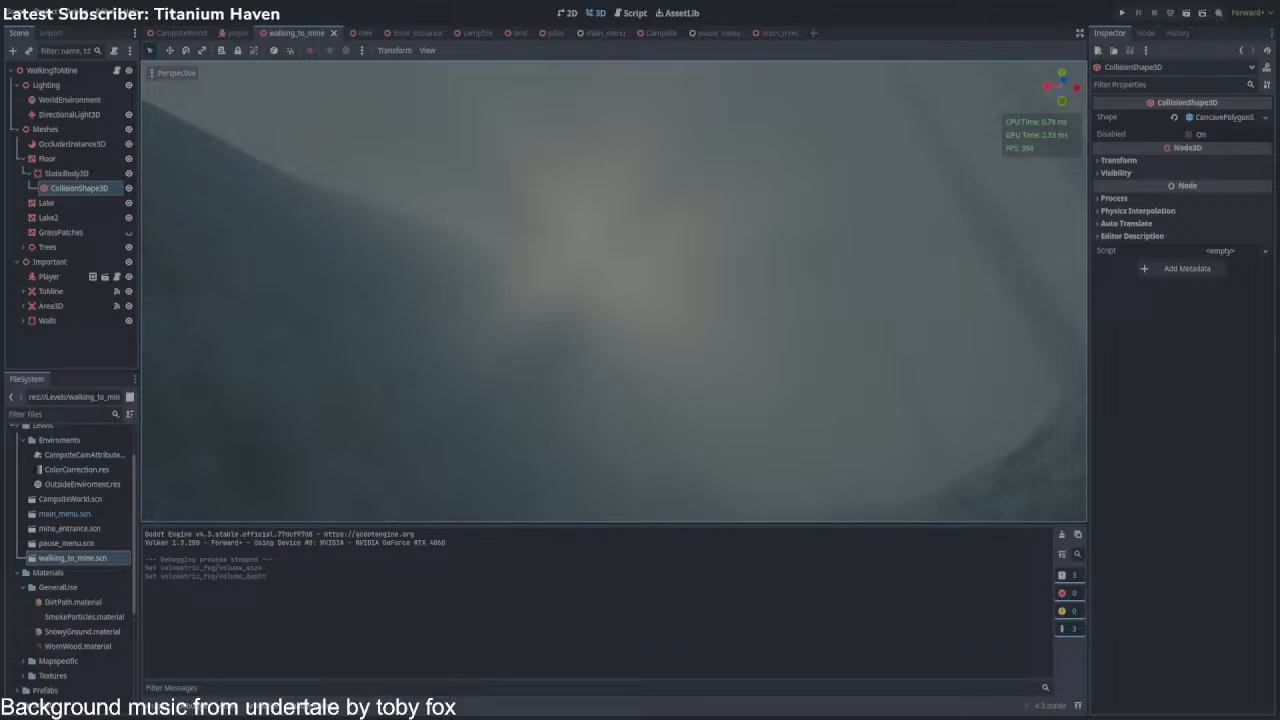
# Open the main_menu scene in the 3D view and preview it through Camera3D.
pyautogui.click(178, 33)
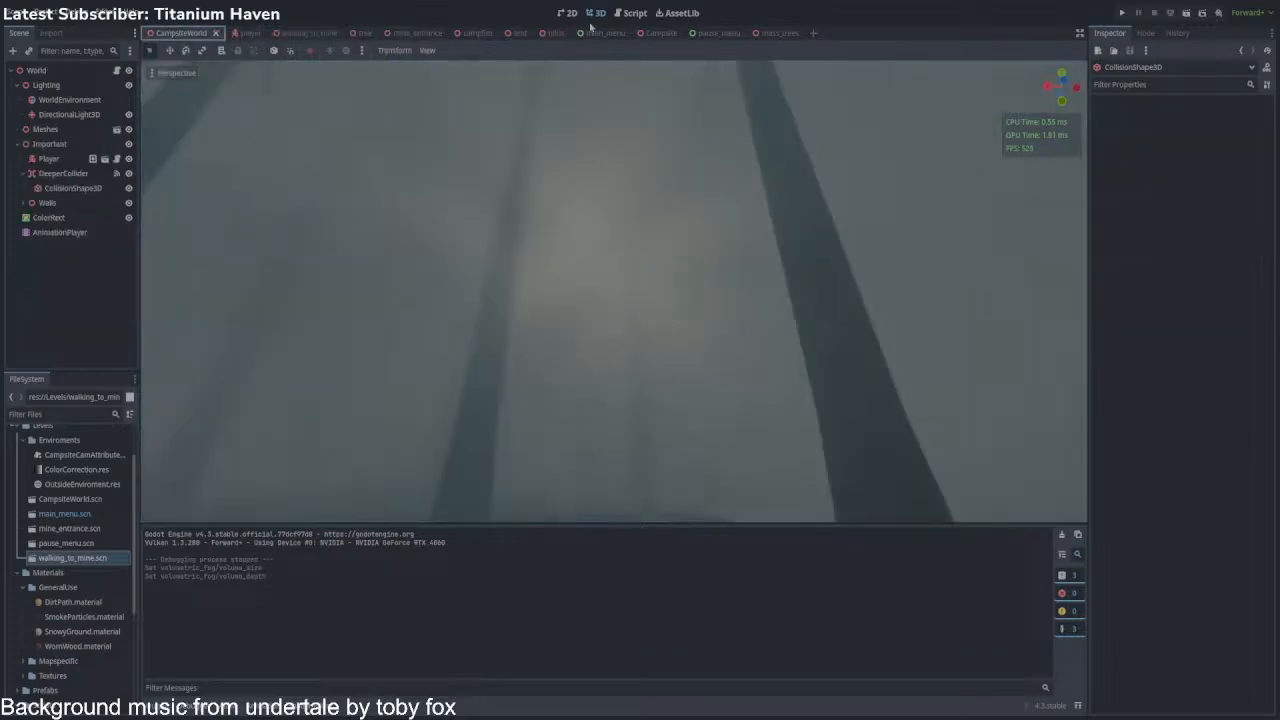
pyautogui.click(593, 33)
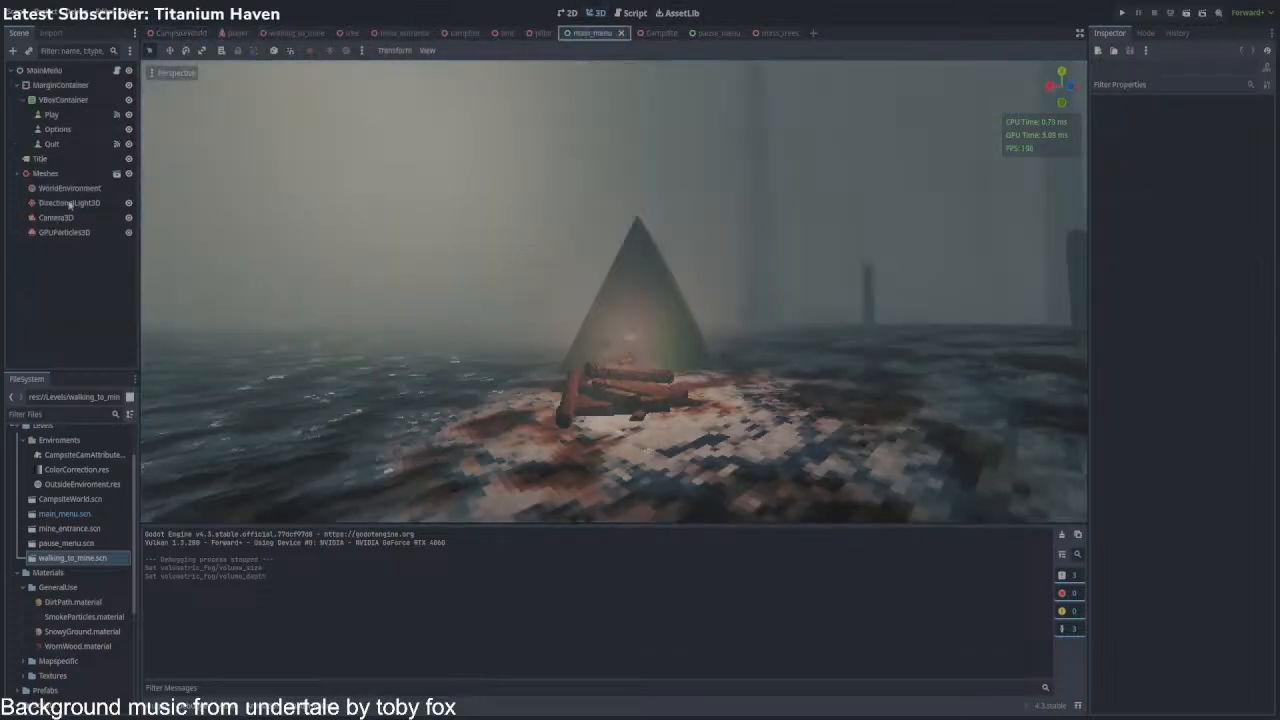
pyautogui.click(596, 13)
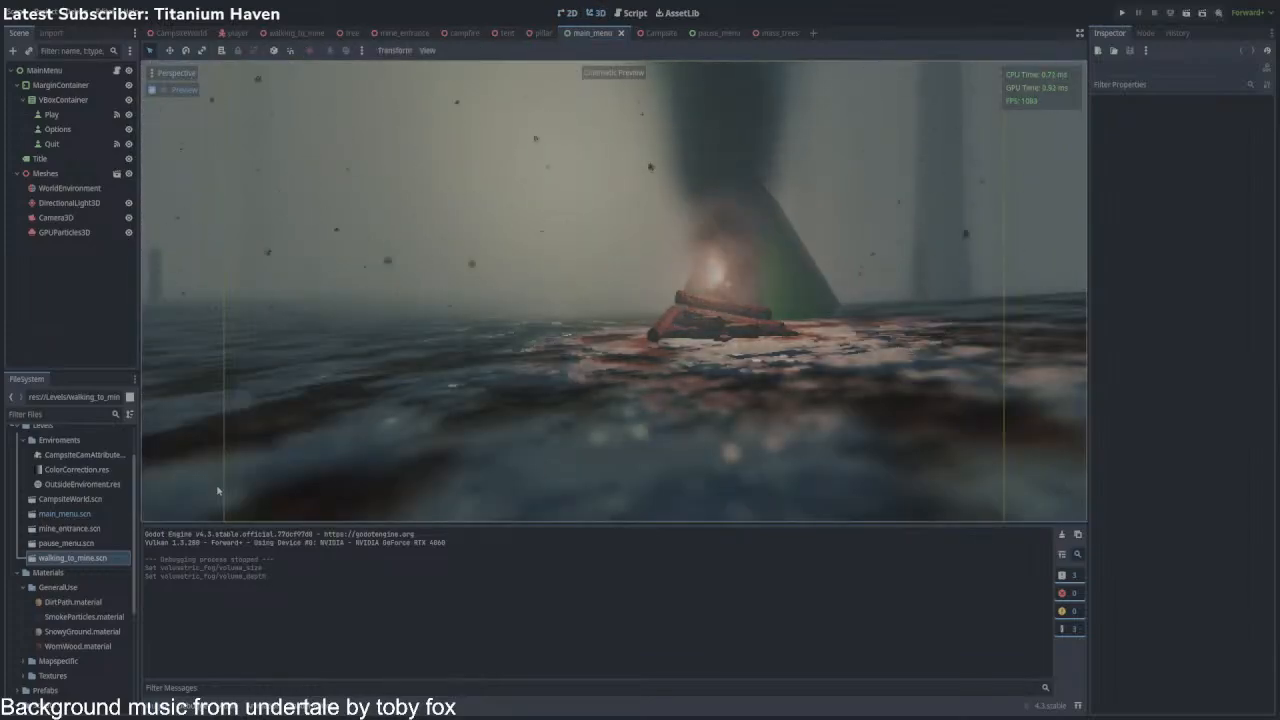
pyautogui.click(179, 90)
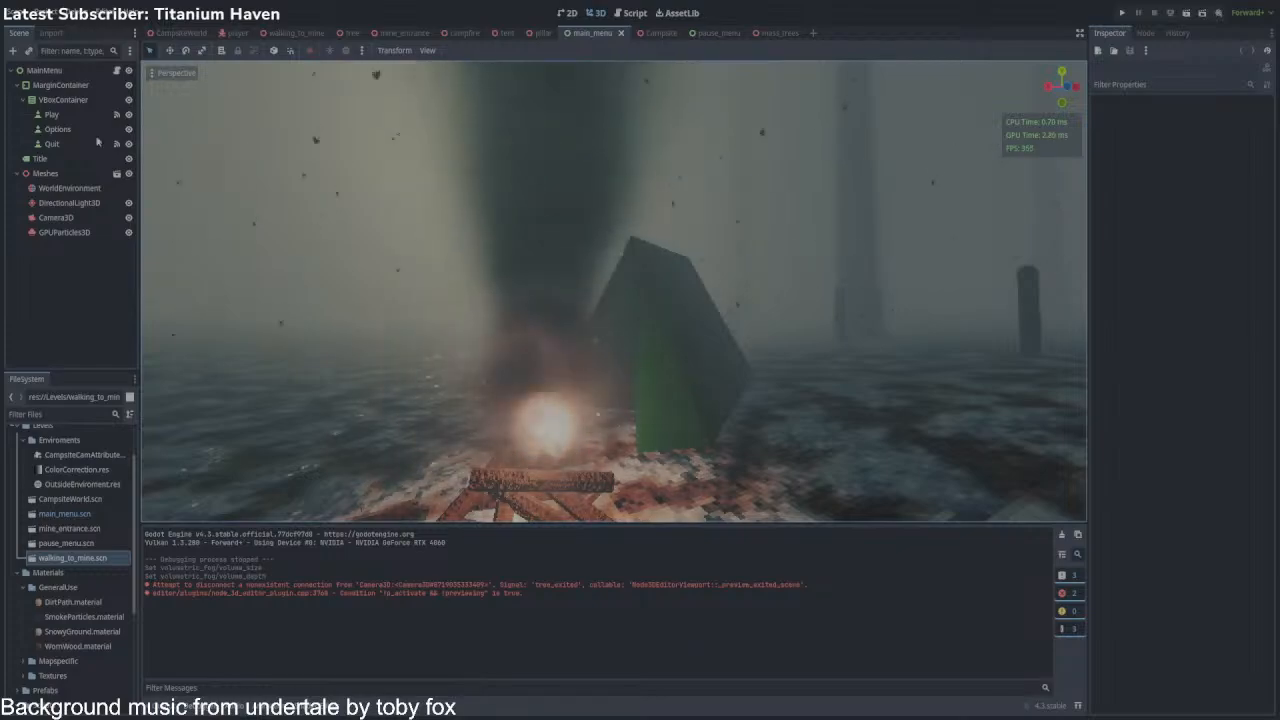
pyautogui.click(58, 219)
pyautogui.click(153, 90)
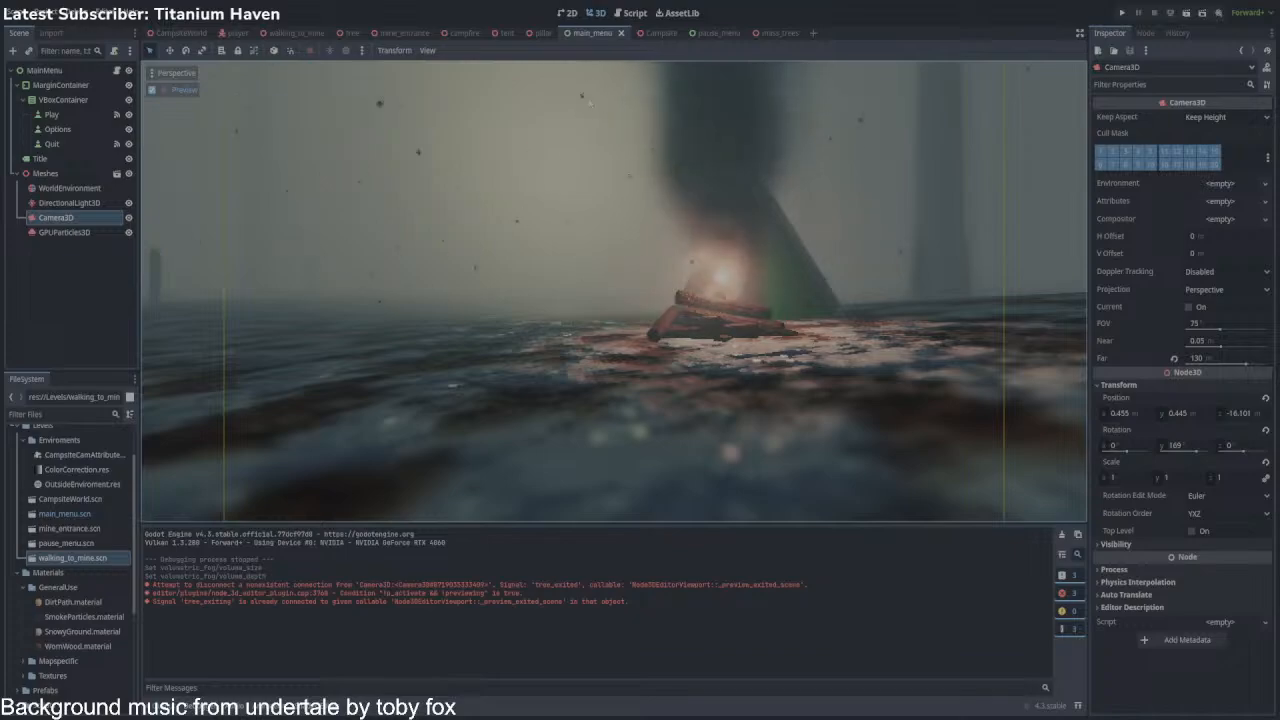
# Leave the Camera3D preview and examine the campfire, smoke and tent in the main_menu scene from several angles.
pyautogui.click(165, 89)
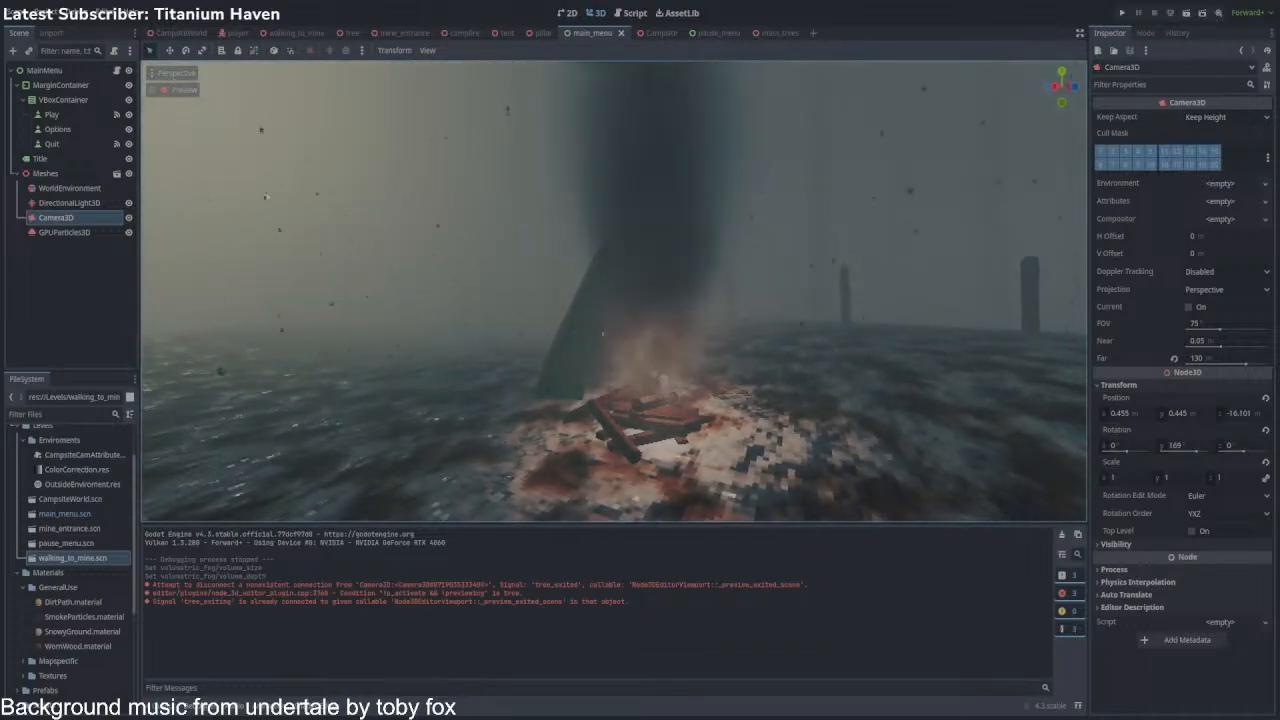
pyautogui.moveTo(749, 246); pyautogui.dragTo(570, 248, button='right')
pyautogui.moveTo(747, 337)
pyautogui.mouseDown(button='right')
pyautogui.moveTo(700, 290)
pyautogui.moveTo(747, 337)
pyautogui.mouseUp(button='right')
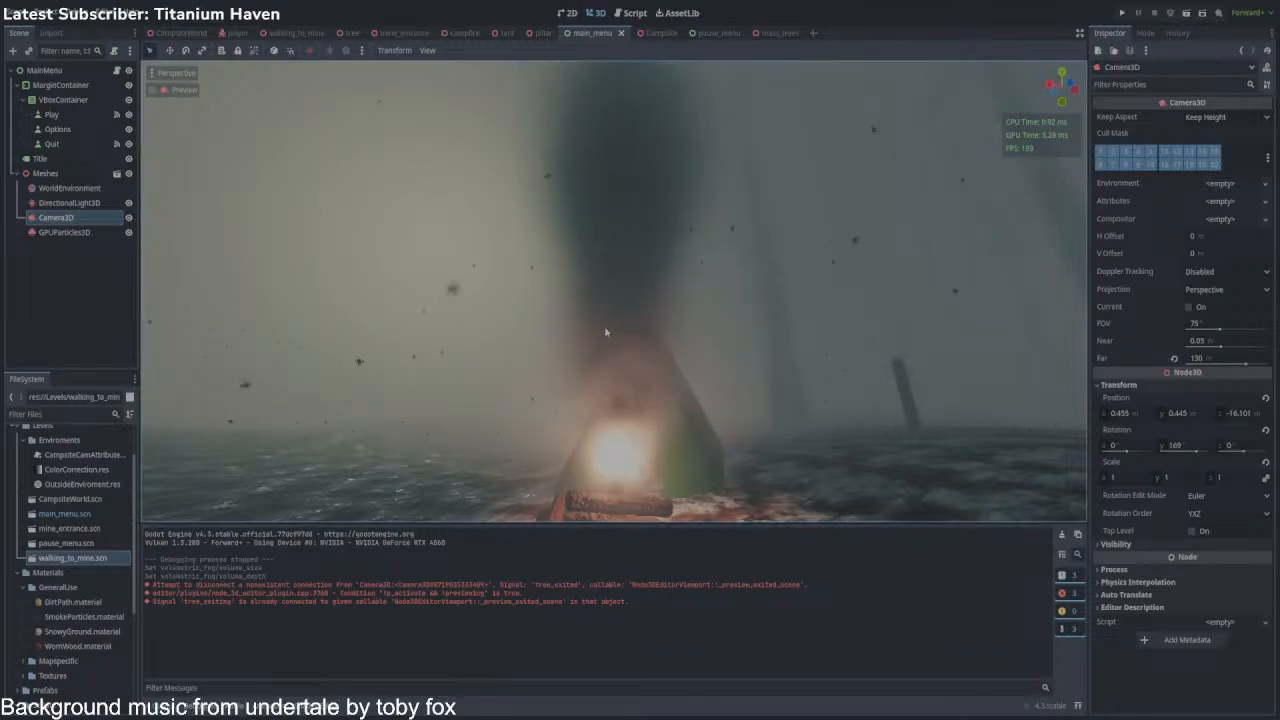
pyautogui.moveTo(654, 337); pyautogui.dragTo(643, 312, button='right')
pyautogui.press('w')
pyautogui.press('a')
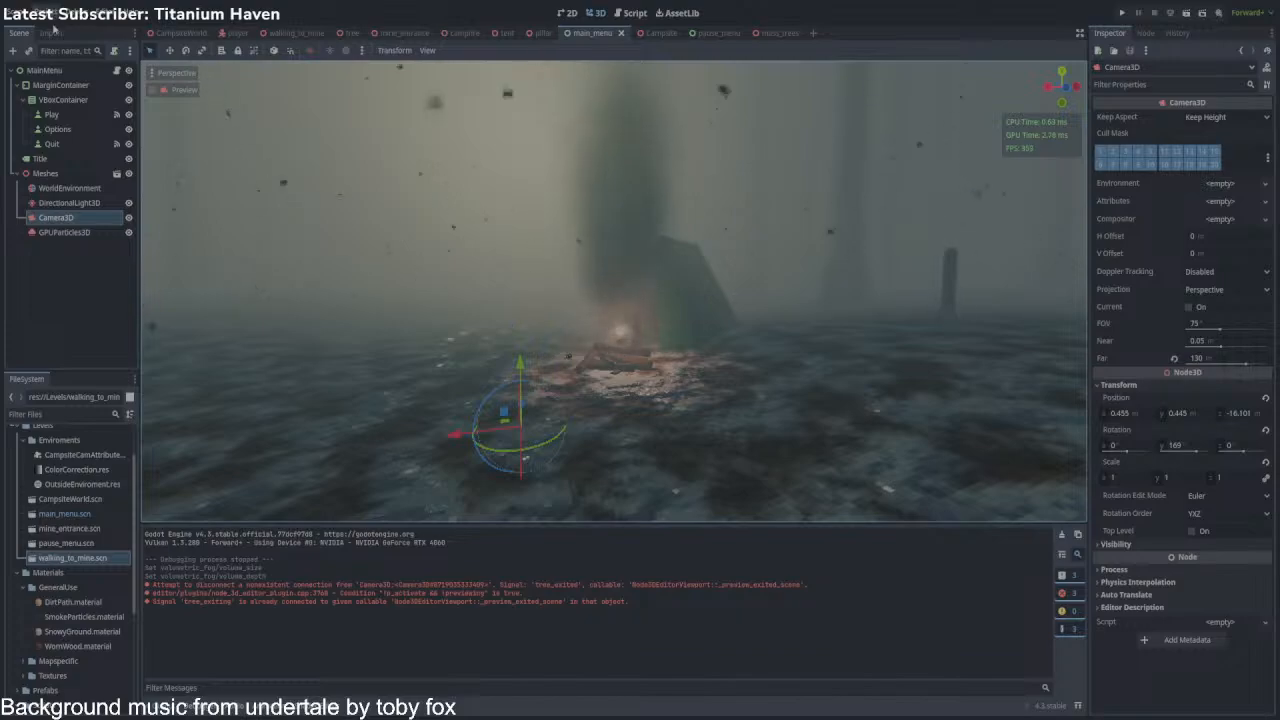
# Set the volumetric fog volume size in the project settings.
pyautogui.press('Return')
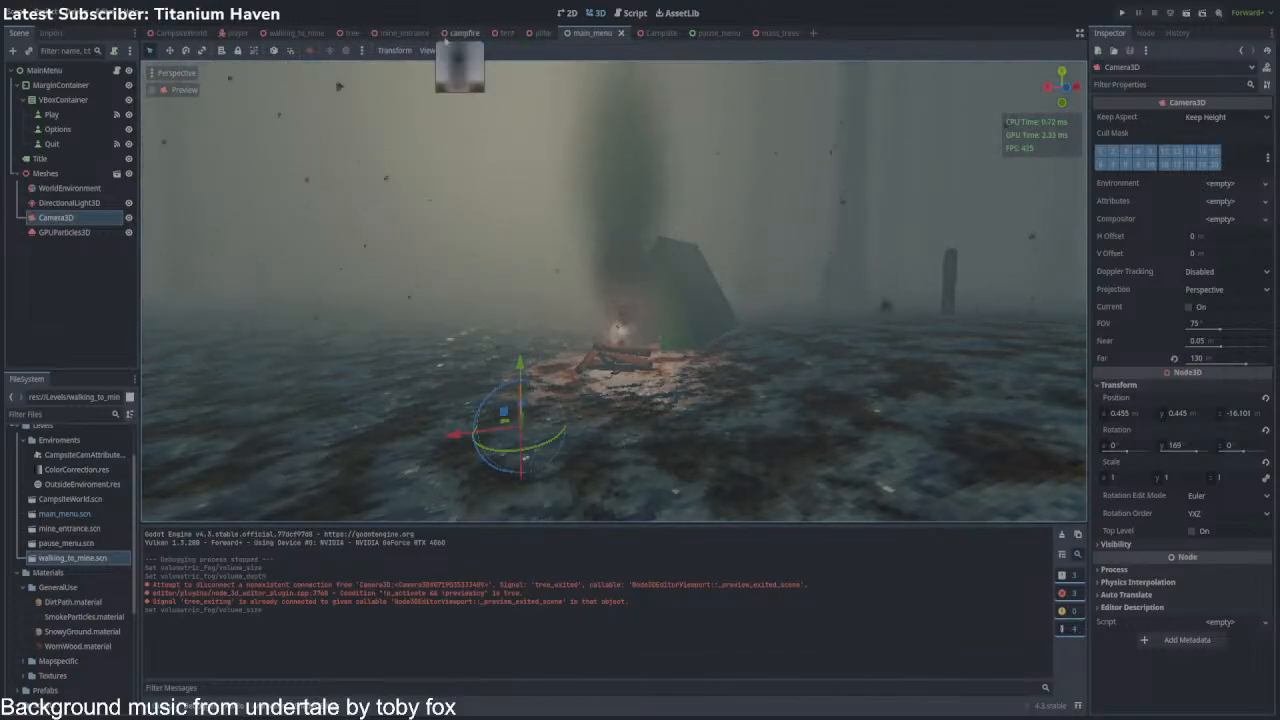
# Compare the walking_to_mine scene with the WorldEnvironment's Adjustments disabled and enabled, leaving them on.
pyautogui.click(291, 33)
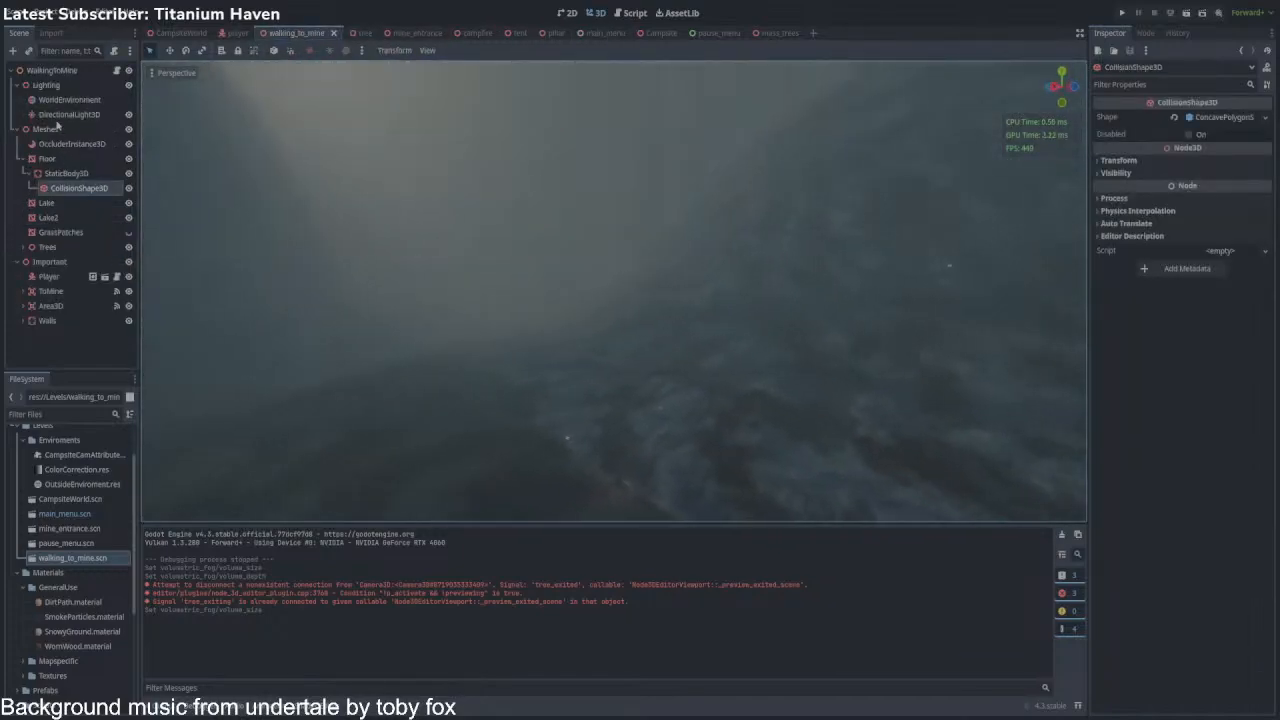
pyautogui.click(68, 100)
pyautogui.click(1206, 364)
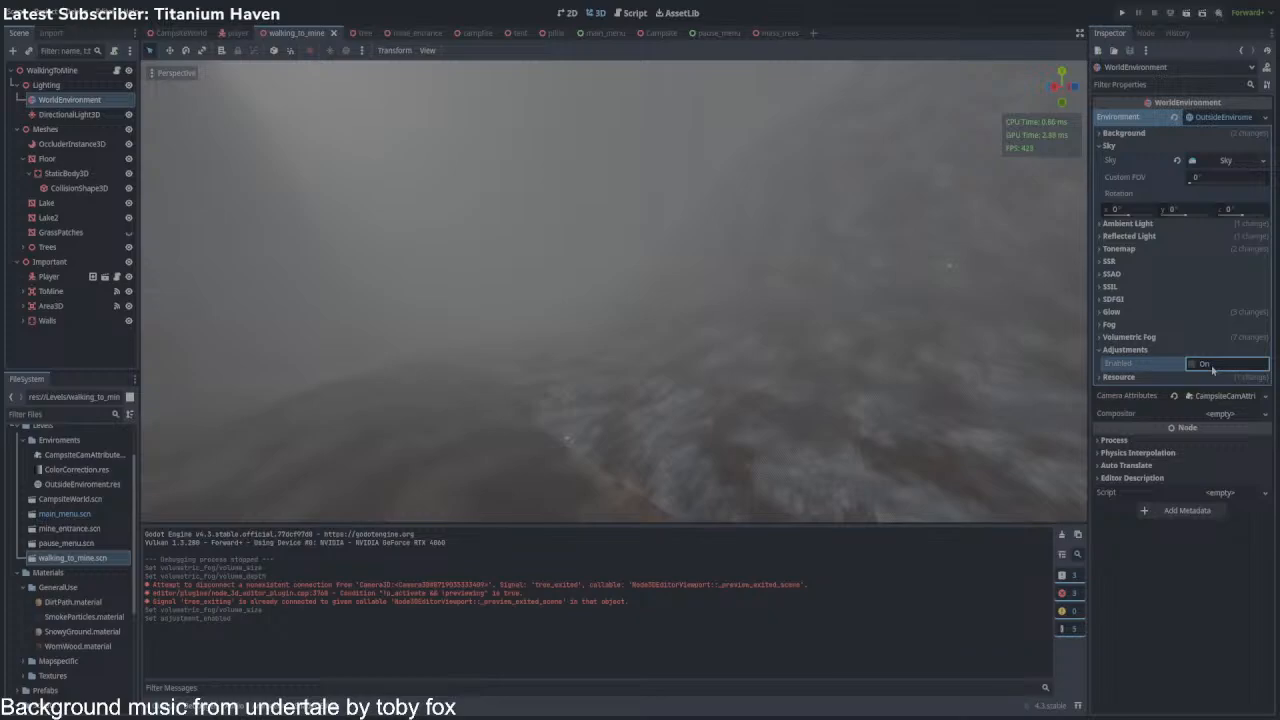
pyautogui.click(1206, 364)
pyautogui.click(1206, 364)
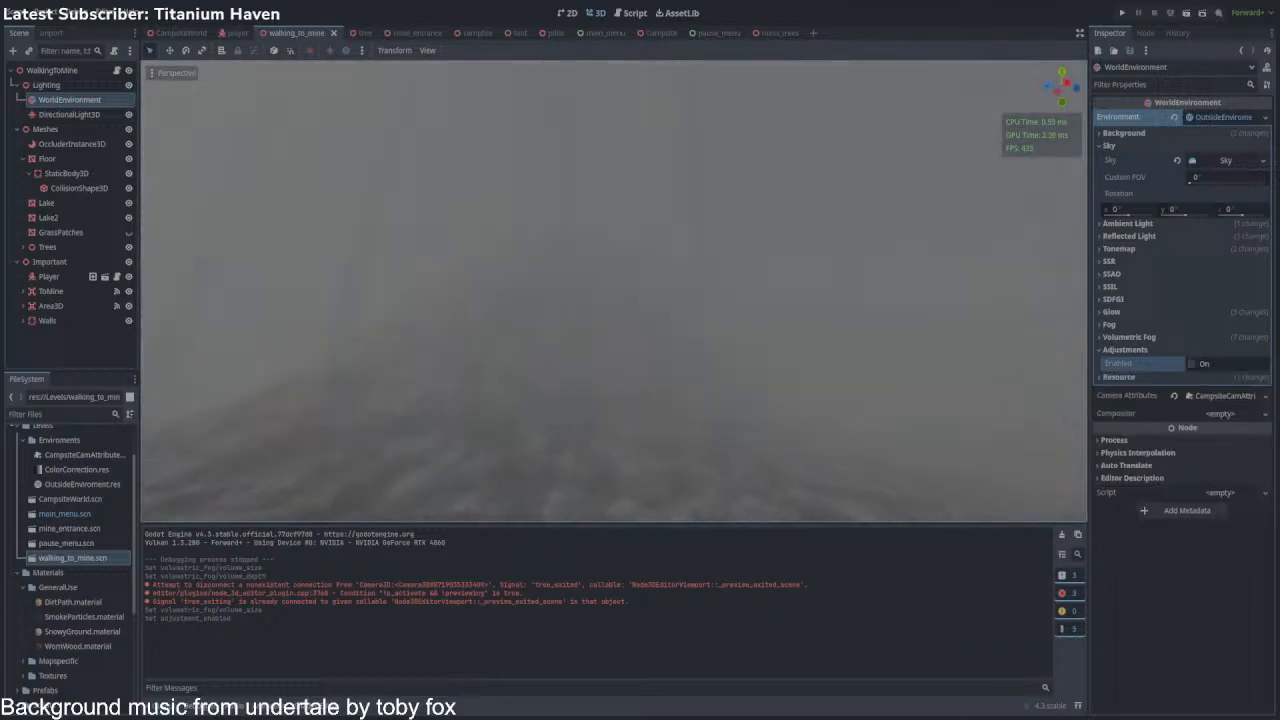
pyautogui.click(1220, 366)
# Switch the walking_to_mine viewport to the unshaded display mode.
pyautogui.moveTo(639, 329); pyautogui.dragTo(535, 318, button='right')
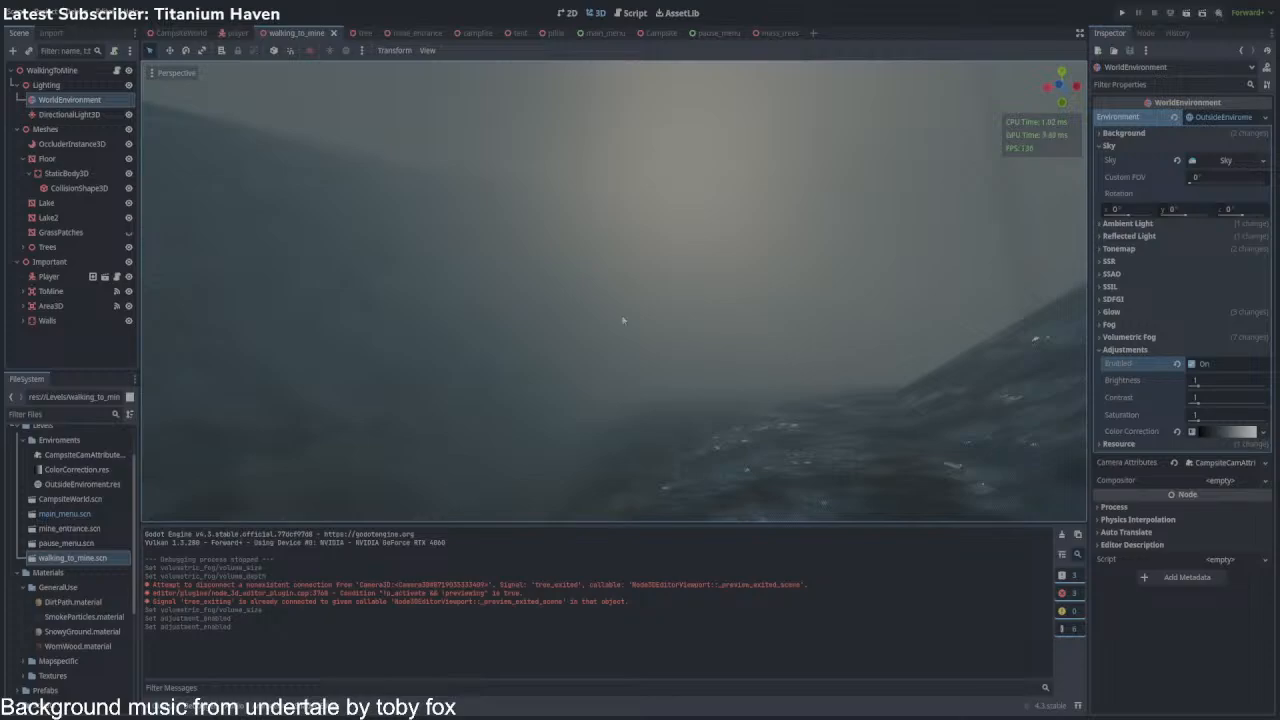
pyautogui.moveTo(626, 315); pyautogui.dragTo(1060, 302, button='right')
pyautogui.moveTo(403, 237)
pyautogui.mouseDown(button='right')
pyautogui.moveTo(580, 240)
pyautogui.moveTo(403, 237)
pyautogui.mouseUp(button='right')
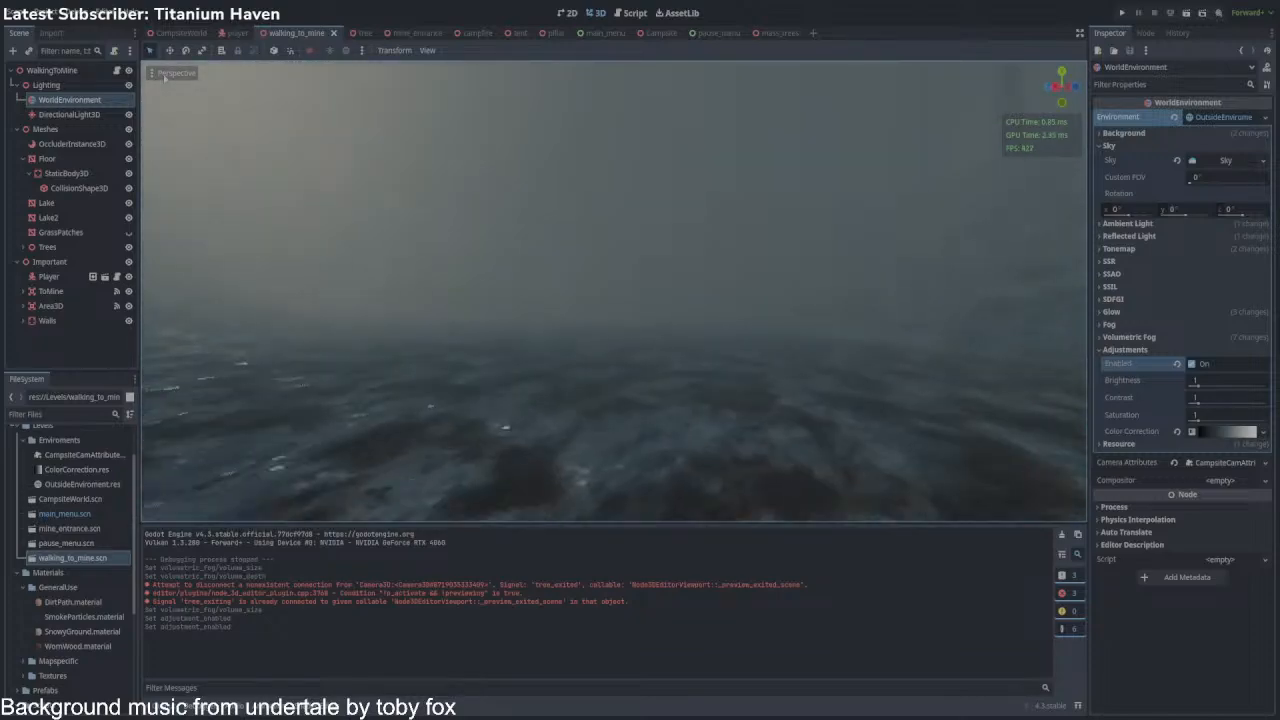
pyautogui.click(183, 33)
pyautogui.click(296, 33)
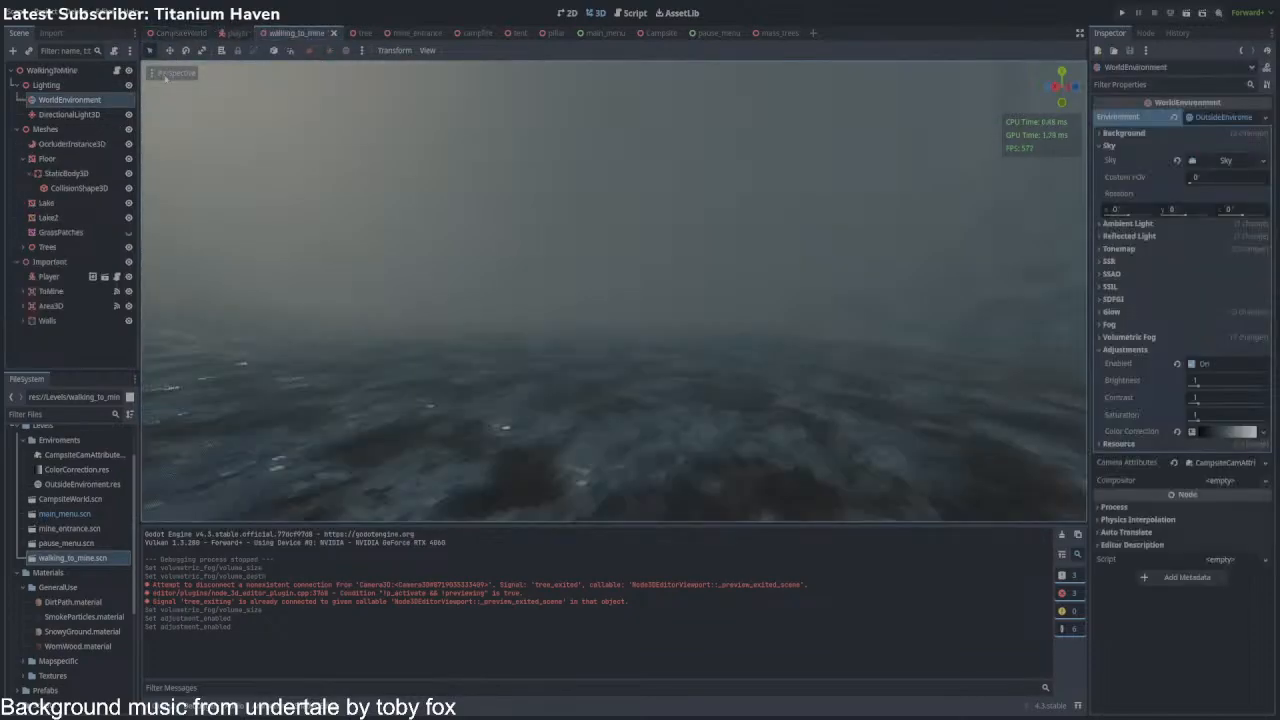
pyautogui.click(232, 324)
pyautogui.click(232, 354)
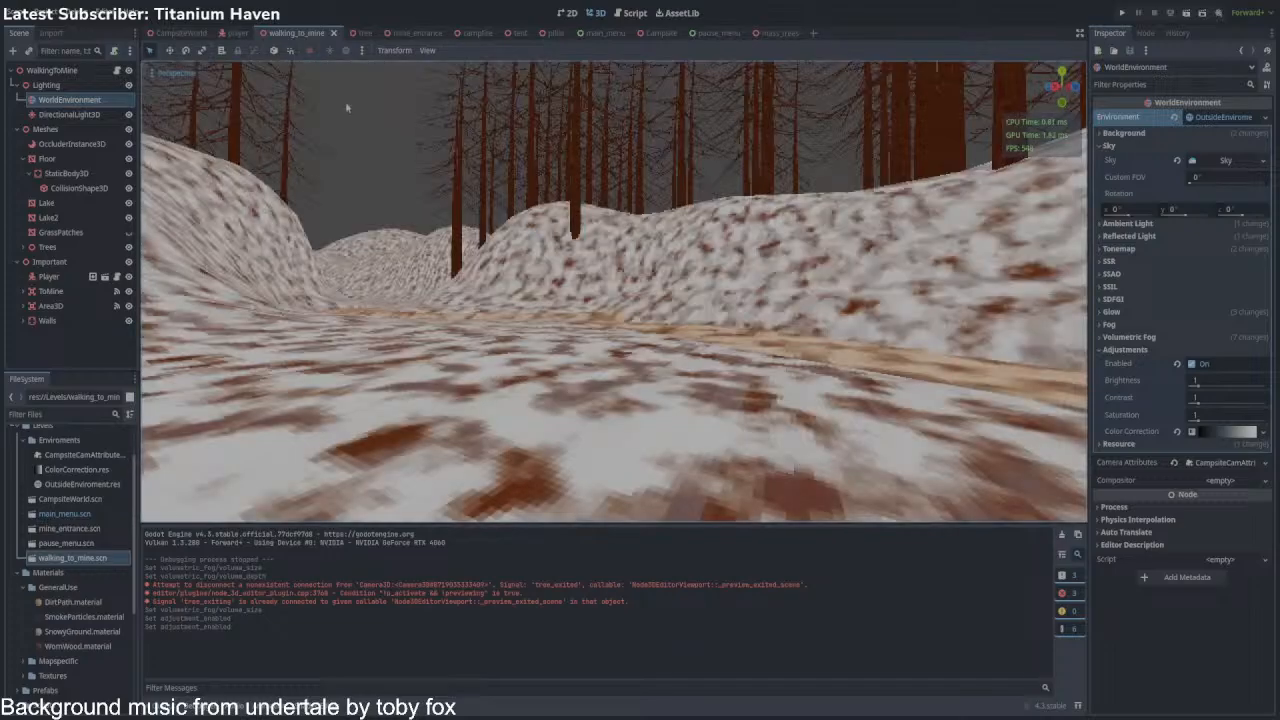
# Examine the snowy hills, dirt path, trees and lake throughout the walking_to_mine level.
pyautogui.moveTo(349, 108); pyautogui.dragTo(486, 106, button='right')
pyautogui.press('s')
pyautogui.scroll(-2, 438, 106)
pyautogui.press('s')
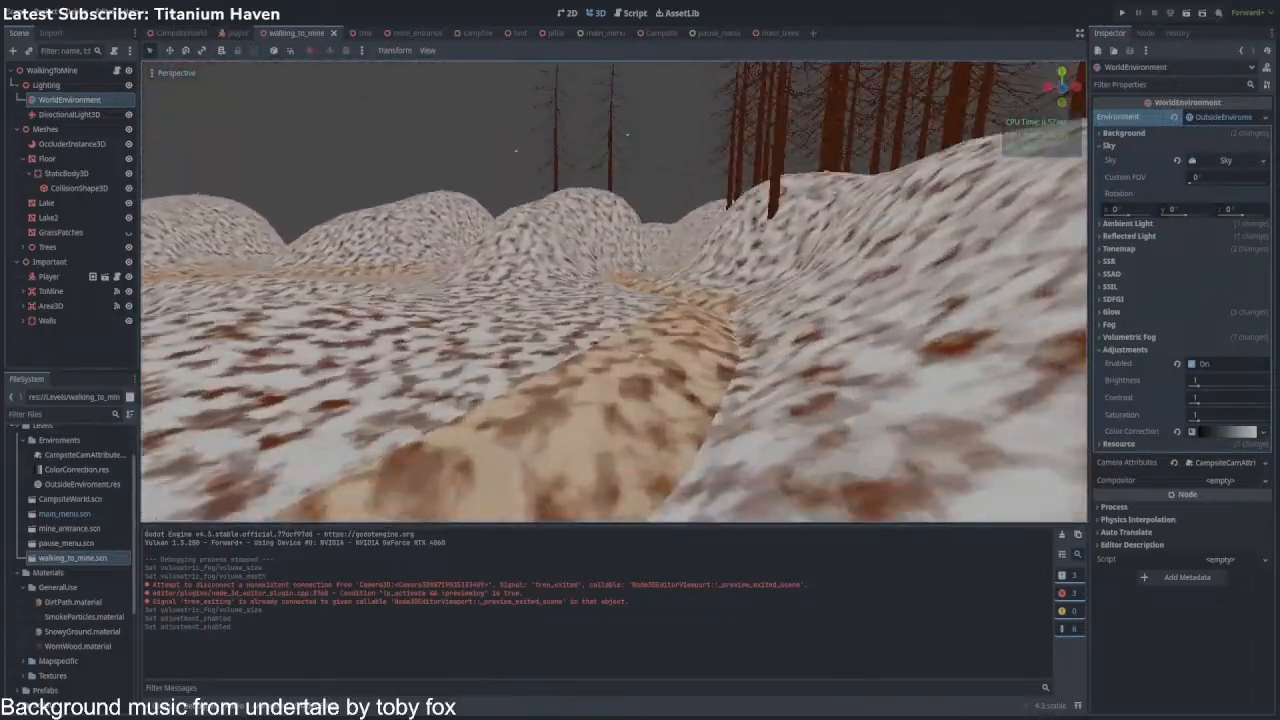
pyautogui.press('w')
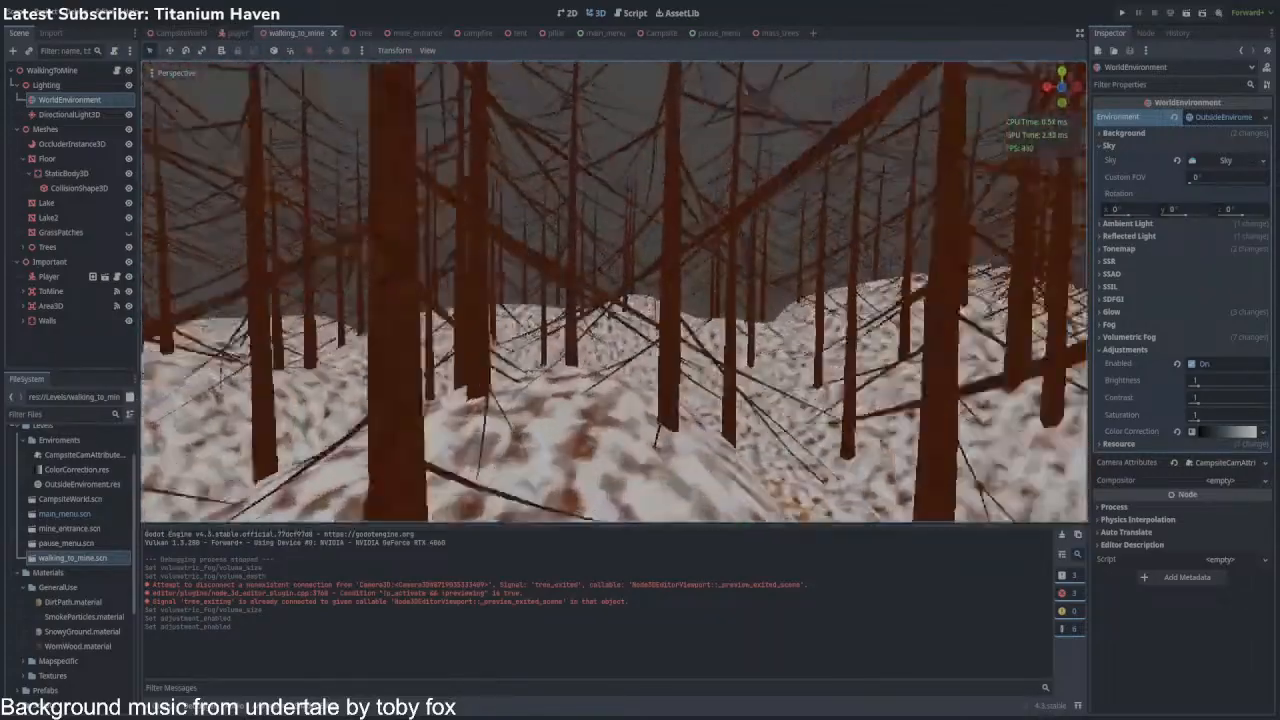
pyautogui.press('w')
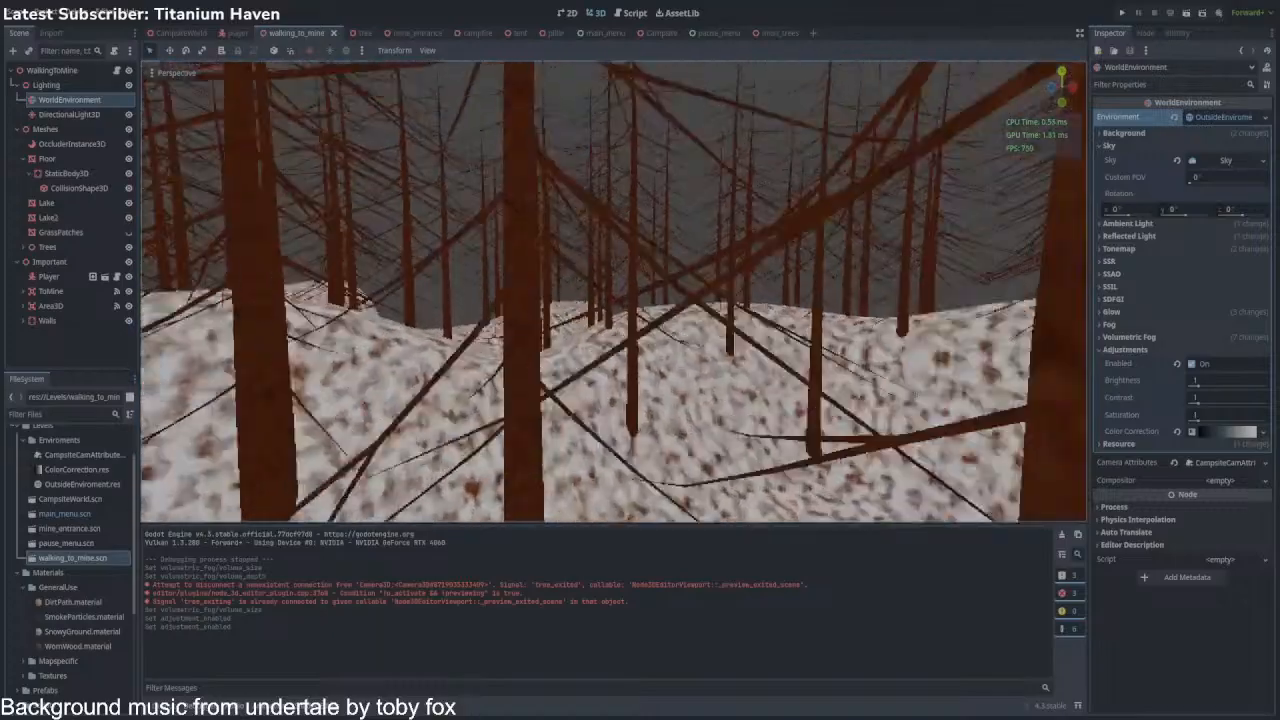
pyautogui.press('w')
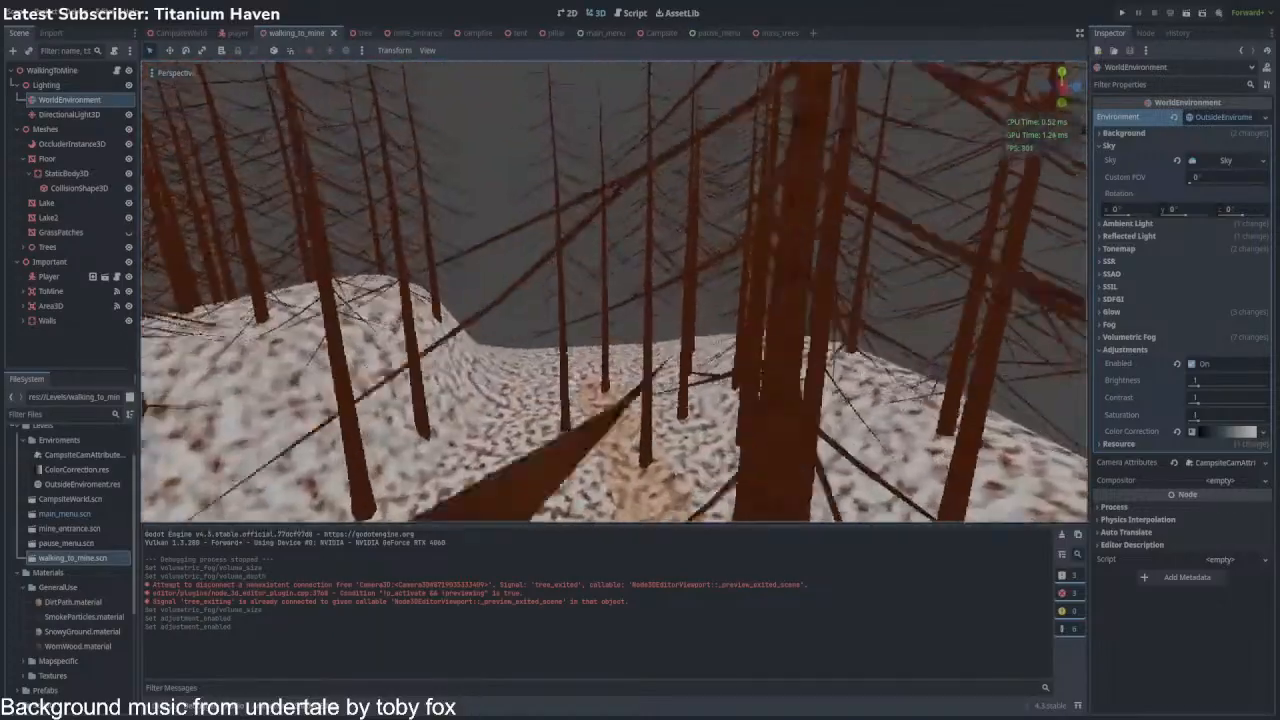
pyautogui.press('w')
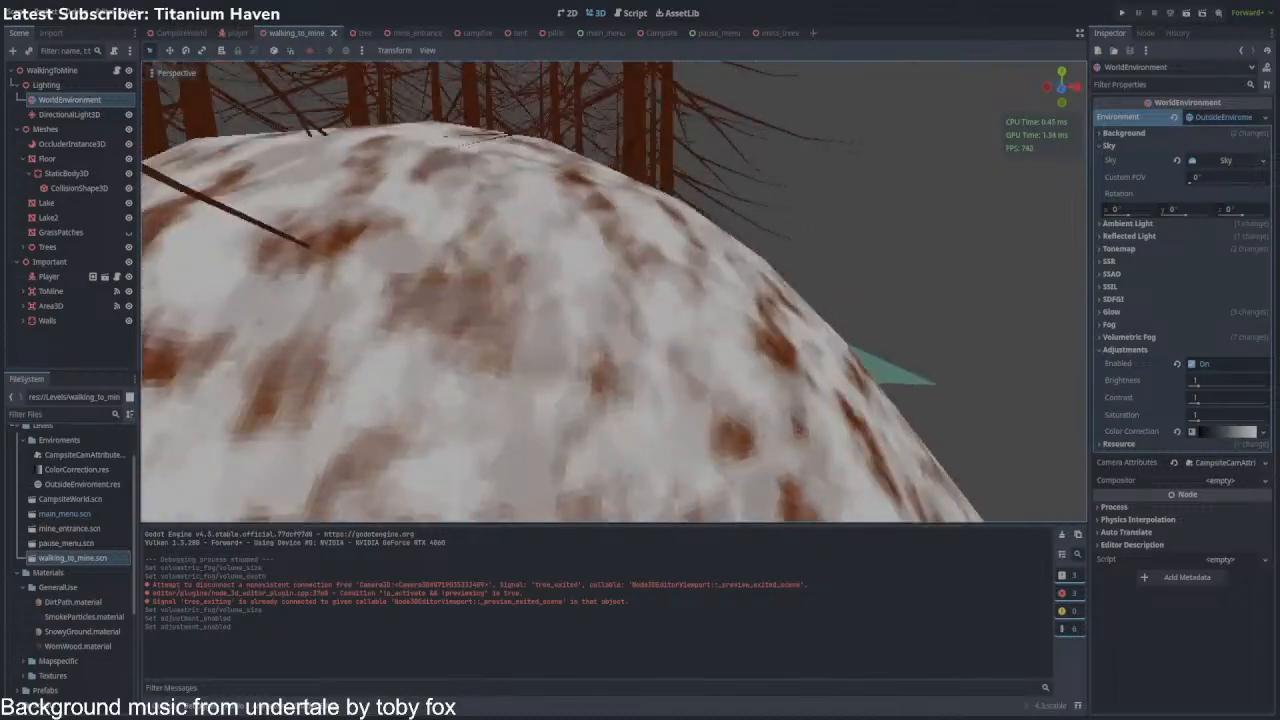
pyautogui.press('w')
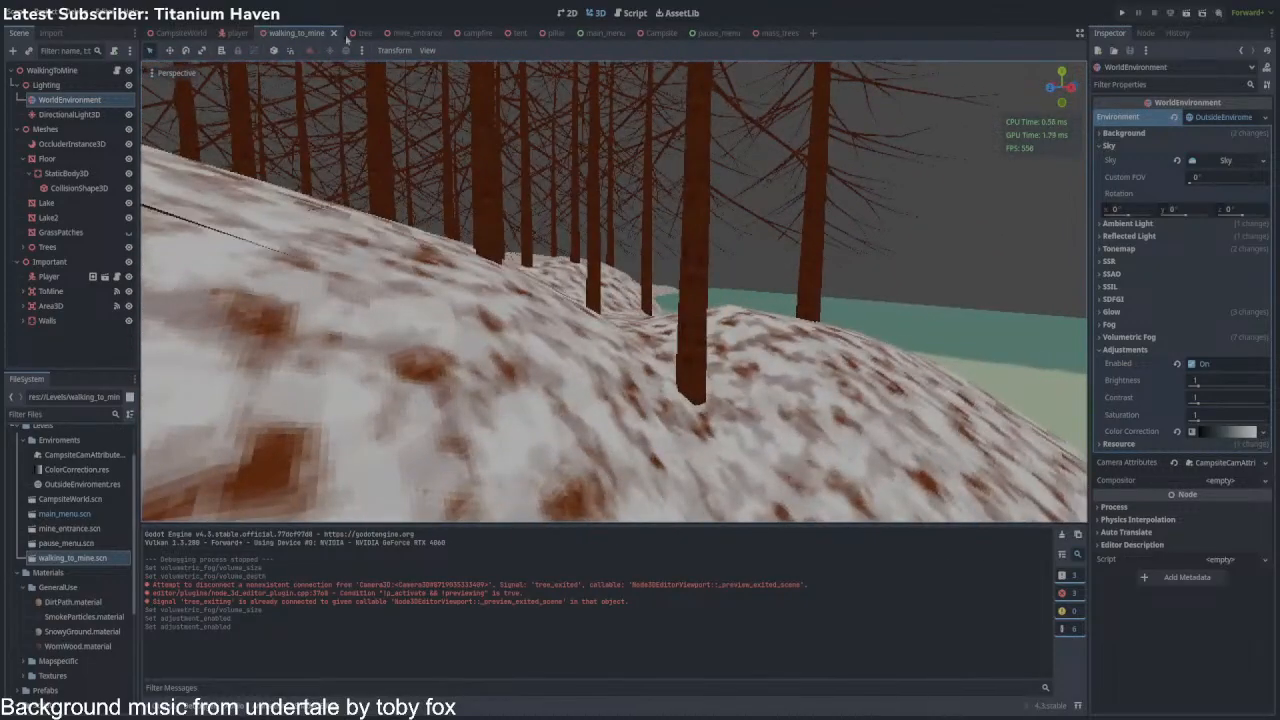
# Open the tree scene and inspect the properties of its CollisionShape3D and OccluderInstance3D.
pyautogui.click(360, 33)
pyautogui.click(67, 115)
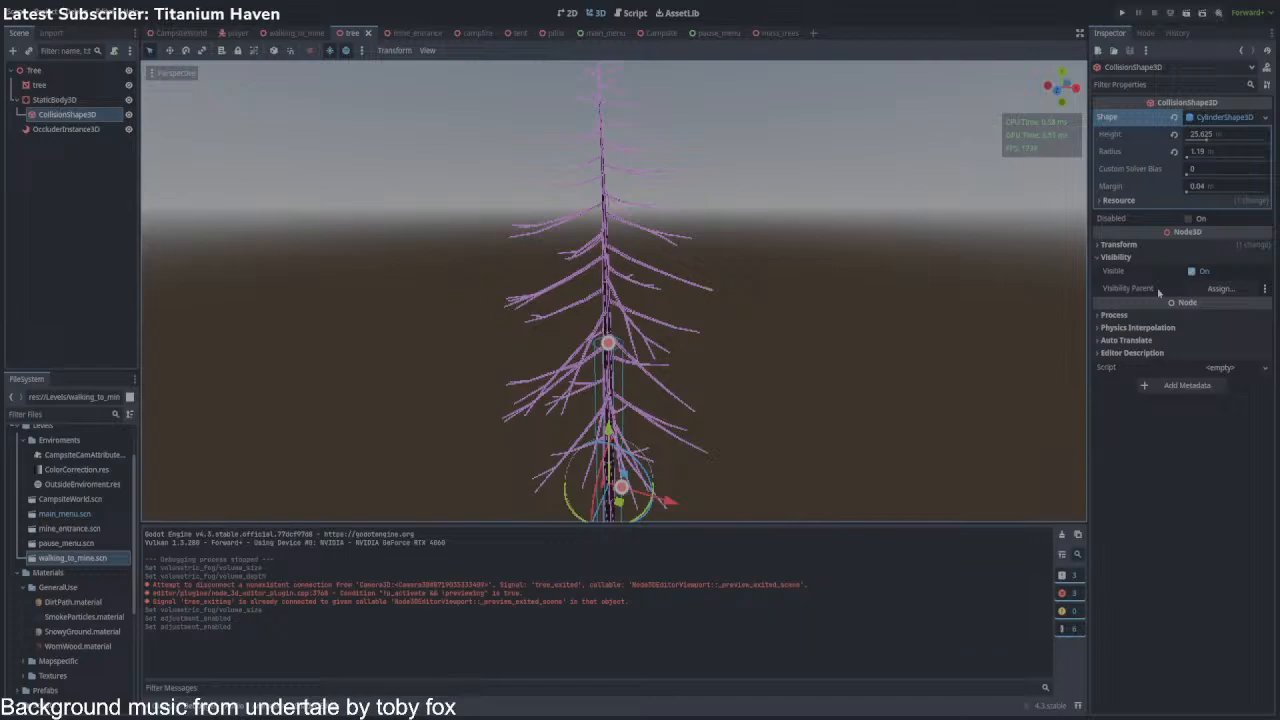
pyautogui.click(1115, 257)
pyautogui.click(1118, 244)
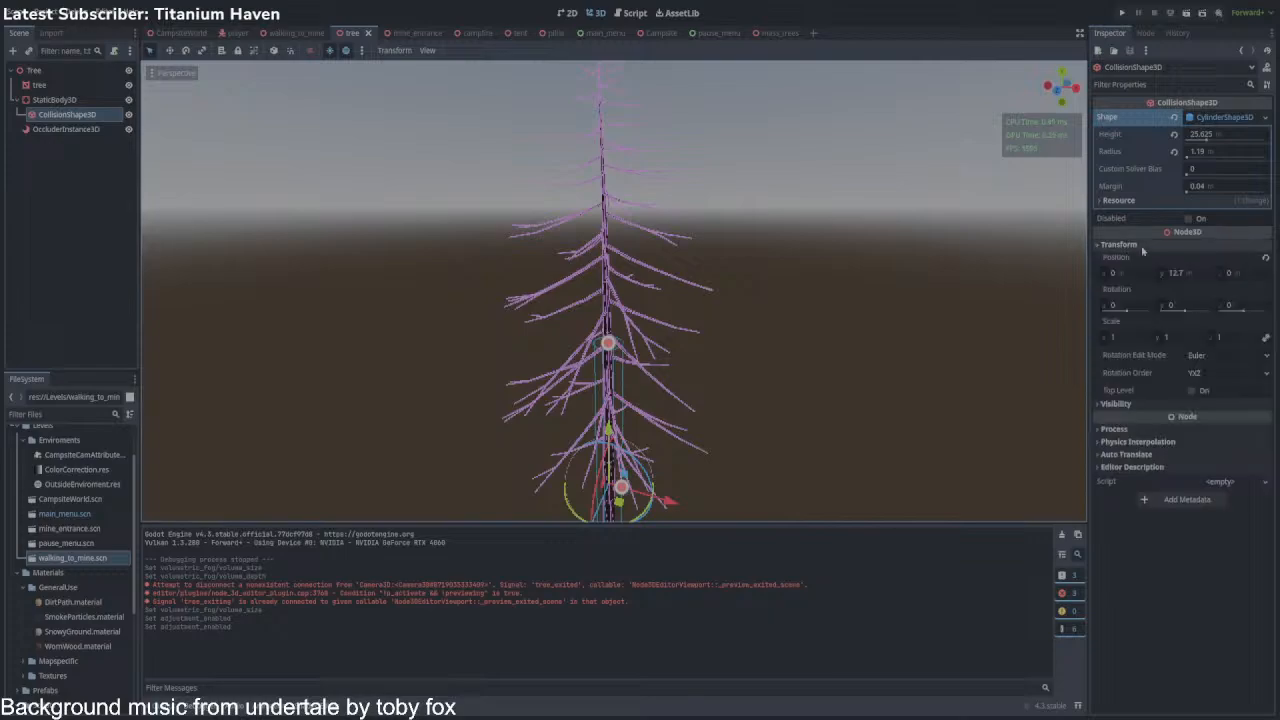
pyautogui.click(1118, 244)
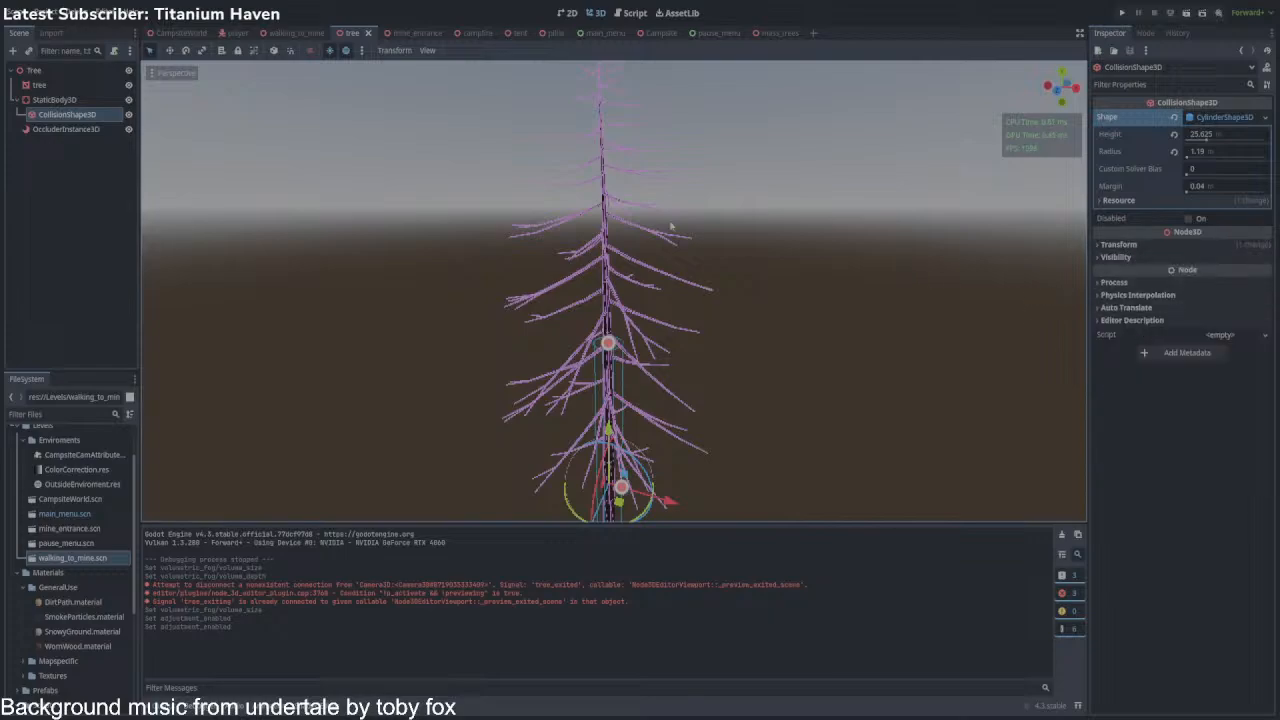
pyautogui.click(70, 129)
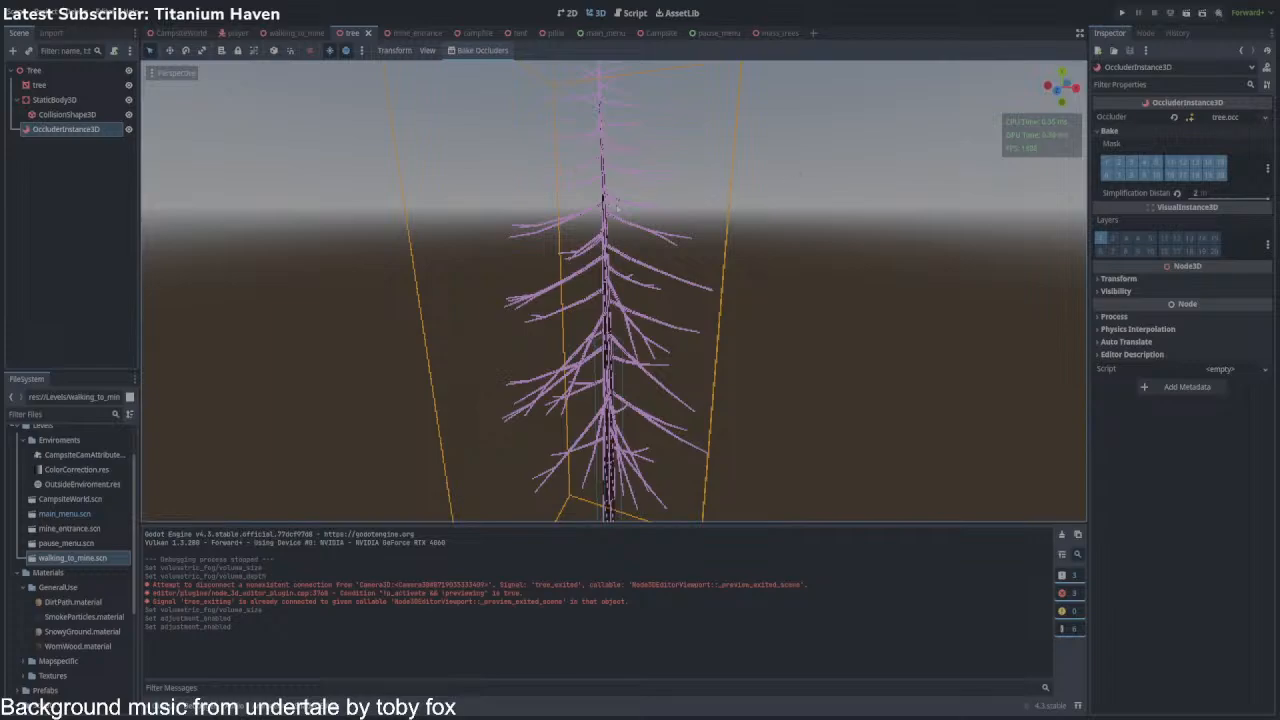
pyautogui.click(310, 203)
# Open the mine_entrance scene and examine its ground mesh, lighting and player placement from several viewpoints.
pyautogui.click(400, 33)
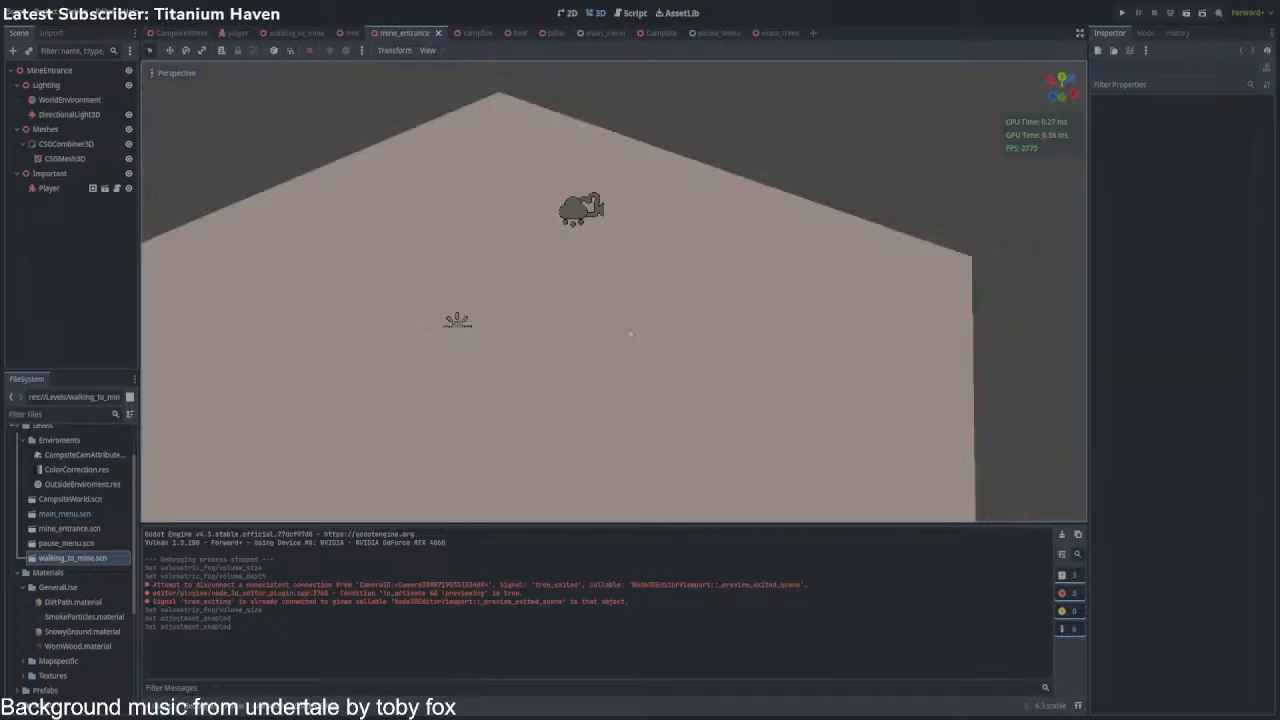
pyautogui.press('w')
pyautogui.moveTo(628, 330); pyautogui.dragTo(1040, 252, button='right')
pyautogui.press('s')
pyautogui.press('w')
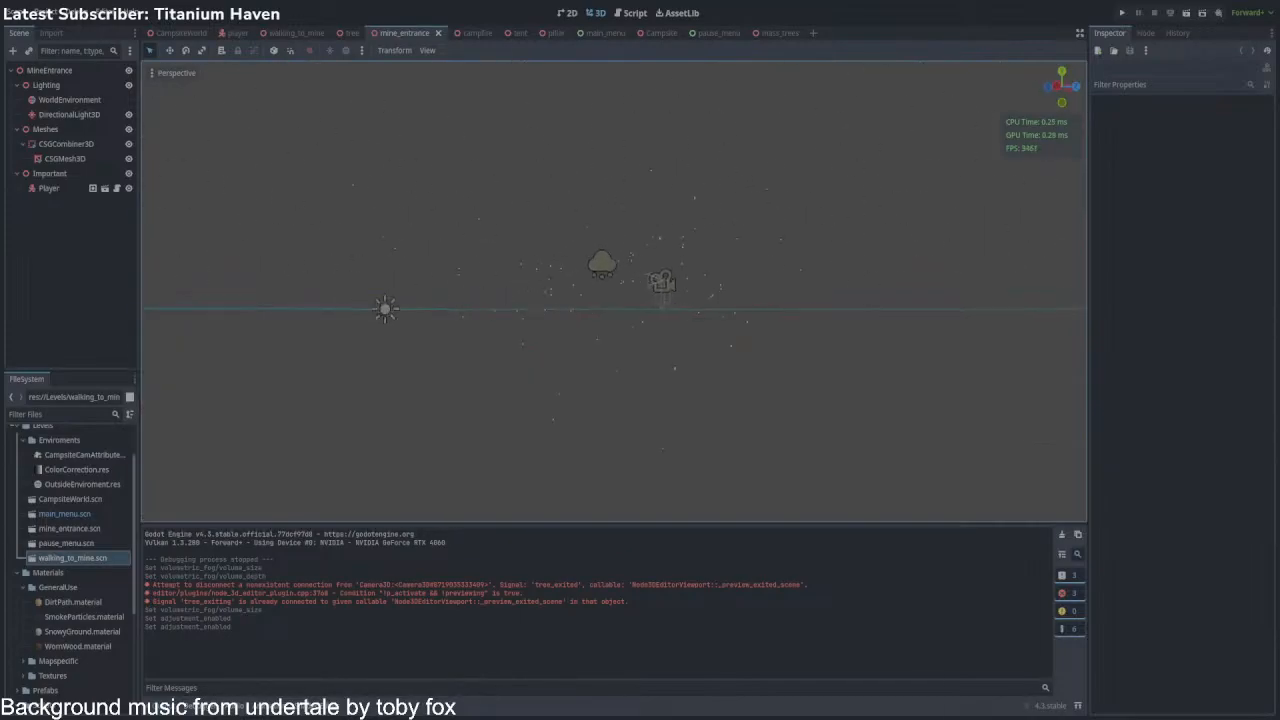
pyautogui.press('w')
pyautogui.moveTo(614, 291)
pyautogui.mouseDown(button='right')
pyautogui.moveTo(620, 303)
pyautogui.moveTo(632, 290)
pyautogui.mouseUp(button='right')
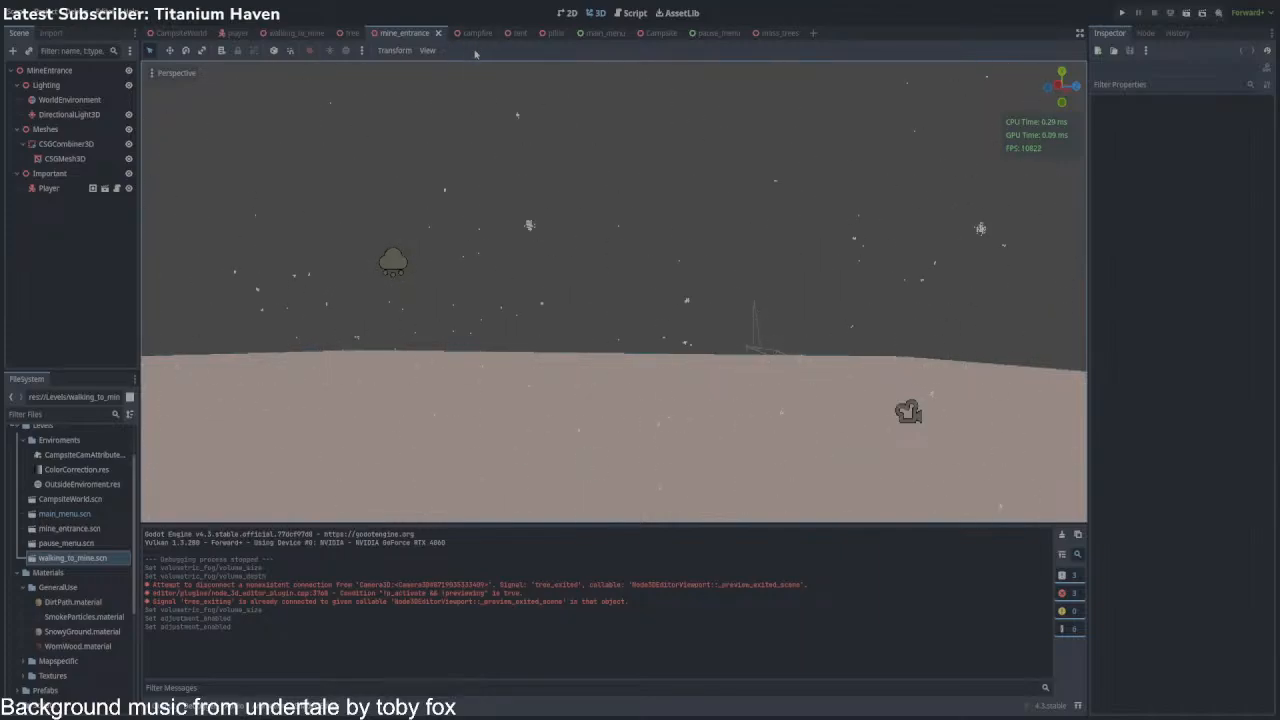
pyautogui.moveTo(631, 252); pyautogui.dragTo(561, 242, button='right')
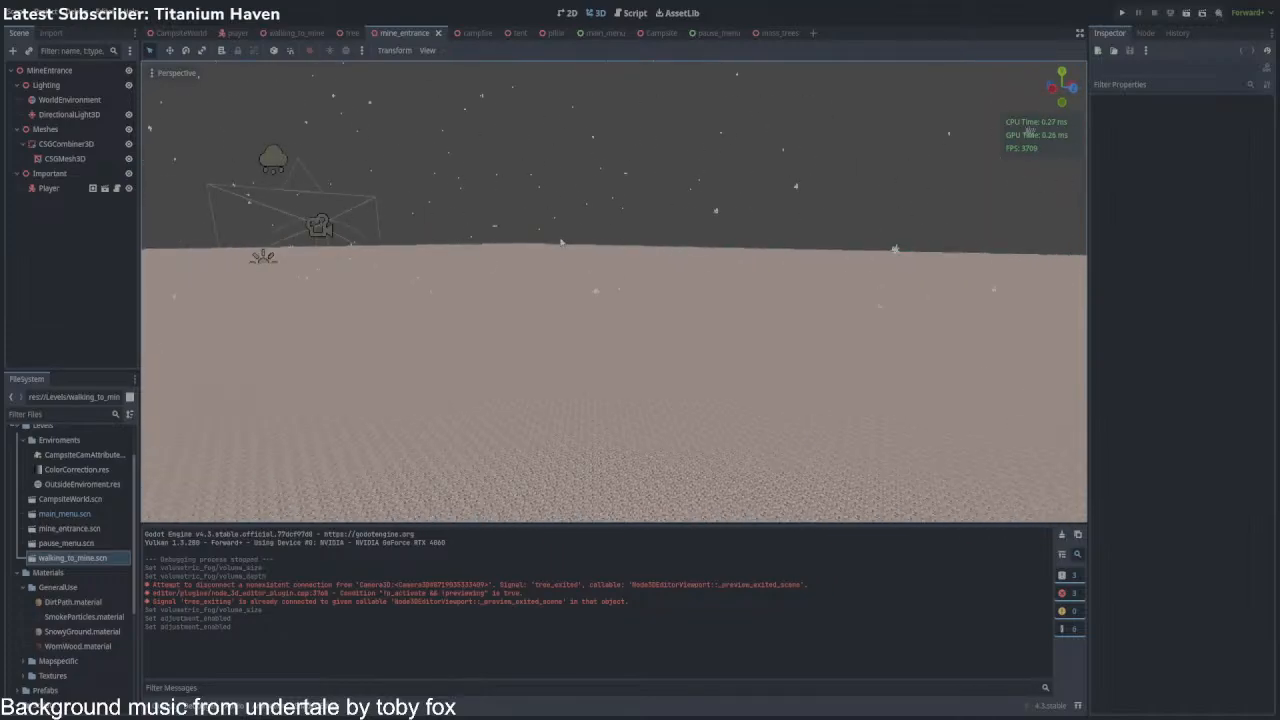
# Open the campfire scene and examine its fireplace, flames and smoke particles from different heights and distances.
pyautogui.click(469, 35)
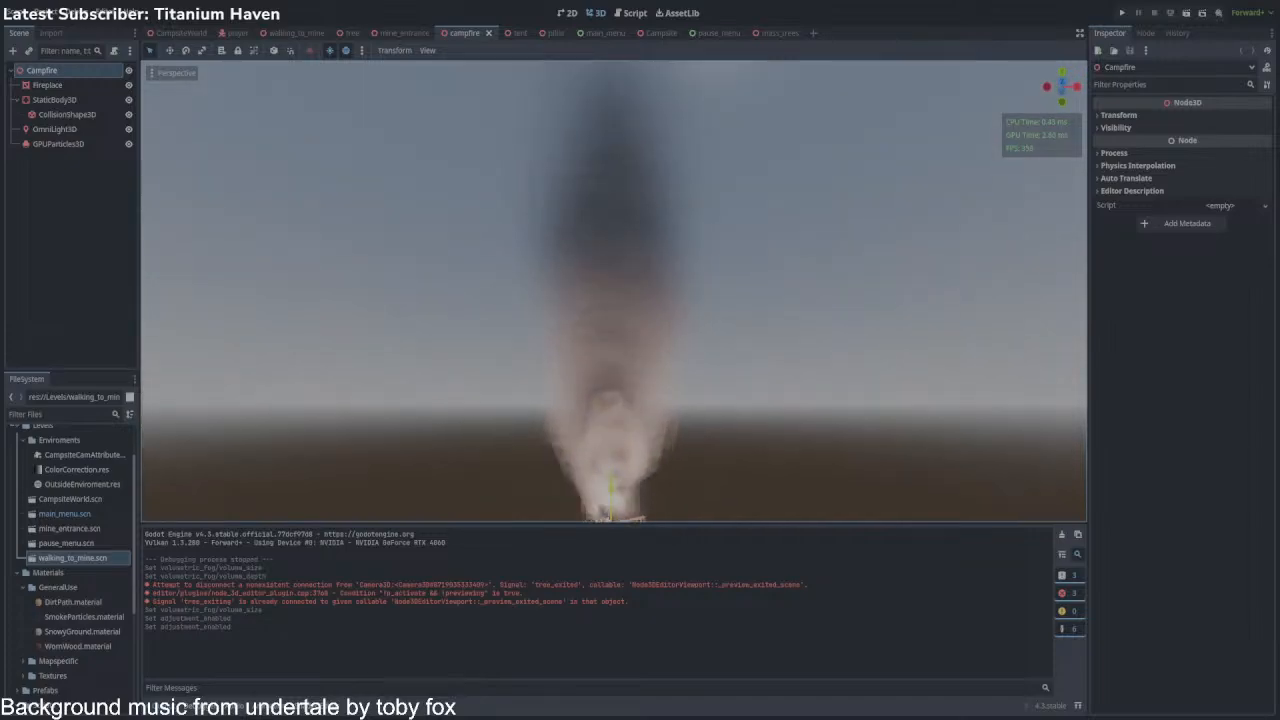
pyautogui.moveTo(585, 360)
pyautogui.mouseDown(button='right')
pyautogui.moveTo(589, 308)
pyautogui.moveTo(585, 360)
pyautogui.mouseUp(button='right')
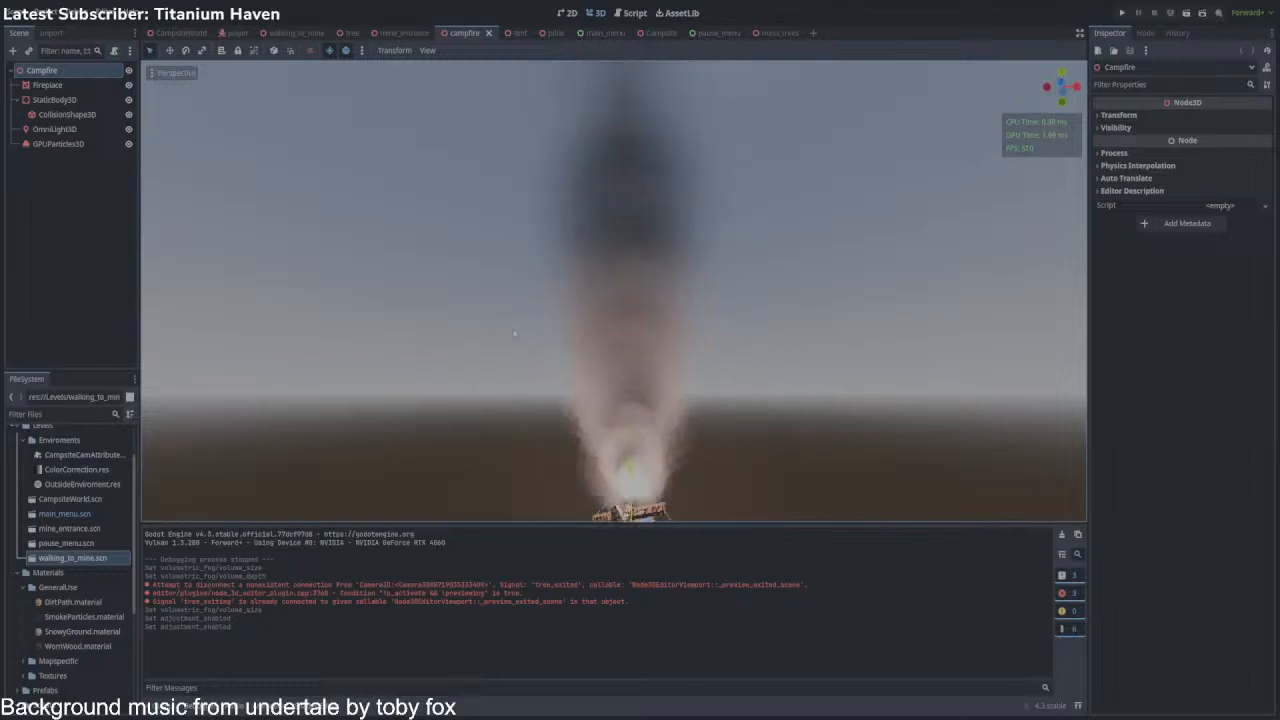
pyautogui.press('w')
pyautogui.moveTo(330, 265); pyautogui.dragTo(334, 208, button='right')
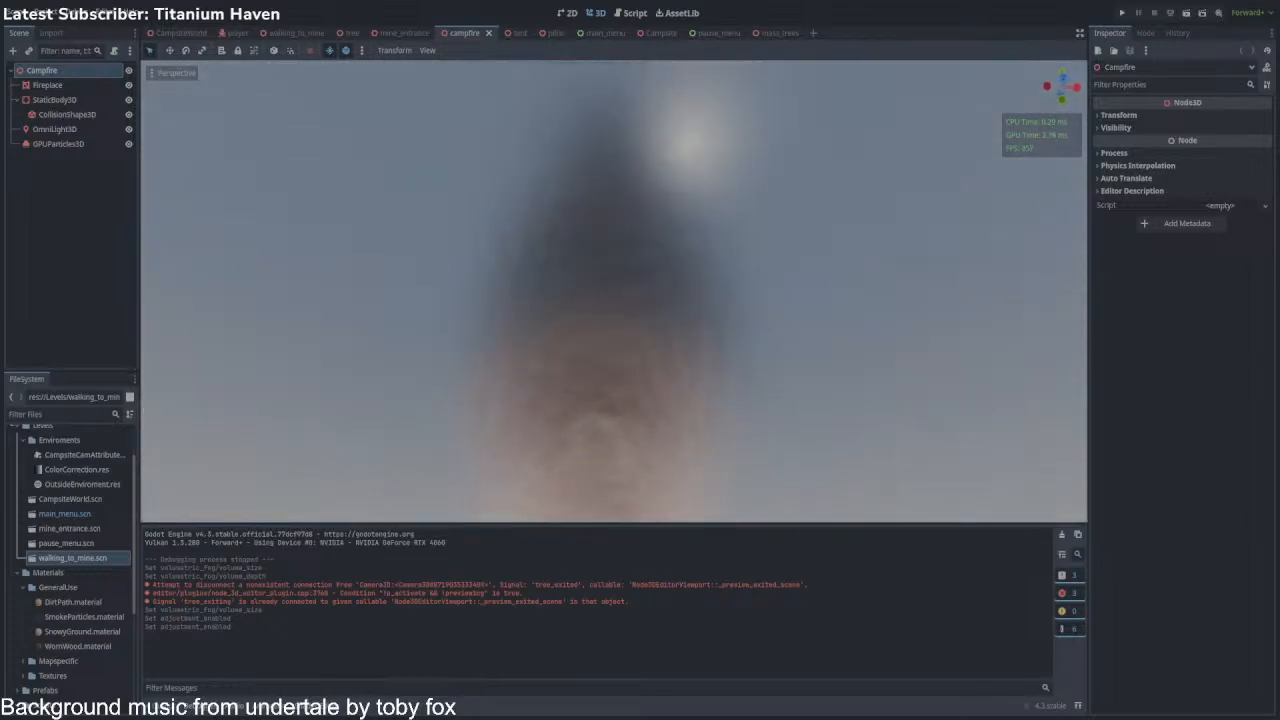
pyautogui.moveTo(507, 320); pyautogui.dragTo(507, 355, button='right')
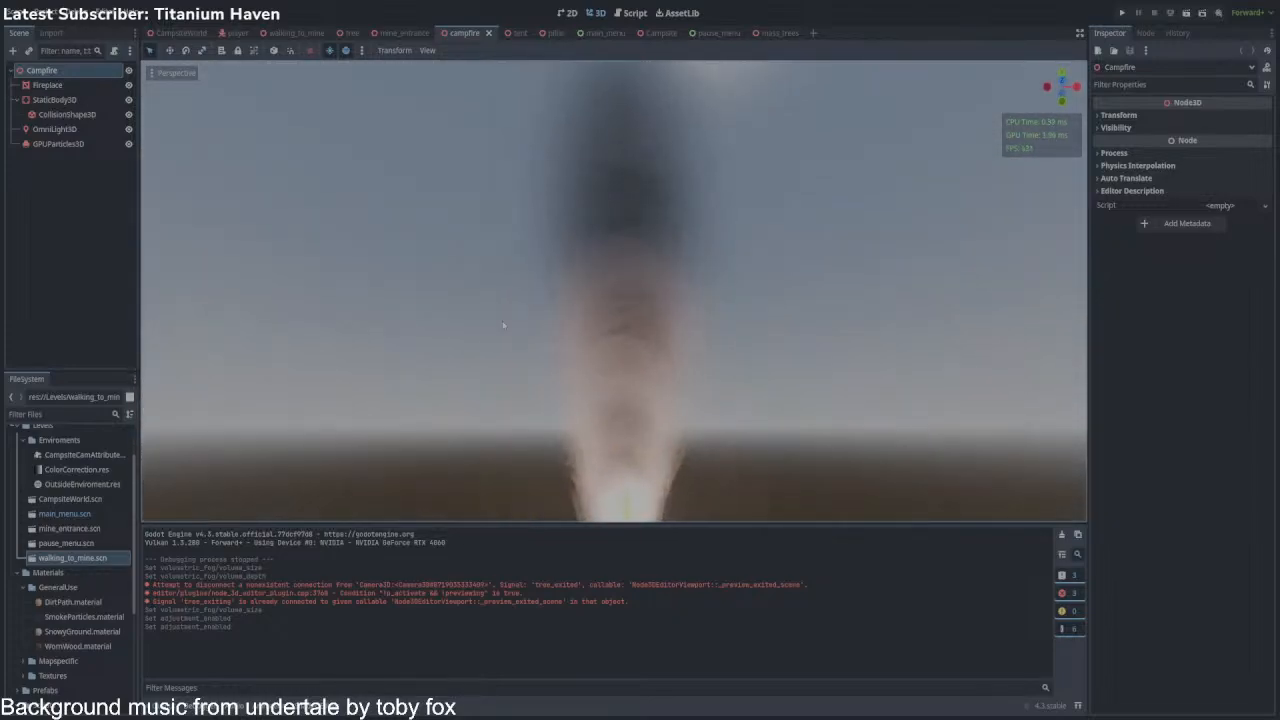
pyautogui.press('w')
pyautogui.moveTo(546, 274); pyautogui.dragTo(548, 335, button='right')
pyautogui.press('s')
pyautogui.press('w')
pyautogui.press('w')
pyautogui.press('s')
# Open the tent and pillar scenes in turn and examine each prefab's textured mesh and collision outline.
pyautogui.click(506, 33)
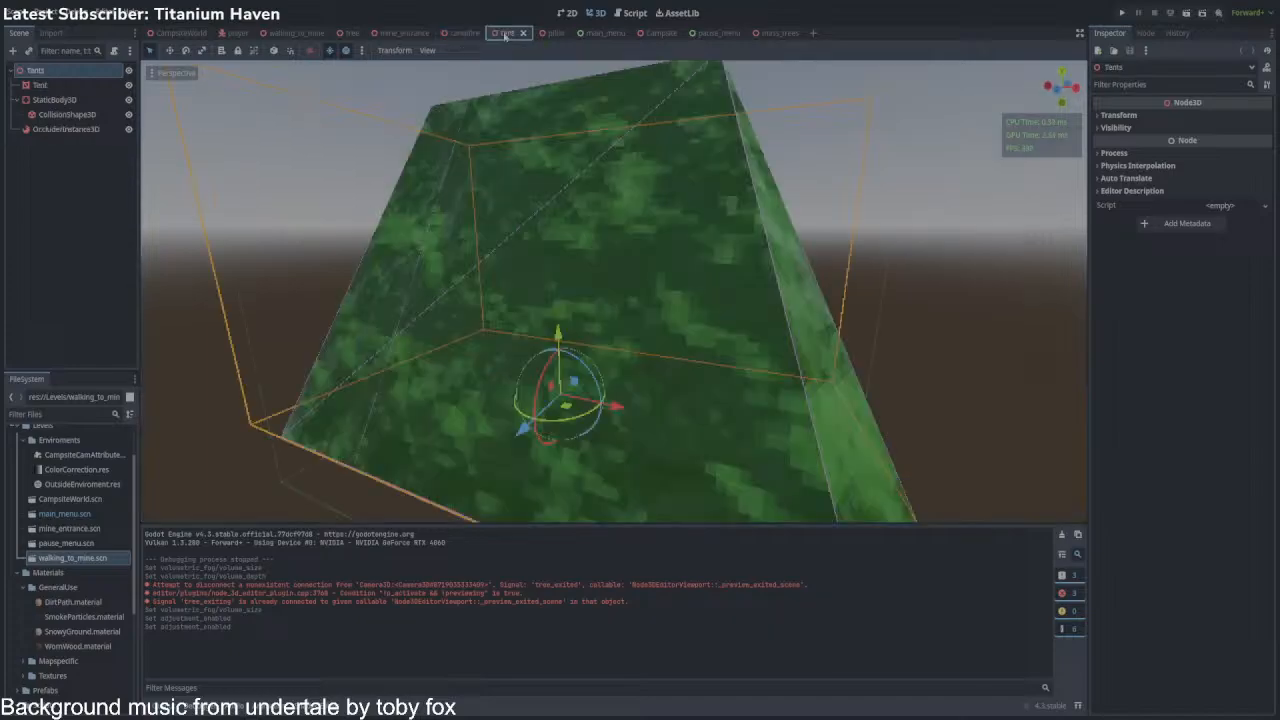
pyautogui.press('d')
pyautogui.moveTo(491, 214); pyautogui.dragTo(60, 182, button='right')
pyautogui.press('w')
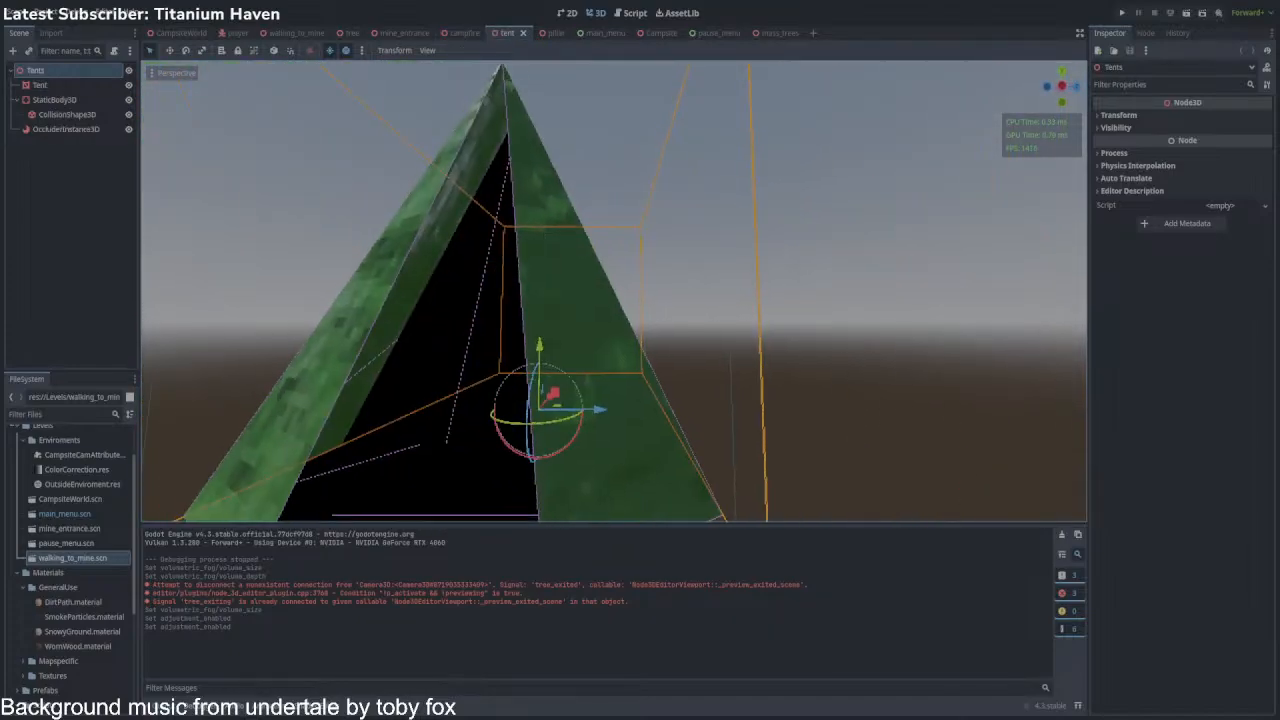
pyautogui.click(551, 33)
pyautogui.scroll(5, 585, 168)
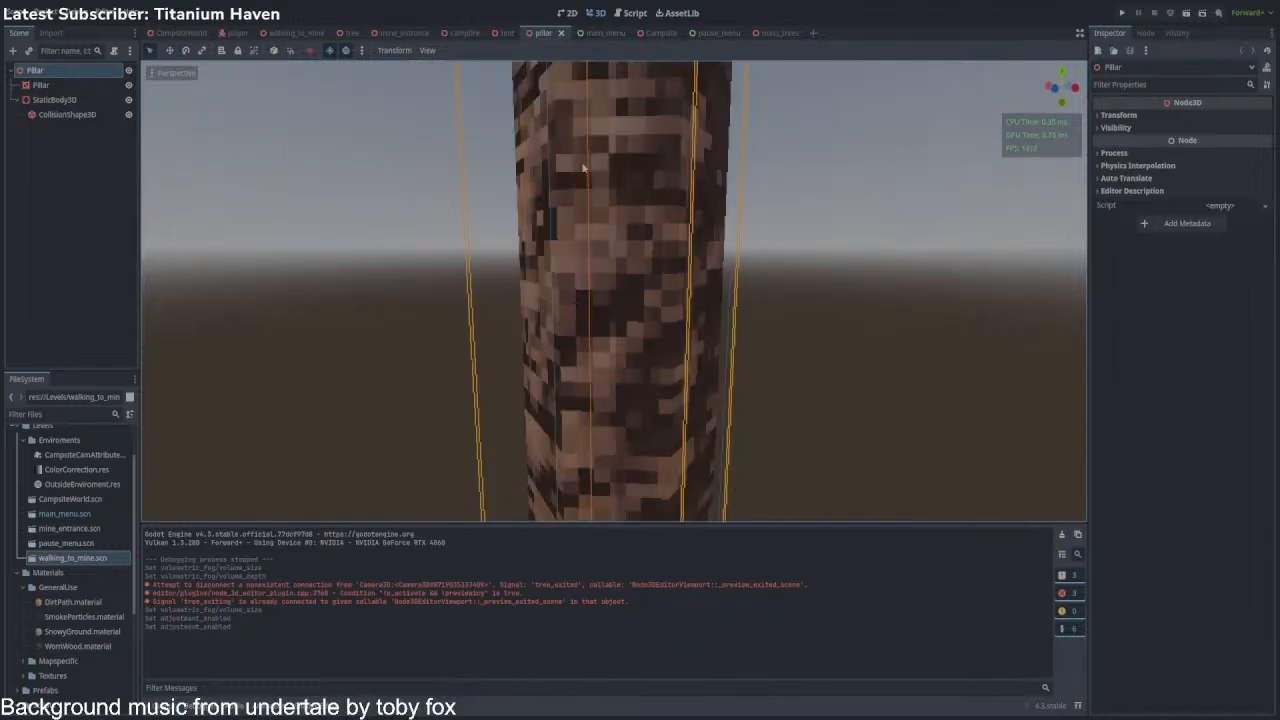
# Open the main_menu scene and examine its campfire and tent backdrop from several viewpoints.
pyautogui.click(597, 33)
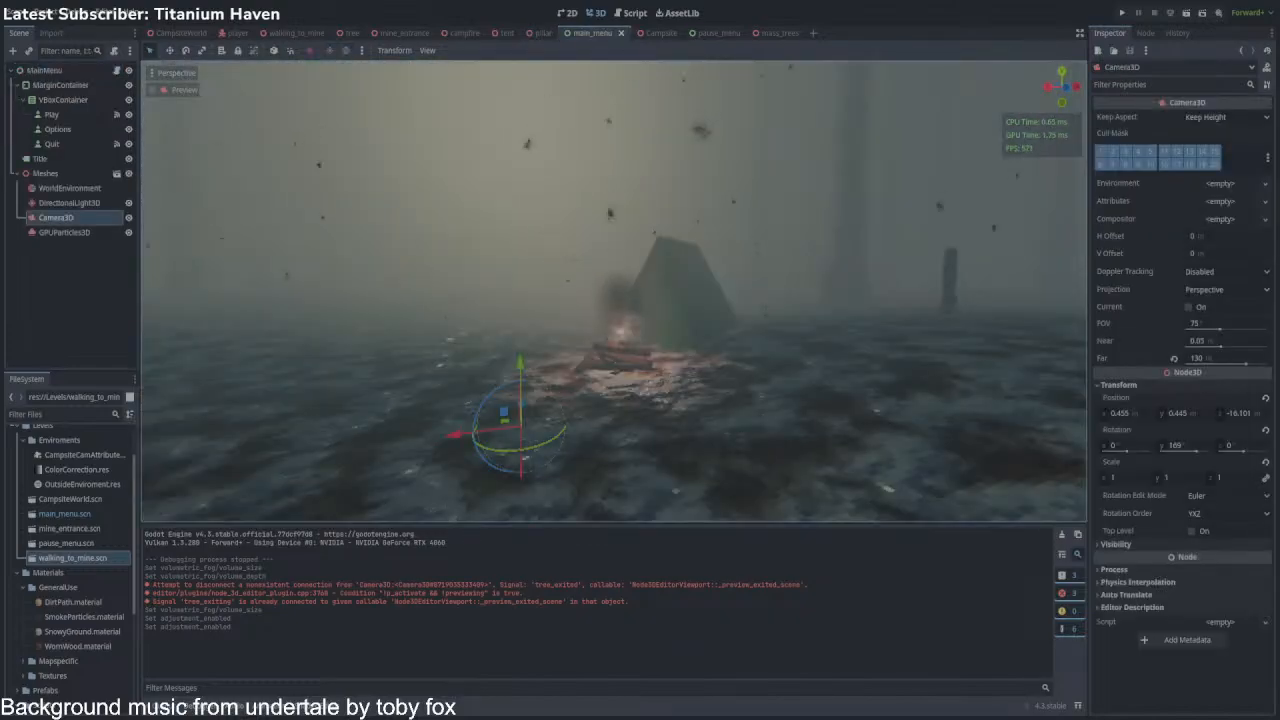
pyautogui.moveTo(614, 291); pyautogui.dragTo(572, 261, button='right')
pyautogui.press('d')
pyautogui.press('a')
pyautogui.press('d')
pyautogui.press('w')
pyautogui.press('s')
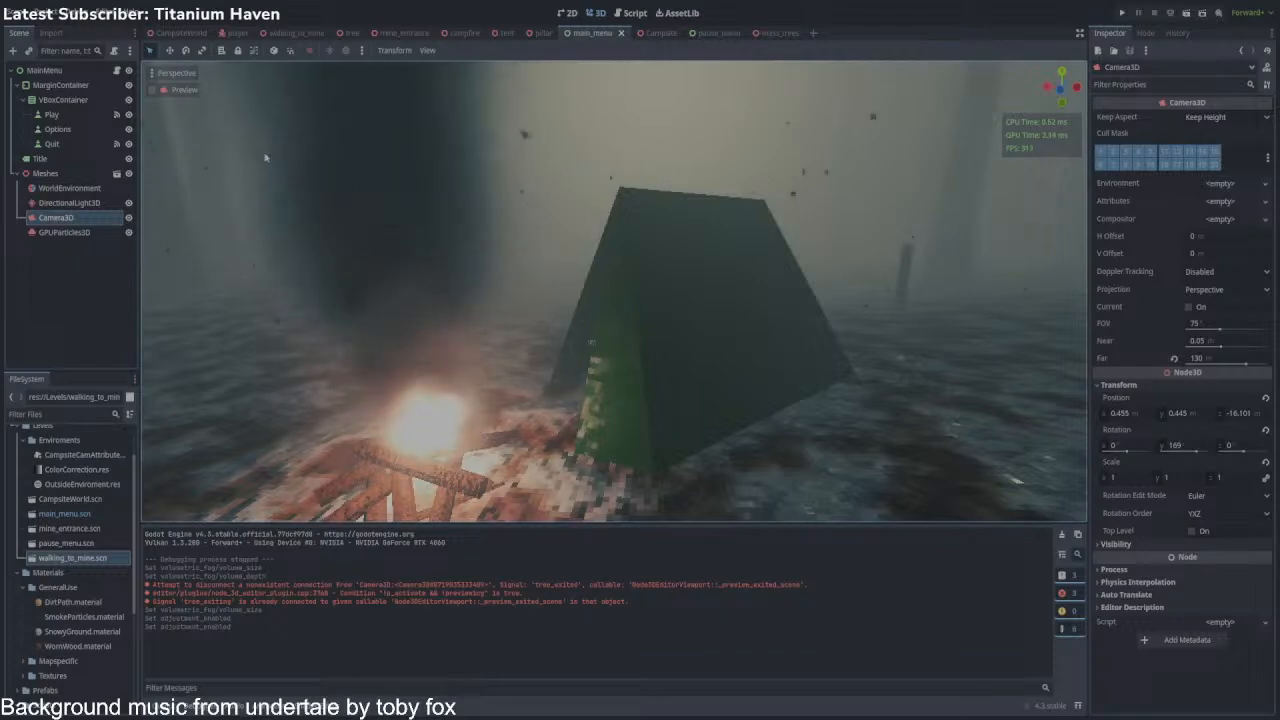
# Toggle SSAO on and off in the main_menu scene's WorldEnvironment to compare the shading around the campfire and tent.
pyautogui.click(81, 191)
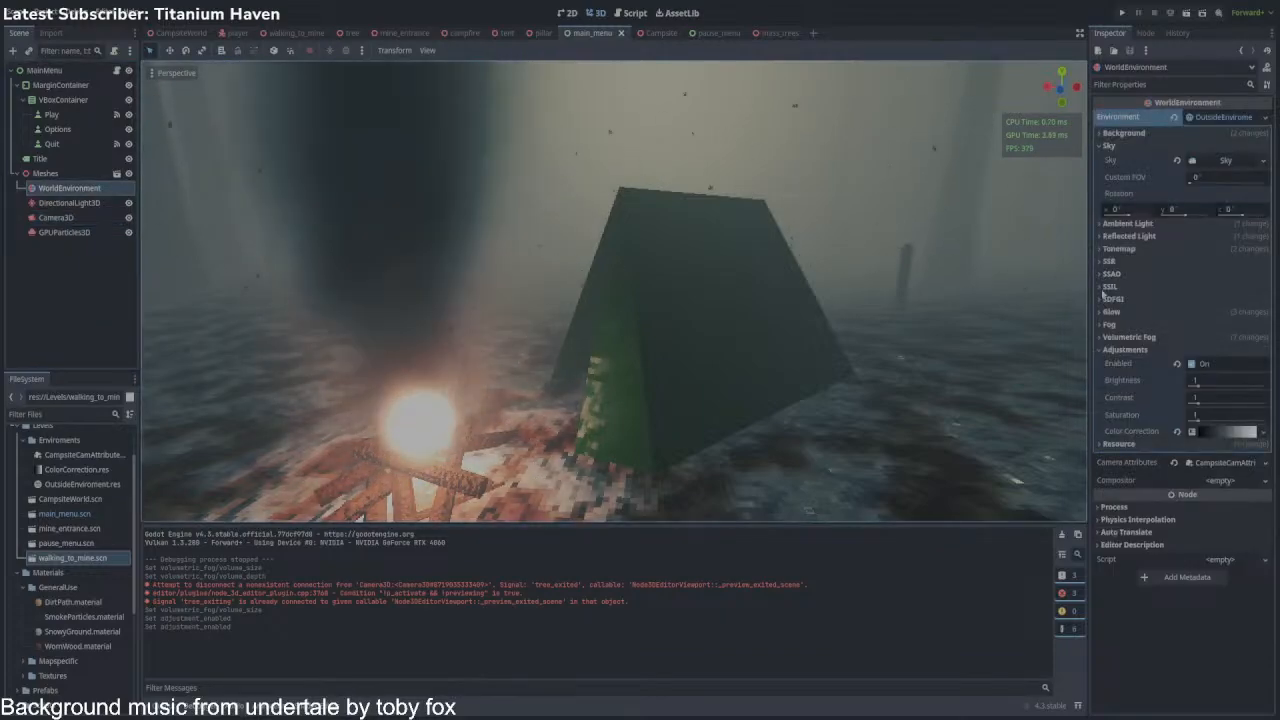
pyautogui.click(1109, 288)
pyautogui.click(1110, 287)
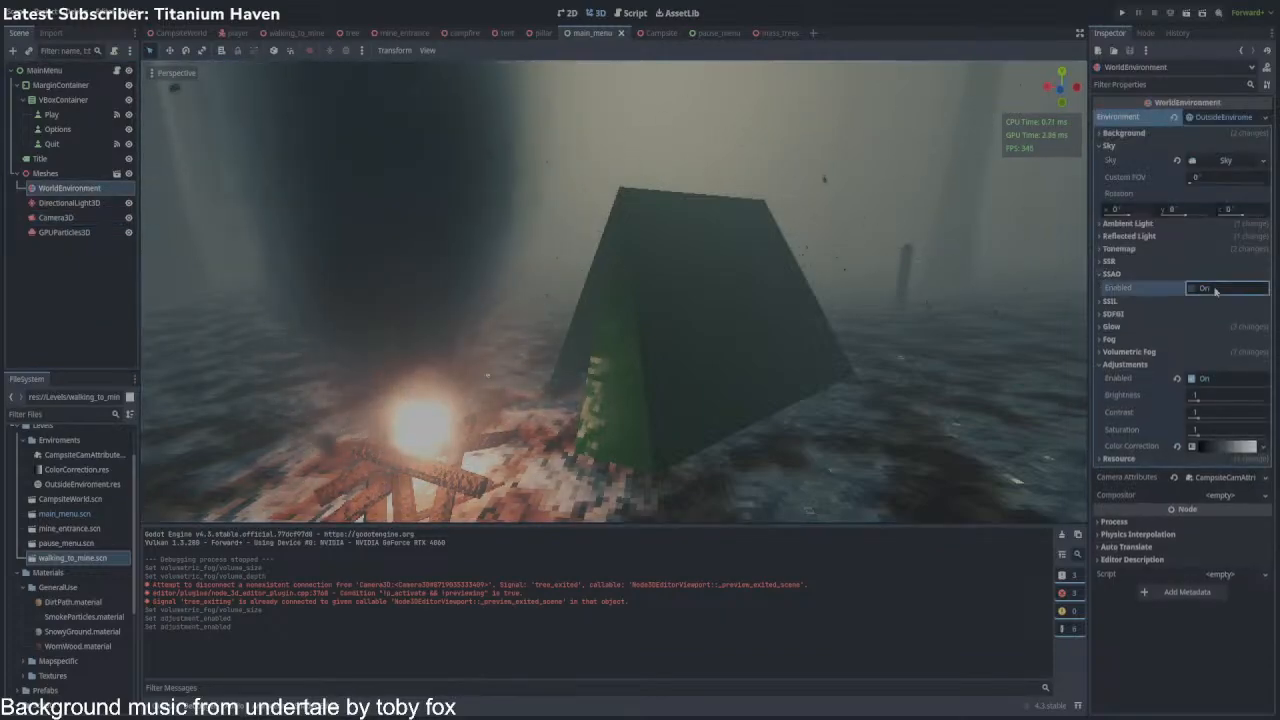
pyautogui.click(1112, 273)
pyautogui.click(1189, 288)
pyautogui.moveTo(614, 291); pyautogui.dragTo(550, 291, button='right')
pyautogui.press('s')
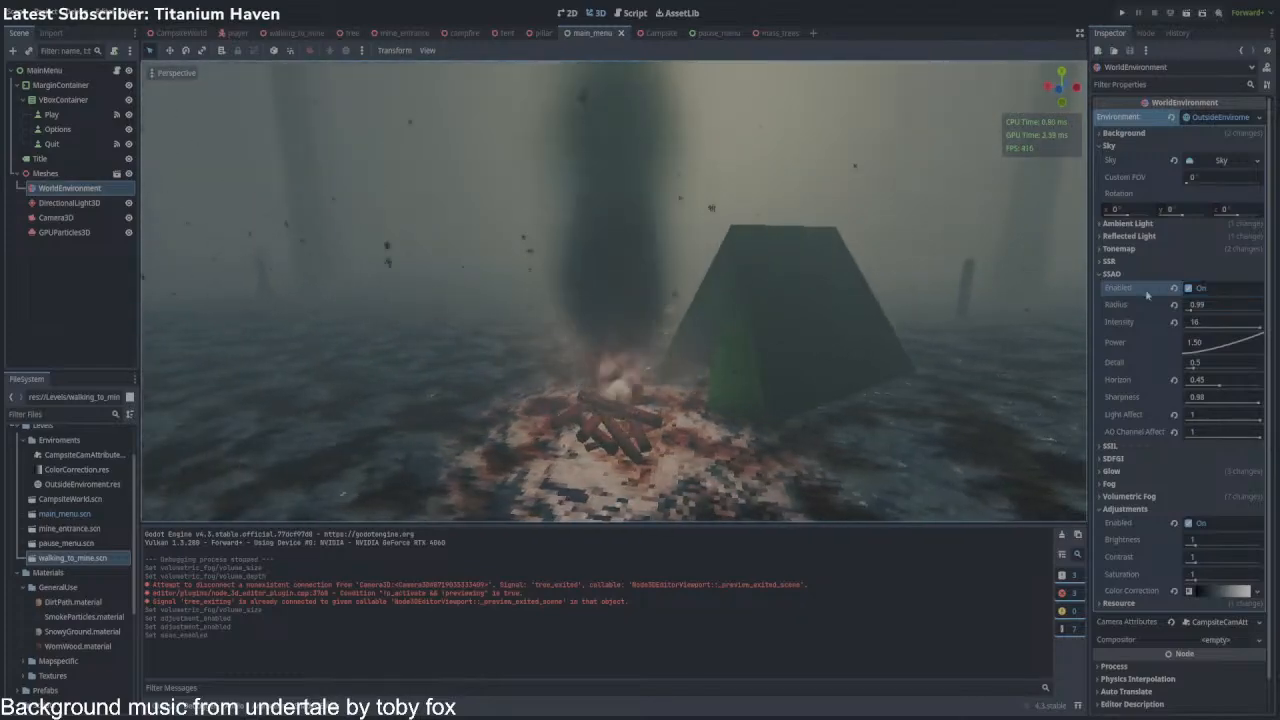
pyautogui.click(1200, 288)
pyautogui.click(1208, 288)
pyautogui.click(1213, 289)
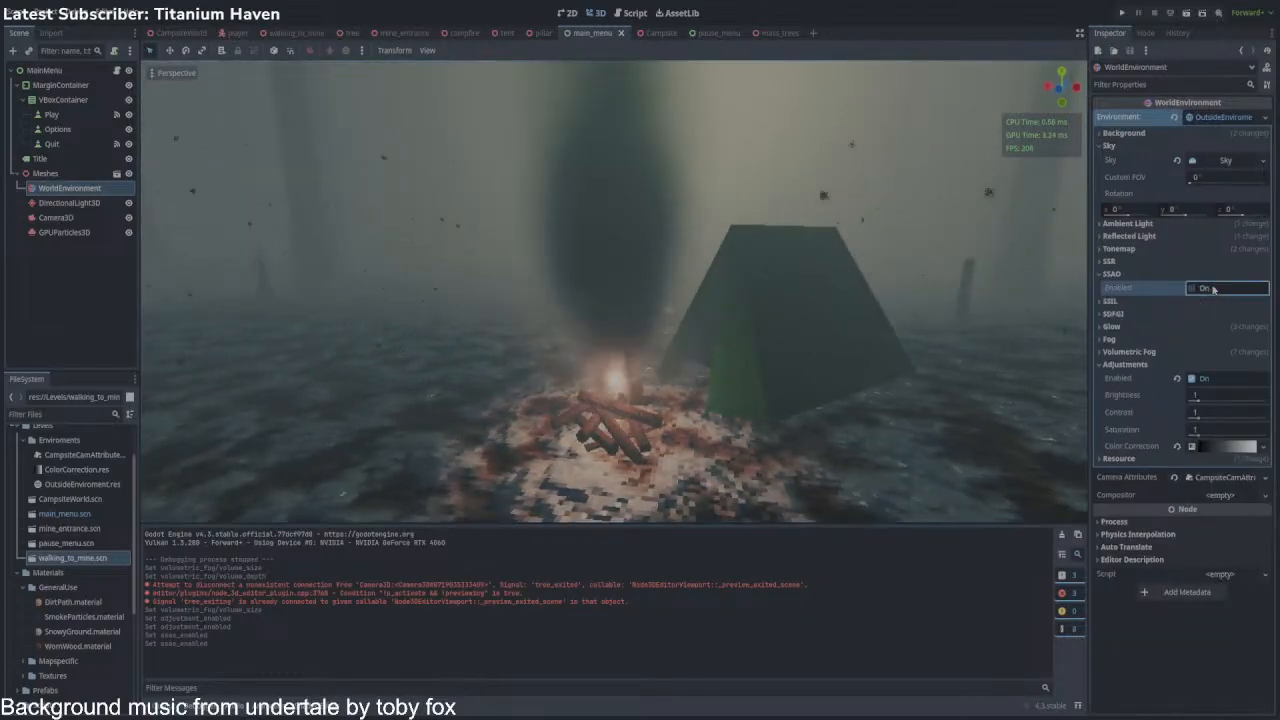
pyautogui.click(1213, 288)
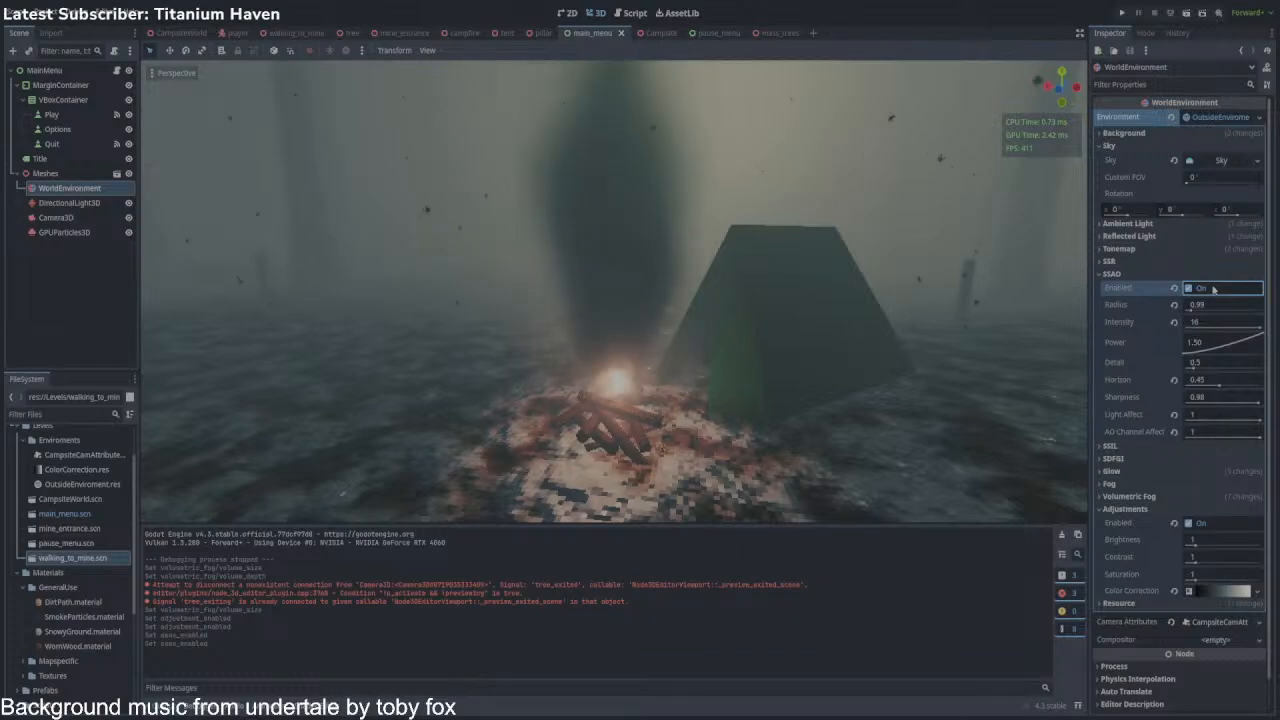
pyautogui.click(1213, 289)
# Examine the foggy campsite in the main_menu scene from different distances, then open the main_menu.gd script.
pyautogui.moveTo(689, 308); pyautogui.dragTo(645, 328, button='right')
pyautogui.press('a')
pyautogui.press('d')
pyautogui.press('w')
pyautogui.press('s')
pyautogui.press('w')
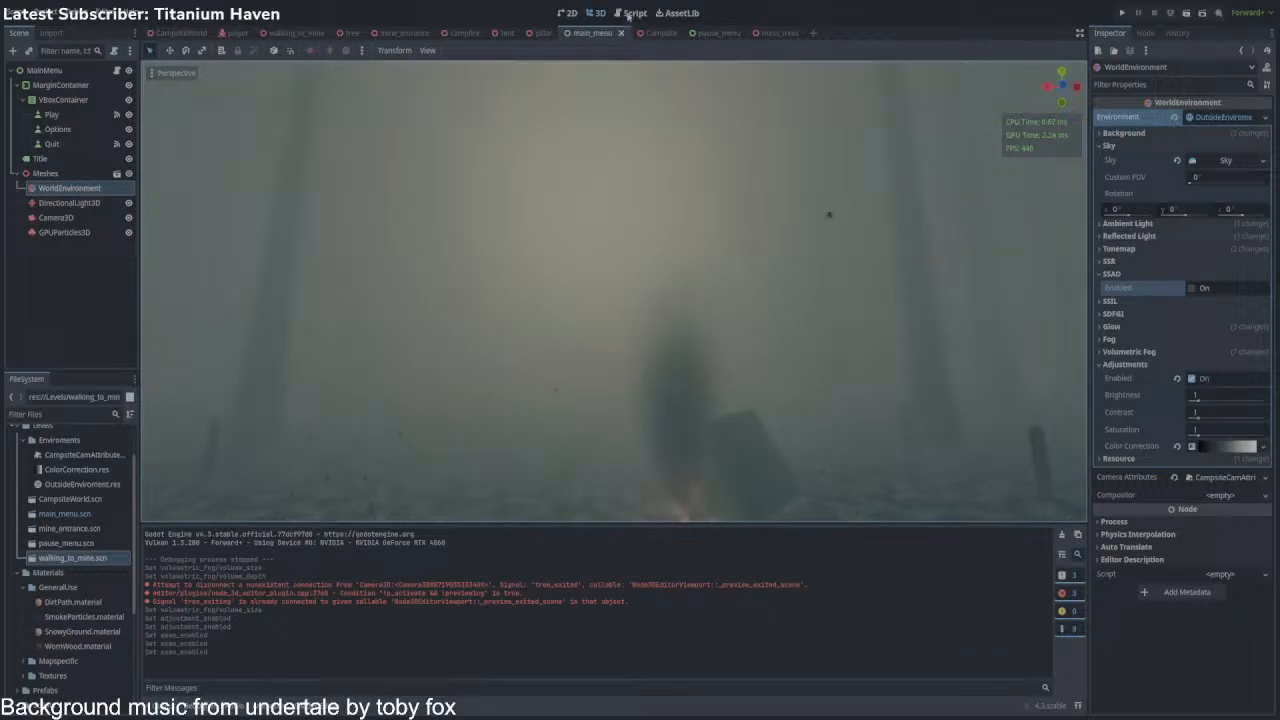
pyautogui.click(631, 13)
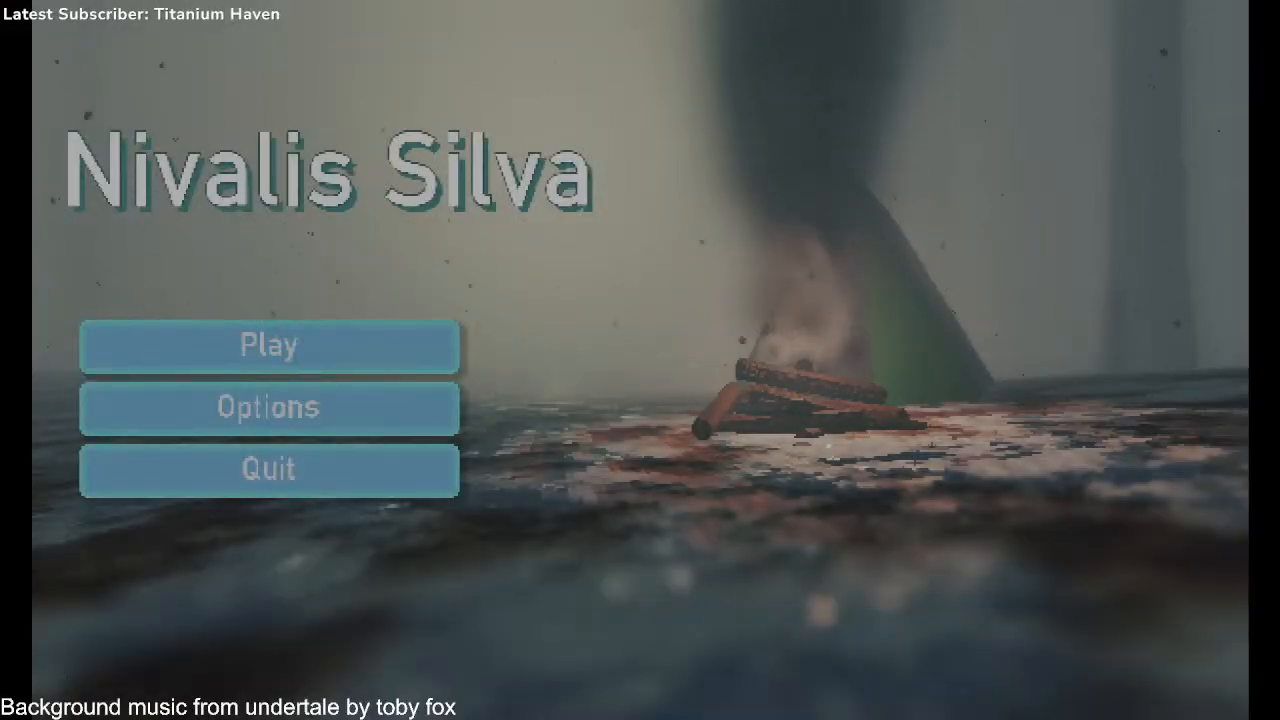
# Start play from the game's main menu and walk through the foggy snow-covered hills past the posts and trees.
pyautogui.click(354, 360)
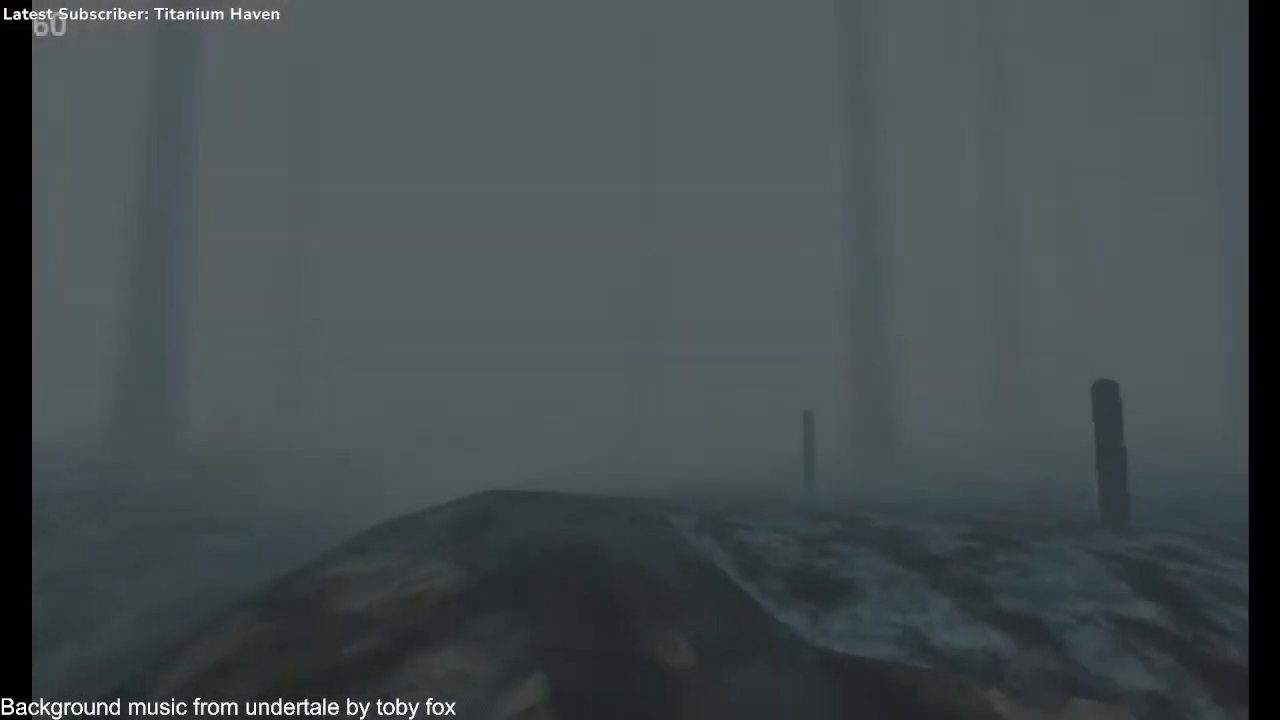
pyautogui.press('w')
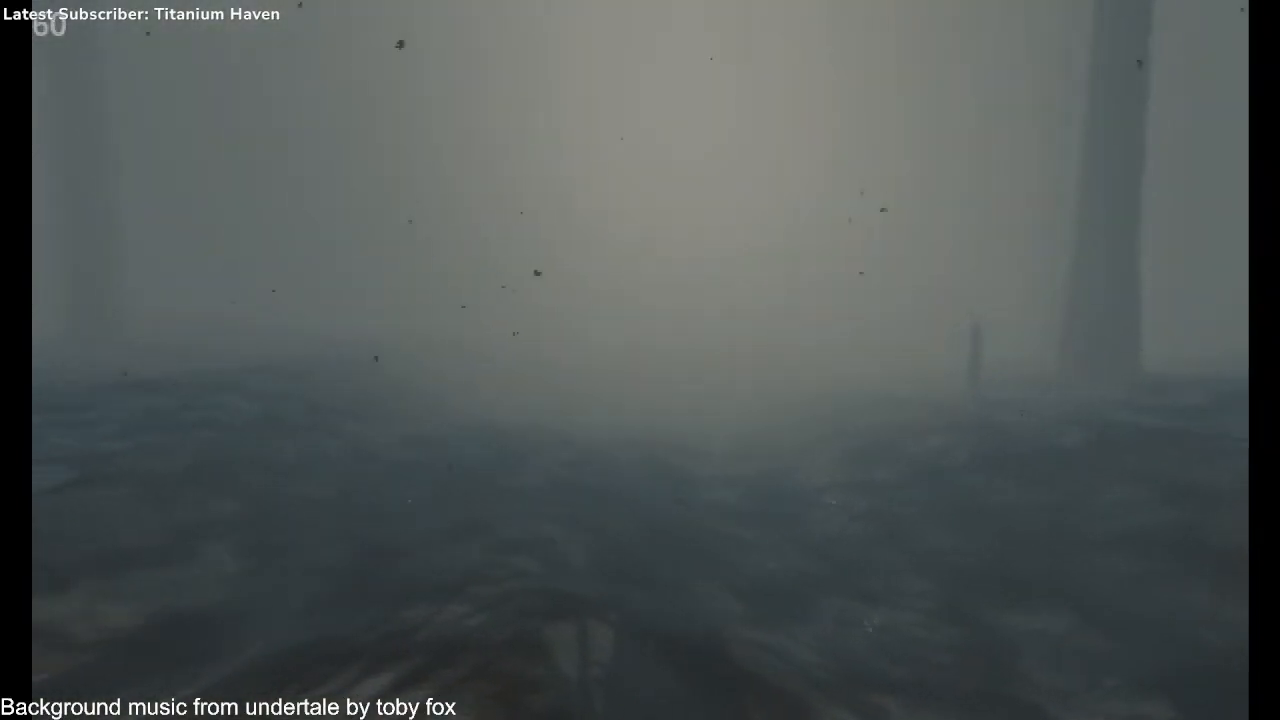
pyautogui.press('w')
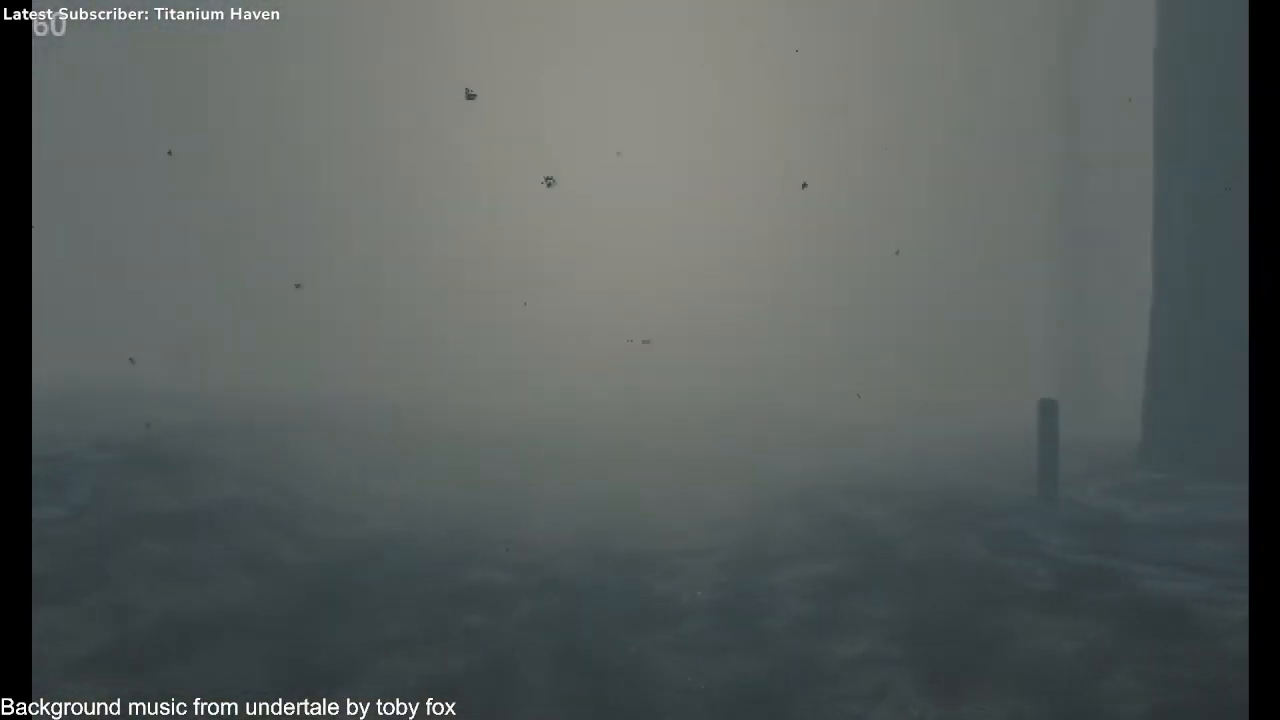
pyautogui.press('w')
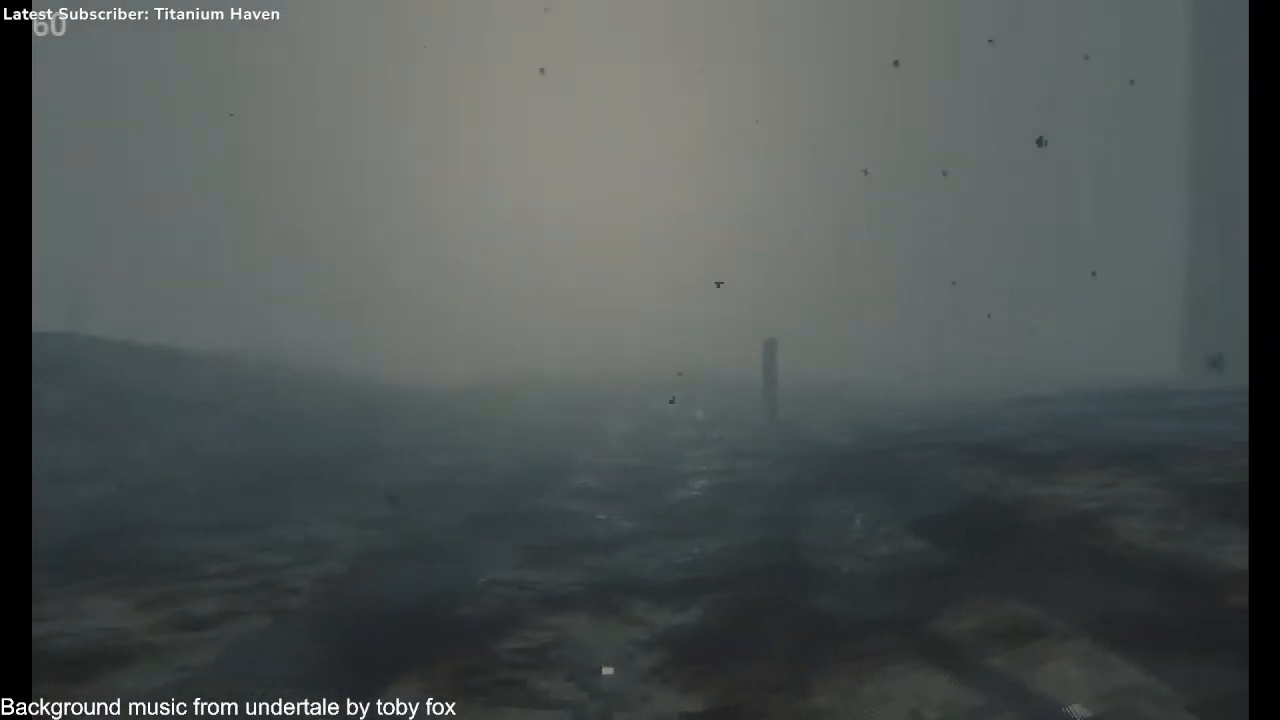
pyautogui.press('w')
pyautogui.press('w')
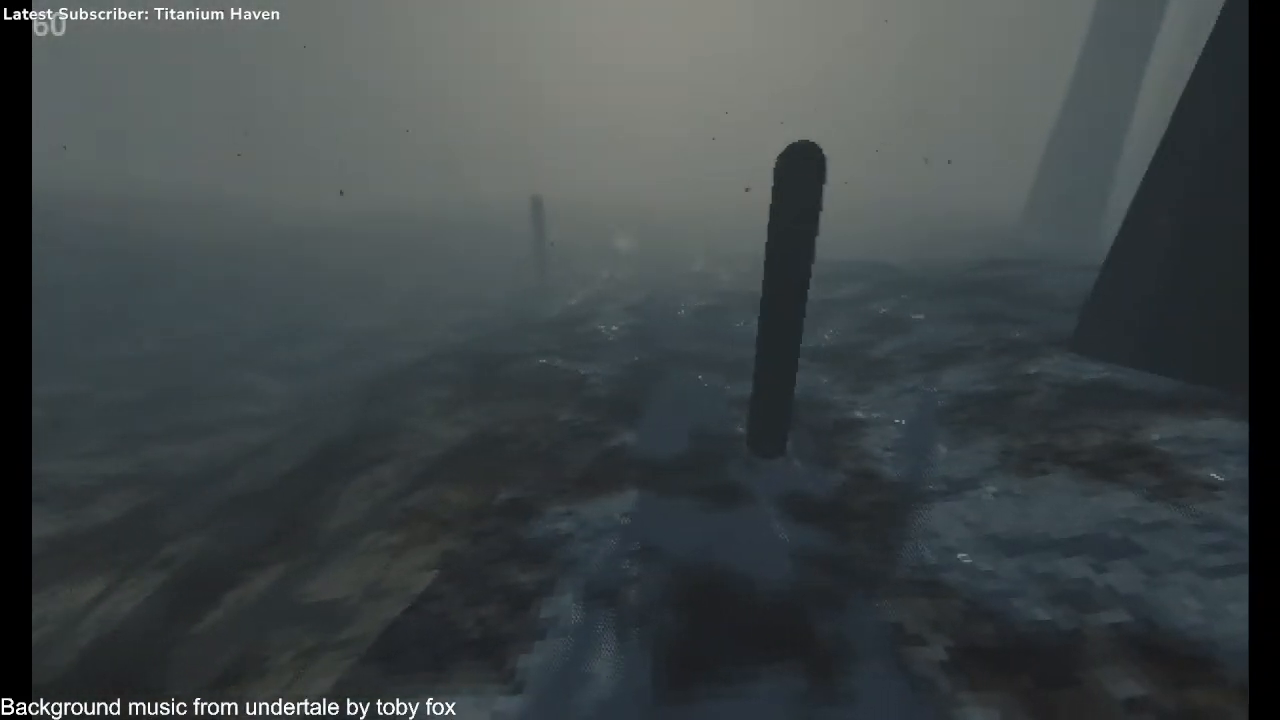
pyautogui.press('d')
pyautogui.press('a')
pyautogui.press('w')
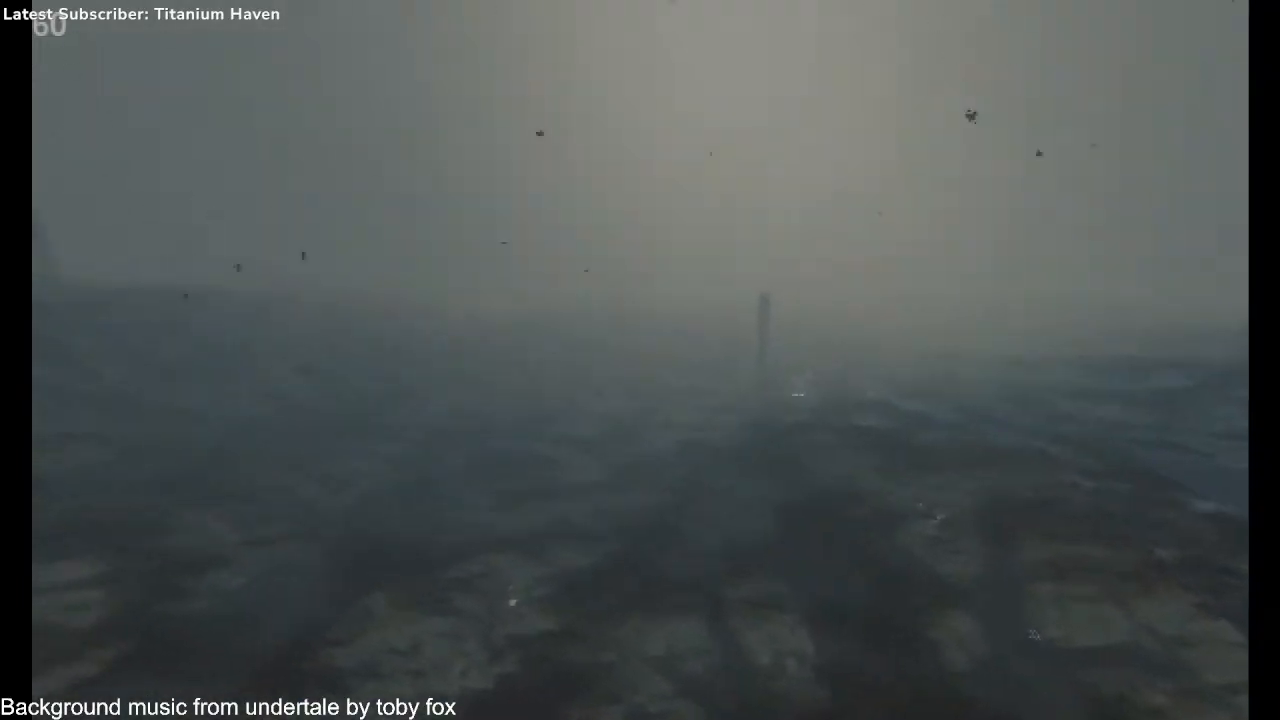
pyautogui.press('w')
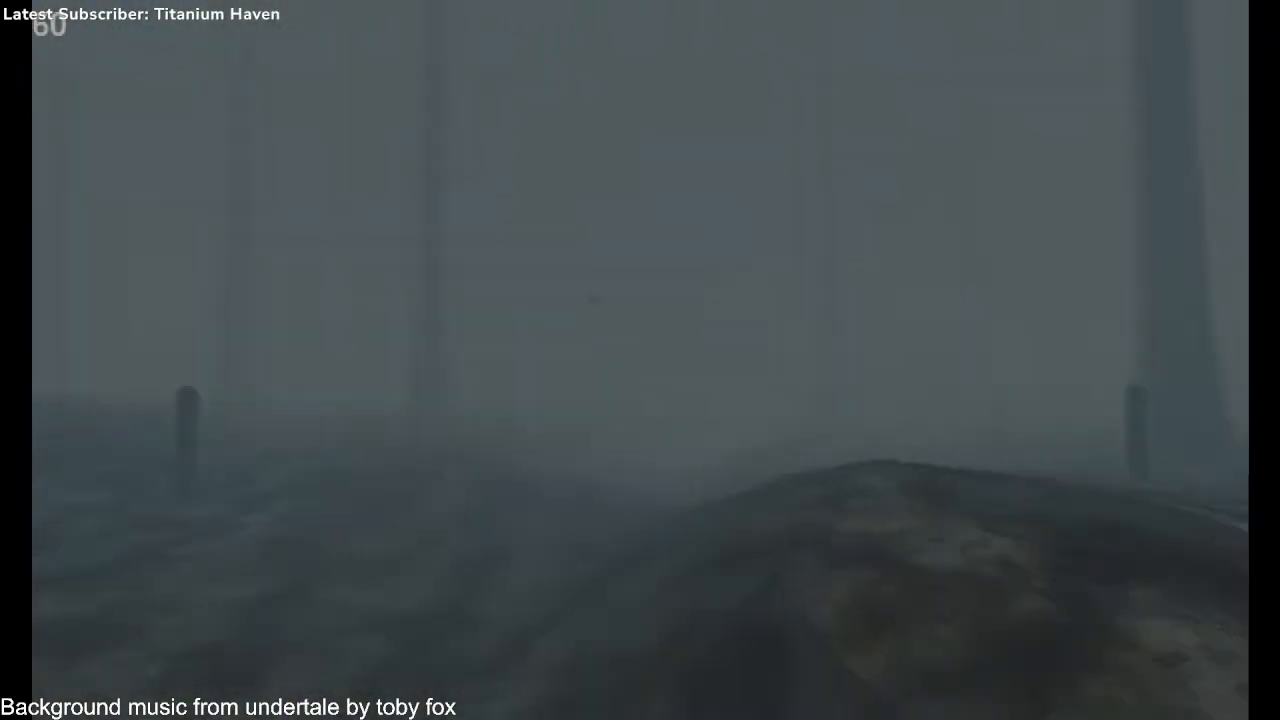
pyautogui.press('w')
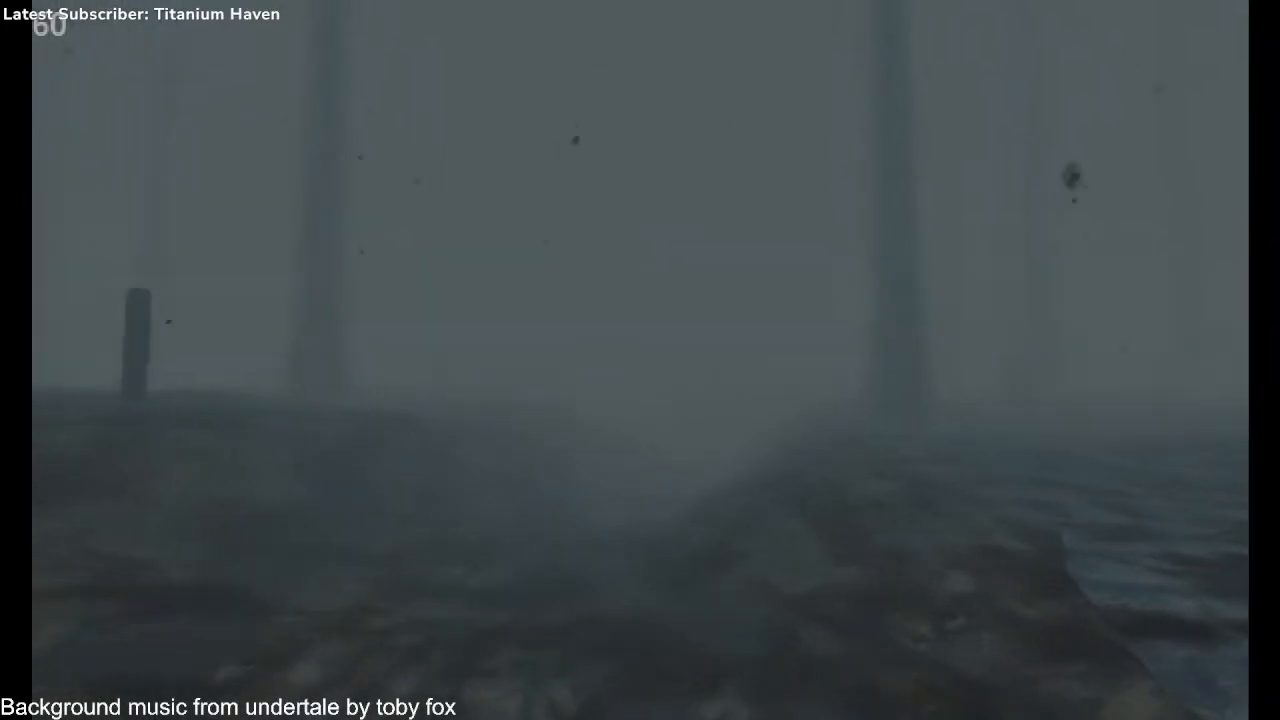
pyautogui.press('w')
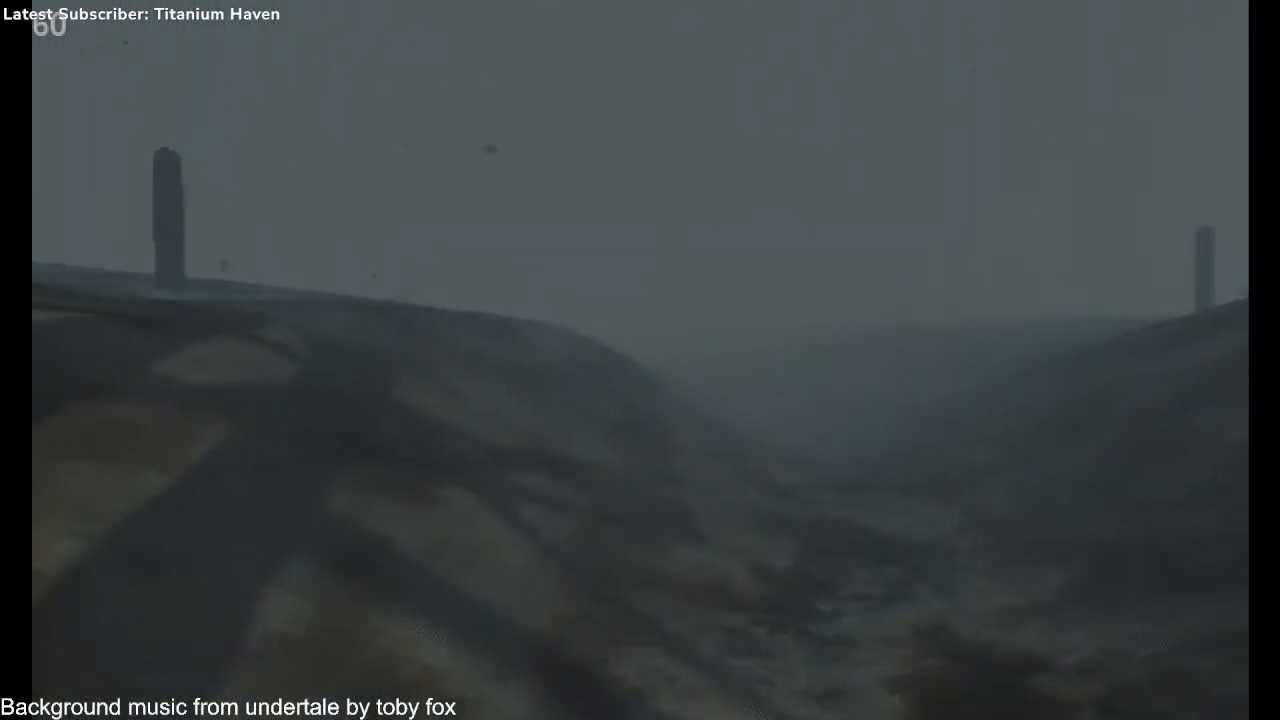
pyautogui.press('w')
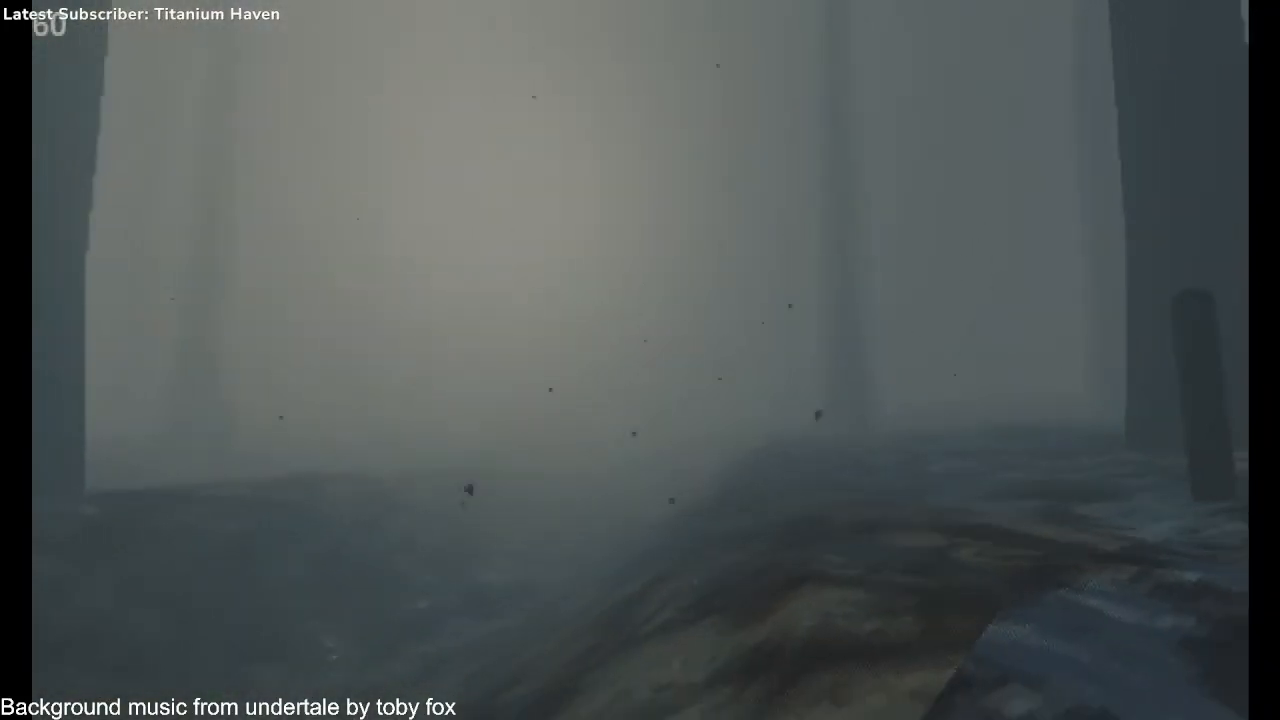
pyautogui.press('w')
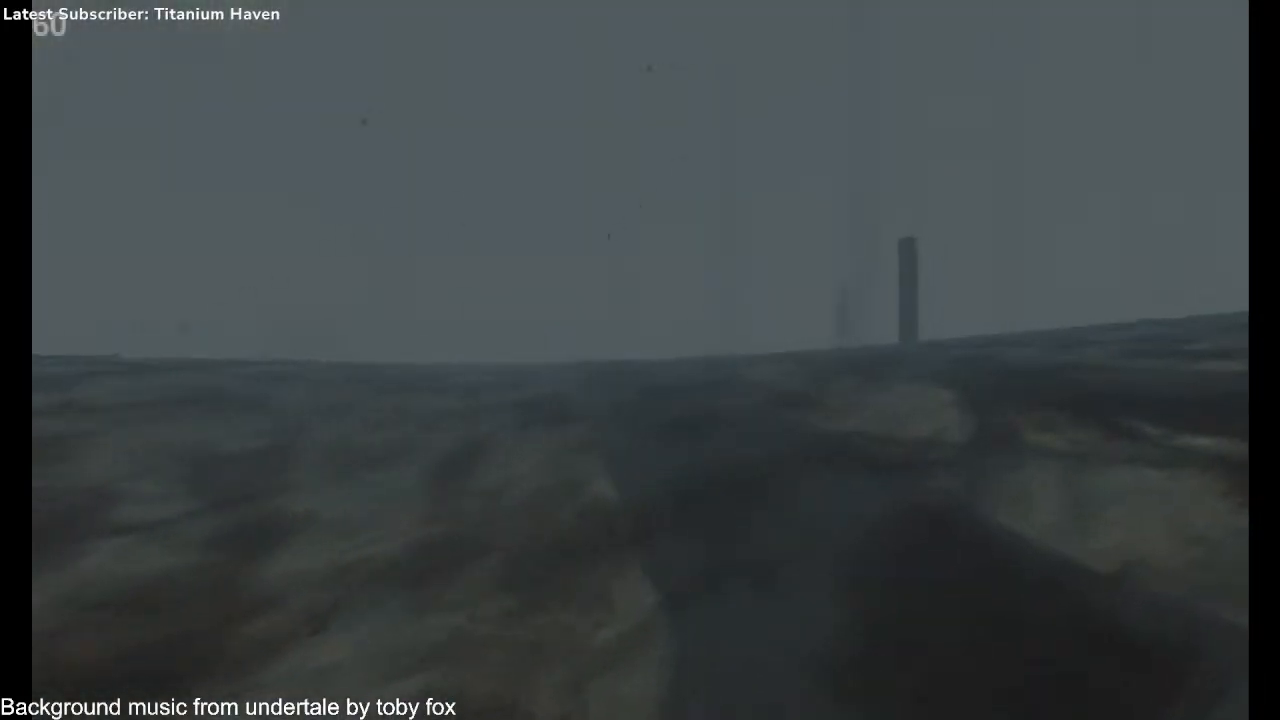
# Walk to the campsite in the running game and examine the tent, campfire and smoke from several sides.
pyautogui.press('w')
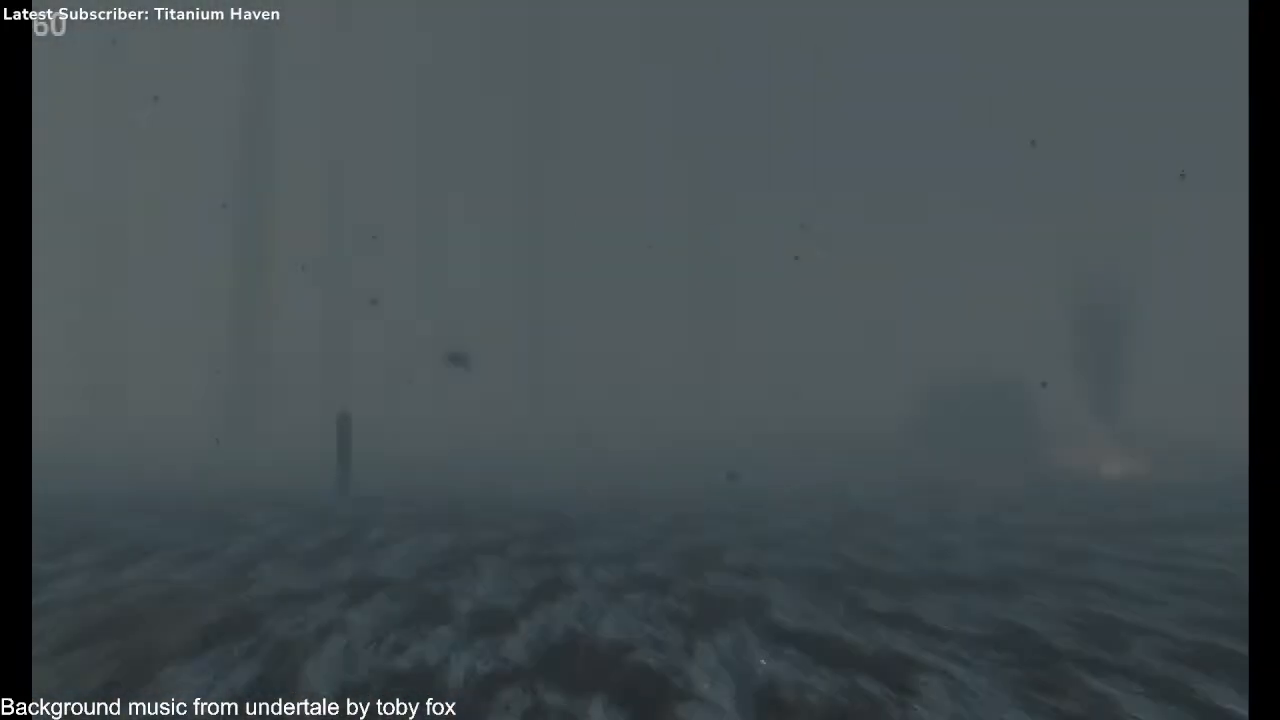
pyautogui.press('w')
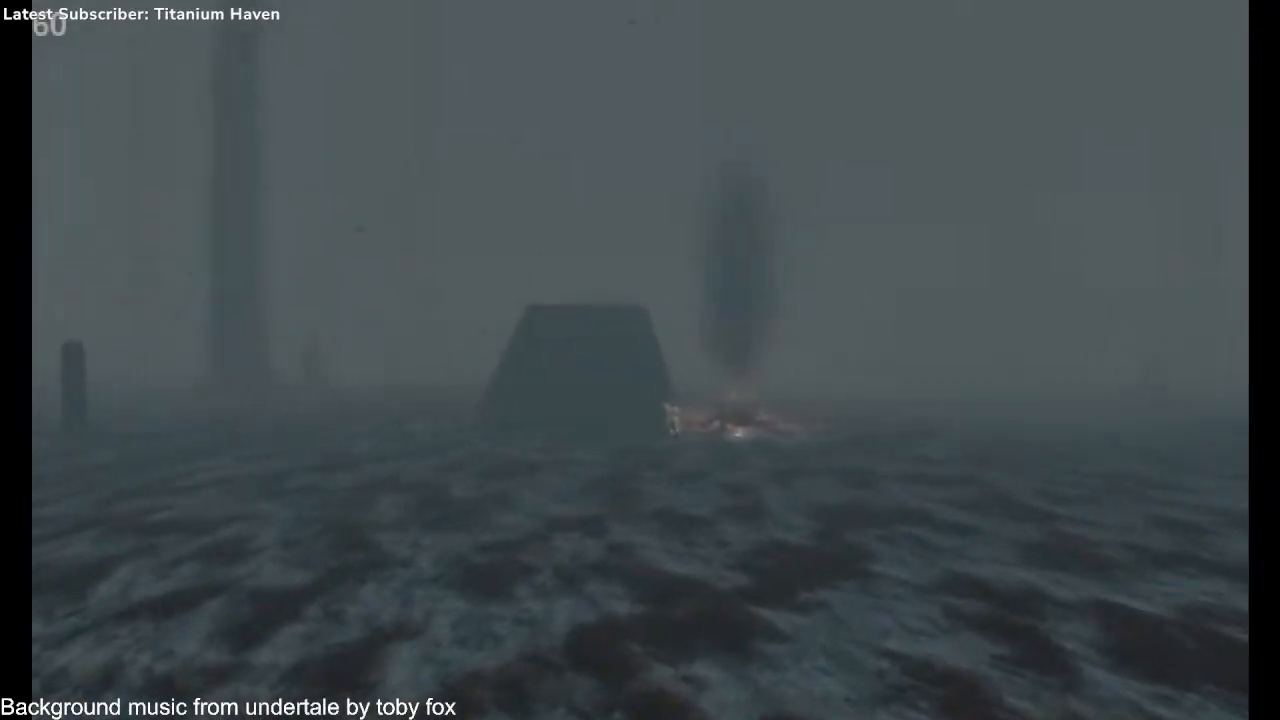
pyautogui.press('w')
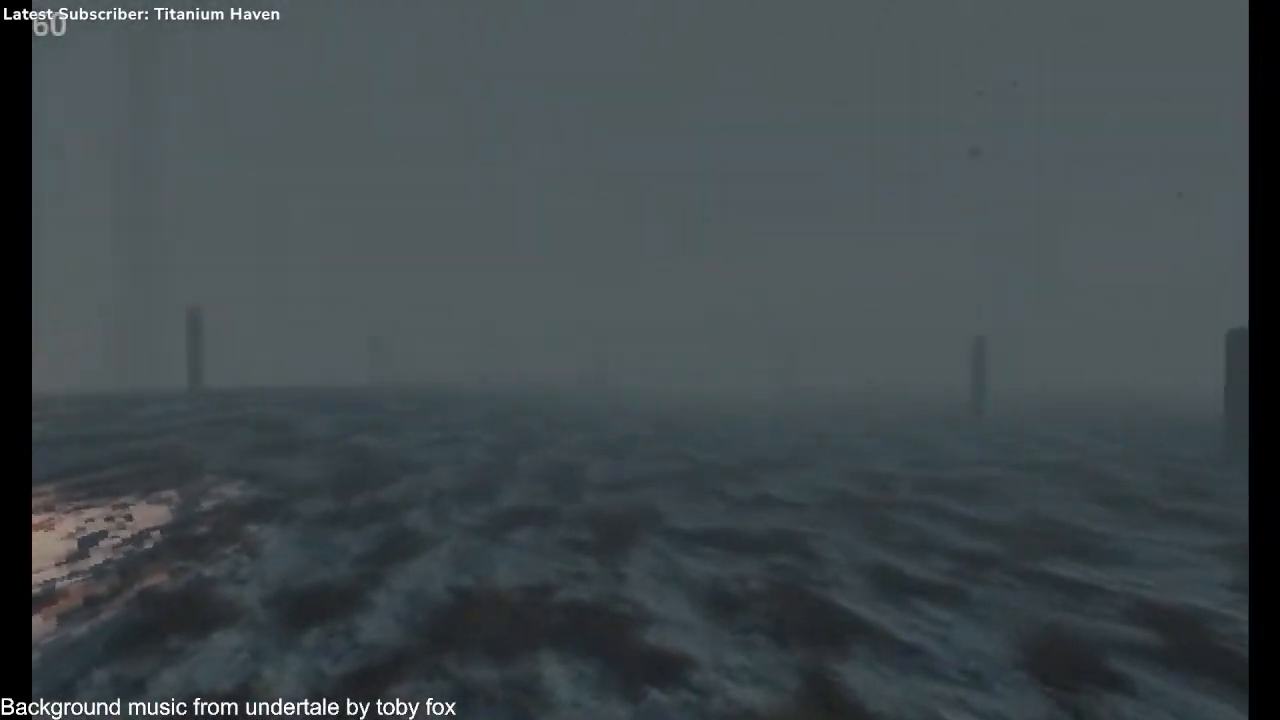
pyautogui.press('d')
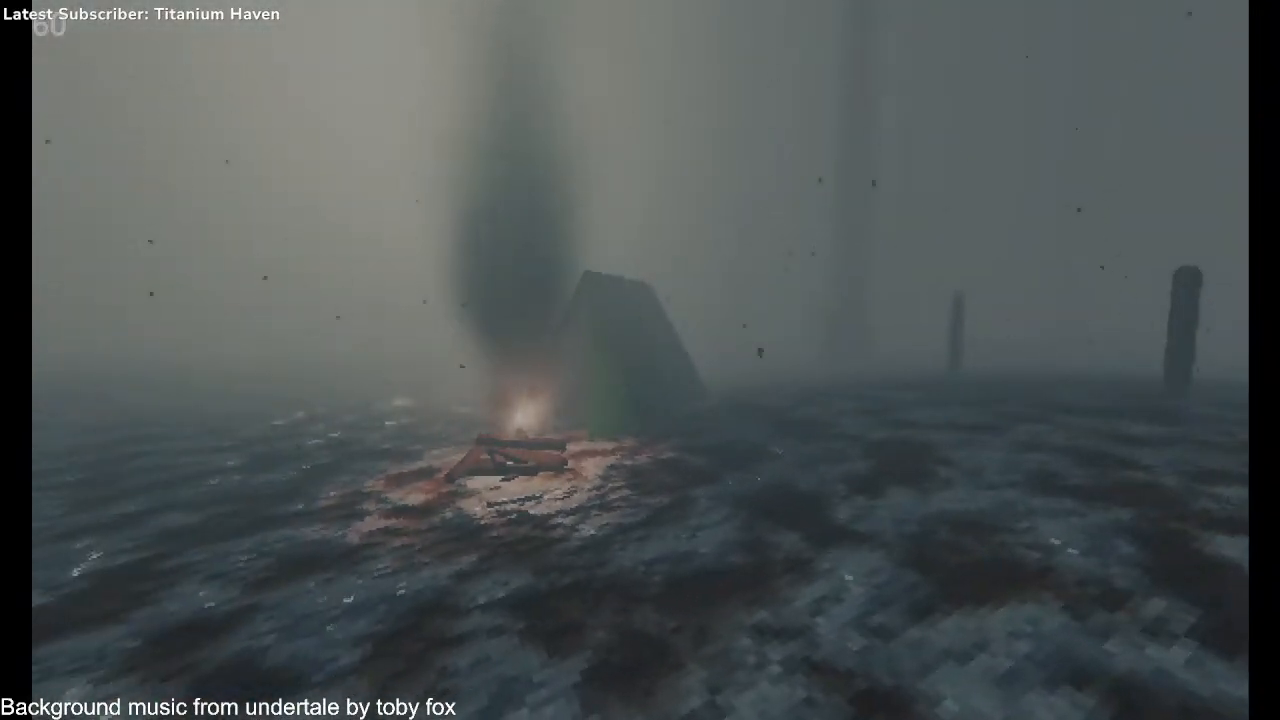
pyautogui.press('a')
pyautogui.press('w')
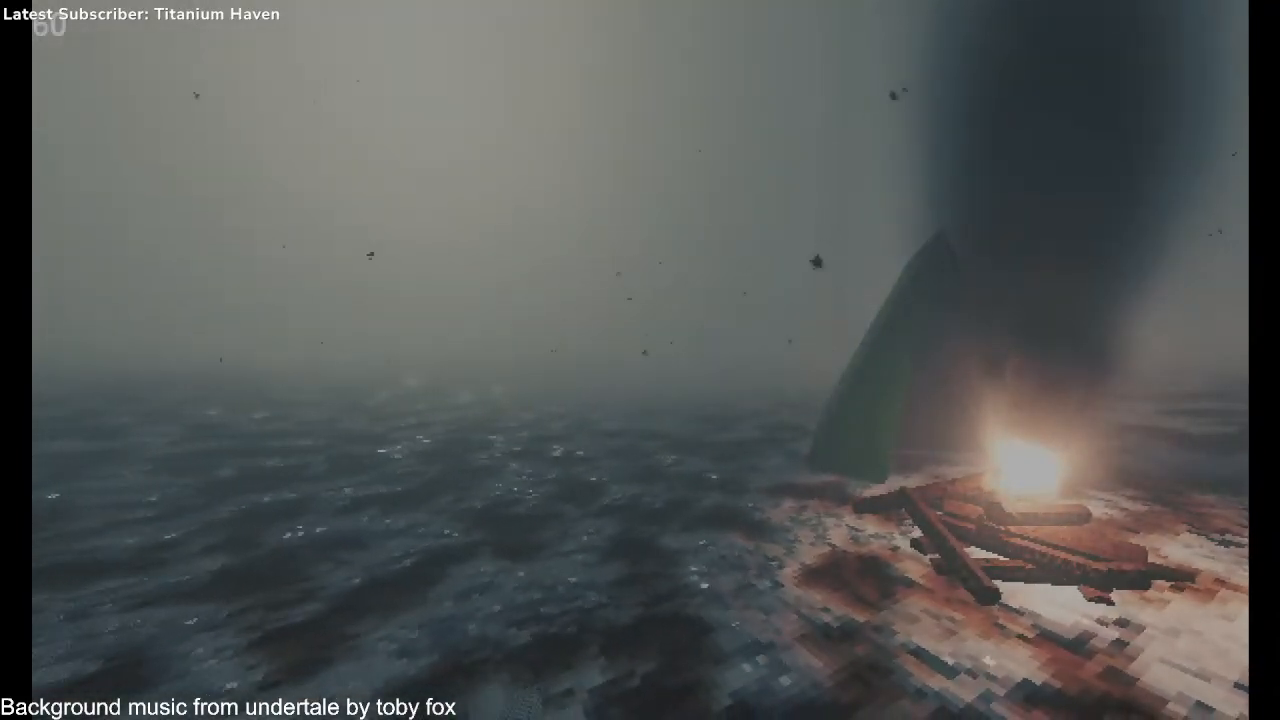
pyautogui.press('s')
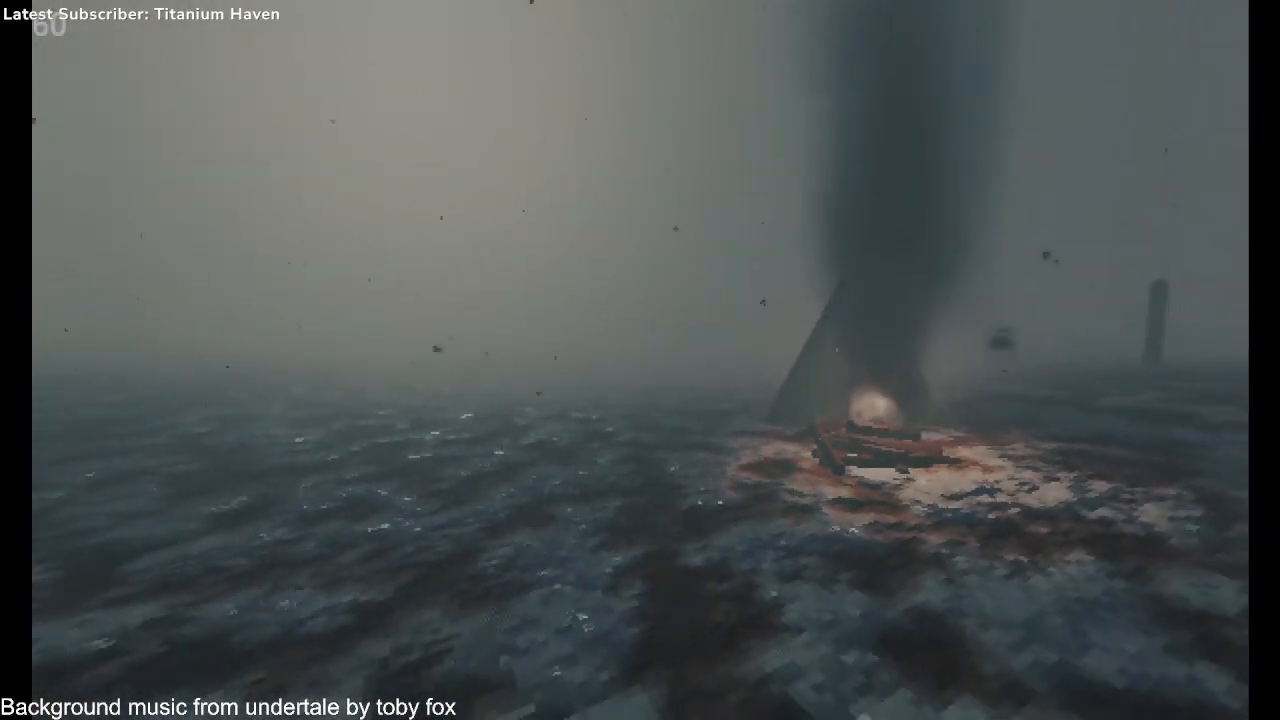
pyautogui.press('w')
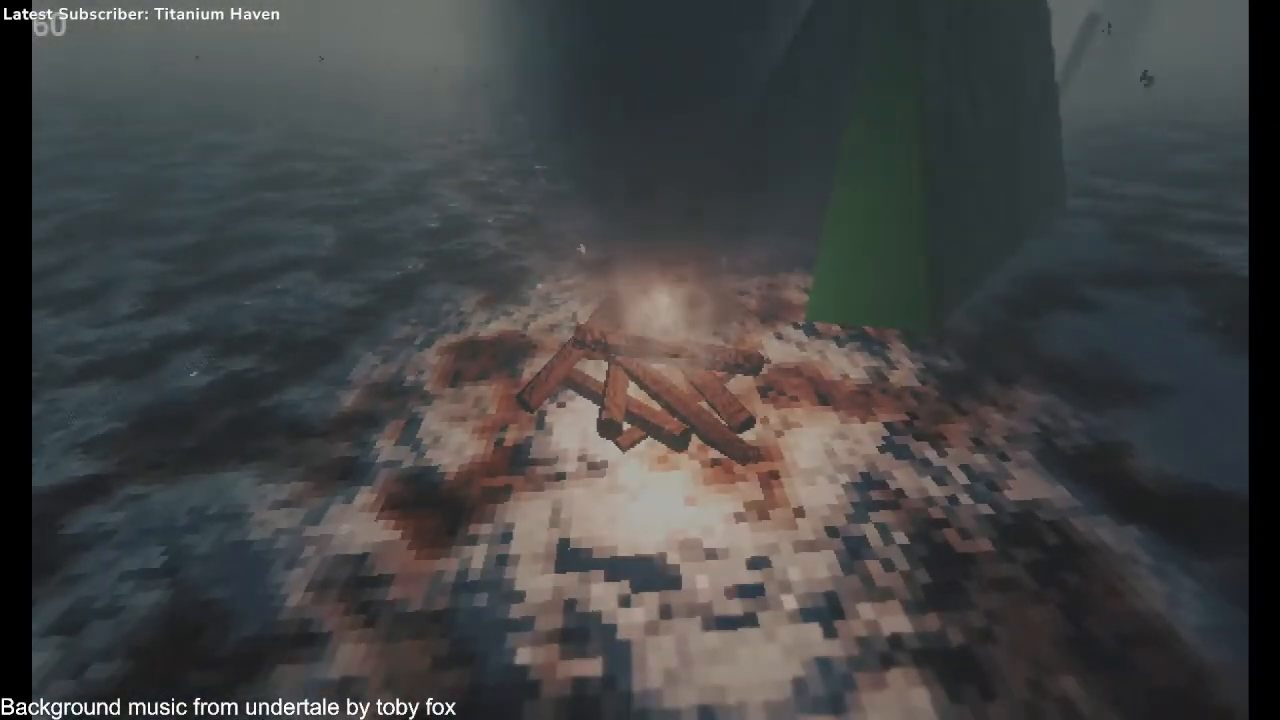
pyautogui.press('a')
pyautogui.press('s')
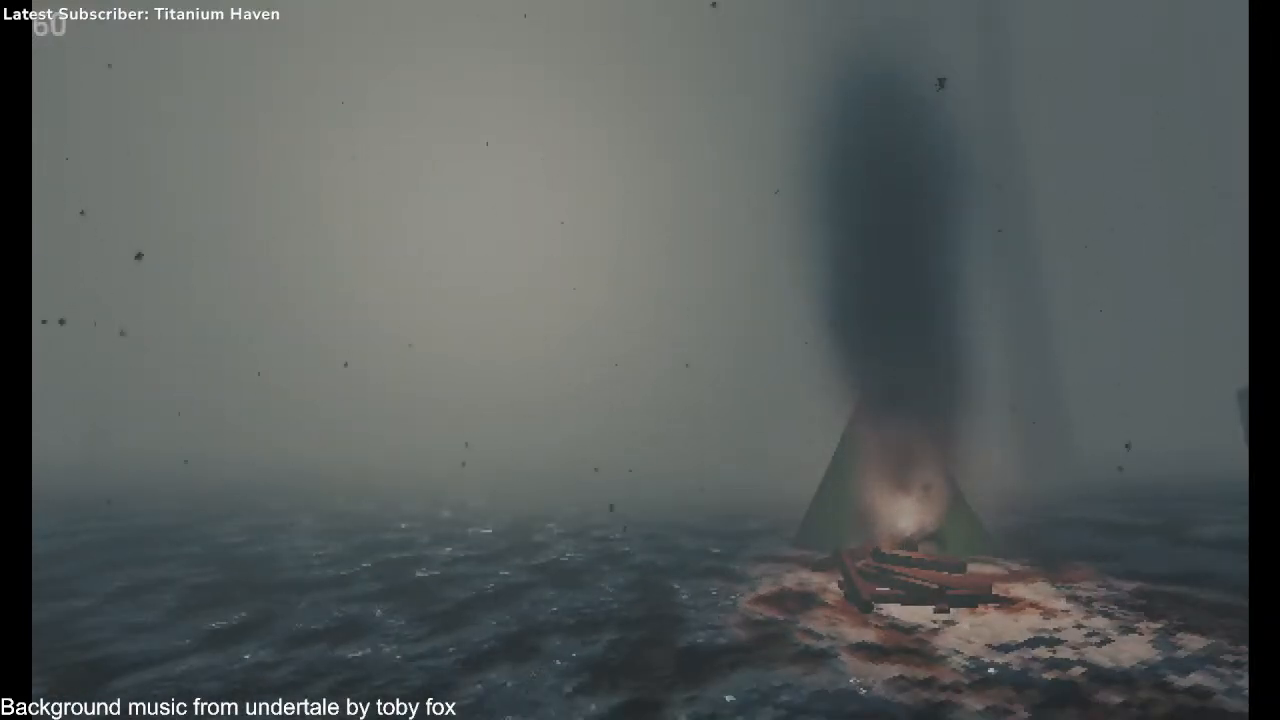
pyautogui.press('w')
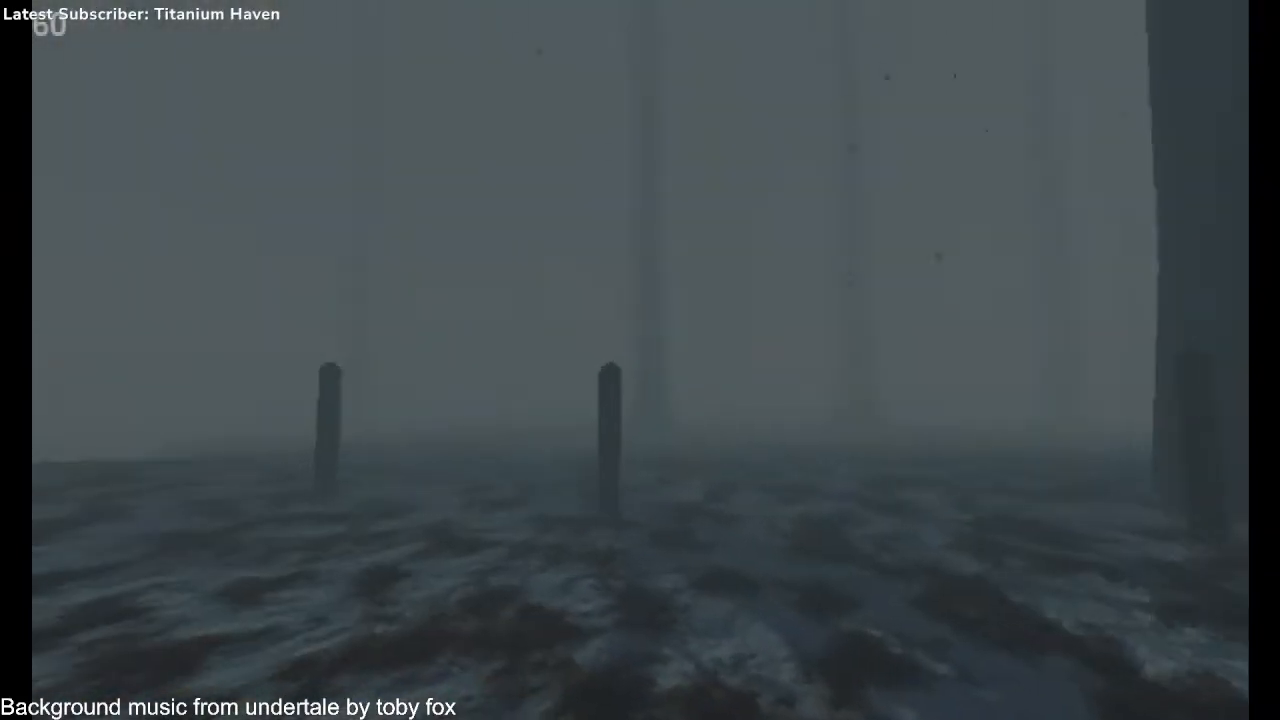
pyautogui.press('w')
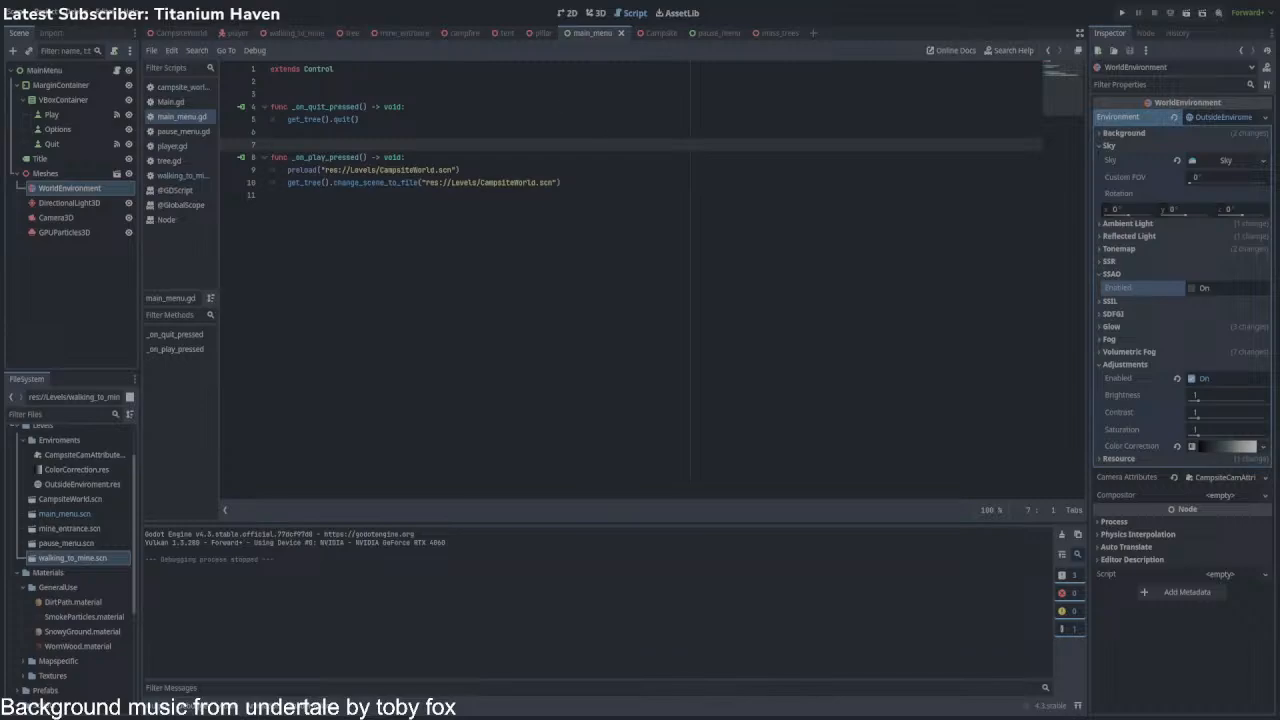
# Open the walking_to_mine scene in the 3D view and examine its terrain and trees.
pyautogui.click(298, 33)
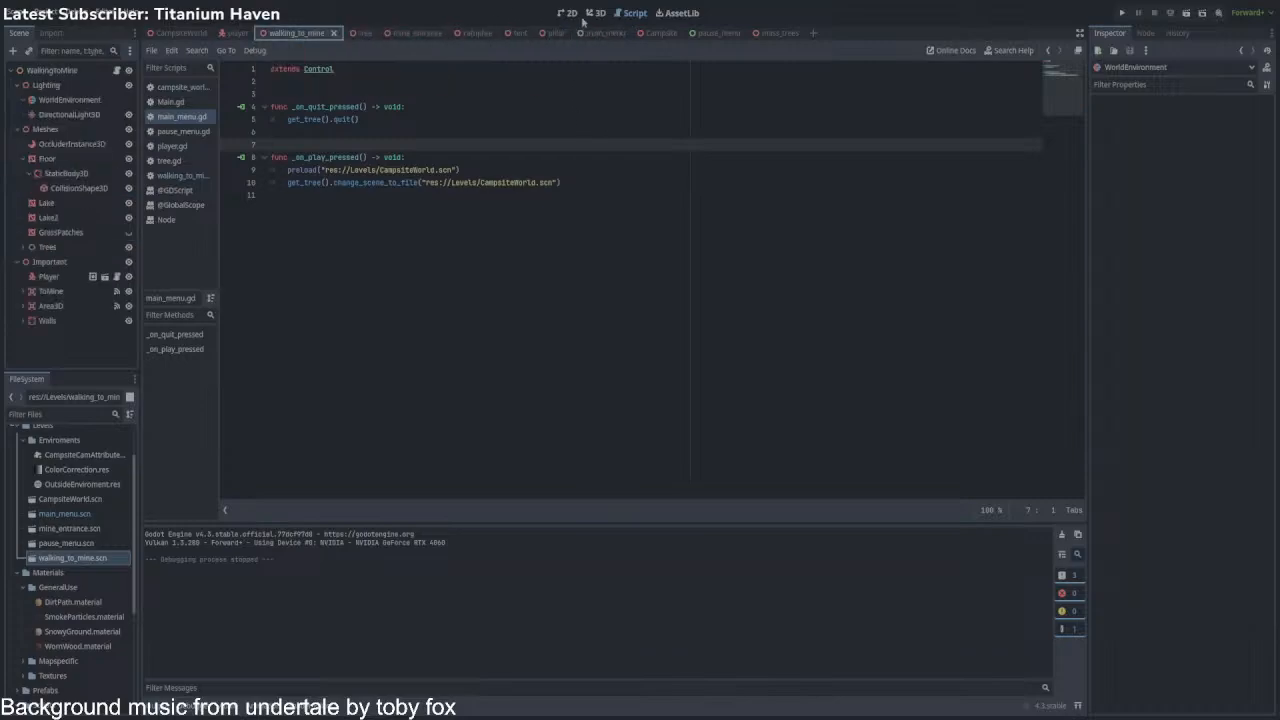
pyautogui.click(597, 13)
pyautogui.press('w')
pyautogui.moveTo(515, 213); pyautogui.dragTo(314, 97, button='right')
pyautogui.press('s')
pyautogui.press('w')
pyautogui.press('w')
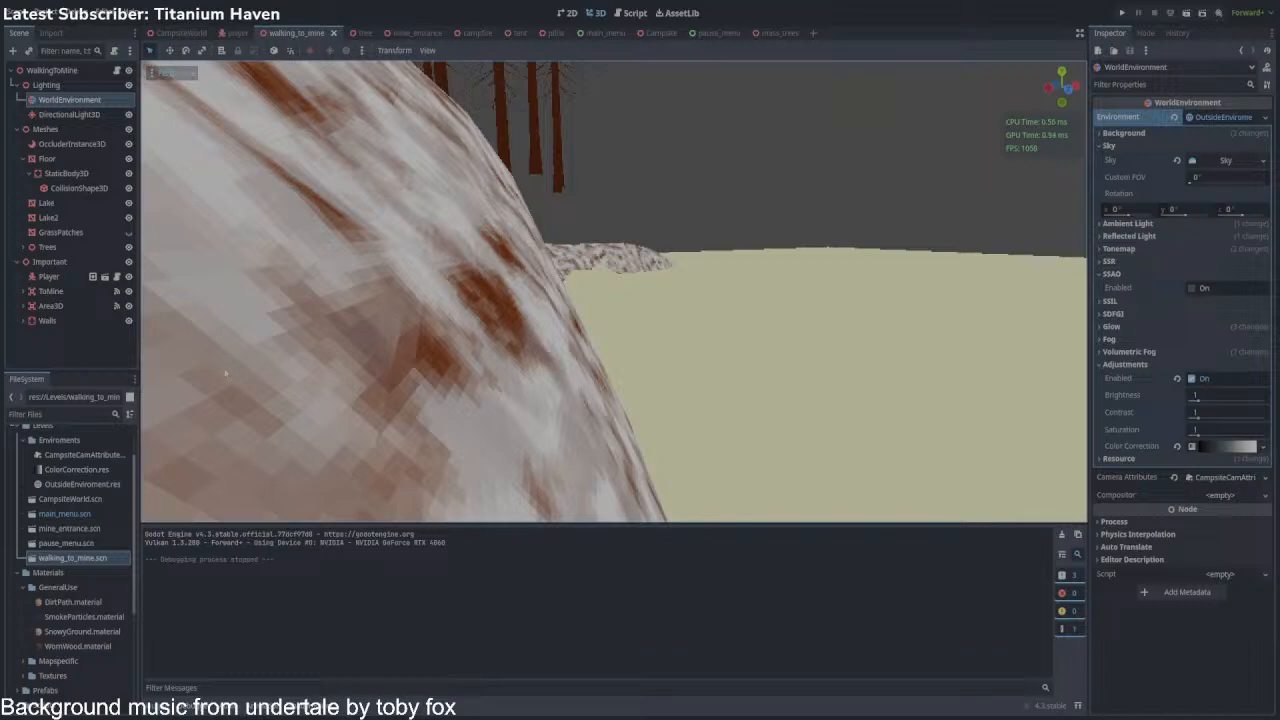
# Add a FogVolume node under the Meshes node of the walking_to_mine scene.
pyautogui.moveTo(226, 372); pyautogui.dragTo(513, 275, button='right')
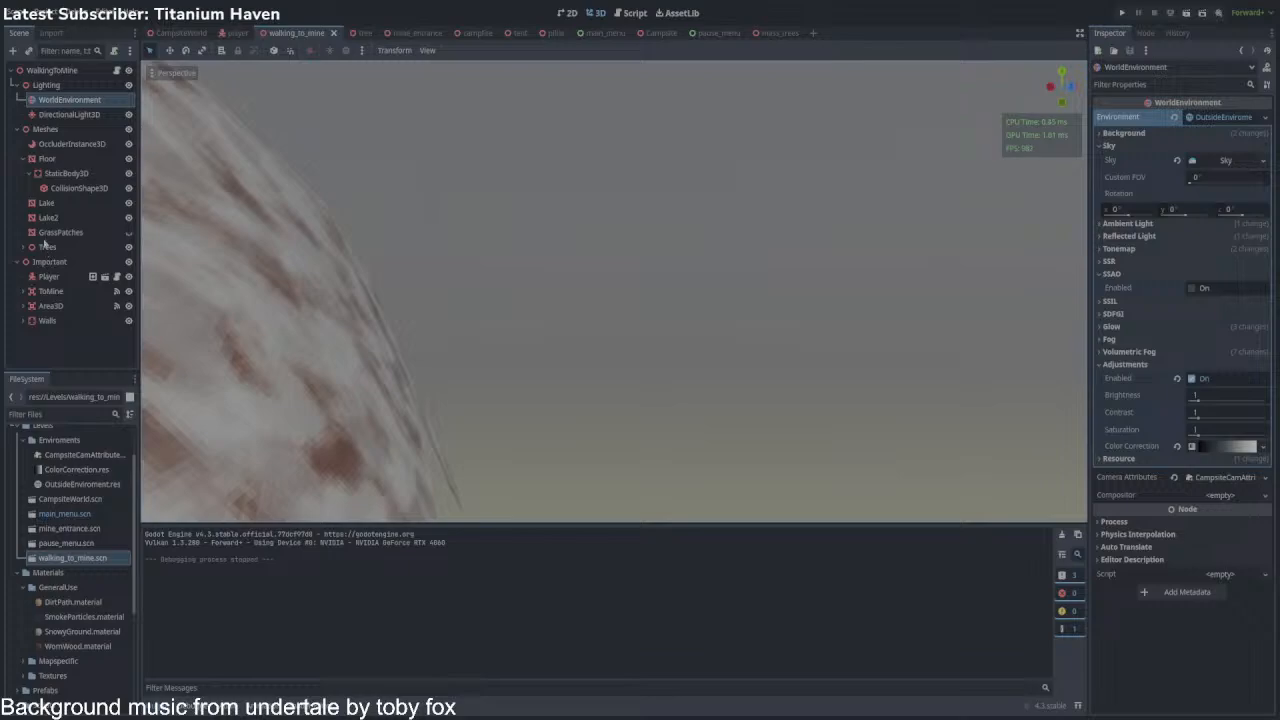
pyautogui.click(16, 262)
pyautogui.click(22, 158)
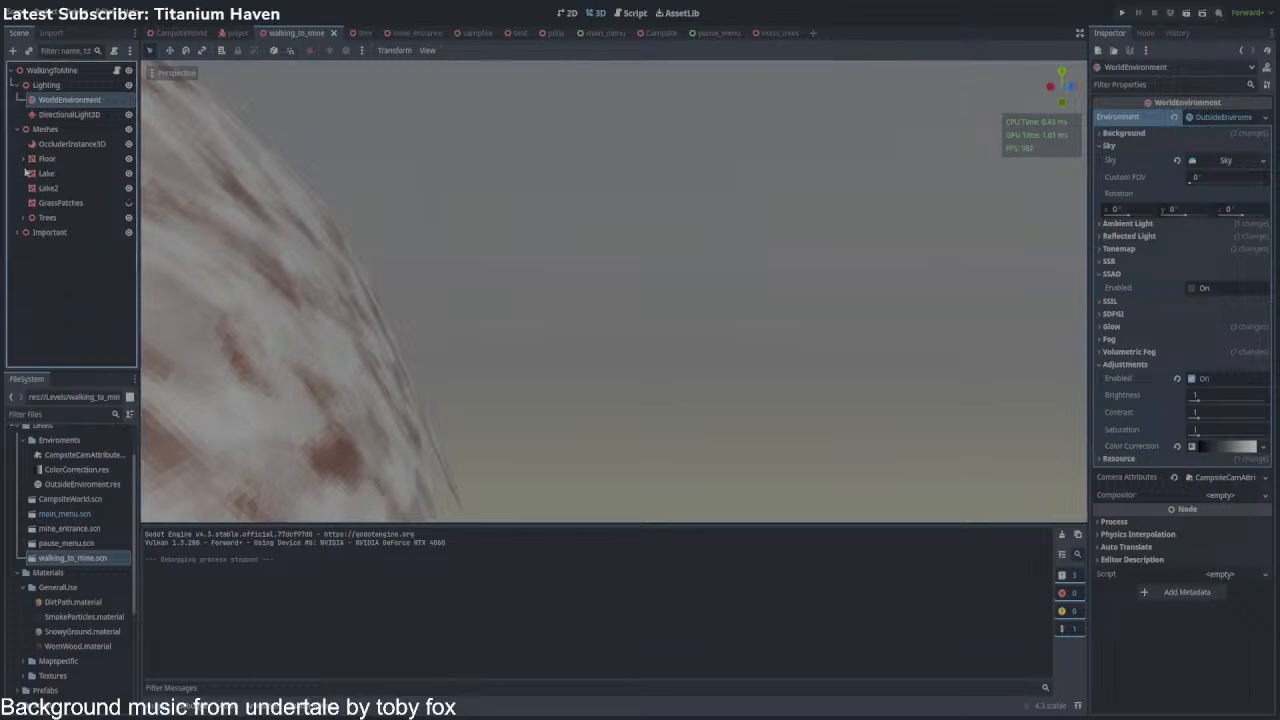
pyautogui.click(28, 131)
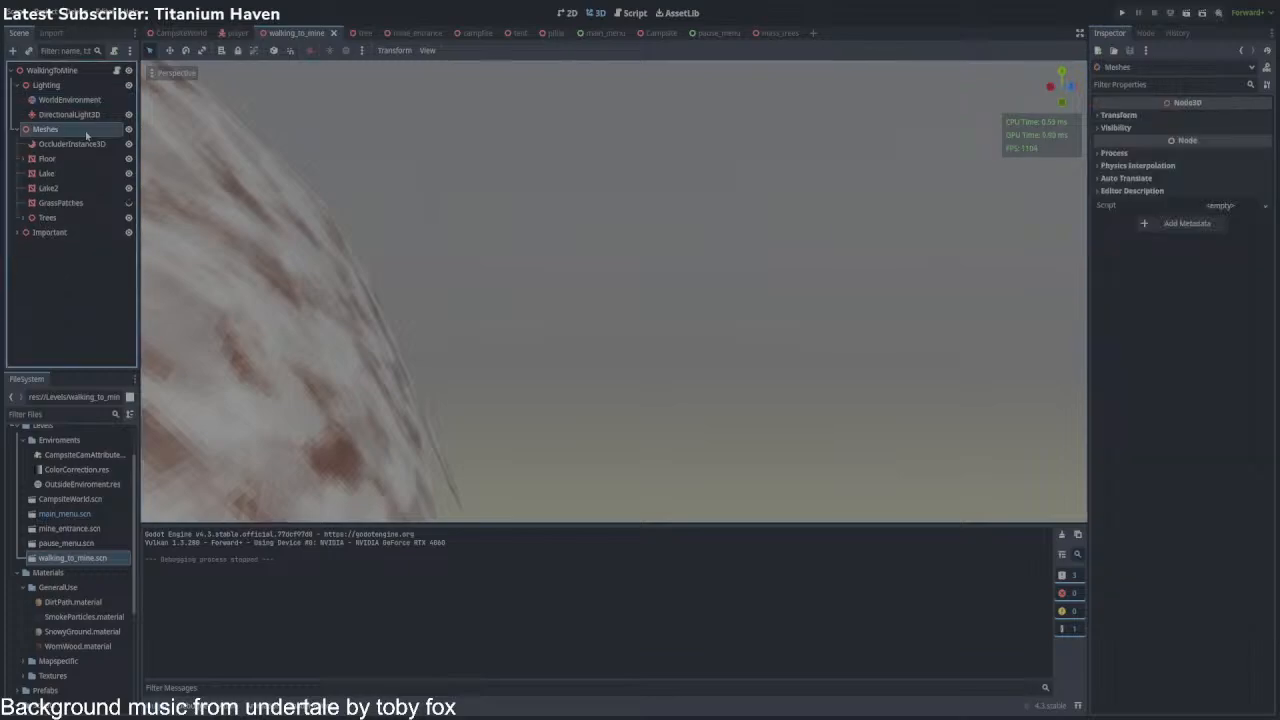
pyautogui.press('Return')
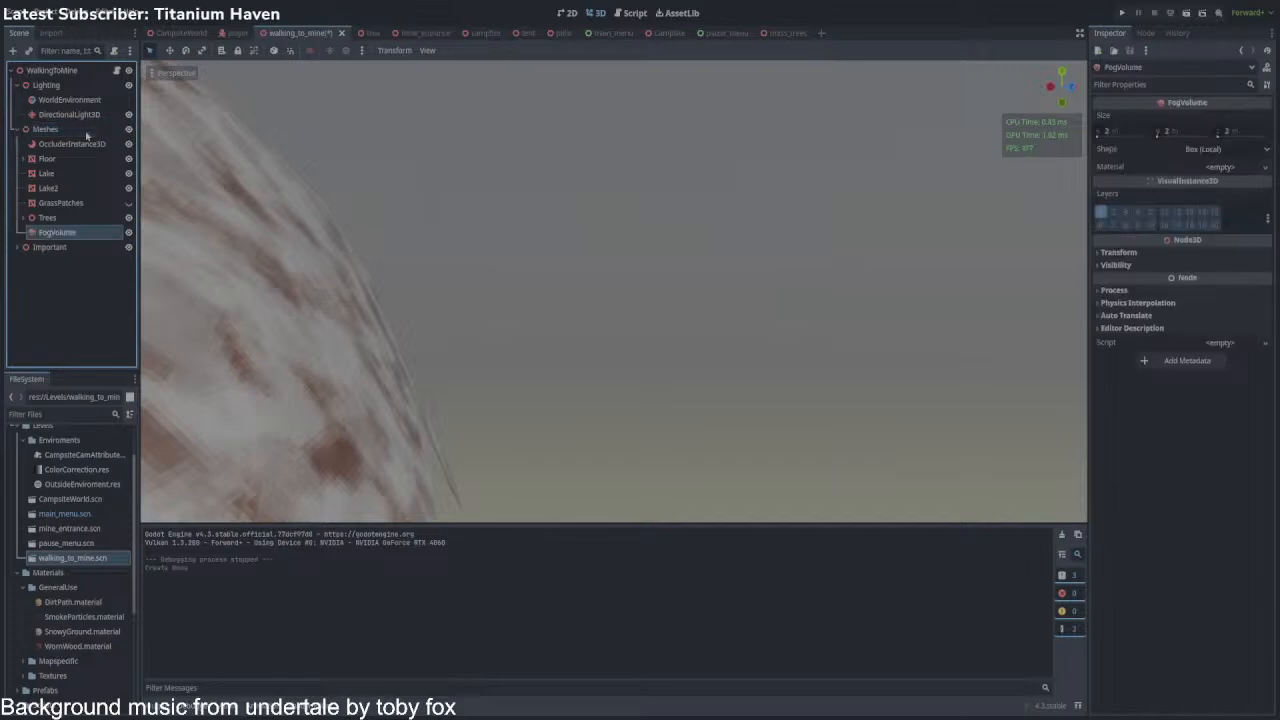
# Give the fog volume a new FogMaterial with a teal albedo and a dark teal emission.
pyautogui.press('f')
pyautogui.scroll(5, 597, 323)
pyautogui.moveTo(597, 323); pyautogui.dragTo(380, 301, button='middle')
pyautogui.scroll(3, 537, 309)
pyautogui.scroll(-2, 380, 301)
pyautogui.click(1218, 173)
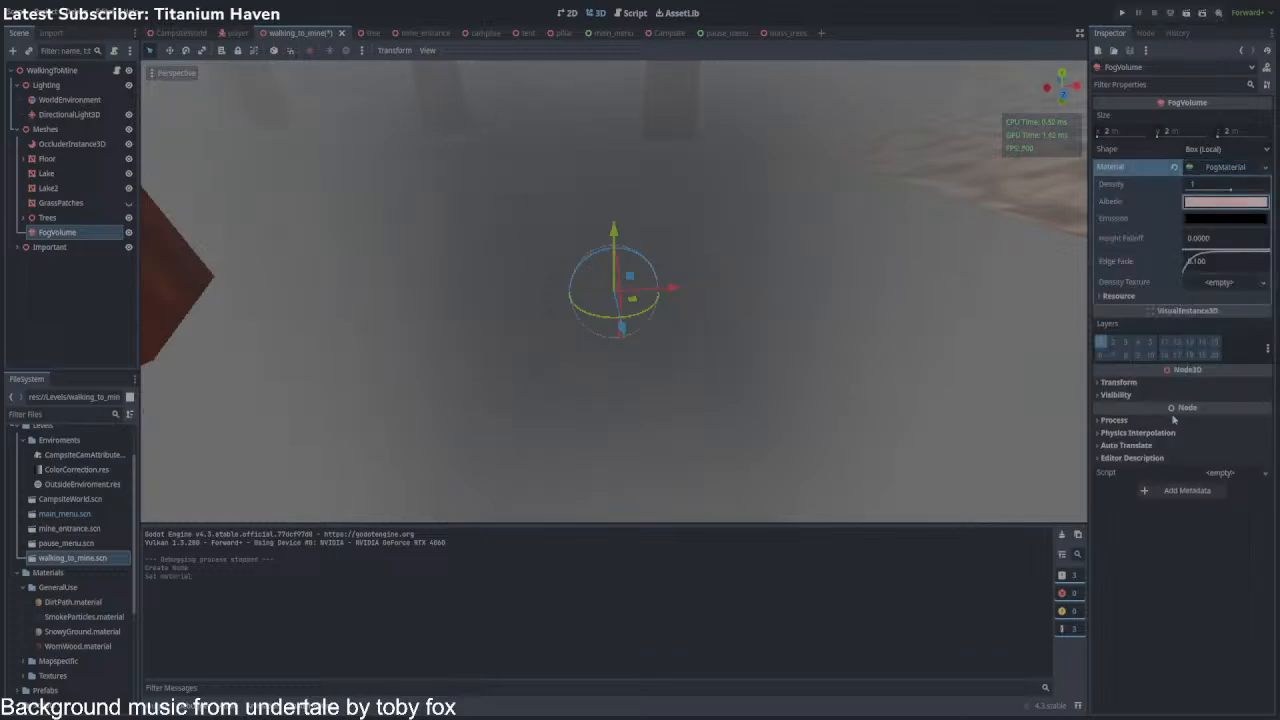
pyautogui.moveTo(1174, 420); pyautogui.dragTo(1200, 415)
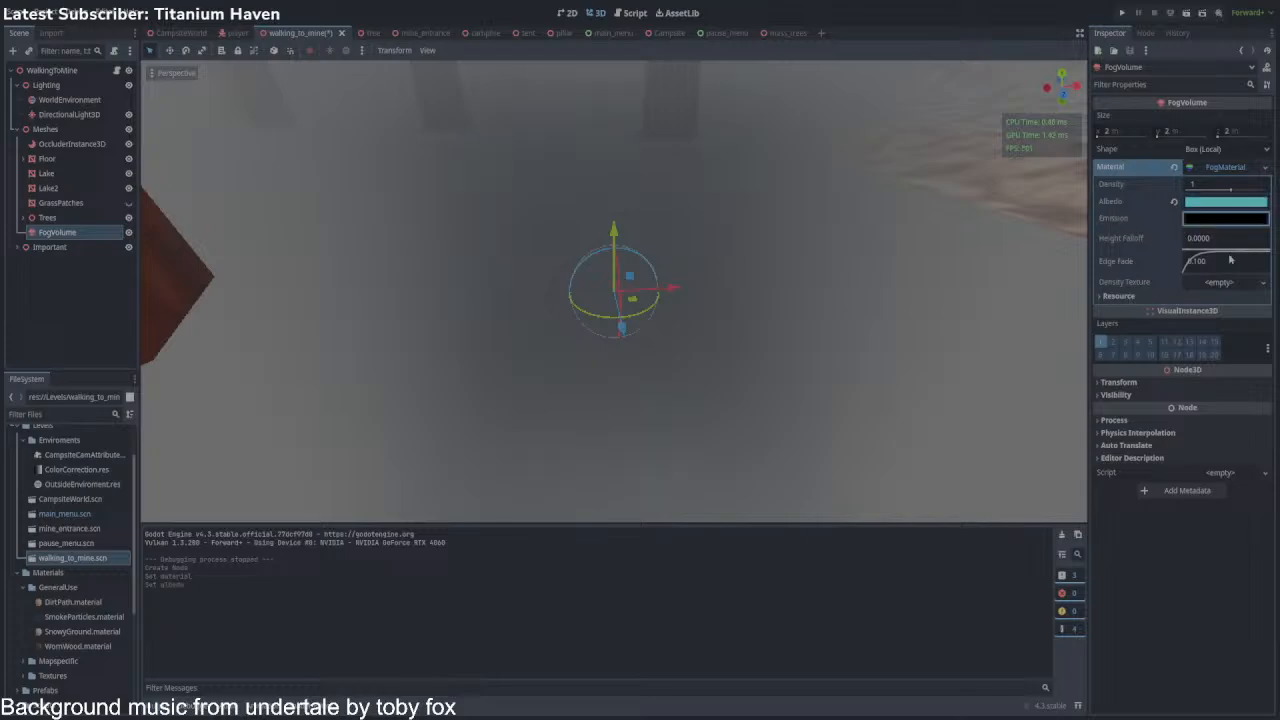
pyautogui.click(1268, 342)
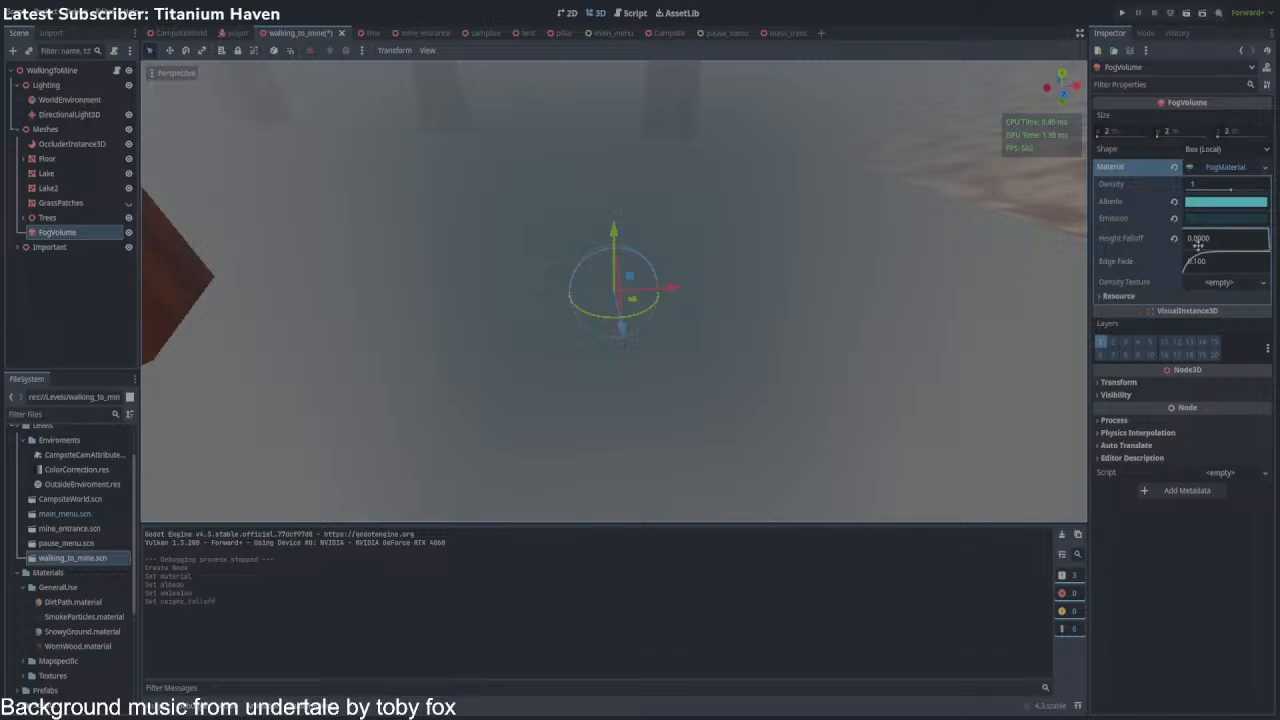
# Raise the fog material's height falloff, set its density to about 3.4, and save the scene.
pyautogui.click(1175, 239)
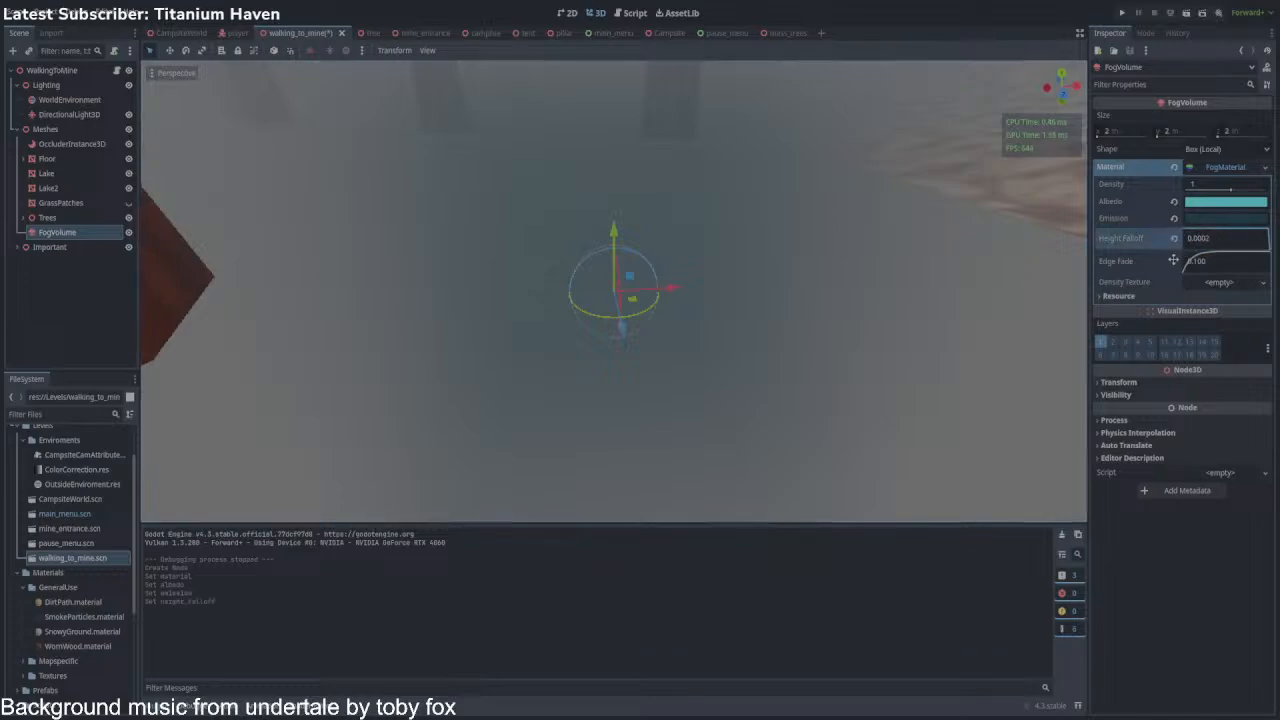
pyautogui.moveTo(1173, 260); pyautogui.dragTo(1010, 223)
pyautogui.moveTo(909, 232); pyautogui.dragTo(925, 196, button='right')
pyautogui.hotkey('ctrl', 's')
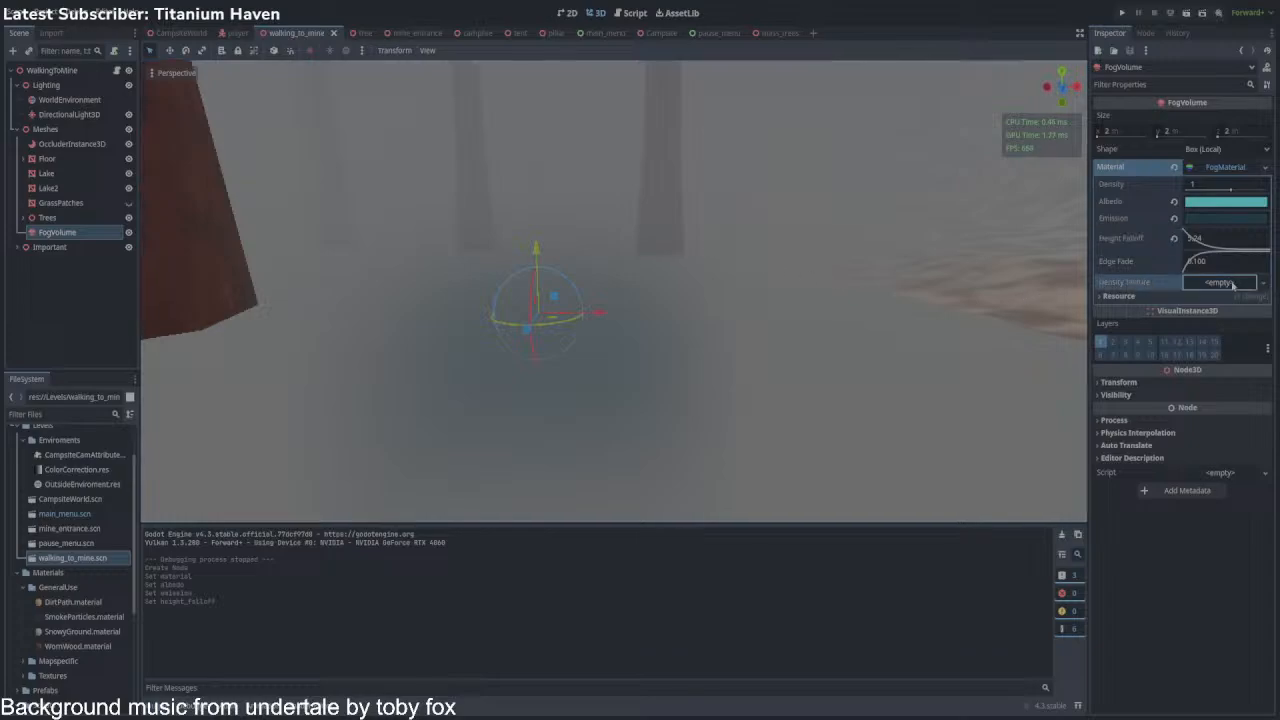
pyautogui.moveTo(1229, 188); pyautogui.dragTo(1243, 203)
pyautogui.hotkey('ctrl', 's')
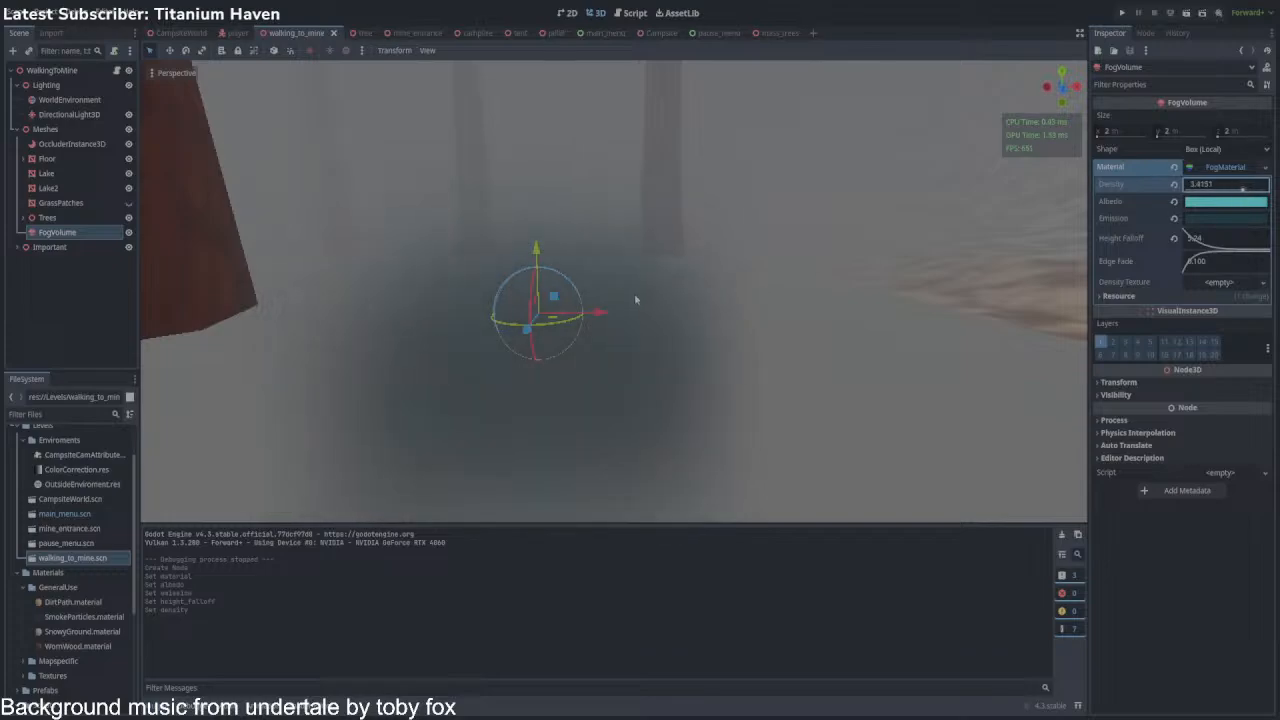
# Move the fog volume over the middle of the lake using the top view, and save the scene.
pyautogui.moveTo(634, 293); pyautogui.dragTo(686, 328, button='middle')
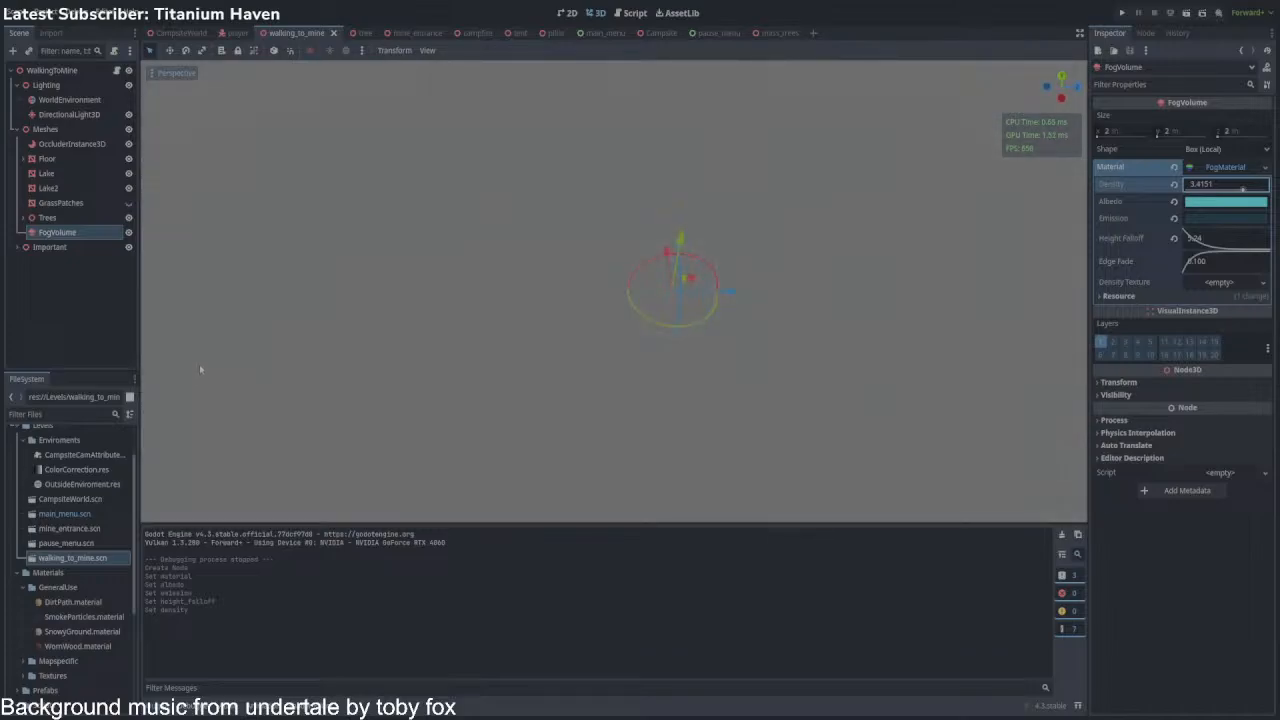
pyautogui.moveTo(200, 369); pyautogui.dragTo(595, 180, button='middle')
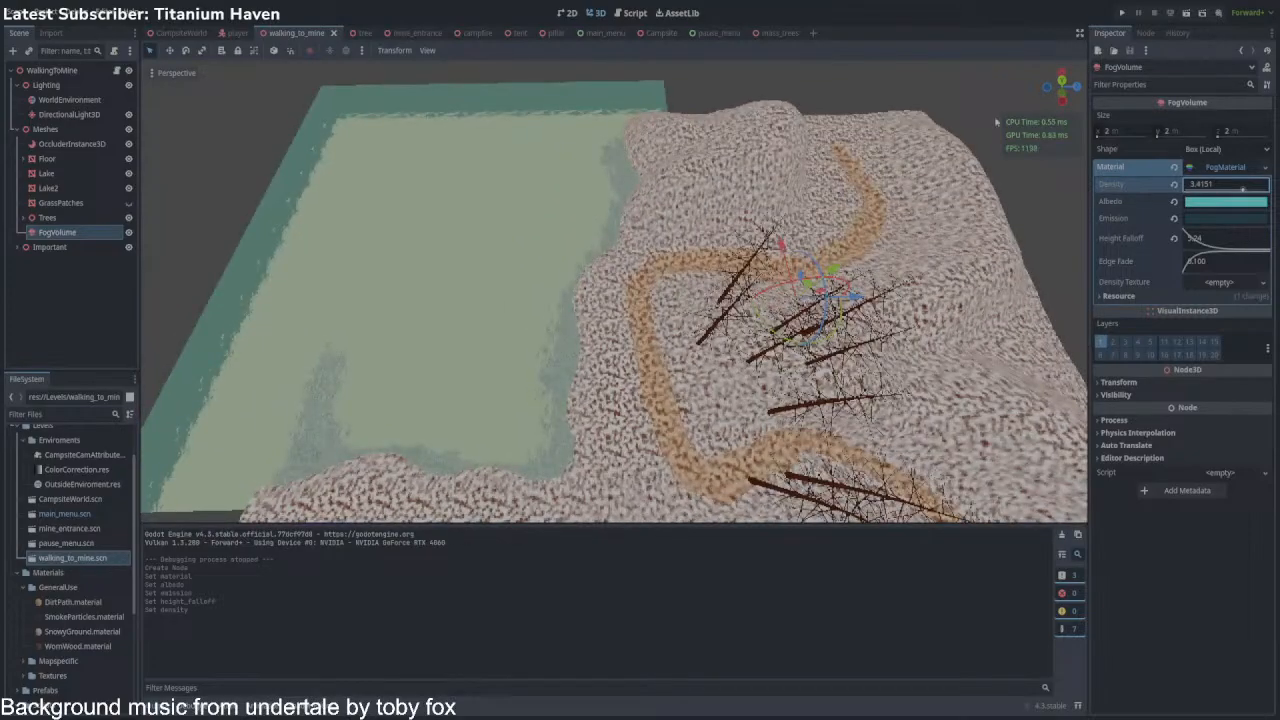
pyautogui.click(1062, 83)
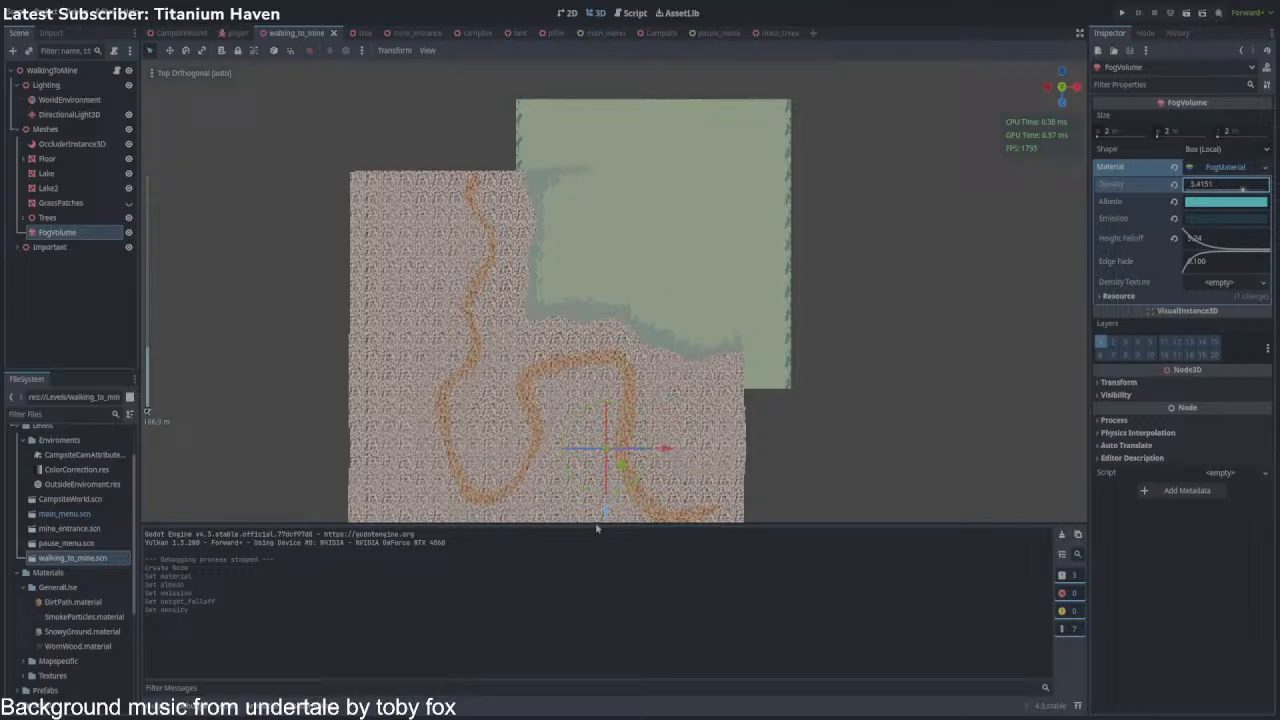
pyautogui.moveTo(606, 511); pyautogui.dragTo(606, 328)
pyautogui.scroll(4, 612, 318)
pyautogui.moveTo(672, 256); pyautogui.dragTo(728, 262)
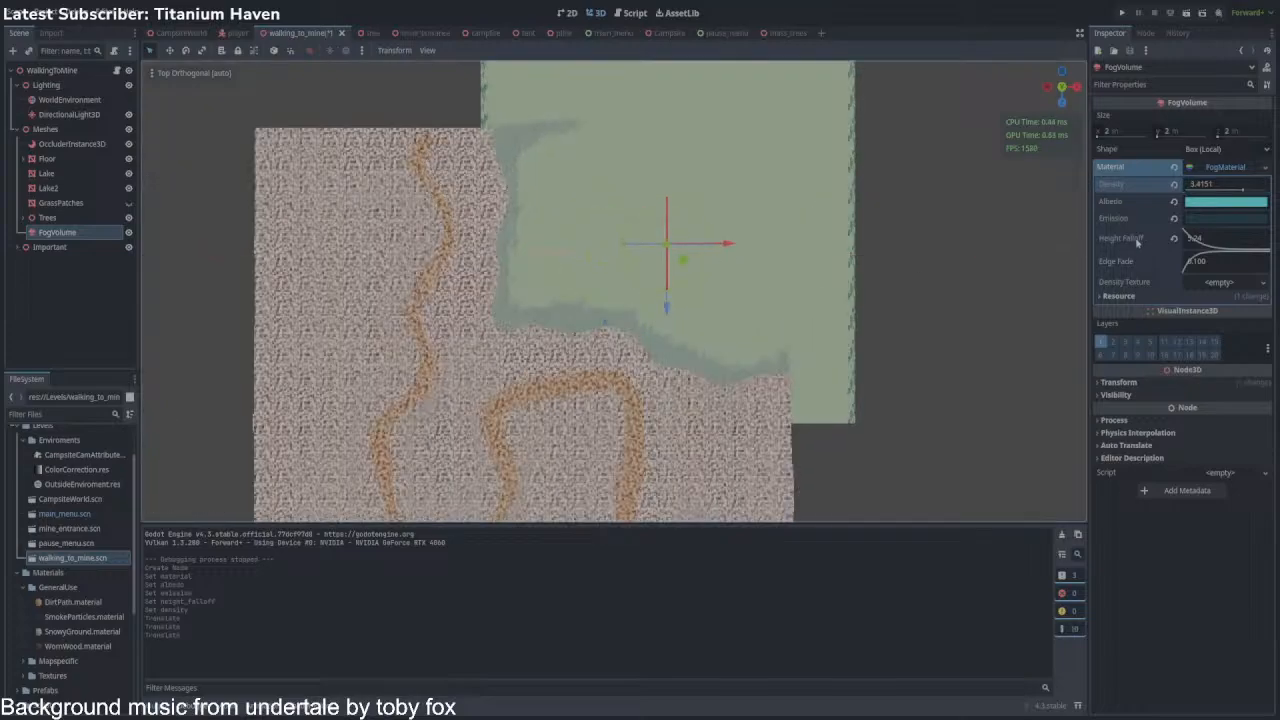
pyautogui.hotkey('ctrl', 's')
# Set the fog volume's size to 50 m in X, 10 m in Y and 50 m in Z, and save the scene.
pyautogui.click(1116, 134)
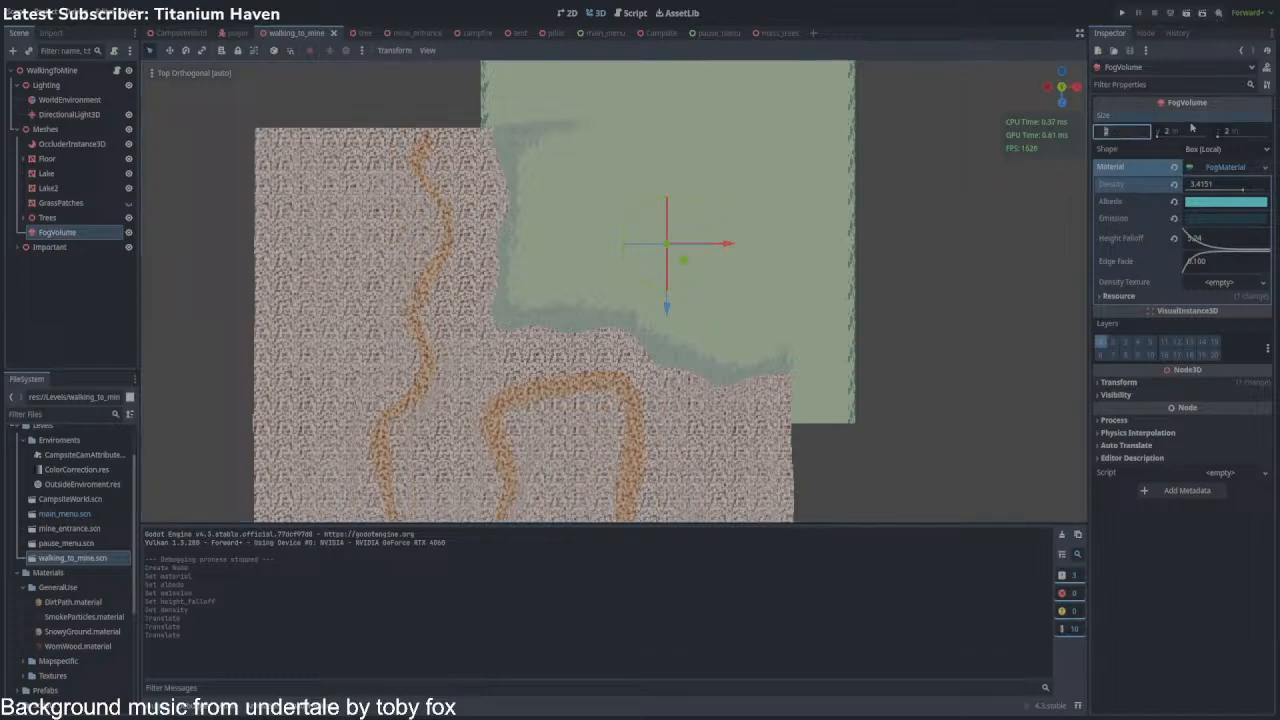
pyautogui.write('30')
pyautogui.press('Return')
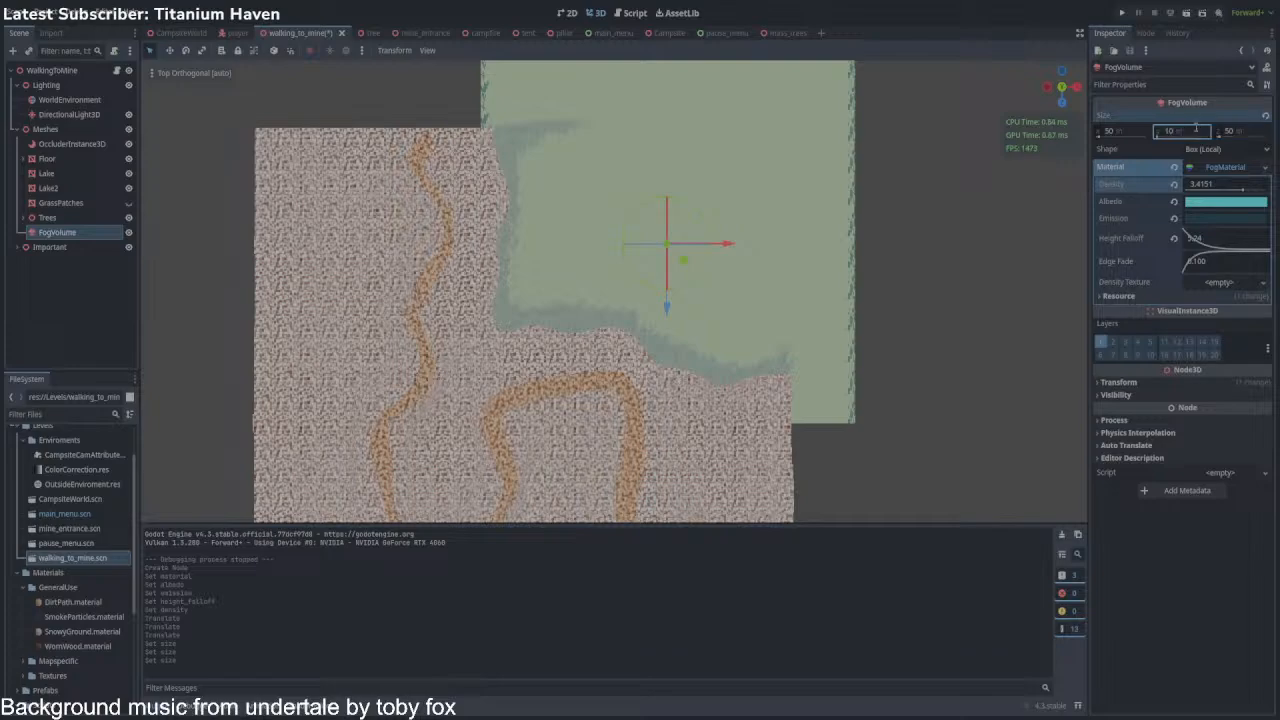
pyautogui.hotkey('ctrl', 's')
# Check the enlarged fog volume from the side and inside, and set its Y size to 2 m.
pyautogui.click(1049, 87)
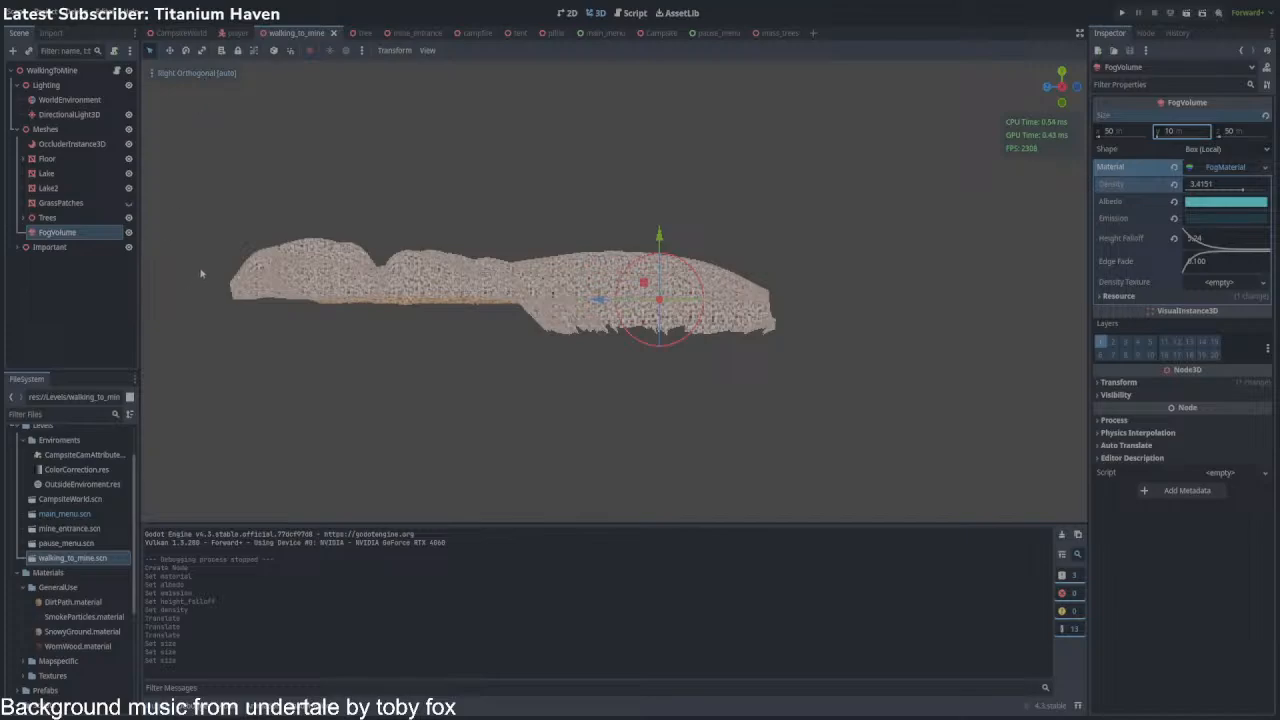
pyautogui.moveTo(201, 357); pyautogui.dragTo(200, 367, button='middle')
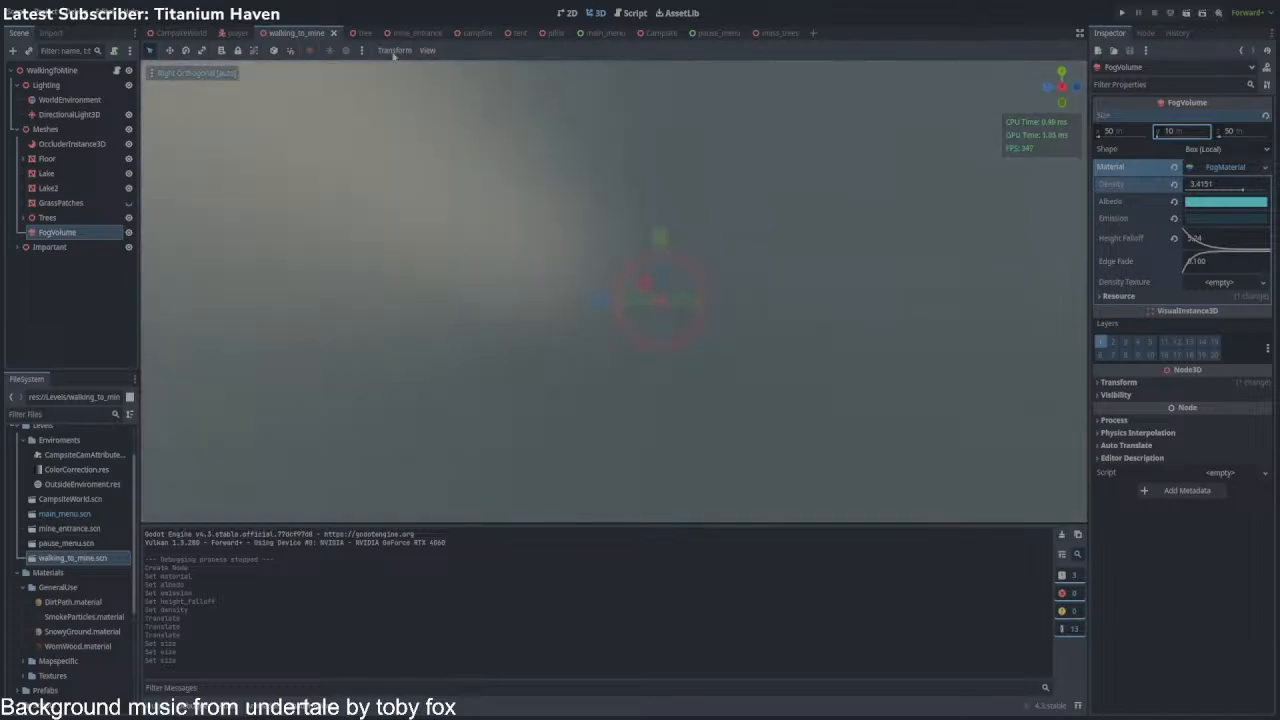
pyautogui.moveTo(598, 296); pyautogui.dragTo(580, 360, button='middle')
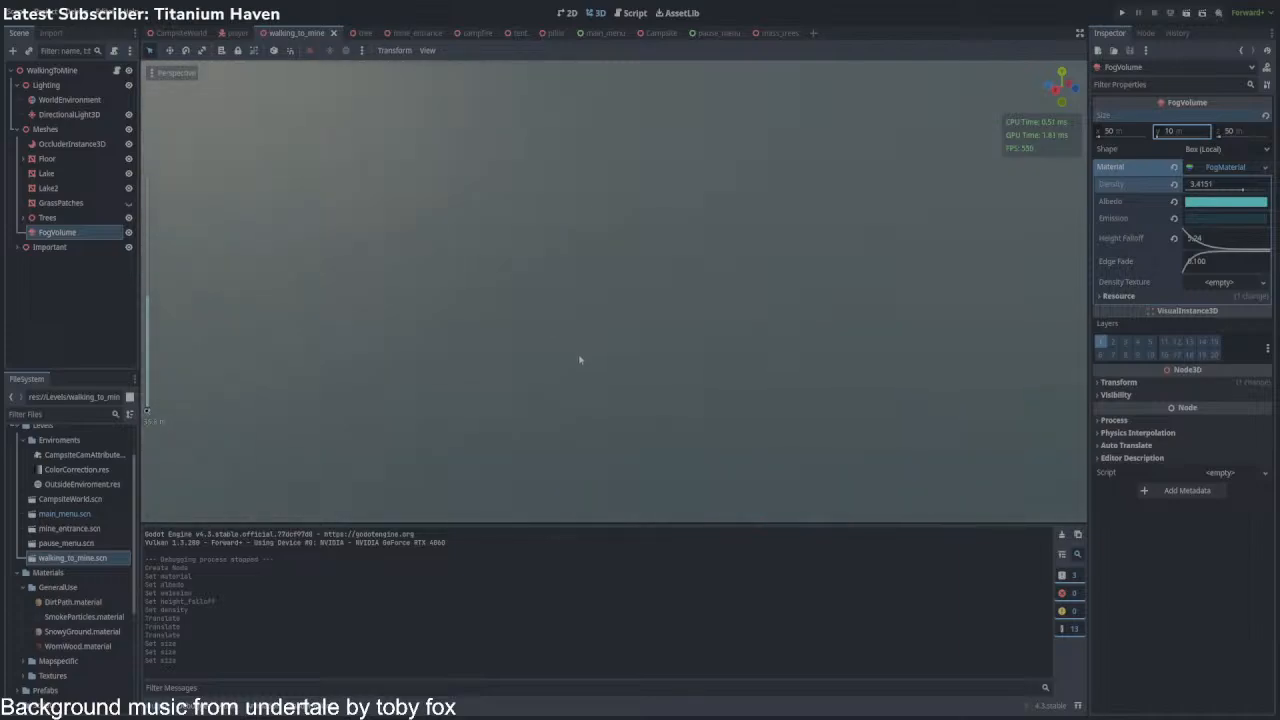
pyautogui.moveTo(580, 360); pyautogui.dragTo(580, 305, button='right')
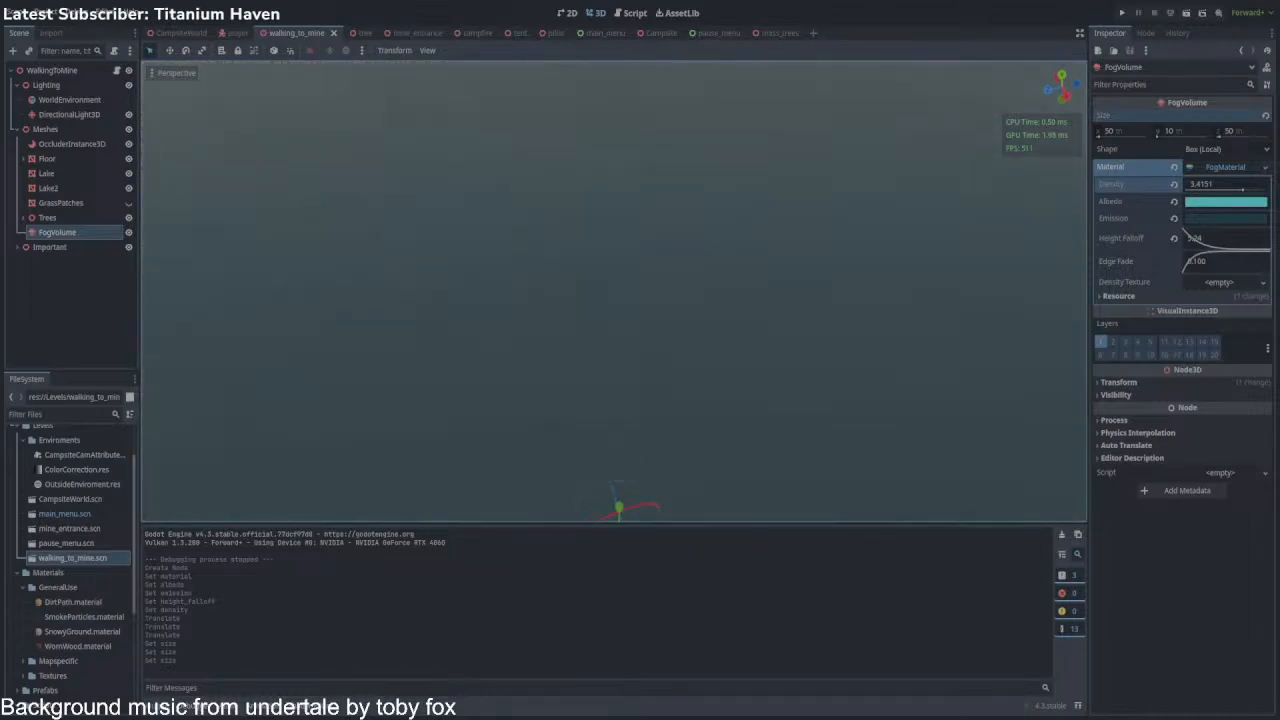
pyautogui.click(1185, 132)
pyautogui.write('2')
pyautogui.press('Return')
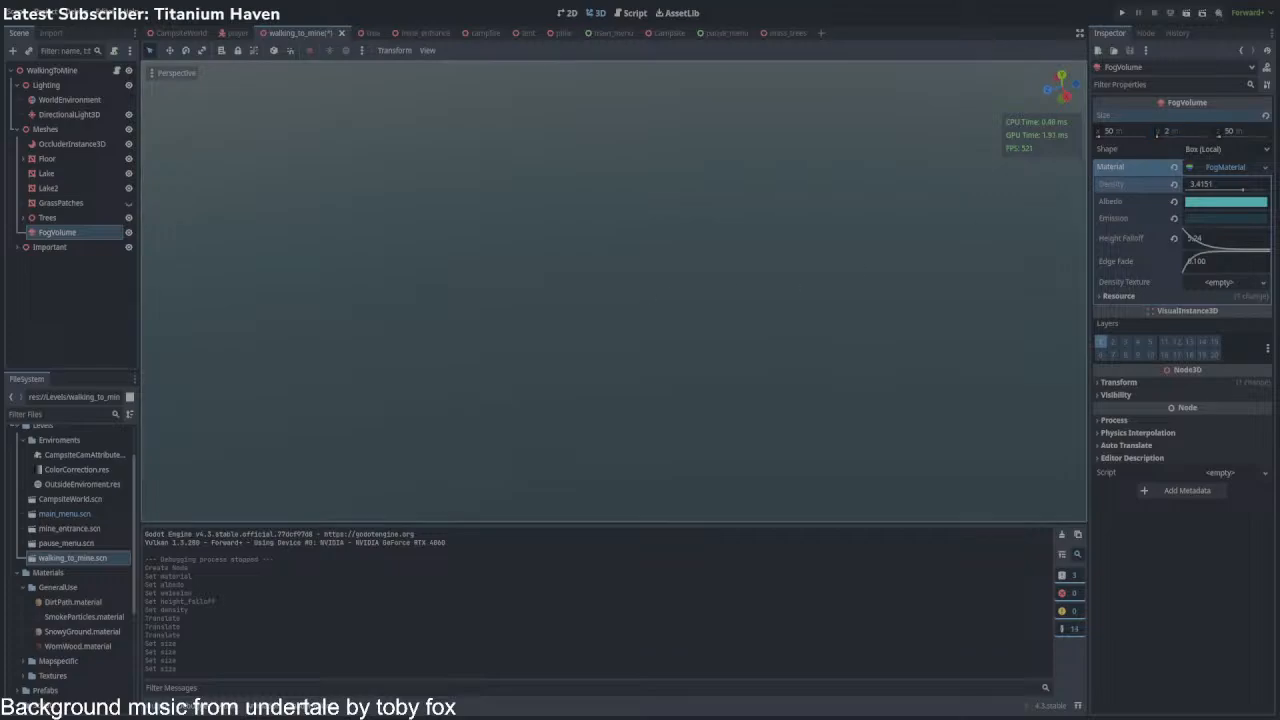
# Adjust the fog volume's vertical position at the lake and save the scene.
pyautogui.moveTo(600, 300); pyautogui.dragTo(666, 363, button='right')
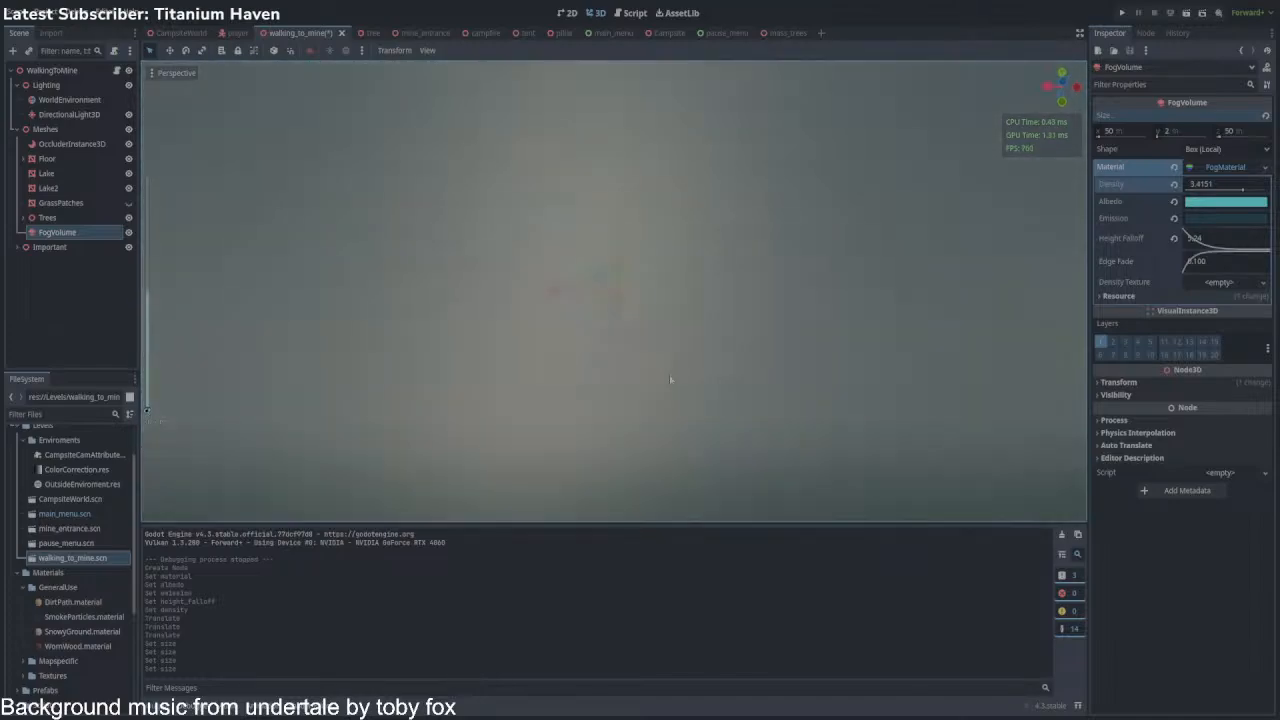
pyautogui.scroll(-5, 633, 334)
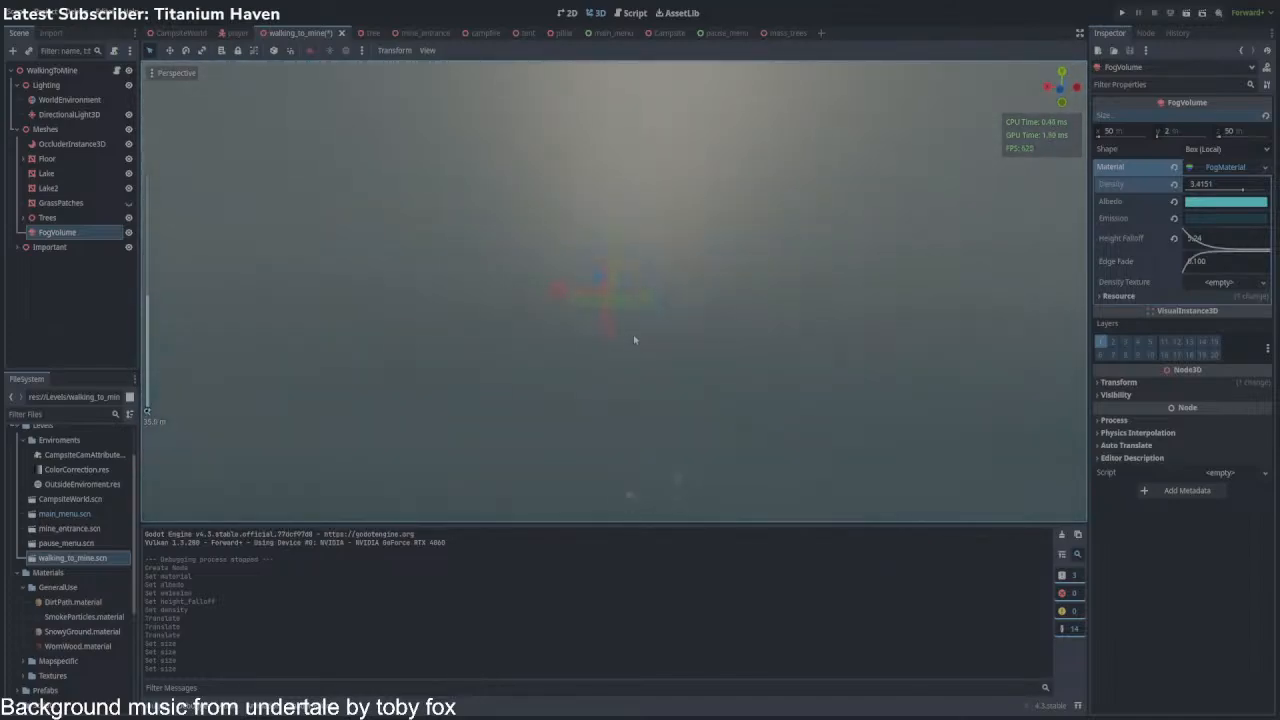
pyautogui.moveTo(616, 231); pyautogui.dragTo(619, 228)
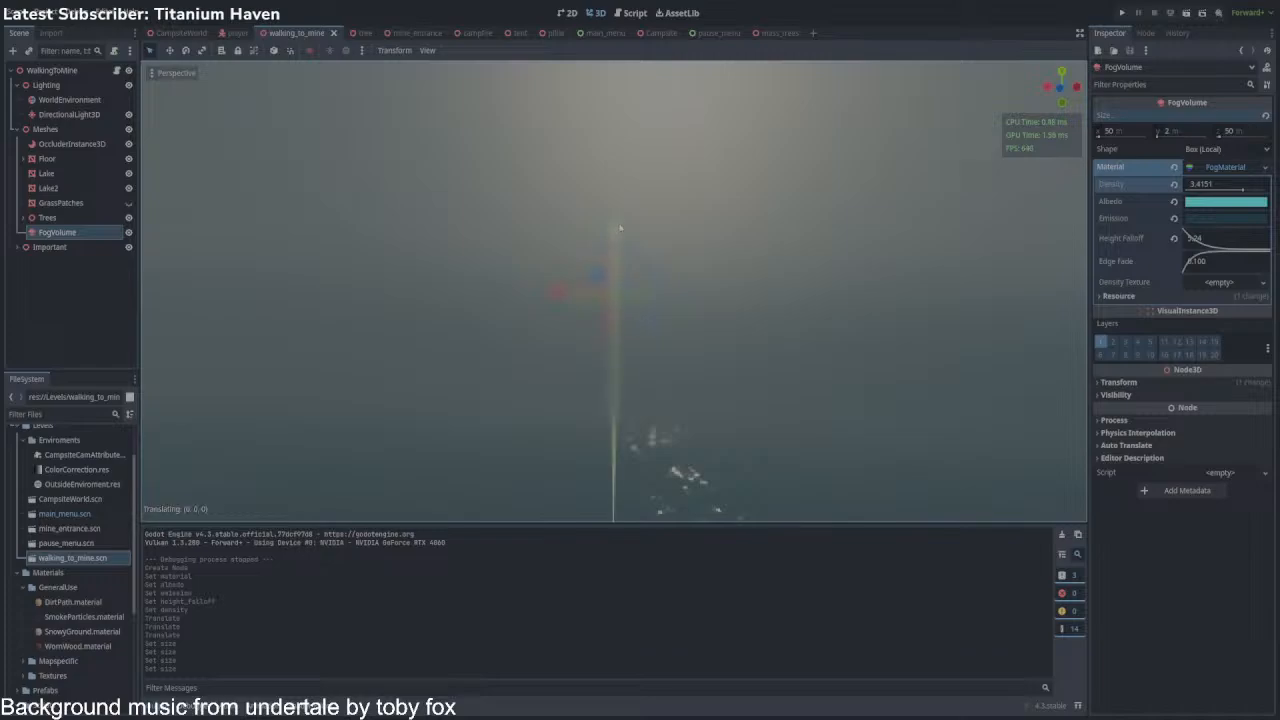
pyautogui.moveTo(621, 275); pyautogui.dragTo(621, 276)
pyautogui.moveTo(621, 276); pyautogui.dragTo(607, 394, button='right')
pyautogui.press('w')
pyautogui.hotkey('ctrl', 's')
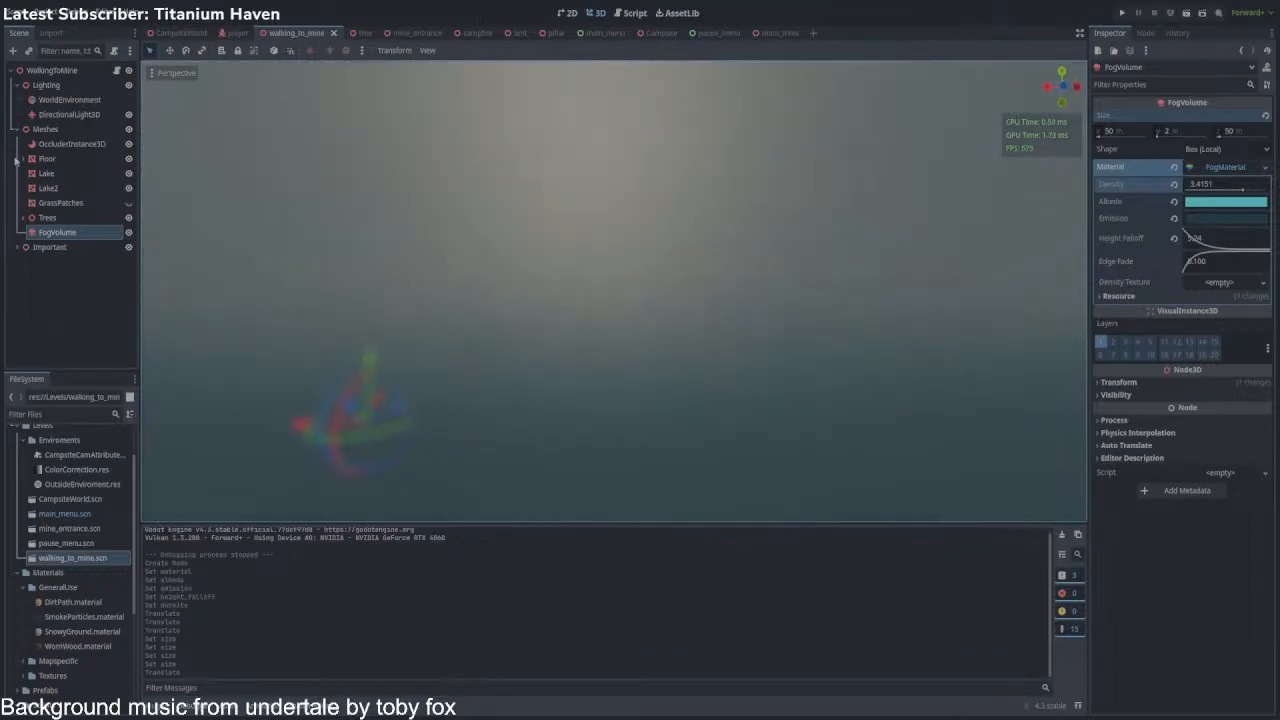
# Turn on Ignore Occlusion Culling in the Lake mesh's geometry settings and save the scene.
pyautogui.click(48, 173)
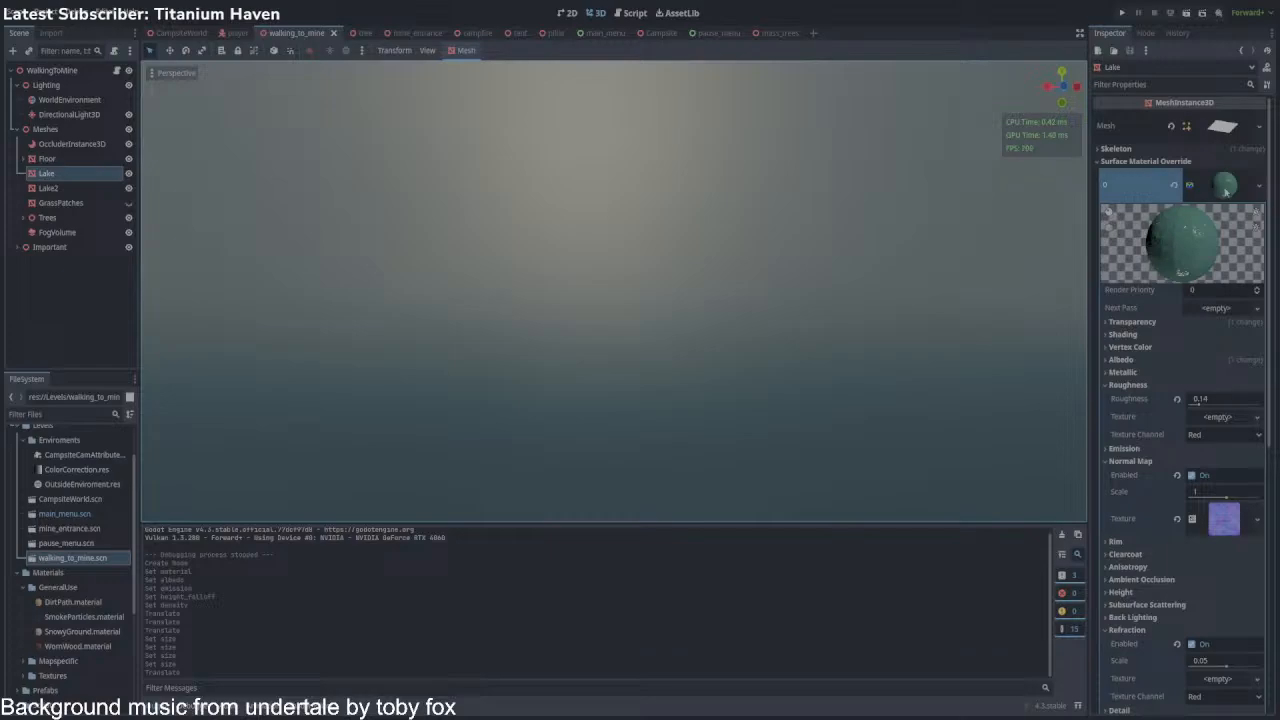
pyautogui.click(1226, 188)
pyautogui.click(1145, 161)
pyautogui.click(1118, 186)
pyautogui.click(1203, 357)
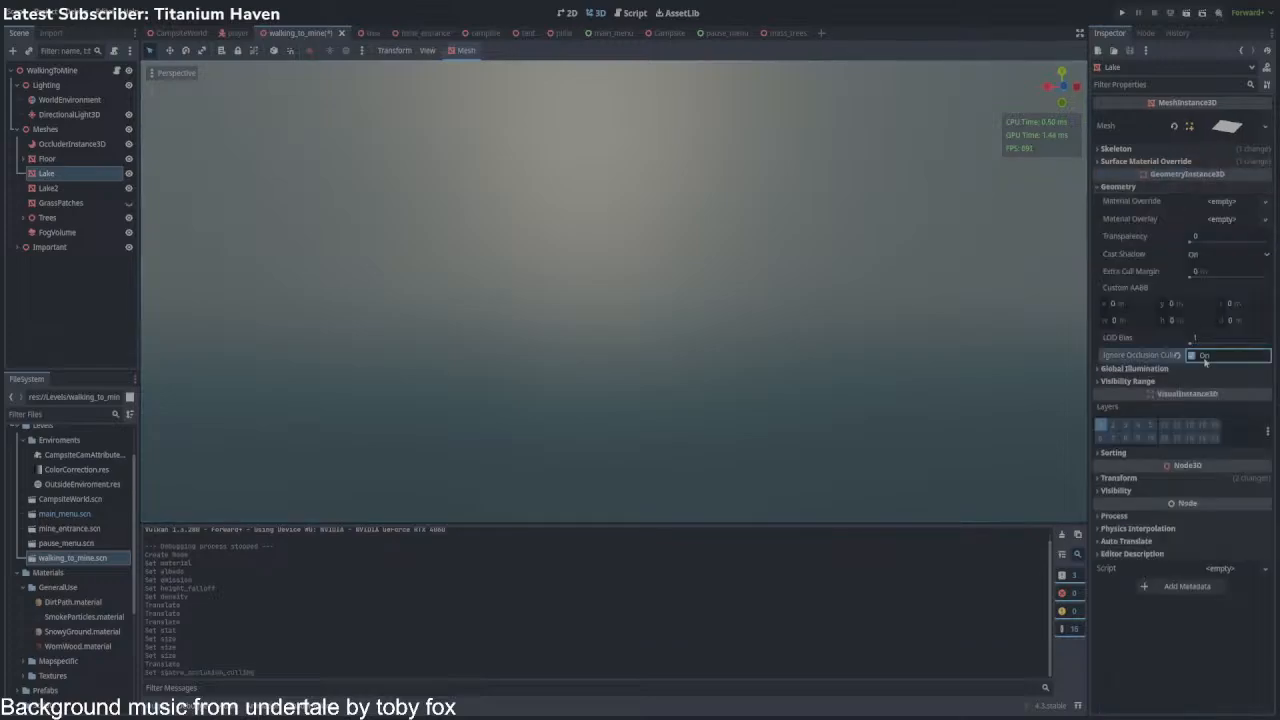
pyautogui.hotkey('ctrl', 's')
# Turn off Ignore Occlusion Culling and shadow casting for the Lake mesh, and save the scene.
pyautogui.click(74, 235)
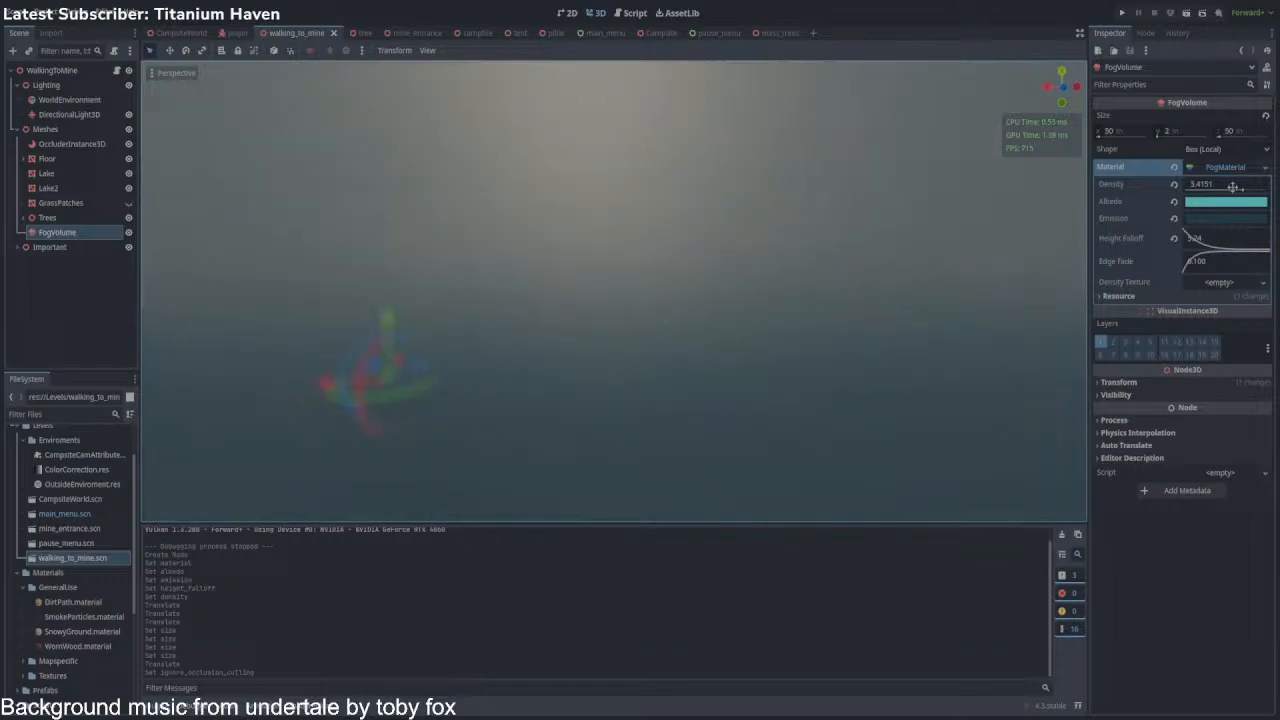
pyautogui.click(46, 174)
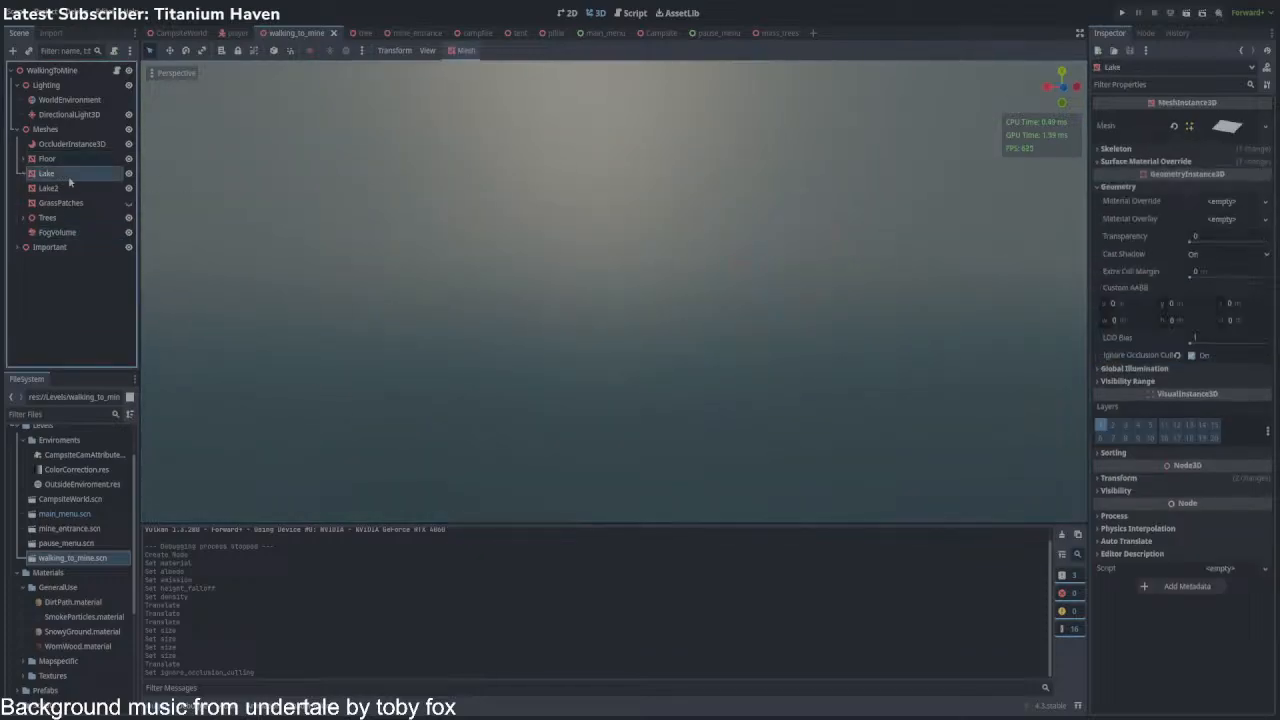
pyautogui.click(1191, 355)
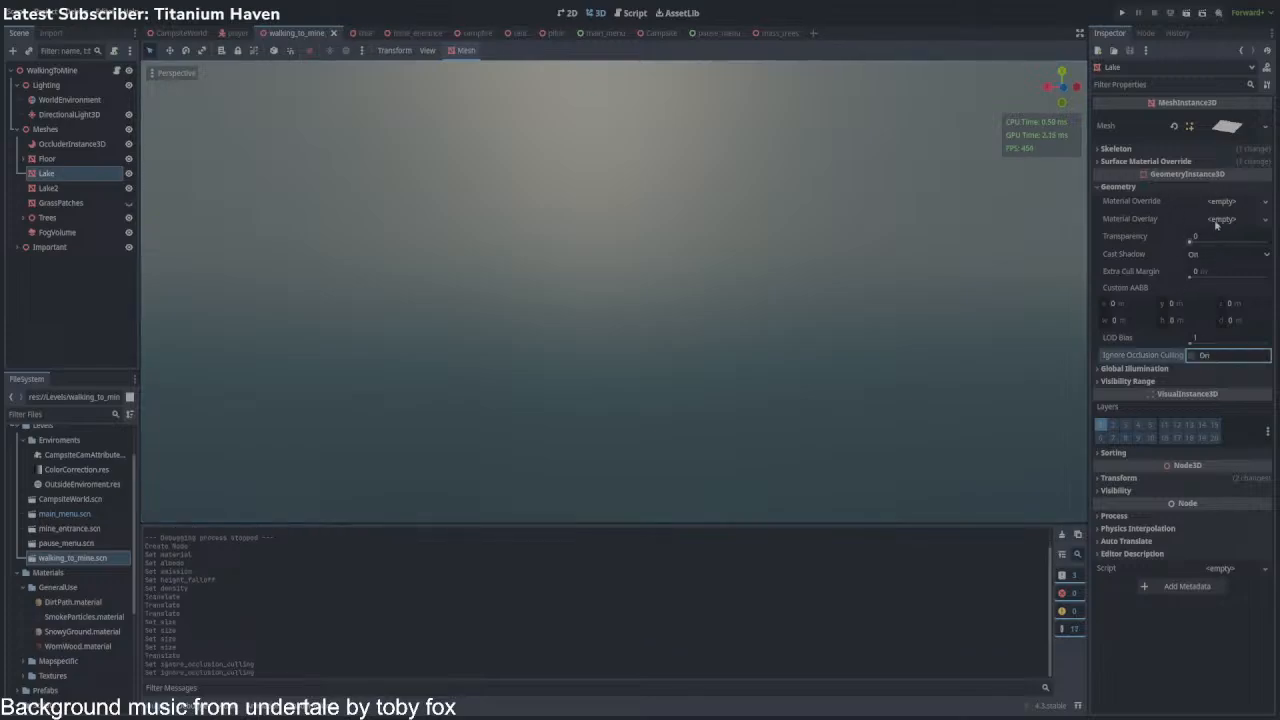
pyautogui.click(1222, 270)
pyautogui.hotkey('ctrl', 's')
# Disable back-face culling in the Lake mesh's surface material and save the scene.
pyautogui.click(1146, 161)
pyautogui.click(1140, 185)
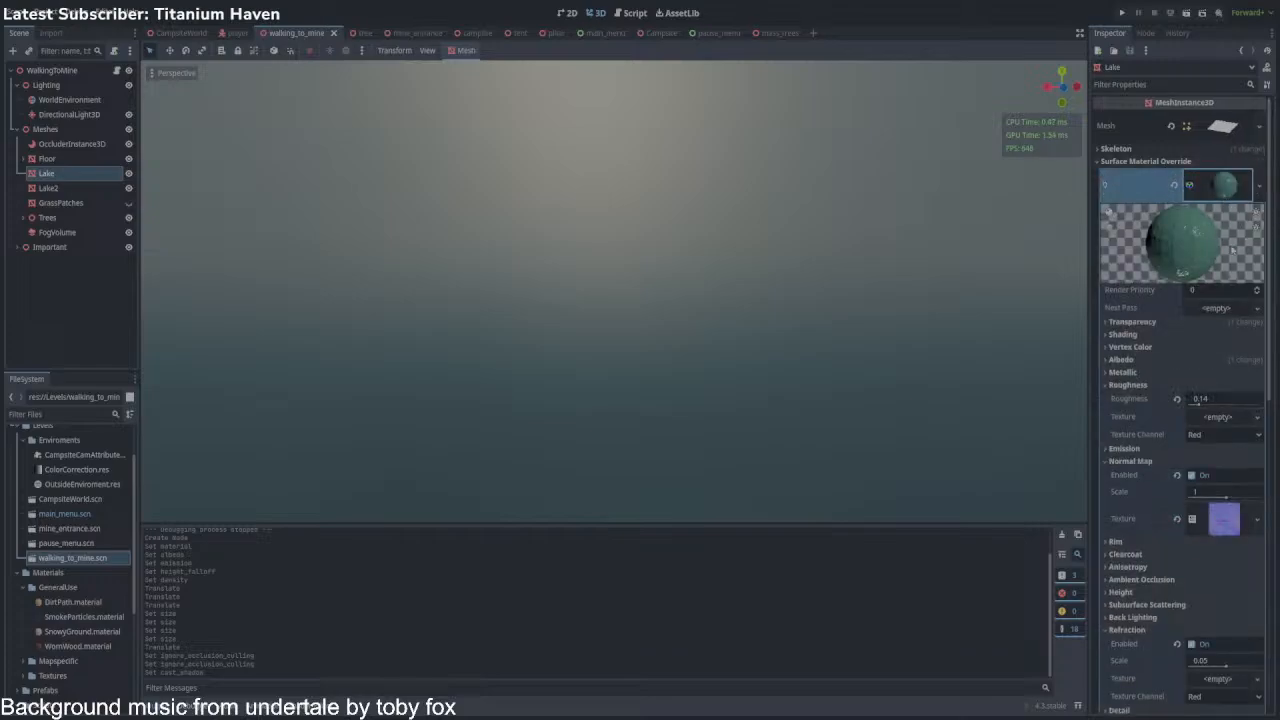
pyautogui.click(1199, 377)
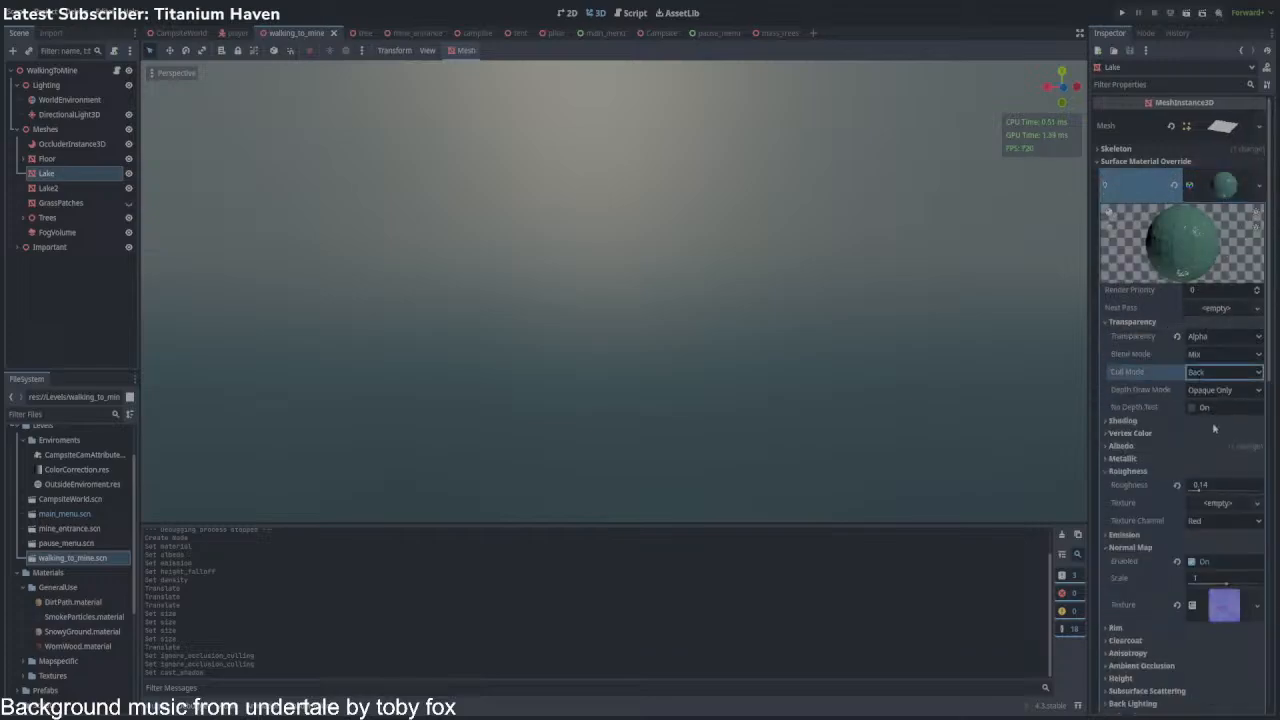
pyautogui.click(1214, 428)
pyautogui.click(1135, 324)
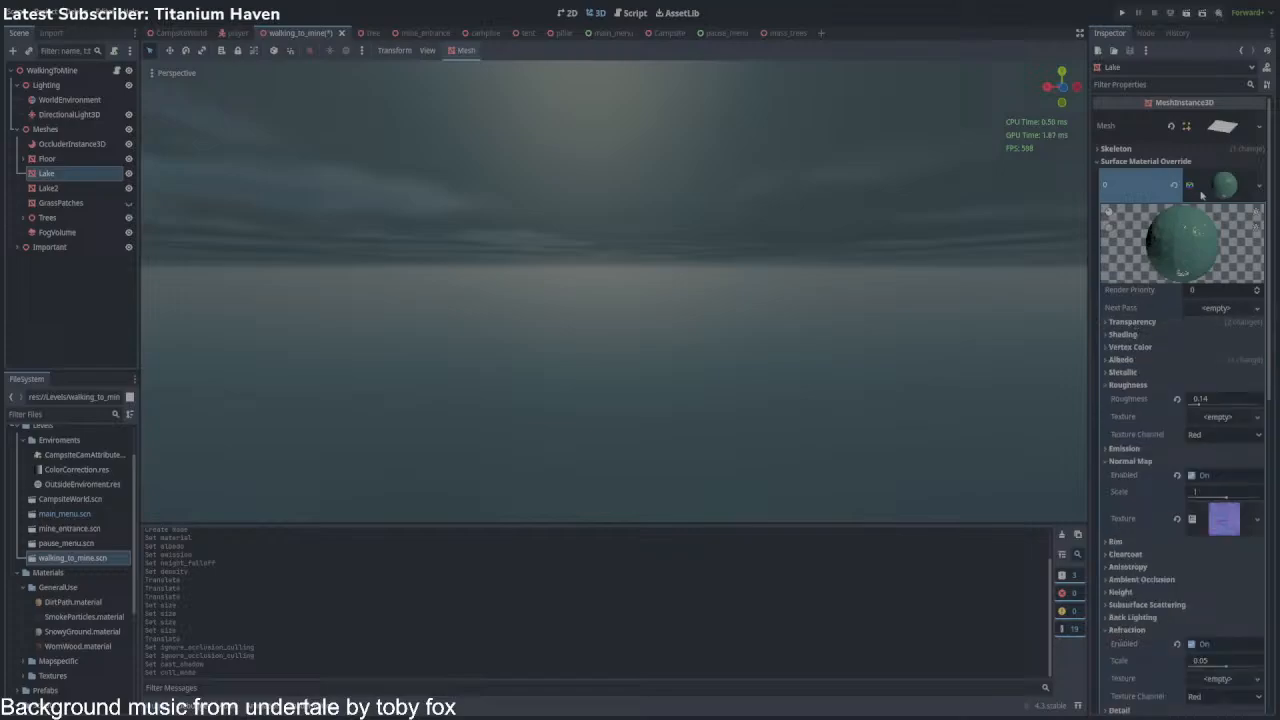
pyautogui.hotkey('ctrl', 's')
pyautogui.click(1203, 192)
# Raise the fog volume along its vertical axis and check the fog over the lake.
pyautogui.moveTo(747, 254); pyautogui.dragTo(747, 230, button='right')
pyautogui.moveTo(628, 335)
pyautogui.mouseDown(button='right')
pyautogui.moveTo(628, 351)
pyautogui.moveTo(628, 335)
pyautogui.mouseUp(button='right')
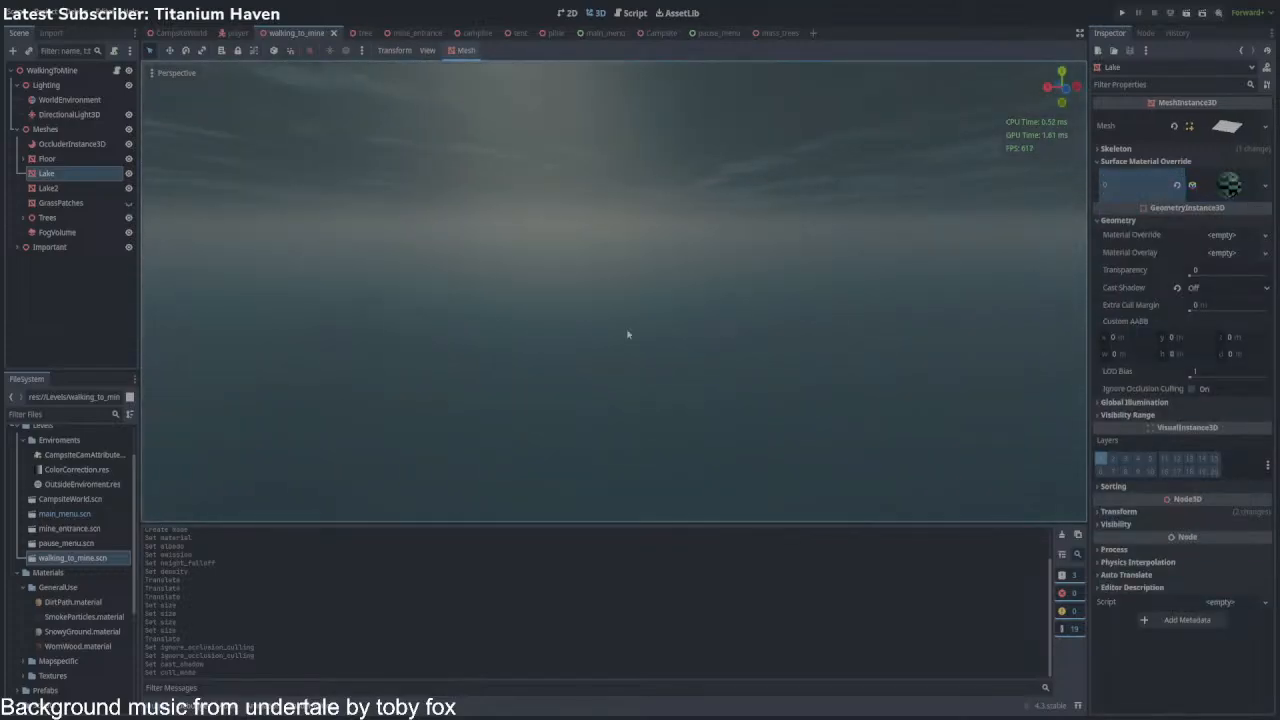
pyautogui.click(60, 232)
pyautogui.moveTo(290, 270); pyautogui.dragTo(300, 199)
pyautogui.moveTo(641, 364); pyautogui.dragTo(800, 305, button='right')
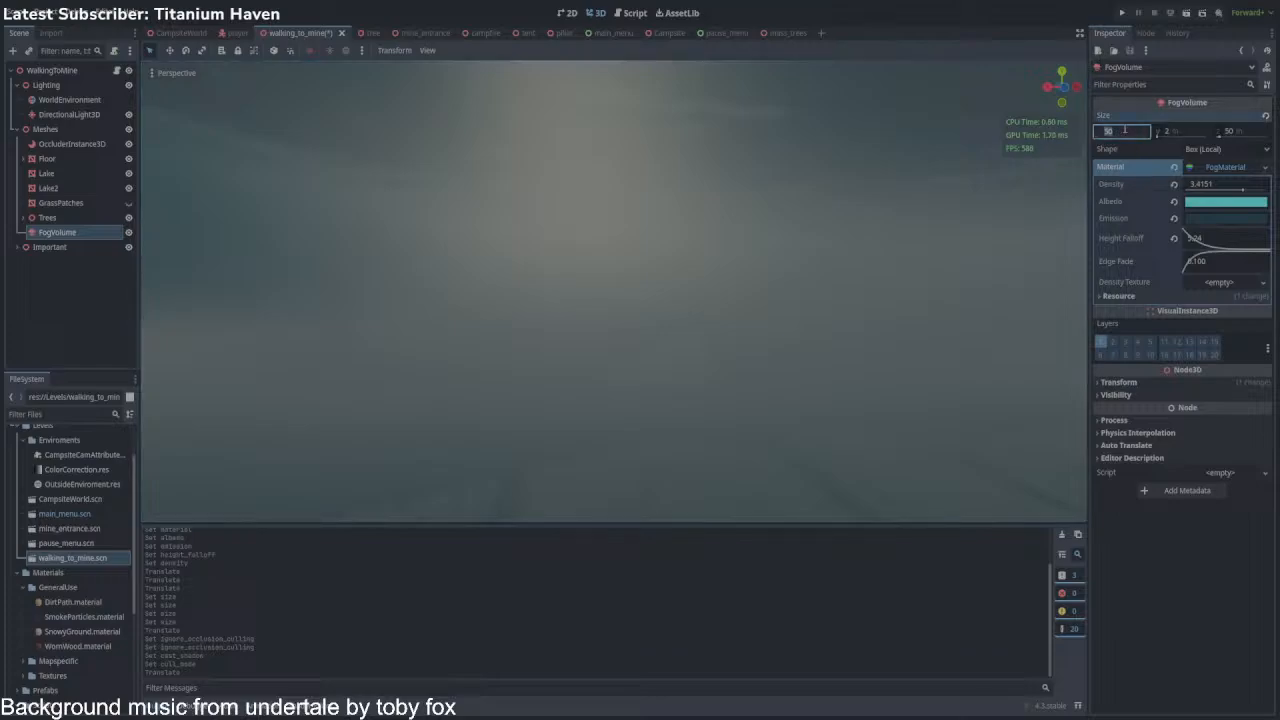
# Set the fog volume's X size to 100 m, enlarge it to 150 m, and check the fog coverage over the lake.
pyautogui.write('00')
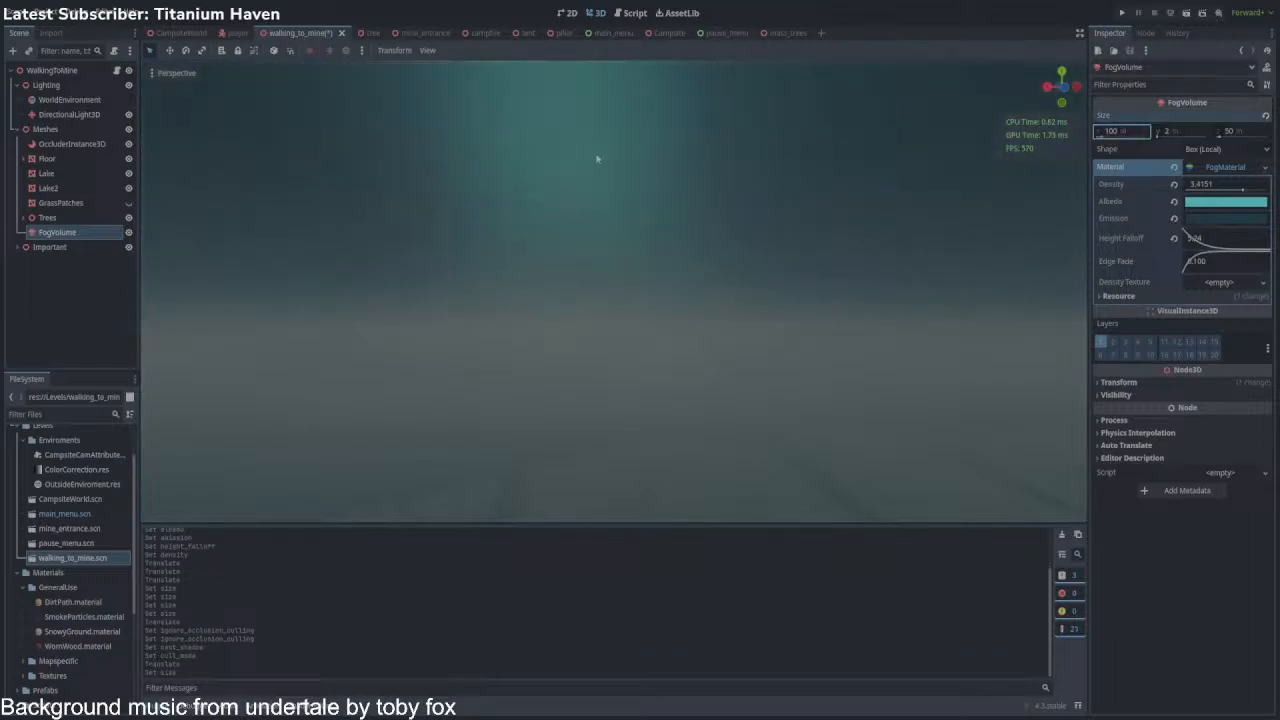
pyautogui.press('w')
pyautogui.moveTo(598, 159); pyautogui.dragTo(606, 179, button='right')
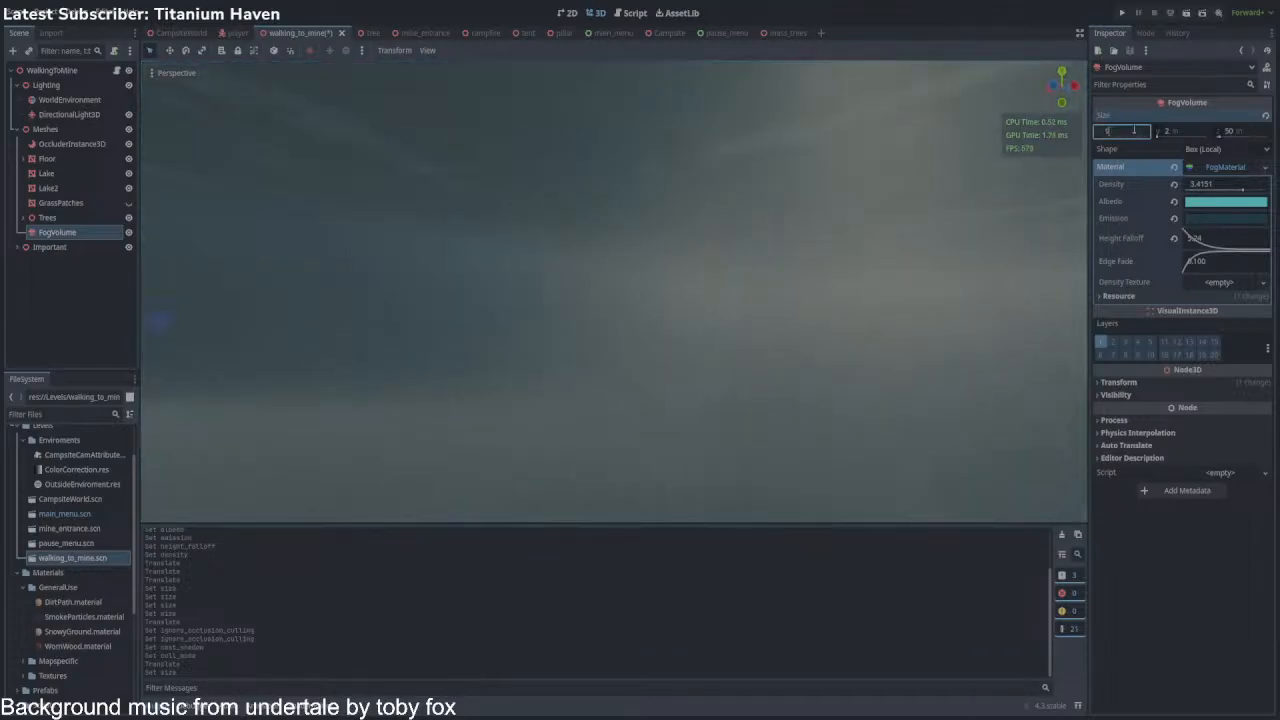
pyautogui.press('Return')
pyautogui.press('w')
pyautogui.moveTo(659, 274); pyautogui.dragTo(820, 290, button='right')
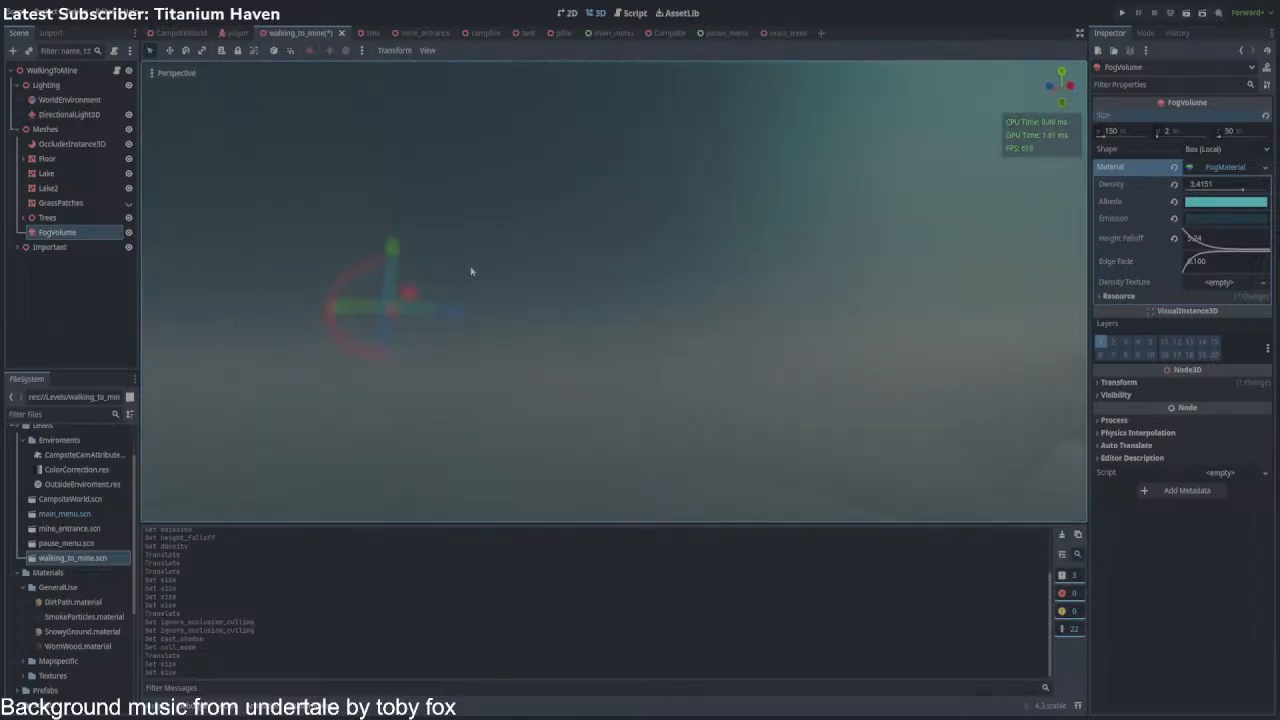
# Set the fog volume's Y size to 5 m, adjust its vertical position at the lake, and save the scene.
pyautogui.moveTo(395, 248); pyautogui.dragTo(437, 318)
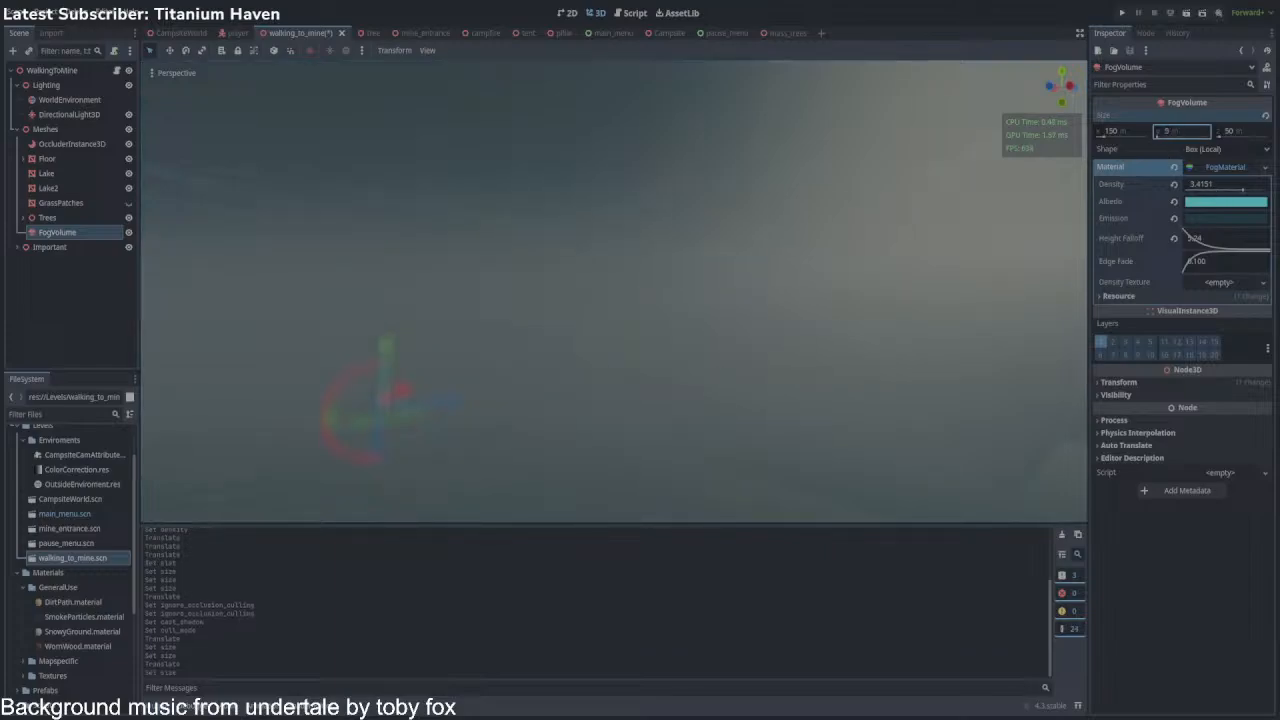
pyautogui.moveTo(640, 290); pyautogui.dragTo(597, 355, button='right')
pyautogui.moveTo(431, 279); pyautogui.dragTo(441, 204)
pyautogui.moveTo(441, 204); pyautogui.dragTo(405, 214, button='right')
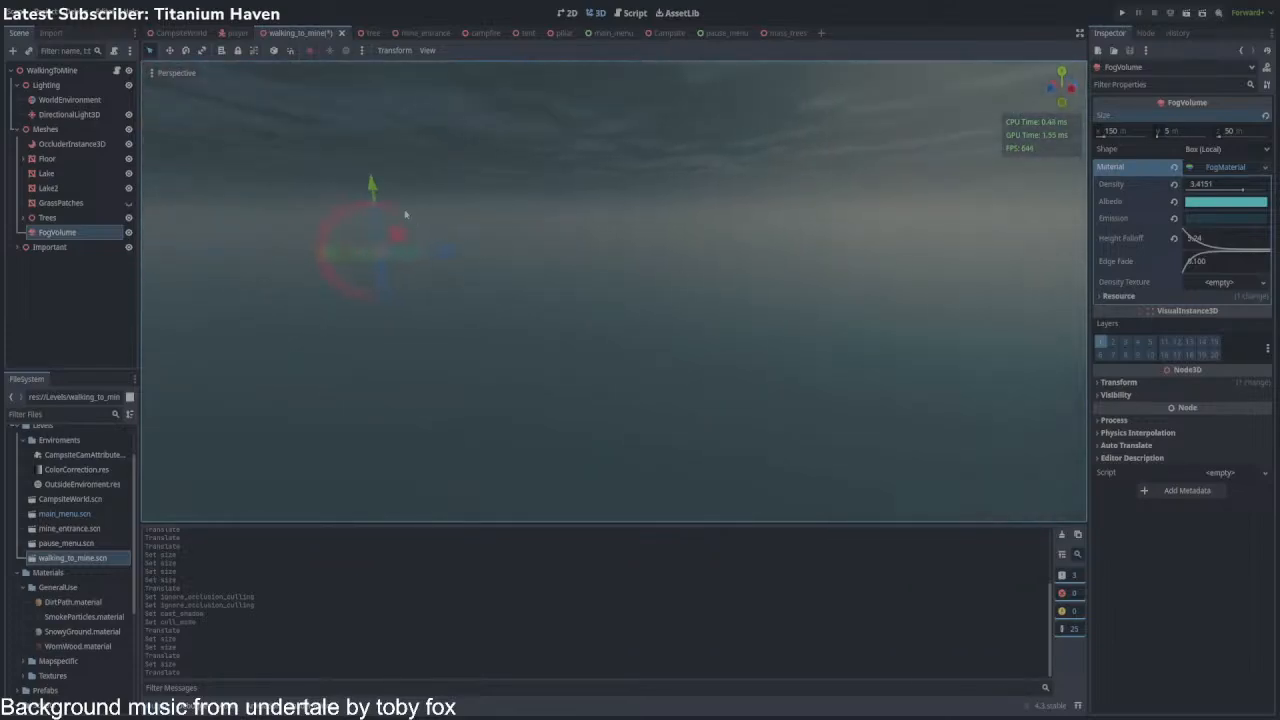
pyautogui.moveTo(370, 178); pyautogui.dragTo(370, 170)
pyautogui.moveTo(747, 281); pyautogui.dragTo(822, 285, button='right')
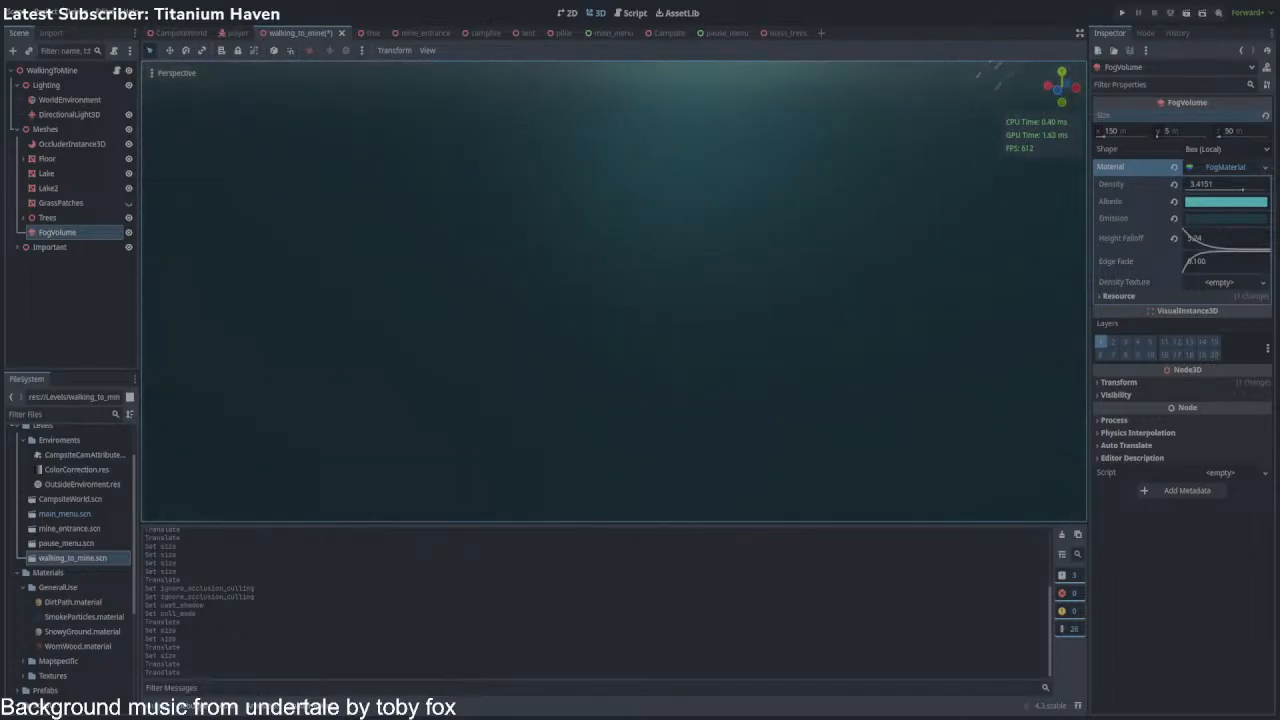
pyautogui.hotkey('ctrl', 's')
# Set the fog volume's Z size to 100 m, check its extent around the lake, and save the scene.
pyautogui.moveTo(697, 323); pyautogui.dragTo(742, 318, button='right')
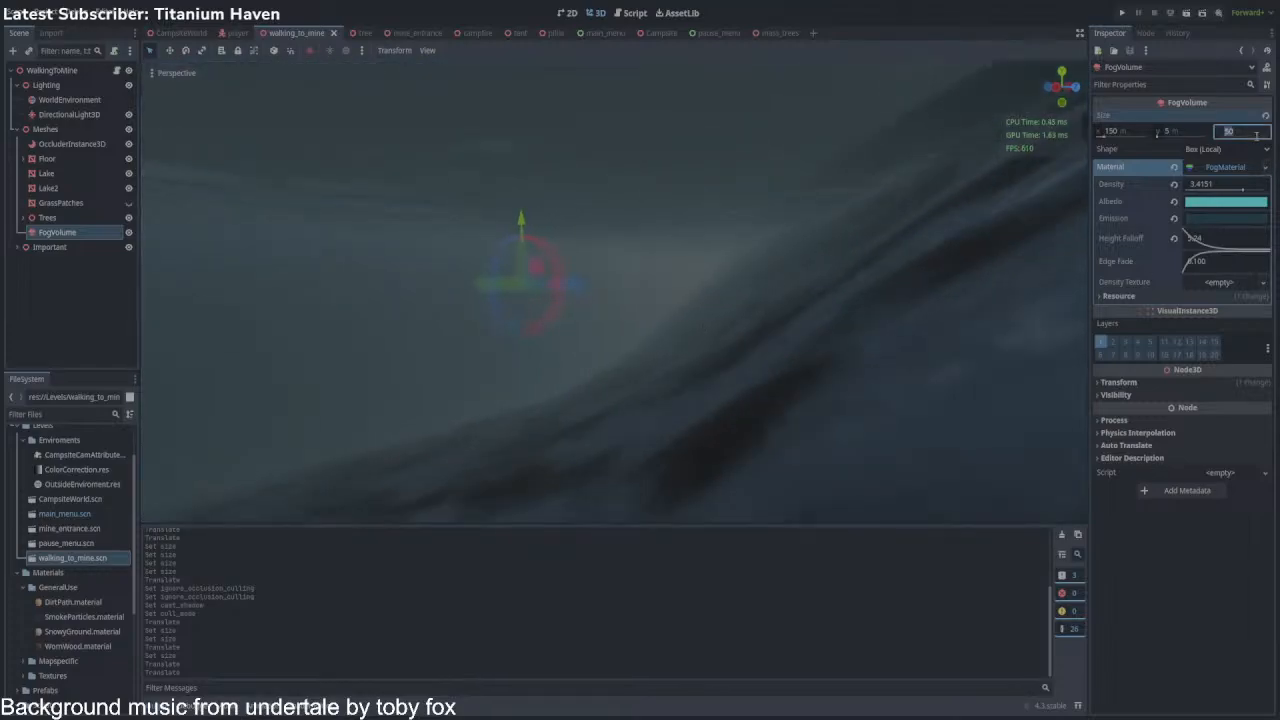
pyautogui.write('00')
pyautogui.press('Return')
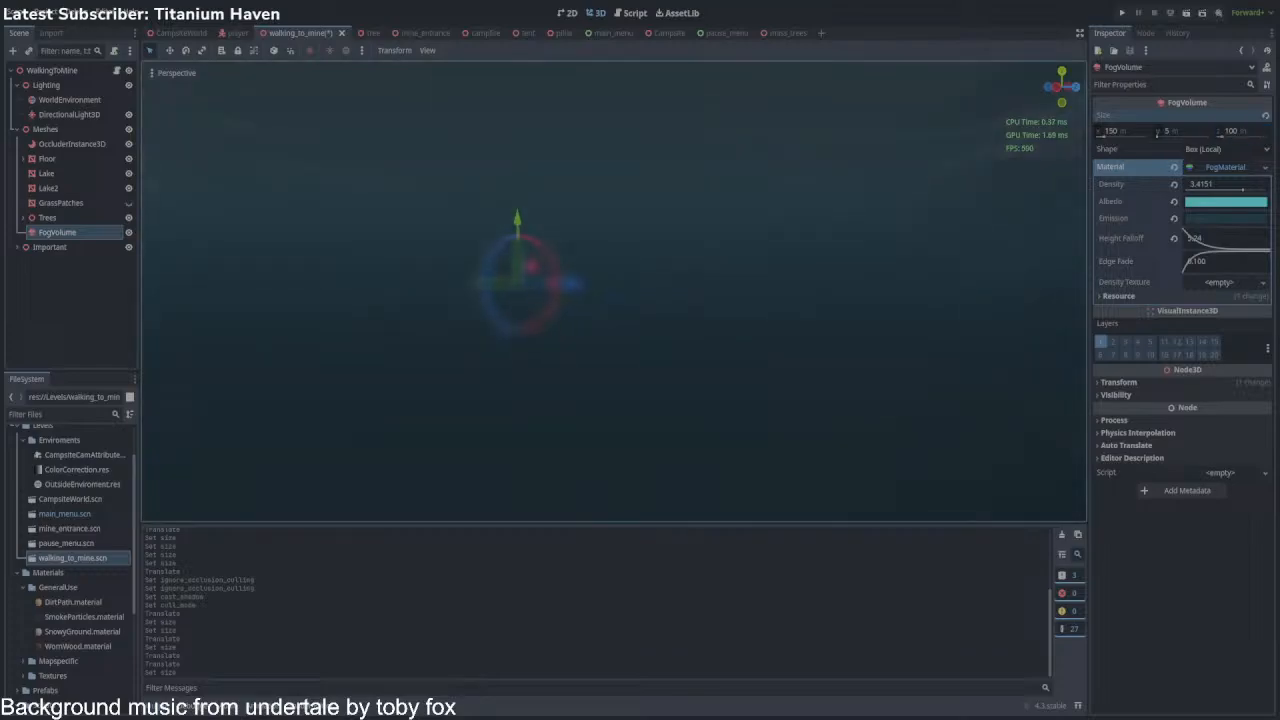
pyautogui.moveTo(614, 300)
pyautogui.mouseDown(button='right')
pyautogui.moveTo(730, 290)
pyautogui.moveTo(750, 298)
pyautogui.moveTo(716, 304)
pyautogui.moveTo(740, 296)
pyautogui.moveTo(740, 346)
pyautogui.moveTo(744, 290)
pyautogui.moveTo(724, 318)
pyautogui.moveTo(752, 292)
pyautogui.moveTo(730, 296)
pyautogui.moveTo(760, 298)
pyautogui.moveTo(748, 310)
pyautogui.moveTo(732, 288)
pyautogui.moveTo(748, 304)
pyautogui.moveTo(736, 318)
pyautogui.moveTo(724, 306)
pyautogui.moveTo(742, 292)
pyautogui.moveTo(724, 304)
pyautogui.moveTo(736, 306)
pyautogui.moveTo(720, 302)
pyautogui.moveTo(806, 282)
pyautogui.mouseUp(button='right')
pyautogui.hotkey('ctrl', 's')
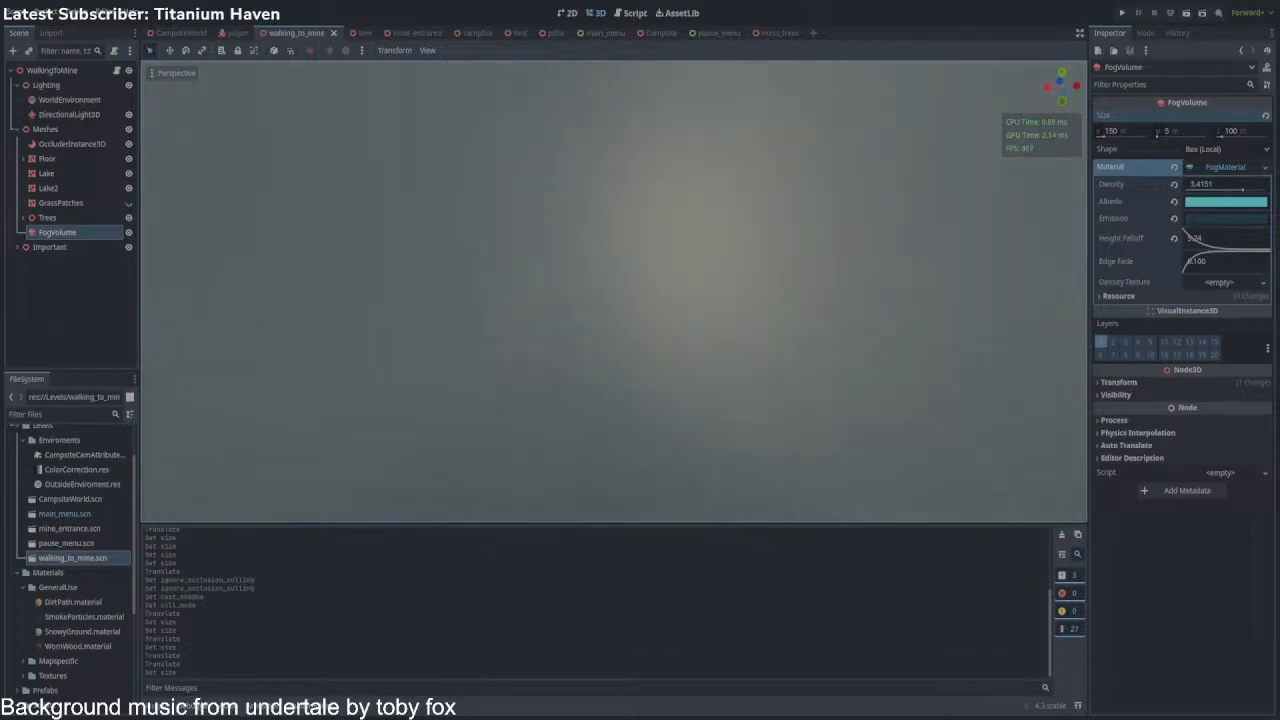
# Open the walking_to_mine script and run the game in debug mode.
pyautogui.moveTo(727, 332); pyautogui.dragTo(830, 352, button='right')
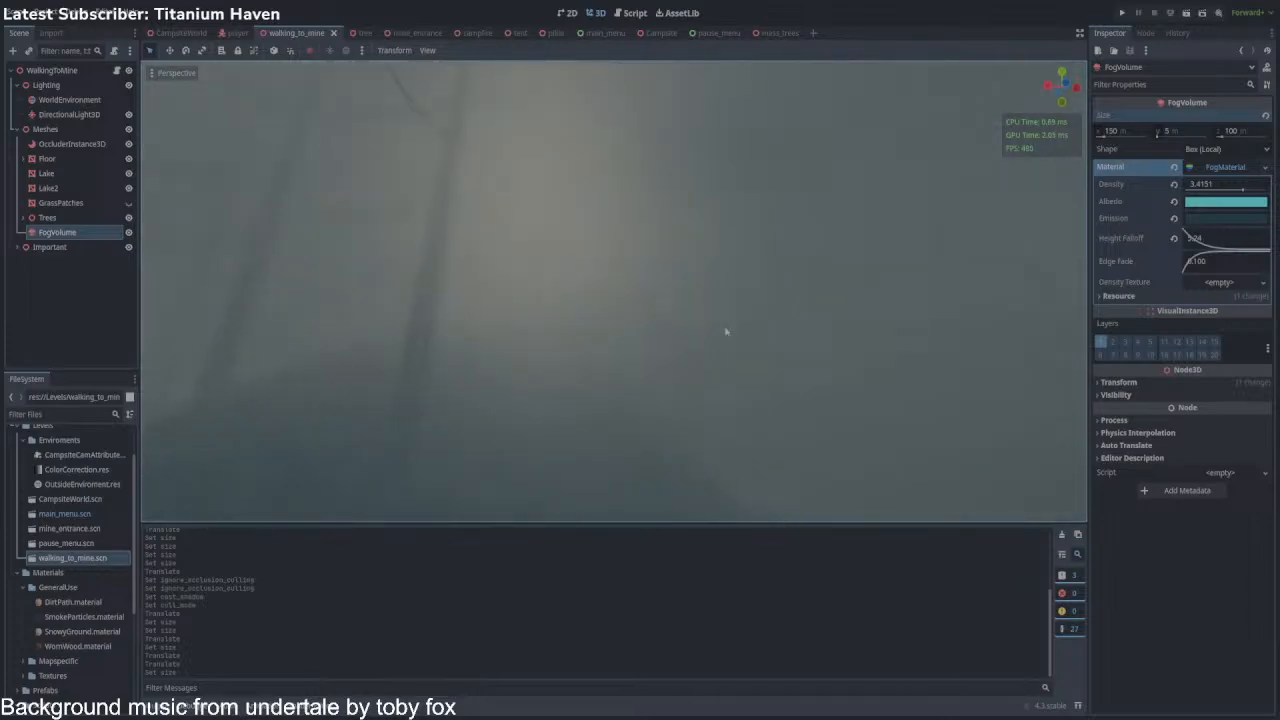
pyautogui.click(632, 13)
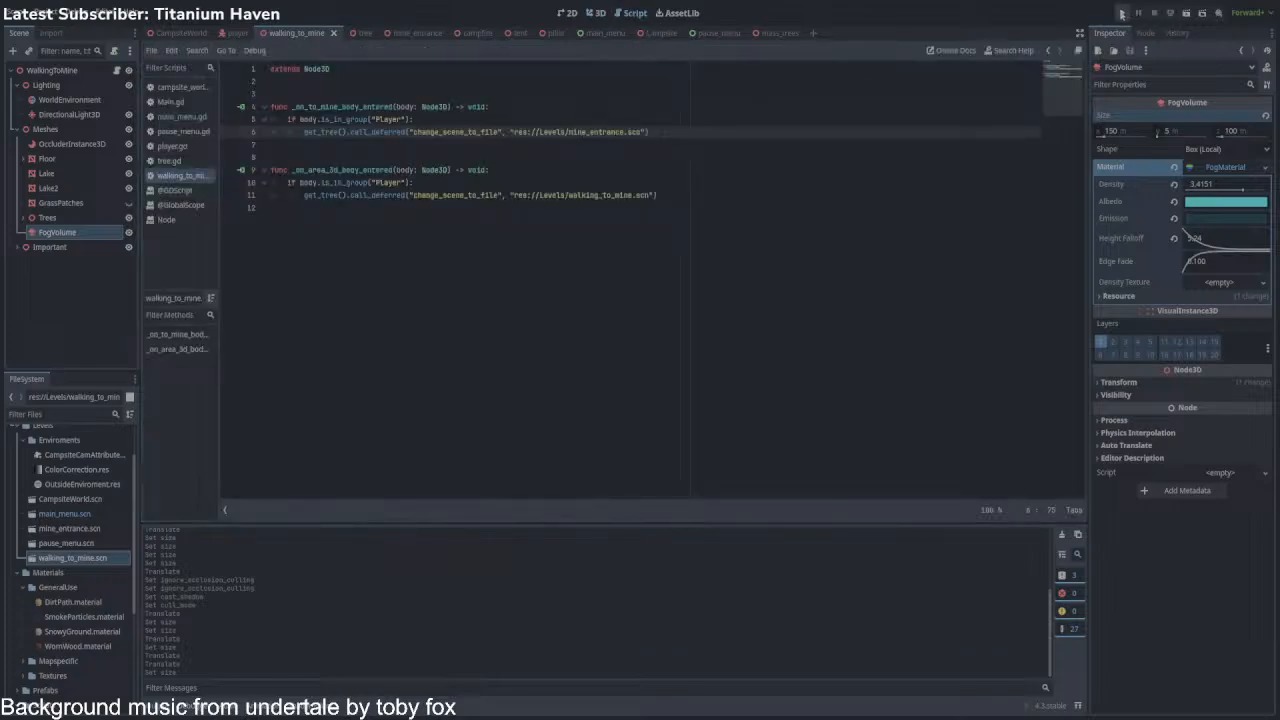
pyautogui.press('F6')
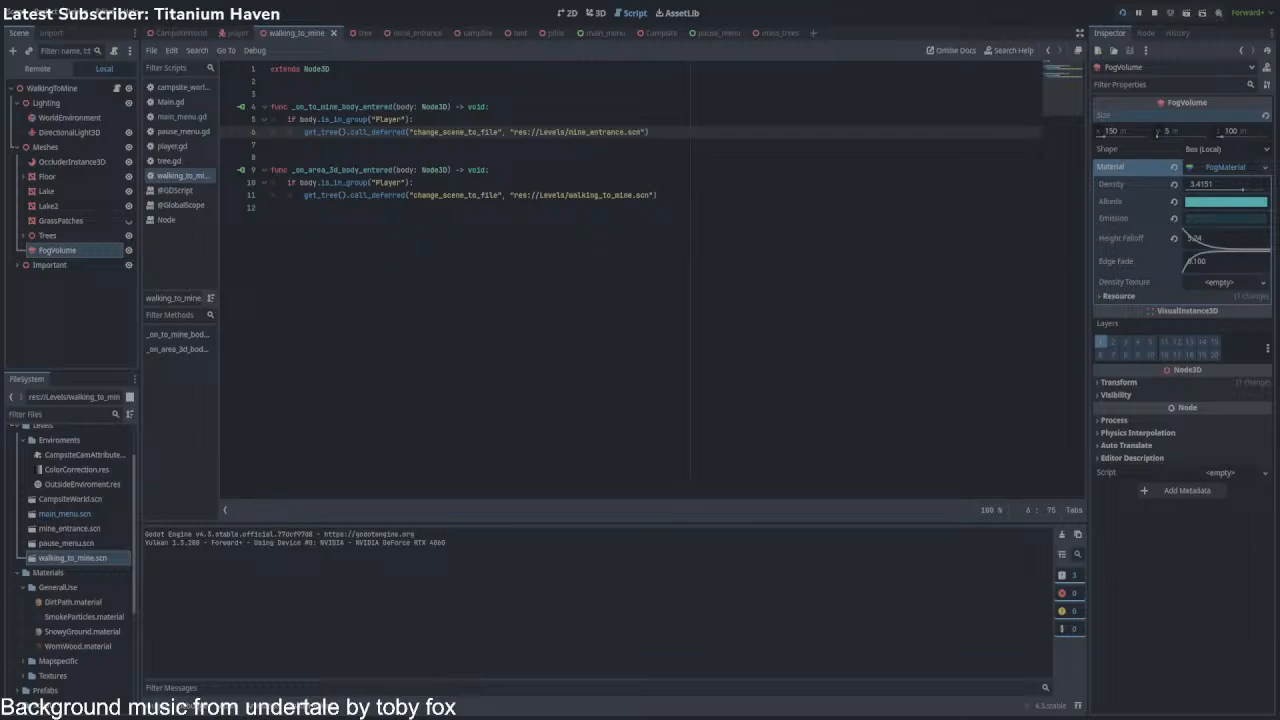
# Enable the Display Capture source in OBS and switch to the running SnowyForestMineGame window.
pyautogui.click(901, 574)
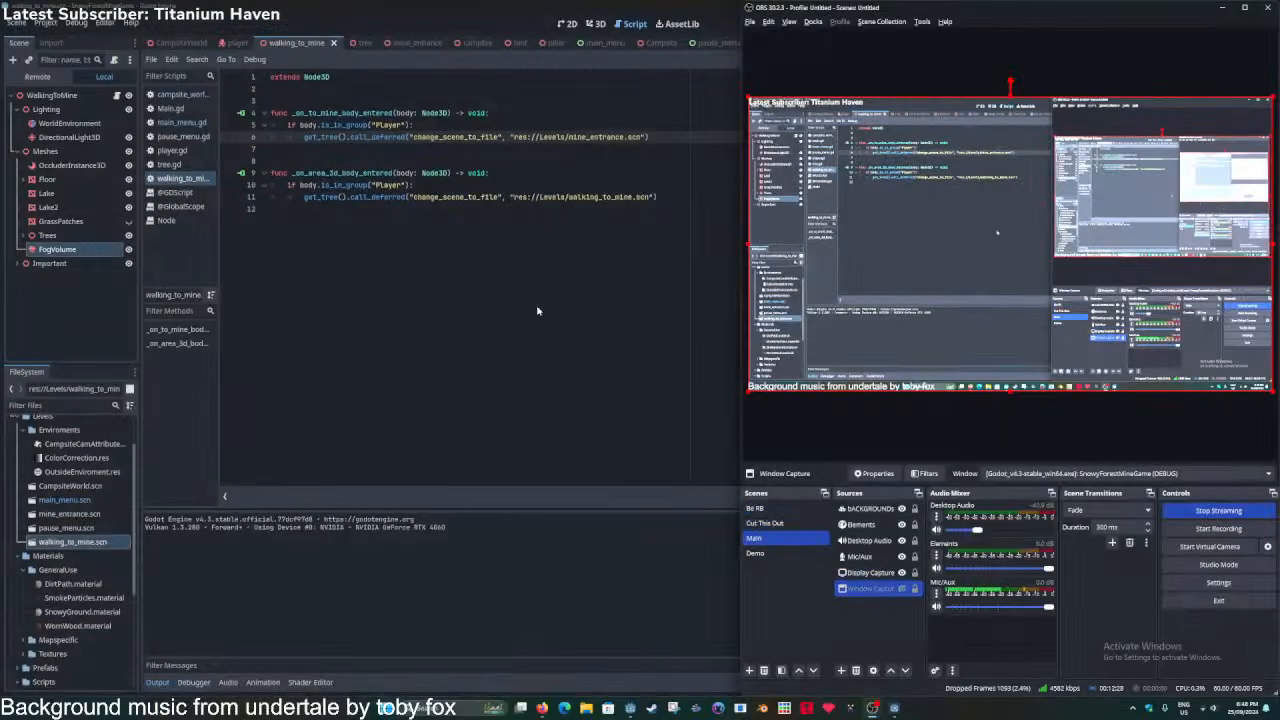
pyautogui.hotkey('alt', 'Tab')
pyautogui.hotkey('alt', 'Tab')
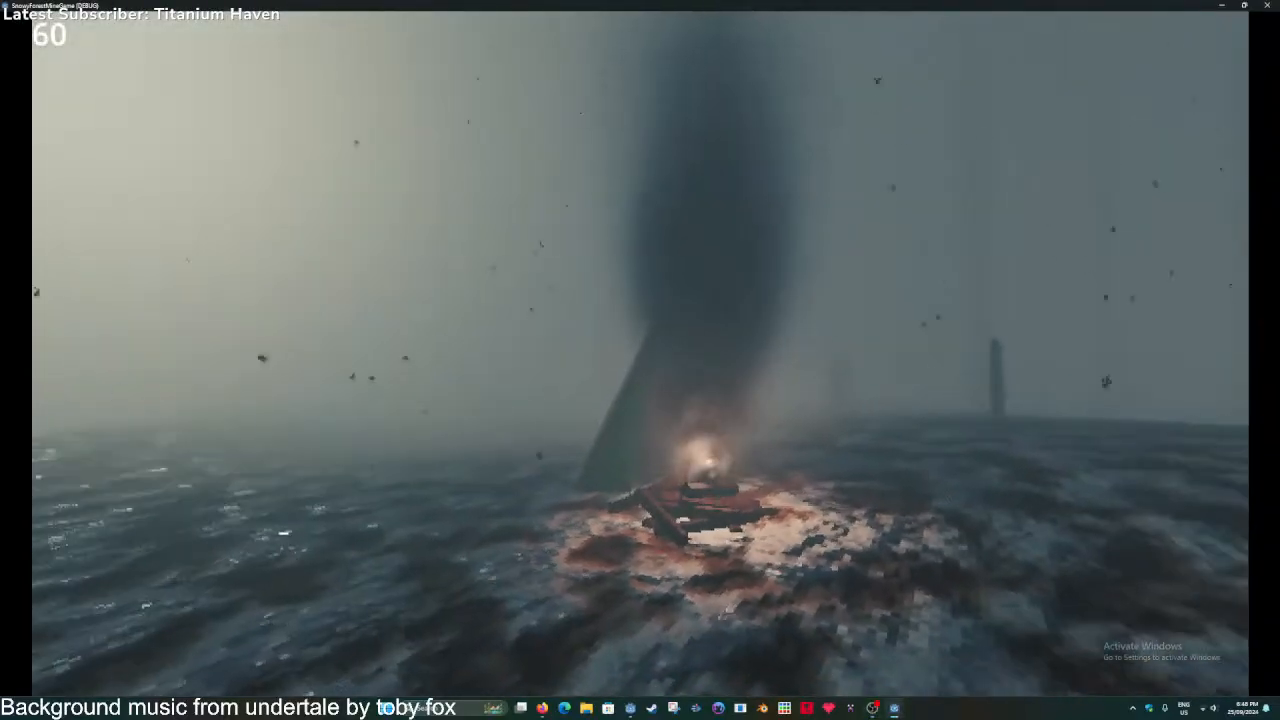
pyautogui.hotkey('alt', 'Tab')
pyautogui.hotkey('alt', 'Tab')
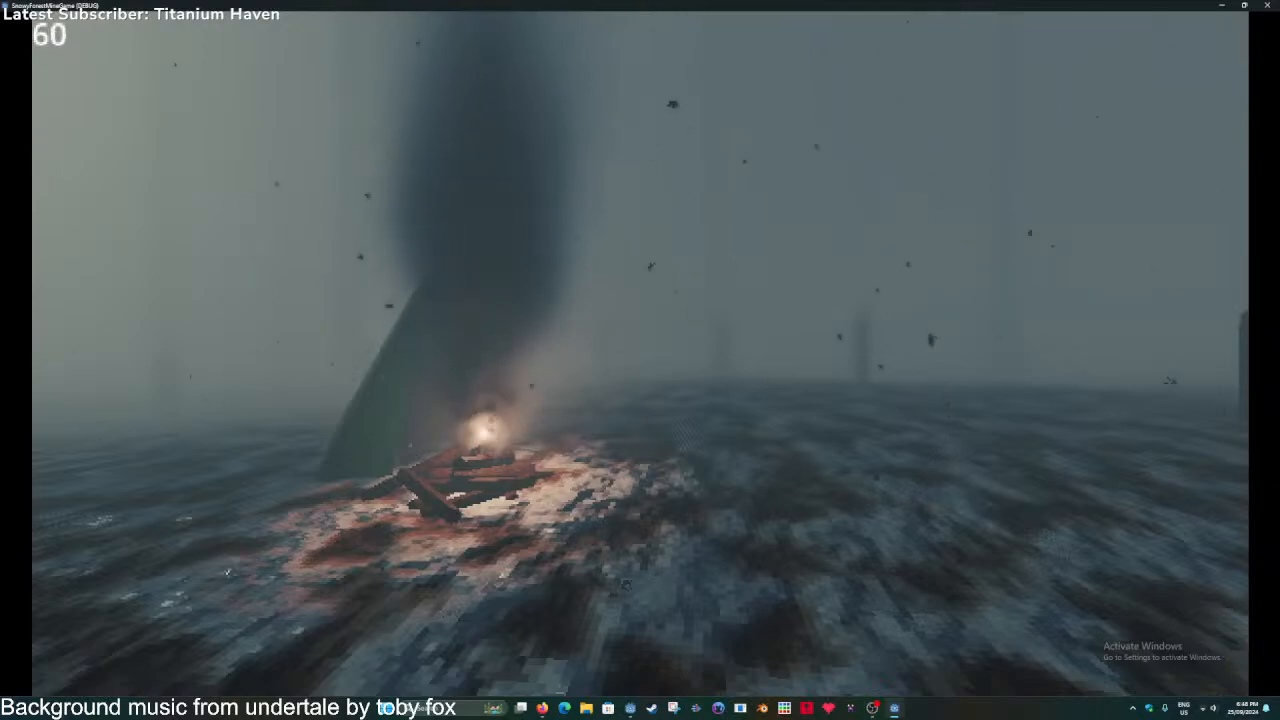
# Walk around the campsite in the running game and examine the campfire, its smoke and the tent from near and far.
pyautogui.press('w')
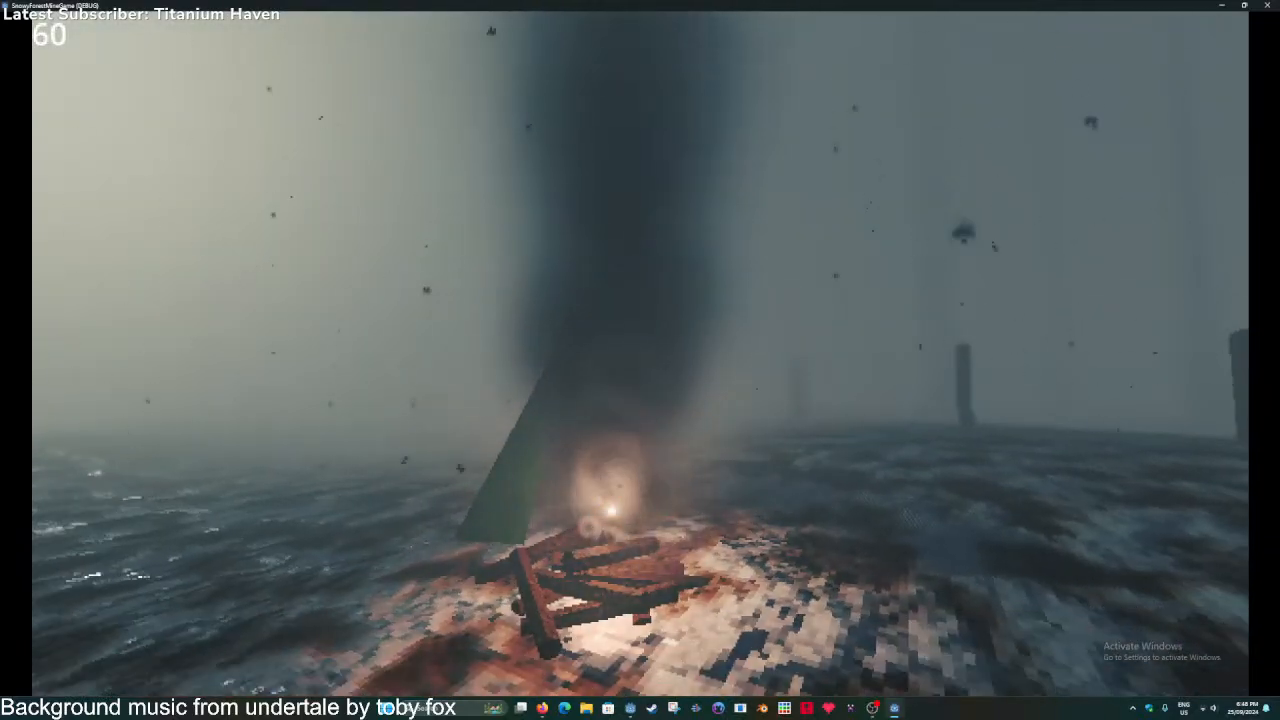
pyautogui.press('w')
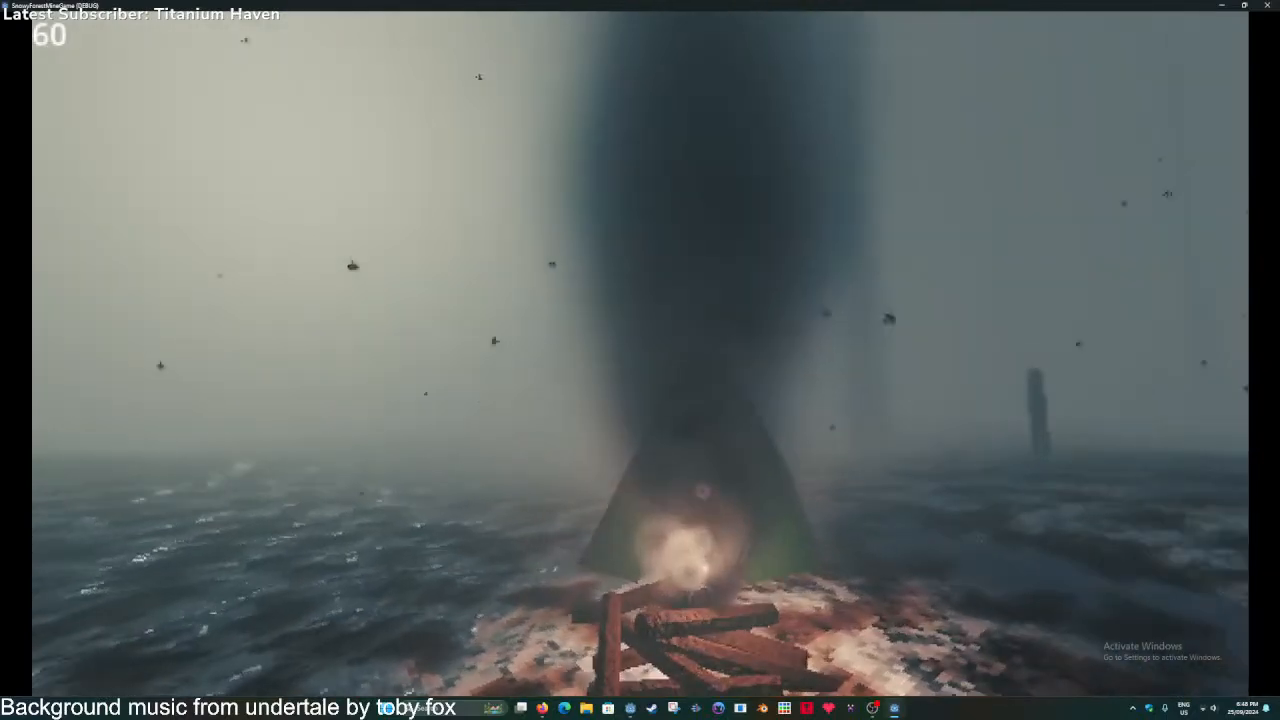
pyautogui.press('d')
pyautogui.press('d')
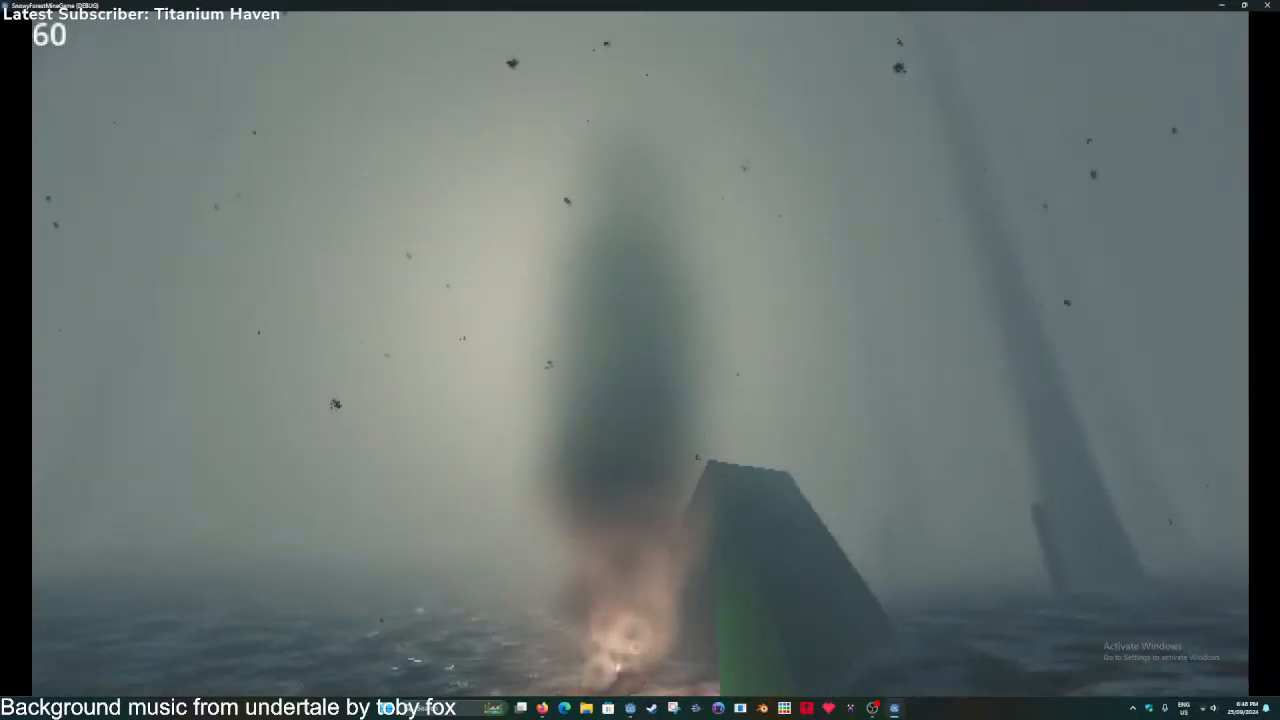
pyautogui.press('w')
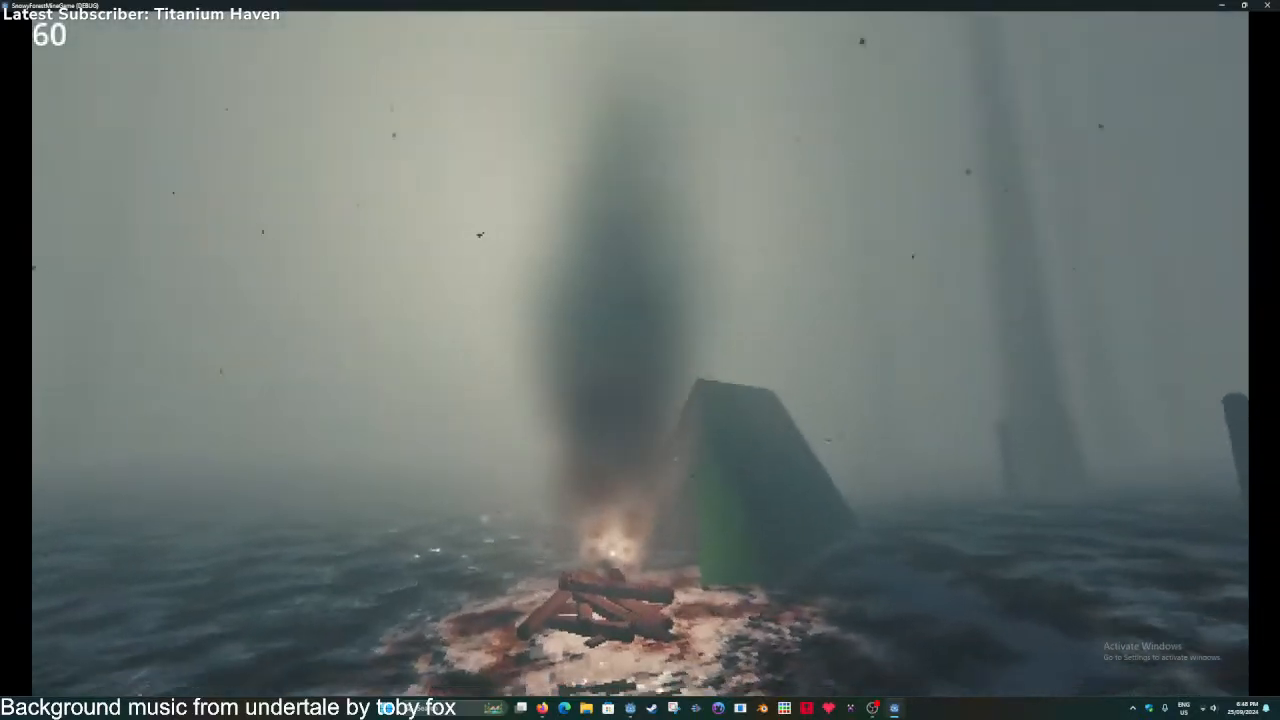
pyautogui.press('w')
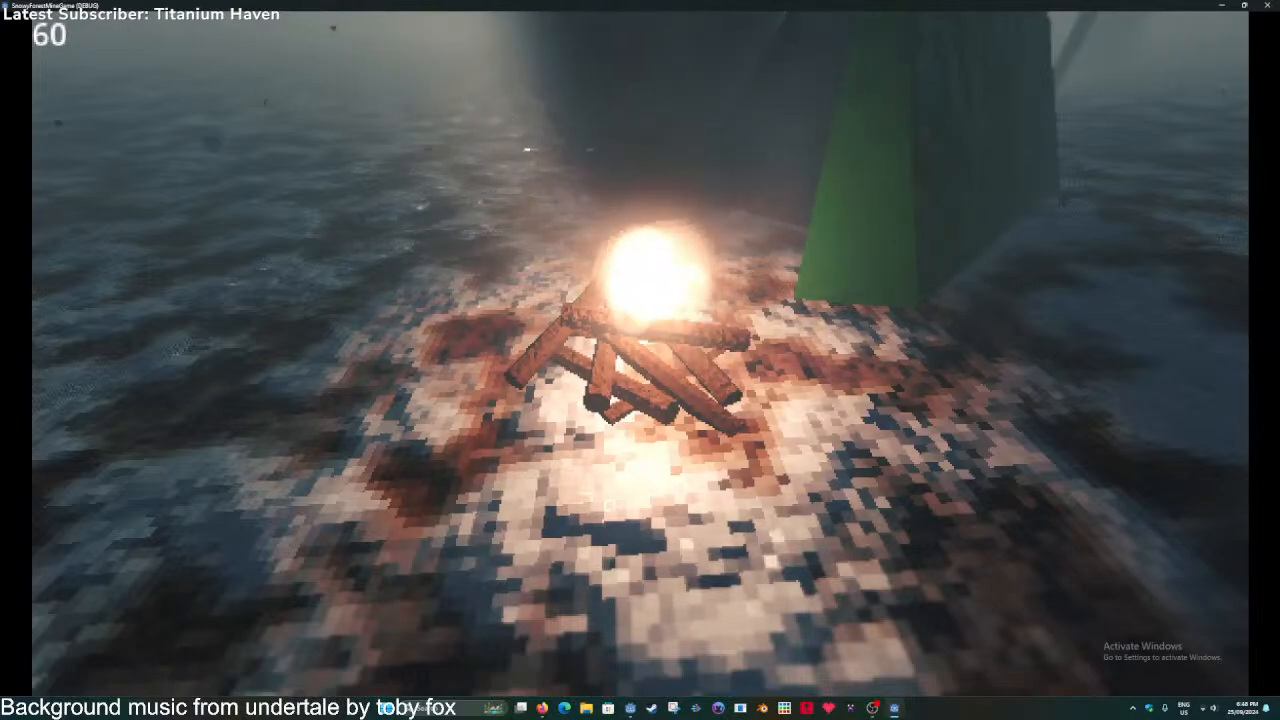
pyautogui.press('s')
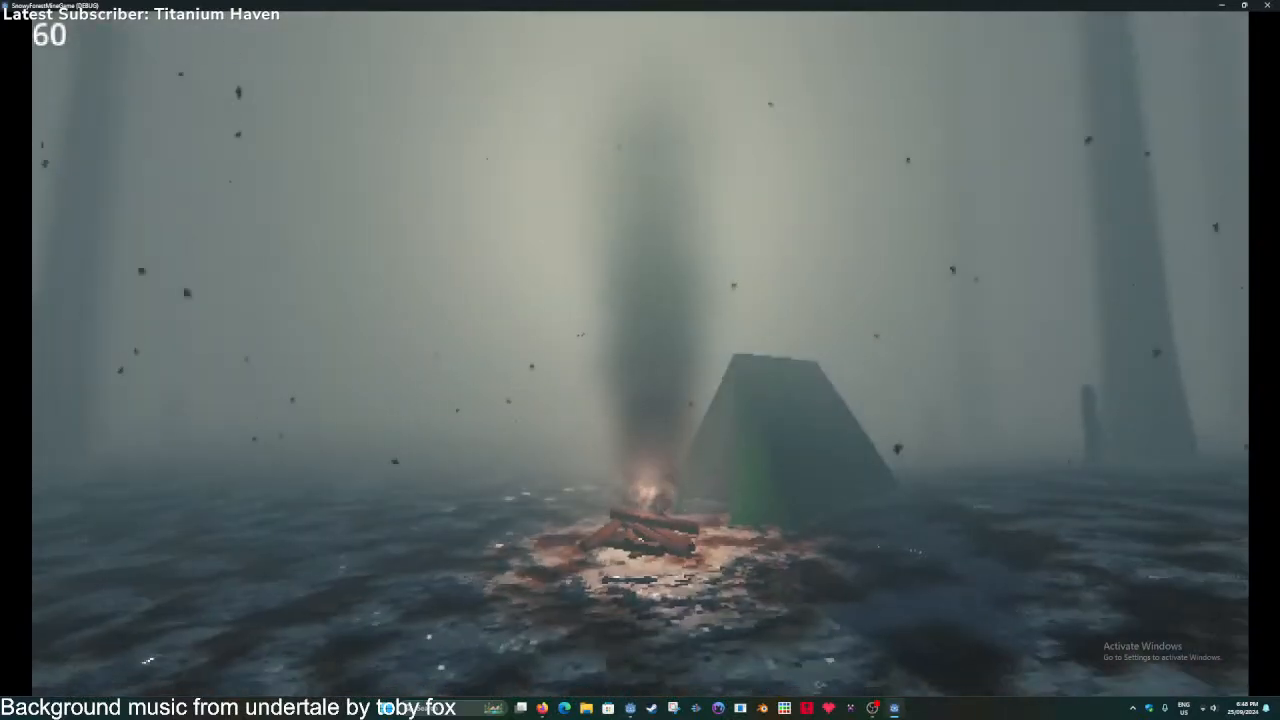
pyautogui.press('w')
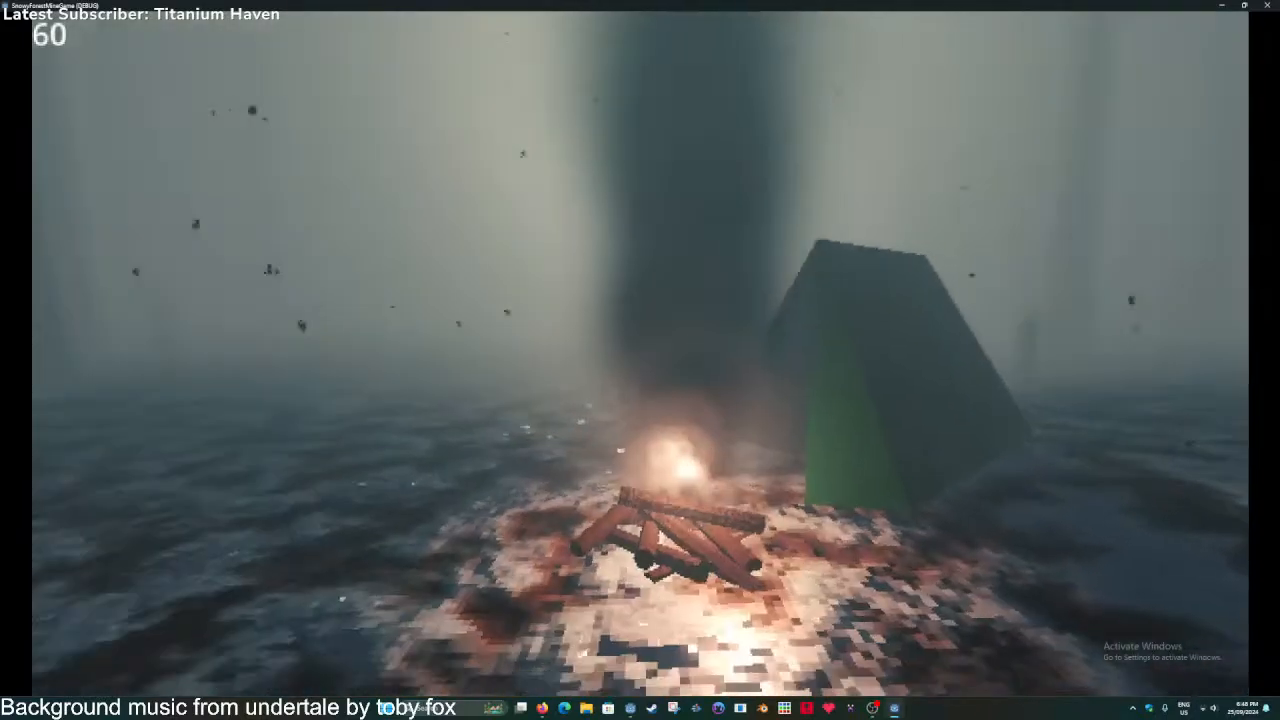
pyautogui.press('s')
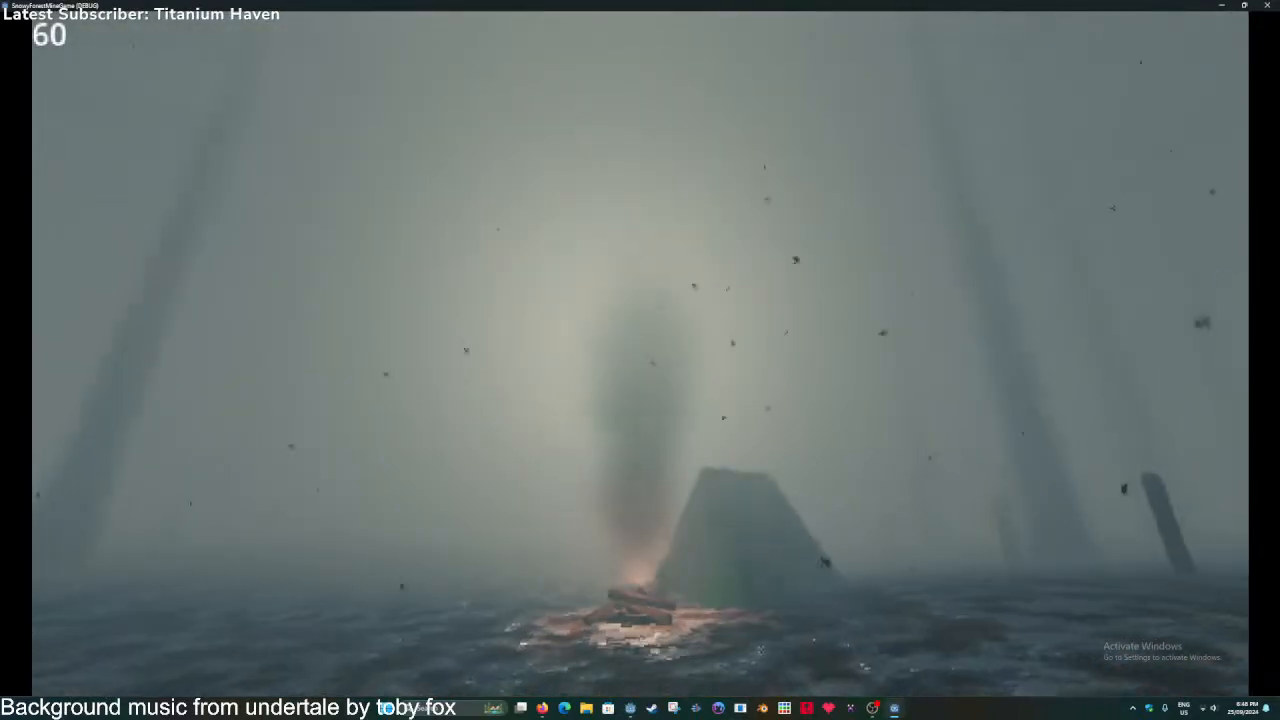
# Walk from the campsite through the forest to the lake, inspect the fogged water, and pause and resume the game.
pyautogui.press('w')
pyautogui.press('w')
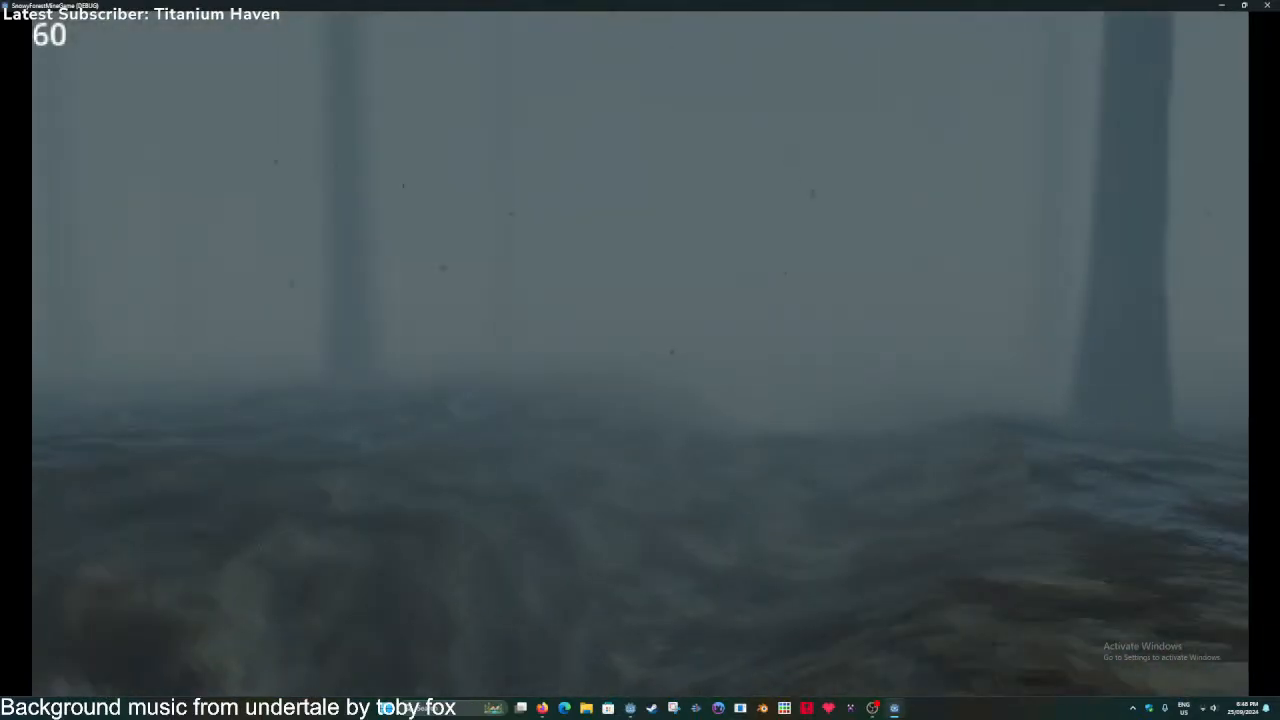
pyautogui.press('w')
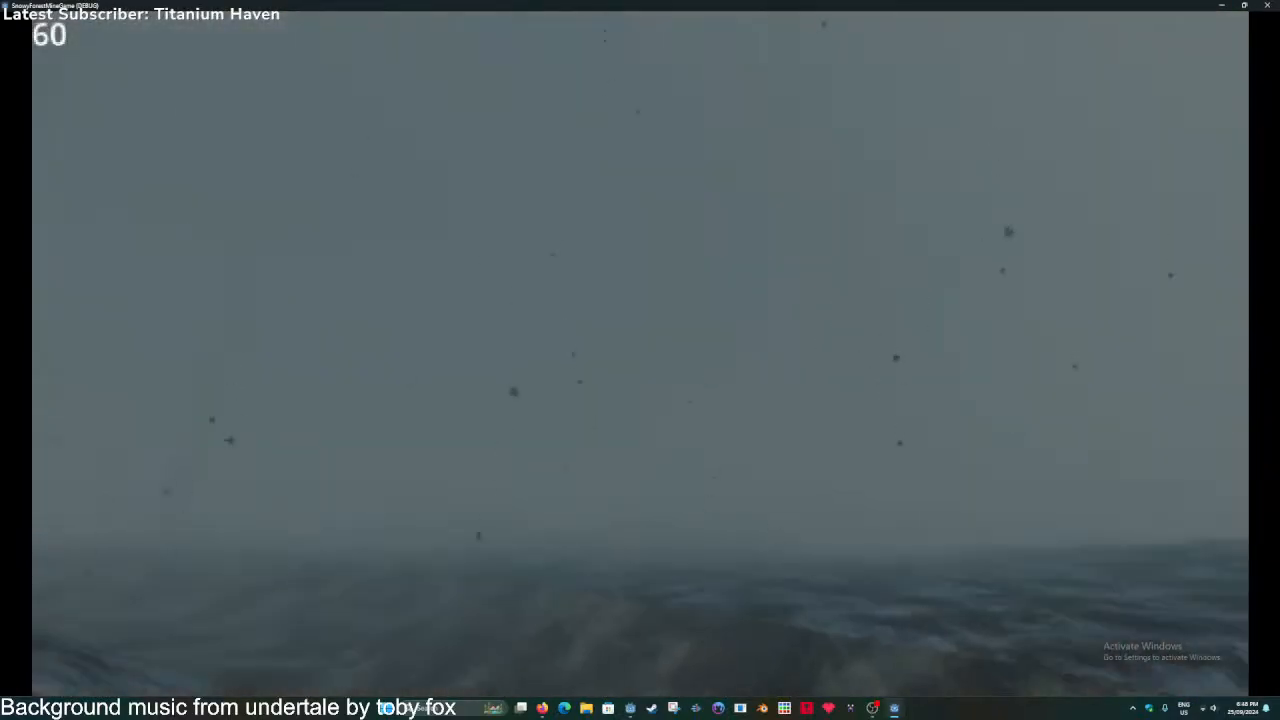
pyautogui.press('w')
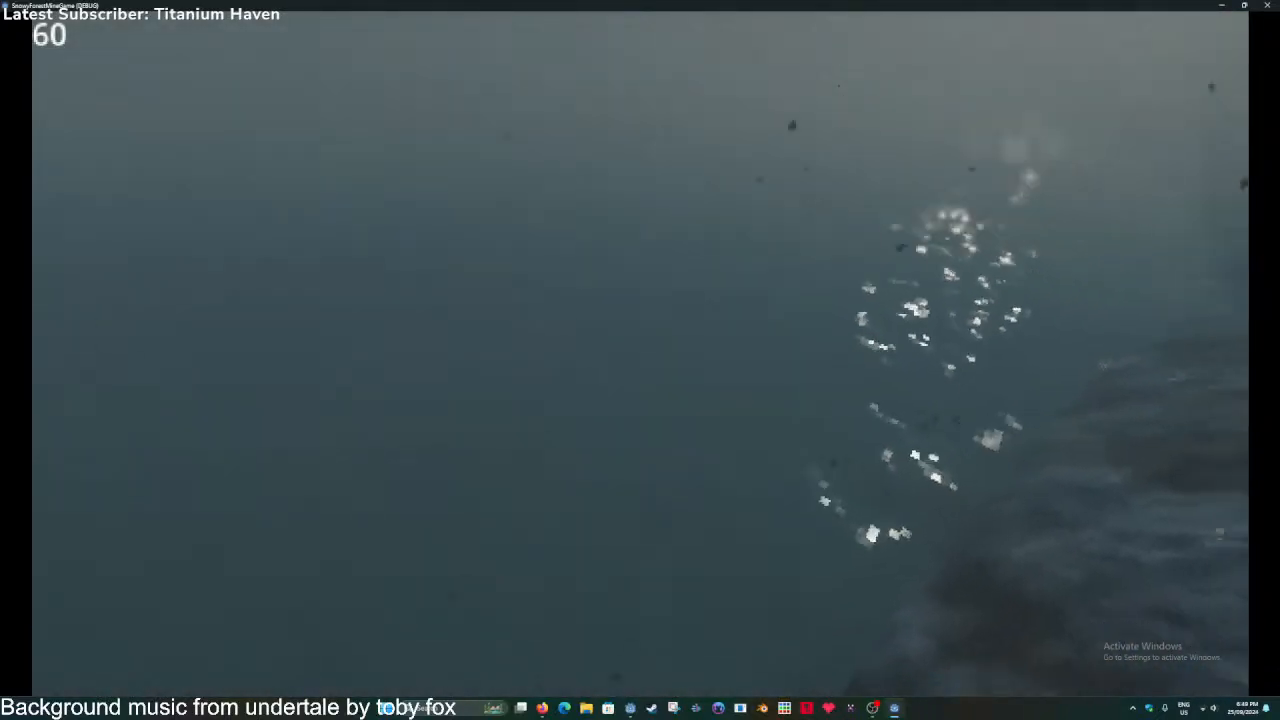
pyautogui.press('Escape')
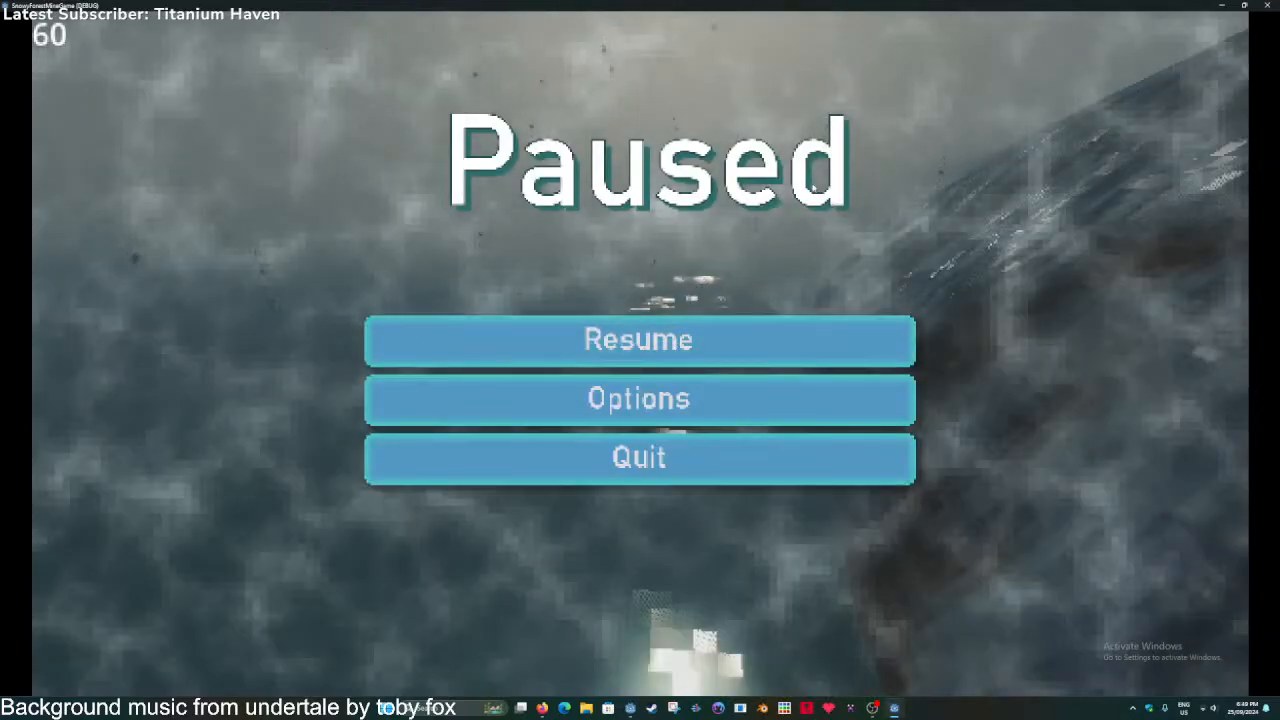
pyautogui.press('Escape')
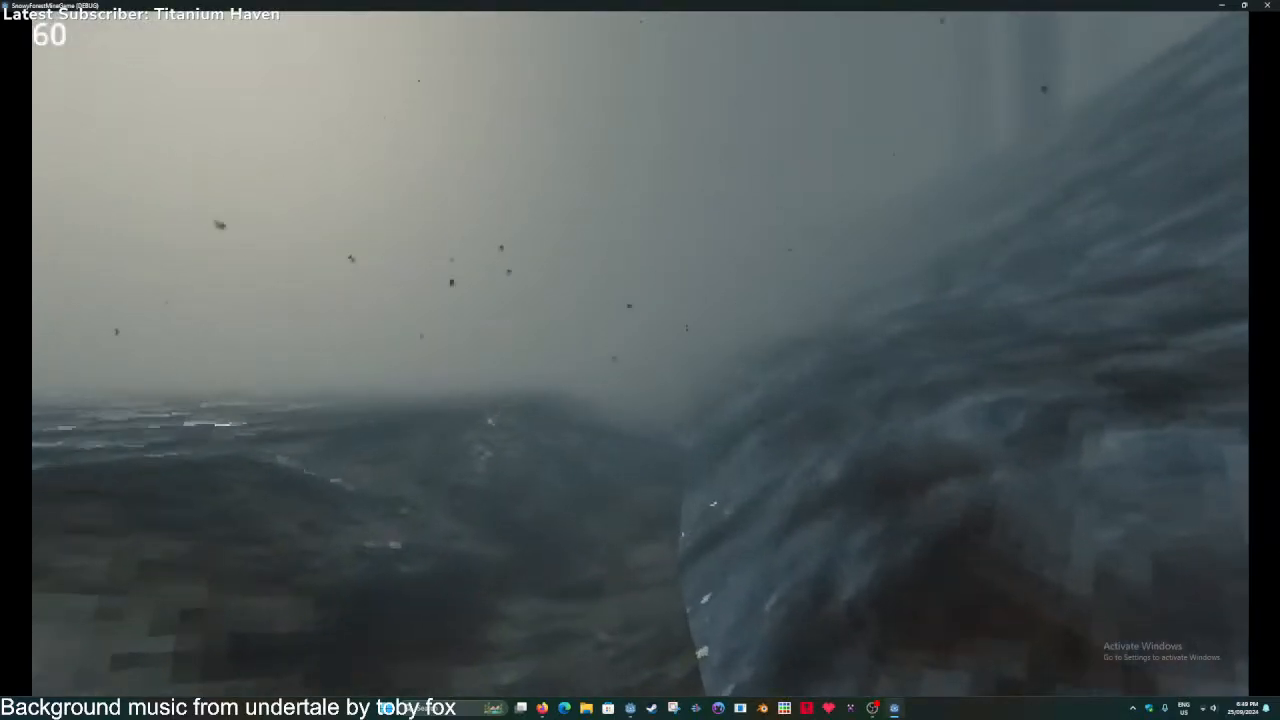
# Walk onward over the snowy hills towards the sun glow and inspect the slopes, drifting particles and distant tree trunks in the fog.
pyautogui.press('w')
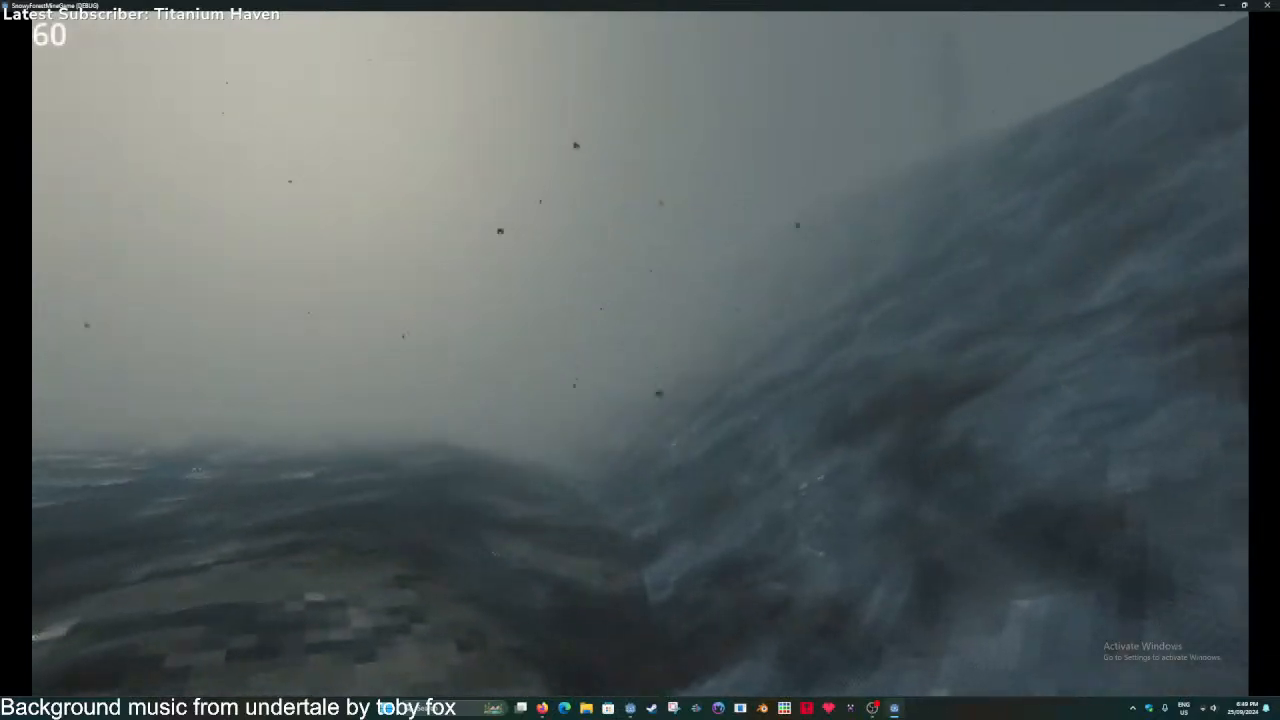
pyautogui.press('w')
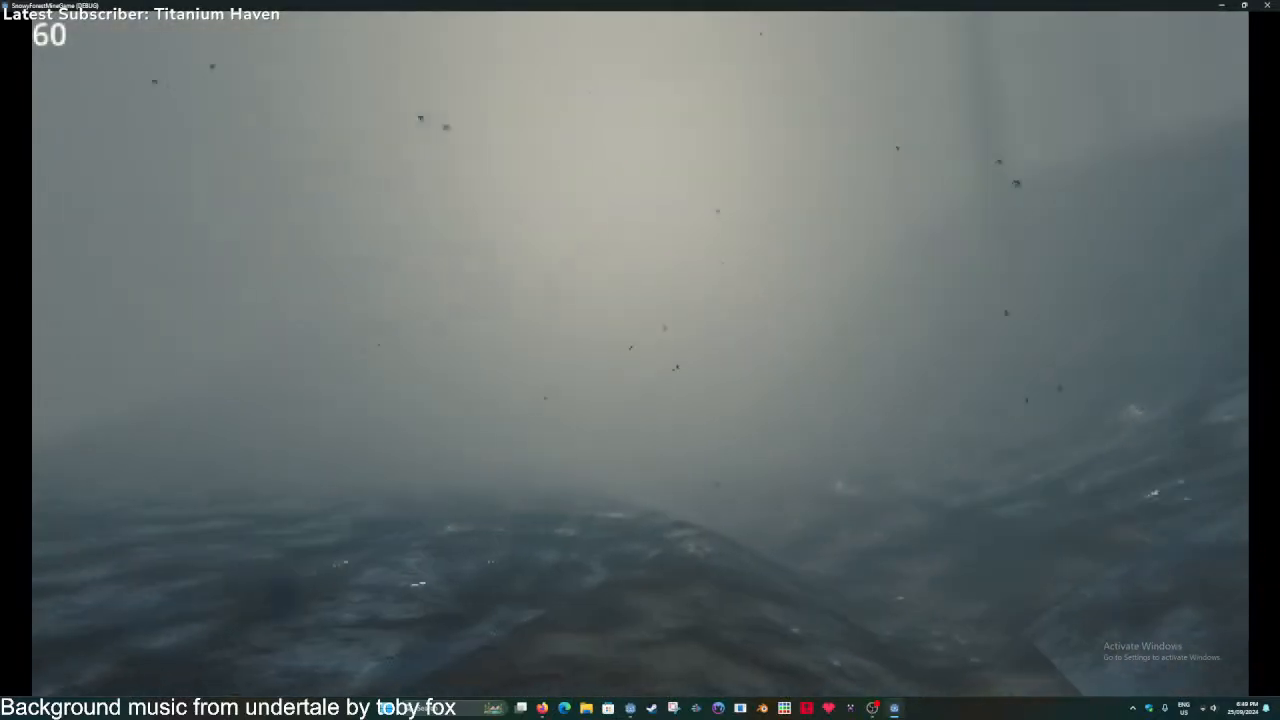
pyautogui.press('w')
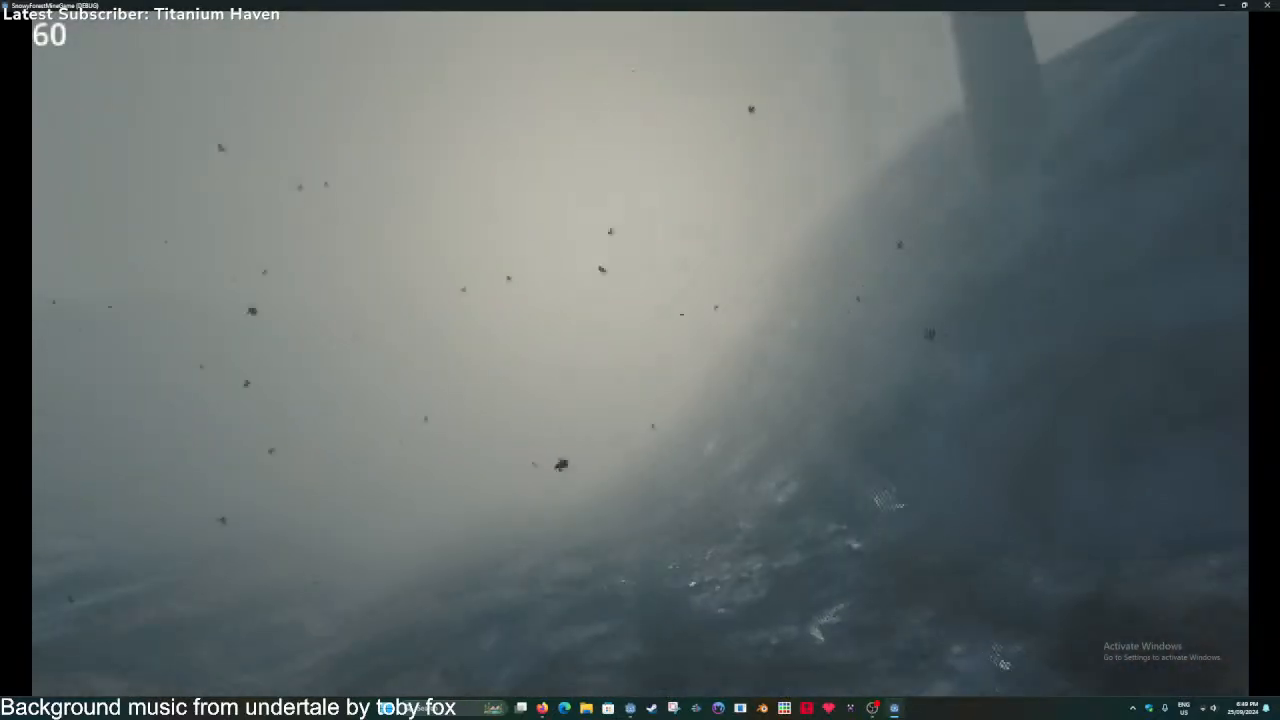
pyautogui.press('w')
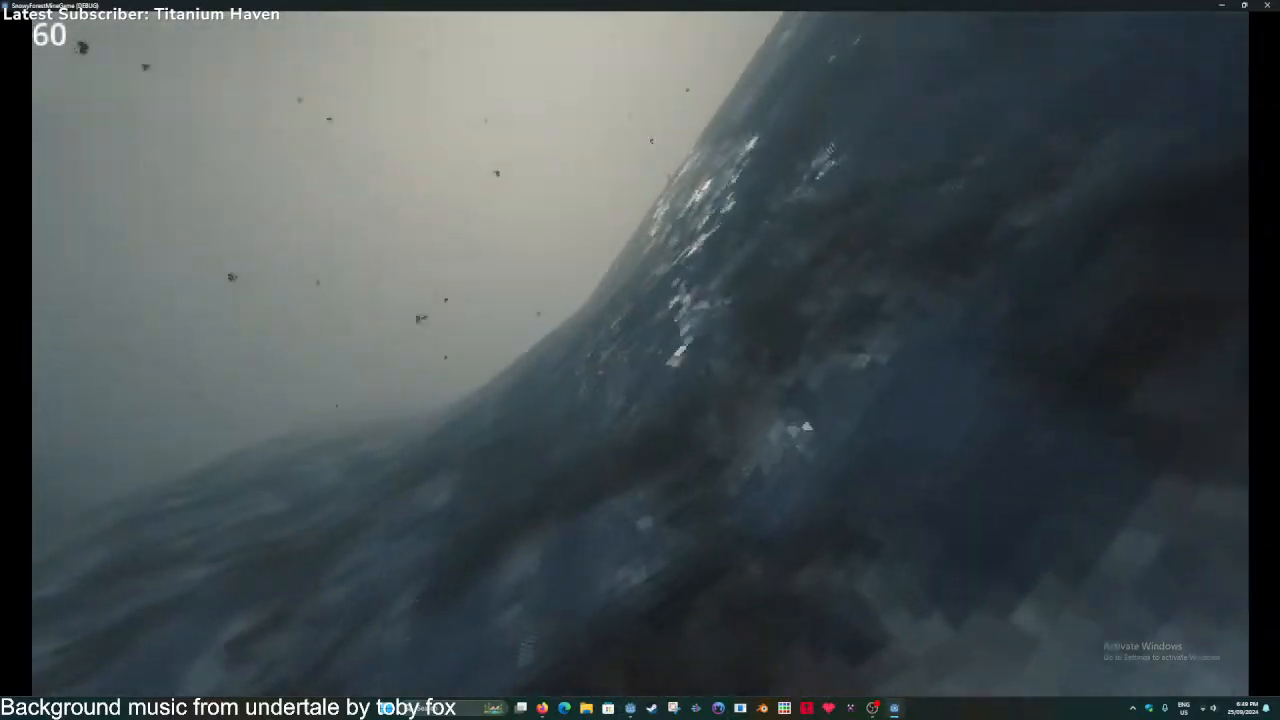
pyautogui.press('w')
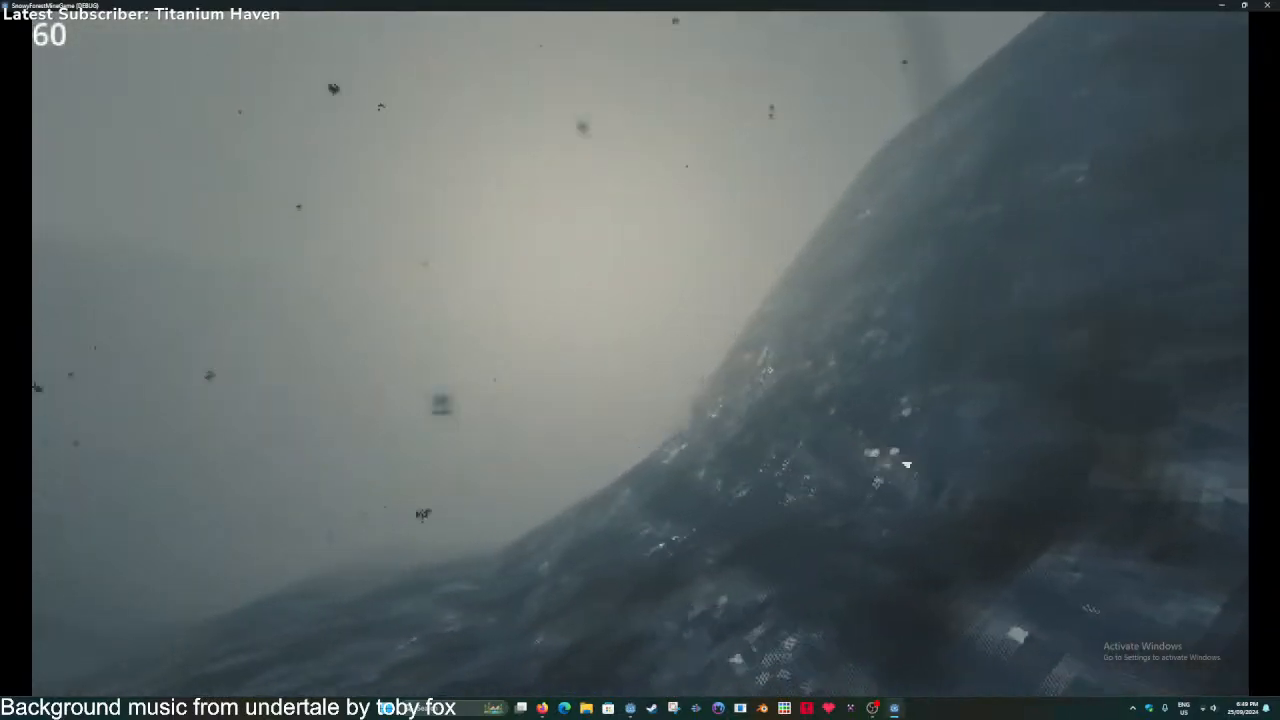
pyautogui.press('w')
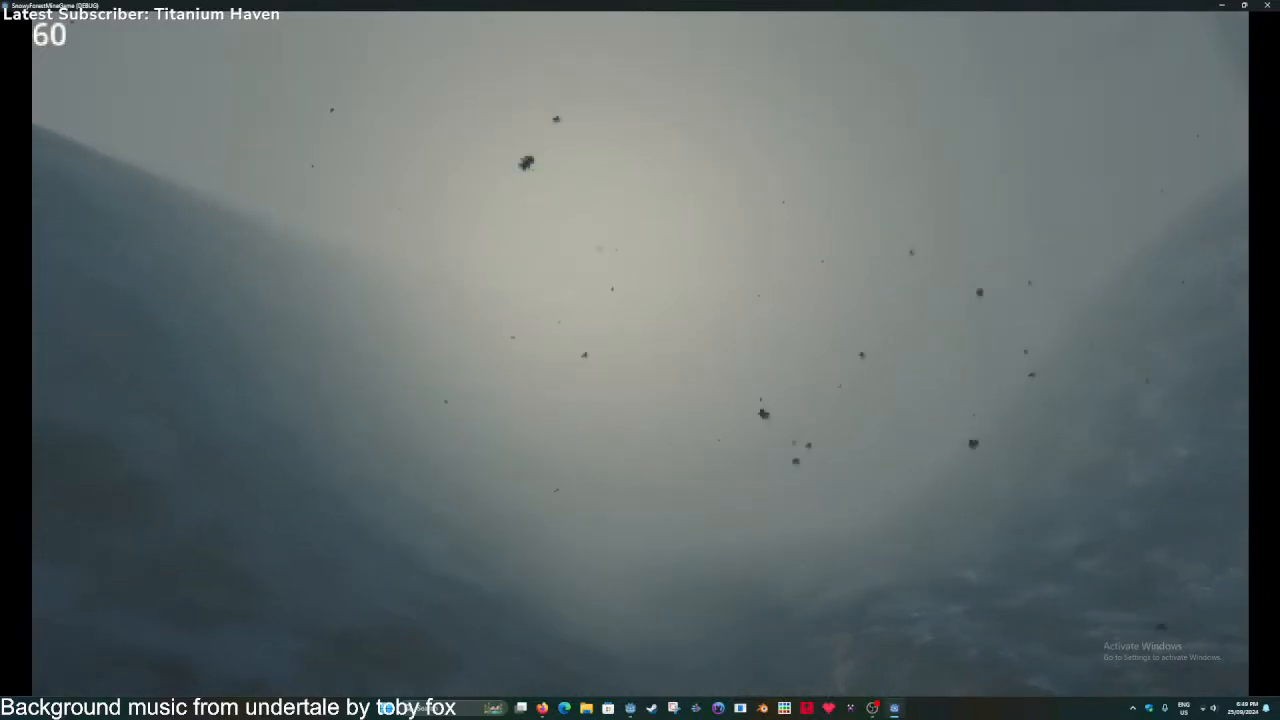
pyautogui.press('w')
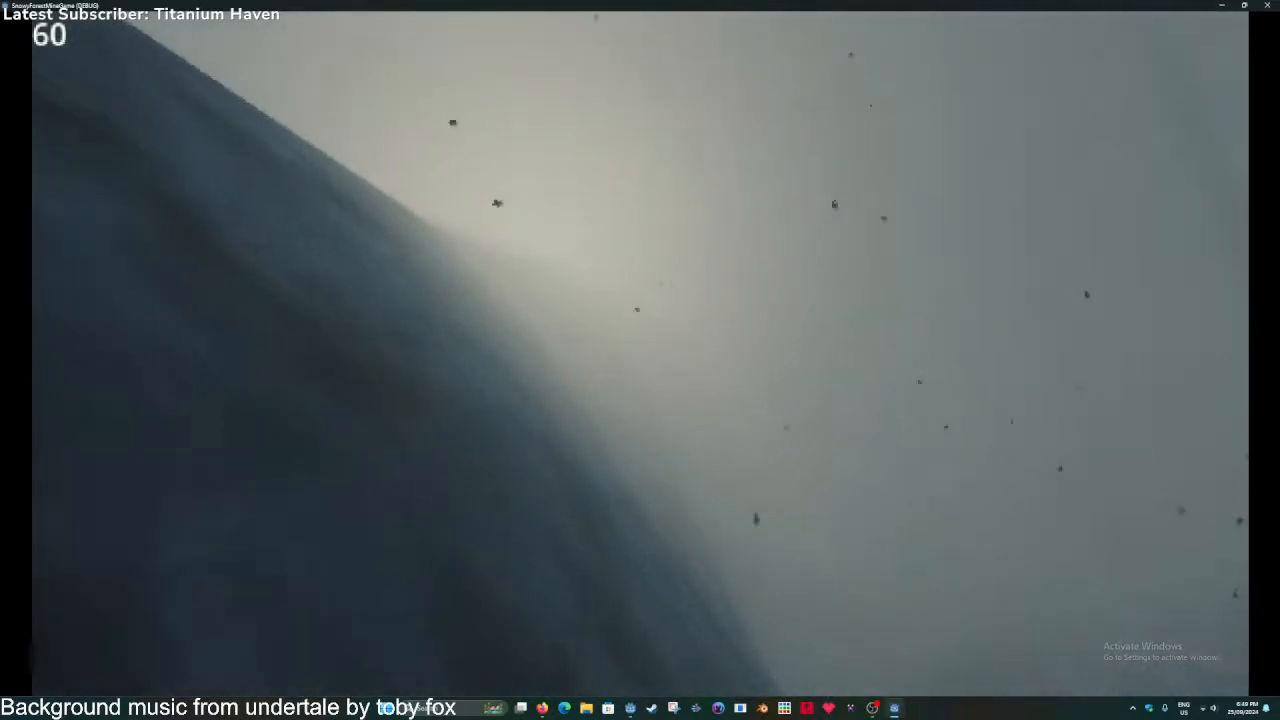
pyautogui.press('w')
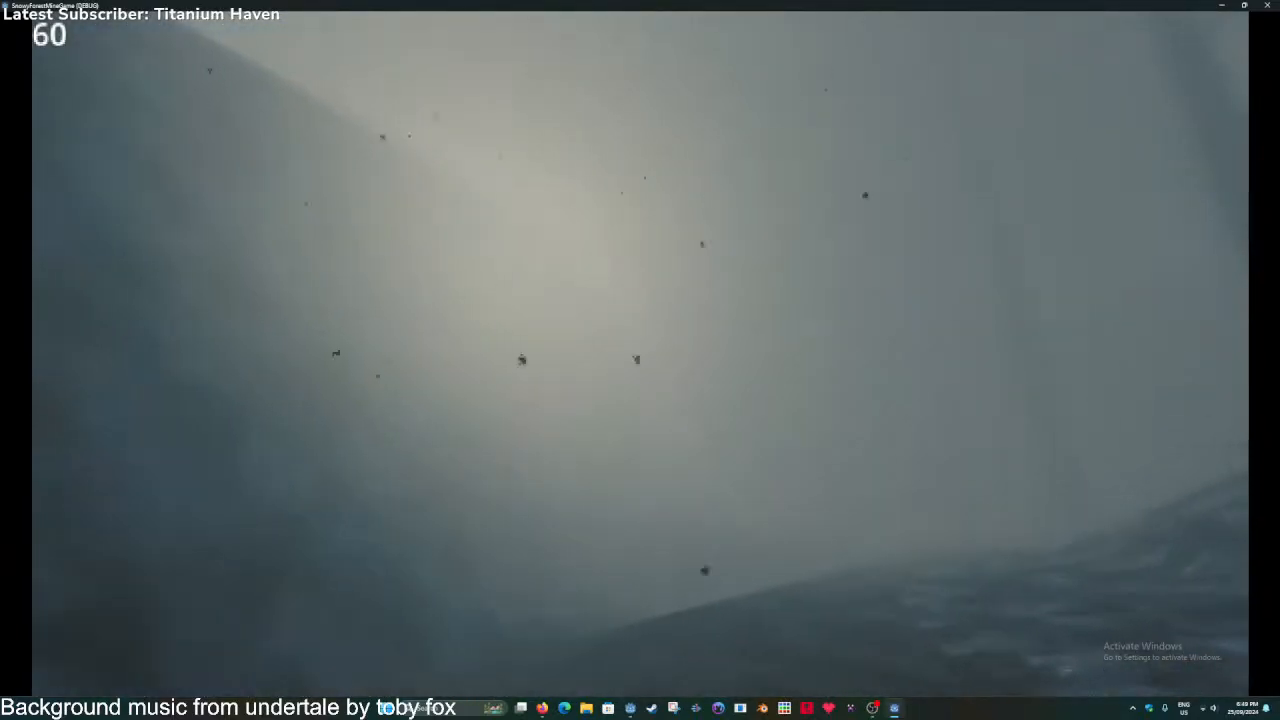
pyautogui.press('w')
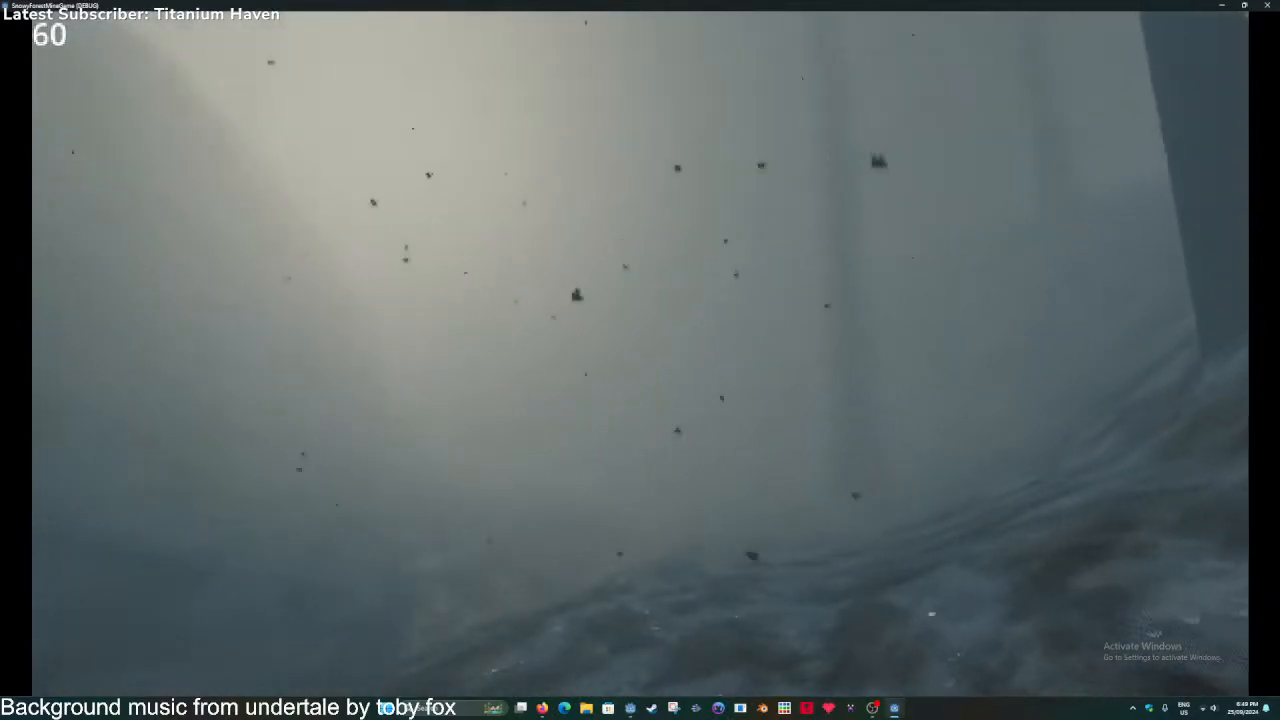
pyautogui.press('w')
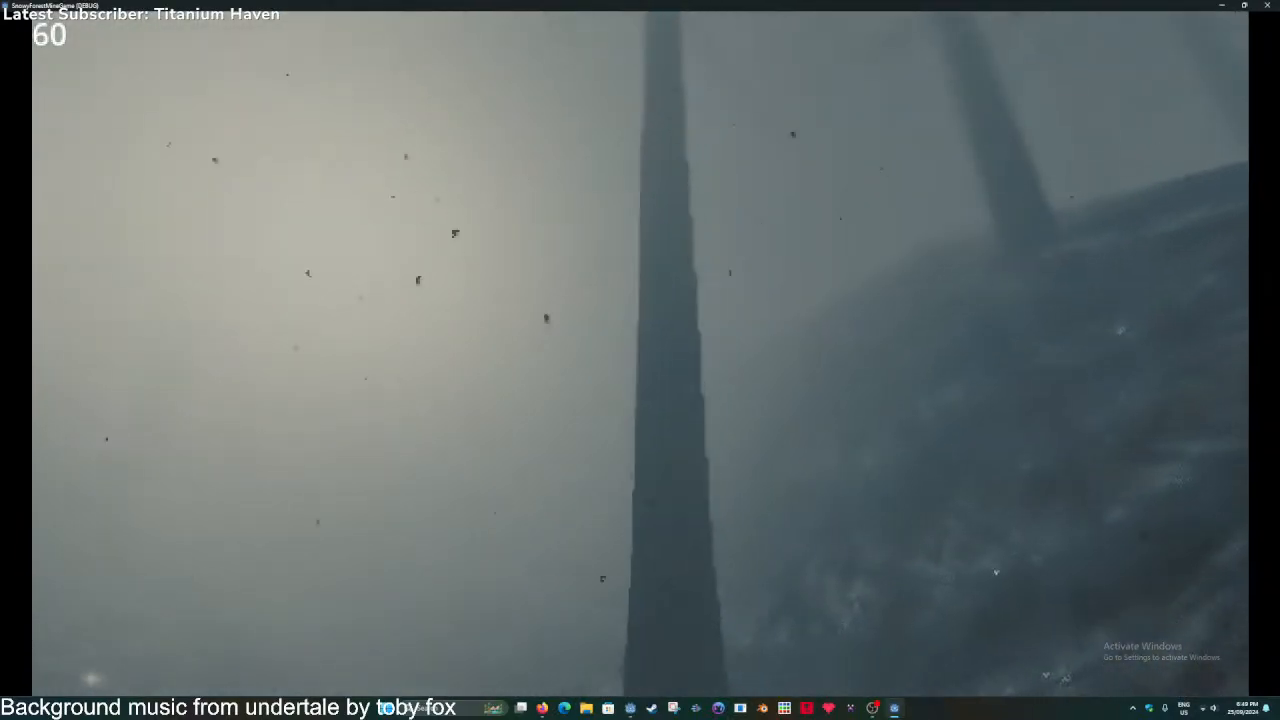
# Walk along the steep snowy hillside with the sun glow to one side and examine the ground textures and misty tree trunks.
pyautogui.press('w')
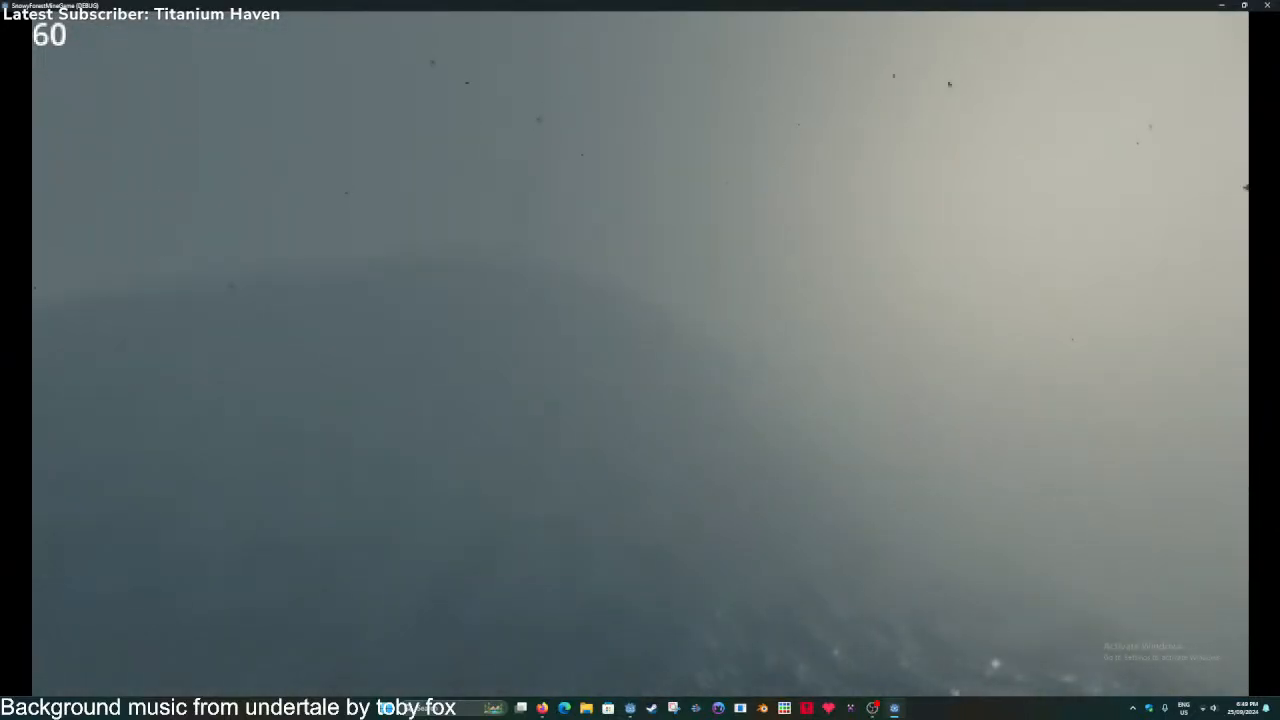
pyautogui.press('w')
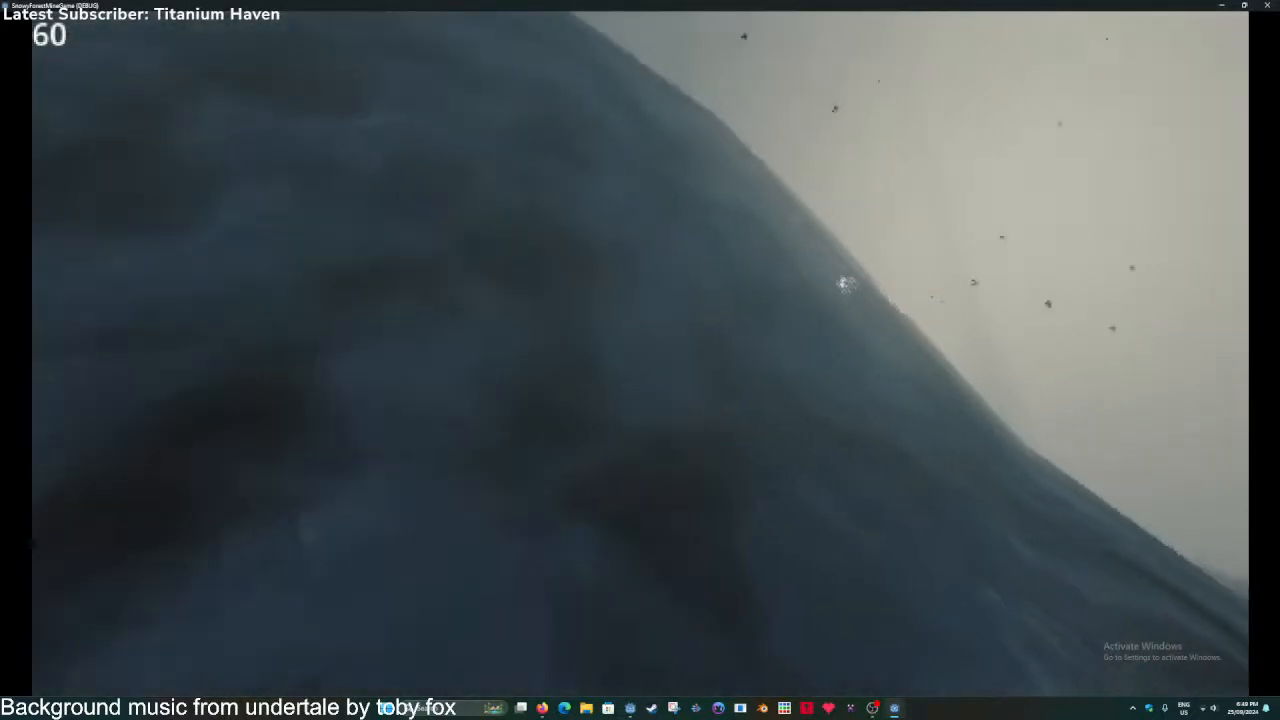
pyautogui.press('w')
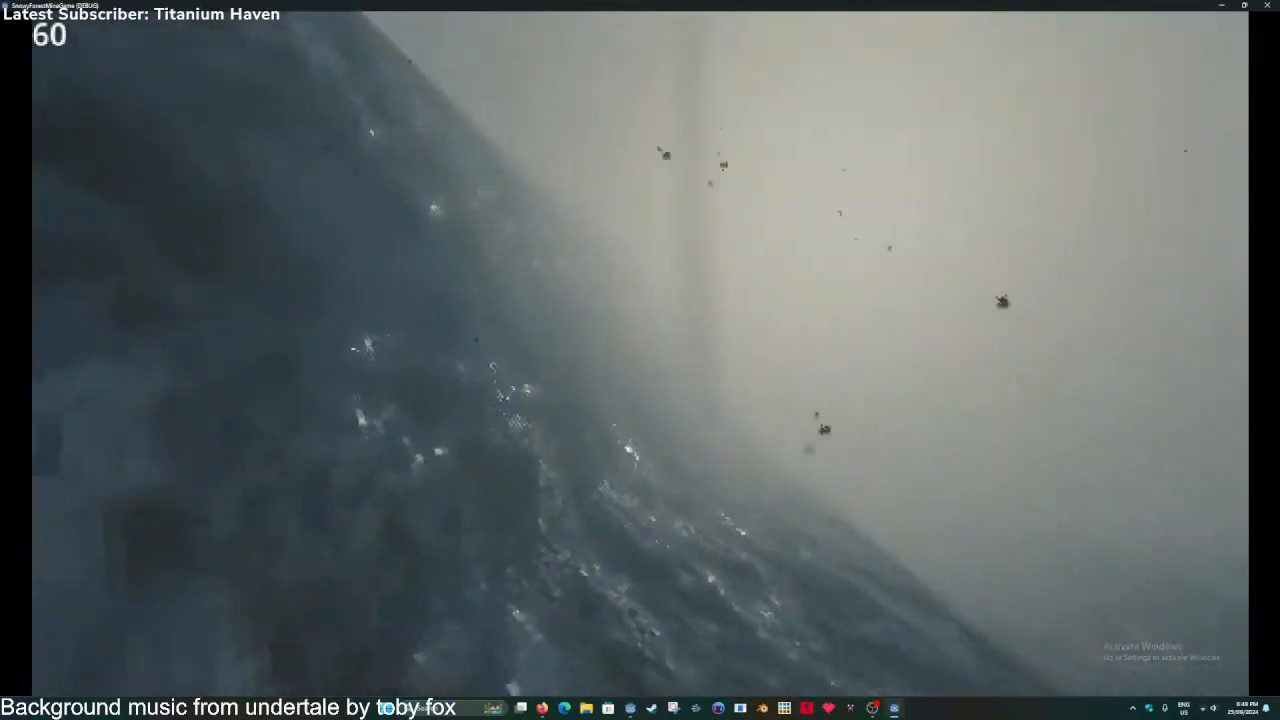
pyautogui.press('w')
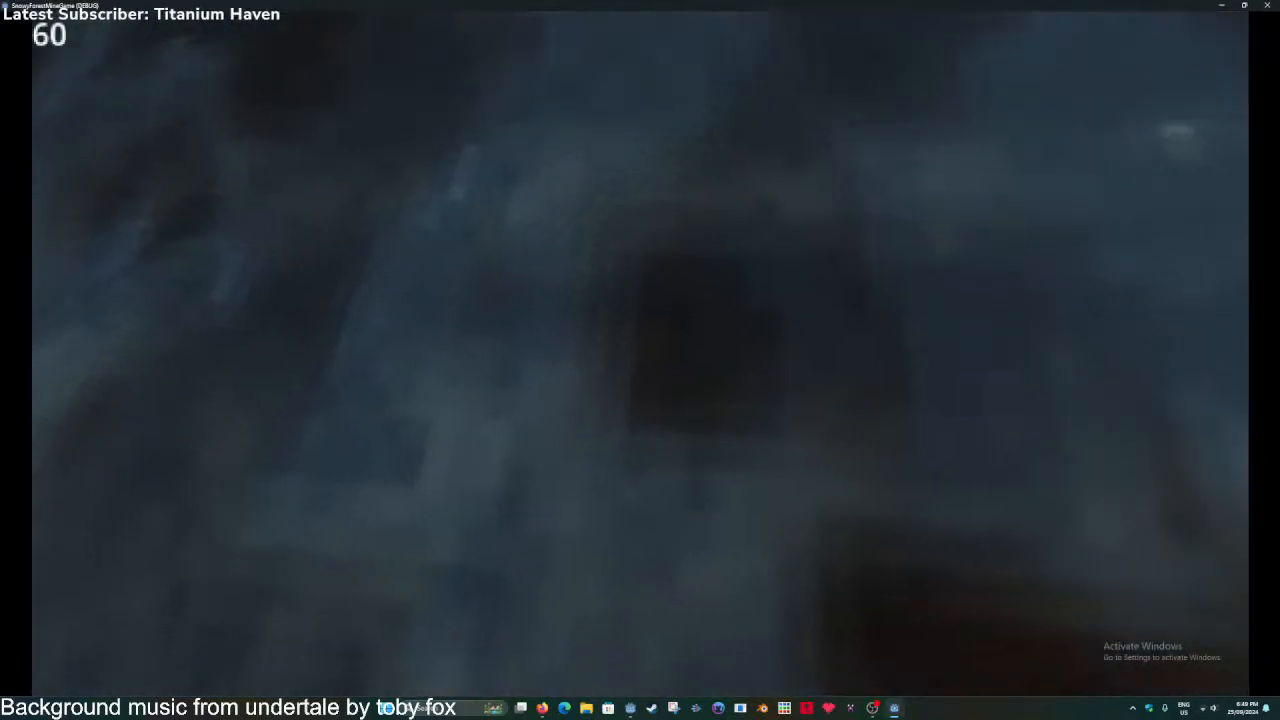
pyautogui.press('w')
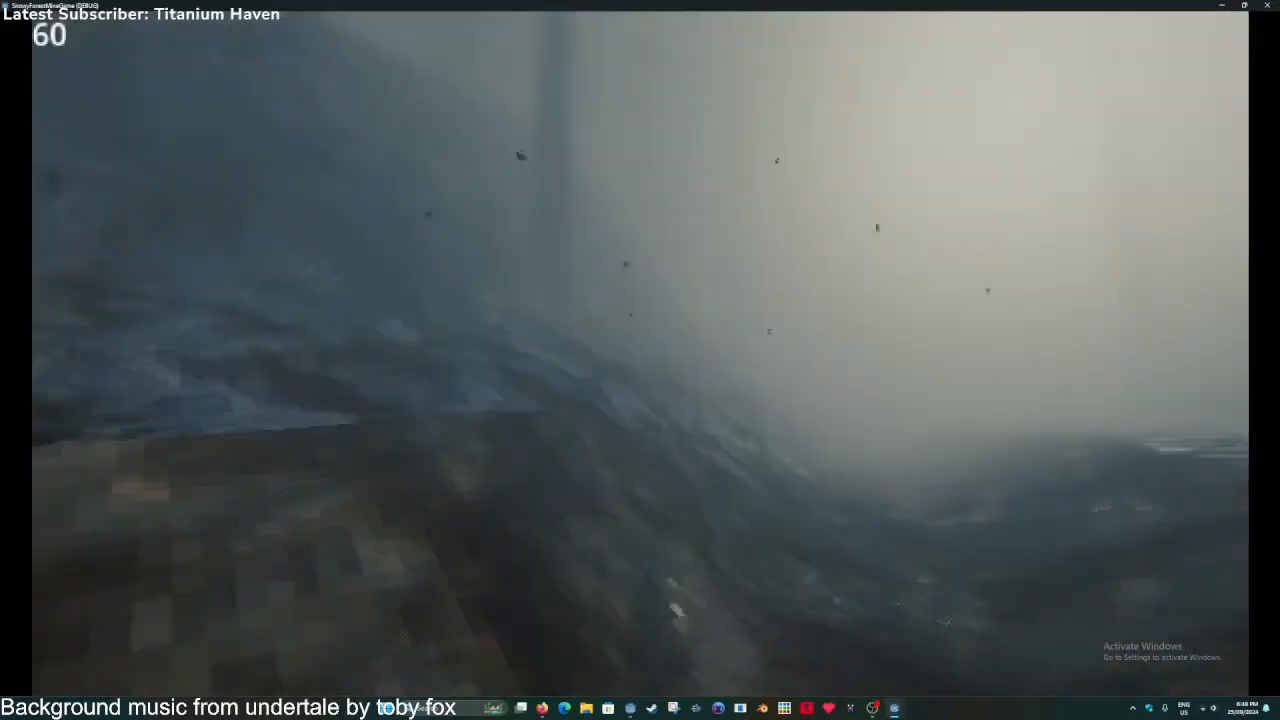
pyautogui.press('w')
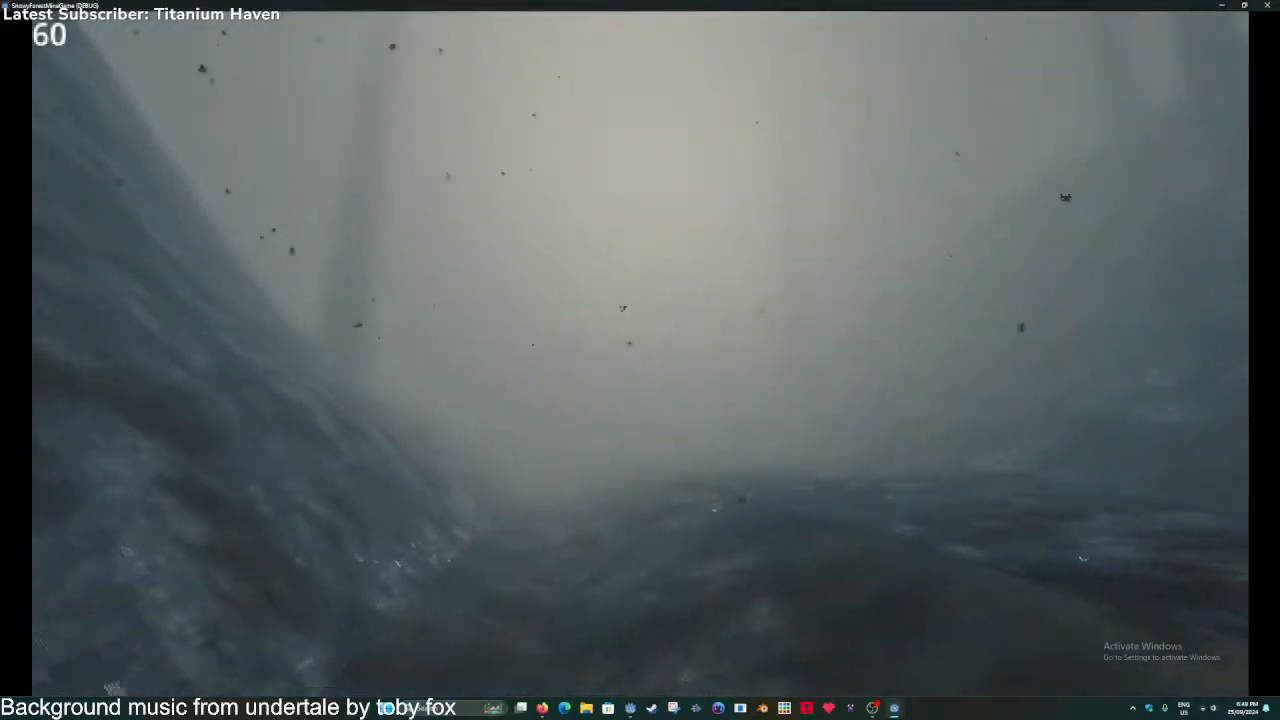
pyautogui.press('w')
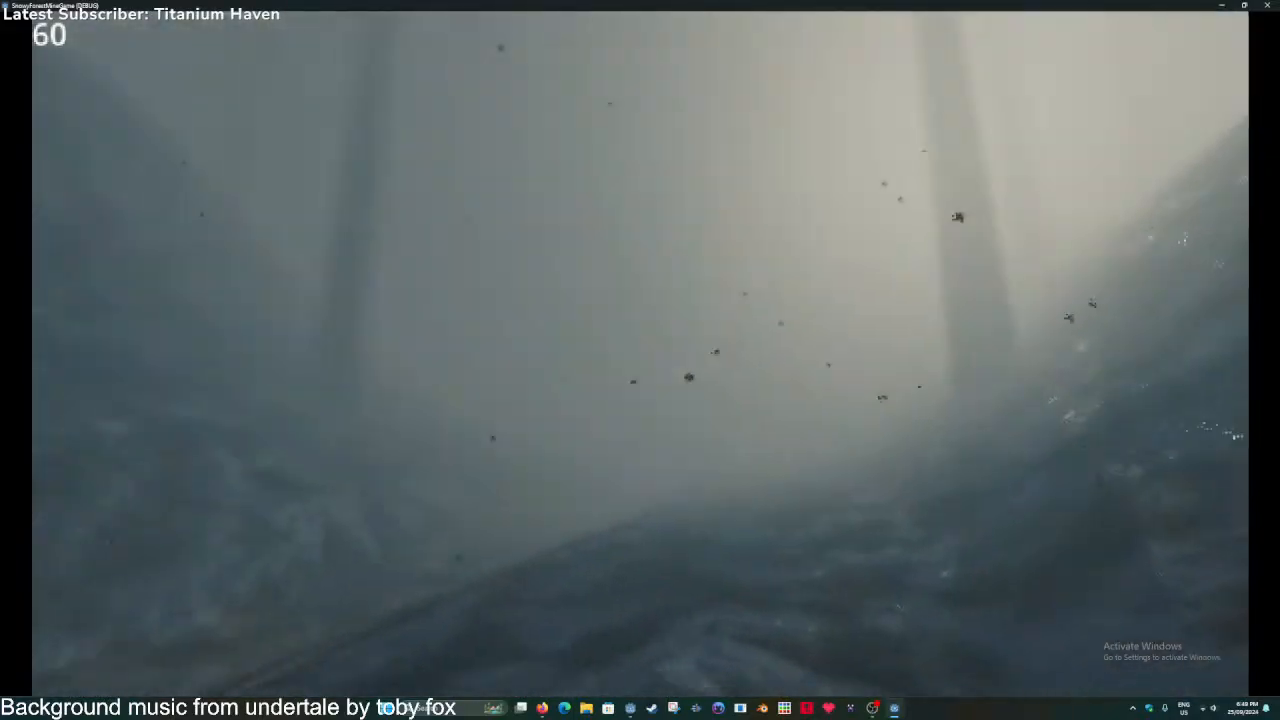
pyautogui.press('w')
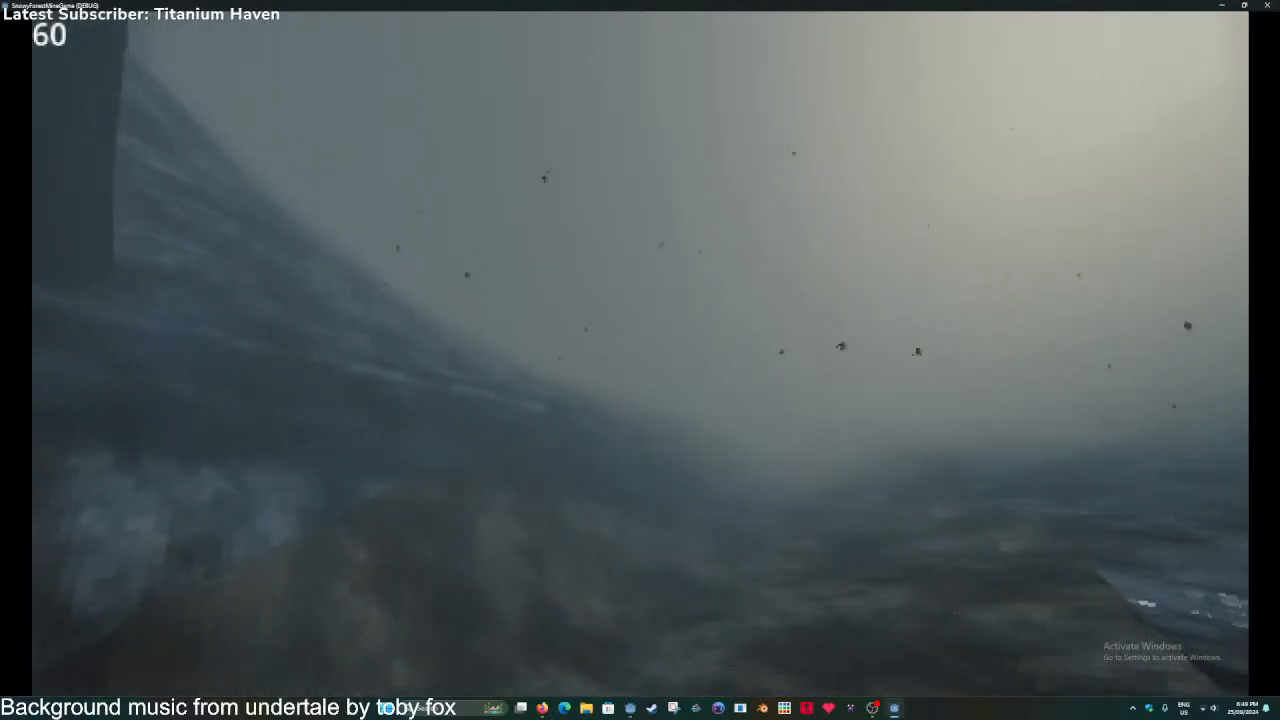
# Walk away from the sun glow through the darker foggy valley and inspect the fog, trees and rocky ground between the slopes.
pyautogui.press('w')
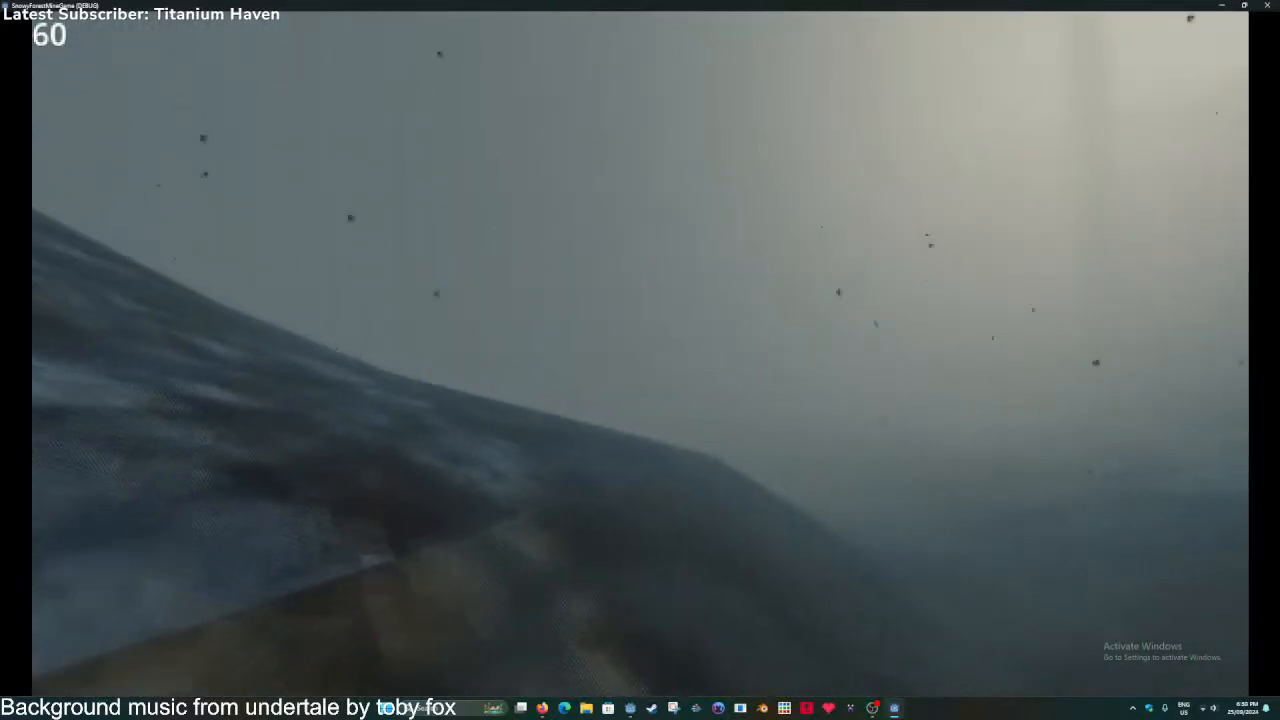
pyautogui.press('w')
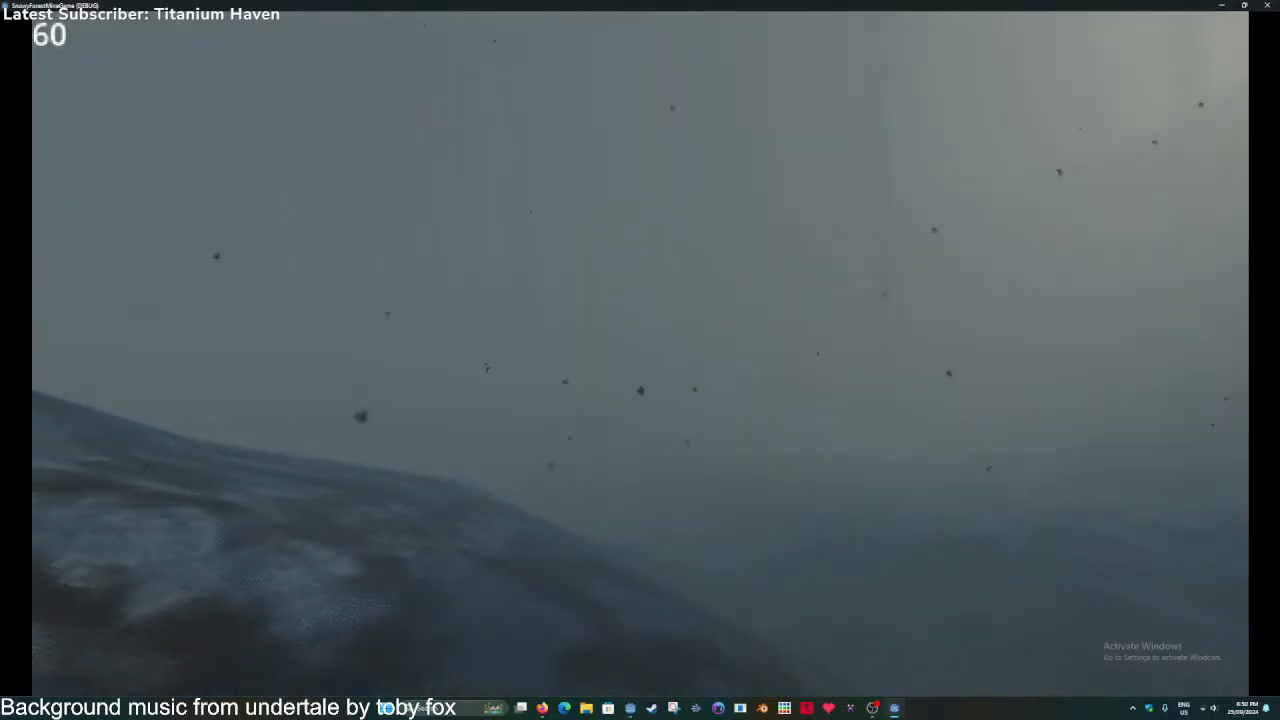
pyautogui.press('w')
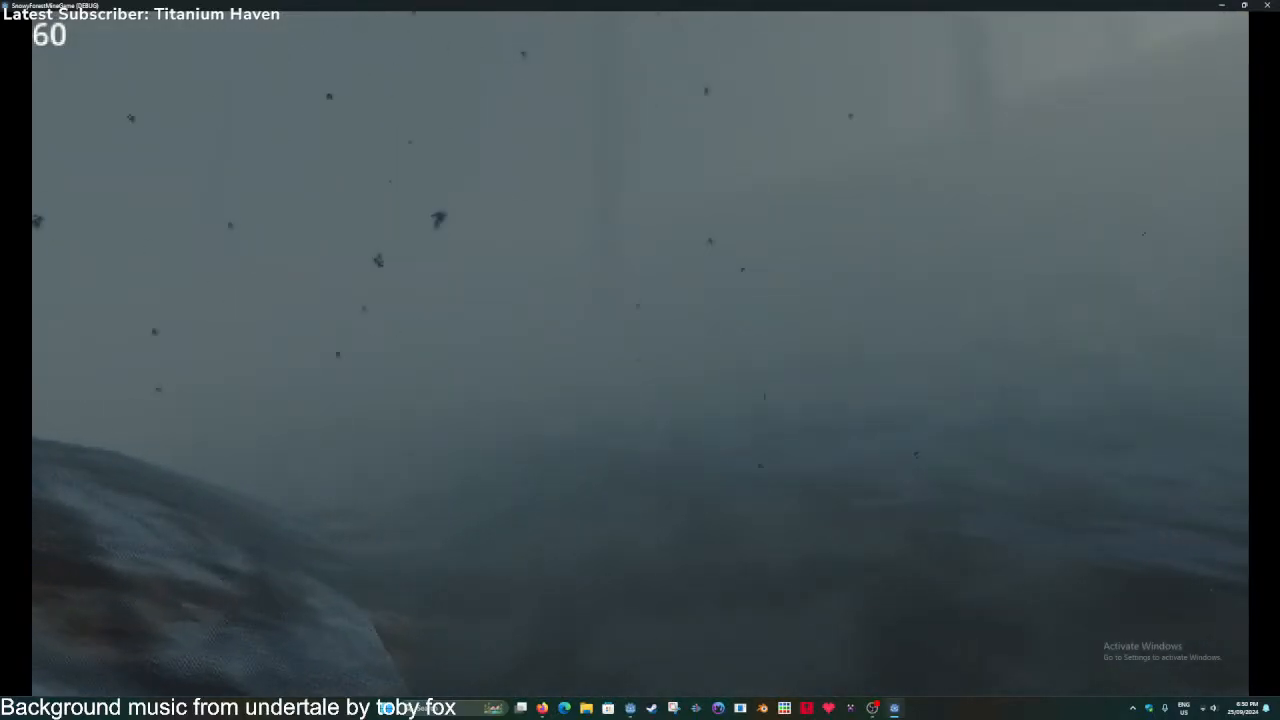
pyautogui.press('w')
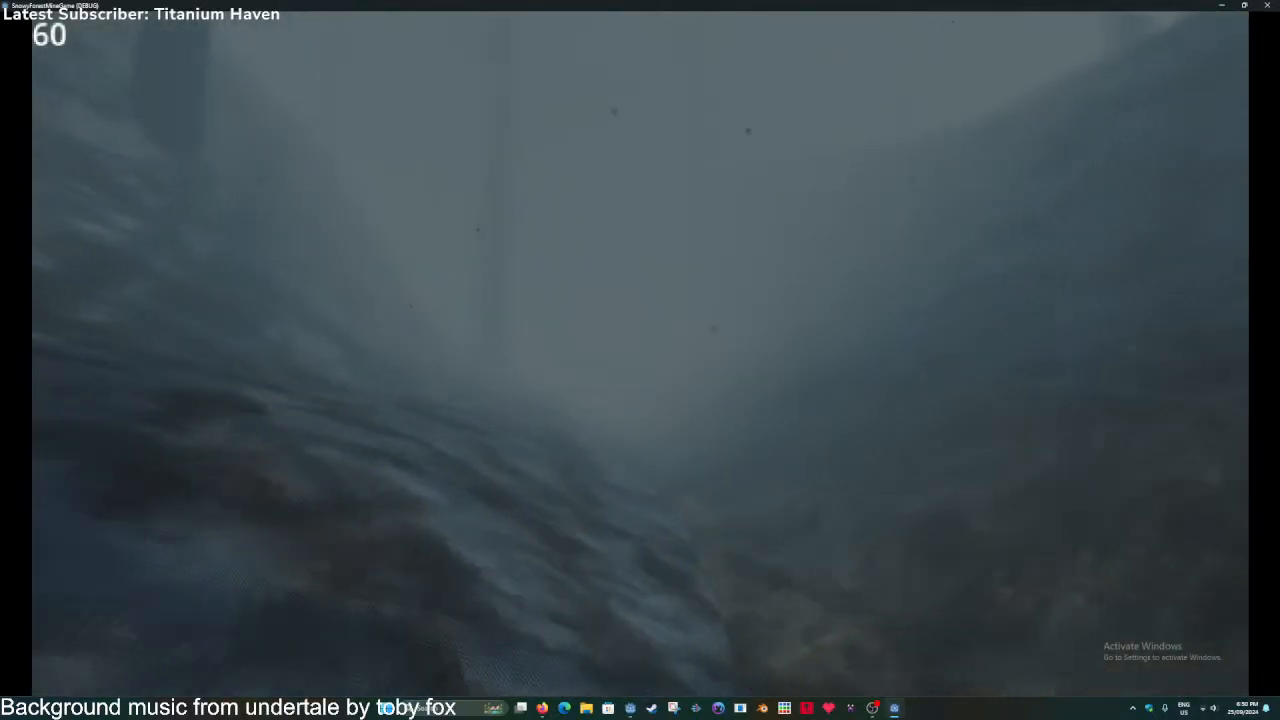
pyautogui.press('w')
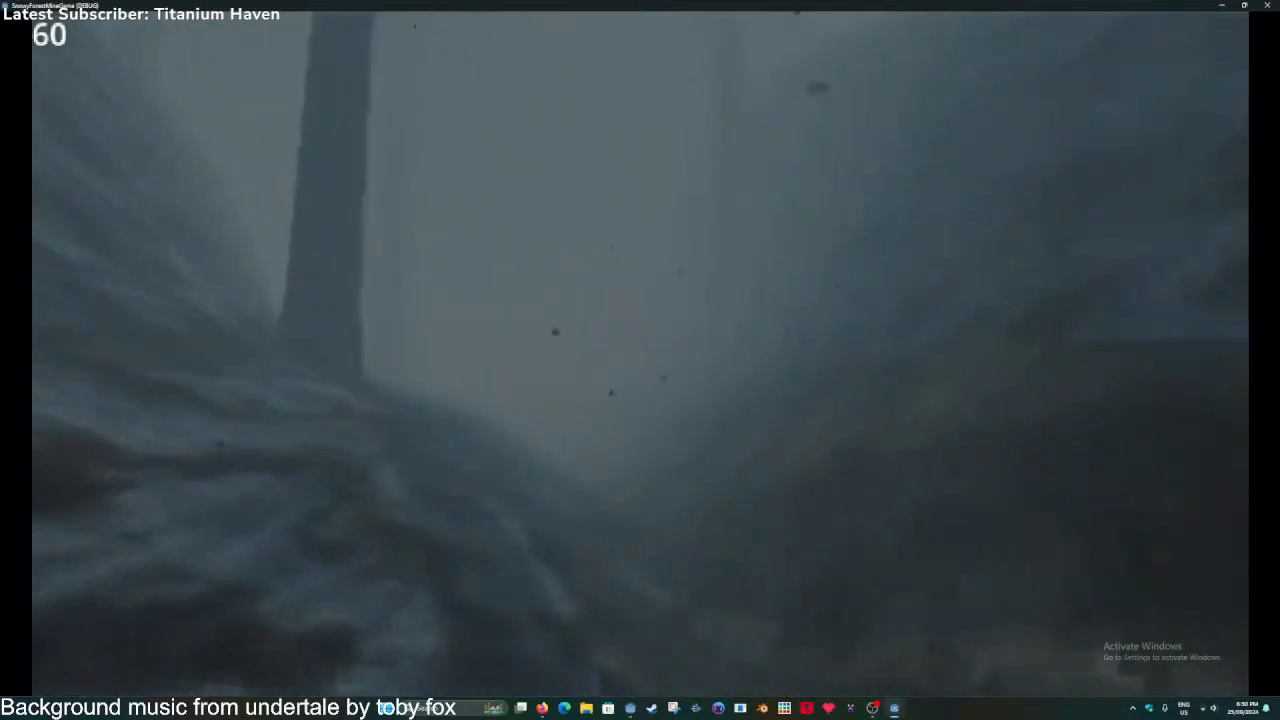
pyautogui.press('w')
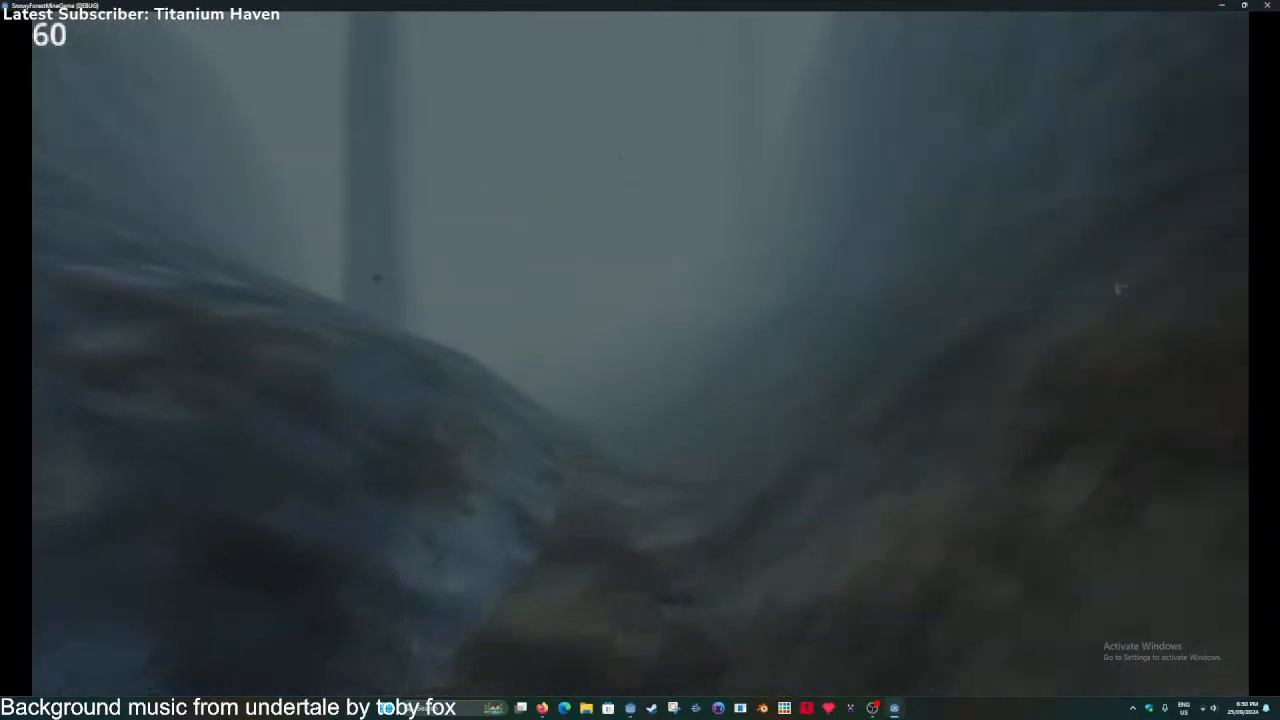
pyautogui.press('w')
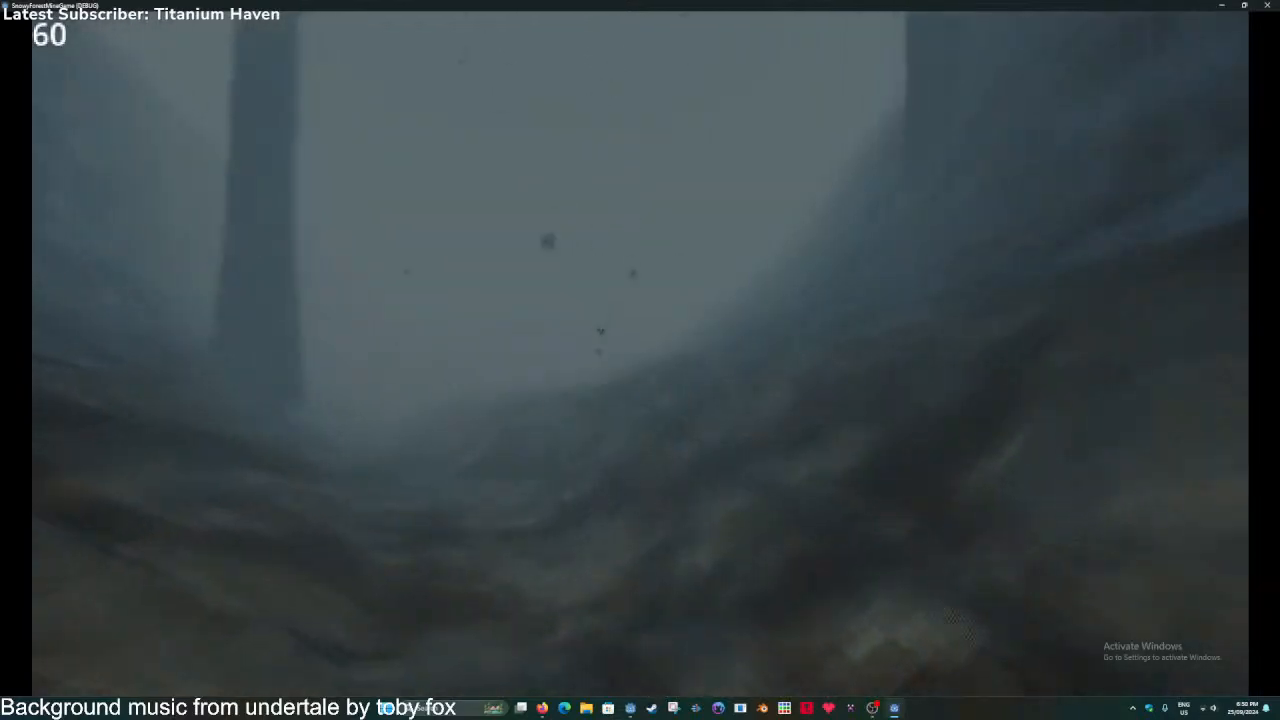
pyautogui.press('w')
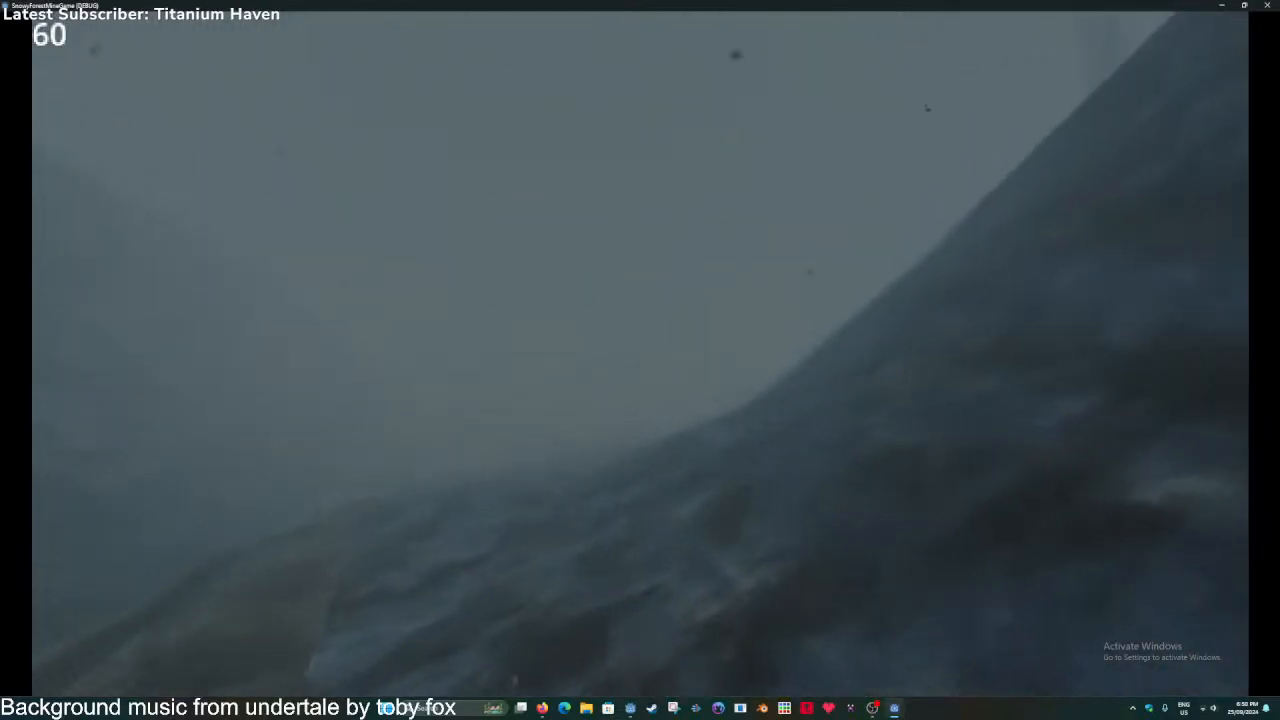
pyautogui.press('w')
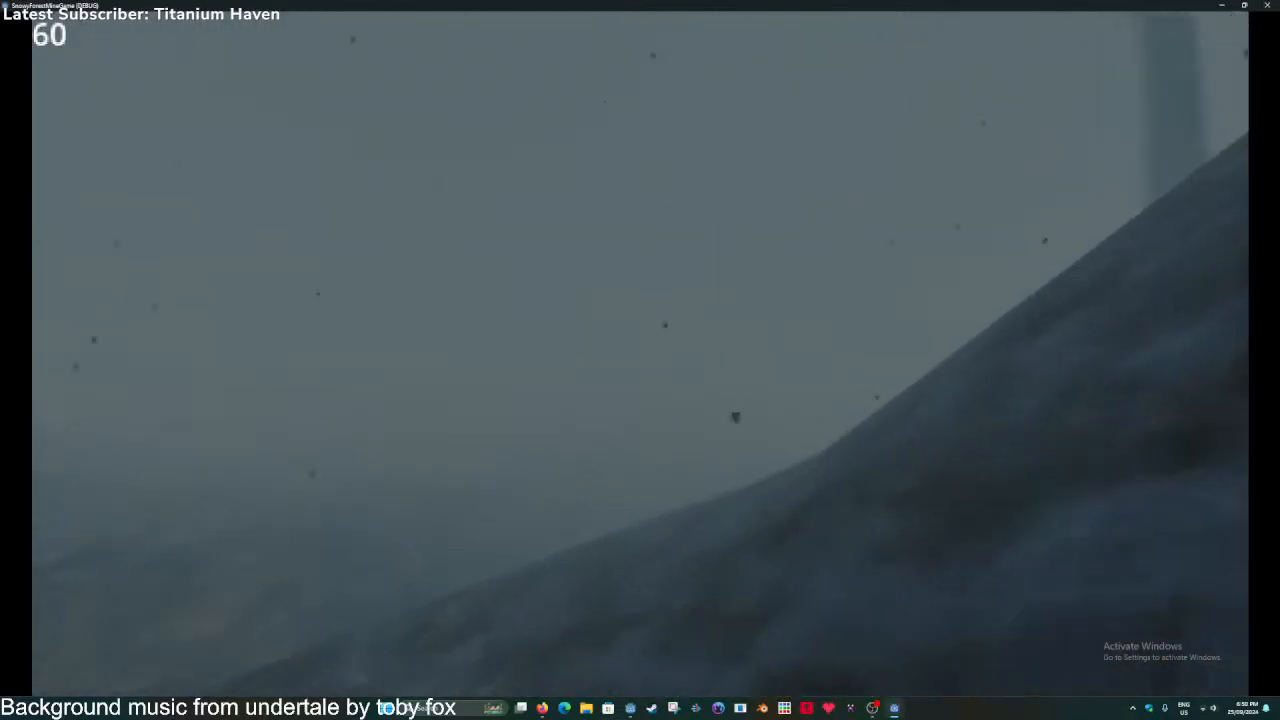
pyautogui.press('w')
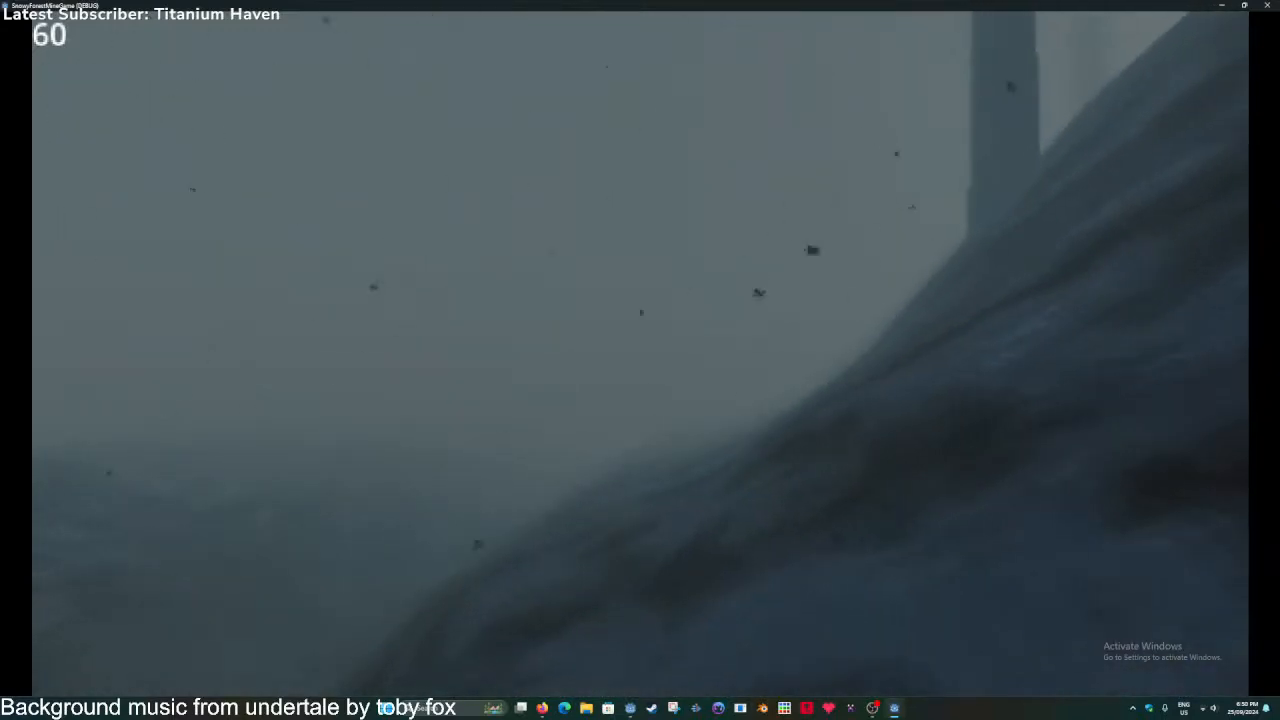
pyautogui.press('w')
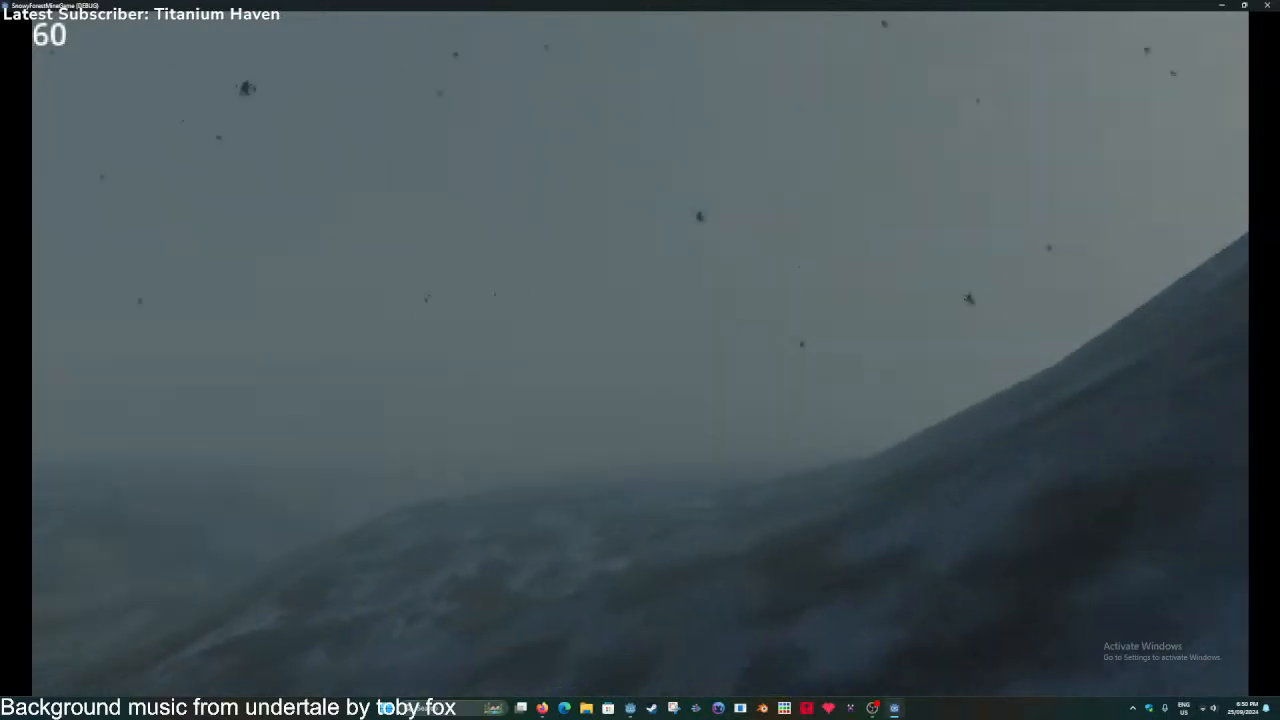
# Walk back over the snowy slopes towards the sun glow and examine the rocky dip, glinting hillside and drifting particles.
pyautogui.press('w')
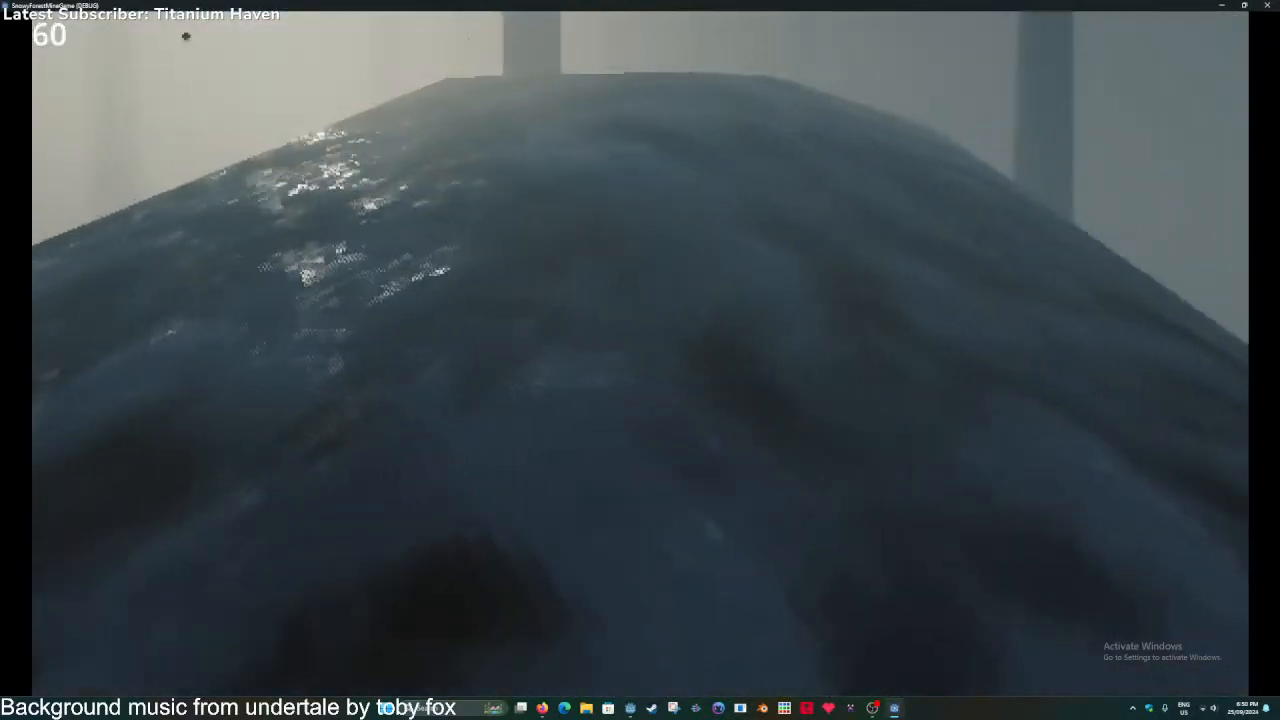
pyautogui.press('w')
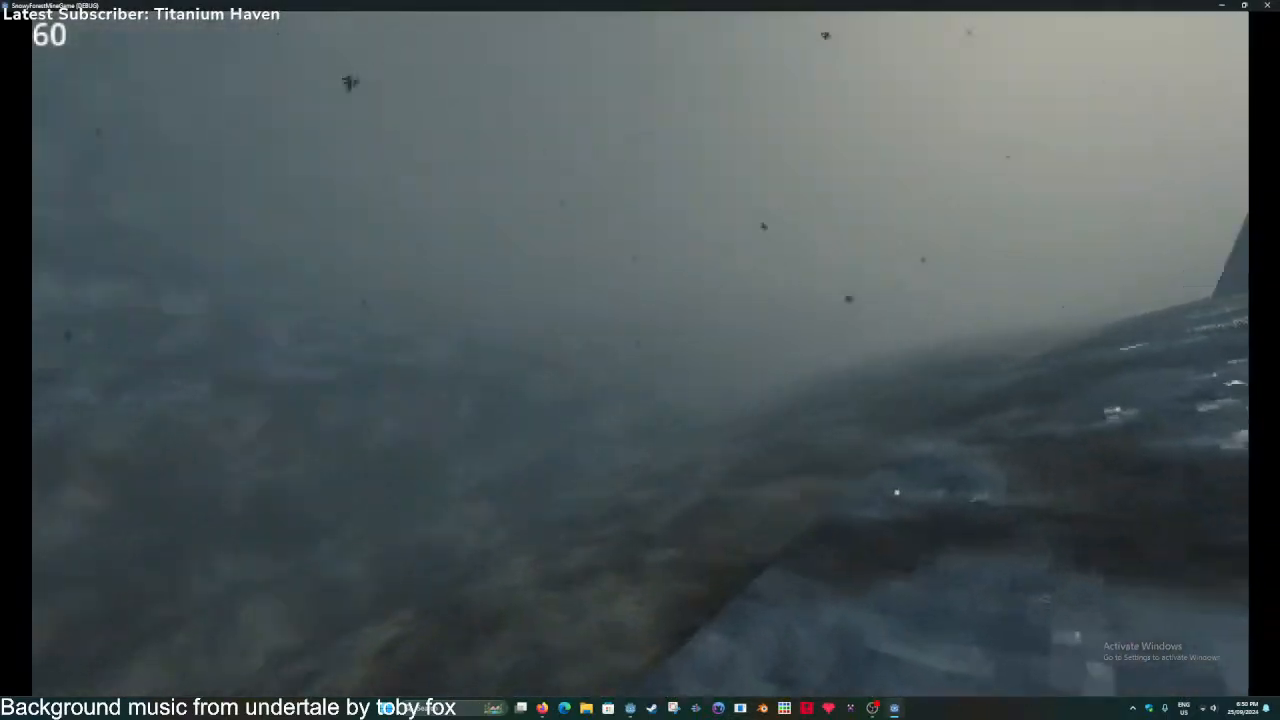
pyautogui.press('w')
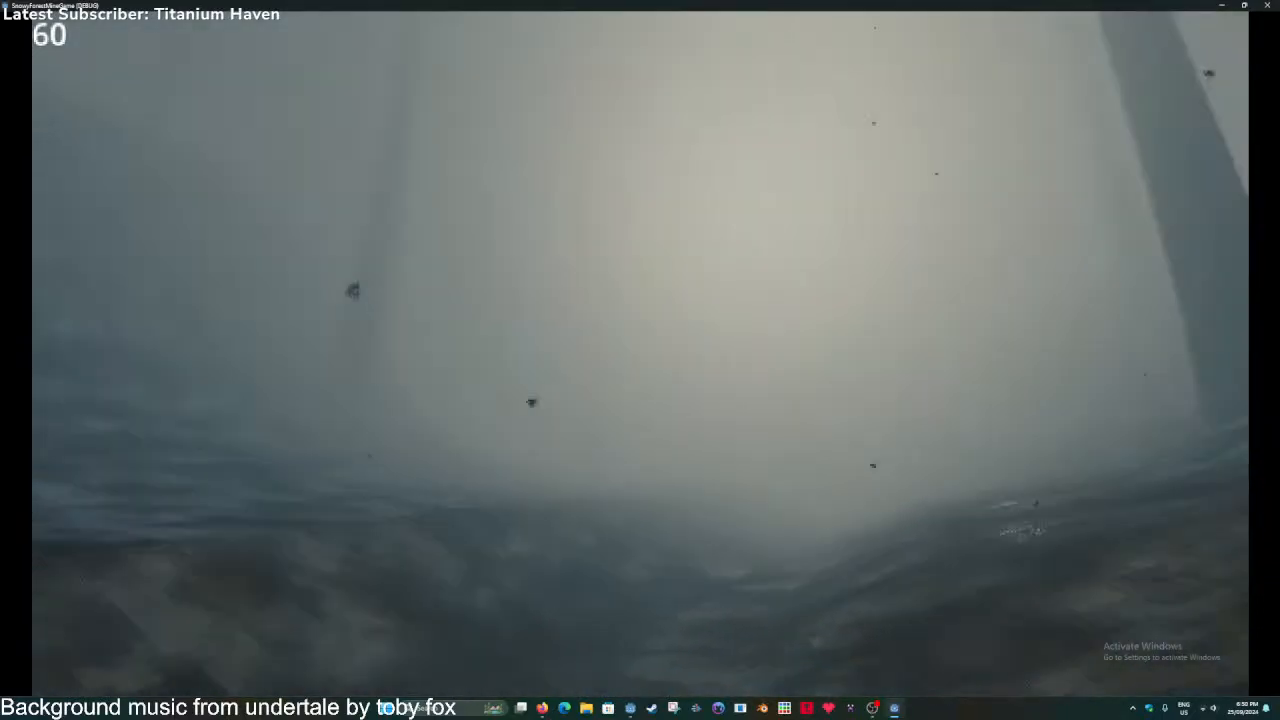
pyautogui.press('w')
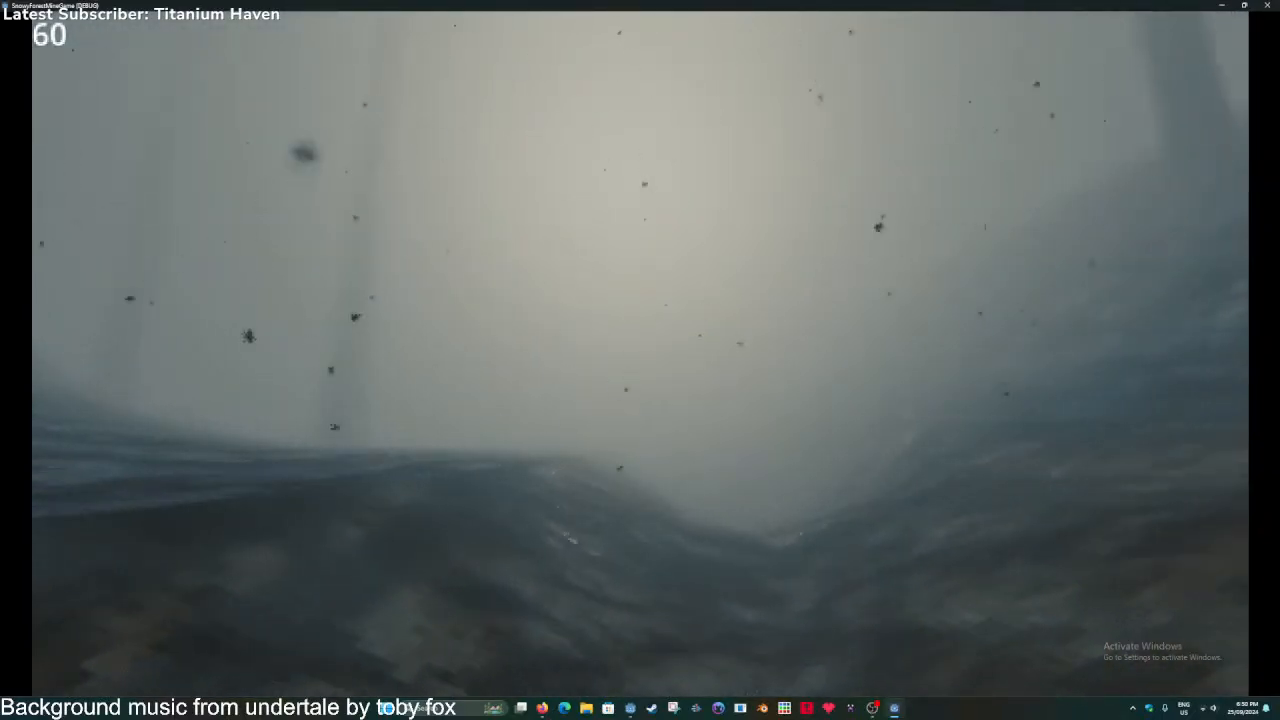
pyautogui.press('w')
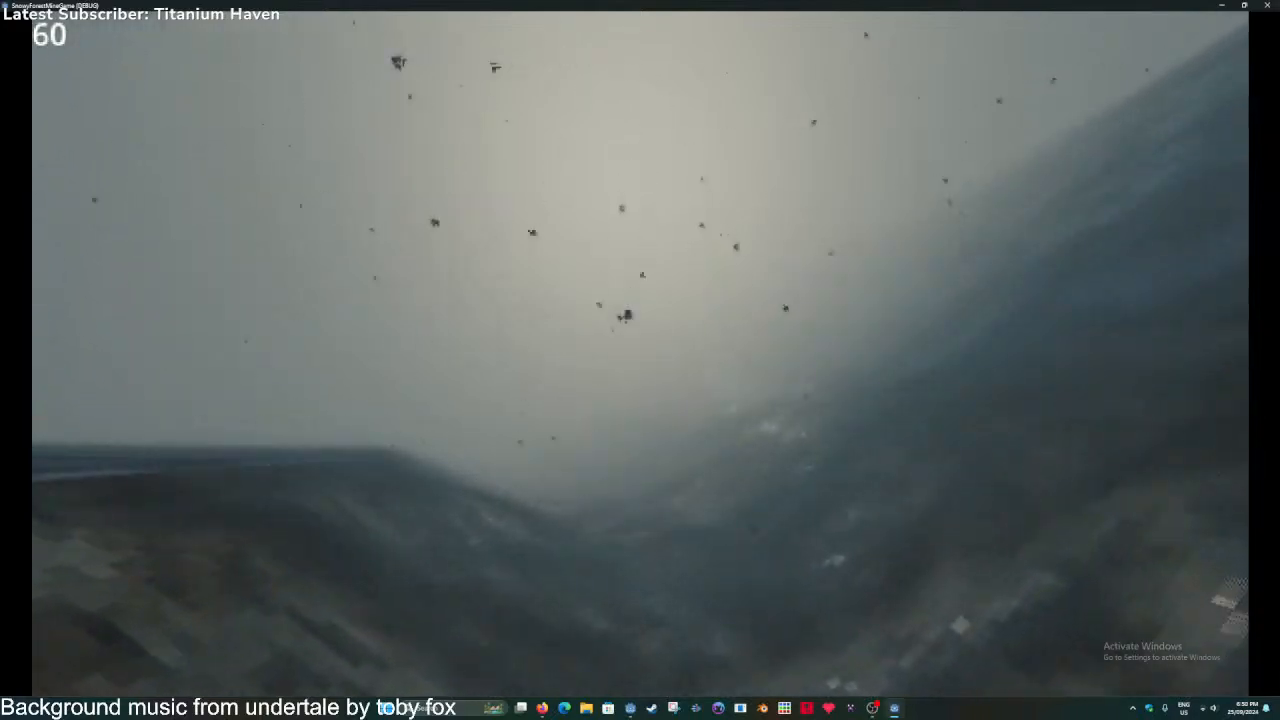
pyautogui.press('w')
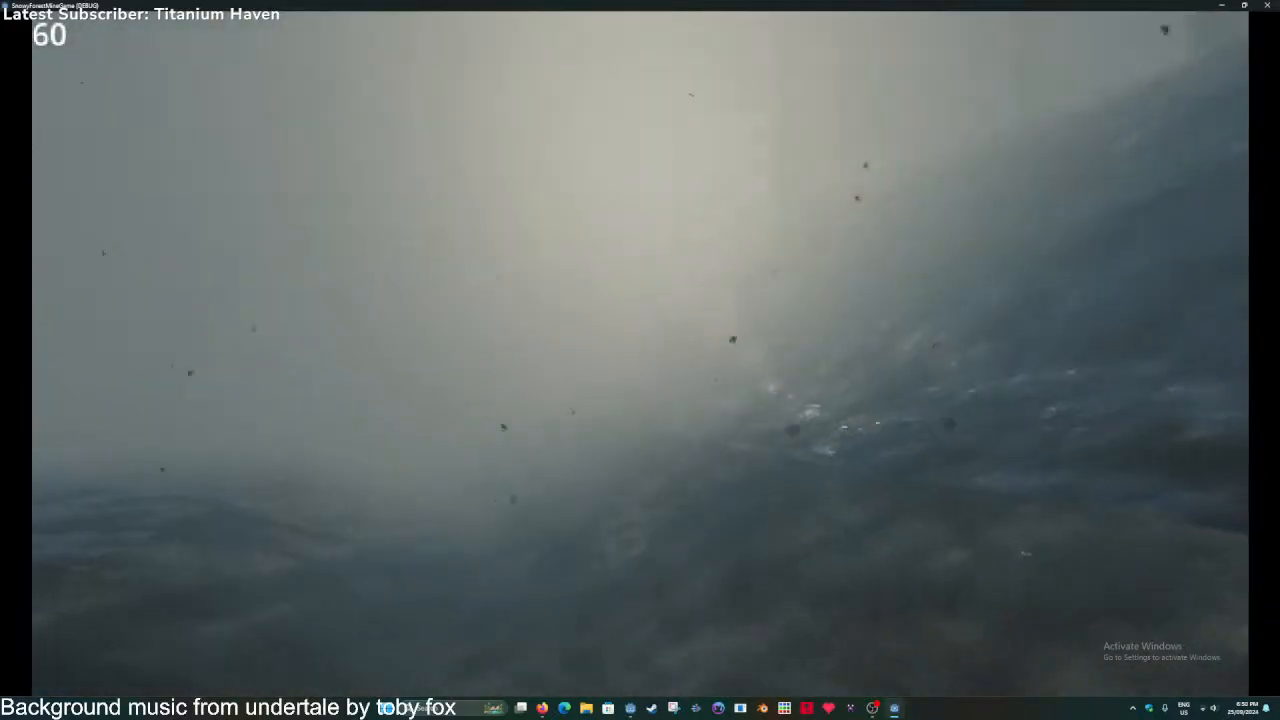
pyautogui.press('w')
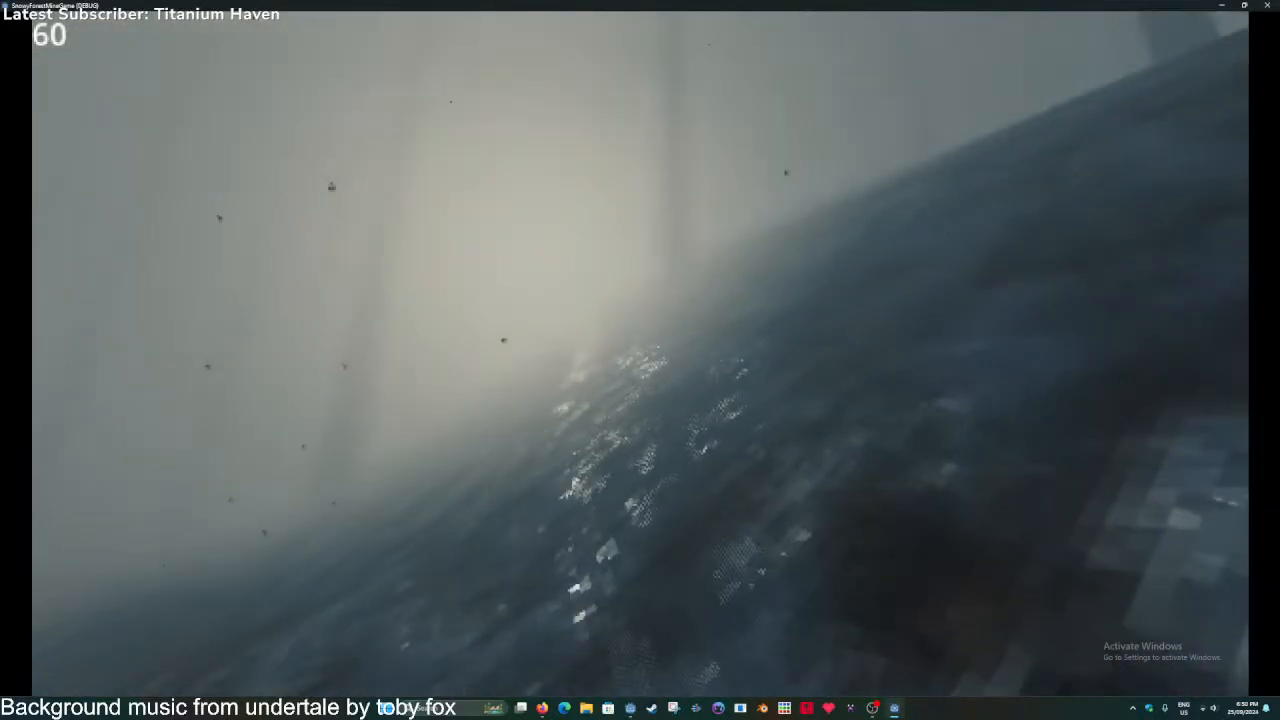
pyautogui.press('w')
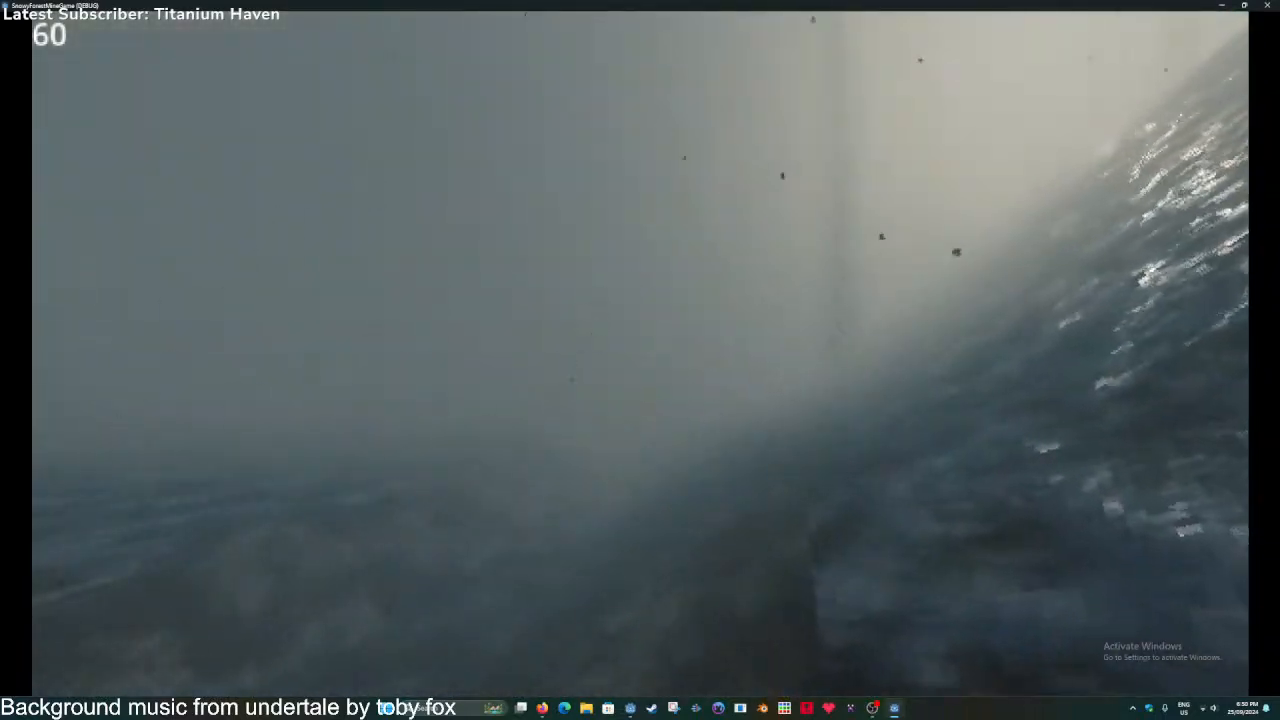
# Walk through the foggy forest beside the slope and inspect the patchy ground and a dark tree trunk up close.
pyautogui.press('w')
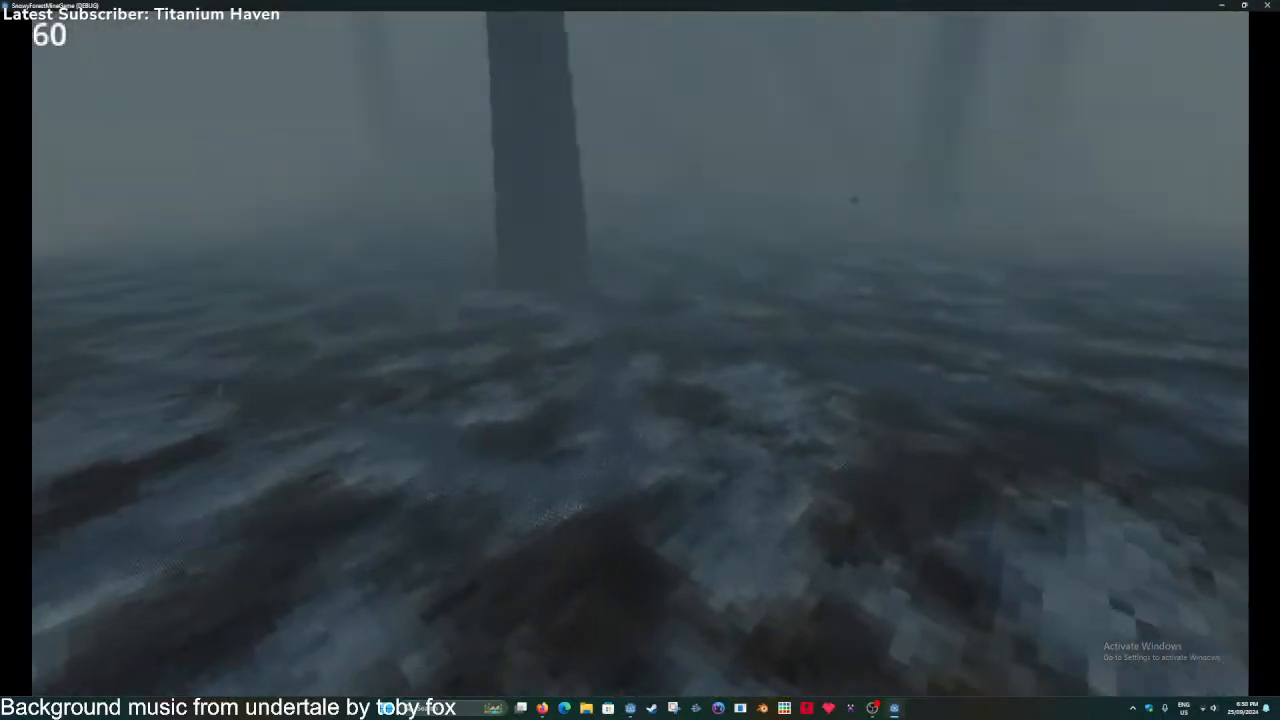
pyautogui.press('w')
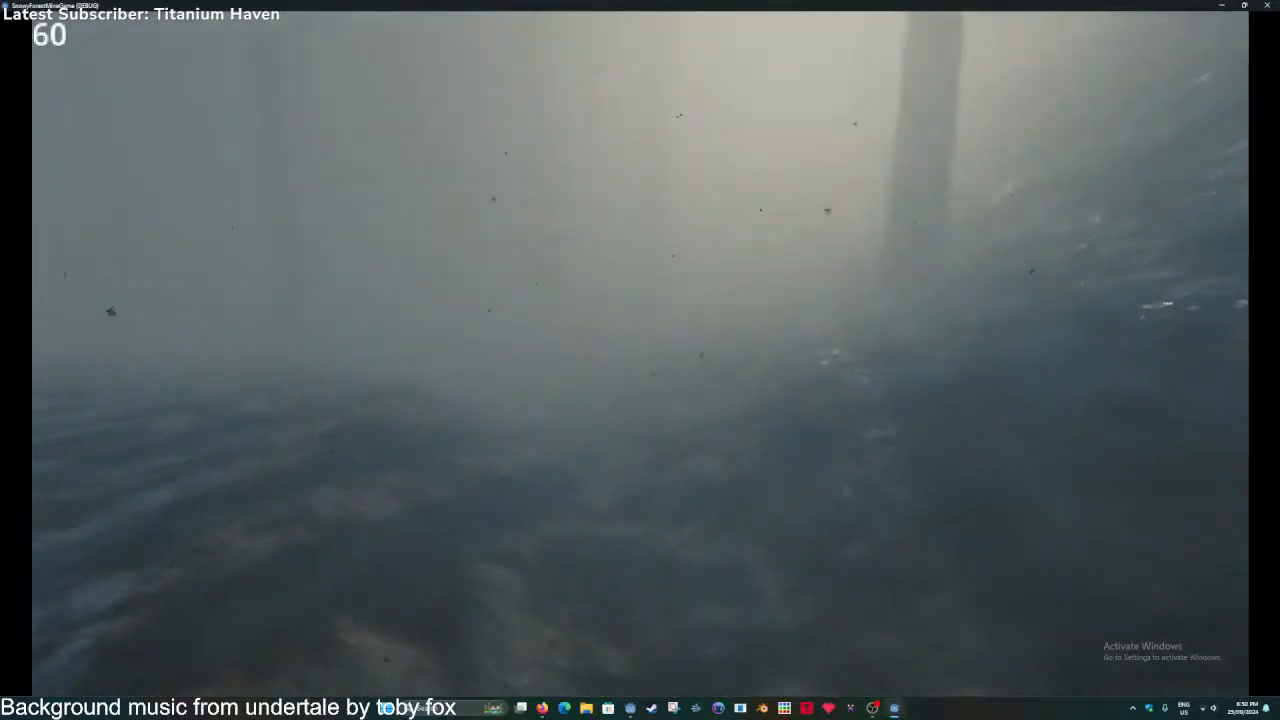
pyautogui.press('w')
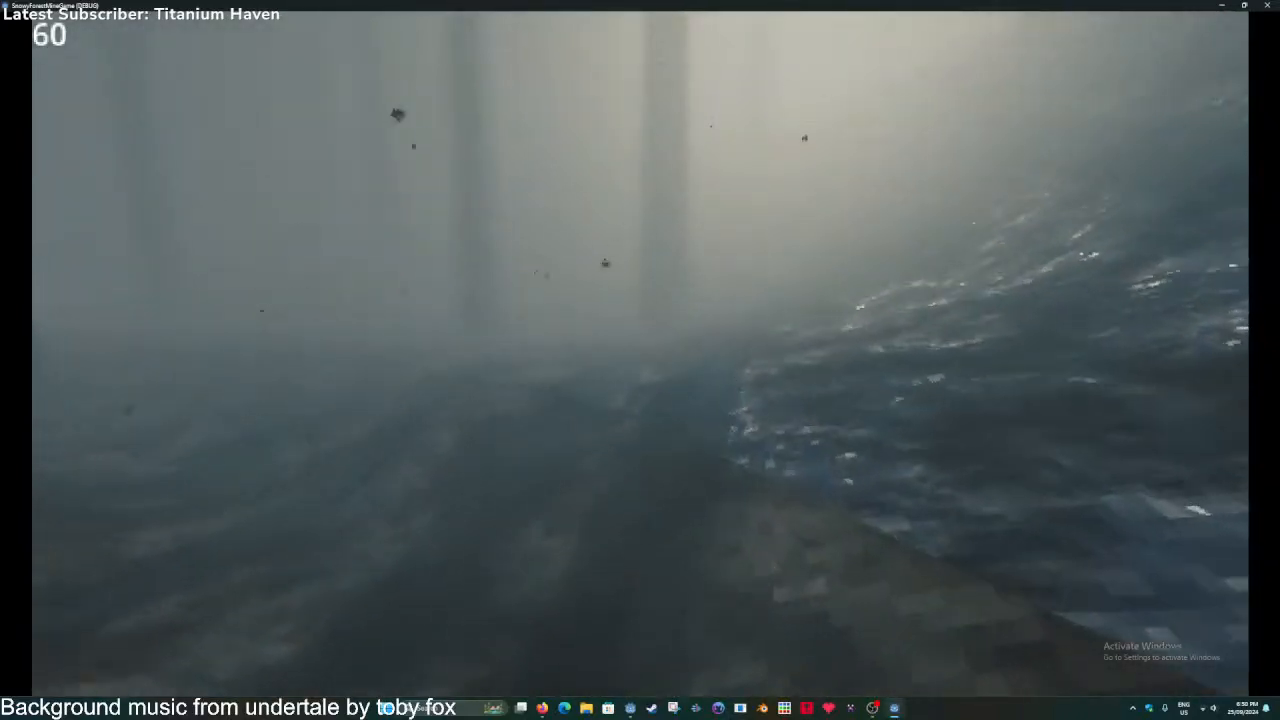
pyautogui.press('w')
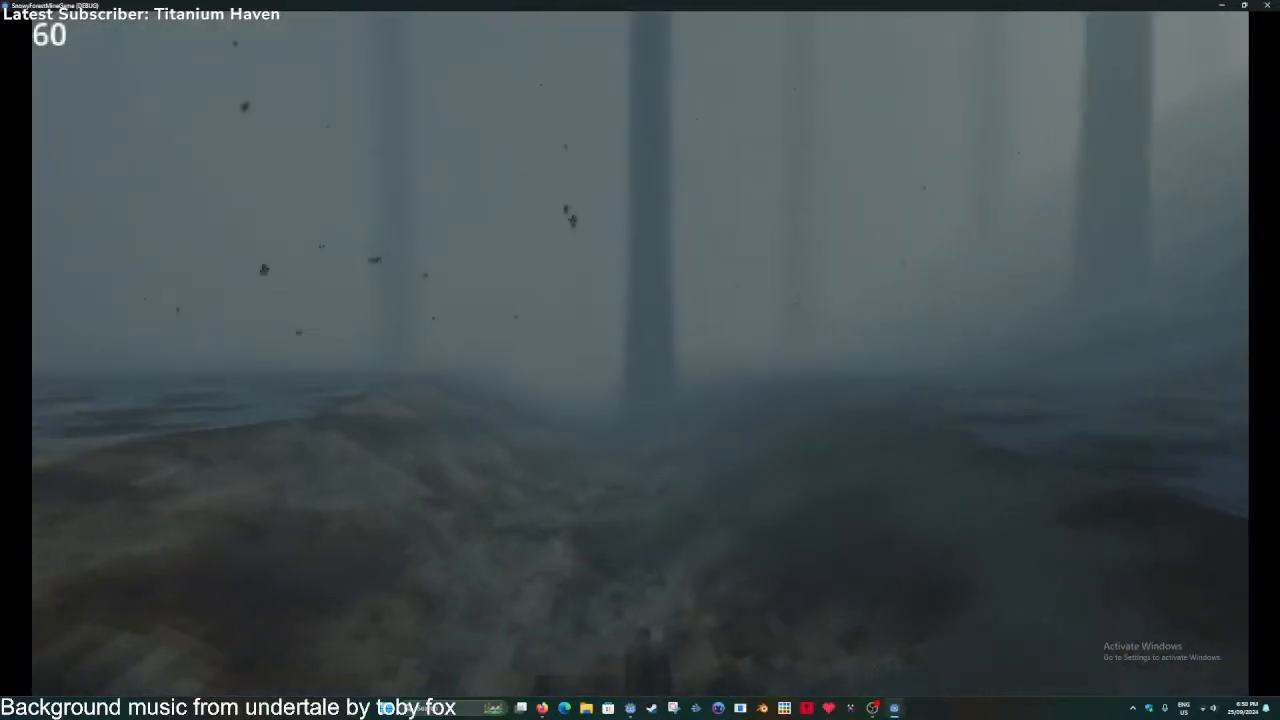
pyautogui.press('w')
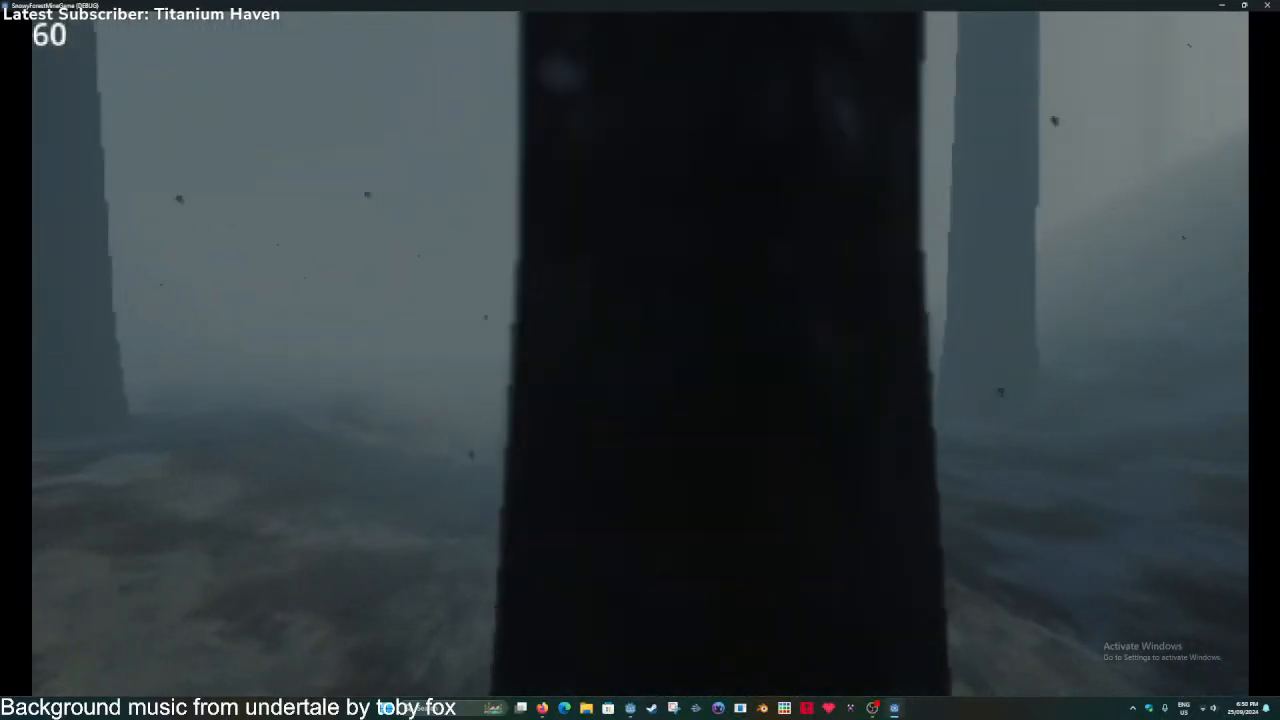
pyautogui.press('w')
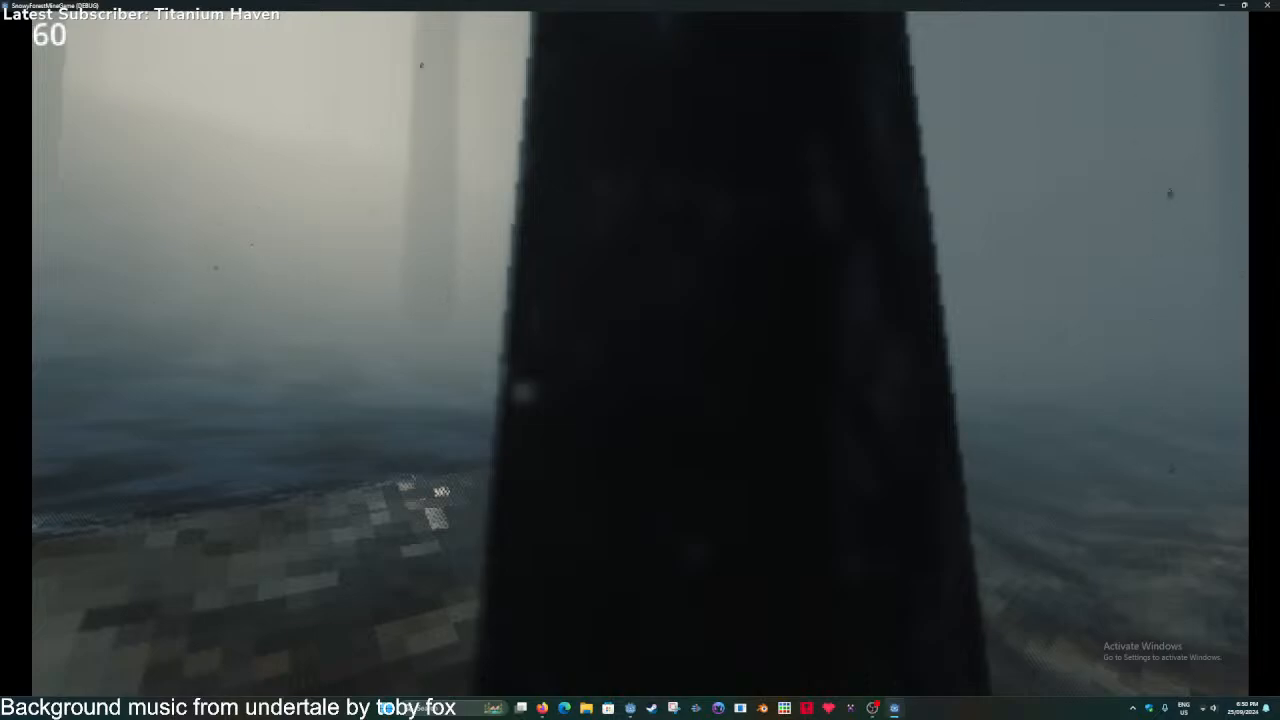
# Close the running game and save the walking_to_mine scene.
pyautogui.hotkey('alt', 'F4')
pyautogui.click(503, 5)
pyautogui.hotkey('ctrl', 's')
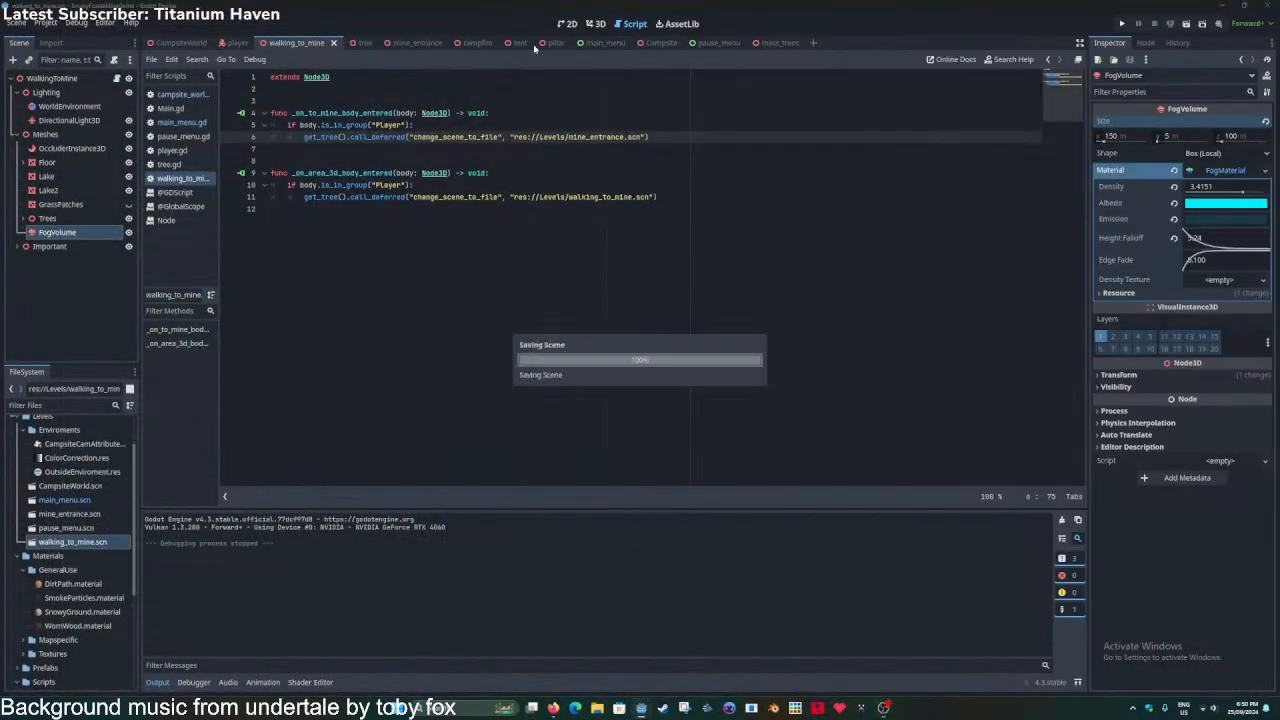
# Focus the 3D view on the Area3D trigger and open the script function connected to its body_entered signal.
pyautogui.hotkey('ctrl', 'F1')
pyautogui.hotkey('ctrl', 'F2')
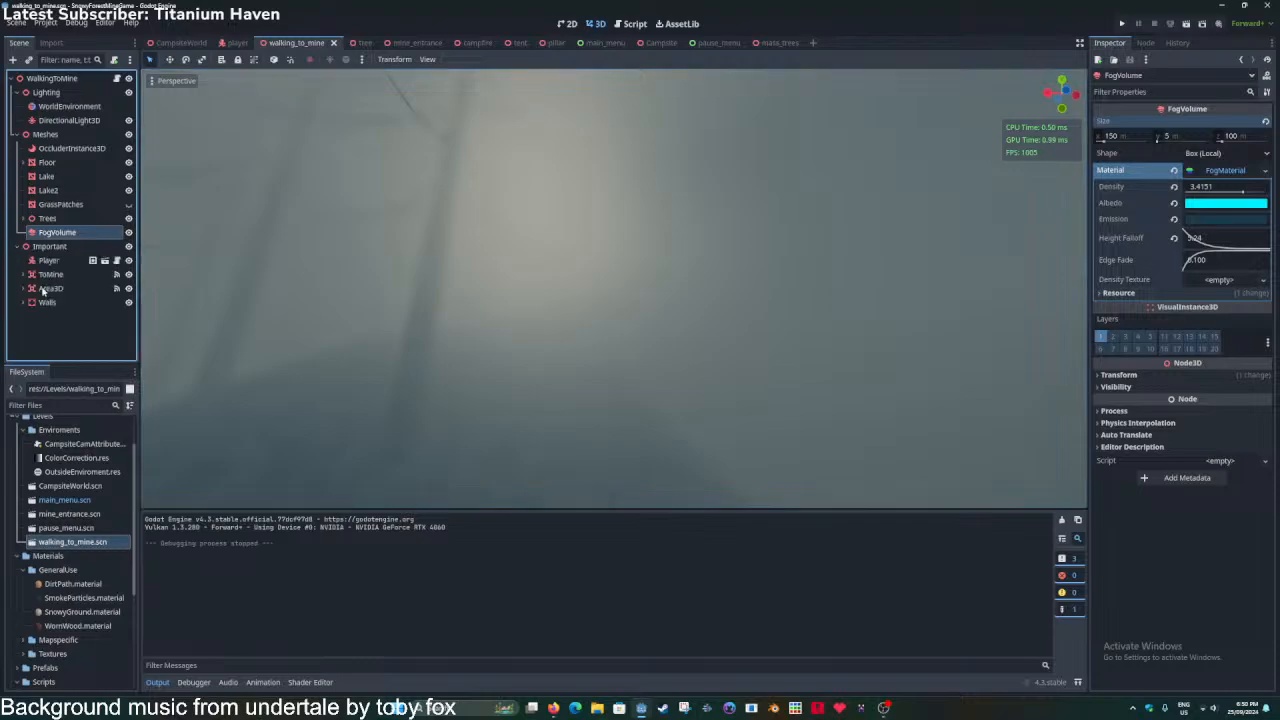
pyautogui.doubleClick(48, 288)
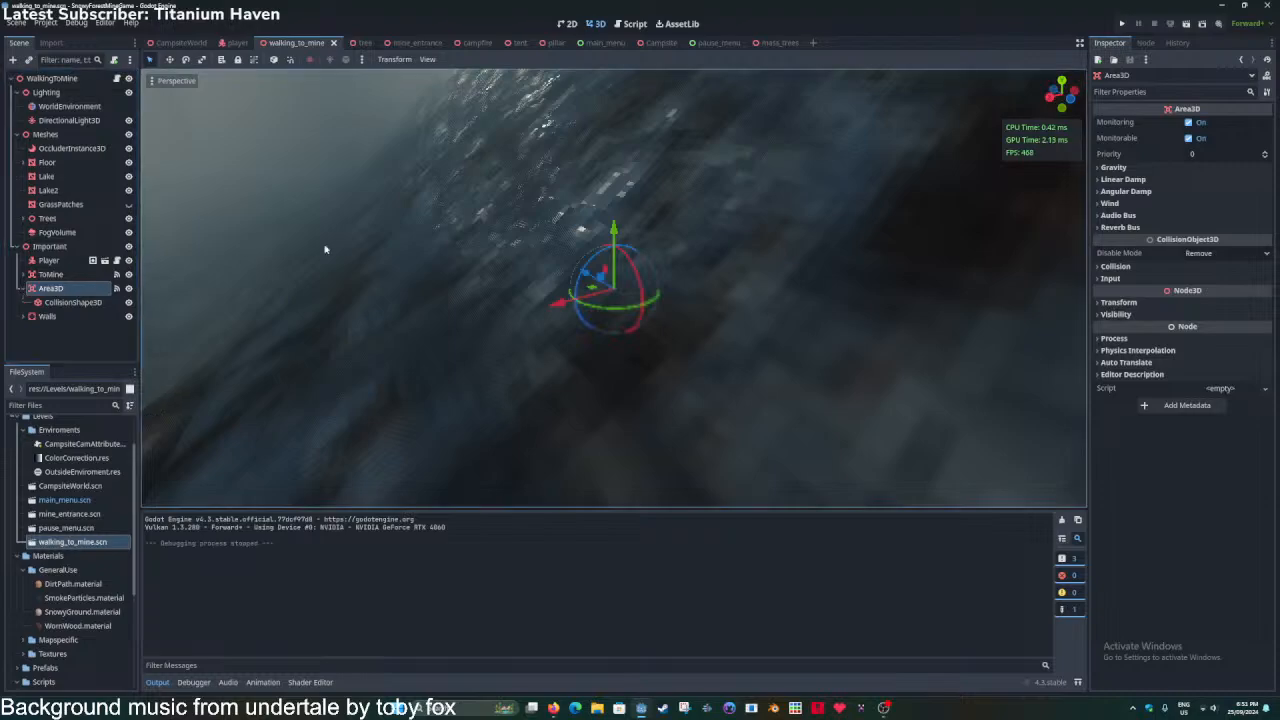
pyautogui.hotkey('ctrl', 's')
pyautogui.click(1145, 42)
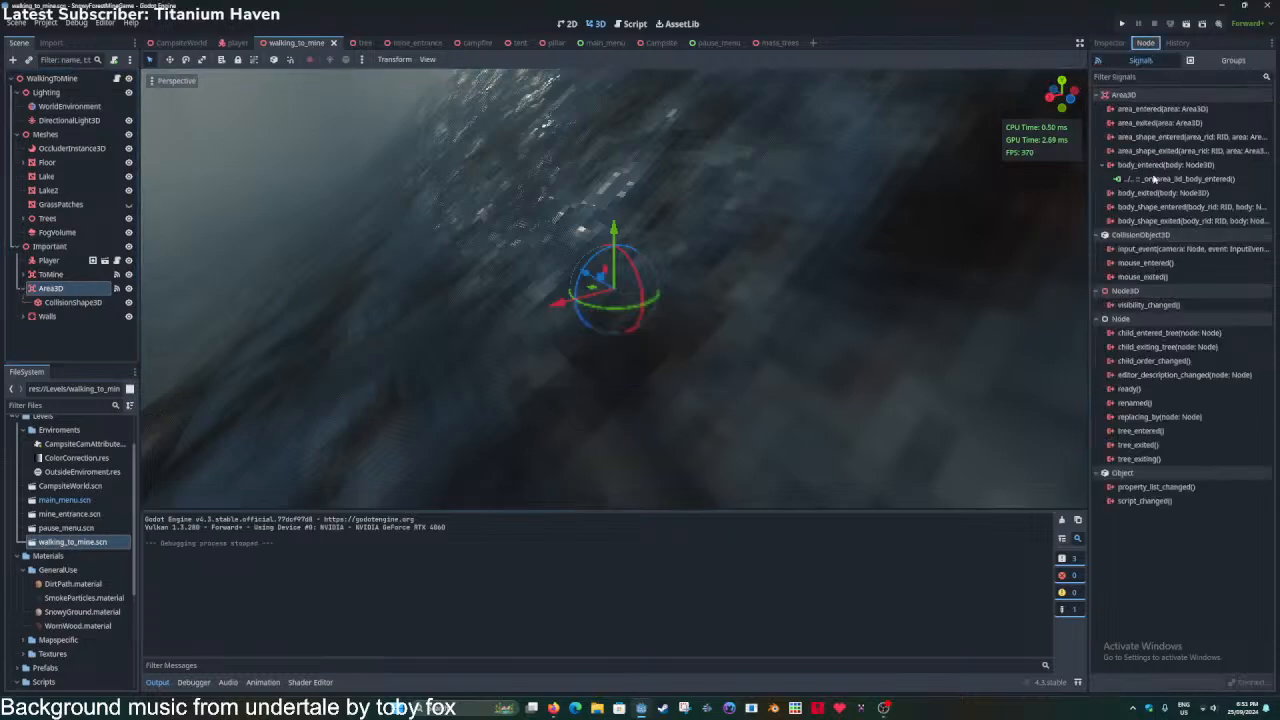
pyautogui.doubleClick(1153, 178)
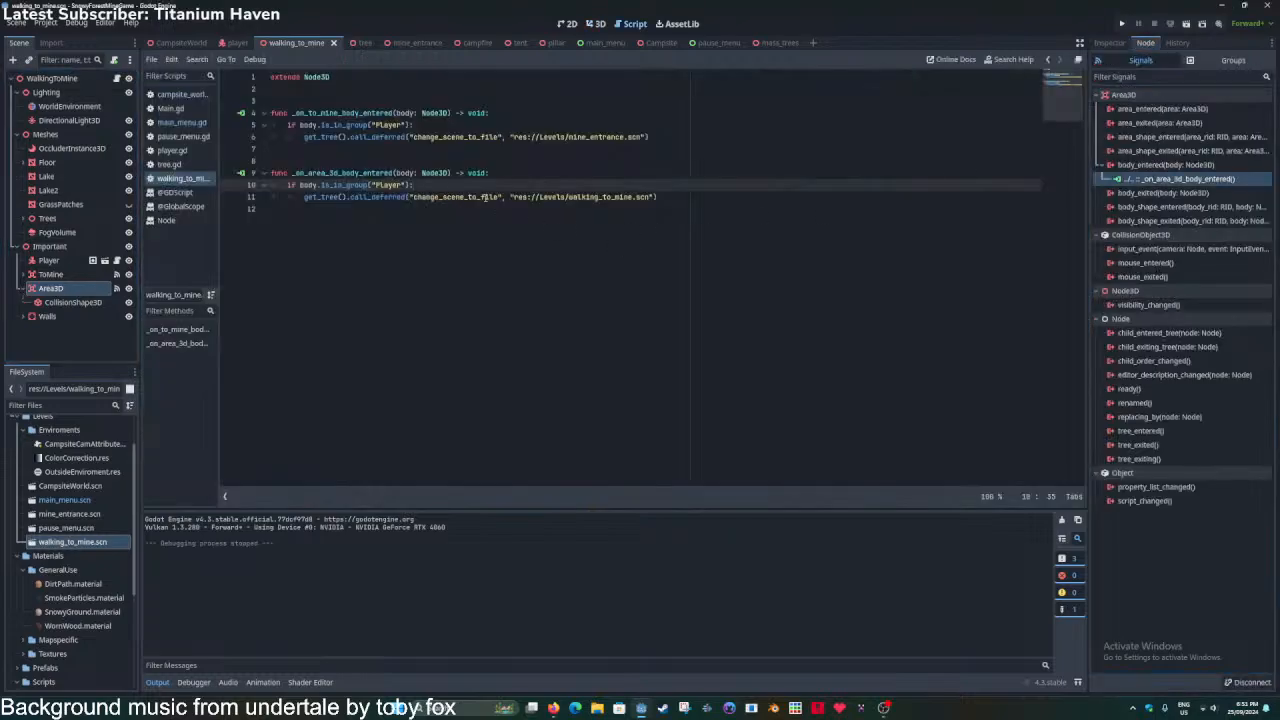
# Review the scene path in the Area3D handler and check the mine_entrance scene before returning to walking_to_mine.
pyautogui.click(690, 196)
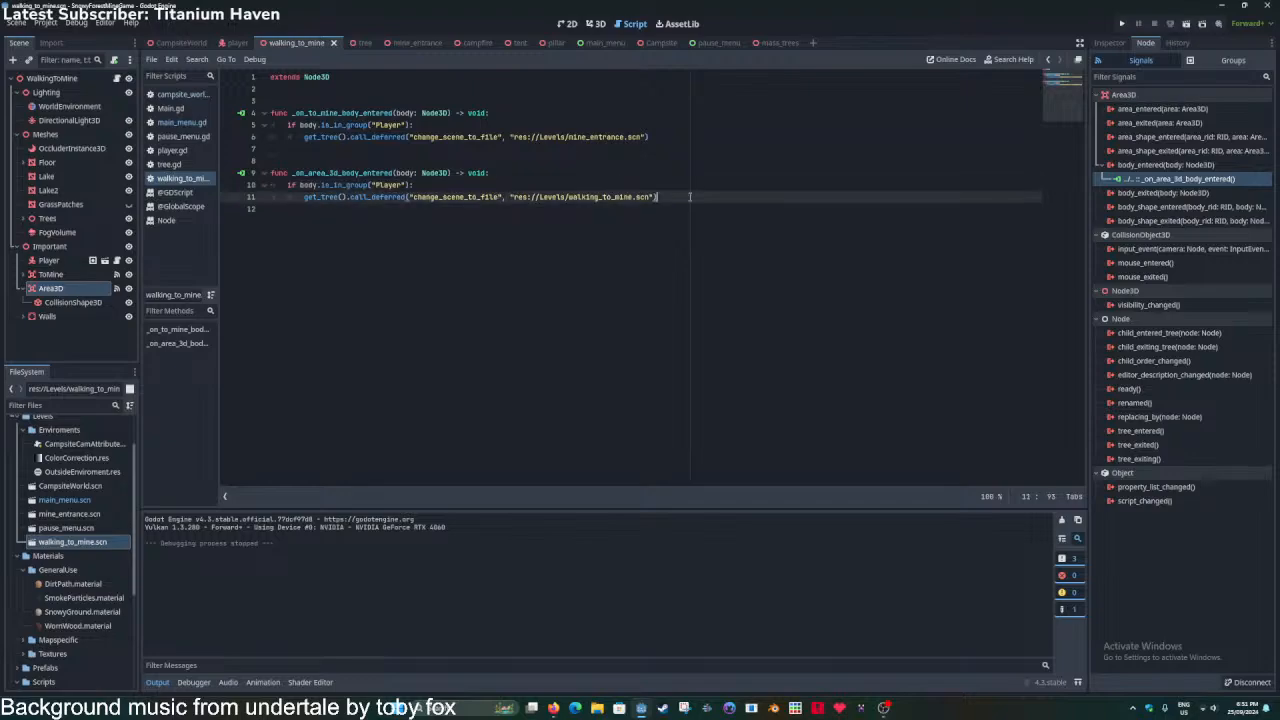
pyautogui.hotkey('ctrl', 's')
pyautogui.click(624, 184)
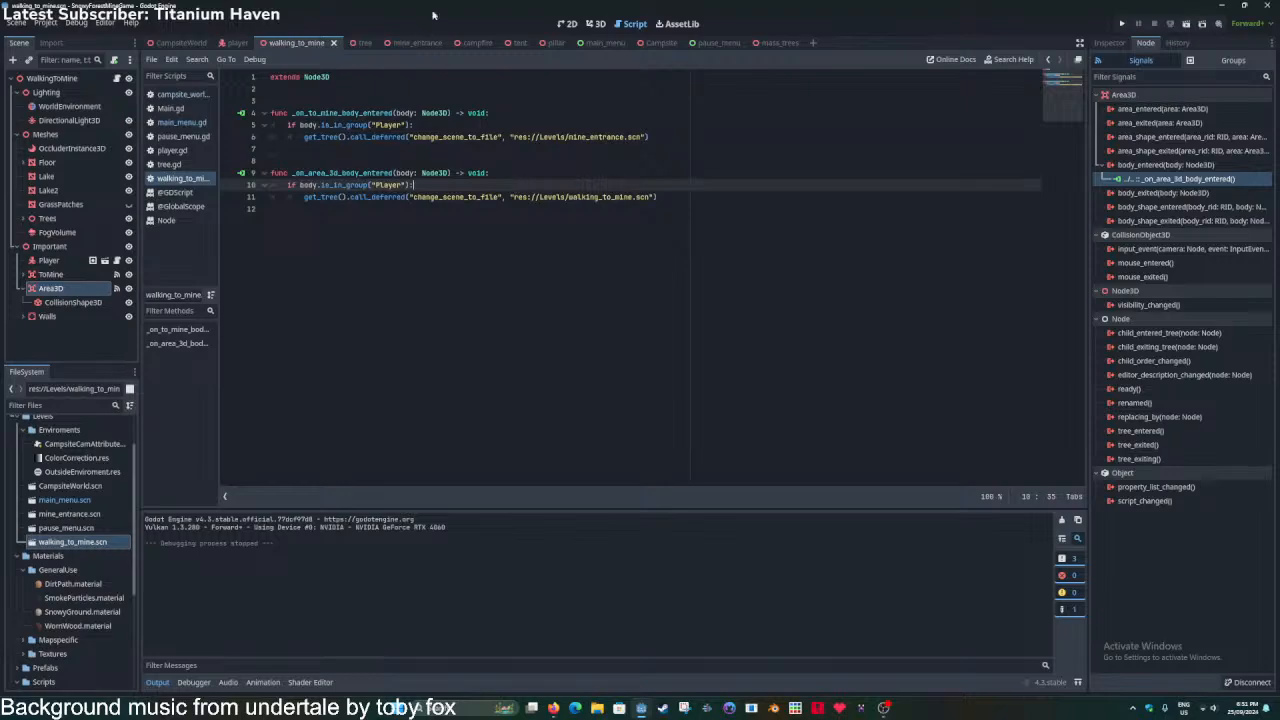
pyautogui.click(410, 42)
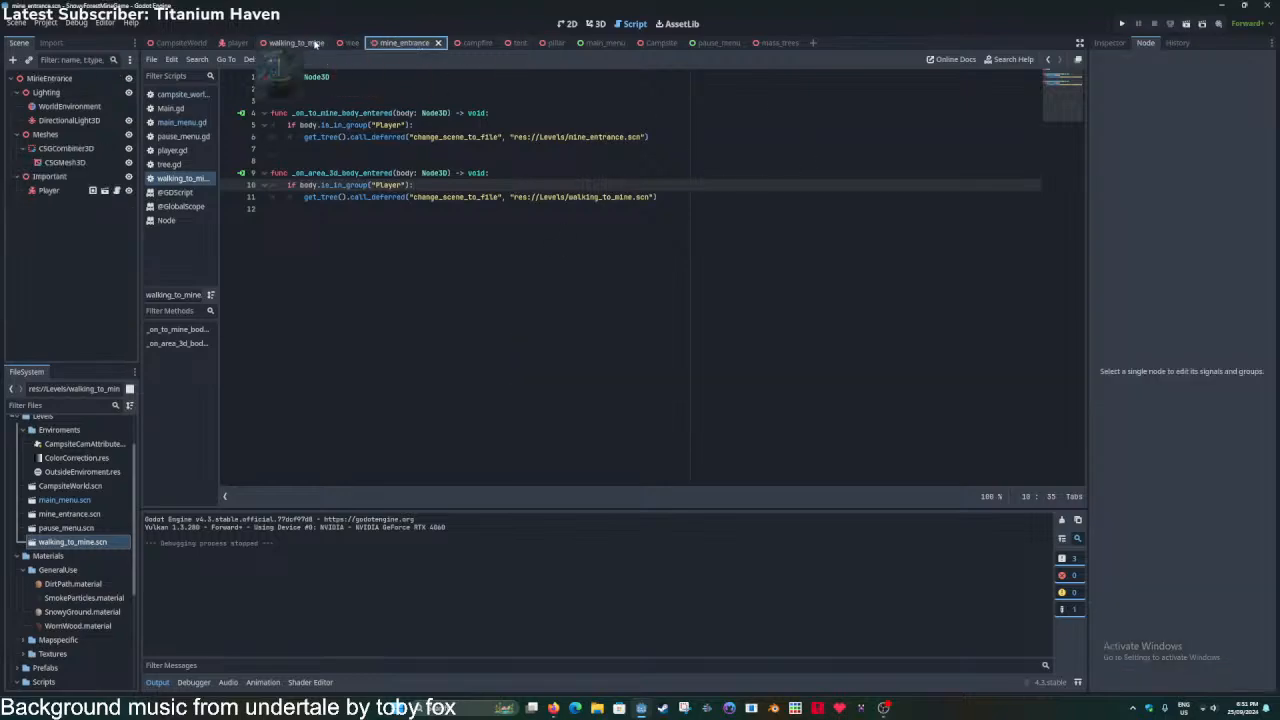
pyautogui.click(288, 42)
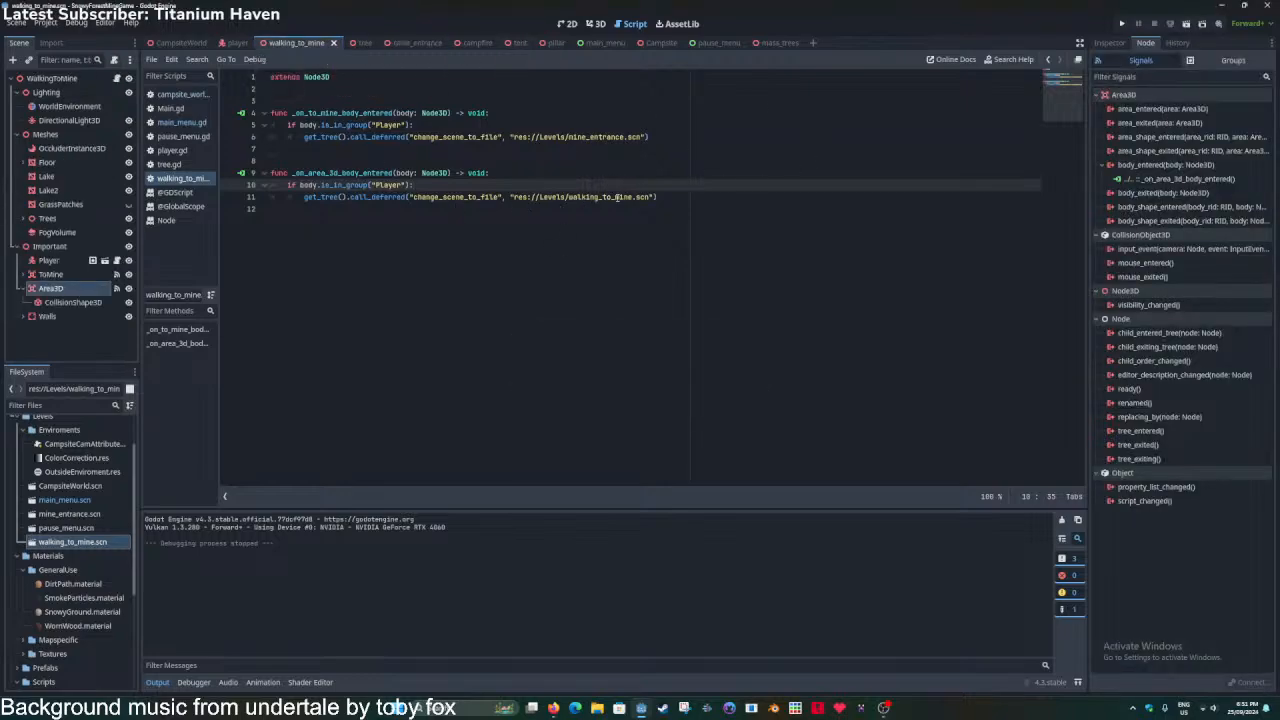
# Change the scene path in _on_area_3d_body_entered to "res://Levels/mine_entrance.scn" and save the script.
pyautogui.moveTo(649, 198); pyautogui.dragTo(513, 198)
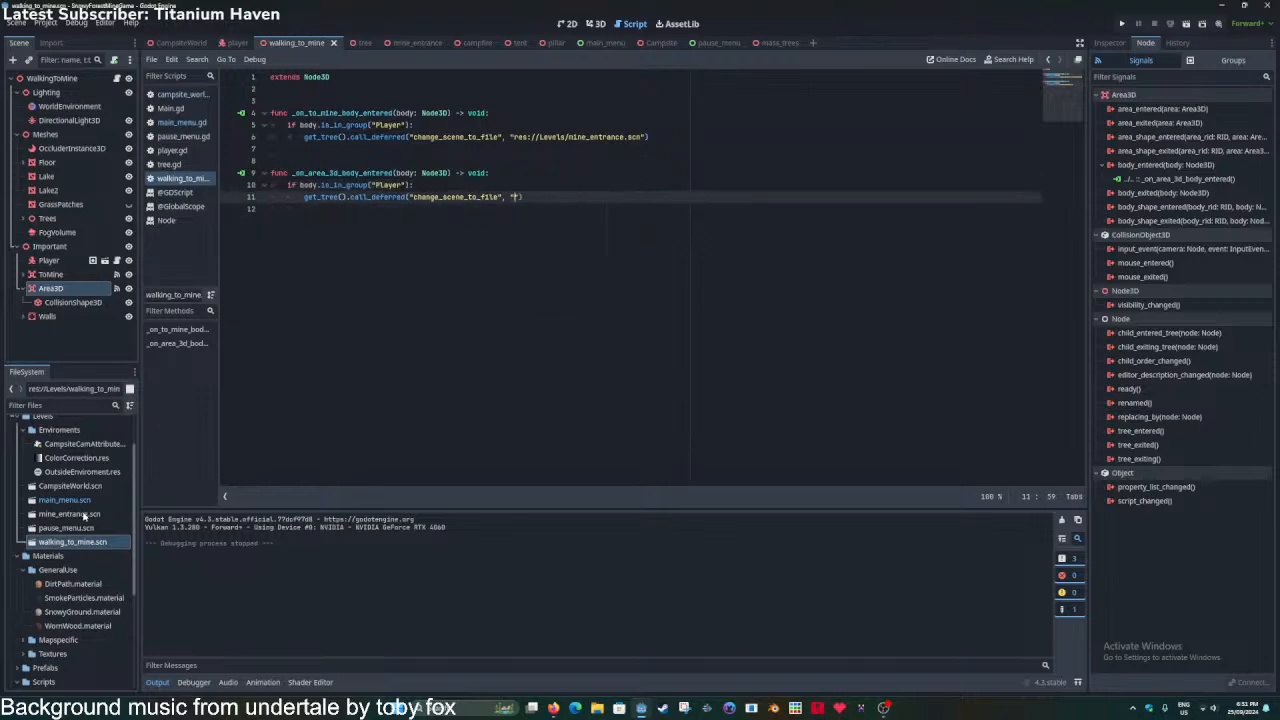
pyautogui.moveTo(74, 516); pyautogui.dragTo(368, 382)
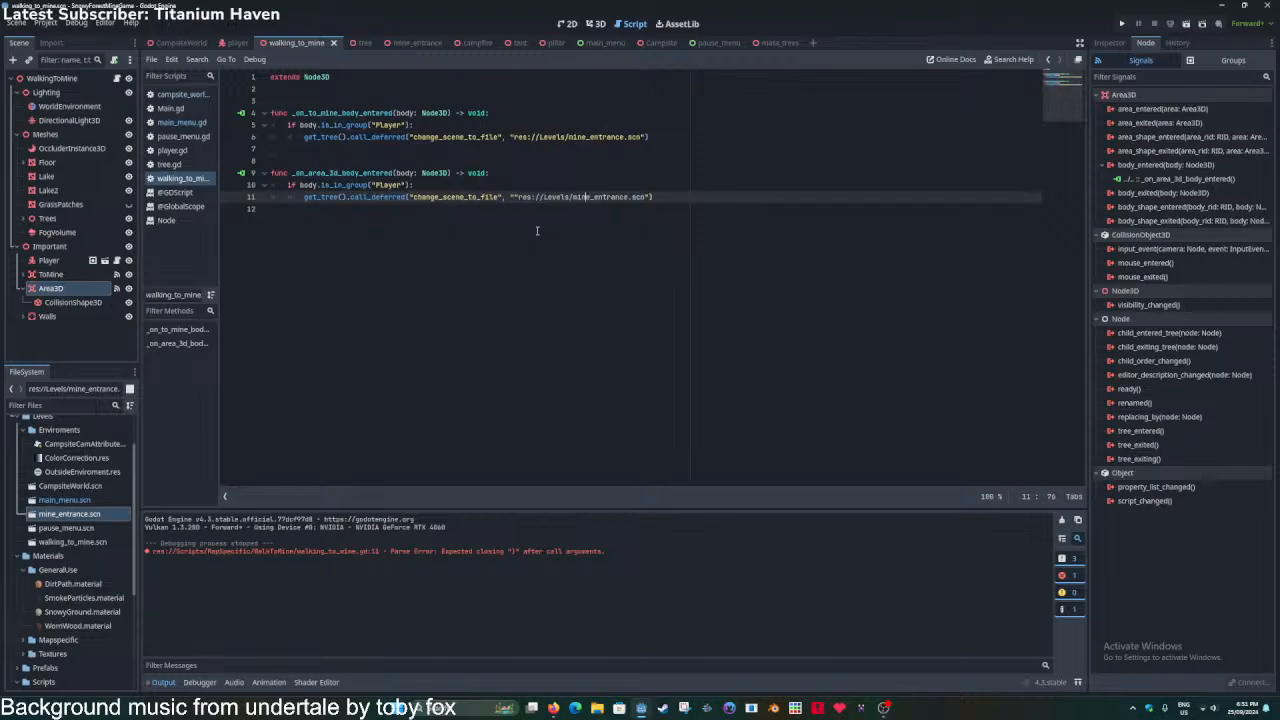
pyautogui.press('Left')
pyautogui.press('Left')
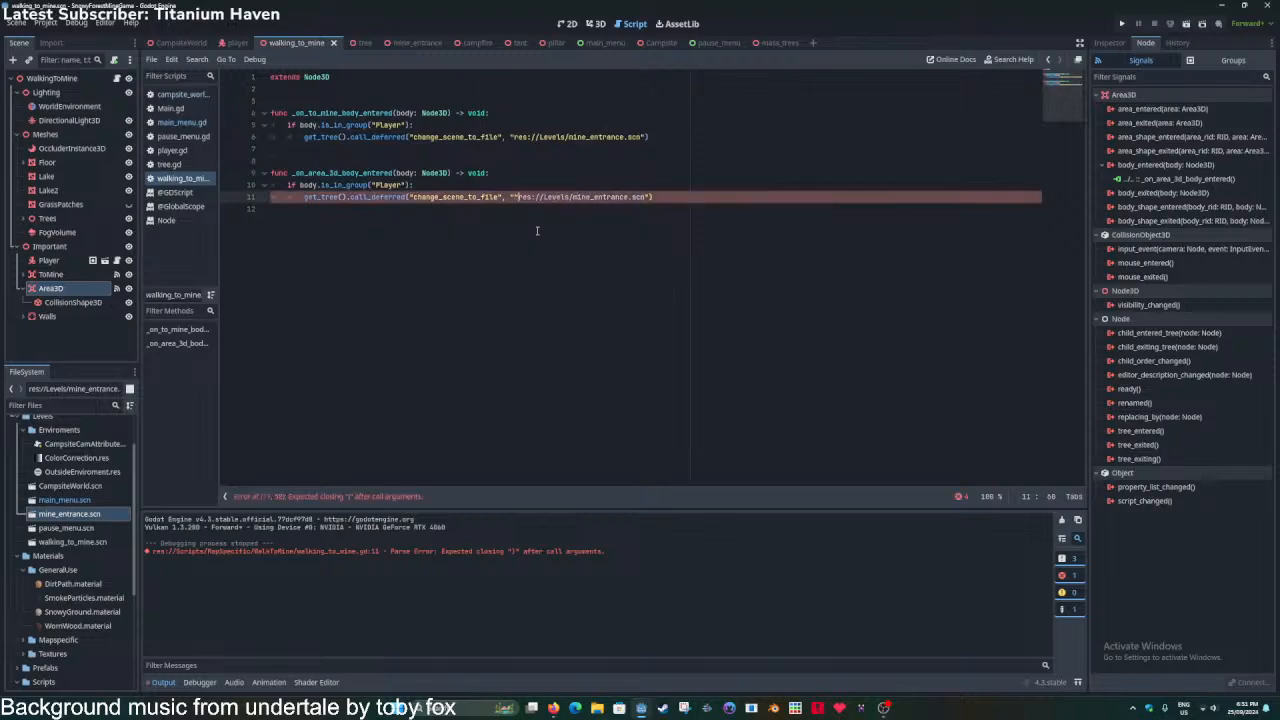
pyautogui.press('Down')
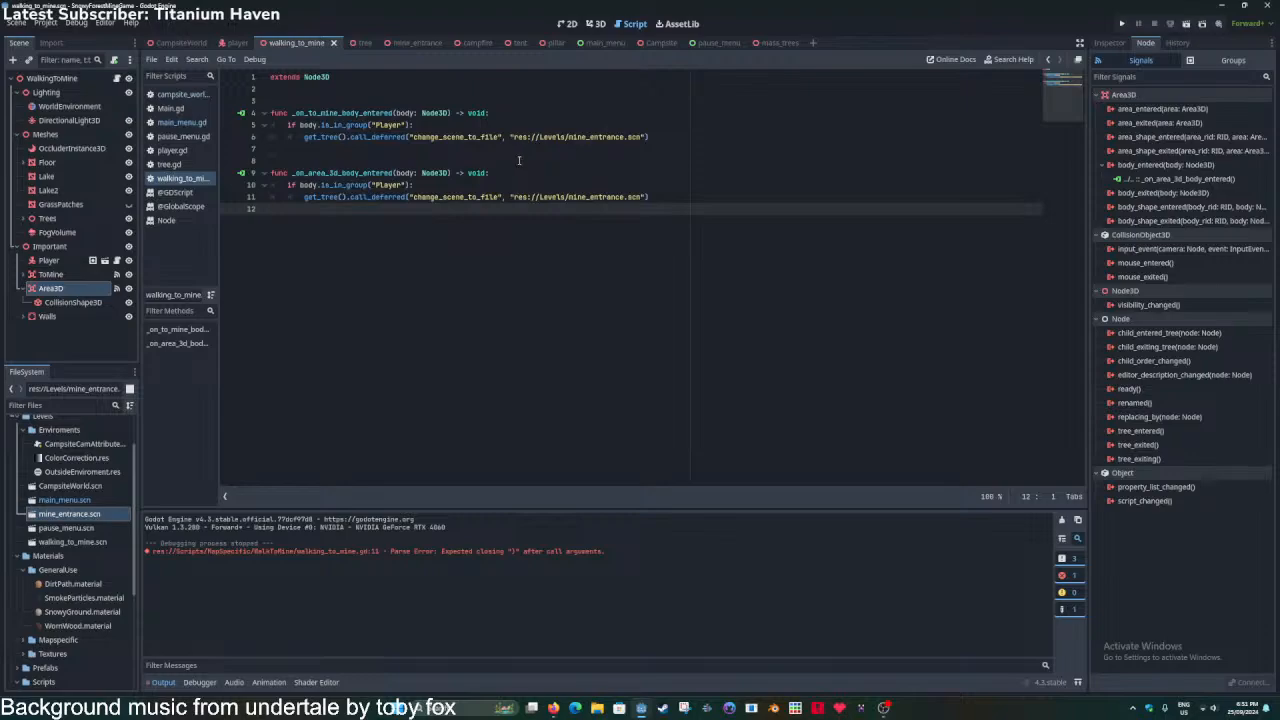
pyautogui.hotkey('ctrl', 's')
# Inspect the foggy terrain of the CampsiteWorld and walking_to_mine scenes in the 3D editor.
pyautogui.click(596, 23)
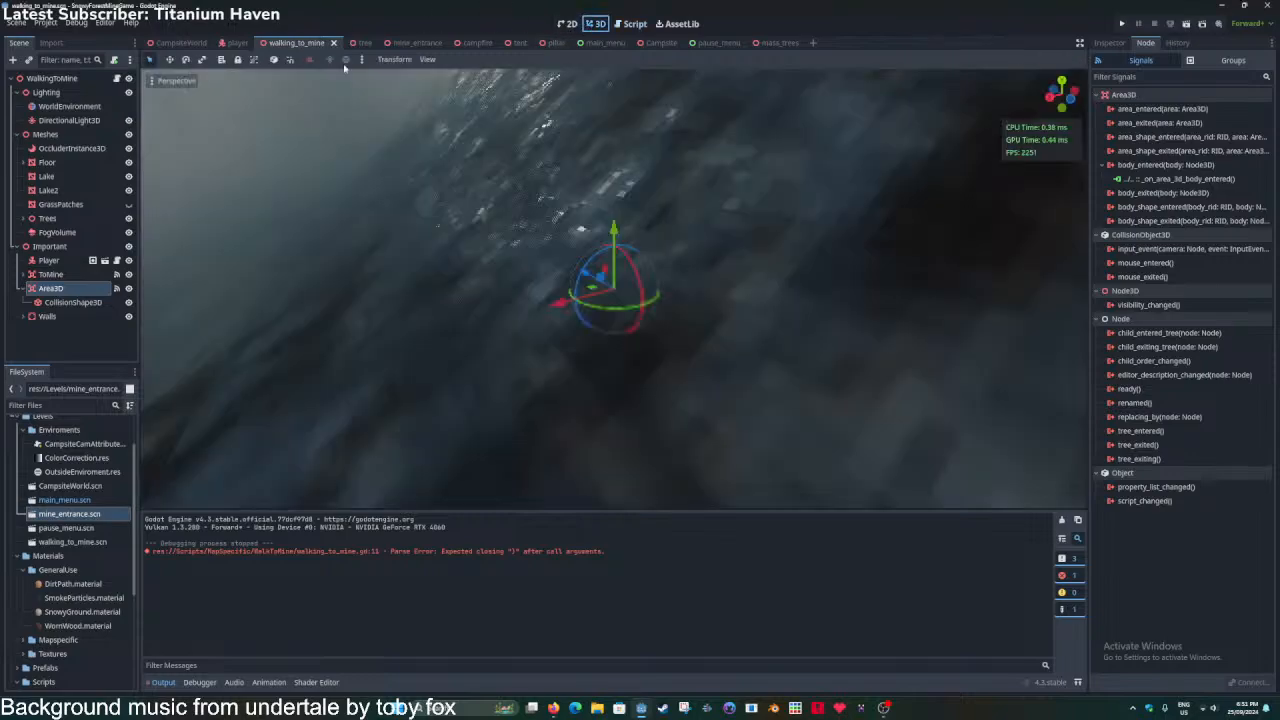
pyautogui.moveTo(450, 250); pyautogui.dragTo(566, 266, button='right')
pyautogui.hotkey('ctrl', 's')
pyautogui.click(176, 46)
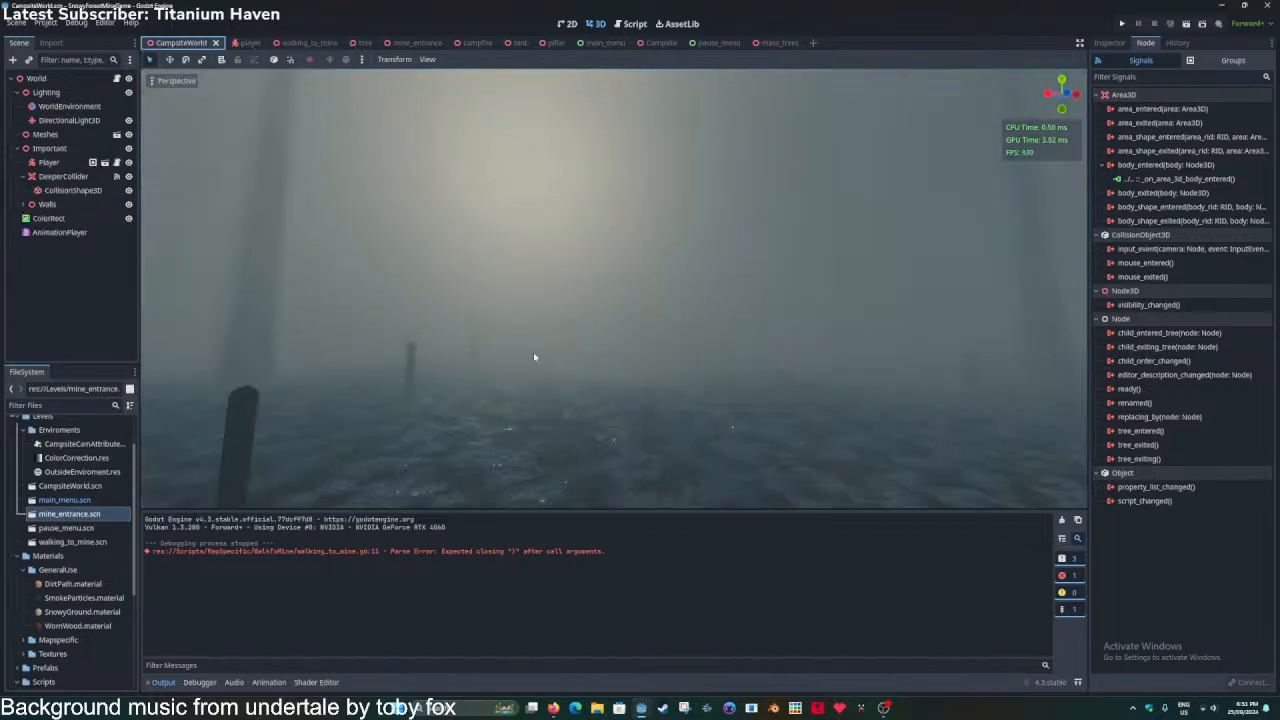
pyautogui.press('w')
pyautogui.moveTo(566, 329); pyautogui.dragTo(418, 258, button='right')
pyautogui.click(302, 43)
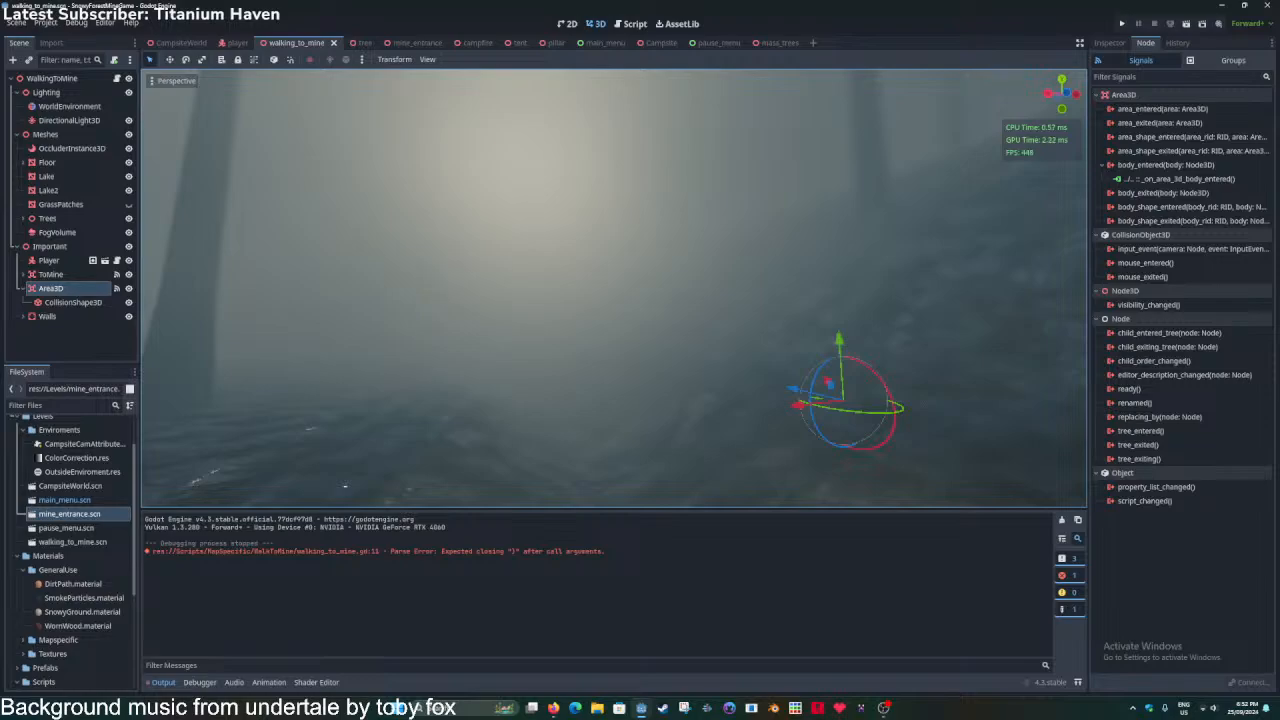
pyautogui.press('s')
pyautogui.moveTo(614, 288); pyautogui.dragTo(820, 282, button='right')
pyautogui.press('w')
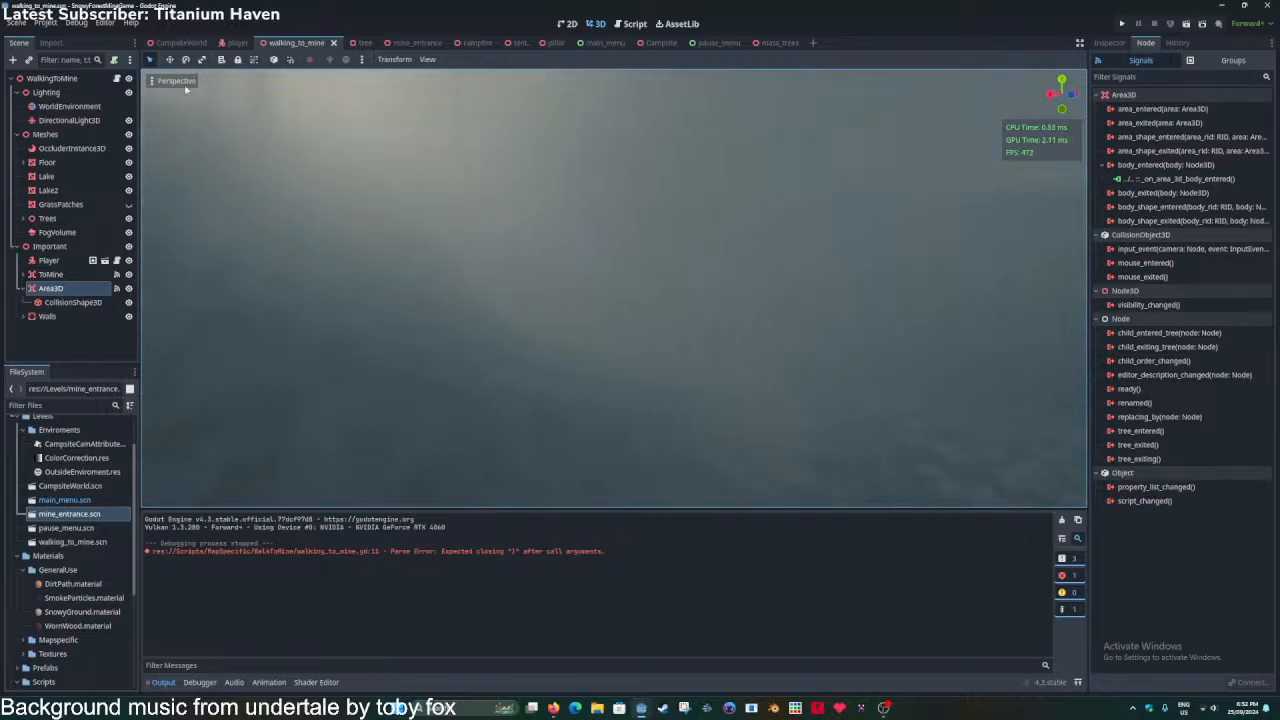
# Turn off the environment preview to compare the unfogged walking_to_mine terrain, restore it, and inspect the foggy hillside again.
pyautogui.click(185, 88)
pyautogui.click(208, 358)
pyautogui.moveTo(614, 288); pyautogui.dragTo(475, 245, button='right')
pyautogui.click(175, 81)
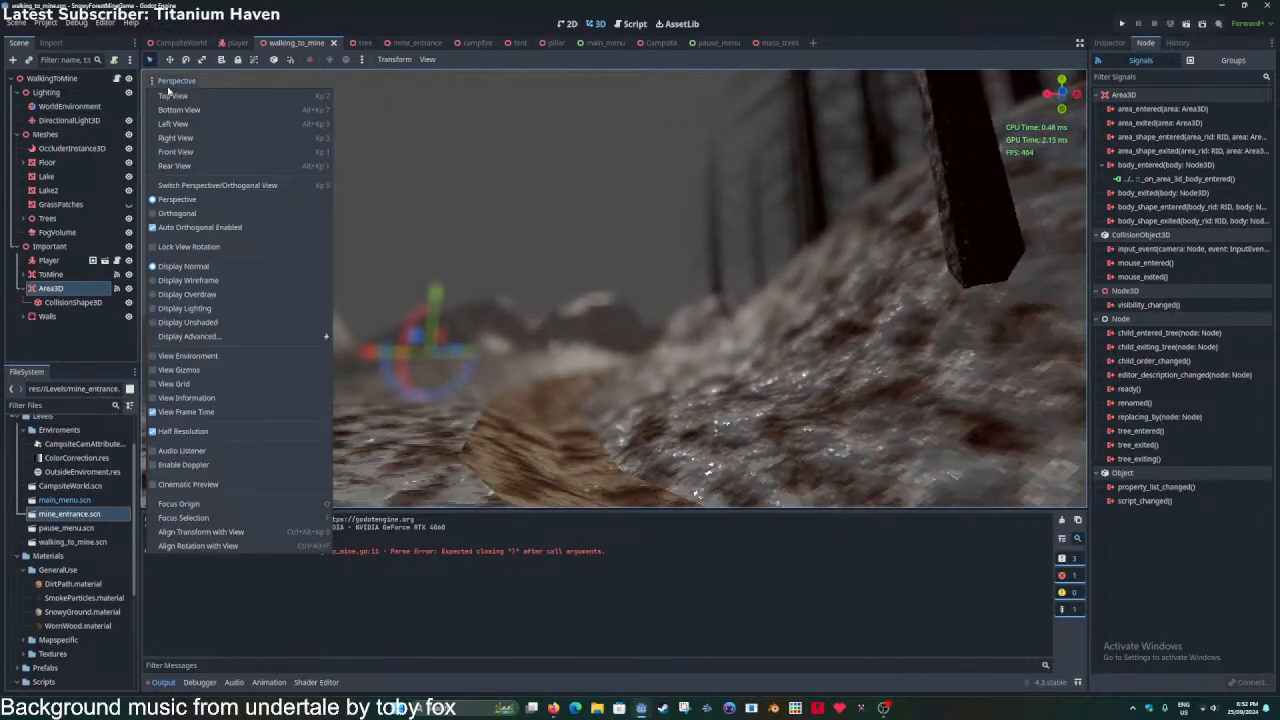
pyautogui.click(200, 358)
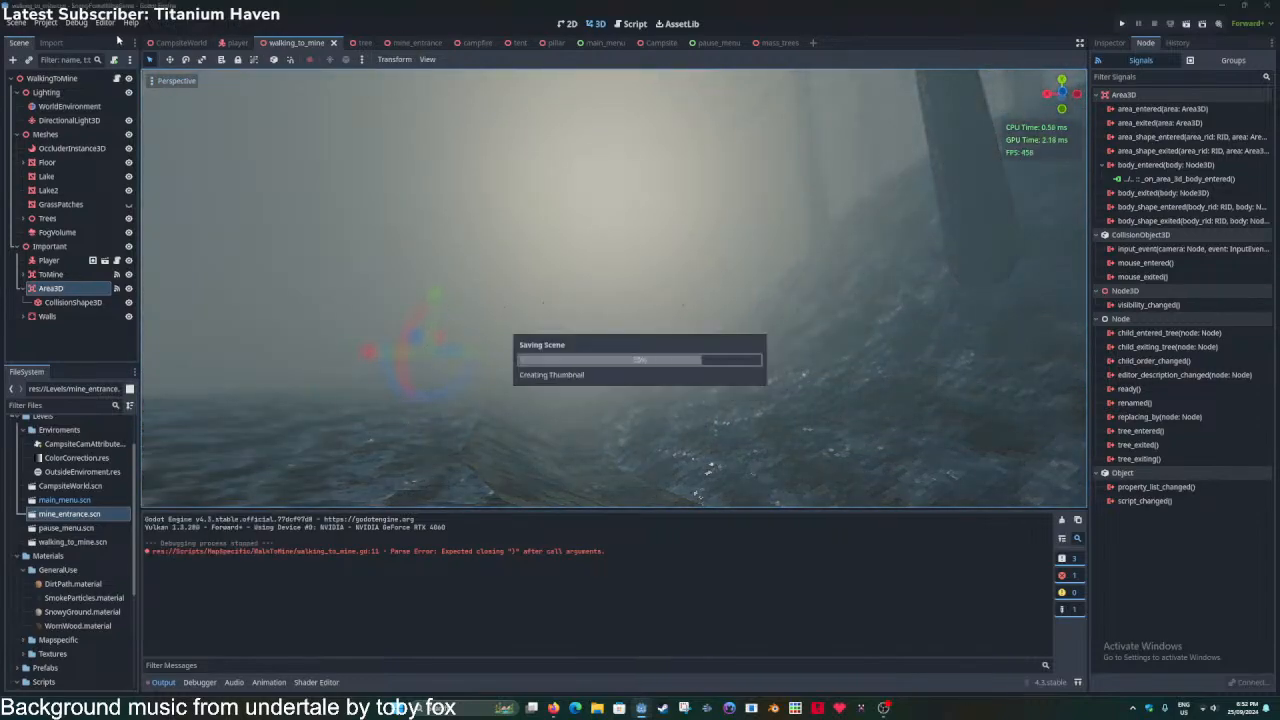
pyautogui.moveTo(614, 288); pyautogui.dragTo(610, 325, button='right')
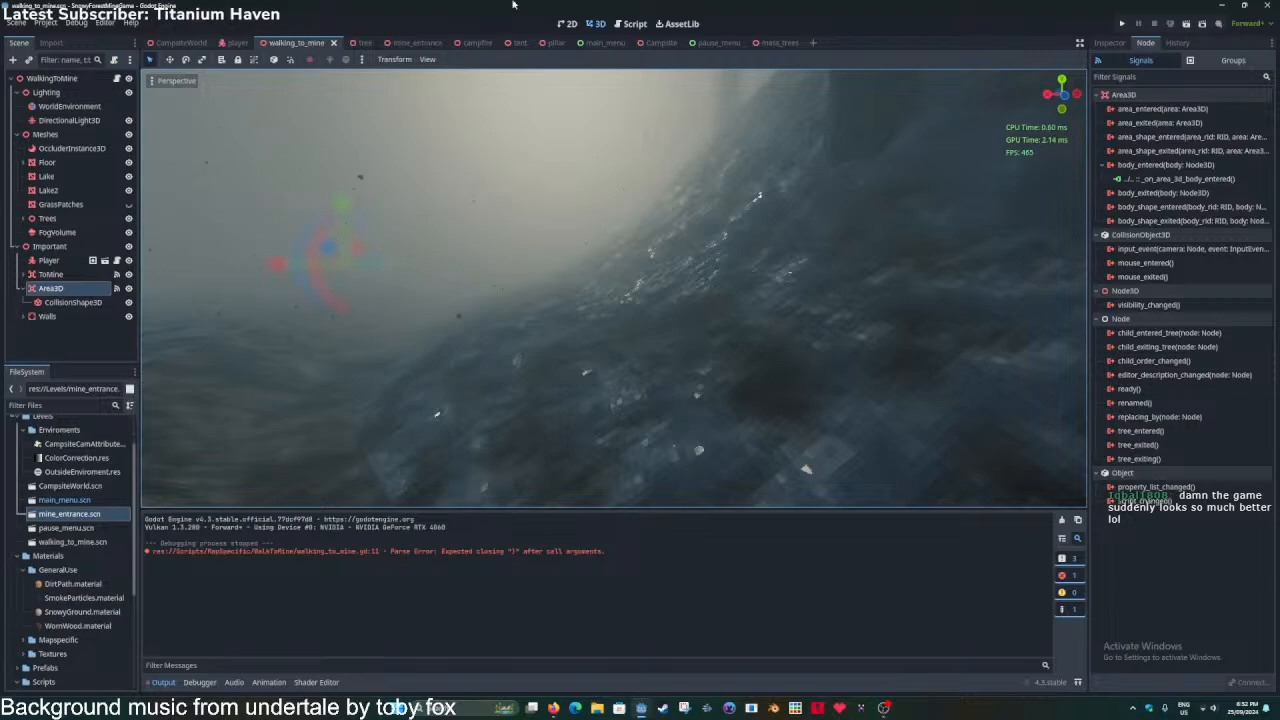
pyautogui.moveTo(517, 279); pyautogui.dragTo(467, 243, button='right')
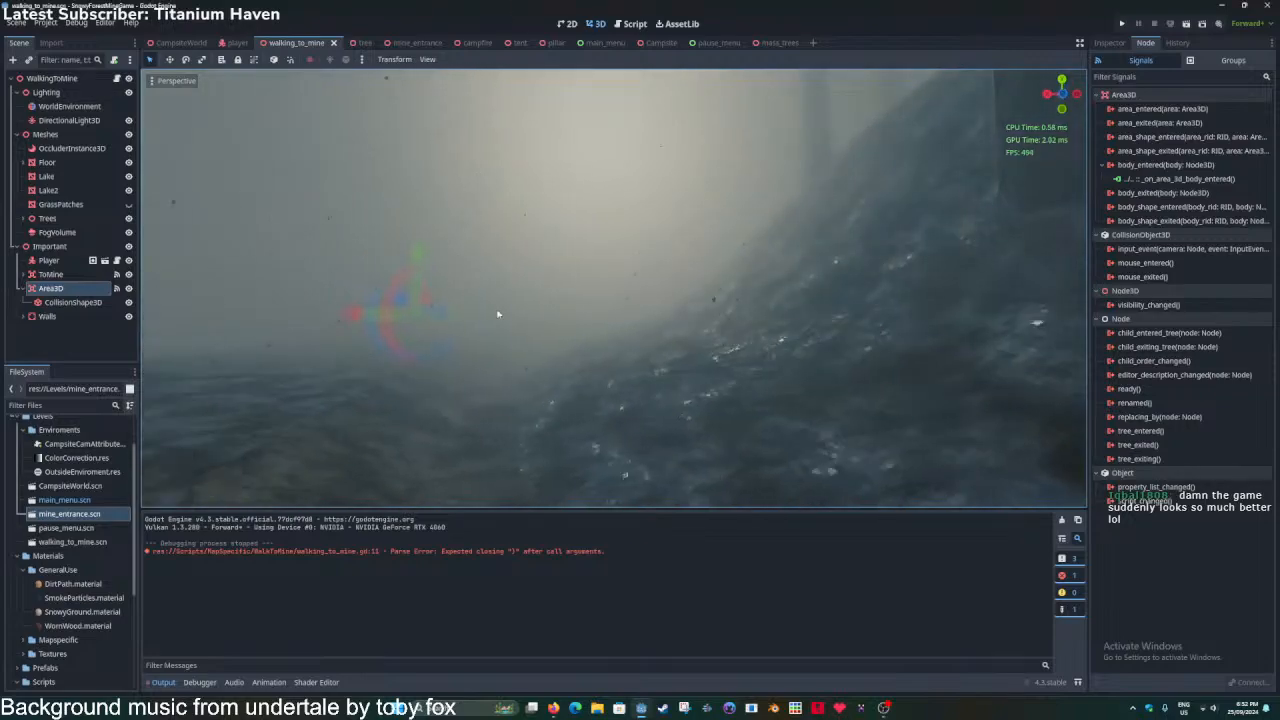
# Look over the foggy hillside in walking_to_mine and save the scene.
pyautogui.moveTo(552, 320); pyautogui.dragTo(628, 359, button='right')
pyautogui.hotkey('ctrl', 's')
pyautogui.hotkey('ctrl', 's')
pyautogui.hotkey('ctrl', 's')
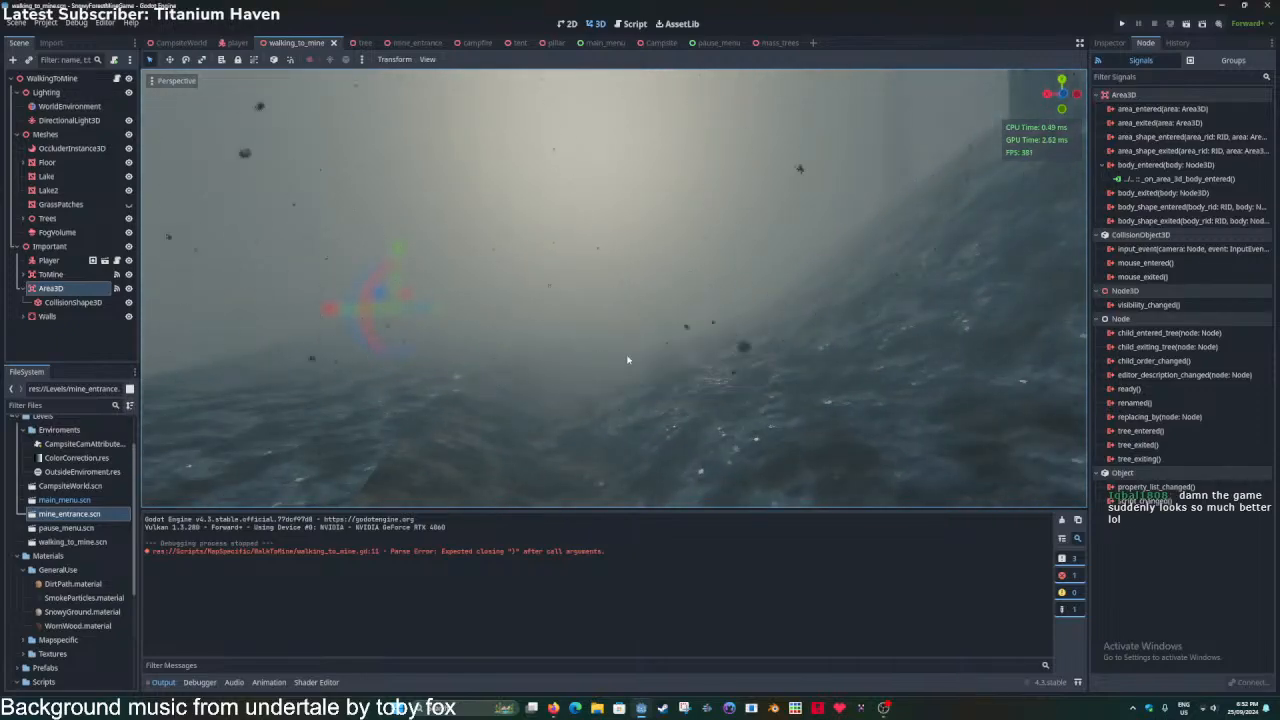
pyautogui.hotkey('ctrl', 's')
pyautogui.hotkey('ctrl', 's')
pyautogui.hotkey('ctrl', 's')
pyautogui.hotkey('ctrl', 's')
pyautogui.moveTo(465, 196); pyautogui.dragTo(487, 199, button='right')
pyautogui.hotkey('ctrl', 's')
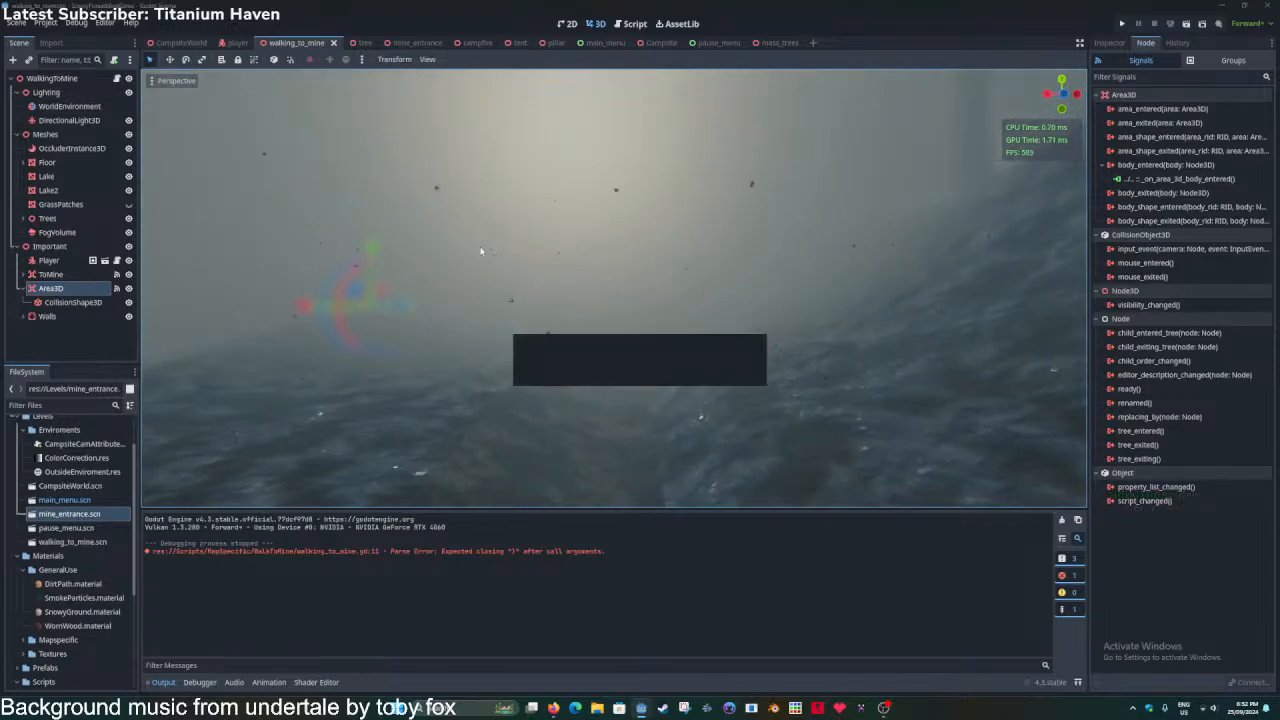
# Compare the lighting and fog of the CampsiteWorld scene with those of walking_to_mine.
pyautogui.click(161, 44)
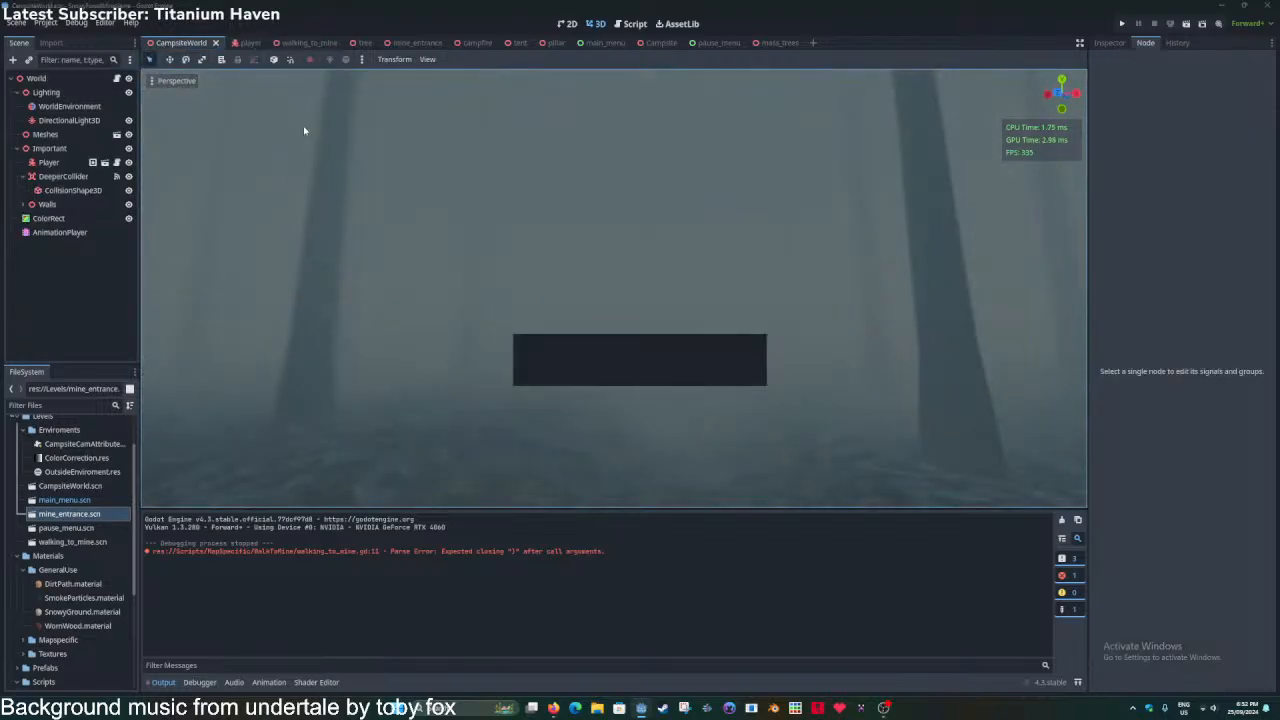
pyautogui.moveTo(391, 223); pyautogui.dragTo(438, 241, button='right')
pyautogui.click(312, 43)
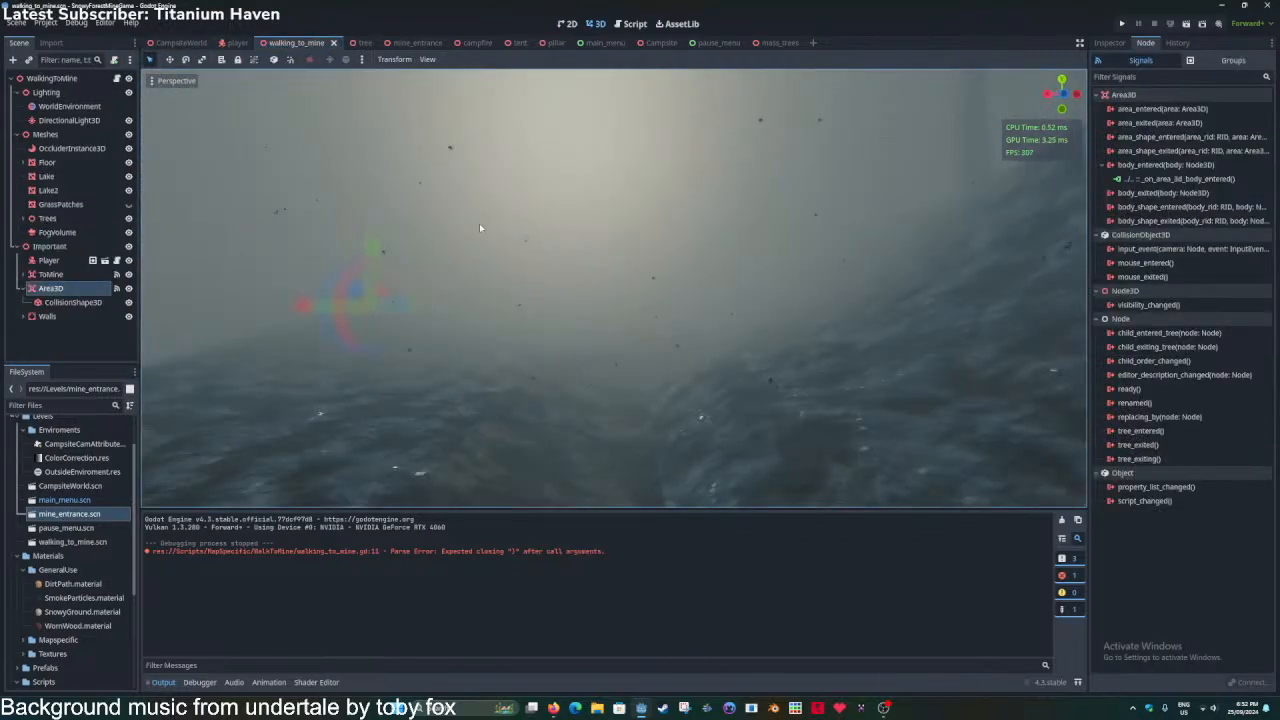
pyautogui.click(180, 43)
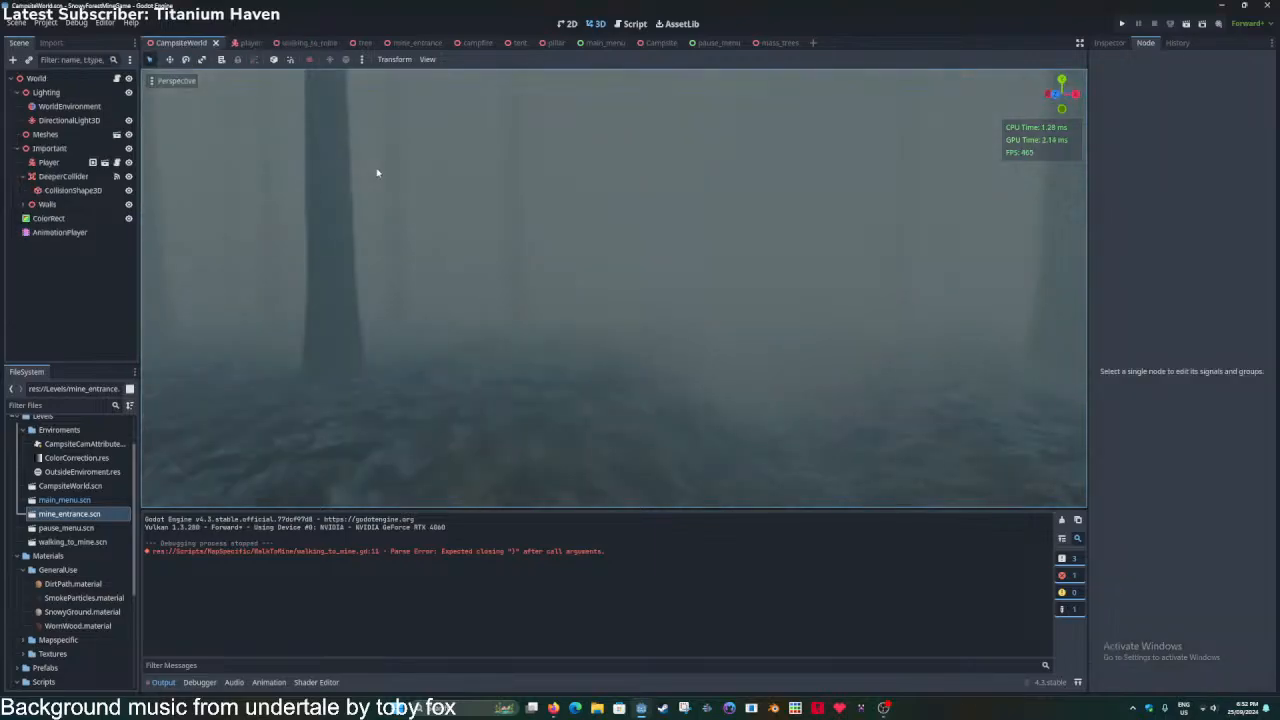
# Focus the 3D view on CampsiteWorld's DirectionalLight3D and turn on gizmo display.
pyautogui.click(68, 120)
pyautogui.press('f')
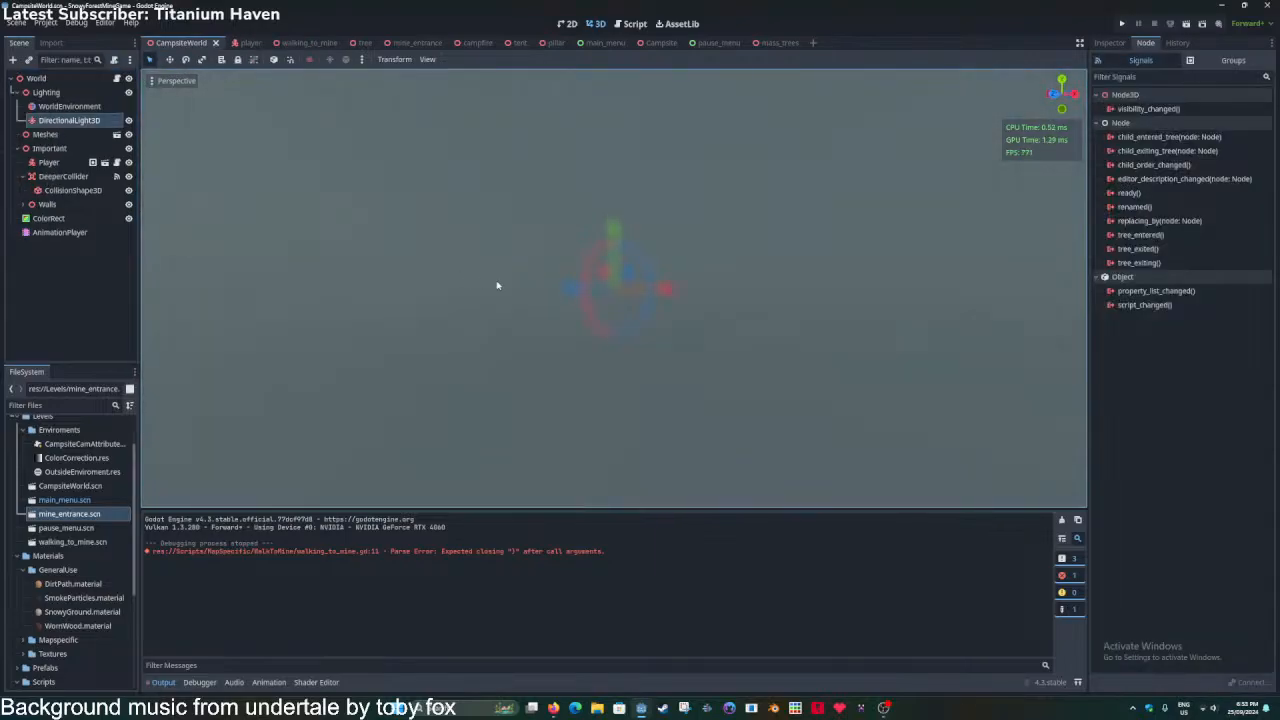
pyautogui.scroll(15, 604, 322)
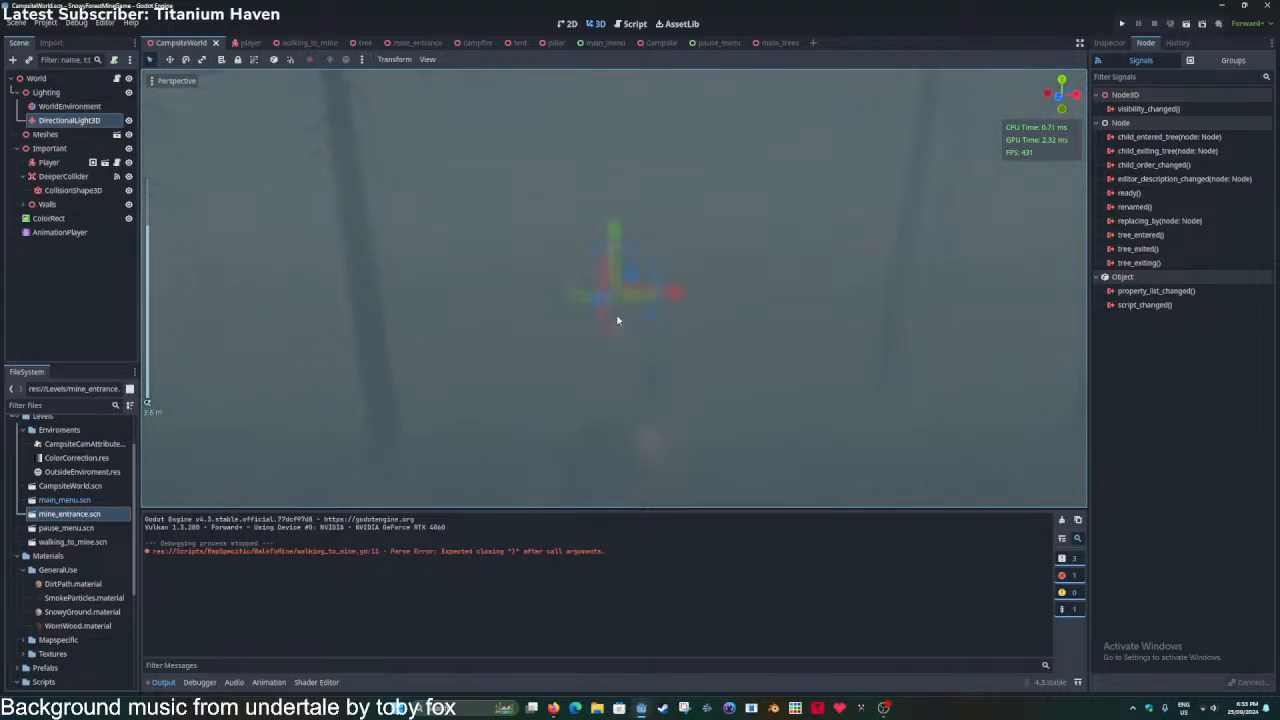
pyautogui.press('w')
pyautogui.moveTo(619, 321); pyautogui.dragTo(619, 321, button='right')
pyautogui.press('f')
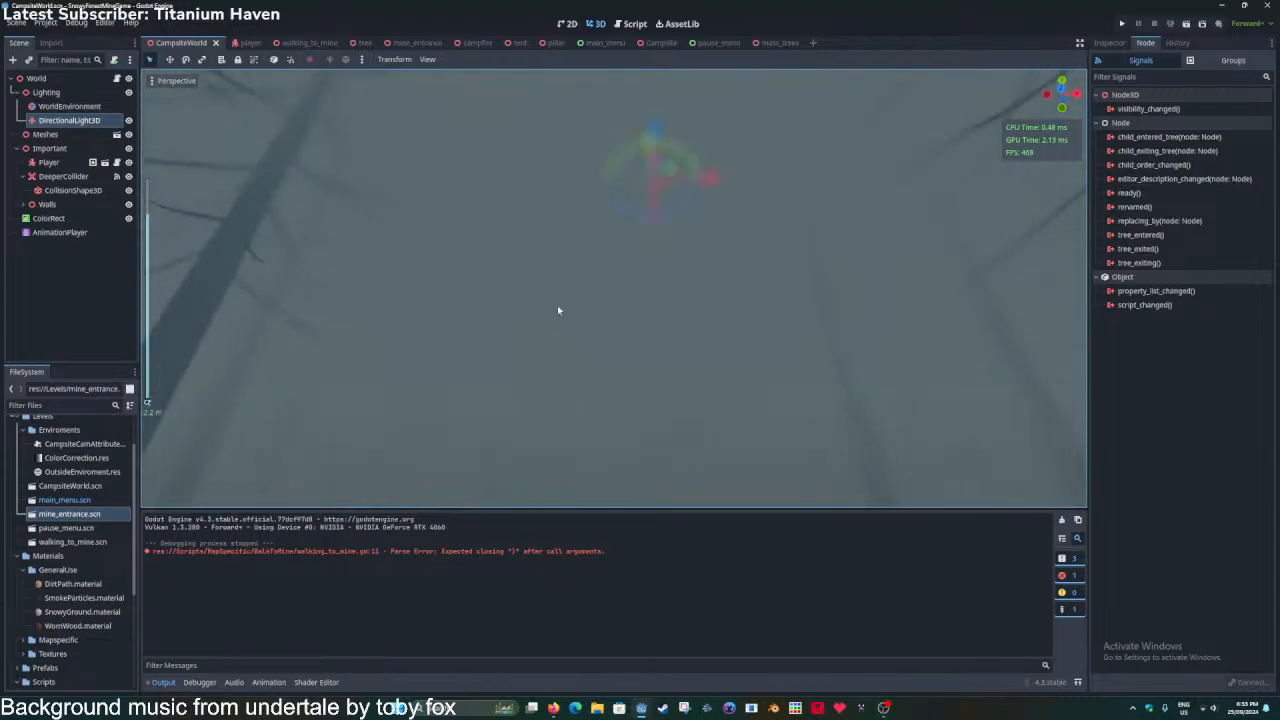
pyautogui.moveTo(529, 320); pyautogui.dragTo(514, 391, button='middle')
pyautogui.scroll(8, 514, 391)
pyautogui.click(176, 80)
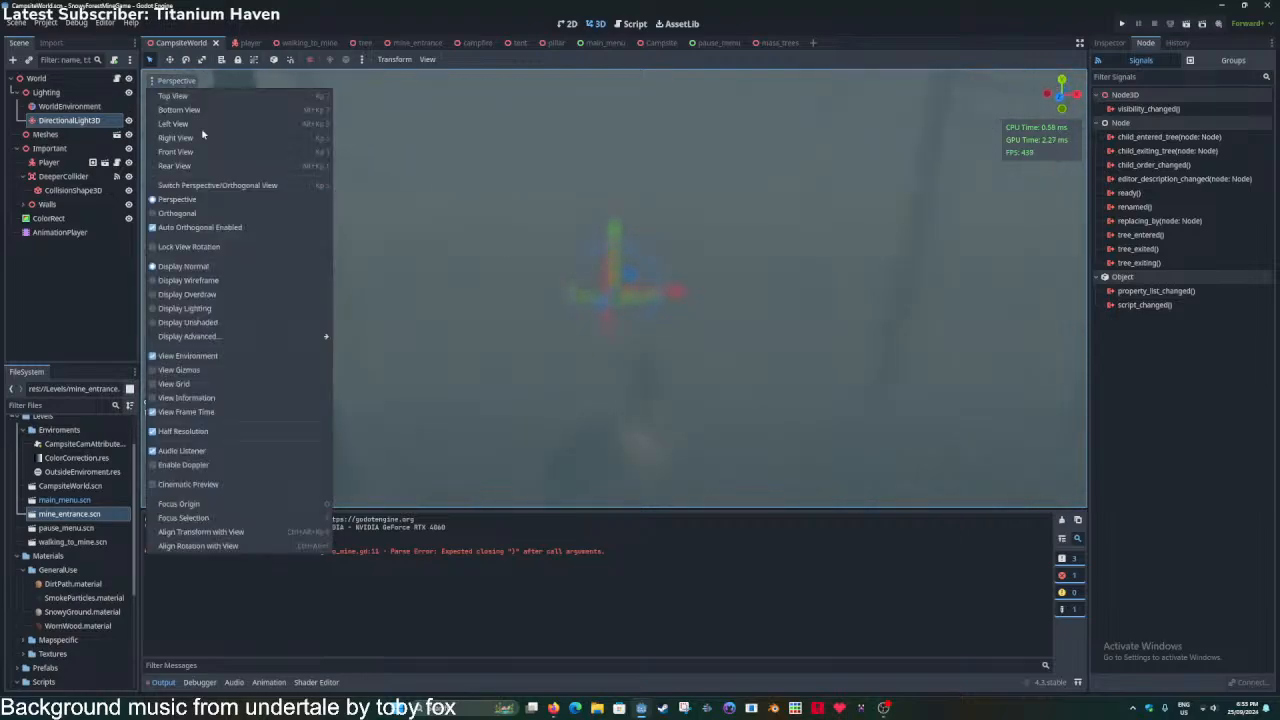
pyautogui.click(202, 374)
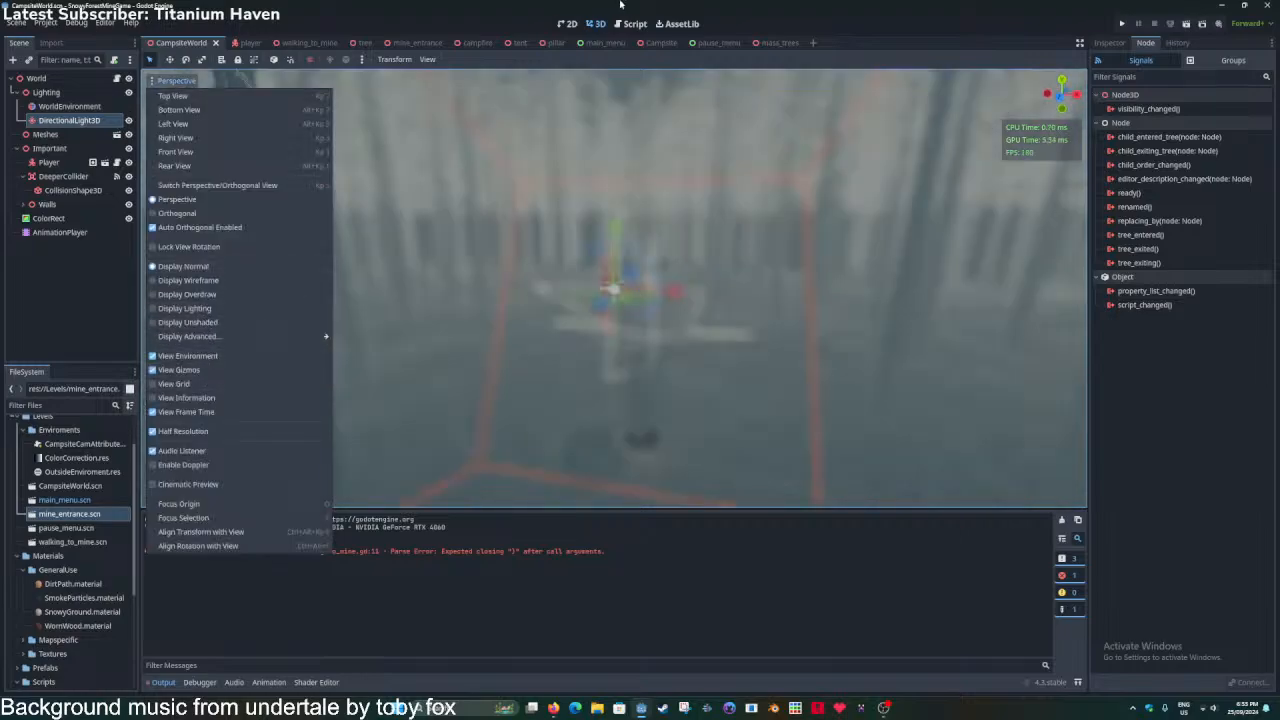
pyautogui.click(620, 6)
# Examine the direction arrow of the DirectionalLight3D from several angles and distances among the foggy trees.
pyautogui.scroll(-12, 590, 284)
pyautogui.moveTo(567, 288); pyautogui.dragTo(523, 299, button='middle')
pyautogui.scroll(-10, 523, 298)
pyautogui.scroll(15, 523, 297)
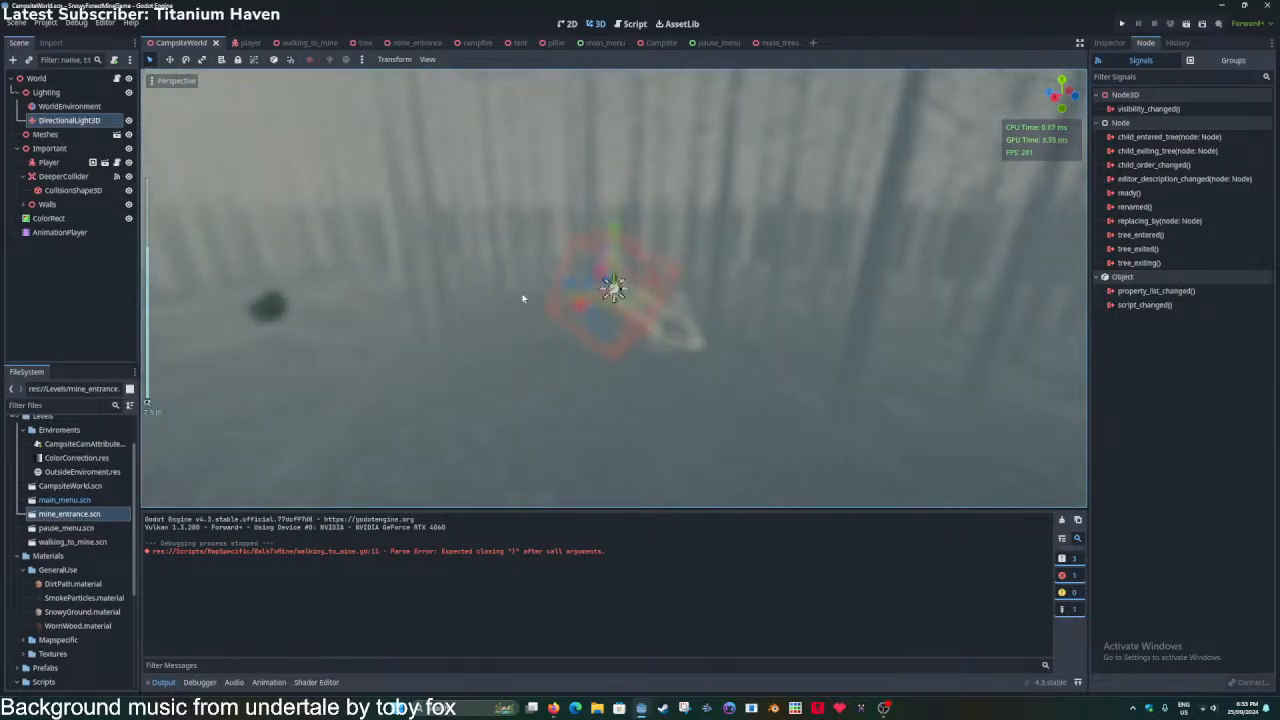
pyautogui.moveTo(523, 297); pyautogui.dragTo(544, 300, button='middle')
pyautogui.press('s')
pyautogui.moveTo(545, 301); pyautogui.dragTo(545, 301, button='right')
pyautogui.press('w')
pyautogui.press('s')
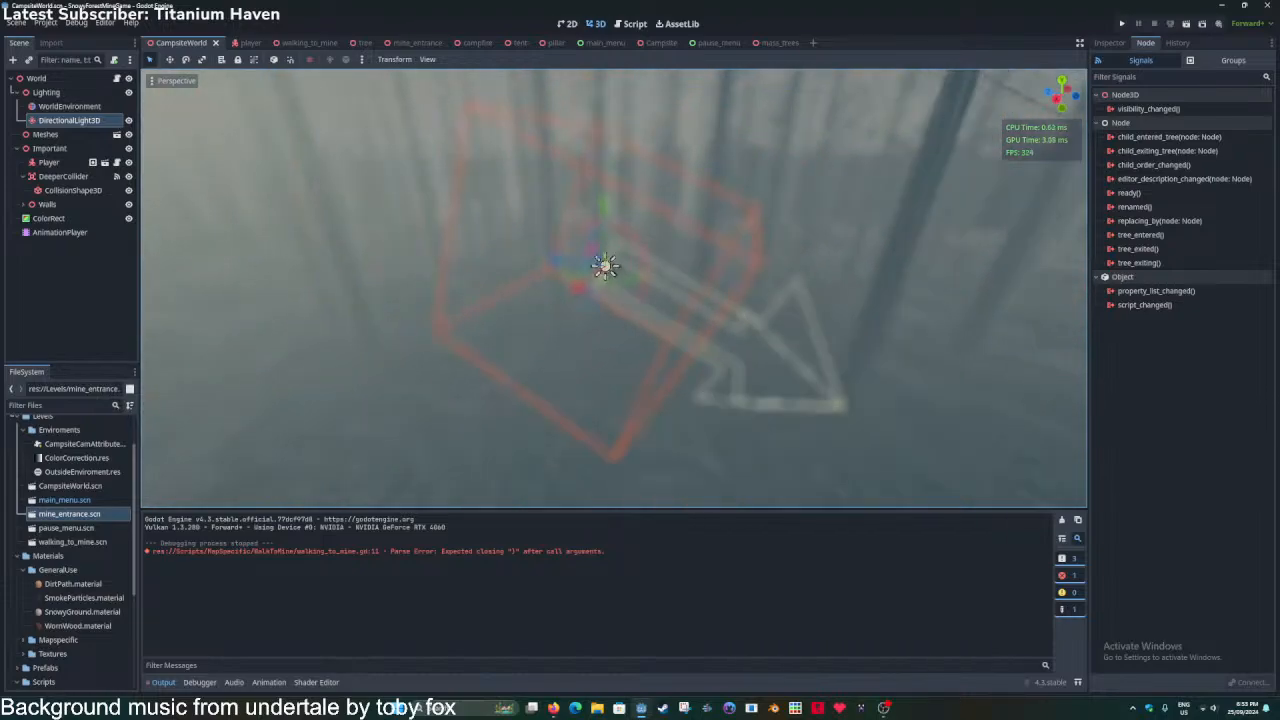
# Try the unshaded display, return to normal display, turn off the environment preview and save CampsiteWorld.
pyautogui.click(175, 80)
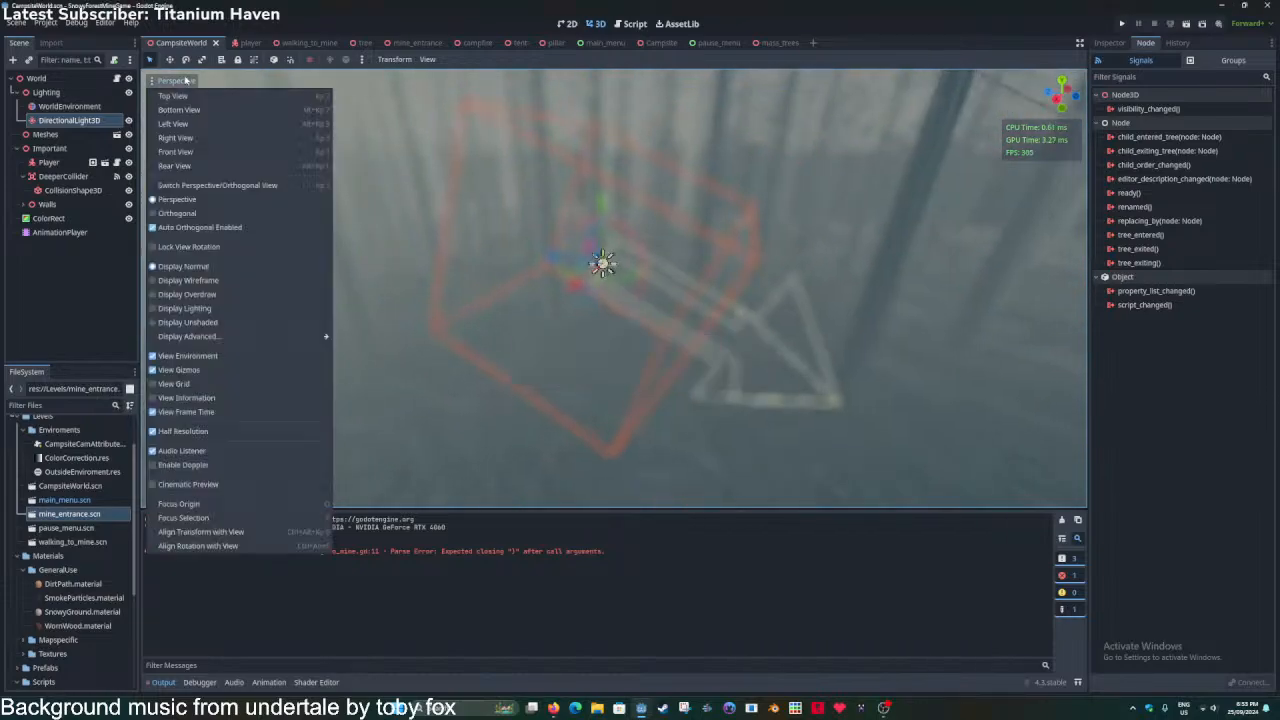
pyautogui.click(190, 322)
pyautogui.click(190, 266)
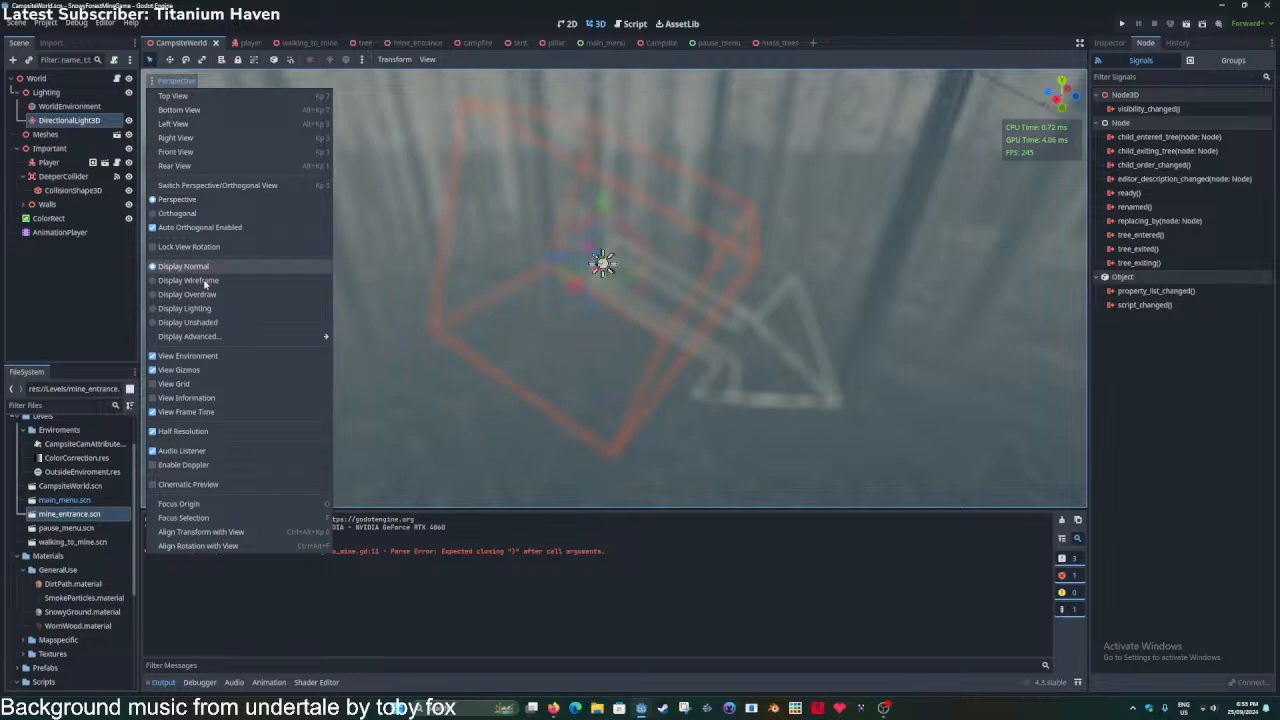
pyautogui.click(200, 356)
pyautogui.hotkey('ctrl', 's')
pyautogui.hotkey('ctrl', 's')
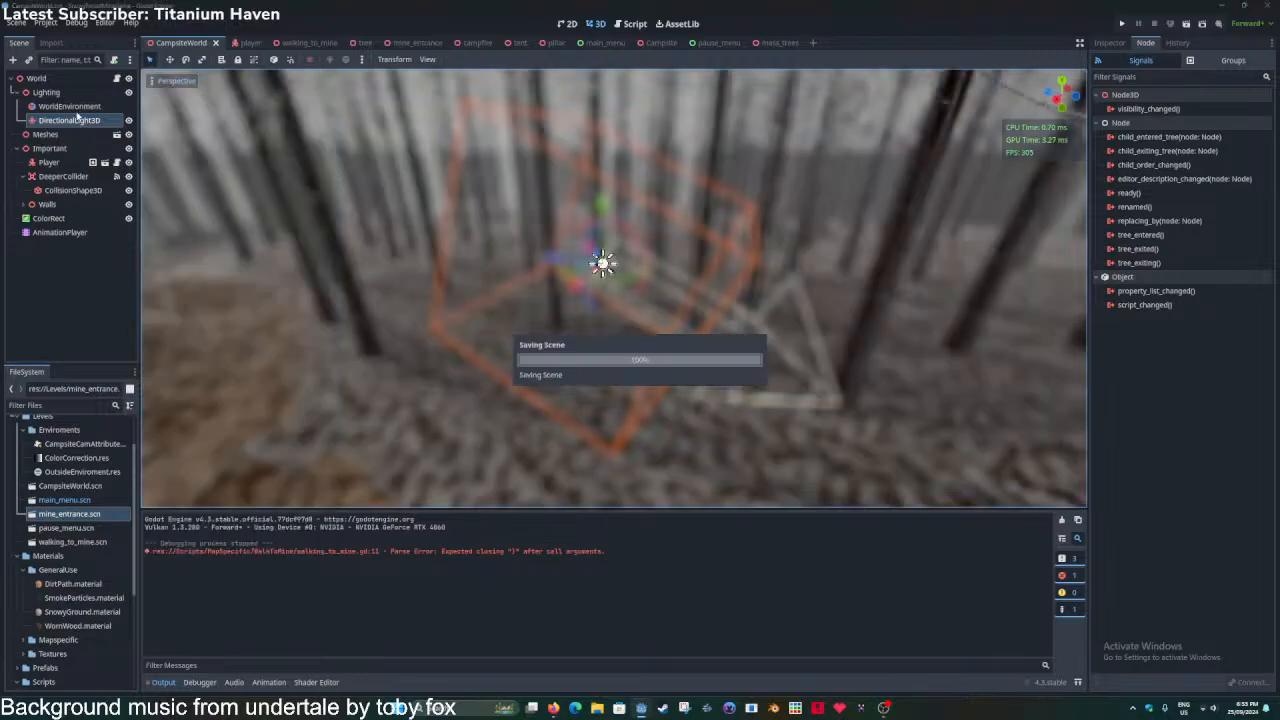
# Disable far and near DOF blur in the WorldEnvironment's camera attributes and save the scene.
pyautogui.click(81, 107)
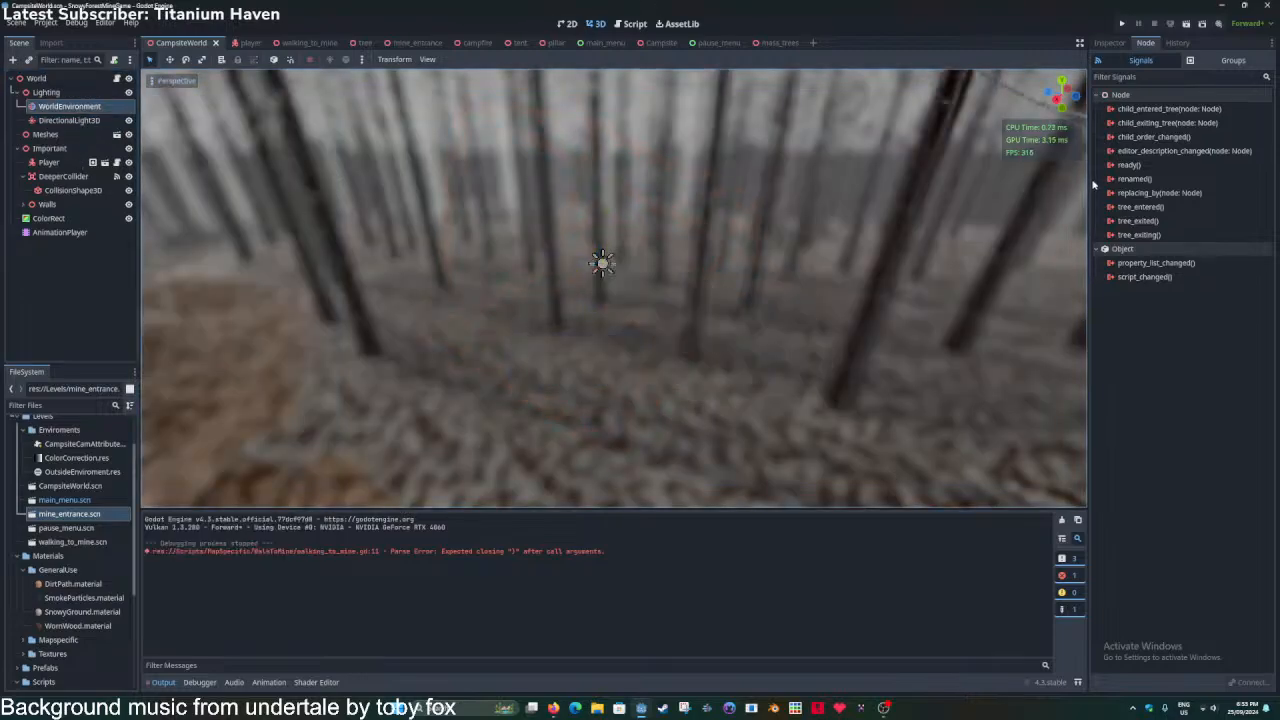
pyautogui.click(1109, 43)
pyautogui.click(1199, 122)
pyautogui.hotkey('ctrl', 's')
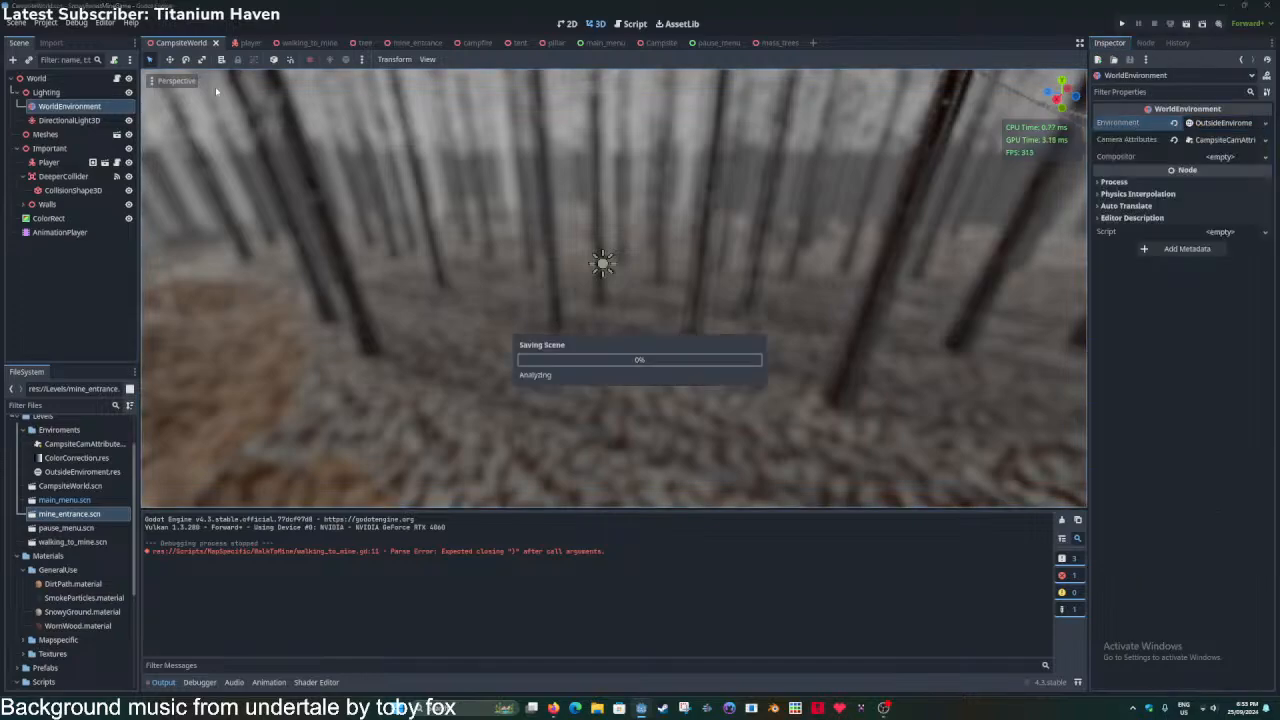
pyautogui.click(165, 81)
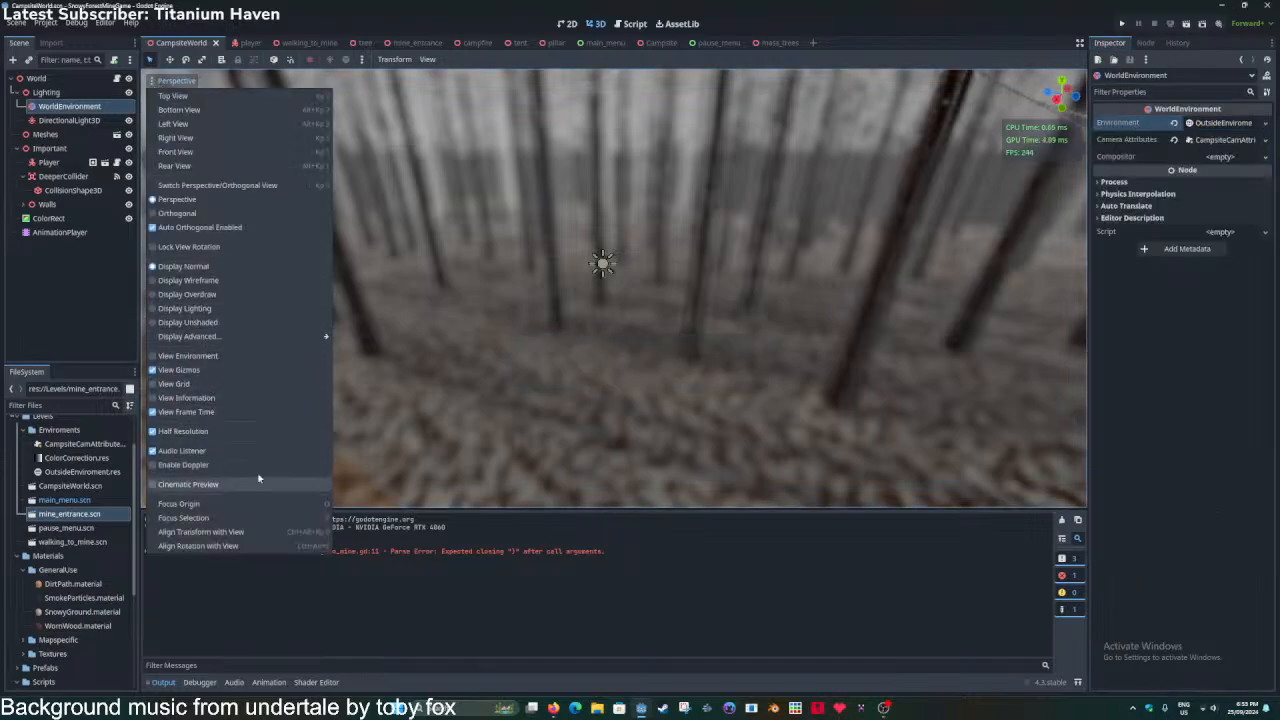
pyautogui.click(615, 4)
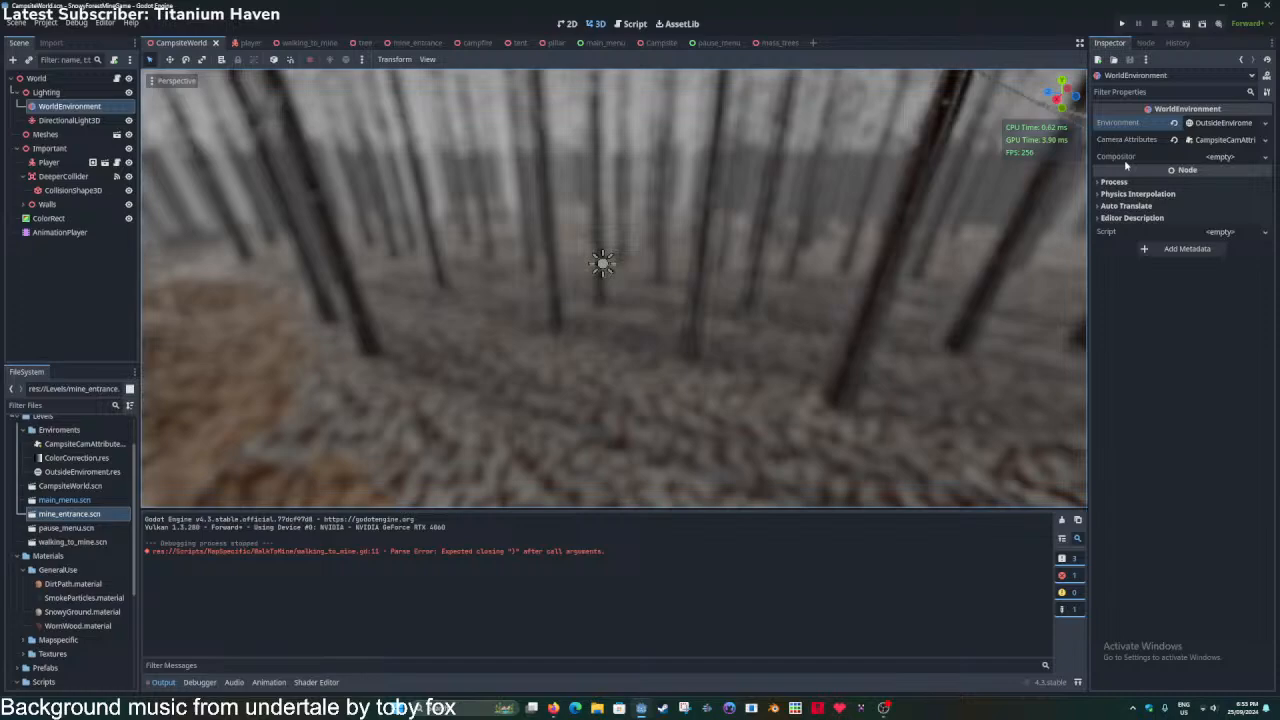
pyautogui.click(1208, 140)
pyautogui.click(1192, 168)
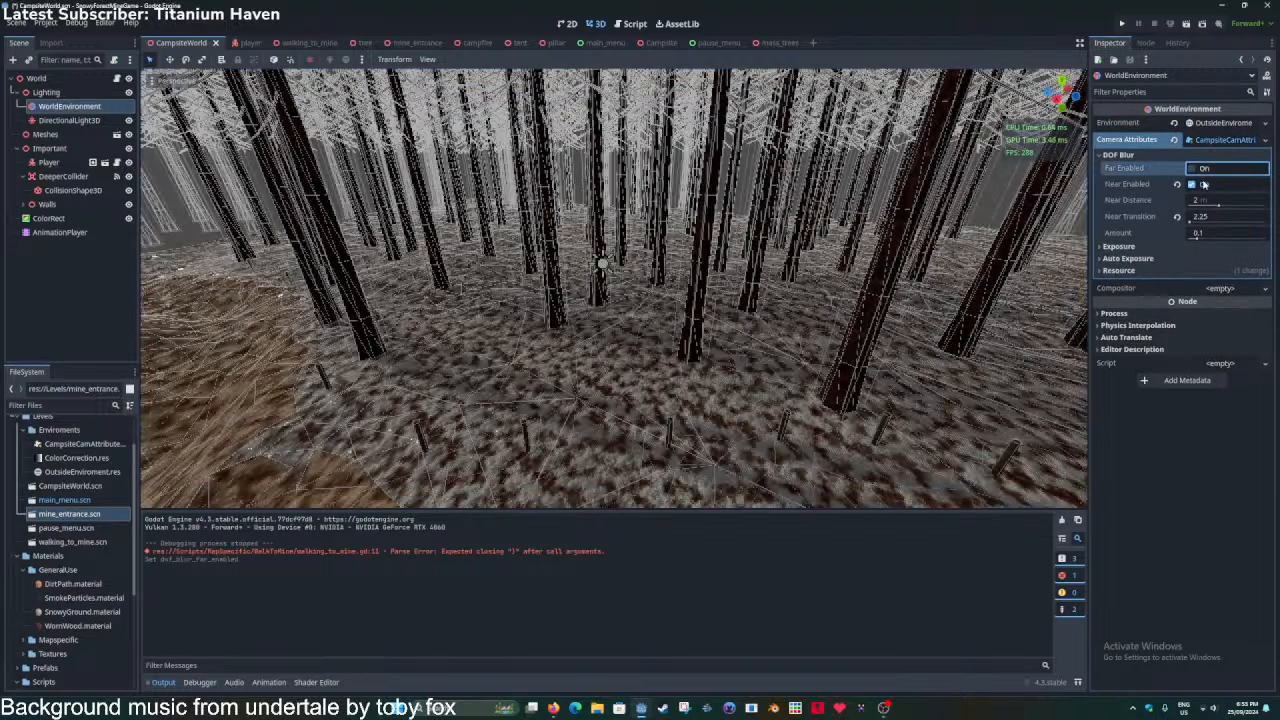
pyautogui.click(1203, 185)
pyautogui.hotkey('ctrl', 's')
# Rotate CampsiteWorld's DirectionalLight3D about the vertical axis with its snapped rotation gizmo.
pyautogui.click(70, 120)
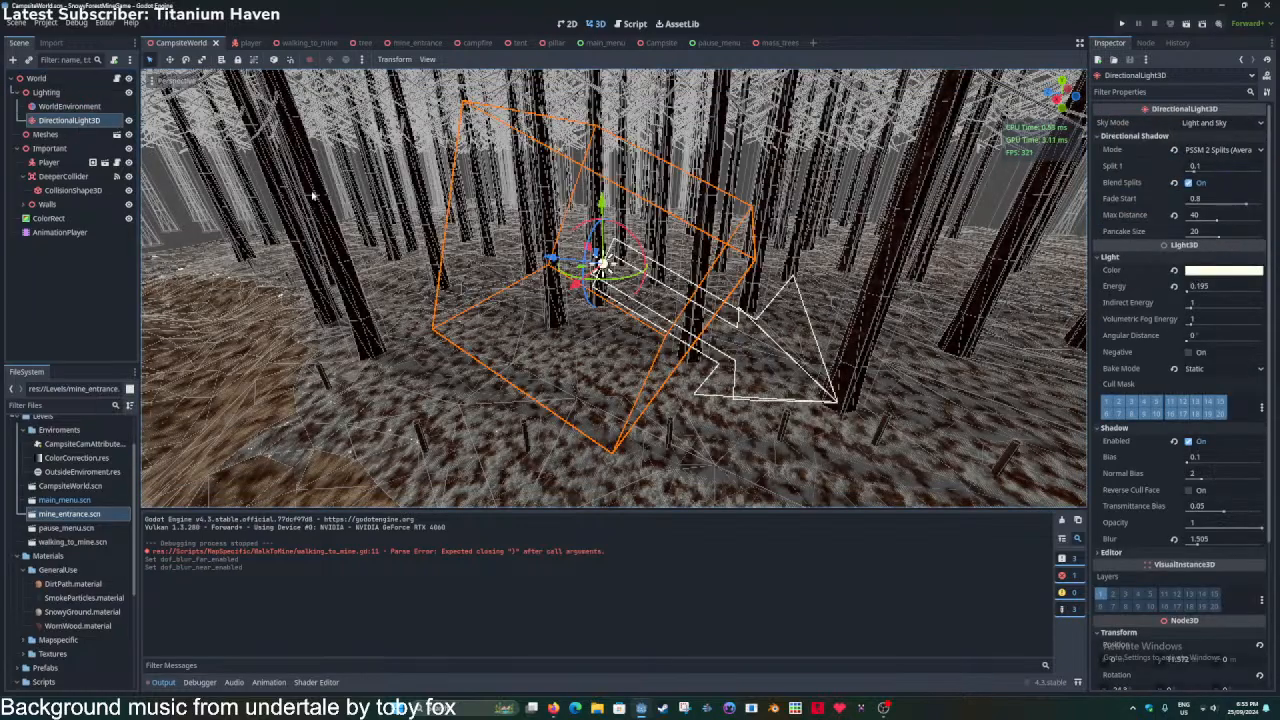
pyautogui.press('f')
pyautogui.scroll(5, 608, 303)
pyautogui.hotkey('ctrl', 's')
pyautogui.moveTo(608, 303); pyautogui.dragTo(634, 318, button='middle')
pyautogui.scroll(-5, 578, 294)
pyautogui.keyDown('ctrl'); pyautogui.moveTo(633, 313); pyautogui.dragTo(590, 314); pyautogui.keyUp('ctrl')
pyautogui.moveTo(641, 357); pyautogui.dragTo(702, 332, button='right')
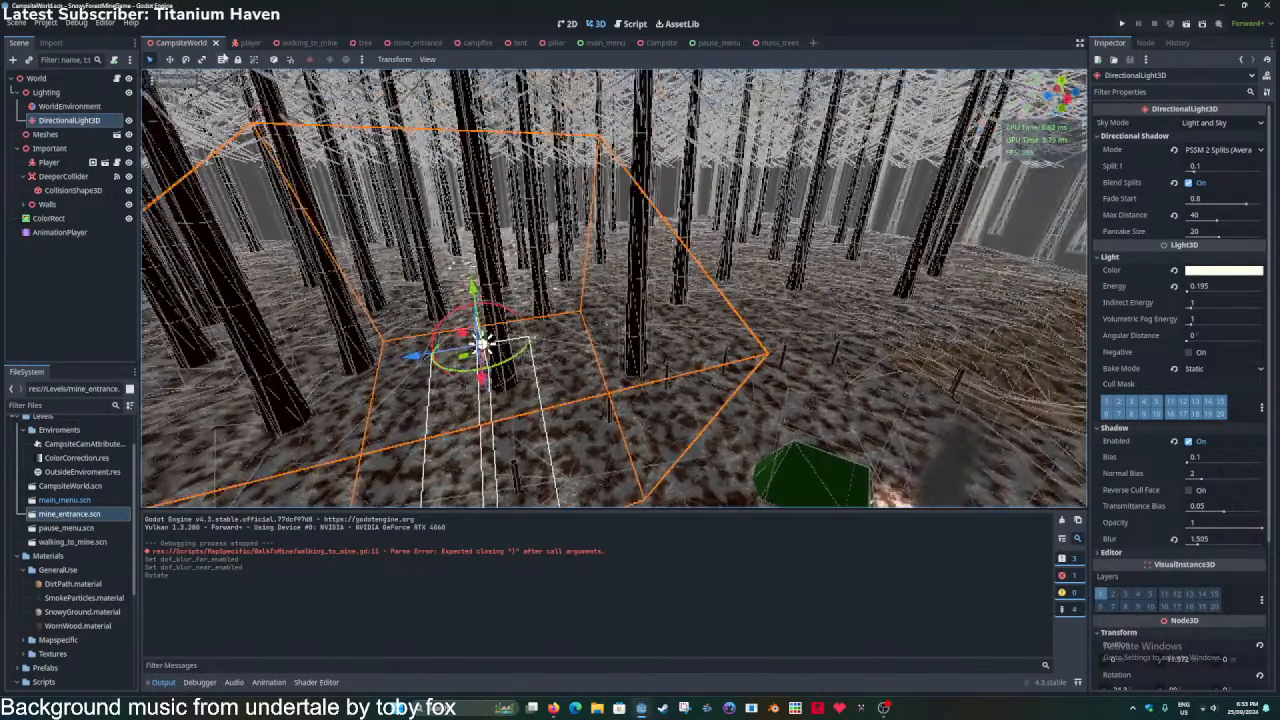
# Turn the environment preview back on and hide the gizmos in the CampsiteWorld view.
pyautogui.click(203, 361)
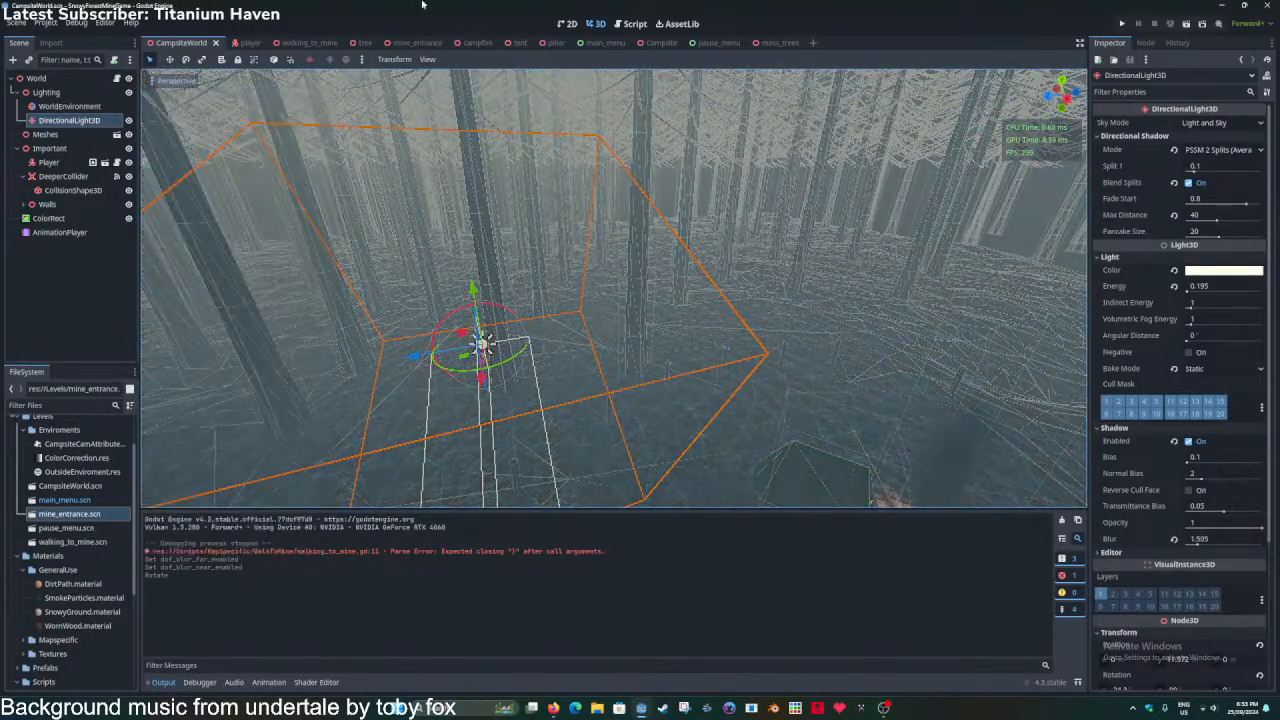
pyautogui.moveTo(360, 194)
pyautogui.mouseDown(button='right')
pyautogui.moveTo(392, 206)
pyautogui.moveTo(398, 190)
pyautogui.moveTo(360, 194)
pyautogui.mouseUp(button='right')
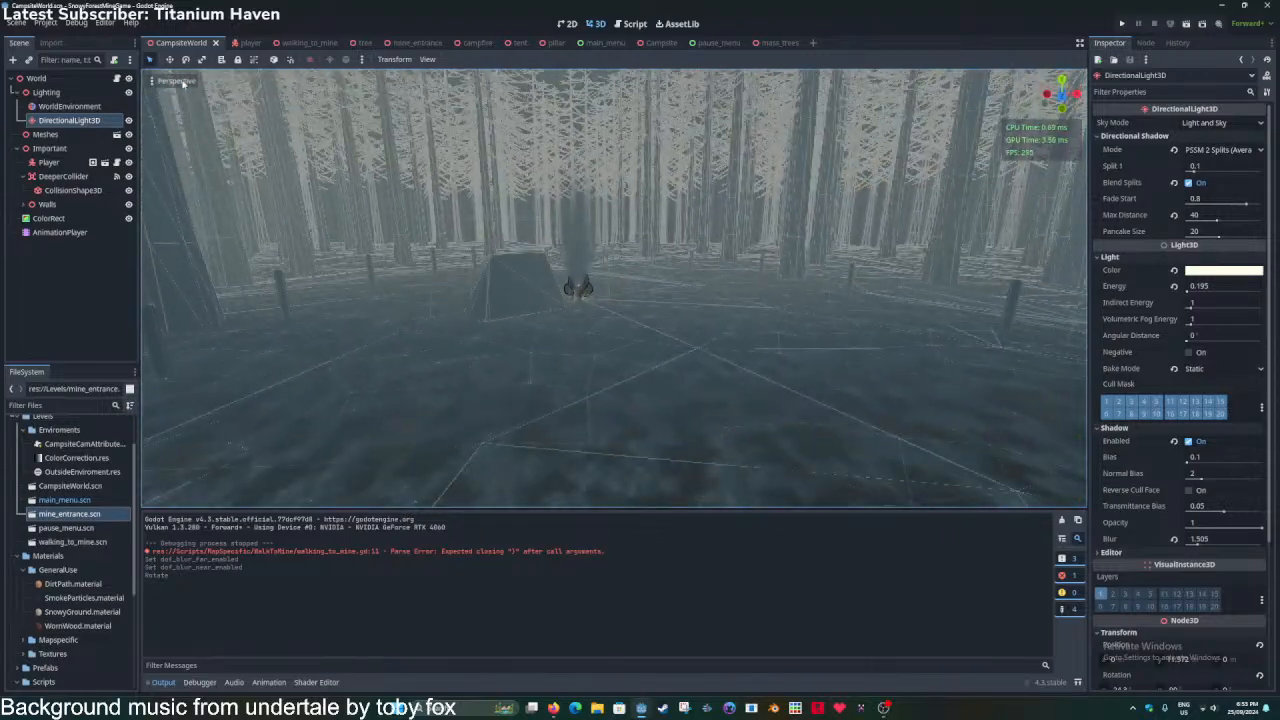
pyautogui.click(177, 371)
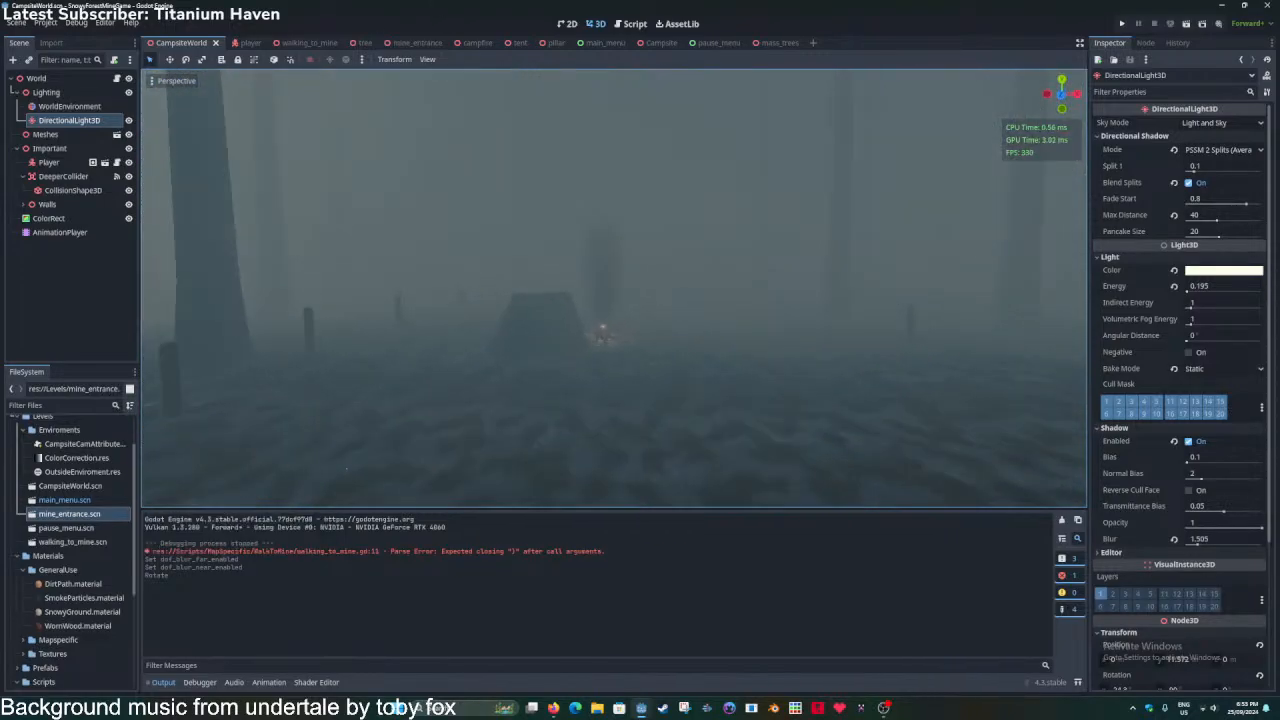
# Check the relit foggy forest, tent and campfire smoke in CampsiteWorld, and save the scene.
pyautogui.moveTo(614, 288); pyautogui.dragTo(1080, 282, button='right')
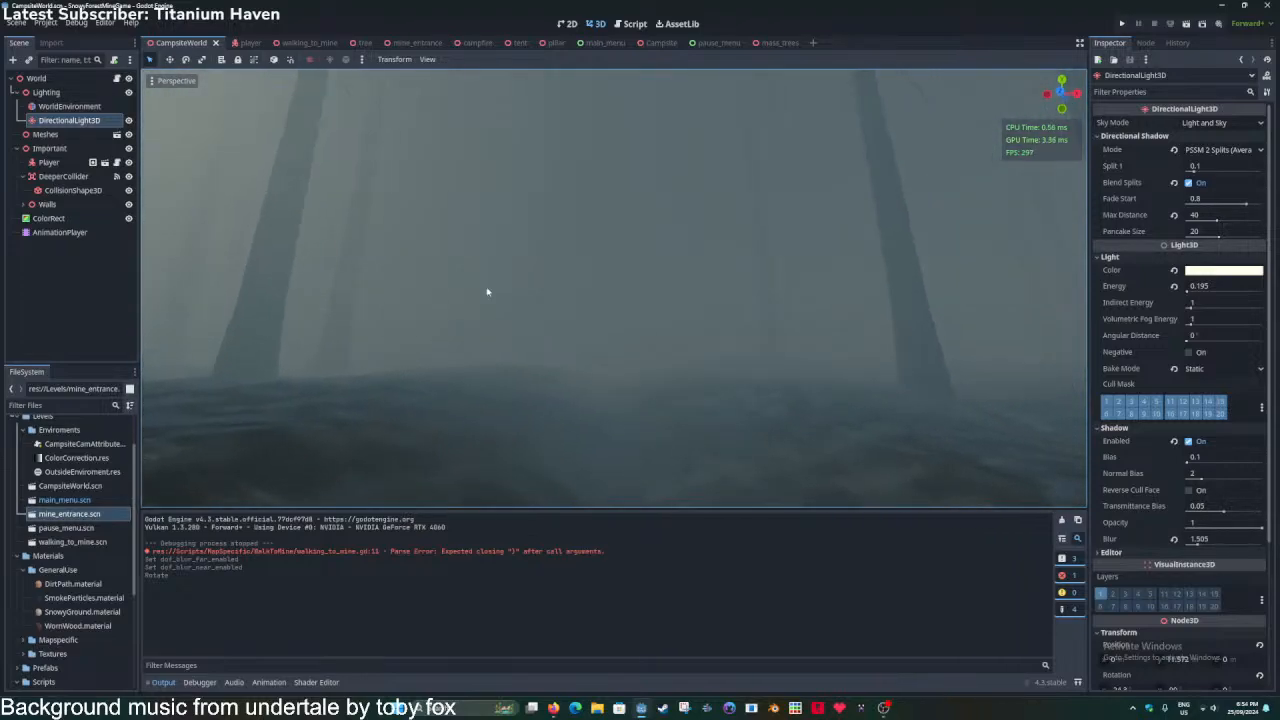
pyautogui.moveTo(487, 292); pyautogui.dragTo(614, 294, button='right')
pyautogui.hotkey('ctrl', 's')
pyautogui.scroll(2, 614, 294)
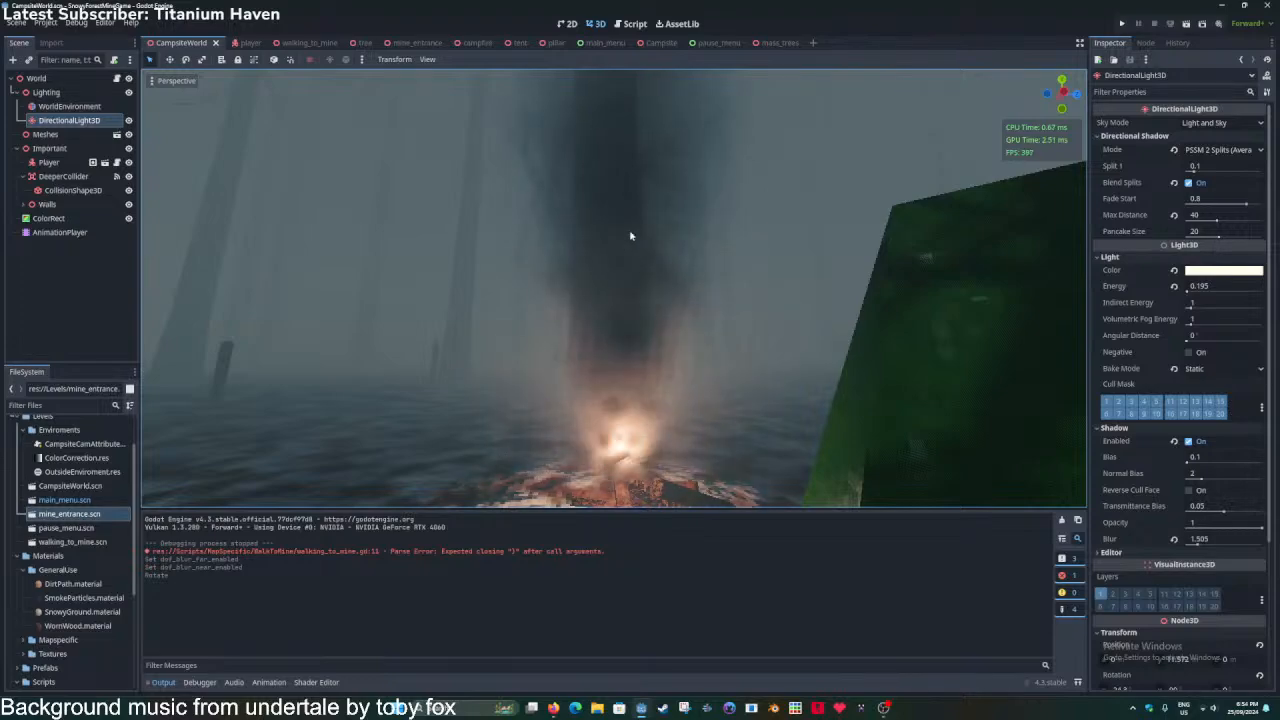
pyautogui.moveTo(687, 187); pyautogui.dragTo(687, 187, button='right')
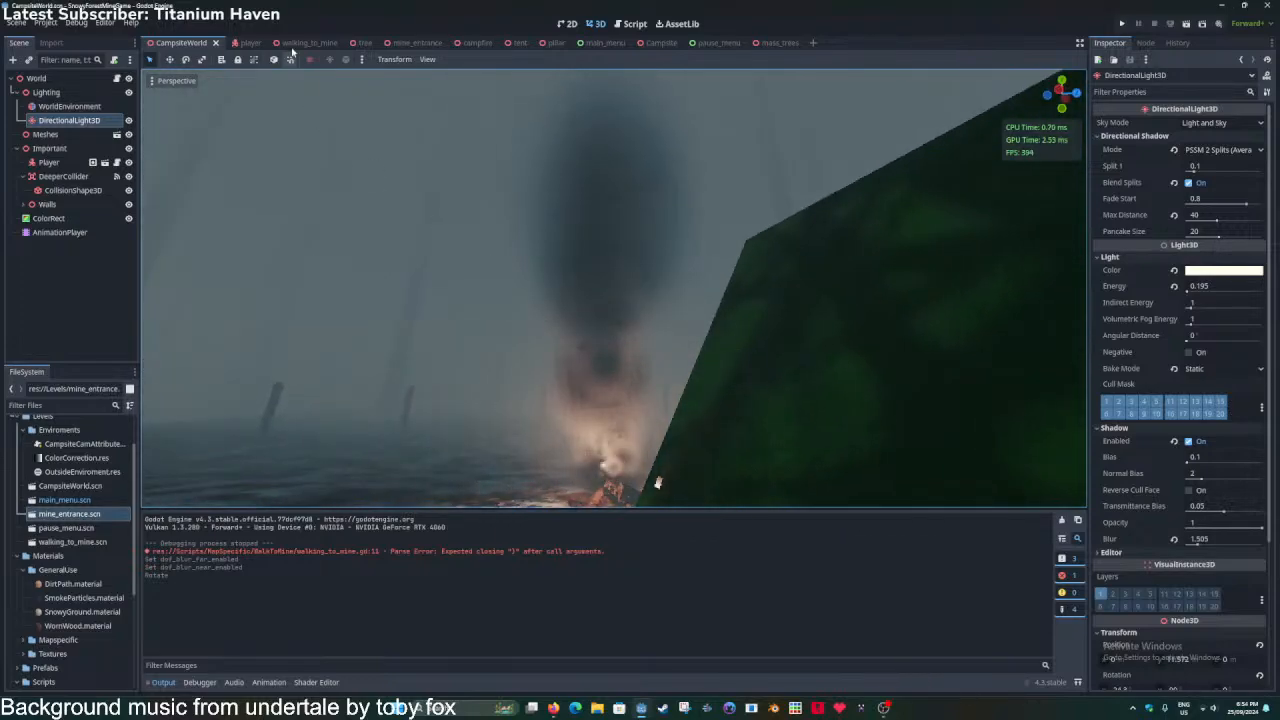
# Enable Disable Receive Shadows in the draw pass material of the campfire scene's GPUParticles3D, and return to CampsiteWorld.
pyautogui.click(474, 43)
pyautogui.click(58, 148)
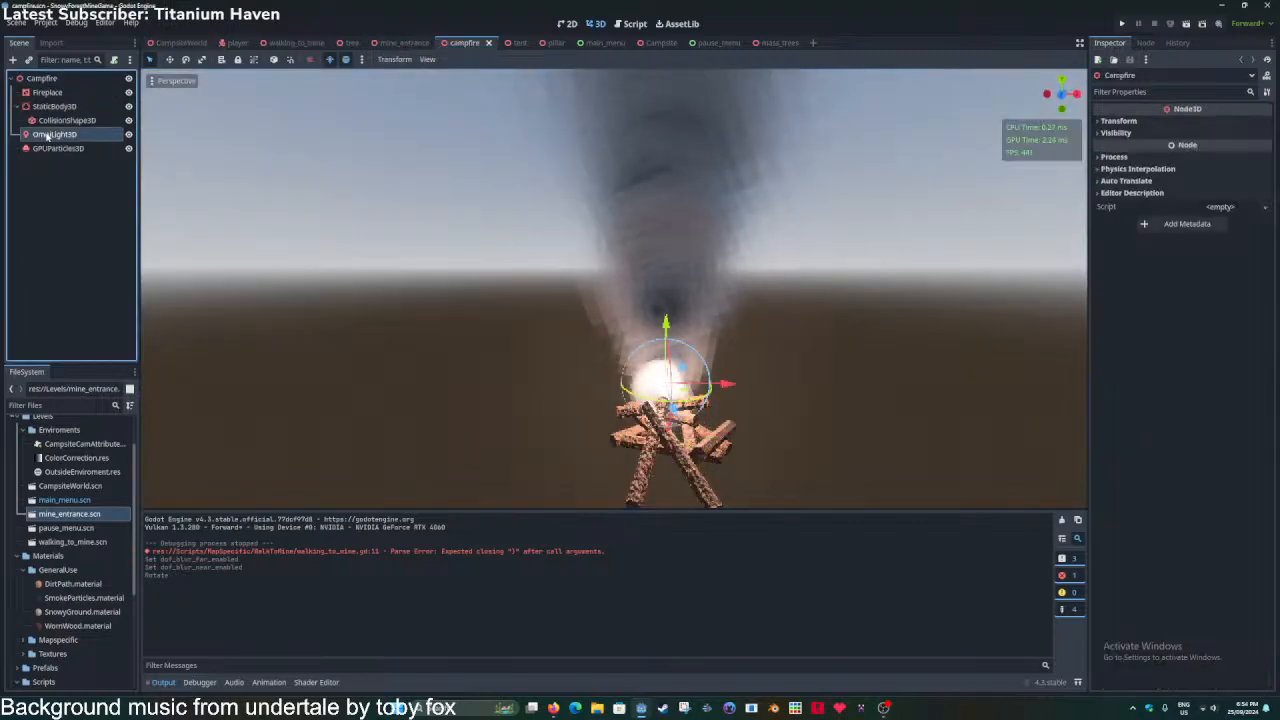
pyautogui.click(1200, 247)
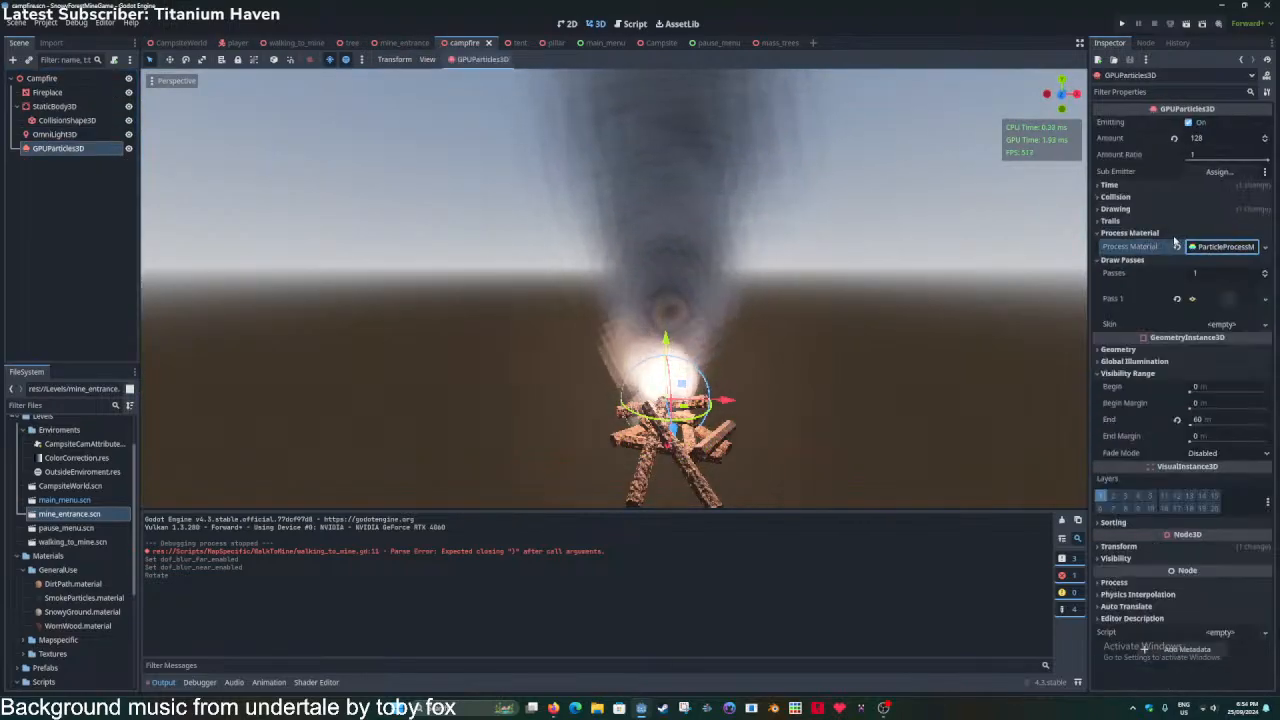
pyautogui.click(1209, 286)
pyautogui.scroll(-5, 1189, 334)
pyautogui.click(1220, 287)
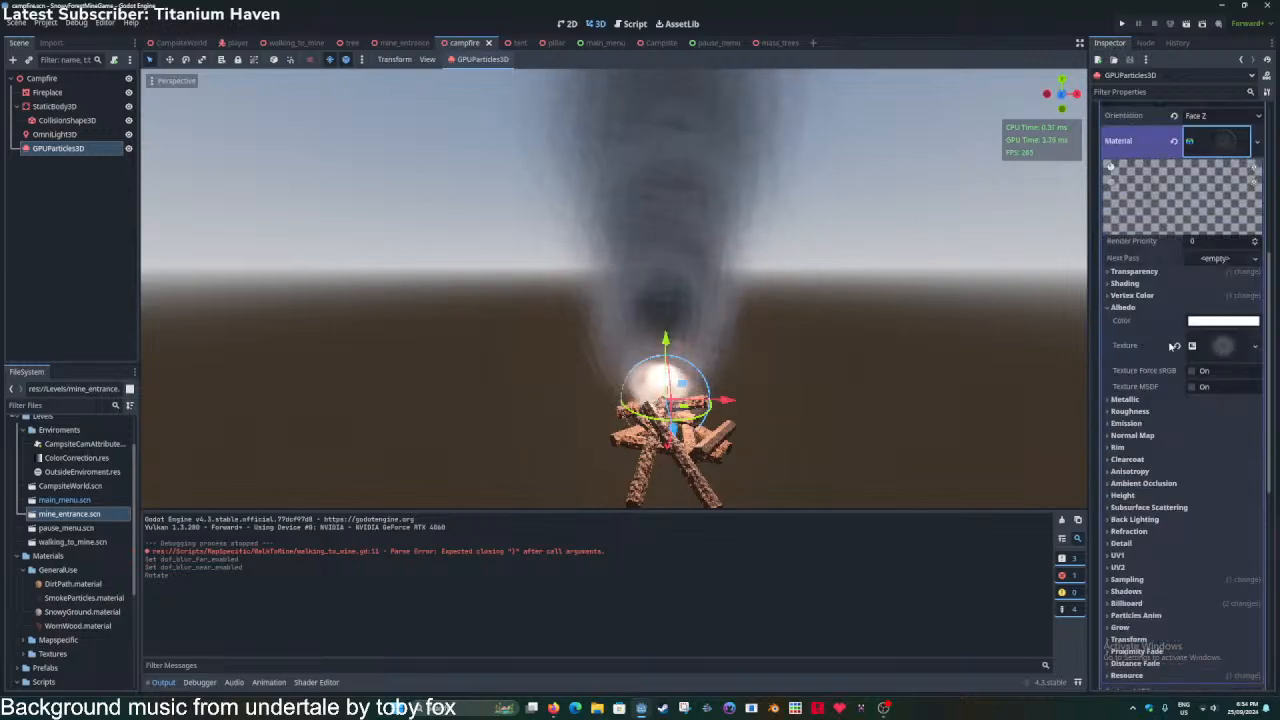
pyautogui.scroll(-5, 1160, 380)
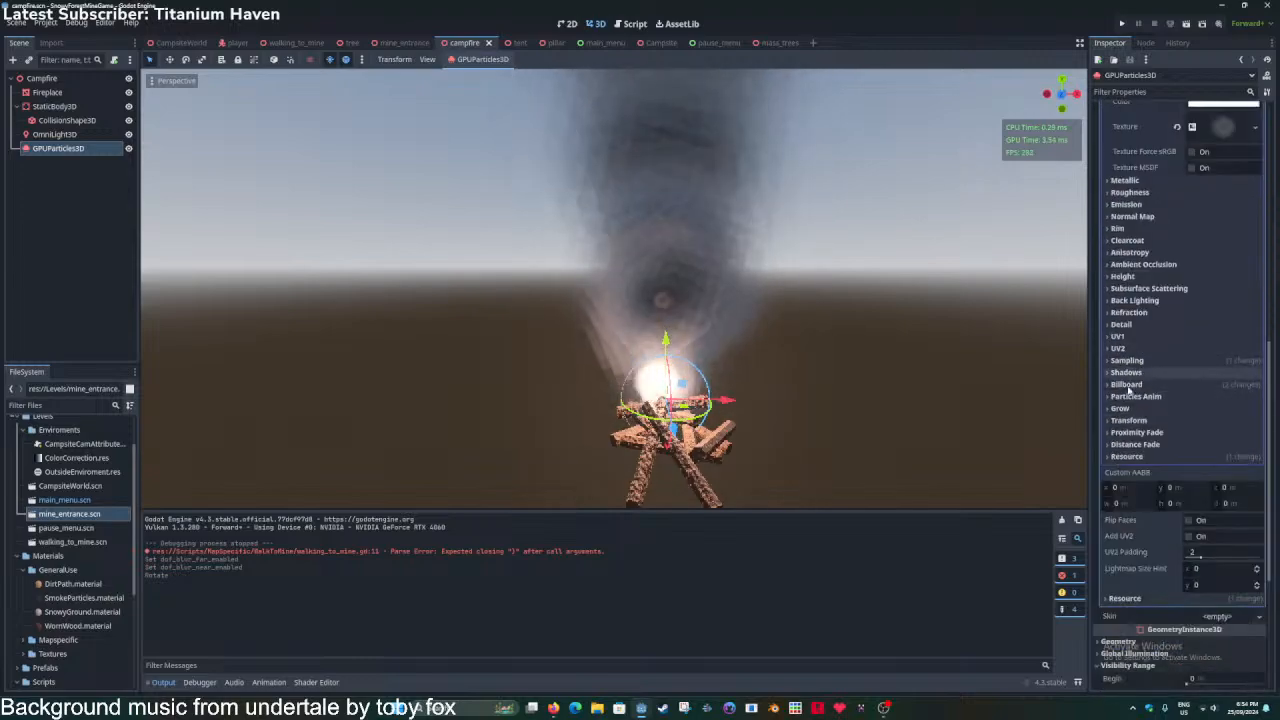
pyautogui.click(1126, 372)
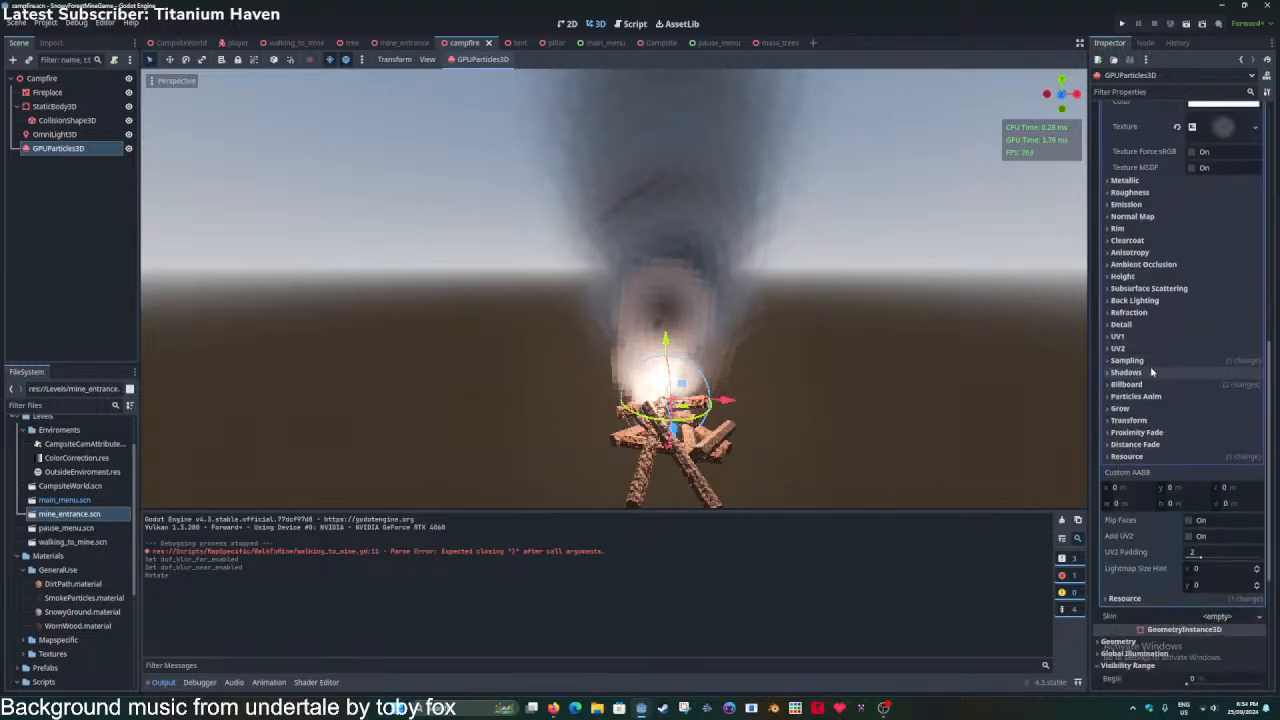
pyautogui.click(1191, 385)
pyautogui.click(1130, 372)
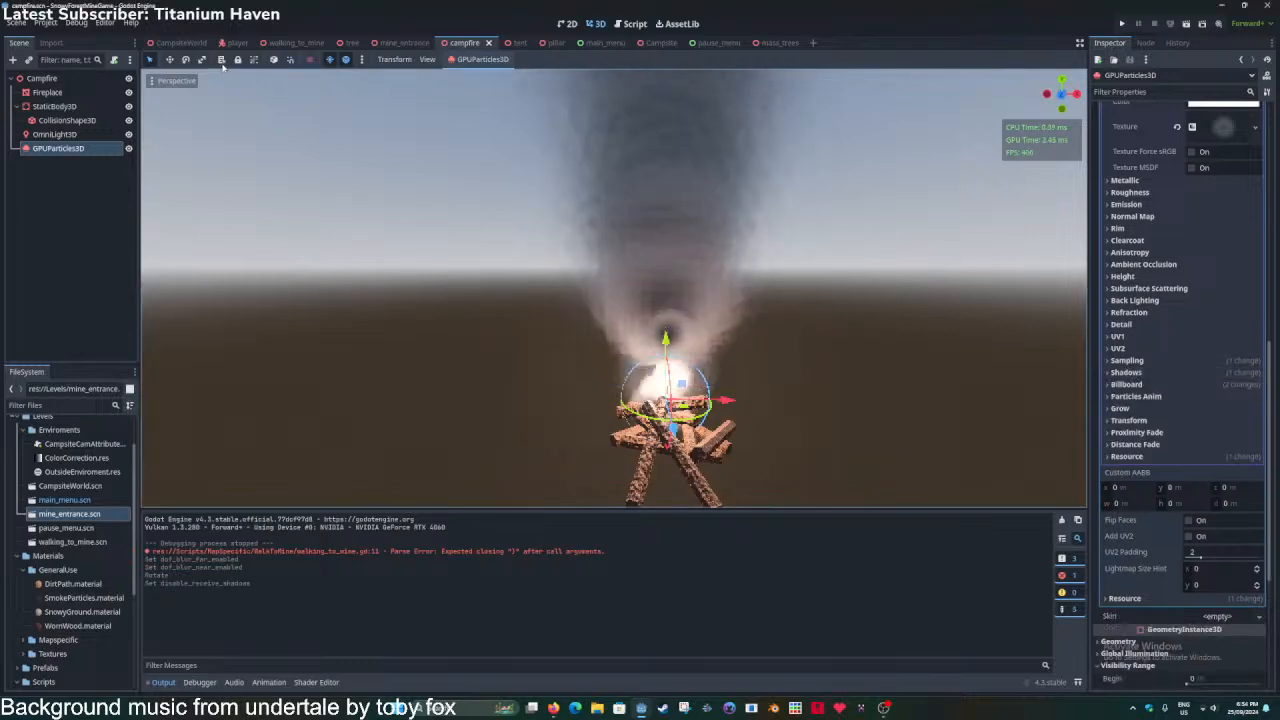
pyautogui.click(168, 44)
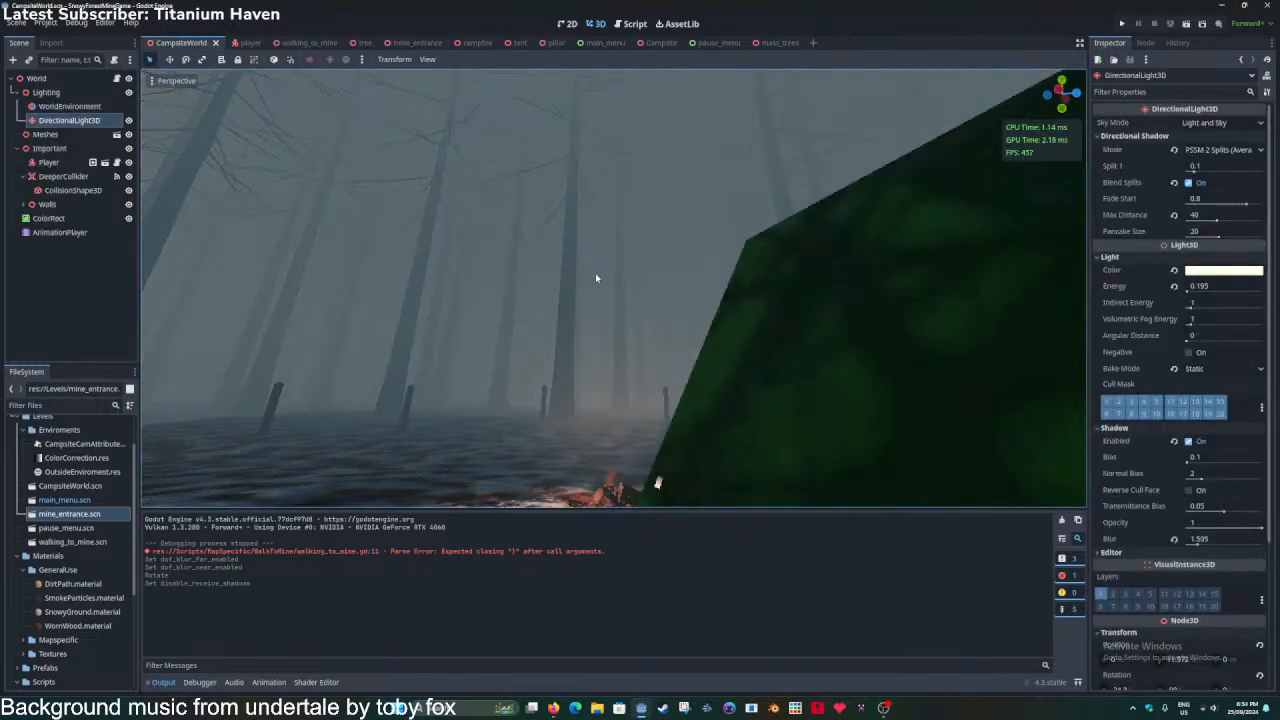
# Check the campfire smoke against the fog in CampsiteWorld, and save the scene and its script.
pyautogui.moveTo(543, 381); pyautogui.dragTo(585, 271, button='right')
pyautogui.hotkey('ctrl', 's')
pyautogui.press('w')
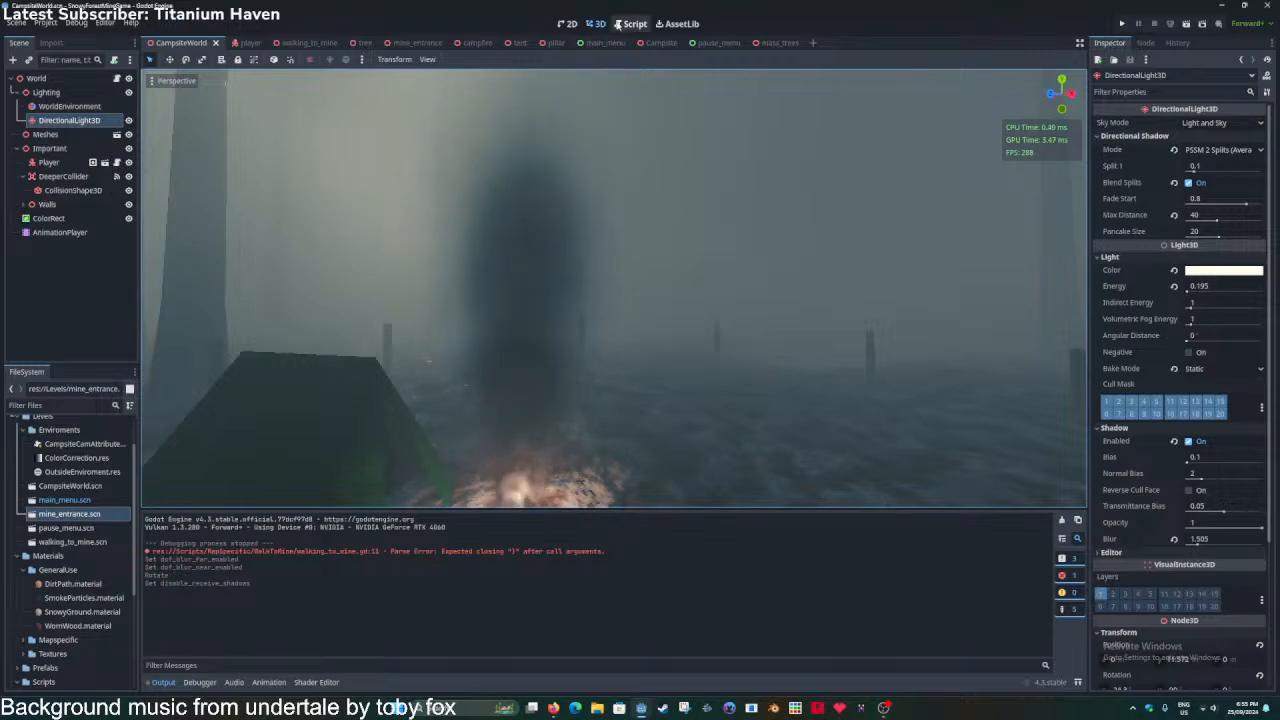
pyautogui.click(618, 24)
pyautogui.hotkey('ctrl', 's')
pyautogui.hotkey('ctrl', 's')
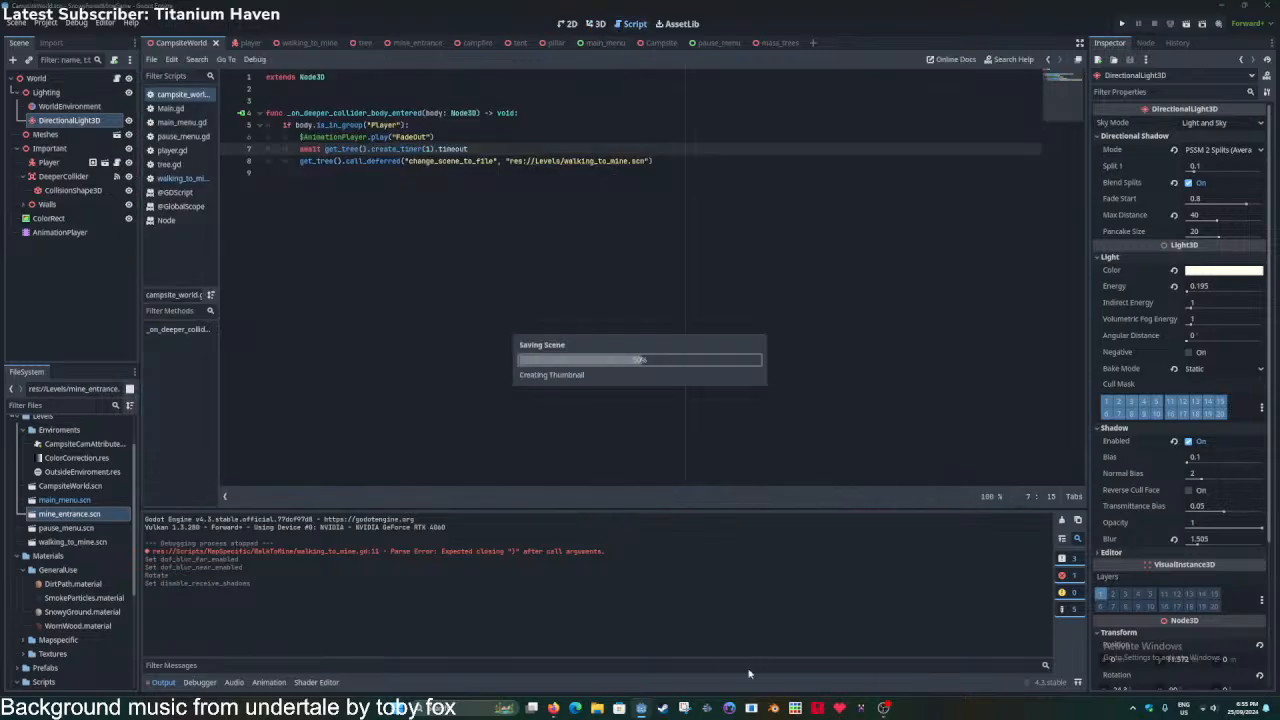
# Switch to Blender, open MiningGame.blend and exclude the collection holding the lake and path terrain.
pyautogui.click(772, 707)
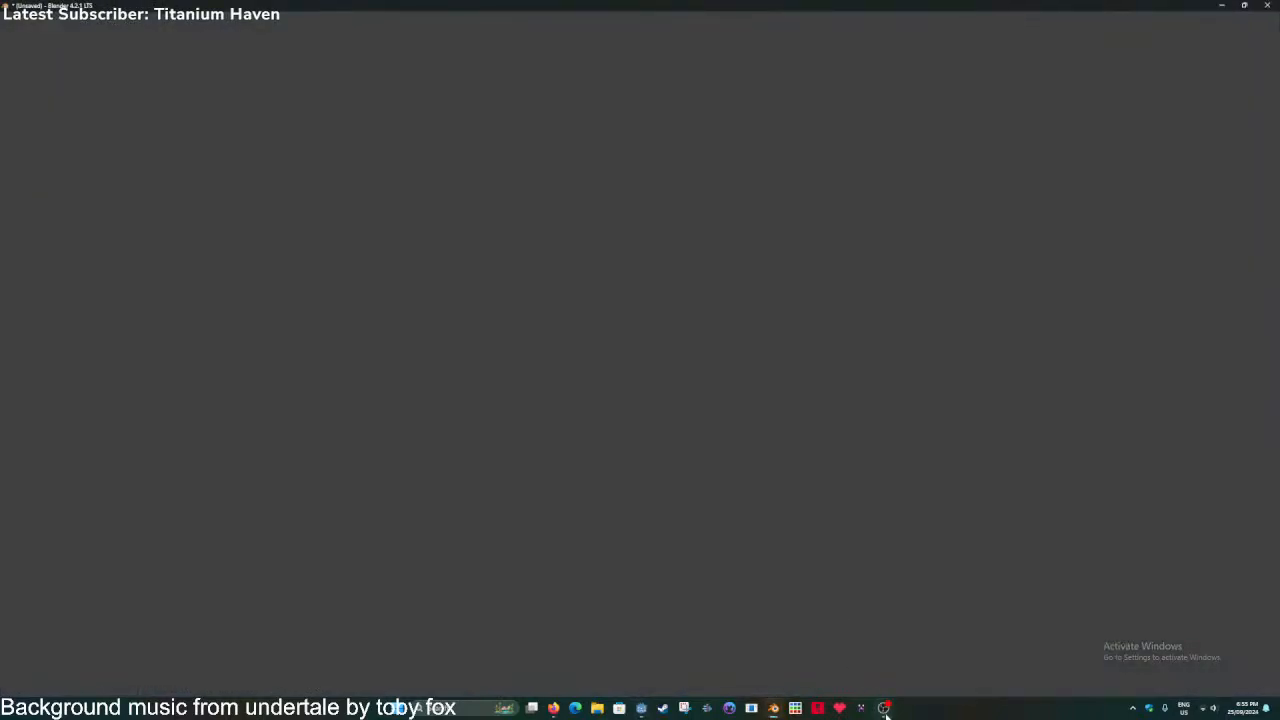
pyautogui.click(884, 709)
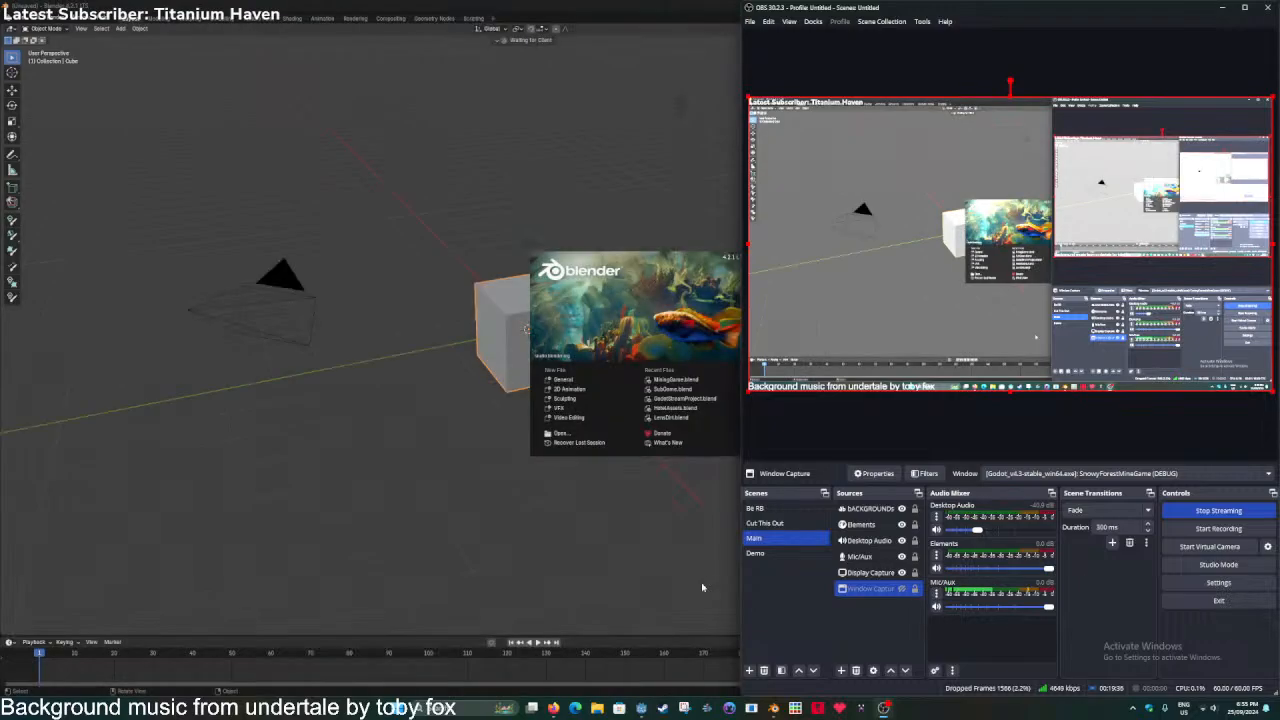
pyautogui.click(676, 380)
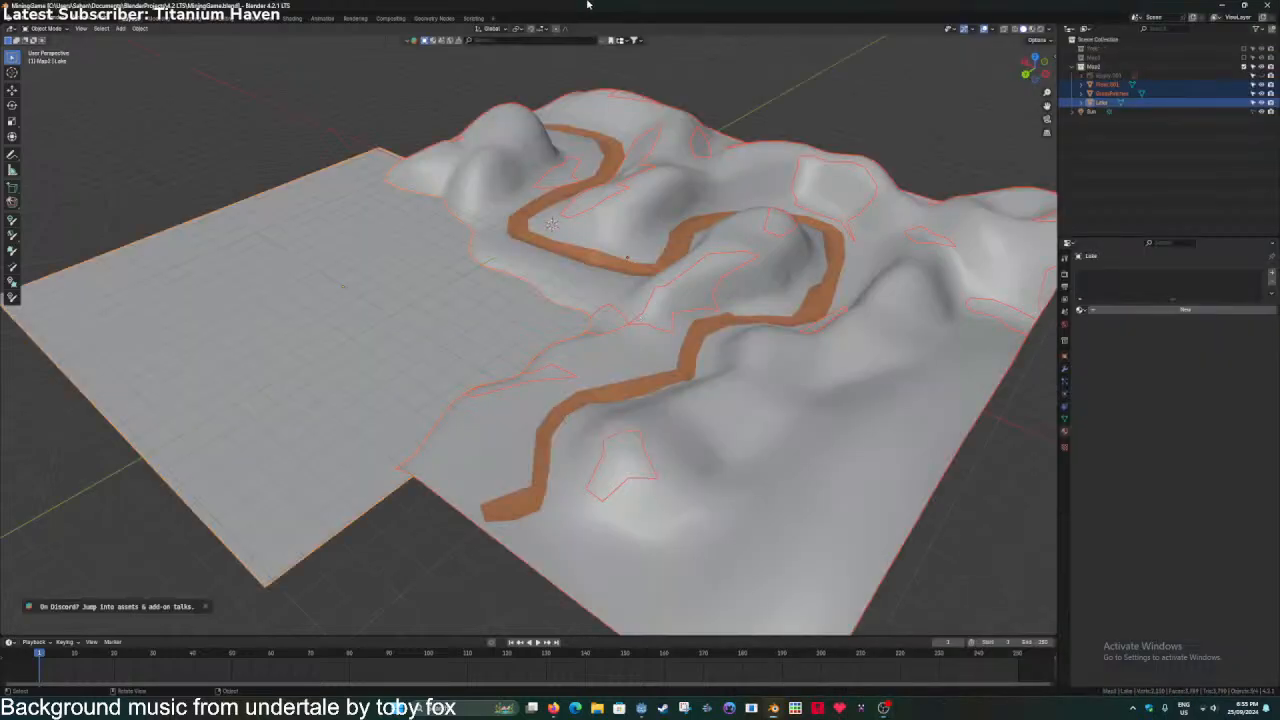
pyautogui.scroll(-4, 820, 100)
pyautogui.click(1246, 67)
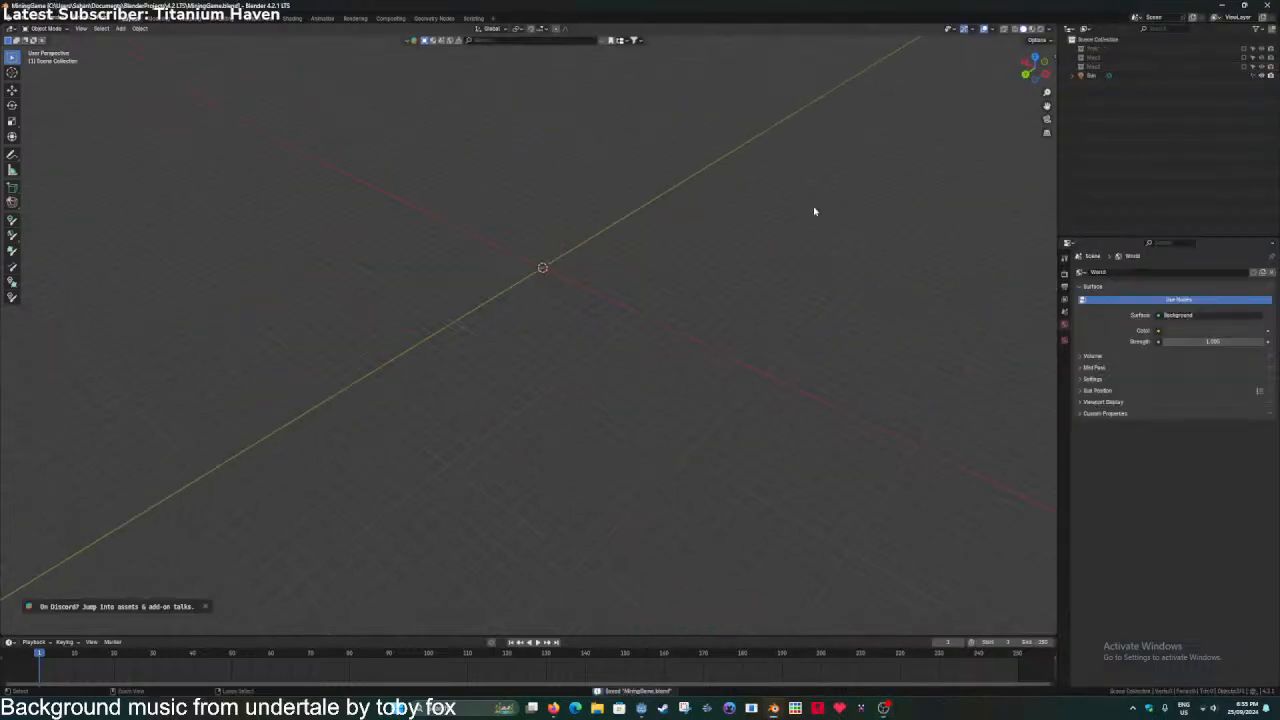
# Examine the brown-and-white patterned reference image from an angle and from directly above.
pyautogui.hotkey('alt', 'Tab')
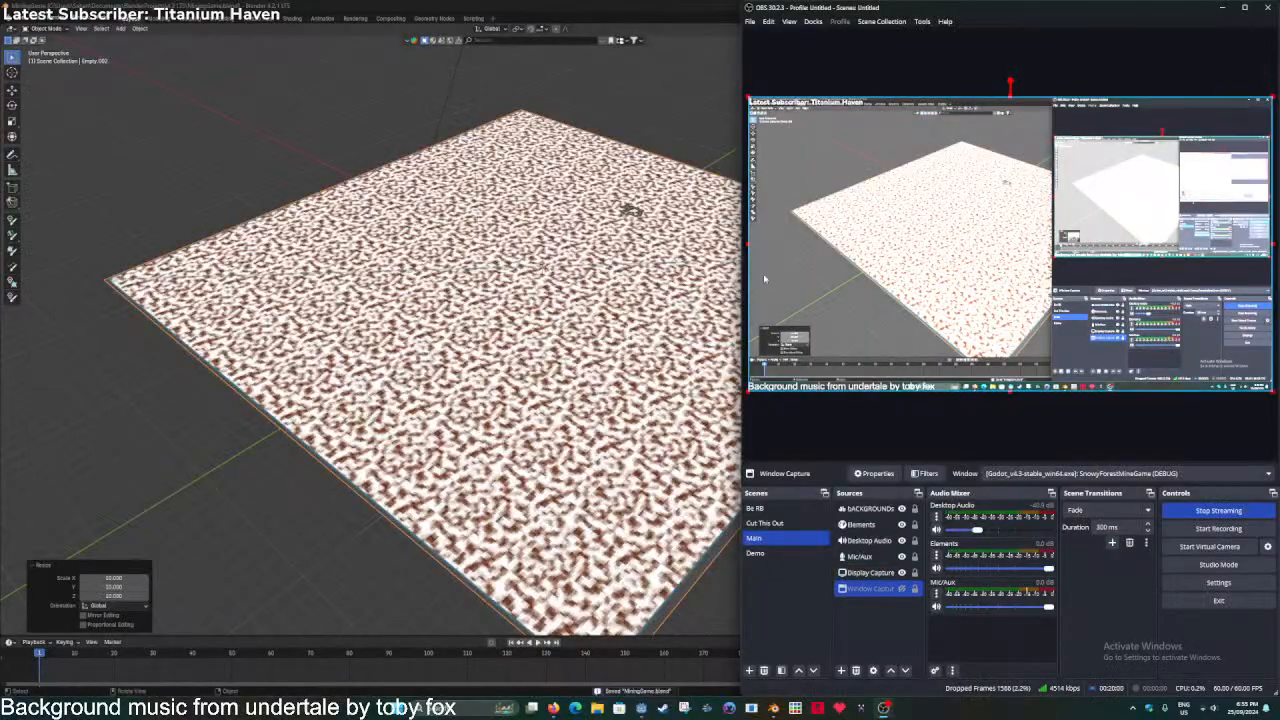
pyautogui.click(507, 5)
pyautogui.scroll(-4, 570, 240)
pyautogui.moveTo(600, 278); pyautogui.dragTo(577, 314, button='middle')
pyautogui.scroll(3, 577, 314)
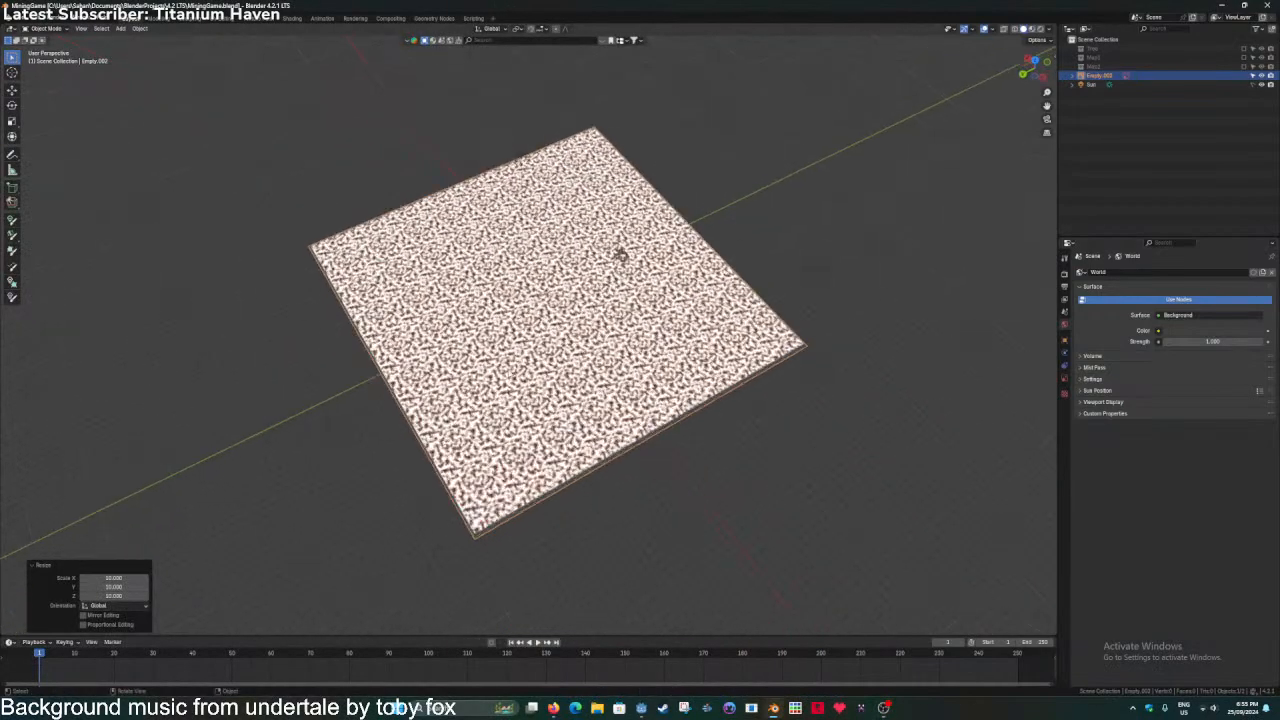
pyautogui.keyDown('shift'); pyautogui.moveTo(543, 414); pyautogui.dragTo(502, 459, button='middle'); pyautogui.keyUp('shift')
pyautogui.moveTo(618, 274); pyautogui.dragTo(640, 357, button='middle')
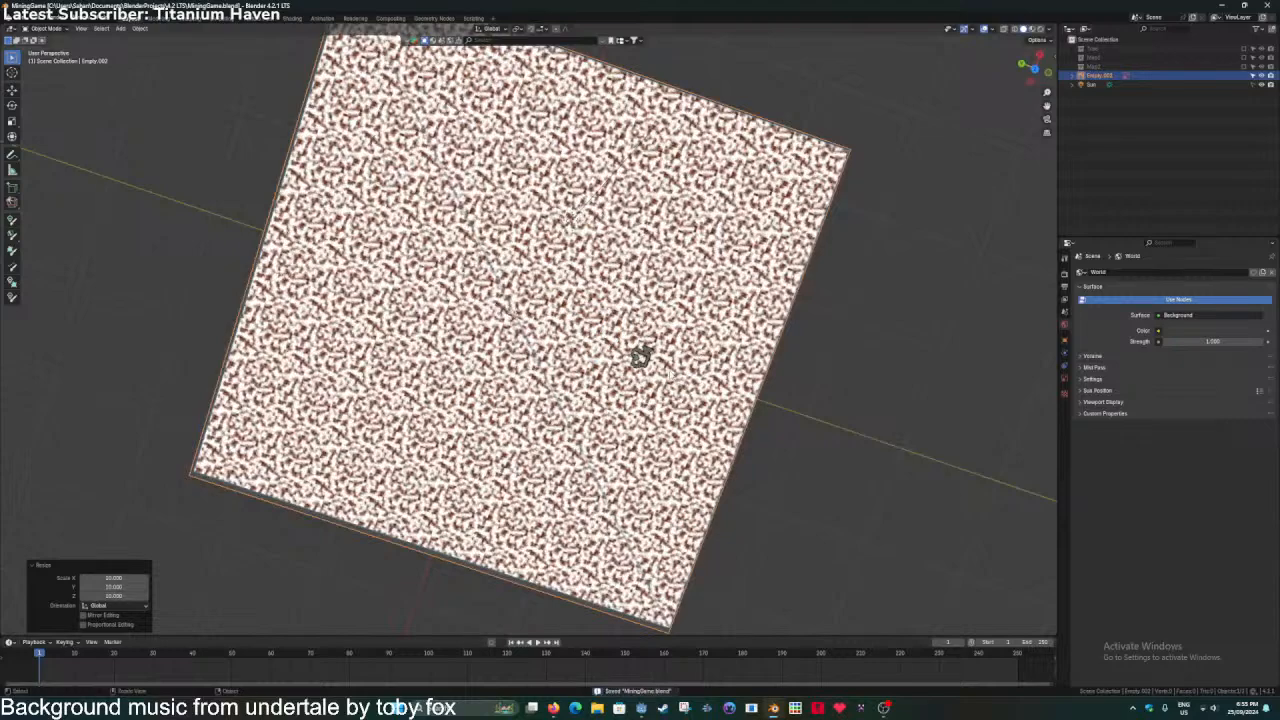
pyautogui.press('KP_7')
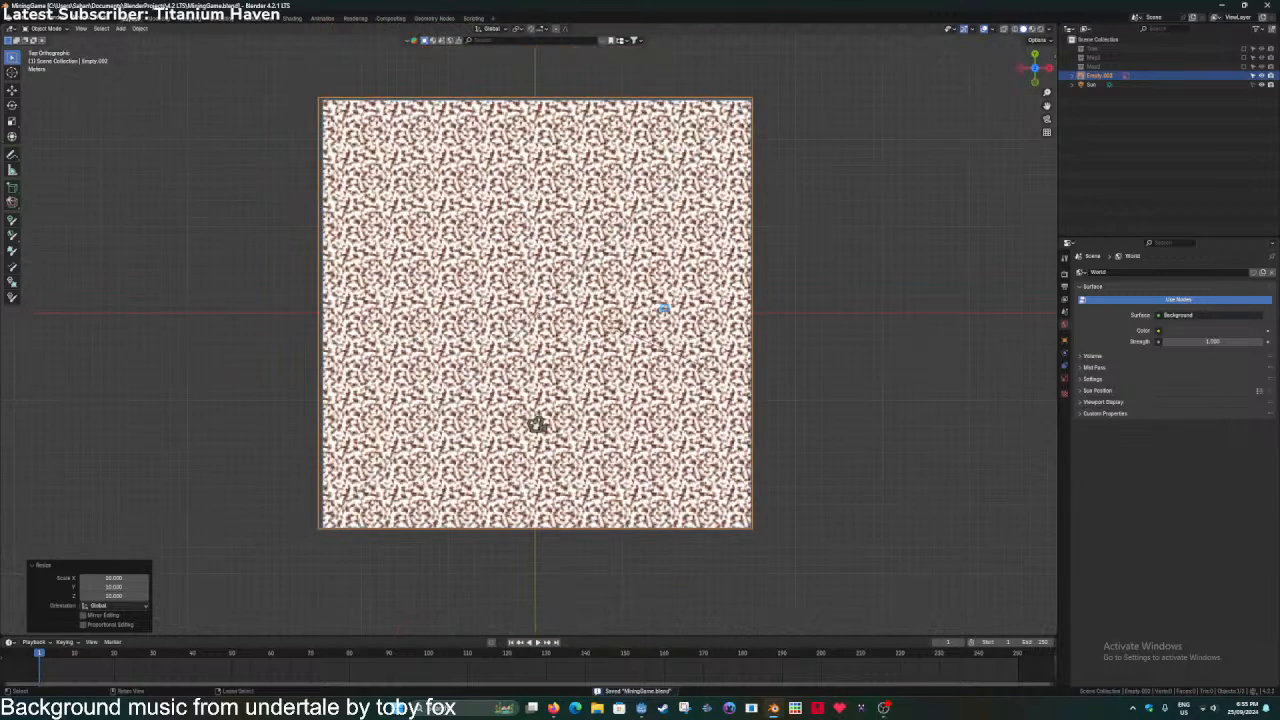
pyautogui.keyDown('shift'); pyautogui.moveTo(537, 315); pyautogui.dragTo(541, 319, button='middle'); pyautogui.keyUp('shift')
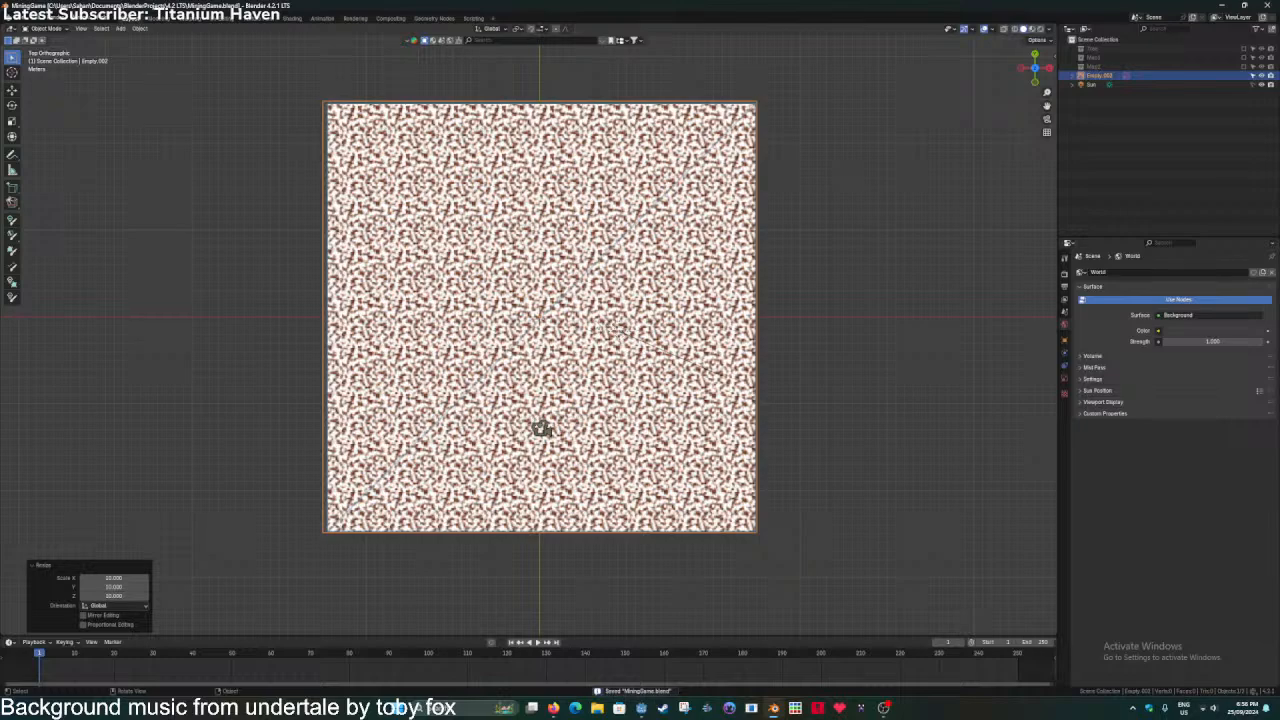
pyautogui.scroll(2, 489, 198)
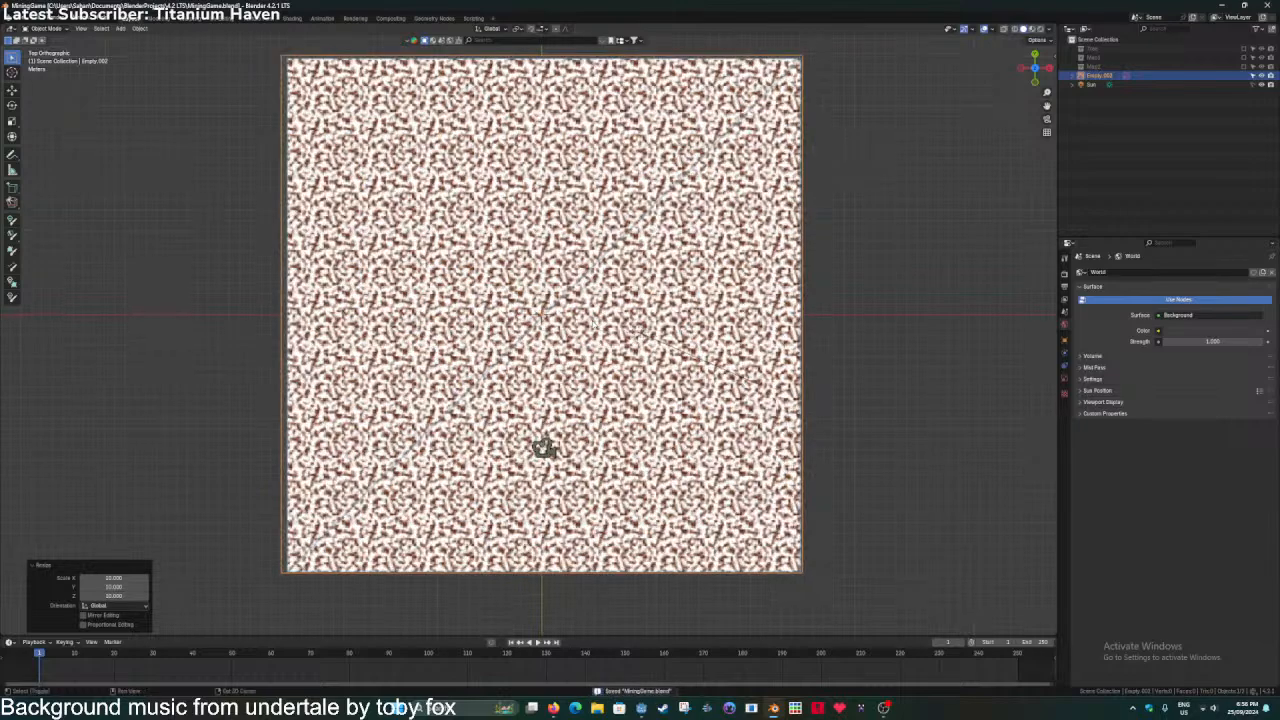
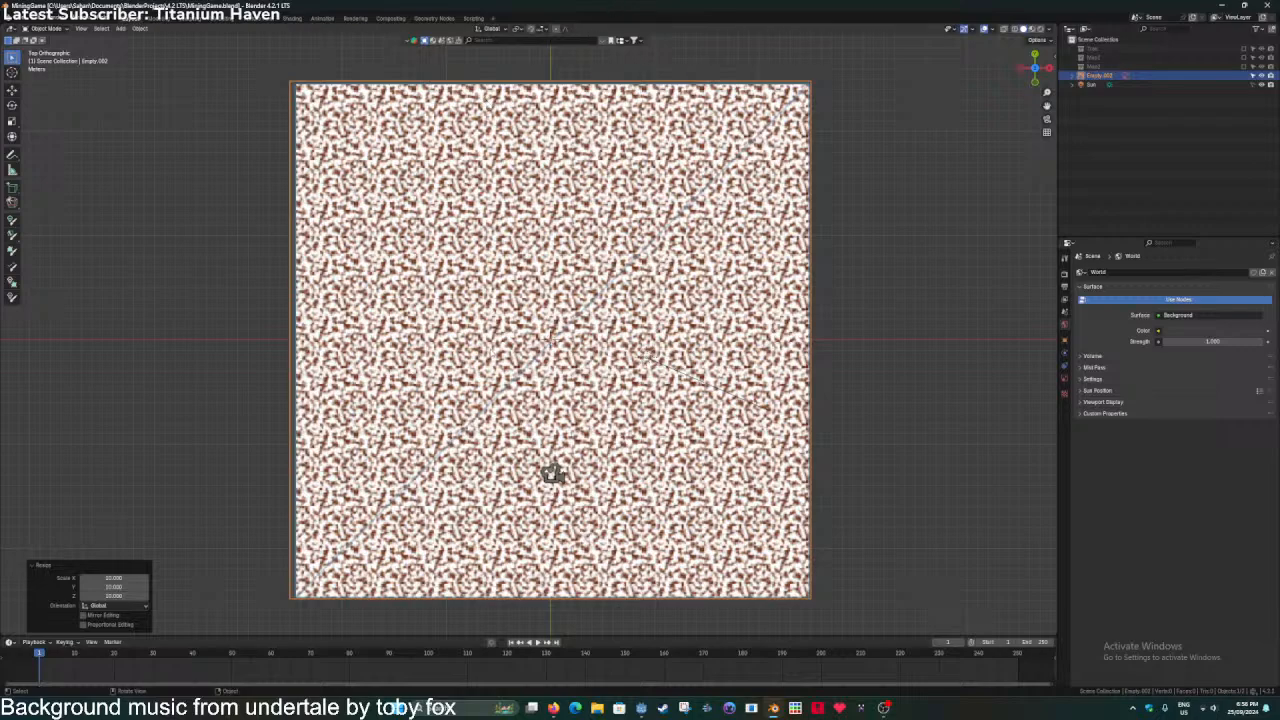
# Save the file and add a mesh plane at the centre of the patterned reference image.
pyautogui.moveTo(600, 400); pyautogui.dragTo(660, 300, button='middle')
pyautogui.hotkey('ctrl', 's')
pyautogui.hotkey('shift', 'a')
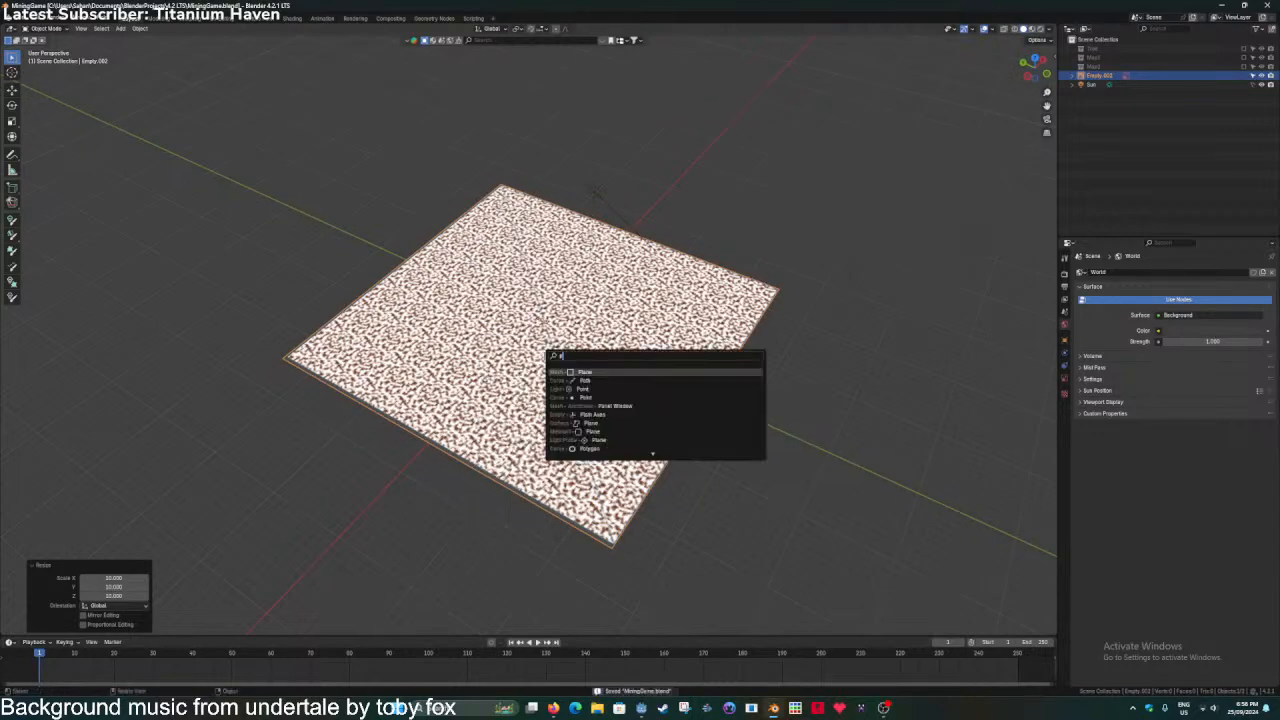
pyautogui.click(575, 385)
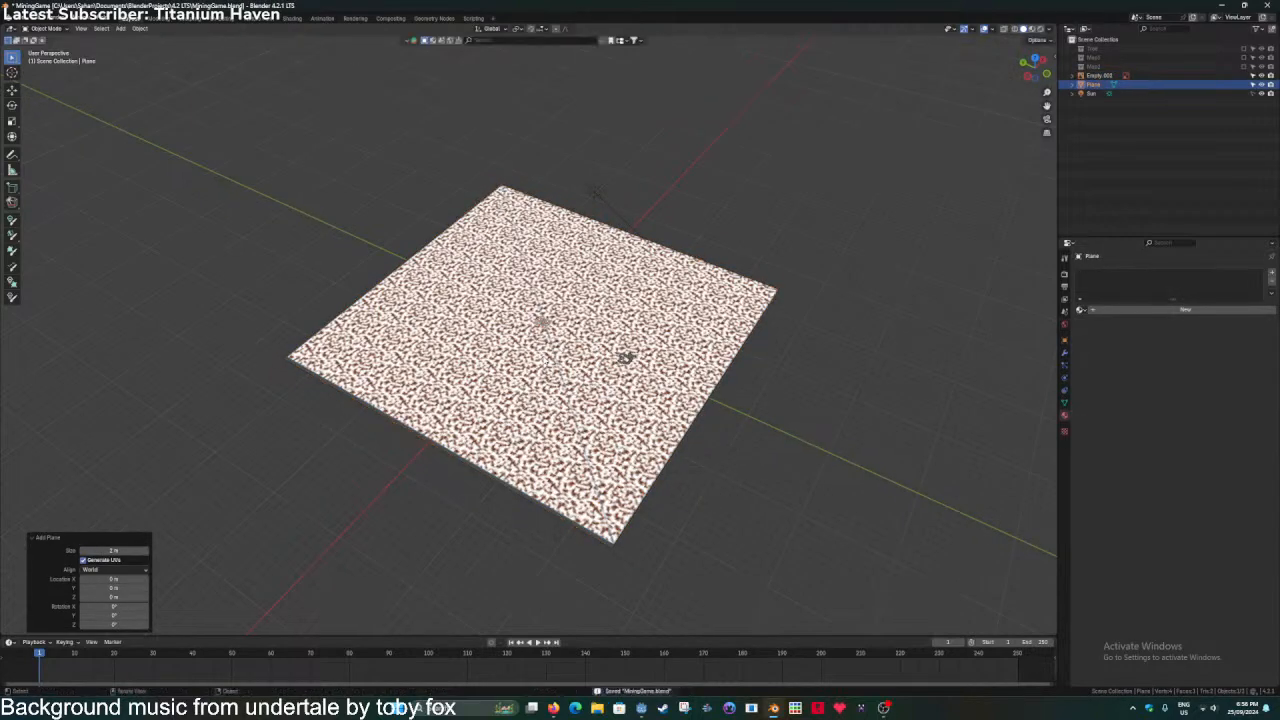
# Enlarge the new plane by factors of 2 and 1.5 until it extends past the reference image.
pyautogui.write('0')
pyautogui.press('Return')
pyautogui.write('s')
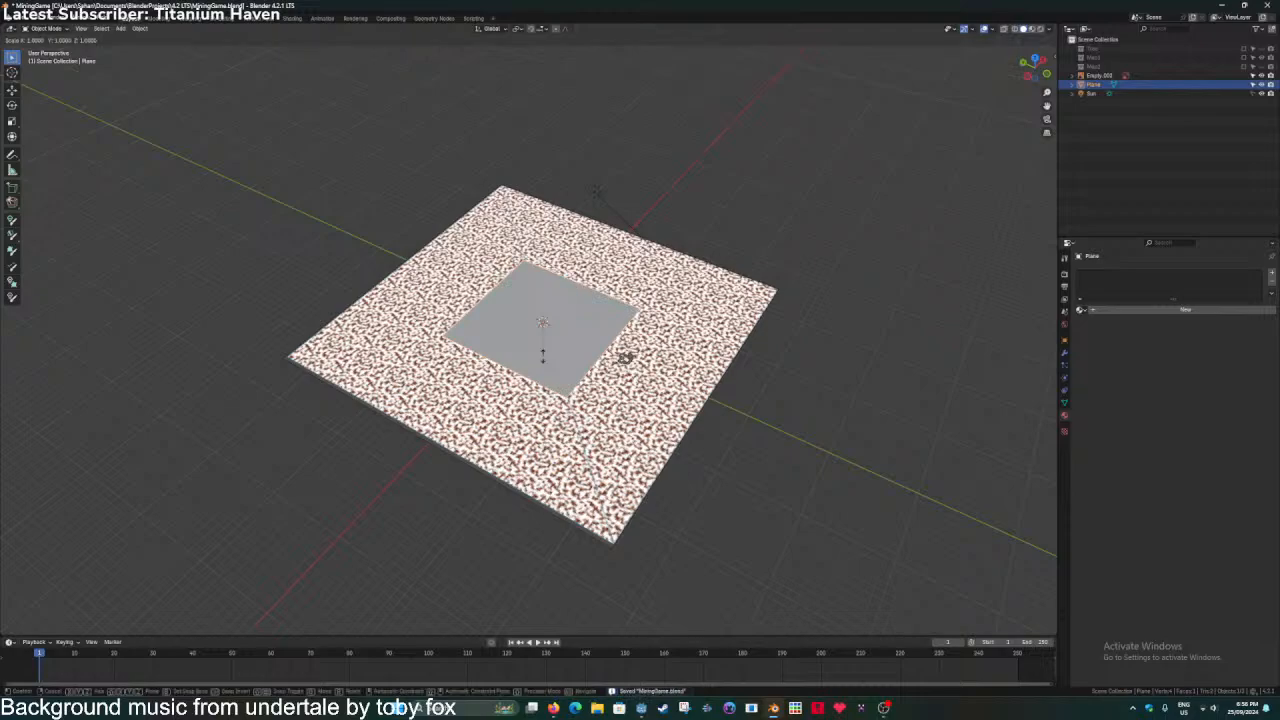
pyautogui.write('2')
pyautogui.click(545, 360)
pyautogui.write('s2')
pyautogui.rightClick(545, 358)
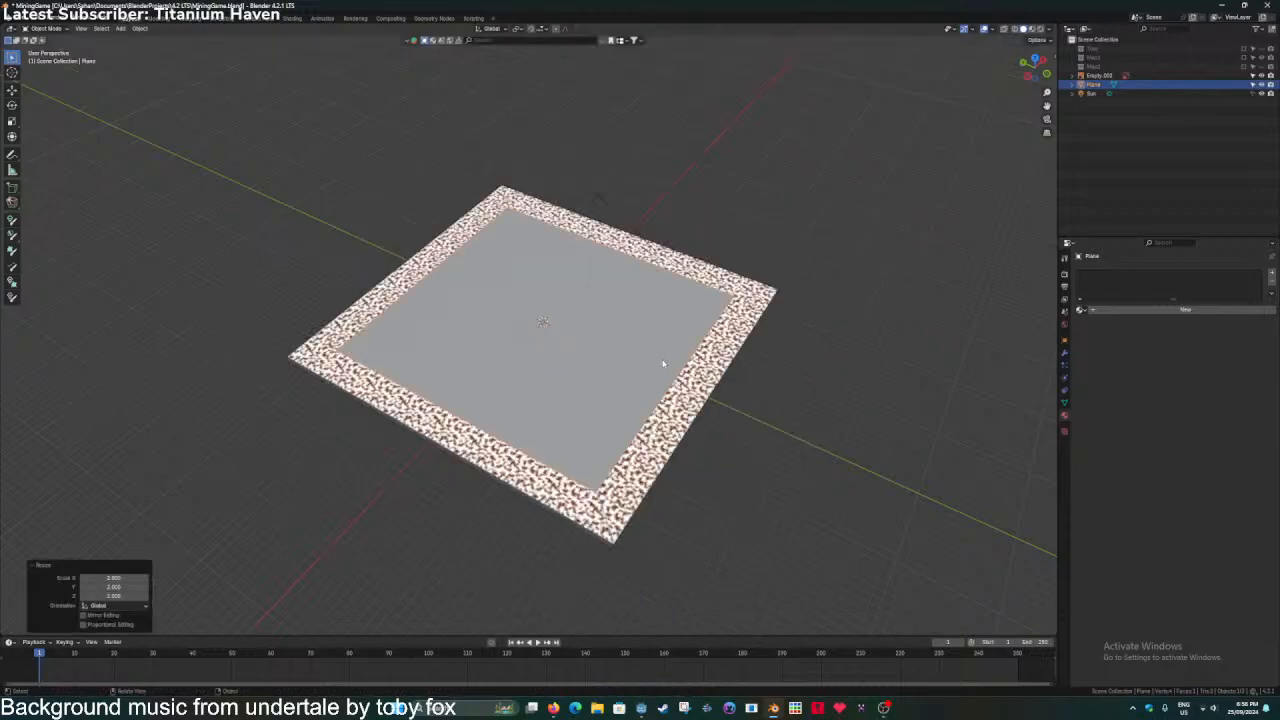
pyautogui.press('s')
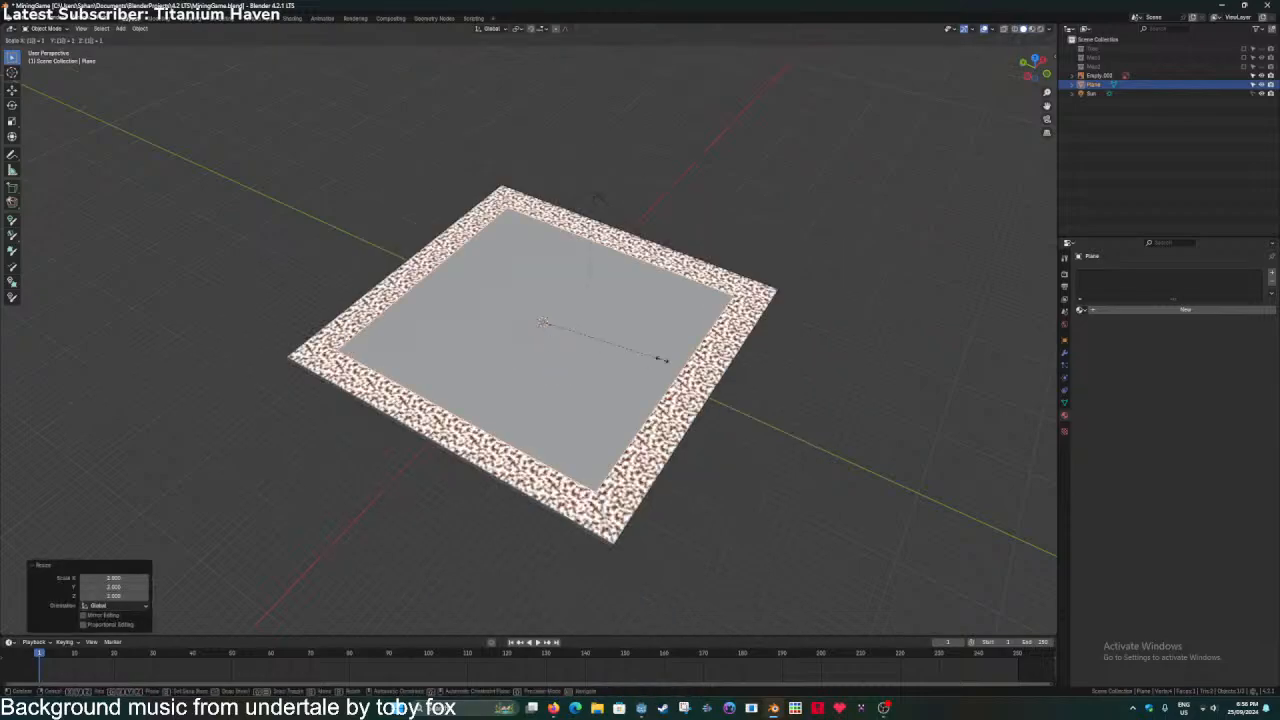
pyautogui.write('1.5')
pyautogui.click(662, 362)
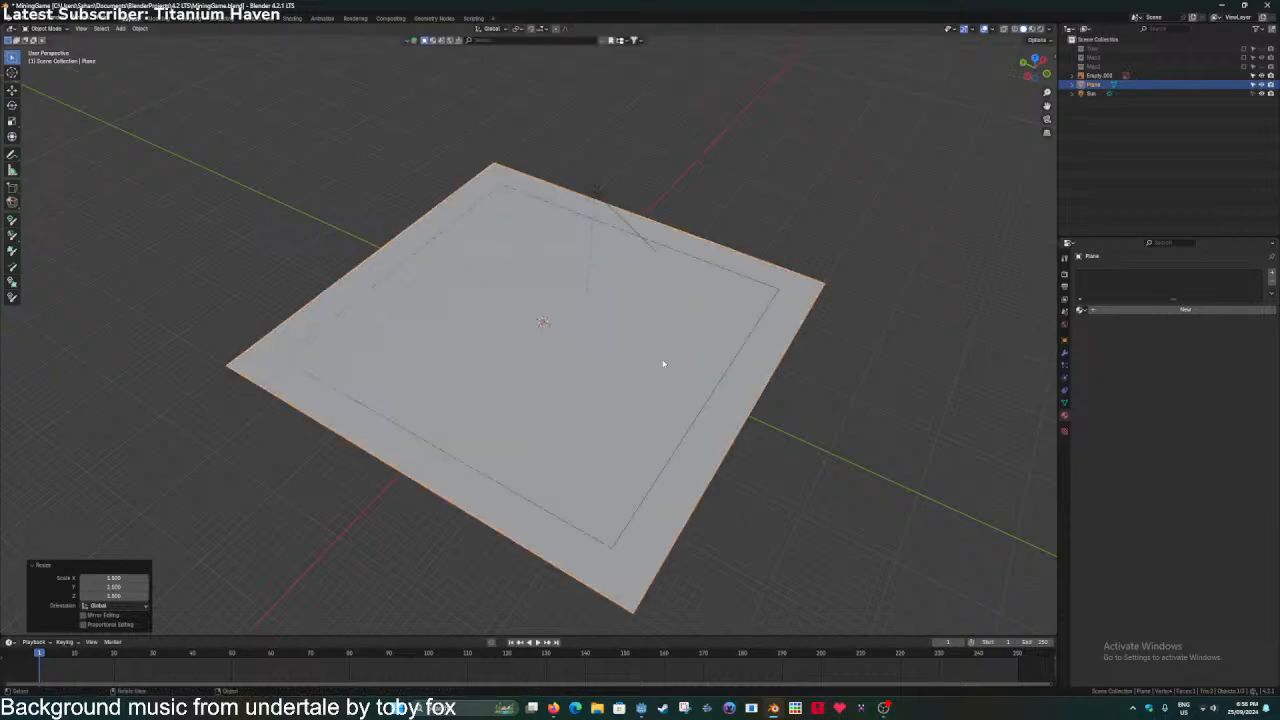
# Subdivide the plane twice with 10 cuts each, leave Edit Mode and save the file.
pyautogui.press('Tab')
pyautogui.rightClick(640, 335)
pyautogui.click(590, 374)
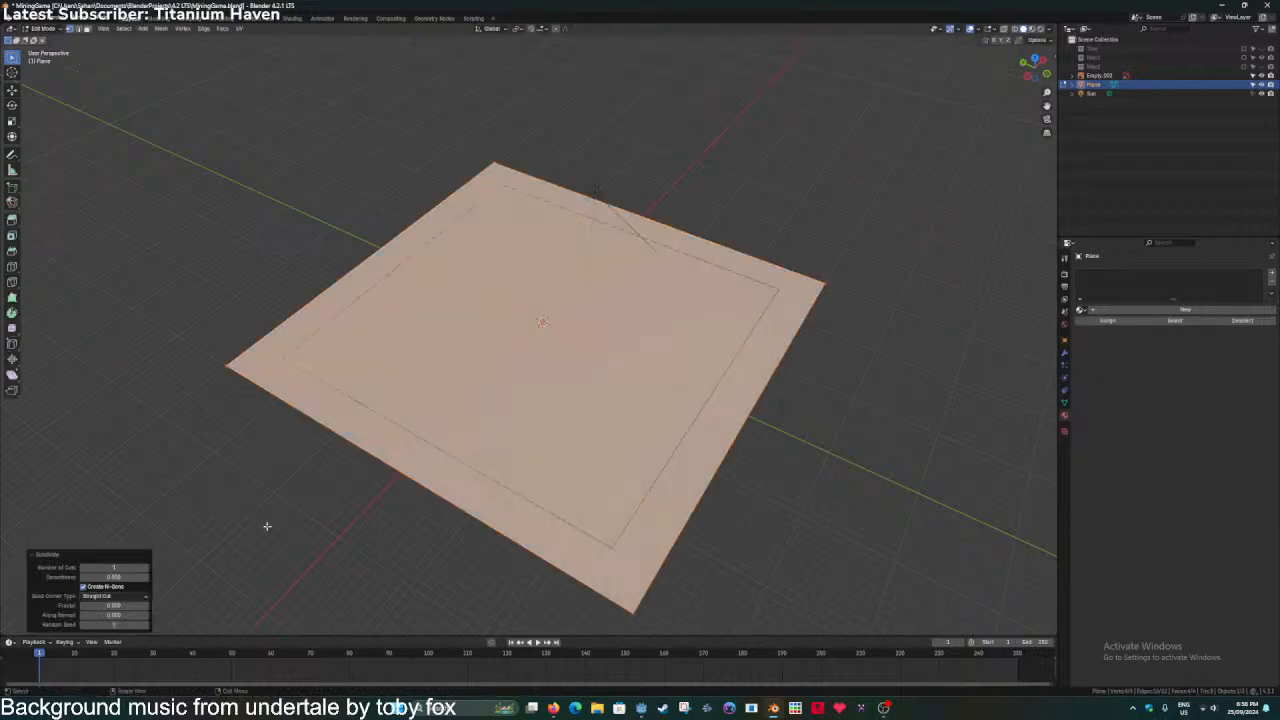
pyautogui.rightClick(275, 302)
pyautogui.click(275, 302)
pyautogui.moveTo(111, 567); pyautogui.dragTo(130, 567)
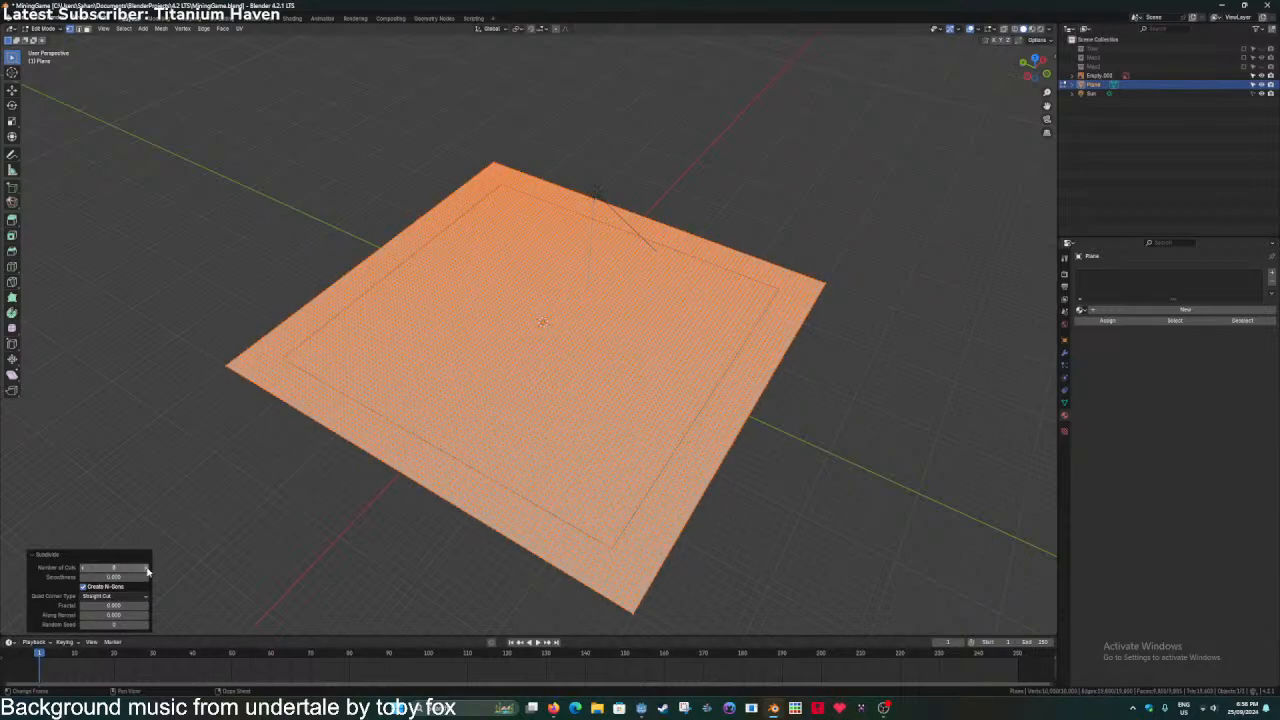
pyautogui.moveTo(114, 567); pyautogui.dragTo(126, 567)
pyautogui.moveTo(471, 444); pyautogui.dragTo(451, 446, button='middle')
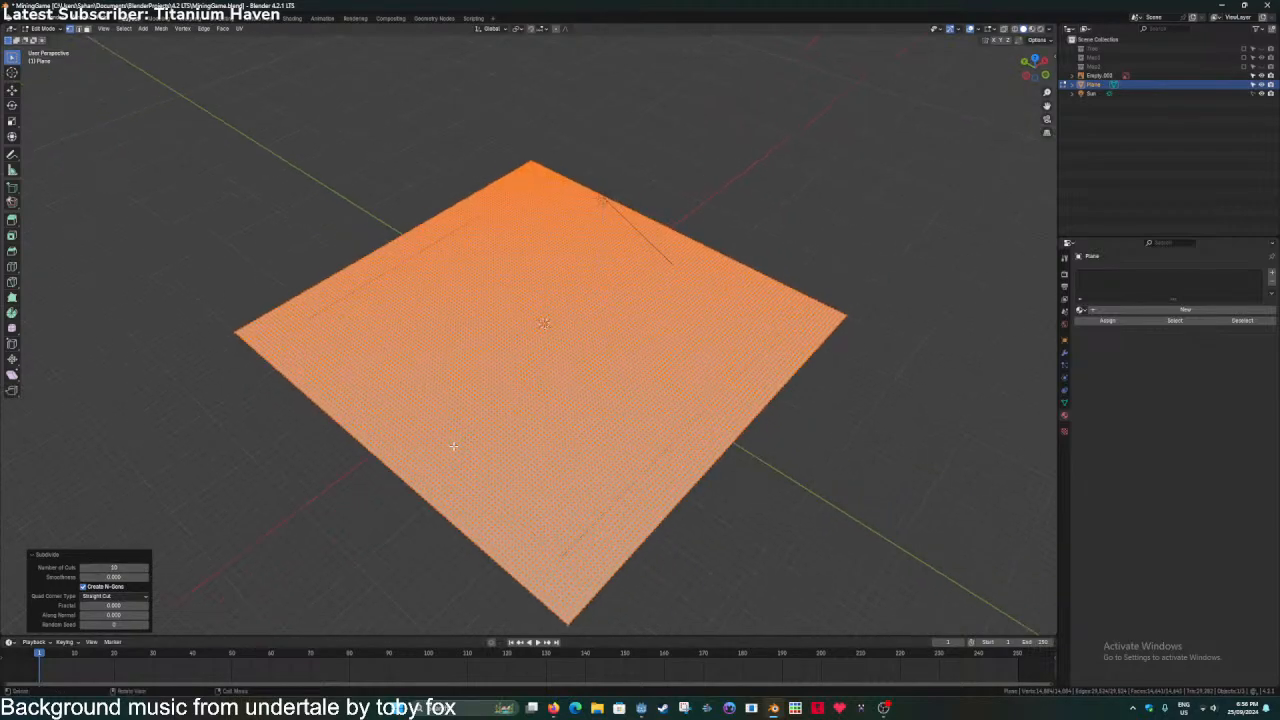
pyautogui.press('Tab')
pyautogui.scroll(2, 566, 383)
pyautogui.hotkey('ctrl', 's')
pyautogui.hotkey('ctrl', 'Tab')
pyautogui.click(591, 405)
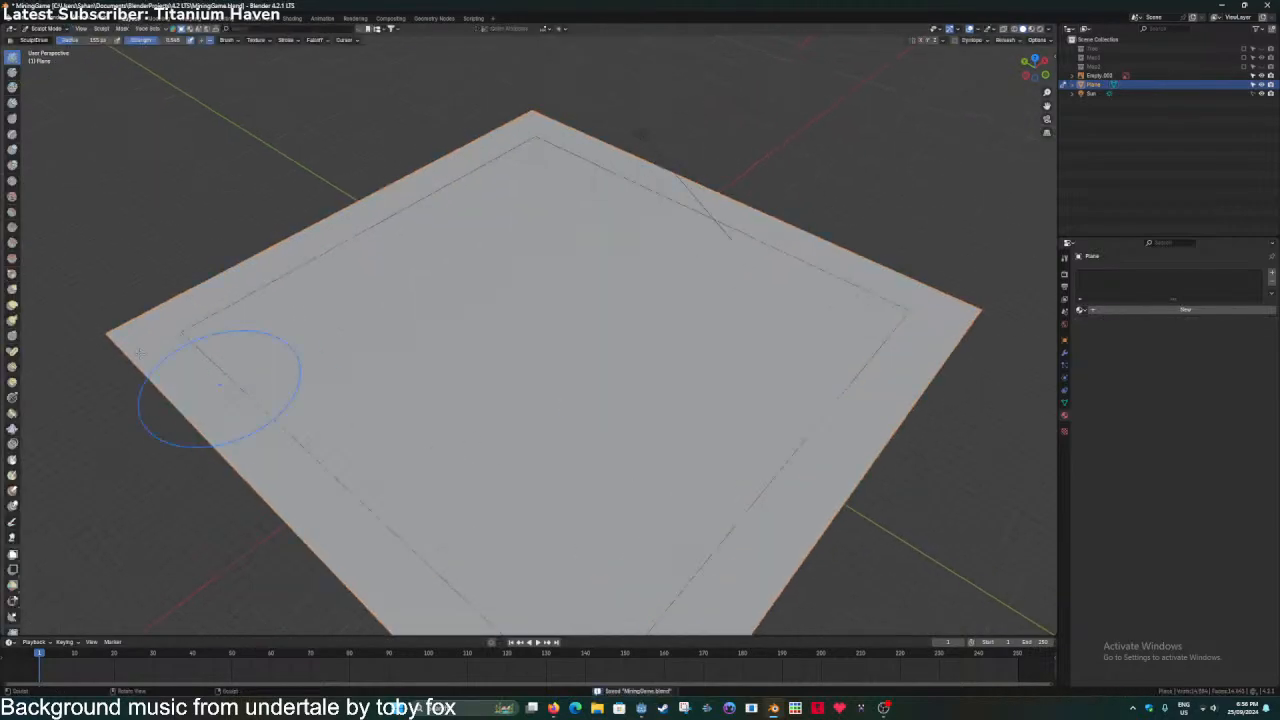
pyautogui.moveTo(600, 362)
pyautogui.mouseDown(button='middle')
pyautogui.moveTo(583, 380)
pyautogui.moveTo(510, 374)
pyautogui.moveTo(492, 387)
pyautogui.mouseUp(button='middle')
pyautogui.scroll(-2, 589, 366)
pyautogui.scroll(2, 510, 374)
pyautogui.scroll(-2, 518, 377)
pyautogui.scroll(1, 505, 362)
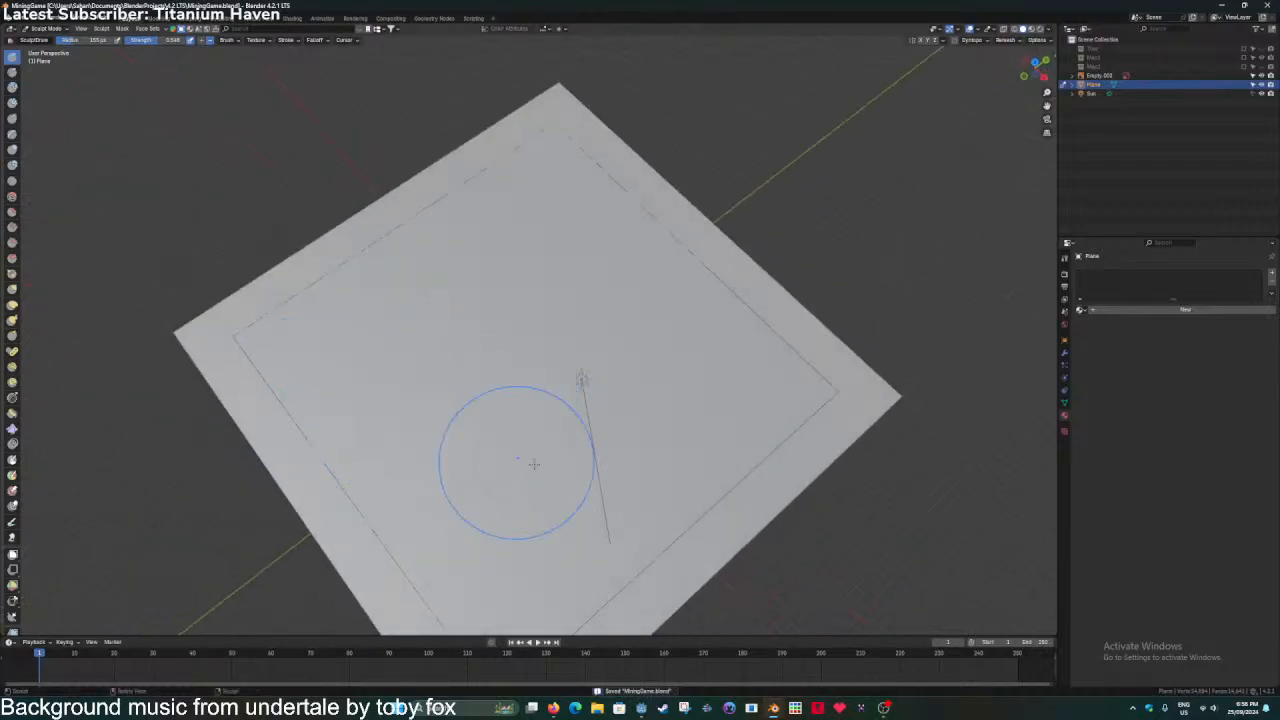
pyautogui.moveTo(389, 371); pyautogui.dragTo(310, 412, button='middle')
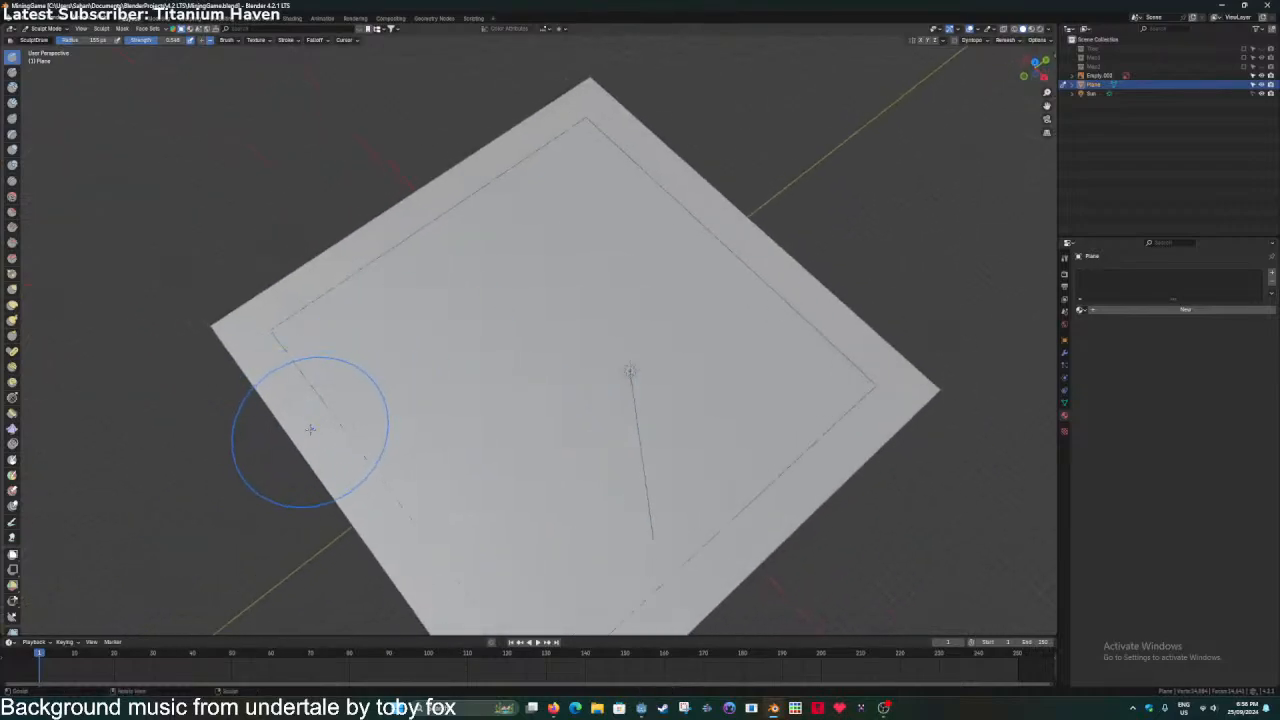
pyautogui.hotkey('ctrl', 'Tab')
pyautogui.click(184, 386)
# Save the file and scale the reference image up to reach the plane's edges.
pyautogui.hotkey('ctrl', 's')
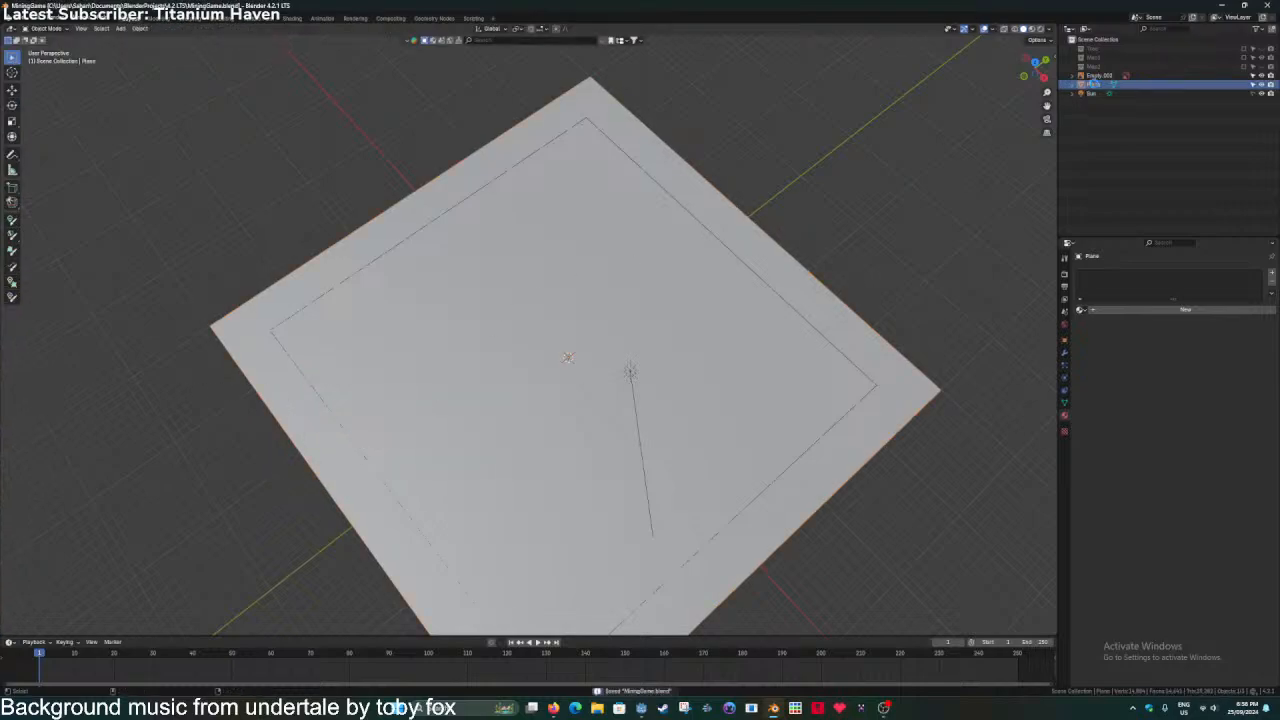
pyautogui.click(1099, 75)
pyautogui.press('s')
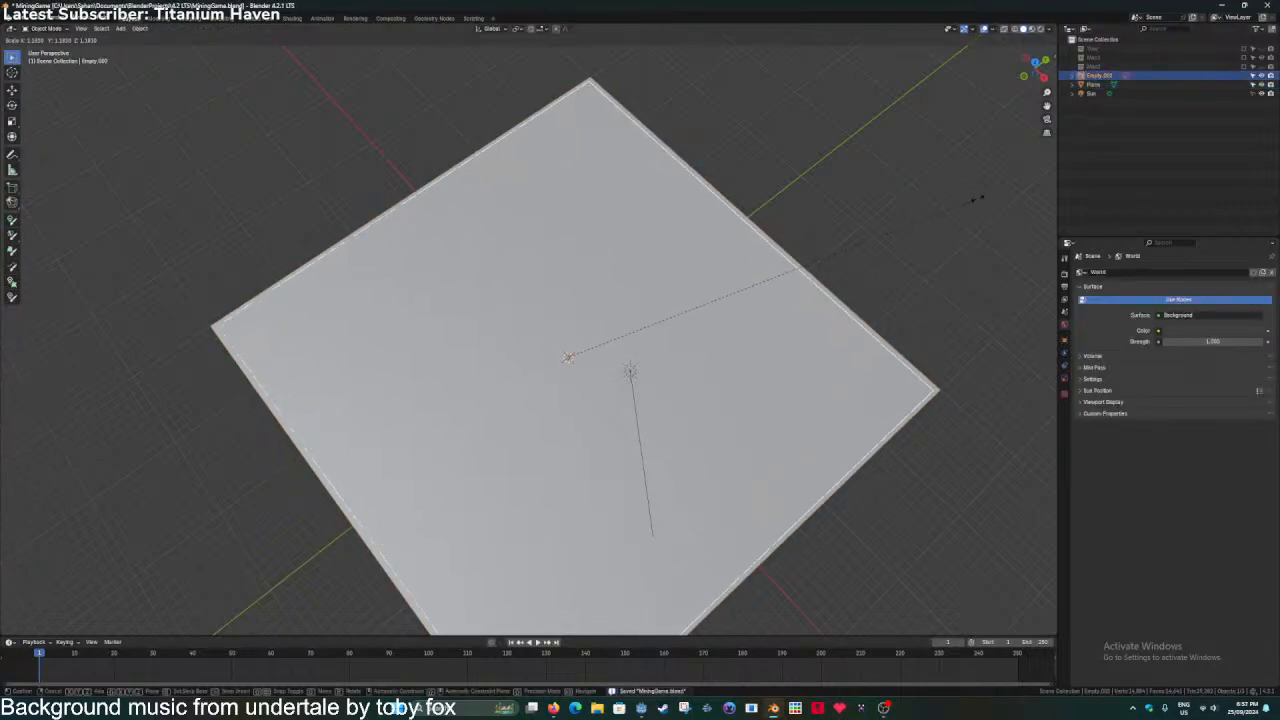
pyautogui.click(983, 191)
# Show the reference image in front of the plane, visible from both sides, with its opacity at 0.174.
pyautogui.click(1065, 377)
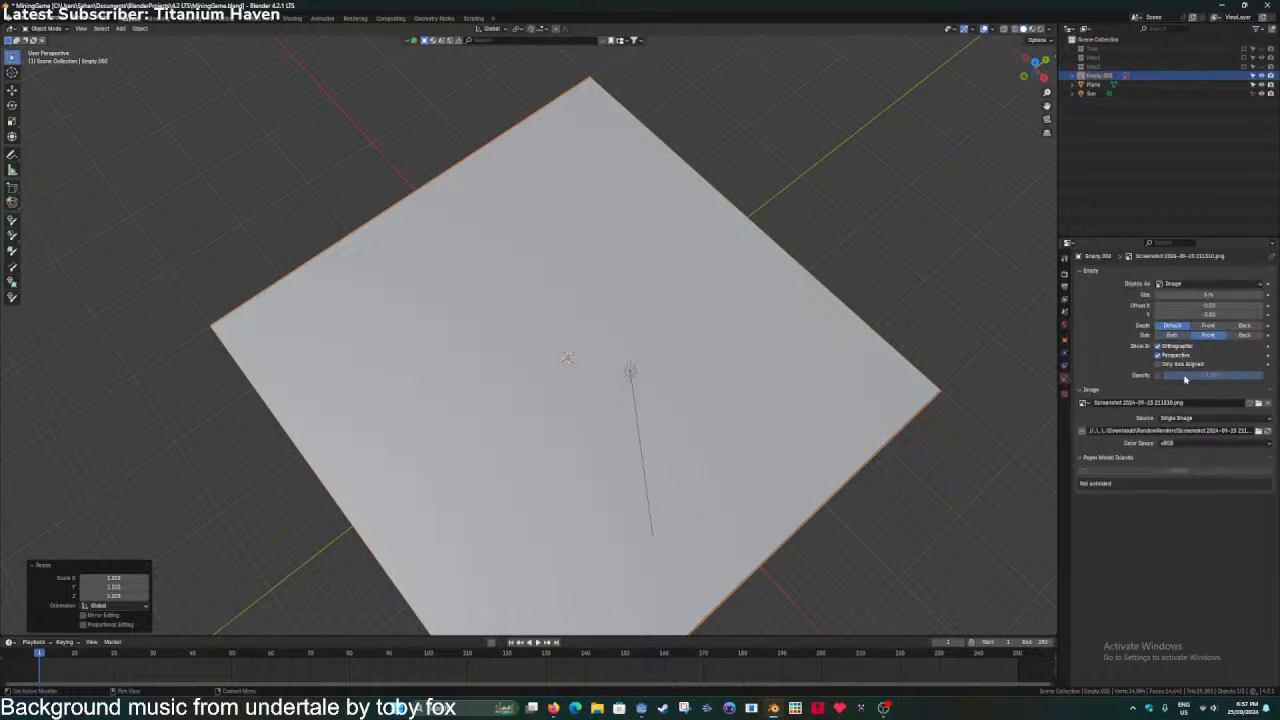
pyautogui.click(1208, 325)
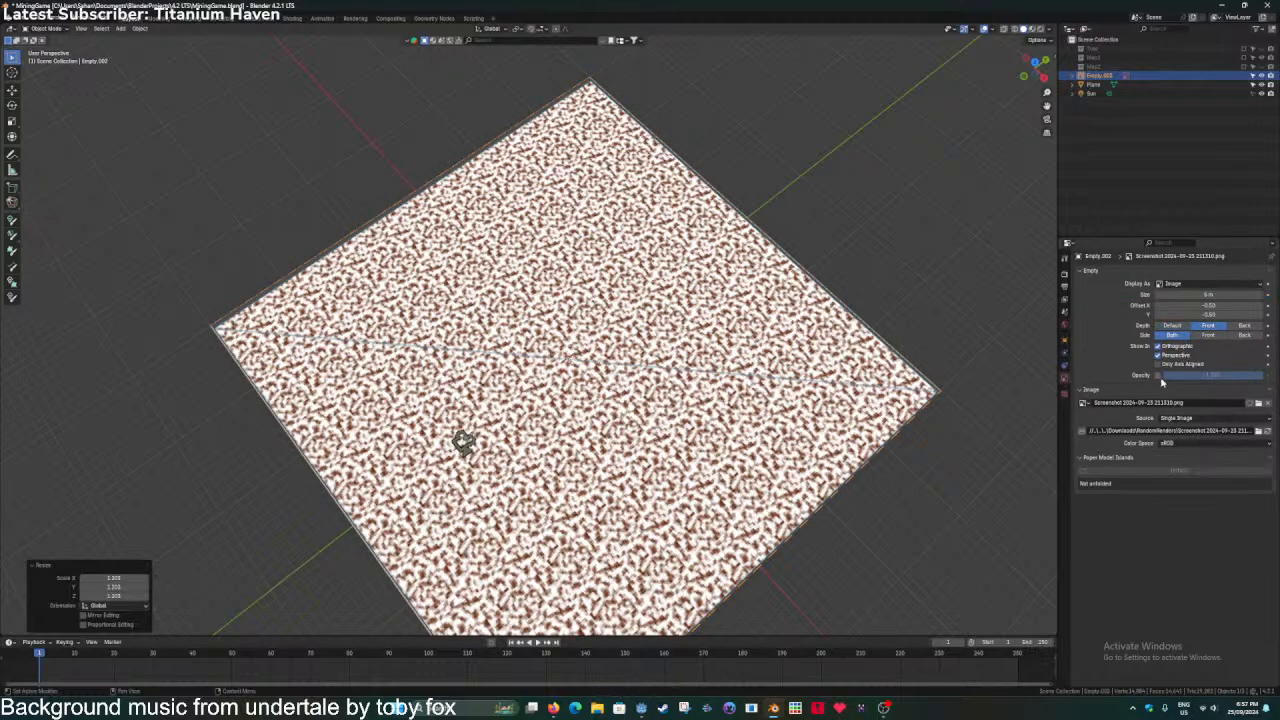
pyautogui.moveTo(1240, 375); pyautogui.dragTo(1180, 375)
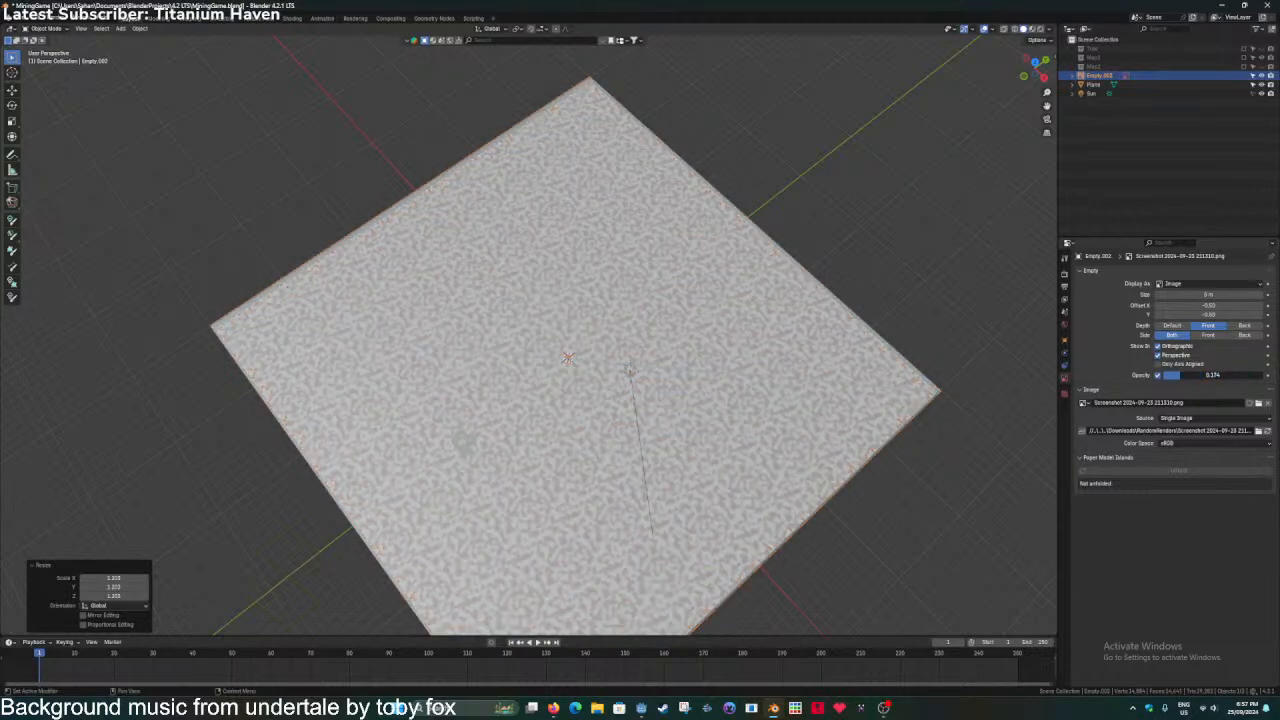
# Select the subdivided plane beneath the reference image and put it in Sculpt Mode.
pyautogui.click(663, 410)
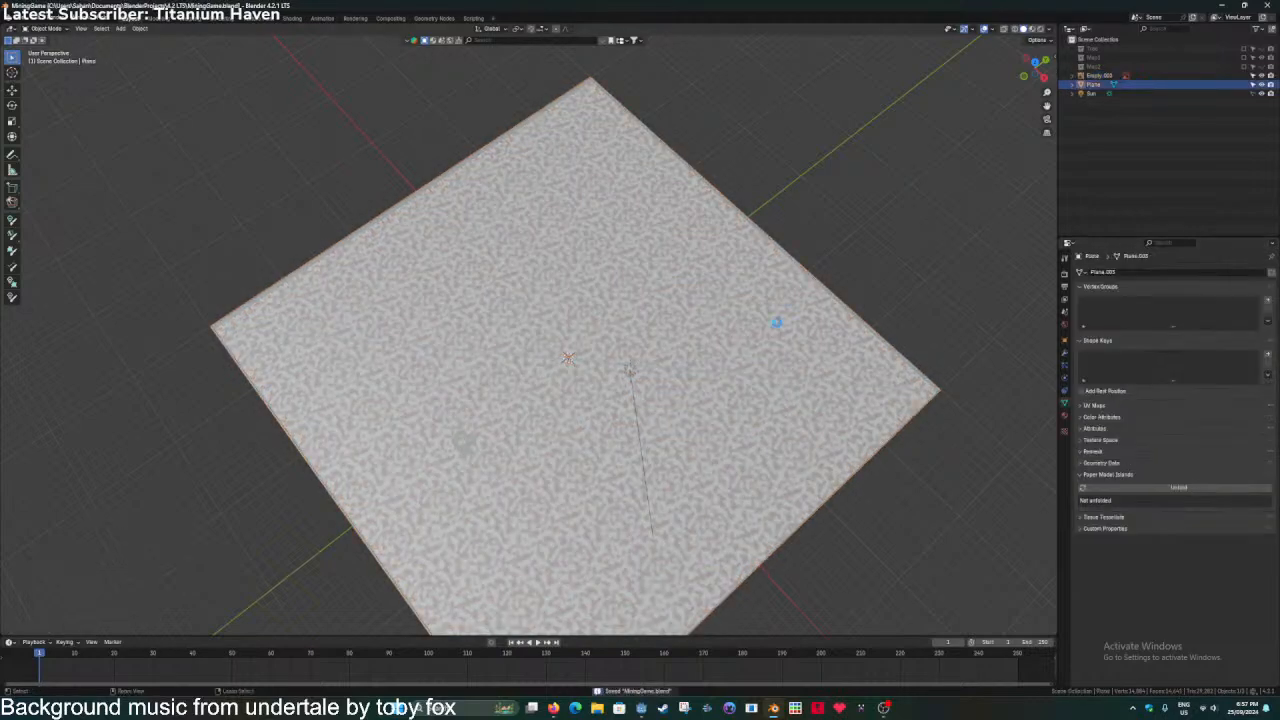
pyautogui.hotkey('ctrl', 'Tab')
pyautogui.click(764, 390)
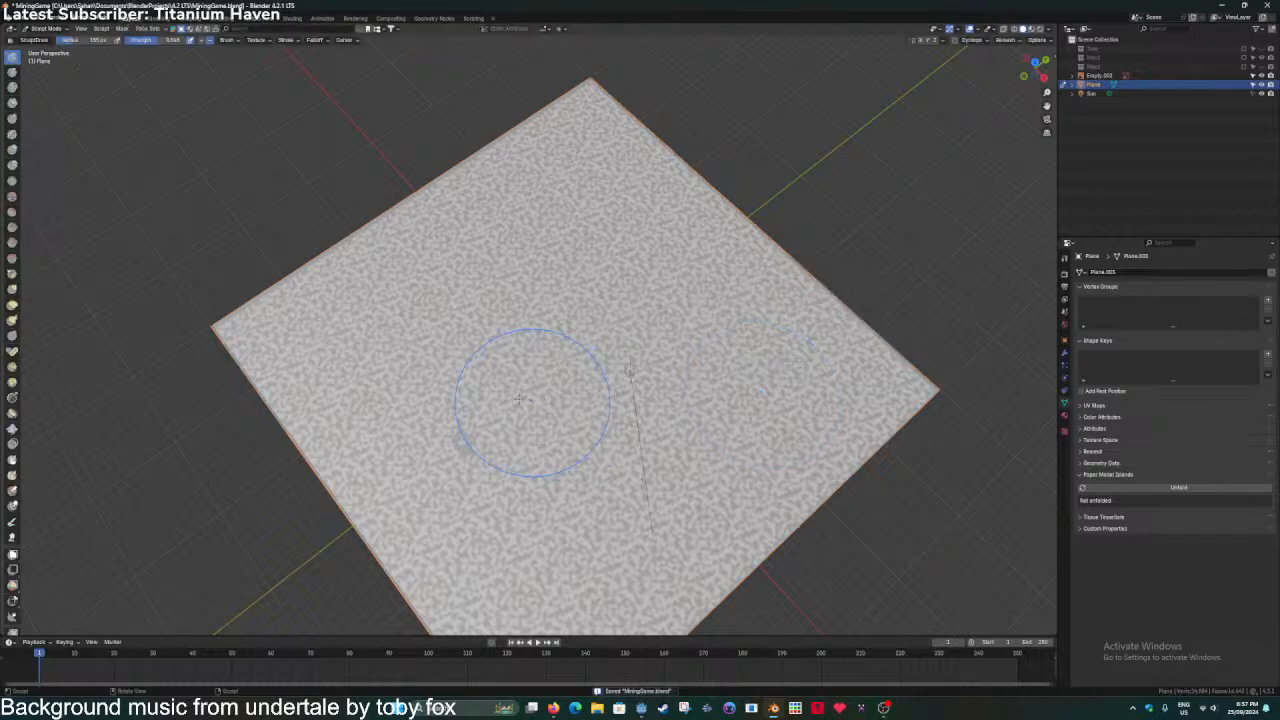
# Set the sculpt brush radius to 52 px for sculpting the plane from above.
pyautogui.scroll(4, 423, 471)
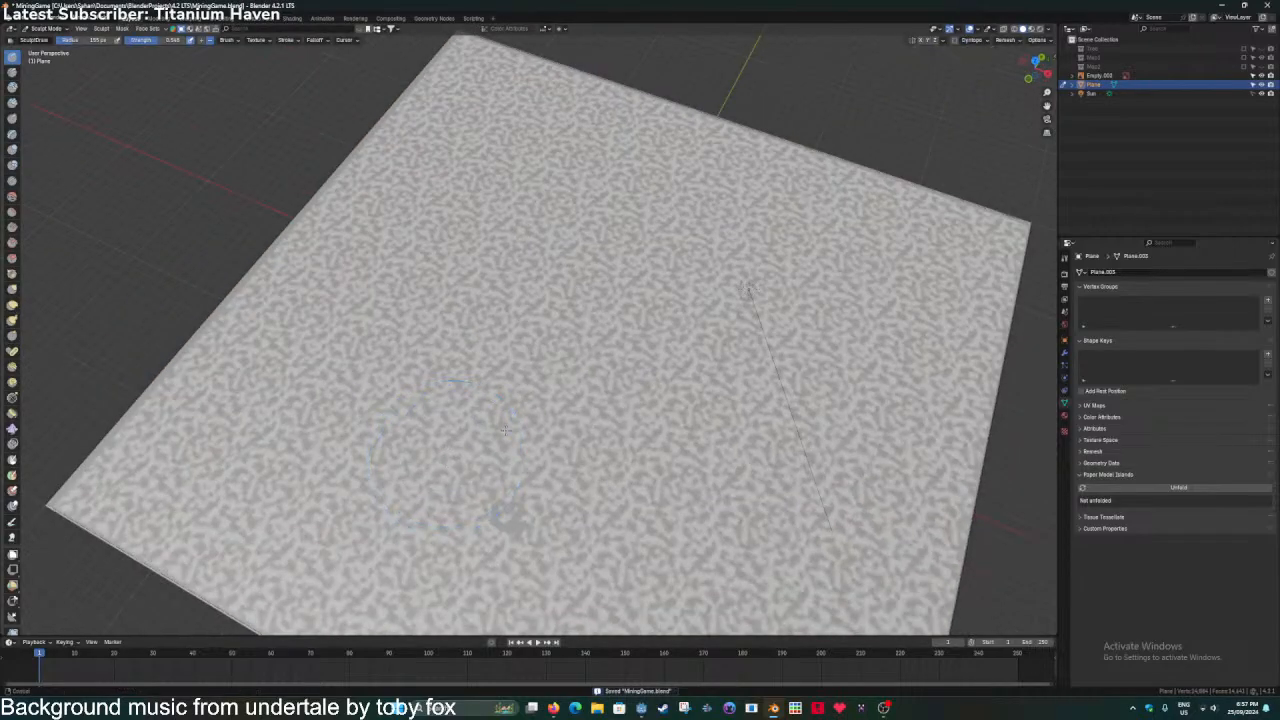
pyautogui.keyDown('shift'); pyautogui.moveTo(443, 474); pyautogui.dragTo(484, 432, button='middle'); pyautogui.keyUp('shift')
pyautogui.press('f')
pyautogui.click(485, 396)
pyautogui.scroll(-3, 485, 396)
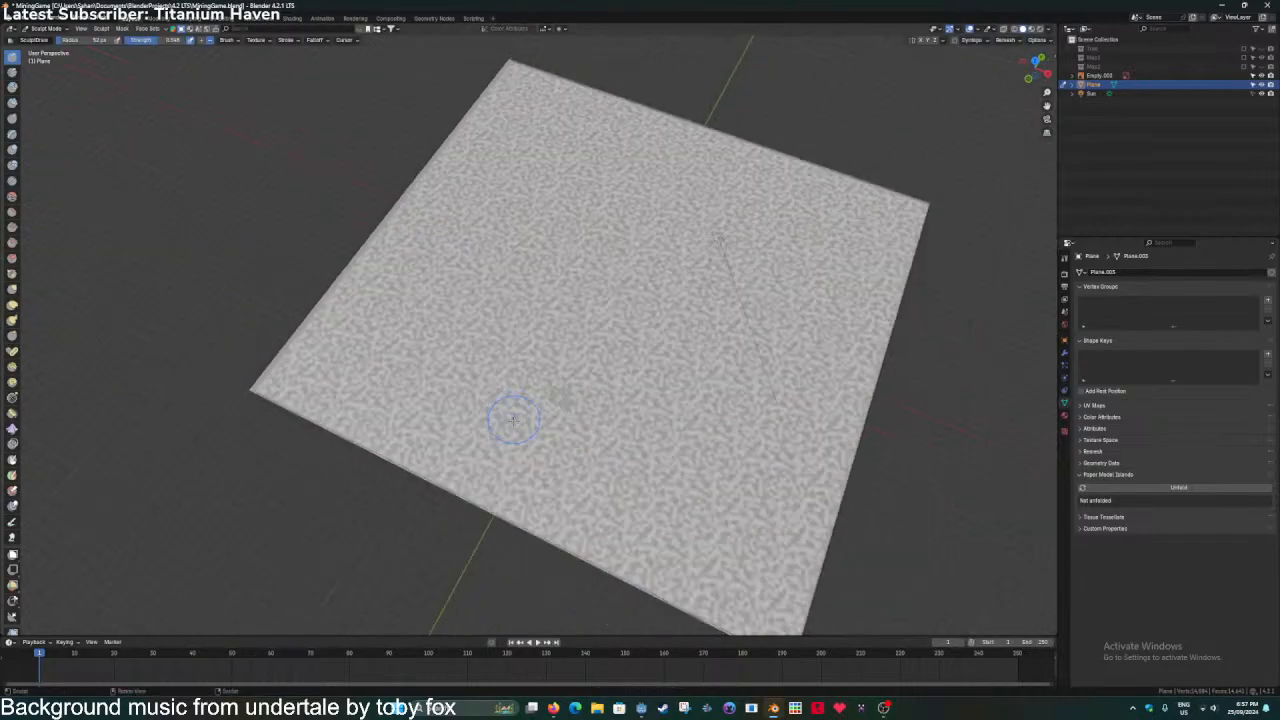
pyautogui.click(1038, 58)
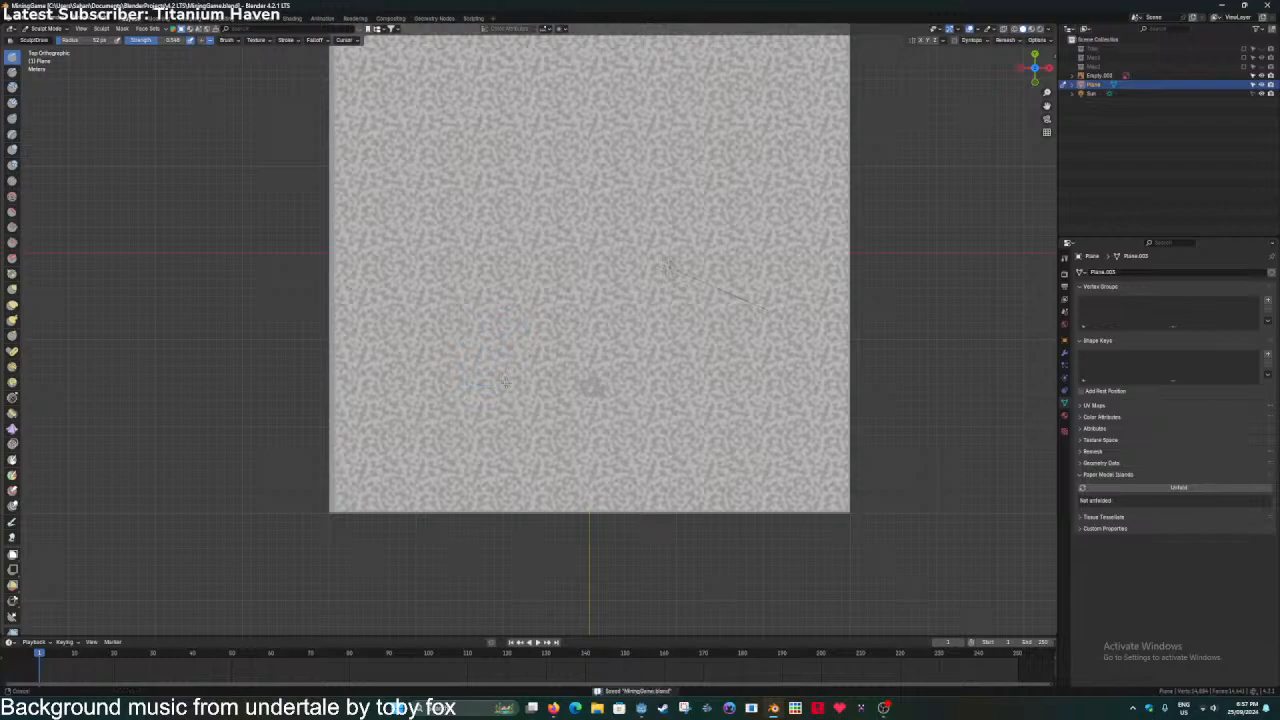
# Try sculpting curved strokes along both sides of the plane over the reference pattern, and undo them.
pyautogui.scroll(-1, 512, 370)
pyautogui.keyDown('shift'); pyautogui.moveTo(537, 336); pyautogui.dragTo(529, 382, button='middle'); pyautogui.keyUp('shift')
pyautogui.moveTo(527, 466)
pyautogui.mouseDown()
pyautogui.moveTo(452, 338)
pyautogui.moveTo(464, 290)
pyautogui.mouseUp()
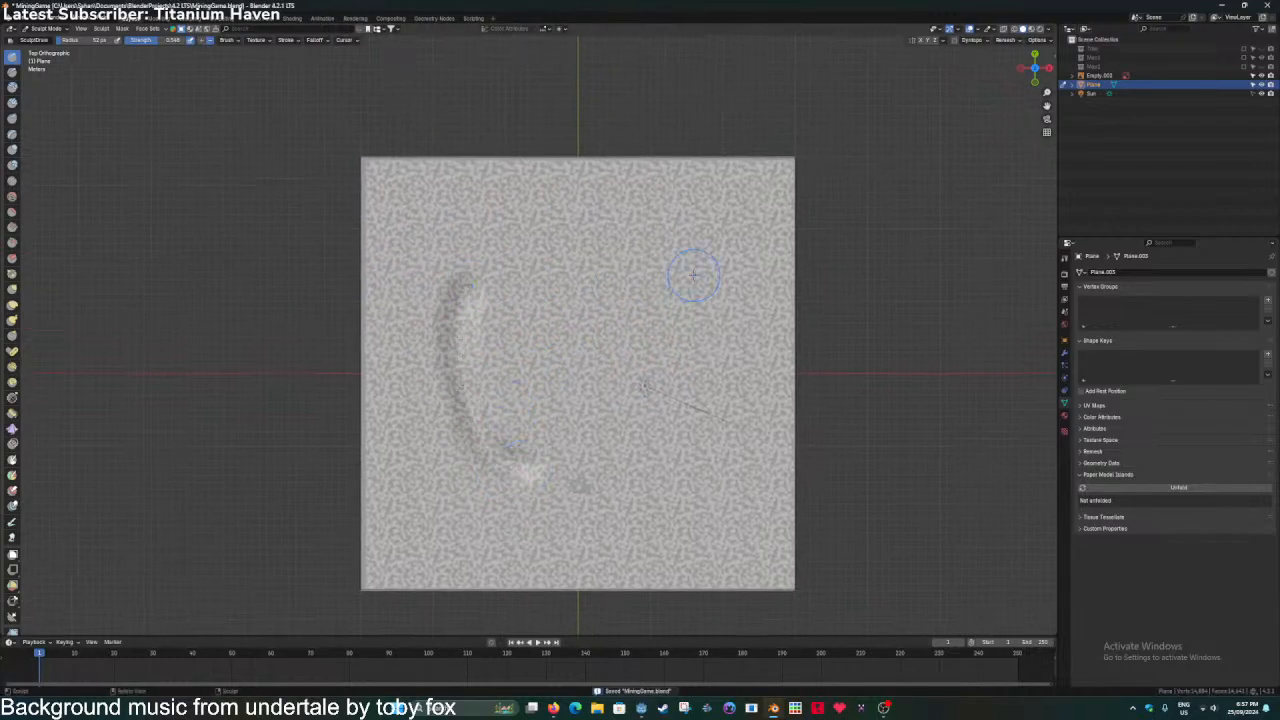
pyautogui.moveTo(664, 261)
pyautogui.mouseDown()
pyautogui.moveTo(715, 428)
pyautogui.moveTo(656, 465)
pyautogui.mouseUp()
pyautogui.hotkey('ctrl', 'z')
pyautogui.hotkey('ctrl', 'z')
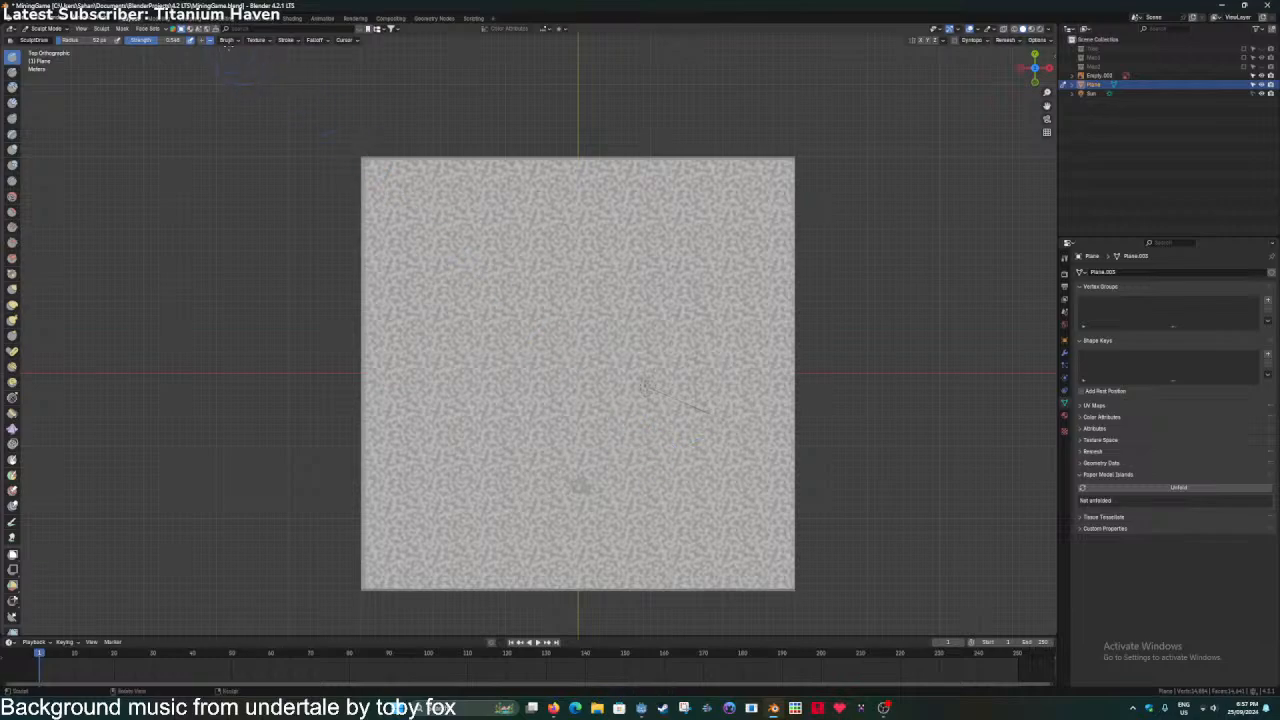
# Enlarge the sculpt brush radius to about 95 px.
pyautogui.press('f')
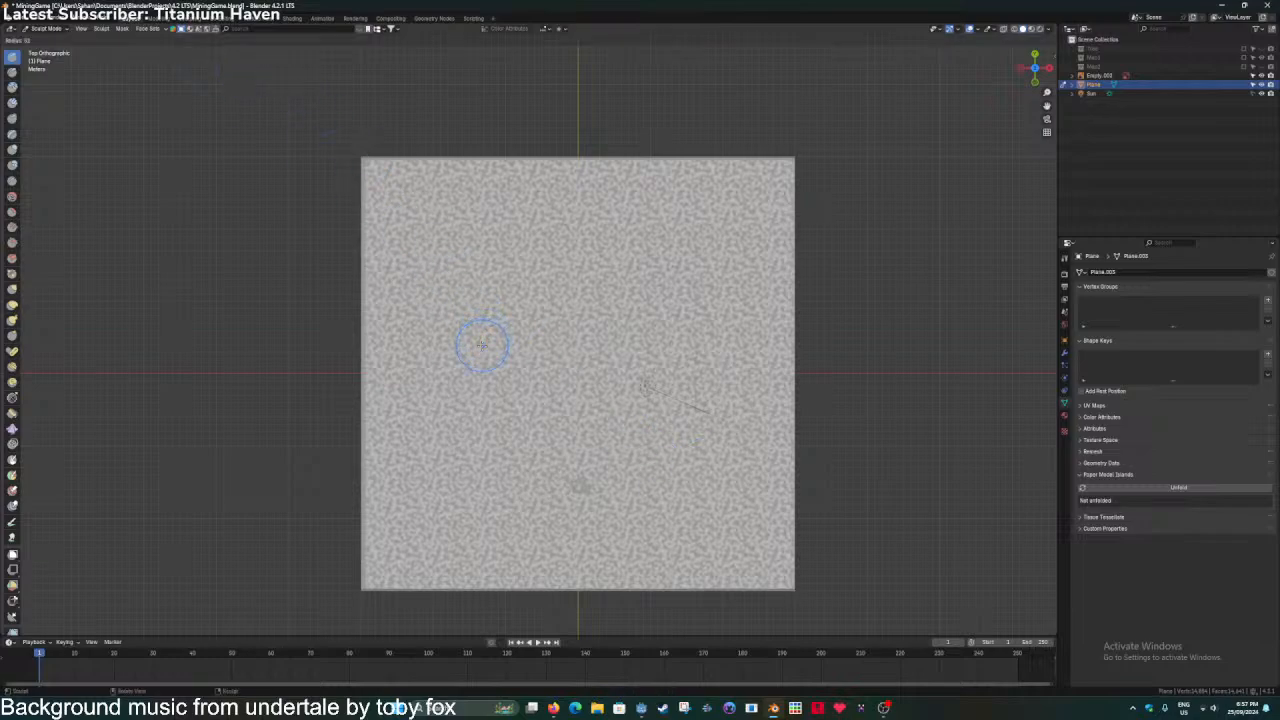
pyautogui.click(526, 346)
# Try raising two curved ridges that converge toward the plane's front edge, and undo the strokes.
pyautogui.moveTo(502, 484)
pyautogui.mouseDown()
pyautogui.moveTo(459, 443)
pyautogui.moveTo(432, 366)
pyautogui.moveTo(452, 281)
pyautogui.mouseUp()
pyautogui.moveTo(680, 278)
pyautogui.mouseDown()
pyautogui.moveTo(748, 336)
pyautogui.moveTo(716, 474)
pyautogui.moveTo(650, 558)
pyautogui.moveTo(645, 609)
pyautogui.mouseUp()
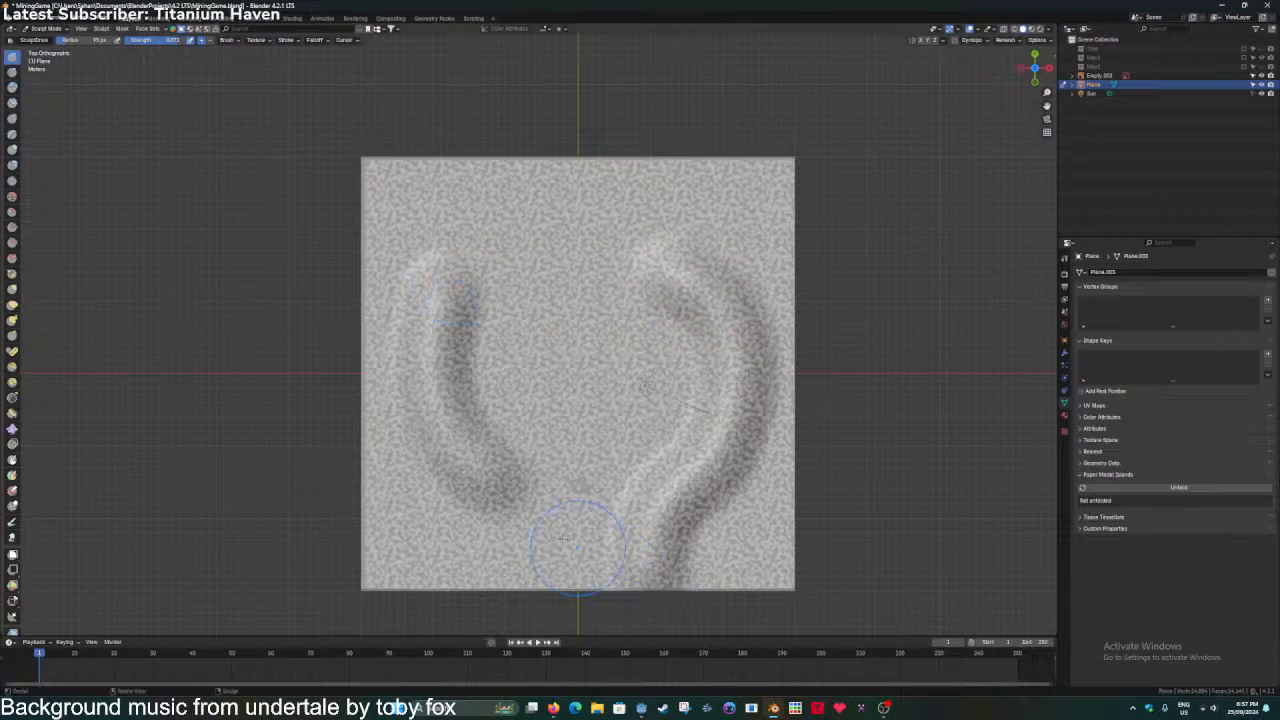
pyautogui.moveTo(484, 484)
pyautogui.mouseDown()
pyautogui.moveTo(480, 470)
pyautogui.moveTo(530, 530)
pyautogui.moveTo(536, 590)
pyautogui.mouseUp()
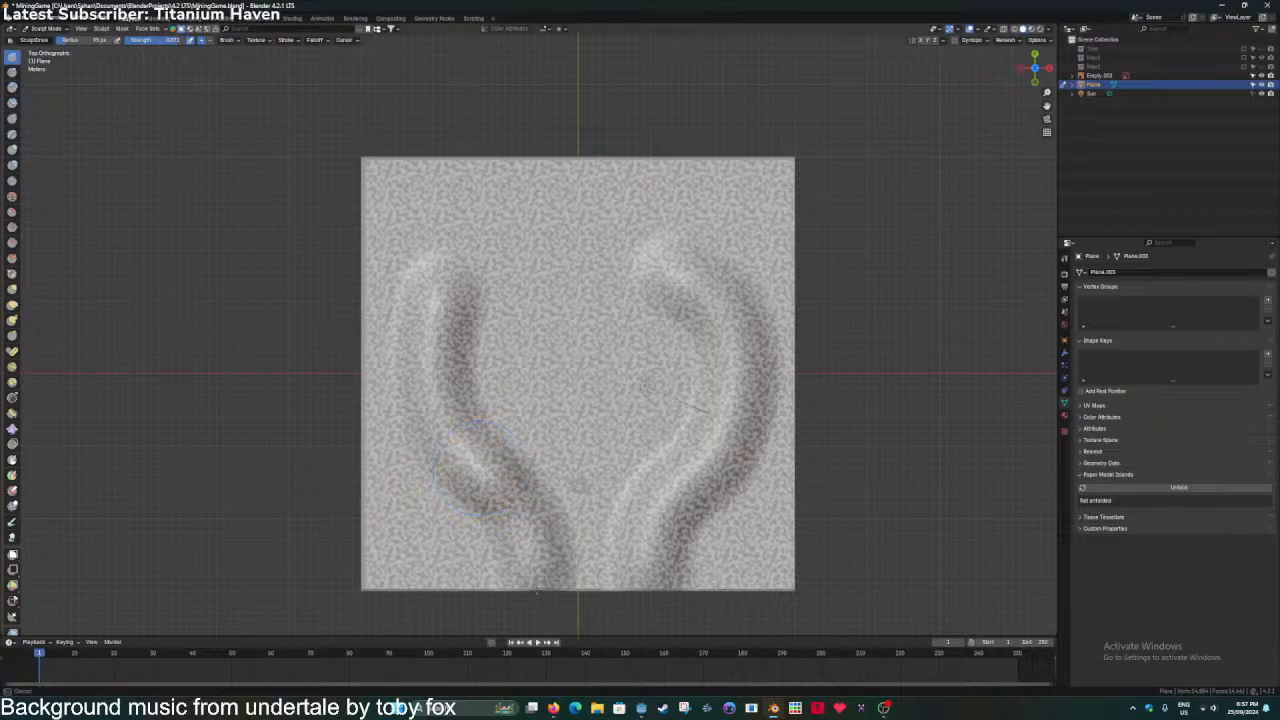
pyautogui.hotkey('ctrl', 's')
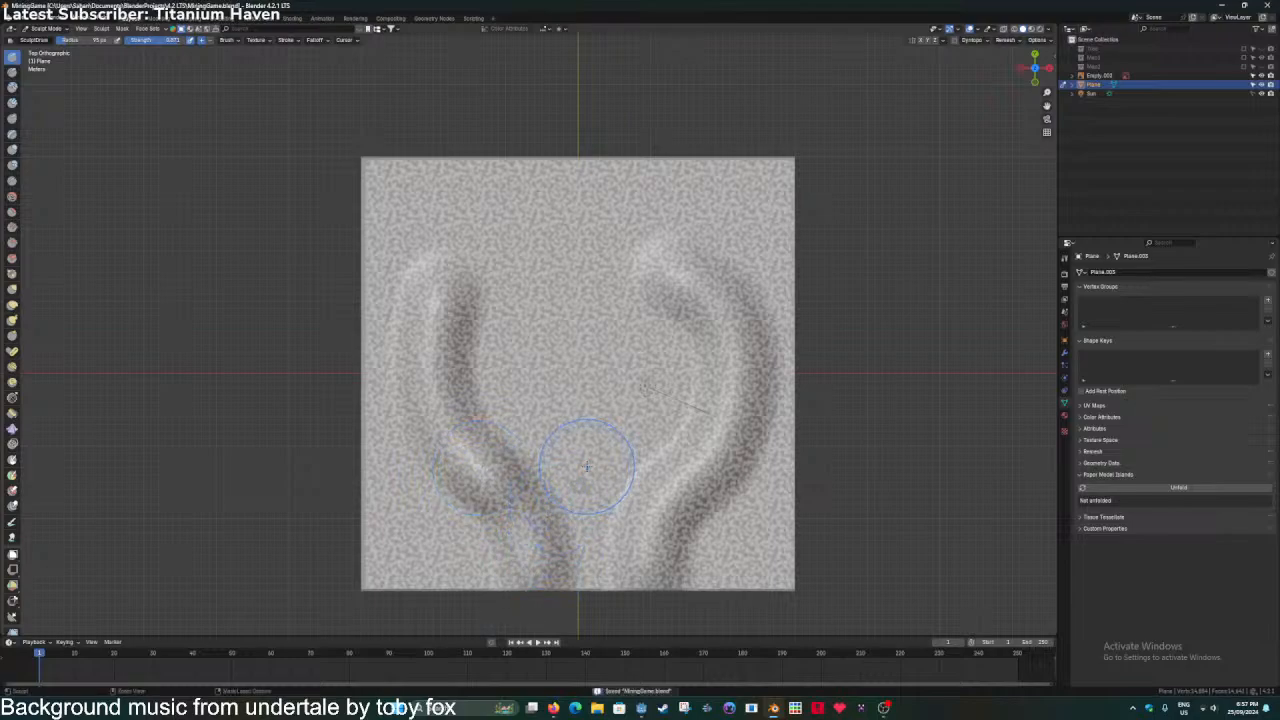
pyautogui.keyDown('shift'); pyautogui.moveTo(570, 497); pyautogui.dragTo(574, 463, button='middle'); pyautogui.keyUp('shift')
pyautogui.scroll(1, 574, 463)
pyautogui.hotkey('ctrl', 'z')
pyautogui.hotkey('ctrl', 'z')
pyautogui.hotkey('ctrl', 'z')
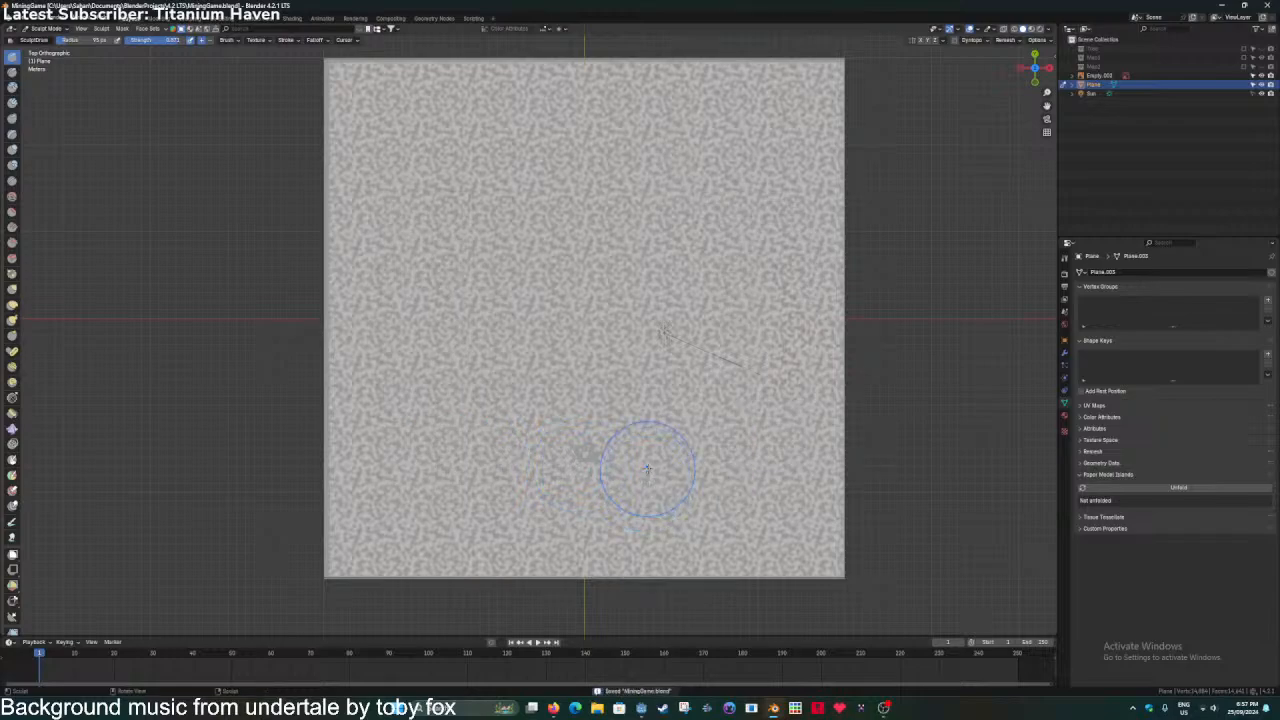
# In Object Mode, set the plane's scale to 40 on all three axes and save the file.
pyautogui.hotkey('ctrl', 'Tab')
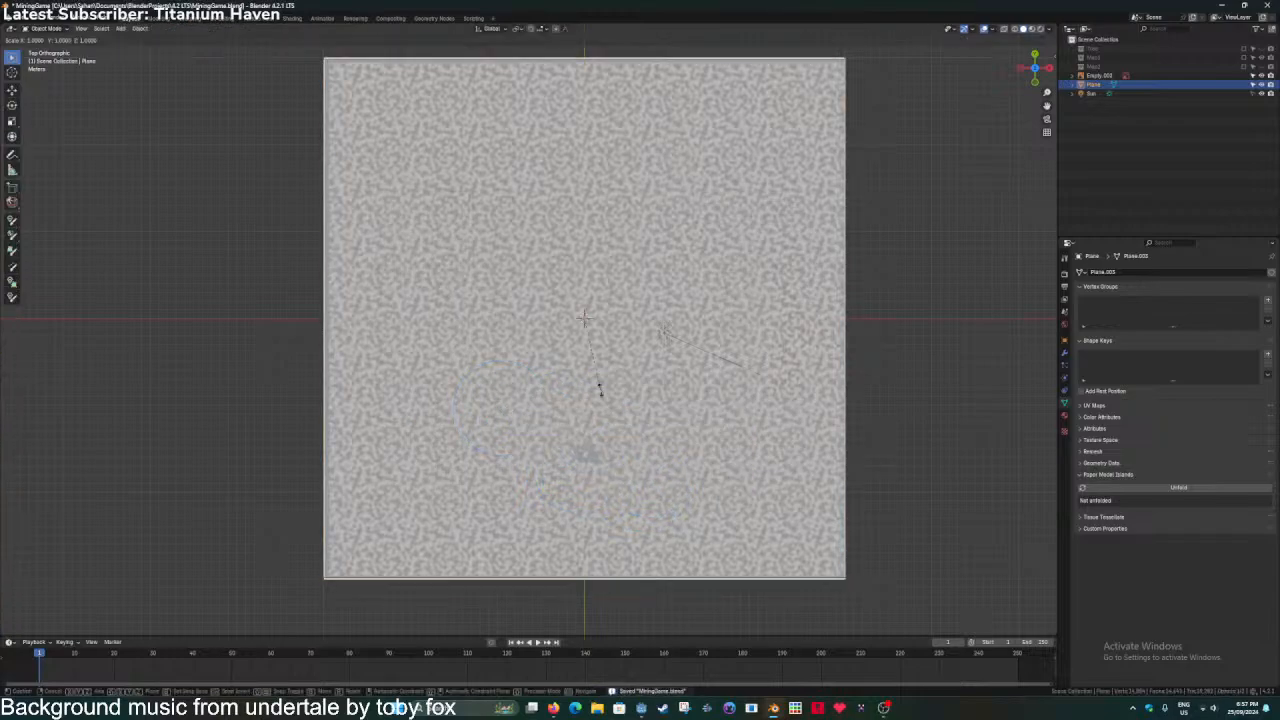
pyautogui.rightClick(601, 392)
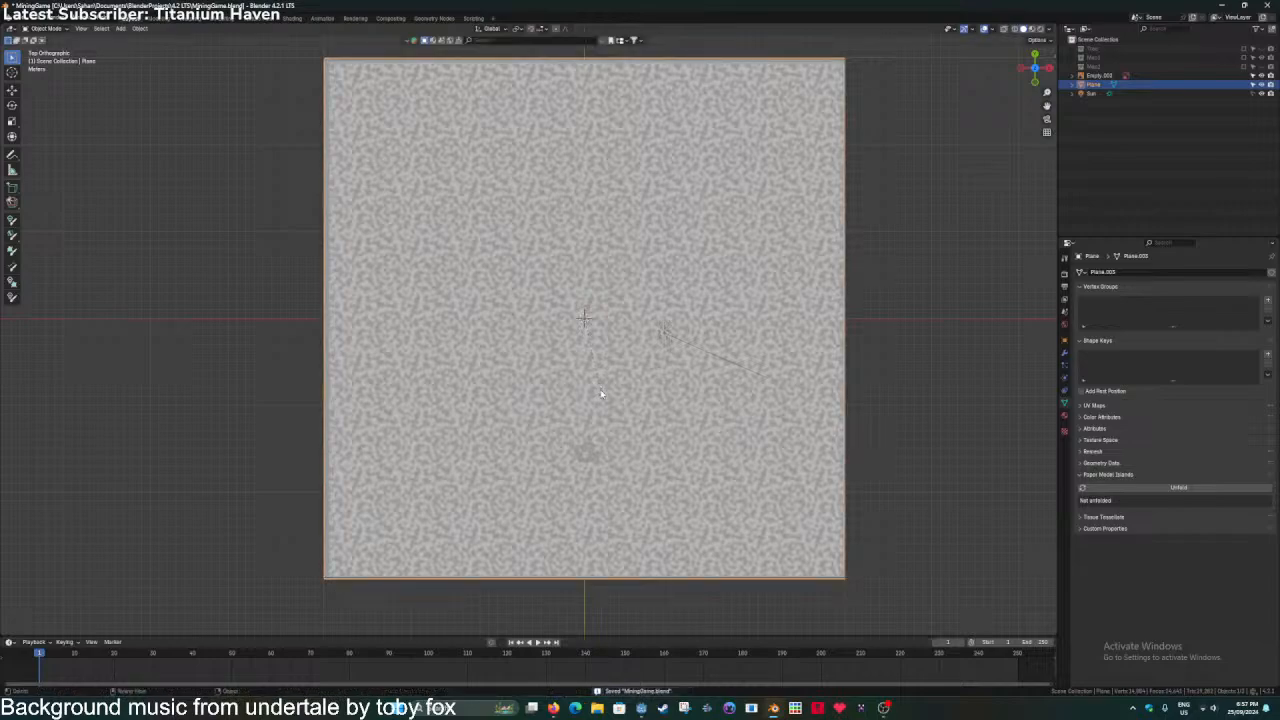
pyautogui.click(1065, 341)
pyautogui.doubleClick(1212, 367)
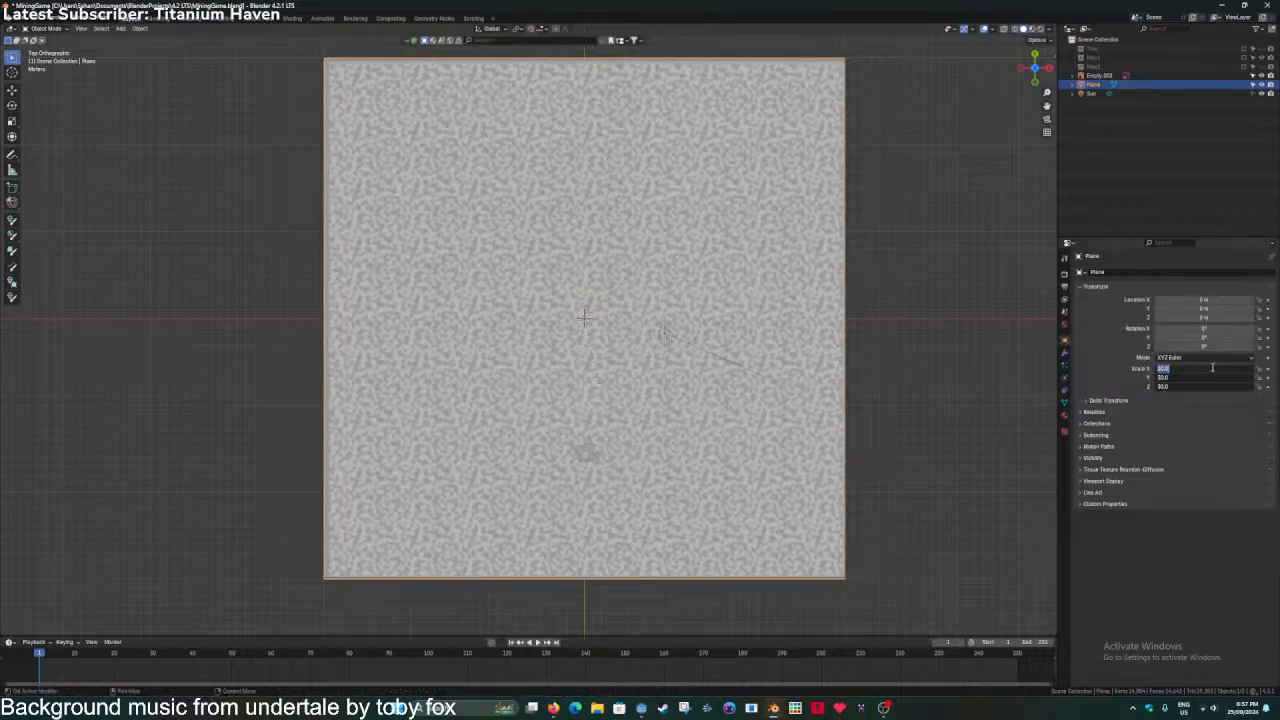
pyautogui.write('40')
pyautogui.press('Return')
pyautogui.scroll(-2, 665, 381)
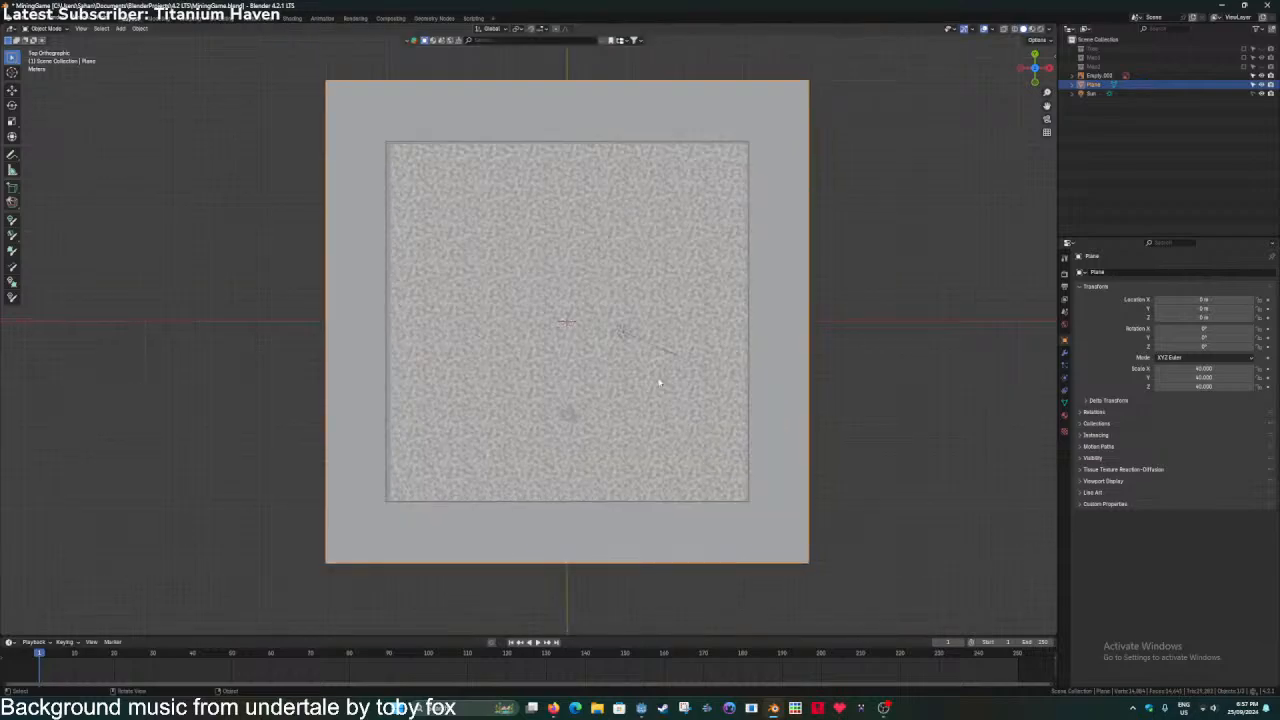
pyautogui.hotkey('ctrl', 's')
# Put the plane back in Sculpt Mode and raise a looped ridge over the pattern, leaving it open at the front edge.
pyautogui.hotkey('ctrl', 'Tab')
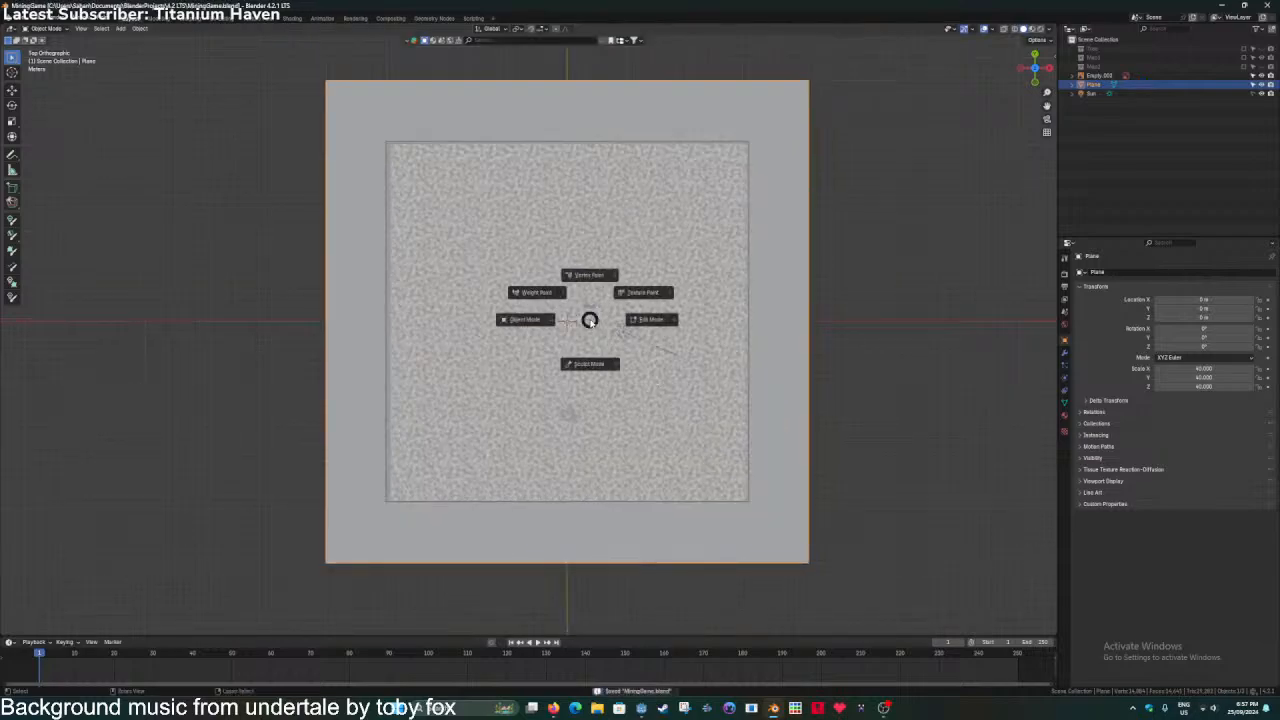
pyautogui.click(597, 405)
pyautogui.scroll(4, 531, 540)
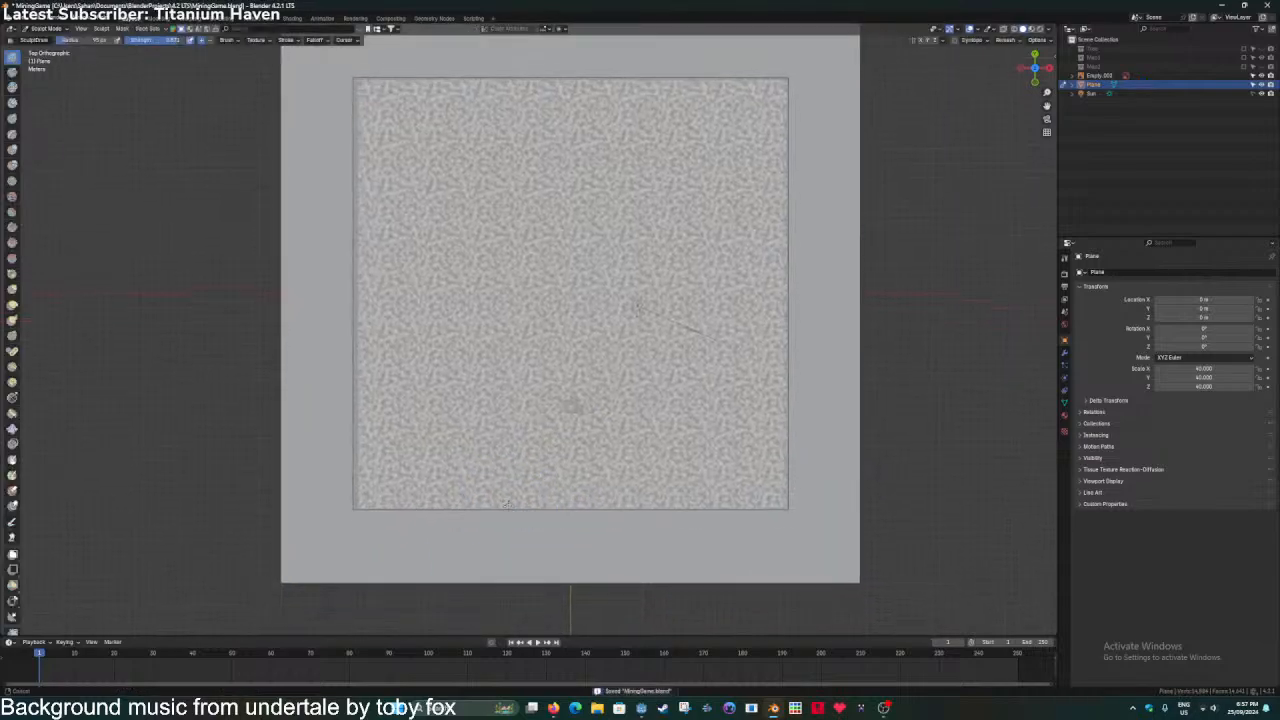
pyautogui.moveTo(500, 552); pyautogui.dragTo(420, 238)
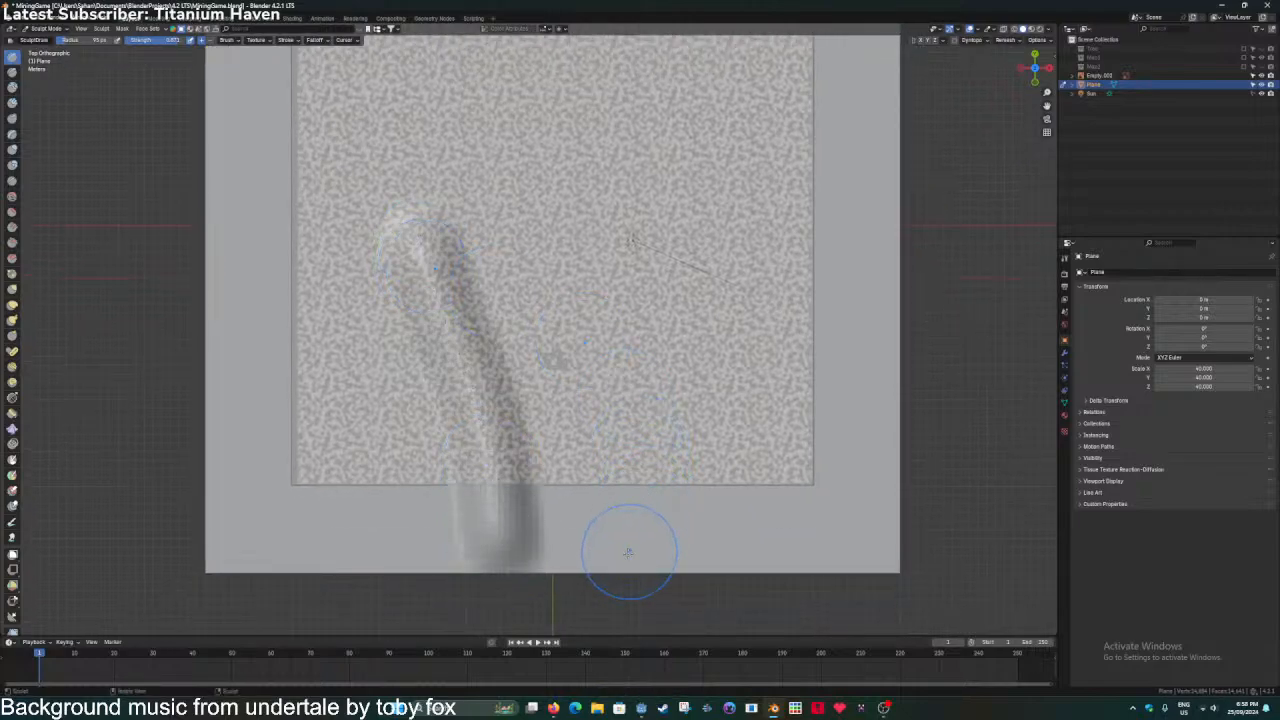
pyautogui.moveTo(628, 552)
pyautogui.mouseDown()
pyautogui.moveTo(645, 370)
pyautogui.moveTo(692, 196)
pyautogui.mouseUp()
pyautogui.keyDown('shift'); pyautogui.moveTo(692, 201); pyautogui.dragTo(682, 416, button='middle'); pyautogui.keyUp('shift')
pyautogui.moveTo(418, 450)
pyautogui.mouseDown()
pyautogui.moveTo(428, 348)
pyautogui.moveTo(457, 312)
pyautogui.moveTo(545, 300)
pyautogui.moveTo(638, 322)
pyautogui.mouseUp()
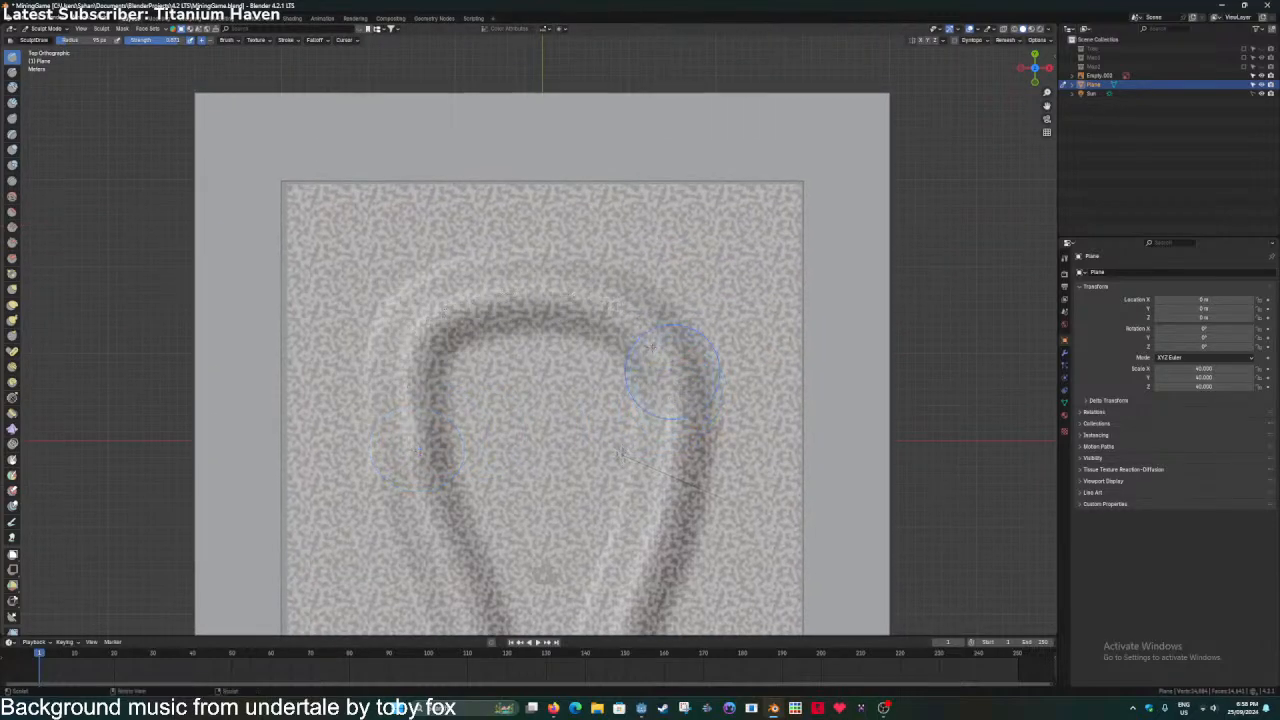
pyautogui.hotkey('alt', 'Tab')
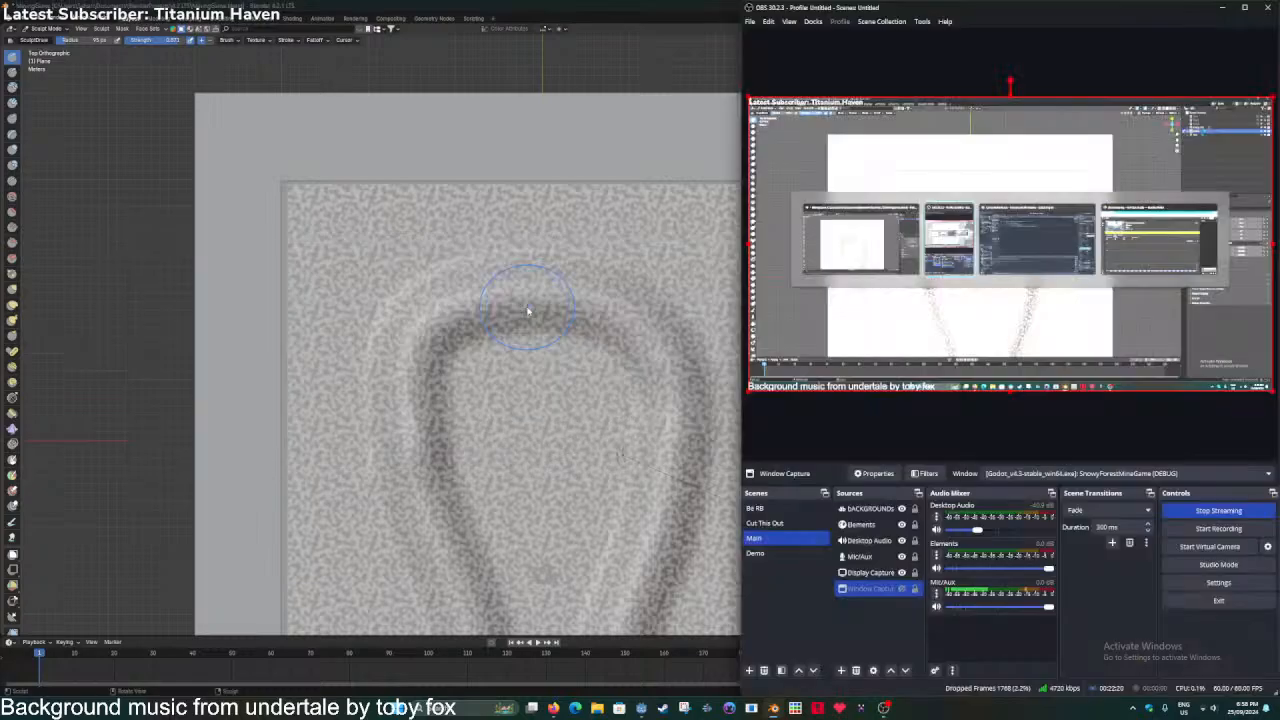
pyautogui.hotkey('alt', 'Tab')
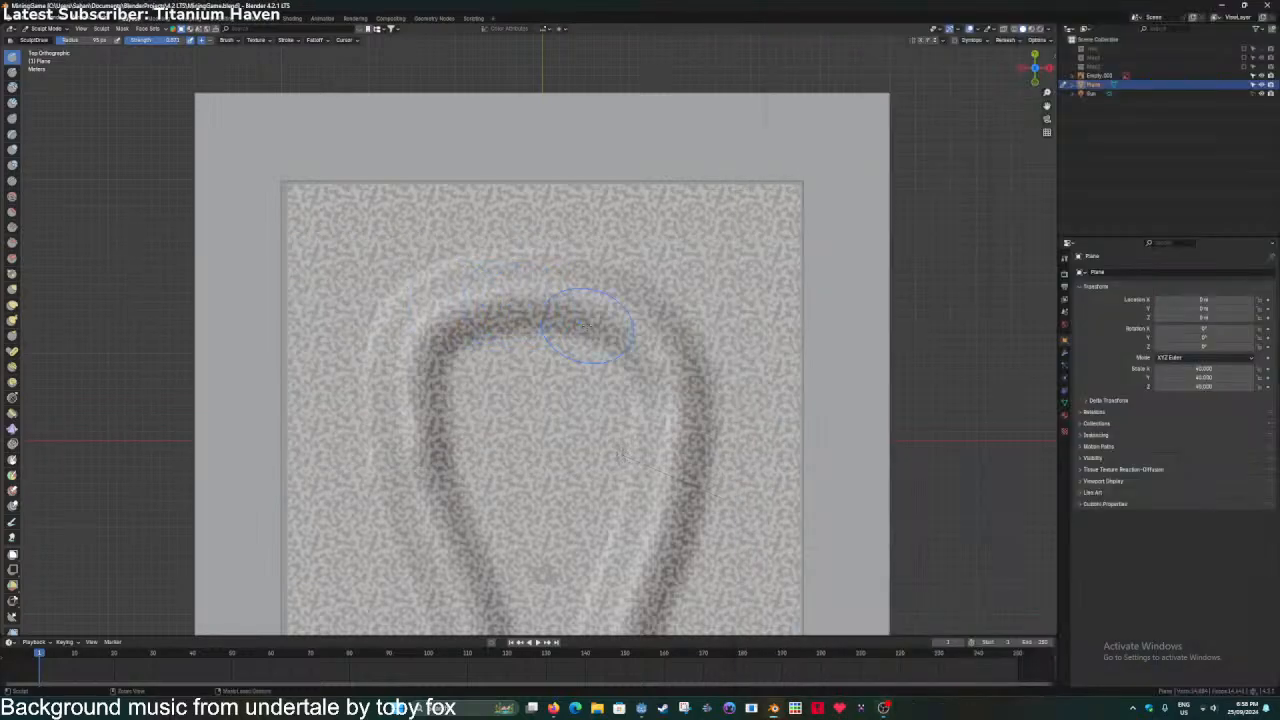
# With a brush radius of about 252 px, raise a tall wall along the plane's back edge and save the file.
pyautogui.keyDown('shift'); pyautogui.moveTo(378, 248); pyautogui.dragTo(399, 244, button='middle'); pyautogui.keyUp('shift')
pyautogui.press('f')
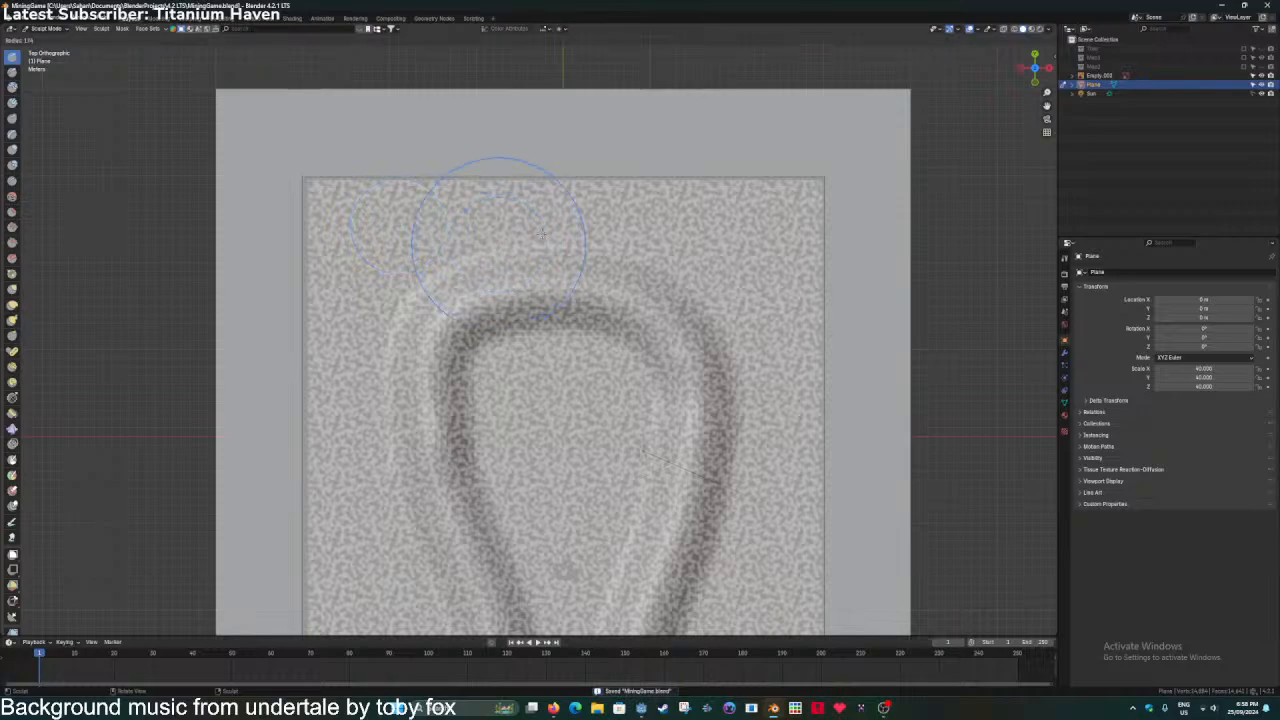
pyautogui.click(613, 246)
pyautogui.moveTo(352, 236)
pyautogui.mouseDown()
pyautogui.moveTo(470, 200)
pyautogui.moveTo(840, 150)
pyautogui.moveTo(740, 145)
pyautogui.moveTo(517, 170)
pyautogui.moveTo(325, 212)
pyautogui.moveTo(286, 178)
pyautogui.moveTo(628, 133)
pyautogui.moveTo(810, 212)
pyautogui.moveTo(582, 133)
pyautogui.moveTo(434, 116)
pyautogui.moveTo(369, 219)
pyautogui.mouseUp()
pyautogui.moveTo(762, 196)
pyautogui.mouseDown(button='middle')
pyautogui.moveTo(657, 206)
pyautogui.moveTo(571, 240)
pyautogui.moveTo(514, 286)
pyautogui.moveTo(511, 326)
pyautogui.moveTo(531, 311)
pyautogui.moveTo(442, 181)
pyautogui.mouseUp(button='middle')
pyautogui.moveTo(442, 181)
pyautogui.mouseDown()
pyautogui.moveTo(640, 200)
pyautogui.moveTo(800, 330)
pyautogui.moveTo(440, 100)
pyautogui.moveTo(619, 199)
pyautogui.moveTo(600, 230)
pyautogui.mouseUp()
pyautogui.moveTo(600, 230)
pyautogui.mouseDown(button='middle')
pyautogui.moveTo(429, 234)
pyautogui.moveTo(442, 258)
pyautogui.moveTo(368, 262)
pyautogui.moveTo(491, 277)
pyautogui.moveTo(371, 251)
pyautogui.mouseUp(button='middle')
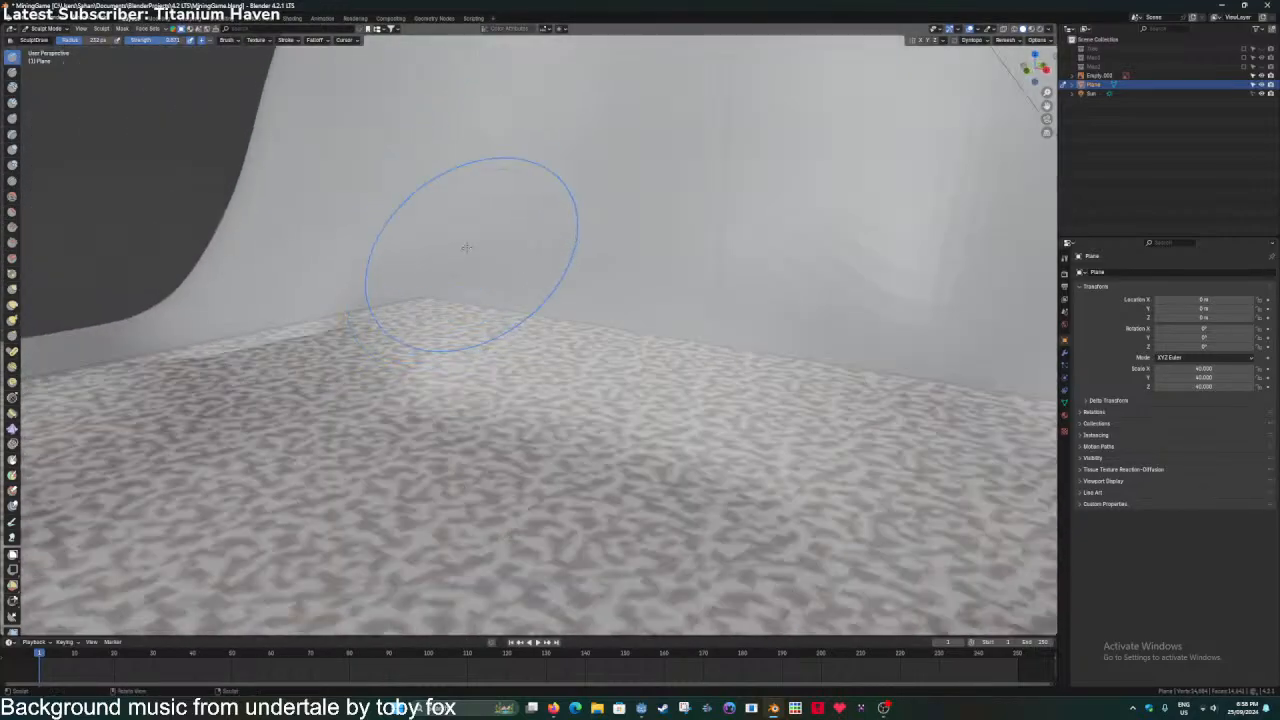
pyautogui.hotkey('ctrl', 's')
# With a brush radius of about 81 px, build mounds along one side of the plane beside the back wall, and save.
pyautogui.scroll(-4, 466, 247)
pyautogui.moveTo(466, 247)
pyautogui.mouseDown(button='middle')
pyautogui.moveTo(390, 305)
pyautogui.moveTo(500, 298)
pyautogui.mouseUp(button='middle')
pyautogui.press('f')
pyautogui.click(315, 307)
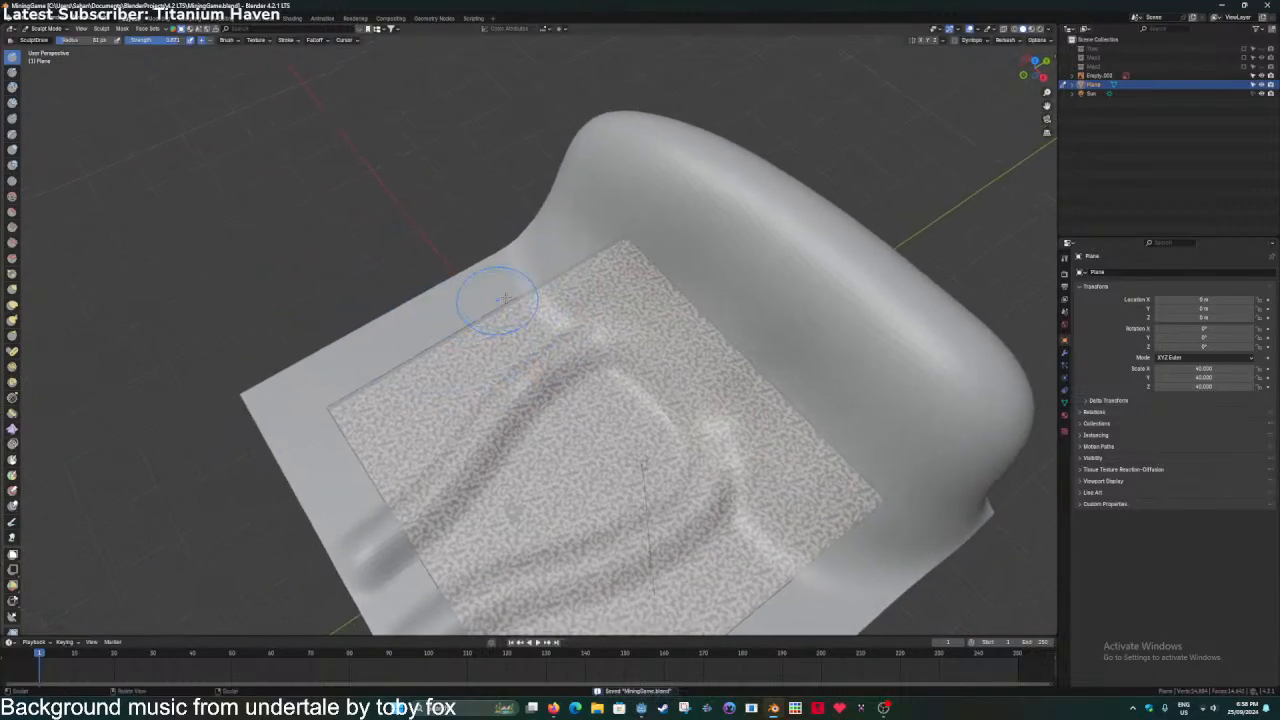
pyautogui.moveTo(502, 298); pyautogui.dragTo(468, 370)
pyautogui.moveTo(550, 310)
pyautogui.mouseDown()
pyautogui.moveTo(491, 377)
pyautogui.moveTo(572, 316)
pyautogui.moveTo(478, 378)
pyautogui.moveTo(445, 422)
pyautogui.mouseUp()
pyautogui.moveTo(488, 360); pyautogui.dragTo(458, 277, button='middle')
pyautogui.hotkey('ctrl', 's')
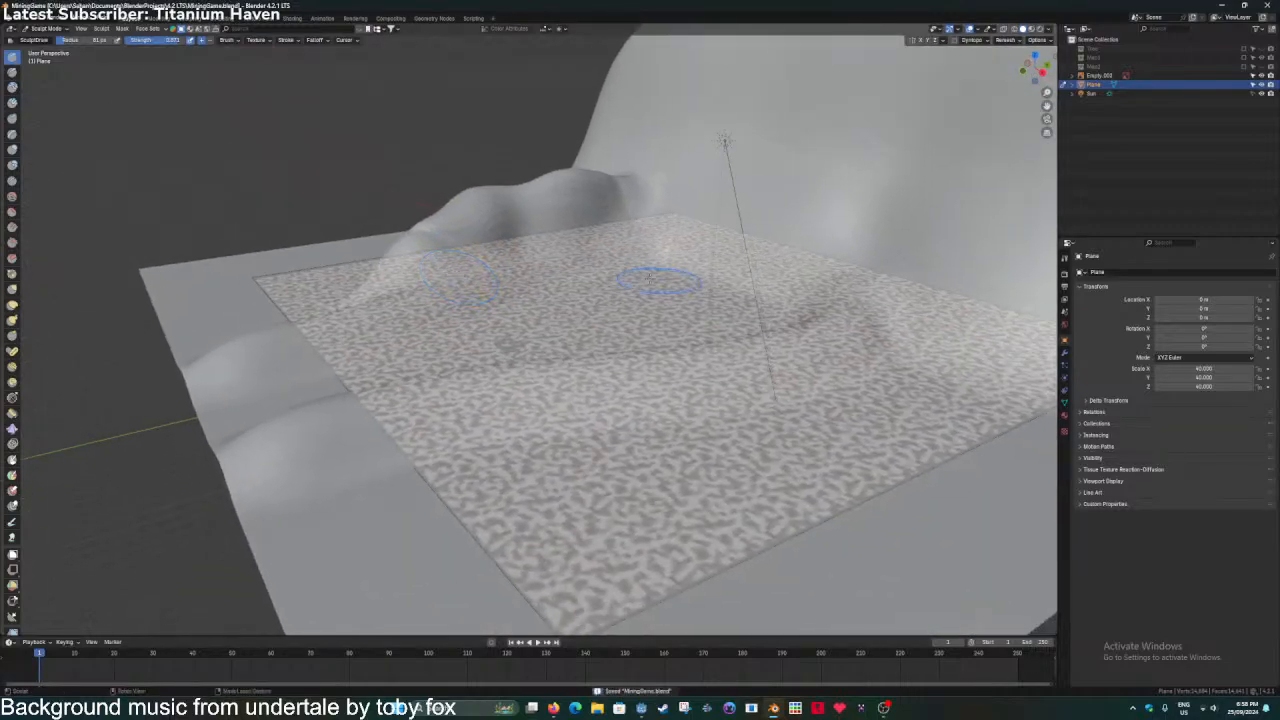
# Sculpt uneven mounds and dips outside the looped ridge, extending them along the opposite side to the front corner.
pyautogui.moveTo(540, 262); pyautogui.dragTo(709, 500, button='middle')
pyautogui.moveTo(704, 500)
pyautogui.mouseDown()
pyautogui.moveTo(537, 523)
pyautogui.moveTo(560, 510)
pyautogui.moveTo(478, 485)
pyautogui.moveTo(540, 510)
pyautogui.moveTo(420, 480)
pyautogui.moveTo(330, 480)
pyautogui.moveTo(435, 468)
pyautogui.moveTo(335, 475)
pyautogui.moveTo(700, 475)
pyautogui.mouseUp()
pyautogui.moveTo(638, 467)
pyautogui.mouseDown(button='middle')
pyautogui.moveTo(771, 443)
pyautogui.moveTo(725, 456)
pyautogui.mouseUp(button='middle')
pyautogui.moveTo(828, 300)
pyautogui.keyDown('ctrl'); pyautogui.mouseDown()
pyautogui.moveTo(908, 482)
pyautogui.moveTo(838, 415)
pyautogui.moveTo(775, 262)
pyautogui.moveTo(773, 210)
pyautogui.mouseUp(); pyautogui.keyUp('ctrl')
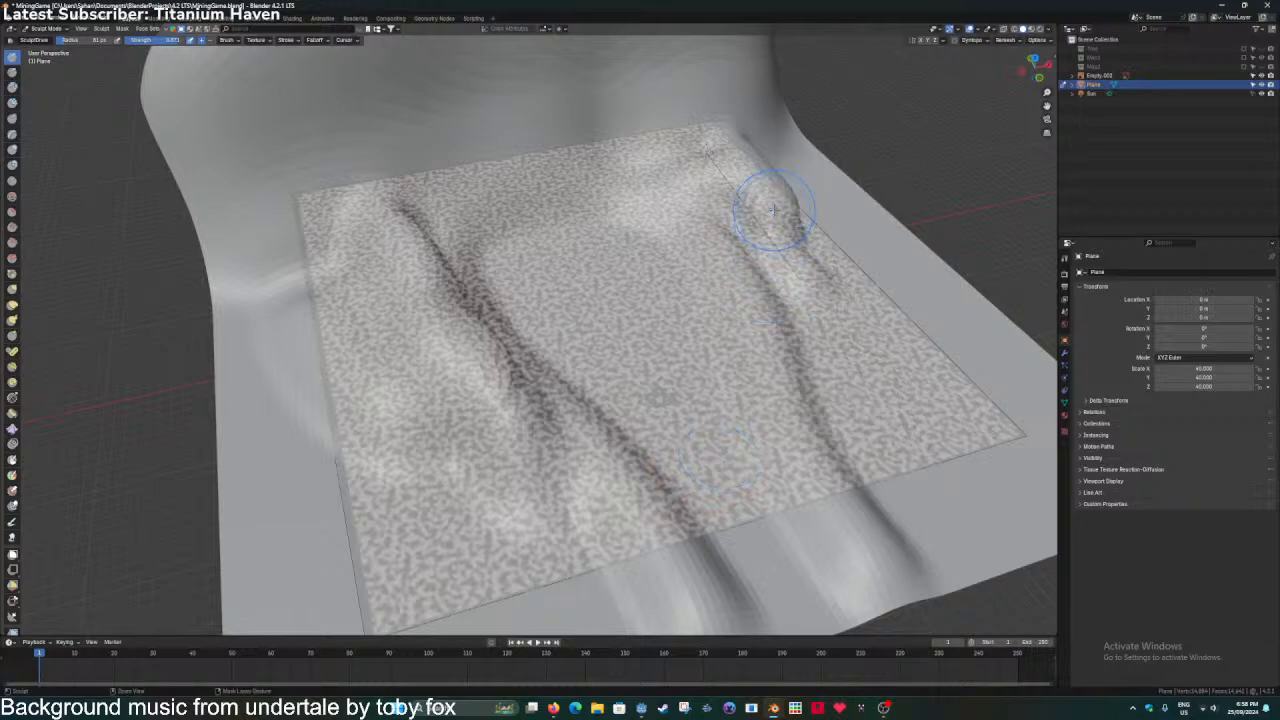
pyautogui.moveTo(770, 260); pyautogui.dragTo(630, 330, button='middle')
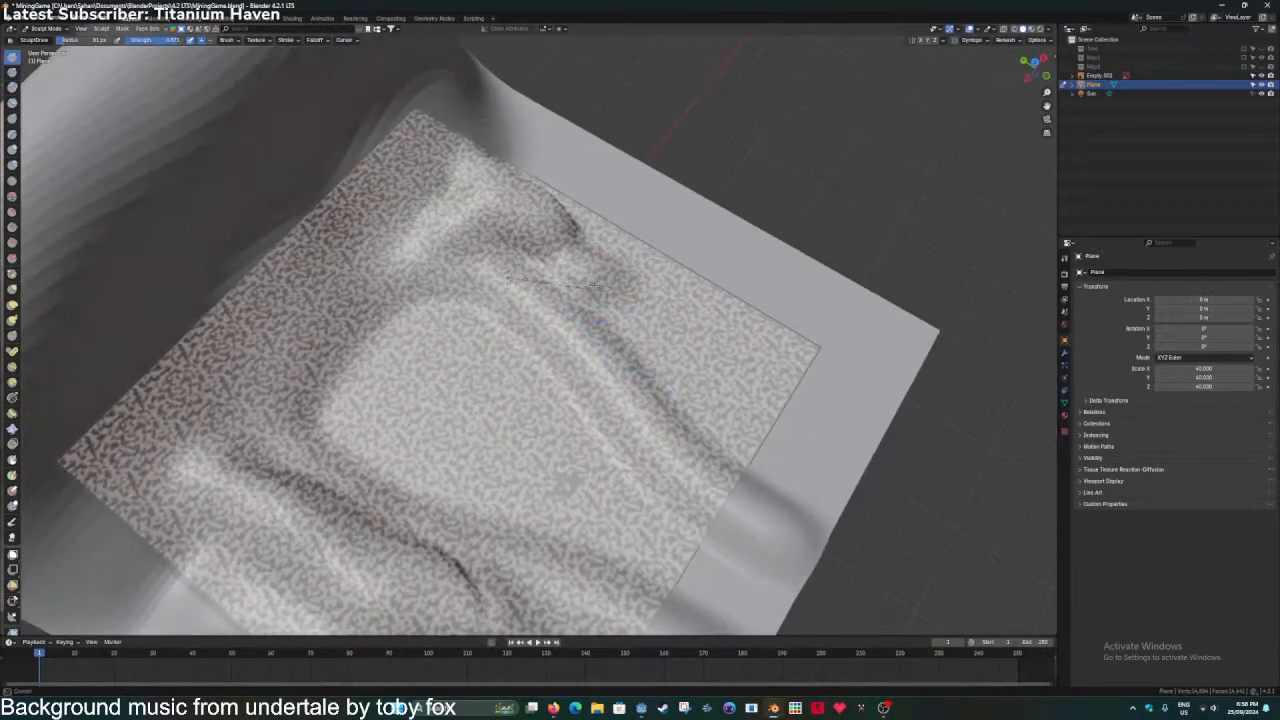
pyautogui.moveTo(761, 423)
pyautogui.mouseDown()
pyautogui.moveTo(630, 298)
pyautogui.moveTo(654, 354)
pyautogui.moveTo(686, 337)
pyautogui.moveTo(764, 404)
pyautogui.mouseUp()
pyautogui.moveTo(614, 305)
pyautogui.mouseDown()
pyautogui.moveTo(698, 297)
pyautogui.moveTo(740, 358)
pyautogui.mouseUp()
pyautogui.moveTo(568, 208)
pyautogui.mouseDown()
pyautogui.moveTo(595, 212)
pyautogui.moveTo(533, 232)
pyautogui.mouseUp()
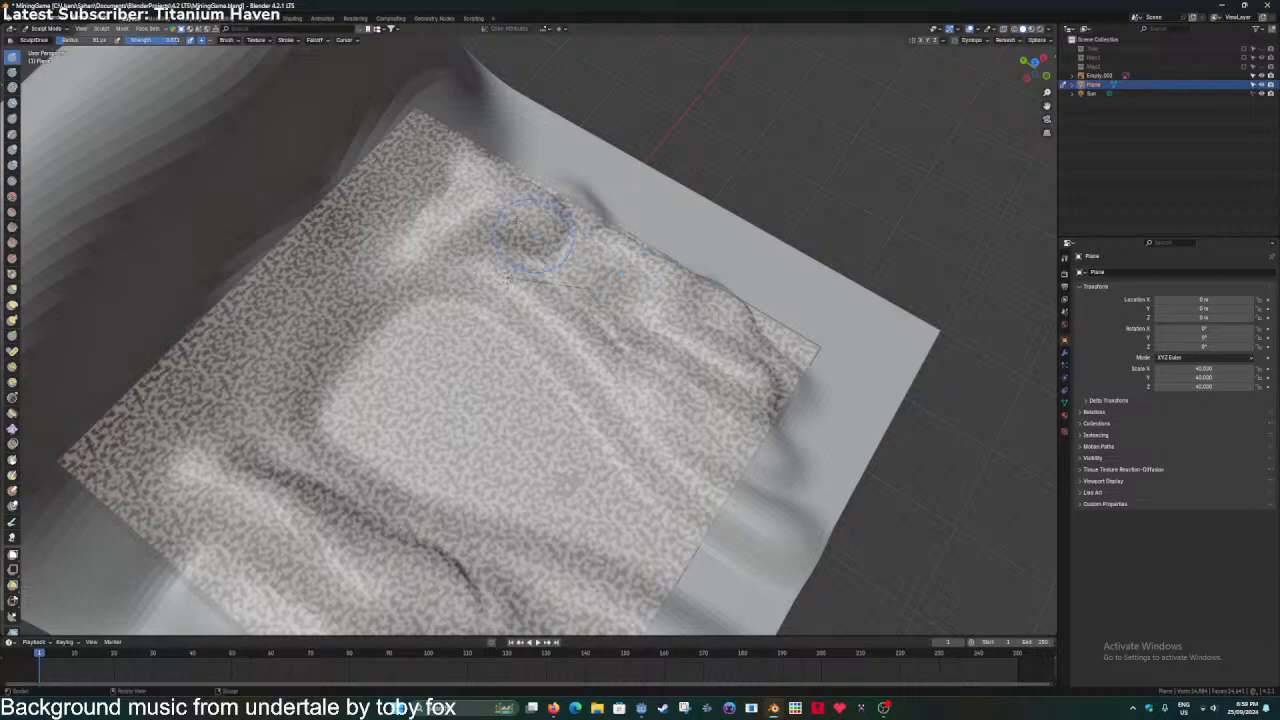
# Rework the first side's ridge from the front edge toward the back wall, using a brush radius of about 218 px.
pyautogui.moveTo(462, 381)
pyautogui.mouseDown(button='middle')
pyautogui.moveTo(330, 360)
pyautogui.moveTo(410, 340)
pyautogui.mouseUp(button='middle')
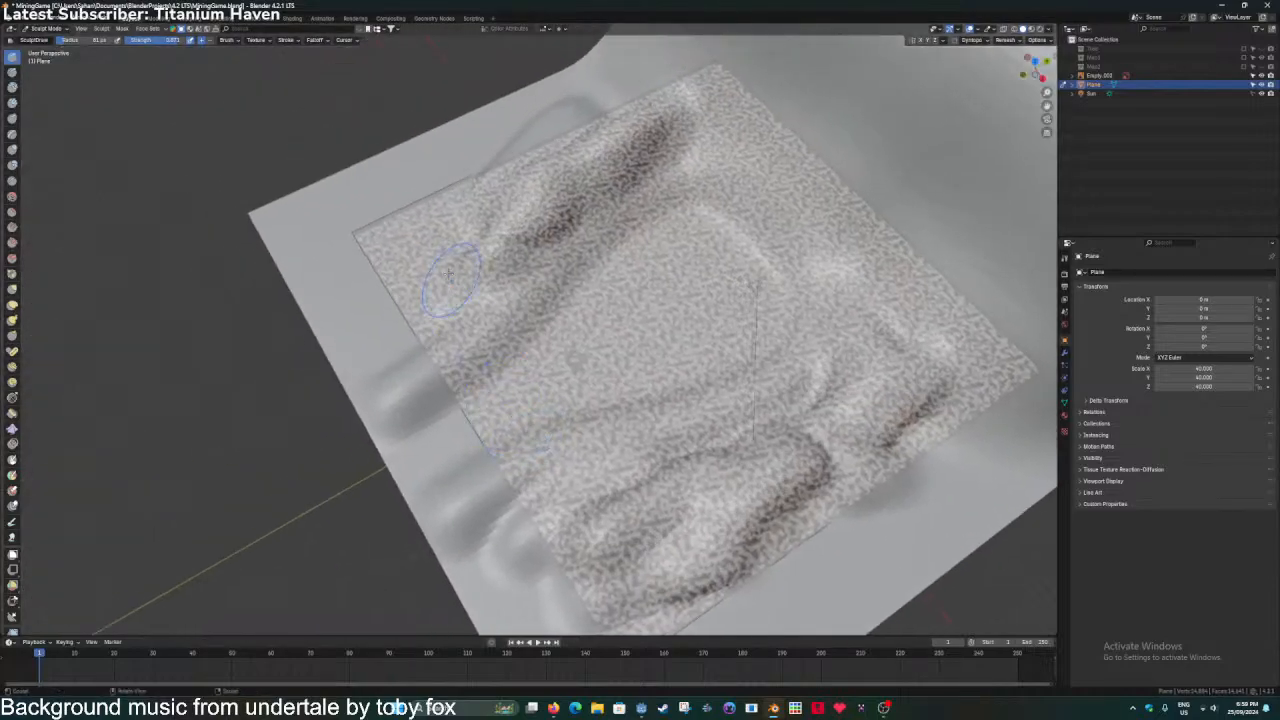
pyautogui.moveTo(410, 340); pyautogui.dragTo(482, 290)
pyautogui.hotkey('ctrl', 'z')
pyautogui.hotkey('ctrl', 'z')
pyautogui.hotkey('ctrl', 'z')
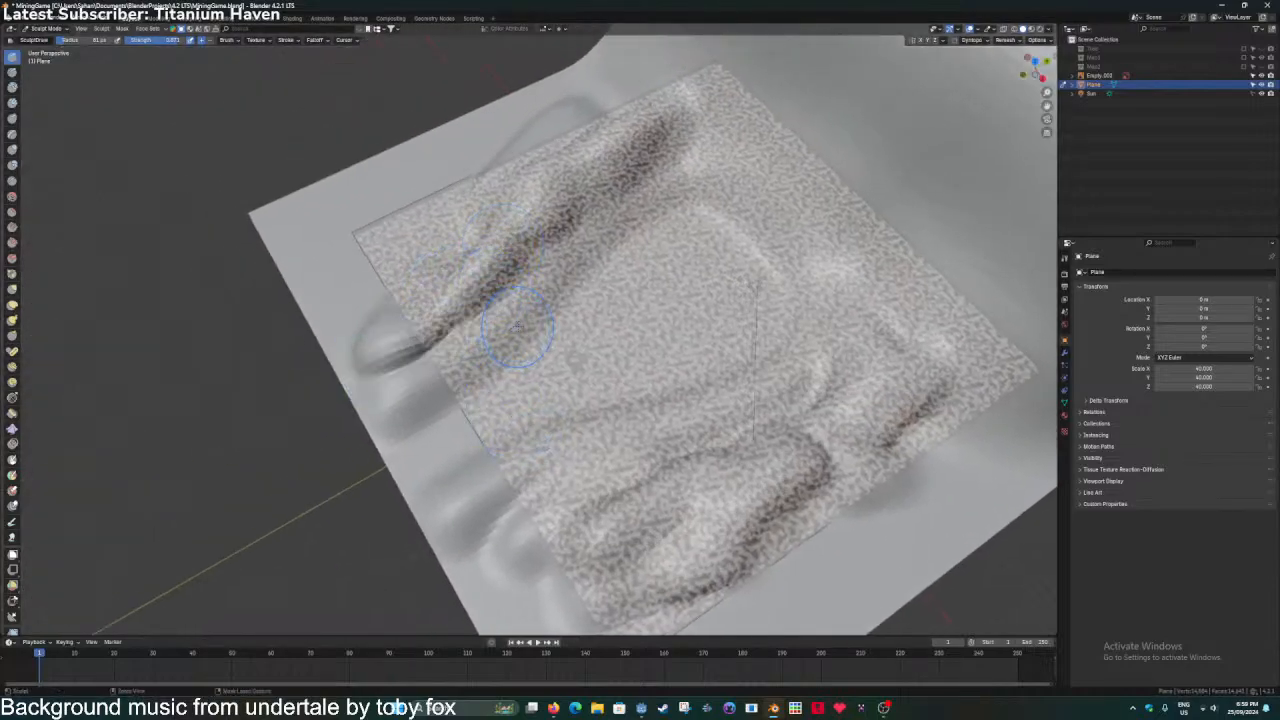
pyautogui.moveTo(514, 329)
pyautogui.keyDown('shift'); pyautogui.mouseDown(button='middle')
pyautogui.moveTo(597, 348)
pyautogui.moveTo(590, 392)
pyautogui.mouseUp(button='middle'); pyautogui.keyUp('shift')
pyautogui.press('f')
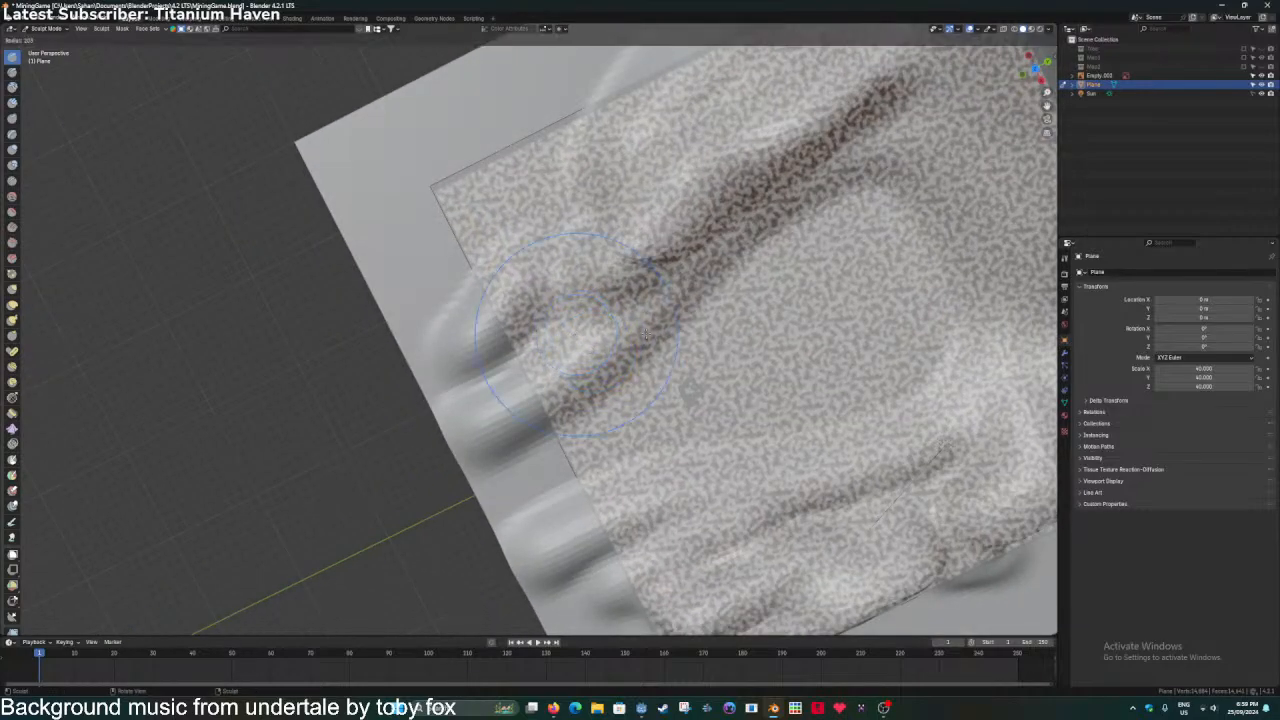
pyautogui.click(660, 335)
pyautogui.moveTo(491, 334); pyautogui.dragTo(765, 170)
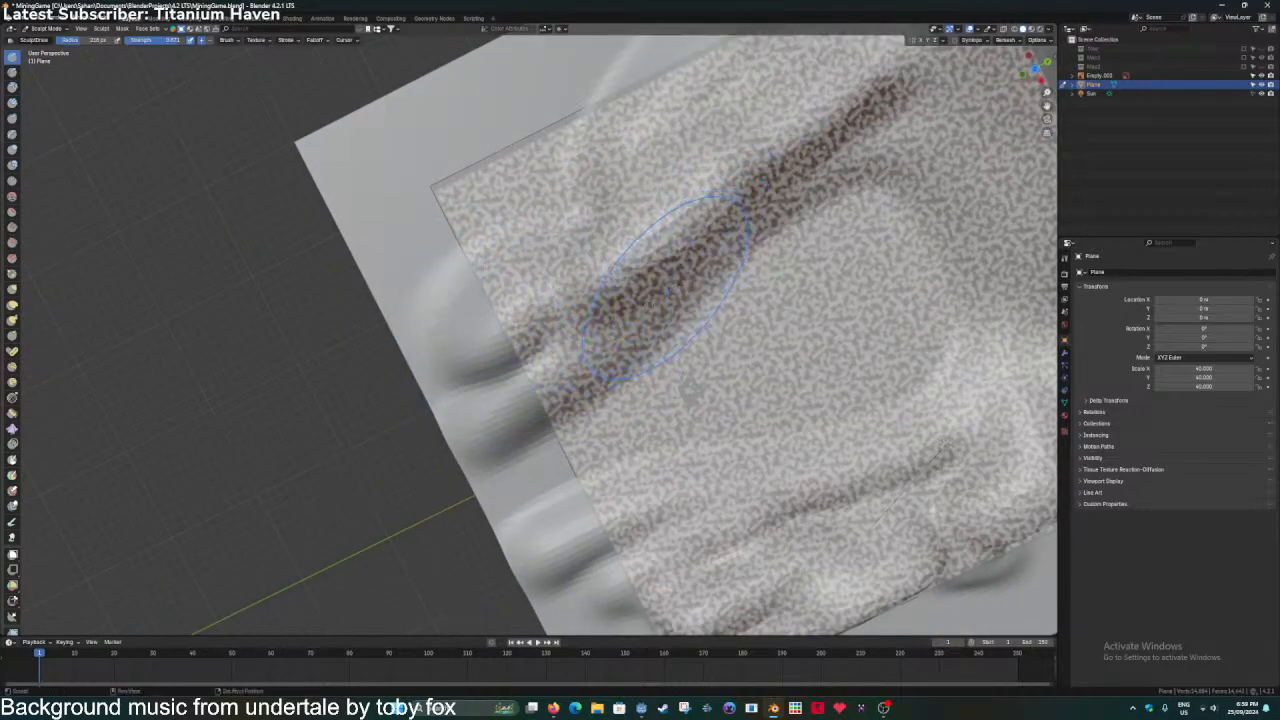
pyautogui.keyDown('shift'); pyautogui.moveTo(800, 150); pyautogui.dragTo(627, 205, button='middle'); pyautogui.keyUp('shift')
pyautogui.moveTo(686, 186); pyautogui.dragTo(750, 182)
# Raise broad slopes along the opposite side's outer border and over both front corners of the plane.
pyautogui.moveTo(760, 236)
pyautogui.mouseDown(button='middle')
pyautogui.moveTo(800, 286)
pyautogui.moveTo(571, 274)
pyautogui.mouseUp(button='middle')
pyautogui.moveTo(540, 395); pyautogui.dragTo(626, 458, button='middle')
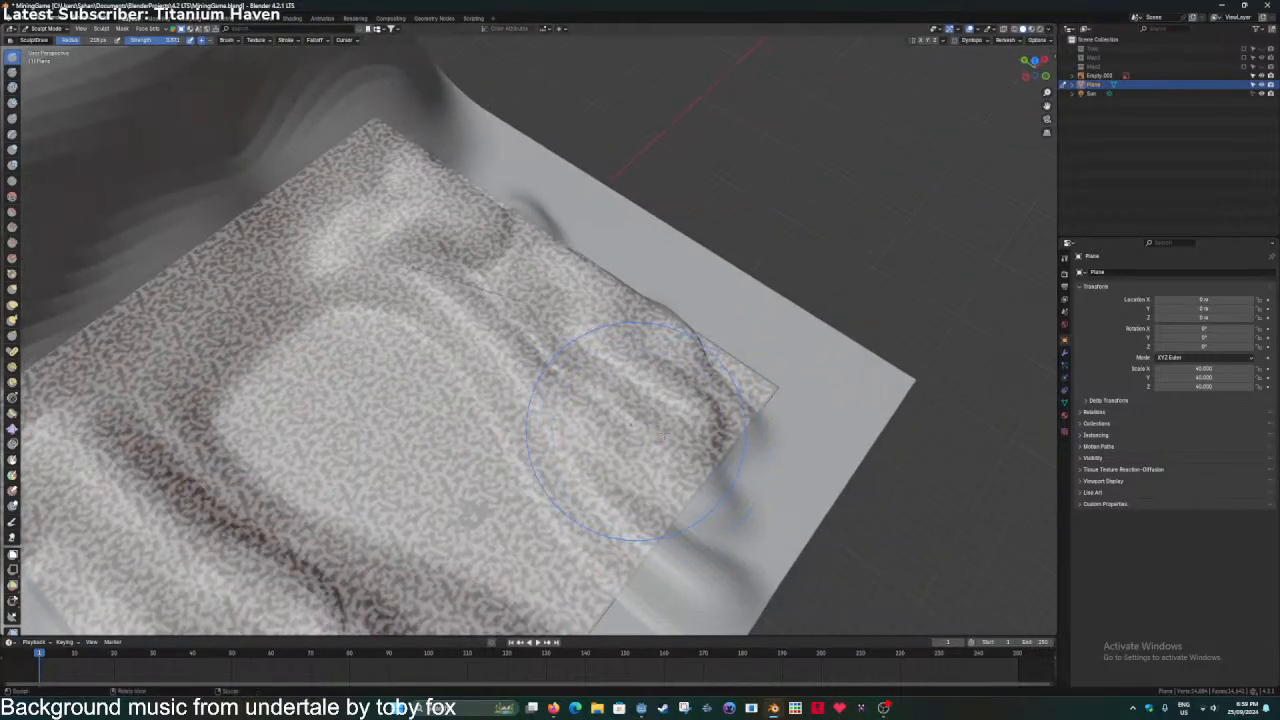
pyautogui.moveTo(782, 493); pyautogui.dragTo(720, 400)
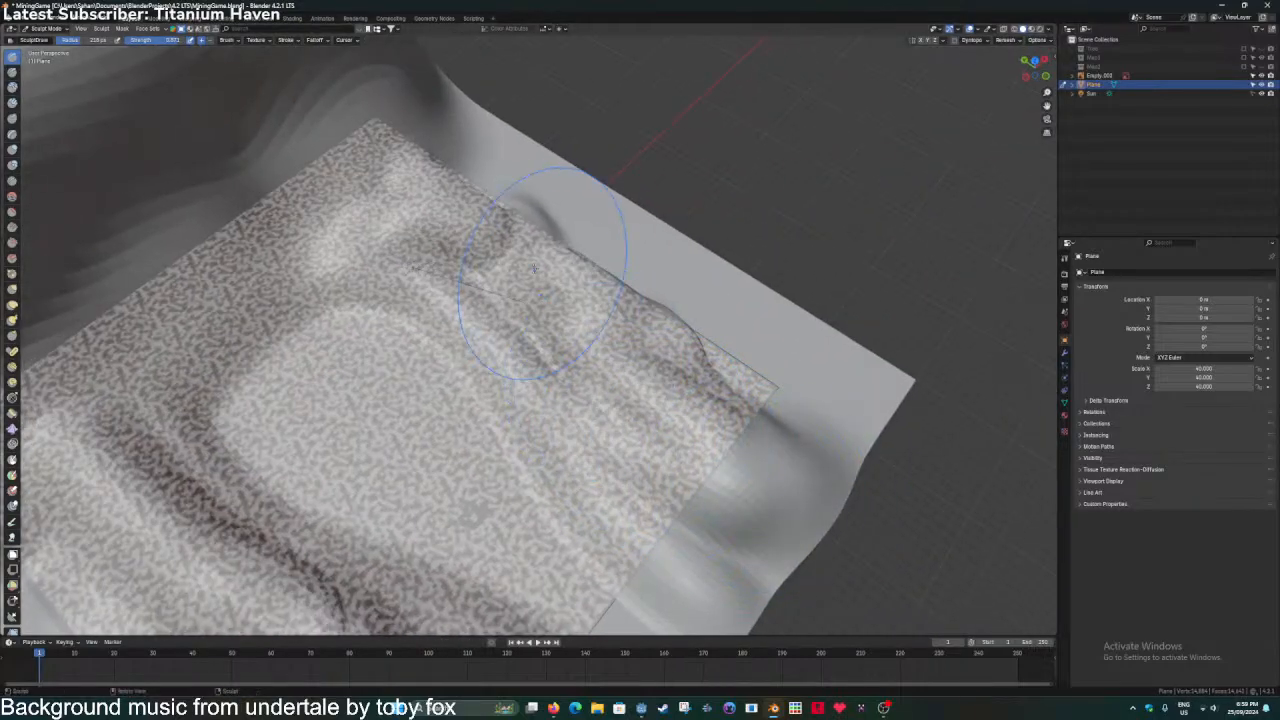
pyautogui.moveTo(541, 216); pyautogui.dragTo(862, 378)
pyautogui.moveTo(520, 172)
pyautogui.mouseDown()
pyautogui.moveTo(448, 134)
pyautogui.moveTo(560, 192)
pyautogui.mouseUp()
pyautogui.moveTo(363, 449)
pyautogui.mouseDown(button='middle')
pyautogui.moveTo(467, 323)
pyautogui.moveTo(395, 276)
pyautogui.mouseUp(button='middle')
pyautogui.moveTo(425, 505); pyautogui.dragTo(484, 474)
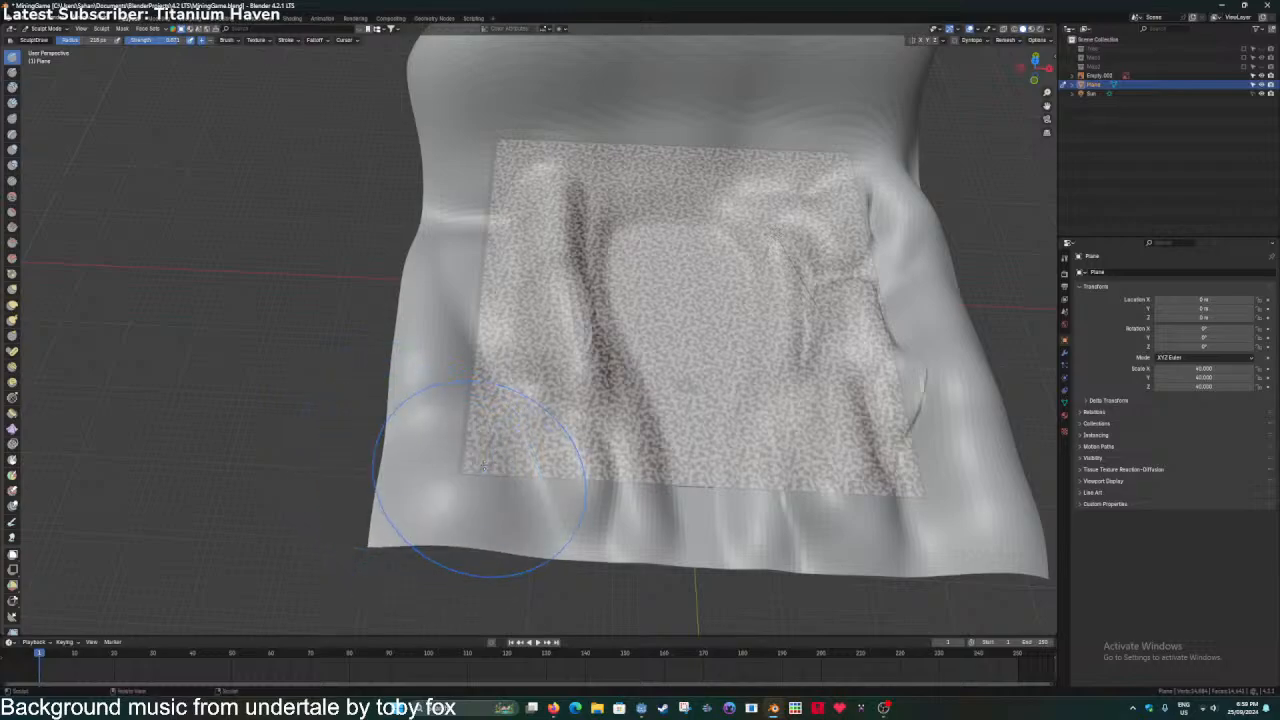
# Inspect the sculpted terrain's mesh in Edit Mode and return it to Sculpt Mode.
pyautogui.moveTo(482, 471)
pyautogui.mouseDown(button='middle')
pyautogui.moveTo(426, 414)
pyautogui.moveTo(412, 362)
pyautogui.moveTo(551, 423)
pyautogui.moveTo(430, 475)
pyautogui.mouseUp(button='middle')
pyautogui.scroll(2, 567, 360)
pyautogui.scroll(-3, 567, 360)
pyautogui.hotkey('ctrl', 'Tab')
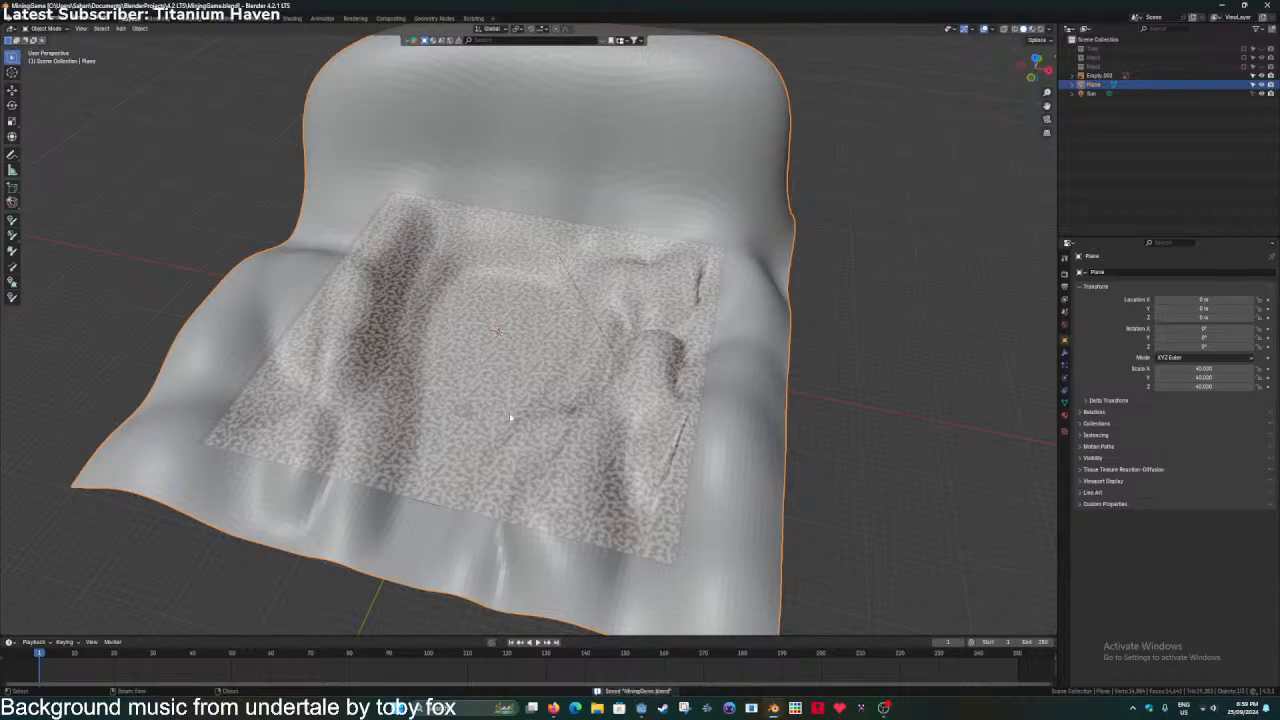
pyautogui.press('Tab')
pyautogui.scroll(4, 608, 418)
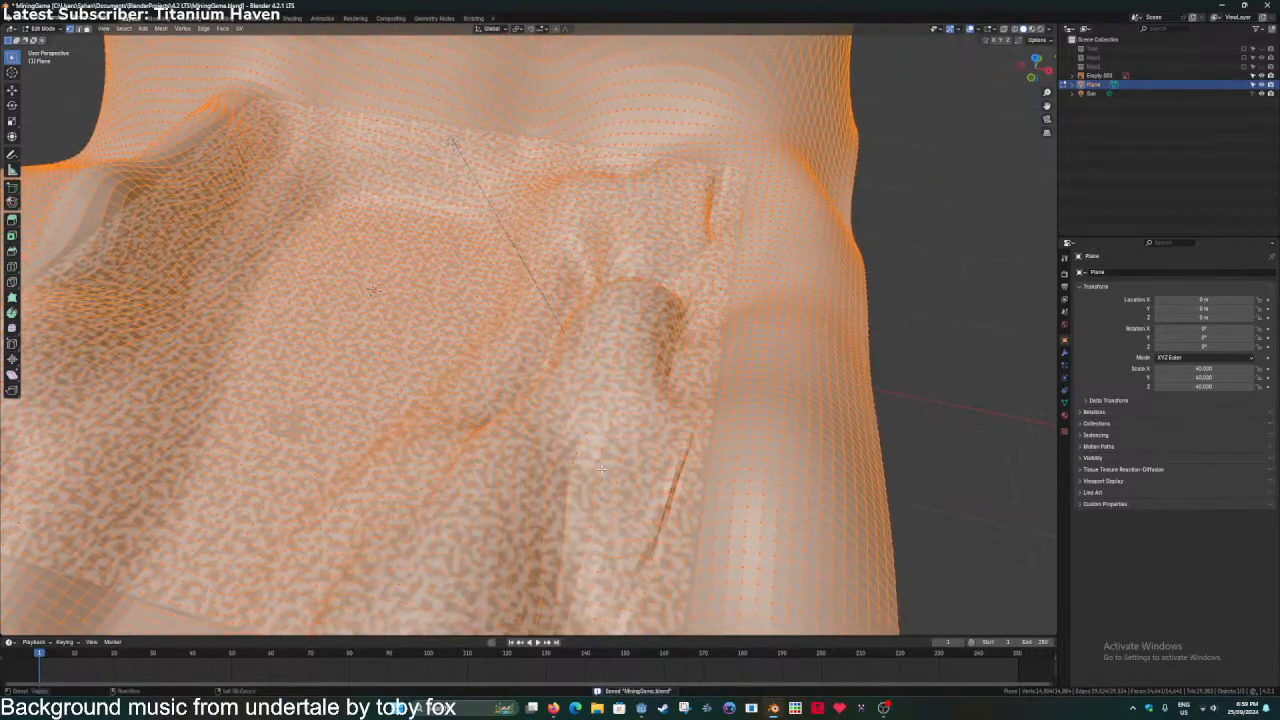
pyautogui.hotkey('ctrl', 'Tab')
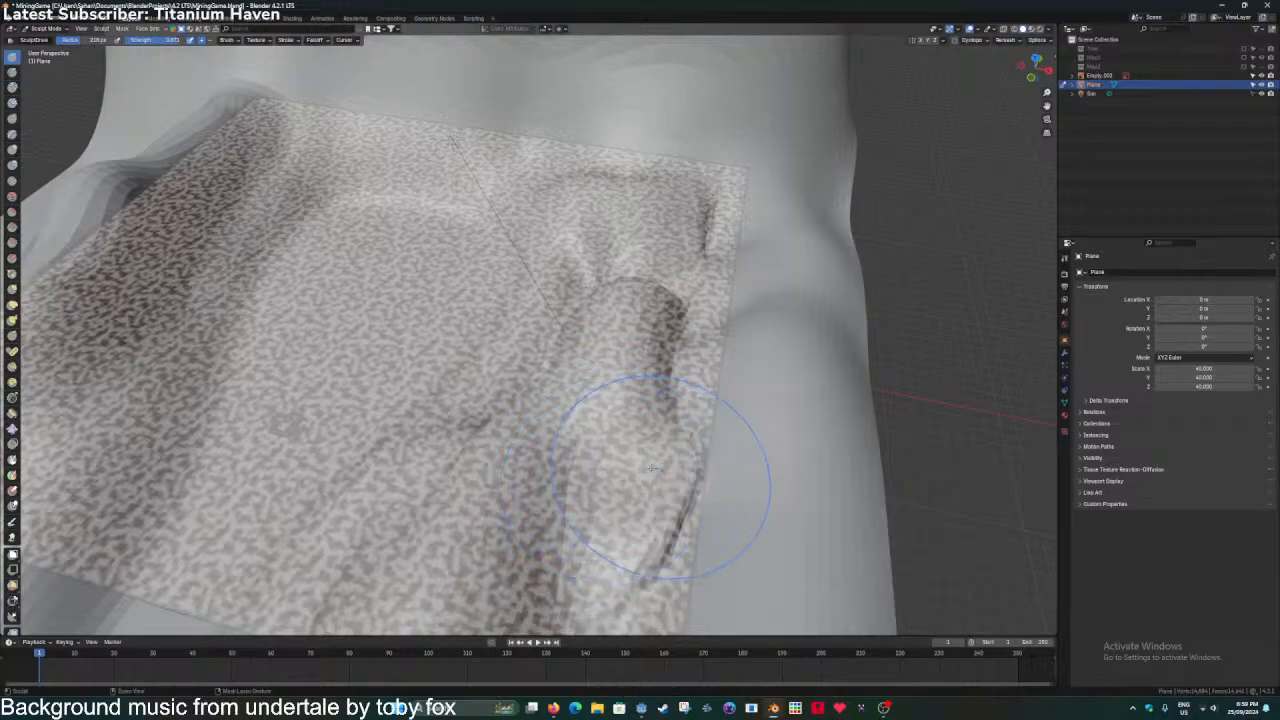
# Build up the outer border along the mounded side of the terrain with a broad stroke toward the back wall.
pyautogui.scroll(-3, 662, 492)
pyautogui.moveTo(663, 471); pyautogui.dragTo(481, 478, button='middle')
pyautogui.scroll(1, 481, 478)
pyautogui.moveTo(260, 482); pyautogui.dragTo(676, 415)
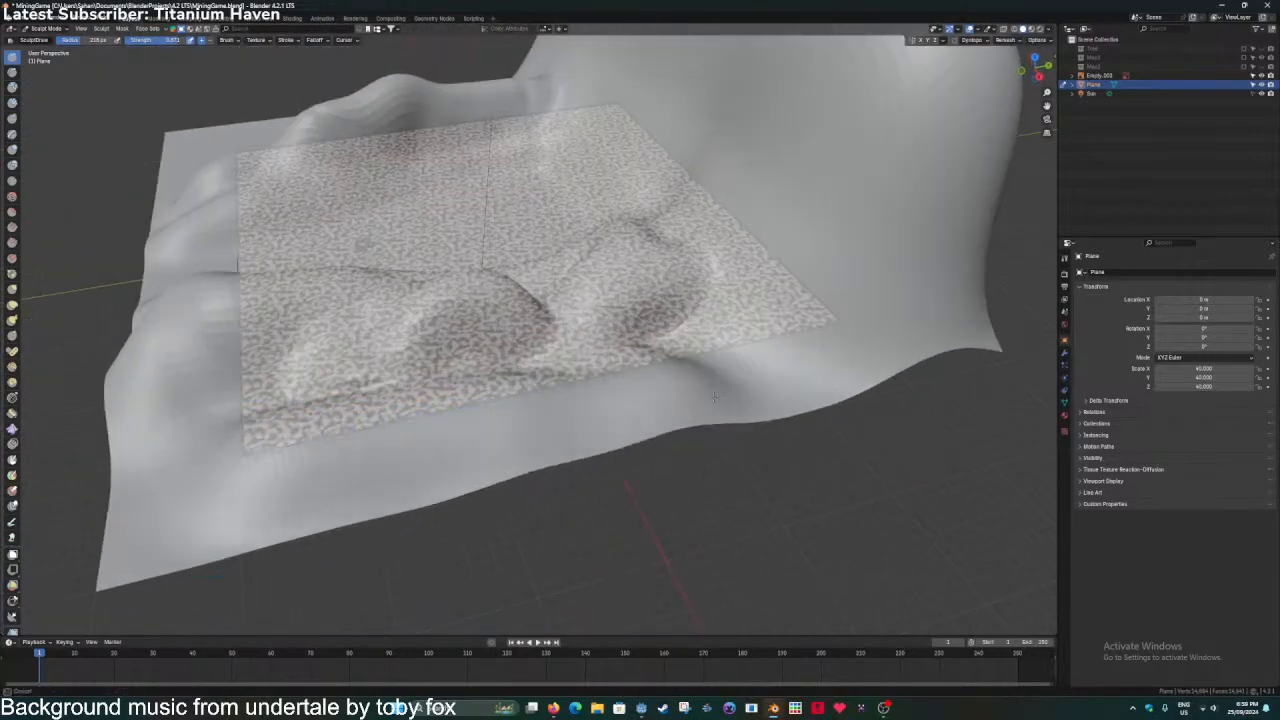
# Undo the last border stroke and rebuild the outer border along the mounded side with one stroke toward the back wall.
pyautogui.moveTo(505, 400)
pyautogui.mouseDown(button='middle')
pyautogui.moveTo(509, 442)
pyautogui.moveTo(554, 454)
pyautogui.mouseUp(button='middle')
pyautogui.hotkey('ctrl', 'z')
pyautogui.keyDown('shift'); pyautogui.moveTo(437, 478); pyautogui.dragTo(483, 491, button='middle'); pyautogui.keyUp('shift')
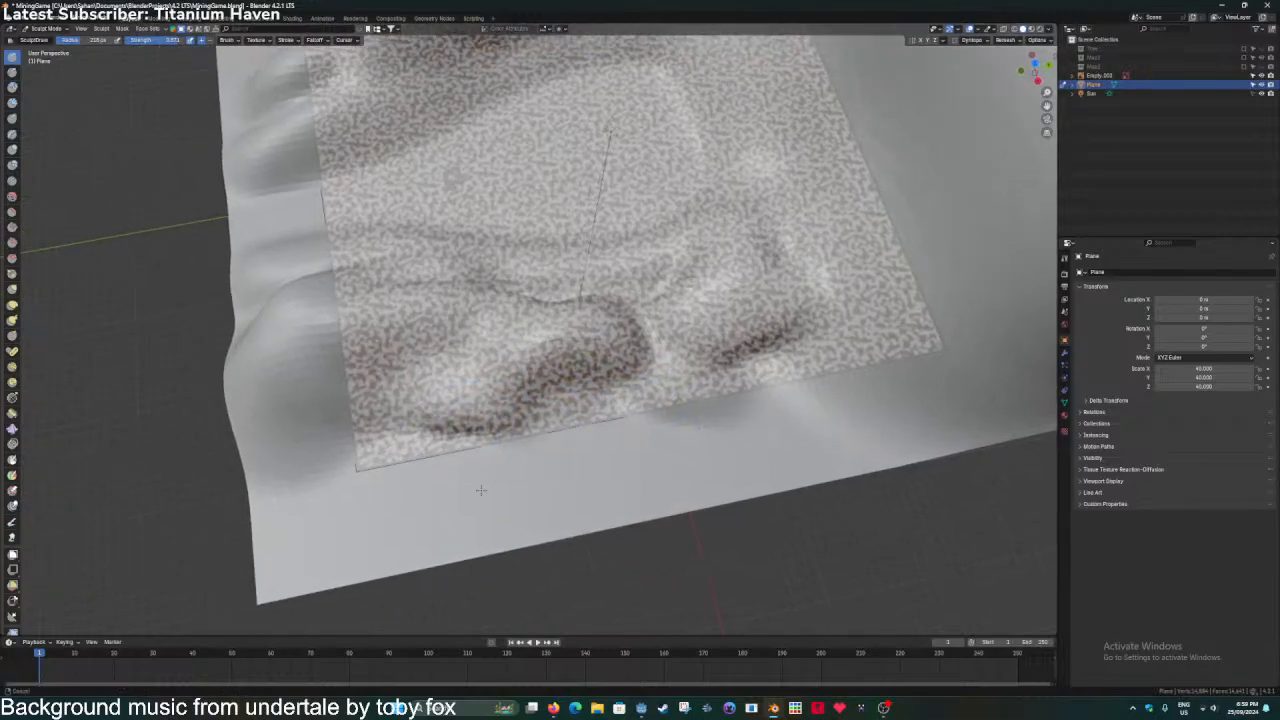
pyautogui.scroll(1, 484, 493)
pyautogui.moveTo(272, 552)
pyautogui.mouseDown()
pyautogui.moveTo(520, 540)
pyautogui.moveTo(690, 512)
pyautogui.moveTo(990, 420)
pyautogui.mouseUp()
pyautogui.moveTo(990, 420)
pyautogui.mouseDown(button='middle')
pyautogui.moveTo(421, 472)
pyautogui.moveTo(496, 486)
pyautogui.moveTo(493, 458)
pyautogui.mouseUp(button='middle')
pyautogui.scroll(1, 496, 486)
pyautogui.scroll(-3, 496, 486)
pyautogui.scroll(1, 490, 450)
# Switch the terrain to Object Mode and hide the Empty reference image.
pyautogui.click(359, 445)
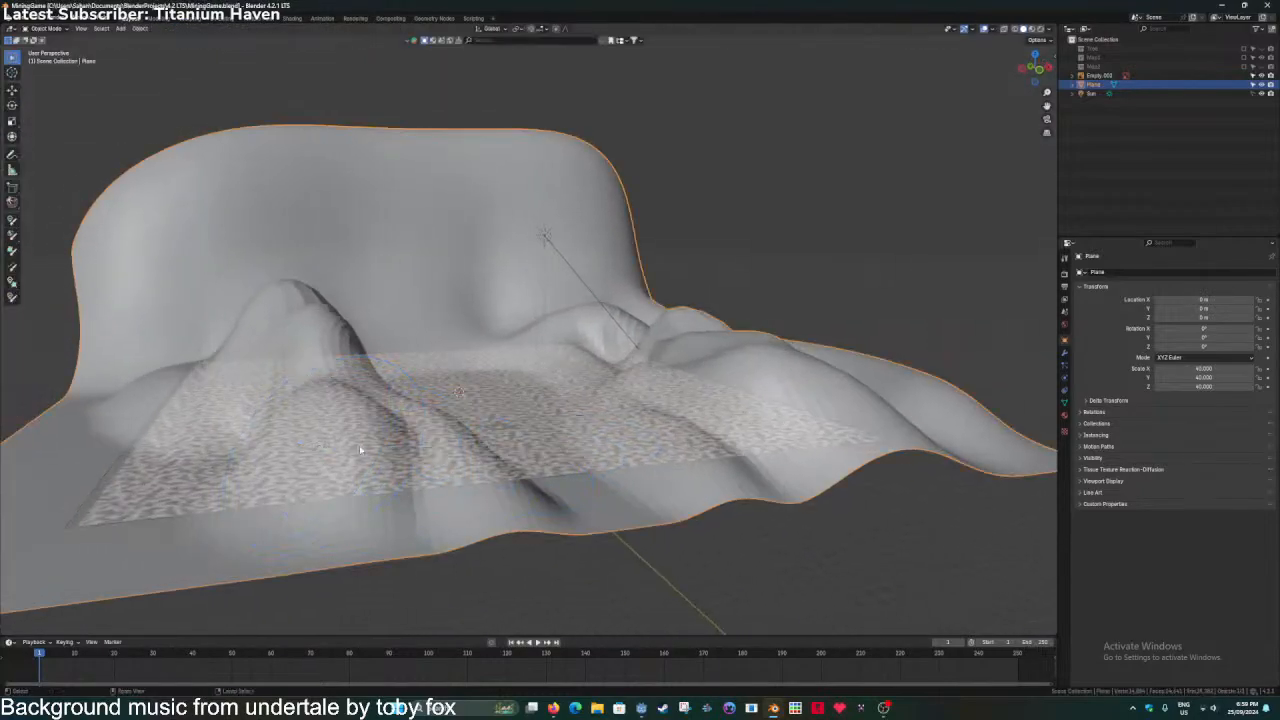
pyautogui.moveTo(632, 354); pyautogui.dragTo(578, 426, button='middle')
pyautogui.keyDown('shift'); pyautogui.moveTo(785, 357); pyautogui.dragTo(880, 300, button='middle'); pyautogui.keyUp('shift')
pyautogui.click(1261, 75)
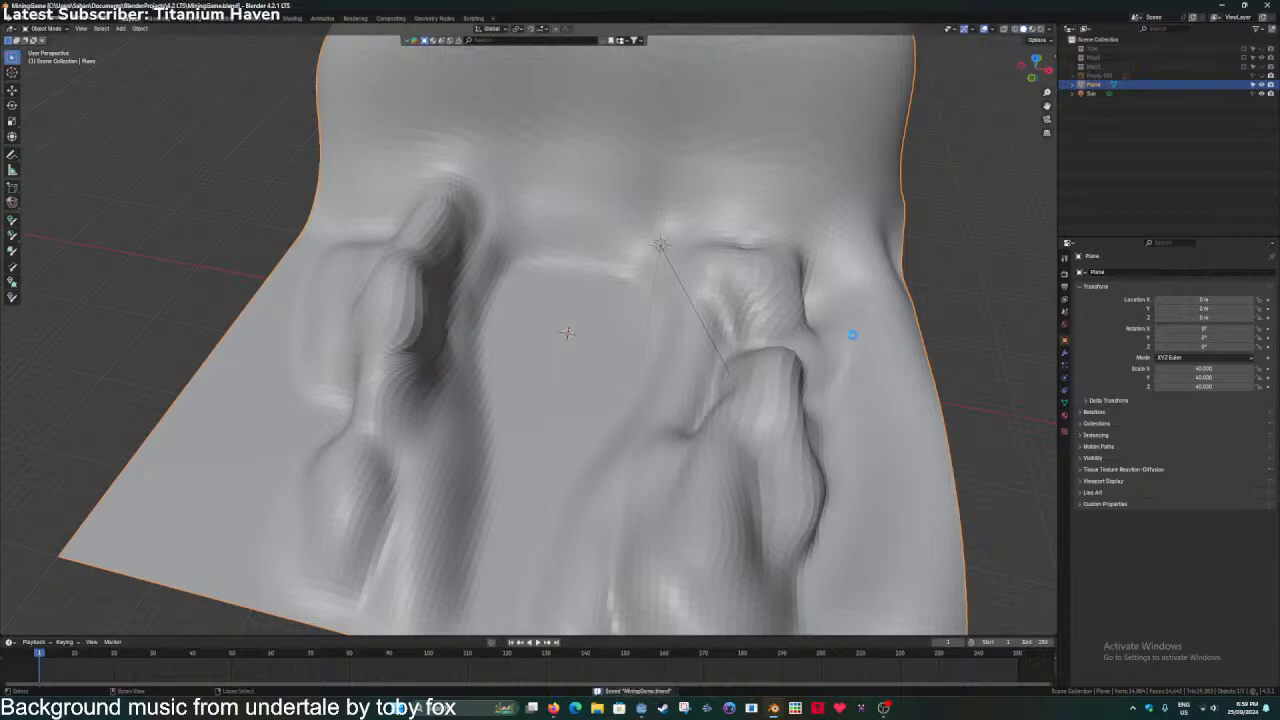
# Shade the sculpted terrain plane smooth.
pyautogui.moveTo(852, 335); pyautogui.dragTo(673, 342, button='middle')
pyautogui.rightClick(745, 312)
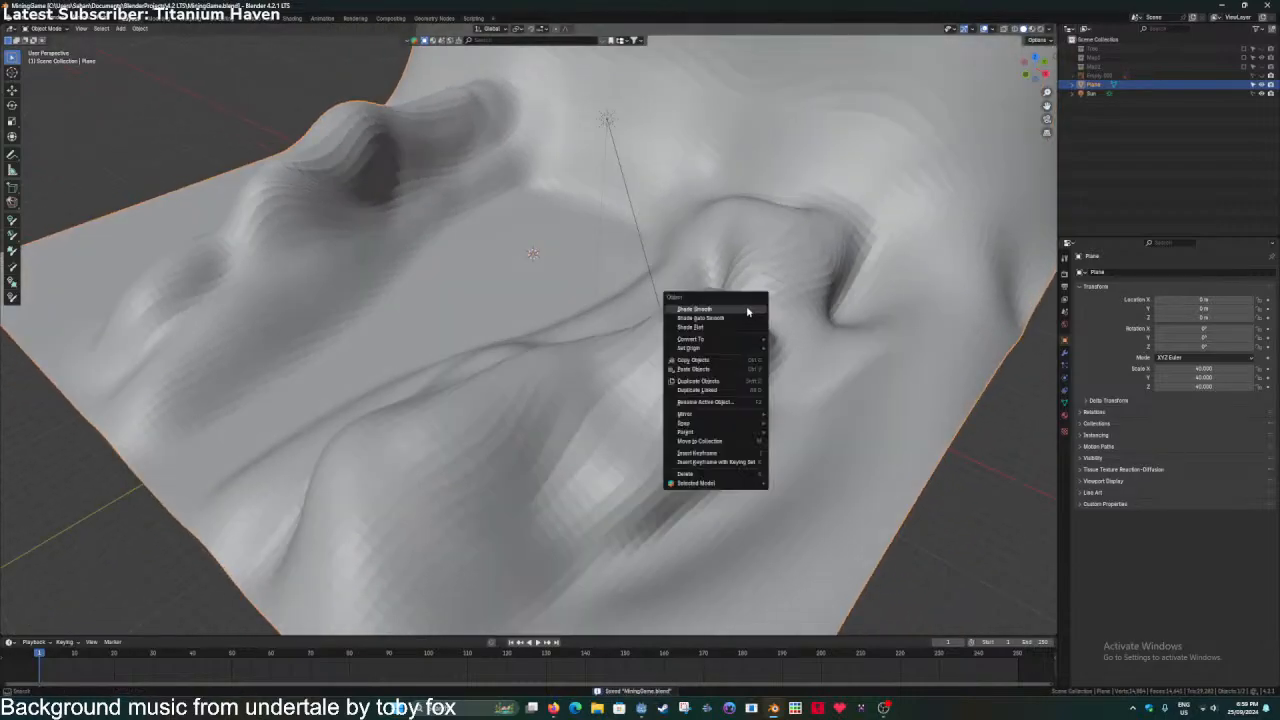
pyautogui.click(747, 312)
pyautogui.moveTo(747, 312); pyautogui.dragTo(461, 355, button='middle')
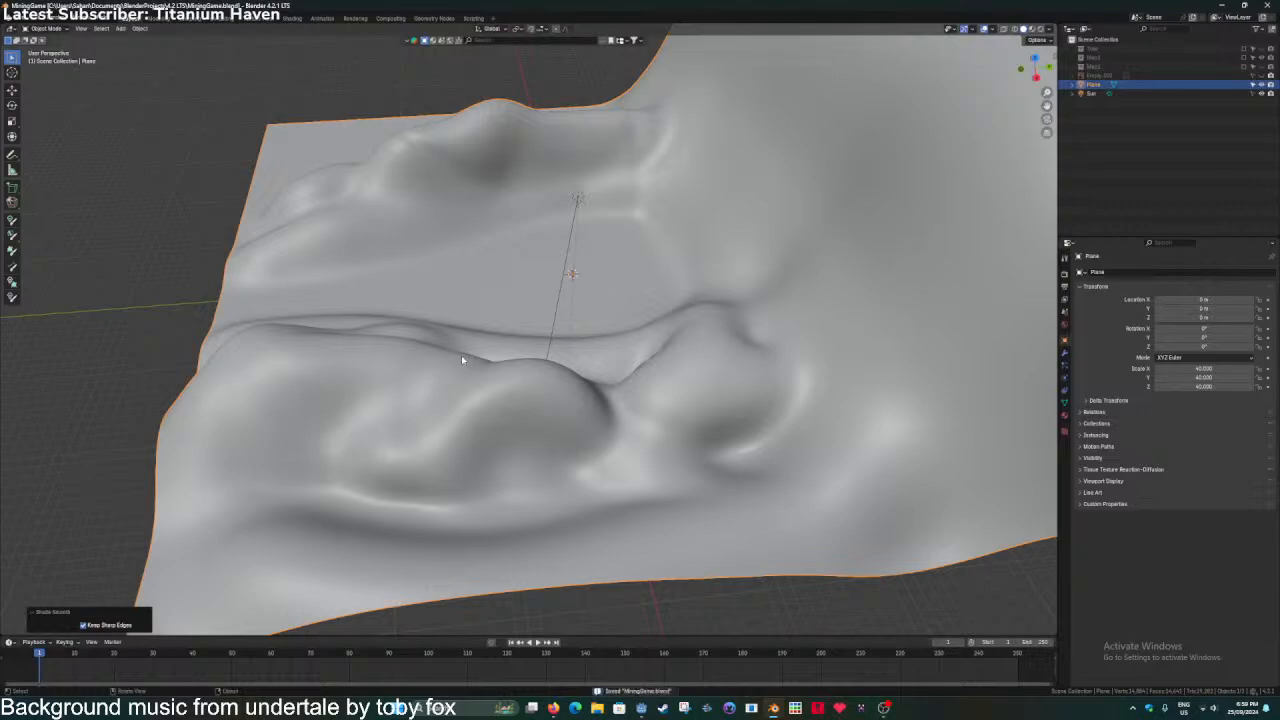
# Inspect the valley at ground level by walking through it toward the back wall.
pyautogui.moveTo(461, 355)
pyautogui.mouseDown(button='middle')
pyautogui.moveTo(486, 331)
pyautogui.moveTo(464, 408)
pyautogui.moveTo(432, 397)
pyautogui.moveTo(637, 357)
pyautogui.moveTo(520, 380)
pyautogui.moveTo(600, 394)
pyautogui.moveTo(606, 523)
pyautogui.moveTo(529, 491)
pyautogui.moveTo(505, 428)
pyautogui.mouseUp(button='middle')
pyautogui.scroll(6, 505, 428)
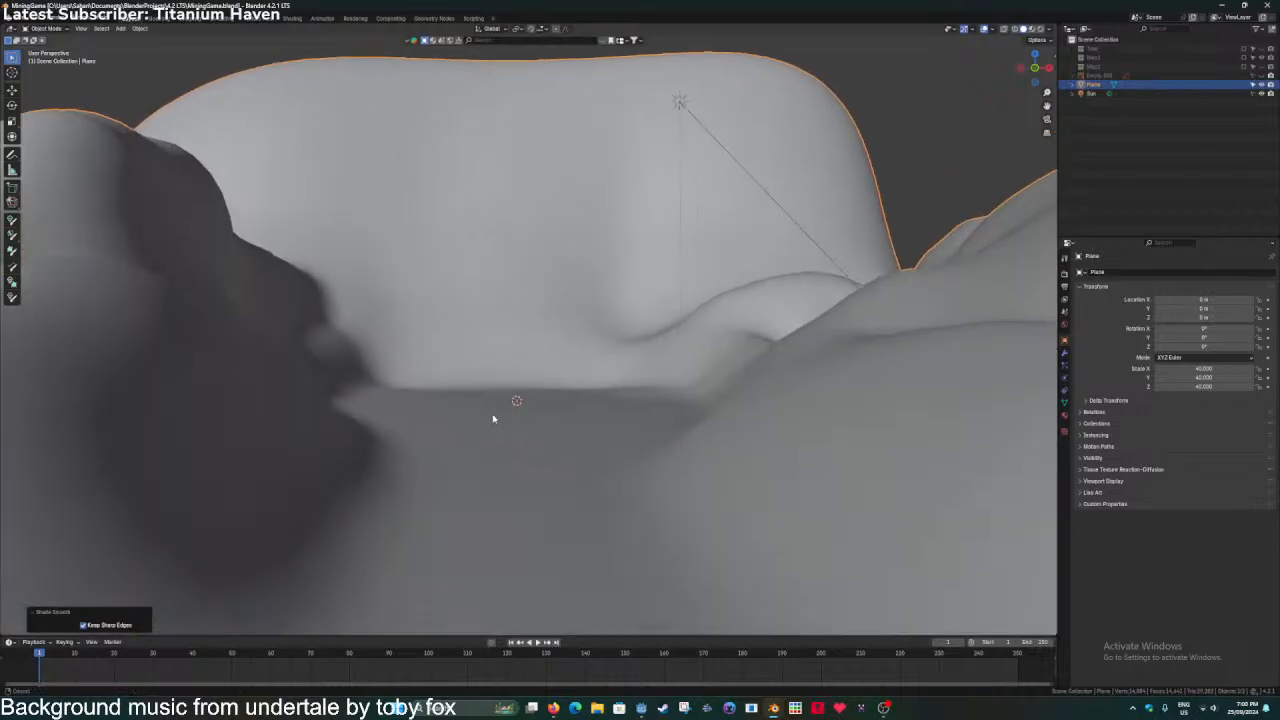
pyautogui.press('w')
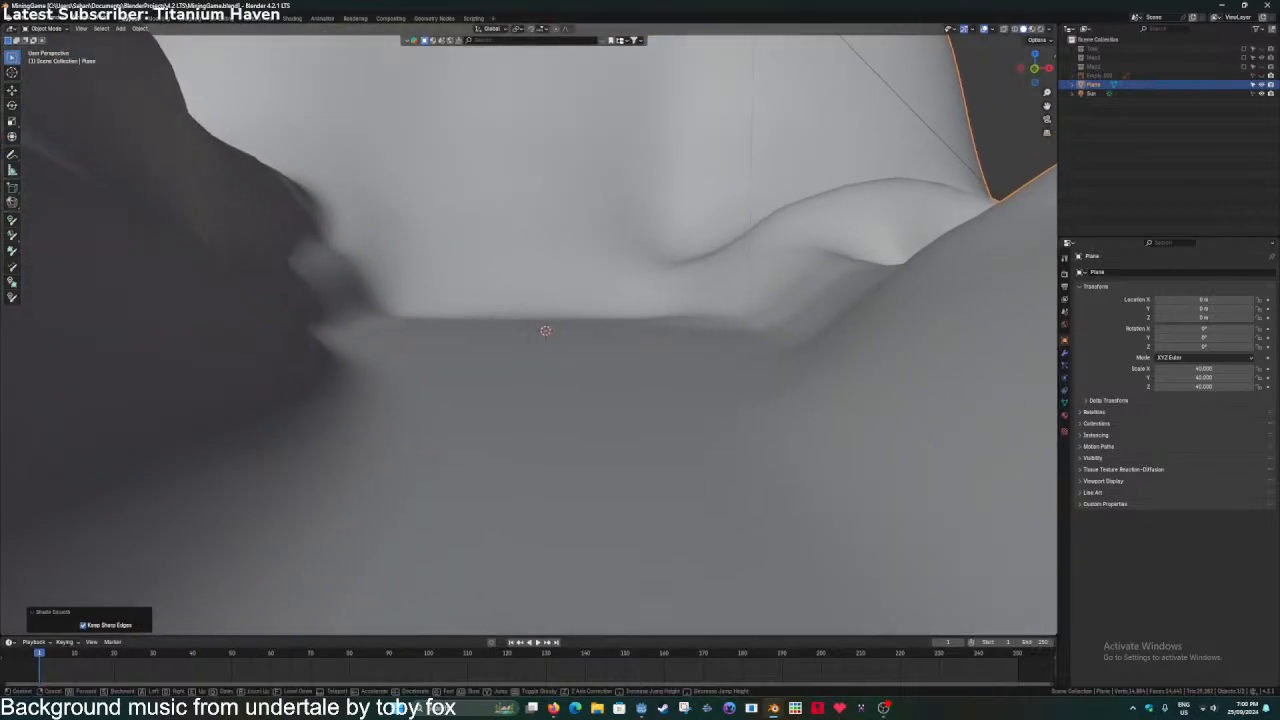
pyautogui.press('w')
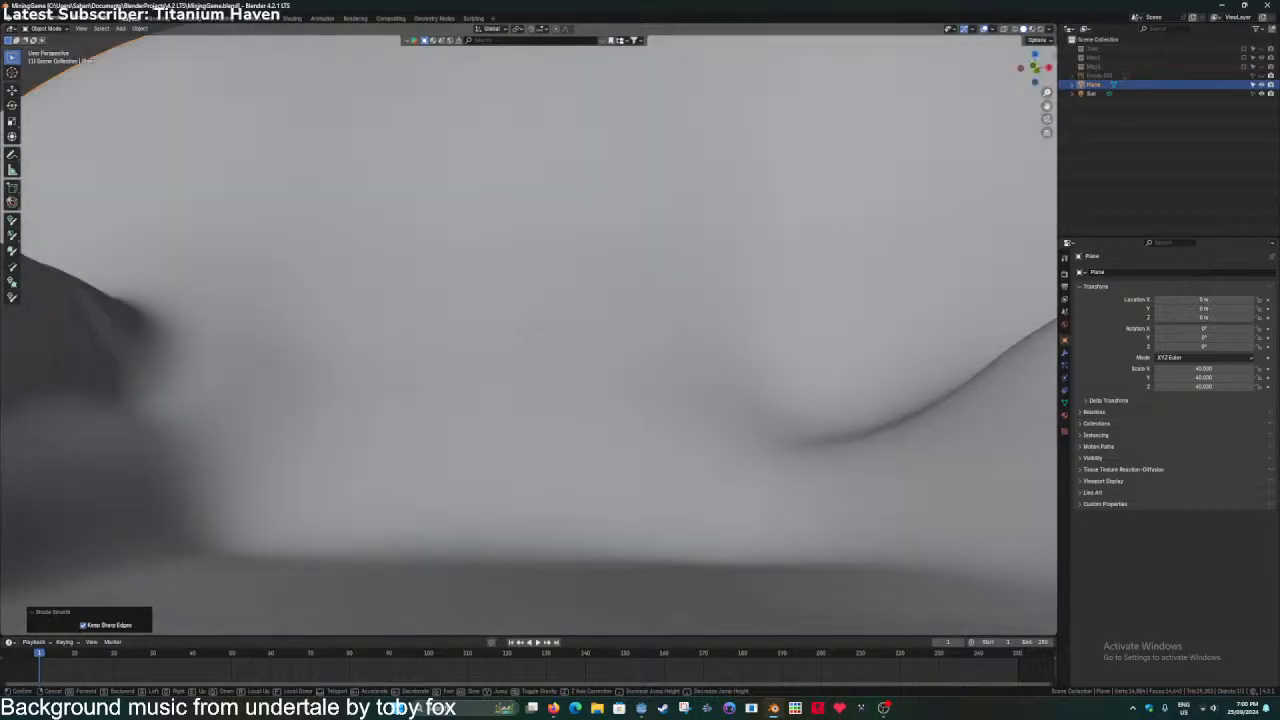
pyautogui.press('w')
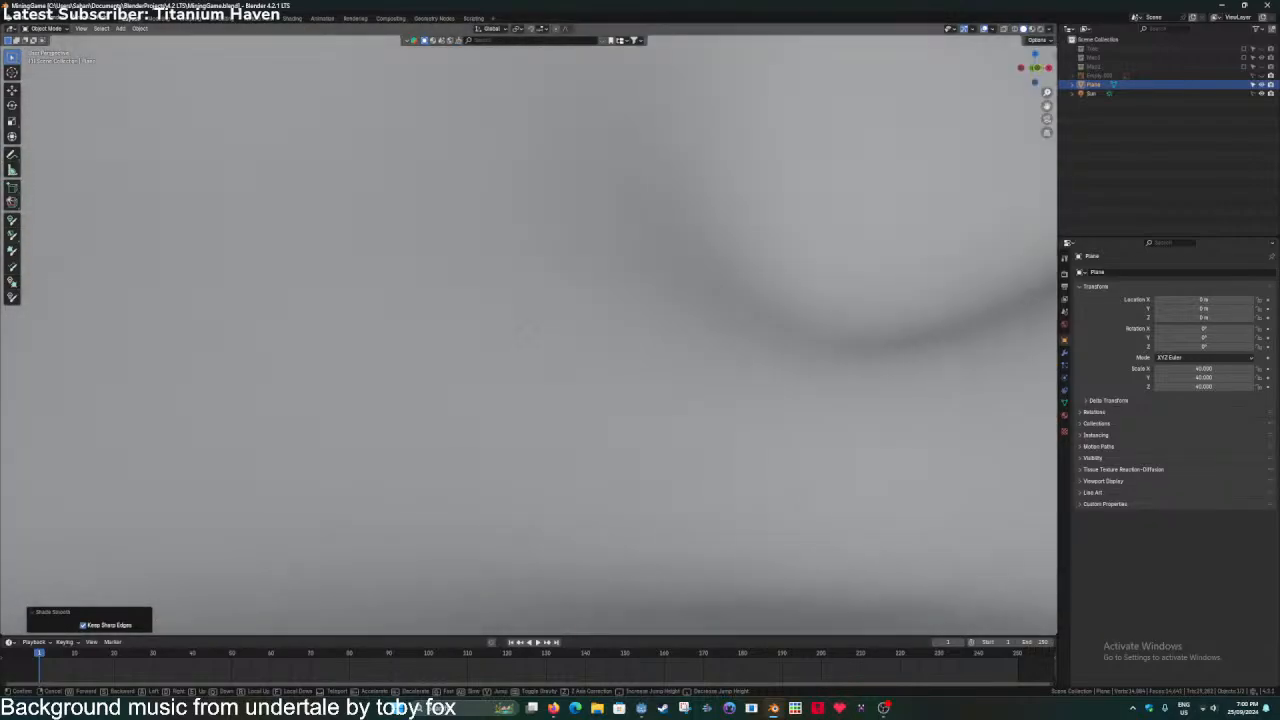
pyautogui.press('w')
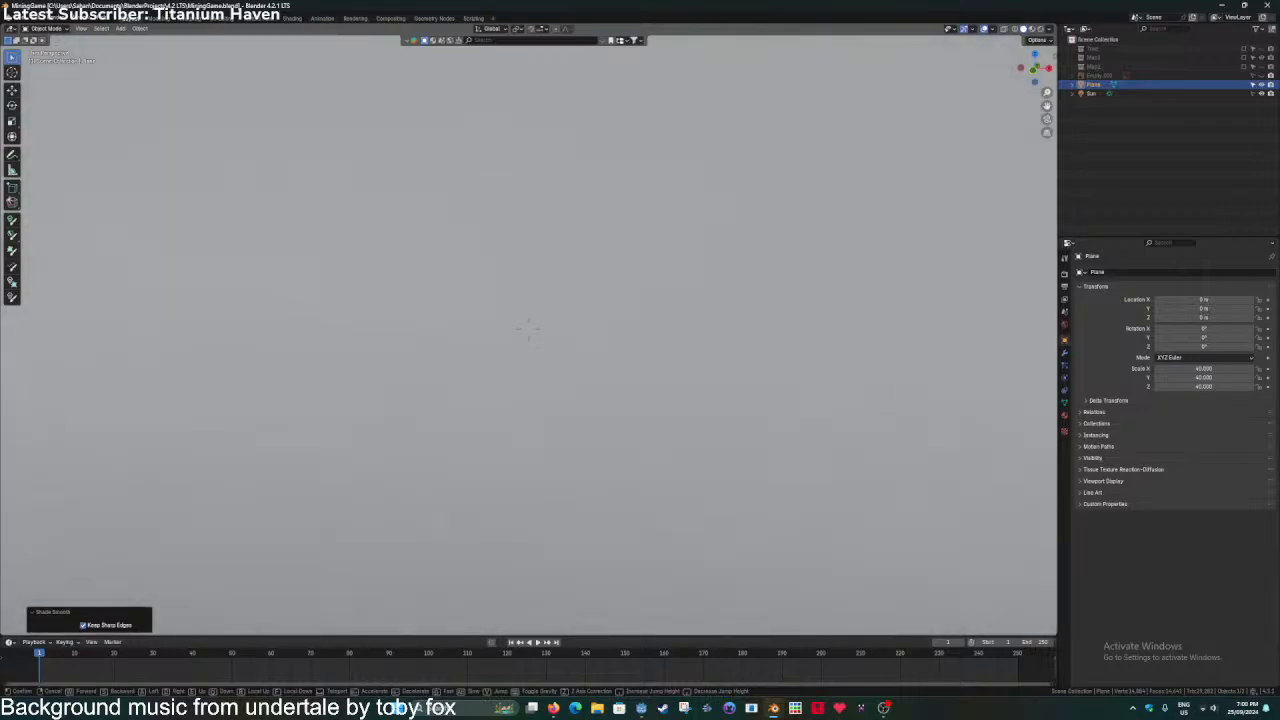
pyautogui.press('Escape')
pyautogui.scroll(-4, 490, 416)
pyautogui.moveTo(474, 420); pyautogui.dragTo(468, 455, button='middle')
# Save the file and return the terrain to Sculpt Mode.
pyautogui.hotkey('ctrl', 's')
pyautogui.moveTo(543, 398); pyautogui.dragTo(454, 466, button='middle')
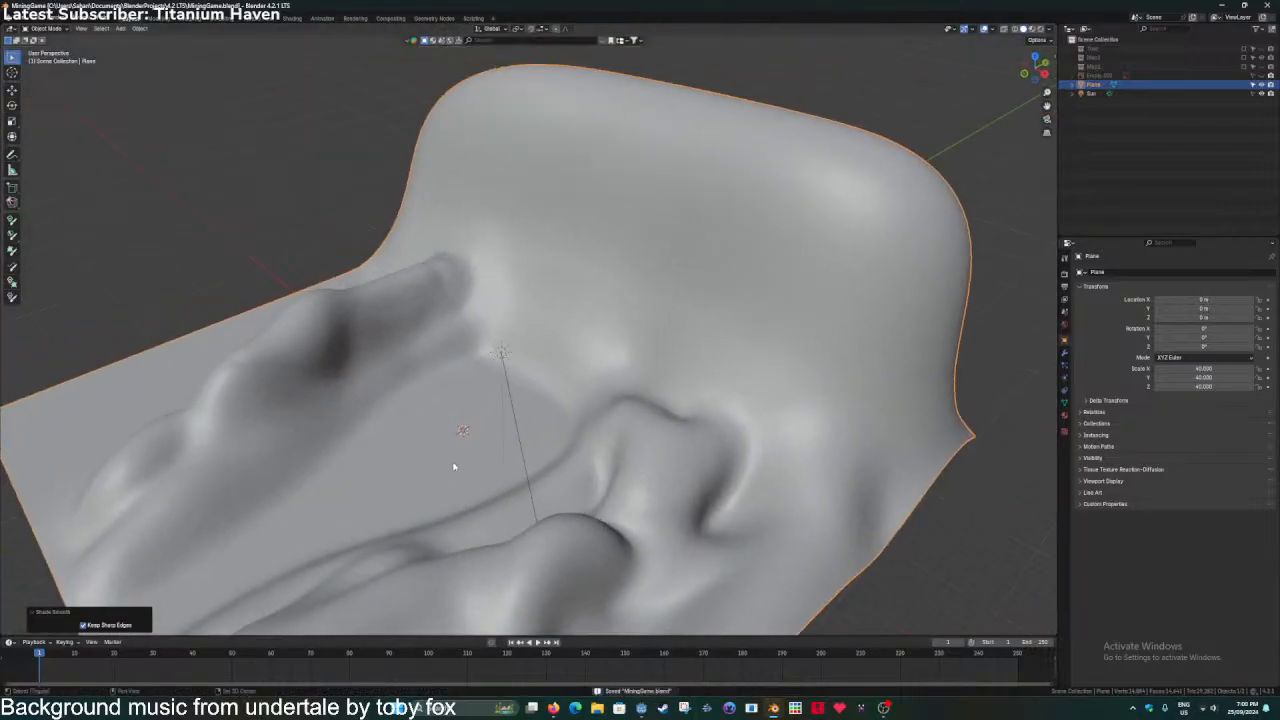
pyautogui.scroll(4, 540, 405)
pyautogui.press('Tab')
pyautogui.press('Tab')
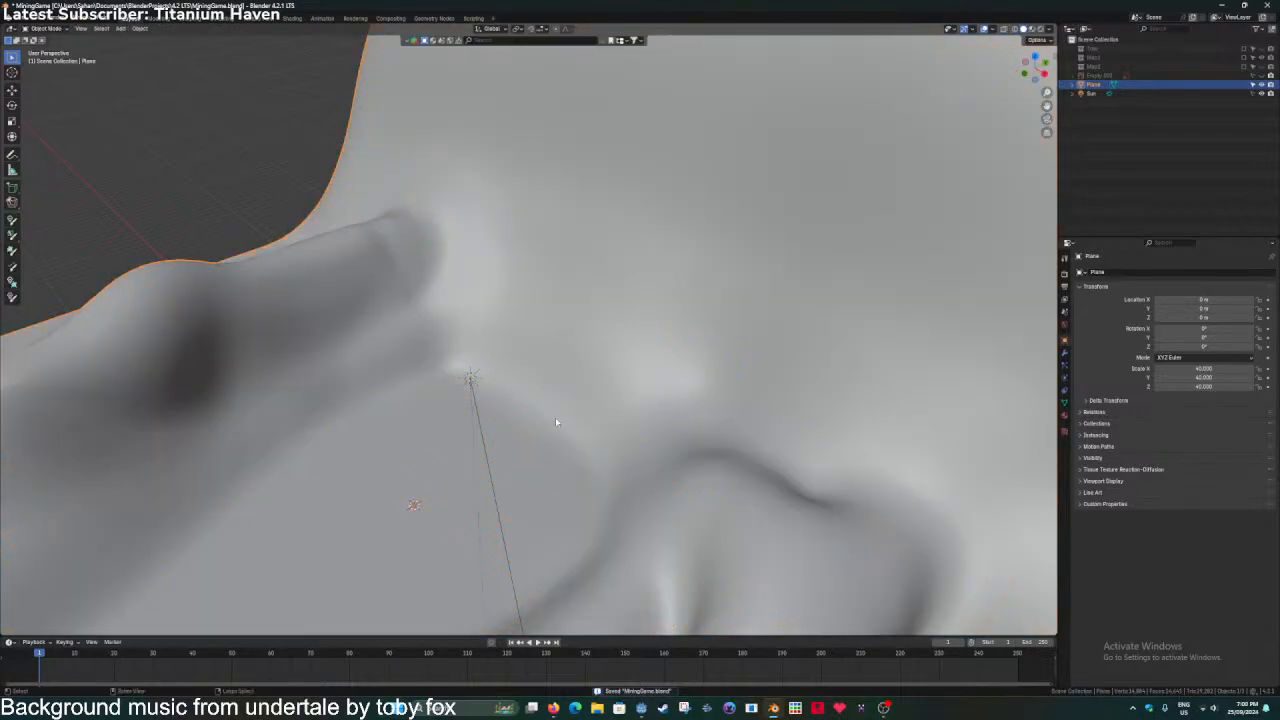
pyautogui.hotkey('ctrl', 'Tab')
pyautogui.click(560, 490)
pyautogui.hotkey('ctrl', 's')
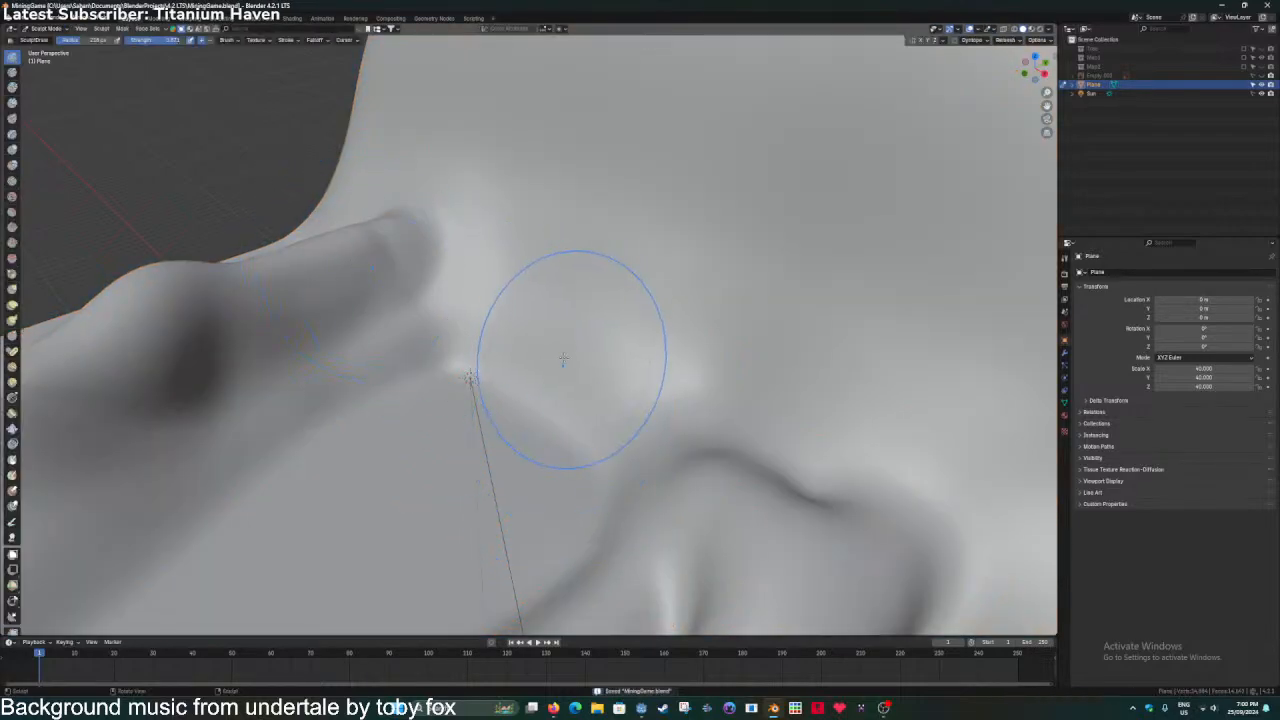
# Carve a deep round hollow into the base of the back wall with a brush radius of about 127 px.
pyautogui.scroll(5, 535, 390)
pyautogui.moveTo(535, 390); pyautogui.dragTo(563, 413, button='middle')
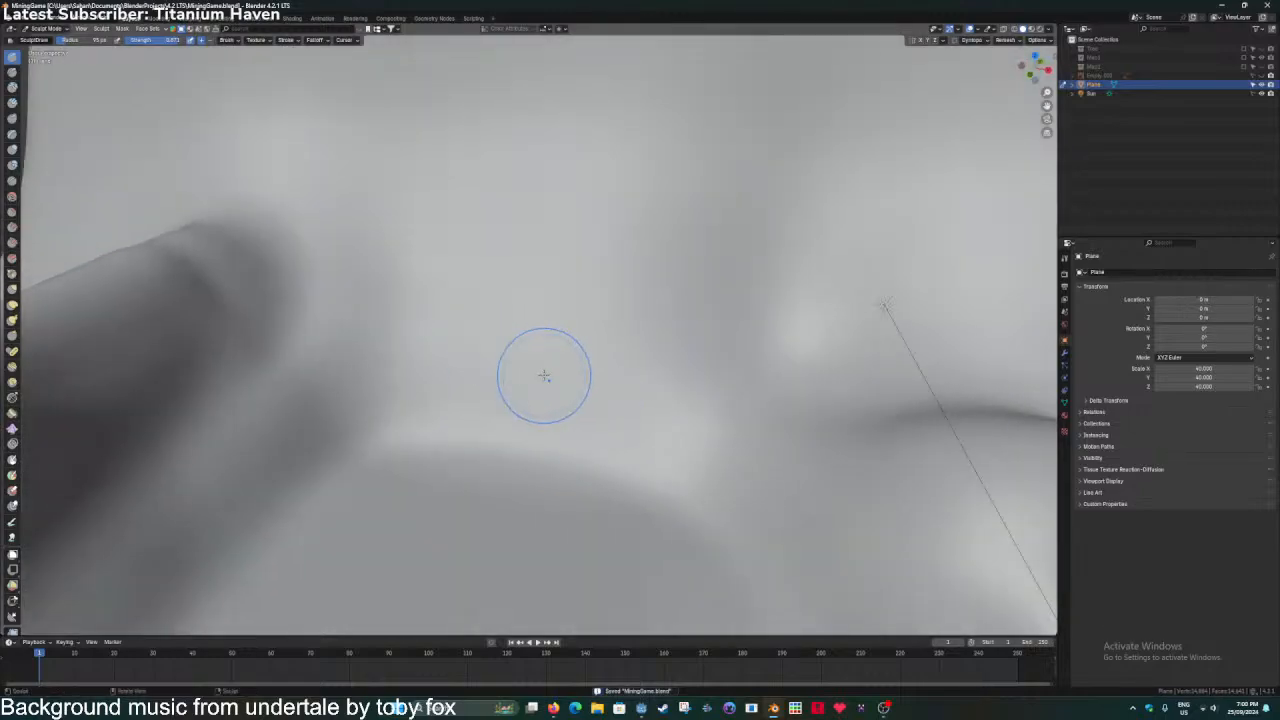
pyautogui.hotkey('ctrl', 's')
pyautogui.moveTo(376, 391); pyautogui.dragTo(540, 445, button='middle')
pyautogui.moveTo(562, 430)
pyautogui.mouseDown()
pyautogui.moveTo(546, 375)
pyautogui.moveTo(671, 391)
pyautogui.moveTo(631, 376)
pyautogui.mouseUp()
pyautogui.moveTo(631, 360)
pyautogui.mouseDown(button='middle')
pyautogui.moveTo(586, 429)
pyautogui.moveTo(663, 413)
pyautogui.mouseUp(button='middle')
pyautogui.moveTo(547, 372)
pyautogui.mouseDown()
pyautogui.moveTo(690, 400)
pyautogui.moveTo(597, 312)
pyautogui.mouseUp()
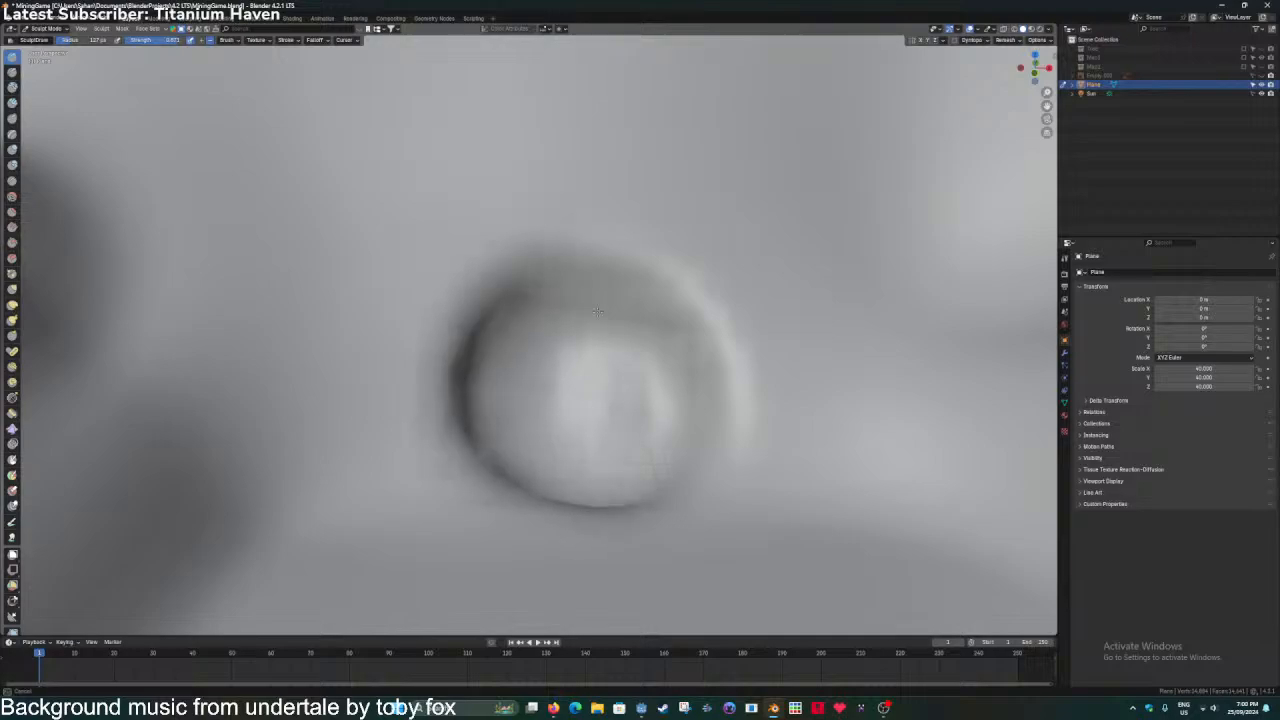
pyautogui.moveTo(586, 408); pyautogui.dragTo(567, 457)
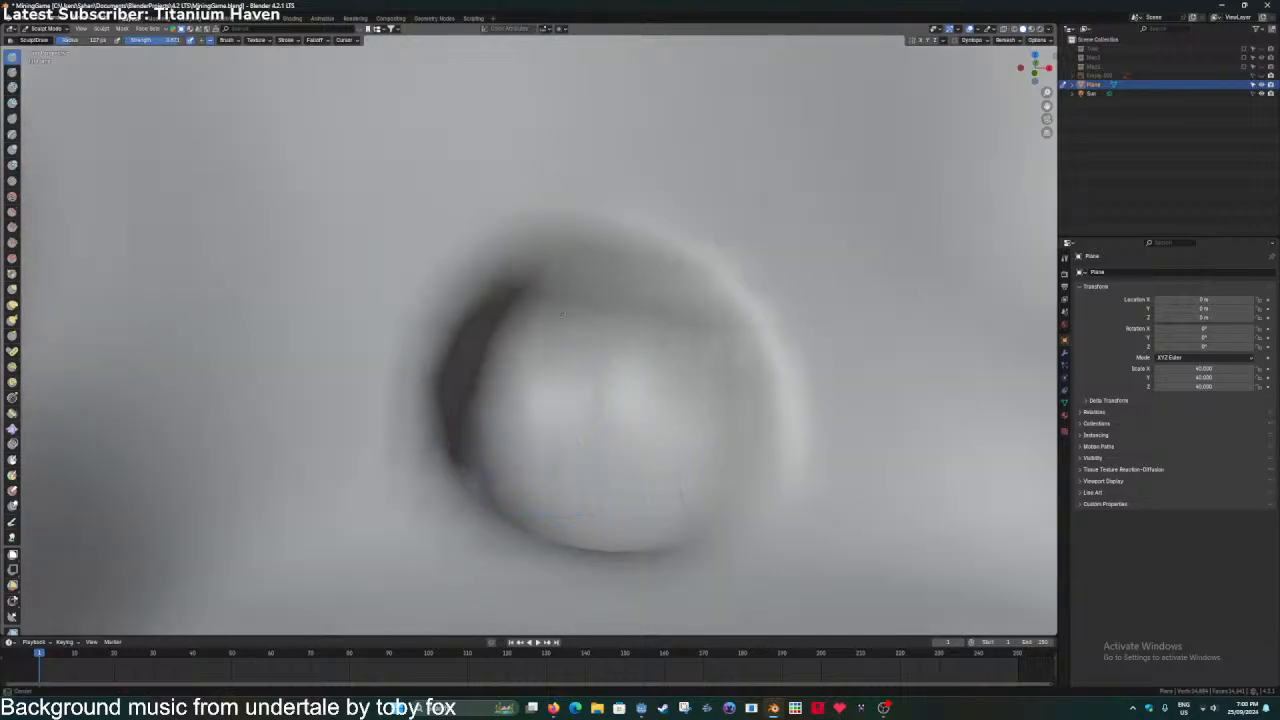
pyautogui.moveTo(562, 314); pyautogui.dragTo(568, 510)
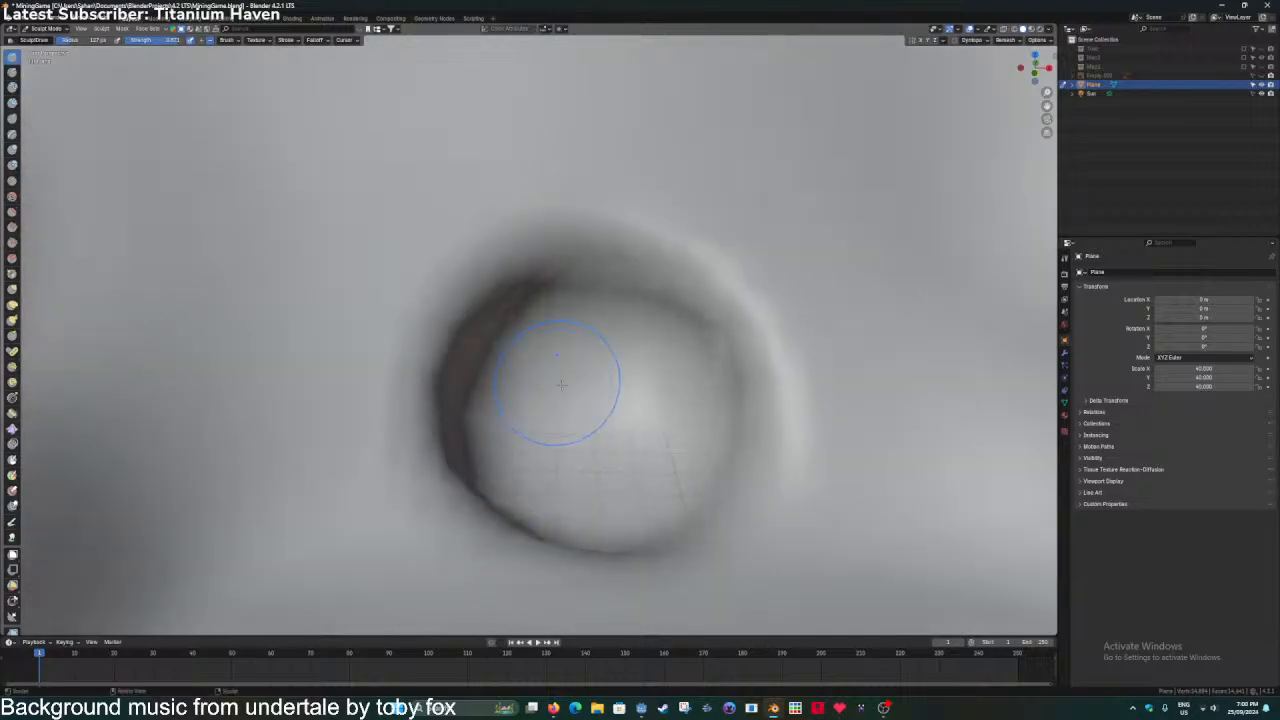
pyautogui.moveTo(579, 461)
pyautogui.mouseDown(button='middle')
pyautogui.moveTo(577, 414)
pyautogui.moveTo(640, 349)
pyautogui.moveTo(248, 308)
pyautogui.moveTo(557, 359)
pyautogui.mouseUp(button='middle')
# Select the faces at the deep end of the hollow in Edit Mode.
pyautogui.scroll(-4, 642, 349)
pyautogui.press('Tab')
pyautogui.scroll(3, 520, 353)
pyautogui.moveTo(449, 343); pyautogui.dragTo(479, 347, button='middle')
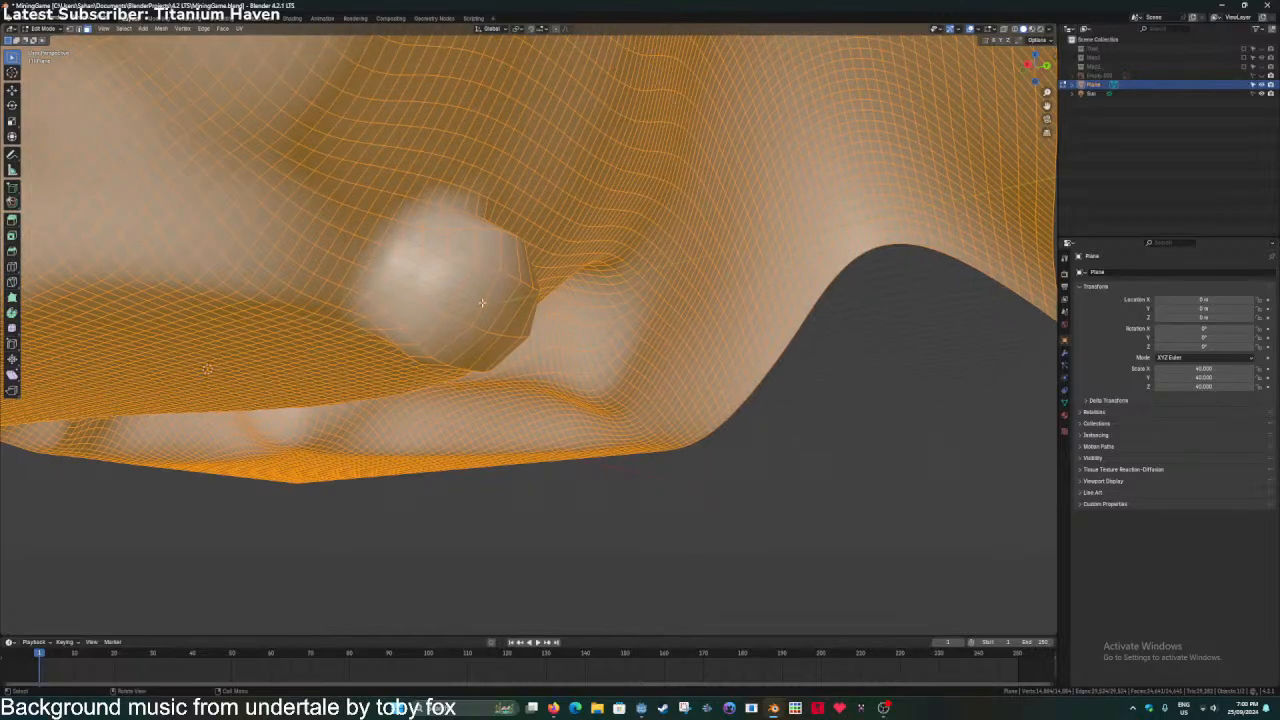
pyautogui.click(480, 301)
pyautogui.click(508, 304)
pyautogui.scroll(7, 500, 301)
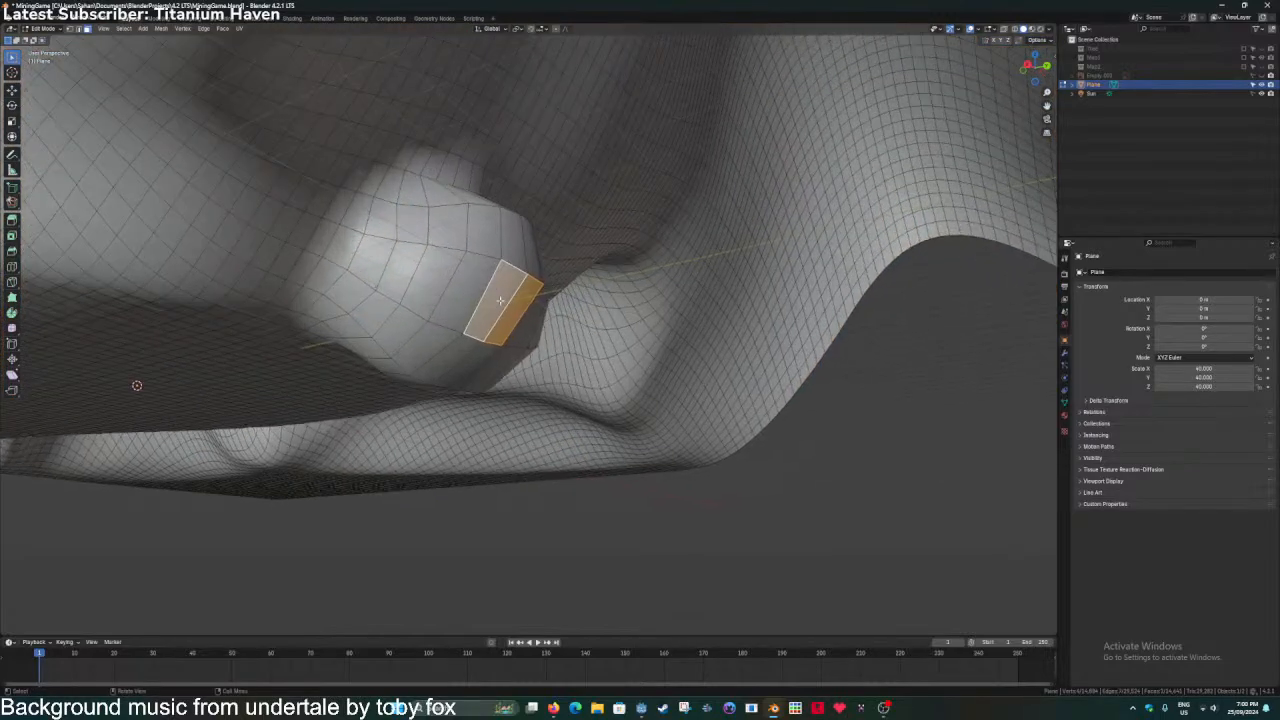
pyautogui.scroll(-5, 503, 299)
pyautogui.moveTo(577, 357); pyautogui.dragTo(538, 345, button='middle')
pyautogui.scroll(2, 613, 261)
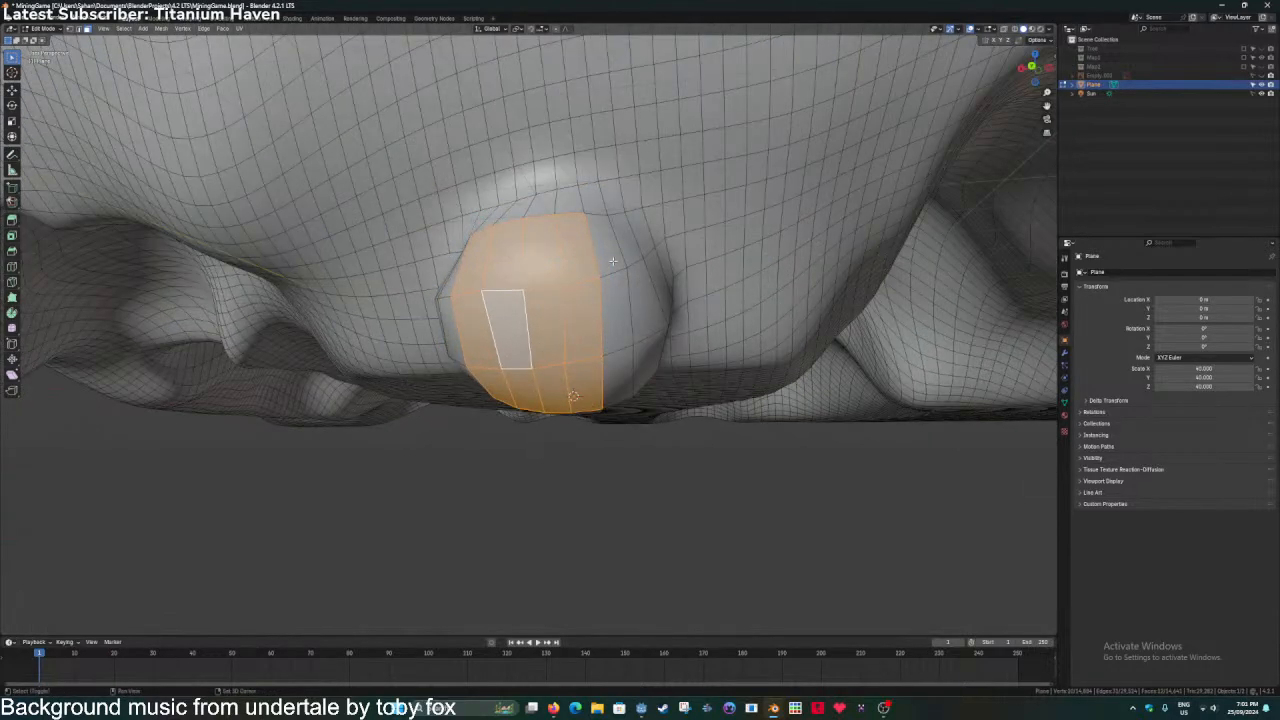
# Try to extrude the hollow's end faces outward behind the back wall.
pyautogui.moveTo(615, 386); pyautogui.dragTo(453, 272, button='middle')
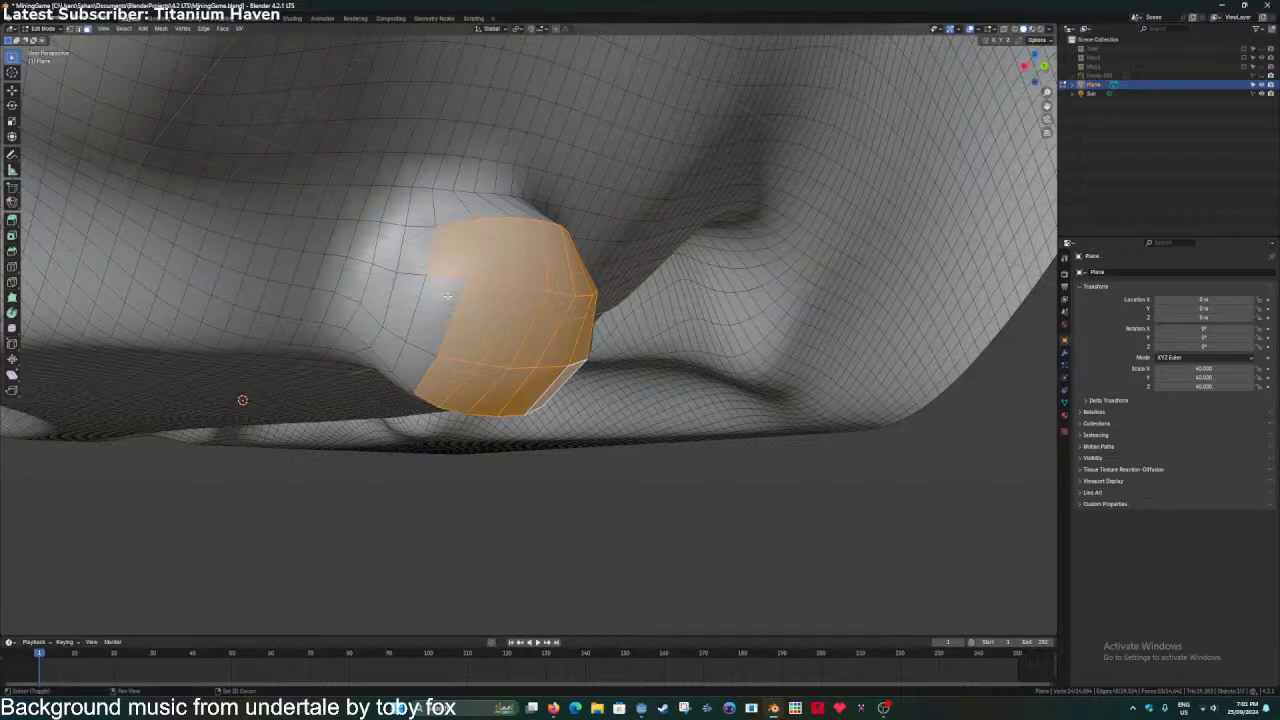
pyautogui.moveTo(433, 325); pyautogui.dragTo(507, 450, button='middle')
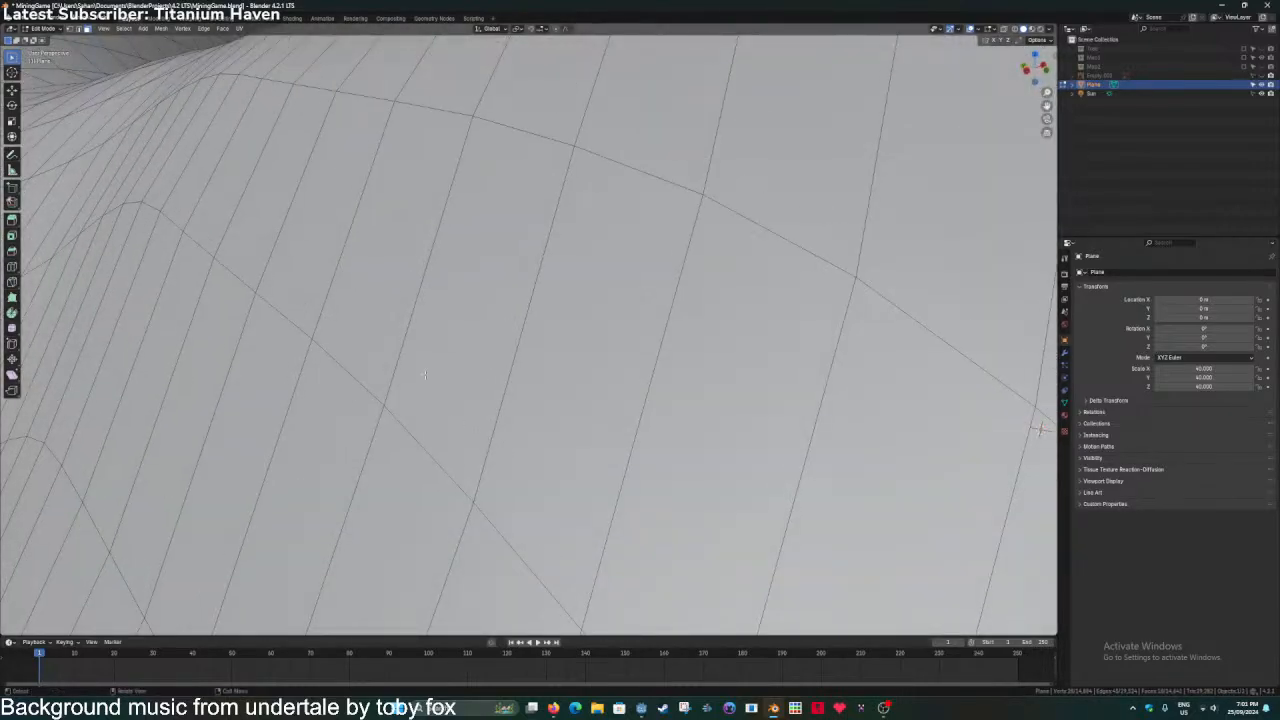
pyautogui.moveTo(445, 369); pyautogui.dragTo(694, 354, button='middle')
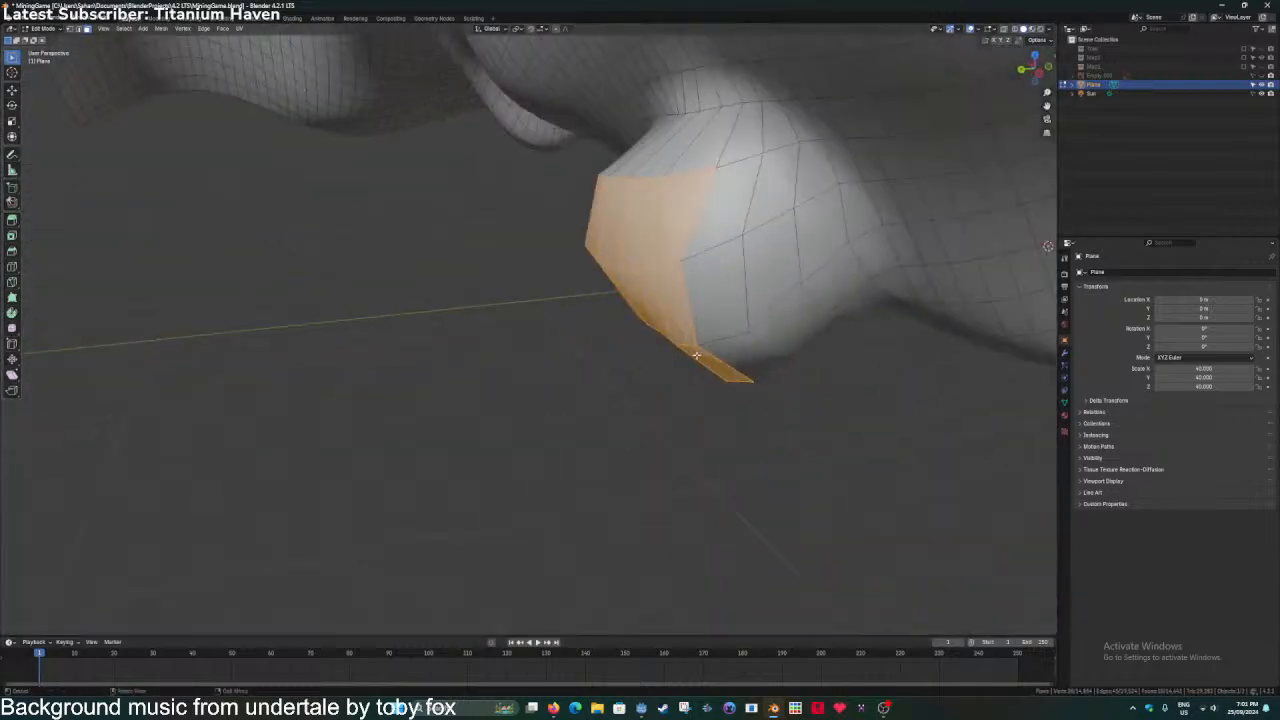
pyautogui.press('e')
pyautogui.click(60, 580)
pyautogui.moveTo(60, 580); pyautogui.dragTo(486, 416, button='middle')
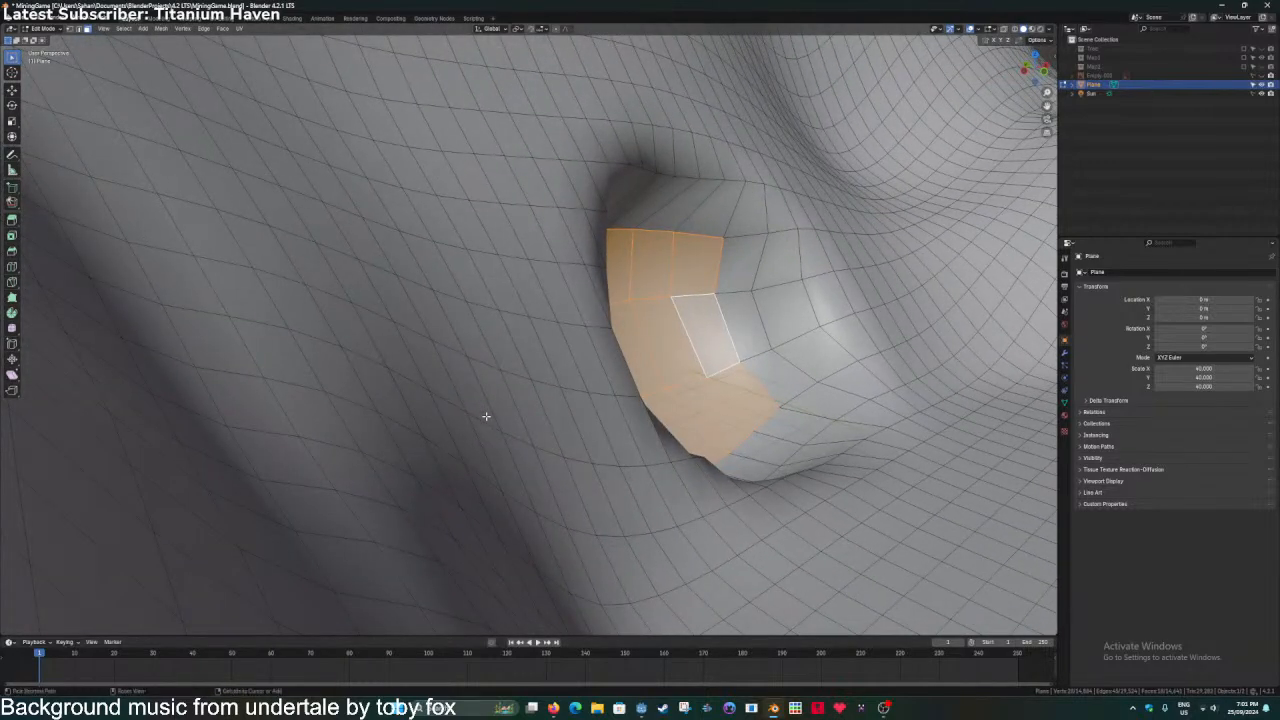
# Undo the extrusion, the face selection and the hollow carved into the back wall.
pyautogui.hotkey('ctrl', 'z')
pyautogui.hotkey('ctrl', 'z')
pyautogui.hotkey('ctrl', 'z')
pyautogui.hotkey('ctrl', 'z')
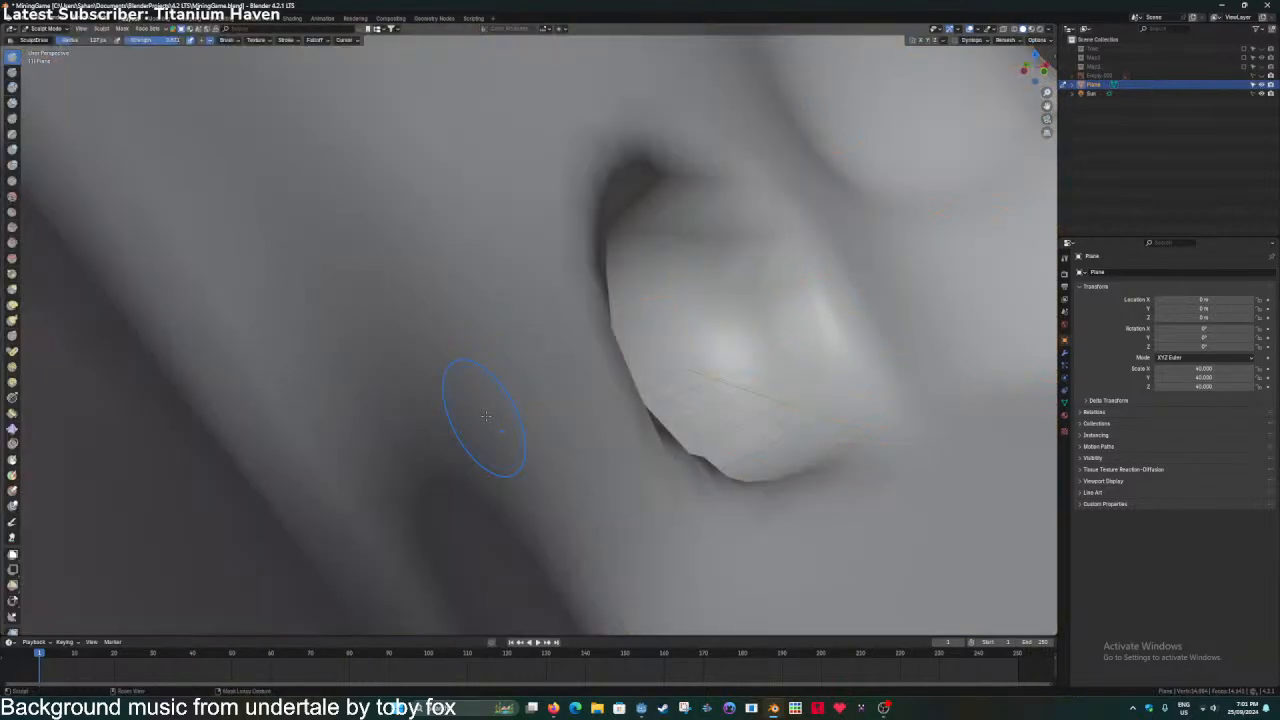
# Carve a larger round cave opening into the back wall at ground level, using an enlarged brush.
pyautogui.moveTo(486, 416)
pyautogui.mouseDown(button='middle')
pyautogui.moveTo(556, 426)
pyautogui.moveTo(517, 414)
pyautogui.moveTo(557, 417)
pyautogui.moveTo(638, 336)
pyautogui.moveTo(590, 370)
pyautogui.moveTo(580, 363)
pyautogui.moveTo(585, 393)
pyautogui.moveTo(571, 380)
pyautogui.moveTo(591, 323)
pyautogui.mouseUp(button='middle')
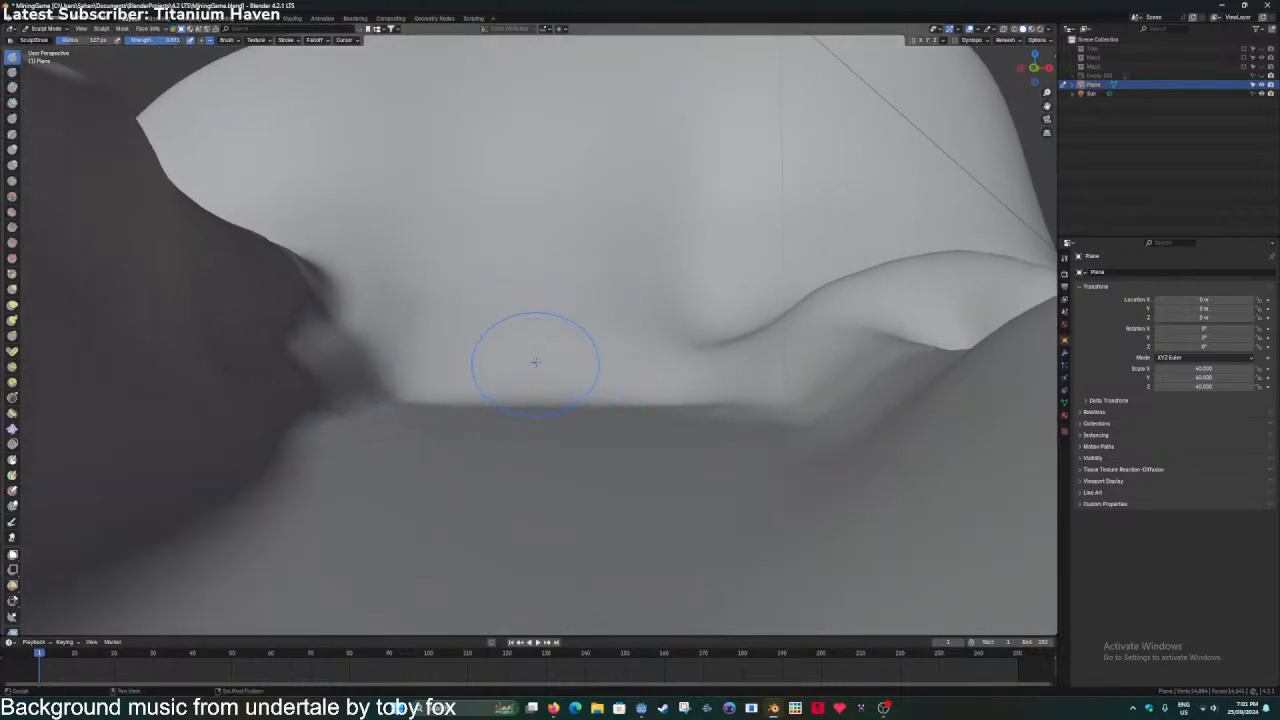
pyautogui.moveTo(535, 362)
pyautogui.mouseDown(button='middle')
pyautogui.moveTo(603, 417)
pyautogui.moveTo(623, 457)
pyautogui.moveTo(609, 436)
pyautogui.mouseUp(button='middle')
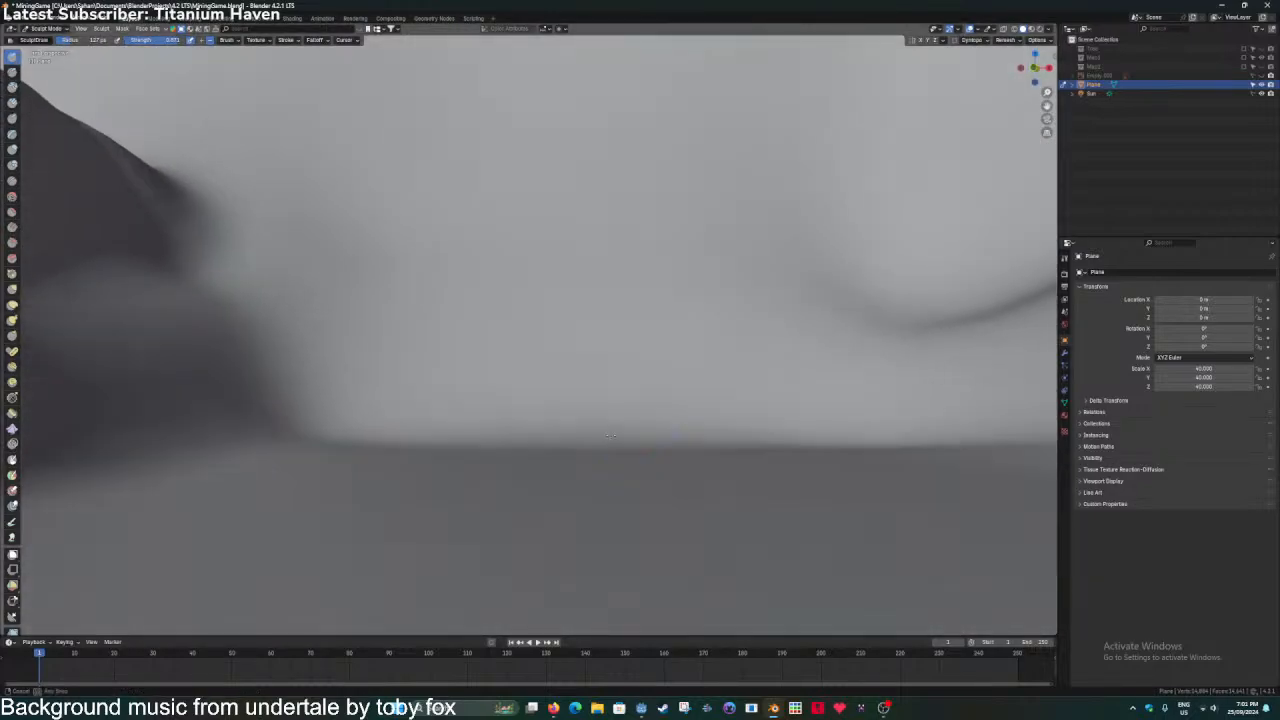
pyautogui.moveTo(585, 312)
pyautogui.mouseDown()
pyautogui.moveTo(566, 340)
pyautogui.moveTo(690, 230)
pyautogui.moveTo(706, 297)
pyautogui.mouseUp()
pyautogui.hotkey('ctrl', 'z')
pyautogui.press('f')
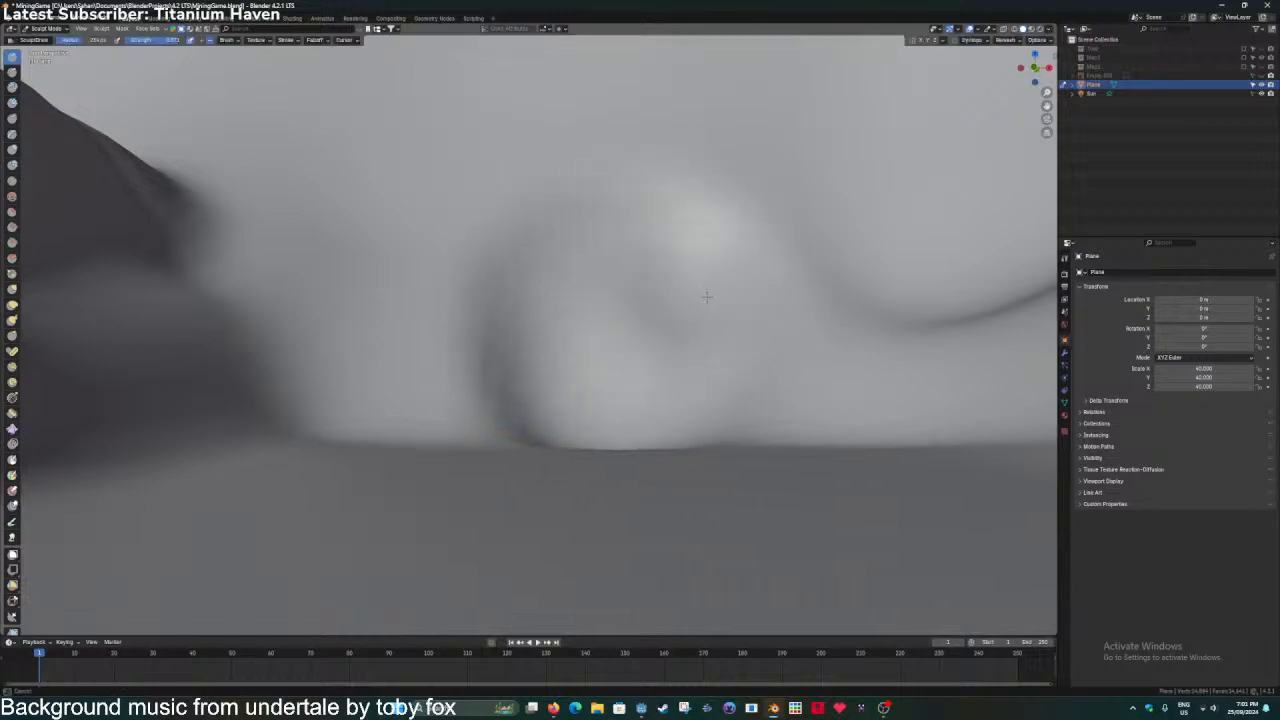
pyautogui.moveTo(625, 332)
pyautogui.mouseDown()
pyautogui.moveTo(600, 271)
pyautogui.moveTo(634, 277)
pyautogui.moveTo(629, 345)
pyautogui.moveTo(603, 277)
pyautogui.moveTo(620, 300)
pyautogui.mouseUp()
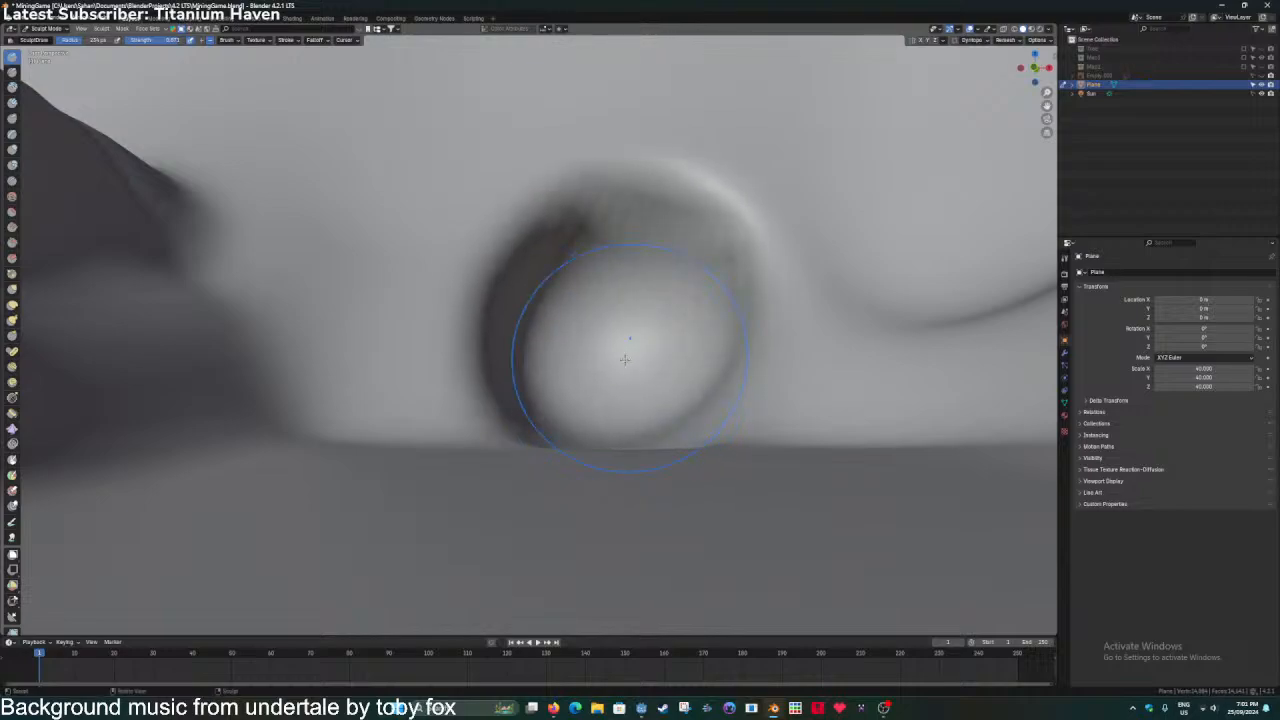
pyautogui.moveTo(624, 359); pyautogui.dragTo(662, 367)
# Save the file and select the faces at the deep end of the cave opening in Edit Mode.
pyautogui.moveTo(632, 347)
pyautogui.mouseDown(button='middle')
pyautogui.moveTo(620, 340)
pyautogui.moveTo(686, 343)
pyautogui.moveTo(682, 366)
pyautogui.moveTo(660, 376)
pyautogui.mouseUp(button='middle')
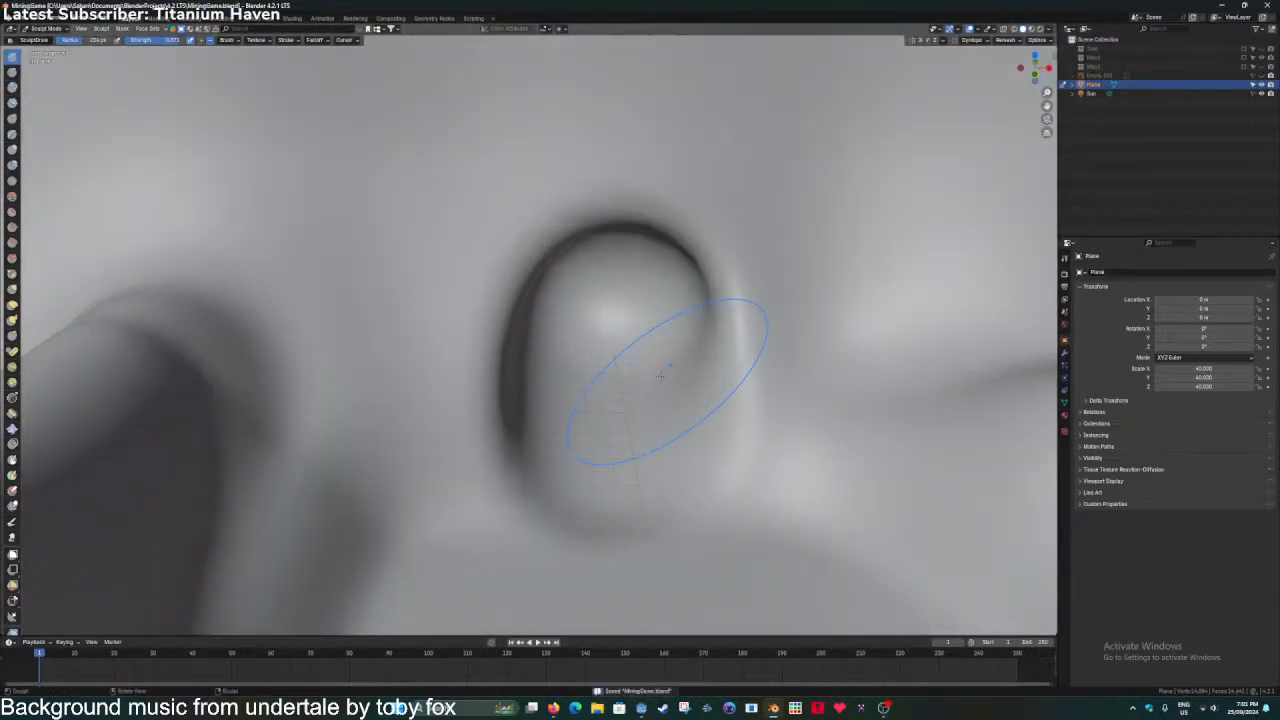
pyautogui.click(616, 392)
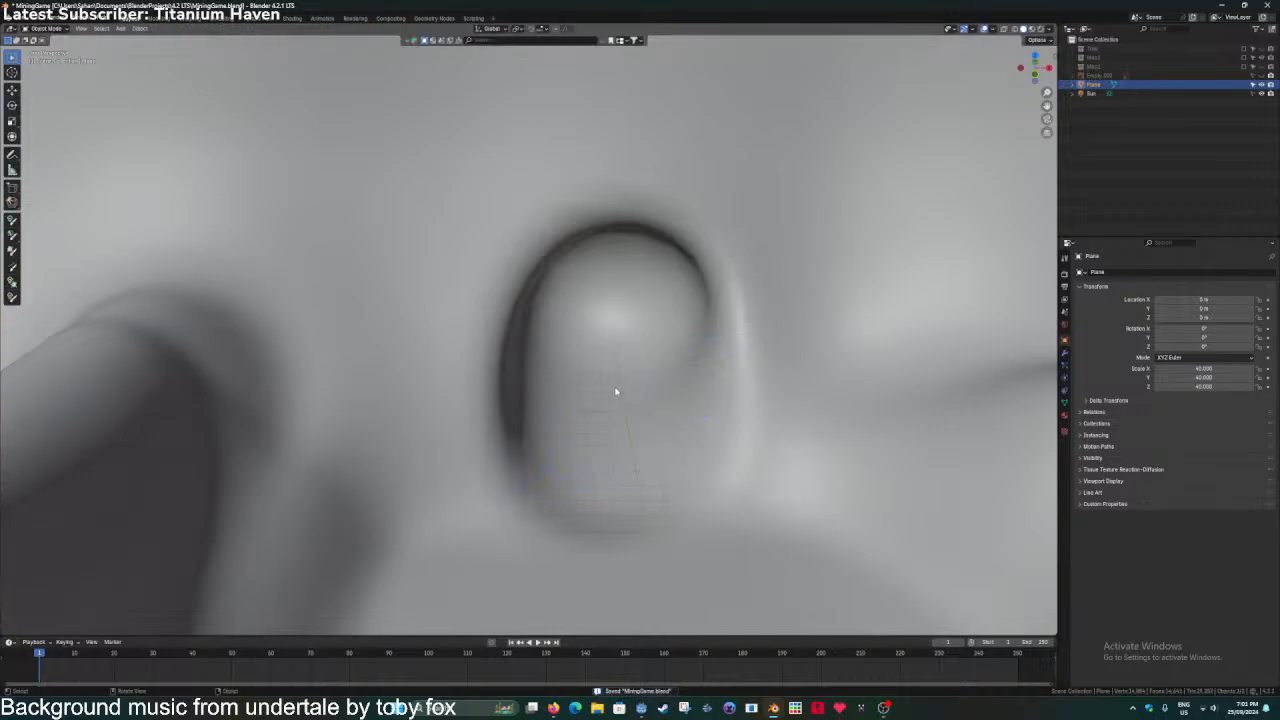
pyautogui.press('Tab')
pyautogui.moveTo(566, 363)
pyautogui.mouseDown(button='middle')
pyautogui.moveTo(680, 349)
pyautogui.moveTo(517, 346)
pyautogui.moveTo(584, 344)
pyautogui.moveTo(531, 357)
pyautogui.moveTo(560, 350)
pyautogui.mouseUp(button='middle')
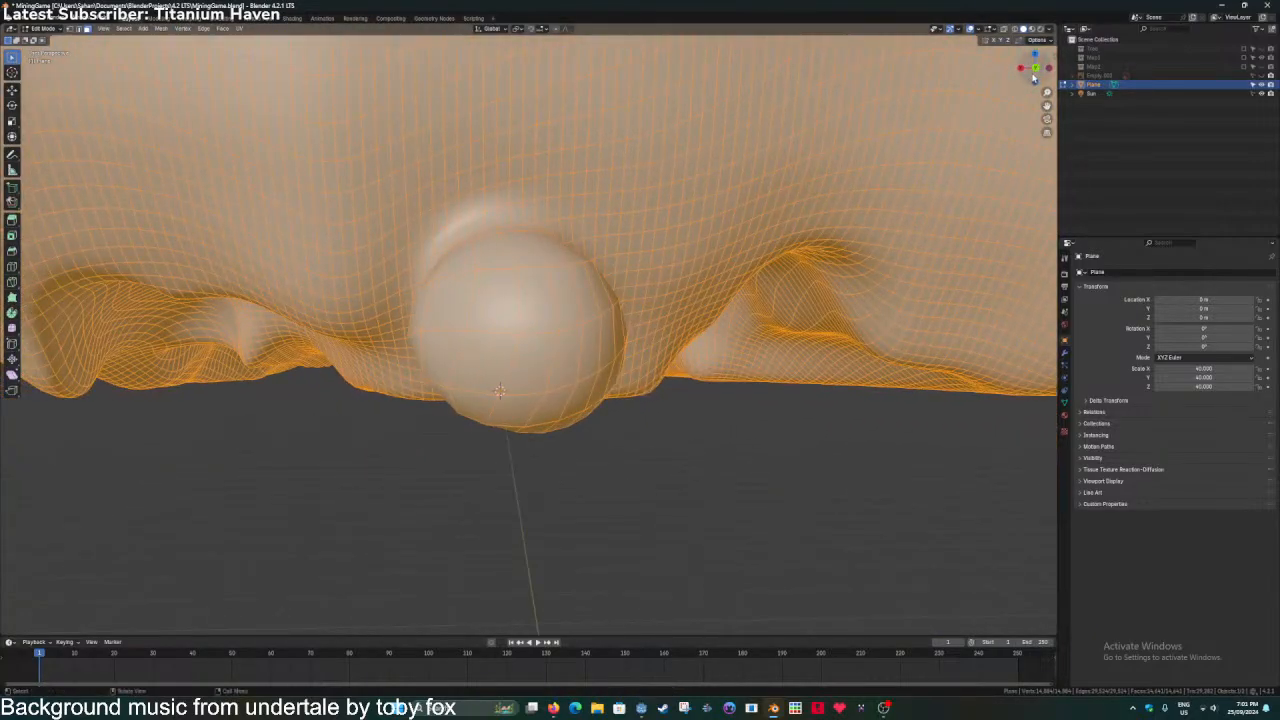
pyautogui.doubleClick(1036, 69)
pyautogui.scroll(3, 656, 270)
pyautogui.moveTo(504, 335); pyautogui.dragTo(585, 436)
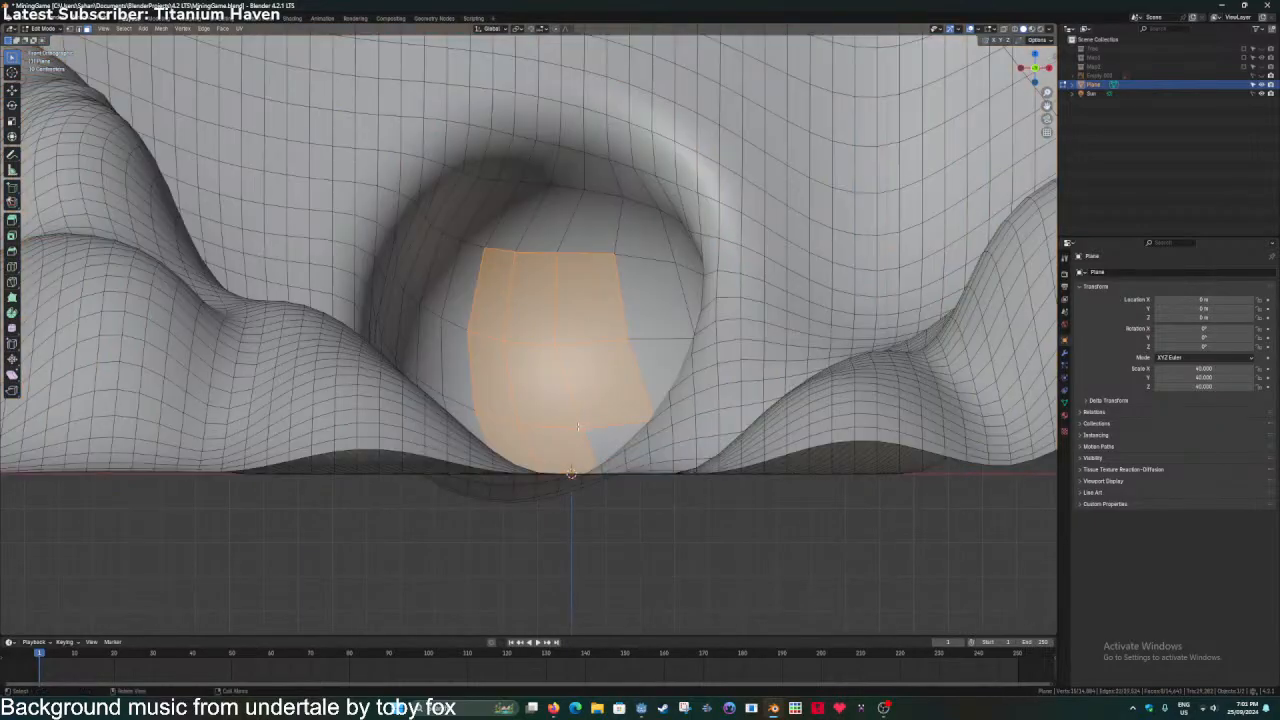
pyautogui.moveTo(580, 400); pyautogui.dragTo(560, 438, button='middle')
pyautogui.keyDown('shift'); pyautogui.click(577, 359); pyautogui.keyUp('shift')
pyautogui.moveTo(502, 328); pyautogui.dragTo(612, 347, button='middle')
# Extrude the selected faces outward along Y into a long straight tunnel behind the back wall, replacing the first extrusion attempt.
pyautogui.press('e')
pyautogui.click(149, 386)
pyautogui.hotkey('ctrl', 'z')
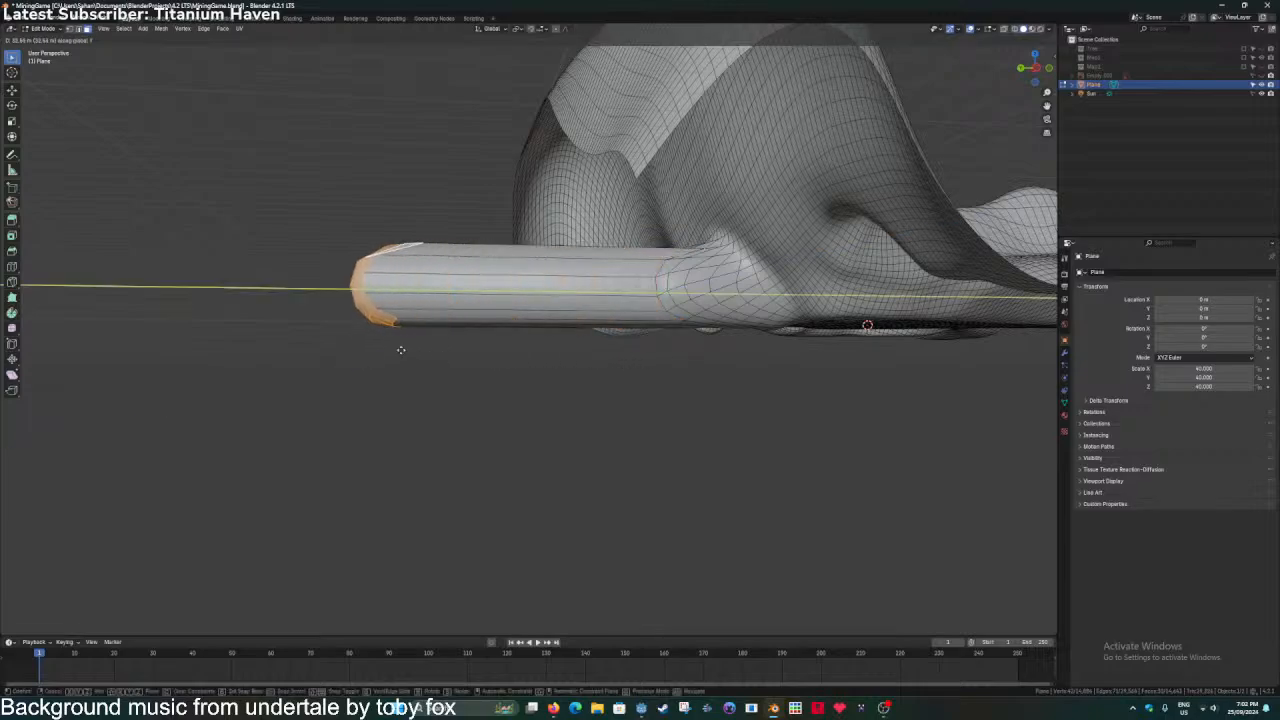
pyautogui.click(185, 330)
pyautogui.moveTo(452, 354); pyautogui.dragTo(621, 373, button='middle')
pyautogui.scroll(2, 621, 373)
pyautogui.press('e')
pyautogui.press('z')
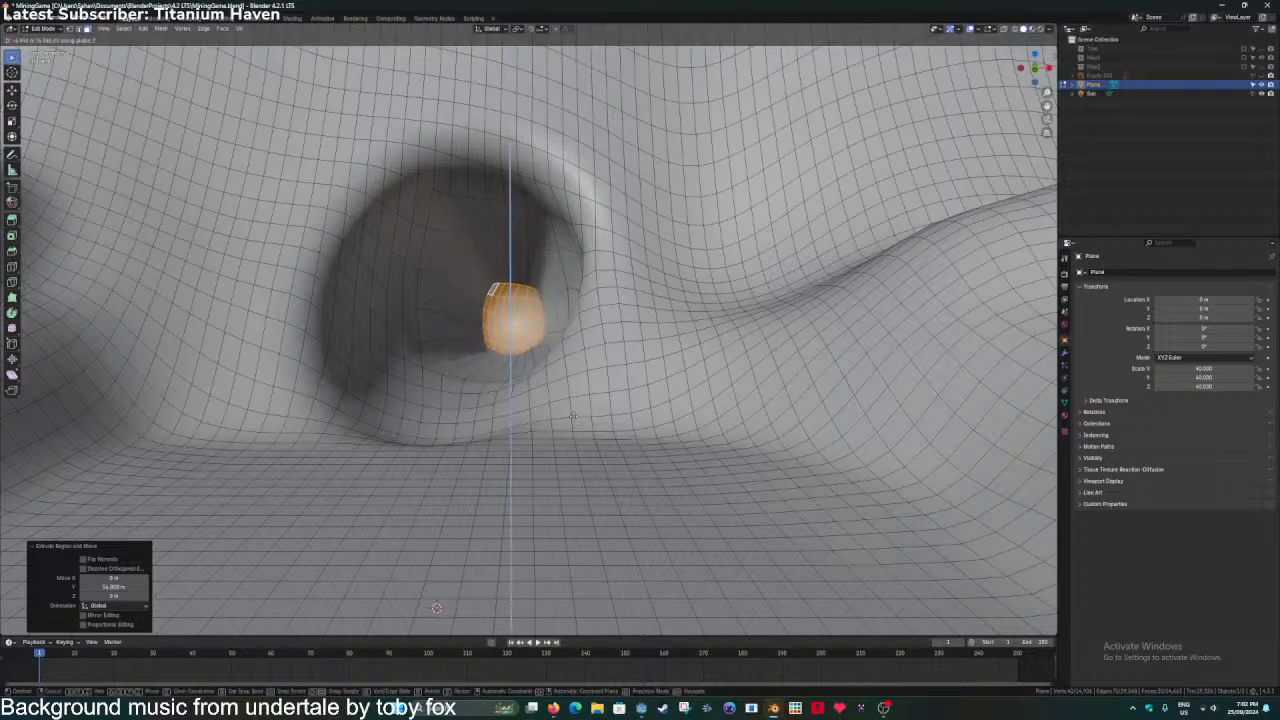
pyautogui.press('Tab')
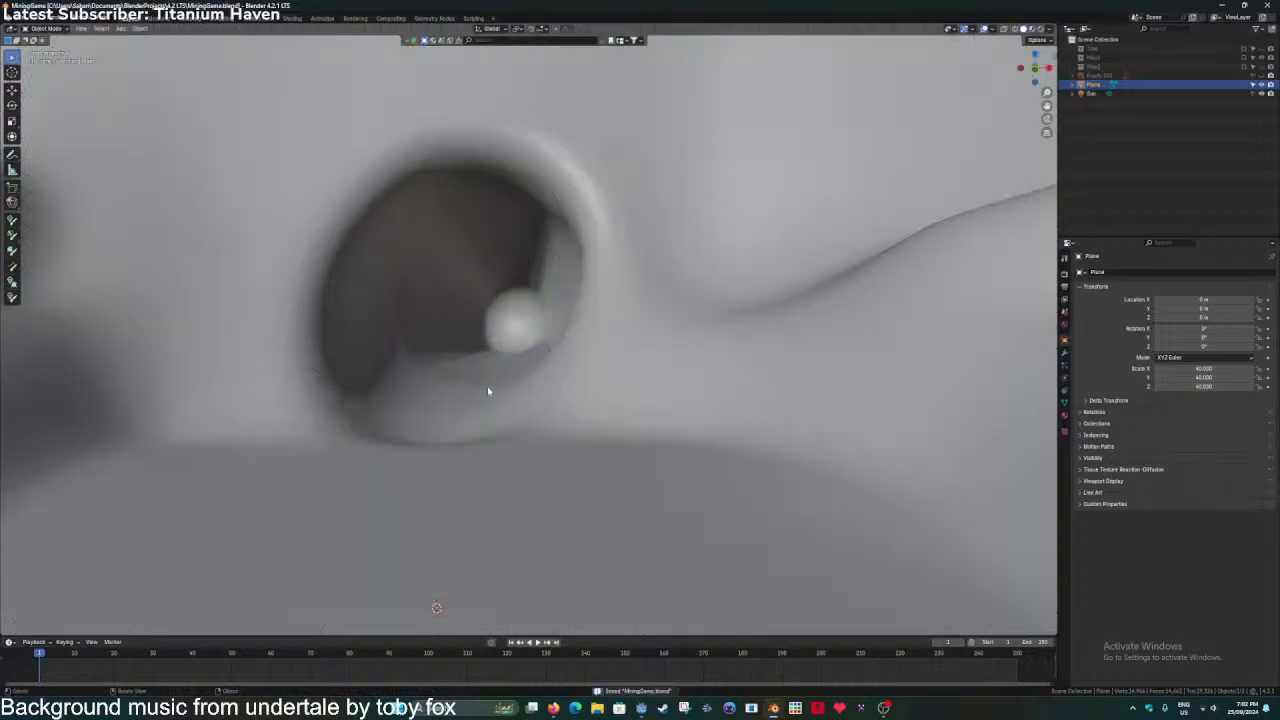
# Try to add a series of loop cuts around the tunnel from inside the cave opening.
pyautogui.press('Tab')
pyautogui.scroll(3, 520, 300)
pyautogui.hotkey('ctrl', 'r')
pyautogui.scroll(10, 533, 222)
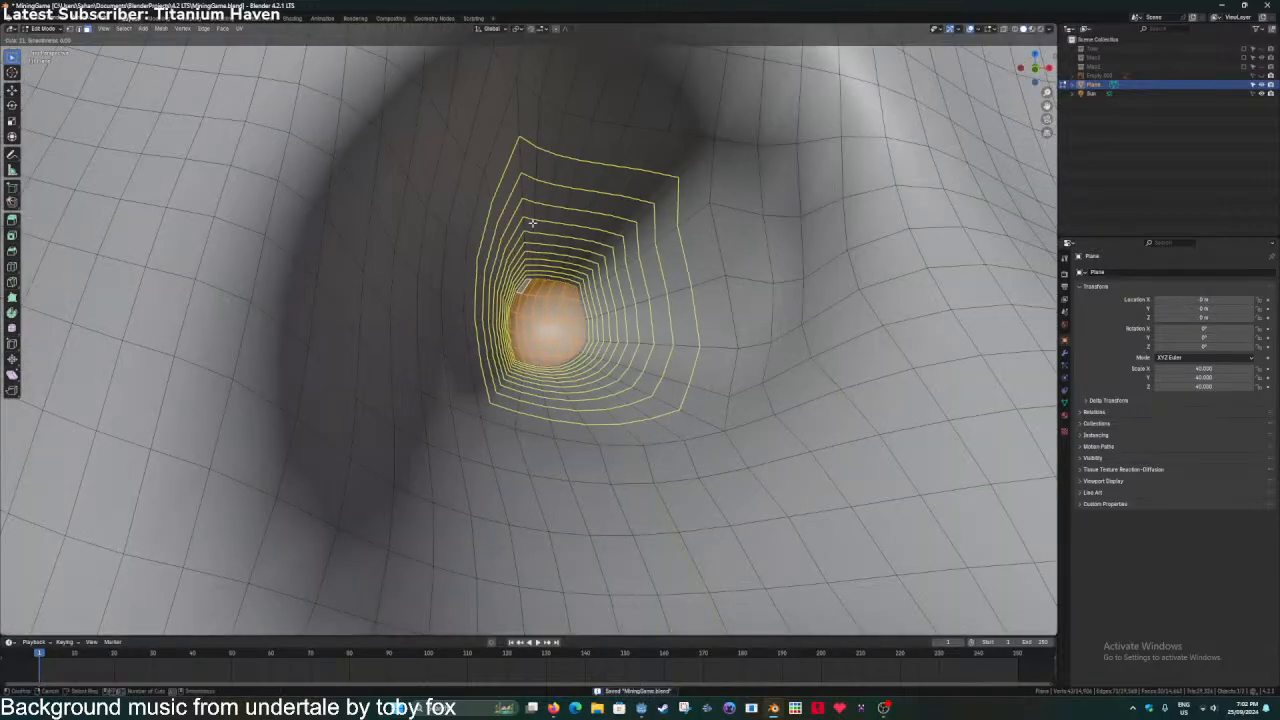
pyautogui.click(533, 222)
pyautogui.rightClick(533, 222)
pyautogui.press('Tab')
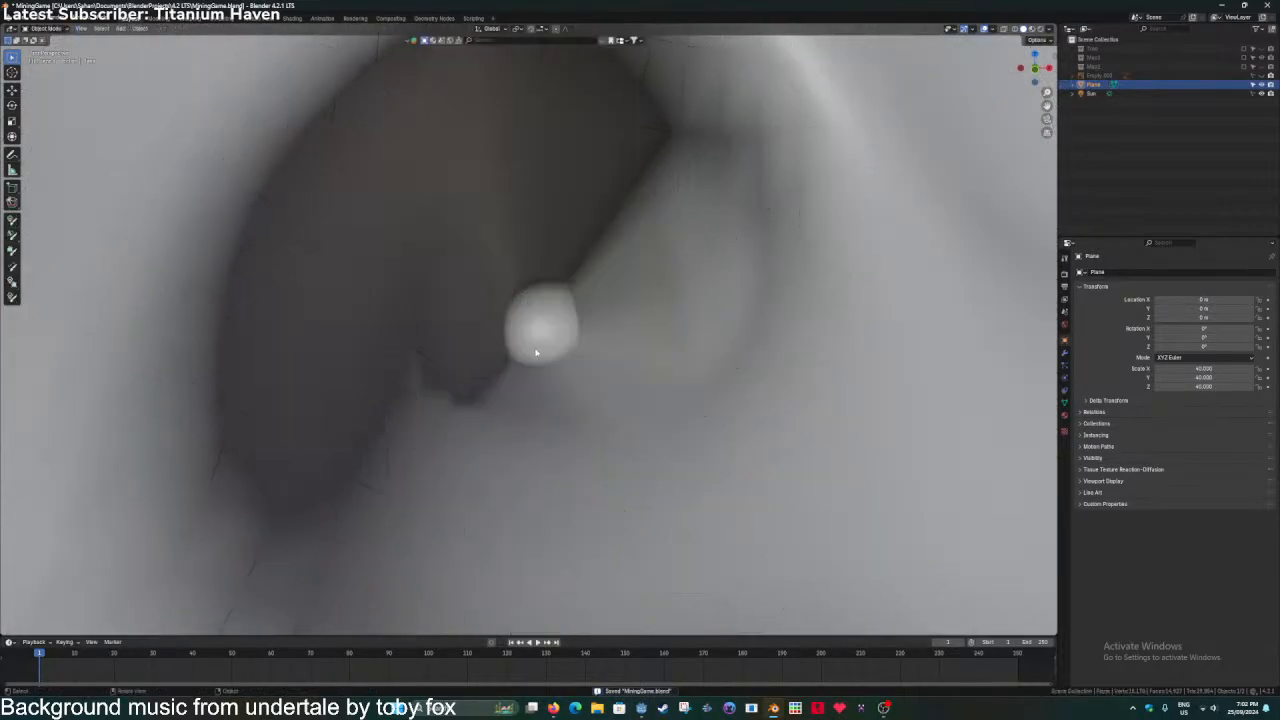
pyautogui.moveTo(536, 352); pyautogui.dragTo(620, 355, button='middle')
pyautogui.scroll(-4, 620, 355)
pyautogui.press('Tab')
pyautogui.scroll(-2, 583, 357)
pyautogui.press('Tab')
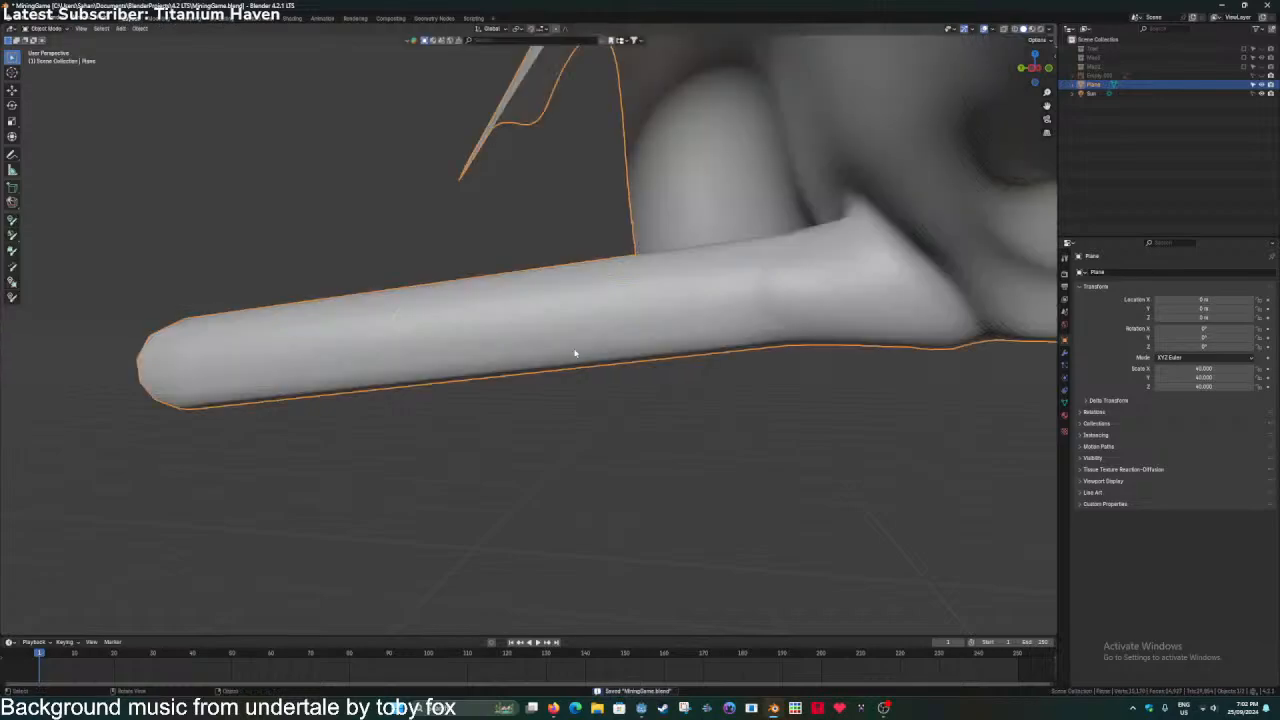
# Add many closely spaced, unshifted loop cuts along the full length of the tunnel behind the back wall.
pyautogui.press('Tab')
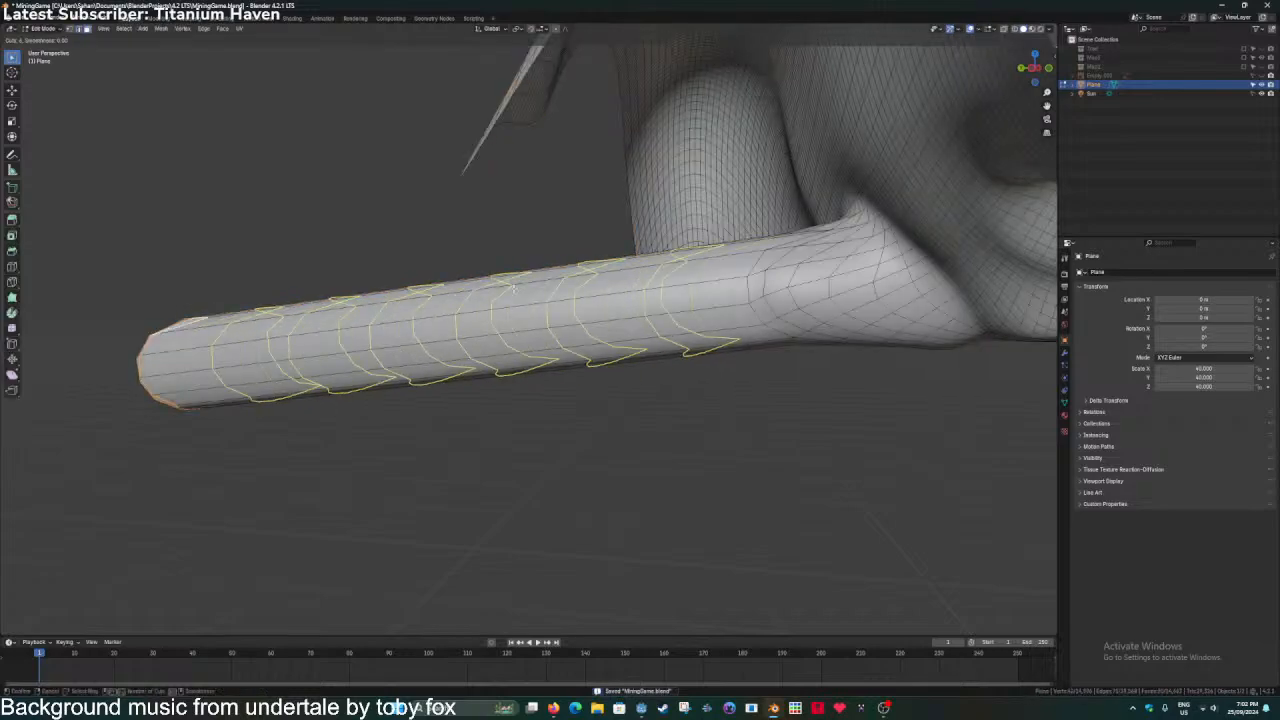
pyautogui.scroll(20, 512, 287)
pyautogui.click(514, 287)
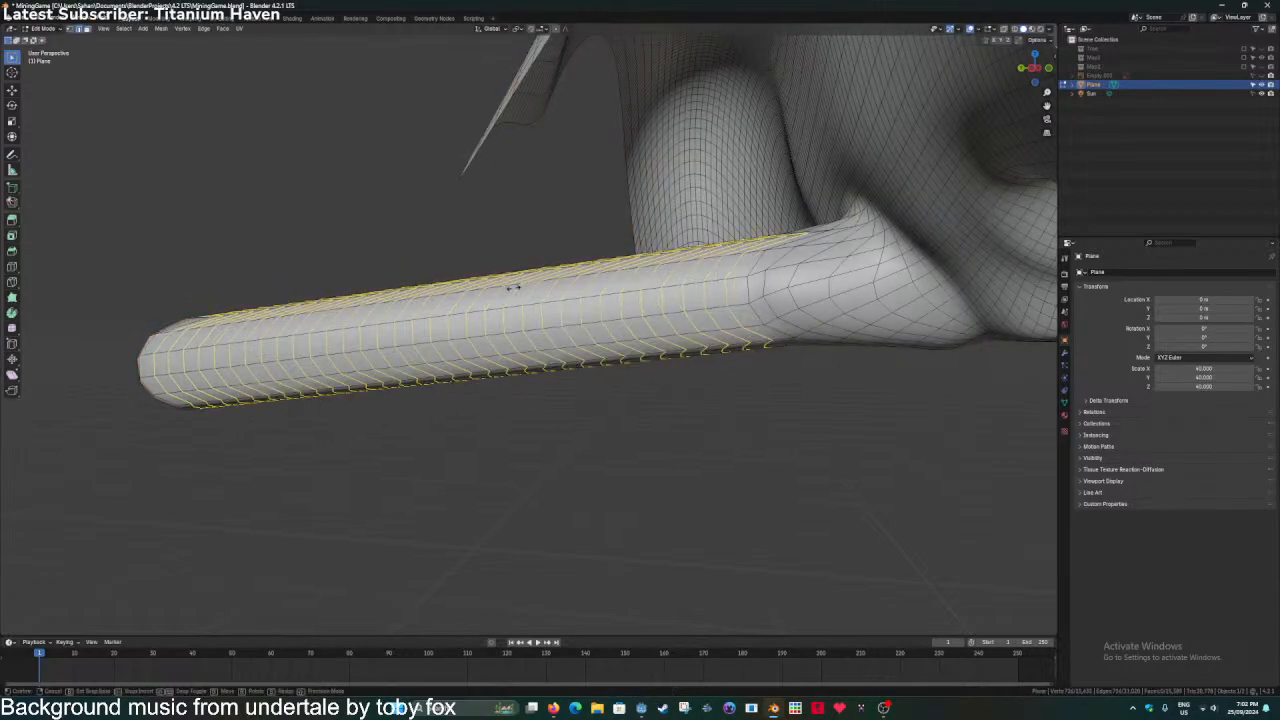
pyautogui.click(510, 286)
pyautogui.moveTo(440, 318); pyautogui.dragTo(485, 350, button='middle')
pyautogui.press('Tab')
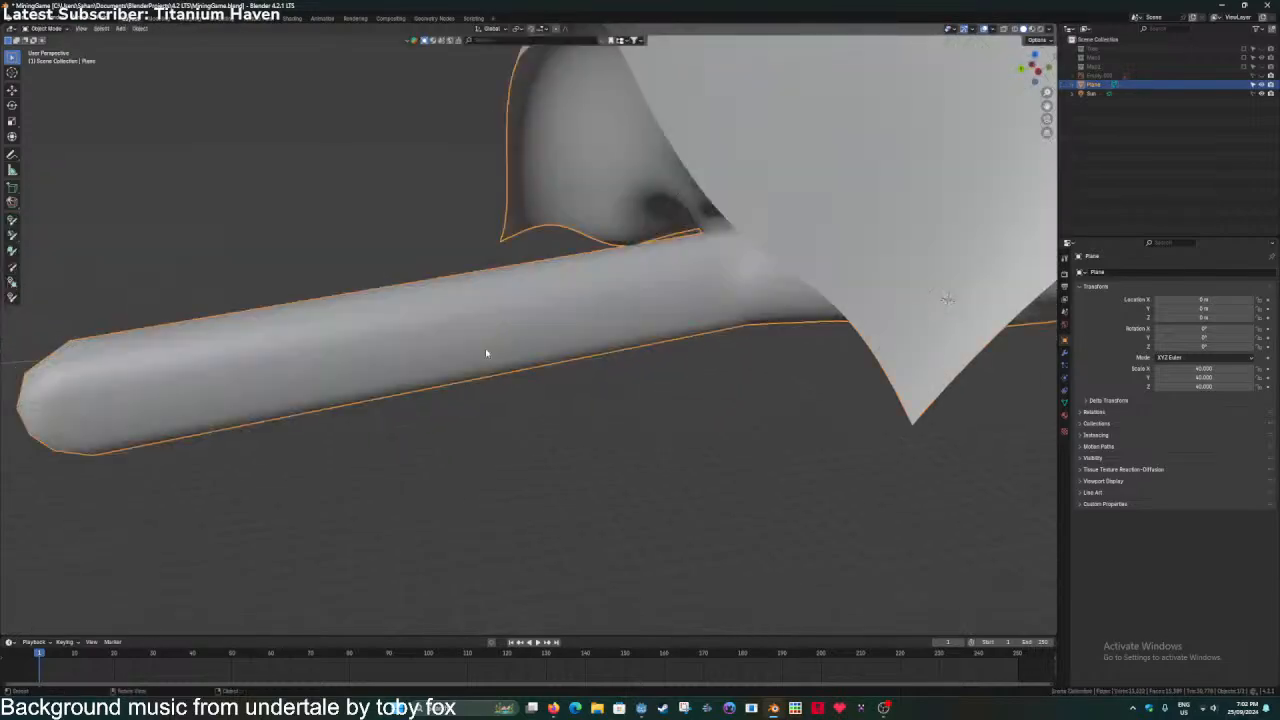
# Sculpt irregular bumps into the tunnel walls in Sculpt Mode with a brush strength of 0.379, and save the file.
pyautogui.hotkey('ctrl', 'Tab')
pyautogui.click(483, 400)
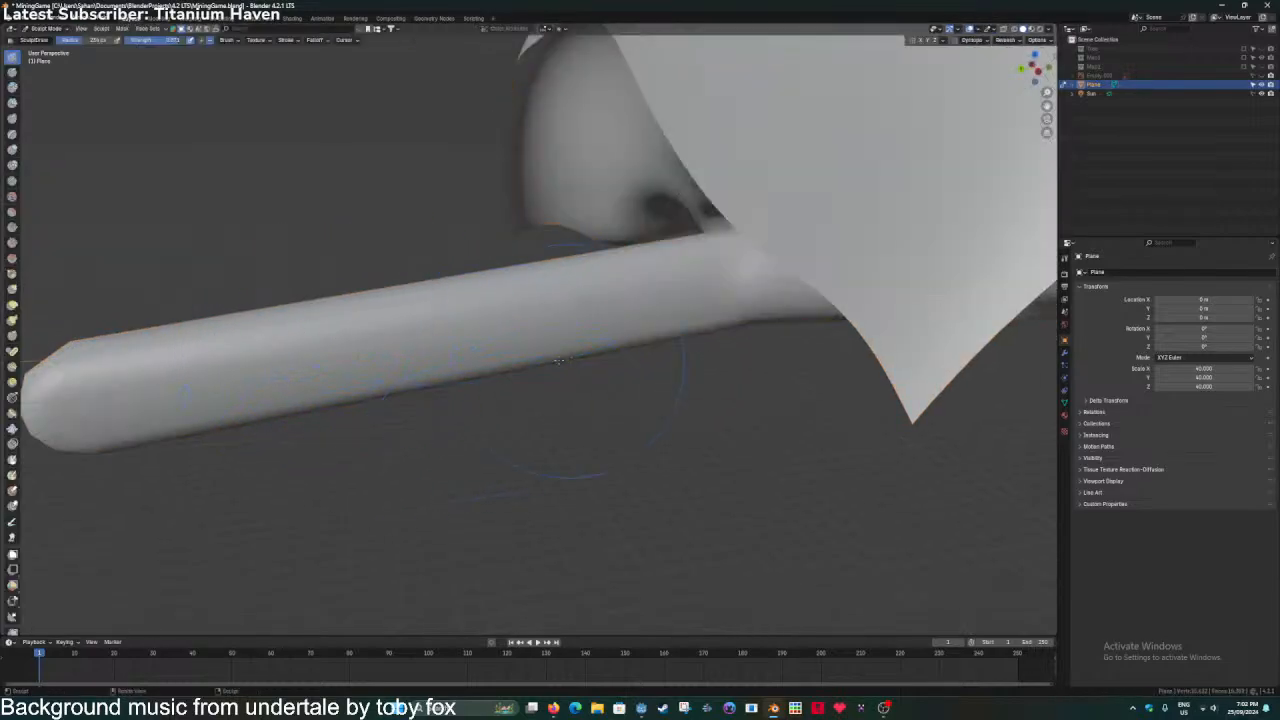
pyautogui.scroll(10, 560, 361)
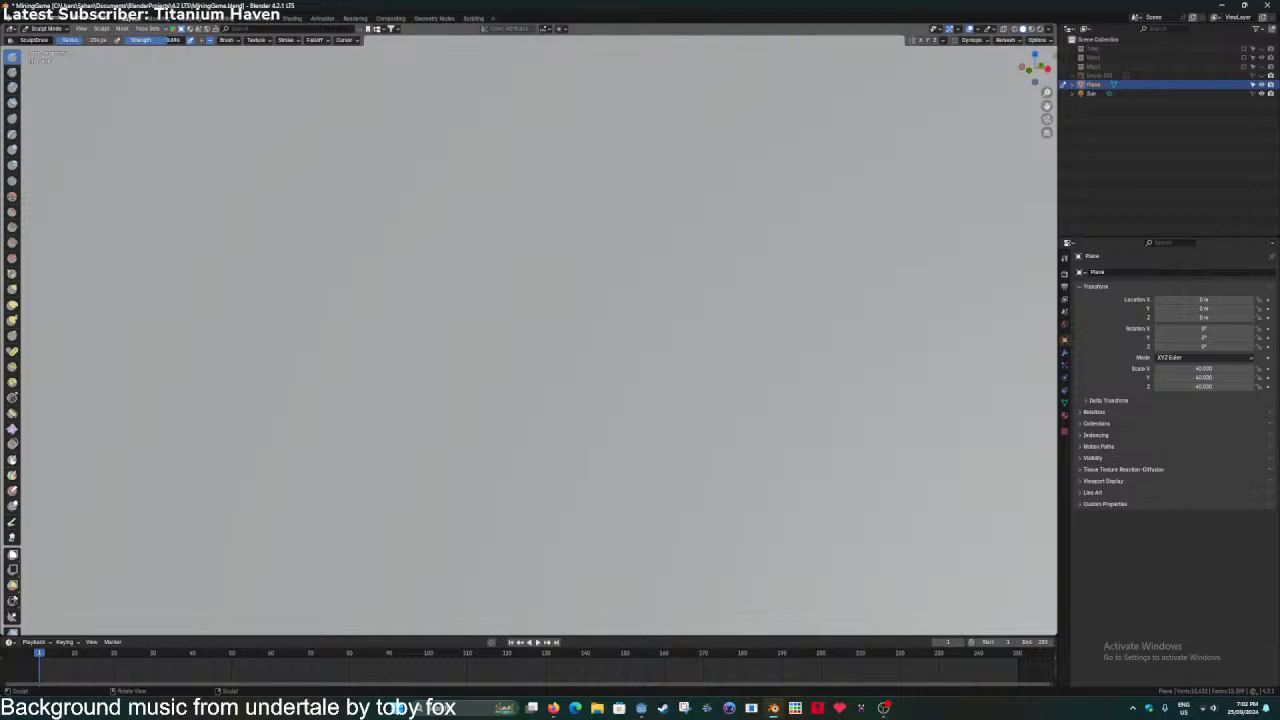
pyautogui.scroll(-8, 341, 249)
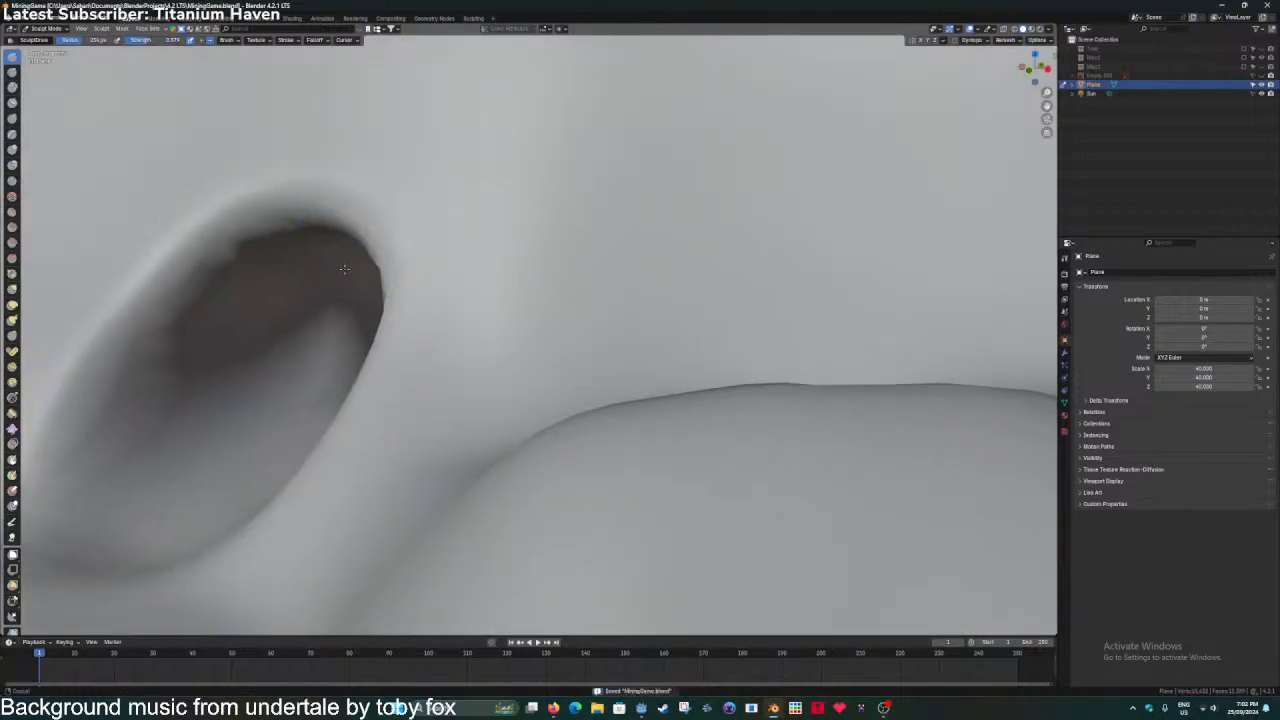
pyautogui.scroll(2, 629, 333)
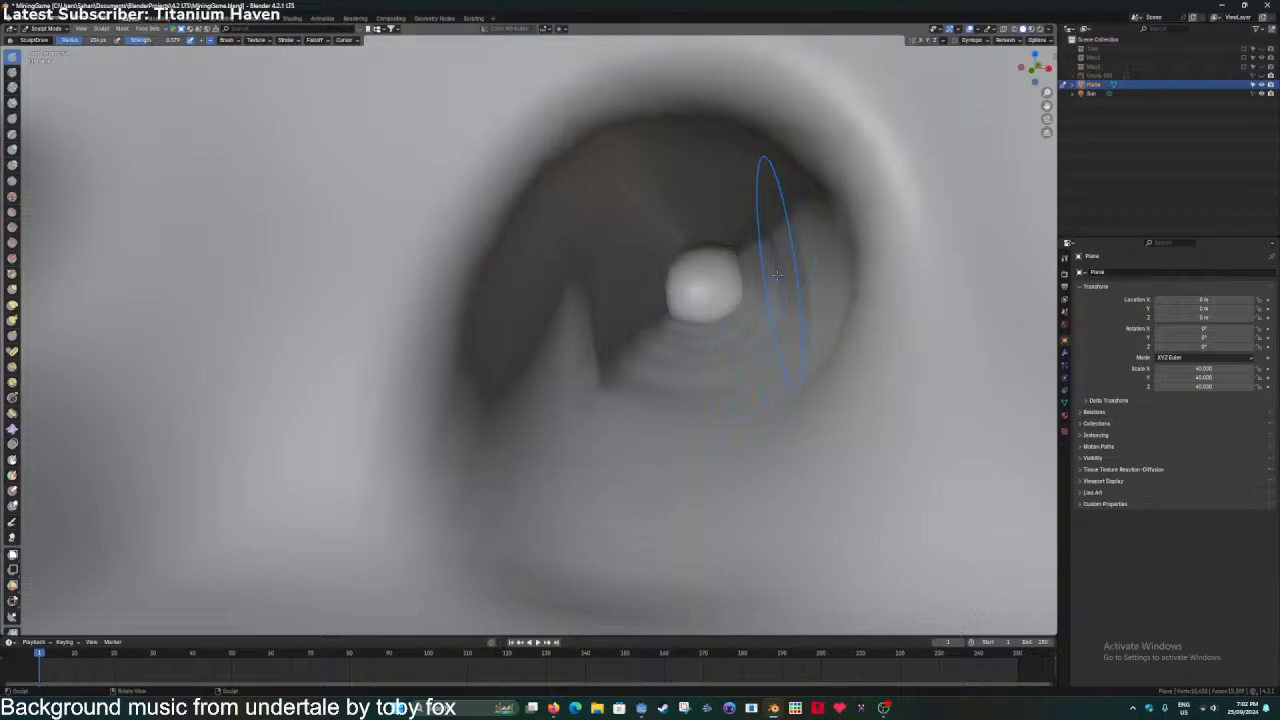
pyautogui.moveTo(776, 274)
pyautogui.mouseDown(button='middle')
pyautogui.moveTo(657, 429)
pyautogui.moveTo(589, 436)
pyautogui.mouseUp(button='middle')
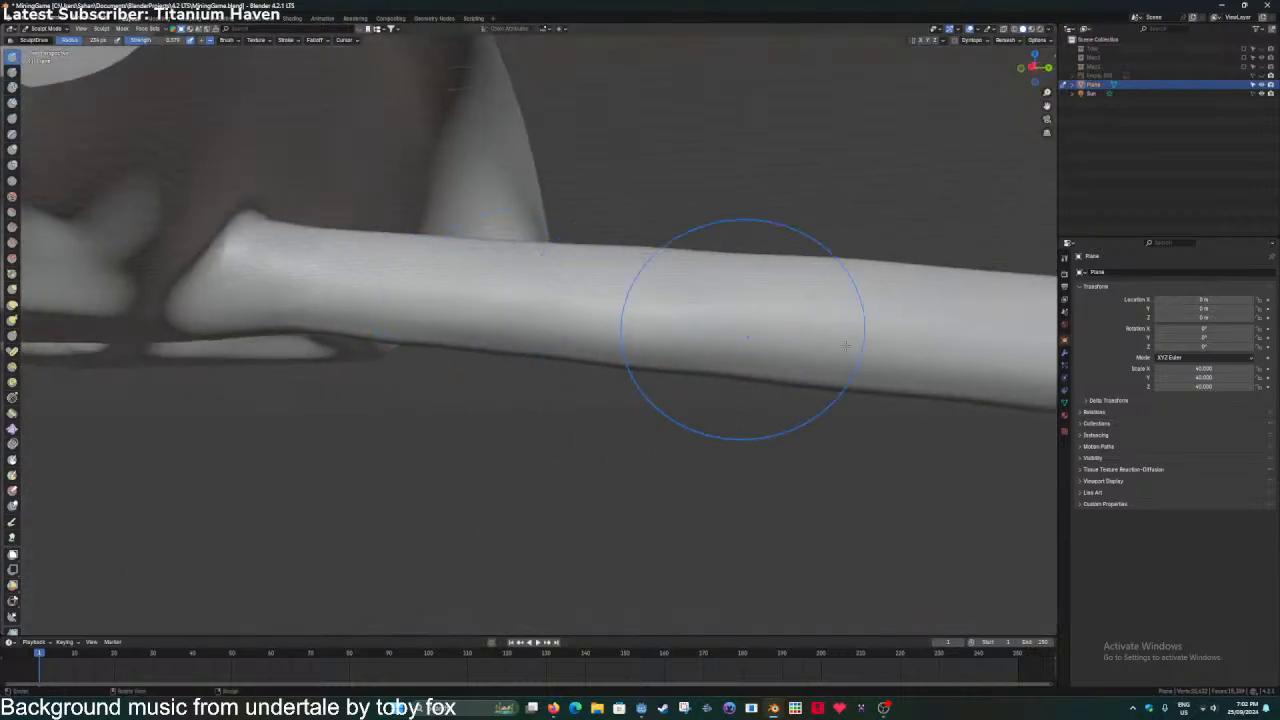
pyautogui.scroll(-4, 651, 290)
pyautogui.moveTo(651, 290)
pyautogui.mouseDown(button='middle')
pyautogui.moveTo(634, 457)
pyautogui.moveTo(641, 391)
pyautogui.moveTo(490, 401)
pyautogui.mouseUp(button='middle')
pyautogui.hotkey('ctrl', 's')
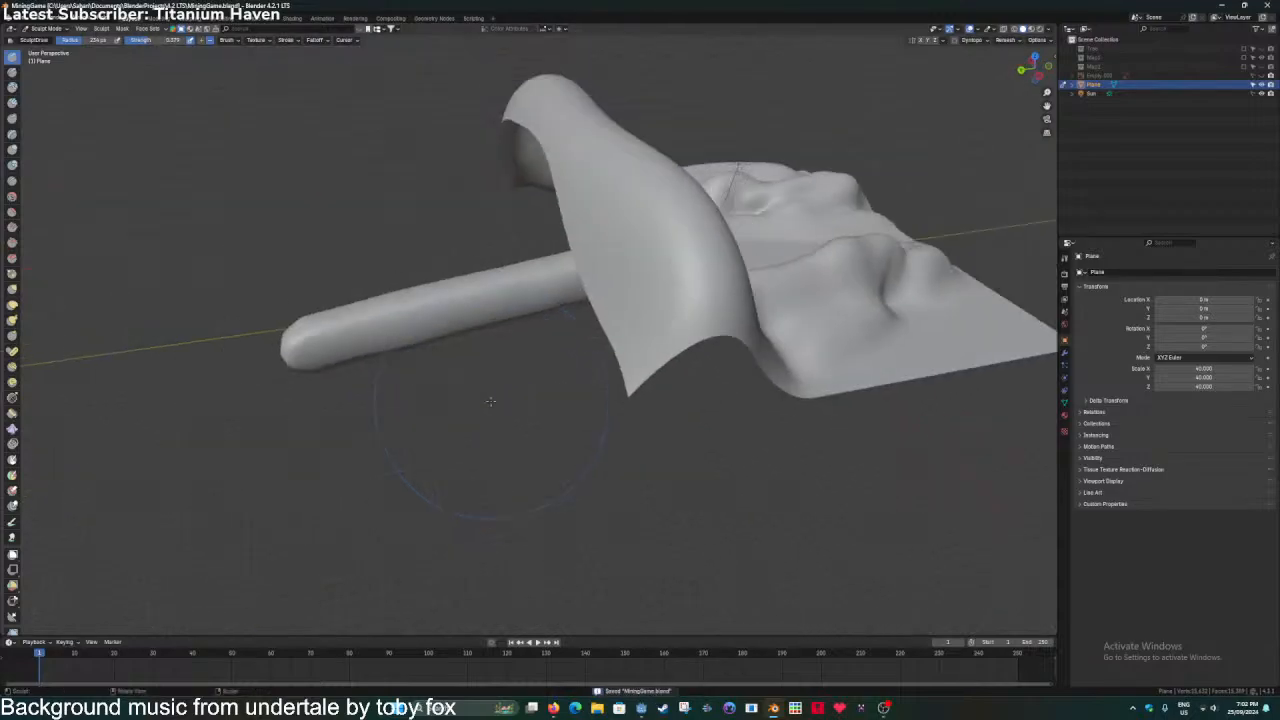
# Check the tunnel's shape from outside, sculpt more uneven ridges into its inner walls from the cave mouth, and save.
pyautogui.scroll(5, 487, 370)
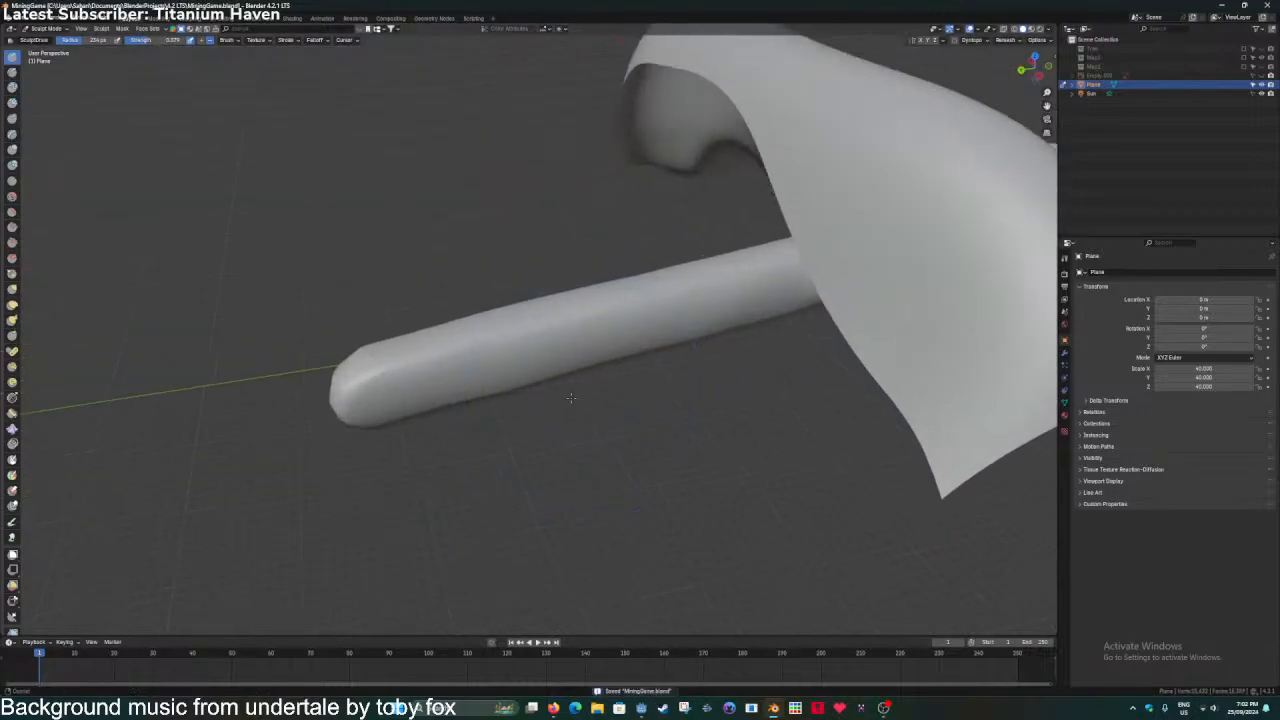
pyautogui.moveTo(482, 430); pyautogui.dragTo(585, 411, button='middle')
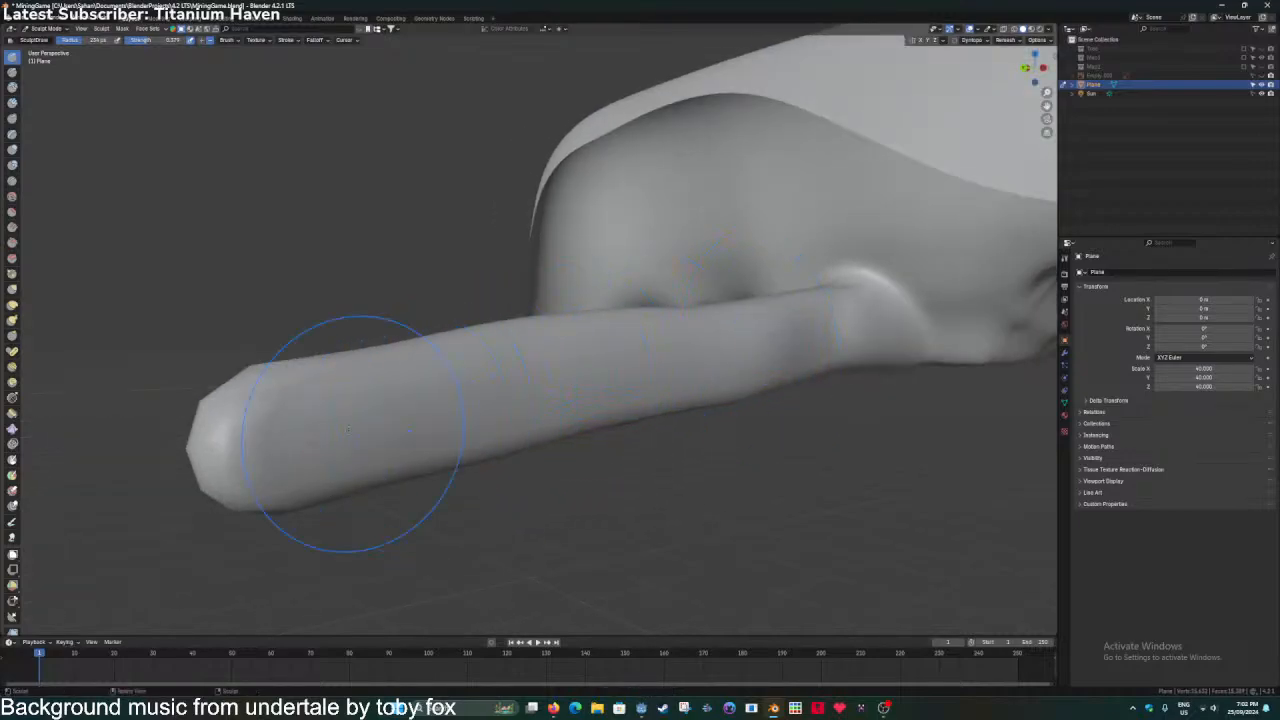
pyautogui.moveTo(322, 430); pyautogui.dragTo(380, 404, button='middle')
pyautogui.moveTo(557, 400); pyautogui.dragTo(319, 307, button='middle')
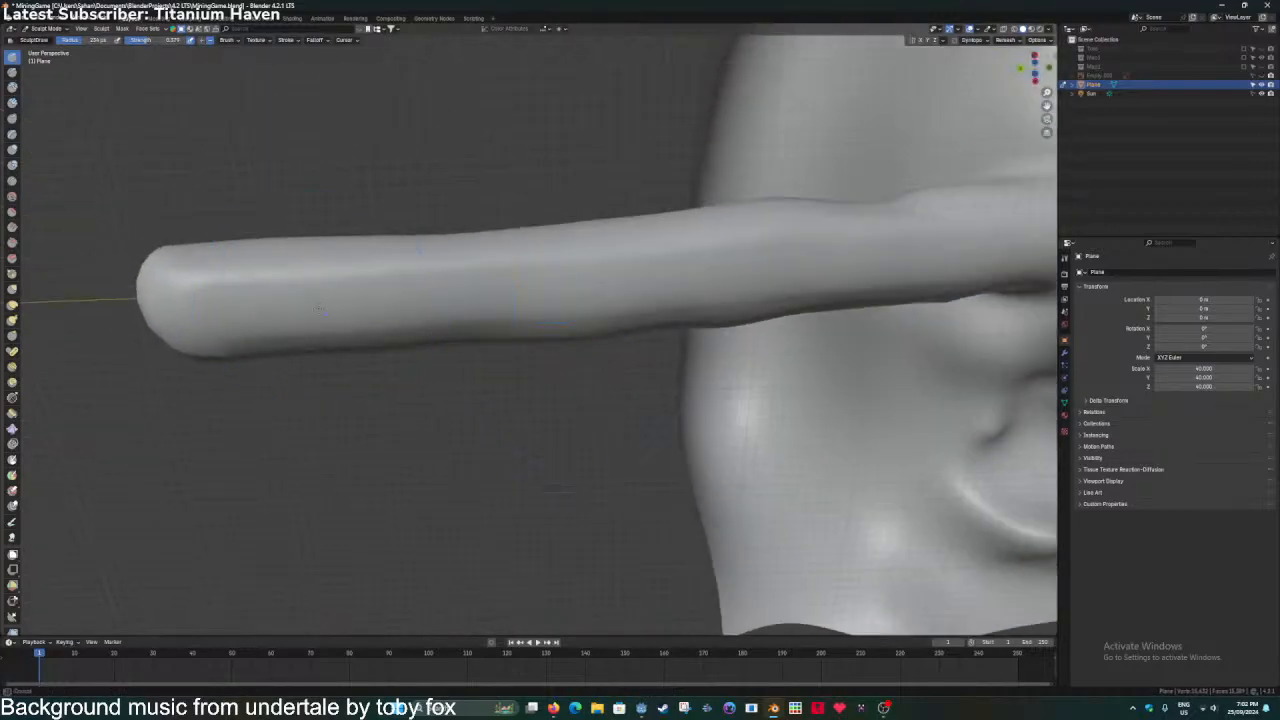
pyautogui.moveTo(773, 280); pyautogui.dragTo(657, 371, button='middle')
pyautogui.hotkey('ctrl', 's')
pyautogui.moveTo(689, 326)
pyautogui.mouseDown()
pyautogui.moveTo(840, 306)
pyautogui.moveTo(415, 403)
pyautogui.mouseUp()
pyautogui.moveTo(482, 390)
pyautogui.mouseDown(button='middle')
pyautogui.moveTo(400, 420)
pyautogui.moveTo(497, 410)
pyautogui.mouseUp(button='middle')
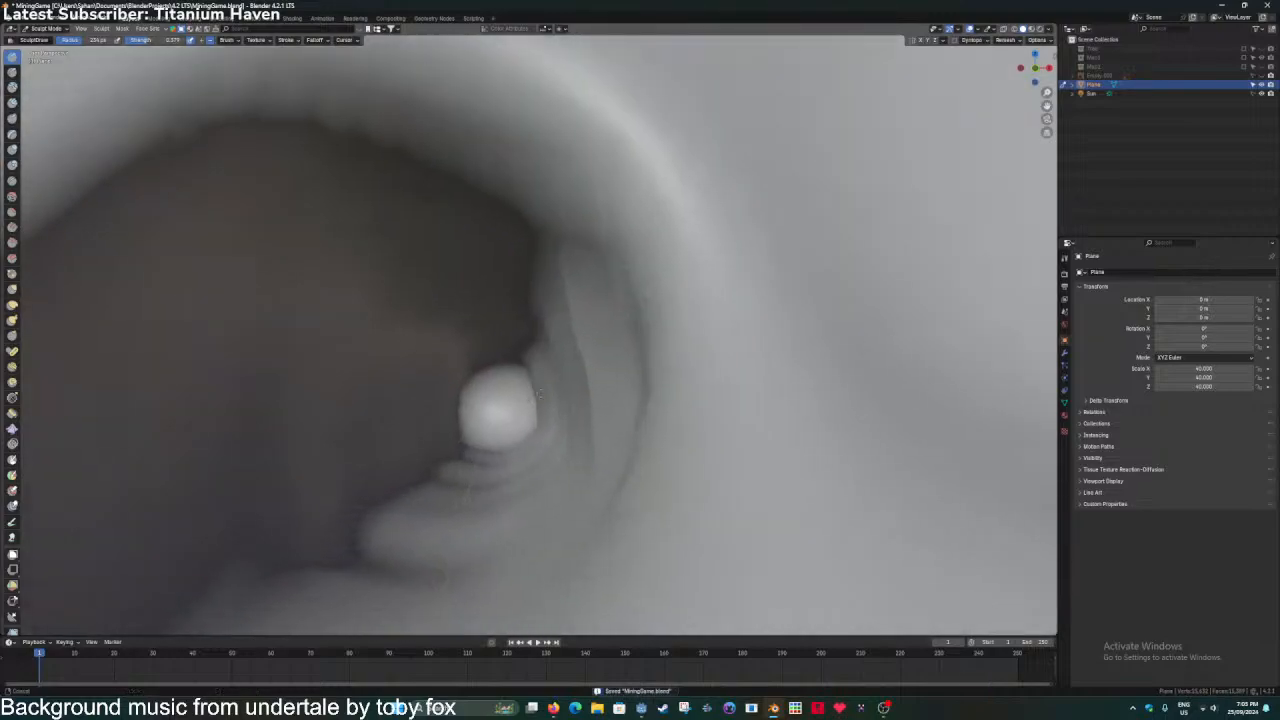
pyautogui.scroll(3, 502, 415)
pyautogui.keyDown('shift'); pyautogui.moveTo(562, 350); pyautogui.dragTo(588, 330, button='middle'); pyautogui.keyUp('shift')
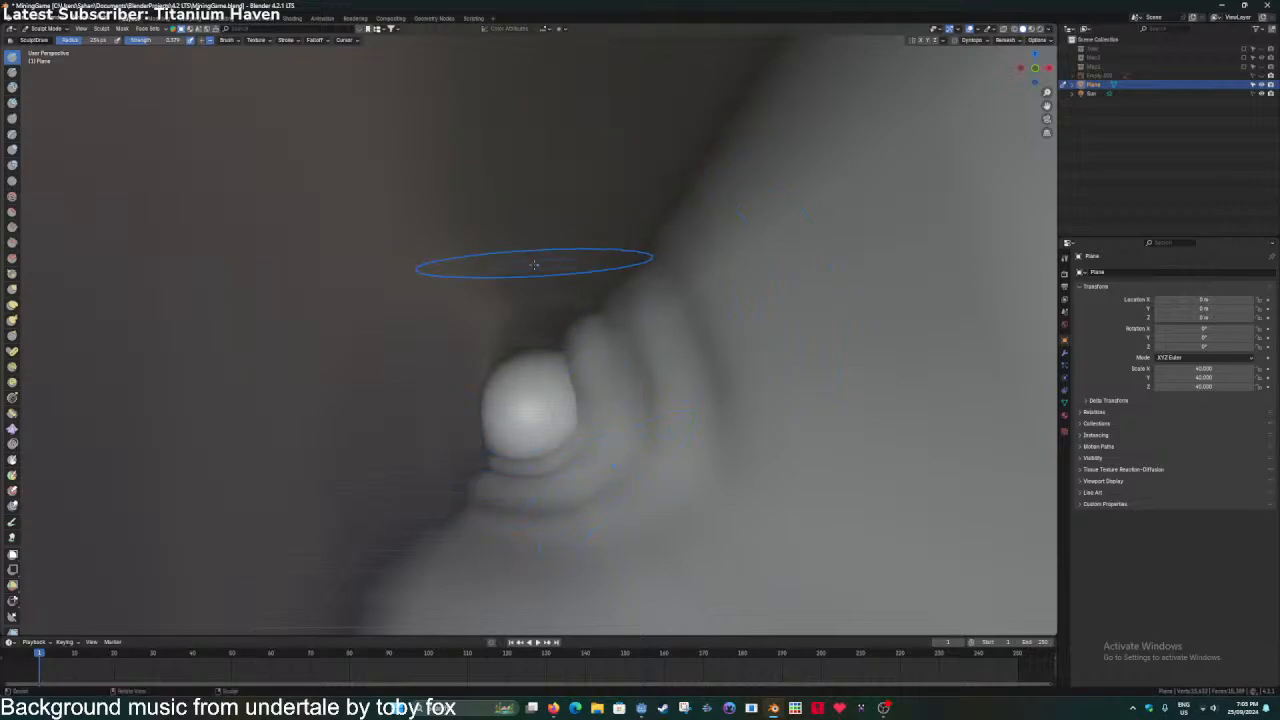
pyautogui.hotkey('ctrl', 's')
# Subdivide all faces of the terrain mesh, including the tunnel, and return to Sculpt Mode.
pyautogui.scroll(-3, 543, 329)
pyautogui.press('Tab')
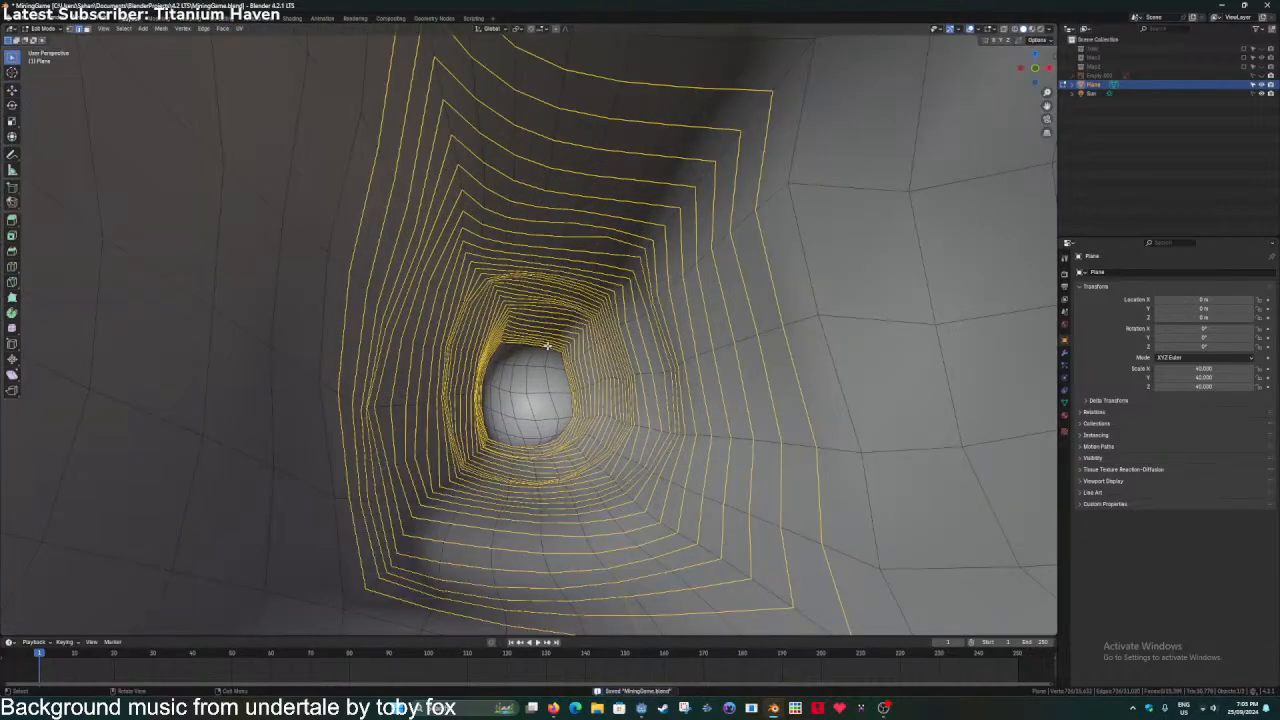
pyautogui.scroll(-12, 547, 345)
pyautogui.hotkey('alt', 'a')
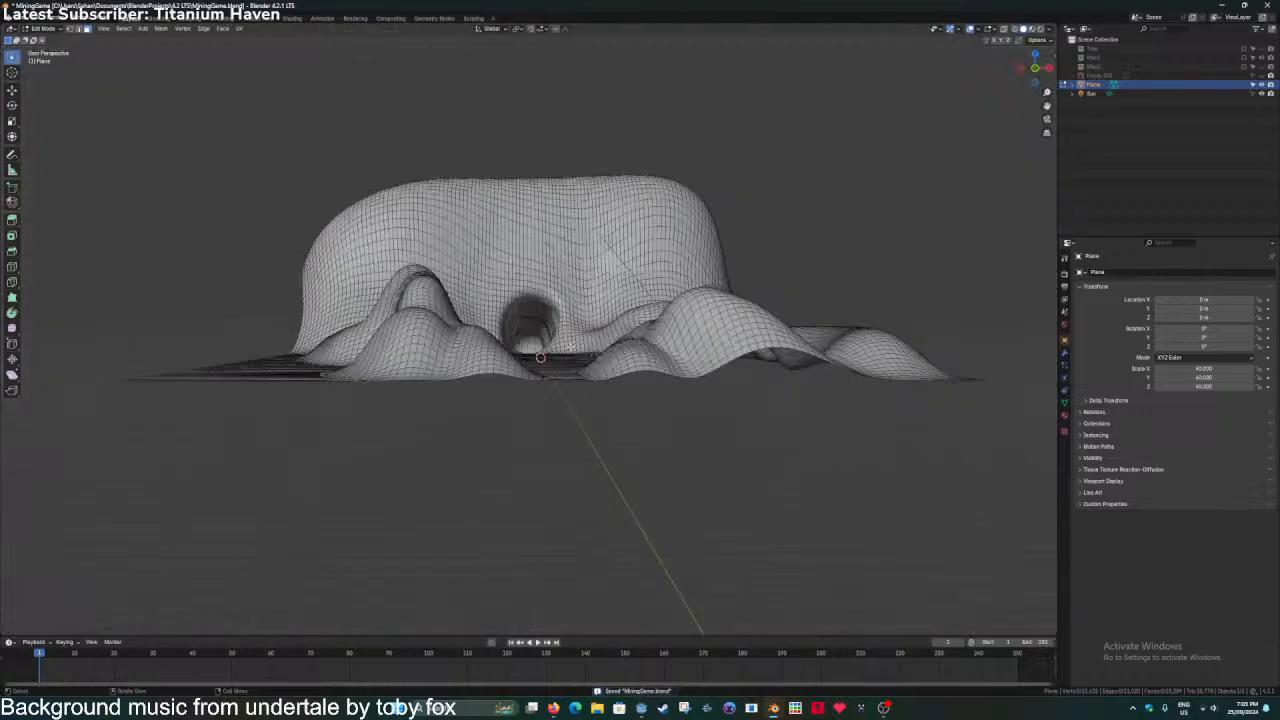
pyautogui.moveTo(568, 346); pyautogui.dragTo(572, 410, button='middle')
pyautogui.press('a')
pyautogui.rightClick(575, 316)
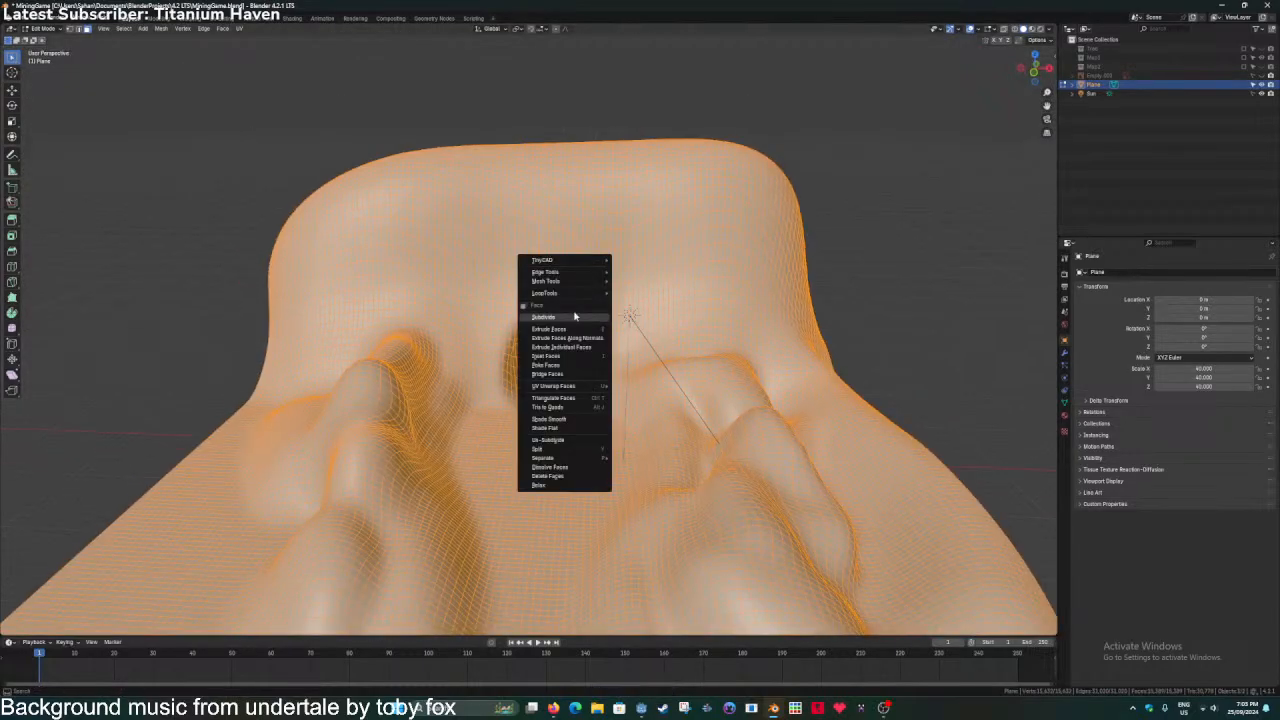
pyautogui.click(575, 316)
pyautogui.press('Tab')
# Create a new texture for the sculpt brush and set its type to Clouds.
pyautogui.scroll(12, 530, 310)
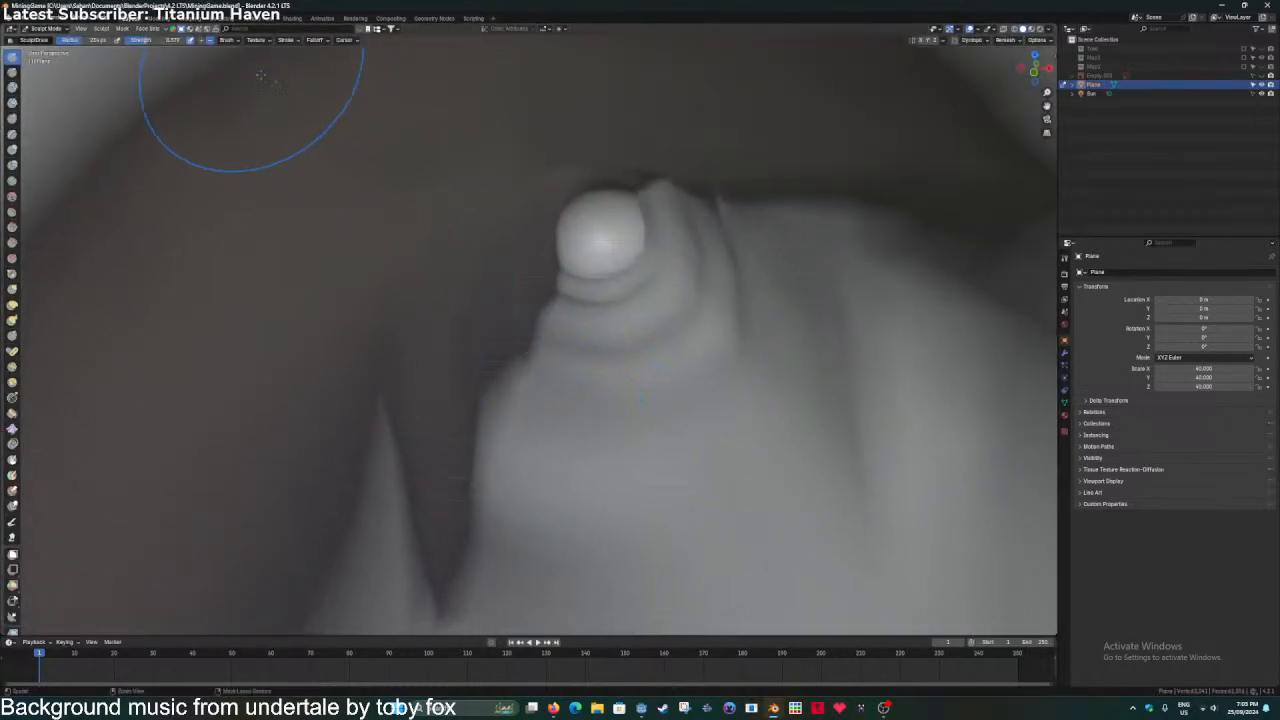
pyautogui.click(256, 40)
pyautogui.click(297, 57)
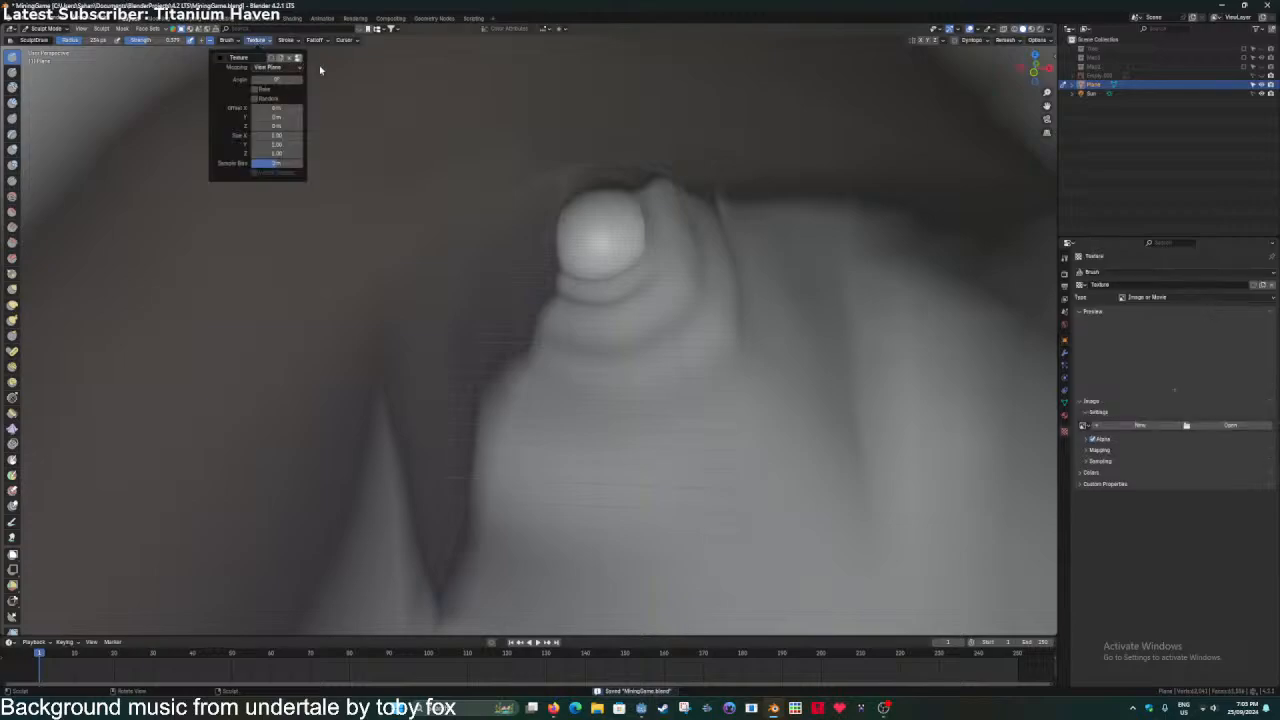
pyautogui.click(1148, 297)
pyautogui.click(1153, 330)
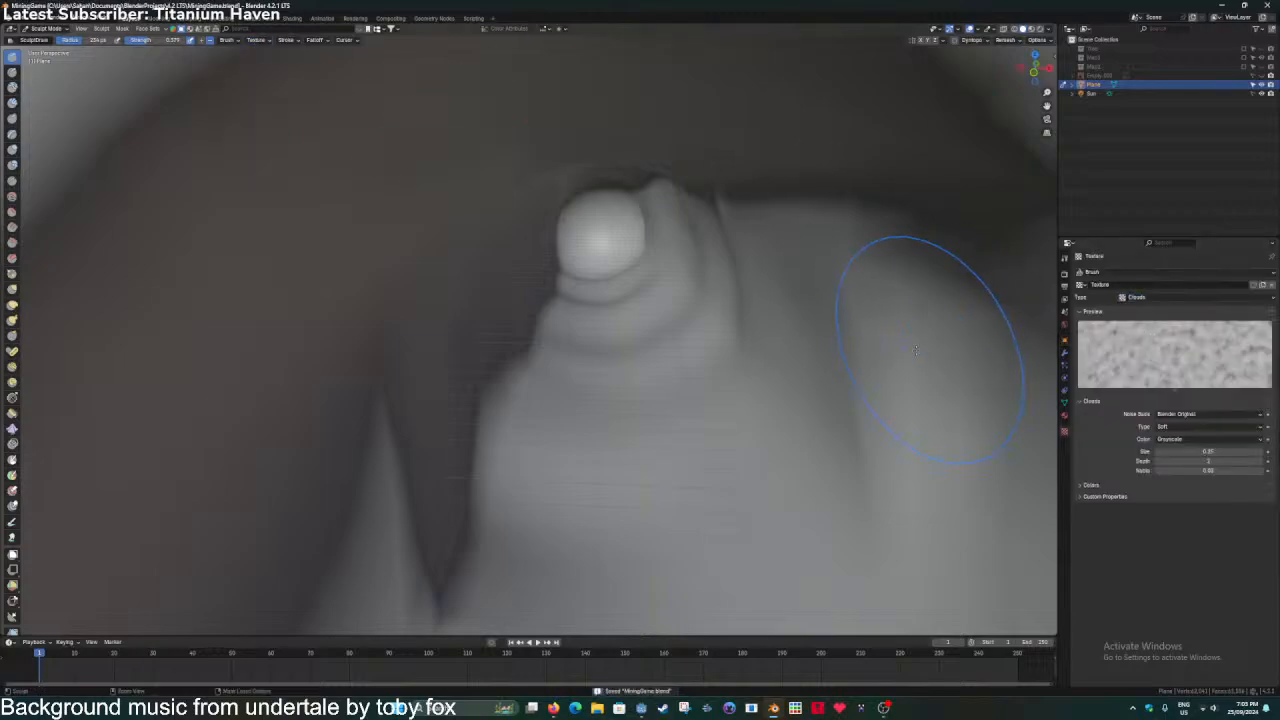
# Set the mapping of the sculpt brush's Clouds texture to 3D.
pyautogui.moveTo(887, 357); pyautogui.dragTo(620, 385, button='middle')
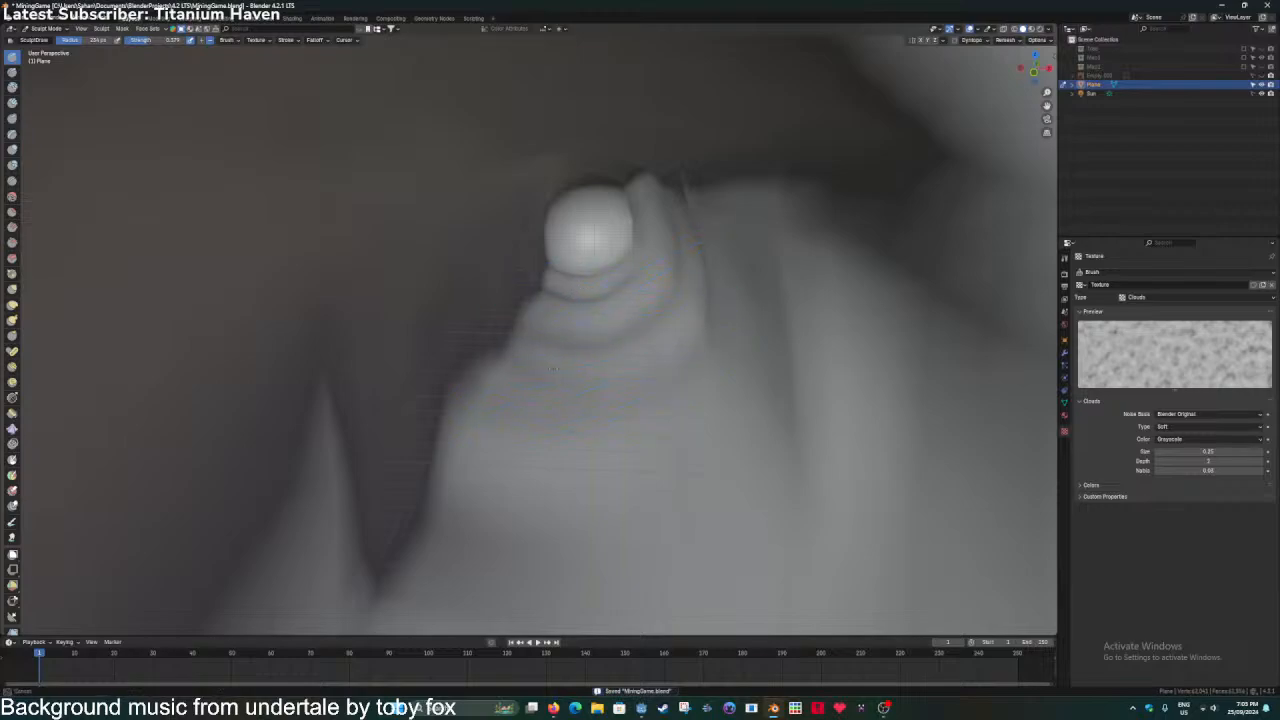
pyautogui.moveTo(645, 429)
pyautogui.mouseDown(button='middle')
pyautogui.moveTo(689, 406)
pyautogui.moveTo(574, 426)
pyautogui.moveTo(550, 402)
pyautogui.mouseUp(button='middle')
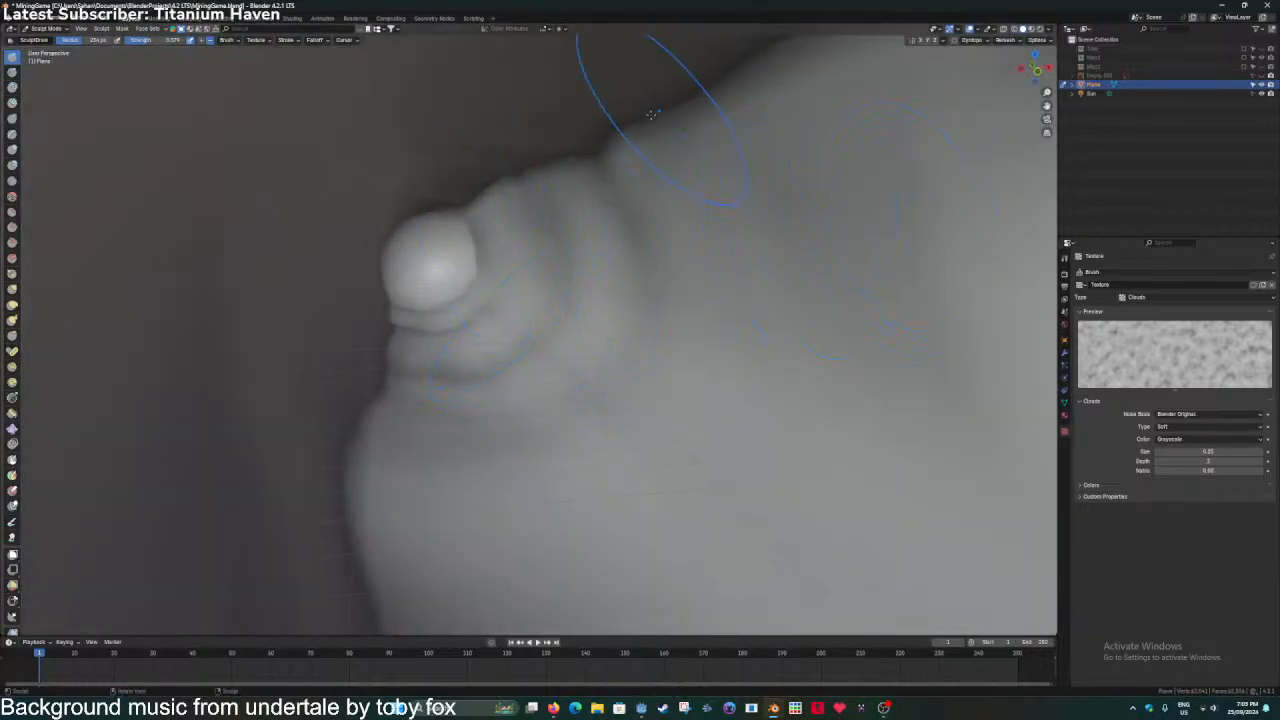
pyautogui.click(256, 40)
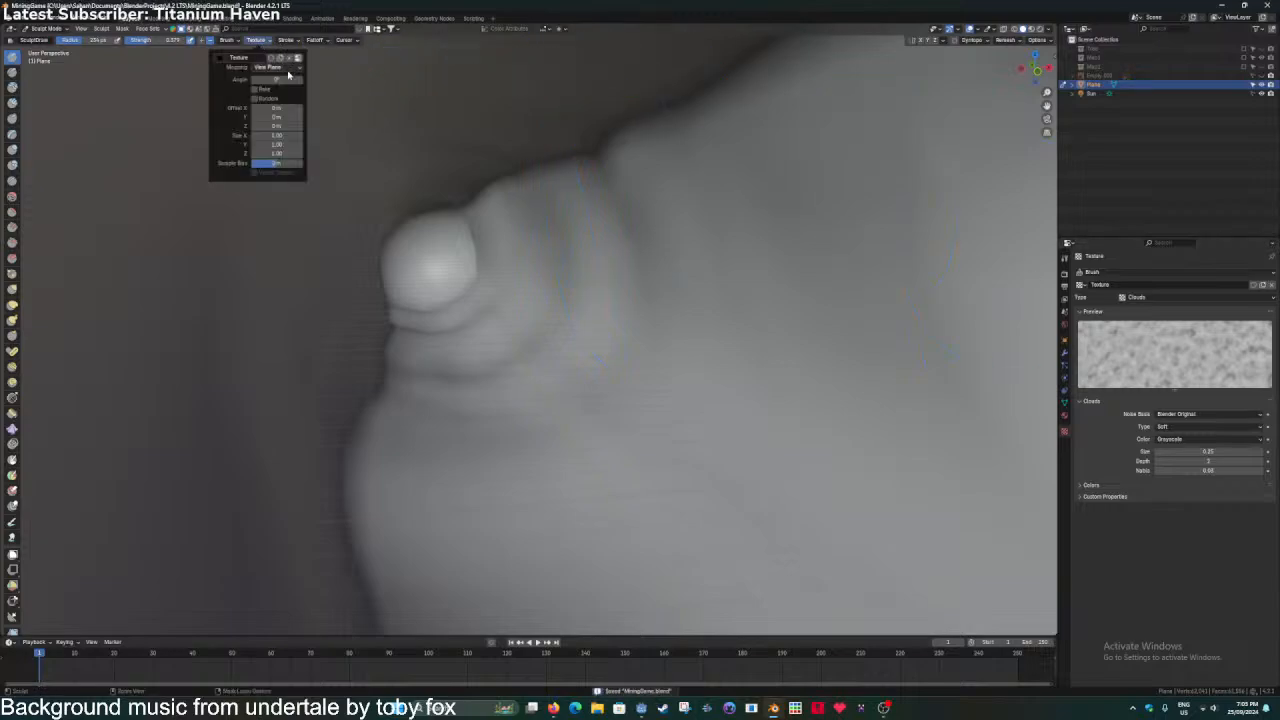
pyautogui.click(287, 67)
pyautogui.click(283, 105)
pyautogui.click(278, 67)
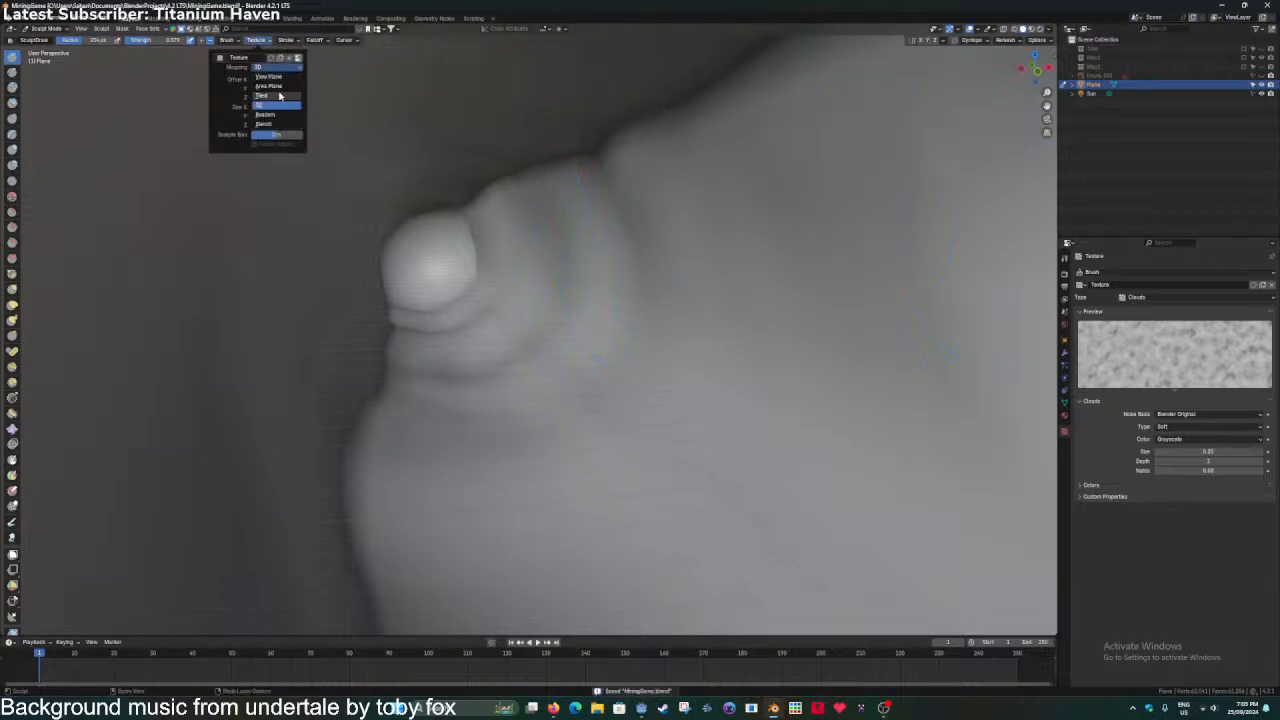
pyautogui.moveTo(690, 240)
pyautogui.mouseDown(button='middle')
pyautogui.moveTo(479, 255)
pyautogui.moveTo(630, 214)
pyautogui.moveTo(406, 229)
pyautogui.mouseUp(button='middle')
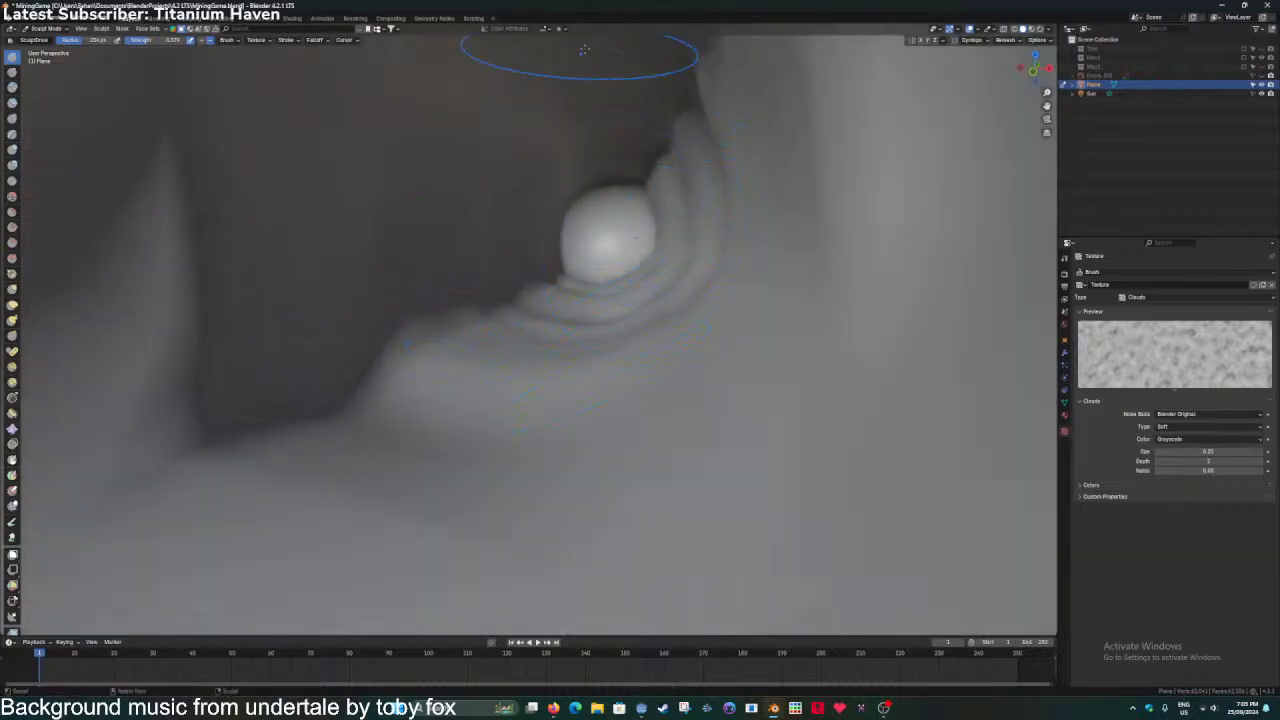
# Try a textured Draw stroke across the ground in front of the cave entrance, and undo it.
pyautogui.scroll(-15, 734, 226)
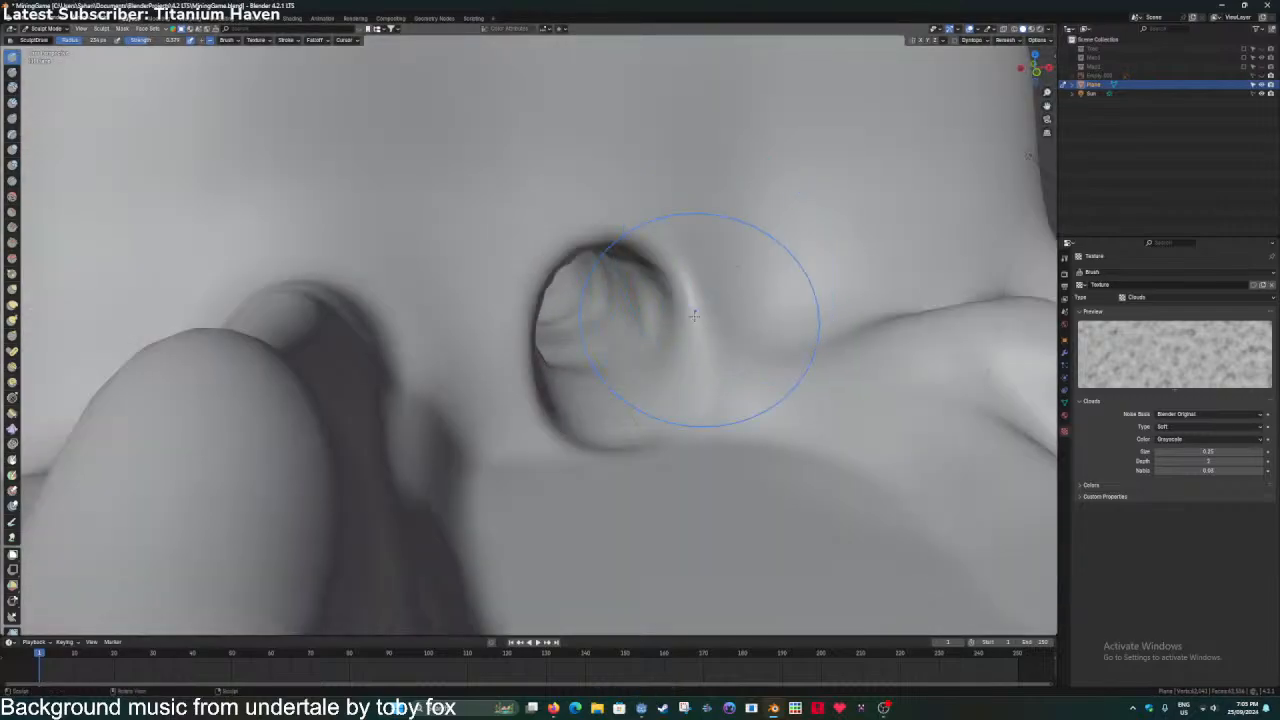
pyautogui.moveTo(668, 408)
pyautogui.mouseDown(button='middle')
pyautogui.moveTo(664, 427)
pyautogui.moveTo(597, 386)
pyautogui.mouseUp(button='middle')
pyautogui.moveTo(540, 339); pyautogui.dragTo(714, 471)
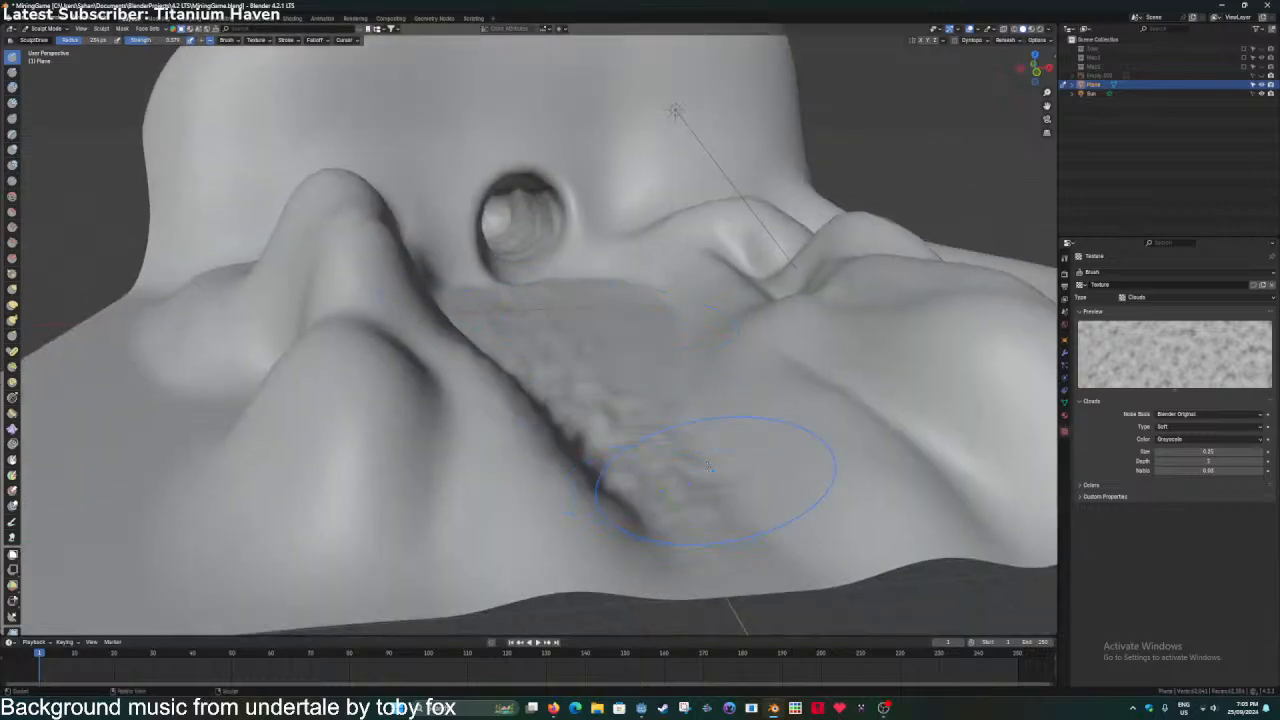
pyautogui.hotkey('ctrl', 'z')
# Roughen the tunnel's outer surface with the textured Draw brush at a smaller radius, and save the file.
pyautogui.scroll(10, 586, 280)
pyautogui.moveTo(531, 243)
pyautogui.mouseDown(button='middle')
pyautogui.moveTo(592, 258)
pyautogui.moveTo(658, 298)
pyautogui.moveTo(660, 236)
pyautogui.moveTo(640, 232)
pyautogui.moveTo(650, 228)
pyautogui.mouseUp(button='middle')
pyautogui.scroll(2, 630, 285)
pyautogui.hotkey('ctrl', 's')
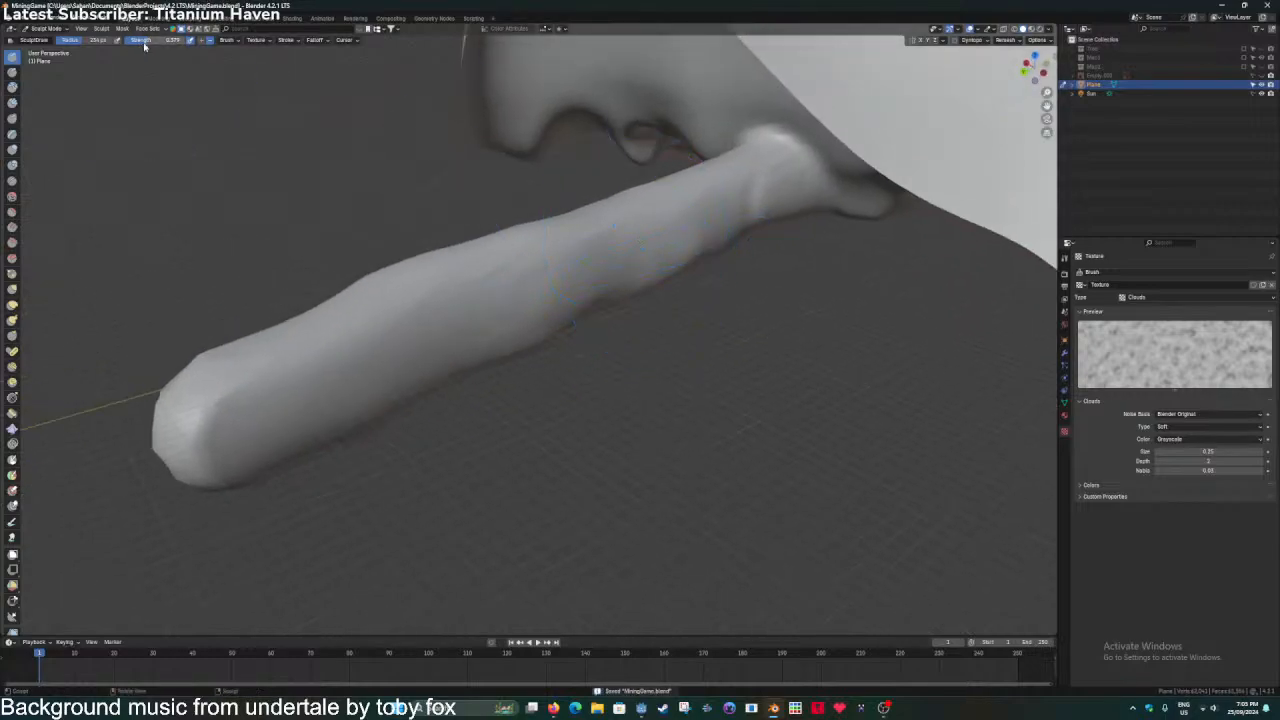
pyautogui.moveTo(690, 215); pyautogui.dragTo(718, 224, button='middle')
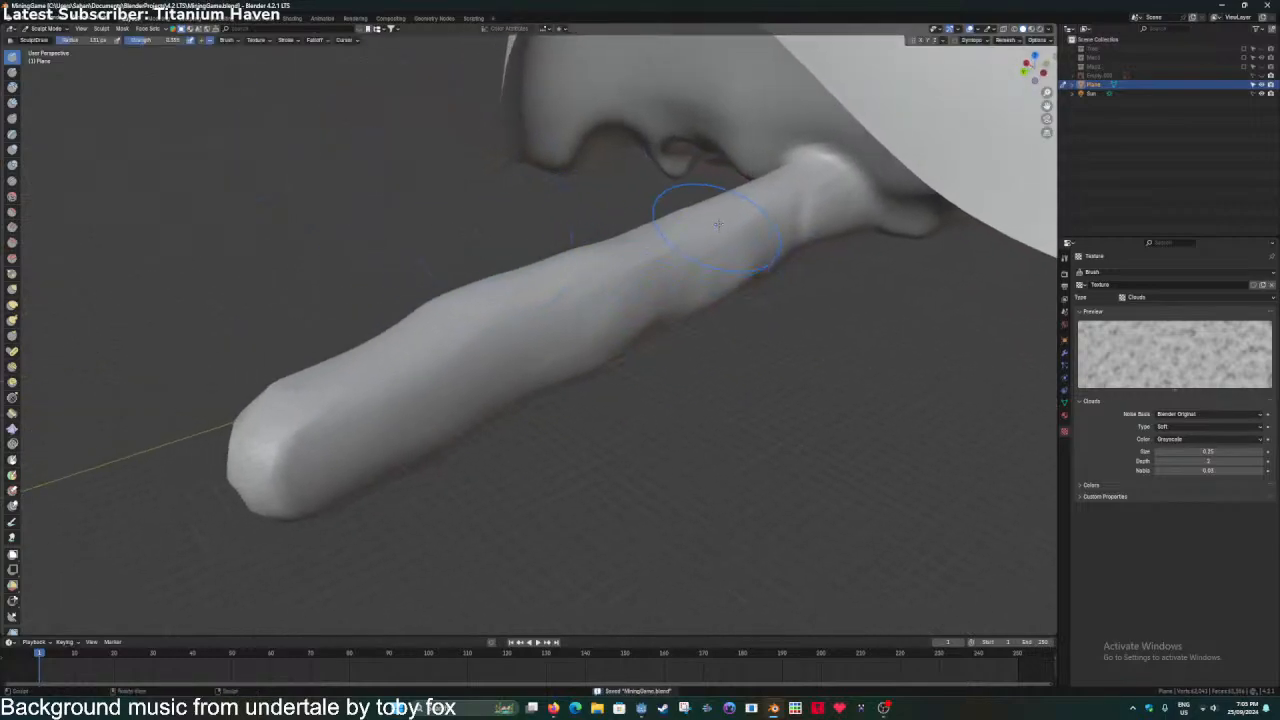
pyautogui.moveTo(656, 268)
pyautogui.mouseDown(button='middle')
pyautogui.moveTo(478, 258)
pyautogui.moveTo(560, 250)
pyautogui.moveTo(660, 283)
pyautogui.mouseUp(button='middle')
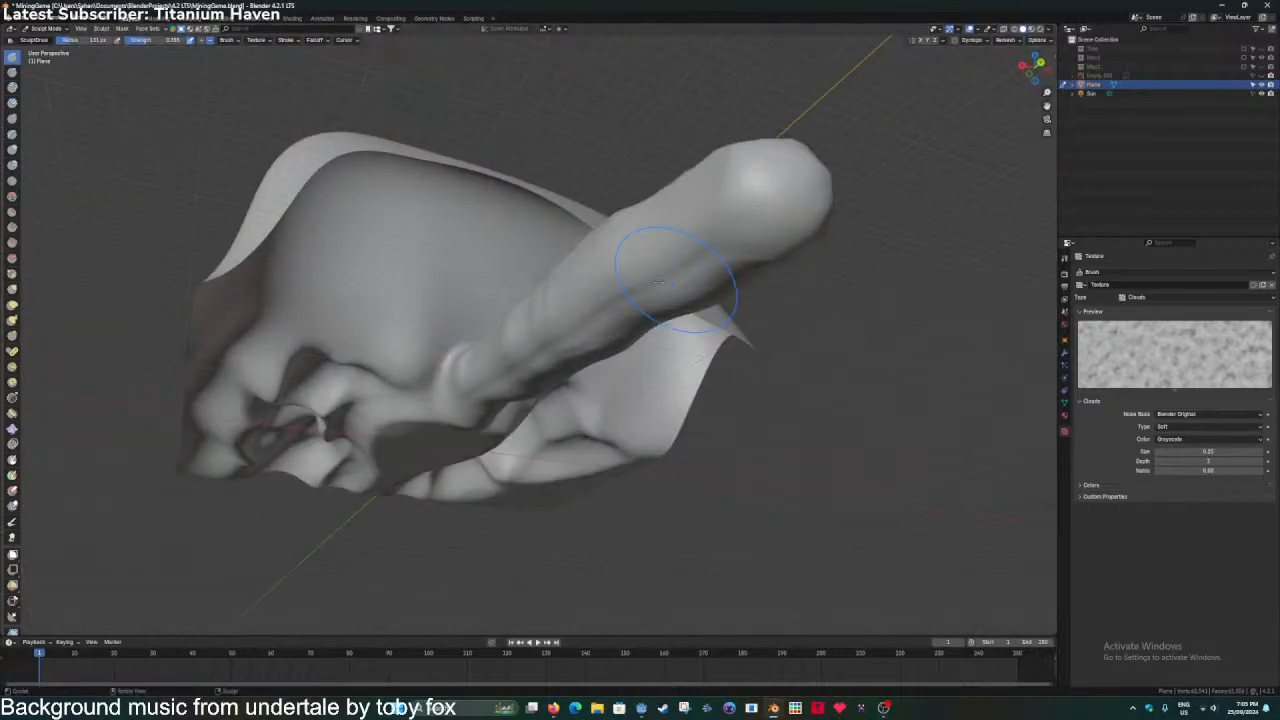
pyautogui.moveTo(685, 330)
pyautogui.mouseDown(button='middle')
pyautogui.moveTo(586, 300)
pyautogui.moveTo(529, 357)
pyautogui.moveTo(600, 271)
pyautogui.moveTo(465, 340)
pyautogui.mouseUp(button='middle')
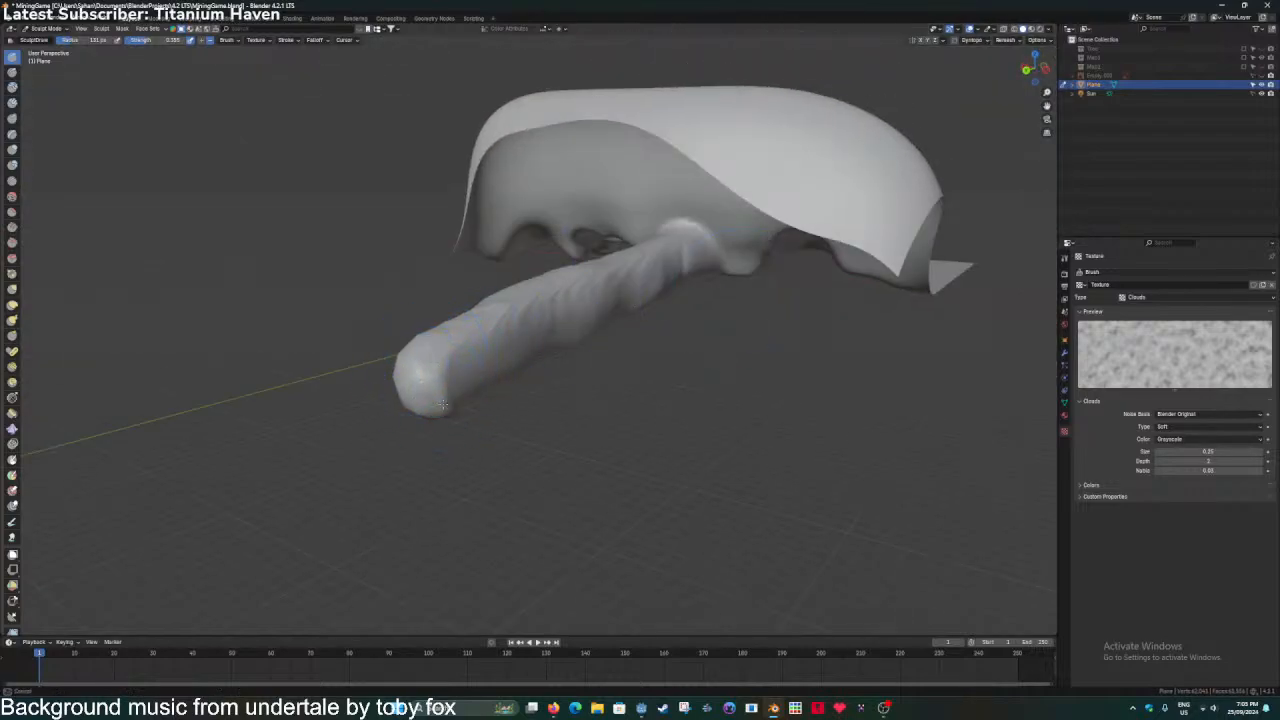
pyautogui.moveTo(443, 404)
pyautogui.mouseDown(button='middle')
pyautogui.moveTo(540, 353)
pyautogui.moveTo(472, 318)
pyautogui.moveTo(531, 335)
pyautogui.mouseUp(button='middle')
pyautogui.hotkey('ctrl', 's')
# Sculpt rough rock texture over the cliff face above and around the cave entrance.
pyautogui.scroll(8, 479, 315)
pyautogui.scroll(-4, 531, 335)
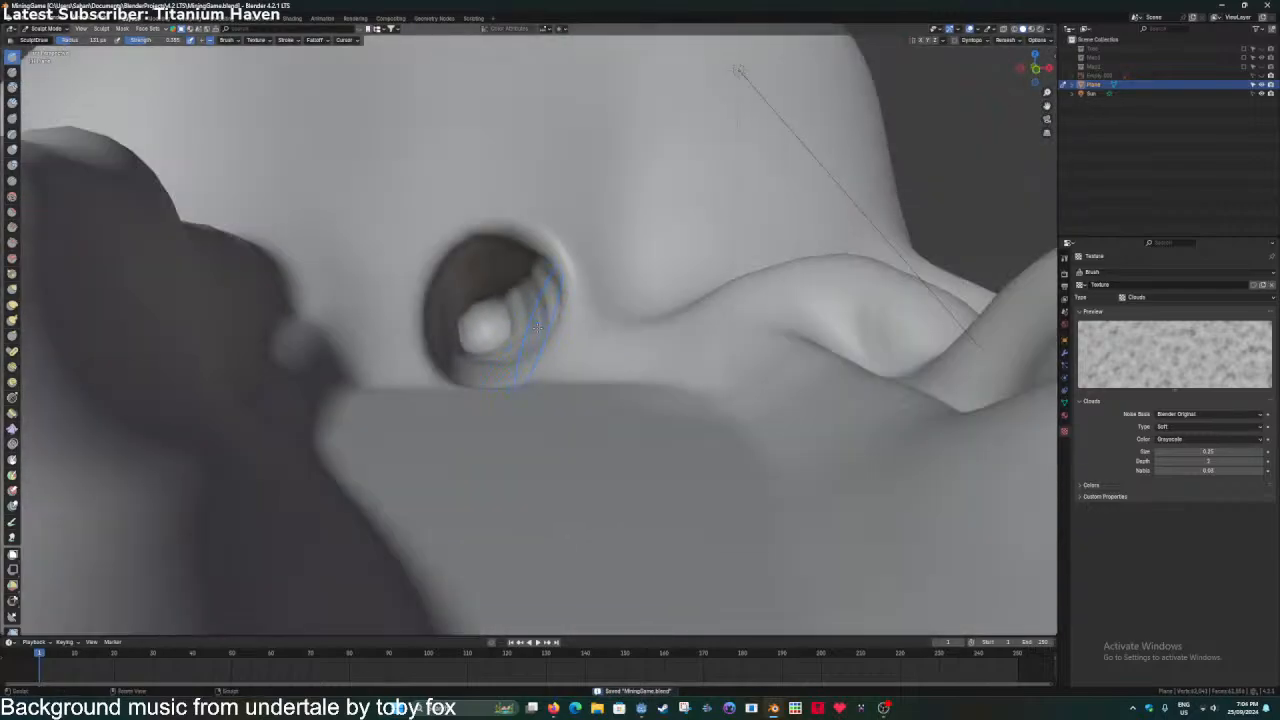
pyautogui.scroll(-3, 535, 325)
pyautogui.moveTo(514, 315)
pyautogui.mouseDown(button='middle')
pyautogui.moveTo(451, 394)
pyautogui.moveTo(555, 294)
pyautogui.mouseUp(button='middle')
pyautogui.scroll(-3, 451, 394)
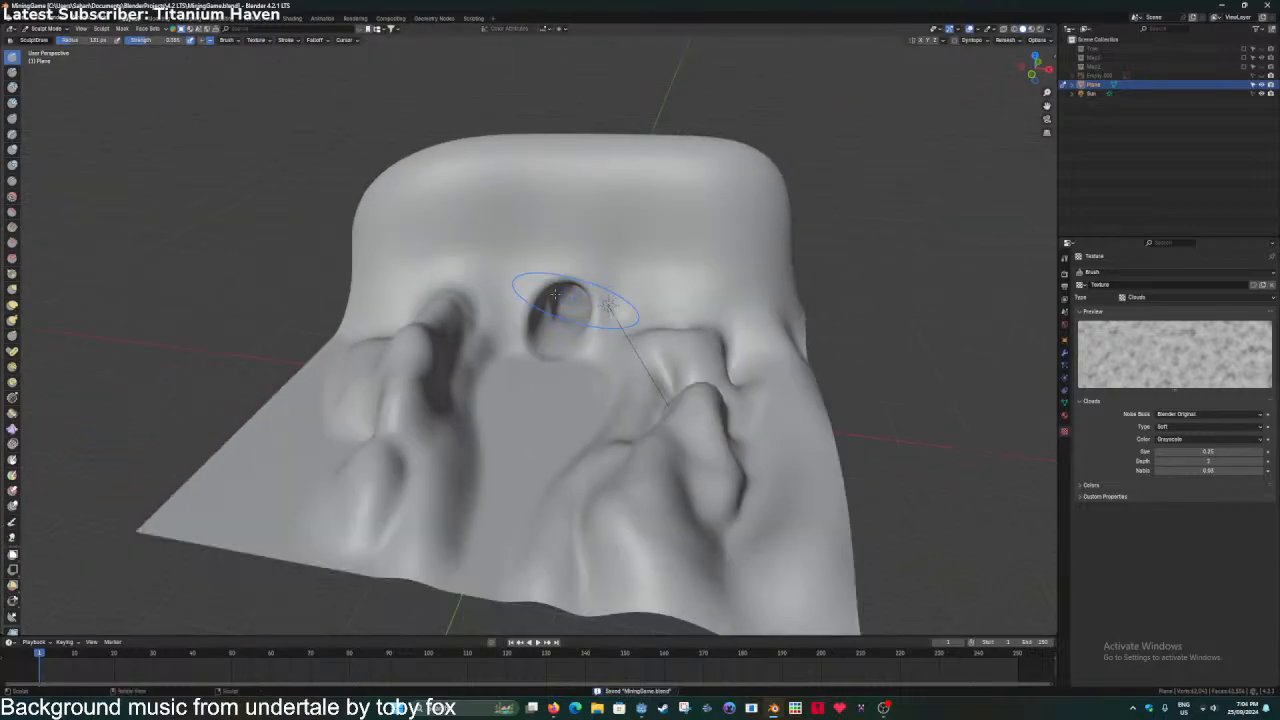
pyautogui.moveTo(465, 205); pyautogui.dragTo(545, 212)
pyautogui.moveTo(668, 249); pyautogui.dragTo(595, 270)
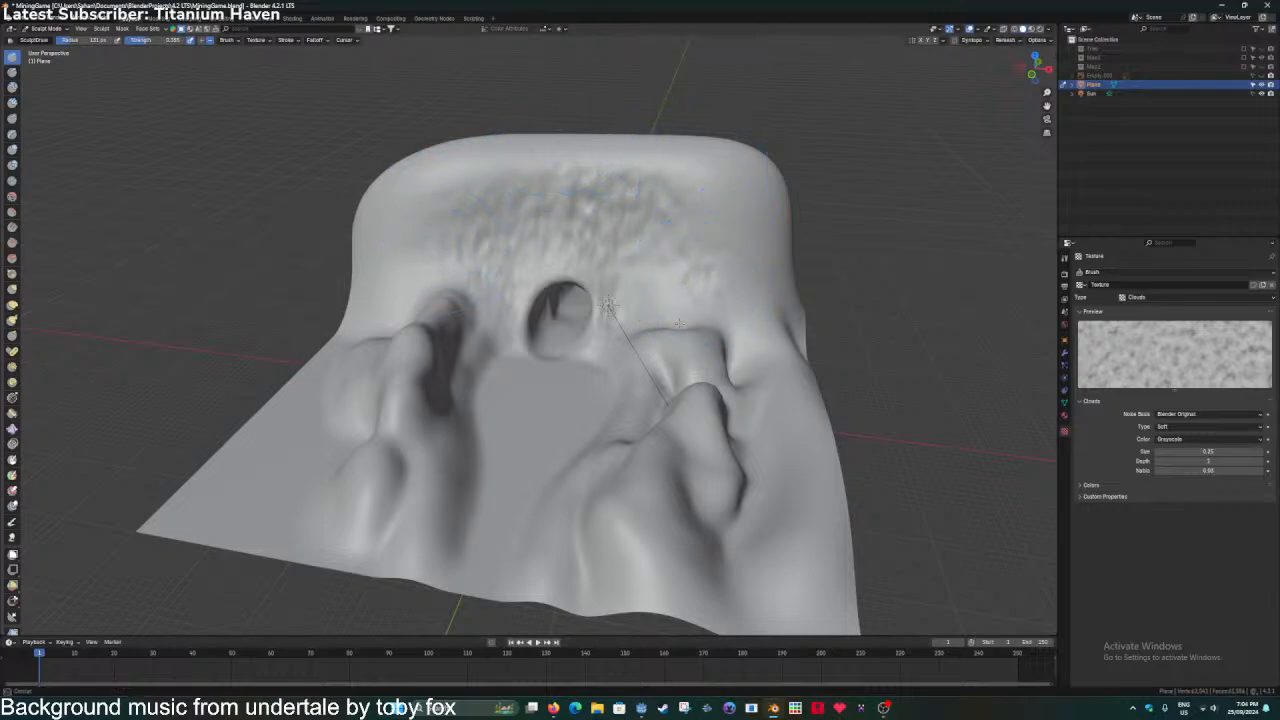
# Roughen the inner slope of the ridge on the -X side of the cave entrance, and save the file.
pyautogui.moveTo(420, 375); pyautogui.dragTo(453, 357)
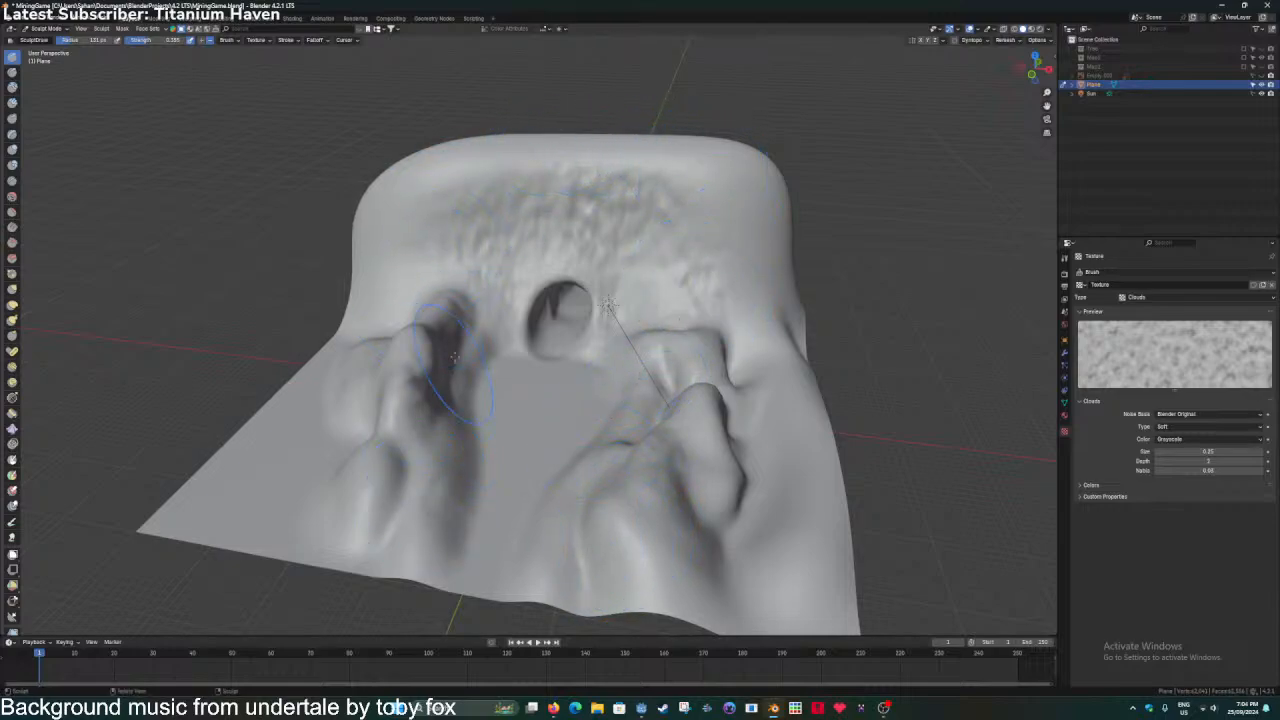
pyautogui.scroll(2, 423, 406)
pyautogui.moveTo(453, 396)
pyautogui.mouseDown(button='middle')
pyautogui.moveTo(423, 406)
pyautogui.moveTo(505, 352)
pyautogui.mouseUp(button='middle')
pyautogui.scroll(2, 505, 352)
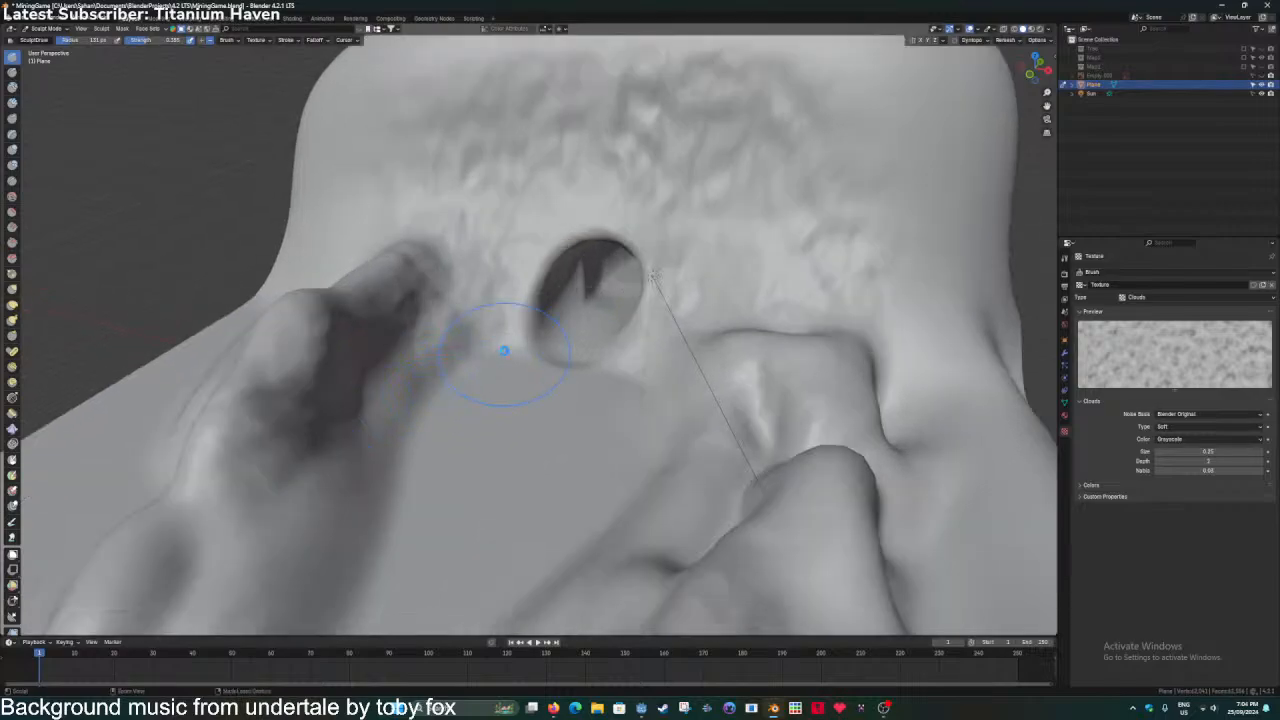
pyautogui.hotkey('ctrl', 's')
# Switch the plane to Object Mode and create a new image texture before opening its modifier settings.
pyautogui.hotkey('ctrl', 'Tab')
pyautogui.click(535, 301)
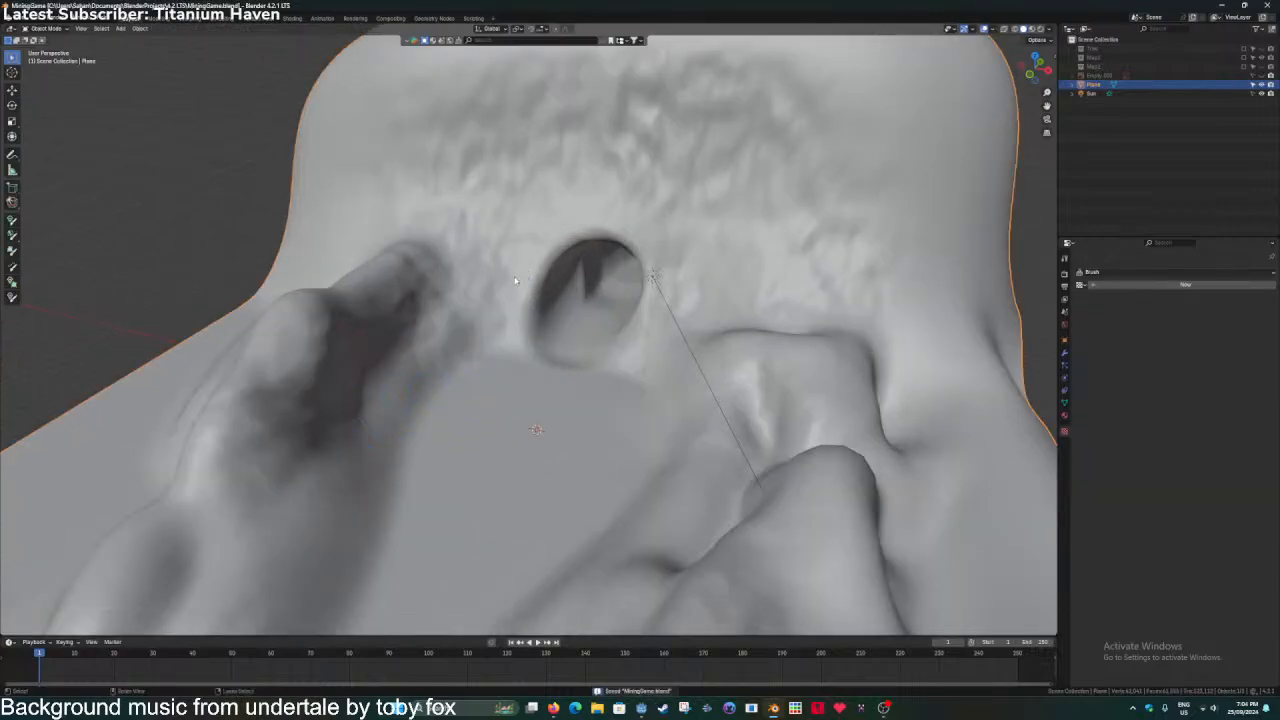
pyautogui.click(1120, 285)
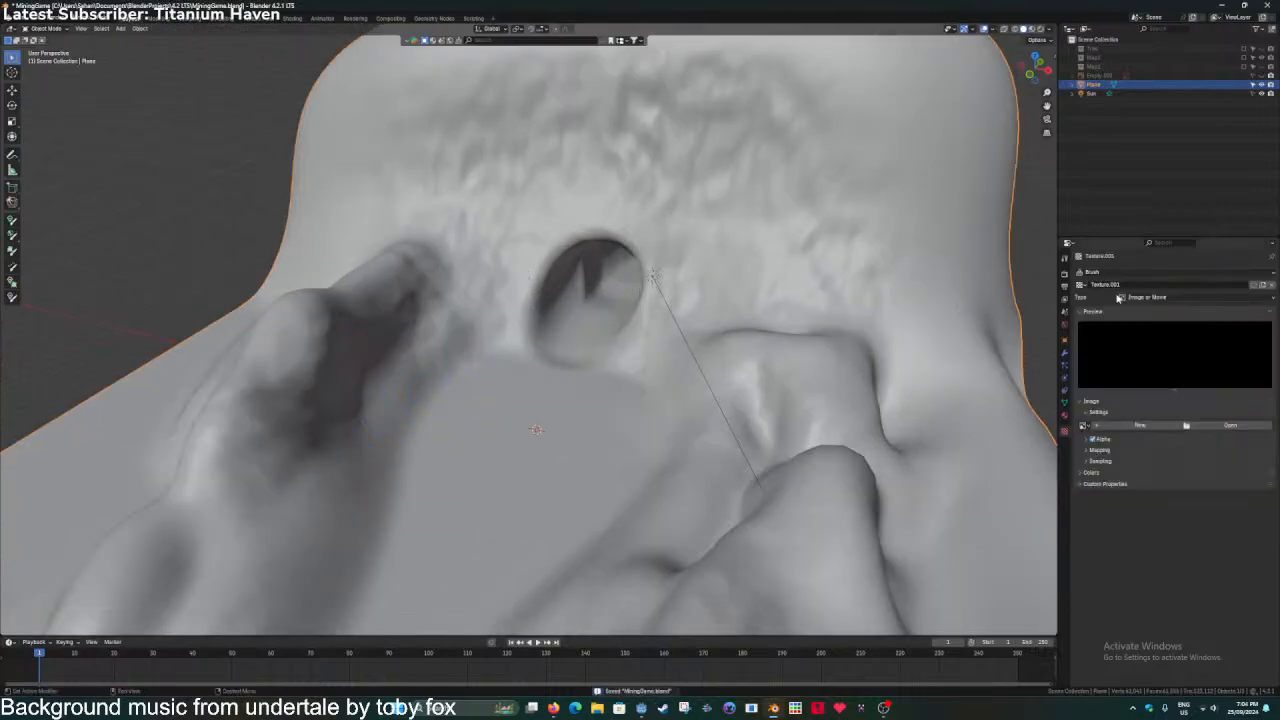
pyautogui.scroll(-4, 595, 284)
pyautogui.click(1064, 353)
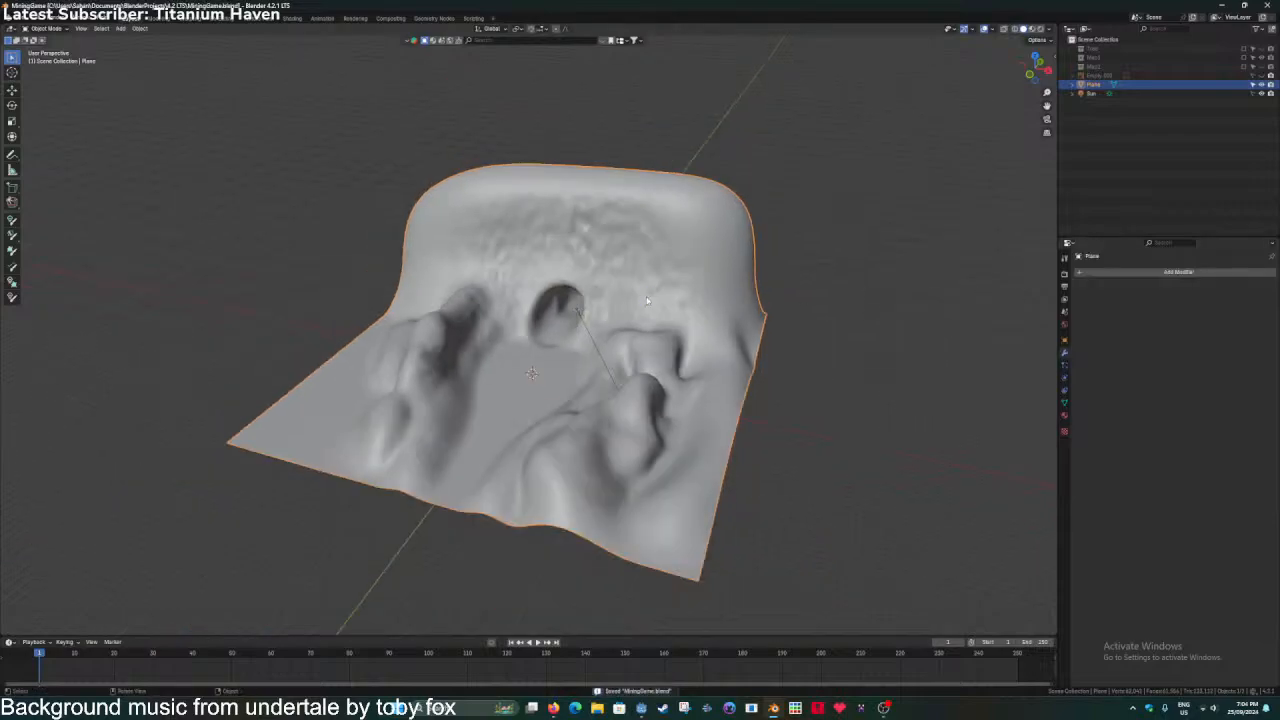
# In Edit Mode from the top view, lasso the outer strip of terrain beyond the +X ridge and delete it.
pyautogui.press('Tab')
pyautogui.click(1035, 59)
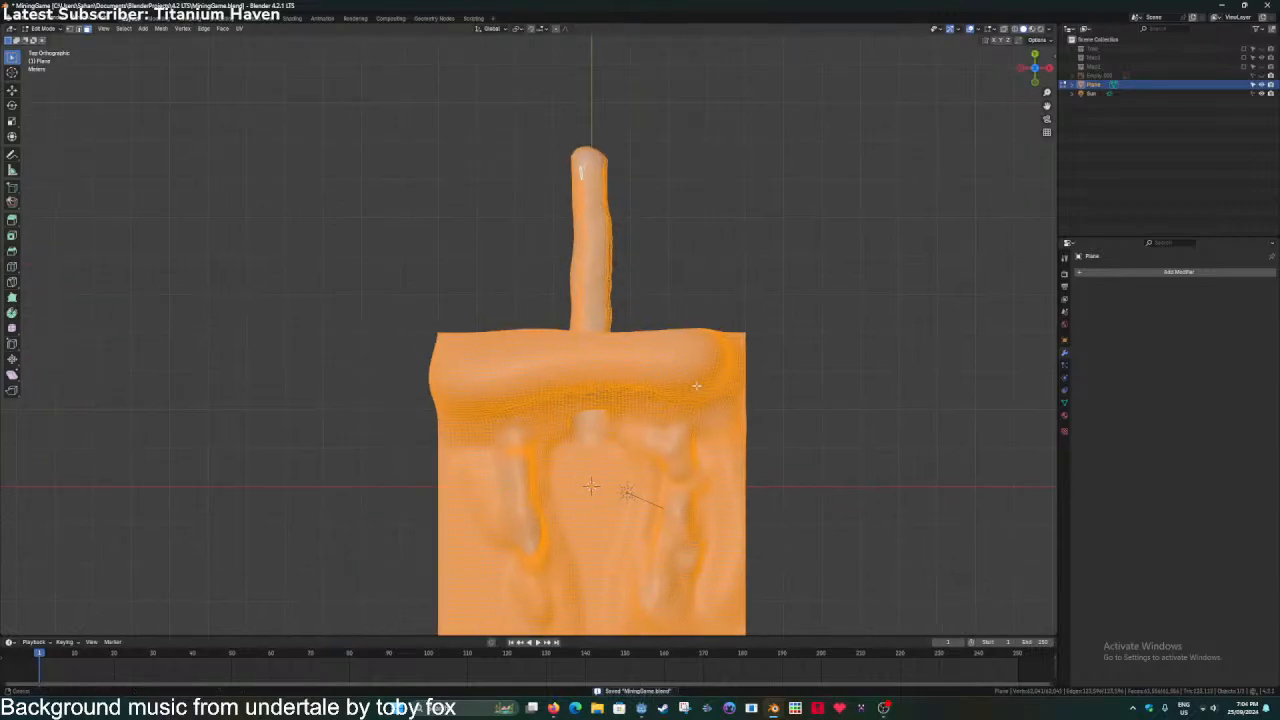
pyautogui.keyDown('shift'); pyautogui.moveTo(695, 383); pyautogui.dragTo(615, 232, button='middle'); pyautogui.keyUp('shift')
pyautogui.scroll(2, 654, 411)
pyautogui.press('w')
pyautogui.click(754, 423)
pyautogui.scroll(1, 754, 447)
pyautogui.keyDown('shift'); pyautogui.moveTo(754, 447); pyautogui.dragTo(660, 401, button='middle'); pyautogui.keyUp('shift')
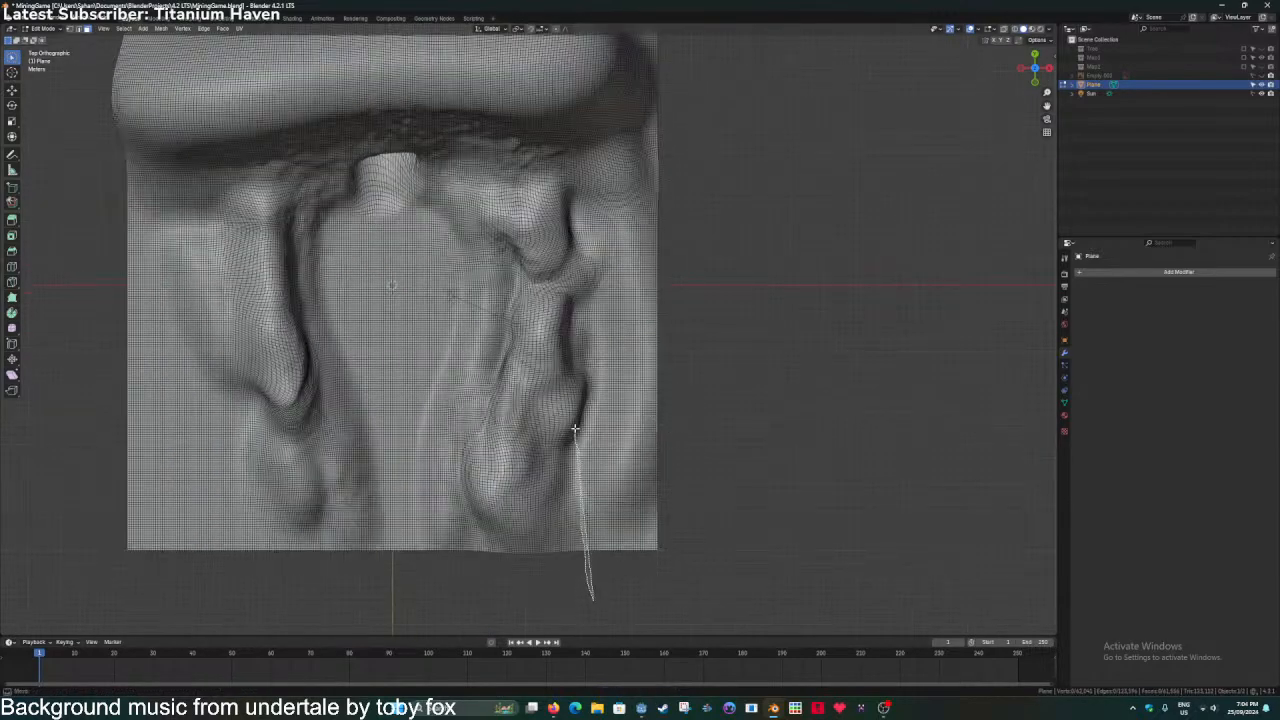
pyautogui.moveTo(575, 430)
pyautogui.mouseDown()
pyautogui.moveTo(603, 298)
pyautogui.moveTo(595, 195)
pyautogui.moveTo(674, 126)
pyautogui.moveTo(689, 670)
pyautogui.moveTo(643, 571)
pyautogui.mouseUp()
pyautogui.press('x')
pyautogui.click(680, 589)
# Lasso the flat outer area of terrain beyond the -X ridge and delete its vertices.
pyautogui.keyDown('shift'); pyautogui.moveTo(543, 543); pyautogui.dragTo(808, 539, button='middle'); pyautogui.keyUp('shift')
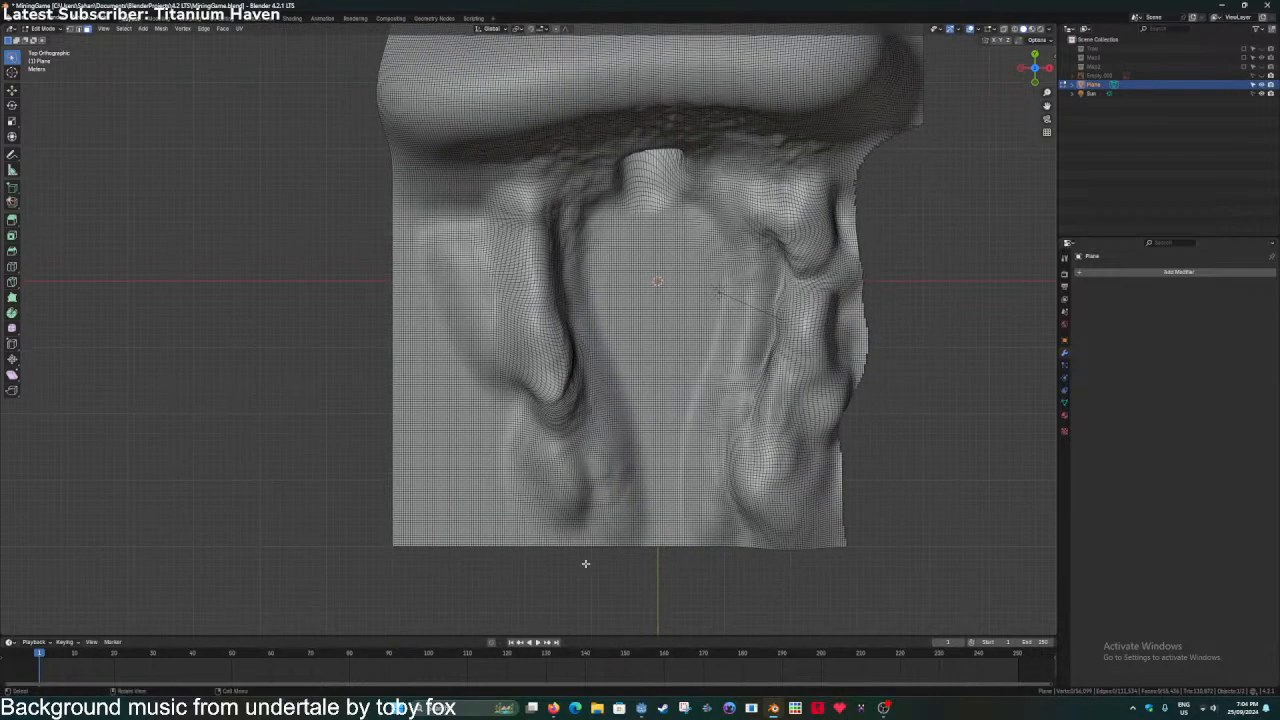
pyautogui.moveTo(487, 410)
pyautogui.mouseDown()
pyautogui.moveTo(441, 292)
pyautogui.moveTo(432, 215)
pyautogui.moveTo(277, 391)
pyautogui.moveTo(309, 566)
pyautogui.mouseUp()
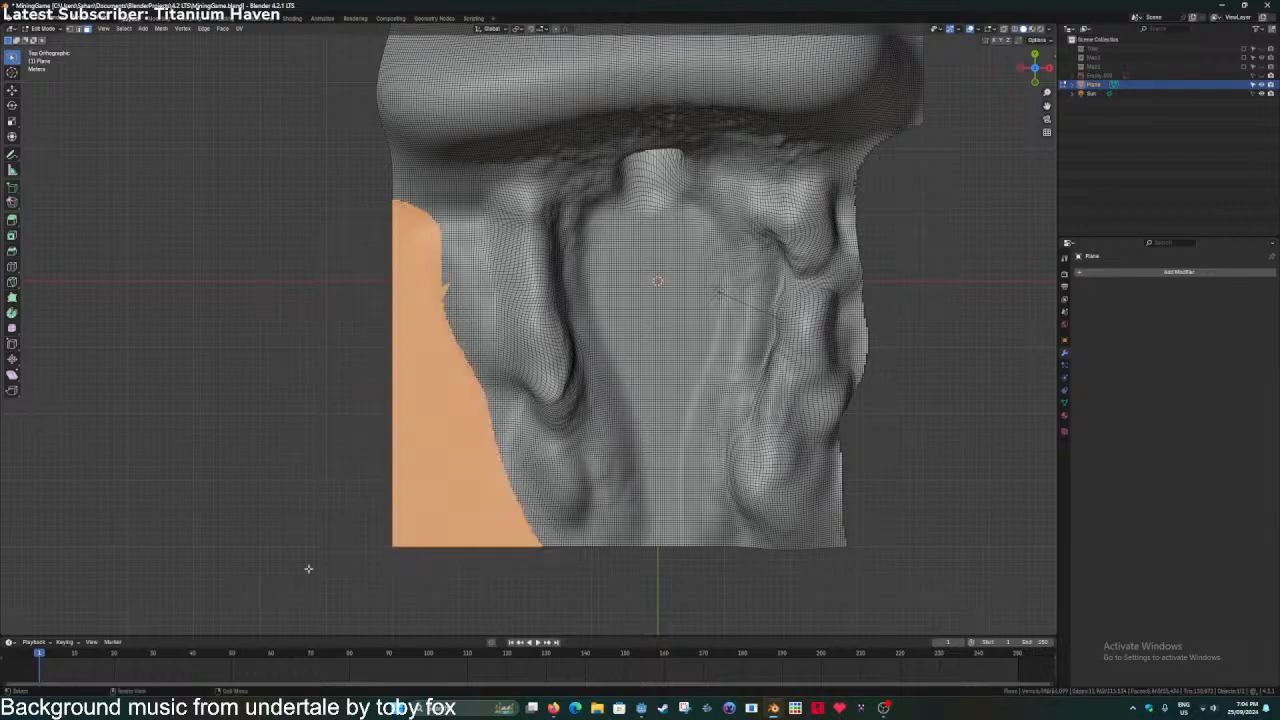
pyautogui.press('x')
pyautogui.click(393, 541)
pyautogui.hotkey('ctrl', 'z')
pyautogui.press('x')
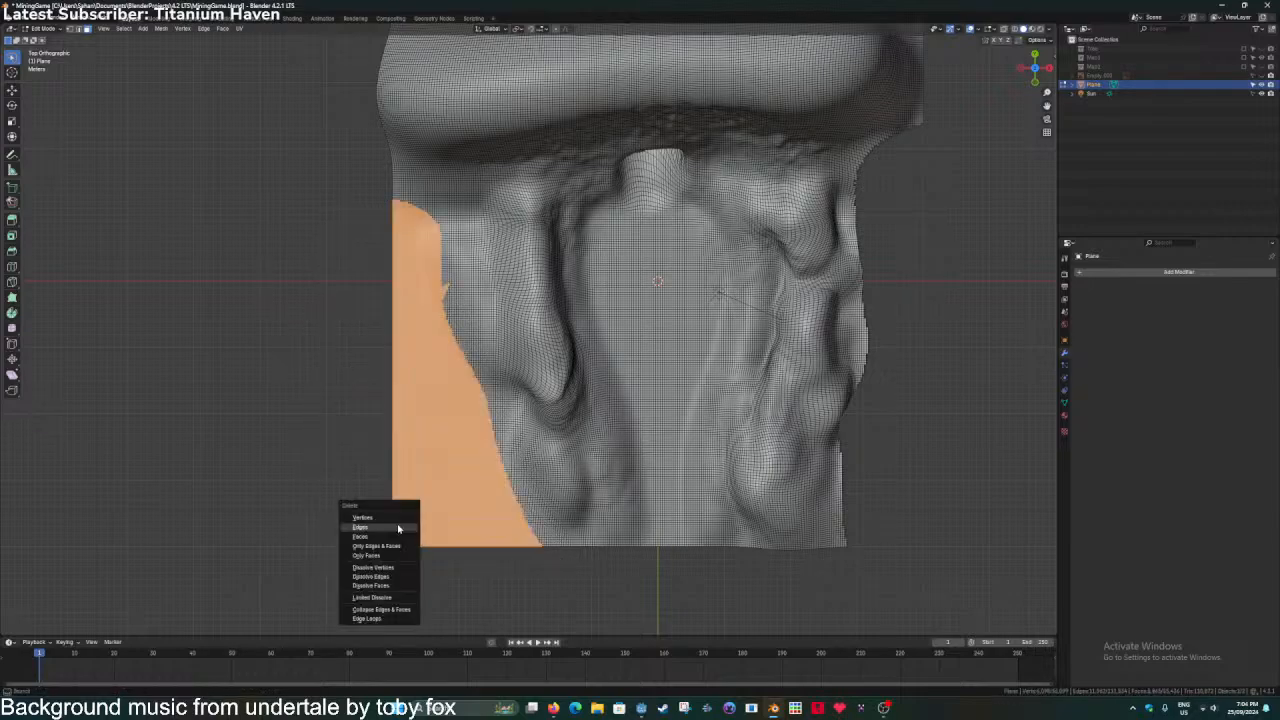
pyautogui.click(395, 519)
# Trim the terrain's -X side further by lassoing and deleting the jagged strip along the ridge's outer foot.
pyautogui.keyDown('shift'); pyautogui.moveTo(371, 447); pyautogui.dragTo(414, 469, button='middle'); pyautogui.keyUp('shift')
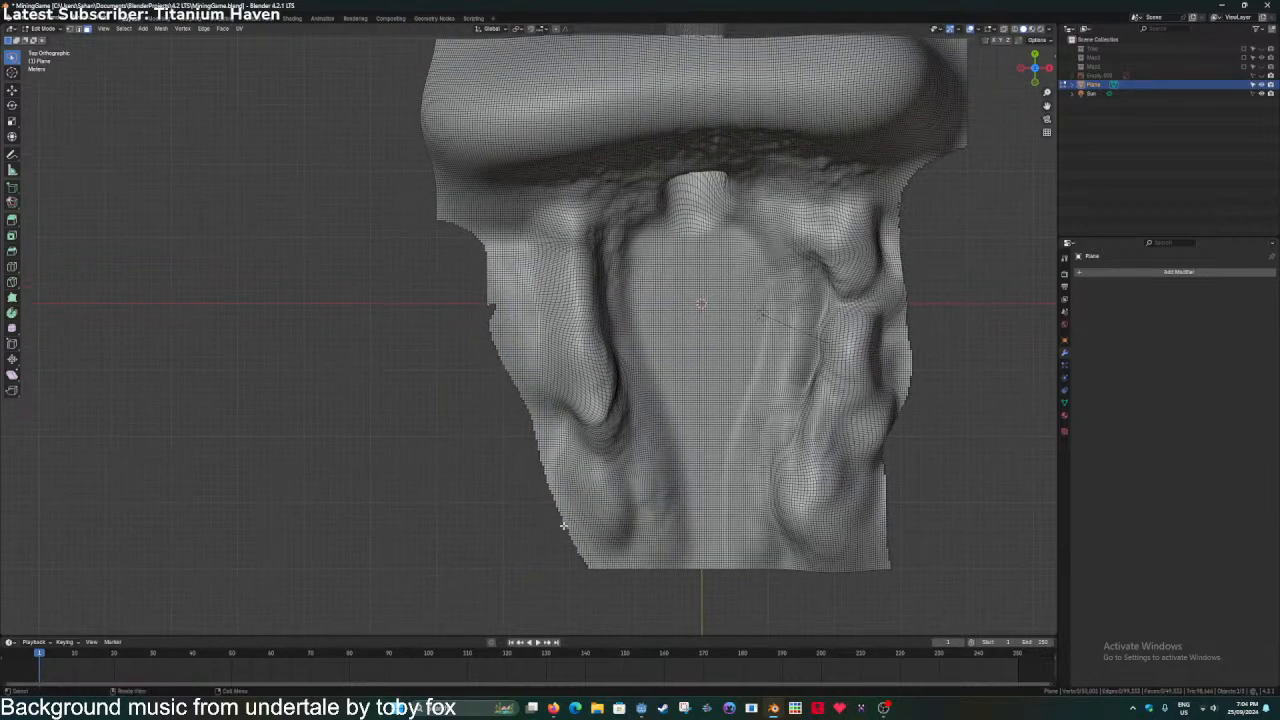
pyautogui.moveTo(563, 525)
pyautogui.mouseDown(button='middle')
pyautogui.moveTo(594, 451)
pyautogui.moveTo(531, 517)
pyautogui.moveTo(523, 483)
pyautogui.moveTo(510, 522)
pyautogui.mouseUp(button='middle')
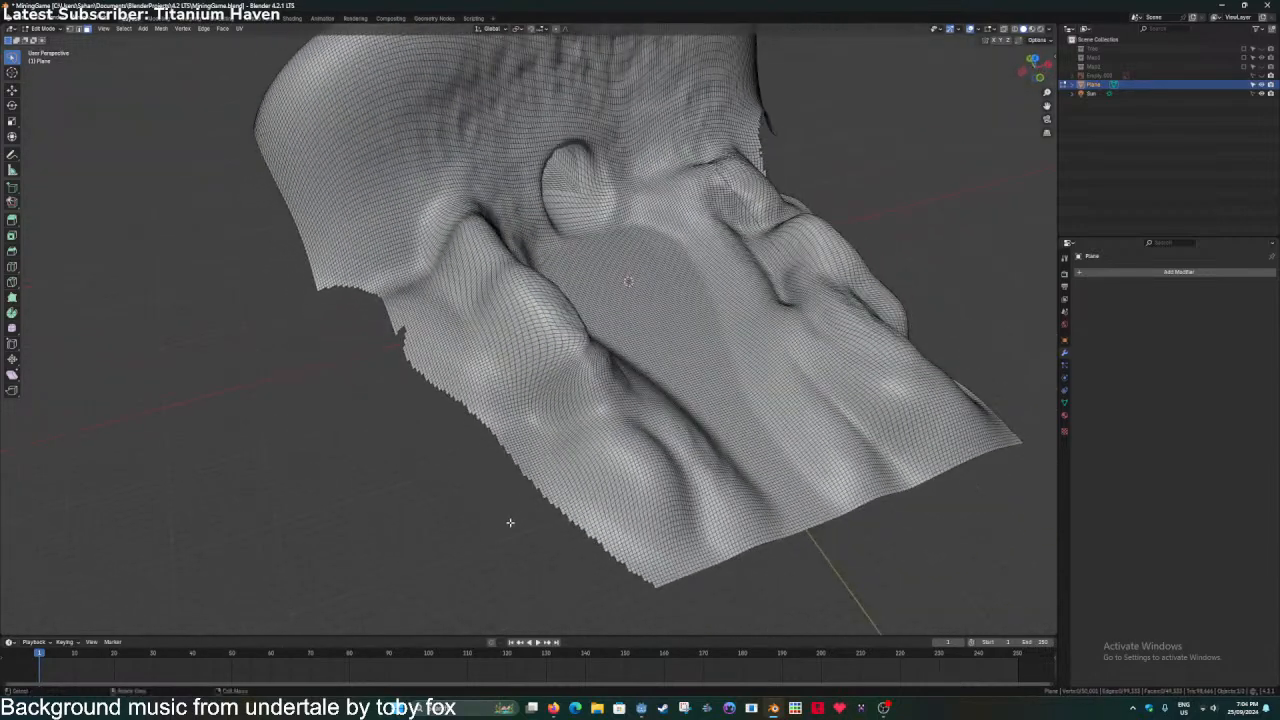
pyautogui.keyDown('shift'); pyautogui.moveTo(464, 410); pyautogui.dragTo(506, 466, button='middle'); pyautogui.keyUp('shift')
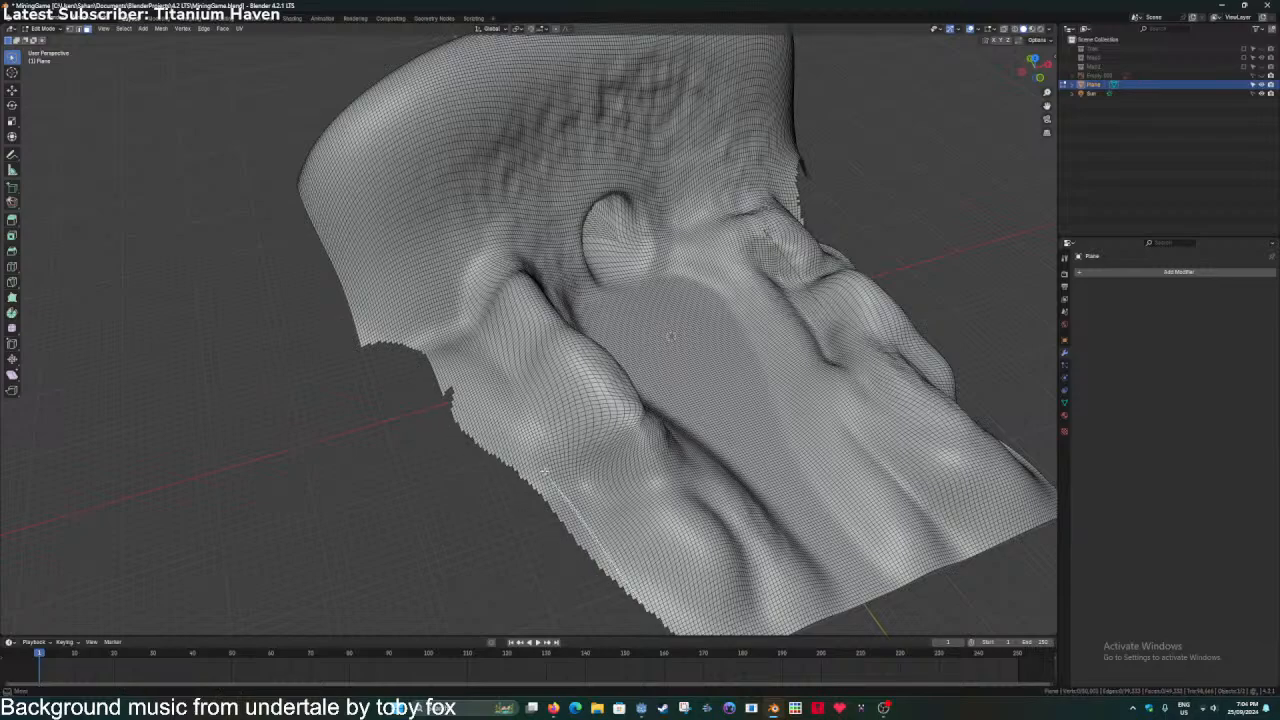
pyautogui.moveTo(543, 473)
pyautogui.mouseDown()
pyautogui.moveTo(616, 567)
pyautogui.moveTo(400, 340)
pyautogui.moveTo(559, 633)
pyautogui.moveTo(572, 587)
pyautogui.mouseUp()
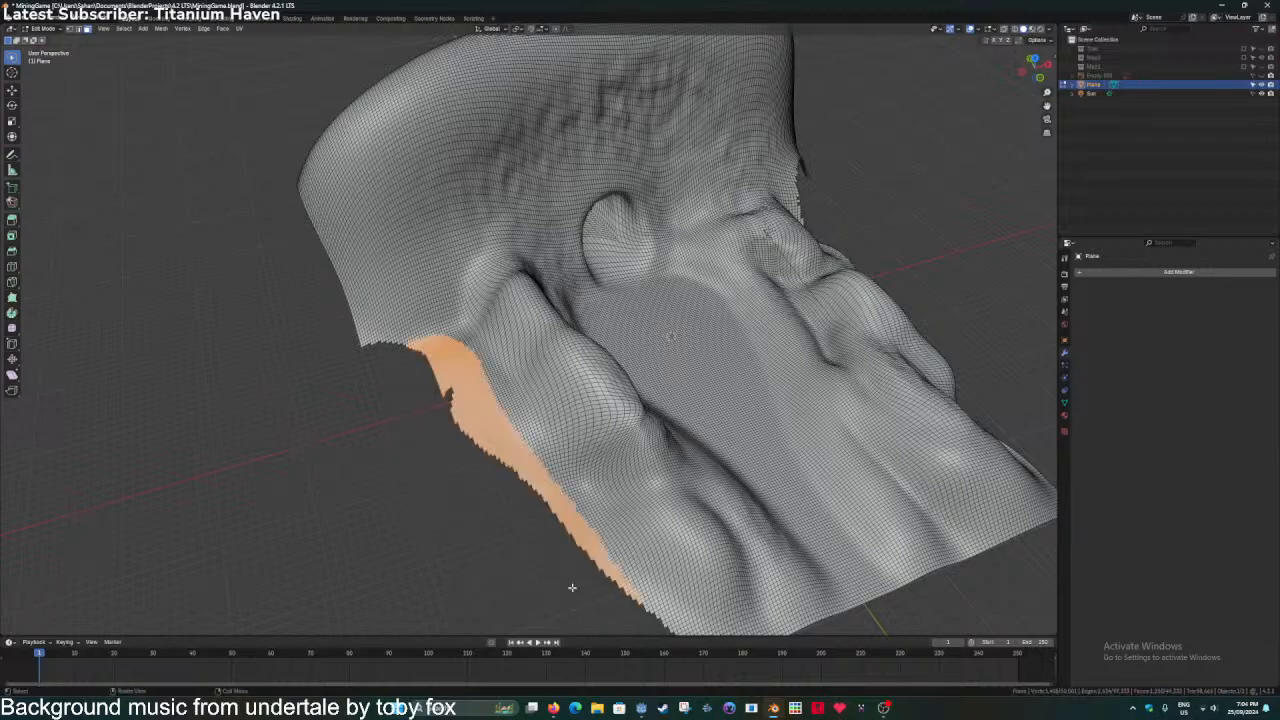
pyautogui.press('x')
pyautogui.click(572, 590)
# Try to trim the terrain along the plane's +X edge beside the ridge, and return to Object Mode.
pyautogui.moveTo(572, 590); pyautogui.dragTo(528, 511, button='middle')
pyautogui.moveTo(564, 428)
pyautogui.mouseDown()
pyautogui.moveTo(588, 280)
pyautogui.moveTo(653, 262)
pyautogui.mouseUp()
pyautogui.press('x')
pyautogui.click(653, 264)
pyautogui.press('Tab')
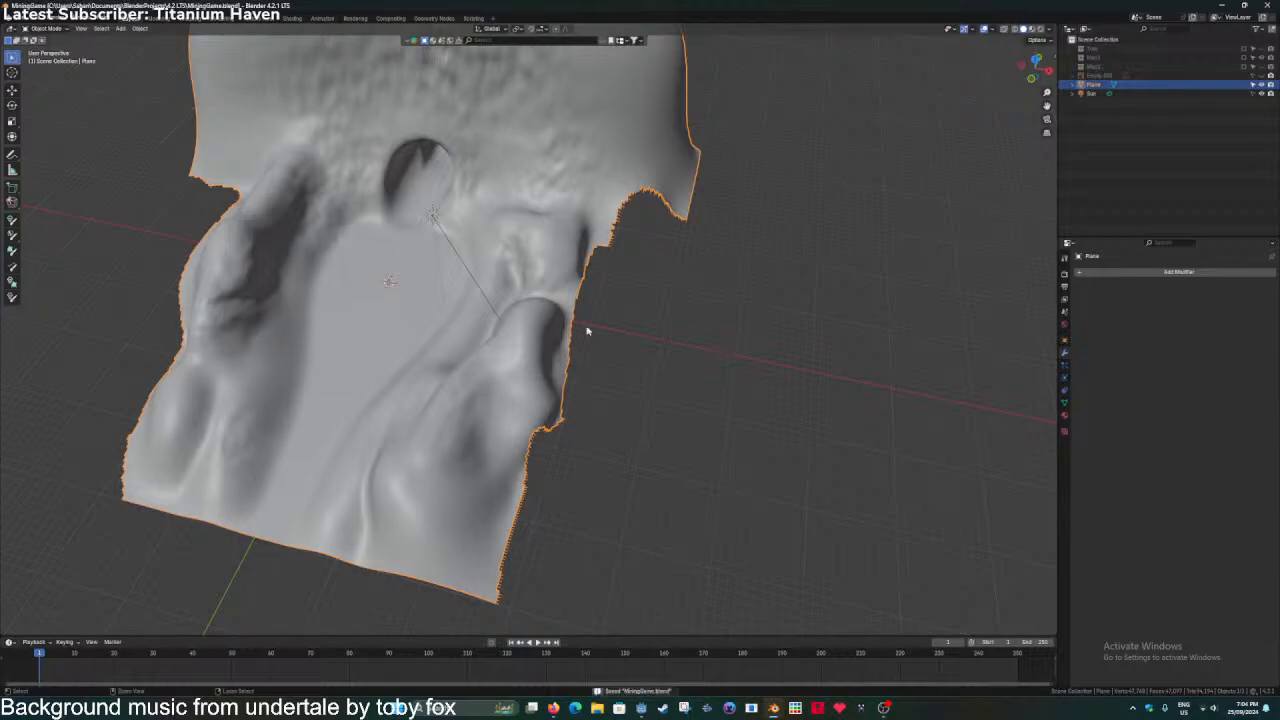
# Switch to vertex selection in Edit Mode and delete the leftover edge vertices where the -X ridge meets the cliff.
pyautogui.scroll(3, 786, 274)
pyautogui.press('Tab')
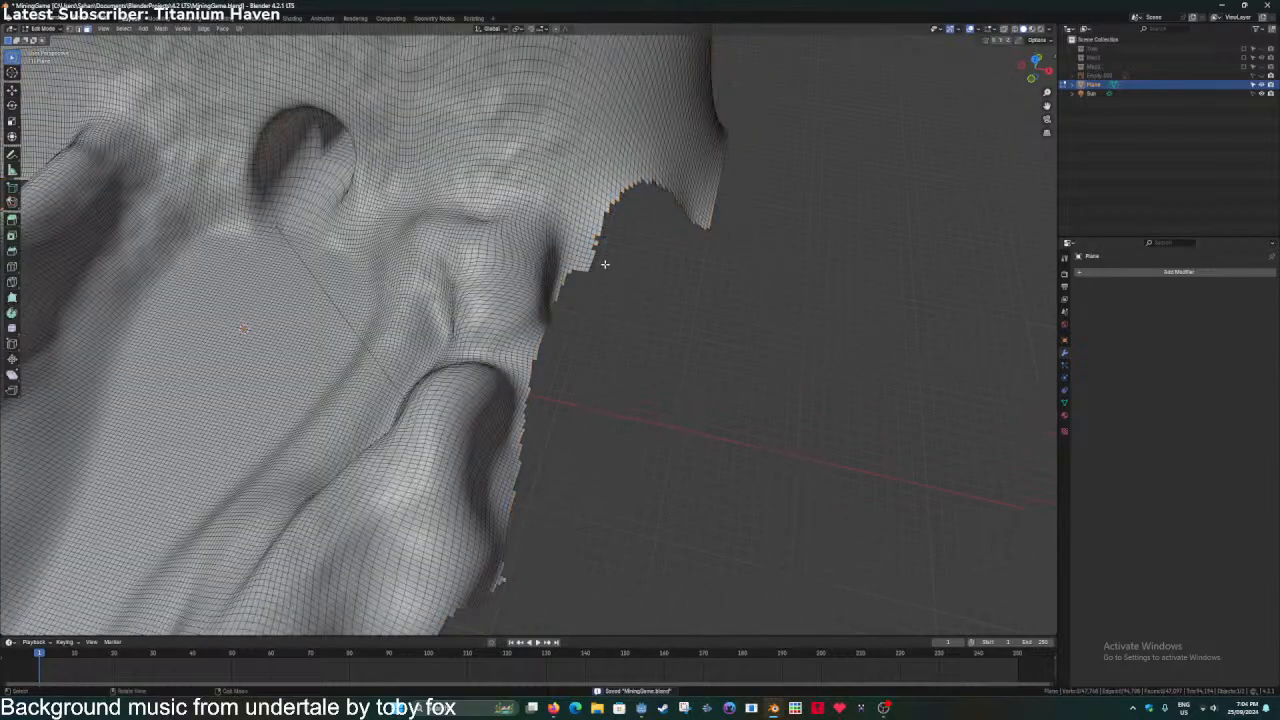
pyautogui.press('1')
pyautogui.scroll(-4, 615, 347)
pyautogui.press('Tab')
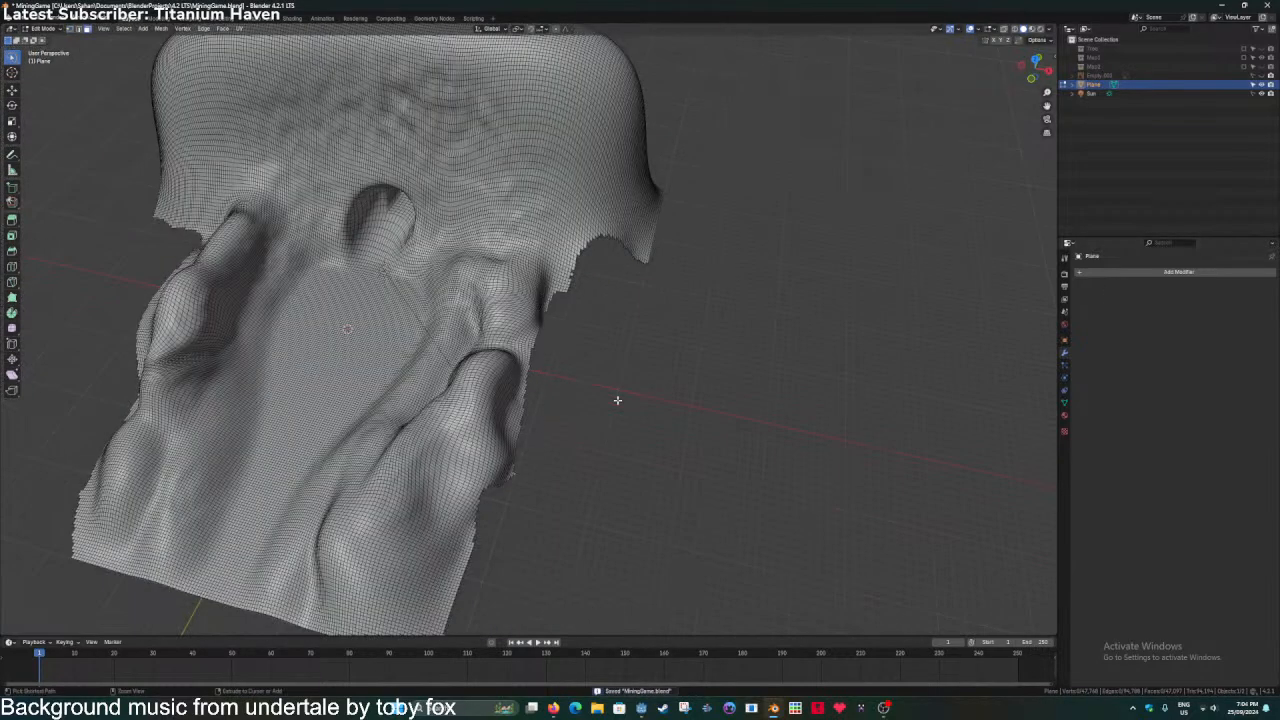
pyautogui.press('Tab')
pyautogui.moveTo(617, 400); pyautogui.dragTo(207, 366, button='middle')
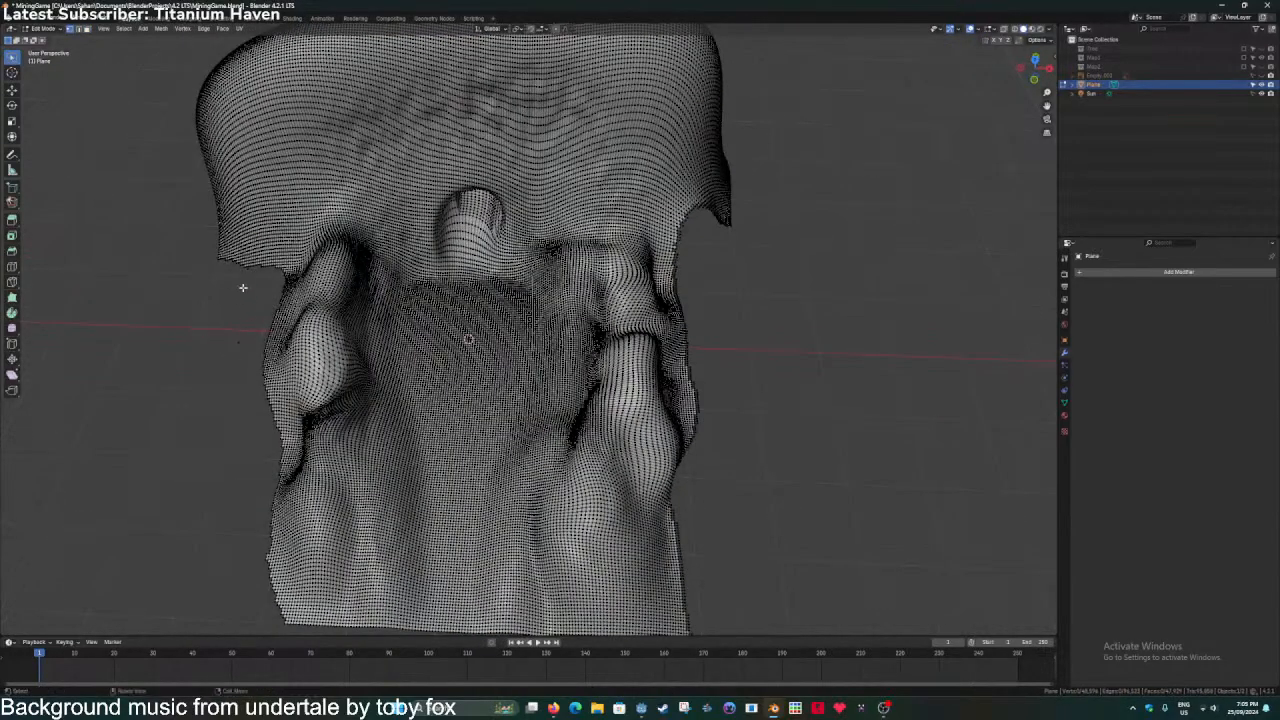
pyautogui.moveTo(243, 288)
pyautogui.mouseDown()
pyautogui.moveTo(198, 342)
pyautogui.moveTo(208, 326)
pyautogui.mouseUp()
pyautogui.press('x')
pyautogui.click(254, 337)
# Lasso the narrow strip of vertices along the outer side of the +X ridge and delete it.
pyautogui.keyDown('shift'); pyautogui.moveTo(526, 386); pyautogui.dragTo(398, 425, button='middle'); pyautogui.keyUp('shift')
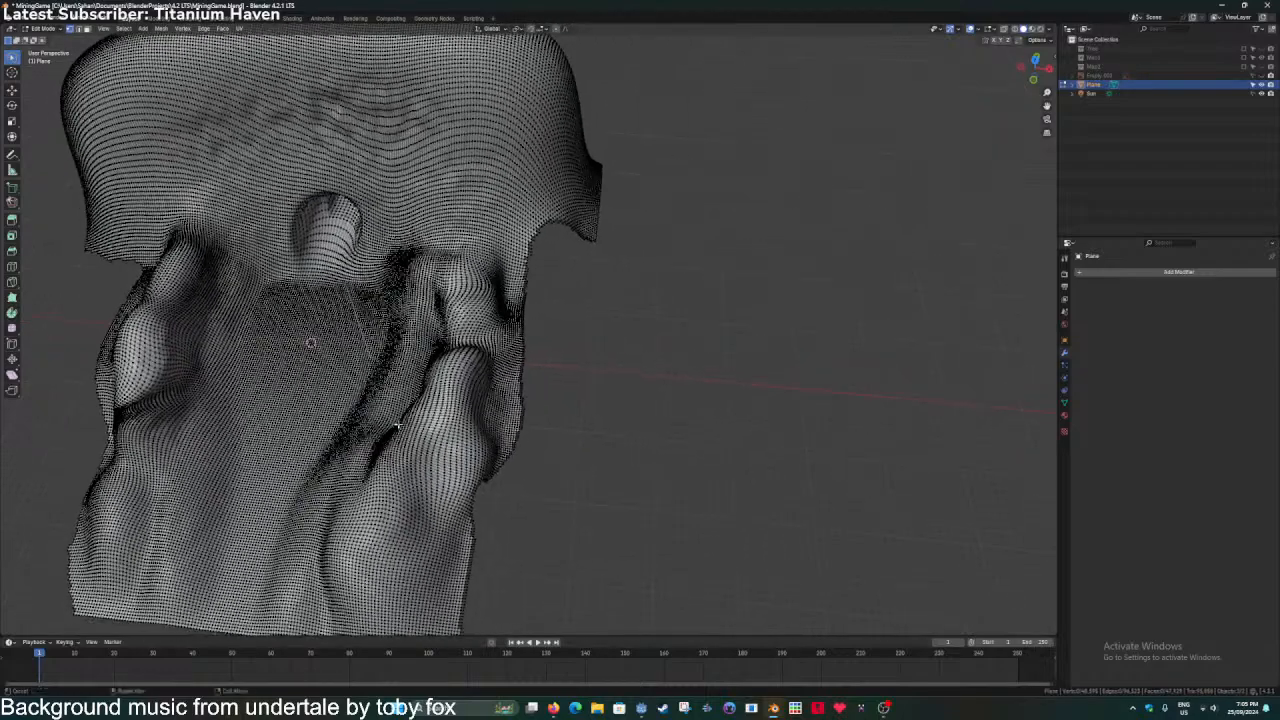
pyautogui.scroll(2, 398, 425)
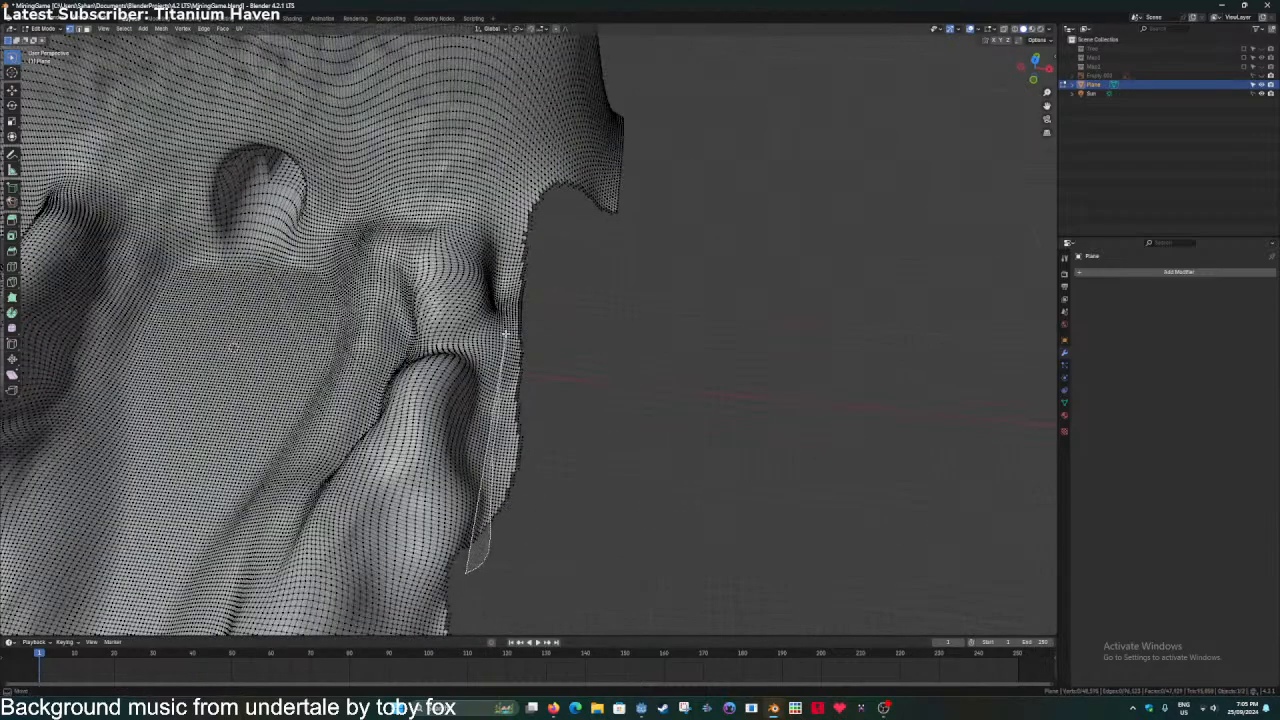
pyautogui.moveTo(470, 572)
pyautogui.mouseDown()
pyautogui.moveTo(545, 245)
pyautogui.moveTo(530, 228)
pyautogui.mouseUp()
pyautogui.press('x')
pyautogui.click(605, 524)
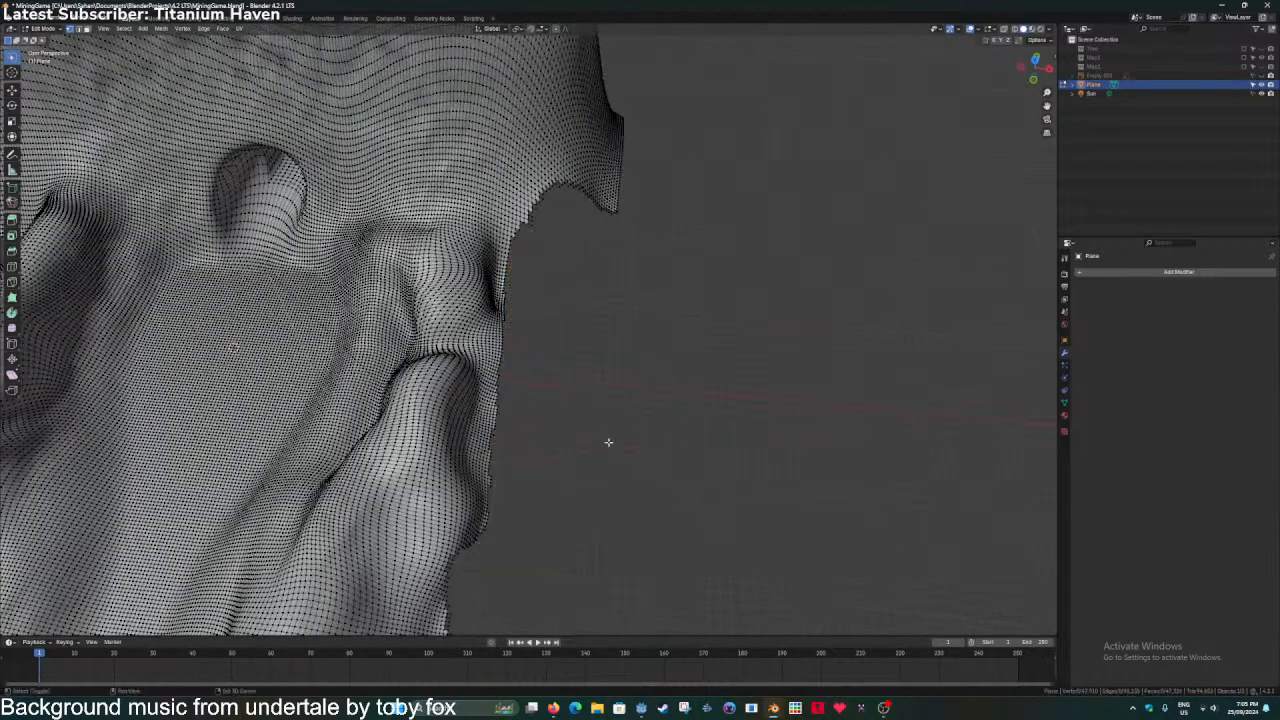
# Lasso the remaining vertex strip along the outer foot of the +X ridge's front end and delete the vertices.
pyautogui.moveTo(606, 443)
pyautogui.mouseDown(button='middle')
pyautogui.moveTo(555, 528)
pyautogui.moveTo(489, 509)
pyautogui.moveTo(674, 274)
pyautogui.mouseUp(button='middle')
pyautogui.scroll(4, 674, 274)
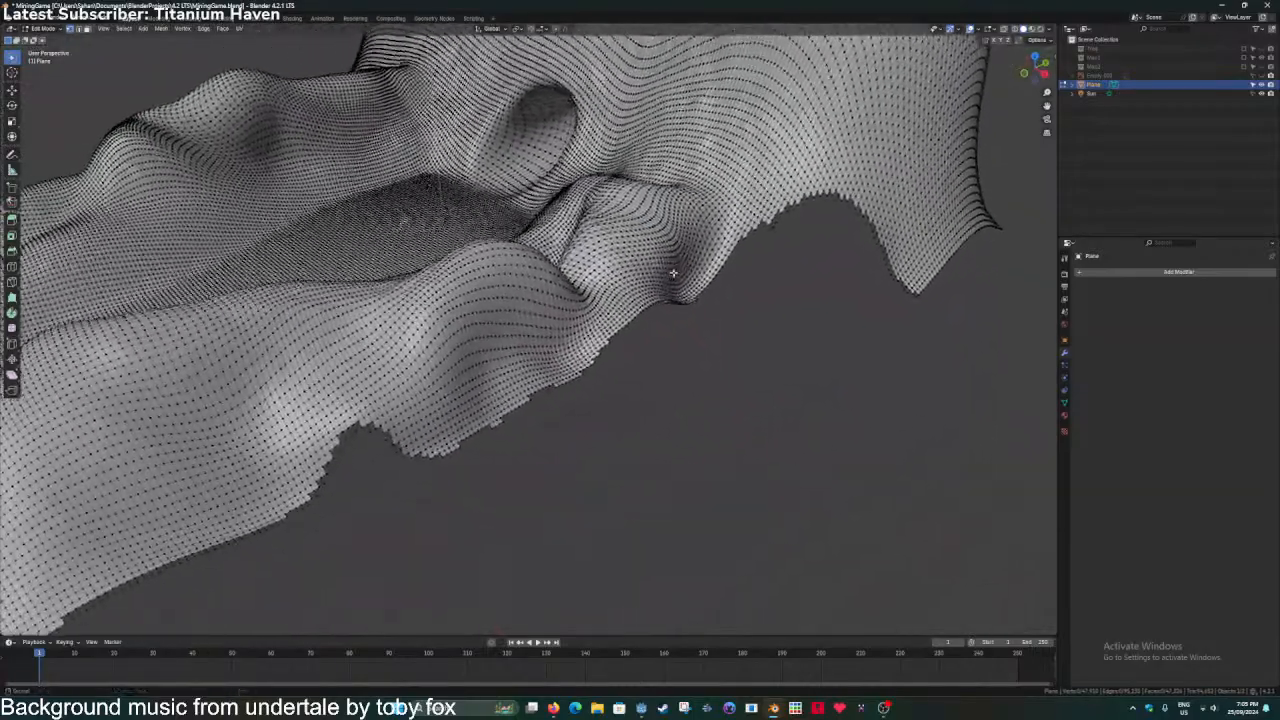
pyautogui.keyDown('shift'); pyautogui.moveTo(444, 472); pyautogui.dragTo(660, 337, button='middle'); pyautogui.keyUp('shift')
pyautogui.scroll(2, 660, 337)
pyautogui.scroll(-7, 589, 411)
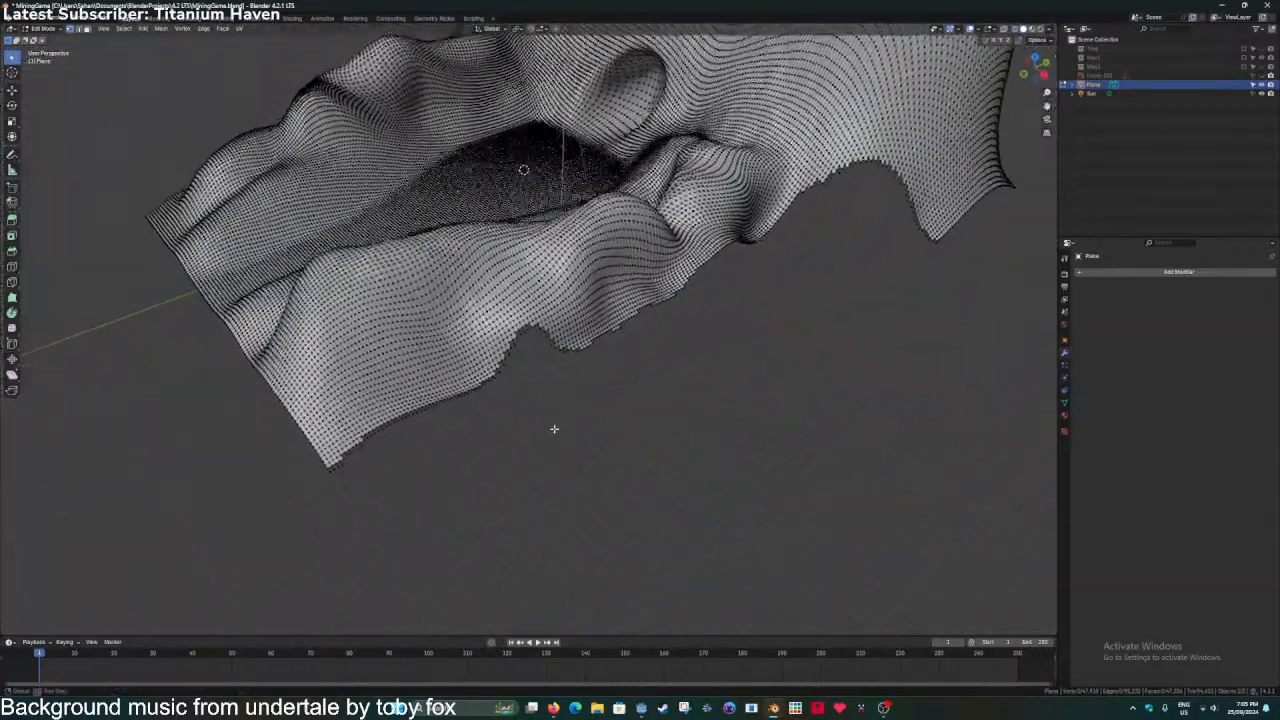
pyautogui.moveTo(554, 429); pyautogui.dragTo(580, 451, button='middle')
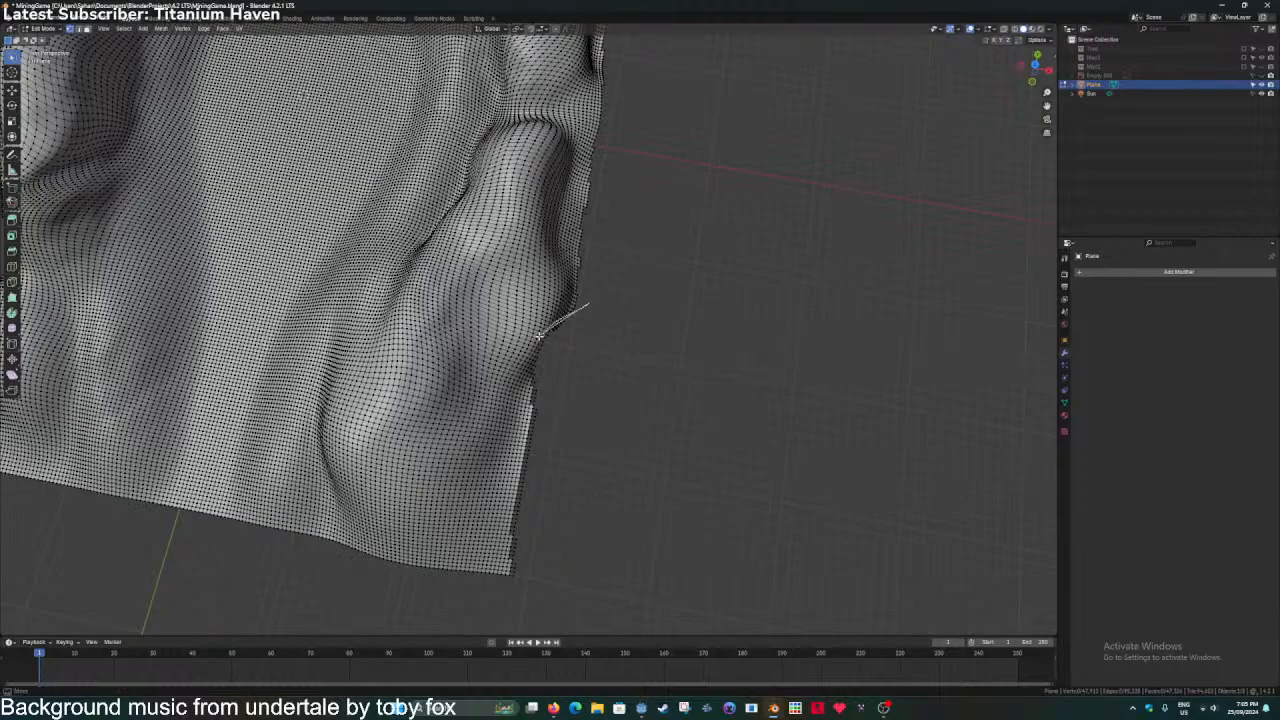
pyautogui.moveTo(510, 502)
pyautogui.mouseDown()
pyautogui.moveTo(552, 595)
pyautogui.moveTo(562, 576)
pyautogui.mouseUp()
pyautogui.press('x')
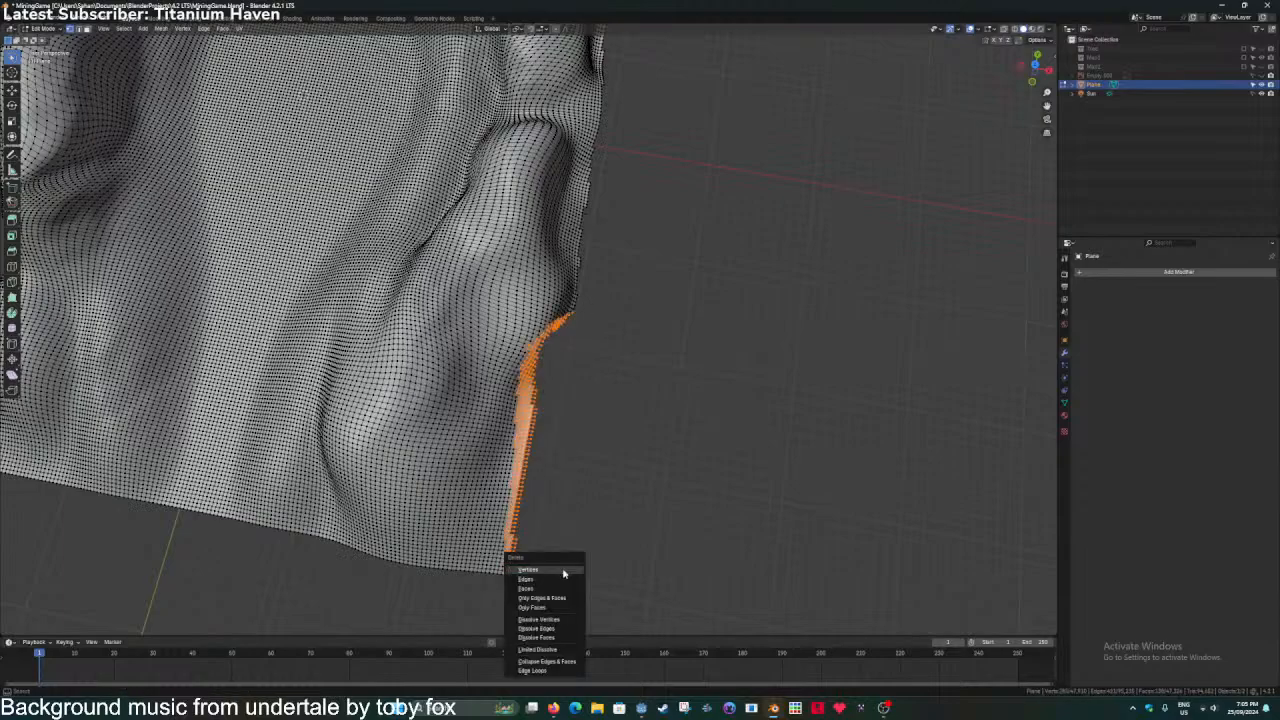
pyautogui.click(563, 573)
# Save the file, and lasso and delete the jagged vertices along the notch where the cliff meets the +X ridge.
pyautogui.keyDown('shift'); pyautogui.moveTo(608, 392); pyautogui.dragTo(531, 514, button='middle'); pyautogui.keyUp('shift')
pyautogui.moveTo(570, 240)
pyautogui.keyDown('shift'); pyautogui.mouseDown(button='middle')
pyautogui.moveTo(526, 360)
pyautogui.moveTo(509, 474)
pyautogui.moveTo(466, 436)
pyautogui.mouseUp(button='middle'); pyautogui.keyUp('shift')
pyautogui.hotkey('ctrl', 's')
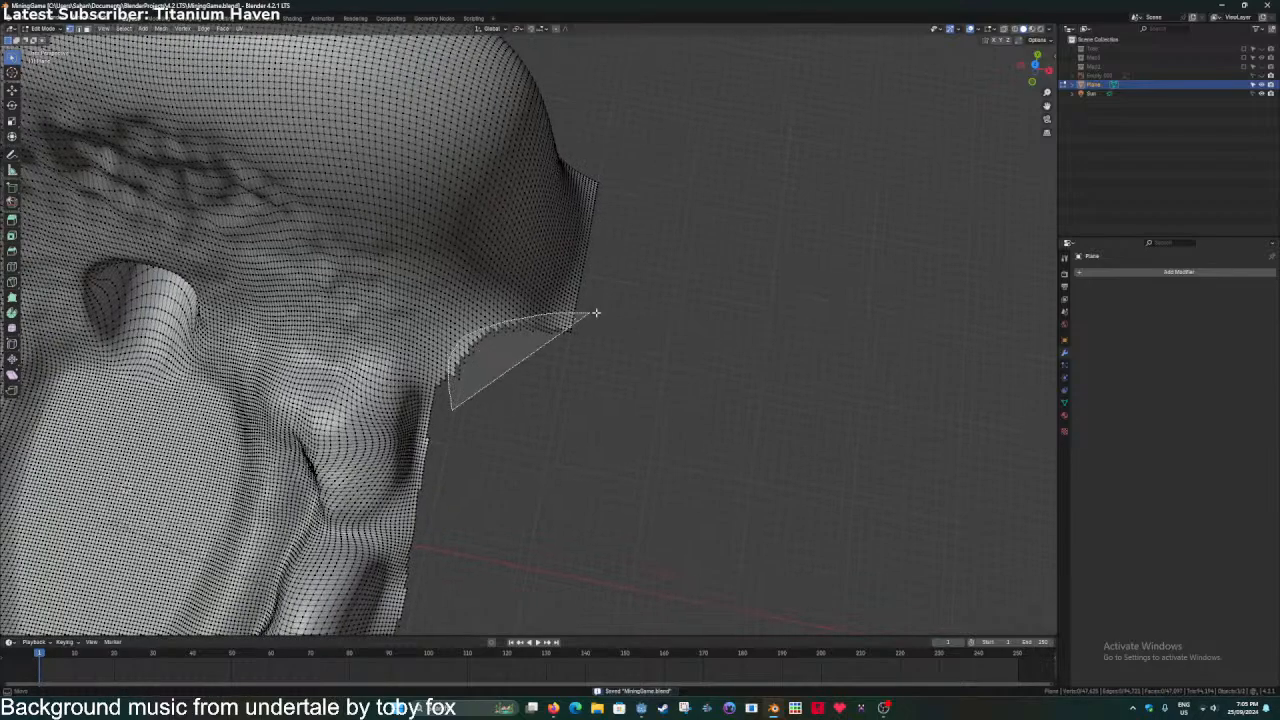
pyautogui.moveTo(596, 313); pyautogui.dragTo(611, 328)
pyautogui.press('x')
pyautogui.click(615, 322)
# Delete the strip of vertices along the rear edge of the cliff's +X end.
pyautogui.moveTo(623, 310)
pyautogui.mouseDown(button='middle')
pyautogui.moveTo(495, 435)
pyautogui.moveTo(536, 392)
pyautogui.moveTo(559, 463)
pyautogui.mouseUp(button='middle')
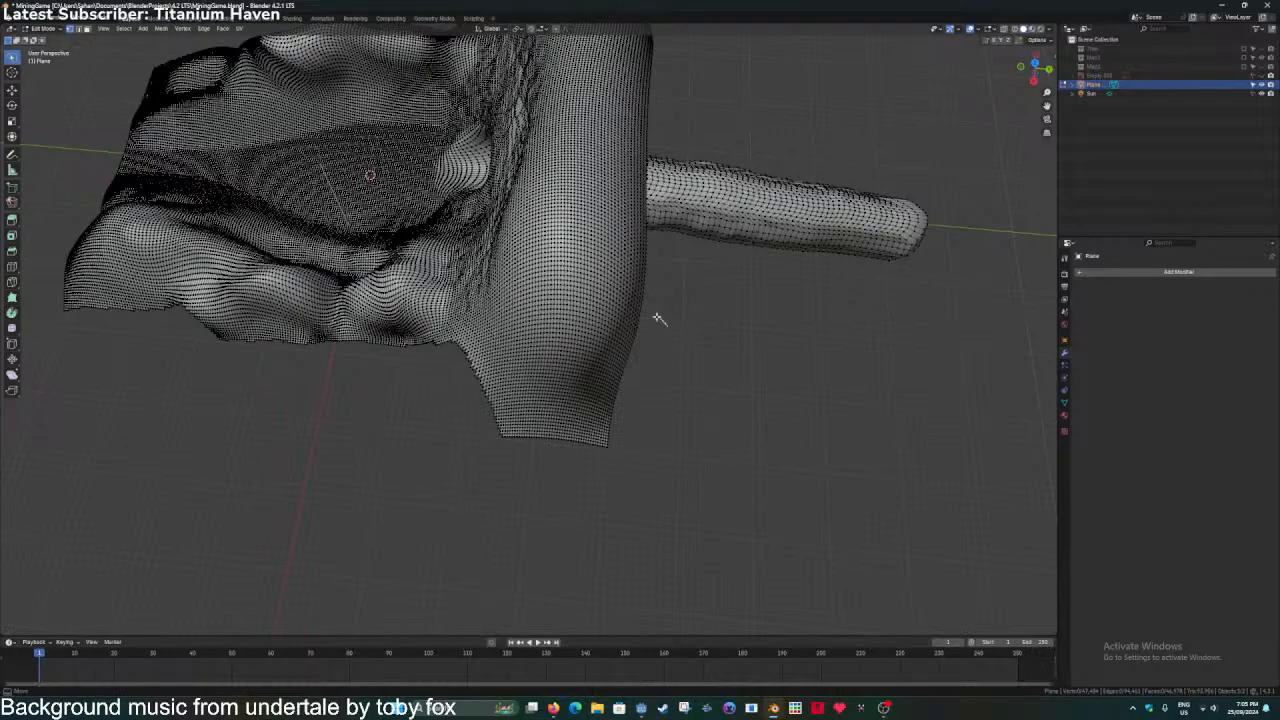
pyautogui.moveTo(586, 420); pyautogui.dragTo(588, 424)
pyautogui.press('x')
pyautogui.click(596, 490)
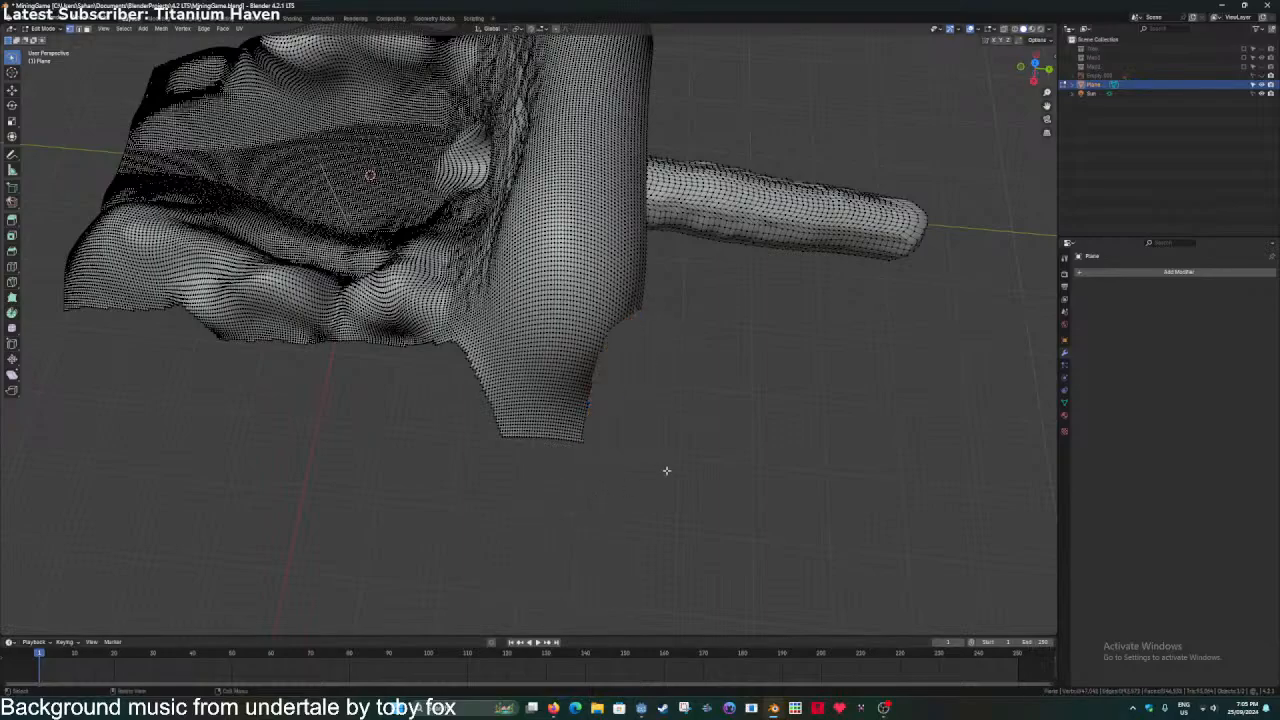
# Lasso and delete another strip of excess vertices along the cliff's outer rim.
pyautogui.moveTo(666, 469); pyautogui.dragTo(440, 476, button='middle')
pyautogui.moveTo(440, 476); pyautogui.dragTo(480, 497, button='middle')
pyautogui.moveTo(518, 493)
pyautogui.mouseDown()
pyautogui.moveTo(537, 449)
pyautogui.moveTo(835, 468)
pyautogui.moveTo(820, 485)
pyautogui.mouseUp()
pyautogui.press('x')
pyautogui.click(820, 500)
# In the orthographic side view, lasso the cliff's overhanging rear lip and delete its vertices.
pyautogui.moveTo(820, 506)
pyautogui.mouseDown(button='middle')
pyautogui.moveTo(763, 471)
pyautogui.moveTo(614, 443)
pyautogui.moveTo(614, 414)
pyautogui.moveTo(650, 410)
pyautogui.mouseUp(button='middle')
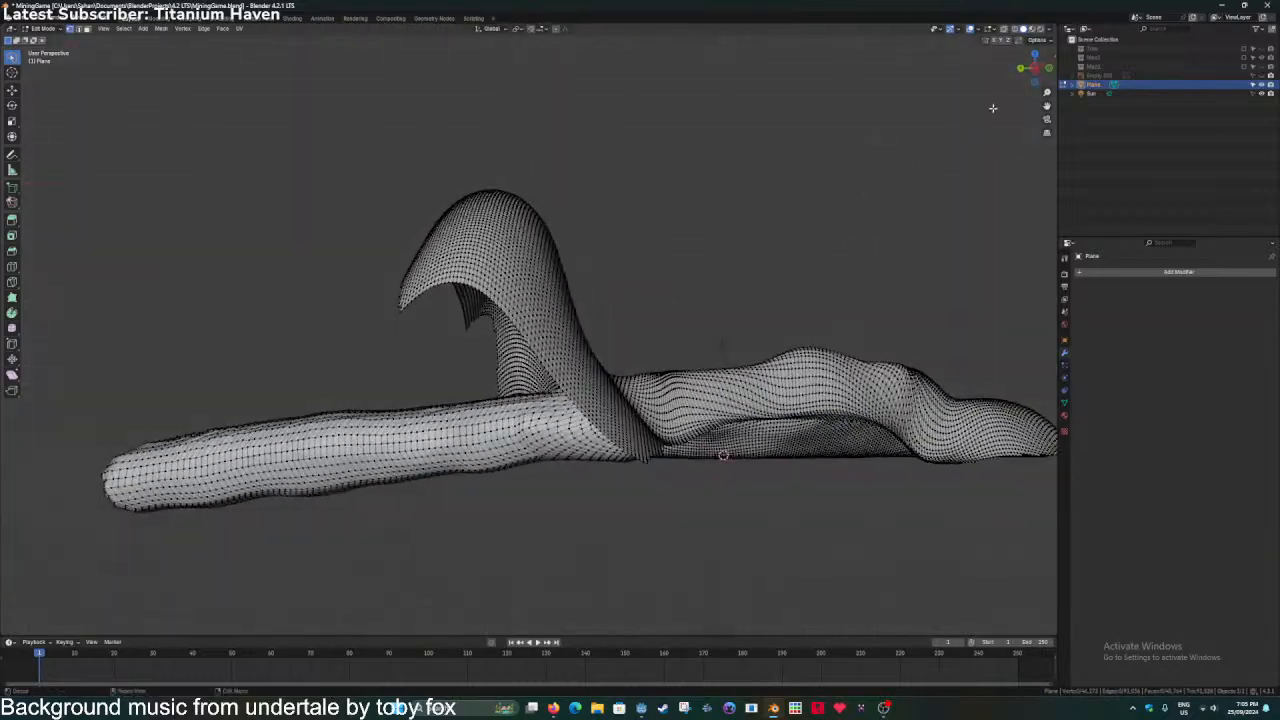
pyautogui.click(1038, 69)
pyautogui.keyDown('shift'); pyautogui.moveTo(414, 207); pyautogui.dragTo(468, 224, button='middle'); pyautogui.keyUp('shift')
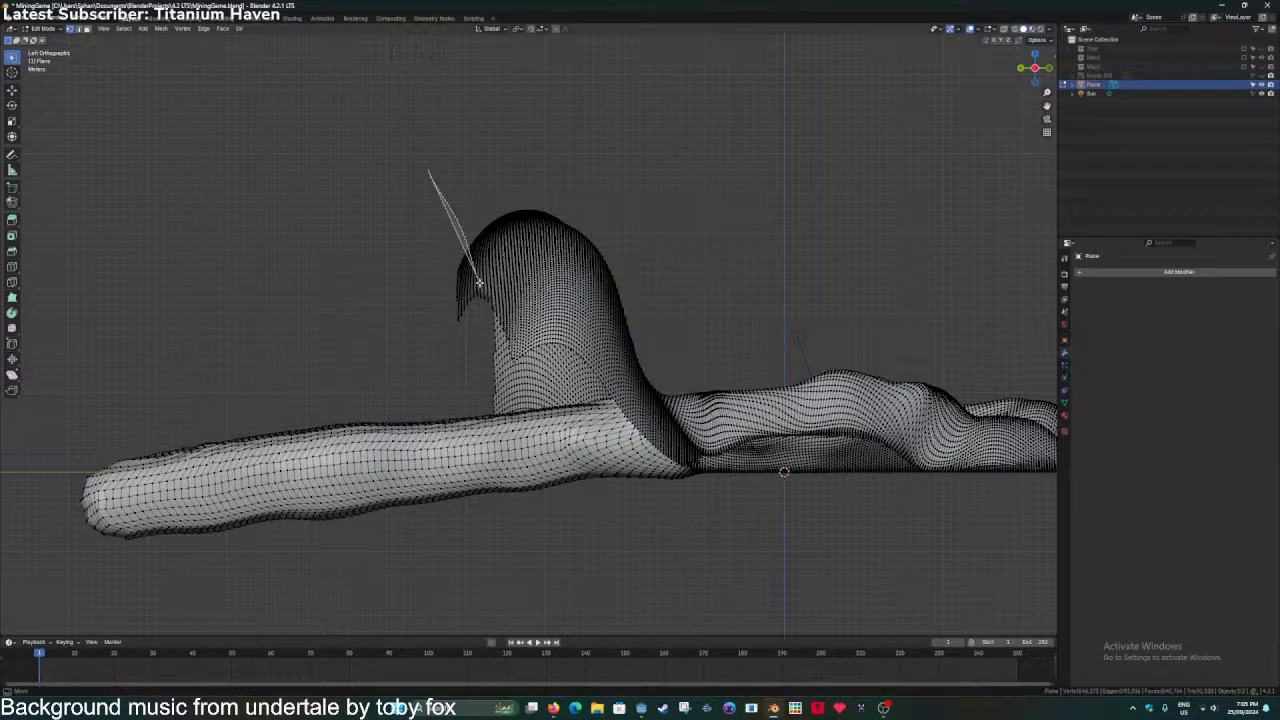
pyautogui.moveTo(479, 283); pyautogui.dragTo(434, 349)
pyautogui.press('x')
pyautogui.click(434, 343)
# Trim the cliff's rear overhang further by deleting its leftover hanging vertices in the side view.
pyautogui.moveTo(443, 331)
pyautogui.mouseDown(button='middle')
pyautogui.moveTo(461, 341)
pyautogui.moveTo(996, 108)
pyautogui.mouseUp(button='middle')
pyautogui.click(1036, 70)
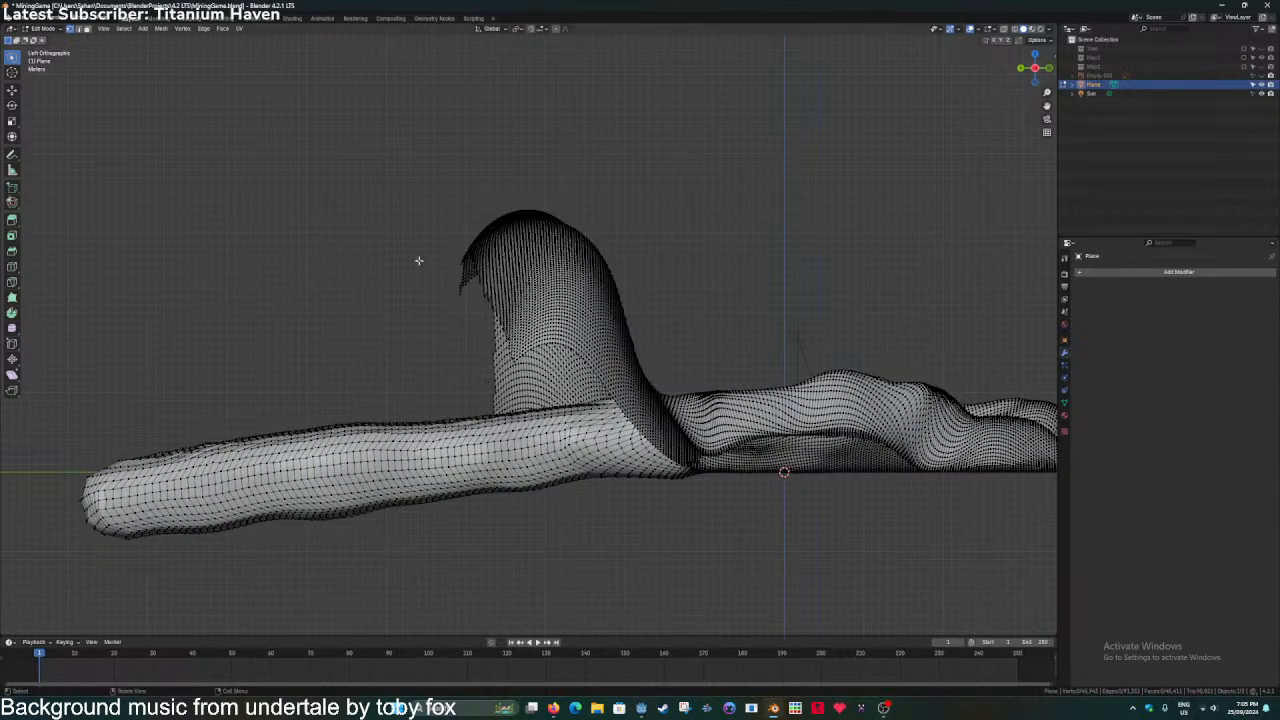
pyautogui.press('x')
pyautogui.moveTo(474, 302); pyautogui.dragTo(474, 304)
pyautogui.click(434, 346)
pyautogui.press('x')
pyautogui.click(443, 337)
# Add a Decimate modifier to the terrain in Object Mode, set its ratio to about 0.26, and apply it.
pyautogui.moveTo(443, 337); pyautogui.dragTo(606, 437, button='middle')
pyautogui.scroll(5, 590, 432)
pyautogui.press('Tab')
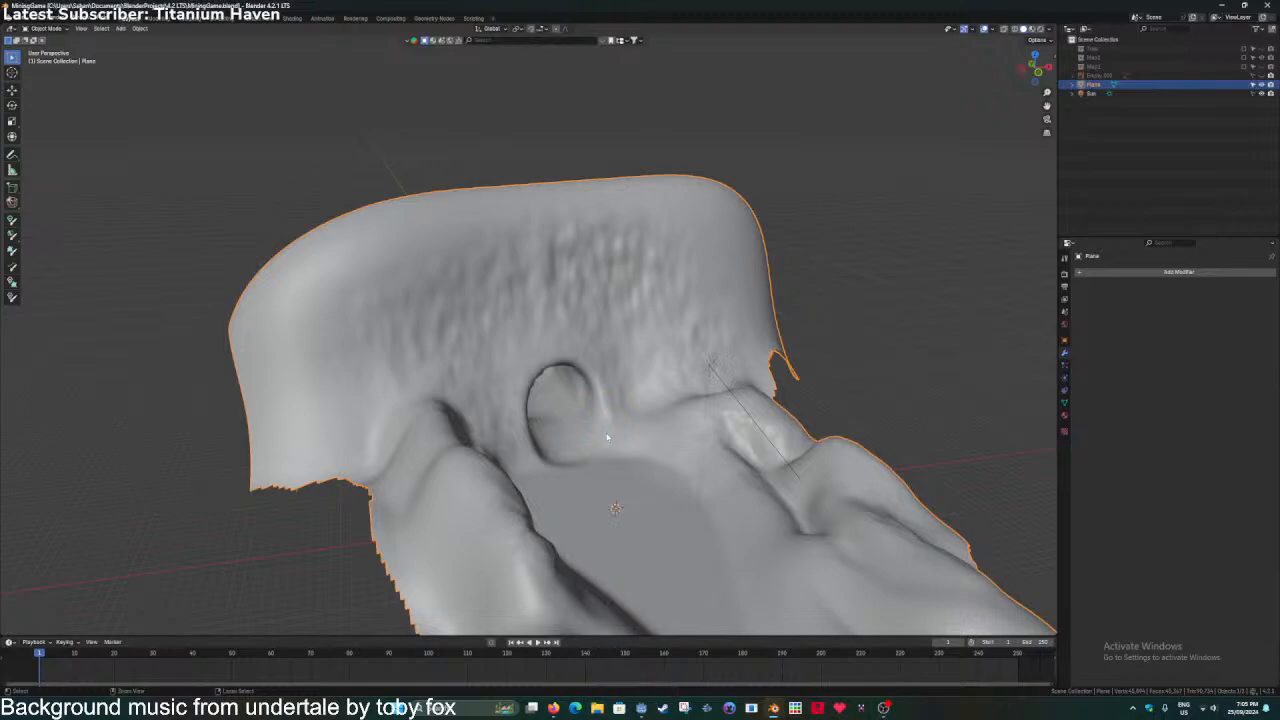
pyautogui.click(1099, 274)
pyautogui.write('dec')
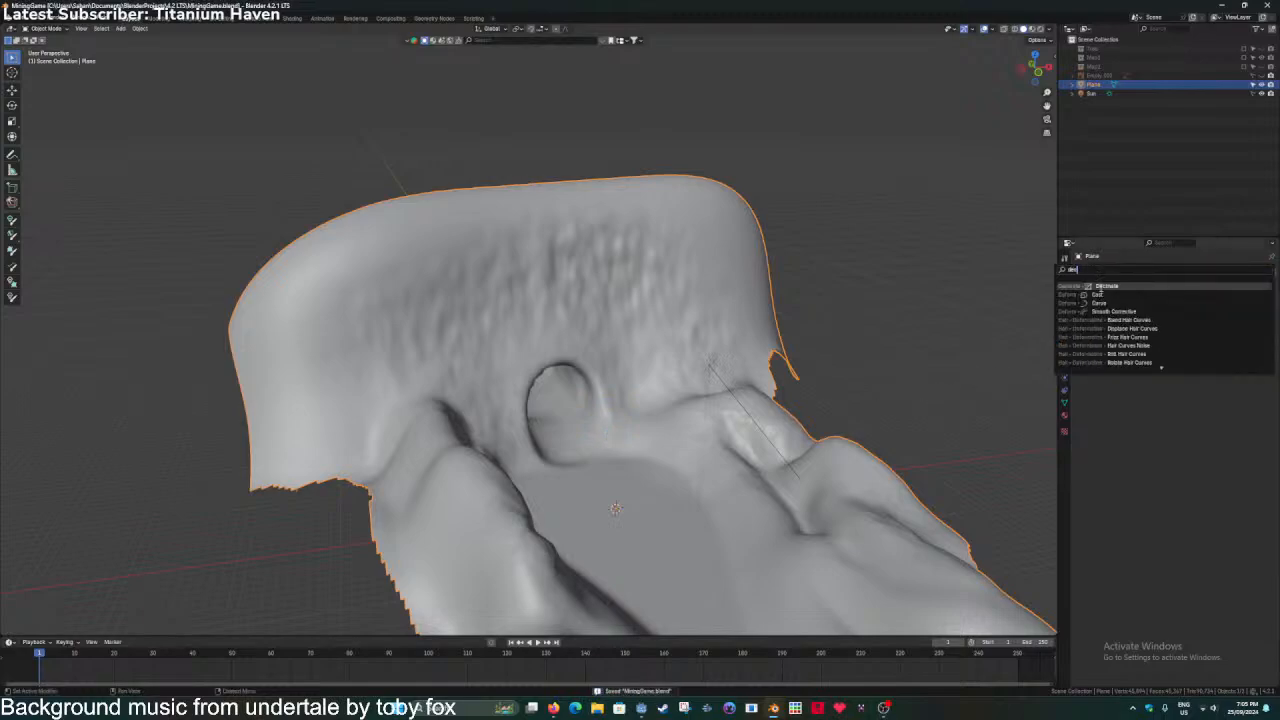
pyautogui.press('Return')
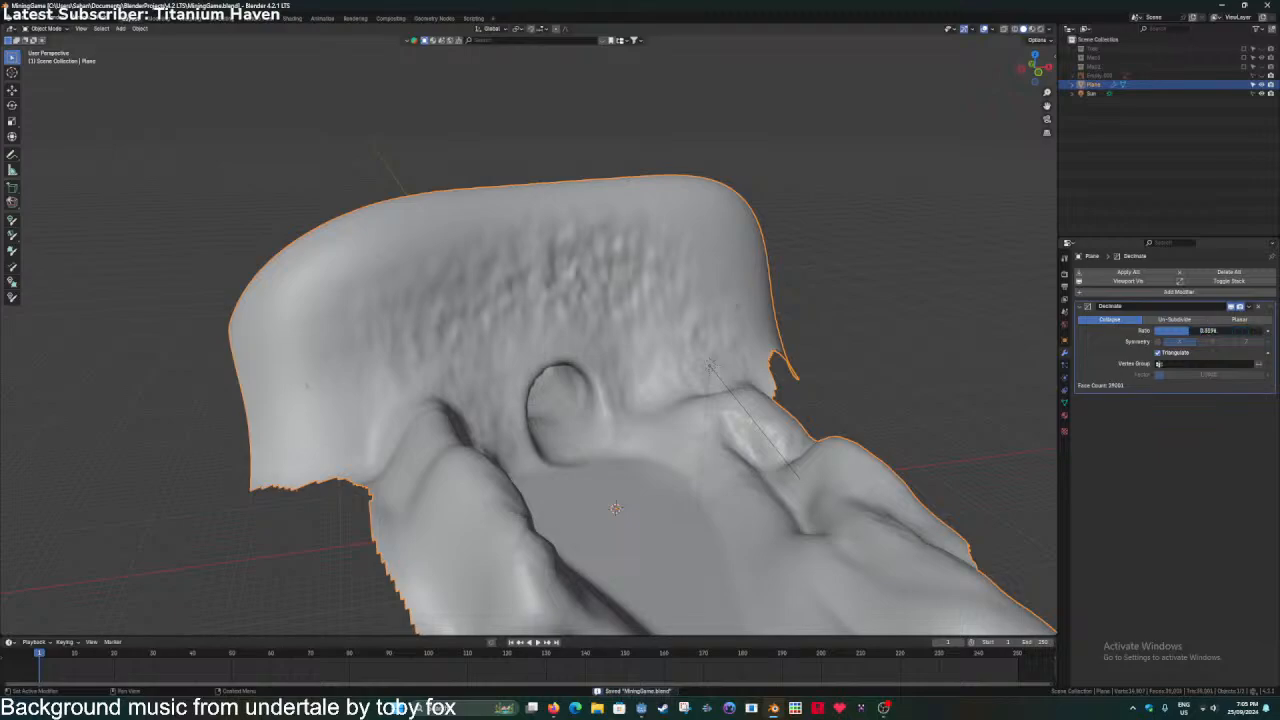
pyautogui.scroll(4, 549, 327)
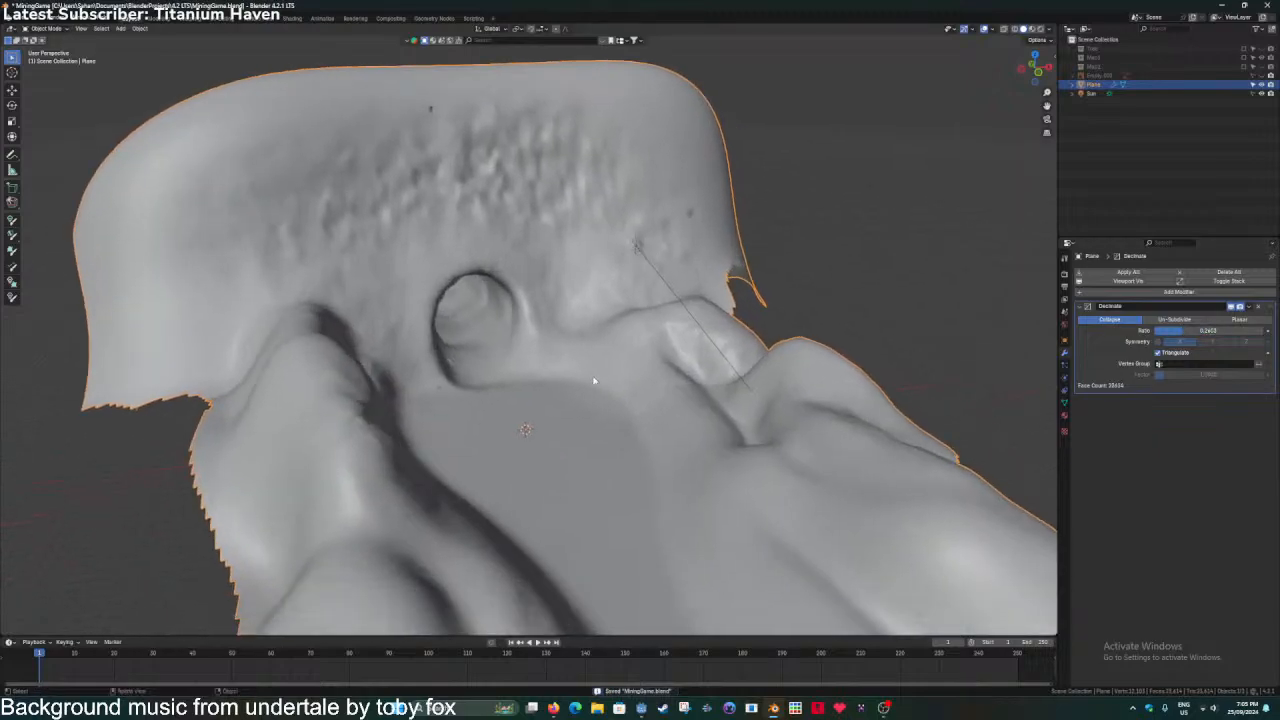
pyautogui.scroll(3, 549, 327)
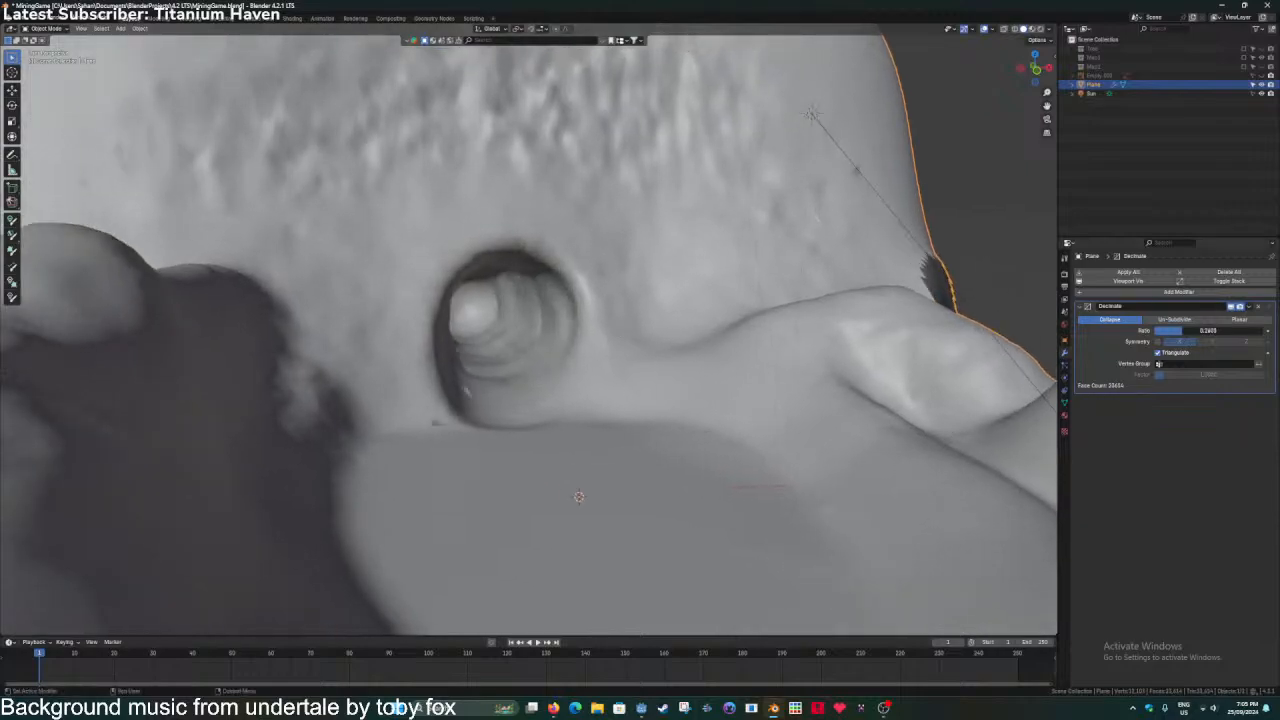
pyautogui.click(1126, 273)
pyautogui.scroll(-4, 788, 356)
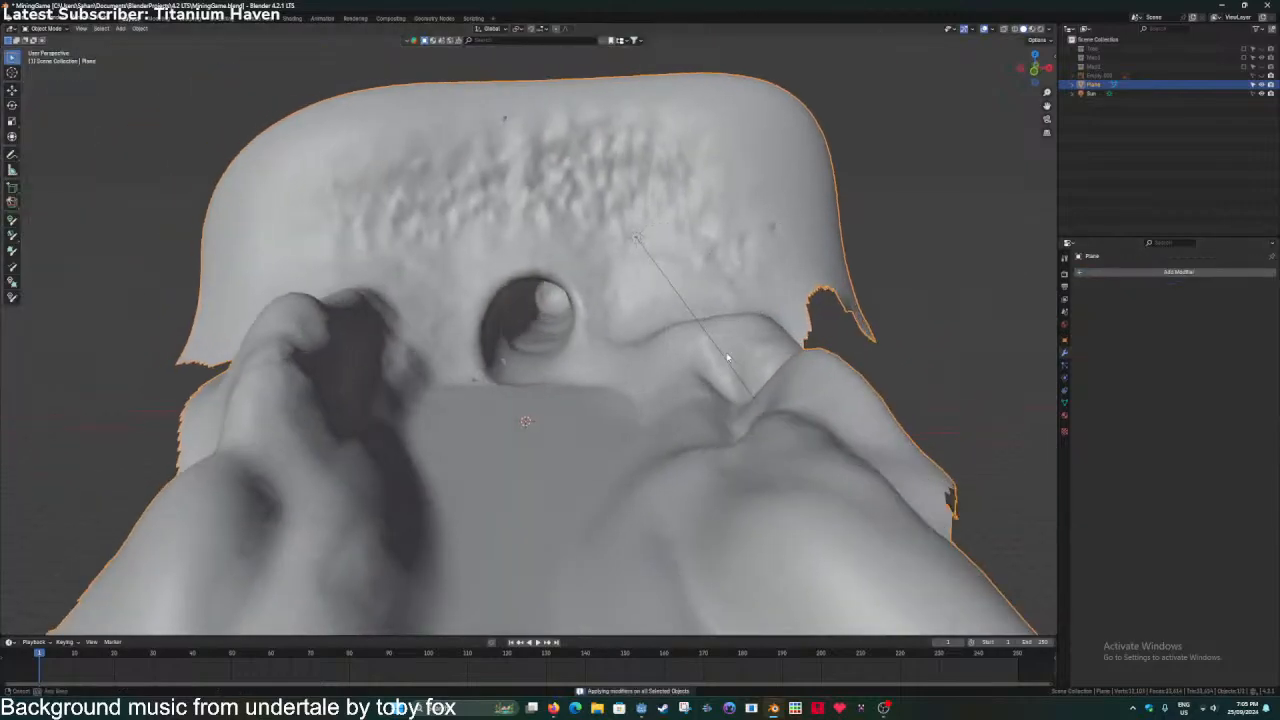
# Merge all terrain vertices by distance in Edit Mode with an increased merge distance, and return to Object Mode.
pyautogui.scroll(2, 704, 390)
pyautogui.press('Tab')
pyautogui.scroll(-2, 704, 390)
pyautogui.scroll(4, 704, 390)
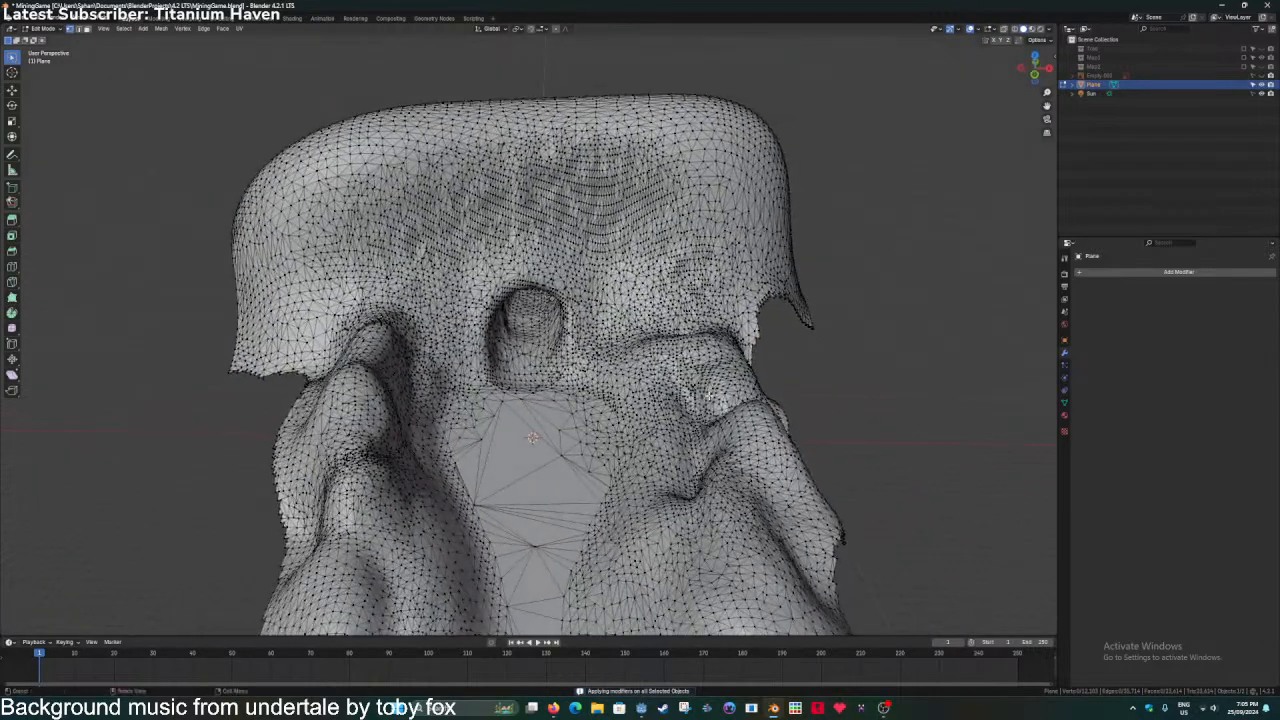
pyautogui.press('a')
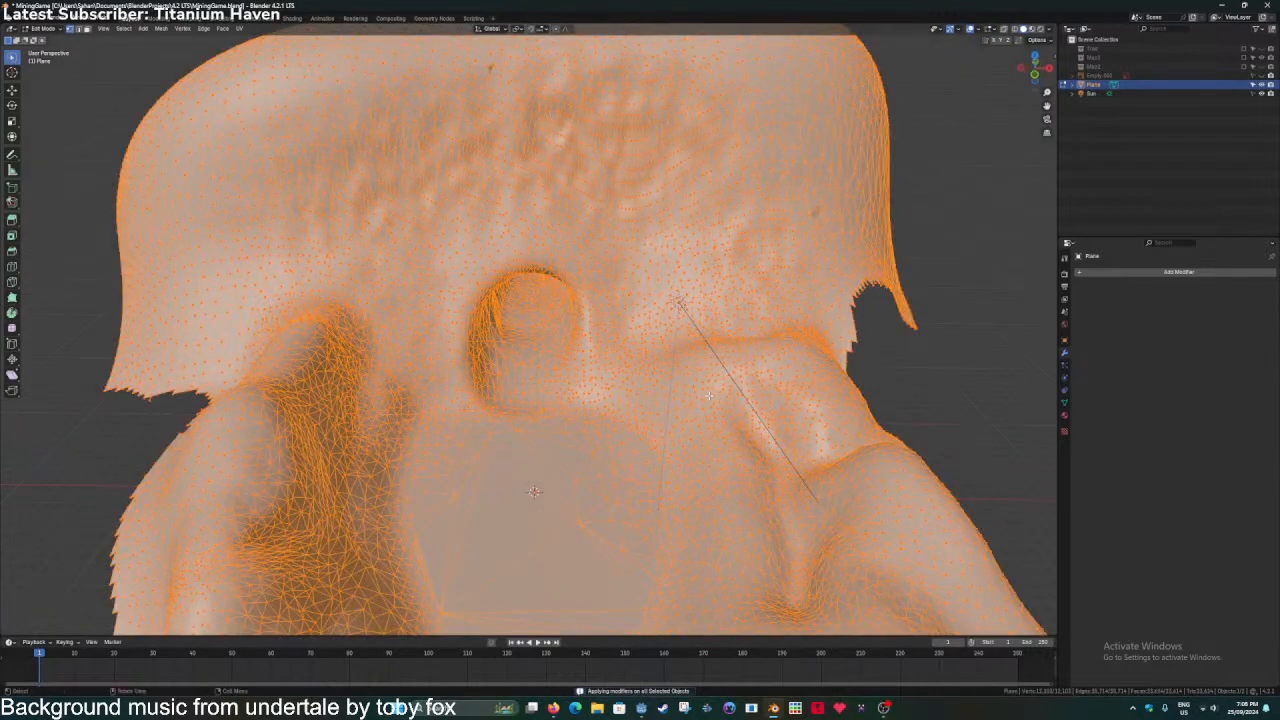
pyautogui.press('m')
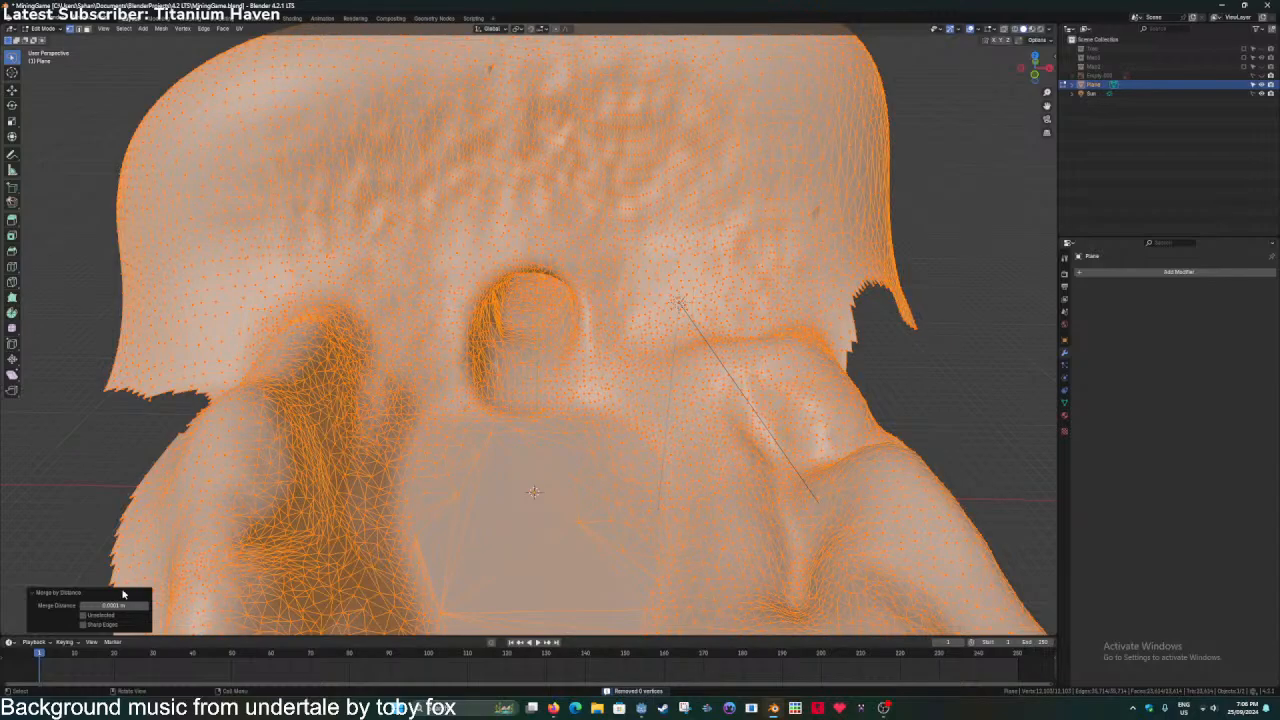
pyautogui.click(147, 606)
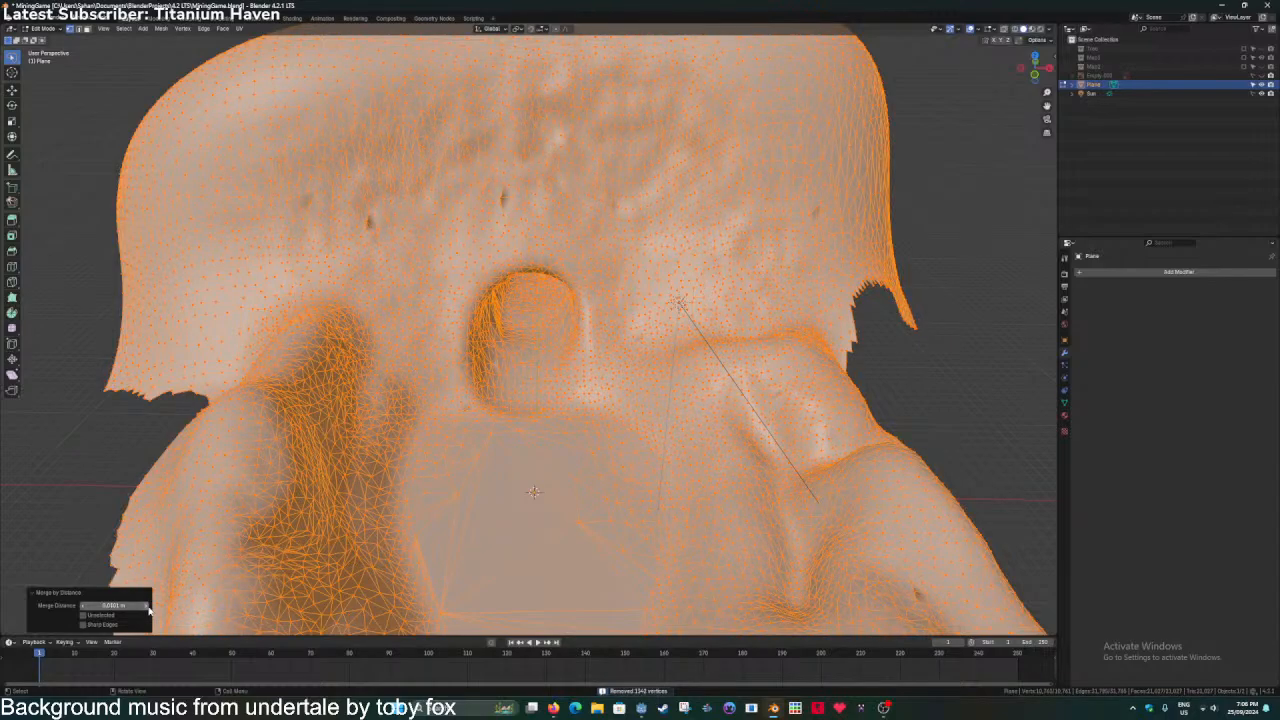
pyautogui.scroll(-1, 361, 507)
pyautogui.press('Tab')
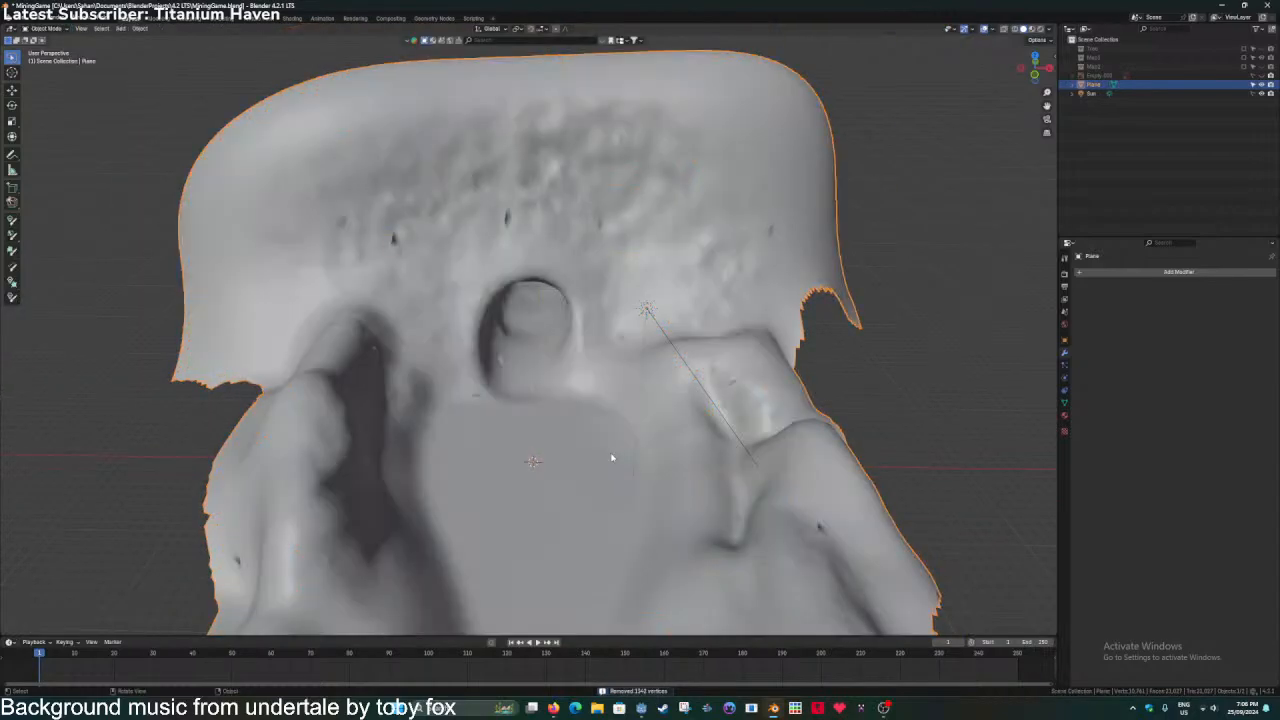
# Try auto smooth and flat shading on the terrain, and set it back to smooth shading.
pyautogui.rightClick(797, 367)
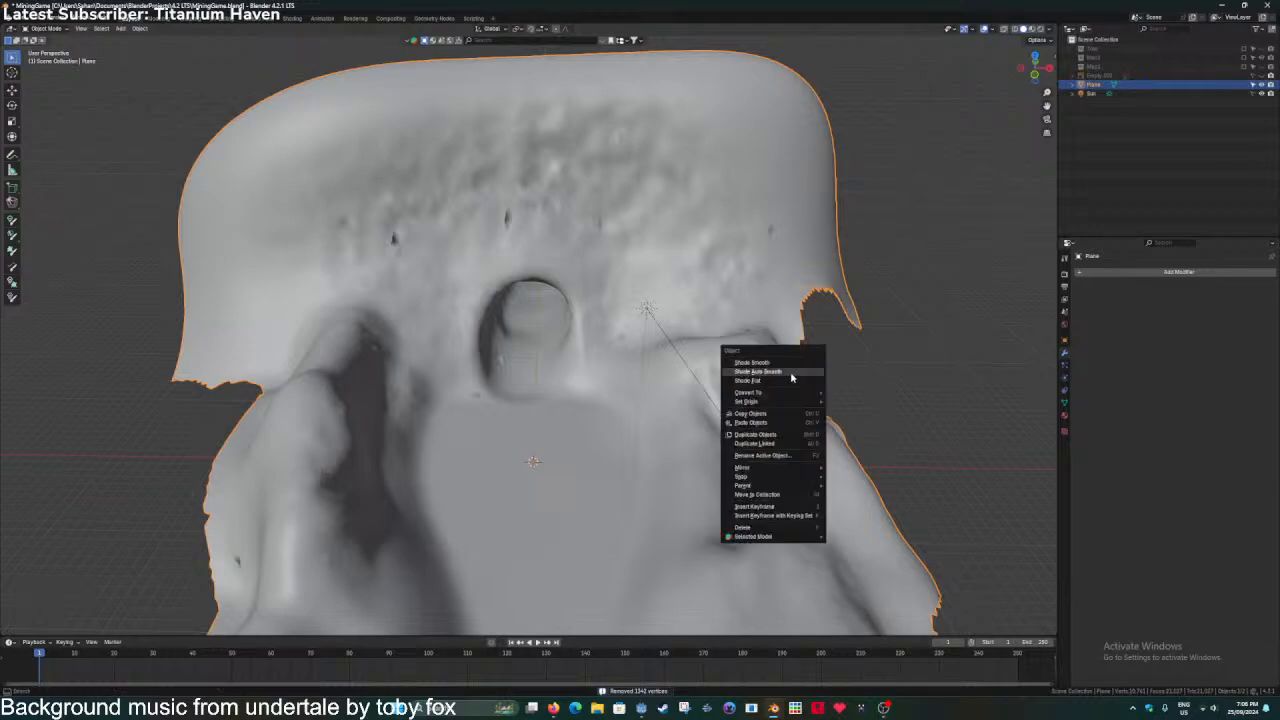
pyautogui.click(795, 373)
pyautogui.rightClick(770, 374)
pyautogui.click(770, 383)
pyautogui.rightClick(740, 369)
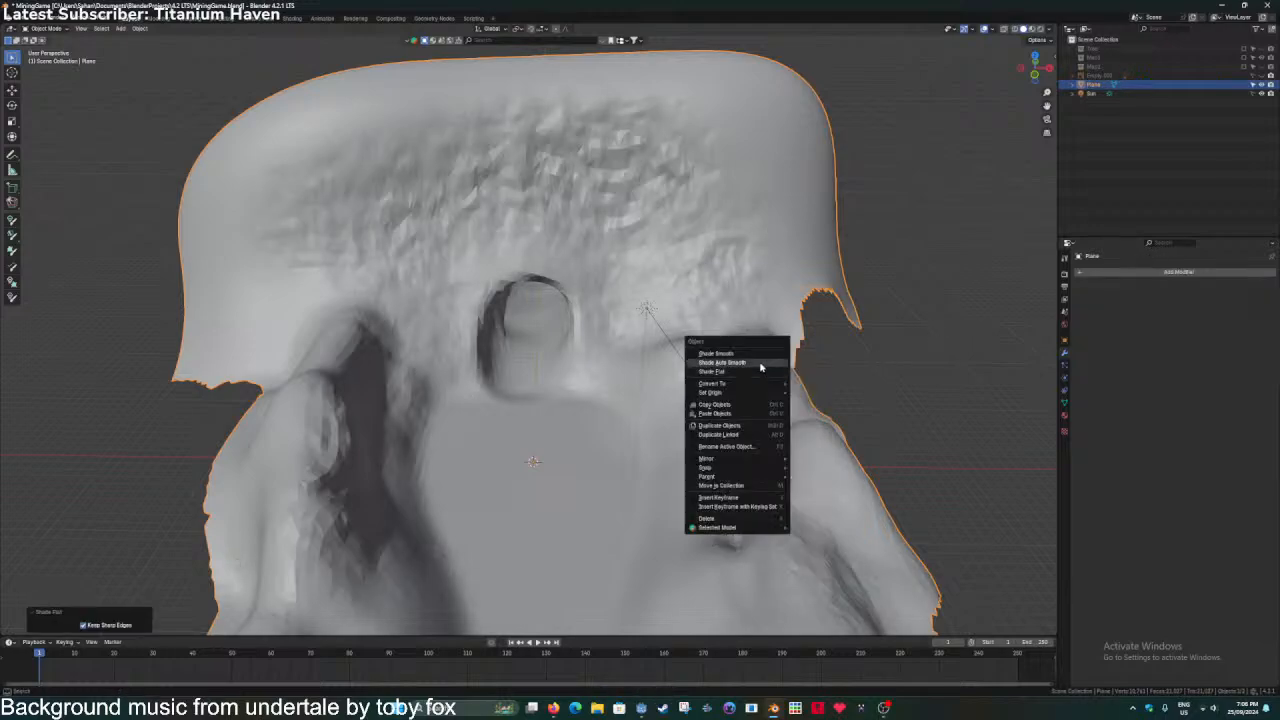
pyautogui.click(756, 352)
# Smooth out the bumps and pinches on the cliff face around the cave with the Smooth brush in Sculpt Mode.
pyautogui.hotkey('ctrl', 'Tab')
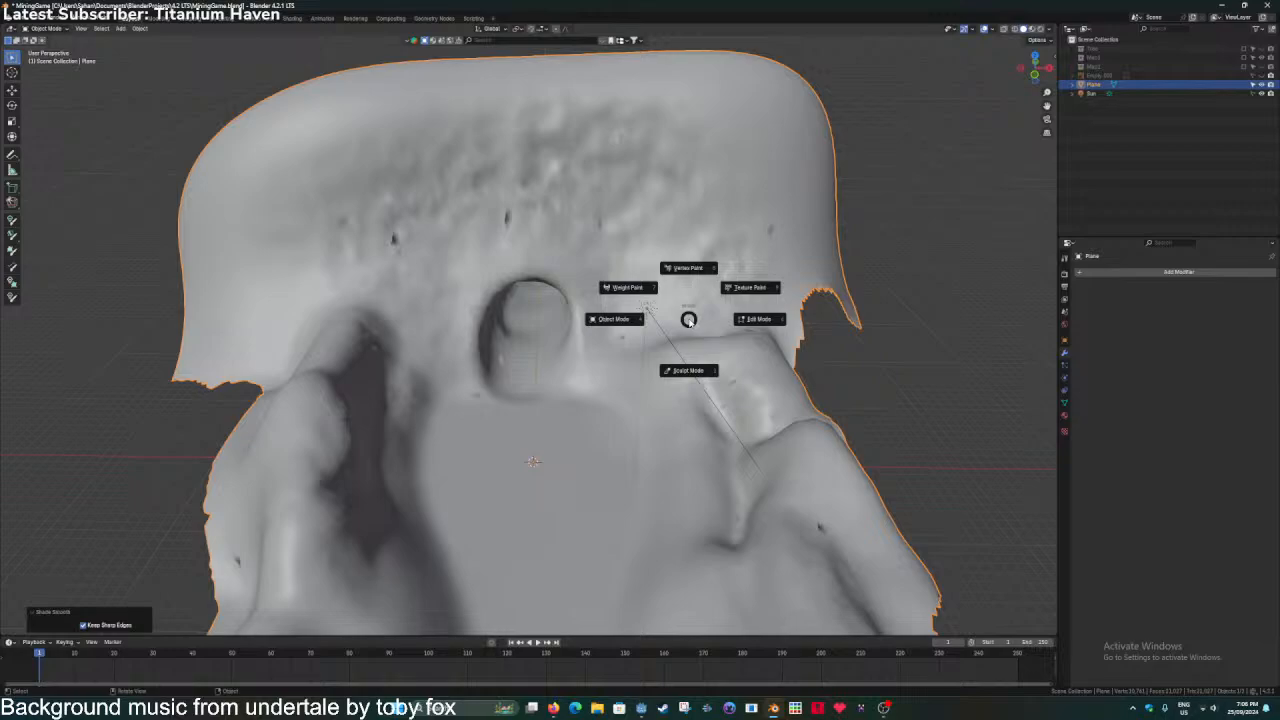
pyautogui.click(688, 370)
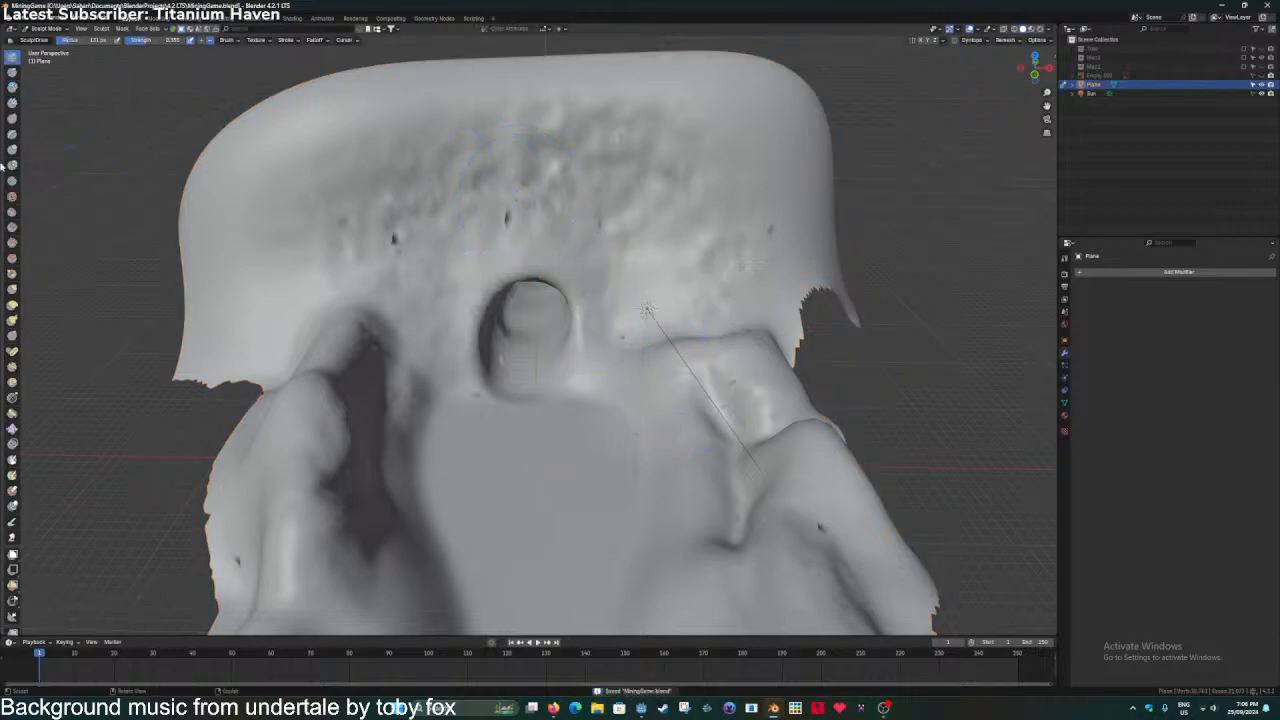
pyautogui.moveTo(317, 220)
pyautogui.mouseDown()
pyautogui.moveTo(440, 193)
pyautogui.moveTo(530, 150)
pyautogui.moveTo(560, 177)
pyautogui.moveTo(435, 245)
pyautogui.moveTo(590, 318)
pyautogui.mouseUp()
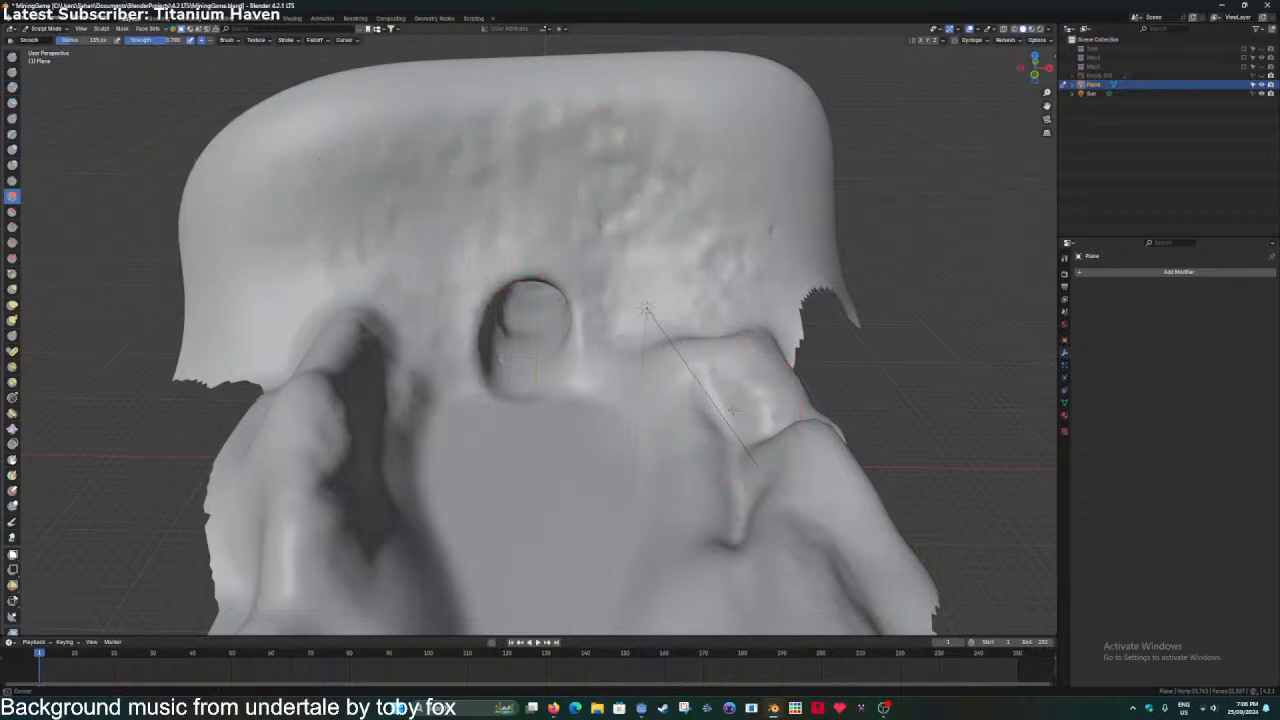
pyautogui.moveTo(623, 371)
pyautogui.mouseDown(button='middle')
pyautogui.moveTo(563, 286)
pyautogui.moveTo(500, 285)
pyautogui.mouseUp(button='middle')
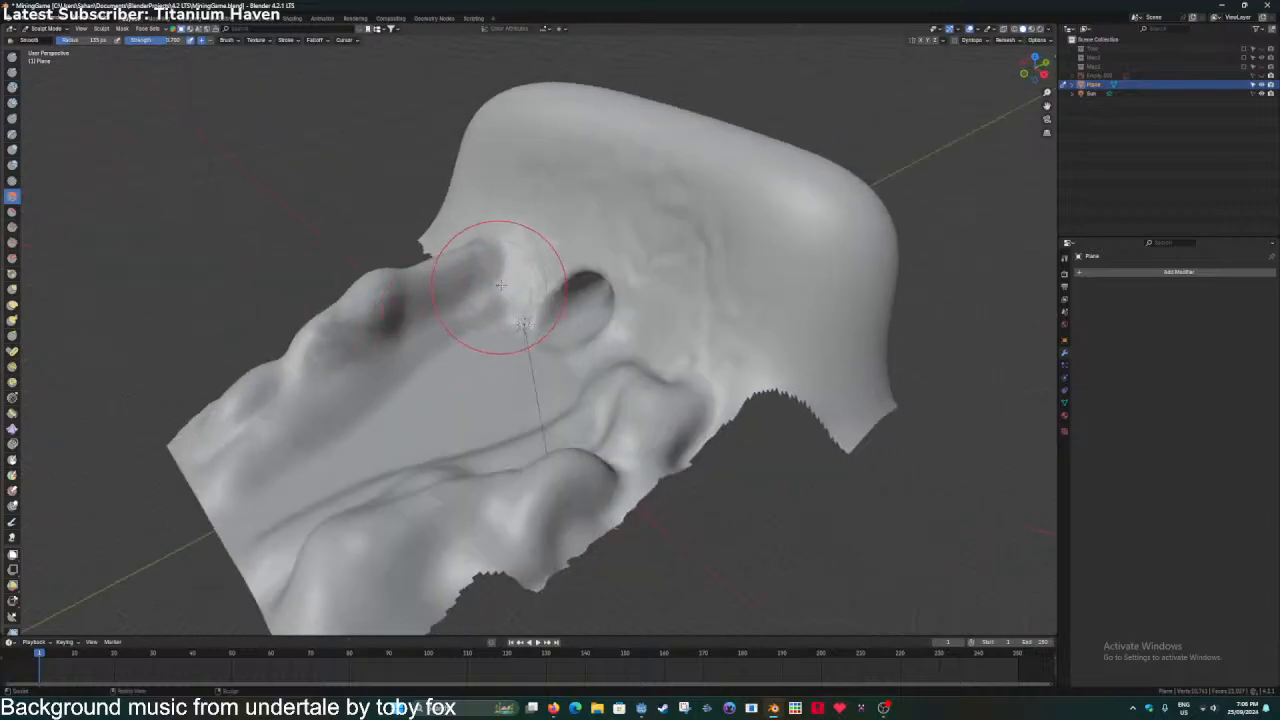
# In Edit Mode, select the pinched vertices beside the hole in the -X ridge and merge them at center.
pyautogui.moveTo(320, 330); pyautogui.dragTo(414, 371, button='middle')
pyautogui.scroll(4, 428, 309)
pyautogui.press('Tab')
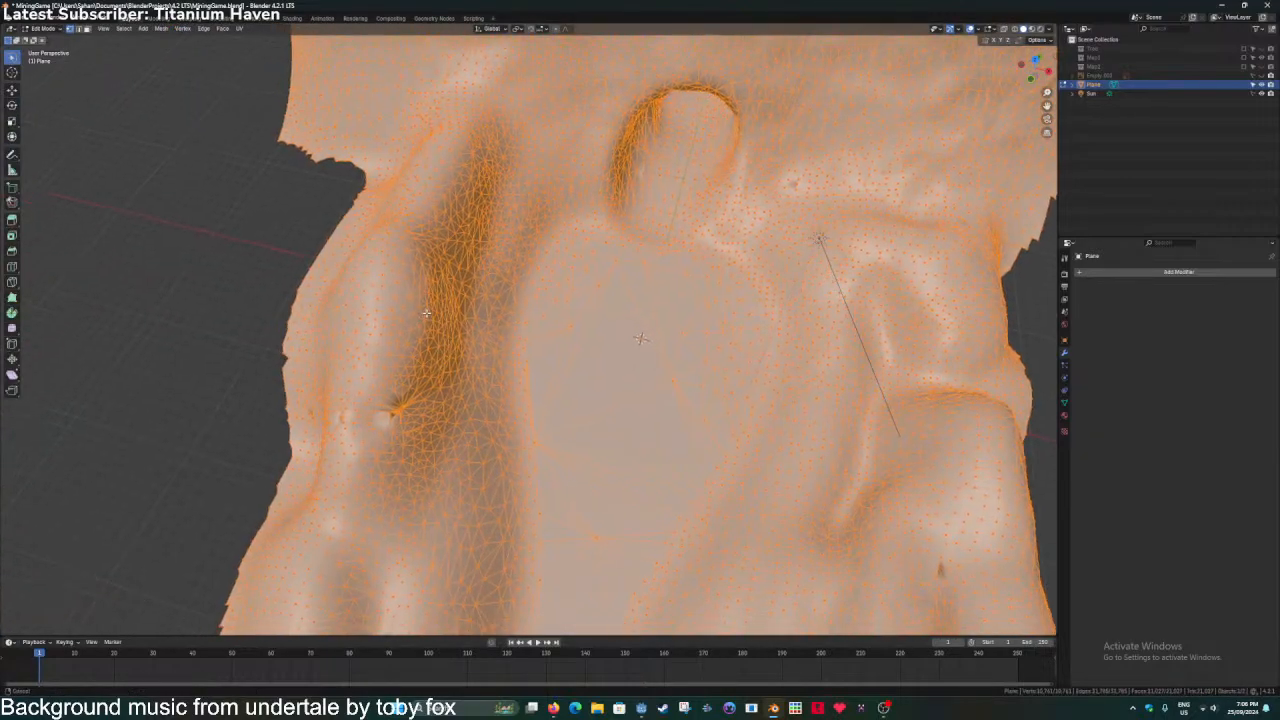
pyautogui.scroll(5, 430, 300)
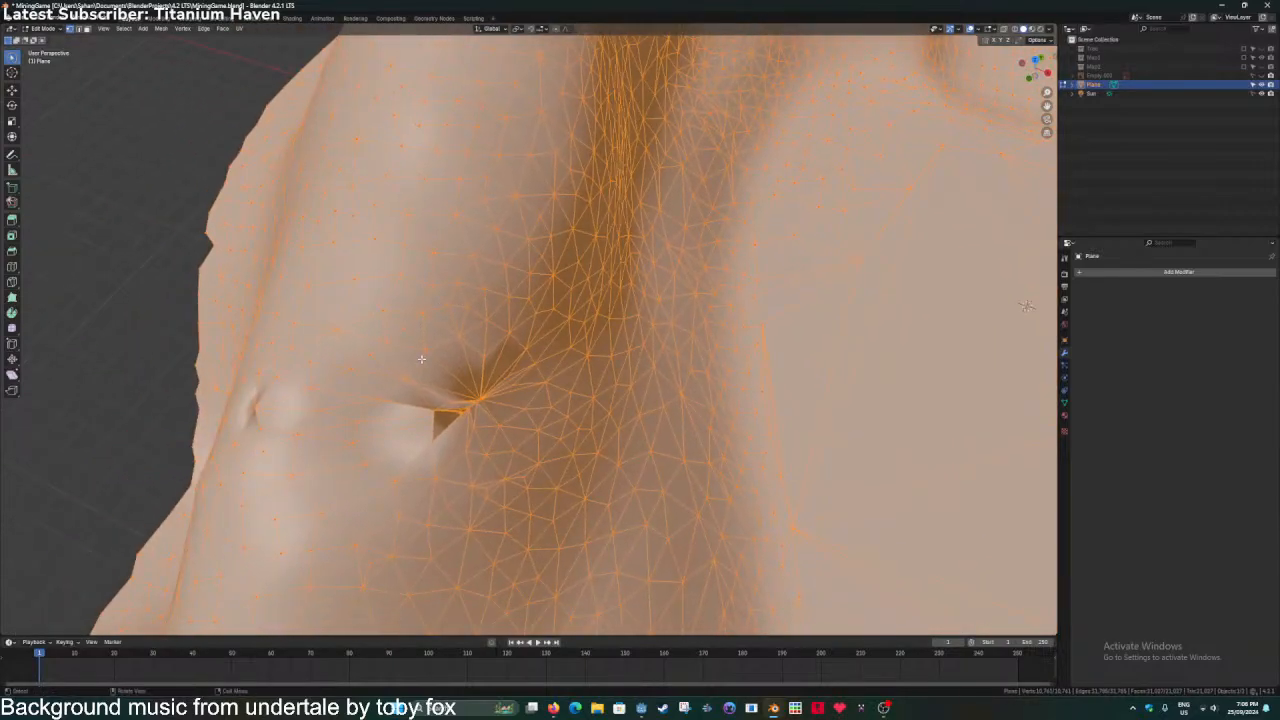
pyautogui.moveTo(422, 359)
pyautogui.mouseDown(button='middle')
pyautogui.moveTo(371, 349)
pyautogui.moveTo(402, 300)
pyautogui.mouseUp(button='middle')
pyautogui.moveTo(396, 236)
pyautogui.mouseDown()
pyautogui.moveTo(511, 260)
pyautogui.moveTo(469, 300)
pyautogui.moveTo(420, 260)
pyautogui.mouseUp()
pyautogui.press('x')
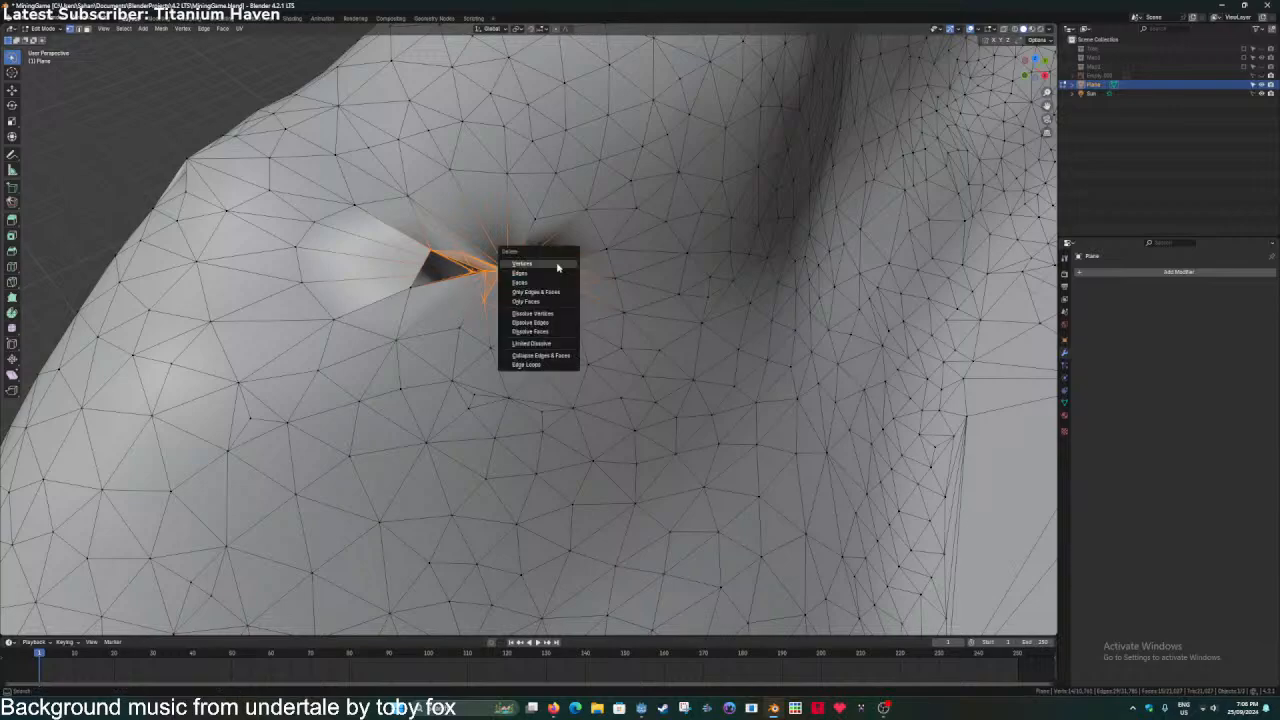
pyautogui.press('Escape')
pyautogui.moveTo(498, 264); pyautogui.dragTo(570, 298, button='middle')
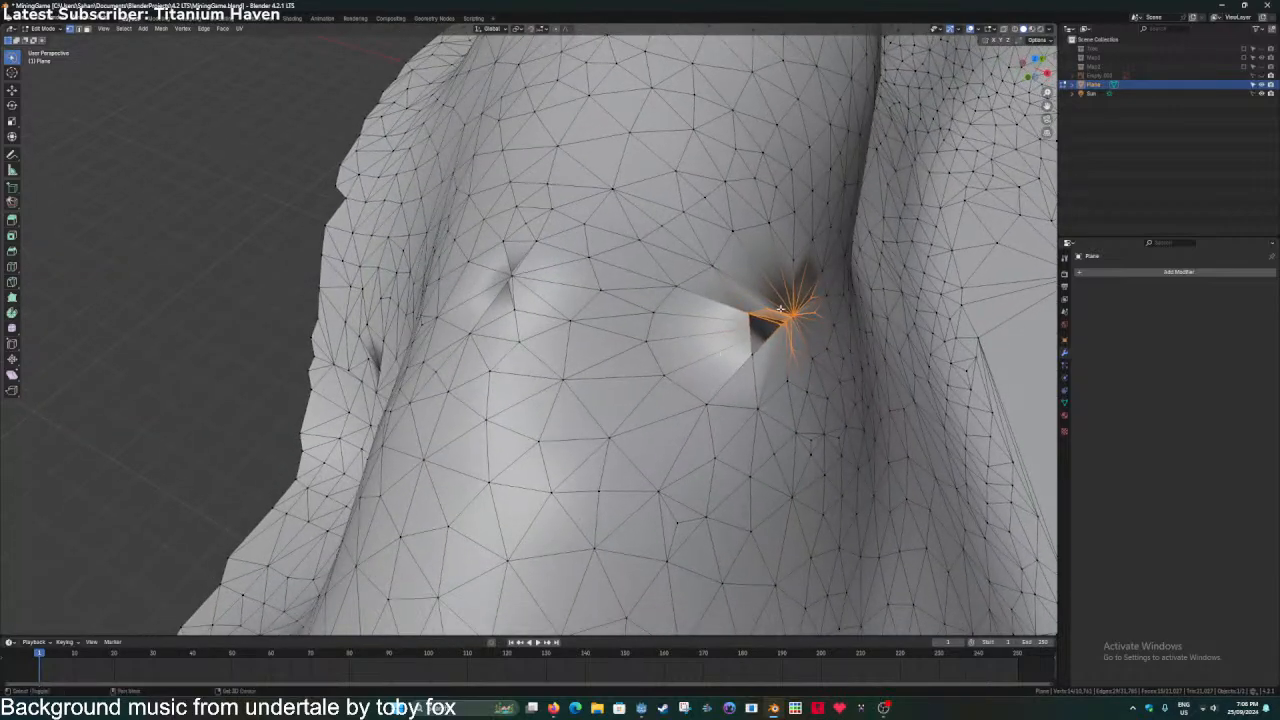
pyautogui.moveTo(781, 309); pyautogui.dragTo(519, 358, button='middle')
pyautogui.press('m')
pyautogui.click(677, 291)
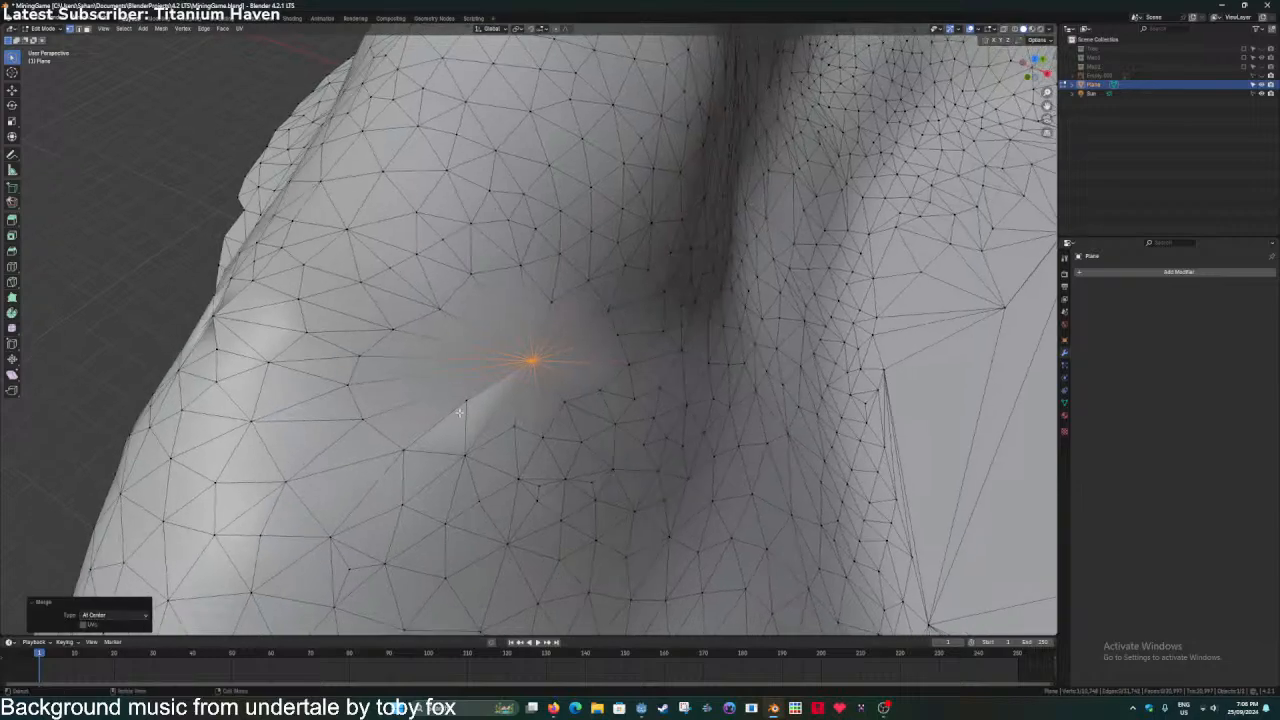
# Merge the stray neighboring vertex on the -X ridge into the merged vertex, and switch back to Sculpt Mode.
pyautogui.click(461, 410)
pyautogui.moveTo(461, 410); pyautogui.dragTo(708, 320, button='middle')
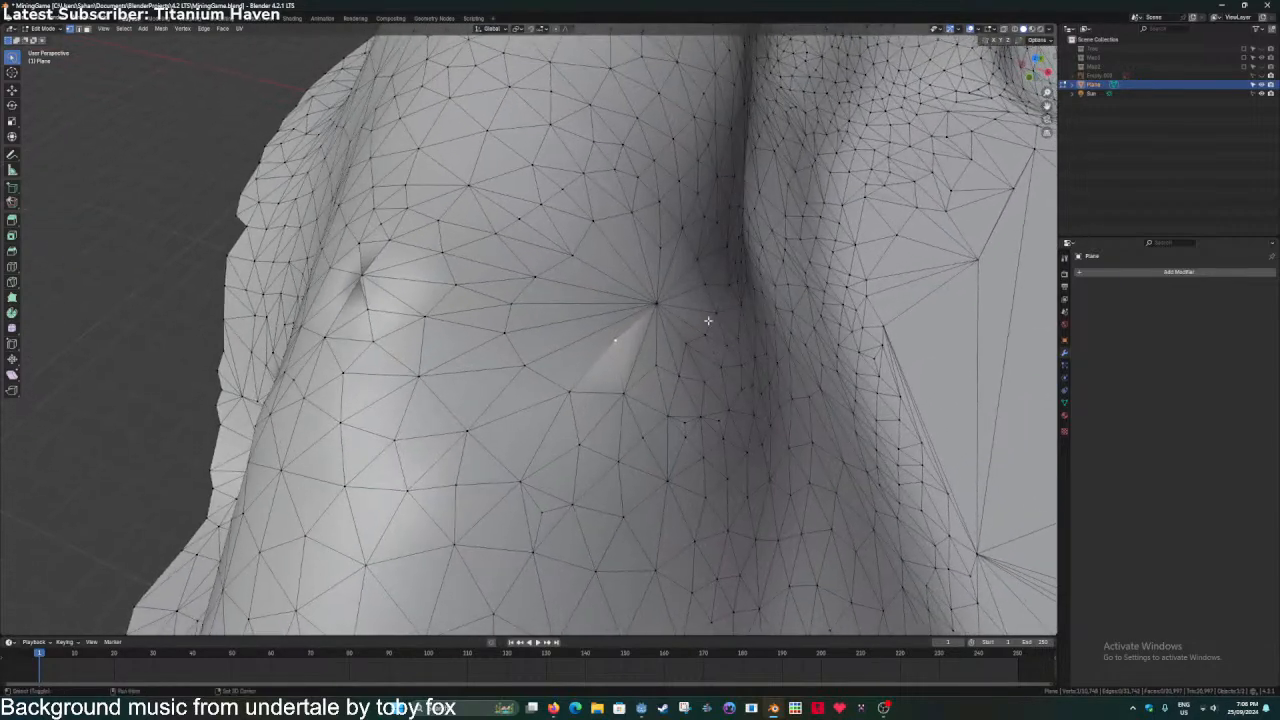
pyautogui.click(654, 304)
pyautogui.keyDown('shift'); pyautogui.click(615, 341); pyautogui.keyUp('shift')
pyautogui.hotkey('shift', 'r')
pyautogui.hotkey('ctrl', 'Tab')
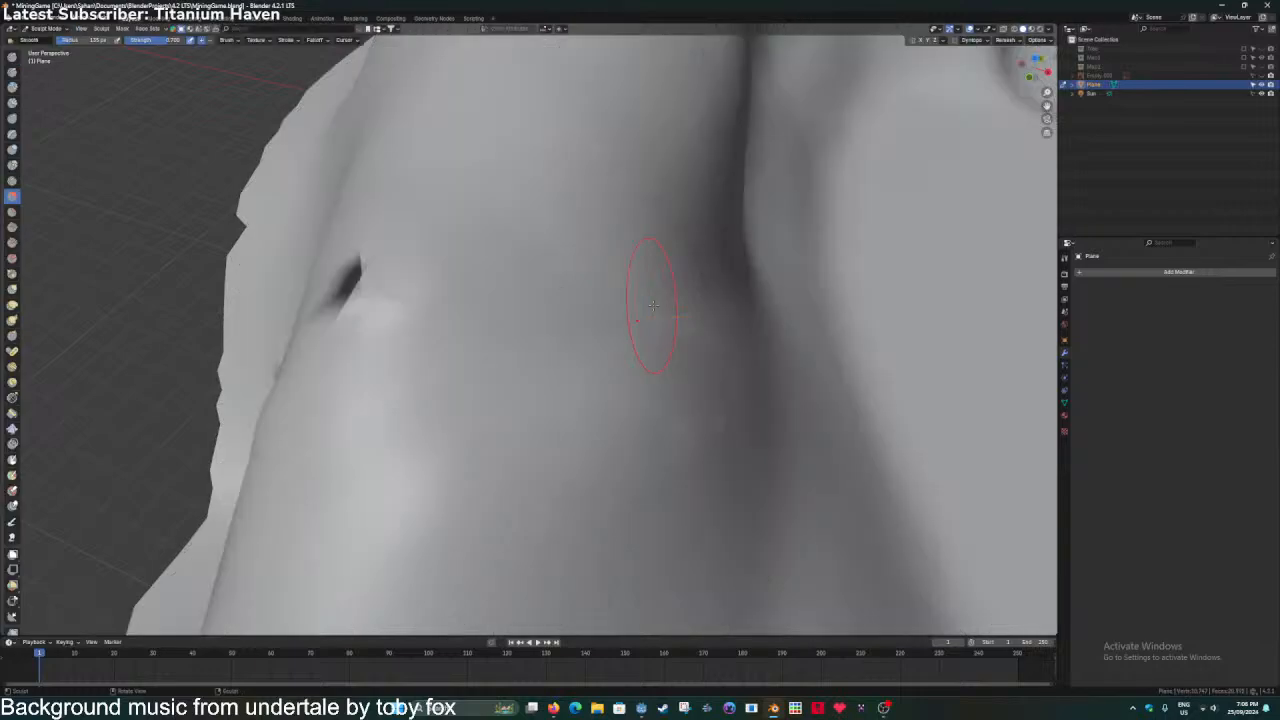
pyautogui.scroll(-5, 655, 314)
pyautogui.moveTo(659, 320); pyautogui.dragTo(647, 315, button='middle')
pyautogui.press('Tab')
pyautogui.scroll(2, 624, 277)
pyautogui.press('Tab')
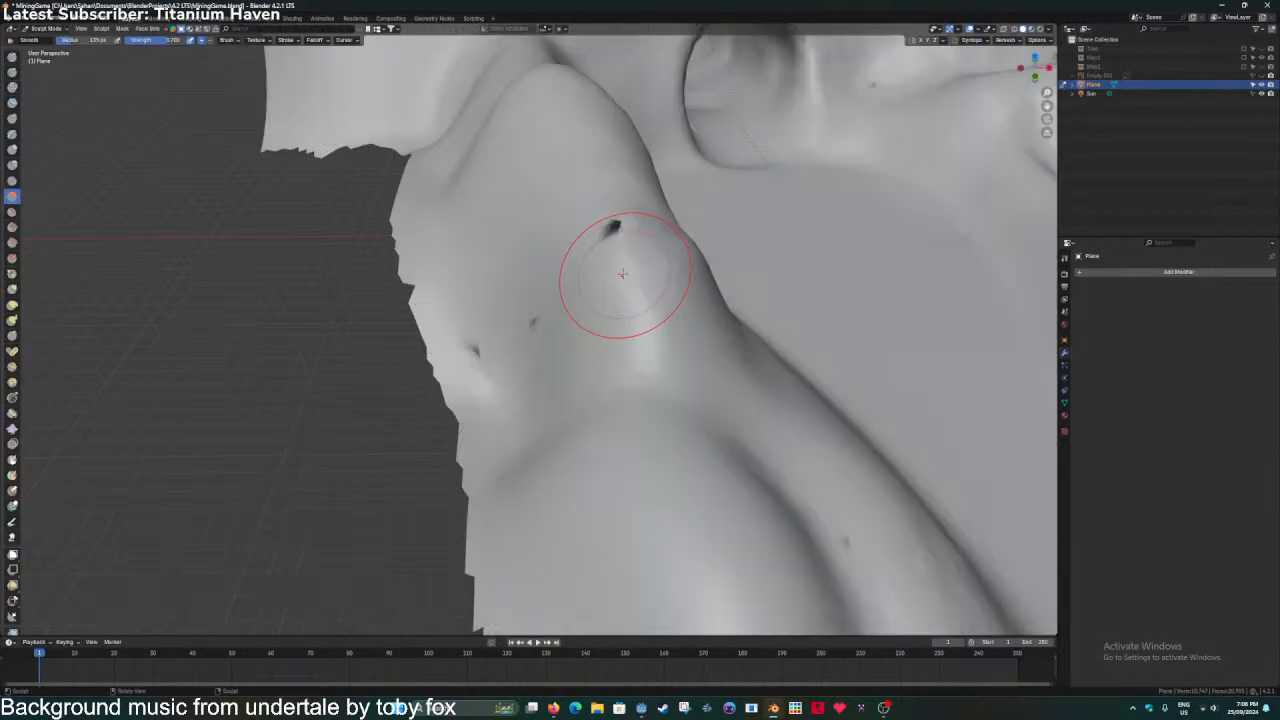
# Smooth the pinched area around the merged vertex and the slope joining the opposite ridge to the cliff with the Smooth brush.
pyautogui.moveTo(623, 274)
pyautogui.mouseDown()
pyautogui.moveTo(614, 214)
pyautogui.moveTo(538, 317)
pyautogui.mouseUp()
pyautogui.moveTo(606, 400)
pyautogui.mouseDown(button='middle')
pyautogui.moveTo(680, 423)
pyautogui.moveTo(797, 160)
pyautogui.mouseUp(button='middle')
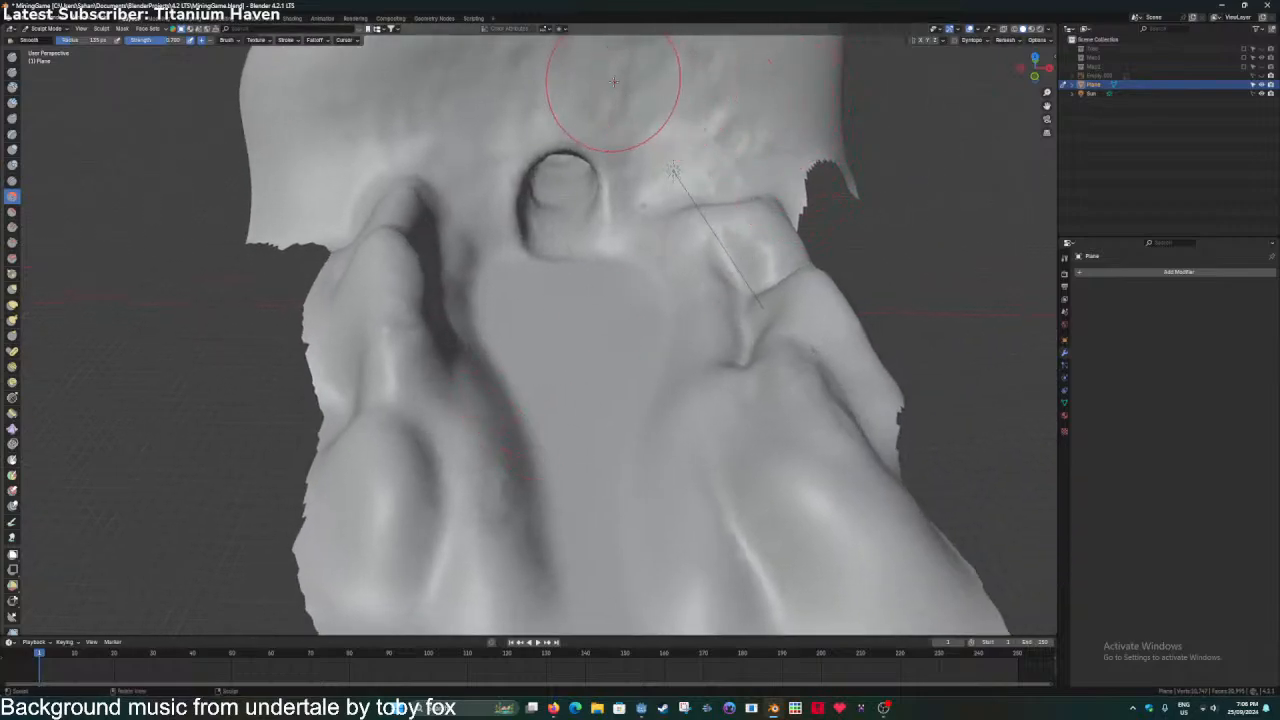
pyautogui.moveTo(613, 81)
pyautogui.mouseDown(button='middle')
pyautogui.moveTo(677, 294)
pyautogui.moveTo(754, 430)
pyautogui.mouseUp(button='middle')
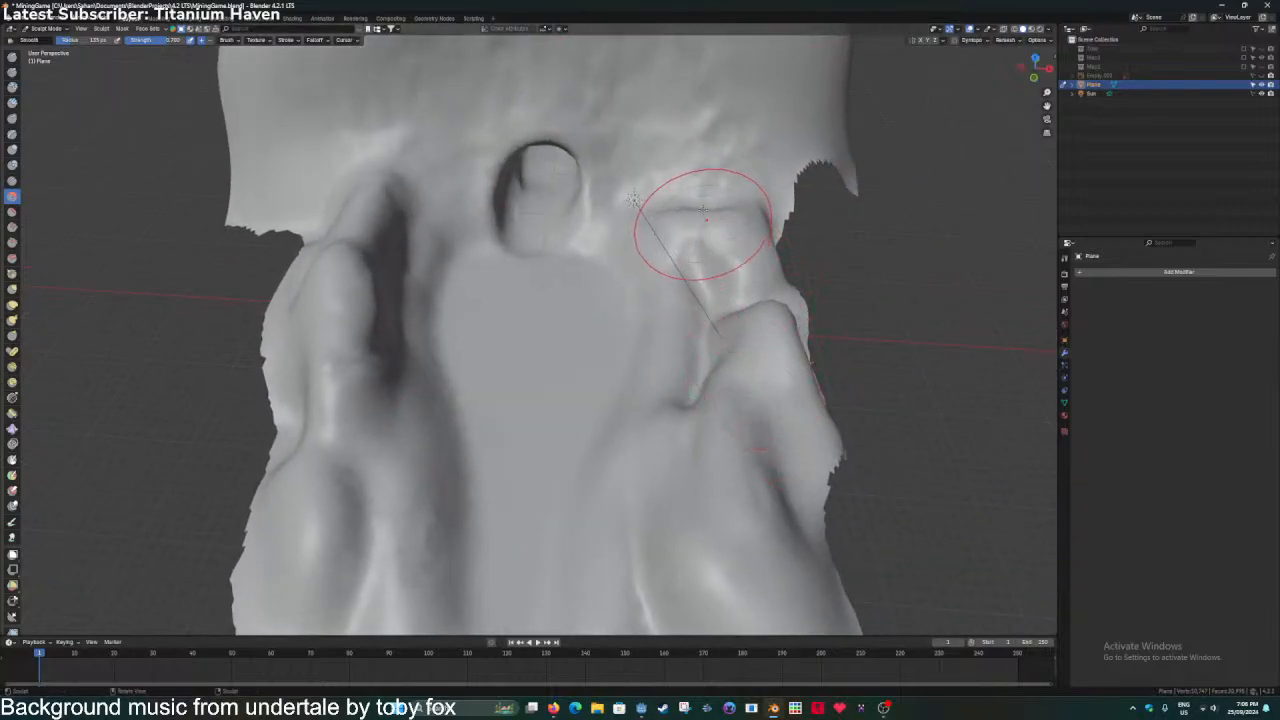
pyautogui.moveTo(703, 146)
pyautogui.mouseDown()
pyautogui.moveTo(600, 130)
pyautogui.moveTo(720, 260)
pyautogui.mouseUp()
pyautogui.moveTo(627, 299); pyautogui.dragTo(541, 217, button='middle')
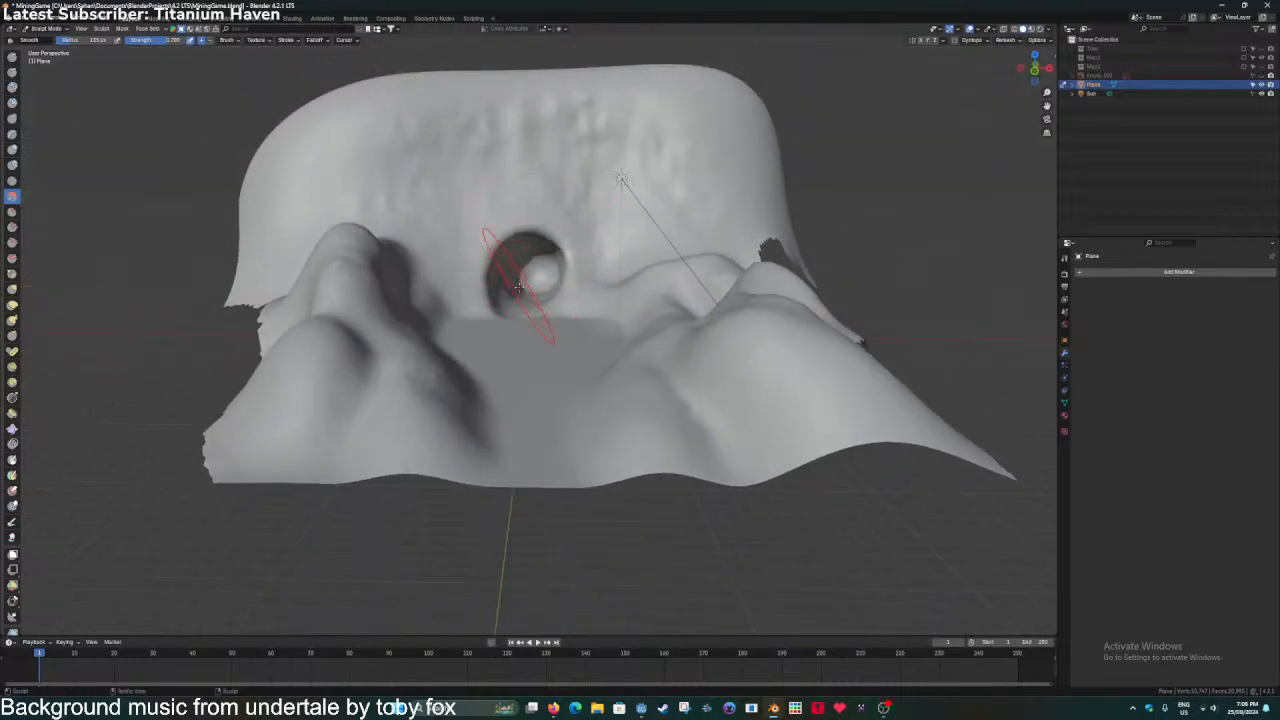
pyautogui.moveTo(519, 287); pyautogui.dragTo(532, 338, button='middle')
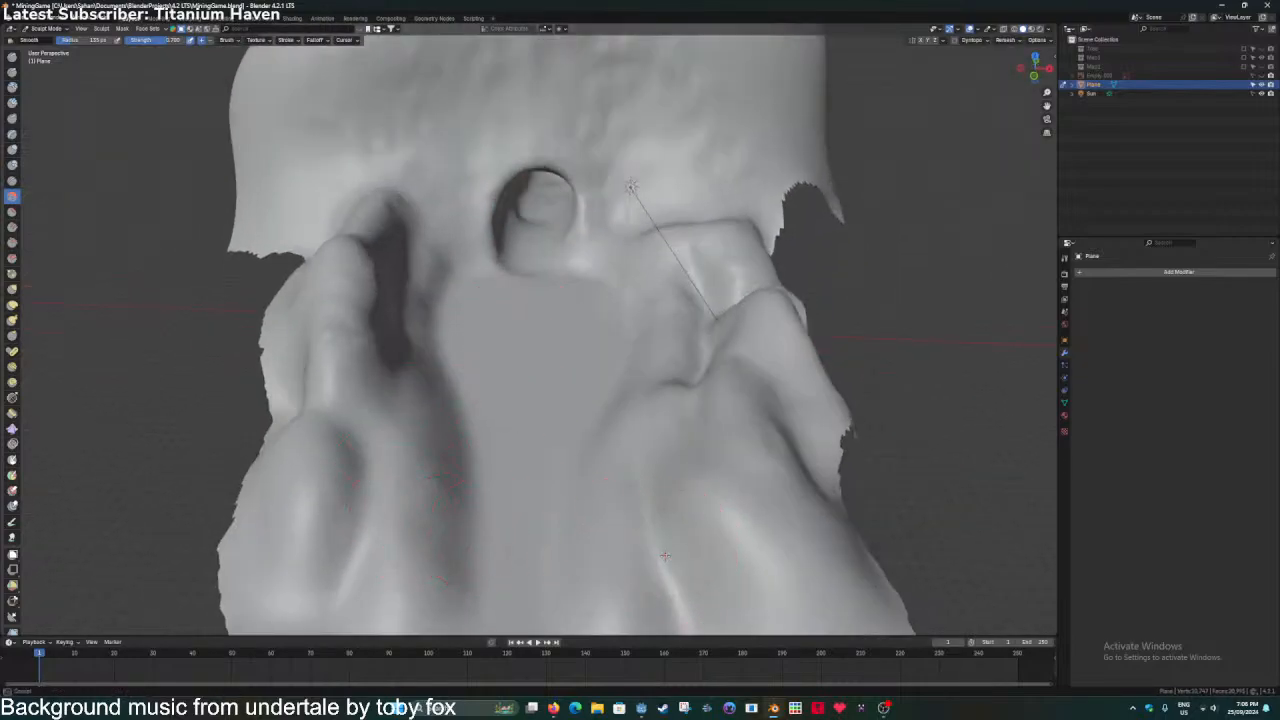
pyautogui.moveTo(634, 451)
pyautogui.mouseDown(button='middle')
pyautogui.moveTo(585, 425)
pyautogui.moveTo(597, 456)
pyautogui.mouseUp(button='middle')
pyautogui.scroll(2, 606, 460)
pyautogui.keyDown('shift'); pyautogui.moveTo(684, 432); pyautogui.dragTo(622, 463, button='middle'); pyautogui.keyUp('shift')
# Check the terrain's wireframe in Edit Mode, switch to Object Mode, and save the file.
pyautogui.press('Tab')
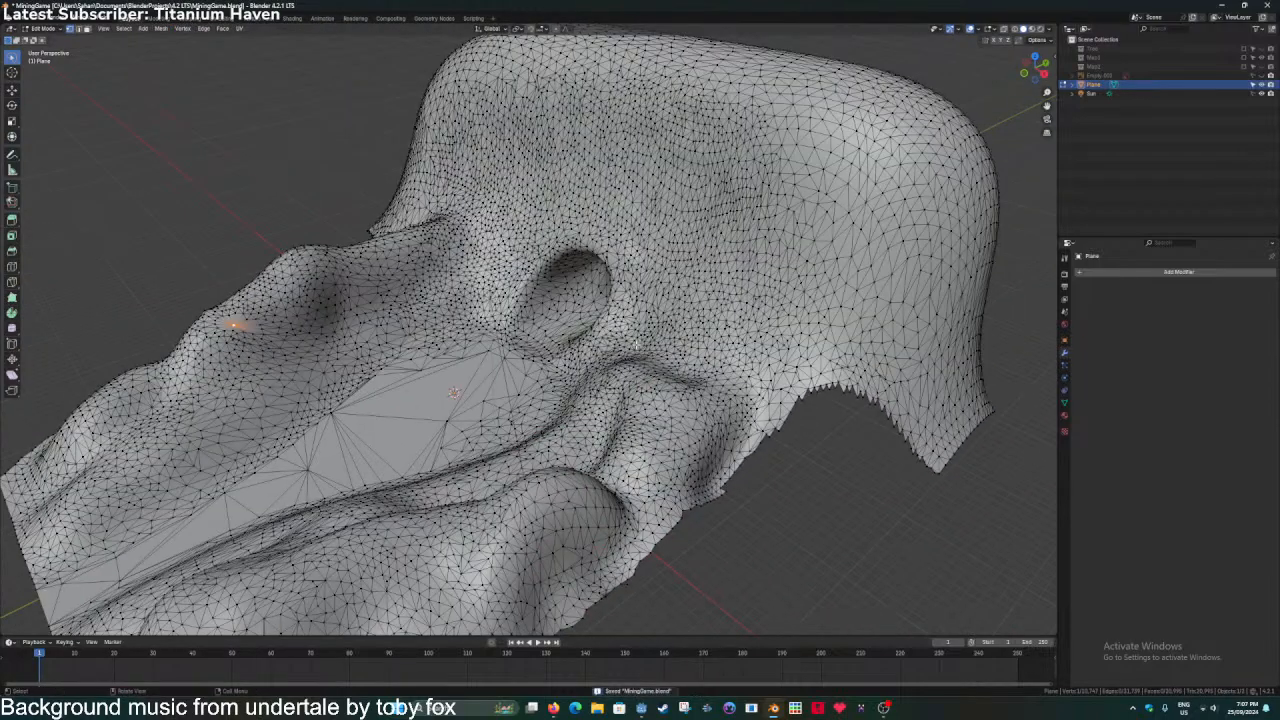
pyautogui.press('Tab')
pyautogui.press('Tab')
pyautogui.press('Tab')
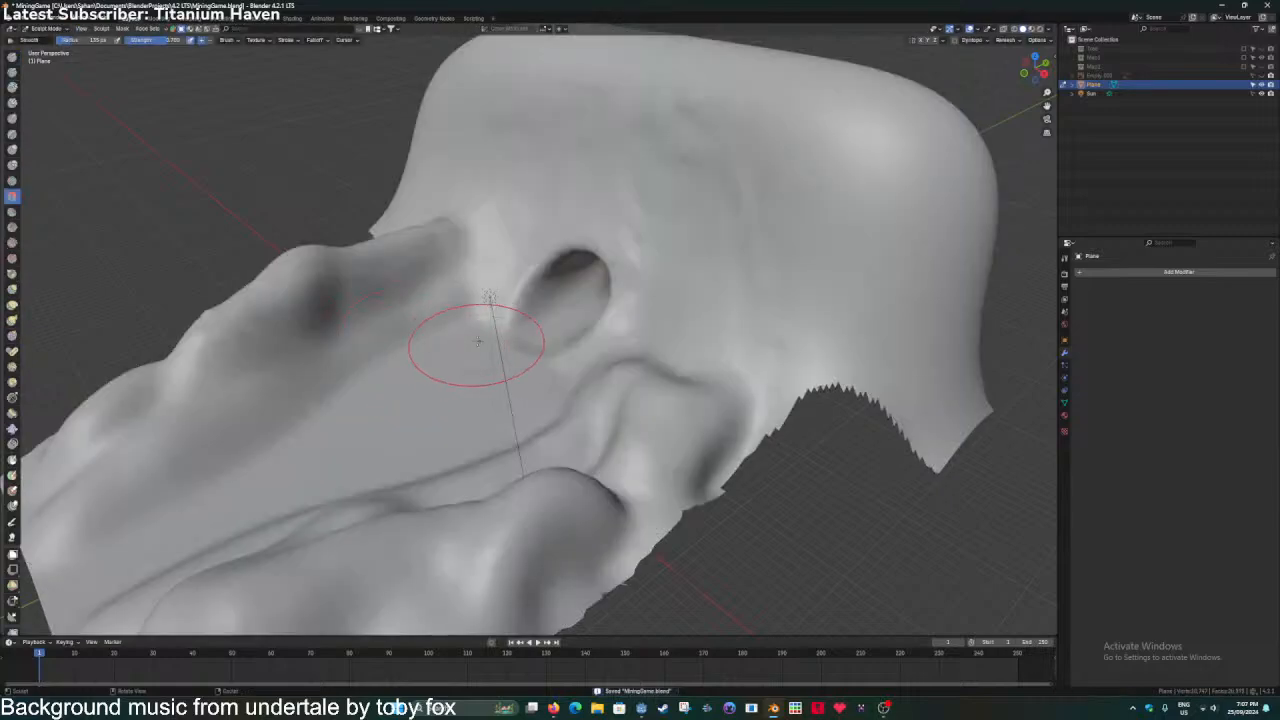
pyautogui.hotkey('ctrl', 'Tab')
pyautogui.click(503, 345)
pyautogui.hotkey('ctrl', 's')
# Add a Decimate modifier to the terrain, lower its collapse ratio, and apply it.
pyautogui.click(1111, 272)
pyautogui.write('de')
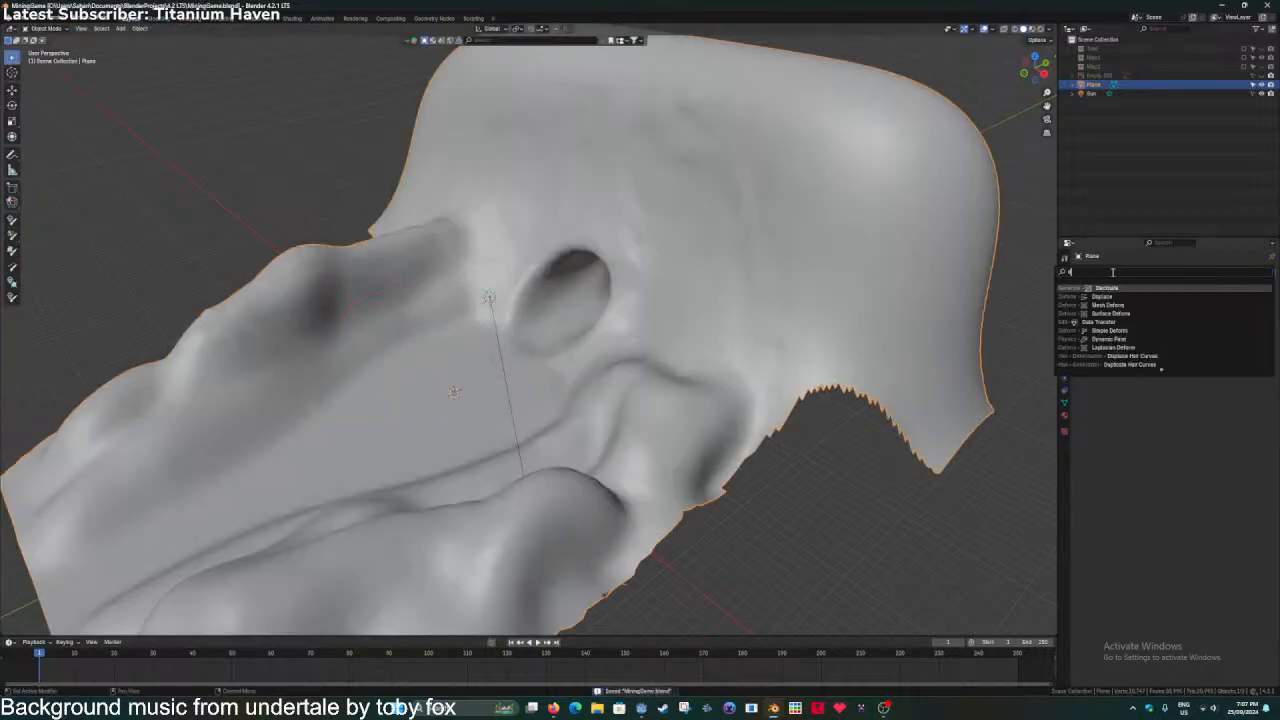
pyautogui.click(1112, 289)
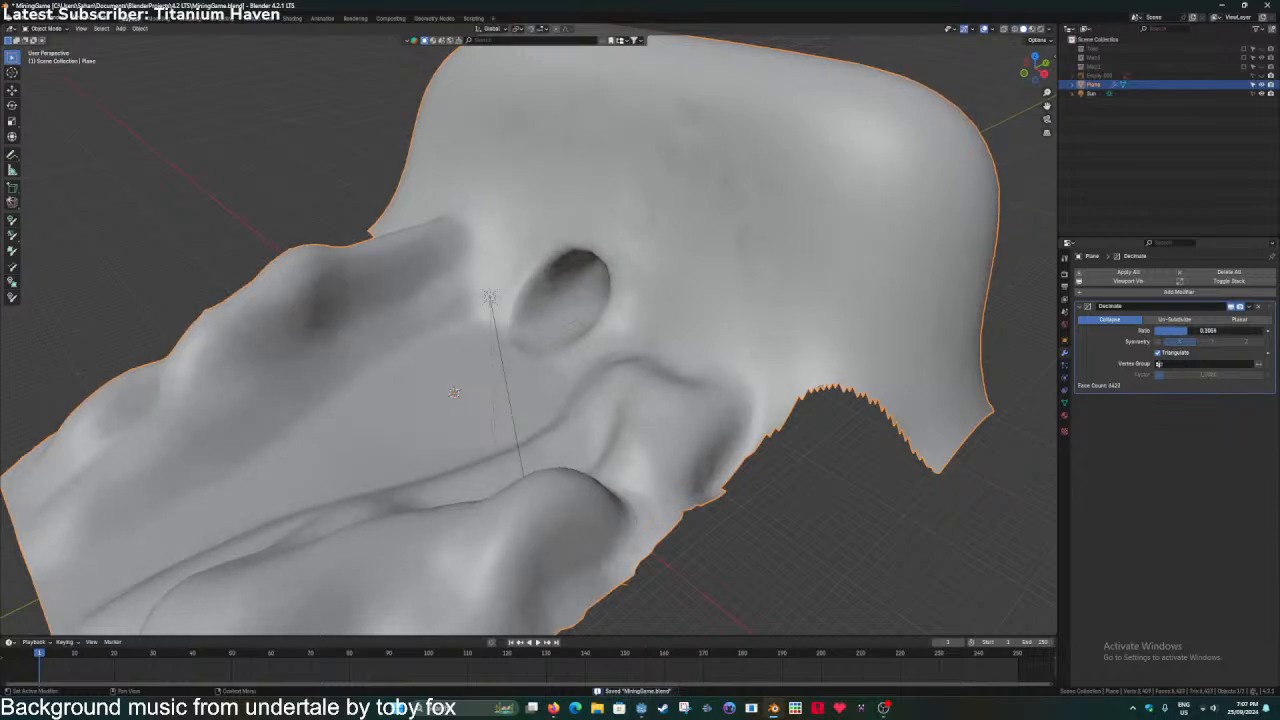
pyautogui.click(1128, 272)
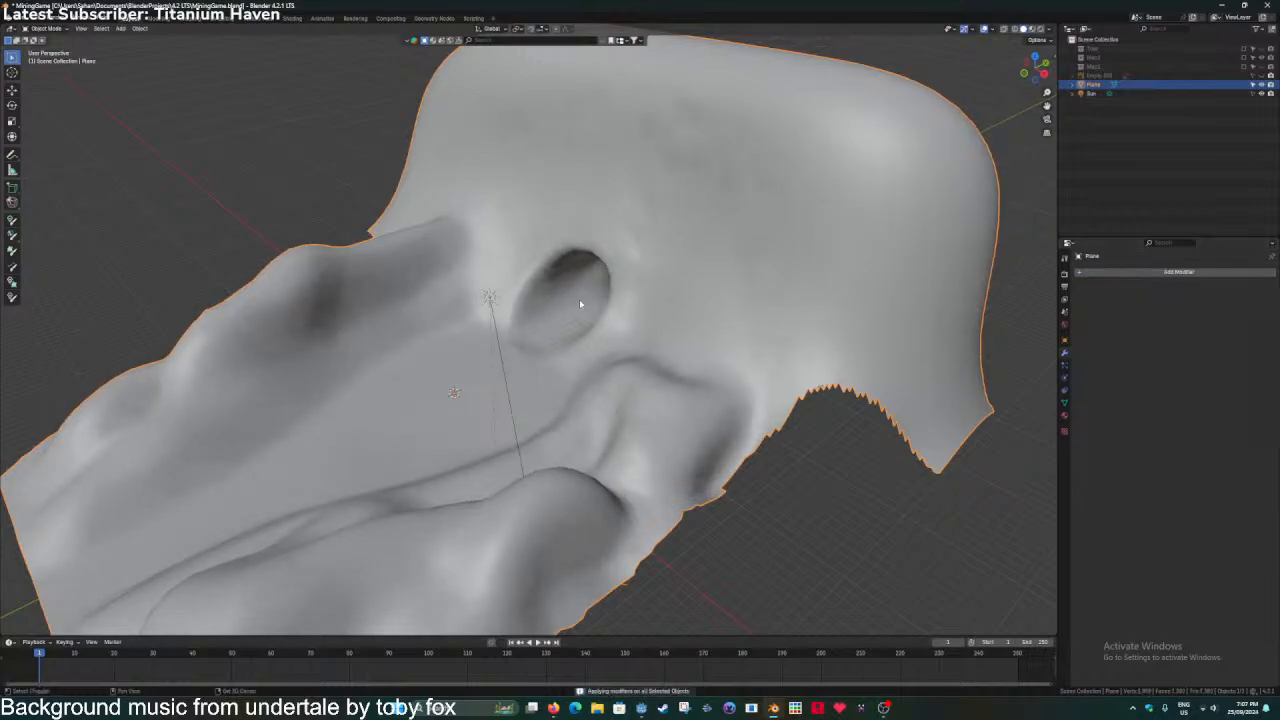
# In Edit Mode, lasso the back overhang of the cliff from the right orthographic view with X-ray on, and delete its vertices.
pyautogui.moveTo(586, 300); pyautogui.dragTo(560, 368, button='middle')
pyautogui.press('Tab')
pyautogui.moveTo(1035, 73); pyautogui.dragTo(1030, 74, button='middle')
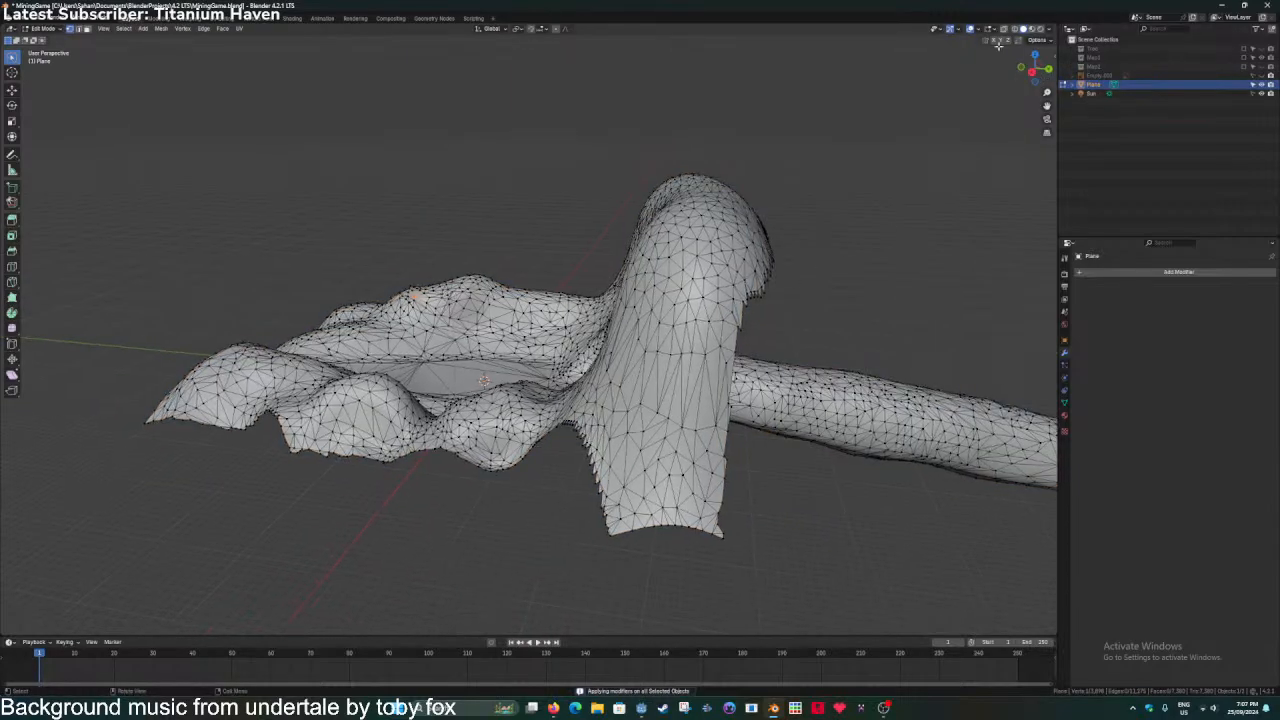
pyautogui.click(1033, 72)
pyautogui.hotkey('alt', 'z')
pyautogui.scroll(4, 720, 234)
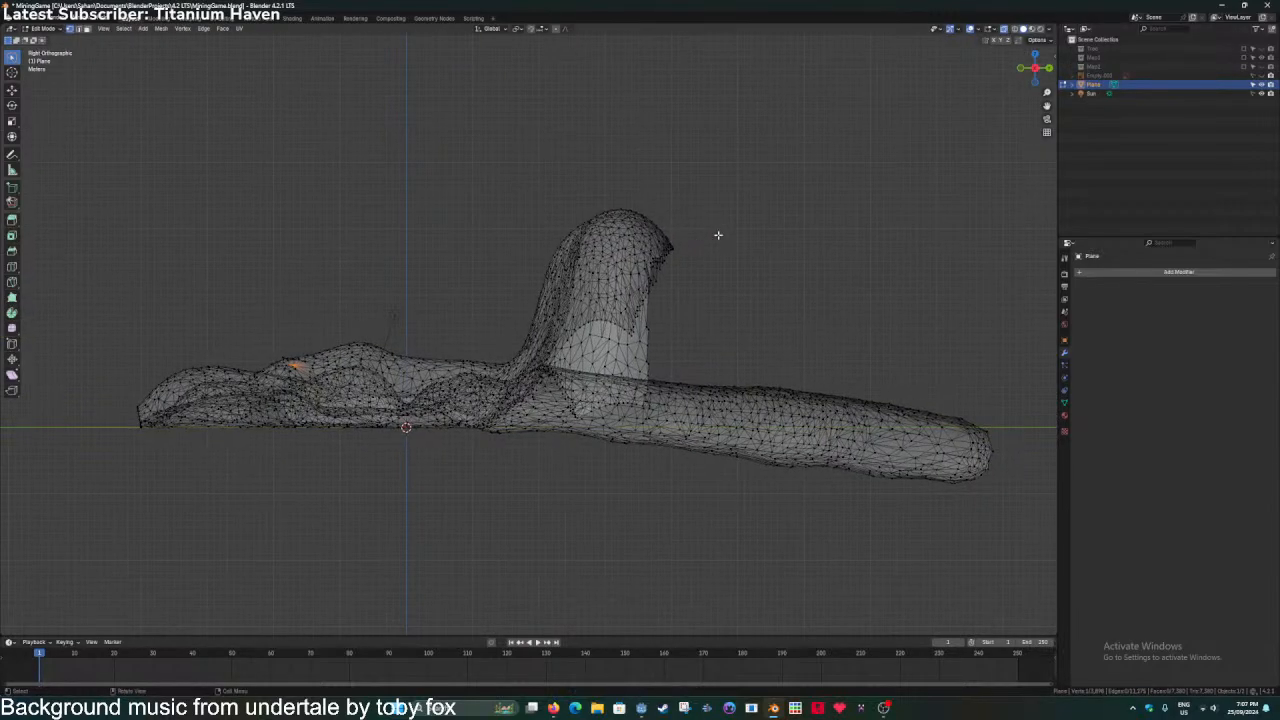
pyautogui.keyDown('ctrl'); pyautogui.moveTo(656, 147); pyautogui.dragTo(755, 365, button='right'); pyautogui.keyUp('ctrl')
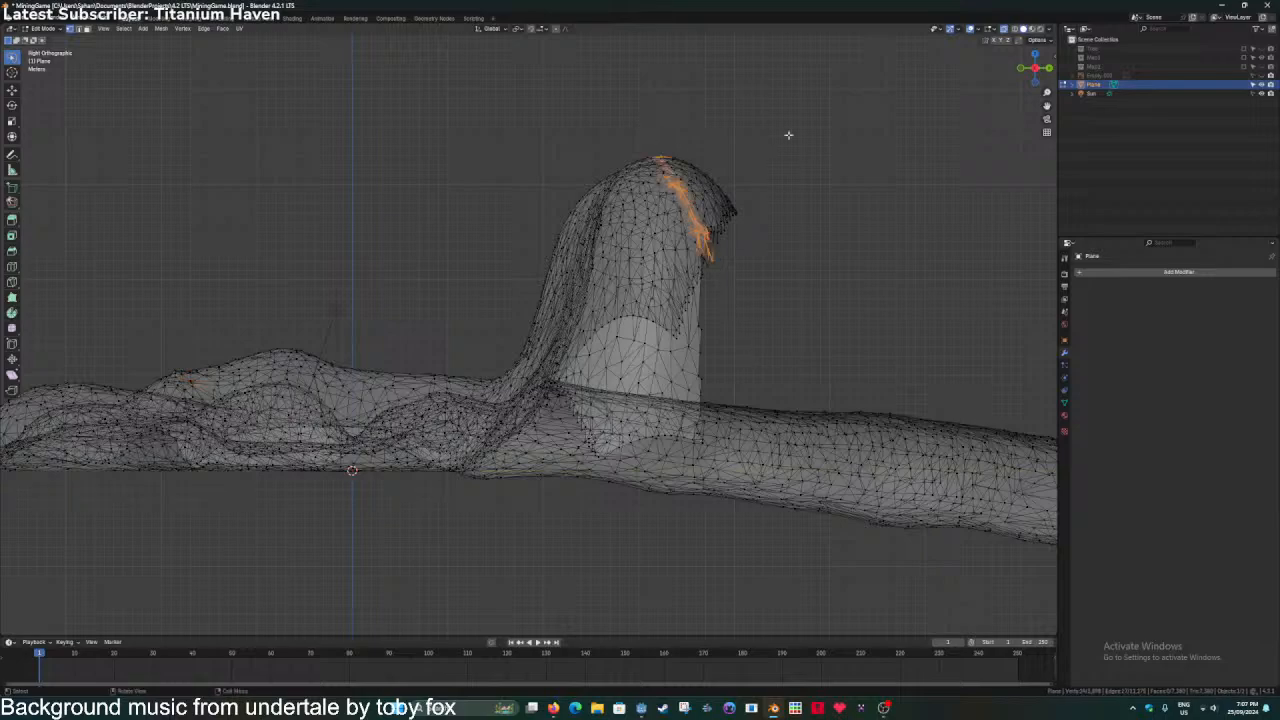
pyautogui.moveTo(830, 166)
pyautogui.keyDown('ctrl'); pyautogui.mouseDown(button='right')
pyautogui.moveTo(652, 334)
pyautogui.moveTo(760, 317)
pyautogui.moveTo(623, 323)
pyautogui.moveTo(650, 165)
pyautogui.moveTo(727, 136)
pyautogui.mouseUp(button='right'); pyautogui.keyUp('ctrl')
pyautogui.click(824, 242)
pyautogui.press('x')
pyautogui.click(729, 137)
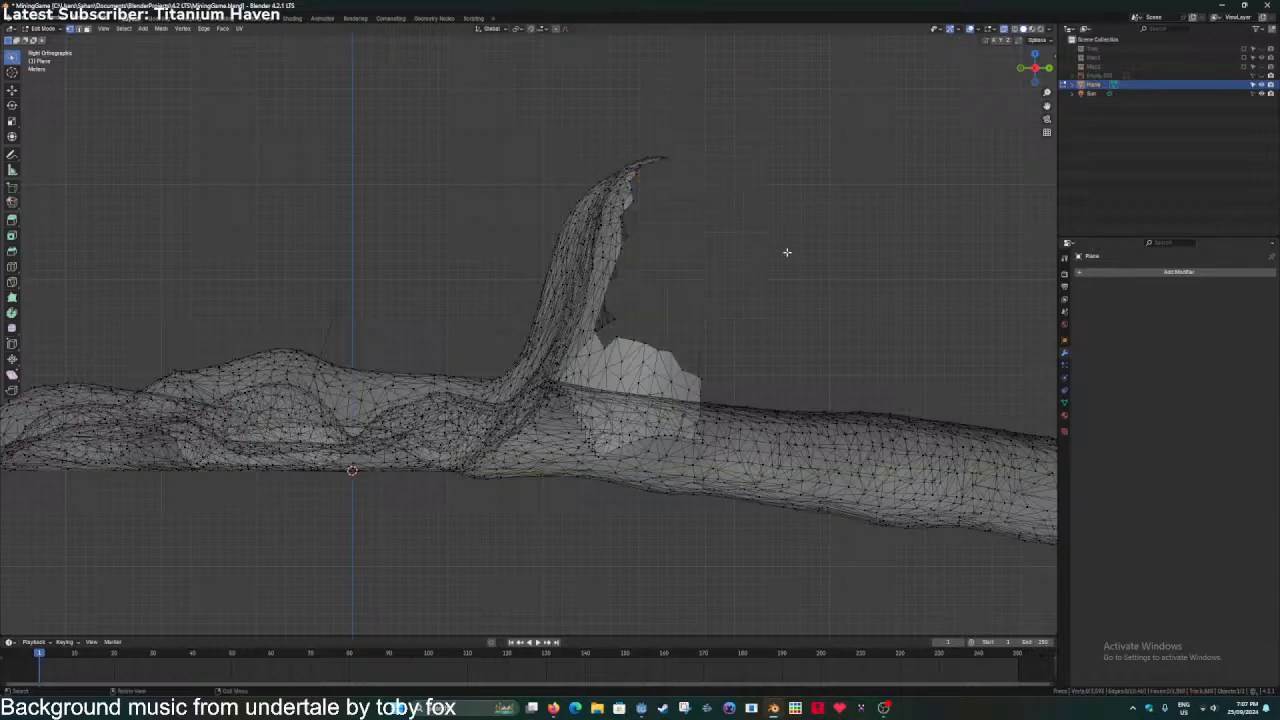
# Lasso and delete the leftover flap of geometry sticking out behind the cliff's side edge.
pyautogui.moveTo(786, 251)
pyautogui.mouseDown(button='middle')
pyautogui.moveTo(734, 280)
pyautogui.moveTo(886, 294)
pyautogui.moveTo(745, 261)
pyautogui.moveTo(786, 326)
pyautogui.moveTo(763, 320)
pyautogui.mouseUp(button='middle')
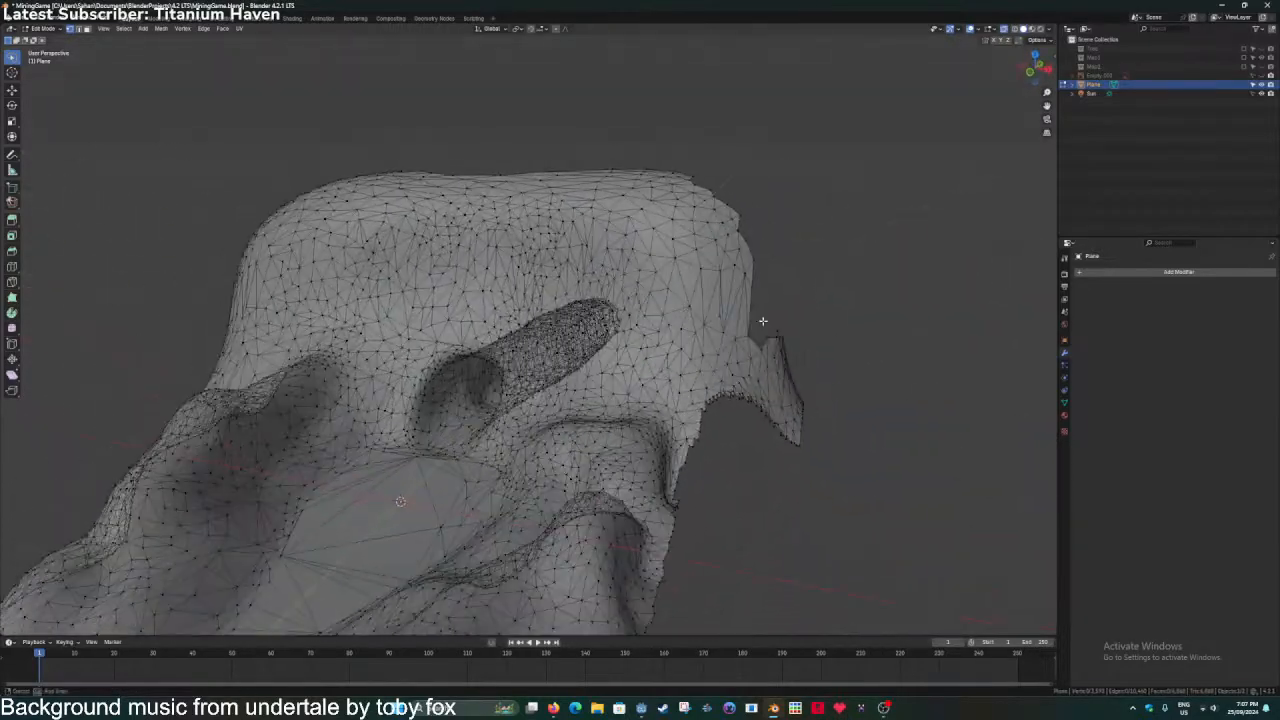
pyautogui.moveTo(870, 524)
pyautogui.keyDown('ctrl'); pyautogui.mouseDown(button='right')
pyautogui.moveTo(771, 348)
pyautogui.moveTo(851, 269)
pyautogui.mouseUp(button='right'); pyautogui.keyUp('ctrl')
pyautogui.press('x')
pyautogui.click(849, 270)
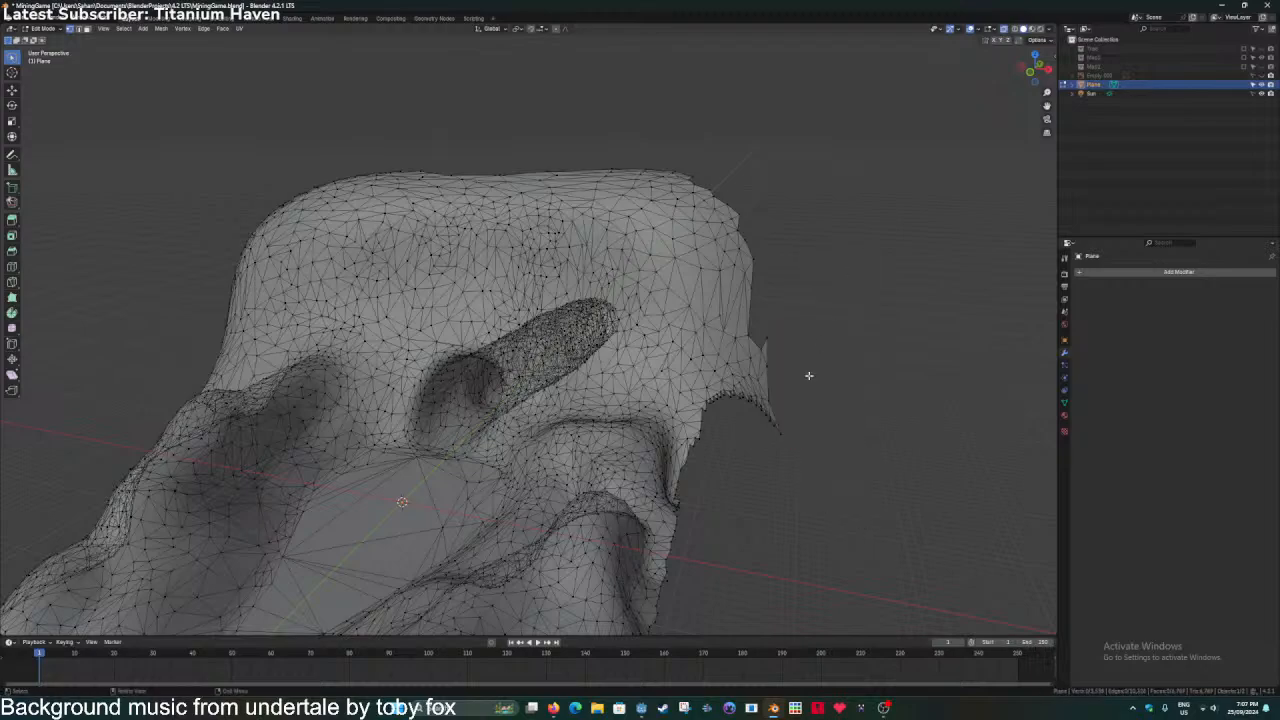
pyautogui.moveTo(756, 400)
pyautogui.keyDown('ctrl'); pyautogui.mouseDown(button='right')
pyautogui.moveTo(863, 349)
pyautogui.moveTo(823, 394)
pyautogui.mouseUp(button='right'); pyautogui.keyUp('ctrl')
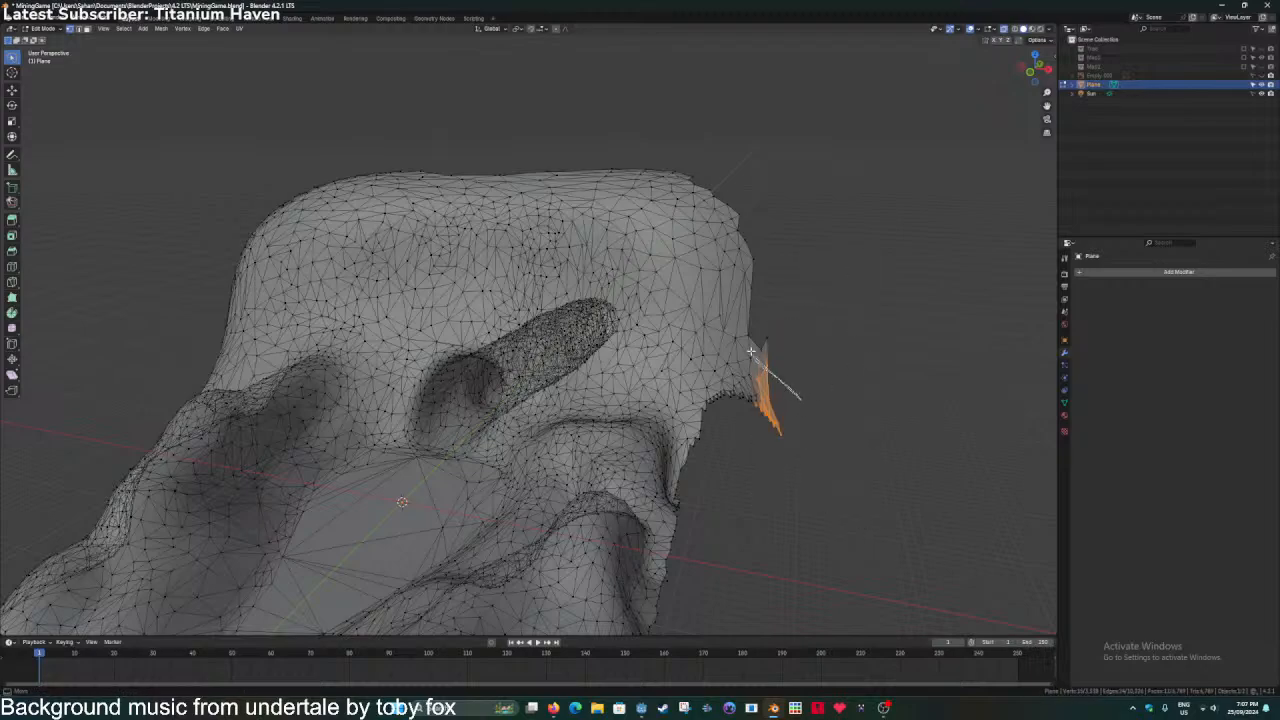
pyautogui.keyDown('ctrl'); pyautogui.moveTo(751, 350); pyautogui.dragTo(811, 317, button='right'); pyautogui.keyUp('ctrl')
pyautogui.press('x')
pyautogui.click(811, 318)
# Turn off X-ray in Object Mode, select the whole terrain mesh in Edit Mode, and return to Object Mode.
pyautogui.press('Tab')
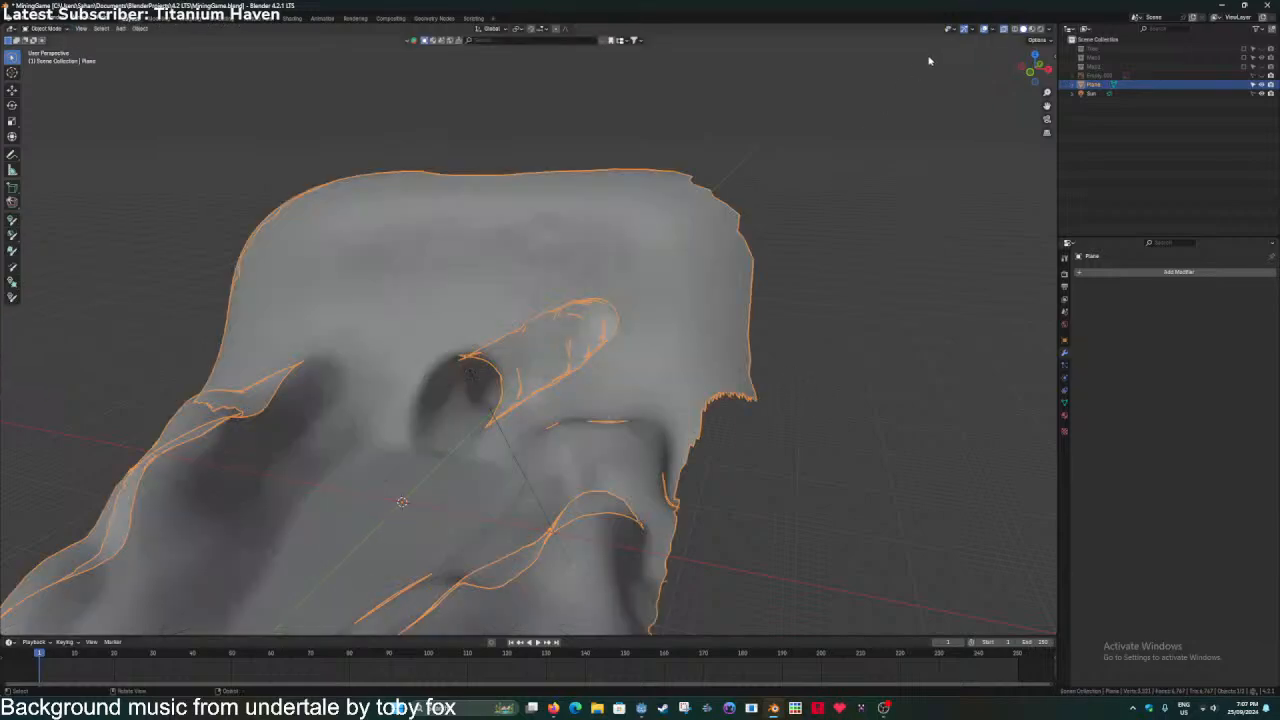
pyautogui.click(1003, 29)
pyautogui.scroll(-3, 792, 270)
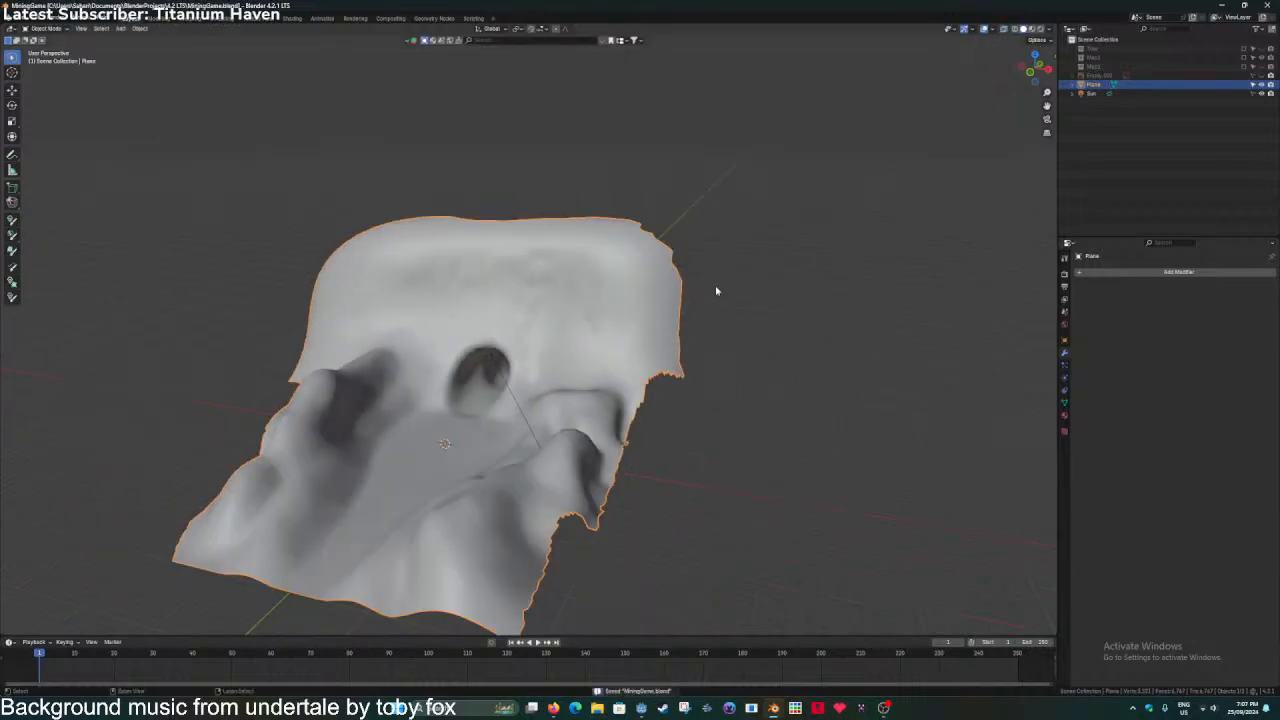
pyautogui.press('Tab')
pyautogui.press('a')
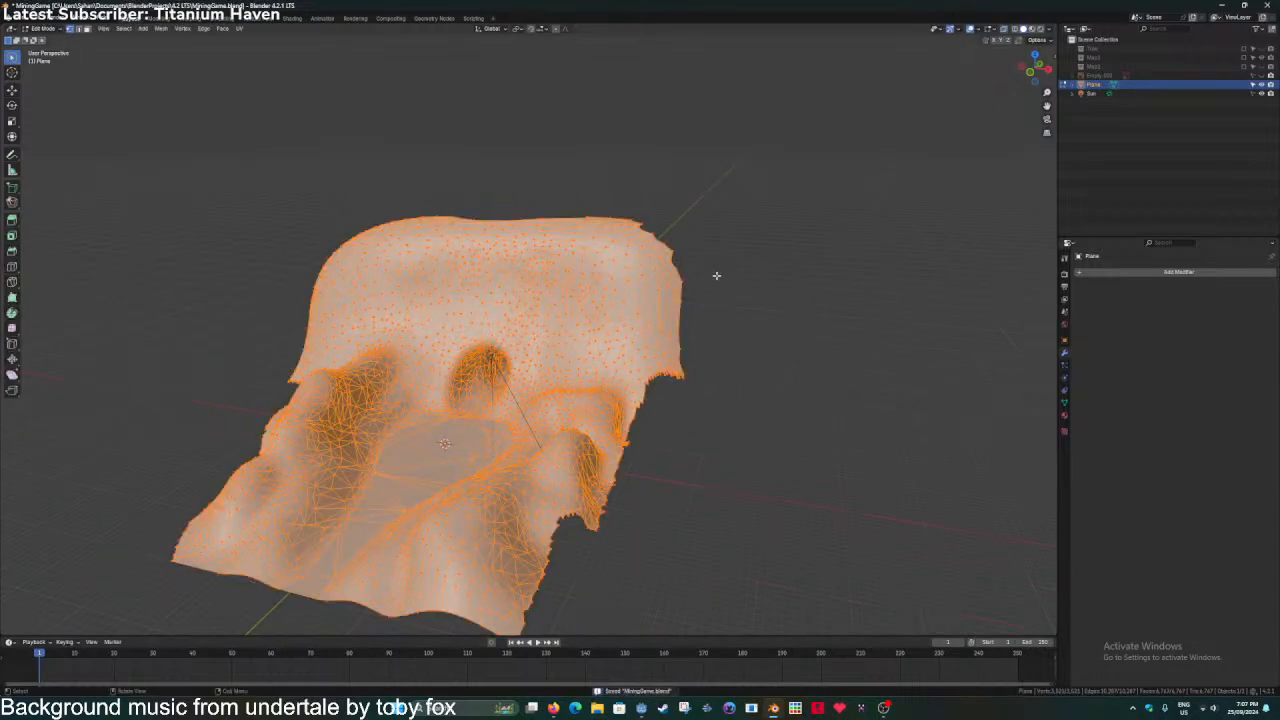
pyautogui.press('Tab')
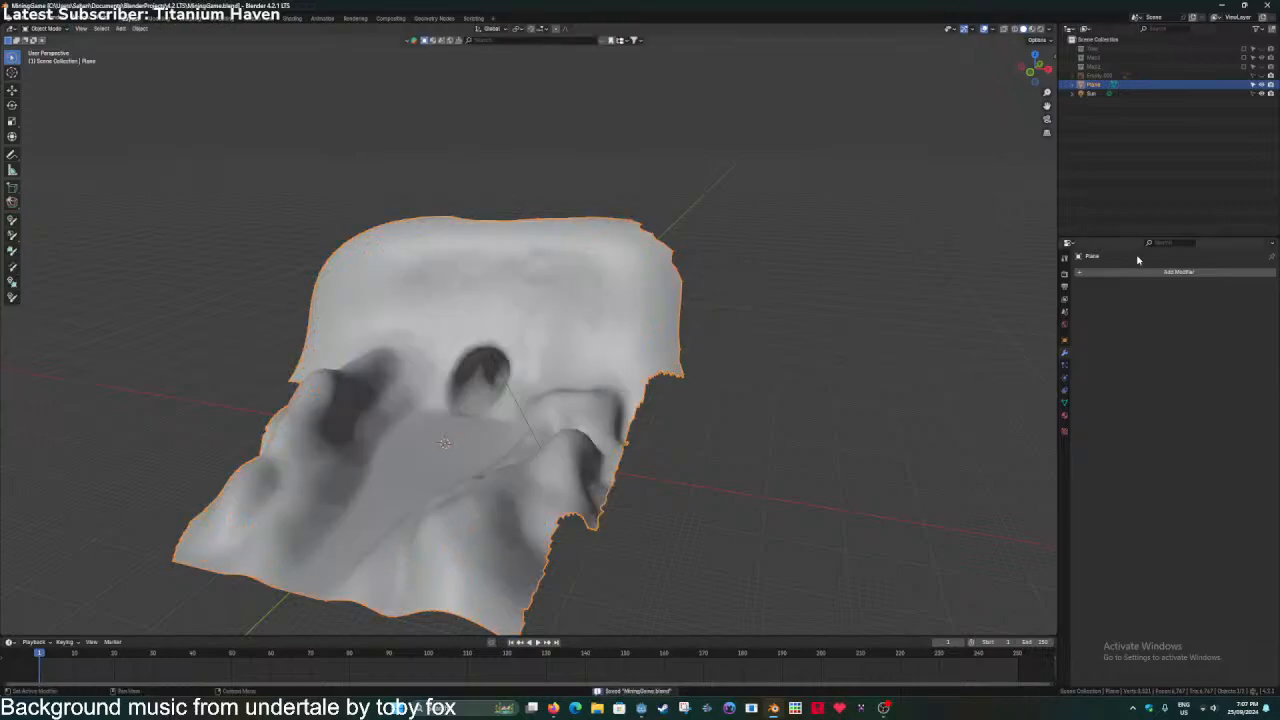
# Add another Decimate modifier to the terrain with a collapse ratio of about 0.77, apply it, and save the file.
pyautogui.click(1132, 271)
pyautogui.write('dec')
pyautogui.click(1107, 288)
pyautogui.keyDown('shift'); pyautogui.moveTo(679, 403); pyautogui.dragTo(808, 322, button='middle'); pyautogui.keyUp('shift')
pyautogui.scroll(2, 763, 375)
pyautogui.moveTo(1232, 330); pyautogui.dragTo(1257, 330)
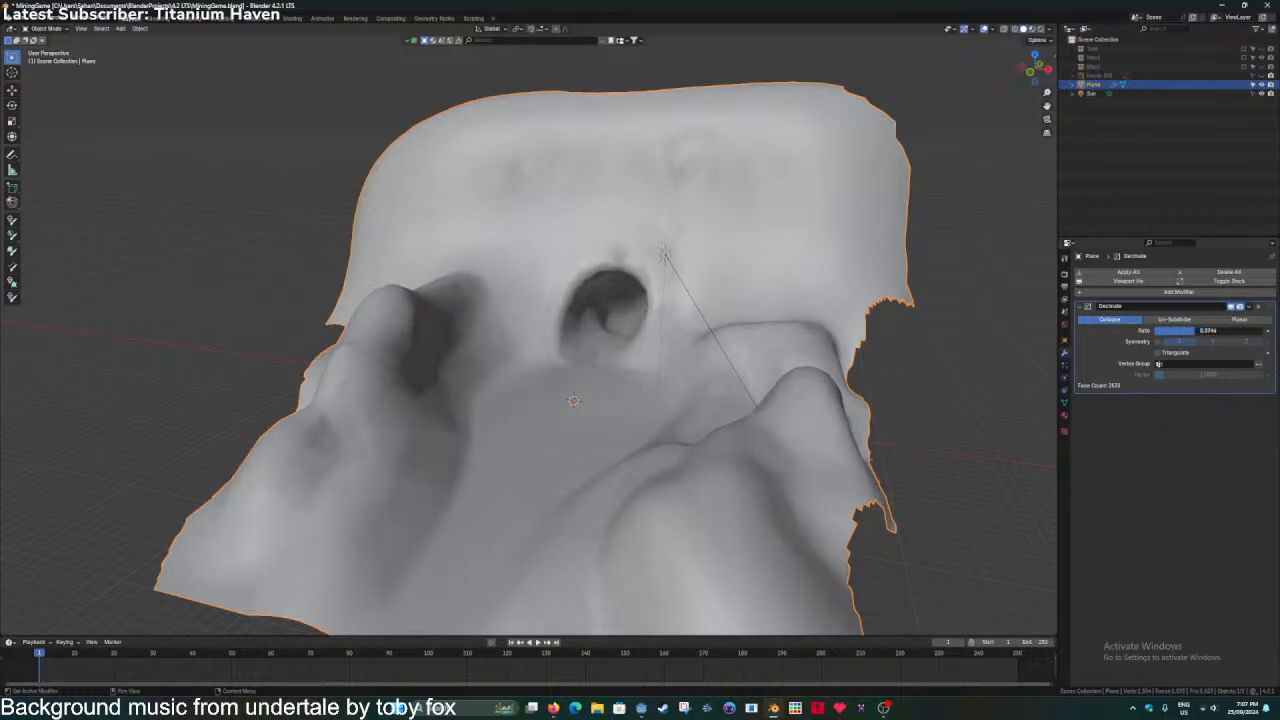
pyautogui.moveTo(1193, 330); pyautogui.dragTo(1227, 330)
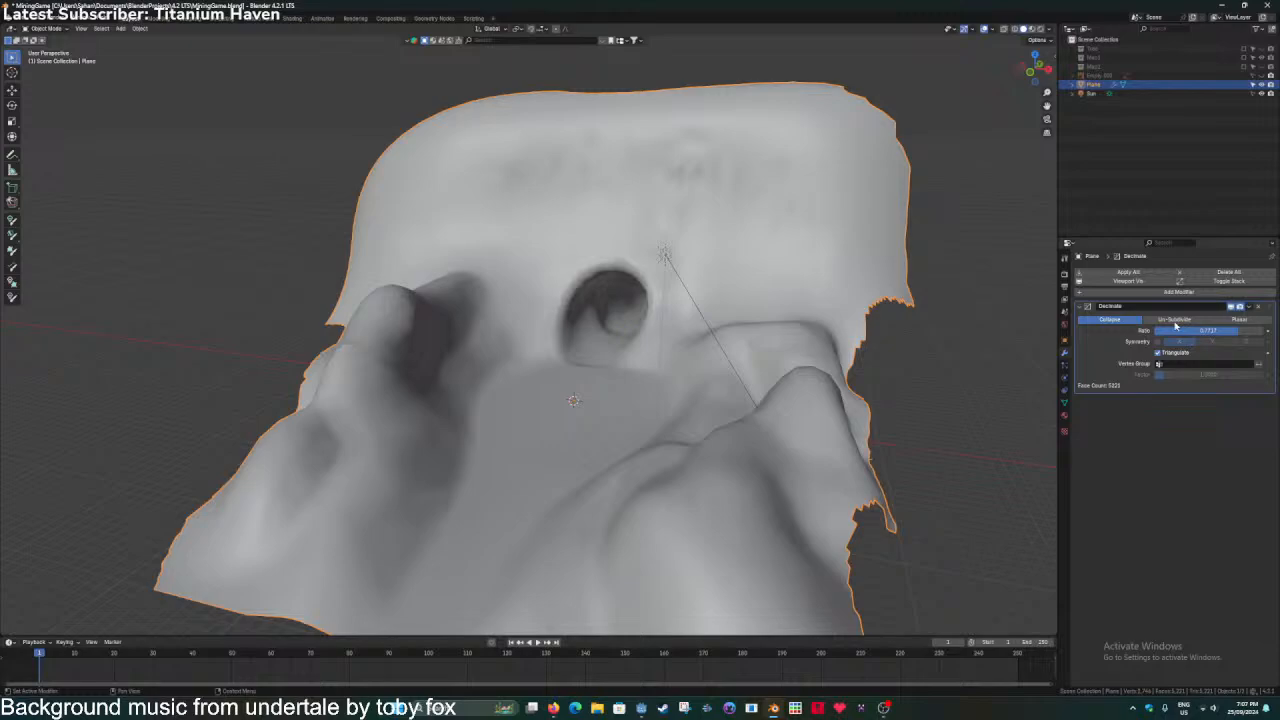
pyautogui.click(1153, 273)
pyautogui.hotkey('ctrl', 's')
# Add a Weighted Normal modifier to the terrain, apply it, and save the file.
pyautogui.click(1154, 274)
pyautogui.write('we')
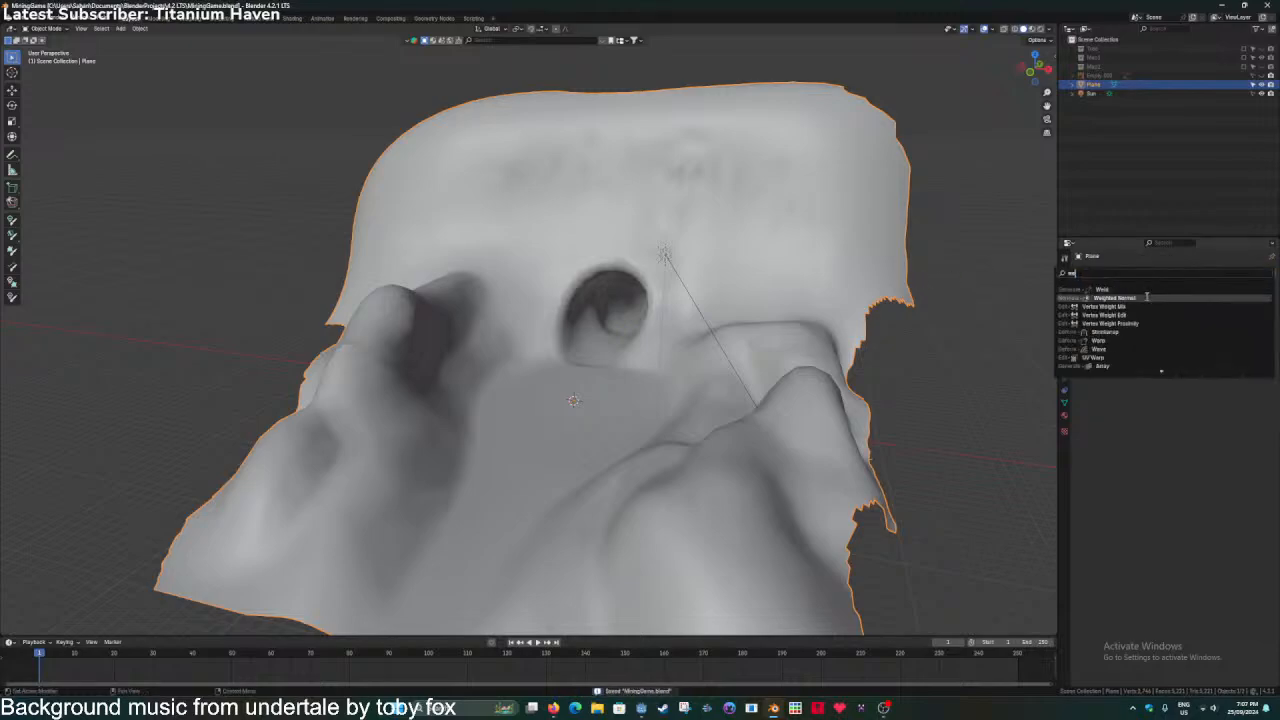
pyautogui.click(1114, 297)
pyautogui.click(1129, 274)
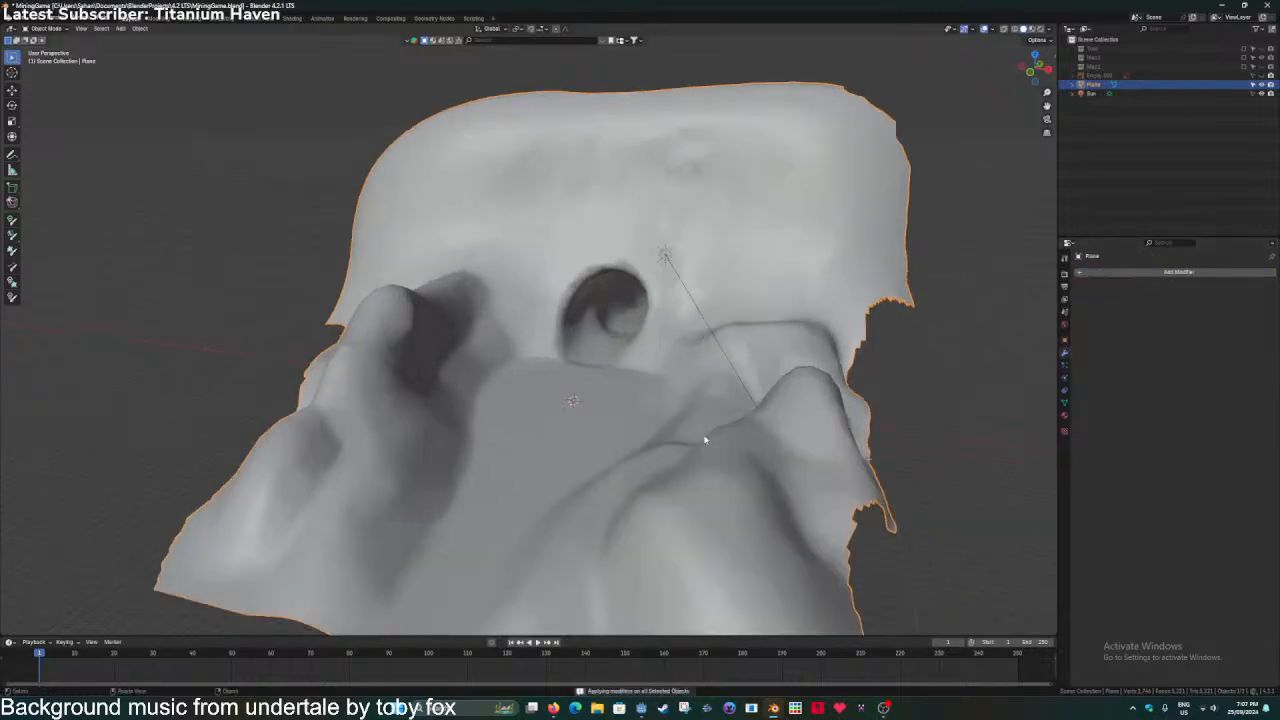
pyautogui.scroll(8, 703, 430)
pyautogui.scroll(-1, 658, 408)
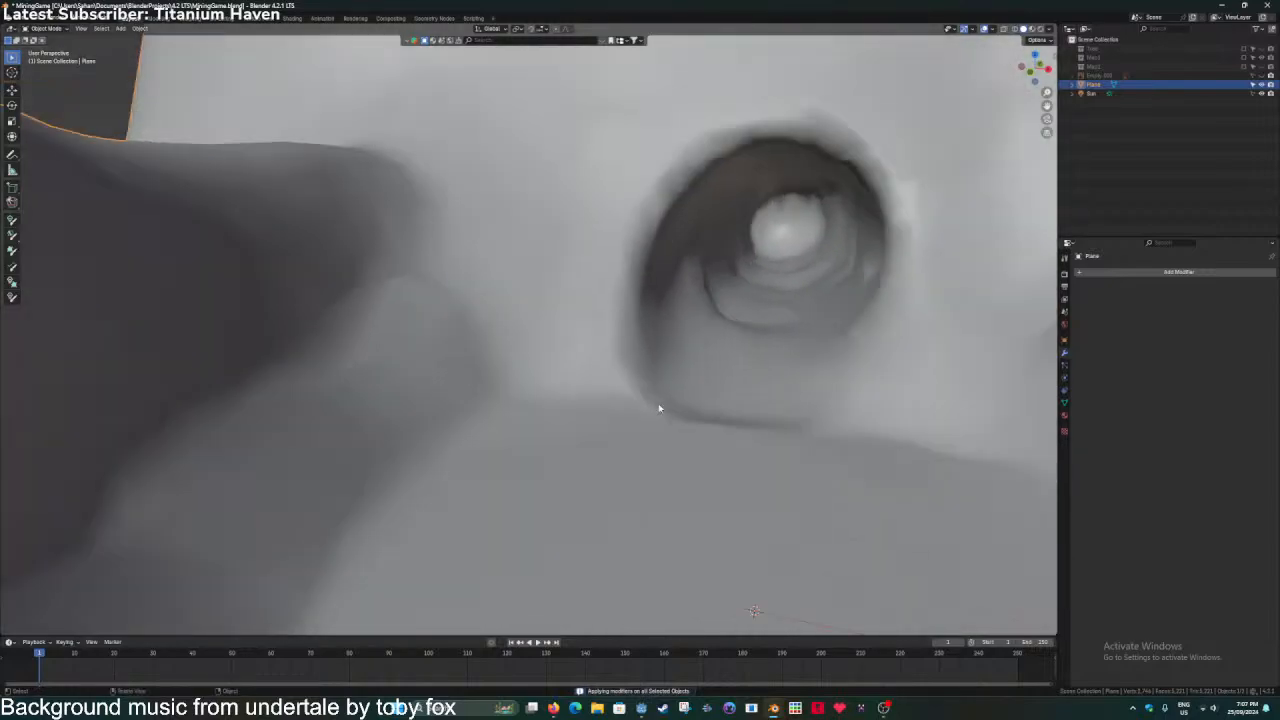
pyautogui.moveTo(658, 408)
pyautogui.mouseDown(button='middle')
pyautogui.moveTo(677, 403)
pyautogui.moveTo(640, 415)
pyautogui.mouseUp(button='middle')
pyautogui.hotkey('ctrl', 's')
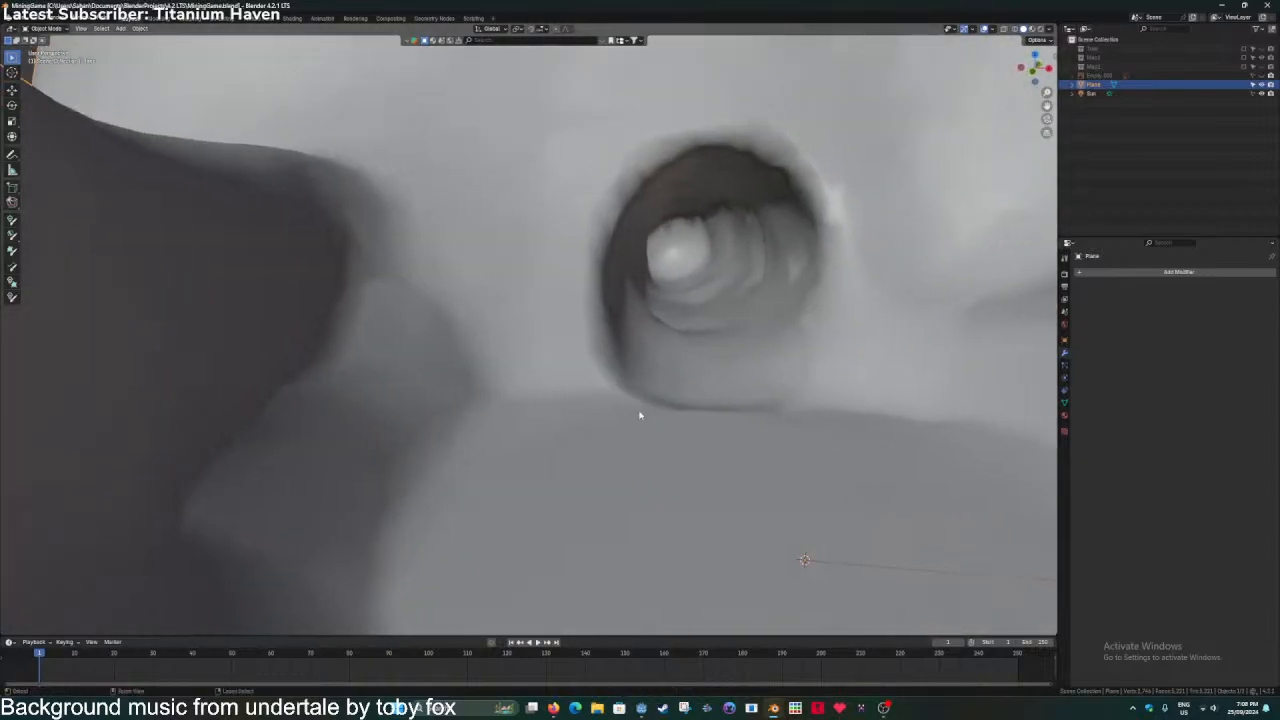
# Examine the terrain's shading and mesh density from several angles, including the cave opening, in Object and Edit Mode.
pyautogui.scroll(-8, 640, 415)
pyautogui.scroll(1, 636, 421)
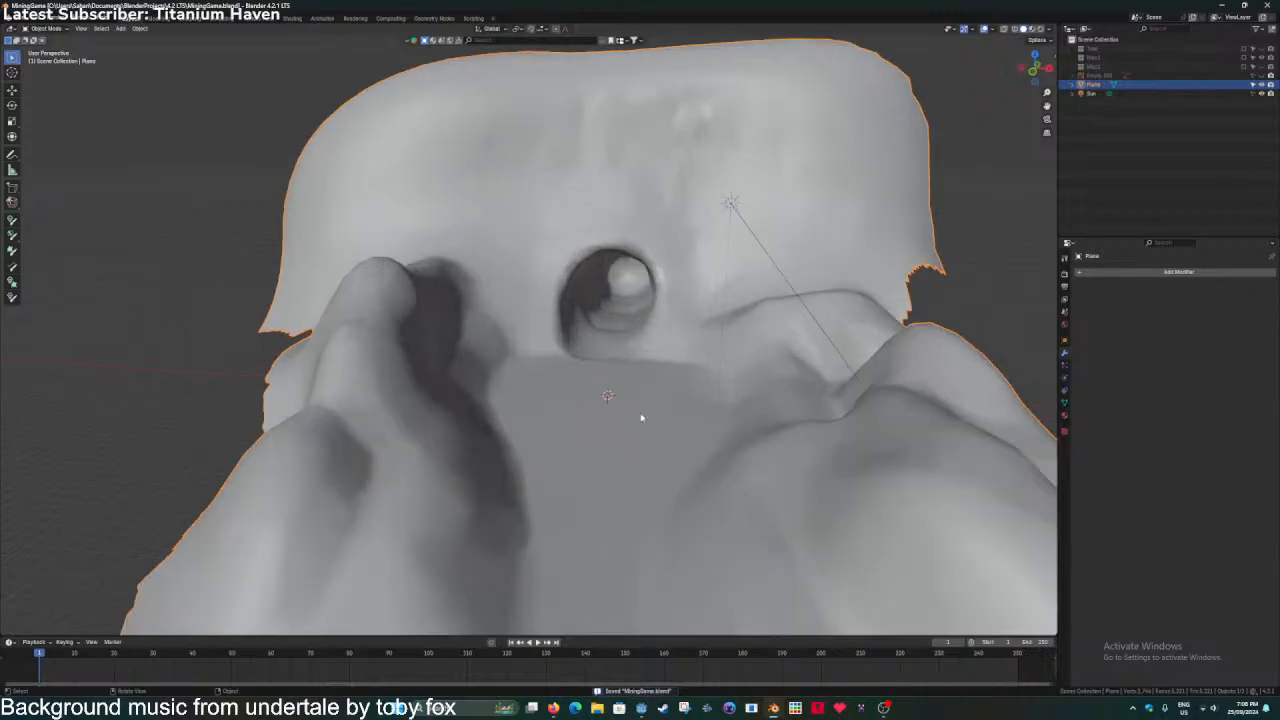
pyautogui.scroll(-4, 651, 410)
pyautogui.moveTo(654, 420); pyautogui.dragTo(609, 424, button='middle')
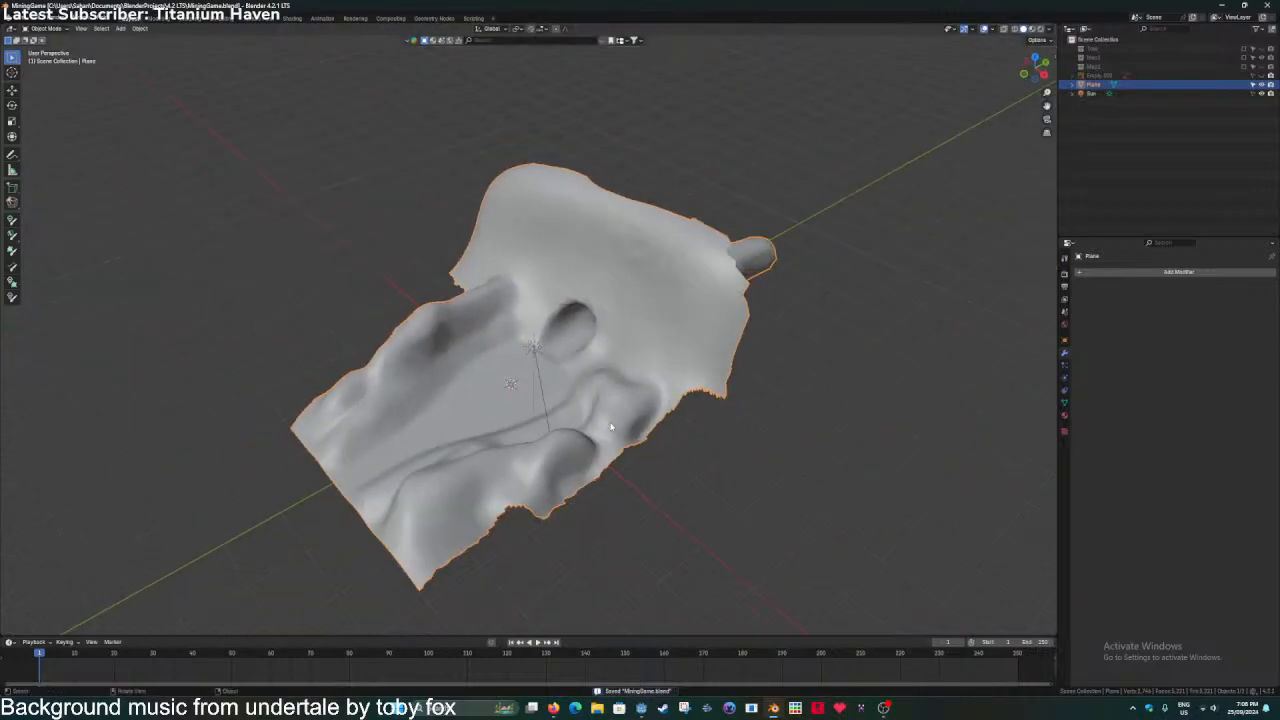
pyautogui.press('Tab')
pyautogui.press('Tab')
pyautogui.scroll(3, 609, 424)
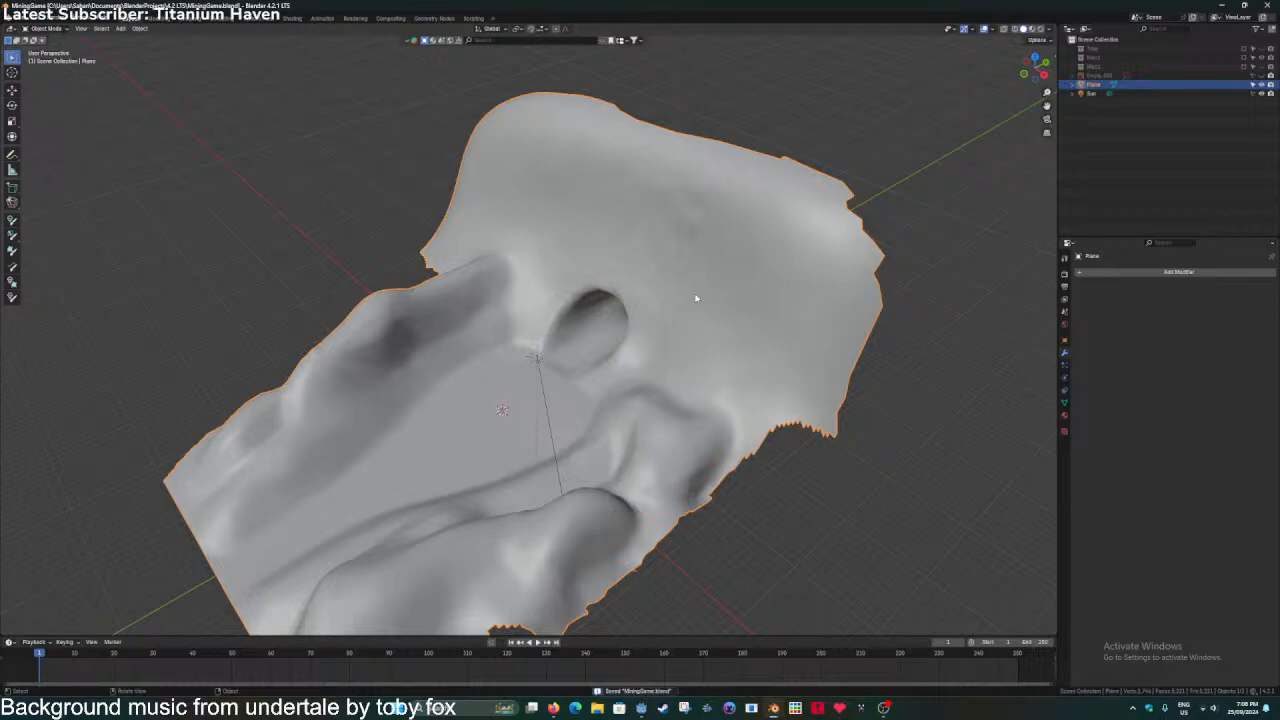
pyautogui.scroll(5, 665, 313)
pyautogui.press('Tab')
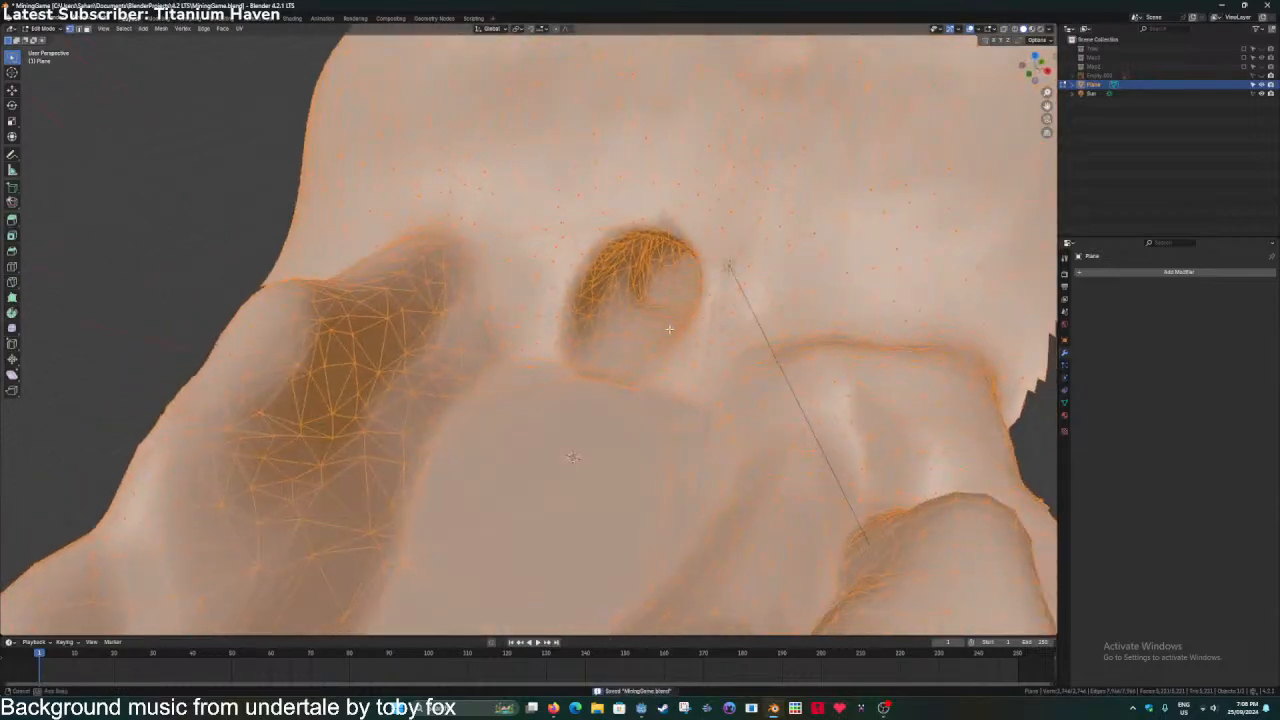
pyautogui.moveTo(665, 315); pyautogui.dragTo(667, 316, button='middle')
pyautogui.press('Tab')
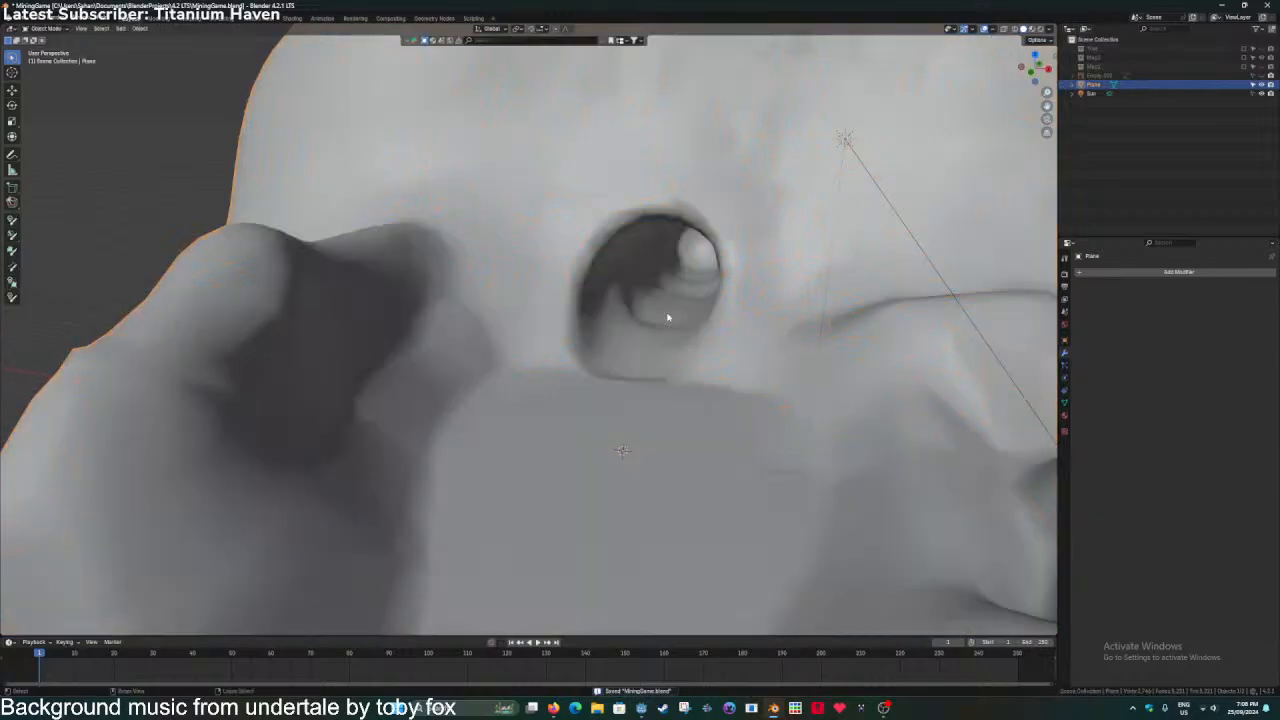
# Save the file and add a mesh cube on the floor of the cave entrance.
pyautogui.hotkey('ctrl', 's')
pyautogui.hotkey('shift', 'a')
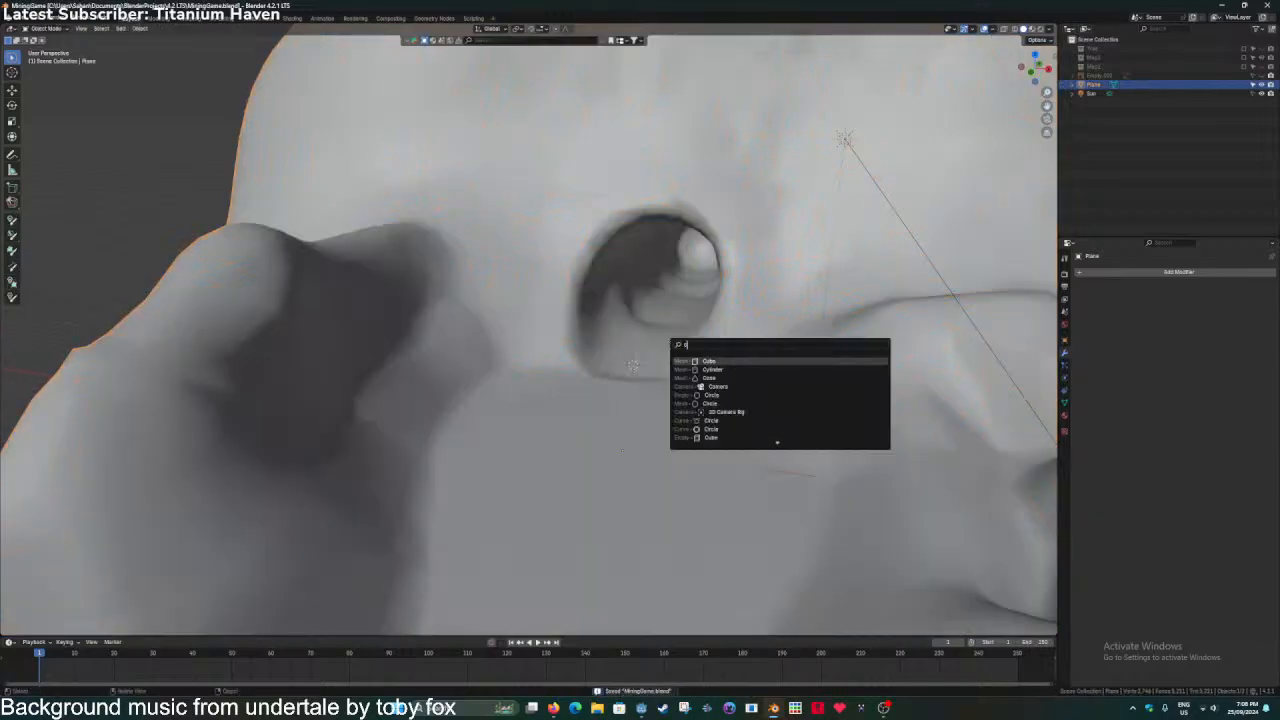
pyautogui.click(678, 349)
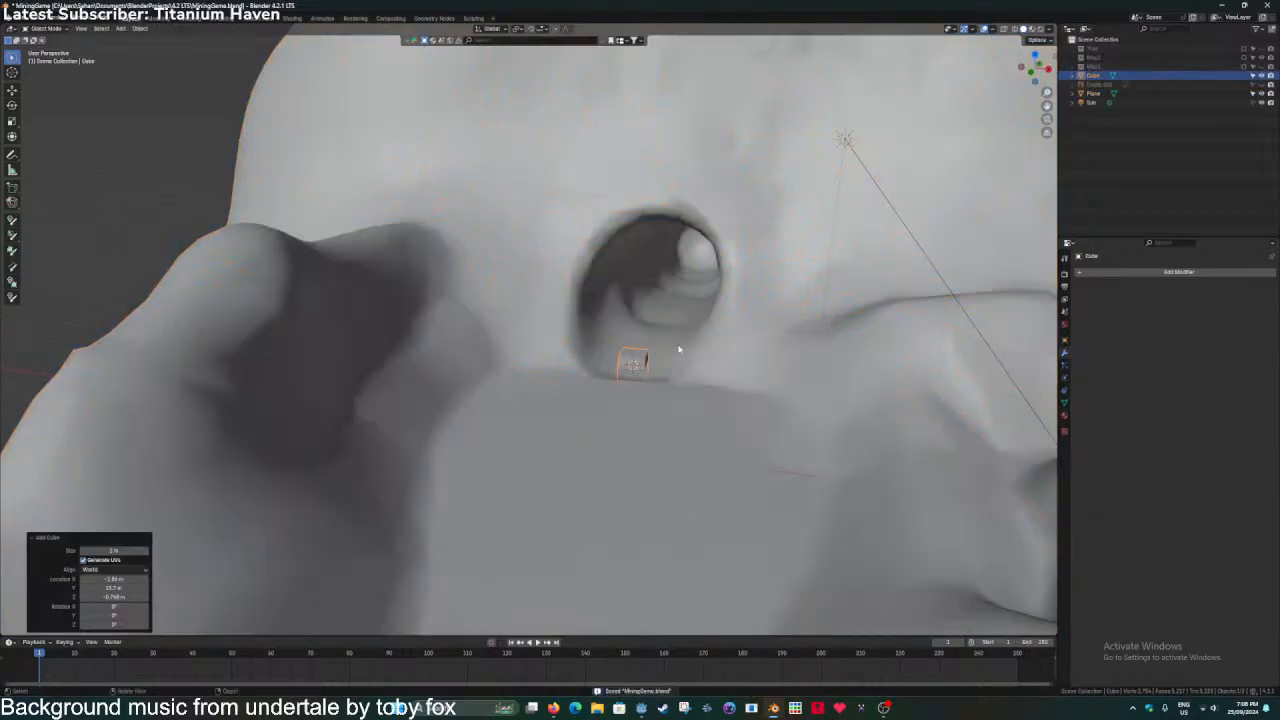
# Rename the terrain plane object as Floor.
pyautogui.doubleClick(1100, 93)
pyautogui.write('Floor')
pyautogui.press('Return')
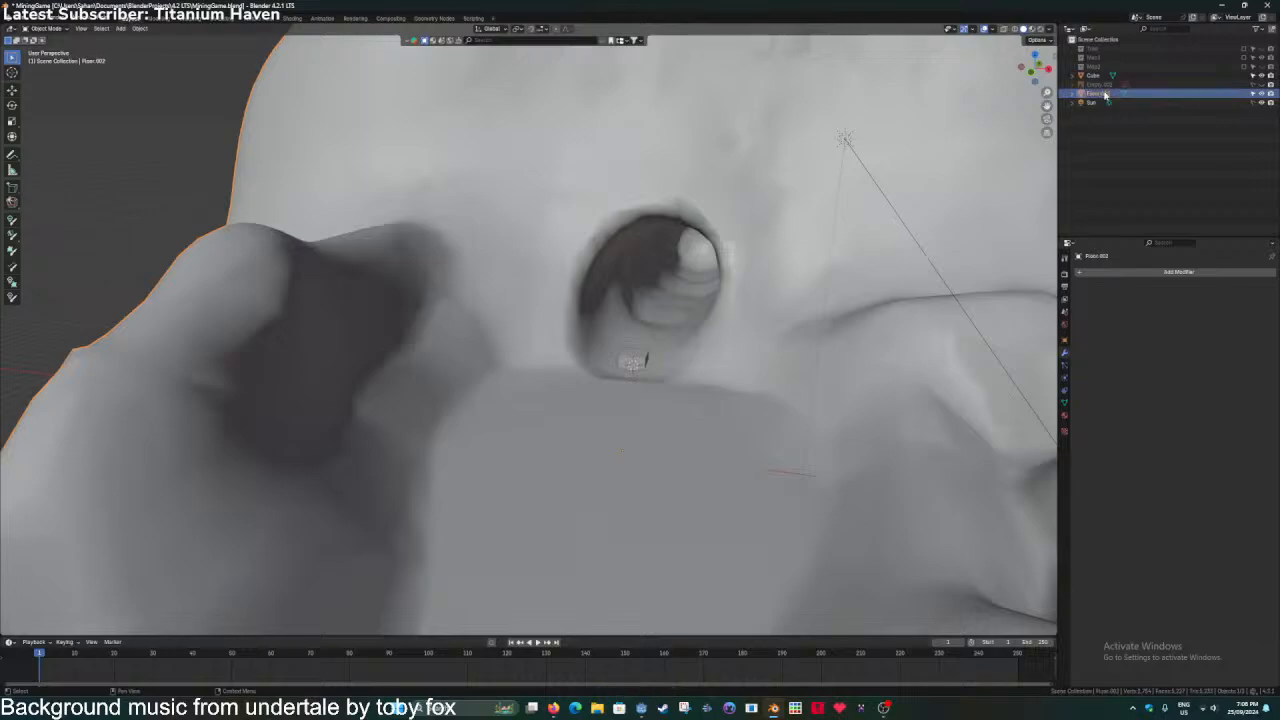
# Rename the new cube at the cave entrance as Pillars.
pyautogui.doubleClick(1095, 75)
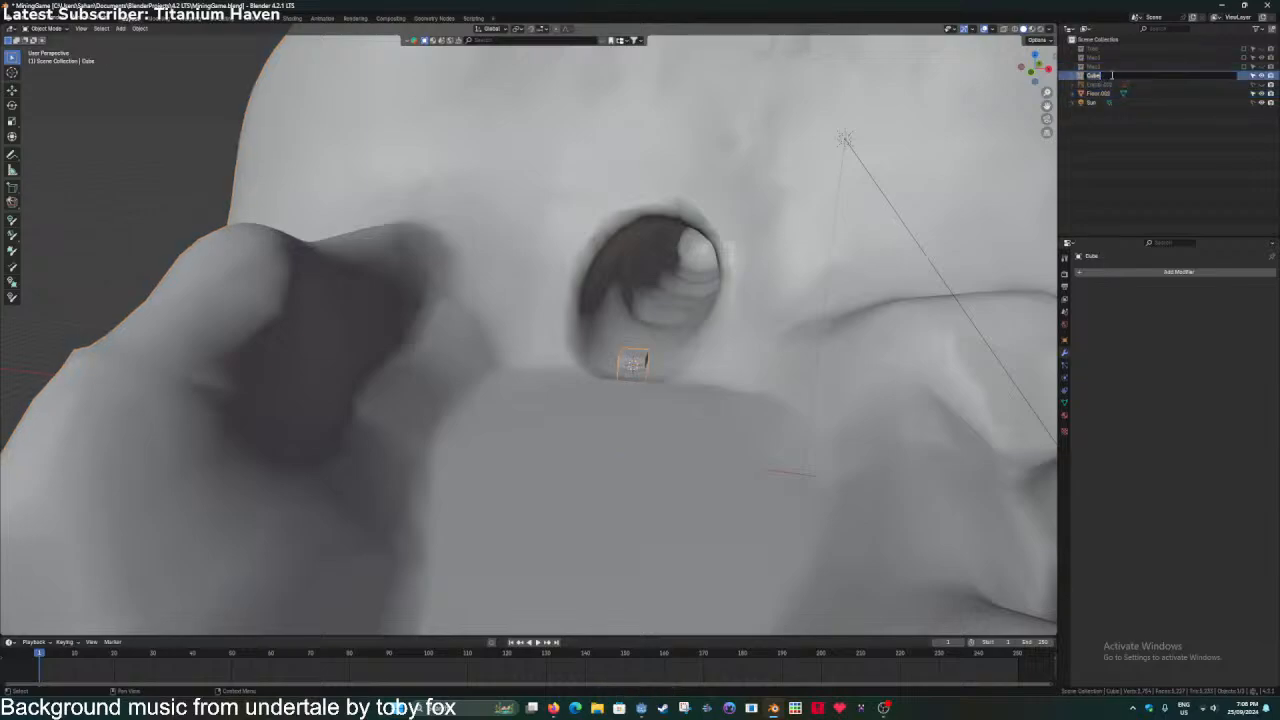
pyautogui.write('Pillars')
pyautogui.press('Return')
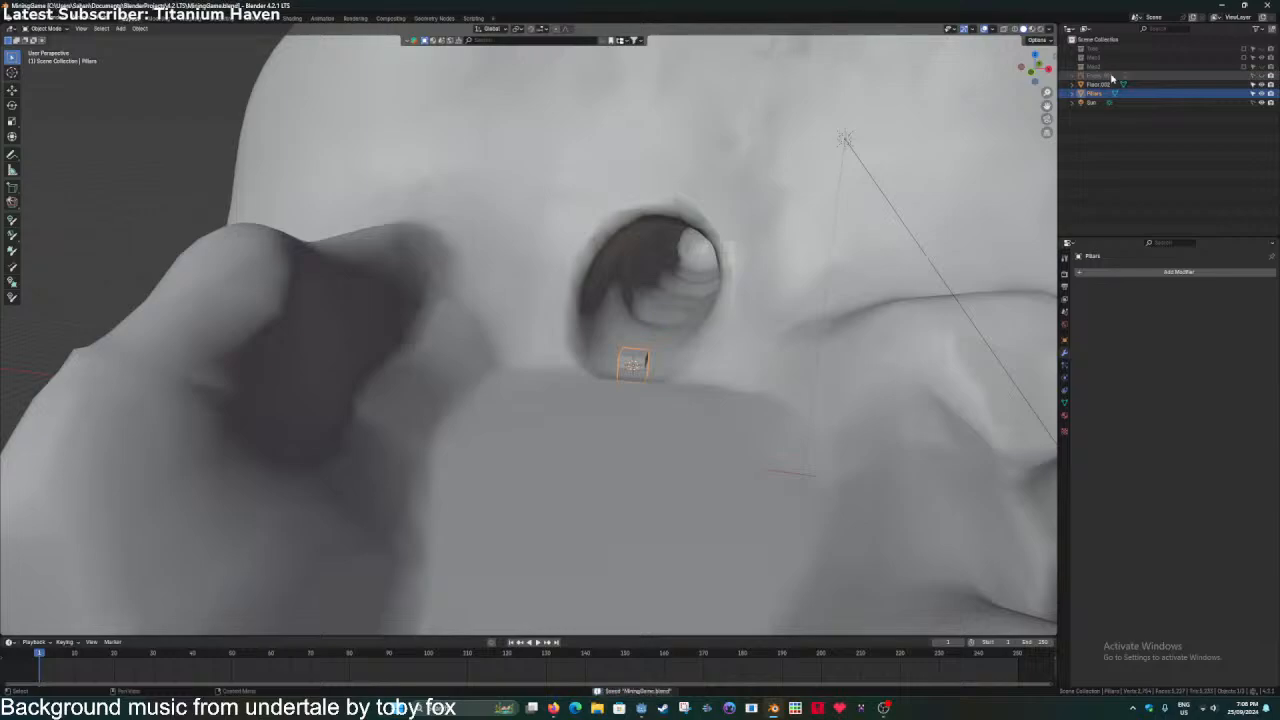
# Move the Pillars cube's mesh up along Z in Edit Mode so its base sits at the object's origin.
pyautogui.moveTo(836, 445); pyautogui.dragTo(697, 465, button='middle')
pyautogui.press('Tab')
pyautogui.press('s')
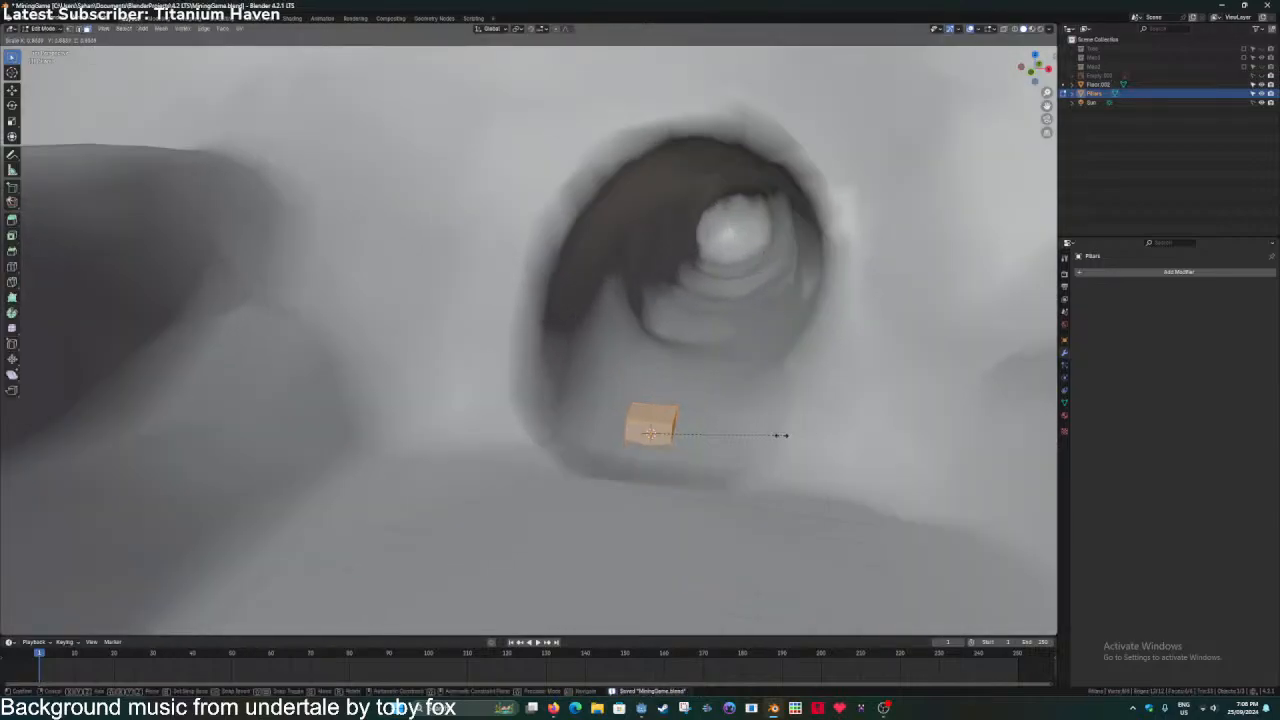
pyautogui.press('z')
pyautogui.rightClick(698, 430)
pyautogui.press('s')
pyautogui.press('z')
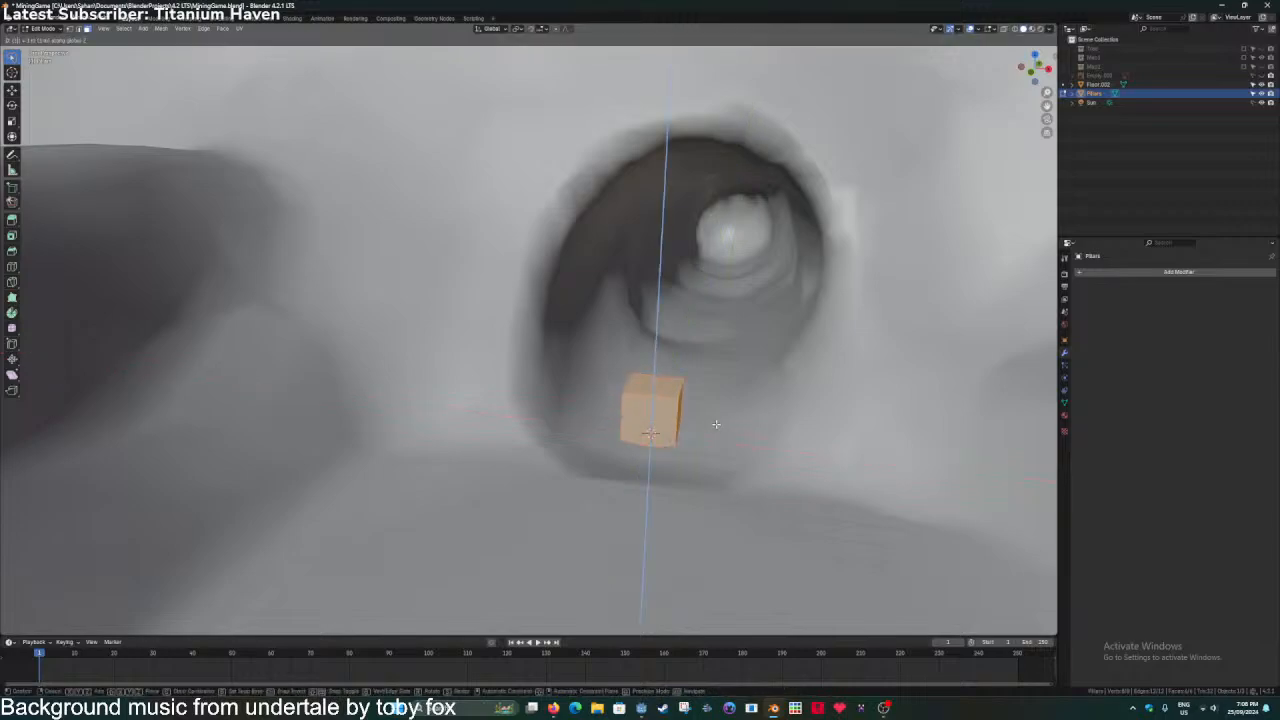
pyautogui.click(717, 428)
pyautogui.press('Tab')
pyautogui.press('KP_Decimal')
pyautogui.scroll(-8, 717, 385)
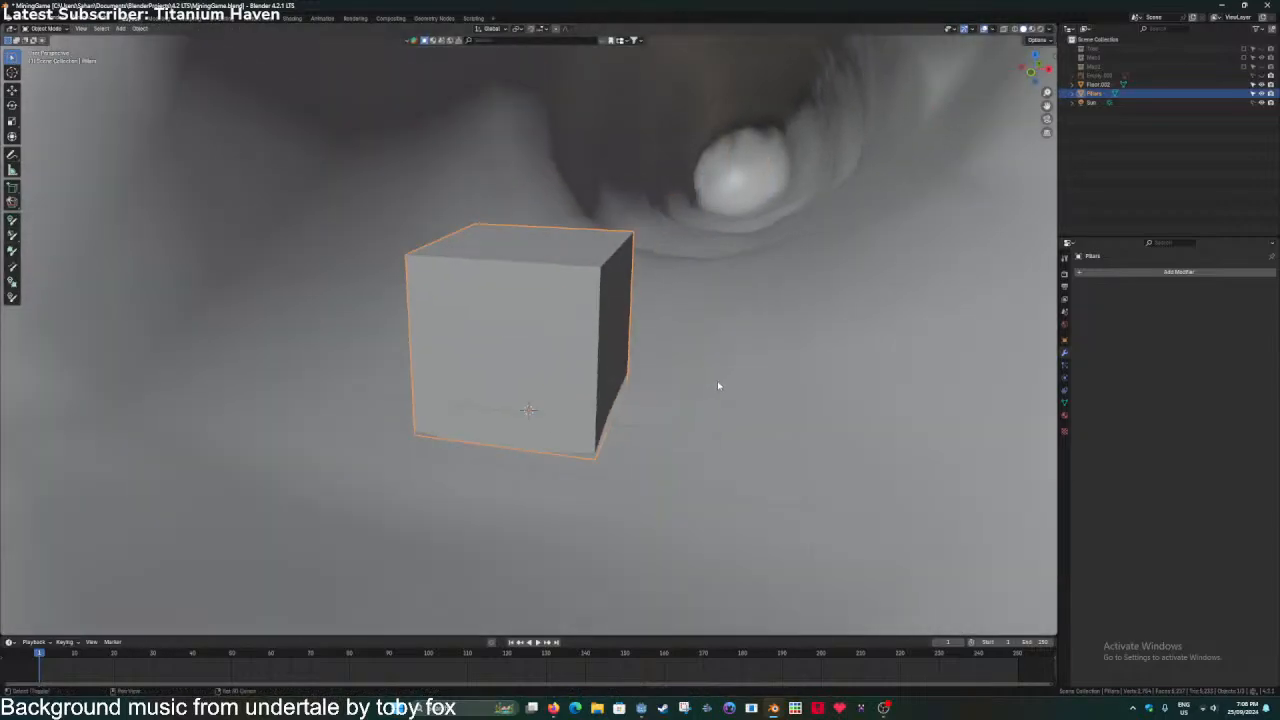
# Lower the Pillars cube along Z into the floor of the cave entrance.
pyautogui.moveTo(595, 458); pyautogui.dragTo(631, 463, button='middle')
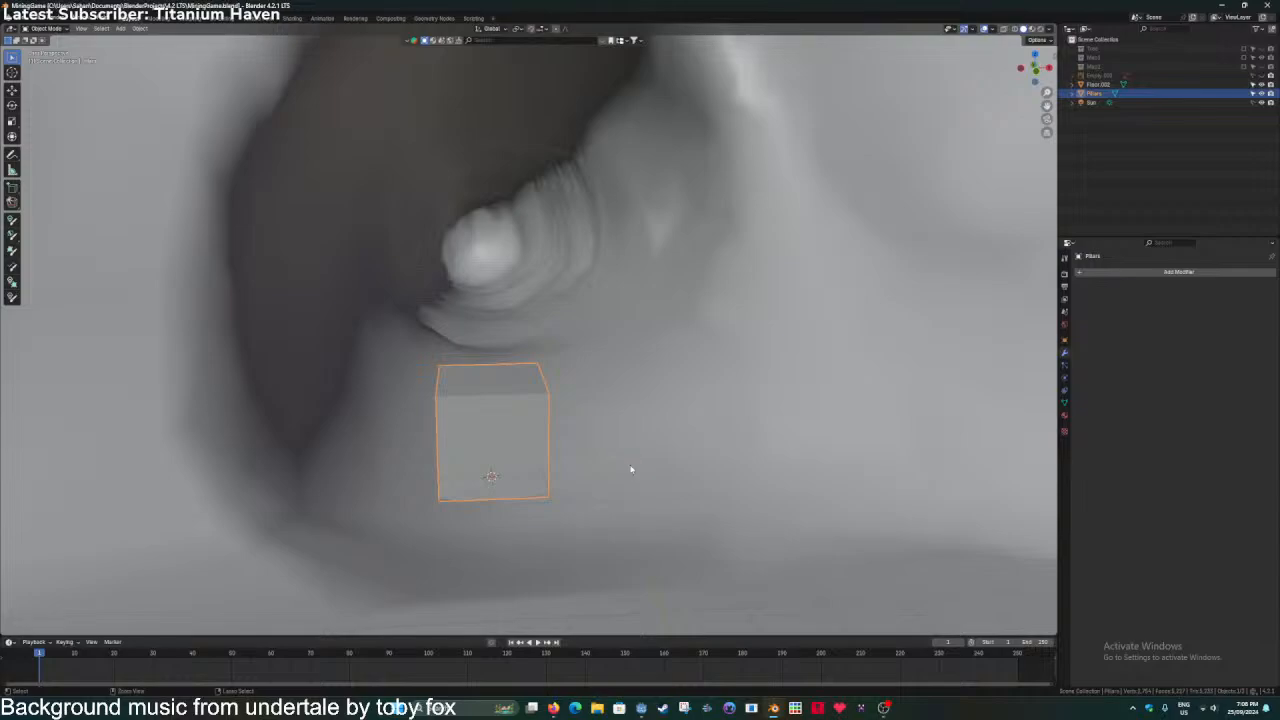
pyautogui.scroll(-3, 600, 453)
pyautogui.press('g')
pyautogui.press('z')
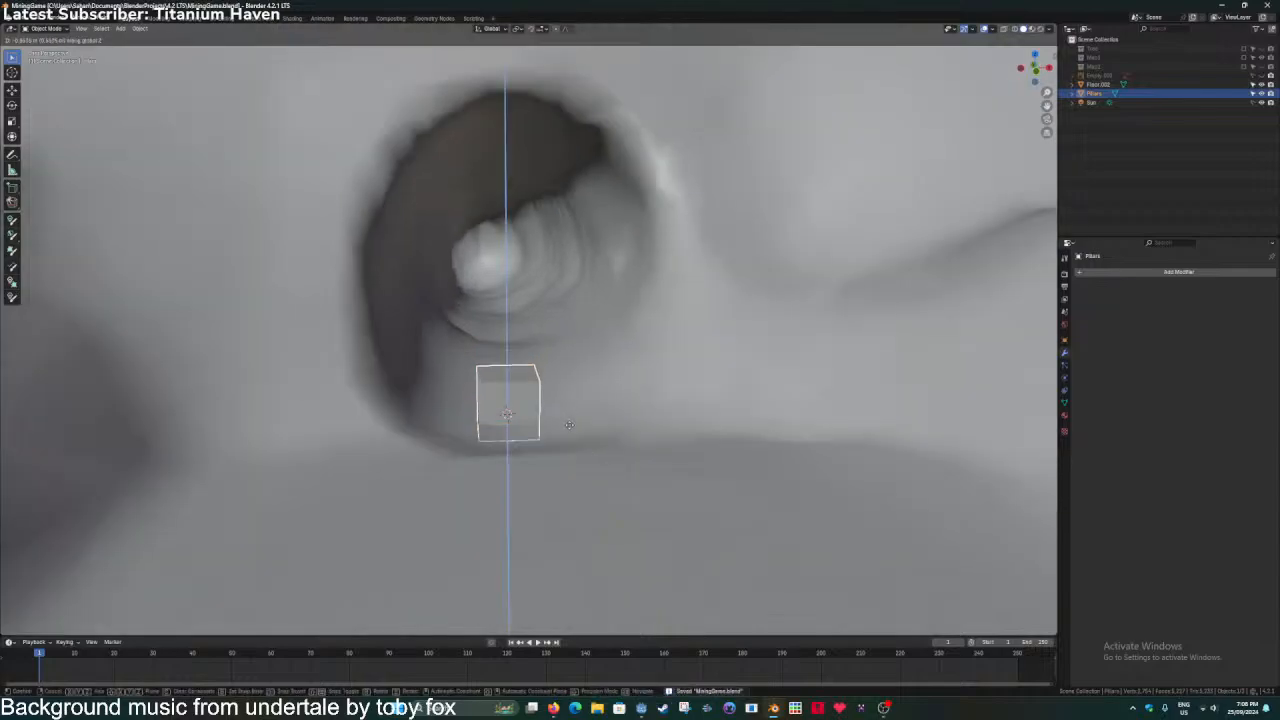
pyautogui.click(569, 425)
# Scale the cube's mesh to roughly half its width and depth, keeping its height.
pyautogui.keyDown('shift'); pyautogui.moveTo(569, 425); pyautogui.dragTo(602, 457, button='middle'); pyautogui.keyUp('shift')
pyautogui.scroll(2, 606, 458)
pyautogui.press('Tab')
pyautogui.press('s')
pyautogui.hotkey('shift', 'z')
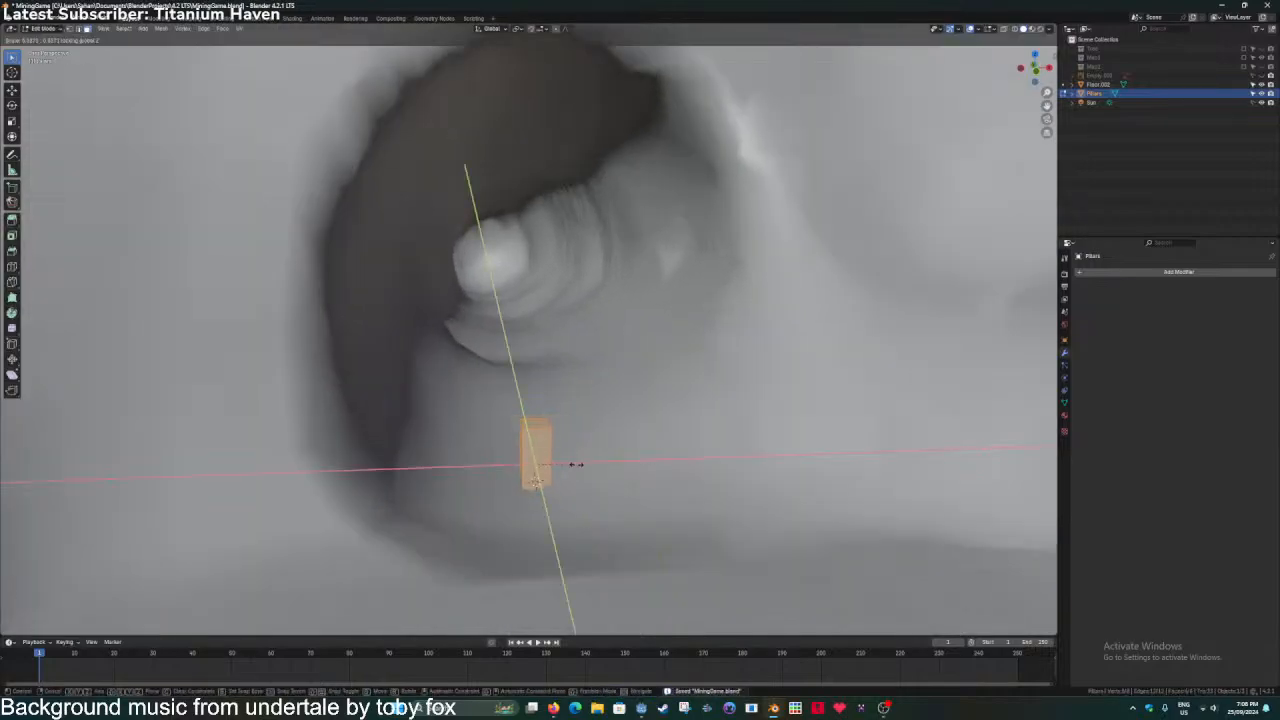
pyautogui.click(567, 456)
# Move the narrow block horizontally to the left wall of the cave entrance.
pyautogui.press('Tab')
pyautogui.moveTo(600, 463); pyautogui.dragTo(556, 480, button='middle')
pyautogui.hotkey('shift', 'z')
pyautogui.click(454, 406)
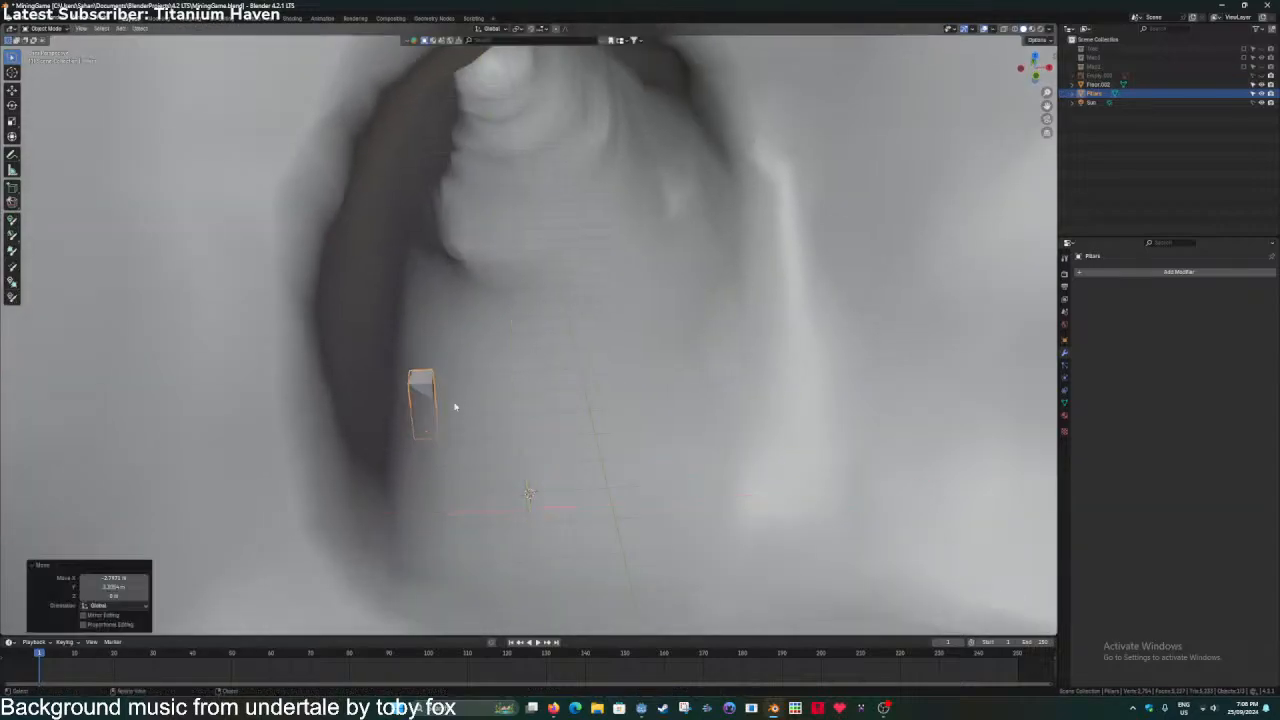
# Raise the block's top face along Z to form a tall pillar reaching the cave ceiling.
pyautogui.press('Tab')
pyautogui.moveTo(514, 404); pyautogui.dragTo(524, 450, button='middle')
pyautogui.press('z')
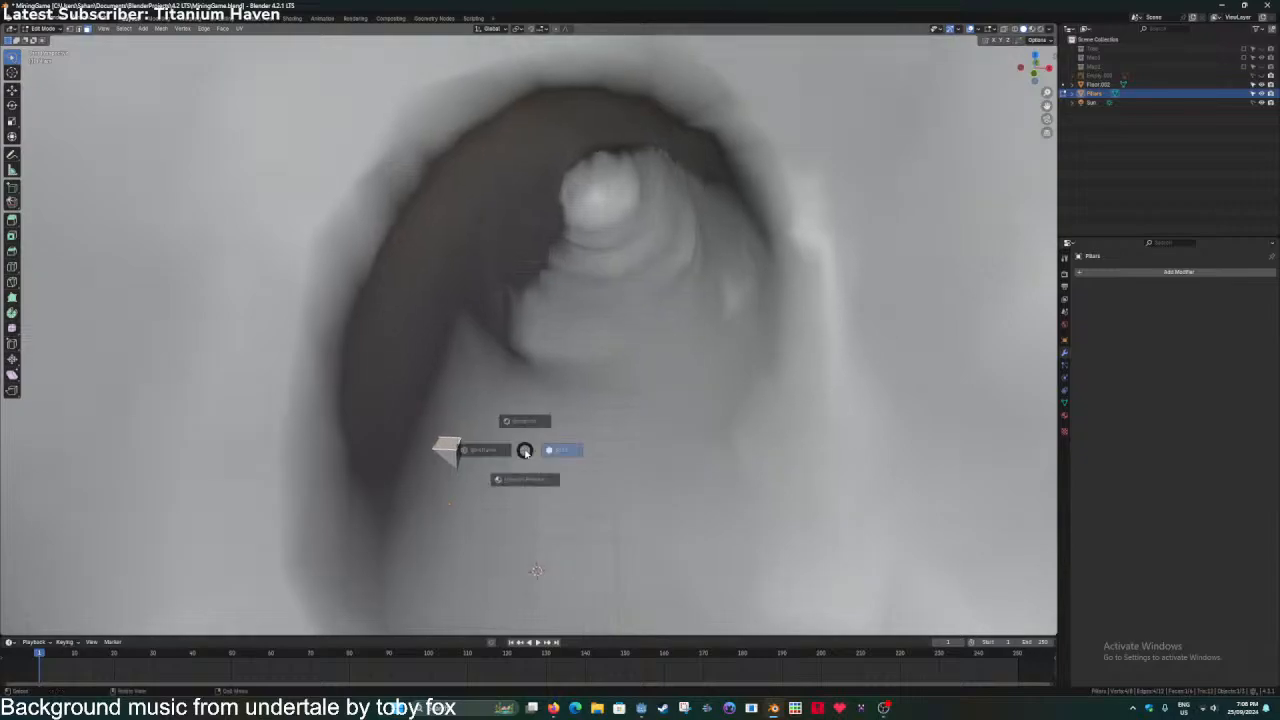
pyautogui.press('Escape')
pyautogui.press('g')
pyautogui.press('z')
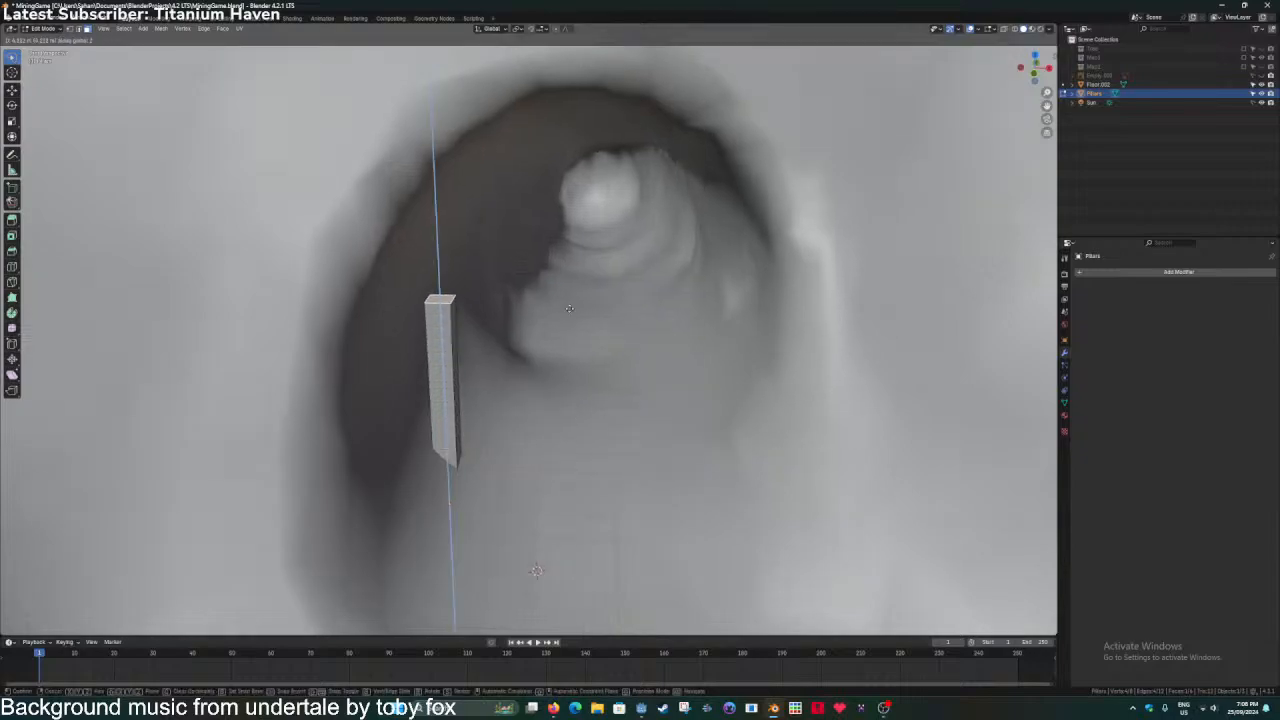
pyautogui.click(543, 147)
pyautogui.press('Tab')
# Add an Array modifier to the pillar with a relative X offset of about 12.1, placing a copy at the opposite wall, and save.
pyautogui.moveTo(543, 157); pyautogui.dragTo(509, 251, button='middle')
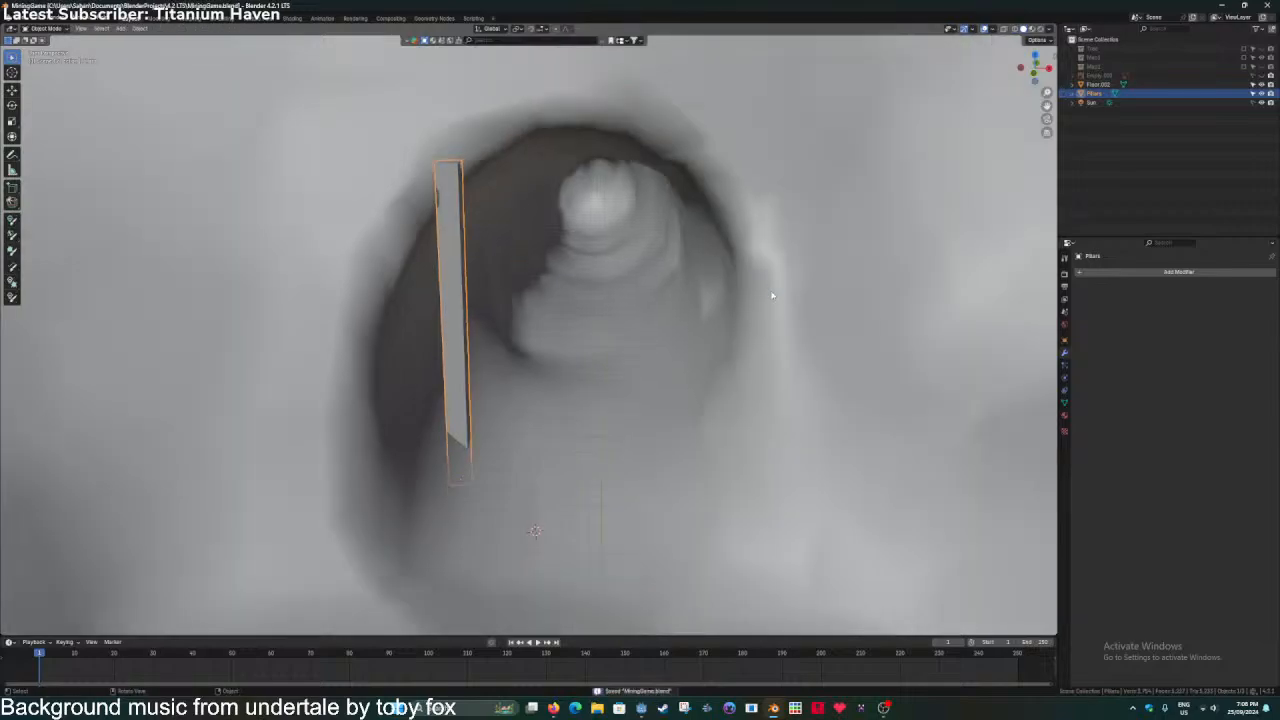
pyautogui.click(1178, 271)
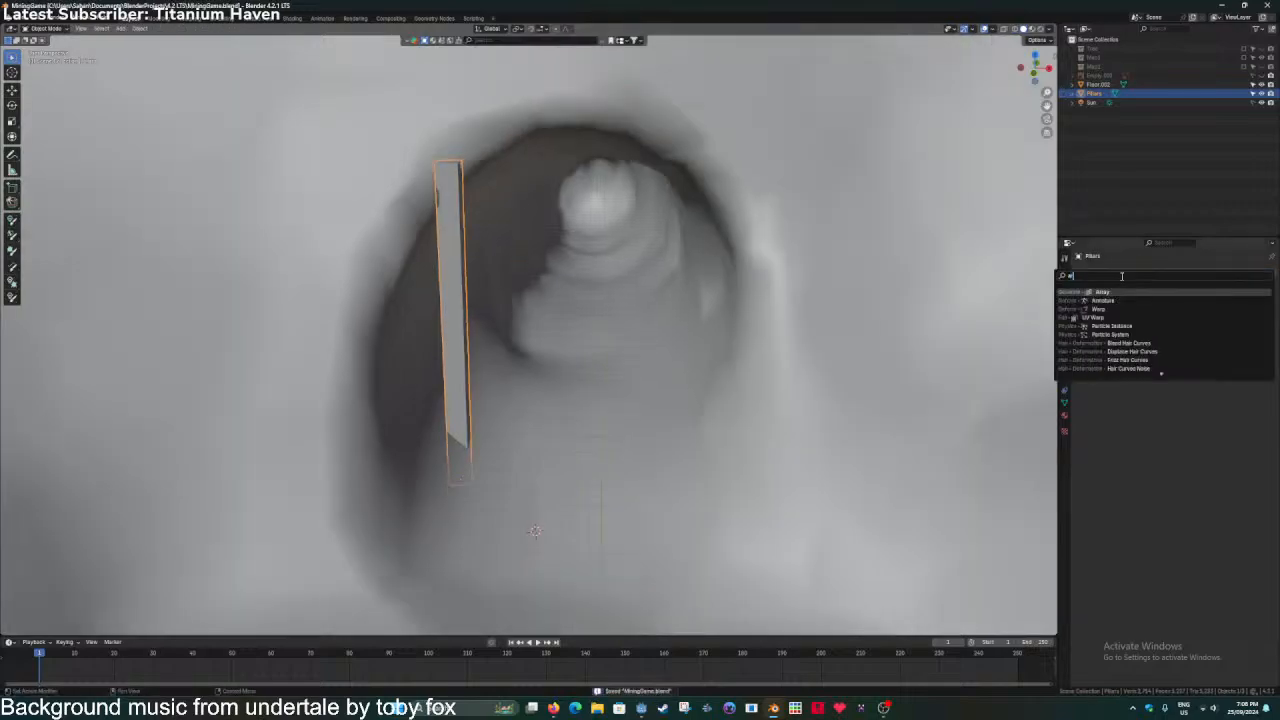
pyautogui.click(1100, 340)
pyautogui.moveTo(1205, 357); pyautogui.dragTo(1263, 357)
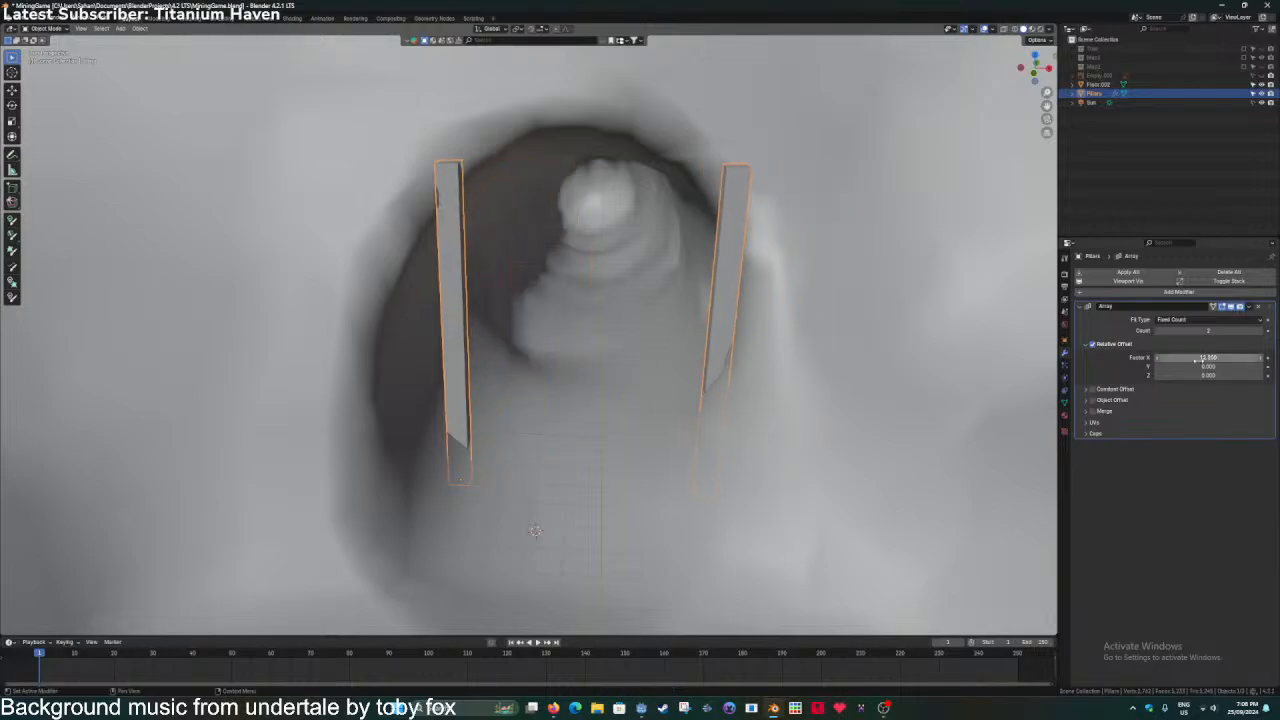
pyautogui.hotkey('ctrl', 's')
# Move the pillar pair about 1.4 m along Y into the cave entrance and save the file.
pyautogui.moveTo(720, 331); pyautogui.dragTo(669, 446, button='middle')
pyautogui.press('g')
pyautogui.press('y')
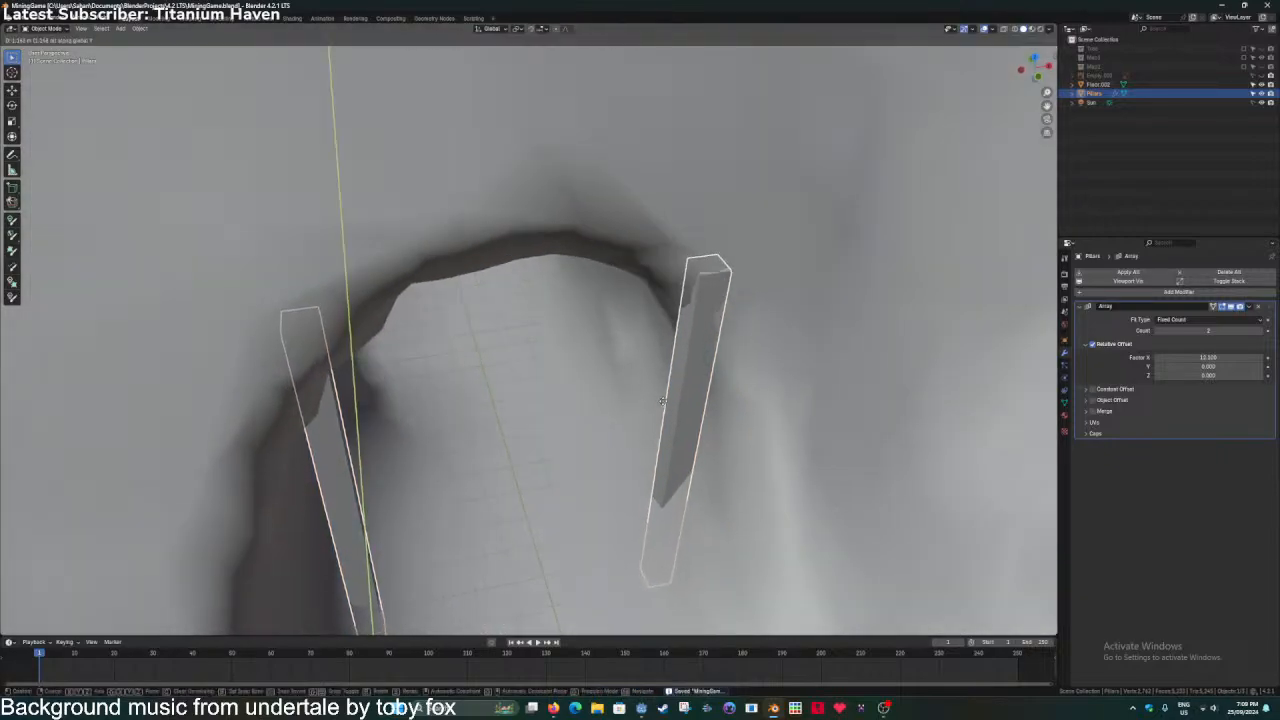
pyautogui.click(657, 392)
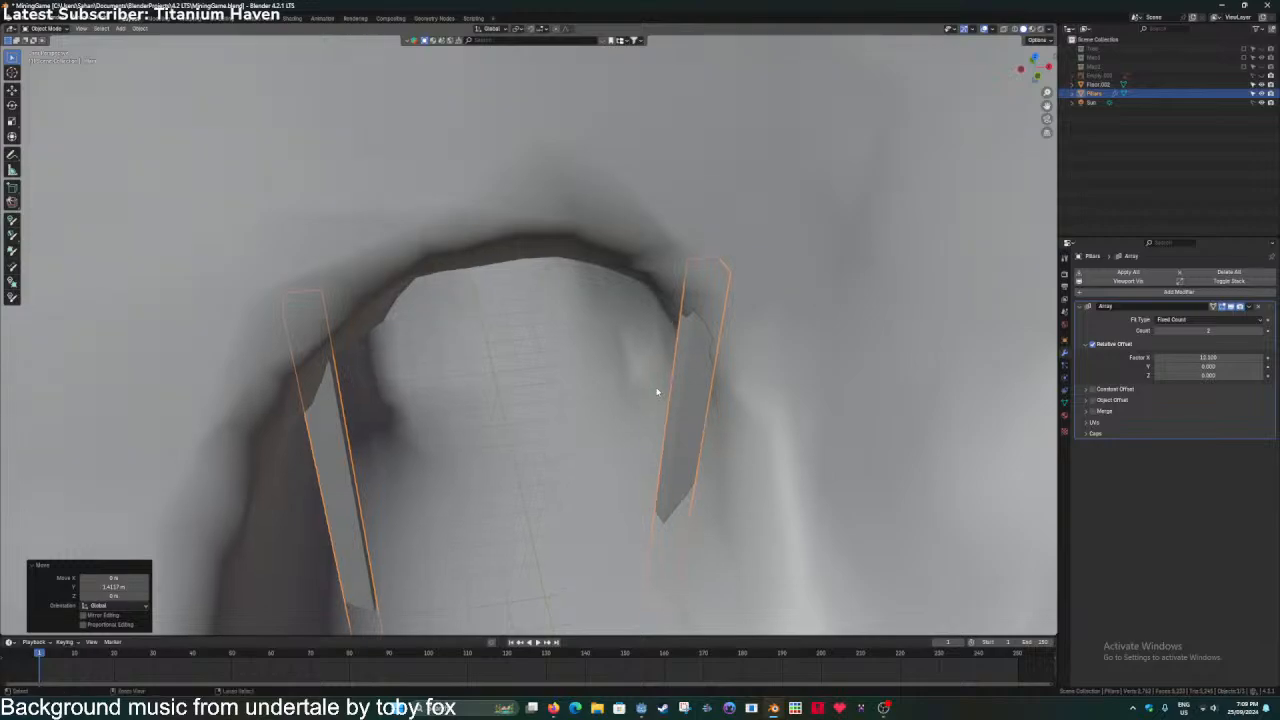
pyautogui.hotkey('ctrl', 's')
# Lower the pillar's top face along Z to shorten both pillars.
pyautogui.moveTo(571, 375); pyautogui.dragTo(831, 455, button='middle')
pyautogui.press('Tab')
pyautogui.scroll(1, 517, 362)
pyautogui.click(831, 455)
pyautogui.click(729, 461)
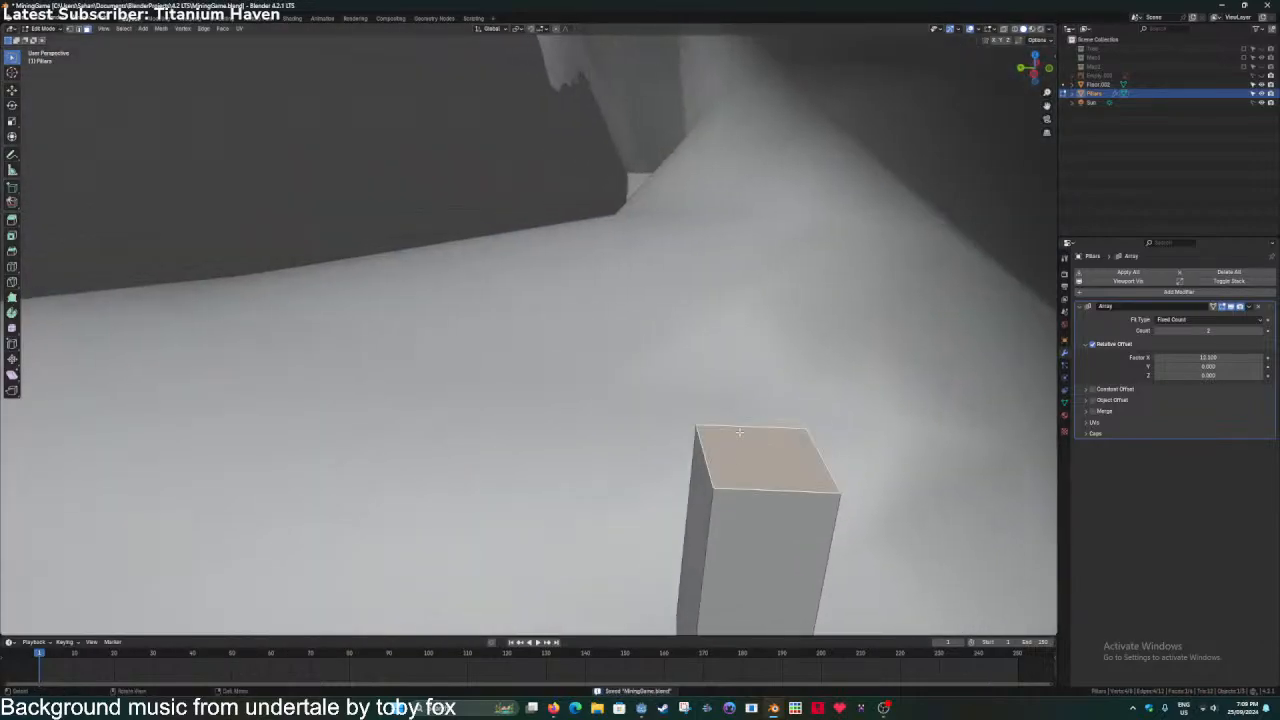
pyautogui.moveTo(729, 461); pyautogui.dragTo(743, 394, button='middle')
pyautogui.press('g')
pyautogui.press('z')
pyautogui.click(724, 551)
# Snap the 3D cursor to the top face of the left pillar.
pyautogui.moveTo(724, 551); pyautogui.dragTo(620, 471, button='middle')
pyautogui.press('Tab')
pyautogui.scroll(-1, 605, 473)
pyautogui.press('Tab')
pyautogui.hotkey('shift', 's')
pyautogui.click(626, 557)
pyautogui.moveTo(626, 557); pyautogui.dragTo(497, 496, button='middle')
# Add a mesh cube at the 3D cursor on top of the left pillar.
pyautogui.press('Tab')
pyautogui.scroll(-3, 552, 485)
pyautogui.scroll(3, 498, 495)
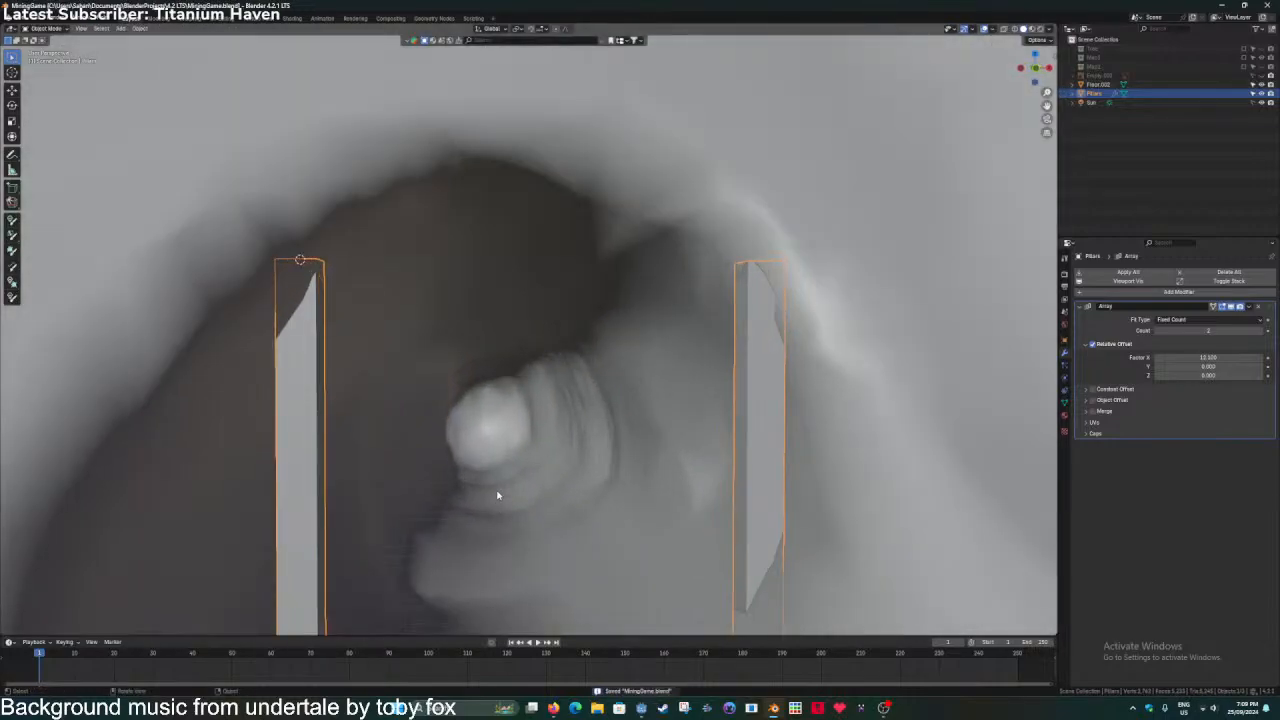
pyautogui.hotkey('shift', 'a')
pyautogui.write('cube')
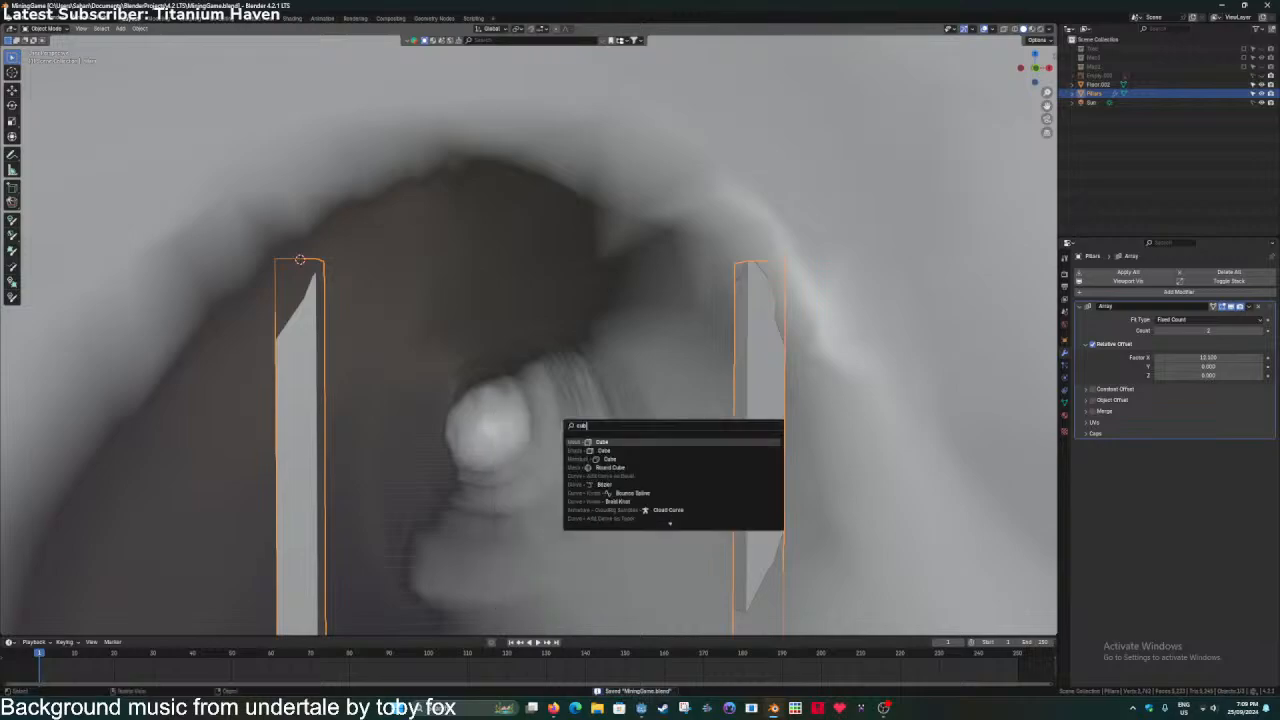
pyautogui.press('Return')
# Flatten the new cube along Z to beam thickness and reduce its depth along Y.
pyautogui.press('s')
pyautogui.hotkey('shift', 'z')
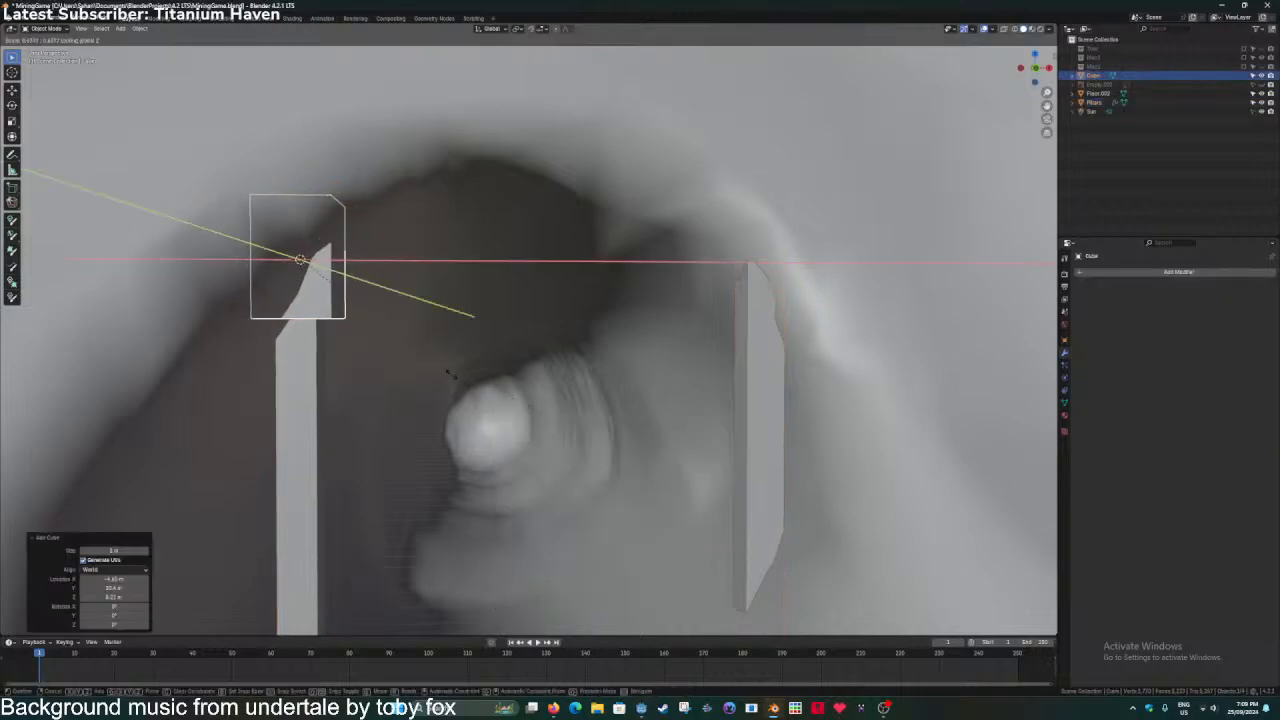
pyautogui.press('z')
pyautogui.click(346, 279)
pyautogui.moveTo(346, 279); pyautogui.dragTo(480, 343, button='middle')
pyautogui.press('s')
pyautogui.press('x')
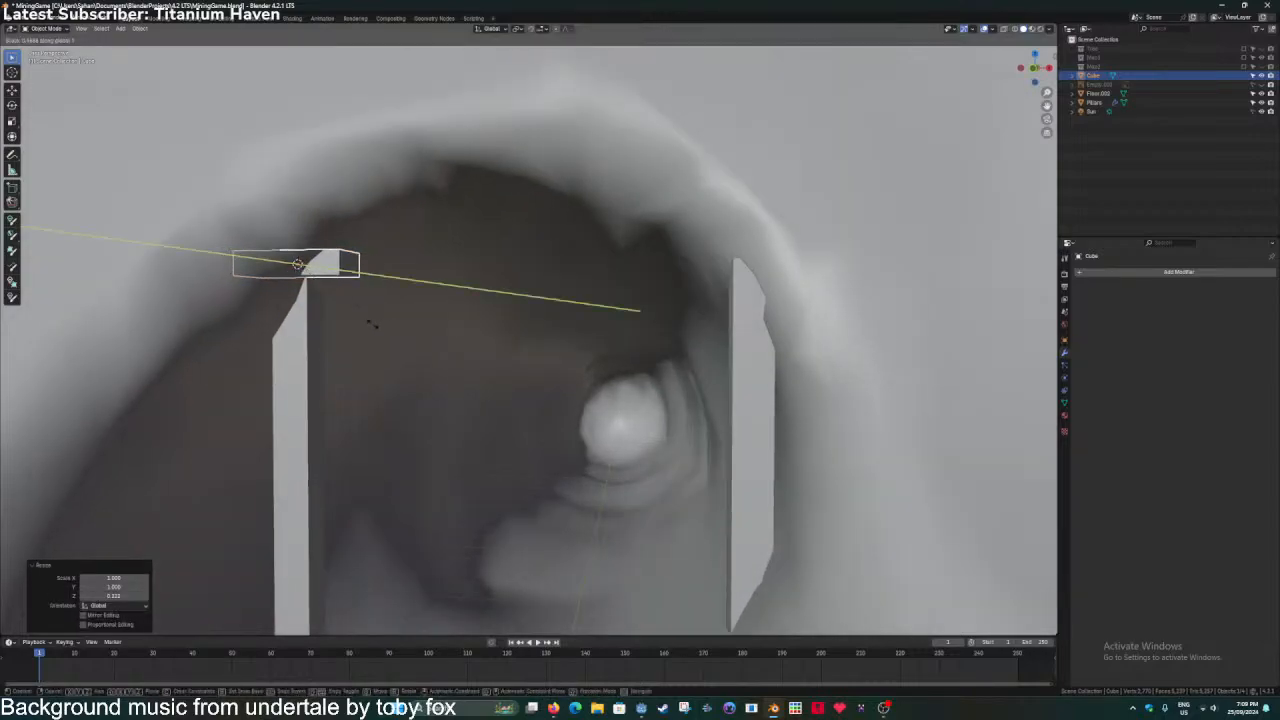
pyautogui.click(352, 286)
# Extend the flattened cube's end face along X past the right pillar to form a crossbeam.
pyautogui.press('Tab')
pyautogui.press('s')
pyautogui.press('x')
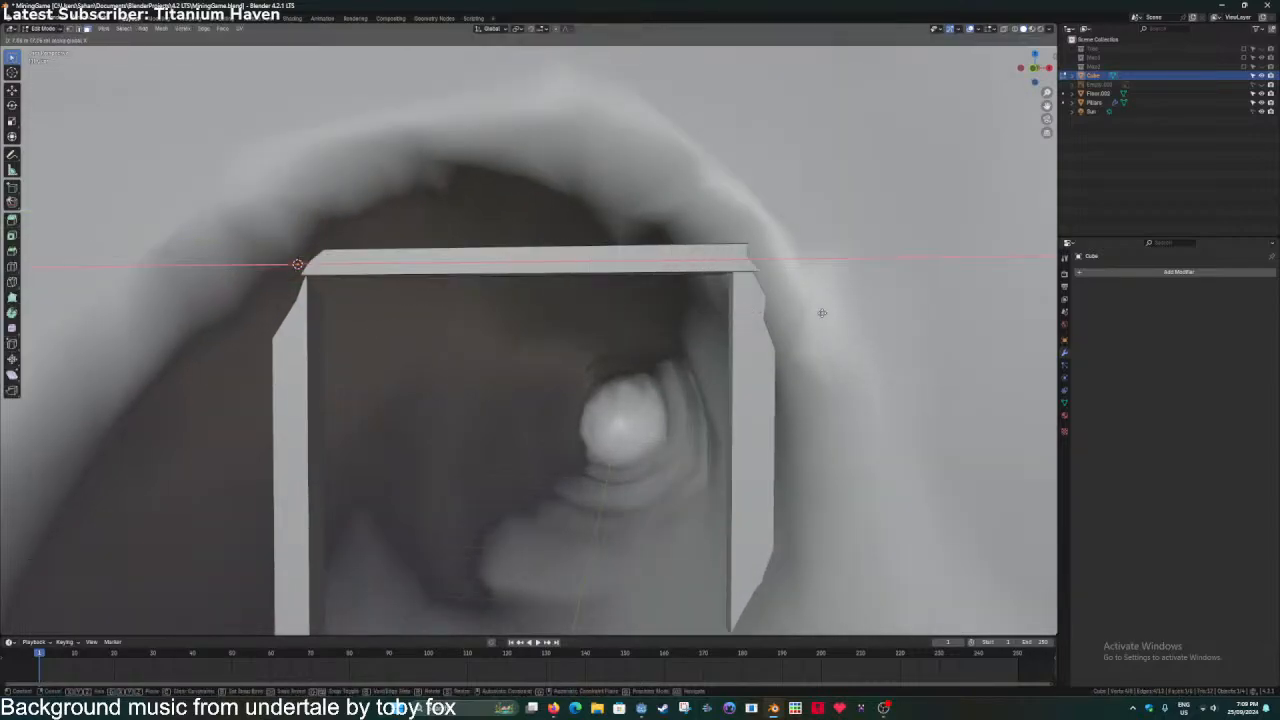
pyautogui.click(823, 309)
pyautogui.press('Tab')
# Lower the crossbeam slightly along Z onto the tops of the two pillars.
pyautogui.moveTo(823, 309); pyautogui.dragTo(665, 335, button='middle')
pyautogui.scroll(5, 409, 306)
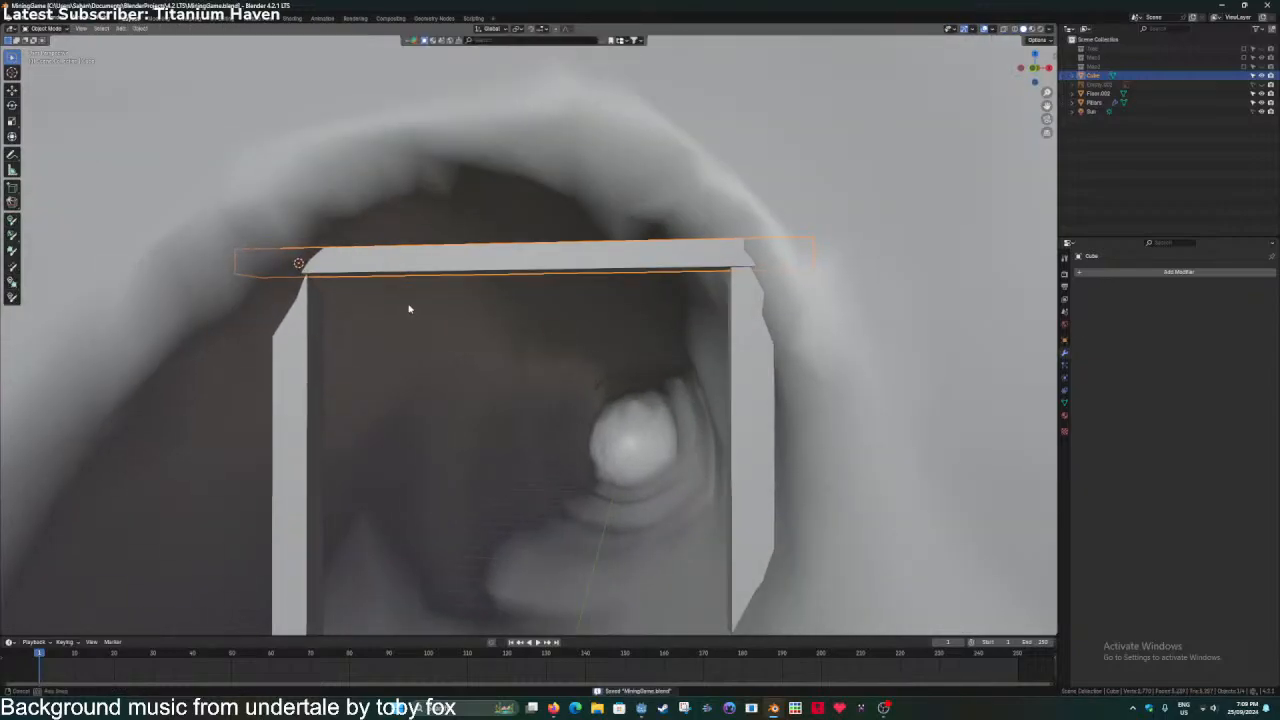
pyautogui.press('g')
pyautogui.press('z')
pyautogui.click(409, 313)
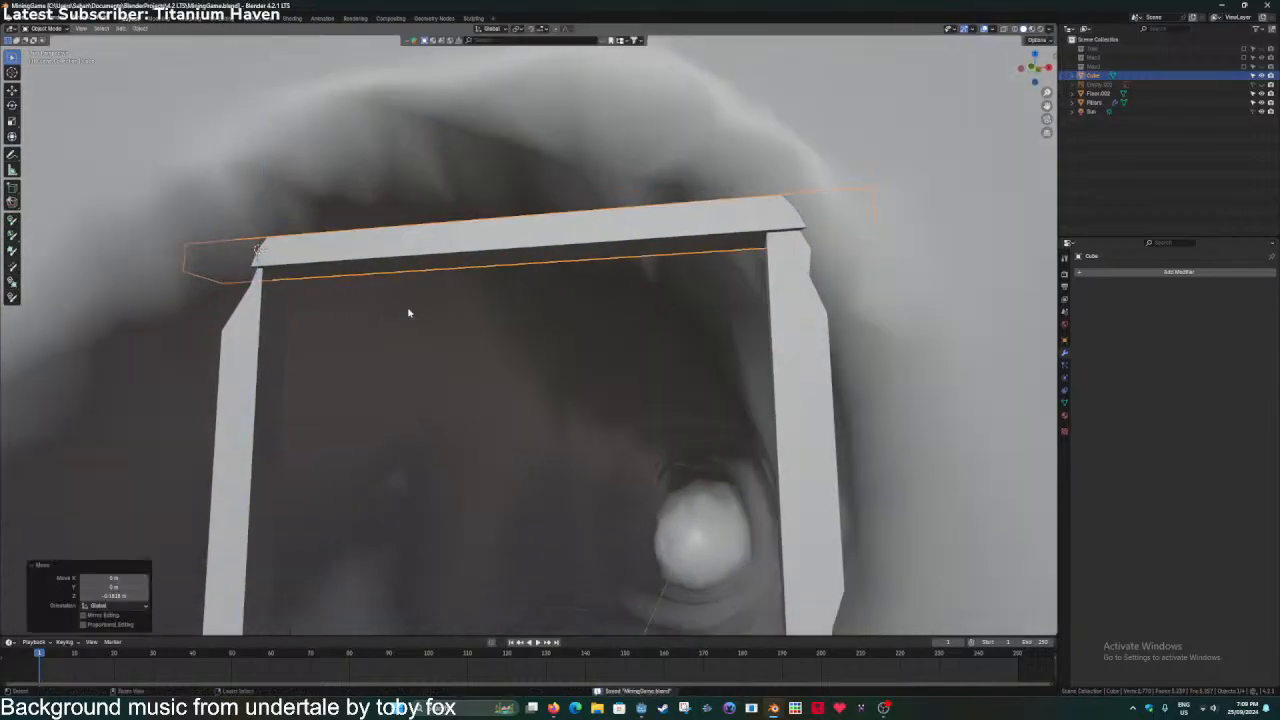
pyautogui.moveTo(409, 313); pyautogui.dragTo(409, 313, button='middle')
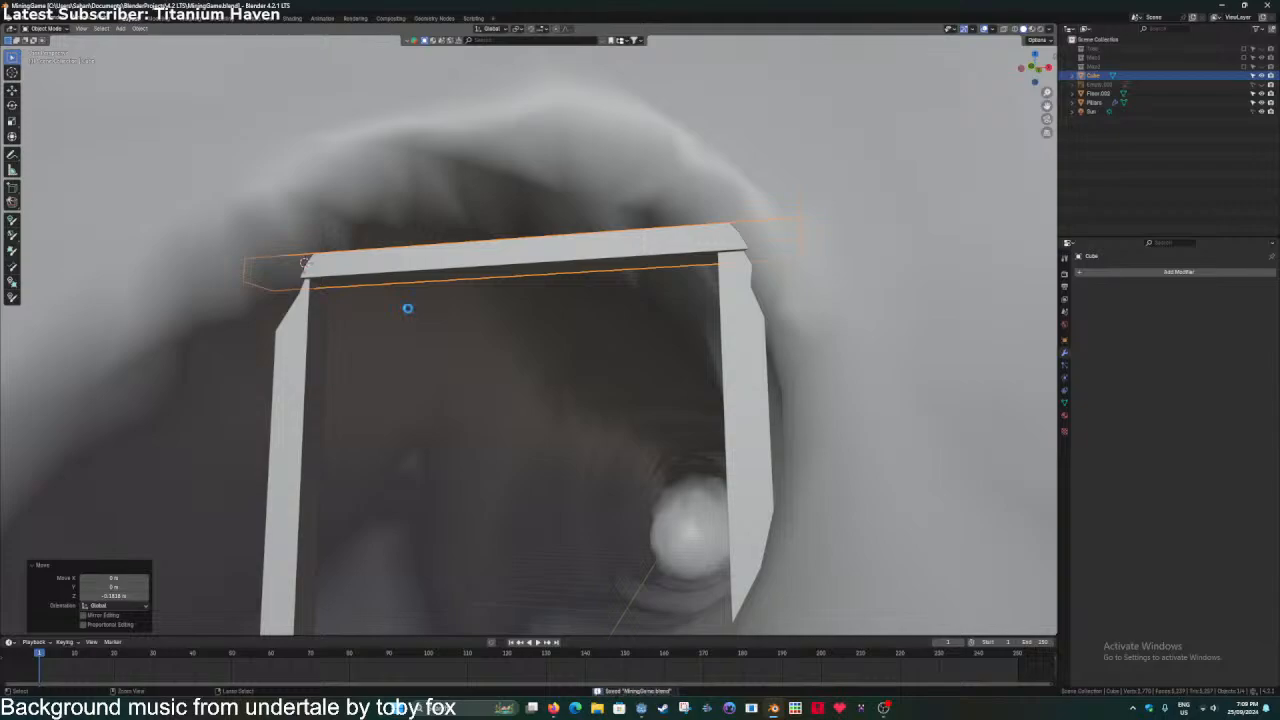
# Apply the Array modifier on the pillars and join the crossbeam into the Pillars object.
pyautogui.scroll(-8, 409, 313)
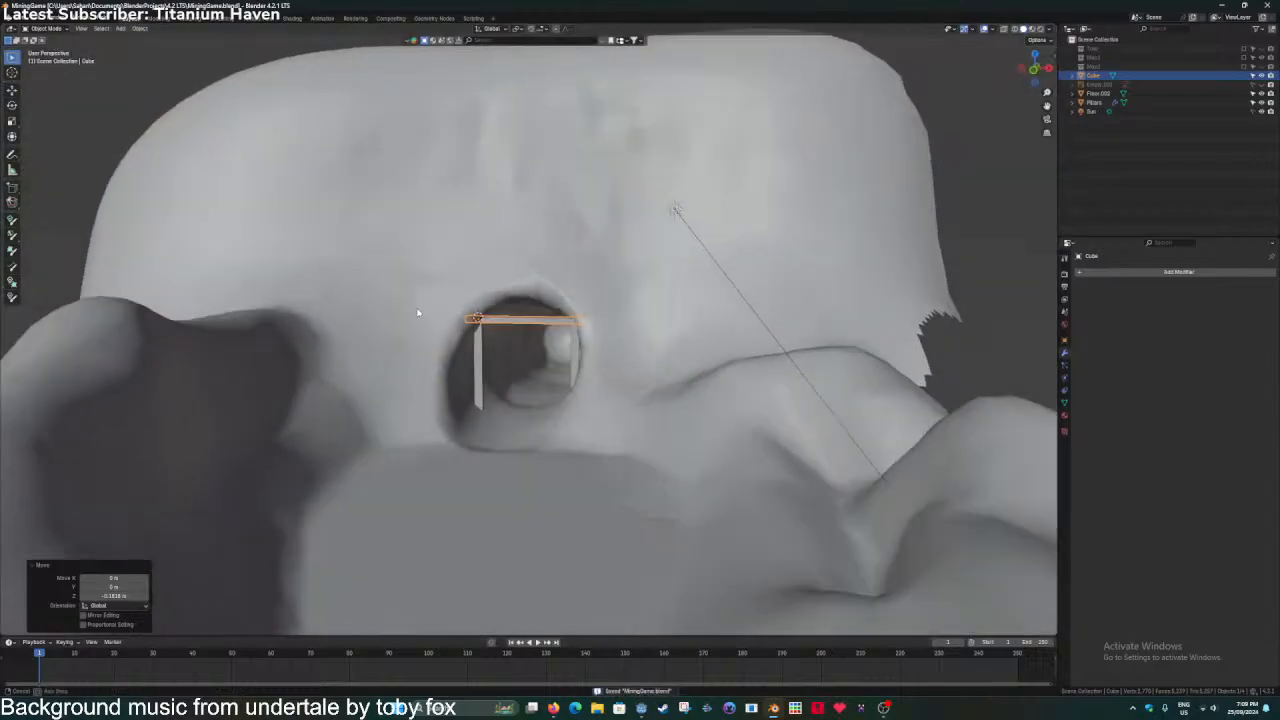
pyautogui.scroll(-3, 262, 303)
pyautogui.click(241, 242)
pyautogui.scroll(9, 300, 275)
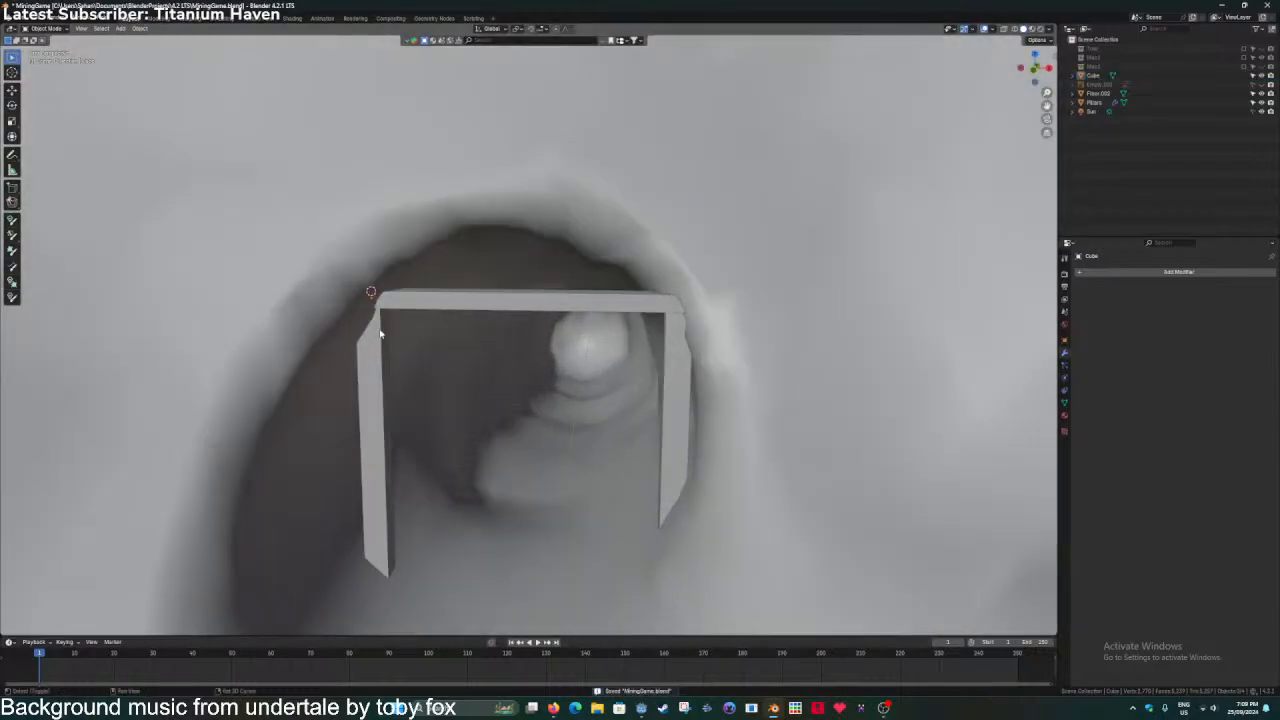
pyautogui.moveTo(380, 331); pyautogui.dragTo(417, 293, button='middle')
pyautogui.click(369, 343)
pyautogui.click(1136, 275)
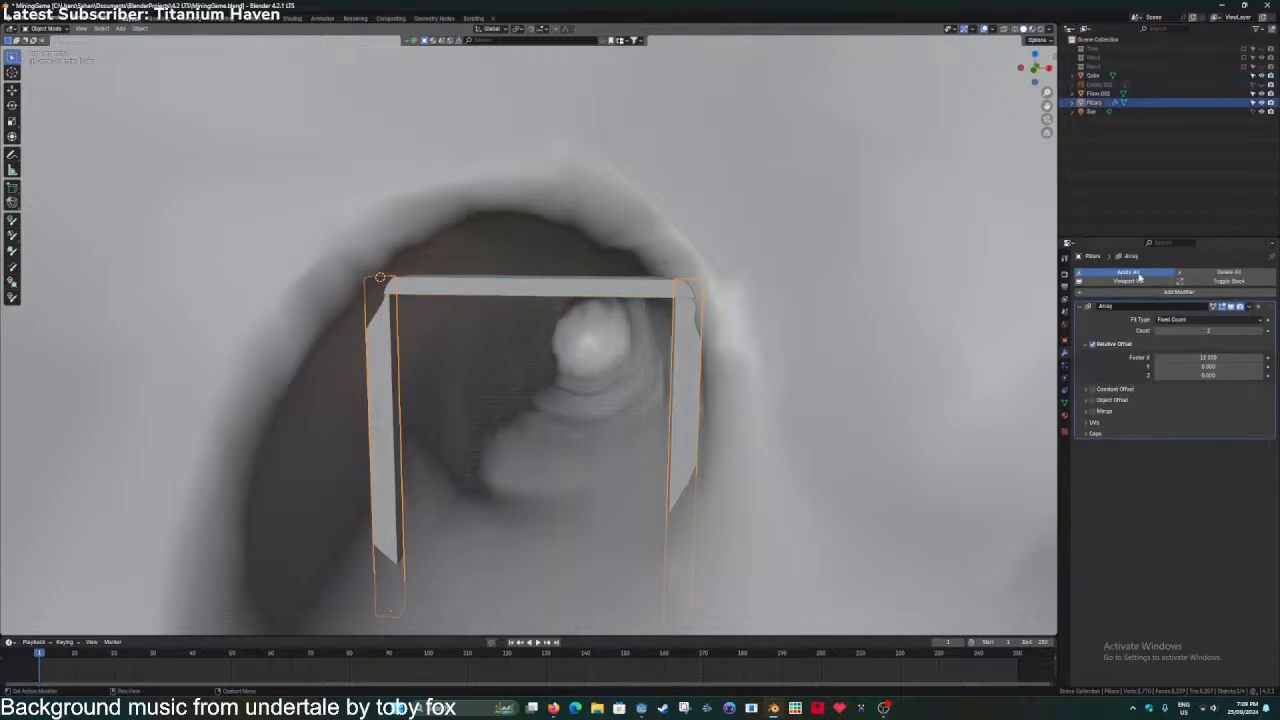
pyautogui.keyDown('shift'); pyautogui.click(488, 305); pyautogui.keyUp('shift')
pyautogui.keyDown('shift'); pyautogui.click(394, 360); pyautogui.keyUp('shift')
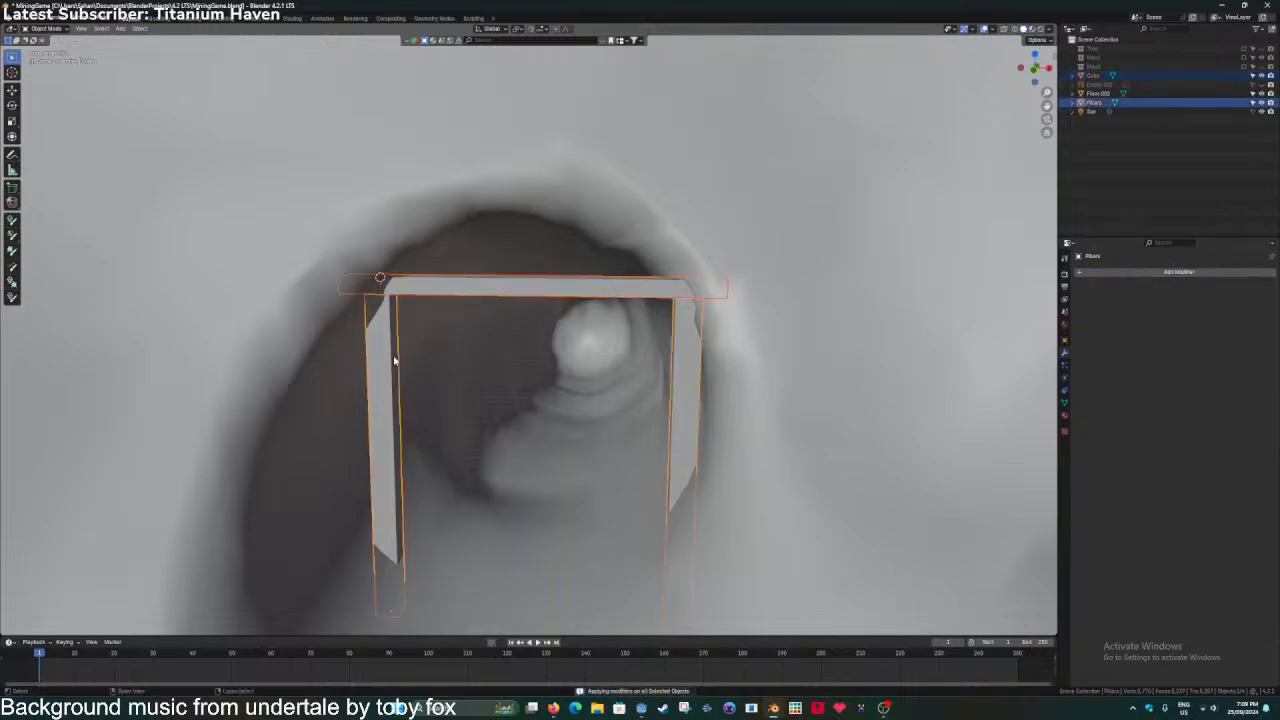
pyautogui.hotkey('ctrl', 'j')
# Snap the 3D cursor to the centre of the whole frame mesh and save the file.
pyautogui.press('Tab')
pyautogui.scroll(2, 505, 375)
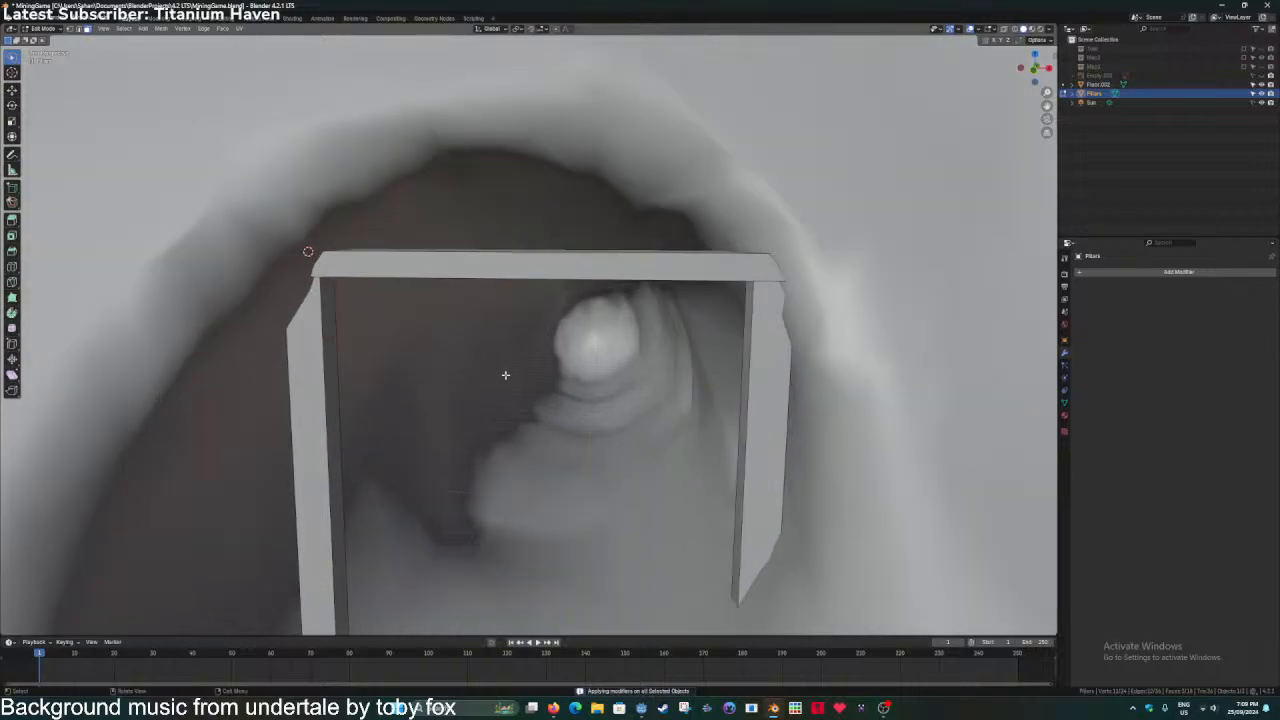
pyautogui.press('a')
pyautogui.click(576, 481)
pyautogui.scroll(-5, 592, 510)
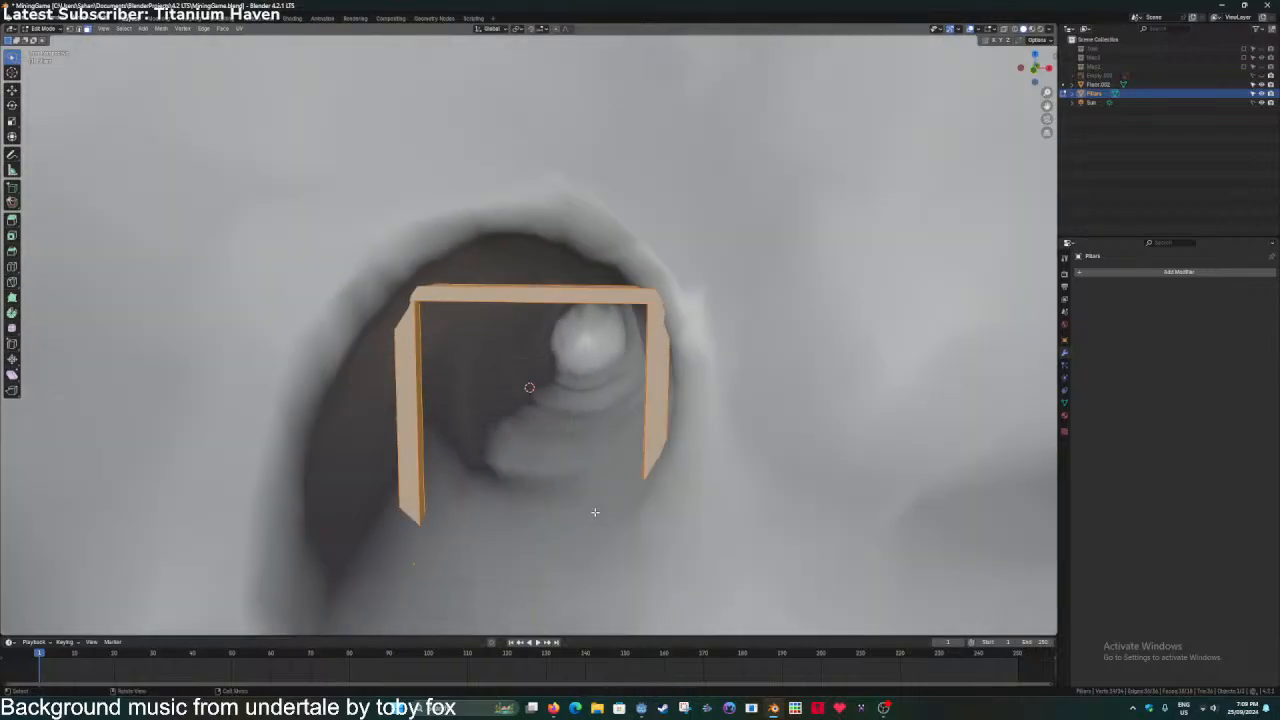
pyautogui.press('Tab')
pyautogui.hotkey('ctrl', 's')
# Select the bottom faces of both pillars and snap the 3D cursor midway between them.
pyautogui.press('Tab')
pyautogui.moveTo(525, 555); pyautogui.dragTo(493, 456, button='middle')
pyautogui.click(395, 446)
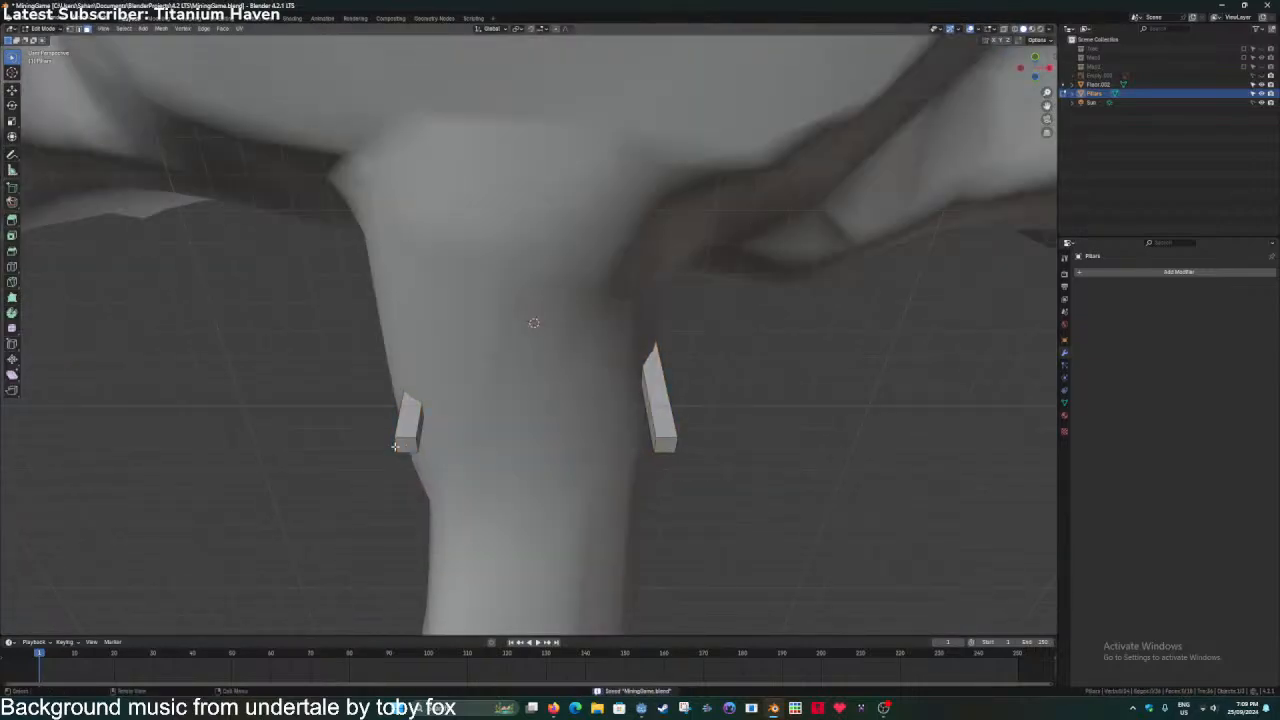
pyautogui.keyDown('shift'); pyautogui.click(667, 446); pyautogui.keyUp('shift')
pyautogui.hotkey('shift', 's')
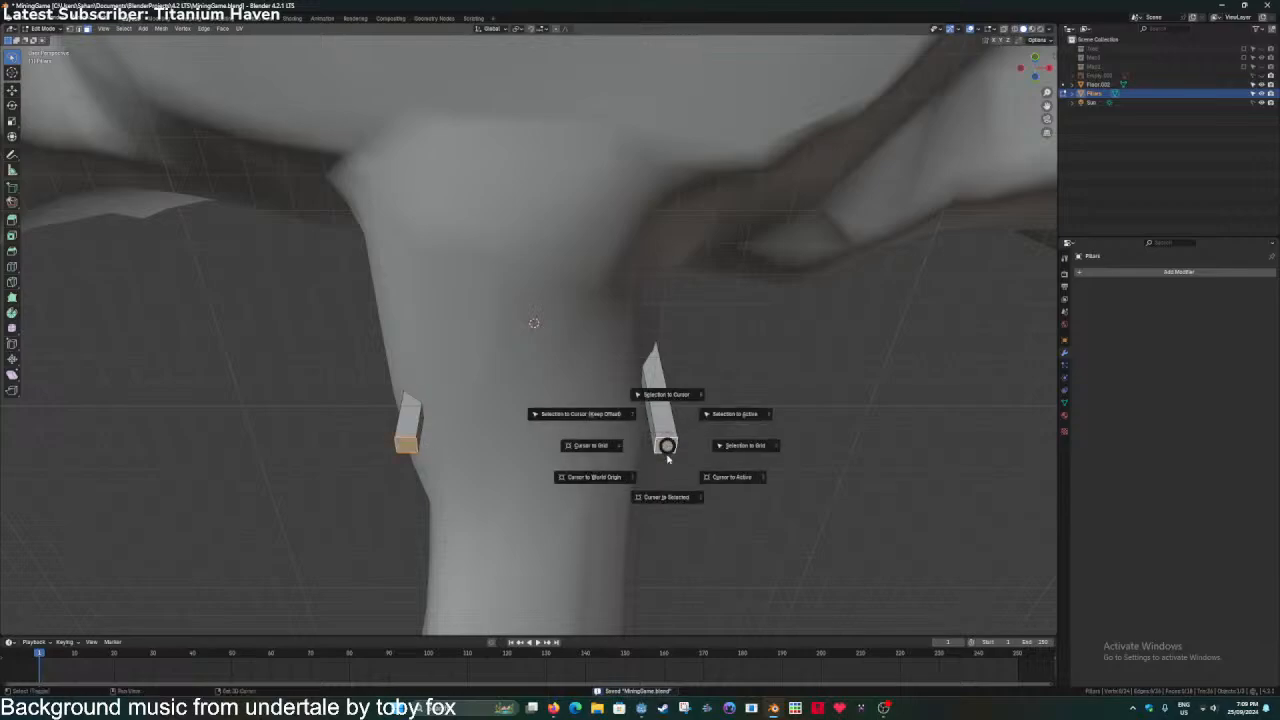
pyautogui.click(666, 494)
# Set the Pillars object's origin to the 3D cursor and save the file.
pyautogui.press('Tab')
pyautogui.hotkey('ctrl', 's')
pyautogui.rightClick(648, 391)
pyautogui.moveTo(611, 426)
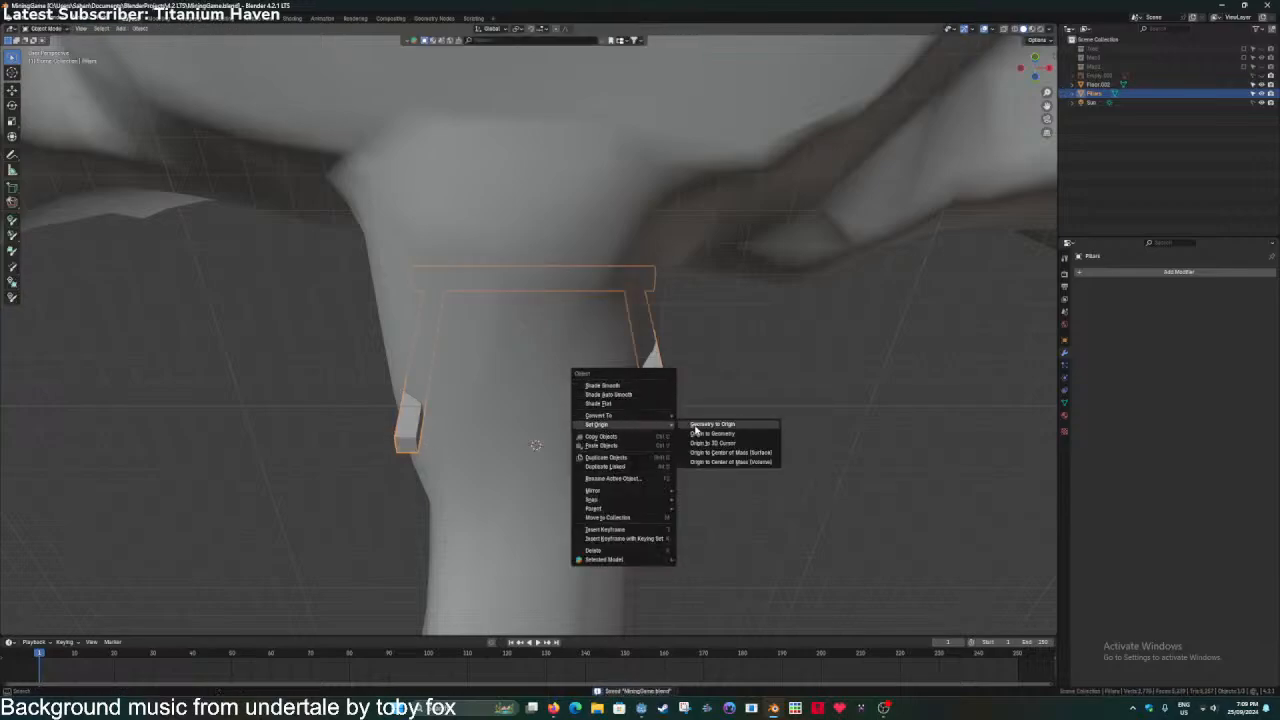
pyautogui.click(712, 445)
pyautogui.moveTo(538, 370); pyautogui.dragTo(583, 424, button='middle')
pyautogui.scroll(2, 525, 426)
pyautogui.hotkey('ctrl', 's')
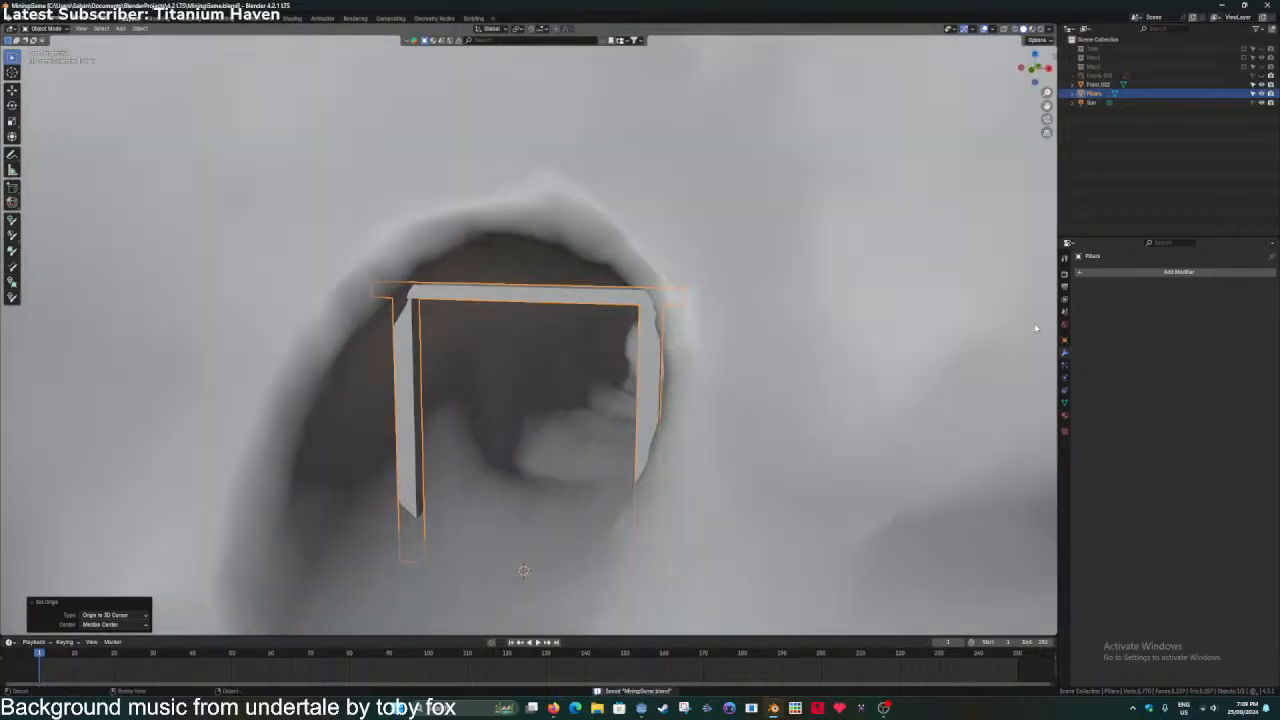
# Add an Array modifier to the Pillars object, setting relative offset X to 0, Y to 14.8 and Z slightly below zero.
pyautogui.click(1128, 275)
pyautogui.write('ar')
pyautogui.press('Return')
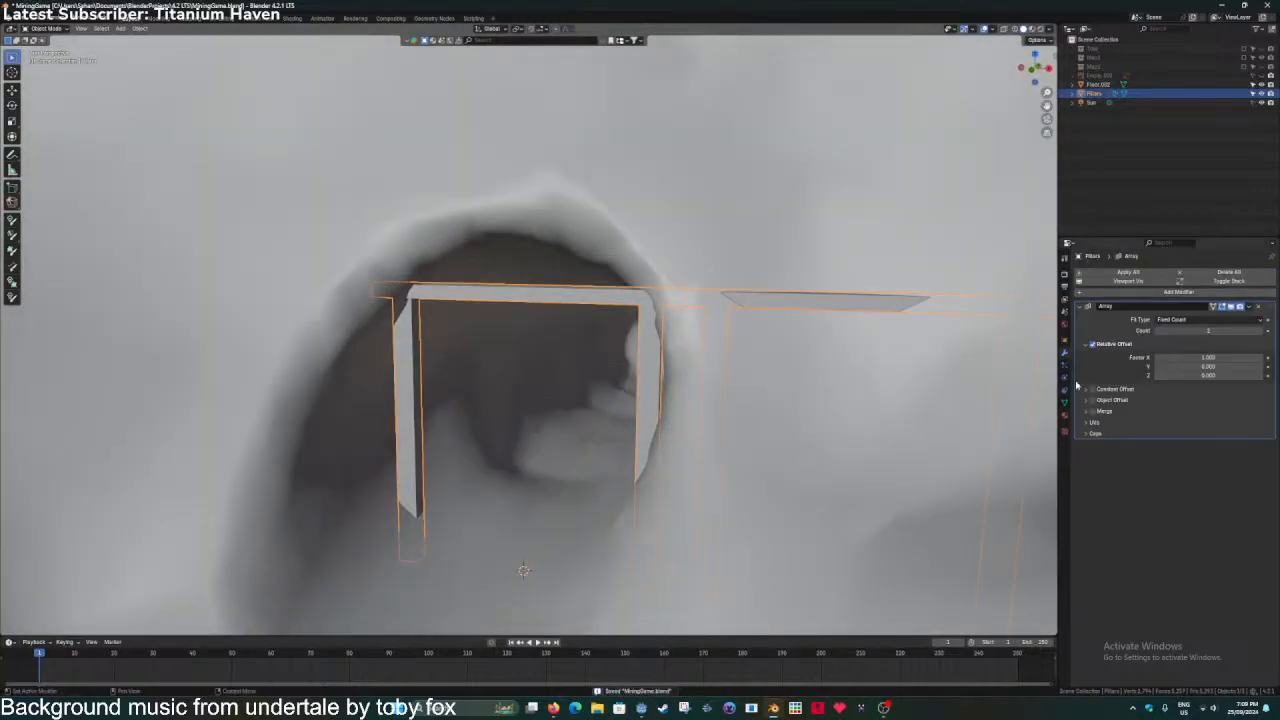
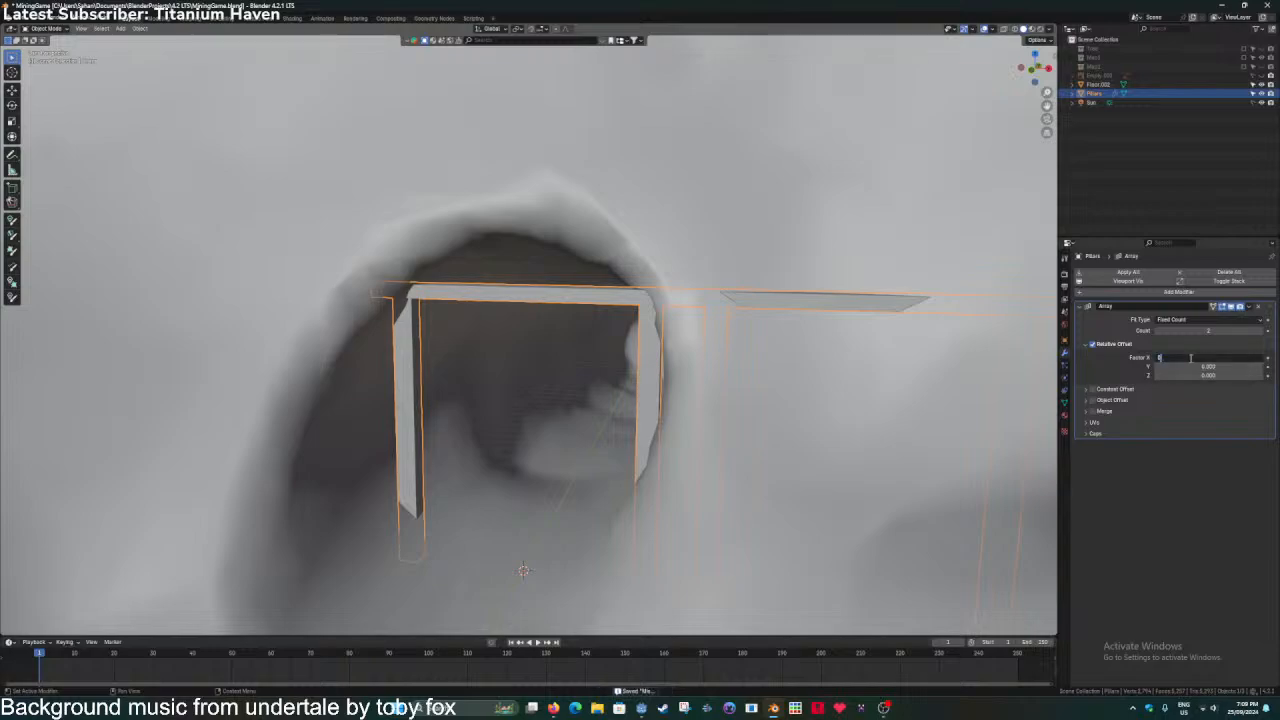
pyautogui.press('Return')
pyautogui.hotkey('ctrl', 's')
pyautogui.moveTo(1191, 366)
pyautogui.mouseDown()
pyautogui.moveTo(1269, 366)
pyautogui.moveTo(1180, 375)
pyautogui.moveTo(1192, 375)
pyautogui.mouseUp()
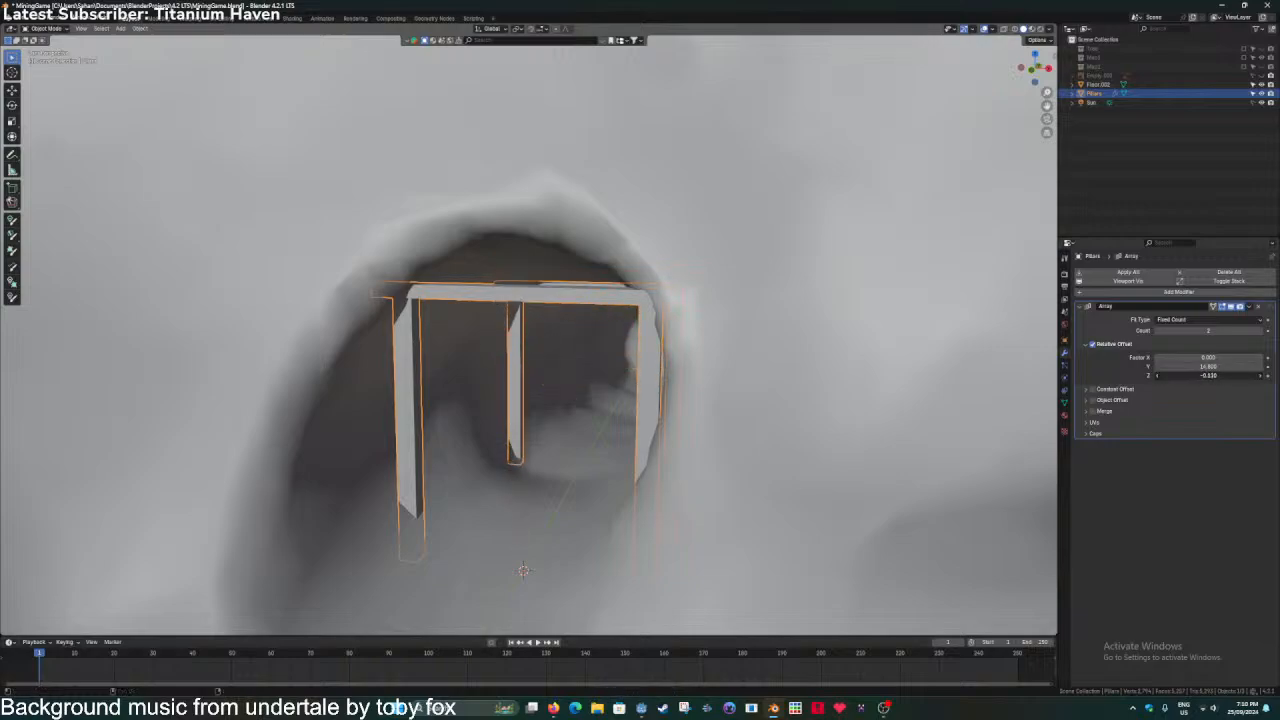
# Raise the array count to 6 and lower the Z offset factor so the frames follow the tunnel downward.
pyautogui.moveTo(580, 374)
pyautogui.mouseDown(button='middle')
pyautogui.moveTo(617, 366)
pyautogui.moveTo(587, 351)
pyautogui.mouseUp(button='middle')
pyautogui.scroll(1, 617, 366)
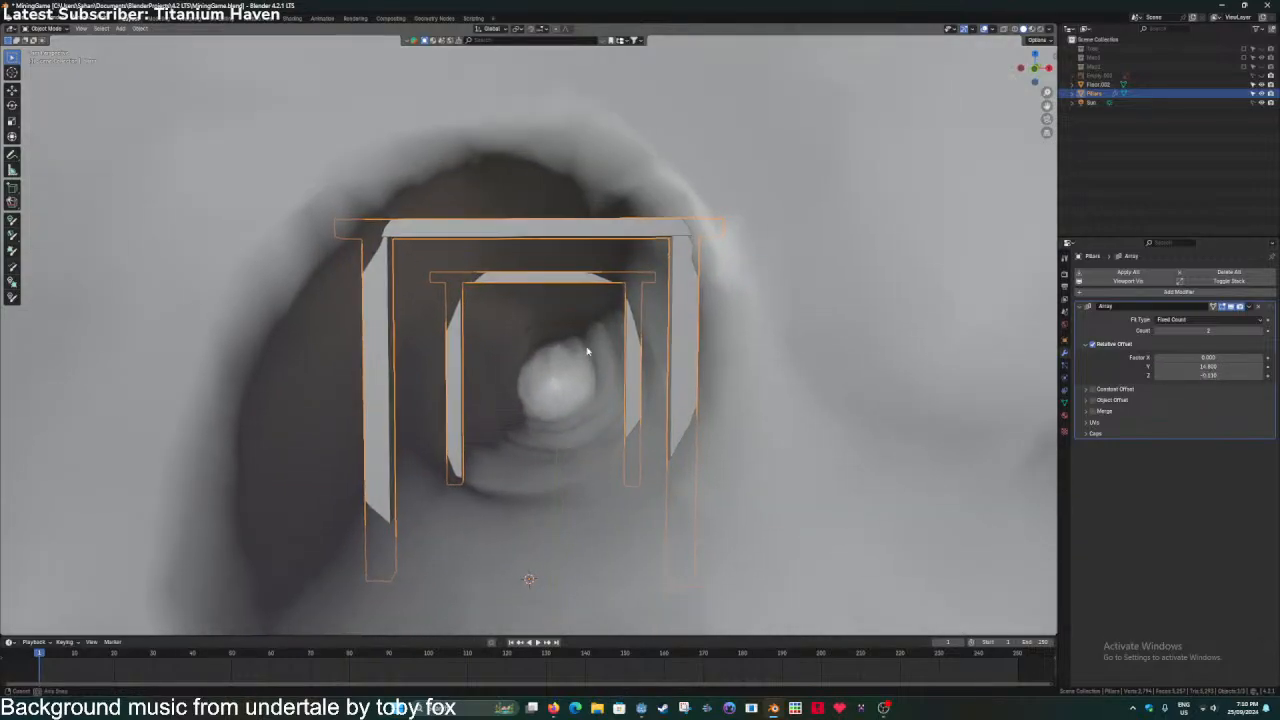
pyautogui.moveTo(1263, 331); pyautogui.dragTo(1263, 331)
pyautogui.scroll(4, 726, 400)
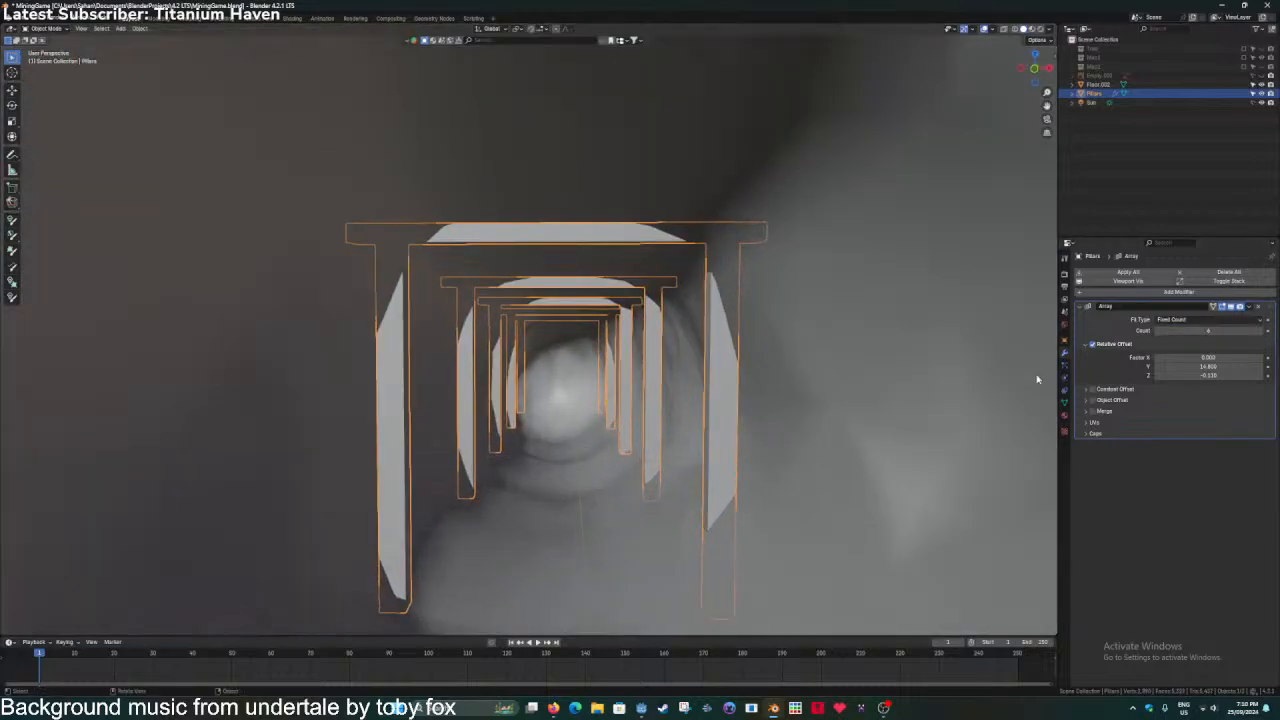
pyautogui.moveTo(1222, 374); pyautogui.dragTo(1190, 374)
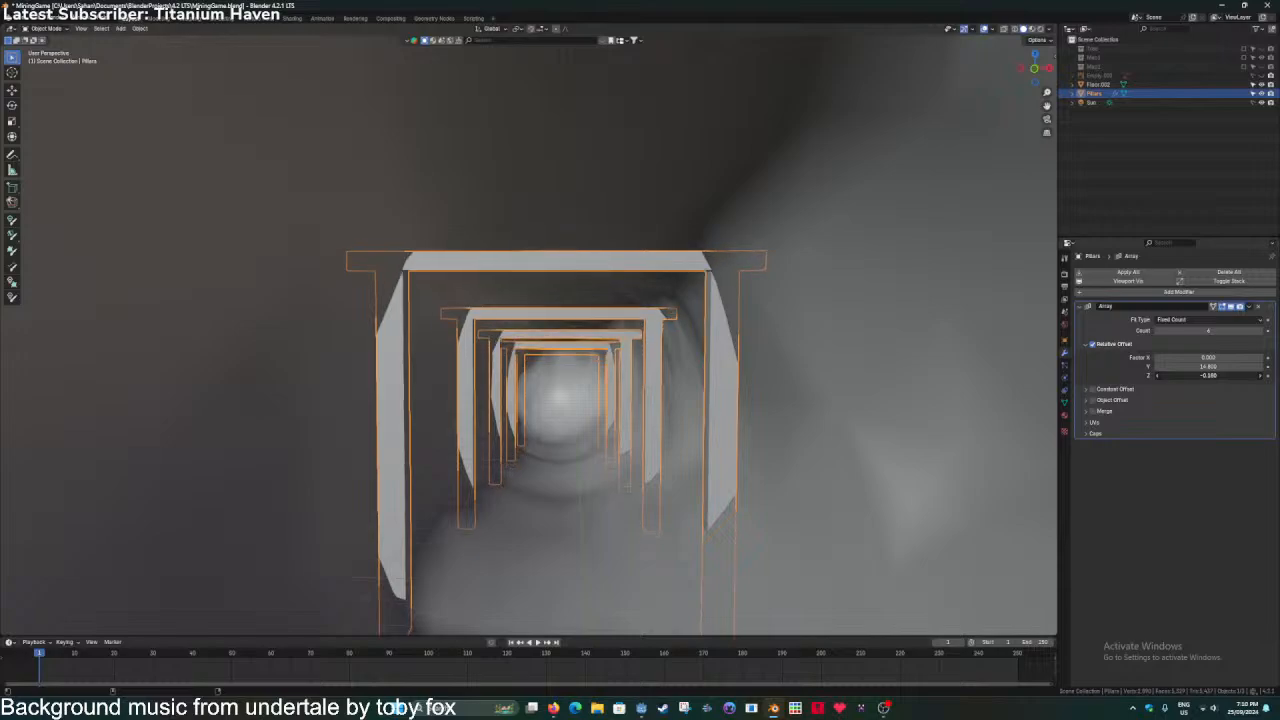
# Hide the viewport overlays, reduce the Pillars array count to 5 and save the file.
pyautogui.click(985, 29)
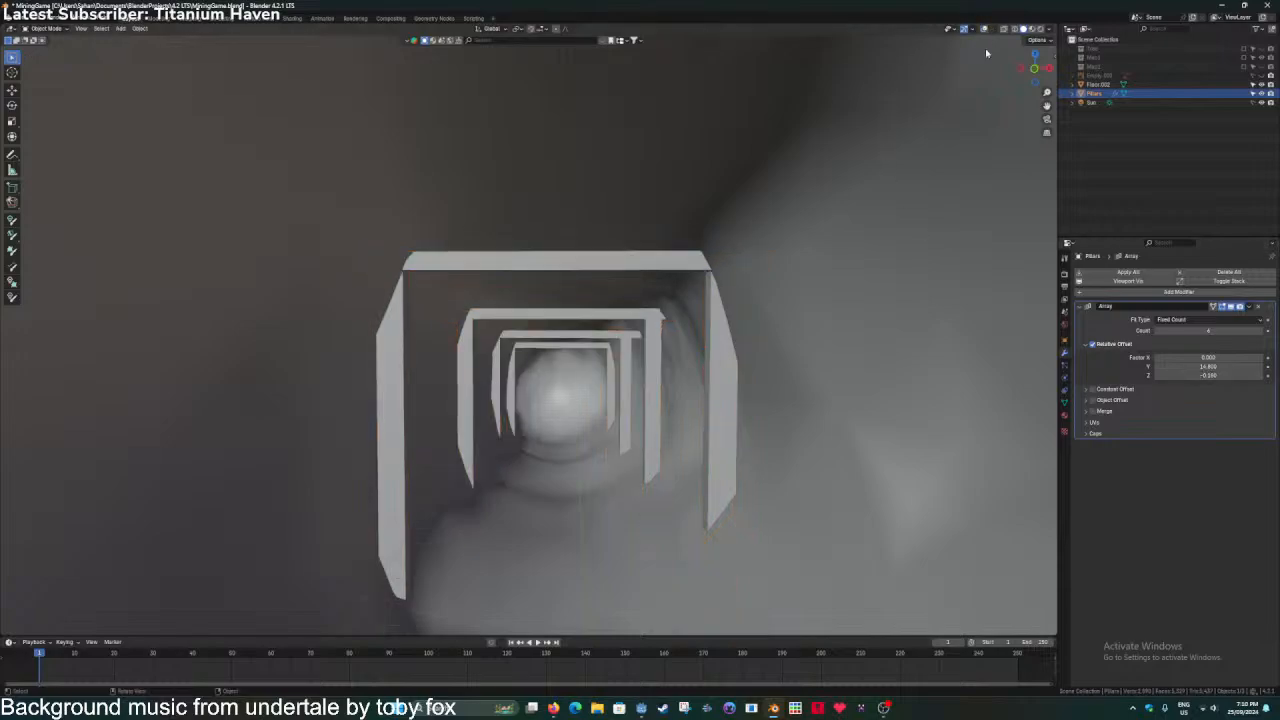
pyautogui.click(1157, 331)
pyautogui.scroll(-3, 711, 366)
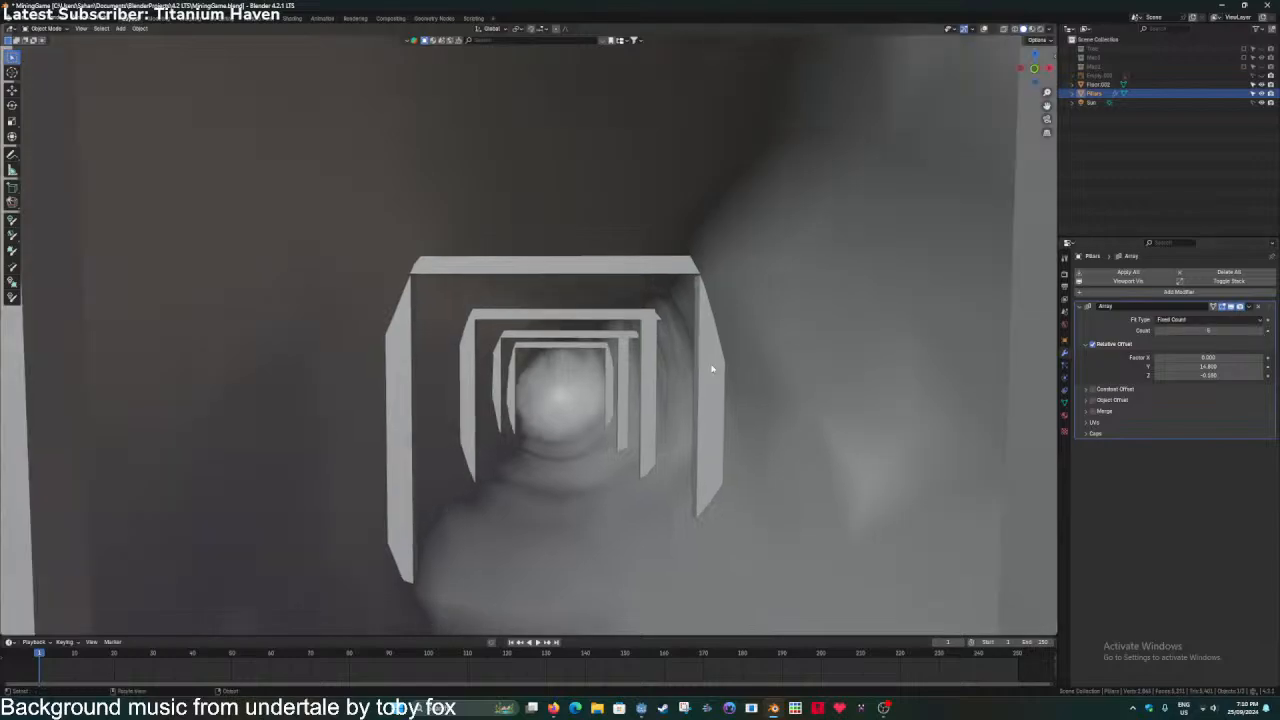
pyautogui.hotkey('ctrl', 's')
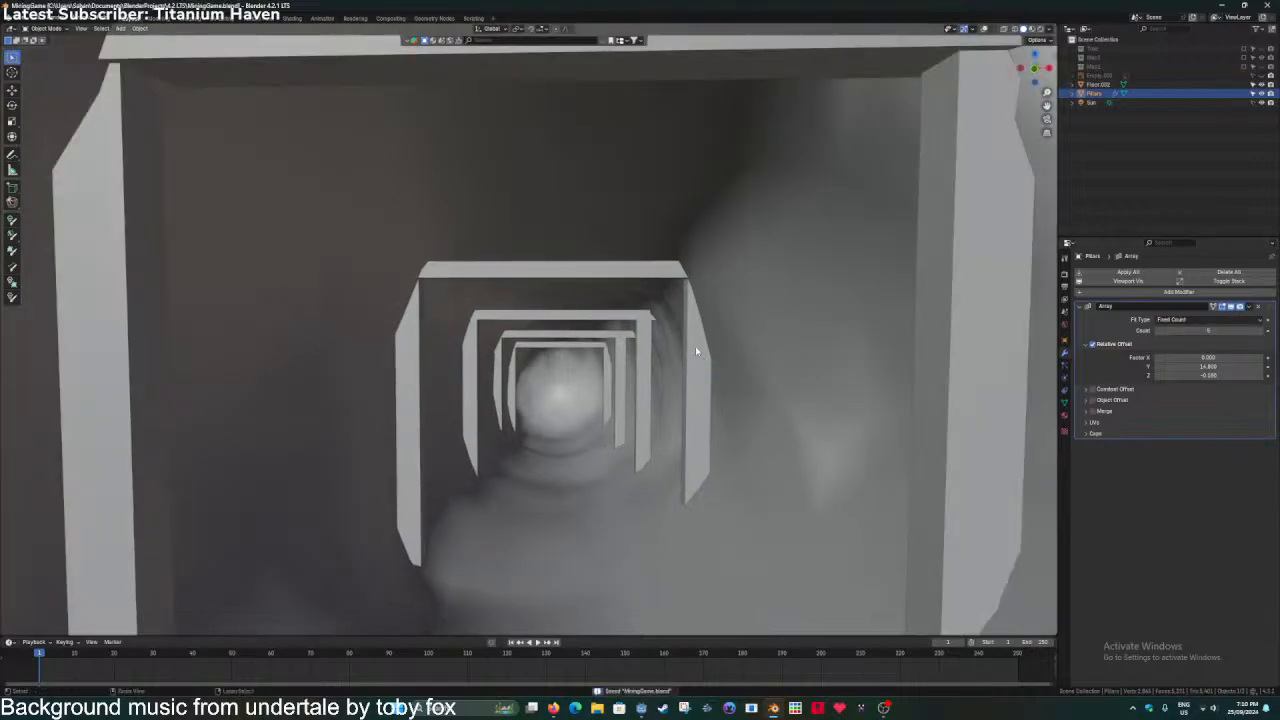
pyautogui.scroll(-1, 557, 370)
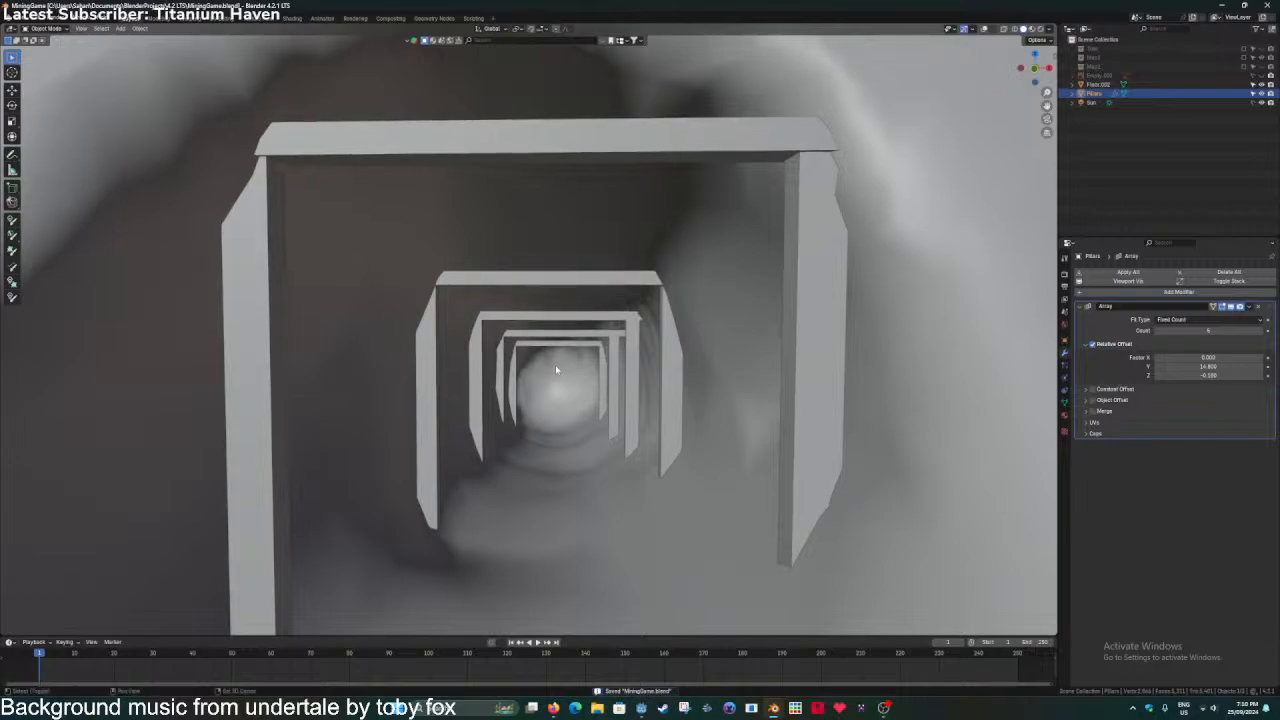
pyautogui.scroll(-2, 556, 370)
pyautogui.scroll(-5, 556, 369)
pyautogui.scroll(5, 556, 369)
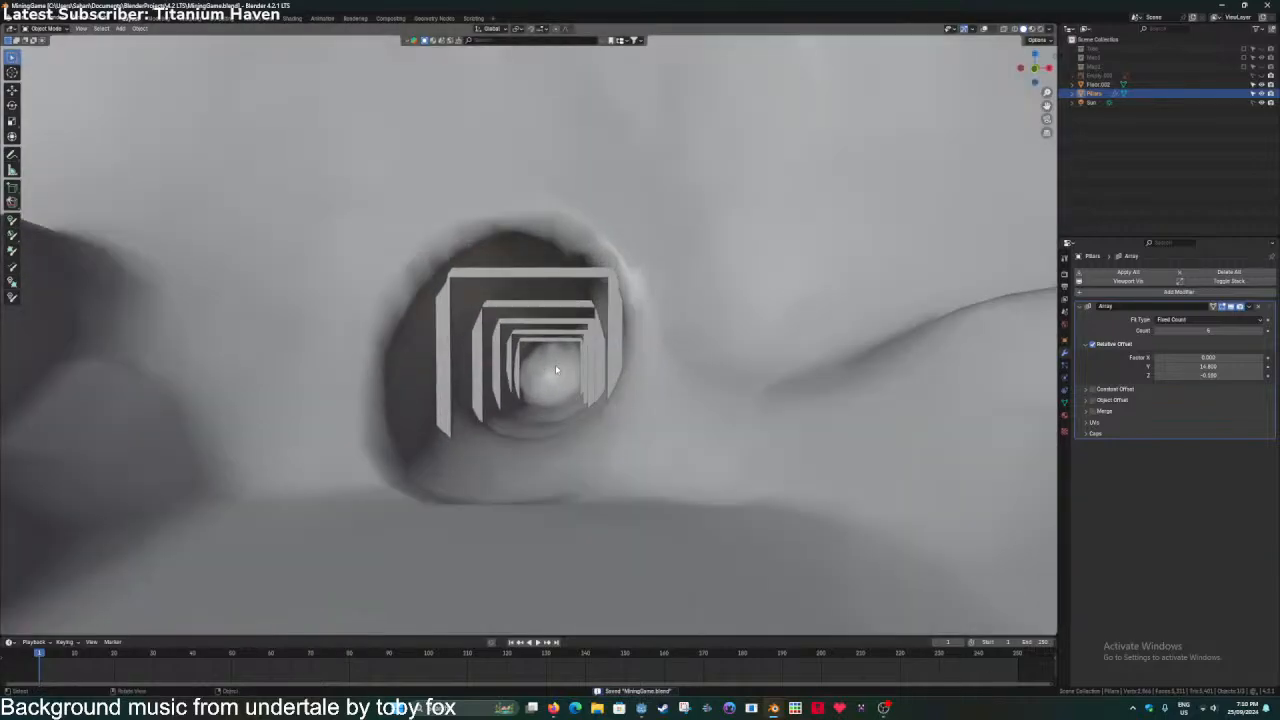
pyautogui.scroll(3, 558, 367)
# Show the overlays again, raise the crossbeam's top face slightly along Z and save the file.
pyautogui.press('Tab')
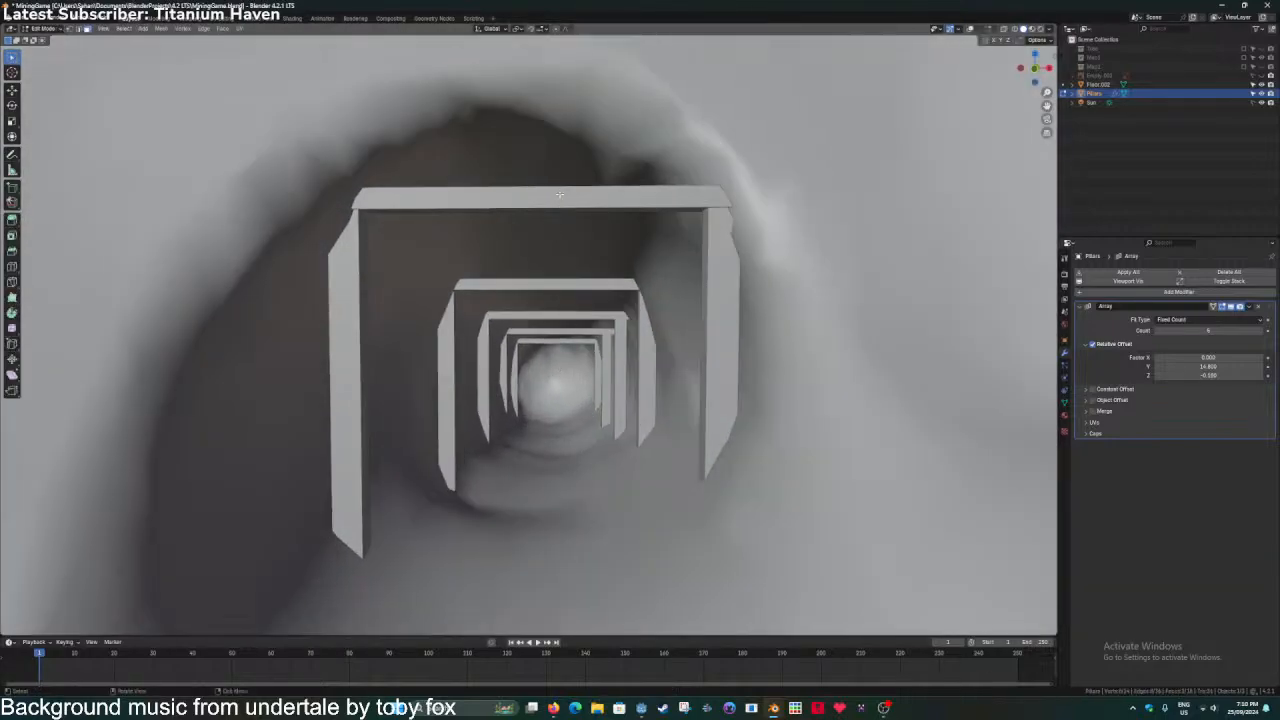
pyautogui.click(970, 31)
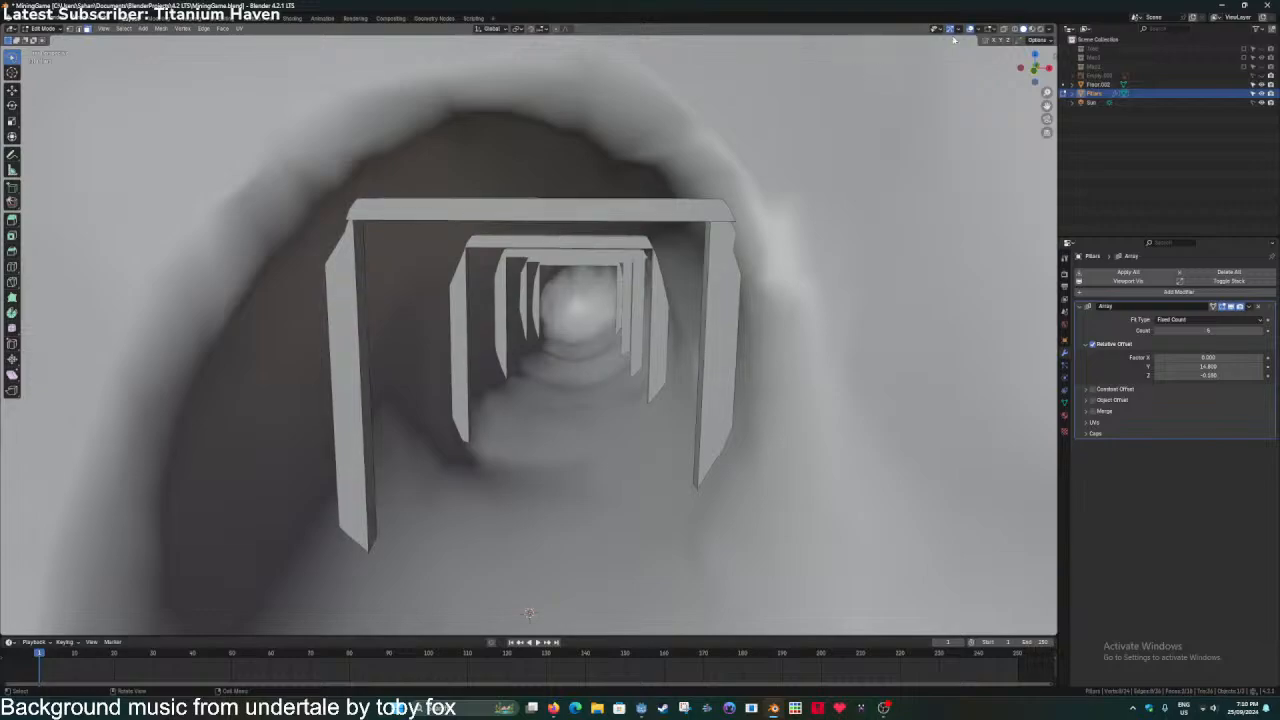
pyautogui.moveTo(655, 205); pyautogui.dragTo(596, 264, button='middle')
pyautogui.click(547, 247)
pyautogui.press('g')
pyautogui.press('z')
pyautogui.click(547, 233)
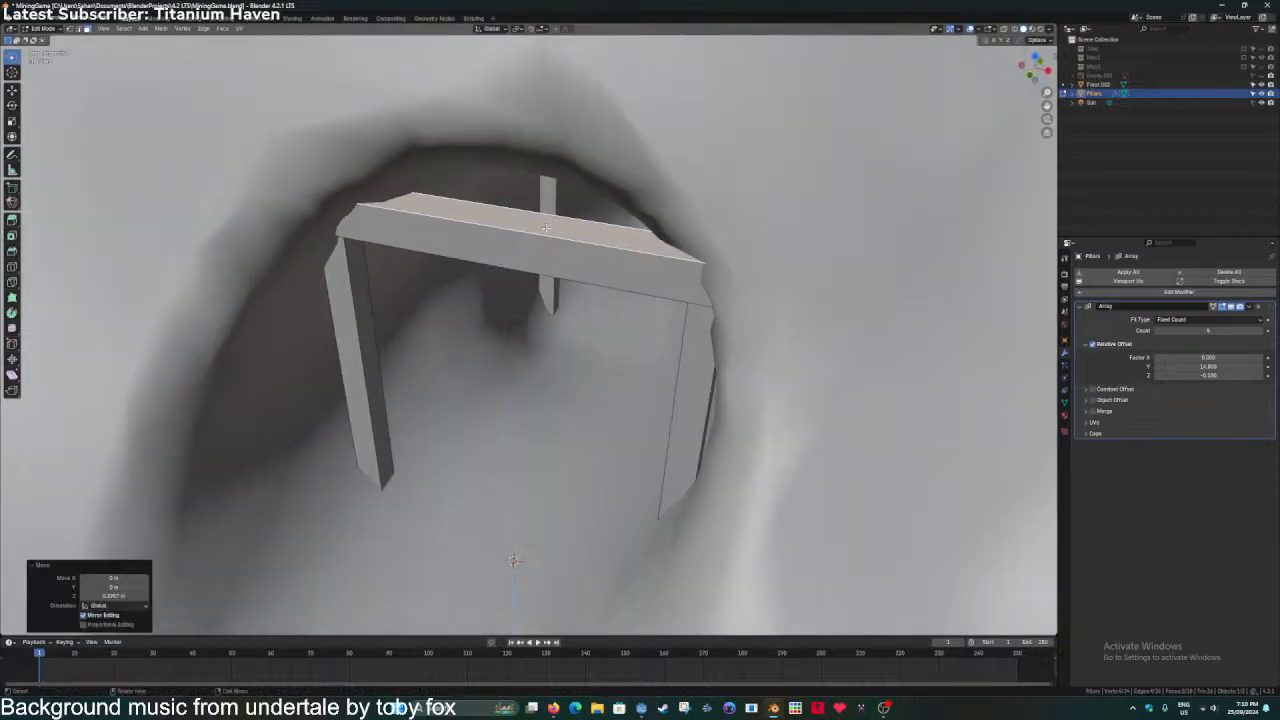
pyautogui.press('Tab')
pyautogui.hotkey('ctrl', 's')
# Select both whole pillars in the mesh, scale them slightly thinner along Y and save the file.
pyautogui.moveTo(563, 286)
pyautogui.mouseDown(button='middle')
pyautogui.moveTo(580, 299)
pyautogui.moveTo(568, 297)
pyautogui.mouseUp(button='middle')
pyautogui.scroll(-2, 577, 294)
pyautogui.scroll(2, 571, 304)
pyautogui.scroll(1, 590, 294)
pyautogui.press('Tab')
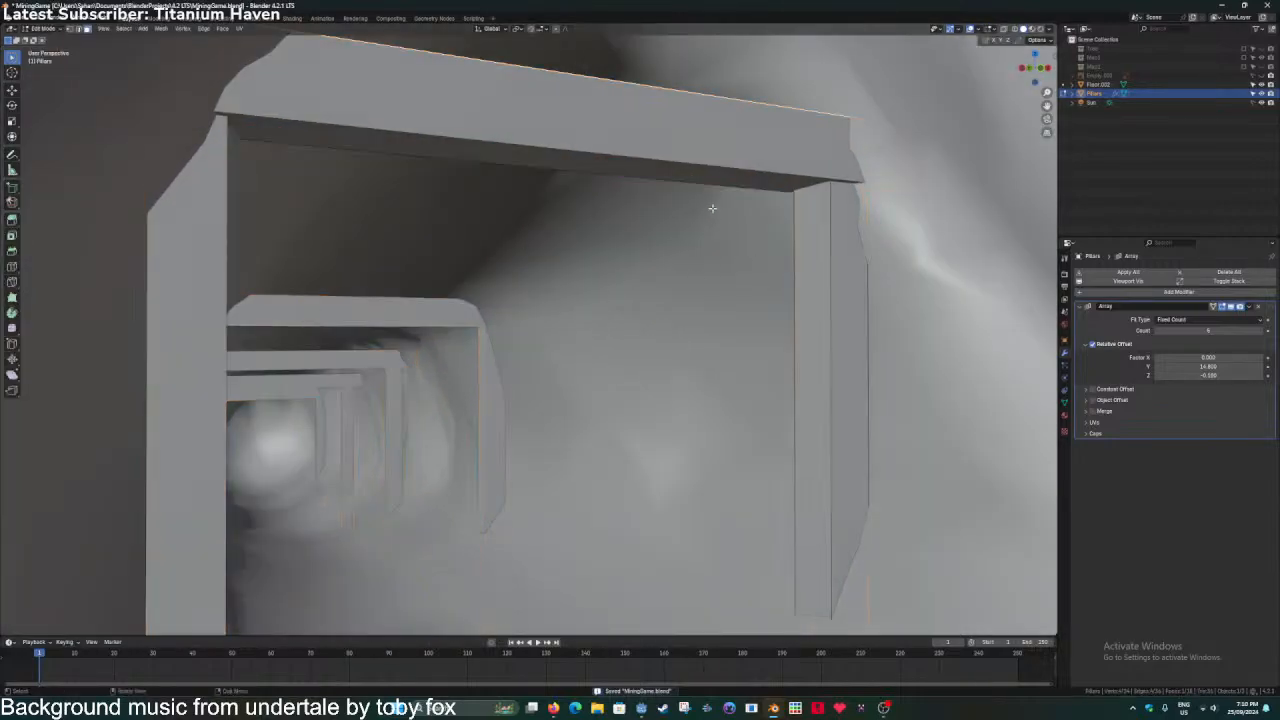
pyautogui.click(818, 234)
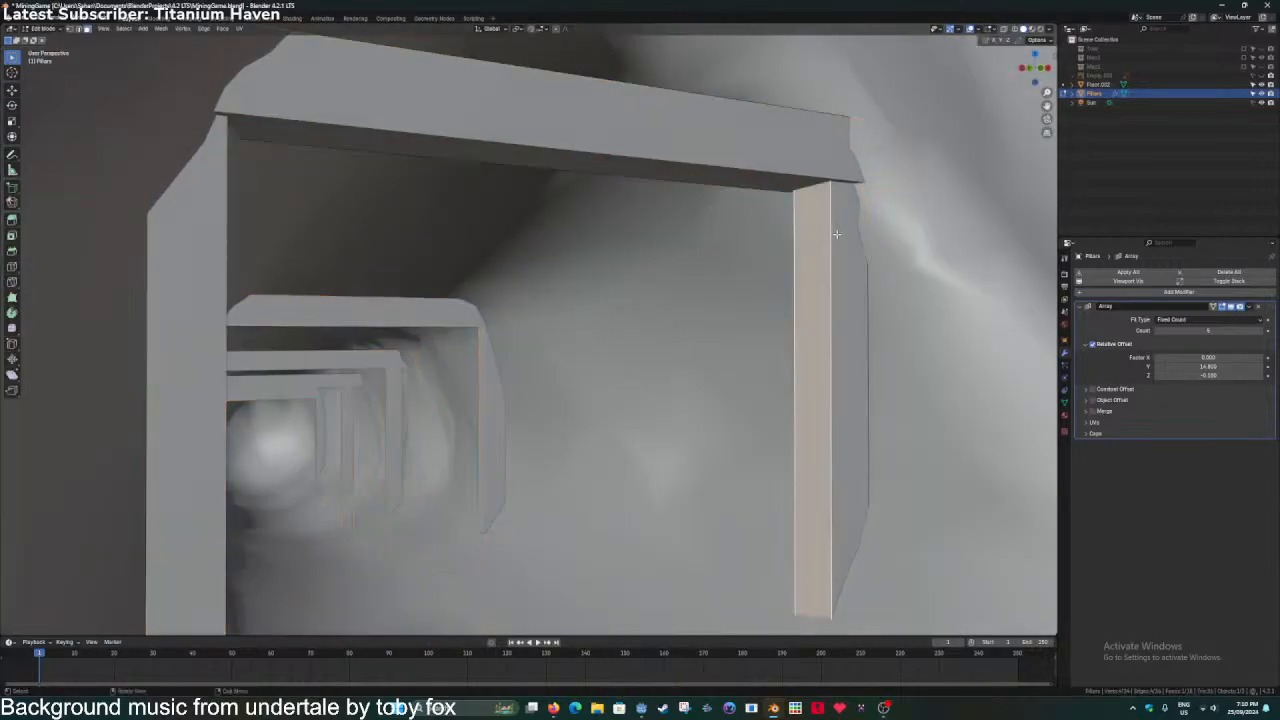
pyautogui.keyDown('shift'); pyautogui.click(253, 255); pyautogui.keyUp('shift')
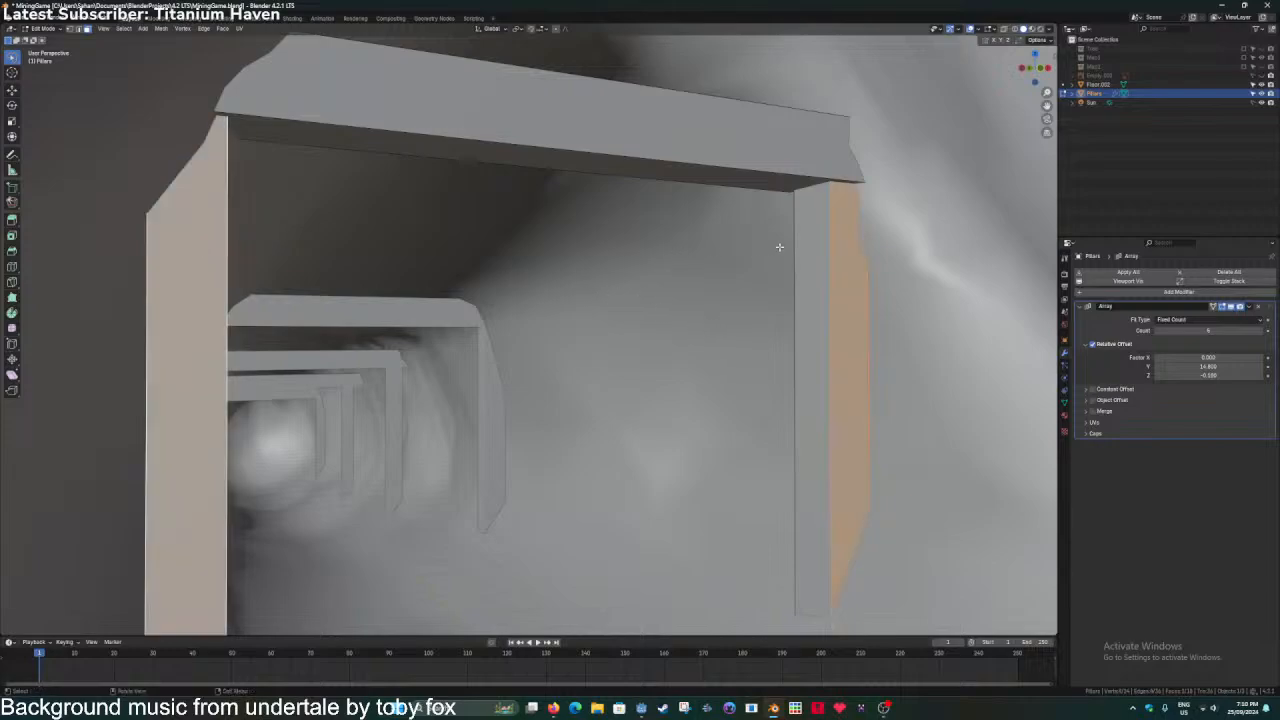
pyautogui.hotkey('ctrl', 'l')
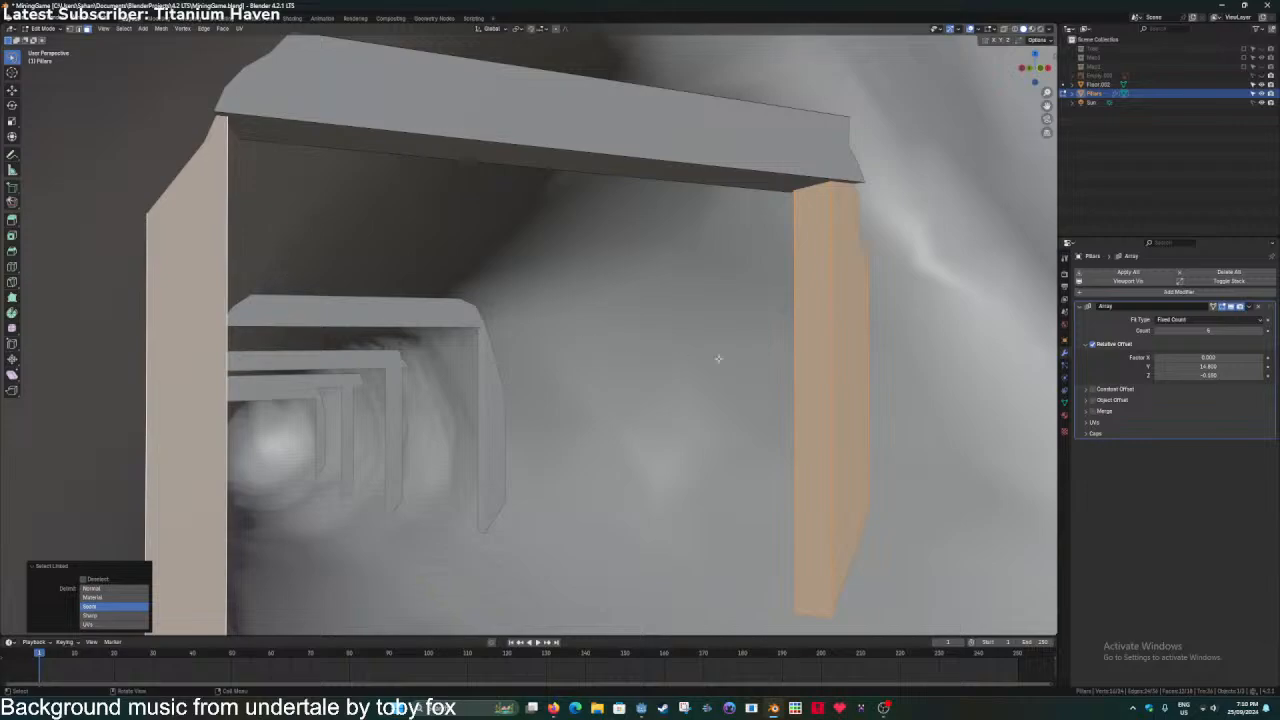
pyautogui.press('s')
pyautogui.press('y')
pyautogui.click(689, 386)
pyautogui.press('Tab')
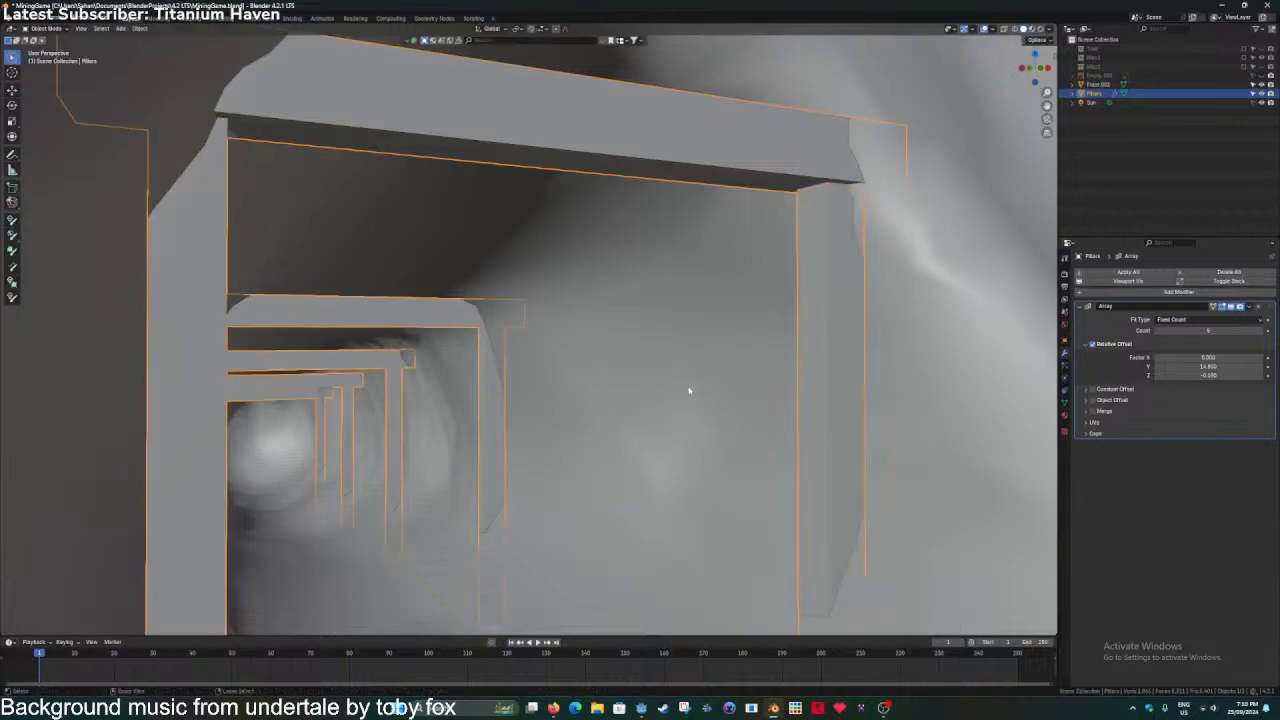
pyautogui.hotkey('ctrl', 's')
pyautogui.click(689, 390)
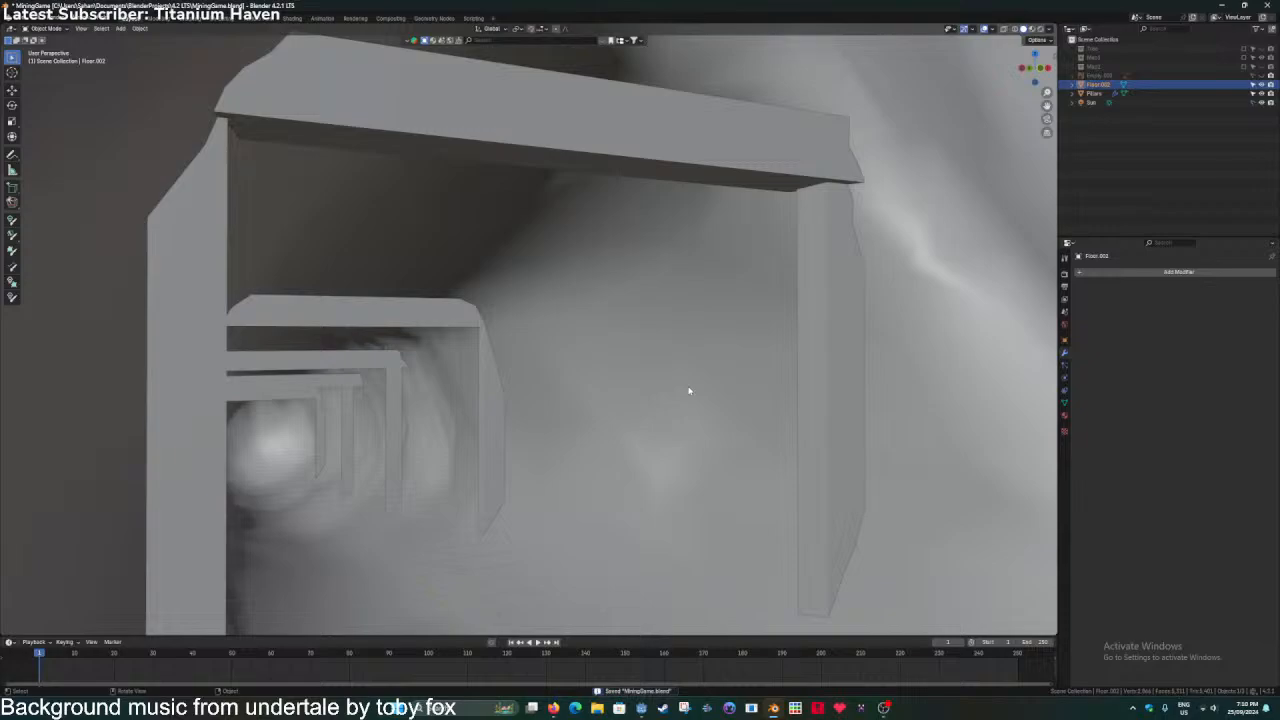
pyautogui.press('Tab')
pyautogui.moveTo(614, 366); pyautogui.dragTo(595, 428, button='middle')
pyautogui.click(586, 175)
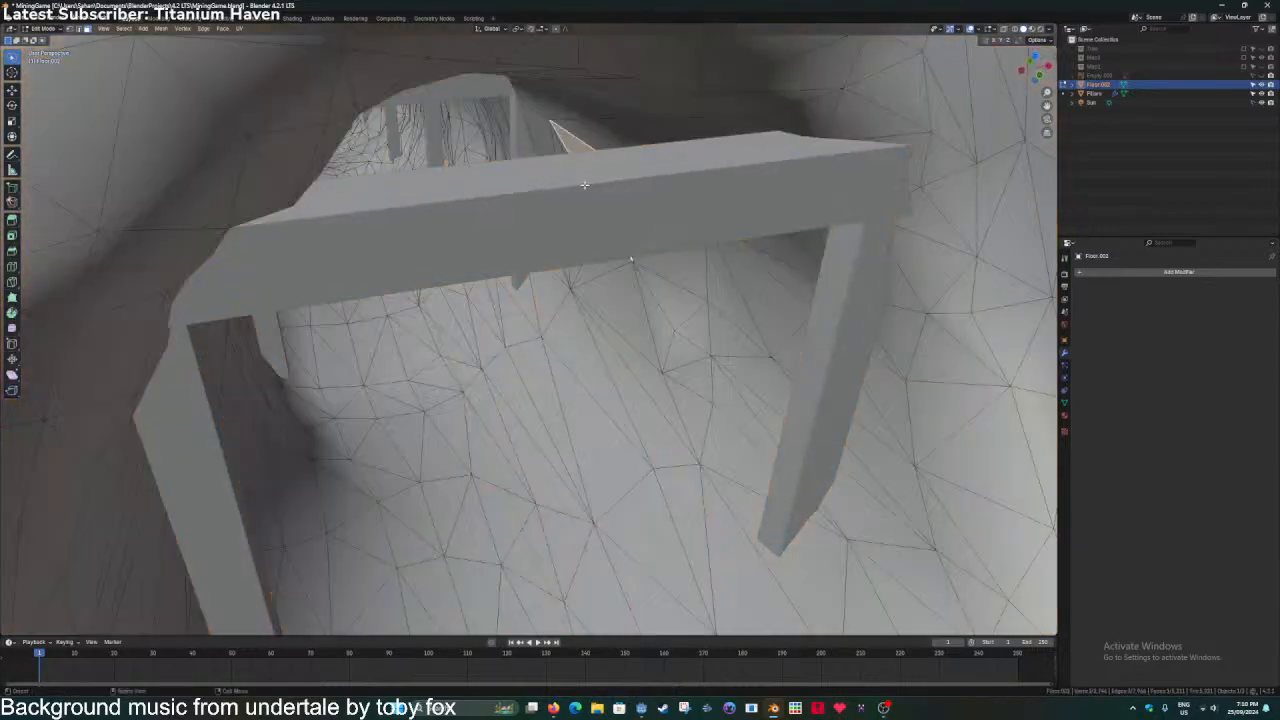
pyautogui.press('Tab')
# Select the crossbeam's top face in the Pillars mesh and snap the 3D cursor to its centre.
pyautogui.click(582, 200)
pyautogui.press('Tab')
pyautogui.click(567, 183)
pyautogui.hotkey('shift', 's')
pyautogui.click(568, 228)
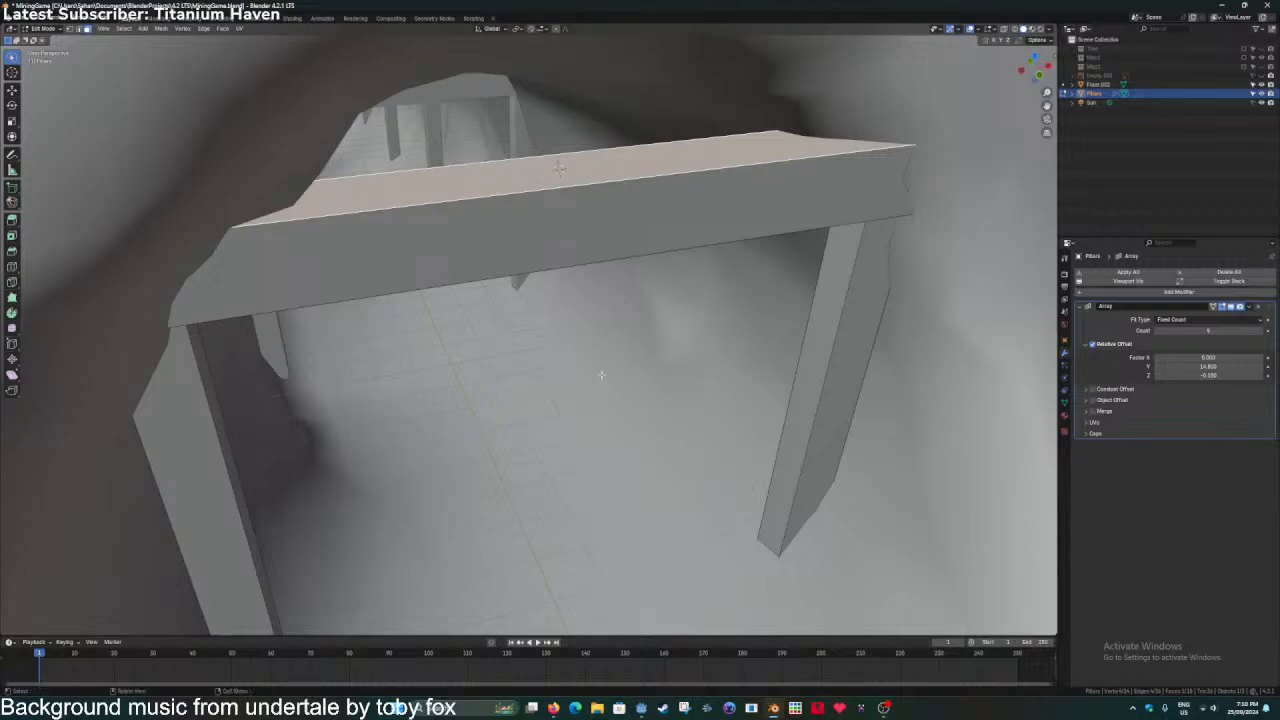
# Add a cube at the 3D cursor, narrow it on X and Y, and adjust its Z scale to form a post.
pyautogui.hotkey('shift', 'a')
pyautogui.click(620, 247)
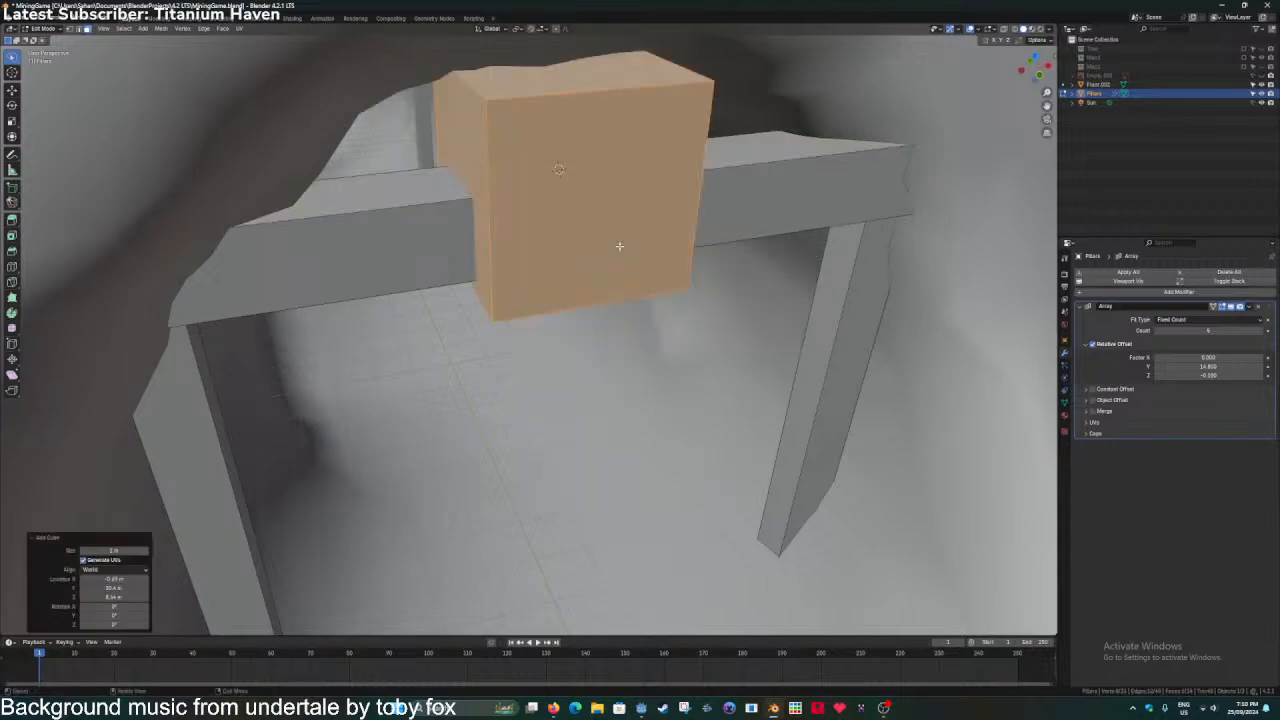
pyautogui.press('s')
pyautogui.hotkey('shift', 'z')
pyautogui.click(568, 189)
pyautogui.press('s')
pyautogui.press('z')
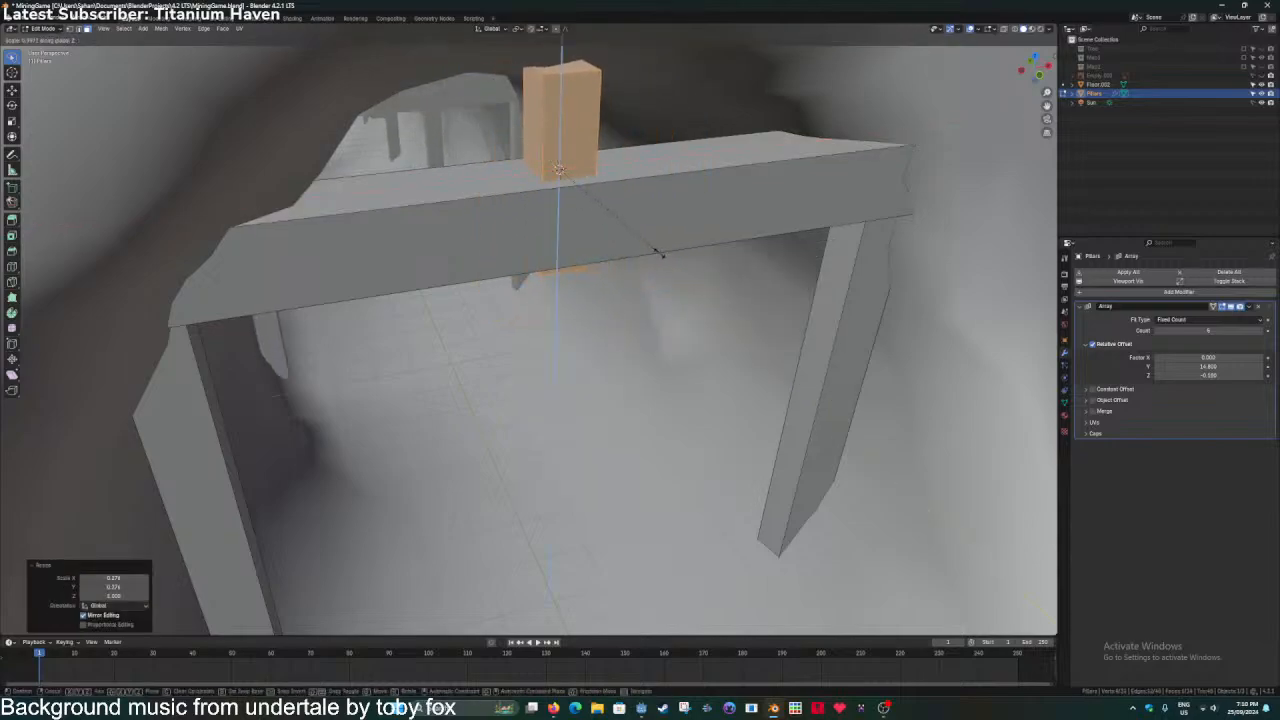
pyautogui.click(614, 222)
# Move the top face of the post on the crossbeam upward along Z towards the cave ceiling.
pyautogui.click(554, 113)
pyautogui.moveTo(568, 200); pyautogui.dragTo(575, 170, button='middle')
pyautogui.press('g')
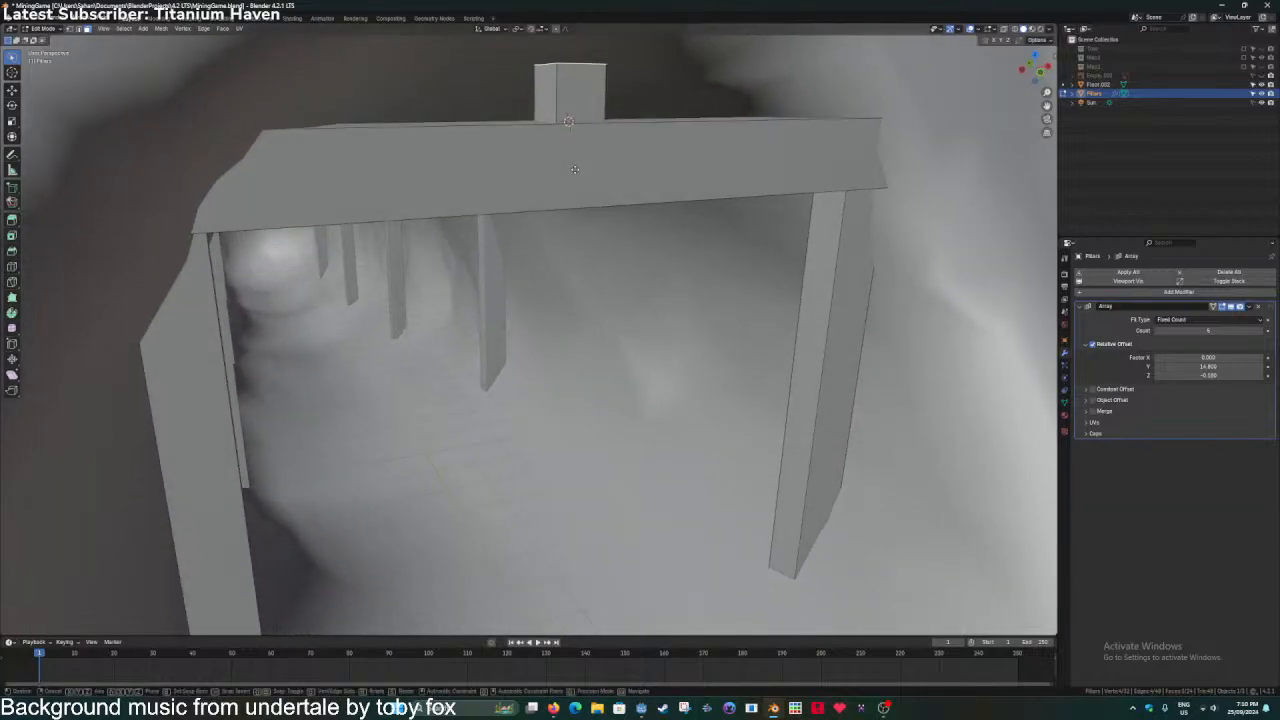
pyautogui.press('z')
pyautogui.click(579, 105)
pyautogui.press('Tab')
pyautogui.scroll(-5, 560, 160)
pyautogui.moveTo(533, 212); pyautogui.dragTo(566, 271, button='middle')
pyautogui.press('Tab')
pyautogui.press('g')
pyautogui.press('z')
pyautogui.click(561, 220)
# Scale the post's top face on X and Y only, and save the file.
pyautogui.press('Tab')
pyautogui.press('Tab')
pyautogui.press('Tab')
pyautogui.press('Tab')
pyautogui.press('s')
pyautogui.hotkey('shift', 'z')
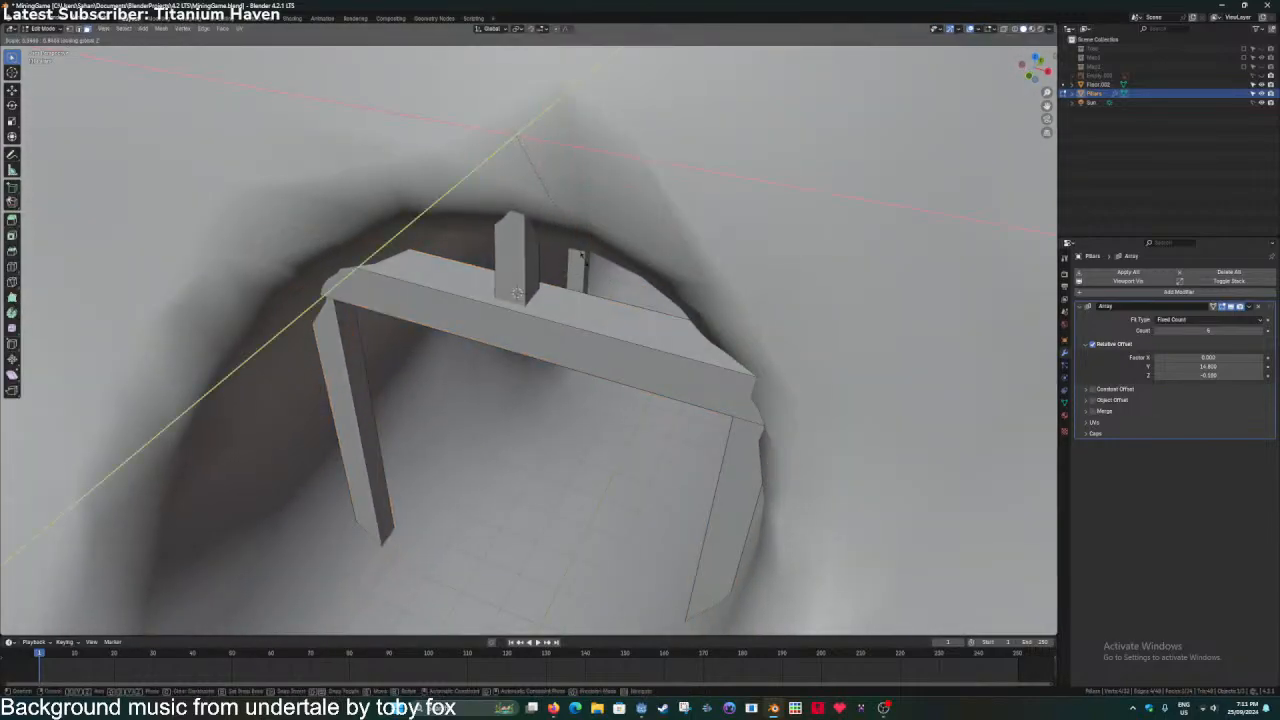
pyautogui.click(582, 256)
pyautogui.press('Tab')
pyautogui.hotkey('ctrl', 's')
pyautogui.click(566, 446)
pyautogui.scroll(1, 603, 411)
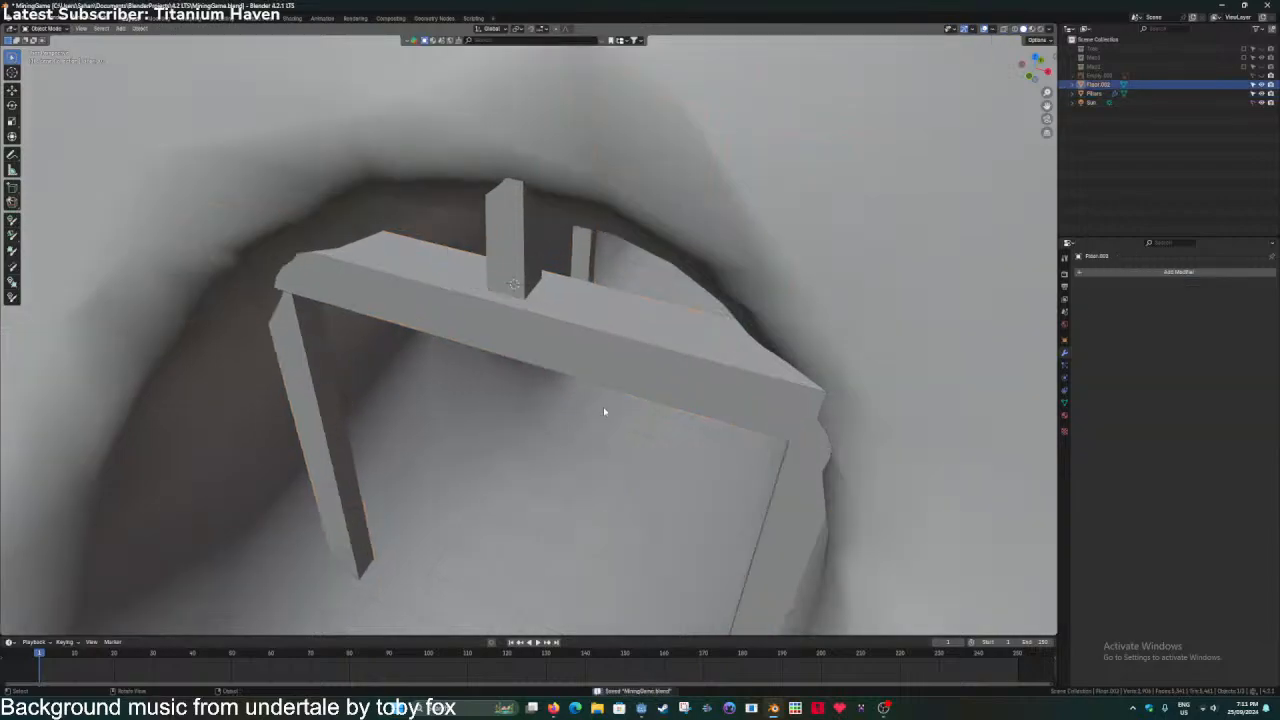
pyautogui.moveTo(603, 411); pyautogui.dragTo(575, 290, button='middle')
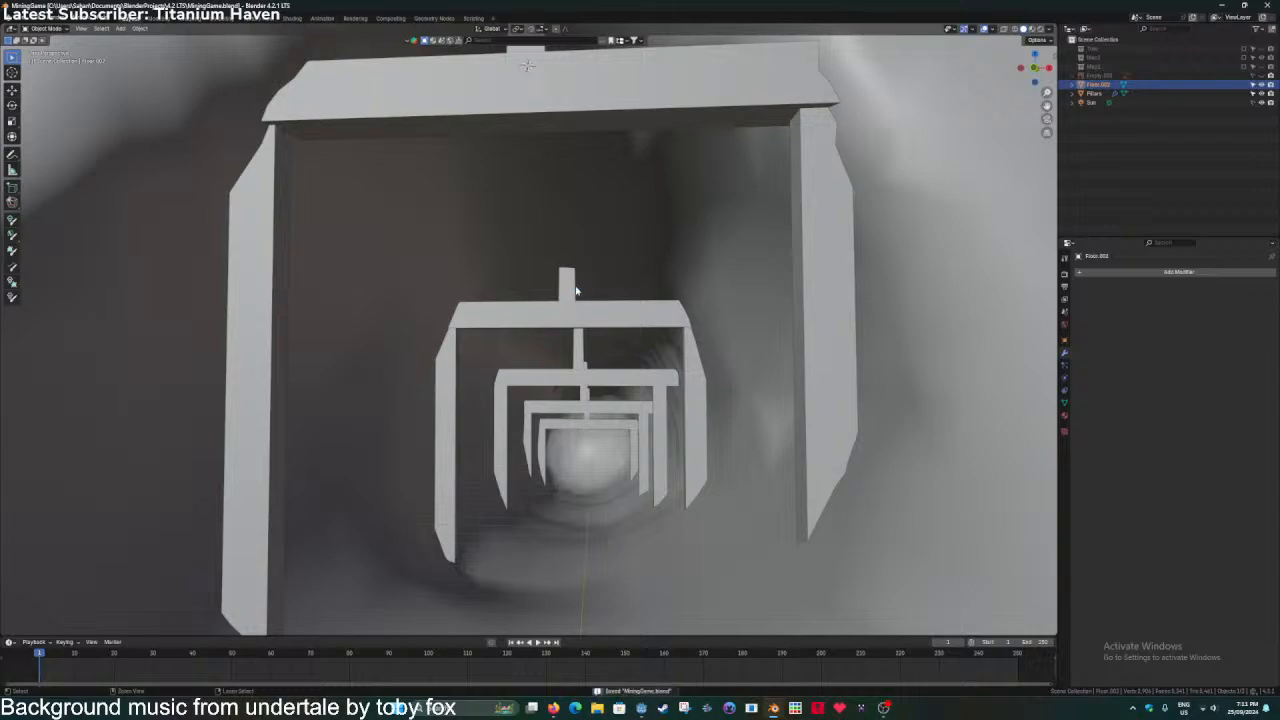
pyautogui.press('Tab')
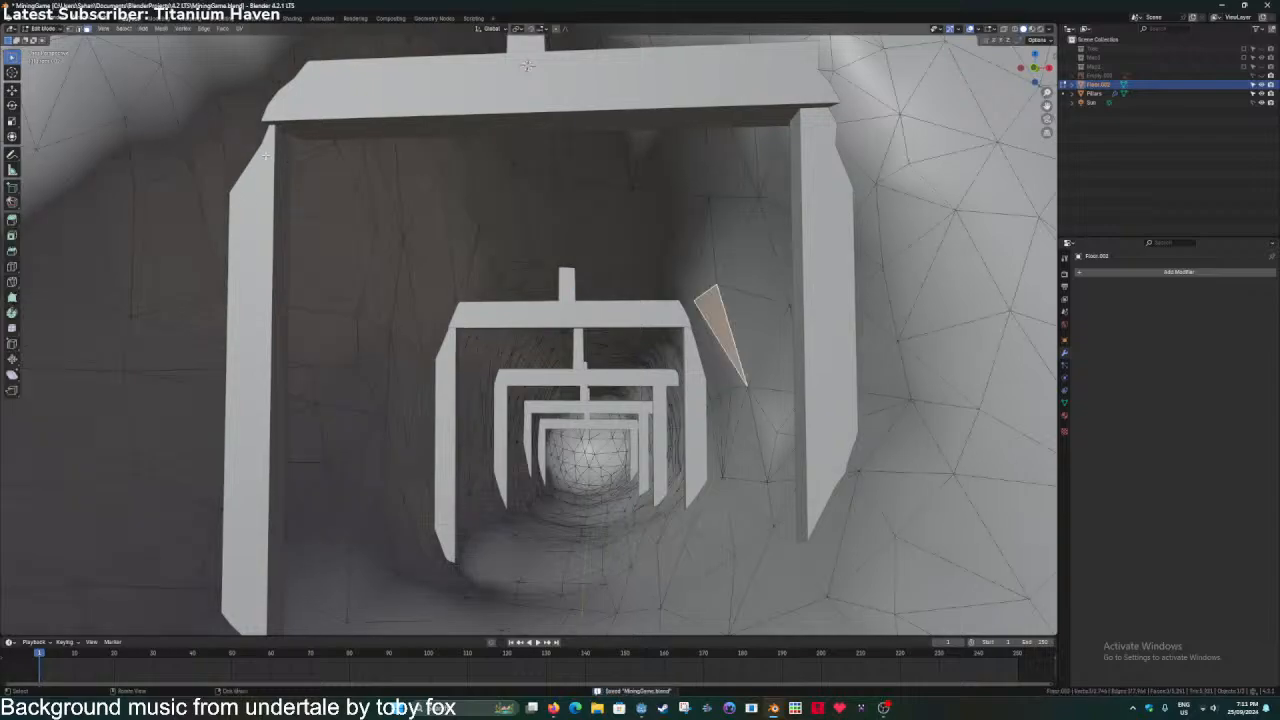
pyautogui.moveTo(265, 154); pyautogui.dragTo(463, 314, button='middle')
pyautogui.scroll(2, 385, 236)
pyautogui.press('2')
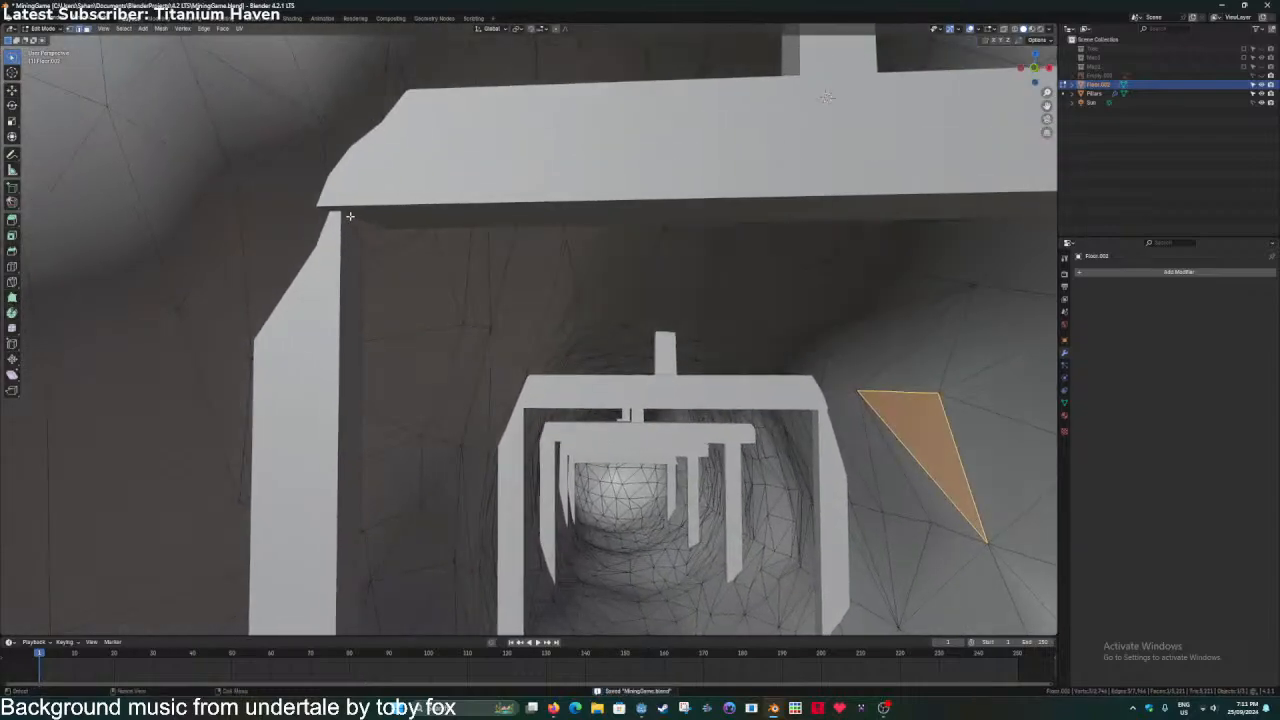
pyautogui.click(364, 226)
pyautogui.keyDown('shift'); pyautogui.moveTo(370, 226); pyautogui.dragTo(394, 257, button='middle'); pyautogui.keyUp('shift')
pyautogui.scroll(2, 394, 257)
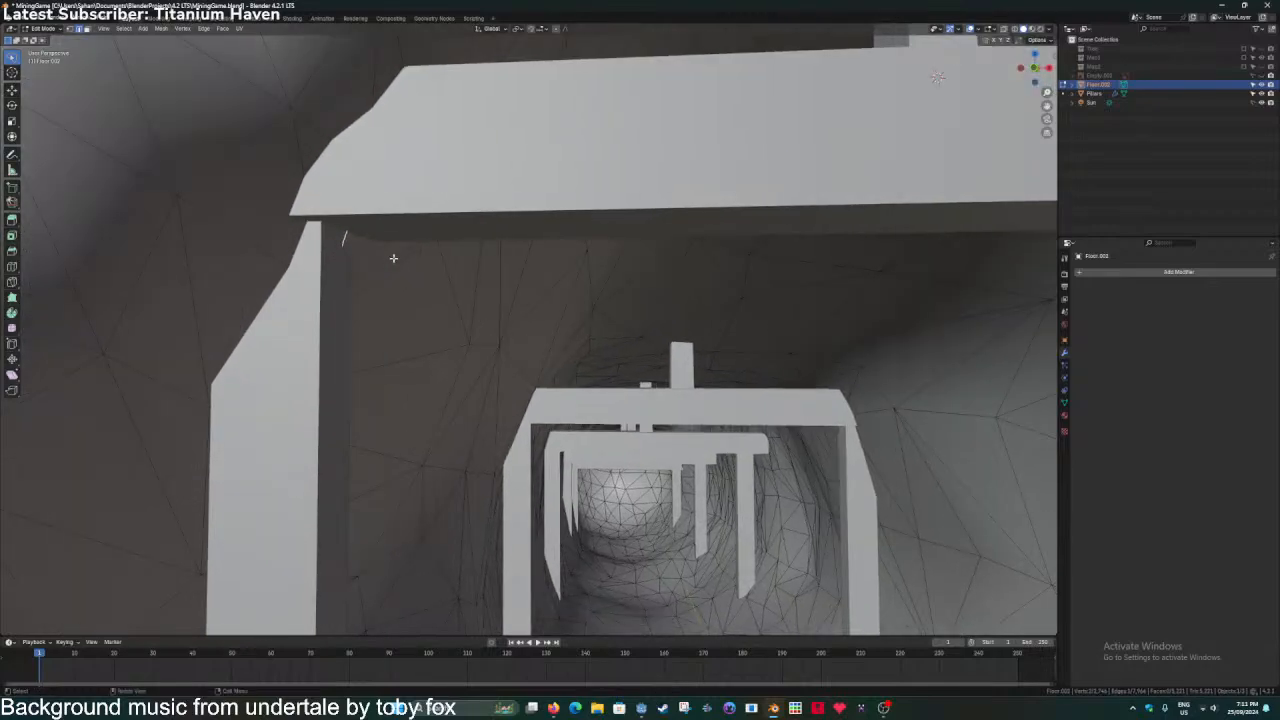
pyautogui.press('Tab')
# Select the crossbeam's underside face in the Pillars mesh and snap the 3D cursor to its centre.
pyautogui.click(354, 207)
pyautogui.press('Tab')
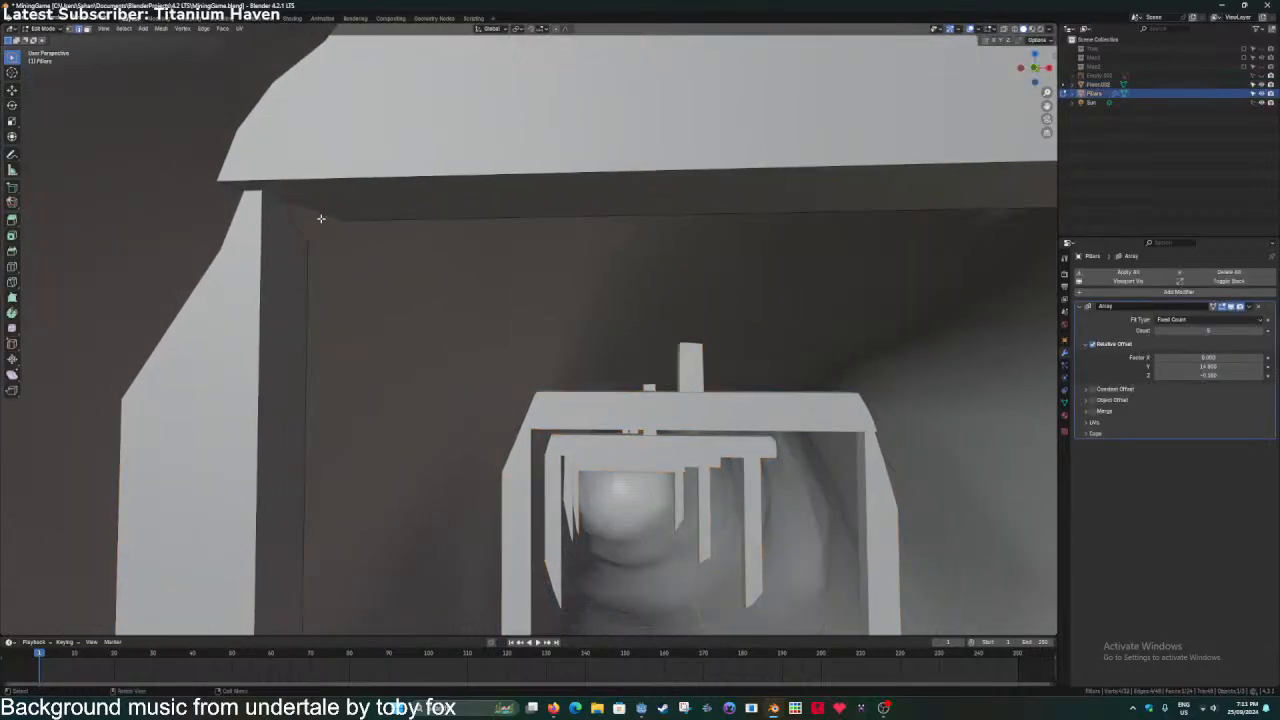
pyautogui.click(271, 193)
pyautogui.moveTo(274, 197)
pyautogui.mouseDown(button='middle')
pyautogui.moveTo(271, 209)
pyautogui.moveTo(277, 186)
pyautogui.mouseUp(button='middle')
pyautogui.scroll(-2, 277, 186)
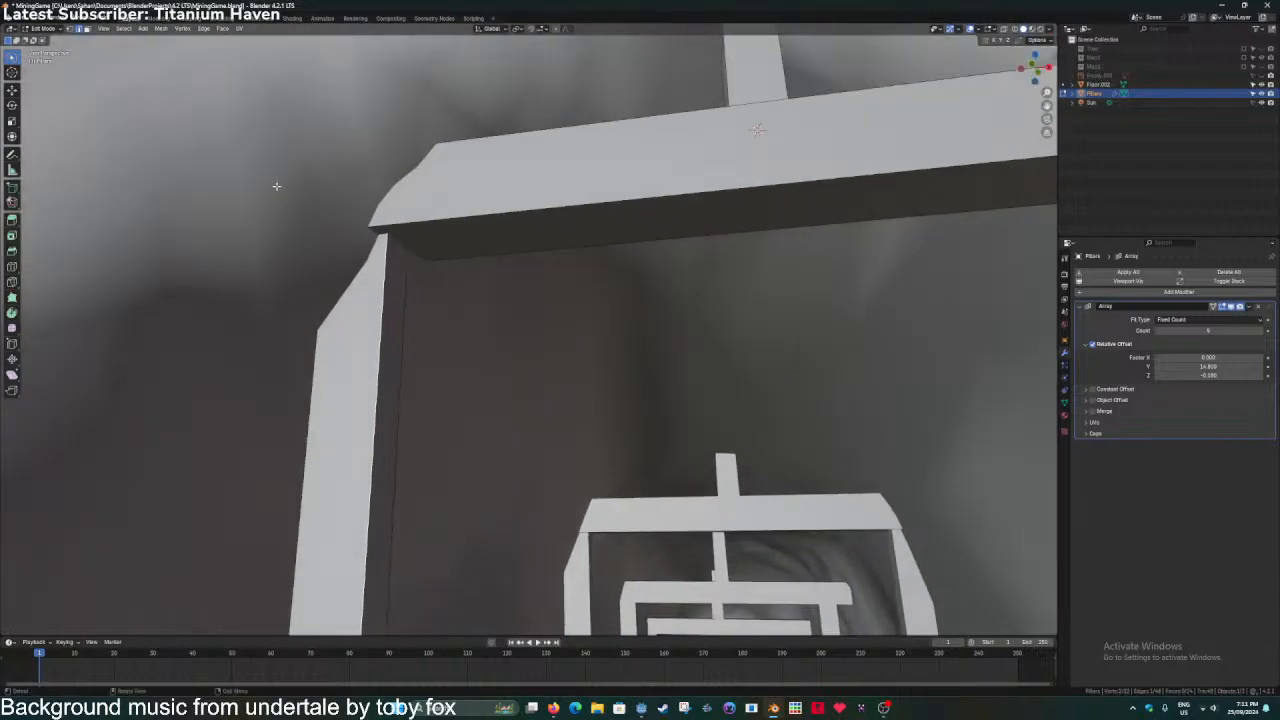
pyautogui.click(418, 238)
pyautogui.scroll(-1, 418, 238)
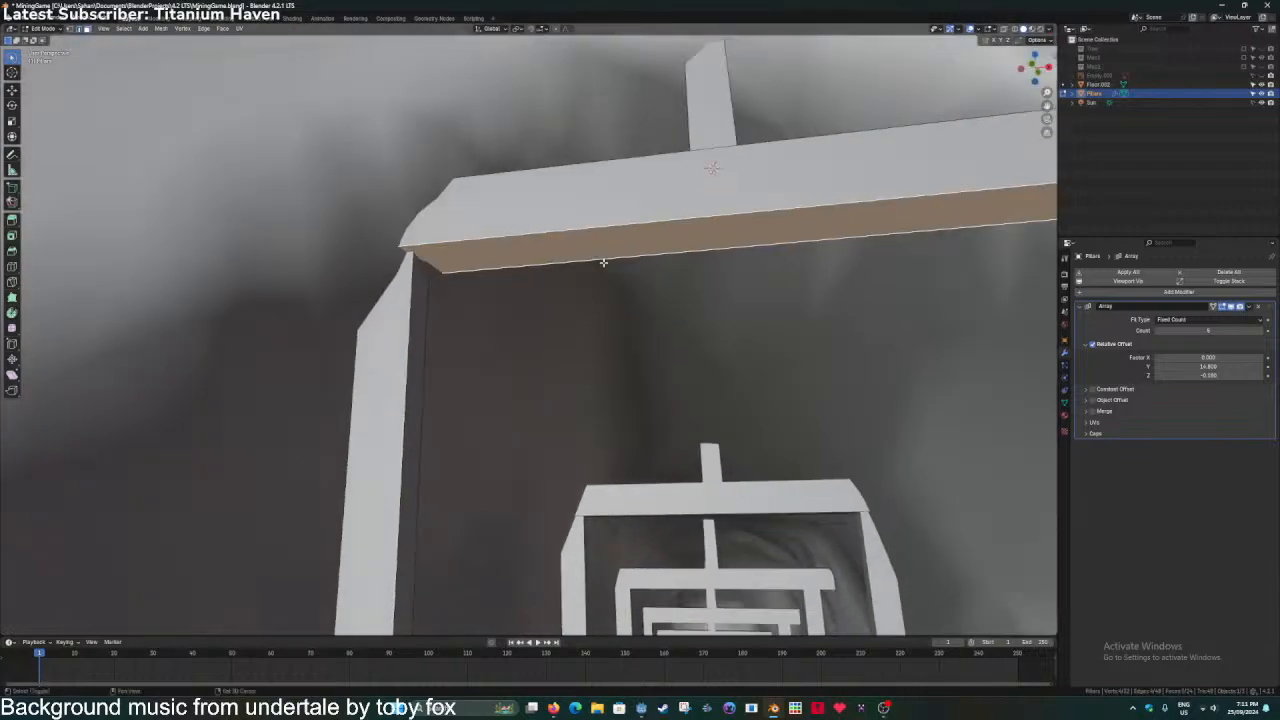
pyautogui.hotkey('shift', 's')
pyautogui.click(636, 396)
# Add a cube at the 3D cursor, move it along X to the left post, and scale it down to about 0.2.
pyautogui.hotkey('shift', 'a')
pyautogui.click(705, 361)
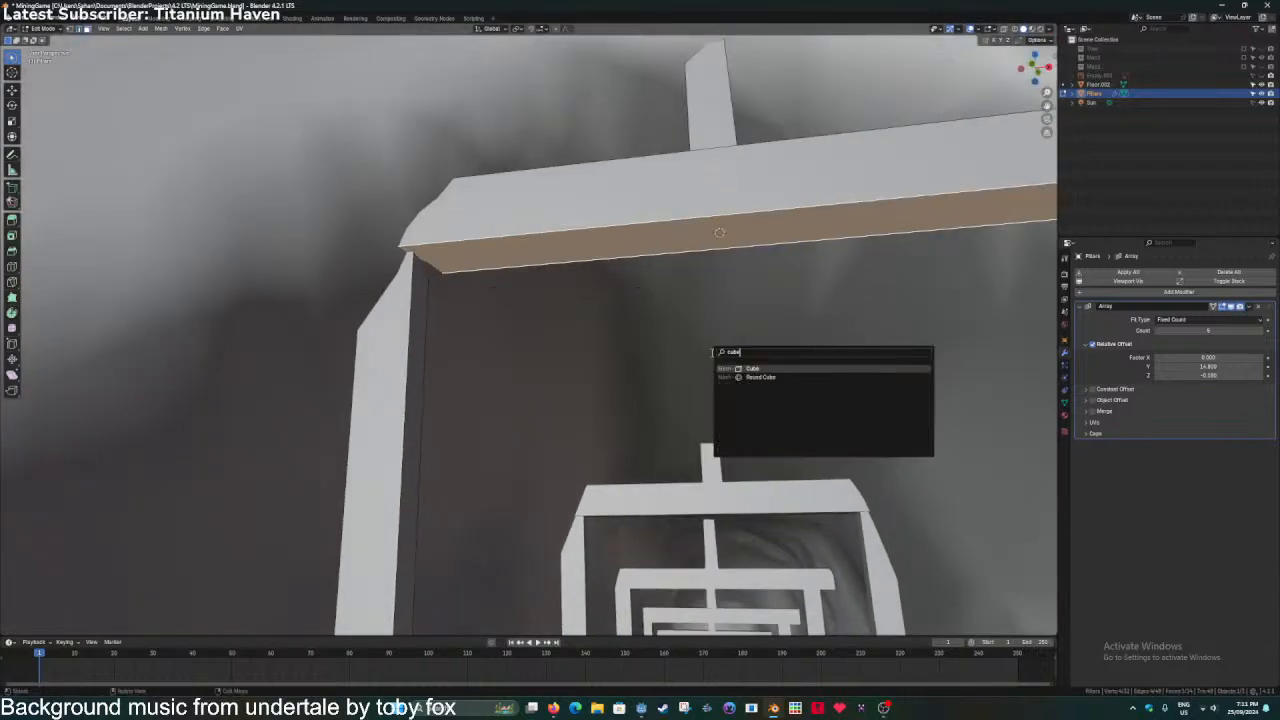
pyautogui.press('s')
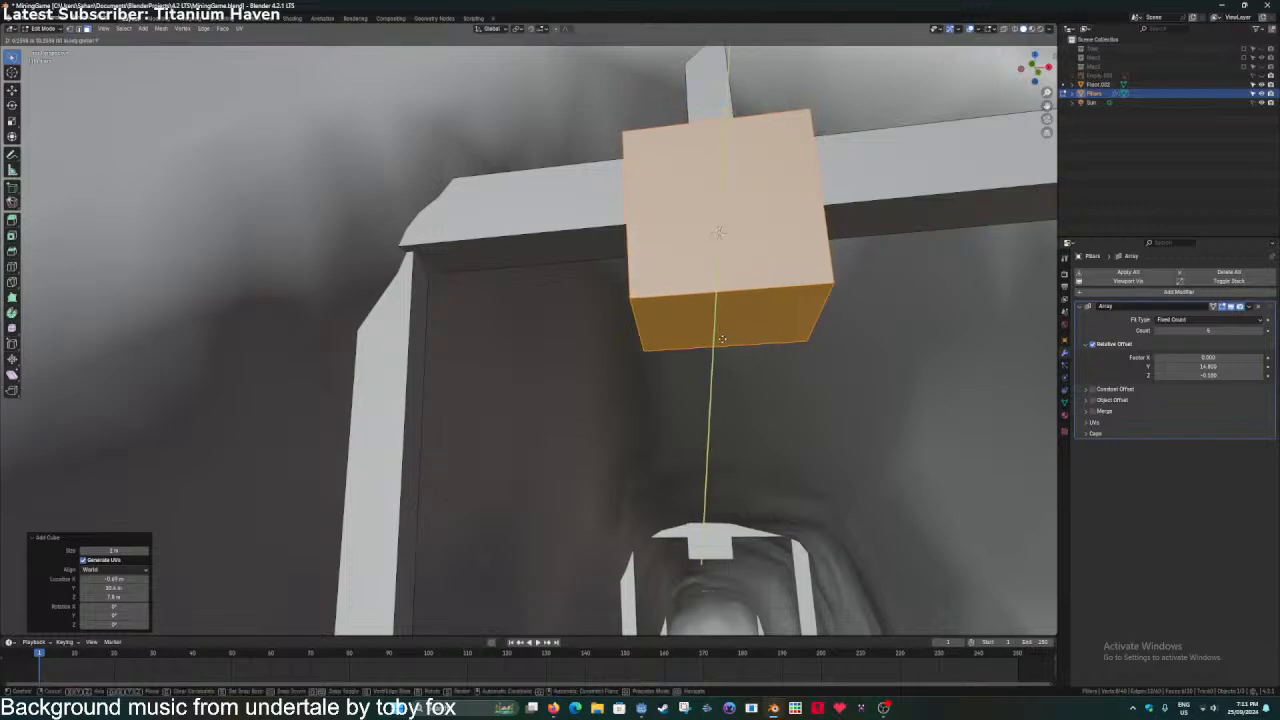
pyautogui.press('g')
pyautogui.press('x')
pyautogui.click(583, 371)
pyautogui.press('s')
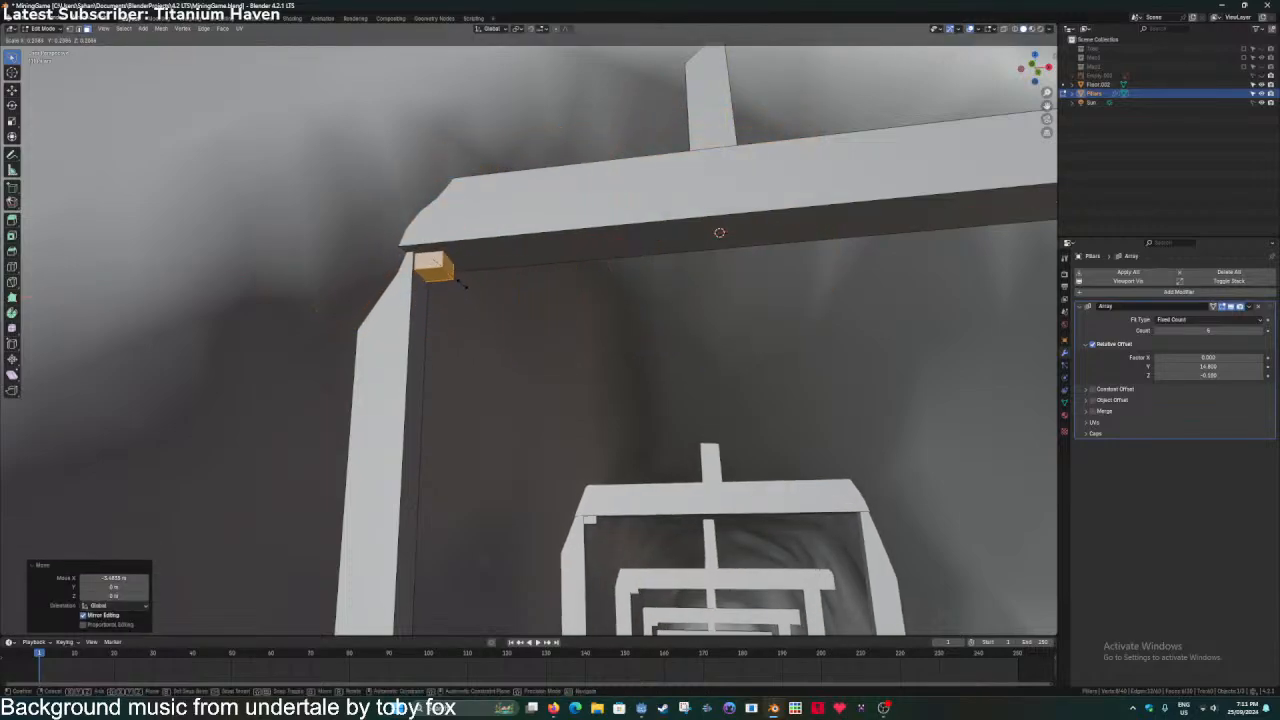
pyautogui.click(485, 302)
# Lower the small cube along Z beneath the crossbeam, beside the left post.
pyautogui.press('KP_Decimal')
pyautogui.moveTo(681, 369); pyautogui.dragTo(608, 358, button='middle')
pyautogui.press('g')
pyautogui.press('z')
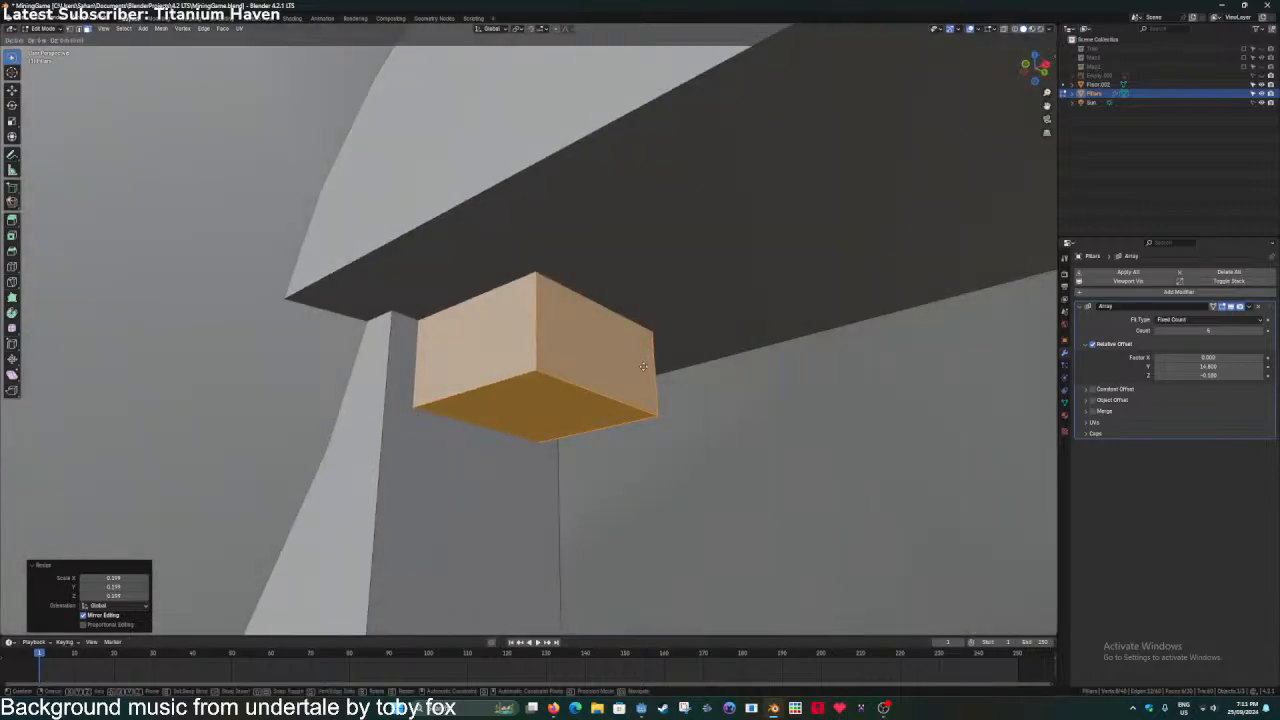
pyautogui.click(607, 490)
pyautogui.moveTo(607, 490); pyautogui.dragTo(645, 427, button='middle')
pyautogui.scroll(-3, 645, 427)
# Try to tilt the small cube about Y and raise it against the crossbeam, and undo both changes.
pyautogui.press('r')
pyautogui.press('y')
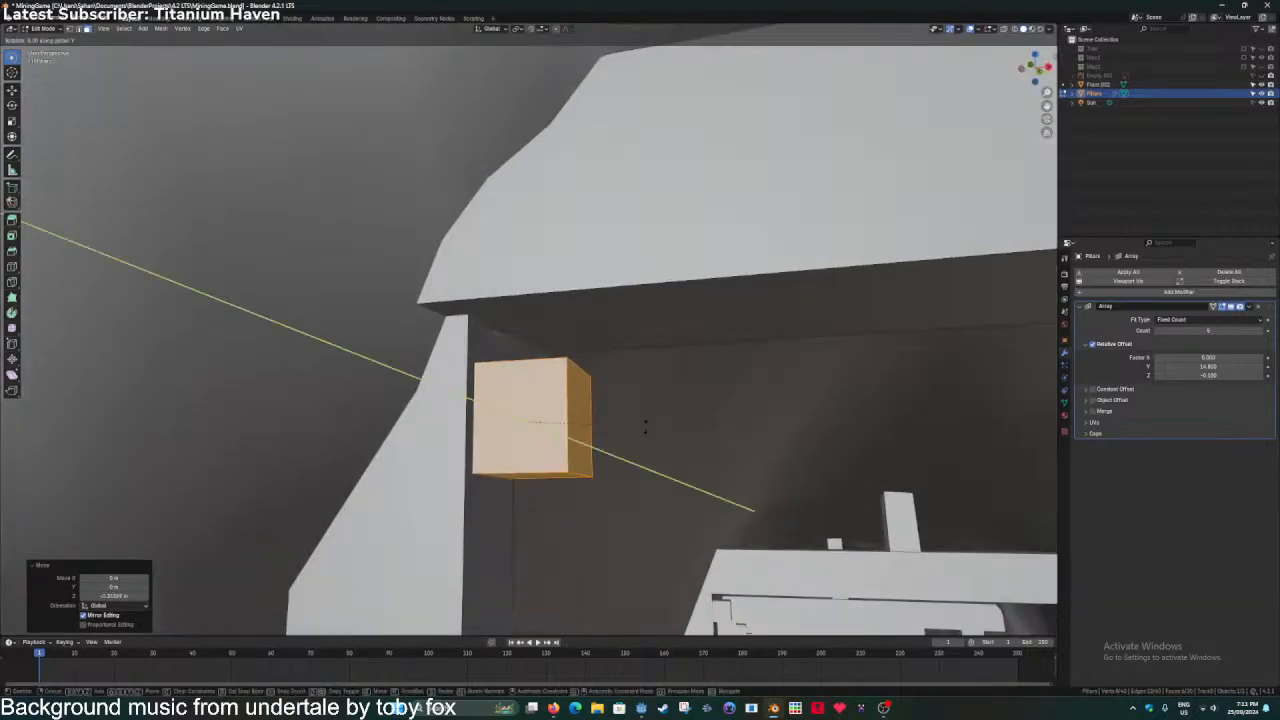
pyautogui.click(608, 526)
pyautogui.press('g')
pyautogui.press('z')
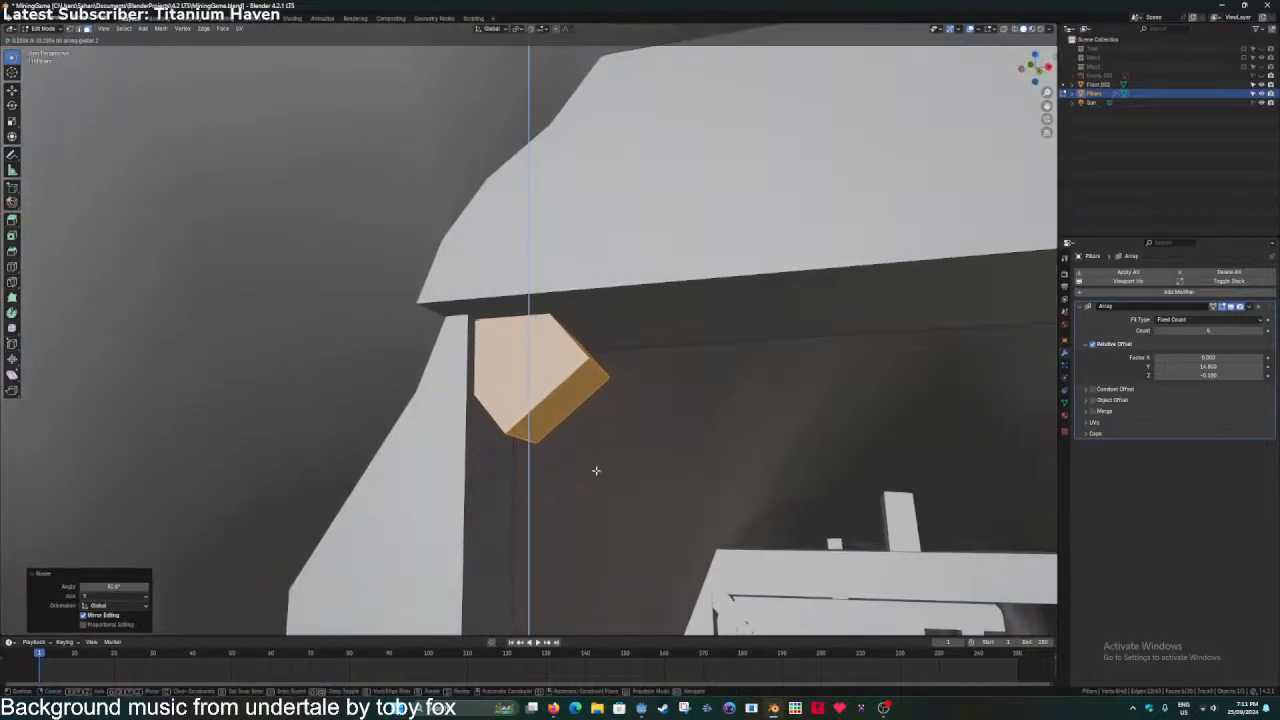
pyautogui.click(596, 470)
pyautogui.press('s')
pyautogui.press('y')
pyautogui.press('x')
pyautogui.press('Escape')
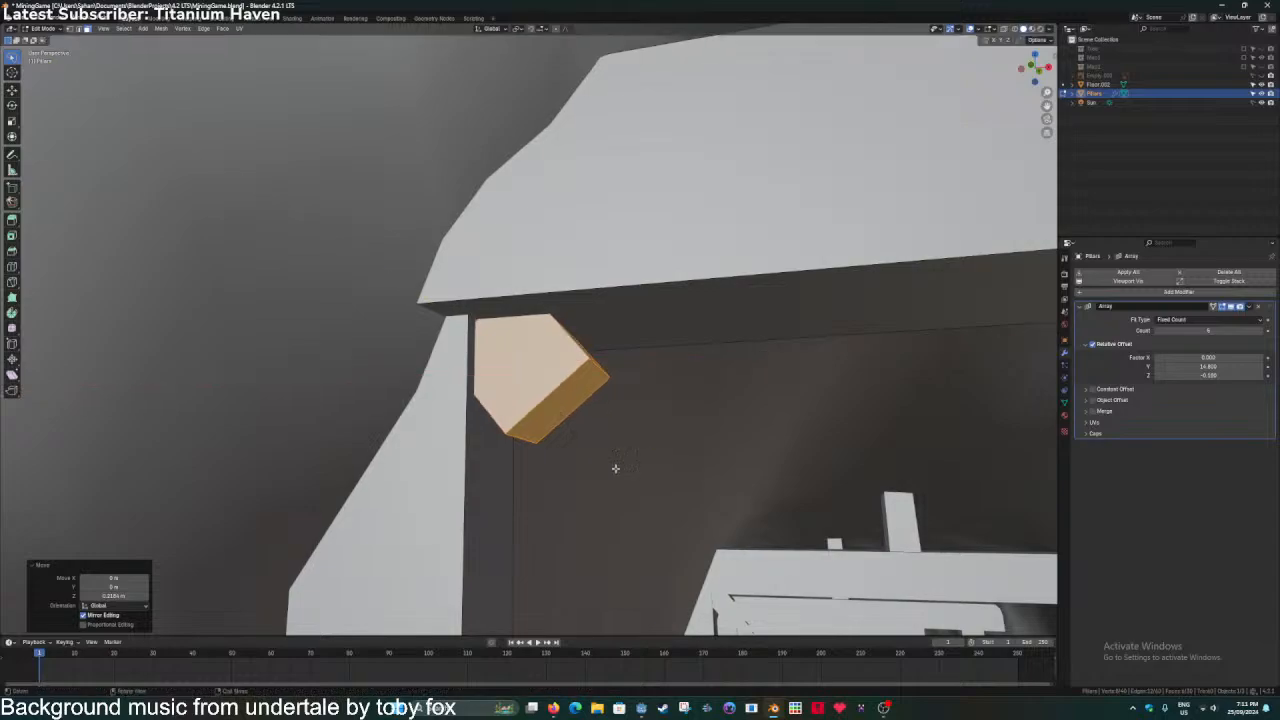
pyautogui.hotkey('ctrl', 'z')
pyautogui.hotkey('ctrl', 'z')
# Stretch the small cube along Z, narrow it on X and Y only, and widen it along Y to form a brace.
pyautogui.press('s')
pyautogui.press('z')
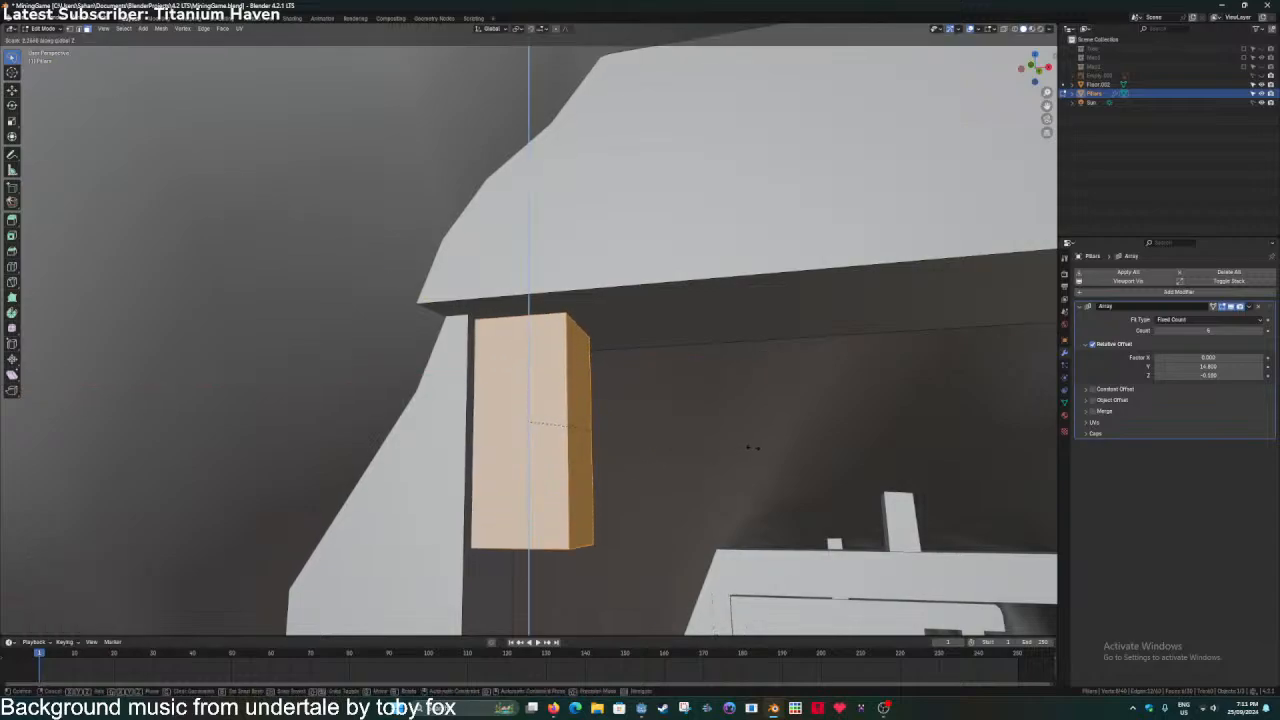
pyautogui.click(786, 437)
pyautogui.press('s')
pyautogui.hotkey('shift', 'z')
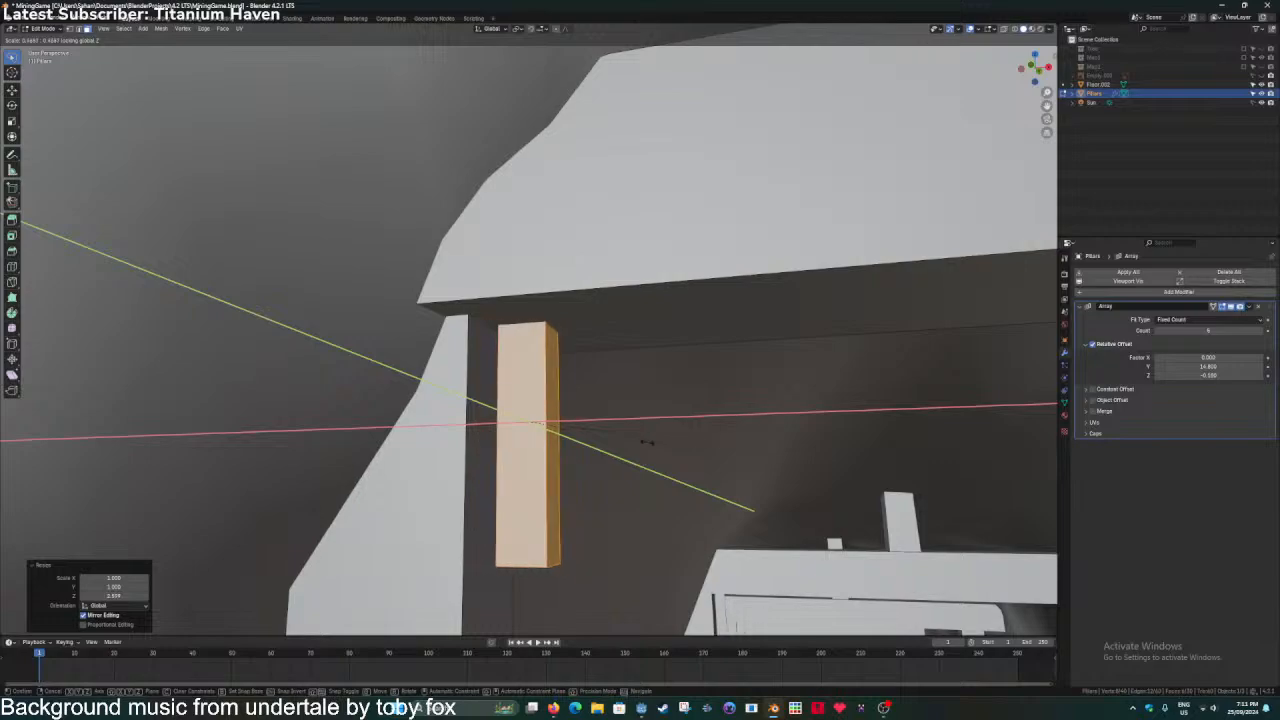
pyautogui.click(647, 442)
pyautogui.moveTo(647, 442); pyautogui.dragTo(614, 434, button='middle')
pyautogui.press('s')
pyautogui.press('y')
pyautogui.click(617, 446)
# Rotate the brace about 42° around Y and move it up along Z into the corner of post and crossbeam.
pyautogui.press('r')
pyautogui.press('y')
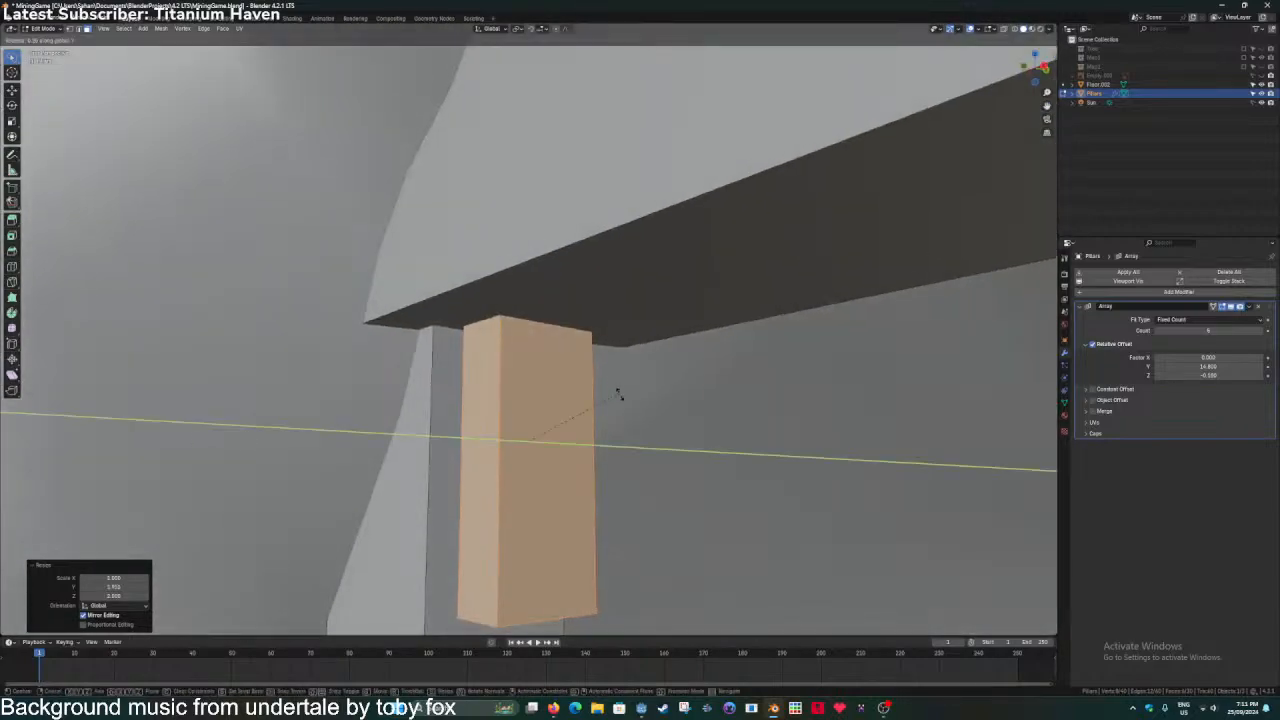
pyautogui.click(620, 463)
pyautogui.press('g')
pyautogui.press('z')
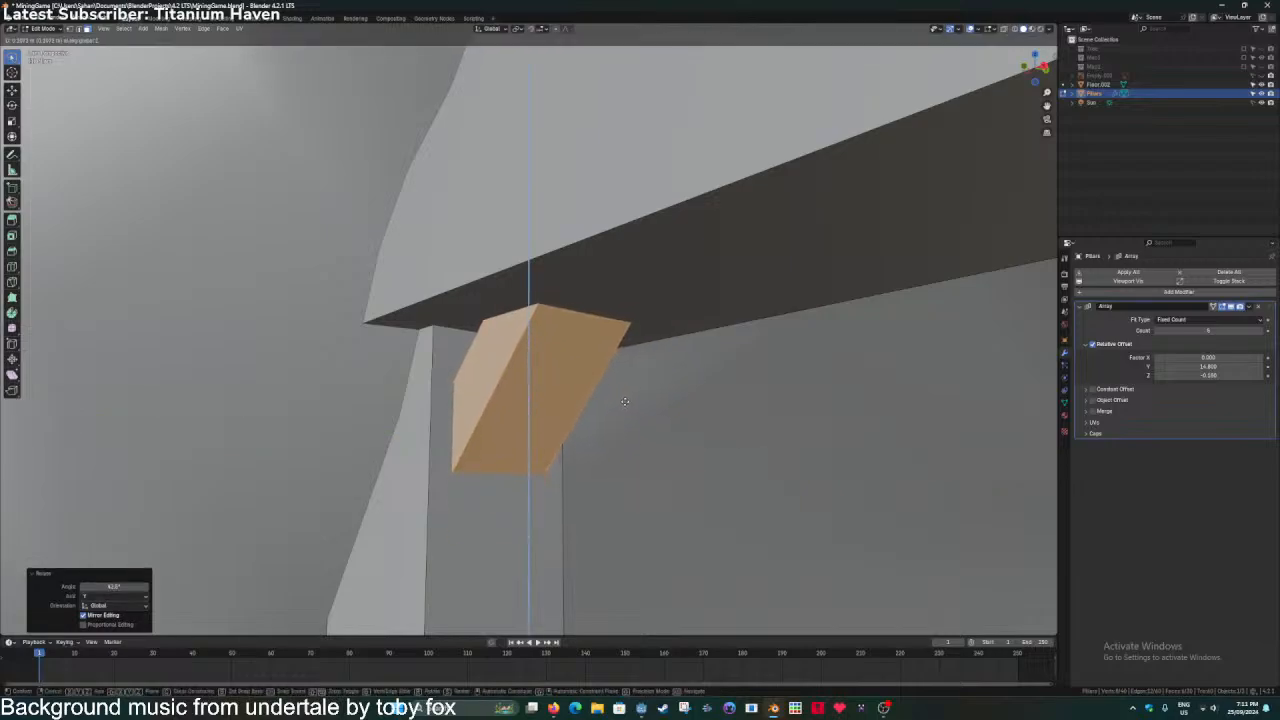
pyautogui.click(601, 438)
# Duplicate the corner brace and move the copy along X to the opposite post.
pyautogui.scroll(-3, 601, 438)
pyautogui.moveTo(601, 438); pyautogui.dragTo(617, 451, button='middle')
pyautogui.press('Tab')
pyautogui.scroll(-3, 637, 498)
pyautogui.moveTo(637, 498); pyautogui.dragTo(363, 451, button='middle')
pyautogui.press('Tab')
pyautogui.keyDown('shift'); pyautogui.moveTo(467, 448); pyautogui.dragTo(406, 446, button='middle'); pyautogui.keyUp('shift')
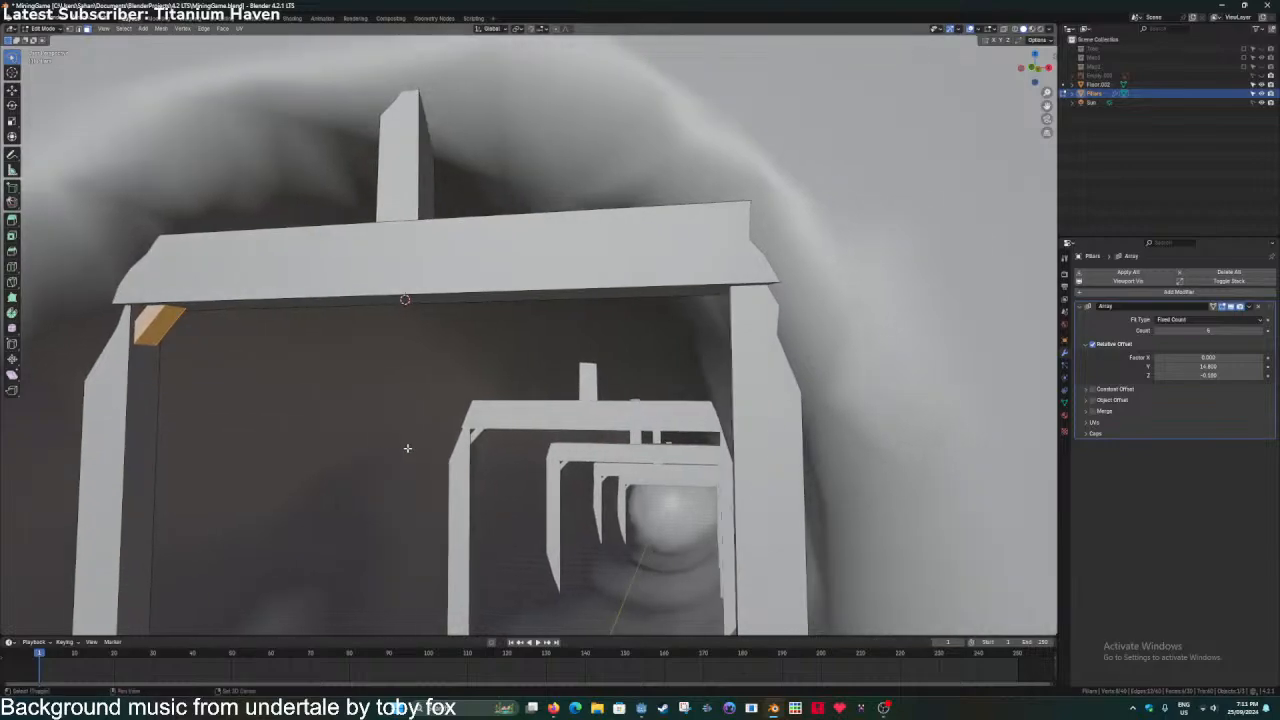
pyautogui.scroll(1, 380, 365)
pyautogui.hotkey('shift', 'd')
pyautogui.rightClick(378, 360)
pyautogui.press('g')
pyautogui.press('y')
pyautogui.press('x')
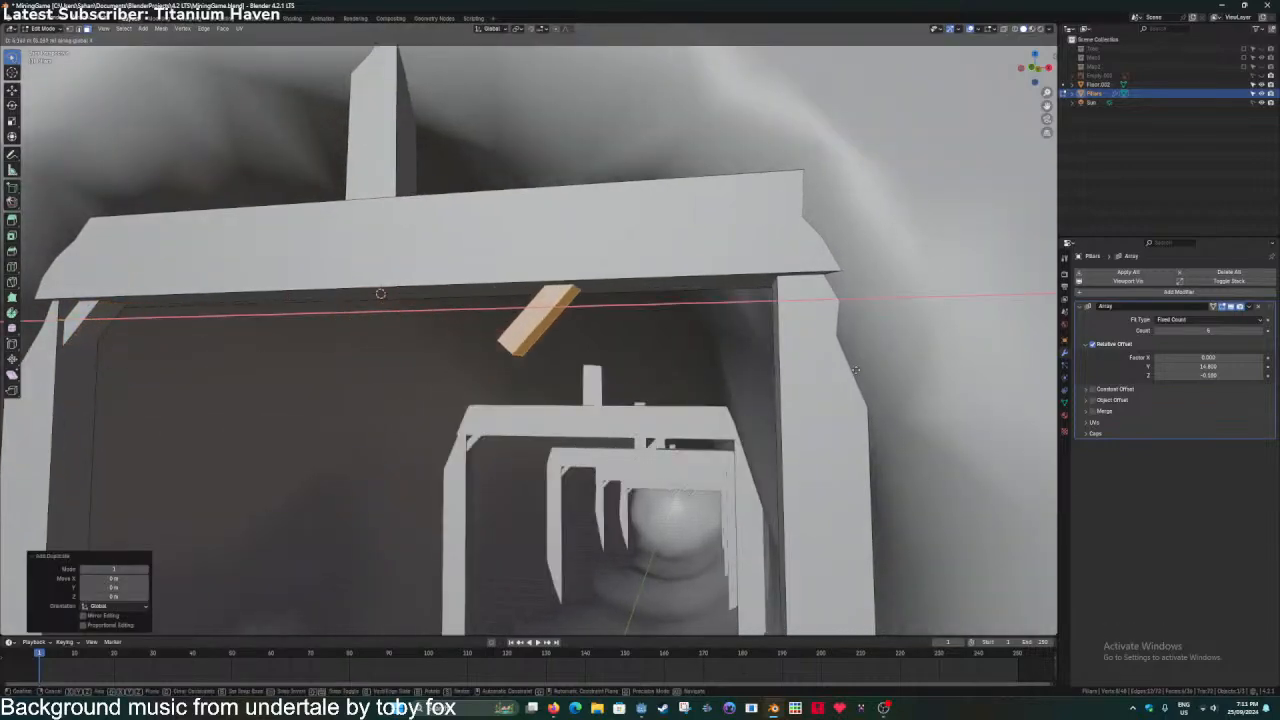
pyautogui.click(1053, 368)
# Rotate the copied brace around Y to mirror the first one in the opposite corner, and save the file.
pyautogui.press('g')
pyautogui.press('y')
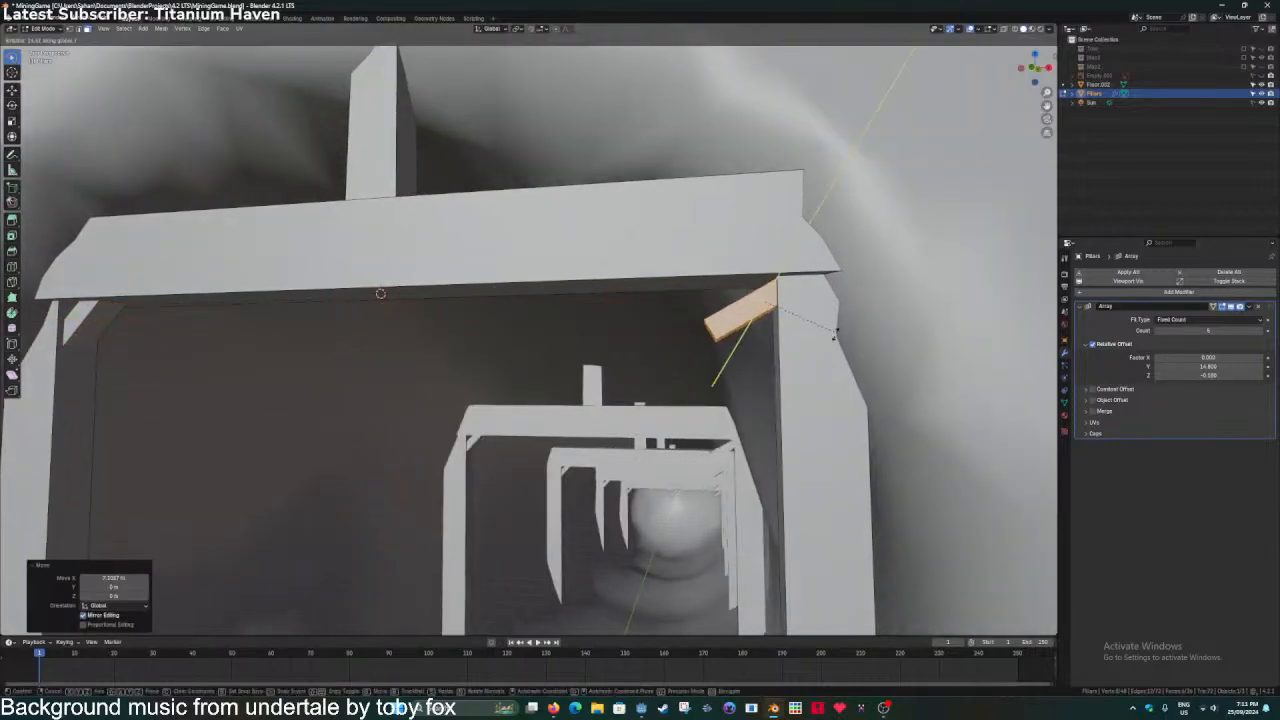
pyautogui.click(748, 404)
pyautogui.scroll(-2, 748, 404)
pyautogui.press('Tab')
pyautogui.scroll(-2, 543, 411)
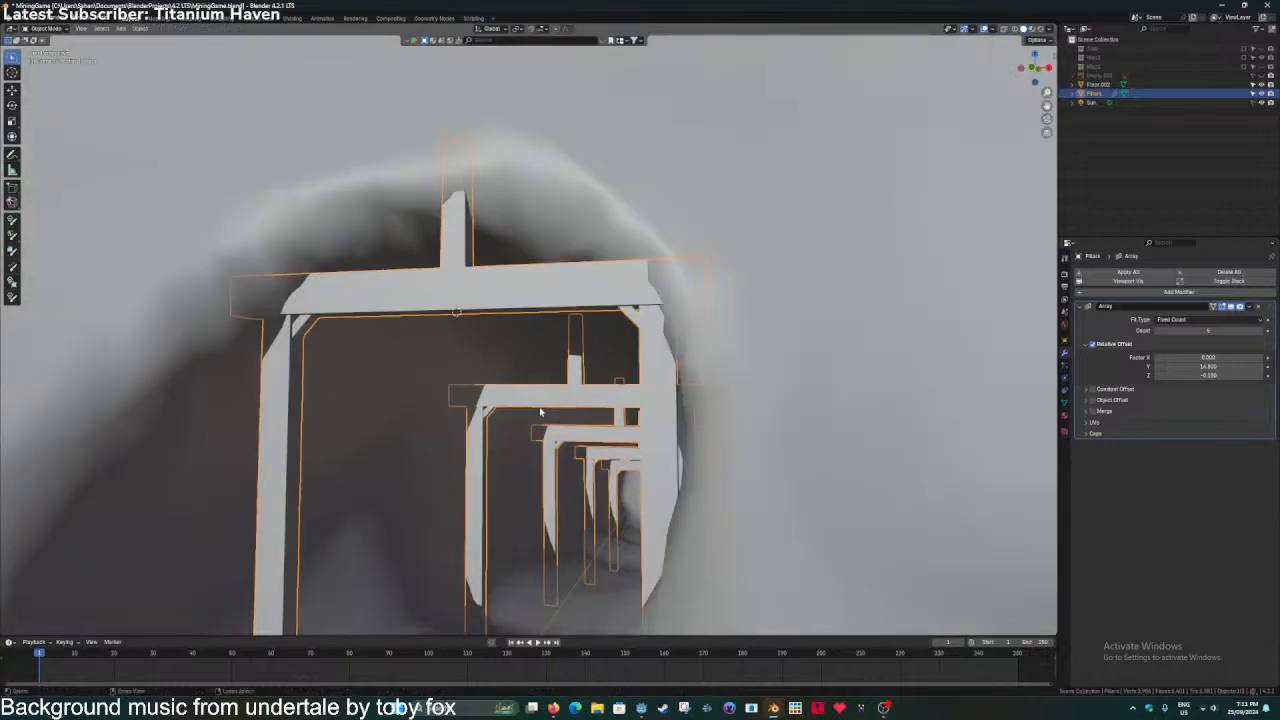
pyautogui.hotkey('ctrl', 's')
# Select the top face of the short post standing on the crossbeam and scale it.
pyautogui.moveTo(540, 411); pyautogui.dragTo(572, 422, button='middle')
pyautogui.scroll(-1, 520, 432)
pyautogui.keyDown('shift'); pyautogui.moveTo(465, 438); pyautogui.dragTo(510, 437, button='middle'); pyautogui.keyUp('shift')
pyautogui.scroll(2, 500, 439)
pyautogui.scroll(5, 487, 441)
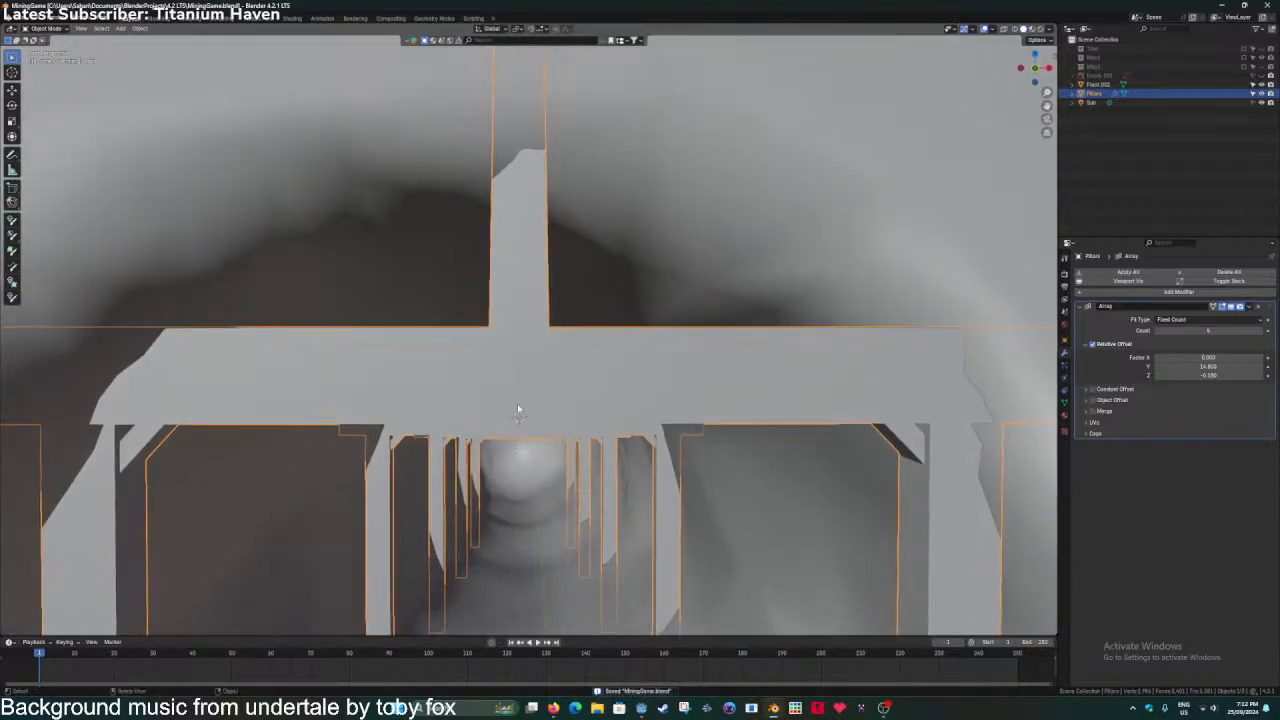
pyautogui.press('Tab')
pyautogui.moveTo(517, 410); pyautogui.dragTo(521, 365, button='middle')
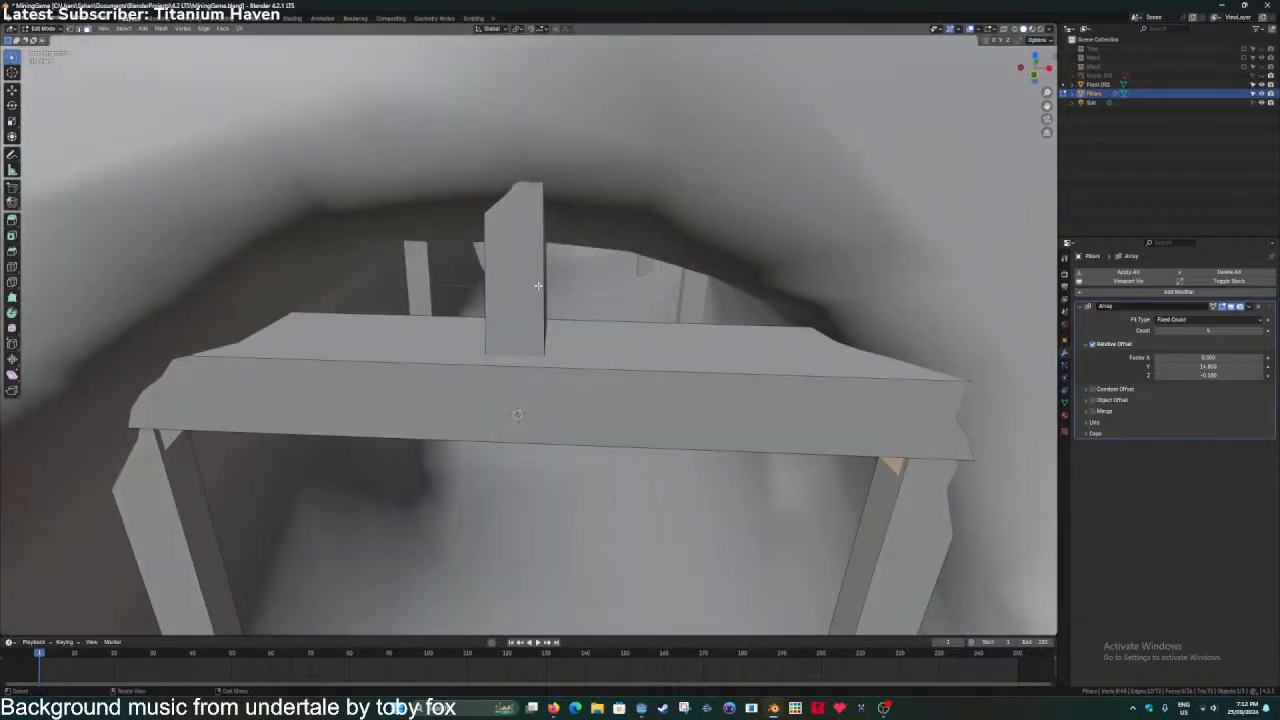
pyautogui.click(538, 286)
pyautogui.keyDown('shift'); pyautogui.moveTo(538, 286); pyautogui.dragTo(693, 347, button='middle'); pyautogui.keyUp('shift')
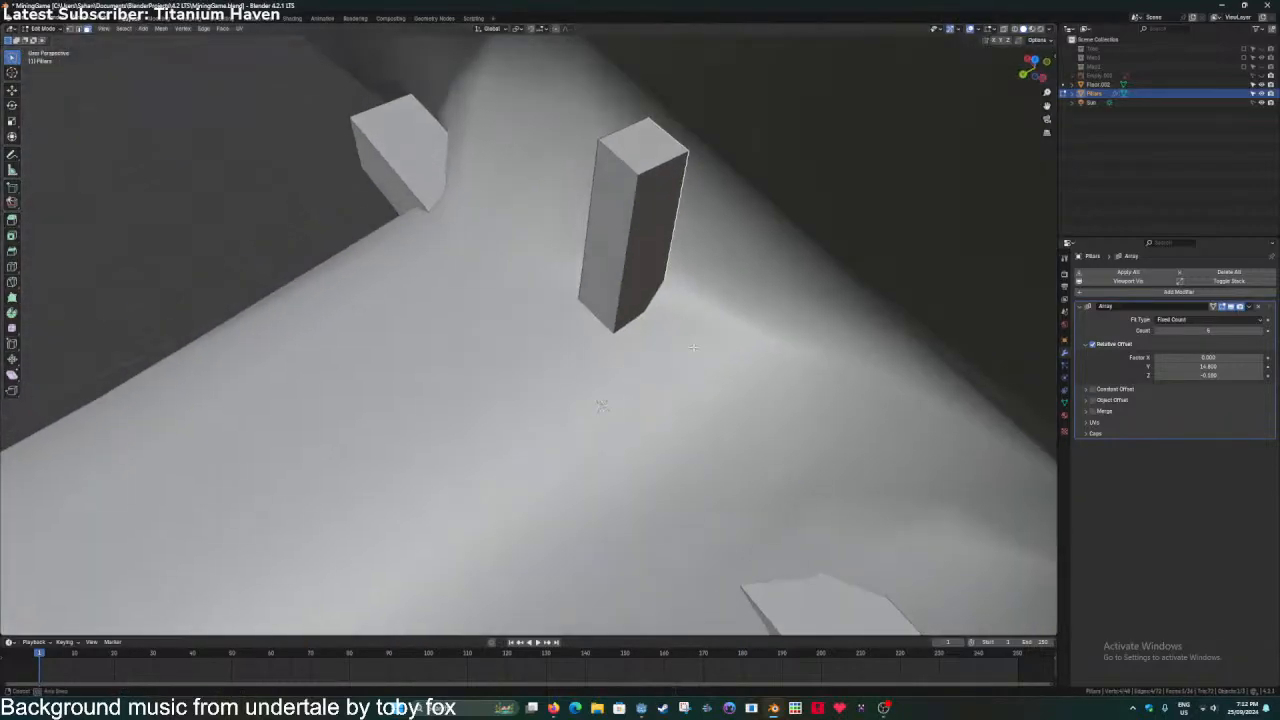
pyautogui.click(645, 148)
pyautogui.press('s')
pyautogui.click(694, 260)
pyautogui.press('Tab')
pyautogui.moveTo(694, 260); pyautogui.dragTo(566, 374, button='middle')
pyautogui.press('Tab')
pyautogui.press('s')
pyautogui.click(615, 330)
# Move the whole Pillars object along Y in the tunnel entrance and save the file.
pyautogui.press('Tab')
pyautogui.scroll(-3, 606, 349)
pyautogui.press('g')
pyautogui.press('y')
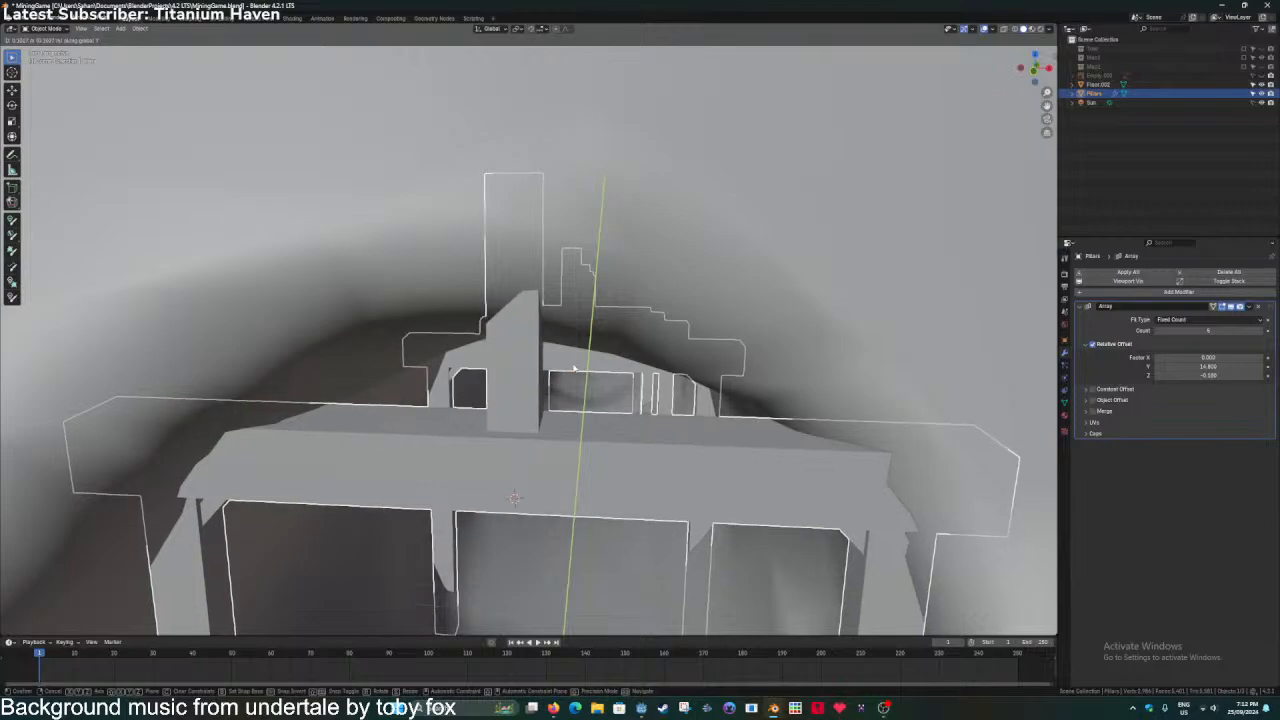
pyautogui.click(574, 368)
pyautogui.press('Tab')
pyautogui.scroll(-3, 573, 372)
pyautogui.hotkey('ctrl', 's')
pyautogui.scroll(-2, 546, 473)
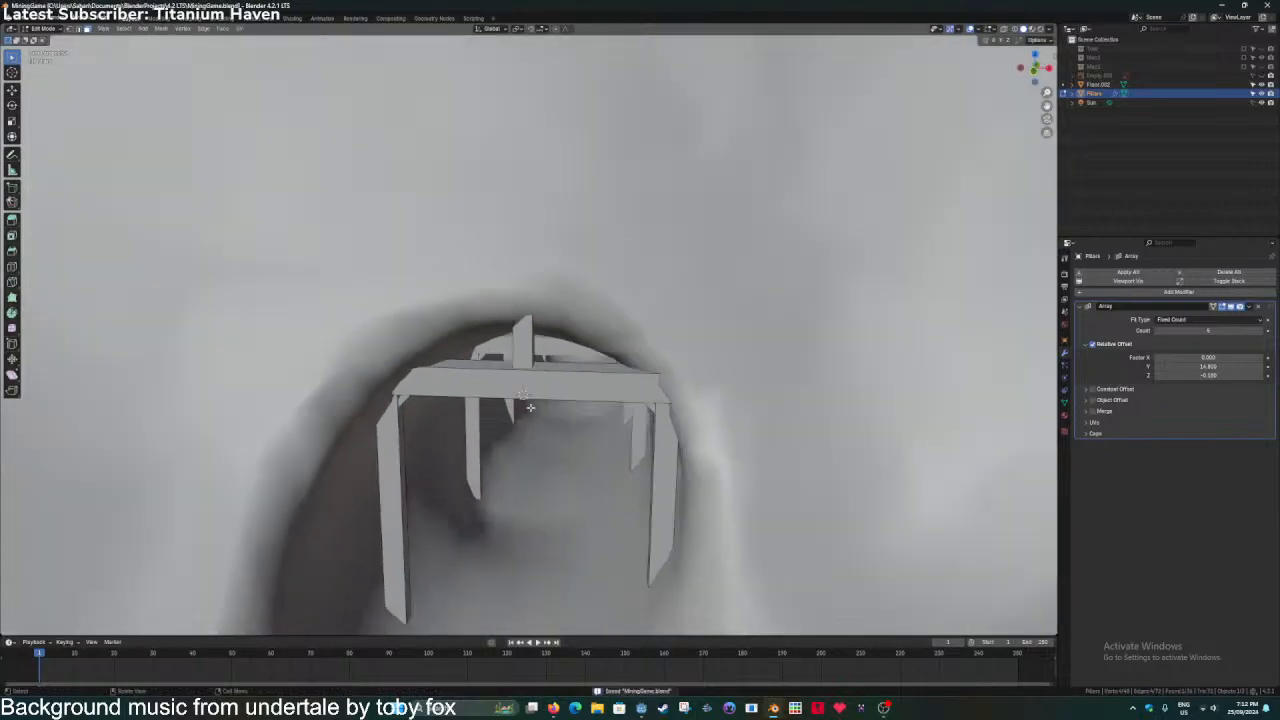
pyautogui.scroll(1, 530, 407)
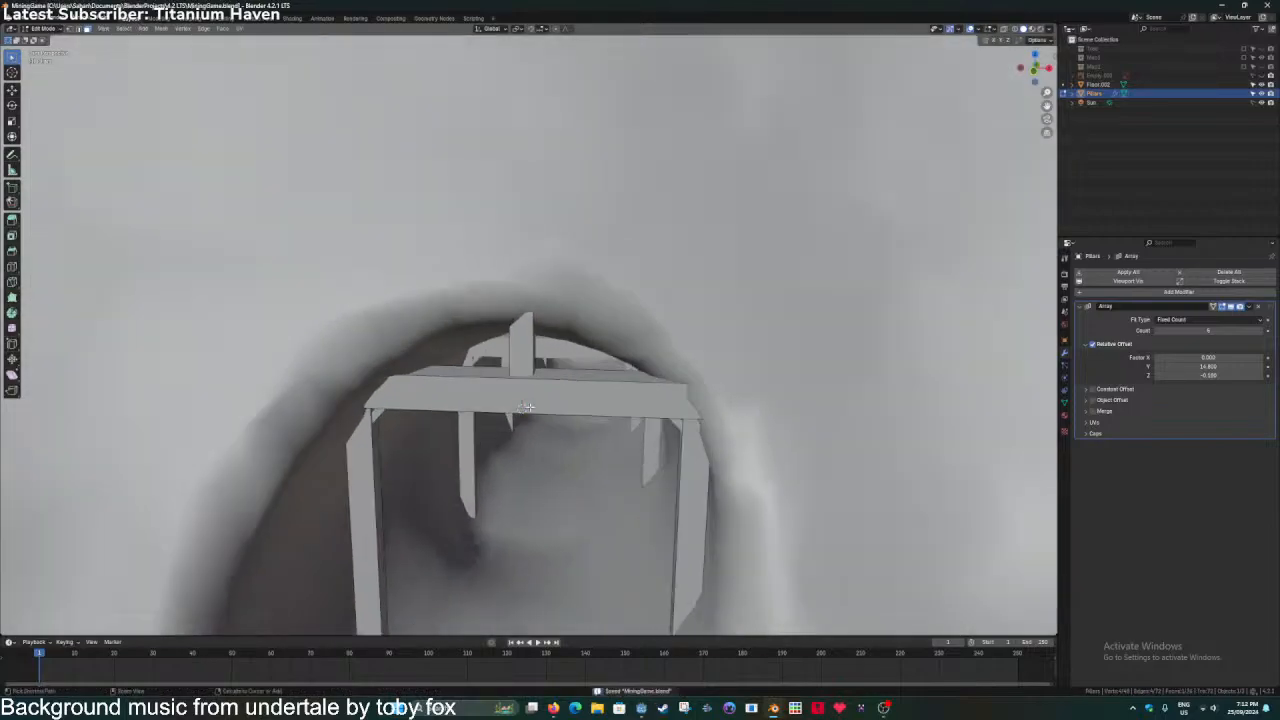
pyautogui.hotkey('alt', 'Tab')
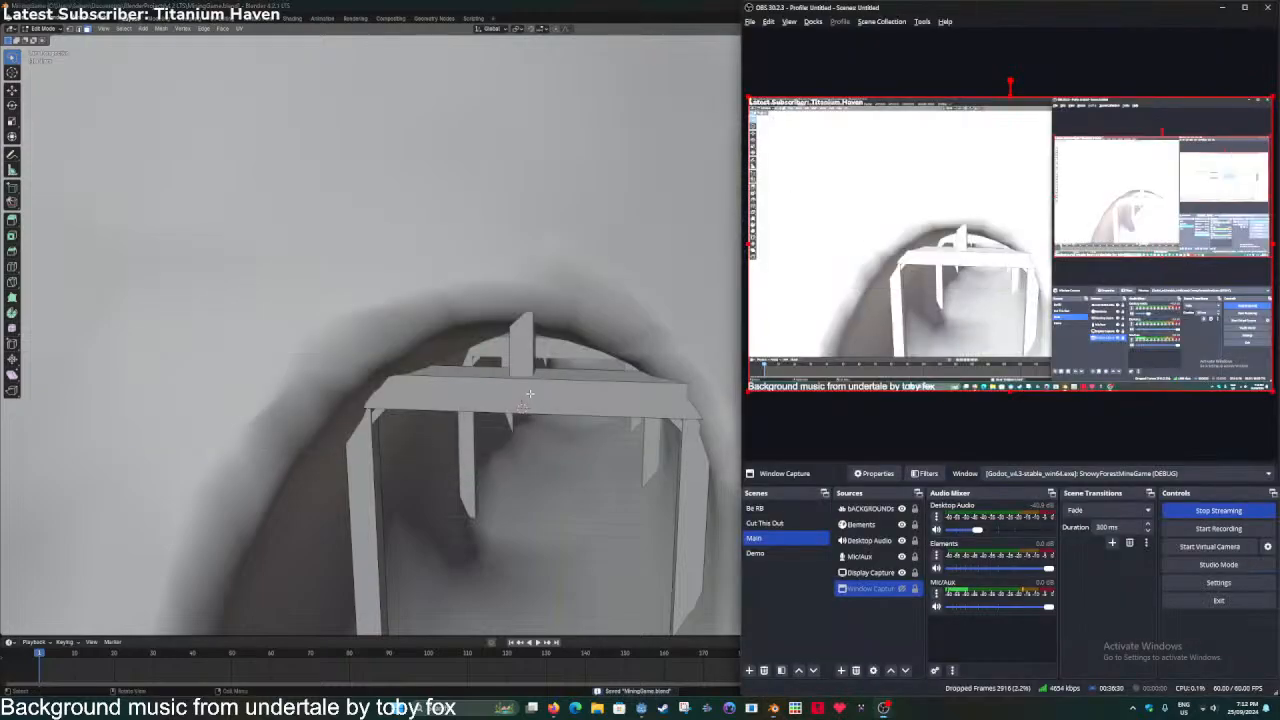
pyautogui.click(514, 5)
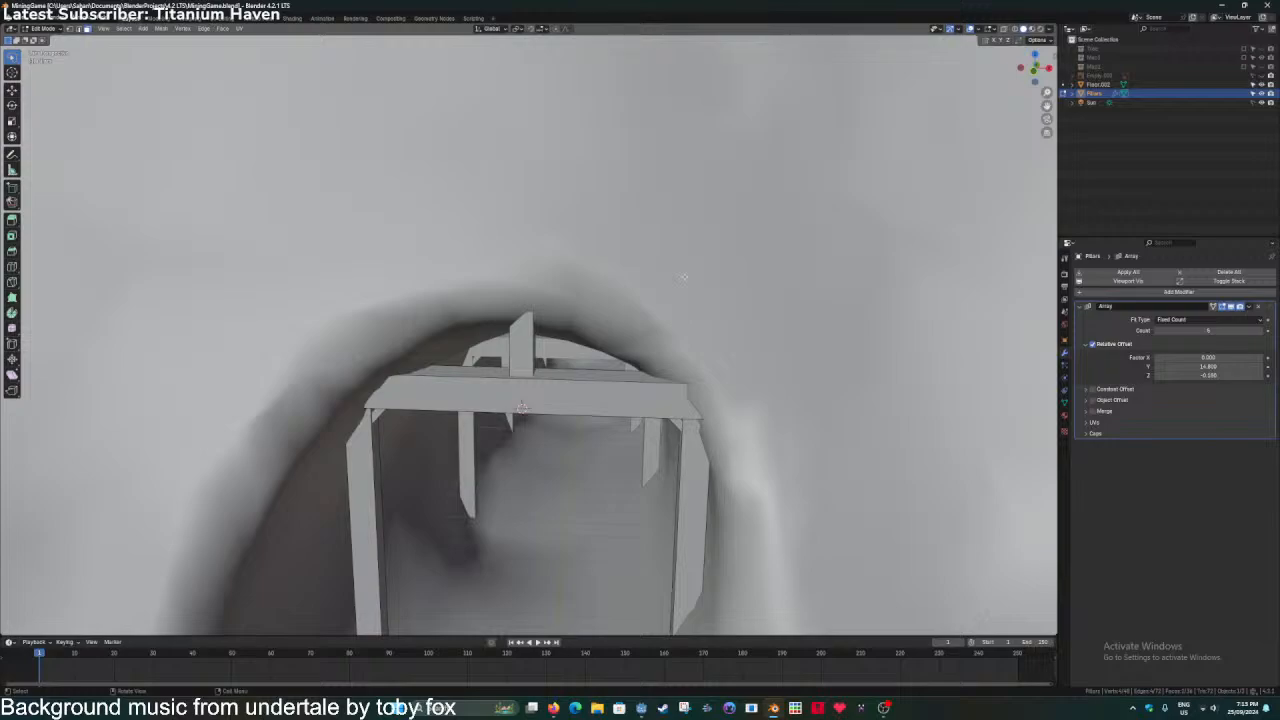
pyautogui.hotkey('alt', 'Tab')
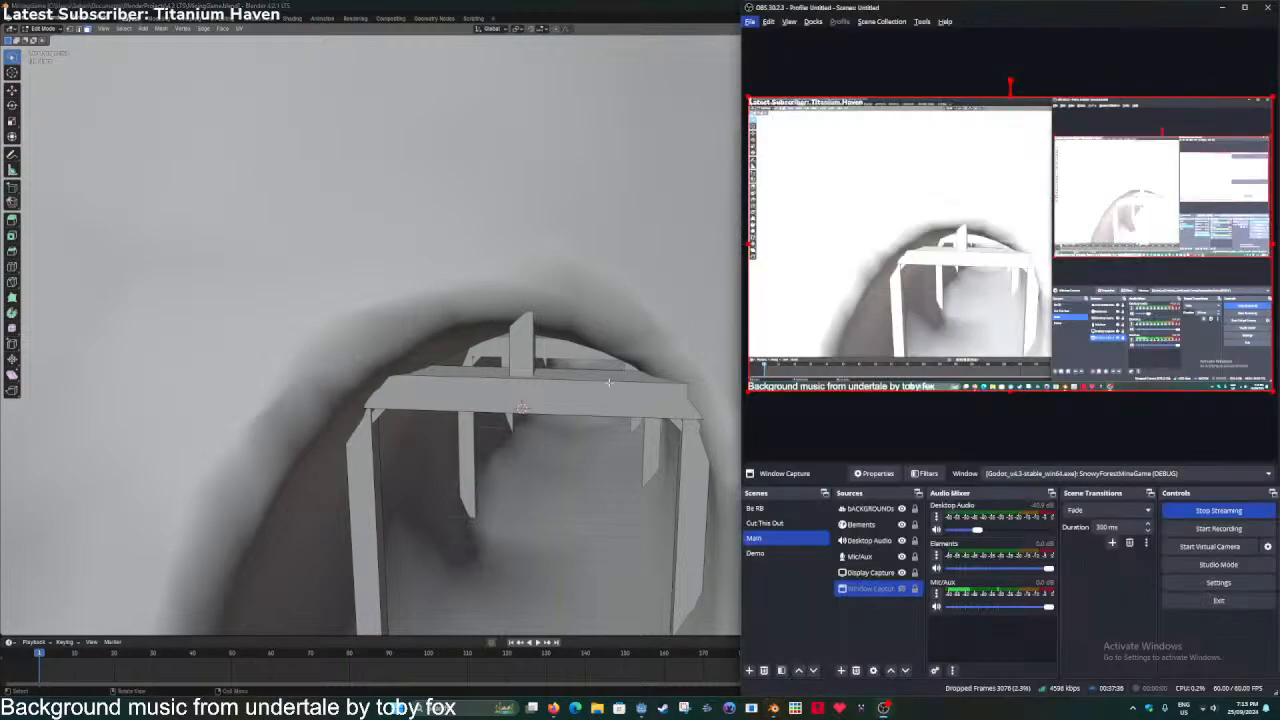
pyautogui.hotkey('alt', 'Tab')
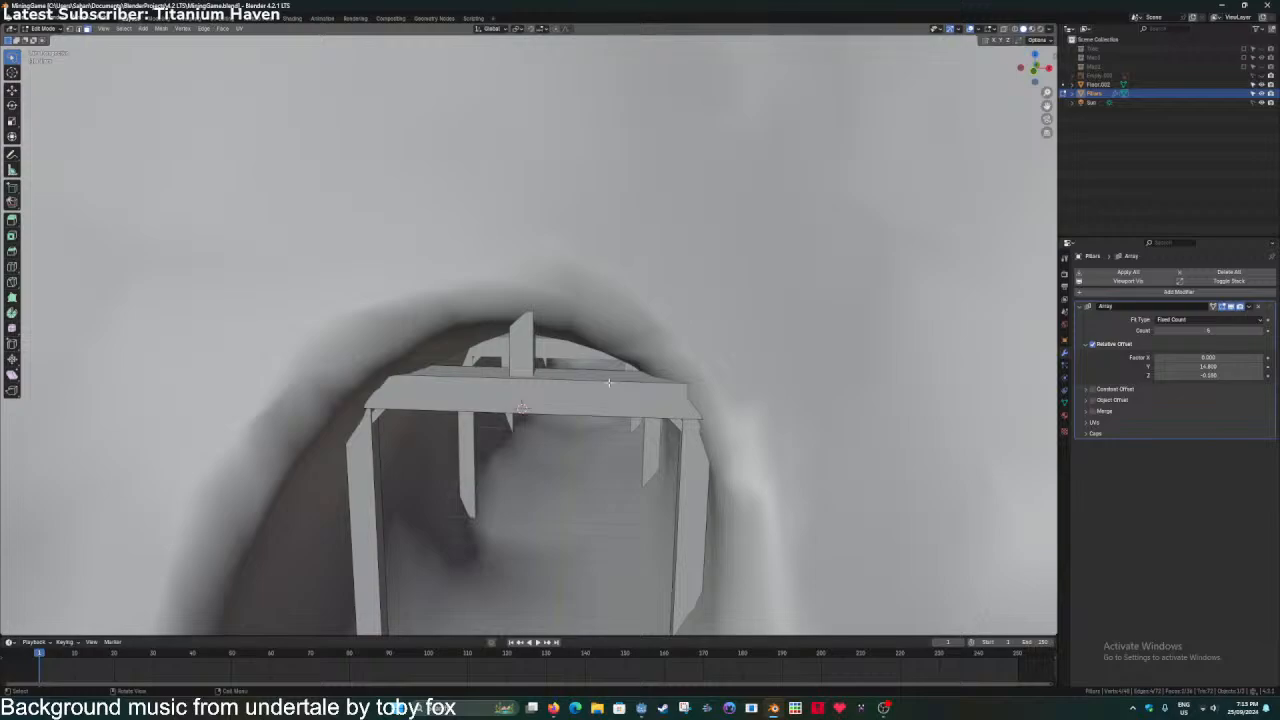
# Select all linked geometry of the short post on the crossbeam, remove it from the Pillars mesh, and save the file.
pyautogui.scroll(1, 551, 421)
pyautogui.press('Tab')
pyautogui.press('Tab')
pyautogui.click(513, 342)
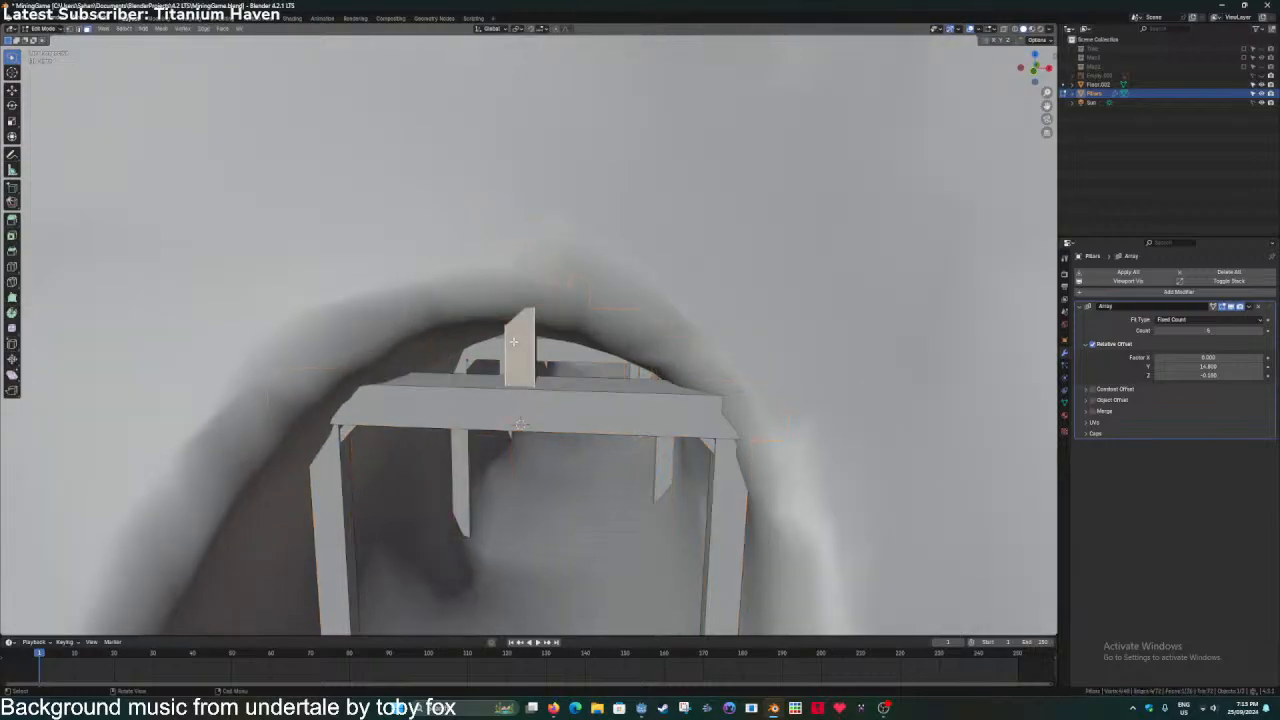
pyautogui.press('l')
pyautogui.press('p')
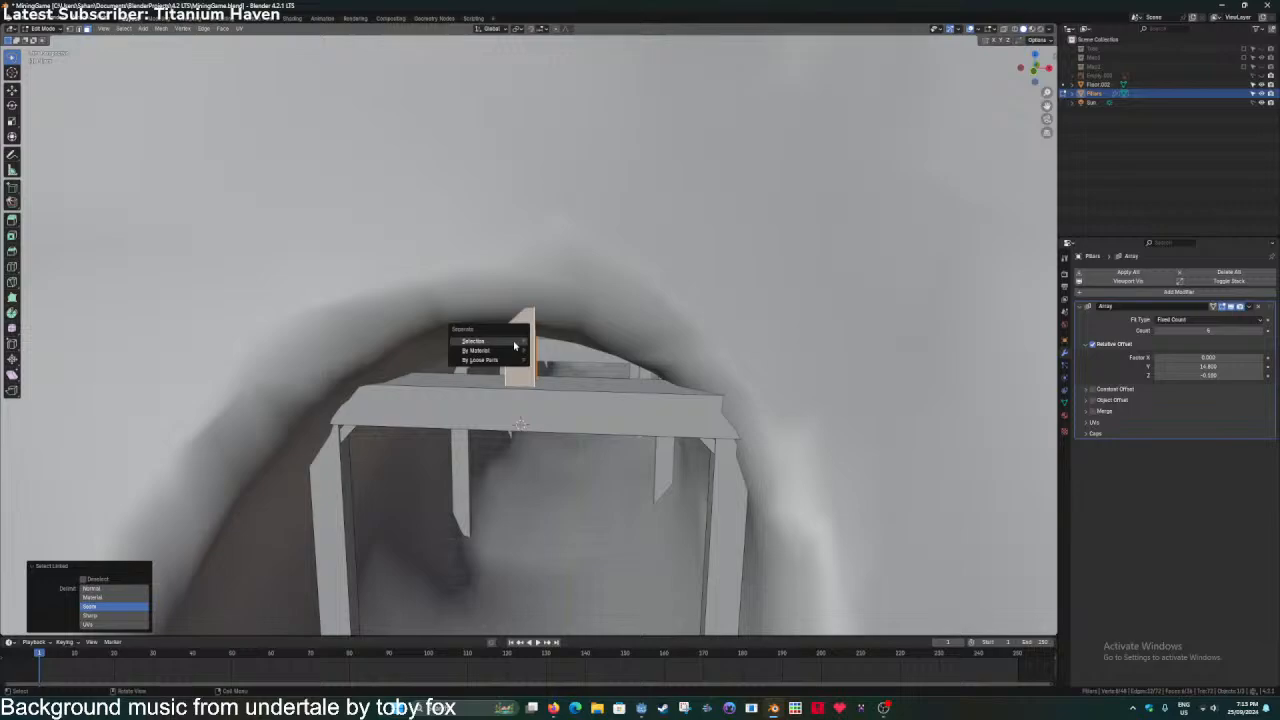
pyautogui.click(514, 345)
pyautogui.hotkey('ctrl', 's')
pyautogui.scroll(1, 494, 404)
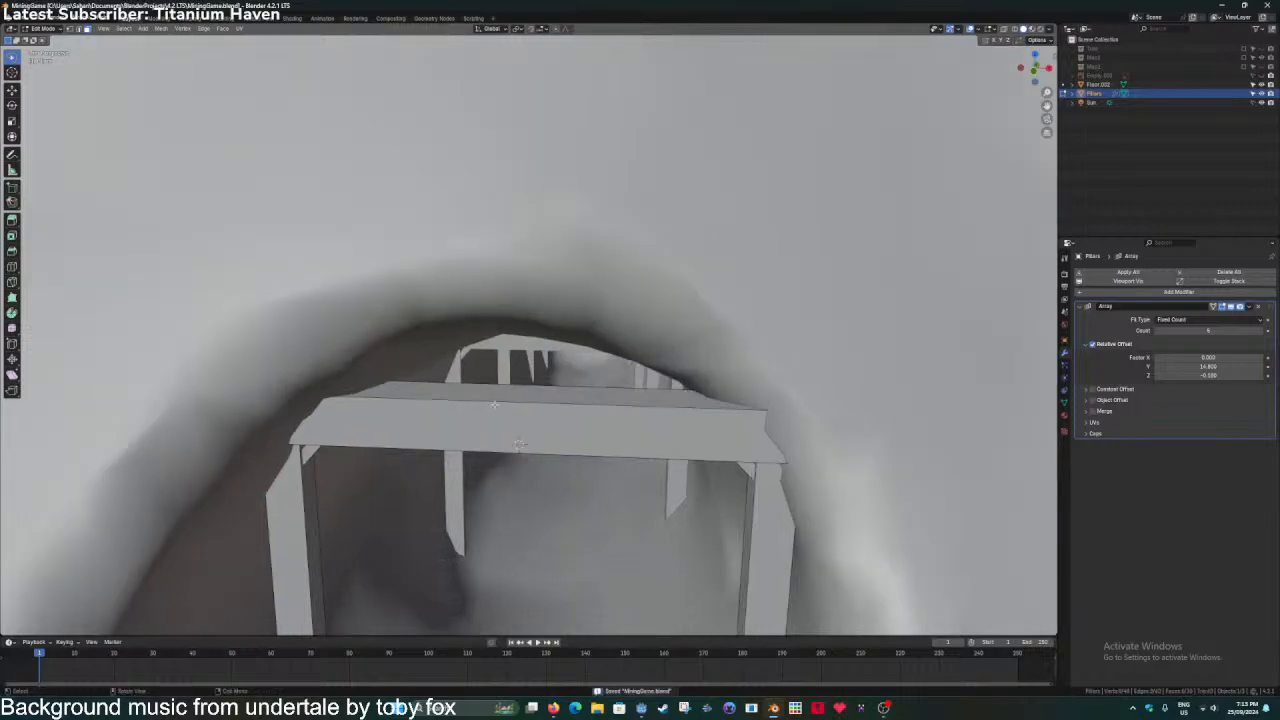
# Try to raise the crossbeam's top face along Z towards the cave ceiling.
pyautogui.click(479, 397)
pyautogui.press('g')
pyautogui.press('z')
pyautogui.click(551, 311)
pyautogui.press('Tab')
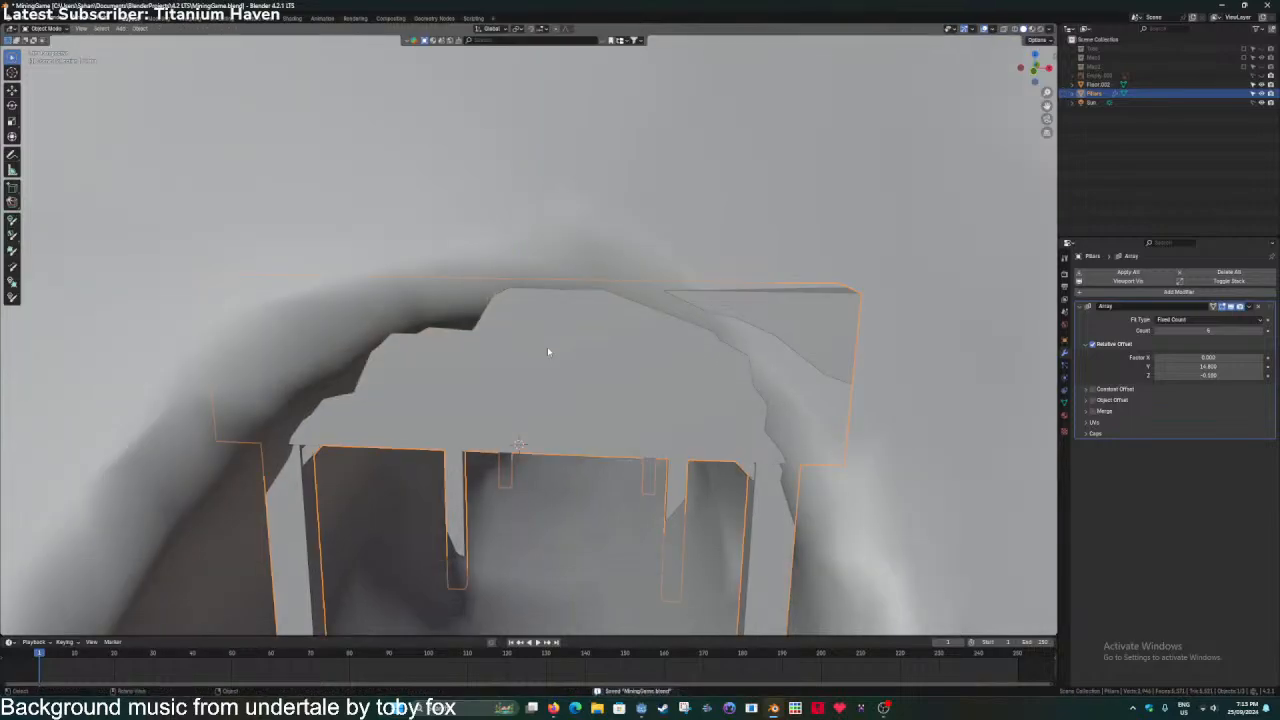
# Undo the change to the crossbeam's height and save the file.
pyautogui.moveTo(548, 347); pyautogui.dragTo(571, 403, button='middle')
pyautogui.scroll(2, 571, 403)
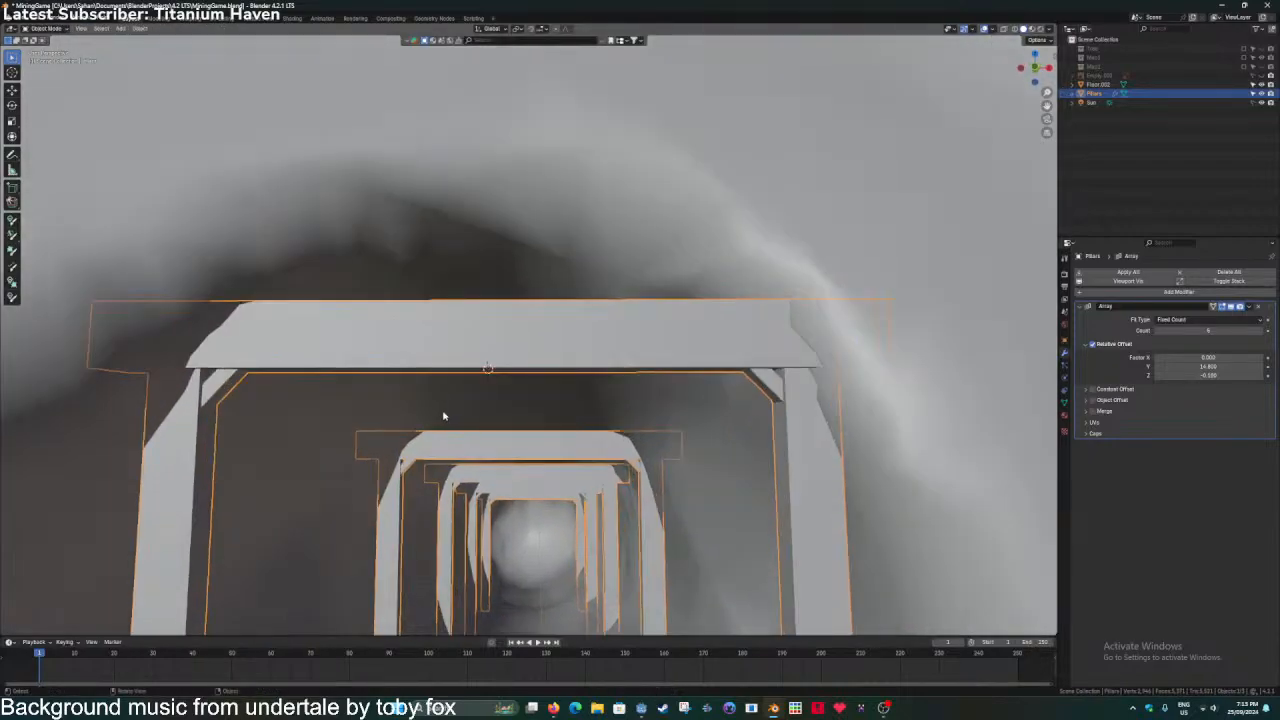
pyautogui.moveTo(443, 414); pyautogui.dragTo(501, 446, button='middle')
pyautogui.hotkey('ctrl', 's')
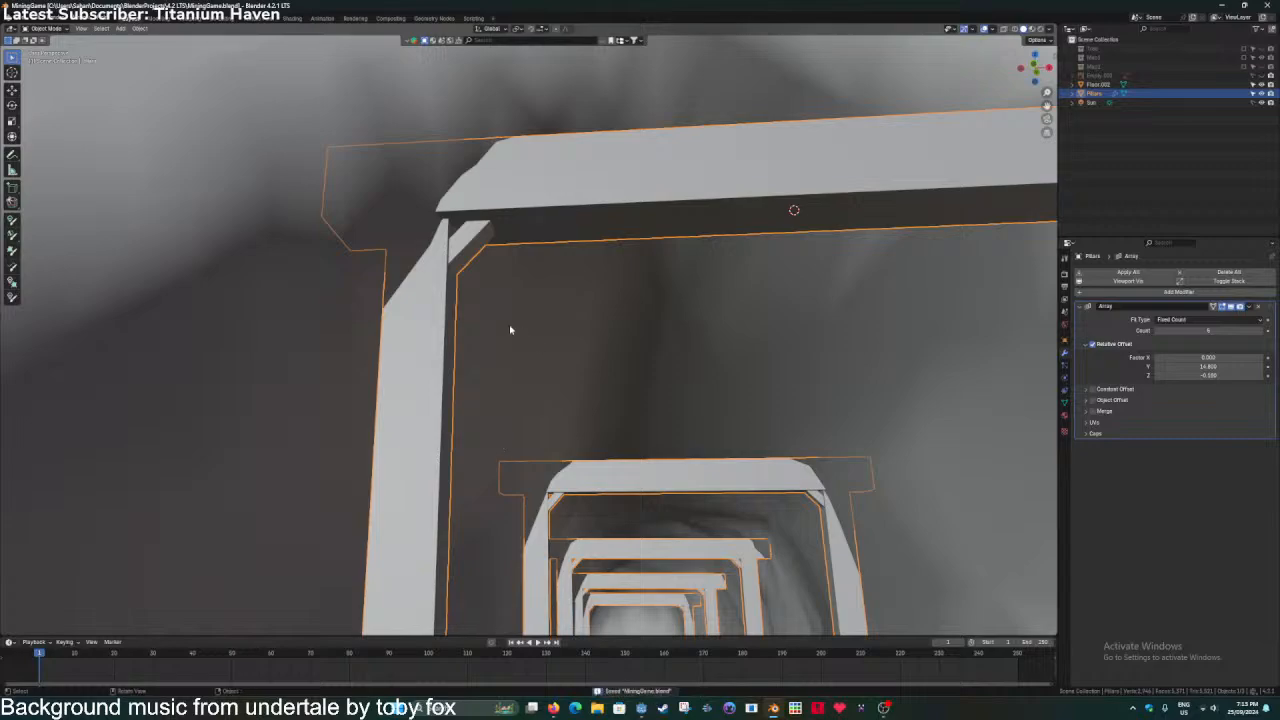
# Move the left corner brace's inner face outward along X and lower its bottom edge along Z to thicken the brace.
pyautogui.press('Tab')
pyautogui.click(473, 247)
pyautogui.press('e')
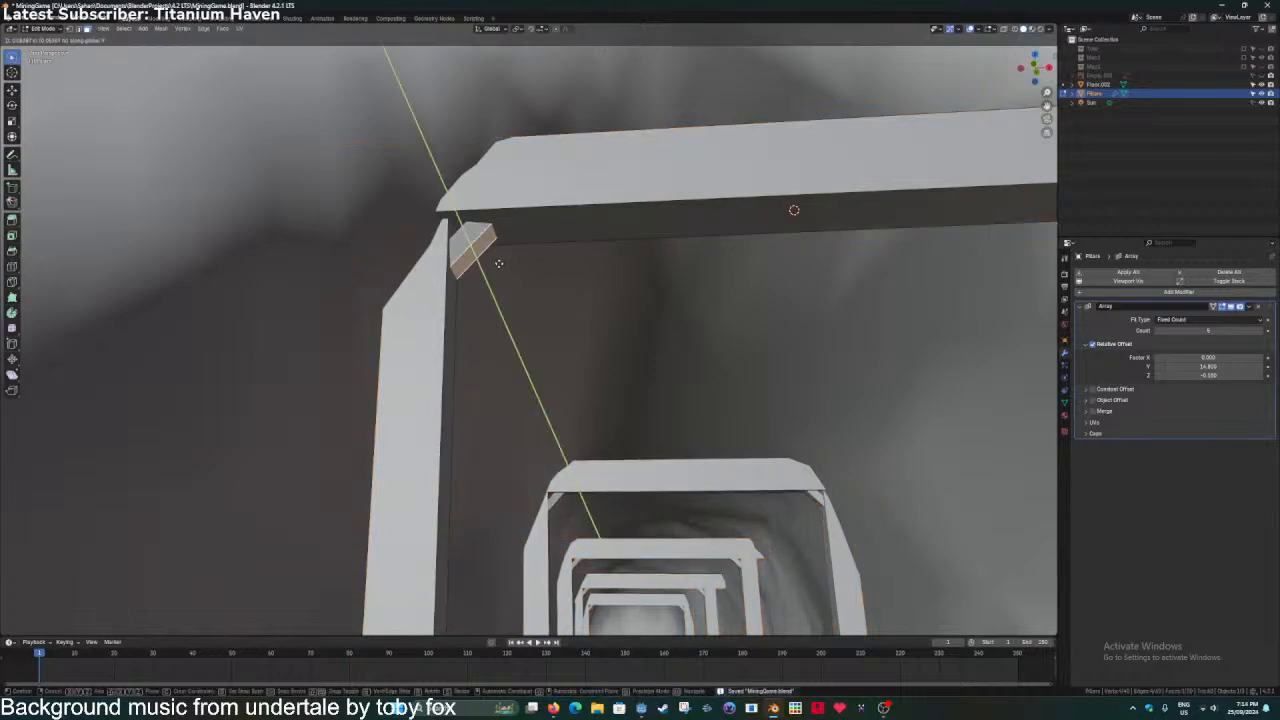
pyautogui.press('x')
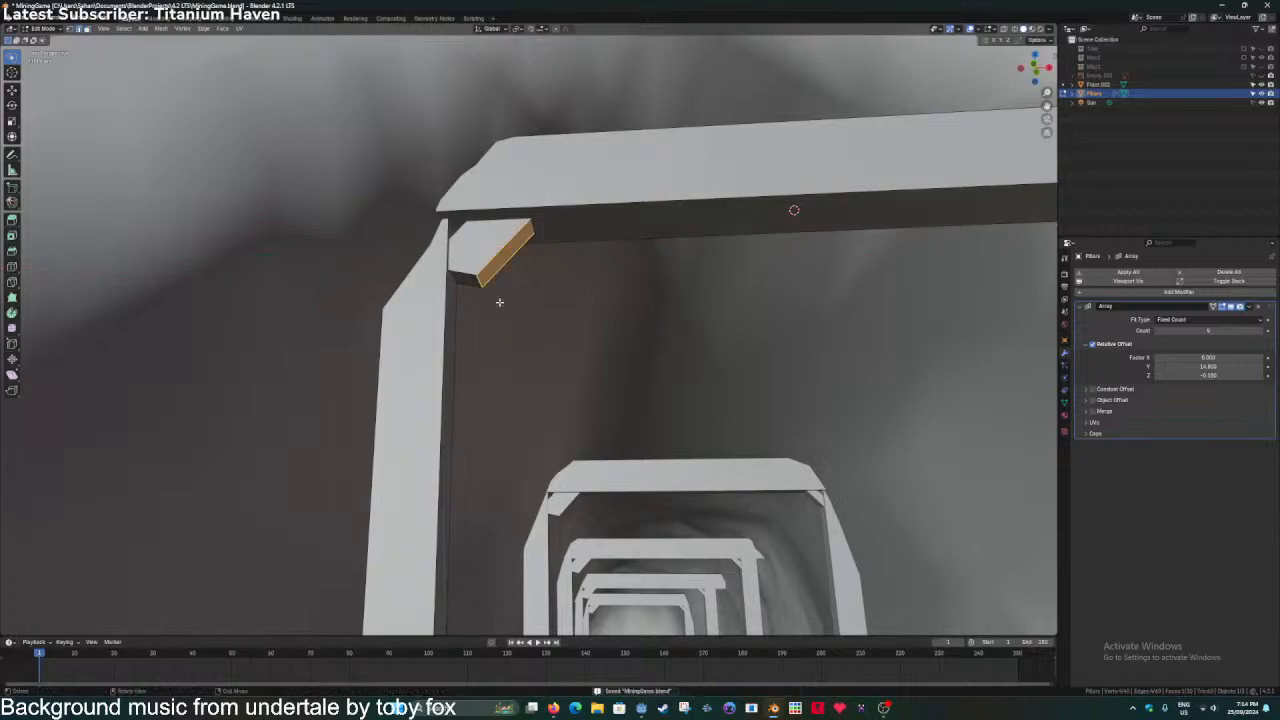
pyautogui.press('z')
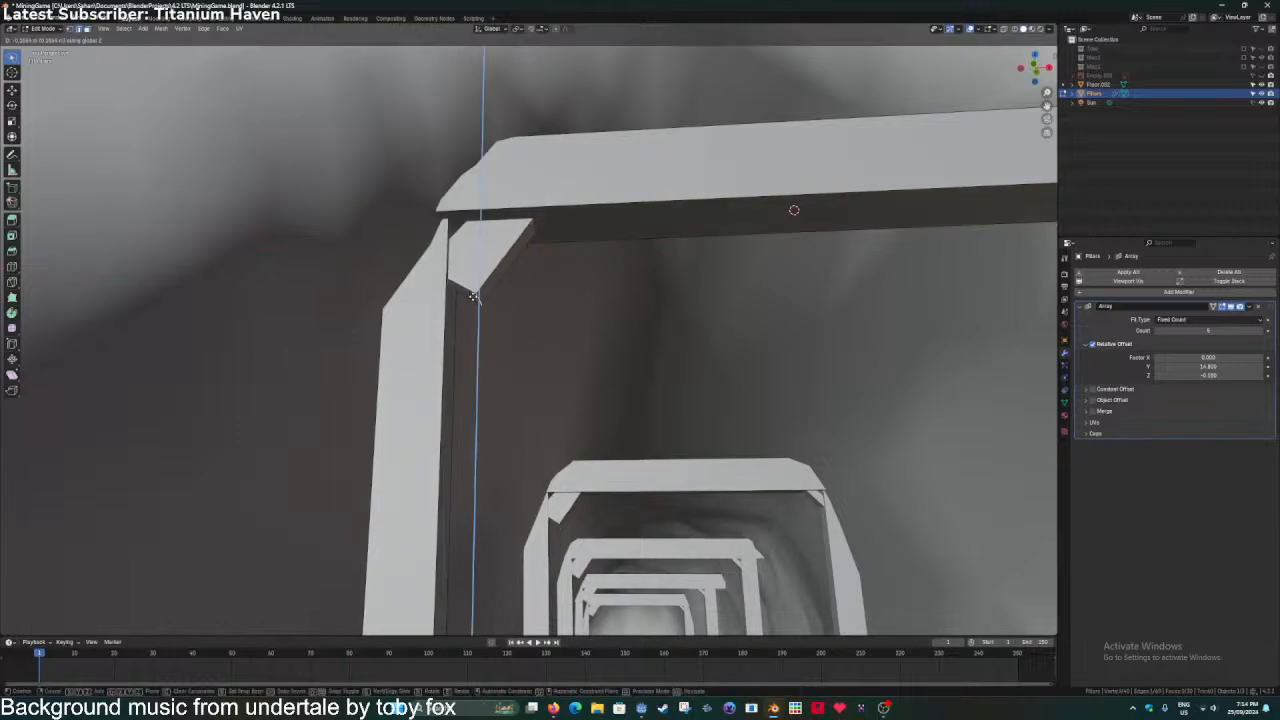
pyautogui.click(476, 310)
pyautogui.scroll(2, 486, 313)
pyautogui.scroll(3, 486, 313)
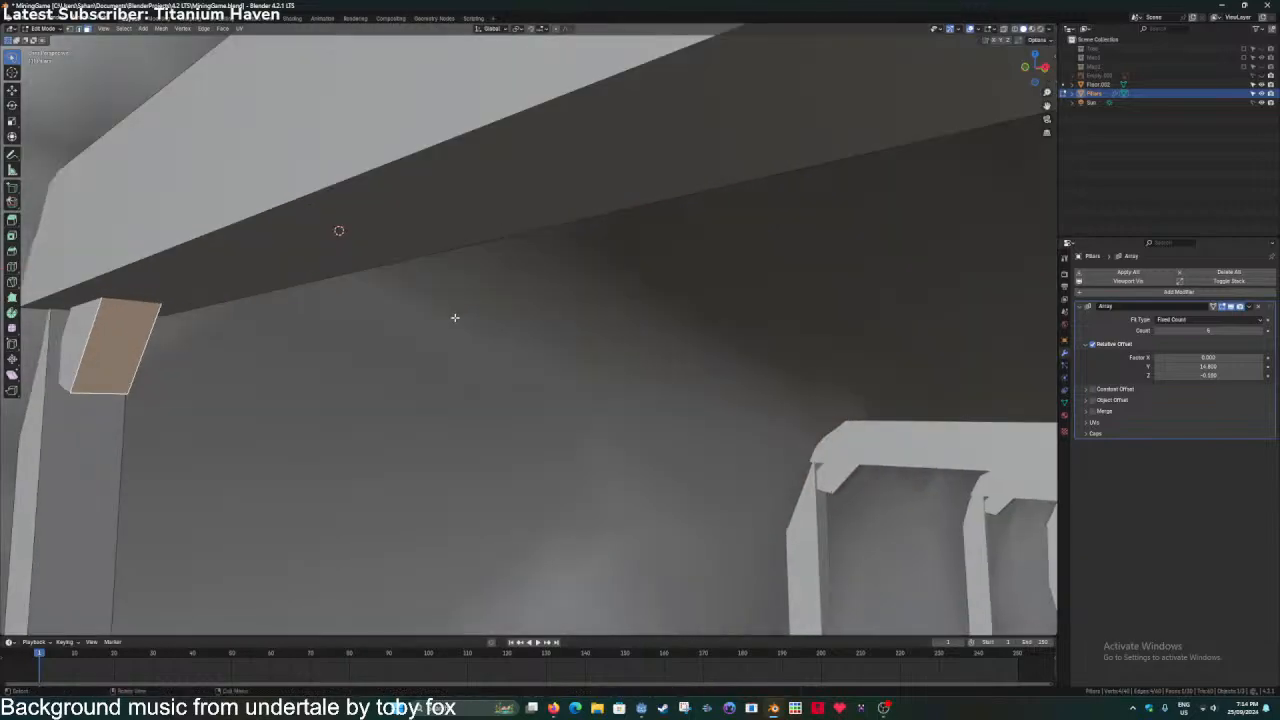
# Shift the left corner brace's inner face along X to adjust its thickness.
pyautogui.press('KP_Decimal')
pyautogui.scroll(-3, 454, 318)
pyautogui.moveTo(454, 318)
pyautogui.mouseDown(button='middle')
pyautogui.moveTo(454, 301)
pyautogui.moveTo(423, 301)
pyautogui.moveTo(462, 332)
pyautogui.moveTo(437, 324)
pyautogui.mouseUp(button='middle')
pyautogui.press('g')
pyautogui.press('x')
pyautogui.click(441, 353)
# Adjust the left corner brace's bottom edge along Z and X against the post, and save the file.
pyautogui.press('2')
pyautogui.click(336, 475)
pyautogui.press('g')
pyautogui.press('z')
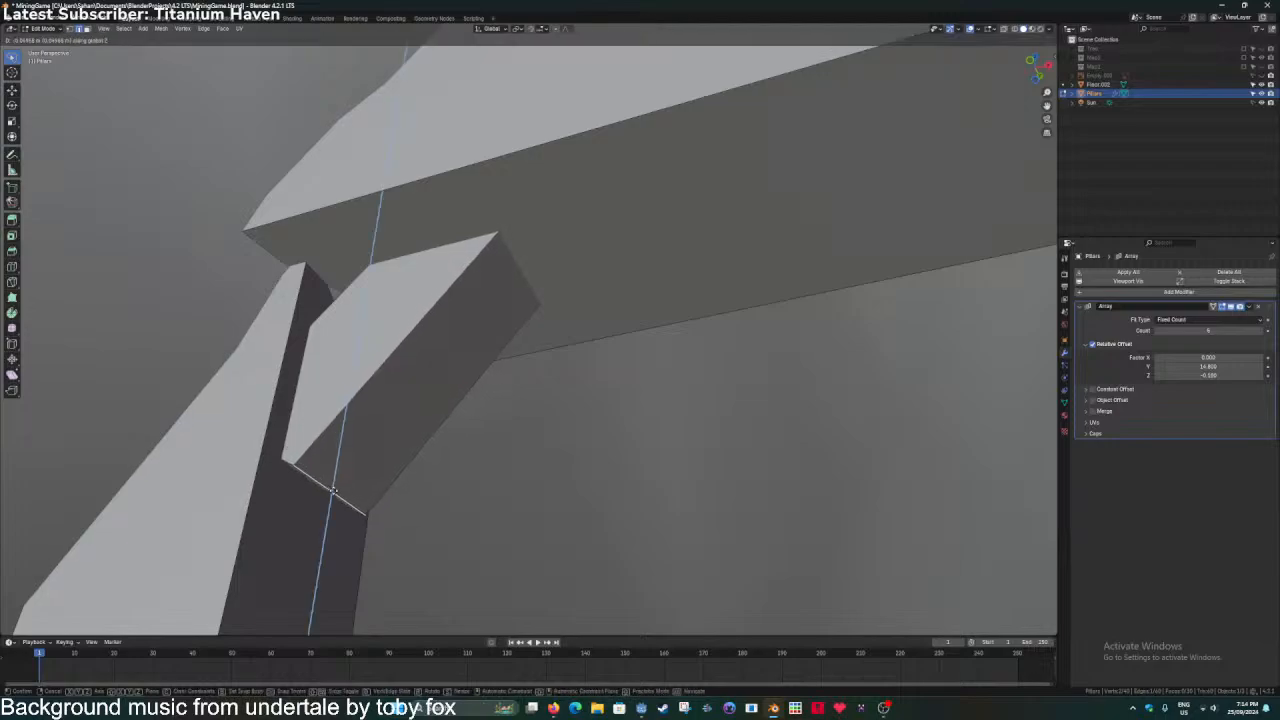
pyautogui.click(334, 490)
pyautogui.press('g')
pyautogui.press('x')
pyautogui.click(311, 497)
pyautogui.press('Tab')
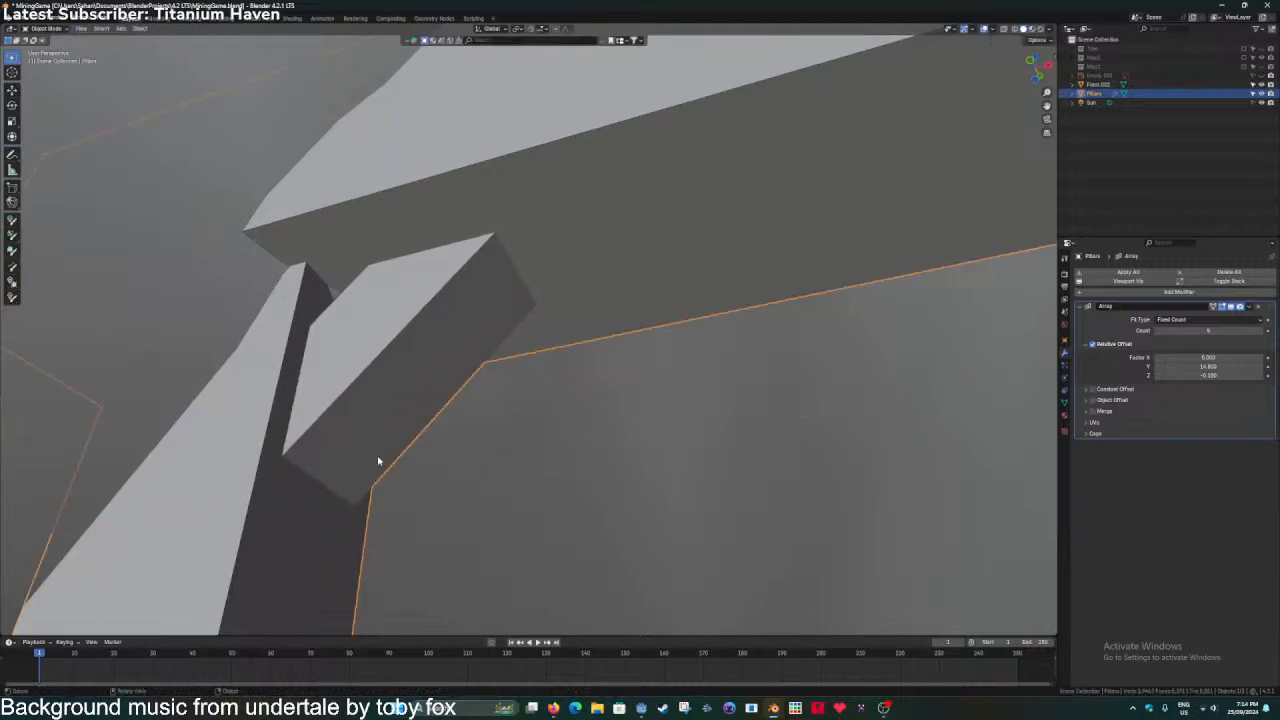
pyautogui.scroll(-3, 377, 460)
pyautogui.moveTo(377, 460); pyautogui.dragTo(573, 350, button='middle')
pyautogui.hotkey('ctrl', 's')
# Move the right corner brace's inner face along X to match the left brace.
pyautogui.press('Tab')
pyautogui.press('3')
pyautogui.click(595, 333)
pyautogui.press('g')
pyautogui.press('y')
pyautogui.press('x')
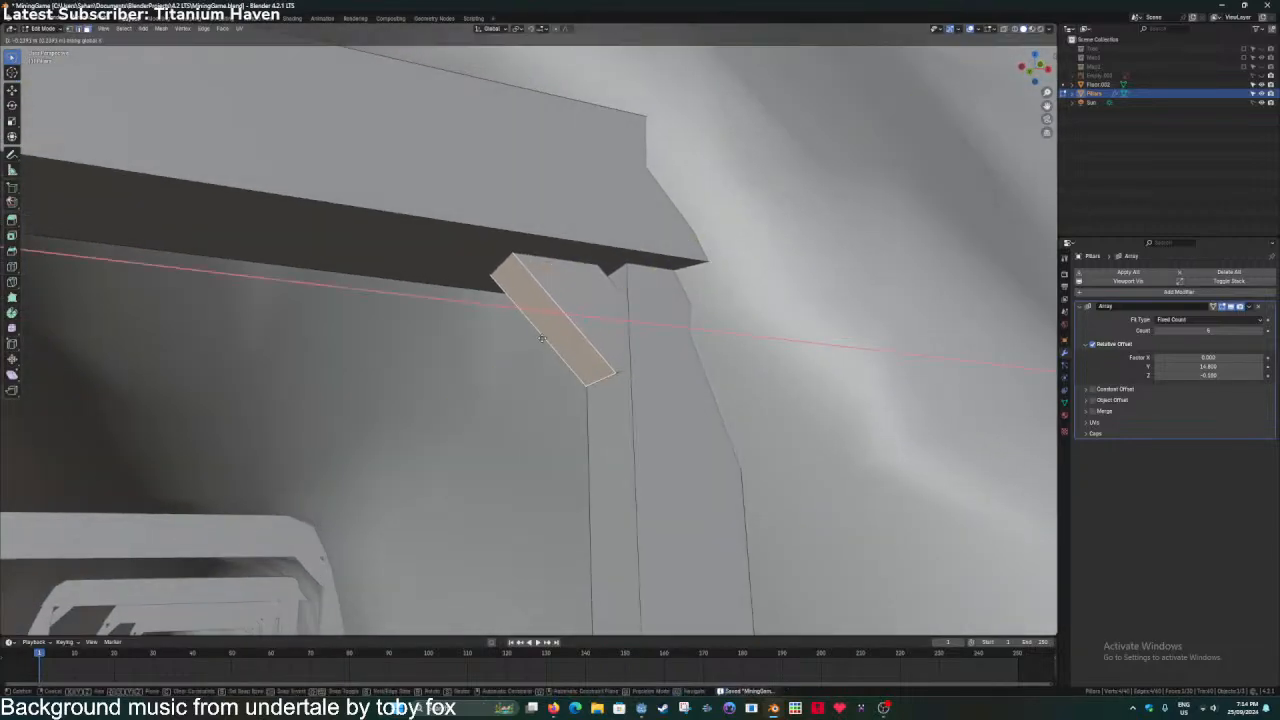
pyautogui.click(546, 341)
# Shift the right corner brace's bottom edge along X towards the post and save the file.
pyautogui.press('2')
pyautogui.click(606, 376)
pyautogui.press('g')
pyautogui.press('y')
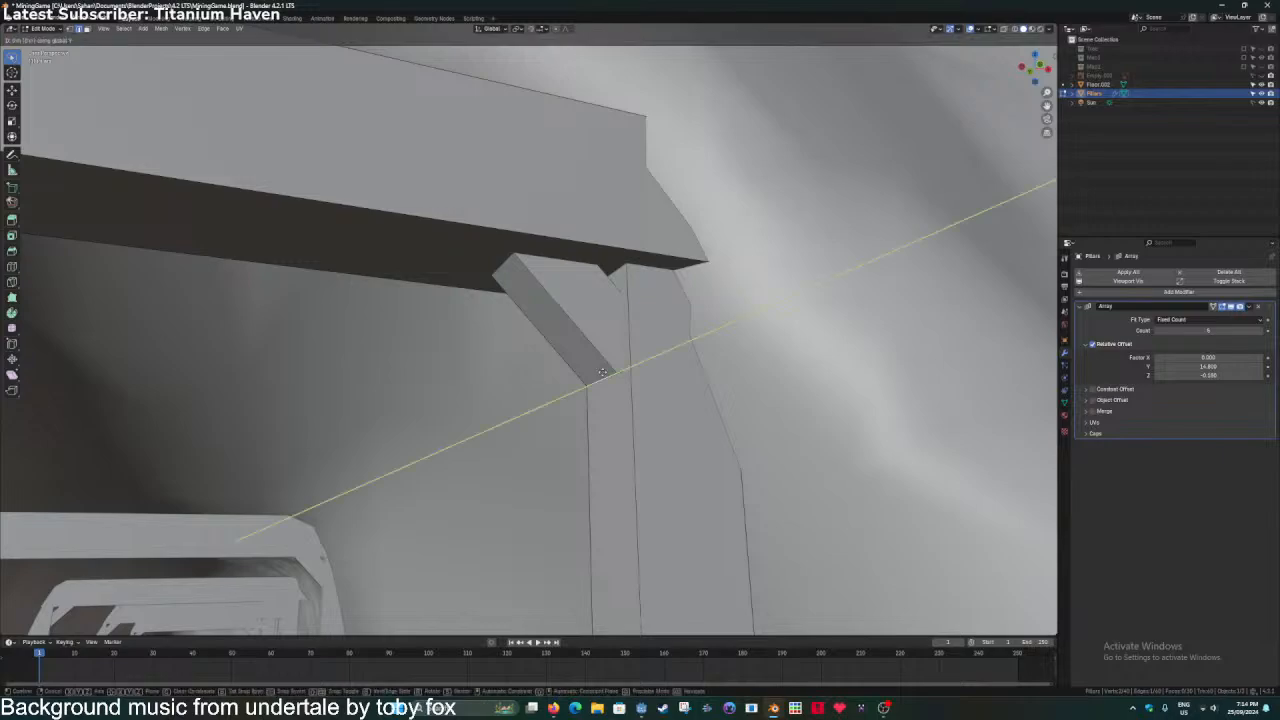
pyautogui.press('x')
pyautogui.click(610, 380)
pyautogui.press('Tab')
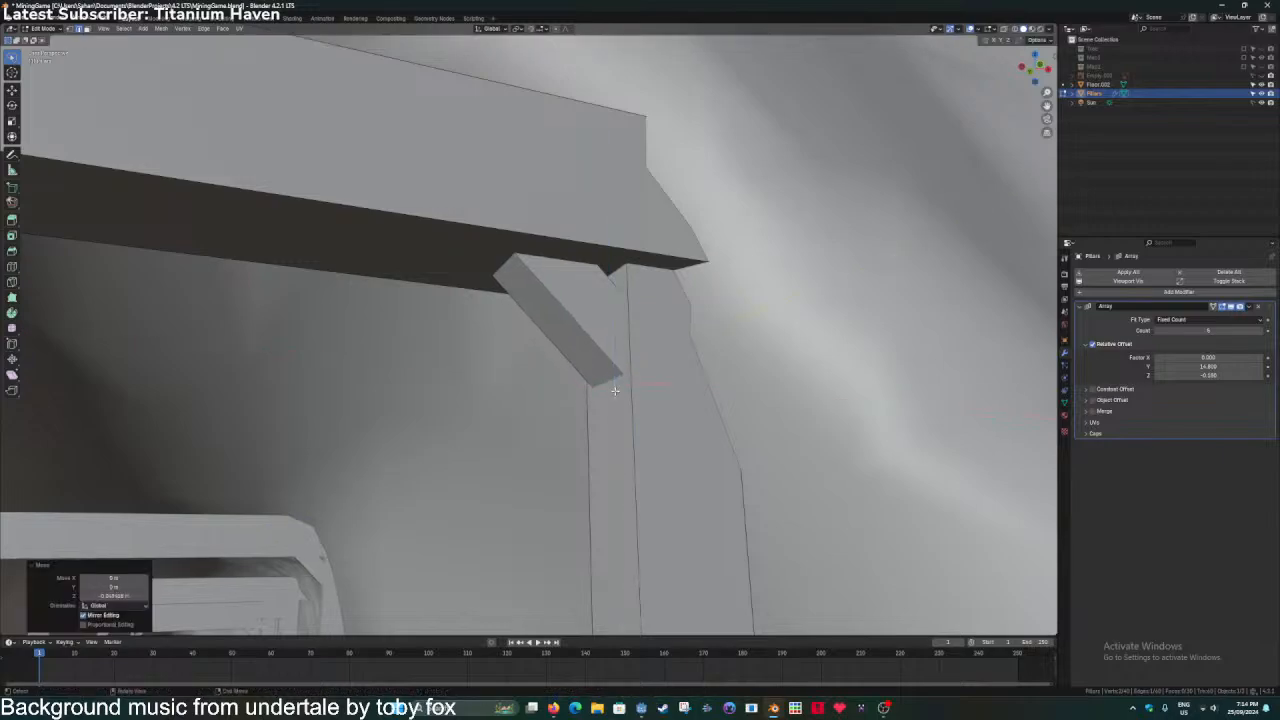
pyautogui.moveTo(610, 380); pyautogui.dragTo(612, 396, button='middle')
pyautogui.hotkey('ctrl', 's')
pyautogui.moveTo(503, 363); pyautogui.dragTo(641, 347, button='middle')
pyautogui.scroll(-4, 641, 347)
pyautogui.keyDown('shift'); pyautogui.moveTo(558, 351); pyautogui.dragTo(588, 343, button='middle'); pyautogui.keyUp('shift')
pyautogui.hotkey('ctrl', 's')
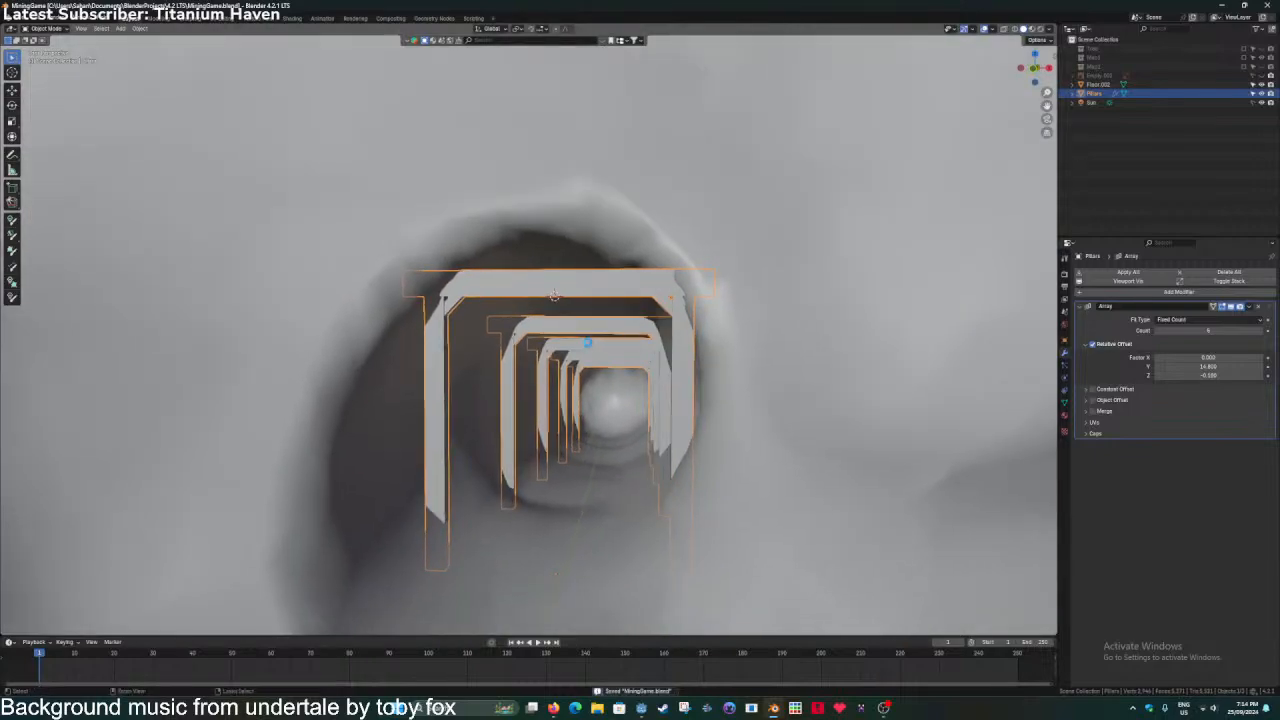
# Raise the Pillars frames along Z towards the cave ceiling and save the file.
pyautogui.scroll(3, 588, 343)
pyautogui.press('g')
pyautogui.press('z')
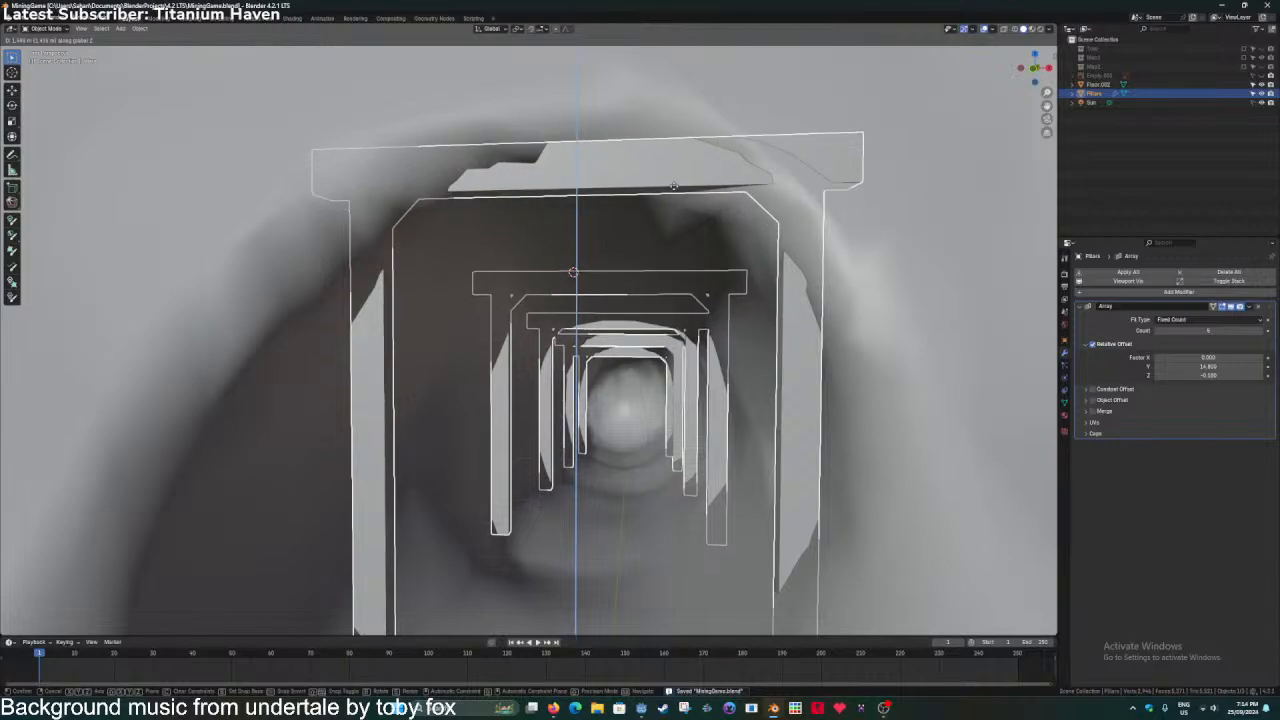
pyautogui.click(681, 603)
pyautogui.scroll(-2, 709, 488)
pyautogui.click(835, 349)
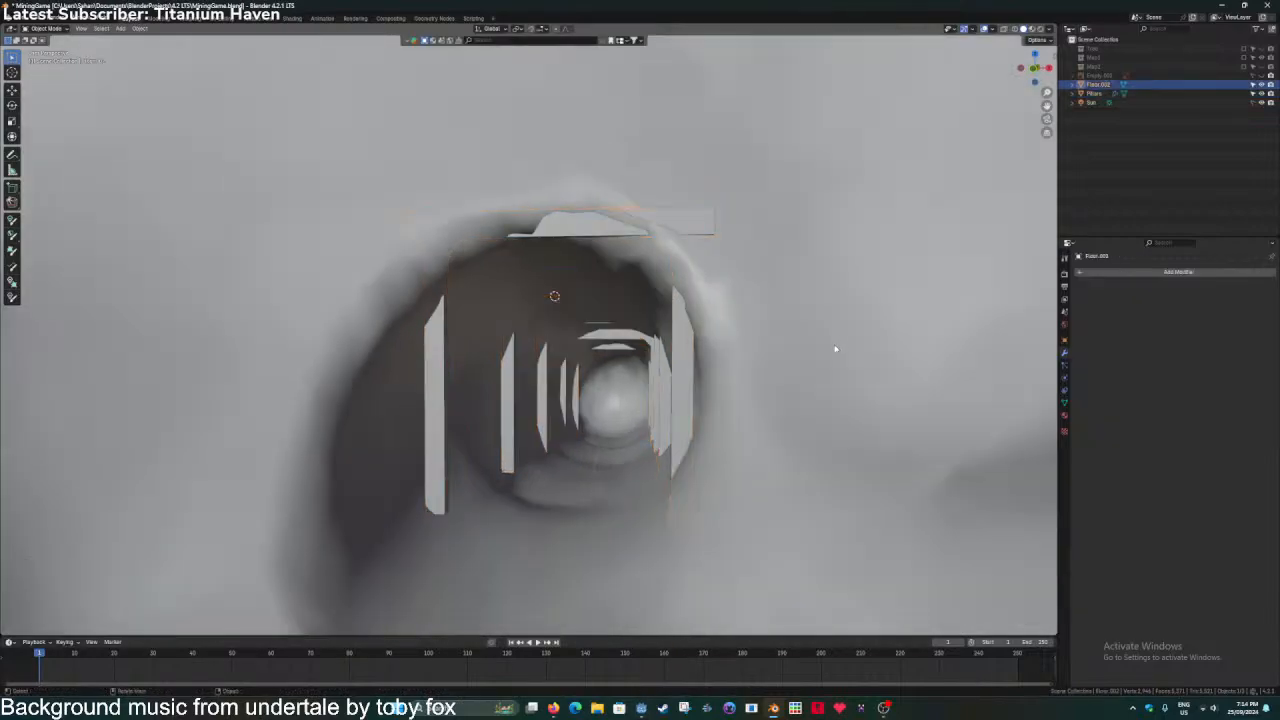
pyautogui.hotkey('ctrl', 's')
# Extend the bottom faces of the Pillars posts downward along Z and save the file.
pyautogui.click(677, 427)
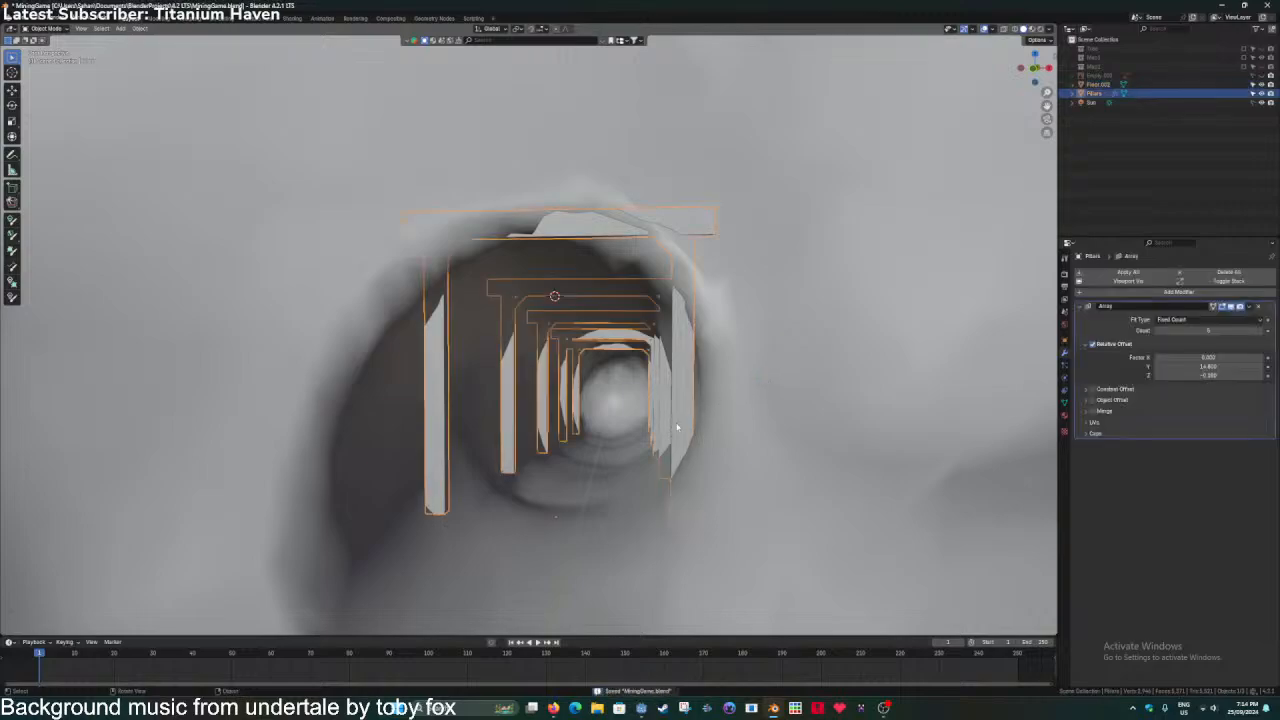
pyautogui.press('Tab')
pyautogui.moveTo(679, 428); pyautogui.dragTo(694, 400, button='middle')
pyautogui.press('3')
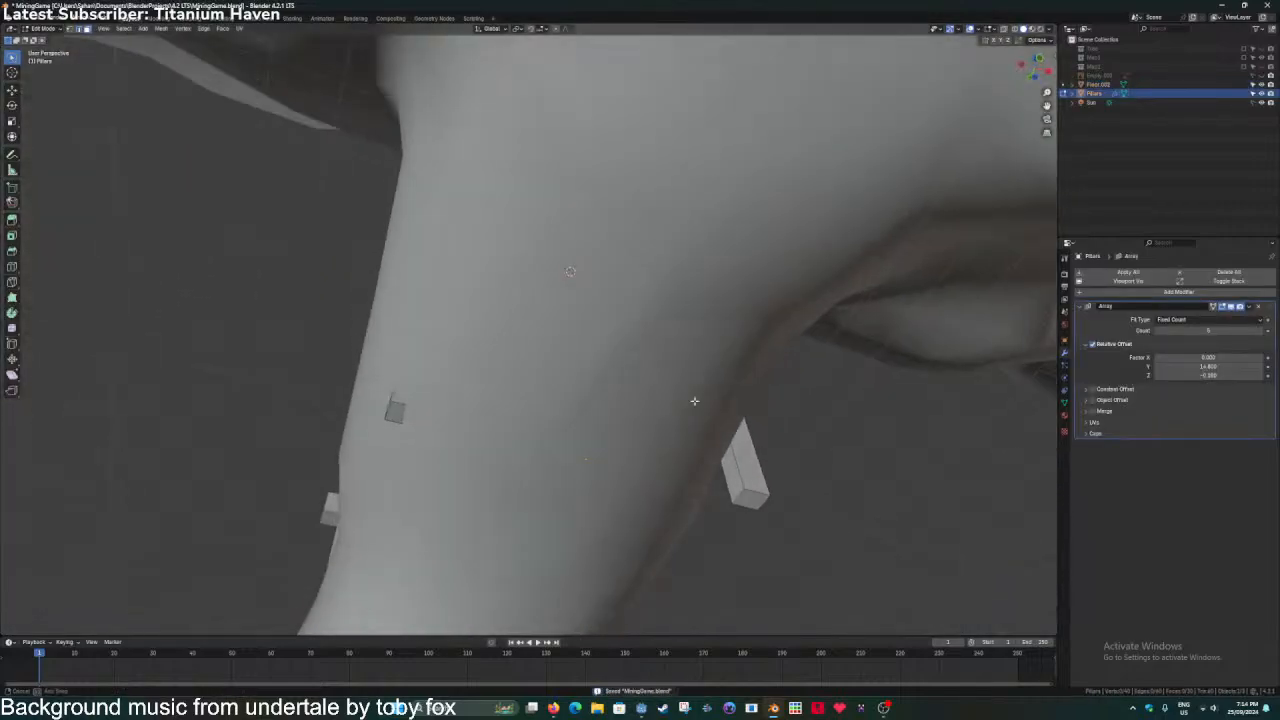
pyautogui.click(397, 411)
pyautogui.press('g')
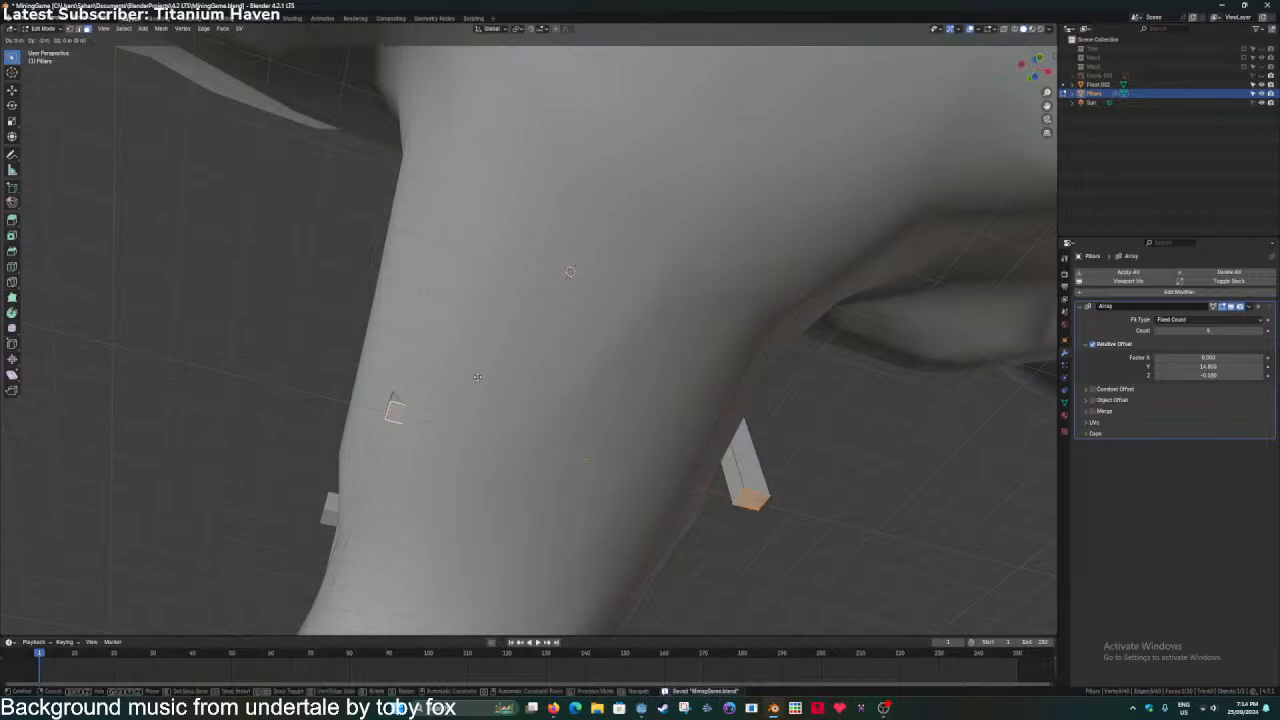
pyautogui.press('z')
pyautogui.click(481, 475)
pyautogui.press('Tab')
pyautogui.hotkey('ctrl', 's')
# Lower the Pillars frames along Z so the front crossbeam sits just beneath the tunnel ceiling.
pyautogui.moveTo(496, 357); pyautogui.dragTo(507, 474, button='middle')
pyautogui.click(507, 474)
pyautogui.scroll(5, 500, 430)
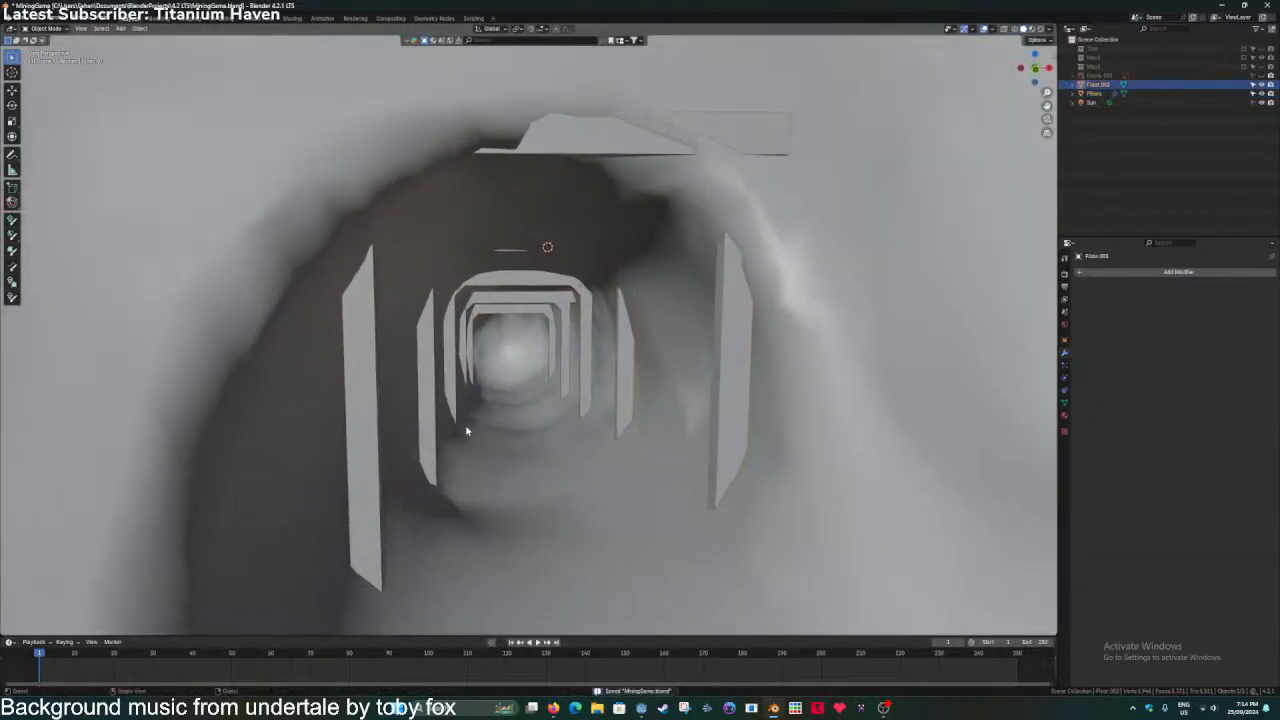
pyautogui.scroll(3, 466, 431)
pyautogui.scroll(-5, 466, 431)
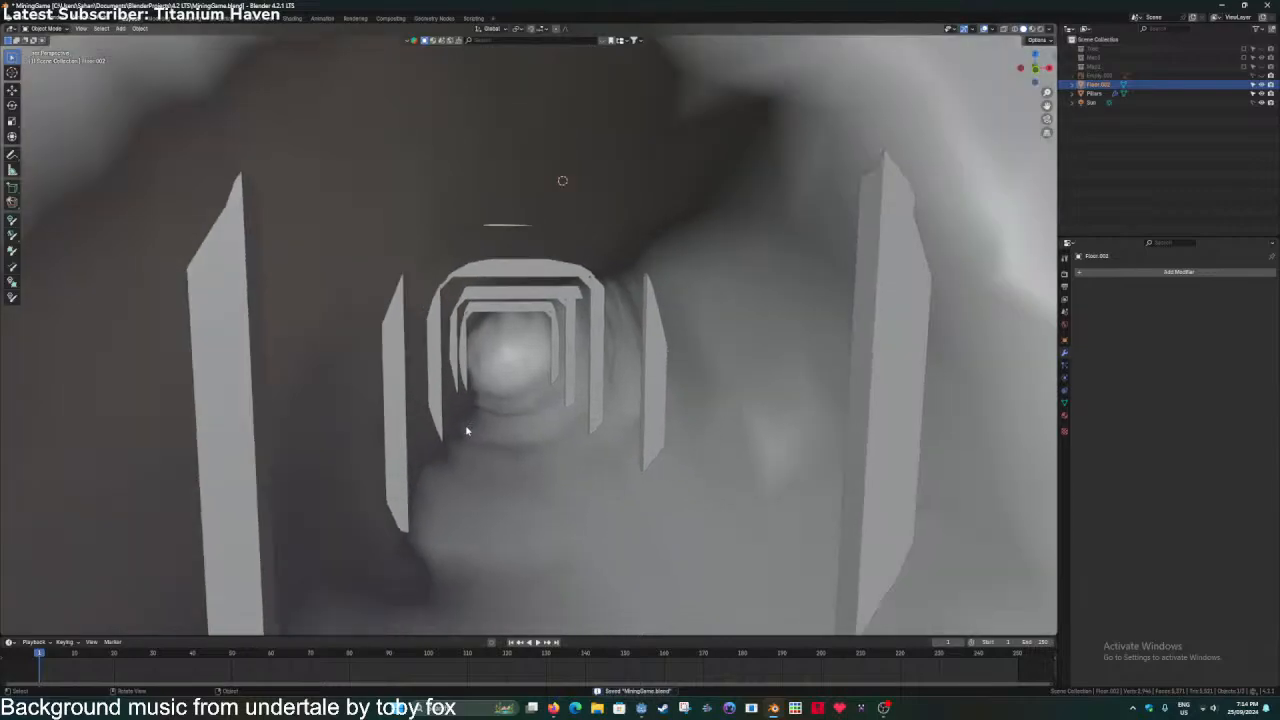
pyautogui.click(713, 336)
pyautogui.press('g')
pyautogui.press('z')
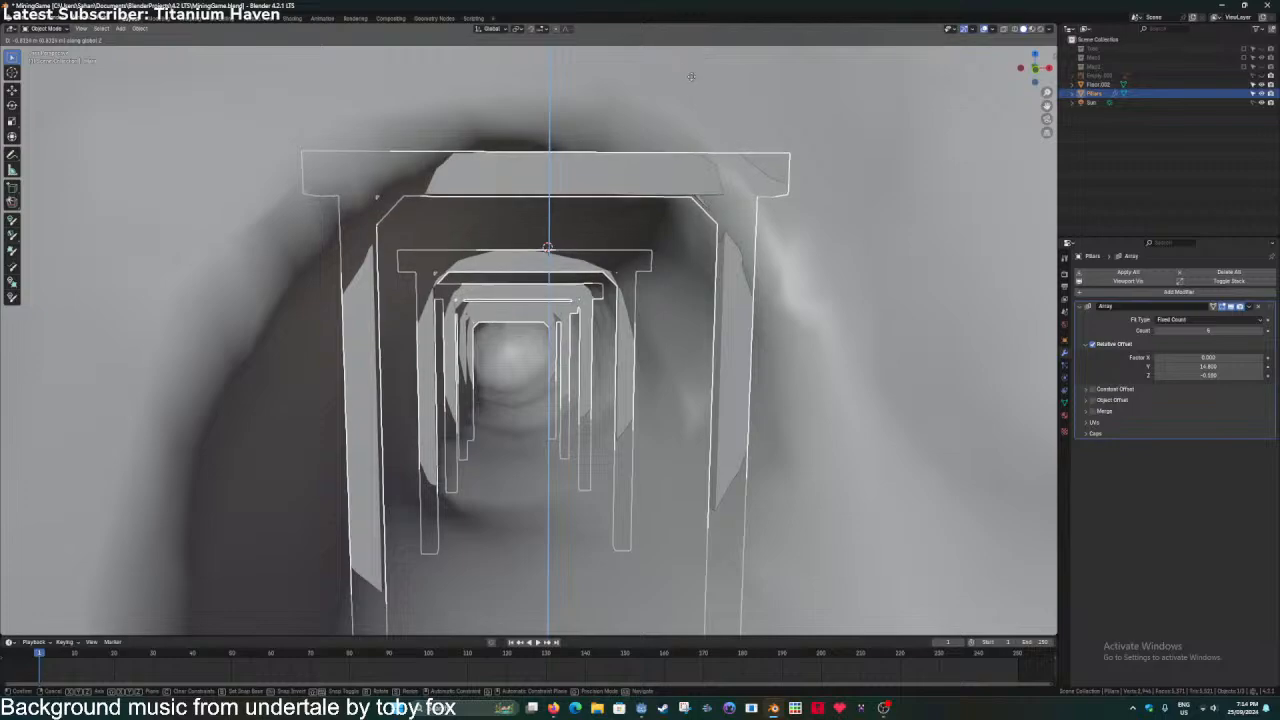
pyautogui.click(673, 113)
pyautogui.click(656, 323)
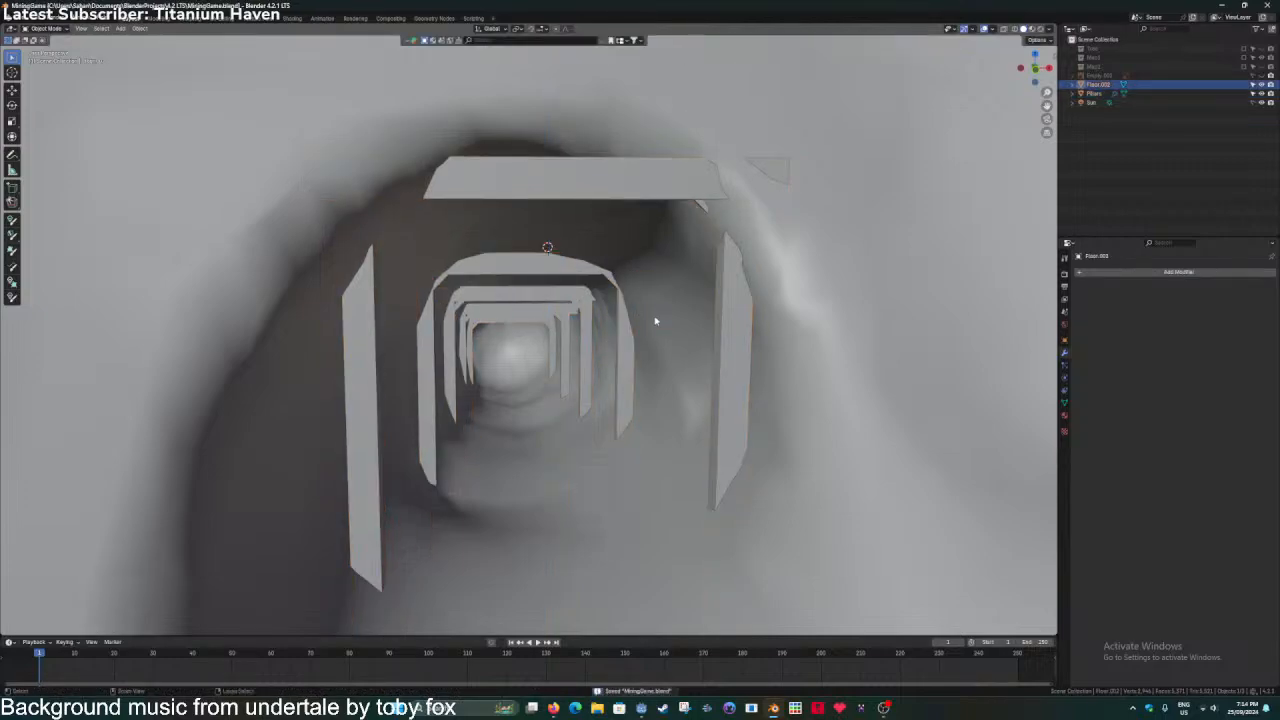
# Walk through the tunnel to examine how the support frames fit the cave walls, and save the file.
pyautogui.hotkey('shift', '`')
pyautogui.press('w')
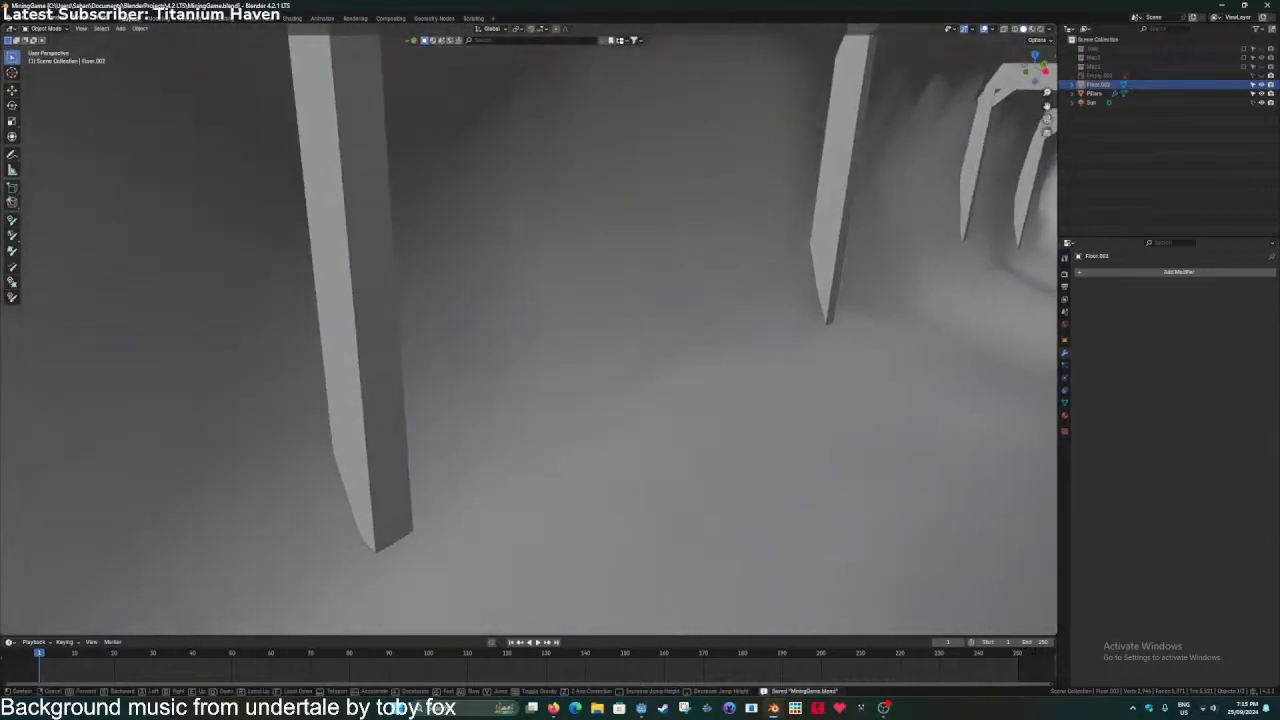
pyautogui.press('w')
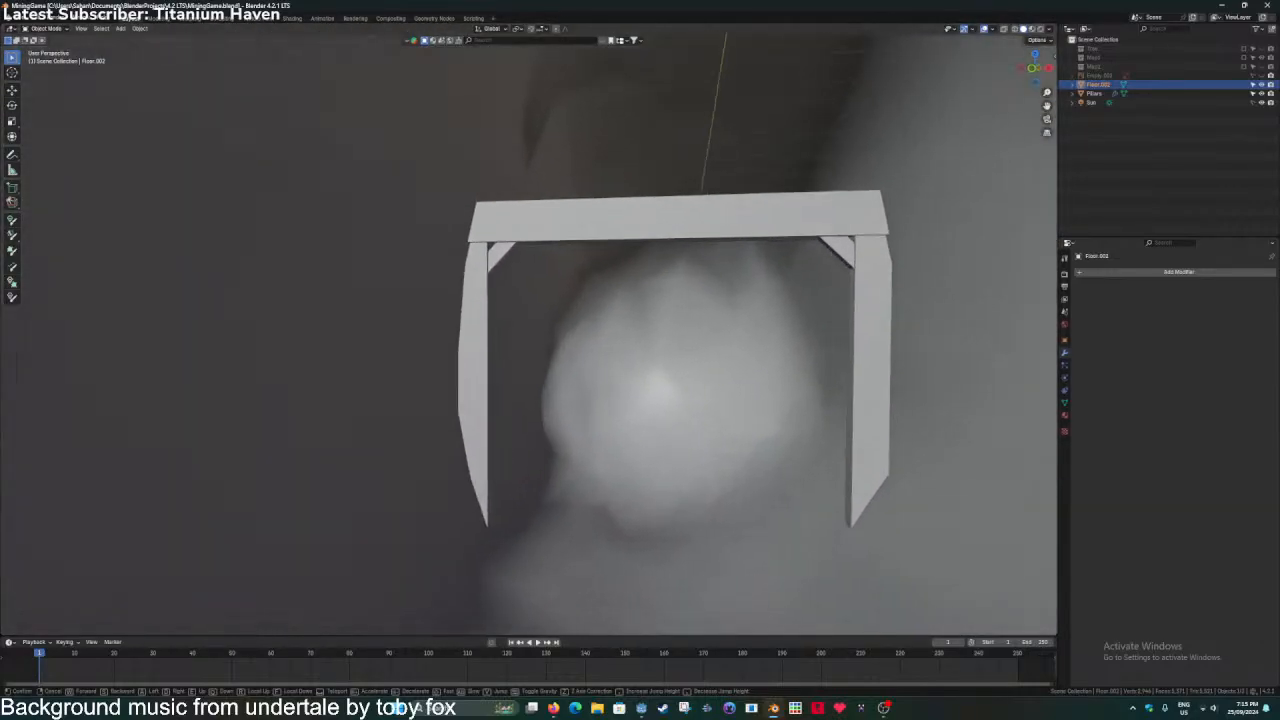
pyautogui.press('s')
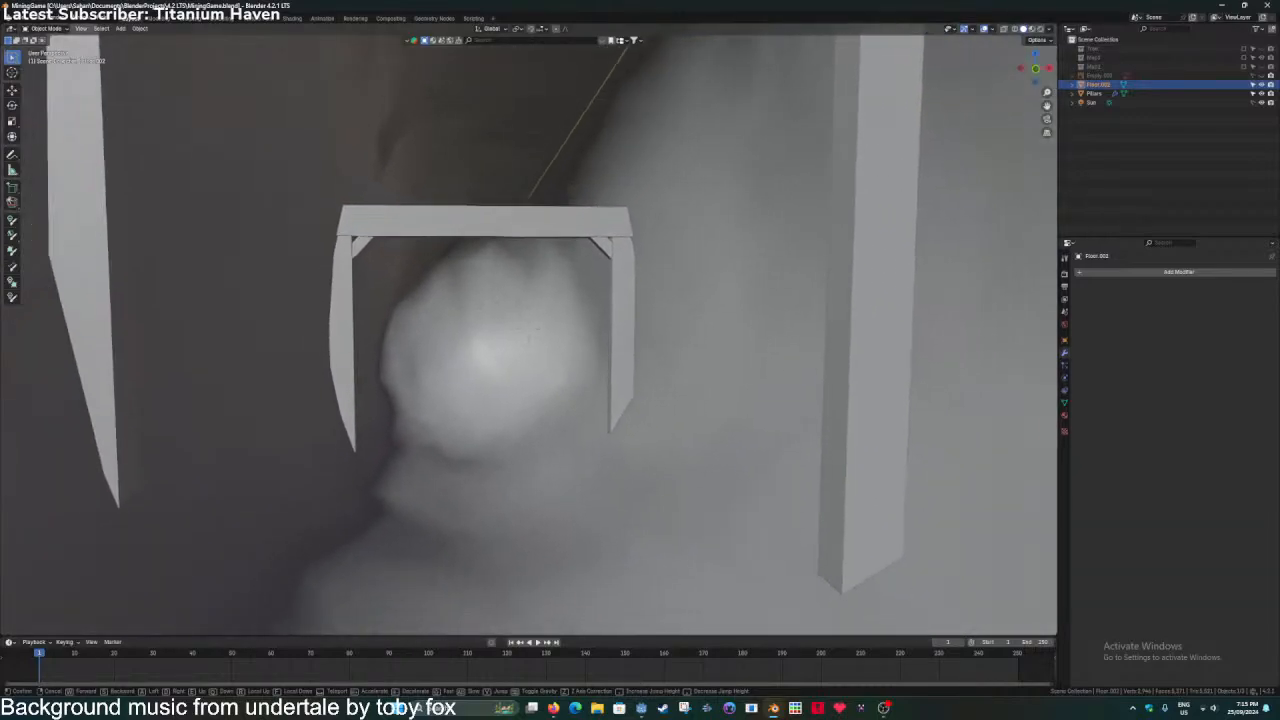
pyautogui.press('s')
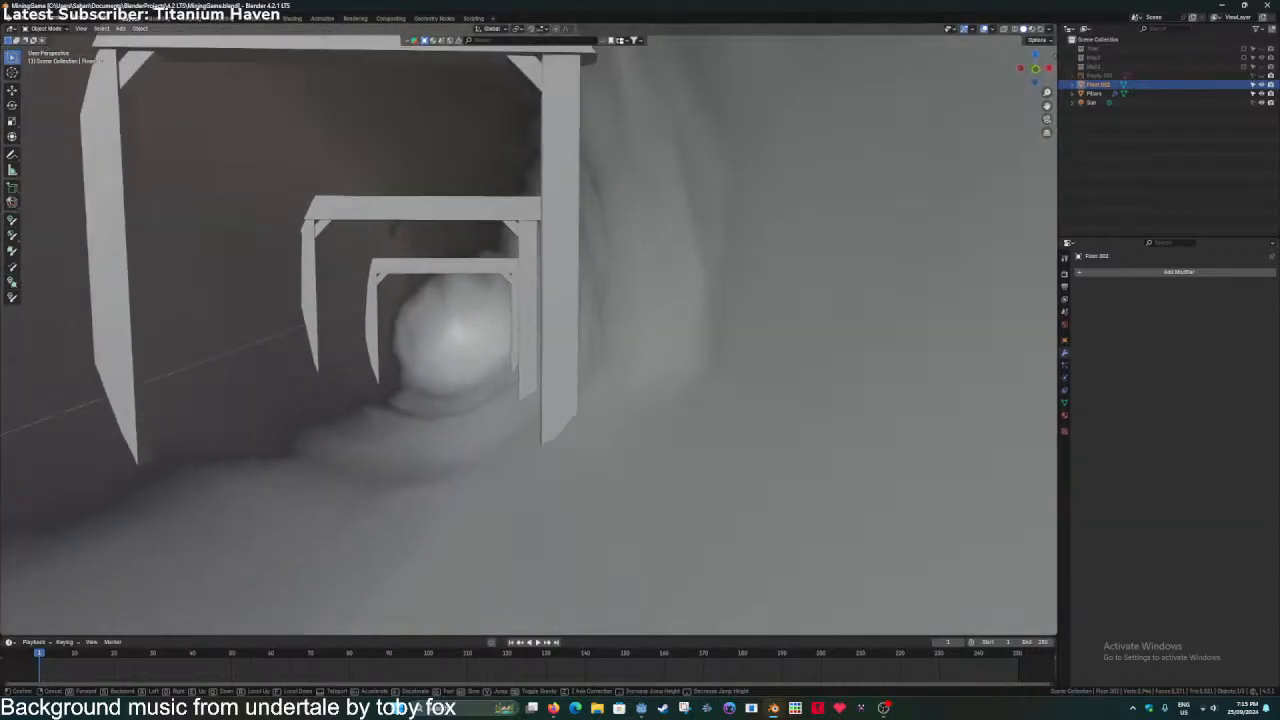
pyautogui.press('w')
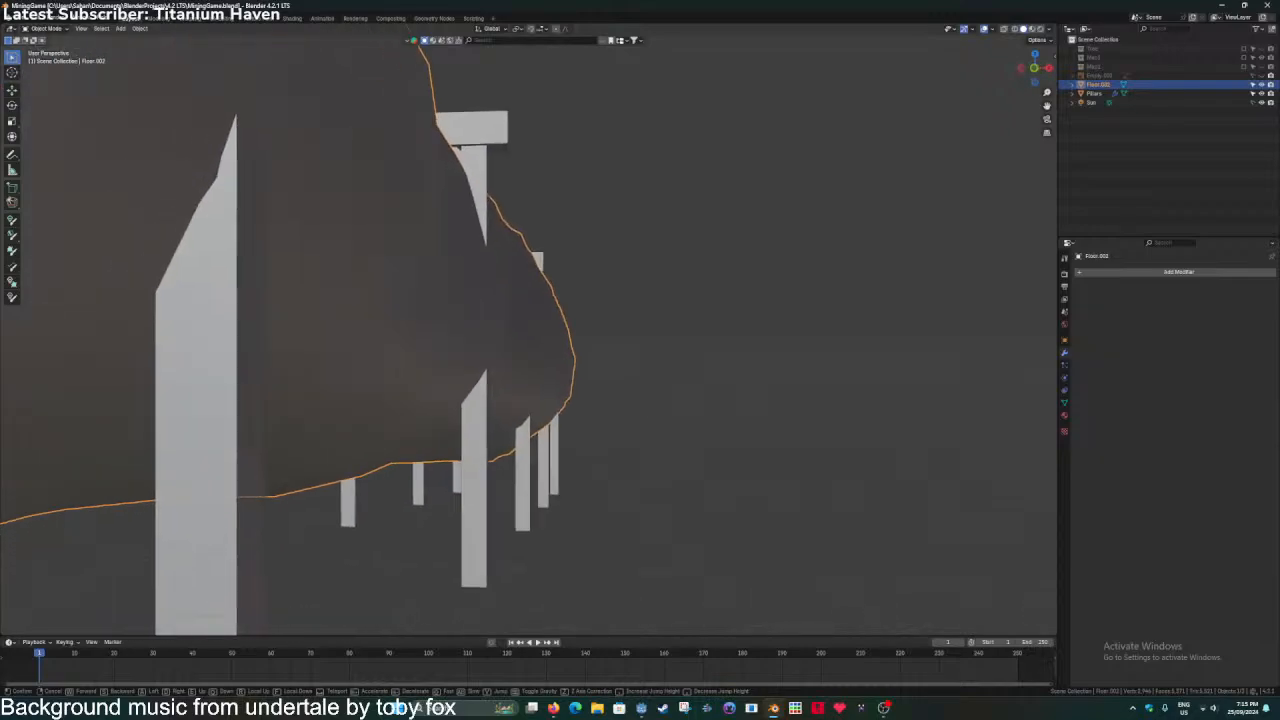
pyautogui.press('w')
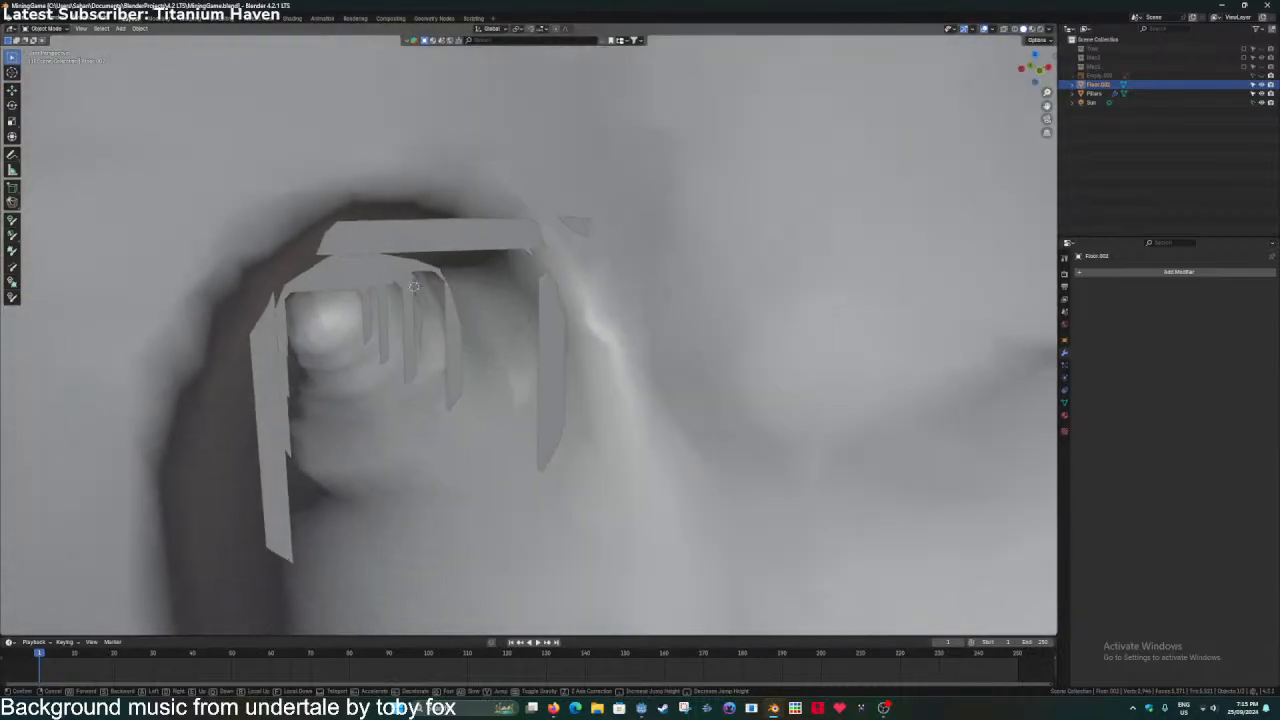
pyautogui.press('s')
pyautogui.click(651, 303)
pyautogui.hotkey('ctrl', 's')
pyautogui.scroll(-3, 620, 303)
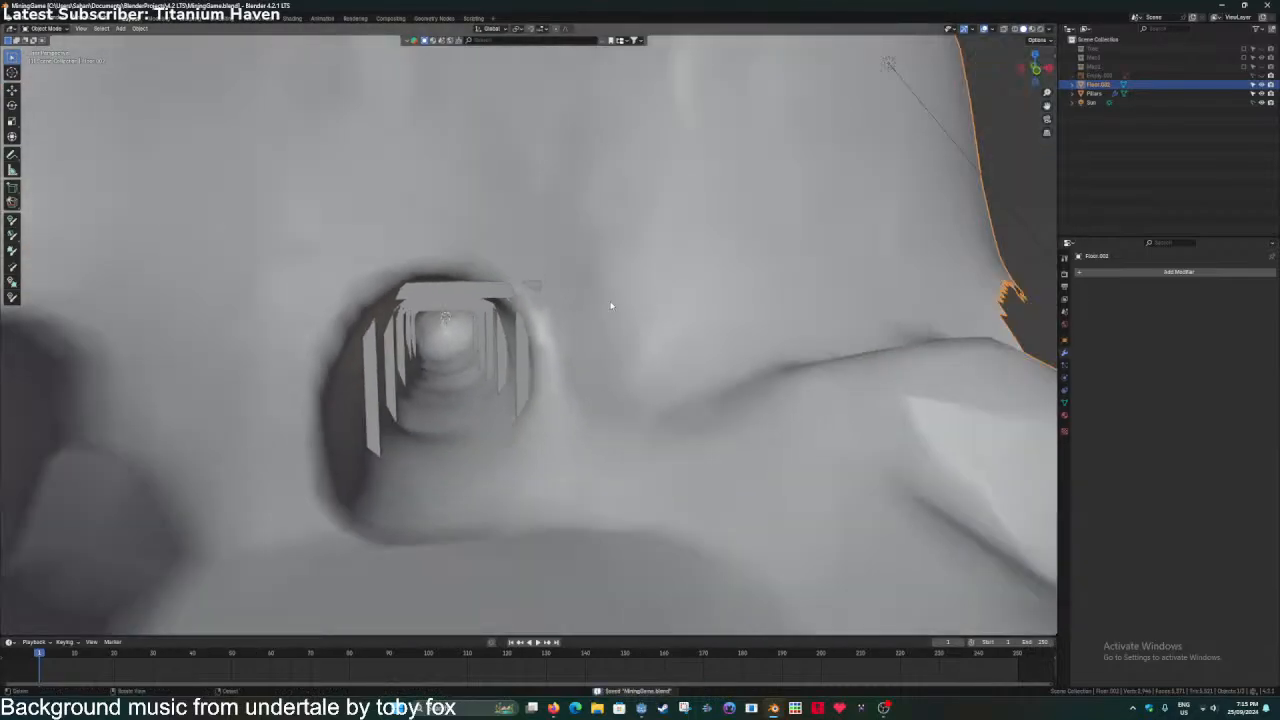
pyautogui.keyDown('shift'); pyautogui.moveTo(608, 304); pyautogui.dragTo(717, 307, button='middle'); pyautogui.keyUp('shift')
pyautogui.scroll(3, 717, 307)
pyautogui.scroll(1, 717, 307)
pyautogui.hotkey('ctrl', 's')
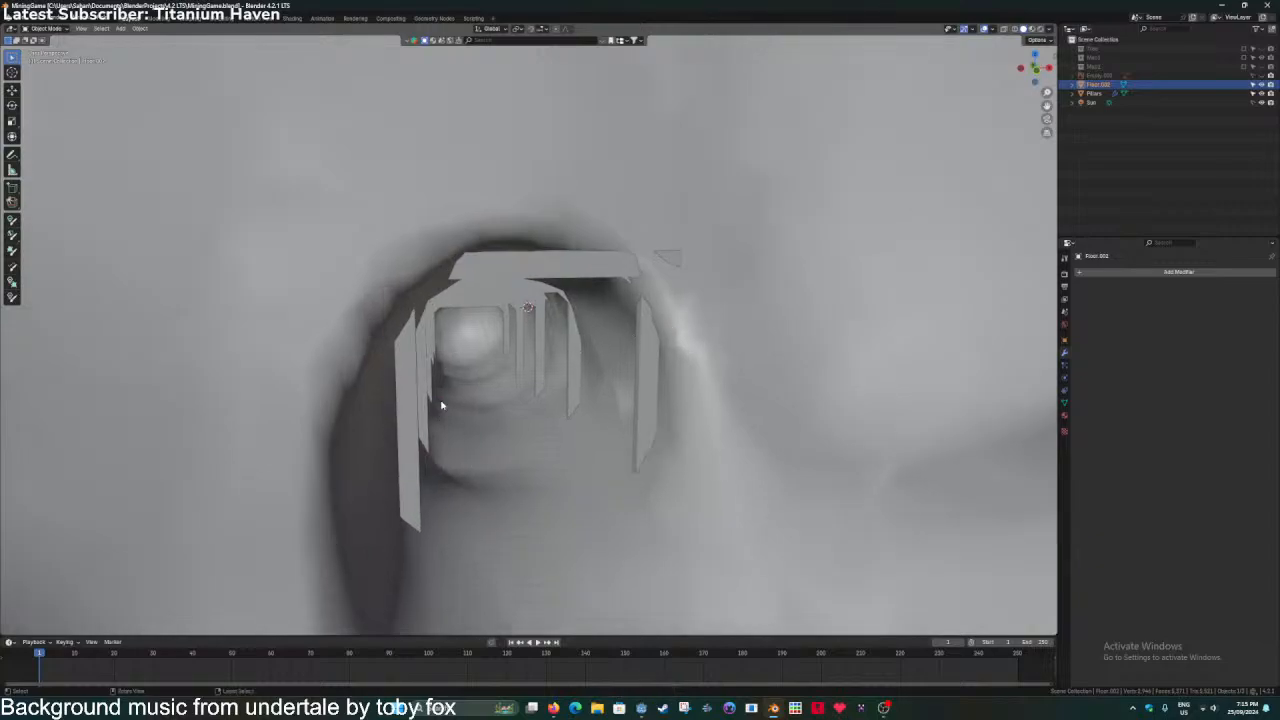
pyautogui.scroll(-2, 445, 405)
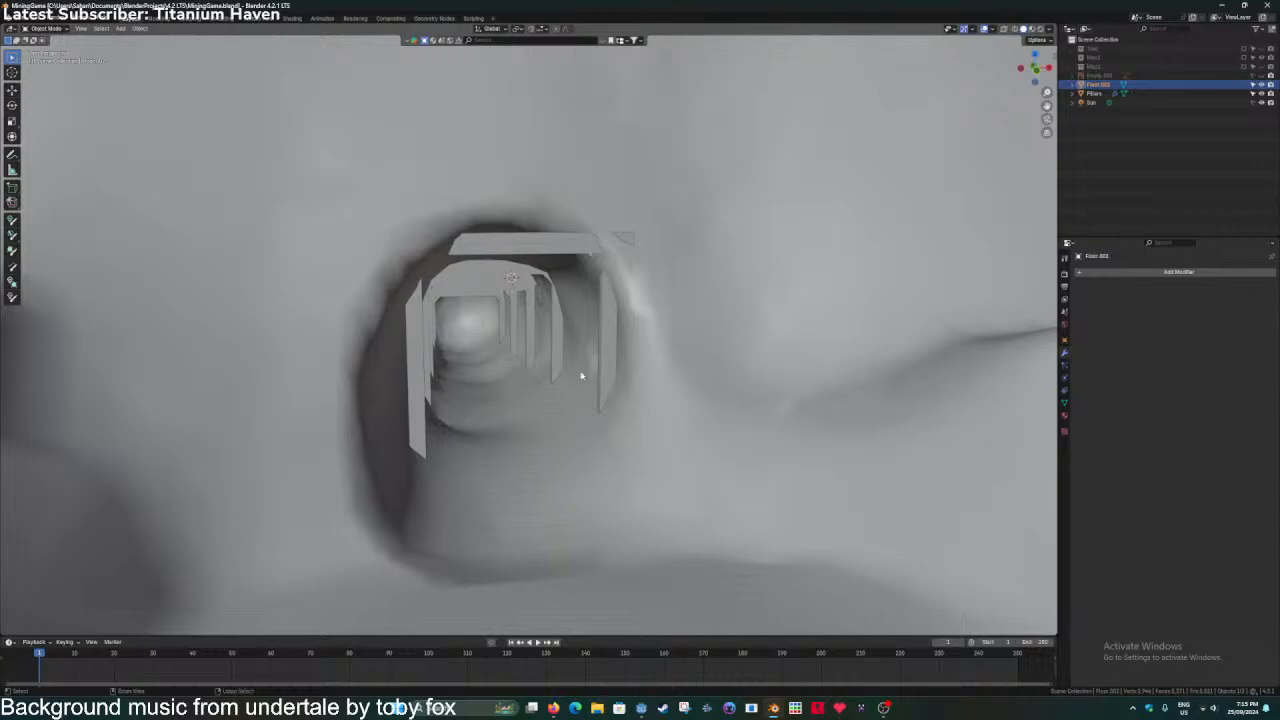
pyautogui.hotkey('ctrl', 's')
# Add a Nurbs Path curve and reset its location to the world origin.
pyautogui.hotkey('shift', 'a')
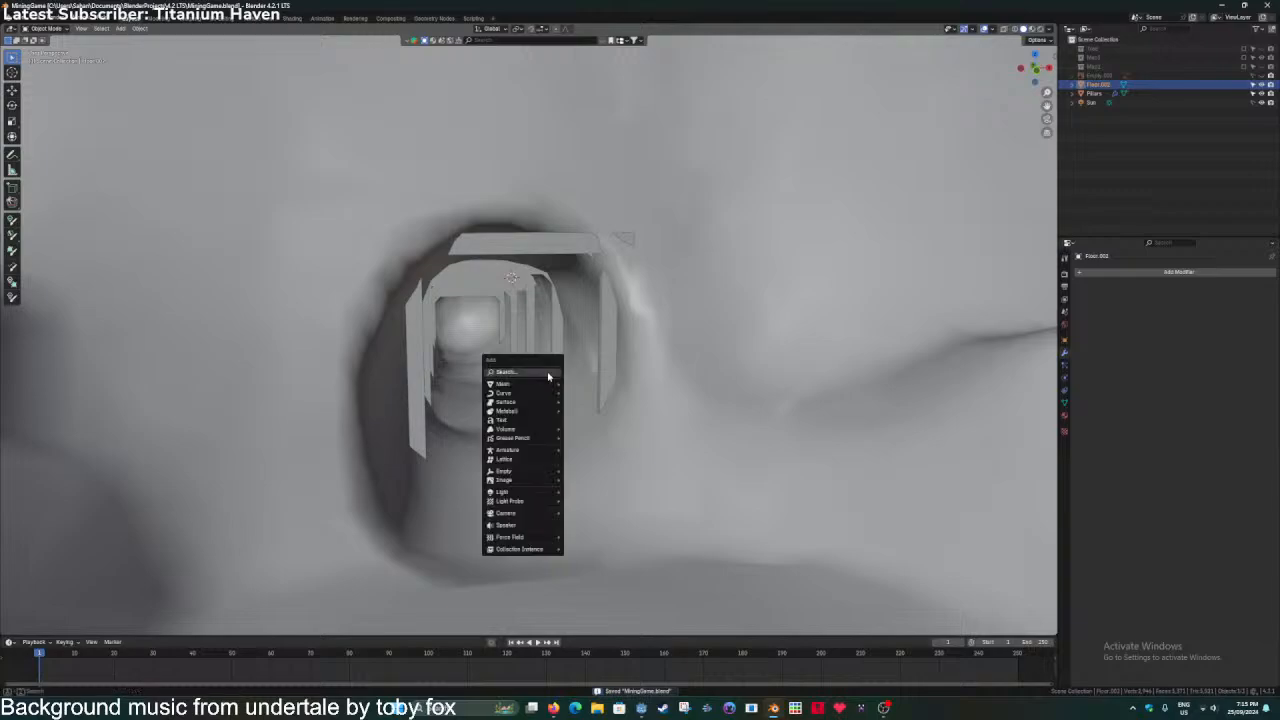
pyautogui.write('nurbs path')
pyautogui.press('Return')
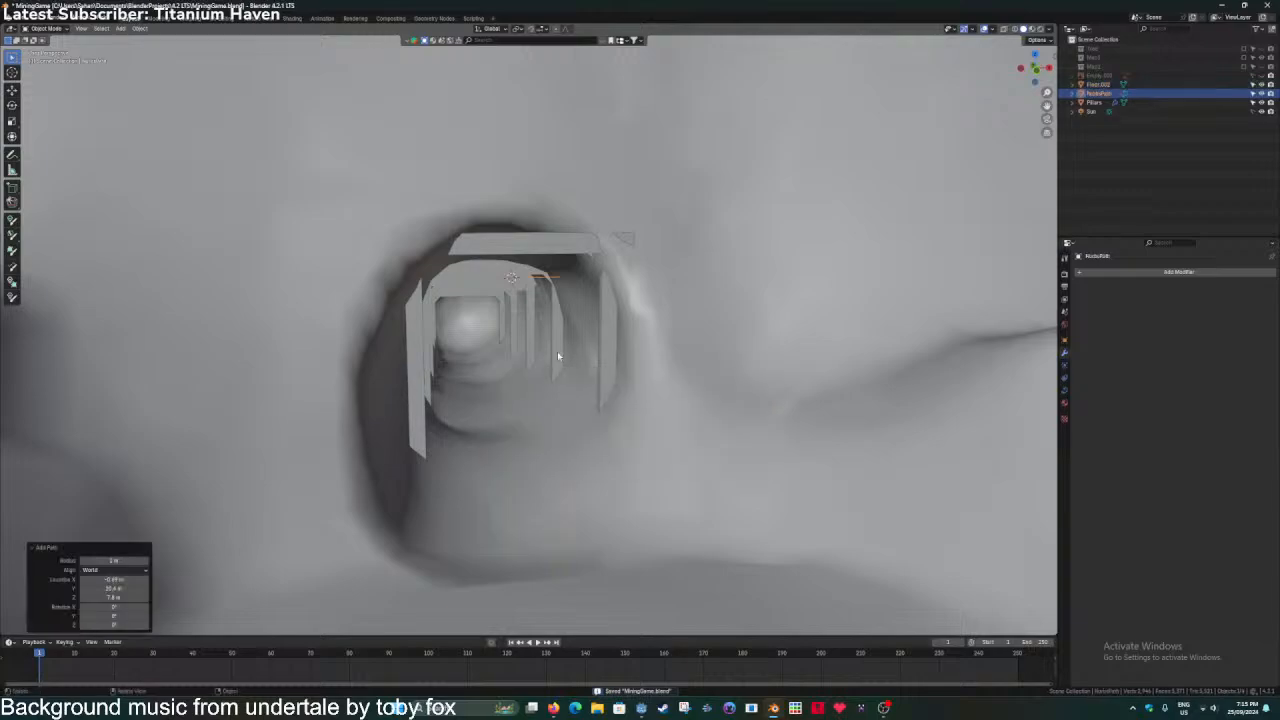
pyautogui.hotkey('alt', 'g')
# Rotate the path's control points about 90° around Z and move them horizontally to the tunnel entrance.
pyautogui.scroll(-8, 557, 355)
pyautogui.moveTo(557, 355); pyautogui.dragTo(566, 434, button='middle')
pyautogui.press('Tab')
pyautogui.scroll(5, 566, 434)
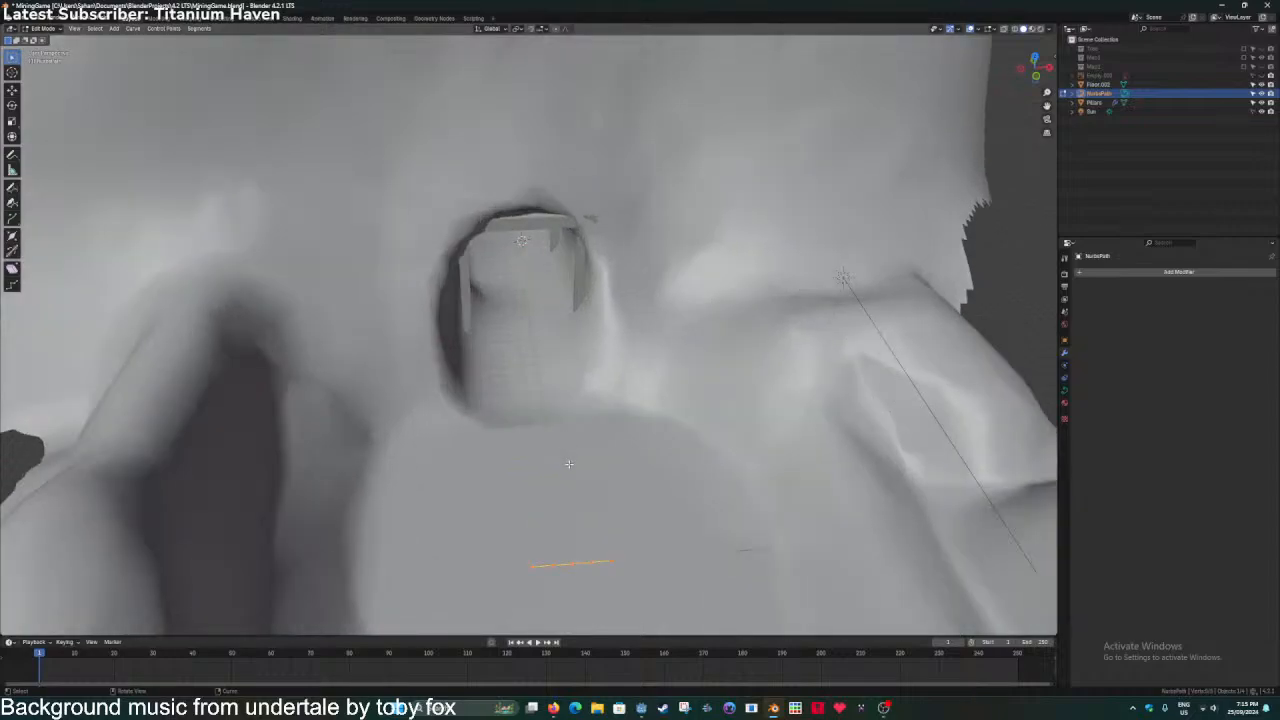
pyautogui.press('r')
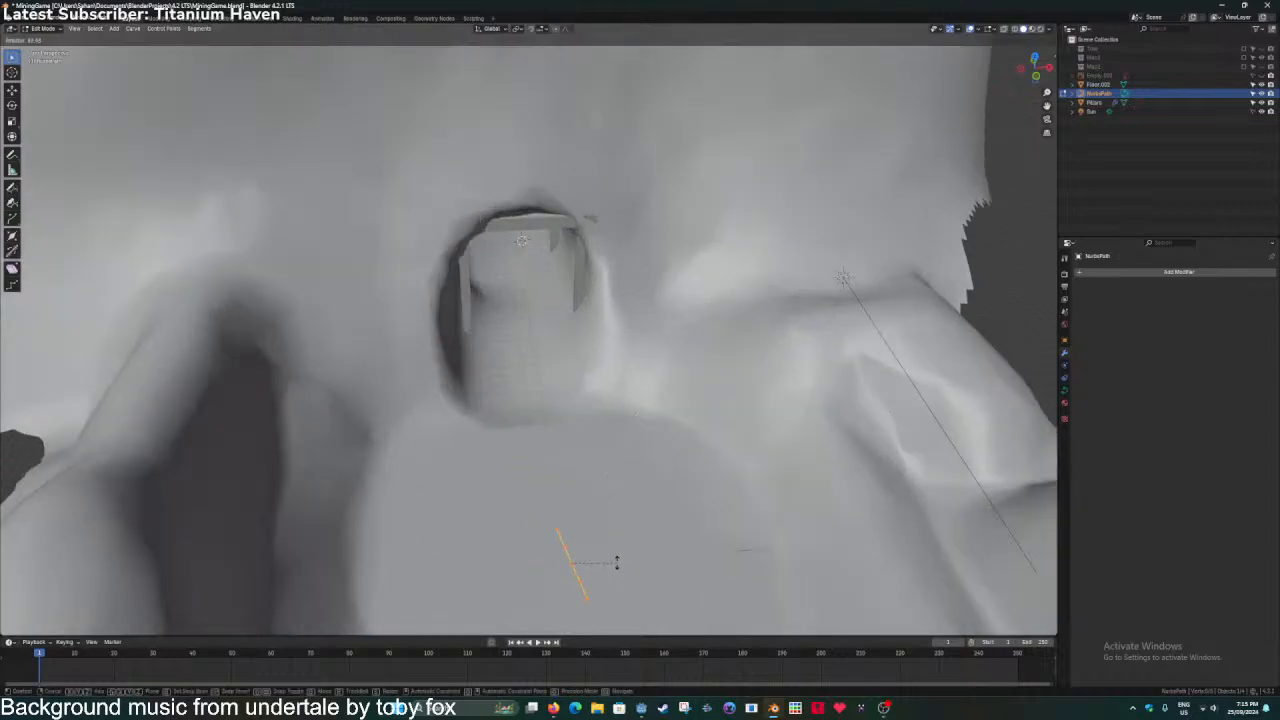
pyautogui.press('z')
pyautogui.click(617, 580)
pyautogui.hotkey('shift', 'z')
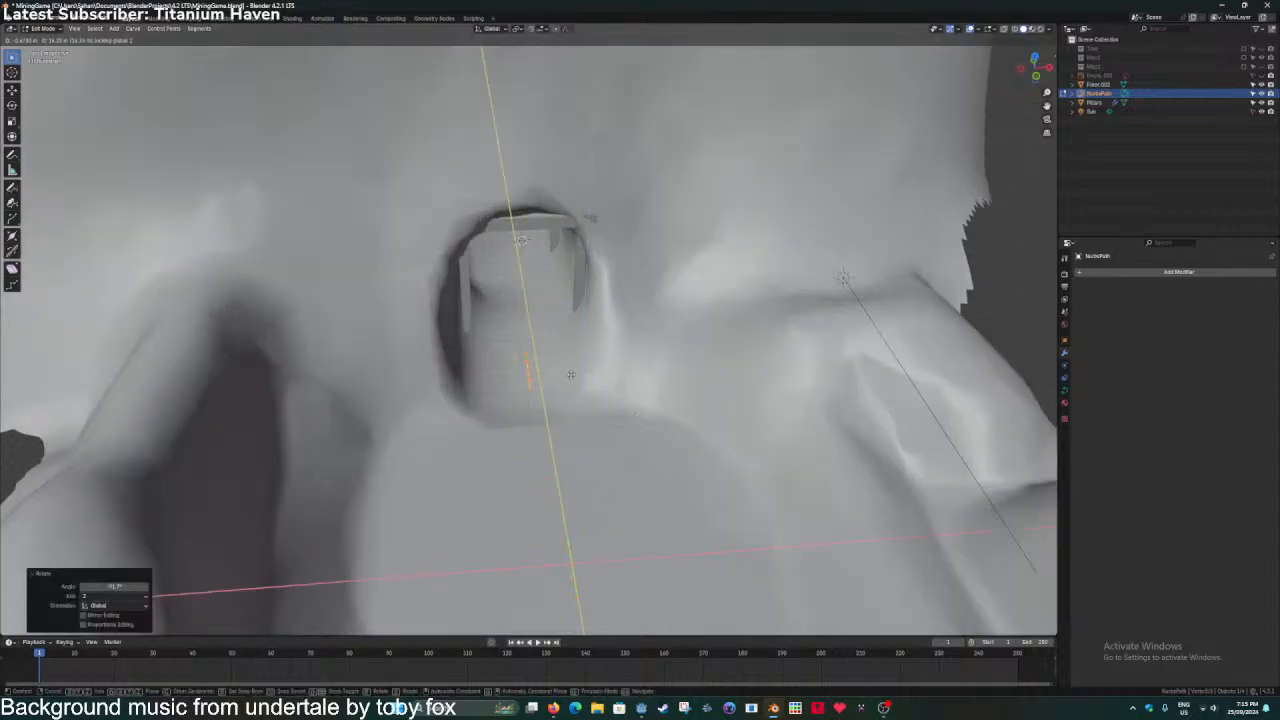
pyautogui.click(575, 378)
# Place the path's leading control point at the tunnel's far end along the floor, working in the left orthographic view.
pyautogui.scroll(5, 575, 380)
pyautogui.moveTo(572, 400); pyautogui.dragTo(604, 404, button='middle')
pyautogui.scroll(-10, 604, 404)
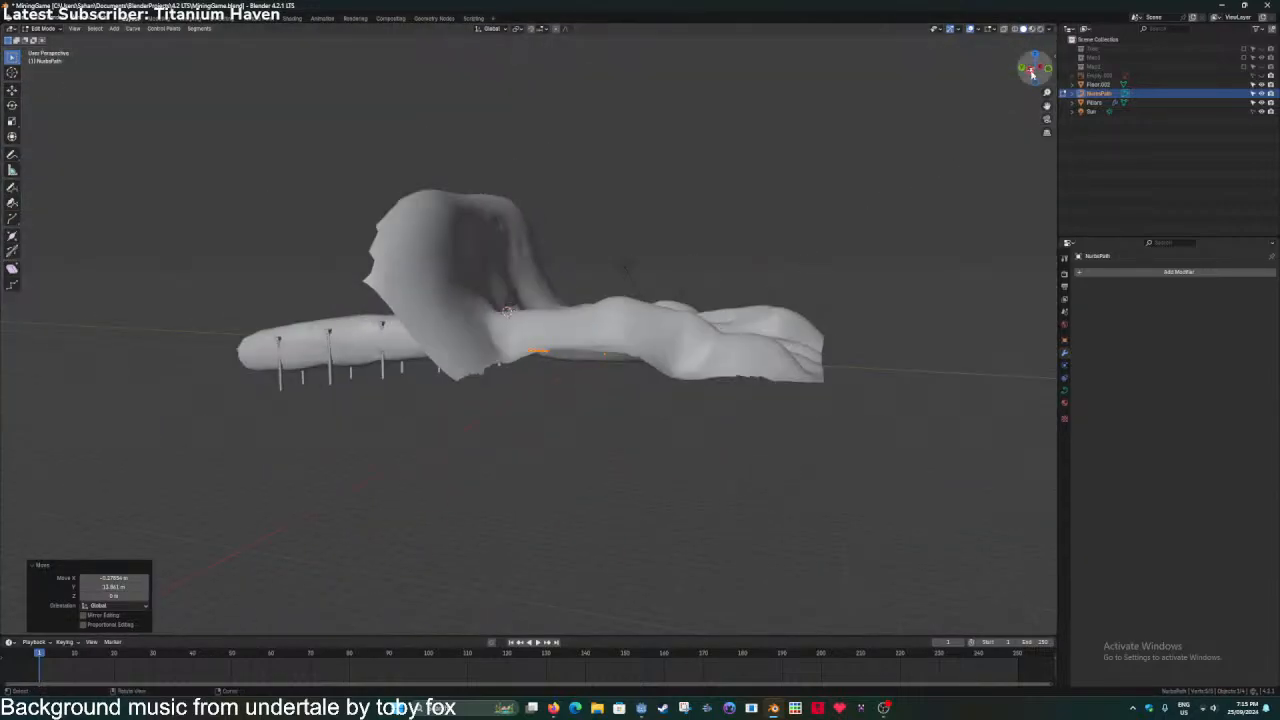
pyautogui.click(1033, 72)
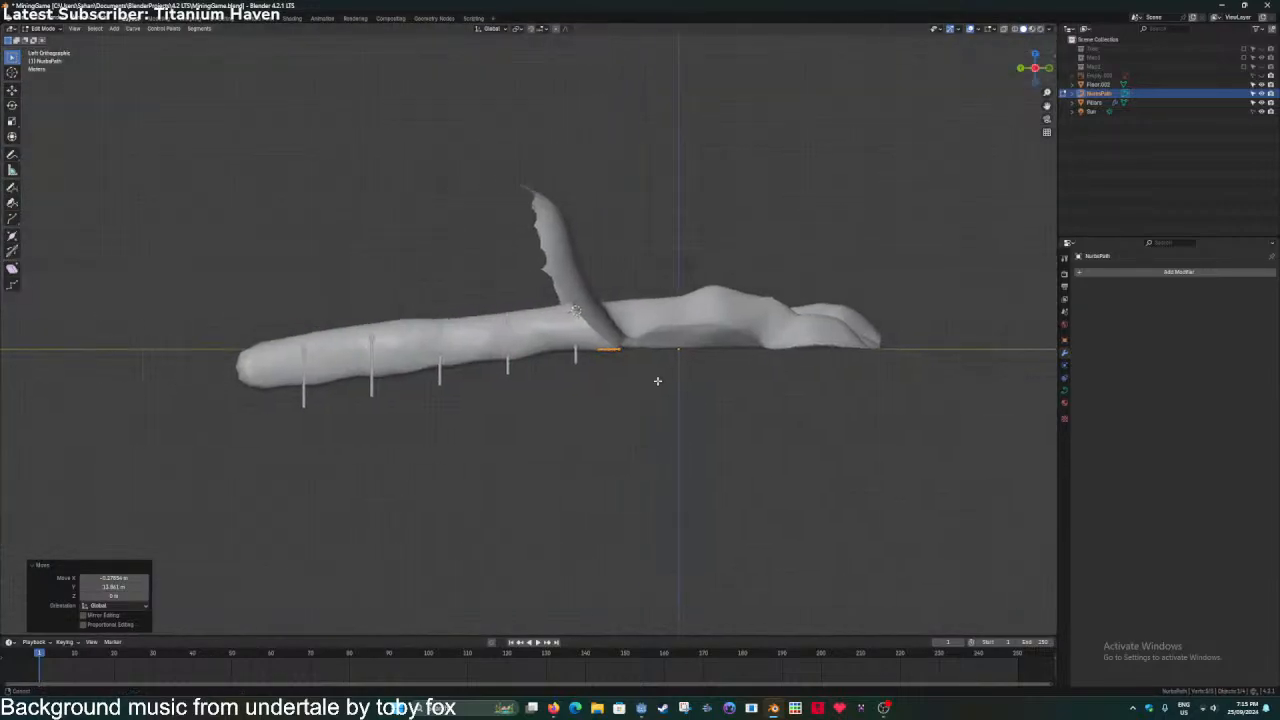
pyautogui.scroll(4, 657, 371)
pyautogui.scroll(2, 855, 370)
pyautogui.press('e')
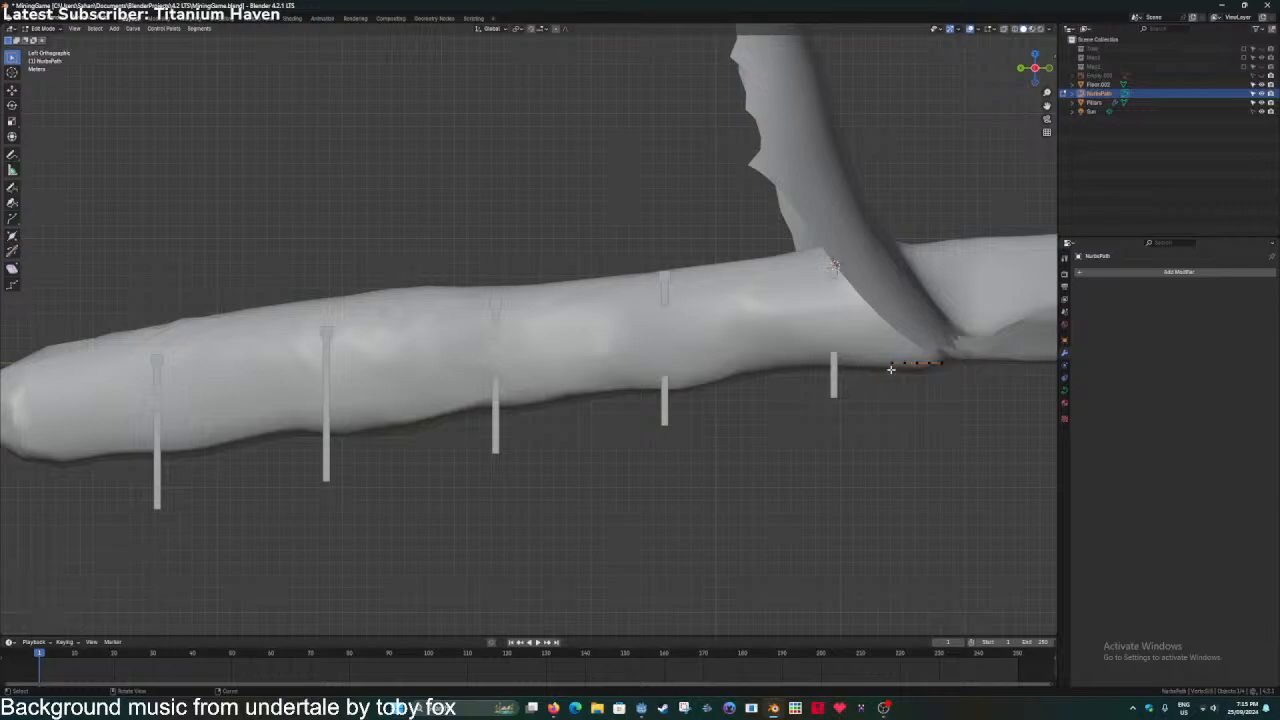
pyautogui.click(40, 464)
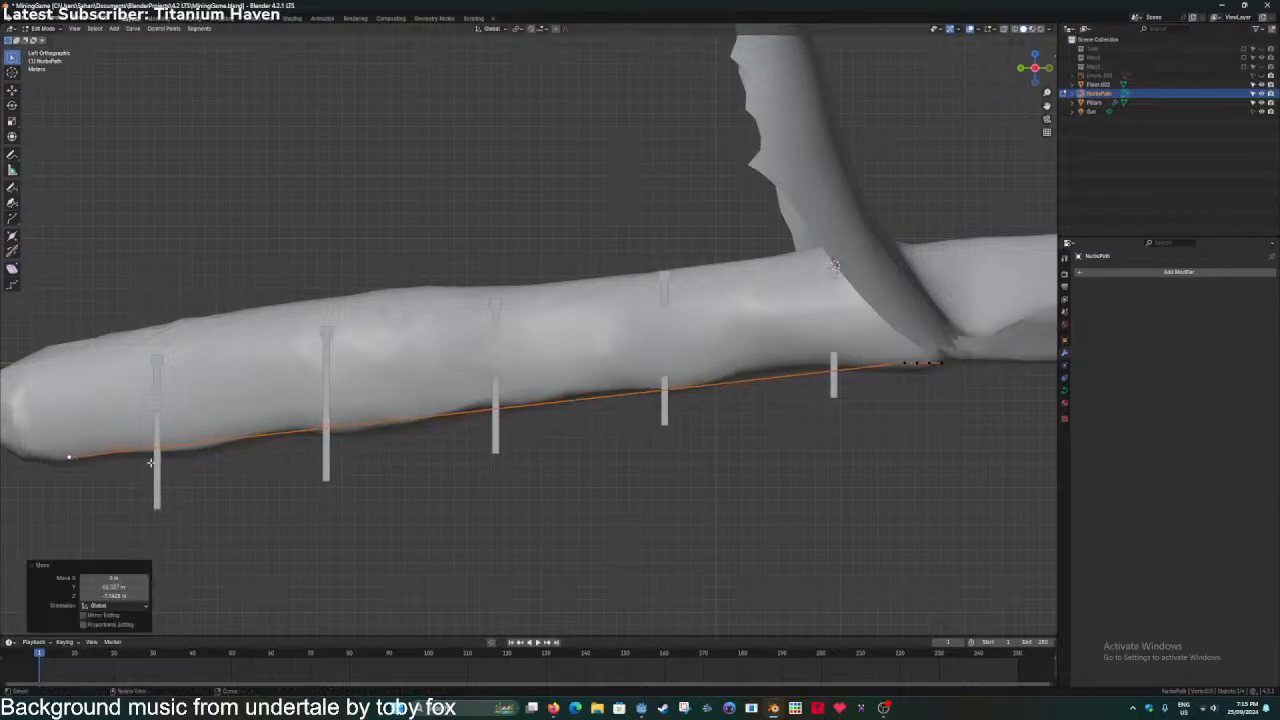
# Spread the path's three intermediate control points along the tunnel floor so the curve follows its slope, and leave edit mode.
pyautogui.click(898, 367)
pyautogui.press('g')
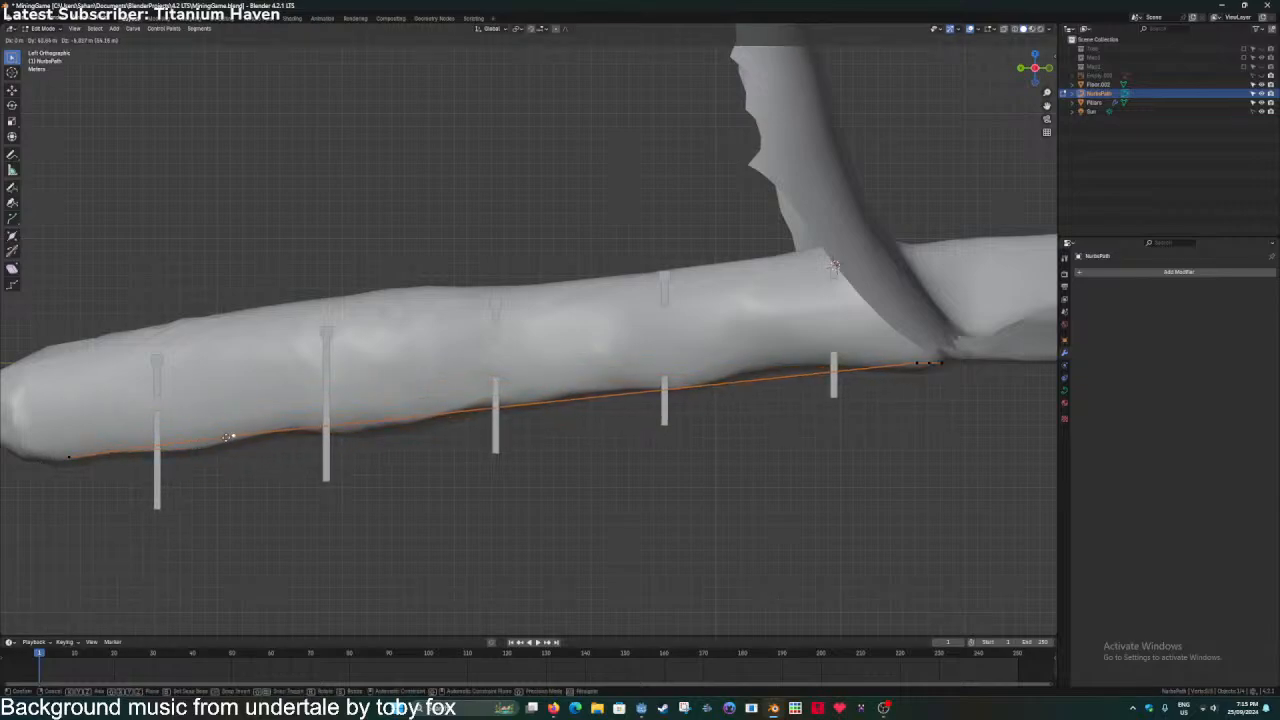
pyautogui.click(233, 436)
pyautogui.click(908, 372)
pyautogui.press('g')
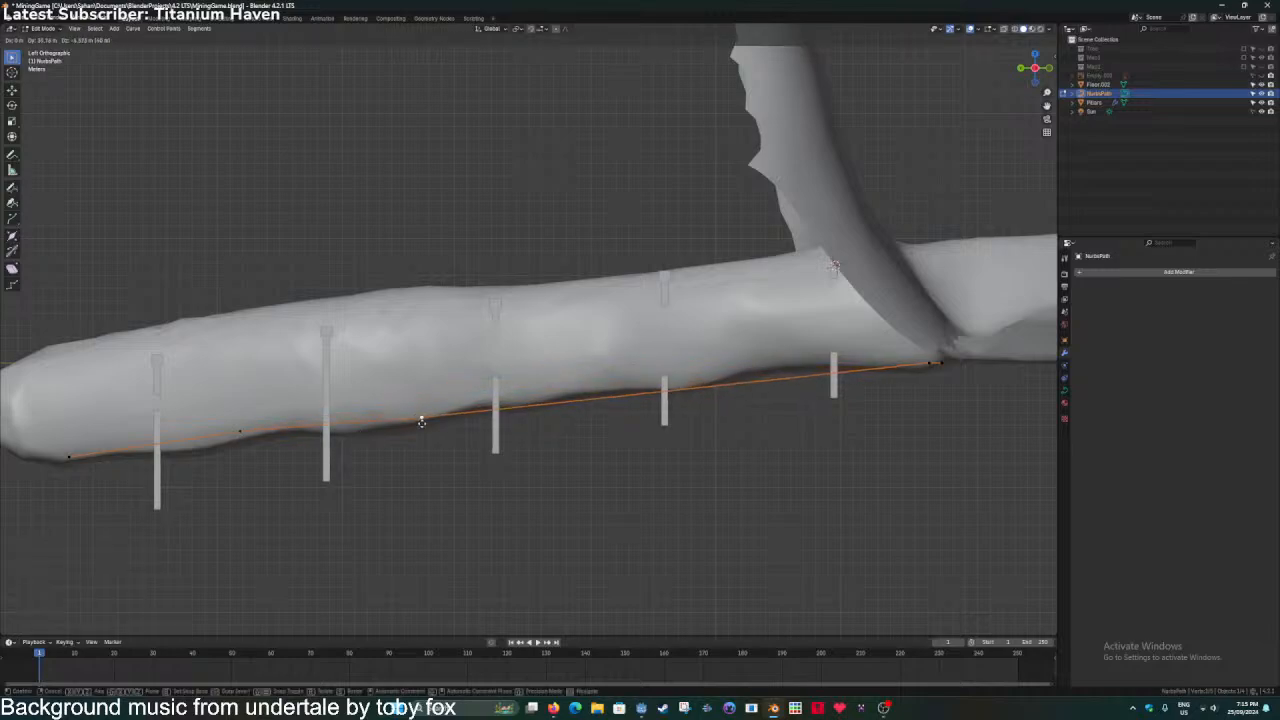
pyautogui.click(517, 410)
pyautogui.click(947, 364)
pyautogui.press('g')
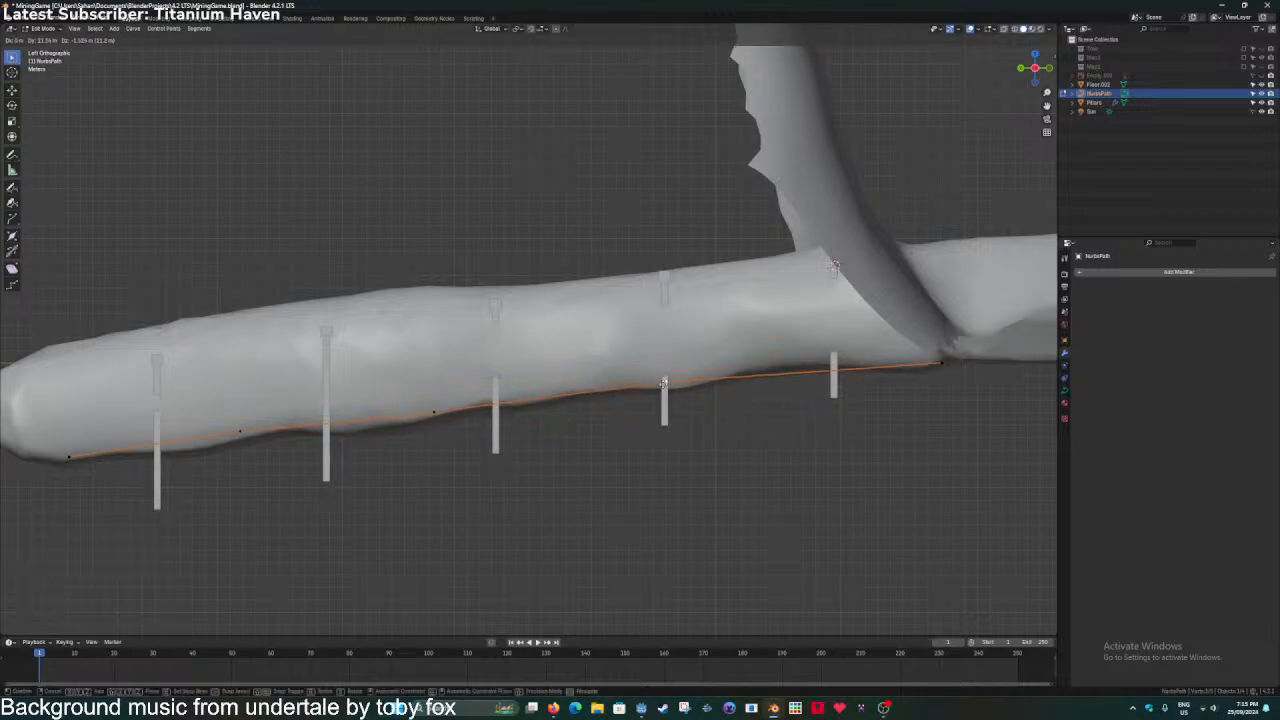
pyautogui.click(680, 382)
pyautogui.press('Tab')
# Check the path along the tunnel floor from the entrance and save the file.
pyautogui.moveTo(655, 385); pyautogui.dragTo(559, 362, button='middle')
pyautogui.scroll(2, 559, 362)
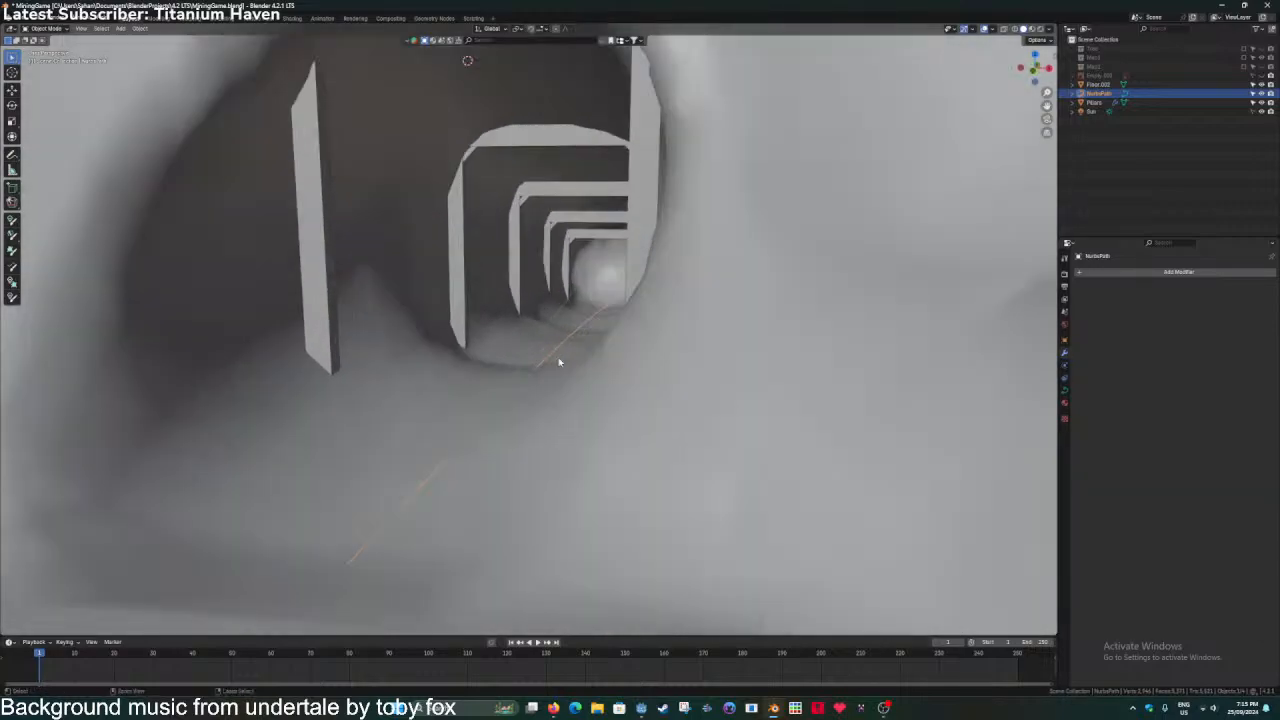
pyautogui.hotkey('ctrl', 's')
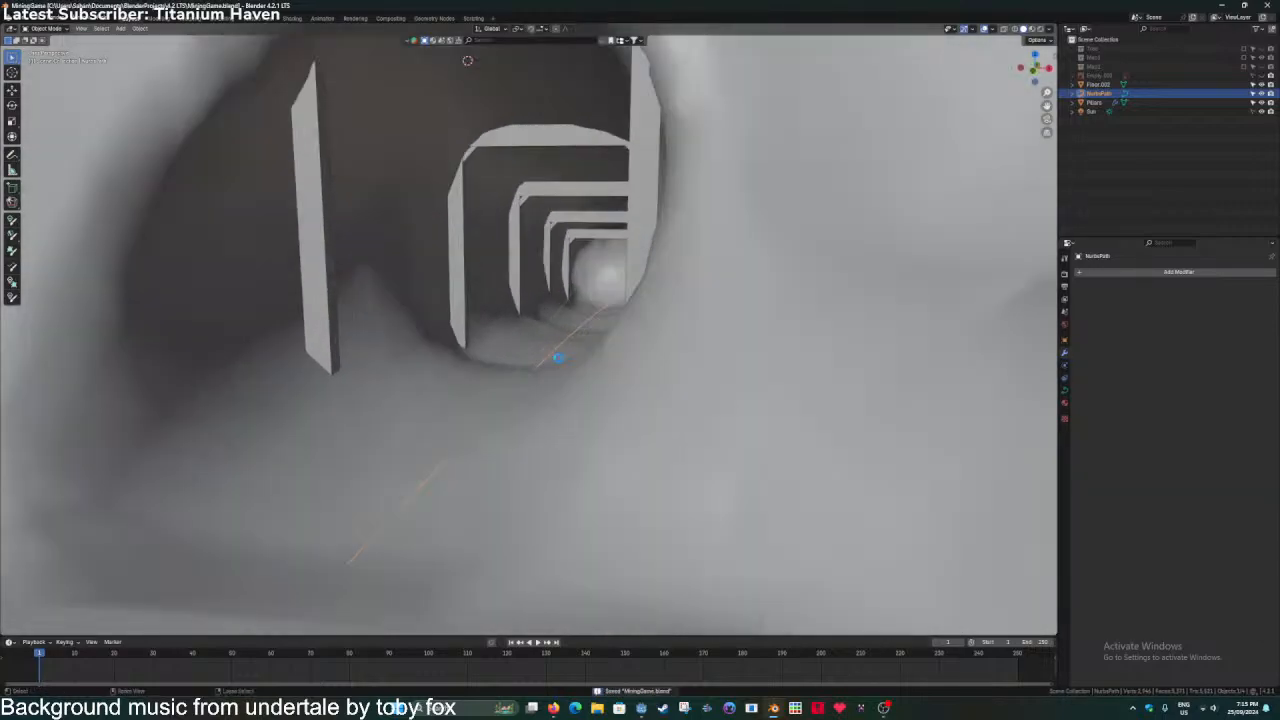
pyautogui.moveTo(560, 363); pyautogui.dragTo(572, 360, button='middle')
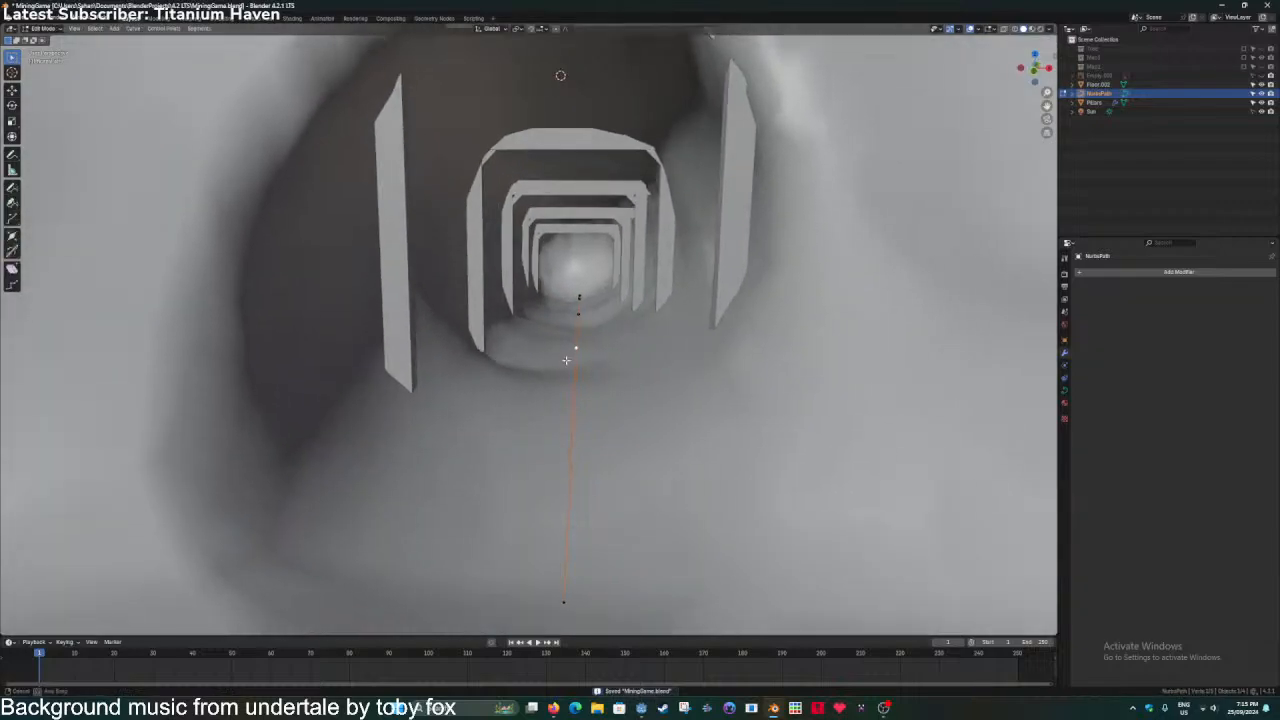
pyautogui.hotkey('ctrl', 's')
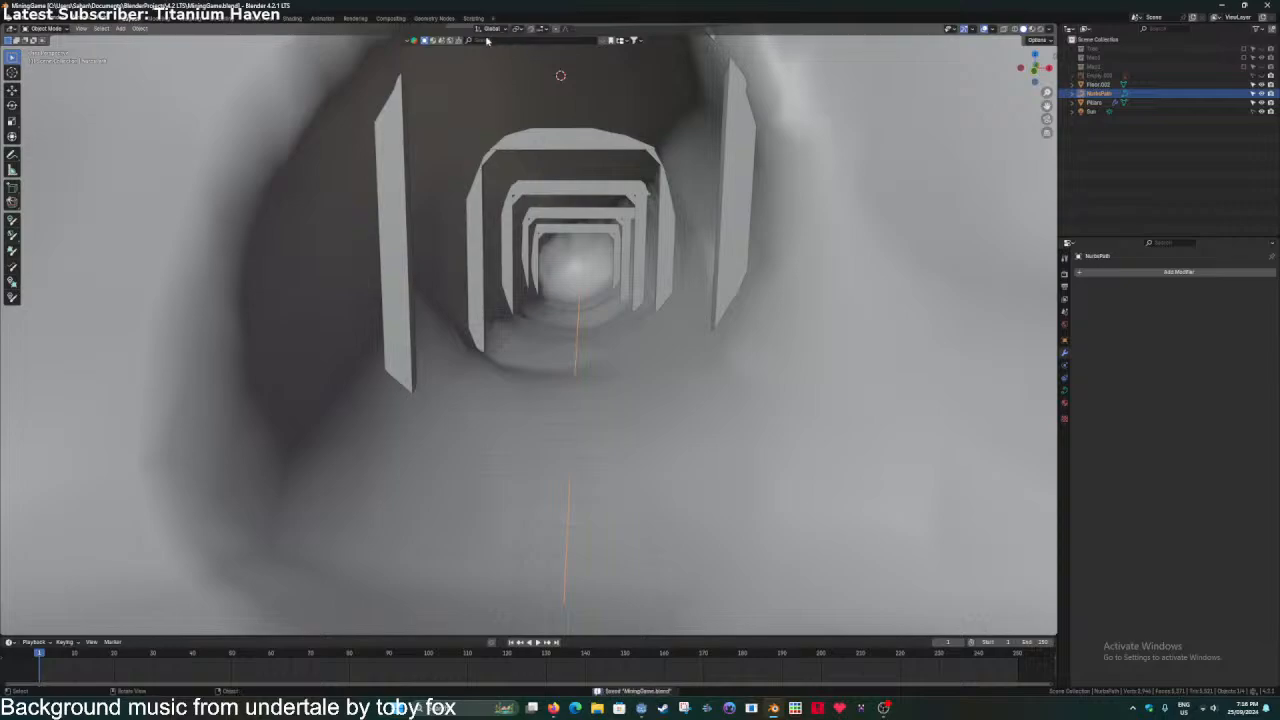
# Create a new geometry node tree for the Nurbs path in the Geometry Nodes workspace, with the whole scene shown.
pyautogui.click(414, 19)
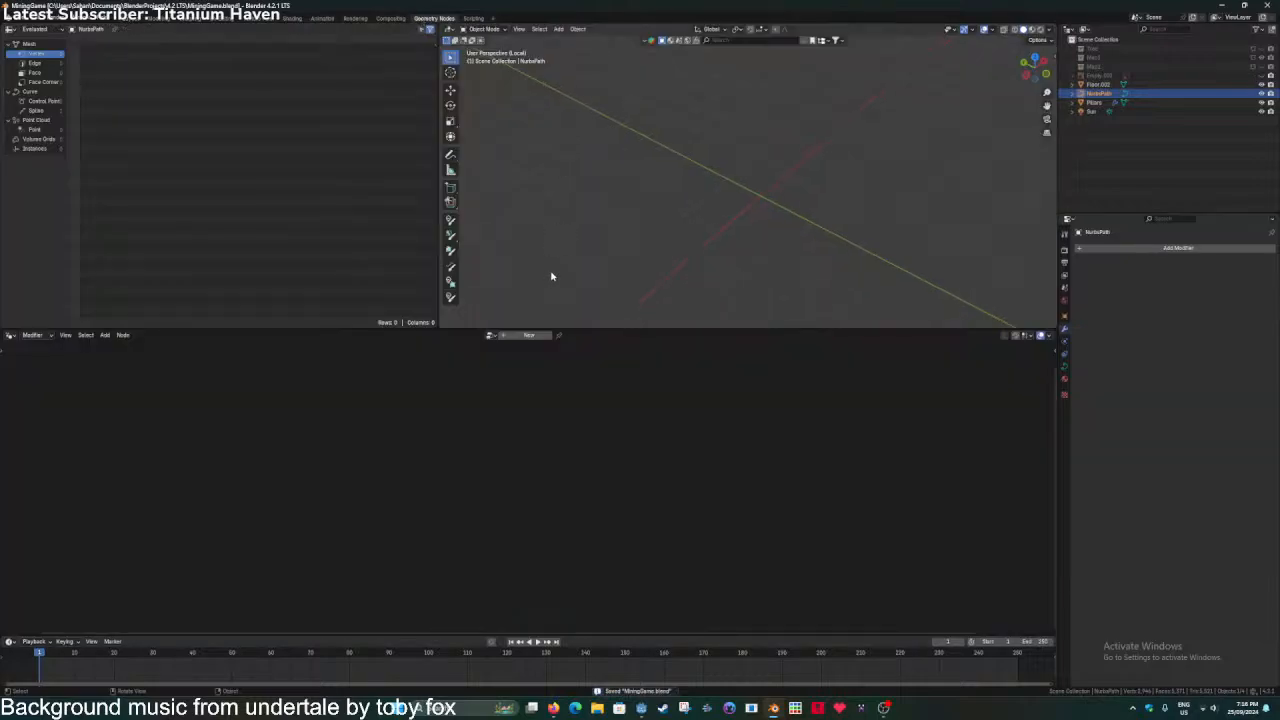
pyautogui.press('KP_Divide')
pyautogui.scroll(-7, 674, 196)
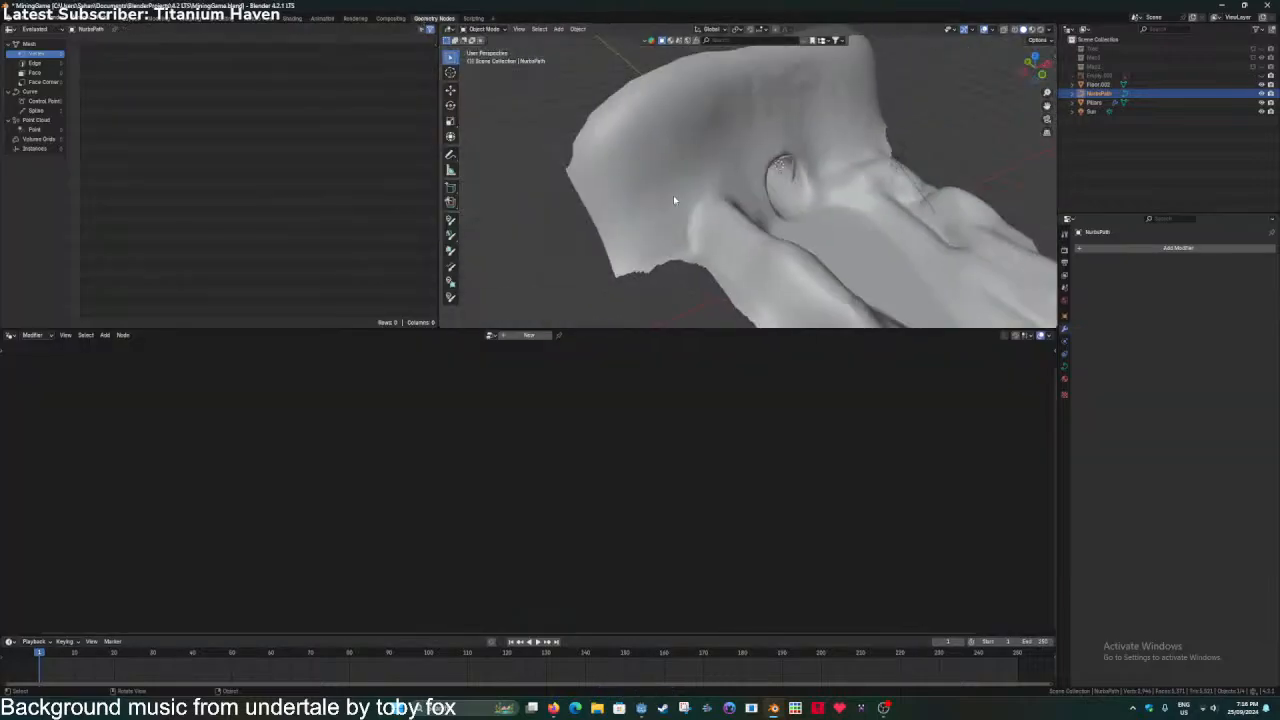
pyautogui.scroll(6, 710, 194)
pyautogui.moveTo(710, 194); pyautogui.dragTo(661, 213, button='middle')
pyautogui.click(529, 335)
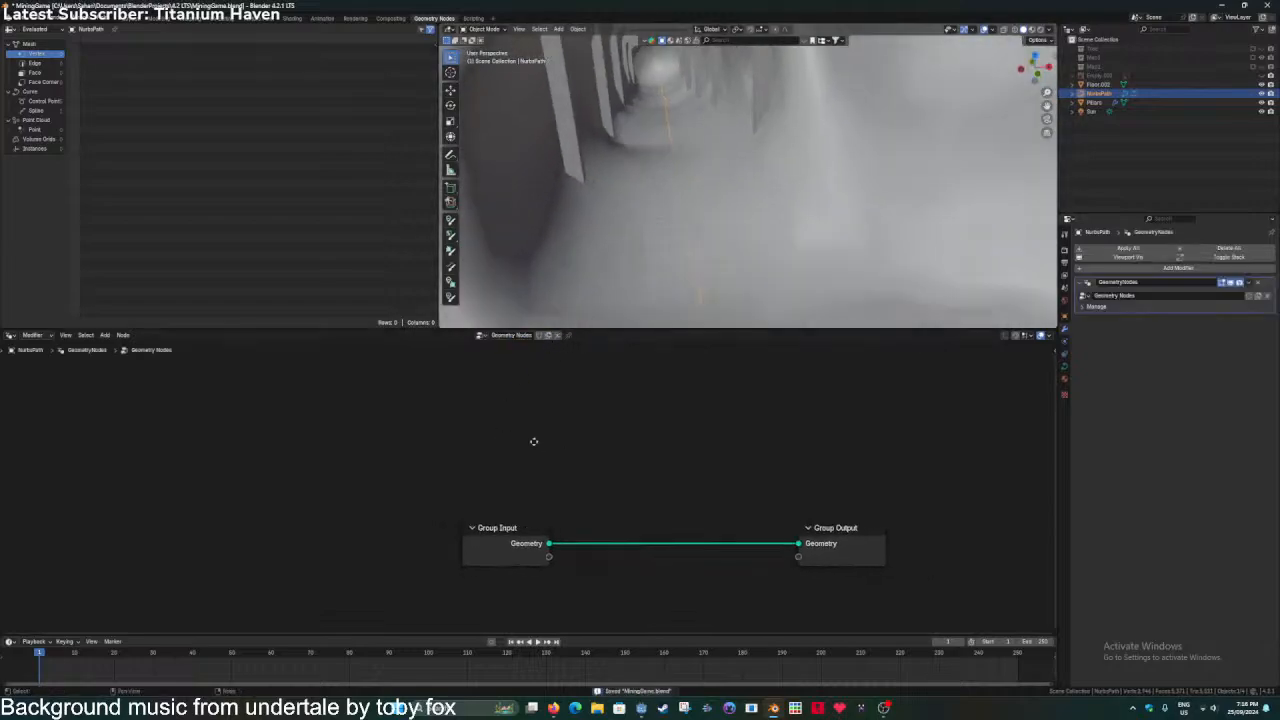
# Insert a Curve to Mesh node between Group Input and Group Output, and save the file.
pyautogui.hotkey('shift', 'a')
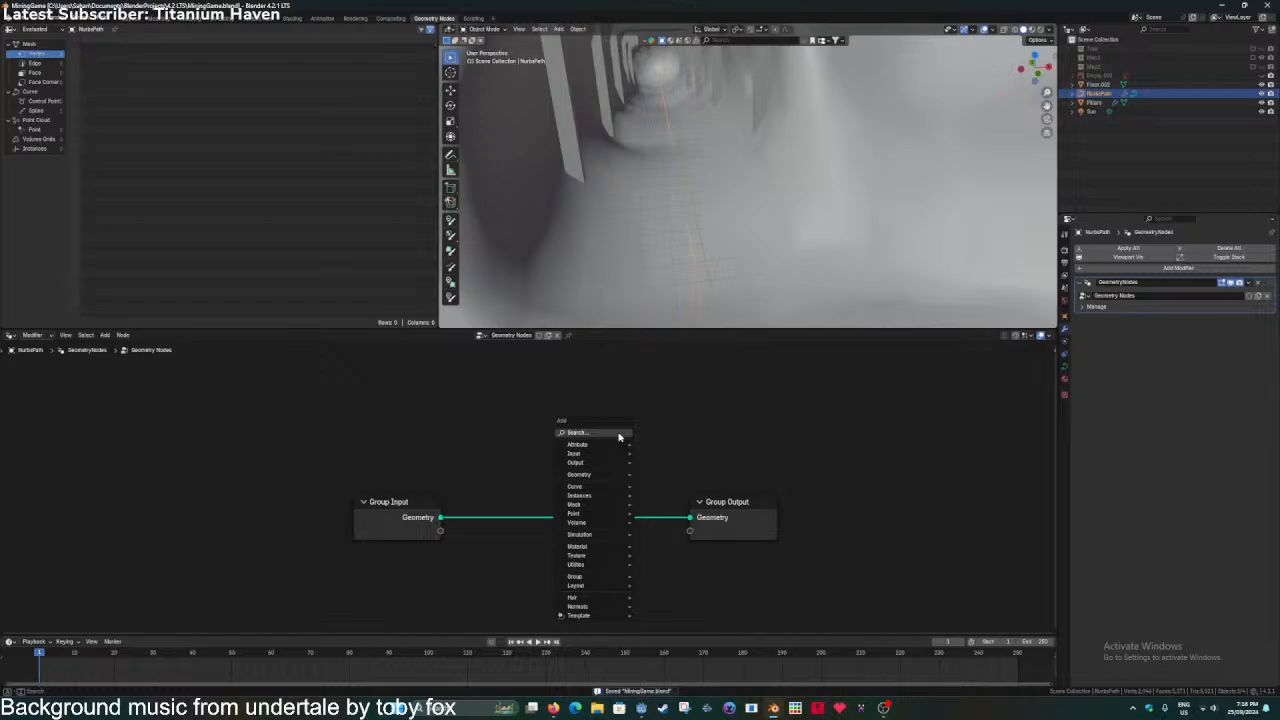
pyautogui.click(619, 433)
pyautogui.write('curve tp s')
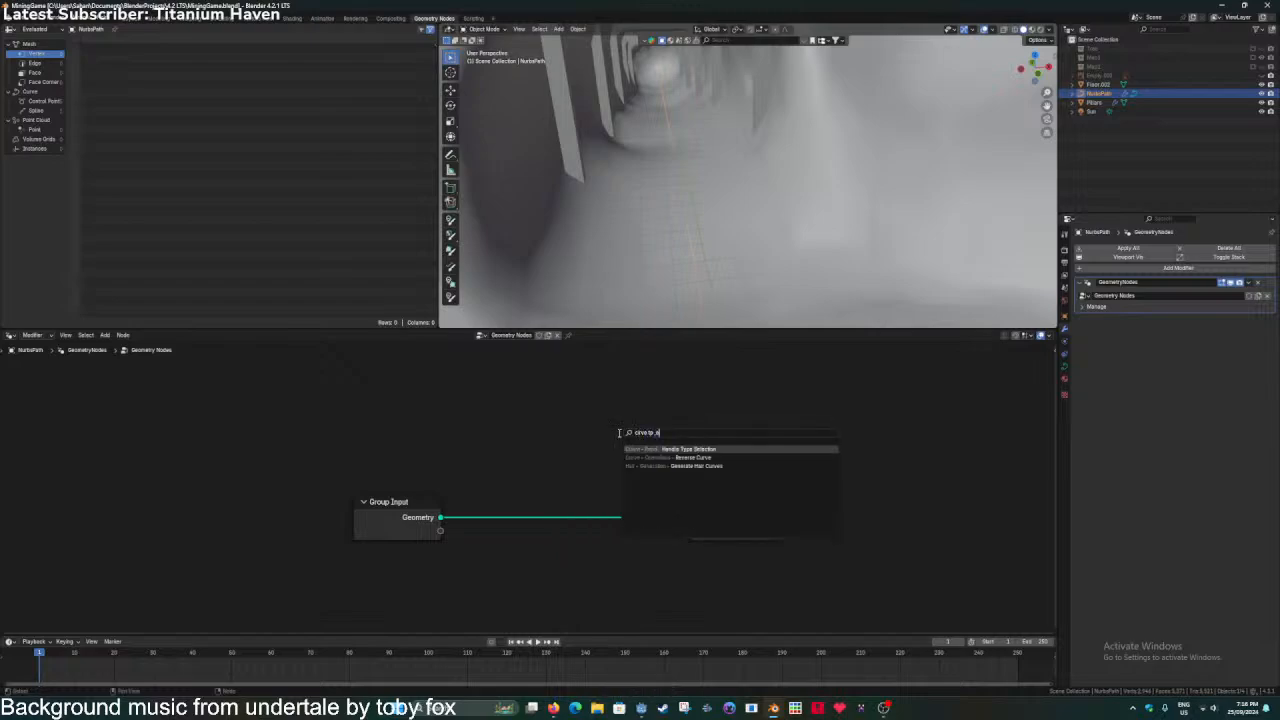
pyautogui.press('BackSpace')
pyautogui.press('BackSpace')
pyautogui.press('BackSpace')
pyautogui.write('o m')
pyautogui.press('Return')
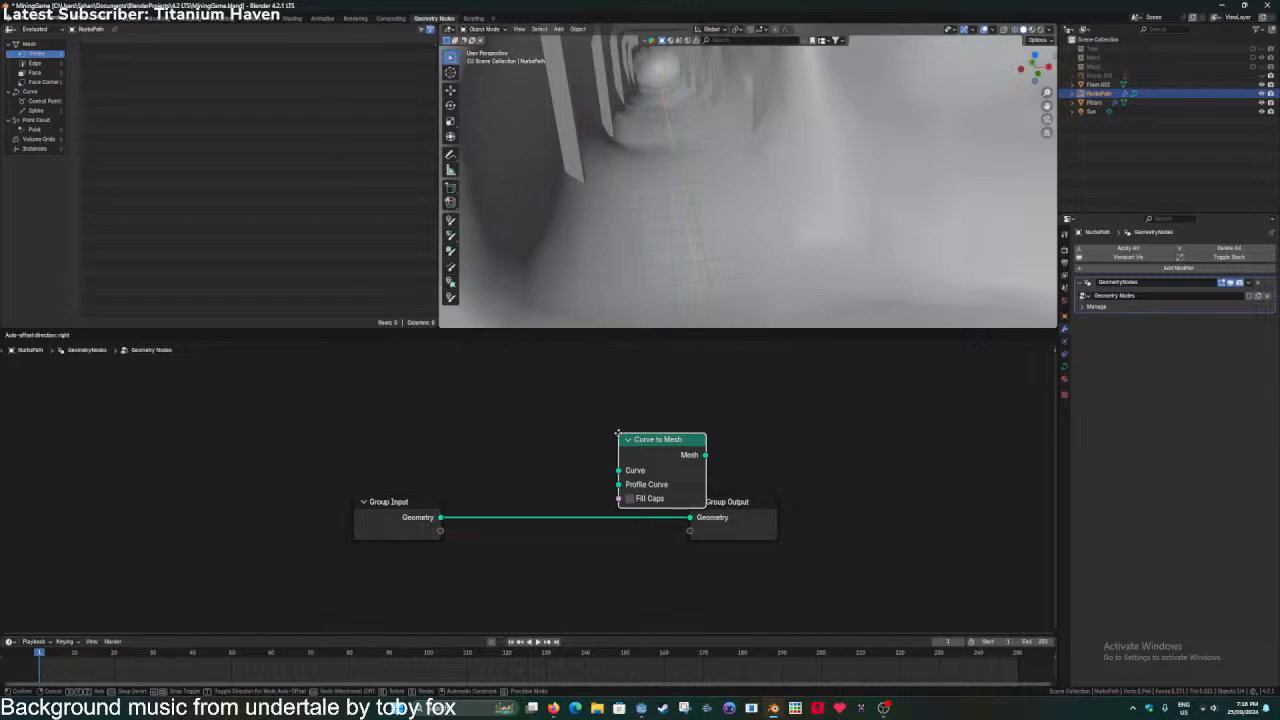
pyautogui.click(579, 453)
pyautogui.hotkey('shift', 'a')
pyautogui.press('Escape')
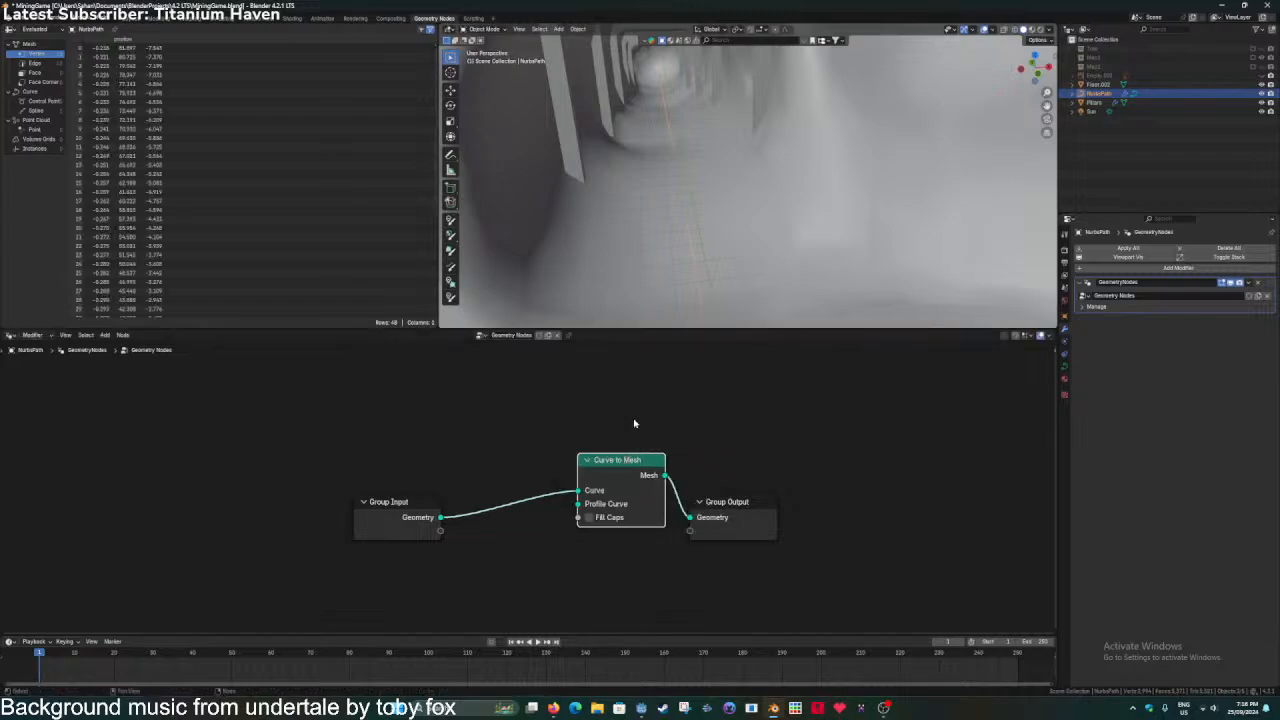
pyautogui.hotkey('ctrl', 's')
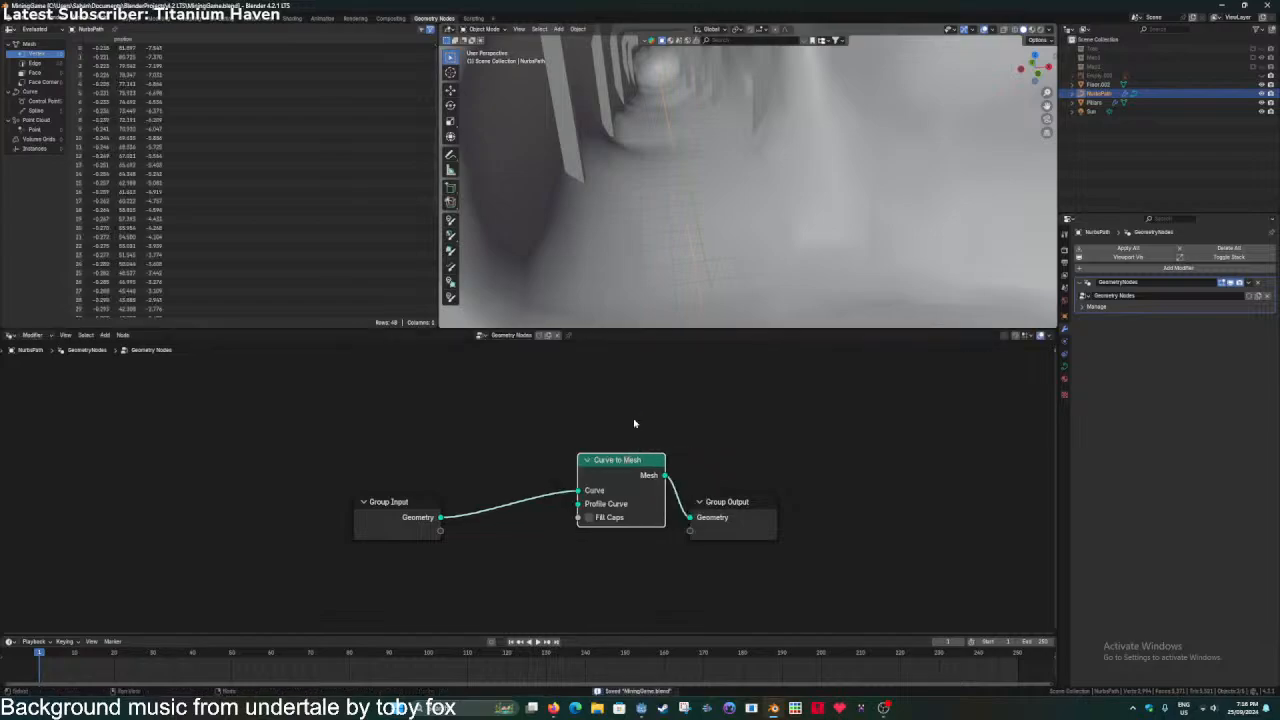
# Try adding a Simple Curve circle to the scene as the profile shape, and save the file.
pyautogui.moveTo(655, 290); pyautogui.dragTo(663, 256, button='middle')
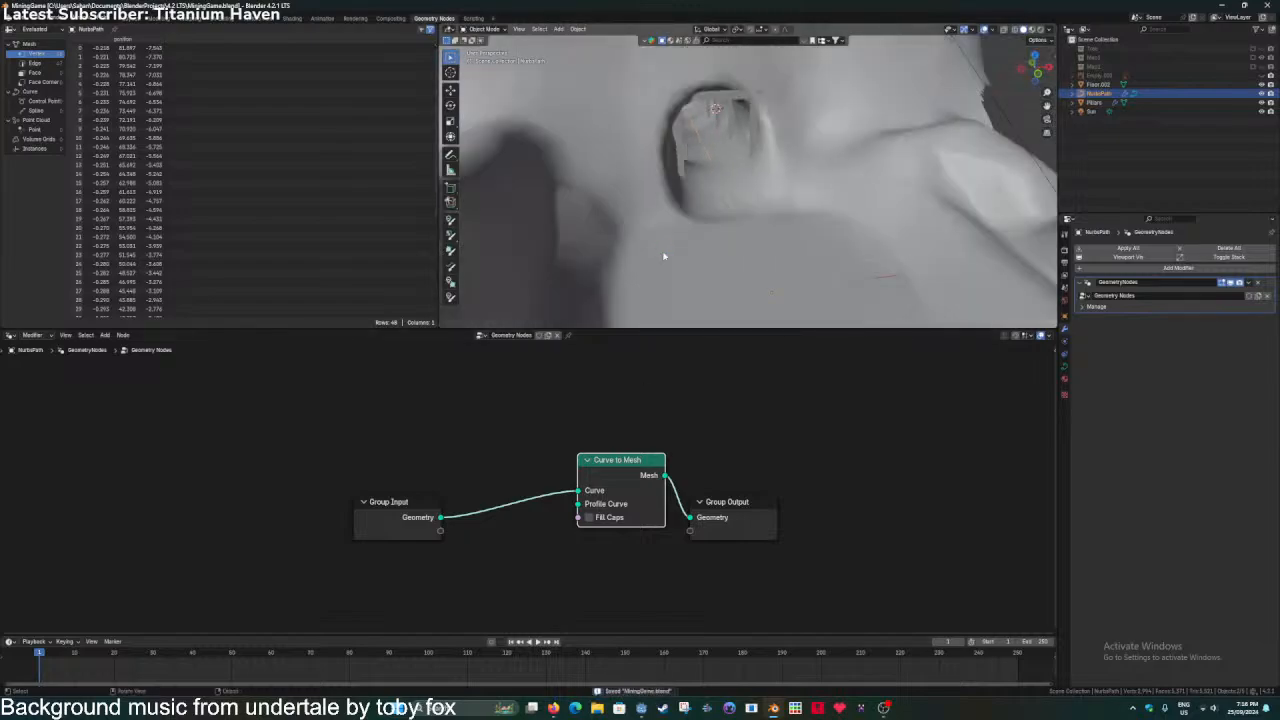
pyautogui.hotkey('shift', 'a')
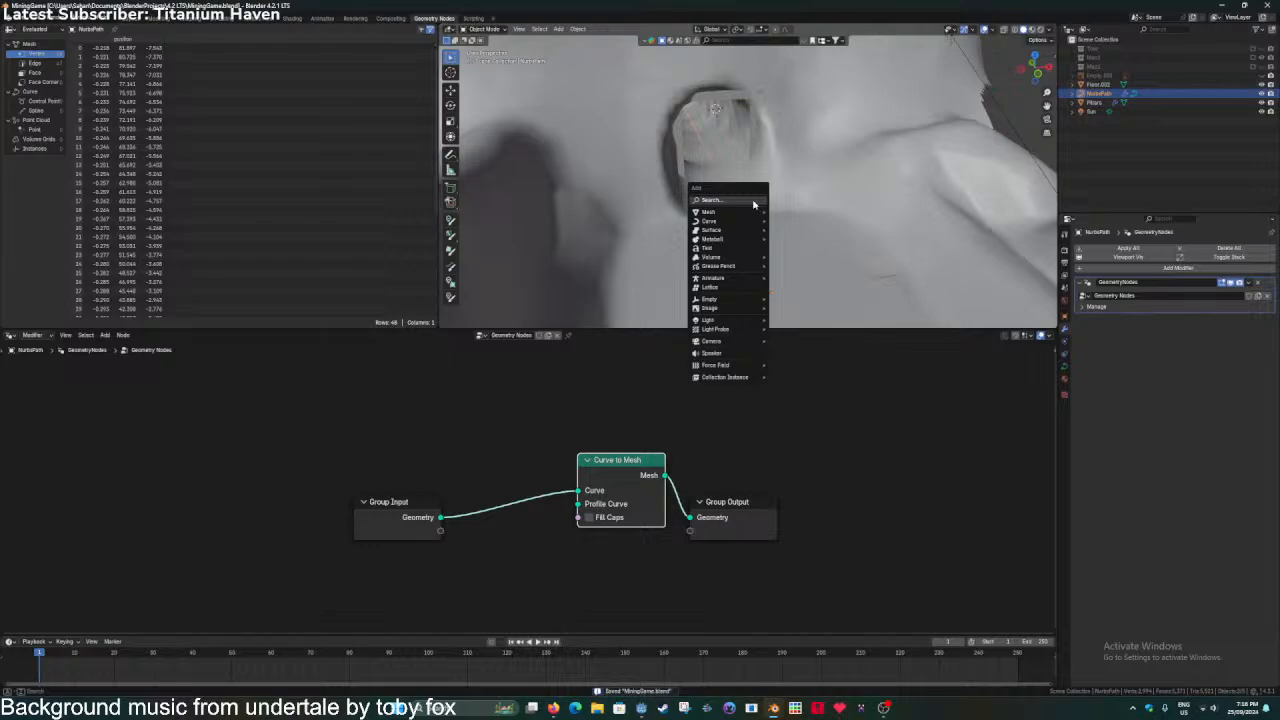
pyautogui.write('curv')
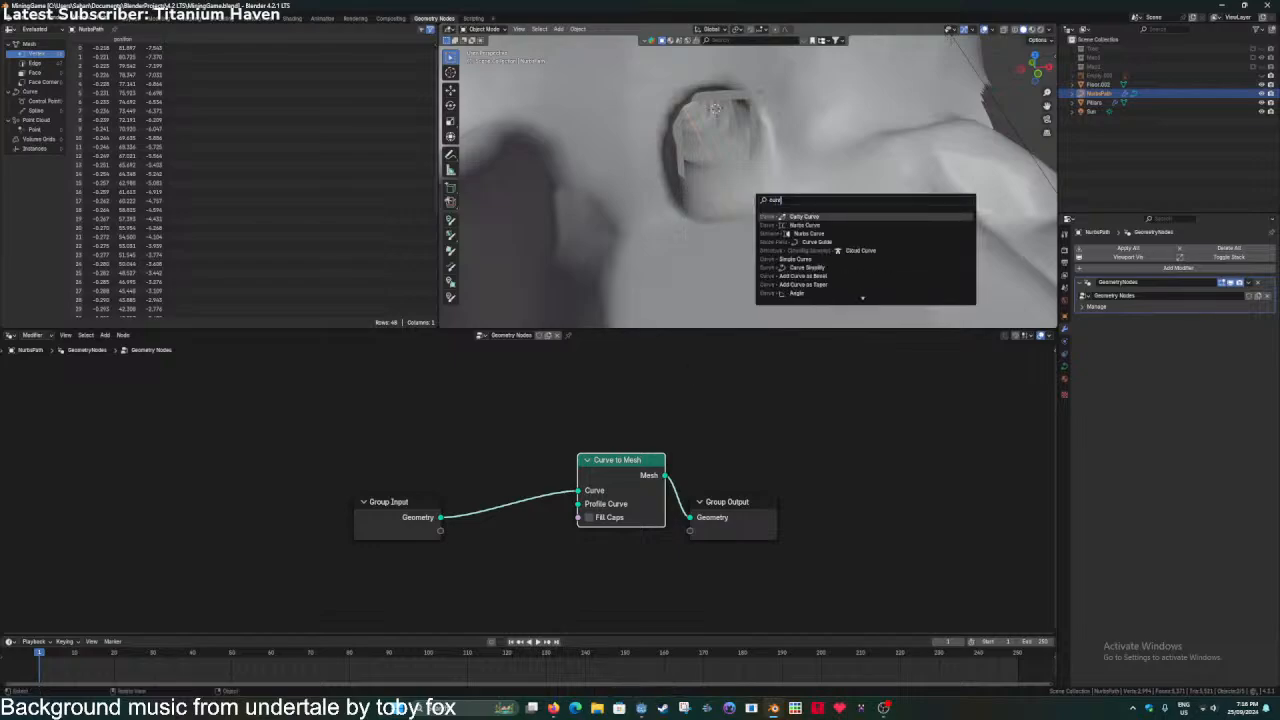
pyautogui.write('e')
pyautogui.press('BackSpace')
pyautogui.press('BackSpace')
pyautogui.press('BackSpace')
pyautogui.press('BackSpace')
pyautogui.write('ircle')
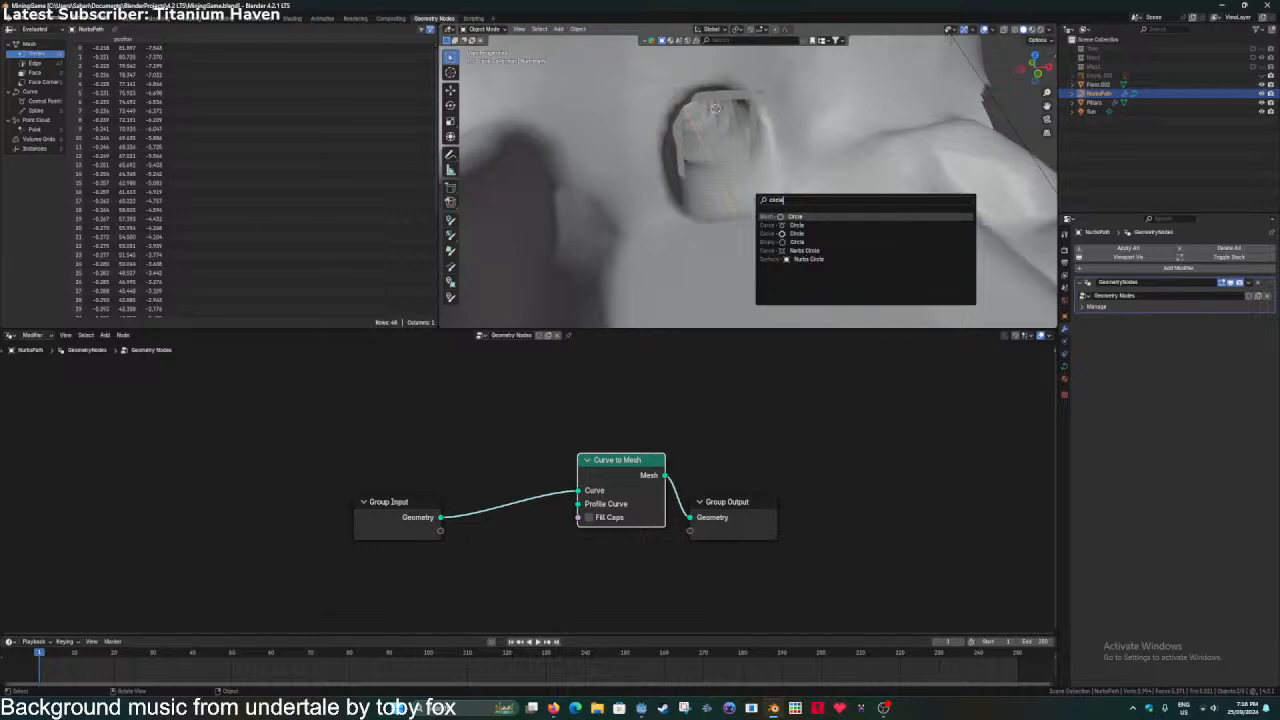
pyautogui.press('Down')
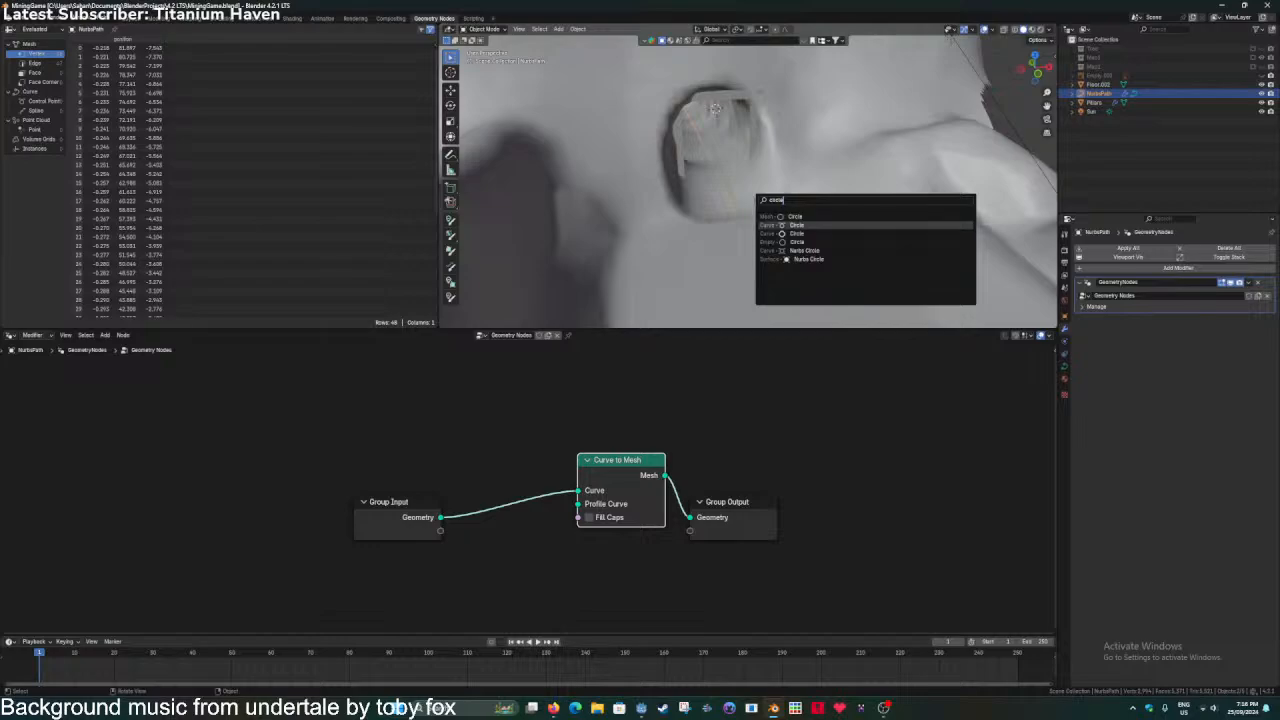
pyautogui.press('Down')
pyautogui.press('Return')
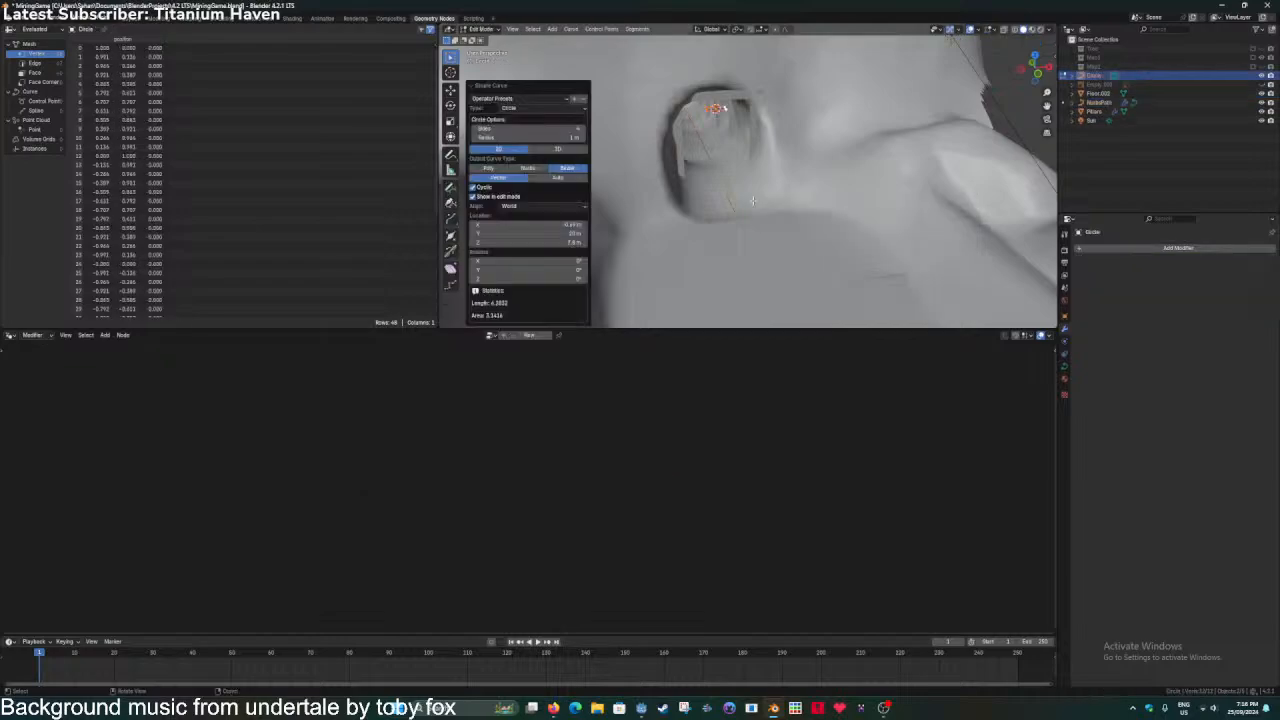
pyautogui.press('Tab')
pyautogui.press('KP_Decimal')
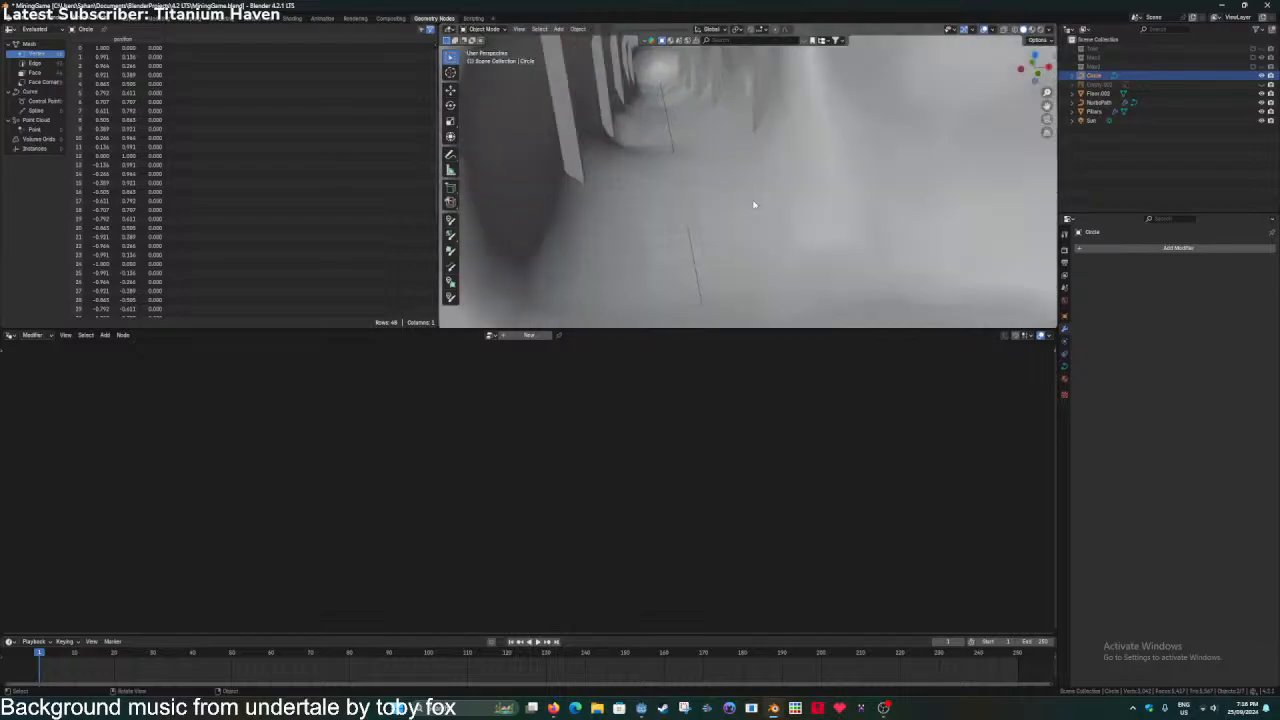
pyautogui.hotkey('ctrl', 's')
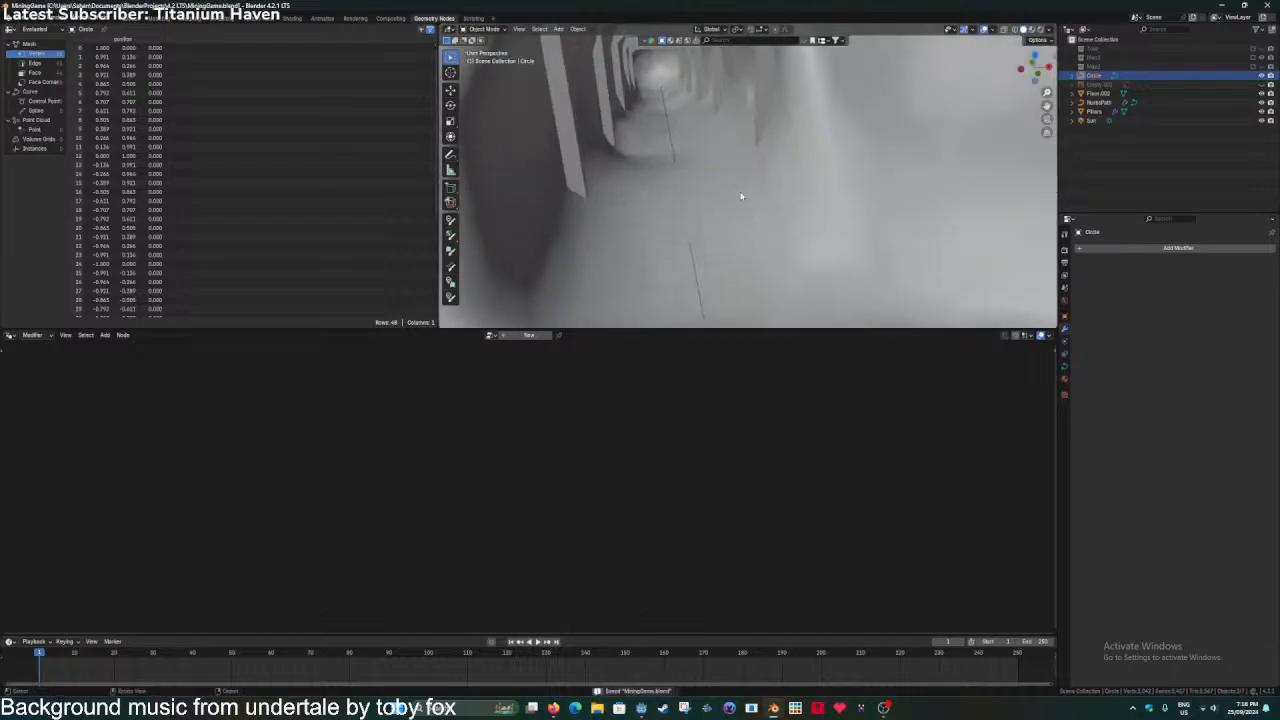
# Examine the Simple Curve circle in isolation, return to the full scene and delete the circle.
pyautogui.press('KP_Divide')
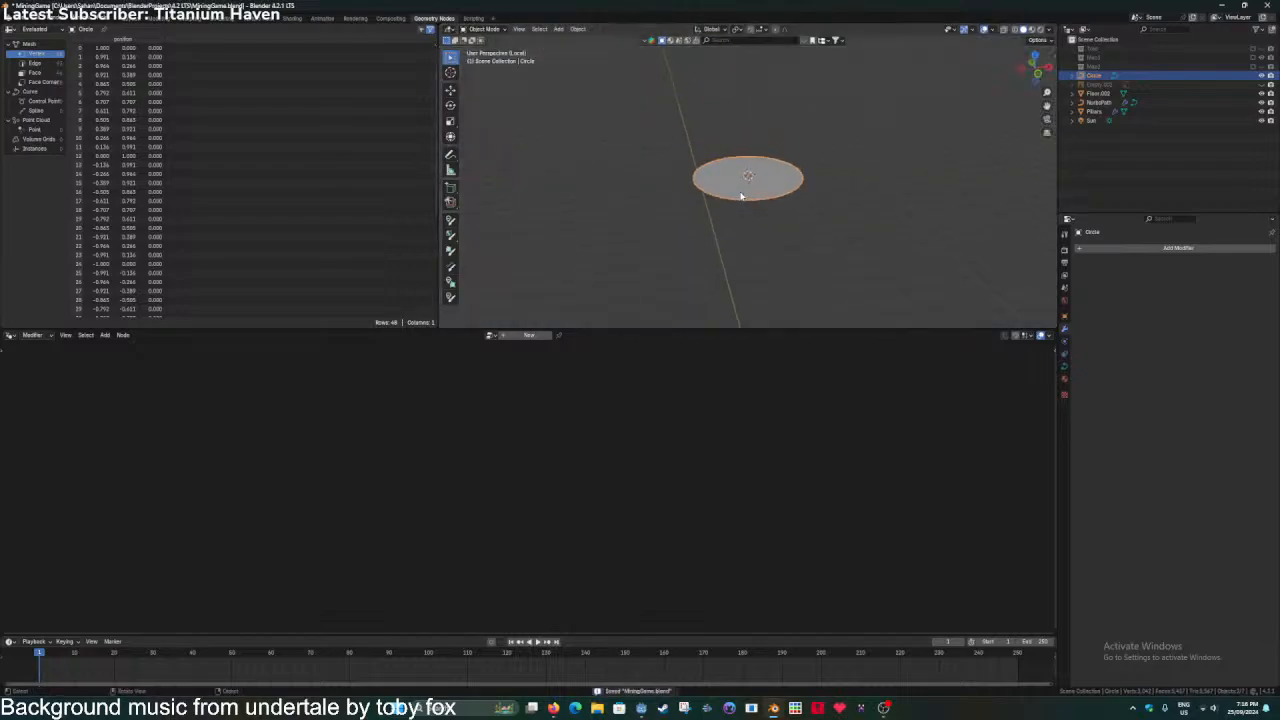
pyautogui.moveTo(743, 199); pyautogui.dragTo(749, 221, button='middle')
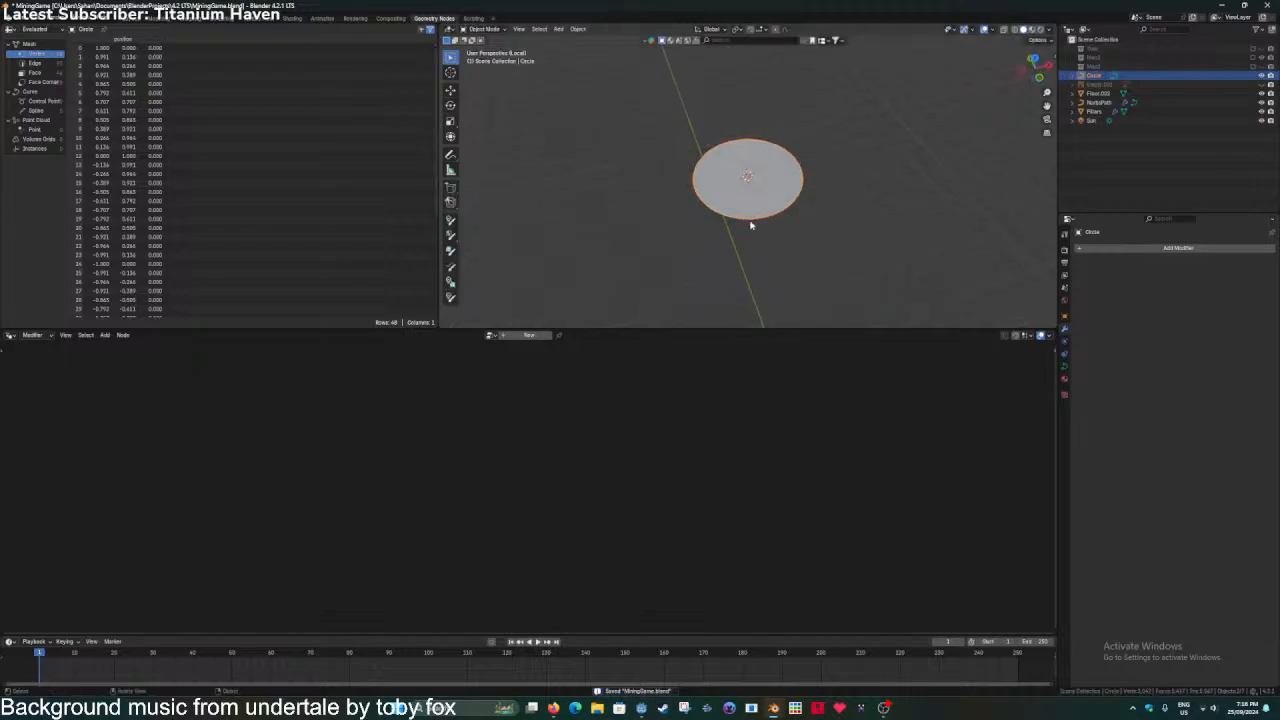
pyautogui.press('KP_Divide')
pyautogui.press('x')
pyautogui.click(751, 223)
pyautogui.moveTo(751, 223); pyautogui.dragTo(874, 157, button='middle')
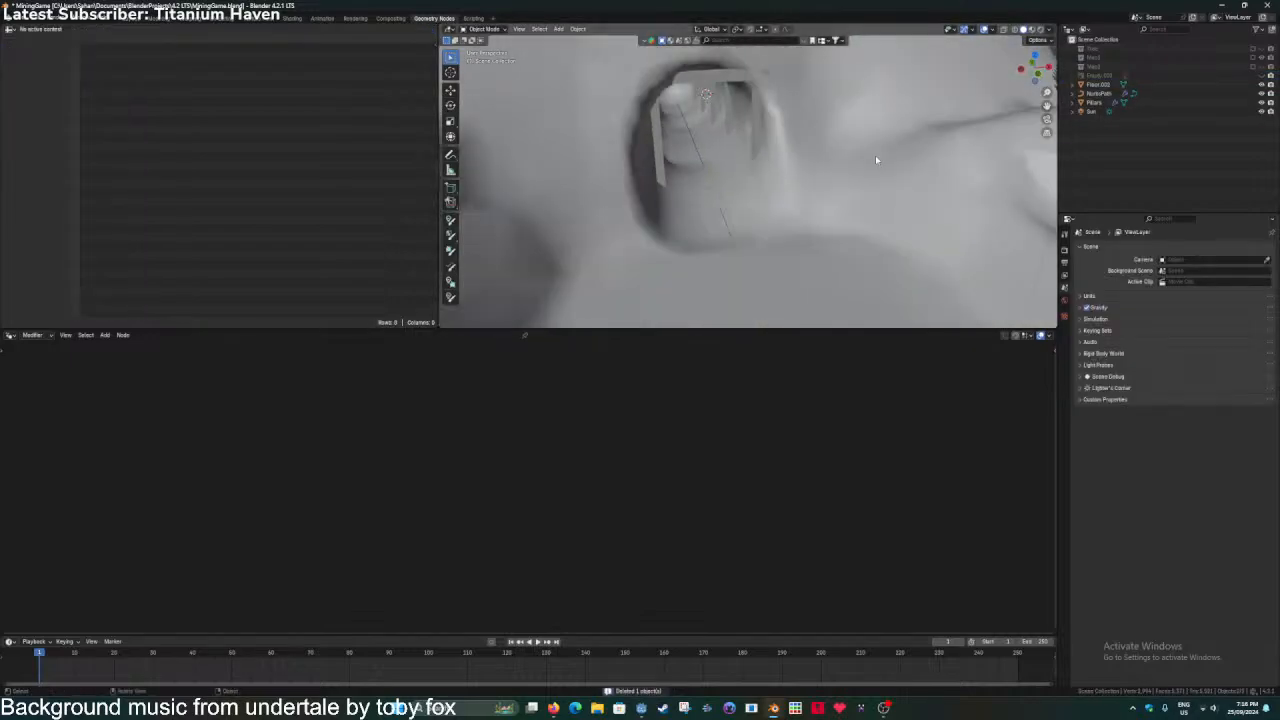
# Add a Bézier circle and move it horizontally, keeping its height, to a spot outside the tunnel entrance.
pyautogui.click(1108, 94)
pyautogui.hotkey('shift', 'a')
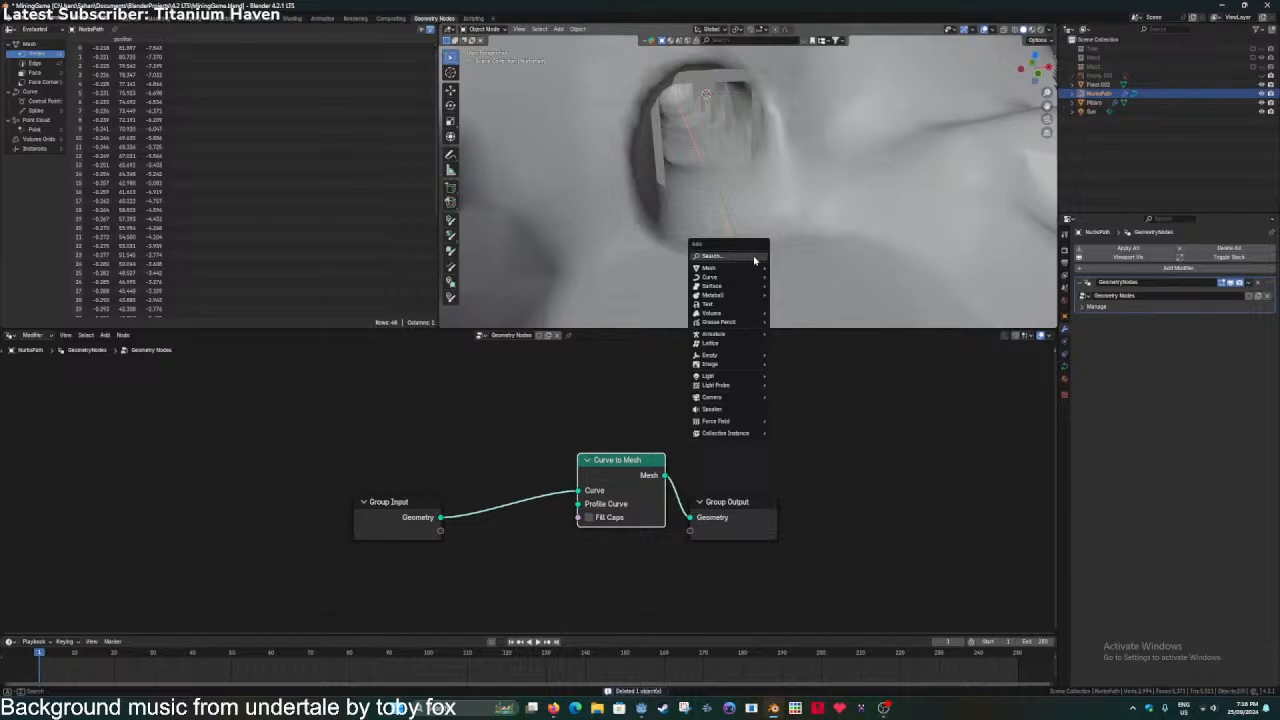
pyautogui.write('curve ci')
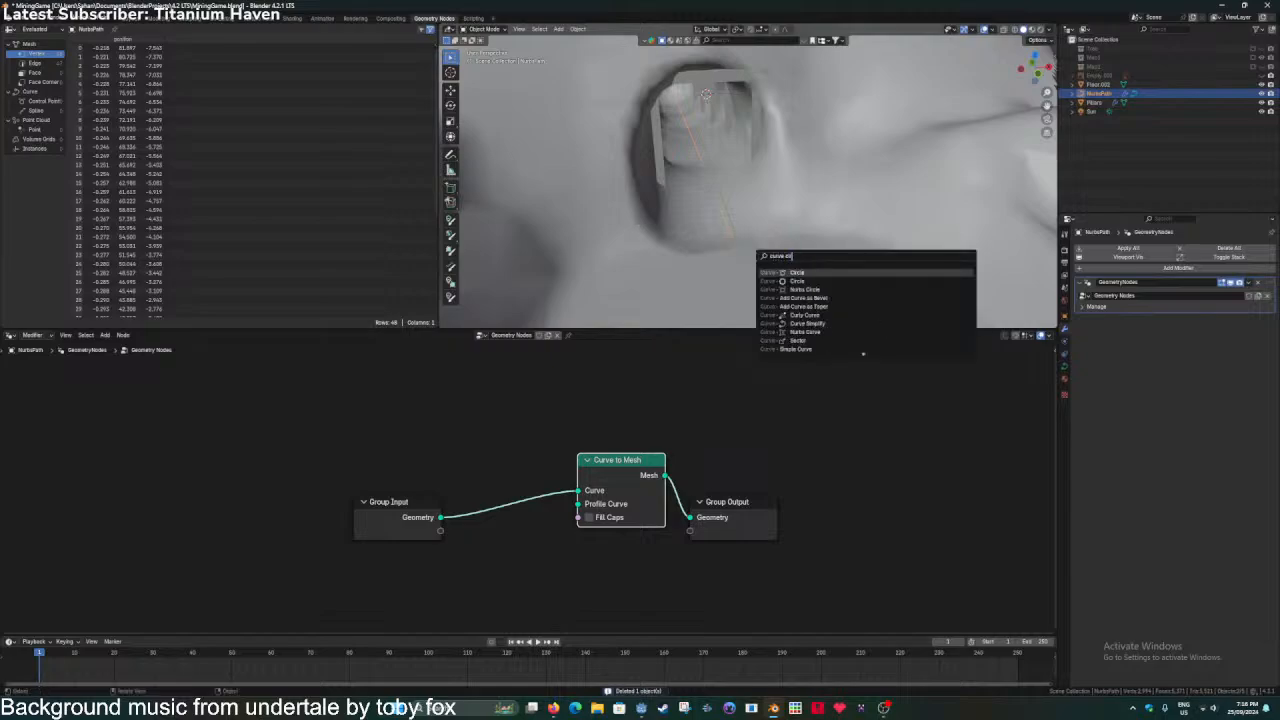
pyautogui.press('Return')
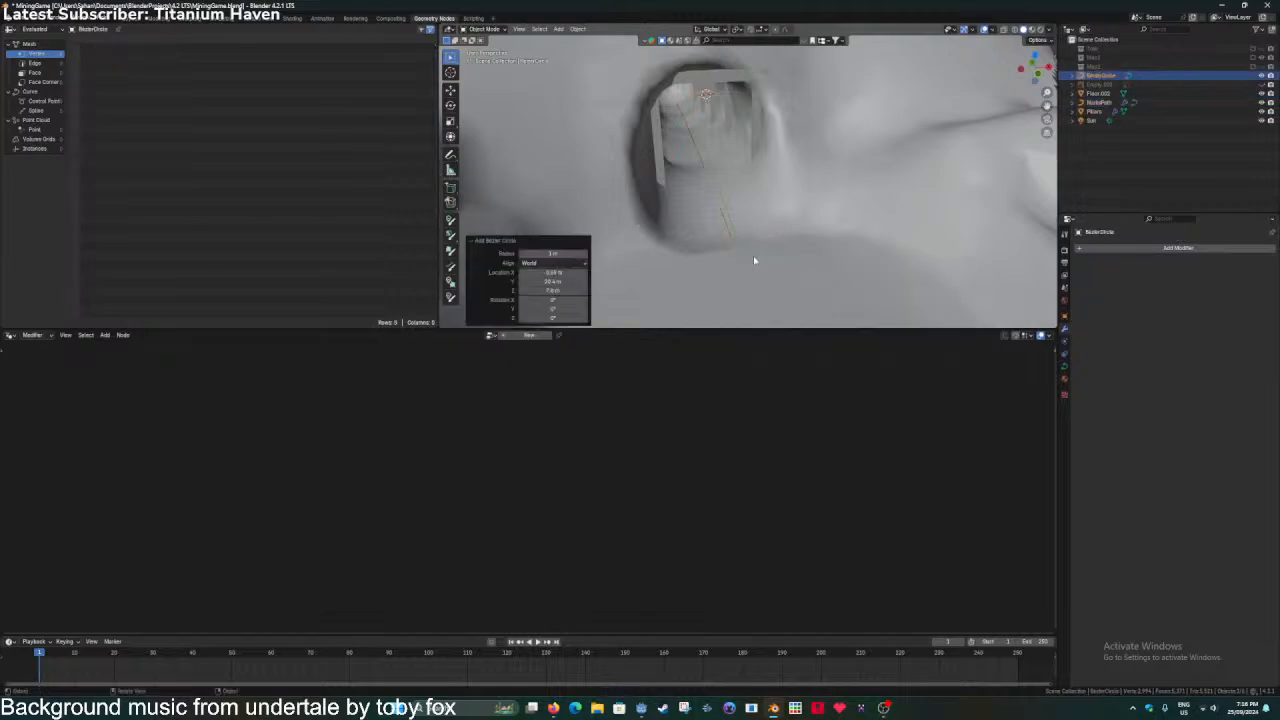
pyautogui.press('g')
pyautogui.hotkey('shift', 'z')
pyautogui.click(893, 33)
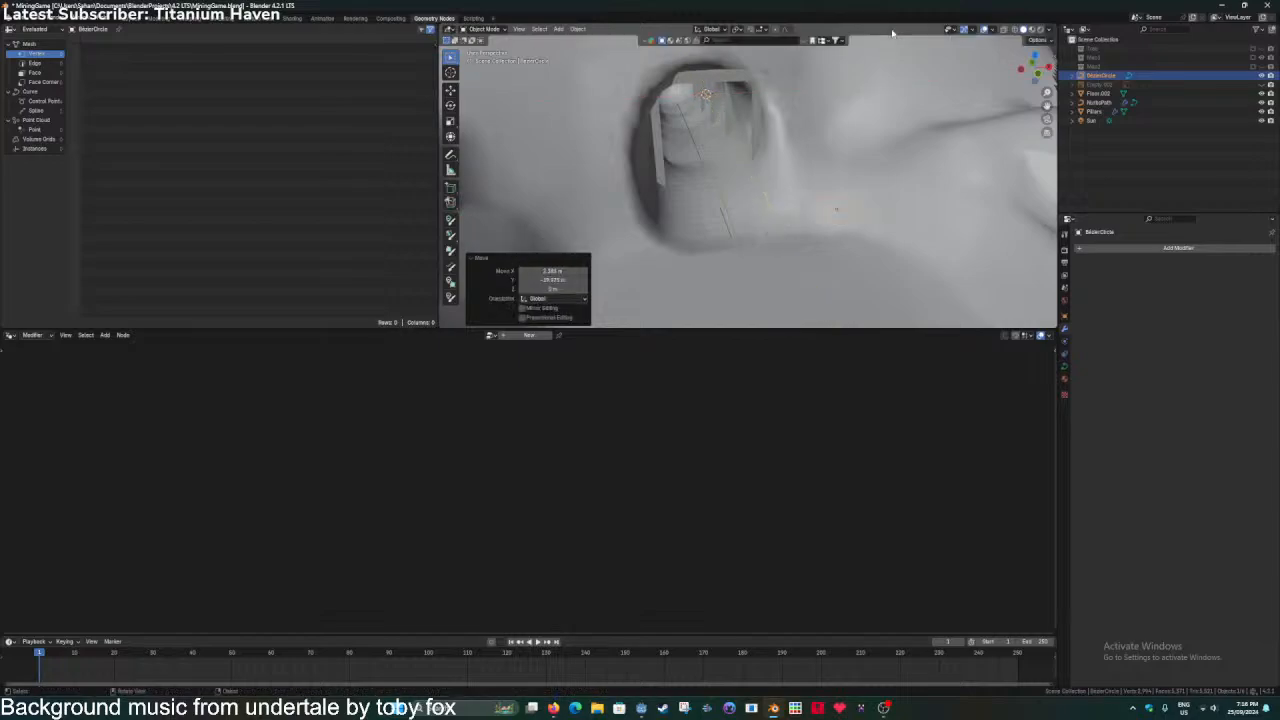
# Bring the Bézier circle into the path's node tree as an Object Info node, connect its Geometry to Profile Curve, and save.
pyautogui.click(724, 223)
pyautogui.hotkey('ctrl', 's')
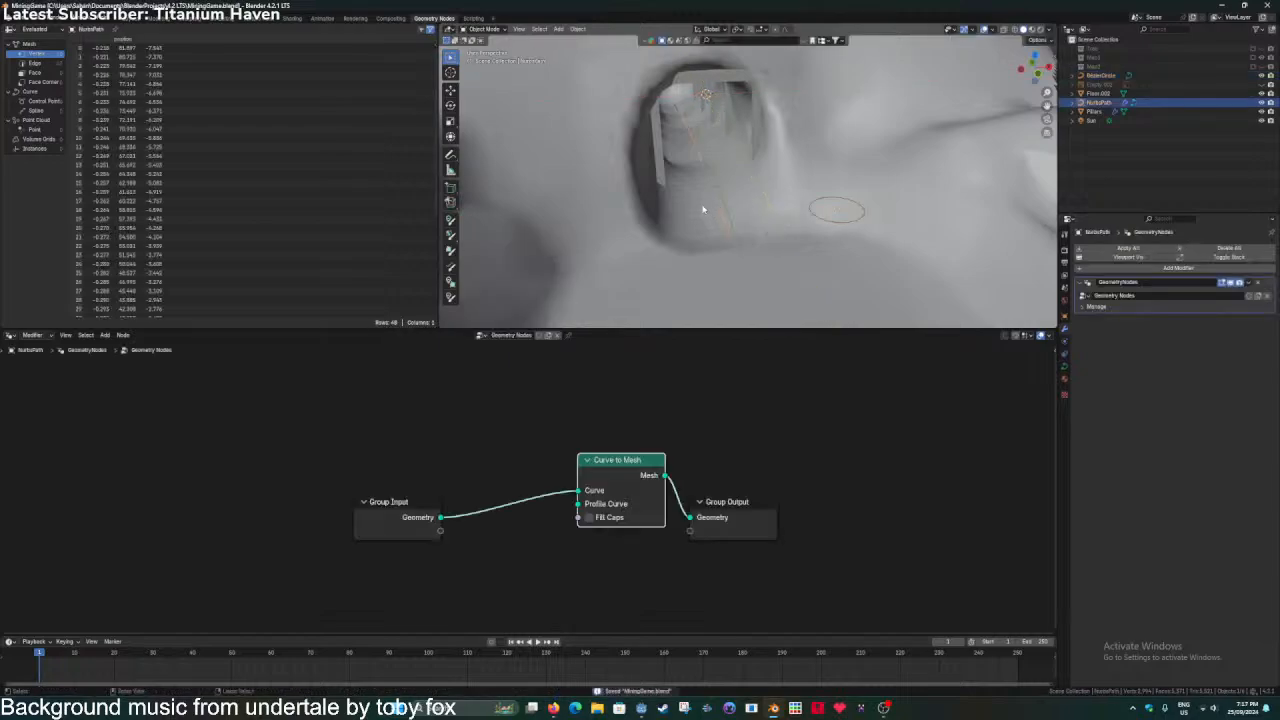
pyautogui.scroll(1, 574, 524)
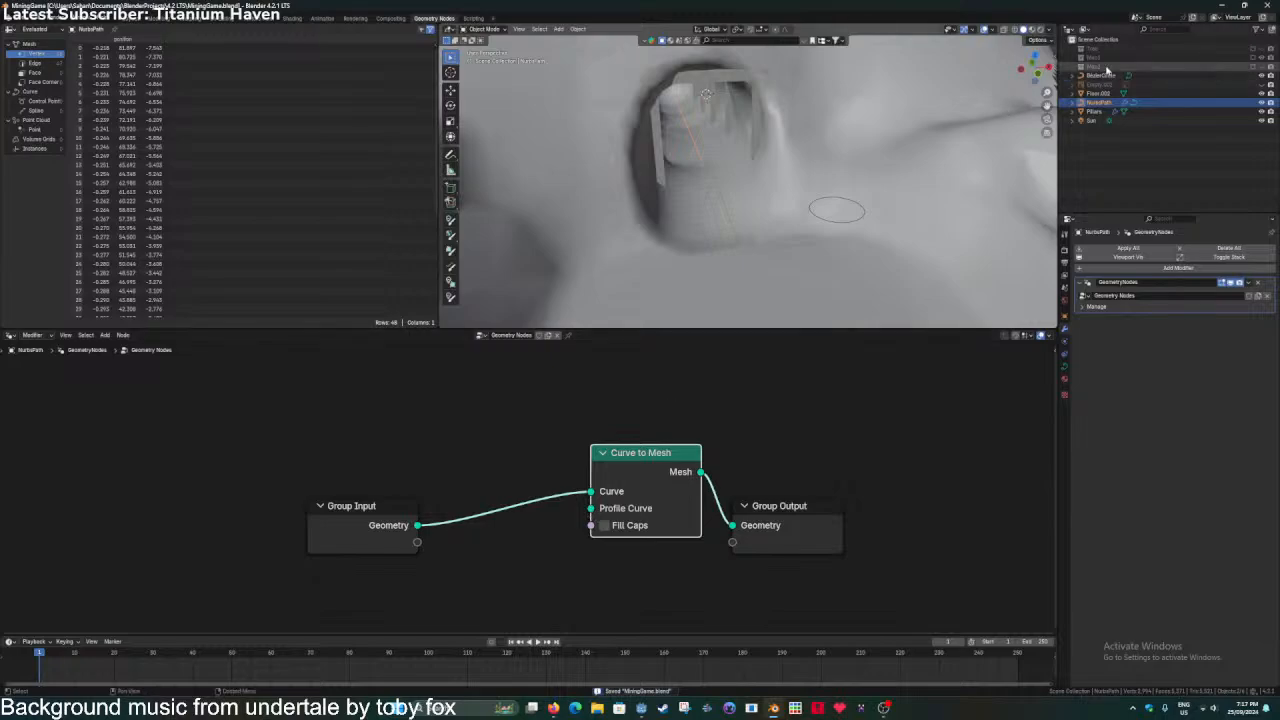
pyautogui.moveTo(1111, 78); pyautogui.dragTo(500, 564)
pyautogui.moveTo(600, 632); pyautogui.dragTo(624, 539, button='middle')
pyautogui.scroll(-1, 624, 539)
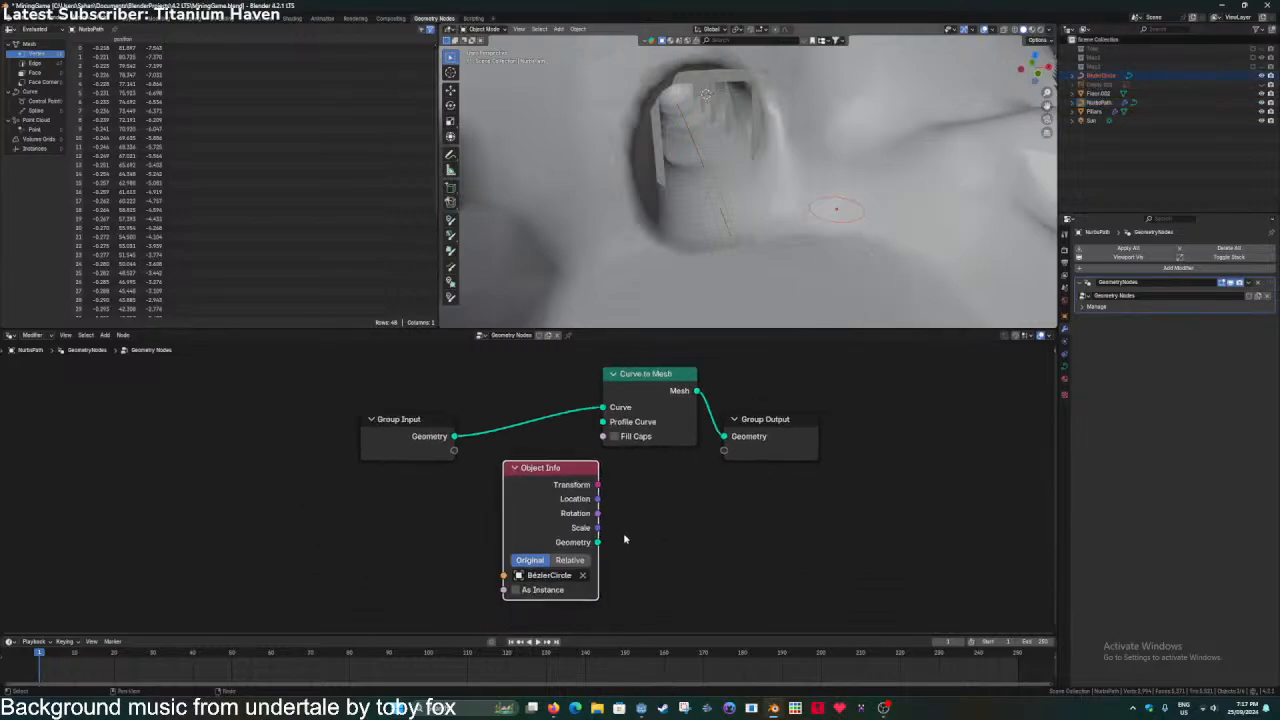
pyautogui.moveTo(597, 542); pyautogui.dragTo(602, 421)
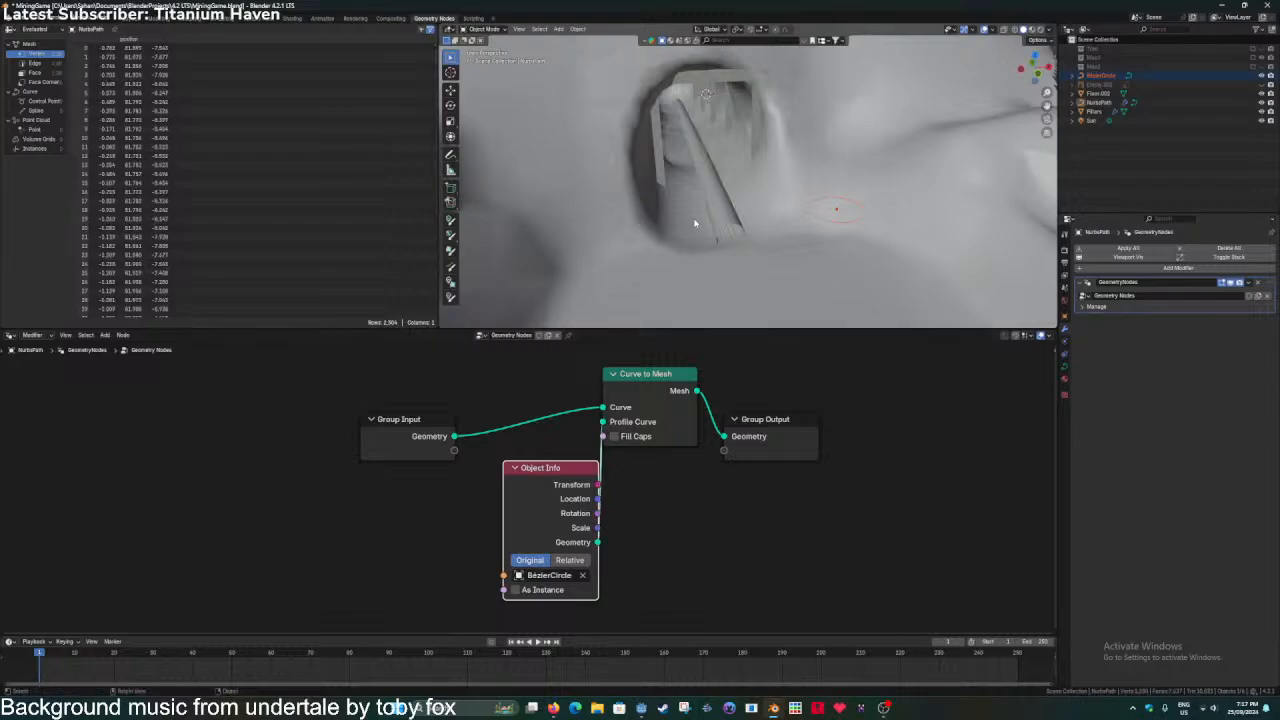
pyautogui.scroll(3, 695, 224)
pyautogui.moveTo(695, 223); pyautogui.dragTo(694, 246, button='middle')
pyautogui.hotkey('ctrl', 's')
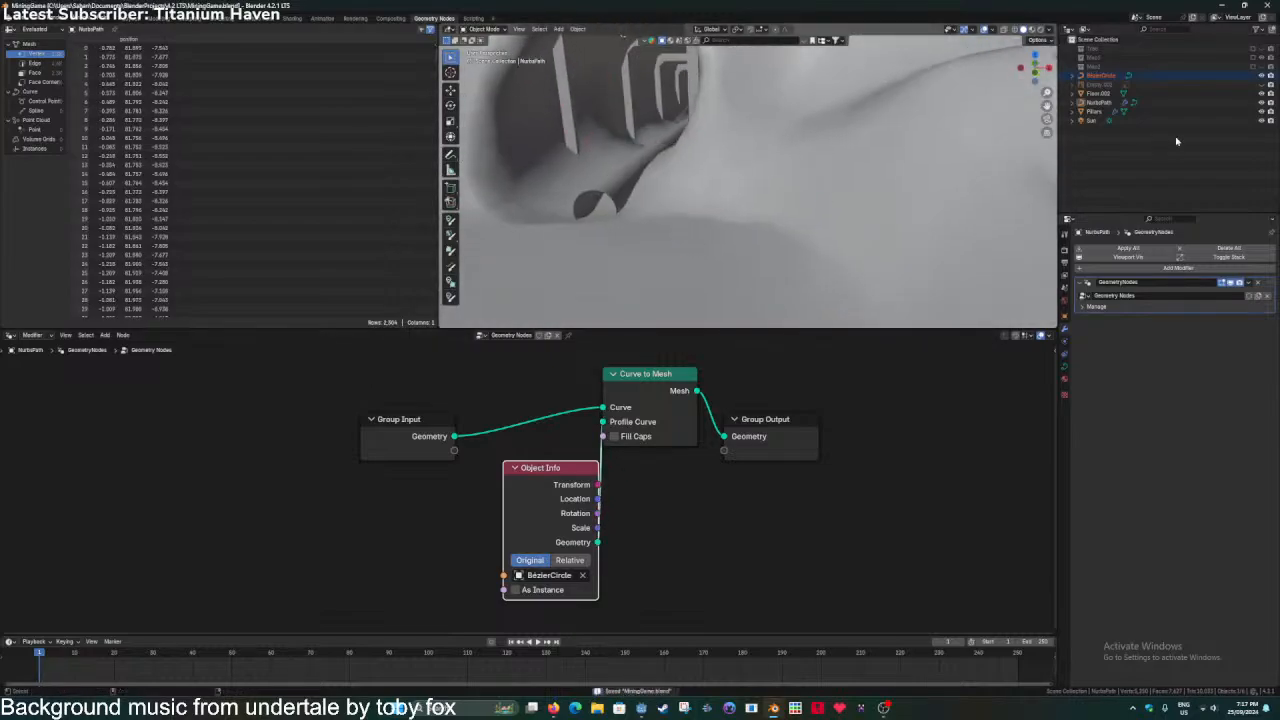
# Edit the Bézier circle profile and scale its two side points inward to form a narrow waist.
pyautogui.click(1101, 75)
pyautogui.scroll(-3, 828, 194)
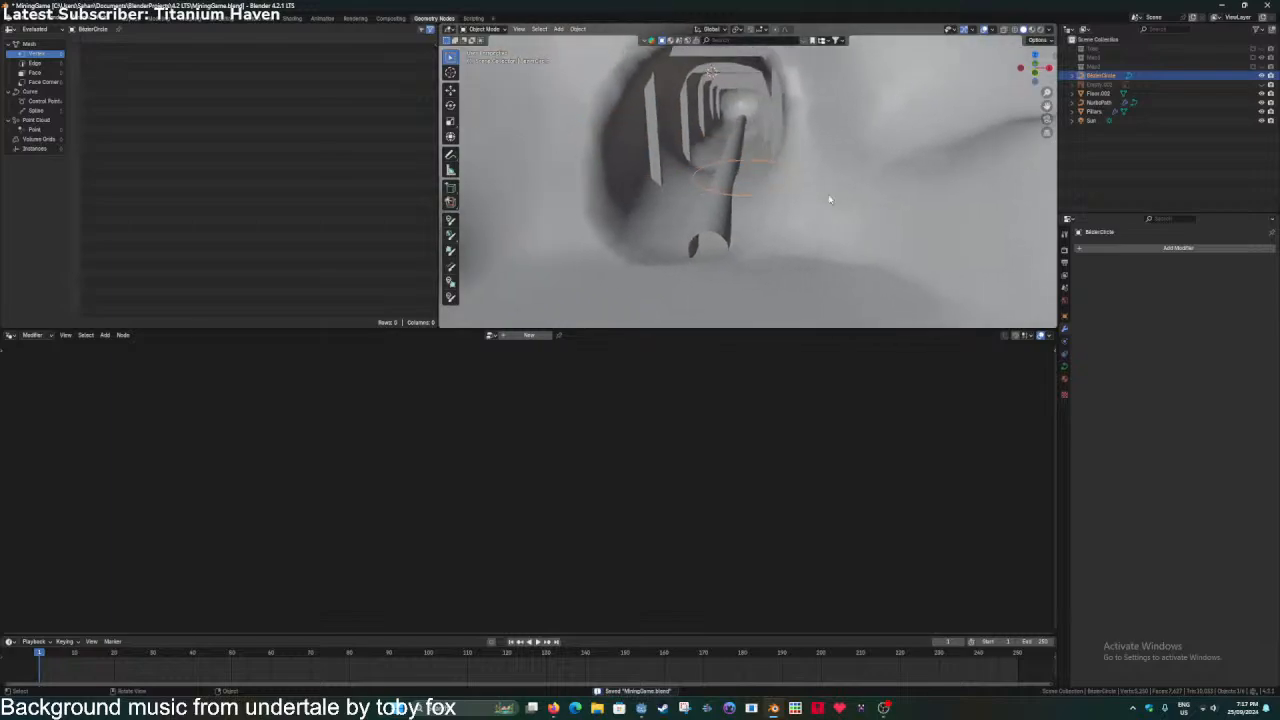
pyautogui.press('Tab')
pyautogui.scroll(2, 680, 150)
pyautogui.moveTo(680, 147)
pyautogui.mouseDown(button='middle')
pyautogui.moveTo(680, 195)
pyautogui.moveTo(670, 165)
pyautogui.mouseUp(button='middle')
pyautogui.press('s')
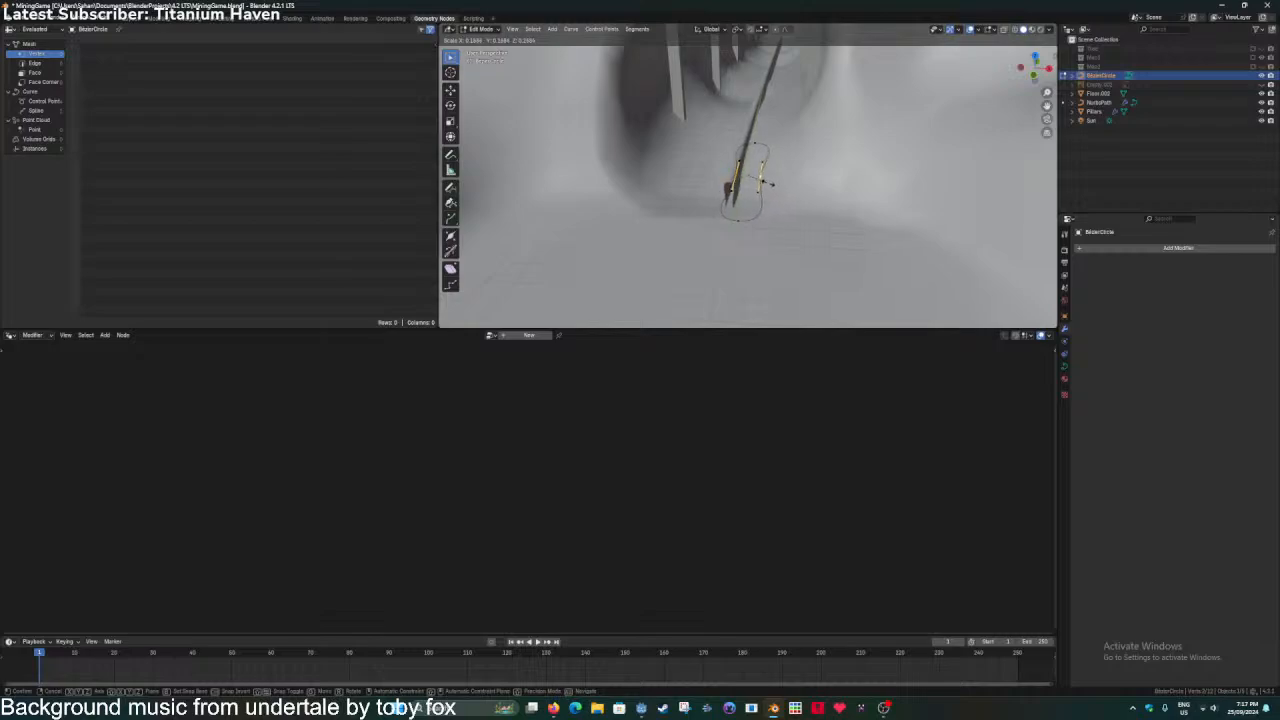
pyautogui.click(764, 183)
pyautogui.keyDown('shift'); pyautogui.moveTo(763, 184); pyautogui.dragTo(759, 202, button='middle'); pyautogui.keyUp('shift')
pyautogui.click(740, 241)
pyautogui.keyDown('shift'); pyautogui.click(755, 157); pyautogui.keyUp('shift')
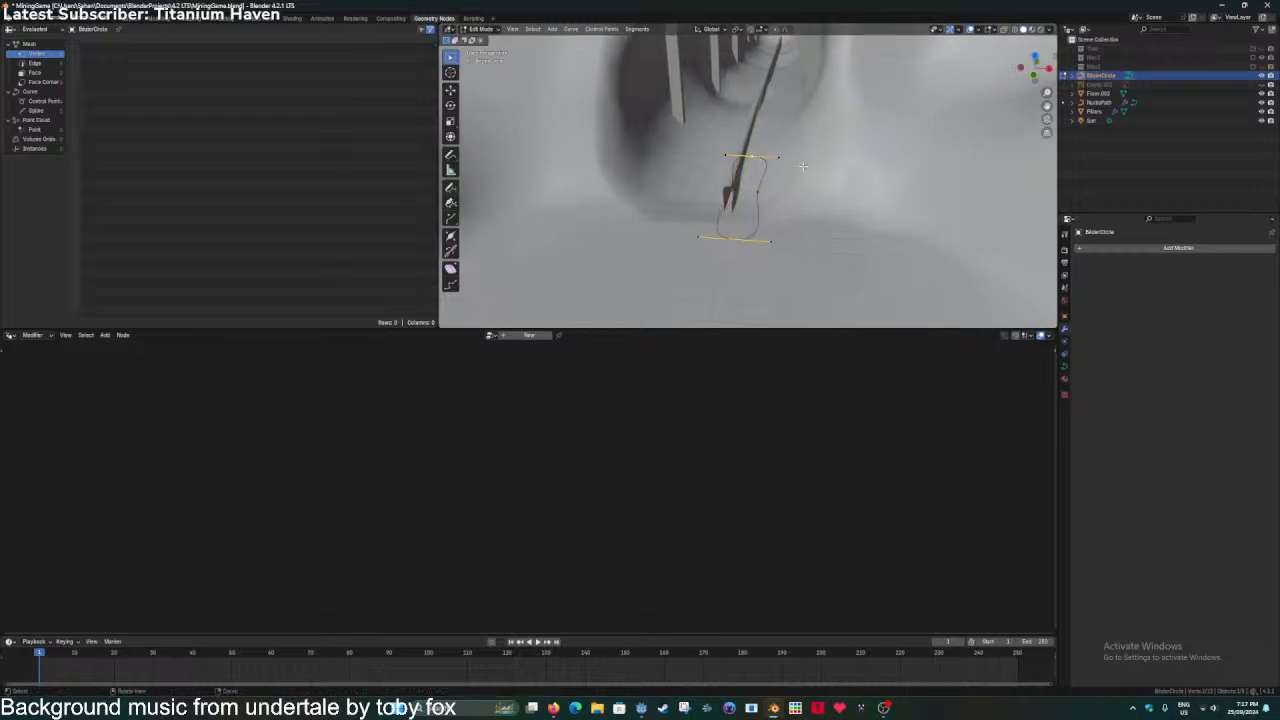
pyautogui.press('s')
pyautogui.press('x')
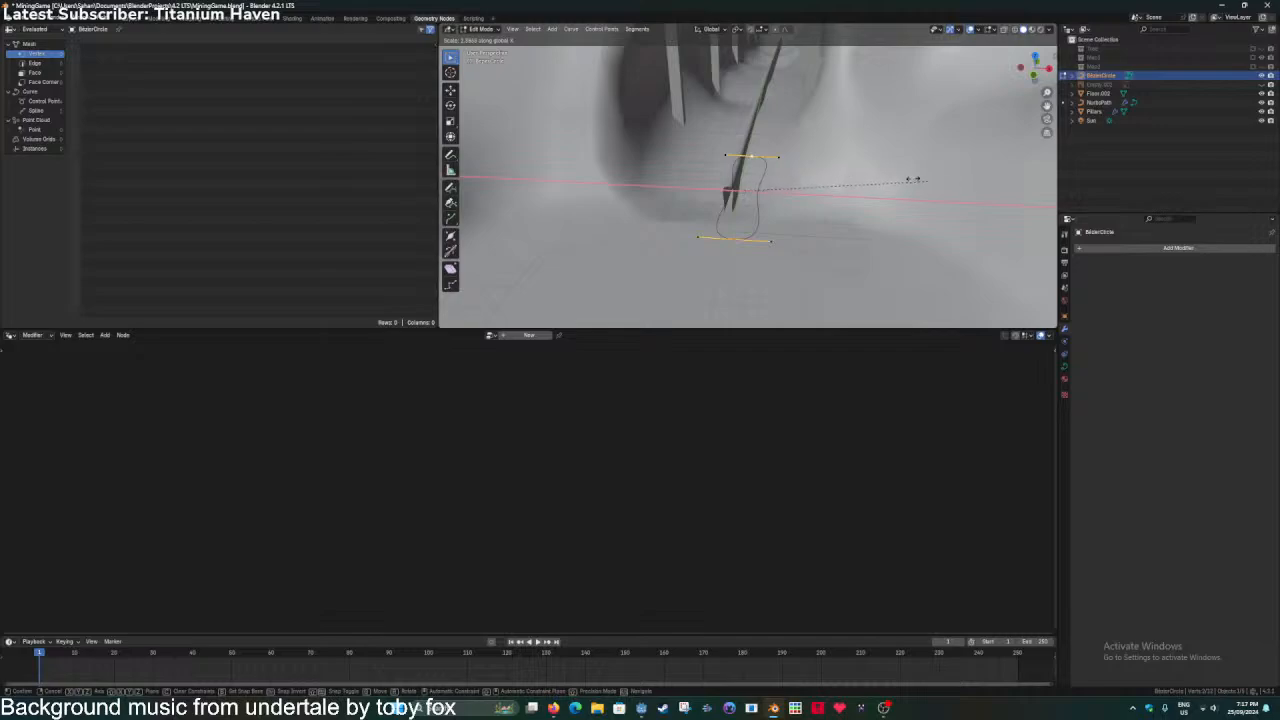
pyautogui.rightClick(940, 170)
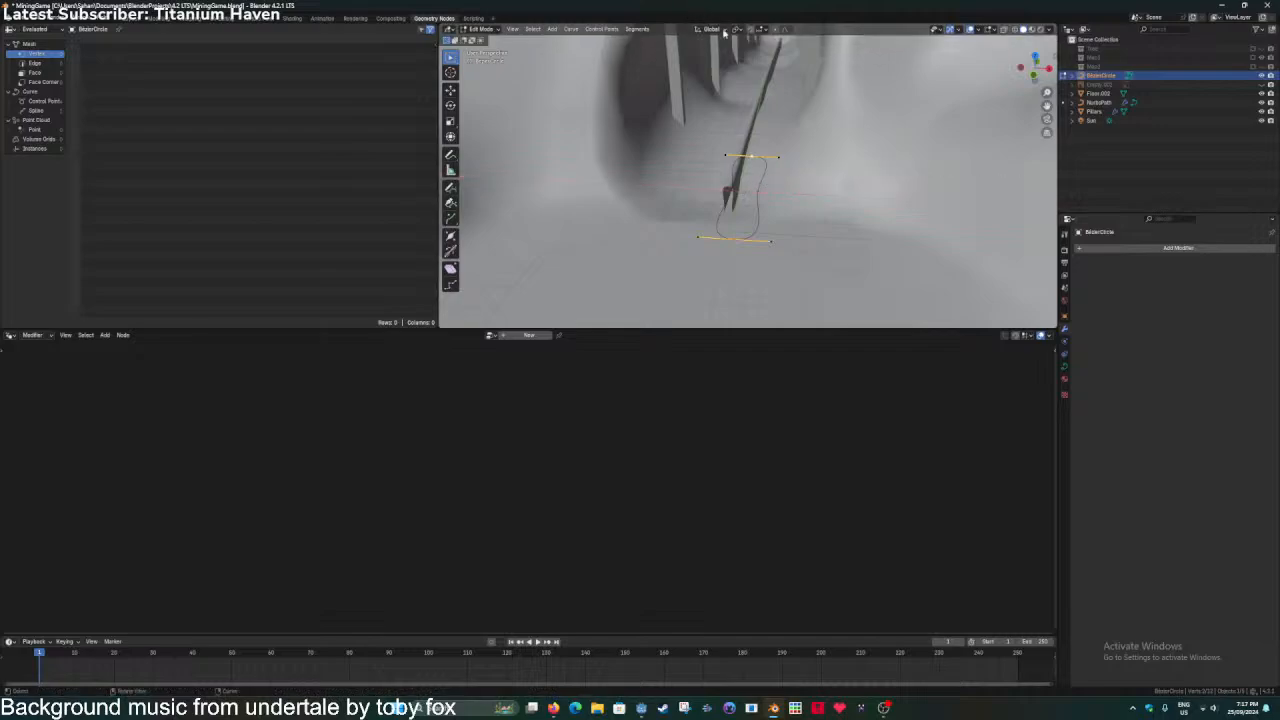
pyautogui.keyDown('shift'); pyautogui.click(750, 154); pyautogui.keyUp('shift')
pyautogui.press('g')
pyautogui.press('x')
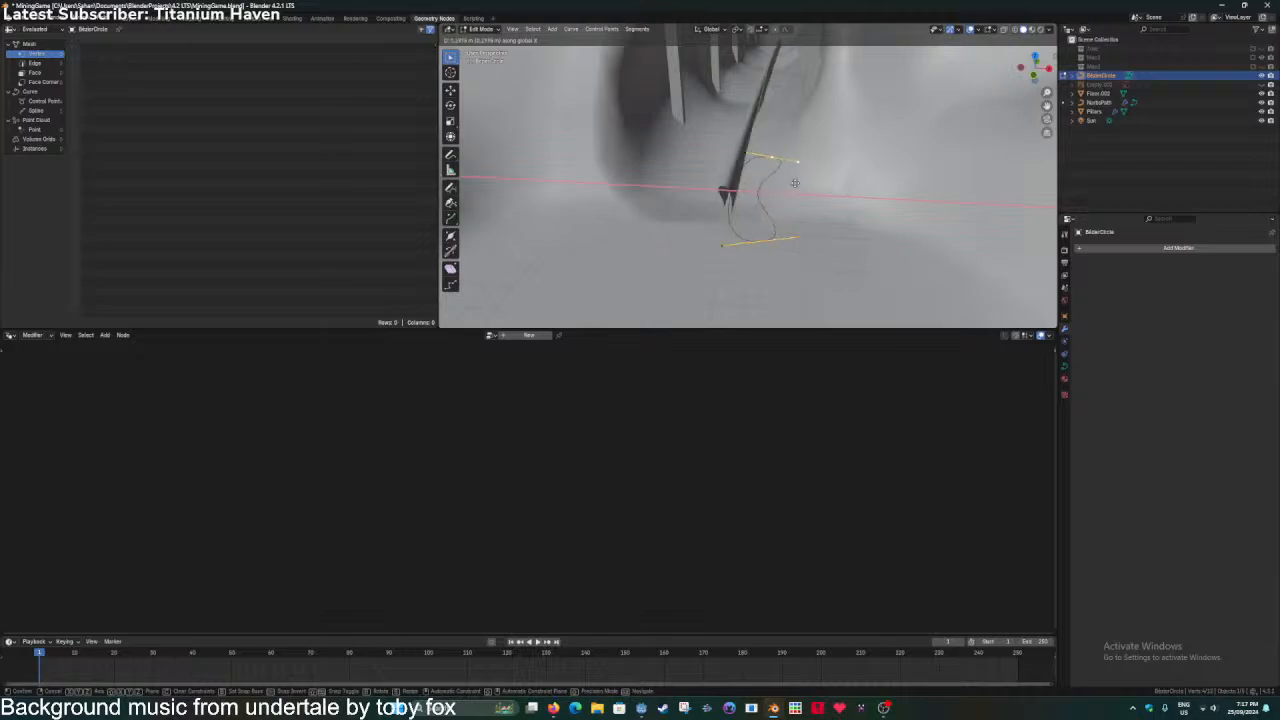
pyautogui.rightClick(775, 185)
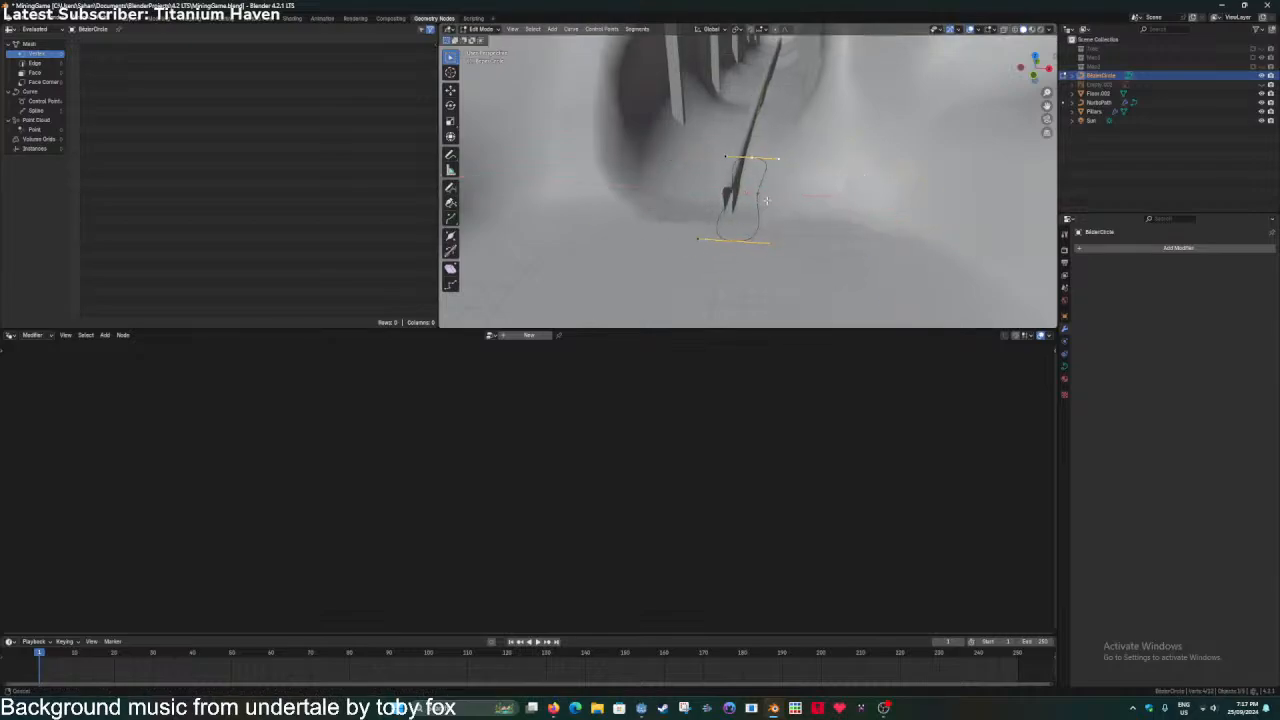
# Scale up the handles of the profile's top and bottom points to widen both ends into flanges.
pyautogui.scroll(2, 755, 158)
pyautogui.press('s')
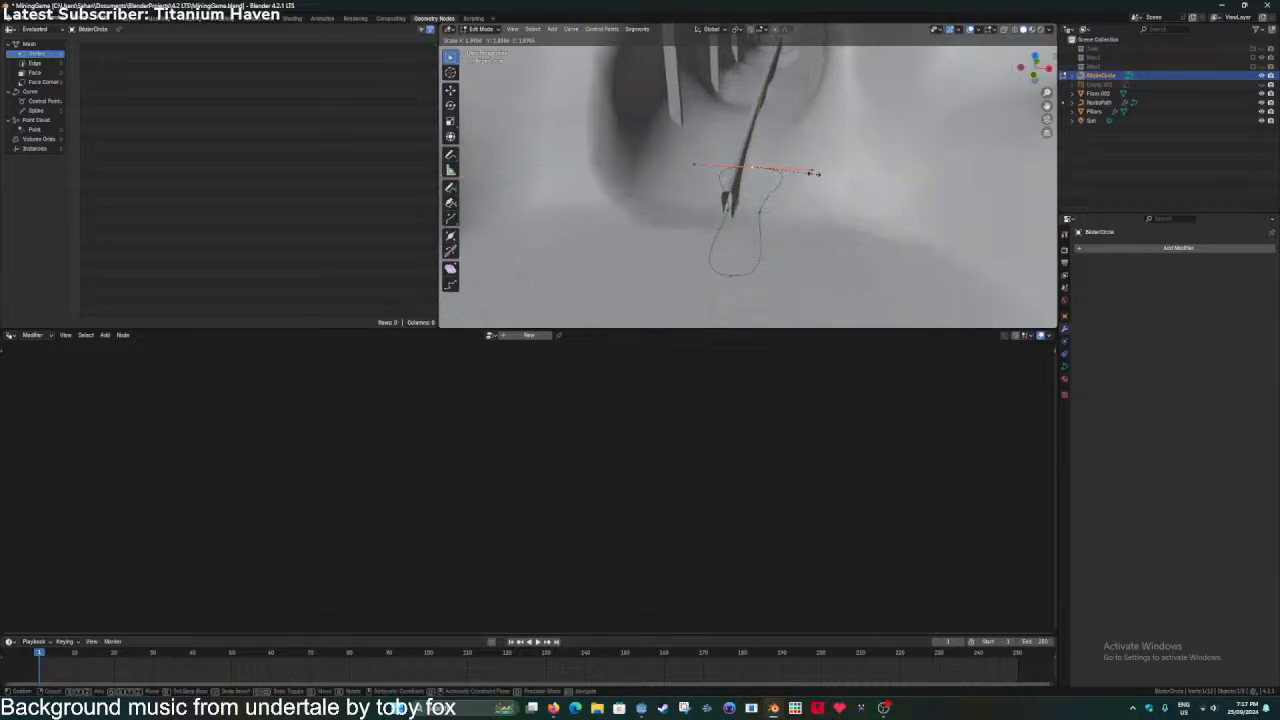
pyautogui.click(813, 207)
pyautogui.click(733, 277)
pyautogui.press('s')
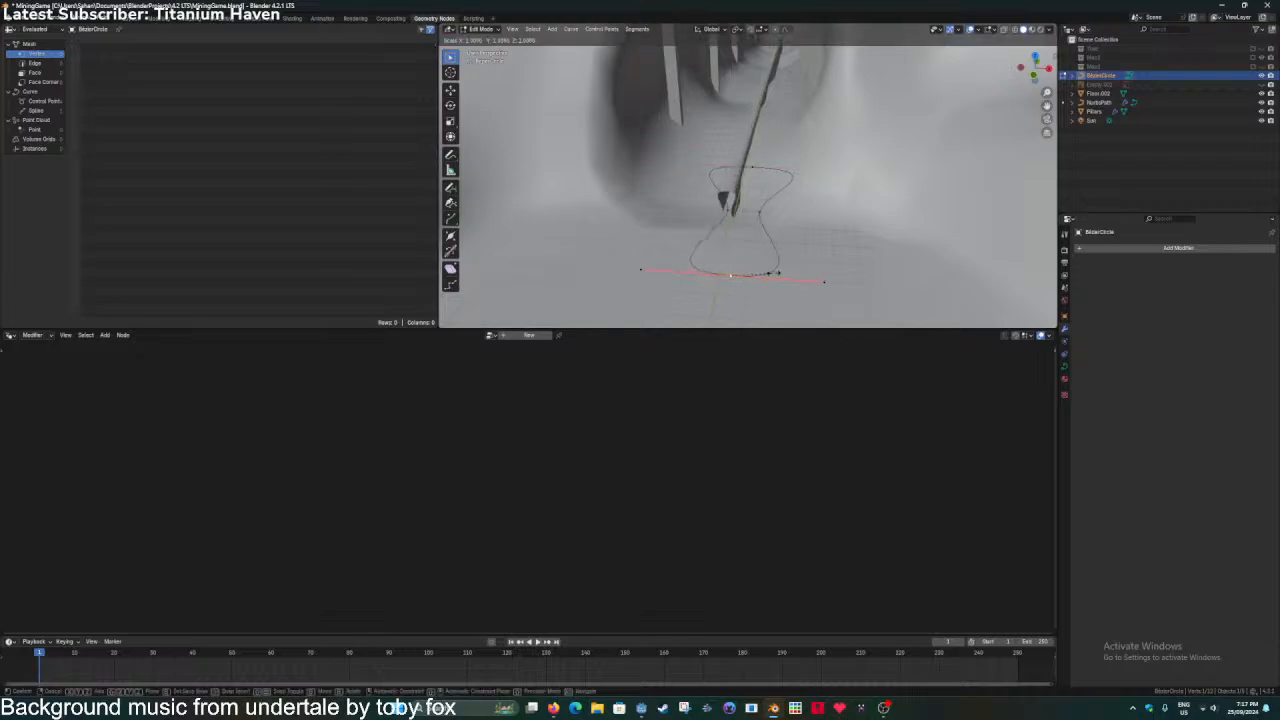
pyautogui.click(769, 245)
pyautogui.press('s')
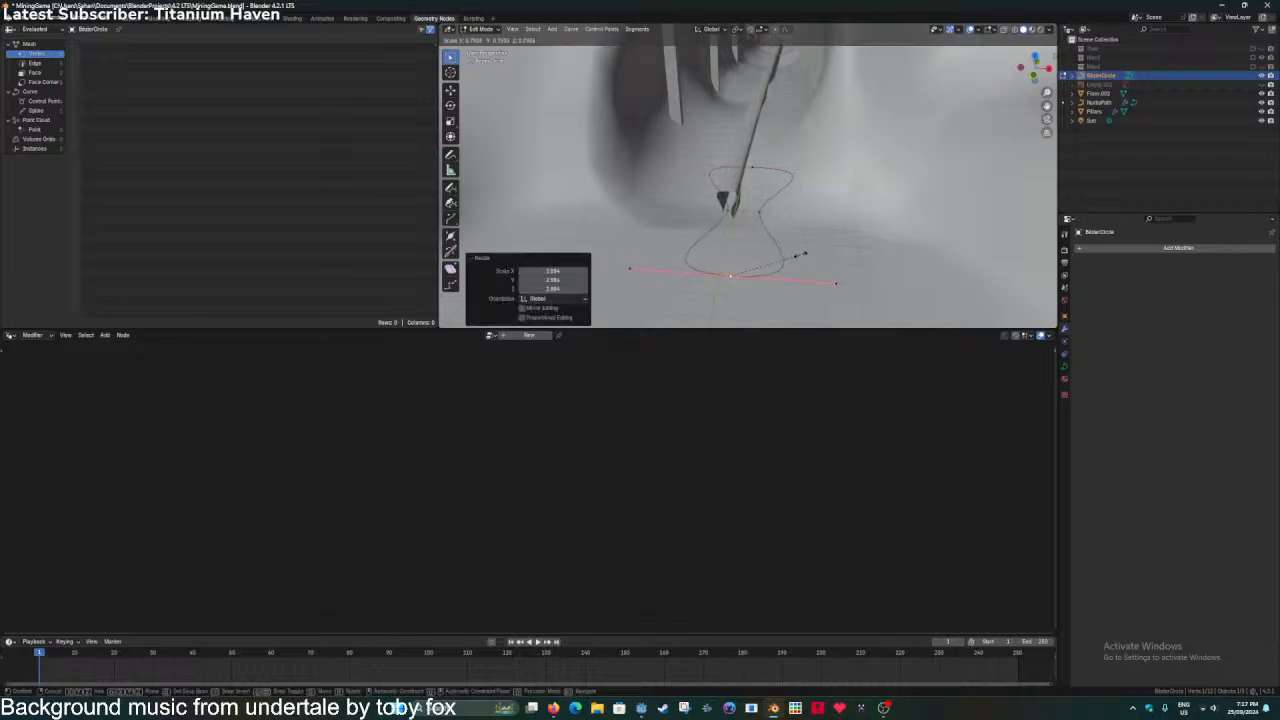
pyautogui.click(794, 244)
# Move the profile's two waist points along the Y axis toward the bottom flange.
pyautogui.click(760, 212)
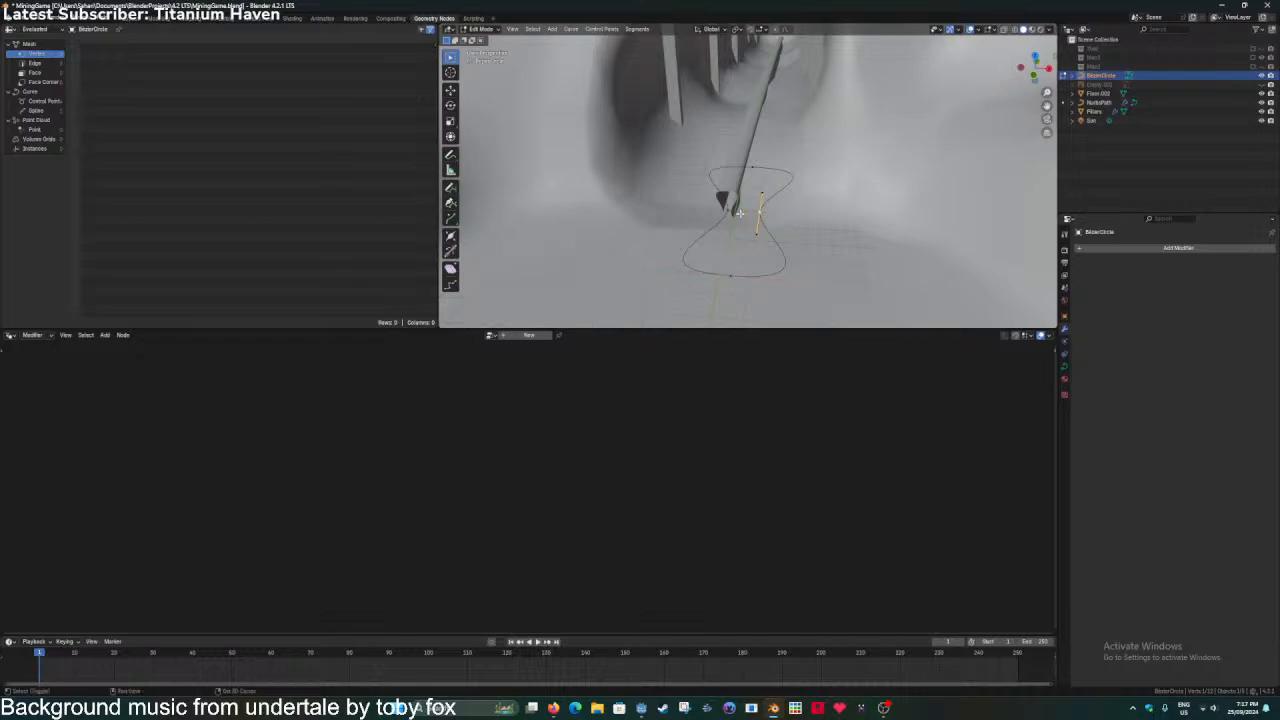
pyautogui.press('g')
pyautogui.press('z')
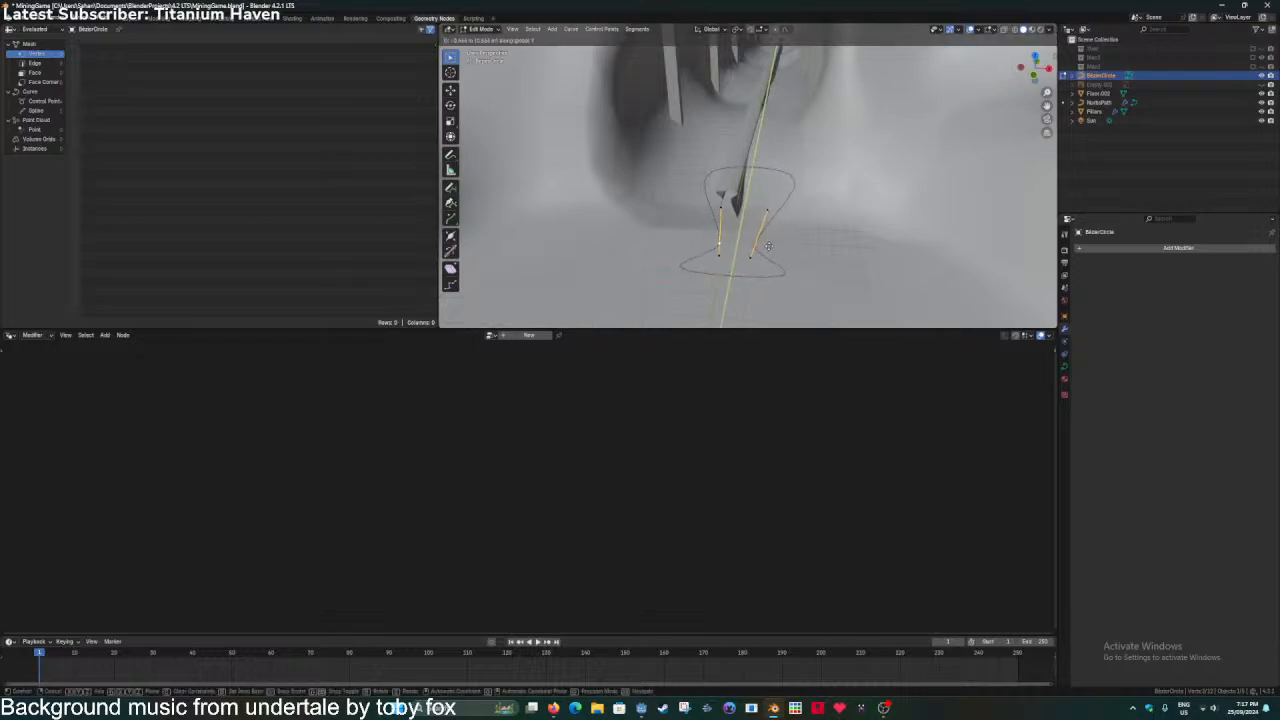
pyautogui.click(772, 233)
pyautogui.moveTo(772, 233)
pyautogui.mouseDown(button='middle')
pyautogui.moveTo(737, 271)
pyautogui.moveTo(720, 260)
pyautogui.moveTo(760, 231)
pyautogui.mouseUp(button='middle')
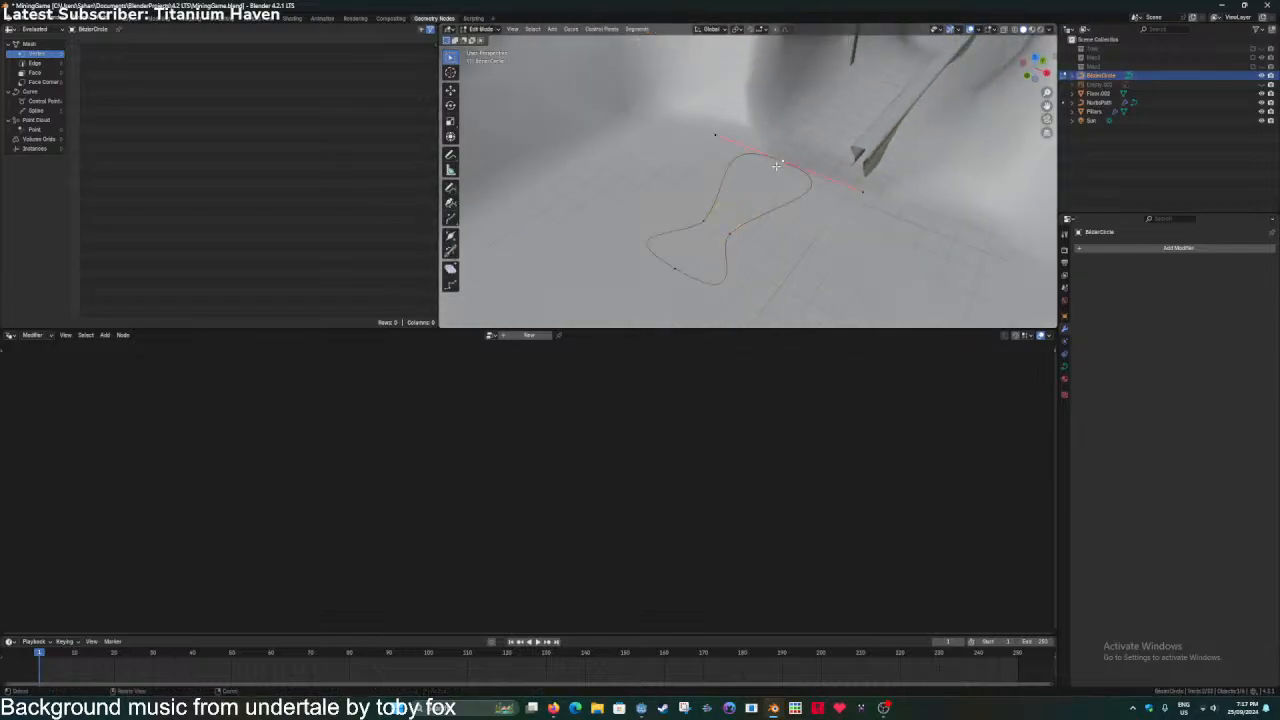
# Subdivide the two curve segments between the profile's top point and its waist points.
pyautogui.rightClick(707, 221)
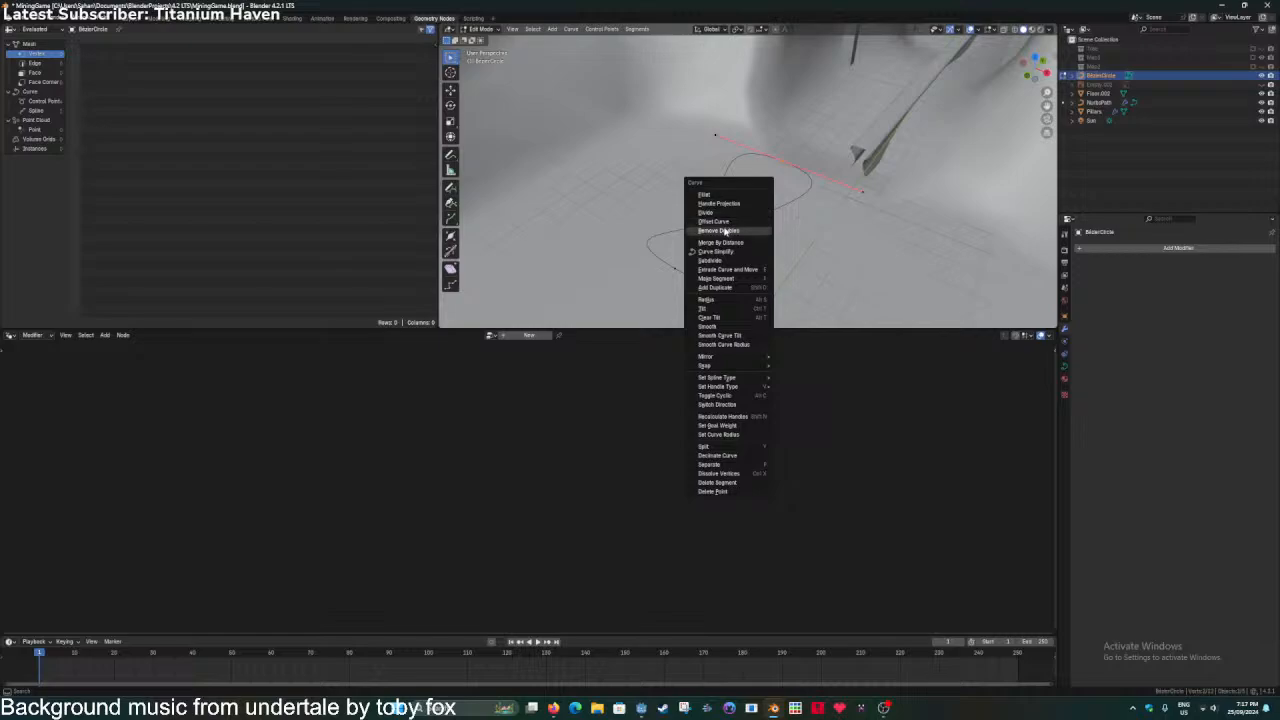
pyautogui.click(722, 260)
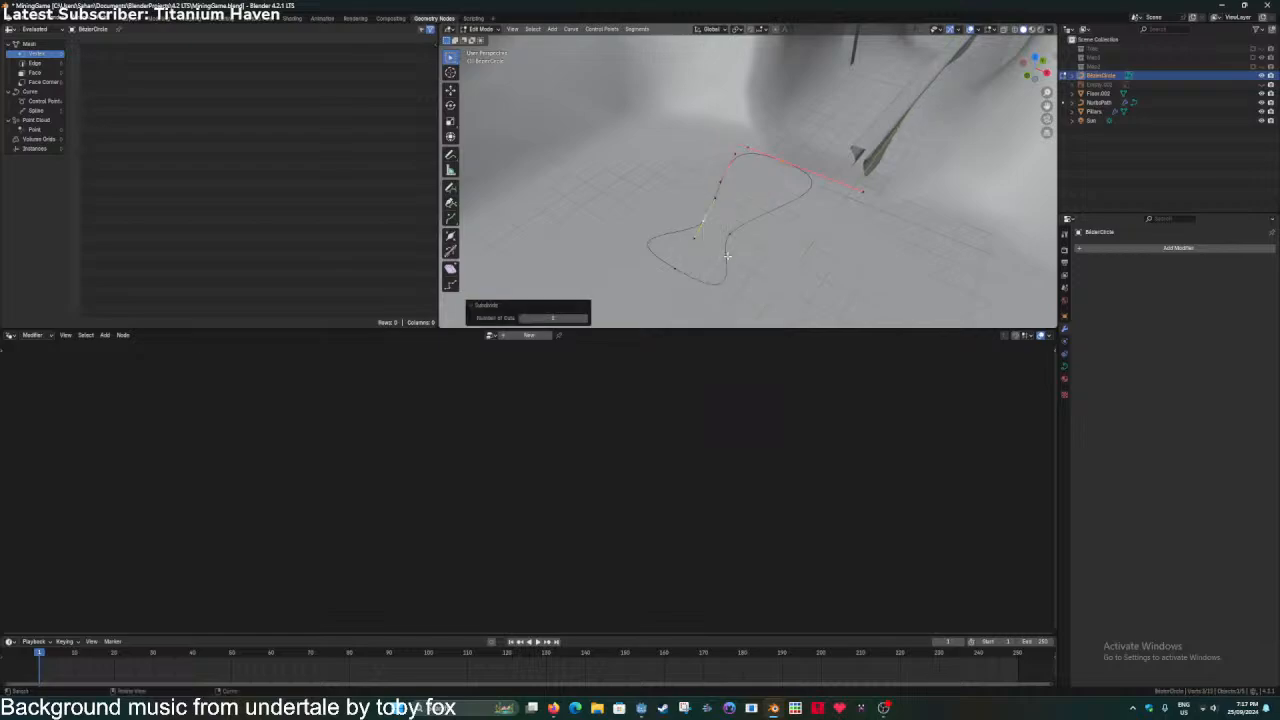
pyautogui.rightClick(782, 162)
pyautogui.click(779, 207)
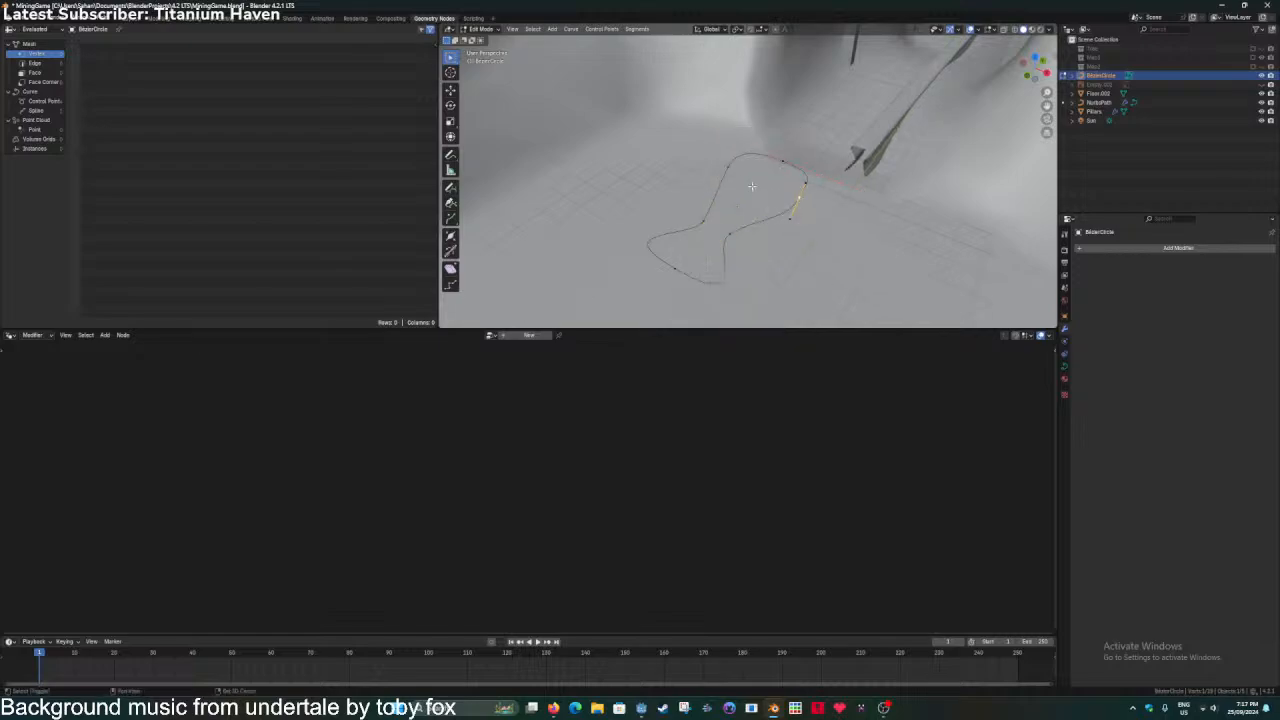
# Scale the two new profile points inward and adjust their position to form a narrow web below the top flange.
pyautogui.press('s')
pyautogui.click(785, 205)
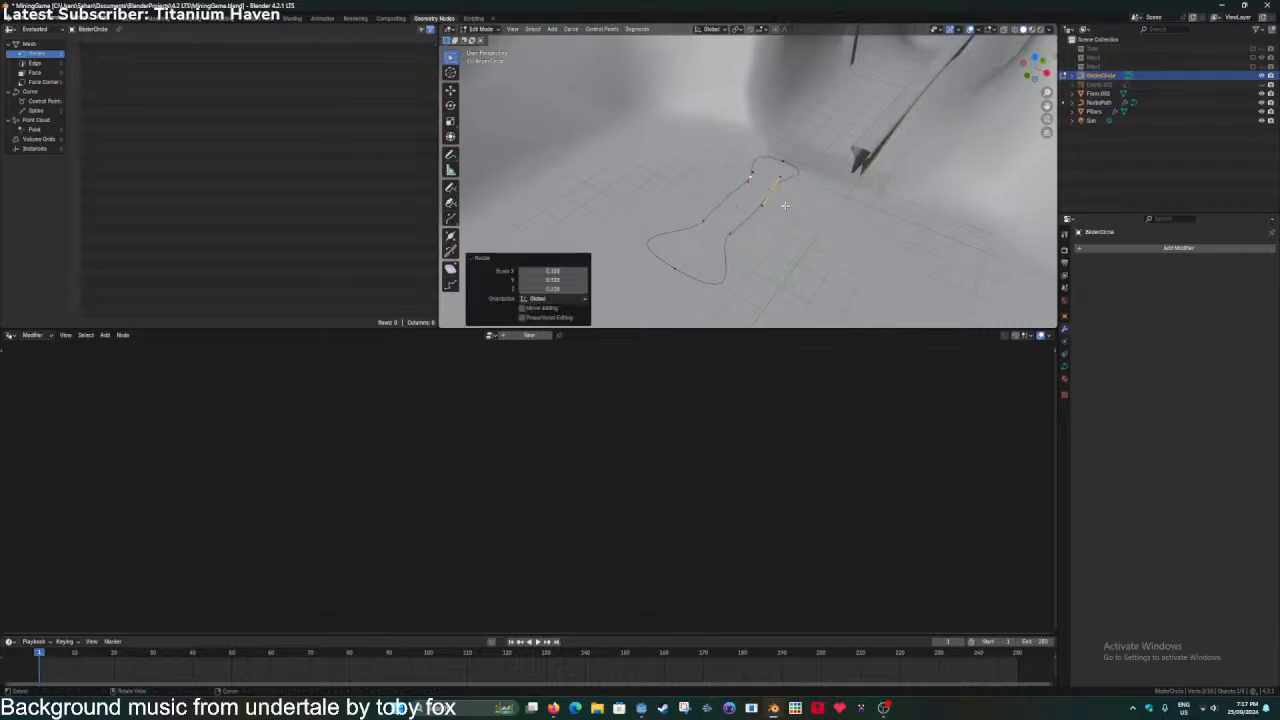
pyautogui.press('s')
pyautogui.press('y')
pyautogui.press('g')
pyautogui.click(771, 218)
# Scale up the top point's handles to widen the profile's top flange again.
pyautogui.click(783, 159)
pyautogui.press('s')
pyautogui.click(872, 190)
# Scale down the whole profile curve in Edit Mode, select the path in the tunnel and save the file.
pyautogui.press('Tab')
pyautogui.press('Tab')
pyautogui.press('s')
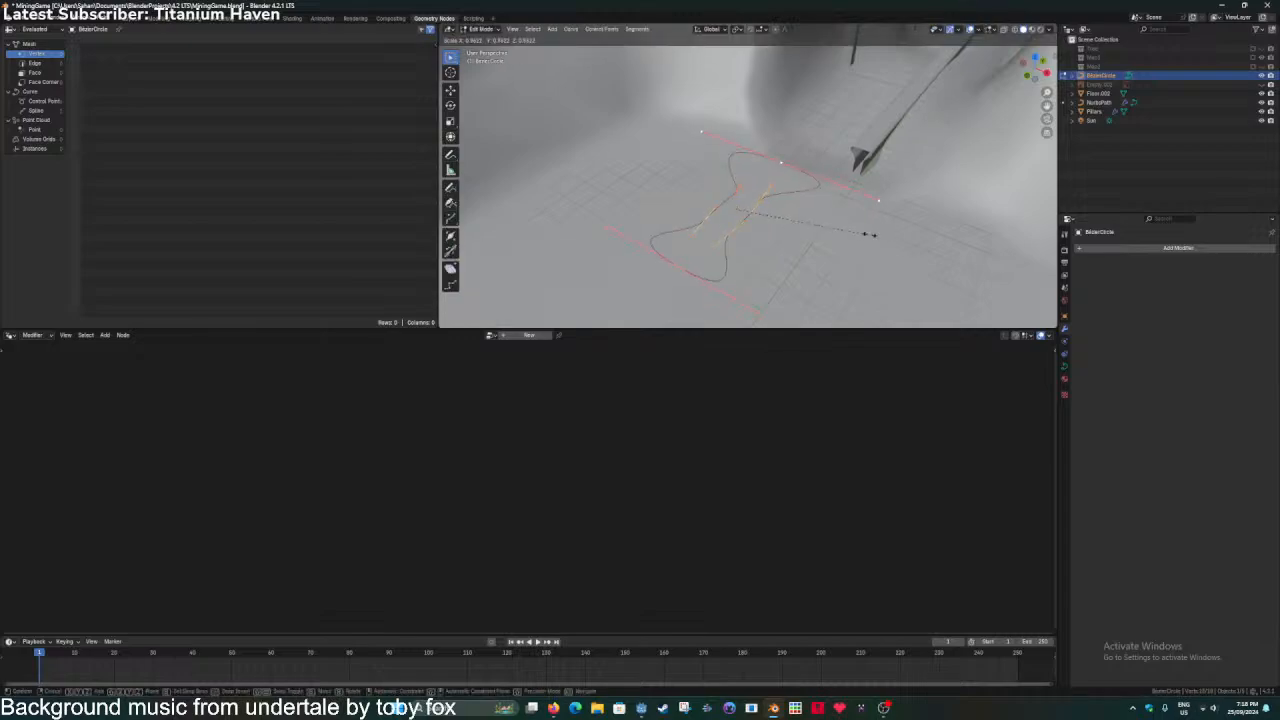
pyautogui.click(768, 219)
pyautogui.press('Tab')
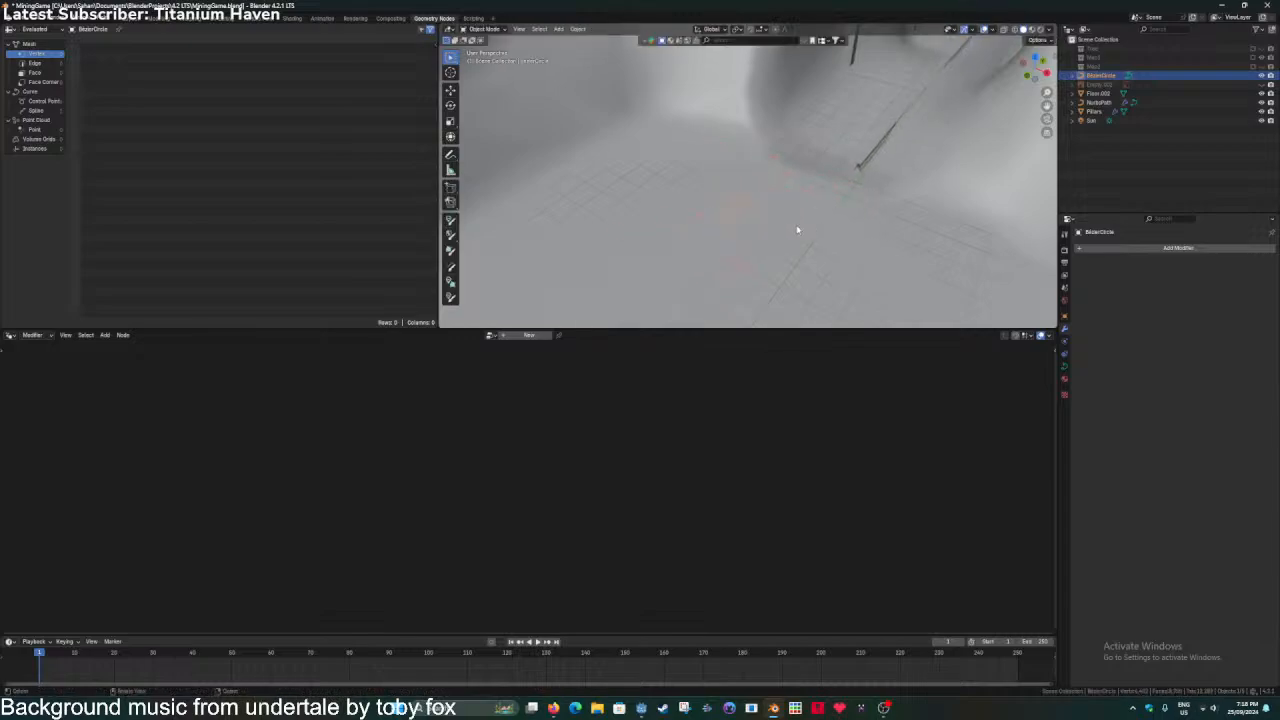
pyautogui.moveTo(797, 229); pyautogui.dragTo(742, 241, button='middle')
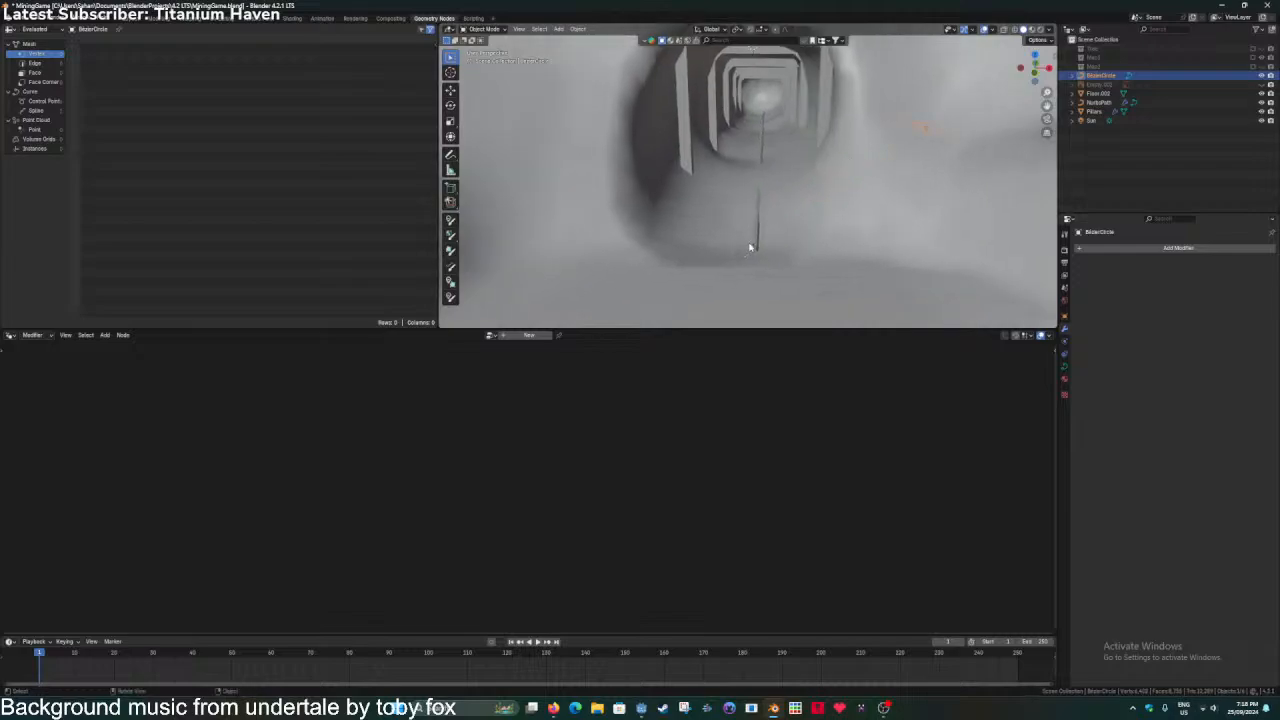
pyautogui.click(753, 245)
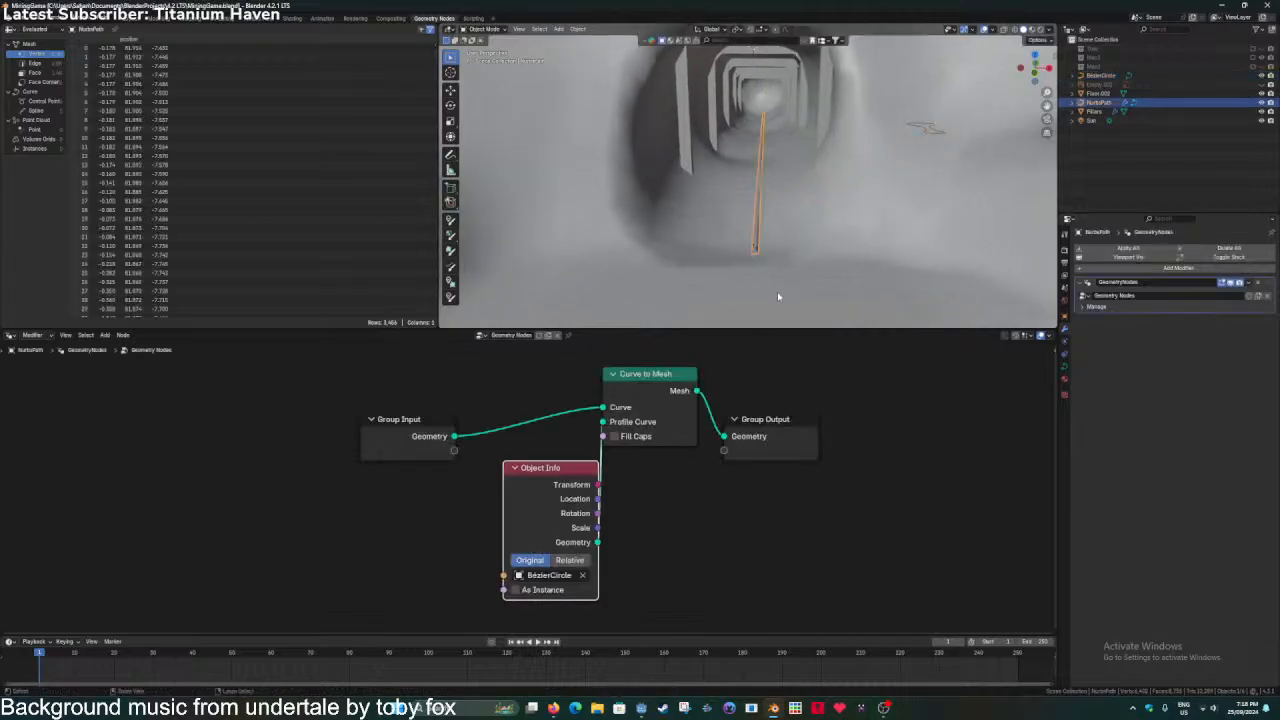
pyautogui.hotkey('ctrl', 's')
# Frame the profile curve from above and pull the upper-left waist point's handle upward so the web side runs straight.
pyautogui.click(924, 131)
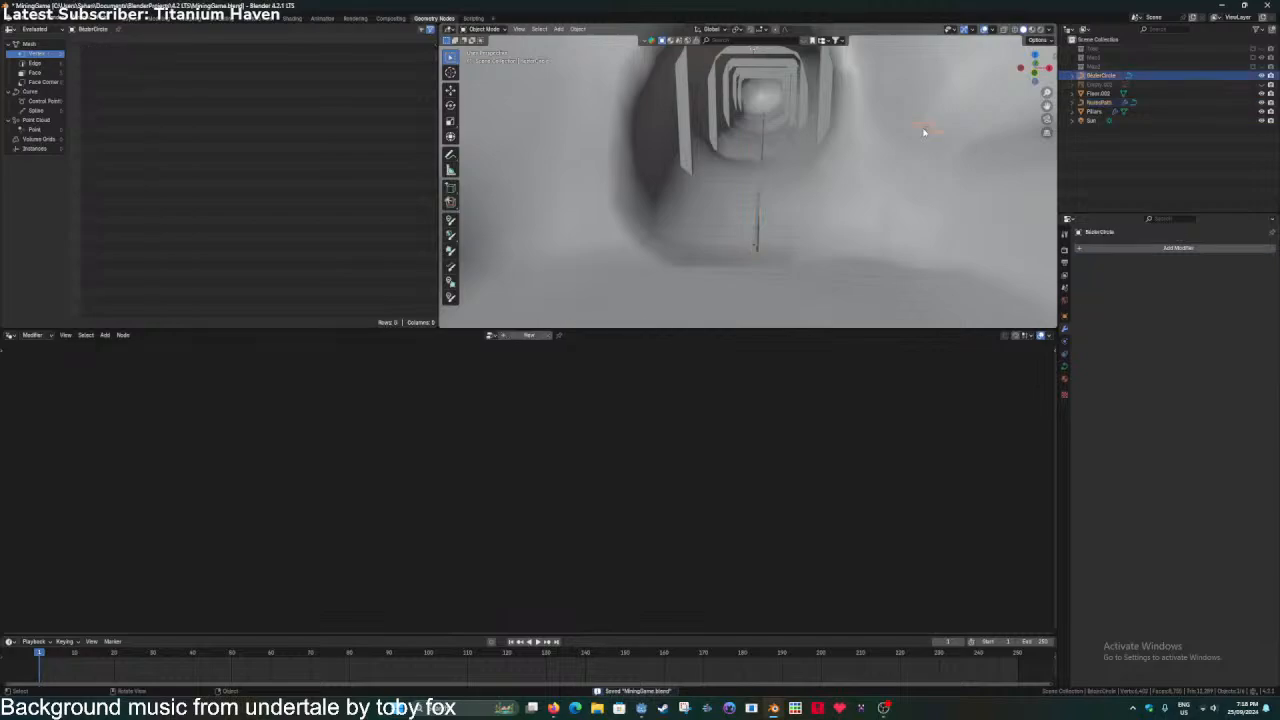
pyautogui.press('KP_Decimal')
pyautogui.moveTo(773, 172); pyautogui.dragTo(763, 223, button='middle')
pyautogui.press('Tab')
pyautogui.scroll(2, 772, 220)
pyautogui.click(732, 152)
pyautogui.press('s')
pyautogui.click(779, 161)
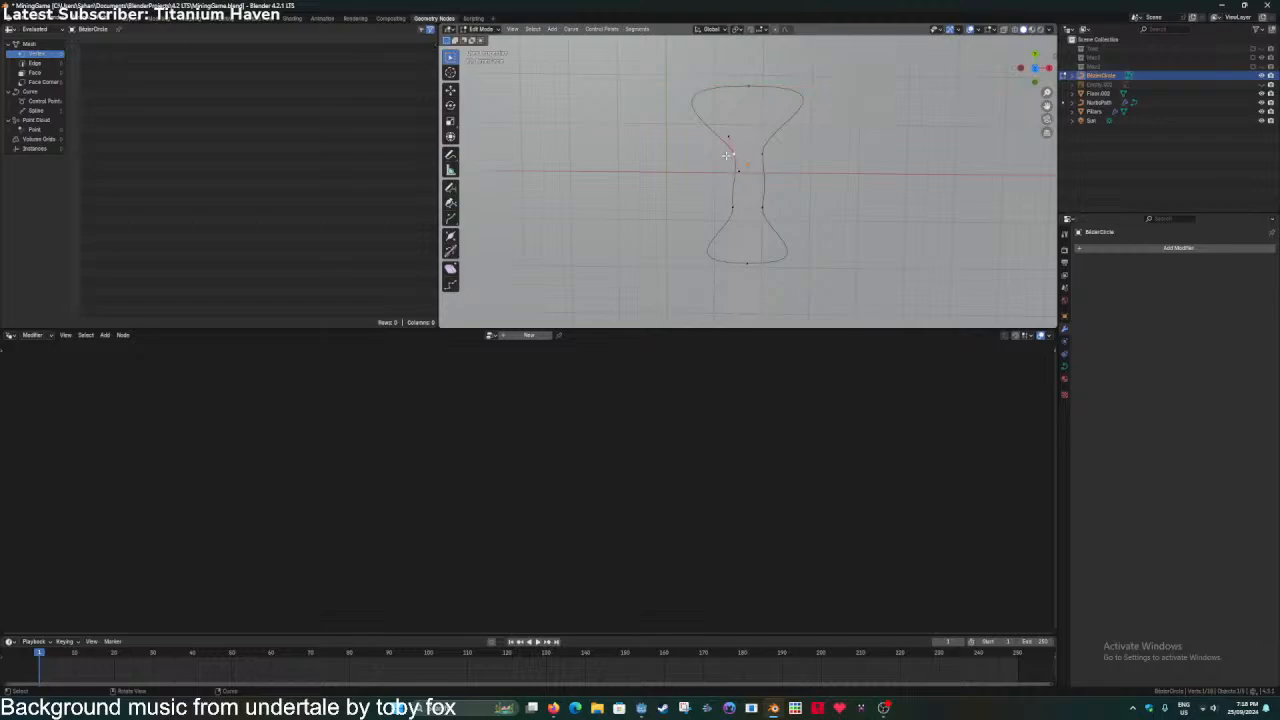
pyautogui.press('g')
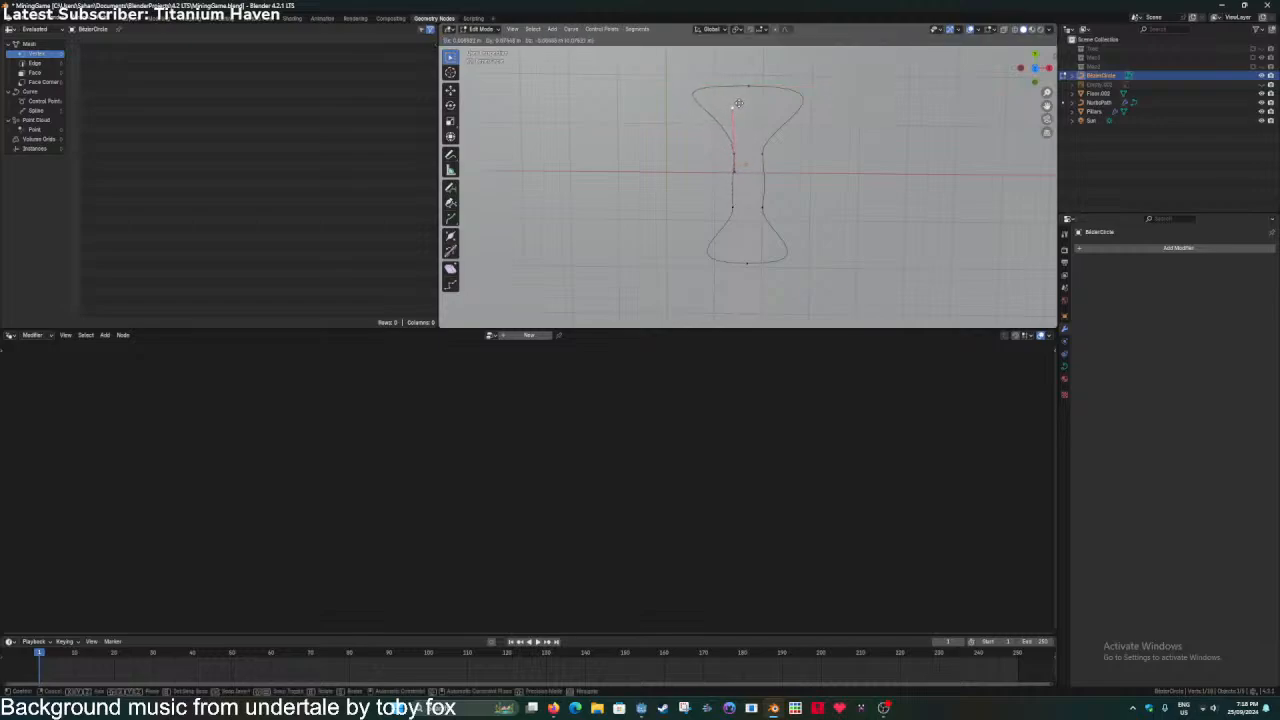
pyautogui.click(731, 107)
# Straighten the handles of the other three waist points vertically, leave Edit Mode and save the file.
pyautogui.click(772, 163)
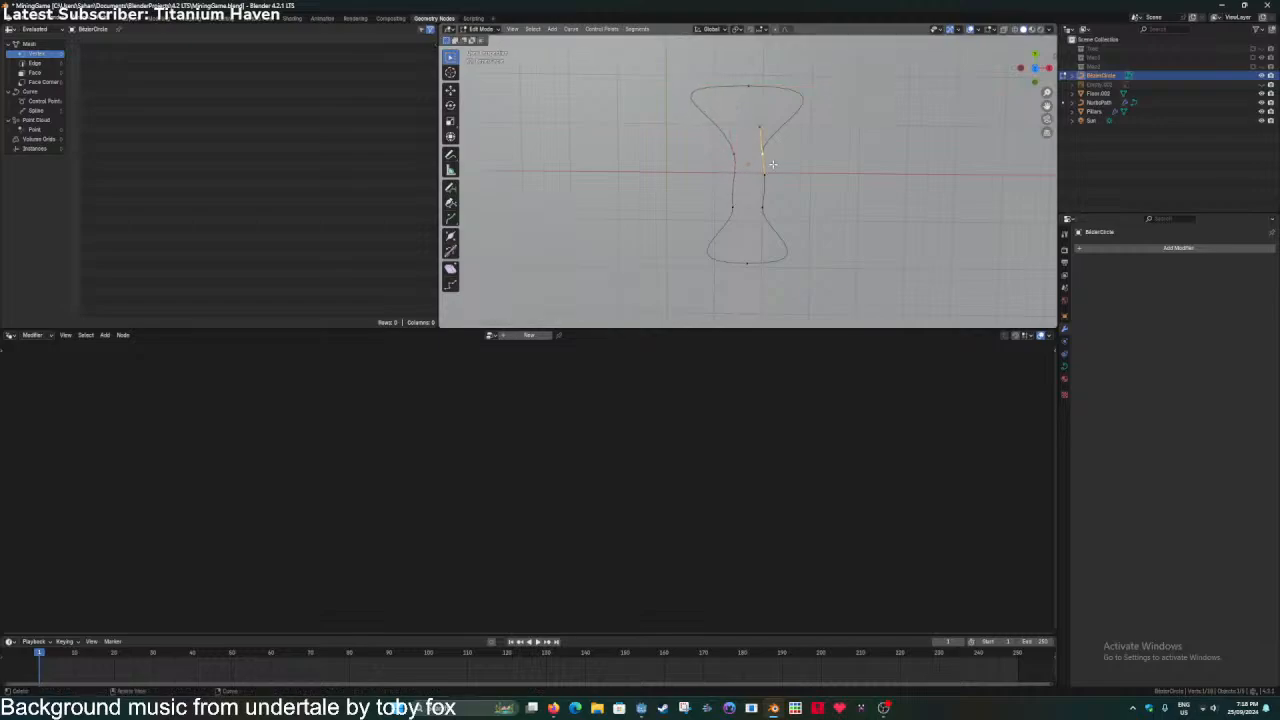
pyautogui.press('g')
pyautogui.click(763, 113)
pyautogui.click(733, 209)
pyautogui.press('g')
pyautogui.click(735, 249)
pyautogui.click(763, 235)
pyautogui.press('g')
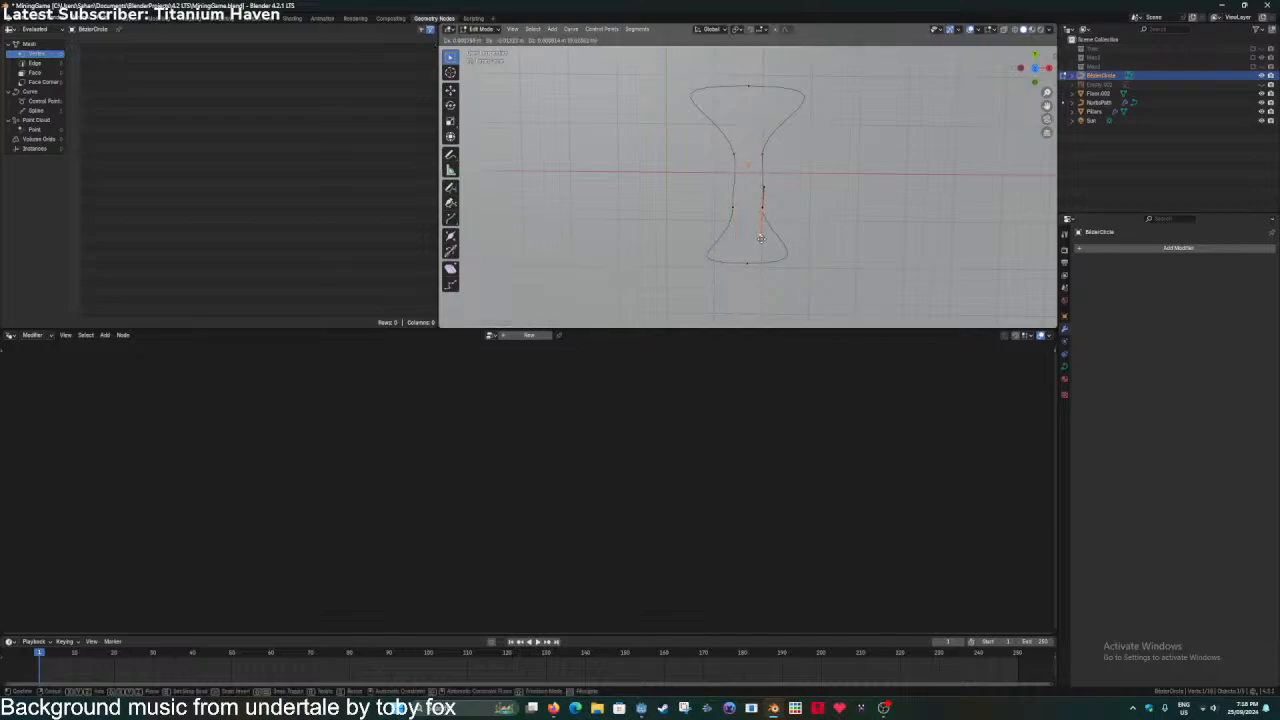
pyautogui.click(763, 247)
pyautogui.press('Tab')
pyautogui.hotkey('ctrl', 's')
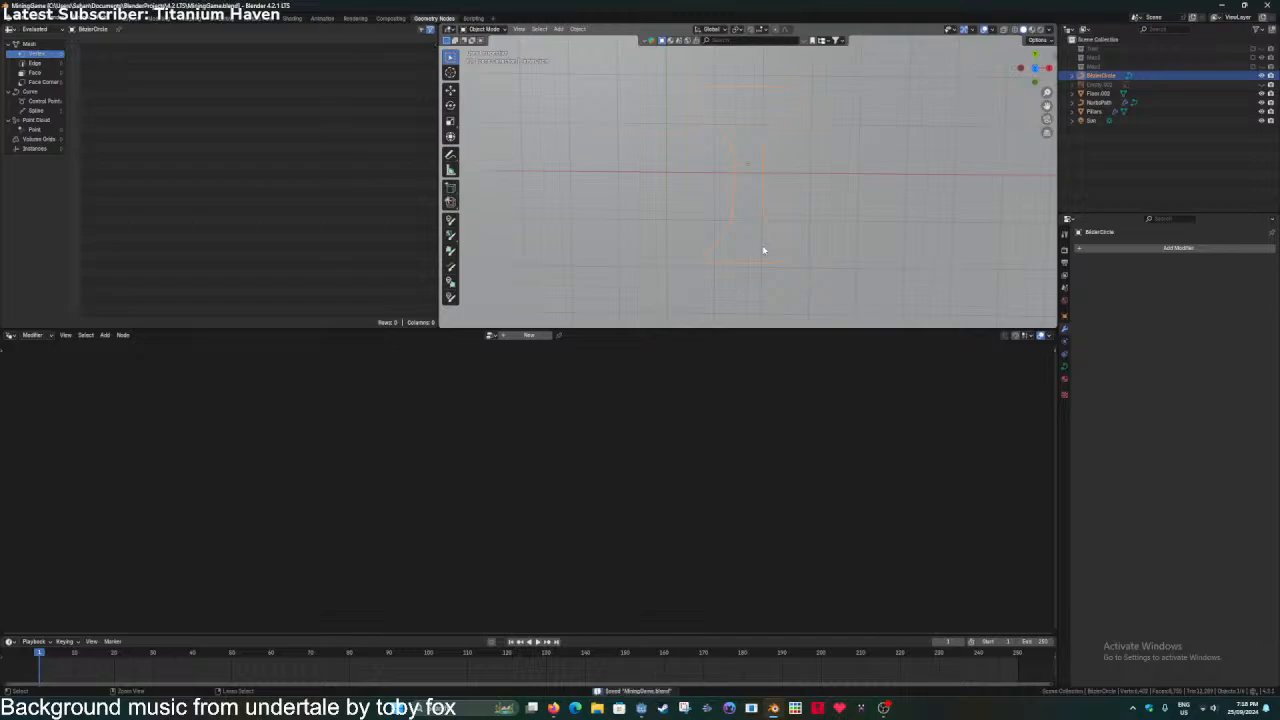
# Select the Nurbs path and enable Fill Caps on its Curve to Mesh node.
pyautogui.moveTo(763, 251); pyautogui.dragTo(771, 190, button='middle')
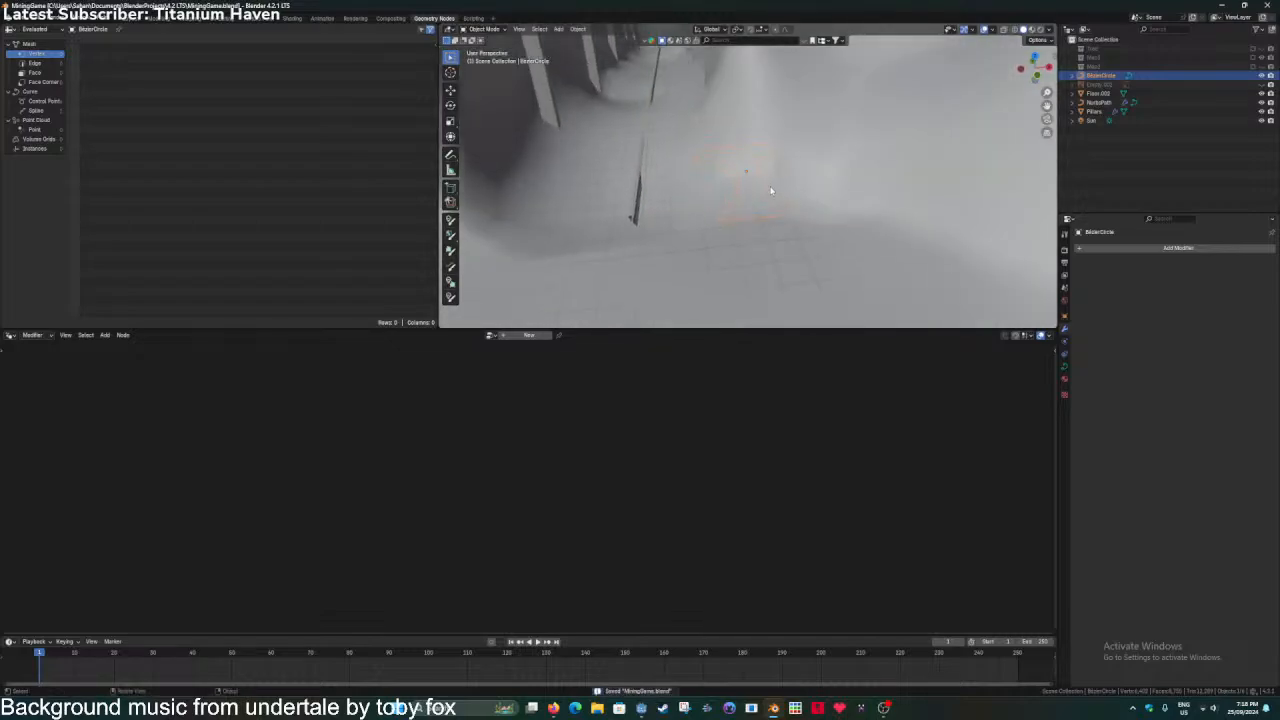
pyautogui.click(638, 213)
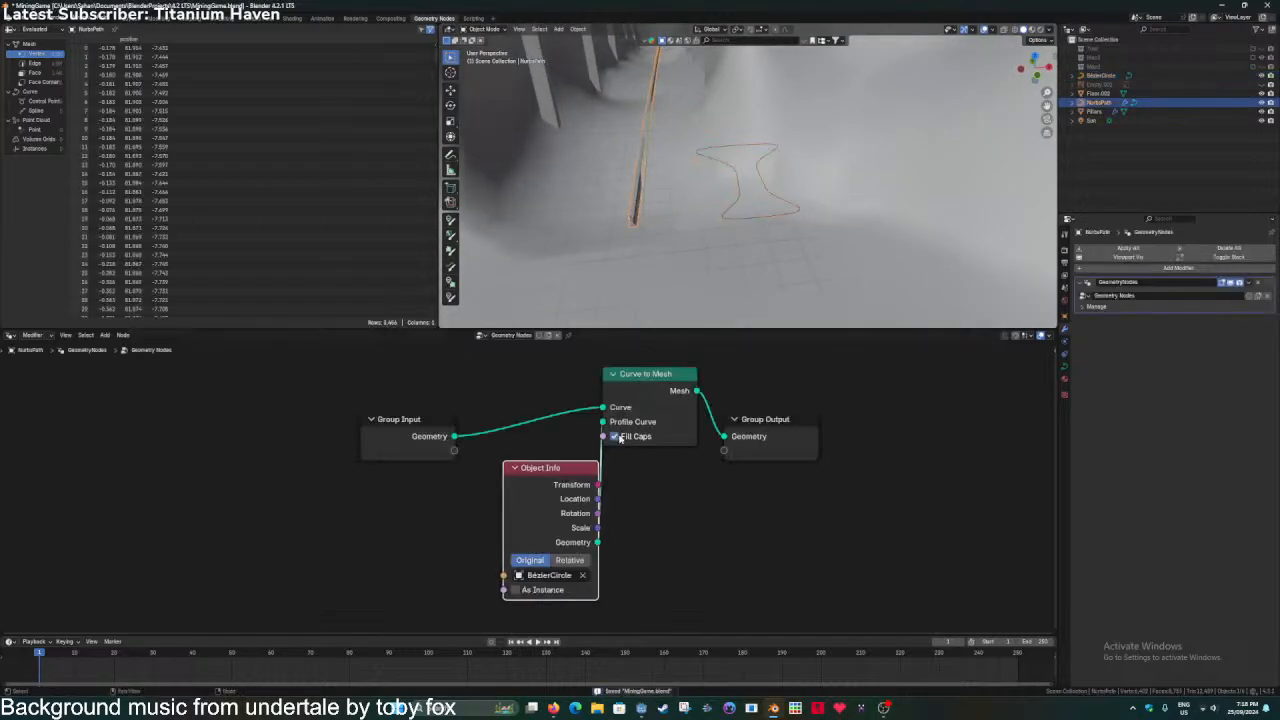
pyautogui.scroll(-12, 628, 229)
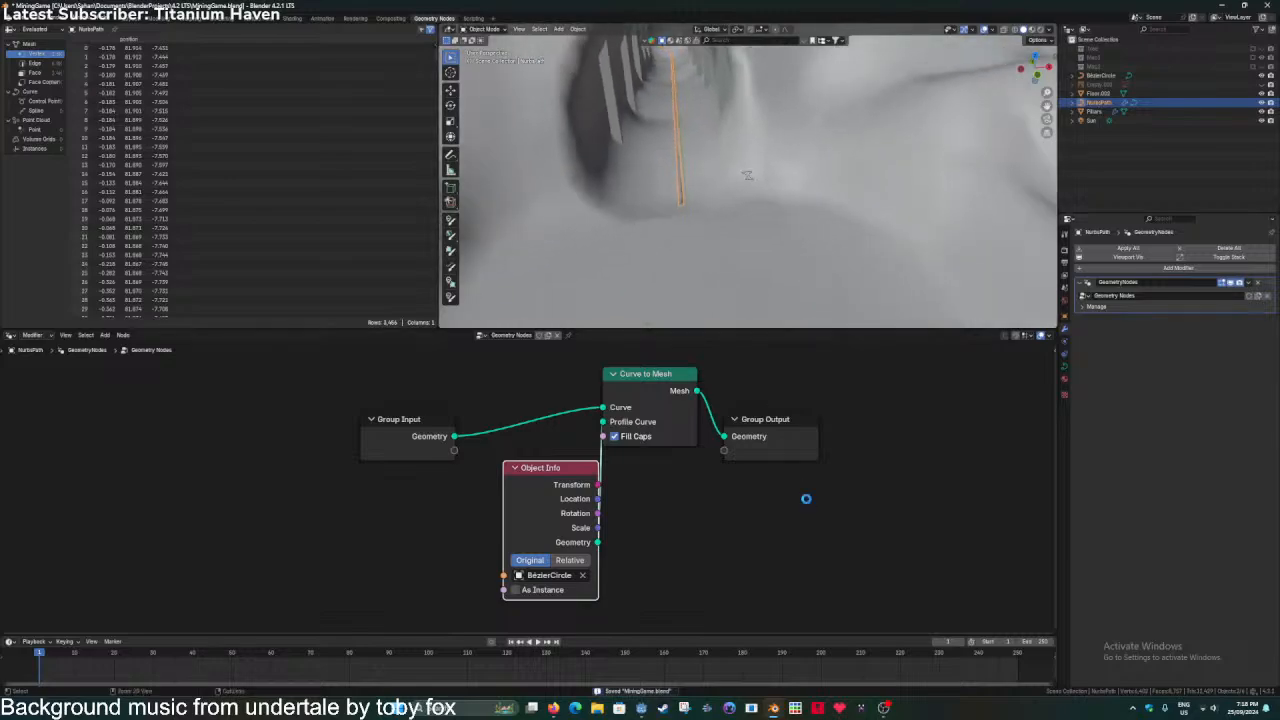
# Rearrange the path's node tree, spacing out Group Input, Object Info, Curve to Mesh and Group Output.
pyautogui.scroll(-3, 700, 482)
pyautogui.moveTo(613, 476); pyautogui.dragTo(704, 476, button='middle')
pyautogui.moveTo(526, 449); pyautogui.dragTo(398, 430)
pyautogui.moveTo(654, 474); pyautogui.dragTo(611, 444)
pyautogui.moveTo(697, 419); pyautogui.dragTo(665, 417)
pyautogui.moveTo(566, 456); pyautogui.dragTo(481, 479)
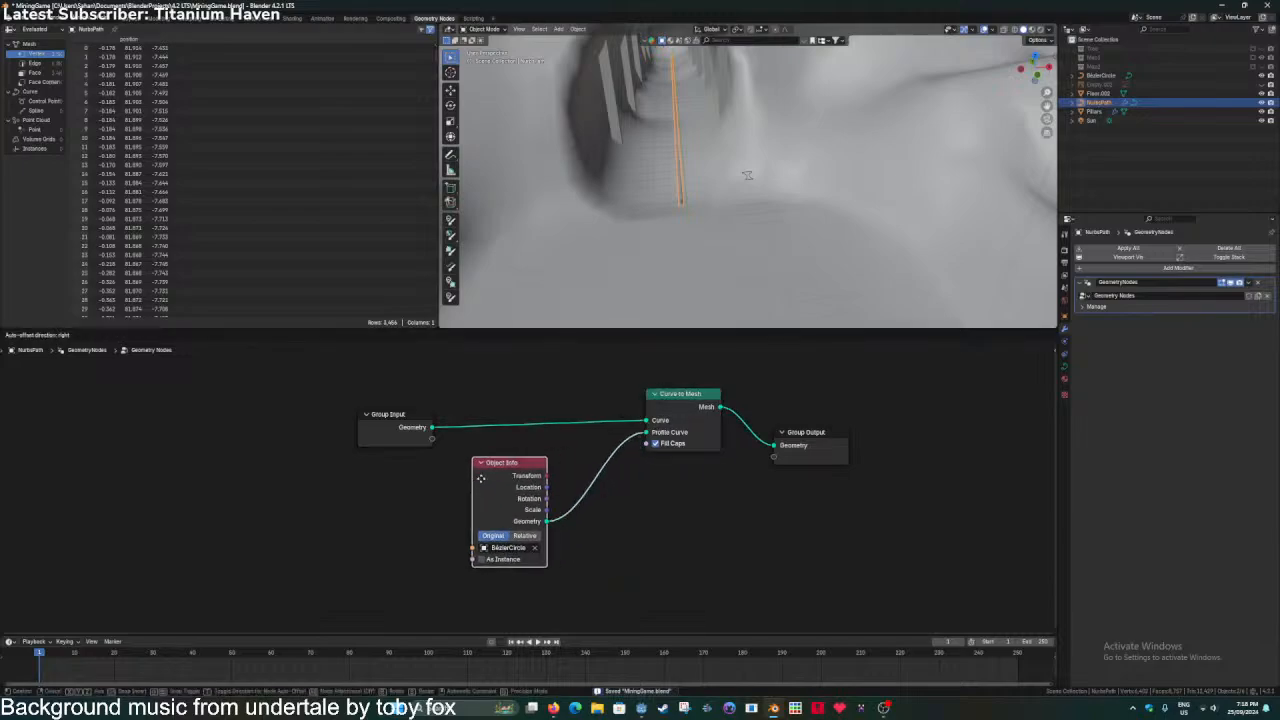
pyautogui.moveTo(683, 395)
pyautogui.mouseDown()
pyautogui.moveTo(598, 398)
pyautogui.moveTo(700, 405)
pyautogui.mouseUp()
# Insert a Join Geometry node between Curve to Mesh and Group Output.
pyautogui.write('joi')
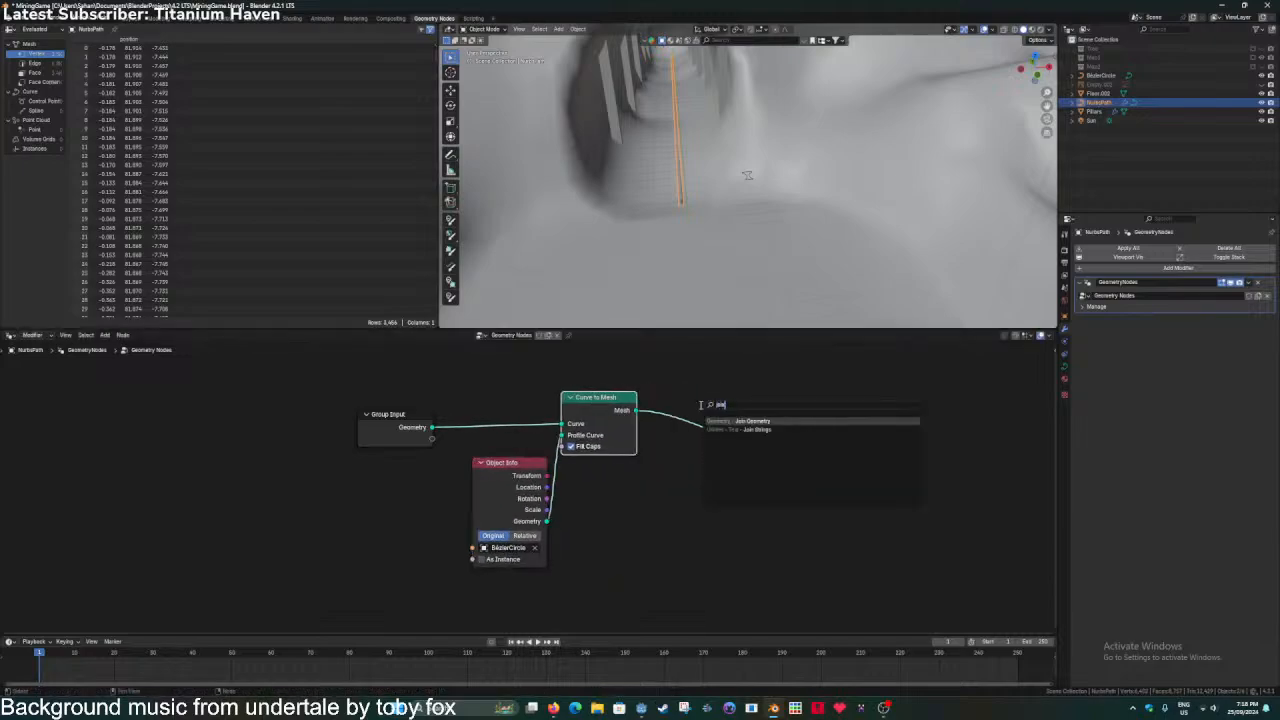
pyautogui.press('Return')
pyautogui.click(700, 408)
# Add a Transform Geometry node fed by Curve to Mesh and connect its output to Join Geometry.
pyautogui.hotkey('shift', 'a')
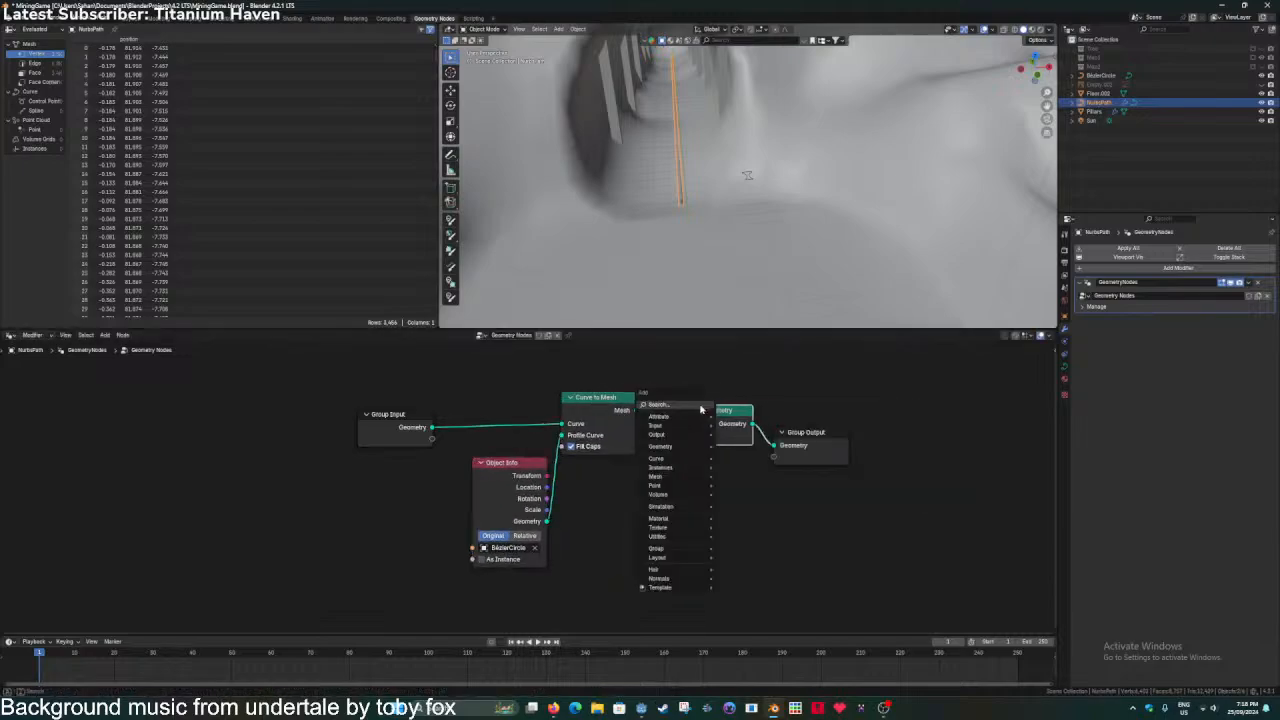
pyautogui.write('trans')
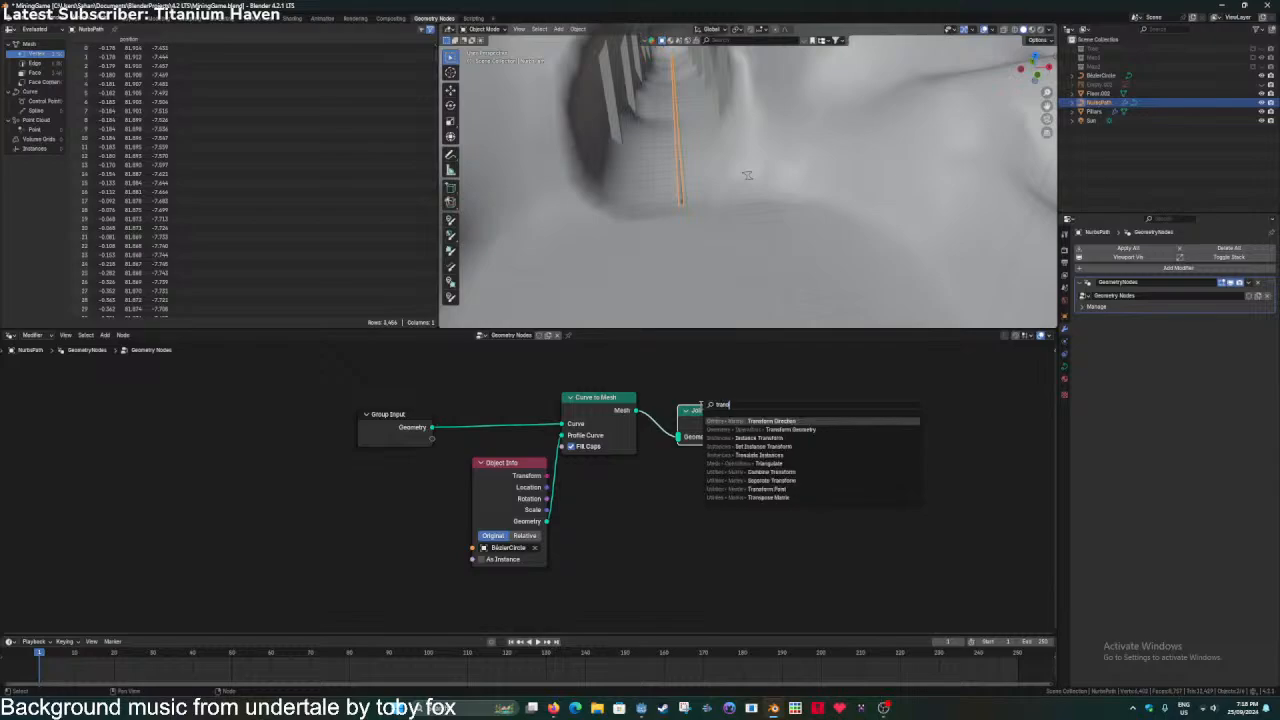
pyautogui.press('Down')
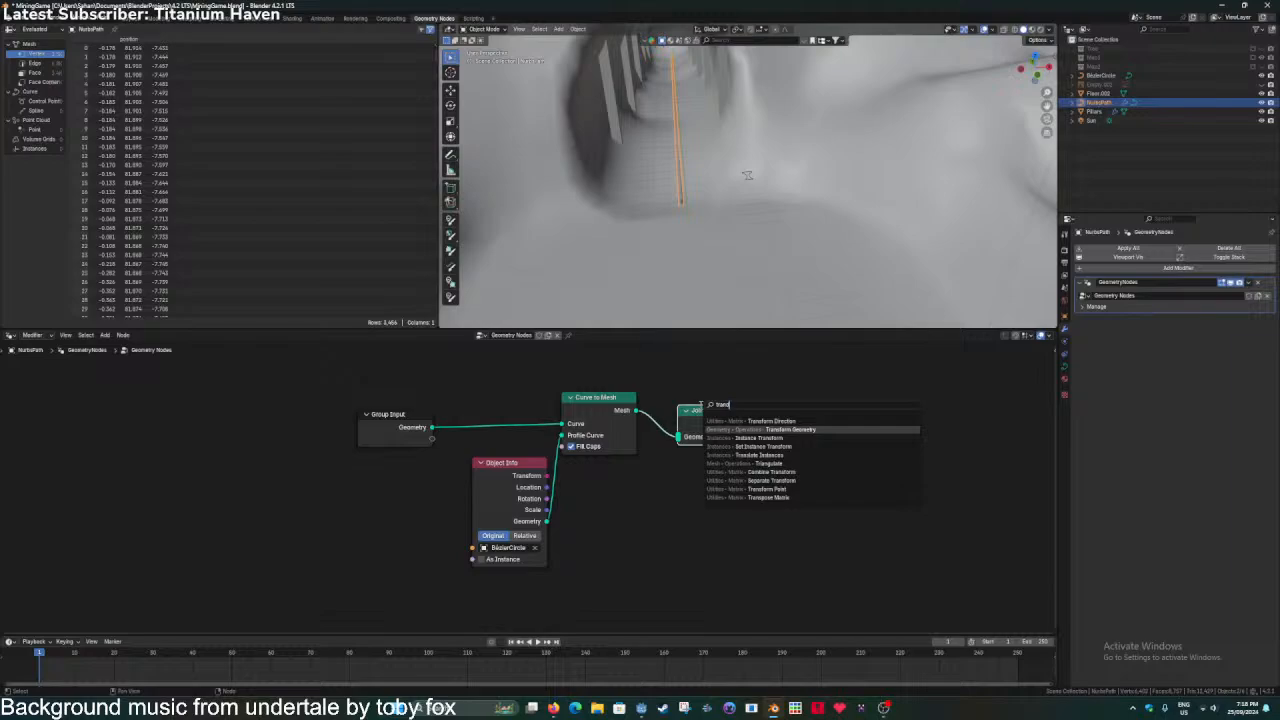
pyautogui.press('Return')
pyautogui.click(635, 505)
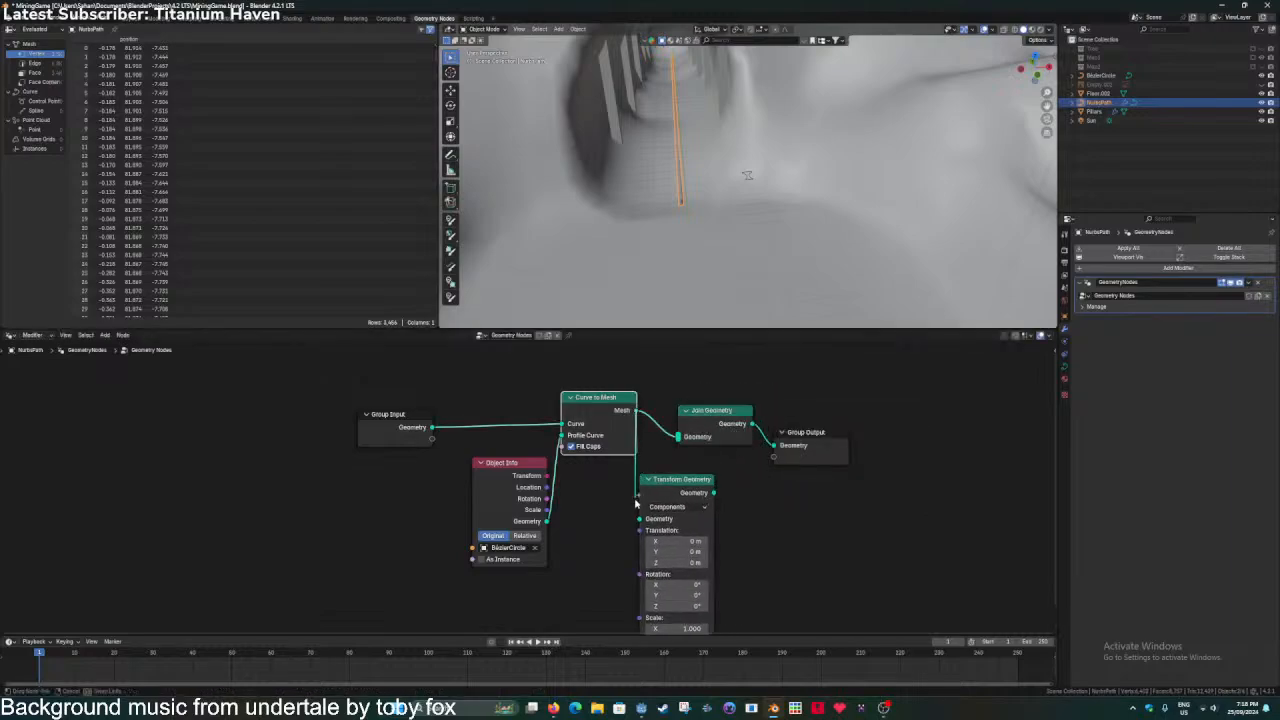
pyautogui.moveTo(714, 494); pyautogui.dragTo(682, 444)
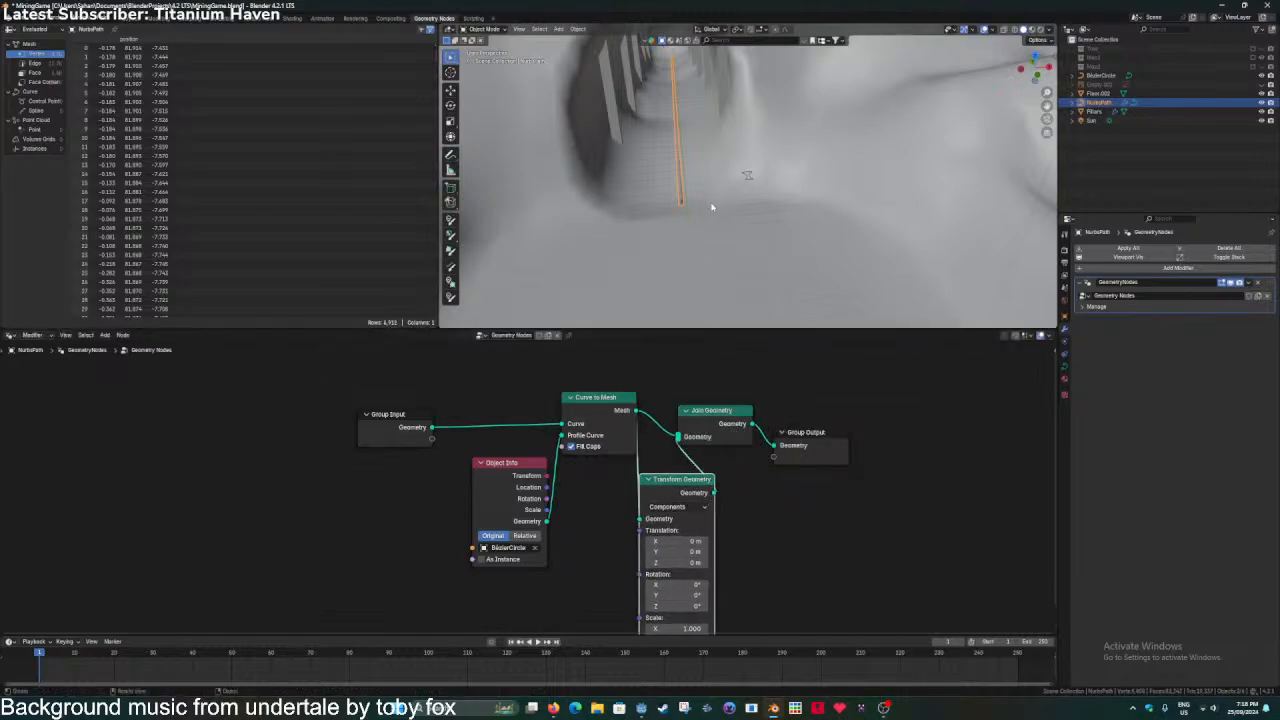
# Set the Transform Geometry node's X translation to -2.1 m and save the file.
pyautogui.scroll(2, 711, 204)
pyautogui.moveTo(711, 204); pyautogui.dragTo(741, 230, button='middle')
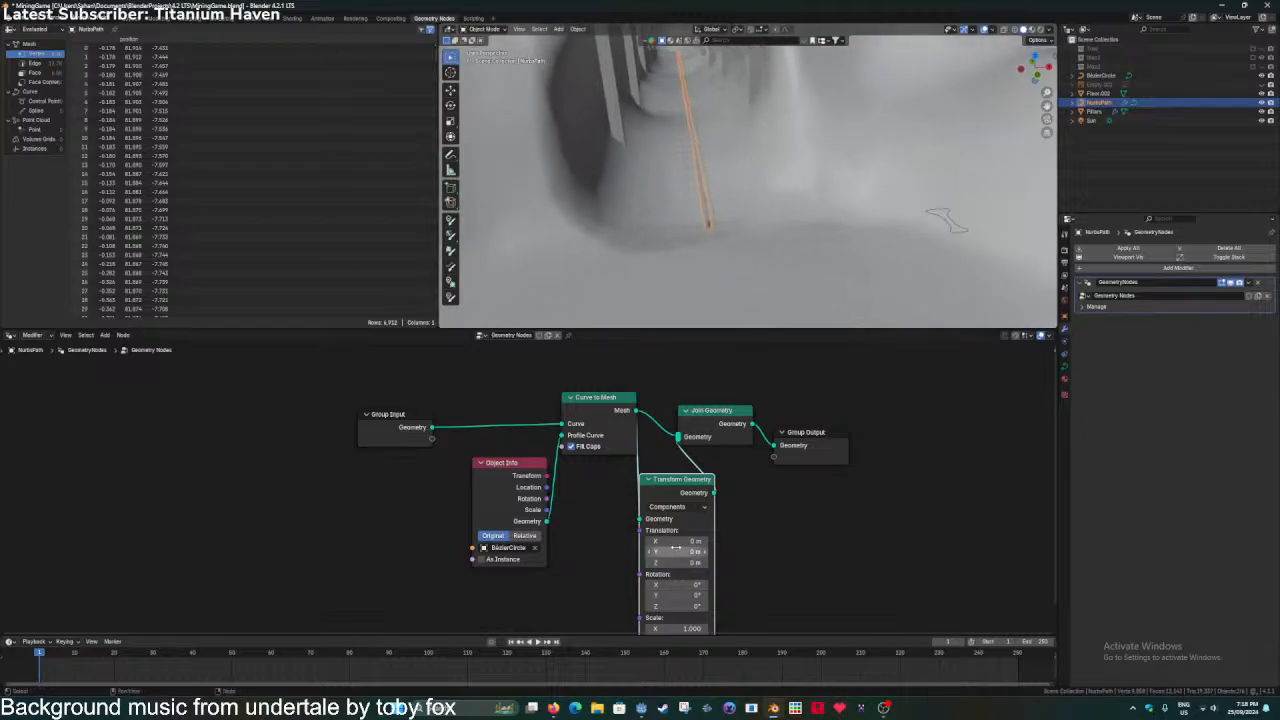
pyautogui.moveTo(676, 542); pyautogui.dragTo(651, 542)
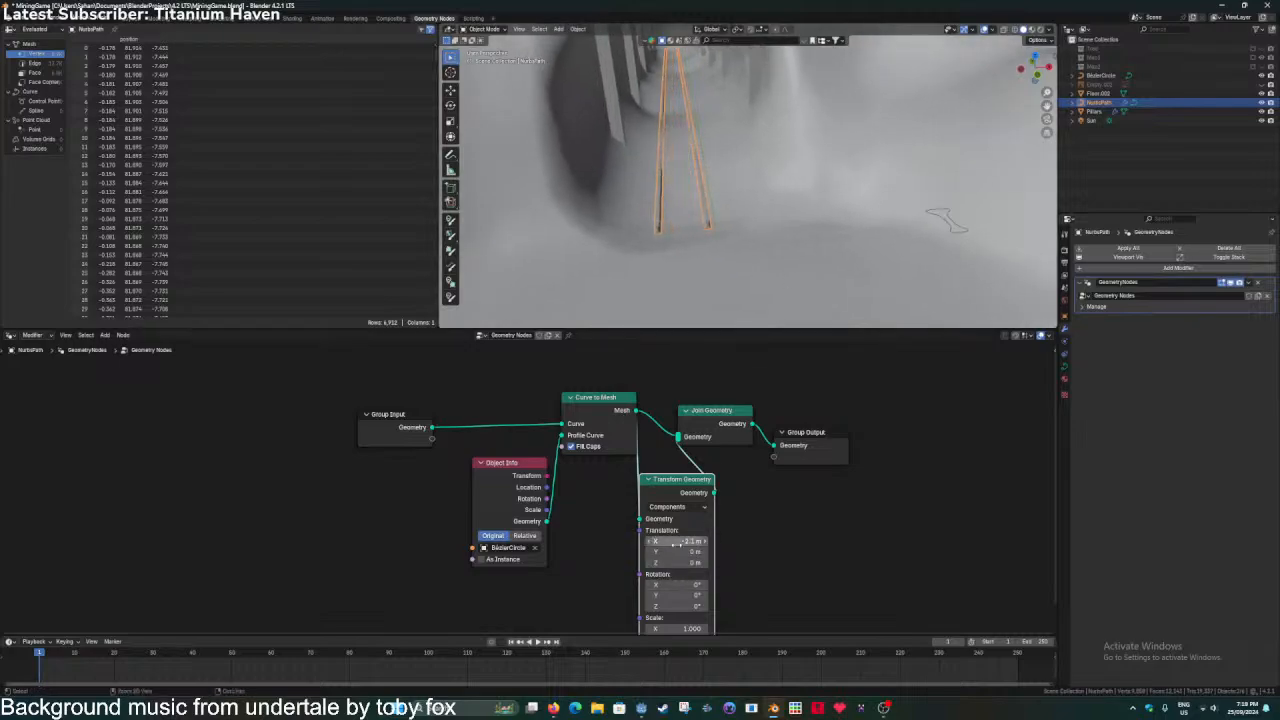
pyautogui.hotkey('ctrl', 's')
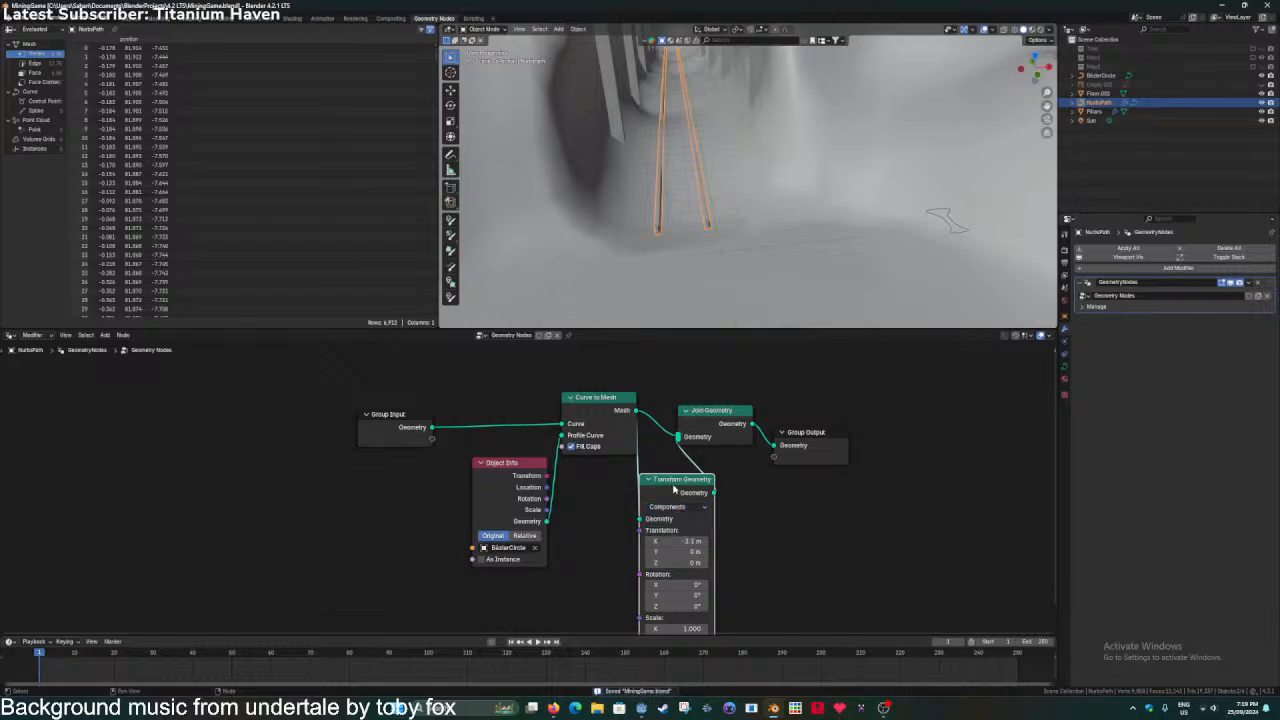
# Duplicate the Transform Geometry node onto the direct Curve to Mesh–Join Geometry link, set its X translation to 2 m and save.
pyautogui.hotkey('shift', 'd')
pyautogui.click(697, 421)
pyautogui.moveTo(697, 421); pyautogui.dragTo(687, 394)
pyautogui.click(689, 443)
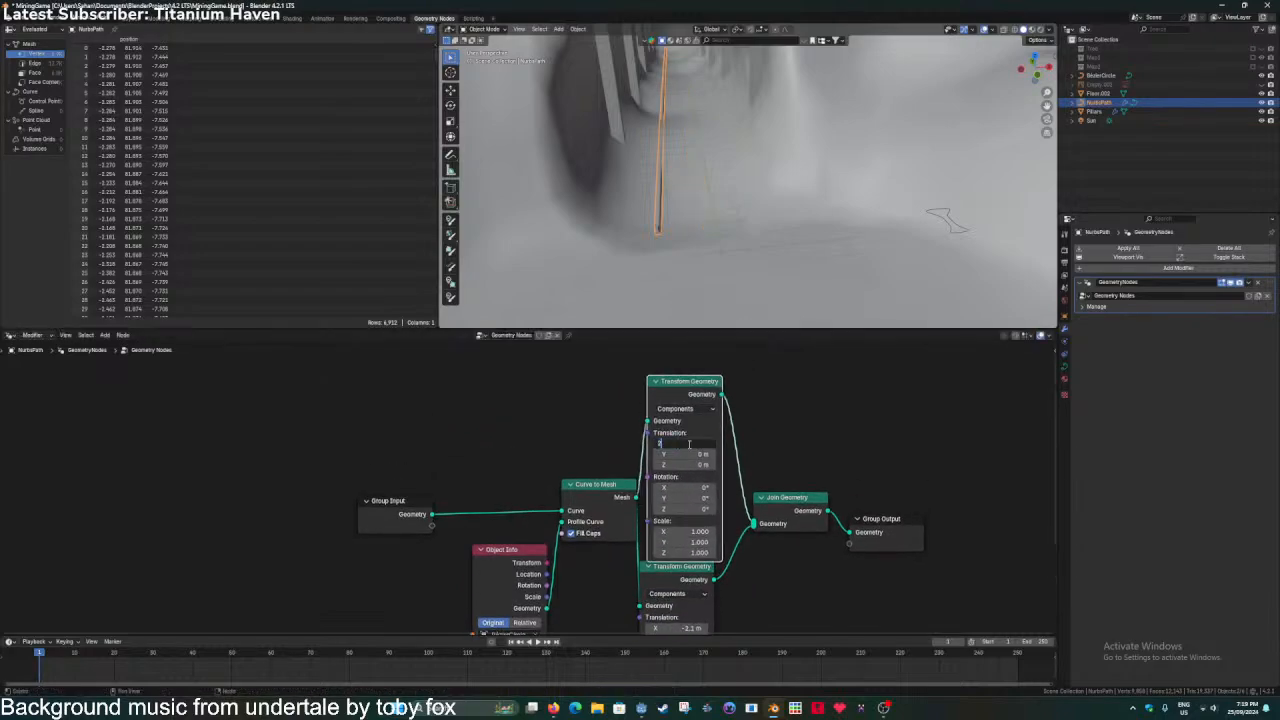
pyautogui.write('2')
pyautogui.press('Return')
pyautogui.hotkey('ctrl', 's')
# Set the X translations of the two Transform Geometry nodes to 1.5 m and -1.5 m.
pyautogui.moveTo(757, 246); pyautogui.dragTo(748, 205, button='middle')
pyautogui.keyDown('shift'); pyautogui.moveTo(748, 205); pyautogui.dragTo(953, 143, button='middle'); pyautogui.keyUp('shift')
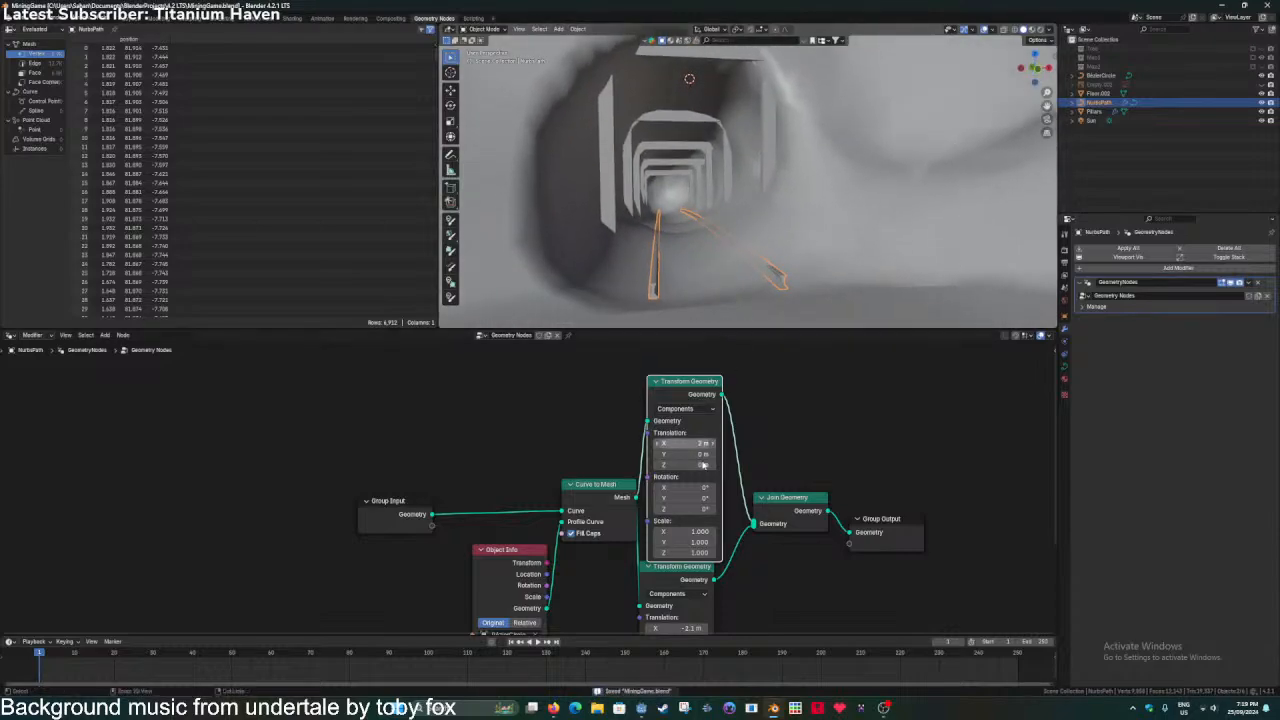
pyautogui.click(688, 441)
pyautogui.write('1.5')
pyautogui.press('Return')
pyautogui.moveTo(704, 628); pyautogui.dragTo(704, 568, button='middle')
pyautogui.click(704, 568)
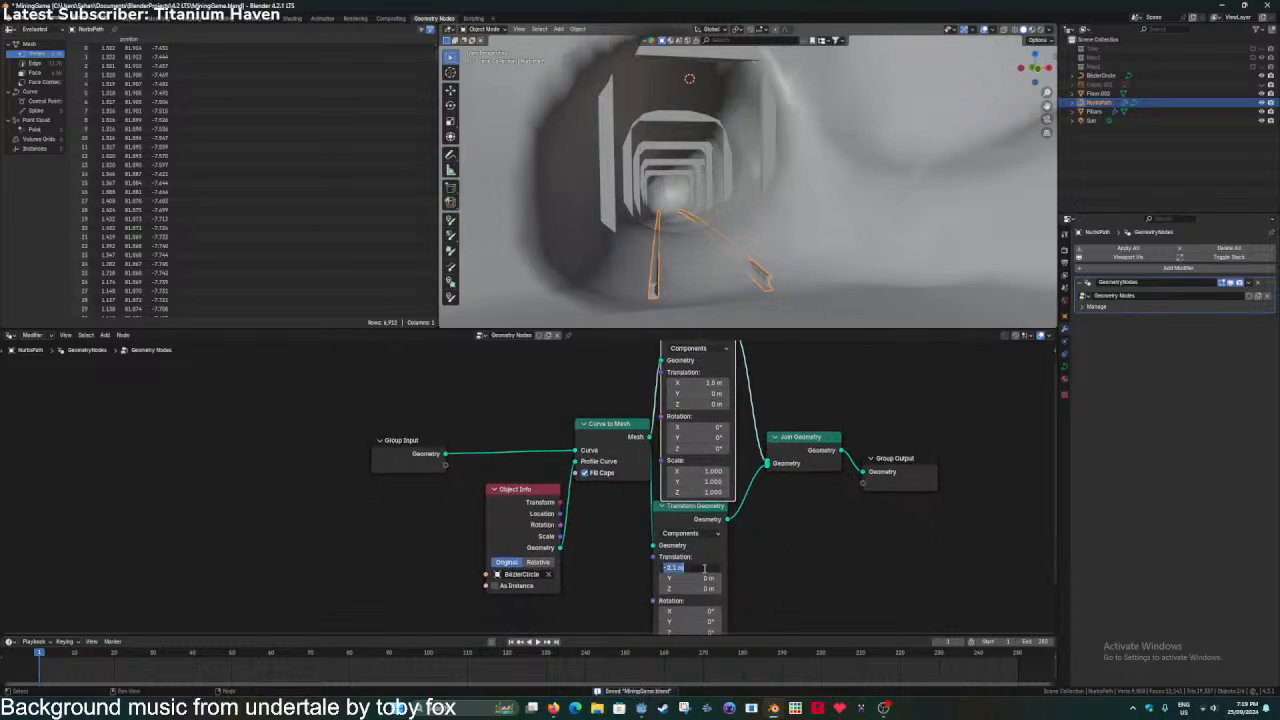
pyautogui.write('-1.5')
pyautogui.press('Return')
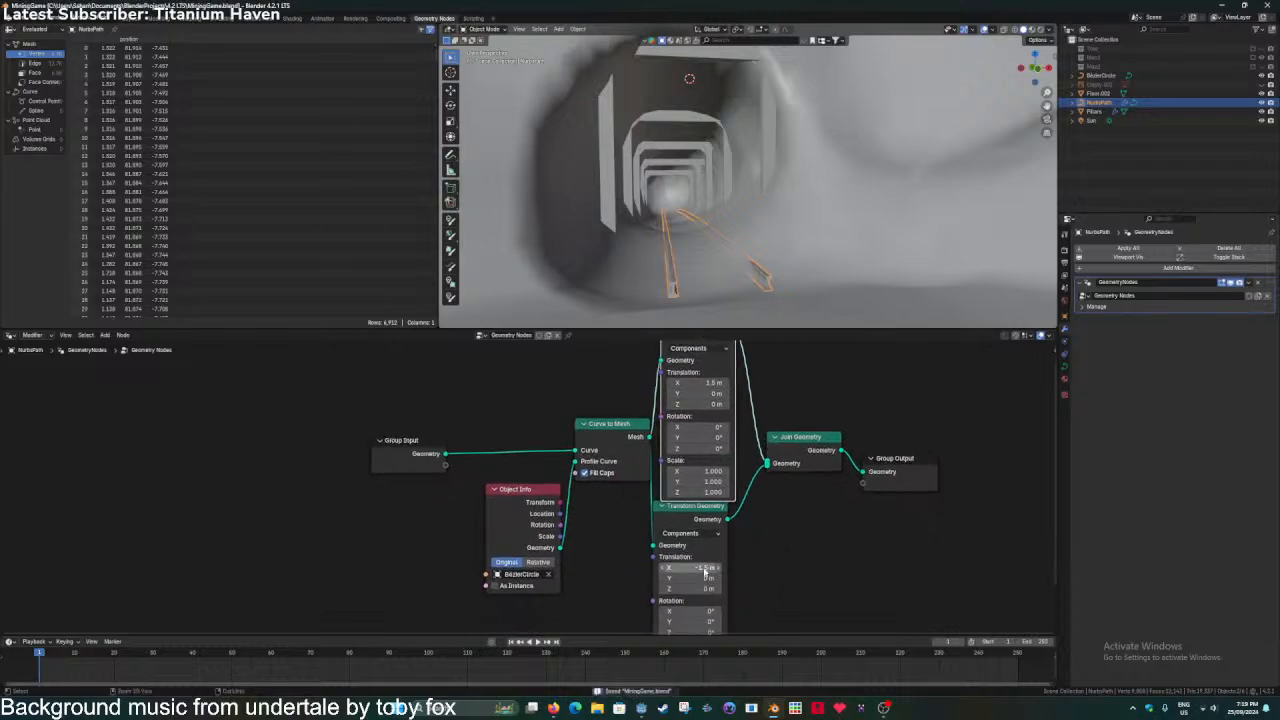
# Save the file, enter Edit Mode on the path, lower its near end point along Z and leave Edit Mode.
pyautogui.moveTo(764, 256); pyautogui.dragTo(757, 284, button='middle')
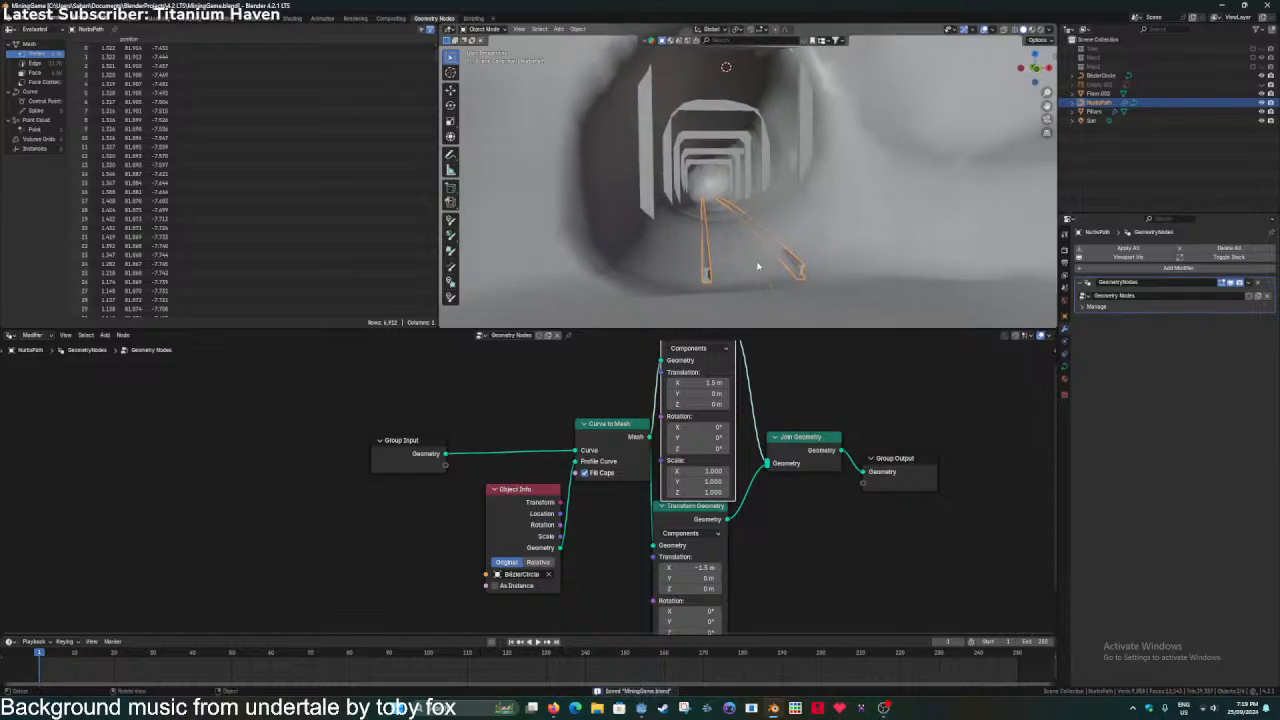
pyautogui.scroll(-8, 757, 266)
pyautogui.scroll(12, 762, 261)
pyautogui.scroll(-4, 756, 263)
pyautogui.moveTo(764, 266); pyautogui.dragTo(768, 261, button='middle')
pyautogui.rightClick(763, 267)
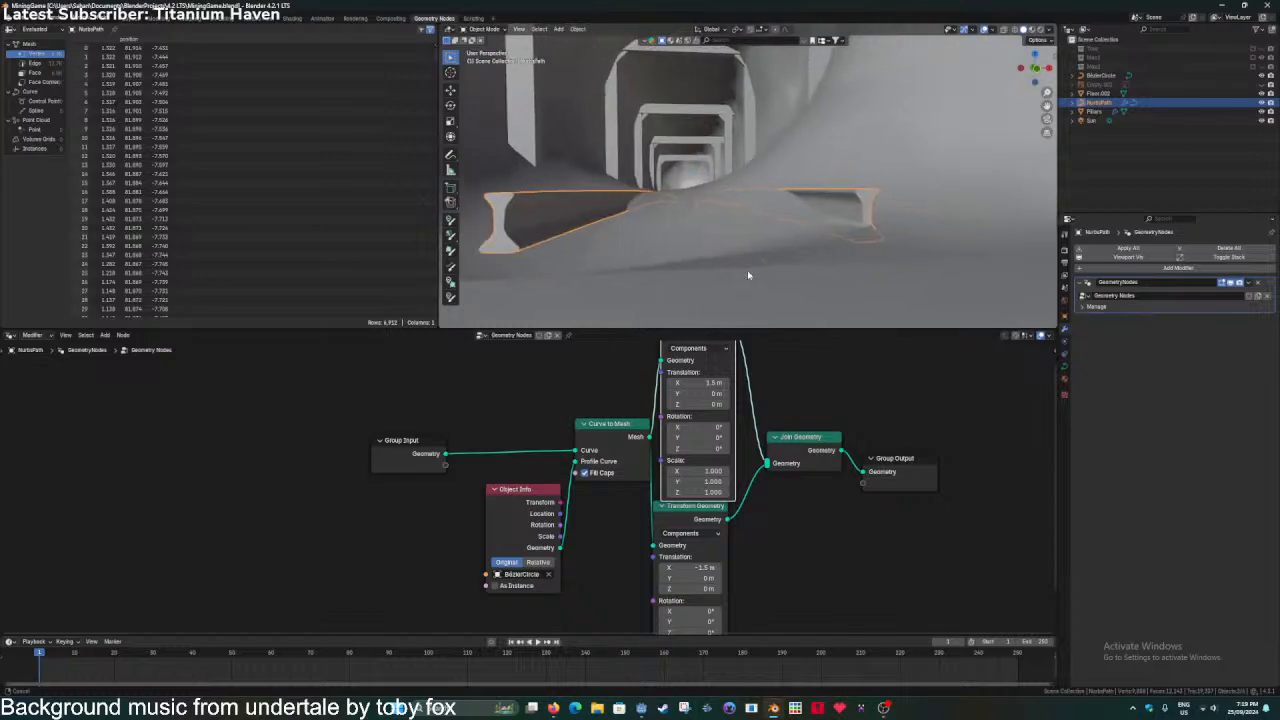
pyautogui.hotkey('ctrl', 's')
pyautogui.press('Tab')
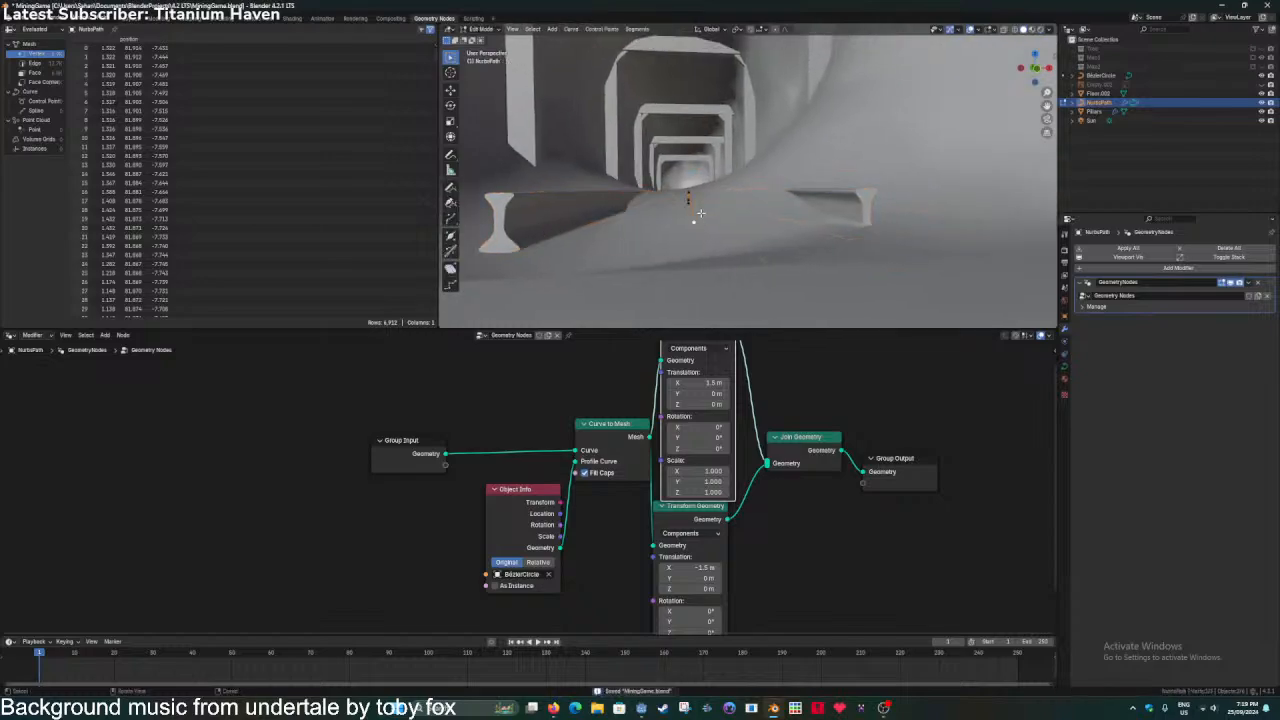
pyautogui.press('g')
pyautogui.press('z')
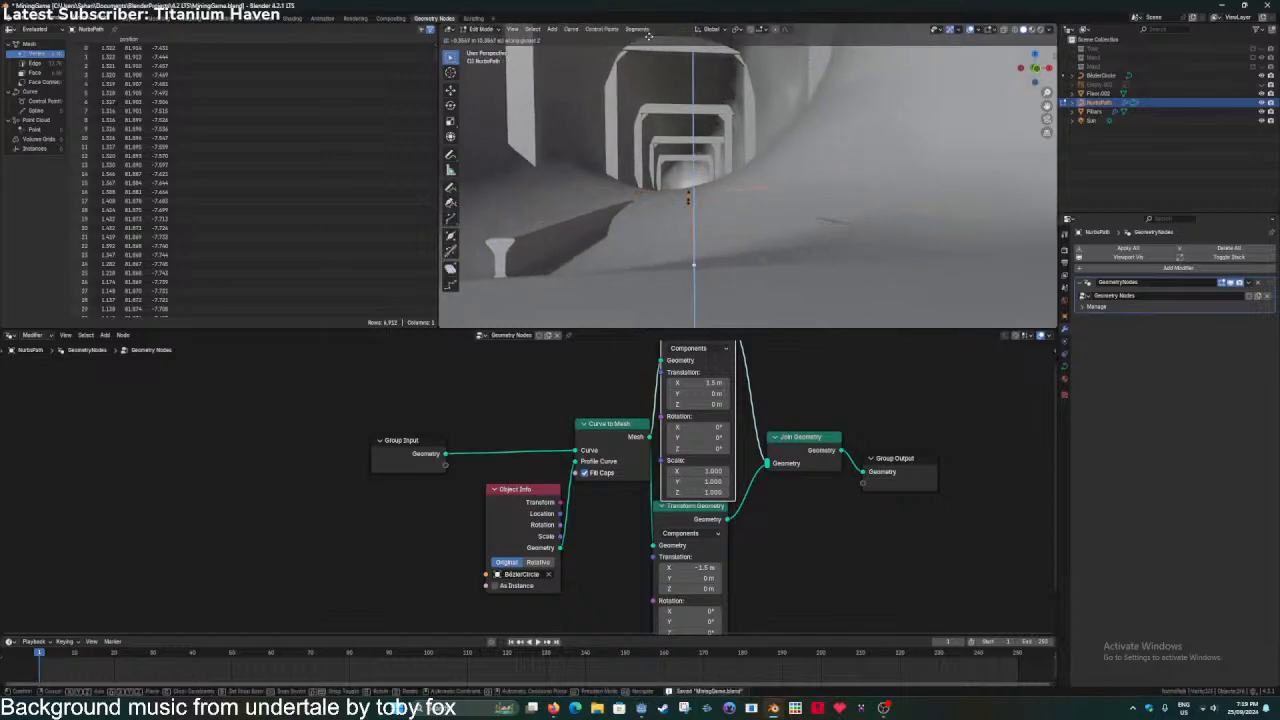
pyautogui.click(650, 292)
pyautogui.press('Tab')
# Save the file, reselect the Nurbs path and nudge its near end point slightly further down along Z in Edit Mode.
pyautogui.moveTo(705, 182); pyautogui.dragTo(689, 223, button='middle')
pyautogui.click(810, 196)
pyautogui.hotkey('ctrl', 's')
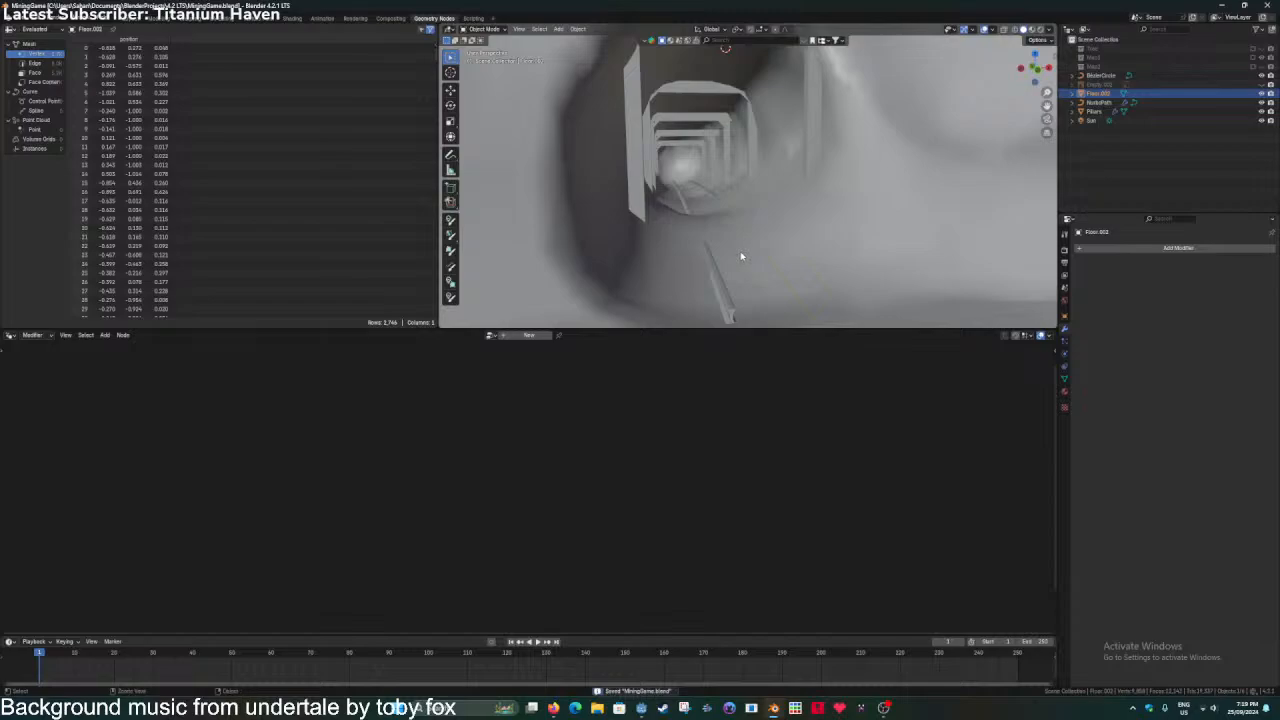
pyautogui.click(737, 278)
pyautogui.press('Tab')
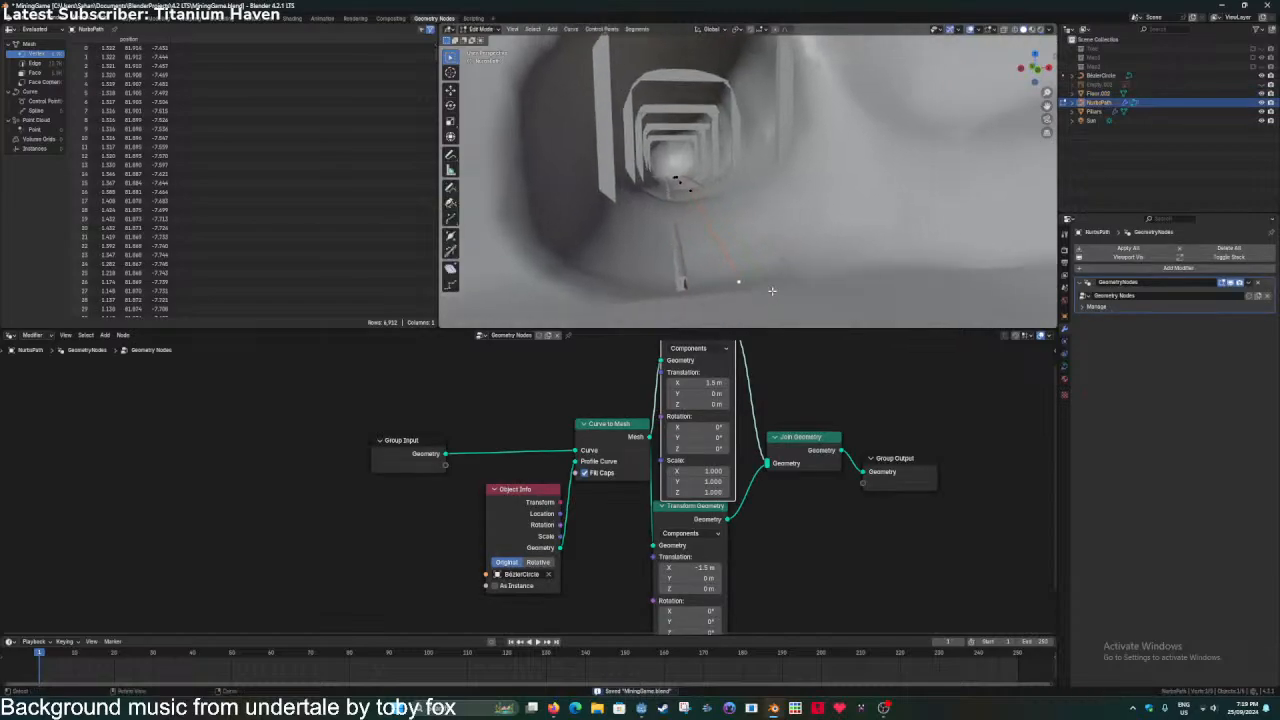
pyautogui.press('e')
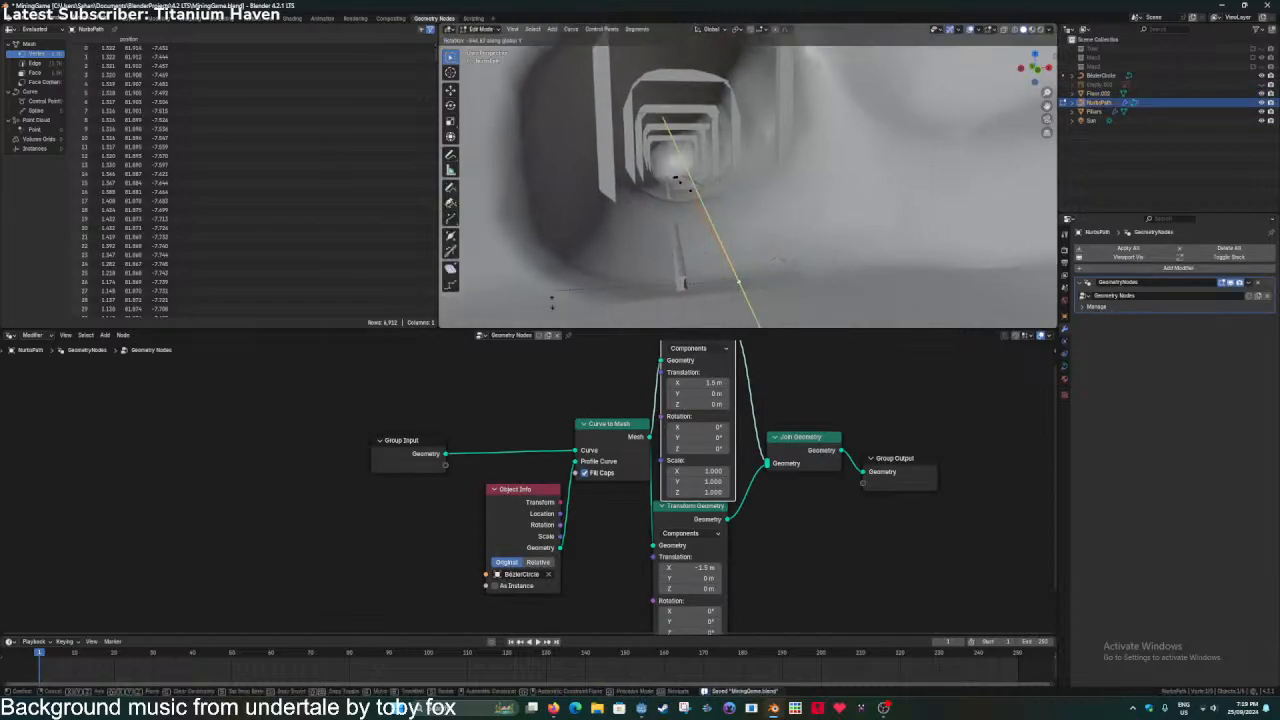
pyautogui.rightClick(767, 296)
pyautogui.press('e')
pyautogui.press('z')
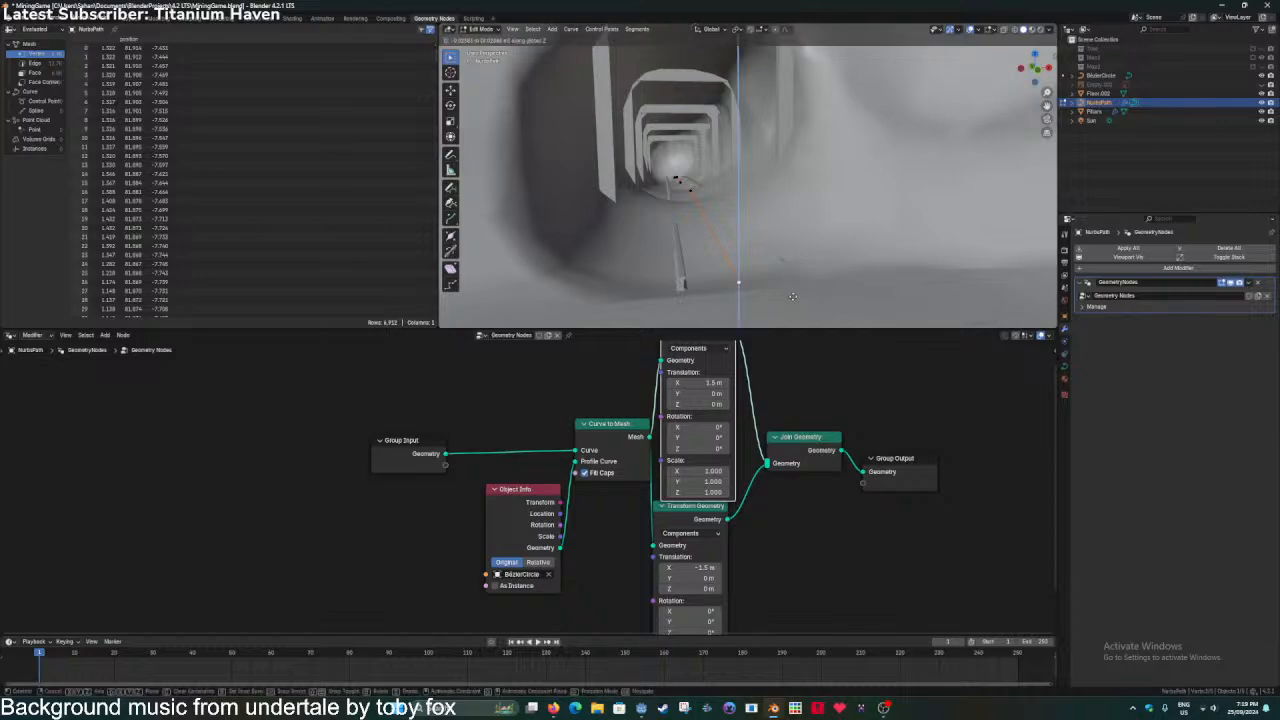
pyautogui.click(787, 318)
# Subdivide the path's nearest segment, raise the new point about 0.49 m along Z and save.
pyautogui.click(704, 194)
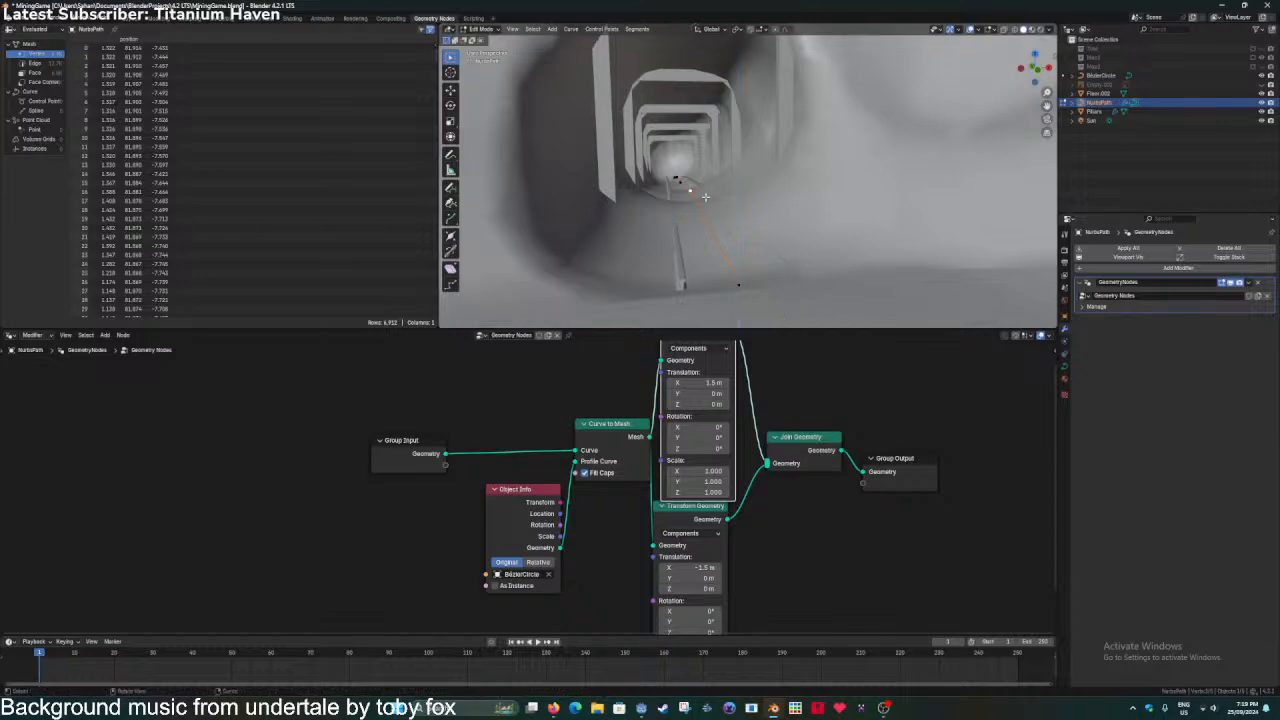
pyautogui.rightClick(763, 234)
pyautogui.click(754, 234)
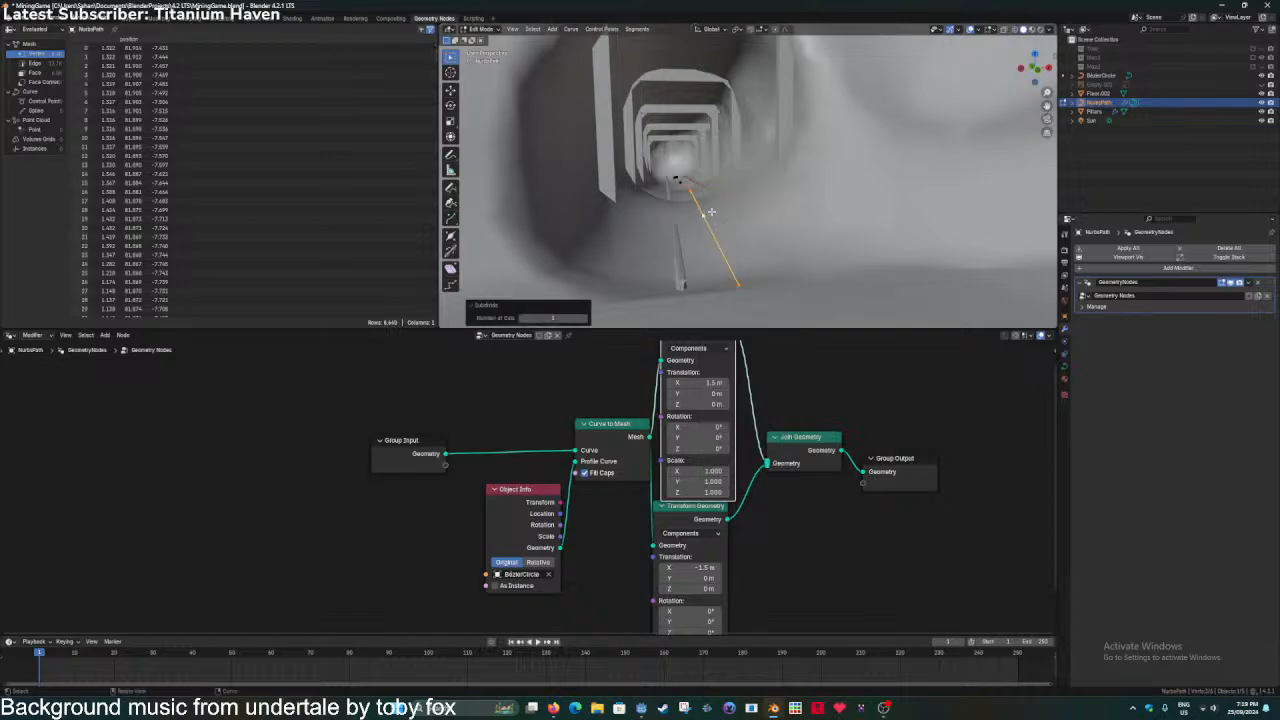
pyautogui.click(710, 212)
pyautogui.press('g')
pyautogui.press('z')
pyautogui.click(735, 125)
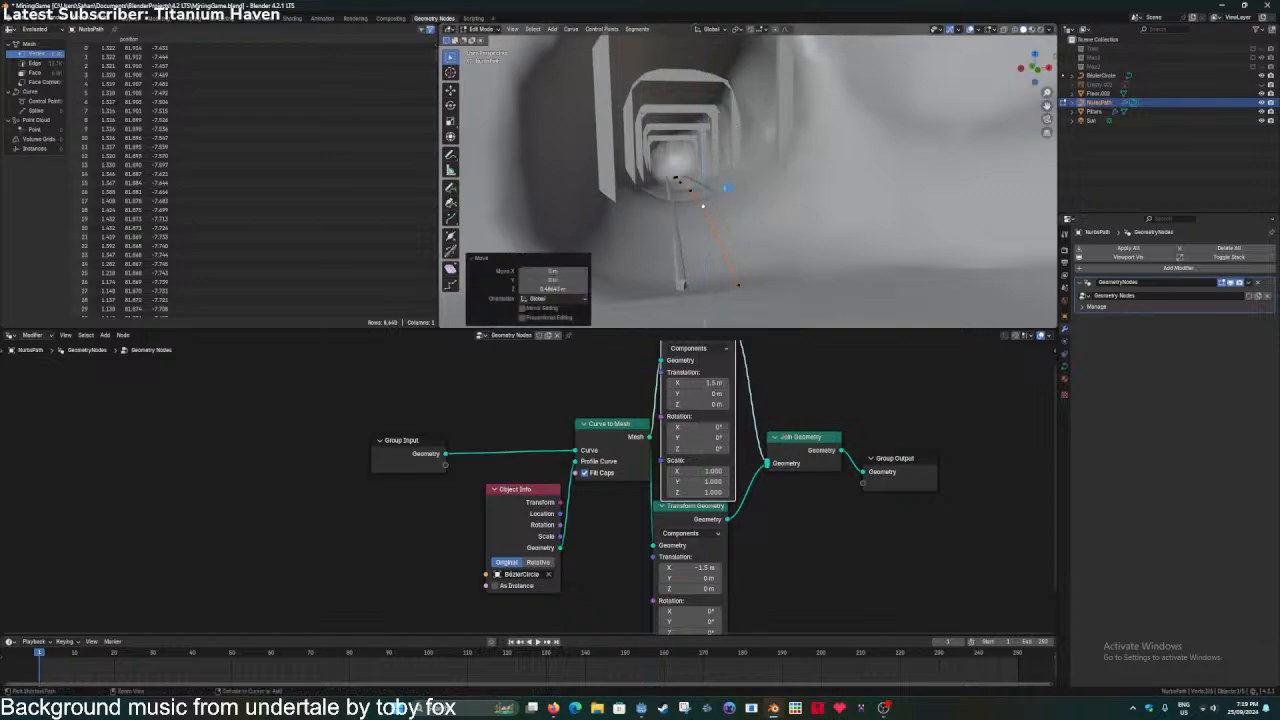
pyautogui.hotkey('ctrl', 's')
# View the rails in Object Mode, re-enter Edit Mode on the path and lower the point just behind the new one along Z.
pyautogui.moveTo(728, 188); pyautogui.dragTo(717, 220, button='middle')
pyautogui.press('Tab')
pyautogui.click(740, 266)
pyautogui.scroll(3, 726, 260)
pyautogui.click(686, 223)
pyautogui.press('Tab')
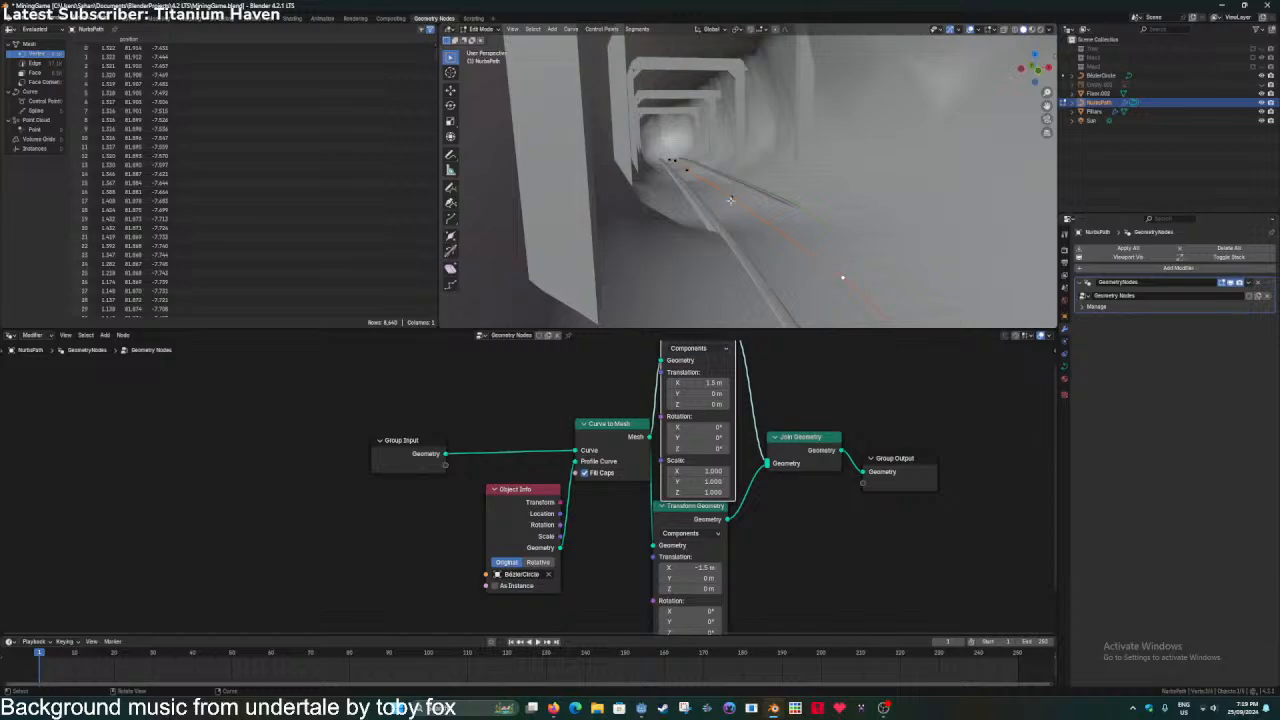
pyautogui.click(731, 200)
pyautogui.press('g')
pyautogui.press('z')
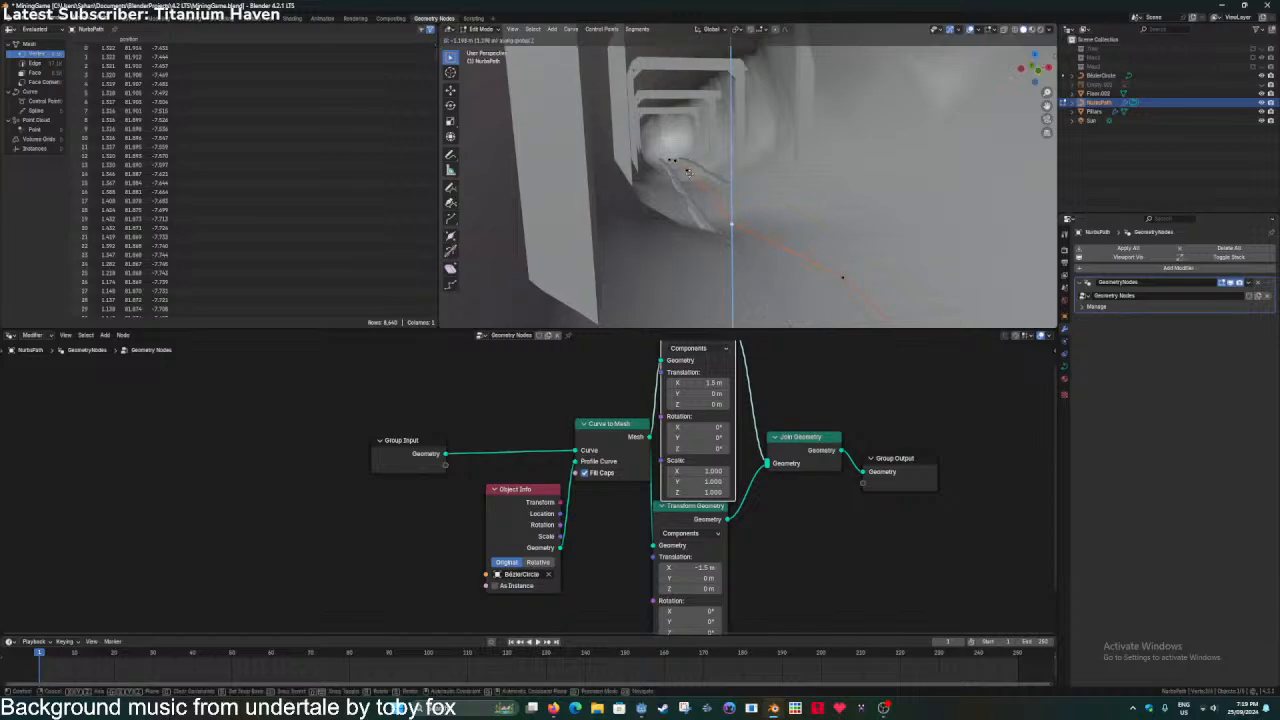
pyautogui.click(715, 252)
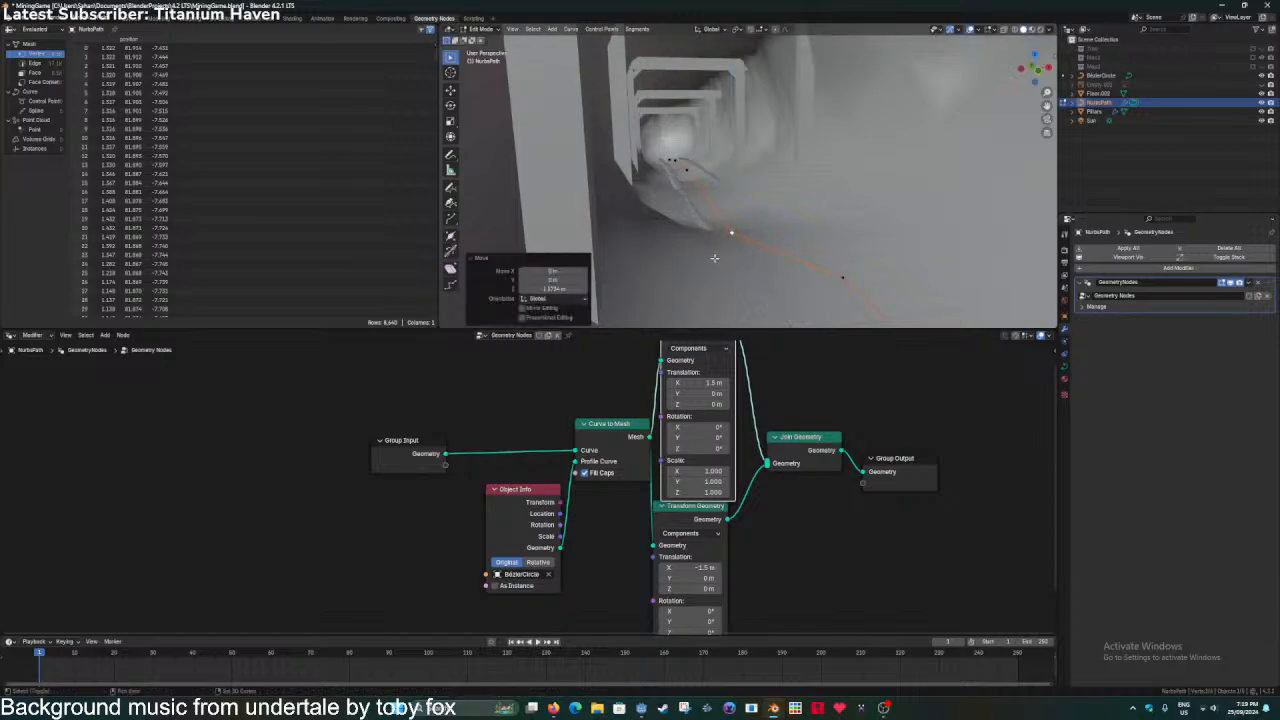
# Raise the neighbouring path point toward the tunnel entrance about 0.91 m along Z.
pyautogui.moveTo(715, 252); pyautogui.dragTo(721, 224, button='middle')
pyautogui.click(768, 189)
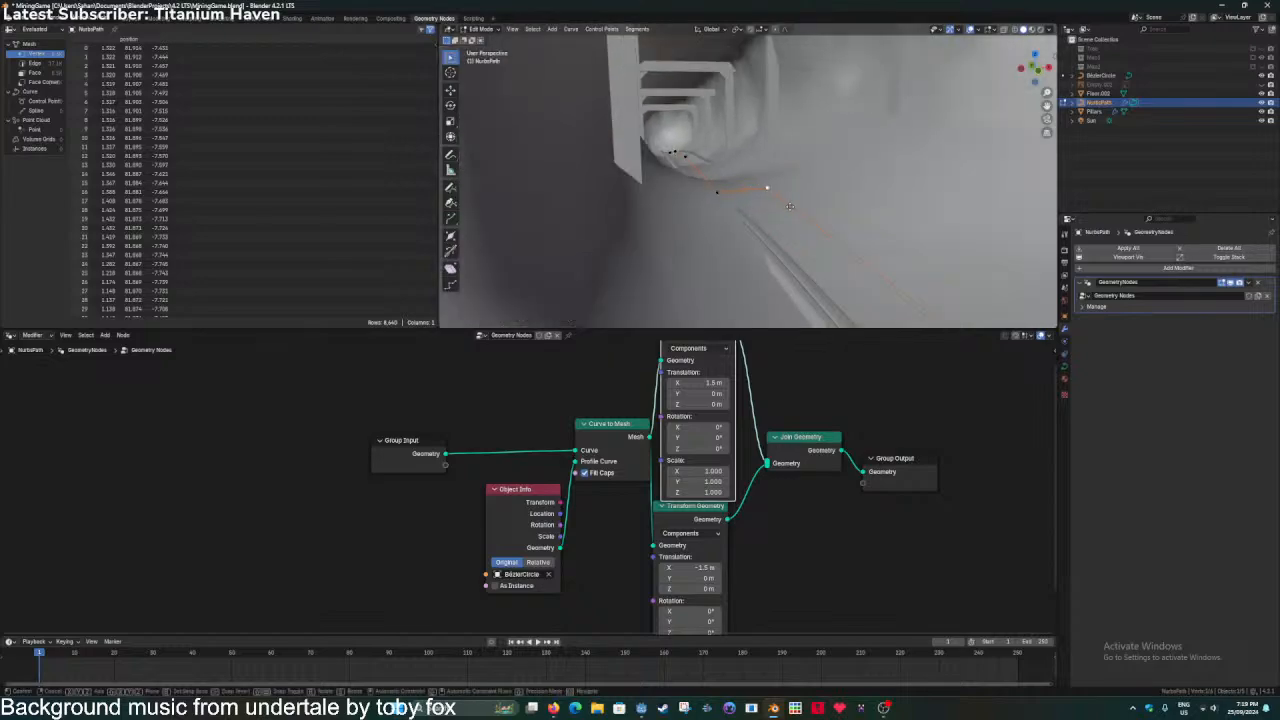
pyautogui.press('g')
pyautogui.press('z')
pyautogui.click(839, 234)
pyautogui.scroll(-1, 814, 288)
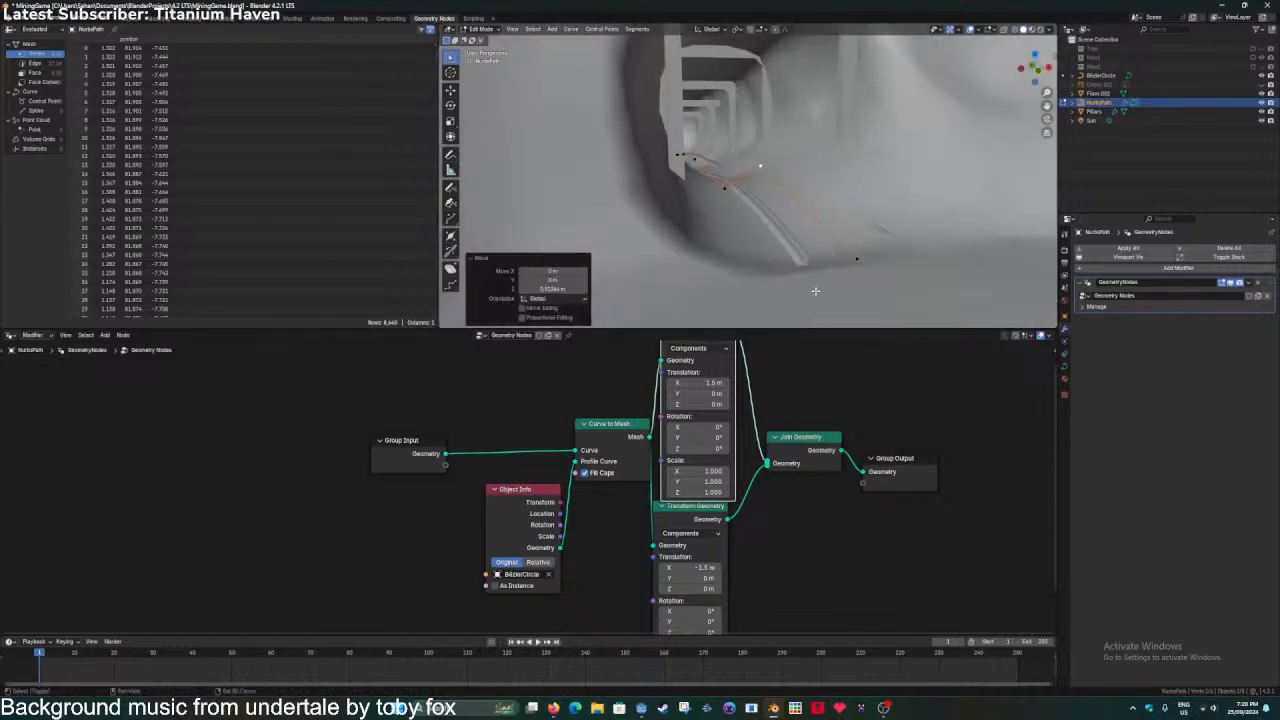
pyautogui.scroll(1, 810, 293)
pyautogui.scroll(-1, 810, 293)
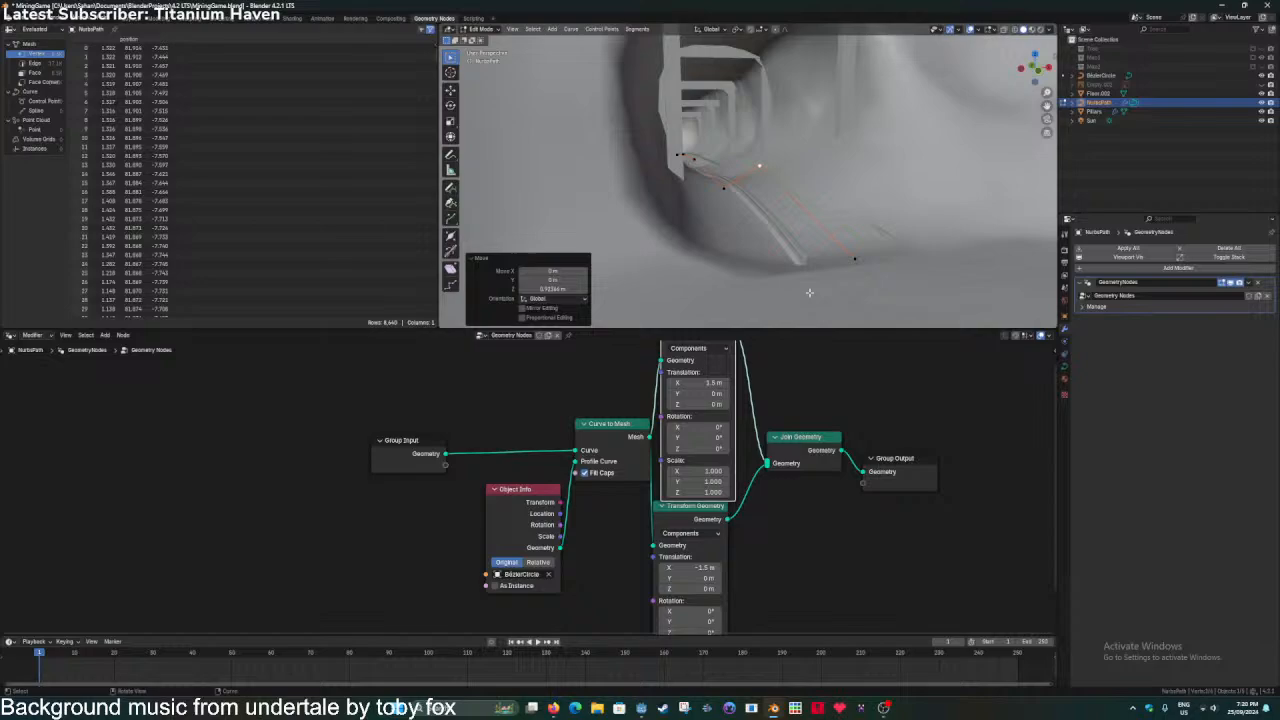
# Save the file, subdivide the segment between the raised point and the near end point, and lower the new point along Z.
pyautogui.keyDown('shift'); pyautogui.click(866, 263); pyautogui.keyUp('shift')
pyautogui.hotkey('ctrl', 's')
pyautogui.rightClick(866, 263)
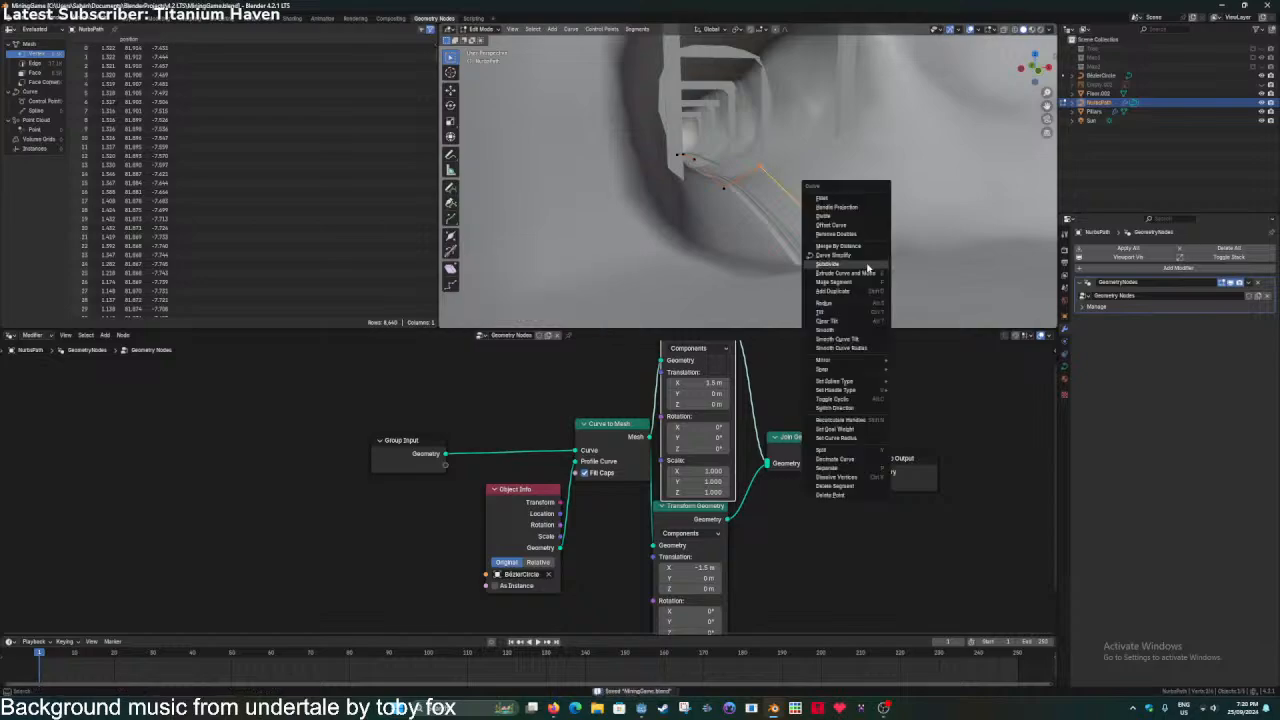
pyautogui.click(868, 265)
pyautogui.click(797, 201)
pyautogui.press('g')
pyautogui.press('z')
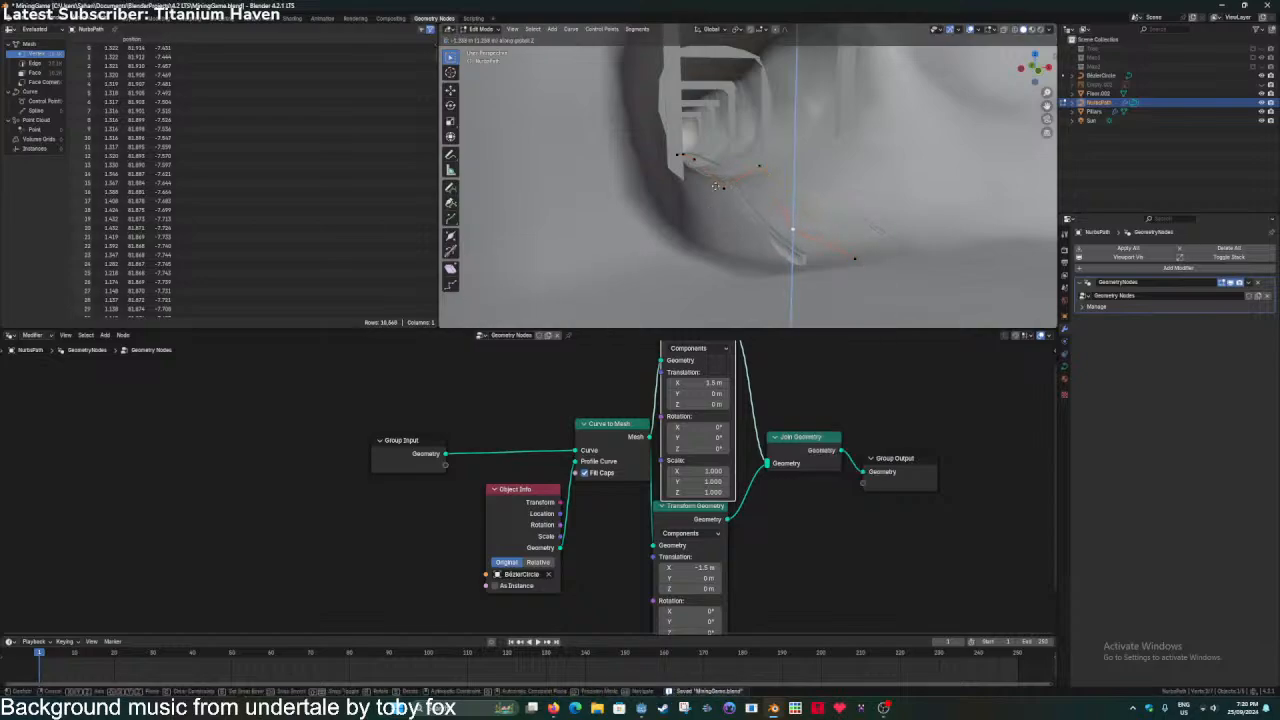
pyautogui.click(760, 106)
# Select the path segment deeper in the tunnel and enable X-ray to see the path against the tunnel floor.
pyautogui.keyDown('shift'); pyautogui.moveTo(760, 106); pyautogui.dragTo(720, 210, button='middle'); pyautogui.keyUp('shift')
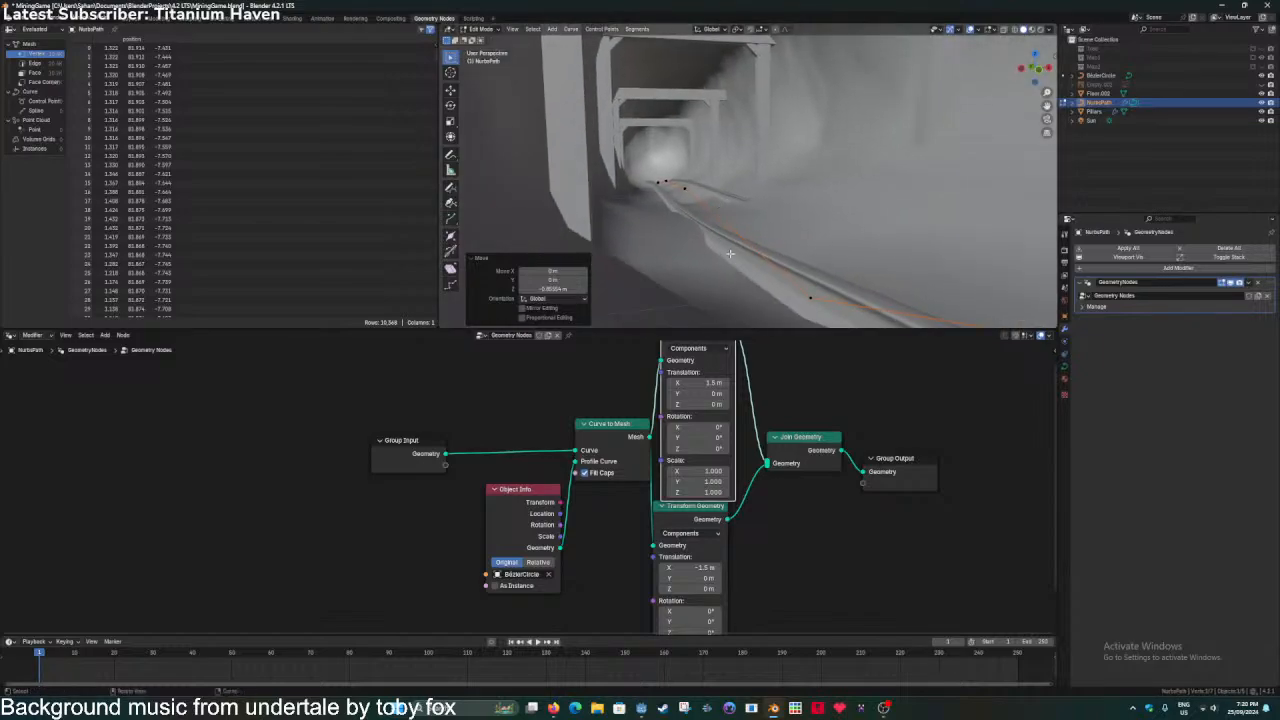
pyautogui.moveTo(764, 265); pyautogui.dragTo(689, 253, button='middle')
pyautogui.click(688, 215)
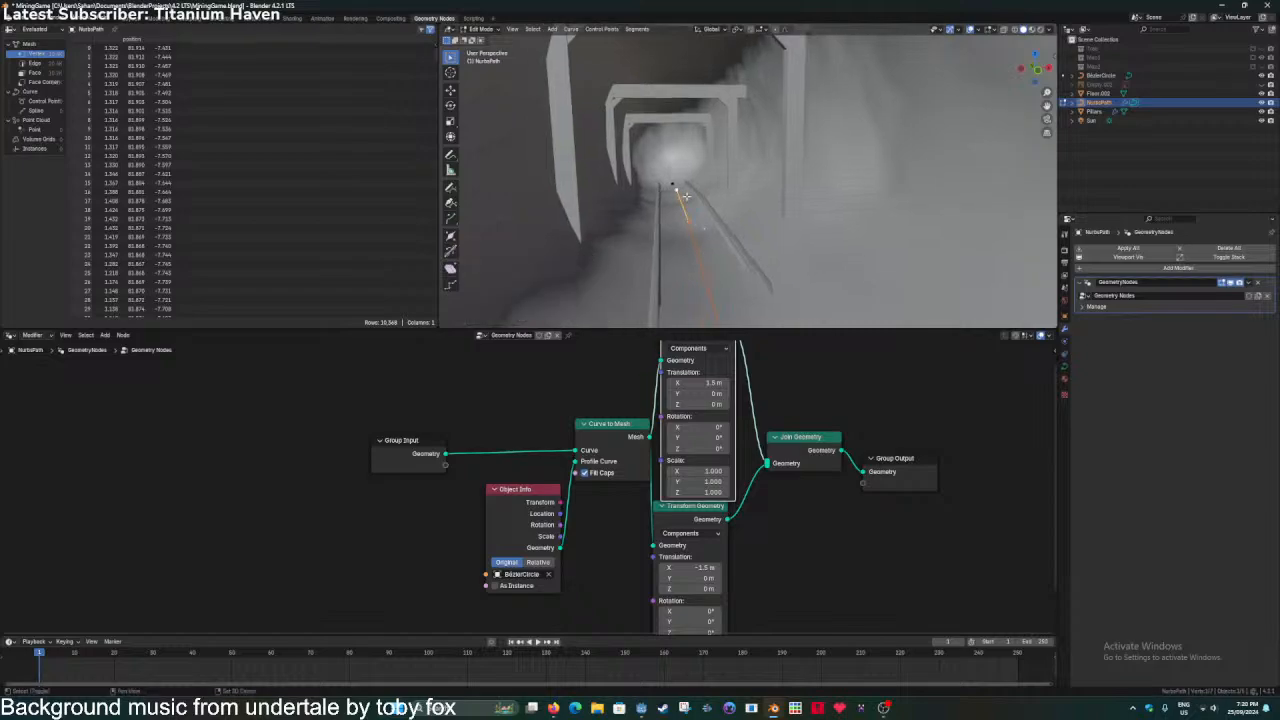
pyautogui.moveTo(655, 192); pyautogui.dragTo(649, 234, button='middle')
pyautogui.scroll(5, 686, 195)
pyautogui.scroll(-6, 649, 234)
pyautogui.scroll(5, 649, 234)
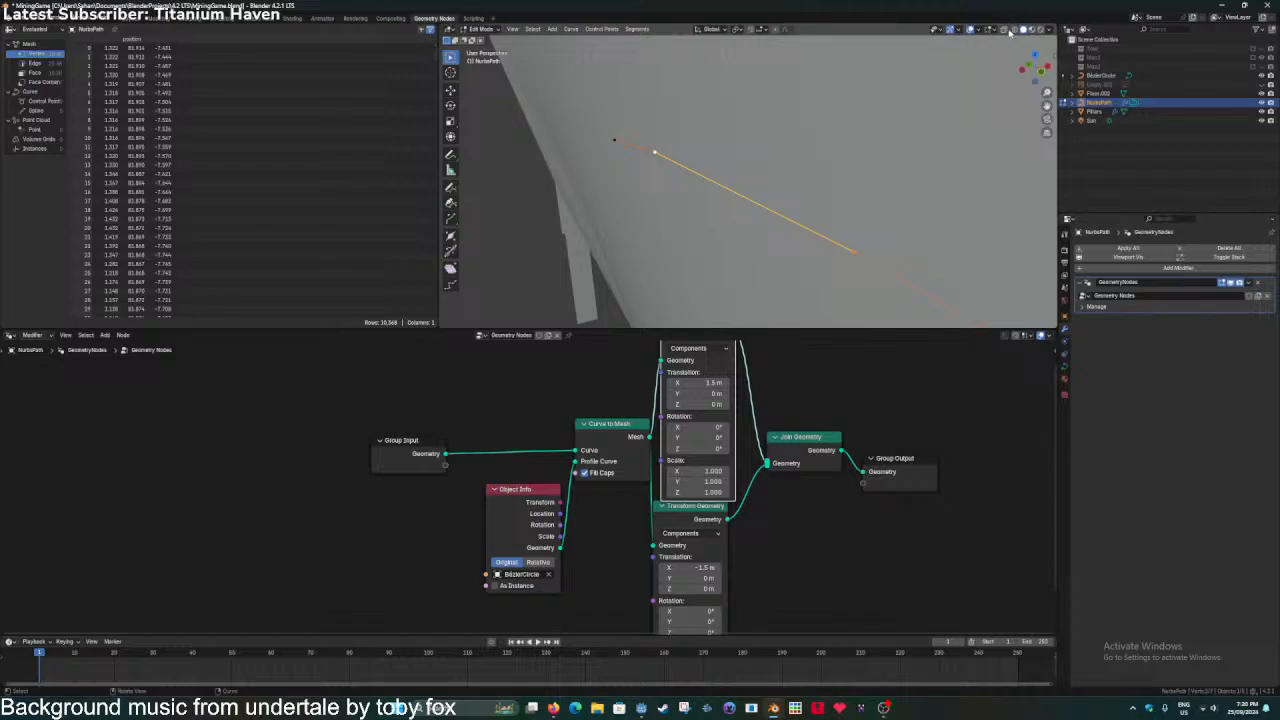
pyautogui.click(1005, 30)
pyautogui.moveTo(760, 210)
pyautogui.mouseDown(button='middle')
pyautogui.moveTo(834, 189)
pyautogui.moveTo(766, 215)
pyautogui.moveTo(797, 219)
pyautogui.moveTo(777, 209)
pyautogui.mouseUp(button='middle')
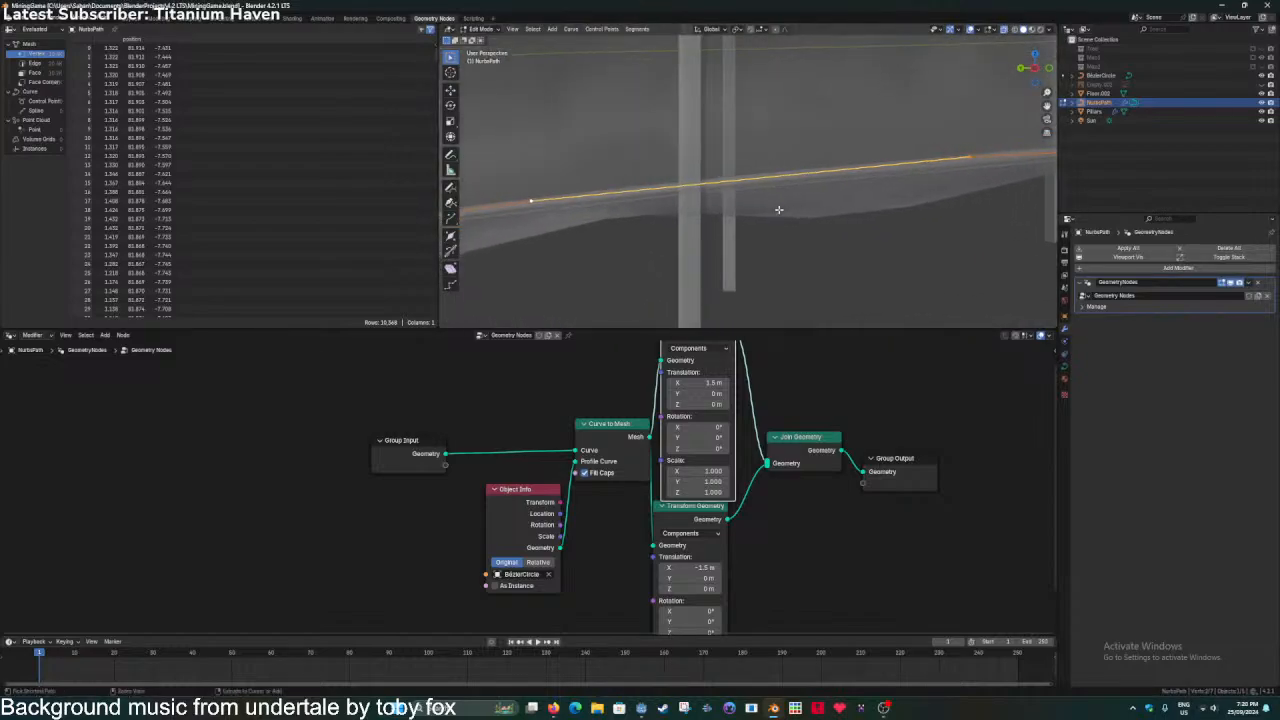
# Save the file, subdivide the selected path segment, and lower the new middle point along Z toward the floor.
pyautogui.hotkey('ctrl', 's')
pyautogui.rightClick(832, 186)
pyautogui.click(817, 185)
pyautogui.click(729, 179)
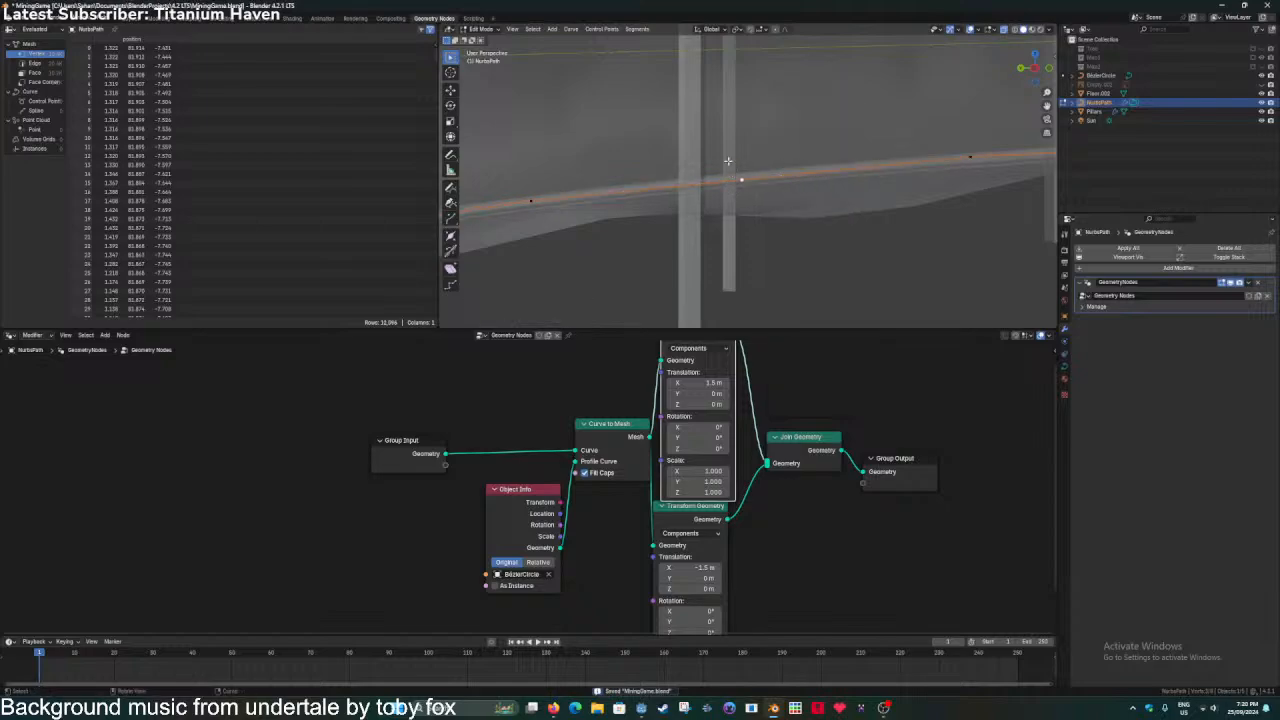
pyautogui.press('g')
pyautogui.press('z')
pyautogui.click(762, 201)
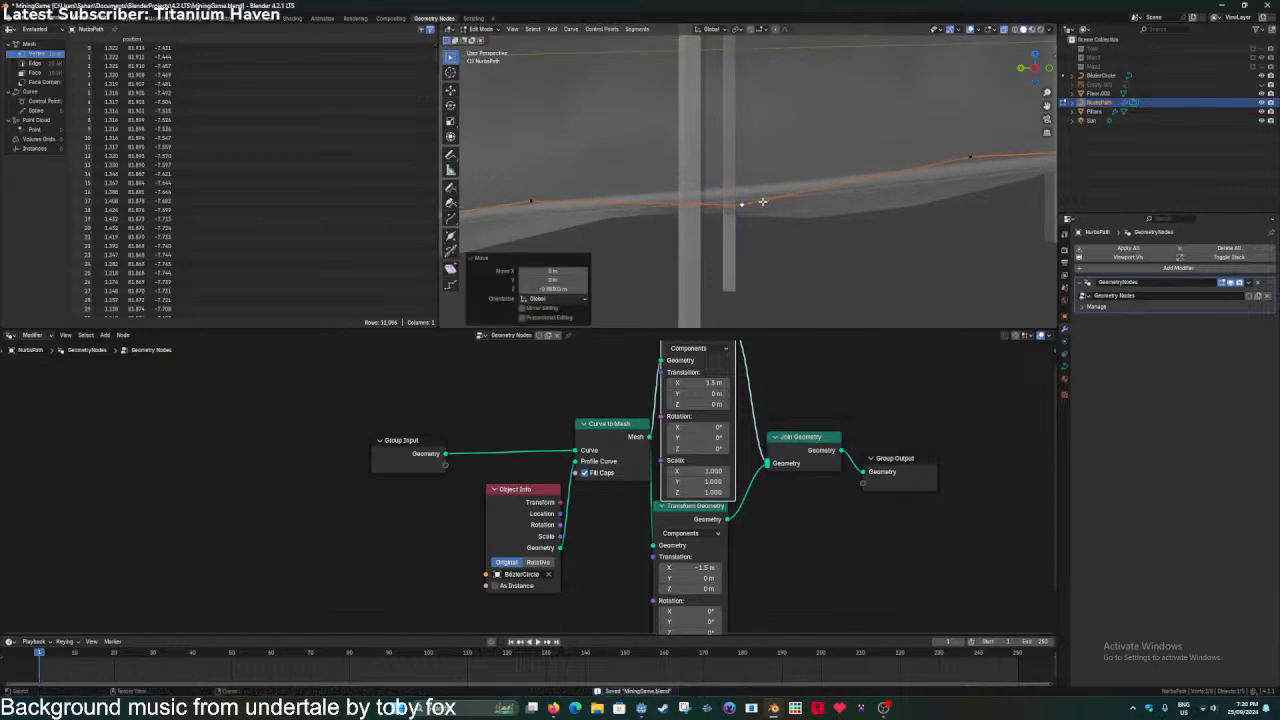
# Subdivide the segment between the path's far end point and its neighbour, and lower the new point along Z.
pyautogui.moveTo(762, 201); pyautogui.dragTo(800, 198, button='middle')
pyautogui.click(839, 187)
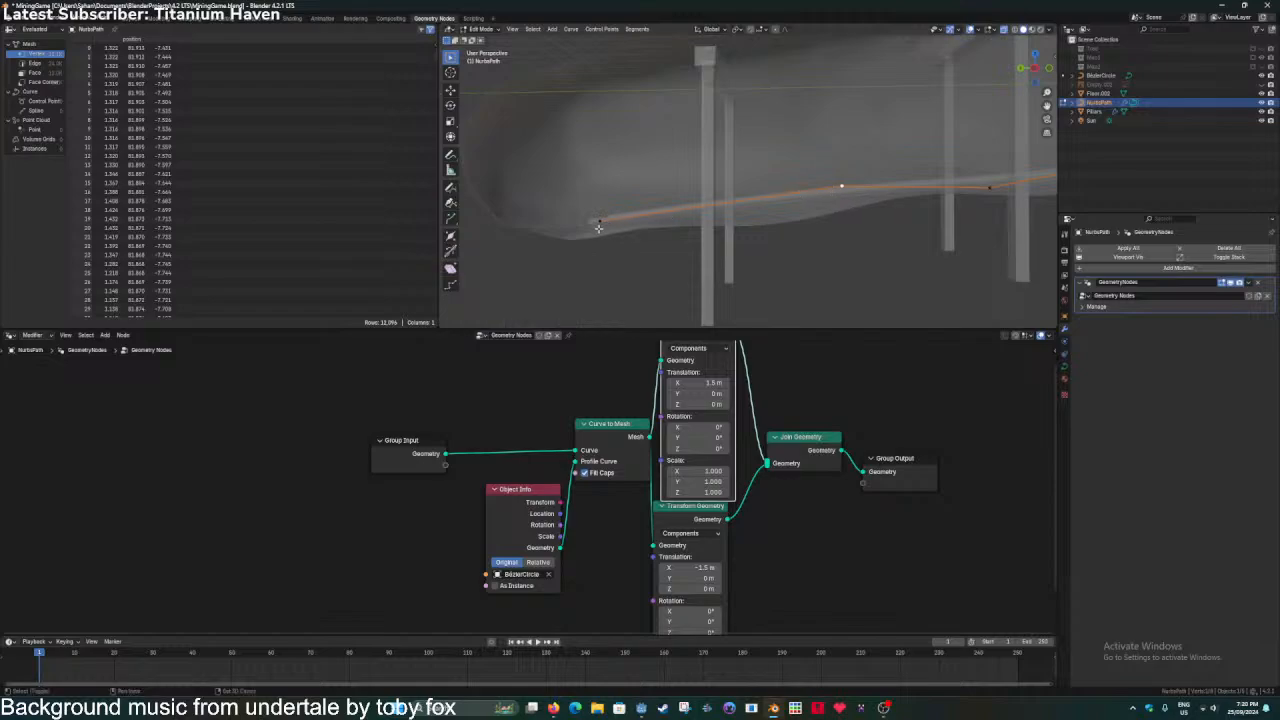
pyautogui.keyDown('shift'); pyautogui.click(601, 220); pyautogui.keyUp('shift')
pyautogui.rightClick(749, 197)
pyautogui.click(749, 196)
pyautogui.click(718, 205)
pyautogui.press('g')
pyautogui.press('z')
pyautogui.click(718, 213)
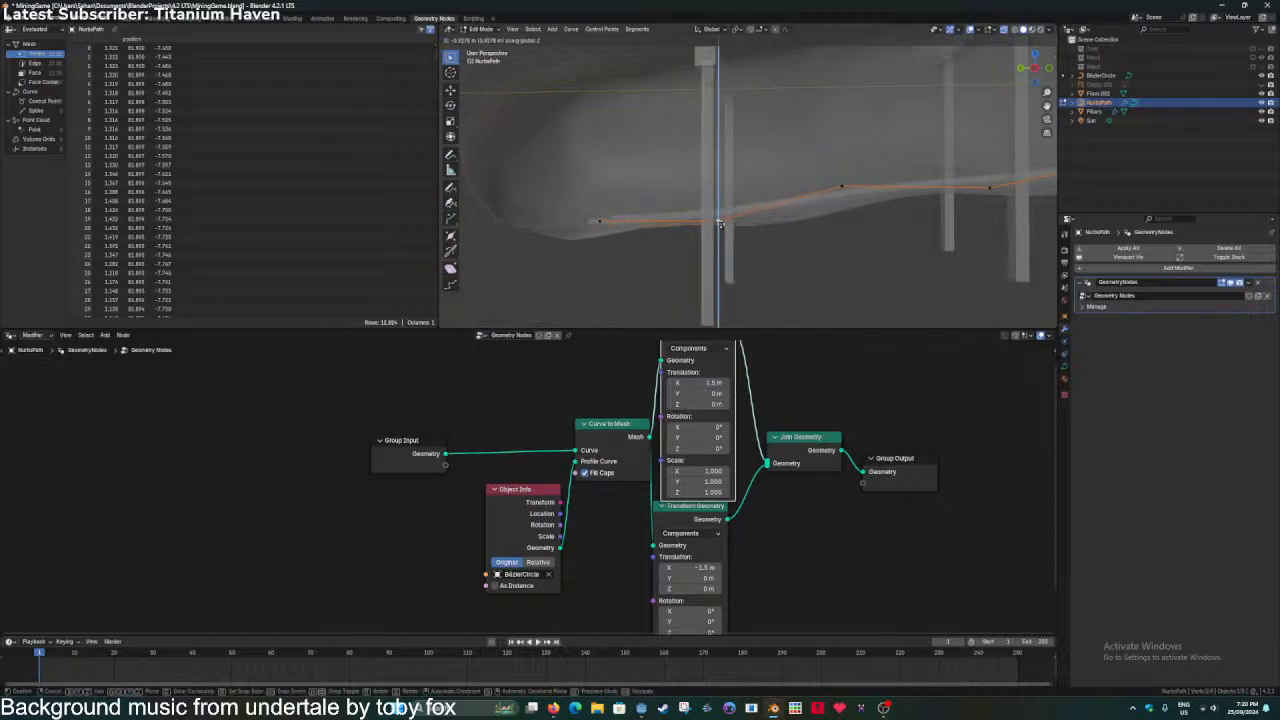
# Raise the path point just before the newly added one slightly along Z, over the bump in the floor.
pyautogui.moveTo(717, 214); pyautogui.dragTo(716, 215, button='middle')
pyautogui.press('z')
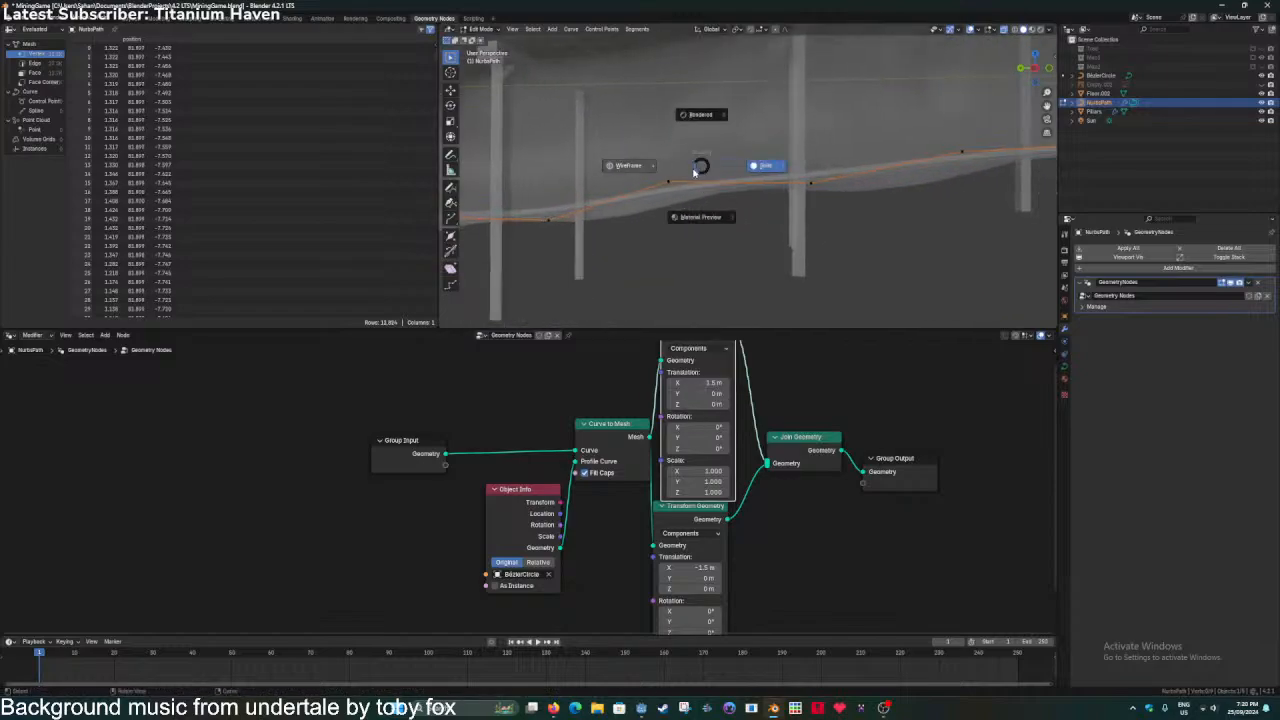
pyautogui.press('Escape')
pyautogui.click(674, 181)
pyautogui.press('g')
pyautogui.press('z')
pyautogui.click(677, 172)
# Lower the path point in the floor dip next to the raised point along Z.
pyautogui.click(814, 188)
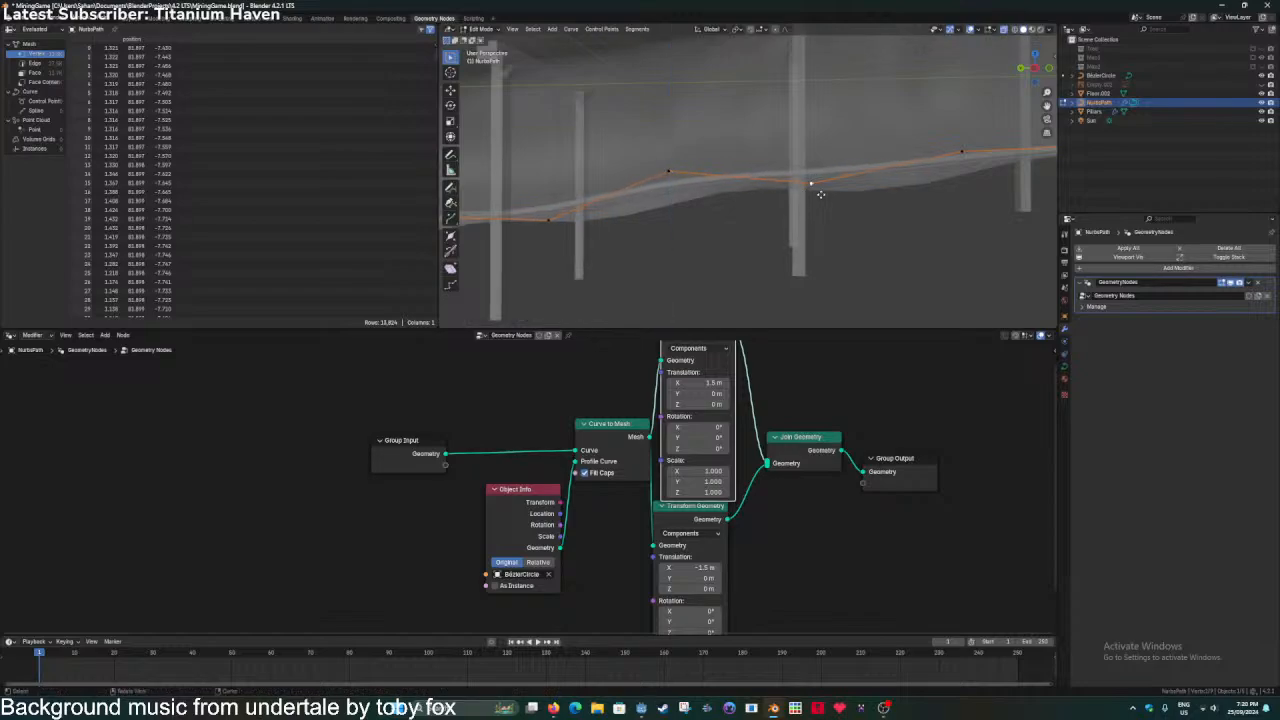
pyautogui.press('g')
pyautogui.press('z')
pyautogui.click(813, 201)
pyautogui.moveTo(813, 202)
pyautogui.keyDown('shift'); pyautogui.mouseDown(button='middle')
pyautogui.moveTo(601, 231)
pyautogui.moveTo(654, 237)
pyautogui.moveTo(617, 182)
pyautogui.moveTo(620, 243)
pyautogui.moveTo(732, 198)
pyautogui.moveTo(766, 163)
pyautogui.moveTo(782, 172)
pyautogui.moveTo(748, 170)
pyautogui.moveTo(755, 228)
pyautogui.moveTo(720, 185)
pyautogui.moveTo(723, 162)
pyautogui.mouseUp(button='middle'); pyautogui.keyUp('shift')
# Turn off X-ray, return to Object Mode and save the file.
pyautogui.click(1005, 31)
pyautogui.press('Tab')
pyautogui.scroll(1, 749, 174)
pyautogui.click(751, 175)
pyautogui.scroll(2, 785, 201)
pyautogui.scroll(-2, 729, 189)
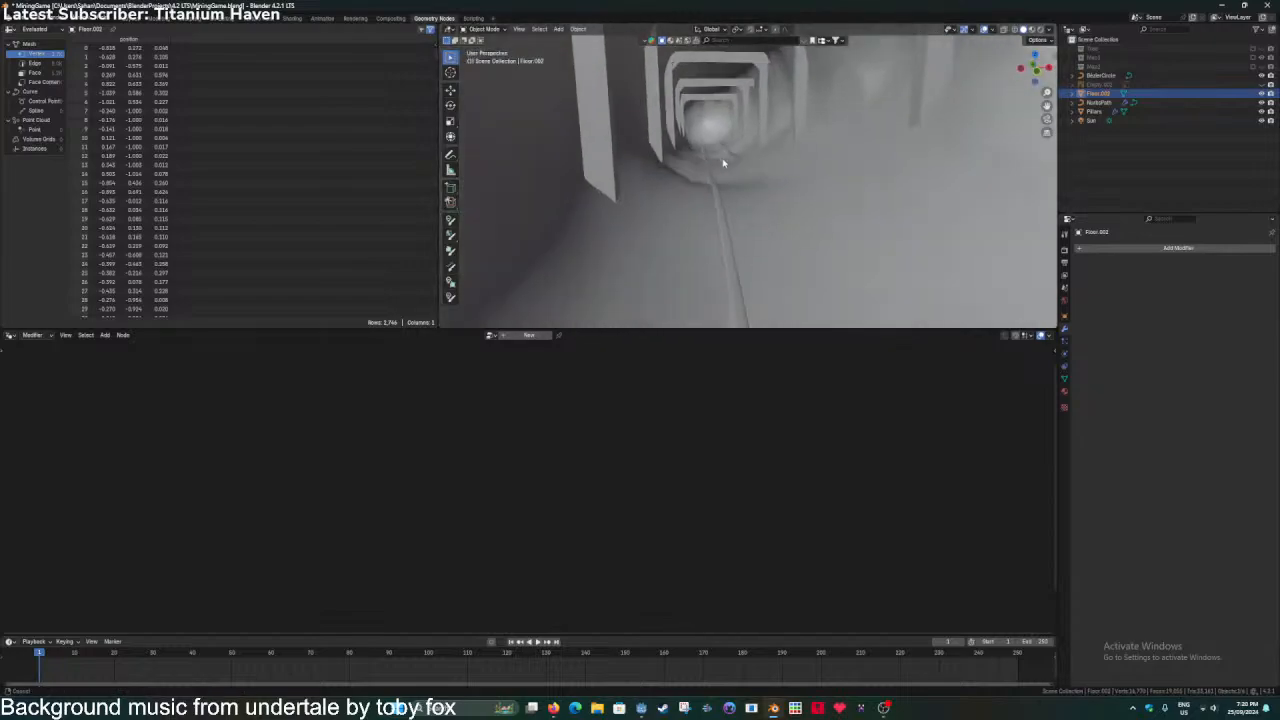
pyautogui.scroll(-1, 724, 162)
pyautogui.hotkey('ctrl', 's')
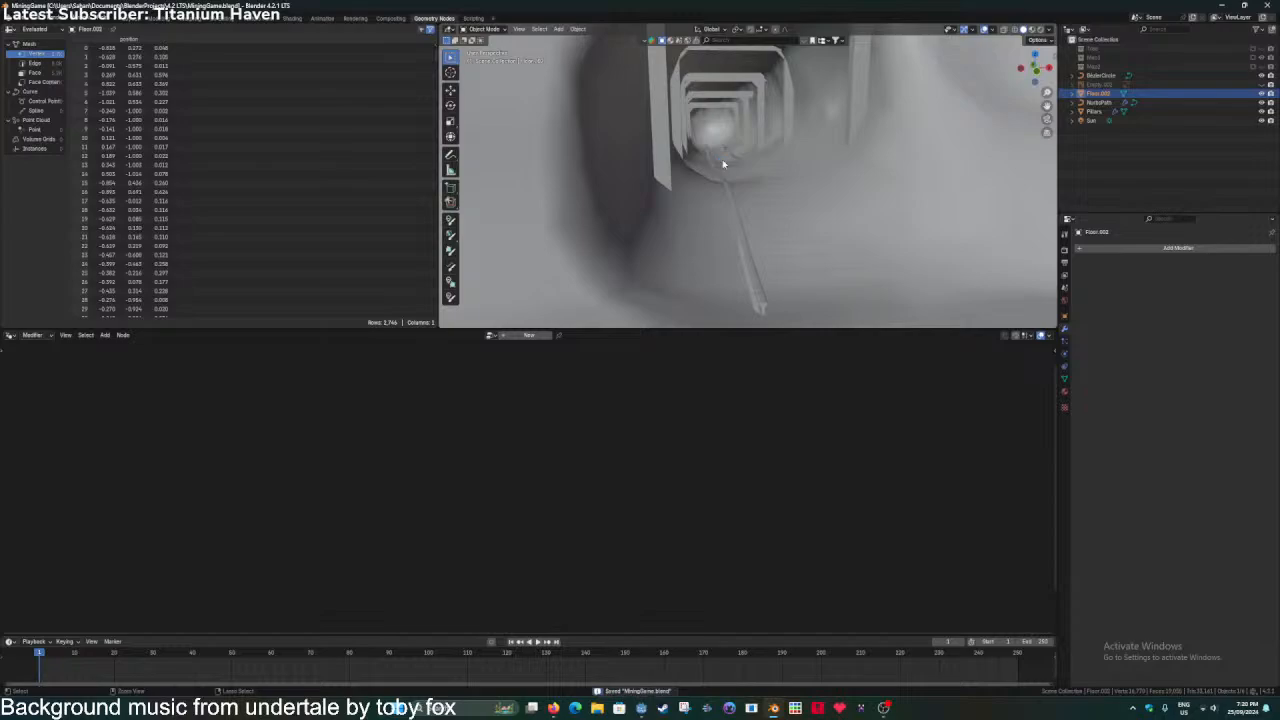
# Check how the rails follow the floor along the tunnel and select the rail path object.
pyautogui.scroll(-1, 711, 181)
pyautogui.scroll(1, 709, 183)
pyautogui.scroll(1, 711, 186)
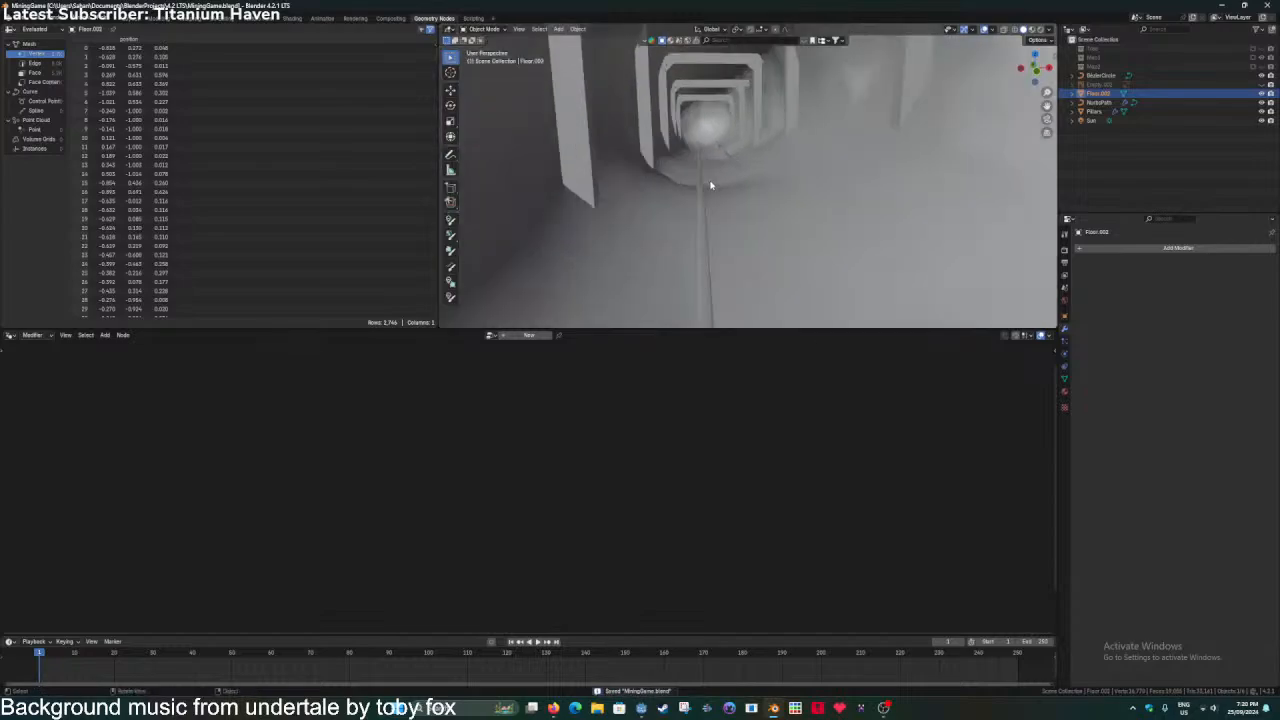
pyautogui.keyDown('shift'); pyautogui.moveTo(711, 186); pyautogui.dragTo(715, 214, button='middle'); pyautogui.keyUp('shift')
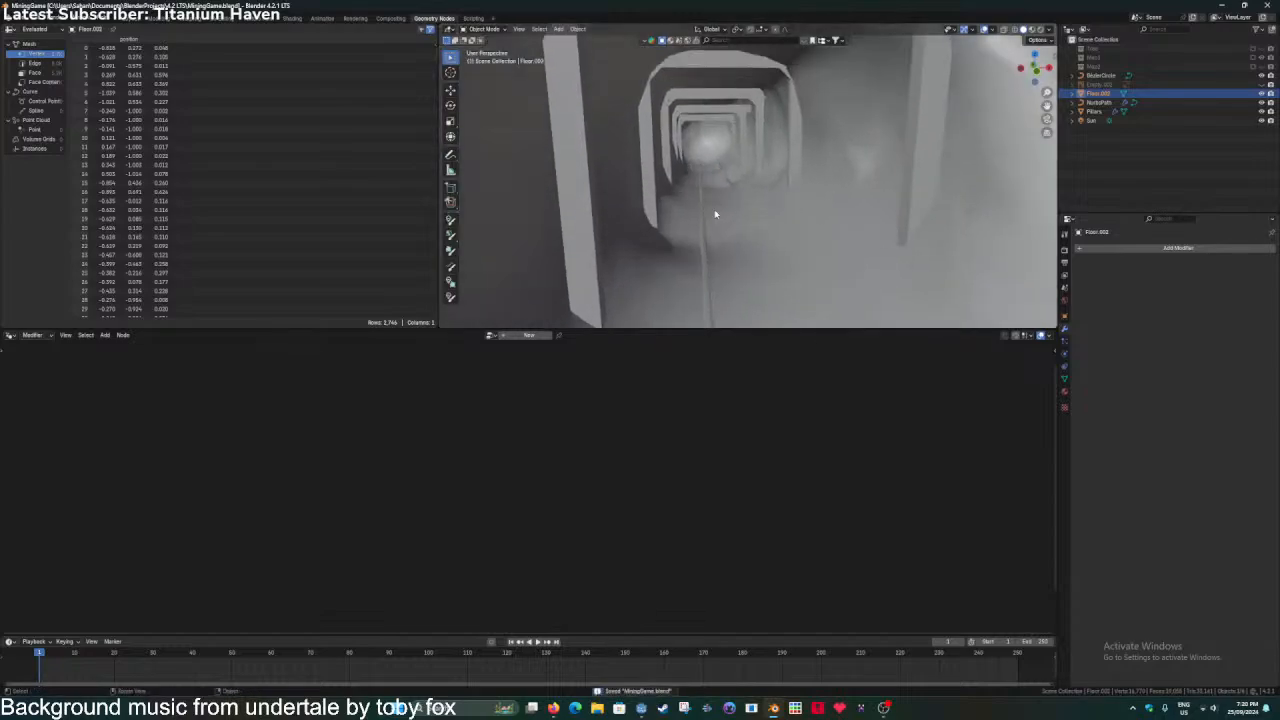
pyautogui.scroll(2, 715, 214)
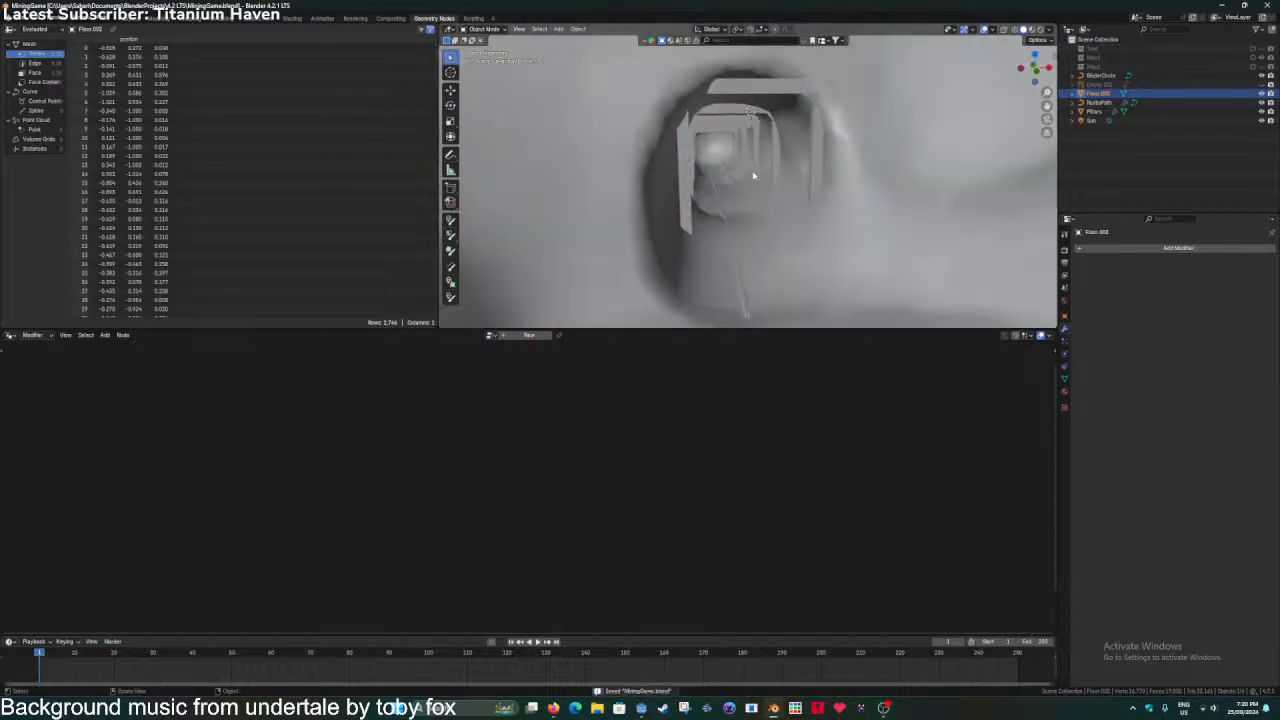
pyautogui.scroll(2, 750, 178)
pyautogui.click(712, 238)
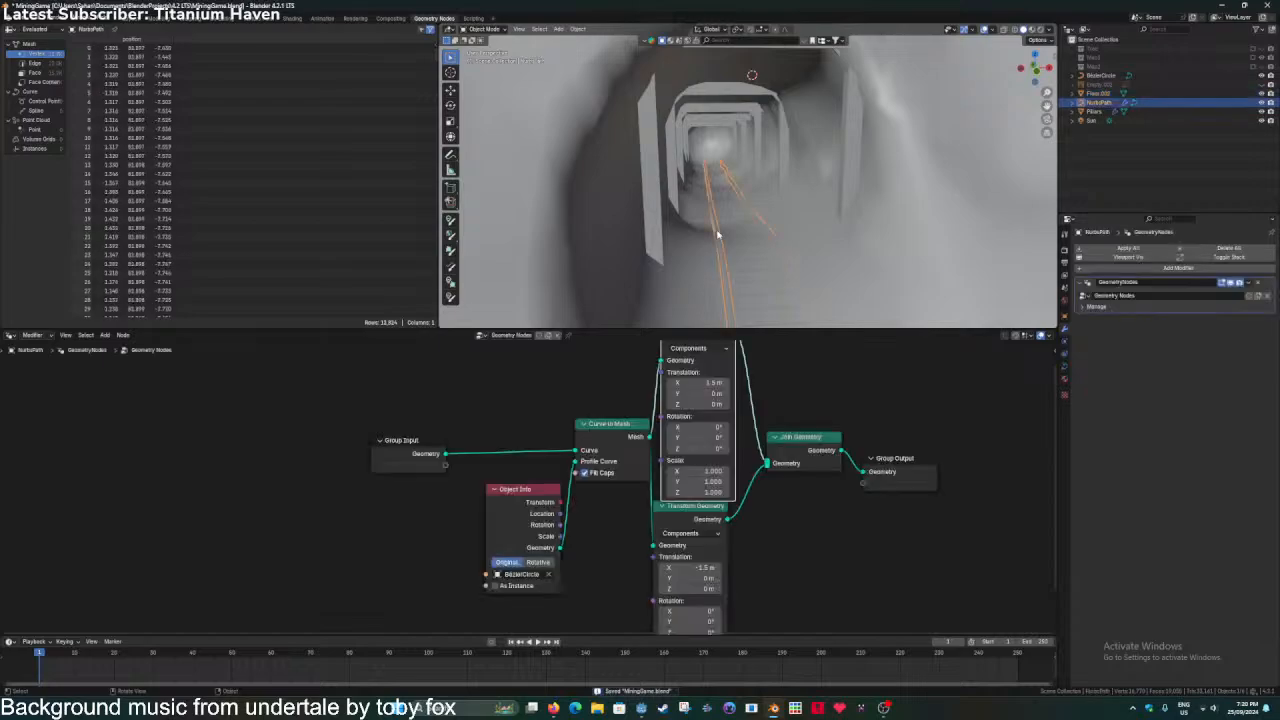
# Add a Resample Curve node above Curve to Mesh and connect the Group Input geometry to its Curve input.
pyautogui.scroll(-3, 530, 523)
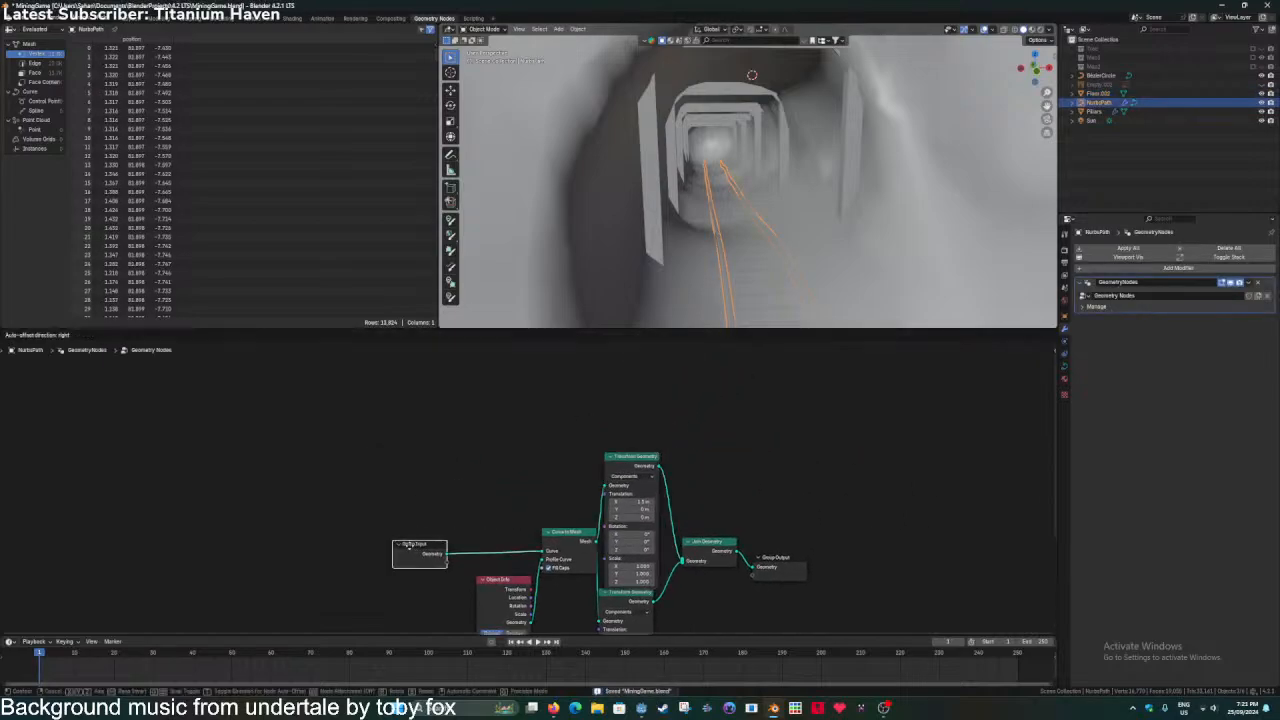
pyautogui.click(430, 552)
pyautogui.hotkey('shift', 'a')
pyautogui.write('resa')
pyautogui.press('Return')
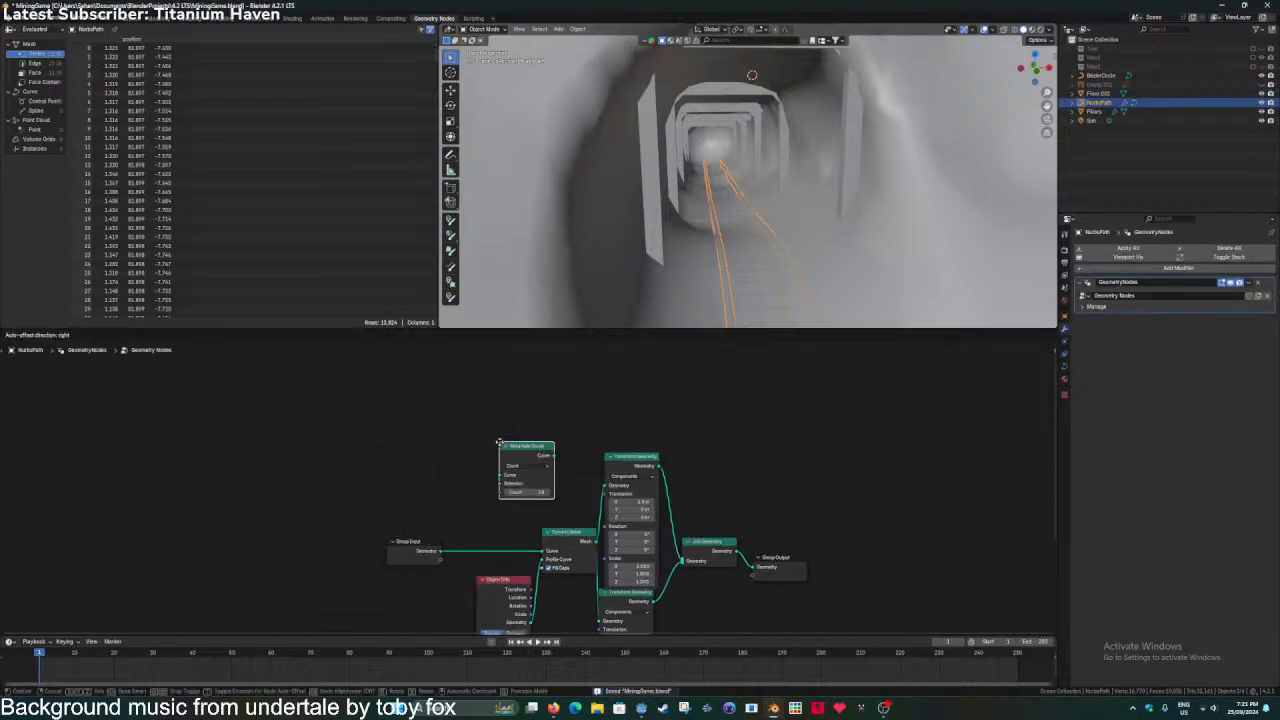
pyautogui.click(513, 441)
pyautogui.moveTo(441, 552); pyautogui.dragTo(501, 477)
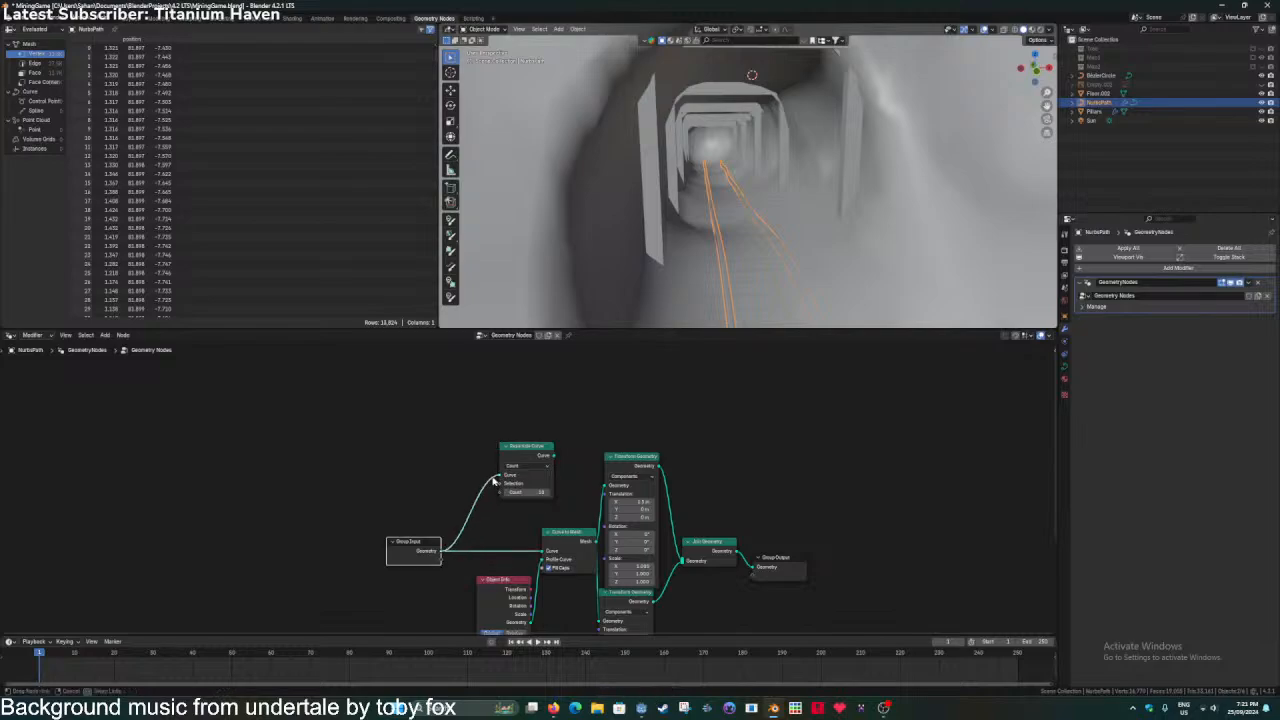
# Add an Instance on Points node and connect the Resample Curve output to its Points input.
pyautogui.hotkey('shift', 'a')
pyautogui.write('inst')
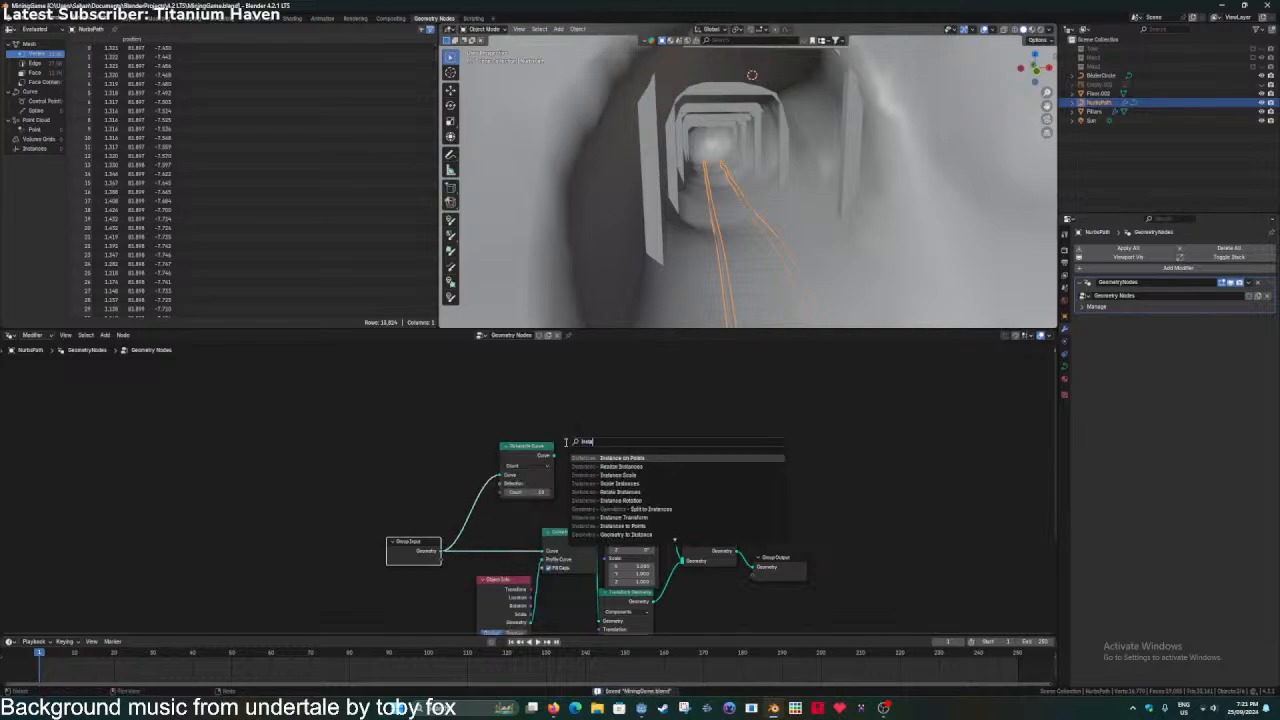
pyautogui.press('Return')
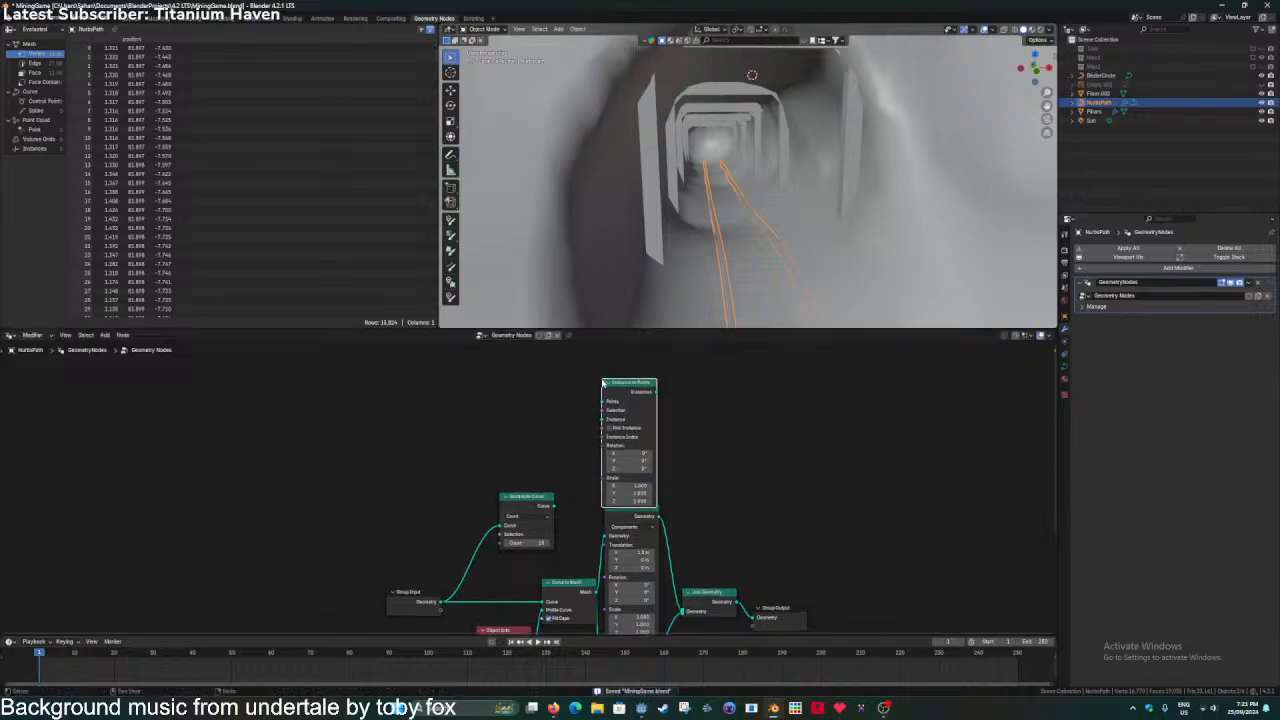
pyautogui.moveTo(518, 510)
pyautogui.mouseDown()
pyautogui.moveTo(486, 444)
pyautogui.moveTo(604, 401)
pyautogui.mouseUp()
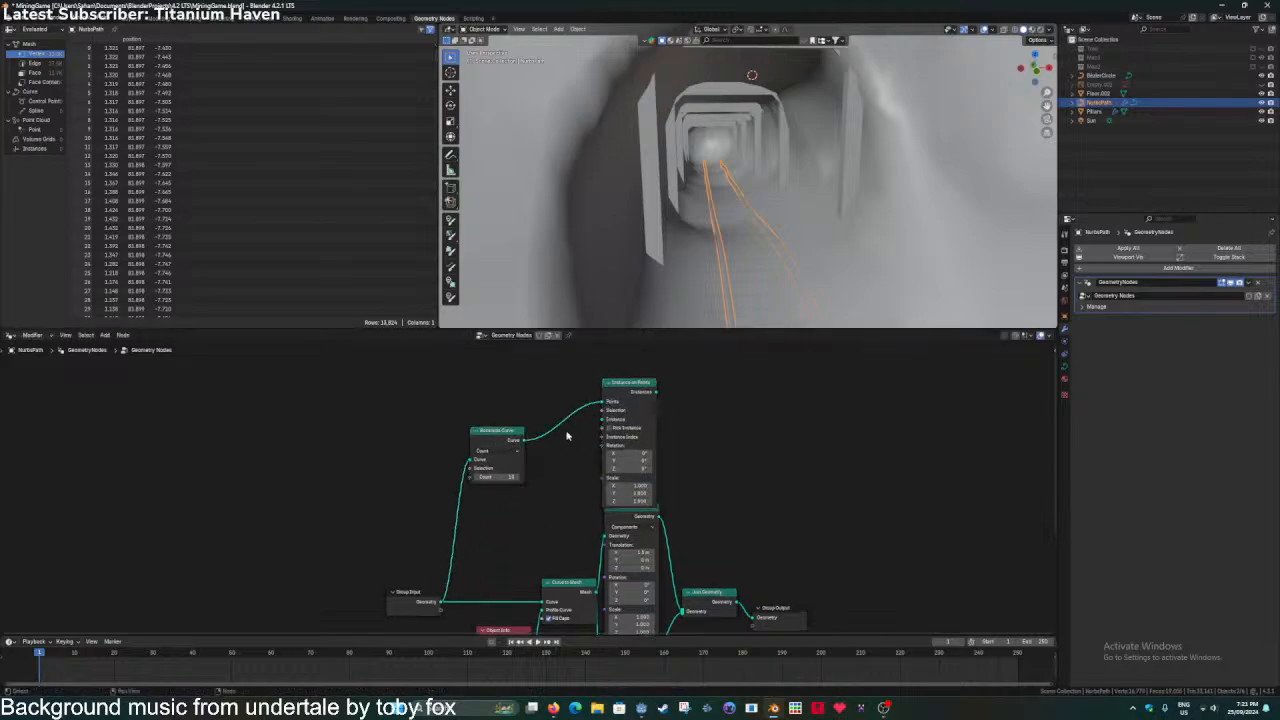
# Add a Cube node as the instance for Instance on Points and link the resulting instances into Join Geometry.
pyautogui.hotkey('shift', 'a')
pyautogui.write('cube')
pyautogui.press('Return')
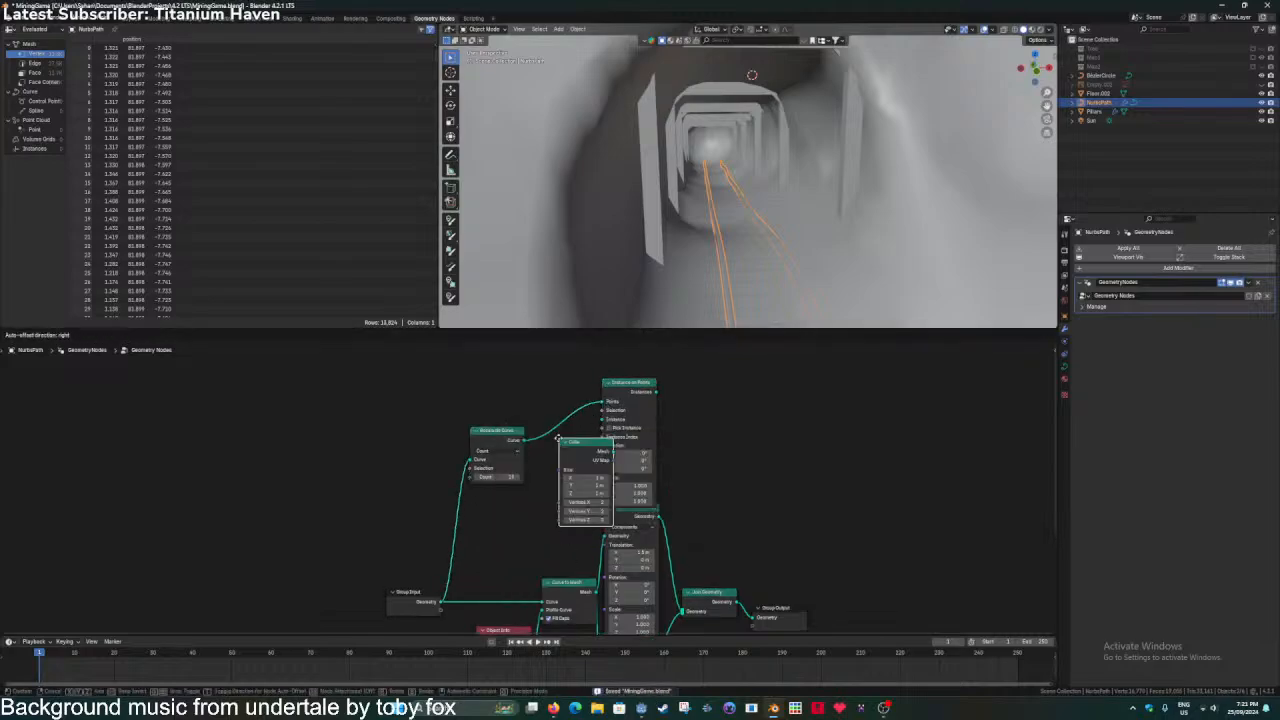
pyautogui.click(525, 455)
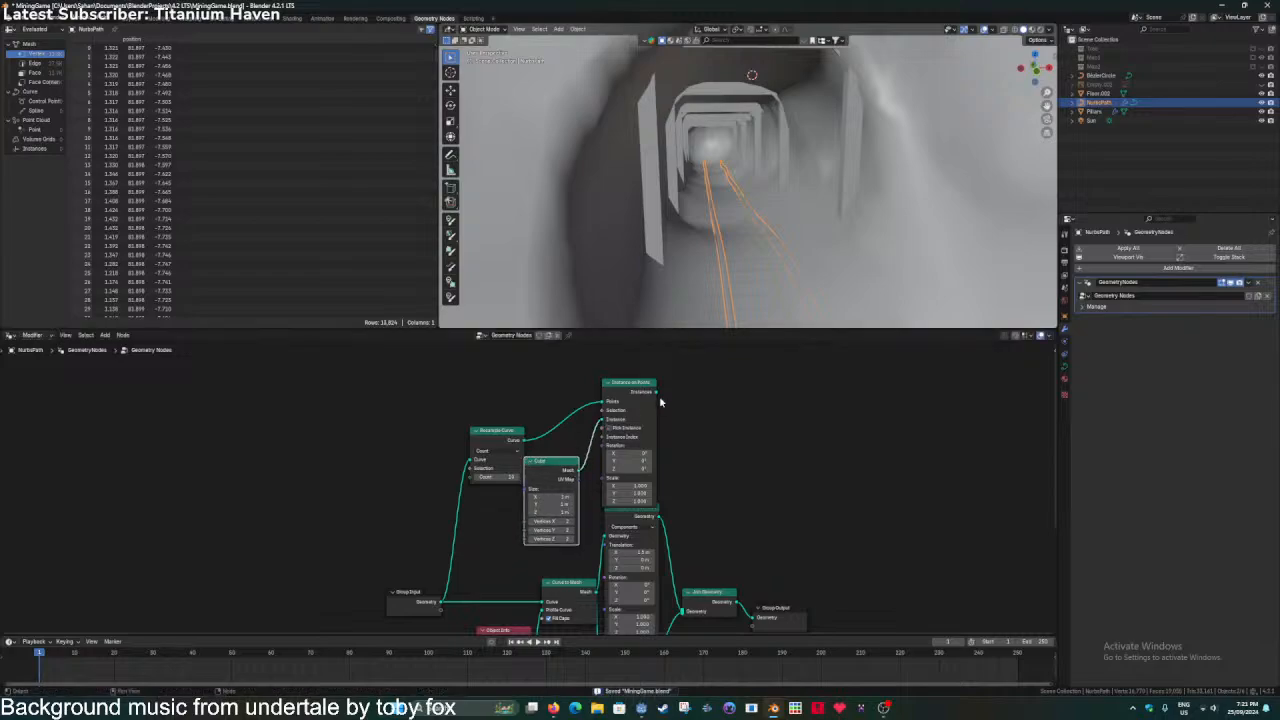
pyautogui.moveTo(656, 391); pyautogui.dragTo(686, 604)
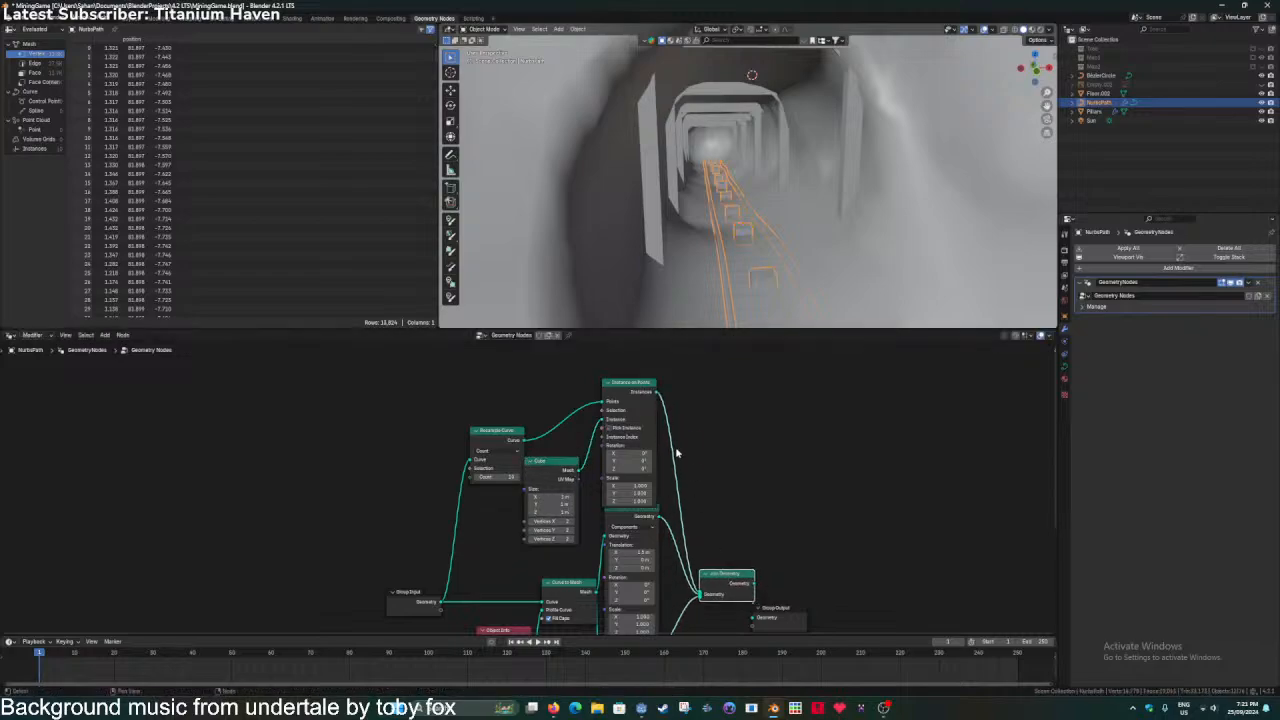
# Set the Cube node's size to X 1.4 m, Y 0.6 m and Z 0.1 m, saving the file along the way.
pyautogui.scroll(3, 550, 480)
pyautogui.click(570, 504)
pyautogui.write('1.4')
pyautogui.press('Return')
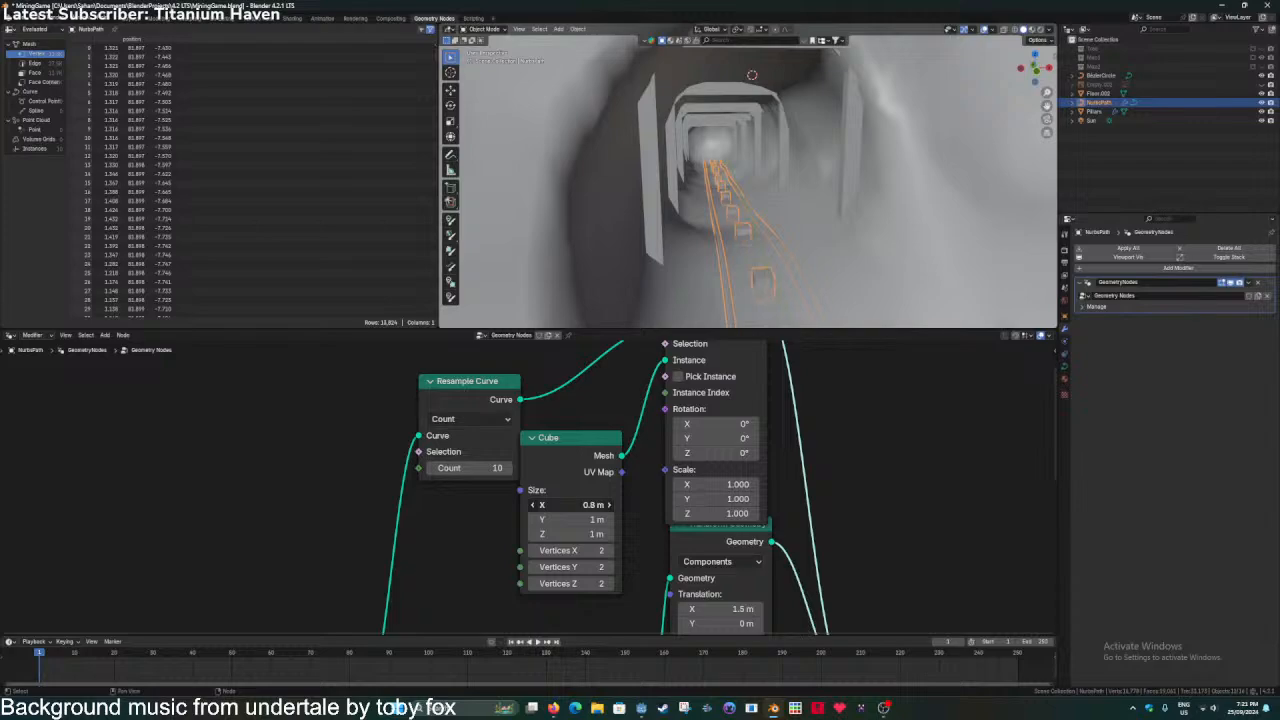
pyautogui.moveTo(575, 519); pyautogui.dragTo(575, 519)
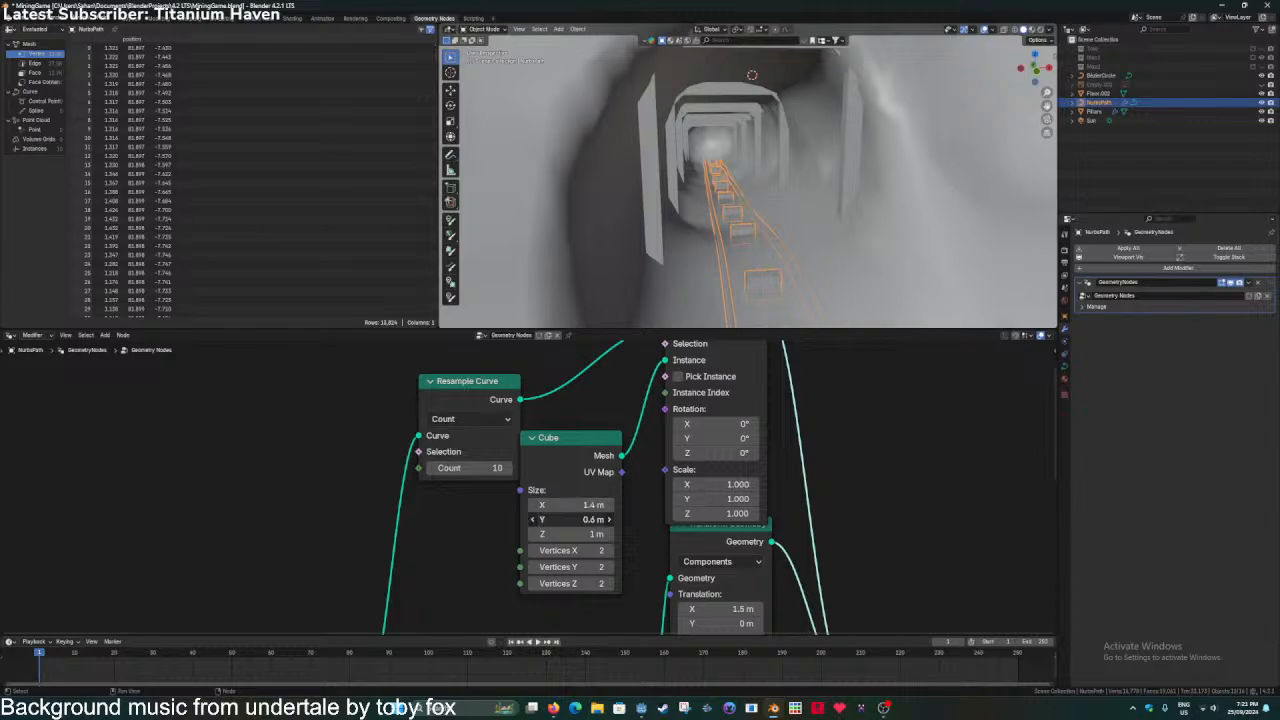
pyautogui.hotkey('ctrl', 's')
pyautogui.moveTo(720, 200); pyautogui.dragTo(700, 252, button='middle')
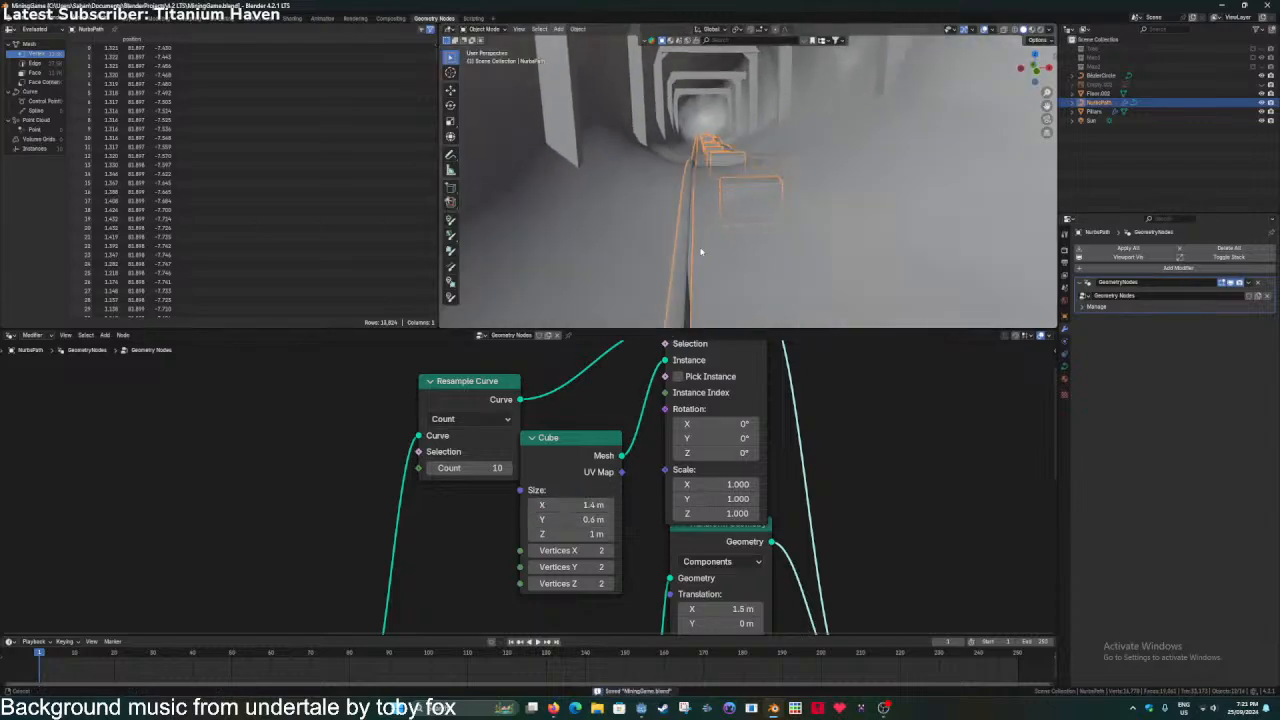
pyautogui.moveTo(570, 534); pyautogui.dragTo(560, 534)
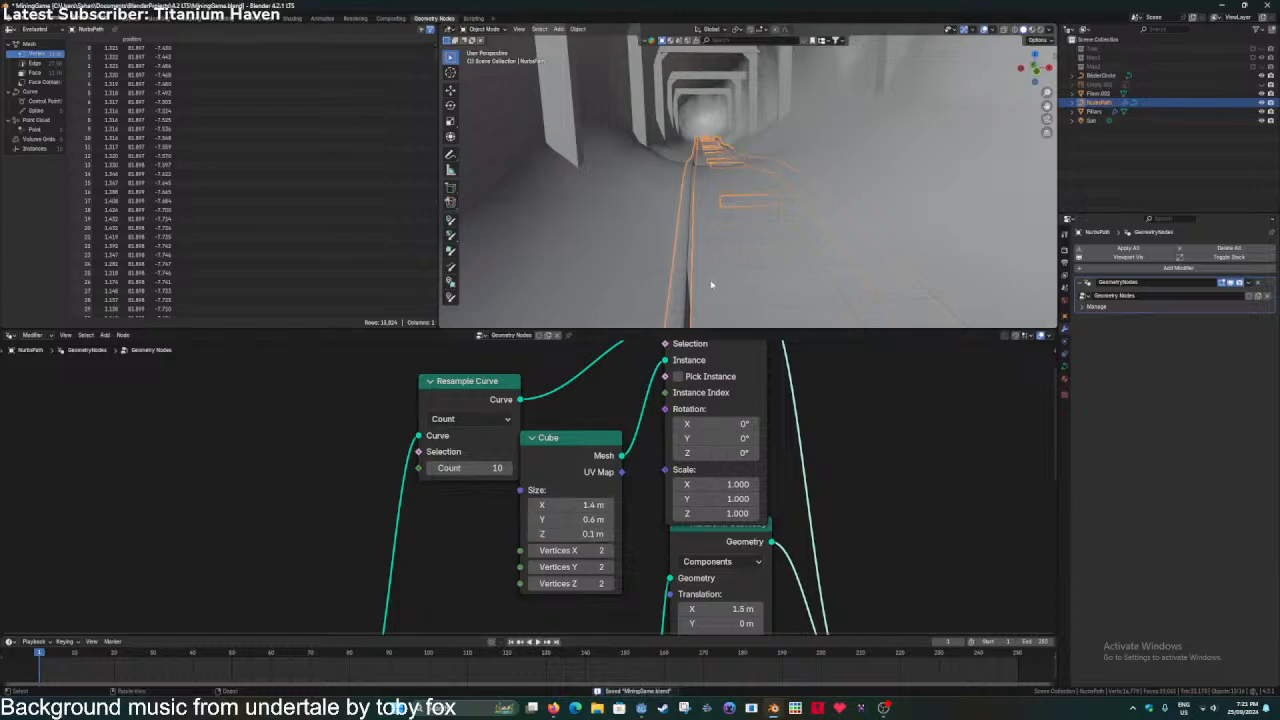
# Isolate the rail path in local view and resize the Cube node to X 4 m, Y 0.59 m and Z 0.11 m.
pyautogui.press('KP_Divide')
pyautogui.moveTo(709, 260); pyautogui.dragTo(642, 276, button='middle')
pyautogui.scroll(5, 708, 260)
pyautogui.scroll(4, 652, 276)
pyautogui.scroll(-4, 658, 270)
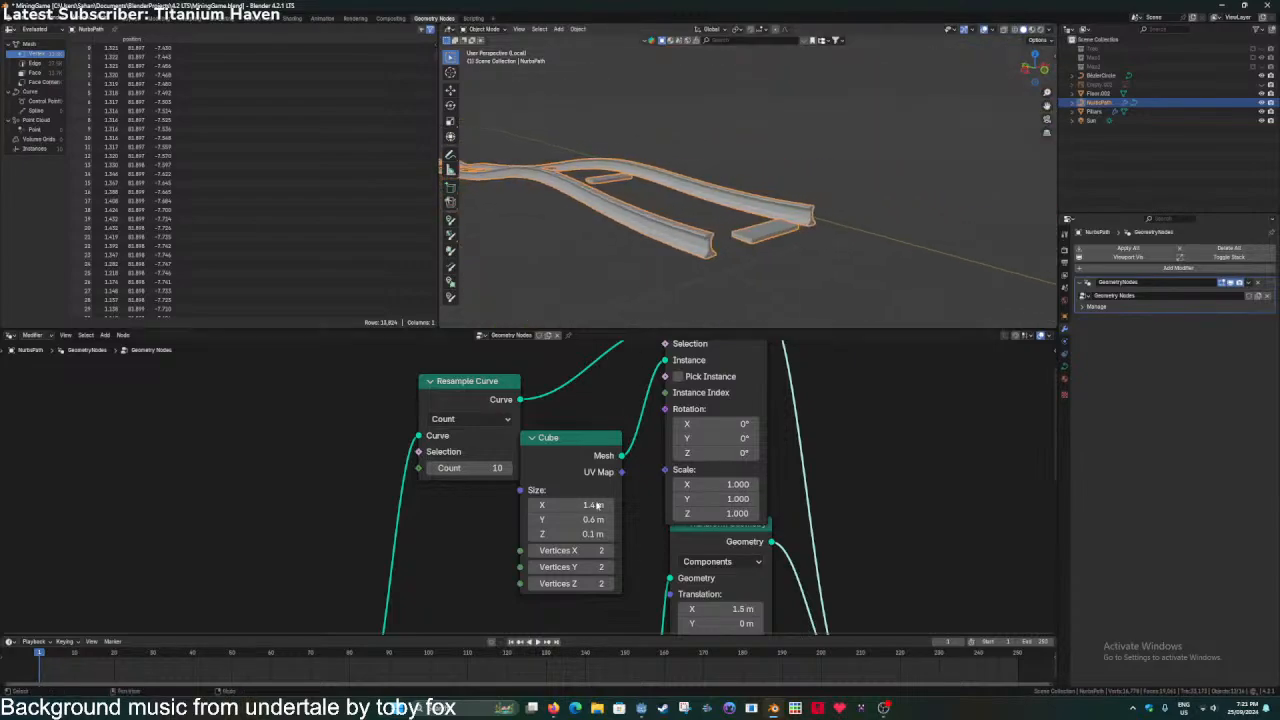
pyautogui.moveTo(597, 505); pyautogui.dragTo(594, 534)
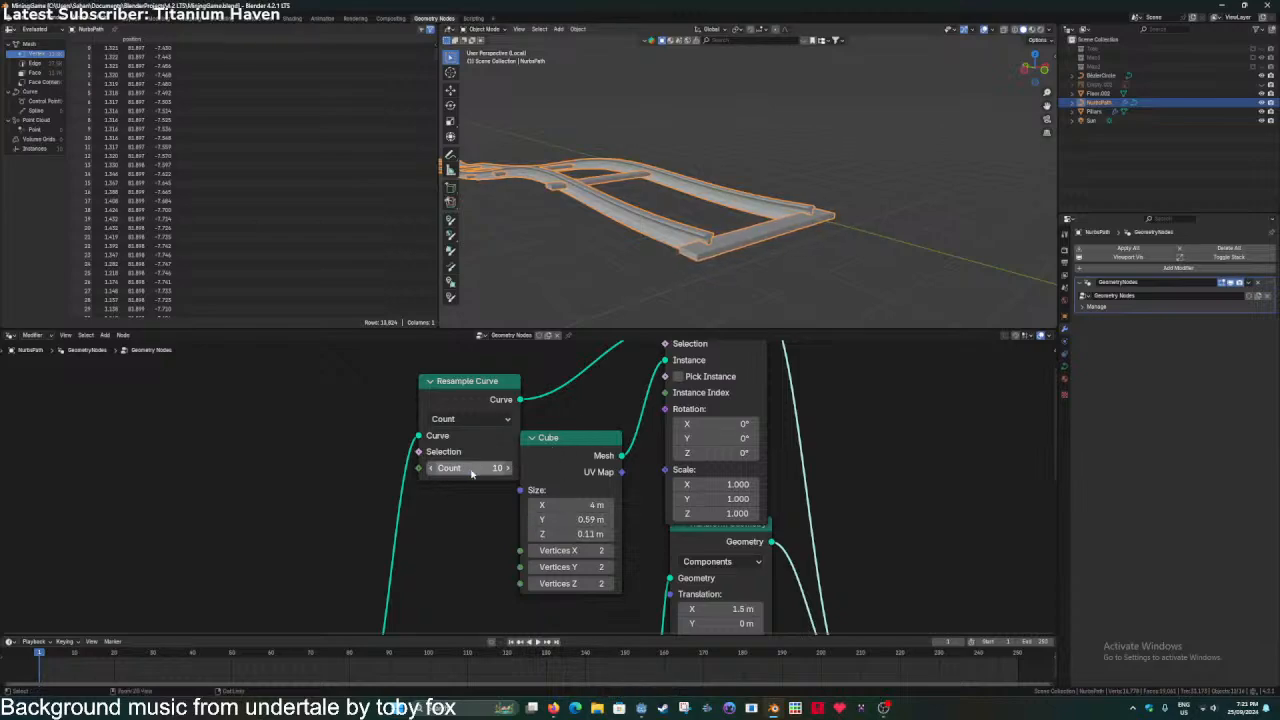
# Set the Resample Curve count to 67 and check the sleeper spacing along the rails.
pyautogui.moveTo(466, 468); pyautogui.dragTo(499, 468)
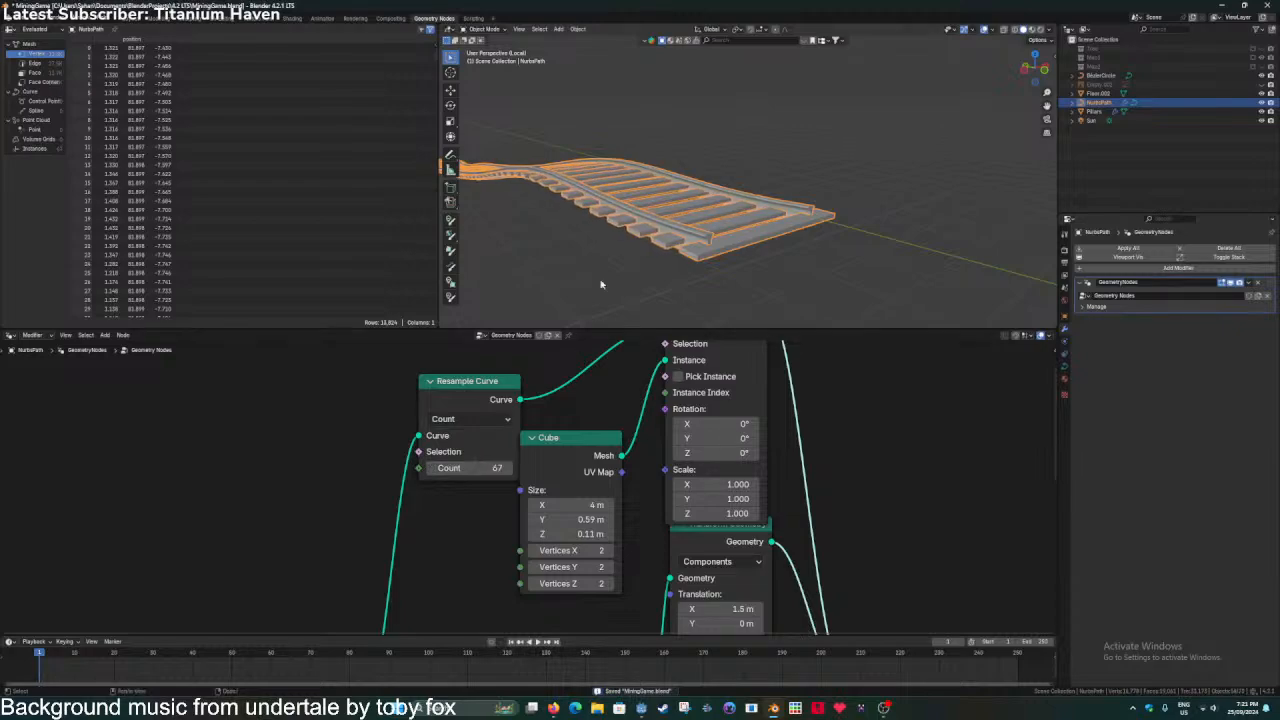
pyautogui.moveTo(672, 200)
pyautogui.mouseDown(button='middle')
pyautogui.moveTo(608, 255)
pyautogui.moveTo(717, 203)
pyautogui.moveTo(677, 217)
pyautogui.mouseUp(button='middle')
pyautogui.click(716, 142)
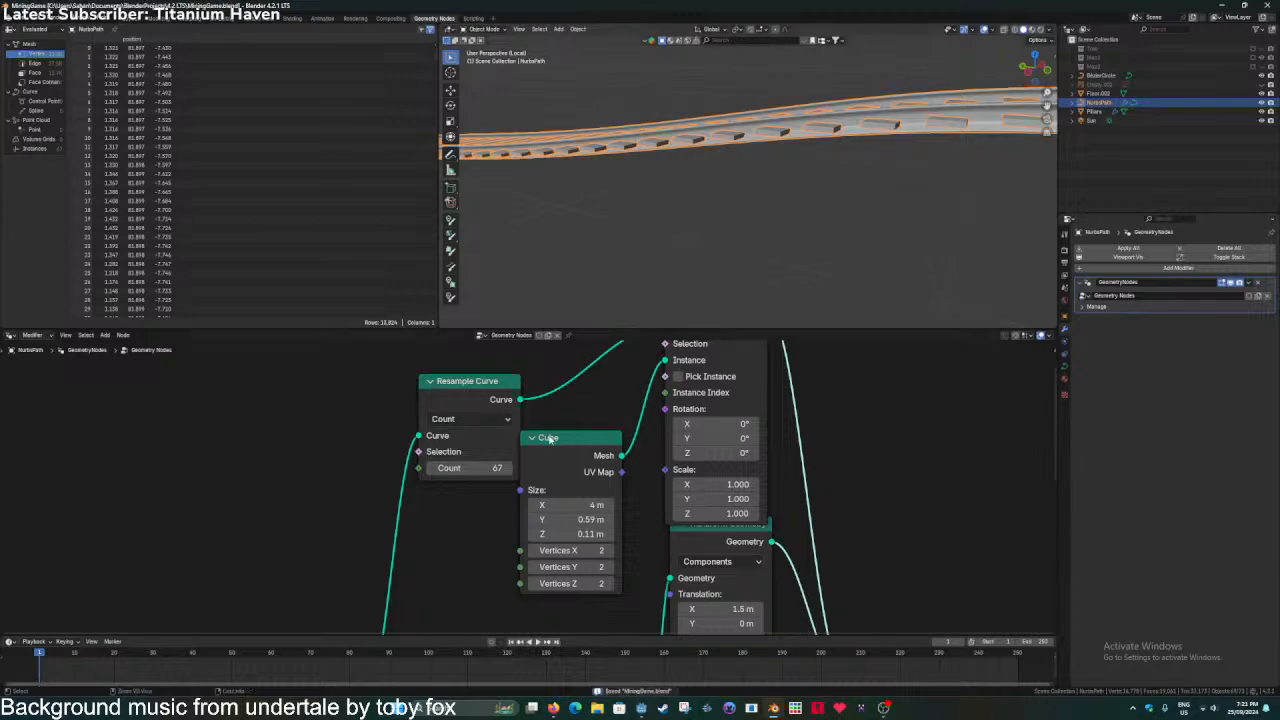
pyautogui.scroll(-1, 476, 464)
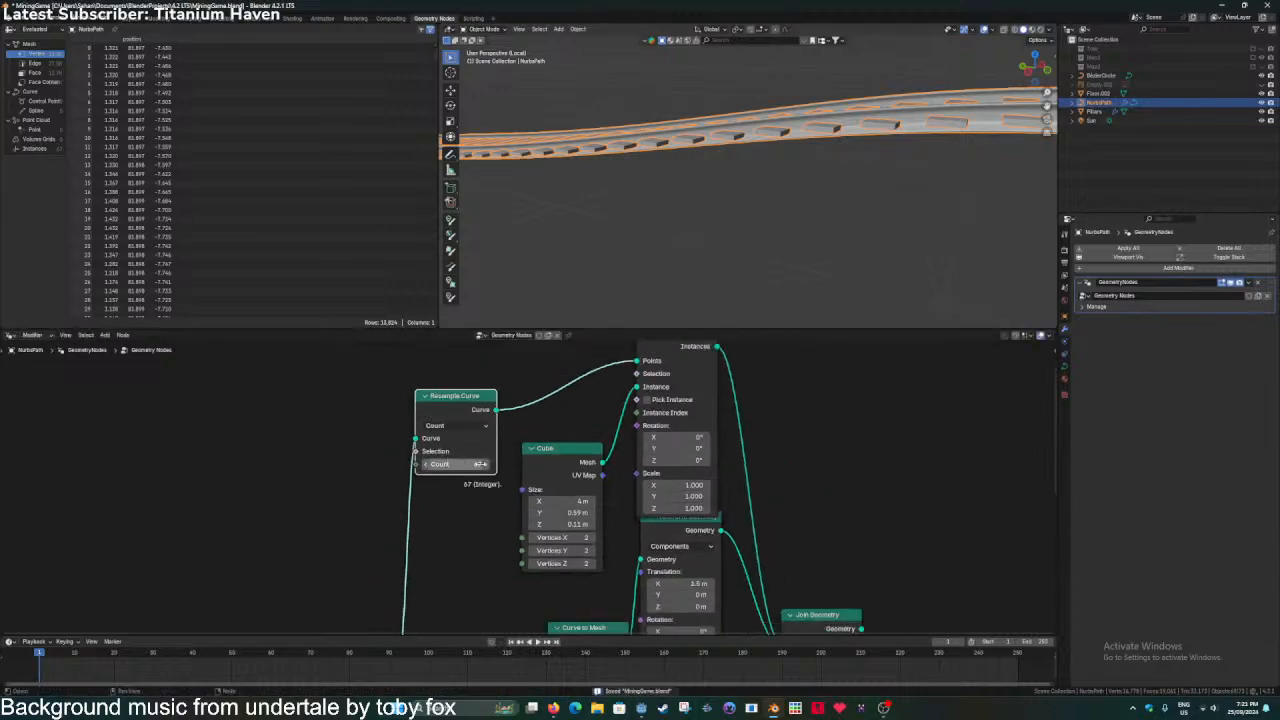
# Add a Sample Curve node fed by the curve and link its Normal output to the Rotation of Instance on Points.
pyautogui.scroll(-1, 563, 408)
pyautogui.hotkey('shift', 'a')
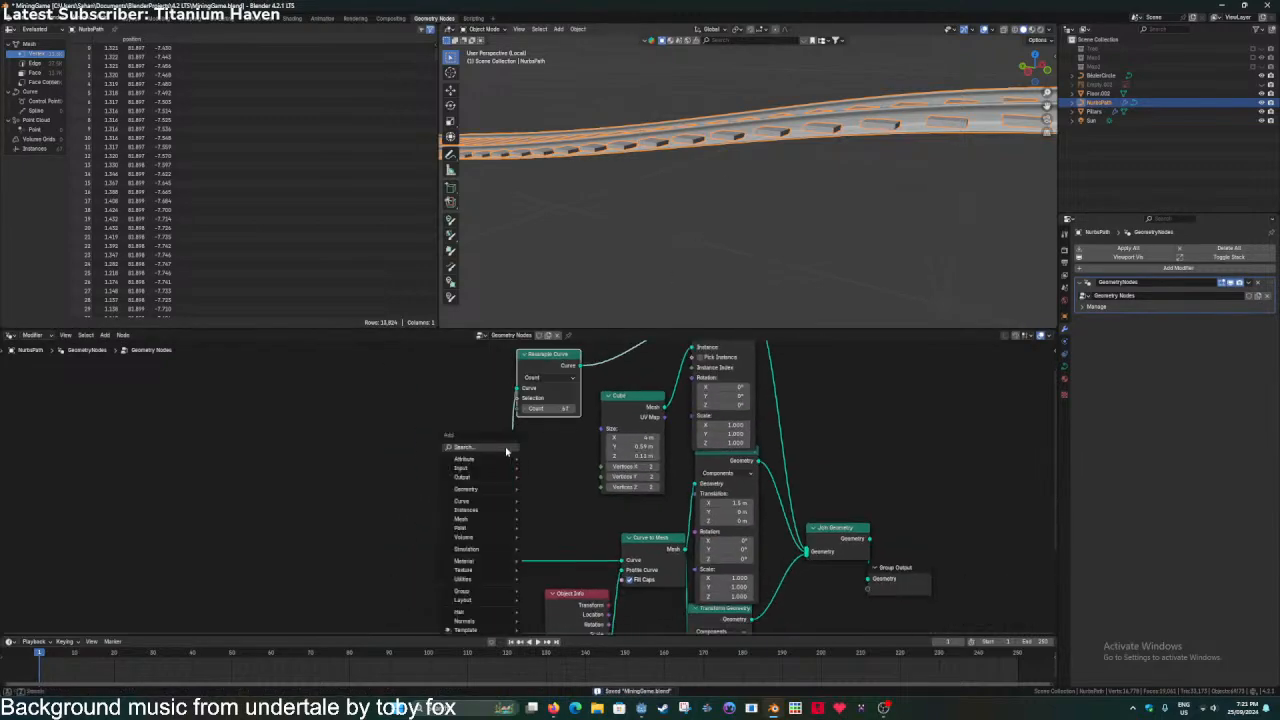
pyautogui.write('sample')
pyautogui.press('Return')
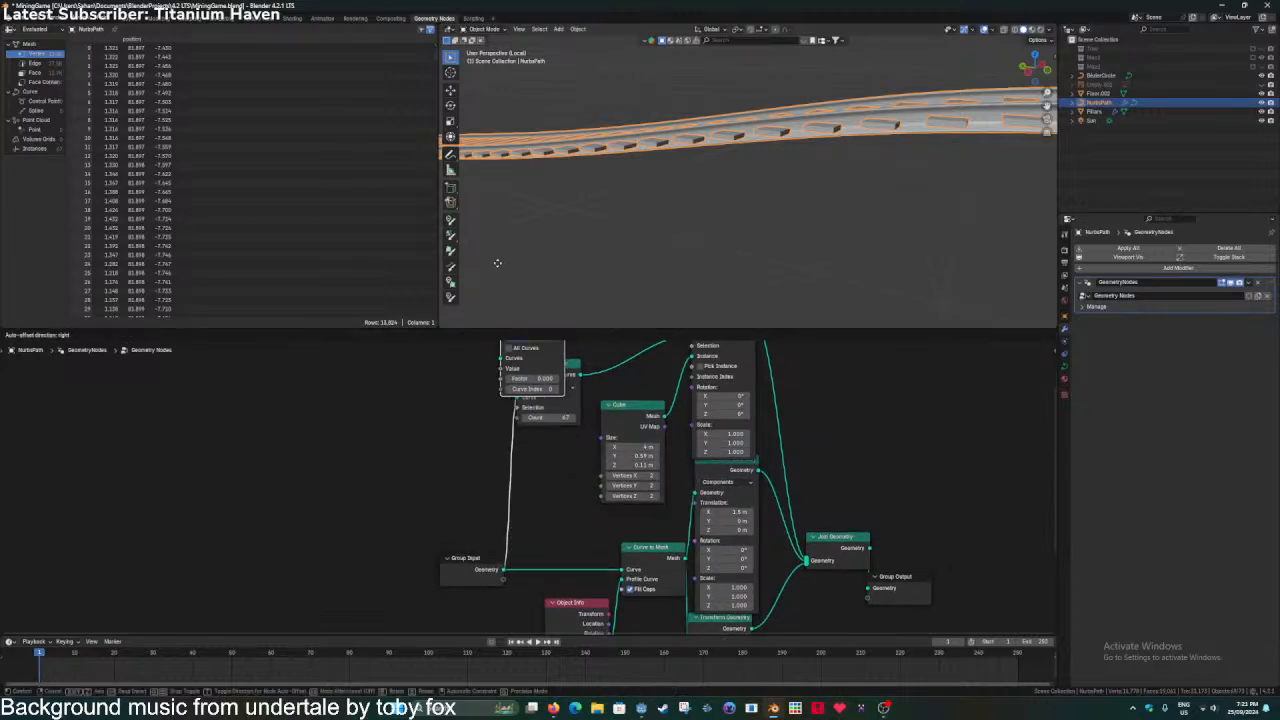
pyautogui.click(510, 354)
pyautogui.moveTo(578, 489); pyautogui.dragTo(515, 445)
pyautogui.moveTo(541, 388); pyautogui.dragTo(689, 508)
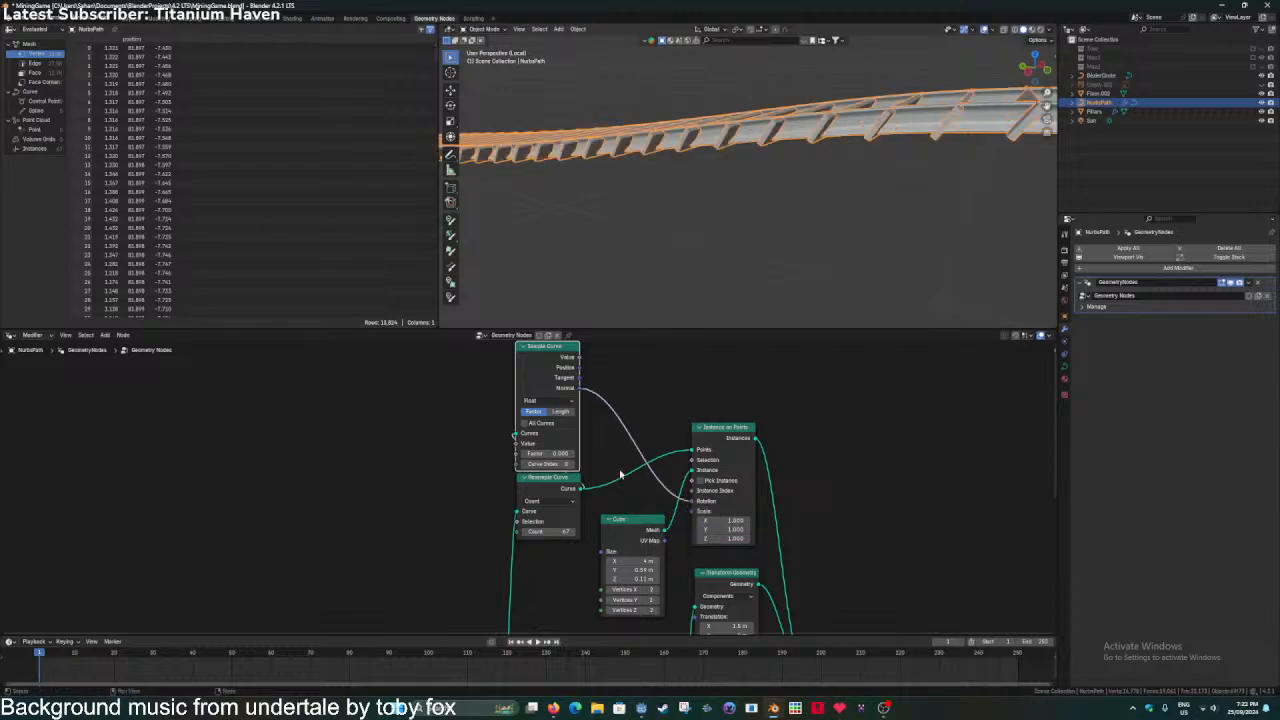
# Try Sample Curve's Tangent output as the instance rotation, switch back to Normal, and save the file.
pyautogui.moveTo(728, 217); pyautogui.dragTo(755, 228, button='middle')
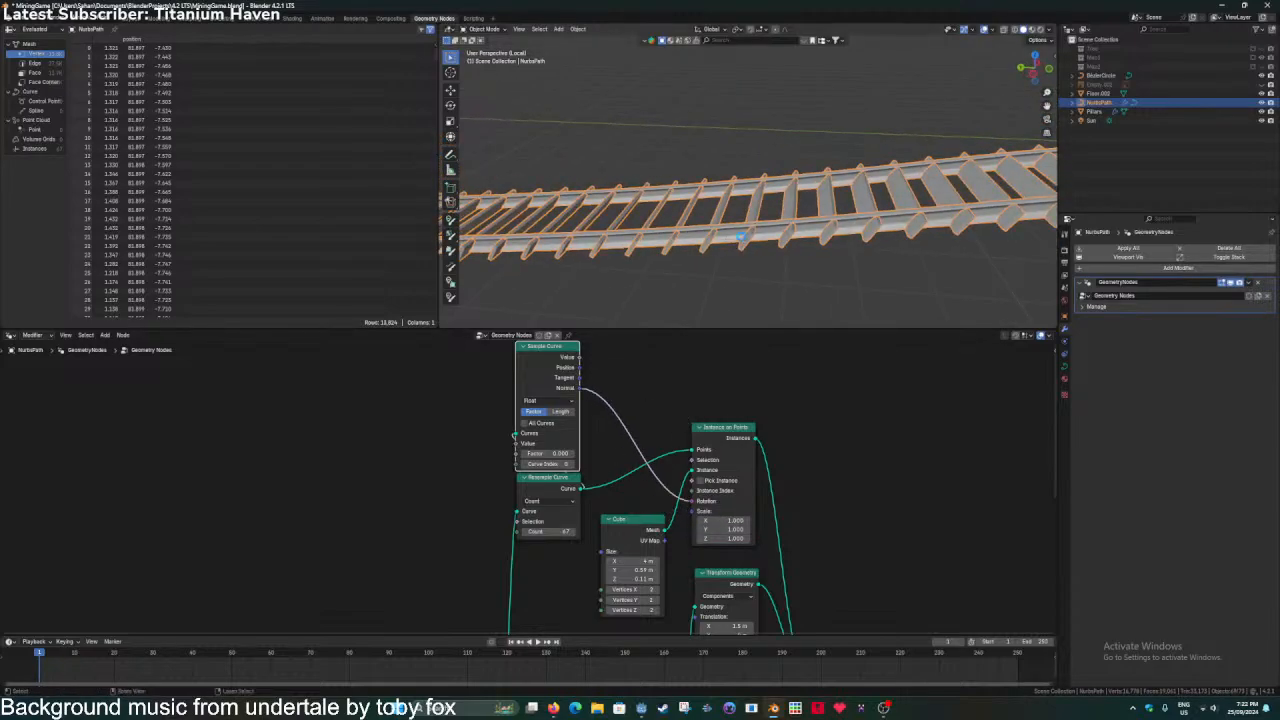
pyautogui.moveTo(579, 377); pyautogui.dragTo(688, 500)
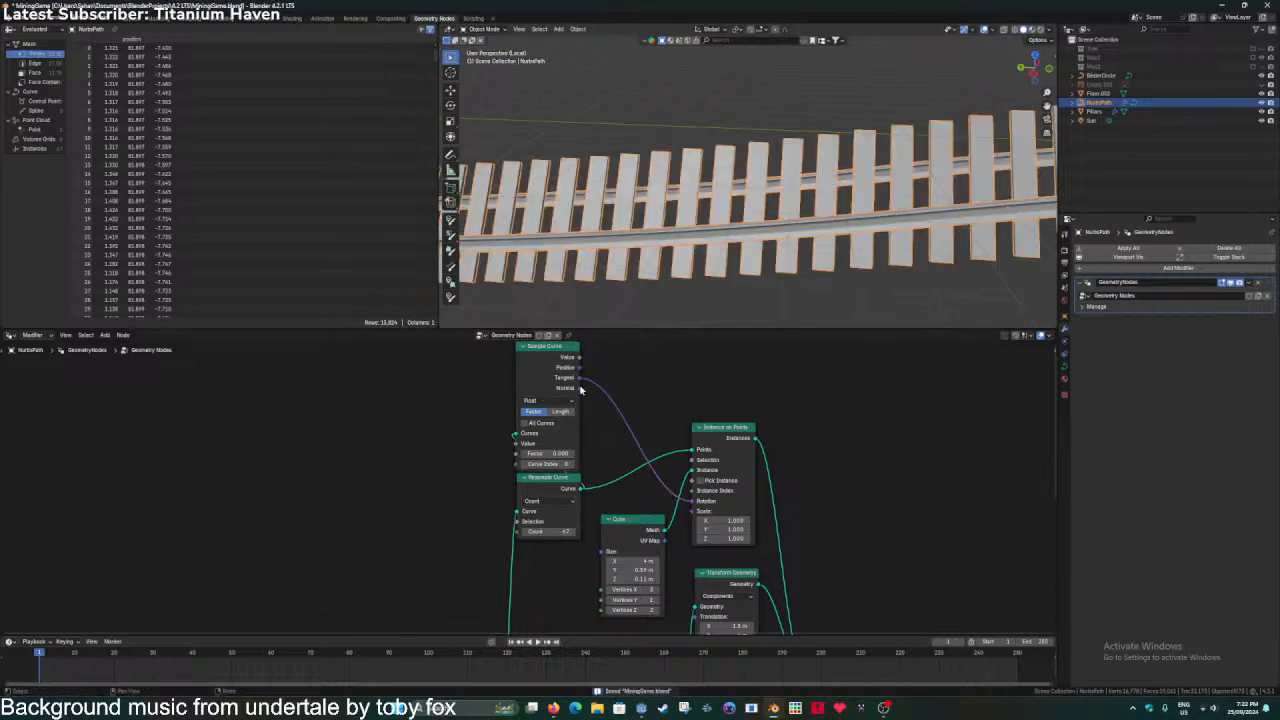
pyautogui.moveTo(579, 387); pyautogui.dragTo(689, 501)
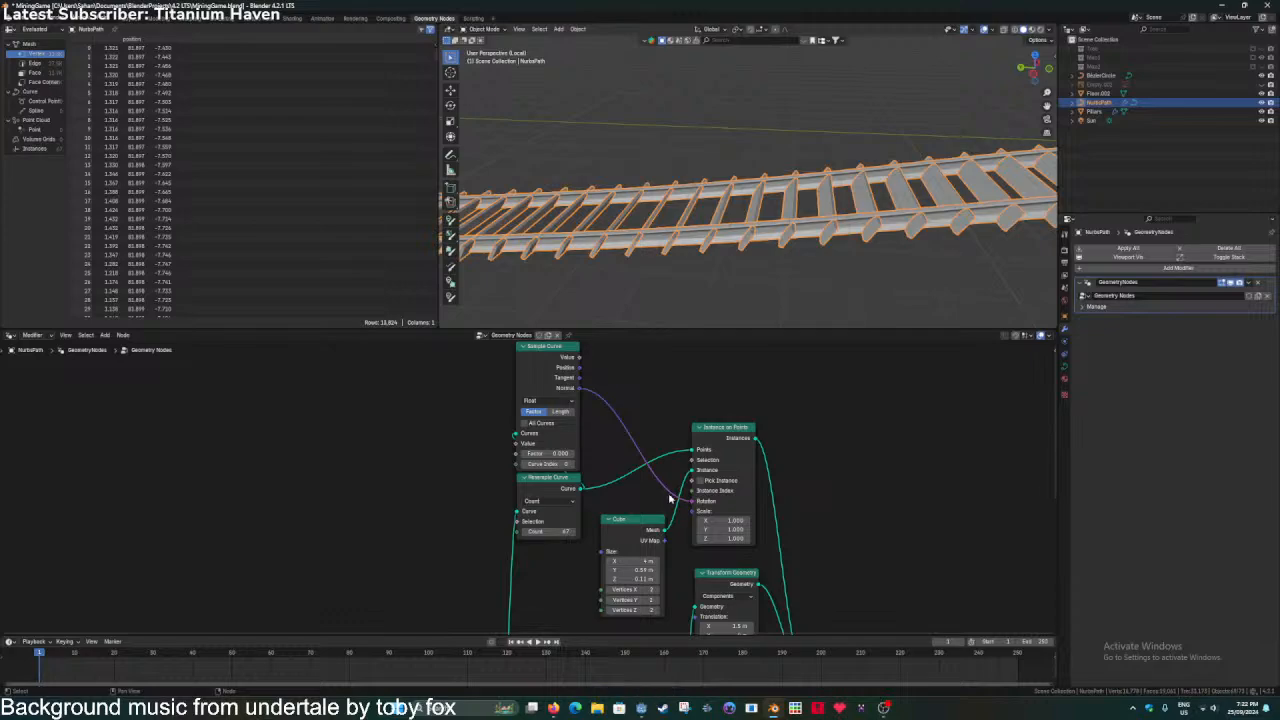
pyautogui.click(547, 400)
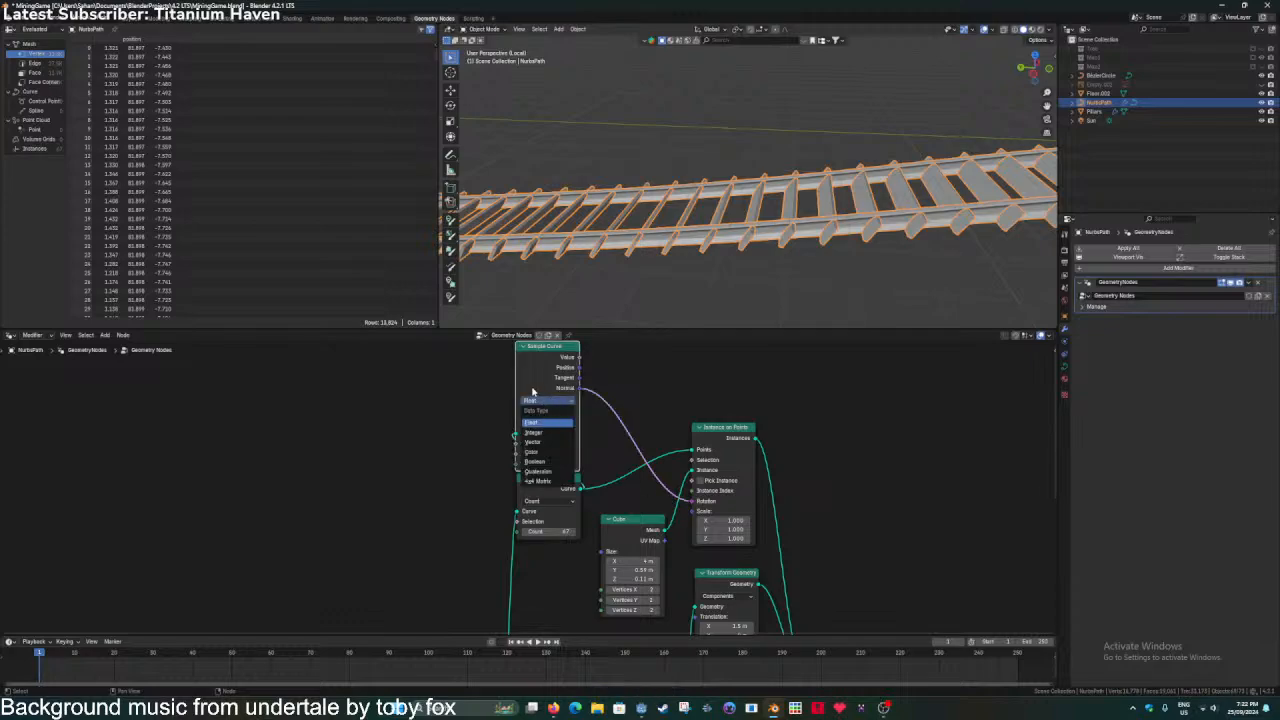
pyautogui.press('Escape')
pyautogui.hotkey('ctrl', 's')
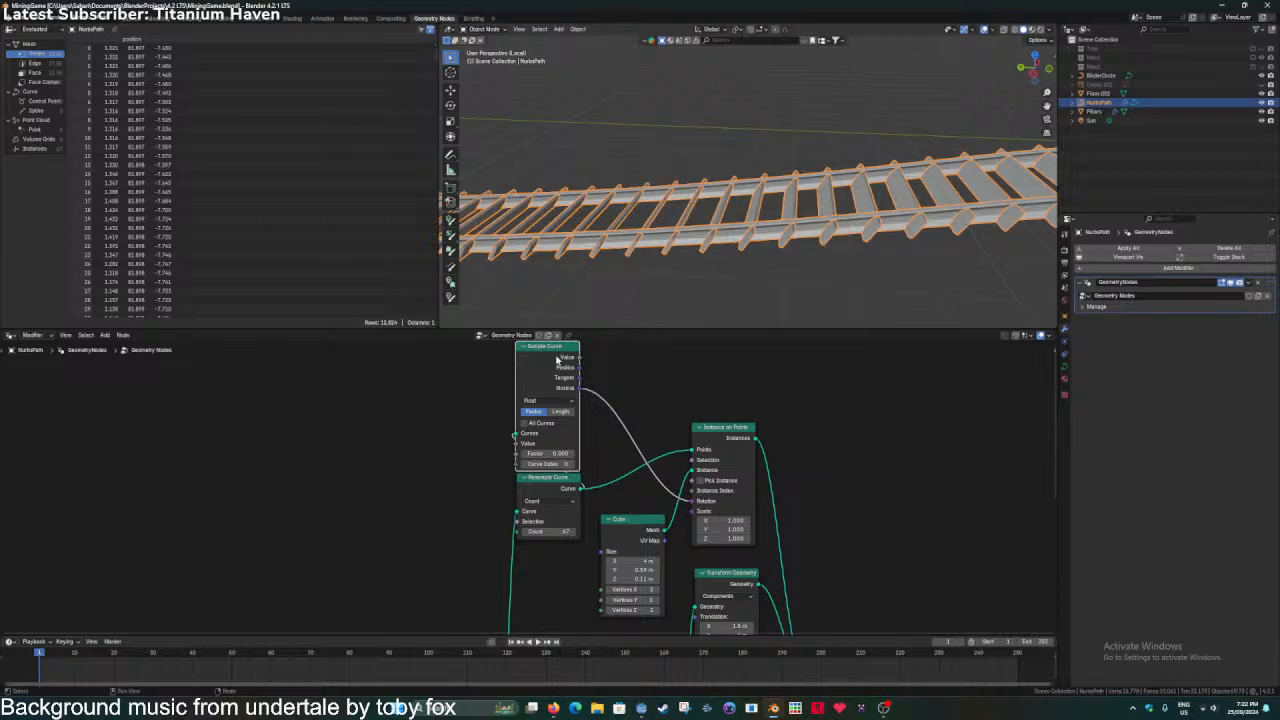
# Add a Curve to Points node beside the Sample Curve node.
pyautogui.click(484, 416)
pyautogui.hotkey('shift', 'a')
pyautogui.write('poi')
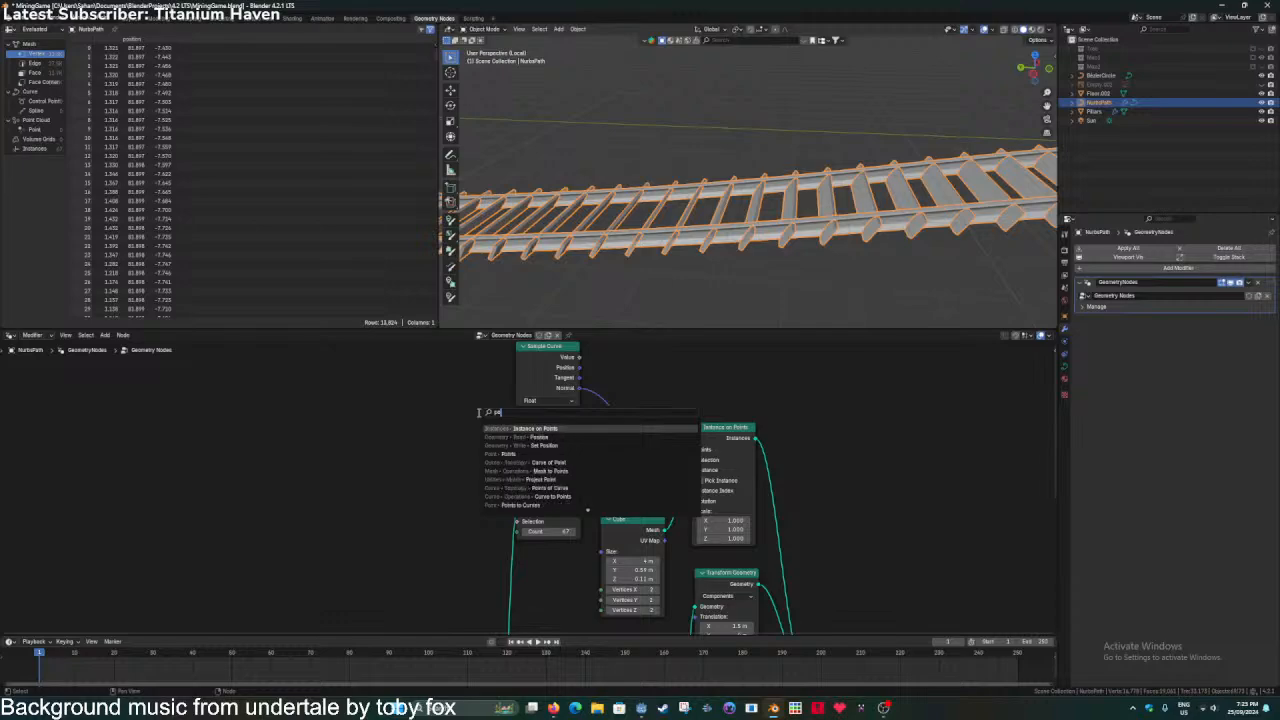
pyautogui.press('BackSpace')
pyautogui.press('BackSpace')
pyautogui.press('BackSpace')
pyautogui.write('curve to')
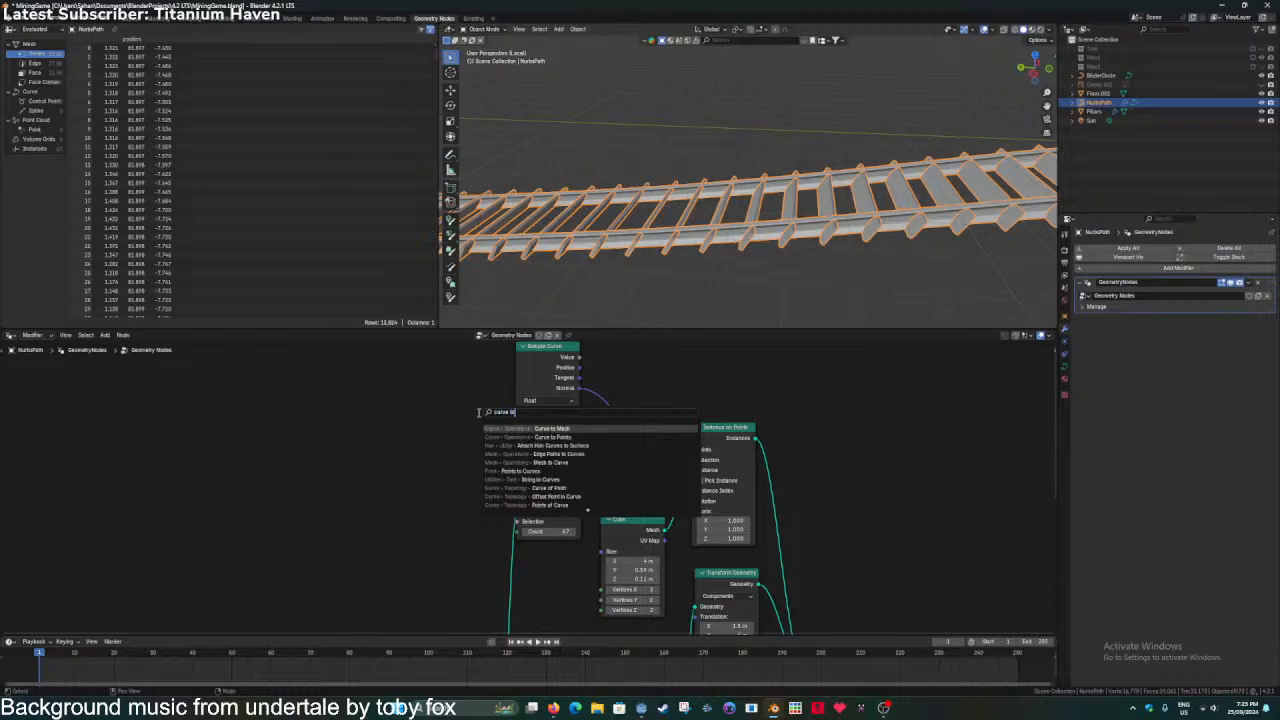
pyautogui.write(' po')
pyautogui.press('Return')
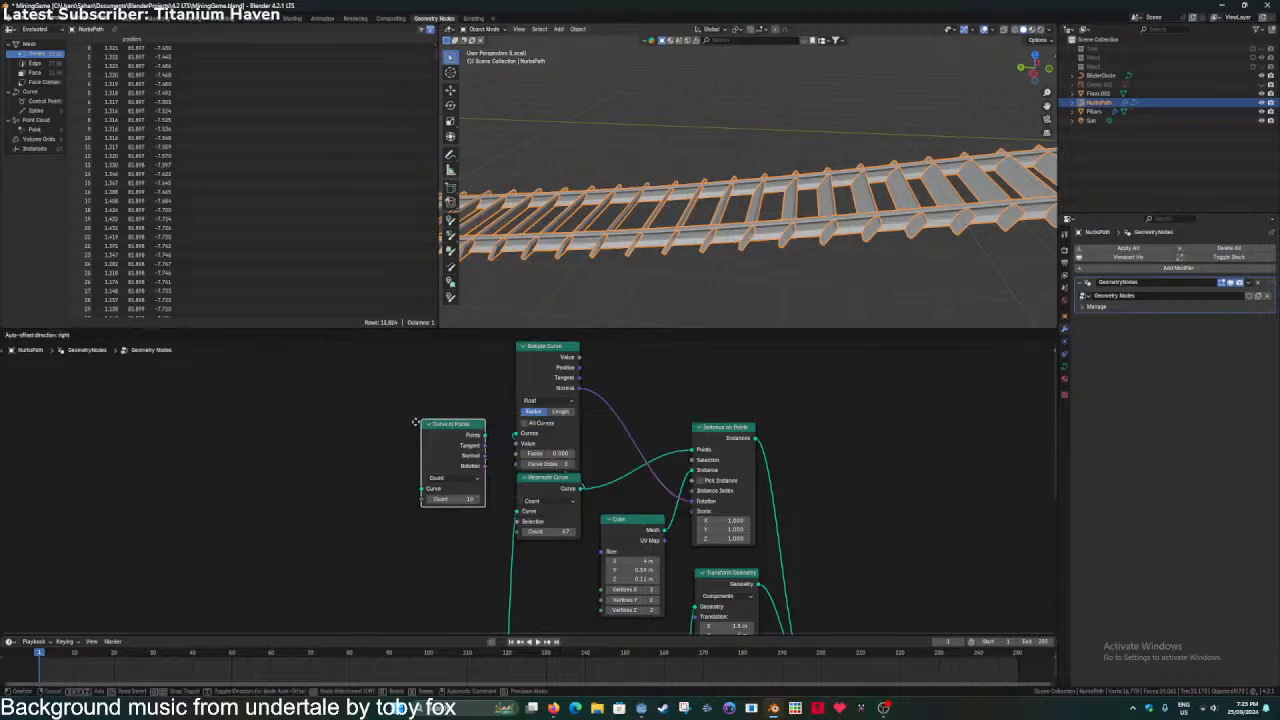
pyautogui.click(416, 421)
# Feed the Resample Curve output into Curve to Points and link its Points output to Instance on Points.
pyautogui.scroll(-1, 463, 424)
pyautogui.scroll(1, 466, 424)
pyautogui.moveTo(581, 489); pyautogui.dragTo(416, 491)
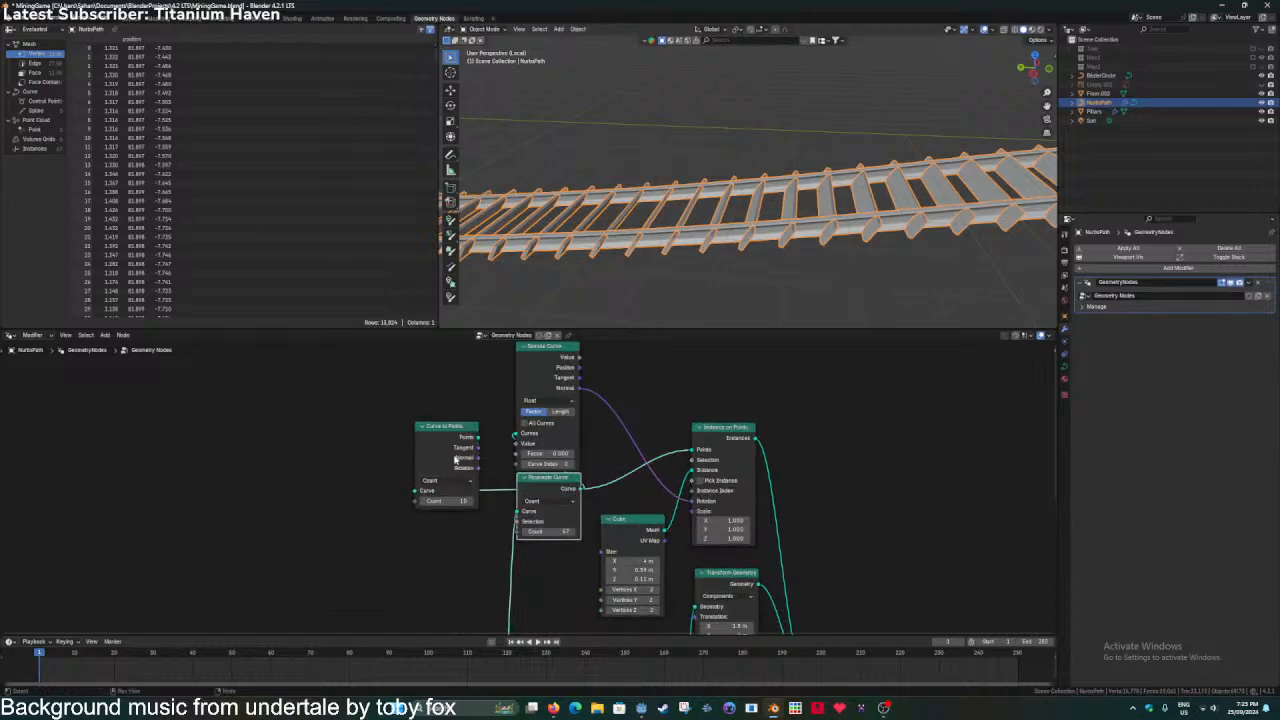
pyautogui.moveTo(479, 437); pyautogui.dragTo(692, 451)
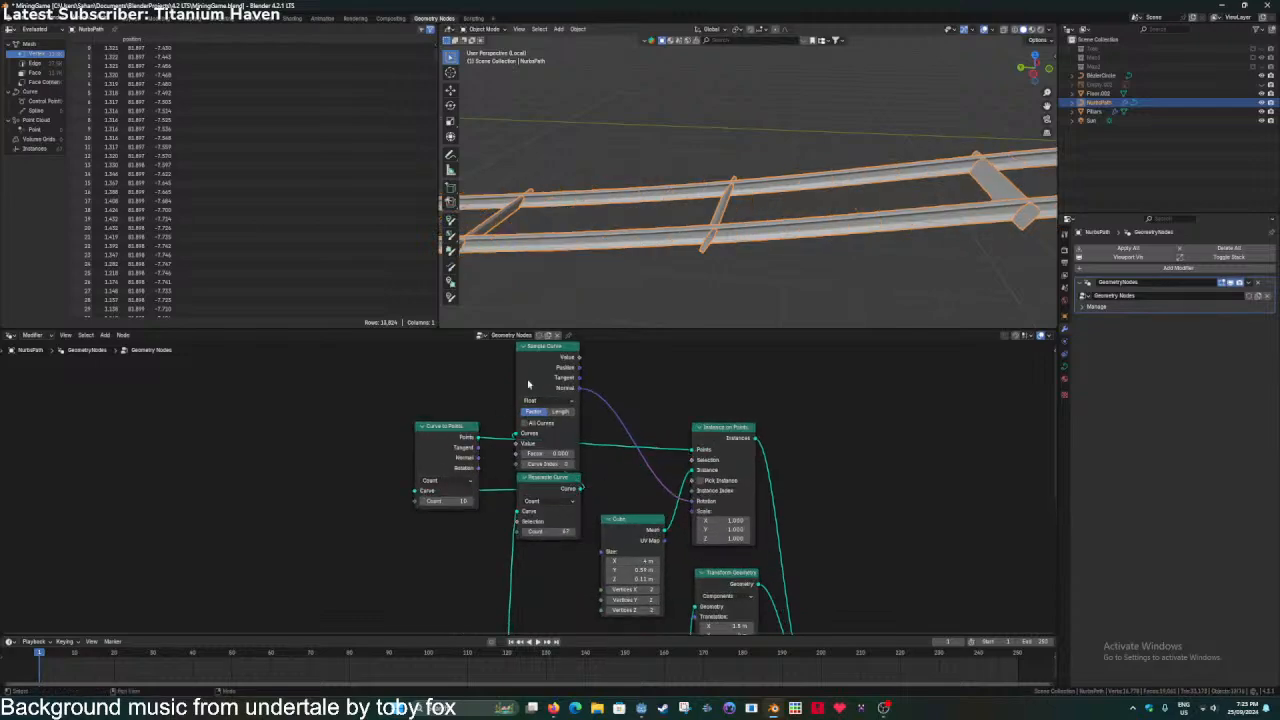
# Delete the Sample Curve node and move Curve to Points into its place above Resample Curve.
pyautogui.click(528, 384)
pyautogui.press('x')
pyautogui.scroll(1, 536, 492)
pyautogui.moveTo(450, 426); pyautogui.dragTo(558, 375)
# Link the Group Input geometry directly to the Curve to Points curve input and delete the Resample Curve node.
pyautogui.scroll(-3, 536, 531)
pyautogui.moveTo(520, 580); pyautogui.dragTo(519, 557, button='middle')
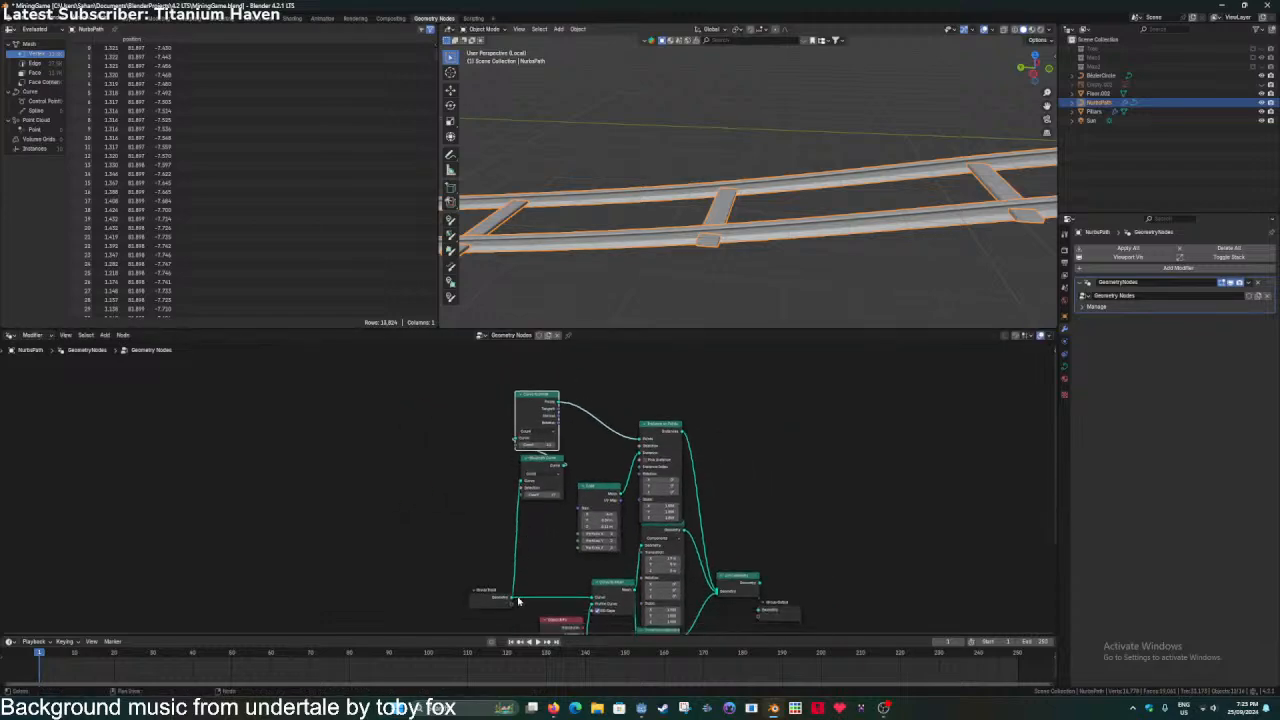
pyautogui.moveTo(513, 598); pyautogui.dragTo(534, 469)
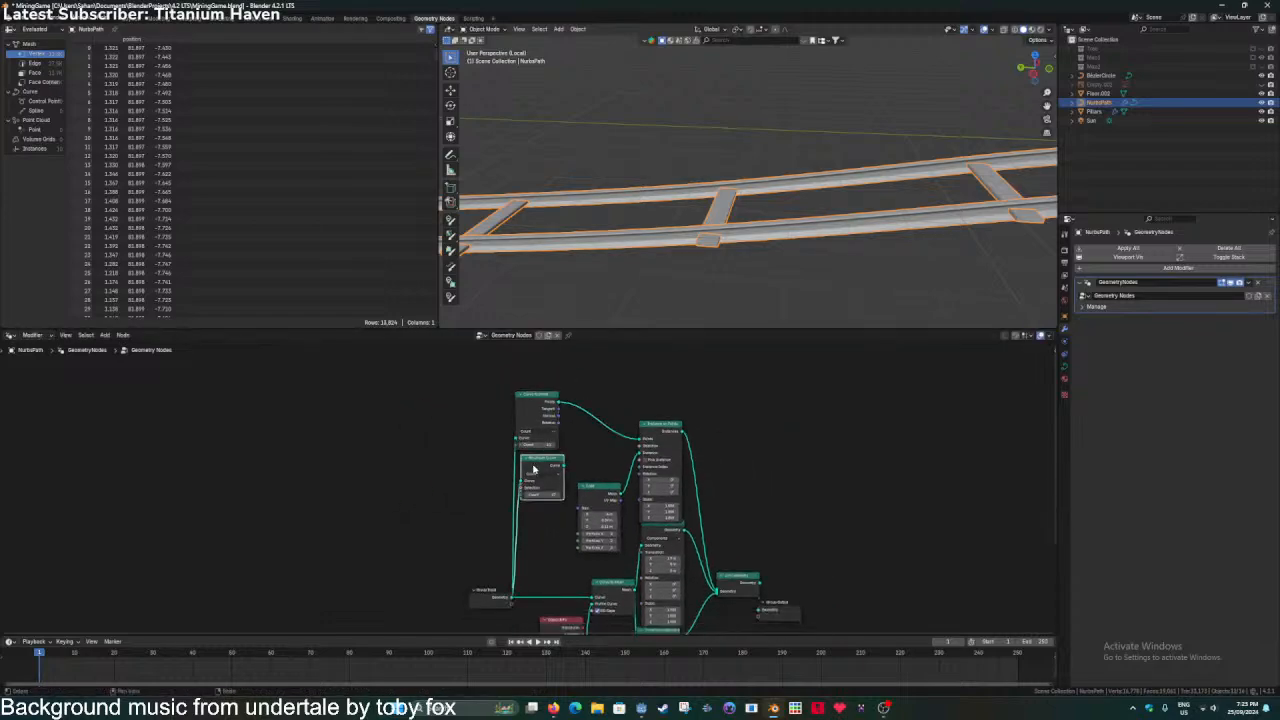
pyautogui.hotkey('ctrl', 'x')
# Set the Curve to Points count to 100 and save the file.
pyautogui.scroll(3, 534, 469)
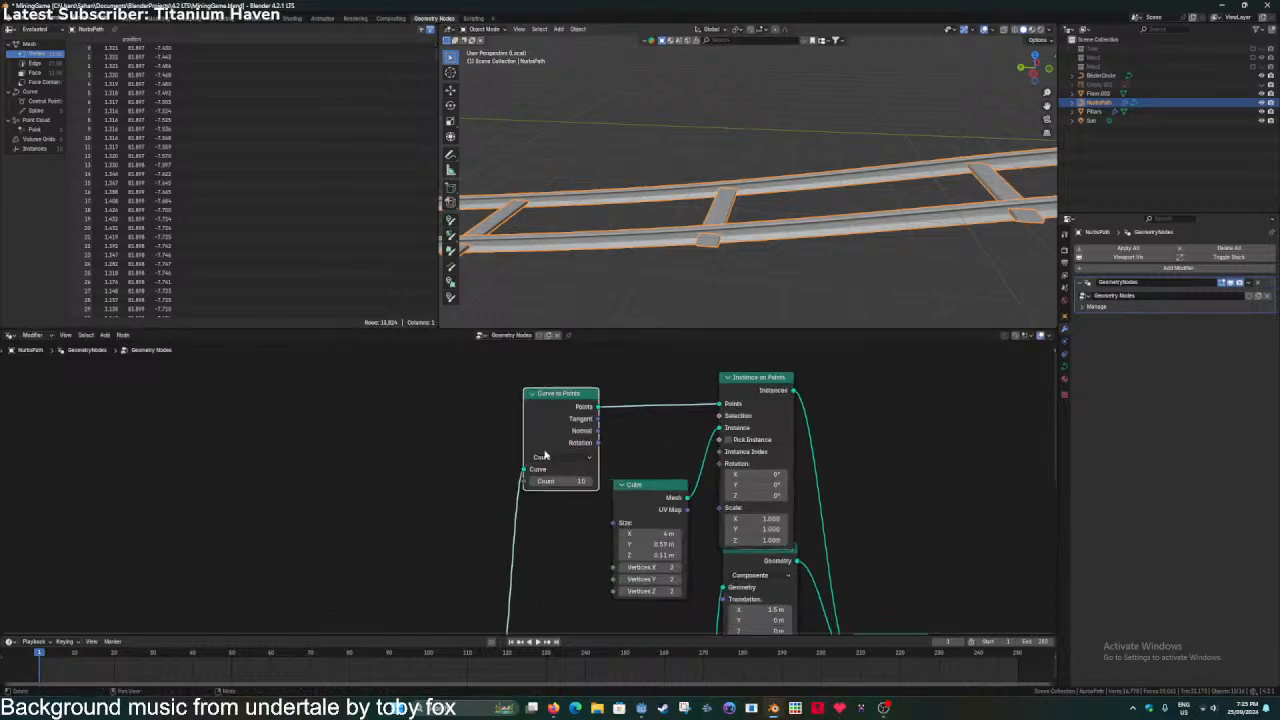
pyautogui.moveTo(566, 481); pyautogui.dragTo(597, 481)
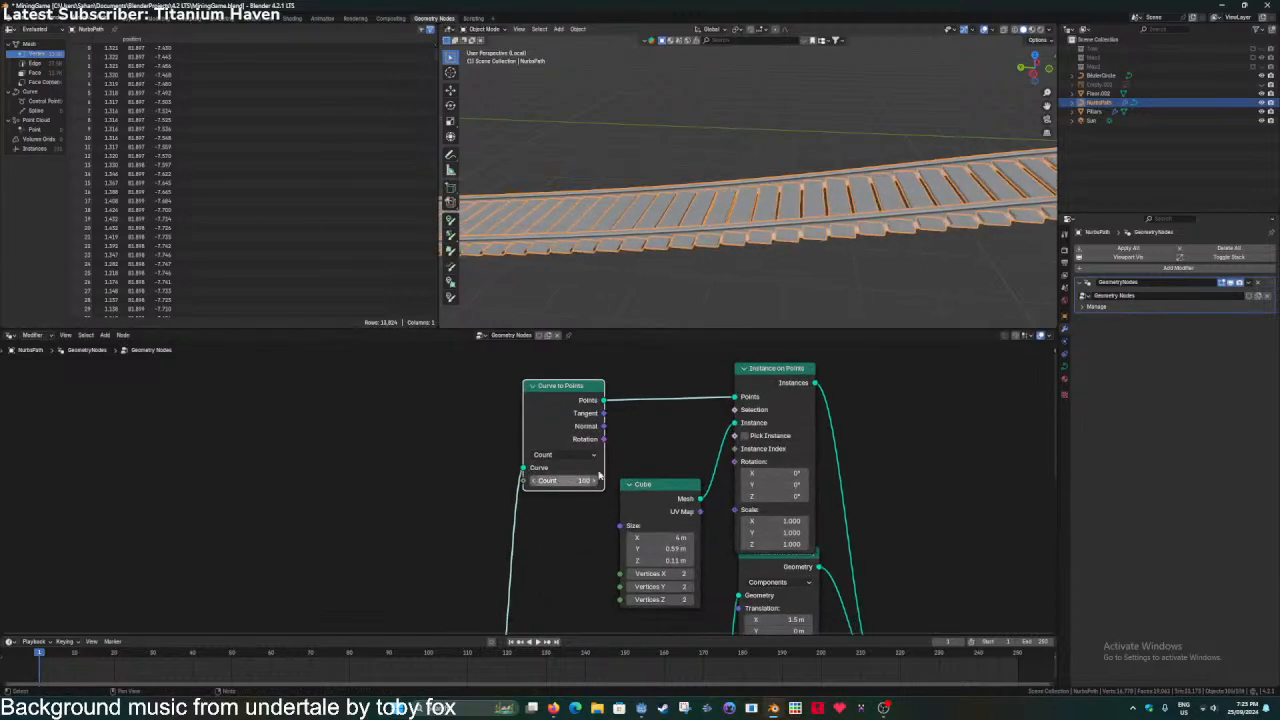
pyautogui.scroll(1, 605, 472)
pyautogui.moveTo(607, 469); pyautogui.dragTo(506, 474, button='middle')
pyautogui.hotkey('ctrl', 's')
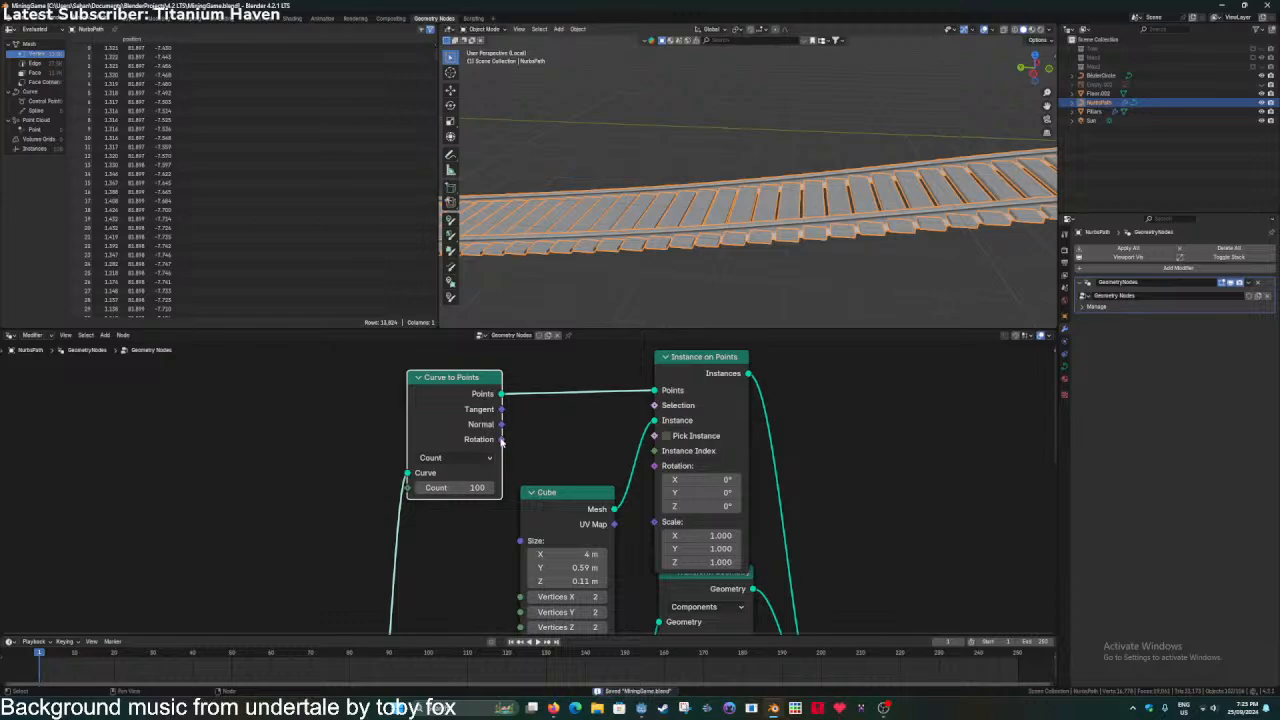
# Link the Rotation output of Curve to Points to the Instance on Points rotation and inspect the sleepers' orientation.
pyautogui.moveTo(501, 440); pyautogui.dragTo(654, 466)
pyautogui.scroll(-5, 700, 277)
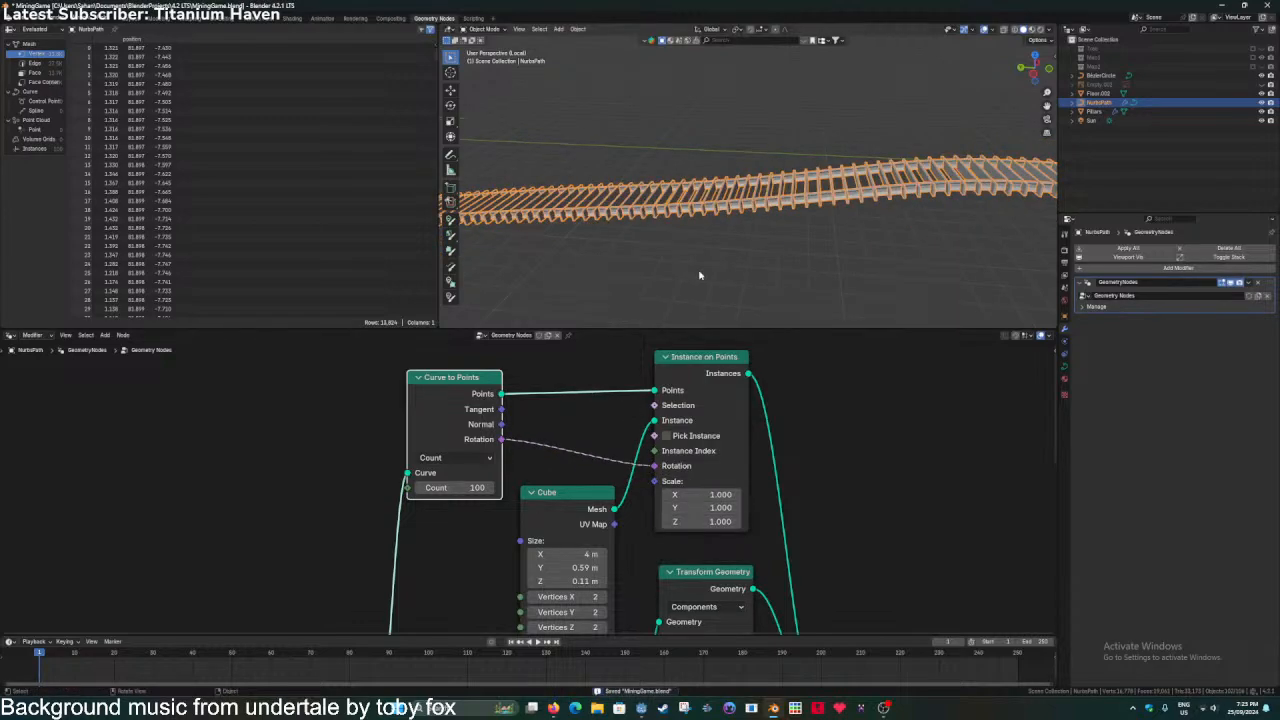
pyautogui.moveTo(700, 277); pyautogui.dragTo(781, 238, button='middle')
pyautogui.scroll(8, 755, 273)
pyautogui.scroll(-6, 832, 267)
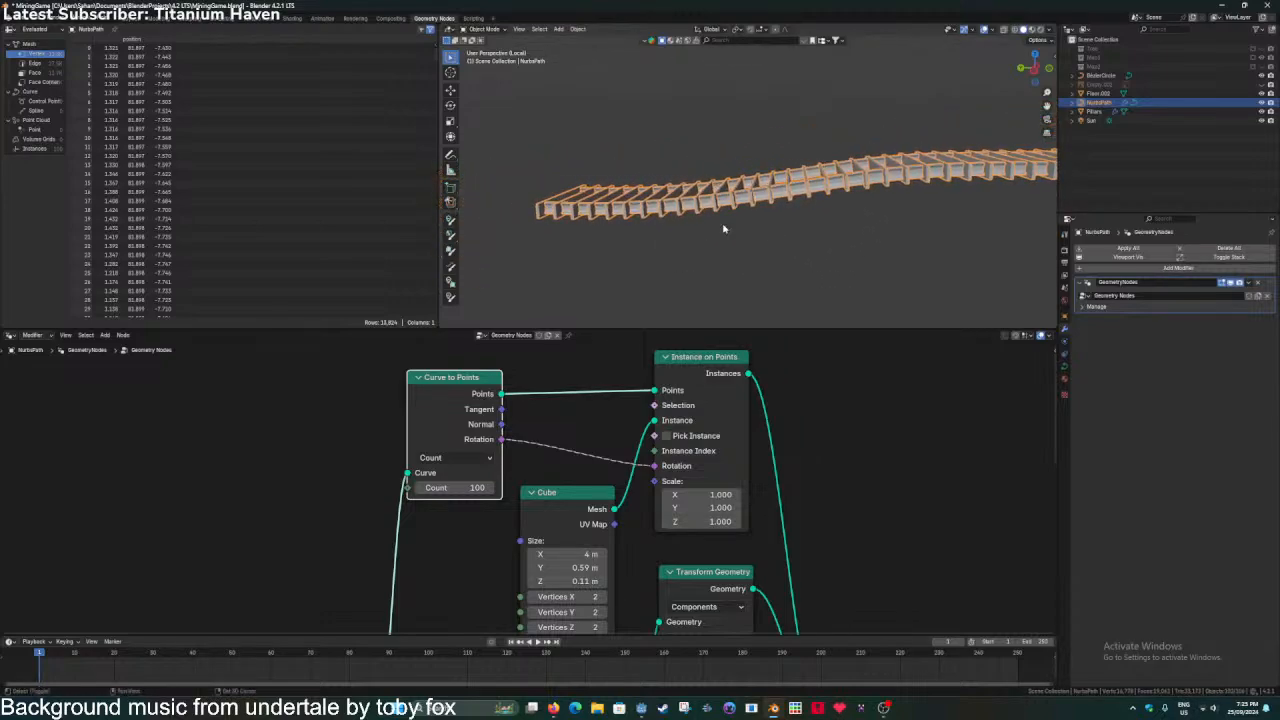
# Try moving the rail path's end control point along the Z axis to test how the sleepers follow.
pyautogui.press('Tab')
pyautogui.press('g')
pyautogui.press('z')
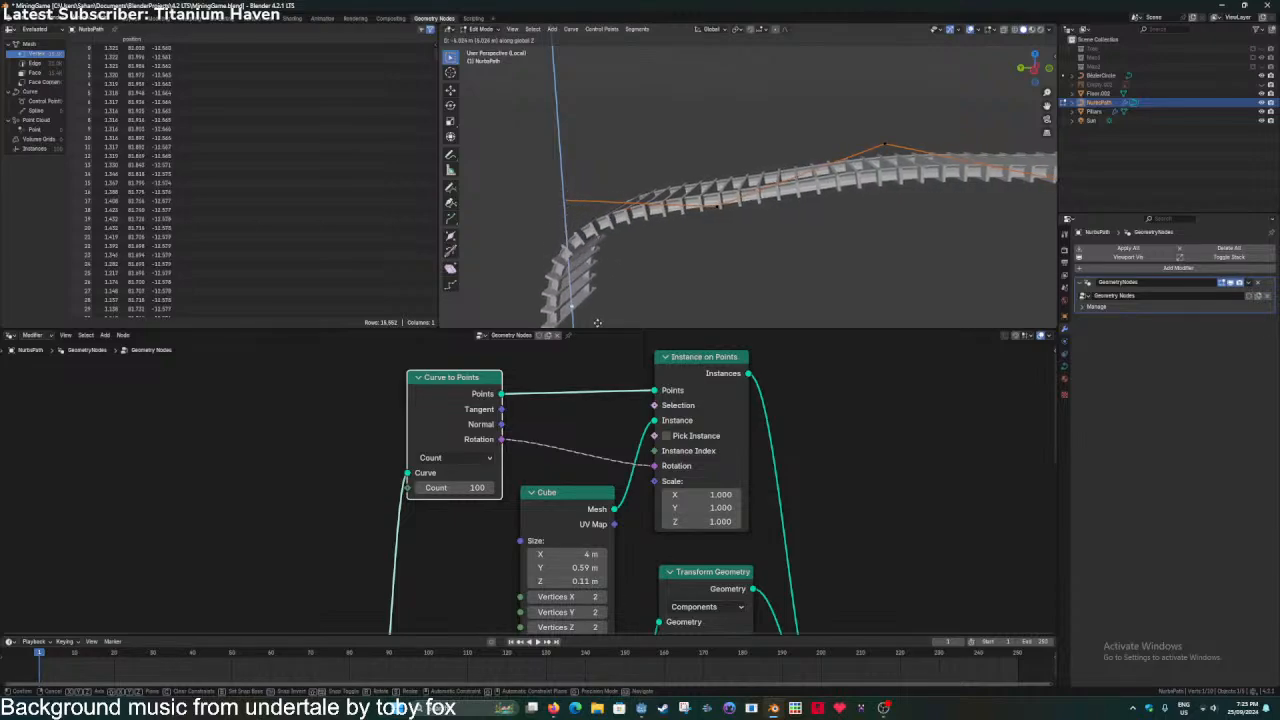
pyautogui.click(612, 215)
pyautogui.press('Tab')
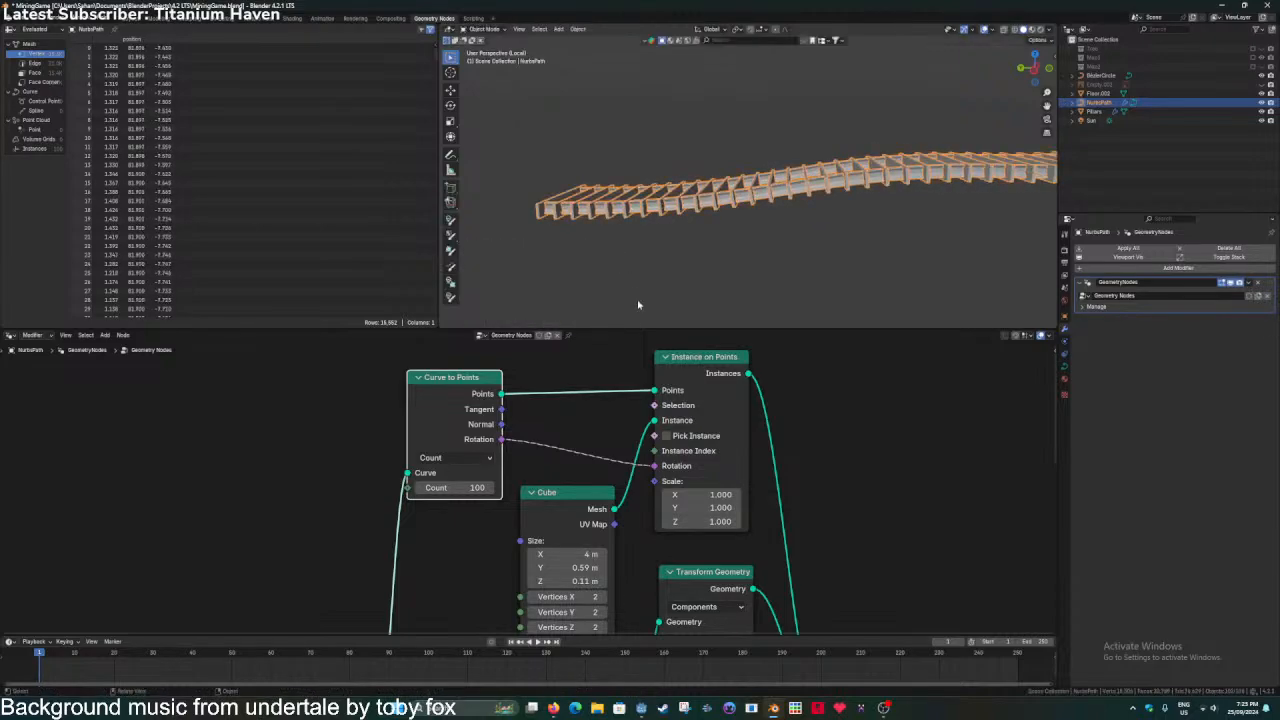
# Insert a Rotate Instances node on the Instance on Points output, moving the Cube node aside.
pyautogui.moveTo(564, 510); pyautogui.dragTo(509, 535)
pyautogui.hotkey('shift', 'a')
pyautogui.moveTo(547, 522)
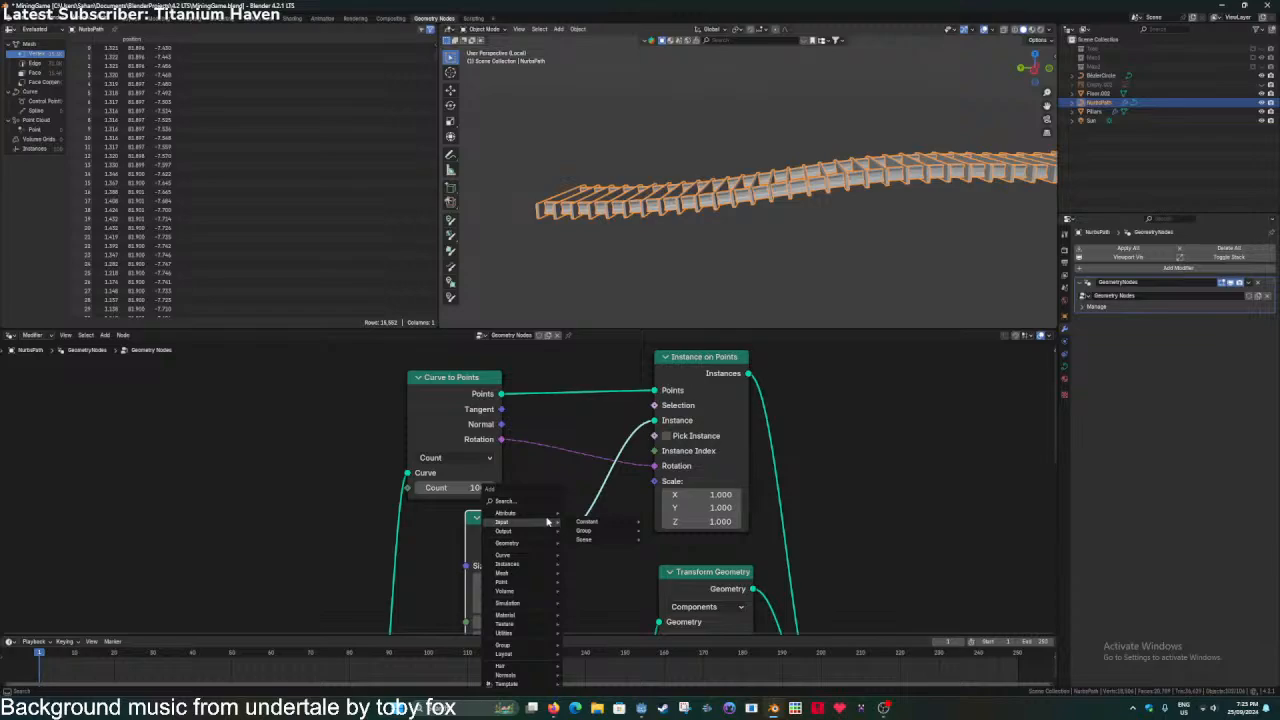
pyautogui.write('rotat')
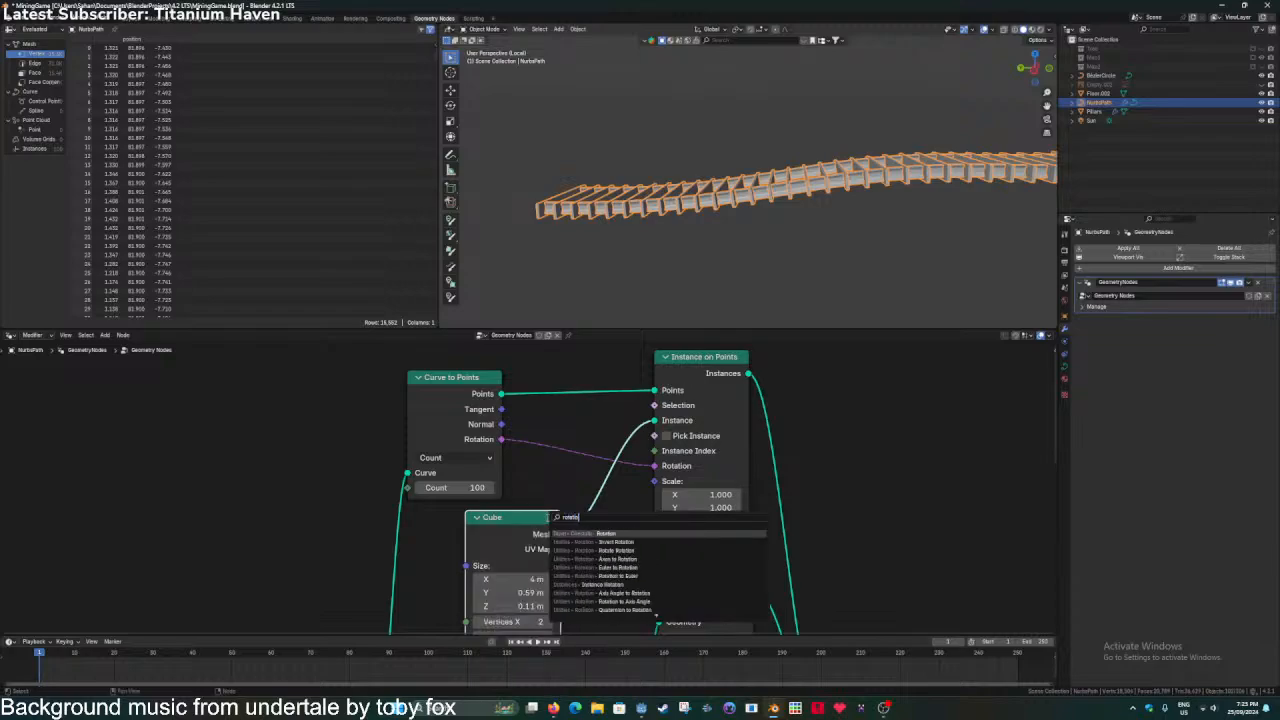
pyautogui.write('e')
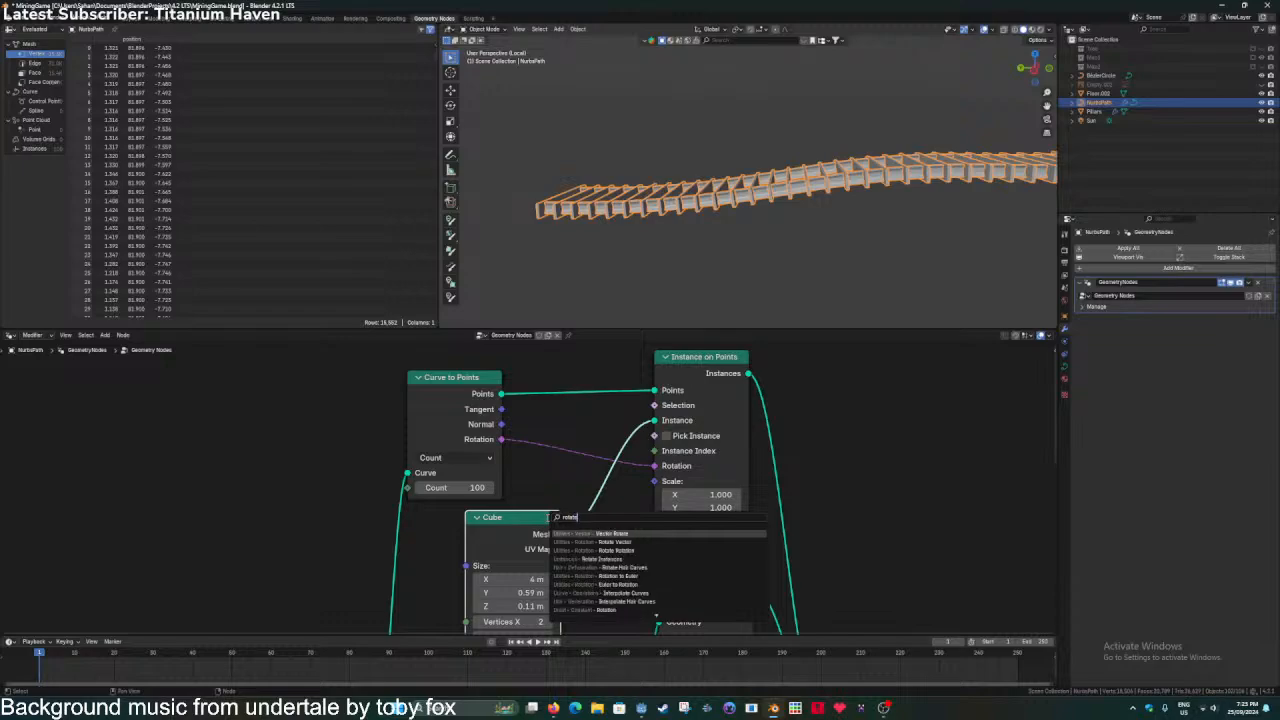
pyautogui.press('Down')
pyautogui.press('Down')
pyautogui.press('Down')
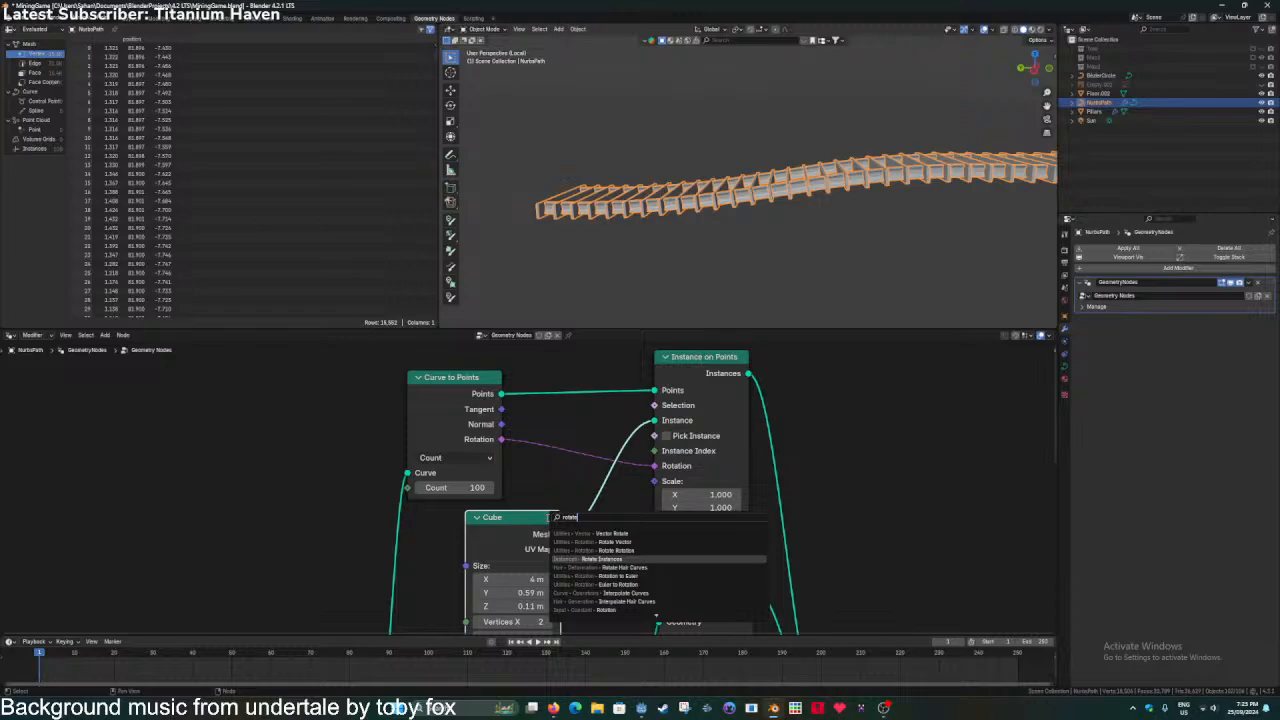
pyautogui.press('Return')
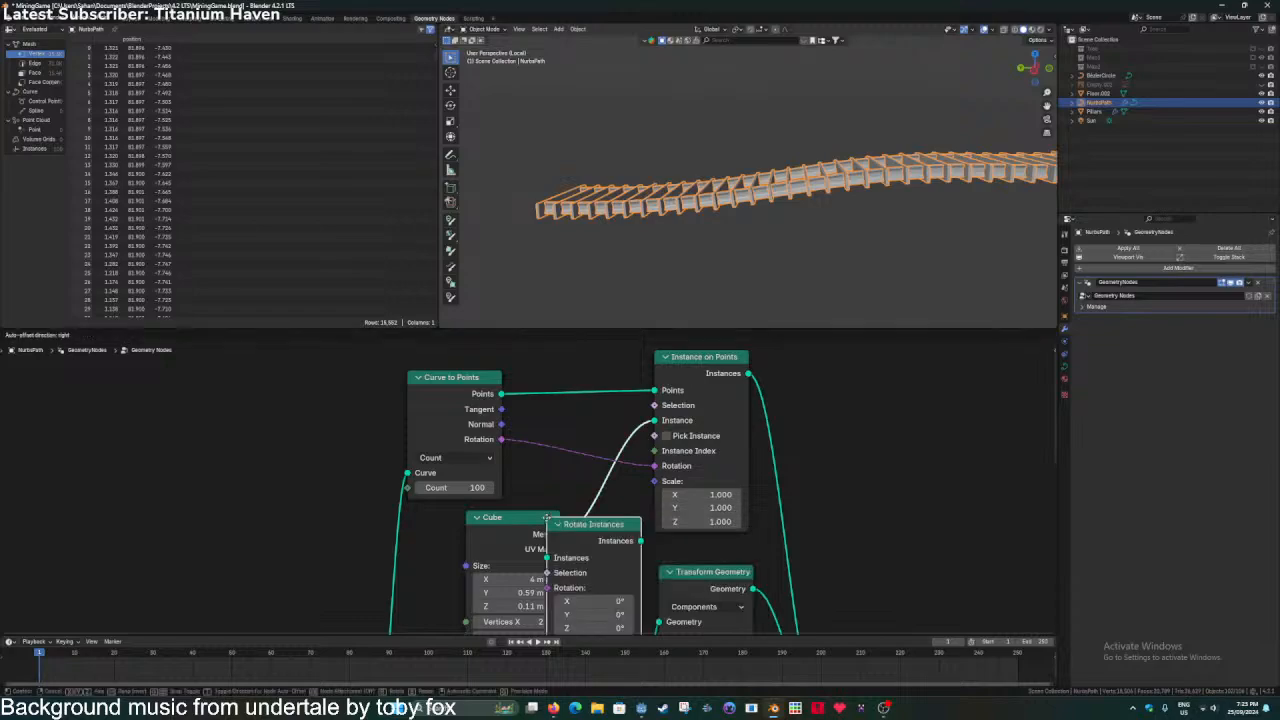
pyautogui.click(790, 405)
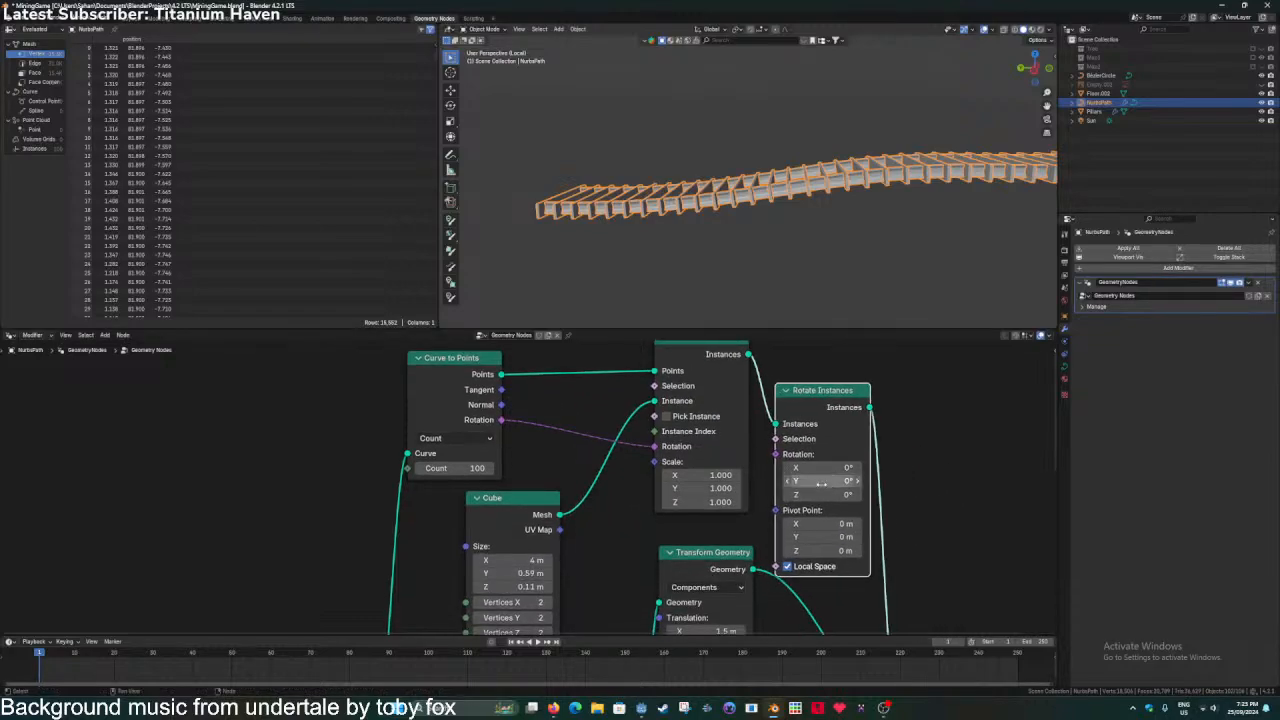
# Set the Rotate Instances X rotation to -90° and save the file.
pyautogui.moveTo(819, 483); pyautogui.dragTo(764, 468)
pyautogui.hotkey('ctrl', 'z')
pyautogui.hotkey('ctrl', 'z')
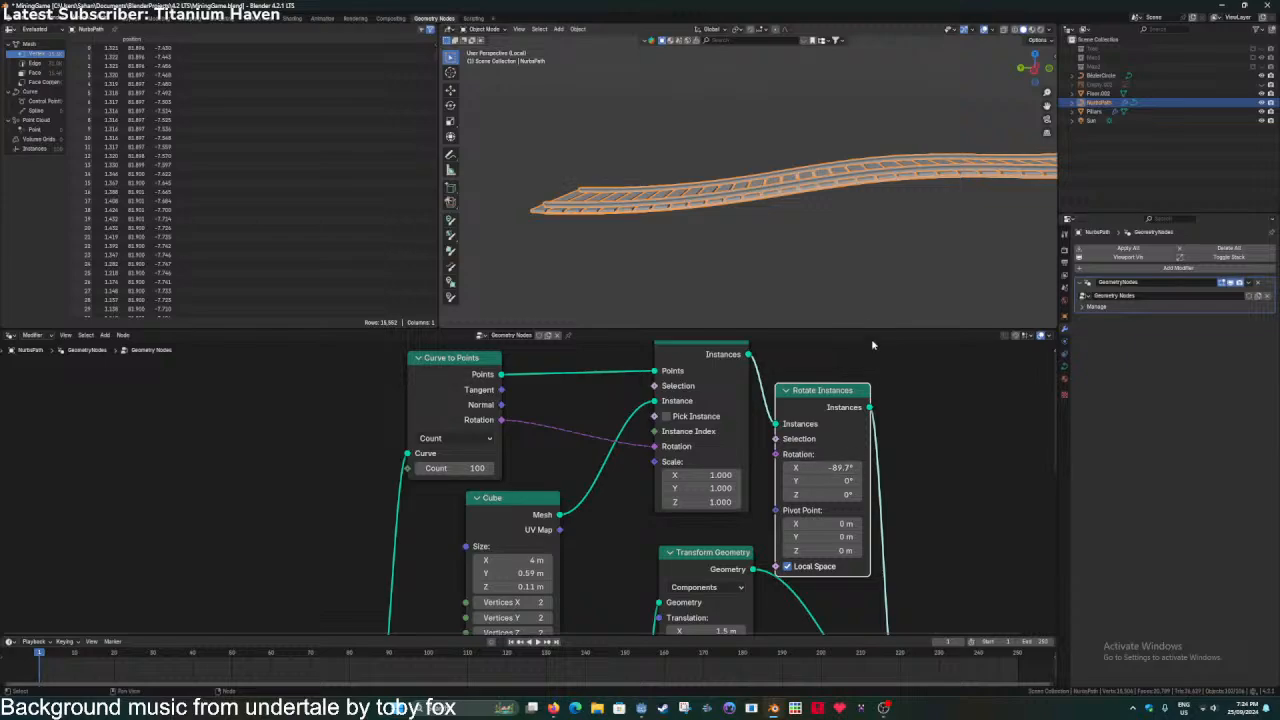
pyautogui.scroll(5, 836, 306)
pyautogui.moveTo(836, 304); pyautogui.dragTo(830, 322, button='middle')
pyautogui.doubleClick(820, 468)
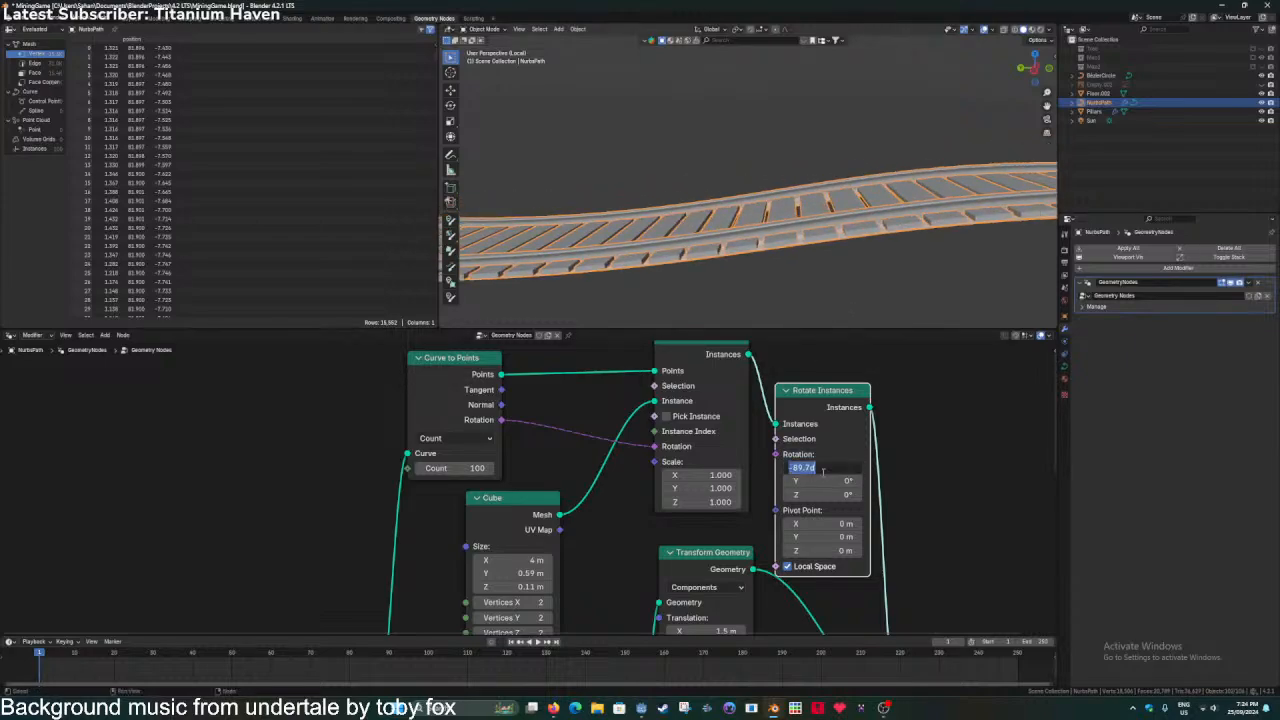
pyautogui.write('-90')
pyautogui.press('Return')
pyautogui.hotkey('ctrl', 's')
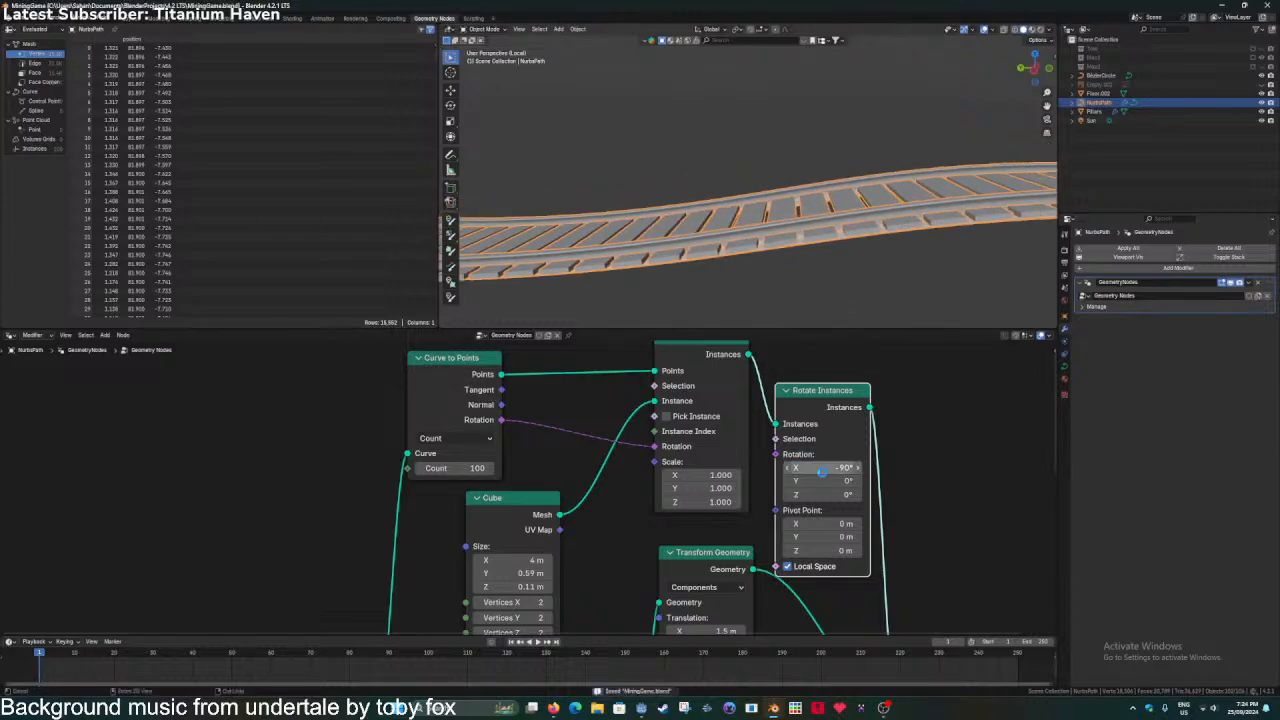
# Deselect the track, leave local view to show it in the tunnel, and save the file.
pyautogui.scroll(-5, 749, 283)
pyautogui.click(775, 277)
pyautogui.moveTo(776, 278); pyautogui.dragTo(721, 289, button='middle')
pyautogui.hotkey('ctrl', 's')
pyautogui.press('/')
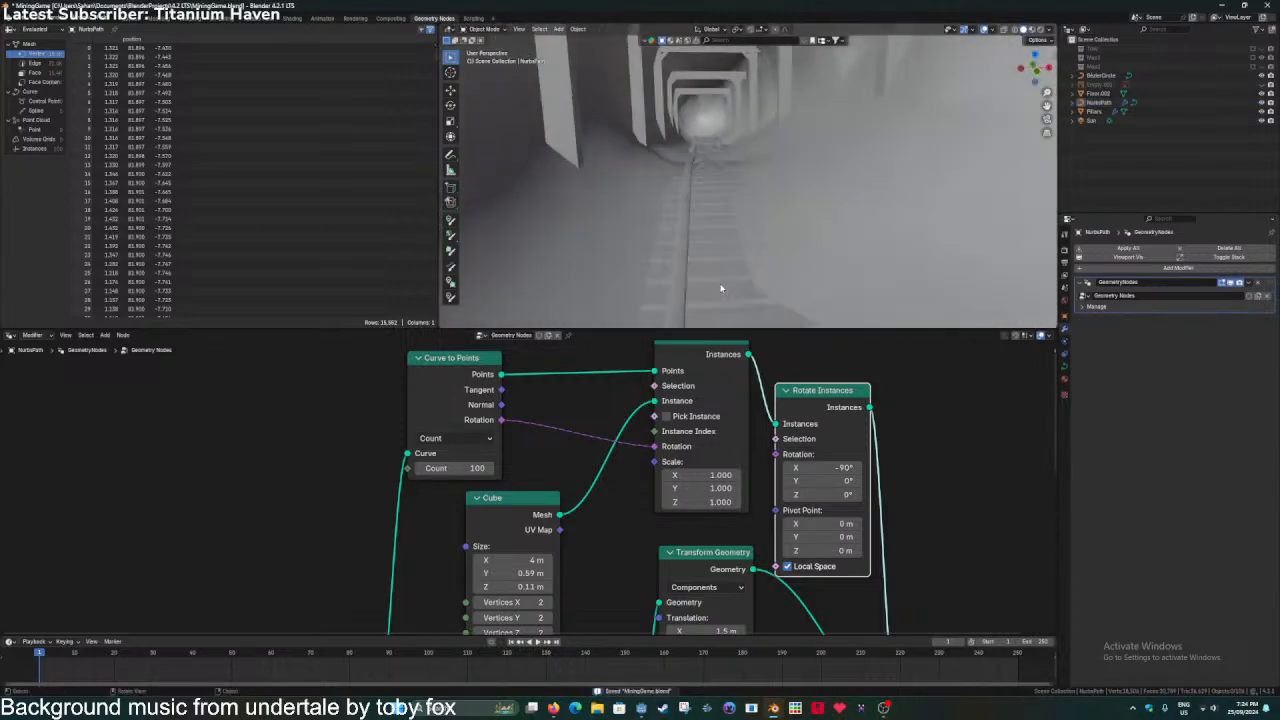
pyautogui.scroll(-2, 720, 288)
pyautogui.hotkey('ctrl', 's')
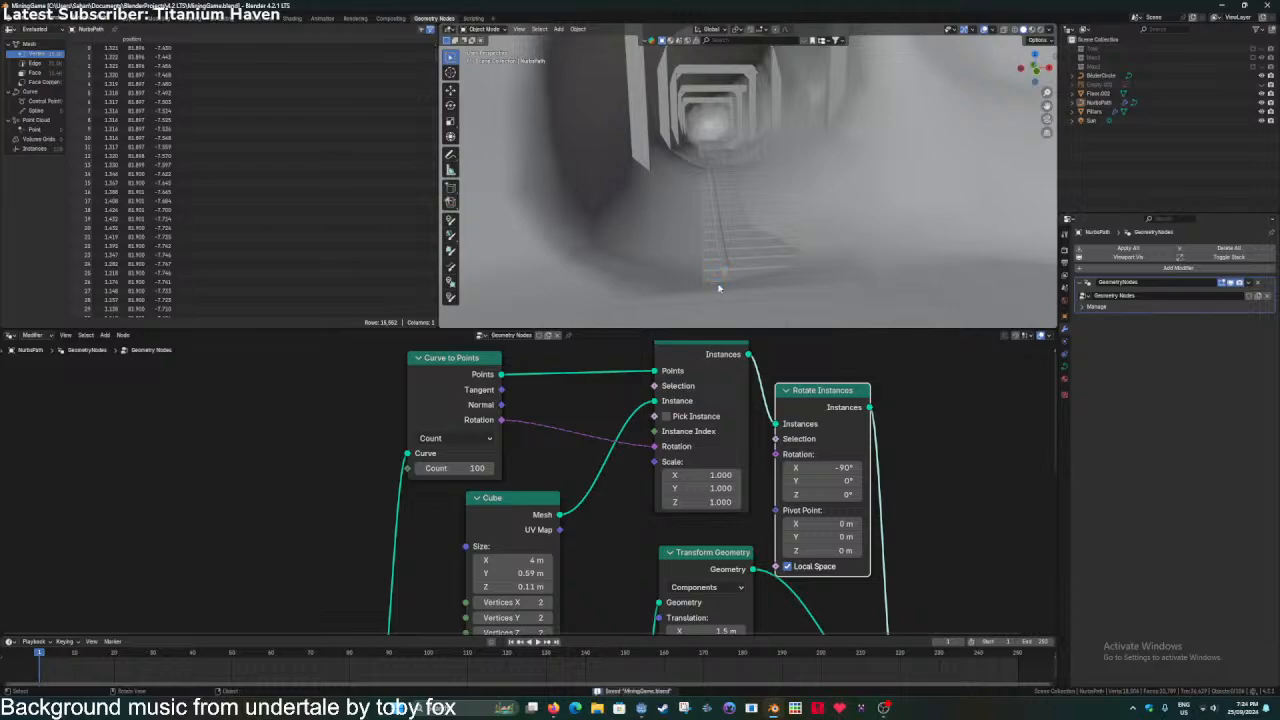
# Move Rotate Instances away from Instance on Points, add a Random Value node beside it, and save the file.
pyautogui.scroll(1, 637, 505)
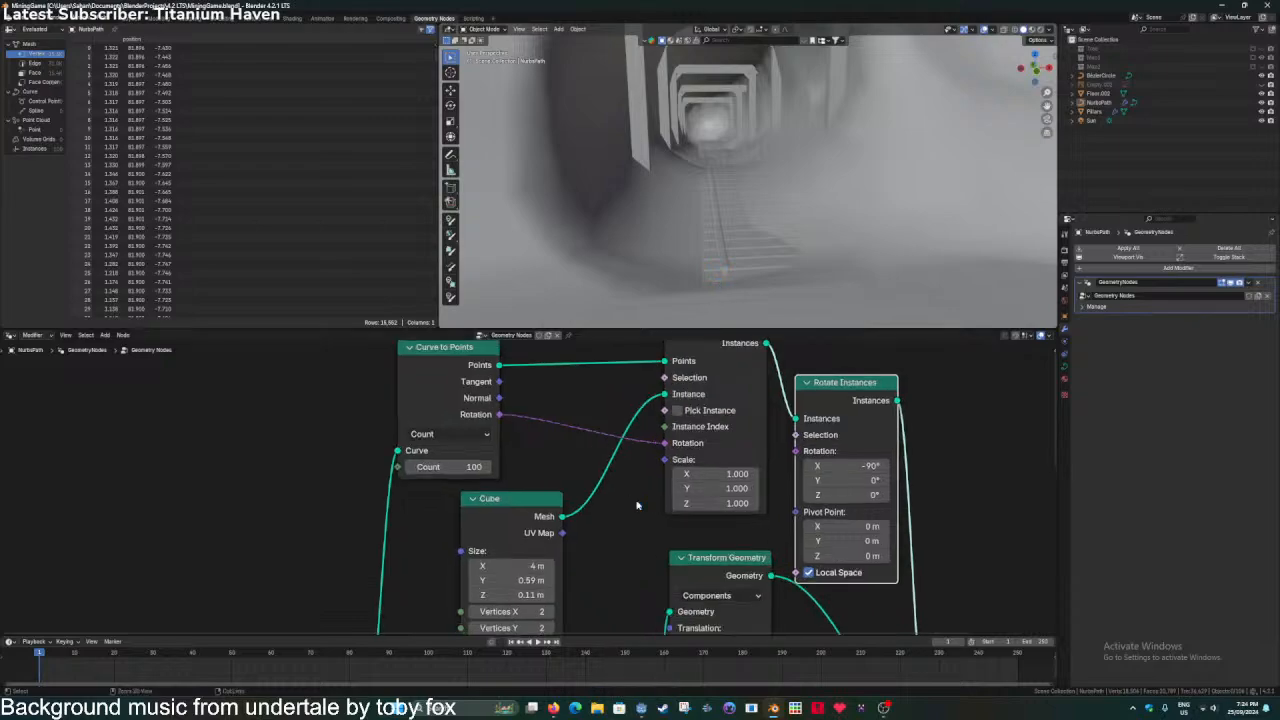
pyautogui.moveTo(856, 388); pyautogui.dragTo(935, 350)
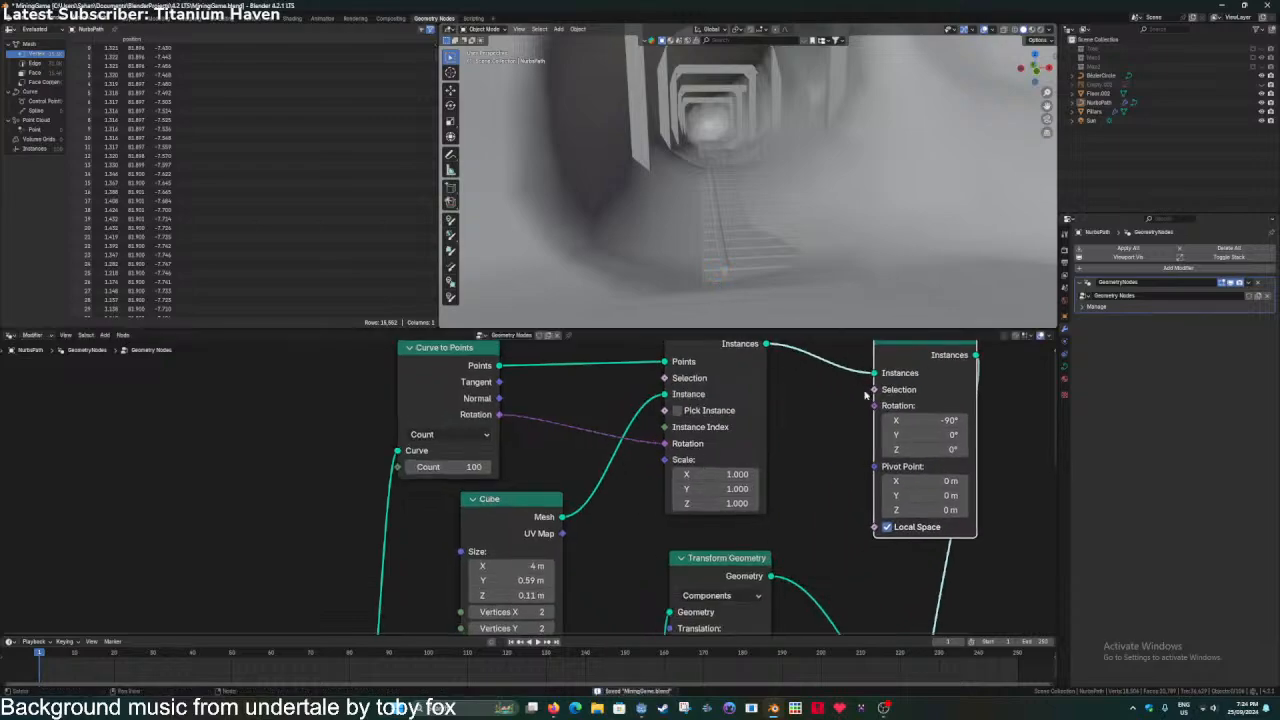
pyautogui.scroll(-1, 857, 439)
pyautogui.hotkey('shift', 'a')
pyautogui.write('ran')
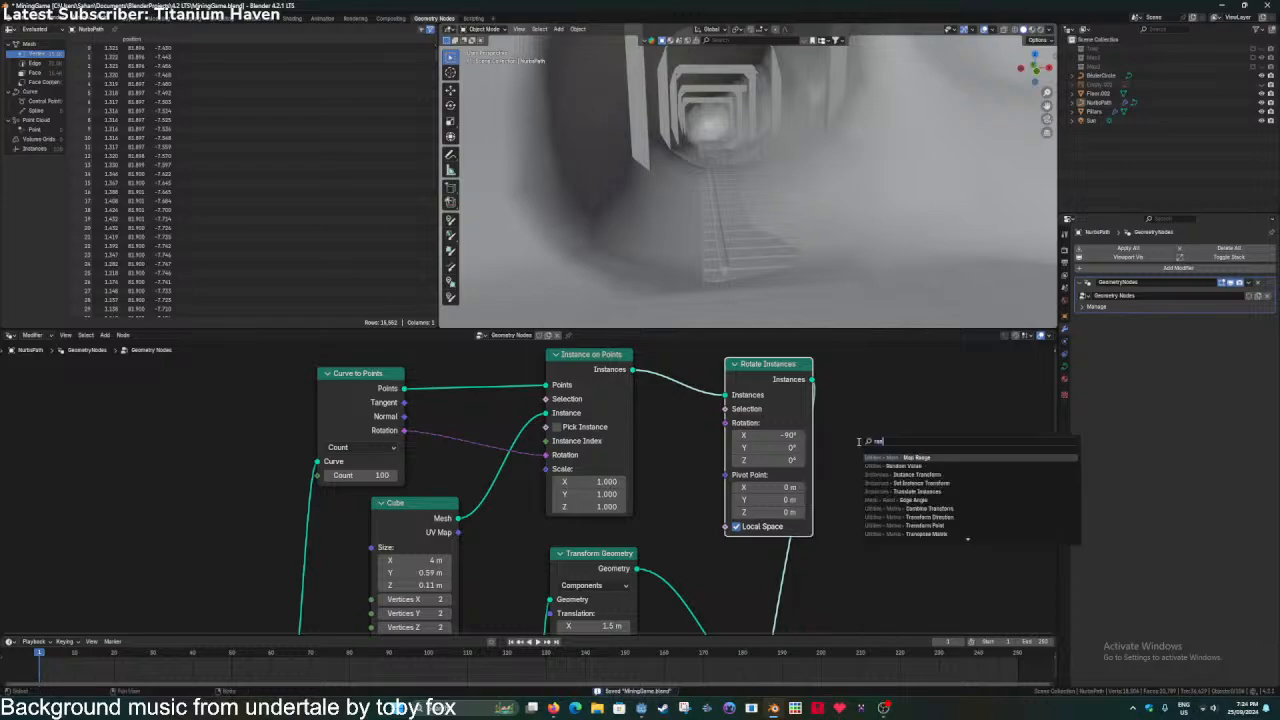
pyautogui.press('Return')
pyautogui.click(857, 441)
pyautogui.scroll(1, 857, 441)
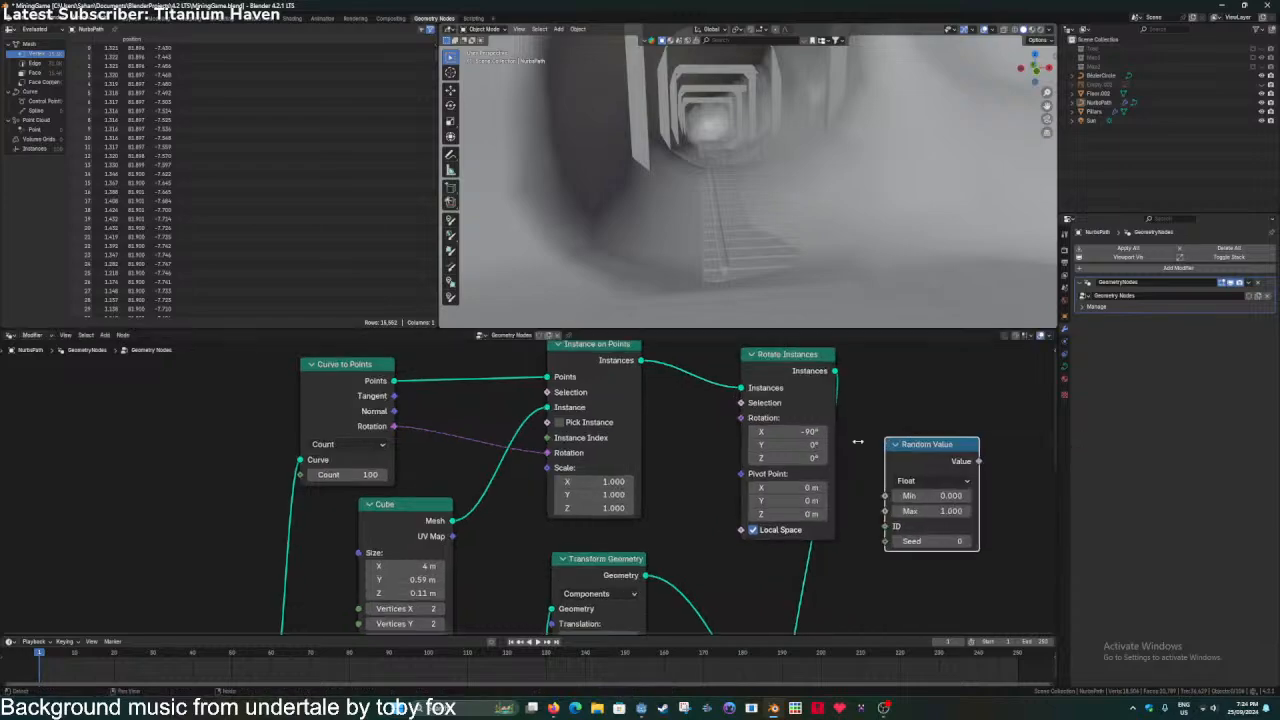
pyautogui.hotkey('ctrl', 's')
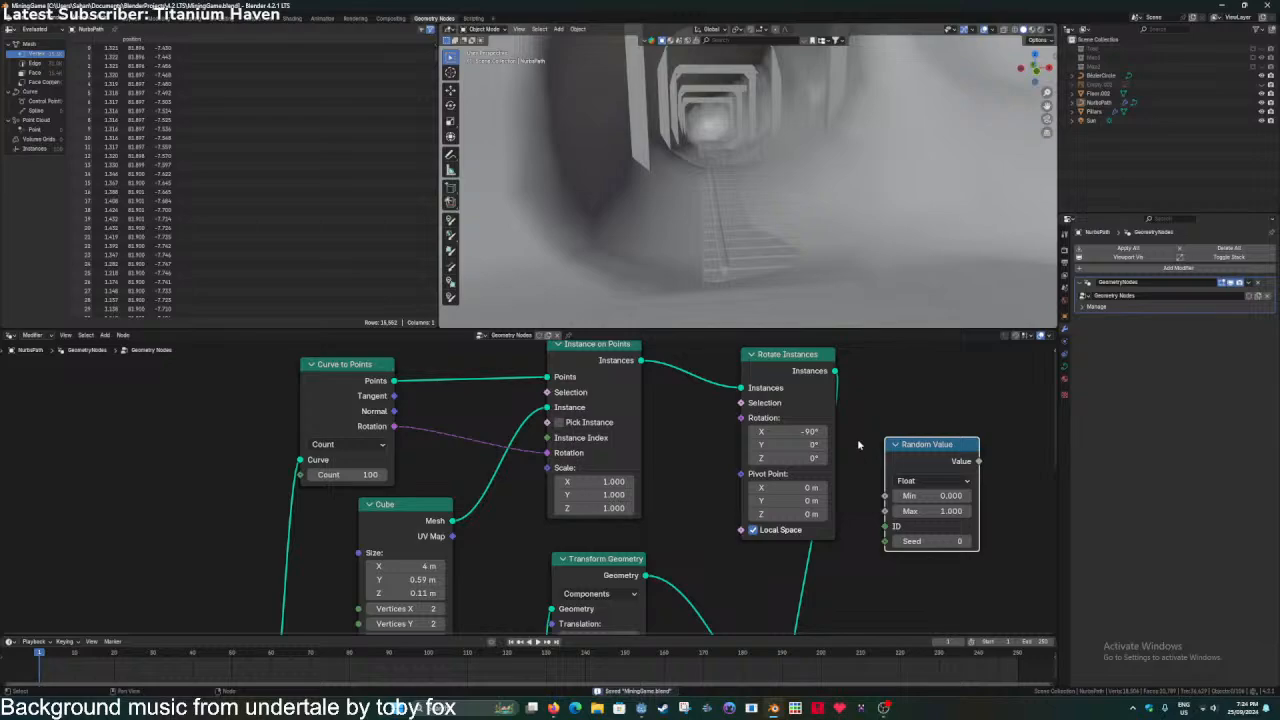
# Add a Combine XYZ node above the Random Value node.
pyautogui.hotkey('shift', 'a')
pyautogui.write('combine')
pyautogui.press('Return')
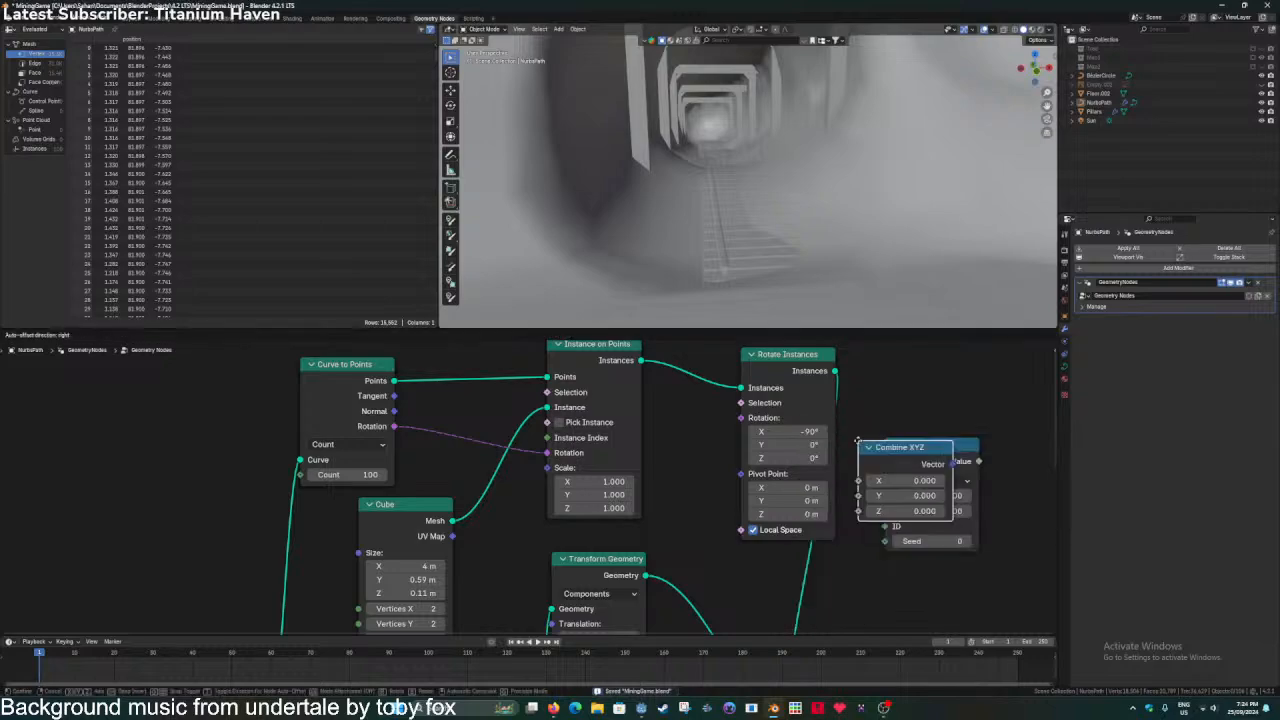
pyautogui.click(876, 342)
pyautogui.moveTo(839, 418); pyautogui.dragTo(796, 457, button='middle')
pyautogui.scroll(-1, 796, 458)
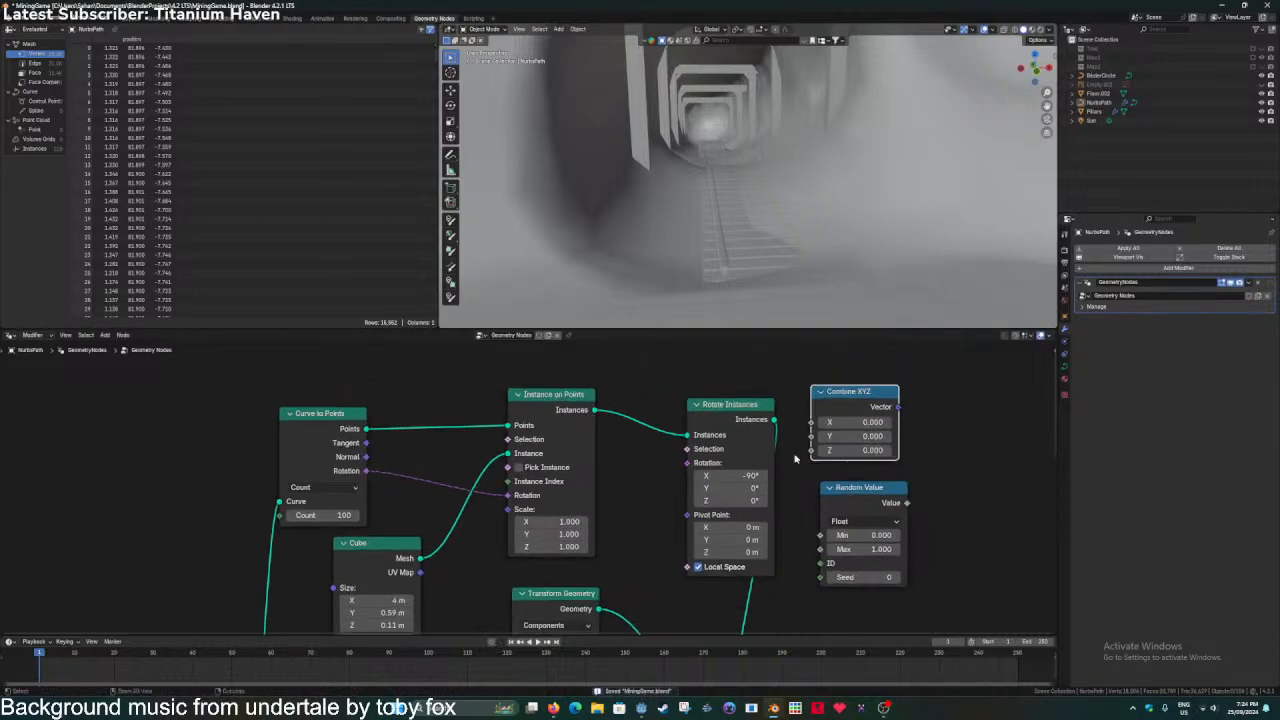
# Add a Math node beside the Combine XYZ node.
pyautogui.hotkey('shift', 'a')
pyautogui.write('math')
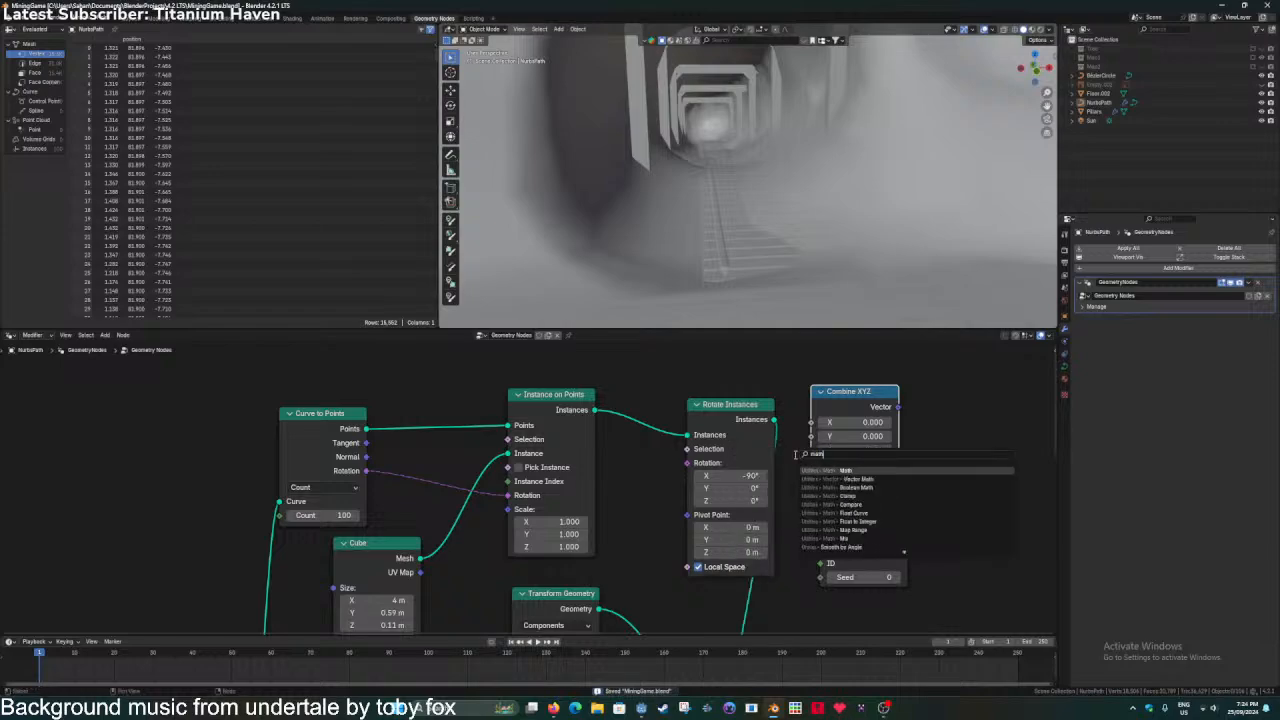
pyautogui.press('Return')
pyautogui.click(905, 445)
# Set the Math node's operation to To Radians with a Degrees value of 90.
pyautogui.click(950, 457)
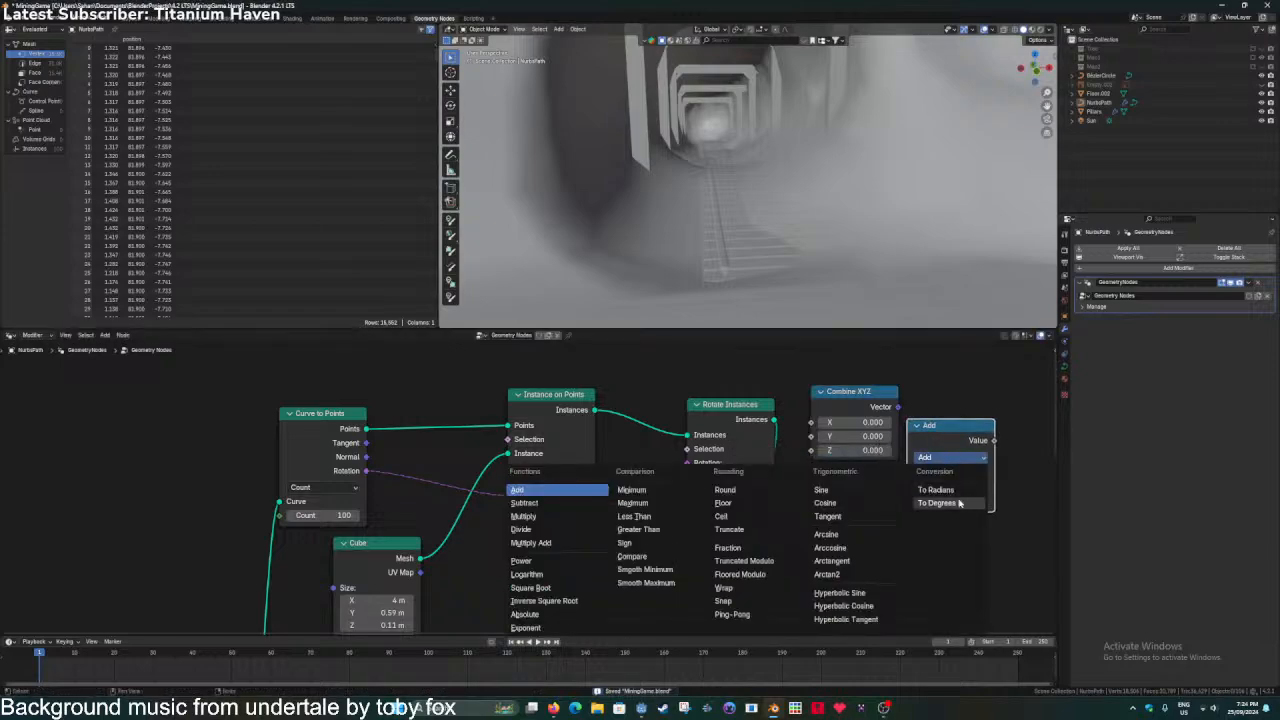
pyautogui.click(937, 503)
pyautogui.click(960, 486)
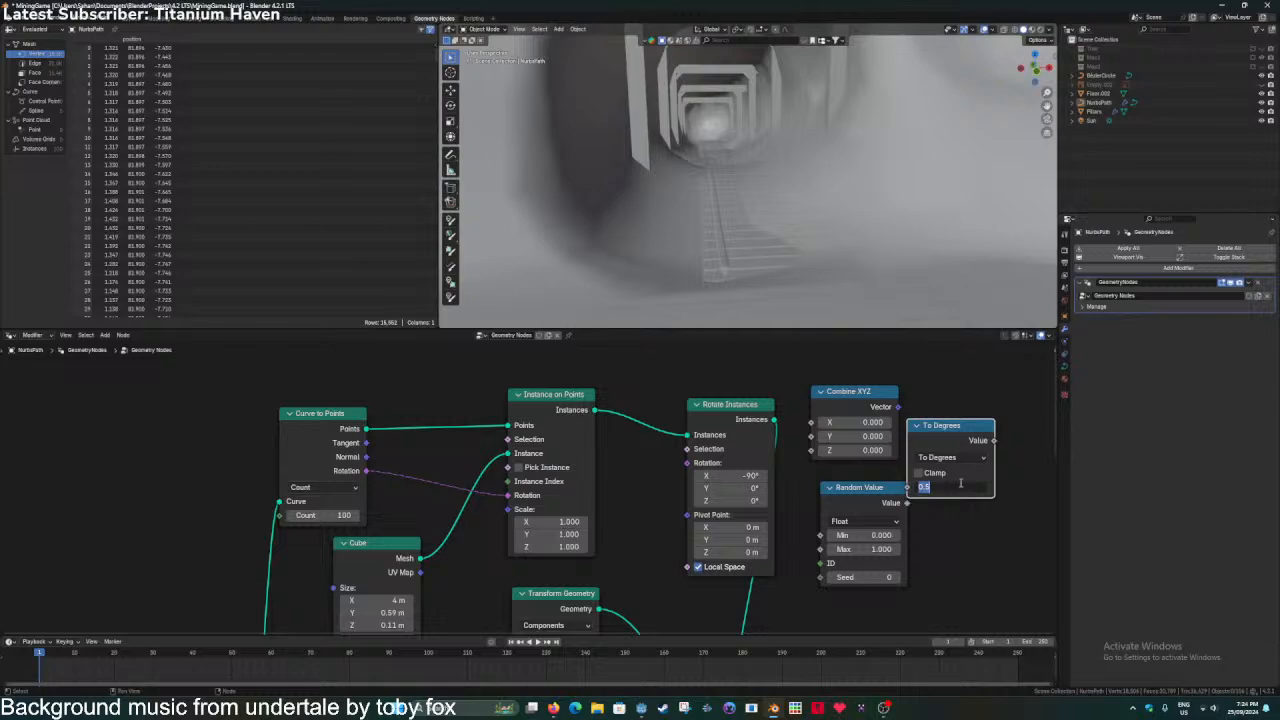
pyautogui.click(970, 455)
pyautogui.click(970, 456)
pyautogui.click(955, 489)
pyautogui.click(972, 487)
pyautogui.write('90')
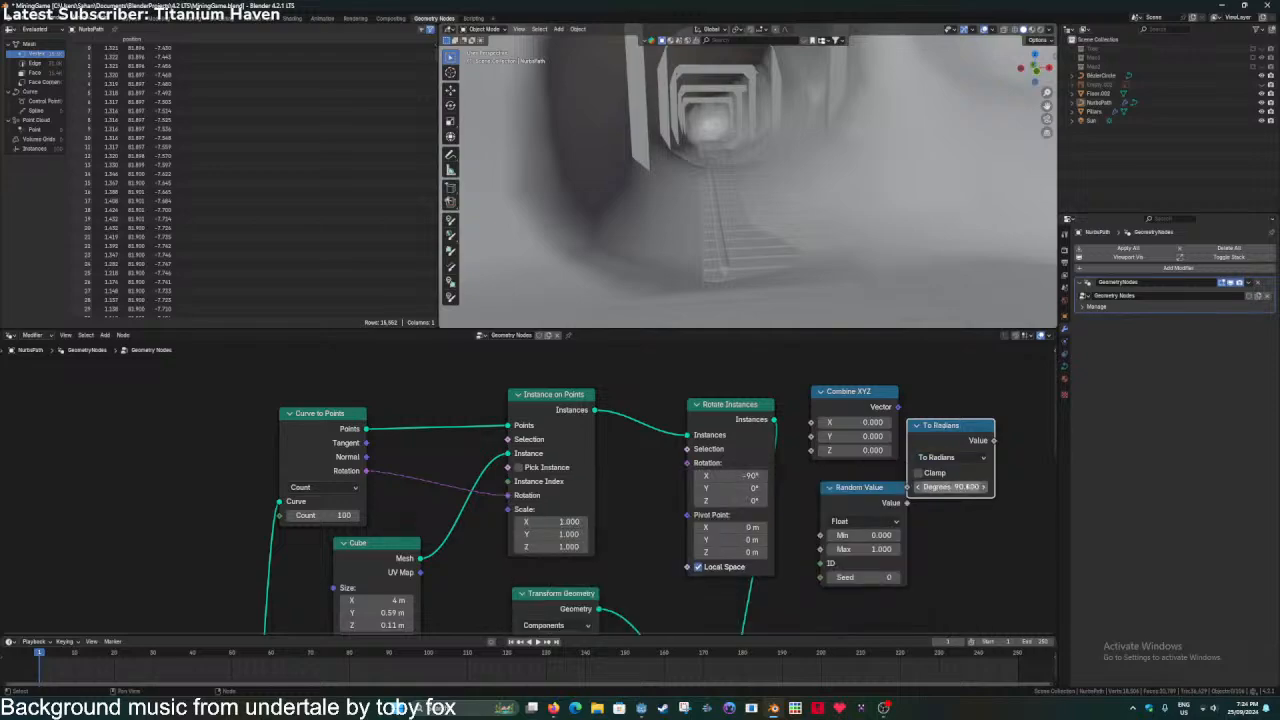
pyautogui.press('Return')
# Link To Radians to Combine XYZ's X and Random Value to its Z, and feed the vector into Rotate Instances' Rotation.
pyautogui.moveTo(993, 440); pyautogui.dragTo(843, 393)
pyautogui.moveTo(872, 488); pyautogui.dragTo(868, 489)
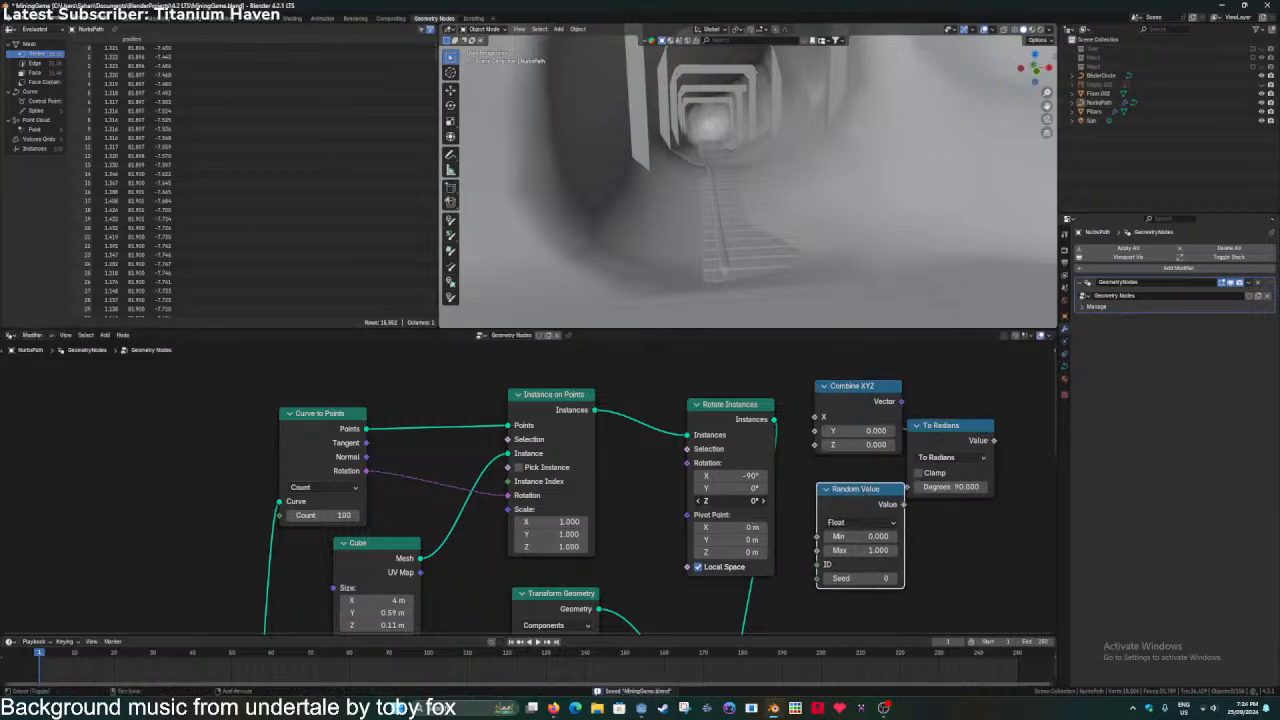
pyautogui.keyDown('shift'); pyautogui.moveTo(732, 501); pyautogui.dragTo(755, 501); pyautogui.keyUp('shift')
pyautogui.hotkey('ctrl', 'z')
pyautogui.moveTo(904, 504); pyautogui.dragTo(816, 452)
pyautogui.moveTo(901, 401); pyautogui.dragTo(690, 465)
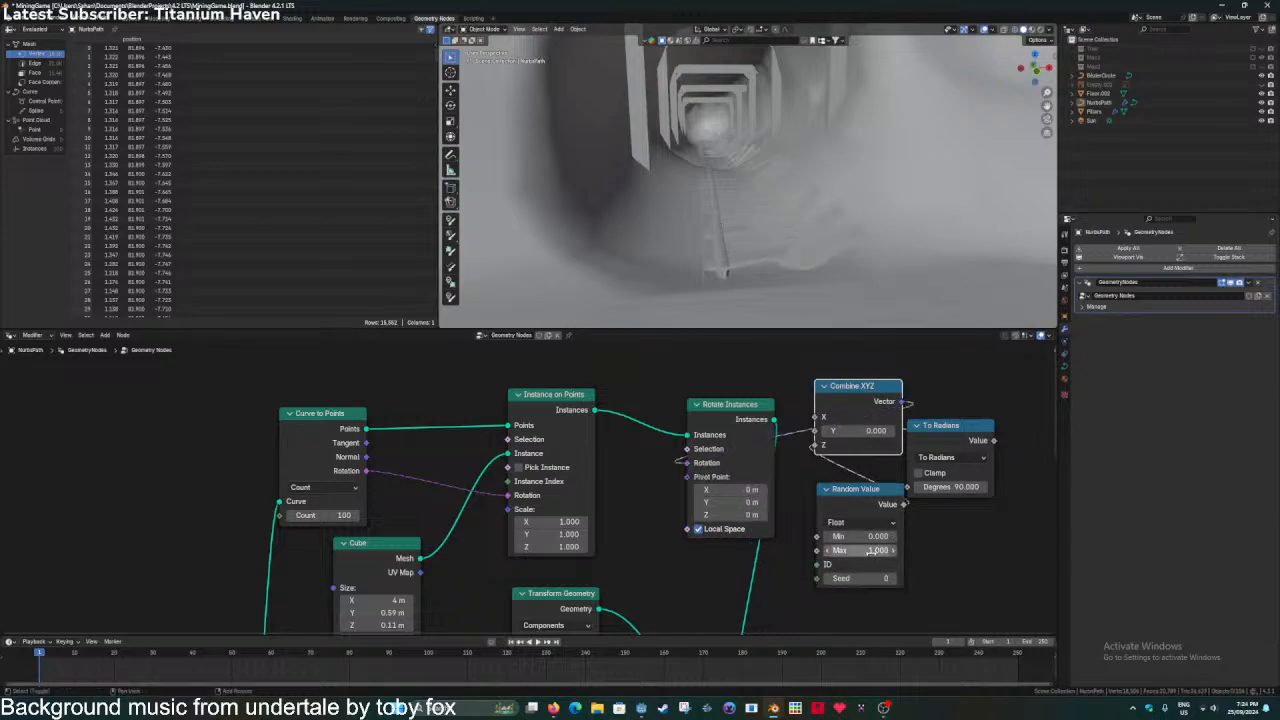
# Lower the Random Value maximum to 0.22 and isolate the track in local view.
pyautogui.keyDown('shift'); pyautogui.moveTo(874, 551); pyautogui.dragTo(804, 551); pyautogui.keyUp('shift')
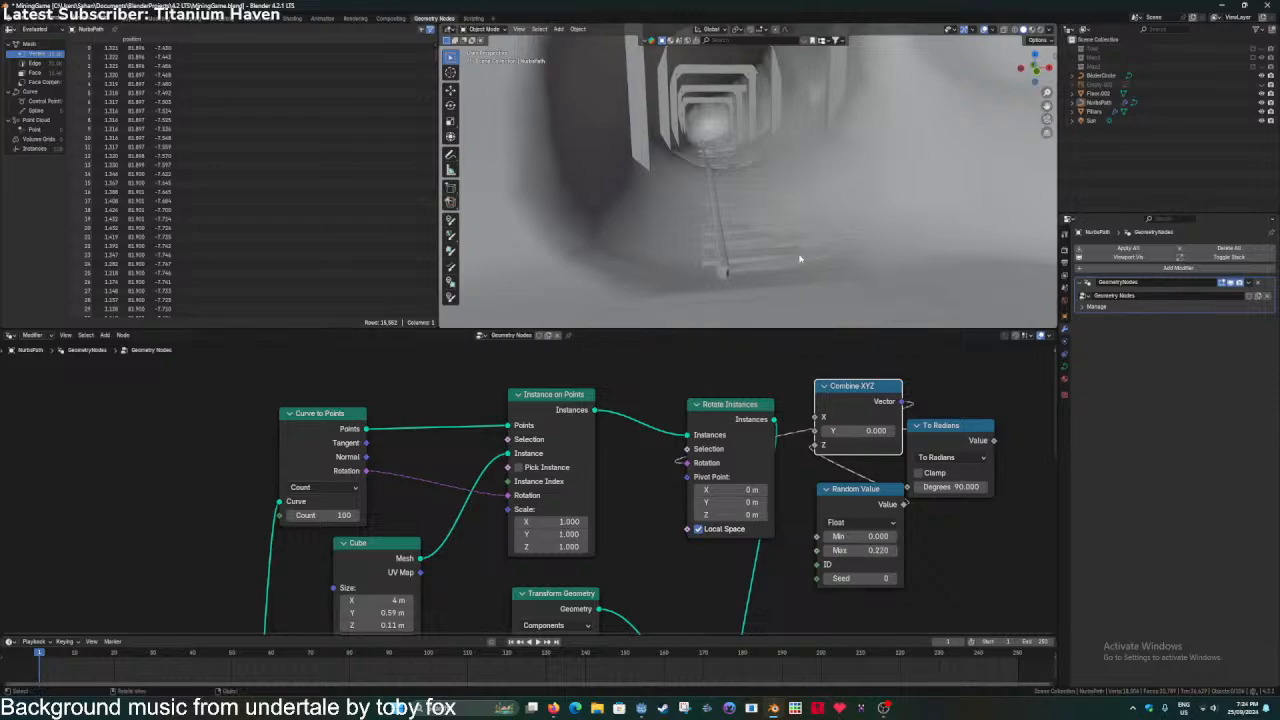
pyautogui.click(726, 246)
pyautogui.press('KP_Divide')
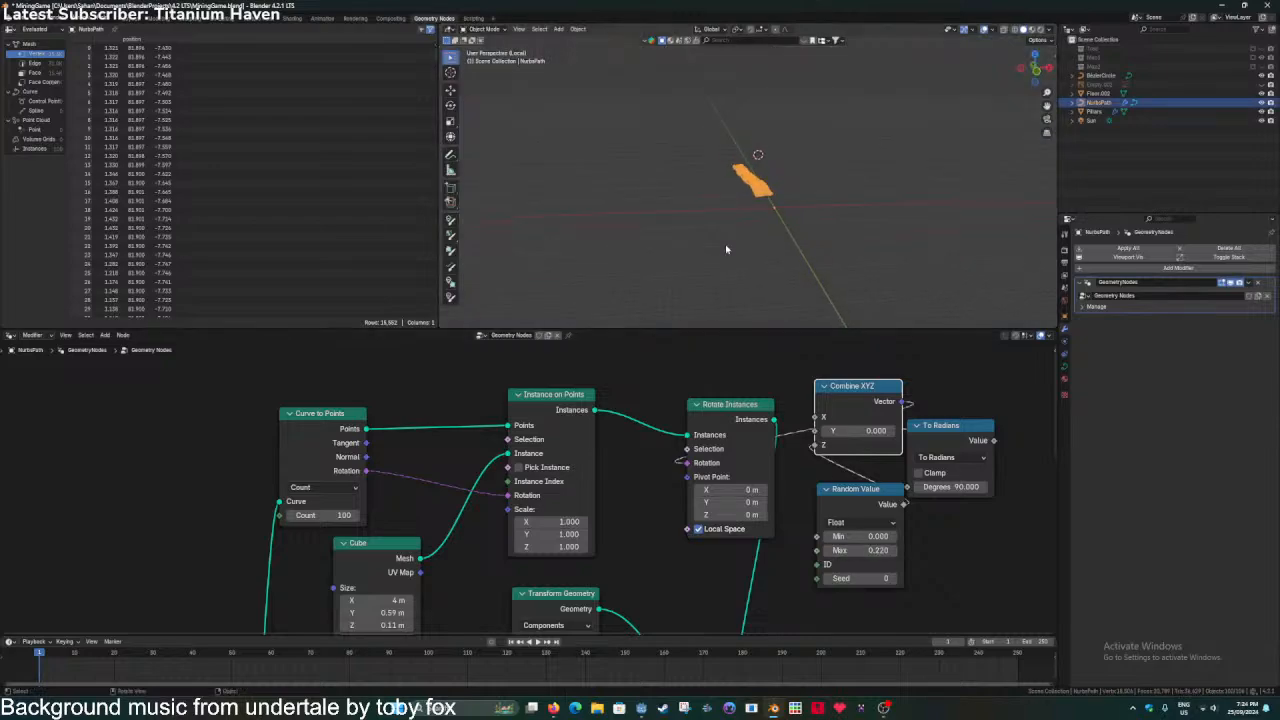
pyautogui.scroll(4, 829, 197)
pyautogui.moveTo(829, 197); pyautogui.dragTo(762, 218, button='middle')
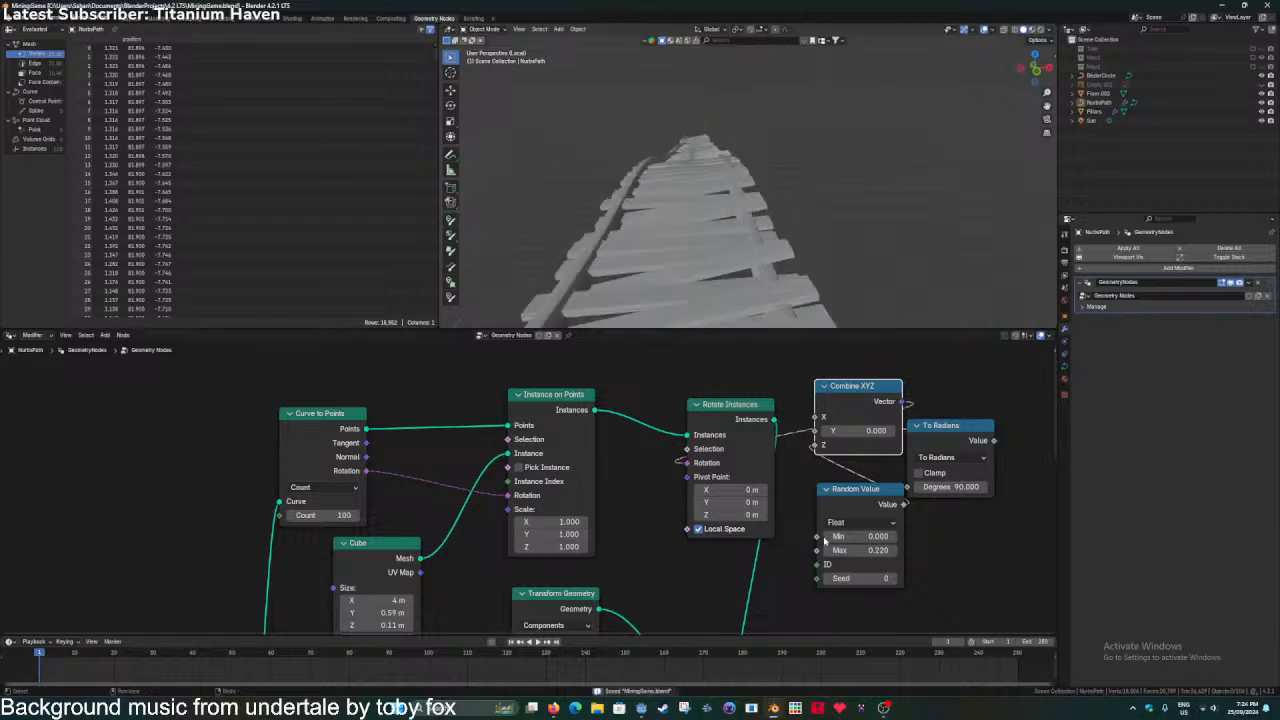
# Set the Random Value minimum to -0.07 and its maximum to 0.05.
pyautogui.doubleClick(858, 536)
pyautogui.write('-0.13')
pyautogui.press('Return')
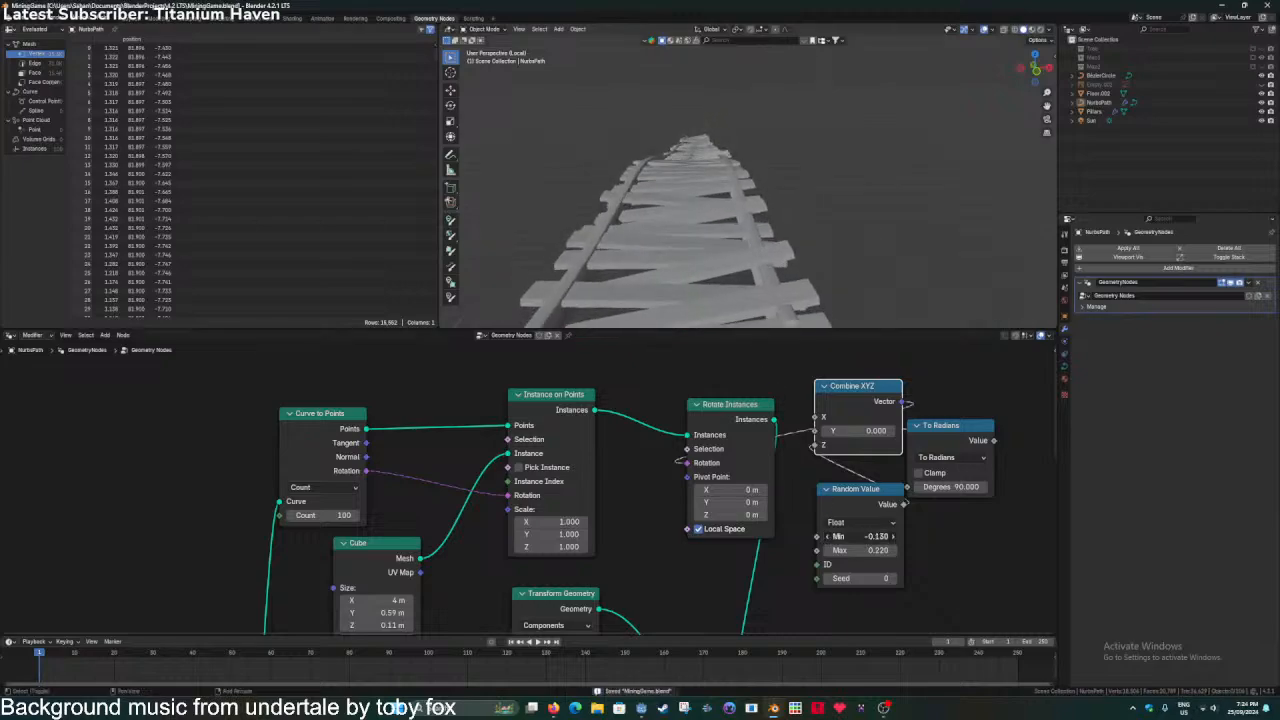
pyautogui.doubleClick(858, 550)
pyautogui.write('0.05')
pyautogui.press('Return')
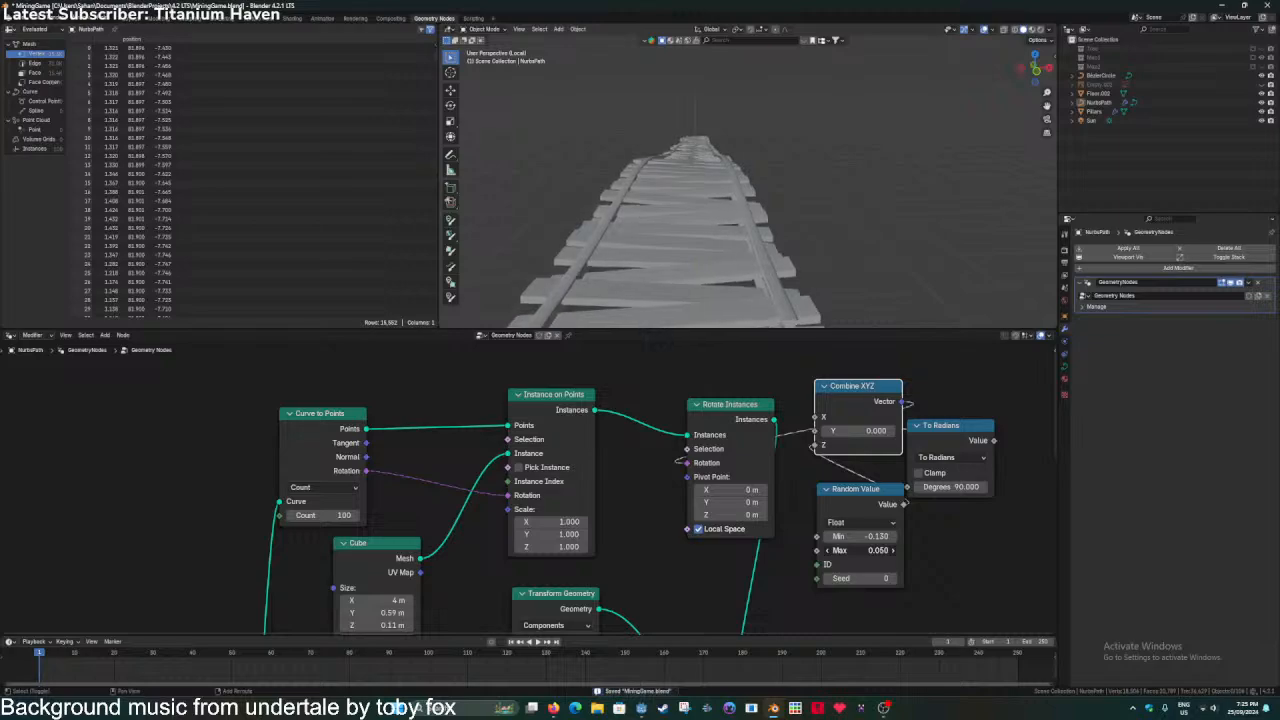
pyautogui.moveTo(872, 536); pyautogui.dragTo(876, 538)
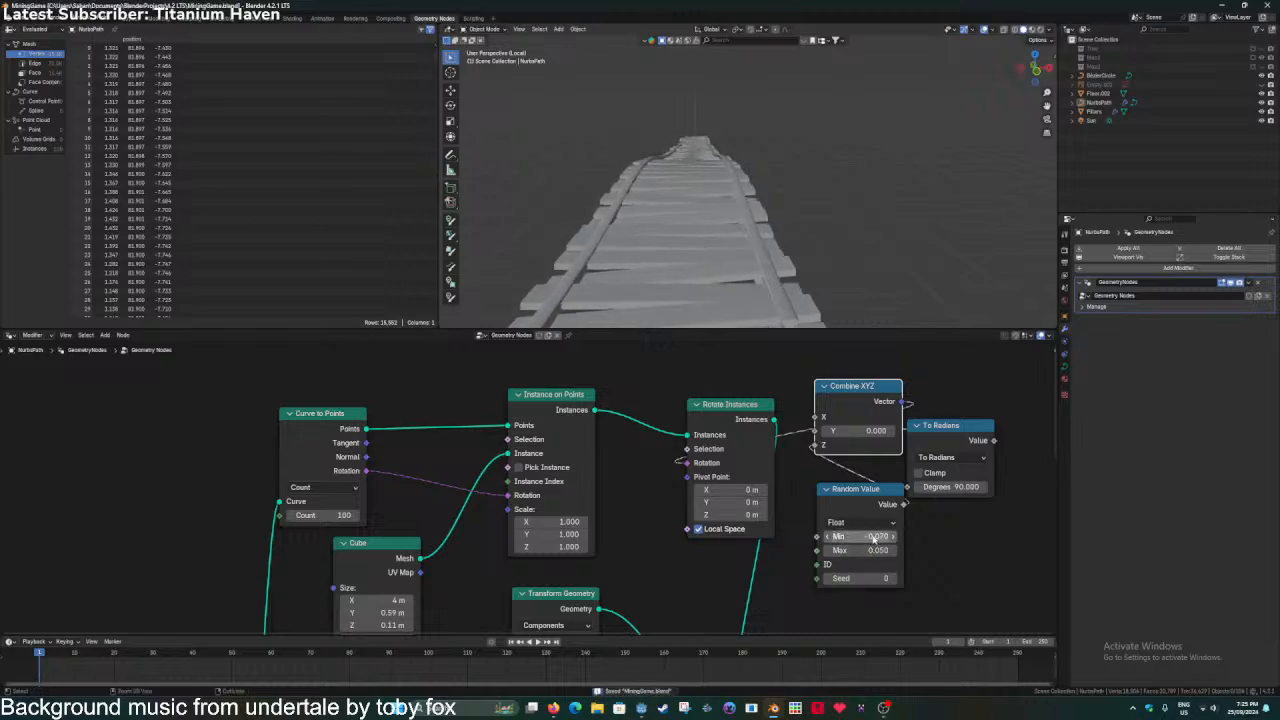
# Save the file and leave local view to examine the randomly rotated sleepers along the tunnel.
pyautogui.moveTo(716, 282); pyautogui.dragTo(775, 225, button='middle')
pyautogui.scroll(2, 766, 229)
pyautogui.scroll(2, 783, 212)
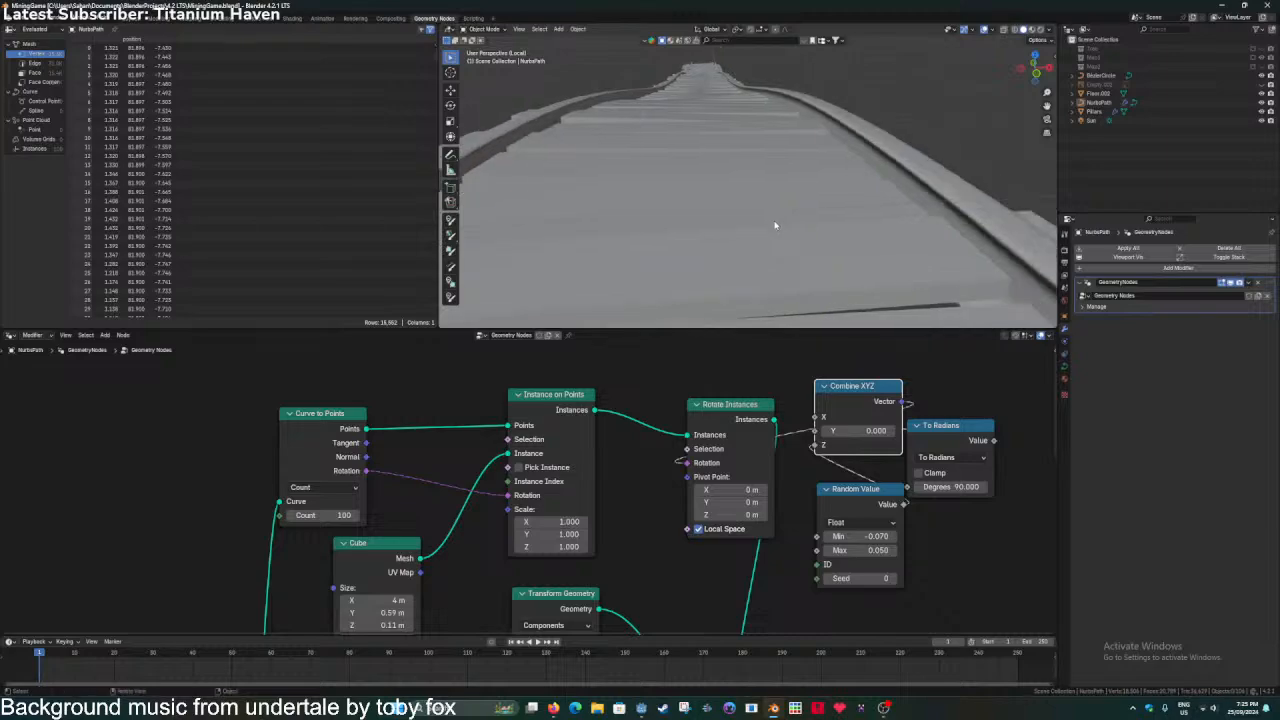
pyautogui.scroll(-3, 775, 225)
pyautogui.hotkey('ctrl', 's')
pyautogui.press('KP_Divide')
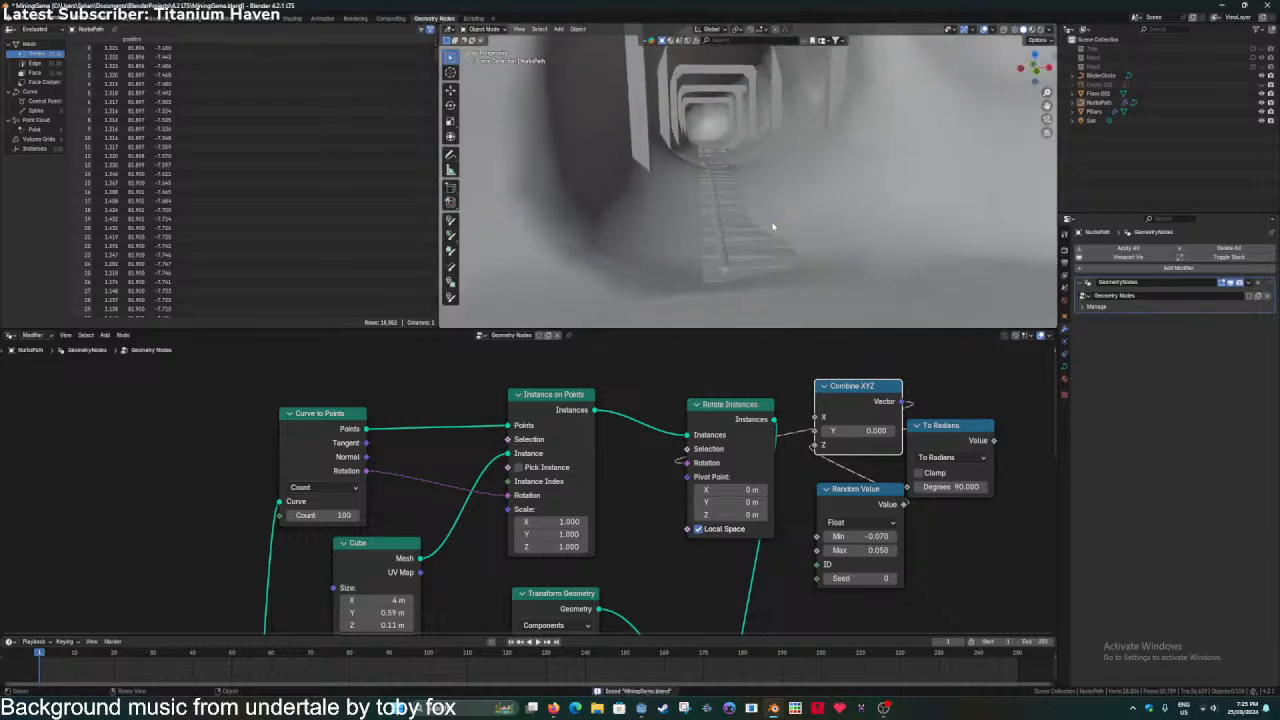
pyautogui.hotkey('ctrl', 's')
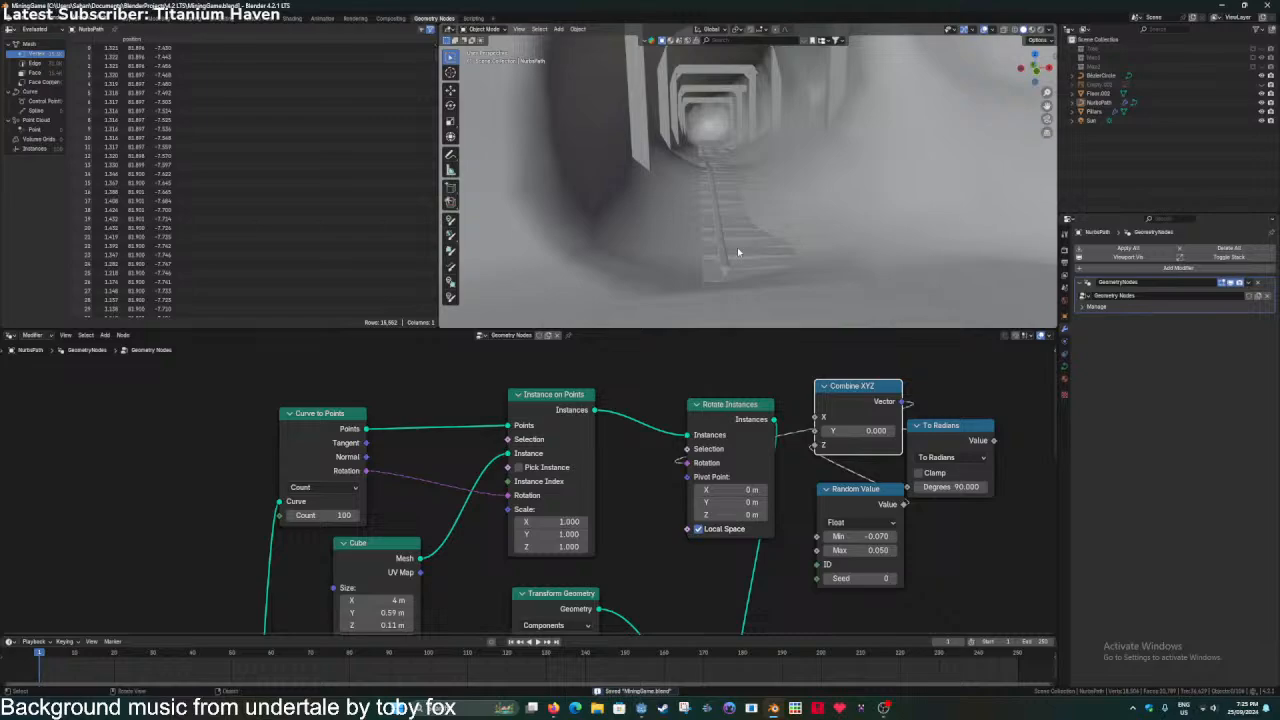
pyautogui.scroll(-4, 737, 248)
pyautogui.keyDown('shift'); pyautogui.moveTo(695, 178); pyautogui.dragTo(680, 230, button='middle'); pyautogui.keyUp('shift')
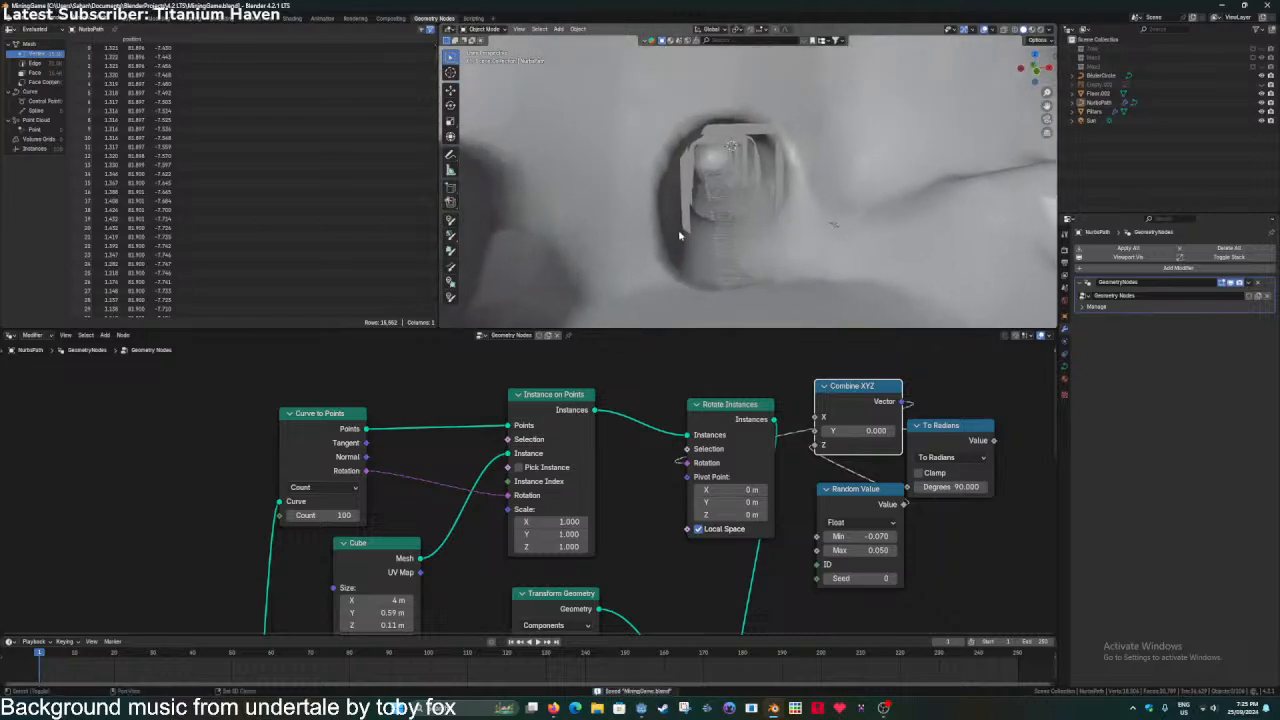
pyautogui.scroll(4, 681, 204)
pyautogui.scroll(2, 681, 215)
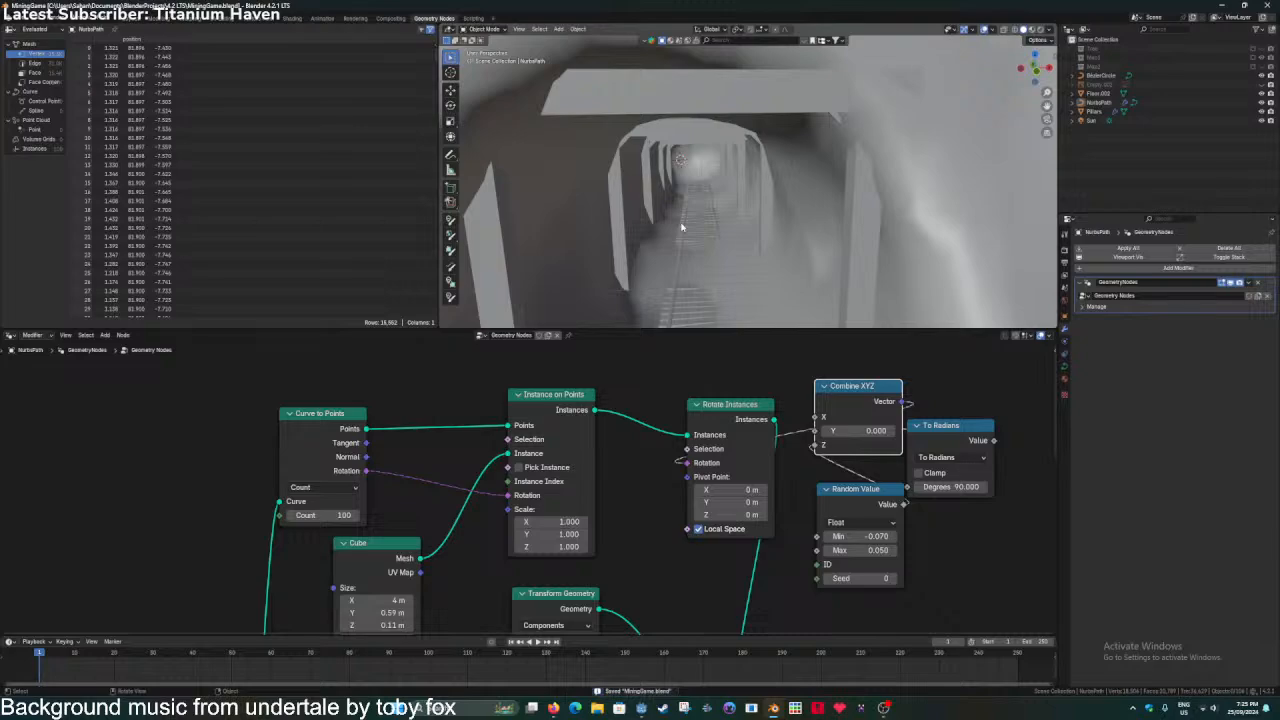
# Select the whole right-hand corner brace of the tunnel's Pillars mesh and widen it along the Y axis.
pyautogui.keyDown('shift'); pyautogui.moveTo(726, 214); pyautogui.dragTo(722, 241, button='middle'); pyautogui.keyUp('shift')
pyautogui.click(850, 155)
pyautogui.press('Tab')
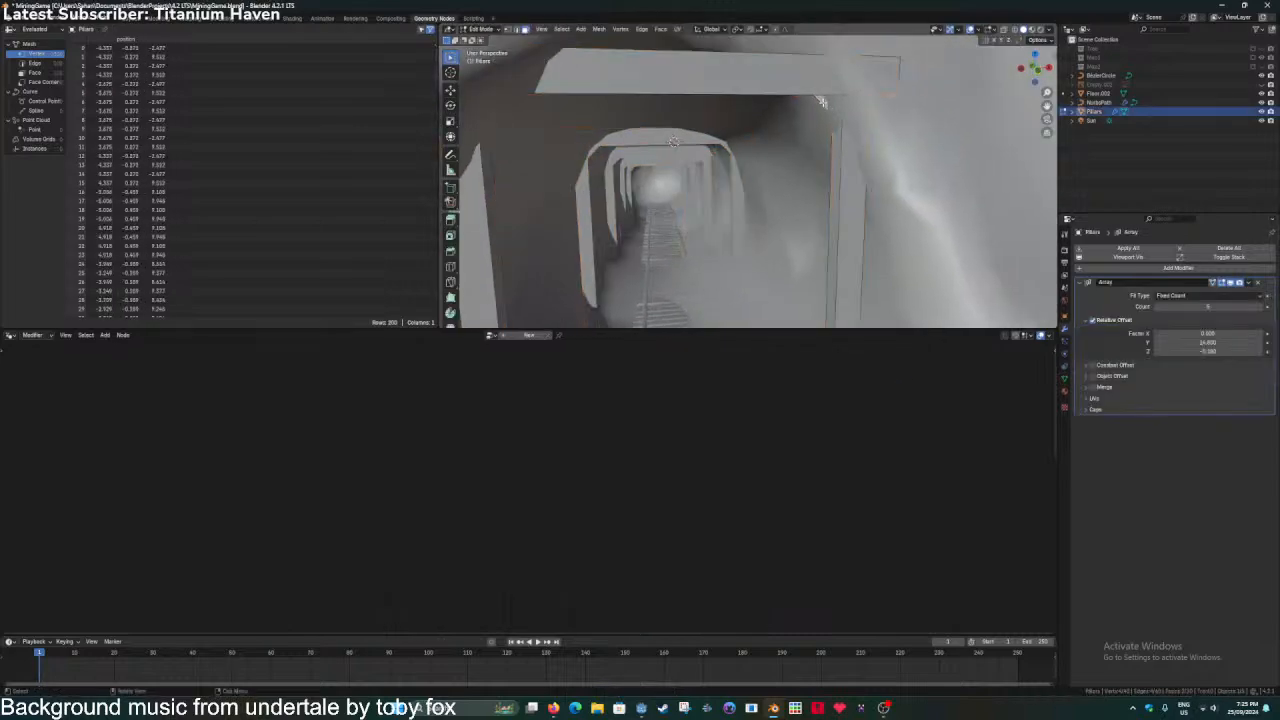
pyautogui.press('l')
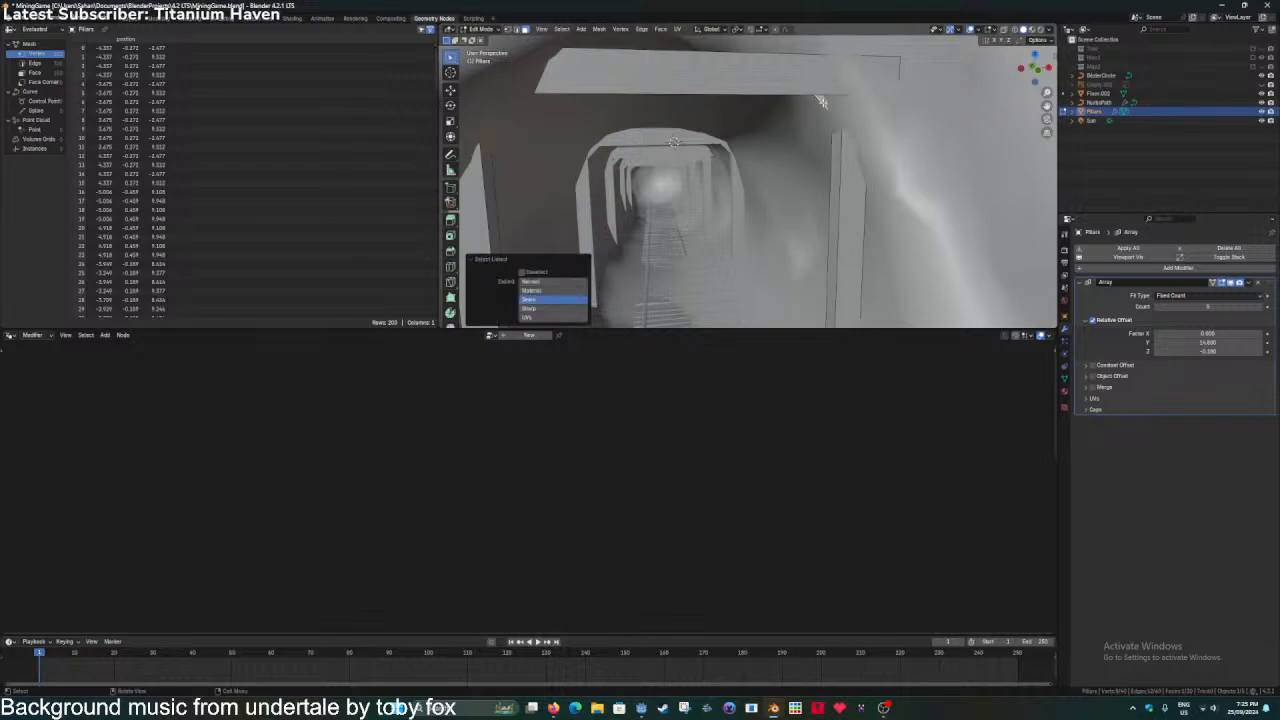
pyautogui.press('KP_Decimal')
pyautogui.moveTo(691, 271); pyautogui.dragTo(763, 238, button='middle')
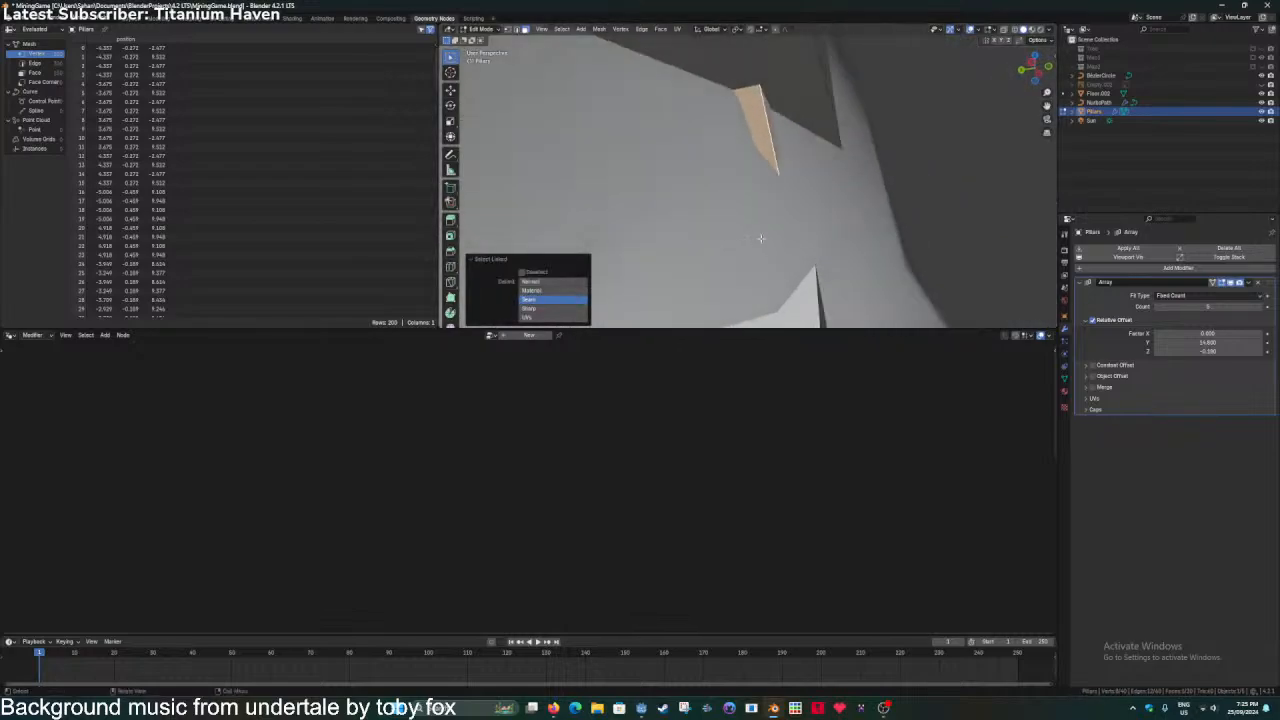
pyautogui.press('s')
pyautogui.press('y')
pyautogui.click(877, 227)
pyautogui.press('Tab')
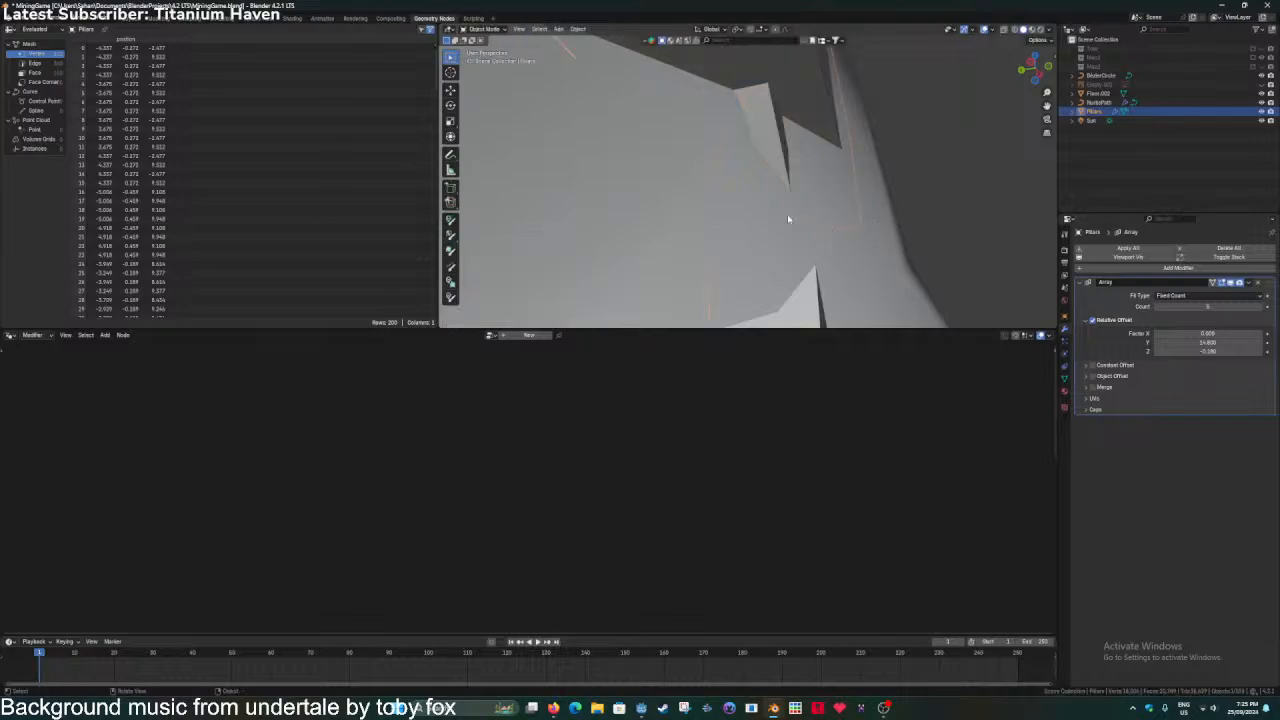
# Lower the right-hand brace about 0.62 m, raise its upper end to the crossbeam while shifting it along X, and save.
pyautogui.scroll(-1, 787, 214)
pyautogui.press('Tab')
pyautogui.moveTo(787, 214)
pyautogui.mouseDown(button='middle')
pyautogui.moveTo(763, 223)
pyautogui.moveTo(789, 211)
pyautogui.mouseUp(button='middle')
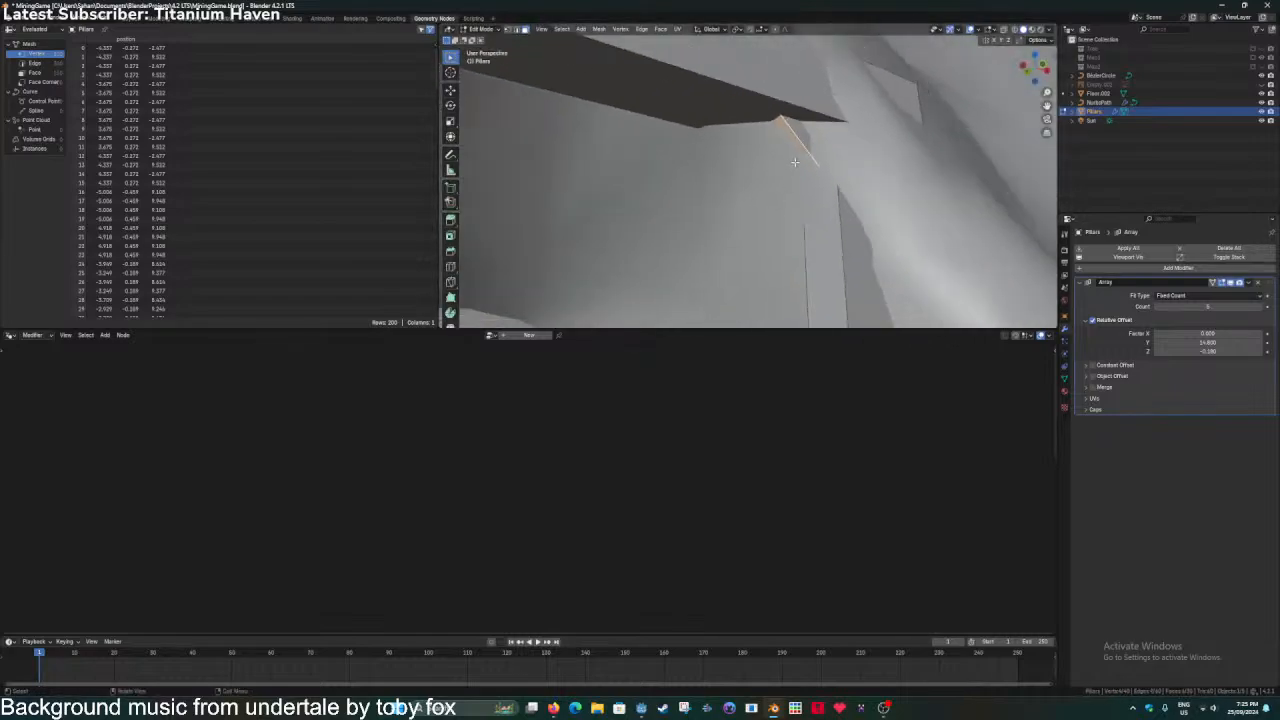
pyautogui.hotkey('ctrl', 'l')
pyautogui.press('g')
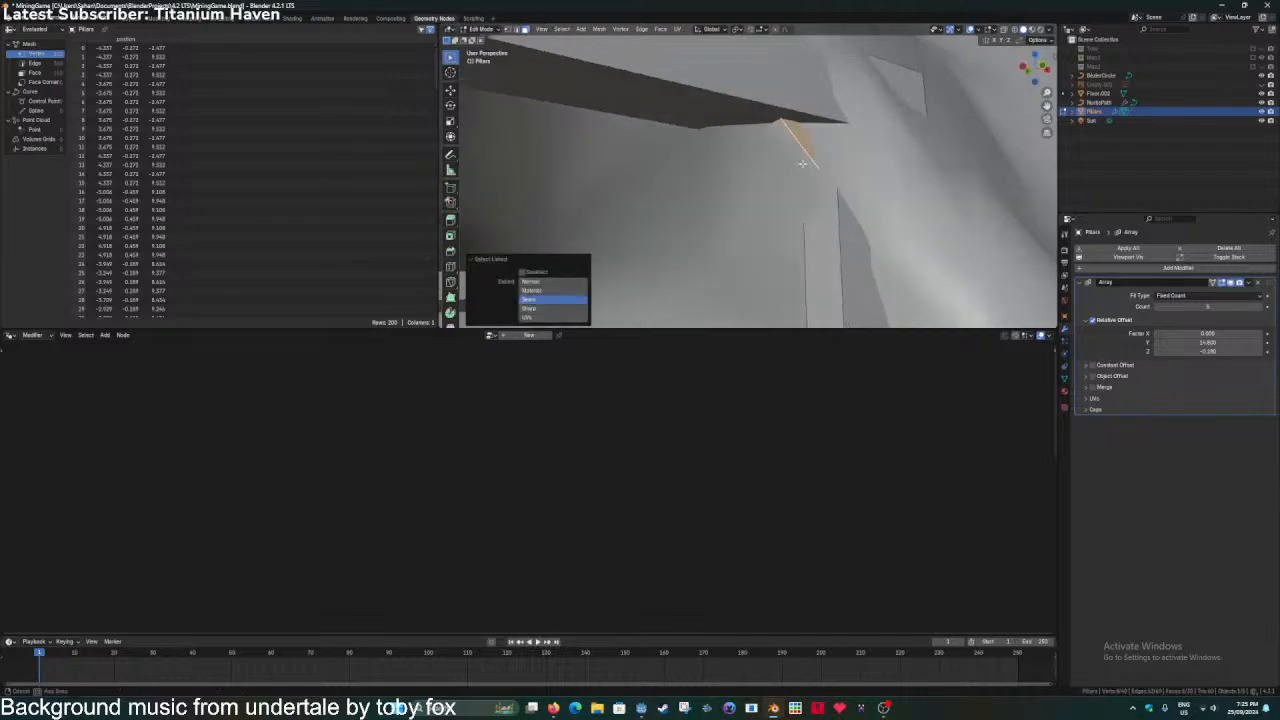
pyautogui.press('z')
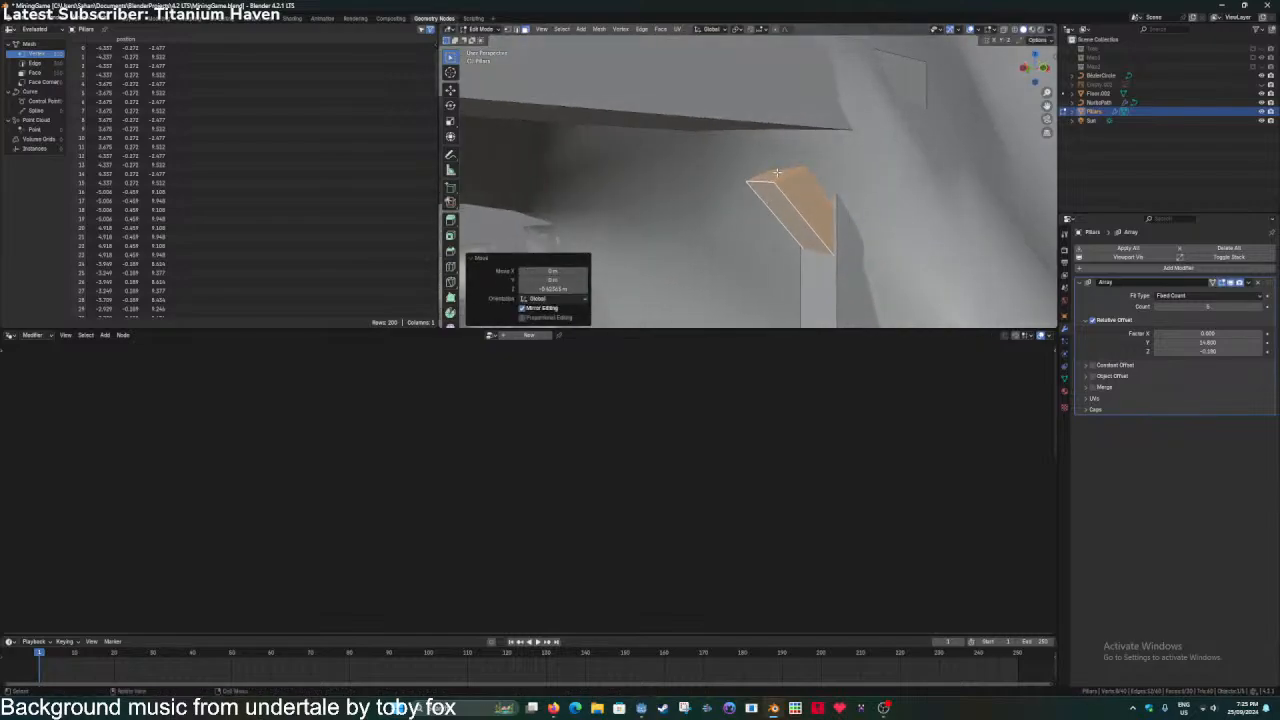
pyautogui.click(764, 121)
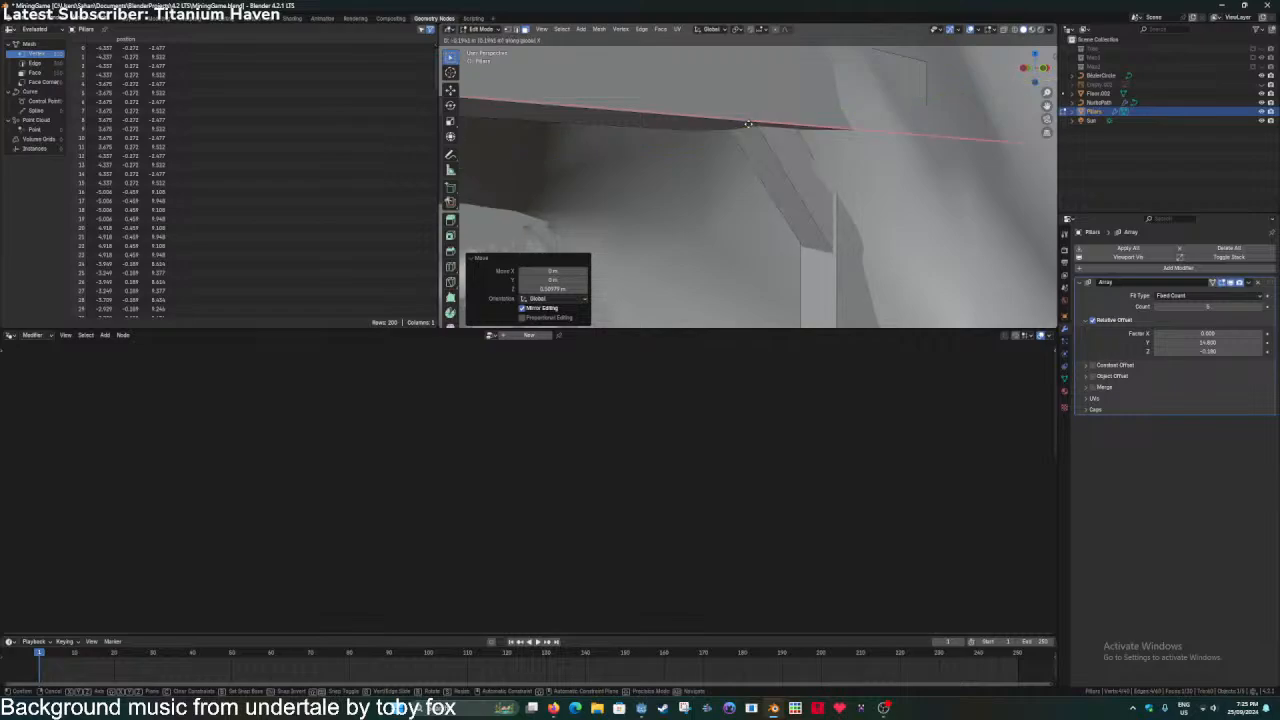
pyautogui.press('Tab')
pyautogui.moveTo(709, 206); pyautogui.dragTo(757, 173, button='middle')
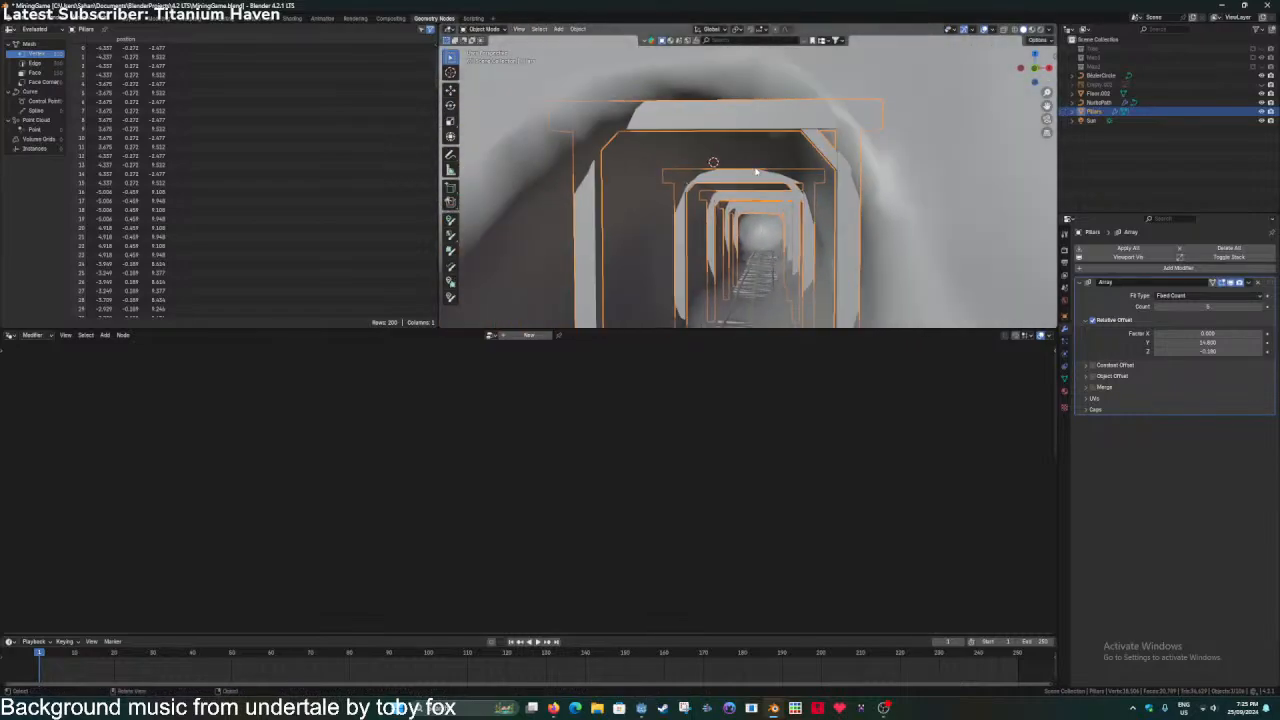
pyautogui.hotkey('ctrl', 's')
# With X-ray on, select the linked left-hand corner brace of the pillars and lower it about 0.78 m along Z.
pyautogui.press('Tab')
pyautogui.scroll(6, 640, 170)
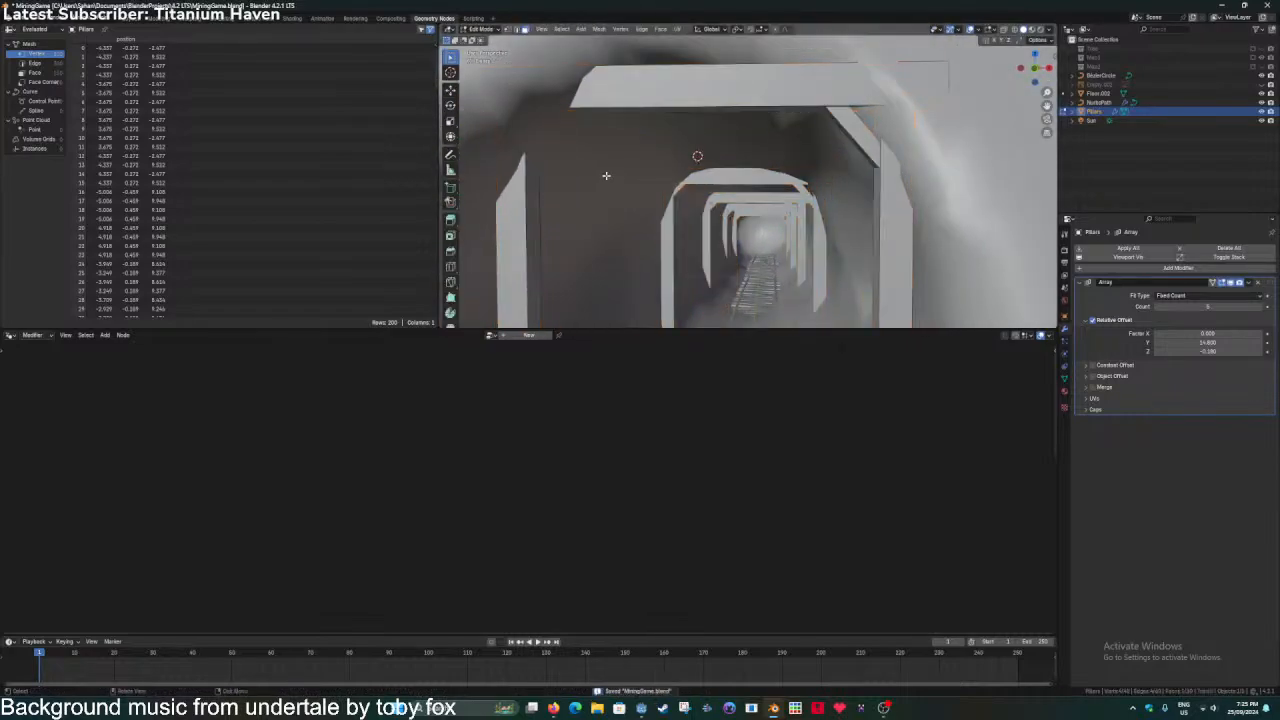
pyautogui.click(1003, 30)
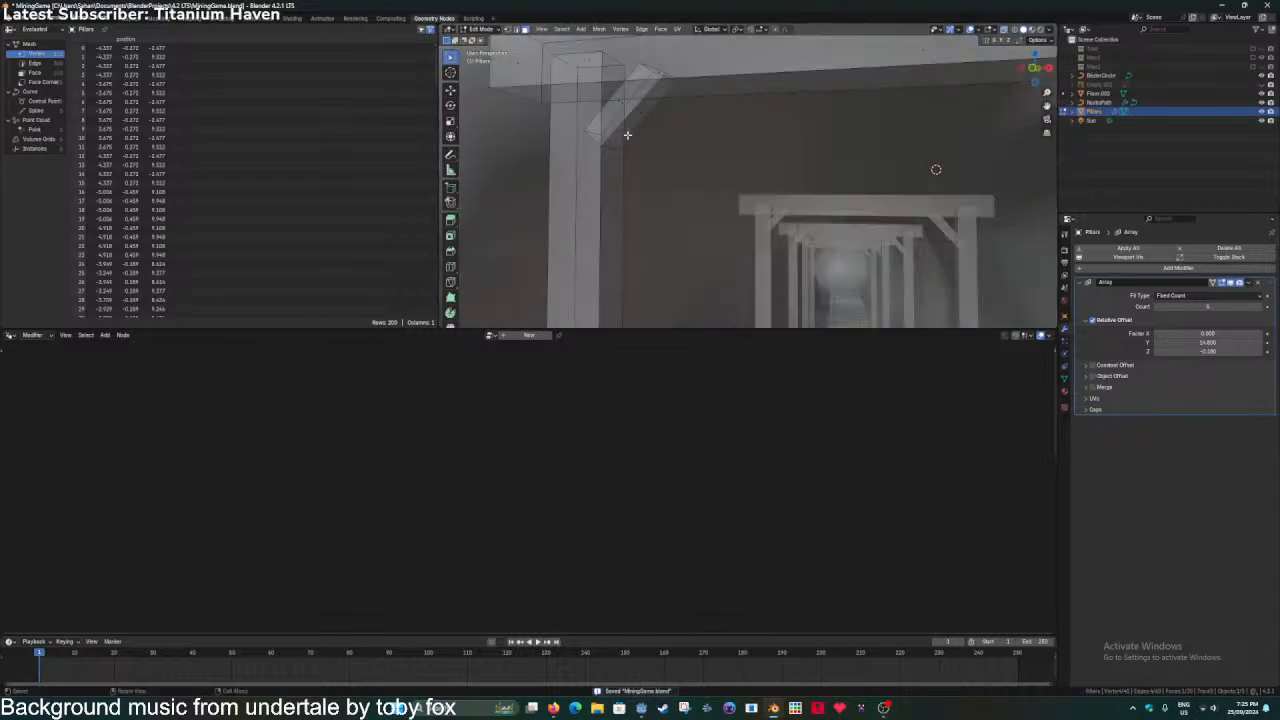
pyautogui.click(628, 122)
pyautogui.hotkey('ctrl', 'l')
pyautogui.moveTo(674, 94); pyautogui.dragTo(654, 157, button='middle')
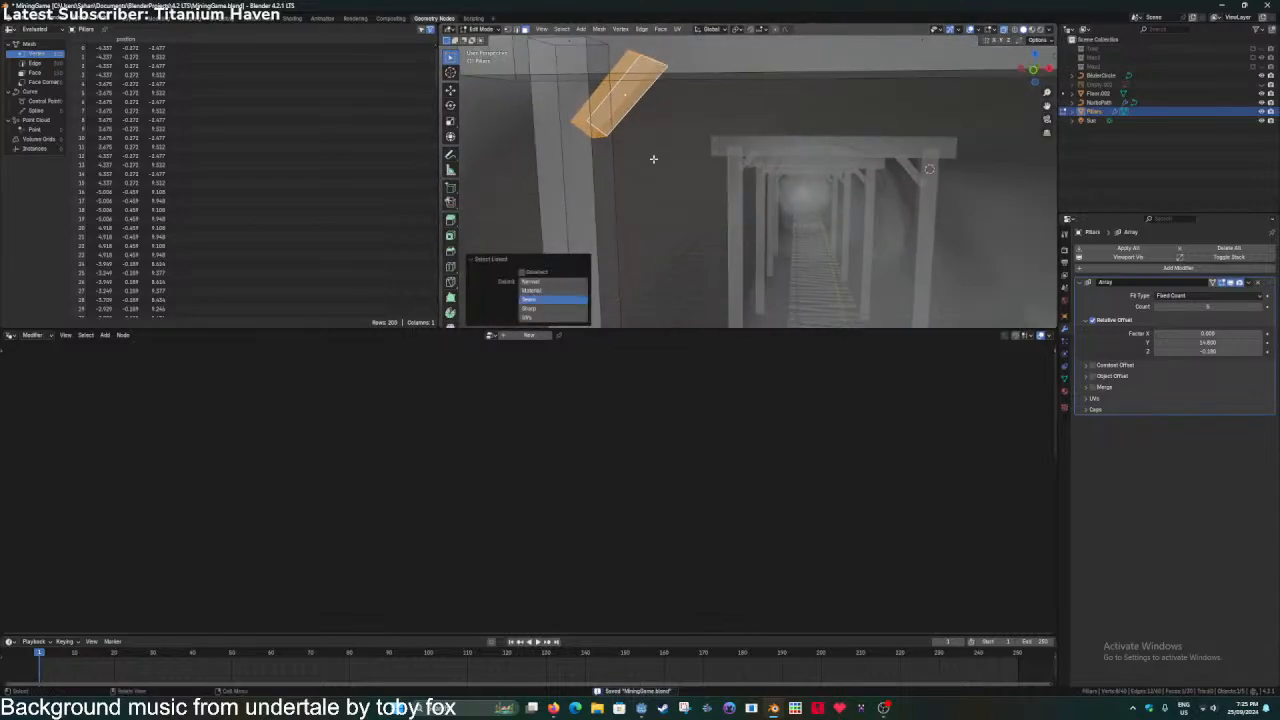
pyautogui.press('g')
pyautogui.press('z')
pyautogui.click(646, 229)
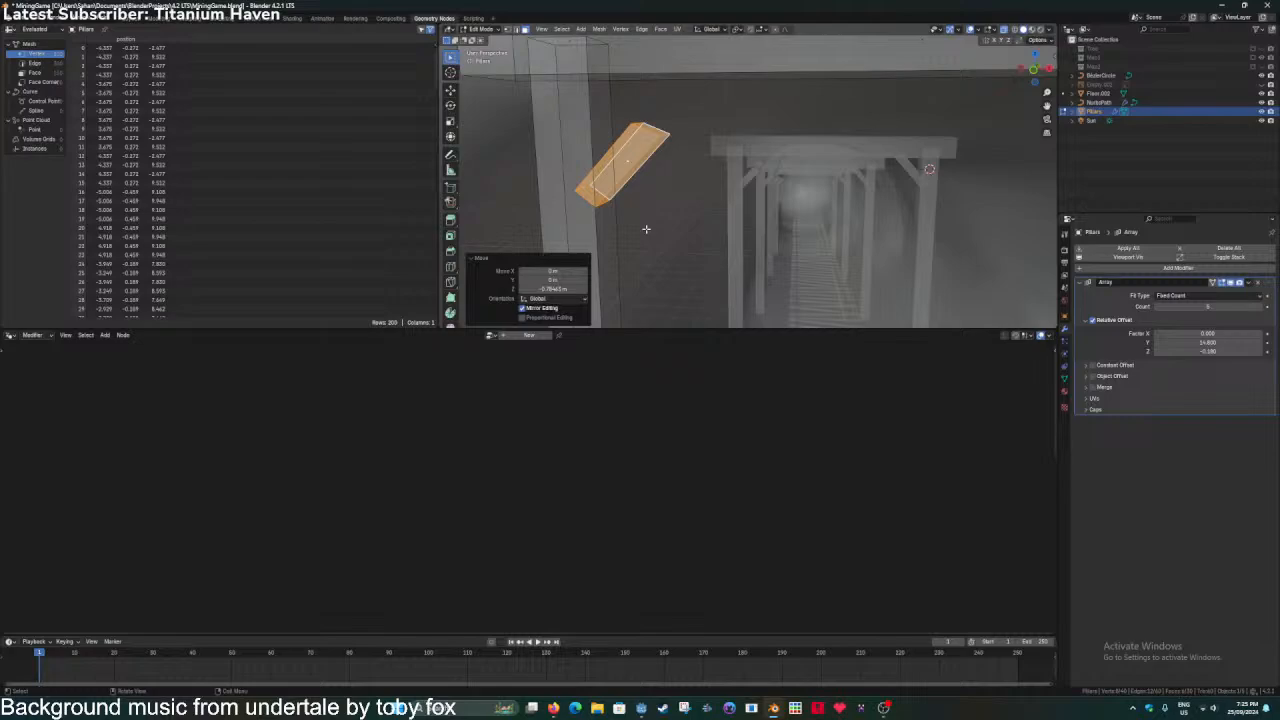
# With X-ray off, raise the left brace's upper end face about 0.67 m, shift it inward along X, and save.
pyautogui.click(1002, 31)
pyautogui.scroll(2, 632, 130)
pyautogui.click(611, 111)
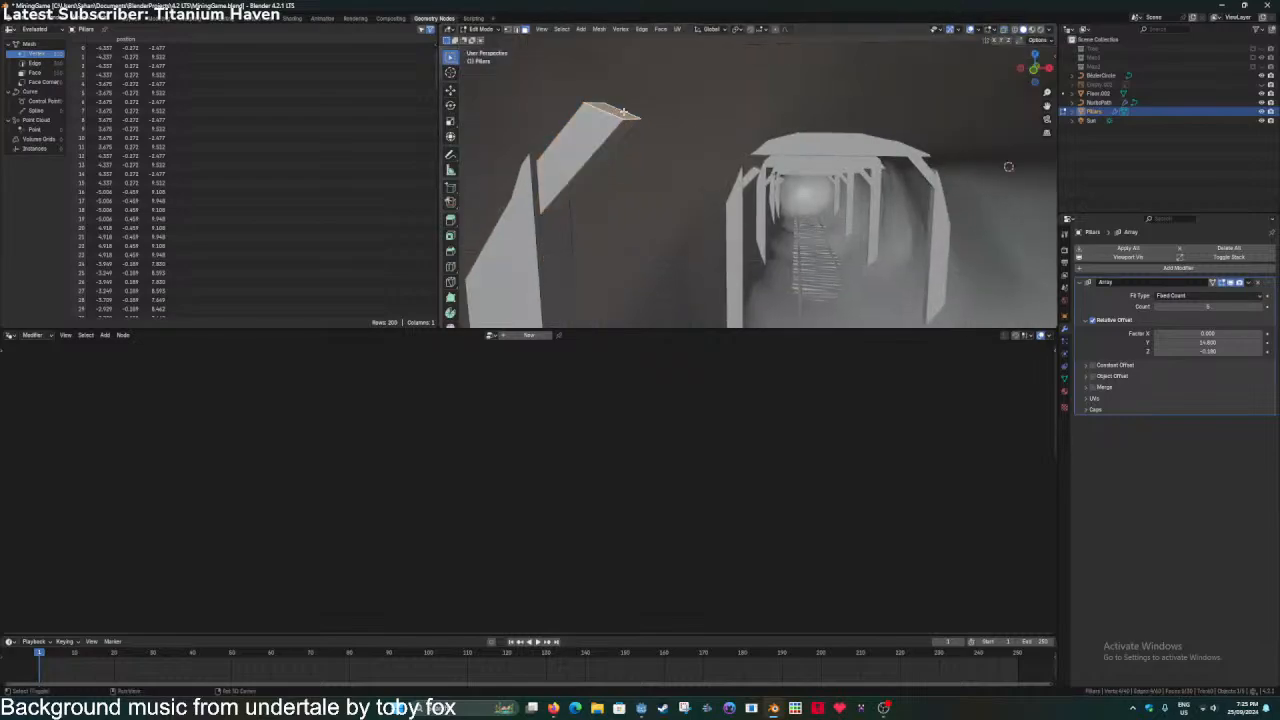
pyautogui.keyDown('shift'); pyautogui.moveTo(612, 112); pyautogui.dragTo(618, 146, button='middle'); pyautogui.keyUp('shift')
pyautogui.press('g')
pyautogui.press('z')
pyautogui.click(648, 92)
pyautogui.press('g')
pyautogui.press('x')
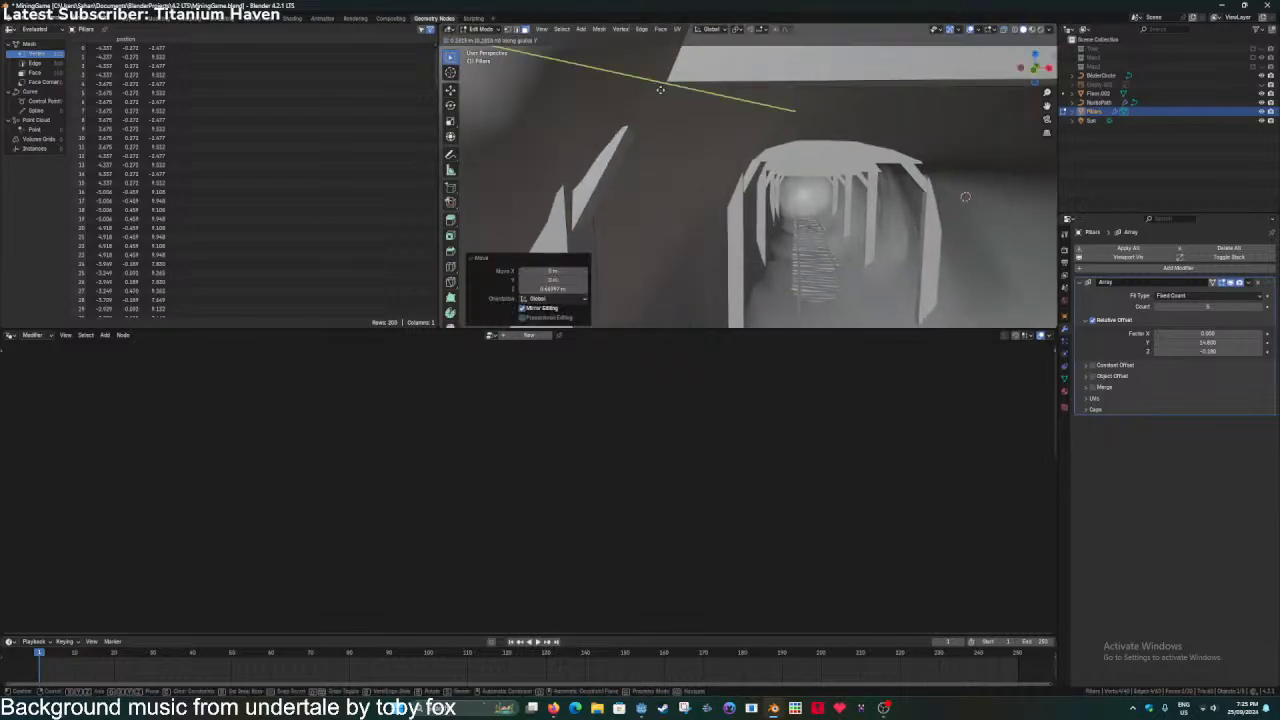
pyautogui.click(690, 97)
pyautogui.press('Tab')
pyautogui.scroll(-2, 742, 176)
pyautogui.hotkey('ctrl', 's')
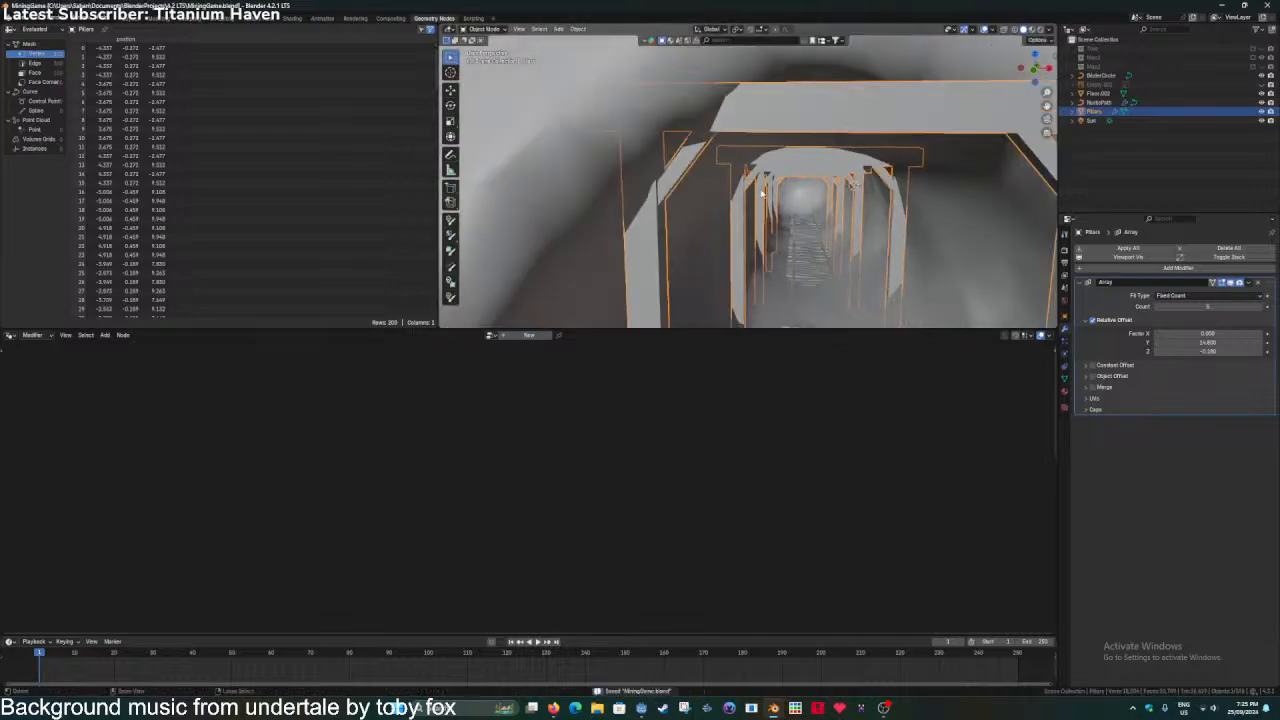
# Examine the braced pillars and track along the tunnel from outside its entrance, and save the file.
pyautogui.scroll(-3, 822, 246)
pyautogui.scroll(-1, 800, 240)
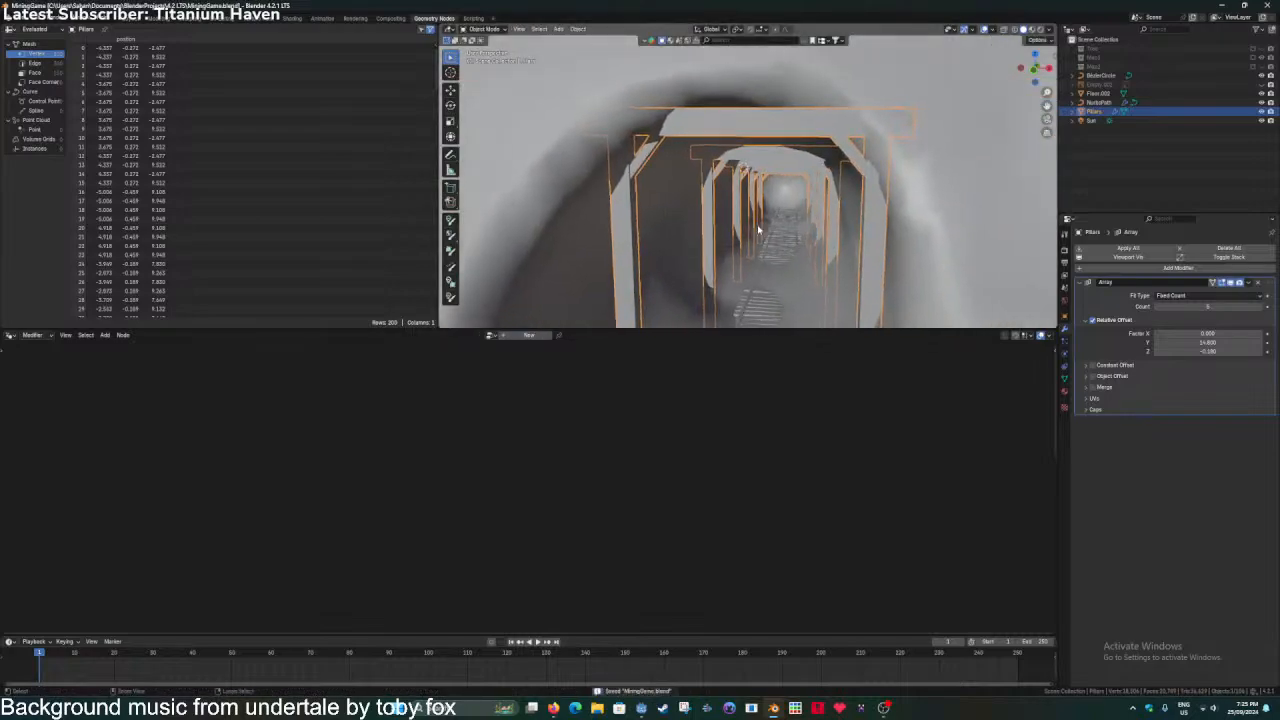
pyautogui.scroll(-1, 758, 230)
pyautogui.scroll(-3, 758, 230)
pyautogui.scroll(10, 771, 211)
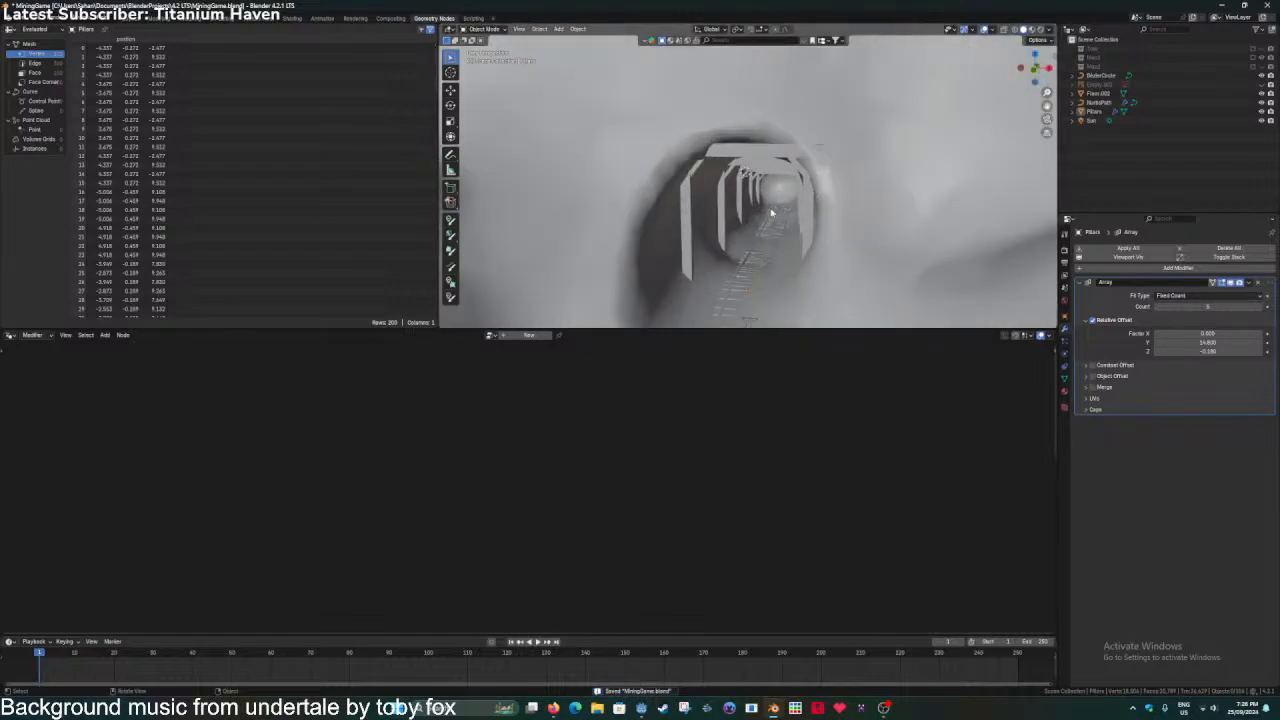
pyautogui.moveTo(728, 184); pyautogui.dragTo(740, 176, button='middle')
pyautogui.scroll(-2, 740, 176)
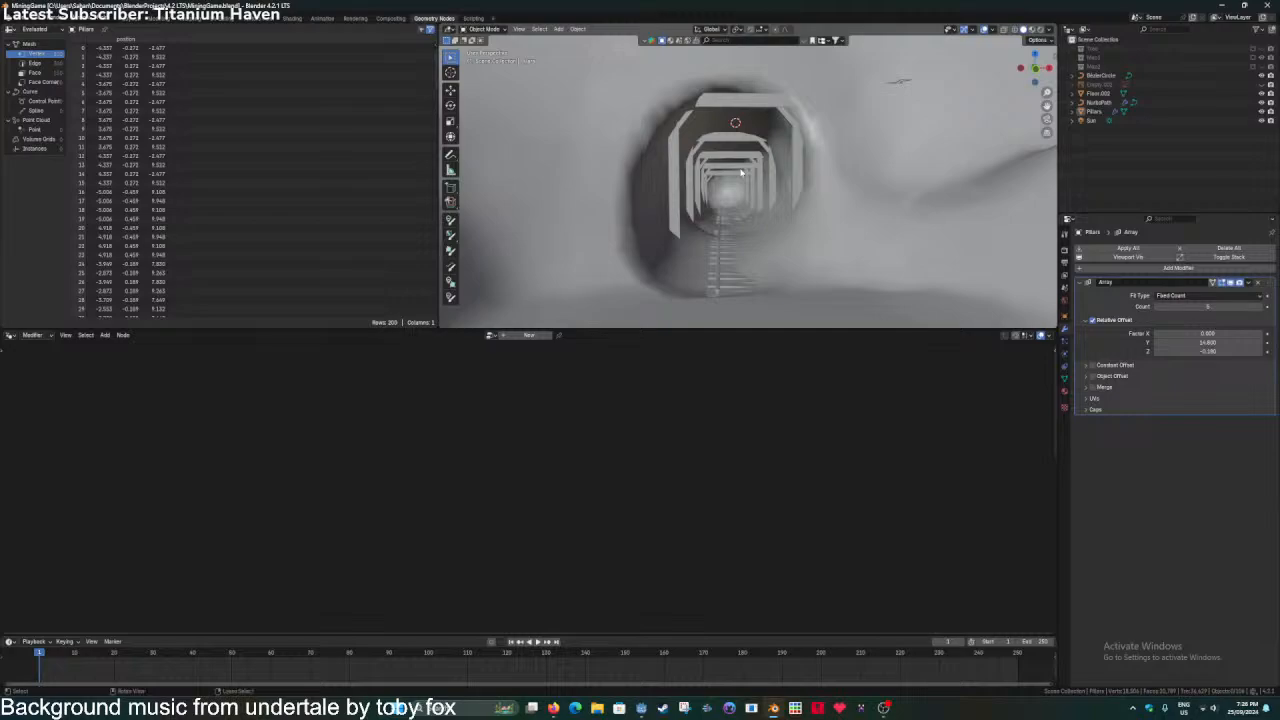
pyautogui.hotkey('ctrl', 's')
pyautogui.hotkey('ctrl', 's')
# Add a cube, isolate it in local view, and raise its geometry 1 m along Z so its base sits at the origin.
pyautogui.moveTo(720, 263); pyautogui.dragTo(794, 251, button='middle')
pyautogui.scroll(-2, 794, 251)
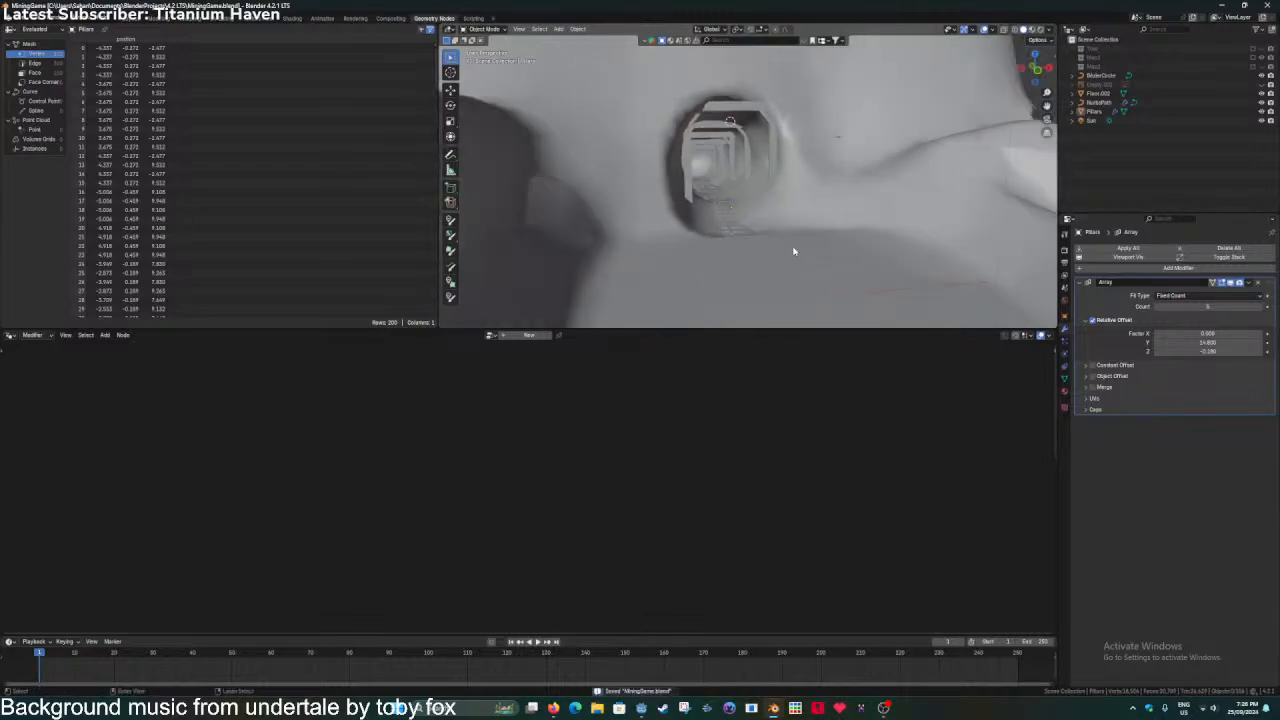
pyautogui.hotkey('shift', 'a')
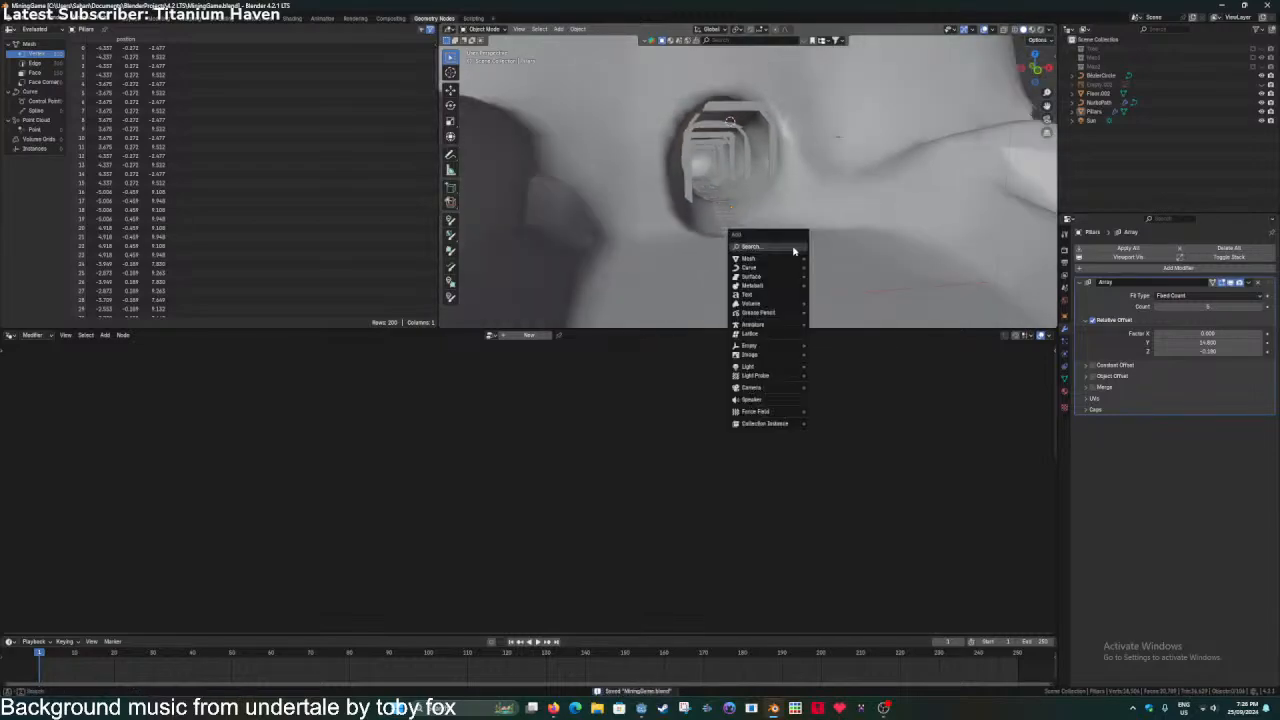
pyautogui.write('cube')
pyautogui.press('Return')
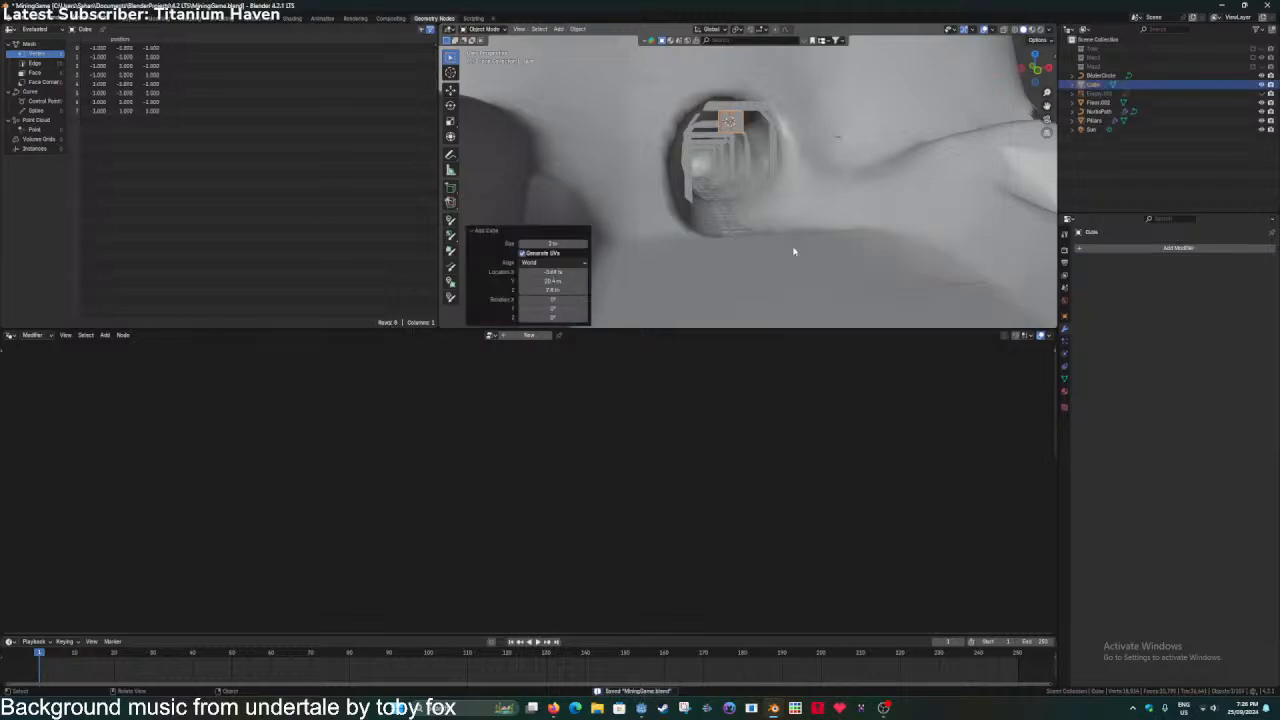
pyautogui.press('KP_Divide')
pyautogui.press('Tab')
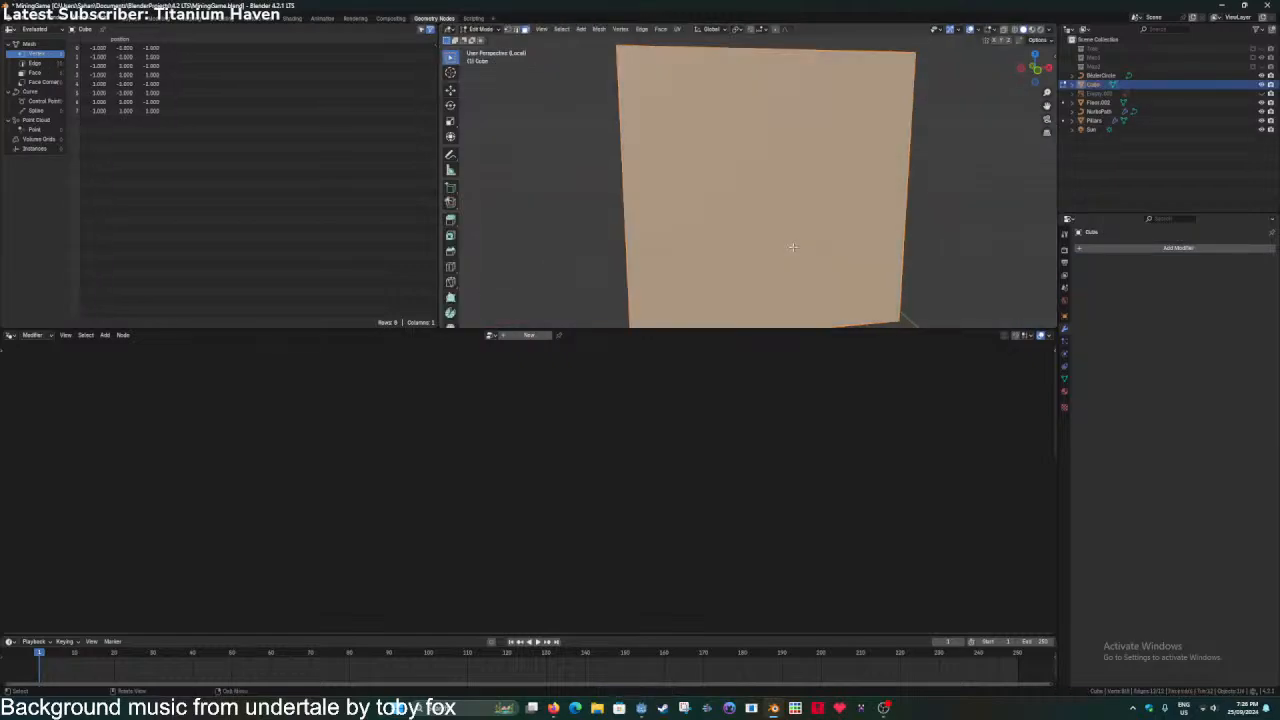
pyautogui.press('1')
pyautogui.press('Return')
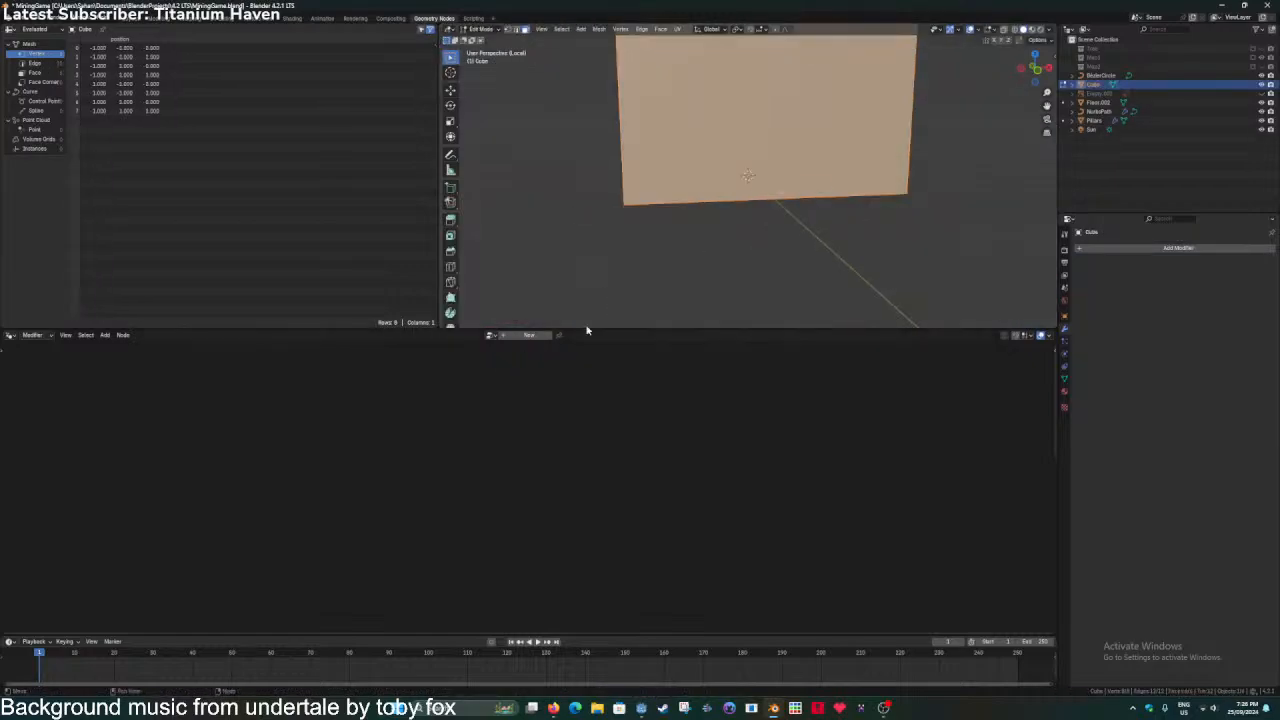
pyautogui.press('Tab')
pyautogui.scroll(-4, 695, 285)
pyautogui.scroll(-9, 738, 222)
pyautogui.moveTo(740, 215); pyautogui.dragTo(758, 220, button='middle')
pyautogui.press('Tab')
pyautogui.scroll(5, 741, 191)
pyautogui.click(741, 192)
pyautogui.press('z')
pyautogui.click(763, 210)
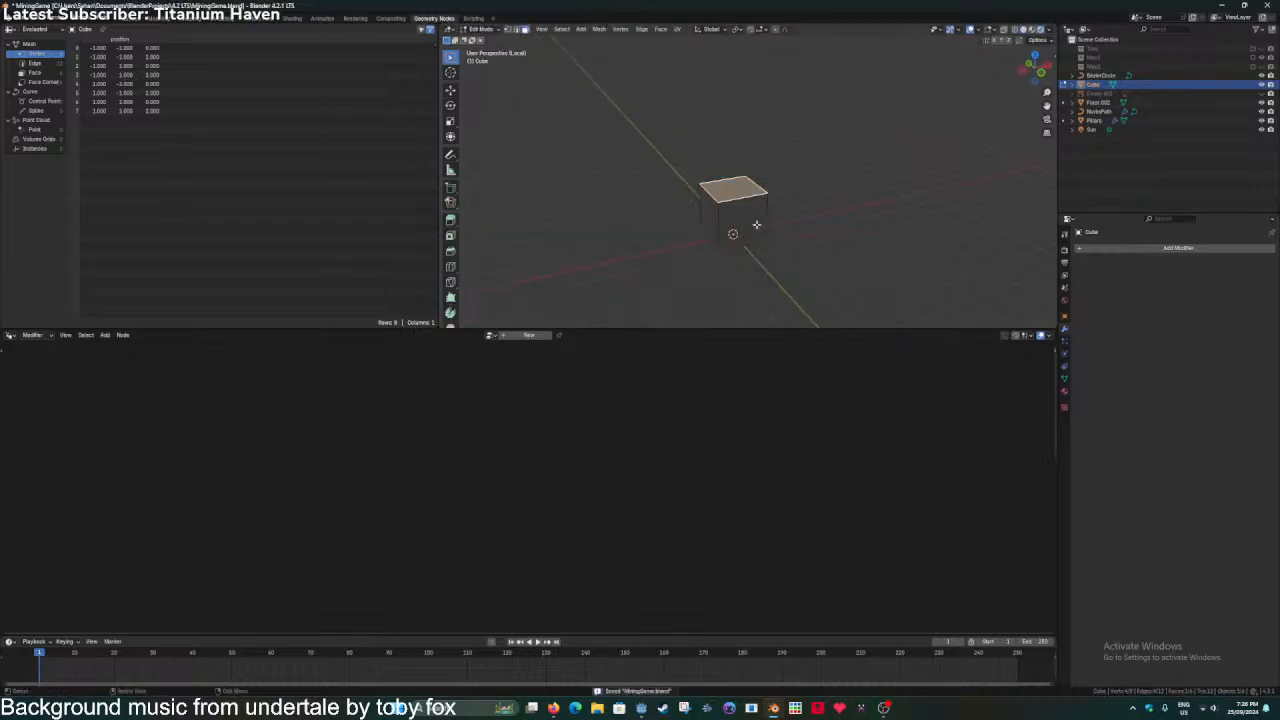
pyautogui.click(757, 226)
pyautogui.press('z')
pyautogui.click(790, 225)
pyautogui.click(1041, 72)
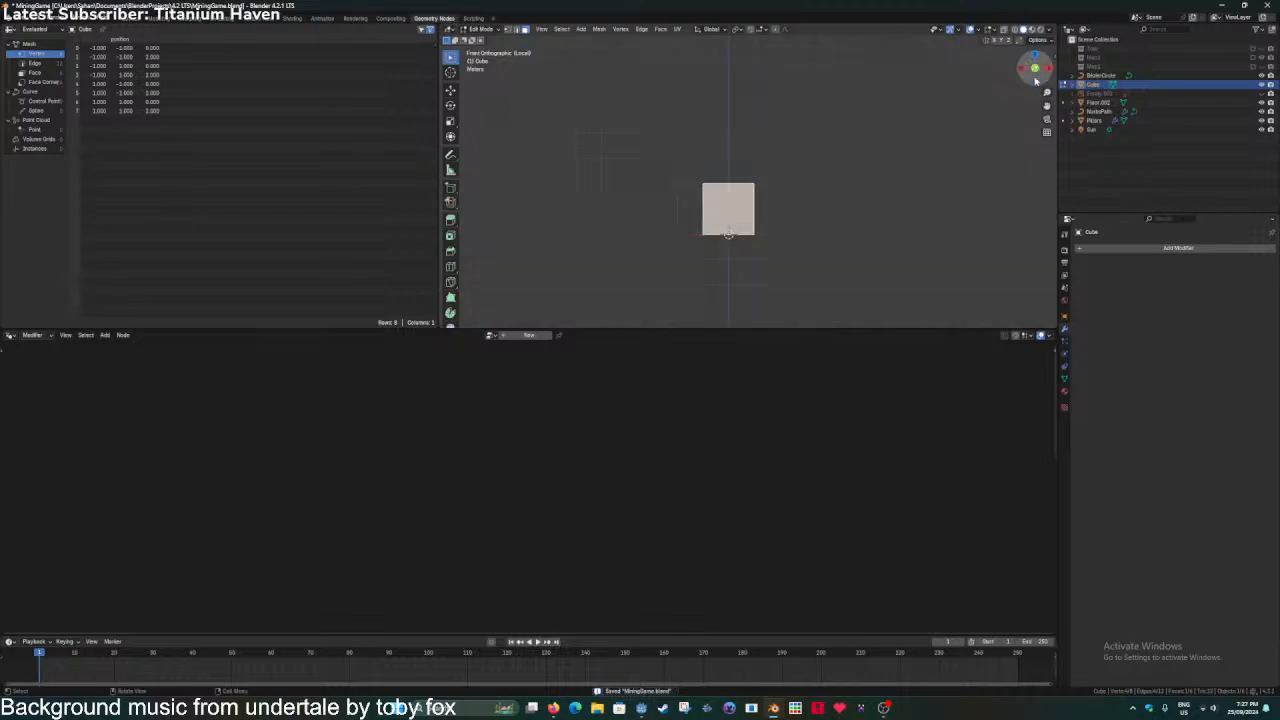
# Raise the cube's top face about 0.3 m, scale it about 1.64 times along X to taper the body, and save.
pyautogui.scroll(2, 745, 190)
pyautogui.moveTo(738, 203)
pyautogui.mouseDown(button='middle')
pyautogui.moveTo(743, 242)
pyautogui.moveTo(794, 189)
pyautogui.mouseUp(button='middle')
pyautogui.click(746, 188)
pyautogui.press('g')
pyautogui.press('z')
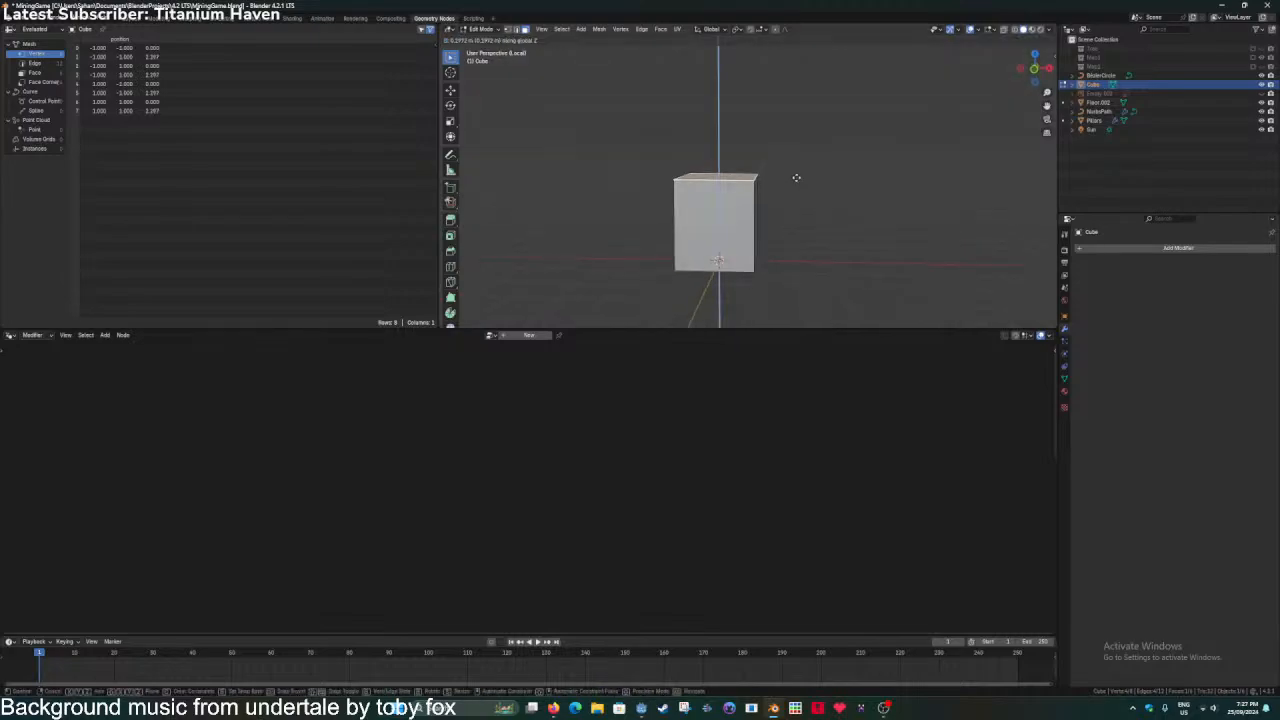
pyautogui.click(796, 177)
pyautogui.press('s')
pyautogui.press('y')
pyautogui.press('x')
pyautogui.click(846, 189)
pyautogui.hotkey('ctrl', 's')
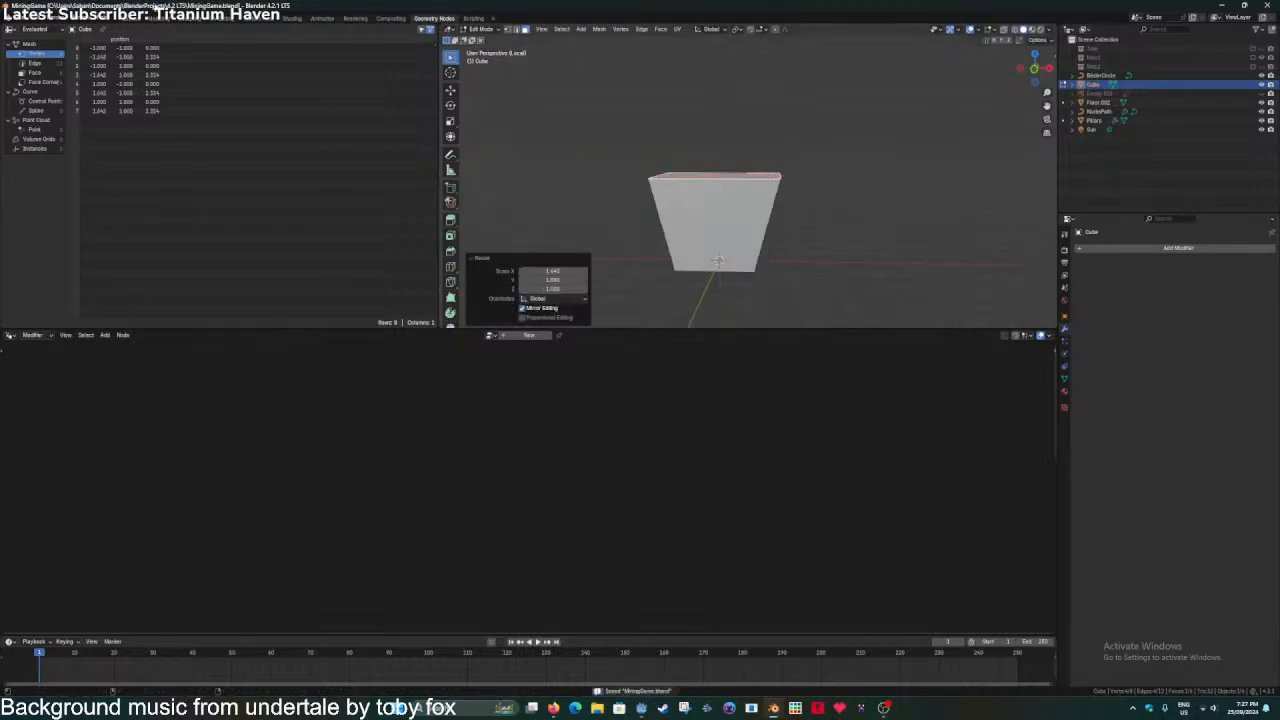
# Switch to the Layout workspace, frame the tapered cube in the view, and return to Object Mode.
pyautogui.click(135, 18)
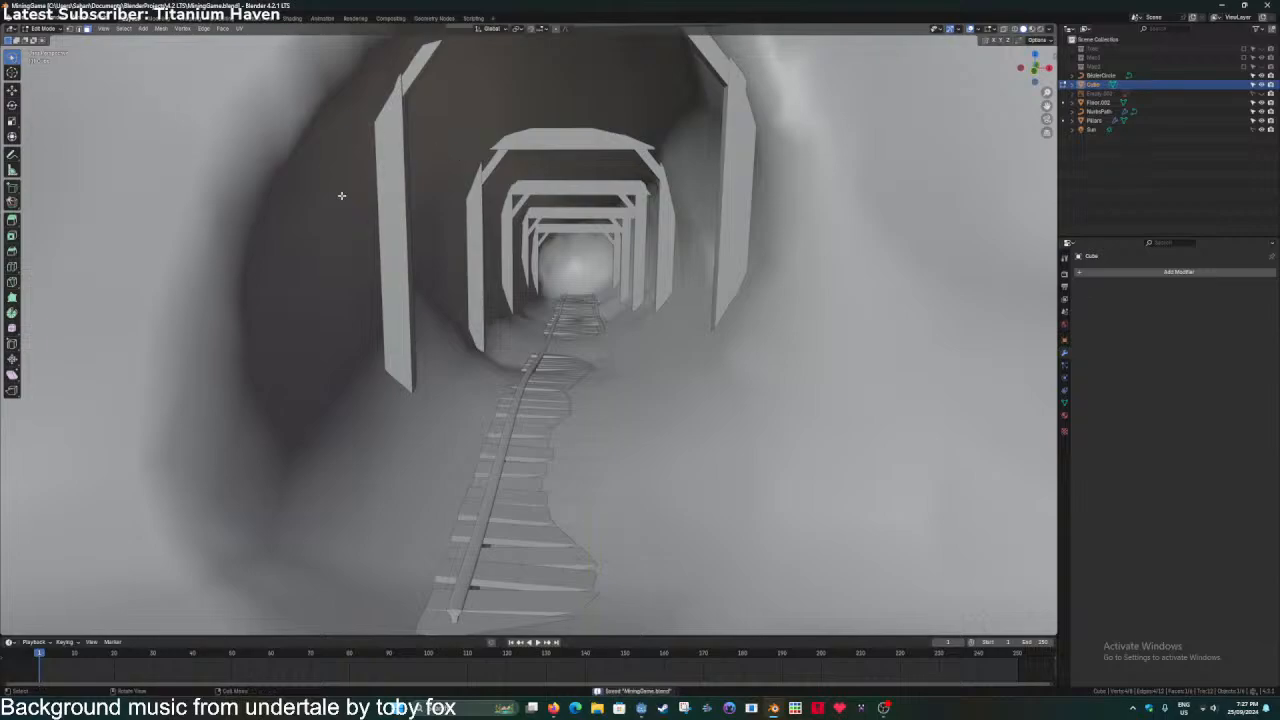
pyautogui.scroll(-5, 342, 196)
pyautogui.press('KP_Decimal')
pyautogui.press('Tab')
pyautogui.scroll(-3, 340, 196)
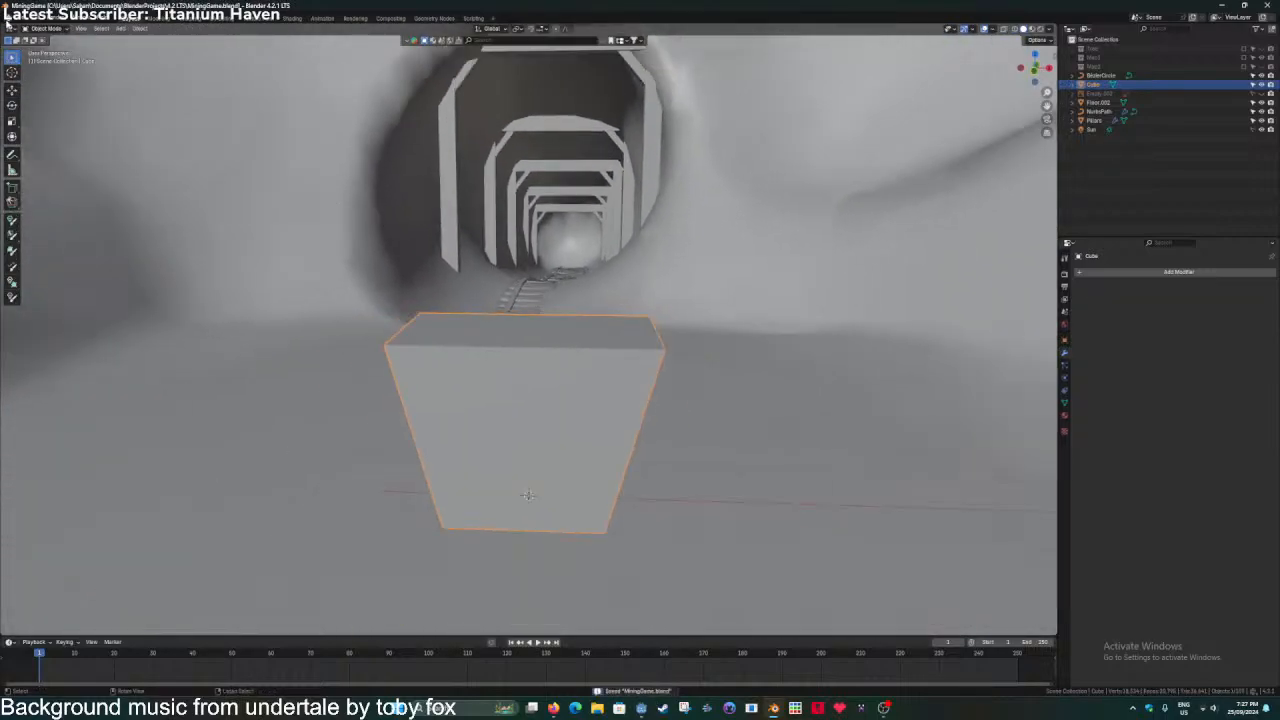
# Split the 3D view into three viewports, with one showing the front view and another the top view.
pyautogui.moveTo(3, 24); pyautogui.dragTo(440, 318)
pyautogui.click(440, 70)
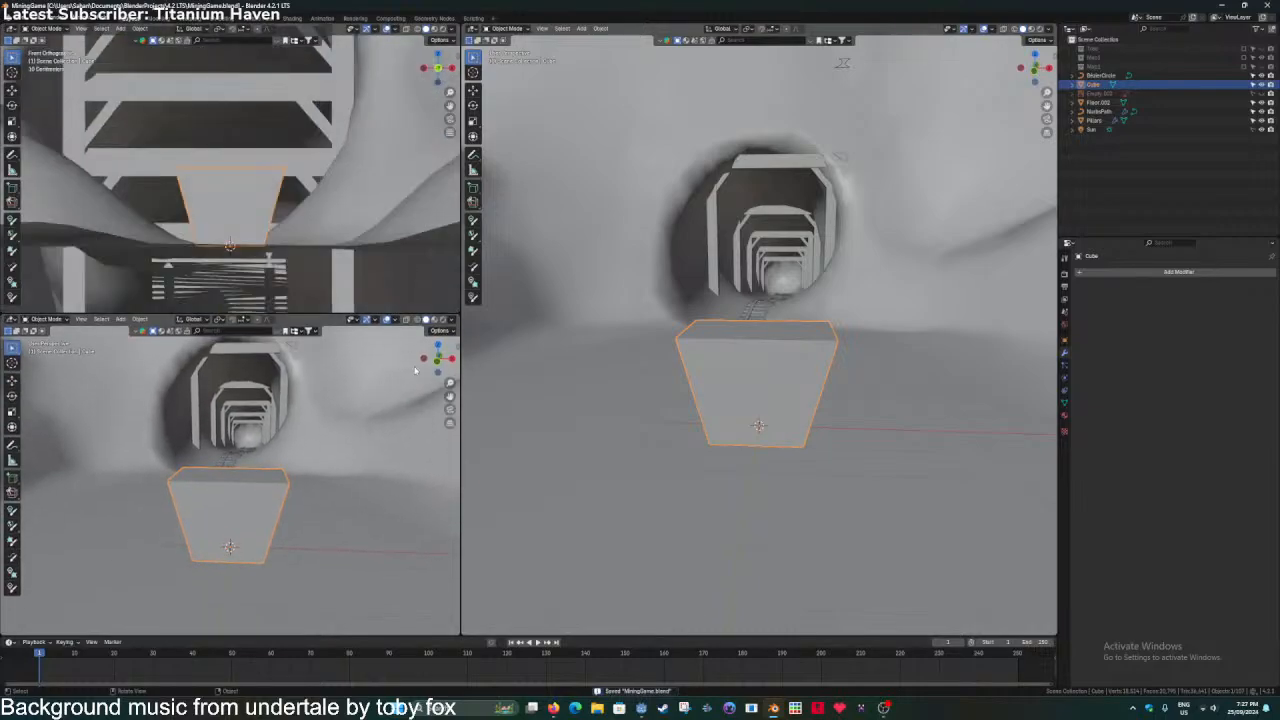
pyautogui.click(437, 345)
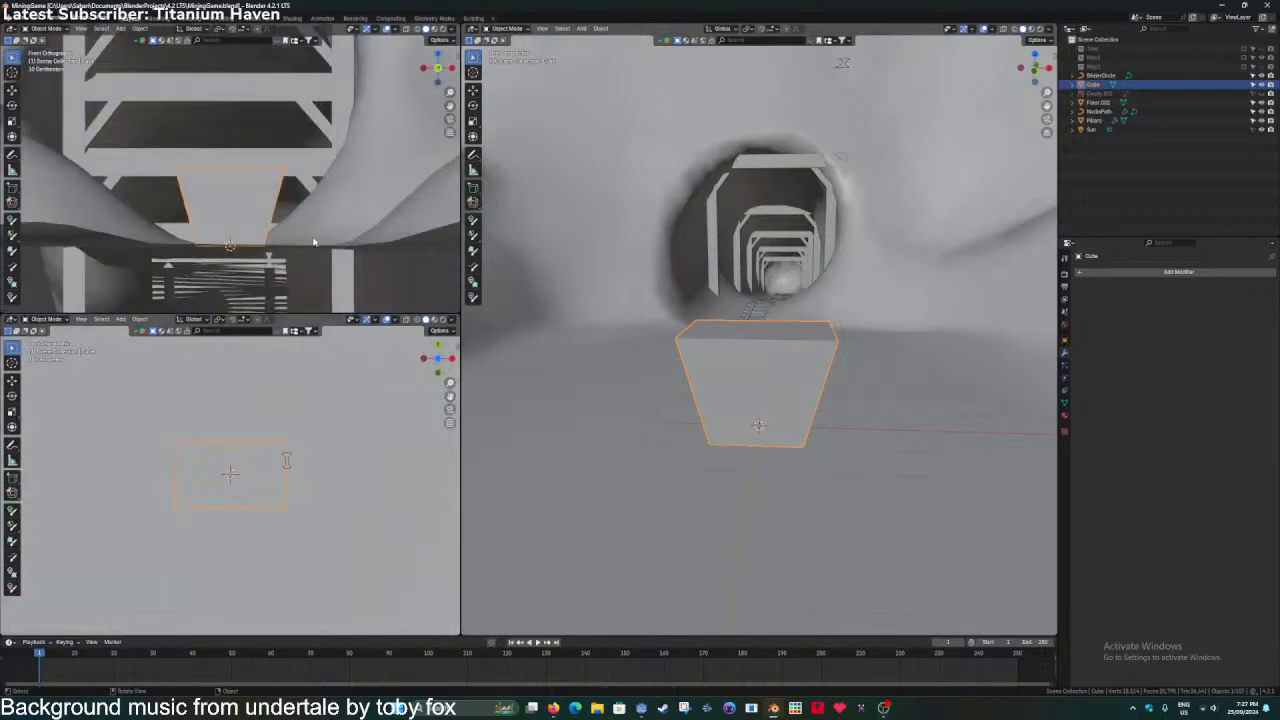
# Isolate the tapered cube in local view in all three viewports and save the file.
pyautogui.press('KP_Divide')
pyautogui.press('KP_Divide')
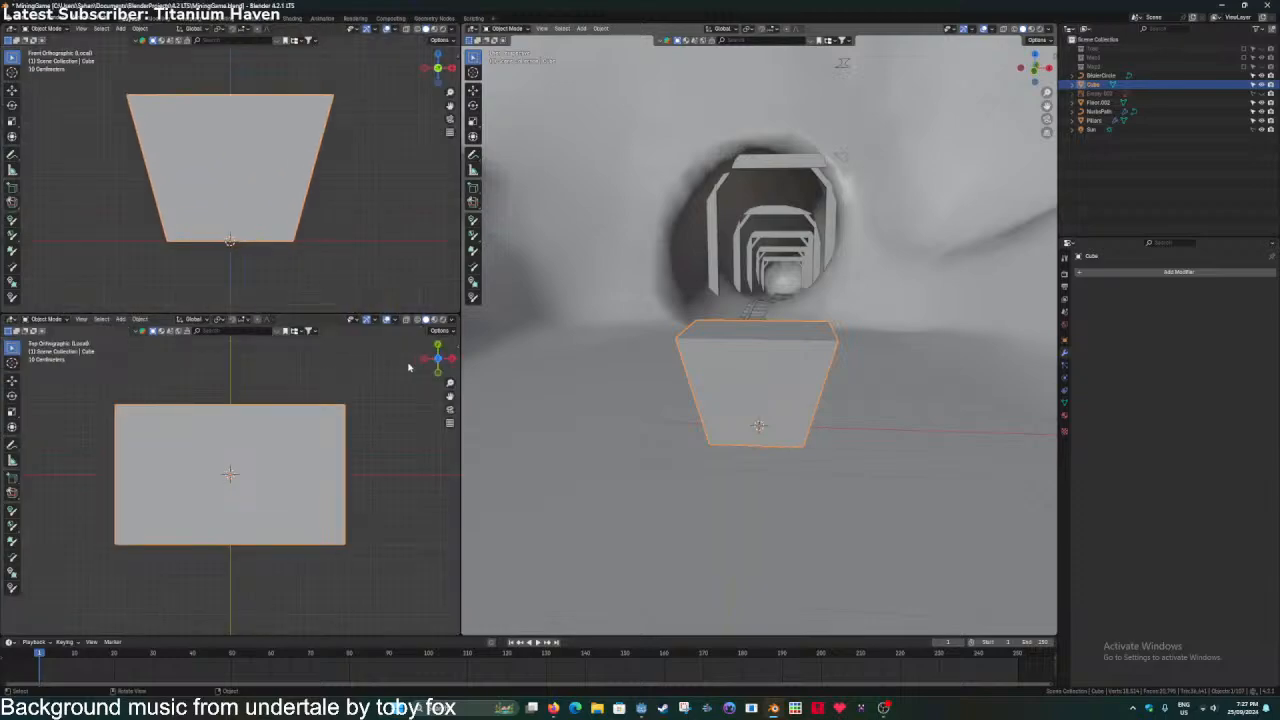
pyautogui.hotkey('ctrl', 's')
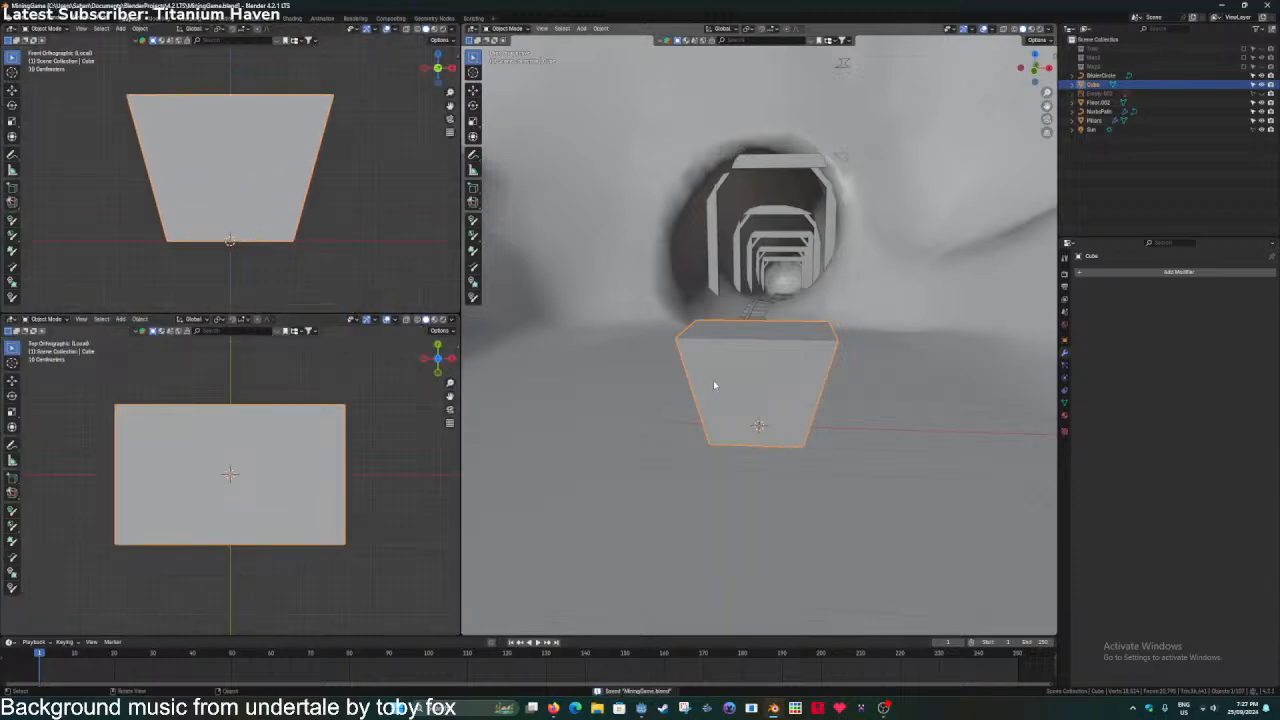
pyautogui.press('KP_Divide')
pyautogui.moveTo(772, 356); pyautogui.dragTo(737, 403, button='middle')
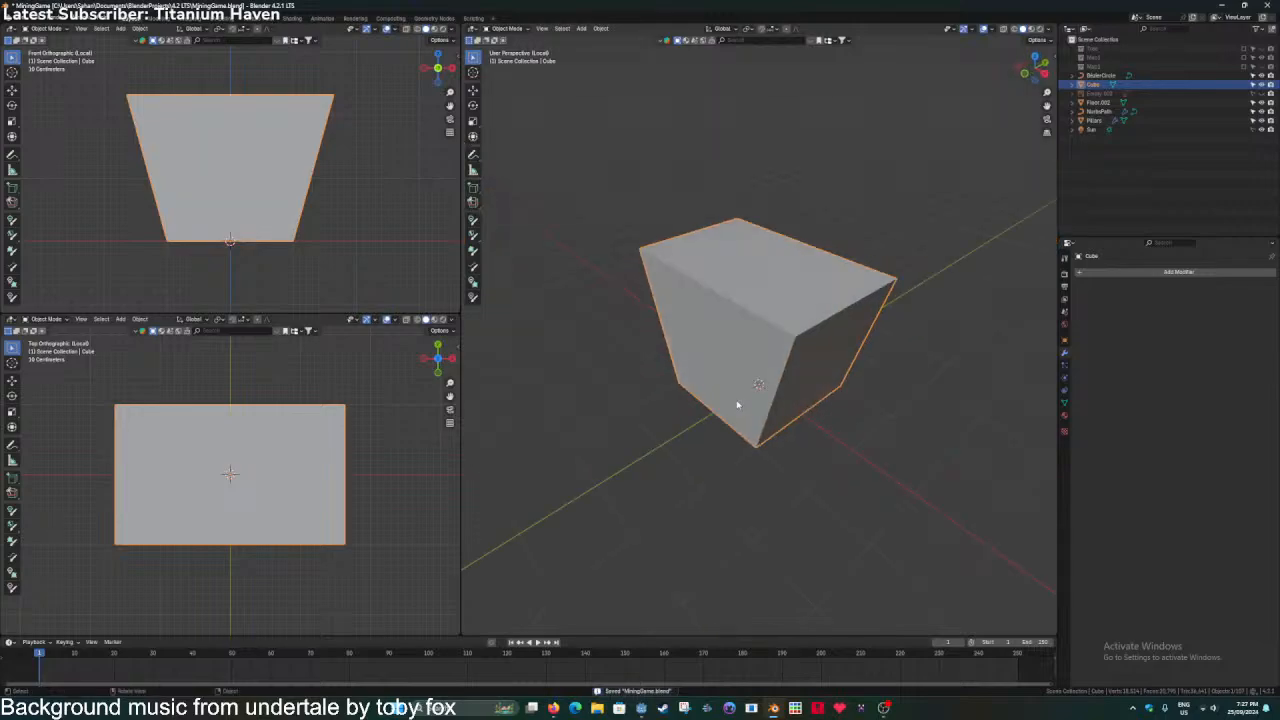
# Enter Edit Mode on the tapered cube and scale its top face about 1.35 times along Y.
pyautogui.press('Tab')
pyautogui.moveTo(783, 356); pyautogui.dragTo(727, 354, button='middle')
pyautogui.press('s')
pyautogui.press('y')
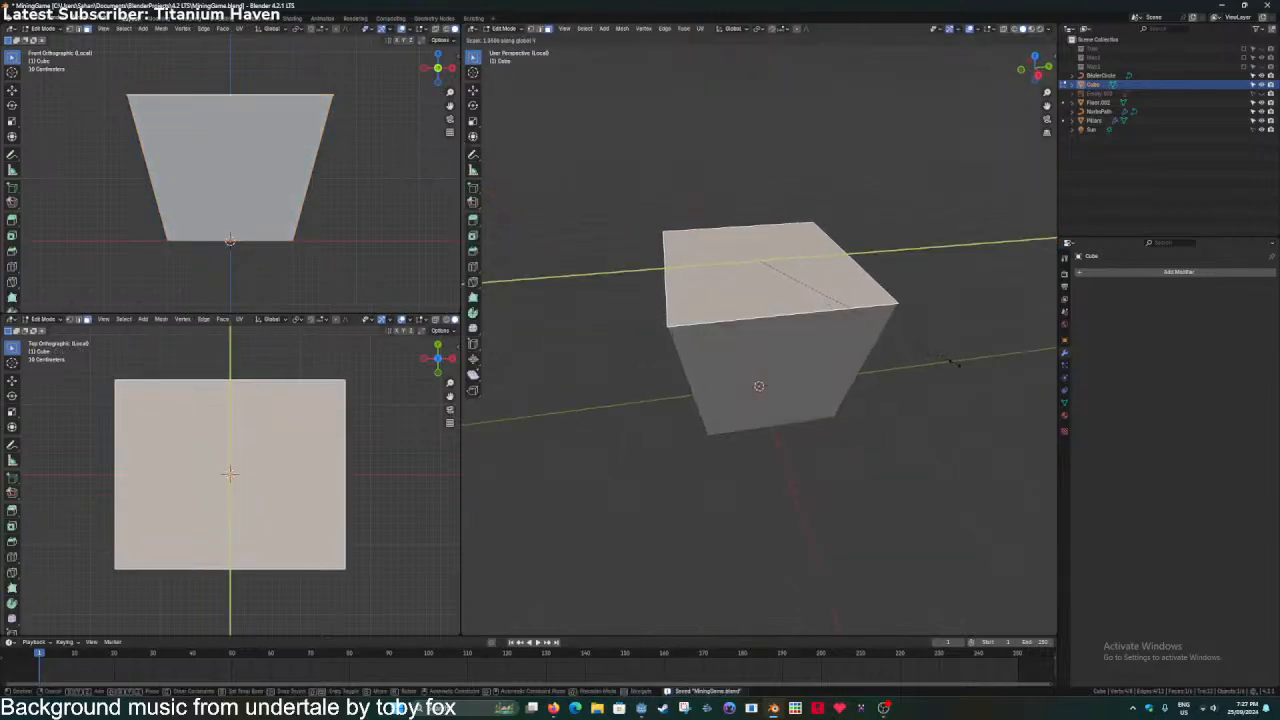
pyautogui.click(941, 357)
# Resize the cube's bottom face along Y, then scale the face down uniformly to about 0.82.
pyautogui.moveTo(938, 362); pyautogui.dragTo(870, 329, button='middle')
pyautogui.keyDown('shift'); pyautogui.moveTo(868, 329); pyautogui.dragTo(827, 347, button='middle'); pyautogui.keyUp('shift')
pyautogui.click(799, 438)
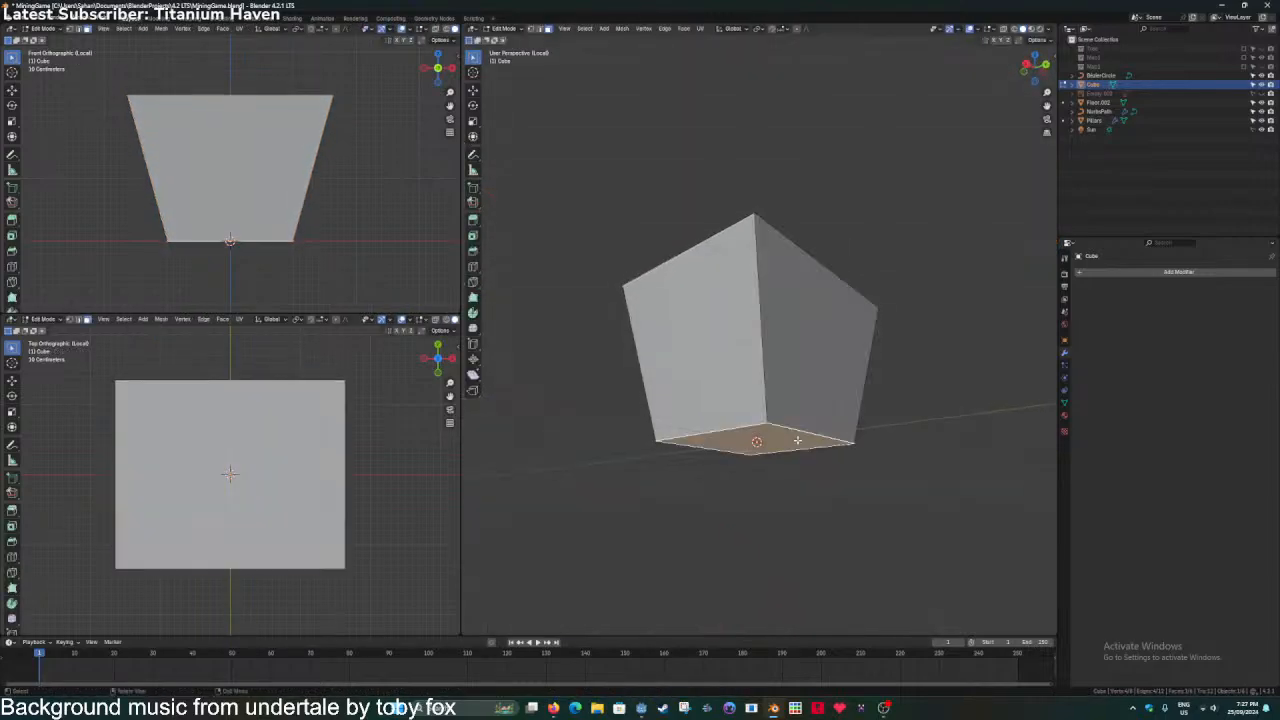
pyautogui.press('s')
pyautogui.moveTo(797, 440); pyautogui.dragTo(762, 481, button='middle')
pyautogui.press('y')
pyautogui.click(814, 400)
pyautogui.press('s')
pyautogui.click(852, 405)
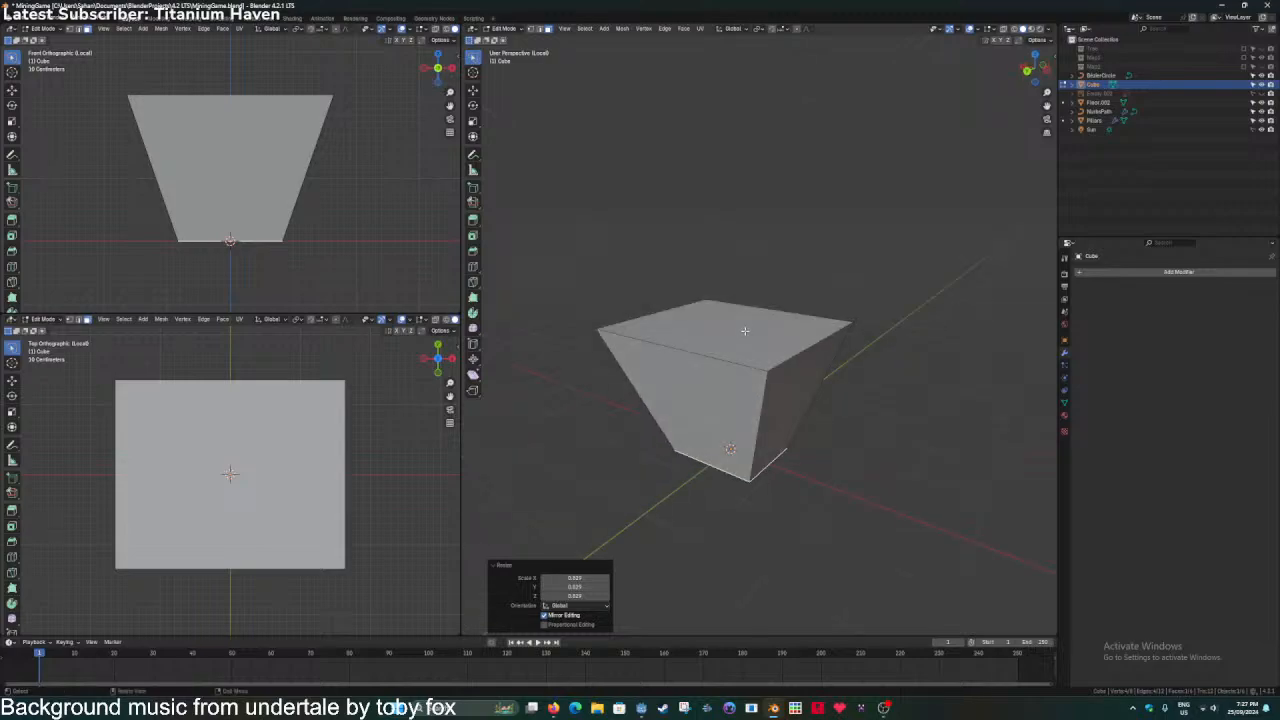
# Lower the top face, scale it to about 0.8, lower it again about 0.4 m along Z, and save.
pyautogui.click(745, 330)
pyautogui.press('g')
pyautogui.press('z')
pyautogui.click(745, 368)
pyautogui.press('s')
pyautogui.click(814, 431)
pyautogui.press('g')
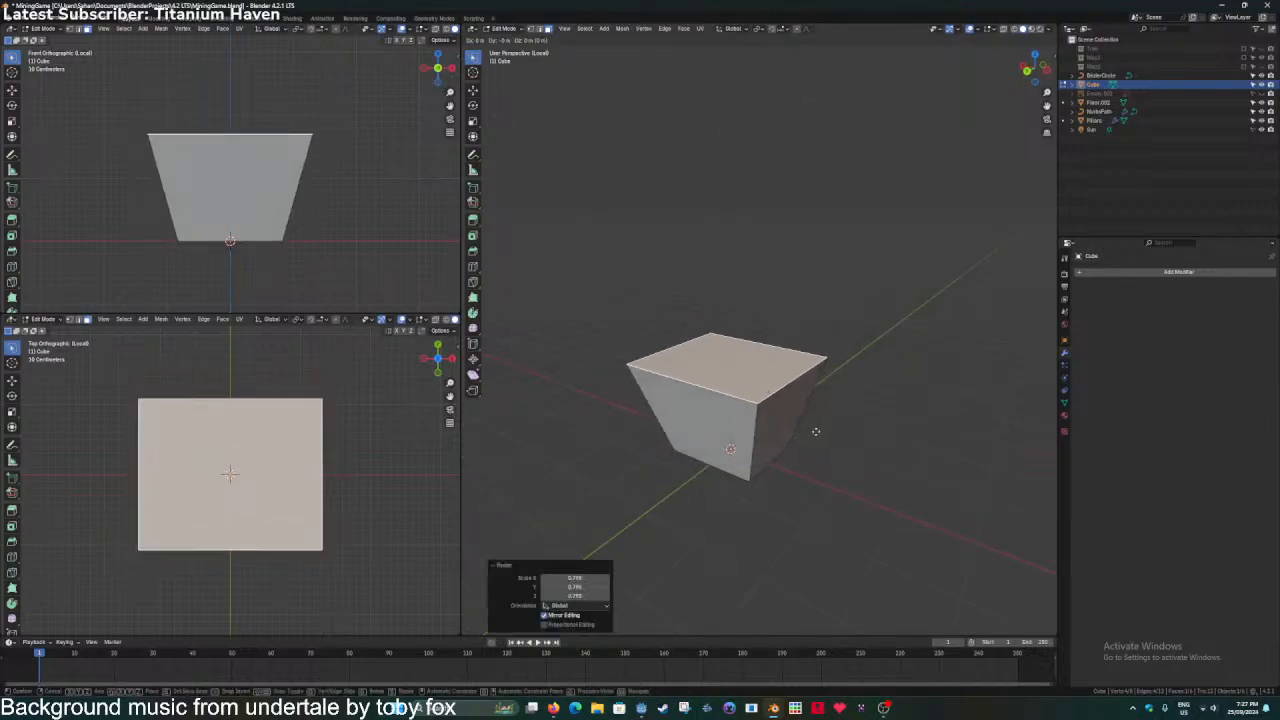
pyautogui.press('z')
pyautogui.click(816, 456)
pyautogui.hotkey('ctrl', 's')
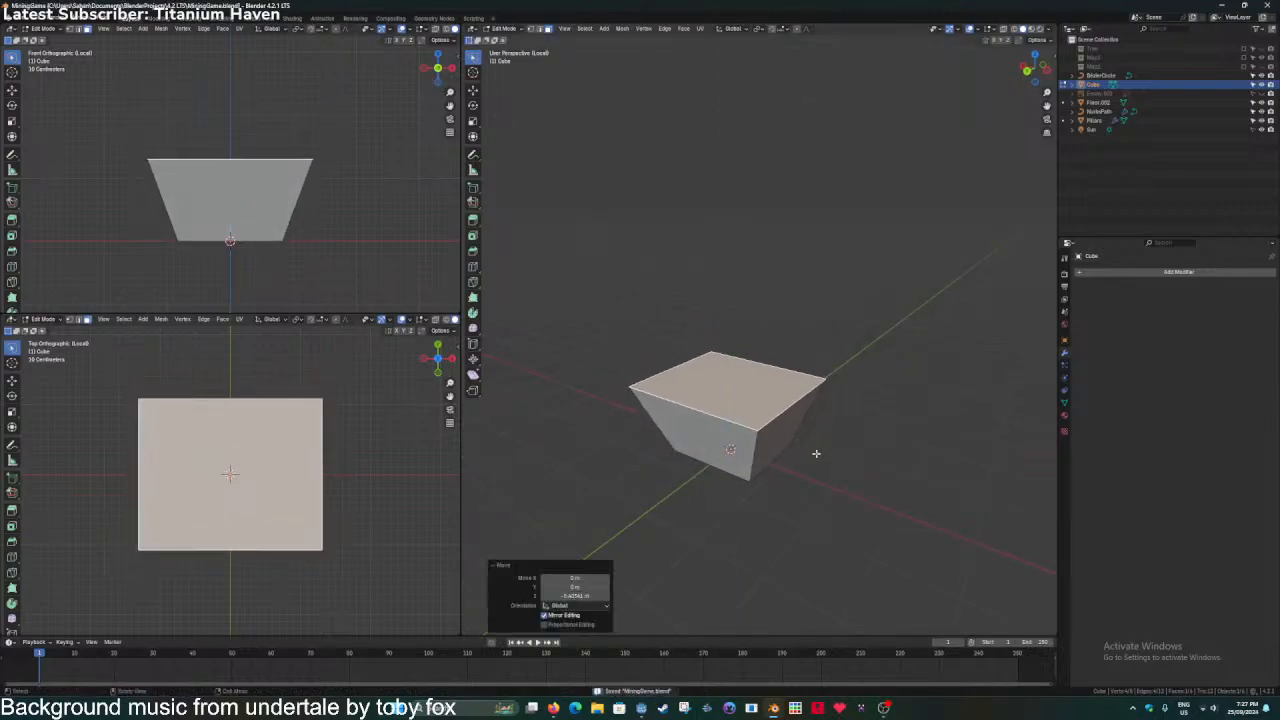
# Extrude the top face in place, scale it about 1.04 times to form an overhanging rim, and lower it very slightly along Z.
pyautogui.scroll(4, 816, 456)
pyautogui.scroll(1, 816, 454)
pyautogui.keyDown('shift'); pyautogui.moveTo(816, 454); pyautogui.dragTo(756, 416, button='middle'); pyautogui.keyUp('shift')
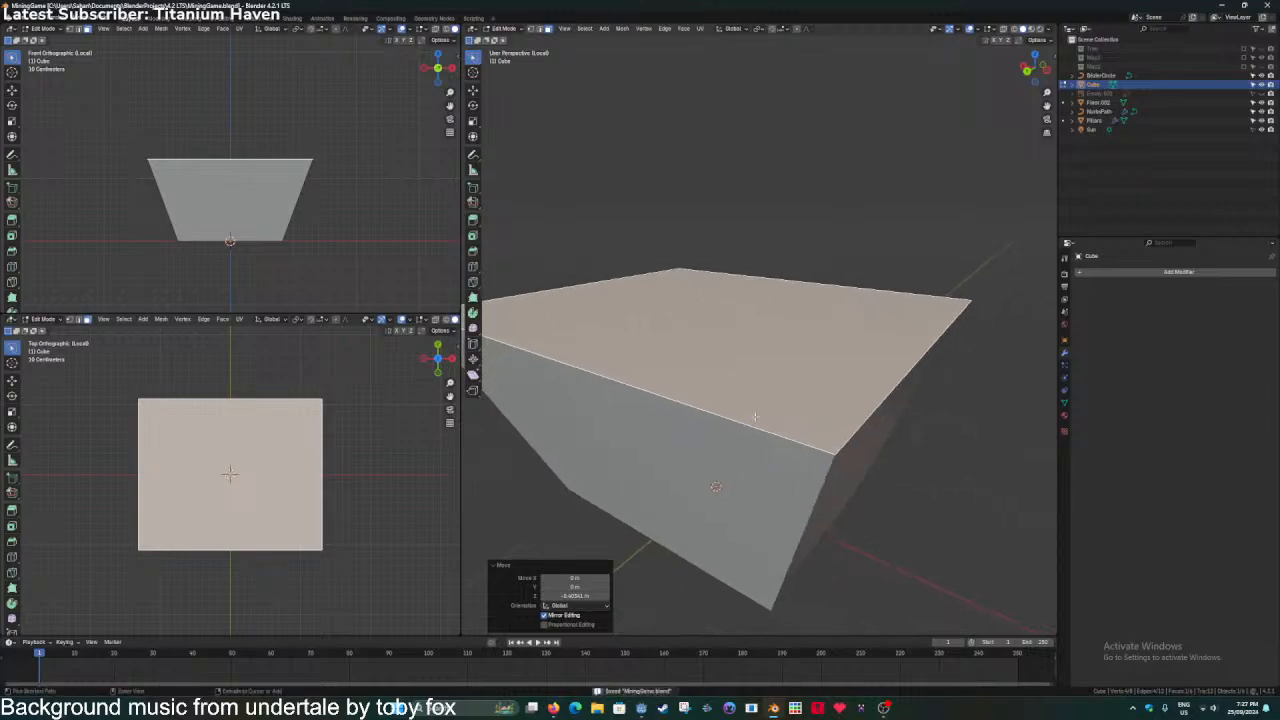
pyautogui.press('Tab')
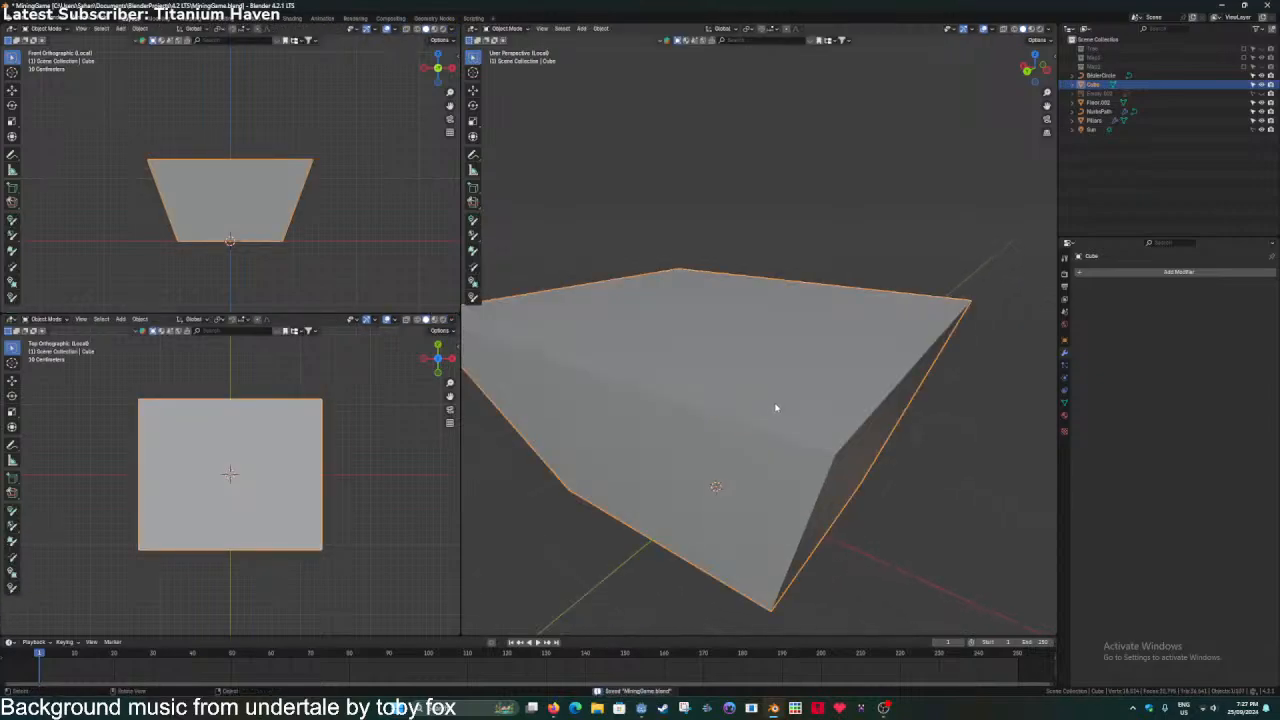
pyautogui.press('Tab')
pyautogui.moveTo(777, 423); pyautogui.dragTo(830, 416, button='middle')
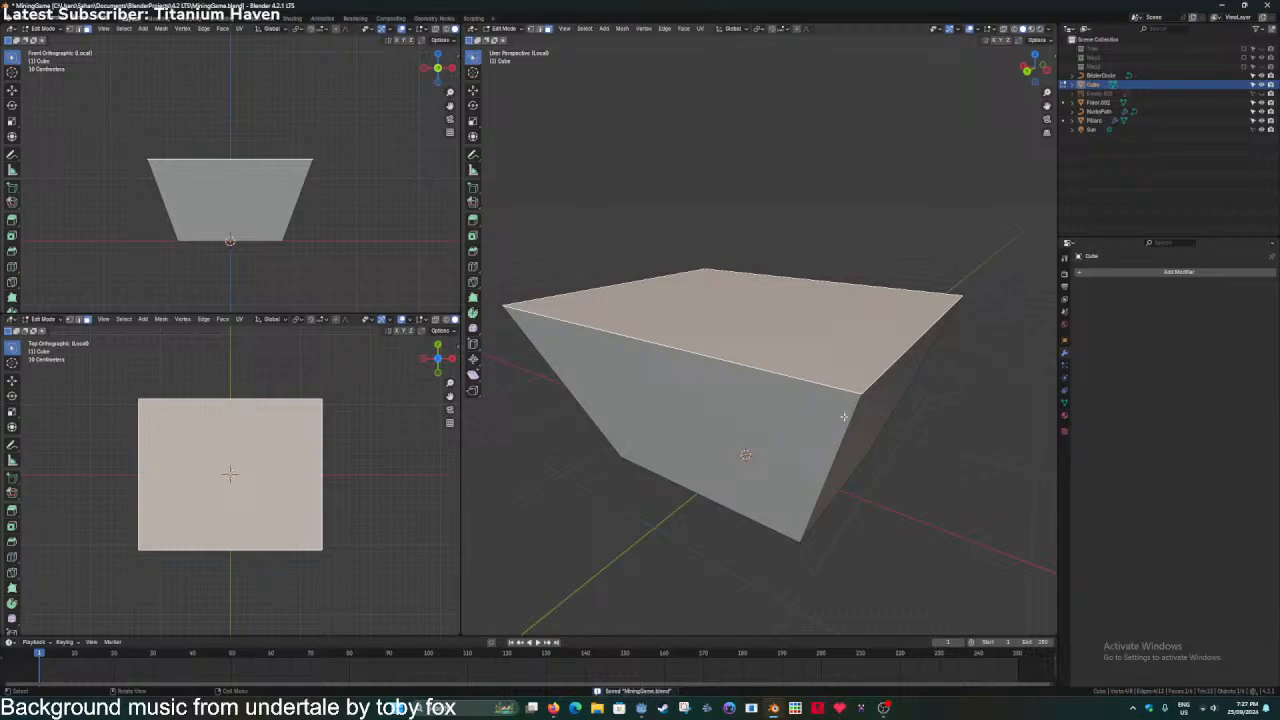
pyautogui.press('e')
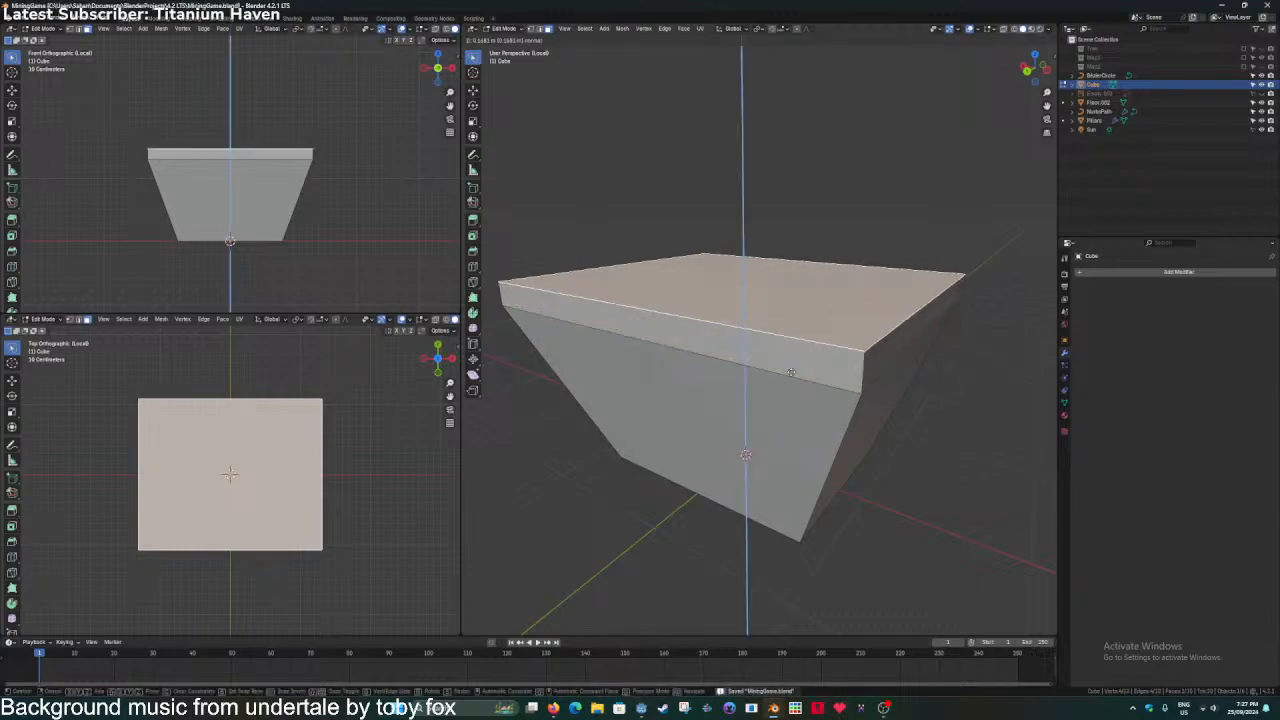
pyautogui.press('Escape')
pyautogui.press('s')
pyautogui.click(848, 398)
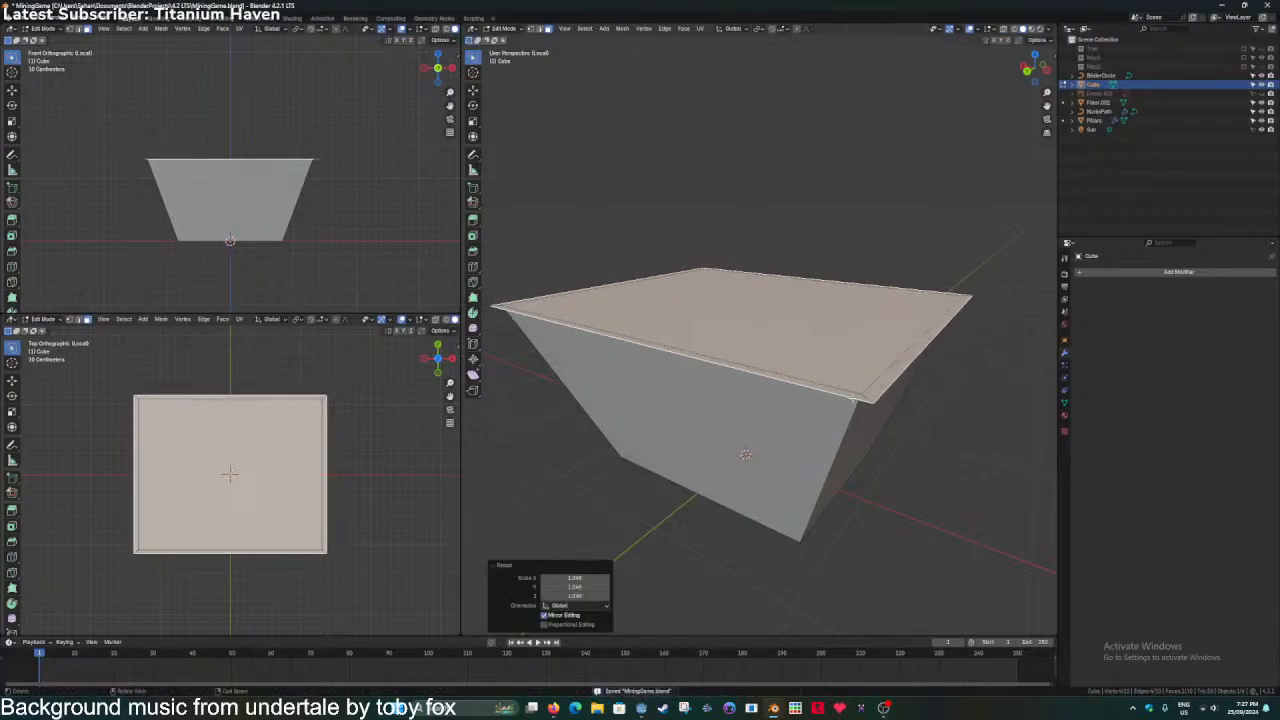
pyautogui.press('g')
pyautogui.press('z')
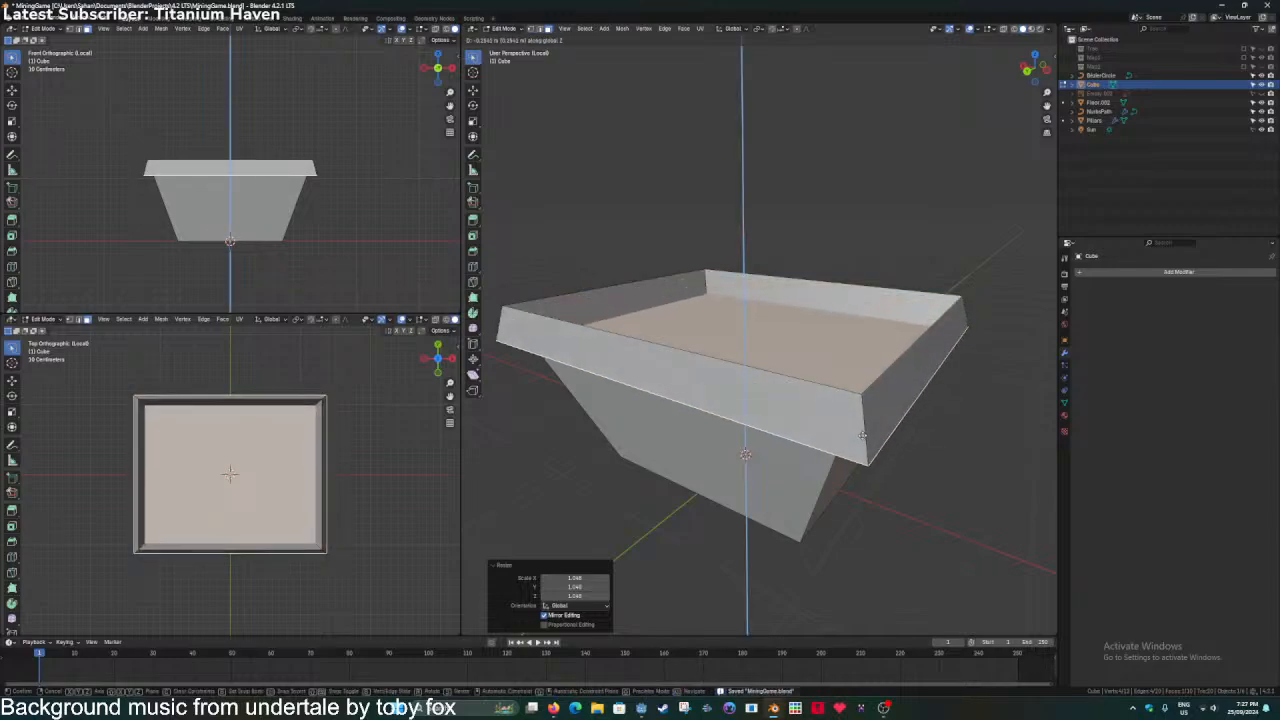
pyautogui.click(862, 403)
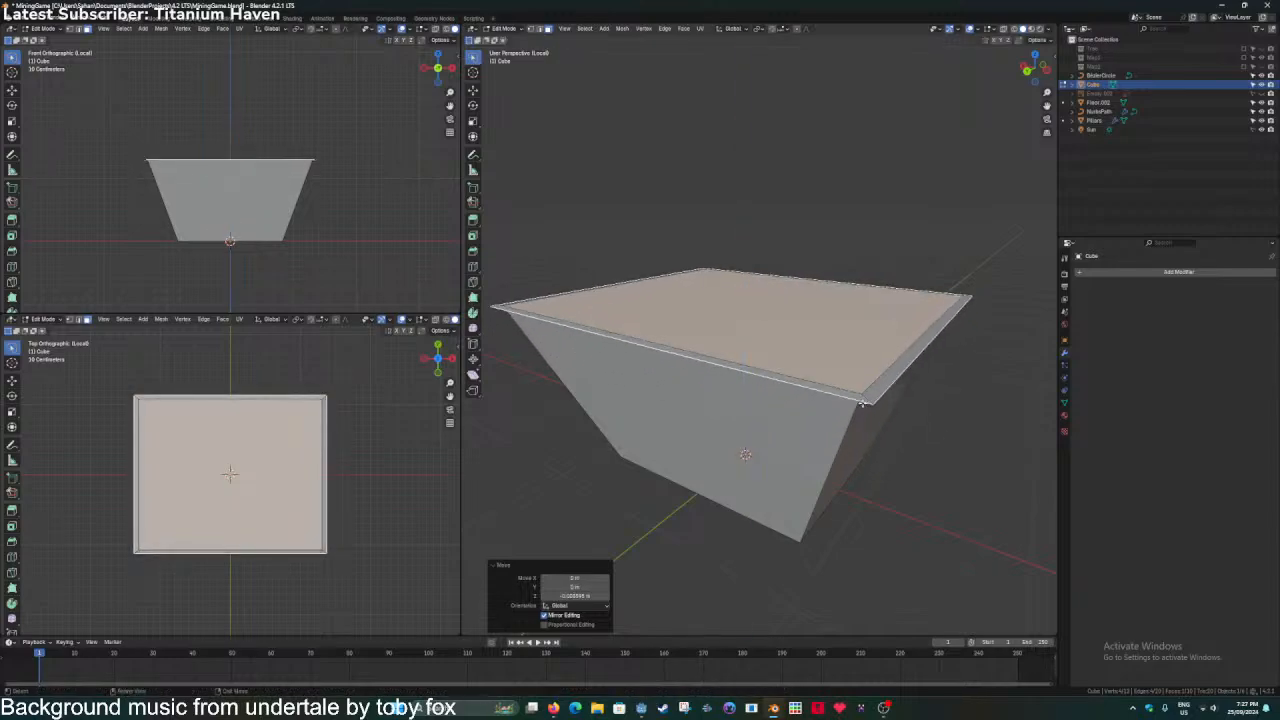
# Extrude the rim's face down about 0.28 m and scale it to about 0.94 so the rim tapers inward.
pyautogui.press('e')
pyautogui.click(875, 443)
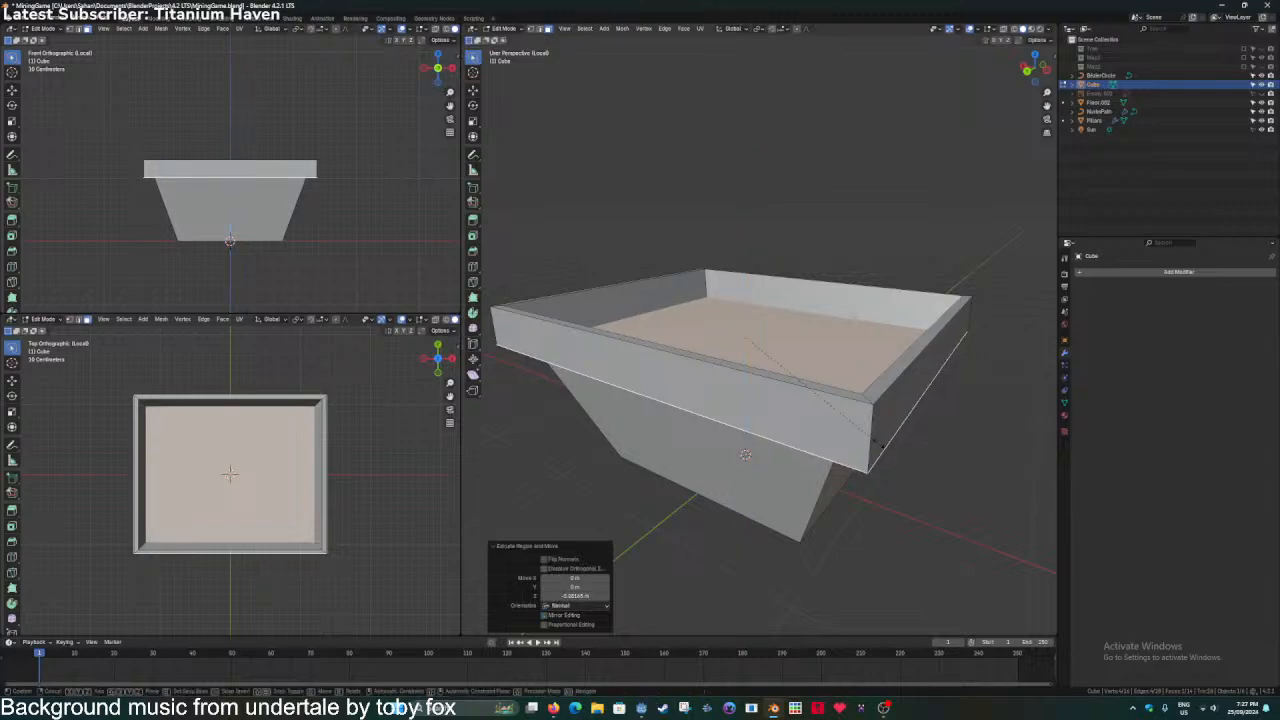
pyautogui.press('s')
pyautogui.click(866, 437)
# Delete the selected inner face to open up the cart body, return to Object Mode and save.
pyautogui.press('x')
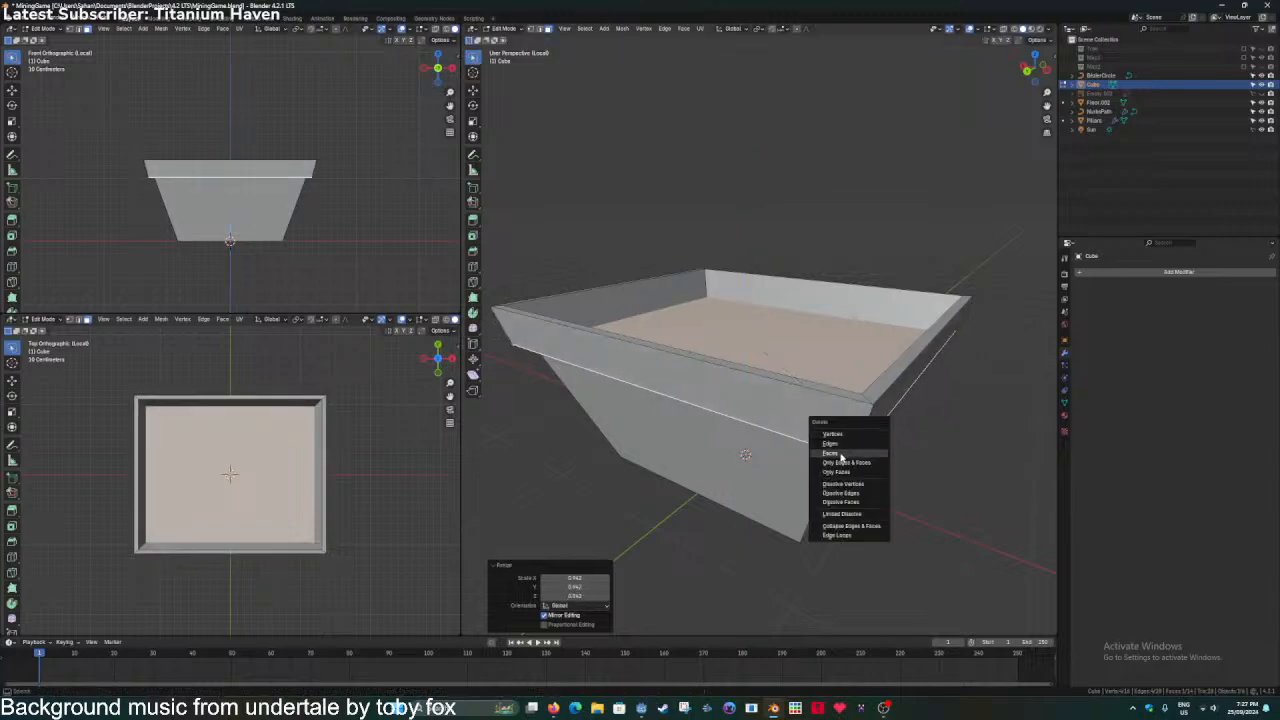
pyautogui.click(841, 456)
pyautogui.press('Tab')
pyautogui.hotkey('ctrl', 's')
pyautogui.moveTo(794, 426)
pyautogui.mouseDown(button='middle')
pyautogui.moveTo(775, 420)
pyautogui.moveTo(783, 408)
pyautogui.mouseUp(button='middle')
pyautogui.scroll(-2, 783, 408)
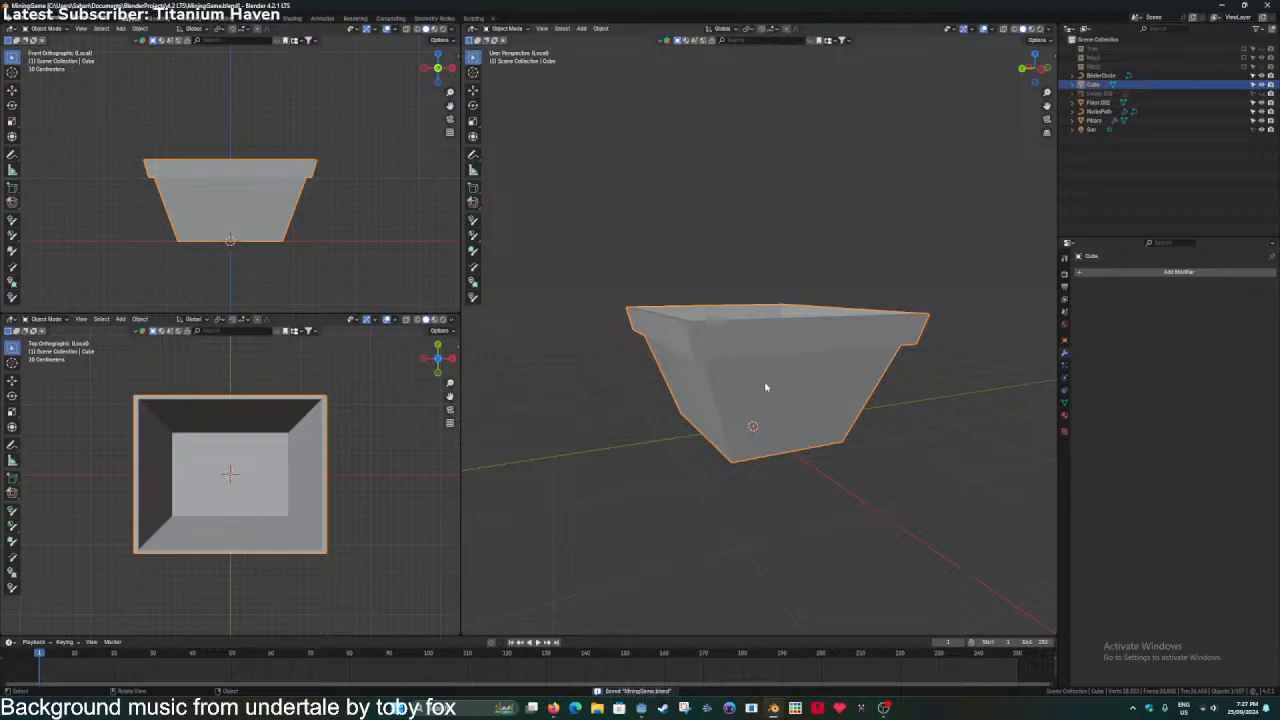
# Add a Bevel modifier to the open cart body and save the file.
pyautogui.click(1114, 272)
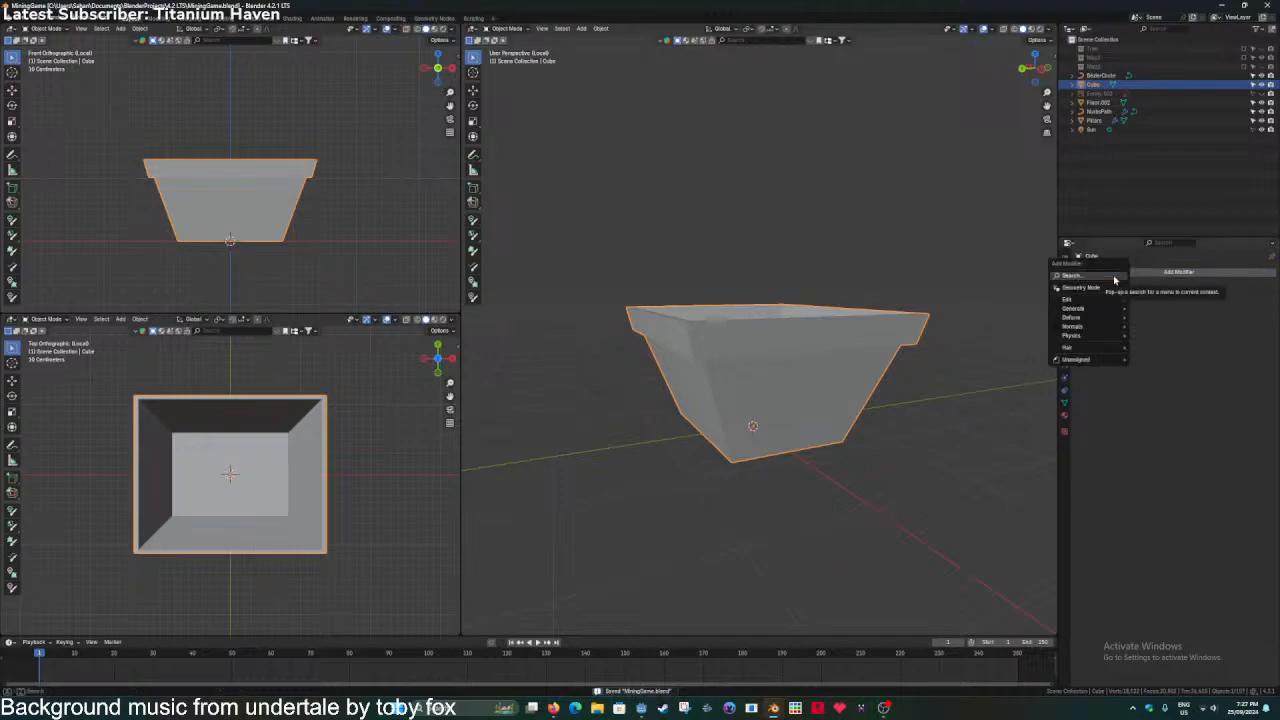
pyautogui.write('bev')
pyautogui.click(1114, 291)
pyautogui.scroll(2, 789, 376)
pyautogui.moveTo(738, 344)
pyautogui.mouseDown(button='middle')
pyautogui.moveTo(789, 376)
pyautogui.moveTo(748, 328)
pyautogui.moveTo(703, 371)
pyautogui.moveTo(793, 372)
pyautogui.moveTo(703, 357)
pyautogui.moveTo(687, 313)
pyautogui.moveTo(677, 380)
pyautogui.moveTo(689, 423)
pyautogui.moveTo(728, 352)
pyautogui.mouseUp(button='middle')
pyautogui.hotkey('ctrl', 's')
# Apply Shade Auto Smooth to the cart body, save, and remove the Bevel modifier.
pyautogui.rightClick(748, 328)
pyautogui.click(701, 296)
pyautogui.scroll(3, 716, 363)
pyautogui.scroll(-2, 677, 380)
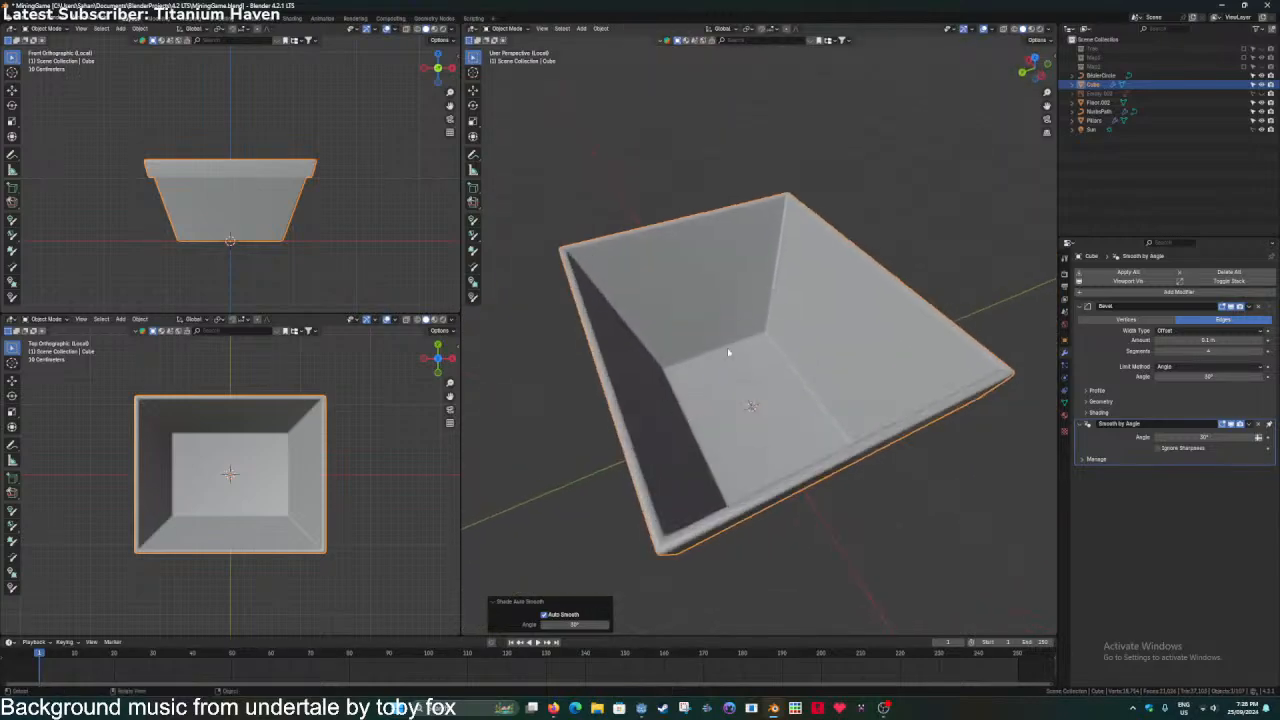
pyautogui.hotkey('ctrl', 's')
pyautogui.click(1258, 307)
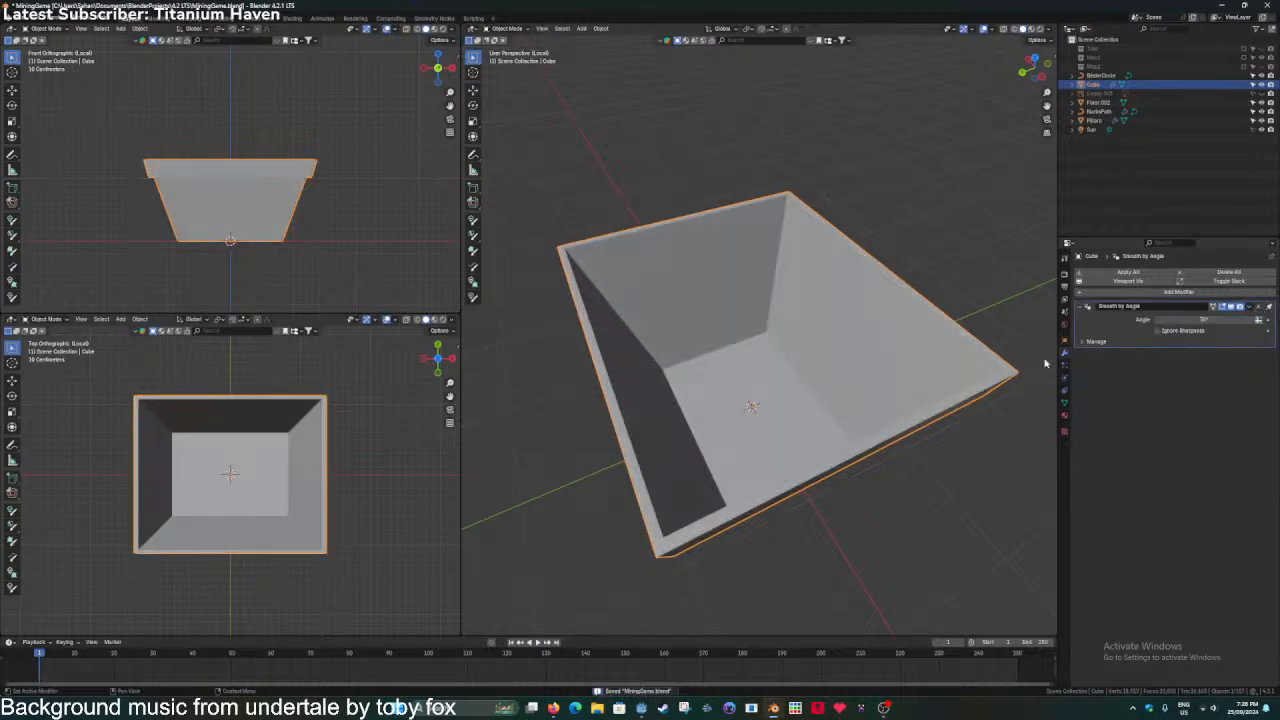
# Select the cart body's sloping corner edges and bevel them with several segments to round the four corners.
pyautogui.press('Tab')
pyautogui.press('2')
pyautogui.click(768, 325)
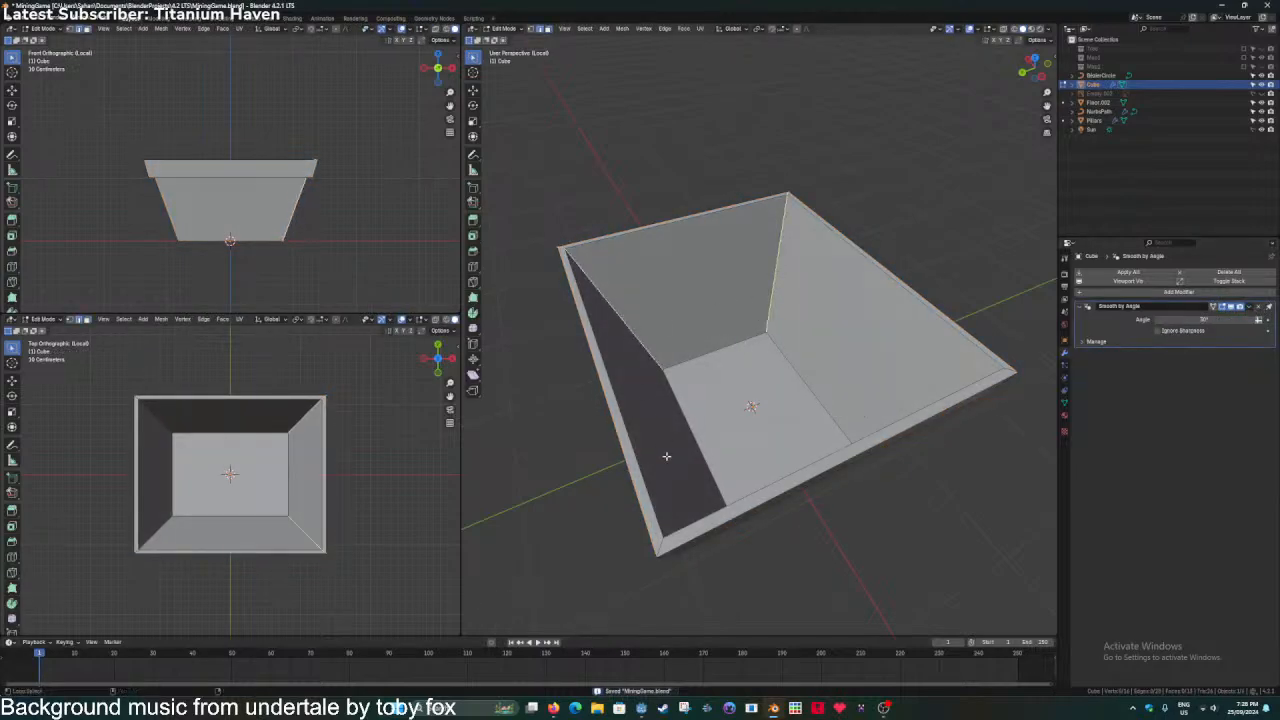
pyautogui.moveTo(669, 451); pyautogui.dragTo(757, 428, button='middle')
pyautogui.keyDown('shift'); pyautogui.click(917, 420); pyautogui.keyUp('shift')
pyautogui.keyDown('shift'); pyautogui.click(699, 494); pyautogui.keyUp('shift')
pyautogui.hotkey('ctrl', 'b')
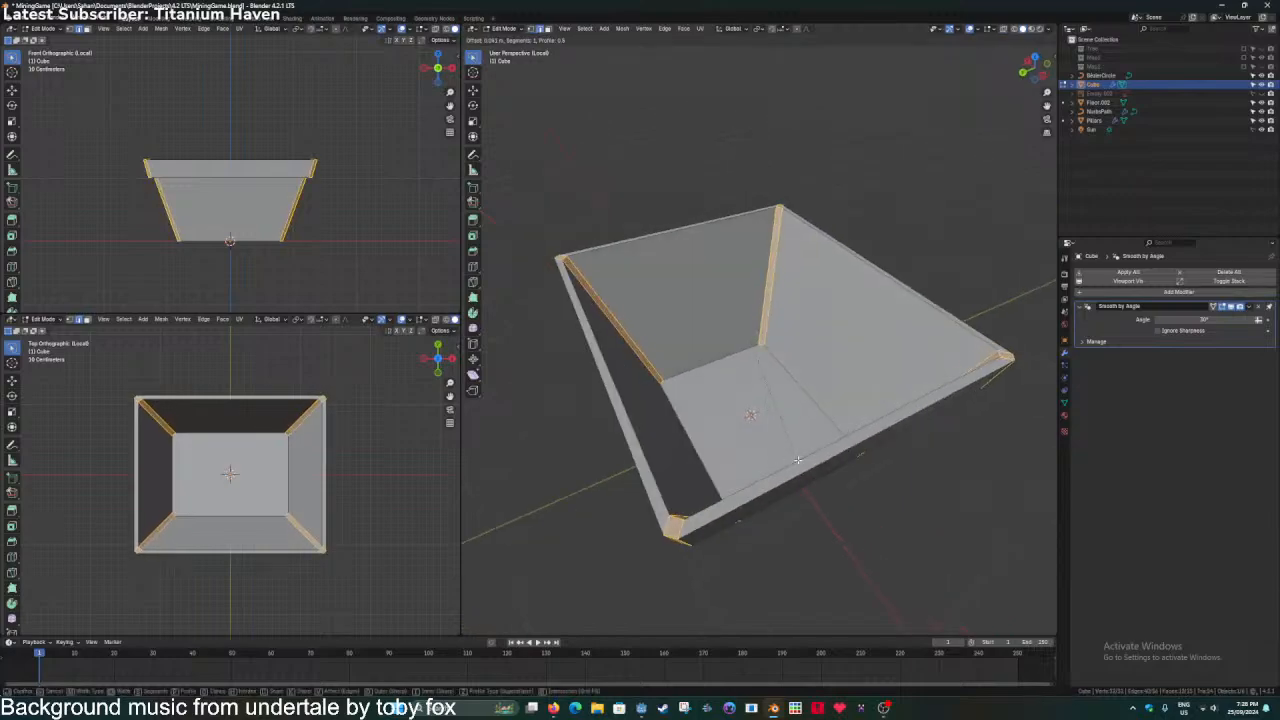
pyautogui.scroll(9, 823, 479)
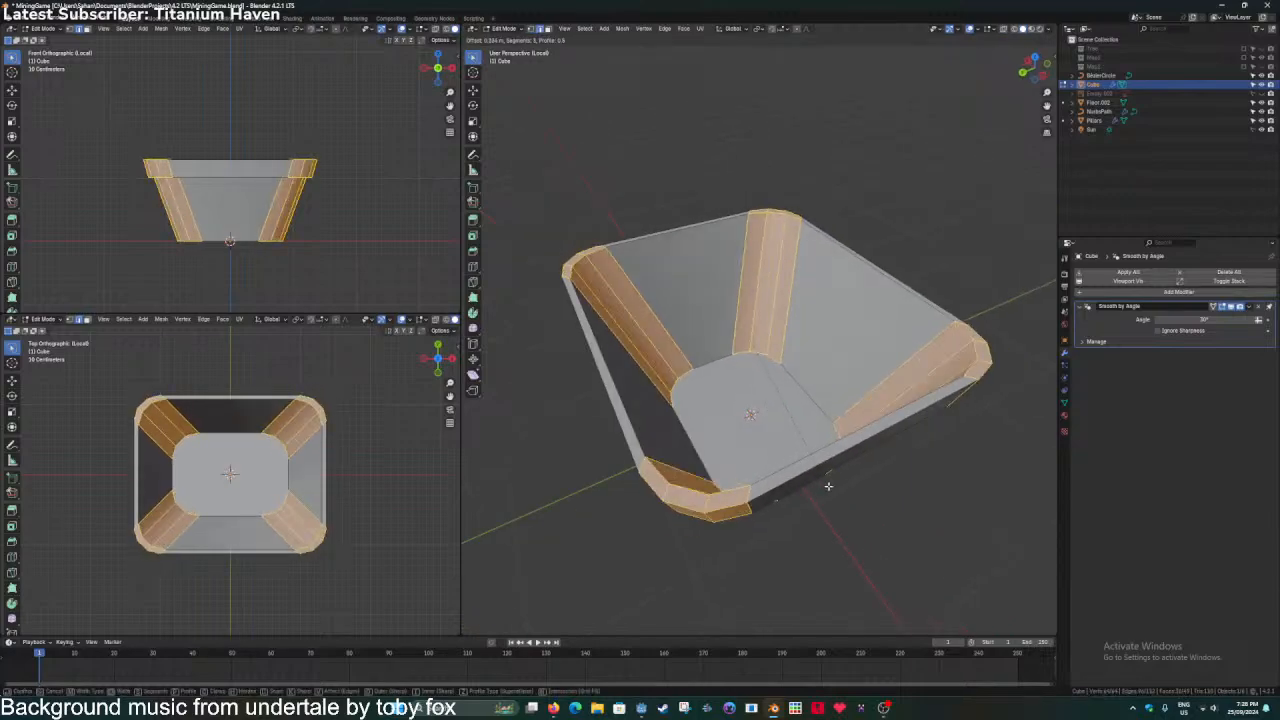
pyautogui.scroll(4, 823, 475)
pyautogui.click(820, 471)
# Return to Object Mode, save, and apply Shade Auto Smooth to the rounded cart body.
pyautogui.press('Tab')
pyautogui.moveTo(820, 471); pyautogui.dragTo(766, 449, button='middle')
pyautogui.hotkey('ctrl', 's')
pyautogui.rightClick(791, 454)
pyautogui.click(791, 451)
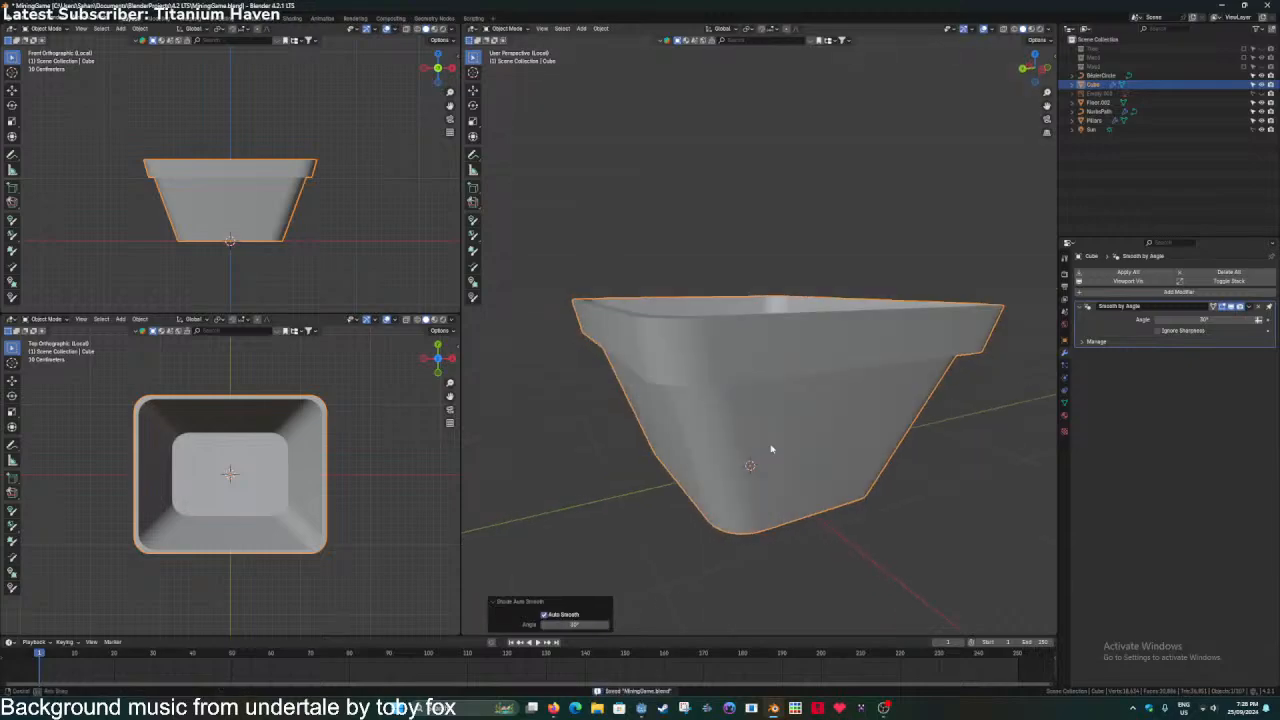
# Add a Bevel modifier to the rounded cart body and set its segments to 4.
pyautogui.click(1095, 294)
pyautogui.write('bevel')
pyautogui.press('Return')
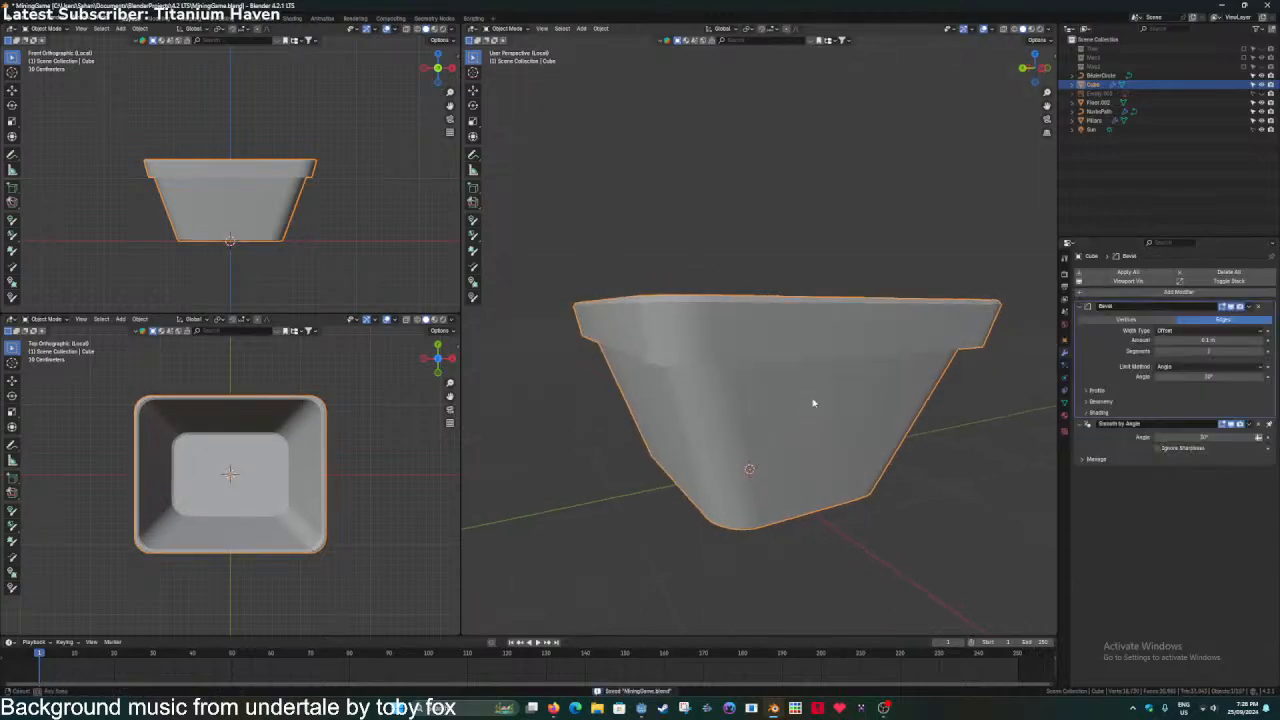
pyautogui.moveTo(811, 403); pyautogui.dragTo(801, 405, button='middle')
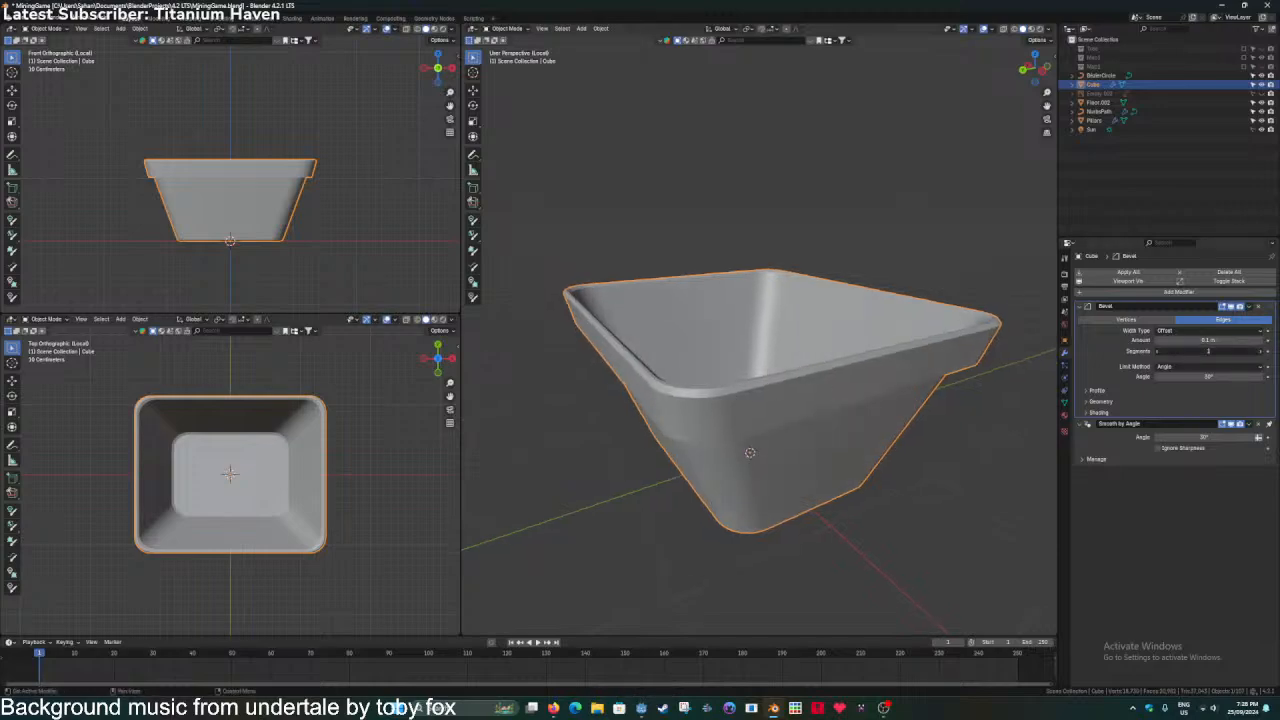
pyautogui.moveTo(1191, 351); pyautogui.dragTo(1200, 351)
pyautogui.click(1262, 353)
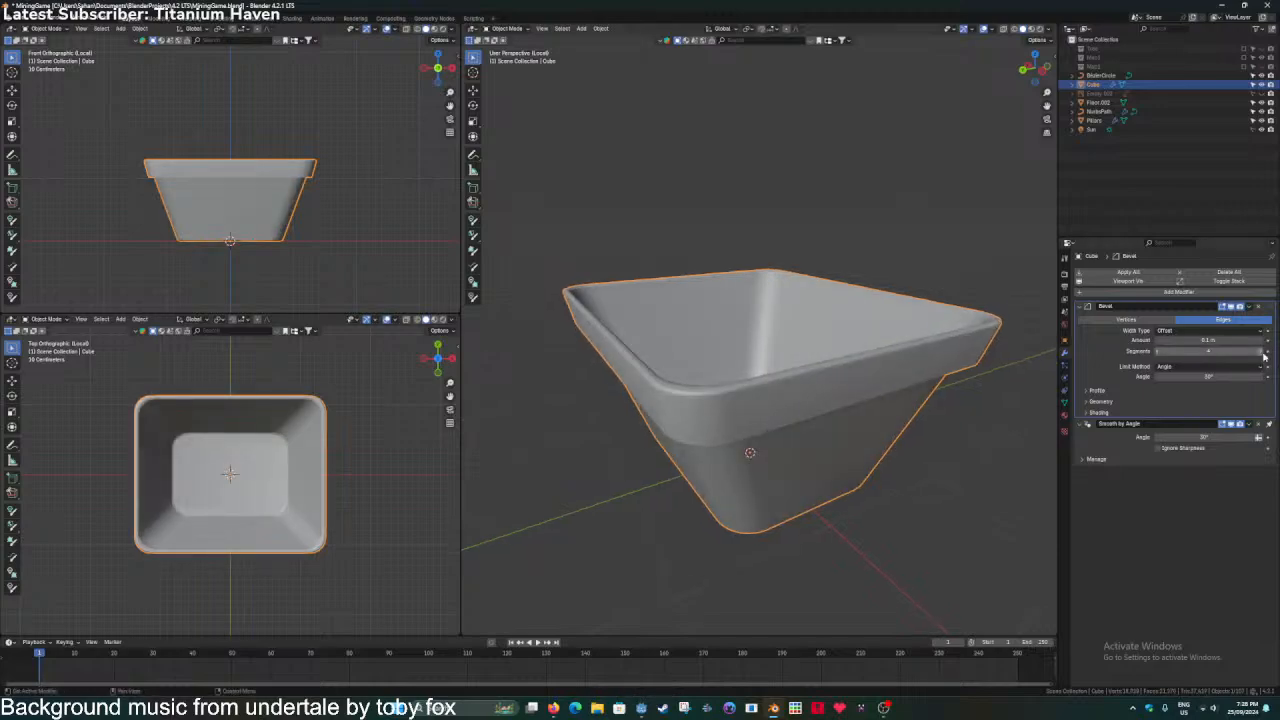
pyautogui.moveTo(738, 441); pyautogui.dragTo(778, 441, button='middle')
pyautogui.scroll(-2, 755, 446)
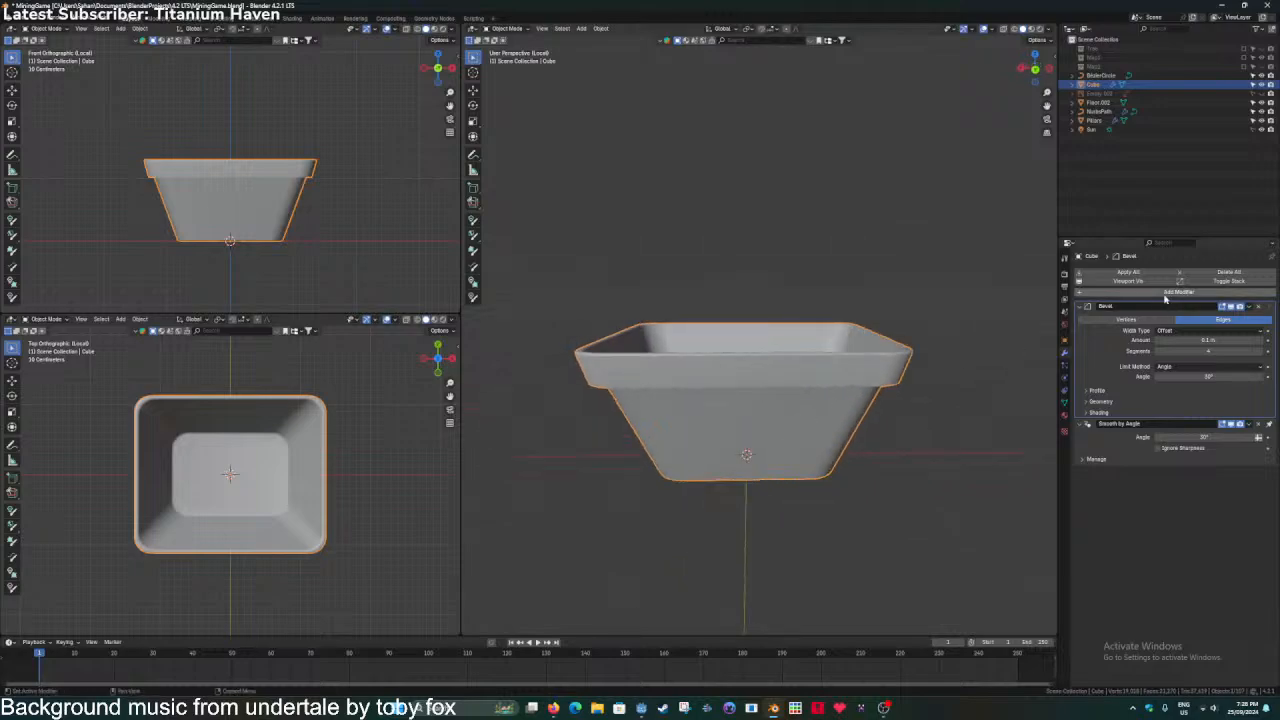
# Apply all modifiers, scale the rim's lower edge loop slightly inward, and save in Object Mode.
pyautogui.click(1132, 274)
pyautogui.press('Tab')
pyautogui.moveTo(896, 386); pyautogui.dragTo(849, 375, button='middle')
pyautogui.keyDown('alt'); pyautogui.click(768, 377); pyautogui.keyUp('alt')
pyautogui.moveTo(908, 416); pyautogui.dragTo(870, 406, button='middle')
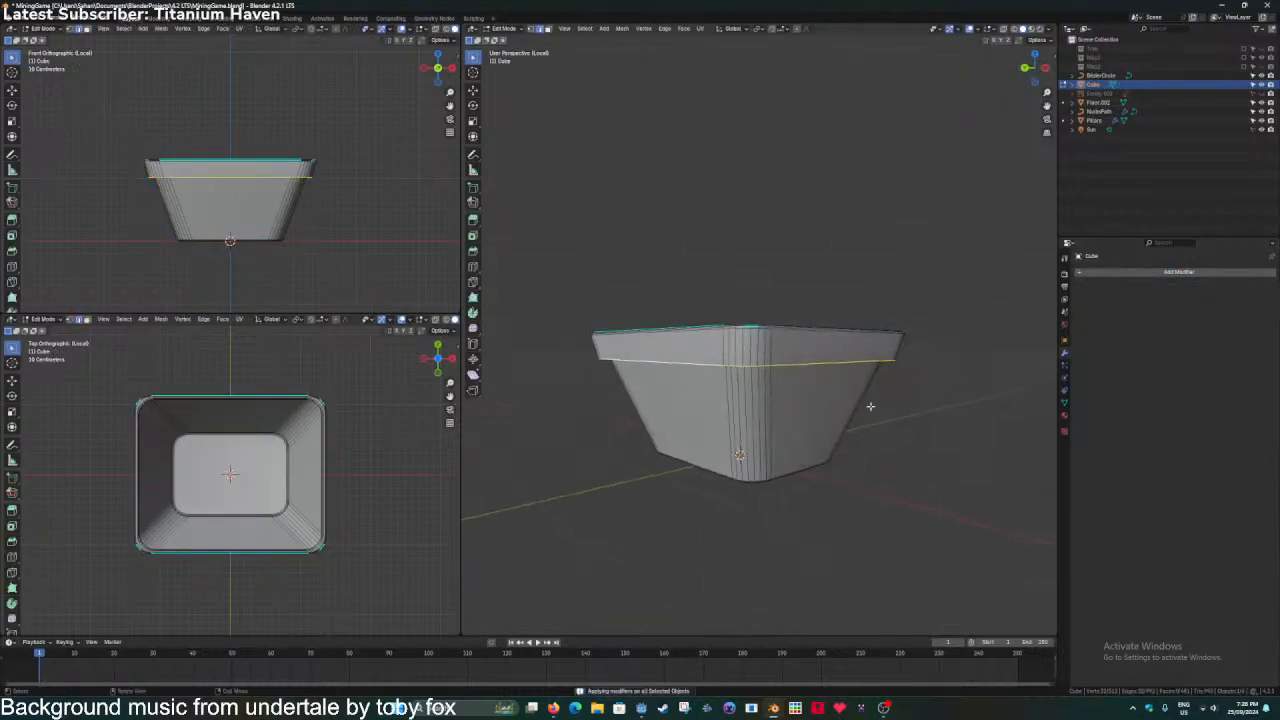
pyautogui.press('s')
pyautogui.rightClick(868, 407)
pyautogui.scroll(2, 864, 418)
pyautogui.press('Tab')
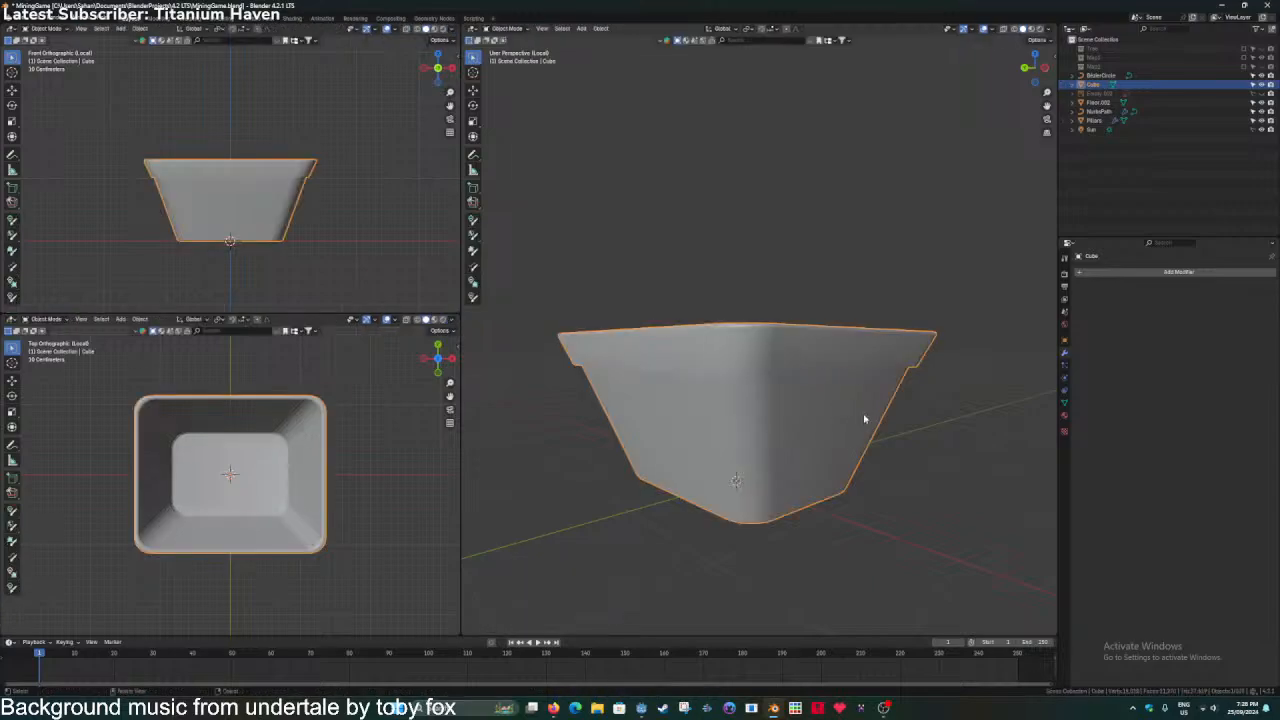
pyautogui.moveTo(864, 418); pyautogui.dragTo(776, 459, button='middle')
pyautogui.hotkey('ctrl', 's')
# Scale the rim's lower edge loop about 1.04 times, raise it along Z and widen it again to make a slimmer rim.
pyautogui.press('Tab')
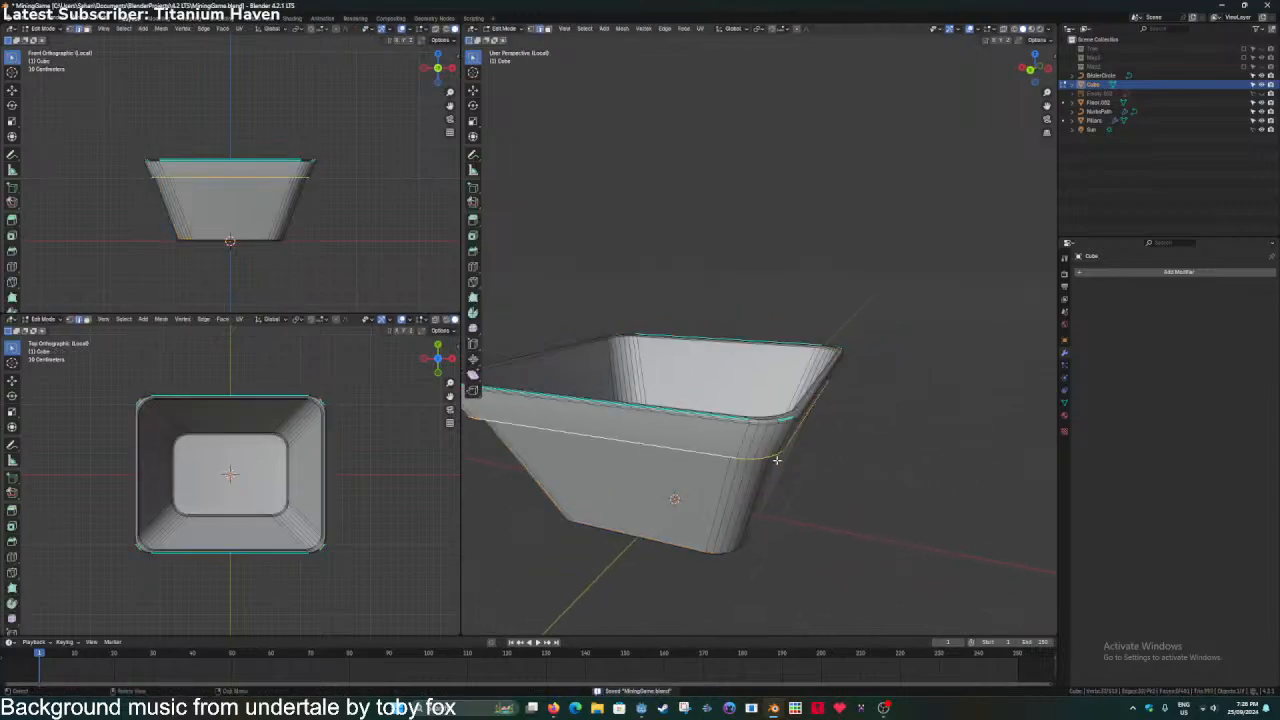
pyautogui.scroll(1, 776, 459)
pyautogui.press('s')
pyautogui.click(798, 463)
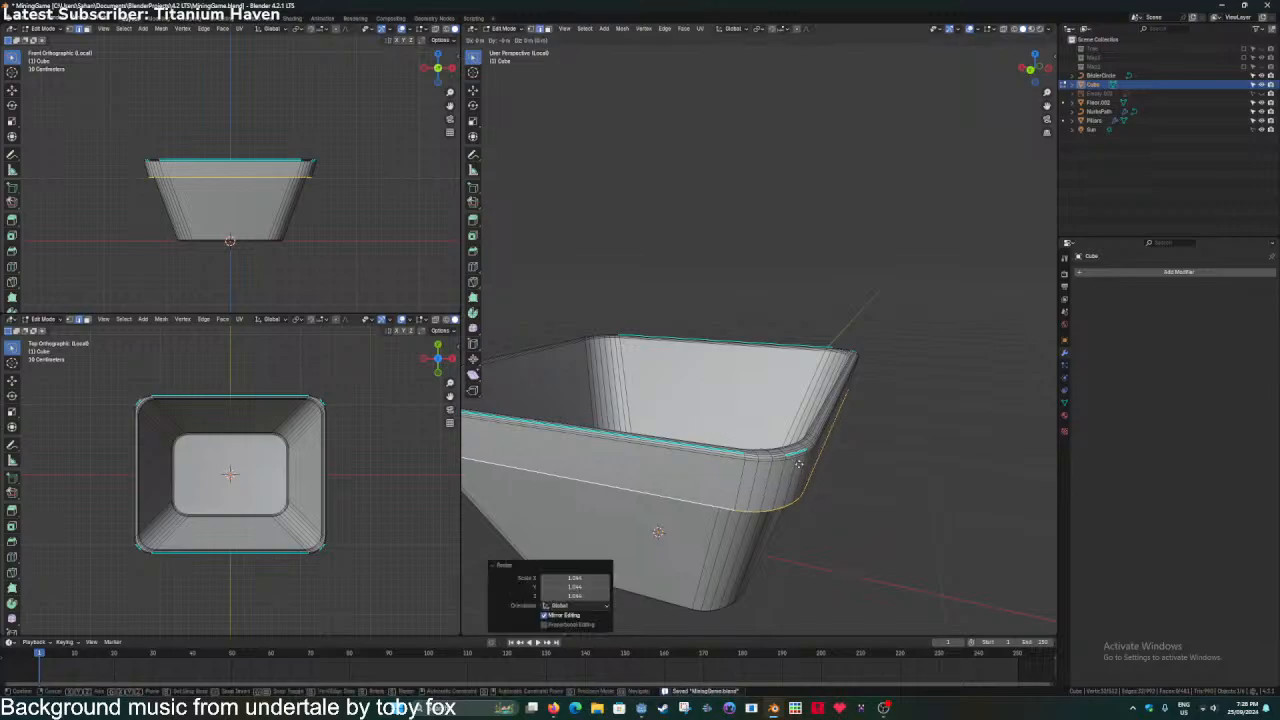
pyautogui.press('z')
pyautogui.click(799, 437)
pyautogui.press('s')
pyautogui.click(812, 448)
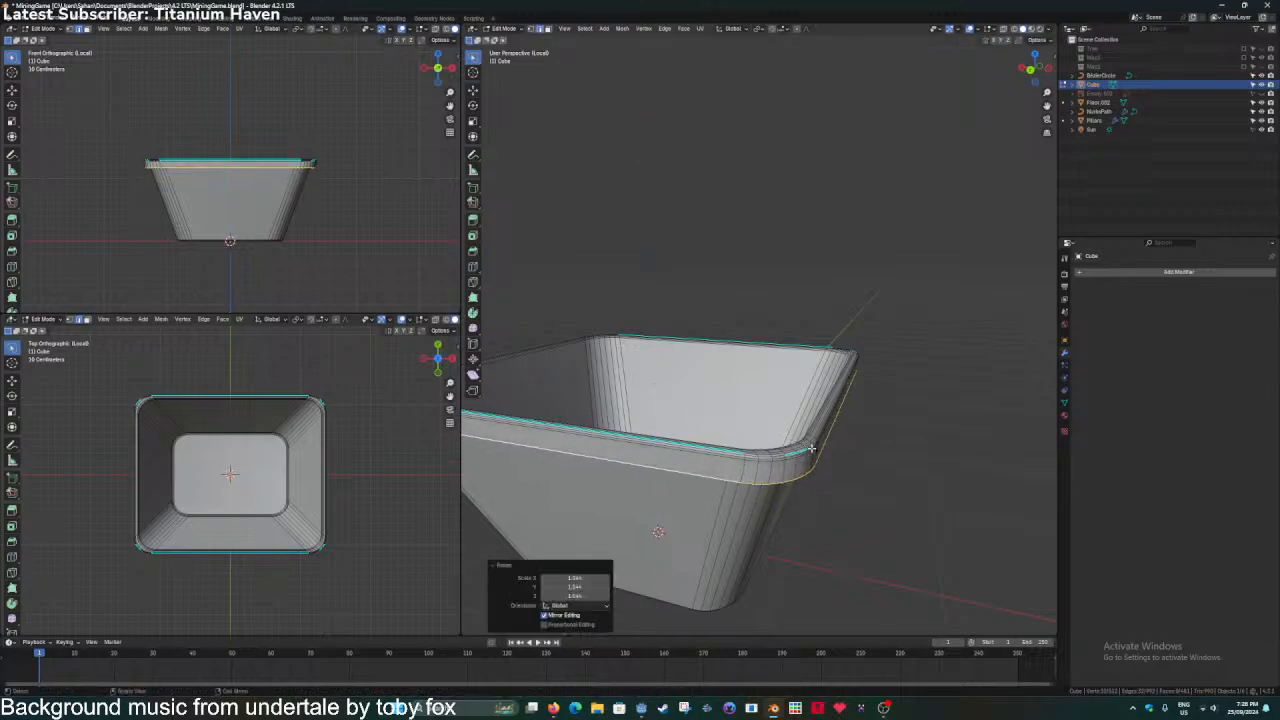
# Return to Object Mode, inspect the cart body from the outside and save the file.
pyautogui.press('Tab')
pyautogui.scroll(-3, 812, 448)
pyautogui.moveTo(812, 448)
pyautogui.mouseDown(button='middle')
pyautogui.moveTo(741, 419)
pyautogui.moveTo(820, 426)
pyautogui.mouseUp(button='middle')
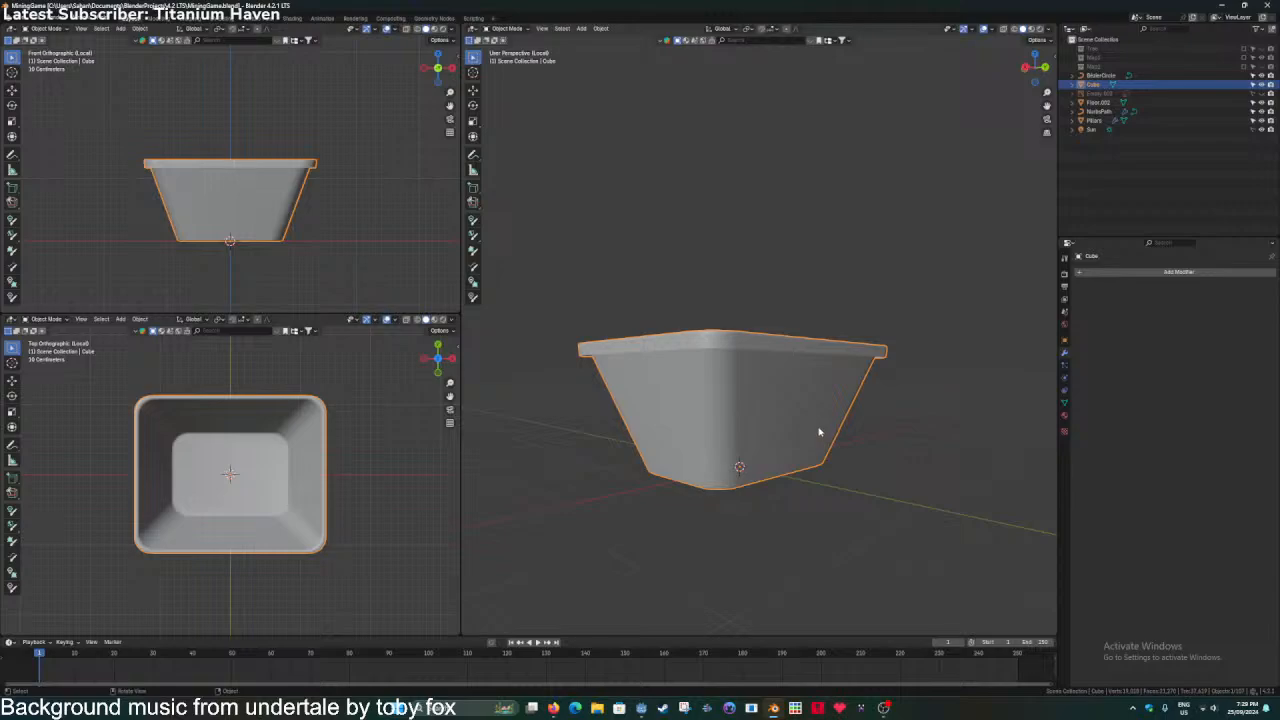
pyautogui.scroll(2, 820, 434)
pyautogui.hotkey('ctrl', 's')
# Delete the finished cart body and add a new 2 m cube at the origin.
pyautogui.moveTo(766, 417); pyautogui.dragTo(763, 432, button='middle')
pyautogui.scroll(-3, 763, 432)
pyautogui.press('x')
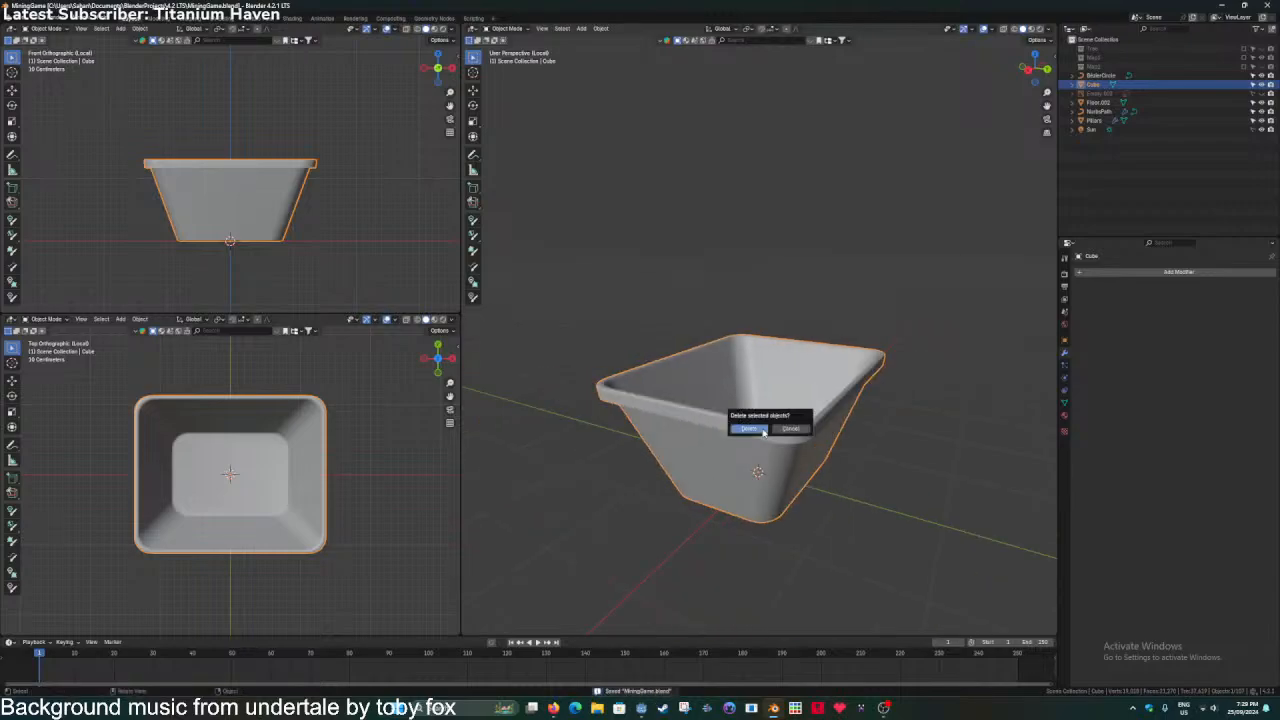
pyautogui.click(763, 430)
pyautogui.hotkey('shift', 'a')
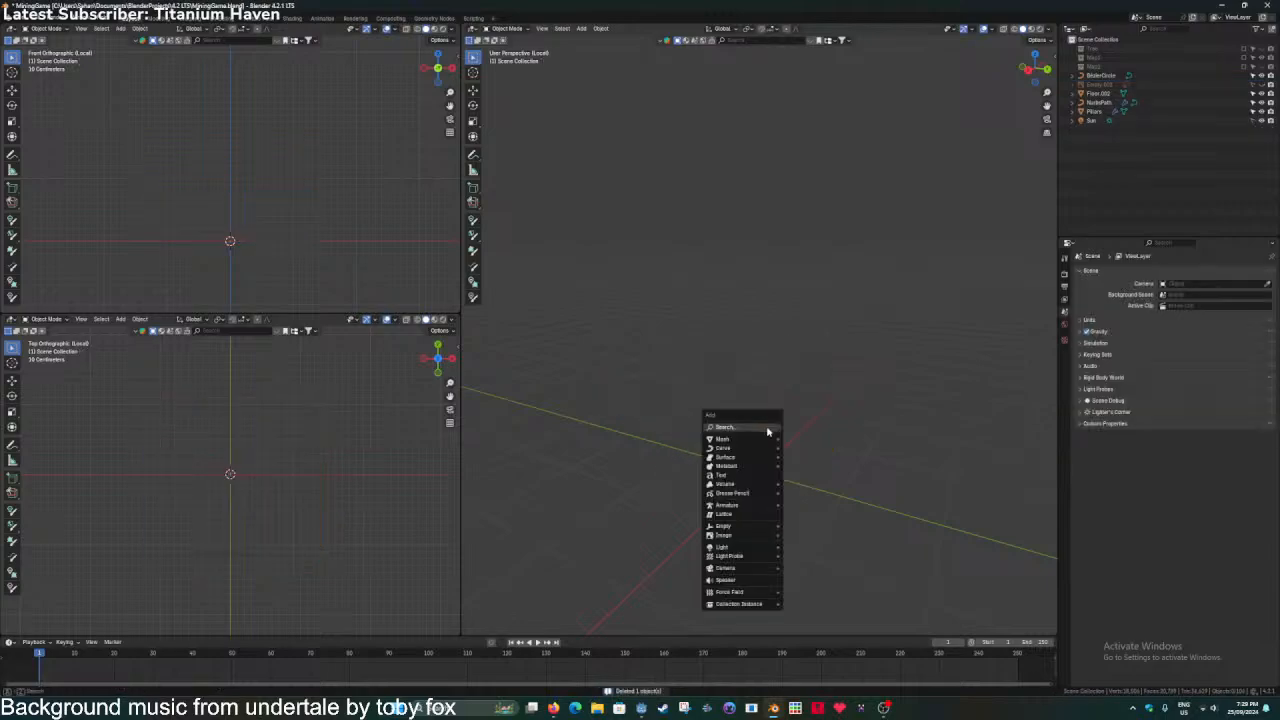
pyautogui.write('cube')
pyautogui.press('Return')
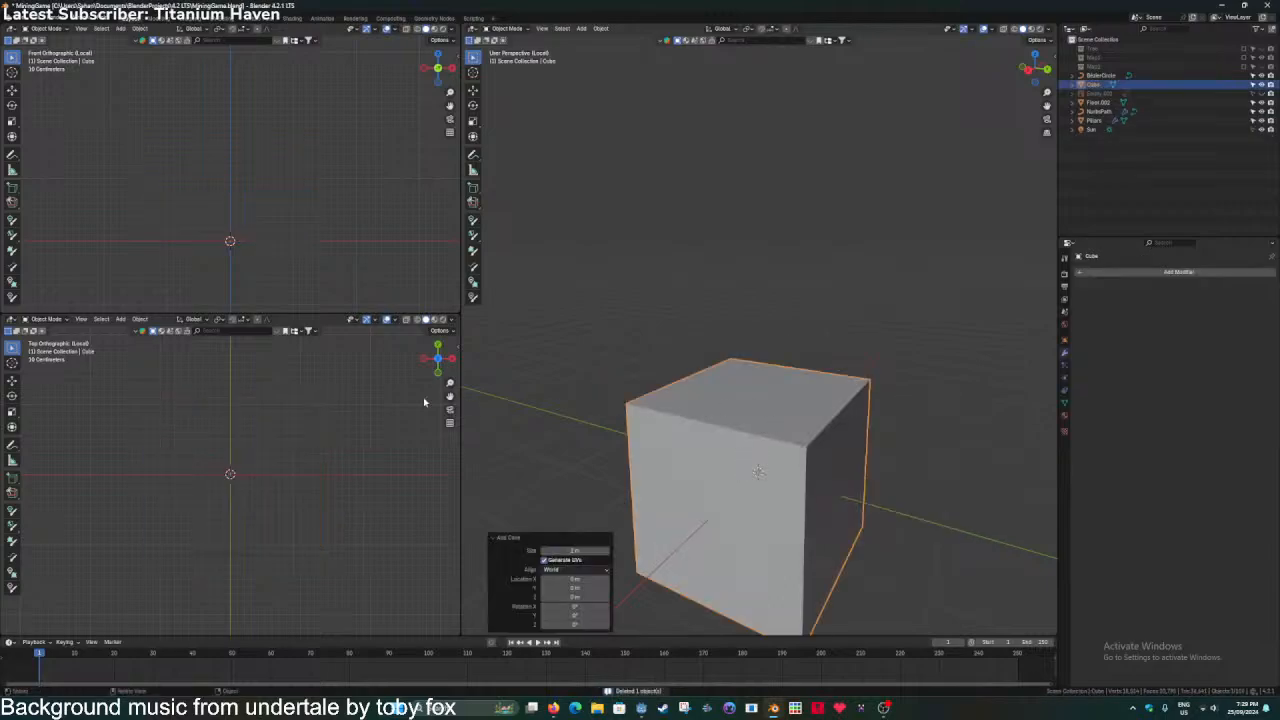
# Raise the new cube's geometry 1 m along Z in Edit Mode so that its base rests on the origin.
pyautogui.press('KP_Decimal')
pyautogui.press('KP_Decimal')
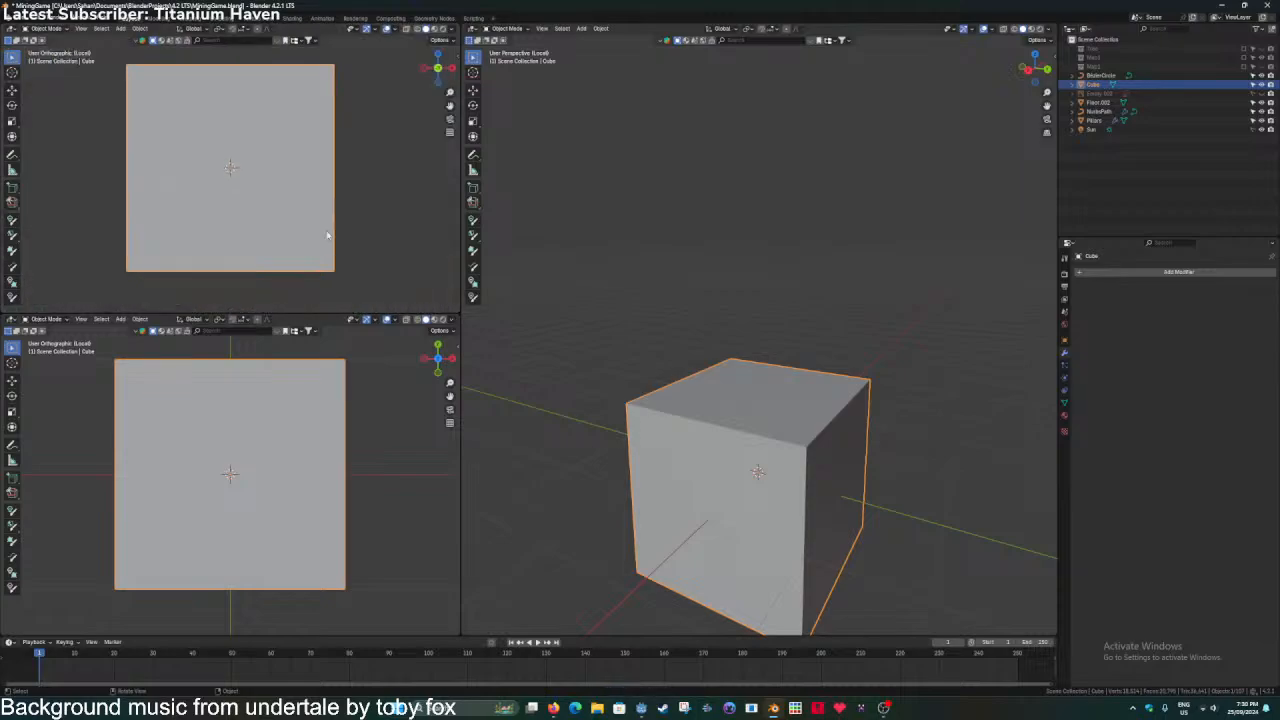
pyautogui.hotkey('alt', 'Tab')
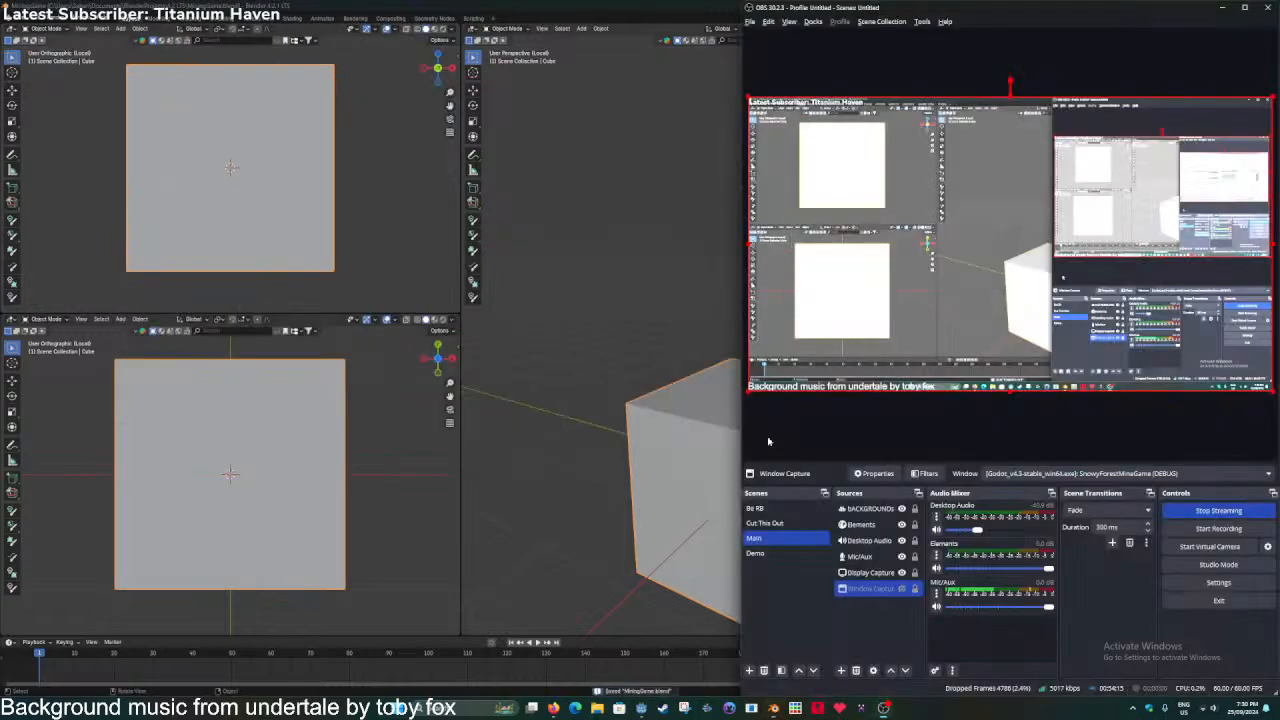
pyautogui.hotkey('alt', 'Tab')
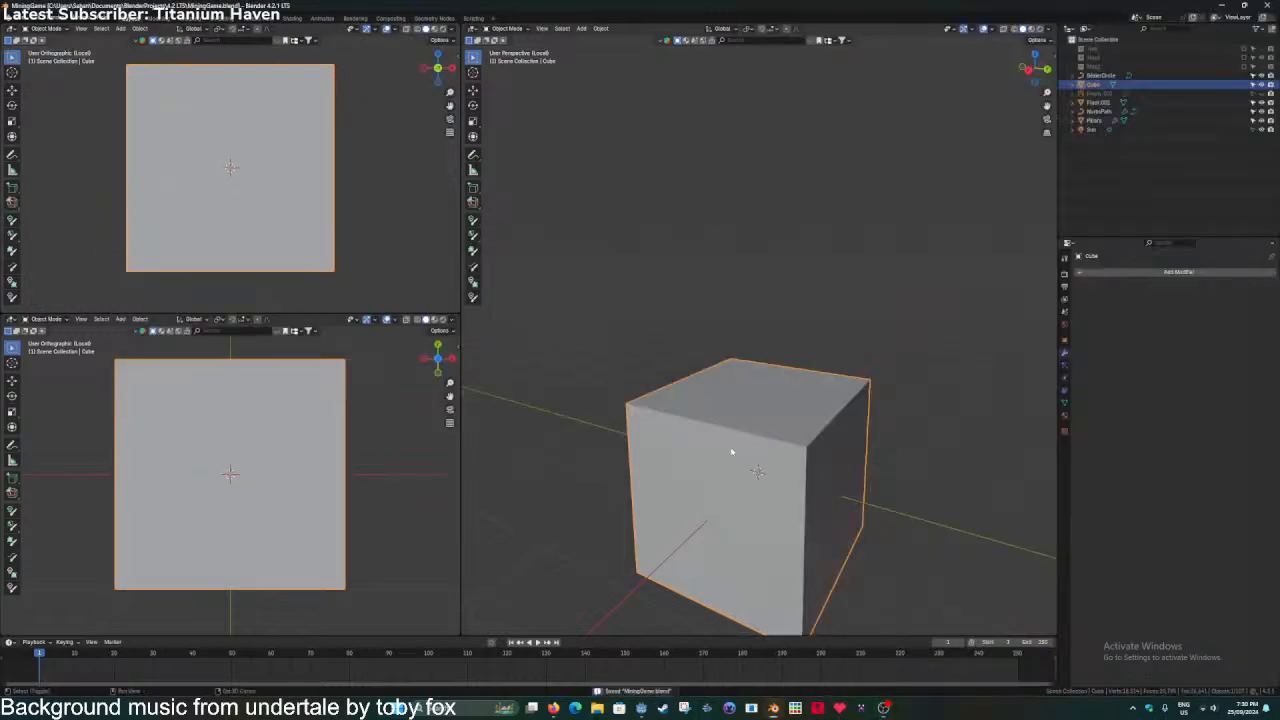
pyautogui.moveTo(731, 449); pyautogui.dragTo(703, 395, button='middle')
pyautogui.press('Tab')
pyautogui.write('gz')
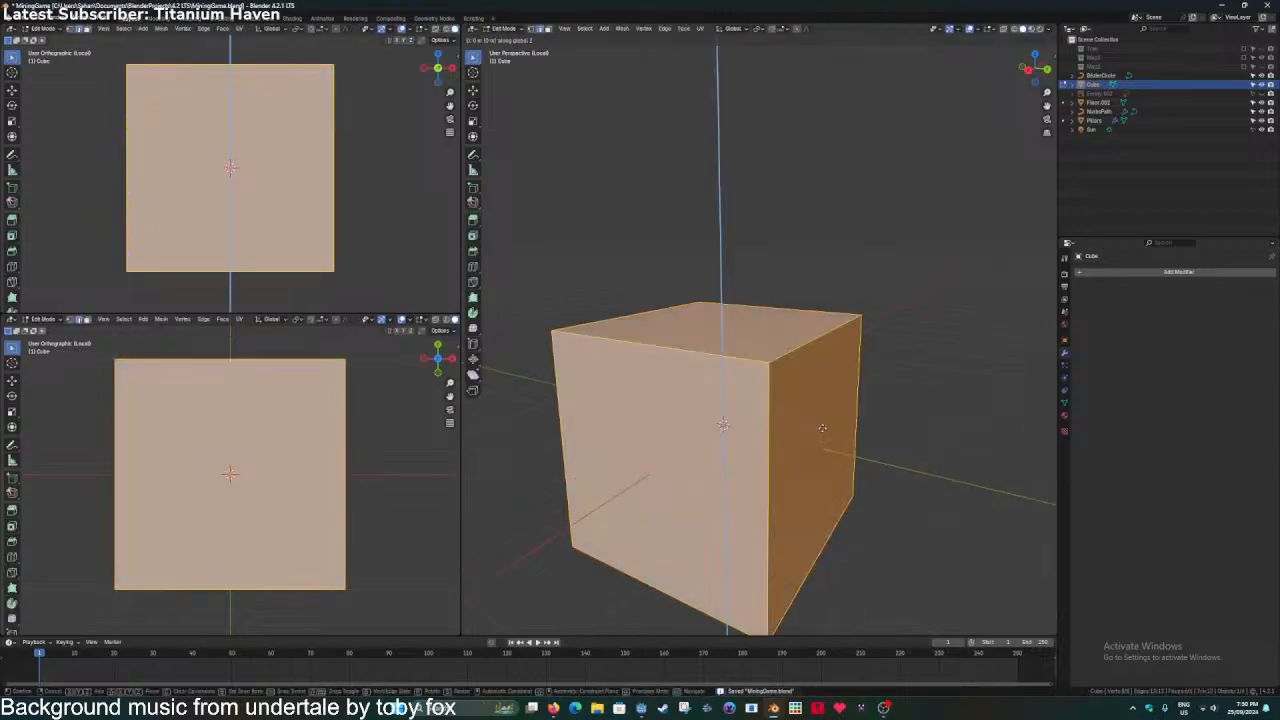
pyautogui.write('1')
pyautogui.press('Return')
# Switch to face selection and select the cube's top face.
pyautogui.moveTo(799, 425); pyautogui.dragTo(723, 437, button='middle')
pyautogui.click(820, 271)
pyautogui.press('3')
pyautogui.click(665, 292)
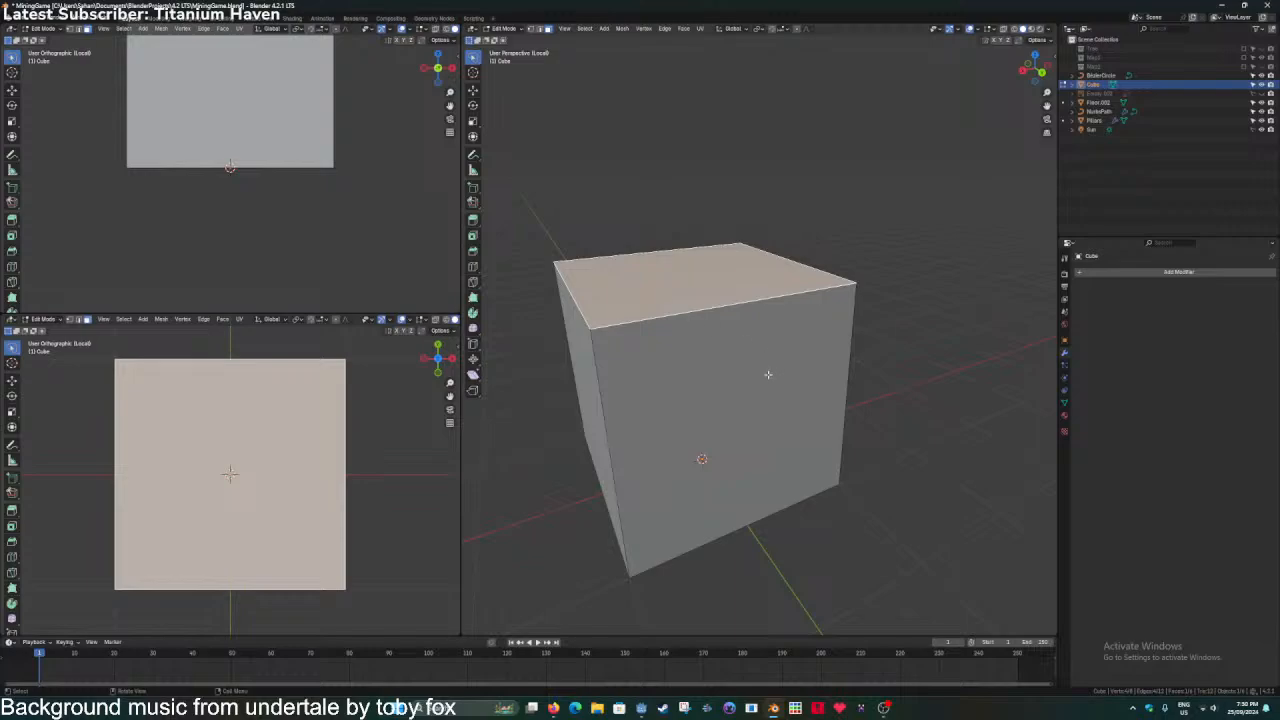
pyautogui.moveTo(737, 411); pyautogui.dragTo(749, 428, button='middle')
pyautogui.scroll(-1, 743, 430)
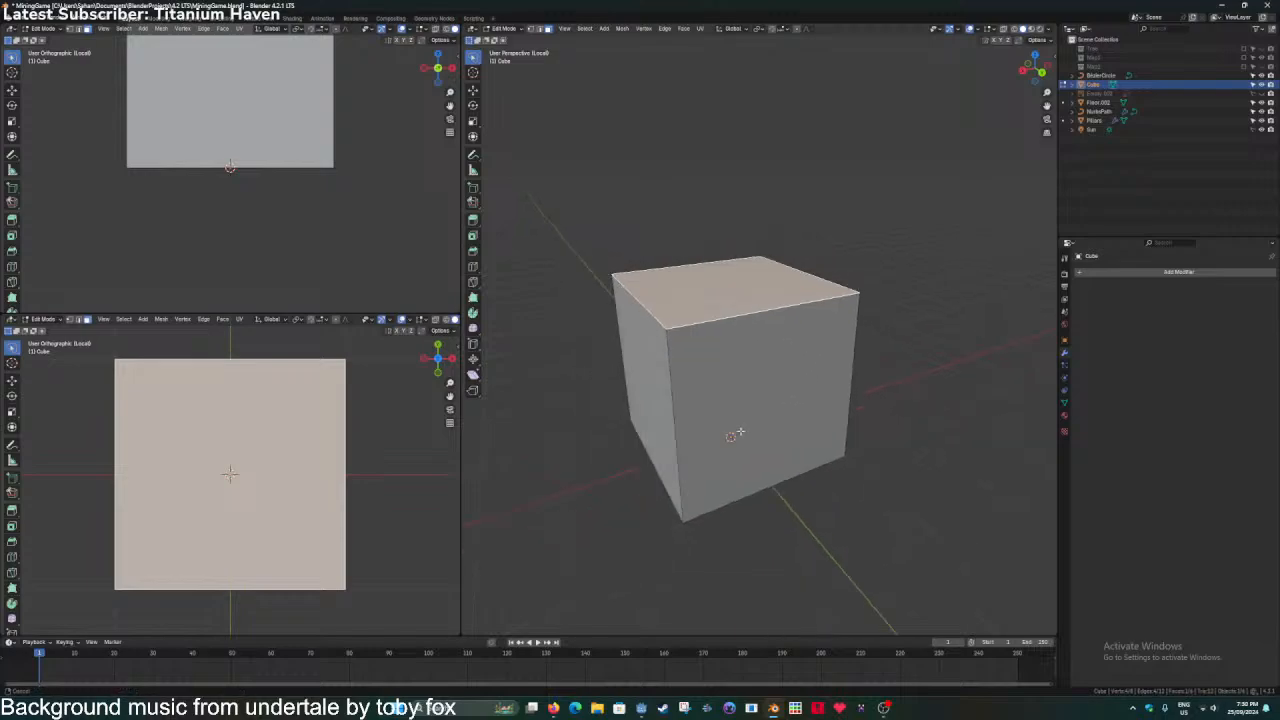
pyautogui.press('a')
pyautogui.moveTo(826, 430); pyautogui.dragTo(775, 440, button='middle')
pyautogui.press('s')
pyautogui.press('x')
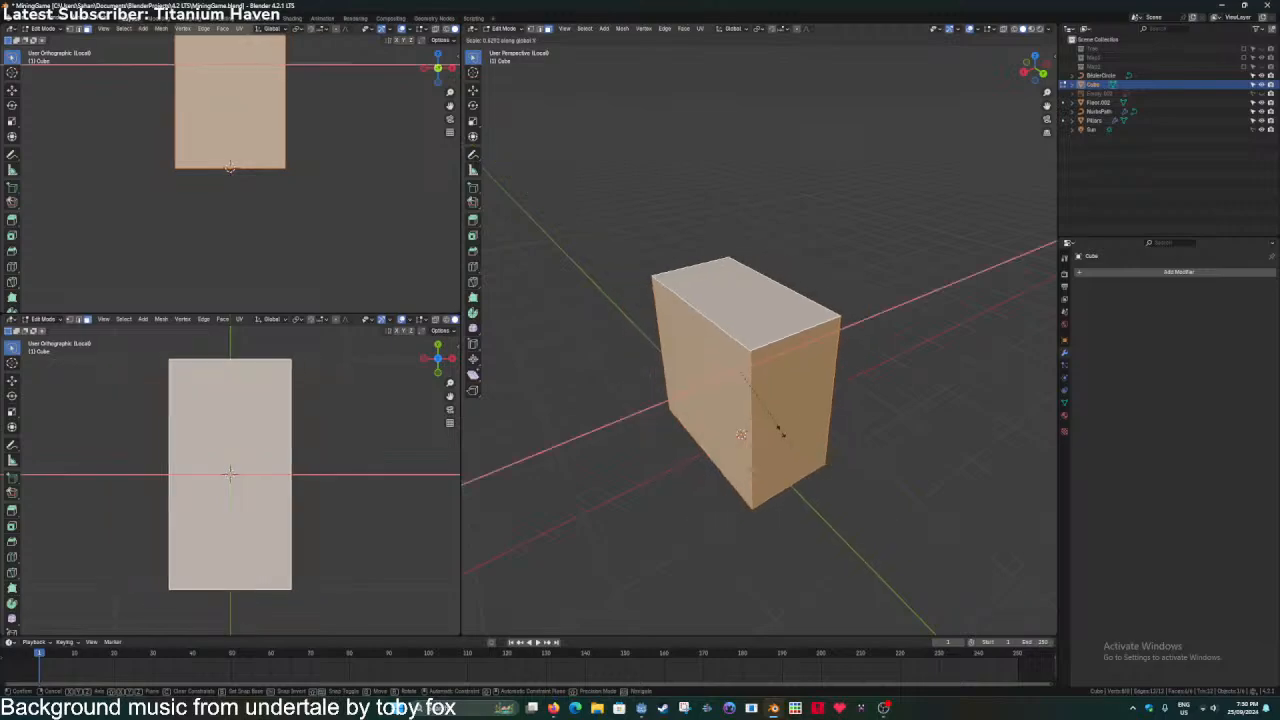
pyautogui.rightClick(742, 381)
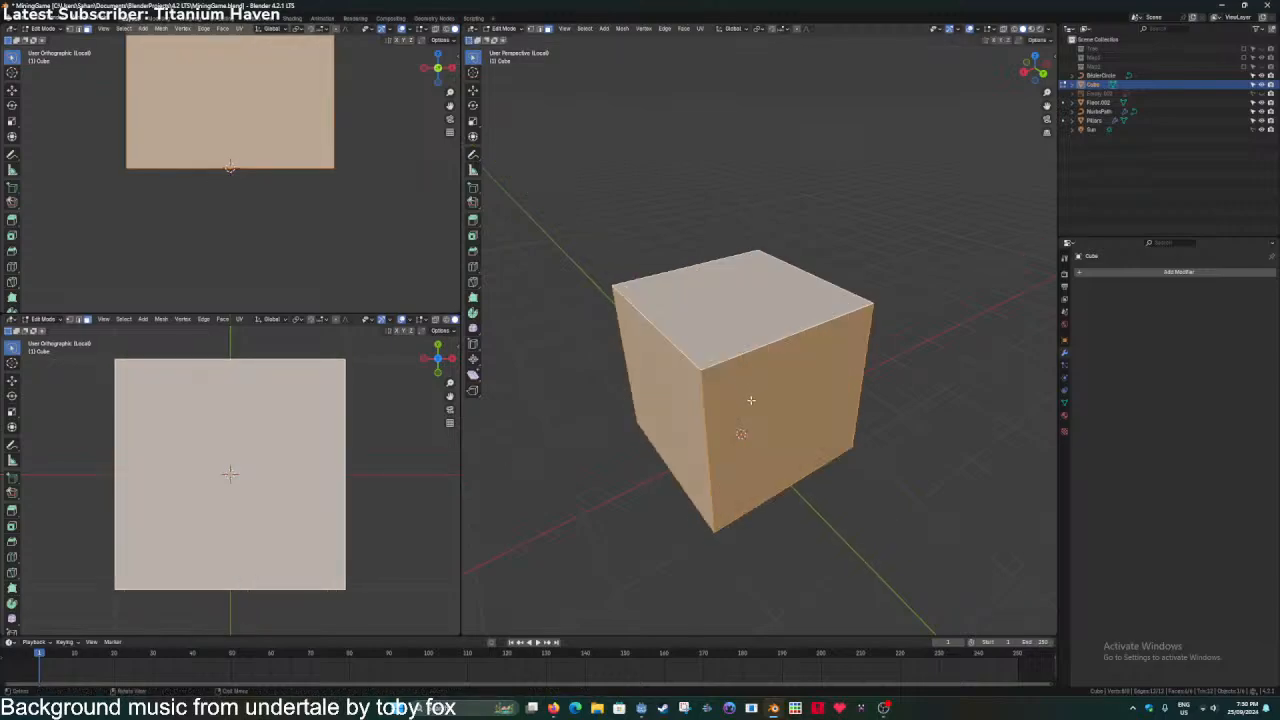
# Scale the cube's bottom face down uniformly, then widen it along X into a narrower rectangular base.
pyautogui.moveTo(812, 462); pyautogui.dragTo(752, 364, button='middle')
pyautogui.click(747, 415)
pyautogui.press('s')
pyautogui.click(812, 436)
pyautogui.moveTo(812, 436)
pyautogui.mouseDown(button='middle')
pyautogui.moveTo(789, 431)
pyautogui.moveTo(829, 420)
pyautogui.mouseUp(button='middle')
pyautogui.press('s')
pyautogui.press('x')
pyautogui.click(835, 420)
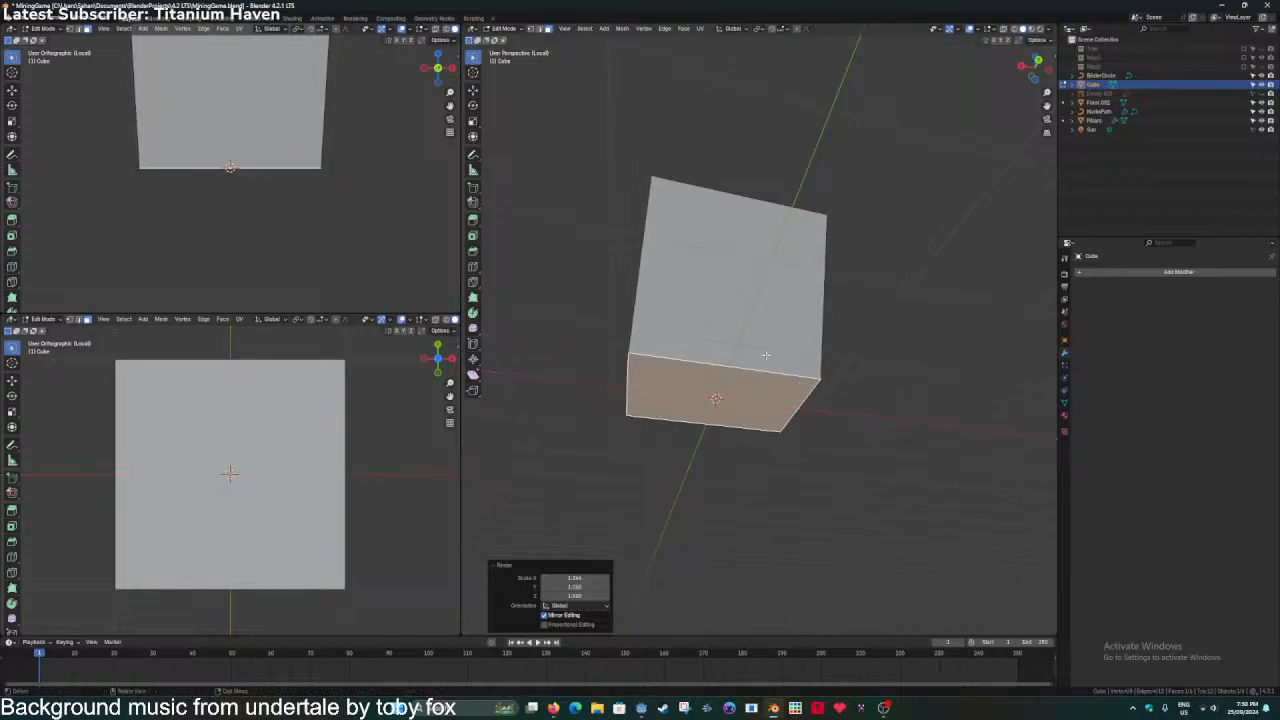
# Scale the top face about 1.54 times along X to flare the cart's ends.
pyautogui.moveTo(762, 285); pyautogui.dragTo(749, 354, button='middle')
pyautogui.click(727, 276)
pyautogui.press('s')
pyautogui.press('y')
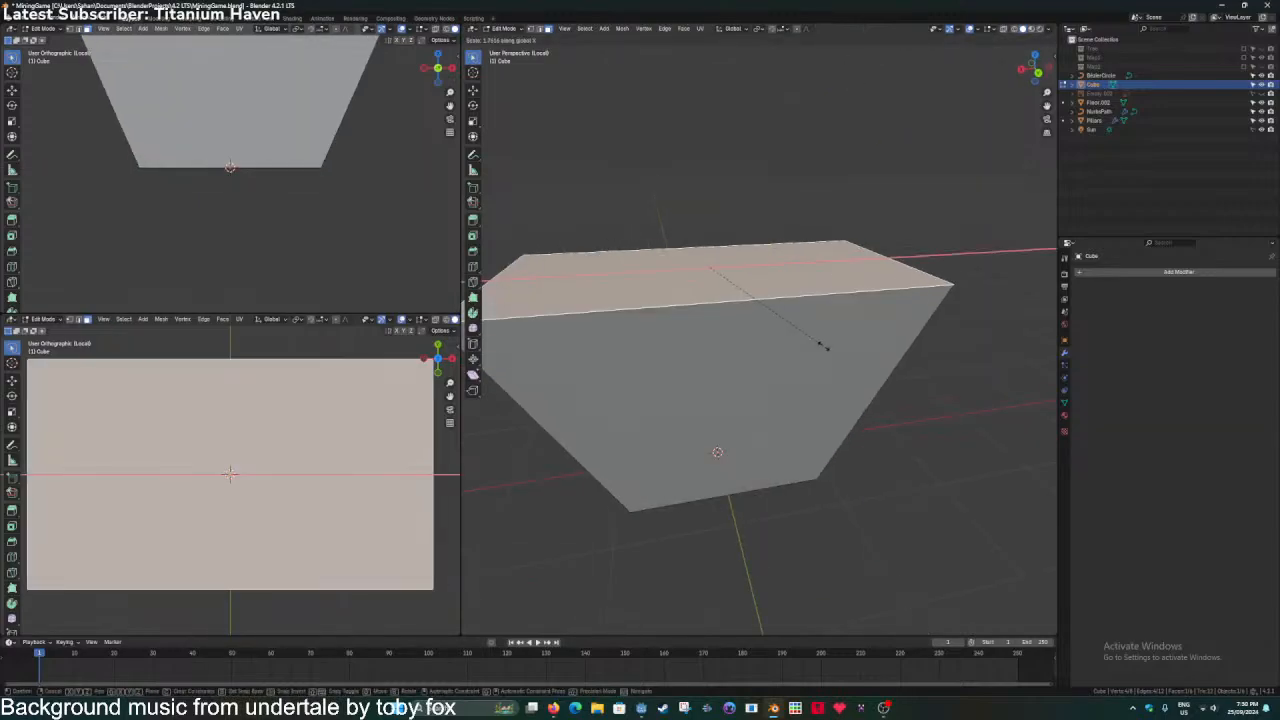
pyautogui.click(815, 338)
# Lower the top face along Z to make the body shallower, return to Object Mode and save the file.
pyautogui.moveTo(815, 338)
pyautogui.mouseDown(button='middle')
pyautogui.moveTo(832, 345)
pyautogui.moveTo(803, 346)
pyautogui.mouseUp(button='middle')
pyautogui.press('g')
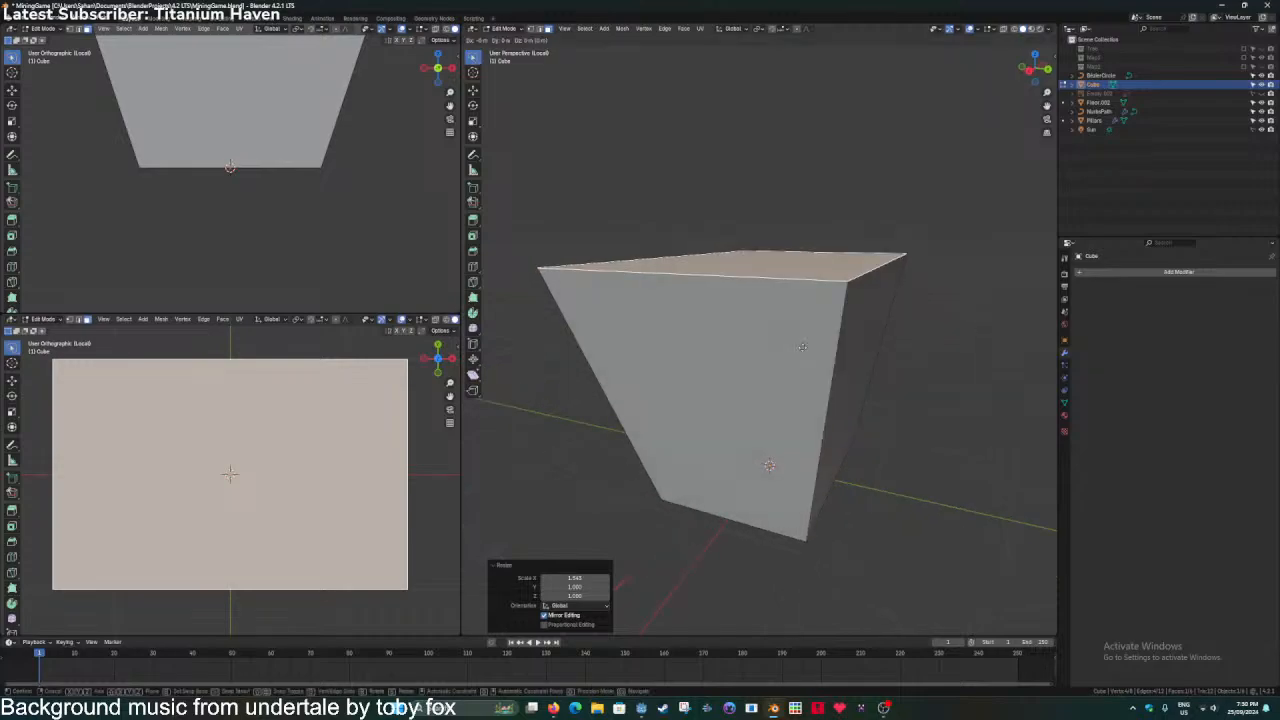
pyautogui.press('z')
pyautogui.click(815, 403)
pyautogui.moveTo(815, 403); pyautogui.dragTo(699, 422, button='middle')
pyautogui.press('Tab')
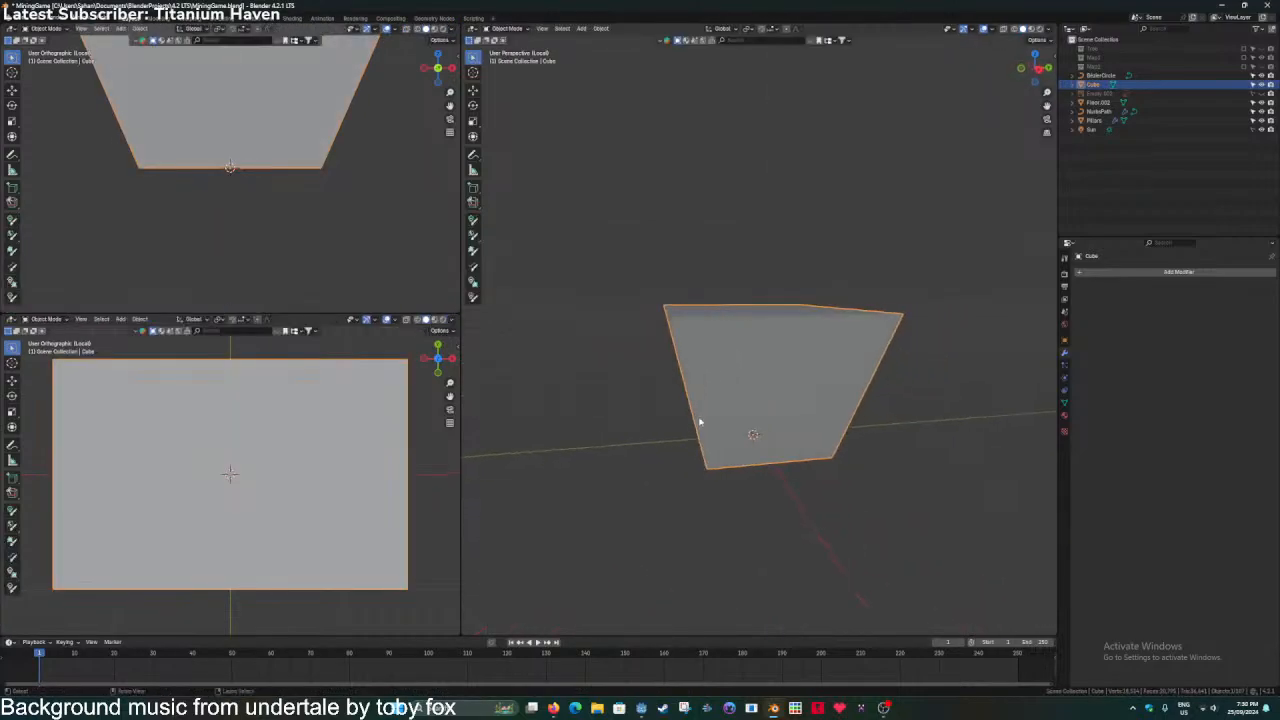
pyautogui.hotkey('ctrl', 's')
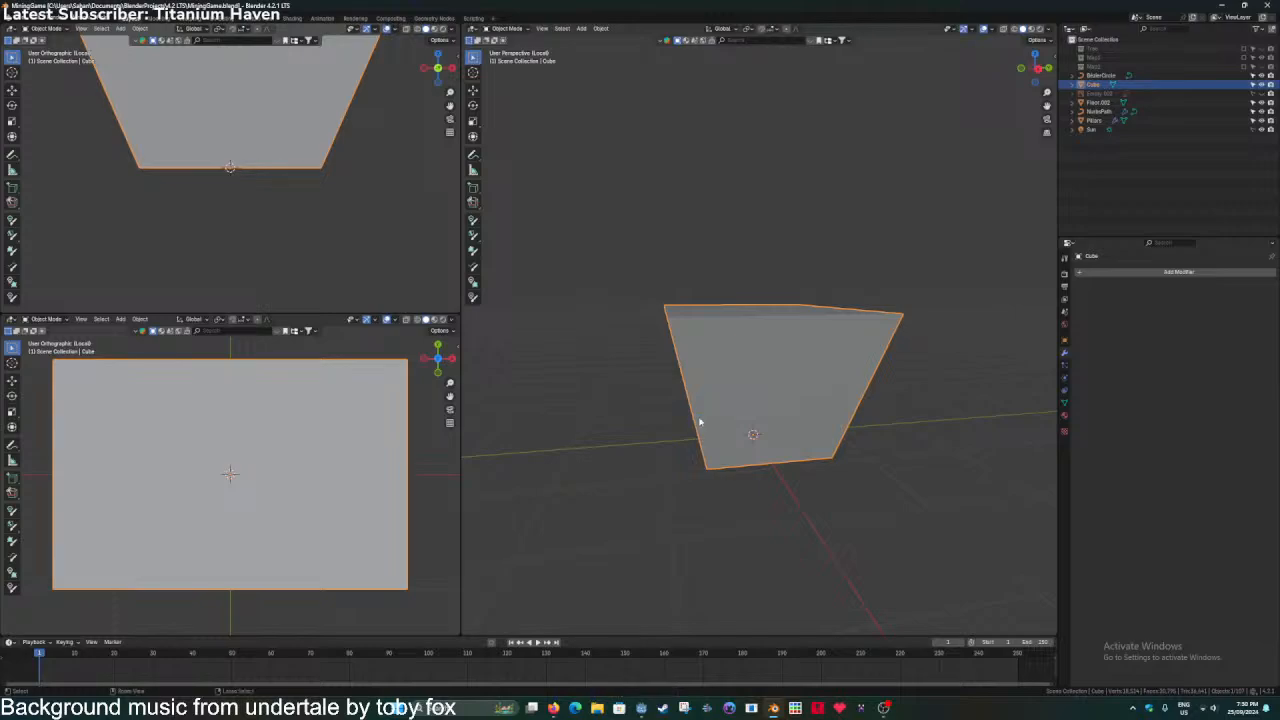
# Delete the top face in Edit Mode to open up the cart body.
pyautogui.moveTo(697, 425); pyautogui.dragTo(760, 386, button='middle')
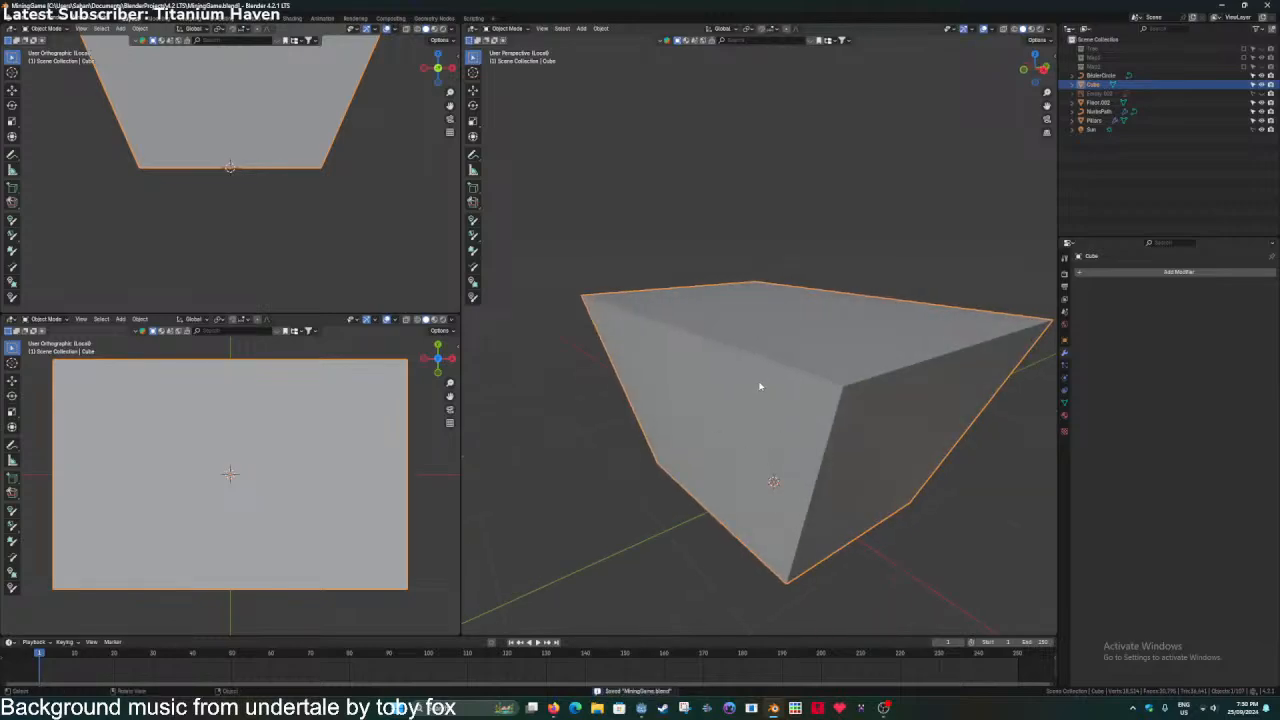
pyautogui.moveTo(887, 358); pyautogui.dragTo(765, 405, button='middle')
pyautogui.press('Tab')
pyautogui.press('x')
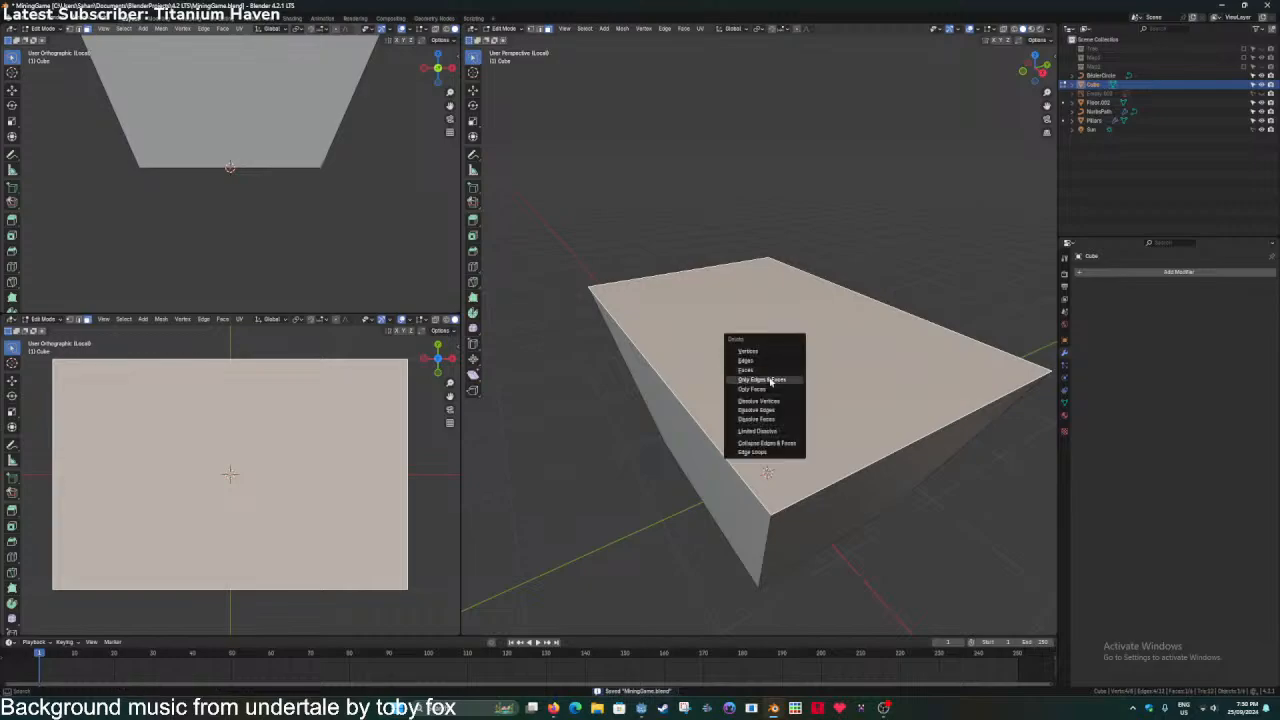
pyautogui.click(753, 366)
# Duplicate the four slanted corner edges in place and separate them into a new object.
pyautogui.press('a')
pyautogui.moveTo(751, 423); pyautogui.dragTo(850, 487, button='middle')
pyautogui.hotkey('shift', 's')
pyautogui.press('Escape')
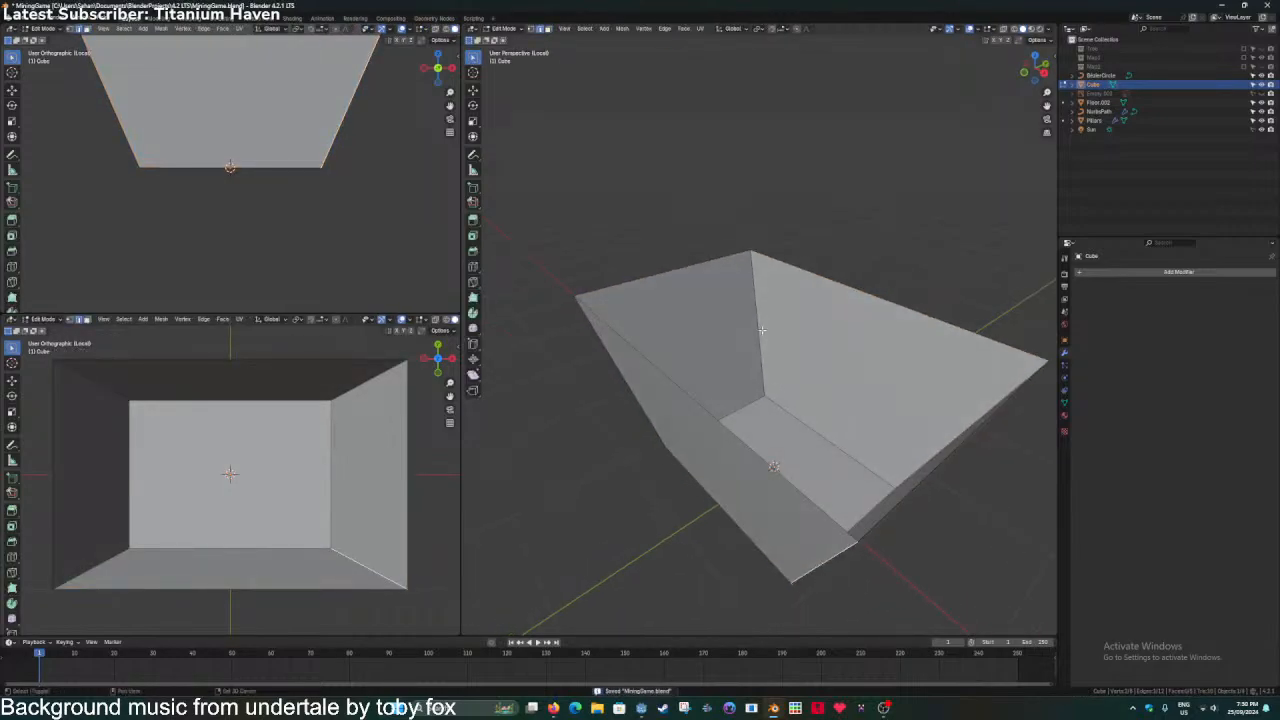
pyautogui.keyDown('shift'); pyautogui.click(761, 340); pyautogui.keyUp('shift')
pyautogui.moveTo(761, 345); pyautogui.dragTo(903, 403, button='middle')
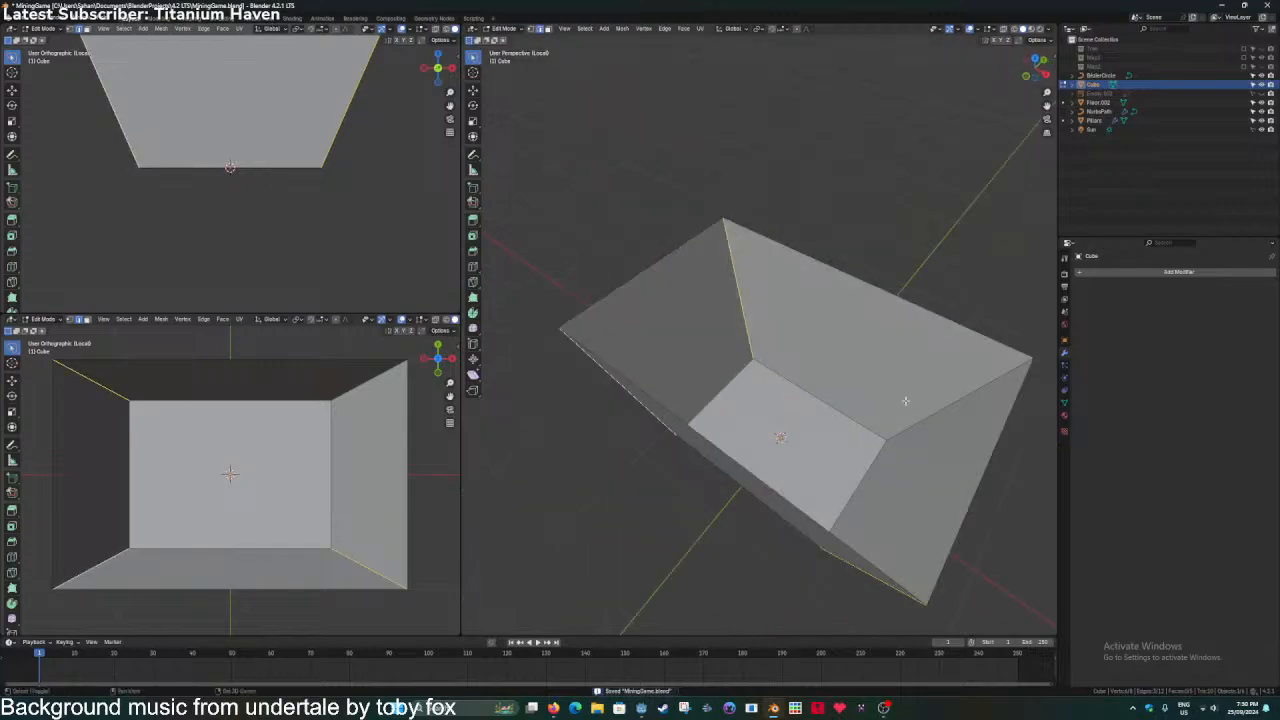
pyautogui.keyDown('shift'); pyautogui.click(882, 420); pyautogui.keyUp('shift')
pyautogui.hotkey('shift', 'd')
pyautogui.rightClick(804, 394)
pyautogui.press('p')
pyautogui.click(804, 394)
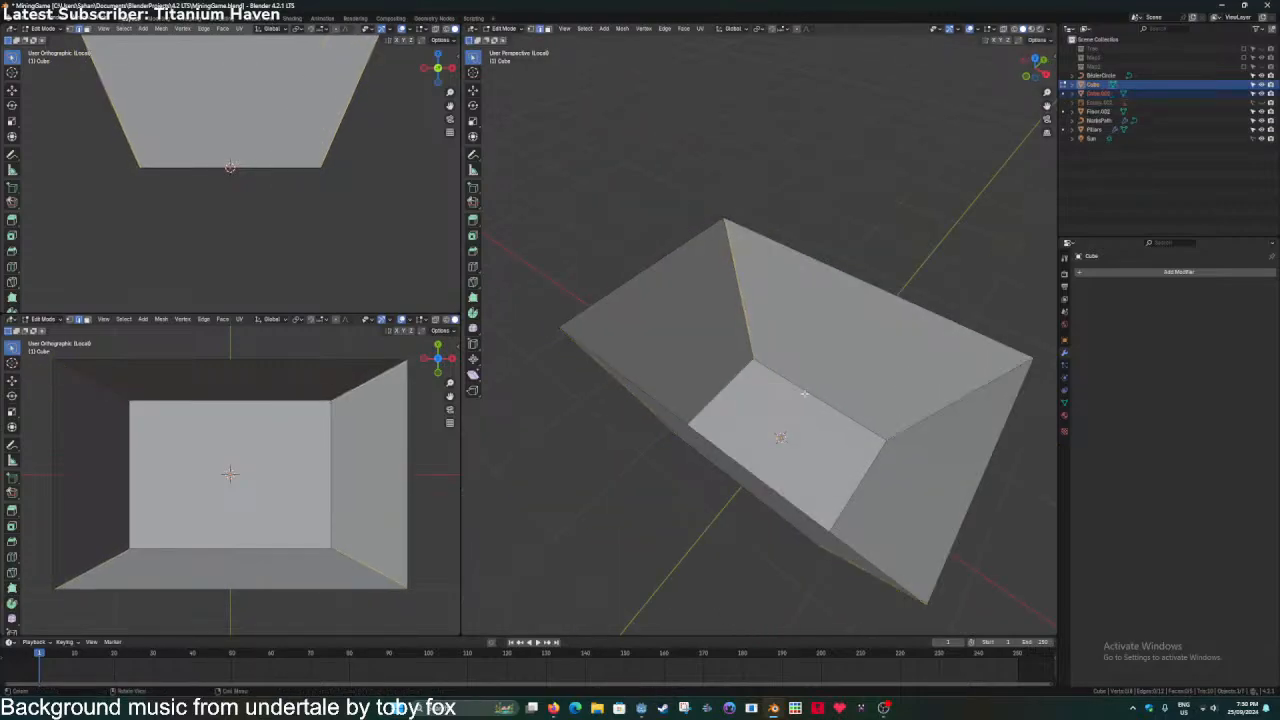
# Return to Object Mode, select the separated corner edges object and save the file.
pyautogui.press('Tab')
pyautogui.click(1098, 93)
pyautogui.moveTo(800, 322); pyautogui.dragTo(774, 357, button='middle')
pyautogui.hotkey('ctrl', 's')
# Add a Skin modifier to the corner edges object.
pyautogui.rightClick(775, 361)
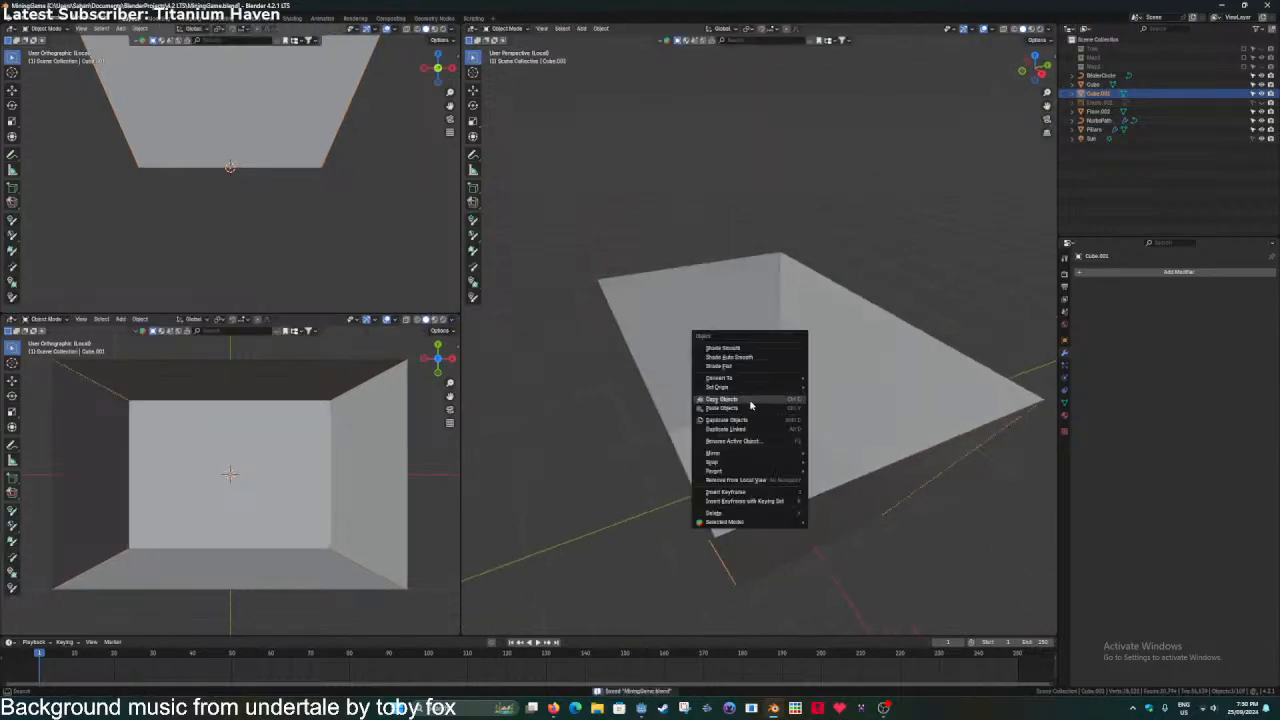
pyautogui.moveTo(747, 378)
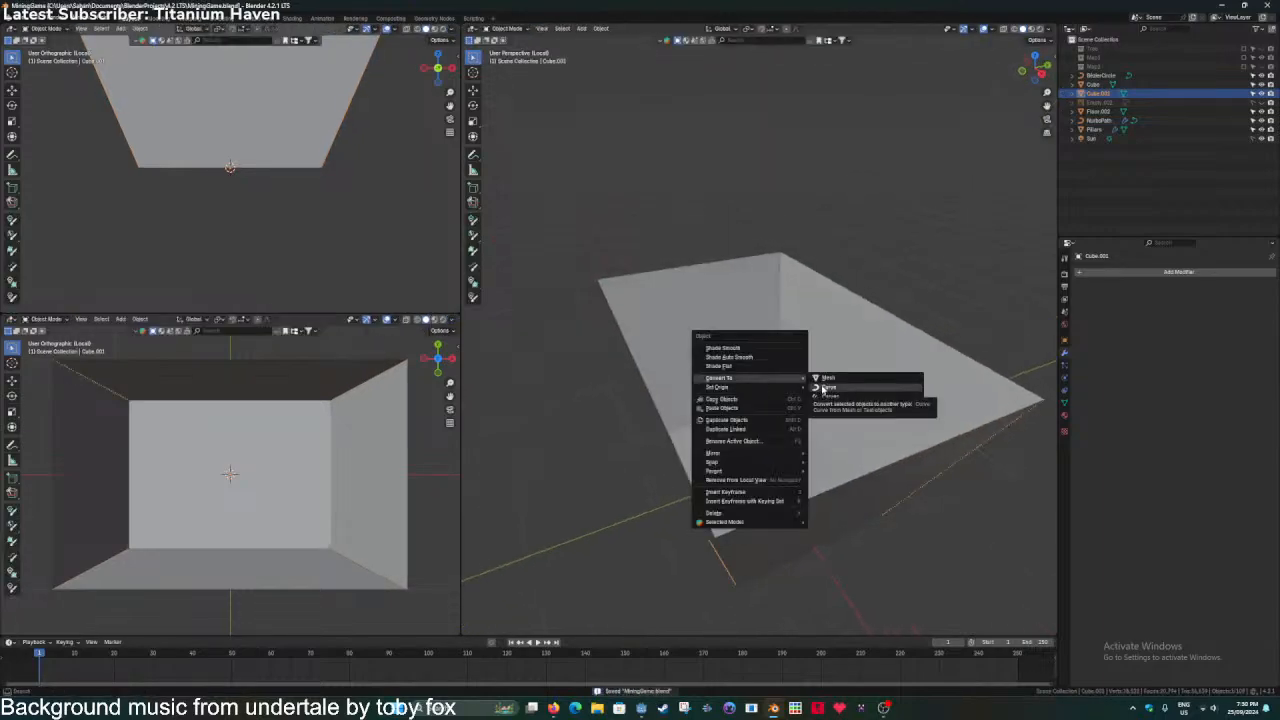
pyautogui.click(1137, 274)
pyautogui.write('skin')
pyautogui.press('Return')
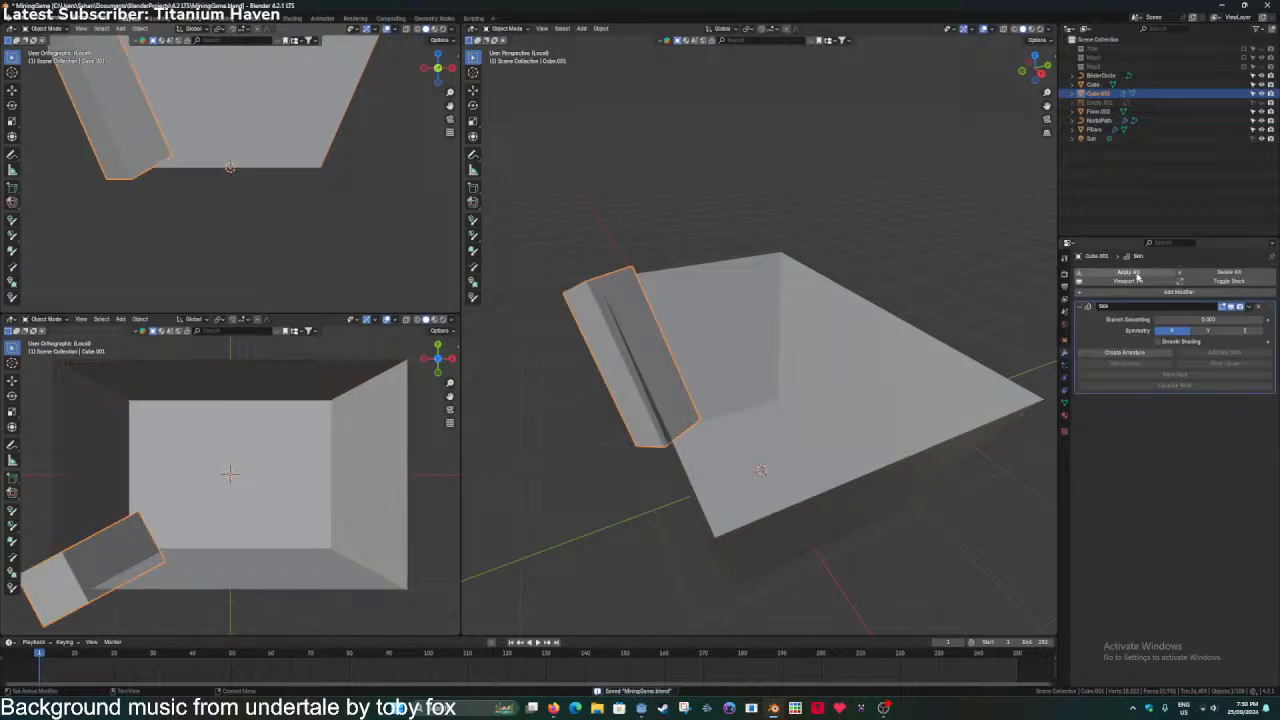
# Mark a skin root vertex on each of the unskinned corner edges, return to Object Mode and save.
pyautogui.press('Tab')
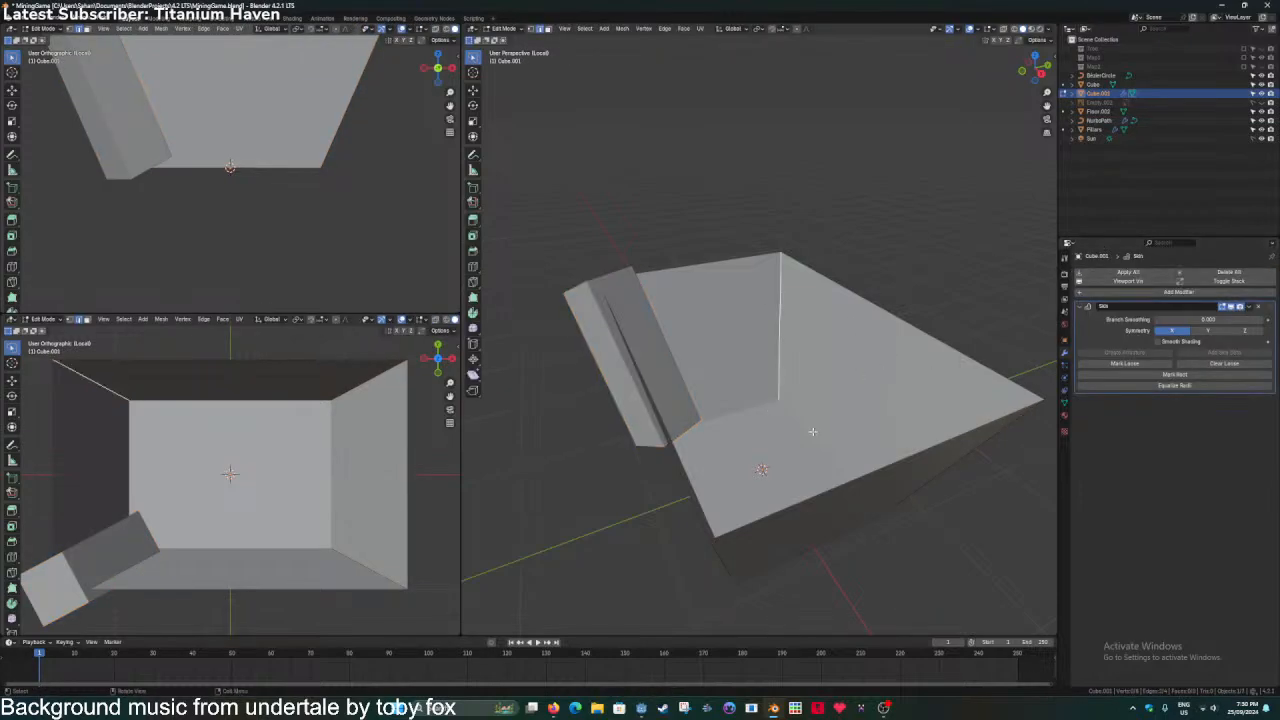
pyautogui.press('1')
pyautogui.click(824, 428)
pyautogui.moveTo(826, 429); pyautogui.dragTo(822, 408, button='middle')
pyautogui.keyDown('shift'); pyautogui.click(886, 497); pyautogui.keyUp('shift')
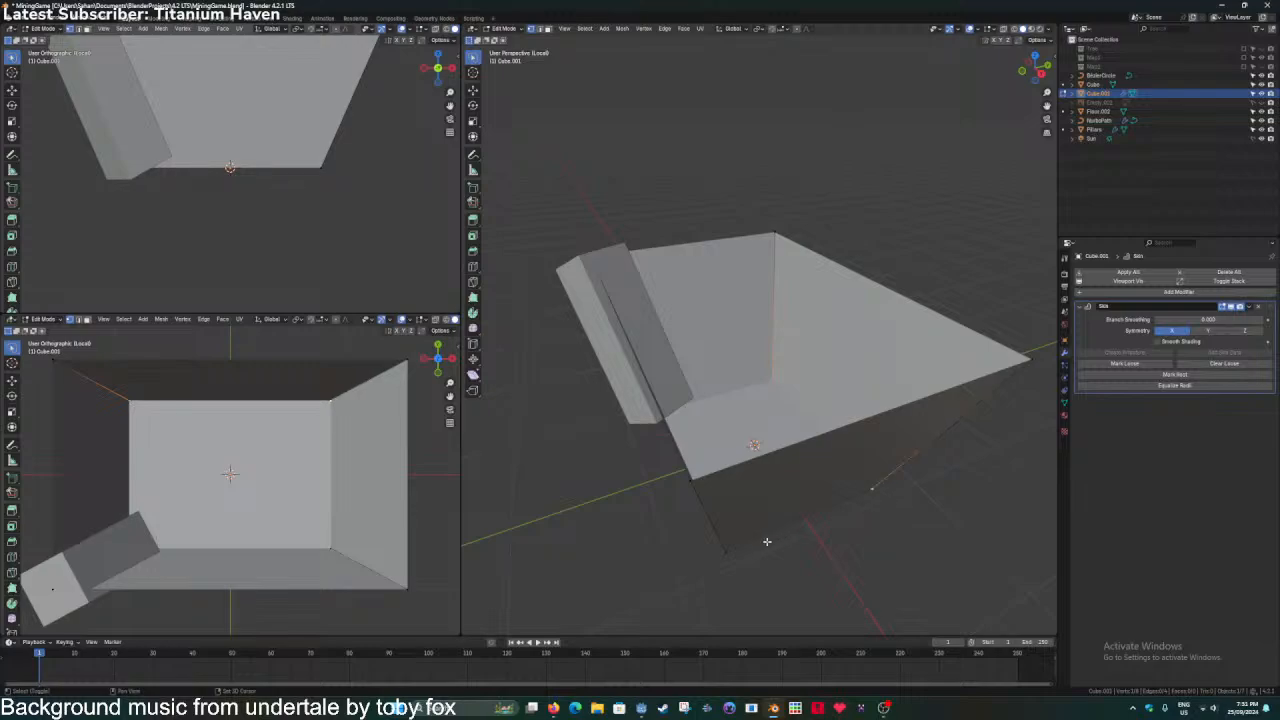
pyautogui.click(1172, 374)
pyautogui.press('Tab')
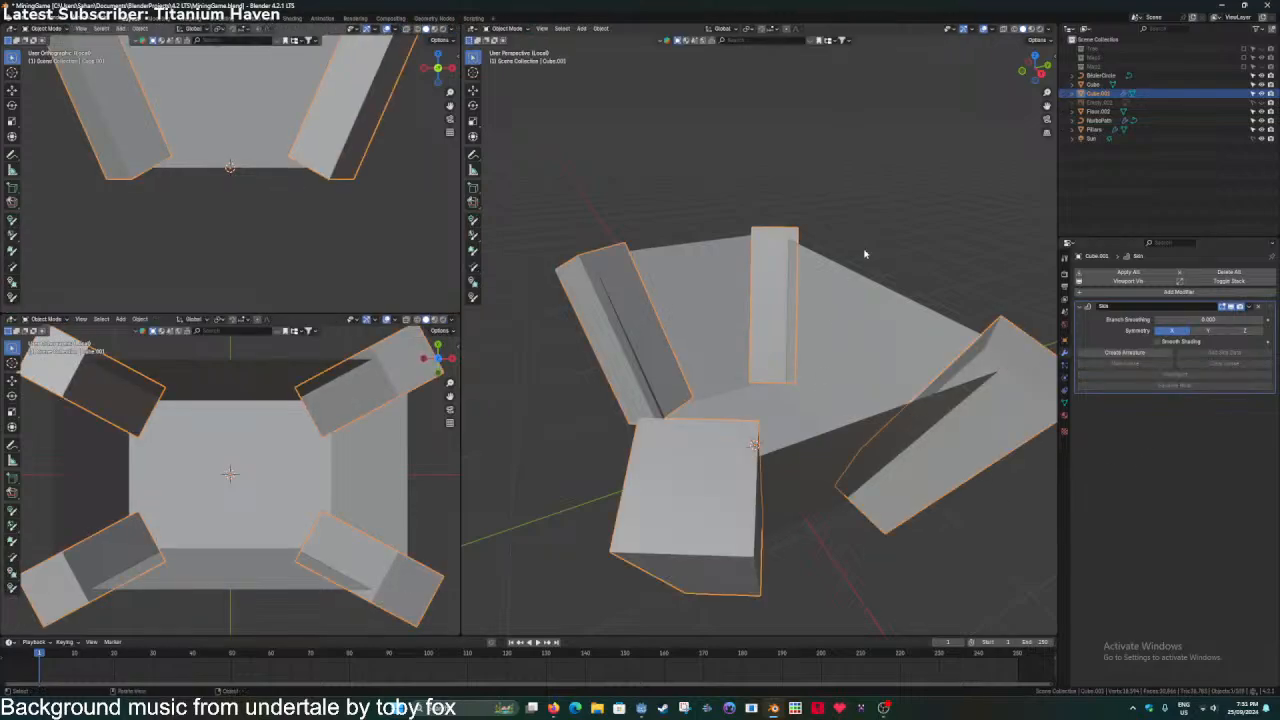
pyautogui.hotkey('ctrl', 's')
# Shrink the skin around all corner edges to thin posts, inspect them in Object Mode and save.
pyautogui.press('Tab')
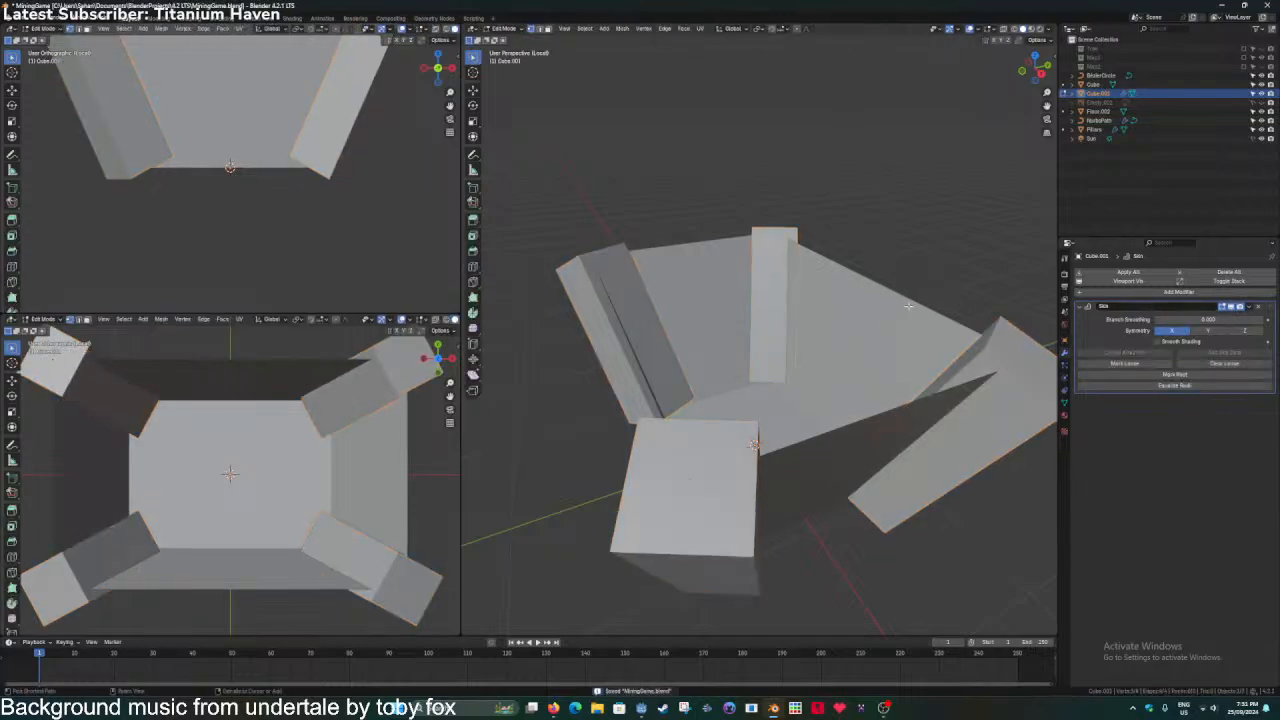
pyautogui.press('s')
pyautogui.click(776, 354)
pyautogui.press('Tab')
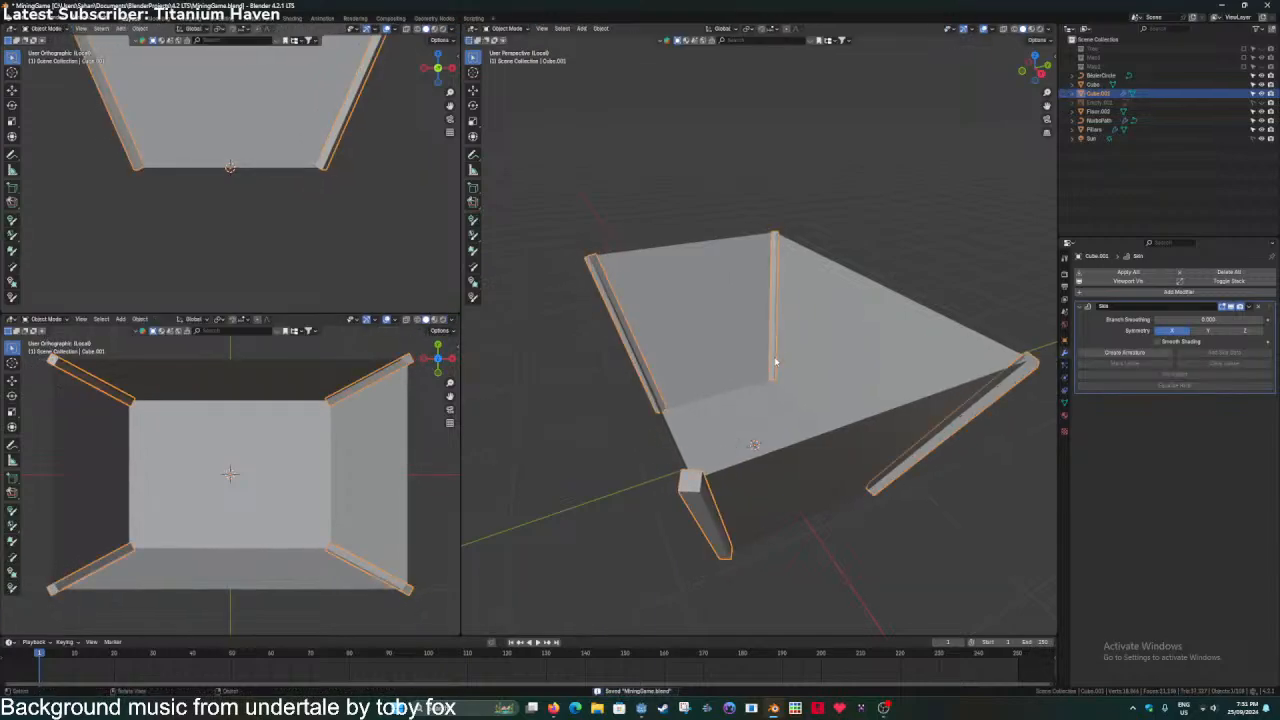
pyautogui.click(887, 231)
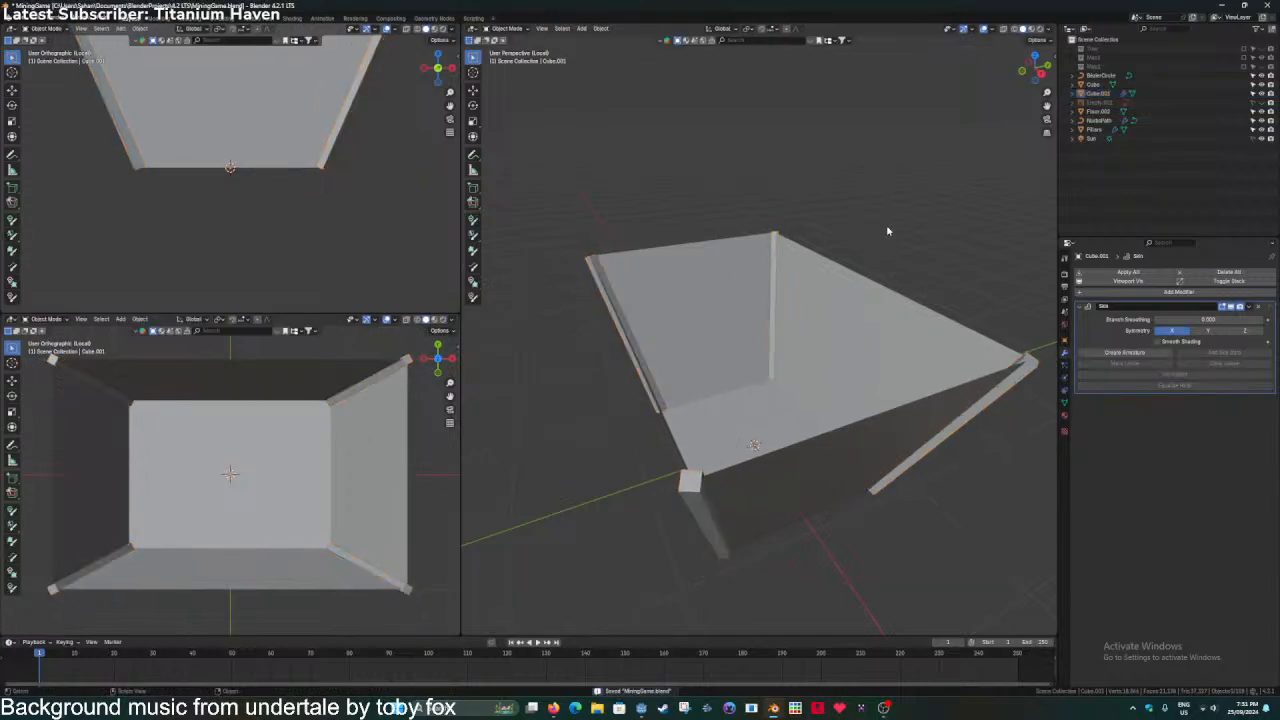
pyautogui.moveTo(893, 247); pyautogui.dragTo(814, 324, button='middle')
pyautogui.hotkey('ctrl', 's')
# Remove the Skin modifier from the corner edges object.
pyautogui.click(1257, 308)
pyautogui.press('Tab')
pyautogui.rightClick(813, 321)
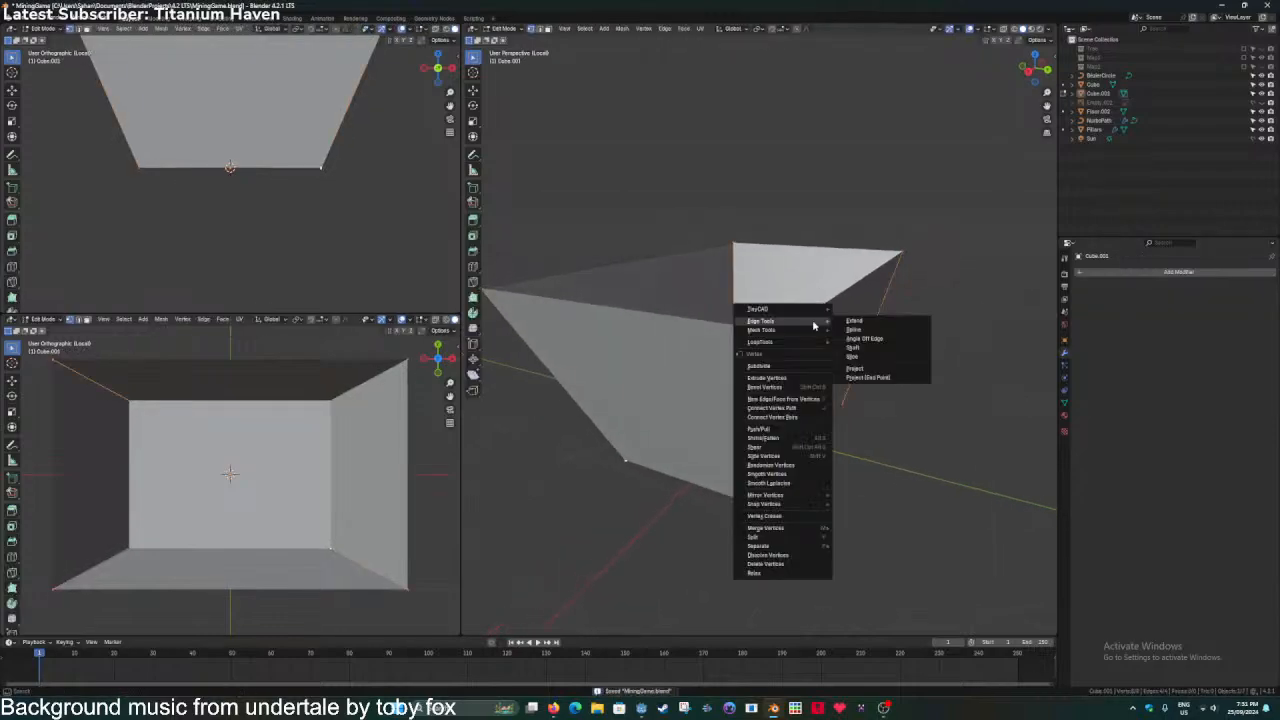
pyautogui.press('Escape')
pyautogui.press('Tab')
# Reselect the corner edges object and convert it to a curve.
pyautogui.rightClick(816, 310)
pyautogui.moveTo(795, 327)
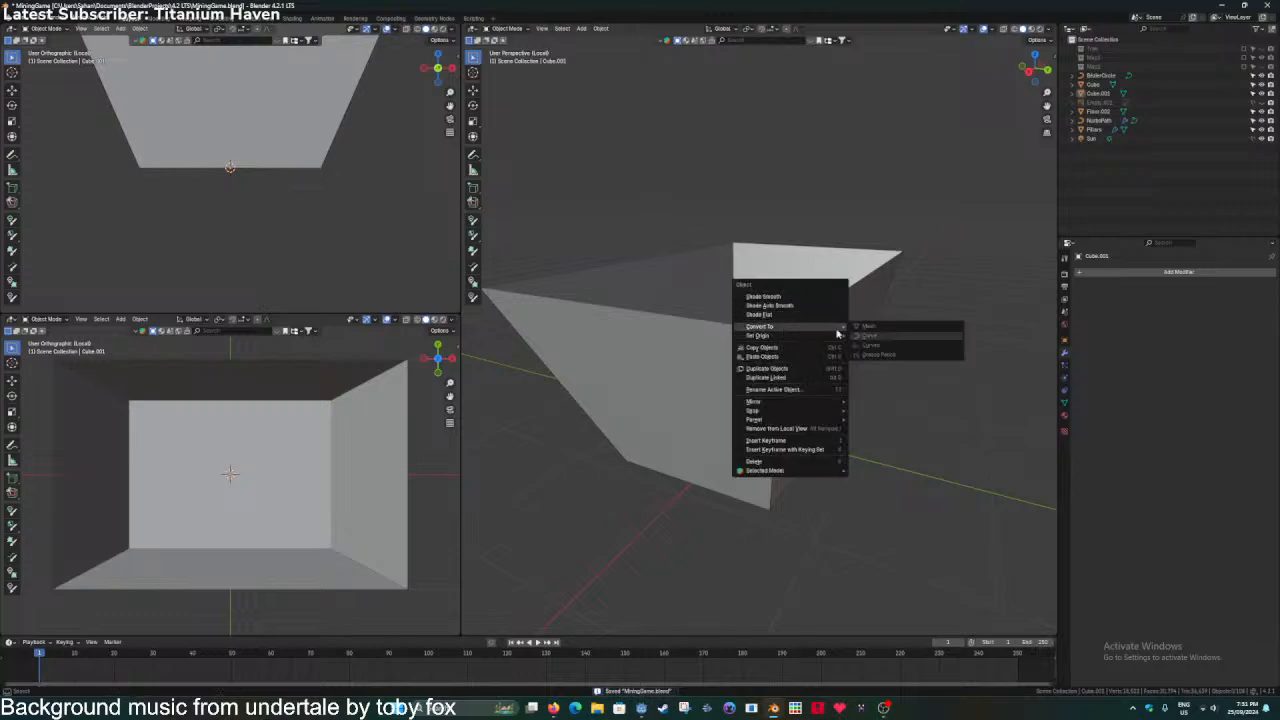
pyautogui.click(1095, 84)
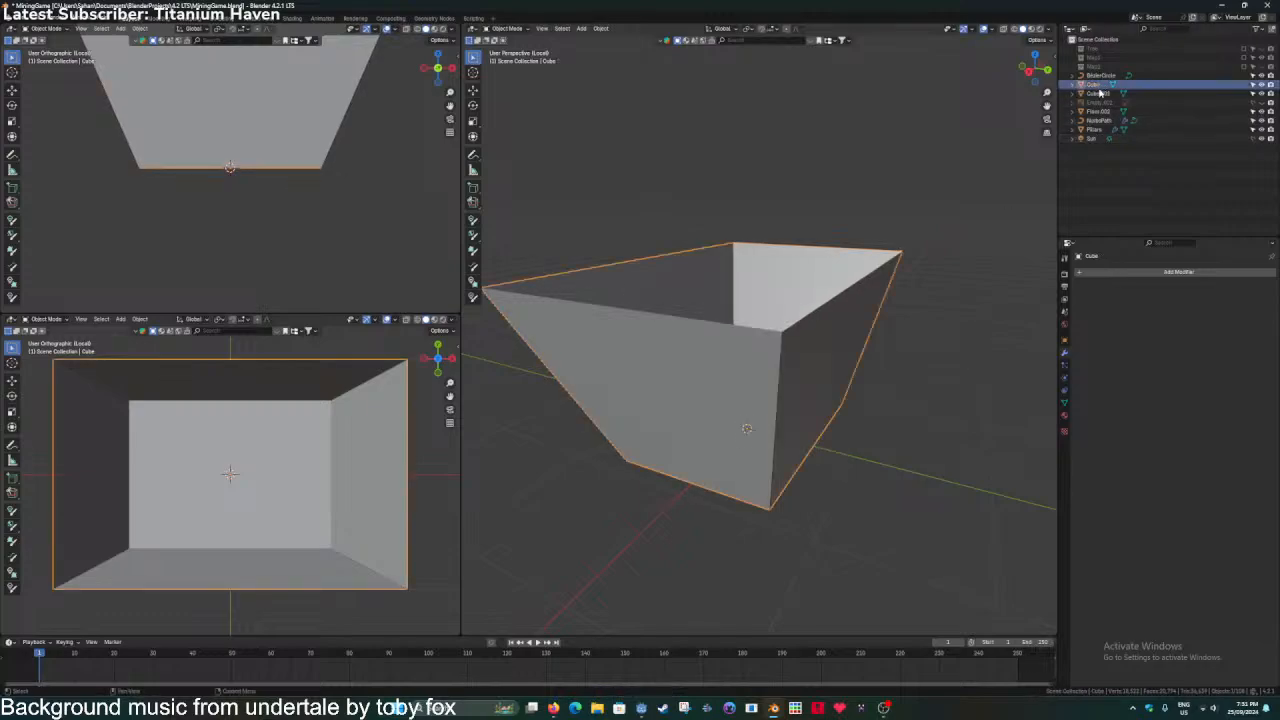
pyautogui.click(1098, 93)
pyautogui.rightClick(788, 240)
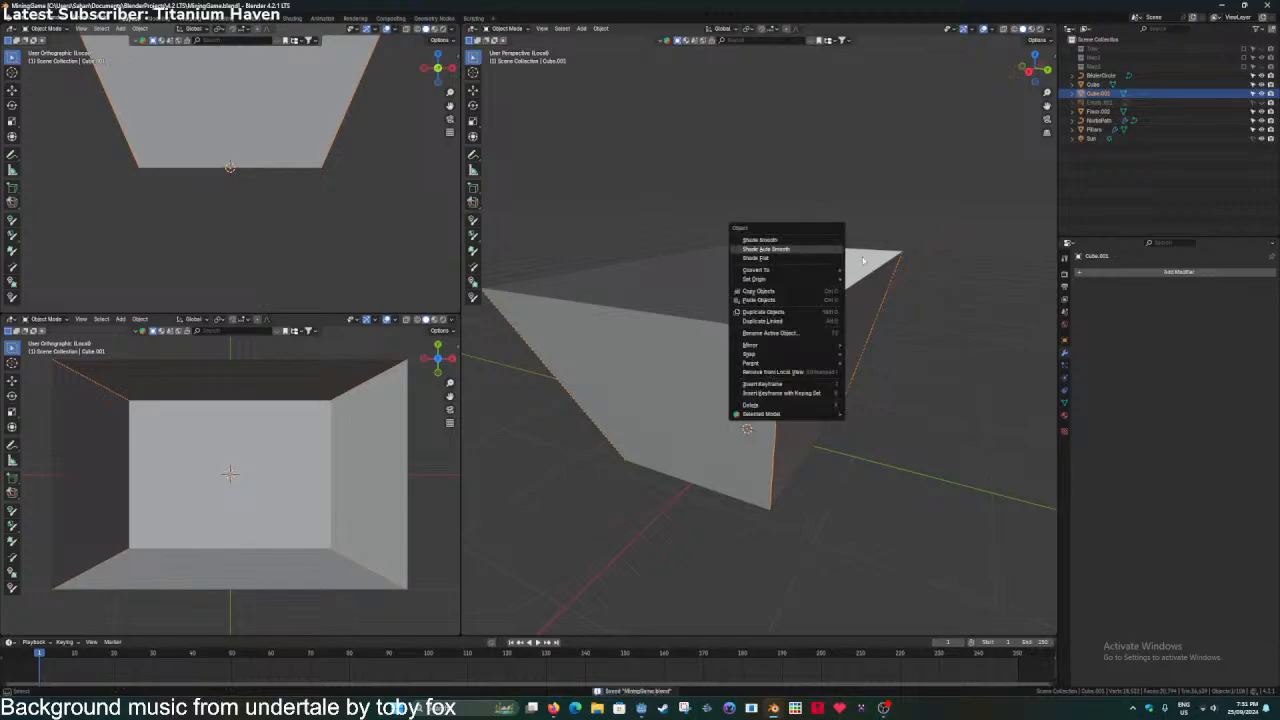
pyautogui.moveTo(772, 279)
pyautogui.click(866, 279)
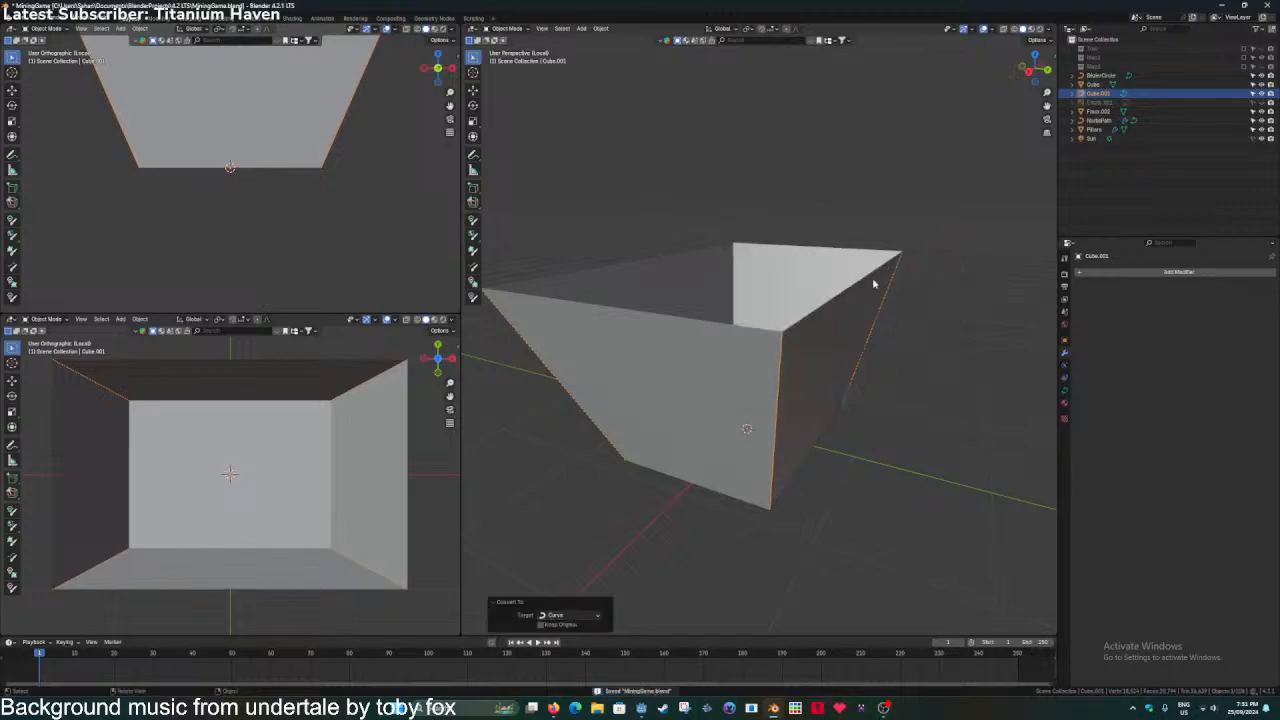
# Give the corner edge curves a round bevel with a depth of about 0.037 m.
pyautogui.scroll(-2, 774, 343)
pyautogui.click(1066, 391)
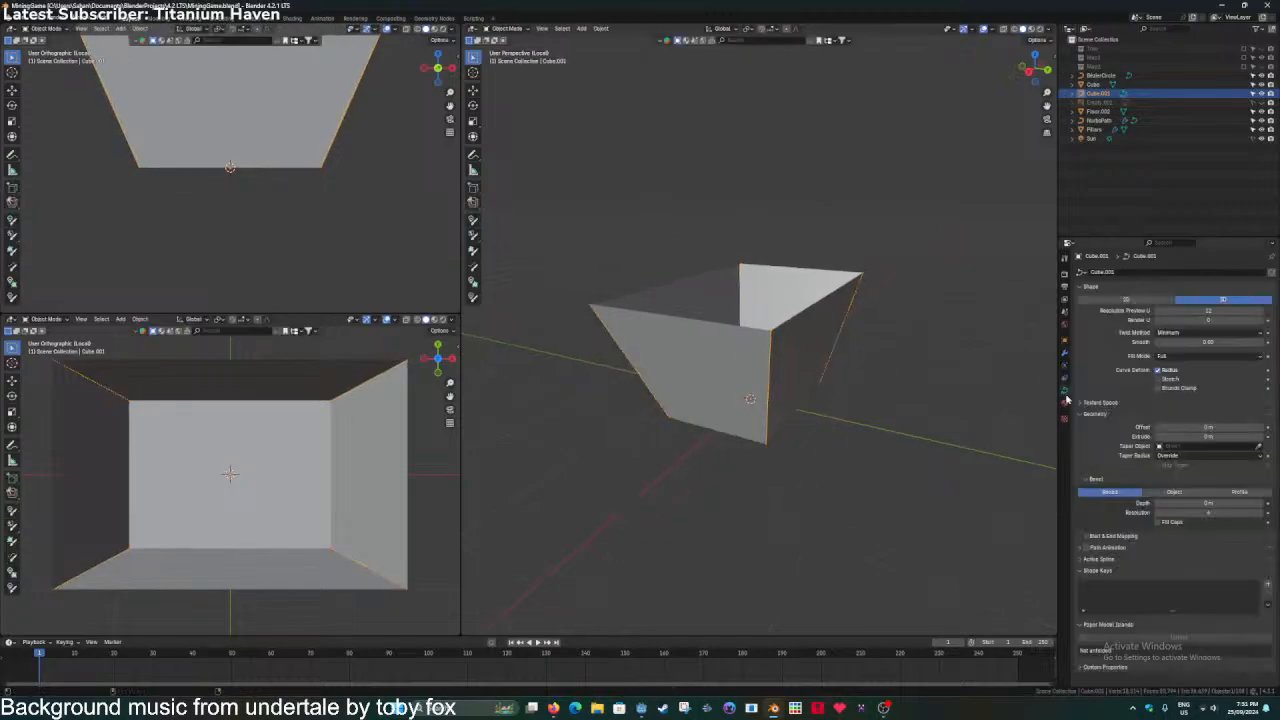
pyautogui.click(1095, 415)
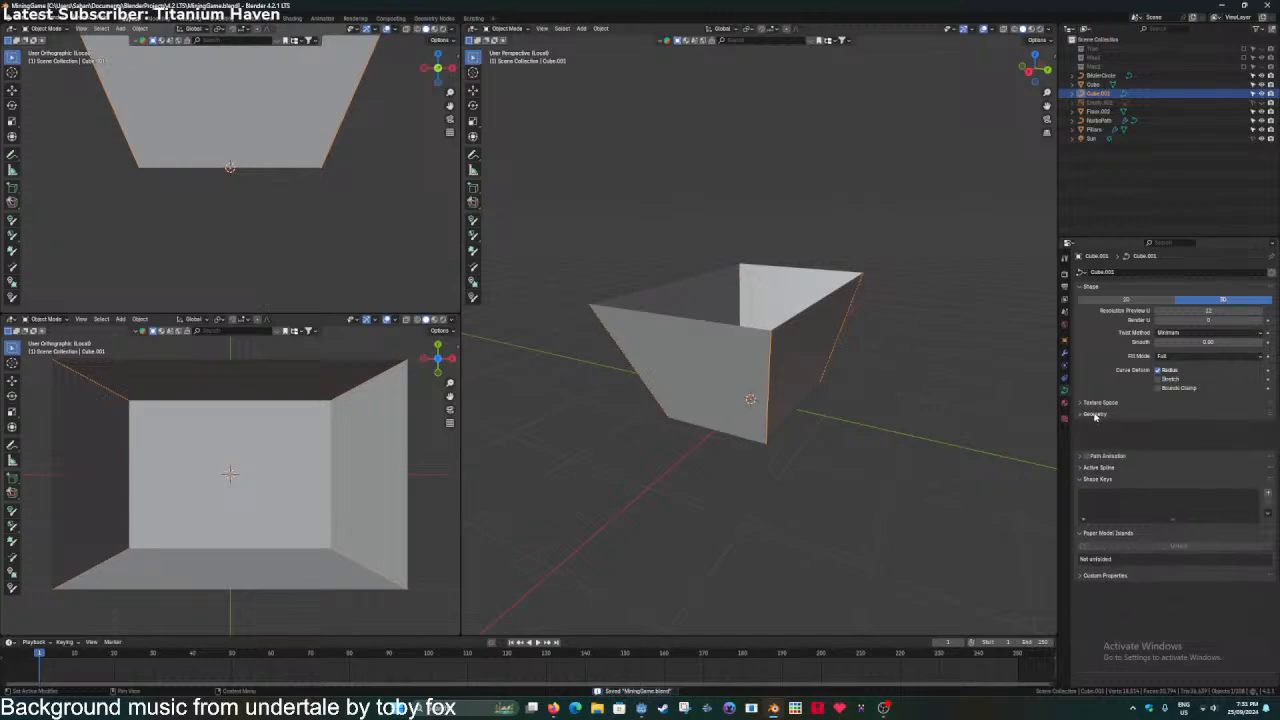
pyautogui.click(1098, 415)
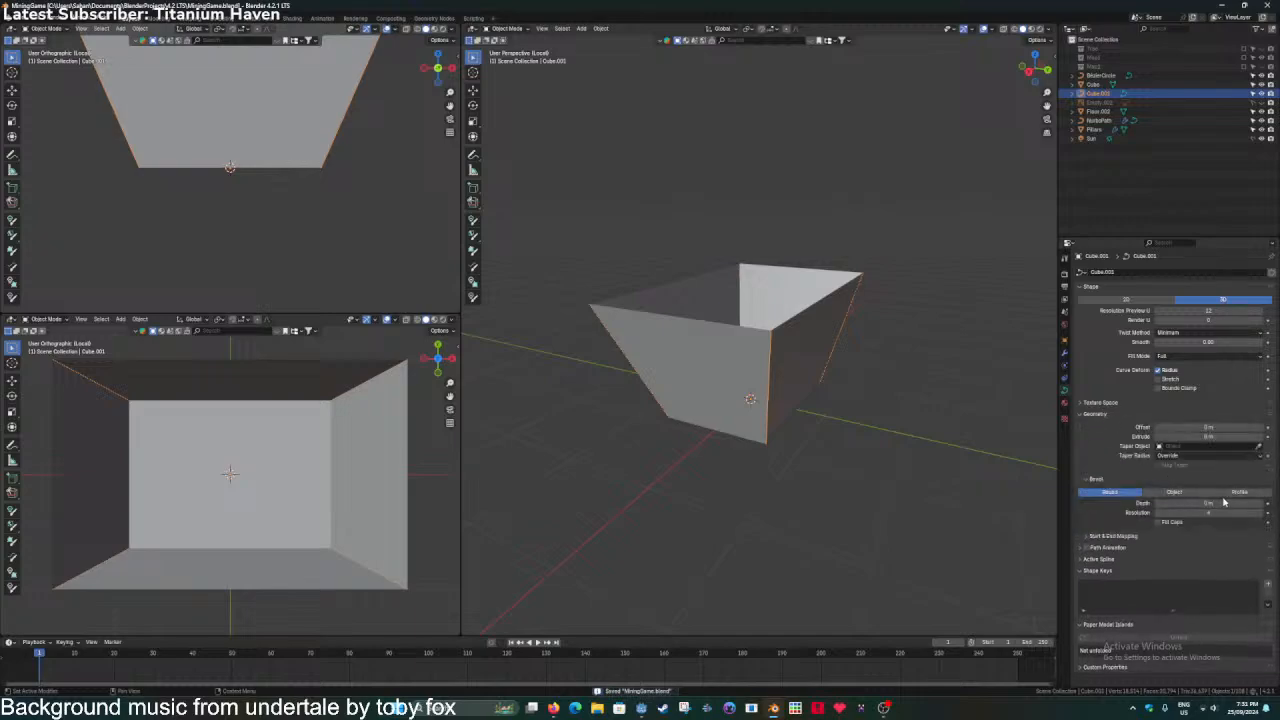
pyautogui.moveTo(1208, 503); pyautogui.dragTo(1250, 503)
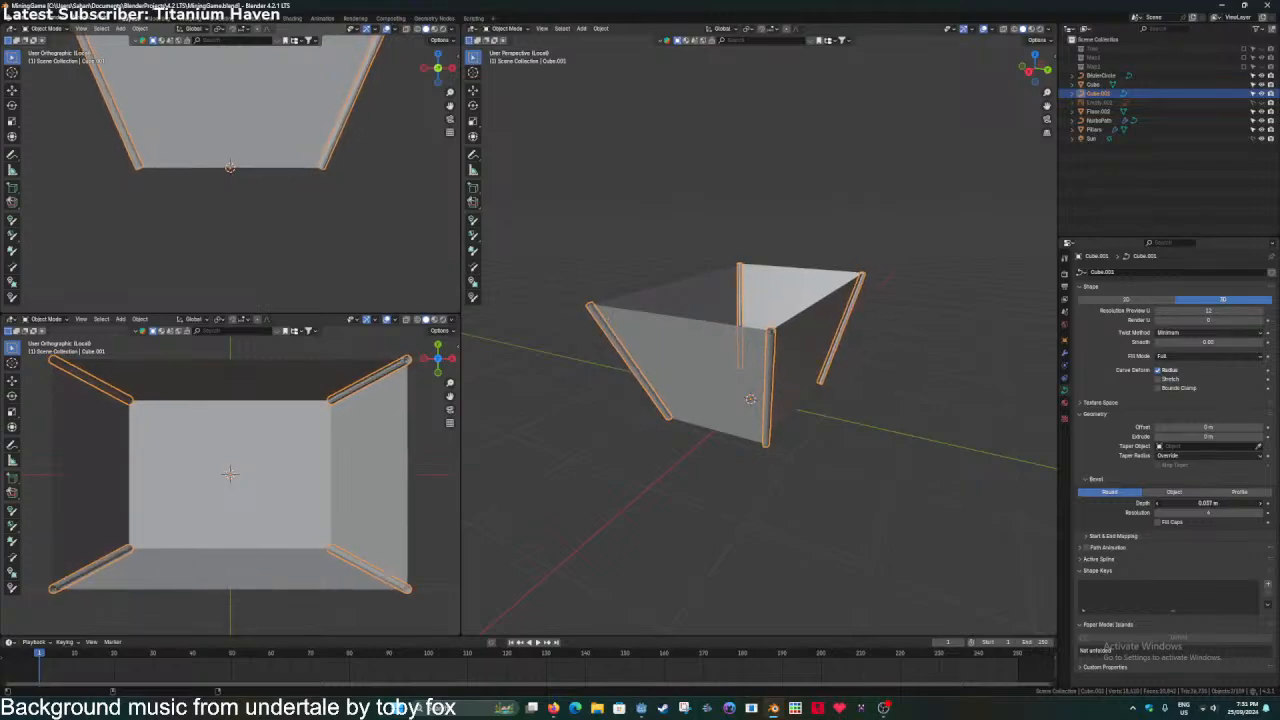
pyautogui.scroll(5, 855, 405)
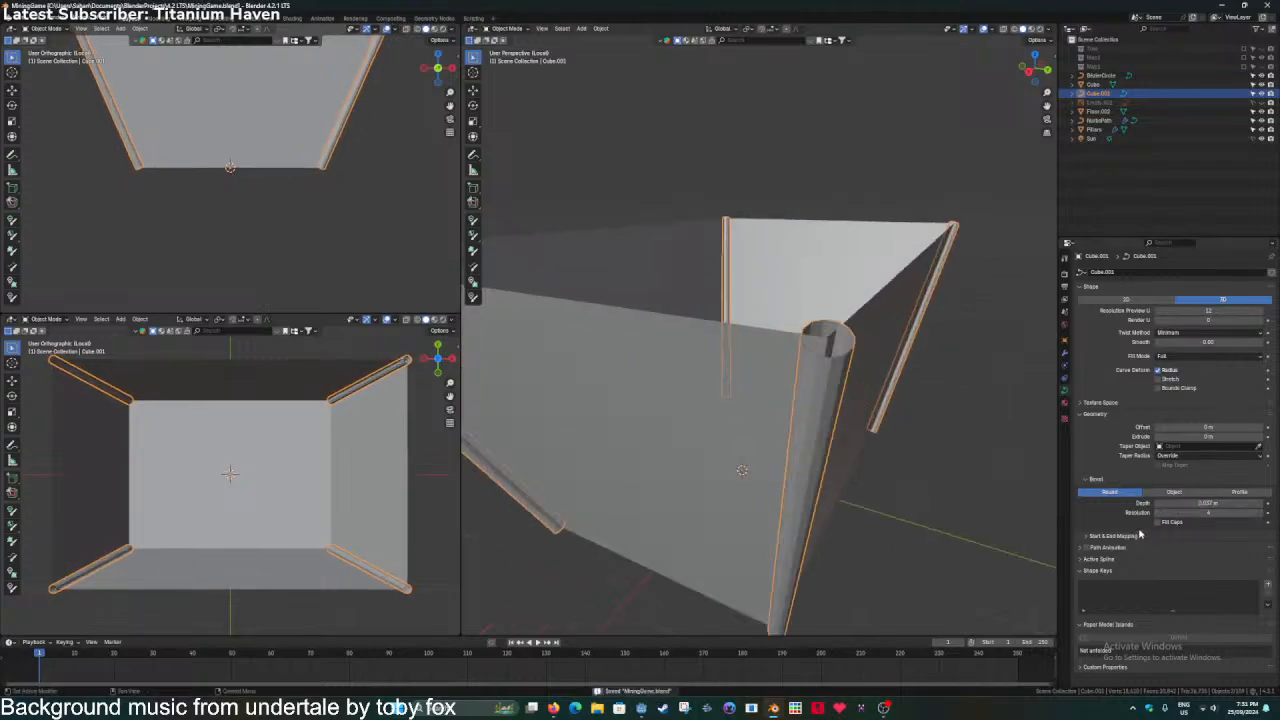
# Switch the corner curves' bevel to a custom profile, bend the profile inward with one point and enable Sample Straight Edges.
pyautogui.click(1238, 492)
pyautogui.scroll(-2, 1120, 512)
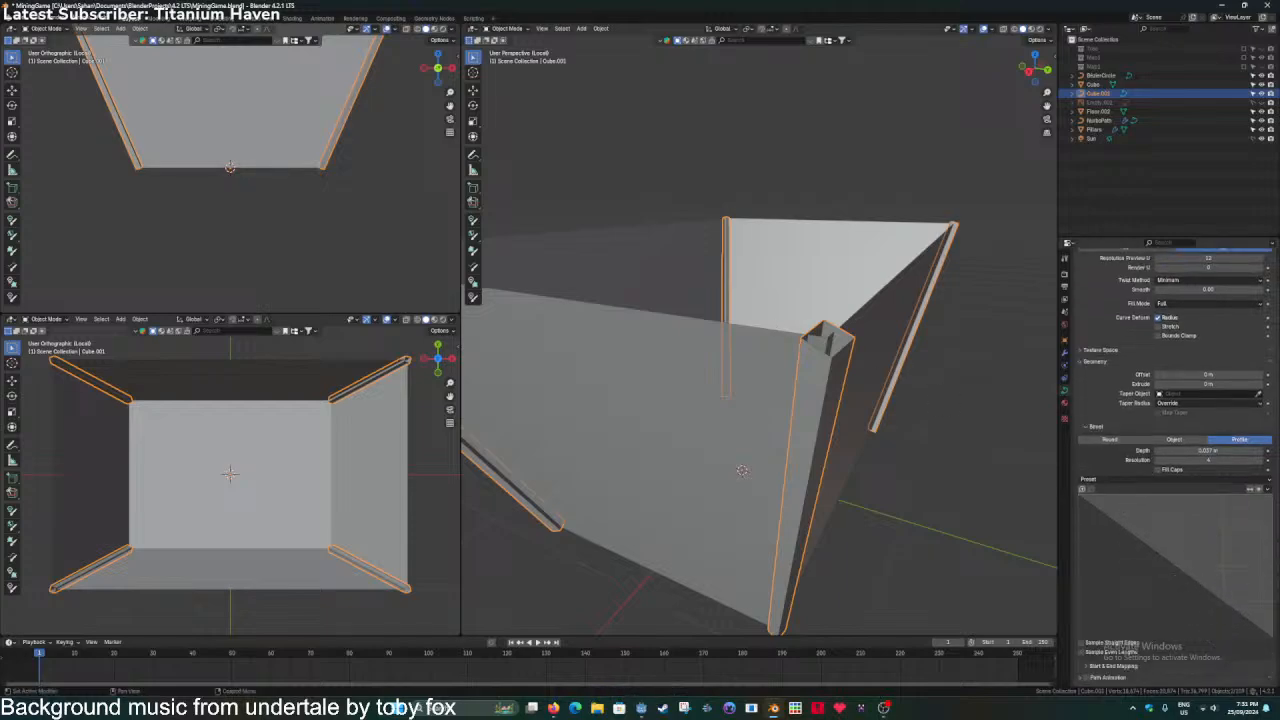
pyautogui.moveTo(1183, 565); pyautogui.dragTo(1138, 586)
pyautogui.scroll(-2, 1138, 592)
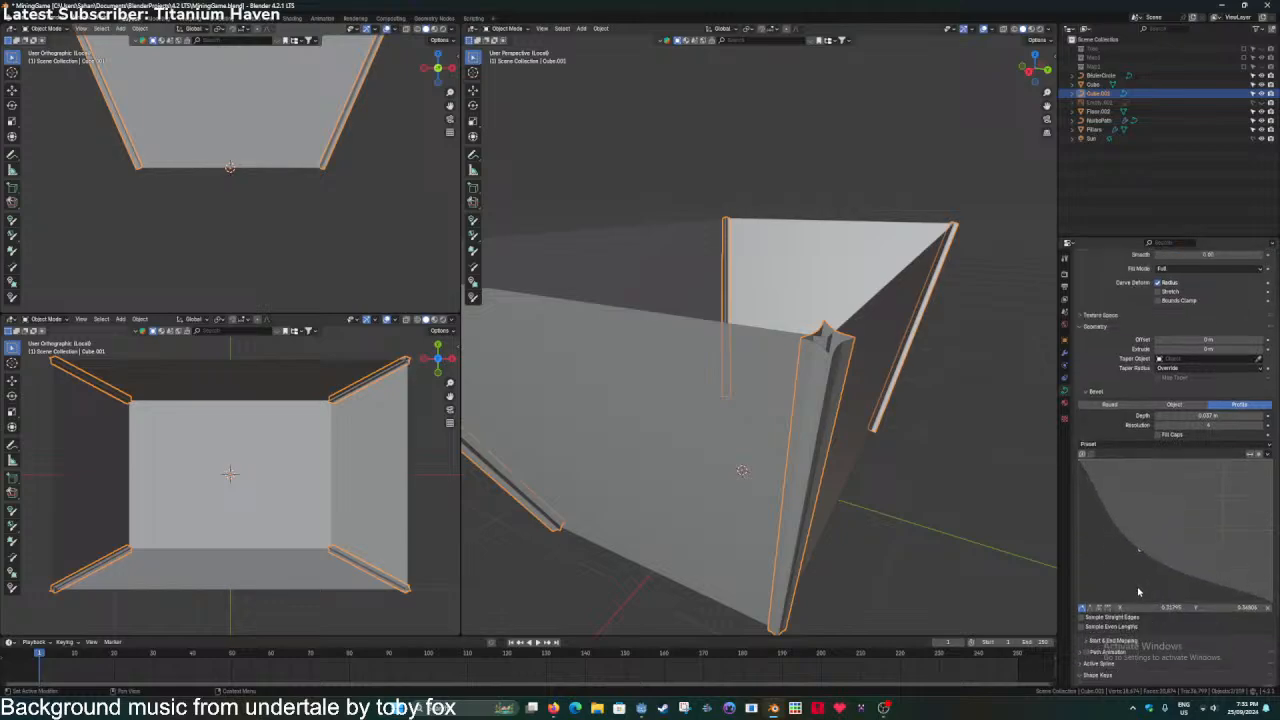
pyautogui.click(1092, 616)
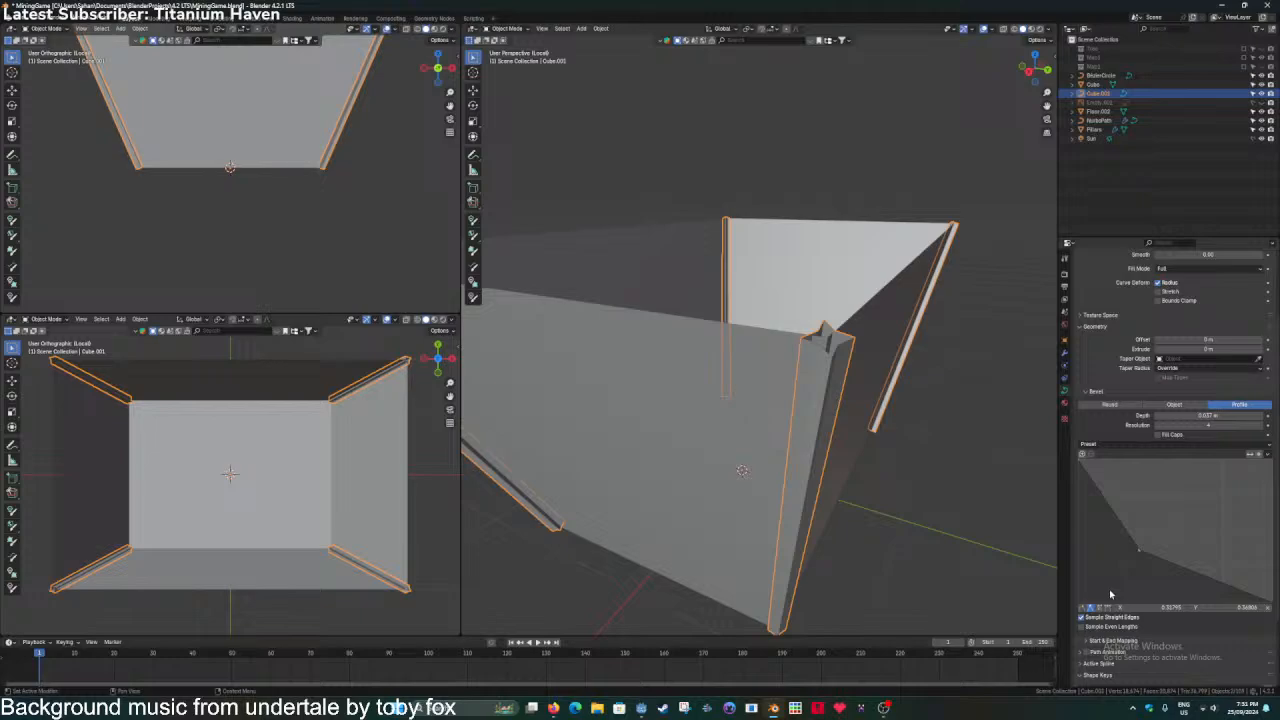
# Delete the corner curves object, open the cart body in Edit Mode and save the file.
pyautogui.moveTo(910, 499)
pyautogui.mouseDown(button='middle')
pyautogui.moveTo(840, 490)
pyautogui.moveTo(910, 499)
pyautogui.mouseUp(button='middle')
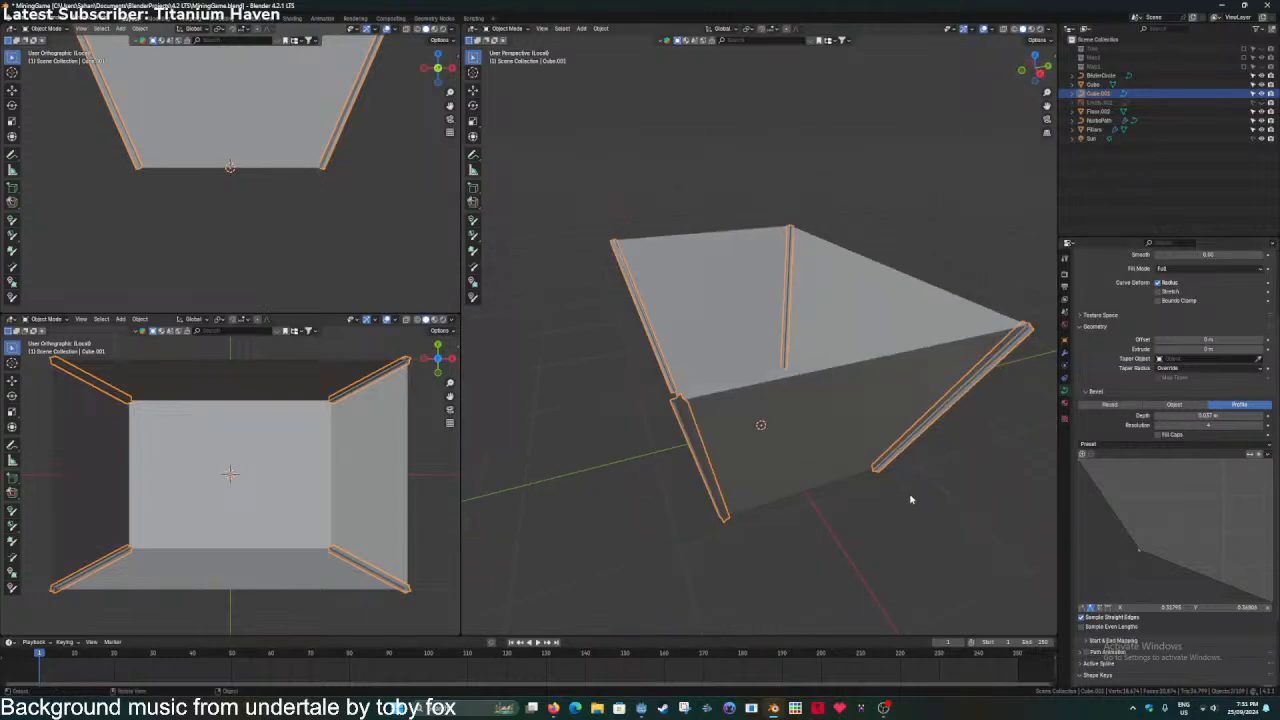
pyautogui.press('x')
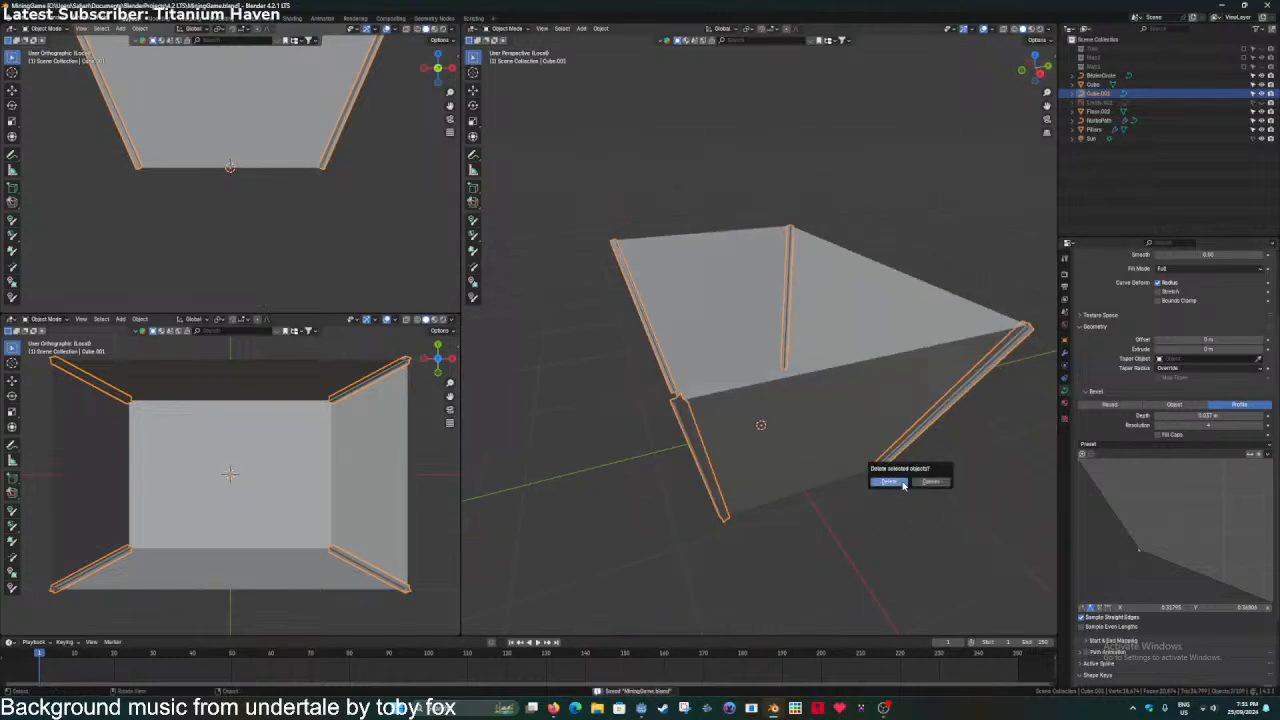
pyautogui.click(903, 485)
pyautogui.click(775, 412)
pyautogui.press('Tab')
pyautogui.moveTo(775, 412); pyautogui.dragTo(797, 412, button='middle')
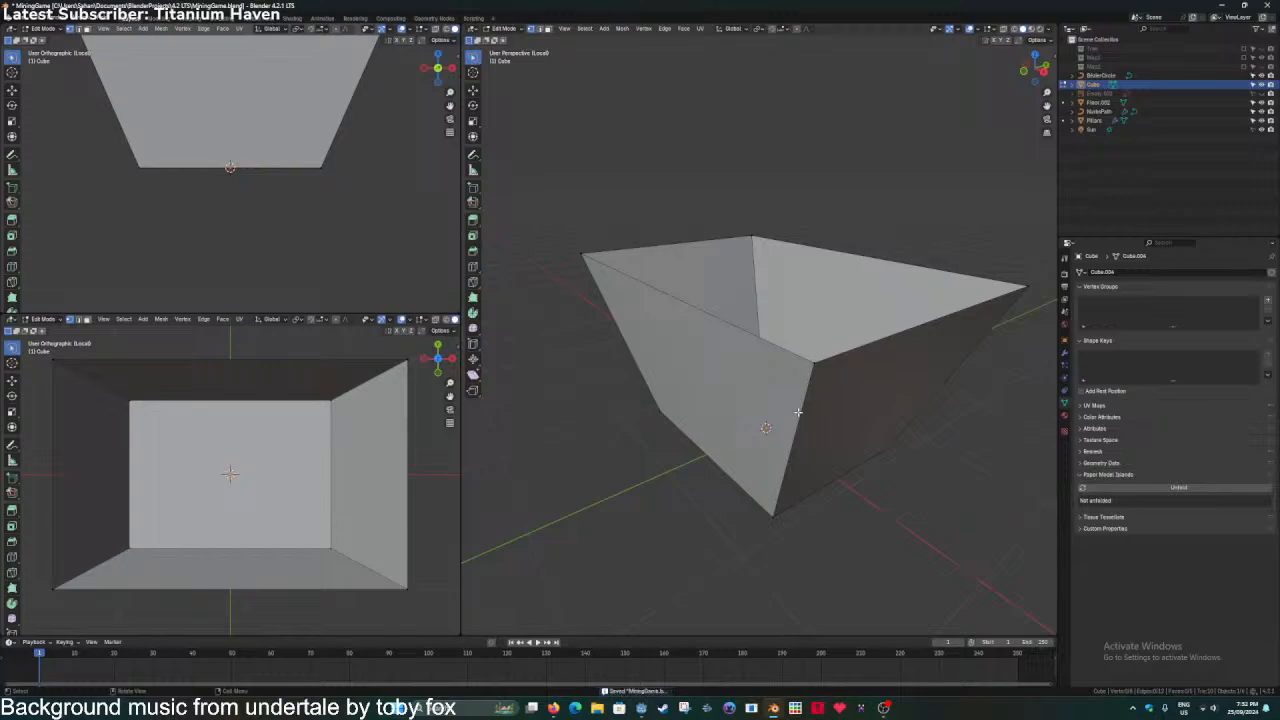
pyautogui.hotkey('ctrl', 's')
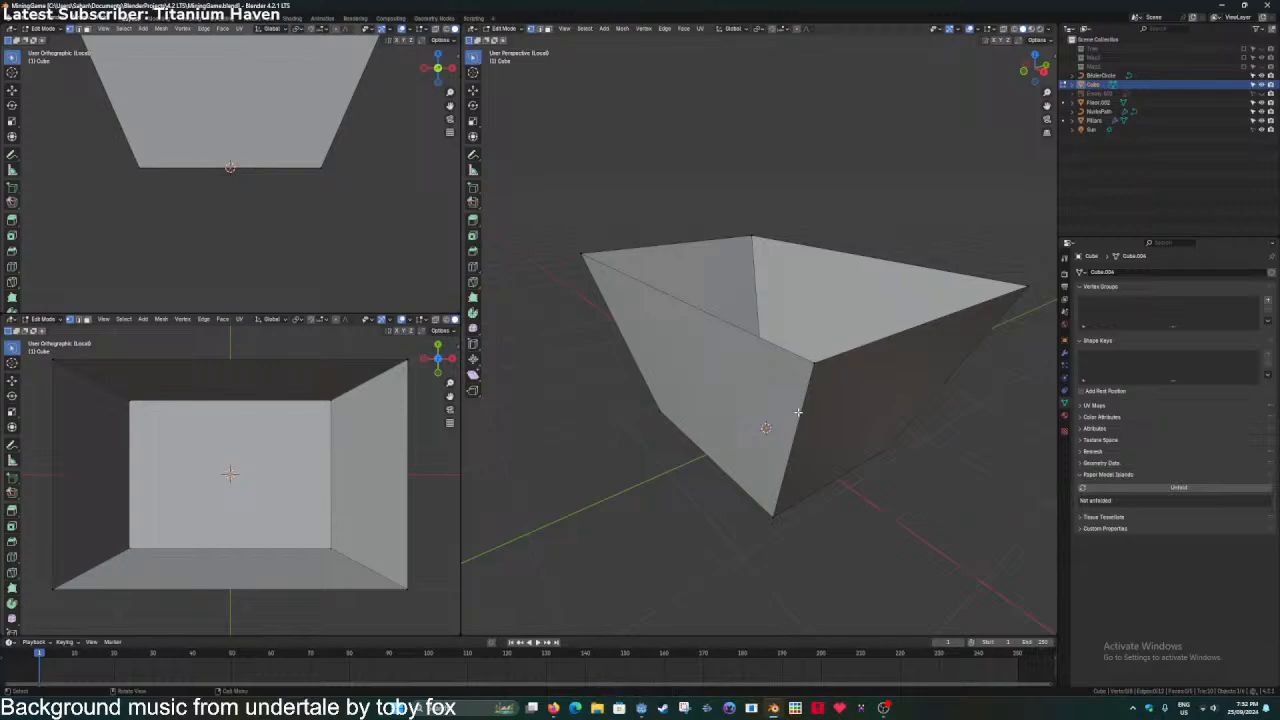
# Switch the cart body to edge selection, select one of its upper rim edges and save the file.
pyautogui.press('Tab')
pyautogui.press('Tab')
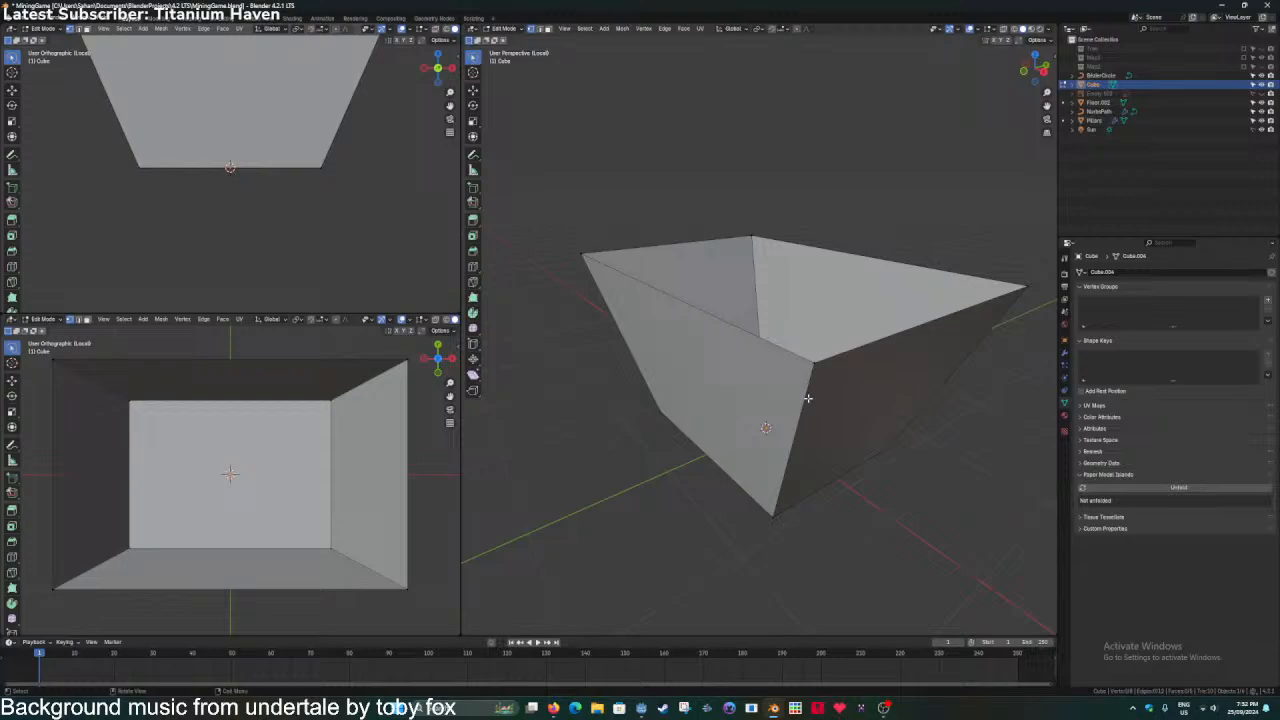
pyautogui.press('Tab')
pyautogui.hotkey('ctrl', 's')
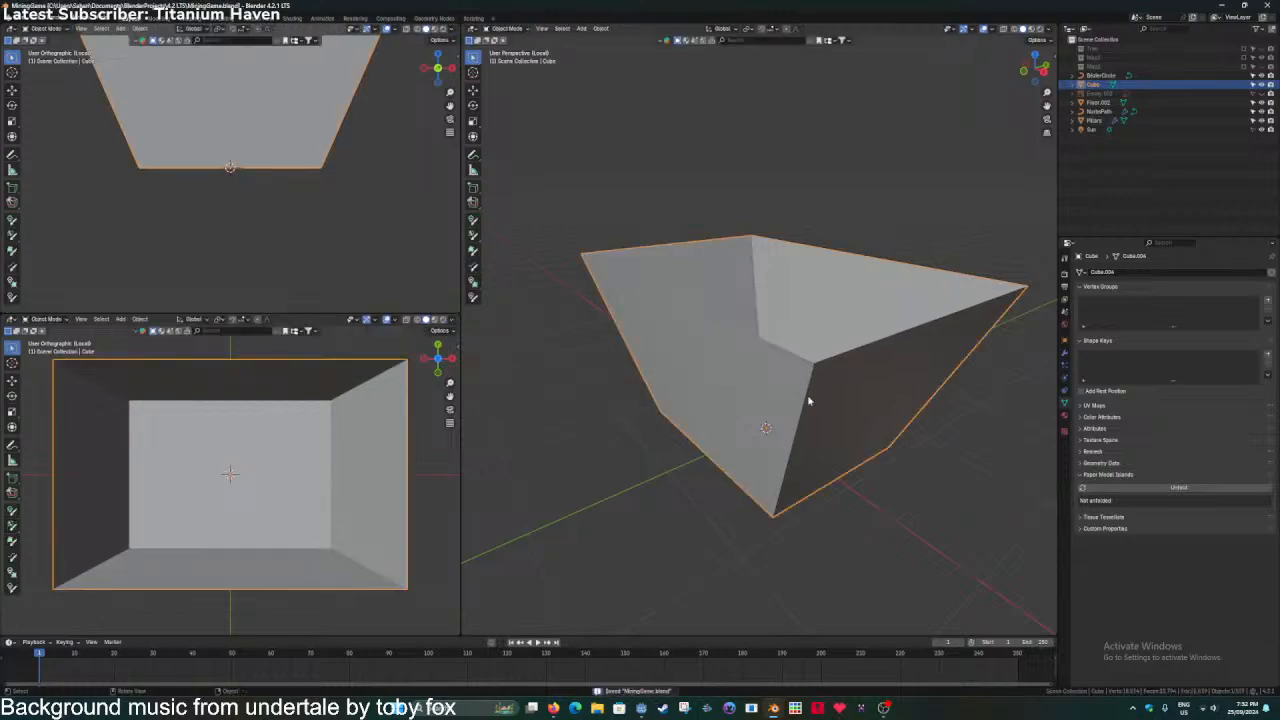
pyautogui.press('Tab')
pyautogui.click(804, 356)
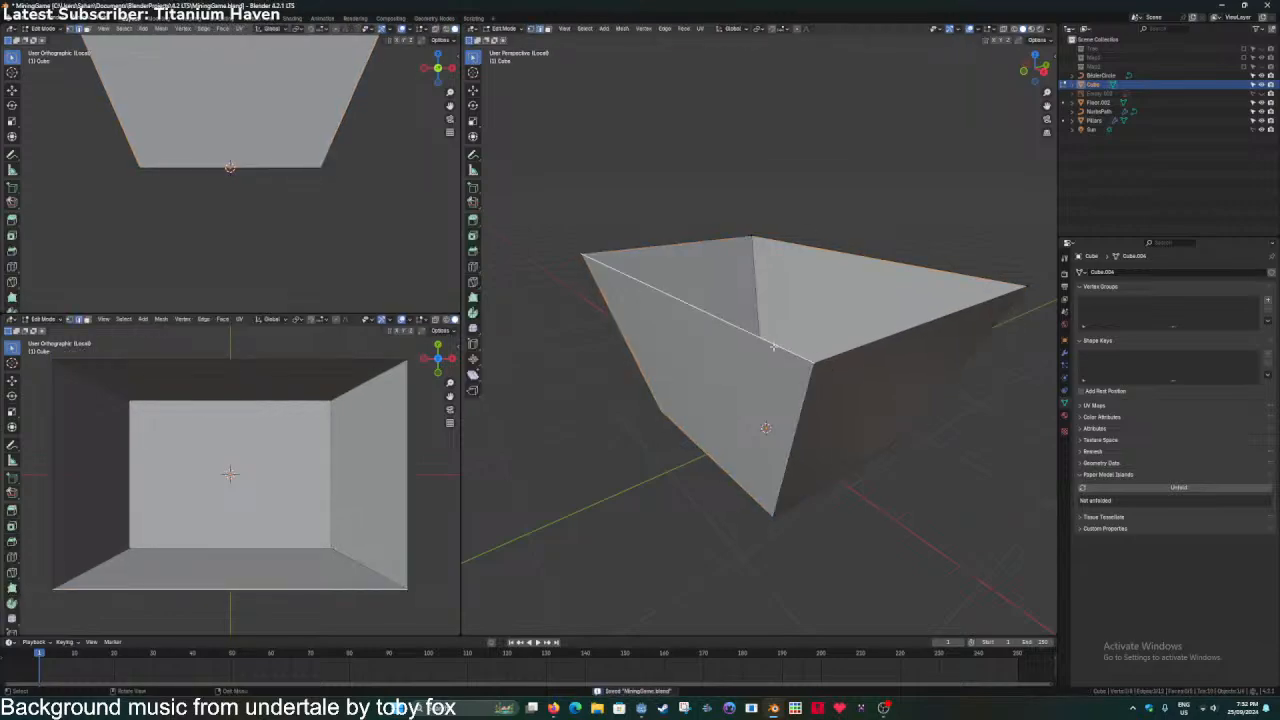
pyautogui.hotkey('ctrl', 's')
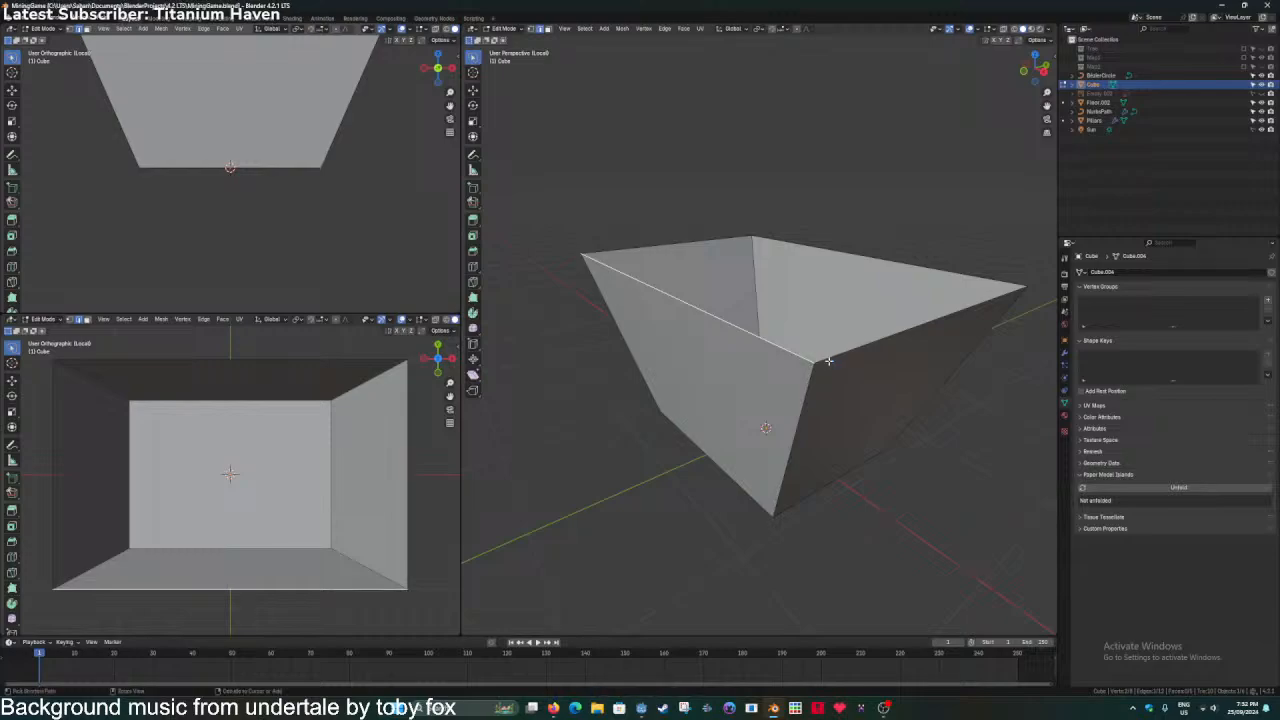
# Duplicate the cart body's near corner edge in place and extrude the copy about 0.1 m along X over the adjoining side.
pyautogui.scroll(-2, 825, 370)
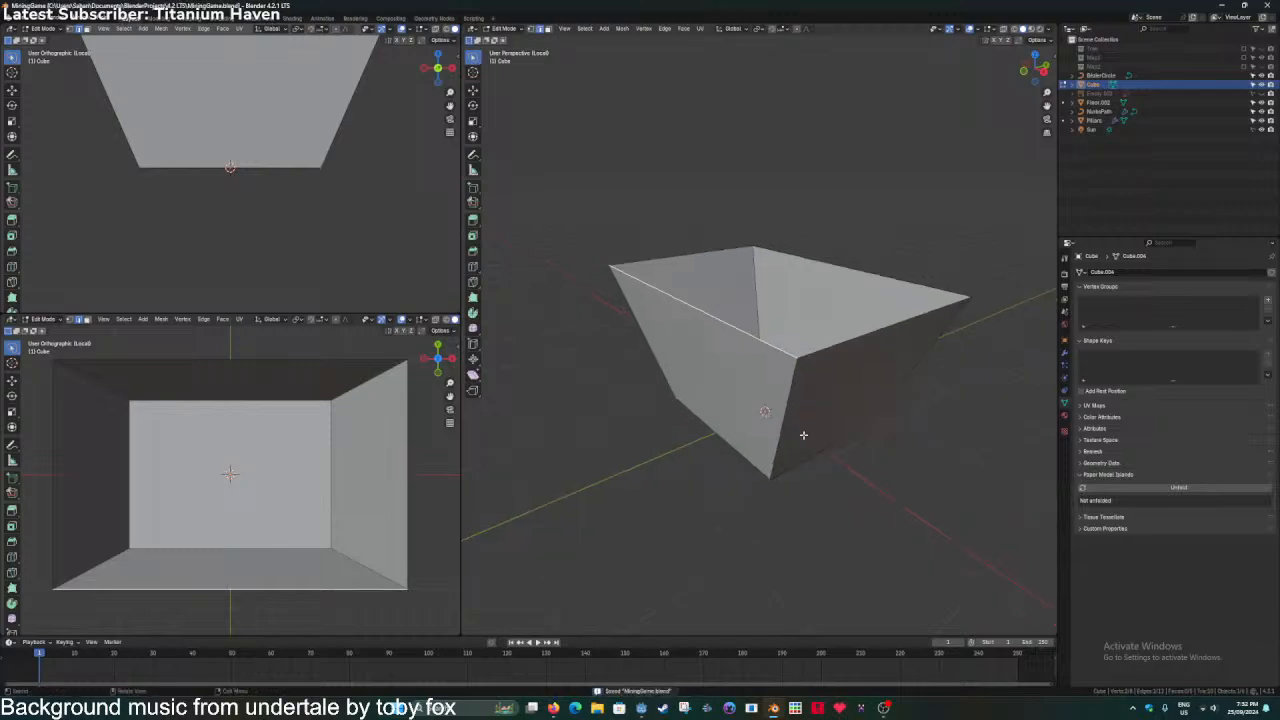
pyautogui.click(791, 403)
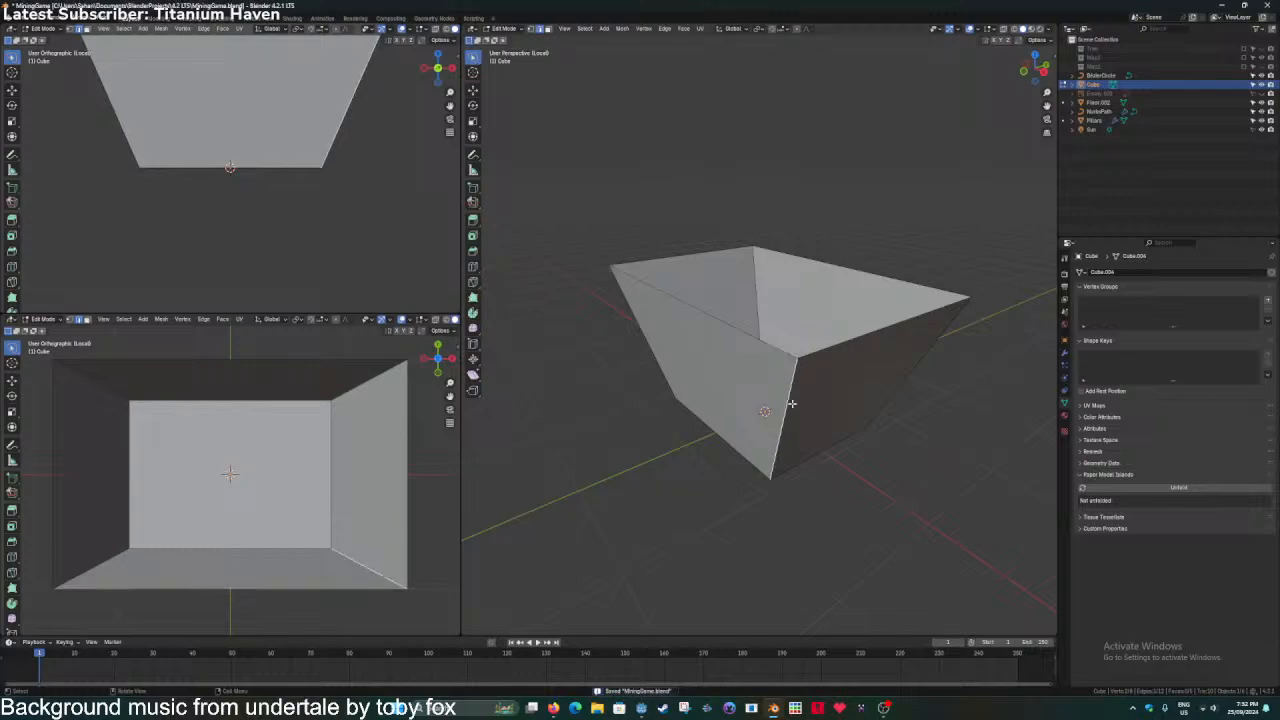
pyautogui.hotkey('shift', 's')
pyautogui.press('Escape')
pyautogui.moveTo(790, 401); pyautogui.dragTo(786, 429, button='middle')
pyautogui.scroll(3, 786, 429)
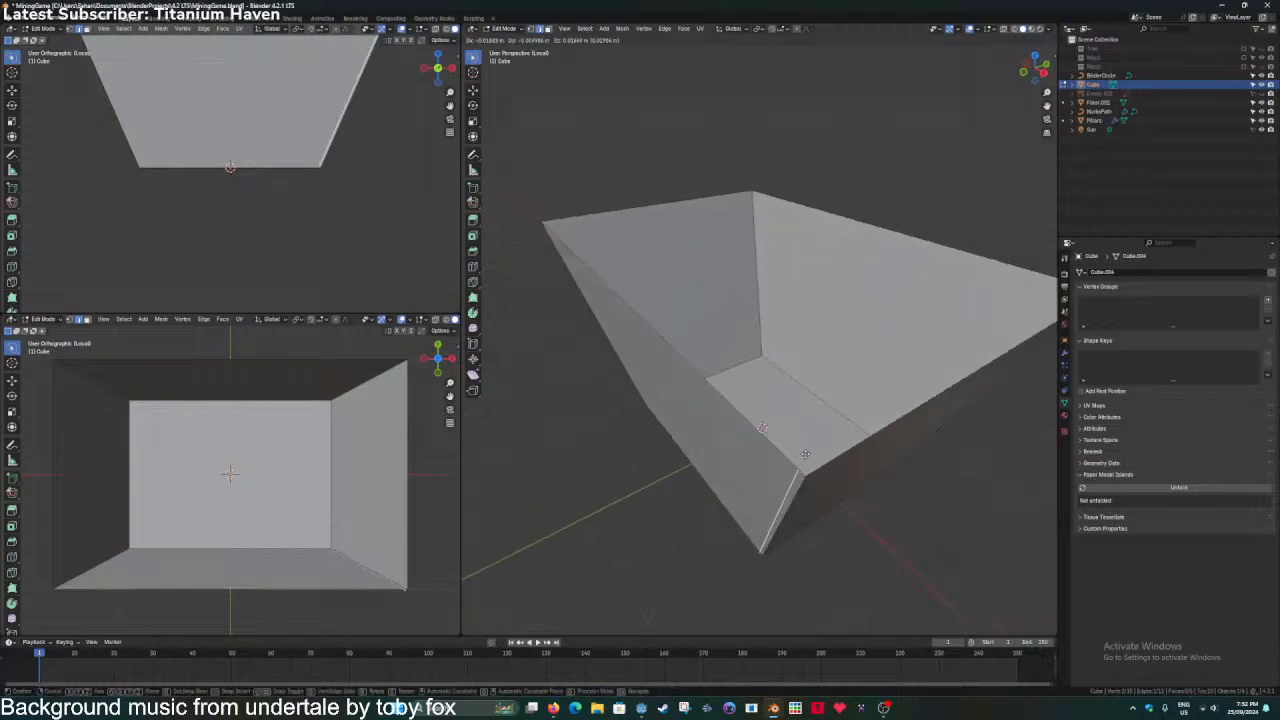
pyautogui.hotkey('shift', 'd')
pyautogui.press('Escape')
pyautogui.press('g')
pyautogui.press('x')
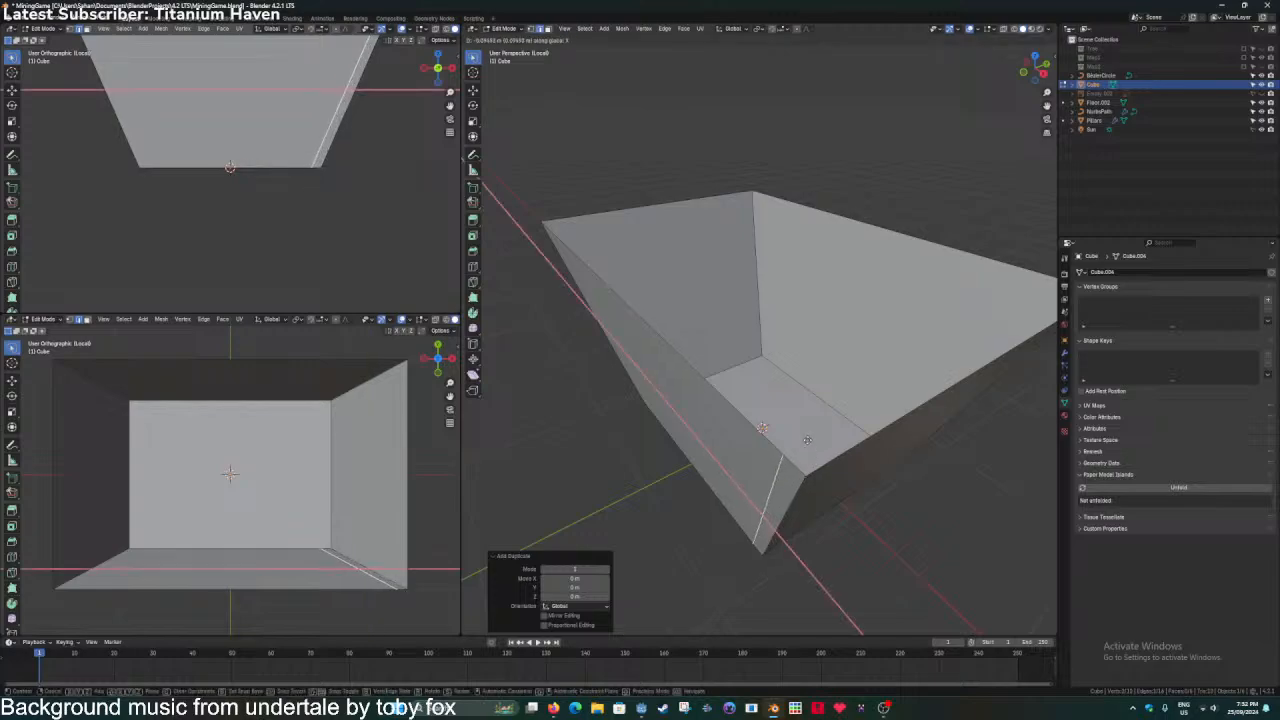
pyautogui.click(806, 437)
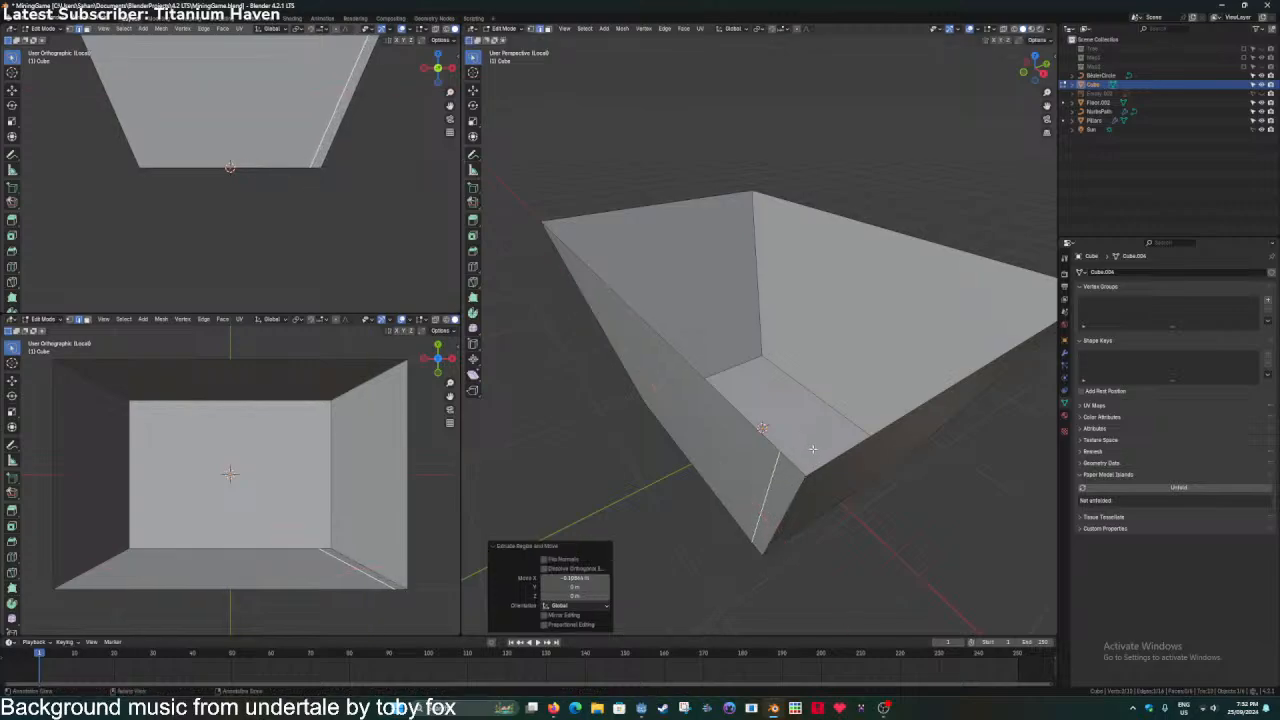
pyautogui.press('l')
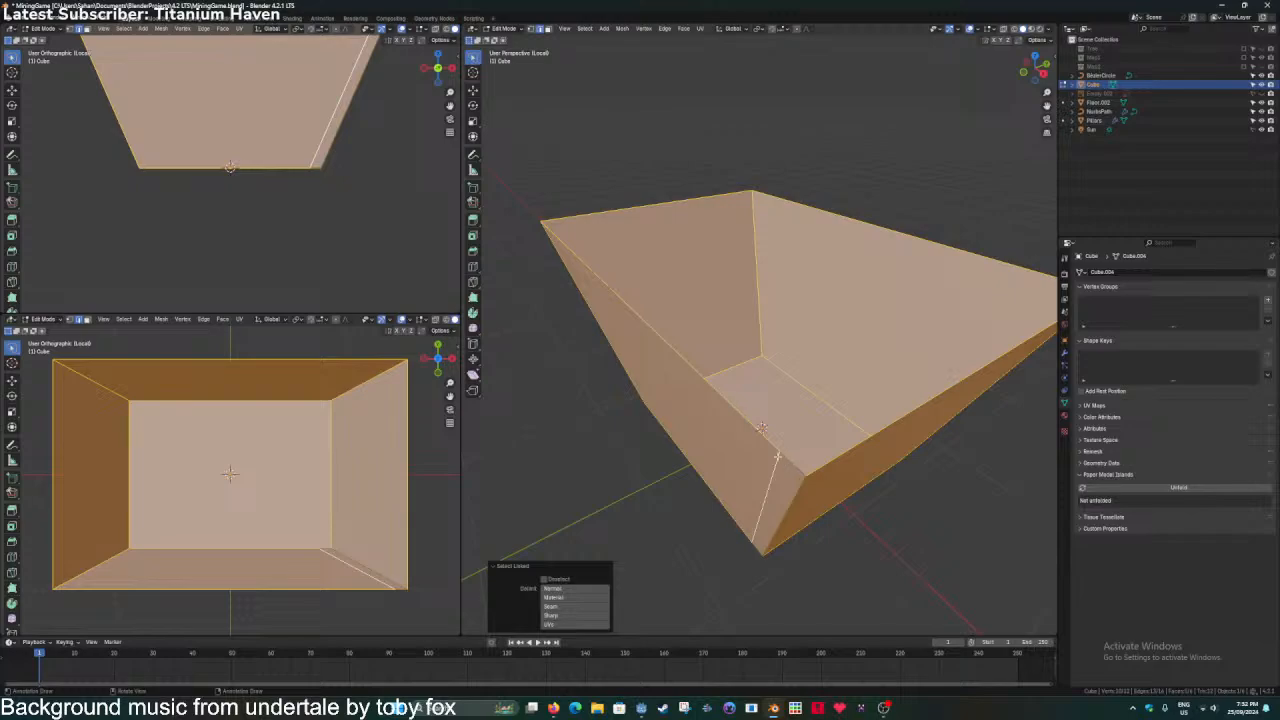
pyautogui.hotkey('alt', 'a')
pyautogui.hotkey('ctrl', 'z')
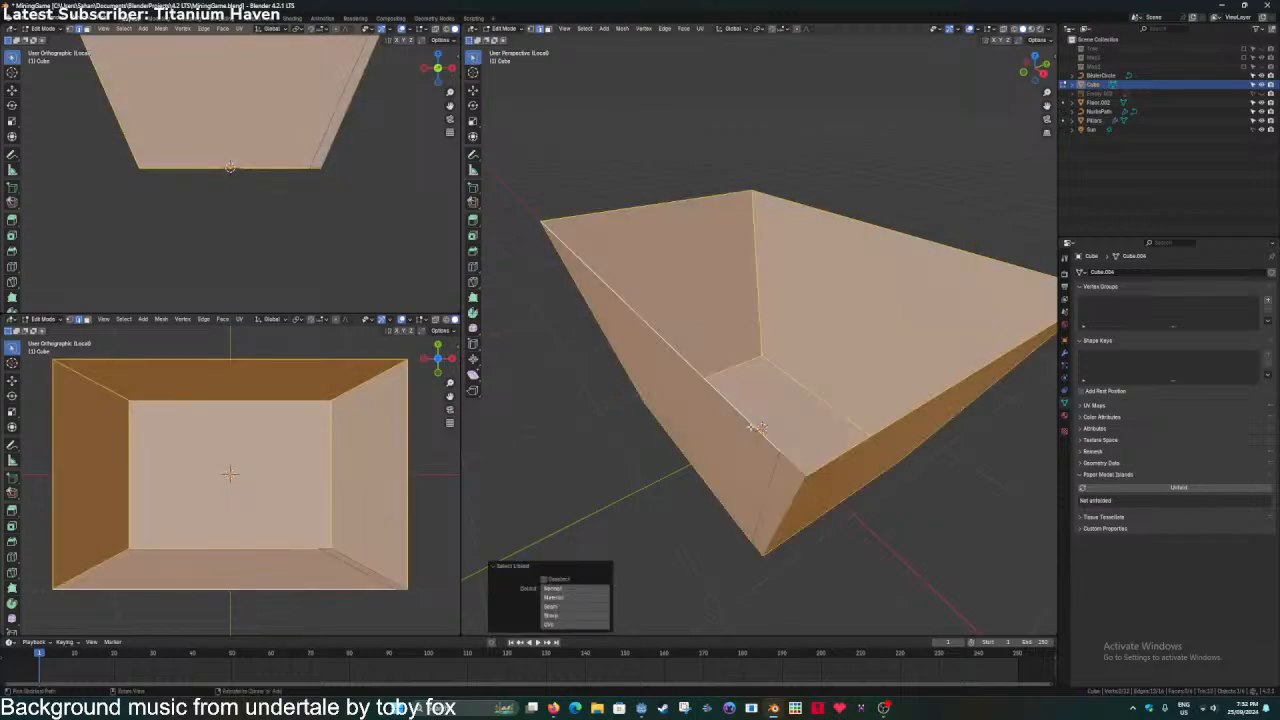
pyautogui.hotkey('ctrl', 'z')
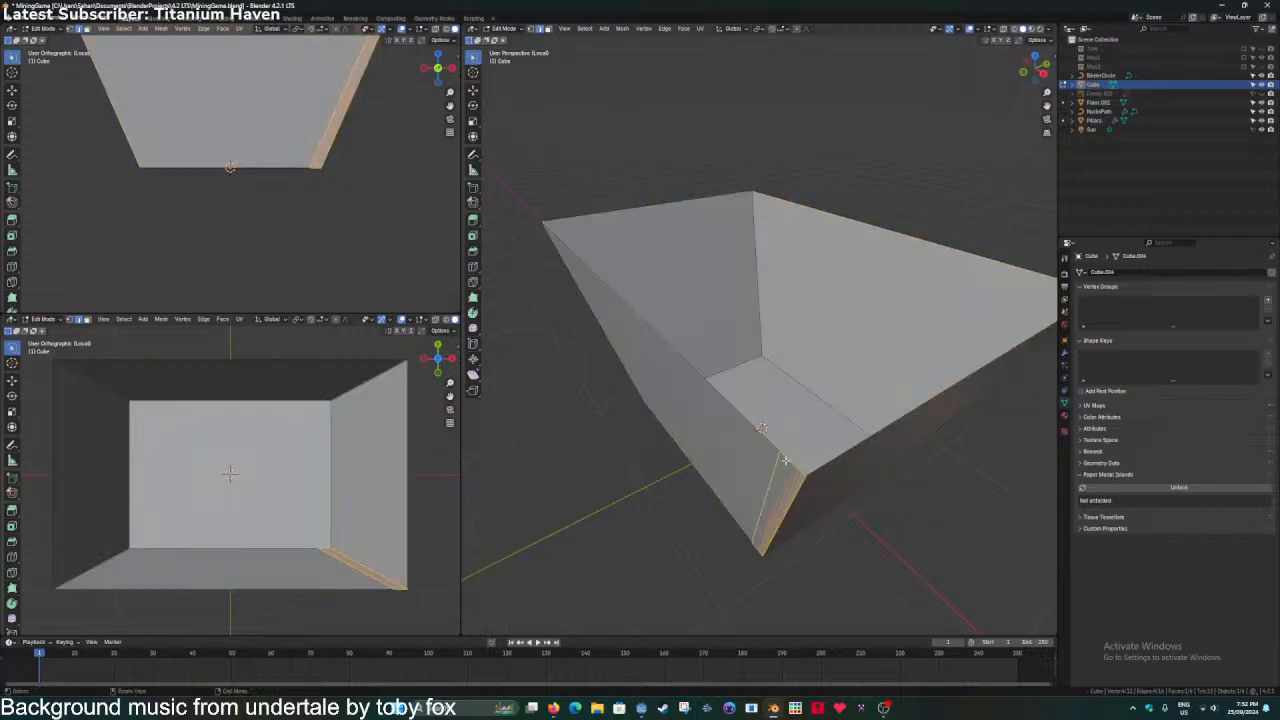
# Extrude the strip's corner edge about 0.1 m along Y over the other adjoining side to form an angled strip.
pyautogui.click(792, 494)
pyautogui.press('g')
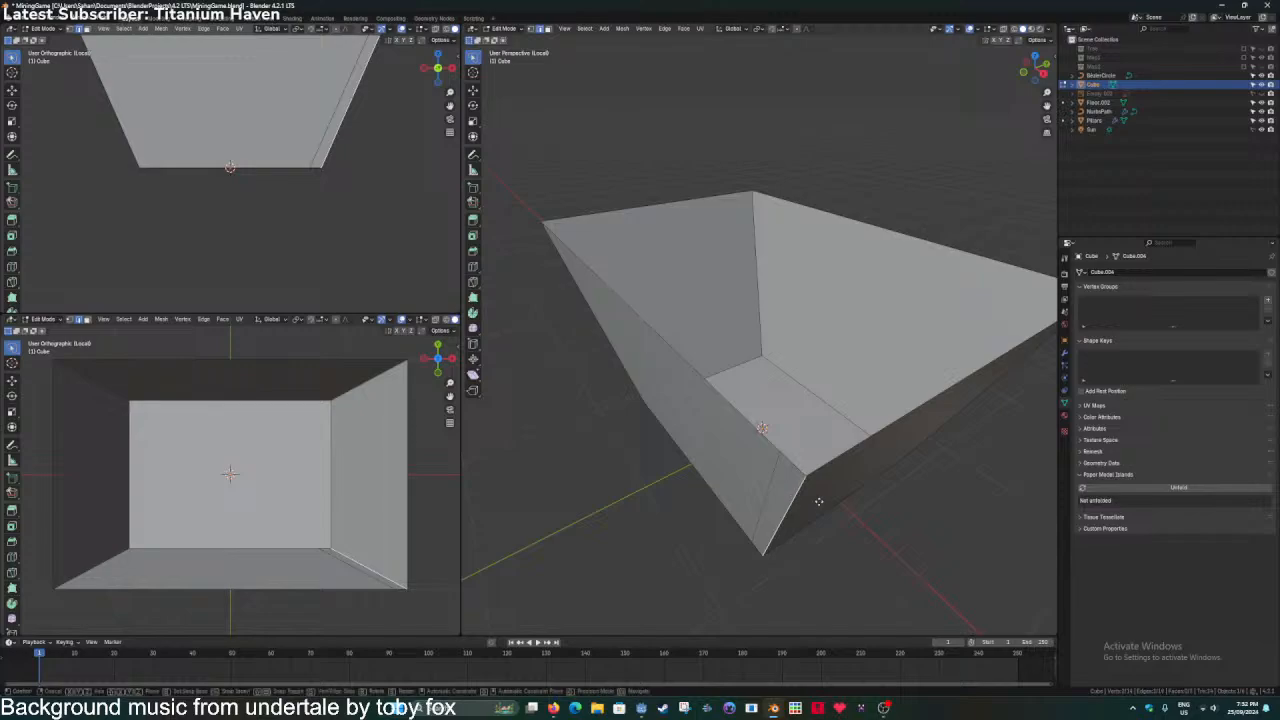
pyautogui.press('y')
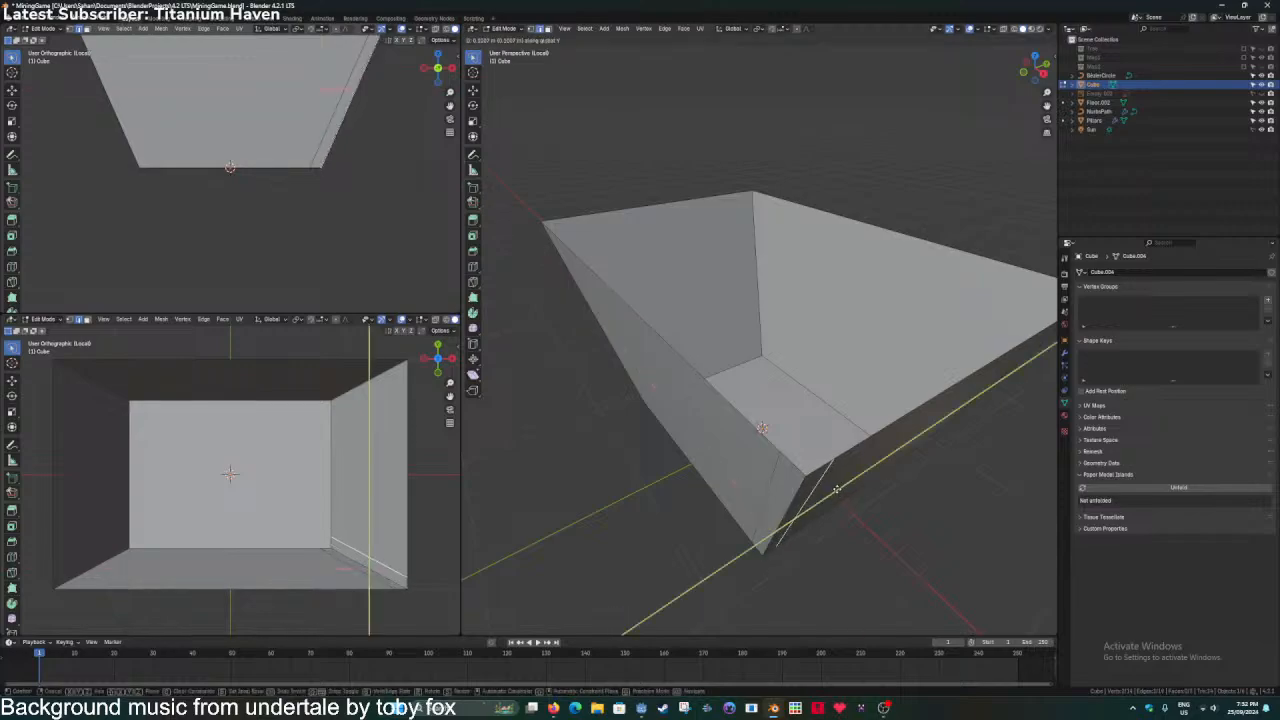
pyautogui.click(837, 489)
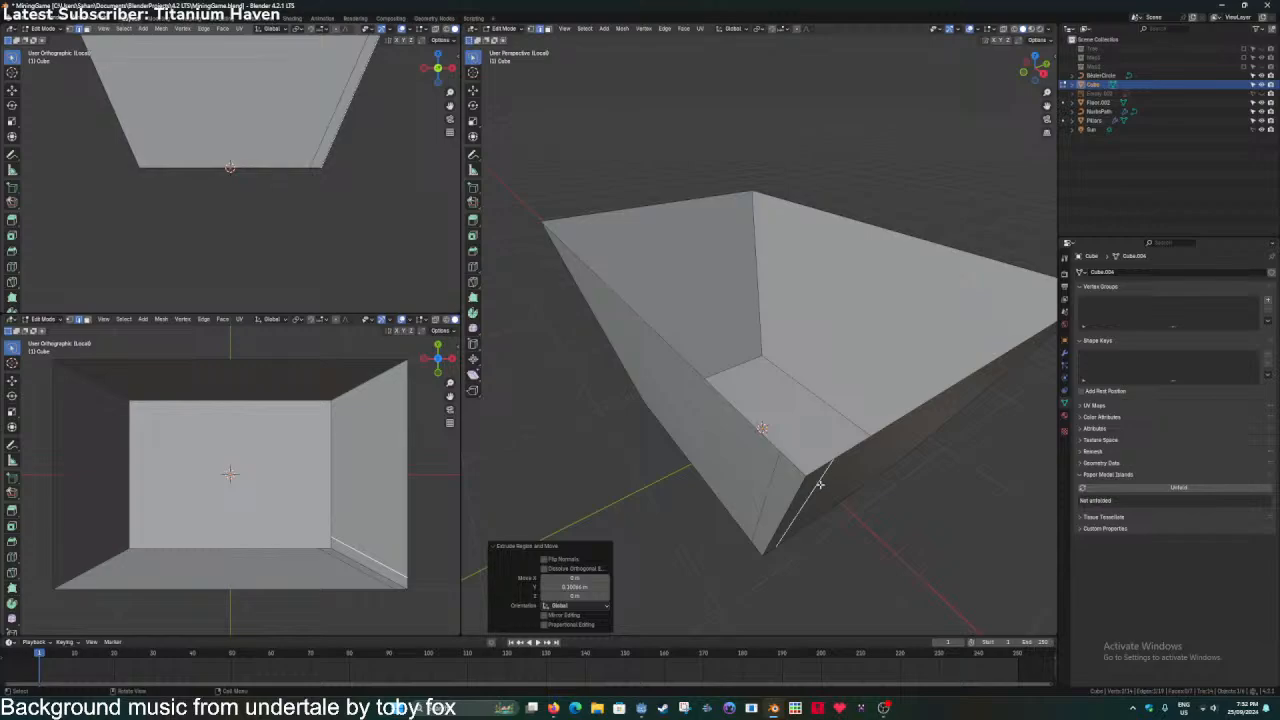
# Separate the angled corner strip into its own object, select it in Object Mode and save the file.
pyautogui.press('l')
pyautogui.press('p')
pyautogui.click(820, 484)
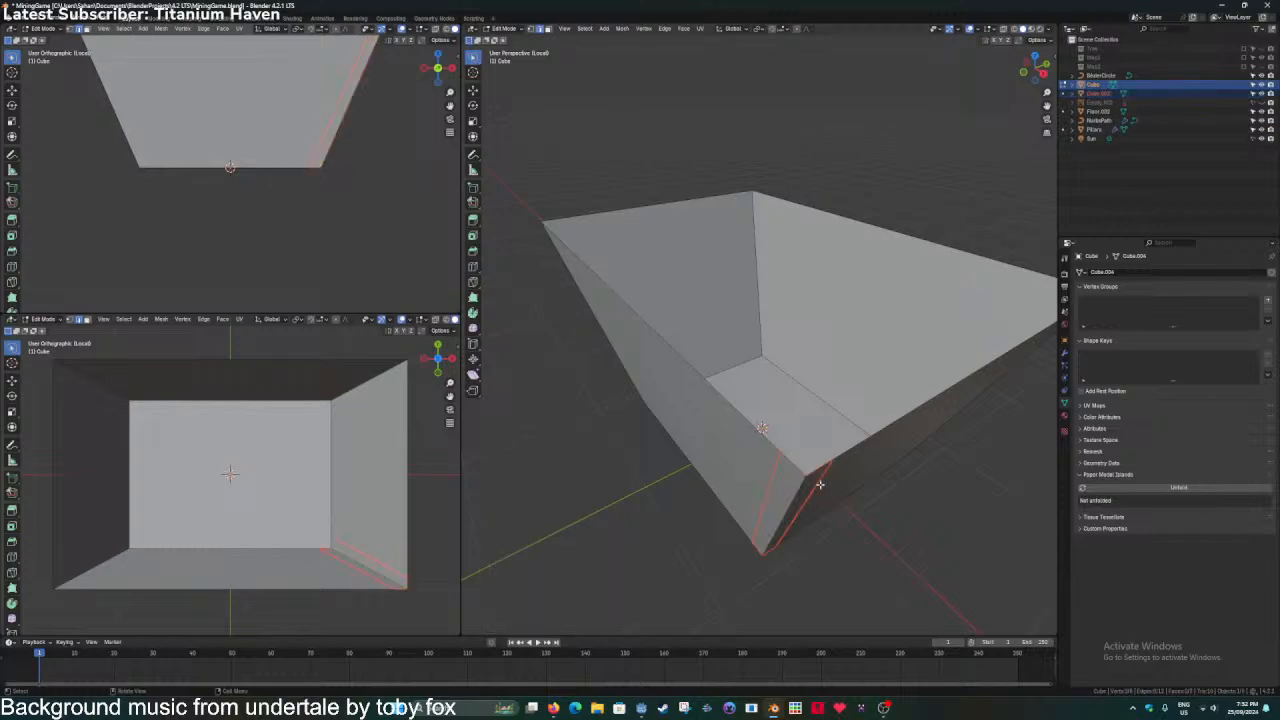
pyautogui.press('Tab')
pyautogui.click(806, 487)
pyautogui.moveTo(808, 490); pyautogui.dragTo(805, 486, button='middle')
pyautogui.click(805, 486)
pyautogui.hotkey('ctrl', 's')
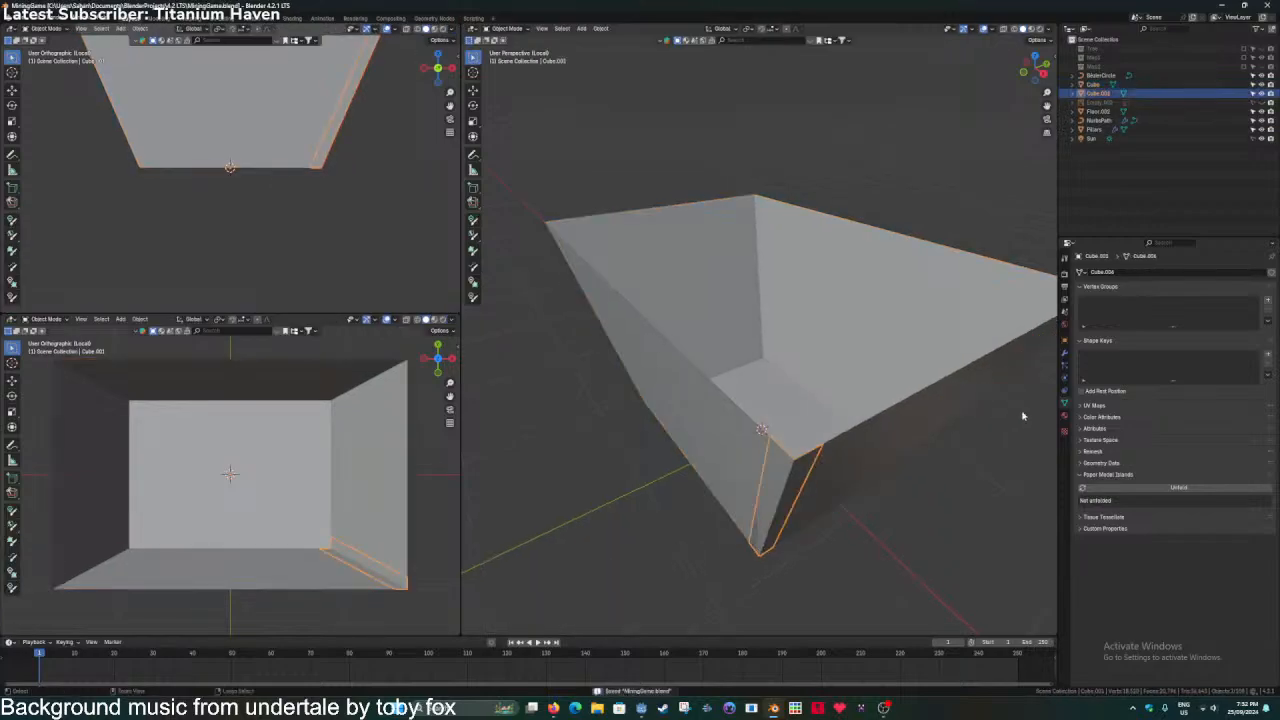
# Add a Mirror modifier to the corner strip and check the mirrored copy around the cart.
pyautogui.click(1063, 354)
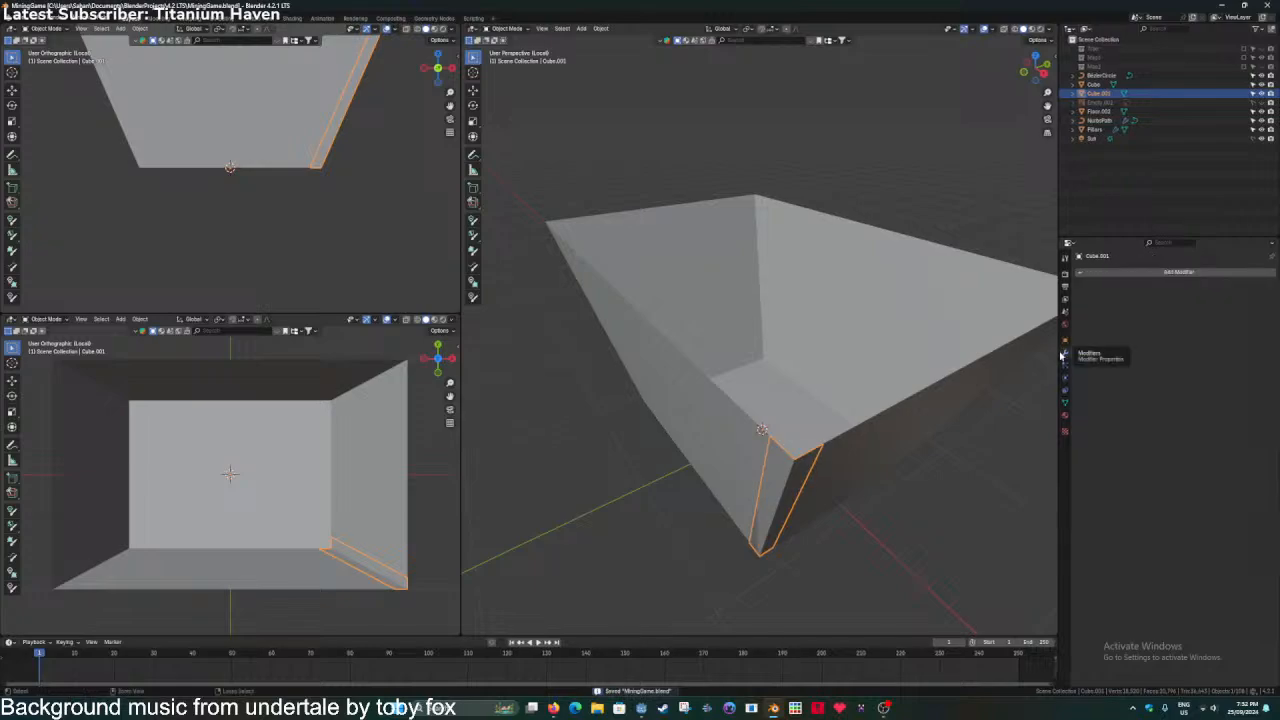
pyautogui.click(1121, 273)
pyautogui.write('mirr')
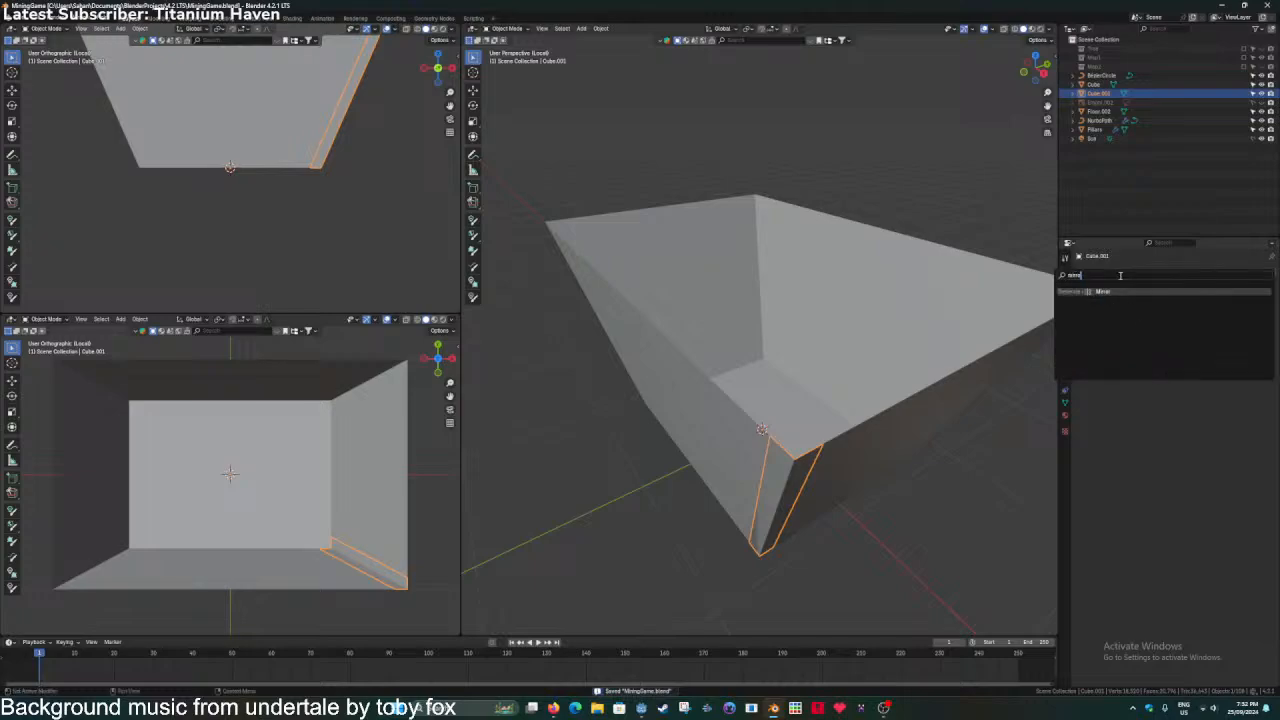
pyautogui.press('Return')
pyautogui.moveTo(850, 400); pyautogui.dragTo(994, 329, button='middle')
pyautogui.scroll(-3, 990, 330)
pyautogui.moveTo(815, 325); pyautogui.dragTo(965, 318, button='middle')
pyautogui.scroll(2, 965, 318)
# Use the cart body as the mirror object and enable the Y axis alongside X so all four corners get strips.
pyautogui.click(1258, 351)
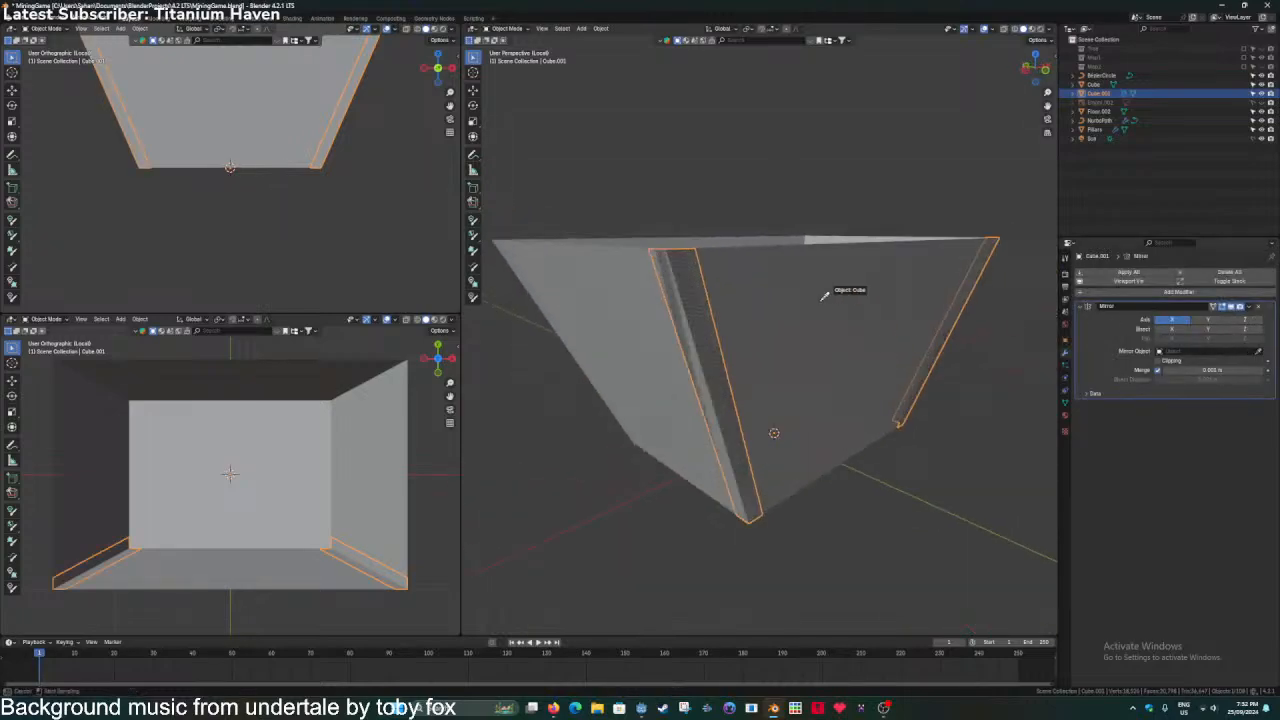
pyautogui.click(838, 290)
pyautogui.click(1205, 320)
pyautogui.moveTo(830, 330)
pyautogui.mouseDown(button='middle')
pyautogui.moveTo(908, 334)
pyautogui.moveTo(726, 329)
pyautogui.moveTo(829, 320)
pyautogui.mouseUp(button='middle')
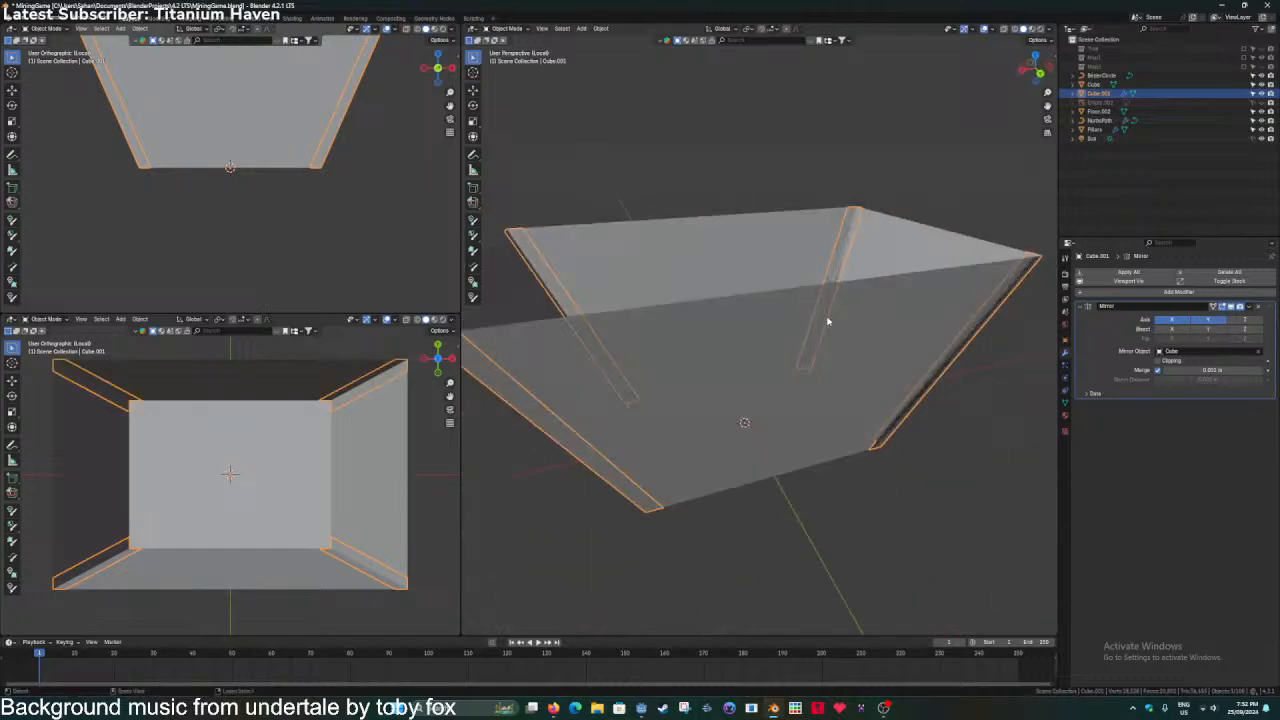
pyautogui.moveTo(754, 337); pyautogui.dragTo(854, 360, button='middle')
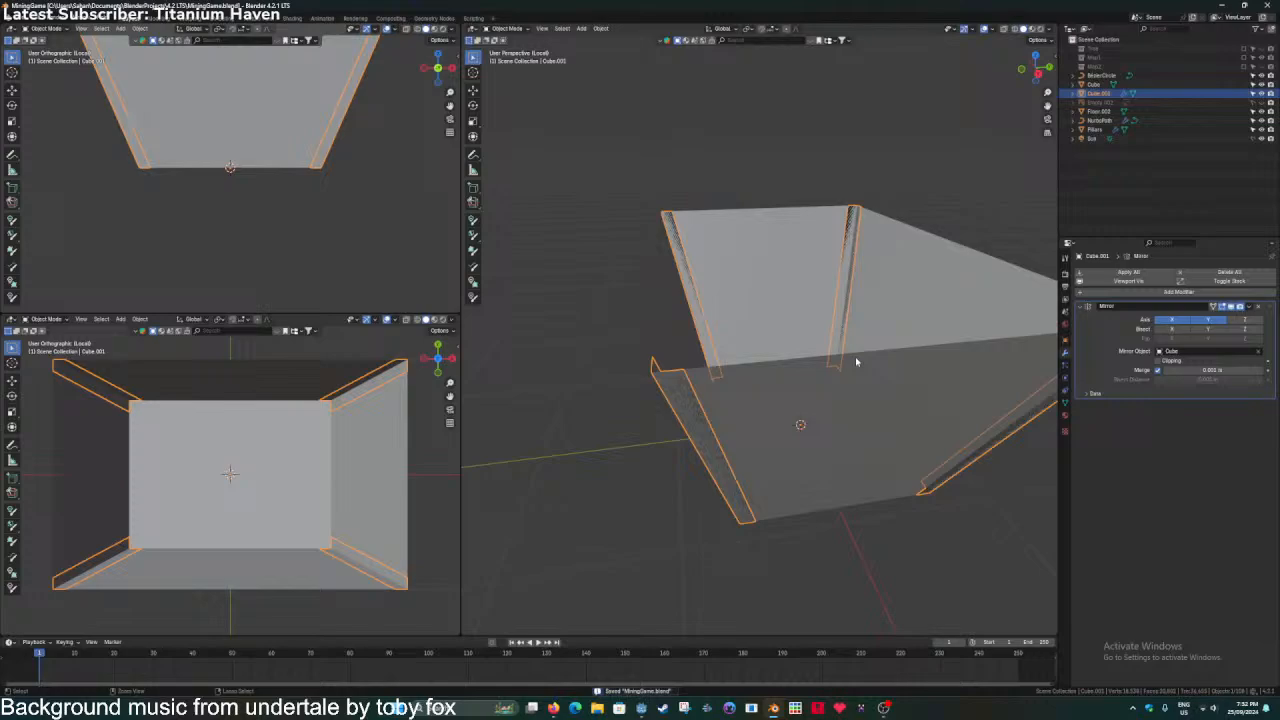
# Add a Solidify modifier to the mirrored corner strips.
pyautogui.click(1119, 291)
pyautogui.write('so')
pyautogui.press('Return')
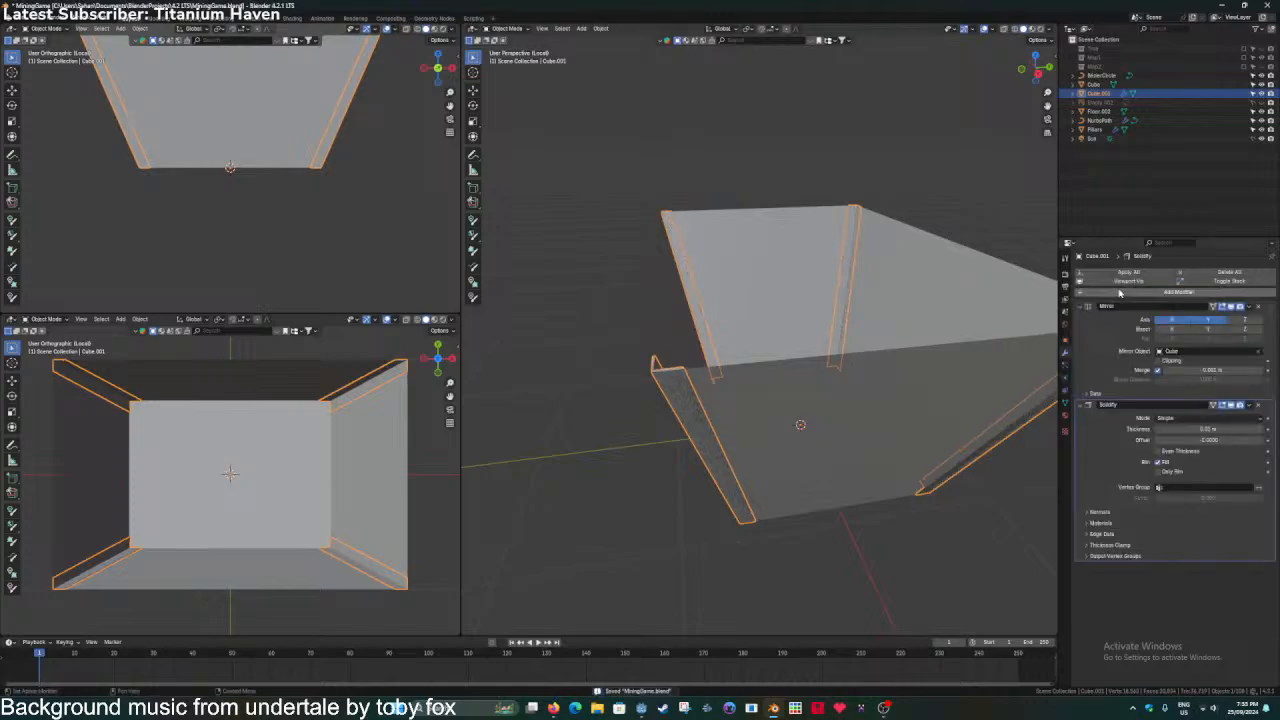
# Try raising the corner strips' Solidify offset to 1, then a lower positive value, and check the strips against the cart walls.
pyautogui.moveTo(1197, 442); pyautogui.dragTo(1275, 442)
pyautogui.click(816, 568)
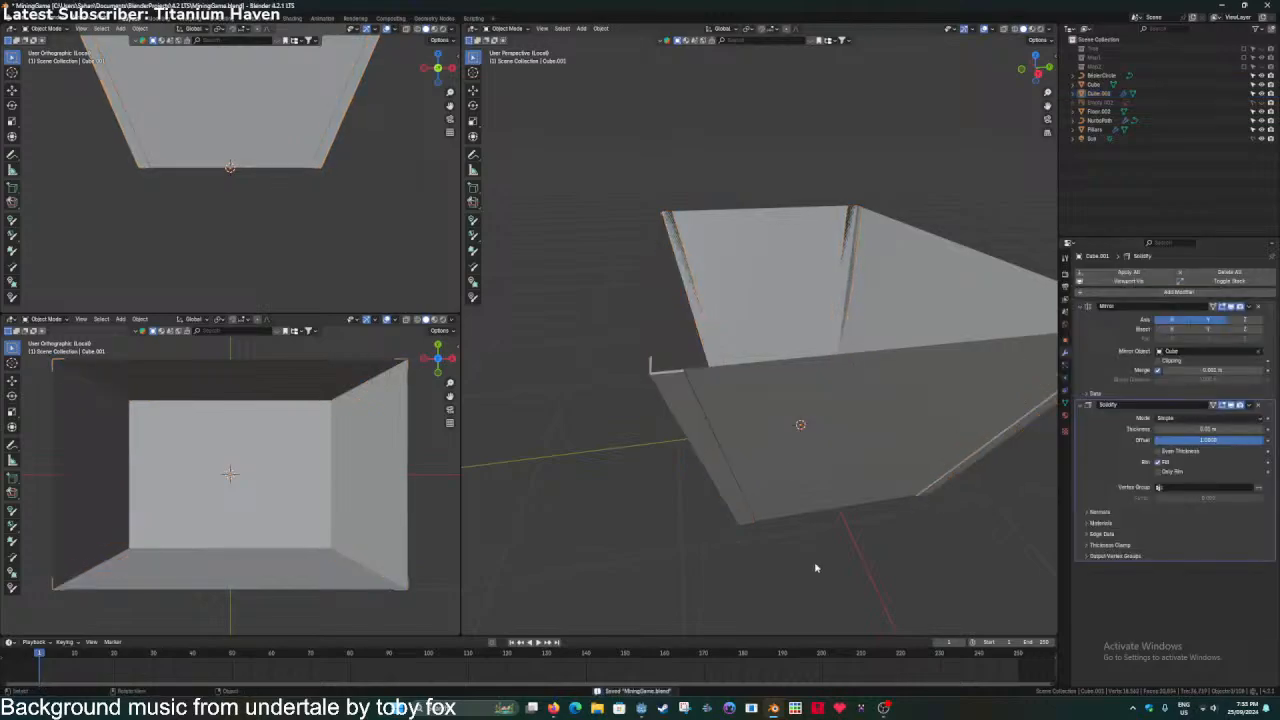
pyautogui.moveTo(816, 568); pyautogui.dragTo(726, 514, button='middle')
pyautogui.click(702, 511)
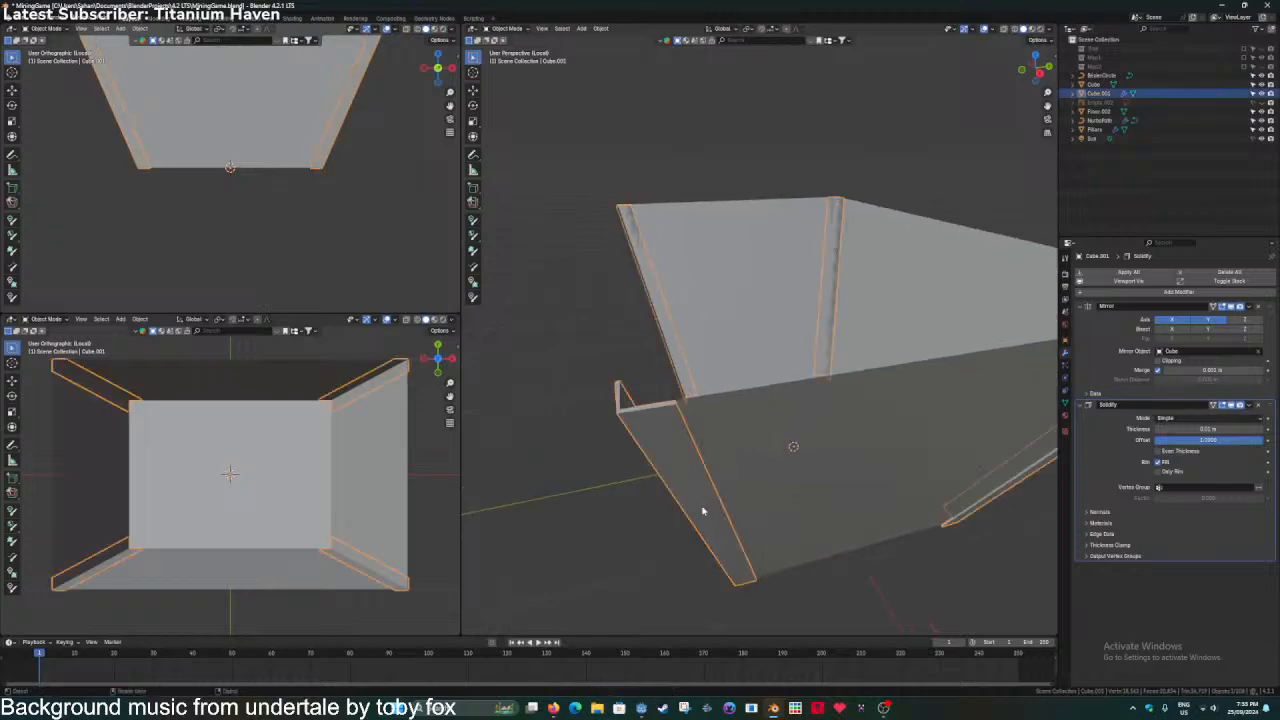
pyautogui.moveTo(1190, 441); pyautogui.dragTo(1167, 441)
pyautogui.click(940, 580)
pyautogui.moveTo(940, 580); pyautogui.dragTo(810, 504, button='middle')
pyautogui.scroll(-4, 851, 551)
pyautogui.scroll(4, 839, 513)
pyautogui.scroll(4, 757, 468)
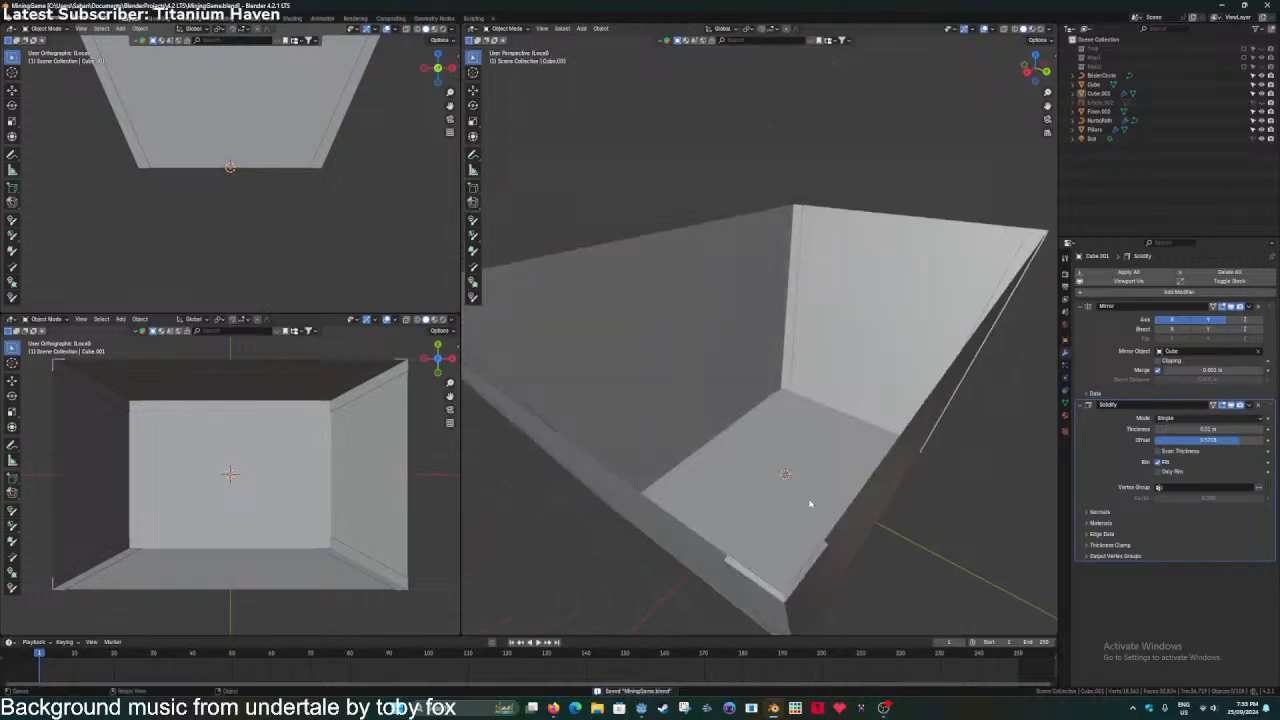
# Increase the corner strips' Solidify thickness slightly, bring the offset near zero with Even Thickness enabled, and save the file.
pyautogui.moveTo(1208, 429)
pyautogui.mouseDown()
pyautogui.moveTo(1224, 429)
pyautogui.moveTo(1222, 442)
pyautogui.moveTo(1193, 442)
pyautogui.mouseUp()
pyautogui.click(1200, 453)
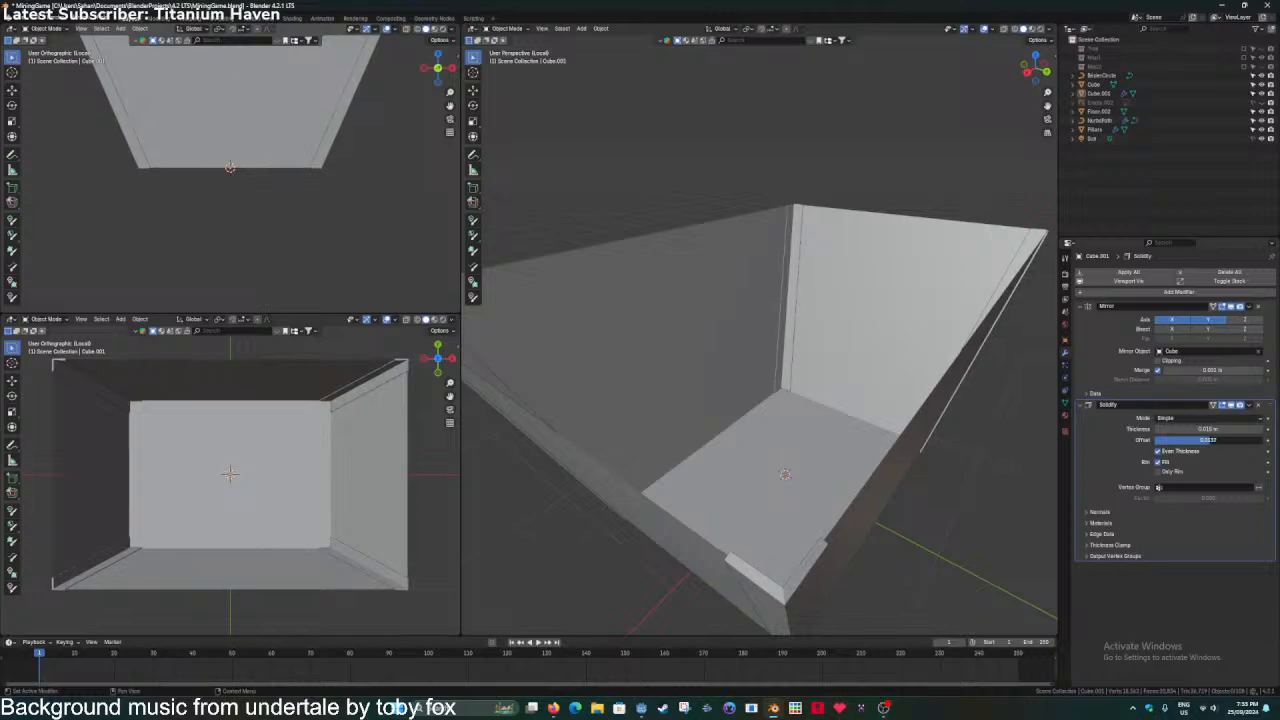
pyautogui.hotkey('ctrl', 's')
pyautogui.moveTo(899, 507); pyautogui.dragTo(775, 513, button='middle')
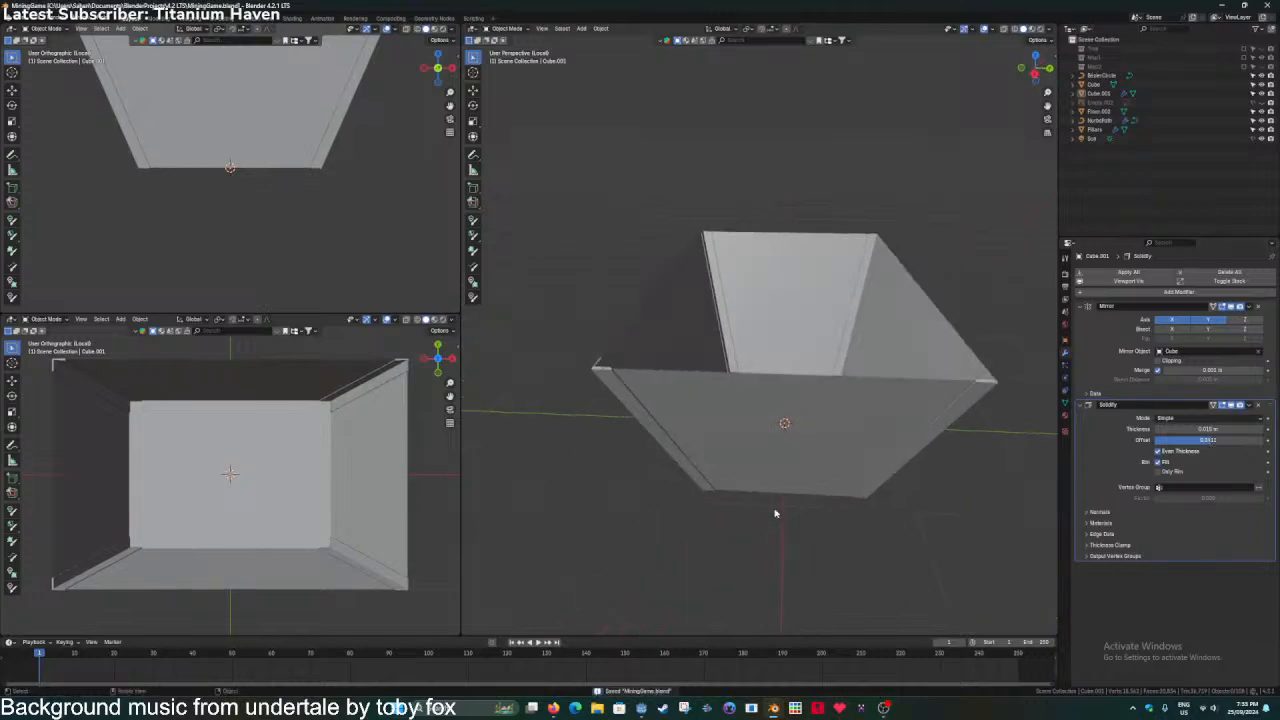
pyautogui.scroll(3, 775, 513)
pyautogui.press('Tab')
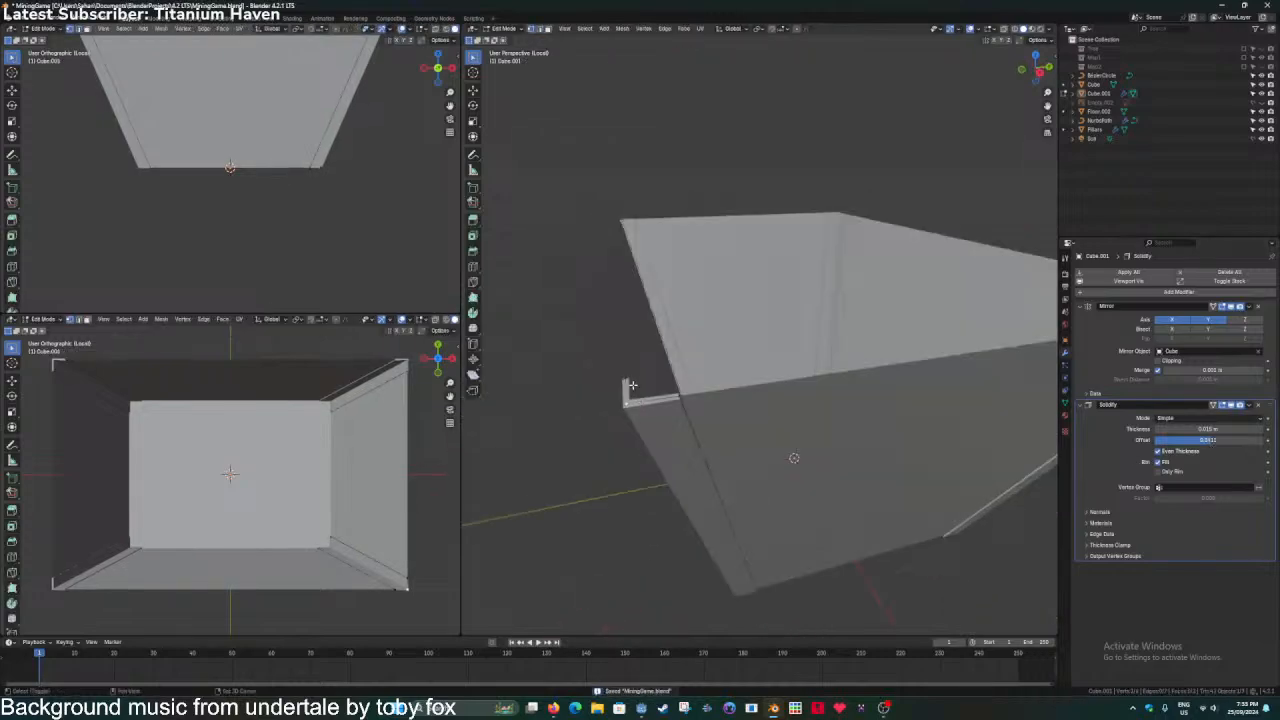
pyautogui.press('g')
pyautogui.press('z')
pyautogui.rightClick(684, 389)
pyautogui.press('g')
pyautogui.rightClick(660, 390)
pyautogui.moveTo(667, 418); pyautogui.dragTo(685, 420, button='middle')
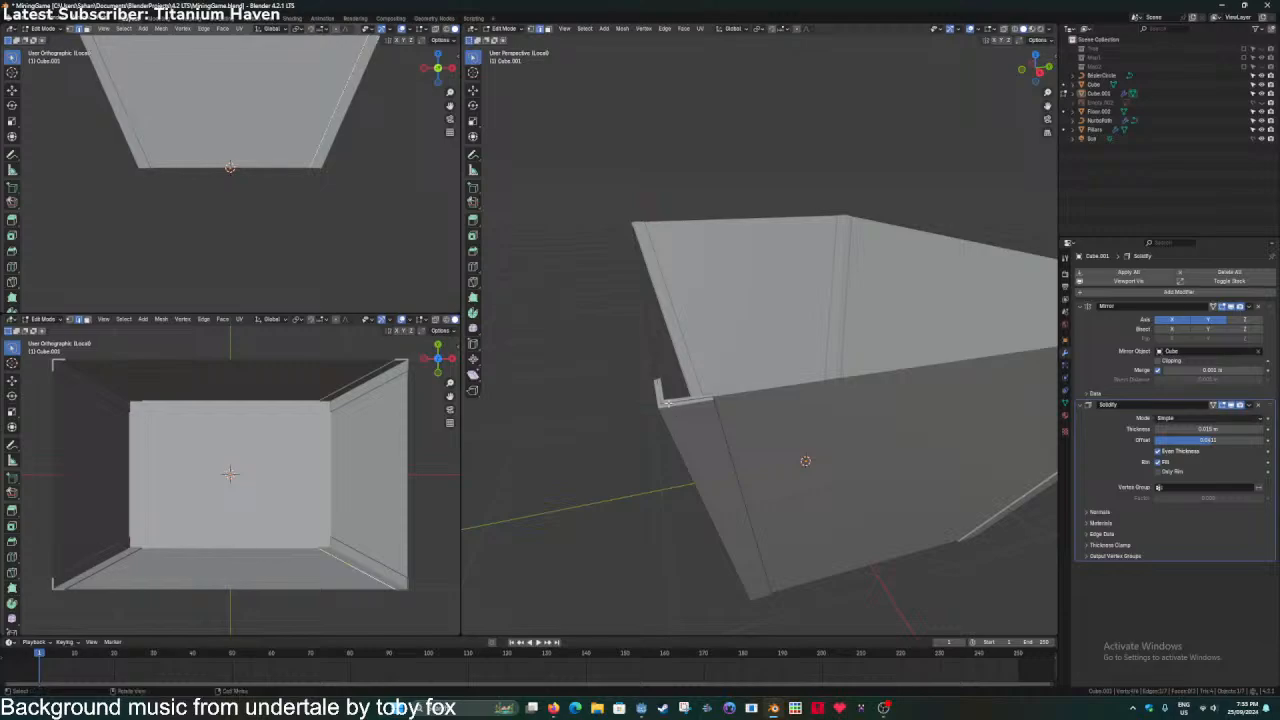
# Raise the top edges of the corner strip about 0.012 m along Z in Edit Mode.
pyautogui.press('Tab')
pyautogui.click(658, 398)
pyautogui.press('Tab')
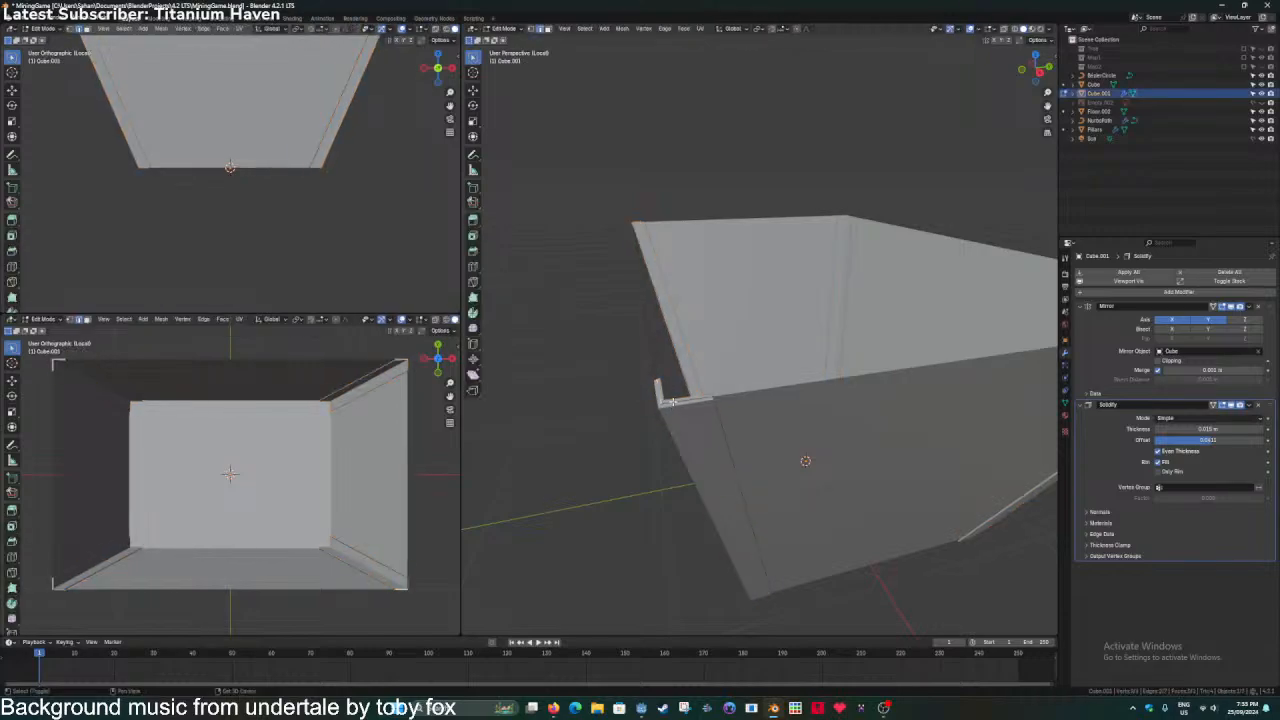
pyautogui.press('g')
pyautogui.press('z')
pyautogui.click(695, 403)
# Shift the strip's top edges slightly outward in the XY plane and return to Object Mode.
pyautogui.press('g')
pyautogui.press('y')
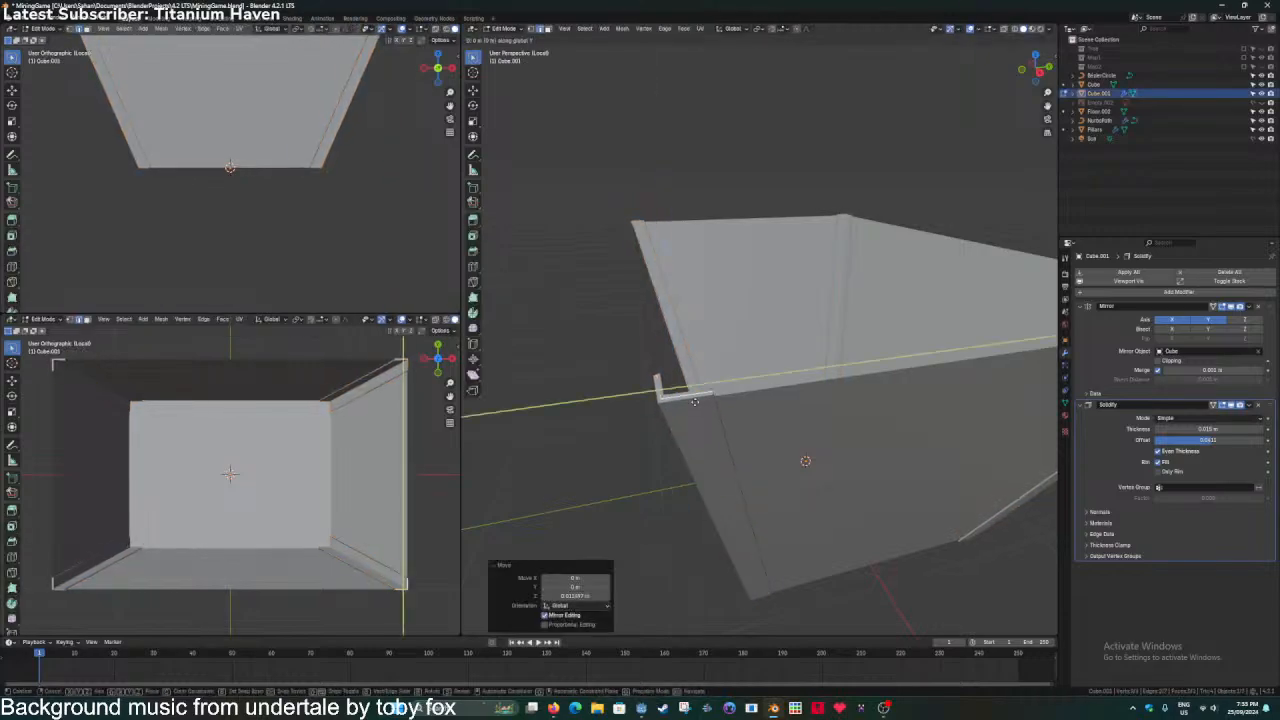
pyautogui.press('x')
pyautogui.rightClick(695, 402)
pyautogui.press('g')
pyautogui.hotkey('shift', 'z')
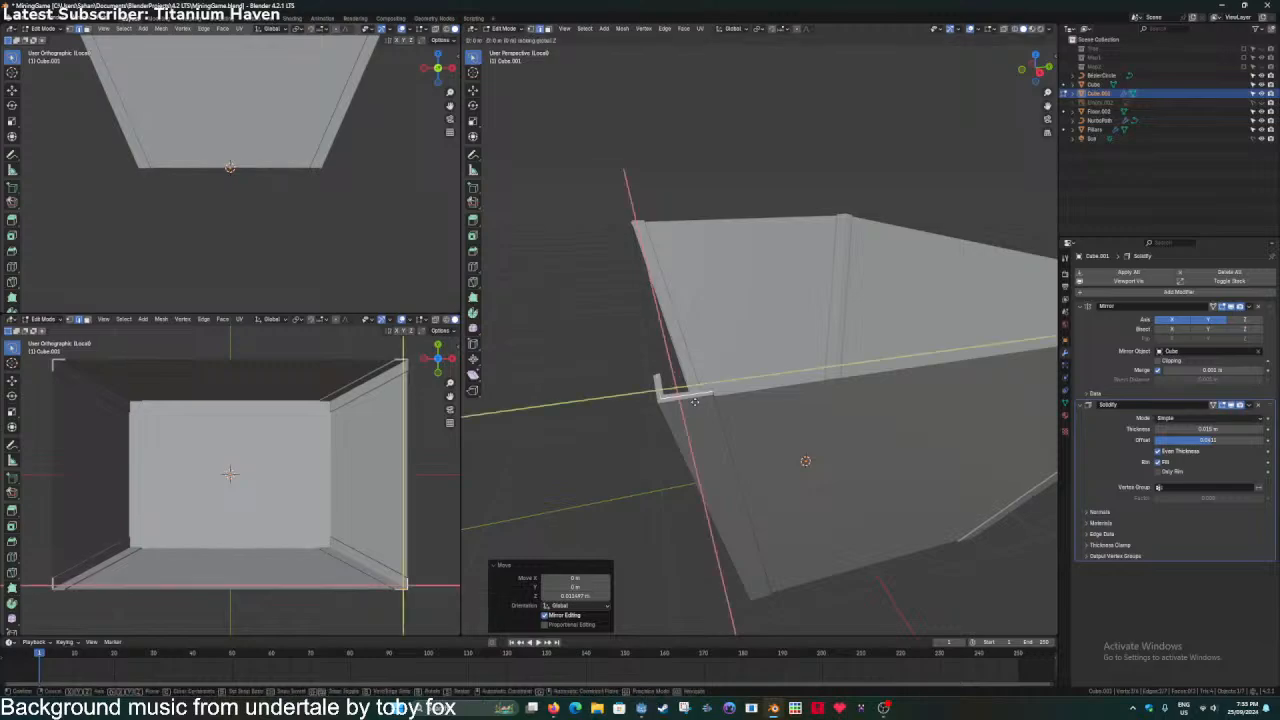
pyautogui.click(693, 404)
pyautogui.press('Tab')
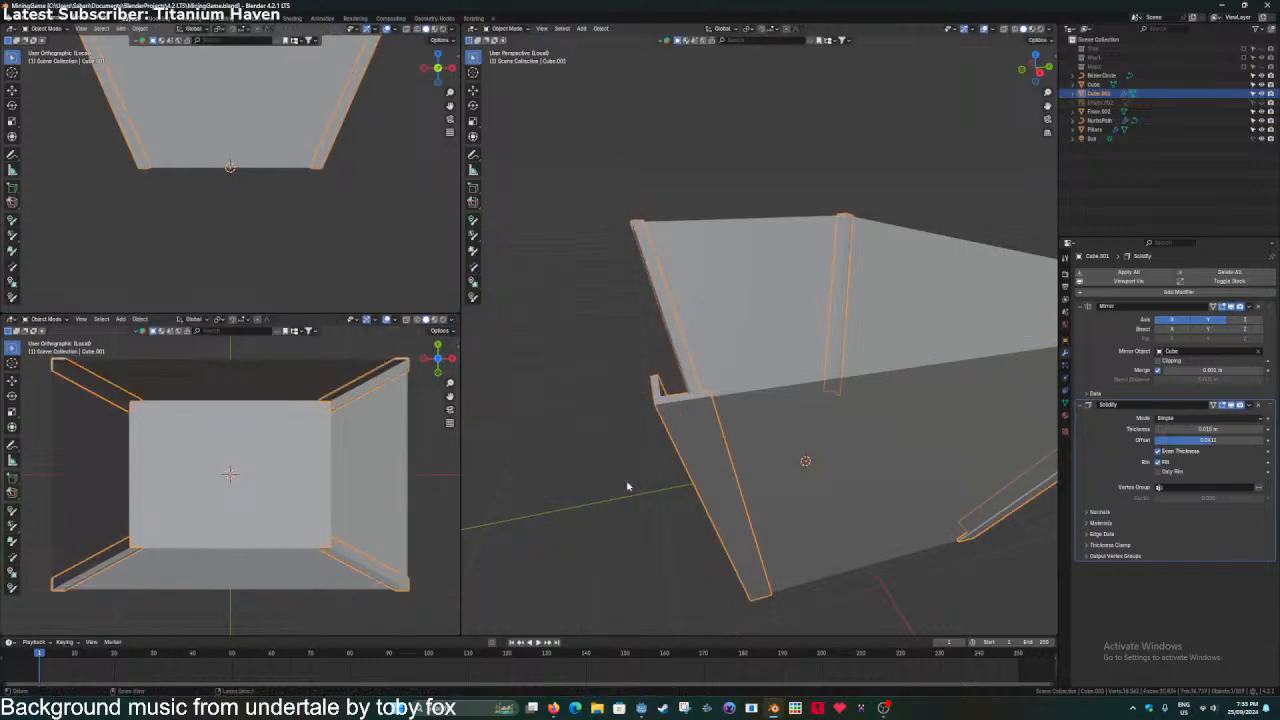
# Deselect the corner strips, check how they fit around the cart body and save the file.
pyautogui.click(629, 486)
pyautogui.moveTo(629, 486)
pyautogui.mouseDown(button='middle')
pyautogui.moveTo(640, 481)
pyautogui.moveTo(622, 478)
pyautogui.mouseUp(button='middle')
pyautogui.scroll(-3, 622, 478)
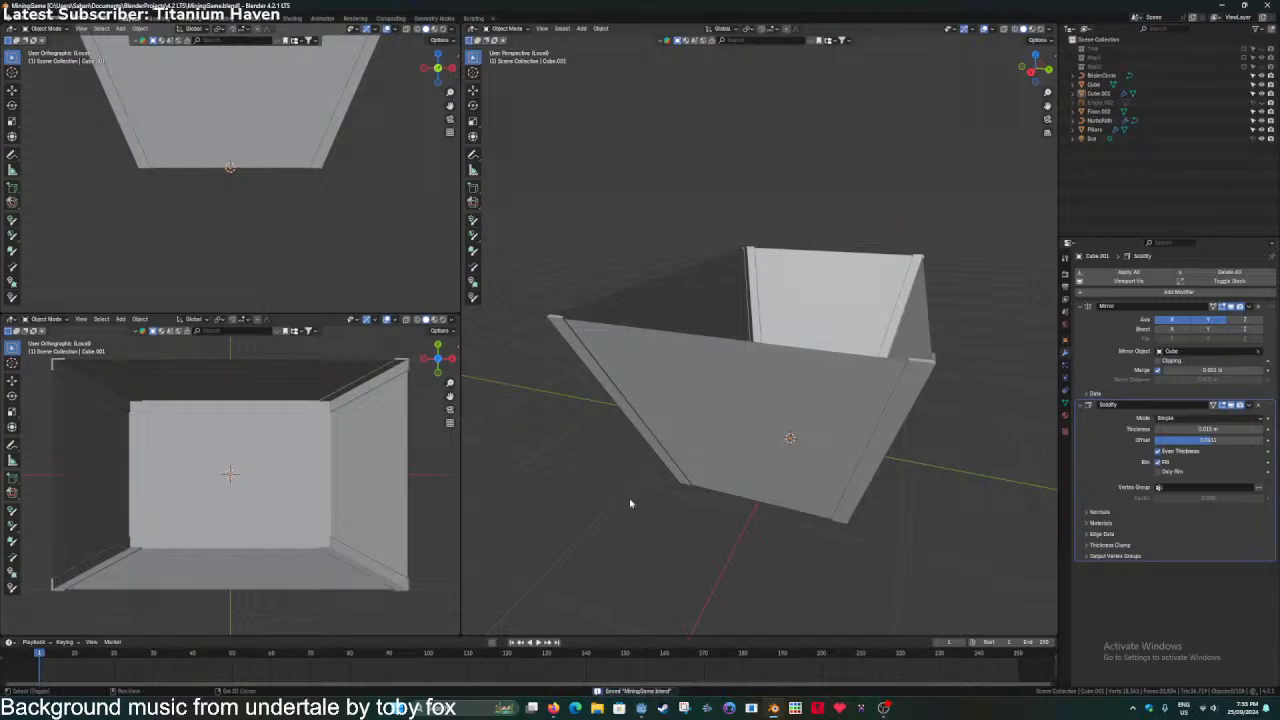
pyautogui.scroll(-3, 631, 506)
pyautogui.moveTo(631, 506); pyautogui.dragTo(735, 466, button='middle')
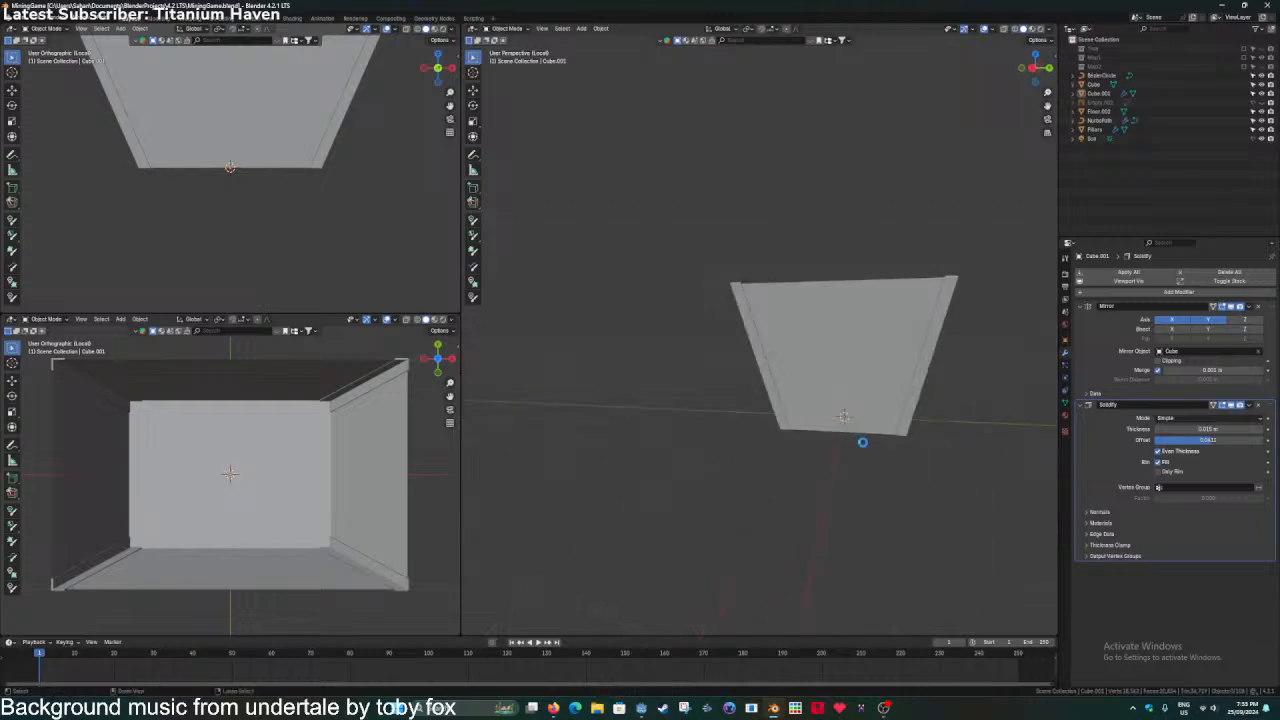
pyautogui.hotkey('ctrl', 's')
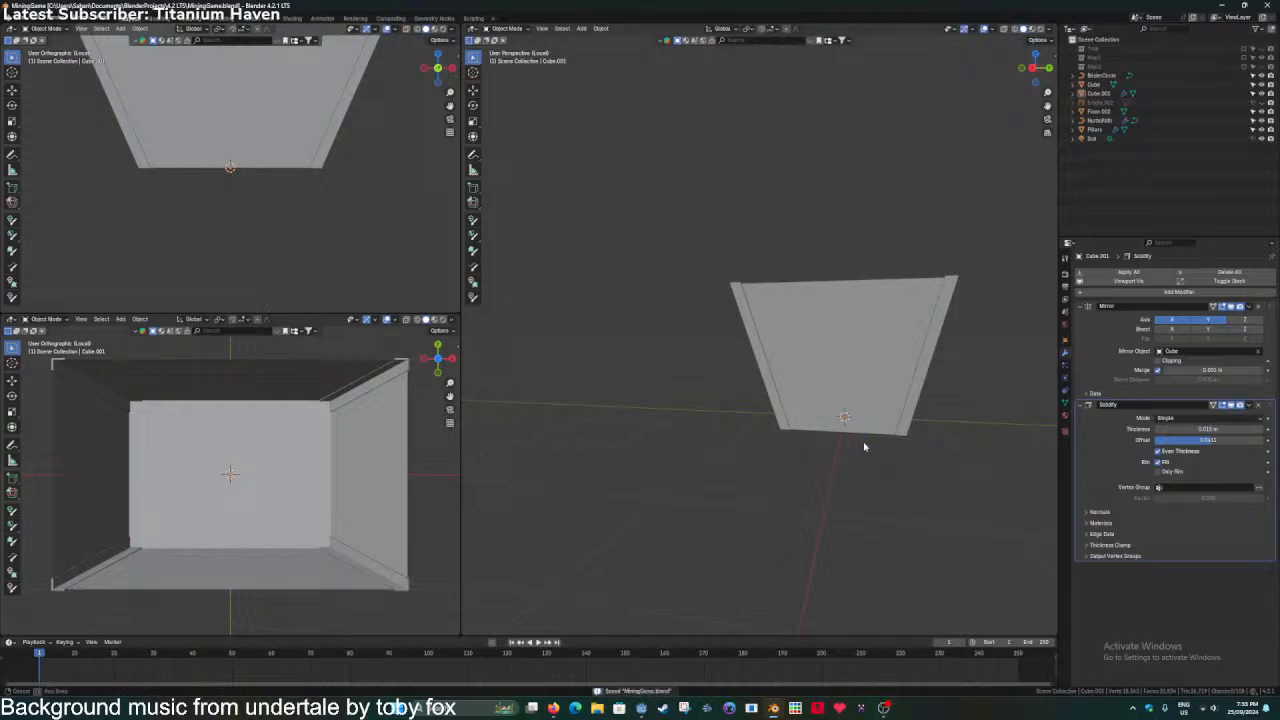
# Select the cart body and pick its bottom face in Edit Mode.
pyautogui.moveTo(863, 443); pyautogui.dragTo(763, 420, button='middle')
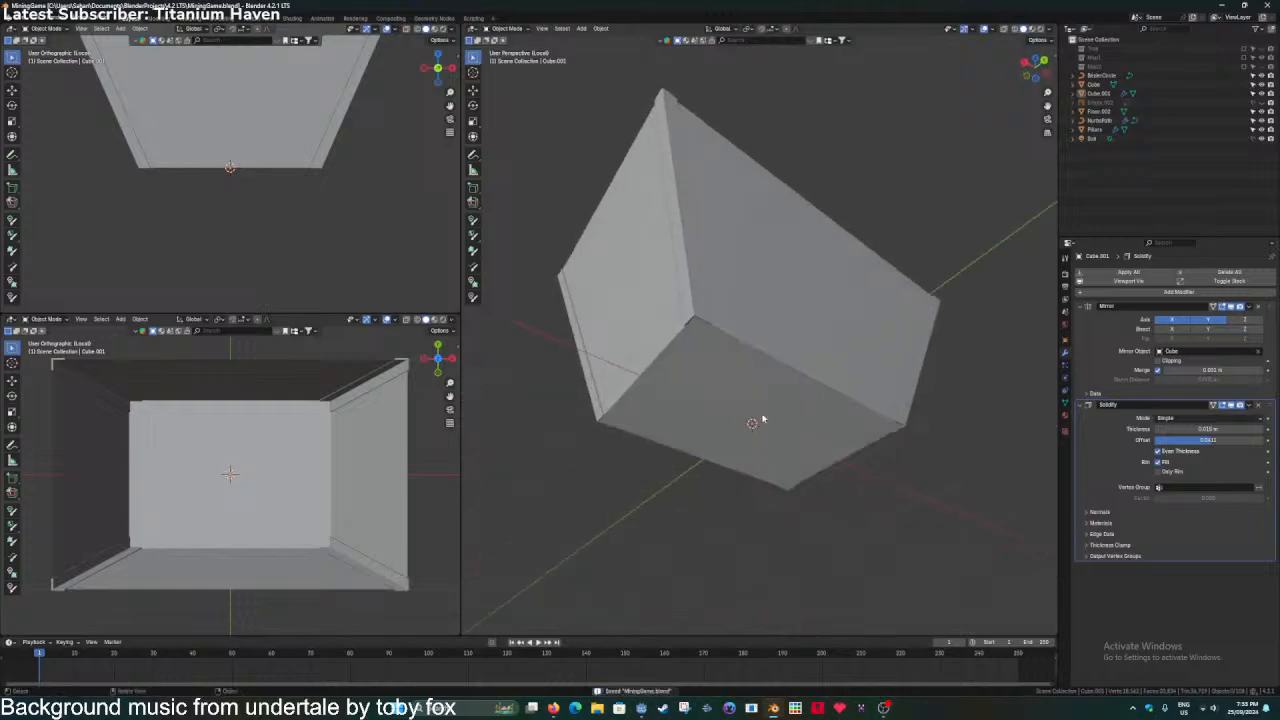
pyautogui.click(762, 420)
pyautogui.press('Tab')
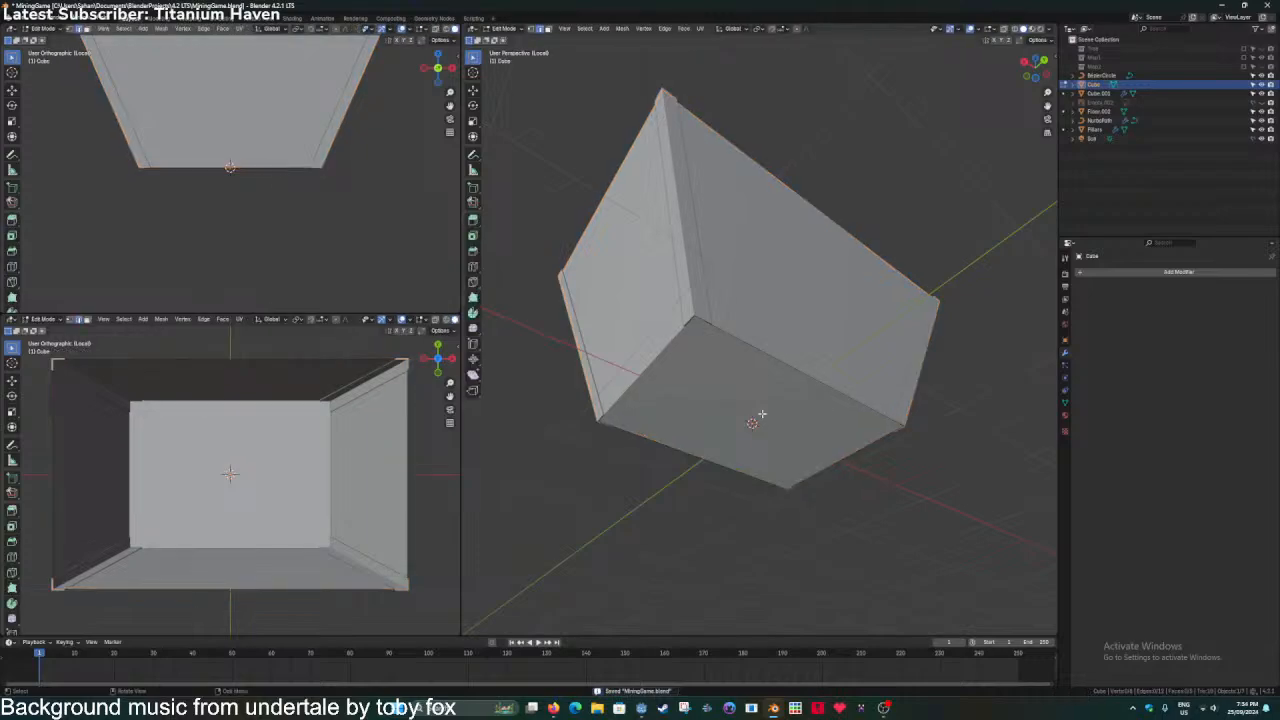
pyautogui.press('3')
pyautogui.click(760, 420)
pyautogui.click(755, 526)
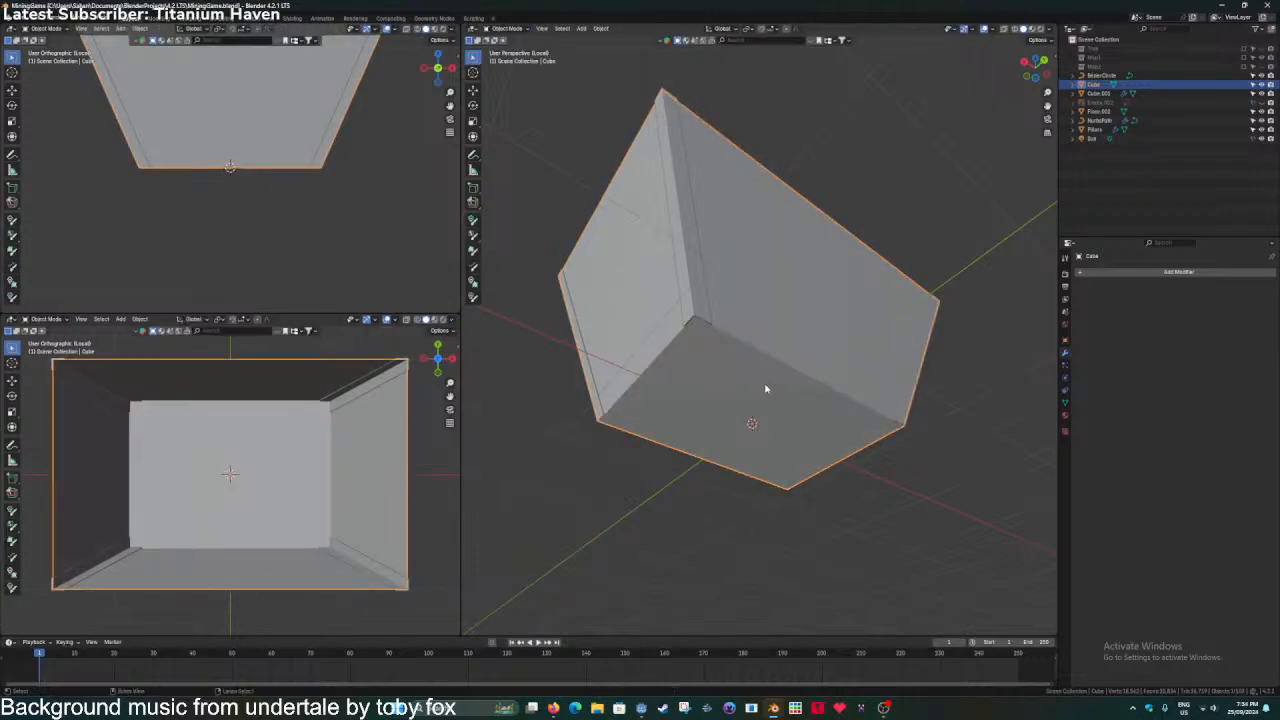
pyautogui.click(765, 385)
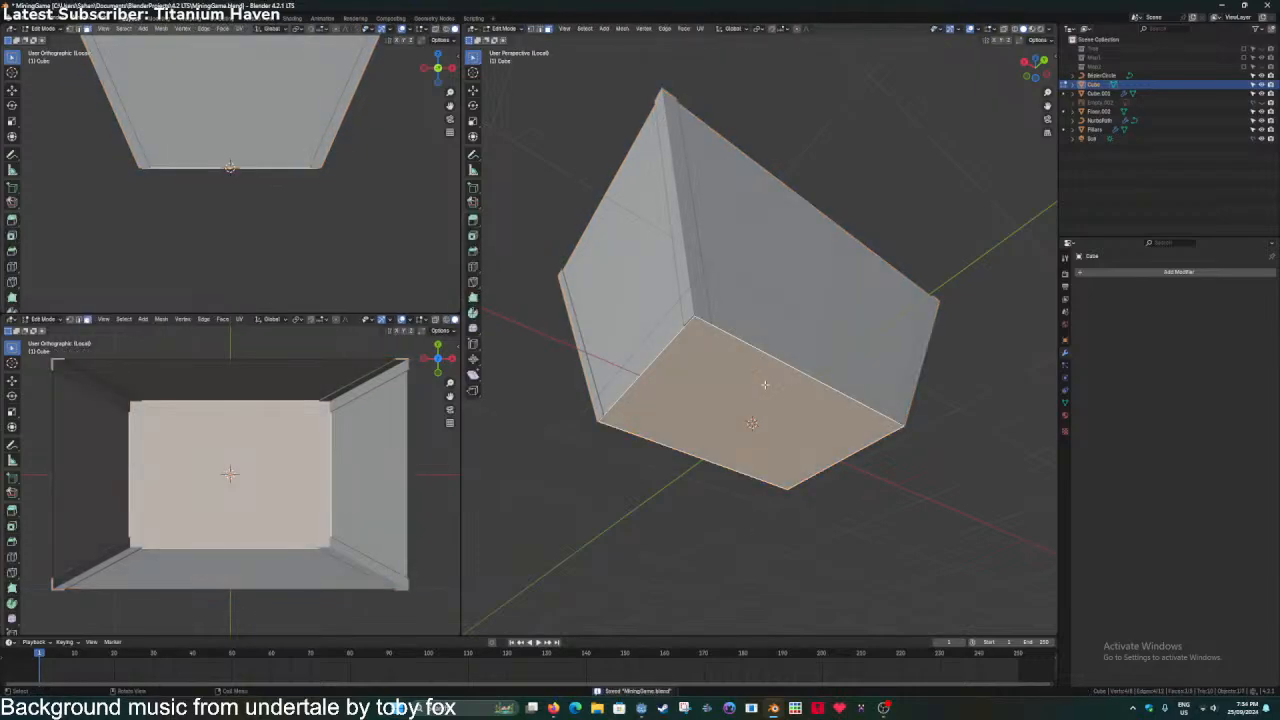
pyautogui.press('Tab')
pyautogui.hotkey('shift', 'a')
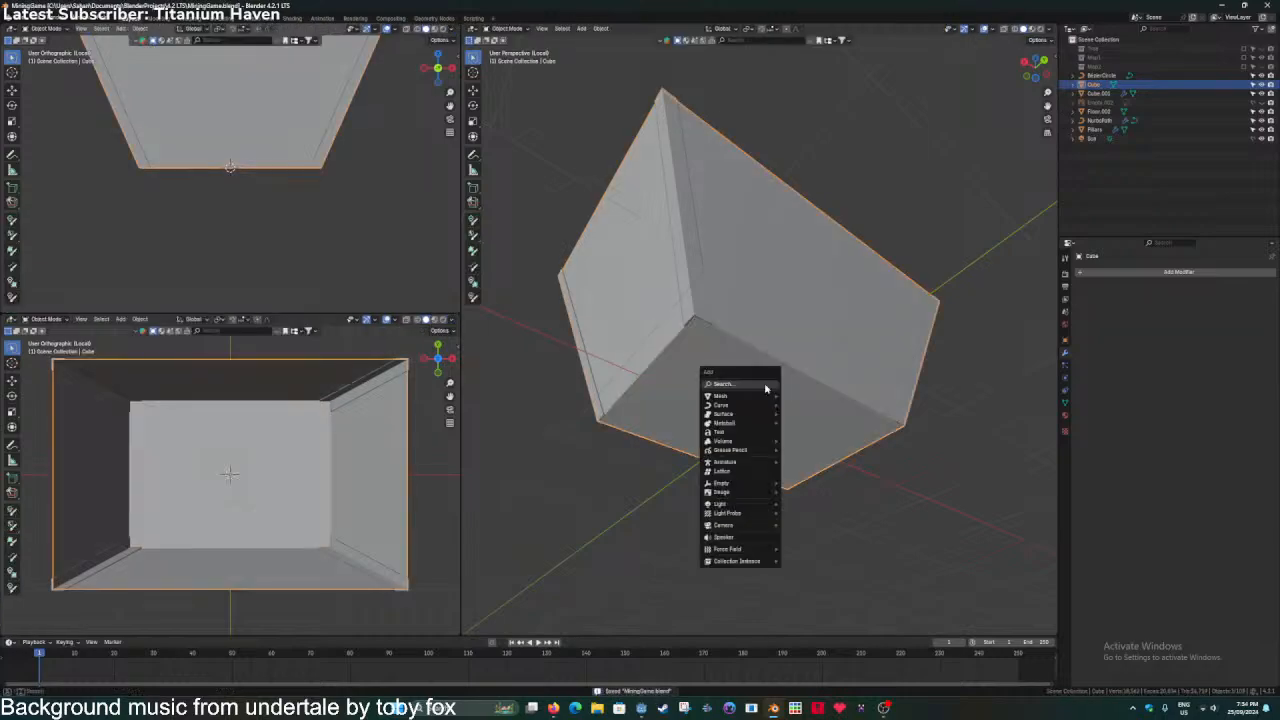
pyautogui.scroll(1, 794, 386)
pyautogui.press('Tab')
pyautogui.press('Tab')
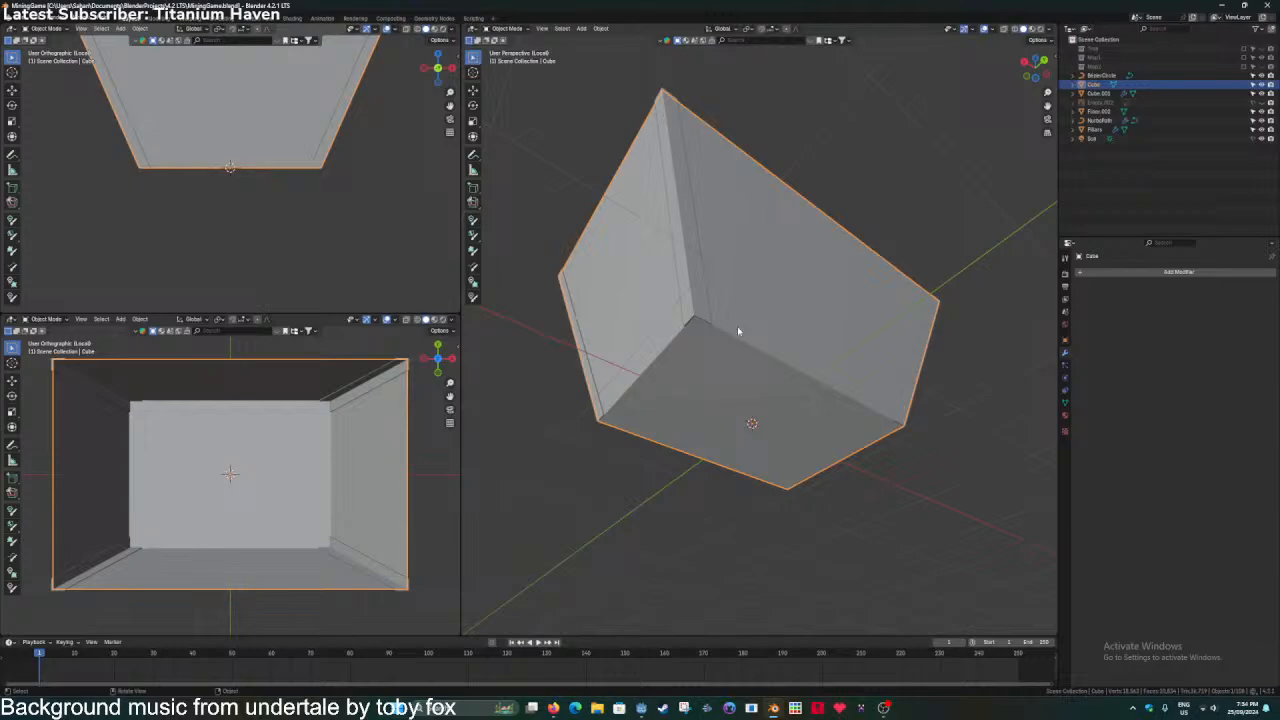
# Select the short bottom edge at one end of the cart body and snap the 3D cursor to it.
pyautogui.press('Tab')
pyautogui.press('2')
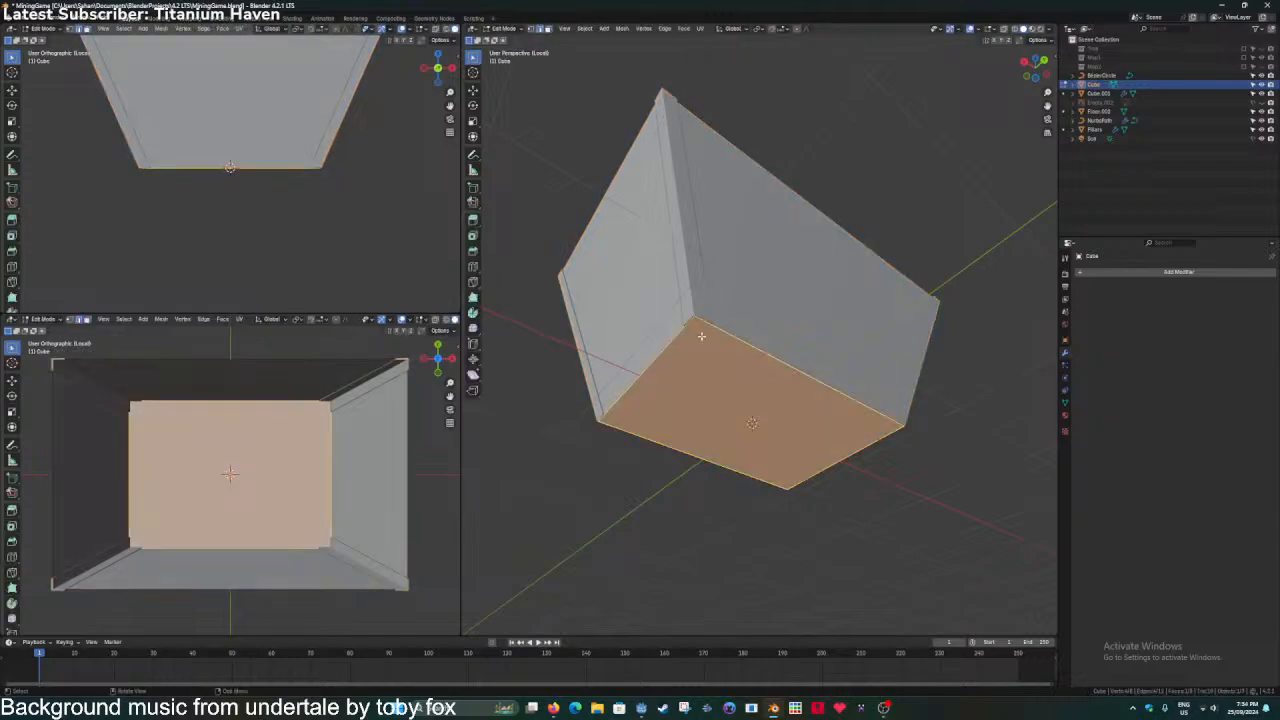
pyautogui.click(697, 369)
pyautogui.keyDown('shift'); pyautogui.click(857, 445); pyautogui.keyUp('shift')
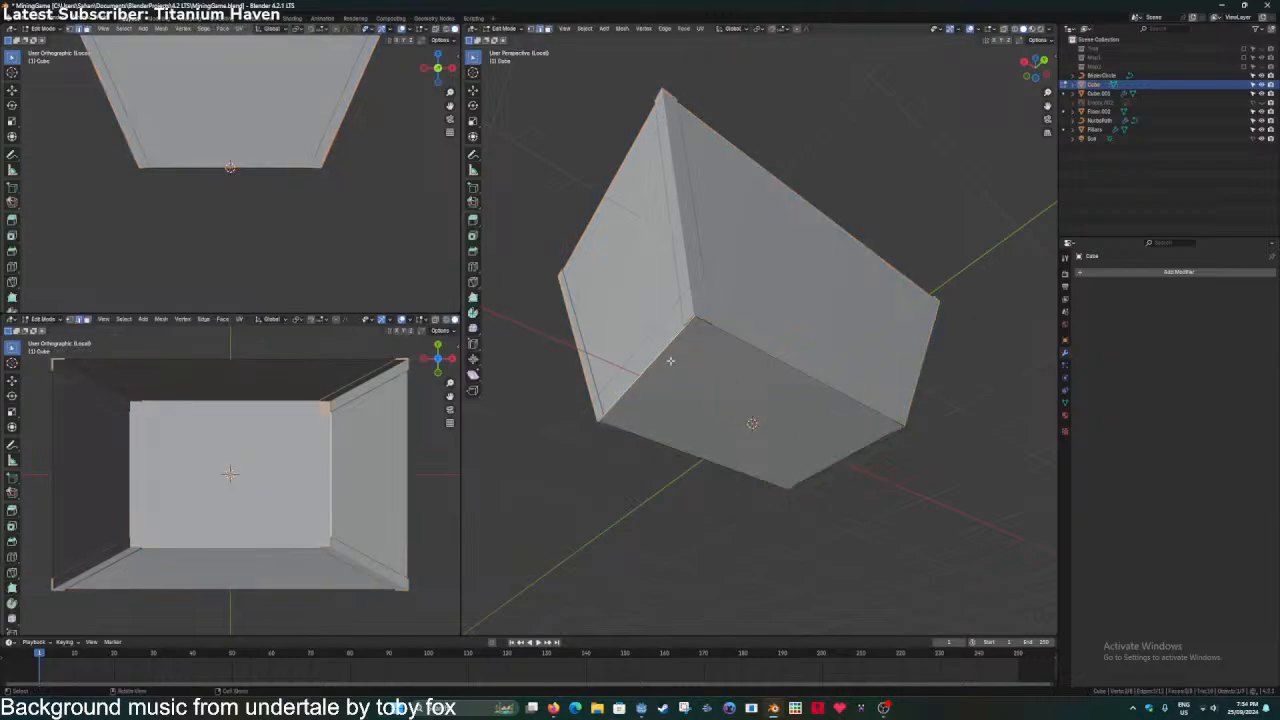
pyautogui.hotkey('shift', 's')
pyautogui.click(694, 463)
# Save the file, then add a cube at the 3D cursor and scale it to 0.077.
pyautogui.hotkey('ctrl', 's')
pyautogui.hotkey('shift', 'a')
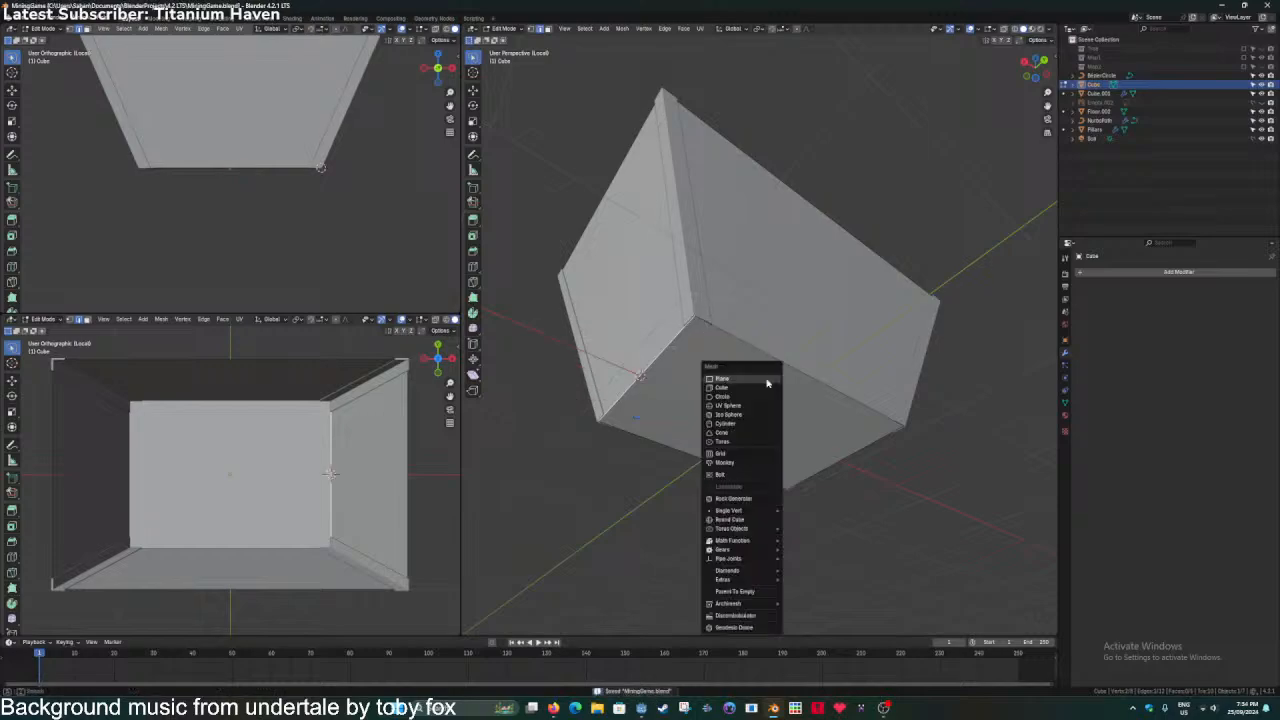
pyautogui.click(758, 376)
pyautogui.press('s')
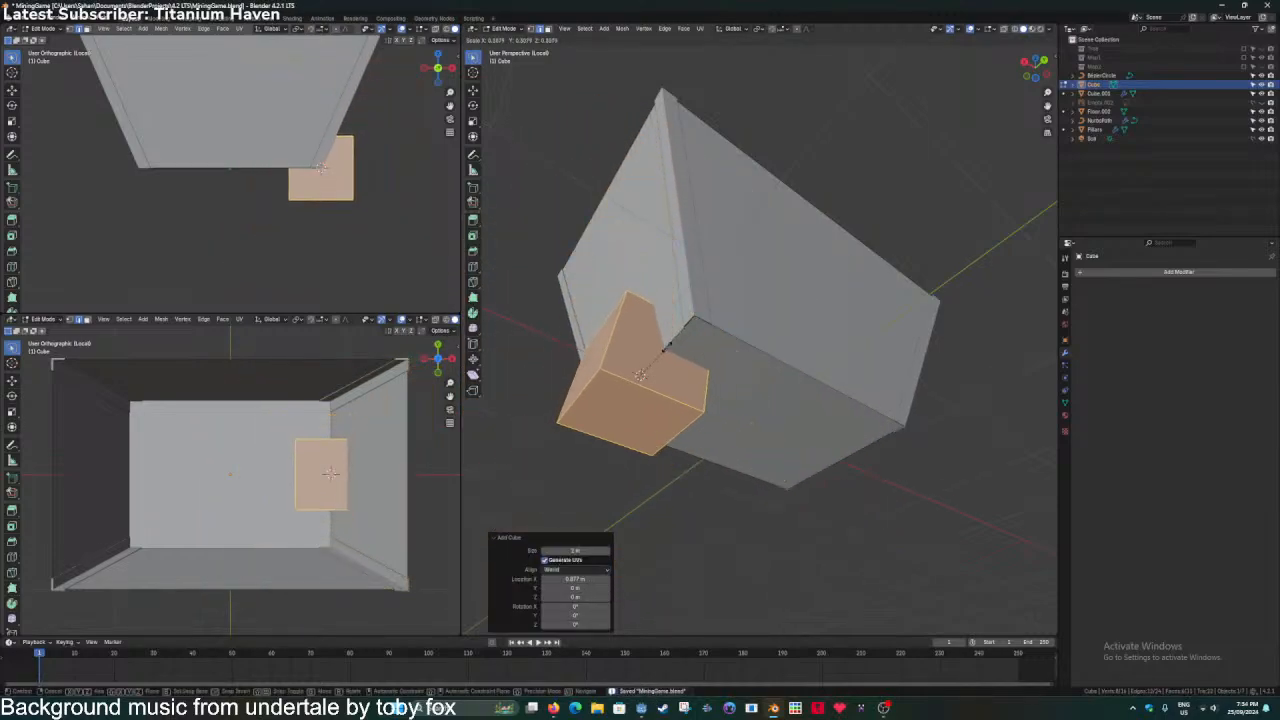
pyautogui.click(652, 373)
# Extrude the small cube's bottom face downward about 0.15 m along Z.
pyautogui.moveTo(652, 373); pyautogui.dragTo(657, 375, button='middle')
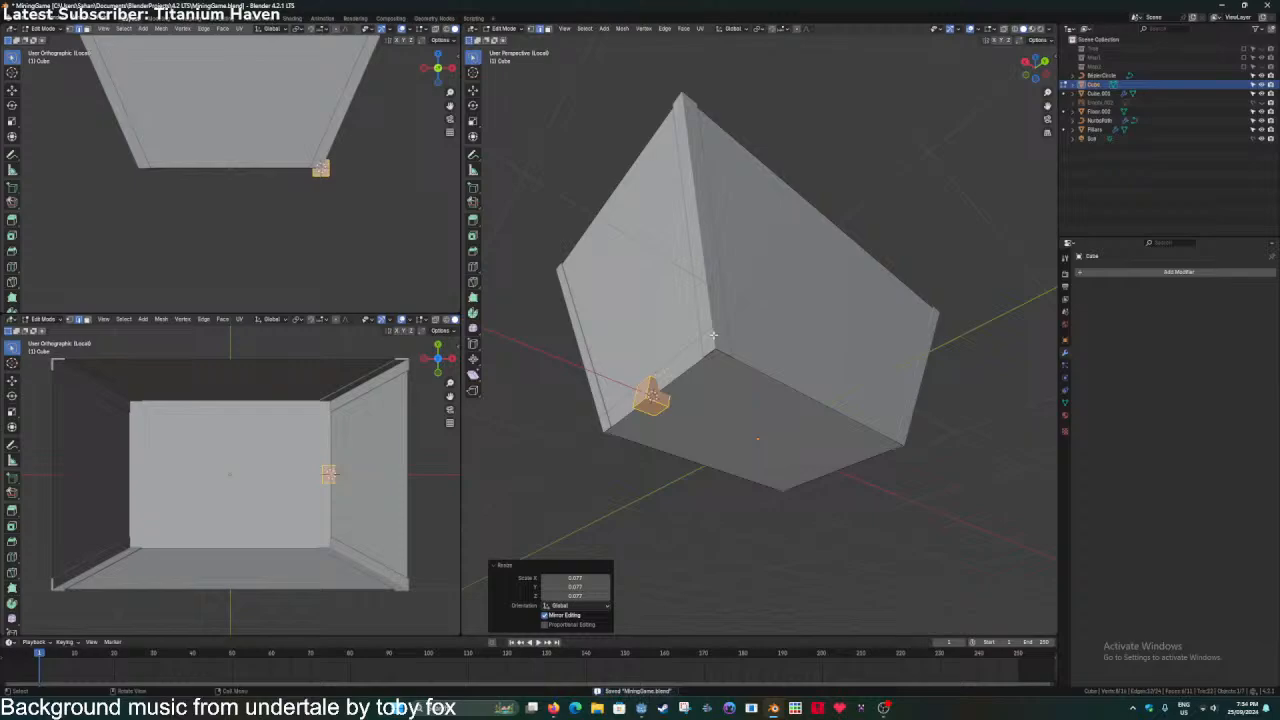
pyautogui.moveTo(780, 230); pyautogui.dragTo(748, 372, button='middle')
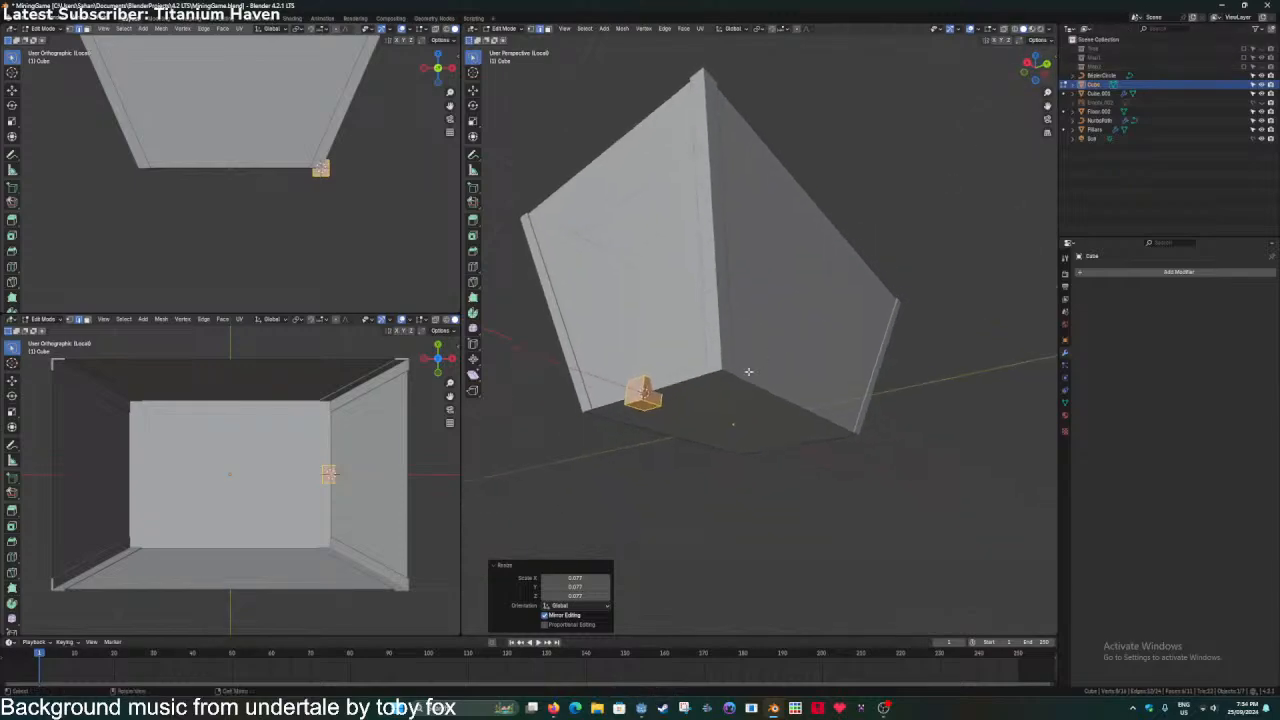
pyautogui.press('e')
pyautogui.press('z')
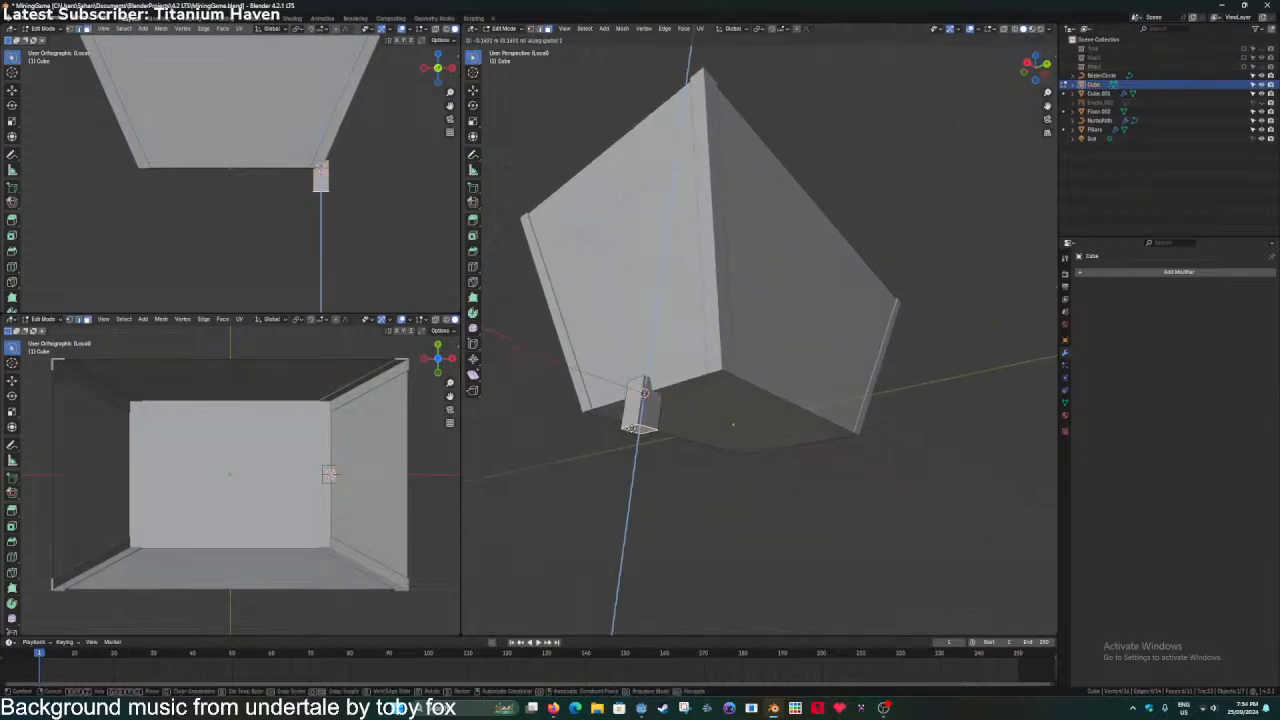
pyautogui.click(648, 405)
# Select the whole linked block and stretch it along Y into a beam spanning the cart's end.
pyautogui.press('l')
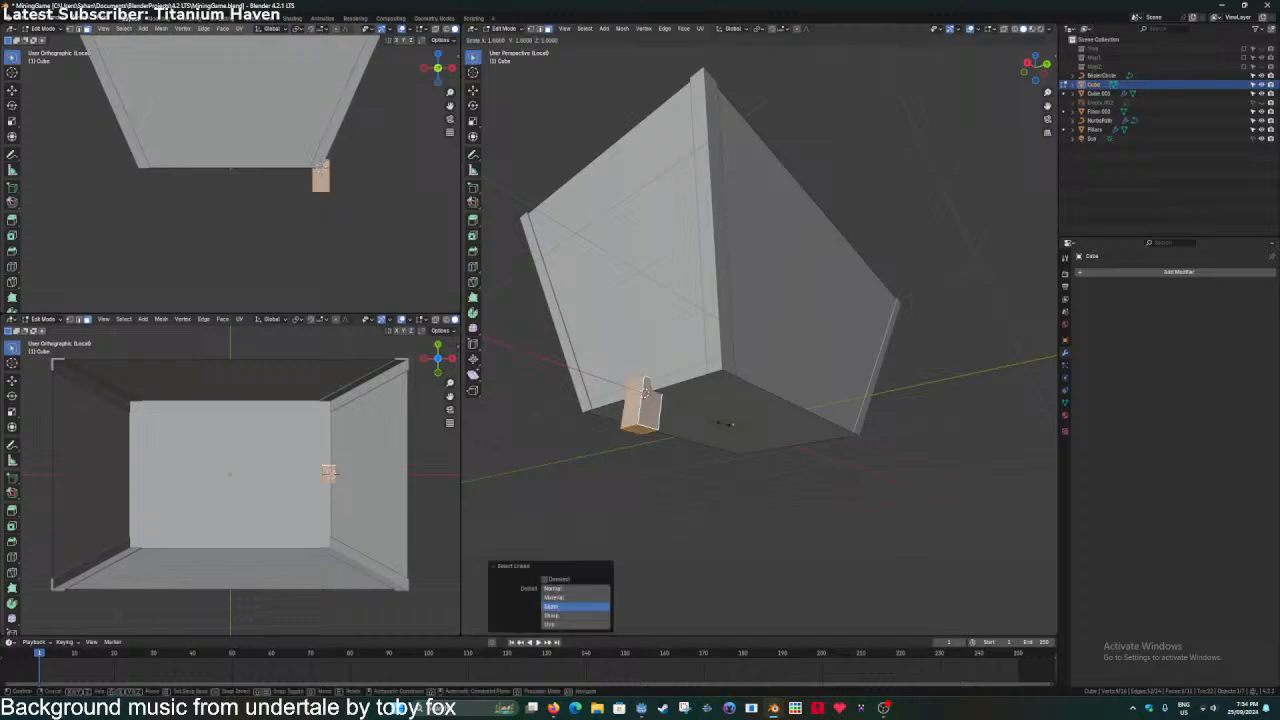
pyautogui.press('s')
pyautogui.press('x')
pyautogui.click(751, 431)
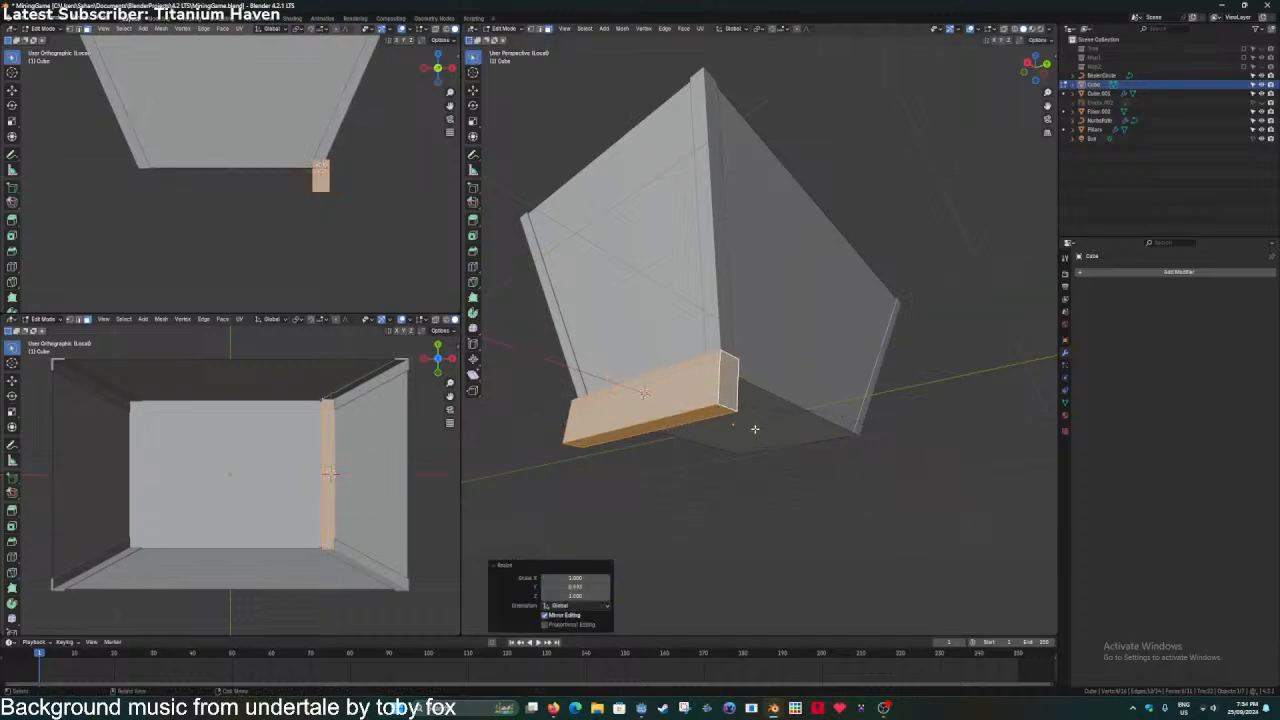
# Scale the beam's cross-section down slightly and adjust its length along Y to match the cart's width.
pyautogui.moveTo(751, 431); pyautogui.dragTo(699, 422, button='middle')
pyautogui.press('s')
pyautogui.press('y')
pyautogui.press('x')
pyautogui.press('Return')
pyautogui.press('s')
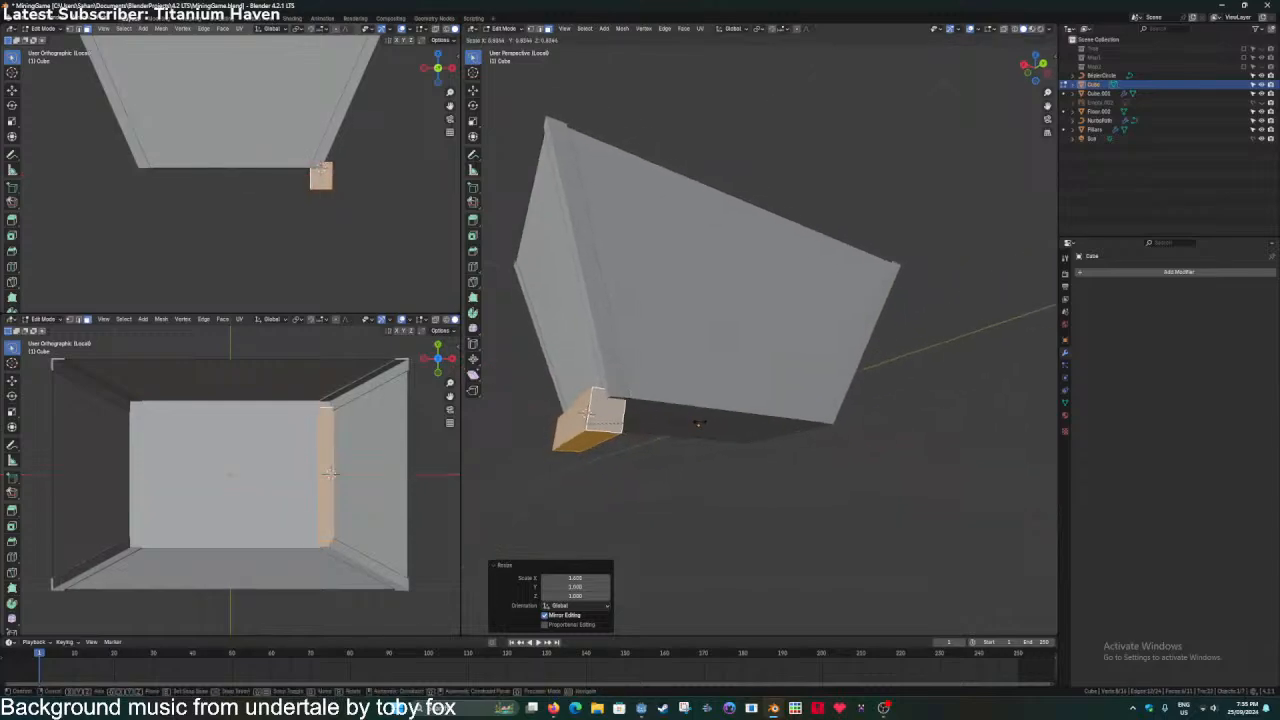
pyautogui.press('y')
pyautogui.click(737, 420)
# Duplicate the beam, place the copy under the opposite end of the cart and return to Object Mode.
pyautogui.moveTo(737, 420); pyautogui.dragTo(626, 446, button='middle')
pyautogui.hotkey('shift', 'd')
pyautogui.press('y')
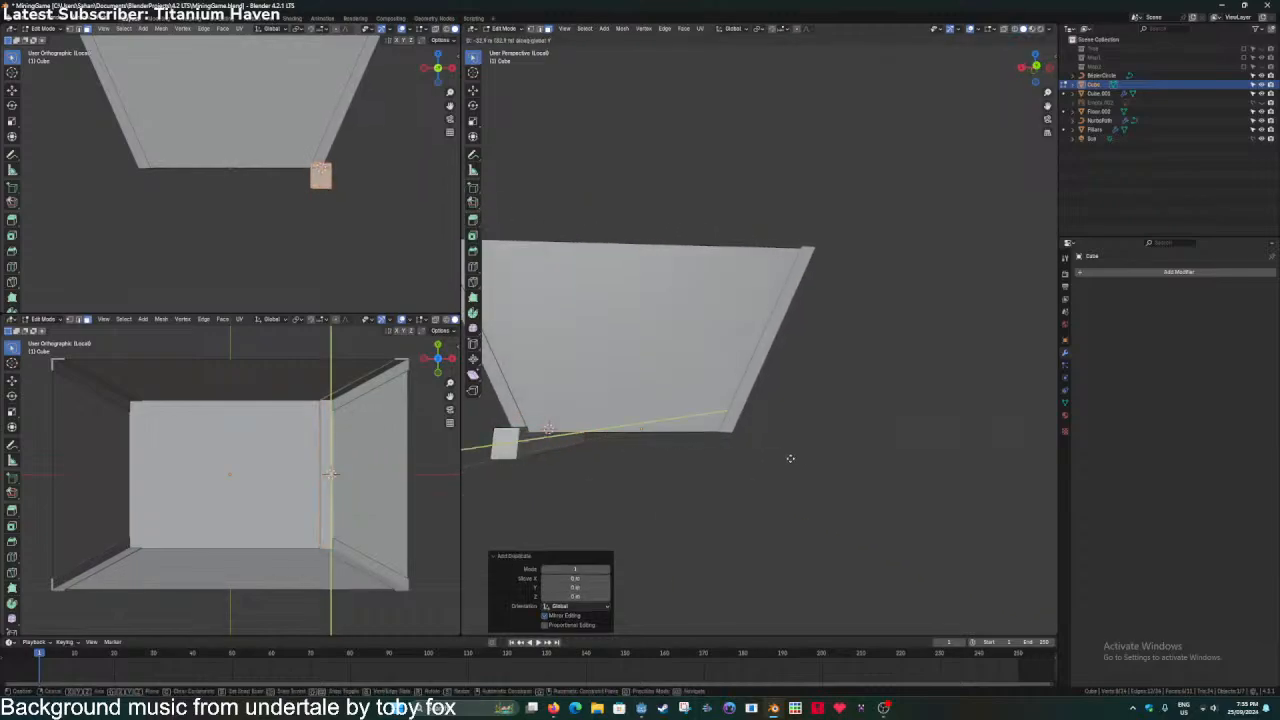
pyautogui.click(797, 460)
pyautogui.press('Tab')
# Check both beams, save the file, then select their undersides in Edit Mode and center the 3D cursor between them.
pyautogui.moveTo(691, 448); pyautogui.dragTo(665, 448, button='middle')
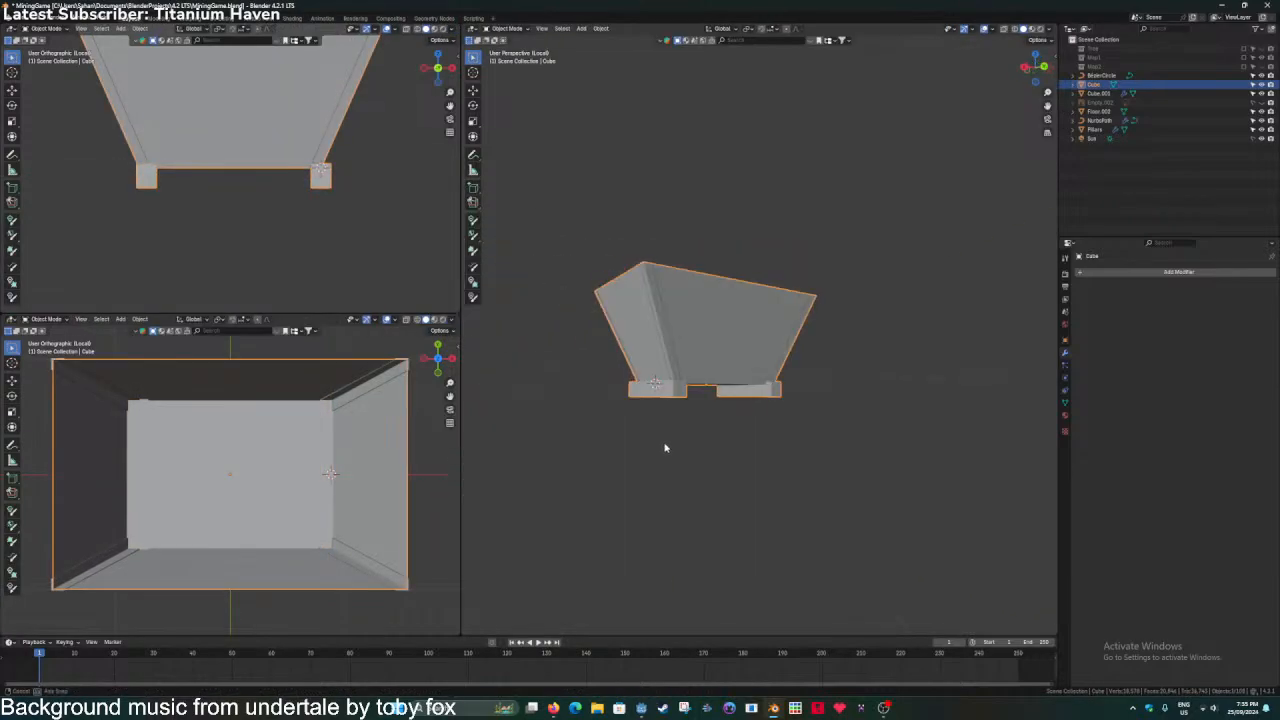
pyautogui.scroll(3, 663, 443)
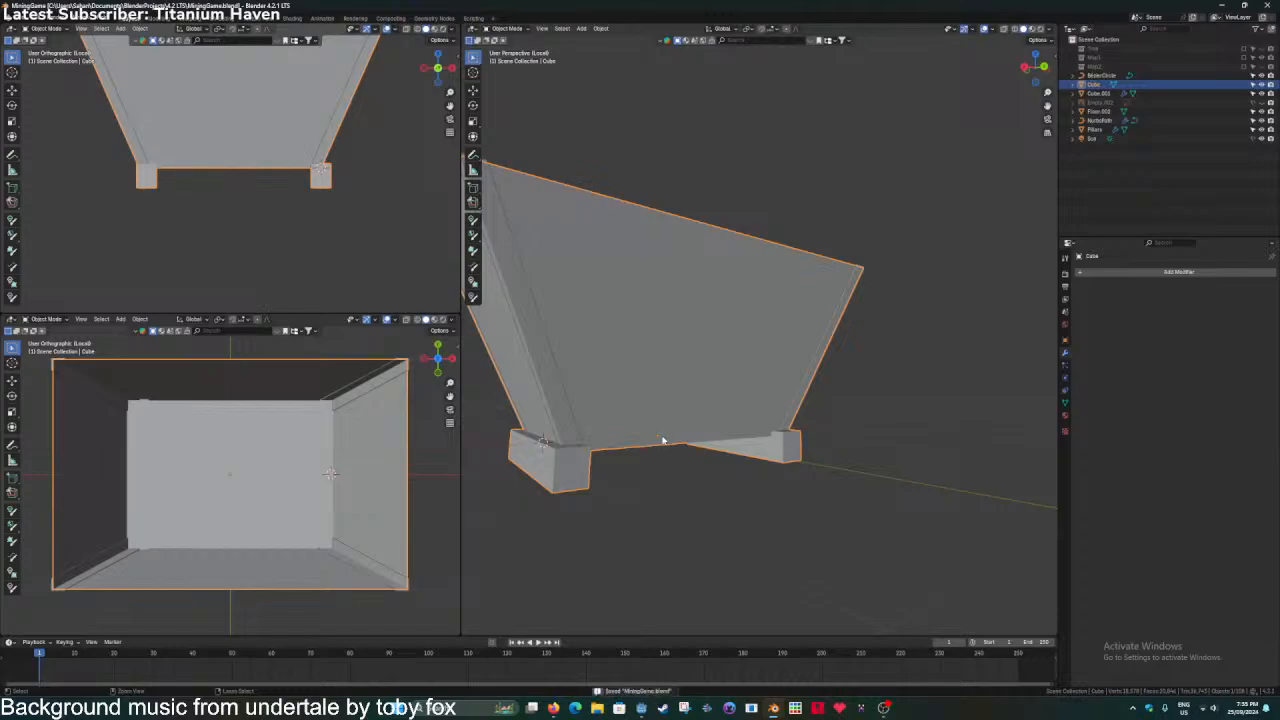
pyautogui.moveTo(646, 400); pyautogui.dragTo(658, 490, button='middle')
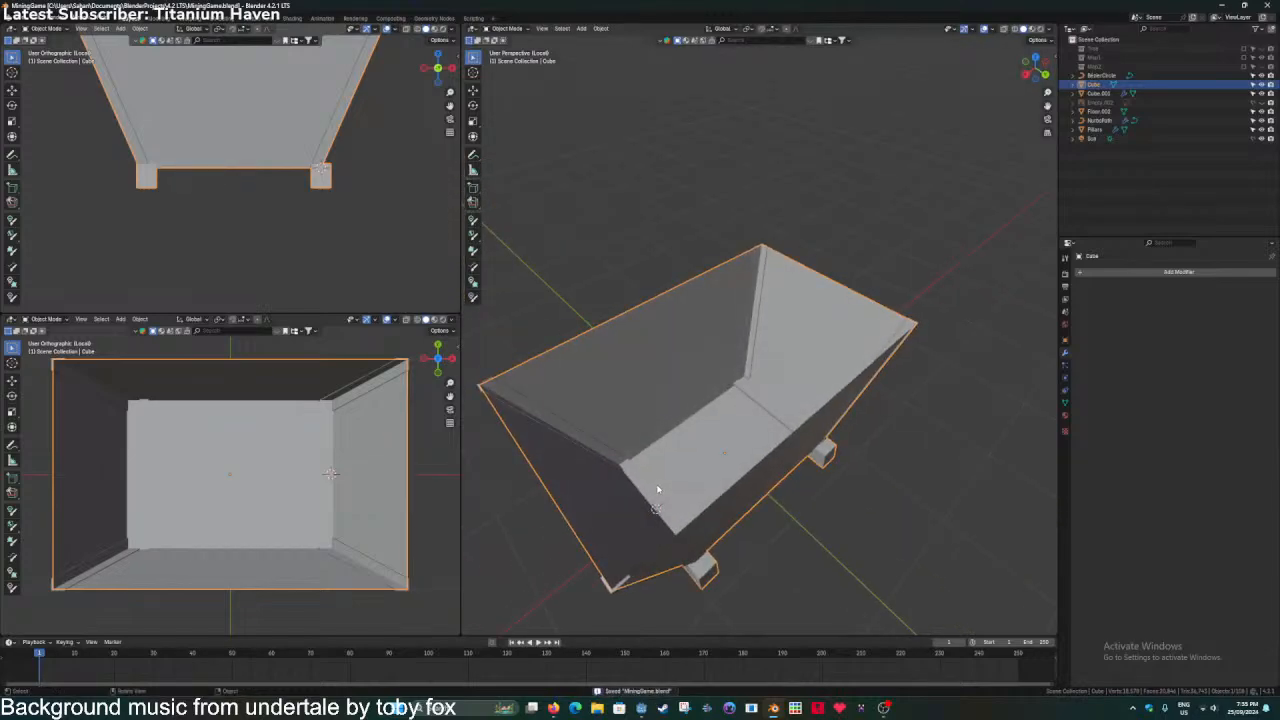
pyautogui.moveTo(666, 435); pyautogui.dragTo(741, 368, button='middle')
pyautogui.press('Tab')
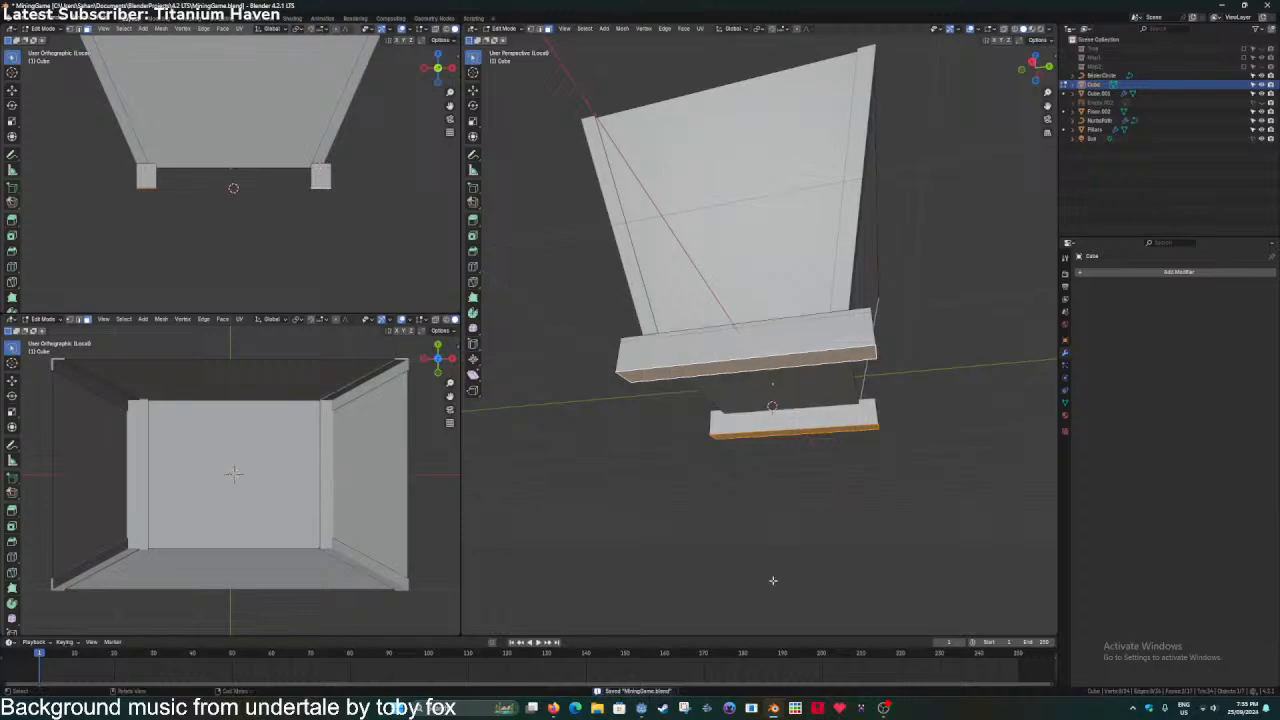
# Add a cube between the two end beams, scale it down and stretch it along X into a beam running the cart's length.
pyautogui.hotkey('shift', 'a')
pyautogui.click(794, 388)
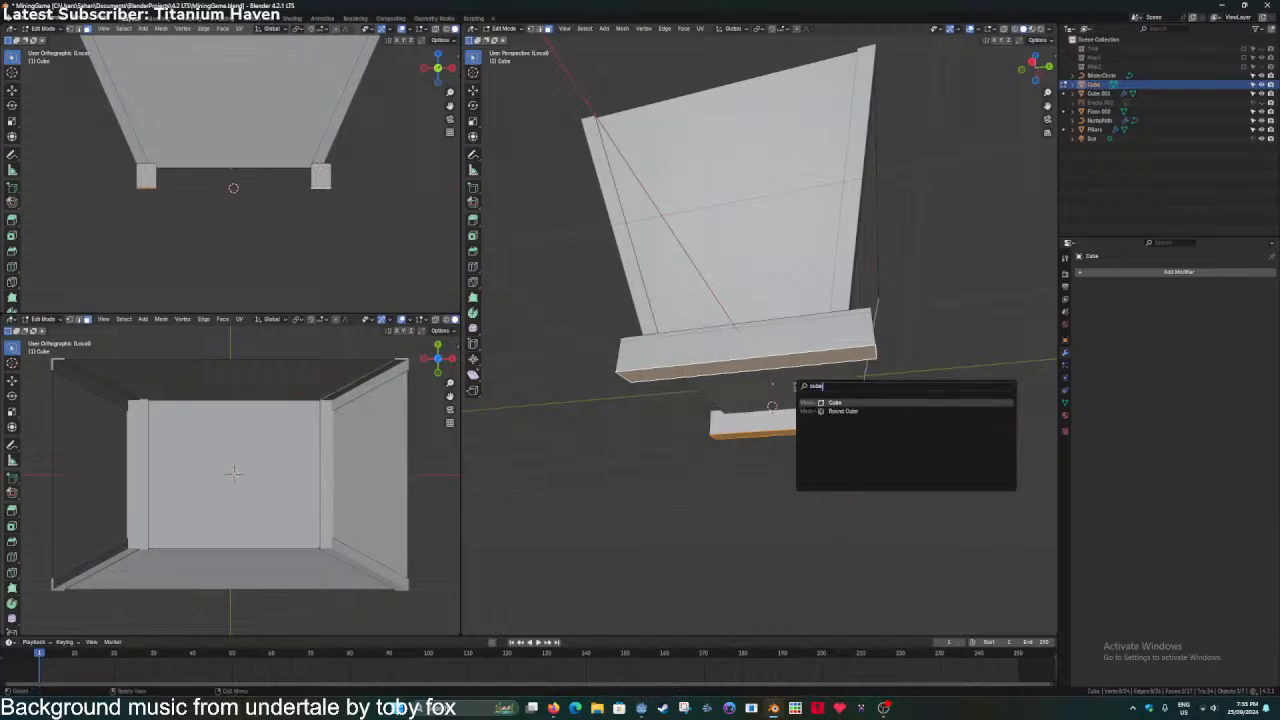
pyautogui.press('s')
pyautogui.click(799, 420)
pyautogui.press('s')
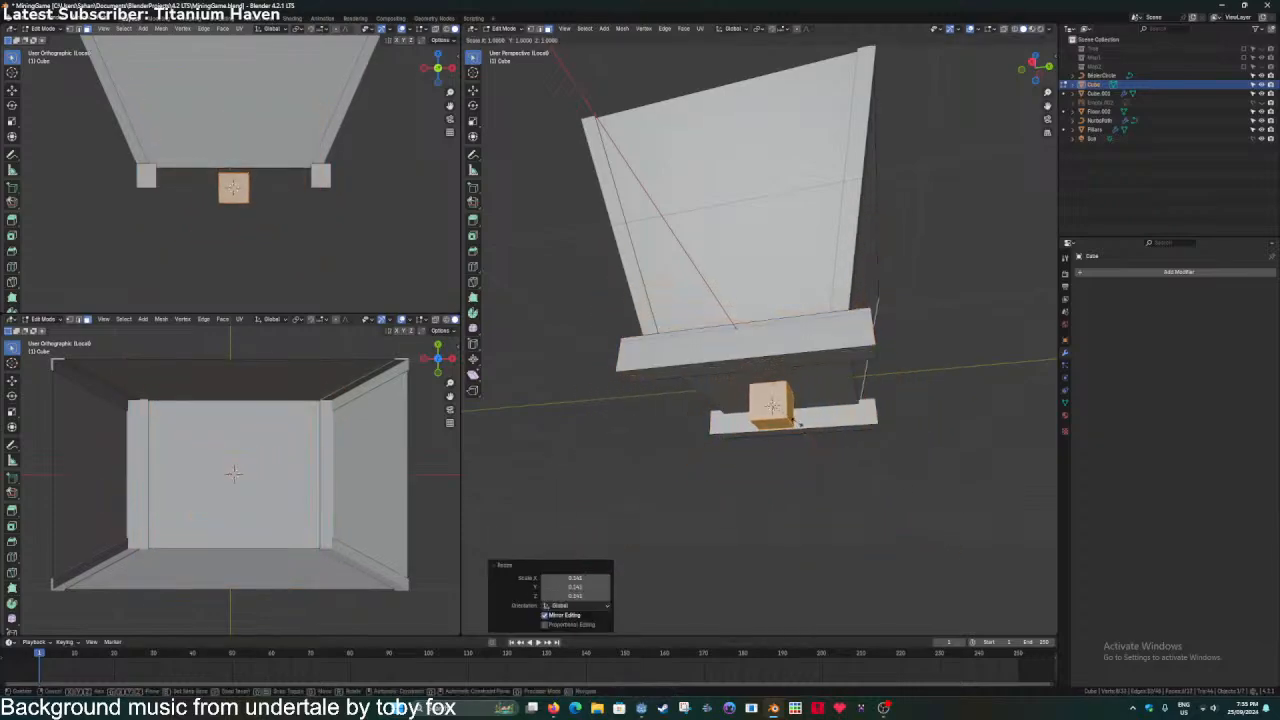
pyautogui.press('y')
pyautogui.press('x')
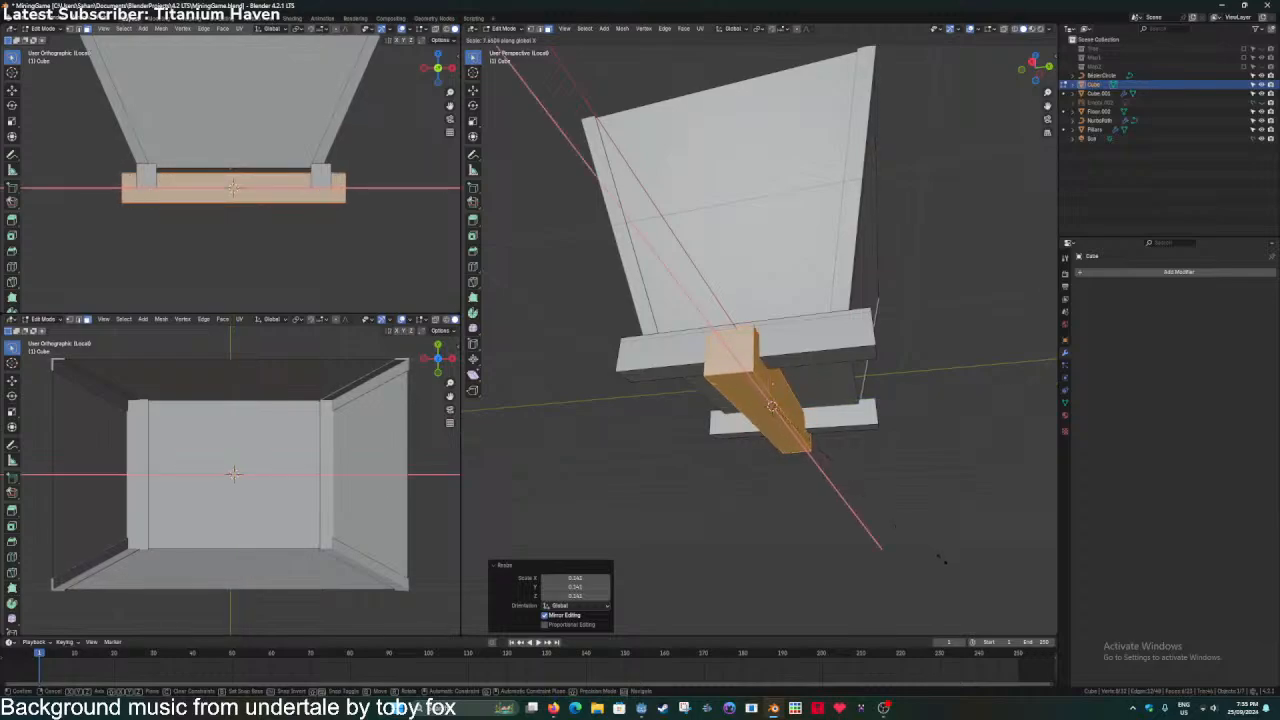
pyautogui.click(840, 514)
# Lower the long beam along Z beneath the end beams and offset it along Y from the cart's centerline.
pyautogui.moveTo(840, 514); pyautogui.dragTo(765, 447, button='middle')
pyautogui.press('g')
pyautogui.press('z')
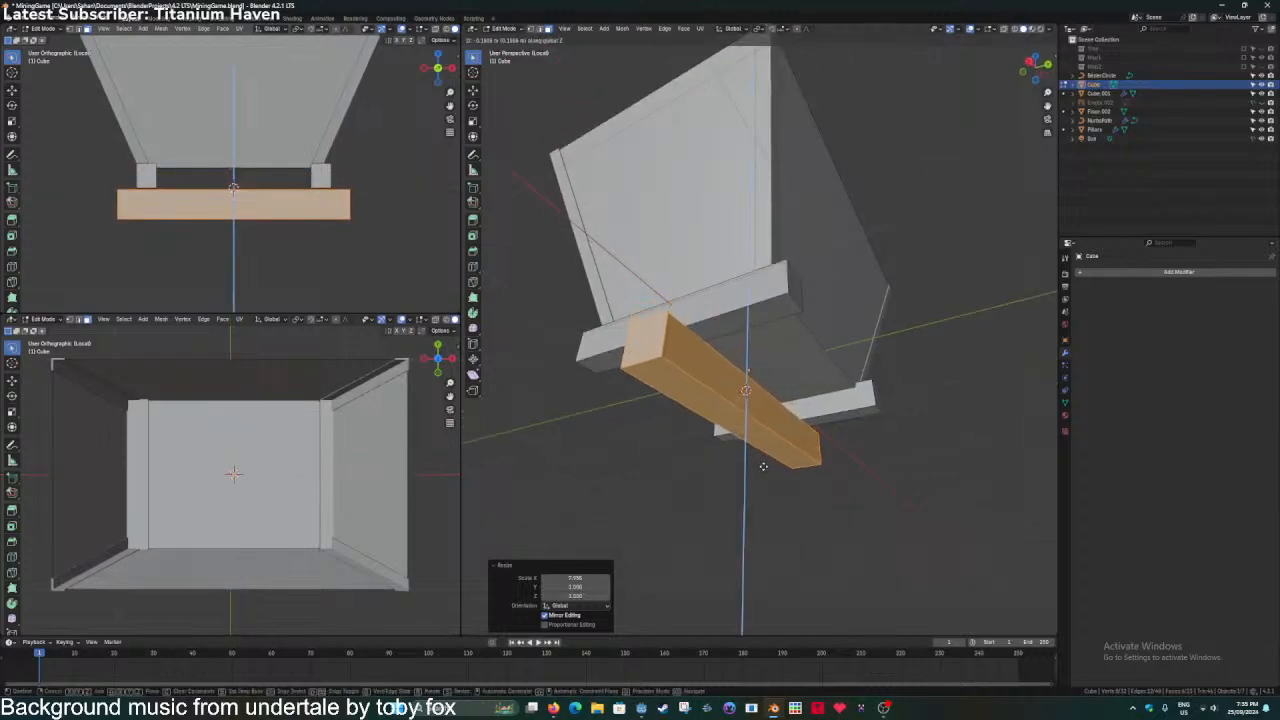
pyautogui.click(762, 462)
pyautogui.press('g')
pyautogui.press('y')
pyautogui.moveTo(752, 448); pyautogui.dragTo(808, 477, button='middle')
pyautogui.click(796, 461)
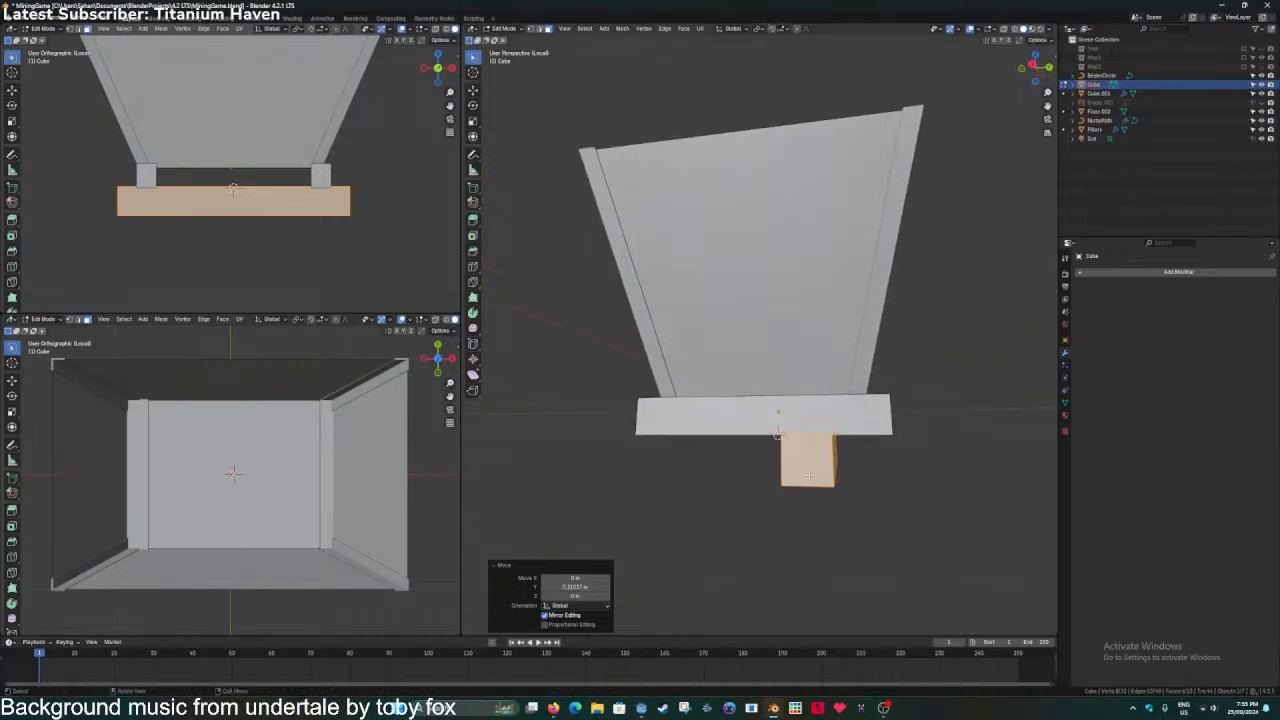
# Duplicate the long beam along Y to the other side of the centerline and save the file.
pyautogui.click(1035, 70)
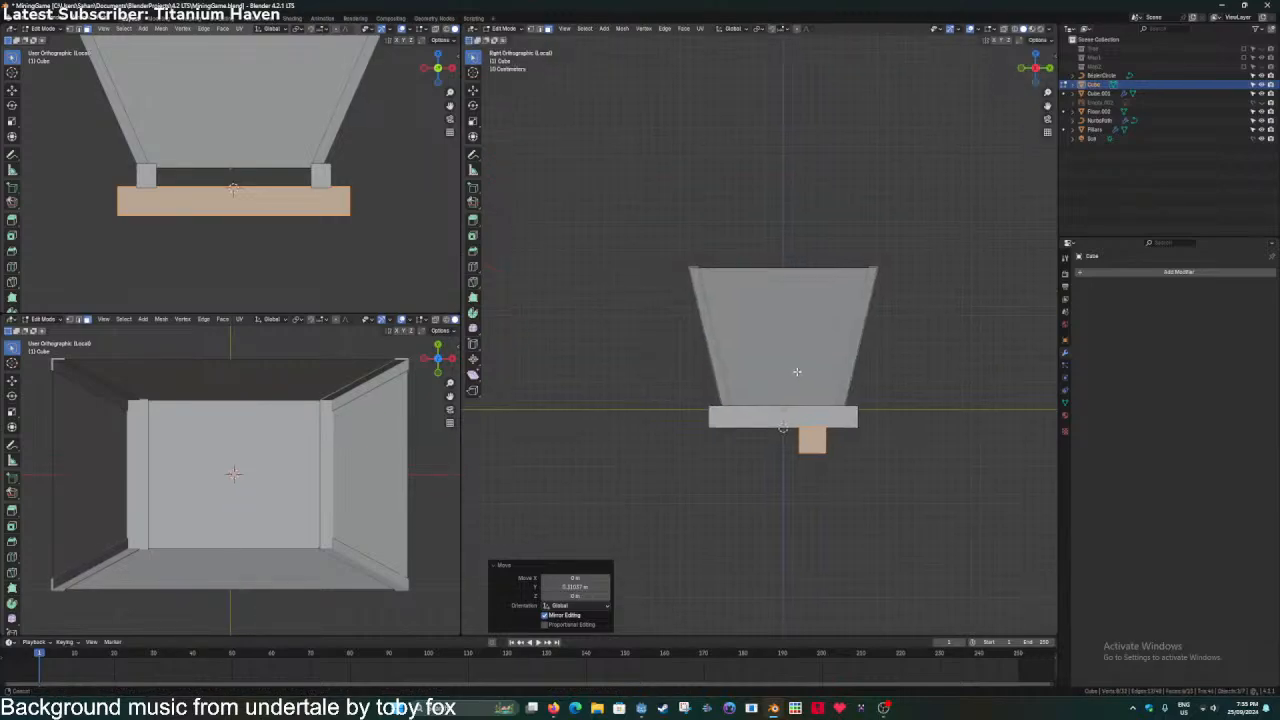
pyautogui.scroll(4, 790, 380)
pyautogui.hotkey('shift', 'd')
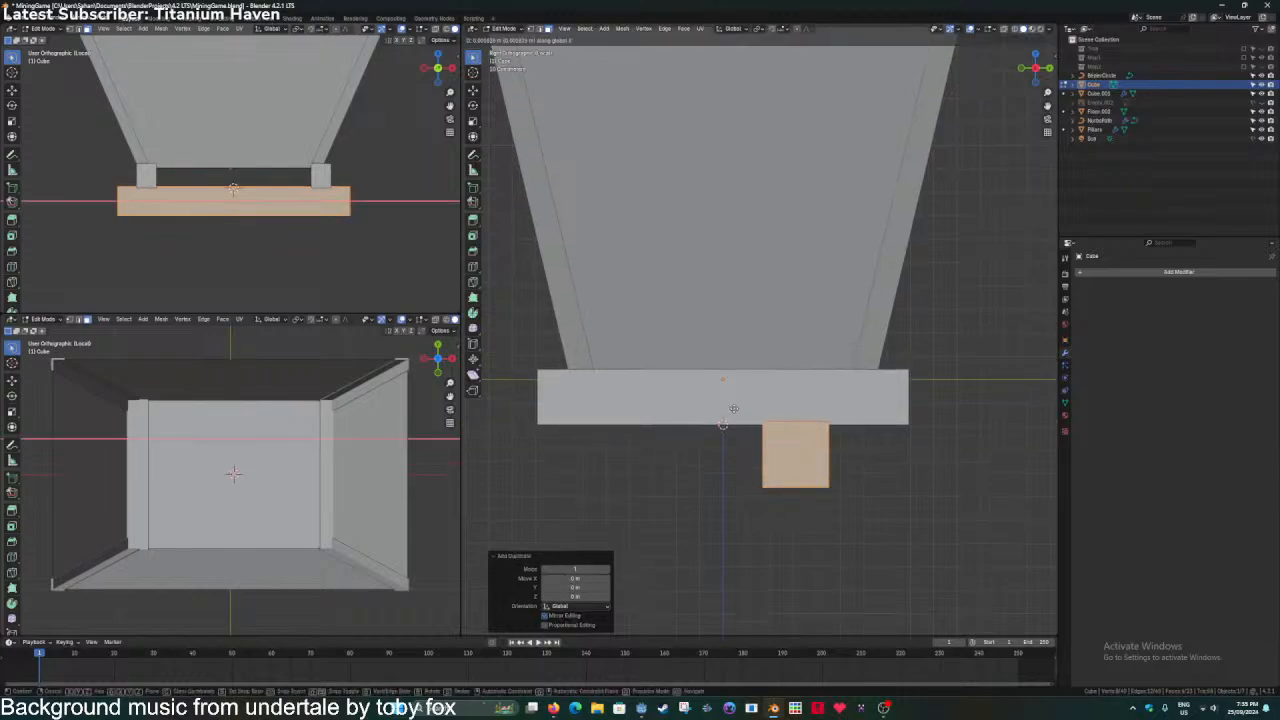
pyautogui.press('y')
pyautogui.click(674, 409)
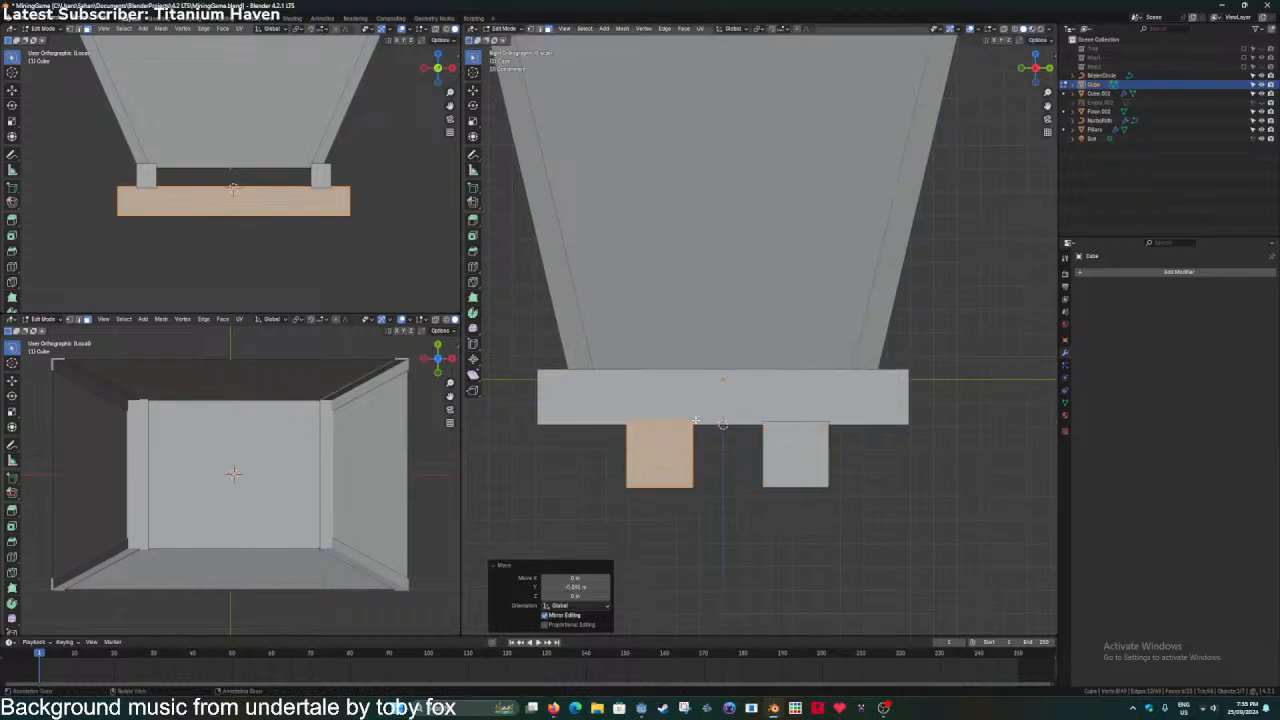
pyautogui.moveTo(696, 420); pyautogui.dragTo(707, 390, button='middle')
pyautogui.press('Tab')
pyautogui.hotkey('ctrl', 's')
pyautogui.press('Tab')
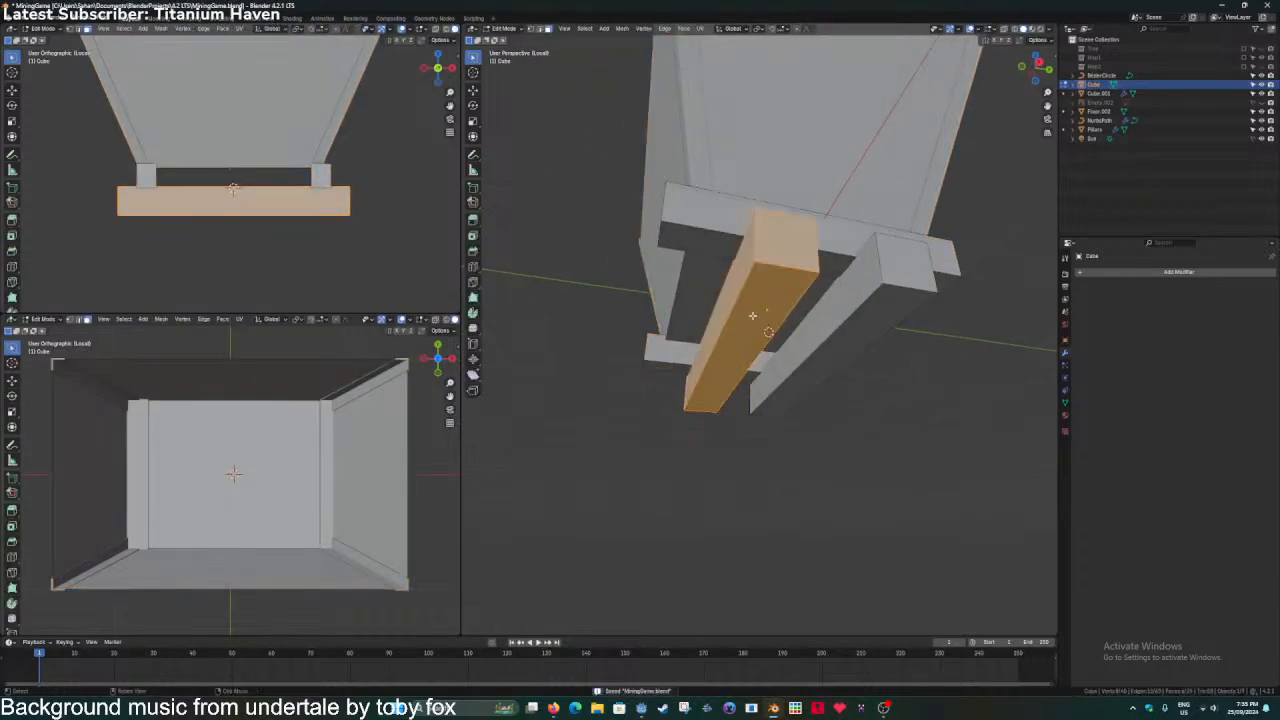
# Raise the bottom faces of both long beams along Z to make the beams thinner and save the file.
pyautogui.click(753, 316)
pyautogui.moveTo(754, 318); pyautogui.dragTo(835, 371, button='middle')
pyautogui.keyDown('shift'); pyautogui.click(873, 350); pyautogui.keyUp('shift')
pyautogui.press('g')
pyautogui.press('z')
pyautogui.click(874, 335)
pyautogui.press('Tab')
pyautogui.hotkey('ctrl', 's')
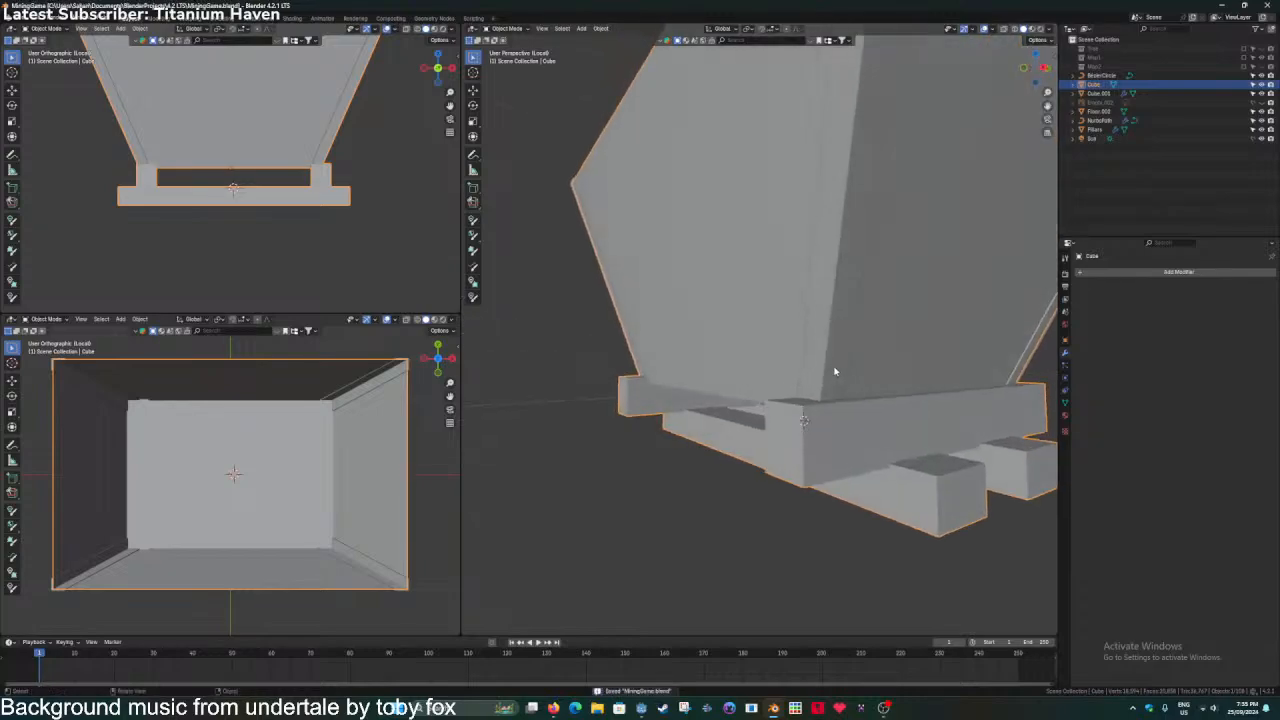
# Select both linked end beams, reduce their height slightly along Z and save the file.
pyautogui.press('Tab')
pyautogui.click(792, 438)
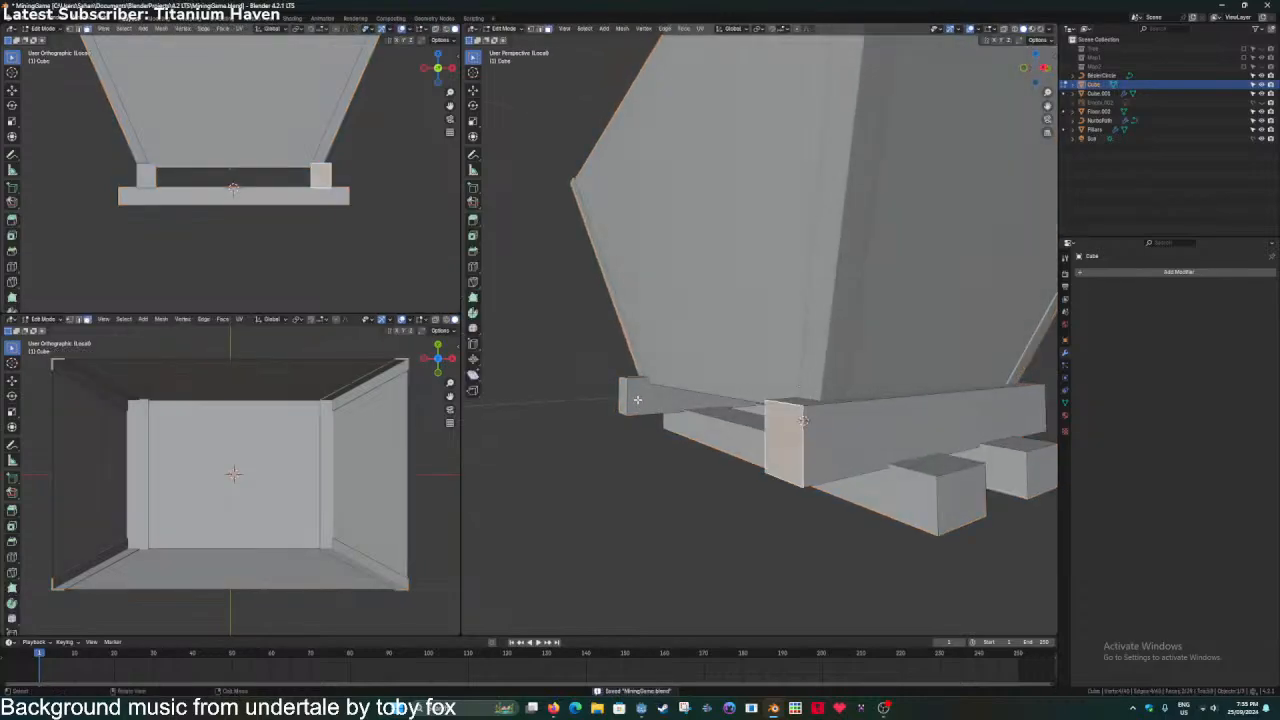
pyautogui.press('l')
pyautogui.press('l')
pyautogui.press('s')
pyautogui.press('z')
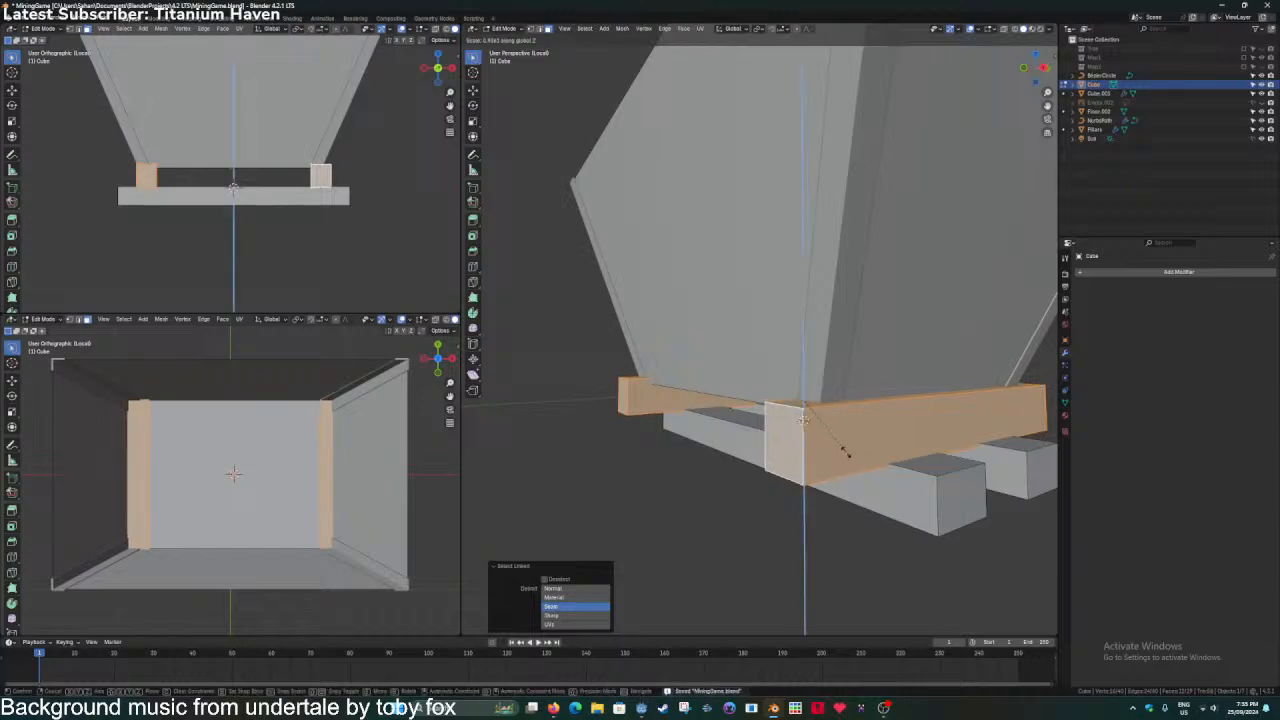
pyautogui.click(832, 443)
pyautogui.press('Tab')
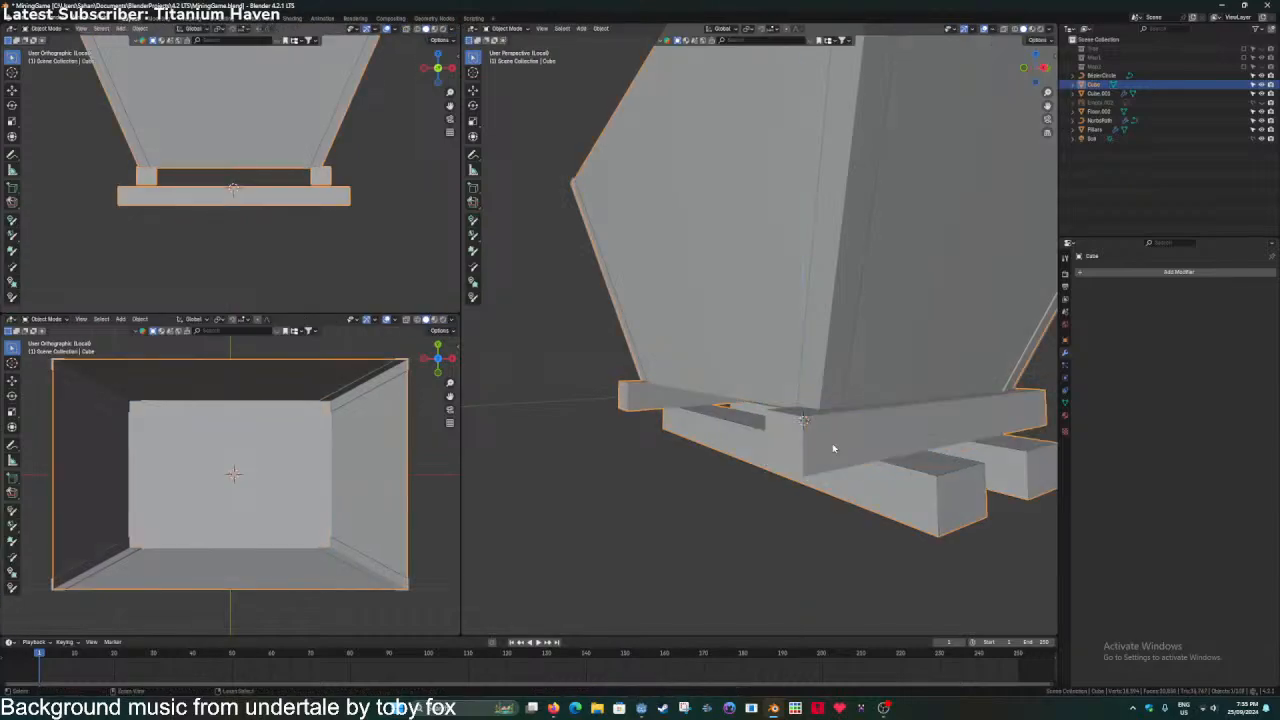
pyautogui.hotkey('ctrl', 's')
# Select both long beams in the side view, move them up along Z against the end beams and save the file.
pyautogui.moveTo(840, 449); pyautogui.dragTo(803, 446, button='middle')
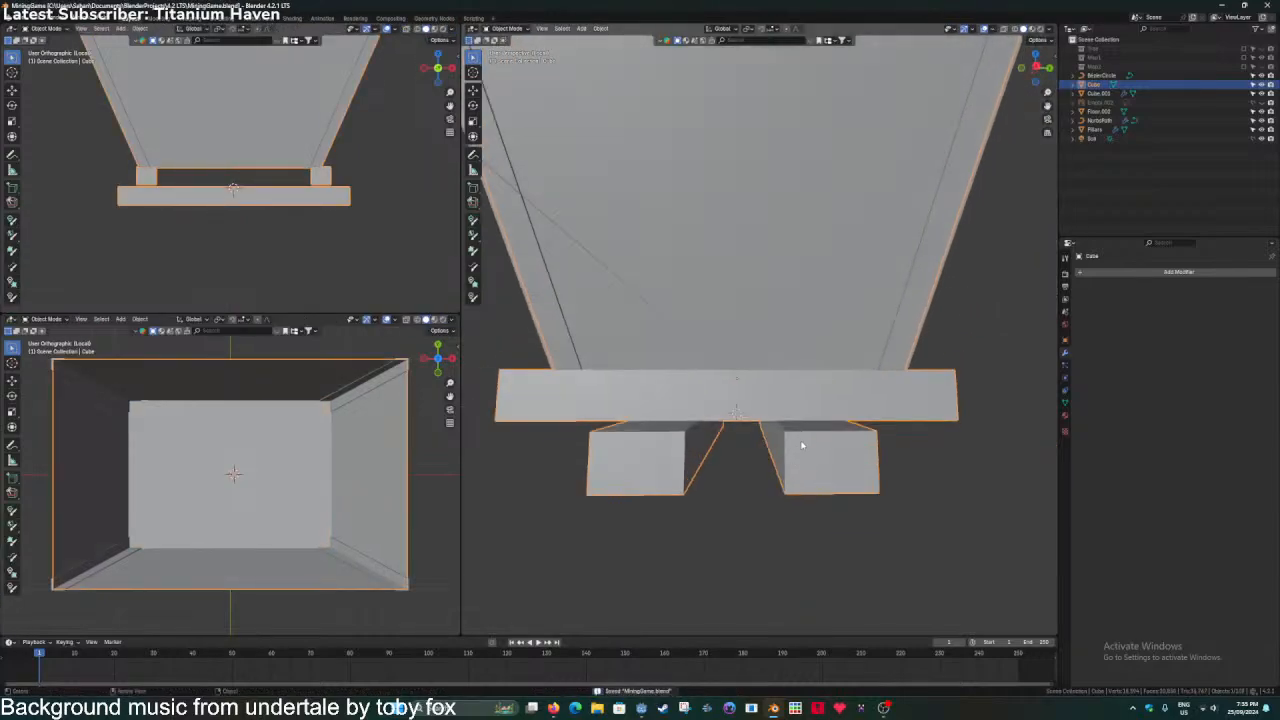
pyautogui.click(1036, 67)
pyautogui.press('Tab')
pyautogui.scroll(6, 776, 345)
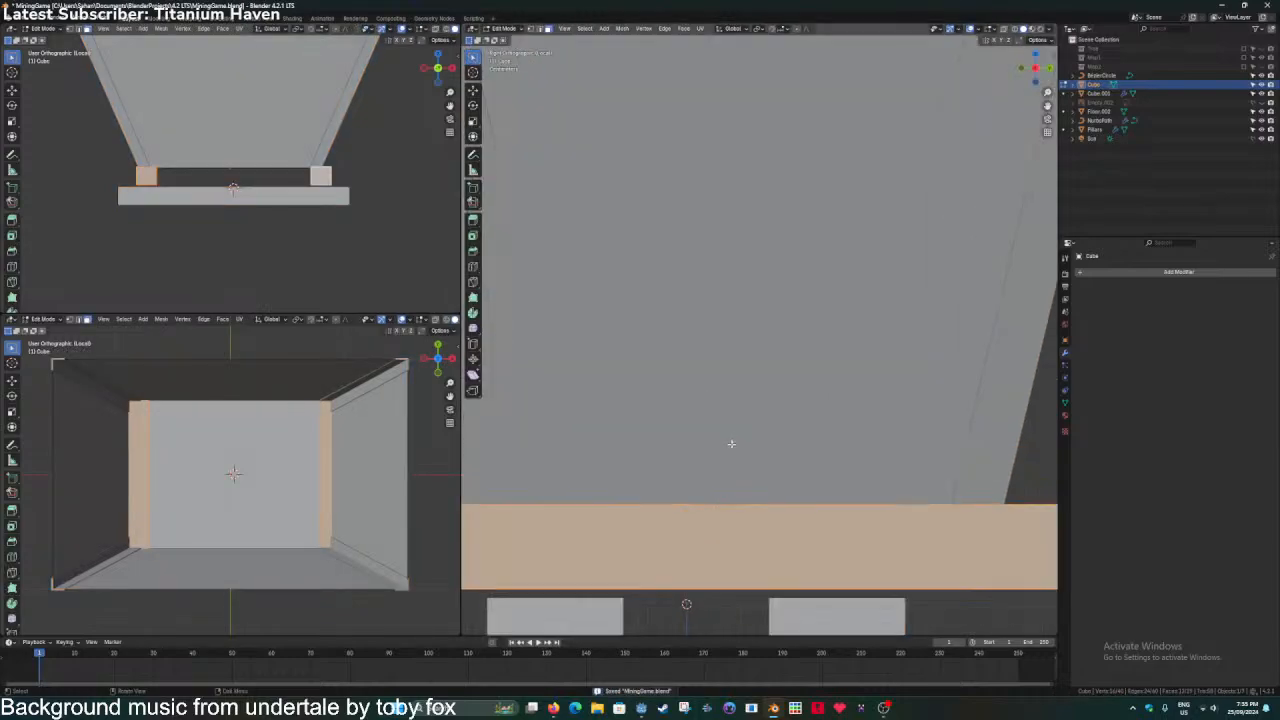
pyautogui.click(655, 460)
pyautogui.press('l')
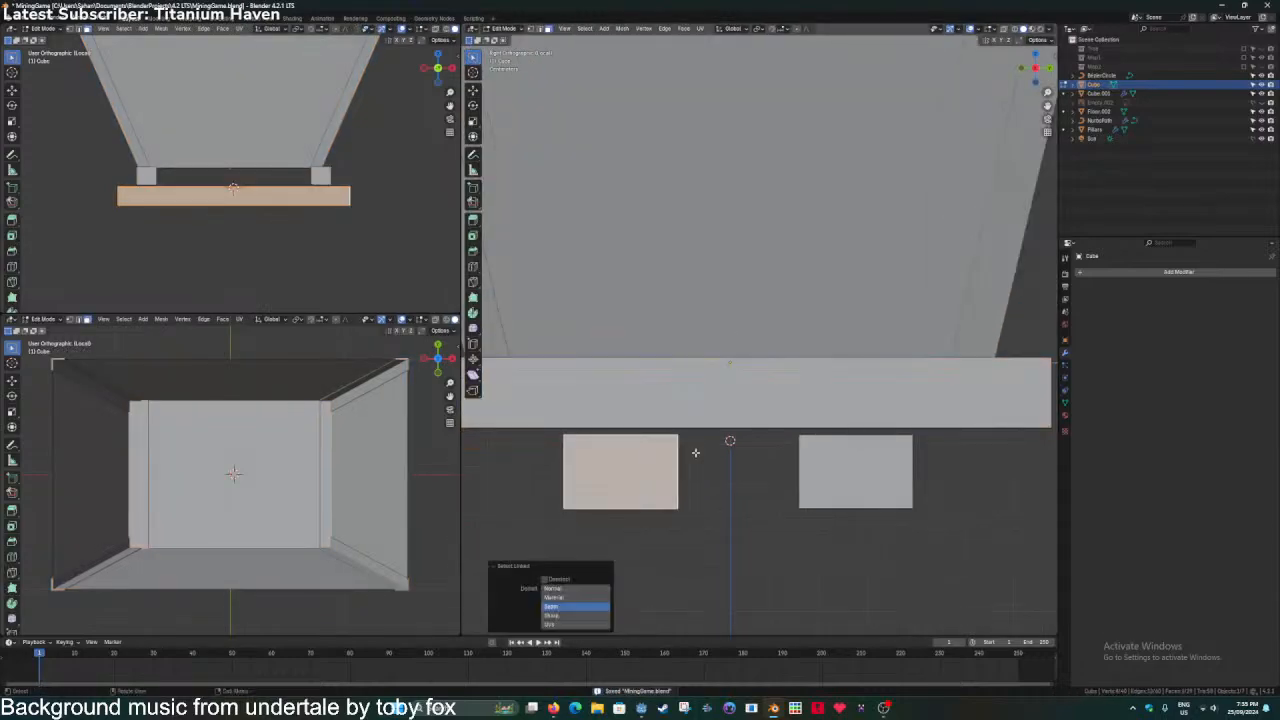
pyautogui.press('l')
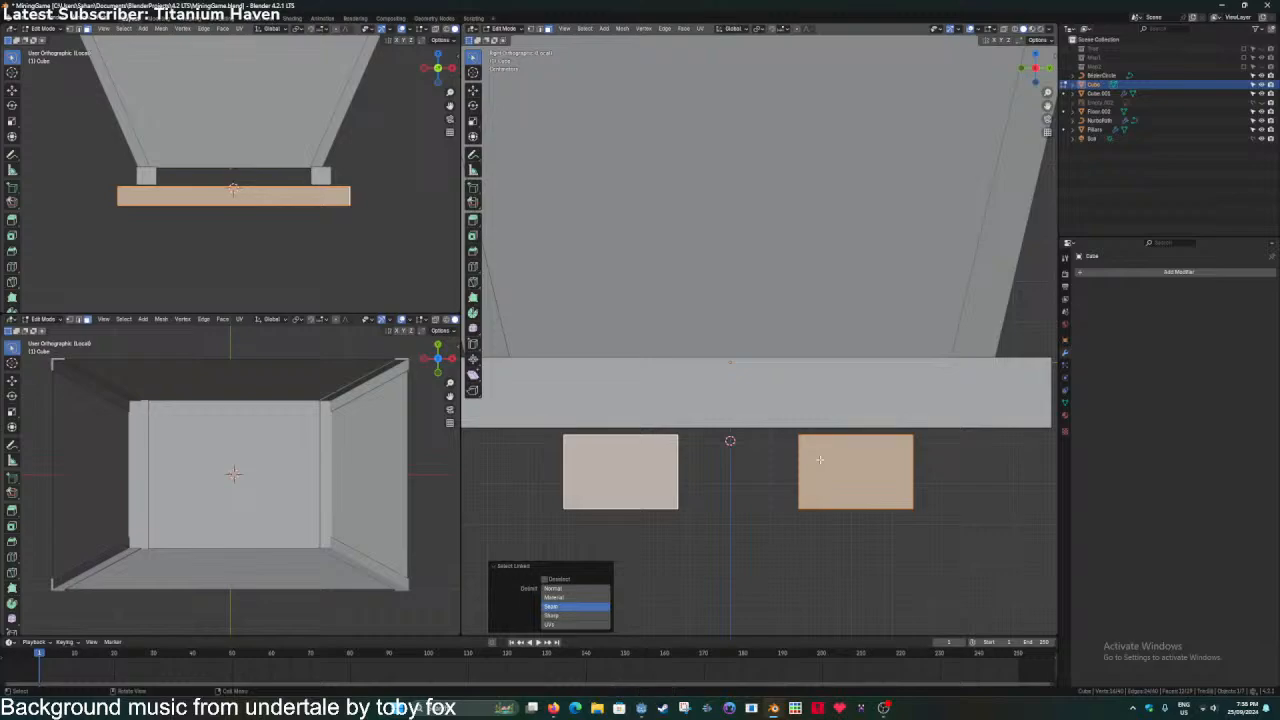
pyautogui.press('h')
pyautogui.hotkey('ctrl', 'z')
pyautogui.press('g')
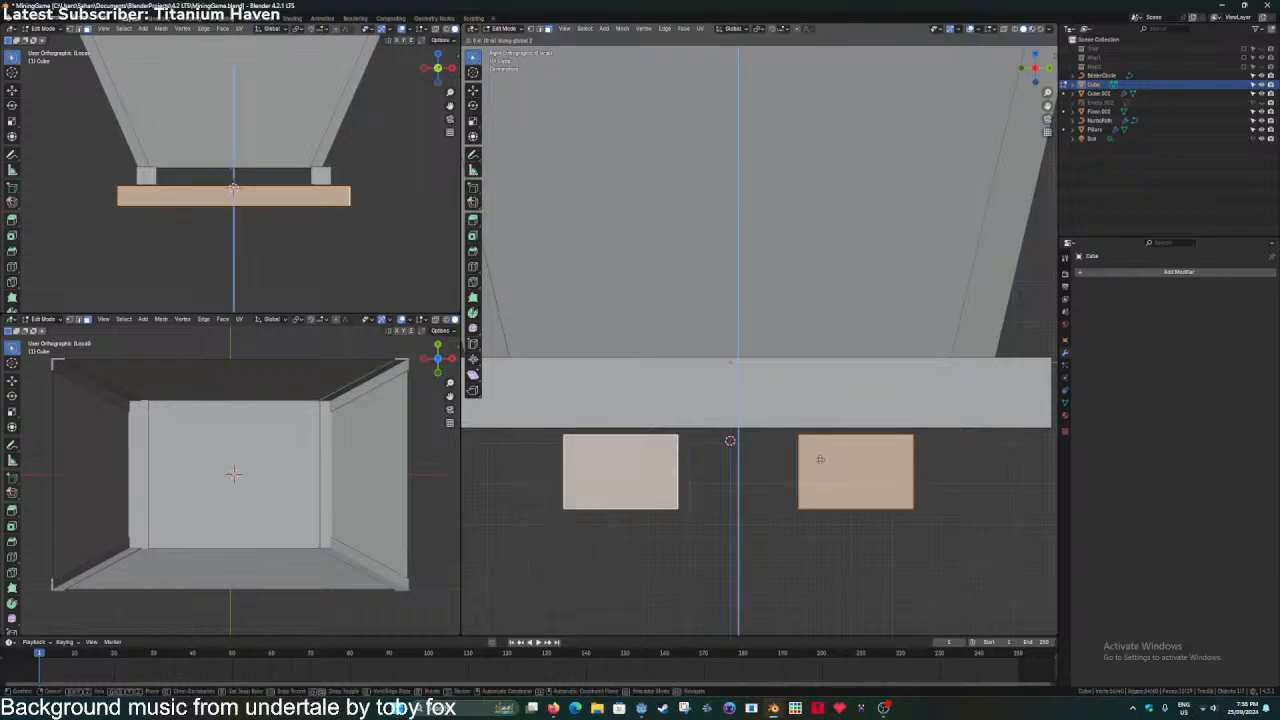
pyautogui.click(829, 393)
pyautogui.press('Tab')
pyautogui.hotkey('ctrl', 's')
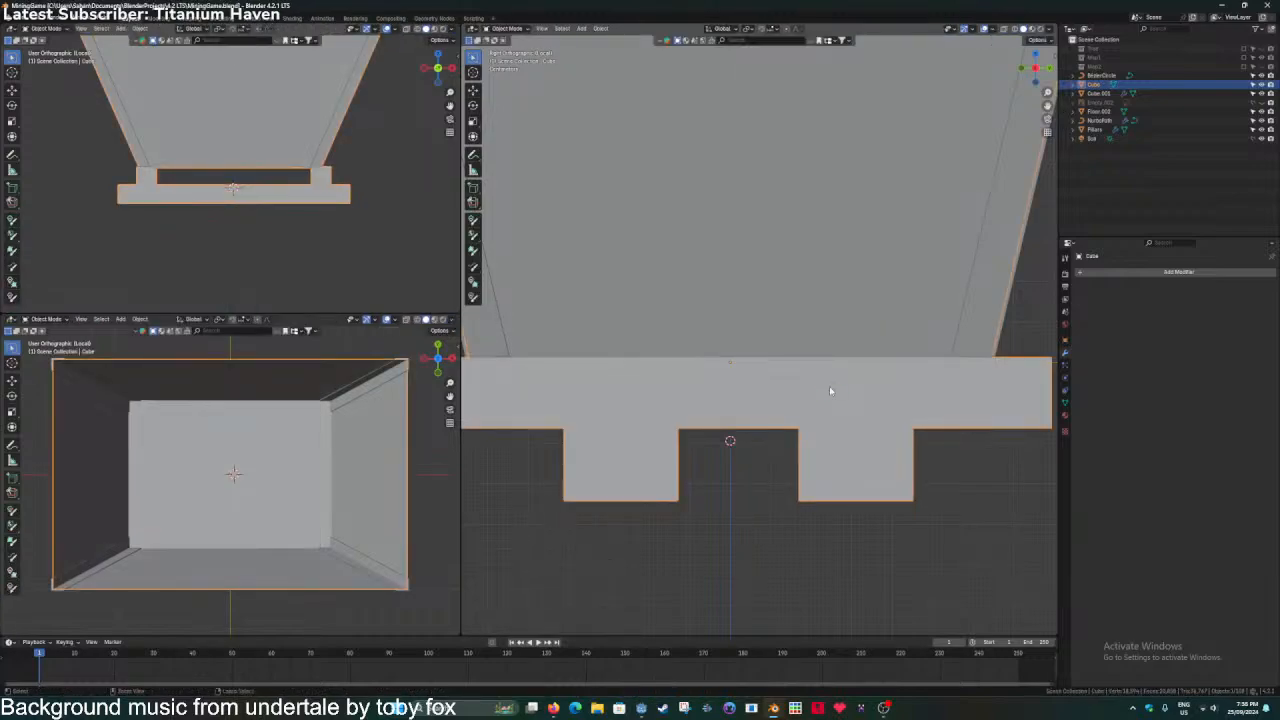
# Check the undercarriage, save, then select the end faces of both long beams and snap the 3D cursor between them.
pyautogui.moveTo(829, 388); pyautogui.dragTo(778, 401, button='middle')
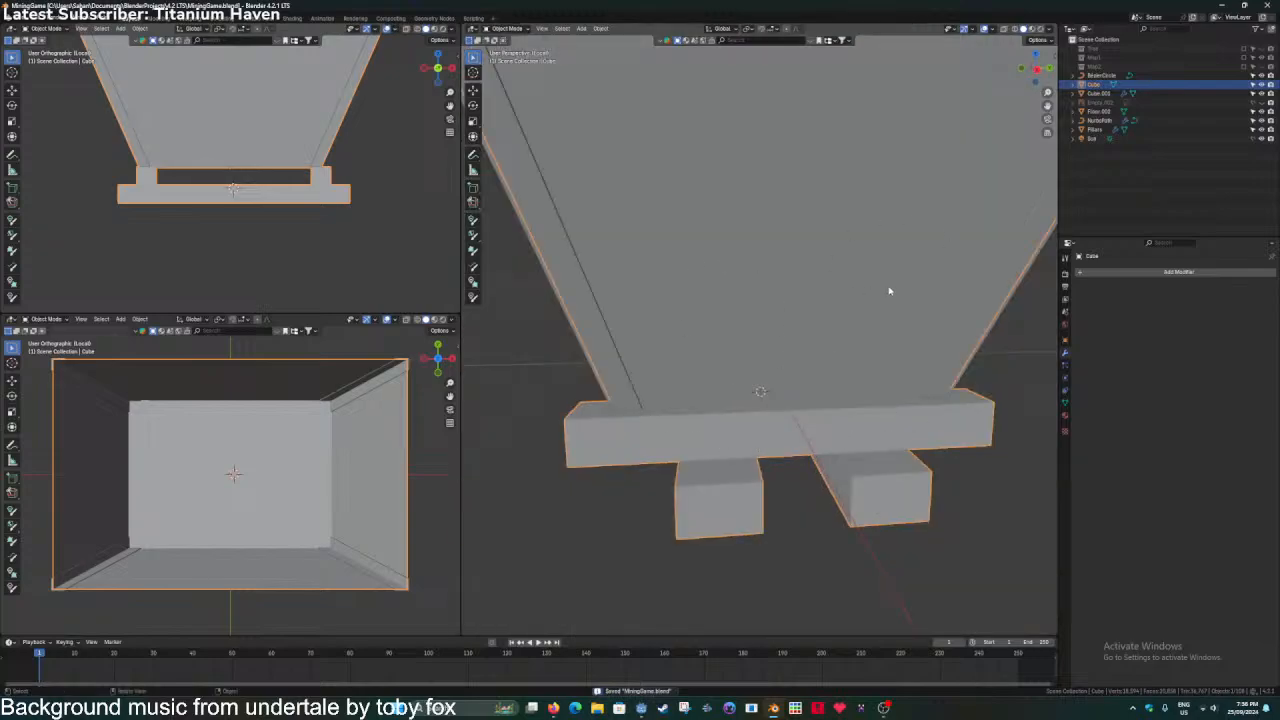
pyautogui.scroll(-3, 760, 338)
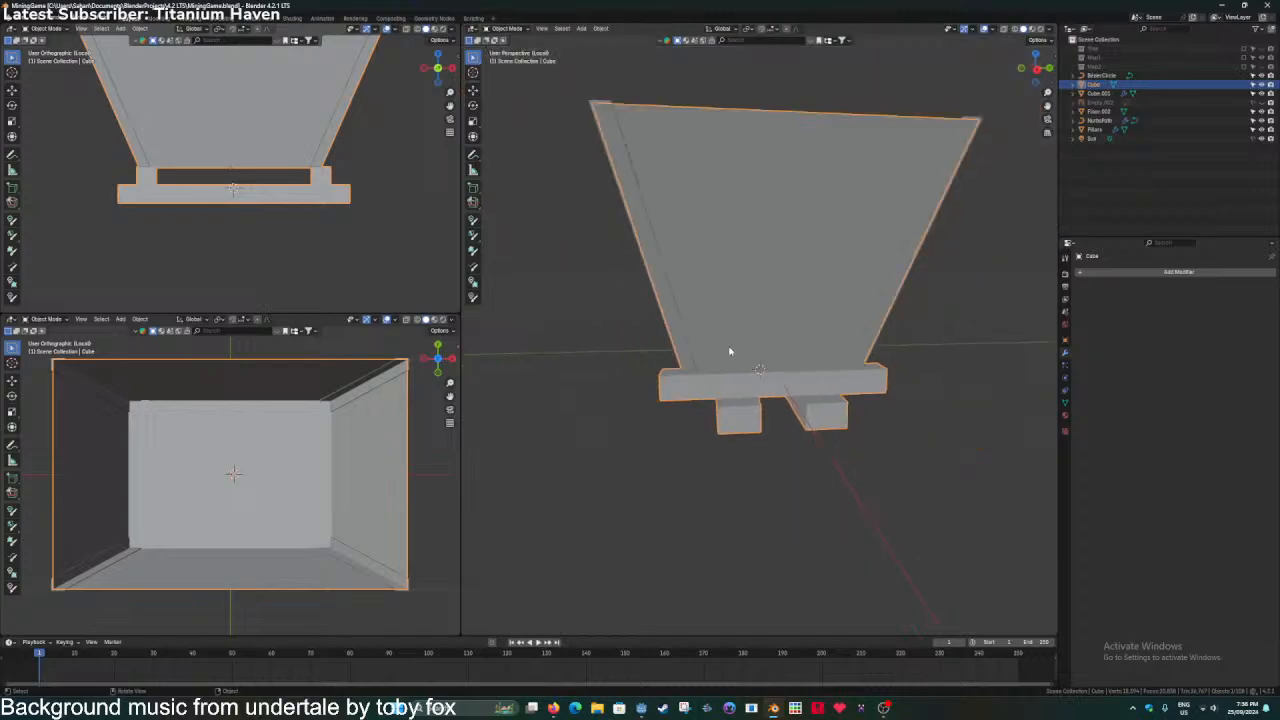
pyautogui.moveTo(731, 351); pyautogui.dragTo(763, 374, button='middle')
pyautogui.scroll(1, 768, 388)
pyautogui.moveTo(779, 418); pyautogui.dragTo(732, 436, button='middle')
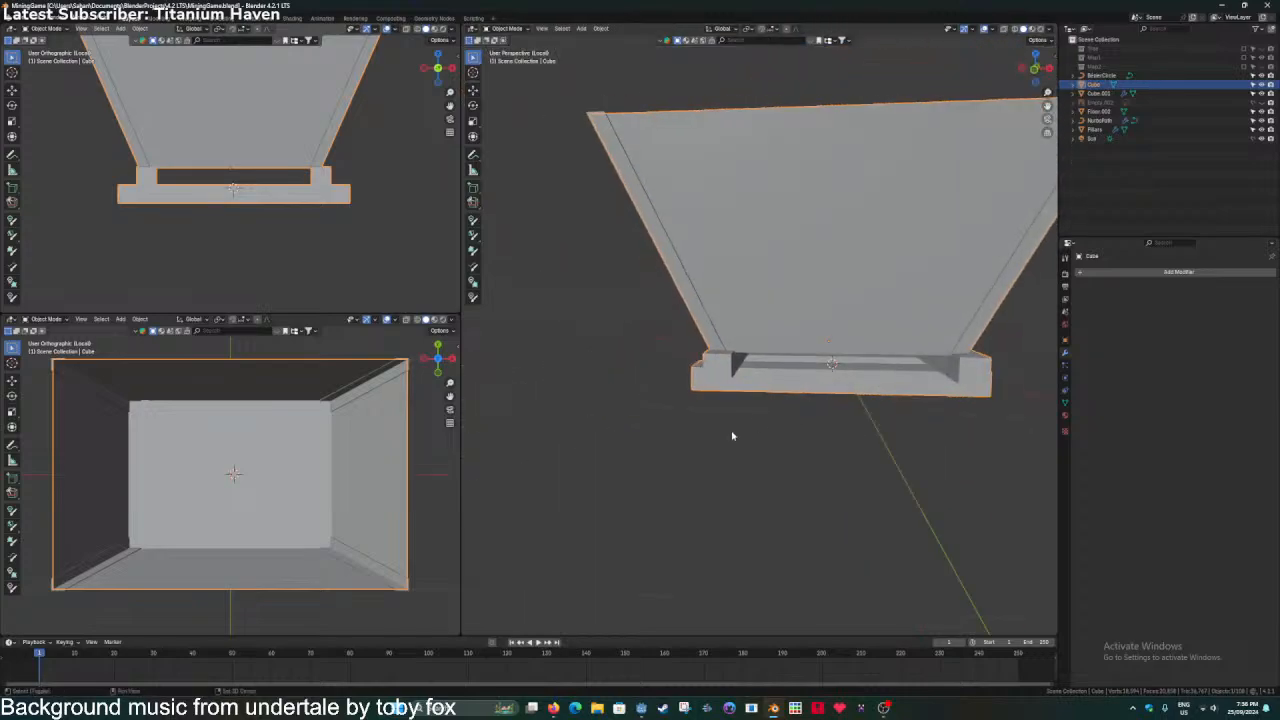
pyautogui.hotkey('ctrl', 's')
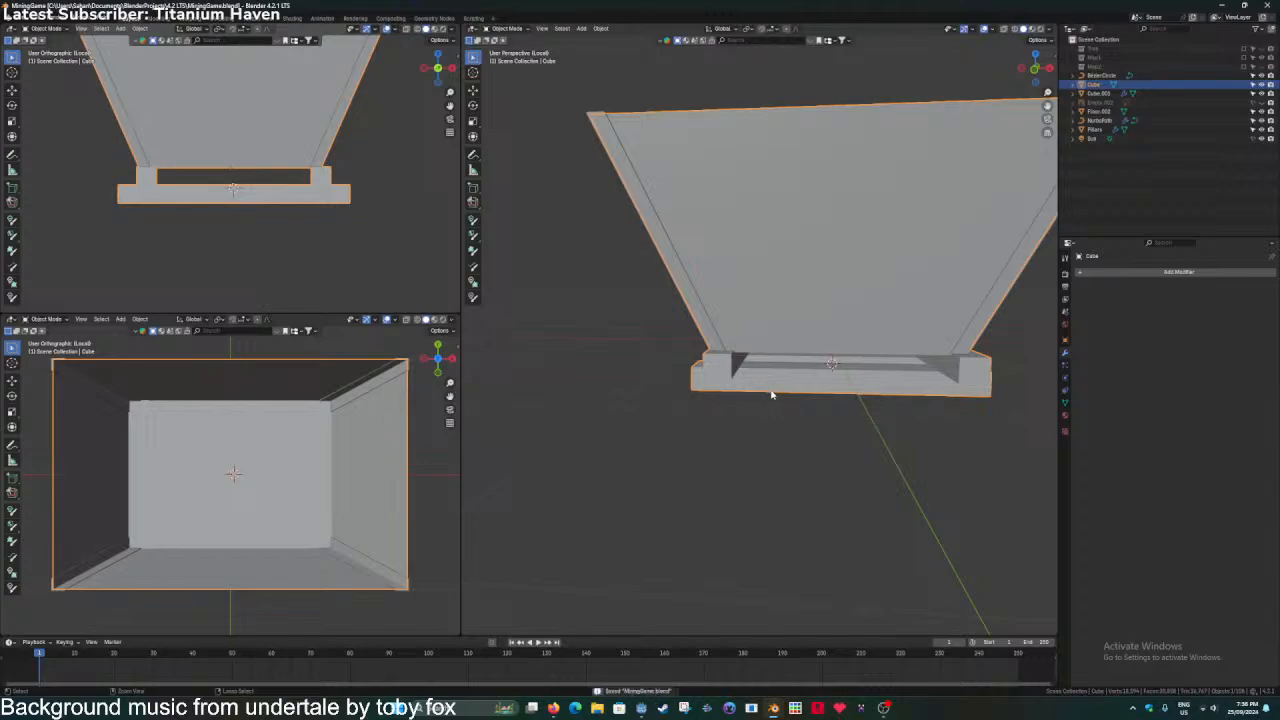
pyautogui.moveTo(771, 395); pyautogui.dragTo(873, 425, button='middle')
pyautogui.press('Tab')
pyautogui.click(842, 438)
pyautogui.keyDown('shift'); pyautogui.click(945, 435); pyautogui.keyUp('shift')
pyautogui.hotkey('shift', 's')
pyautogui.click(948, 518)
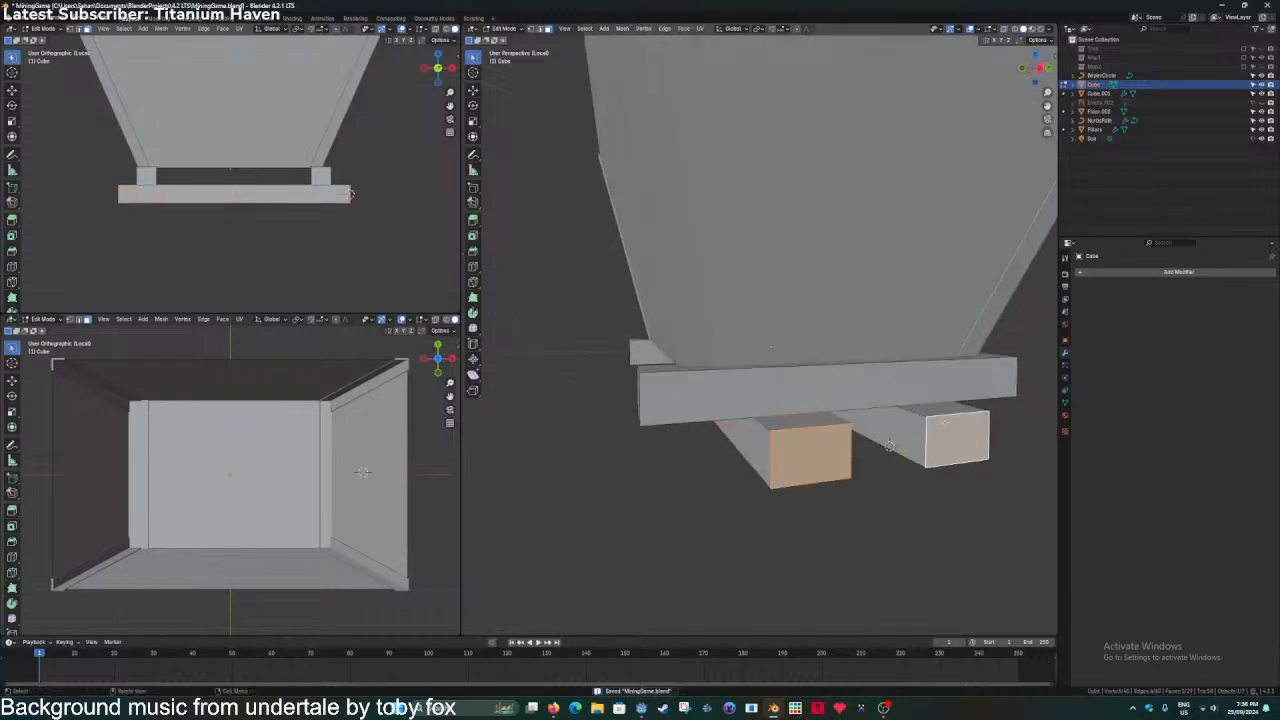
# Add a cube at the 3D cursor, scale it down to a small block and adjust its height along Z.
pyautogui.hotkey('shift', 'a')
pyautogui.write('cube')
pyautogui.press('Return')
pyautogui.press('s')
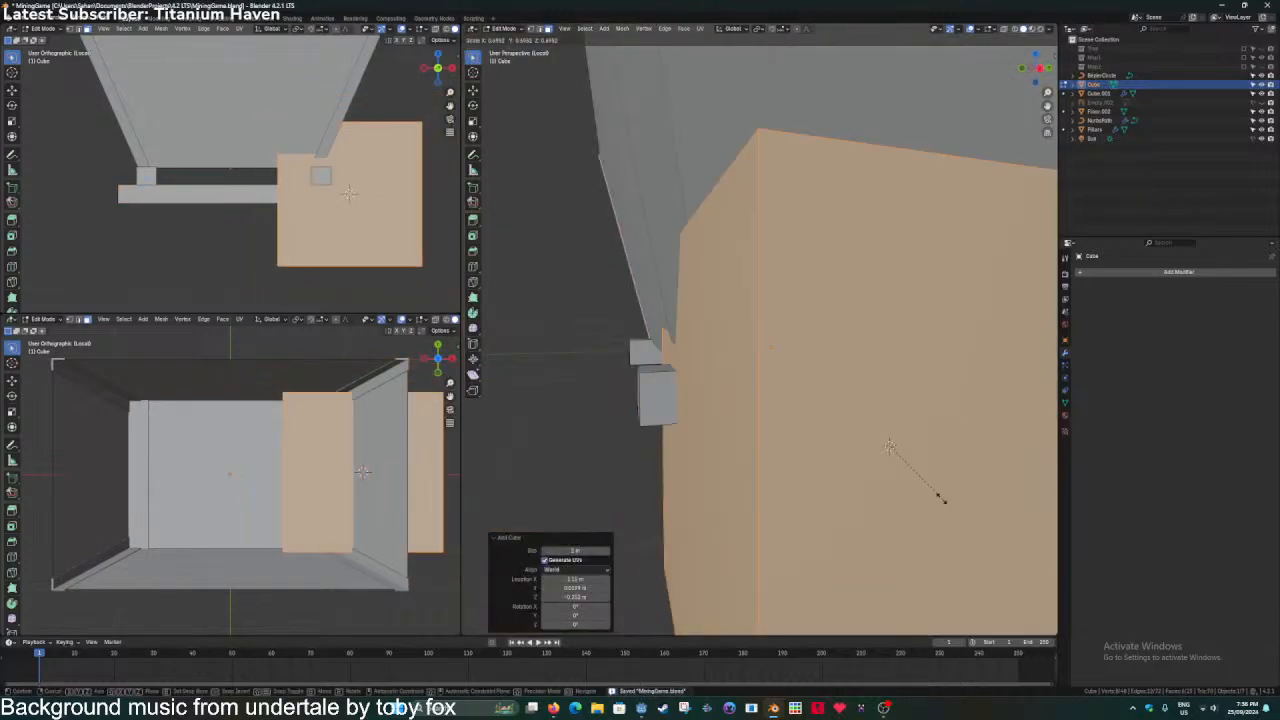
pyautogui.click(888, 455)
pyautogui.press('s')
pyautogui.press('z')
pyautogui.click(888, 450)
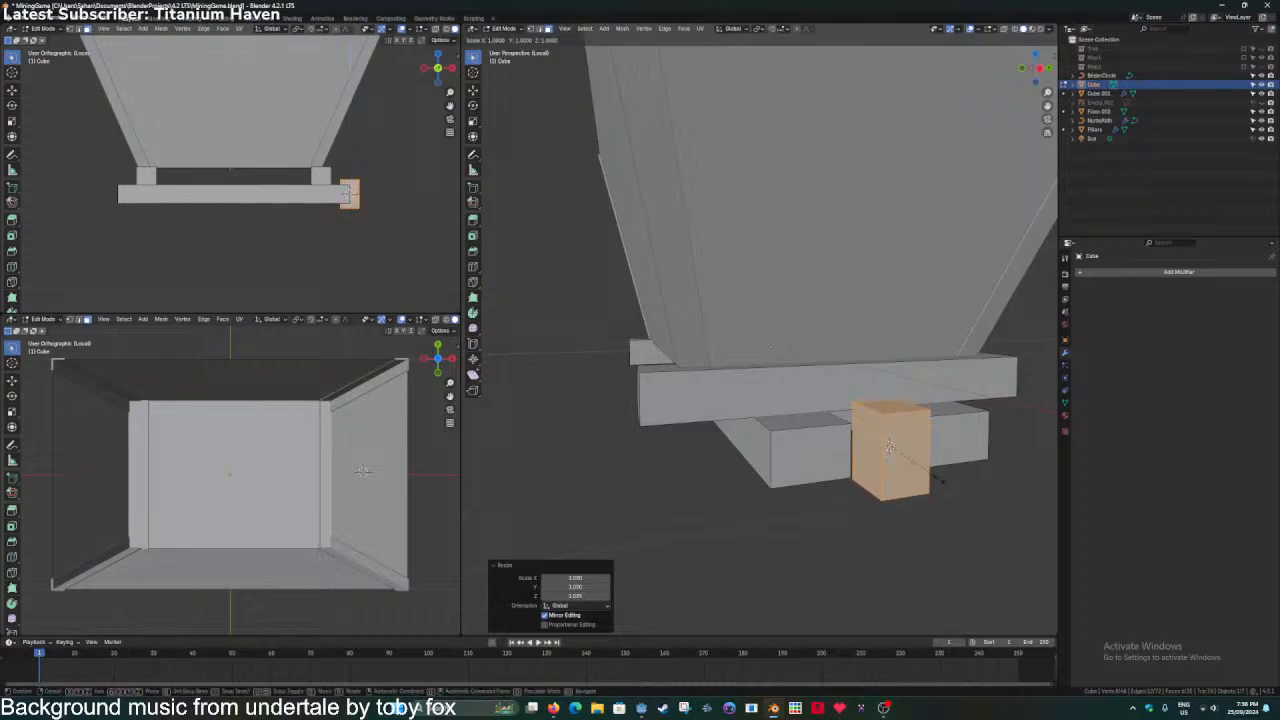
# Stretch the block along Y into a crossbeam capping the ends of both long beams and save the file.
pyautogui.press('s')
pyautogui.press('y')
pyautogui.click(615, 498)
pyautogui.moveTo(615, 498); pyautogui.dragTo(813, 462, button='middle')
pyautogui.hotkey('ctrl', 's')
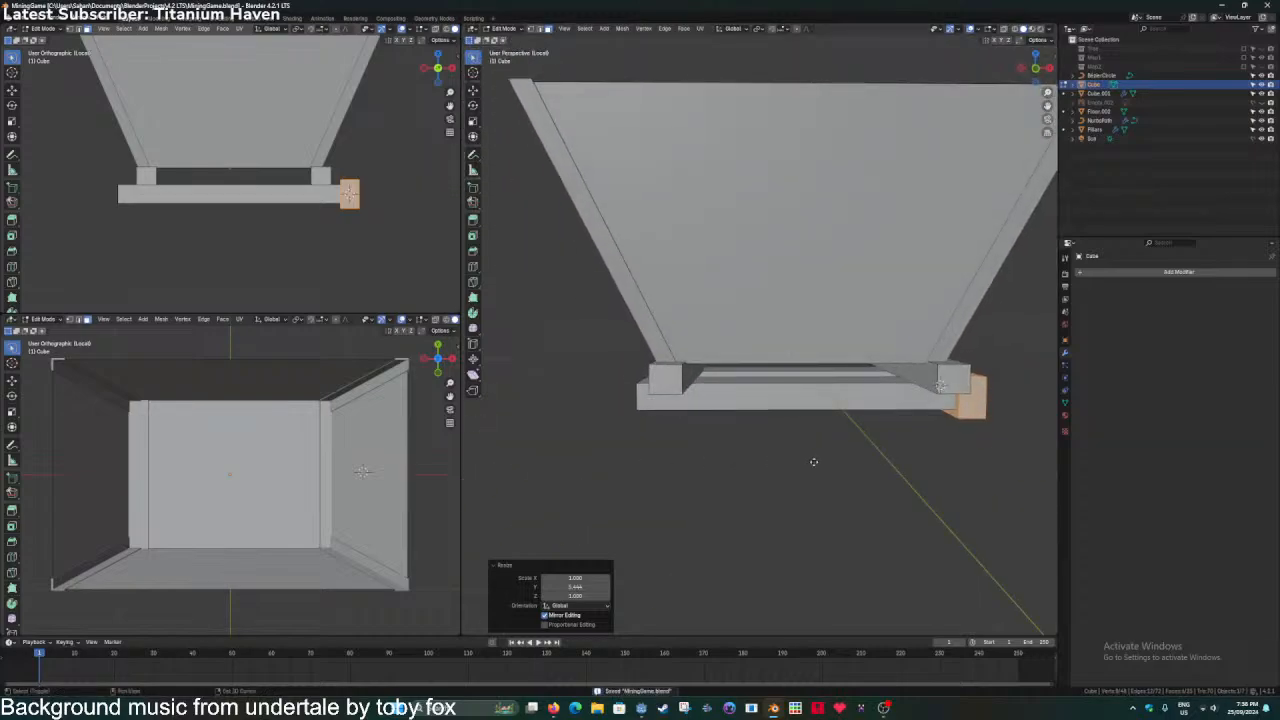
# Duplicate the crossbeam along X to the opposite ends of the long beams and return to Object Mode.
pyautogui.hotkey('shift', 'd')
pyautogui.press('x')
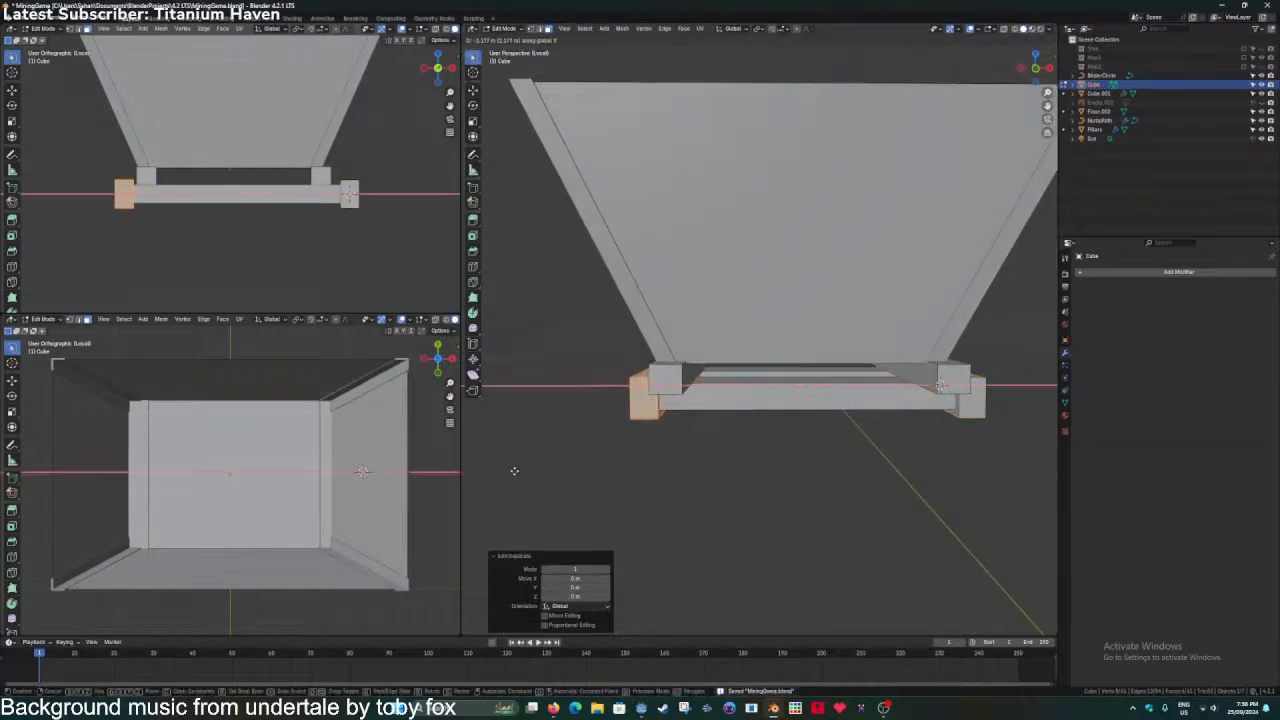
pyautogui.press('Tab')
pyautogui.moveTo(686, 452); pyautogui.dragTo(754, 327, button='middle')
pyautogui.scroll(3, 718, 444)
# Select both linked long beams in Edit Mode, snap the 3D cursor to their center and save the file.
pyautogui.press('Tab')
pyautogui.click(754, 303)
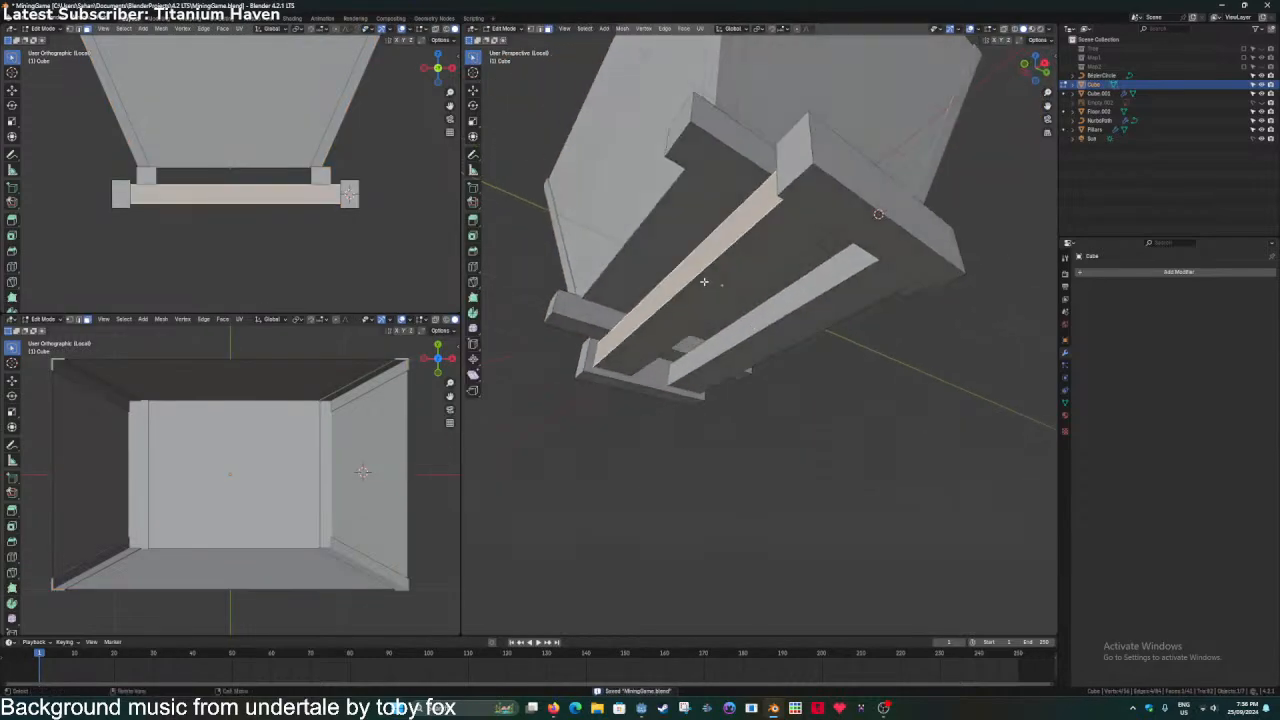
pyautogui.press('l')
pyautogui.press('l')
pyautogui.hotkey('shift', 's')
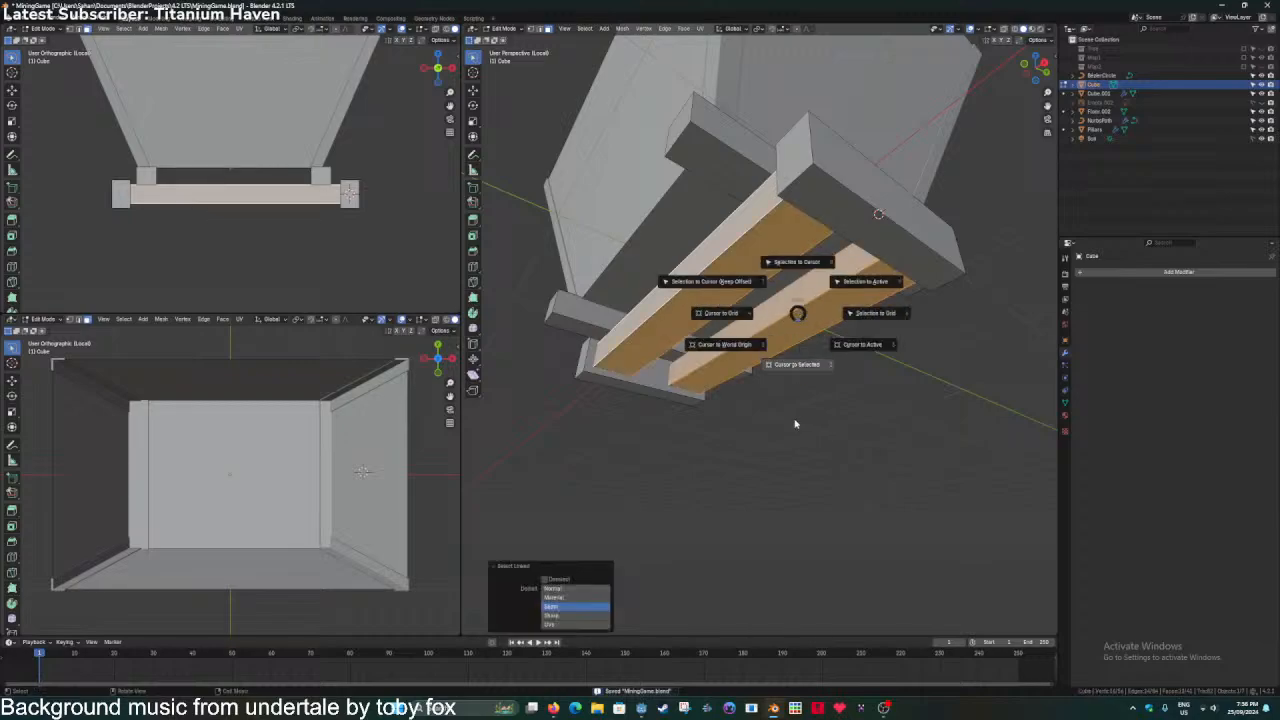
pyautogui.click(795, 423)
pyautogui.press('Tab')
pyautogui.hotkey('ctrl', 's')
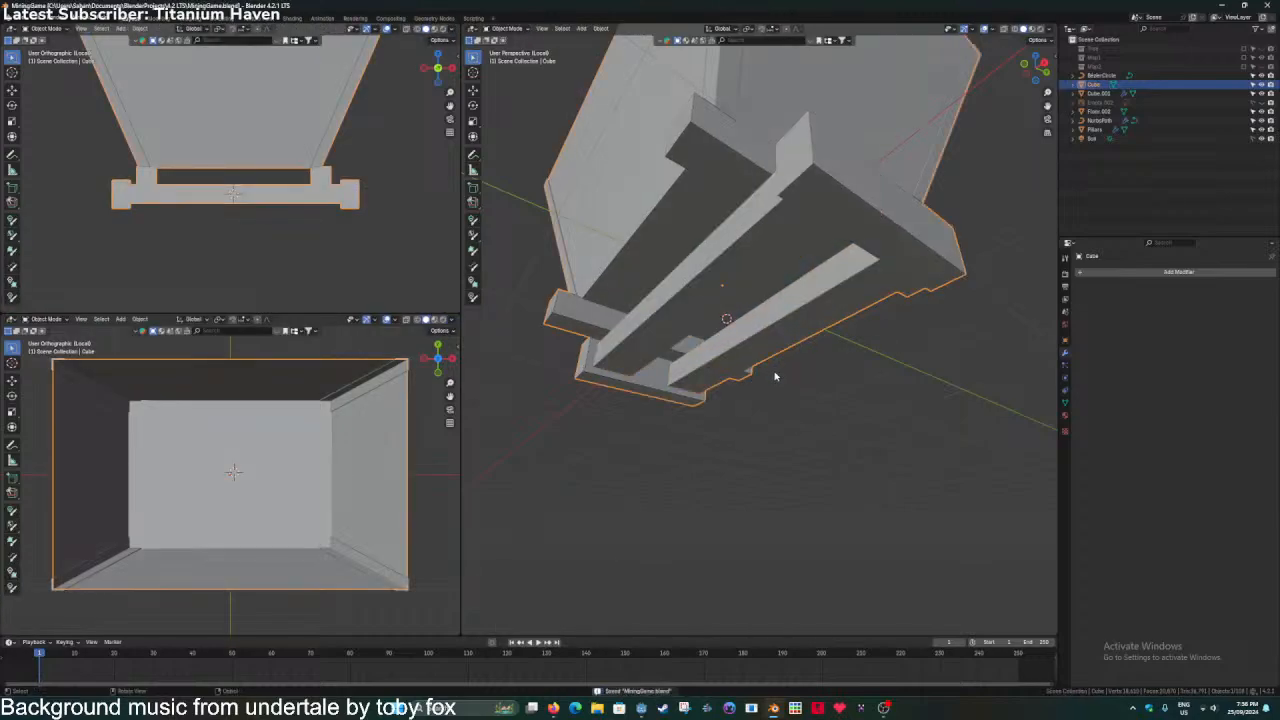
pyautogui.press('Tab')
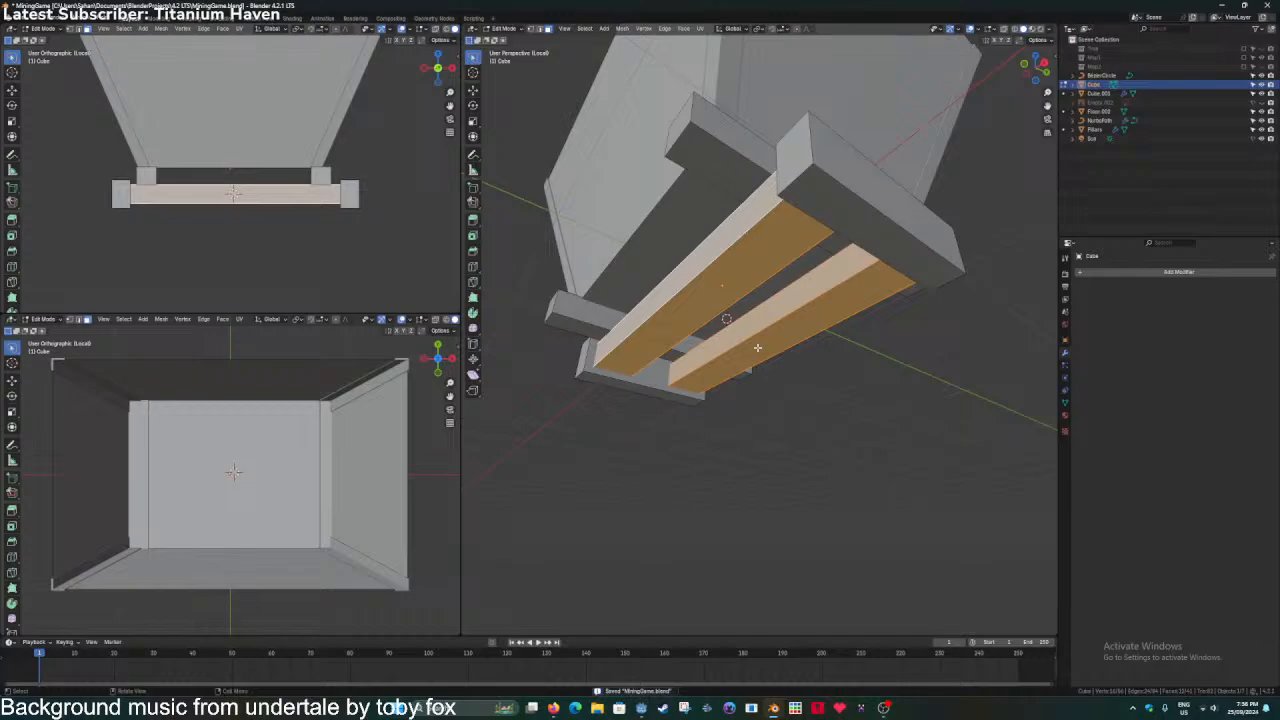
pyautogui.press('Tab')
pyautogui.hotkey('ctrl', 's')
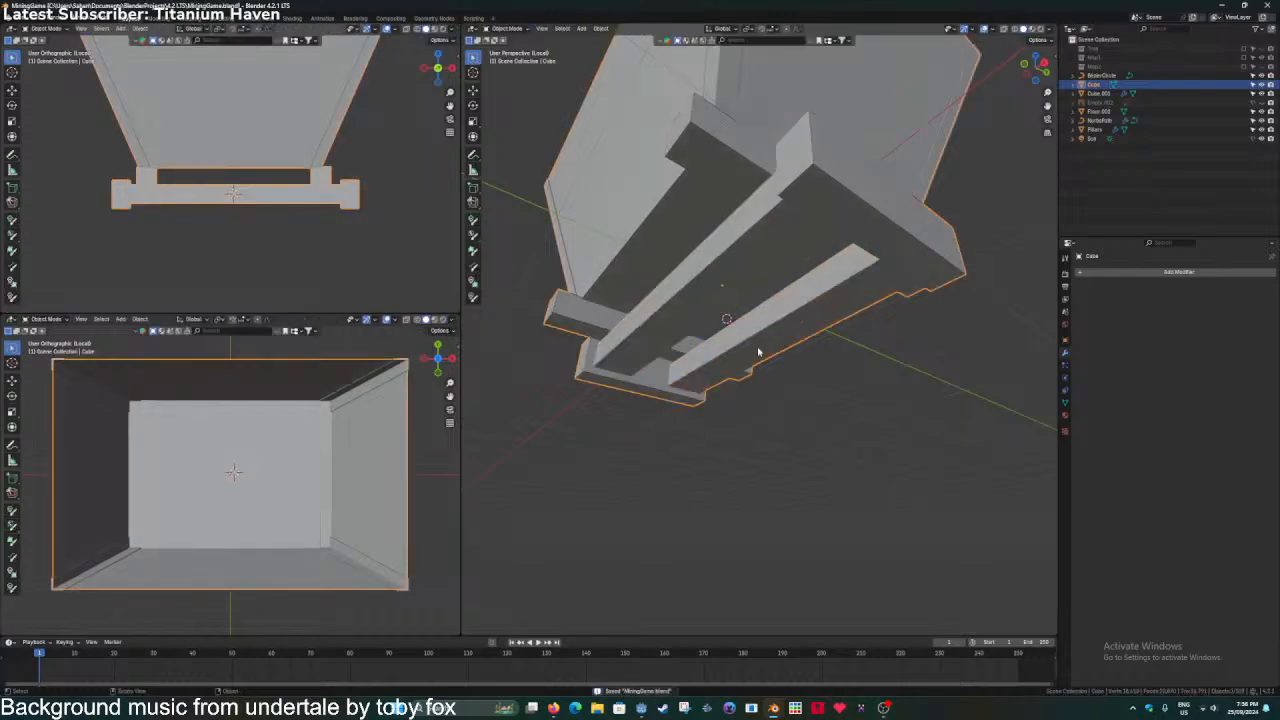
# Add a cylinder at the 3D cursor, rotate its mesh 90 degrees about X in Edit Mode and save the file.
pyautogui.hotkey('shift', 'a')
pyautogui.write('cilinder')
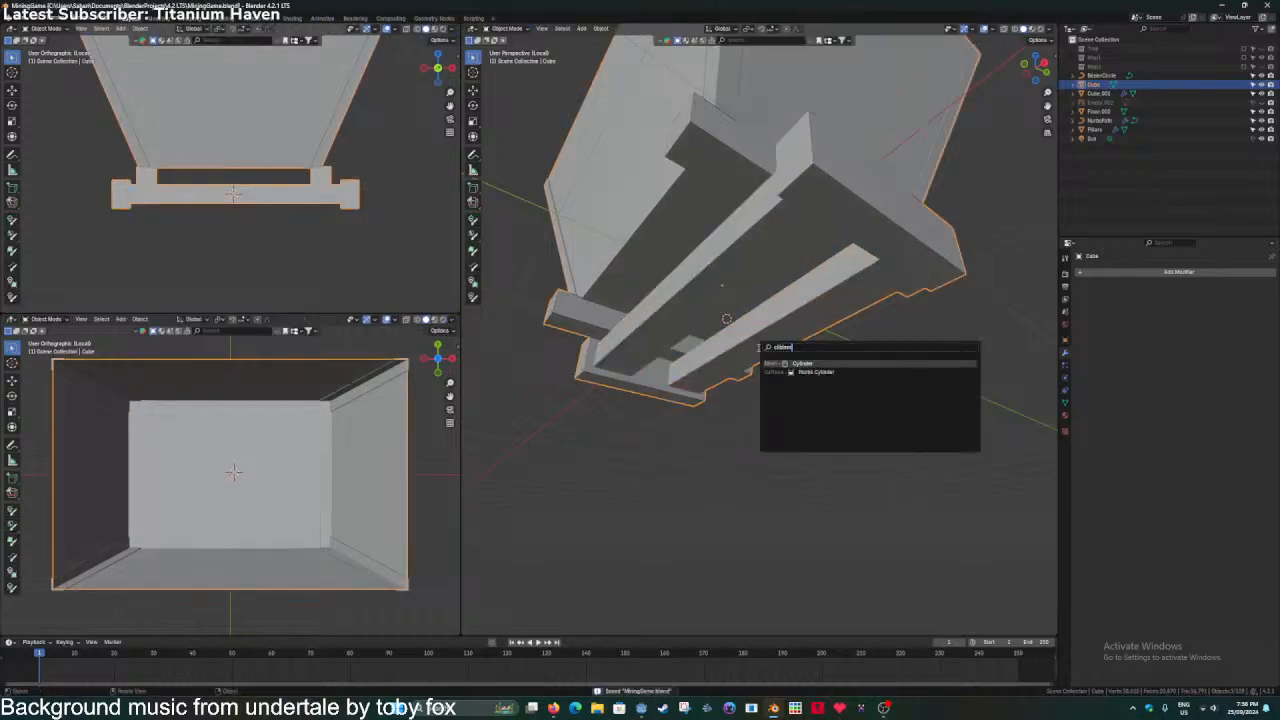
pyautogui.press('Return')
pyautogui.press('Tab')
pyautogui.write('sx')
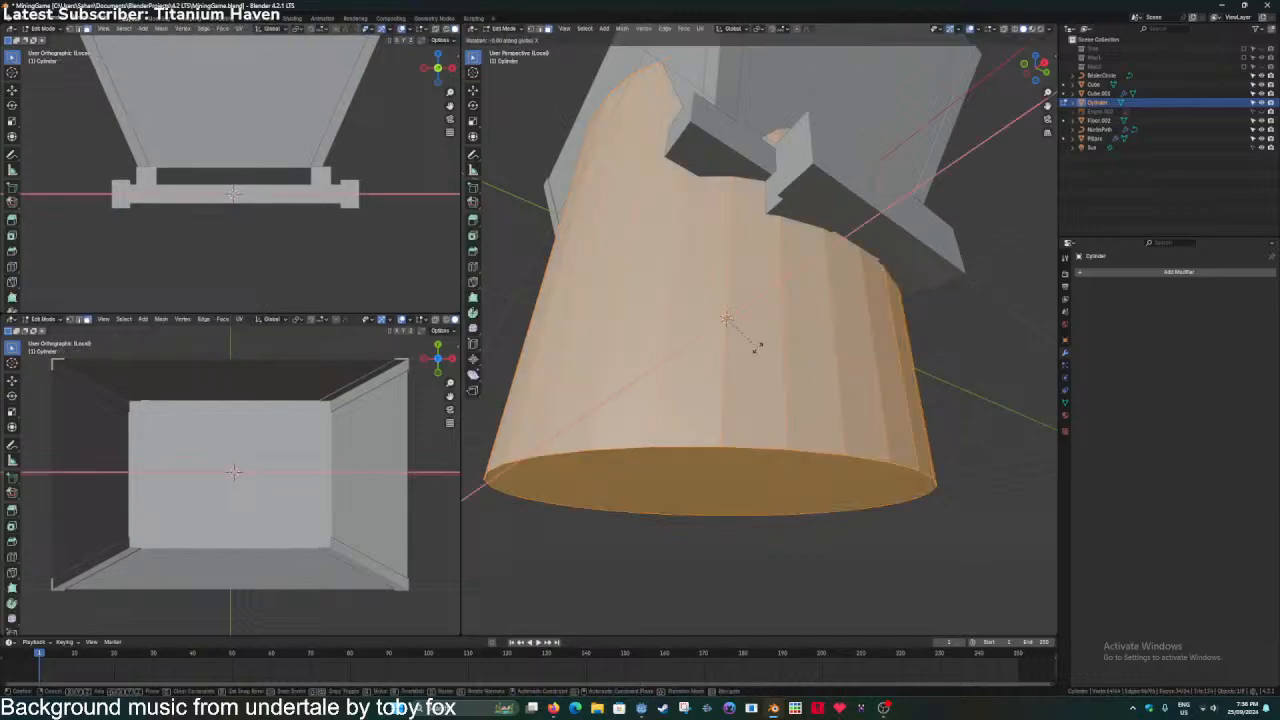
pyautogui.write('90')
pyautogui.press('Return')
pyautogui.press('Tab')
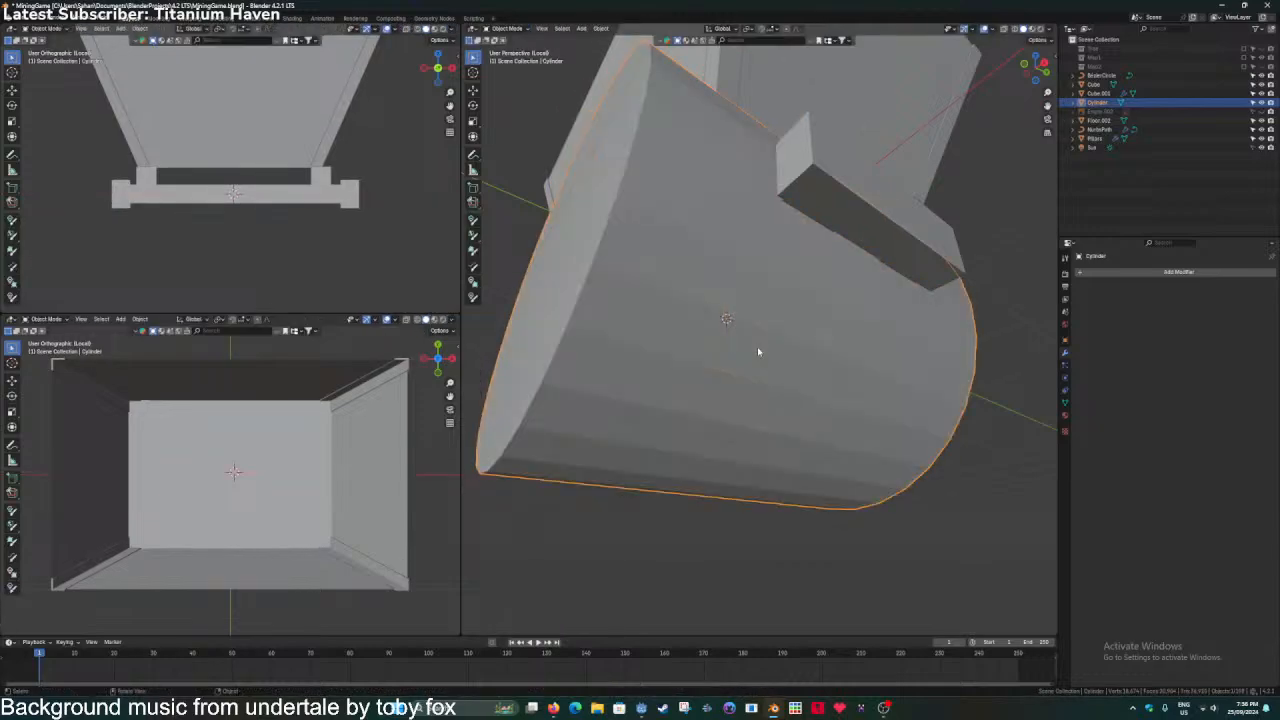
pyautogui.hotkey('ctrl', 's')
# Scale the cylinder down and flatten it along Y in Edit Mode into a small, thin wheel disc.
pyautogui.press('s')
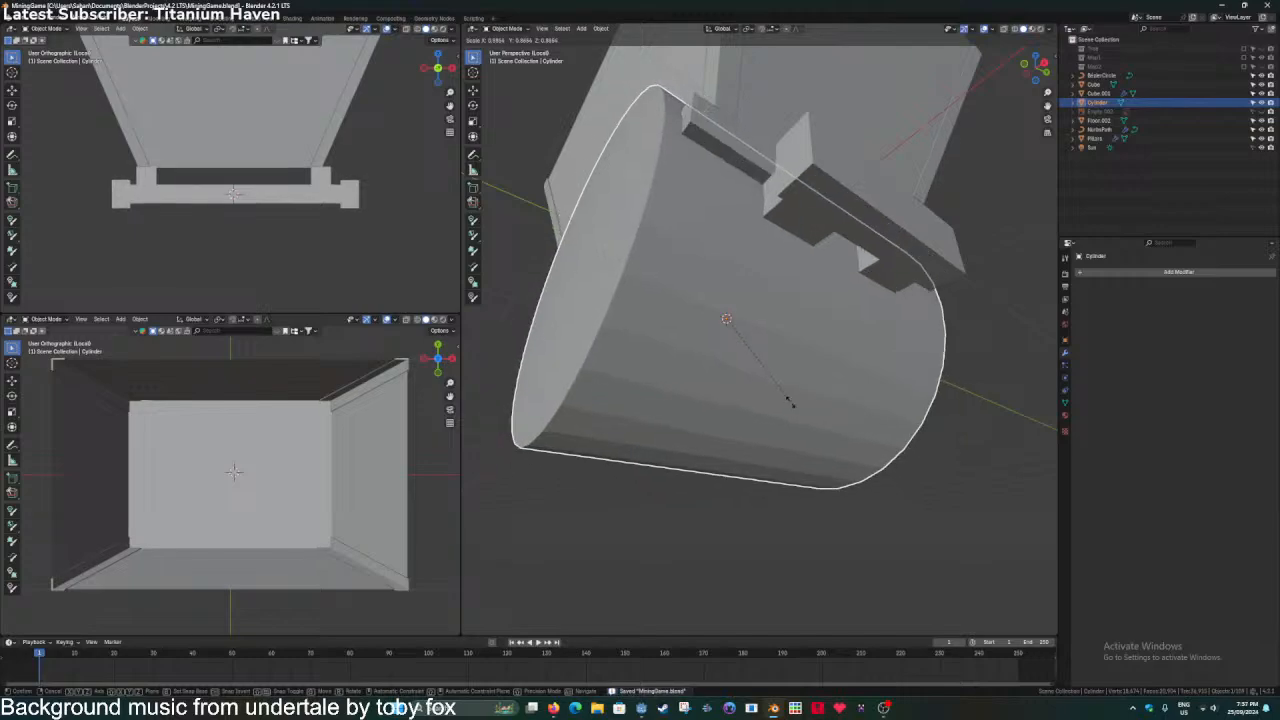
pyautogui.press('Return')
pyautogui.press('Tab')
pyautogui.press('g')
pyautogui.press('y')
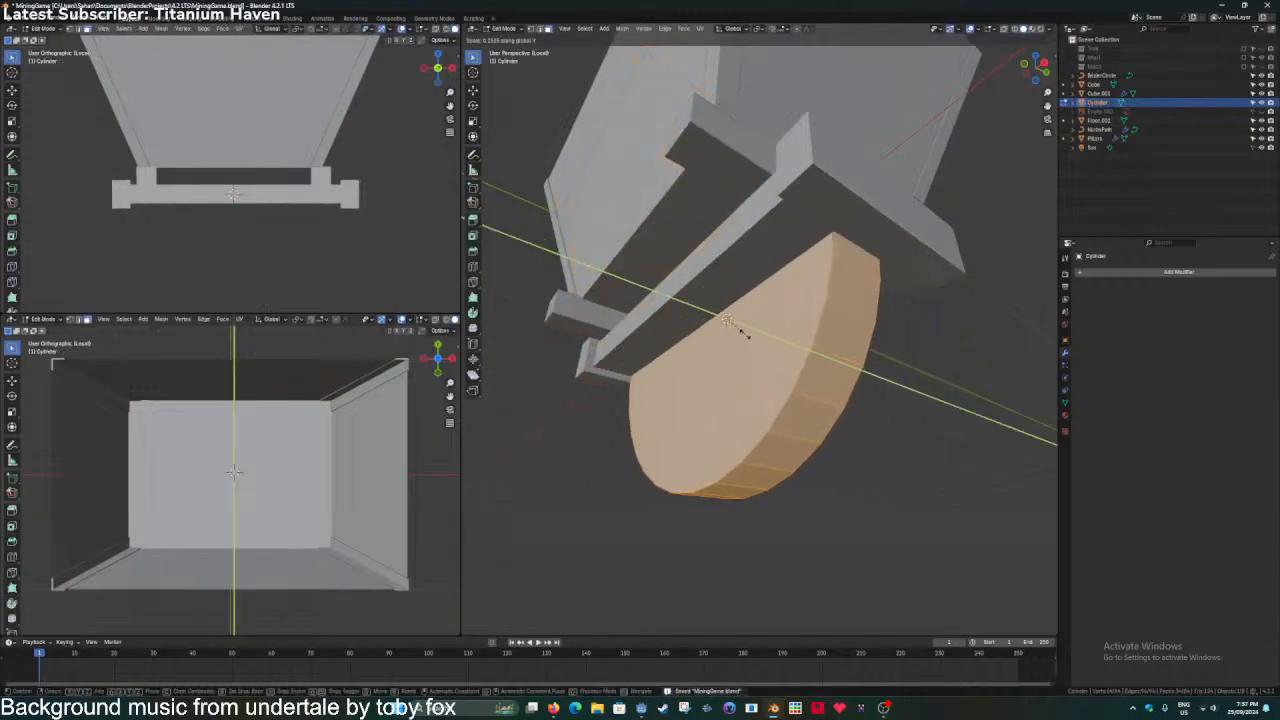
pyautogui.click(752, 347)
pyautogui.moveTo(752, 347); pyautogui.dragTo(776, 398, button='middle')
pyautogui.press('s')
pyautogui.click(773, 383)
# Move the wheel disc along Y to the outer side of the undercarriage and apply Shade Auto Smooth.
pyautogui.press('Tab')
pyautogui.press('g')
pyautogui.press('y')
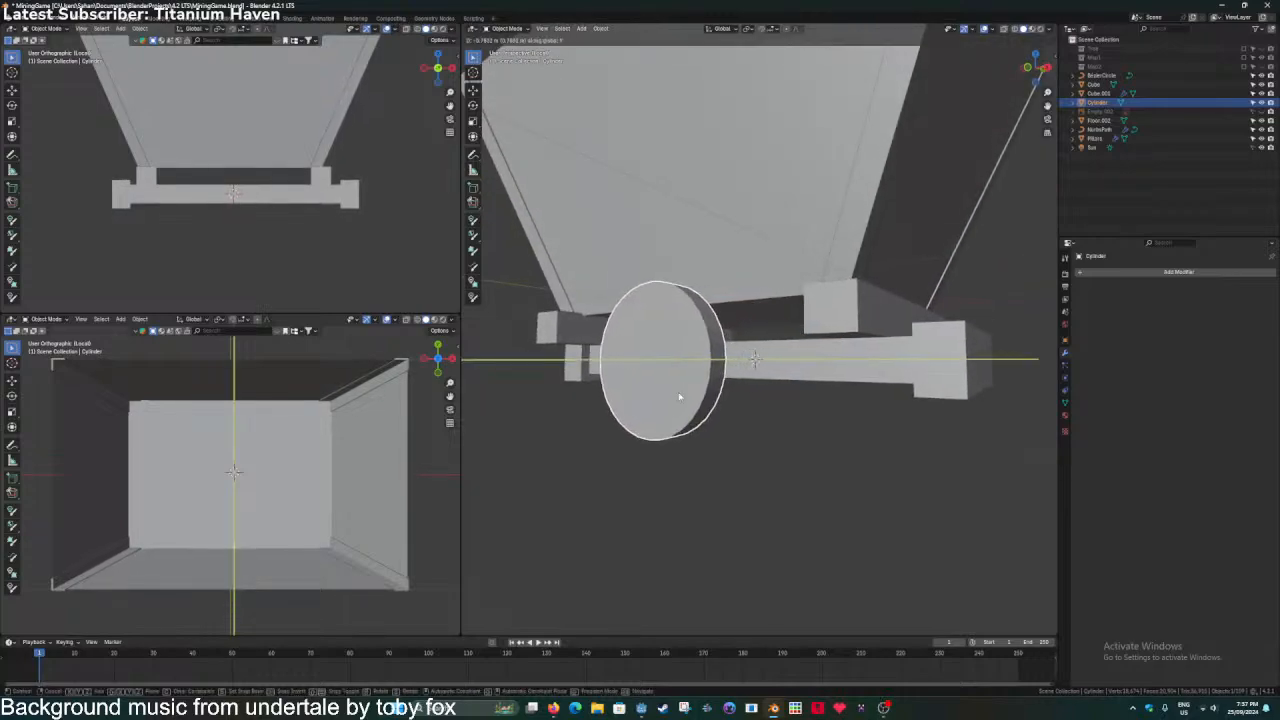
pyautogui.click(677, 397)
pyautogui.moveTo(677, 397); pyautogui.dragTo(735, 366, button='middle')
pyautogui.rightClick(735, 366)
pyautogui.click(763, 377)
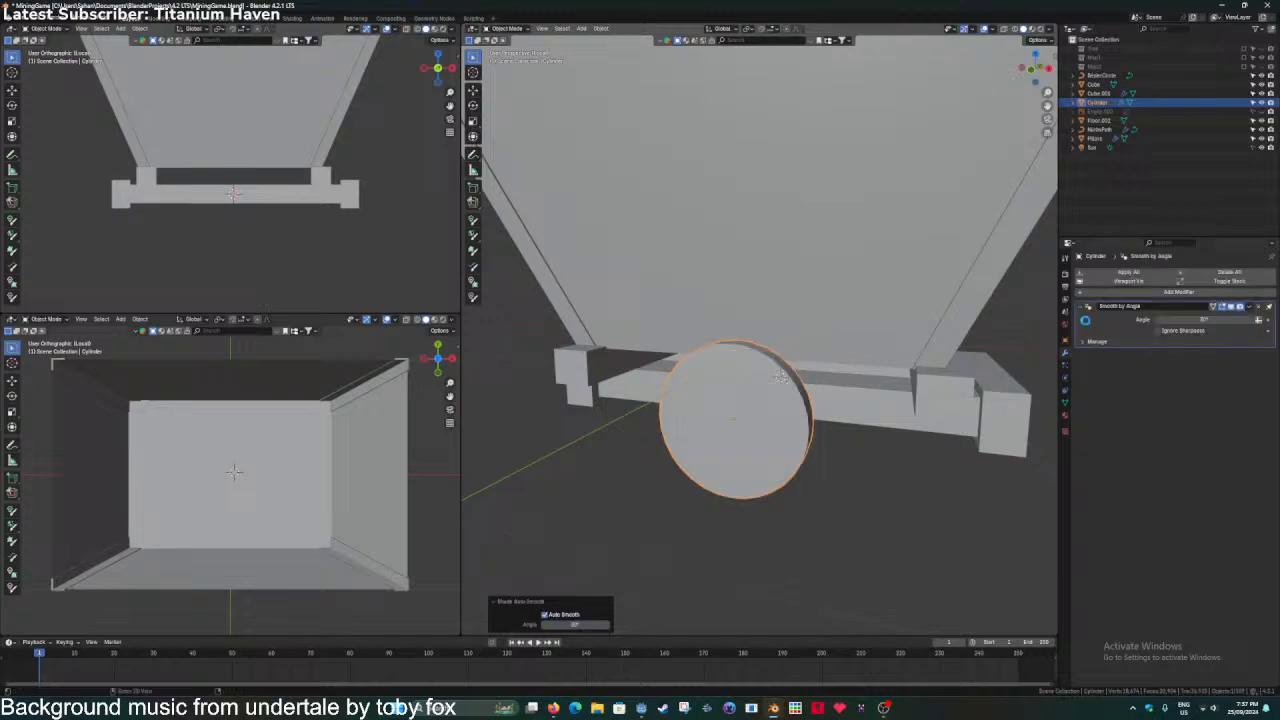
# Add a Mirror modifier to the wheel with Cube as mirror object and only the Y axis active.
pyautogui.click(1110, 291)
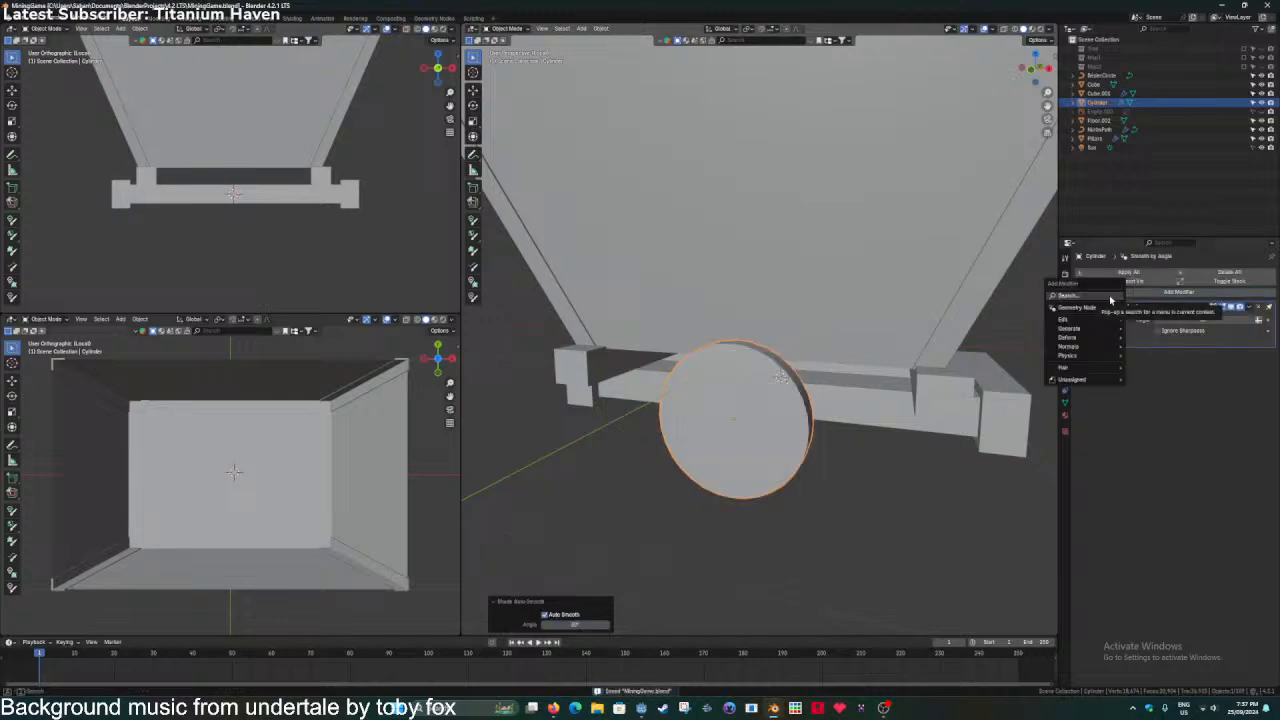
pyautogui.write('mir')
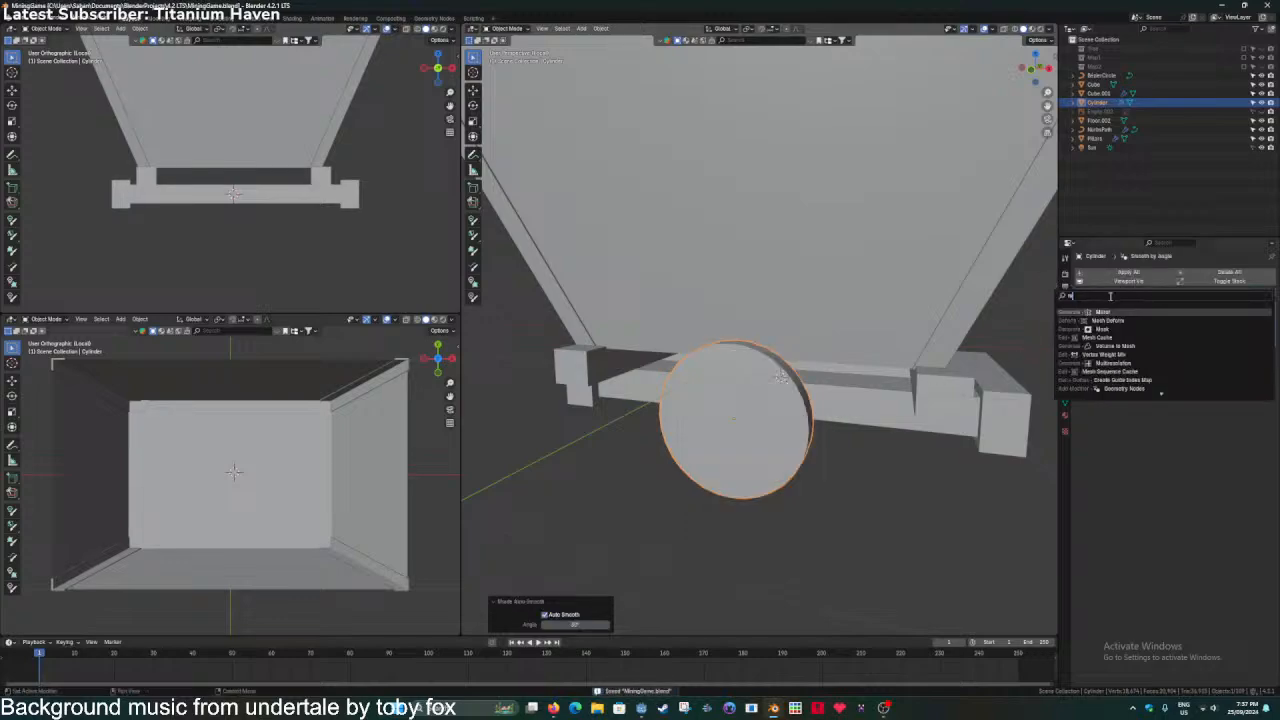
pyautogui.press('Return')
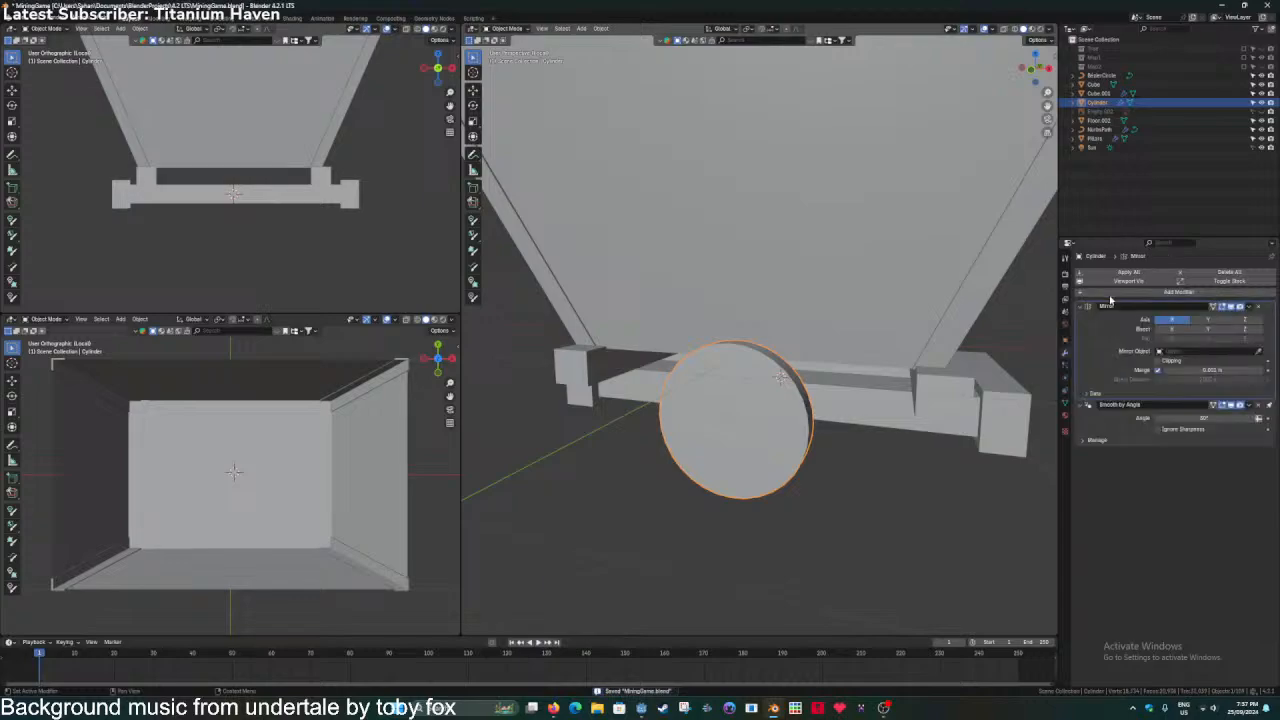
pyautogui.click(1259, 352)
pyautogui.click(699, 226)
pyautogui.moveTo(695, 224); pyautogui.dragTo(799, 256, button='middle')
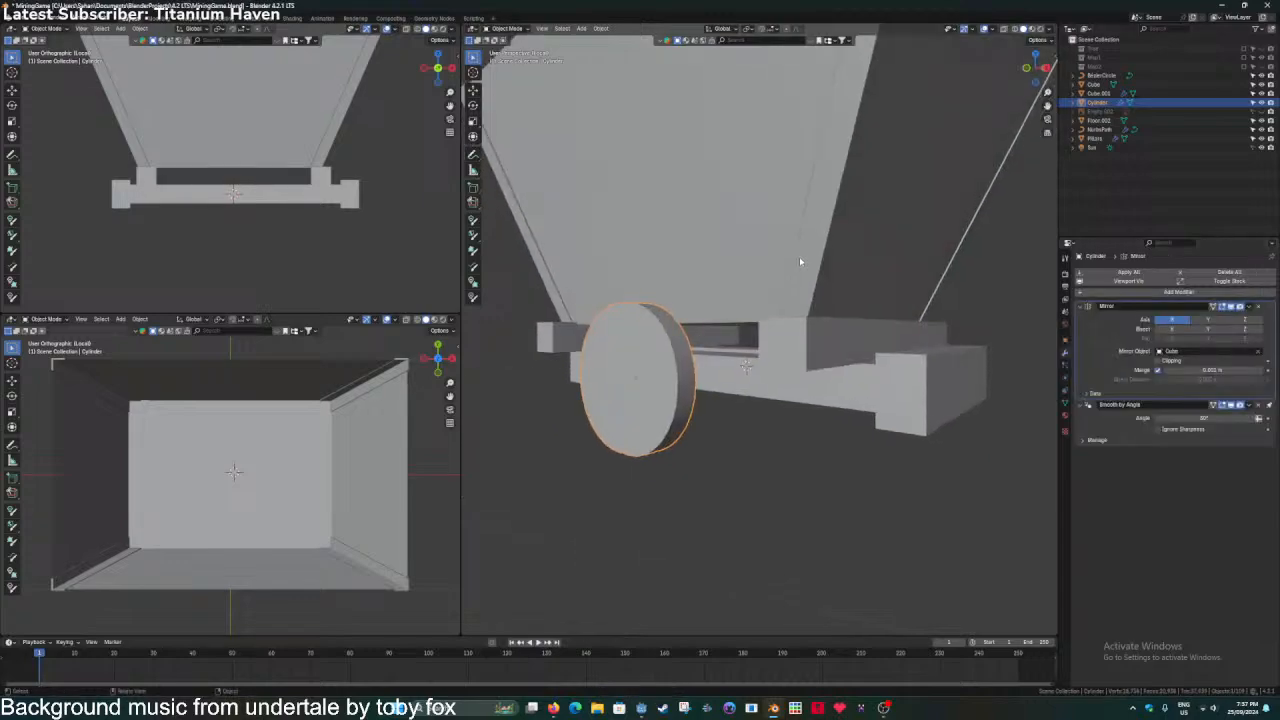
pyautogui.click(1207, 320)
pyautogui.click(1170, 320)
# Move the mirrored wheels along X toward one end of the cart and save the file.
pyautogui.moveTo(685, 318); pyautogui.dragTo(776, 319, button='middle')
pyautogui.press('g')
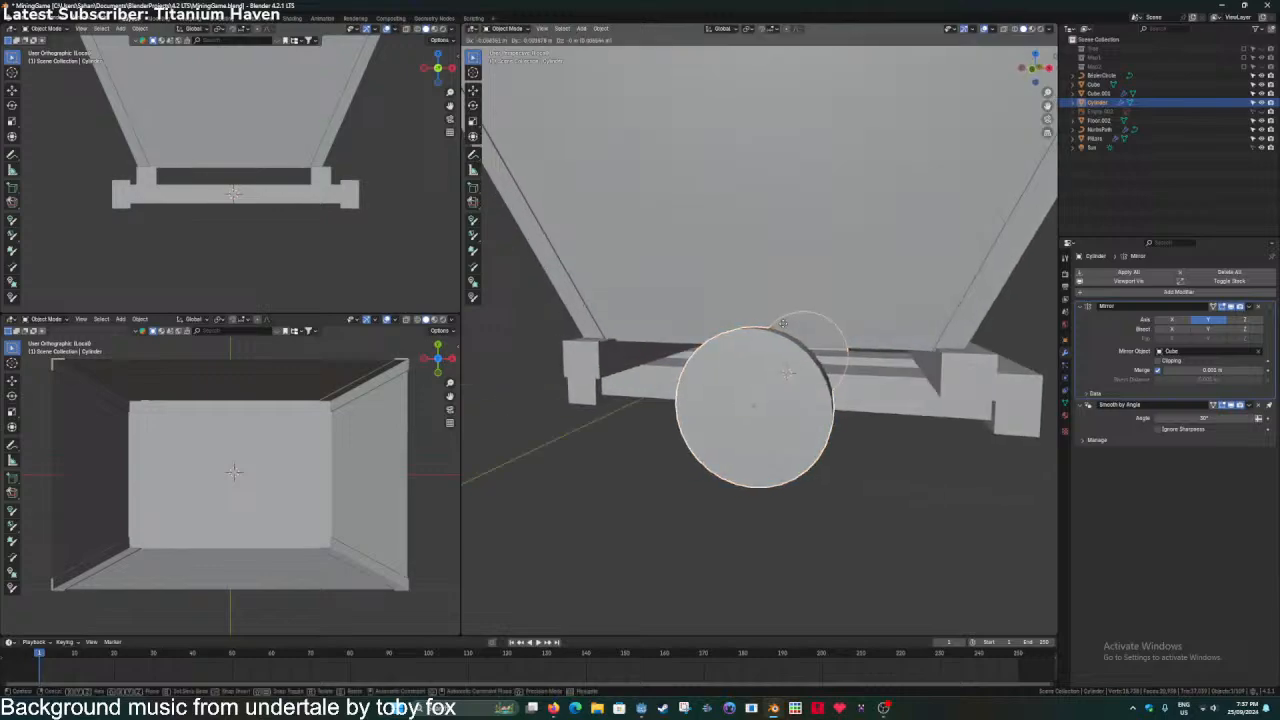
pyautogui.press('y')
pyautogui.press('x')
pyautogui.click(714, 319)
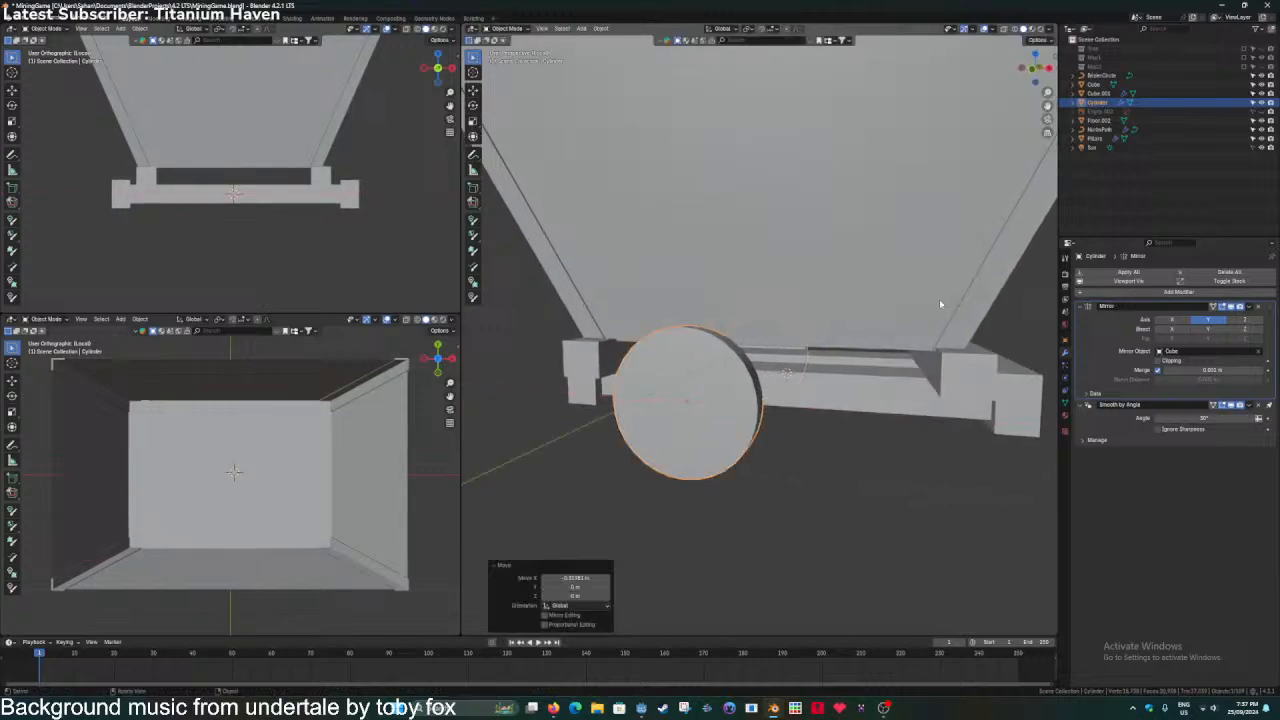
pyautogui.hotkey('ctrl', 's')
# Fine-tune the wheel's position against the undercarriage frame in an orthographic side-on view of its disc.
pyautogui.scroll(-1, 640, 352)
pyautogui.moveTo(680, 346); pyautogui.dragTo(726, 330, button='middle')
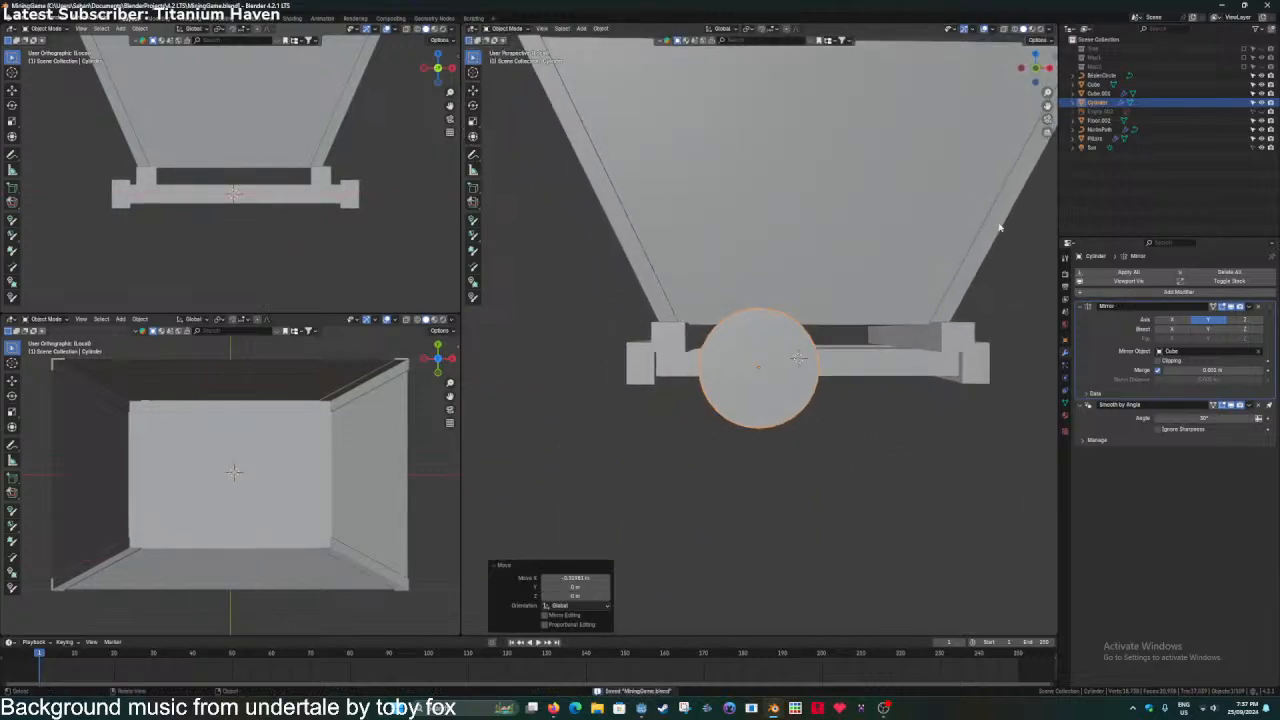
pyautogui.click(1040, 75)
pyautogui.scroll(2, 846, 271)
pyautogui.press('g')
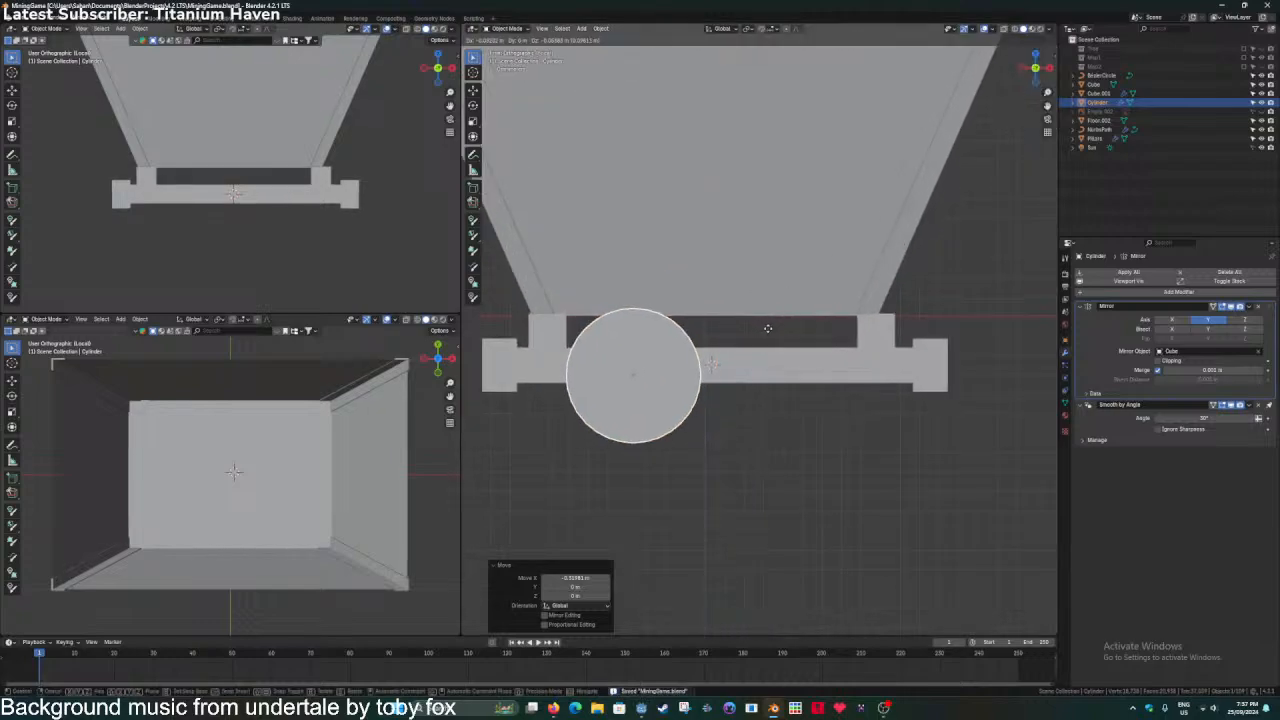
pyautogui.click(766, 331)
# Select the wheel's inner face in Edit Mode, saving the file, and enable Clipping on its Mirror modifier.
pyautogui.moveTo(766, 331); pyautogui.dragTo(673, 341, button='middle')
pyautogui.press('Tab')
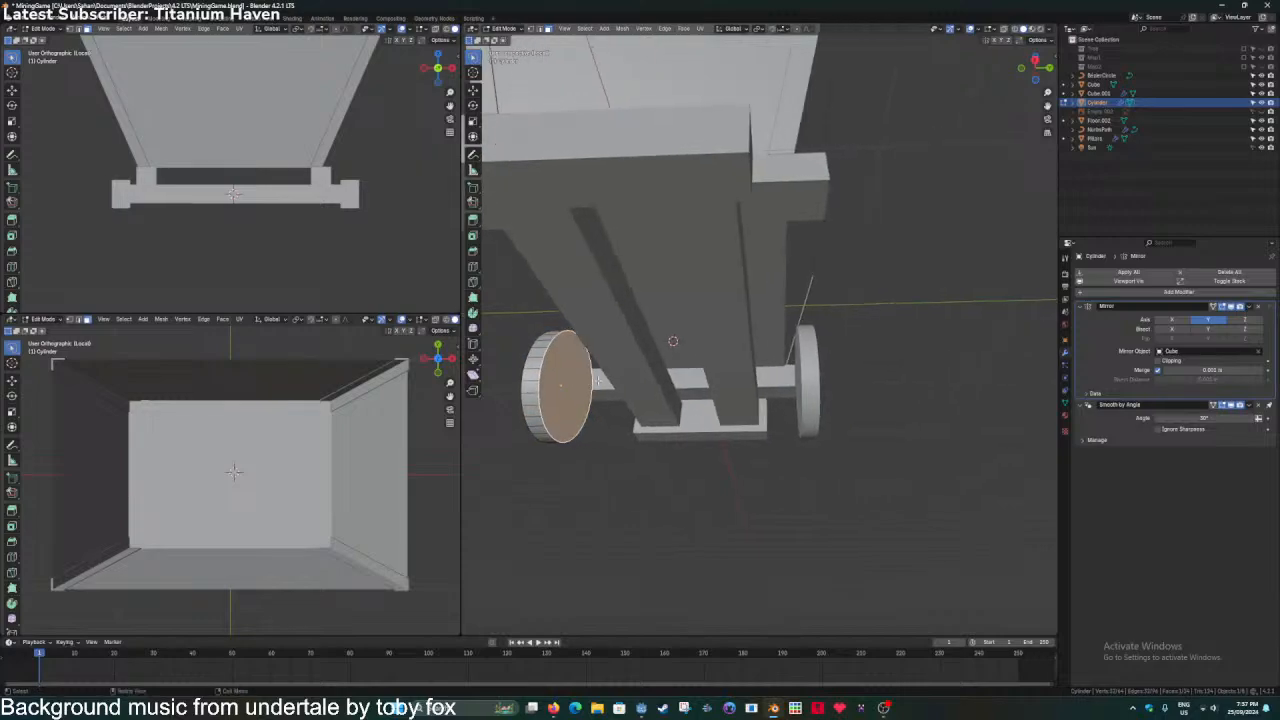
pyautogui.hotkey('ctrl', 's')
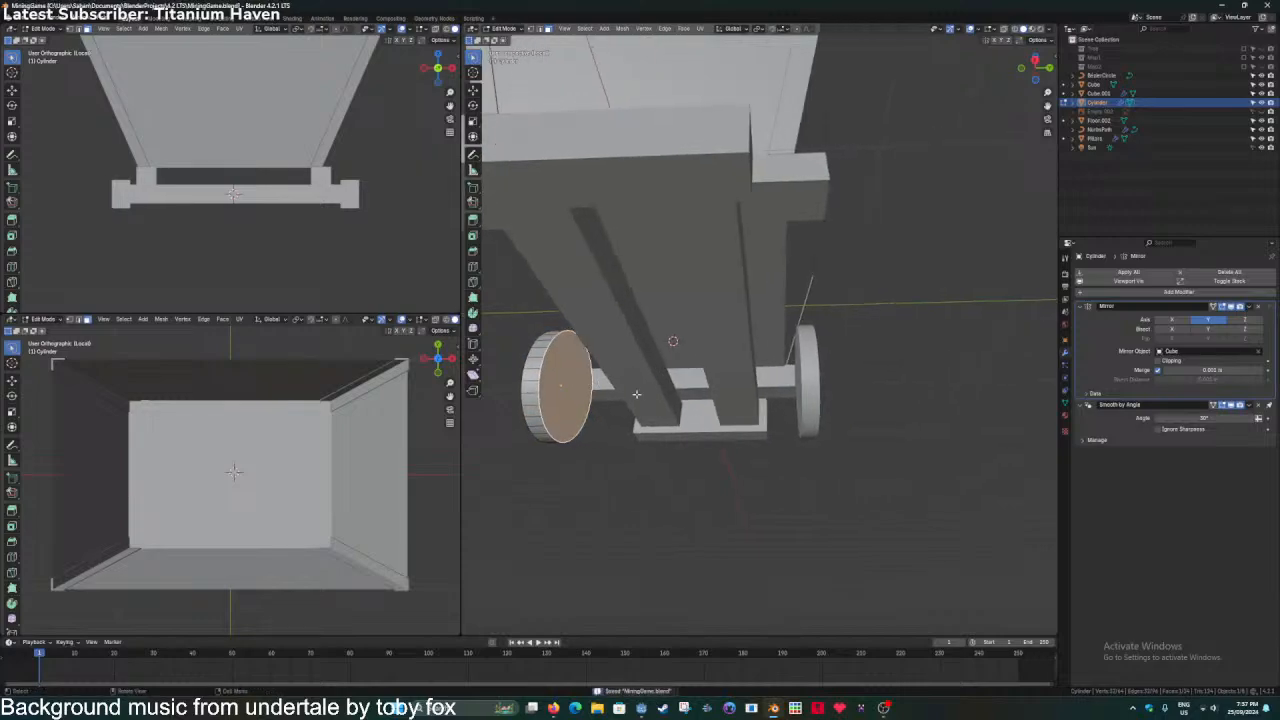
pyautogui.press('g')
pyautogui.press('z')
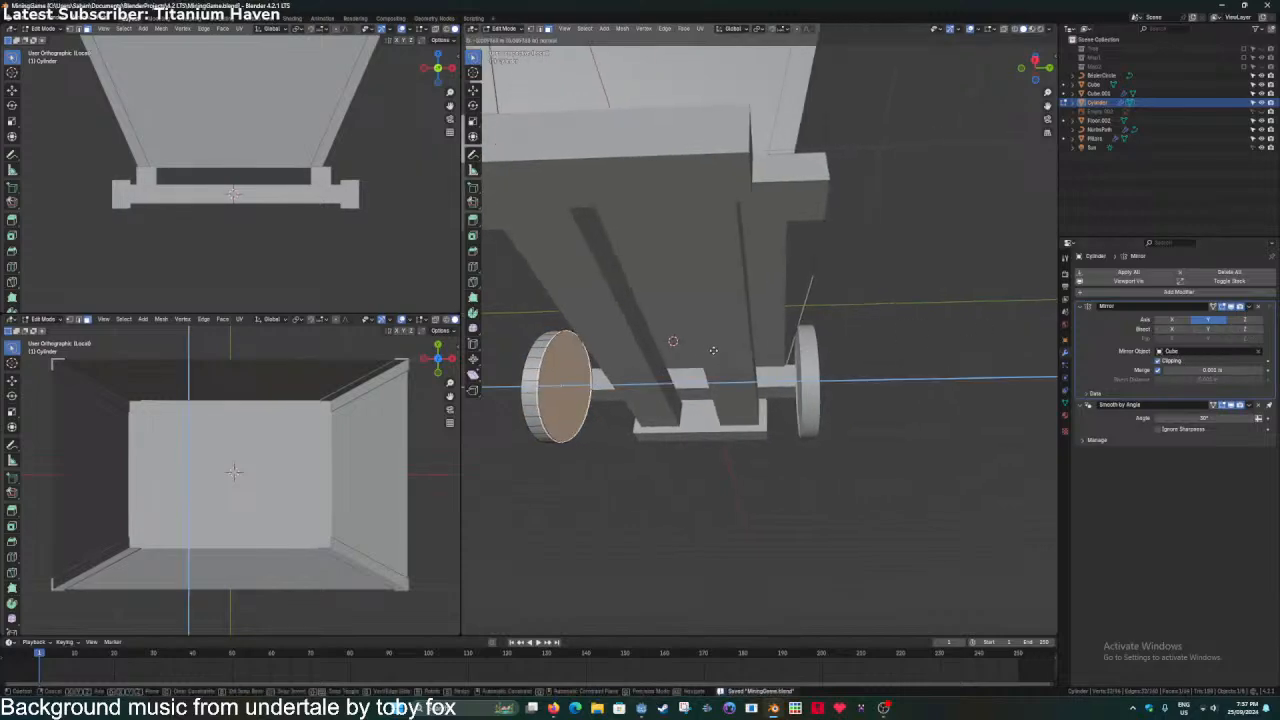
pyautogui.rightClick(706, 338)
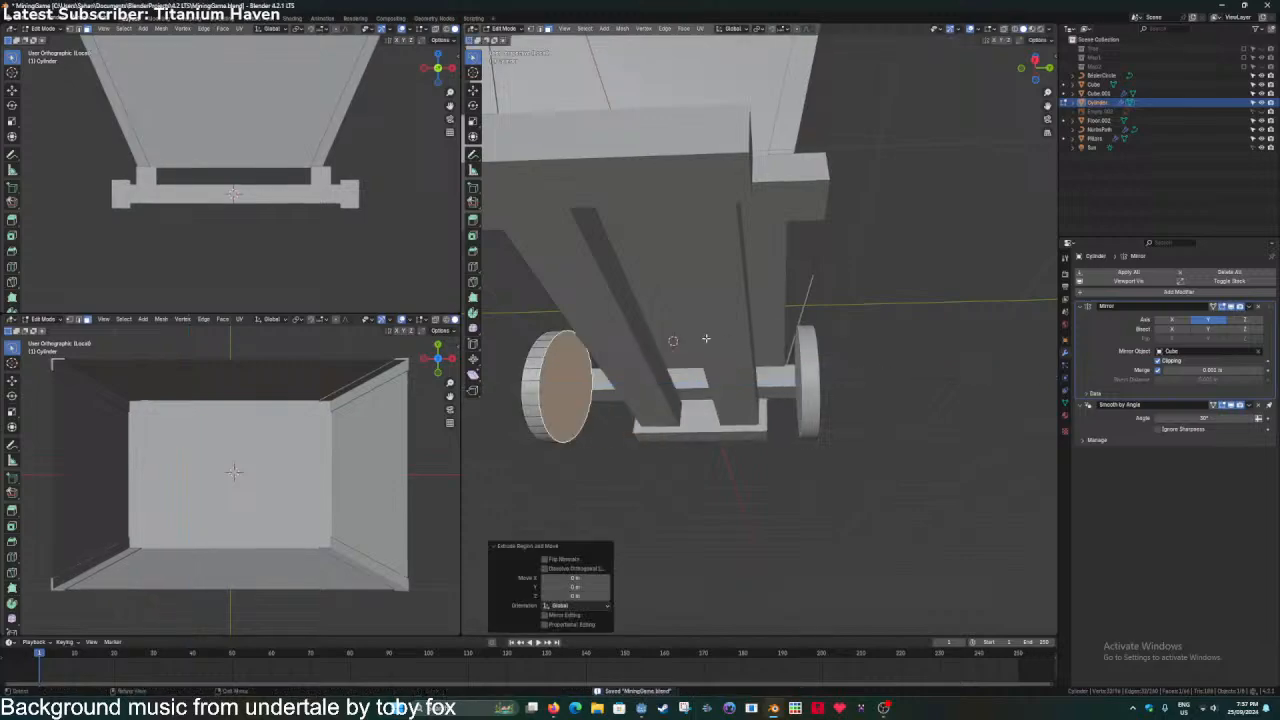
pyautogui.hotkey('ctrl', 'z')
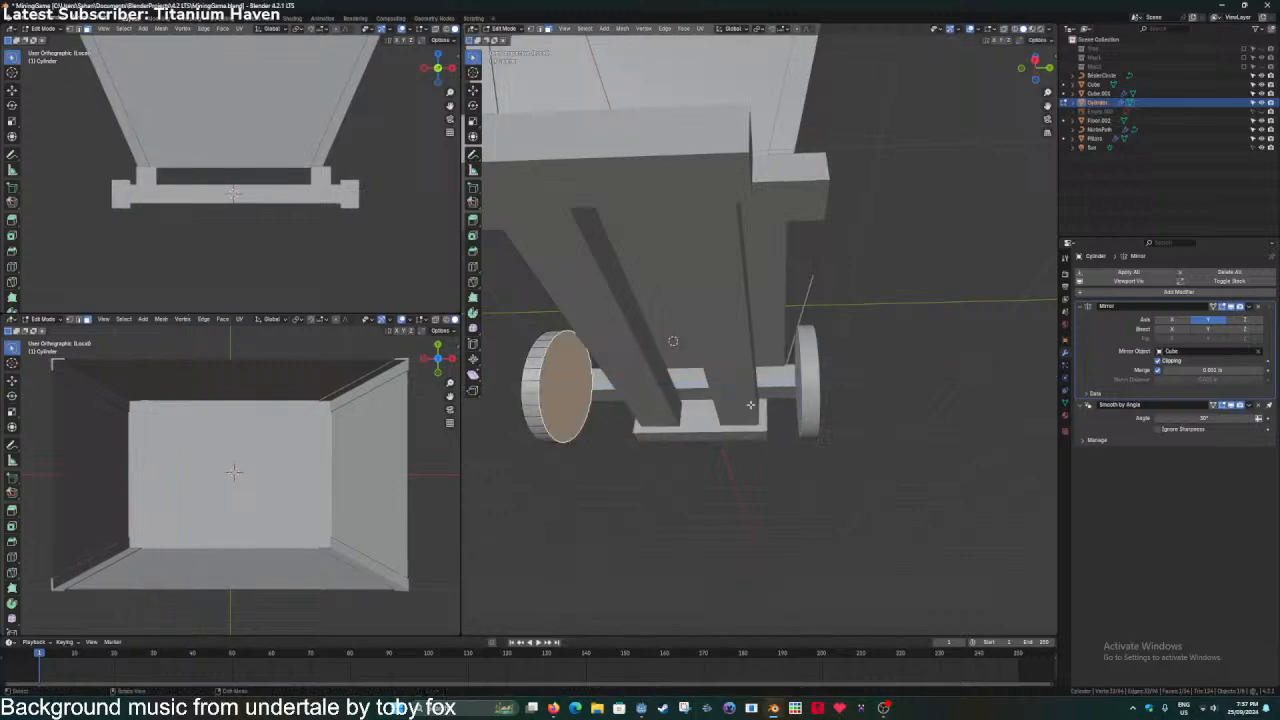
# Inset the wheel's inner face and extrude it to the mirror plane, forming an axle between both wheels.
pyautogui.press('i')
pyautogui.click(748, 402)
pyautogui.press('e')
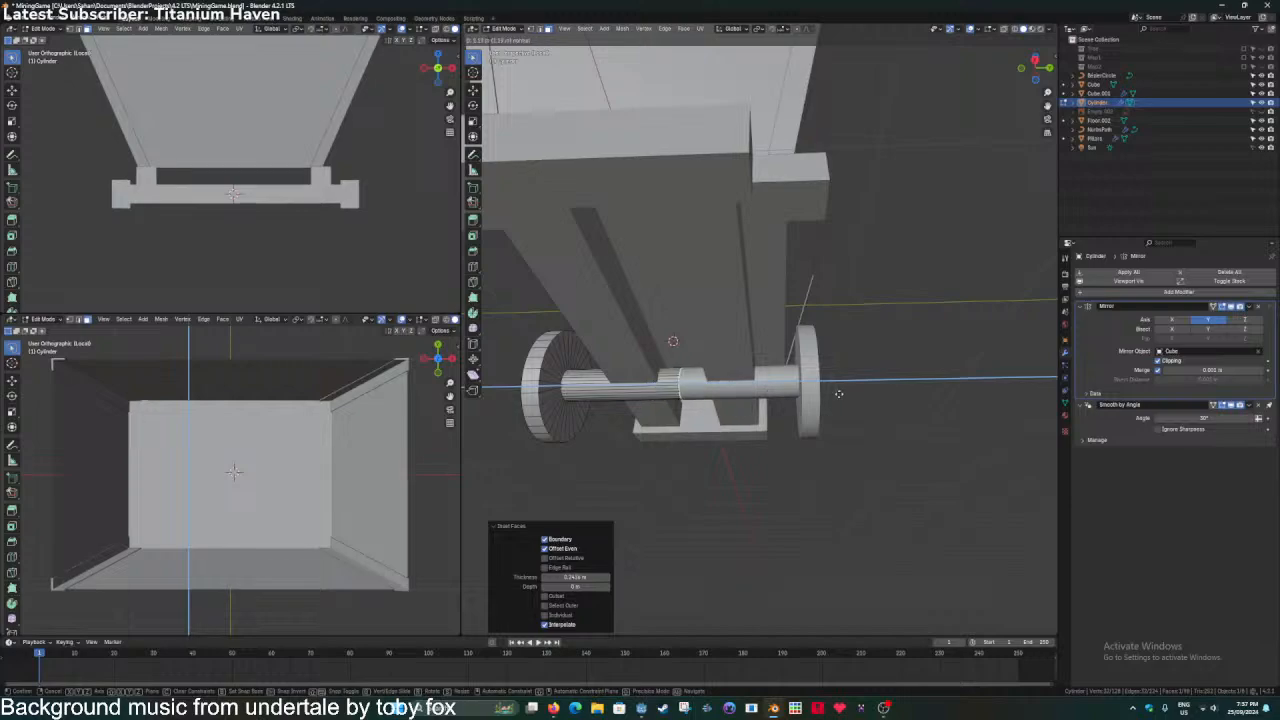
pyautogui.click(838, 394)
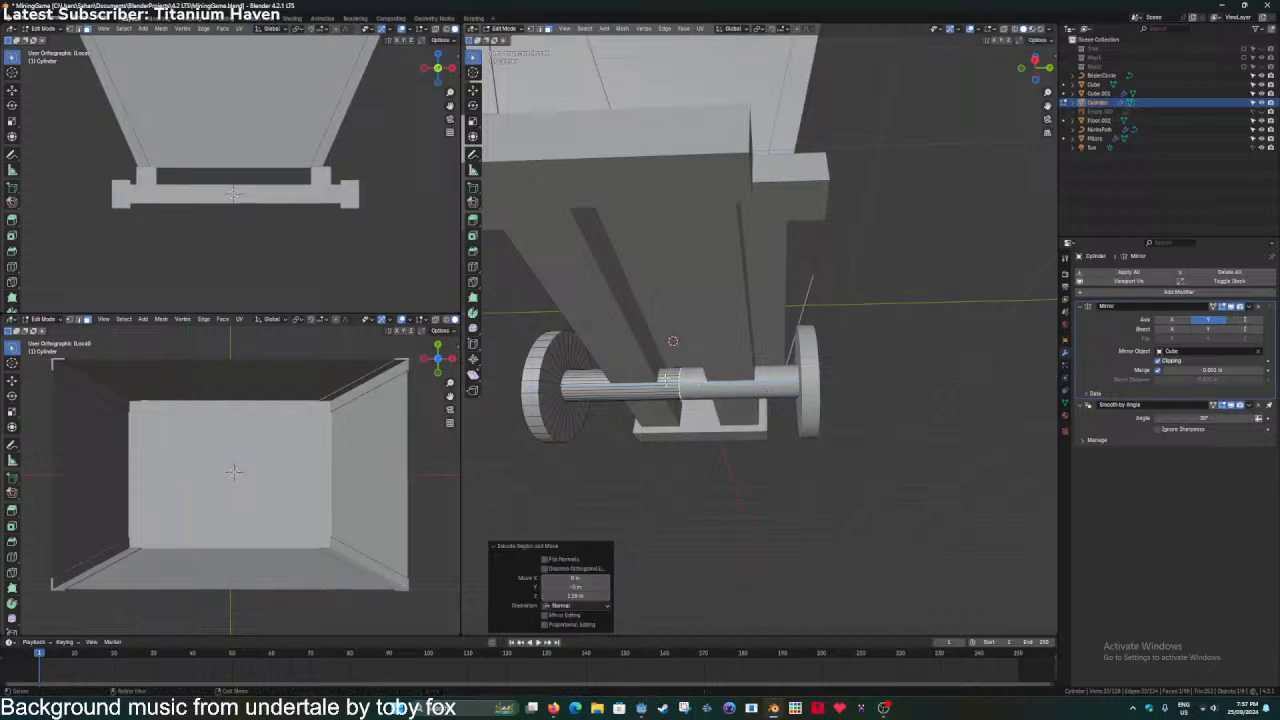
# Select the axle's side faces, scale them thinner on X and Z only, return to Object Mode and save the file.
pyautogui.hotkey('ctrl', 'l')
pyautogui.click(669, 391)
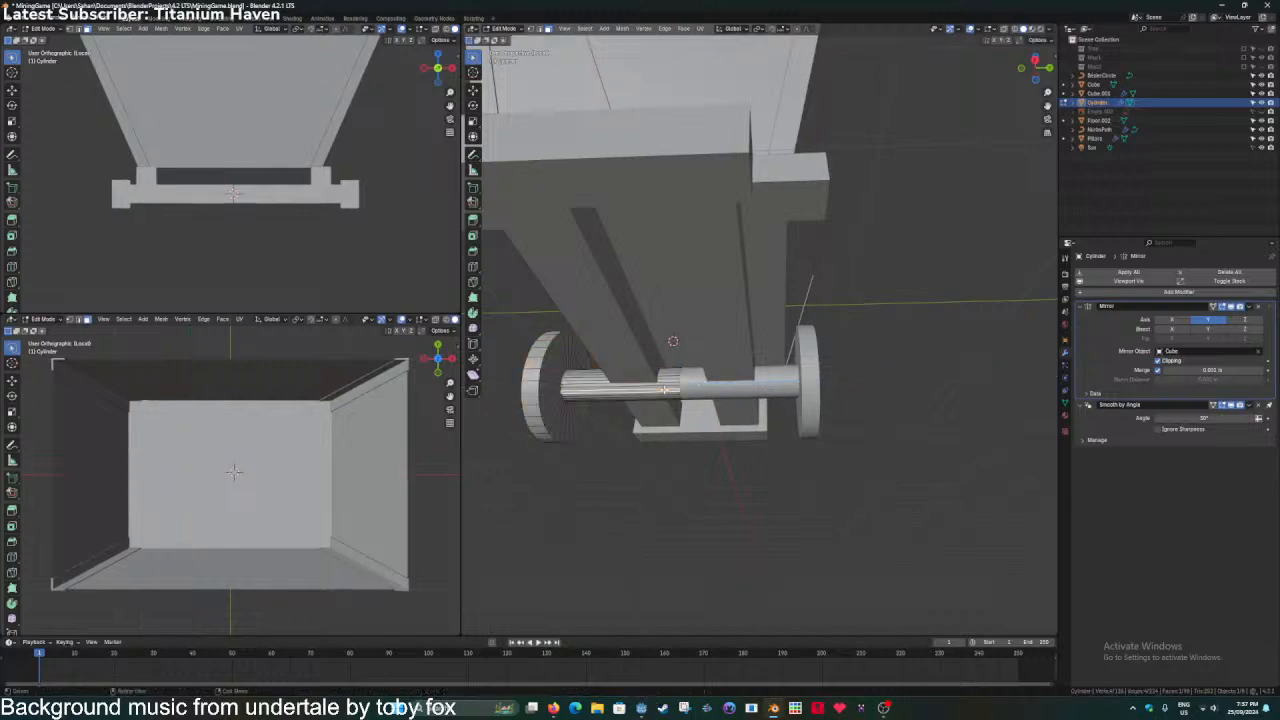
pyautogui.keyDown('alt'); pyautogui.click(669, 391); pyautogui.keyUp('alt')
pyautogui.press('s')
pyautogui.hotkey('shift', 'z')
pyautogui.hotkey('shift', 'x')
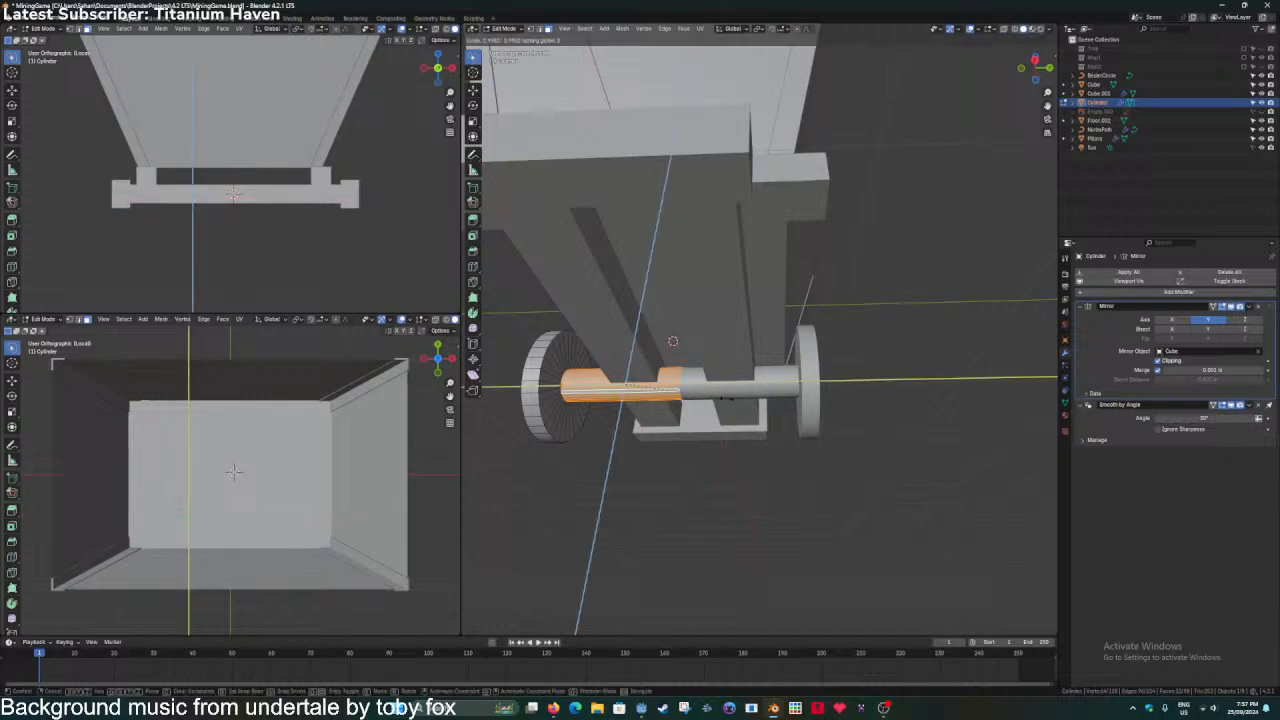
pyautogui.hotkey('shift', 'y')
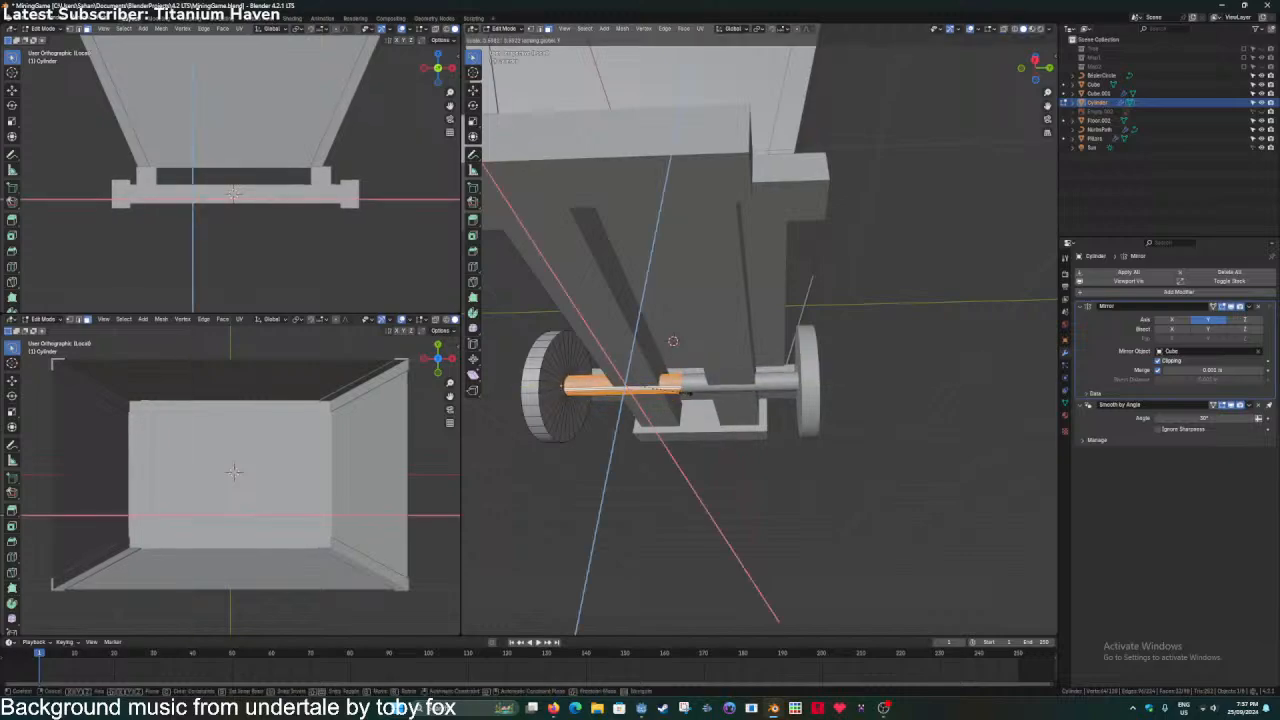
pyautogui.click(688, 393)
pyautogui.press('Tab')
pyautogui.moveTo(665, 381); pyautogui.dragTo(682, 393, button='middle')
pyautogui.hotkey('ctrl', 's')
pyautogui.moveTo(669, 455); pyautogui.dragTo(710, 448, button='middle')
pyautogui.hotkey('ctrl', 's')
# Save the file and shape the wheel's outer face into a tapered rim by insetting, extruding outward and scaling it down.
pyautogui.click(697, 372)
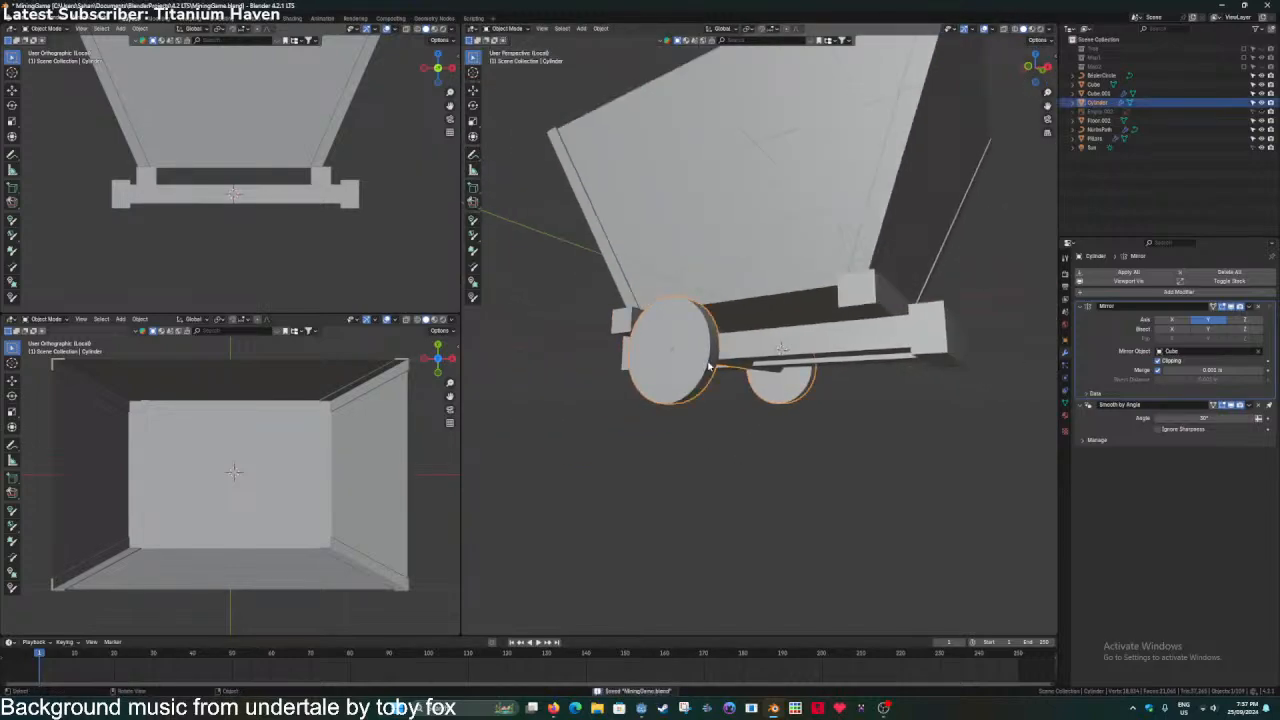
pyautogui.press('Tab')
pyautogui.moveTo(697, 372); pyautogui.dragTo(731, 382, button='middle')
pyautogui.click(687, 408)
pyautogui.scroll(6, 731, 382)
pyautogui.hotkey('ctrl', 's')
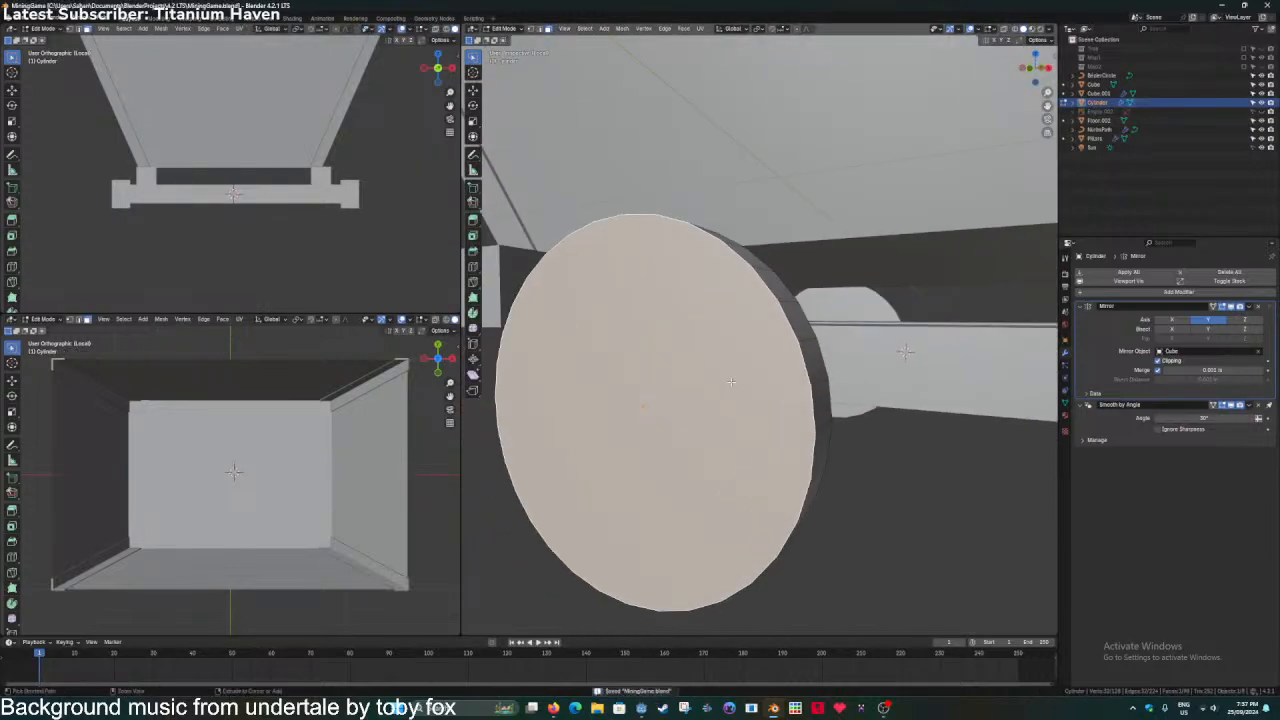
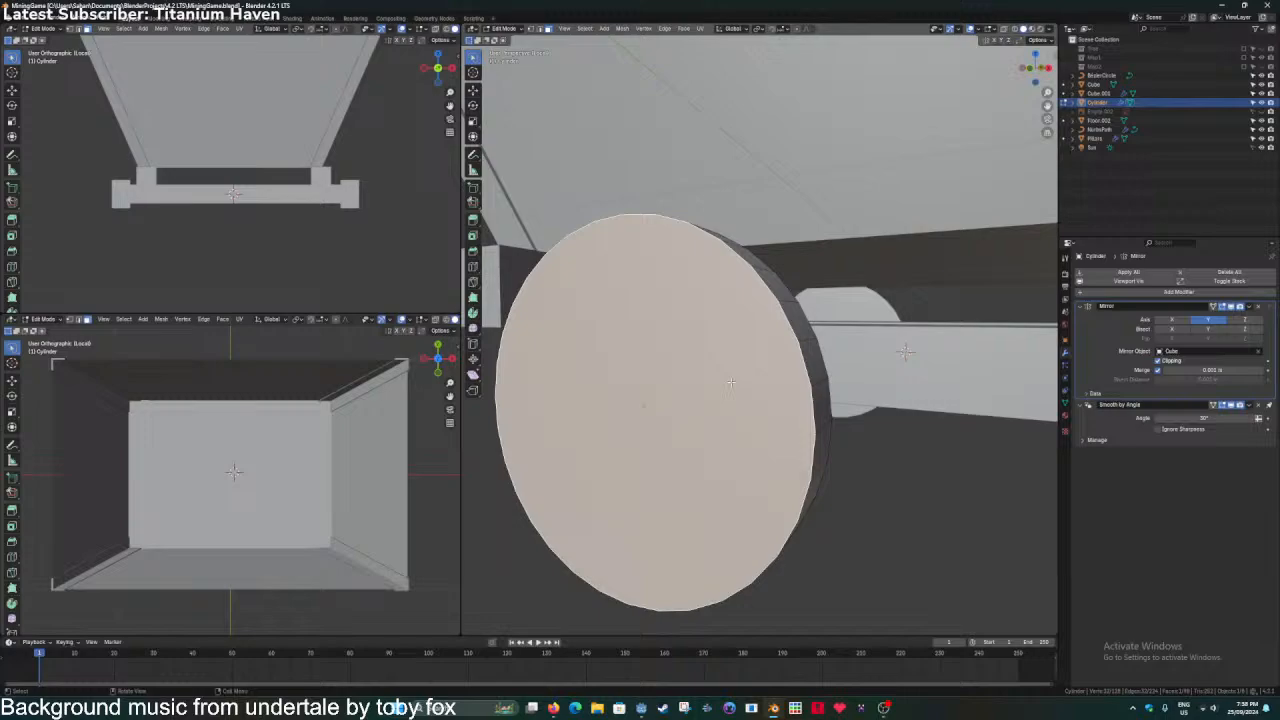
pyautogui.moveTo(731, 383); pyautogui.dragTo(791, 396, button='middle')
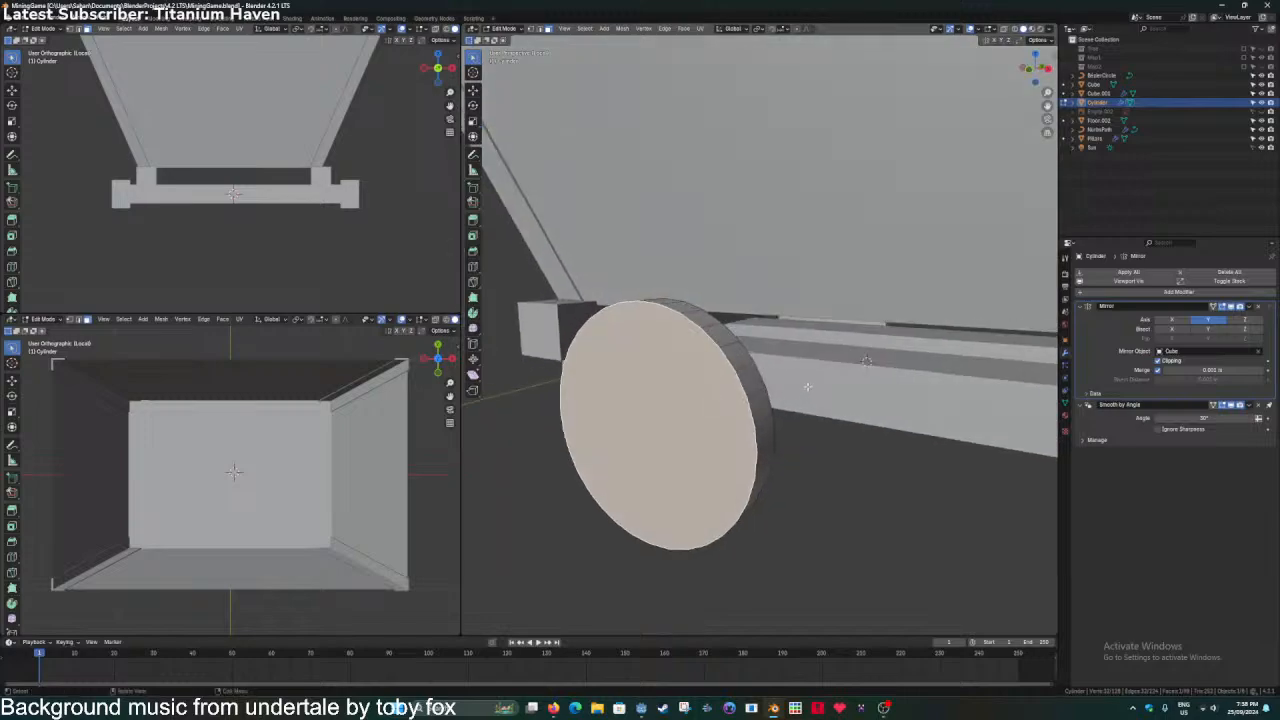
pyautogui.press('i')
pyautogui.click(765, 388)
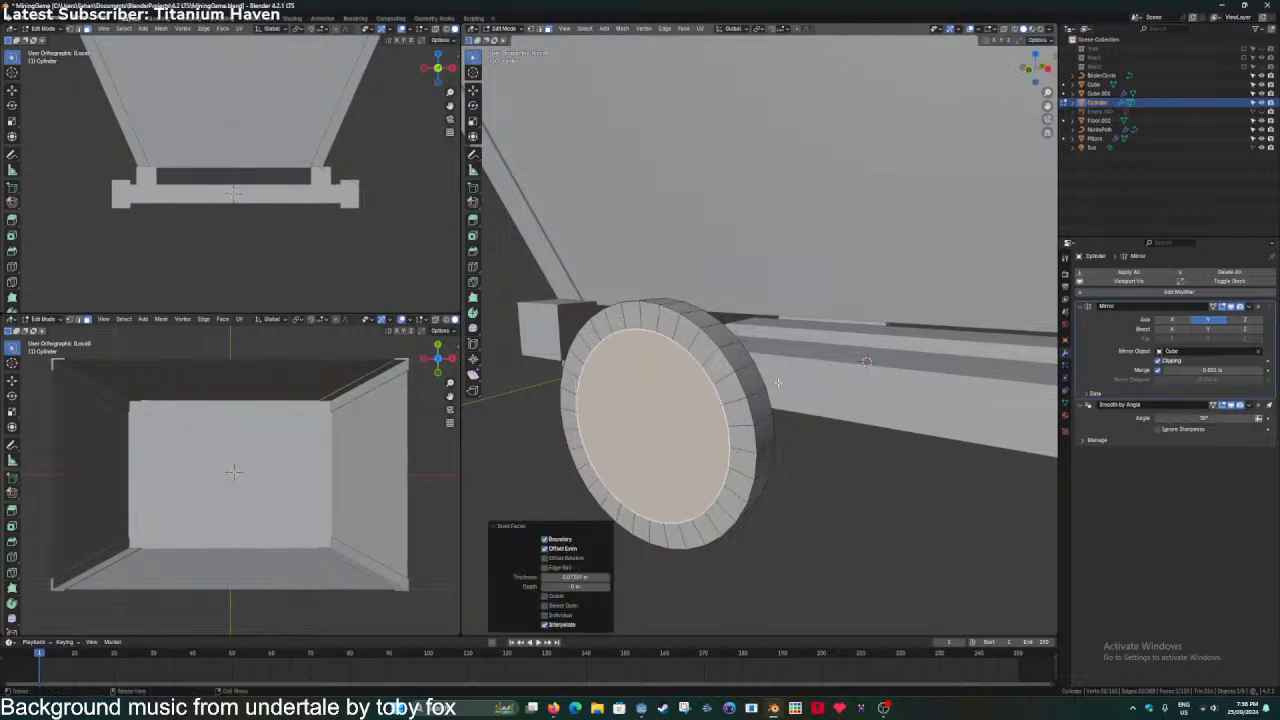
pyautogui.press('s')
pyautogui.click(724, 386)
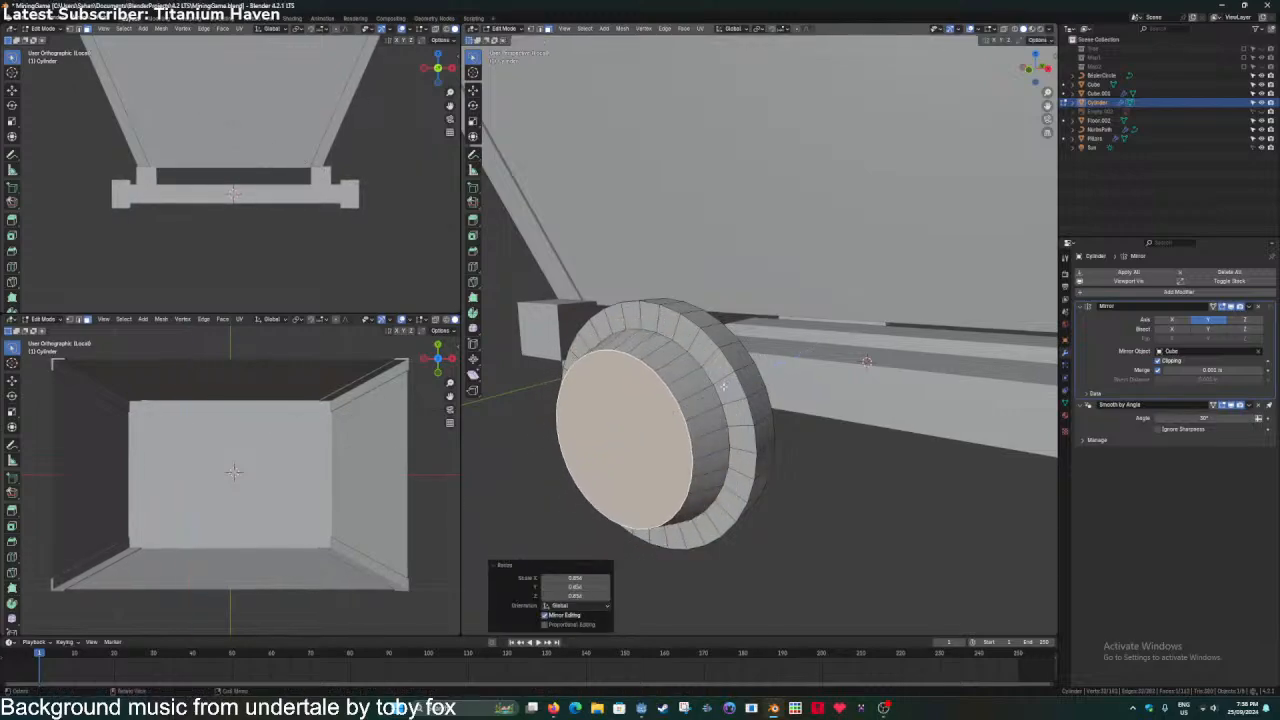
# Inset the rim's front face, extrude it inward into a recess and scale the recessed face down.
pyautogui.press('i')
pyautogui.click(720, 380)
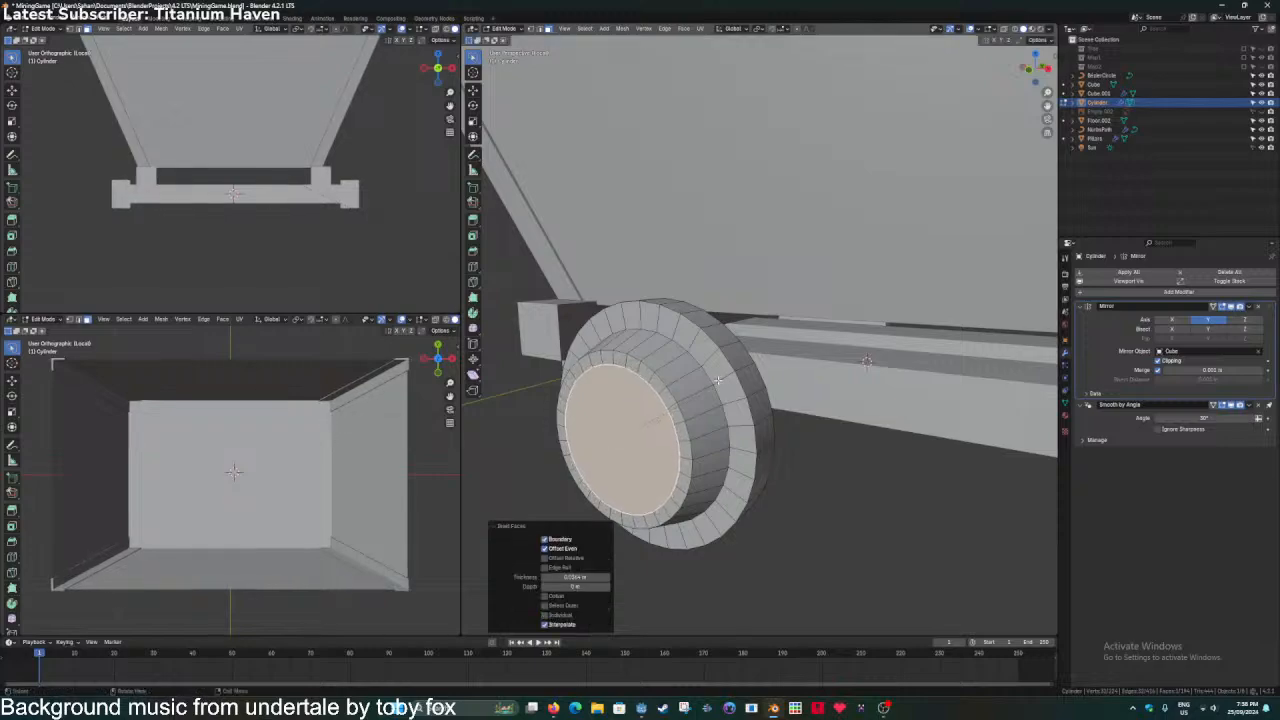
pyautogui.press('e')
pyautogui.click(720, 378)
pyautogui.press('s')
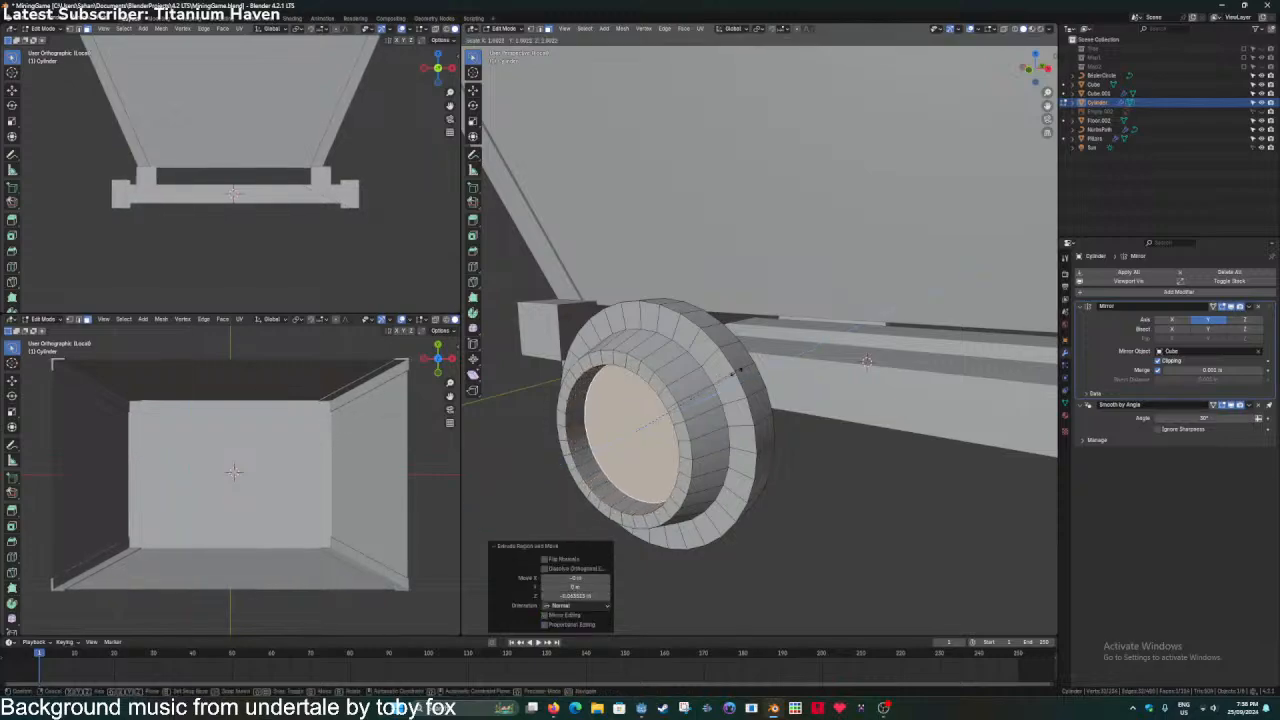
pyautogui.click(722, 372)
# Inset the recessed face to a small central circle and extrude it outward as the wheel hub.
pyautogui.moveTo(713, 367); pyautogui.dragTo(700, 366, button='middle')
pyautogui.press('i')
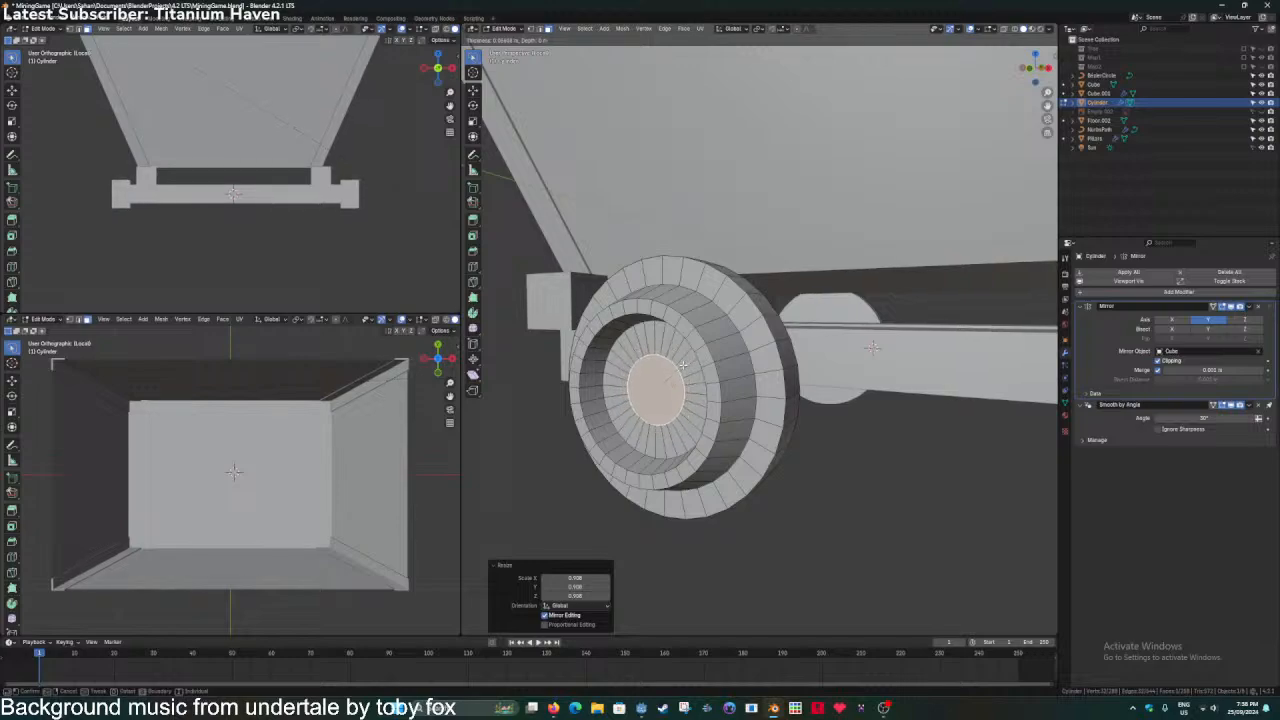
pyautogui.click(683, 365)
pyautogui.press('e')
pyautogui.click(672, 364)
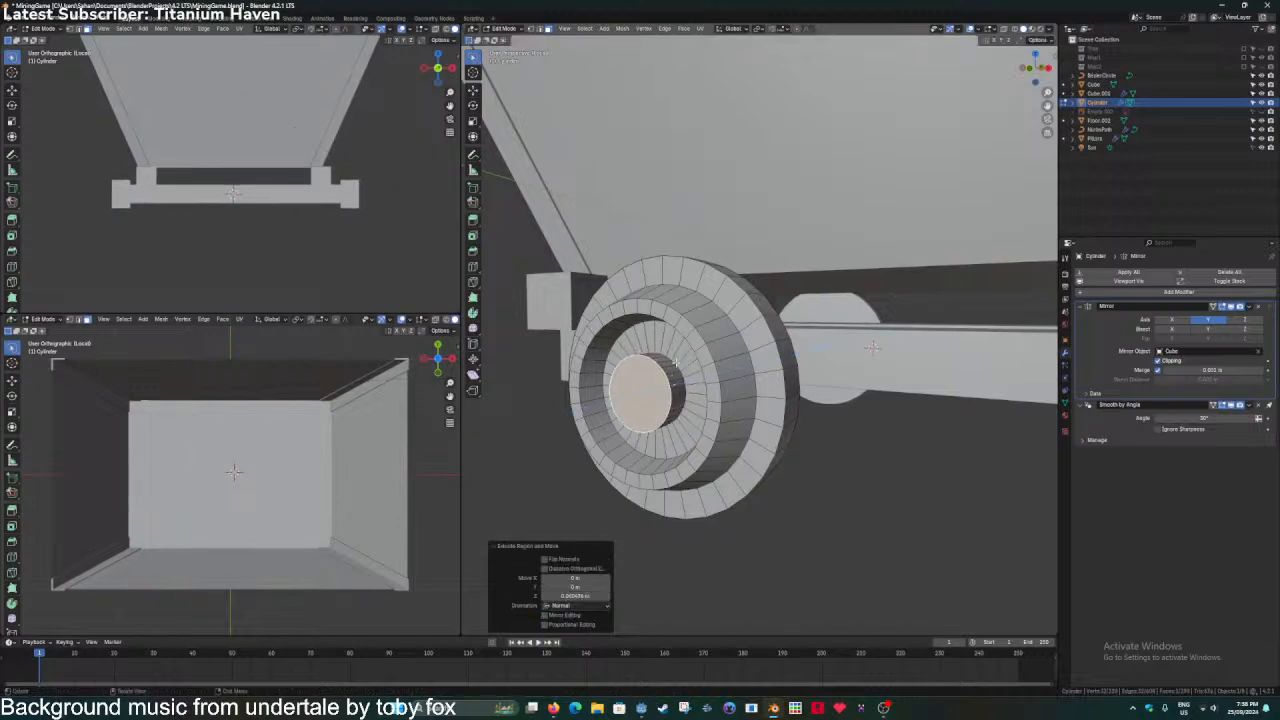
# Scale down the wheel hub's outer face, return to Object Mode and save the file.
pyautogui.press('s')
pyautogui.click(666, 363)
pyautogui.press('Tab')
pyautogui.scroll(-4, 668, 365)
pyautogui.hotkey('ctrl', 's')
# Select a face loop on the wheel's front, move it along Y, return to Object Mode and save.
pyautogui.moveTo(701, 363)
pyautogui.mouseDown(button='middle')
pyautogui.moveTo(766, 373)
pyautogui.moveTo(714, 397)
pyautogui.moveTo(600, 345)
pyautogui.moveTo(691, 362)
pyautogui.mouseUp(button='middle')
pyautogui.scroll(1, 714, 397)
pyautogui.scroll(2, 714, 397)
pyautogui.press('Tab')
pyautogui.keyDown('alt'); pyautogui.click(613, 355); pyautogui.keyUp('alt')
pyautogui.press('g')
pyautogui.press('y')
pyautogui.click(685, 362)
pyautogui.press('Tab')
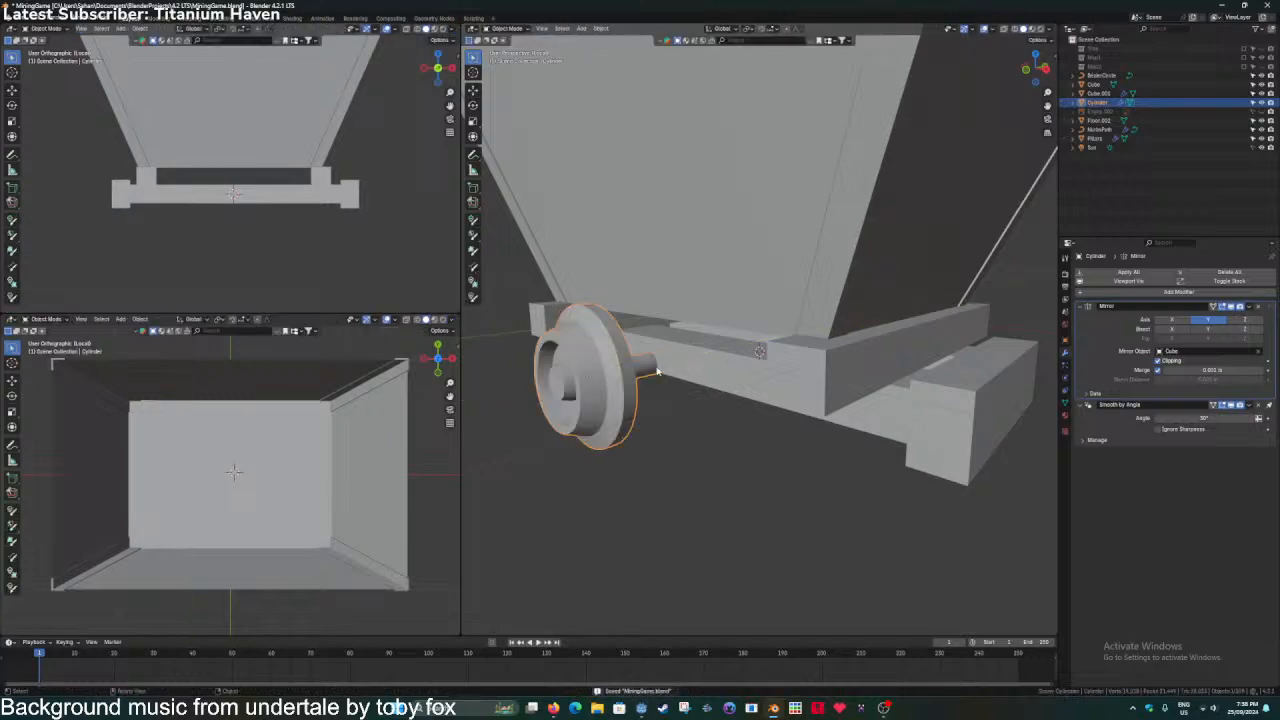
pyautogui.hotkey('ctrl', 's')
# Select the wheel's front rim ring together with the hub cap face and move both slightly inward along Y.
pyautogui.scroll(-3, 652, 372)
pyautogui.click(722, 424)
pyautogui.moveTo(722, 424); pyautogui.dragTo(767, 408, button='middle')
pyautogui.scroll(2, 676, 420)
pyautogui.press('Tab')
pyautogui.scroll(2, 766, 407)
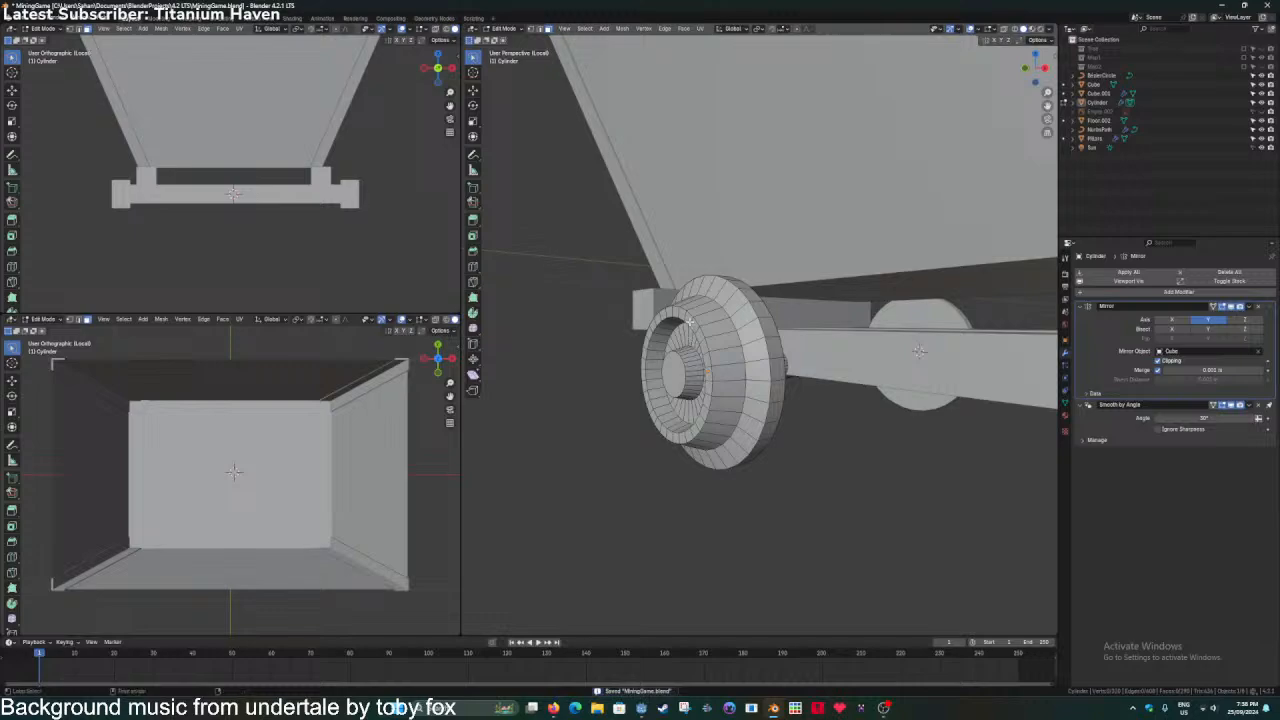
pyautogui.keyDown('alt'); pyautogui.click(689, 321); pyautogui.keyUp('alt')
pyautogui.keyDown('alt'); pyautogui.keyDown('shift'); pyautogui.click(678, 370); pyautogui.keyUp('shift'); pyautogui.keyUp('alt')
pyautogui.hotkey('ctrl', 'z')
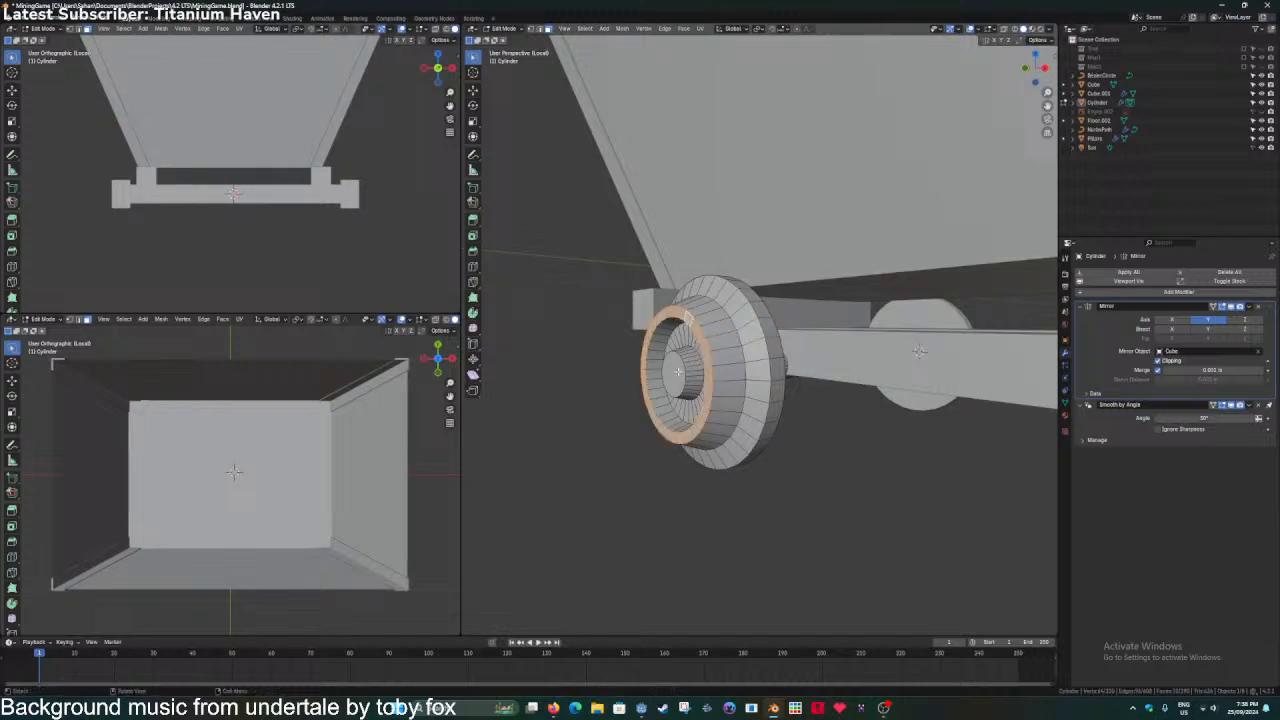
pyautogui.keyDown('shift'); pyautogui.click(678, 371); pyautogui.keyUp('shift')
pyautogui.press('g')
pyautogui.press('y')
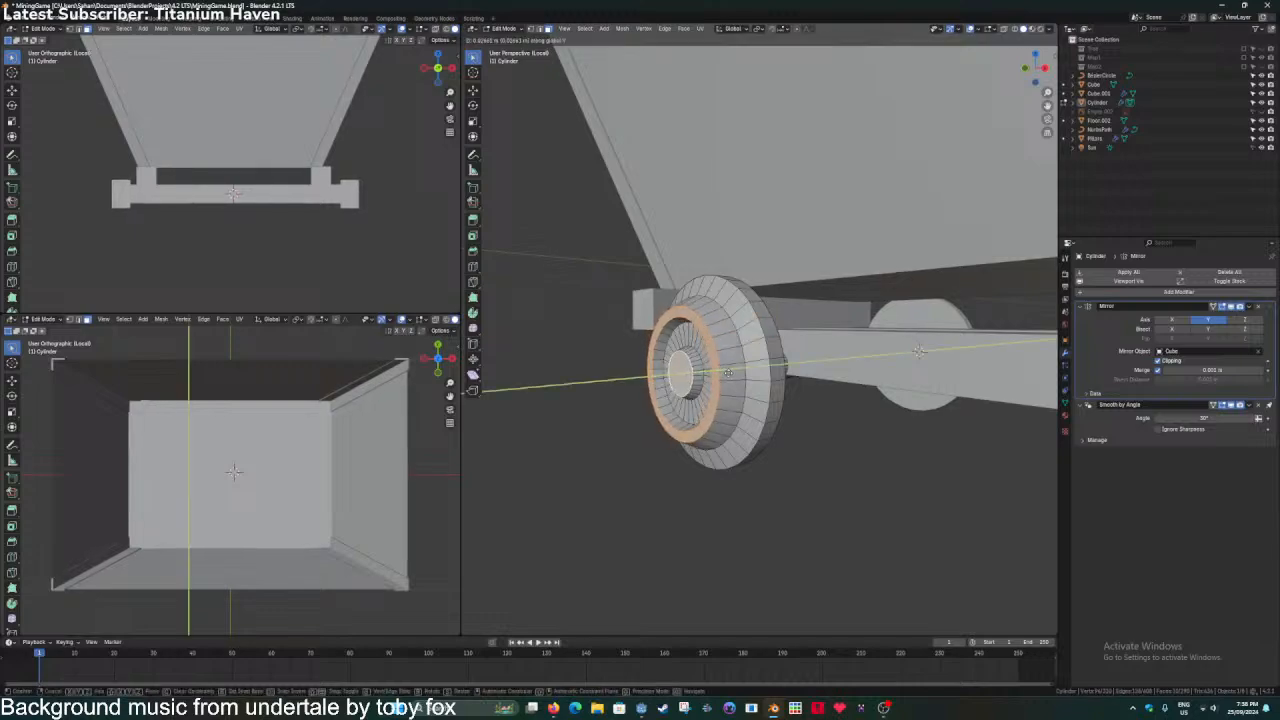
pyautogui.click(729, 372)
pyautogui.press('Tab')
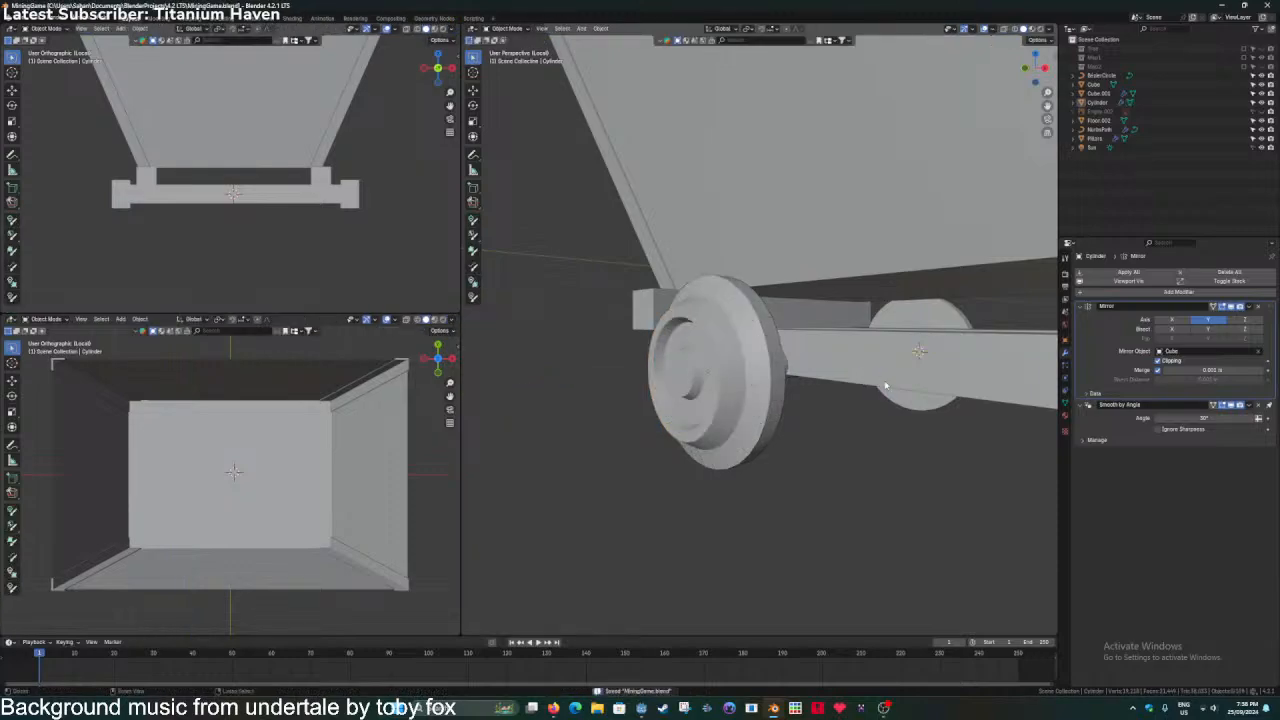
# Duplicate the wheel-and-axle object along X to place a second wheel pair beside the first, and save.
pyautogui.moveTo(885, 385); pyautogui.dragTo(760, 381, button='middle')
pyautogui.click(692, 390)
pyautogui.hotkey('shift', 'd')
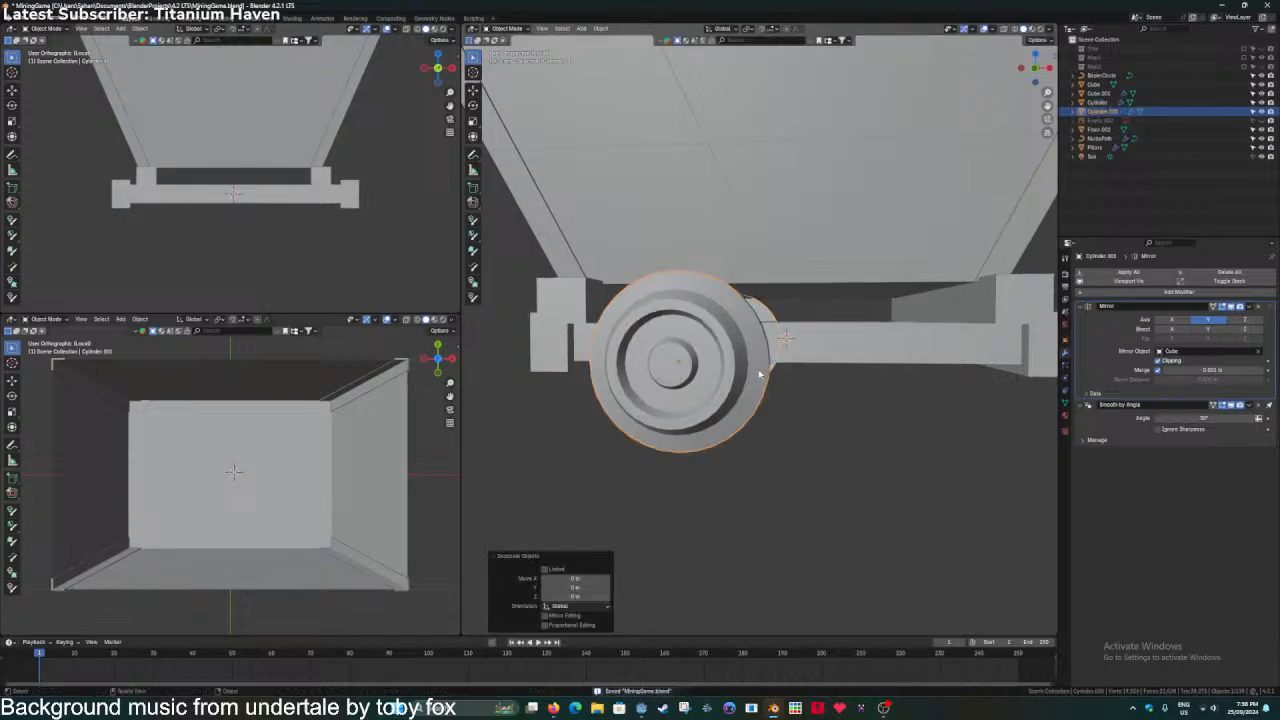
pyautogui.press('y')
pyautogui.press('x')
pyautogui.click(955, 410)
pyautogui.scroll(-4, 842, 457)
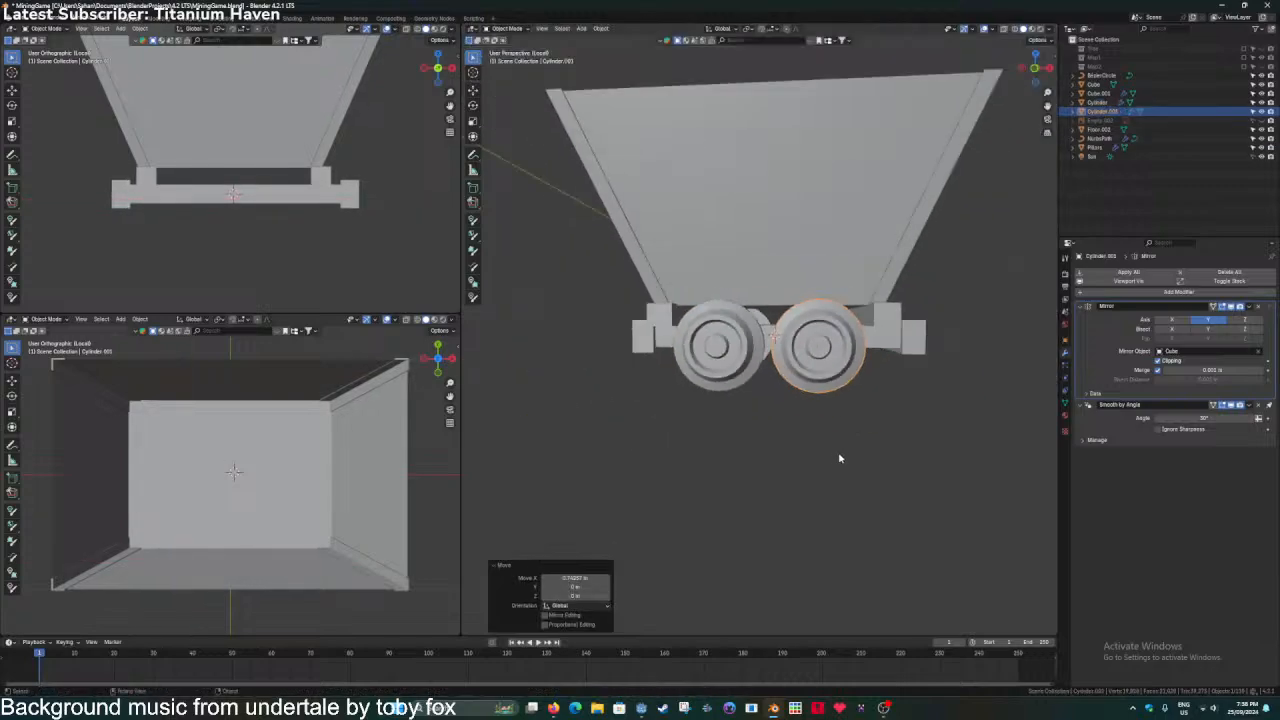
pyautogui.click(781, 472)
pyautogui.hotkey('ctrl', 's')
# Try to bevel the outer face of the cart body's end bumper block.
pyautogui.click(767, 391)
pyautogui.scroll(-3, 767, 390)
pyautogui.moveTo(767, 390); pyautogui.dragTo(728, 398, button='middle')
pyautogui.scroll(2, 717, 400)
pyautogui.scroll(2, 728, 398)
pyautogui.click(849, 386)
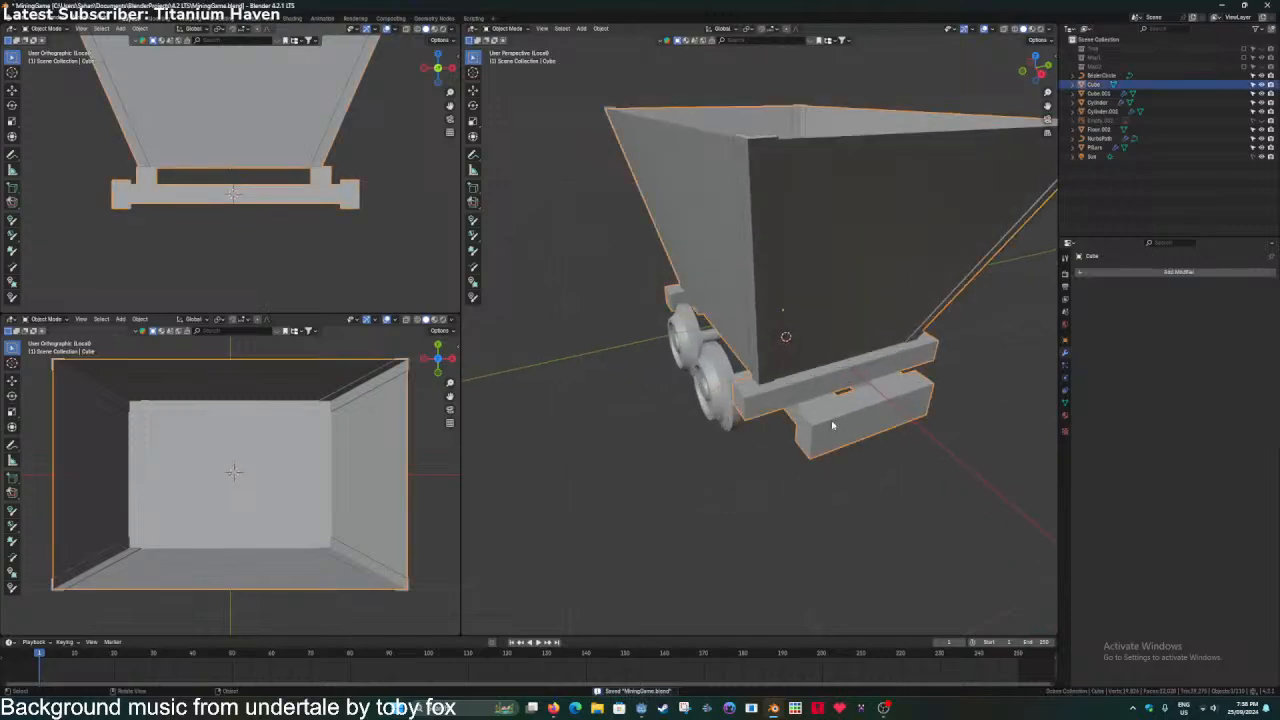
pyautogui.press('Tab')
pyautogui.scroll(4, 755, 487)
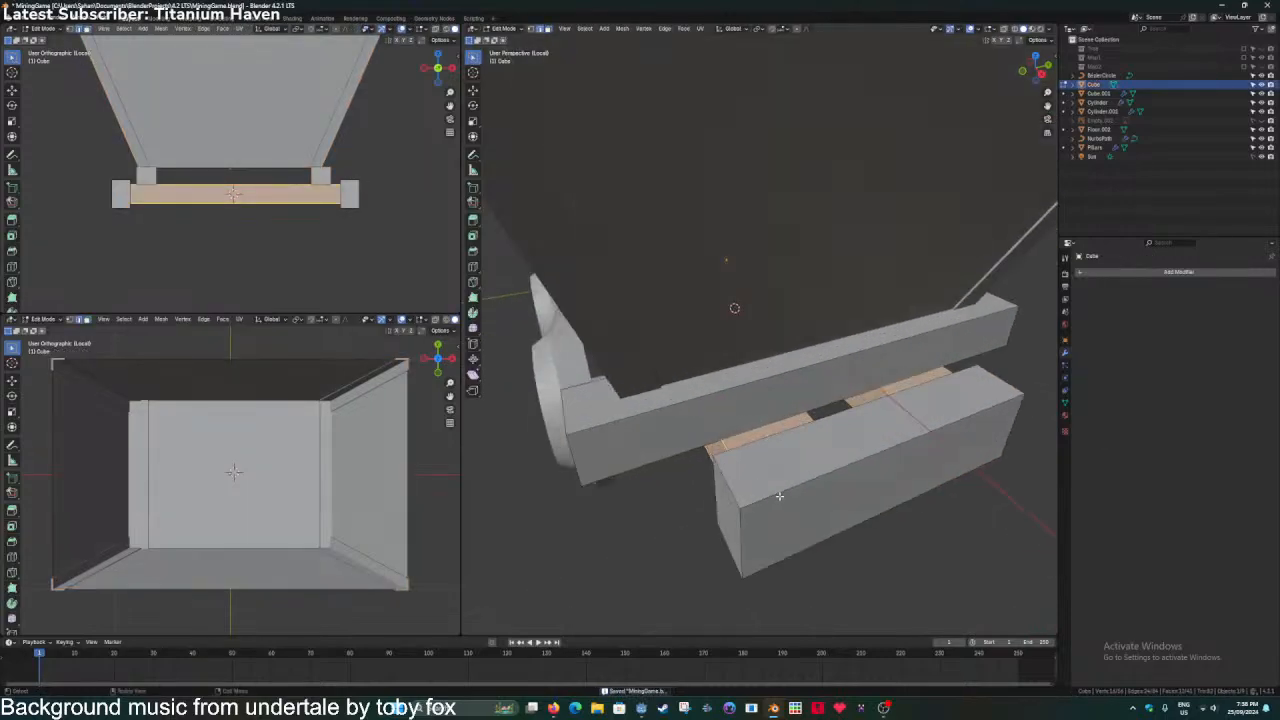
pyautogui.moveTo(779, 495); pyautogui.dragTo(798, 460, button='middle')
pyautogui.click(798, 460)
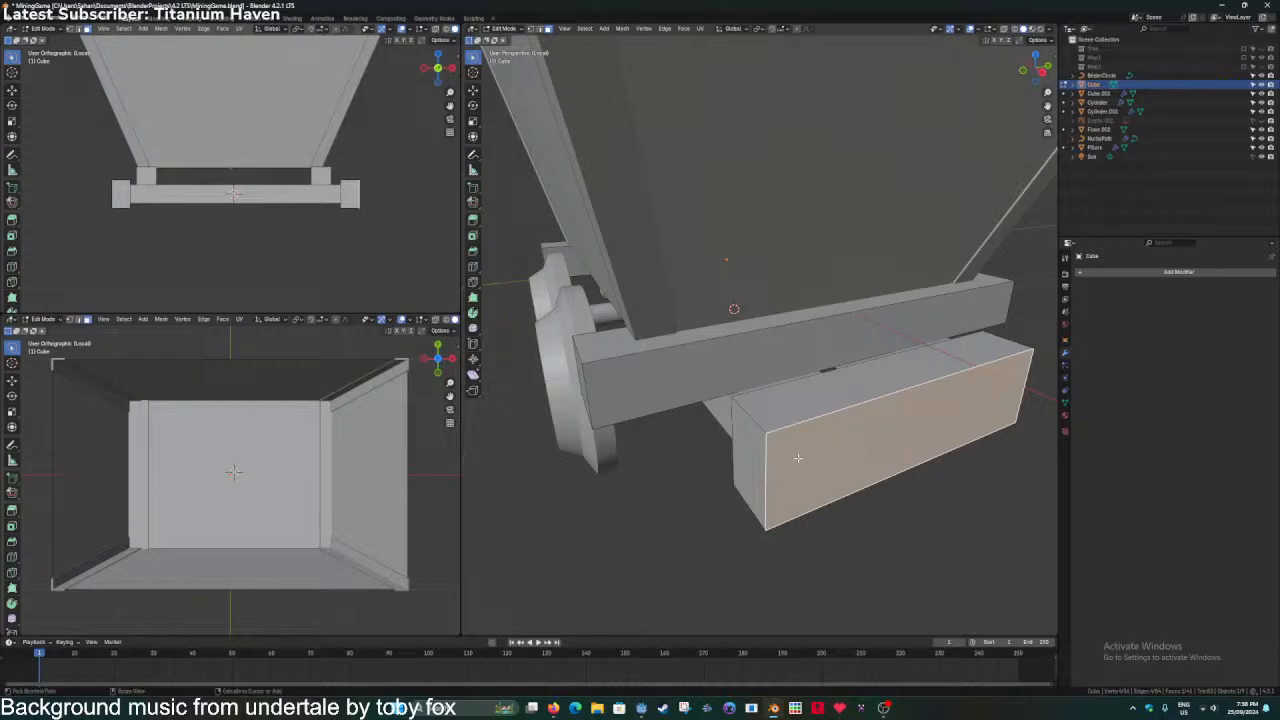
pyautogui.hotkey('ctrl', 'b')
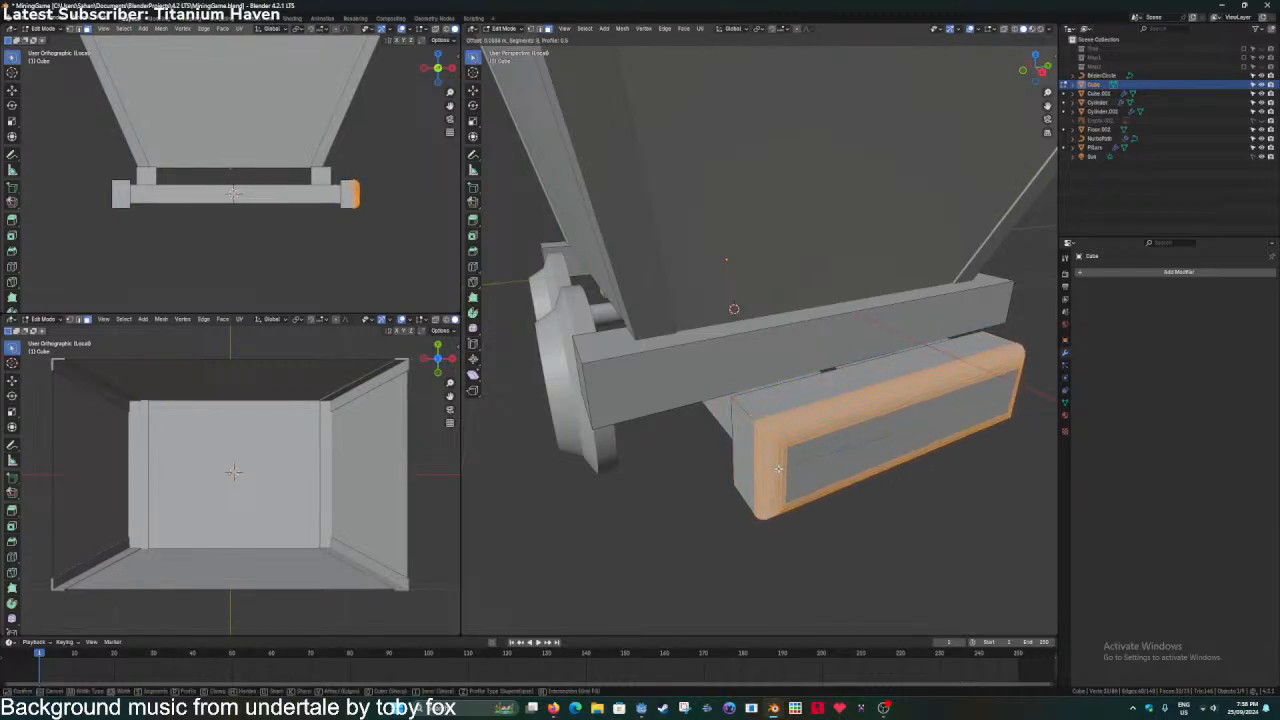
pyautogui.rightClick(779, 469)
pyautogui.hotkey('ctrl', 'z')
pyautogui.press('2')
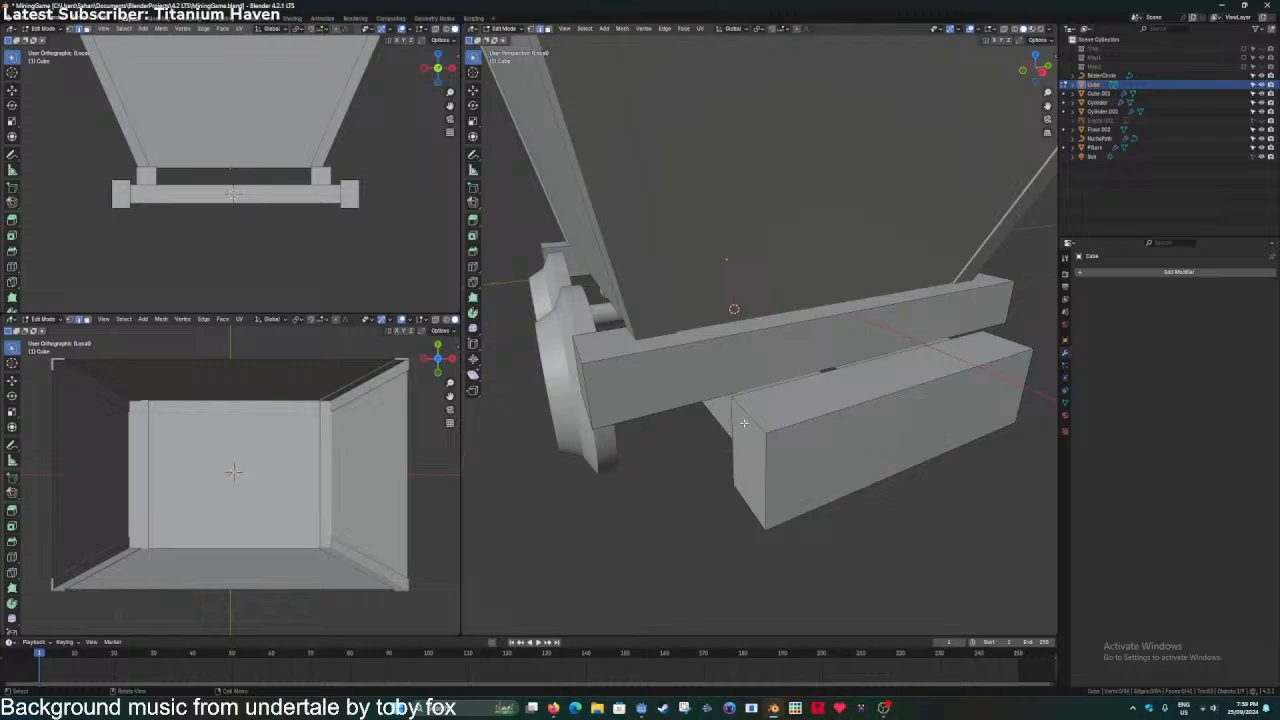
# Bevel the bumper block's short upper and lower end edges with 7 segments.
pyautogui.moveTo(744, 423); pyautogui.dragTo(839, 491, button='middle')
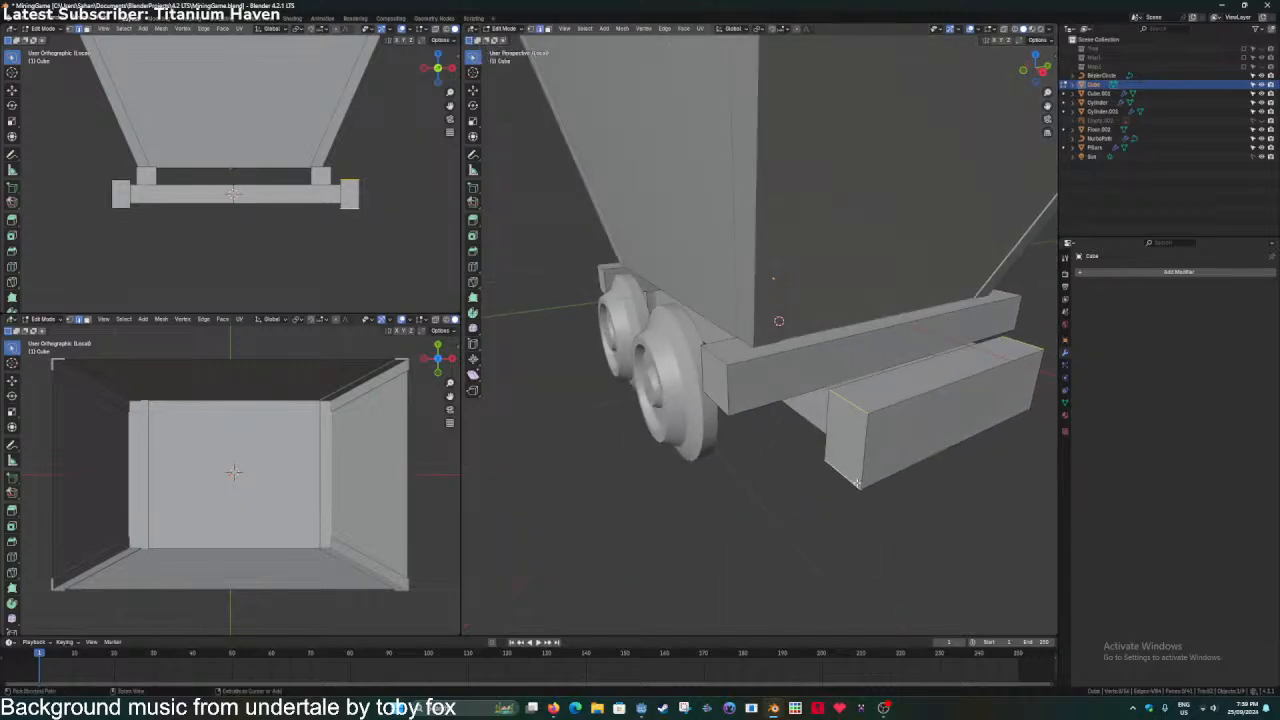
pyautogui.hotkey('ctrl', 'b')
pyautogui.scroll(3, 838, 509)
pyautogui.click(838, 509)
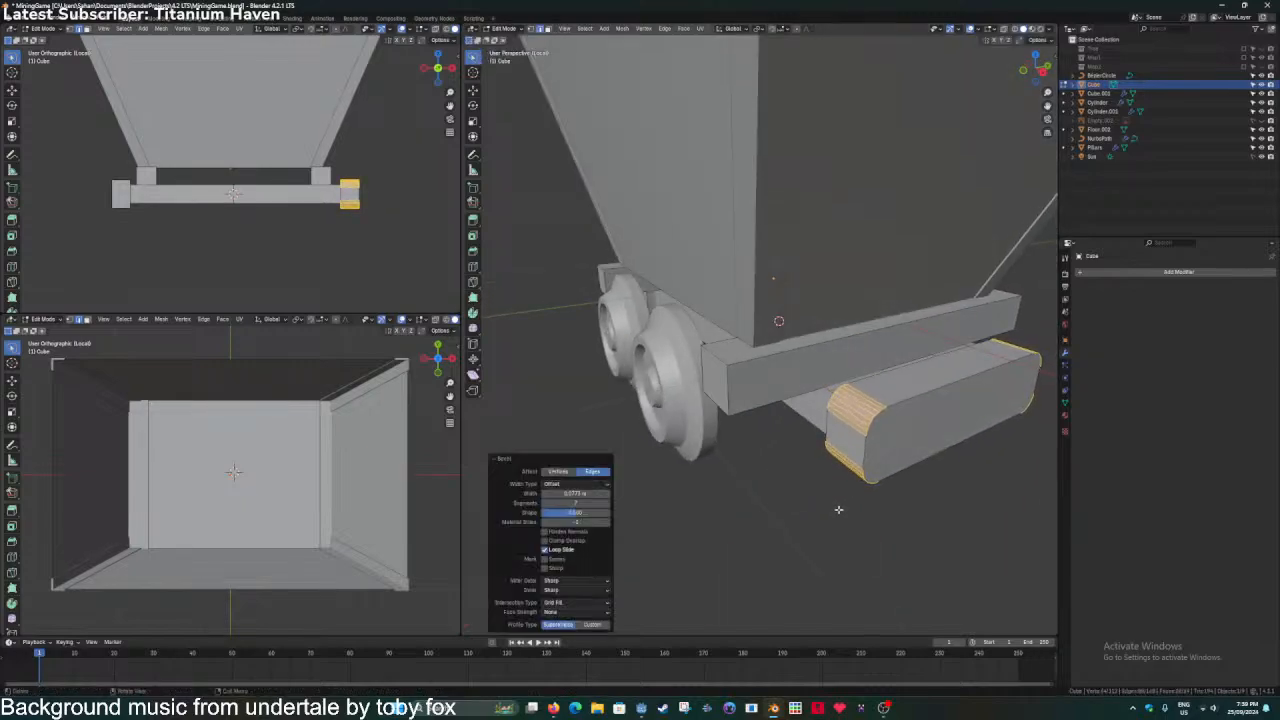
pyautogui.moveTo(838, 509); pyautogui.dragTo(814, 508, button='middle')
# Round the outline of the bumper's outer face with a bevel and shade the cart body auto smooth.
pyautogui.click(874, 401)
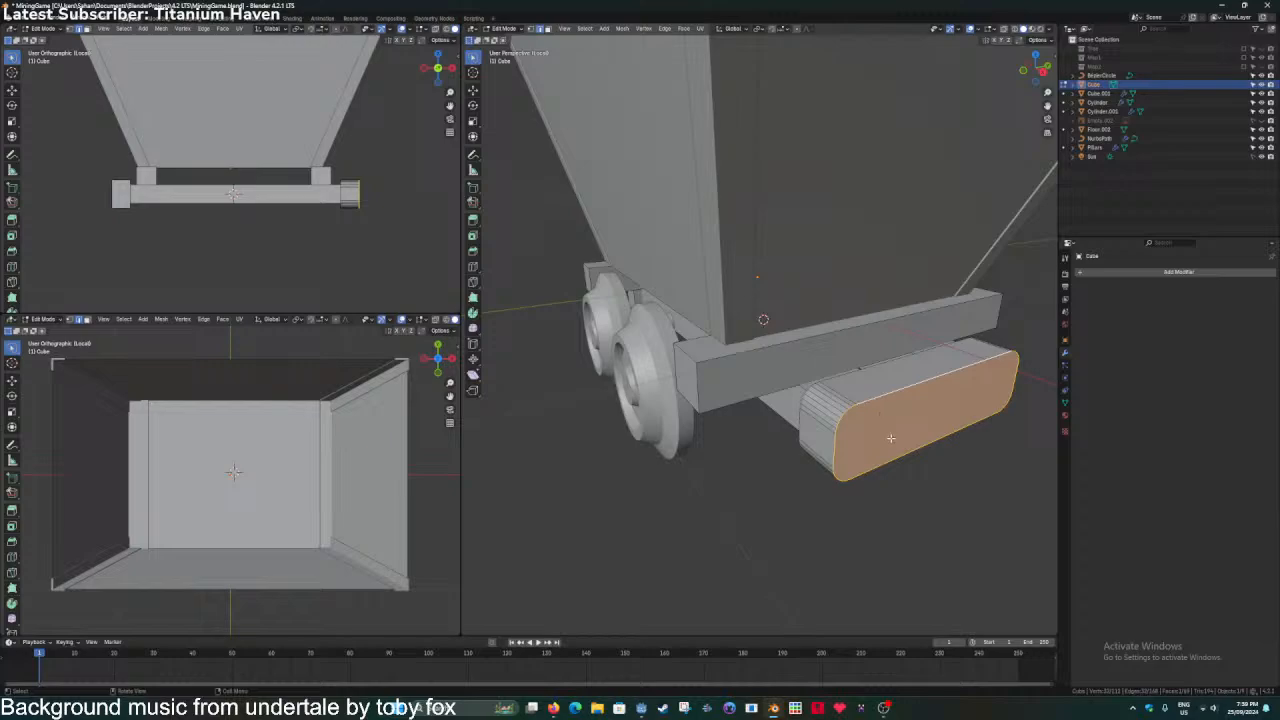
pyautogui.press('l')
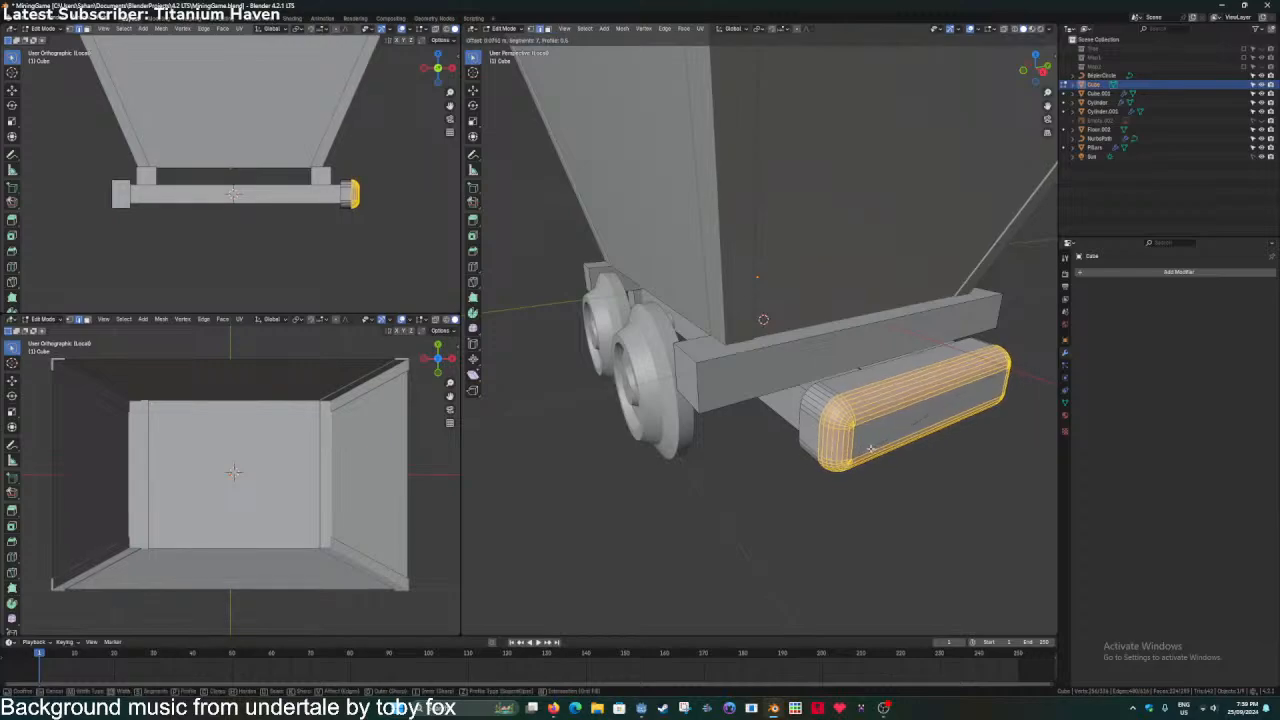
pyautogui.press('Tab')
pyautogui.moveTo(870, 456); pyautogui.dragTo(694, 457, button='middle')
pyautogui.rightClick(829, 403)
pyautogui.click(829, 403)
pyautogui.scroll(2, 694, 457)
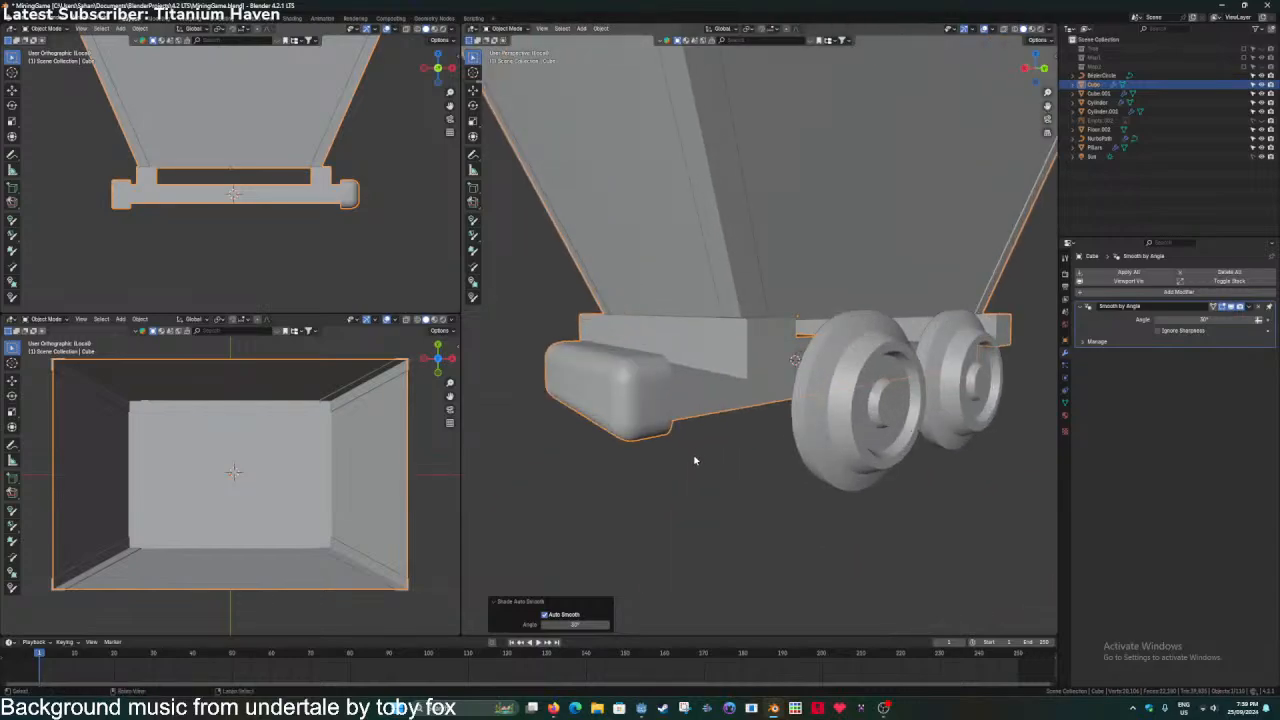
# Undo the auto smooth shading and both bumper bevels, back to Object Mode.
pyautogui.hotkey('ctrl', 'z')
pyautogui.hotkey('ctrl', 'z')
pyautogui.hotkey('ctrl', 'z')
pyautogui.hotkey('ctrl', 'z')
pyautogui.hotkey('ctrl', 'z')
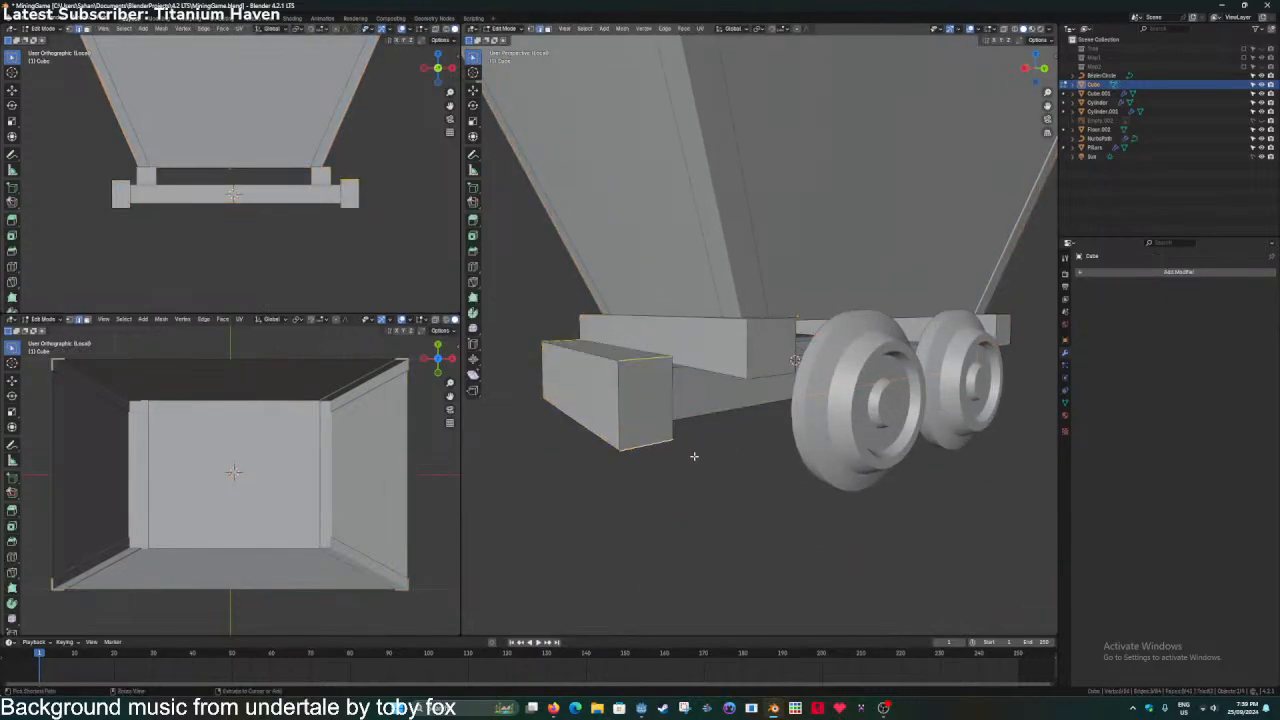
pyautogui.hotkey('ctrl', 'z')
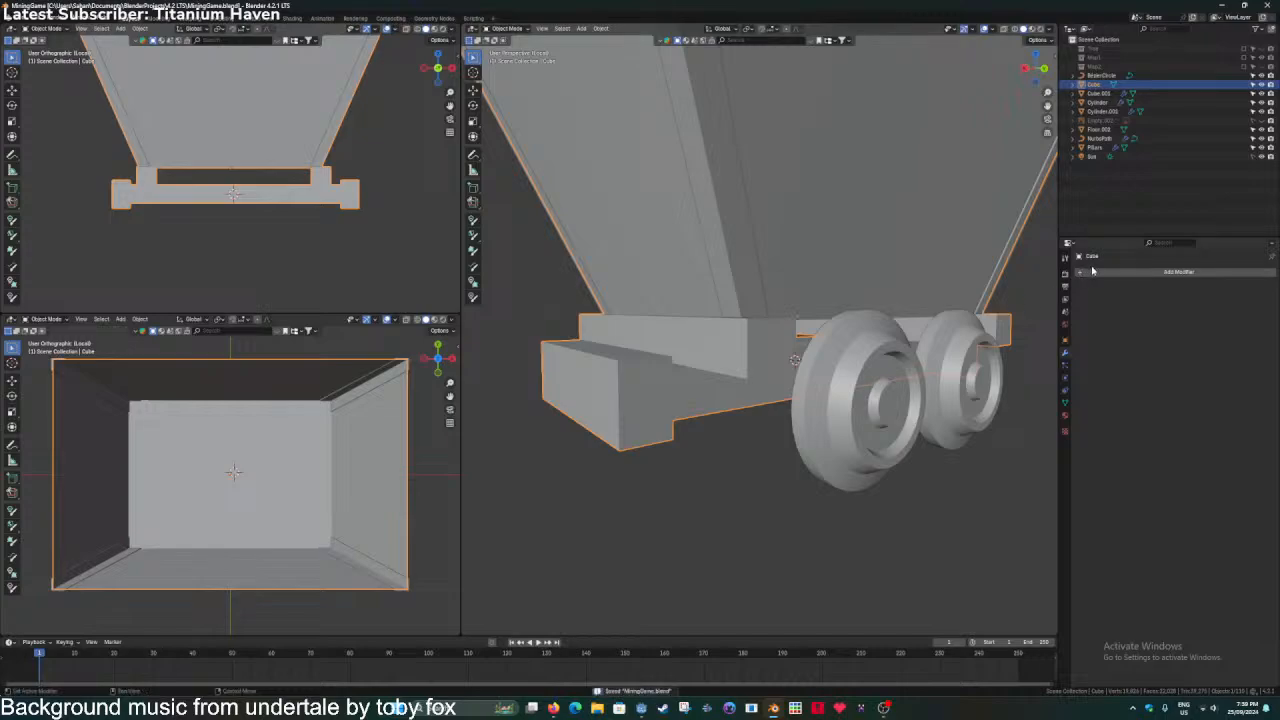
# Add a Bevel modifier with an amount of 0.01 m to the cart body and shade it auto smooth.
pyautogui.click(1095, 273)
pyautogui.write('bevel')
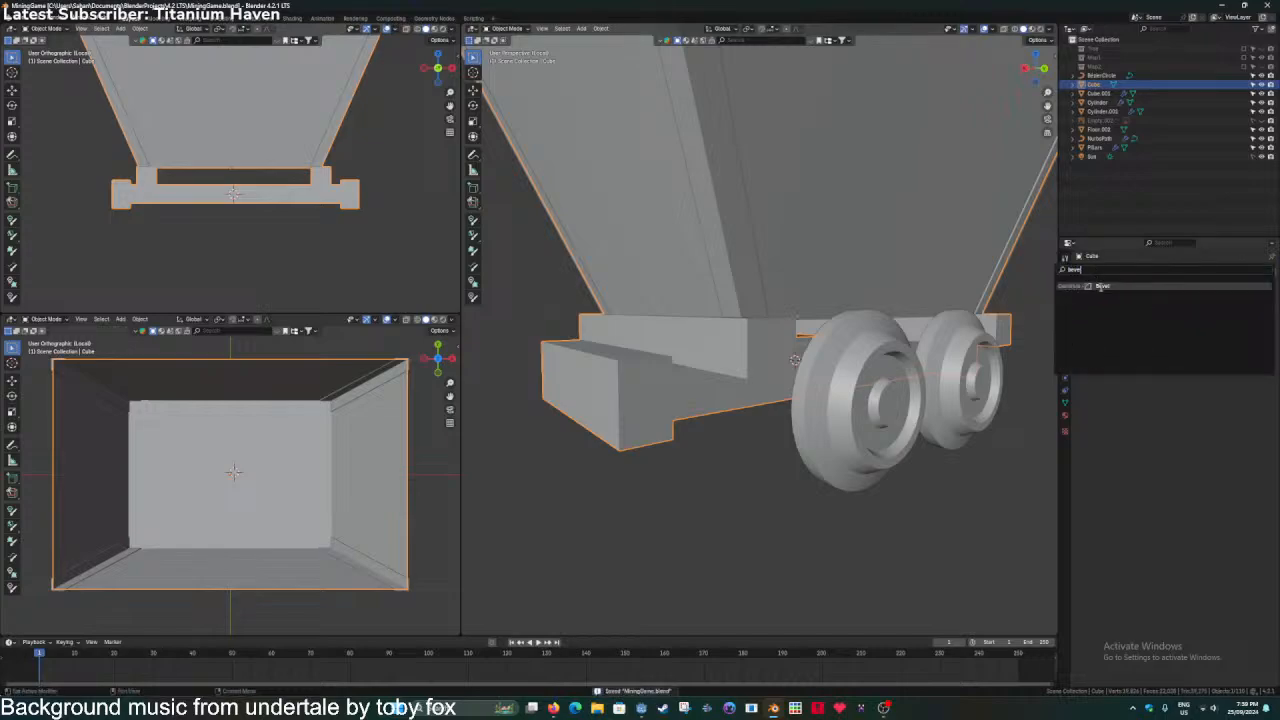
pyautogui.click(1098, 286)
pyautogui.moveTo(1150, 341); pyautogui.dragTo(1130, 341)
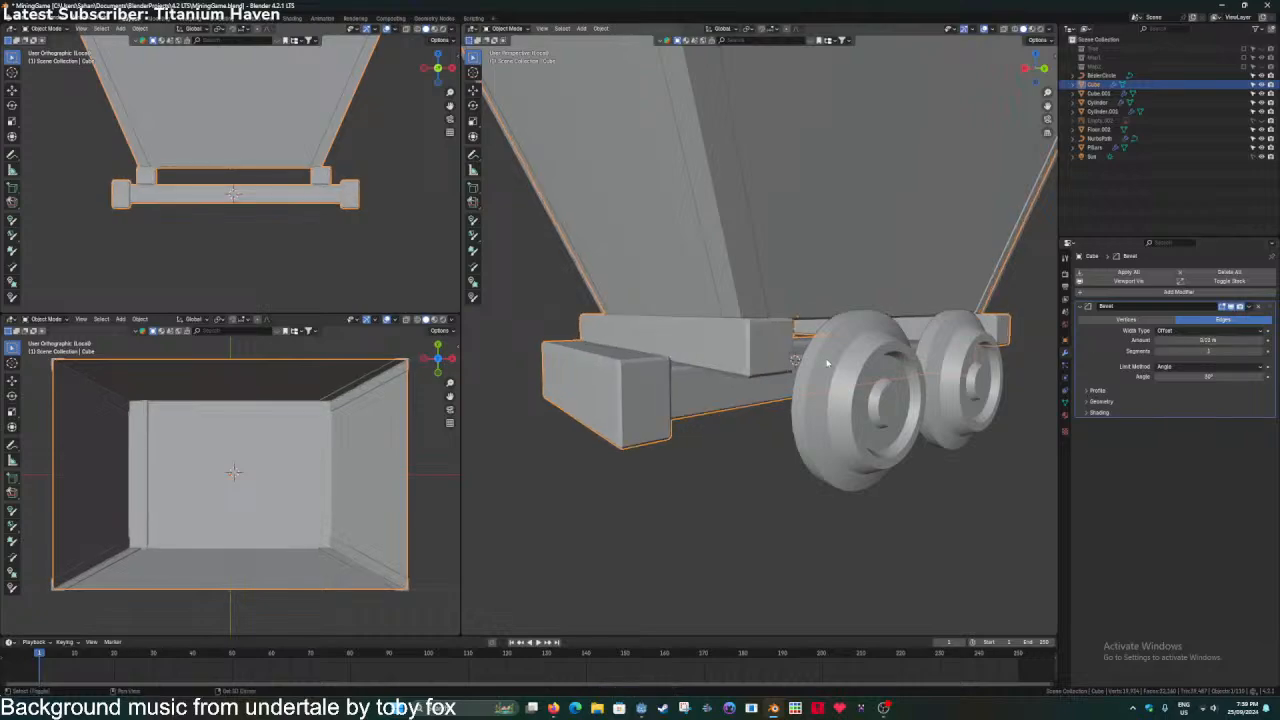
pyautogui.scroll(3, 831, 386)
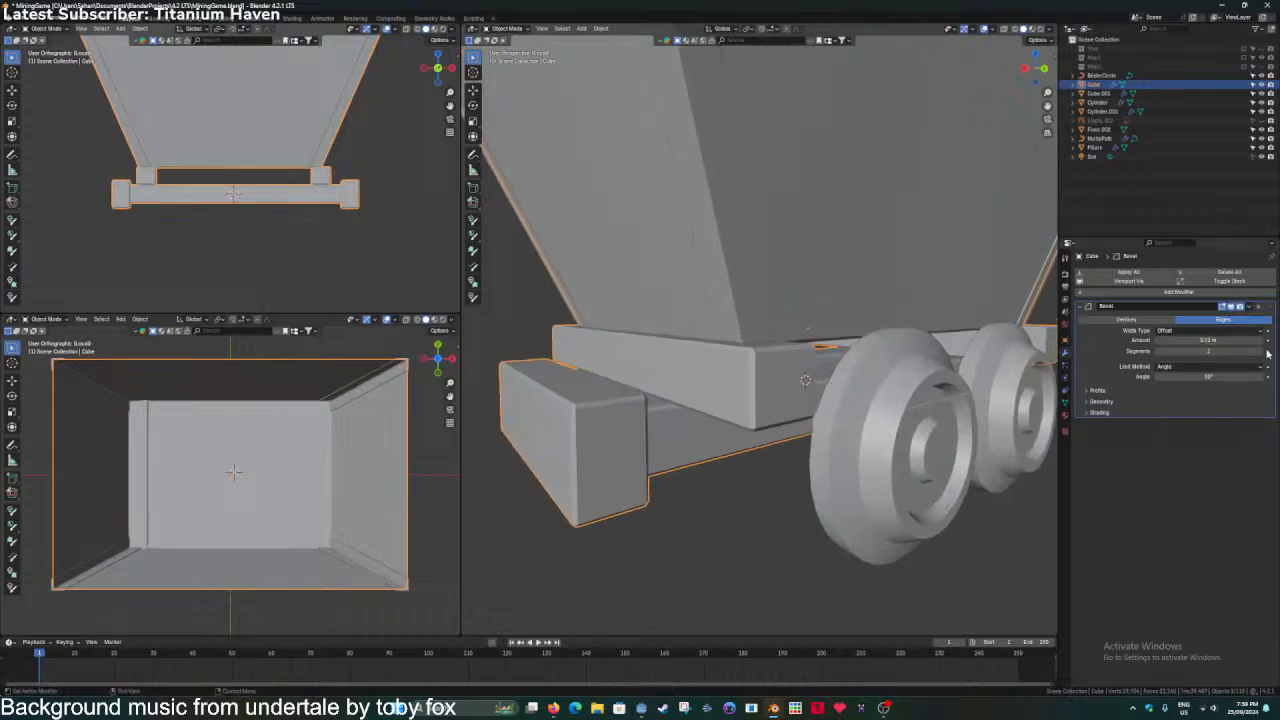
pyautogui.rightClick(845, 368)
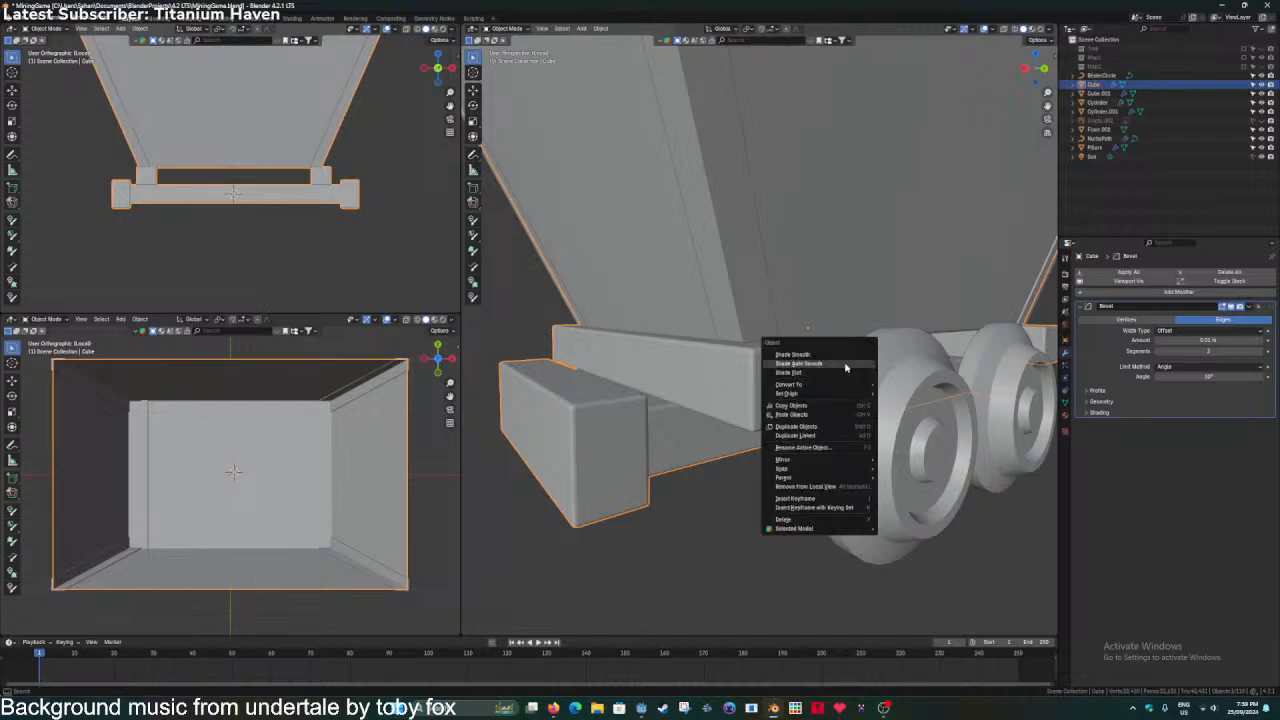
pyautogui.click(845, 364)
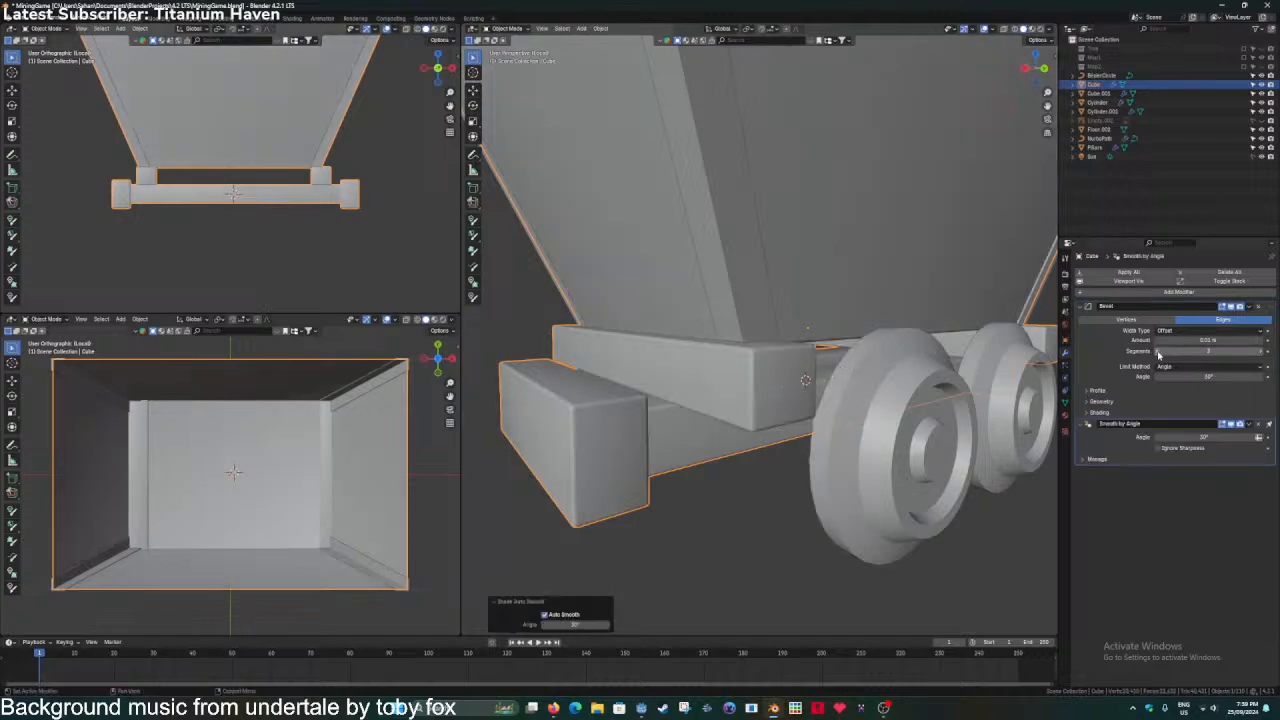
# Set the cart body's bevel to 2 segments, reapply Shade Auto Smooth, deselect the cart and save.
pyautogui.moveTo(1158, 354); pyautogui.dragTo(1230, 350)
pyautogui.click(1257, 352)
pyautogui.rightClick(780, 346)
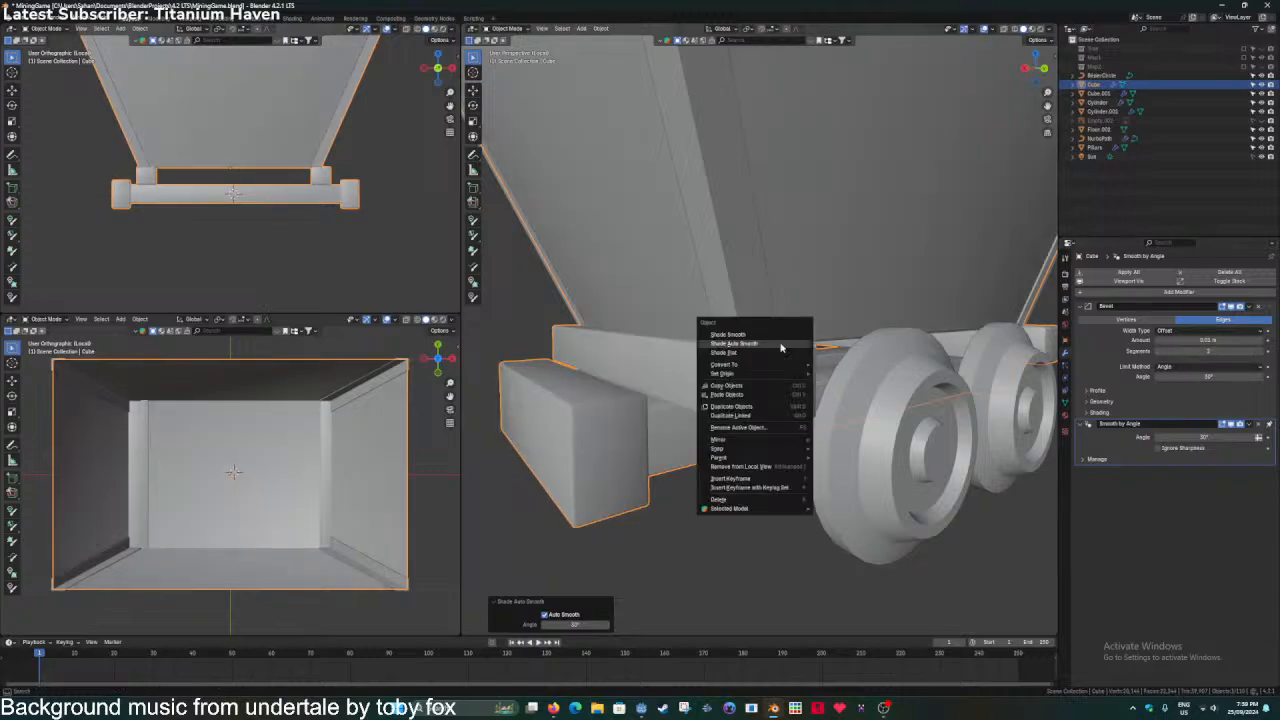
pyautogui.click(780, 346)
pyautogui.scroll(-5, 556, 320)
pyautogui.moveTo(554, 320); pyautogui.dragTo(662, 361, button='middle')
pyautogui.click(717, 455)
pyautogui.moveTo(712, 455); pyautogui.dragTo(808, 457, button='middle')
pyautogui.hotkey('ctrl', 's')
pyautogui.moveTo(760, 420); pyautogui.dragTo(691, 410, button='middle')
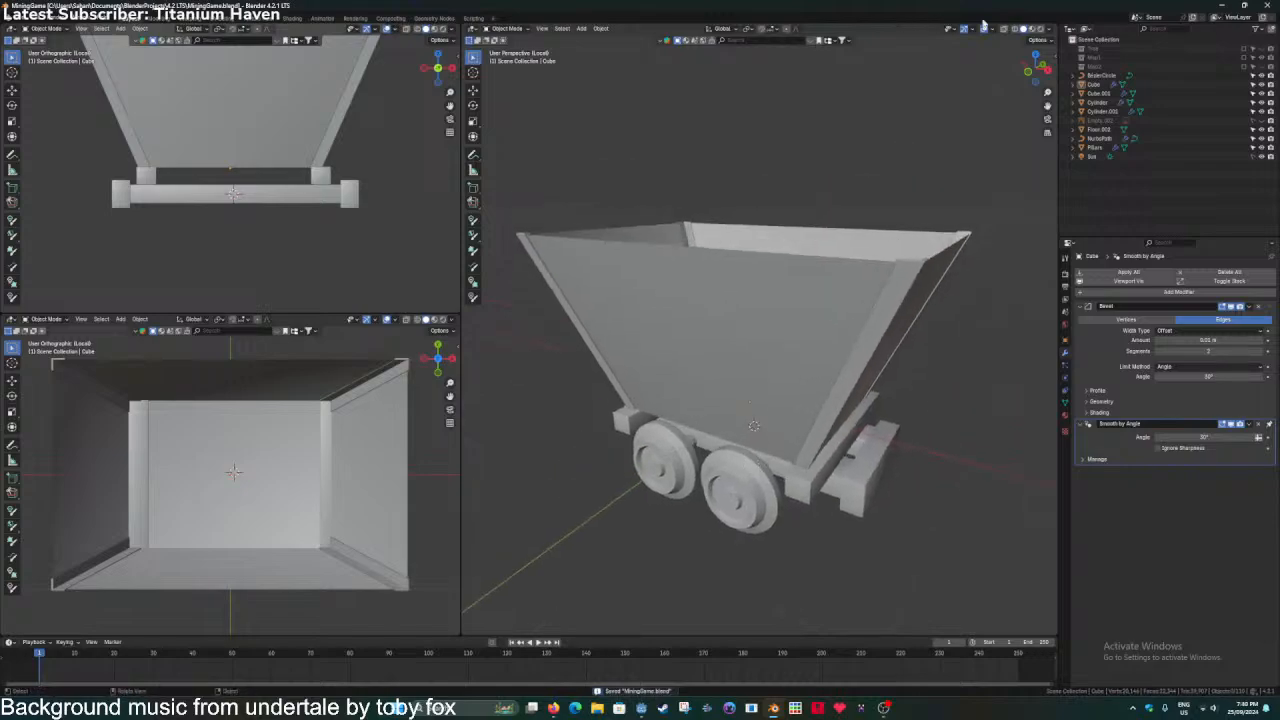
# Examine the cart's undercarriage and wheel geometry in wireframe display and return to solid shading.
pyautogui.click(1015, 28)
pyautogui.moveTo(988, 81); pyautogui.dragTo(768, 287, button='middle')
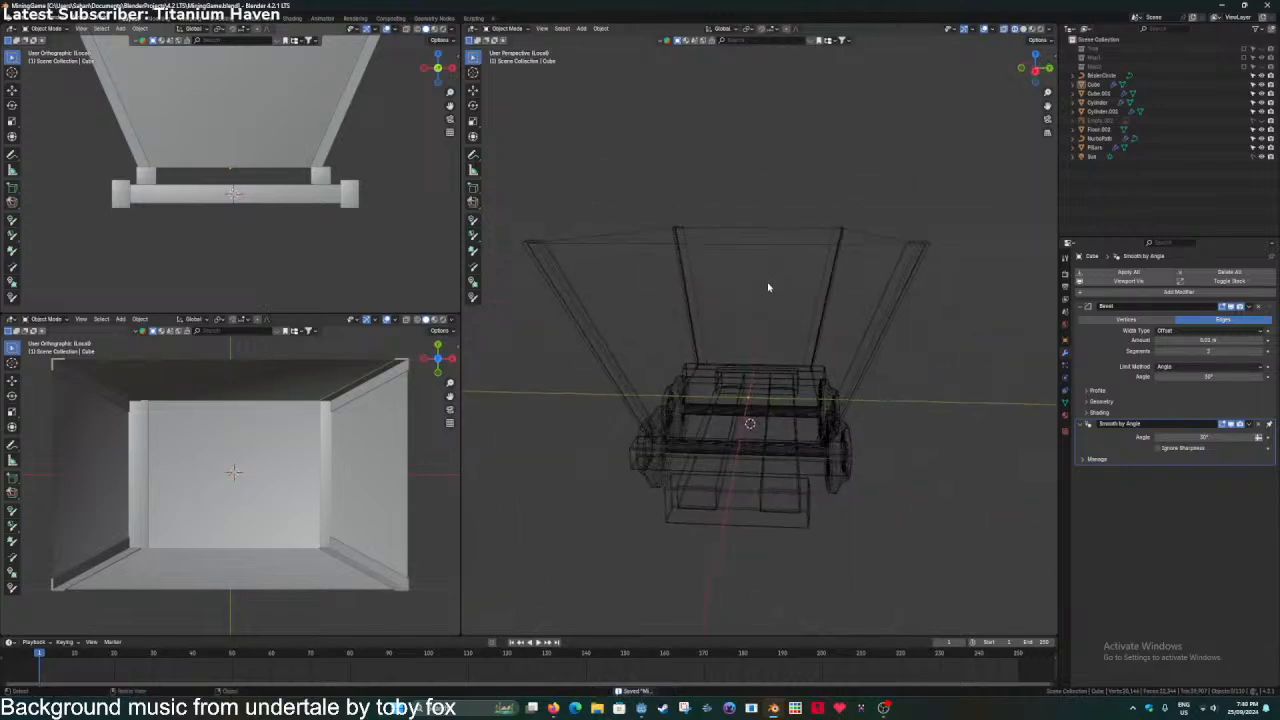
pyautogui.scroll(3, 768, 287)
pyautogui.moveTo(748, 380); pyautogui.dragTo(682, 233, button='middle')
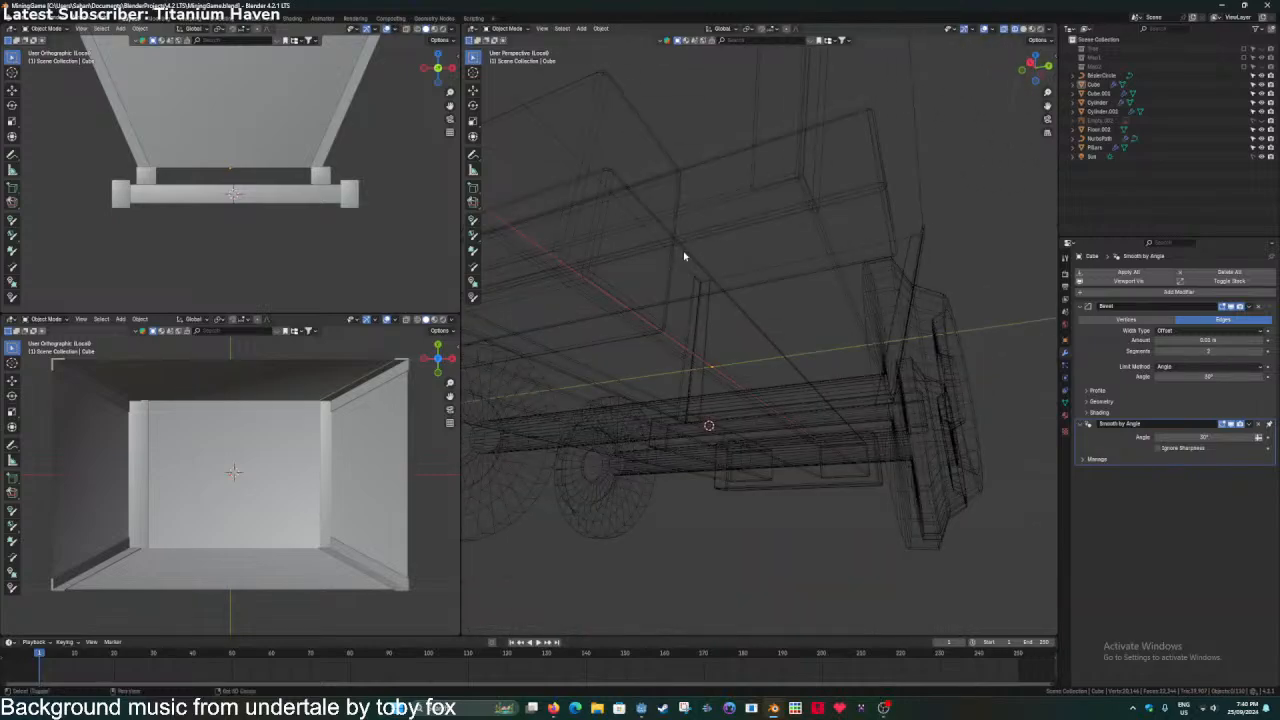
pyautogui.scroll(1, 685, 256)
pyautogui.click(1010, 30)
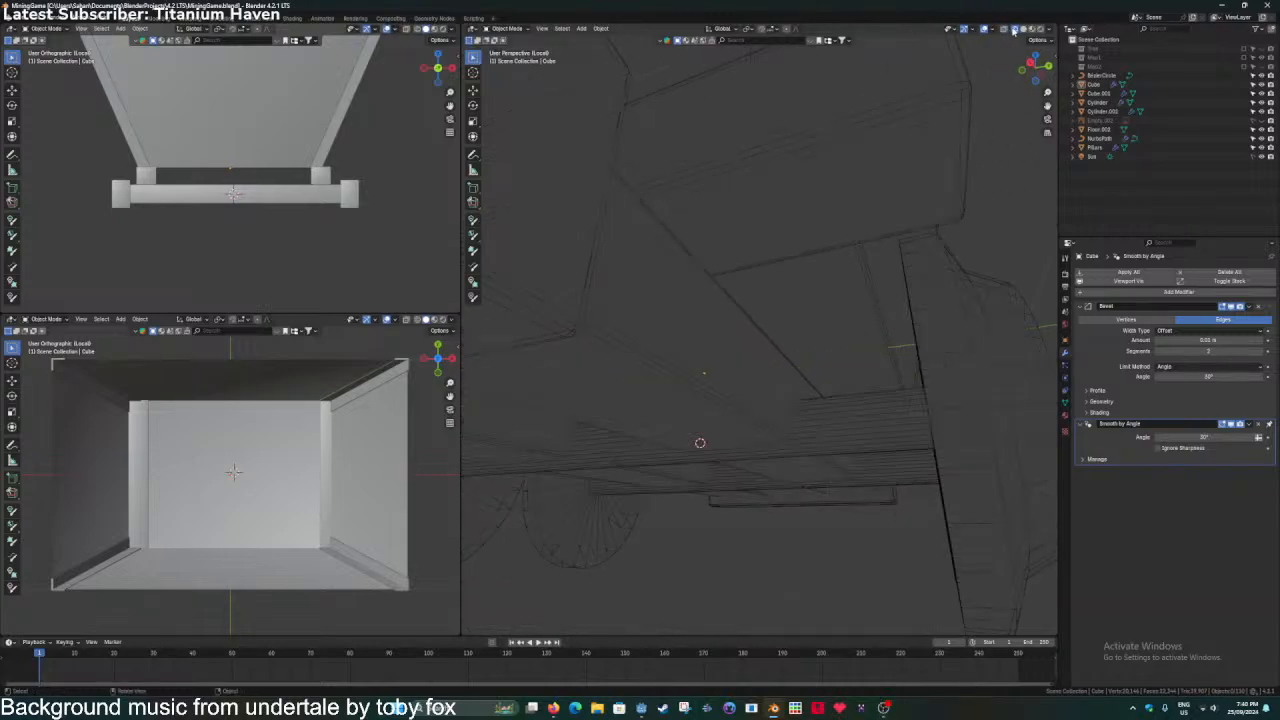
pyautogui.click(1020, 30)
pyautogui.moveTo(880, 200)
pyautogui.mouseDown(button='middle')
pyautogui.moveTo(831, 275)
pyautogui.moveTo(745, 275)
pyautogui.moveTo(799, 309)
pyautogui.moveTo(679, 325)
pyautogui.moveTo(689, 374)
pyautogui.moveTo(719, 364)
pyautogui.moveTo(750, 382)
pyautogui.mouseUp(button='middle')
# Enter Edit Mode on the cart body and add four evenly spaced horizontal loop cuts around the hopper walls.
pyautogui.click(719, 364)
pyautogui.click(840, 228)
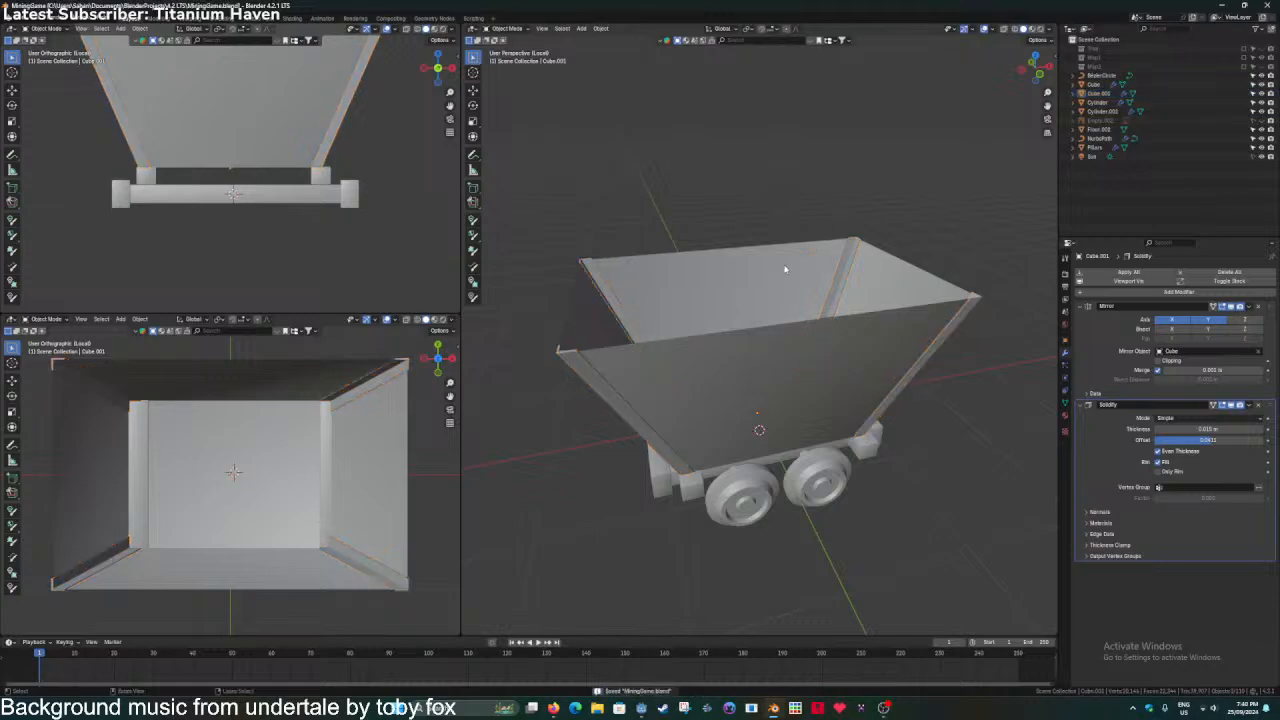
pyautogui.click(833, 275)
pyautogui.moveTo(835, 271); pyautogui.dragTo(689, 300, button='middle')
pyautogui.press('Tab')
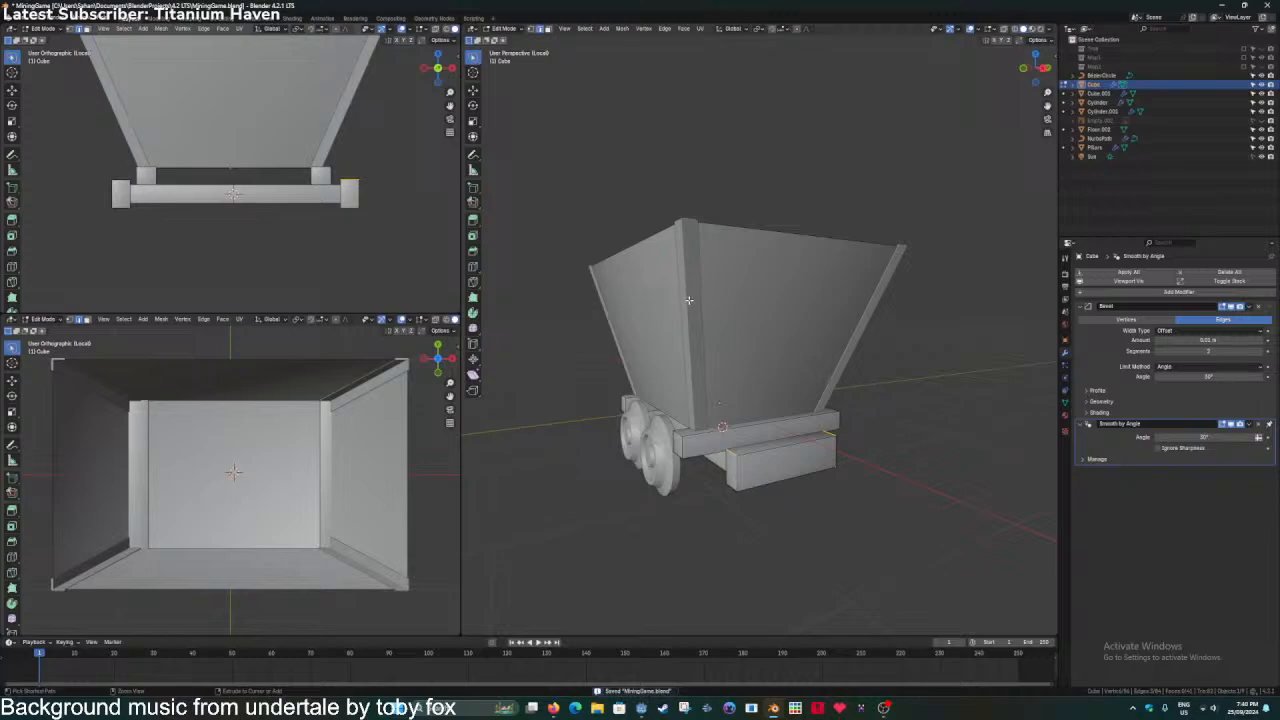
pyautogui.hotkey('ctrl', 't')
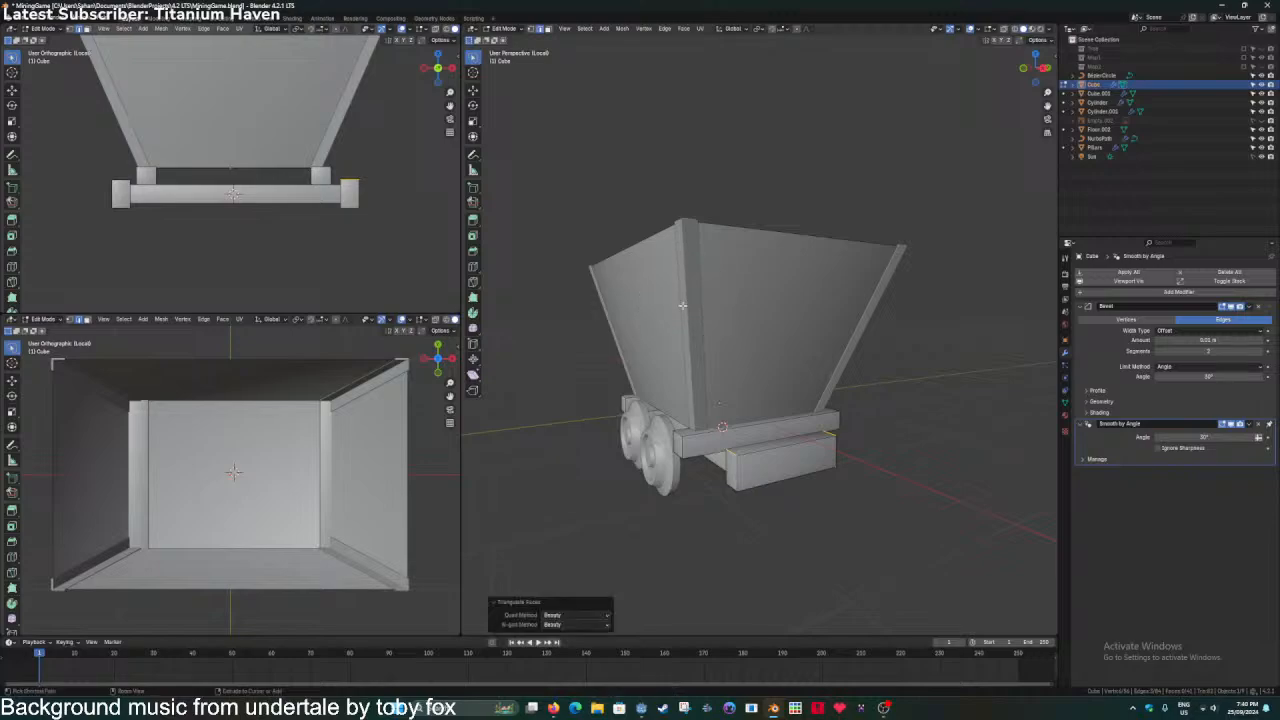
pyautogui.hotkey('ctrl', 'r')
pyautogui.scroll(5, 684, 306)
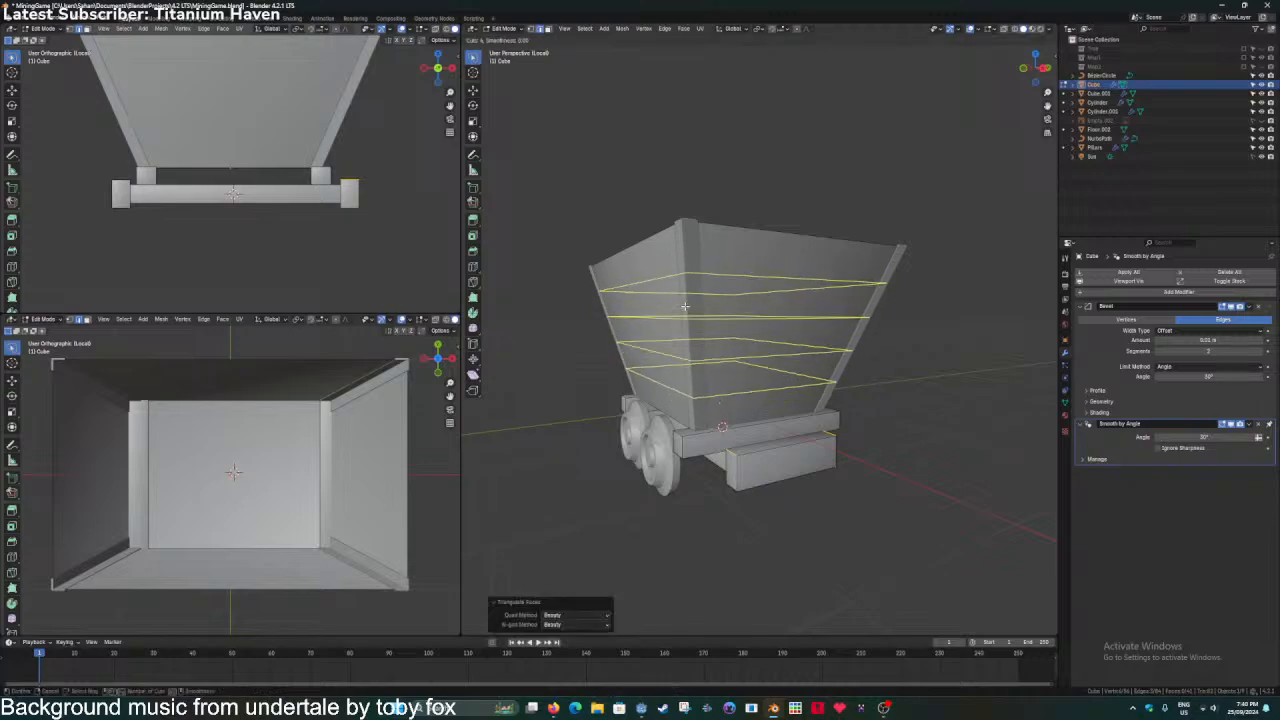
pyautogui.click(684, 306)
pyautogui.rightClick(684, 306)
pyautogui.moveTo(684, 306); pyautogui.dragTo(645, 318, button='middle')
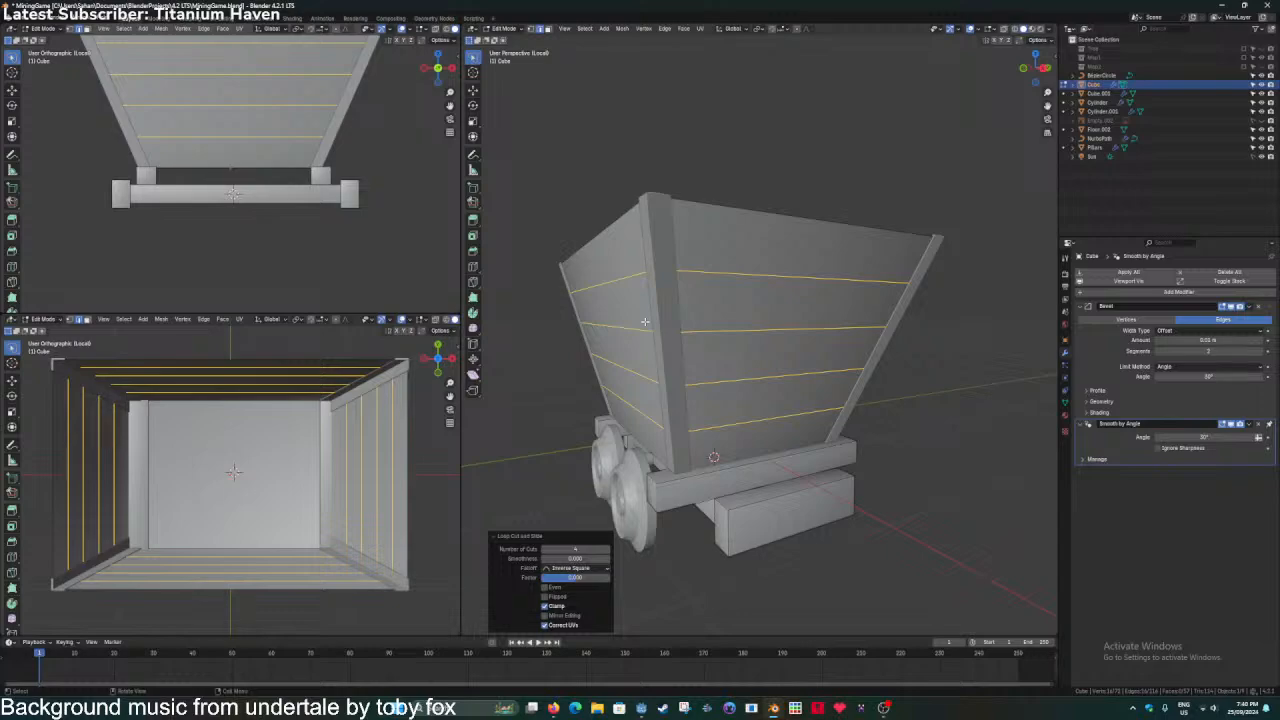
# Separate the linked hopper wall mesh from the cart's corner framing into its own object, select it in Object Mode and save.
pyautogui.hotkey('ctrl', 'l')
pyautogui.press('p')
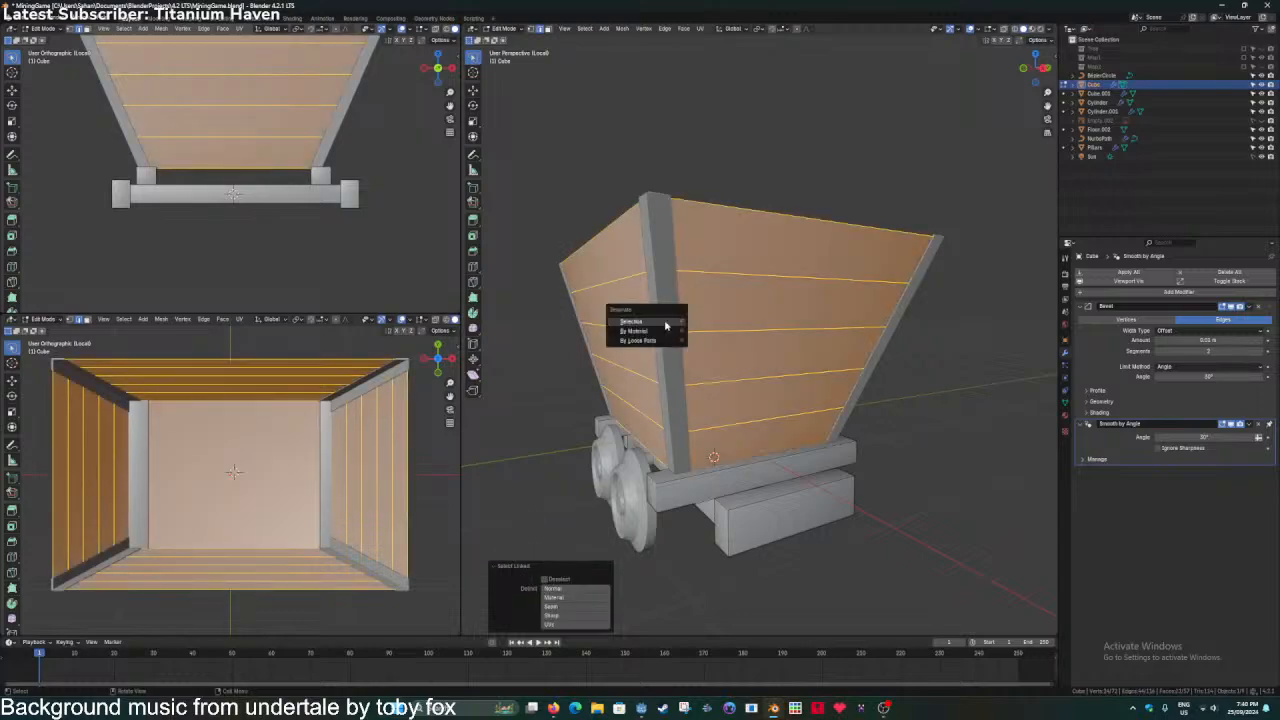
pyautogui.click(666, 324)
pyautogui.press('Tab')
pyautogui.click(692, 292)
pyautogui.hotkey('ctrl', 's')
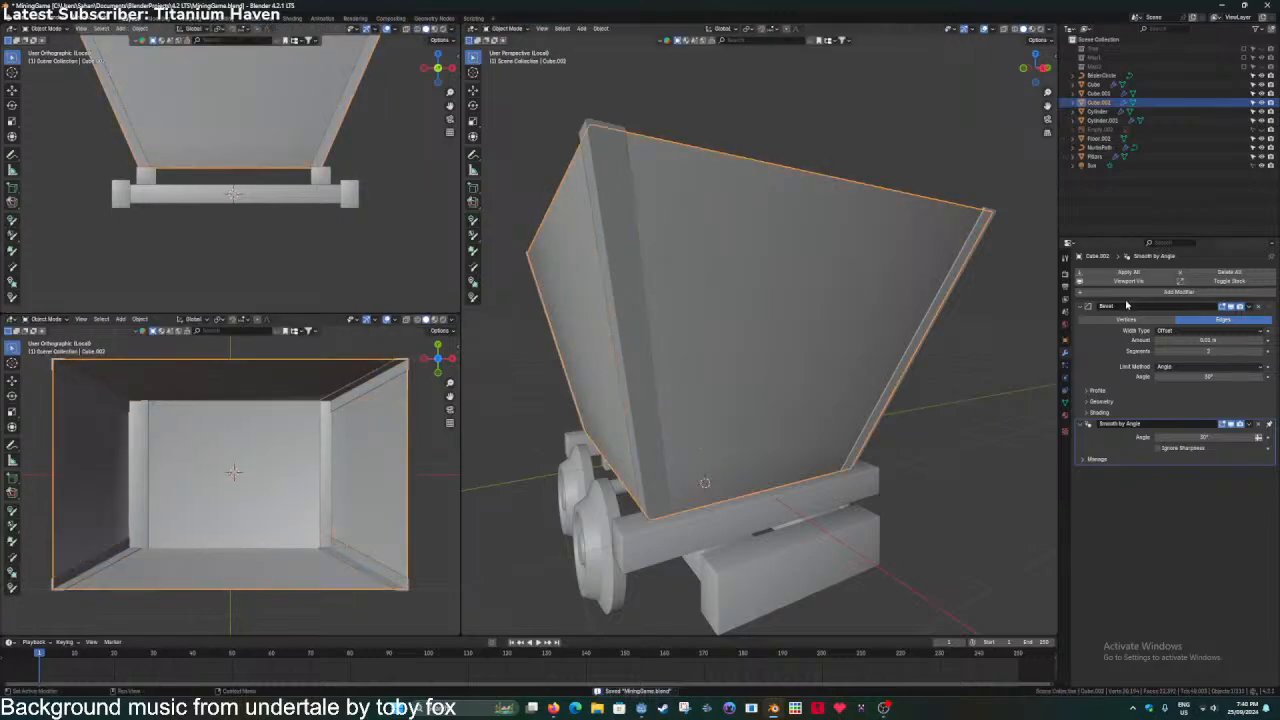
# Edge-split the separated hopper walls along the four horizontal edge loops to divide them into planks, and return to Object Mode.
pyautogui.click(1130, 291)
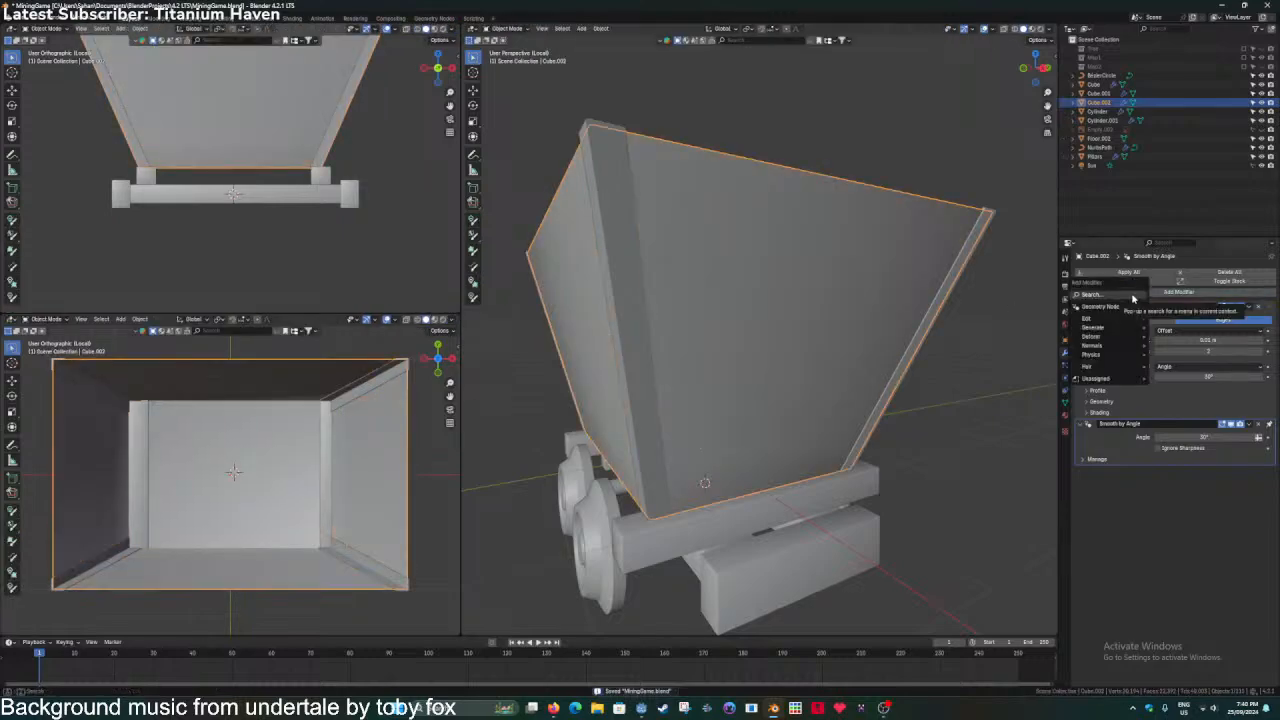
pyautogui.press('Tab')
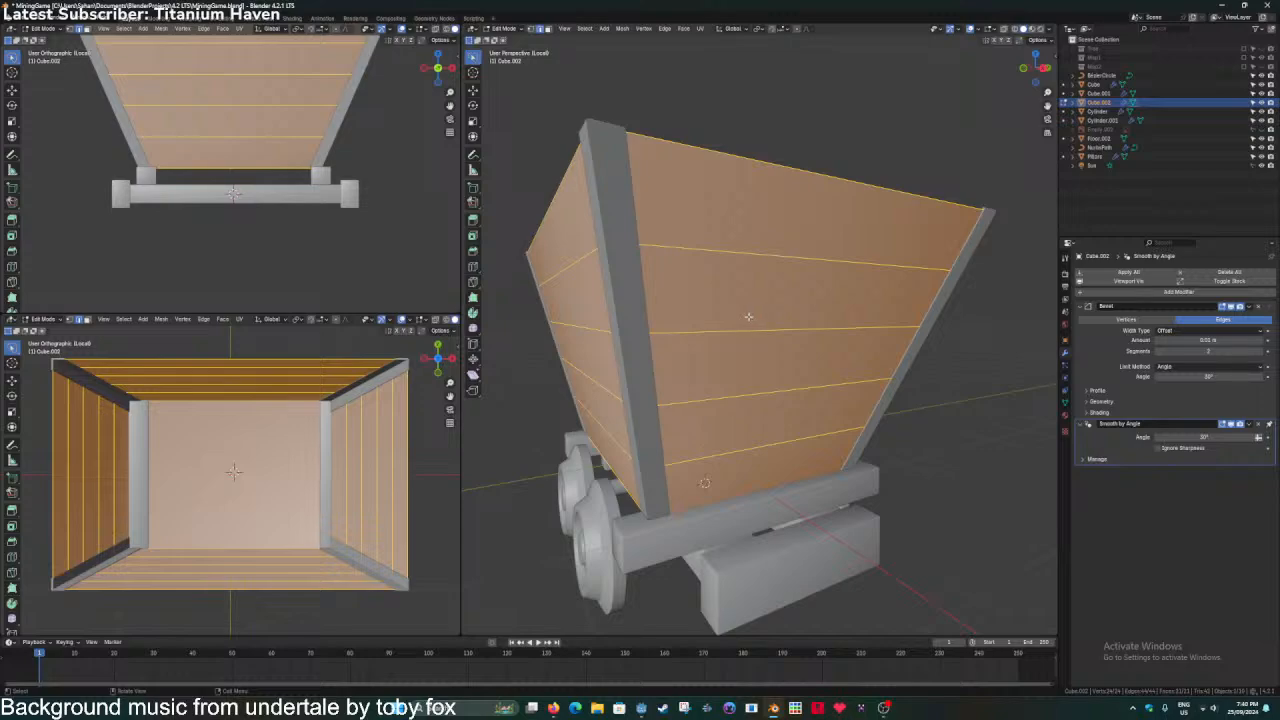
pyautogui.keyDown('alt'); pyautogui.click(705, 249); pyautogui.keyUp('alt')
pyautogui.keyDown('alt'); pyautogui.keyDown('shift'); pyautogui.click(714, 330); pyautogui.keyUp('shift'); pyautogui.keyUp('alt')
pyautogui.keyDown('alt'); pyautogui.keyDown('shift'); pyautogui.click(750, 445); pyautogui.keyUp('shift'); pyautogui.keyUp('alt')
pyautogui.keyDown('alt'); pyautogui.keyDown('shift'); pyautogui.click(749, 398); pyautogui.keyUp('shift'); pyautogui.keyUp('alt')
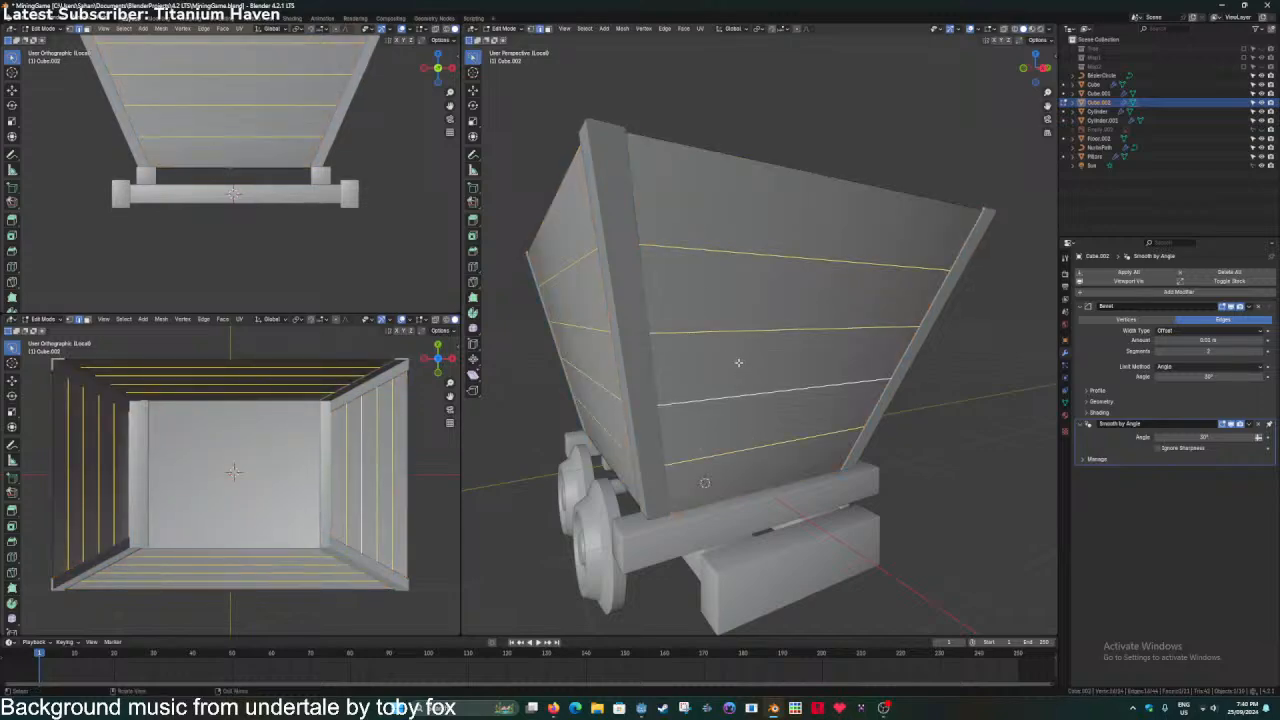
pyautogui.rightClick(738, 362)
pyautogui.click(681, 506)
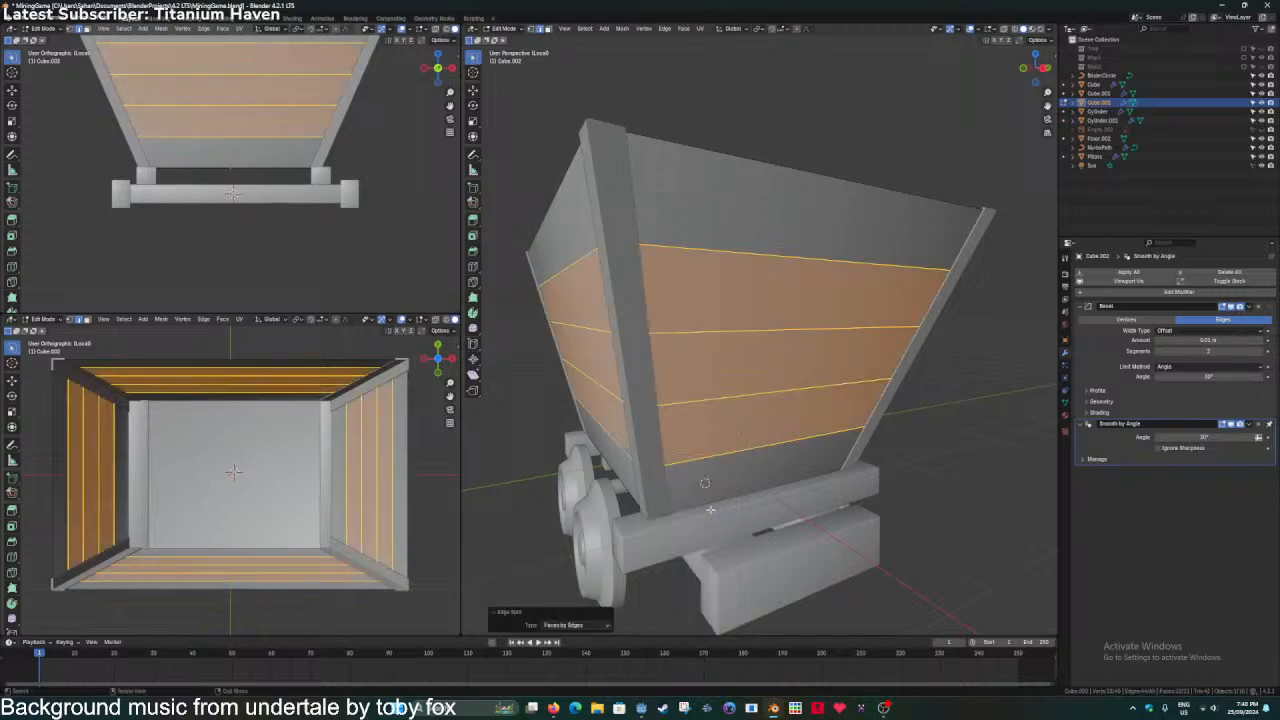
pyautogui.press('Tab')
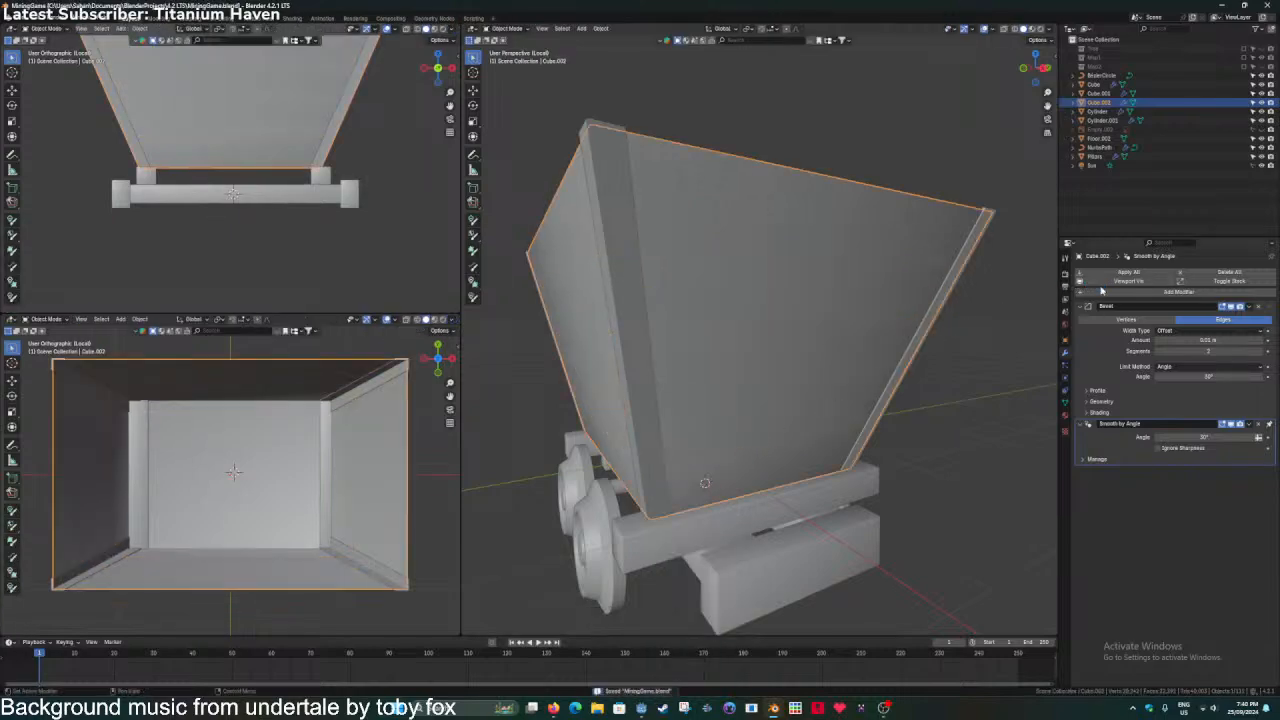
# Add a Solidify modifier to the hopper walls with offset 1, Even Thickness enabled and a thickness of 0.034 m, and save.
pyautogui.click(1111, 293)
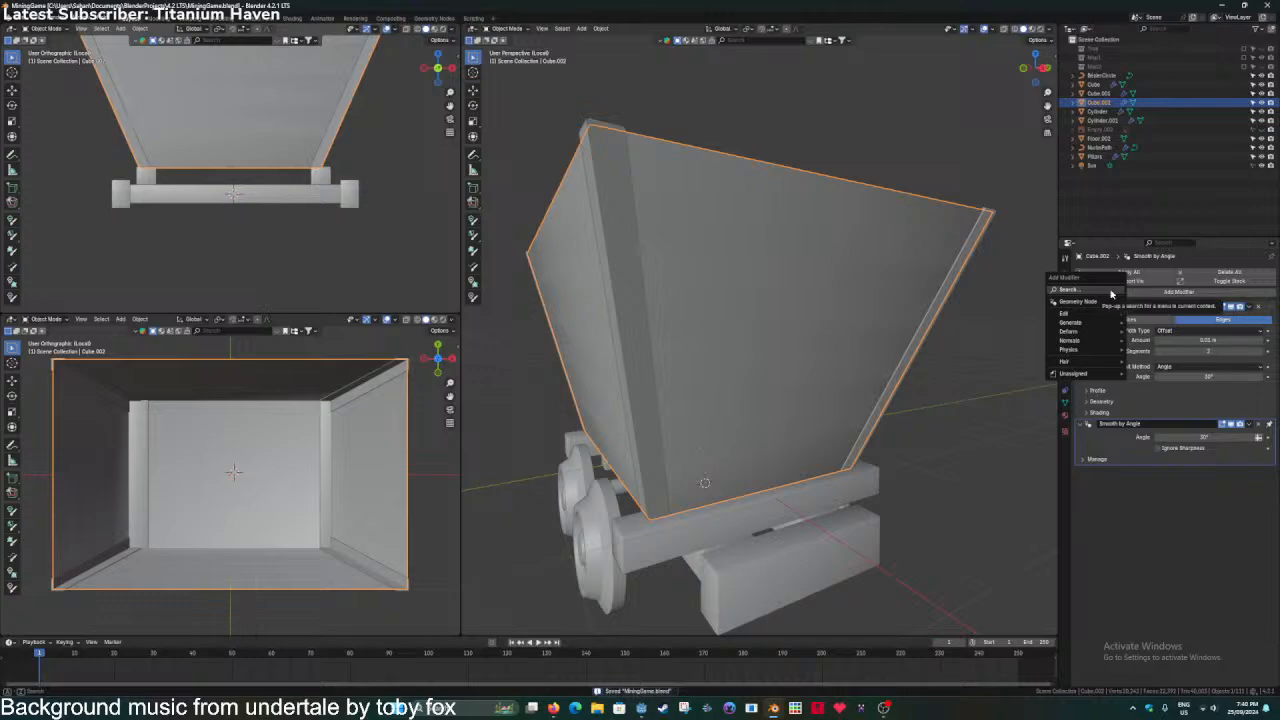
pyautogui.write('soli')
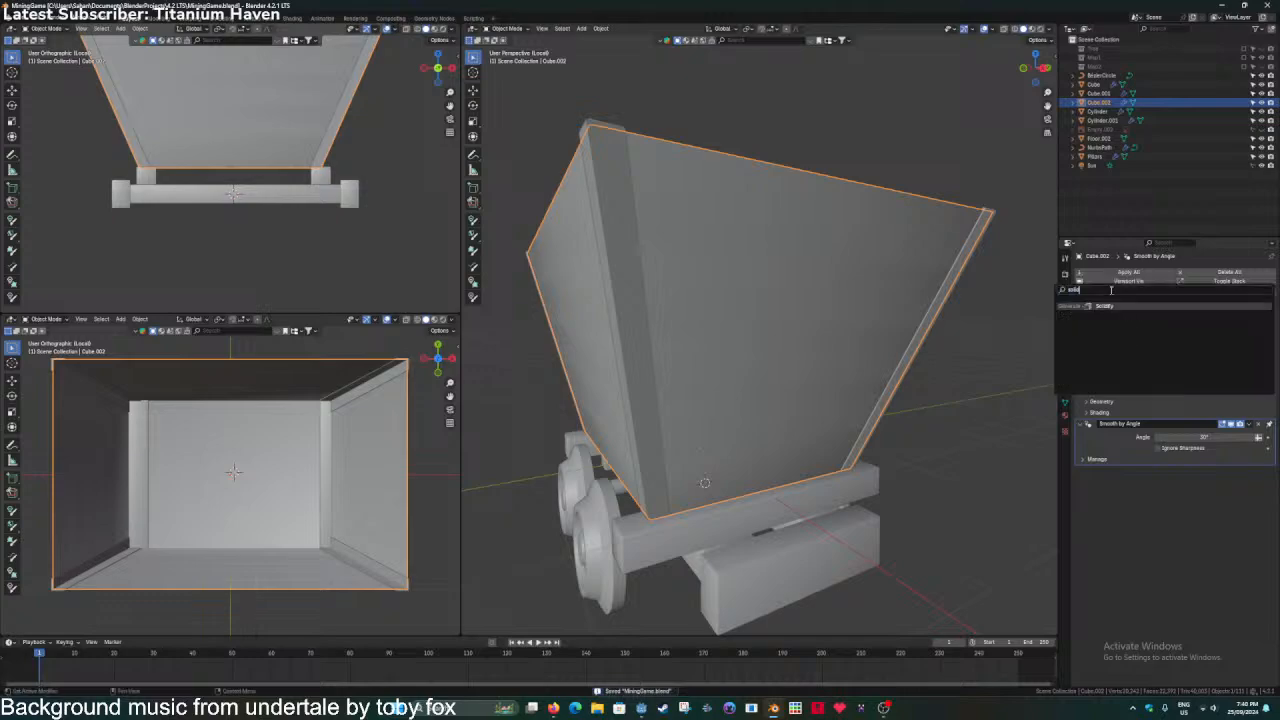
pyautogui.press('Return')
pyautogui.moveTo(1190, 449); pyautogui.dragTo(1264, 461)
pyautogui.moveTo(825, 414); pyautogui.dragTo(700, 437, button='middle')
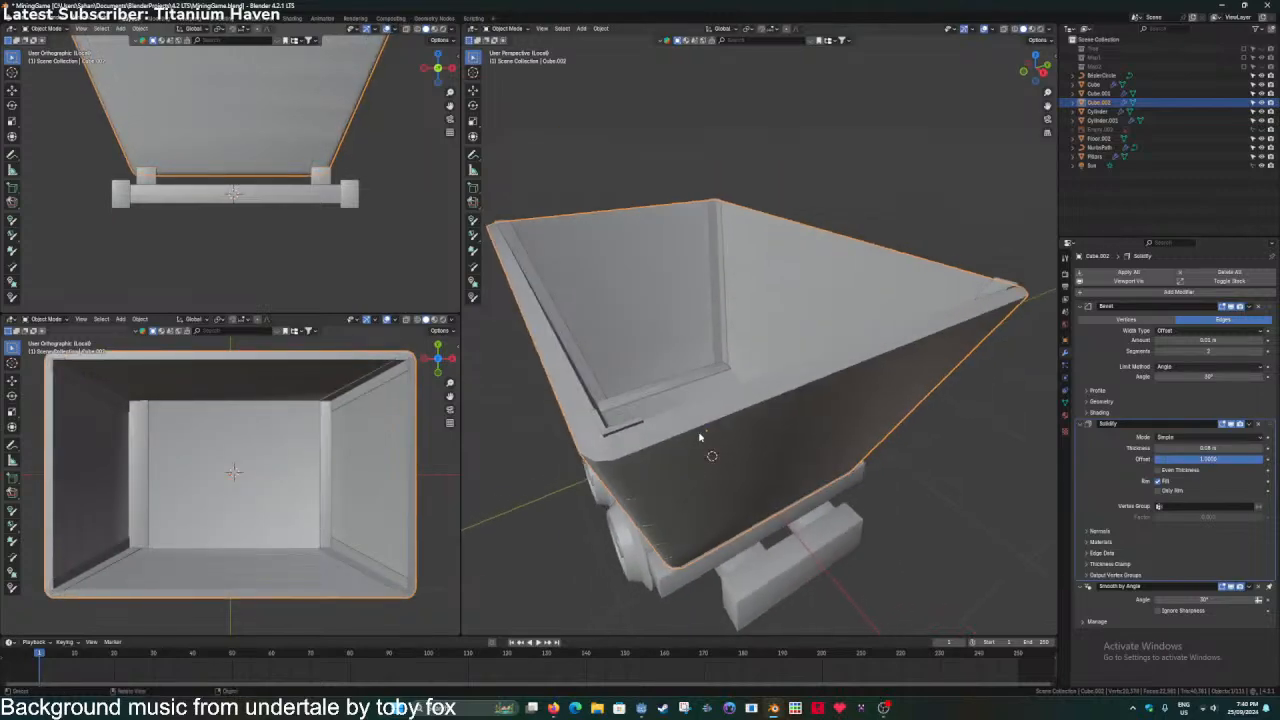
pyautogui.moveTo(1200, 448)
pyautogui.mouseDown()
pyautogui.moveTo(1158, 448)
pyautogui.moveTo(1186, 448)
pyautogui.mouseUp()
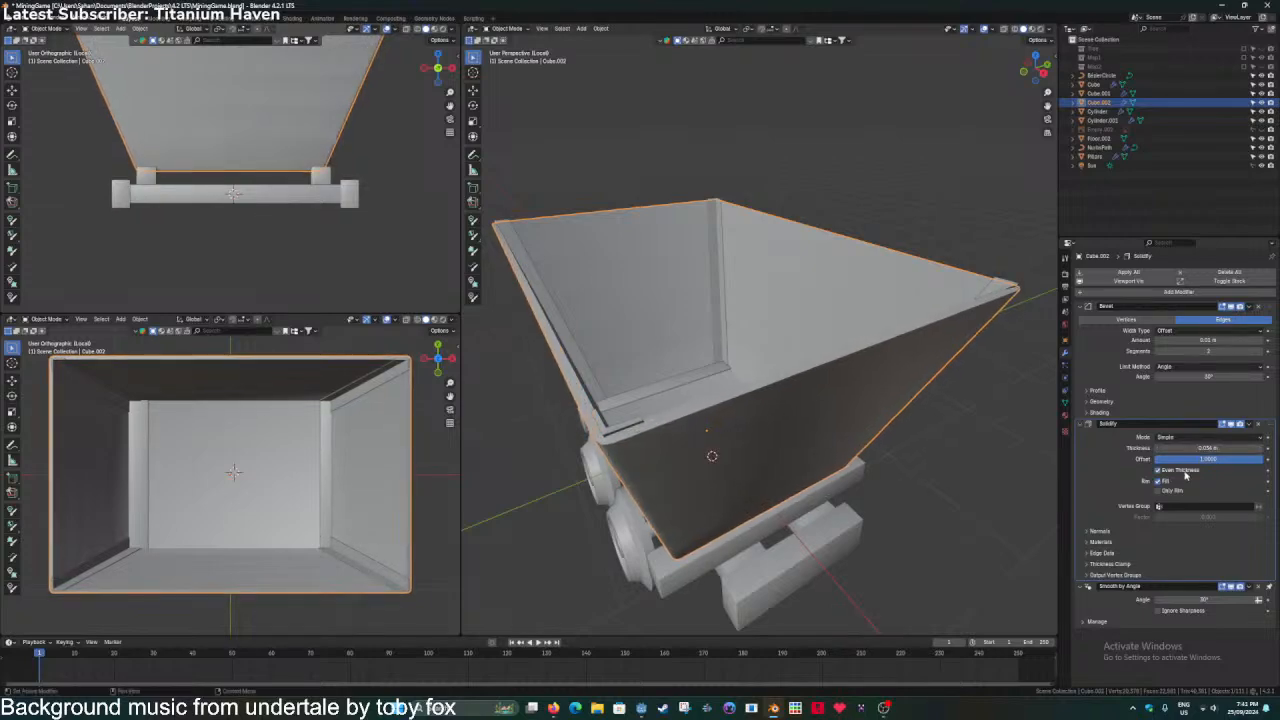
pyautogui.hotkey('ctrl', 's')
# Increase the Solidify thickness of the hopper's corner posts to about 0.07 m and save.
pyautogui.click(602, 437)
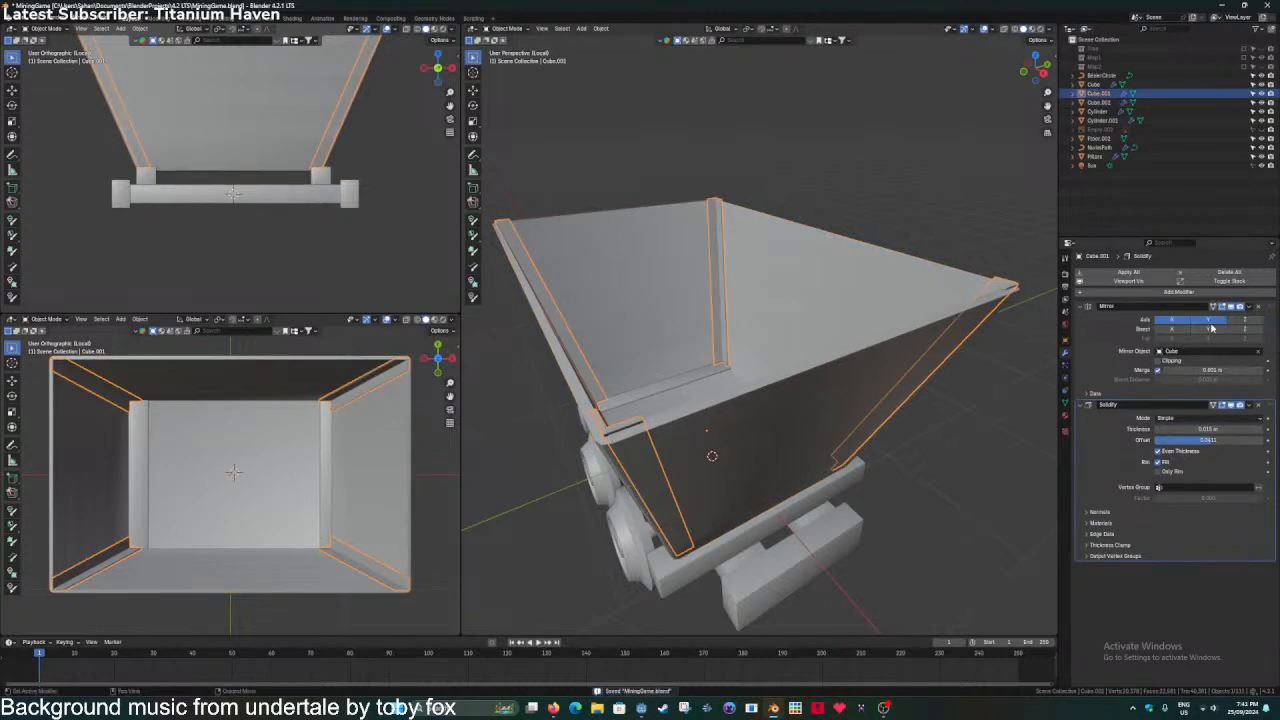
pyautogui.moveTo(1206, 429); pyautogui.dragTo(1230, 429)
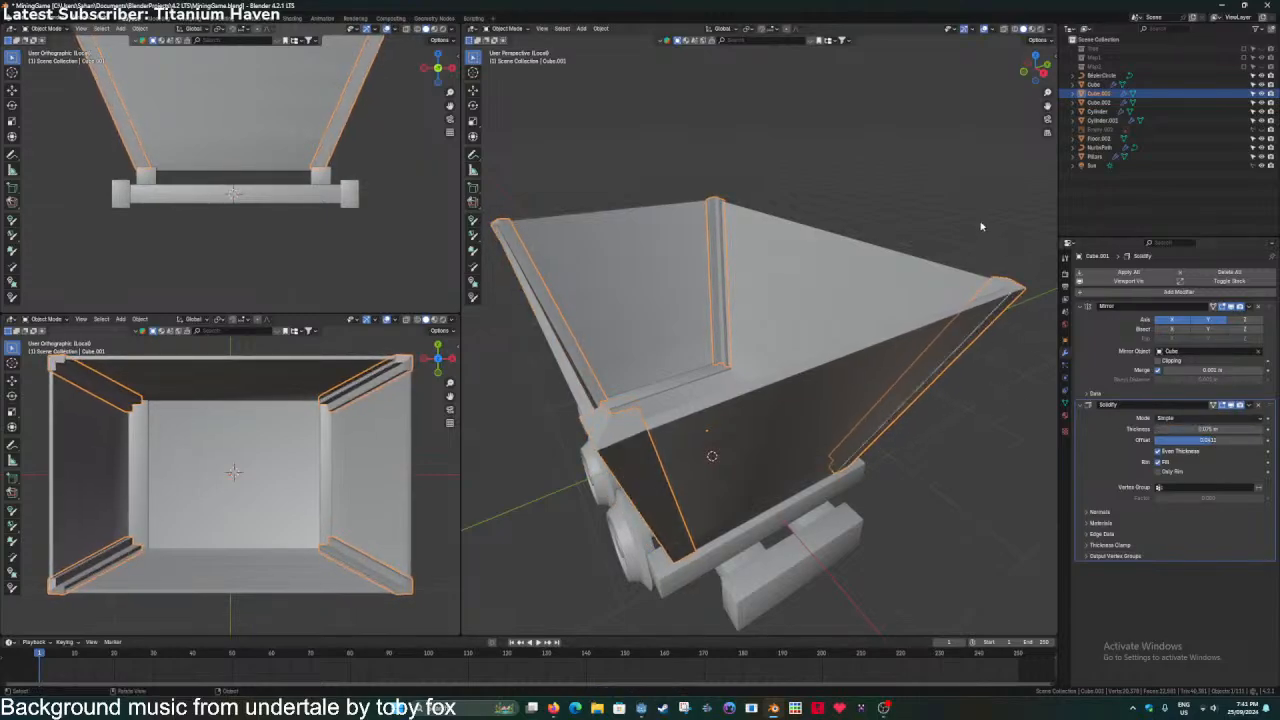
pyautogui.click(957, 299)
pyautogui.hotkey('ctrl', 's')
# Add a second Bevel modifier with an amount of 0.1 m after the hopper walls' Solidify, deselect the walls and save.
pyautogui.moveTo(786, 371); pyautogui.dragTo(831, 341, button='middle')
pyautogui.click(831, 349)
pyautogui.scroll(4, 828, 339)
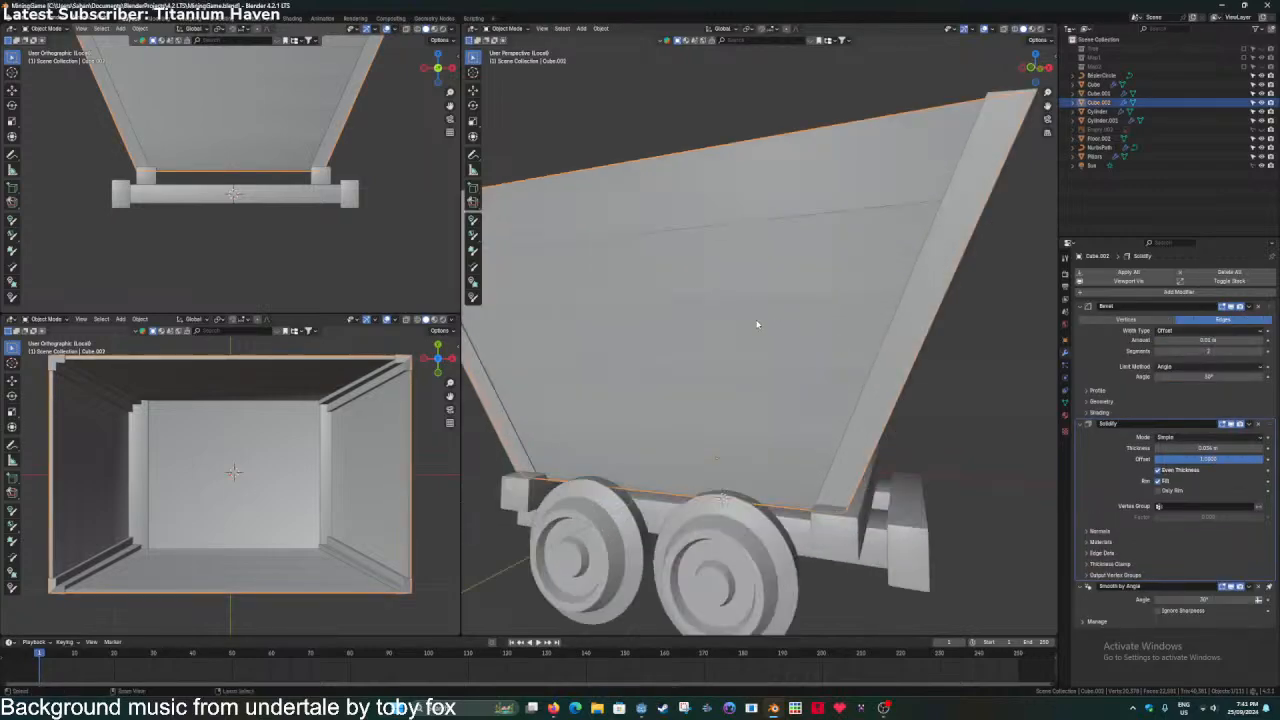
pyautogui.click(1160, 291)
pyautogui.write('bevel')
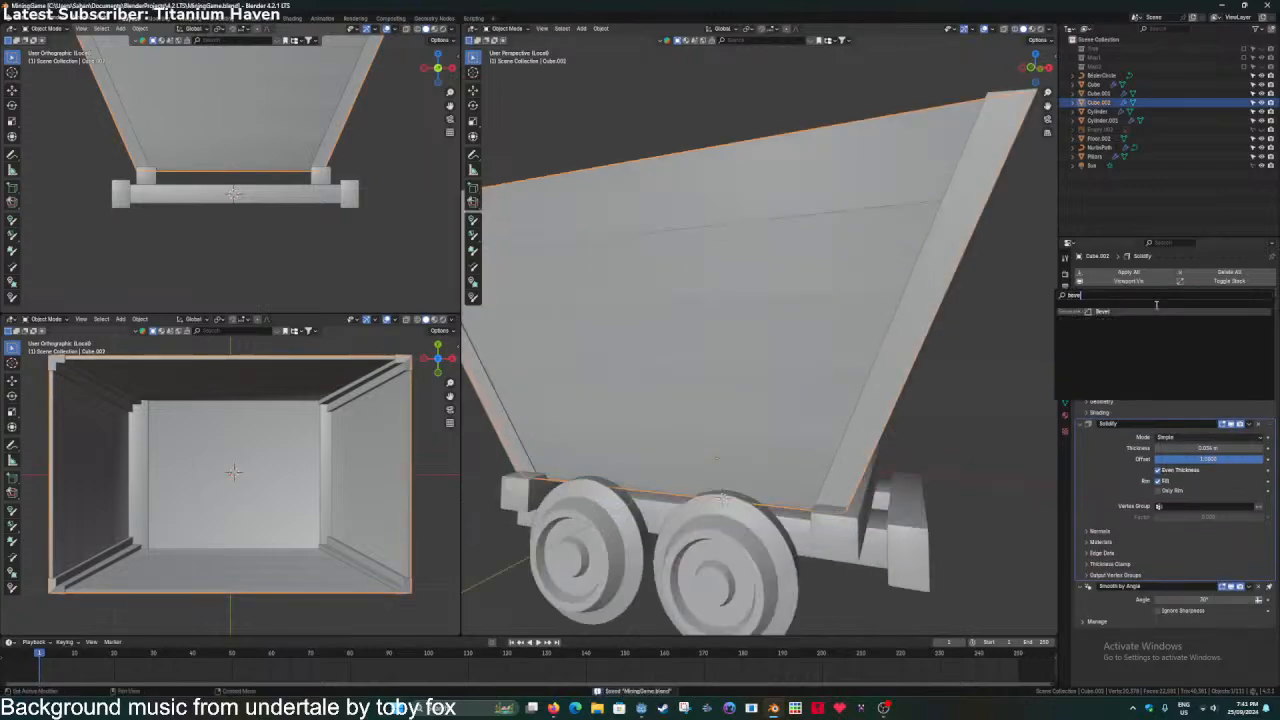
pyautogui.press('Return')
pyautogui.scroll(-1, 1224, 536)
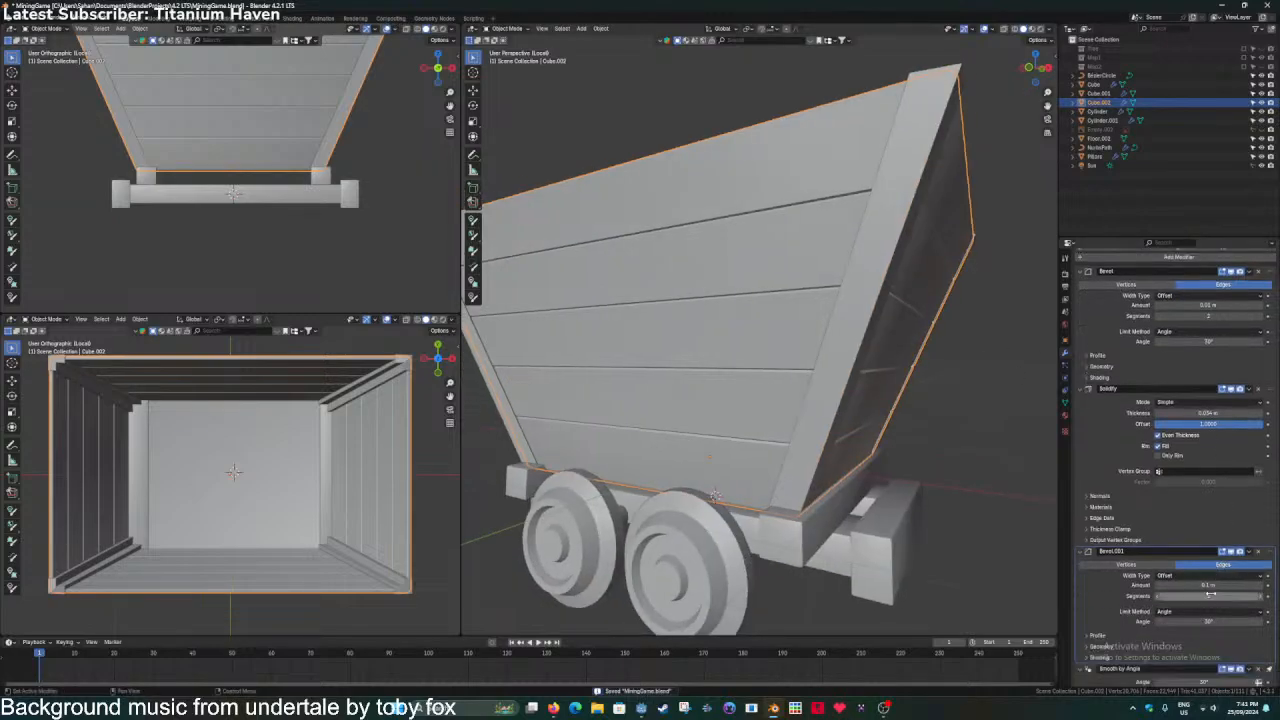
pyautogui.moveTo(1214, 596)
pyautogui.mouseDown()
pyautogui.moveTo(1236, 596)
pyautogui.moveTo(1212, 596)
pyautogui.mouseUp()
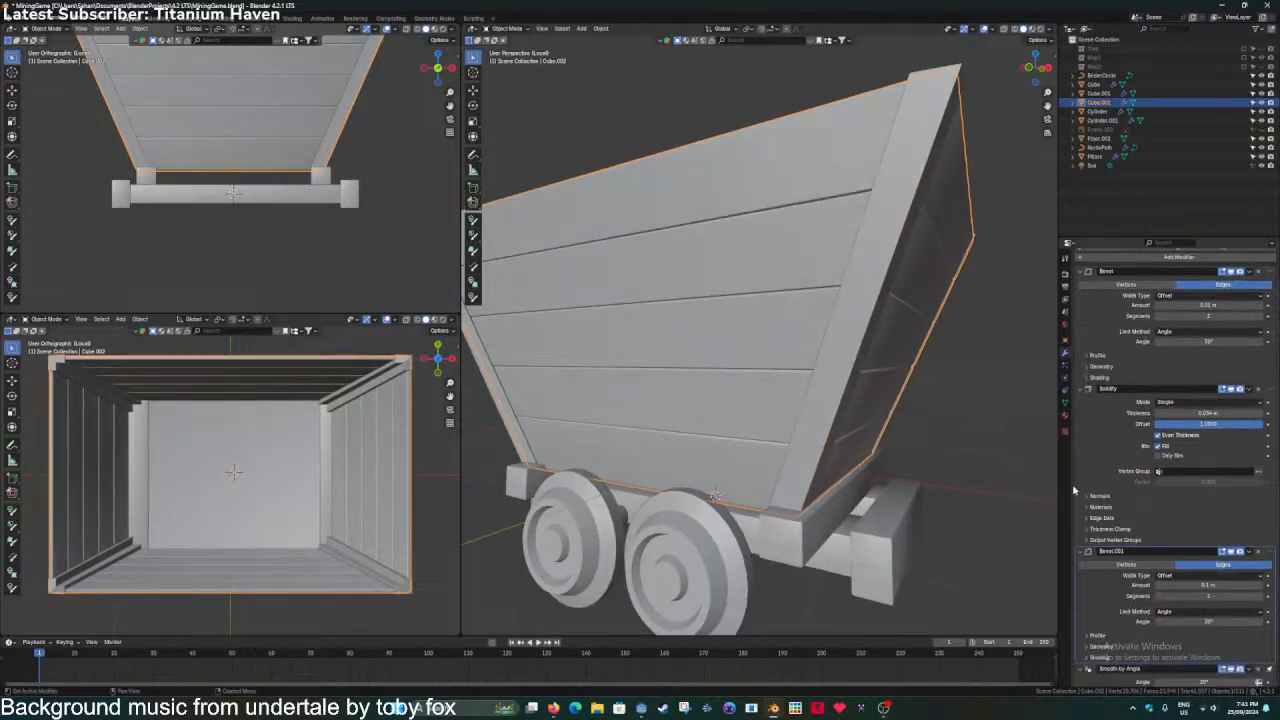
pyautogui.scroll(-4, 975, 400)
pyautogui.moveTo(975, 395); pyautogui.dragTo(894, 351, button='middle')
pyautogui.click(894, 351)
pyautogui.hotkey('ctrl', 's')
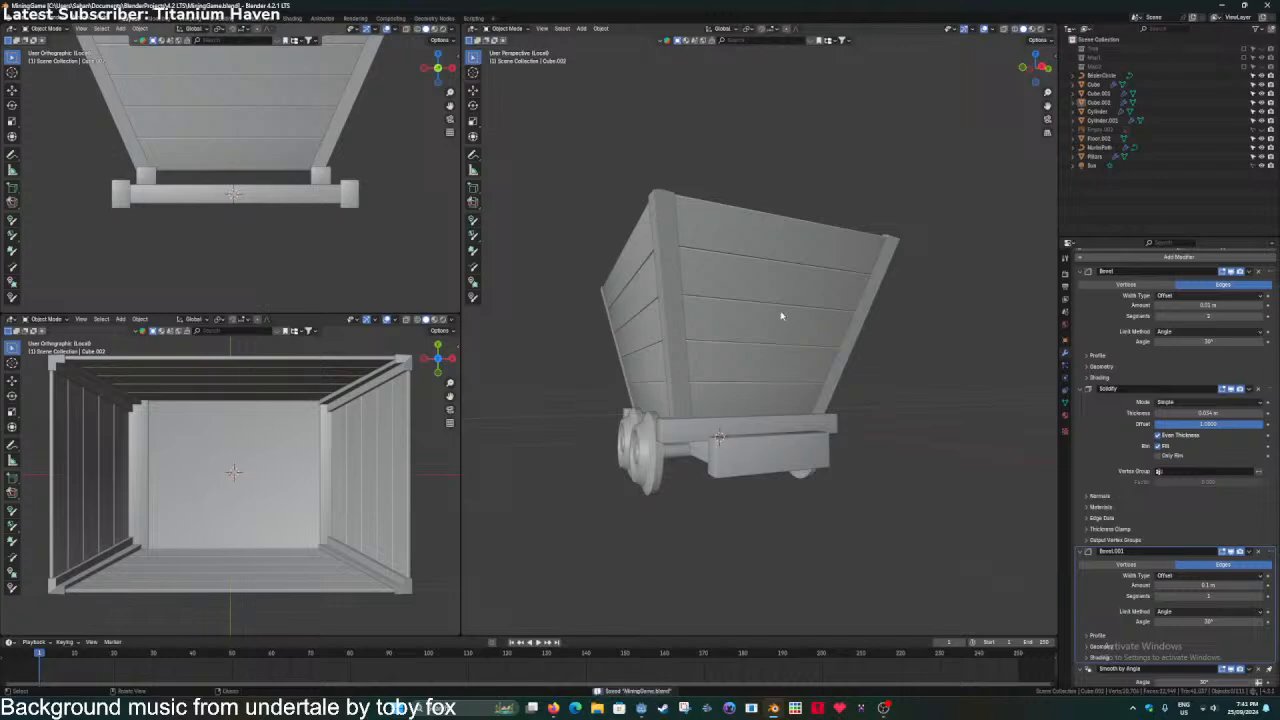
# In Edit Mode on the cart's plank body, select the second plank's face loop and scale it slightly along Z to open gaps.
pyautogui.click(782, 316)
pyautogui.press('Tab')
pyautogui.scroll(3, 784, 337)
pyautogui.moveTo(780, 337); pyautogui.dragTo(841, 282, button='middle')
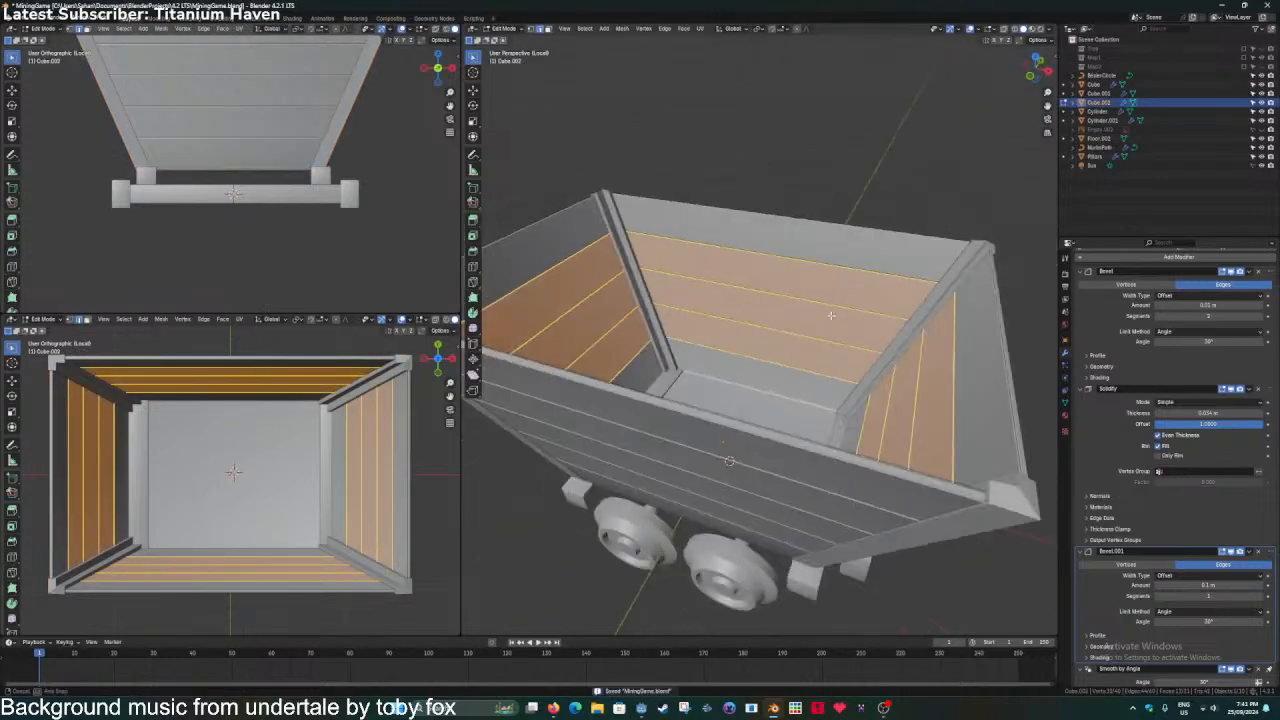
pyautogui.hotkey('alt', 'a')
pyautogui.click(842, 283)
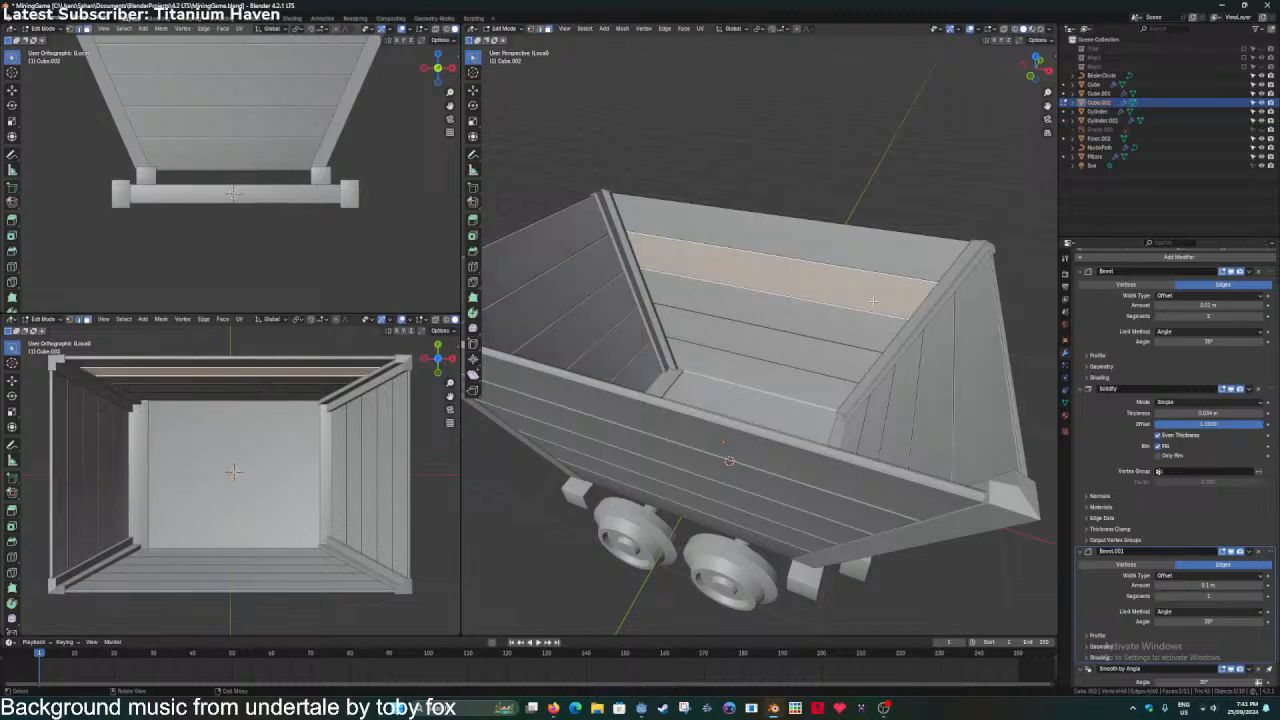
pyautogui.keyDown('alt'); pyautogui.click(927, 313); pyautogui.keyUp('alt')
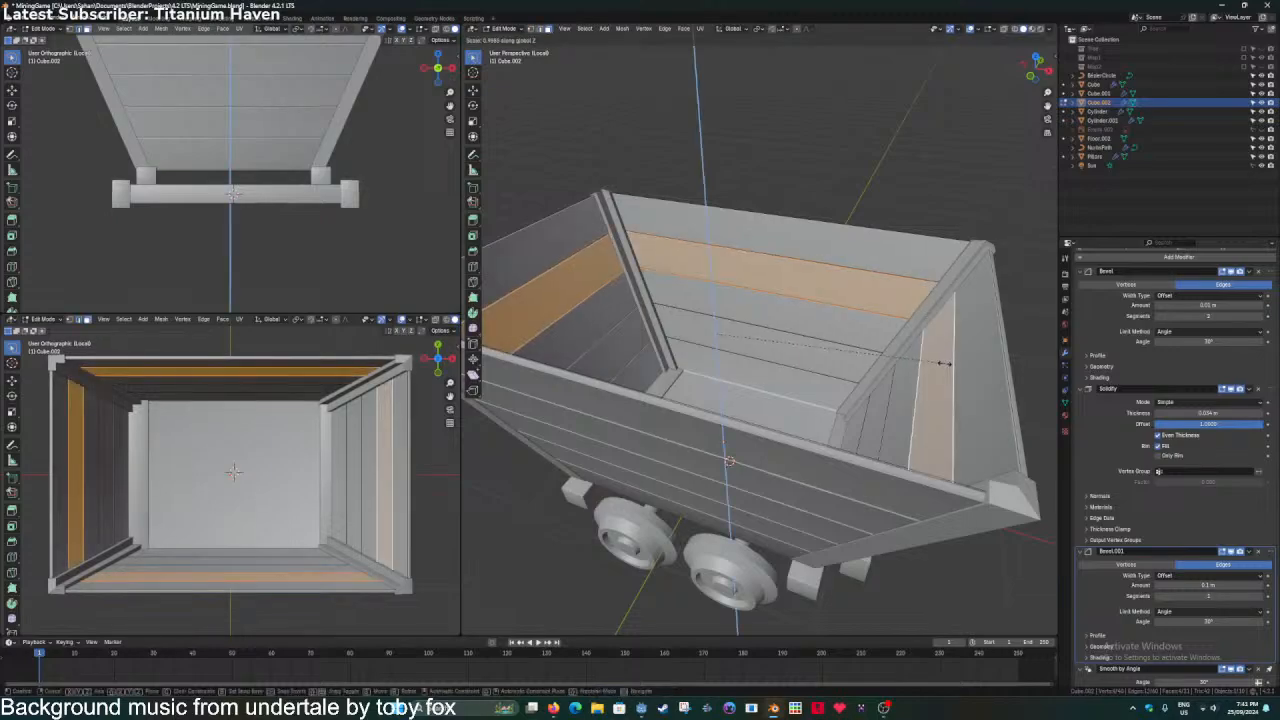
# Scale the next two plank face loops slightly along Z, return to Object Mode and save the file.
pyautogui.keyDown('alt'); pyautogui.click(895, 343); pyautogui.keyUp('alt')
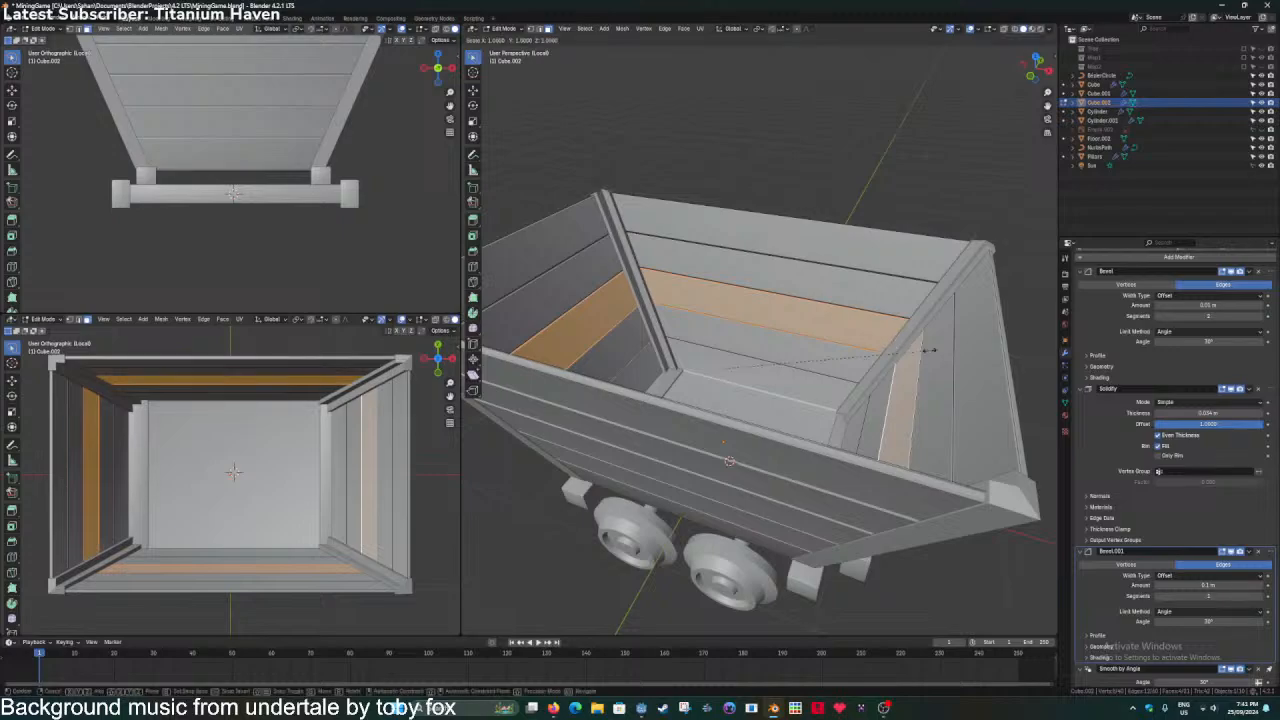
pyautogui.keyDown('alt'); pyautogui.click(924, 378); pyautogui.keyUp('alt')
pyautogui.press('g')
pyautogui.press('z')
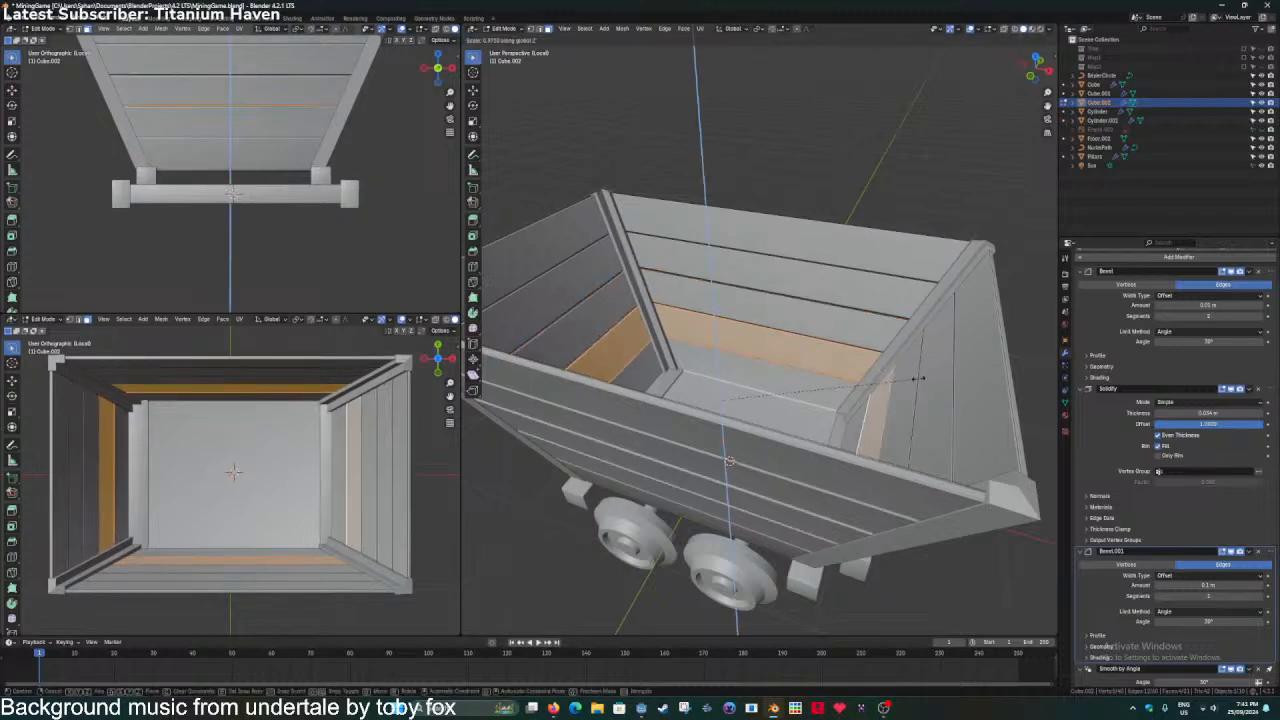
pyautogui.click(916, 376)
pyautogui.press('Tab')
pyautogui.moveTo(916, 376); pyautogui.dragTo(831, 349, button='middle')
pyautogui.hotkey('ctrl', 's')
pyautogui.click(907, 227)
pyautogui.scroll(-2, 790, 332)
pyautogui.scroll(-1, 802, 340)
pyautogui.scroll(2, 828, 348)
pyautogui.hotkey('ctrl', 's')
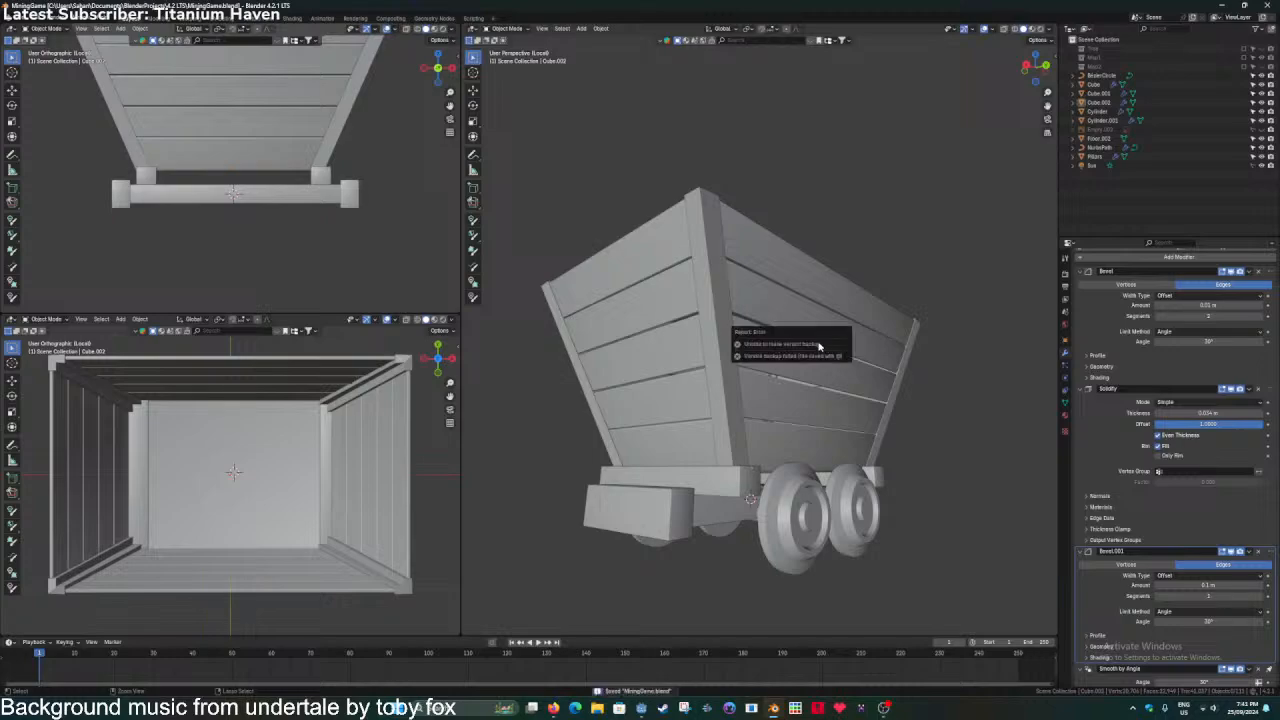
# Give the cart's corner posts a new material with Metallic 1.000 and a roughness of about 0.27.
pyautogui.click(763, 291)
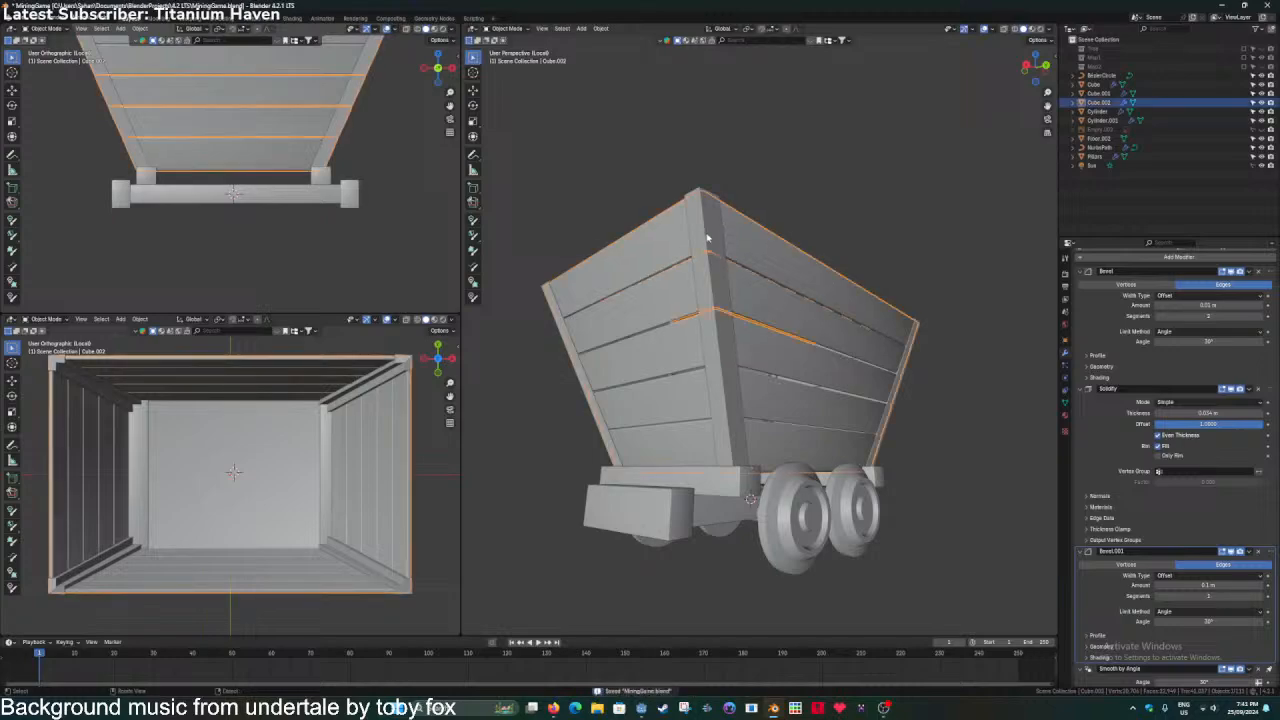
pyautogui.click(1066, 430)
pyautogui.click(1082, 310)
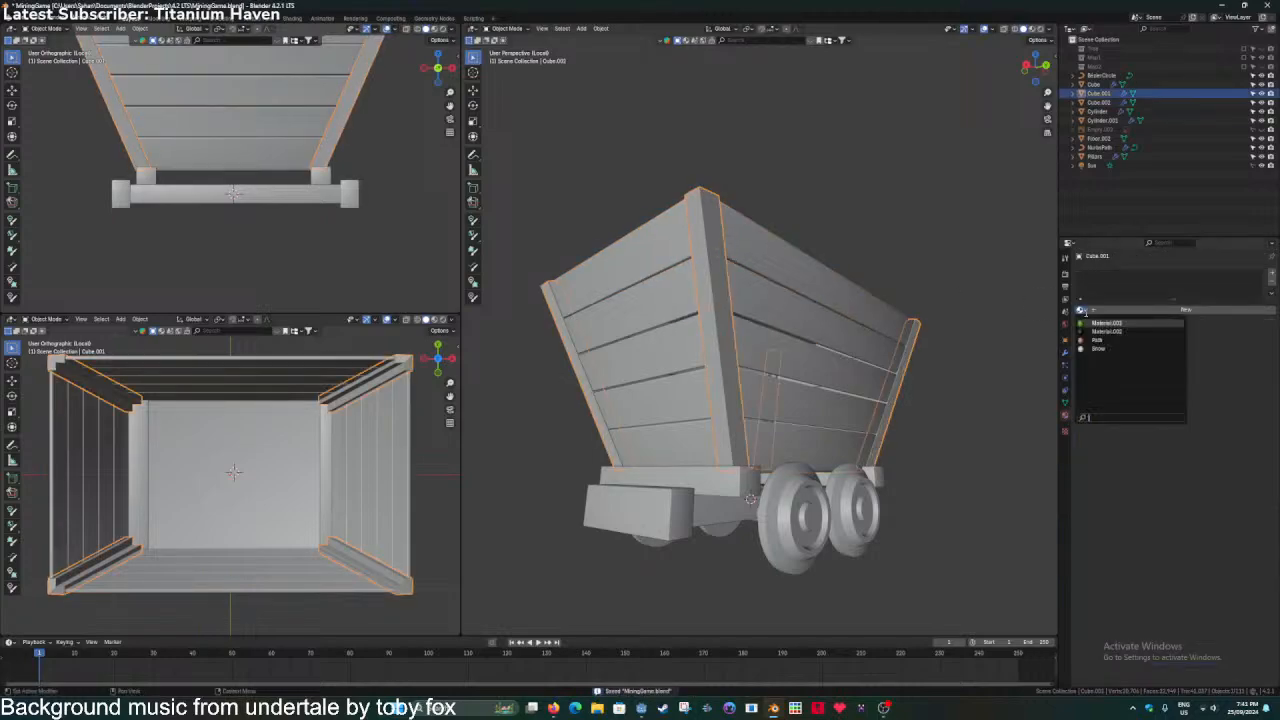
pyautogui.click(1186, 309)
pyautogui.click(1194, 365)
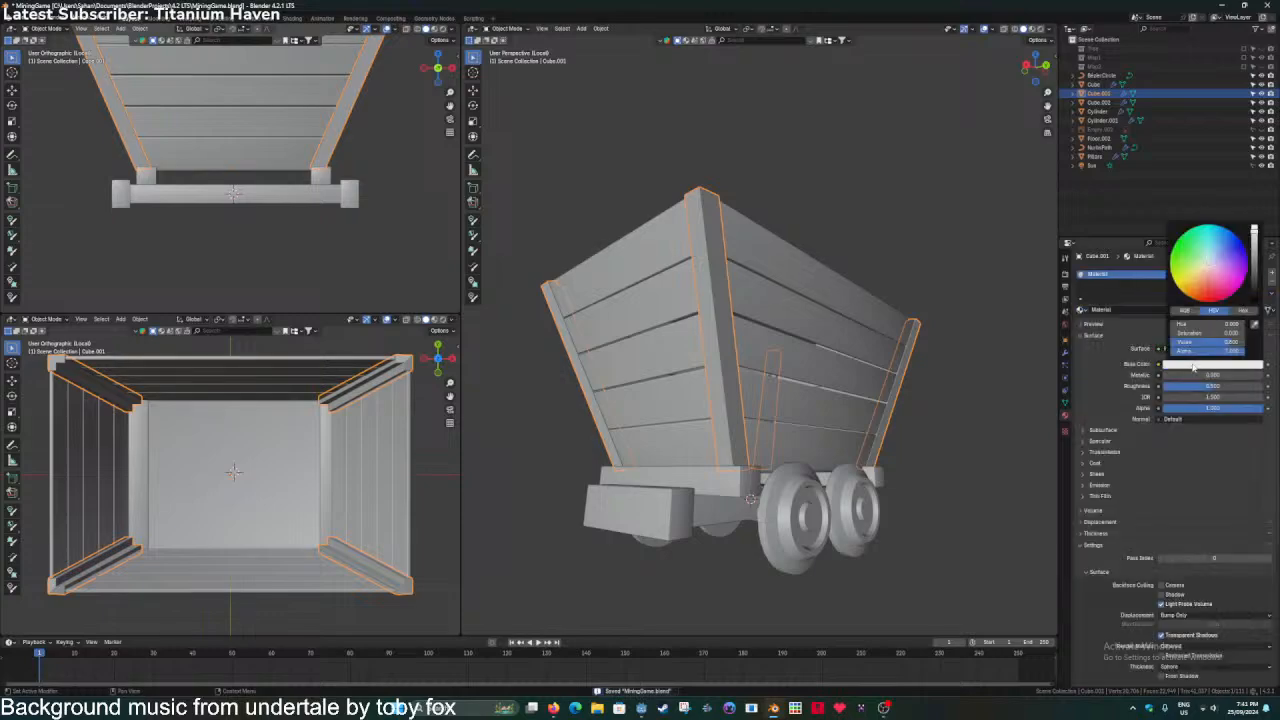
pyautogui.moveTo(1173, 376); pyautogui.dragTo(965, 374)
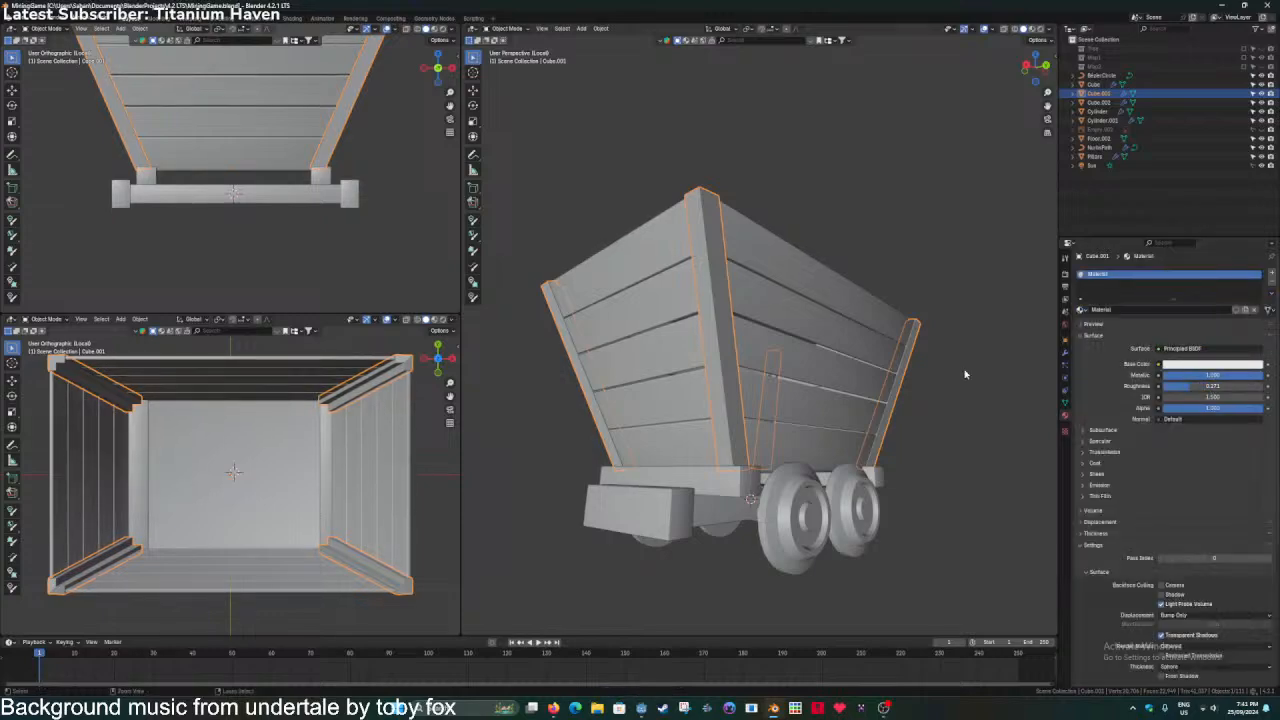
# Give the plank body a new material with an orange base color and roughness 1.000, and save the file.
pyautogui.click(757, 285)
pyautogui.click(1081, 310)
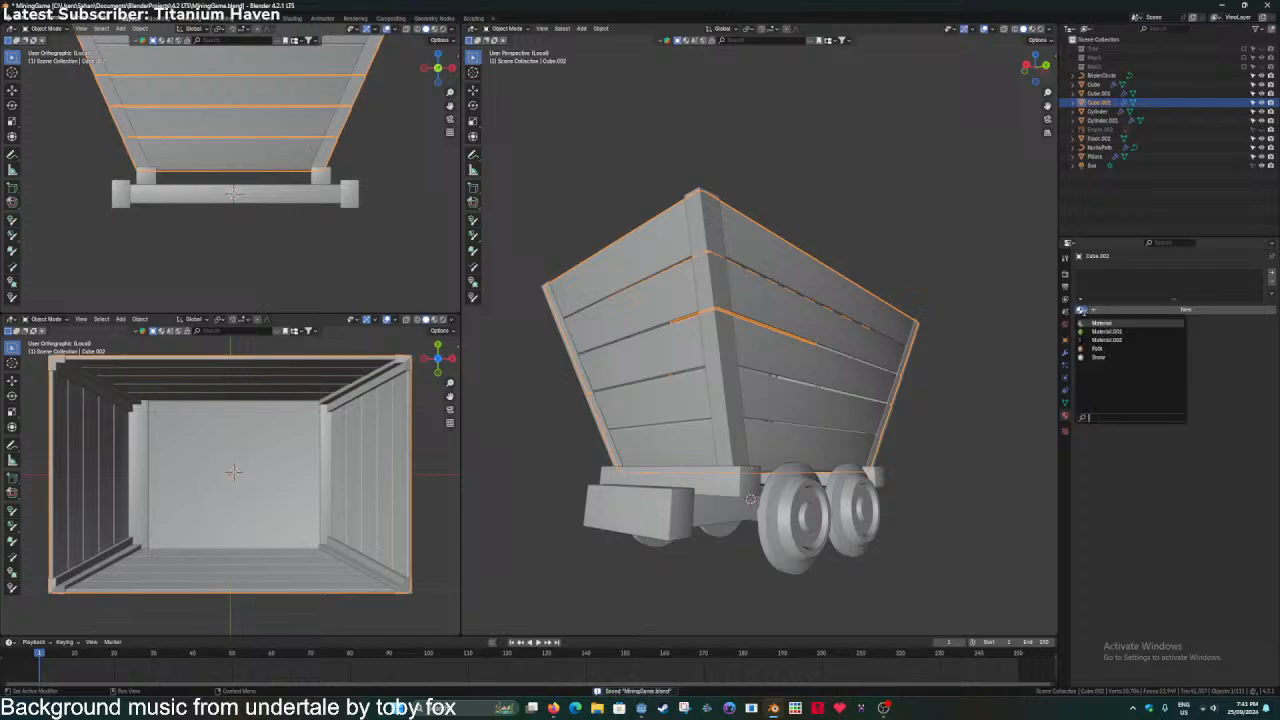
pyautogui.click(1119, 309)
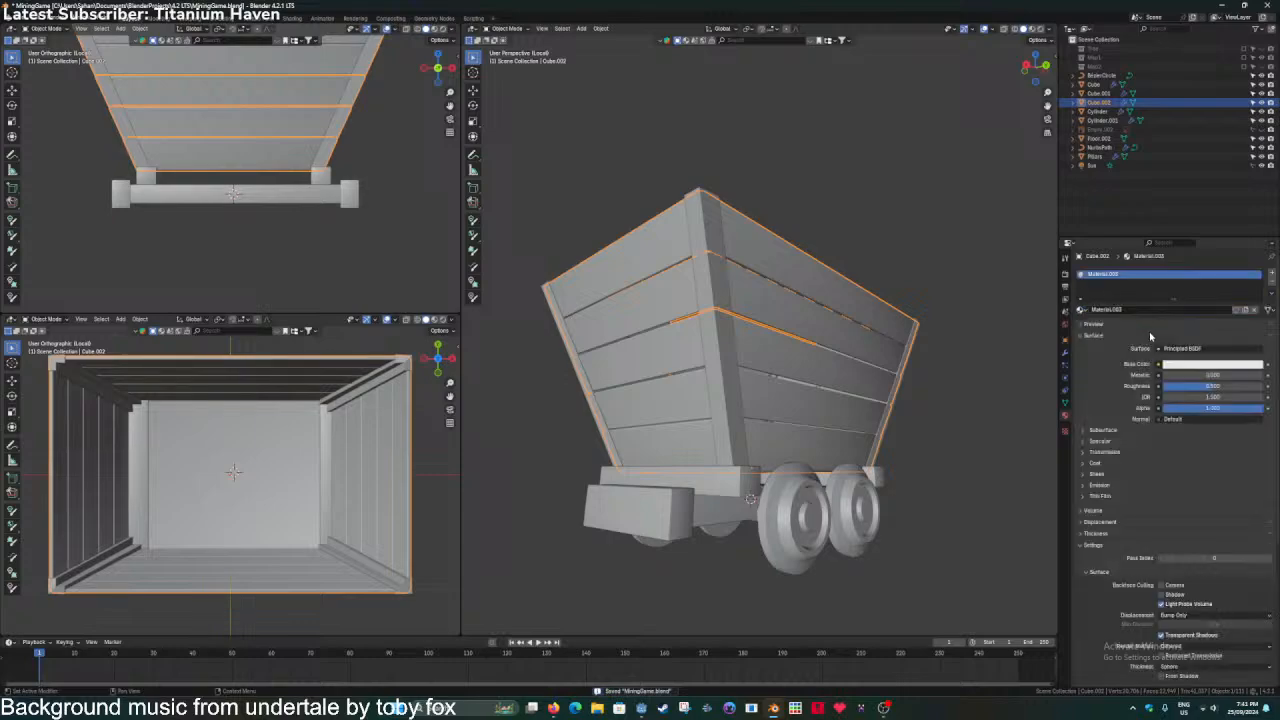
pyautogui.click(1176, 364)
pyautogui.click(1196, 289)
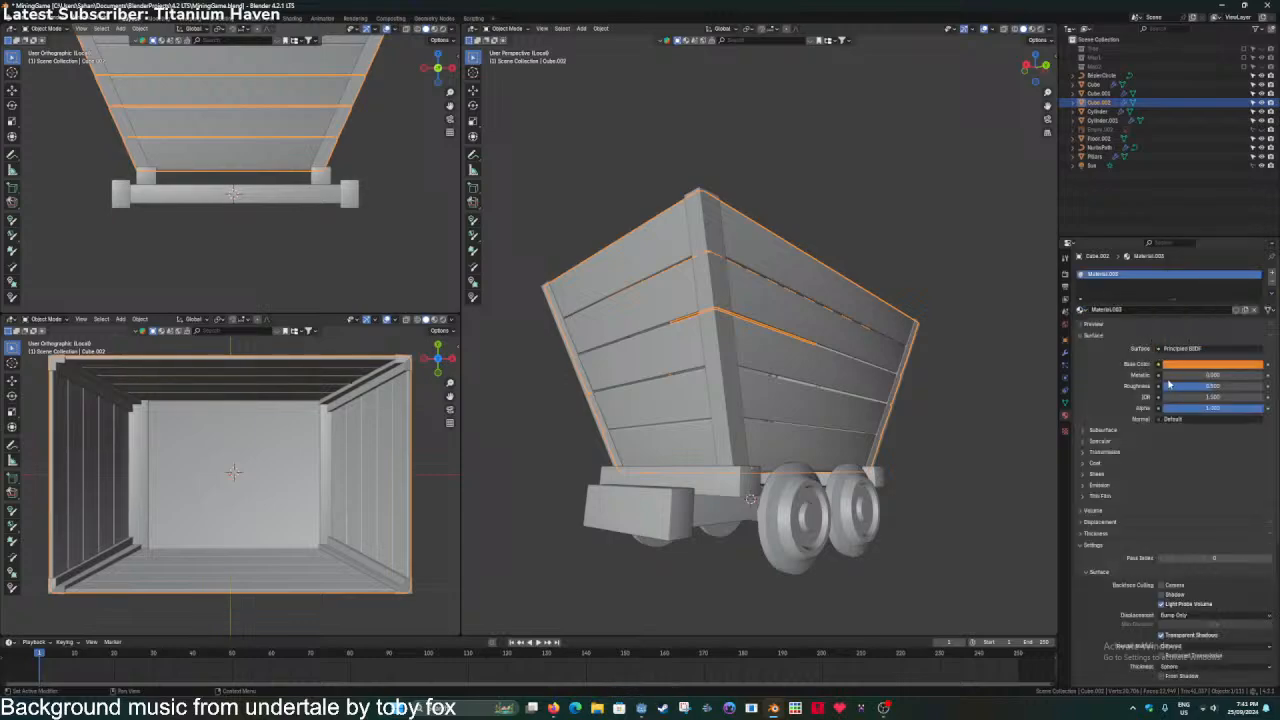
pyautogui.hotkey('ctrl', 's')
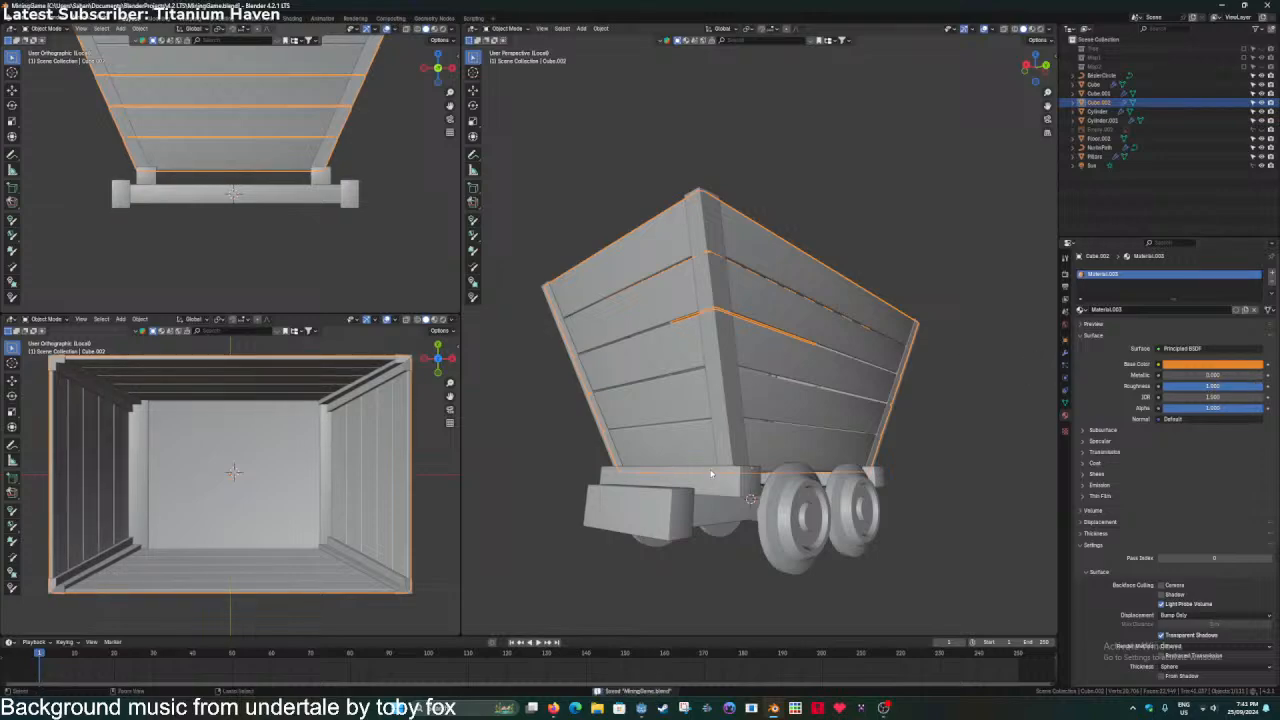
# Assign the planks' orange material to the cart's base frame, rename the material Wood, and save the file.
pyautogui.click(707, 497)
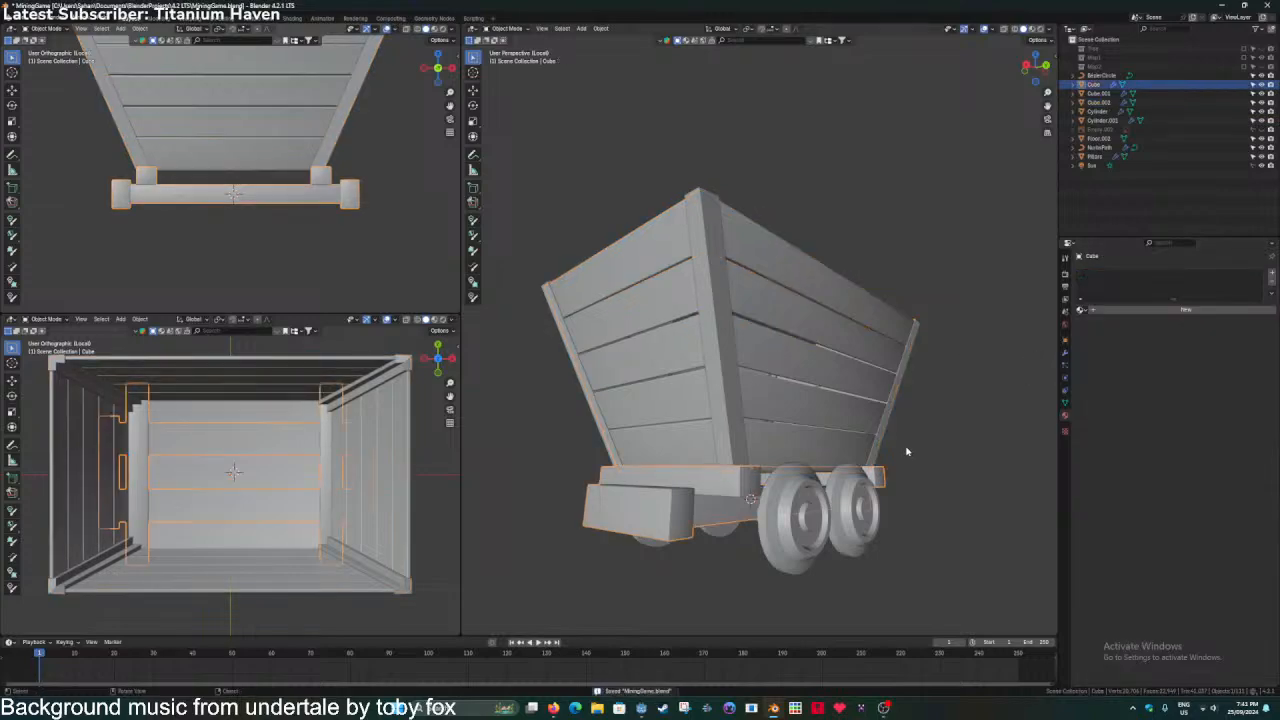
pyautogui.click(1079, 311)
pyautogui.click(1116, 352)
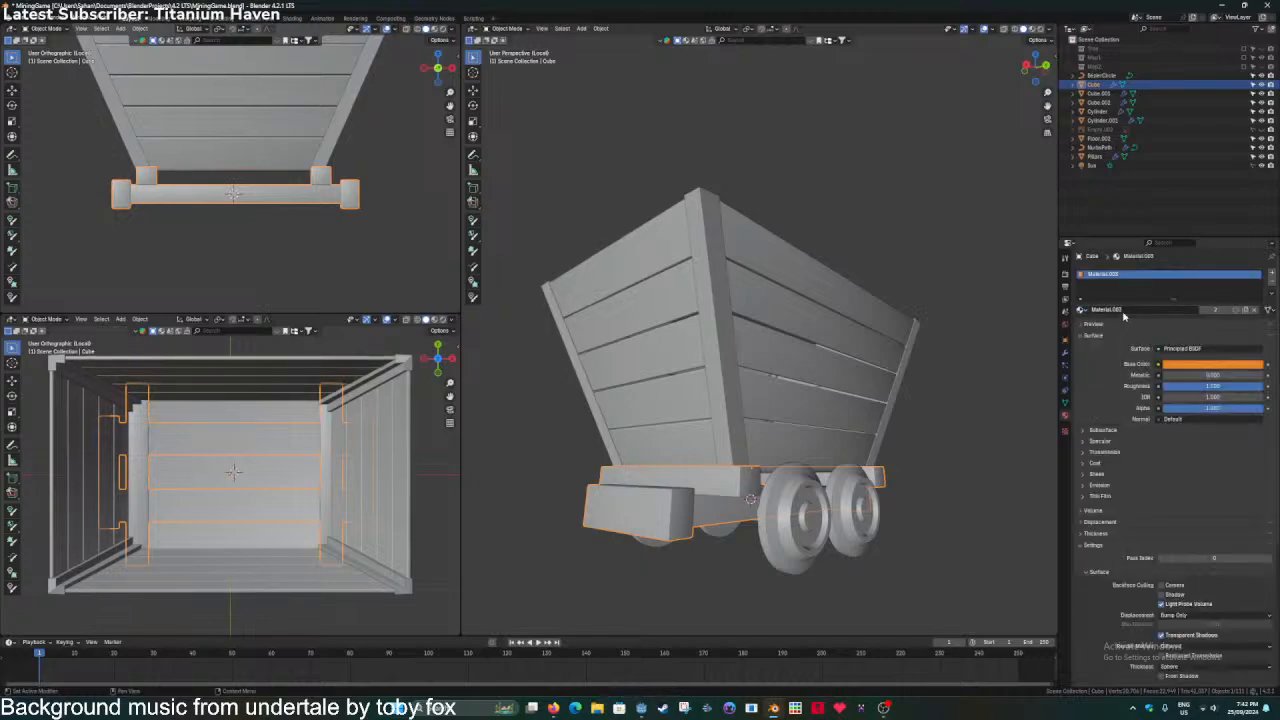
pyautogui.write('Wood')
pyautogui.press('Return')
pyautogui.hotkey('ctrl', 's')
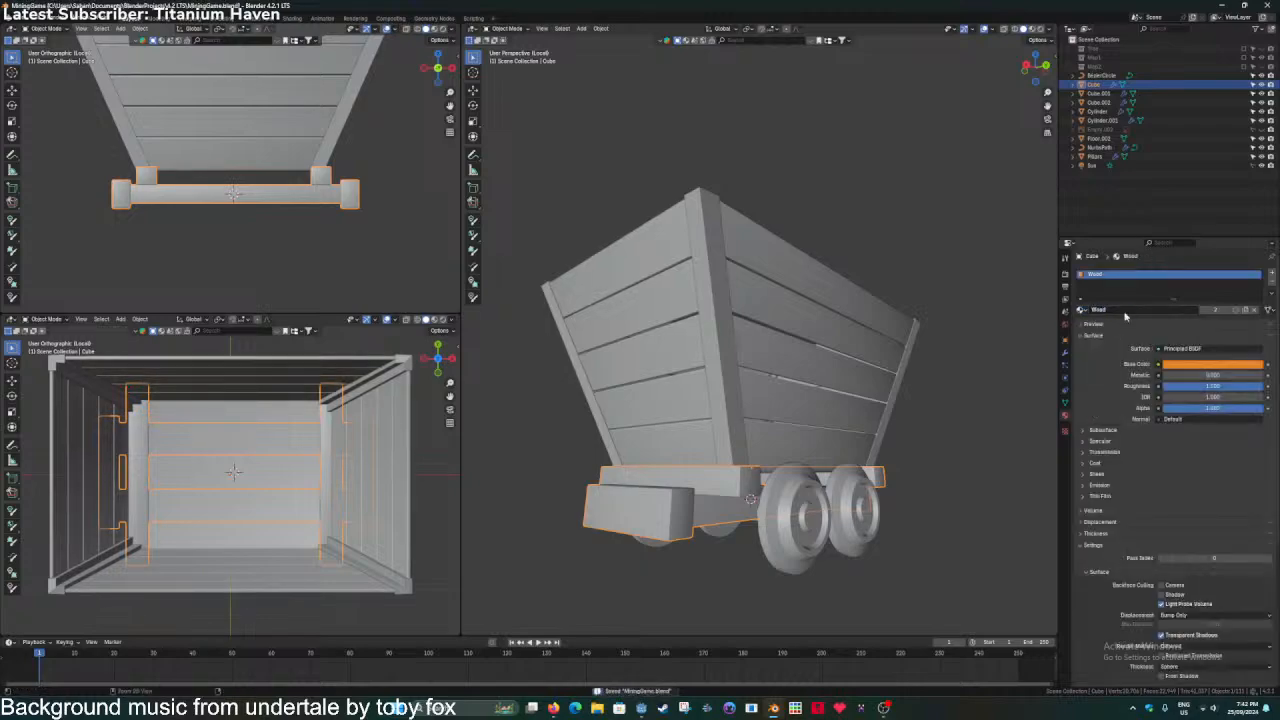
# Rename the corner posts' material to Metal and save the file.
pyautogui.click(715, 276)
pyautogui.doubleClick(1100, 309)
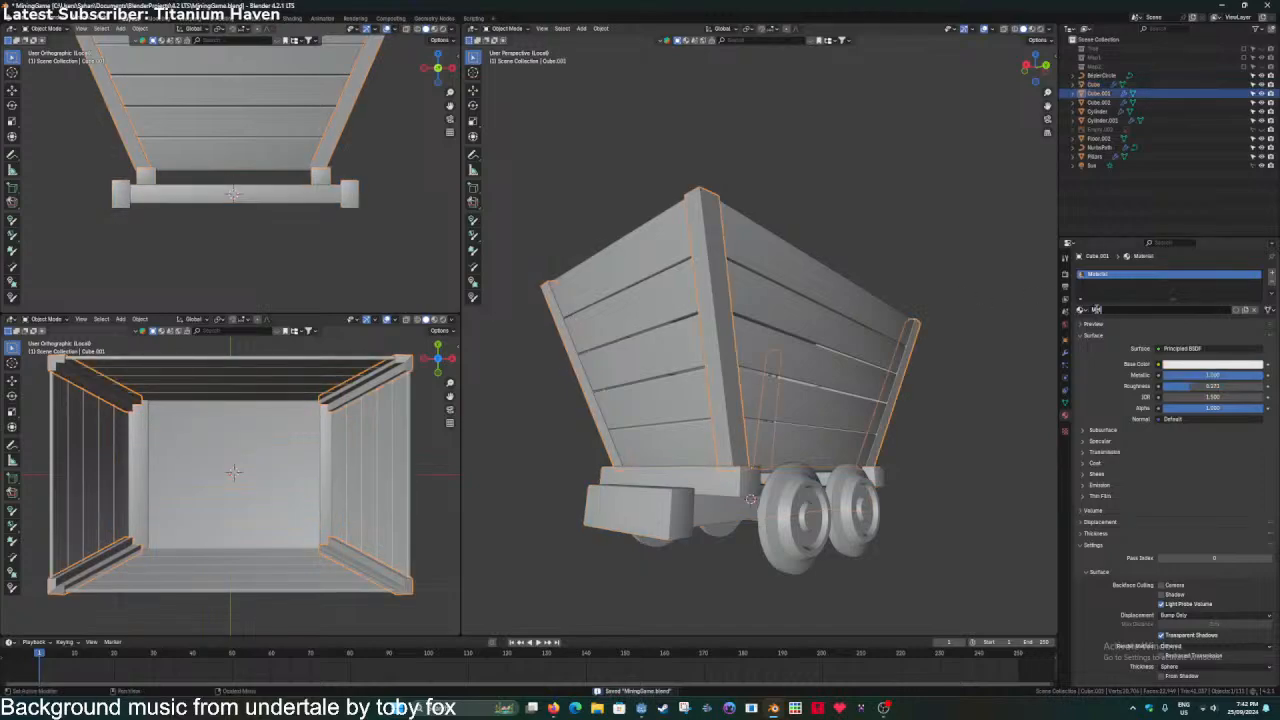
pyautogui.write('Metal')
pyautogui.press('Return')
pyautogui.hotkey('ctrl', 's')
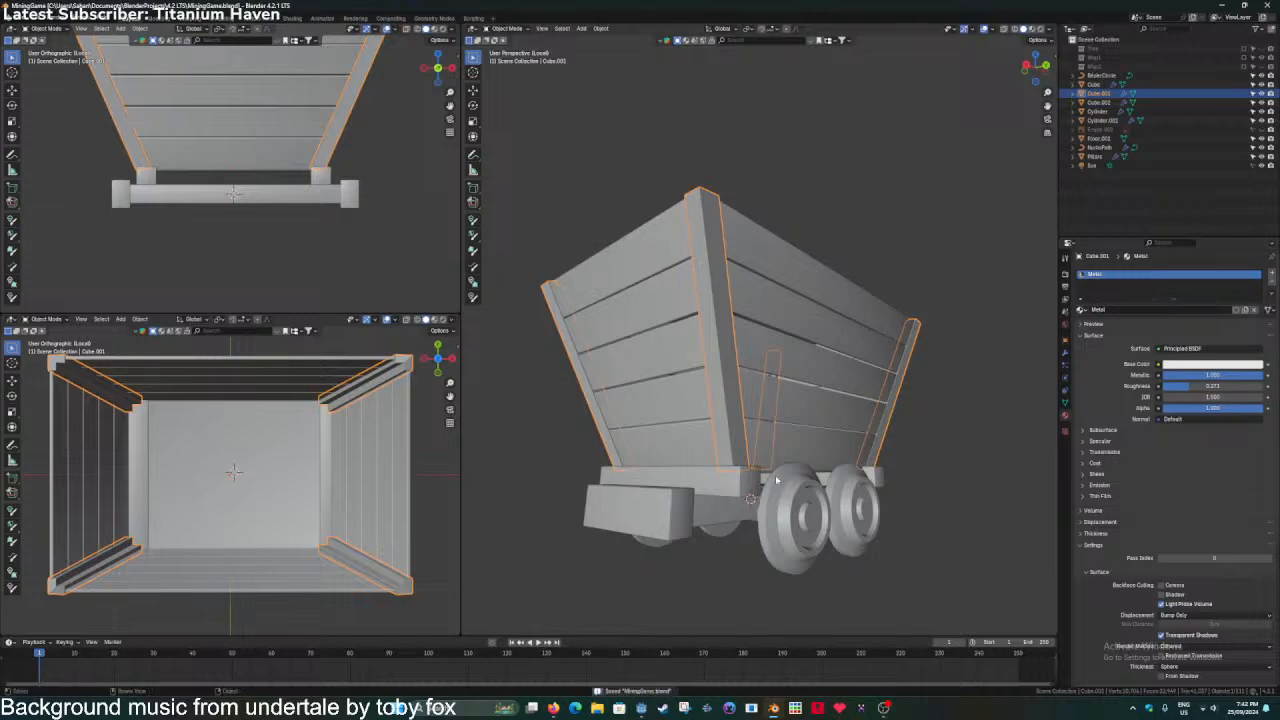
# Assign the Metal material to the wheel pair nearest the protruding end block and save the file.
pyautogui.click(722, 482)
pyautogui.click(795, 515)
pyautogui.click(1083, 311)
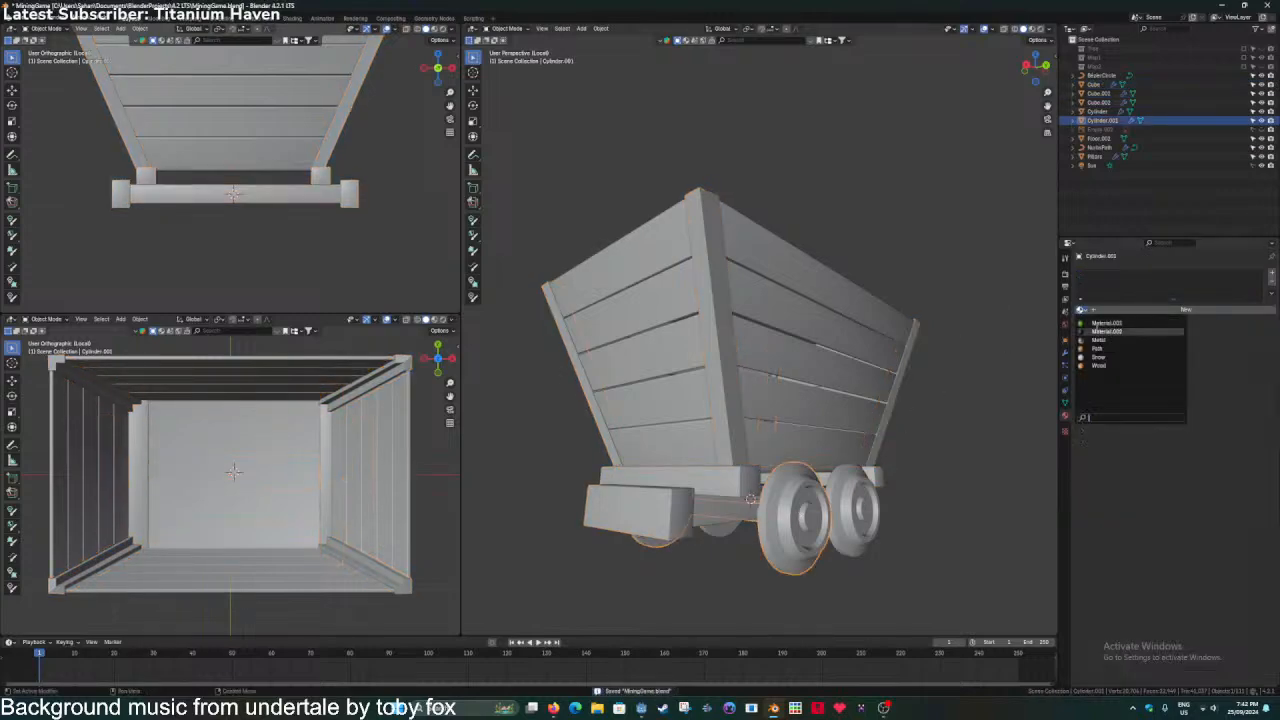
pyautogui.click(1103, 347)
pyautogui.hotkey('ctrl', 's')
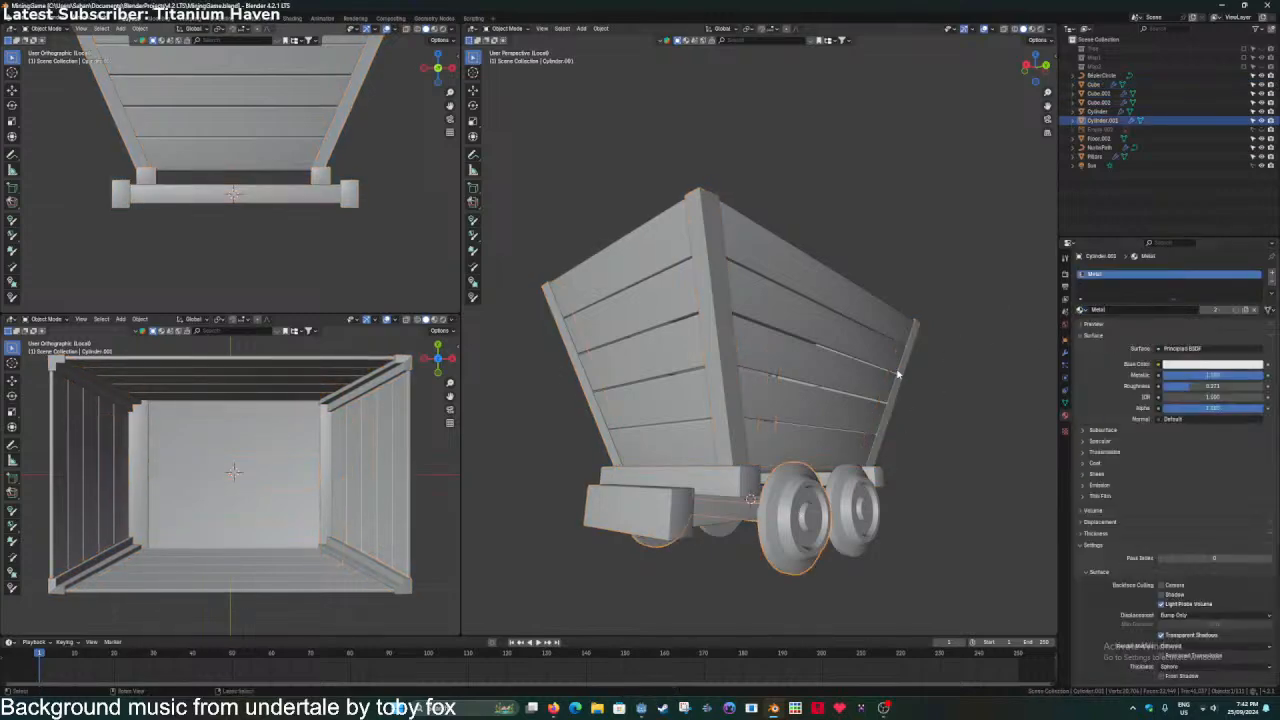
# Preview the cart in Rendered and Material Preview shading and examine which parts still lack a material.
pyautogui.press('z')
pyautogui.moveTo(779, 357)
pyautogui.mouseDown(button='middle')
pyautogui.moveTo(786, 368)
pyautogui.moveTo(737, 397)
pyautogui.moveTo(857, 223)
pyautogui.mouseUp(button='middle')
pyautogui.click(751, 378)
pyautogui.click(857, 223)
pyautogui.press('z')
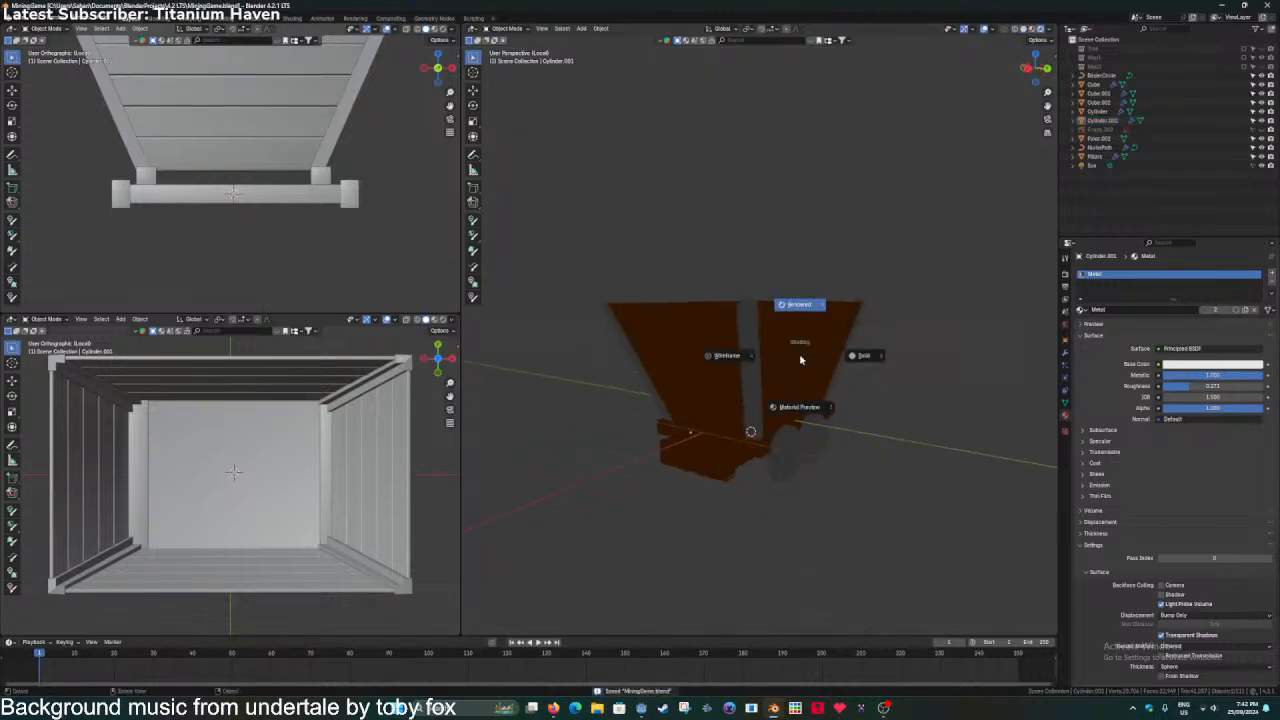
pyautogui.click(799, 405)
pyautogui.scroll(3, 660, 433)
pyautogui.moveTo(677, 434); pyautogui.dragTo(683, 451, button='middle')
pyautogui.scroll(2, 690, 453)
pyautogui.moveTo(812, 467); pyautogui.dragTo(753, 475, button='middle')
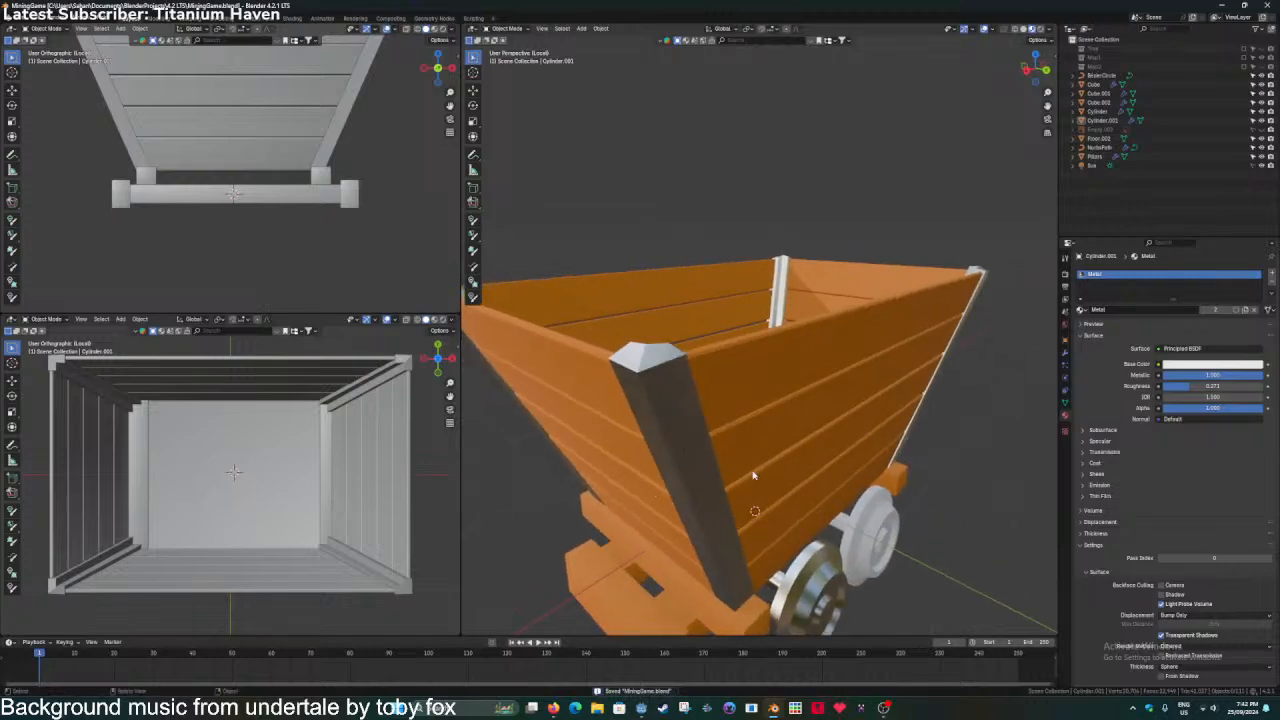
# Assign the Metal material to the remaining wheel pair and save the file.
pyautogui.click(914, 534)
pyautogui.click(1081, 310)
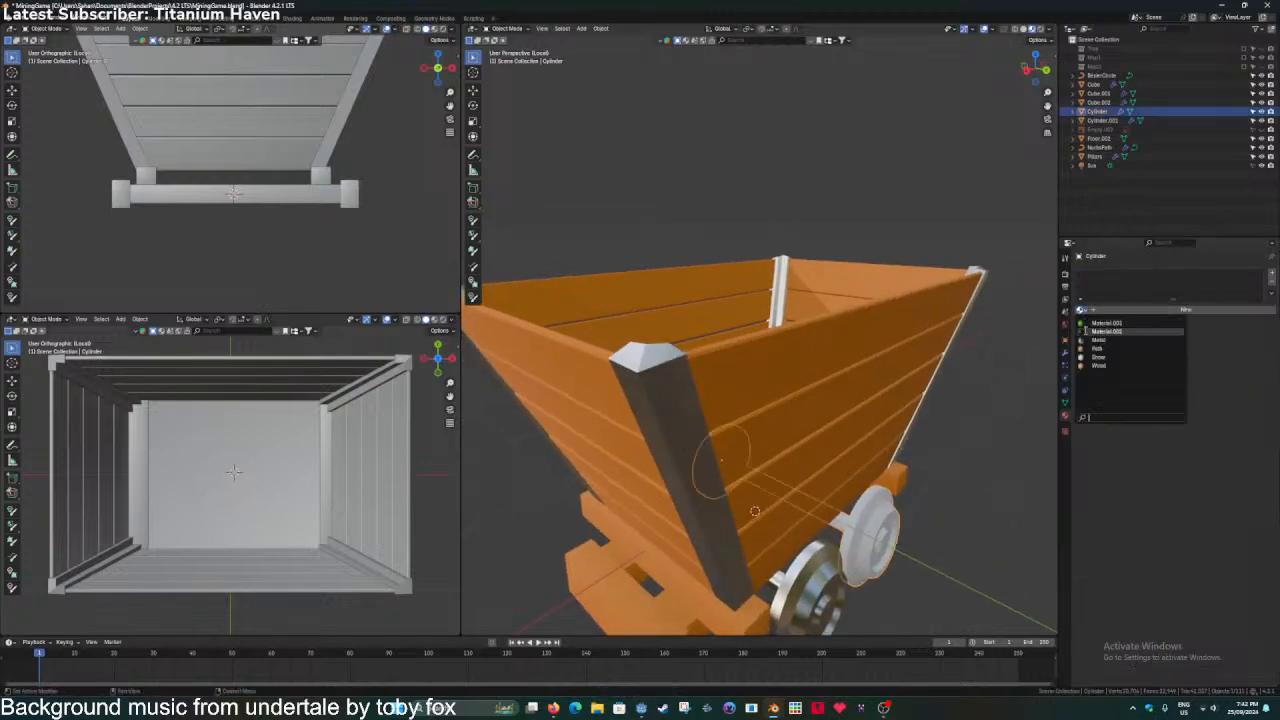
pyautogui.click(1105, 352)
pyautogui.scroll(-3, 867, 441)
pyautogui.hotkey('ctrl', 's')
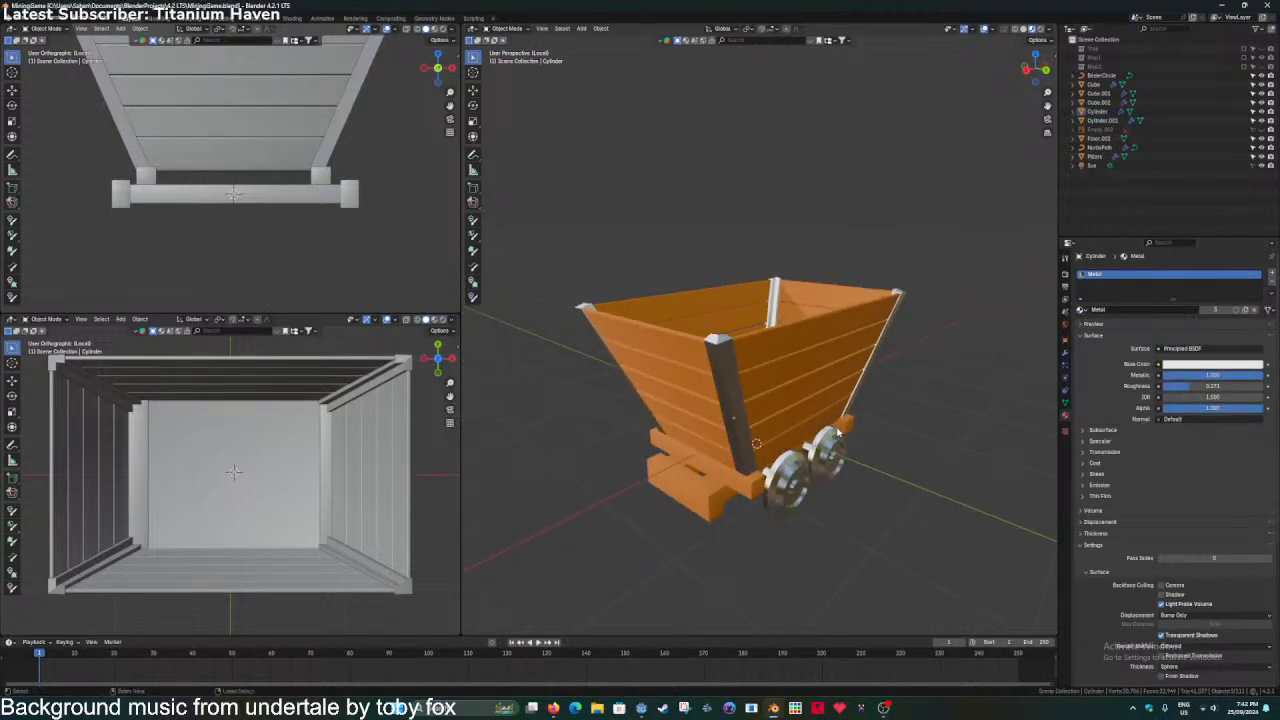
pyautogui.moveTo(867, 441)
pyautogui.mouseDown(button='middle')
pyautogui.moveTo(774, 449)
pyautogui.moveTo(832, 466)
pyautogui.moveTo(883, 451)
pyautogui.mouseUp(button='middle')
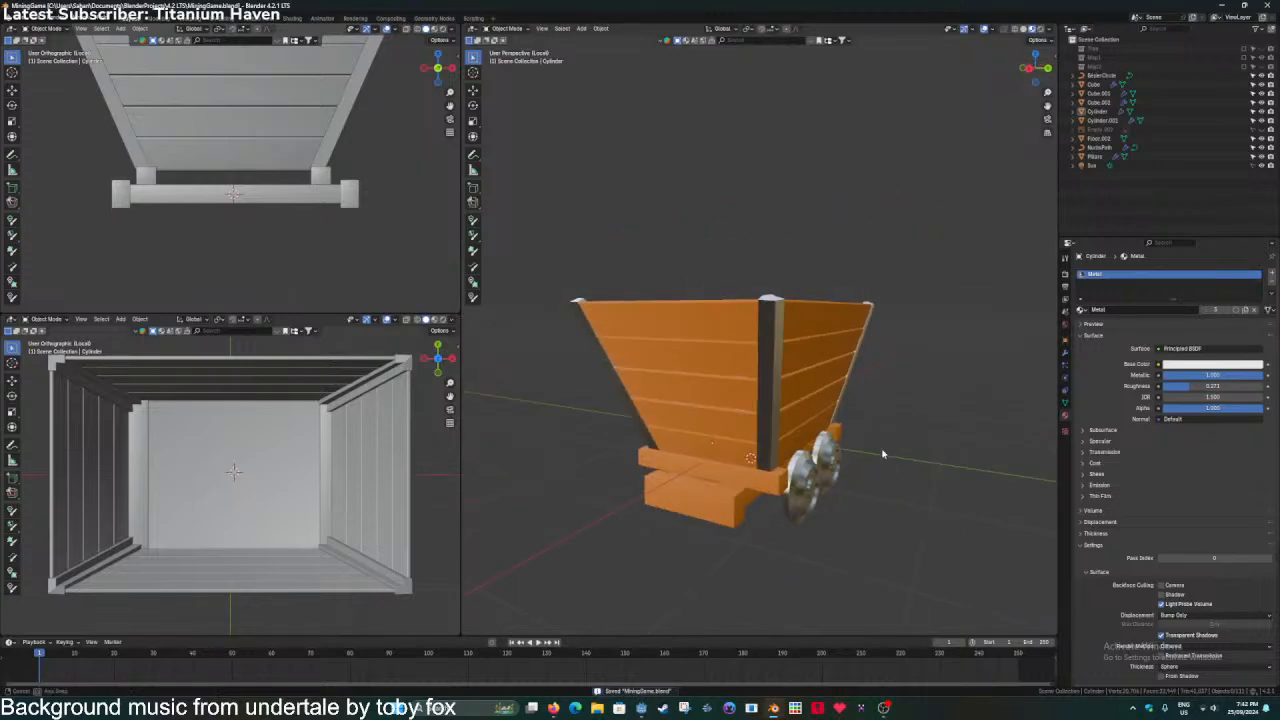
pyautogui.hotkey('ctrl', 's')
# Leave local view to show the whole mine scene and preview the cart there in Rendered and Material Preview shading.
pyautogui.press('z')
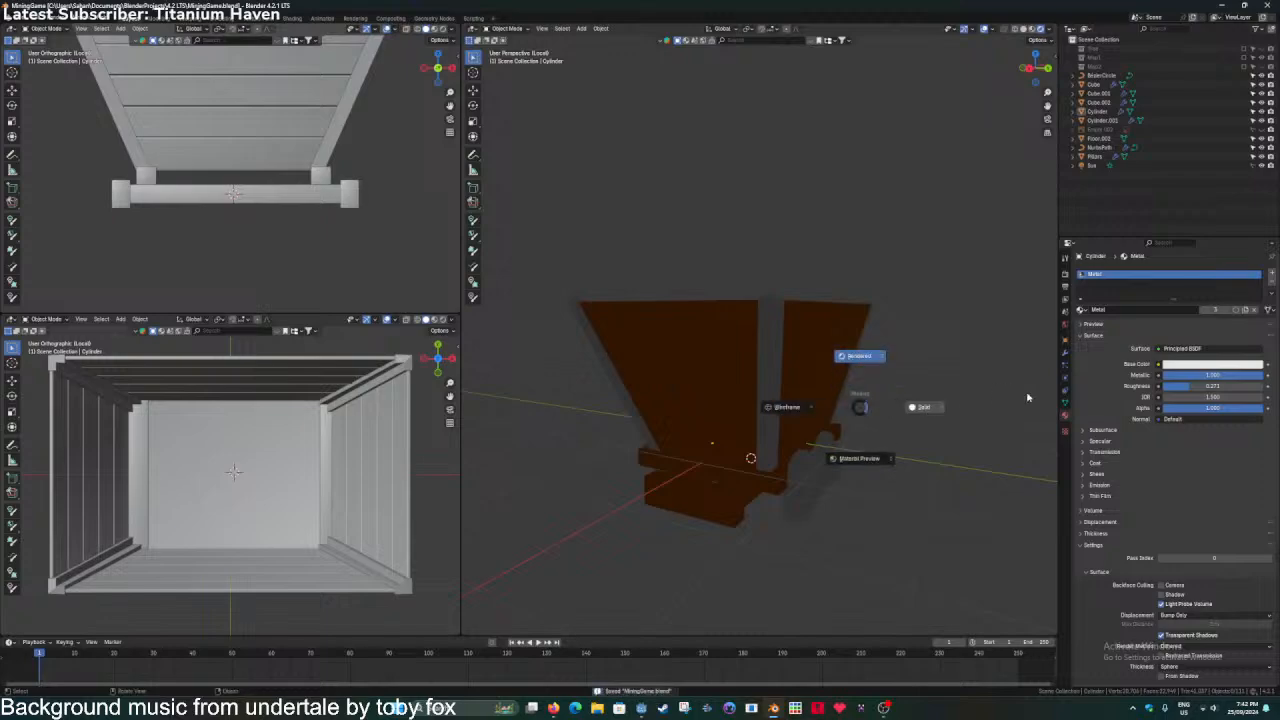
pyautogui.click(1028, 398)
pyautogui.press('KP_Divide')
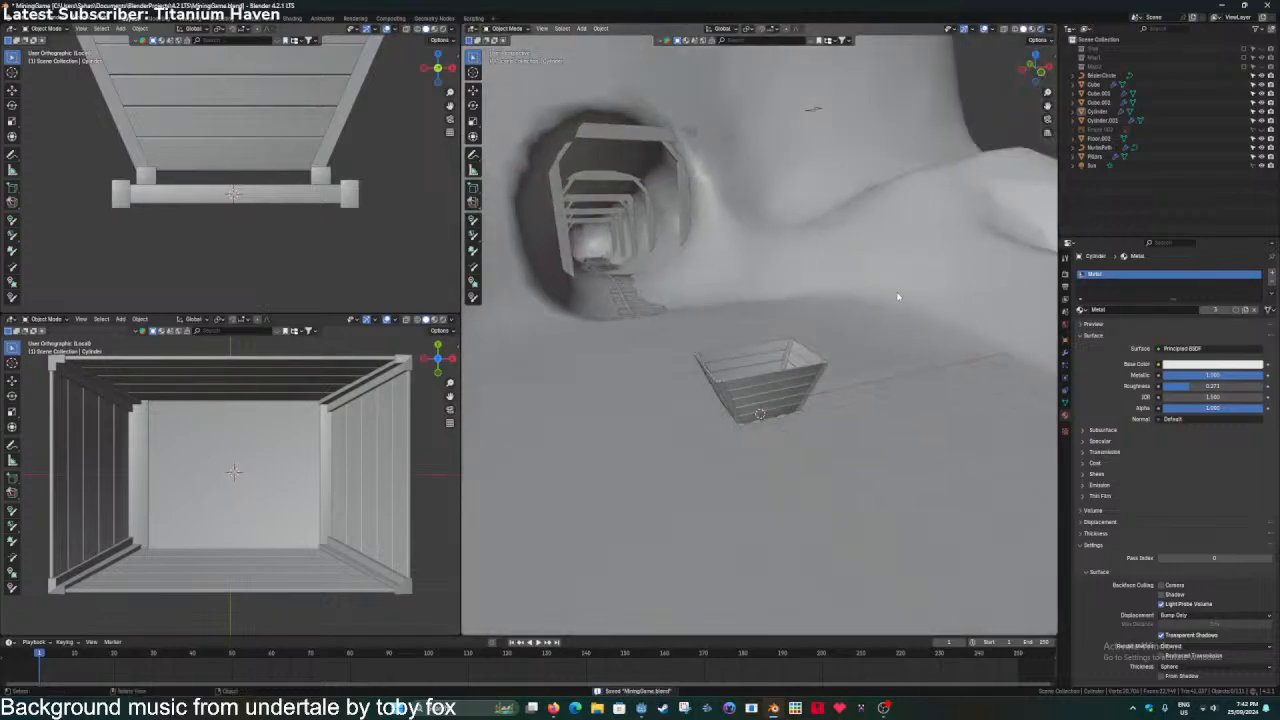
pyautogui.moveTo(861, 323); pyautogui.dragTo(807, 318, button='middle')
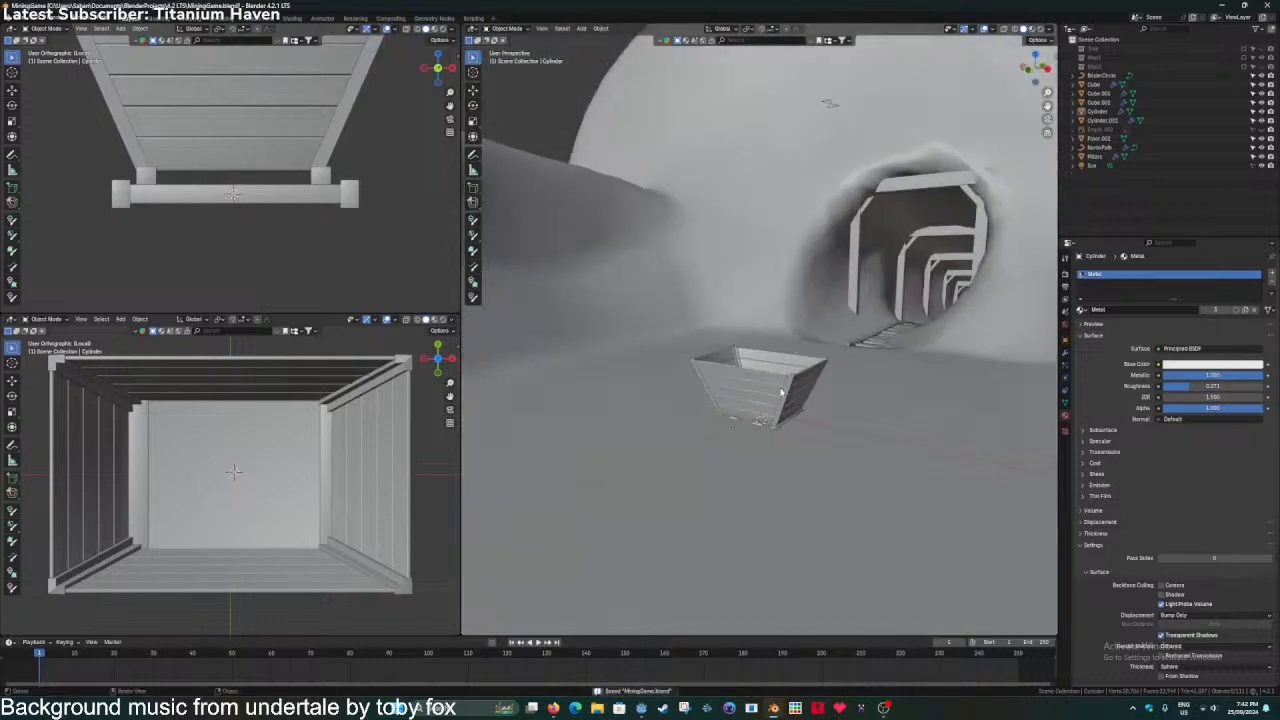
pyautogui.press('z')
pyautogui.click(789, 341)
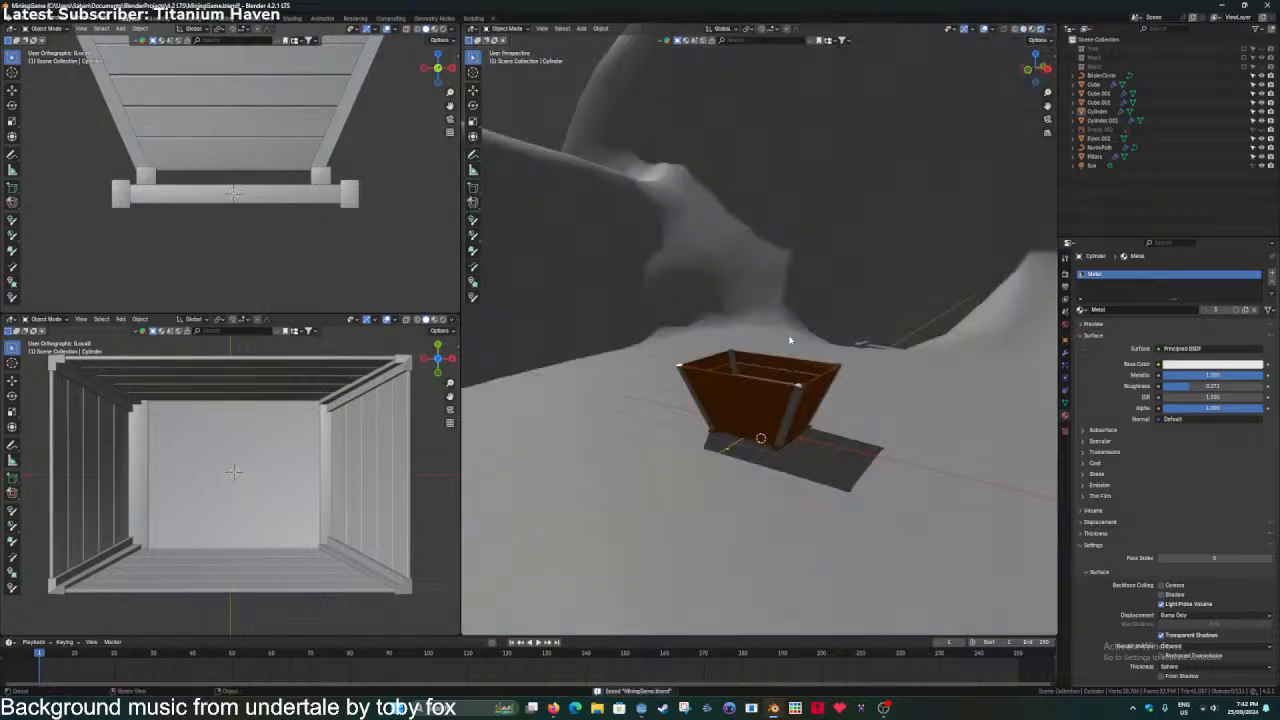
pyautogui.press('z')
pyautogui.moveTo(762, 494); pyautogui.dragTo(845, 366, button='middle')
# Parent the wheels, base frame and corner posts to the plank body with the Object option, and save the file.
pyautogui.click(740, 470)
pyautogui.keyDown('shift'); pyautogui.click(808, 464); pyautogui.keyUp('shift')
pyautogui.keyDown('shift'); pyautogui.click(880, 457); pyautogui.keyUp('shift')
pyautogui.keyDown('shift'); pyautogui.click(831, 366); pyautogui.keyUp('shift')
pyautogui.keyDown('shift'); pyautogui.click(890, 364); pyautogui.keyUp('shift')
pyautogui.keyDown('shift'); pyautogui.click(826, 352); pyautogui.keyUp('shift')
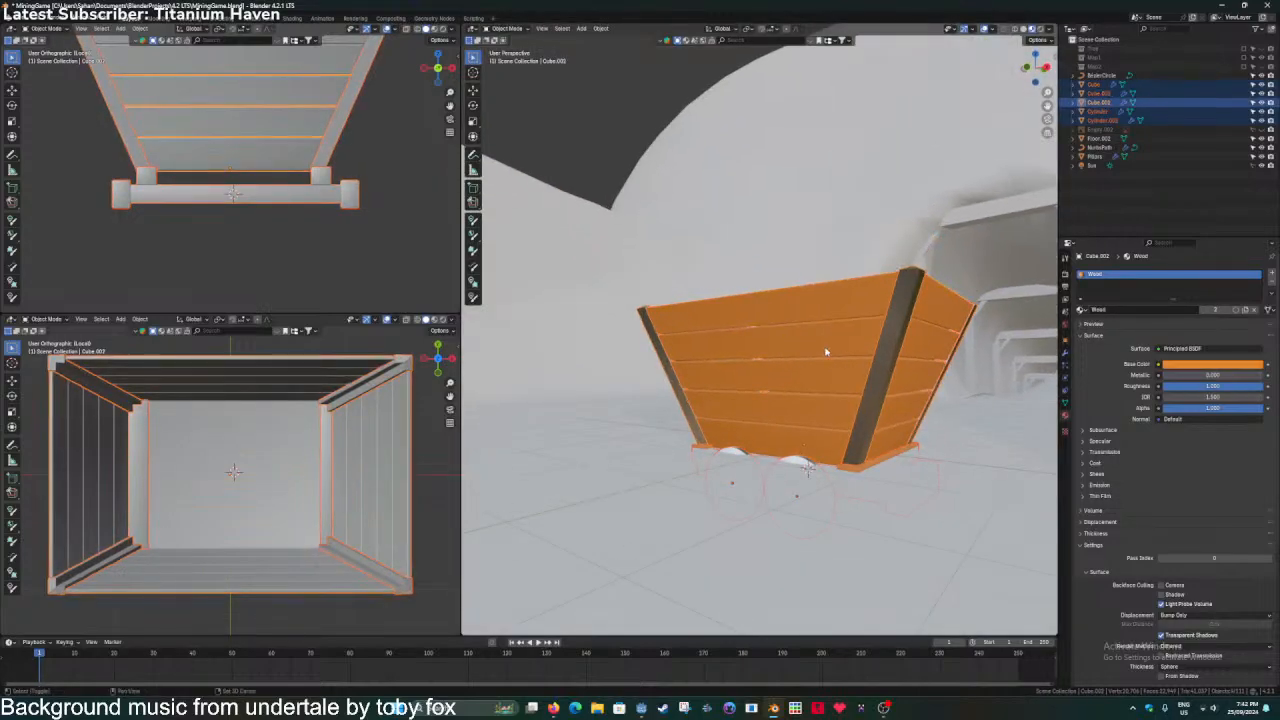
pyautogui.hotkey('ctrl', 'p')
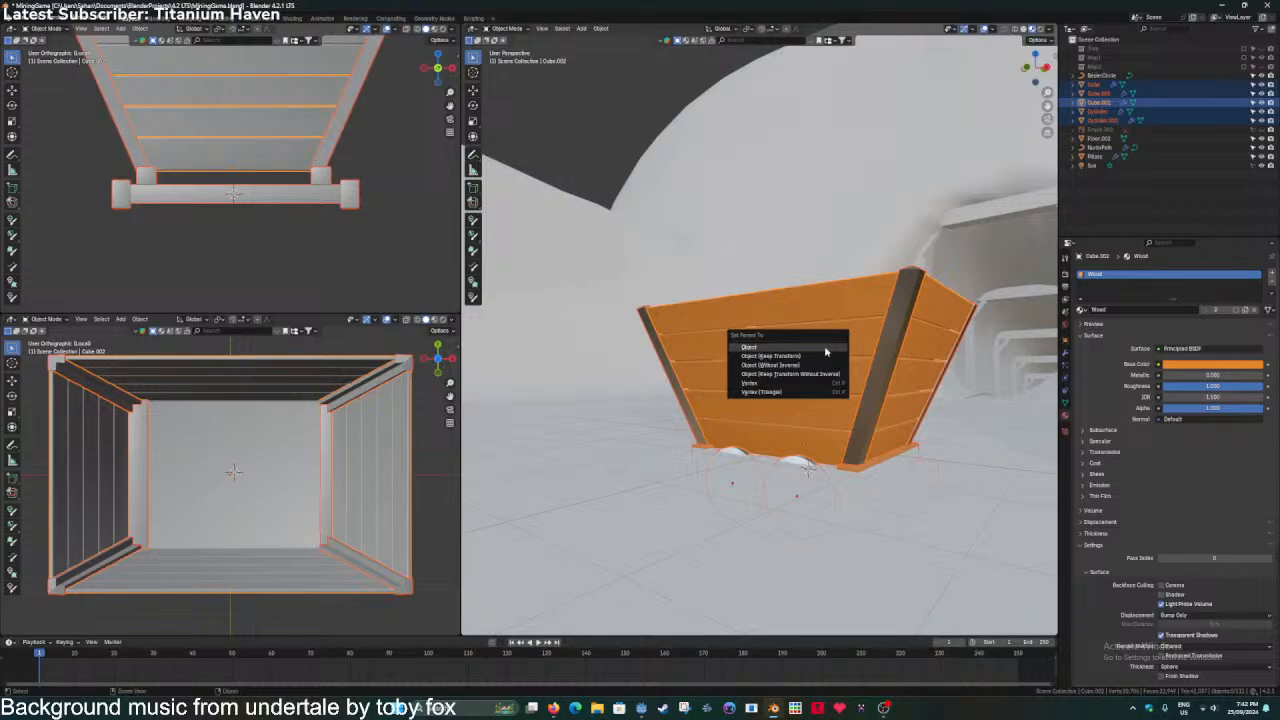
pyautogui.click(826, 352)
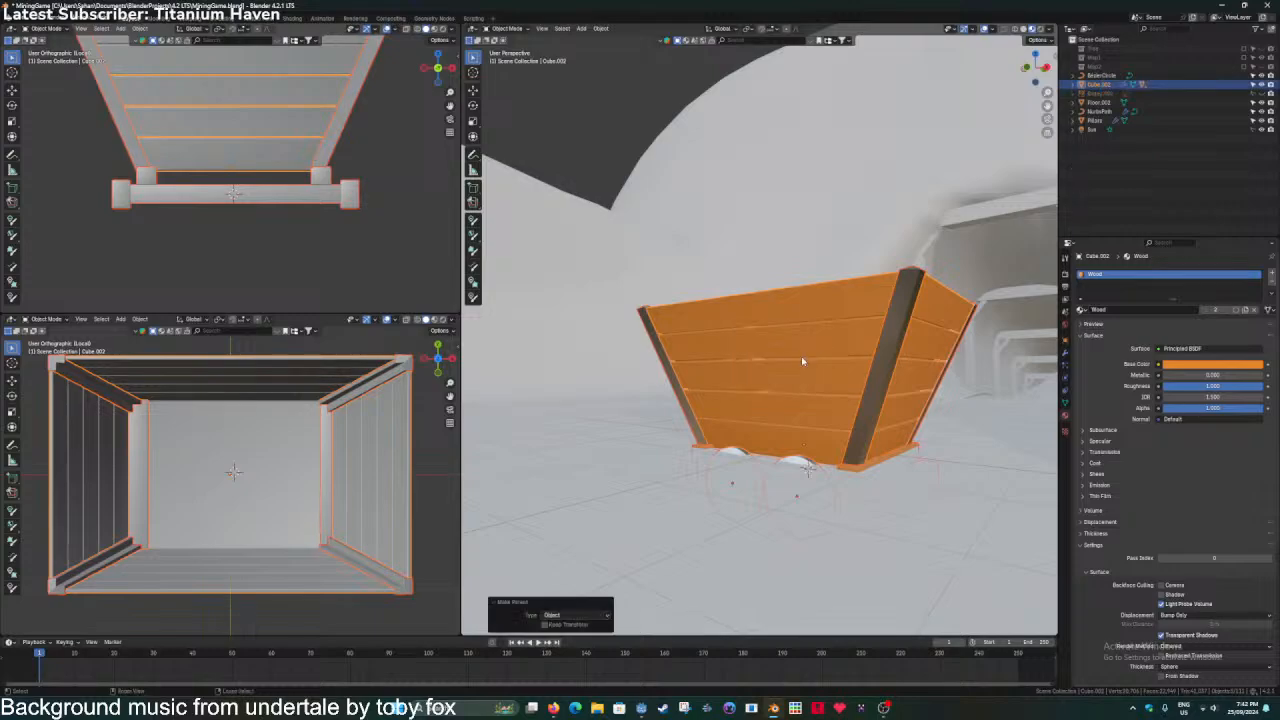
pyautogui.hotkey('ctrl', 's')
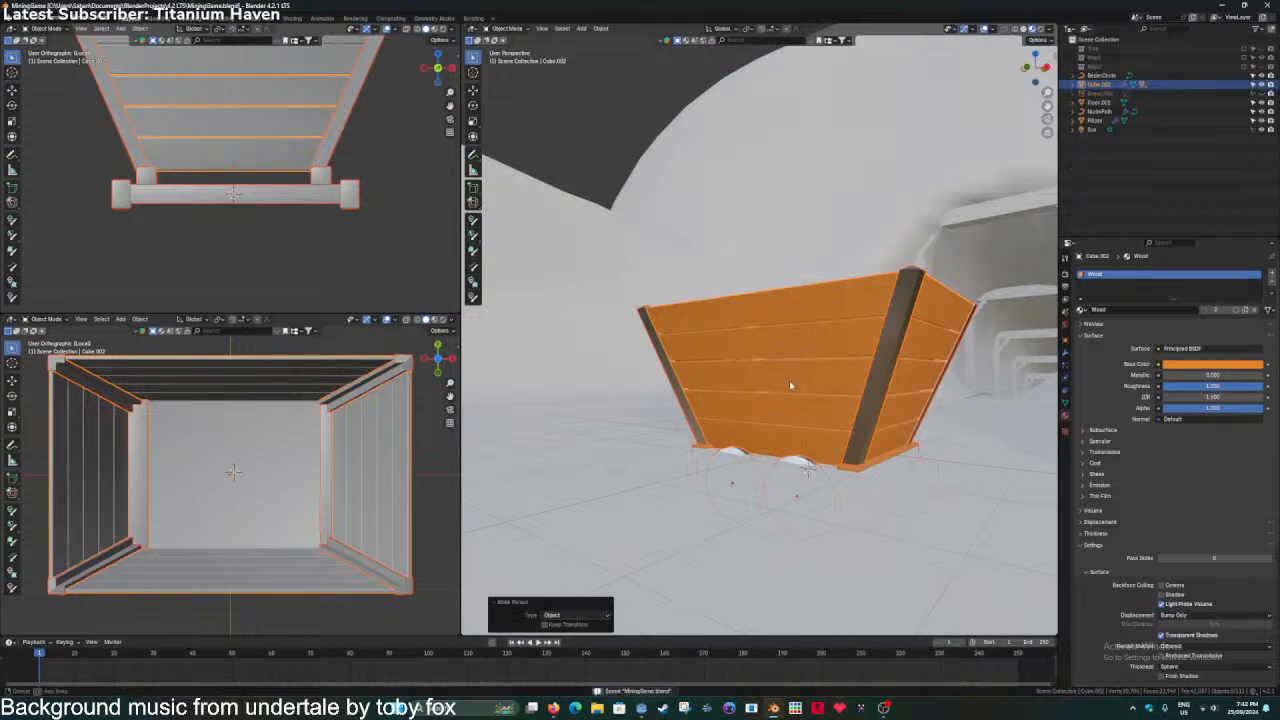
pyautogui.moveTo(790, 385); pyautogui.dragTo(787, 371, button='middle')
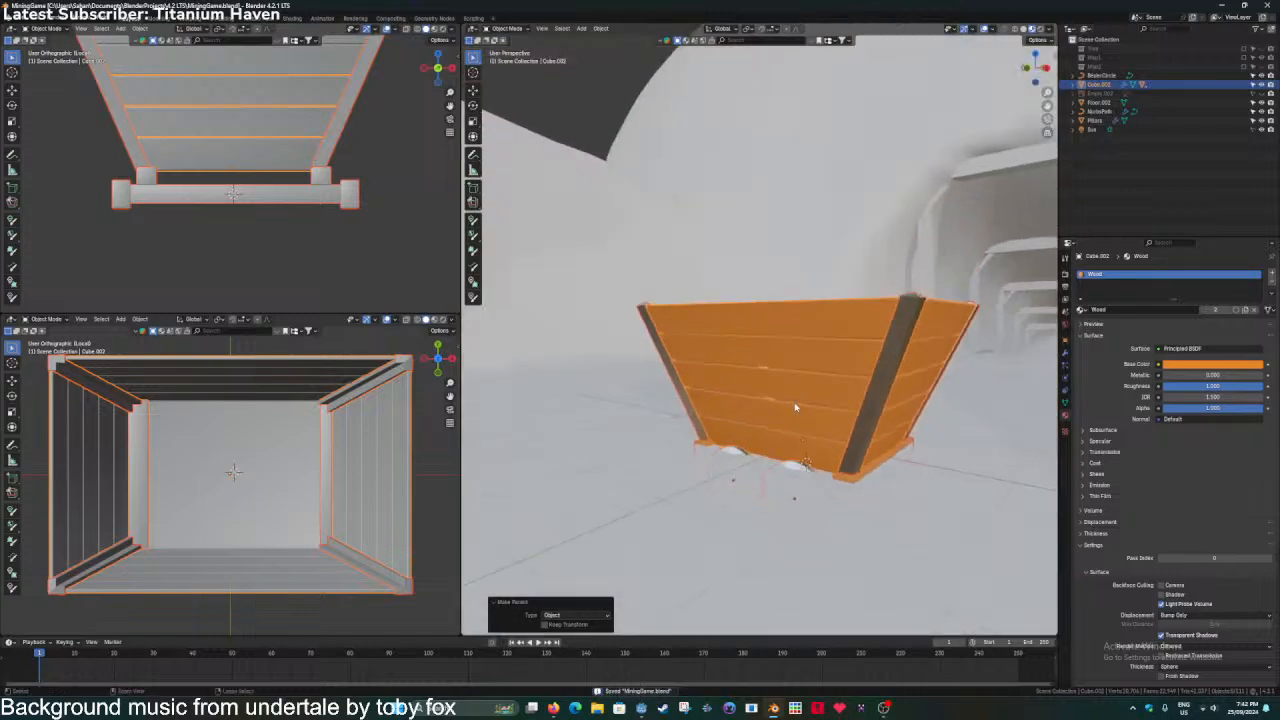
# Undo the last parenting, parent the cart parts to the base frame with the Object option instead, and save the file.
pyautogui.hotkey('ctrl', 'z')
pyautogui.keyDown('shift'); pyautogui.click(898, 455); pyautogui.keyUp('shift')
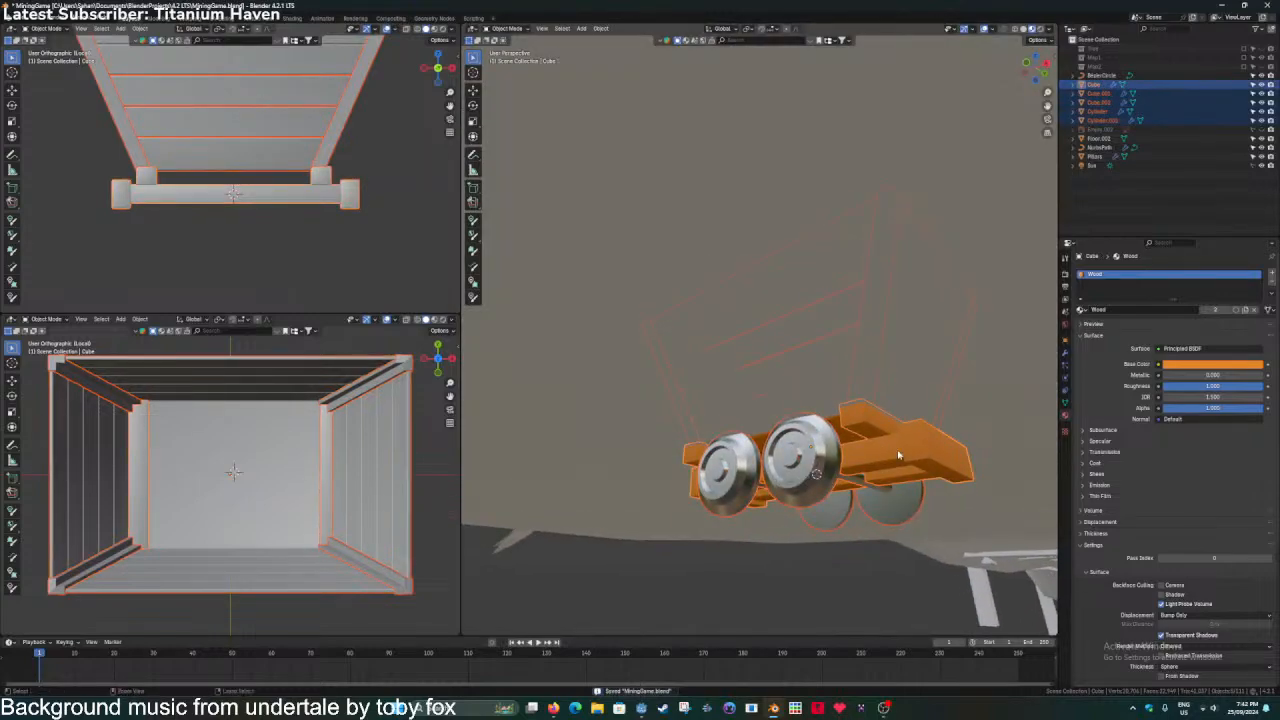
pyautogui.hotkey('ctrl', 'p')
pyautogui.click(898, 455)
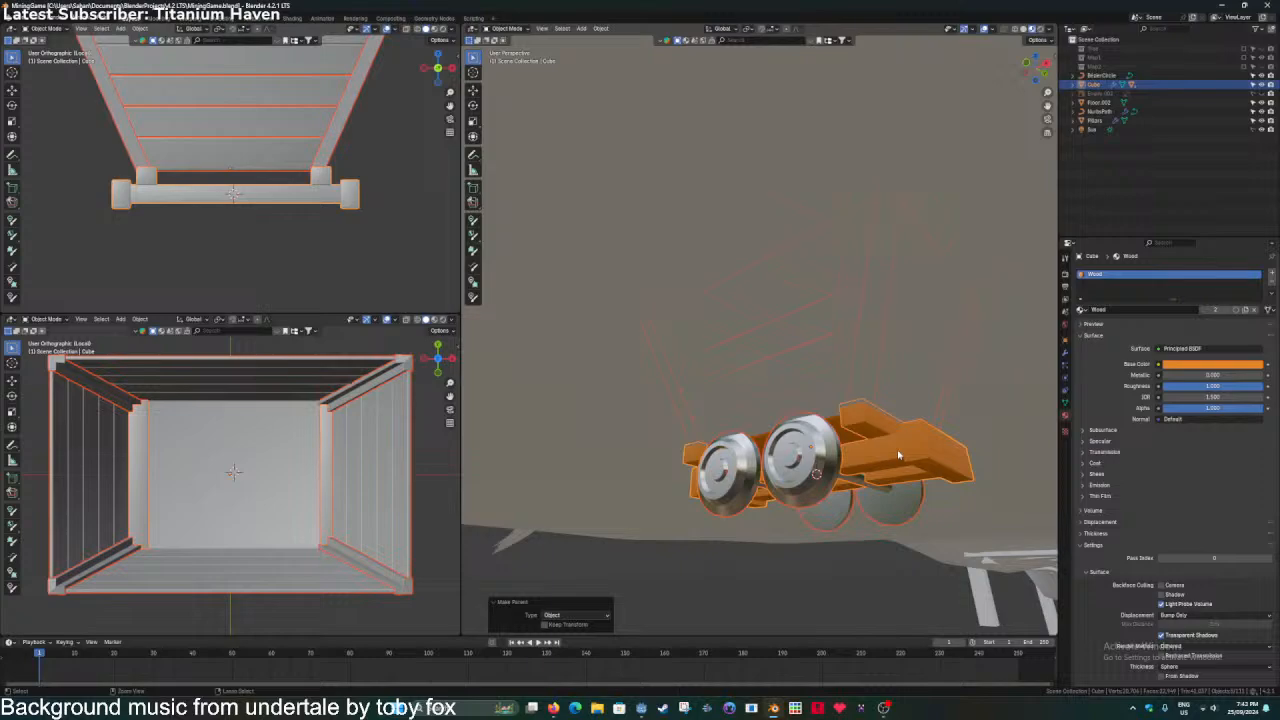
pyautogui.hotkey('ctrl', 's')
# Raise the whole cart along the Z axis by its base frame.
pyautogui.press('g')
pyautogui.press('z')
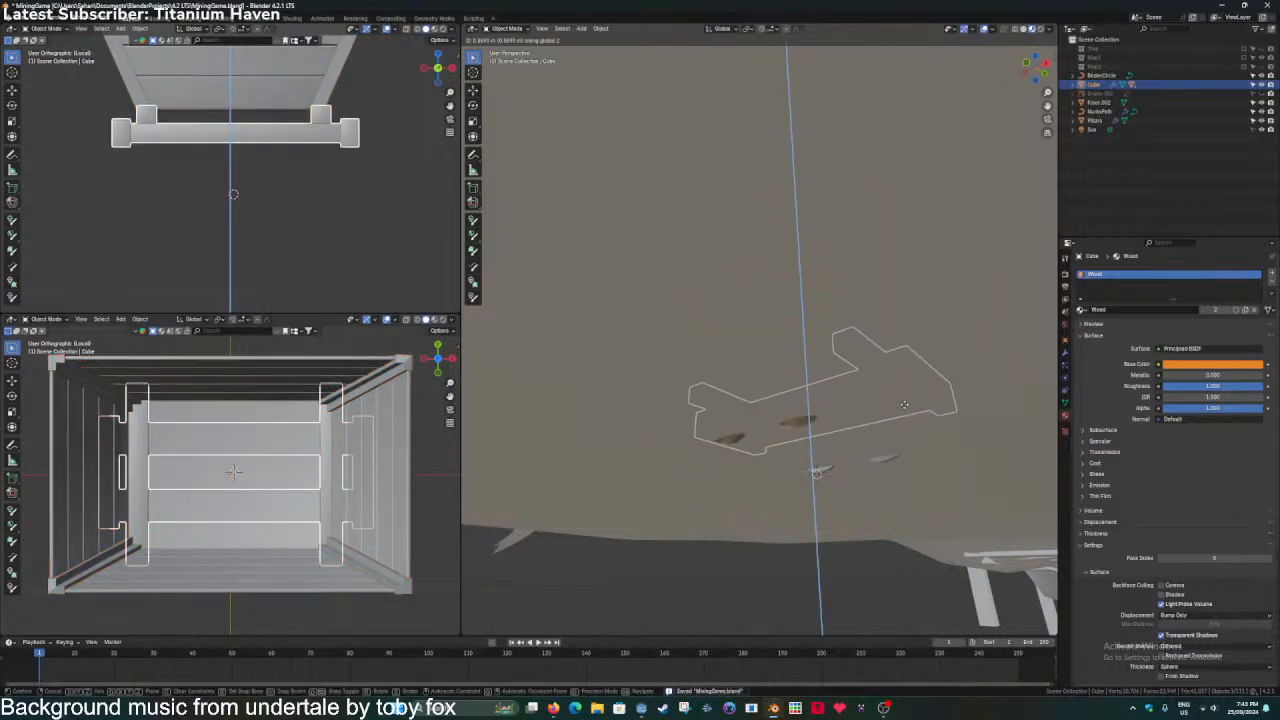
pyautogui.click(904, 390)
# Rotate the cart 90° about the global Z axis and save the file.
pyautogui.moveTo(904, 390); pyautogui.dragTo(730, 504, button='middle')
pyautogui.write('gz90')
pyautogui.press('Return')
pyautogui.scroll(-3, 730, 504)
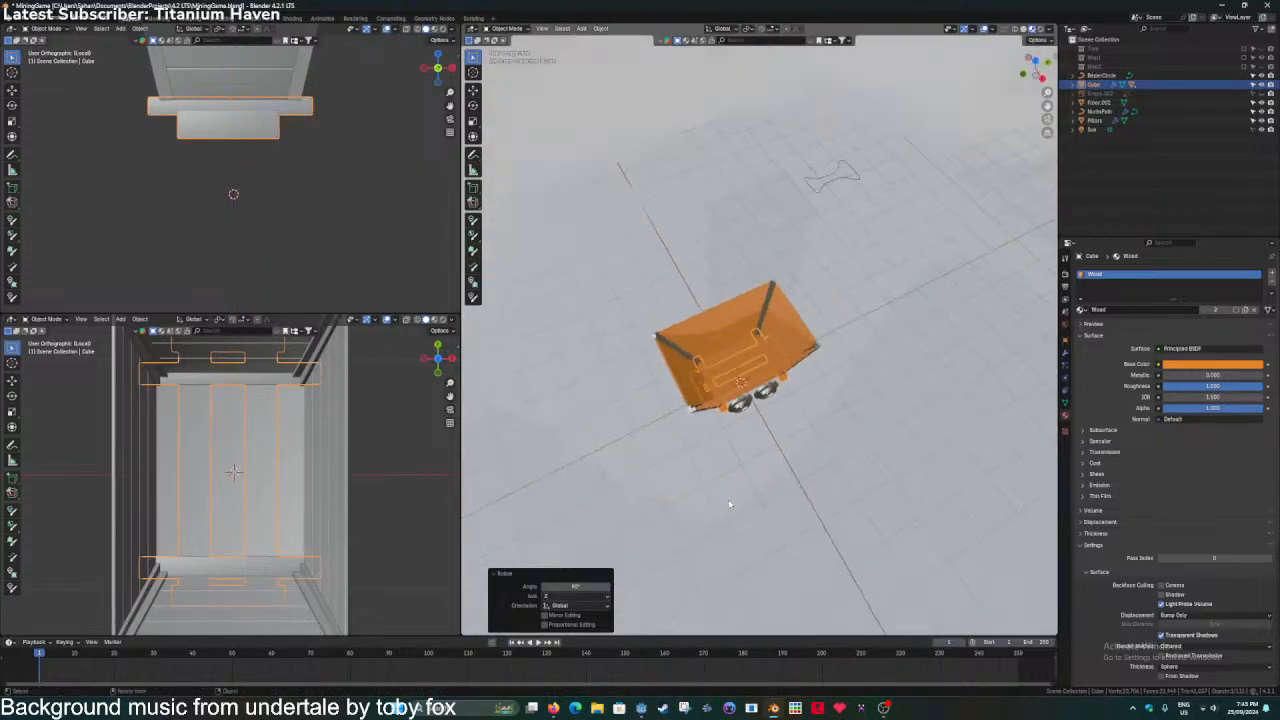
pyautogui.scroll(-5, 730, 504)
pyautogui.keyDown('shift'); pyautogui.moveTo(734, 338); pyautogui.dragTo(670, 405, button='middle'); pyautogui.keyUp('shift')
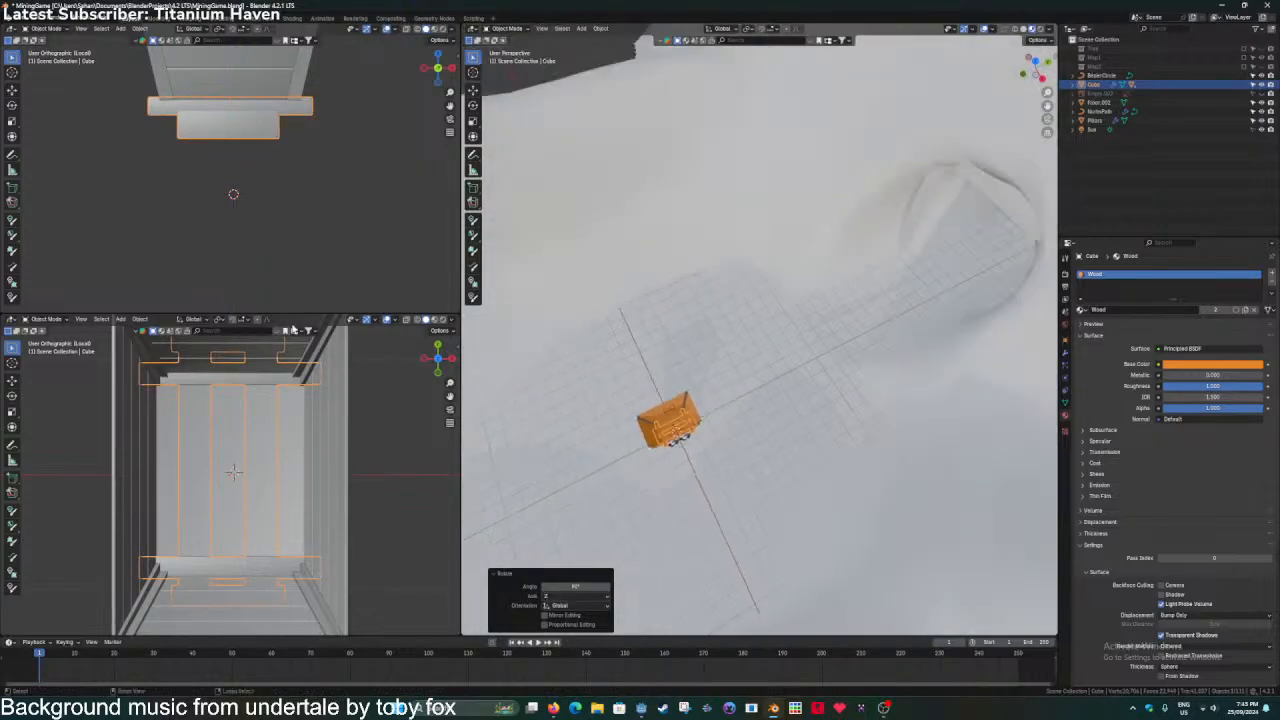
pyautogui.hotkey('ctrl', 's')
# Widen the perspective viewport and move the cart along the Y axis into the tunnel entrance.
pyautogui.moveTo(459, 264); pyautogui.dragTo(320, 270)
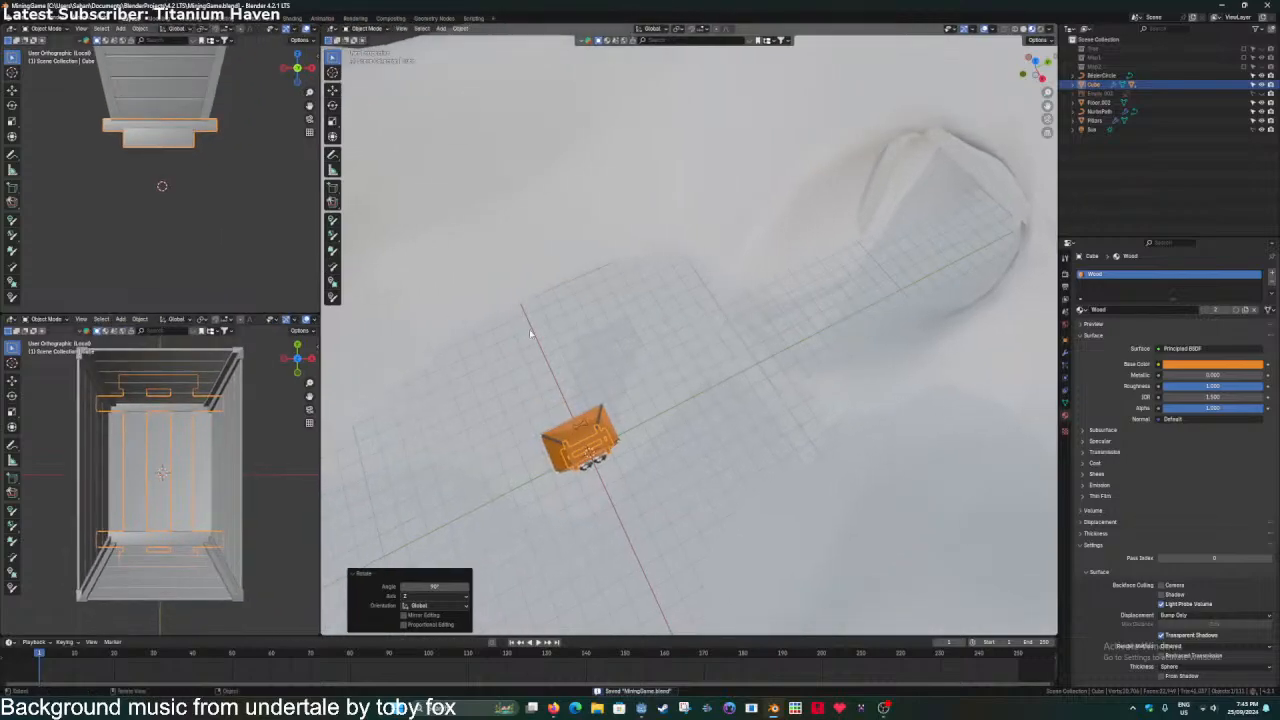
pyautogui.scroll(-2, 645, 368)
pyautogui.keyDown('shift'); pyautogui.moveTo(651, 366); pyautogui.dragTo(628, 380, button='middle'); pyautogui.keyUp('shift')
pyautogui.scroll(2, 628, 380)
pyautogui.hotkey('alt', 'Tab')
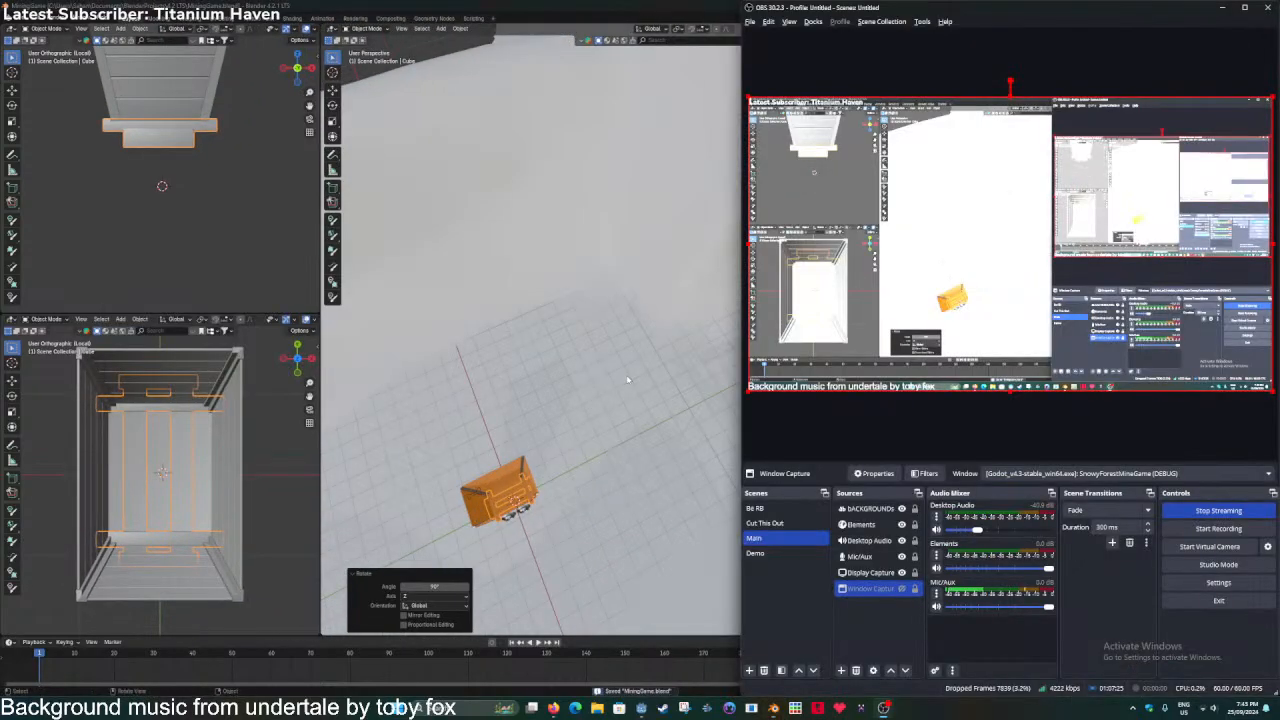
pyautogui.hotkey('alt', 'Tab')
pyautogui.press('g')
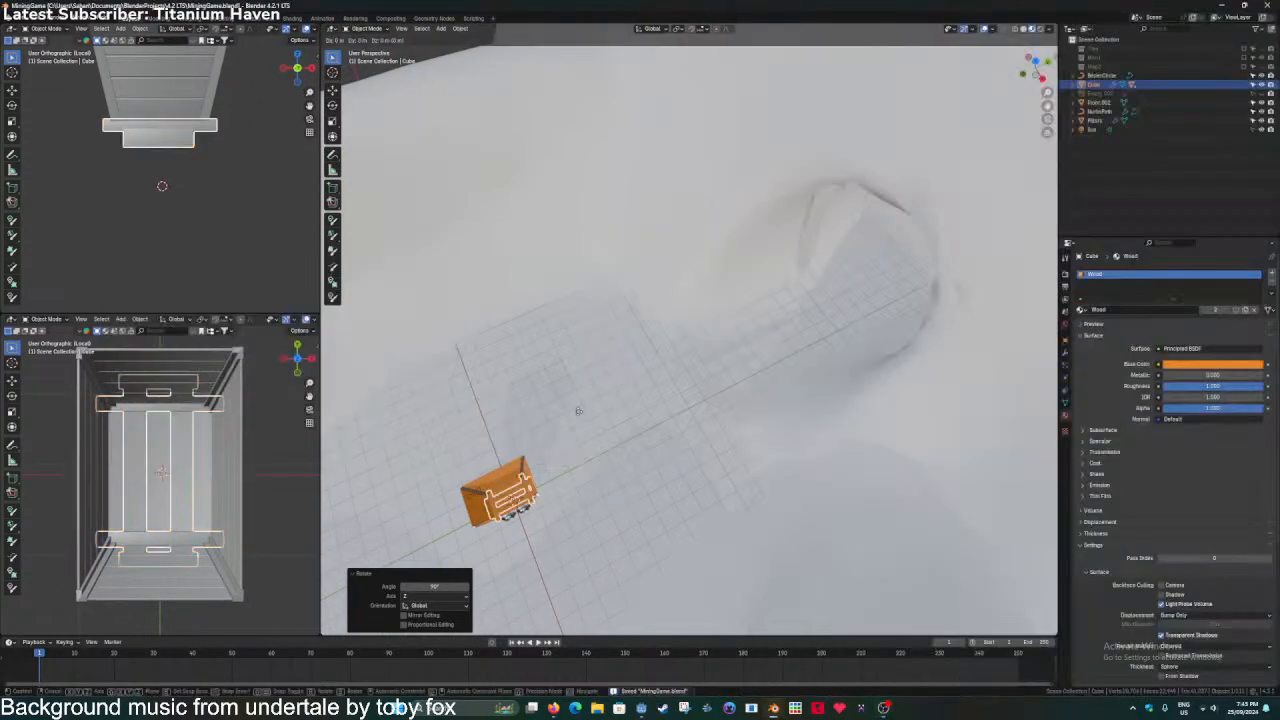
pyautogui.press('x')
pyautogui.press('y')
pyautogui.click(902, 284)
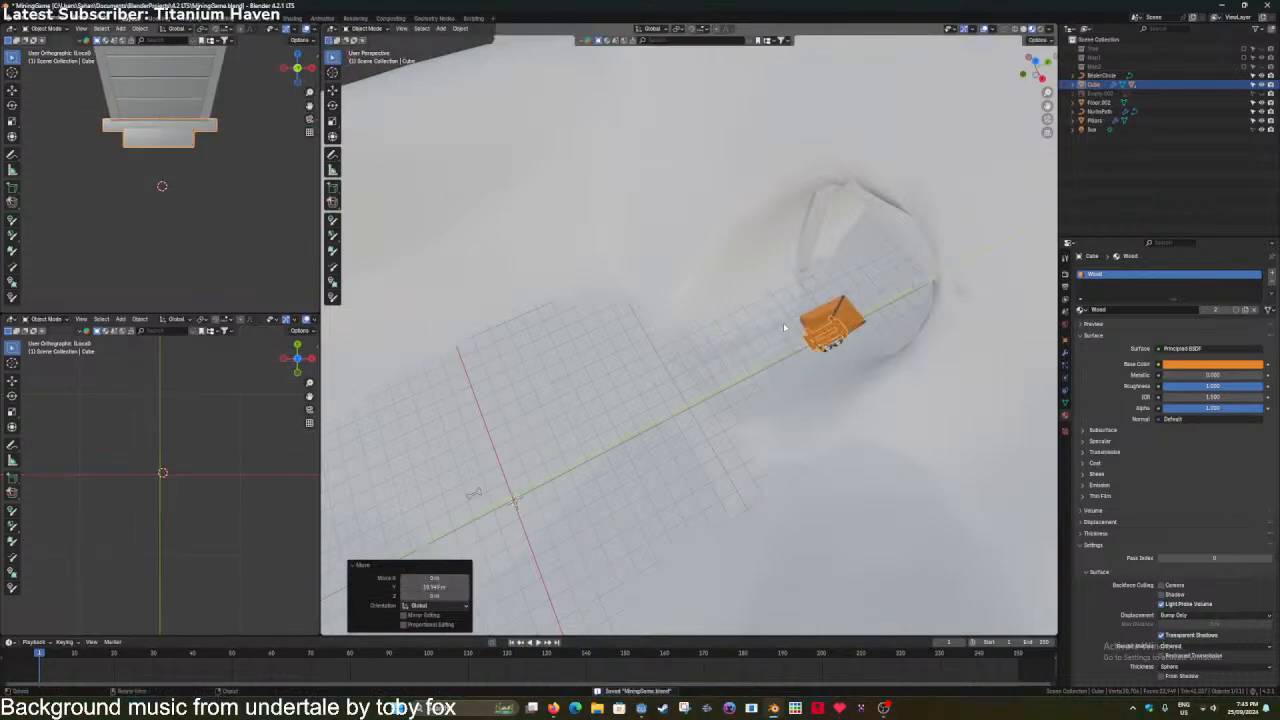
# Frame the cart and shift it along the X axis by about -0.27 m to line it up with the tracks.
pyautogui.press('KP_Decimal')
pyautogui.scroll(-4, 858, 384)
pyautogui.moveTo(860, 386)
pyautogui.mouseDown(button='middle')
pyautogui.moveTo(839, 305)
pyautogui.moveTo(703, 349)
pyautogui.moveTo(746, 351)
pyautogui.moveTo(664, 342)
pyautogui.mouseUp(button='middle')
pyautogui.press('g')
pyautogui.press('y')
pyautogui.press('x')
pyautogui.click(679, 350)
# Switch to Solid shading and lower the cart along the Z axis towards the rails.
pyautogui.press('z')
pyautogui.click(777, 349)
pyautogui.press('g')
pyautogui.press('z')
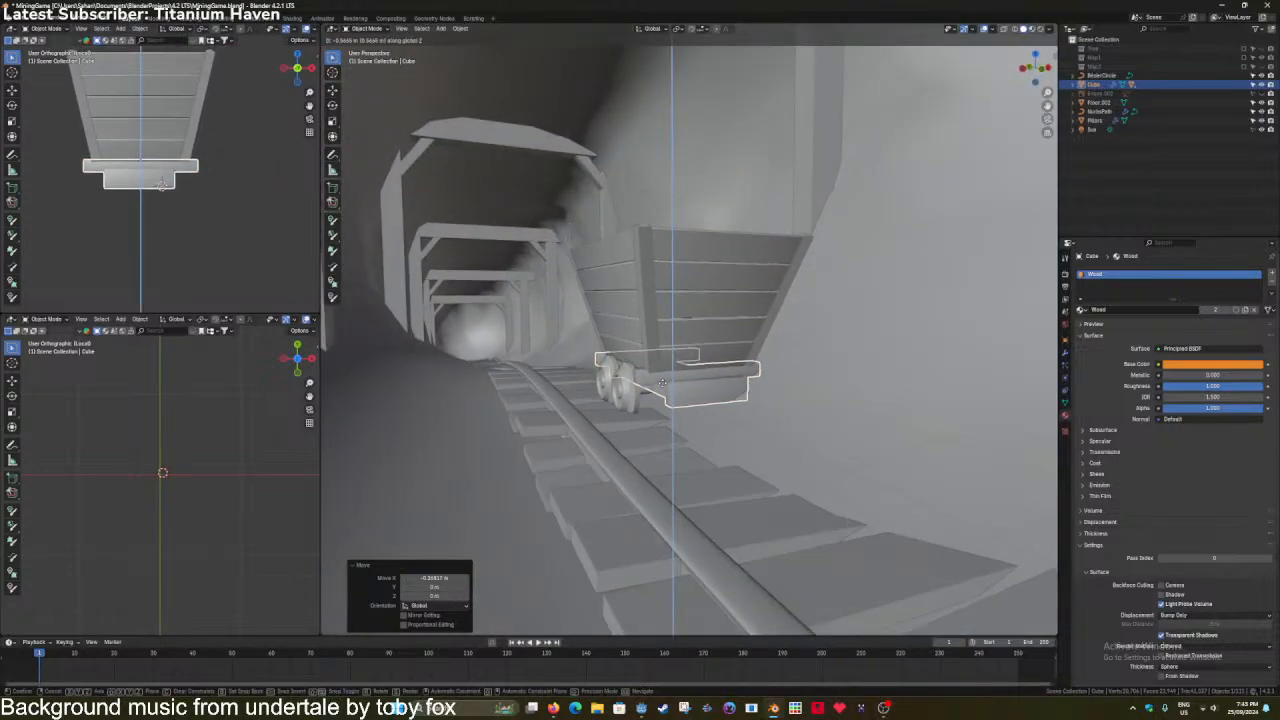
pyautogui.click(663, 376)
# Scale the cart up by about 1.797, raise it about 0.45 m along Z onto the rails, and save the file.
pyautogui.press('s')
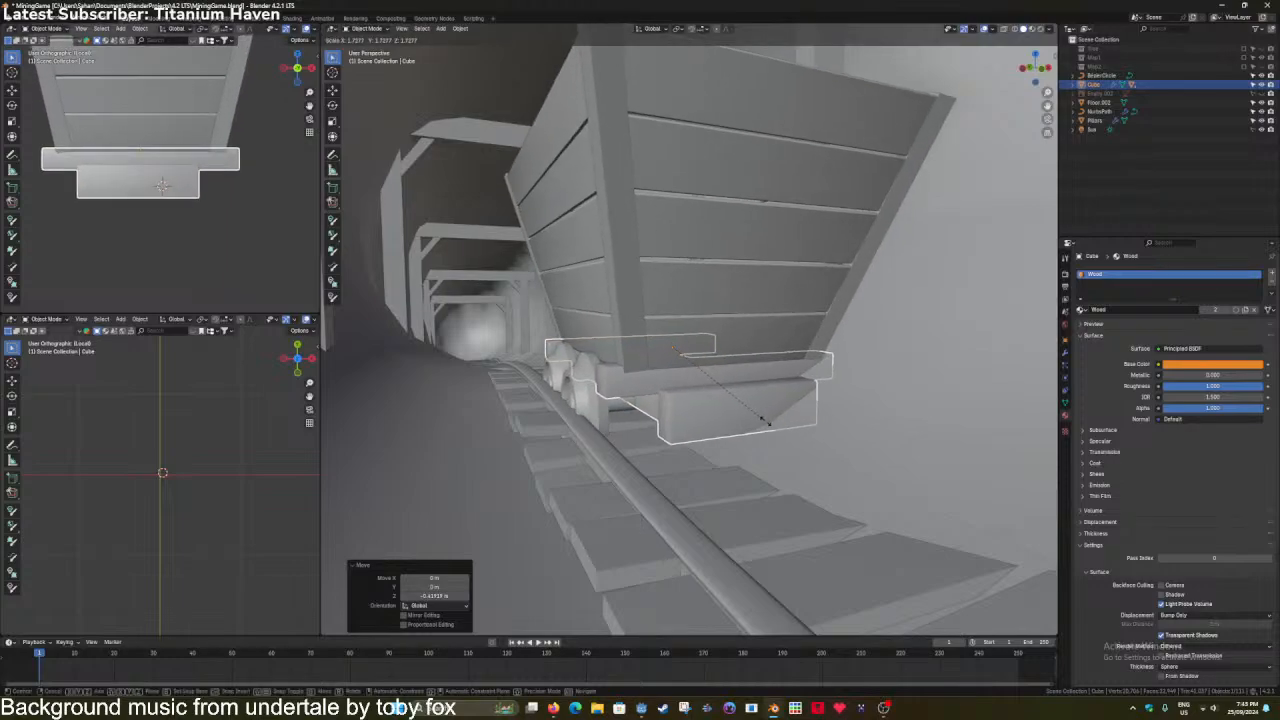
pyautogui.click(767, 425)
pyautogui.press('g')
pyautogui.press('z')
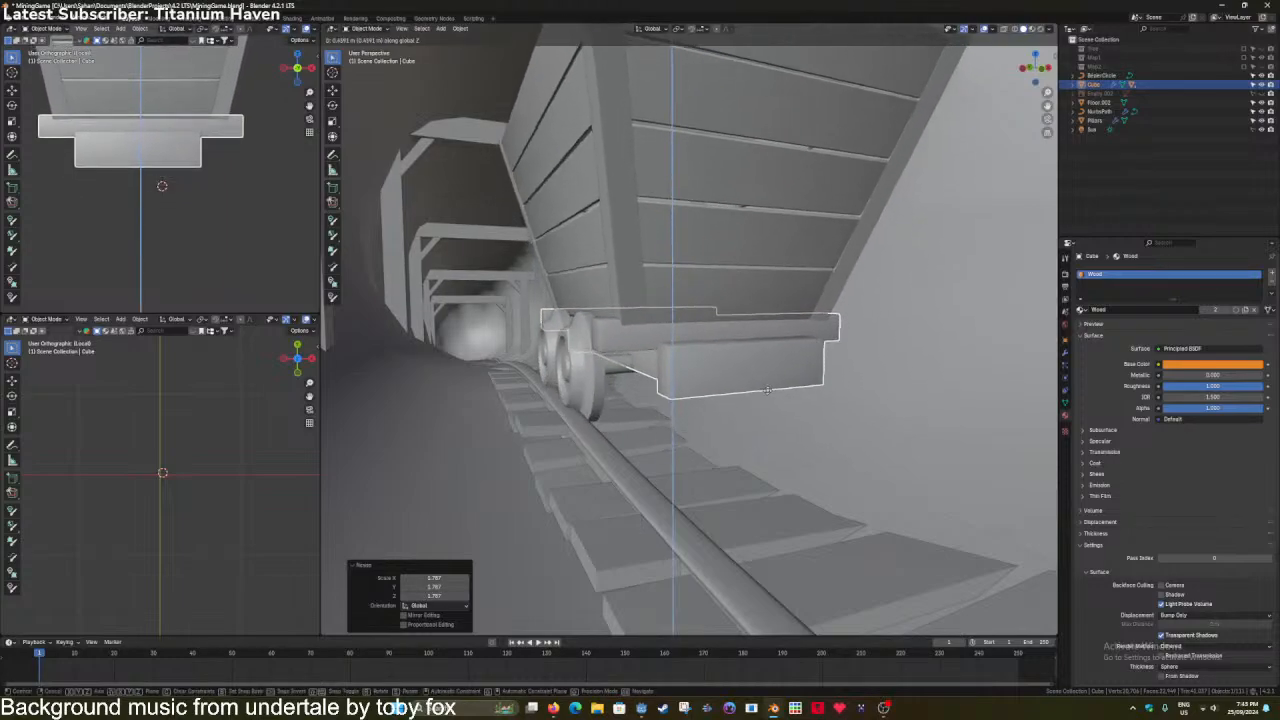
pyautogui.click(779, 386)
pyautogui.moveTo(779, 386); pyautogui.dragTo(849, 306, button='middle')
pyautogui.hotkey('ctrl', 's')
pyautogui.click(849, 306)
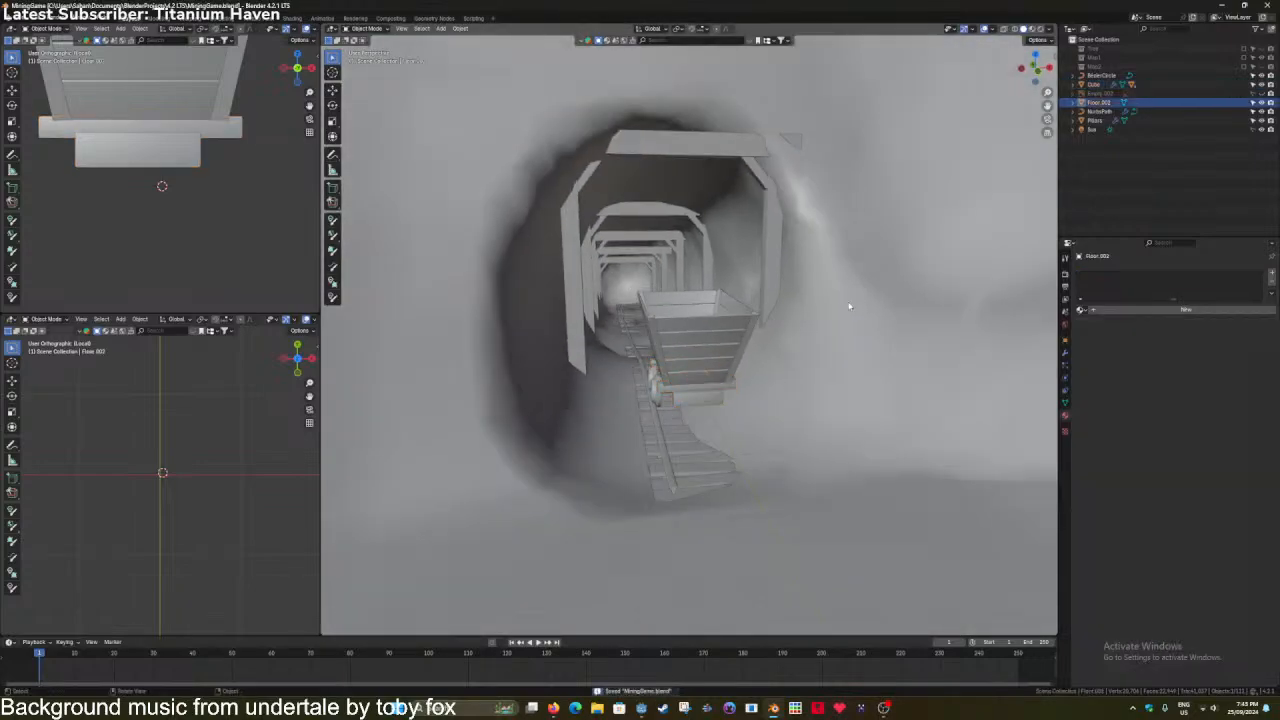
# Examine the cart at the tunnel entrance in Rendered and Material Preview shading.
pyautogui.moveTo(733, 387)
pyautogui.mouseDown(button='middle')
pyautogui.moveTo(751, 403)
pyautogui.moveTo(731, 423)
pyautogui.moveTo(759, 433)
pyautogui.moveTo(724, 409)
pyautogui.moveTo(620, 440)
pyautogui.mouseUp(button='middle')
pyautogui.scroll(2, 751, 403)
pyautogui.scroll(-3, 694, 427)
pyautogui.press('z')
pyautogui.click(704, 178)
pyautogui.moveTo(674, 283); pyautogui.dragTo(672, 345, button='middle')
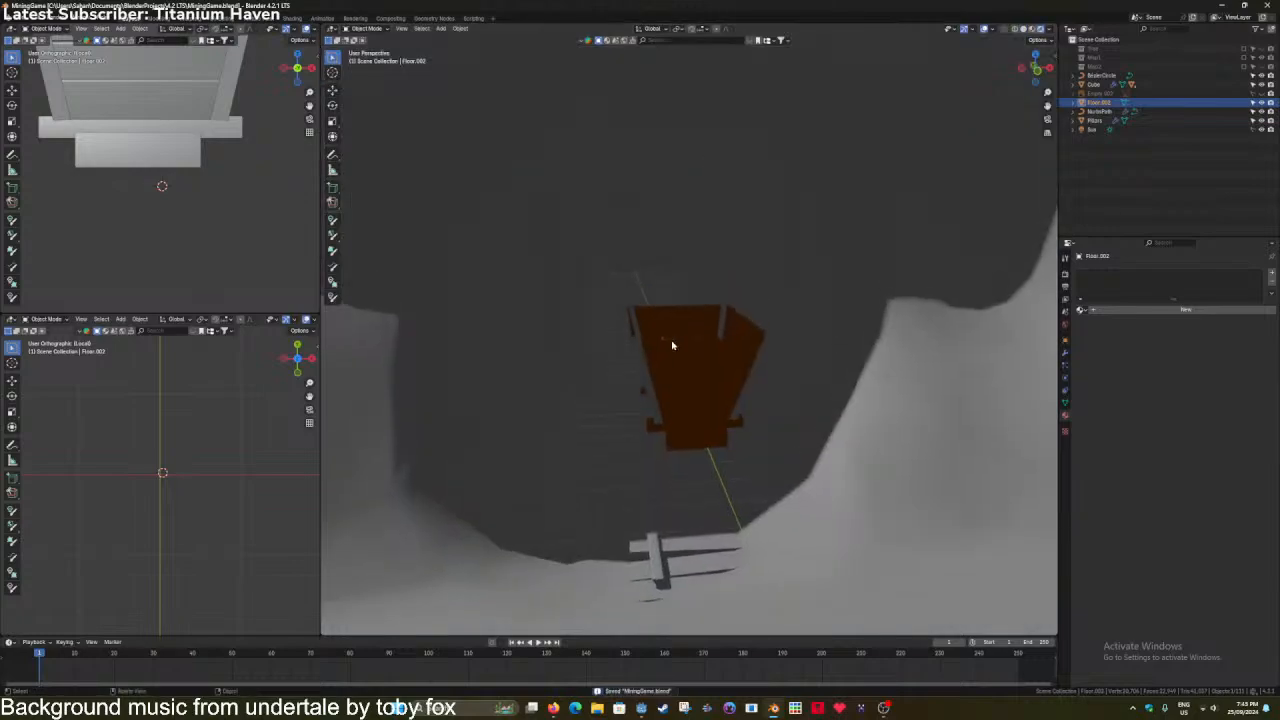
pyautogui.press('z')
pyautogui.click(676, 400)
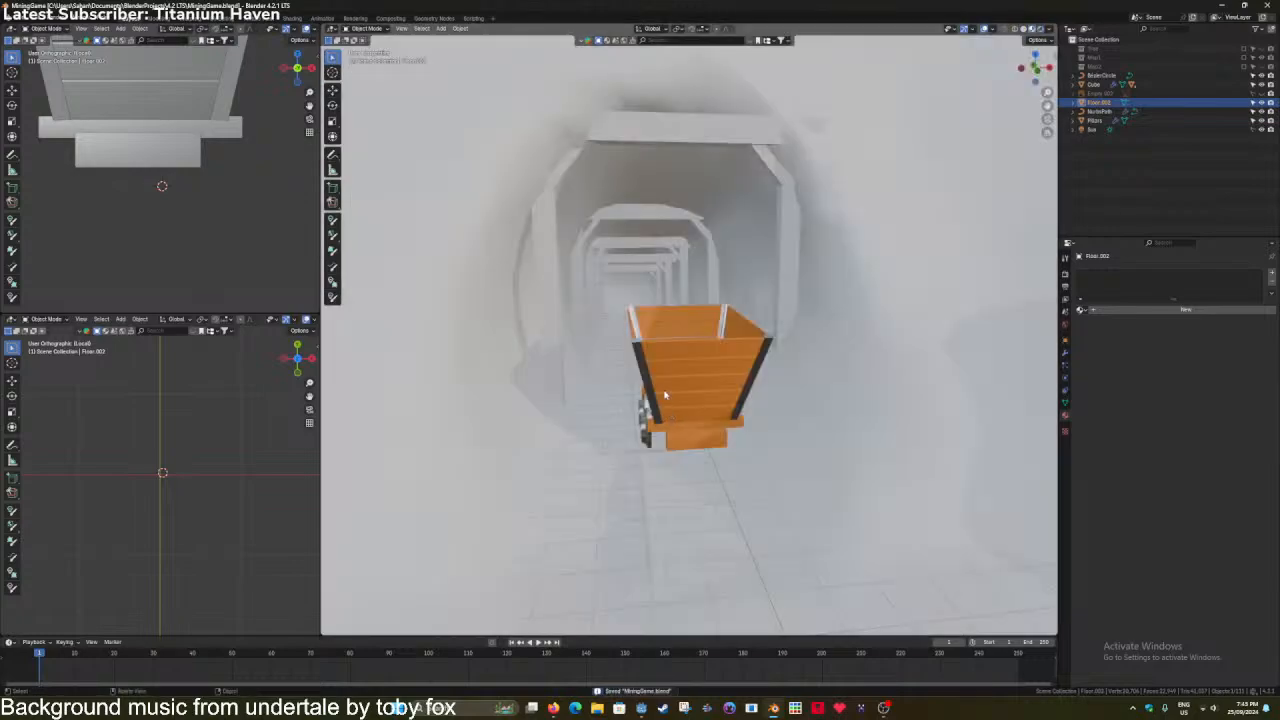
# Open the track's geometry node tree and insert a Set Material node between Rotate Instances and Join Geometry.
pyautogui.click(629, 502)
pyautogui.click(434, 18)
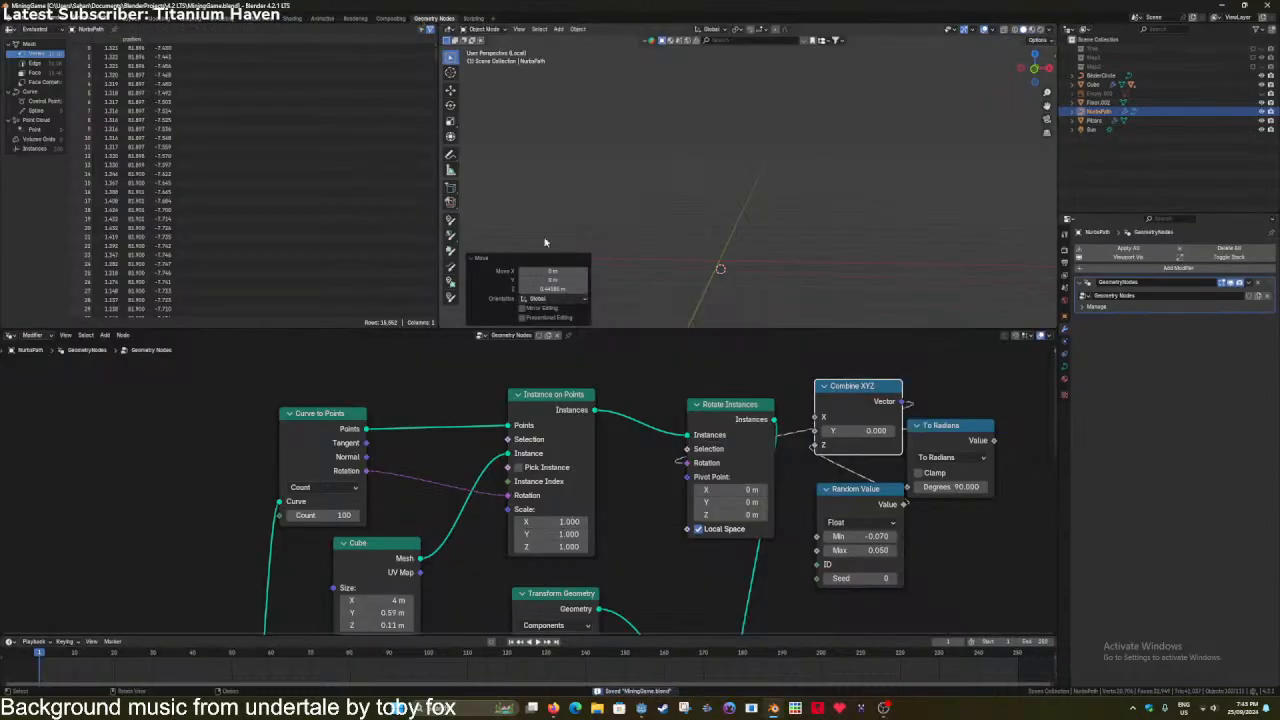
pyautogui.scroll(-2, 700, 443)
pyautogui.scroll(-2, 700, 446)
pyautogui.moveTo(703, 557); pyautogui.dragTo(701, 469, button='middle')
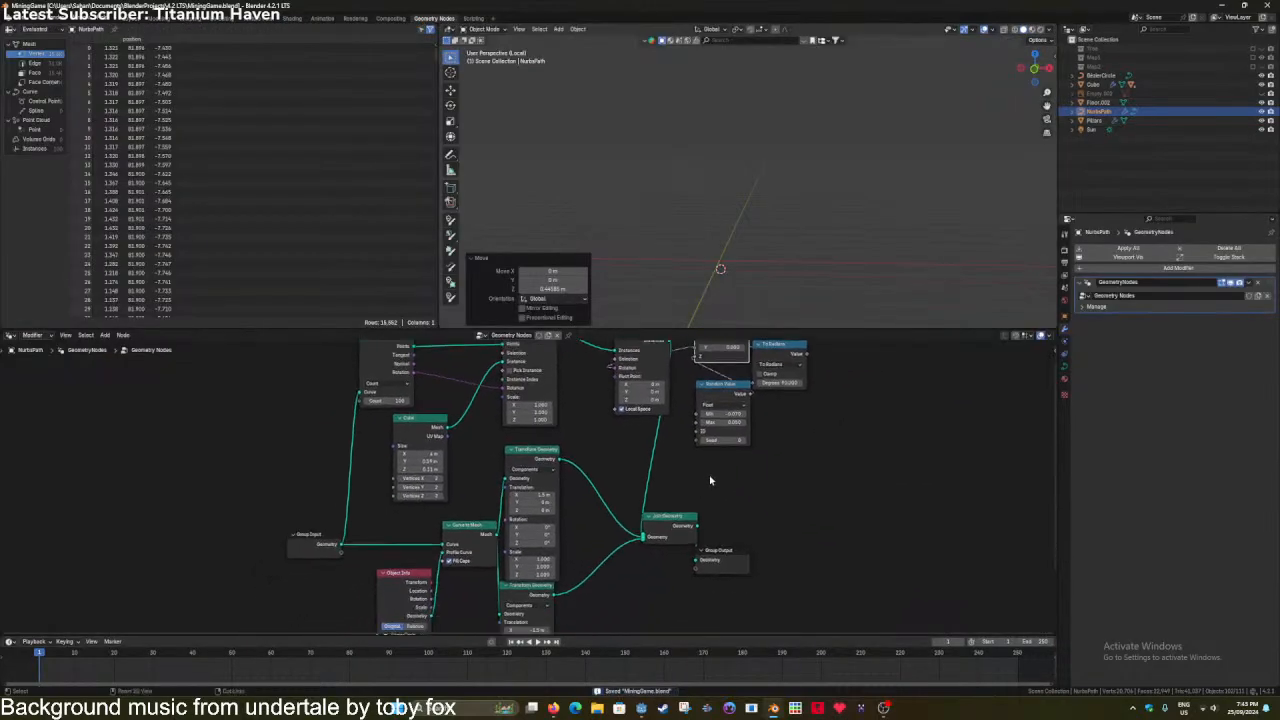
pyautogui.hotkey('shift', 'a')
pyautogui.write('set ma')
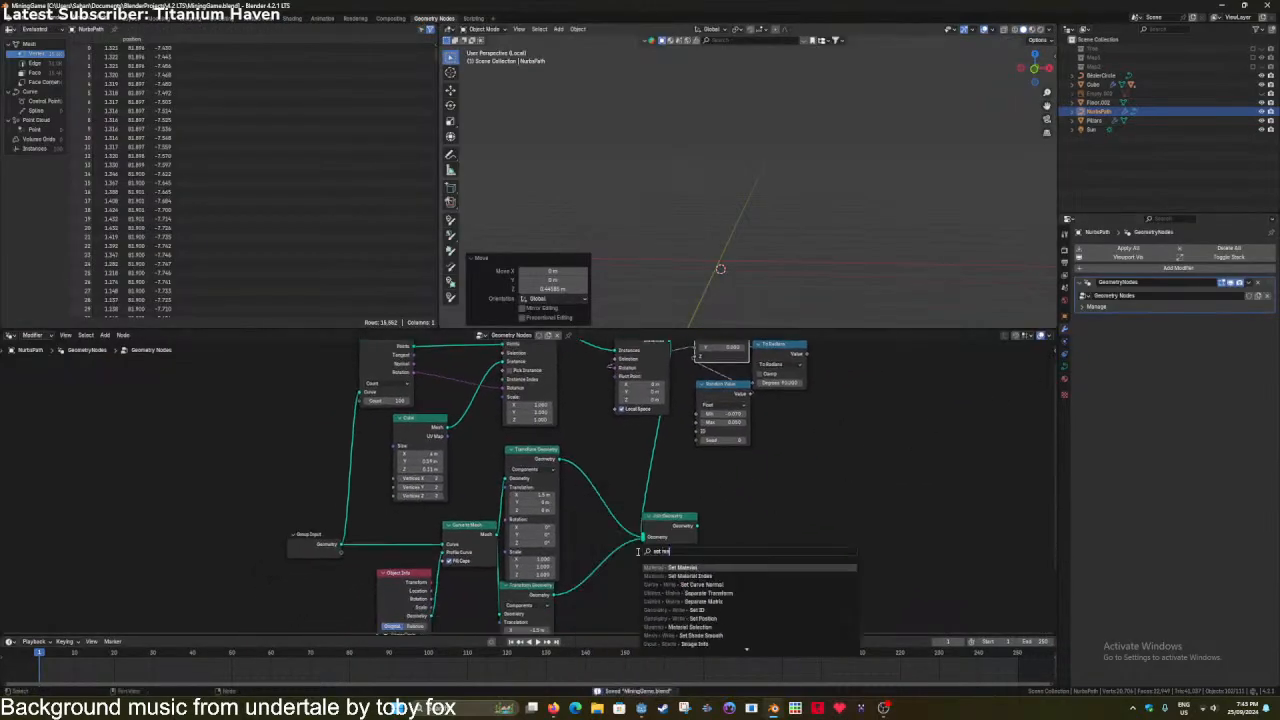
pyautogui.press('Return')
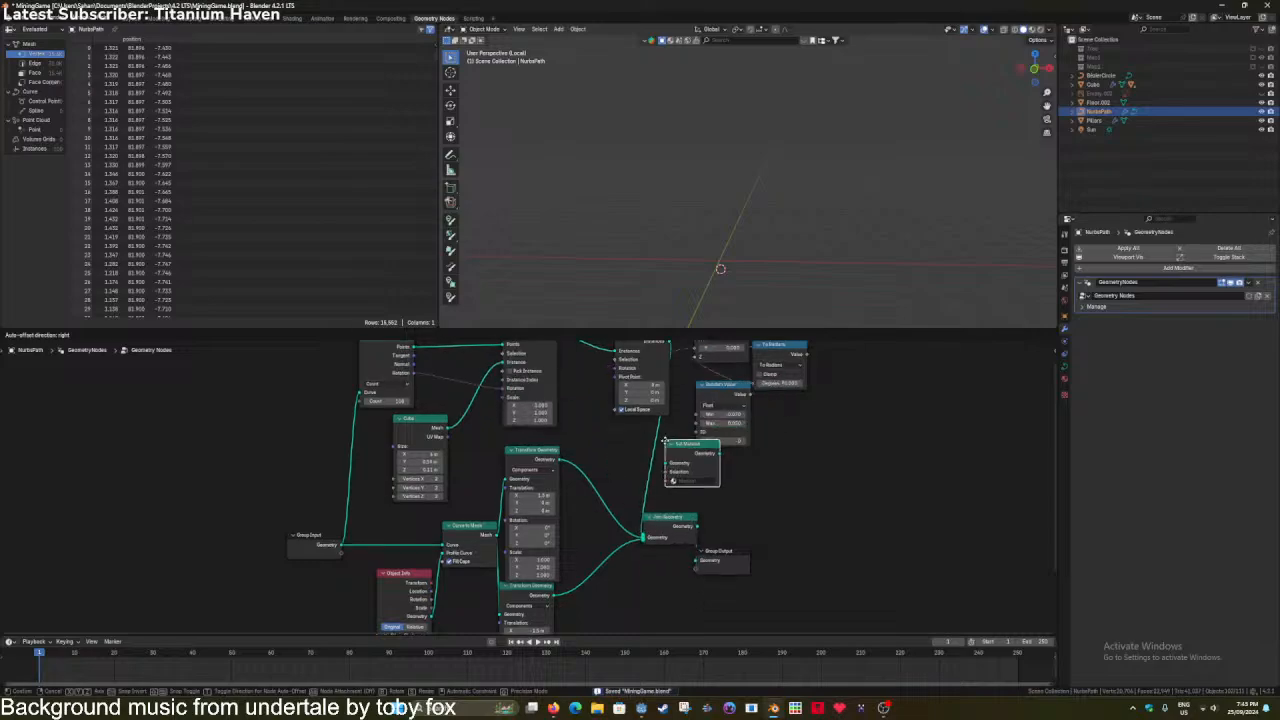
pyautogui.click(689, 444)
# Duplicate the Set Material node onto both rail branches, between each Transform Geometry node and Join Geometry.
pyautogui.hotkey('shift', 'd')
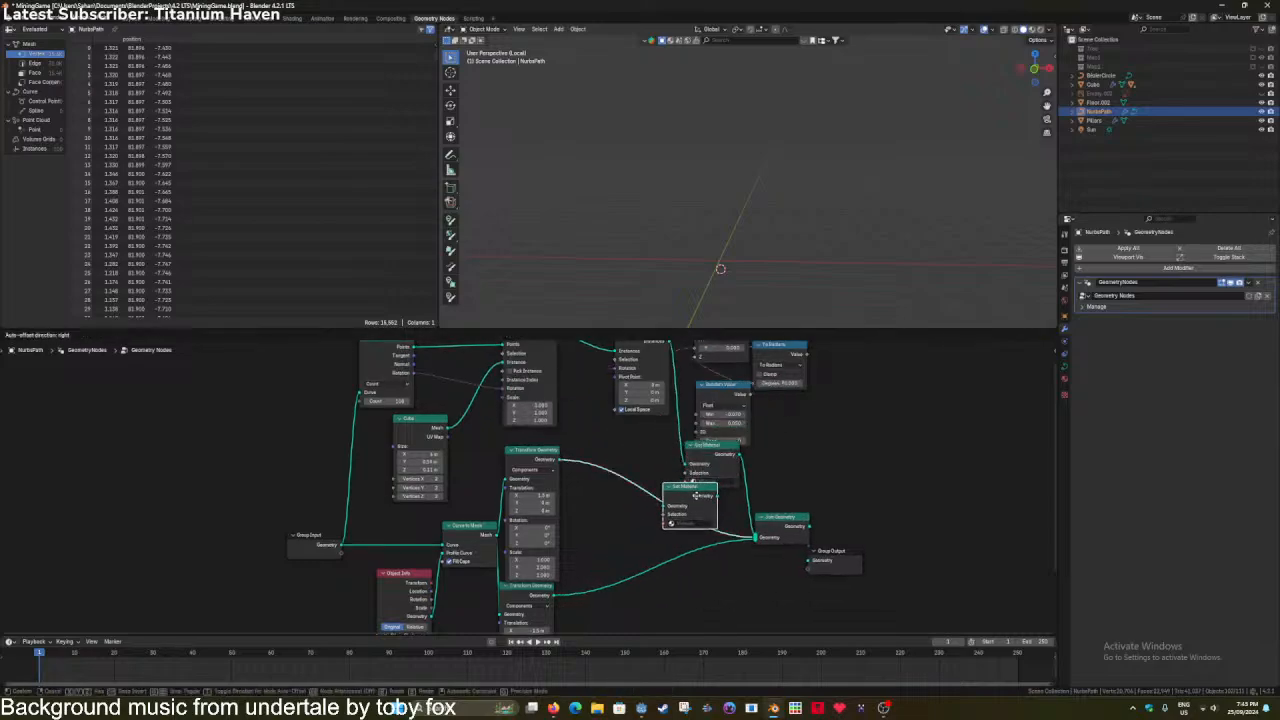
pyautogui.click(696, 501)
pyautogui.hotkey('shift', 'd')
pyautogui.click(712, 548)
# Set the material of both rail Set Material nodes to Metal, saving the file.
pyautogui.click(713, 574)
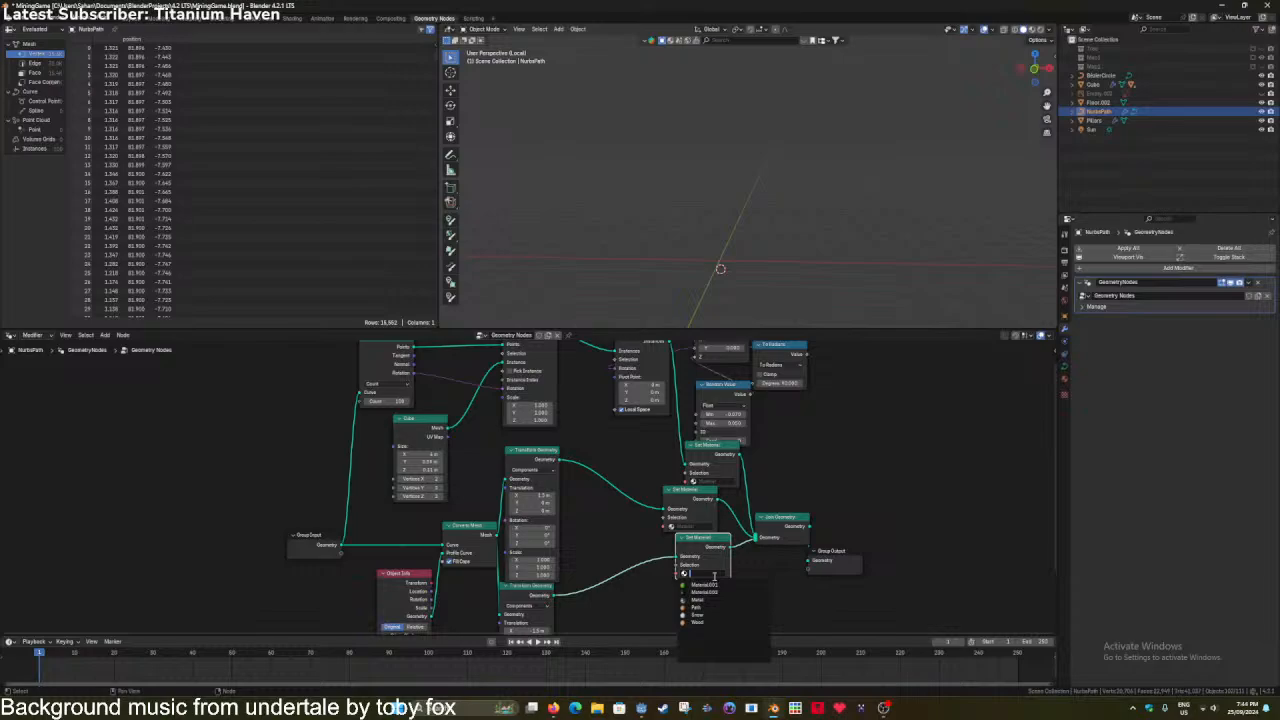
pyautogui.click(714, 579)
pyautogui.click(713, 574)
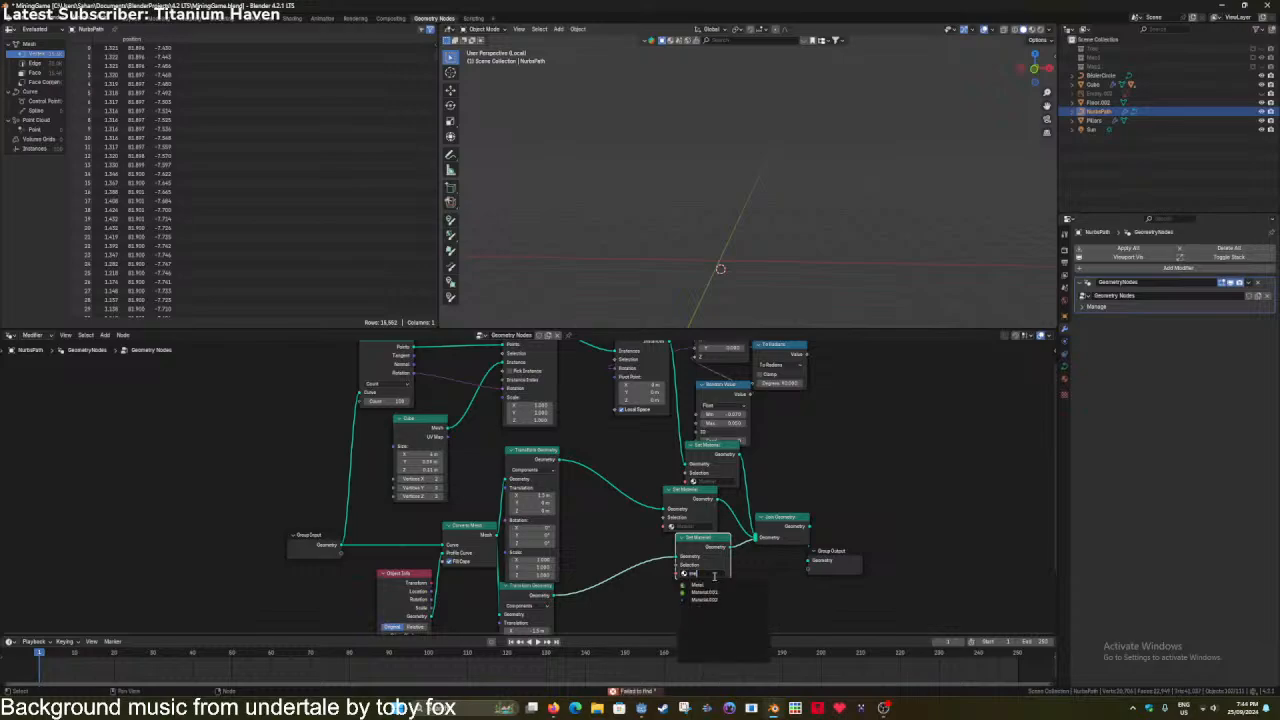
pyautogui.press('Return')
pyautogui.hotkey('ctrl', 's')
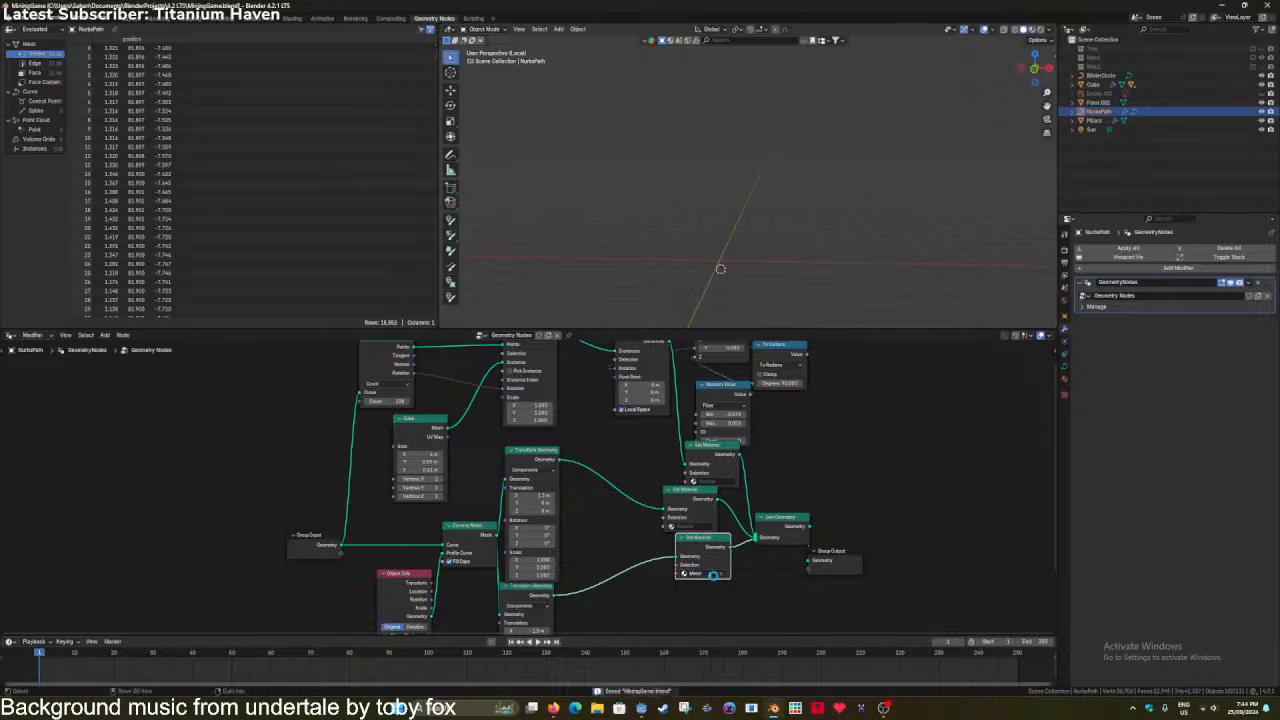
pyautogui.click(692, 527)
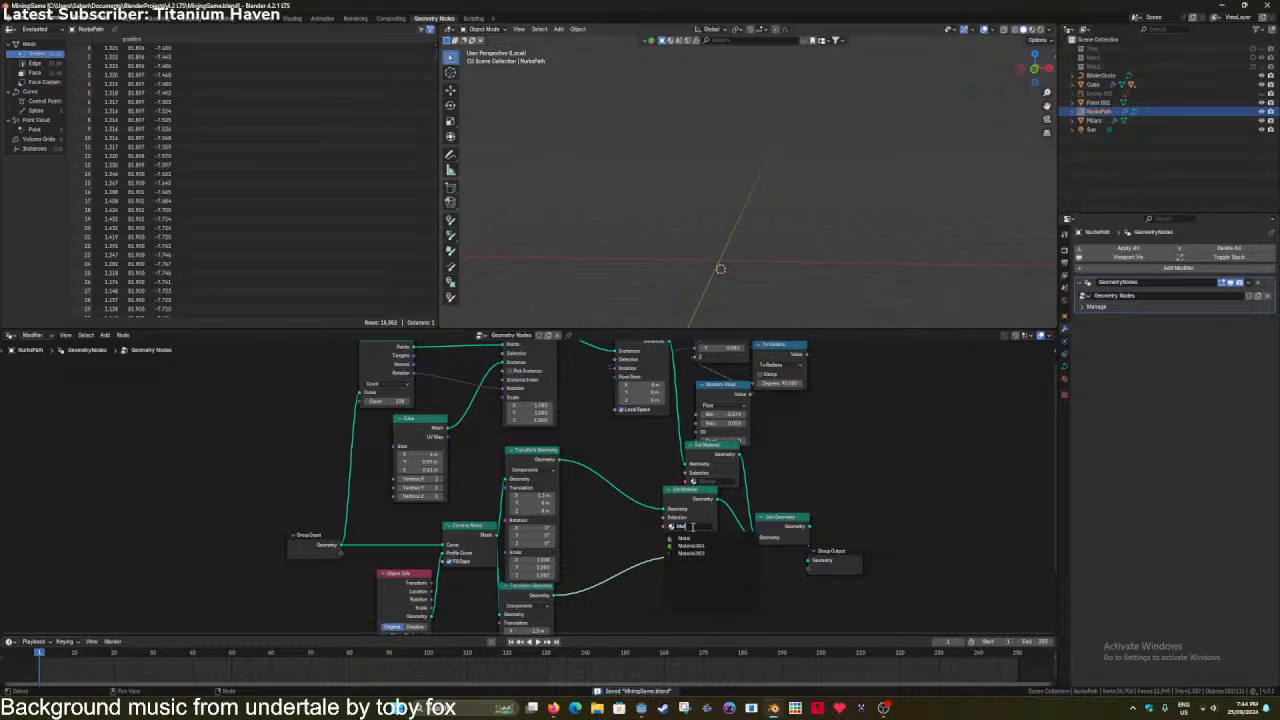
pyautogui.press('Return')
# Set the sleepers' Set Material node to the Wood material and save the file.
pyautogui.click(730, 486)
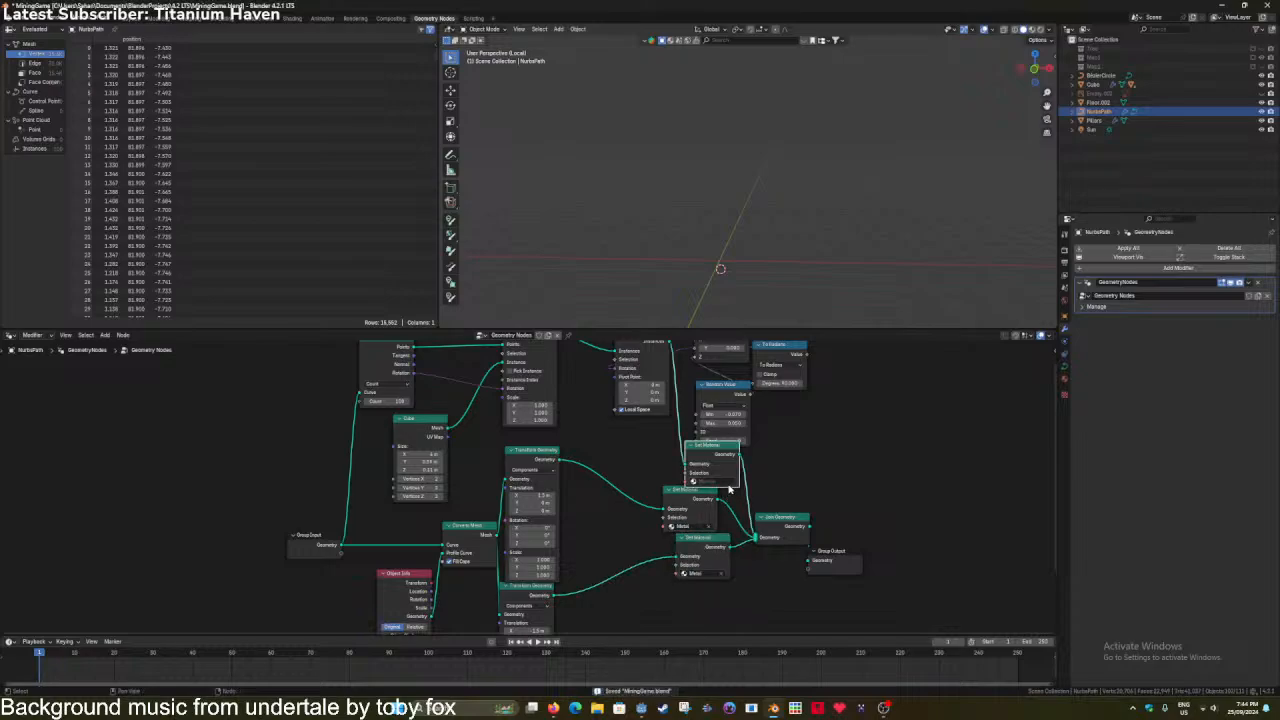
pyautogui.press('w')
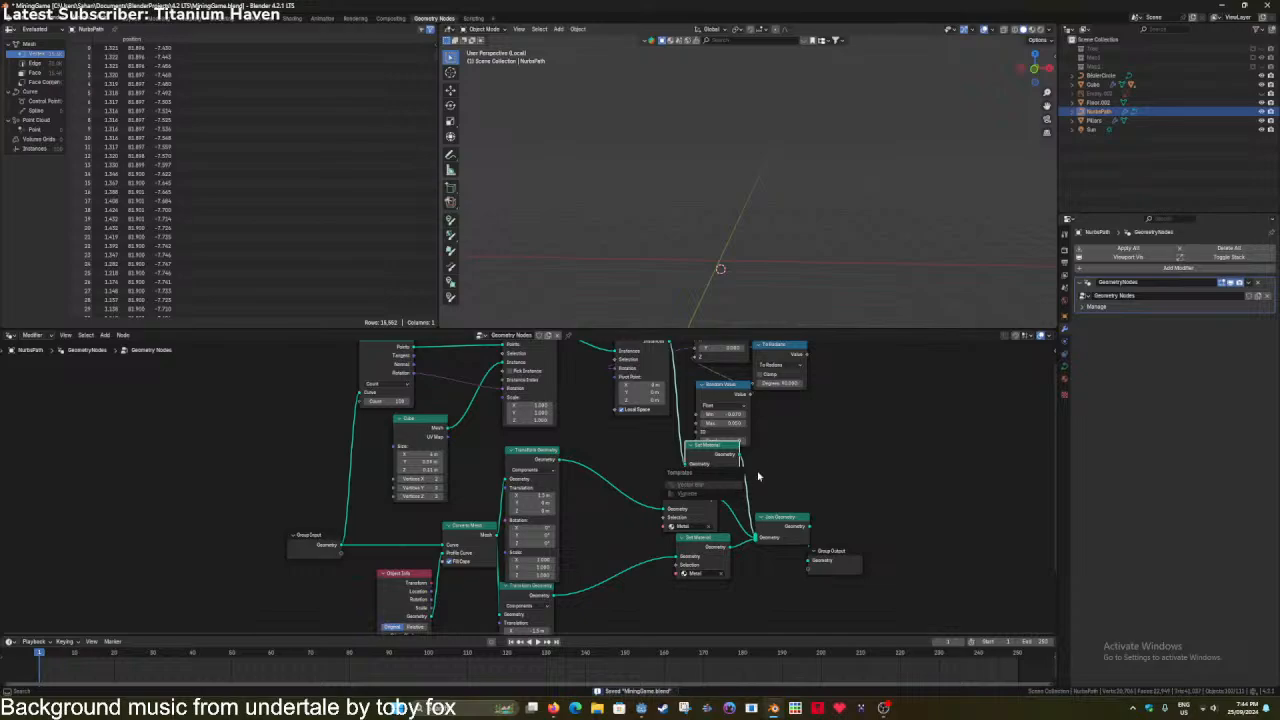
pyautogui.click(714, 482)
pyautogui.write('wo')
pyautogui.press('Return')
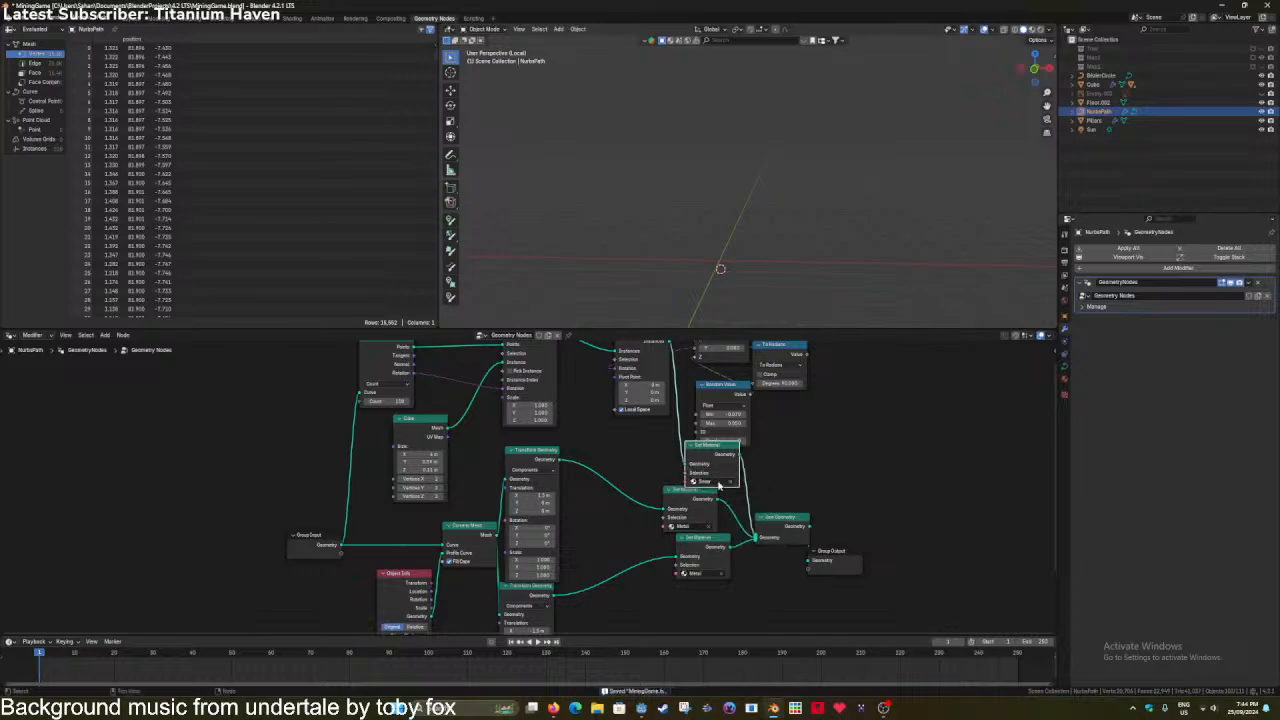
pyautogui.click(718, 483)
pyautogui.click(718, 483)
pyautogui.write('w')
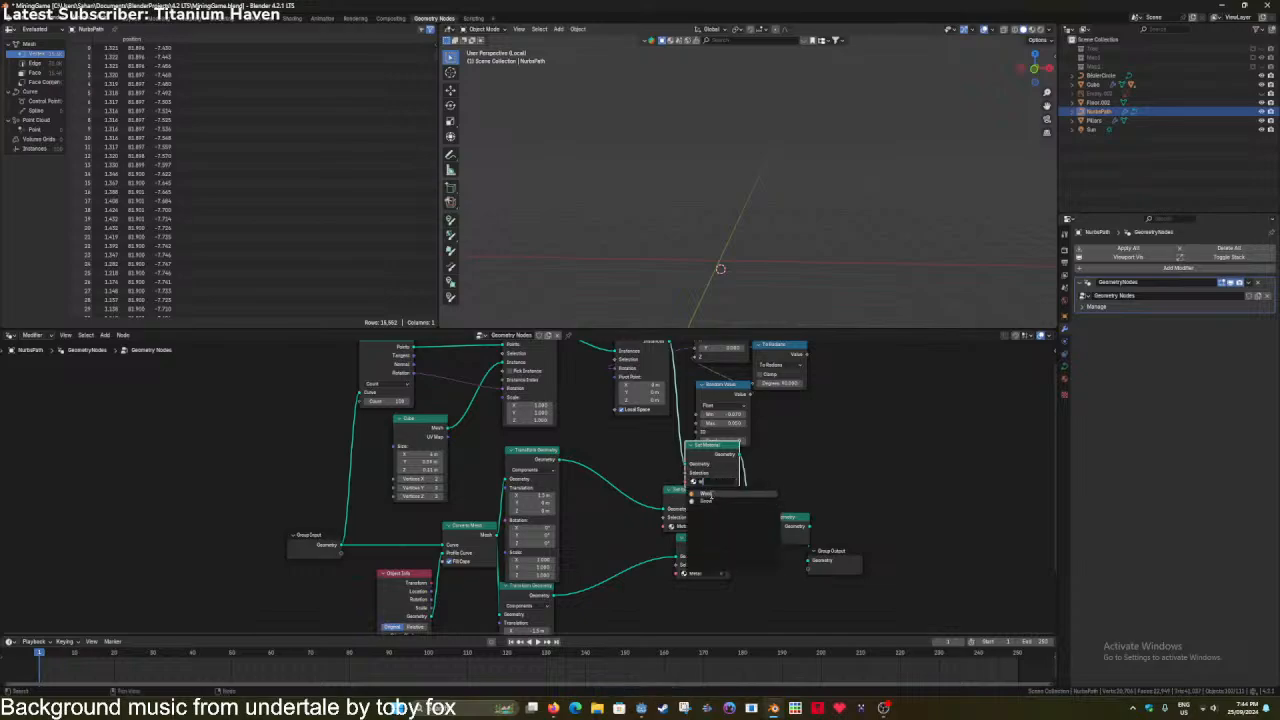
pyautogui.click(706, 495)
pyautogui.hotkey('ctrl', 's')
# Return to the Layout workspace and assign the Wood material to the tunnel pillars.
pyautogui.click(157, 19)
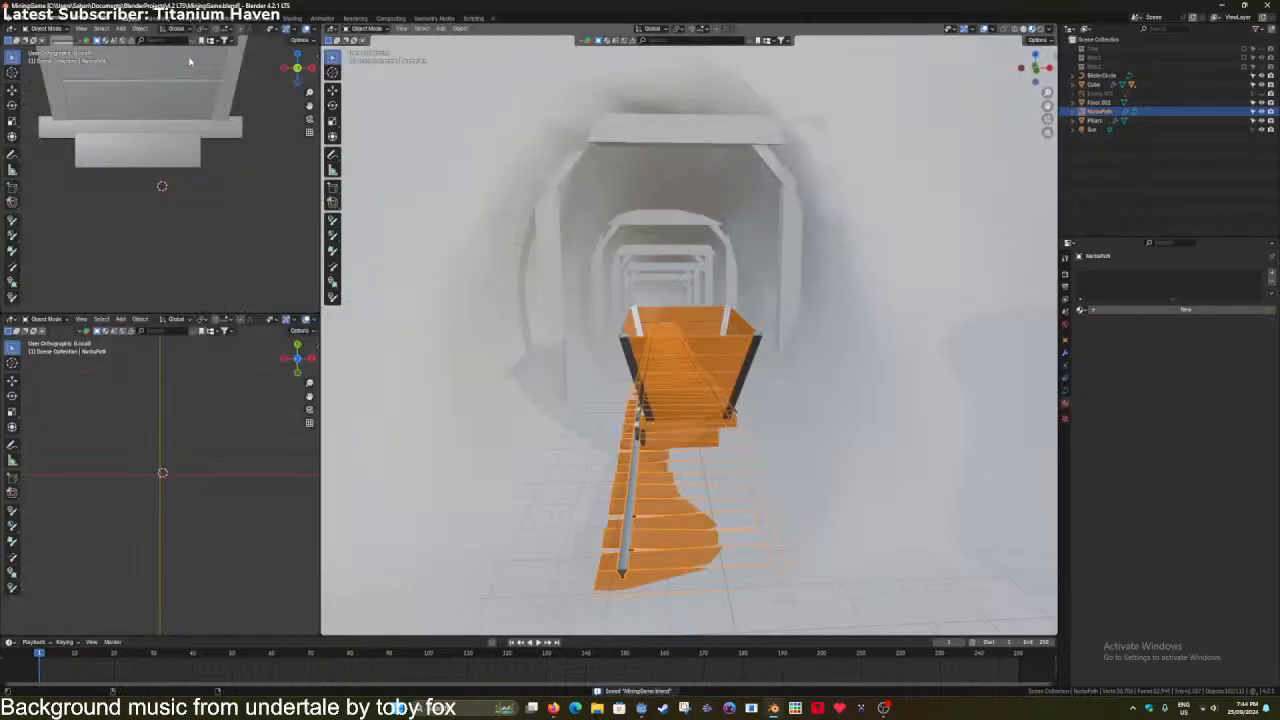
pyautogui.click(547, 237)
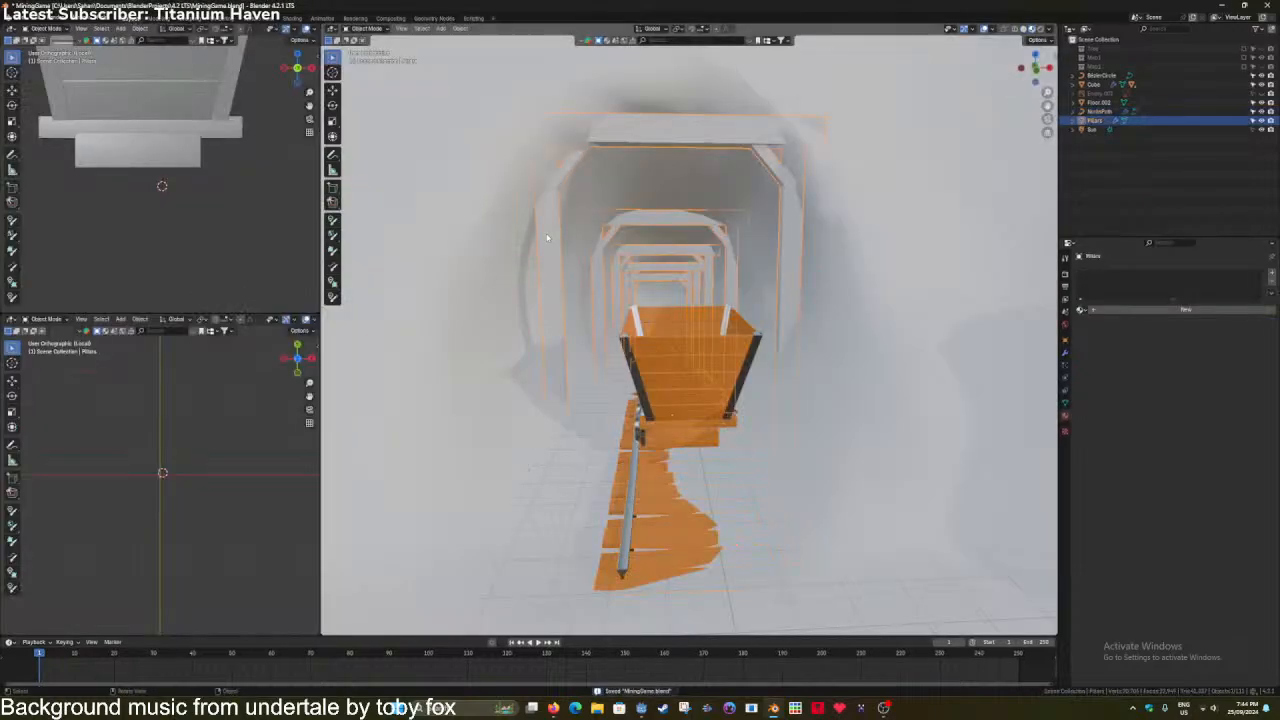
pyautogui.click(1081, 311)
pyautogui.click(1097, 332)
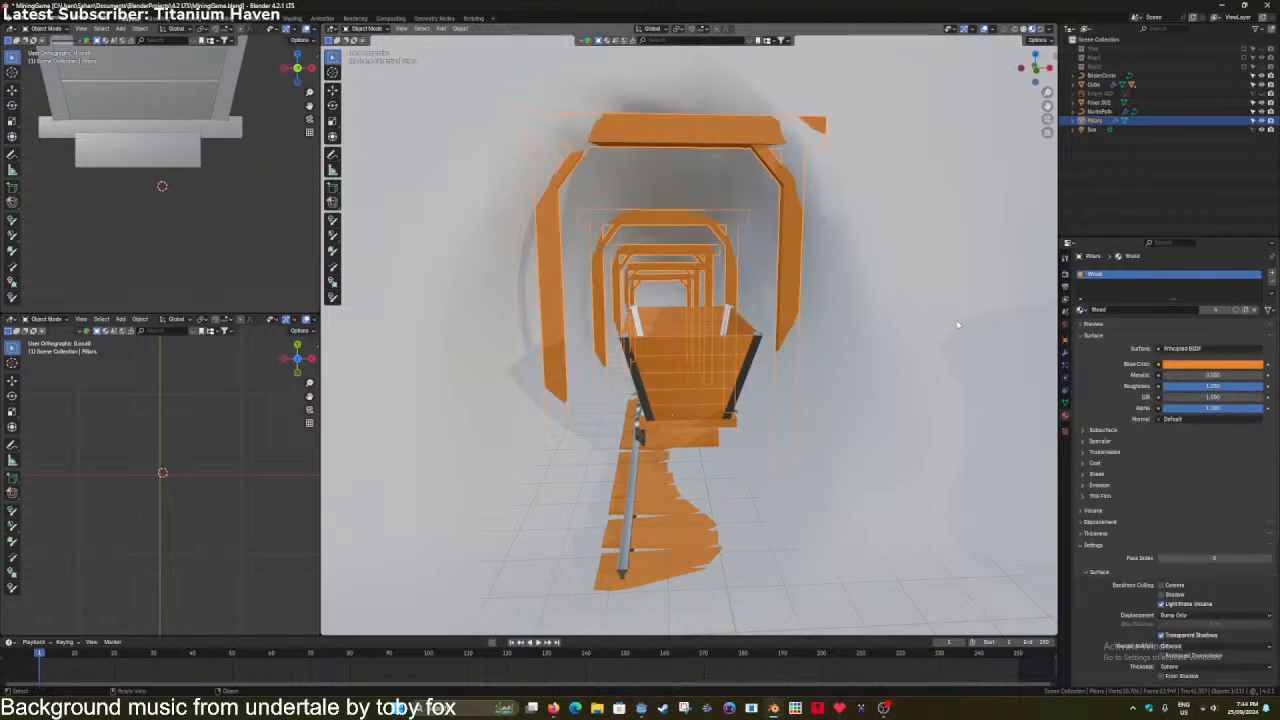
# Assign the Snow material to the terrain mesh around the mine and check it from near and far.
pyautogui.click(897, 228)
pyautogui.scroll(-5, 860, 302)
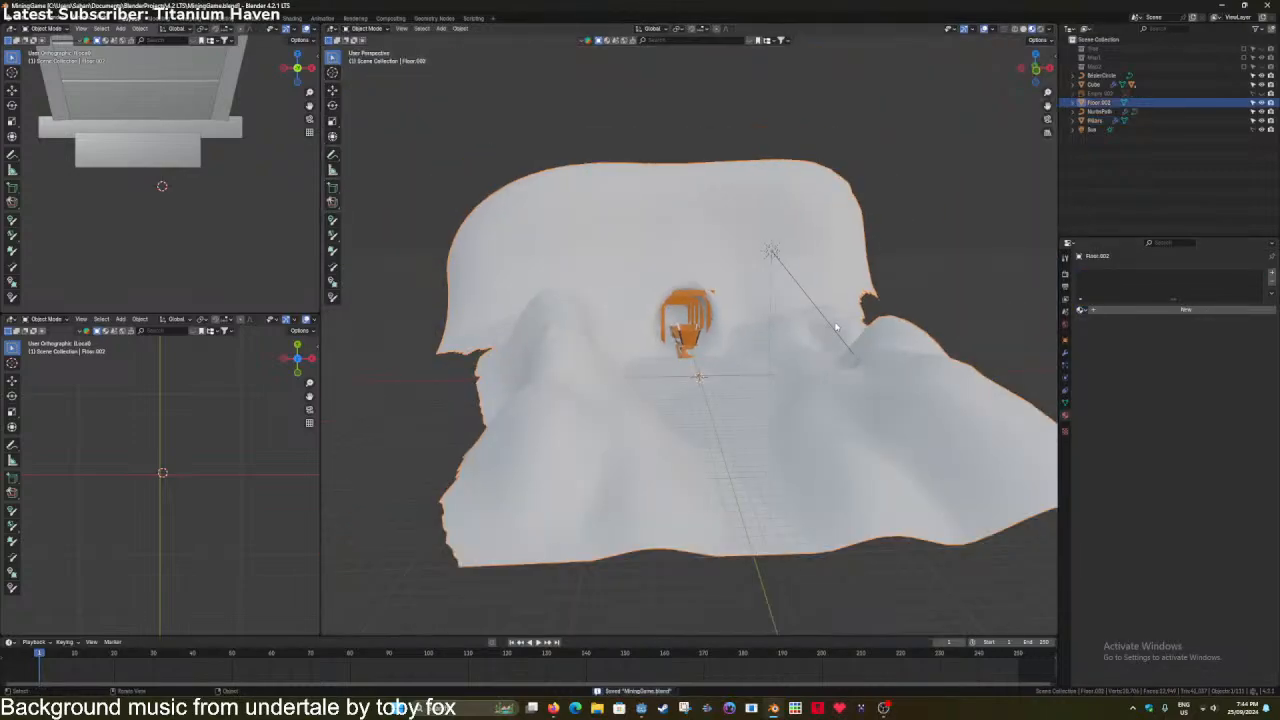
pyautogui.click(1081, 311)
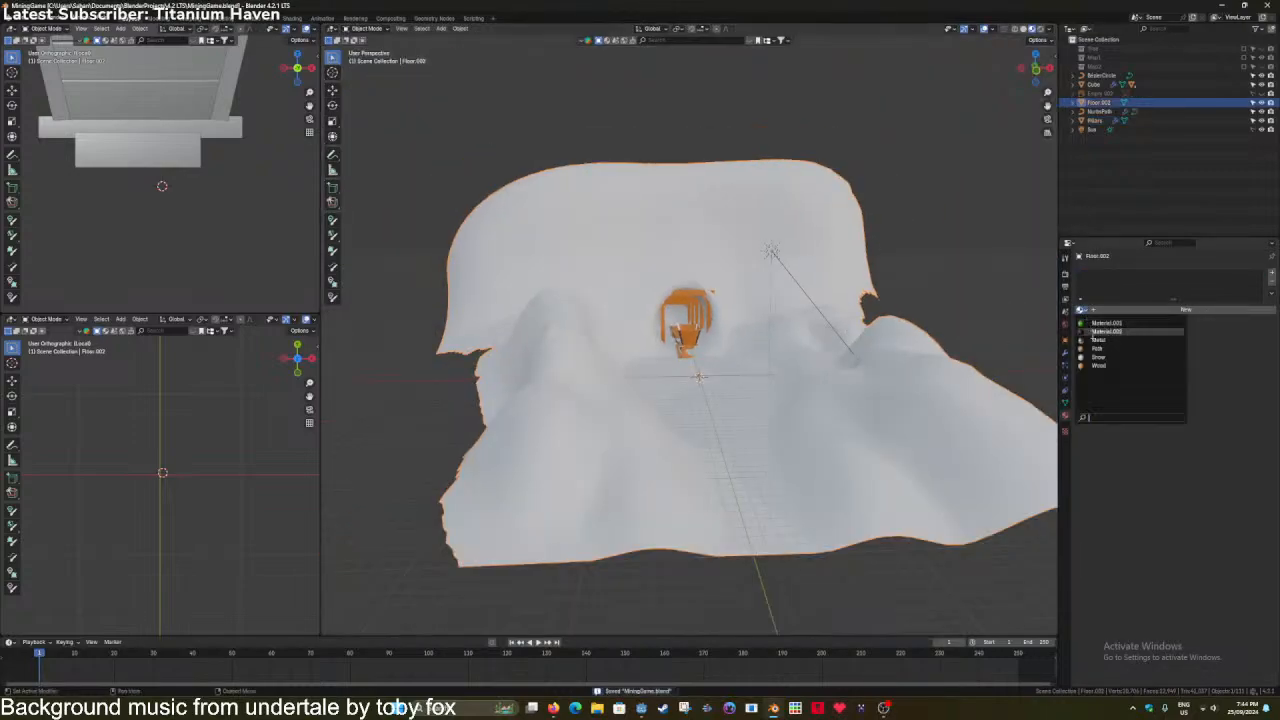
pyautogui.click(1100, 357)
pyautogui.scroll(2, 593, 344)
pyautogui.scroll(2, 593, 344)
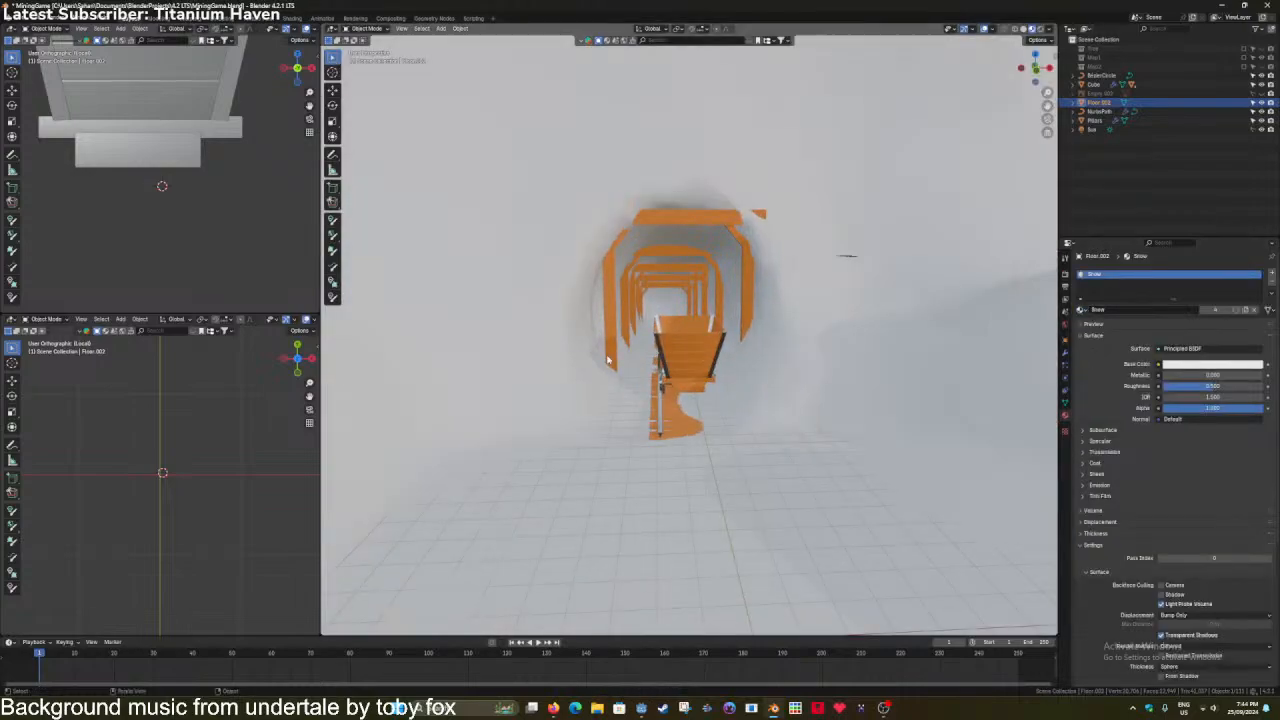
pyautogui.scroll(-6, 714, 266)
pyautogui.scroll(8, 828, 164)
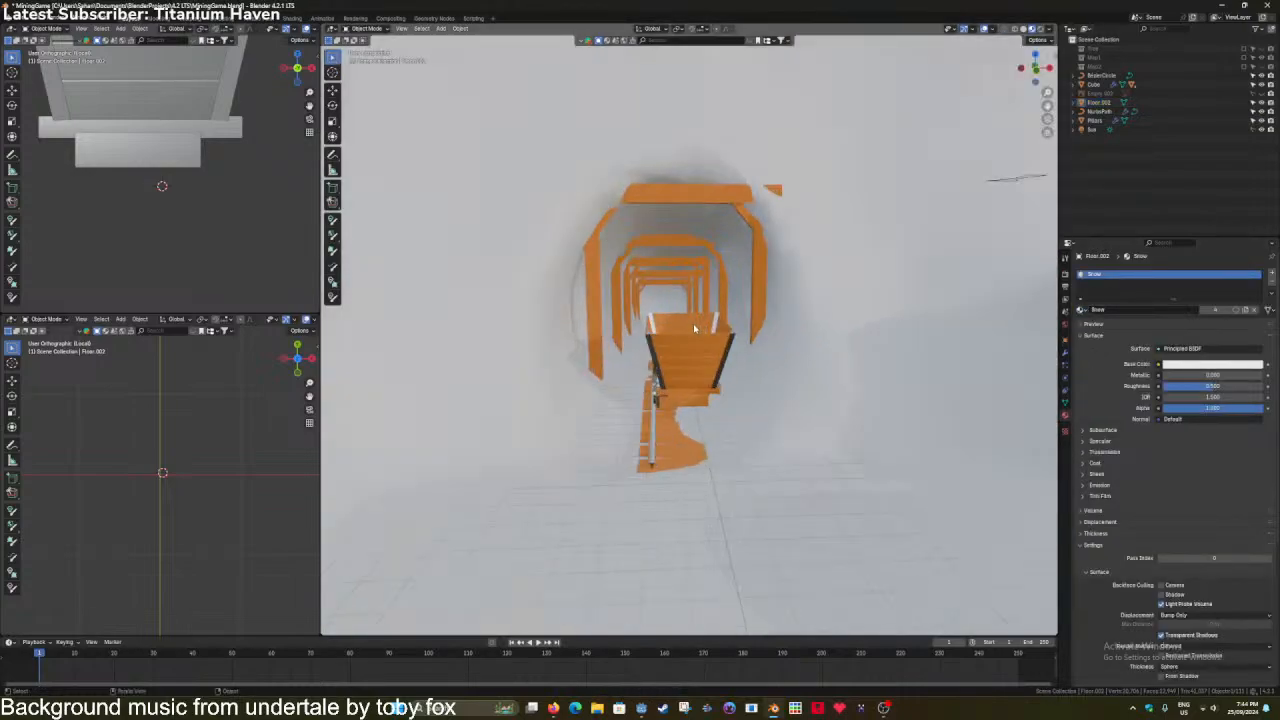
# Check the minecart and tunnel with their materials, save the file and switch the main view to solid shading.
pyautogui.moveTo(712, 343); pyautogui.dragTo(686, 342, button='middle')
pyautogui.scroll(-4, 685, 338)
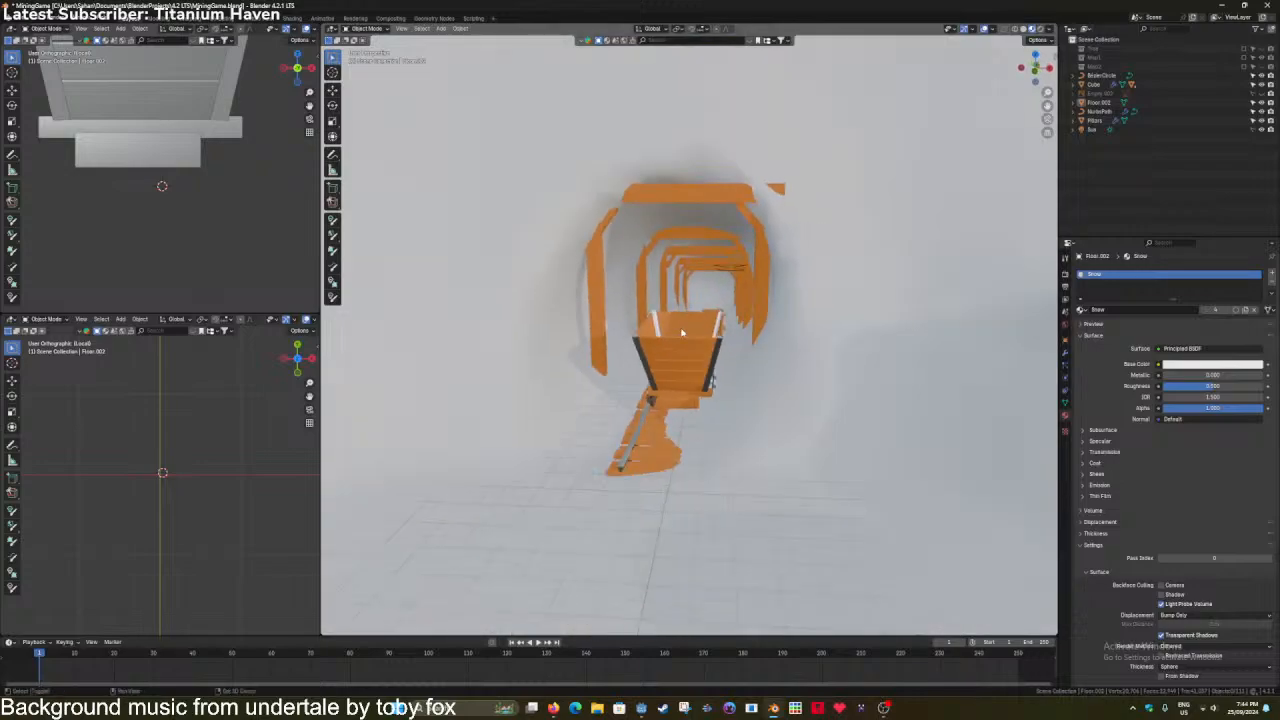
pyautogui.scroll(3, 688, 347)
pyautogui.hotkey('ctrl', 's')
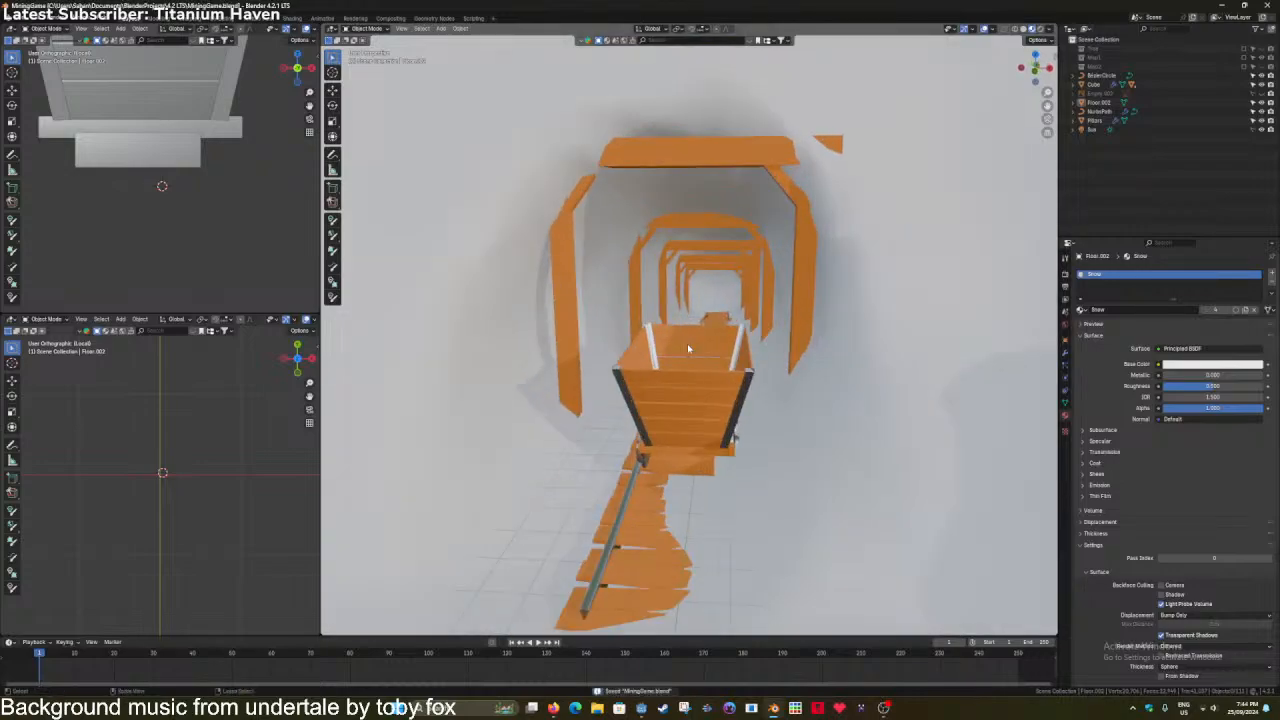
pyautogui.scroll(-6, 687, 343)
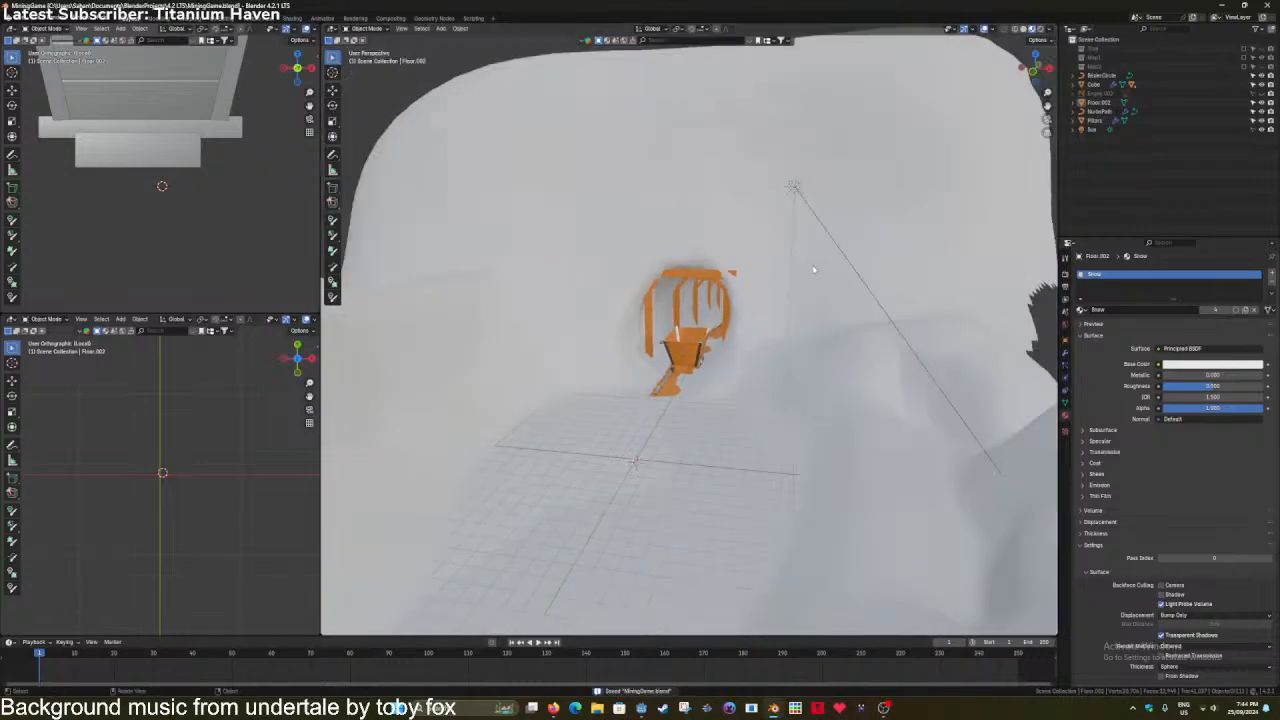
pyautogui.press('z')
pyautogui.click(815, 340)
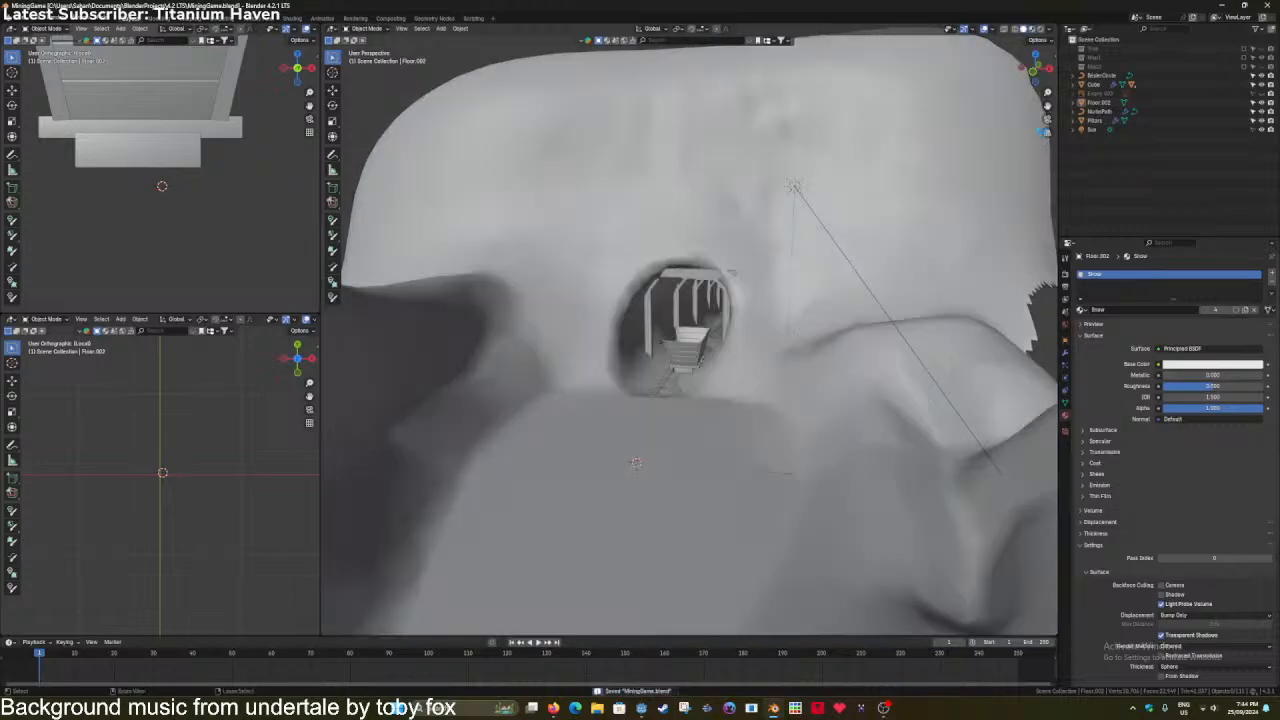
# Move the Bezier circle rail profile straight down along Z to below the terrain and save the file.
pyautogui.click(1095, 78)
pyautogui.press('KP_Decimal')
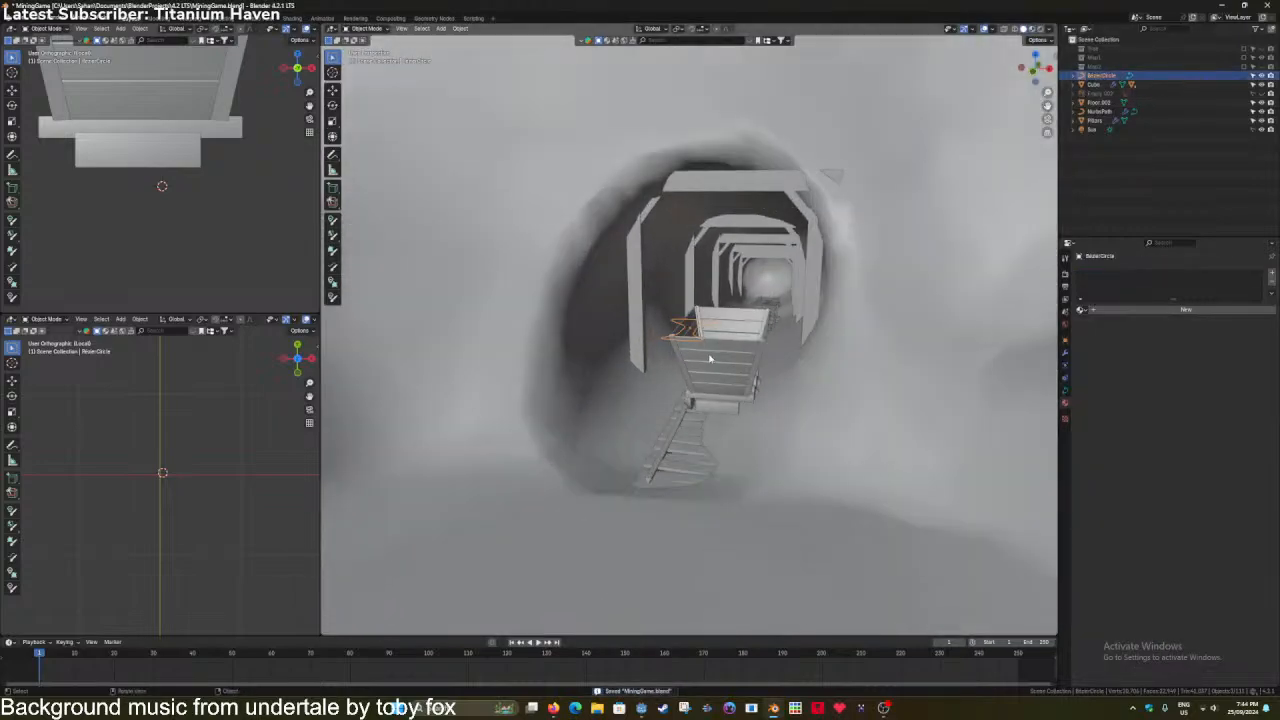
pyautogui.press('g')
pyautogui.moveTo(710, 358); pyautogui.dragTo(737, 286, button='middle')
pyautogui.press('z')
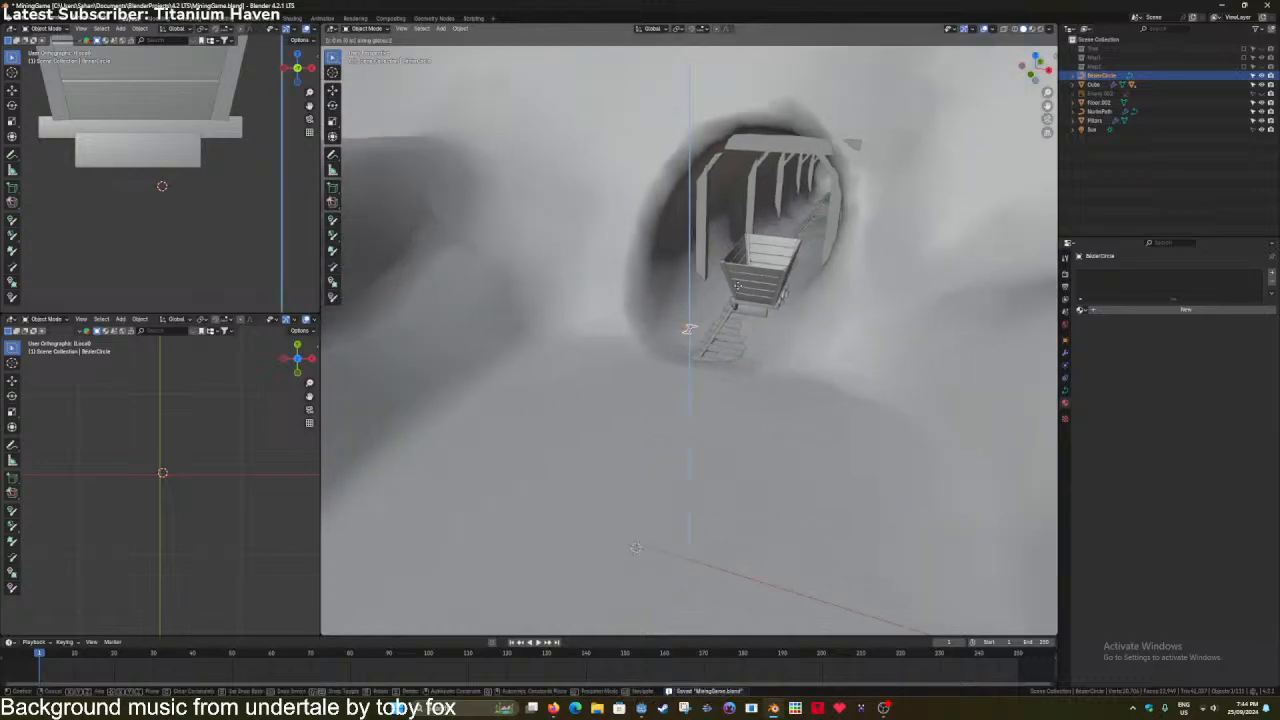
pyautogui.click(743, 538)
pyautogui.hotkey('ctrl', 's')
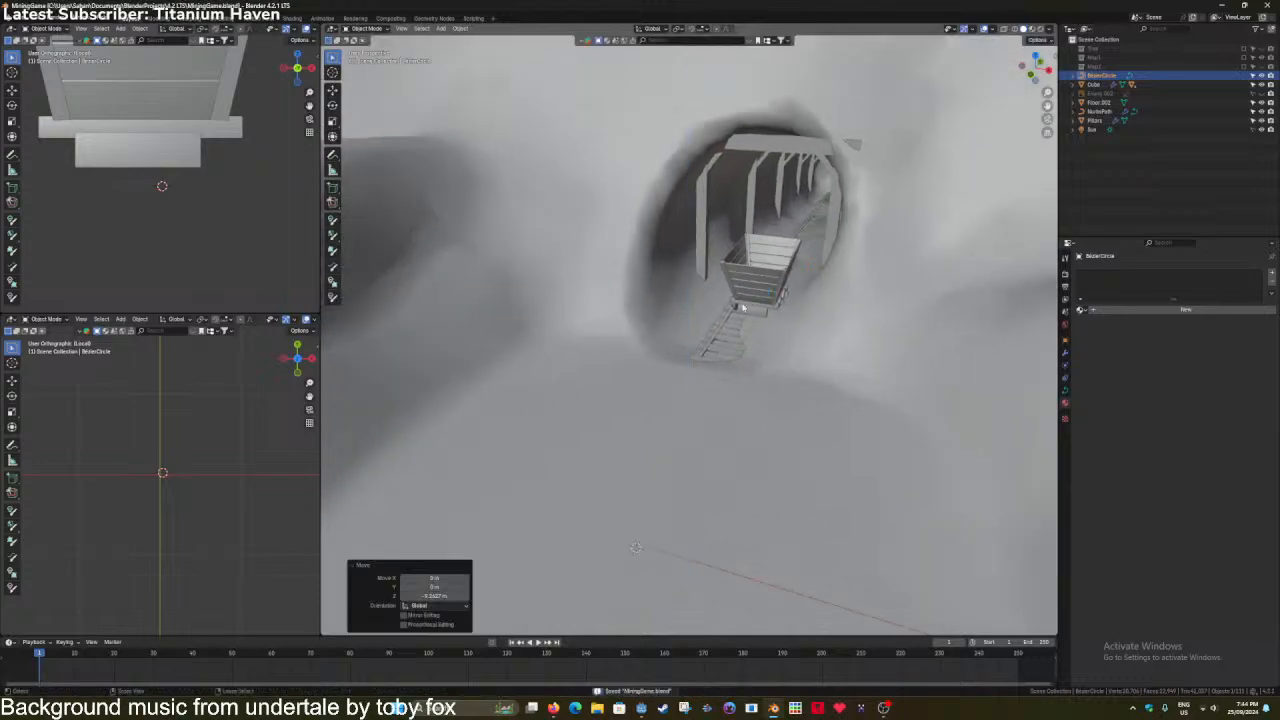
# Rename the tracks' NurbsPath object to Track and save the file.
pyautogui.click(731, 323)
pyautogui.doubleClick(1117, 112)
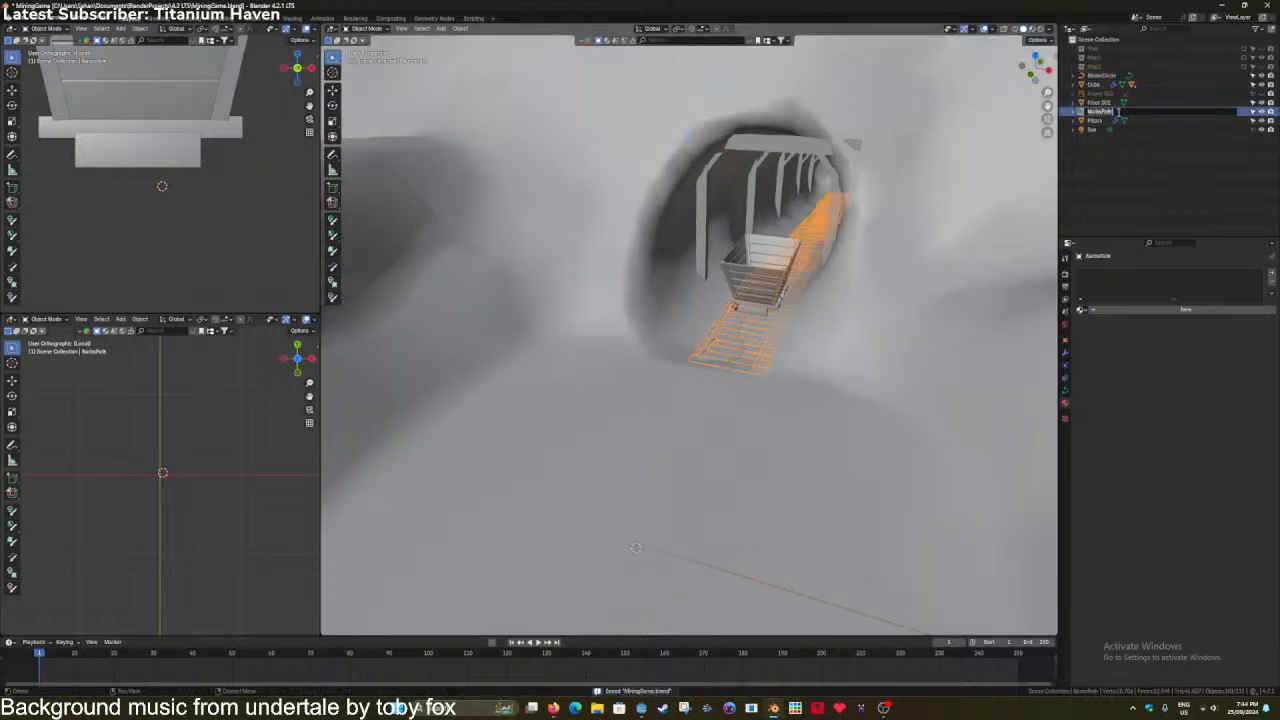
pyautogui.press('Return')
pyautogui.hotkey('ctrl', 's')
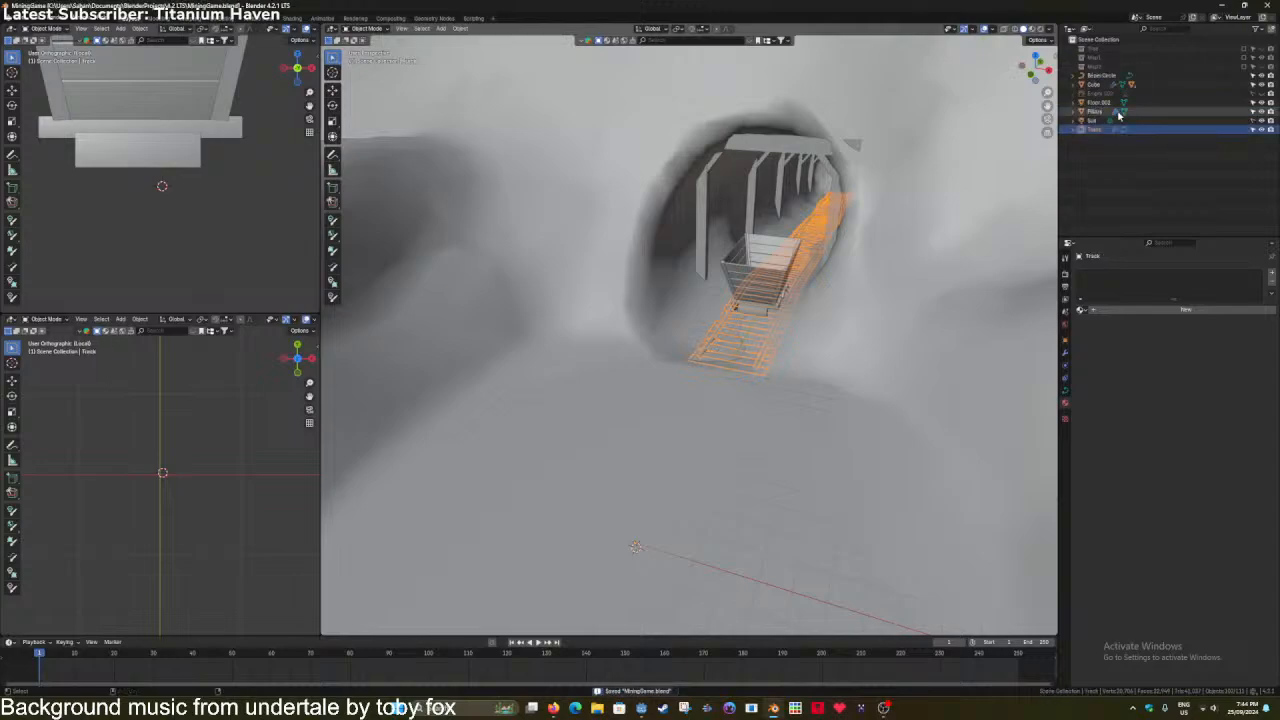
# Rename the minecart's base object from Cube to MinecartBase.
pyautogui.click(1100, 85)
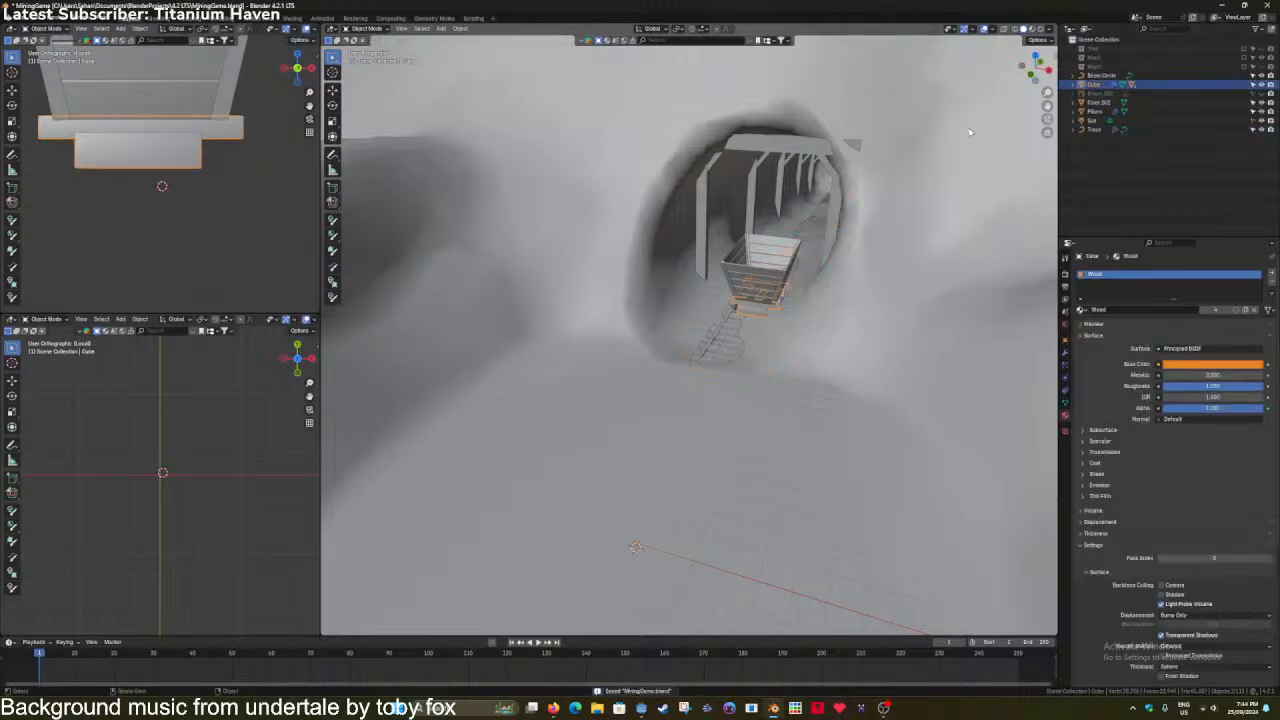
pyautogui.press('KP_Decimal')
pyautogui.doubleClick(1096, 85)
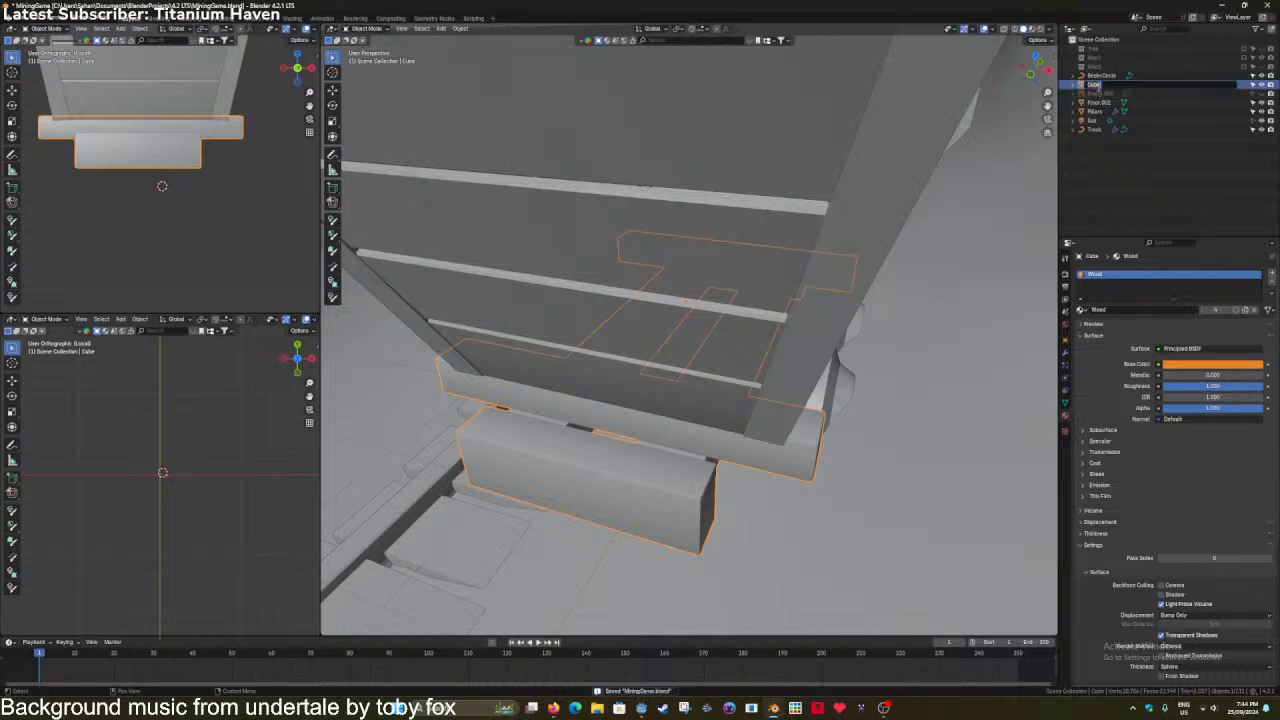
pyautogui.write('M')
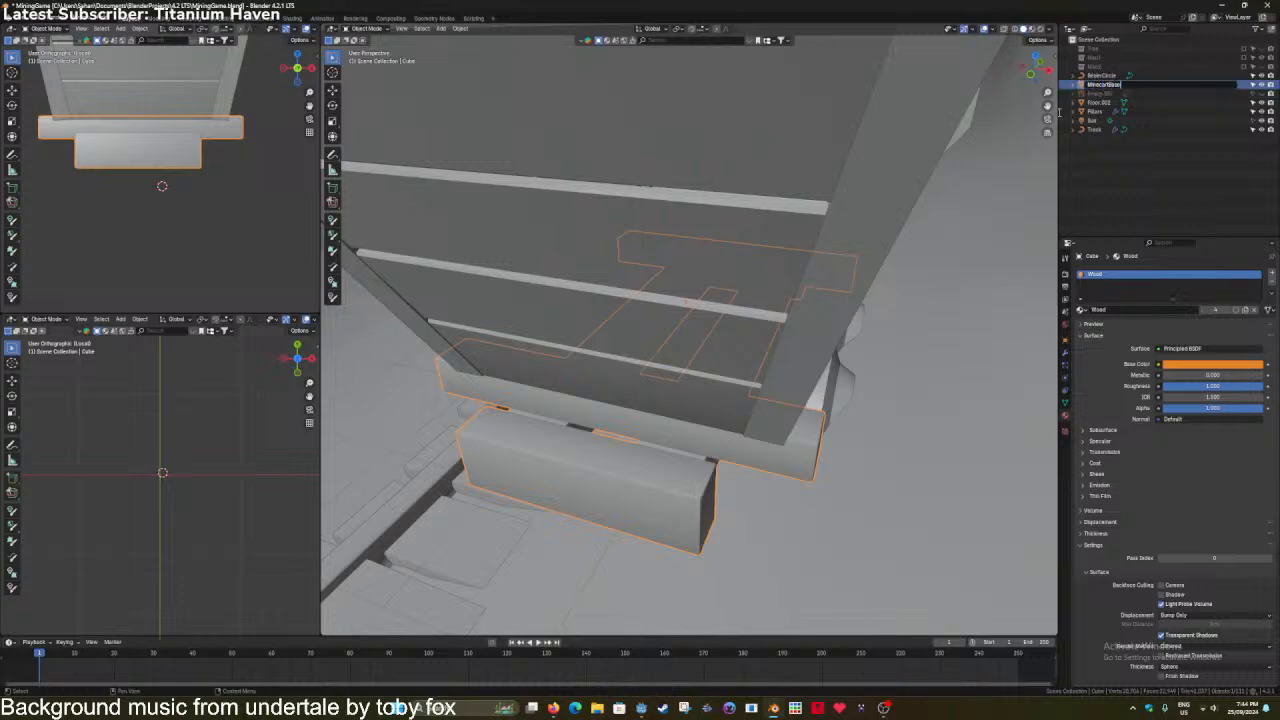
pyautogui.write('inecartBase')
pyautogui.press('Return')
# Expand the MinecartBase hierarchy and rename its corner edging object Cube.001 to ContainerEdging.
pyautogui.click(1096, 94)
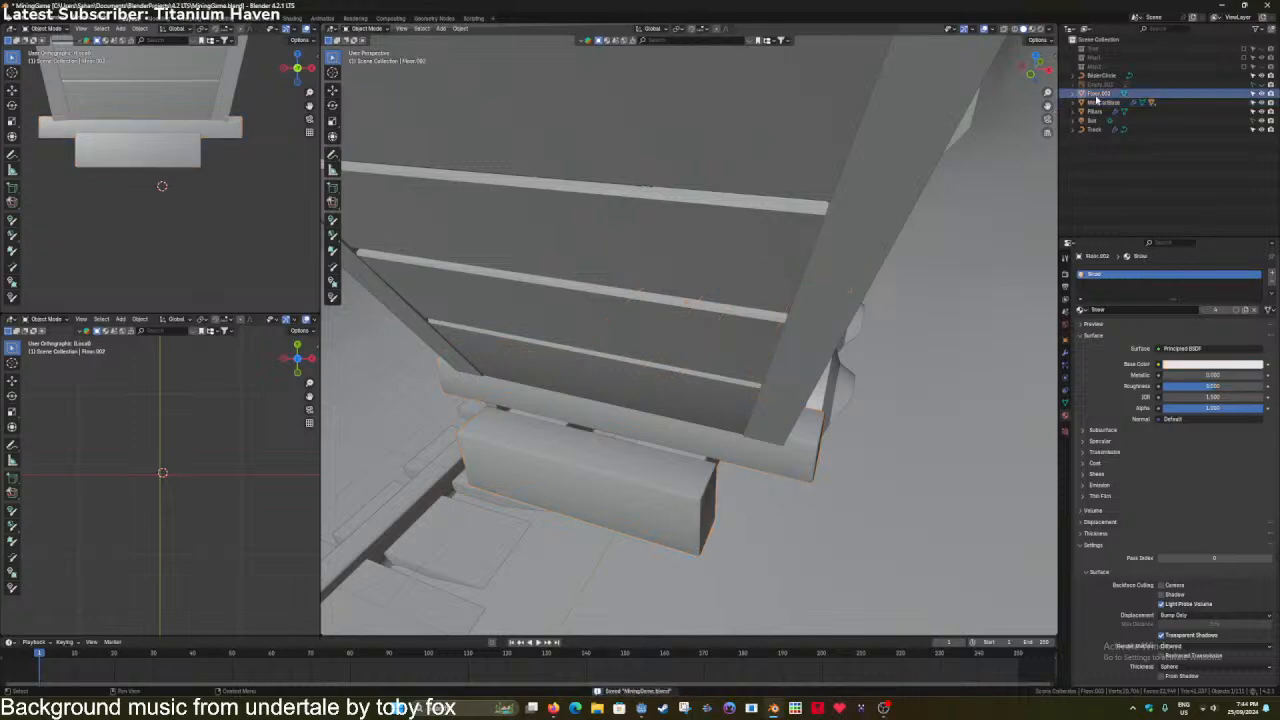
pyautogui.click(1081, 103)
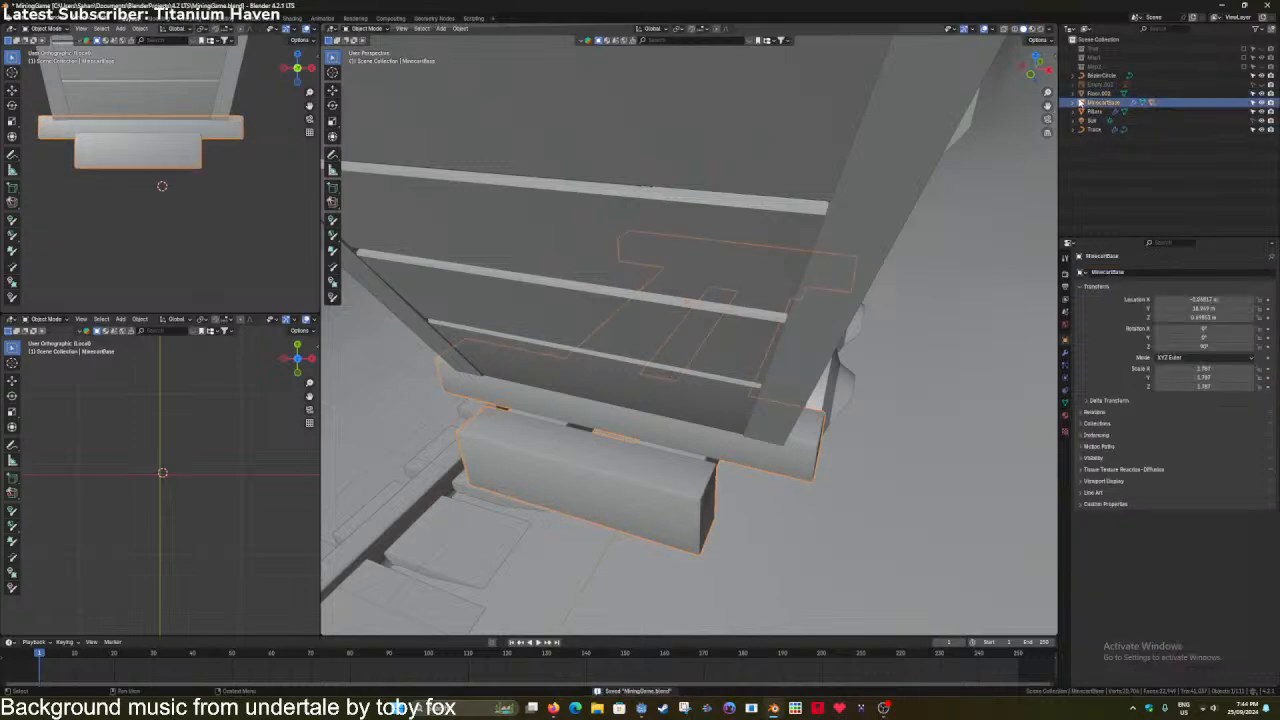
pyautogui.click(1081, 103)
pyautogui.click(1107, 120)
pyautogui.click(1106, 129)
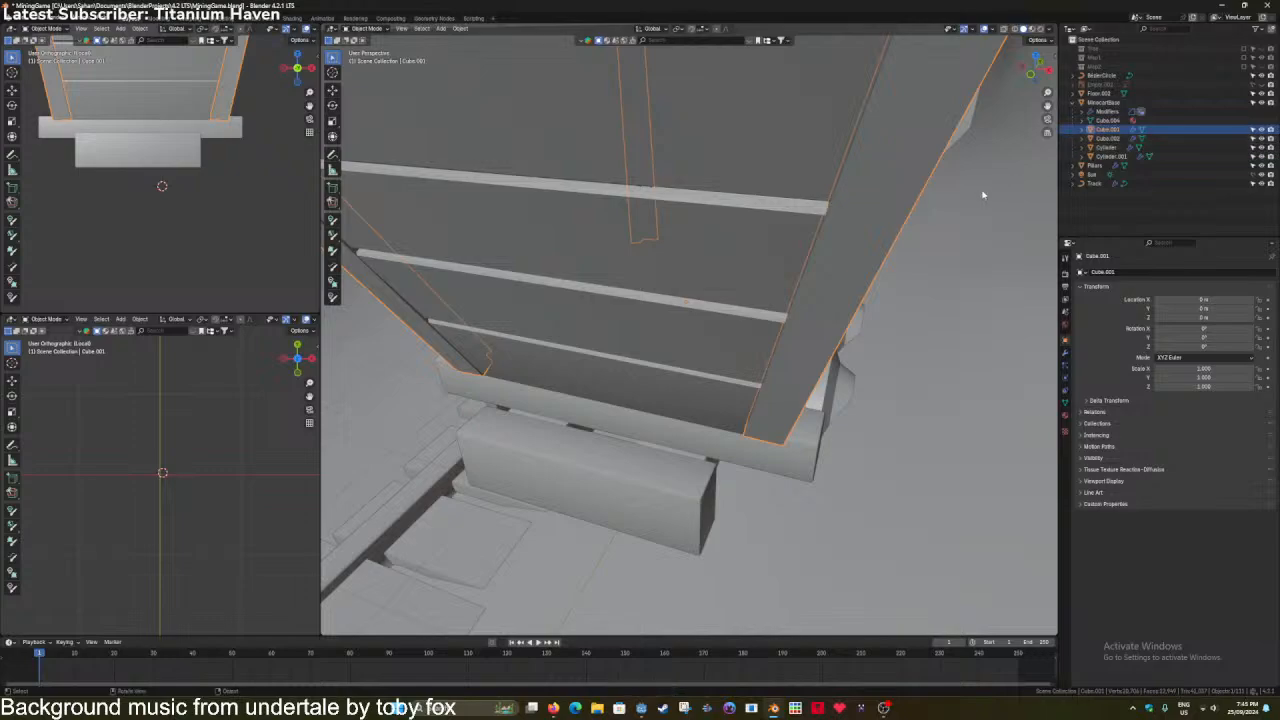
pyautogui.scroll(-3, 982, 195)
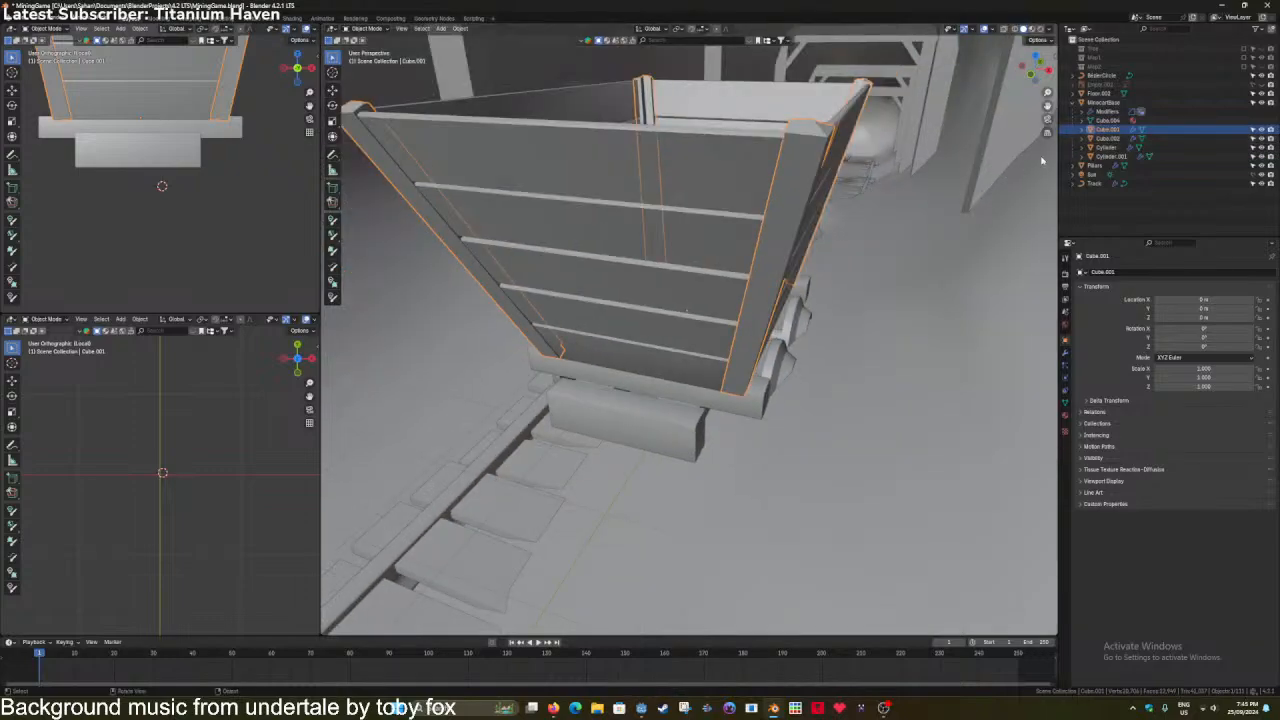
pyautogui.doubleClick(1108, 130)
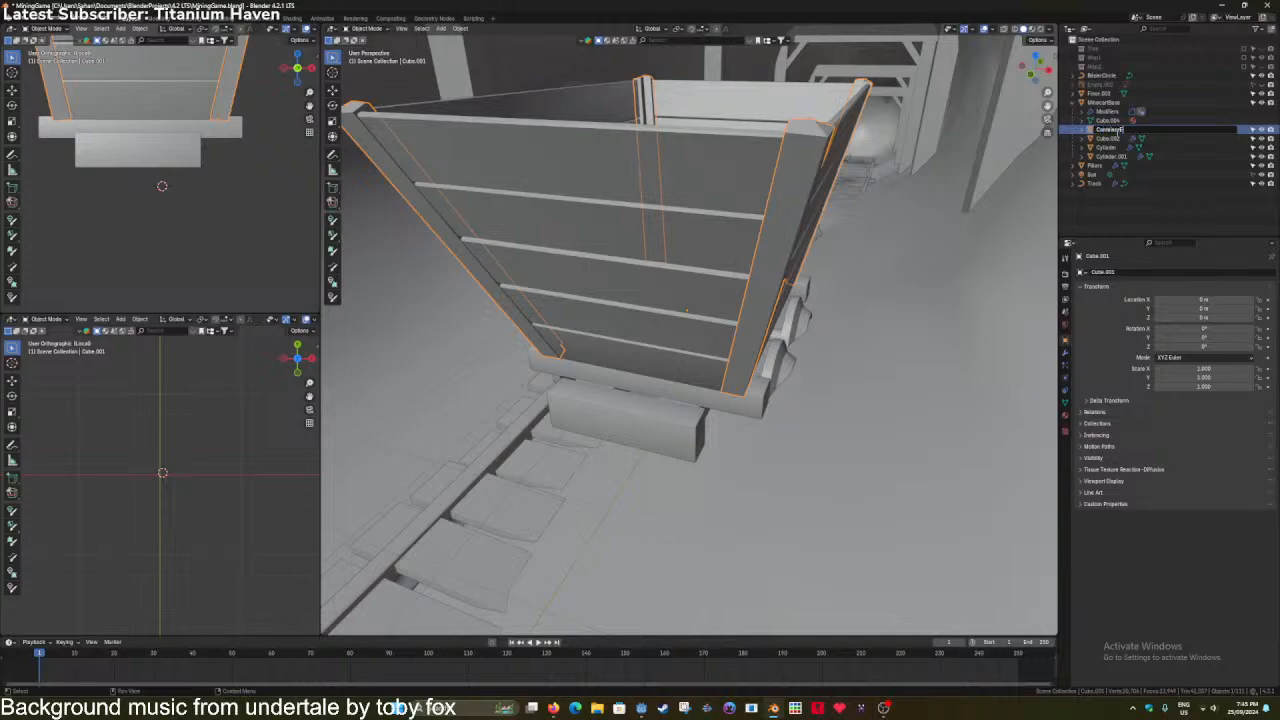
pyautogui.press('Return')
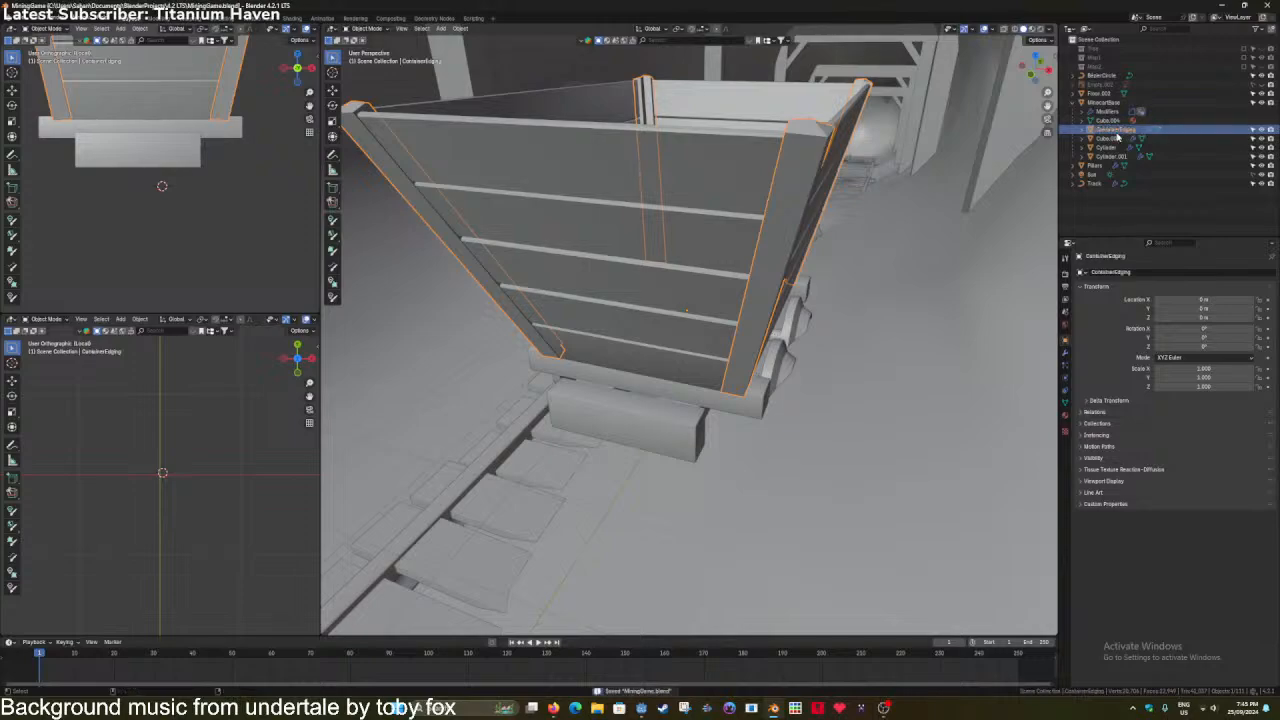
# Rename the cart's container object Cube.002 to MinecartContainer and save the file.
pyautogui.doubleClick(1110, 138)
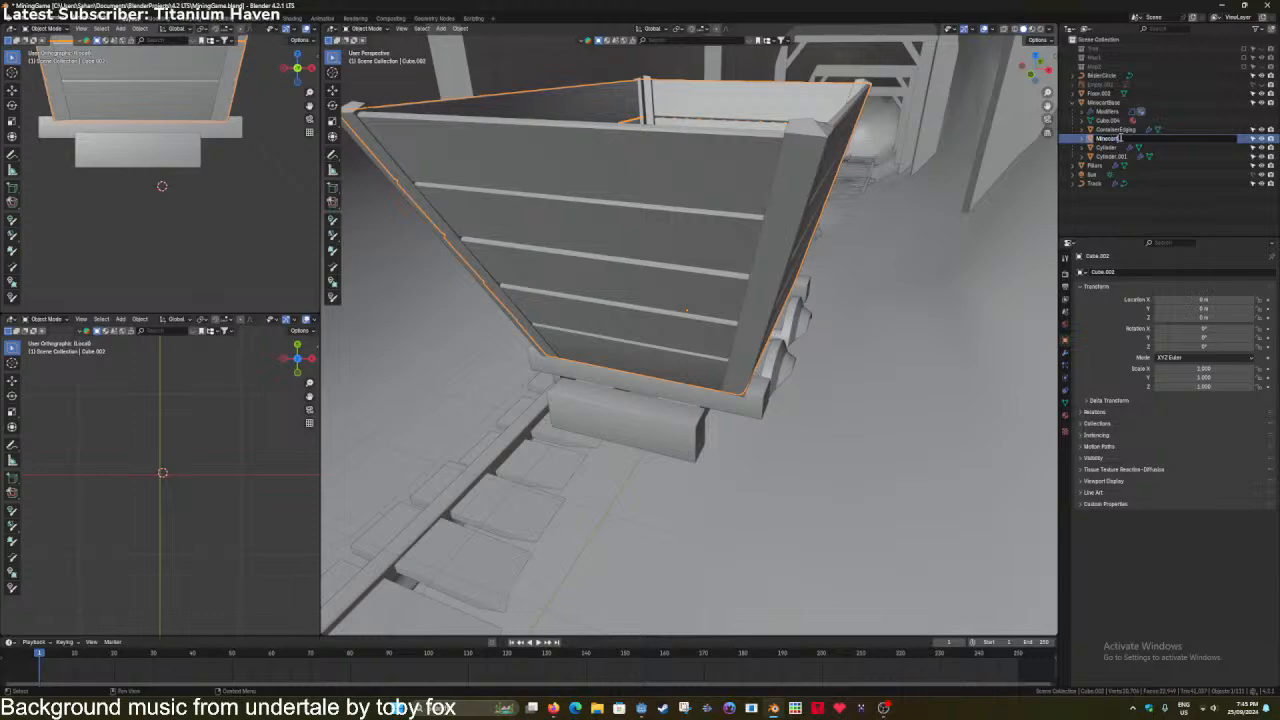
pyautogui.write('ainer')
pyautogui.press('Return')
pyautogui.hotkey('ctrl', 's')
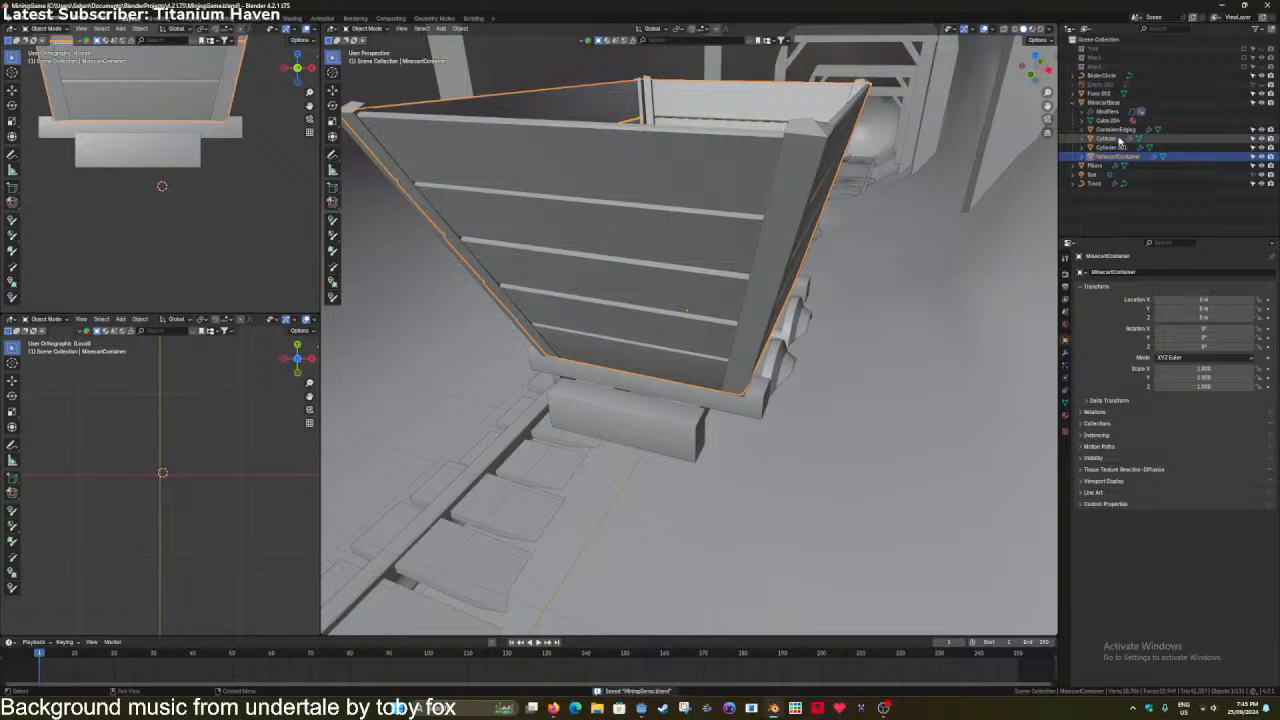
# Rename both of the minecart's cylinder objects with the name Wheels.
pyautogui.click(1119, 139)
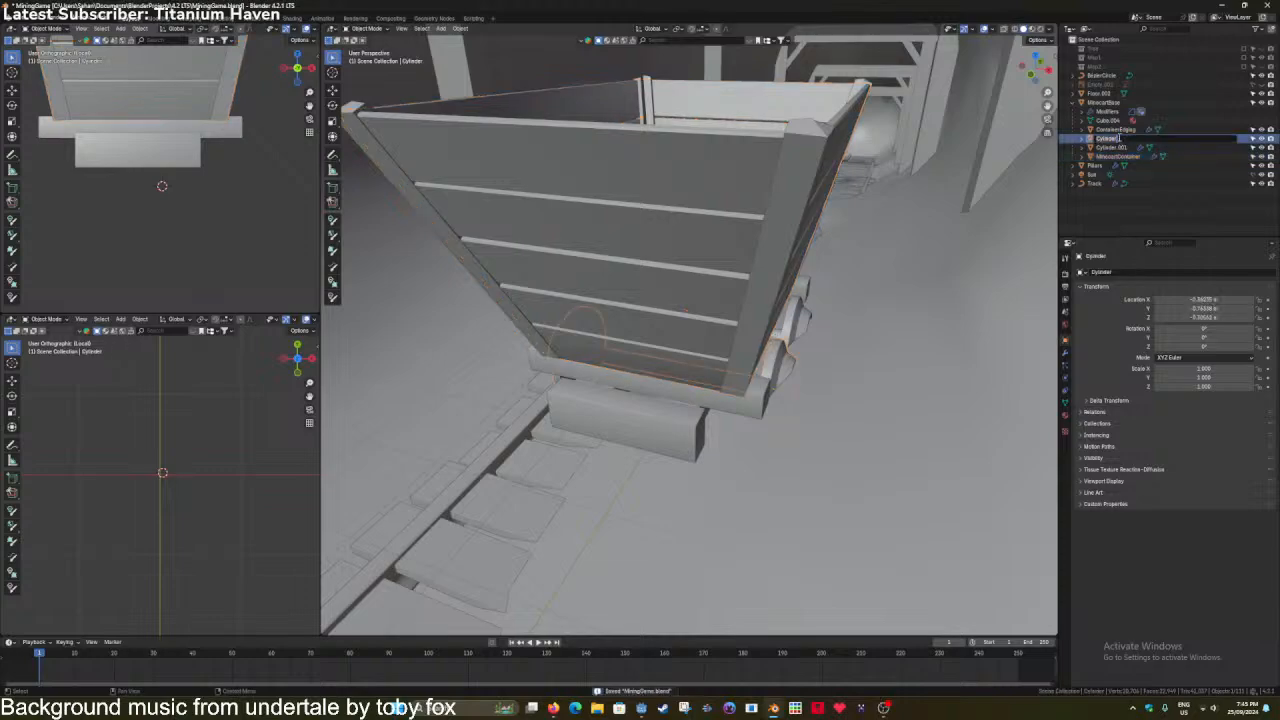
pyautogui.write('Wheels')
pyautogui.press('Return')
pyautogui.doubleClick(1117, 139)
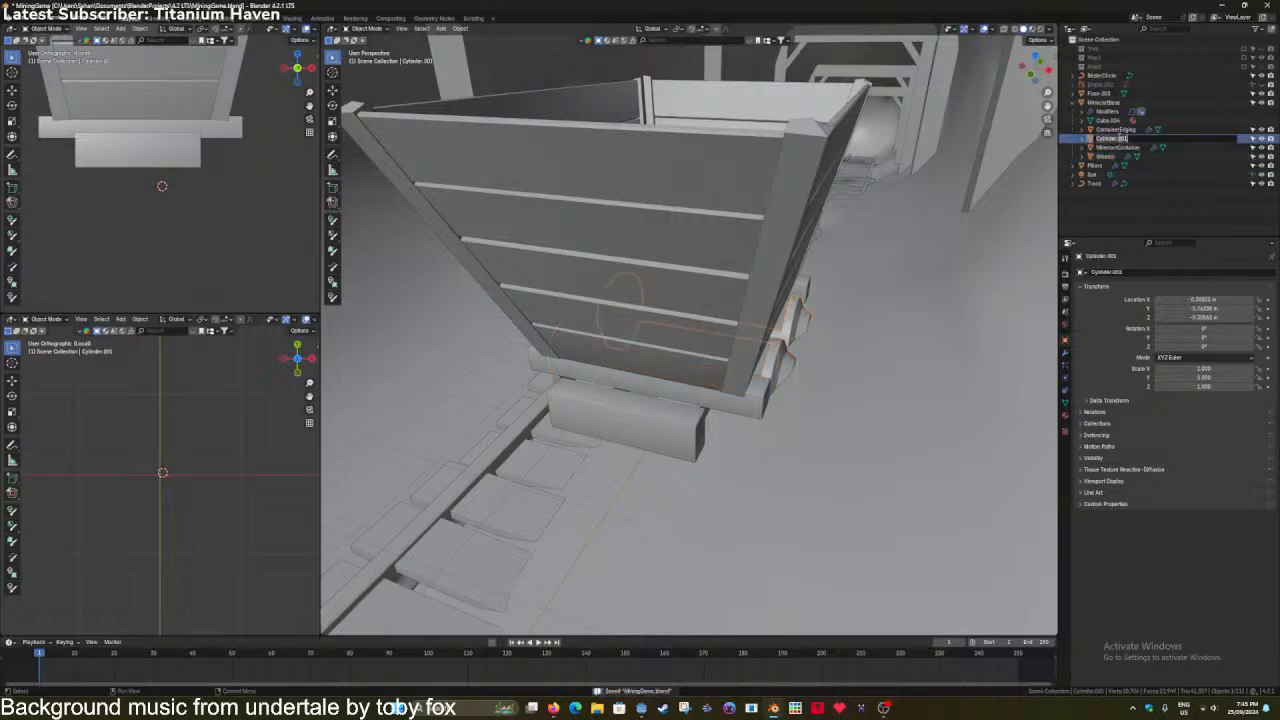
pyautogui.write('Wheels')
pyautogui.press('Return')
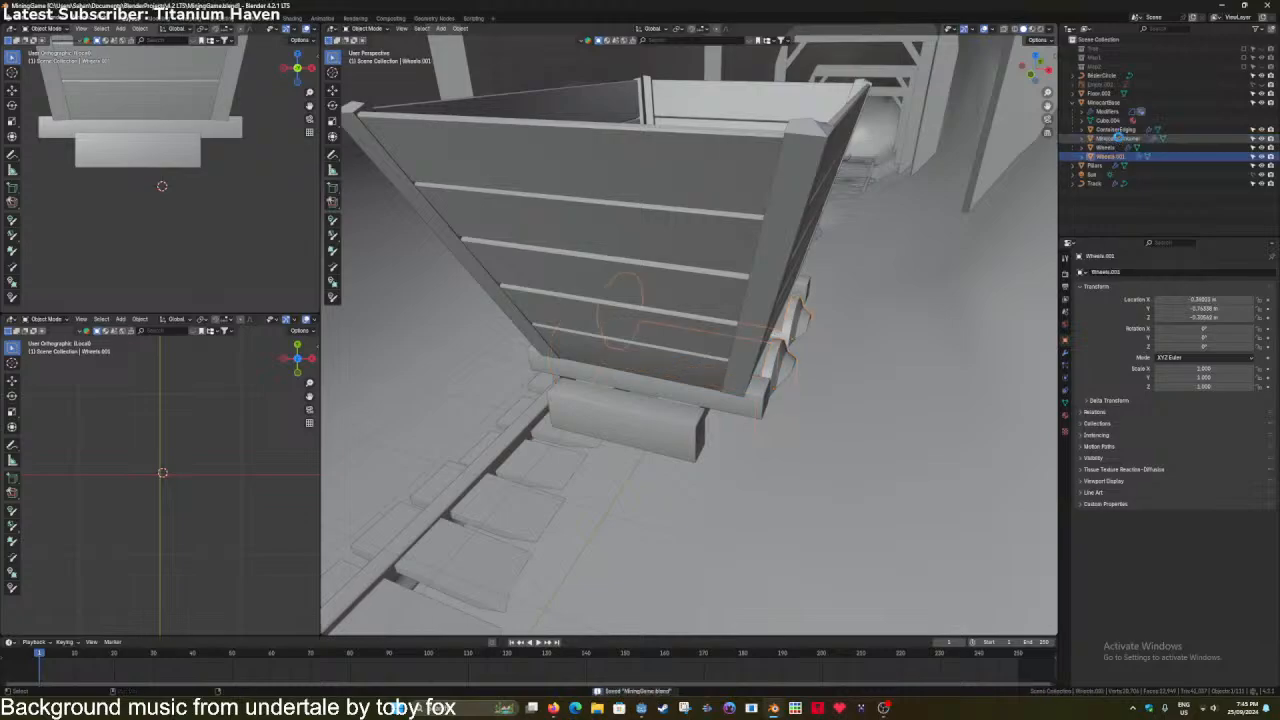
# Rename the BezierCircle rail profile to RailShape and save the file.
pyautogui.scroll(-6, 789, 210)
pyautogui.scroll(-3, 869, 240)
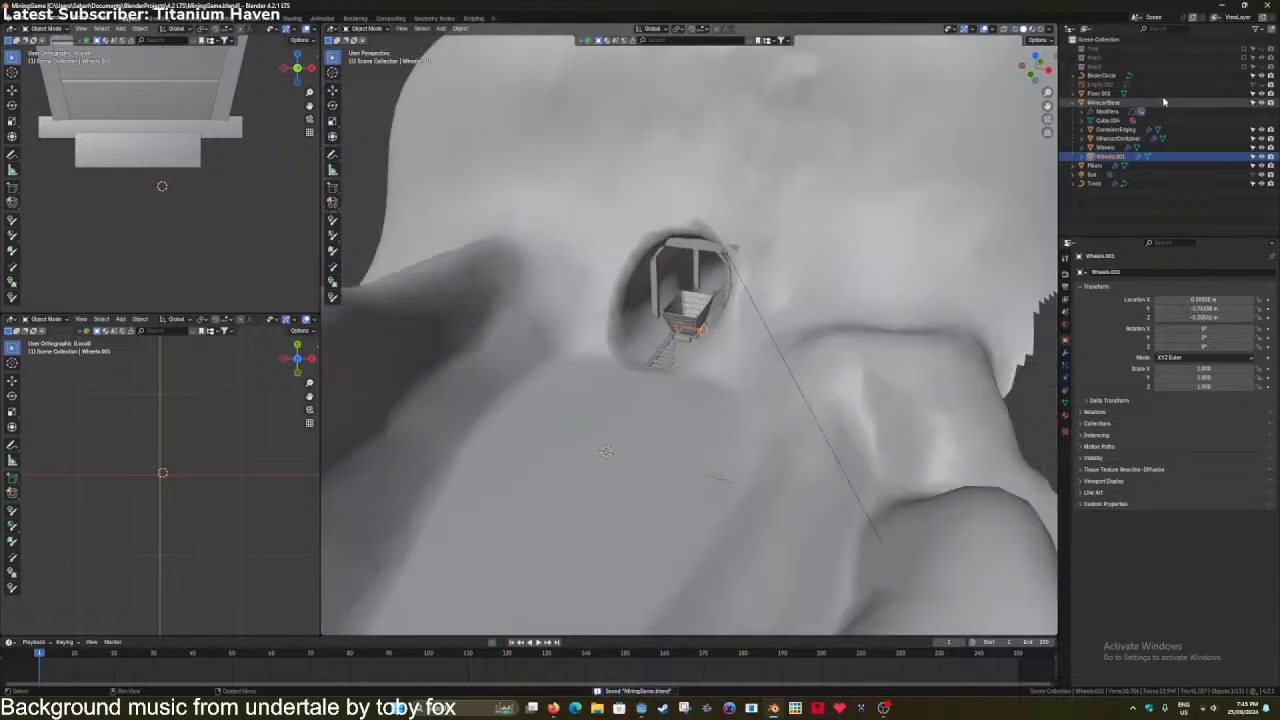
pyautogui.doubleClick(1114, 77)
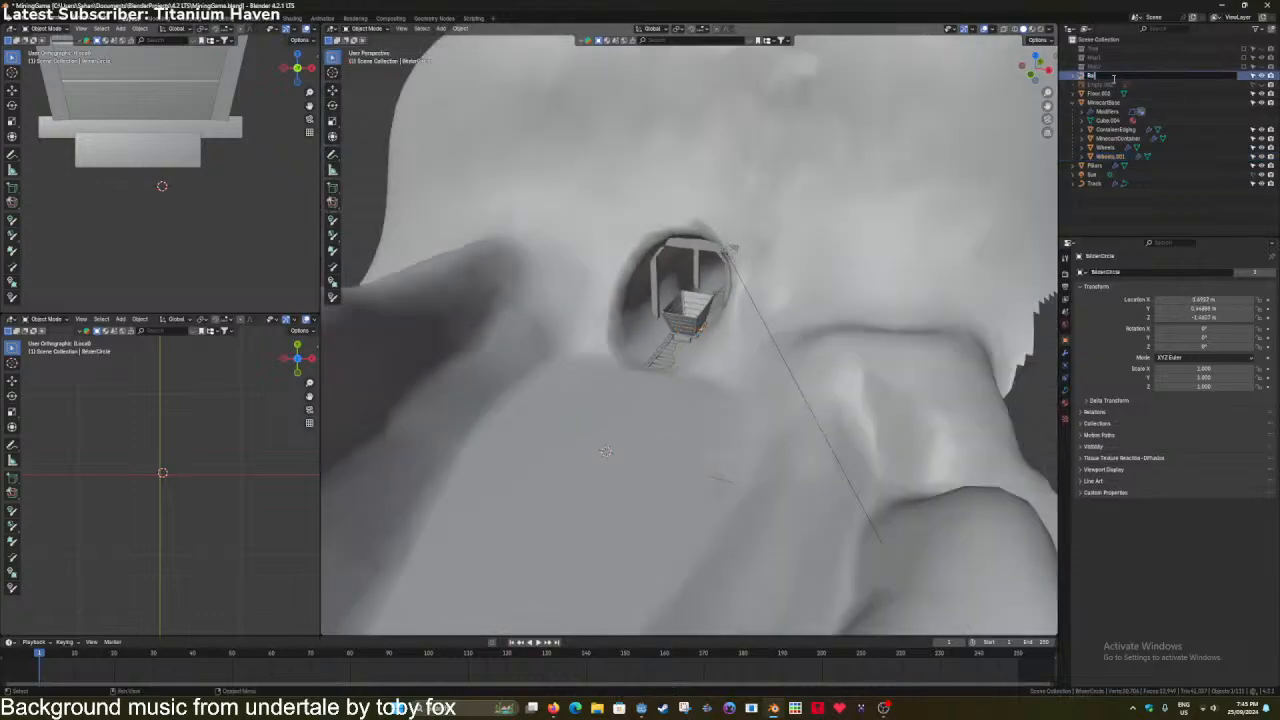
pyautogui.press('Return')
pyautogui.hotkey('ctrl', 's')
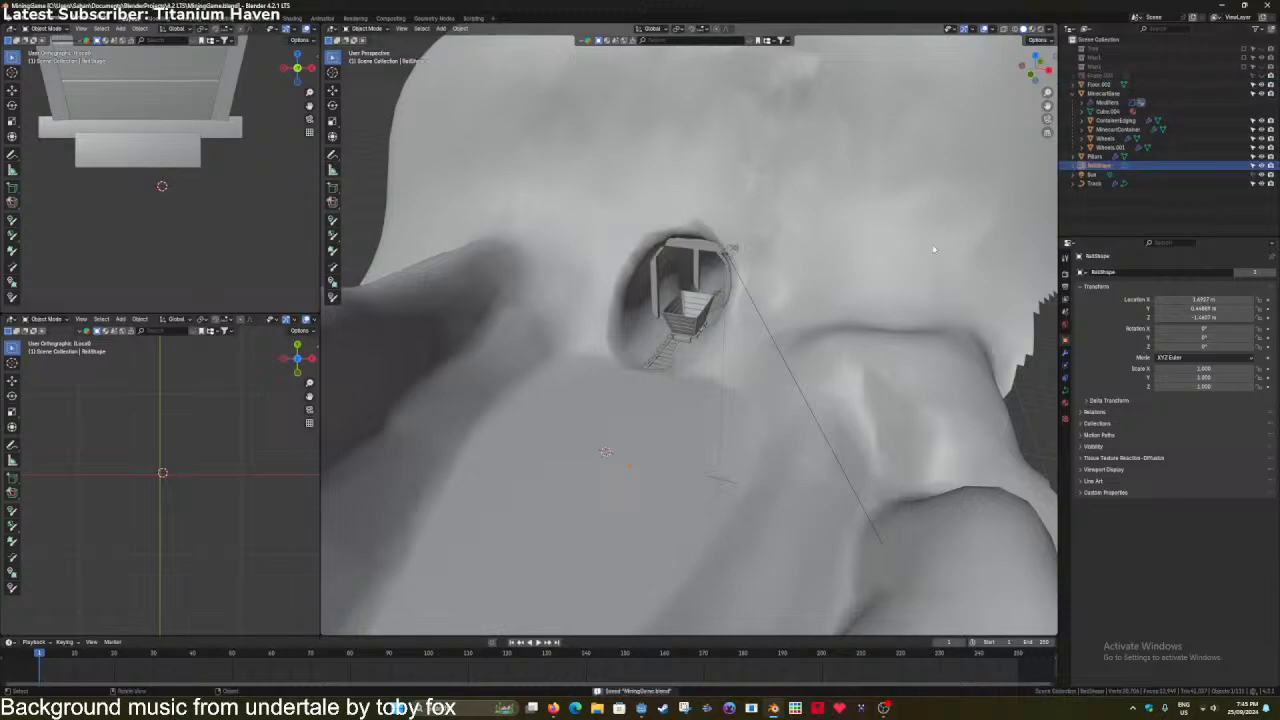
# Create a new collection inside the Tree collection and name it Map3.
pyautogui.press('a')
pyautogui.hotkey('ctrl', 's')
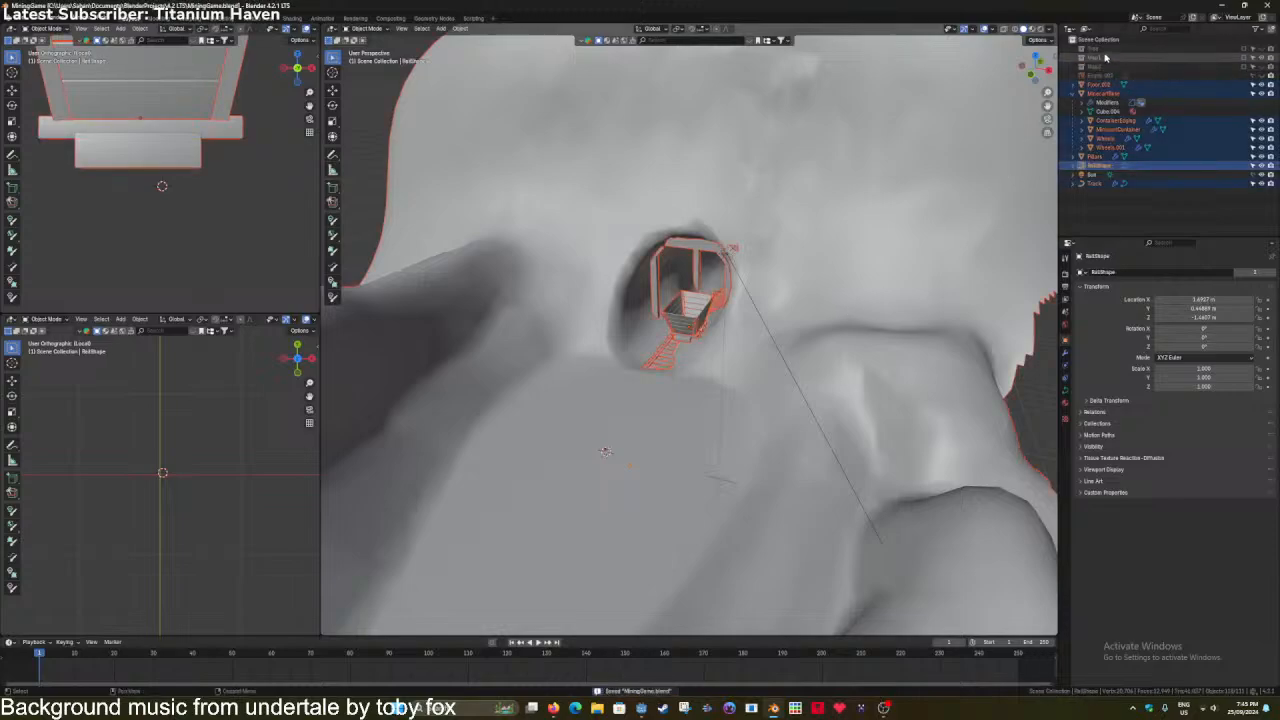
pyautogui.rightClick(1105, 50)
pyautogui.click(1105, 50)
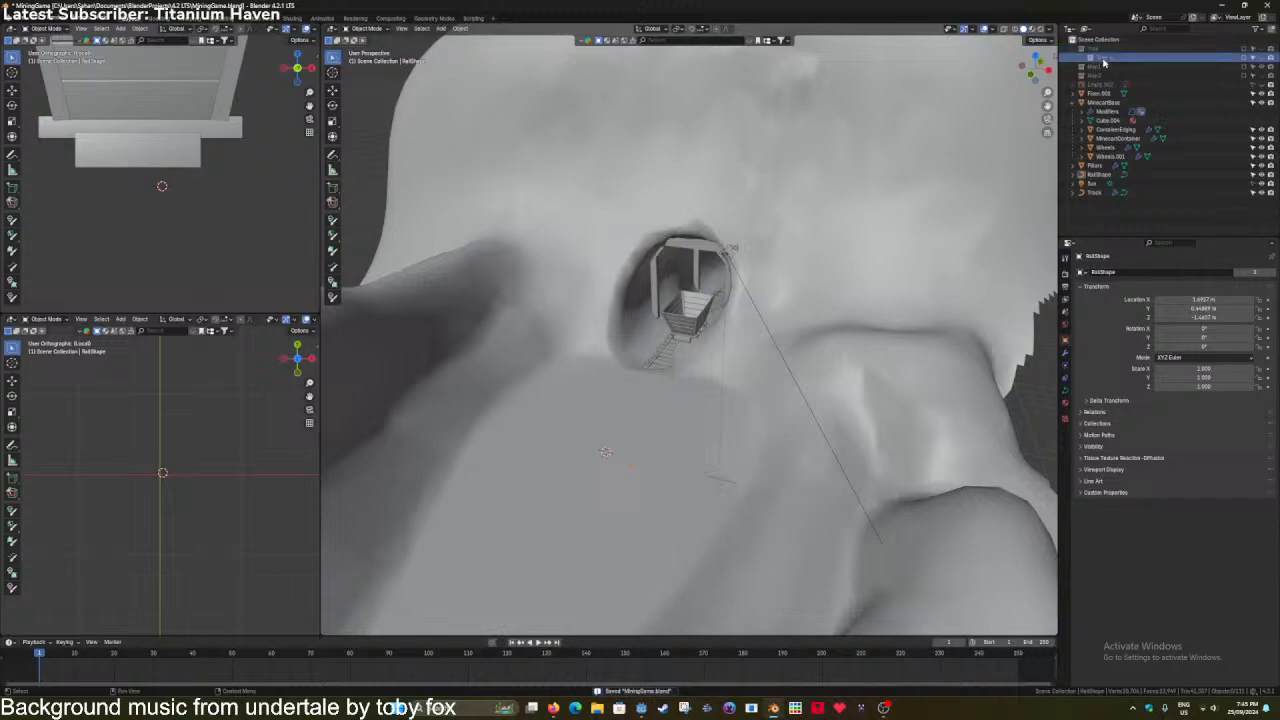
pyautogui.doubleClick(1110, 57)
pyautogui.press('Return')
# Move the terrain, minecart, pillars, rail shape and track into the Map3 collection and enable Map3 and its parent Tree collection.
pyautogui.press('a')
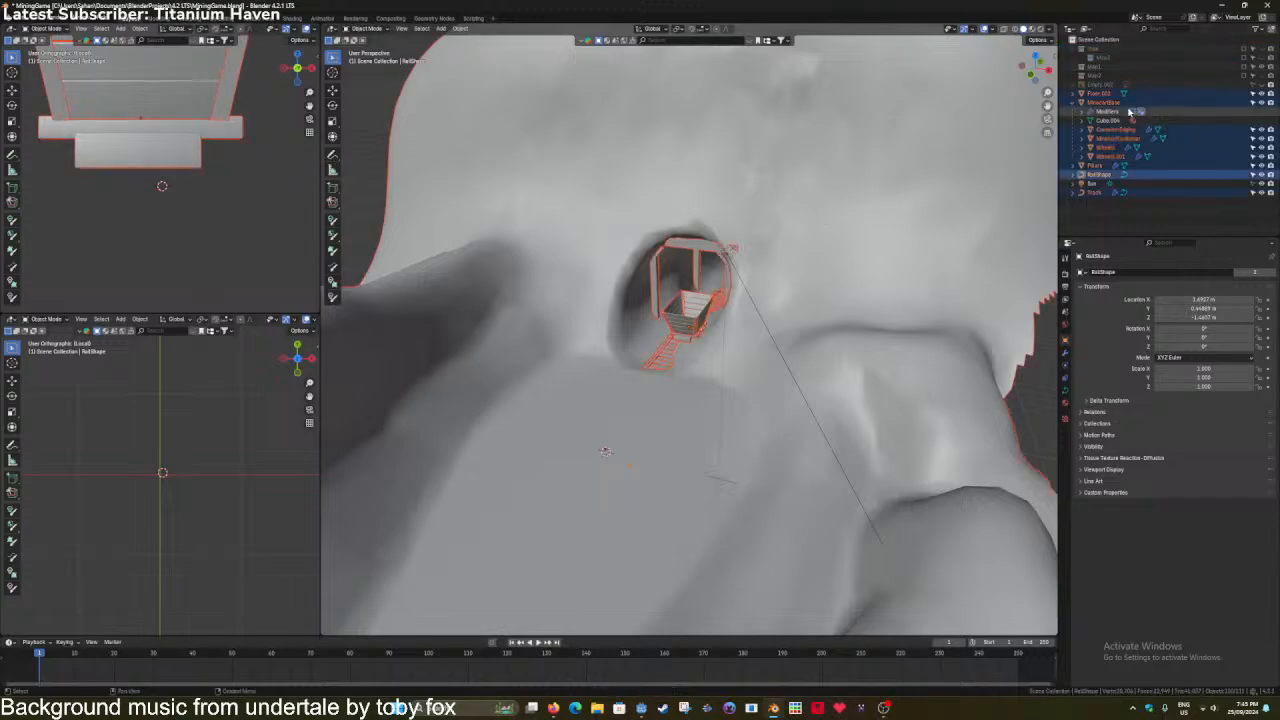
pyautogui.moveTo(1121, 129); pyautogui.dragTo(1112, 58)
pyautogui.click(1245, 58)
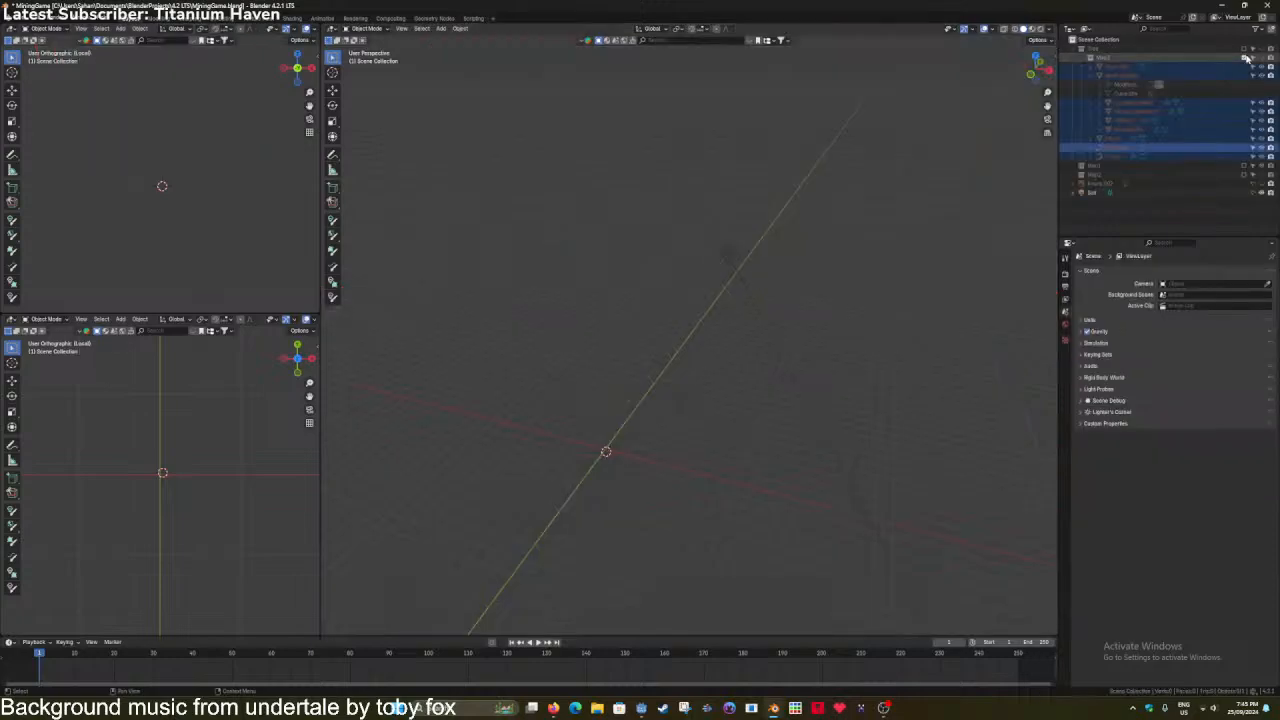
pyautogui.click(1244, 49)
pyautogui.click(1261, 49)
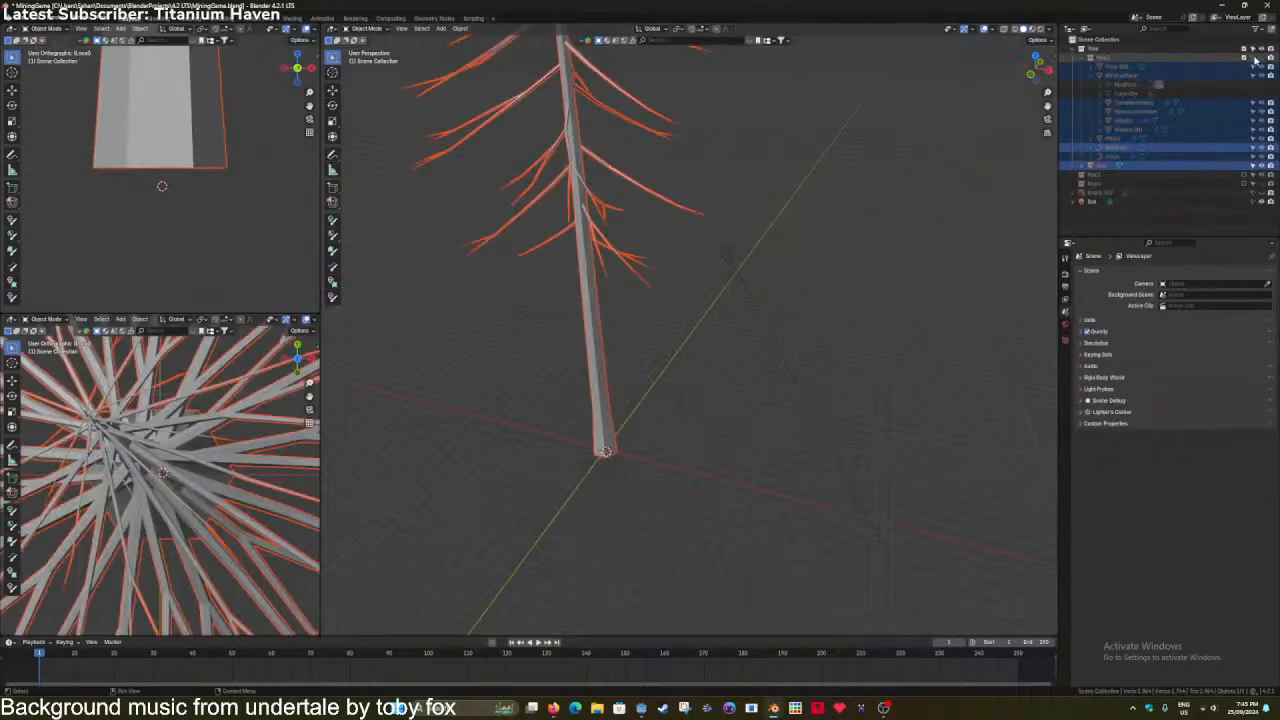
pyautogui.scroll(-6, 977, 186)
pyautogui.scroll(3, 880, 189)
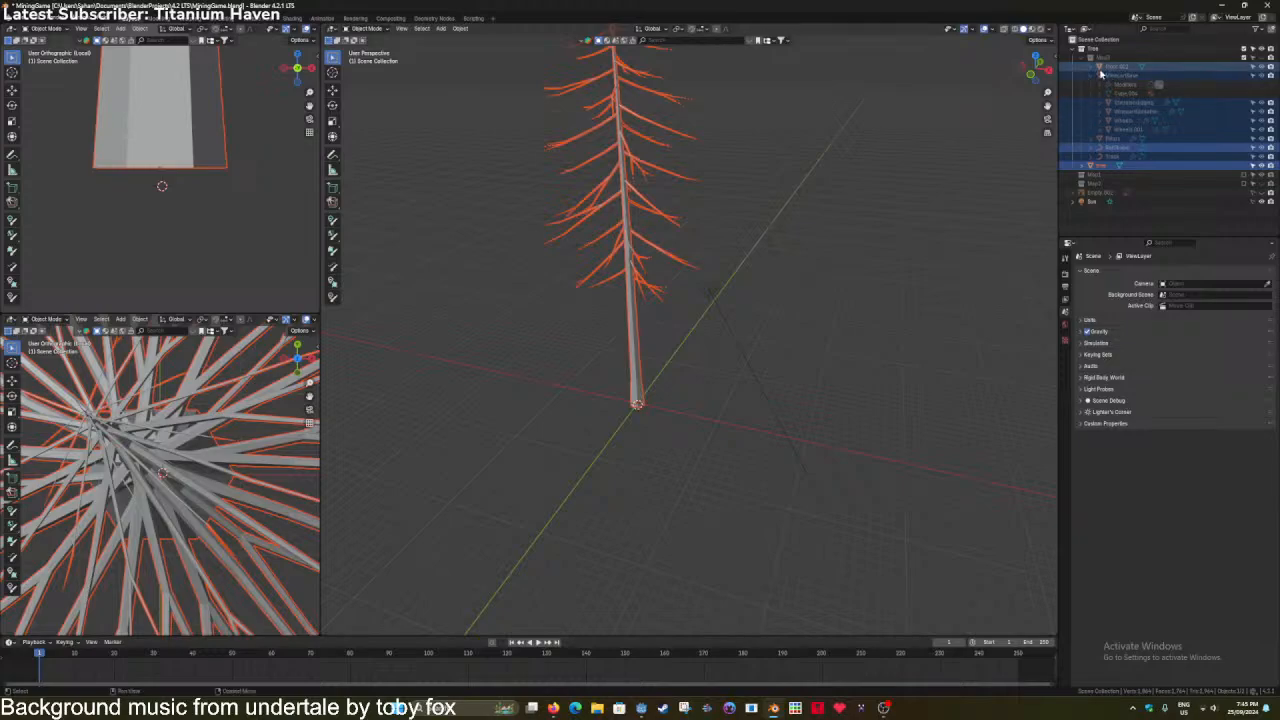
# Move the Map3 collection out of Tree into the Scene Collection, exclude the Tree collection from the view layer and save.
pyautogui.click(1102, 165)
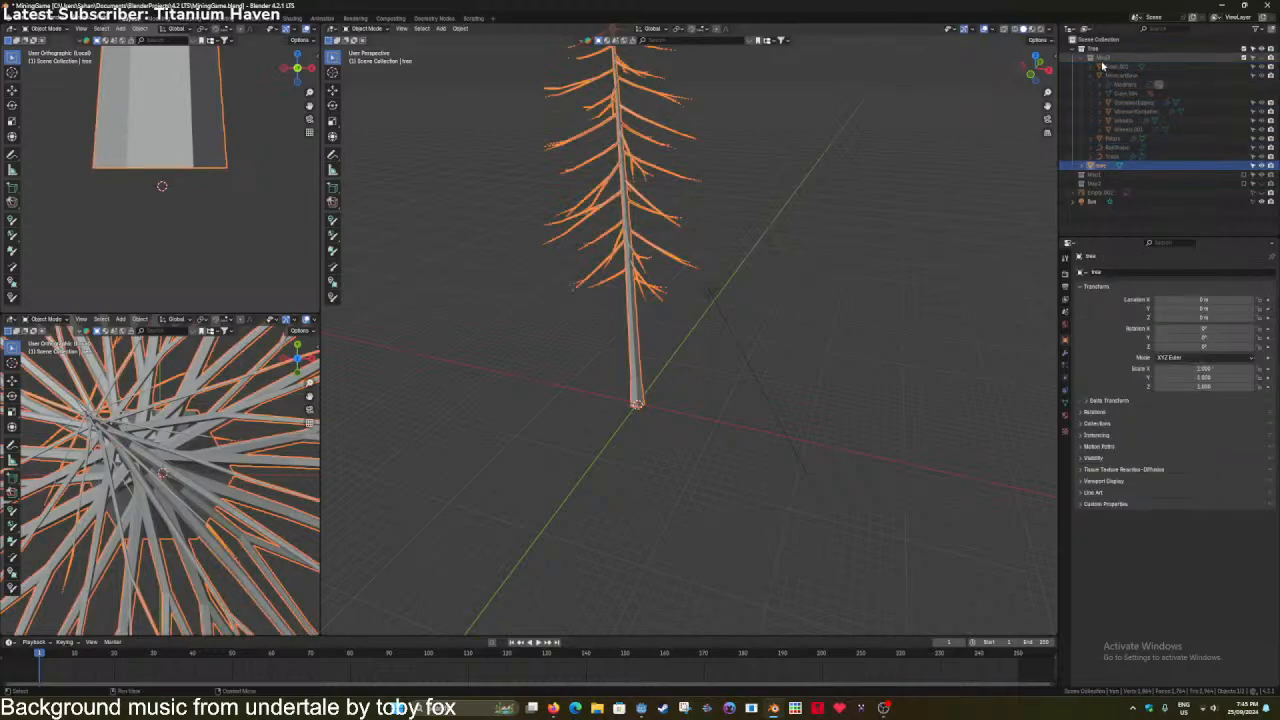
pyautogui.moveTo(1102, 65); pyautogui.dragTo(1093, 190)
pyautogui.click(1262, 86)
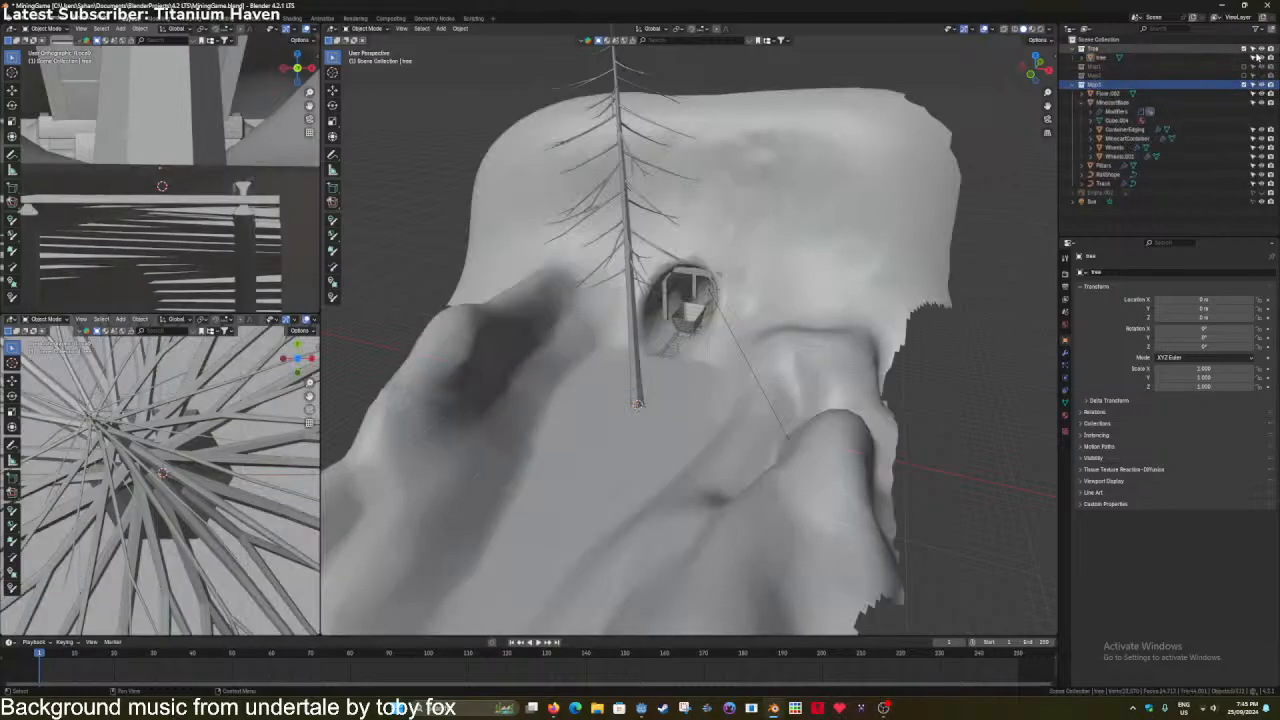
pyautogui.click(1244, 49)
pyautogui.hotkey('ctrl', 's')
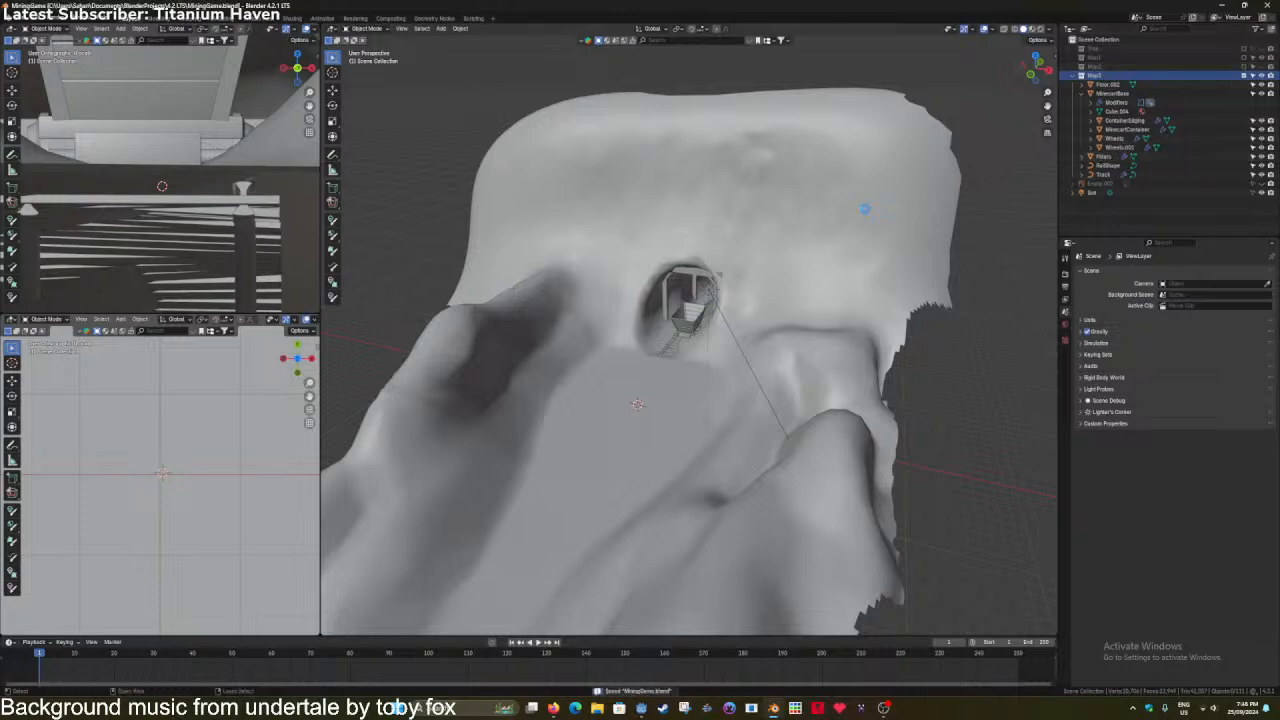
pyautogui.scroll(-1, 839, 247)
pyautogui.press('a')
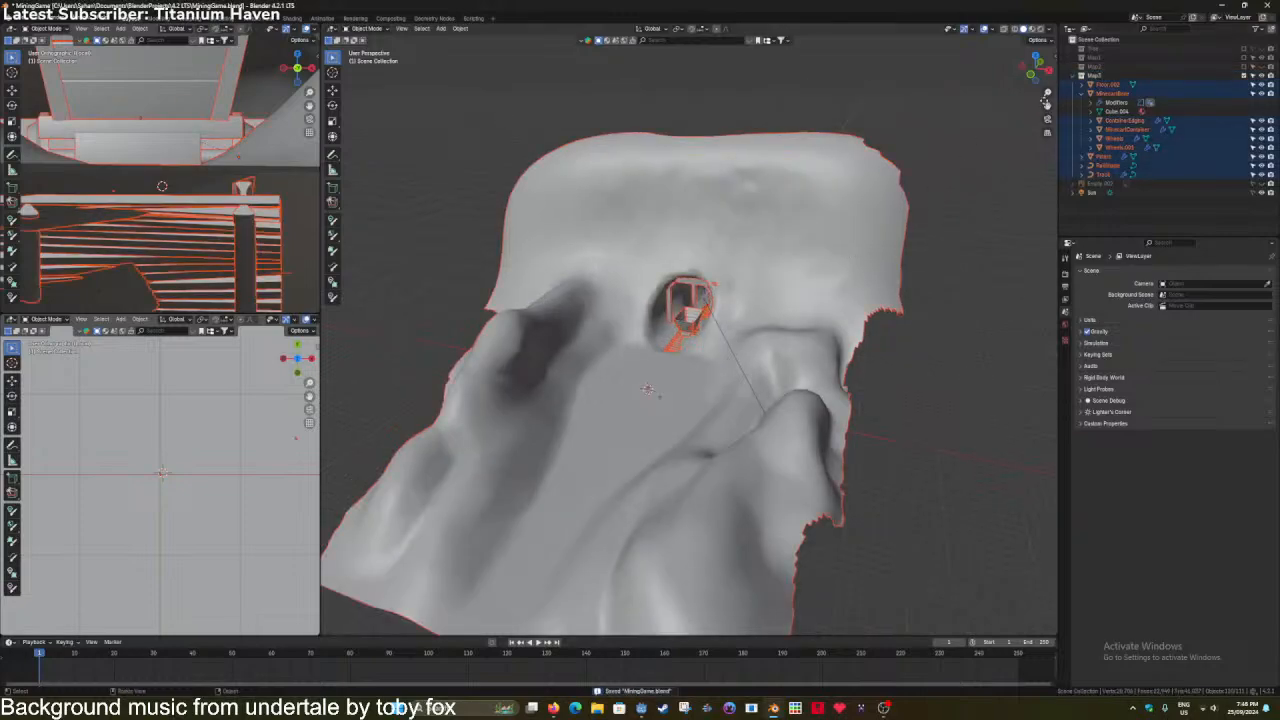
pyautogui.hotkey('shift', 'd')
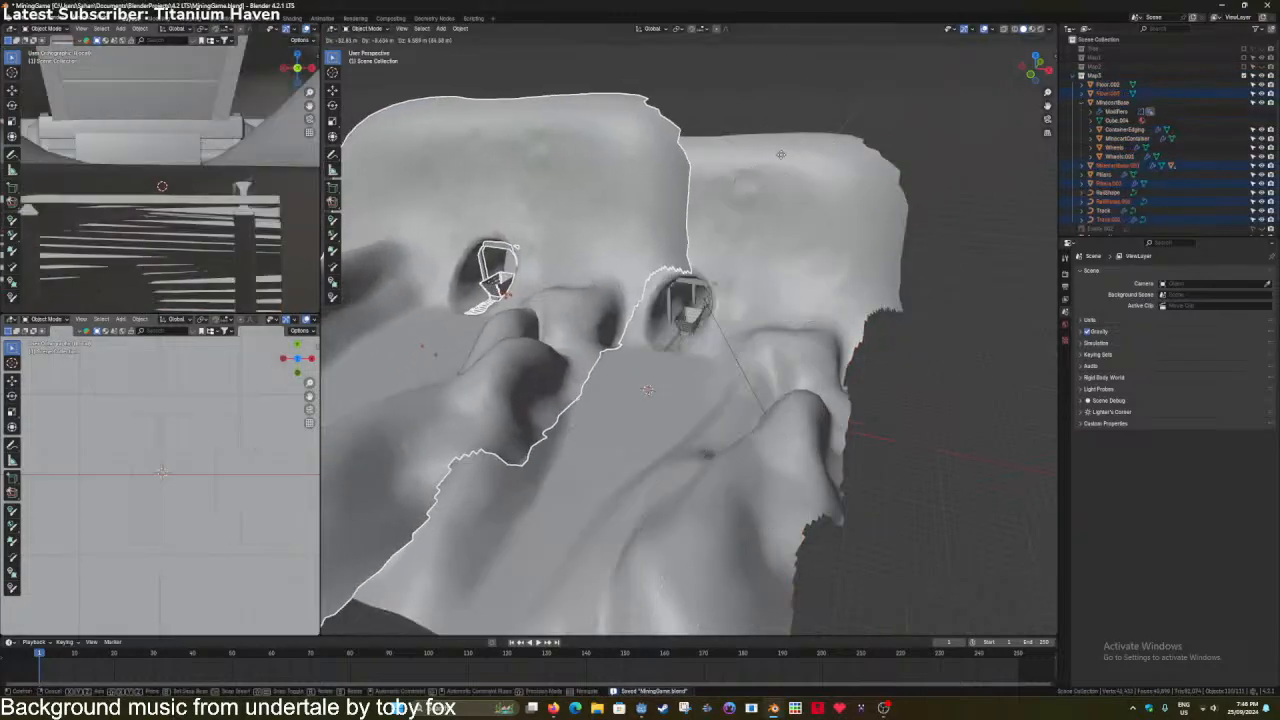
pyautogui.press('Escape')
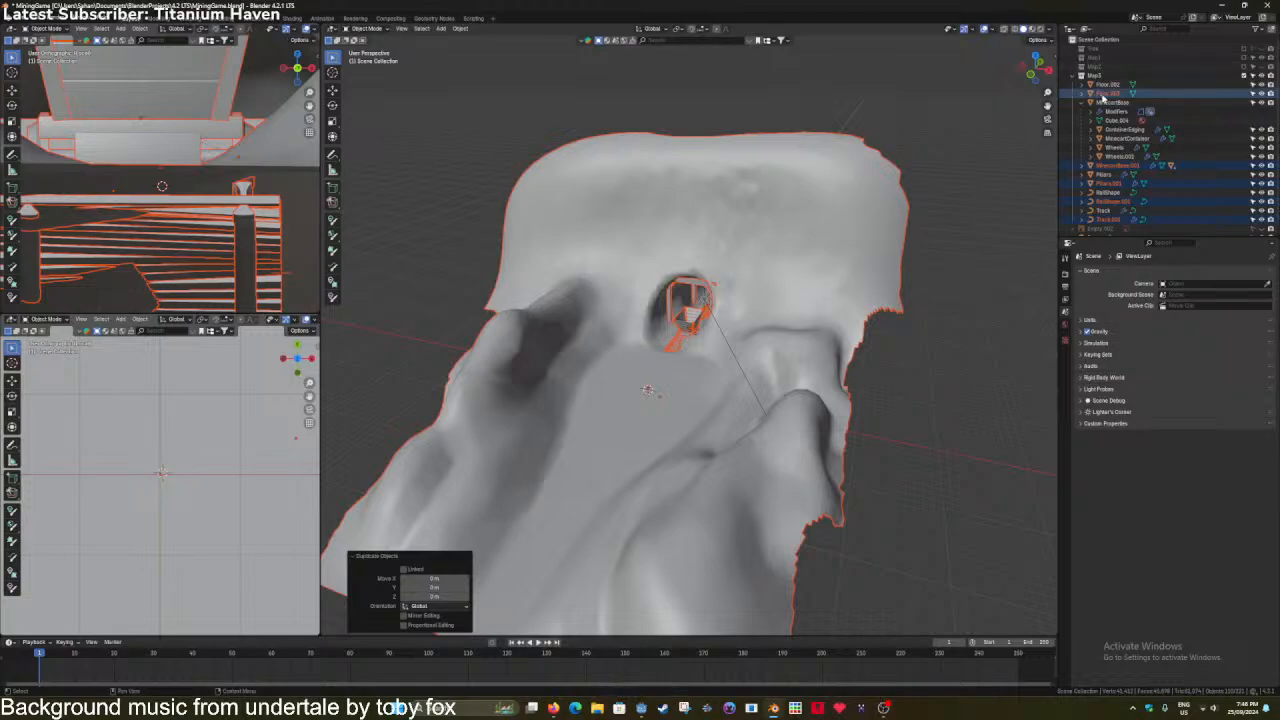
pyautogui.hotkey('ctrl', 'z')
# Save the file, create a new collection inside Map3 and move all the mine objects into it.
pyautogui.hotkey('ctrl', 's')
pyautogui.rightClick(1097, 78)
pyautogui.click(1102, 88)
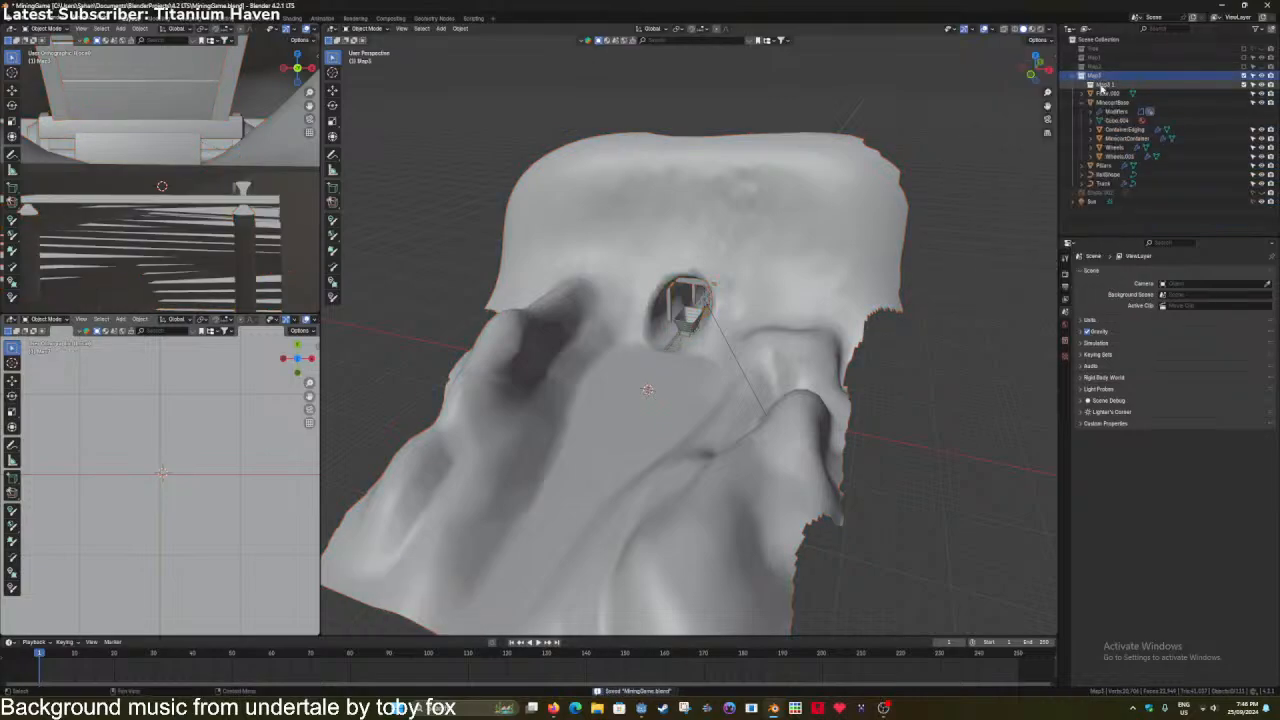
pyautogui.press('a')
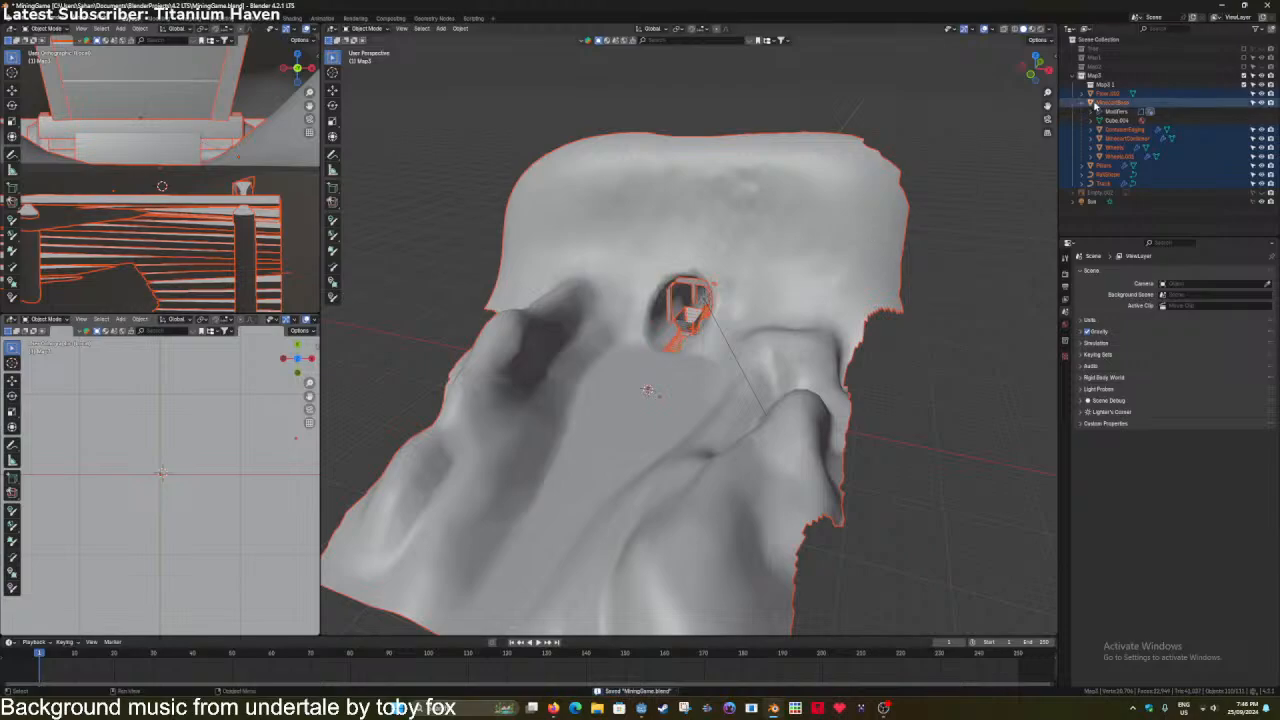
pyautogui.moveTo(1109, 103)
pyautogui.mouseDown()
pyautogui.moveTo(1098, 88)
pyautogui.moveTo(1110, 88)
pyautogui.mouseUp()
# Duplicate the mine objects in place, keep the copies directly in Map3, exclude the nested collection from the view layer and save.
pyautogui.hotkey('shift', 'd')
pyautogui.press('Escape')
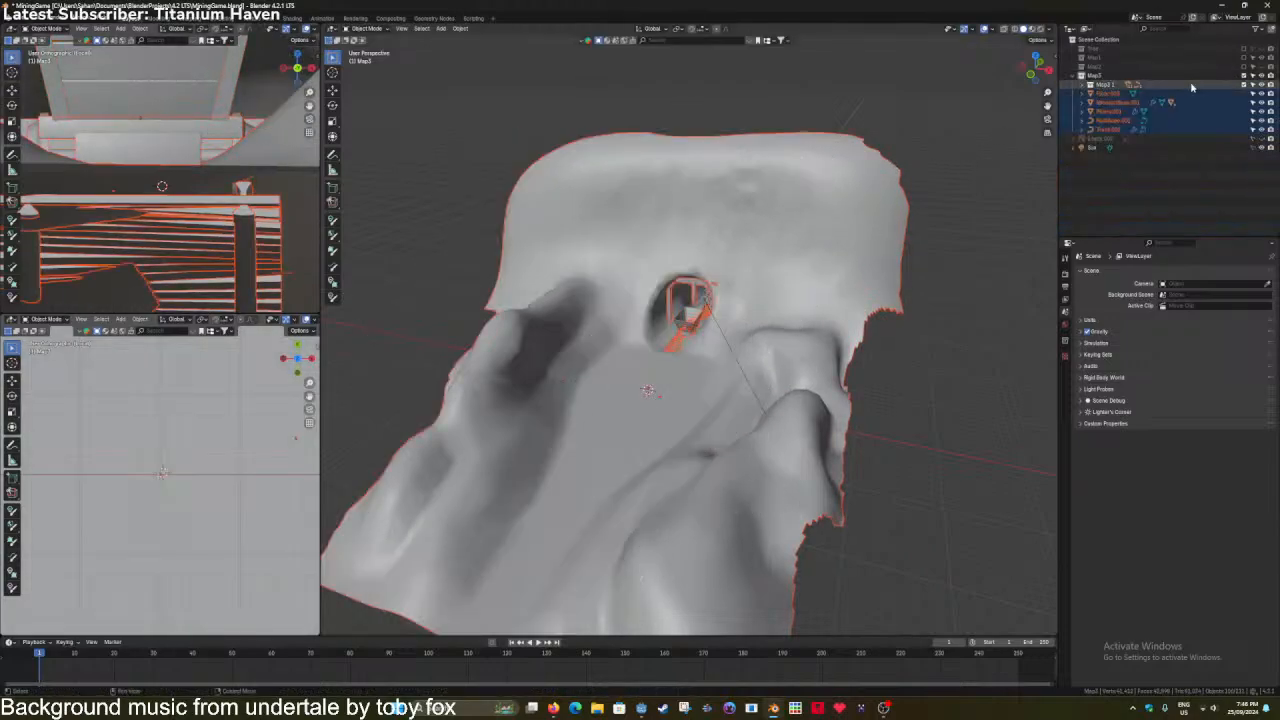
pyautogui.hotkey('alt', 'a')
pyautogui.hotkey('ctrl', 's')
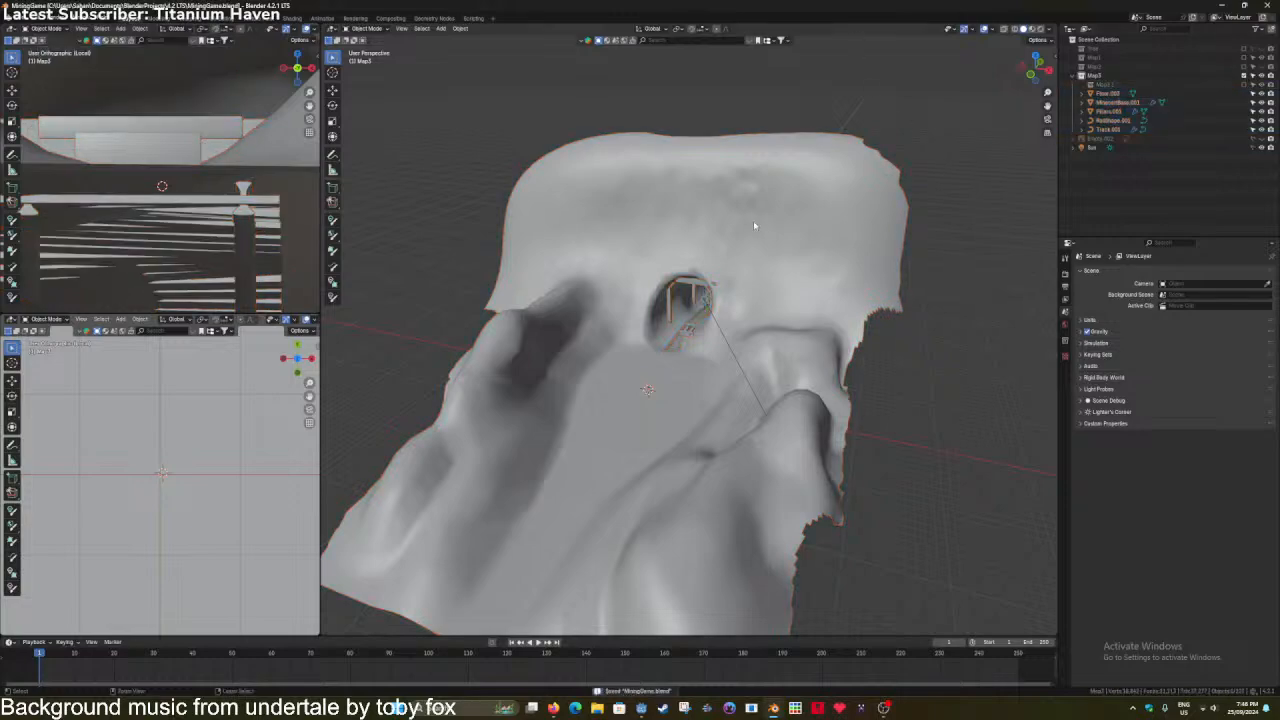
# Examine the duplicated mine and its tunnel entrance from several views and check the terrain's mesh topology.
pyautogui.scroll(2, 728, 234)
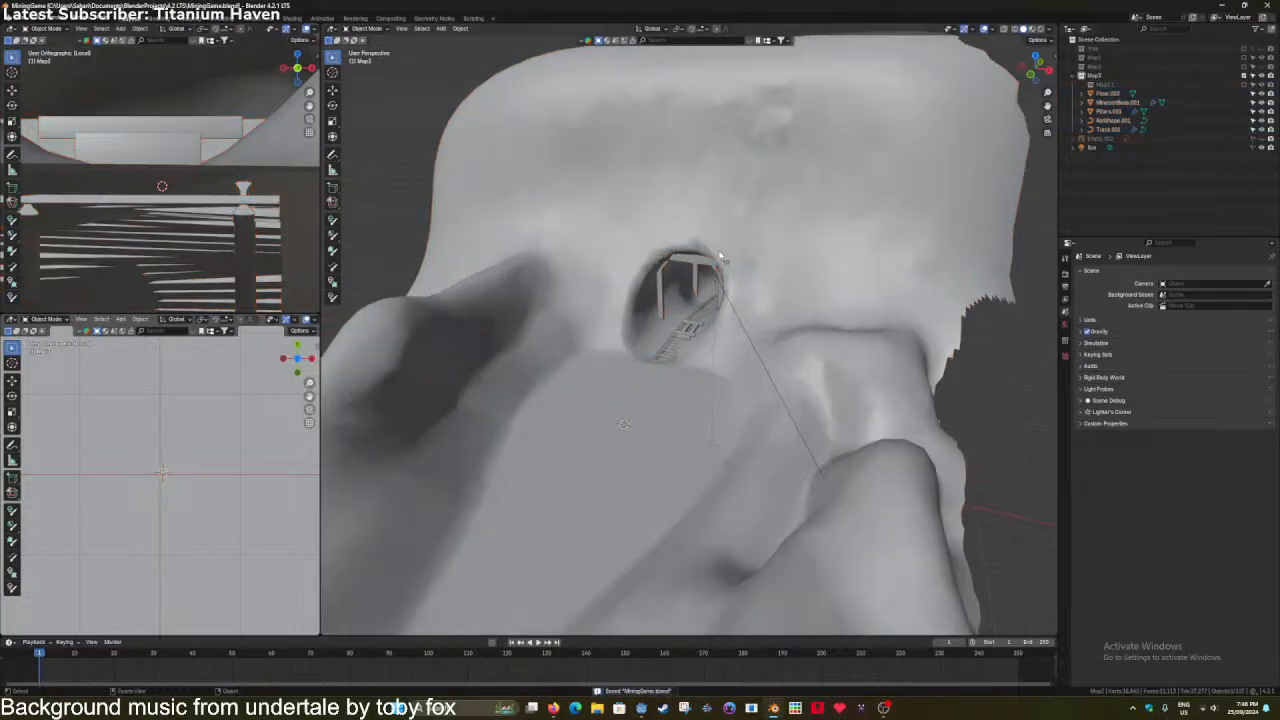
pyautogui.scroll(-3, 720, 257)
pyautogui.scroll(4, 720, 265)
pyautogui.scroll(-1, 745, 273)
pyautogui.scroll(1, 660, 280)
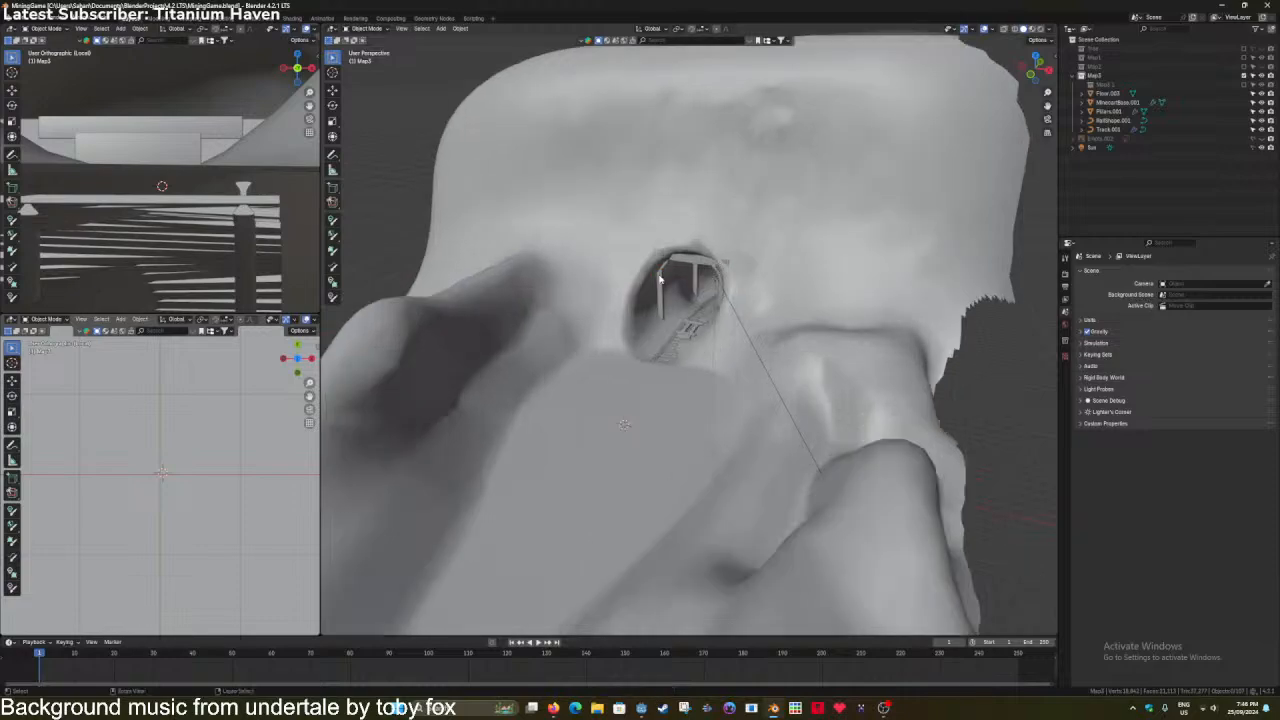
pyautogui.scroll(2, 668, 295)
pyautogui.scroll(3, 197, 240)
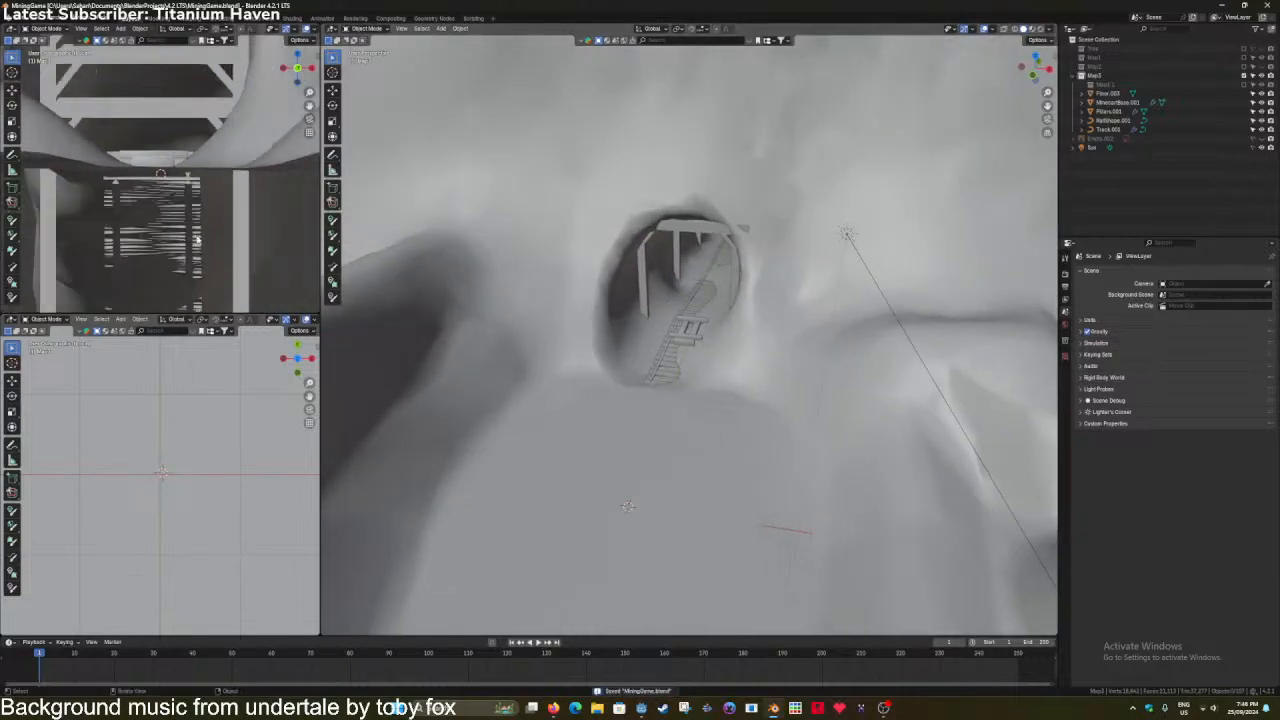
pyautogui.scroll(-3, 196, 239)
pyautogui.scroll(-4, 160, 457)
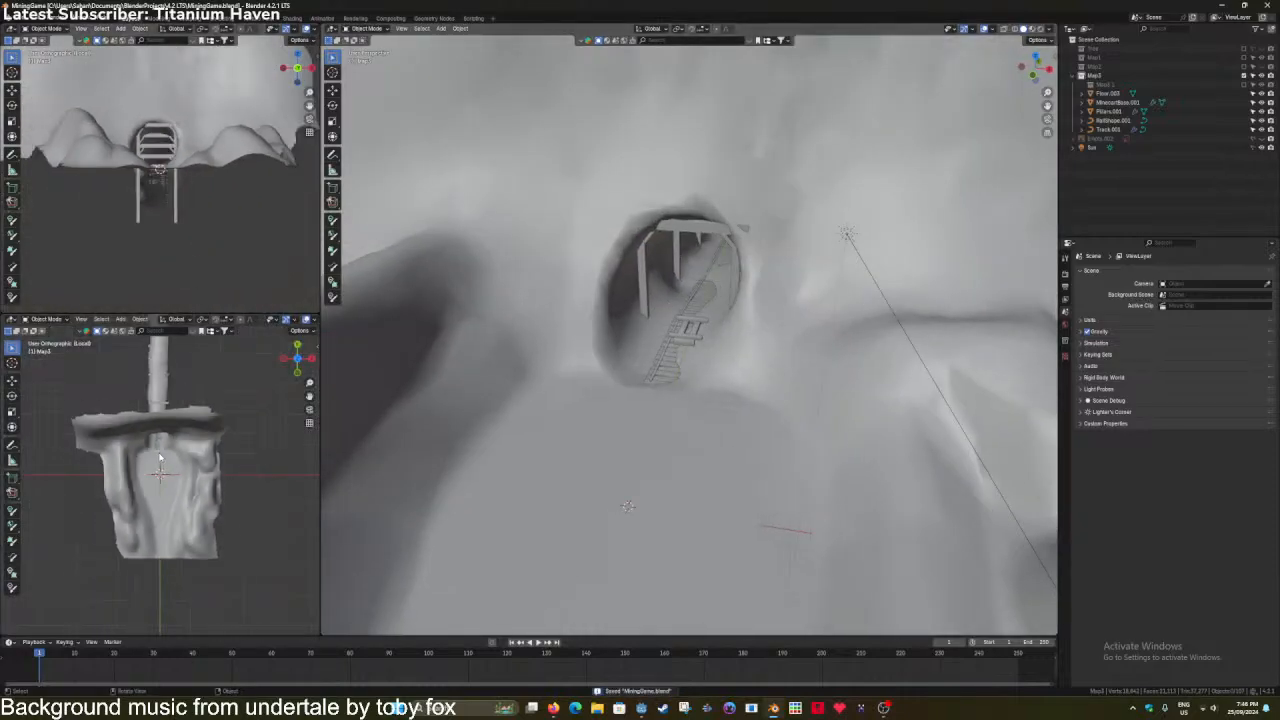
pyautogui.scroll(-5, 566, 331)
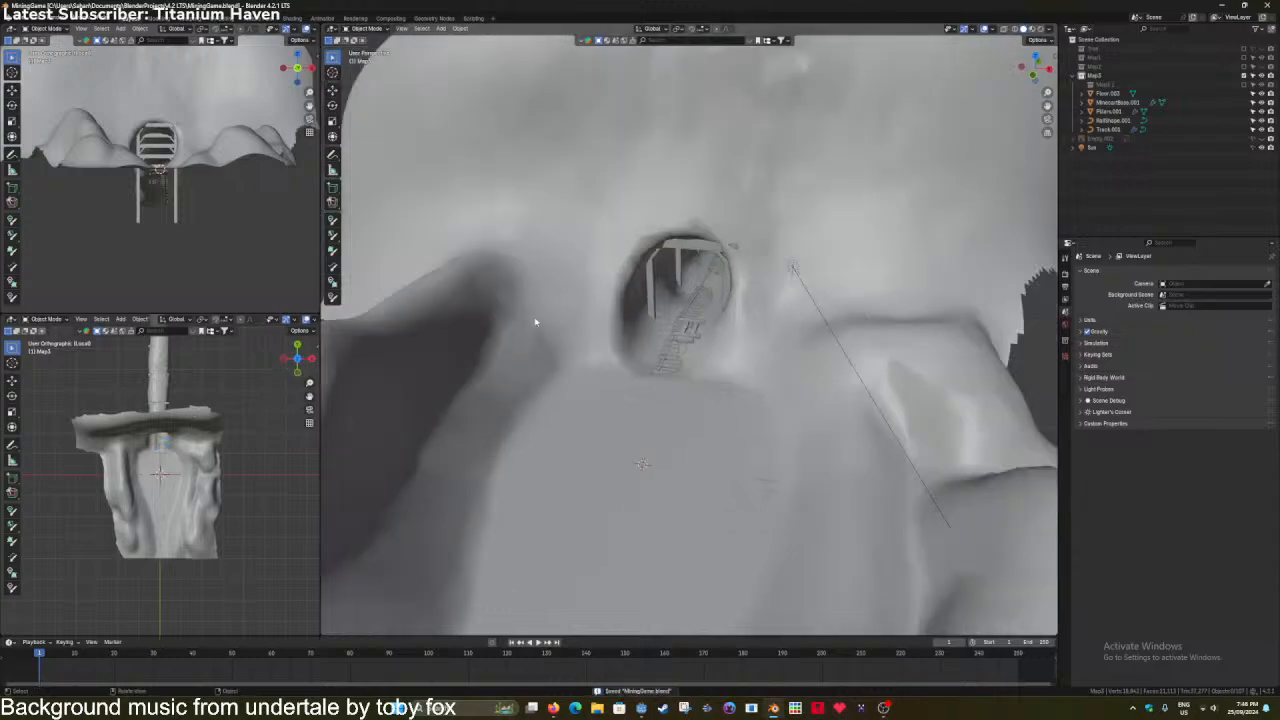
pyautogui.click(652, 258)
pyautogui.press('Tab')
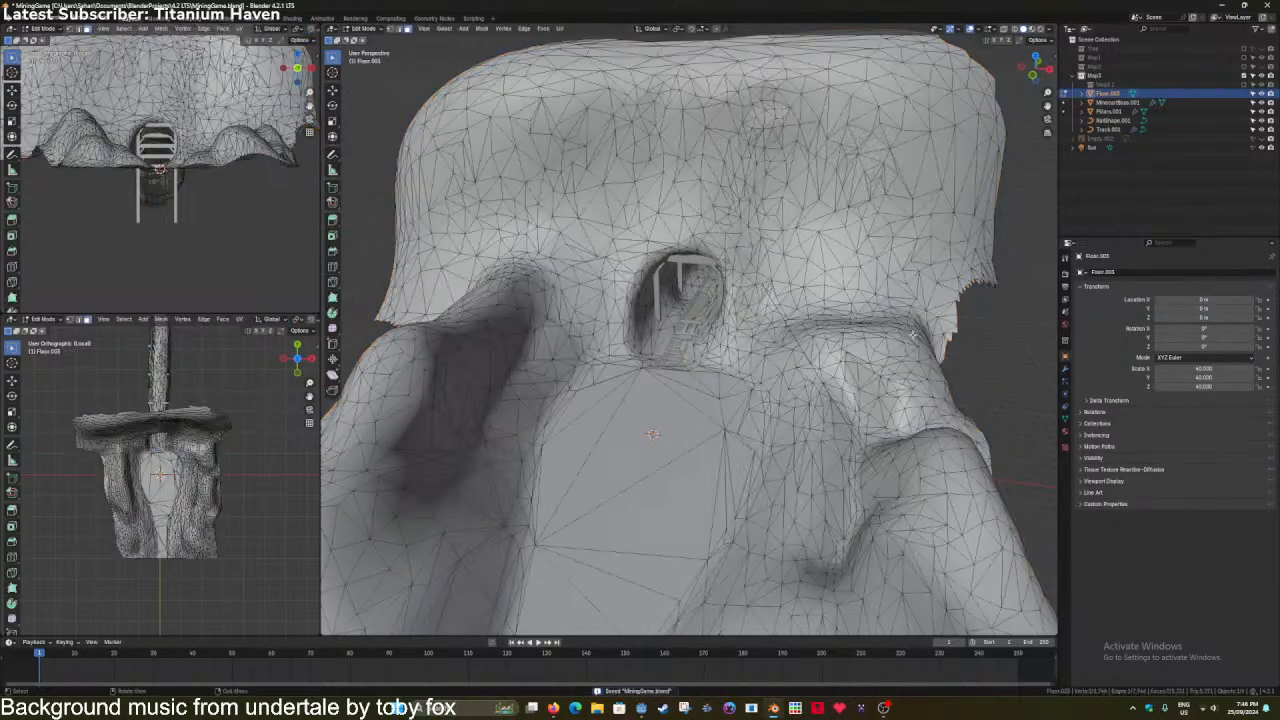
pyautogui.press('Tab')
# Triangulate all faces of the duplicated pillars mesh at the tunnel entrance.
pyautogui.click(680, 270)
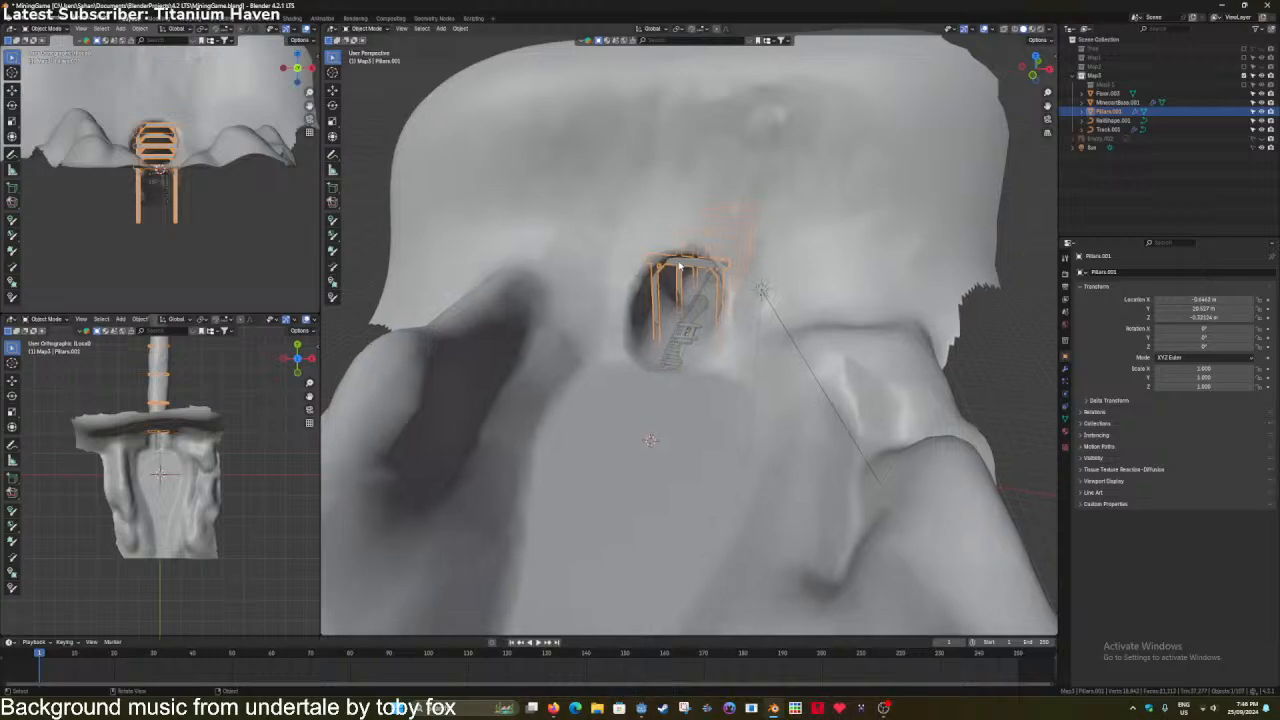
pyautogui.scroll(5, 680, 270)
pyautogui.press('Tab')
pyautogui.scroll(5, 698, 322)
pyautogui.press('a')
pyautogui.keyDown('shift'); pyautogui.moveTo(700, 320); pyautogui.dragTo(643, 326, button='middle'); pyautogui.keyUp('shift')
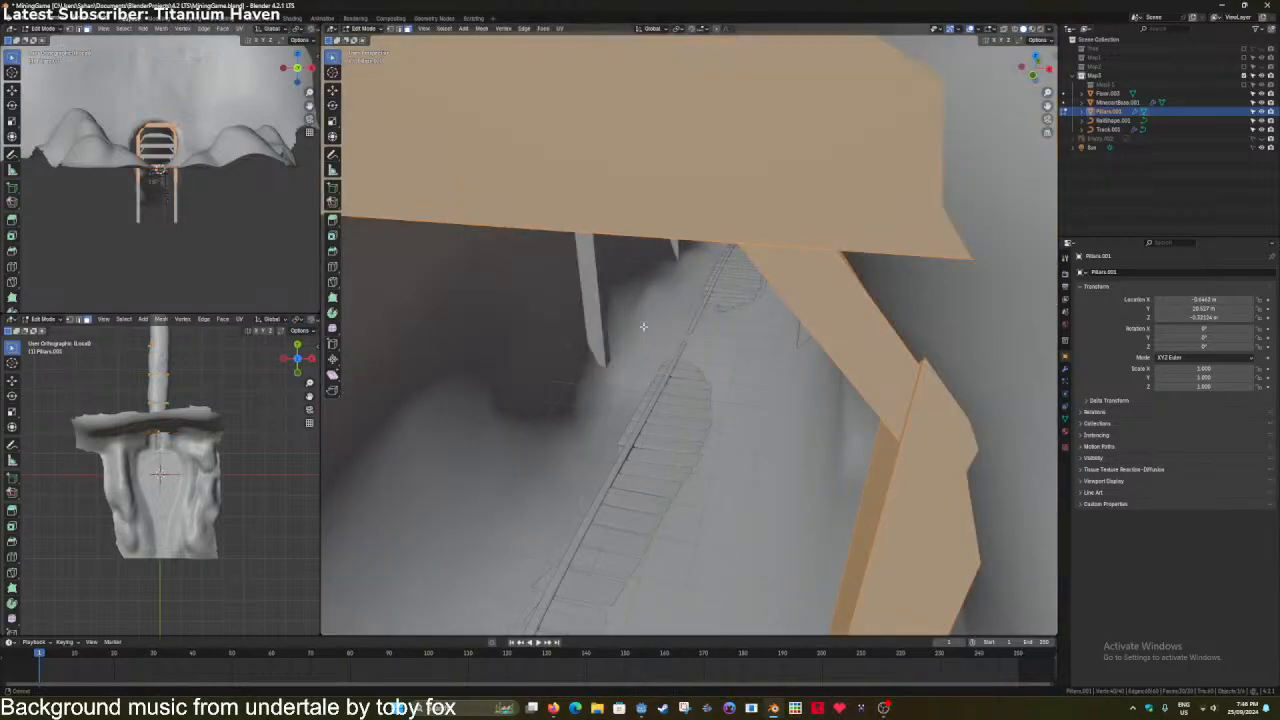
pyautogui.scroll(-4, 643, 326)
pyautogui.rightClick(702, 331)
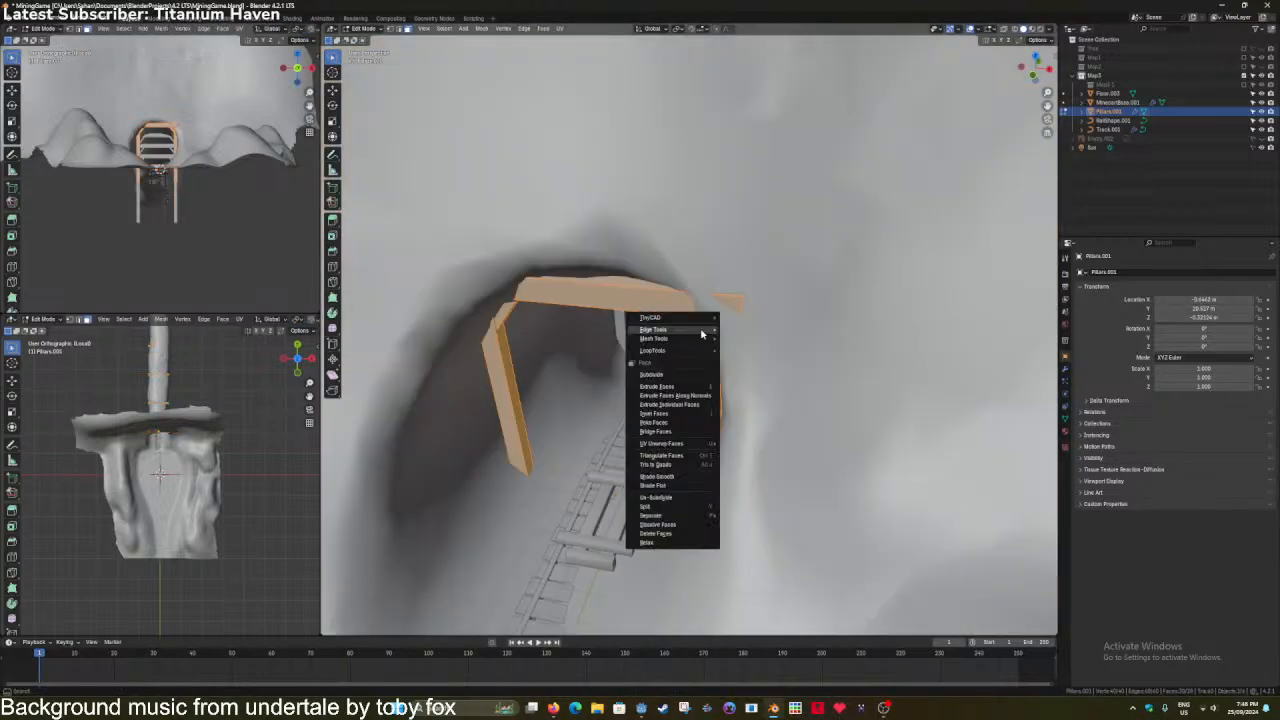
pyautogui.click(680, 456)
pyautogui.press('Tab')
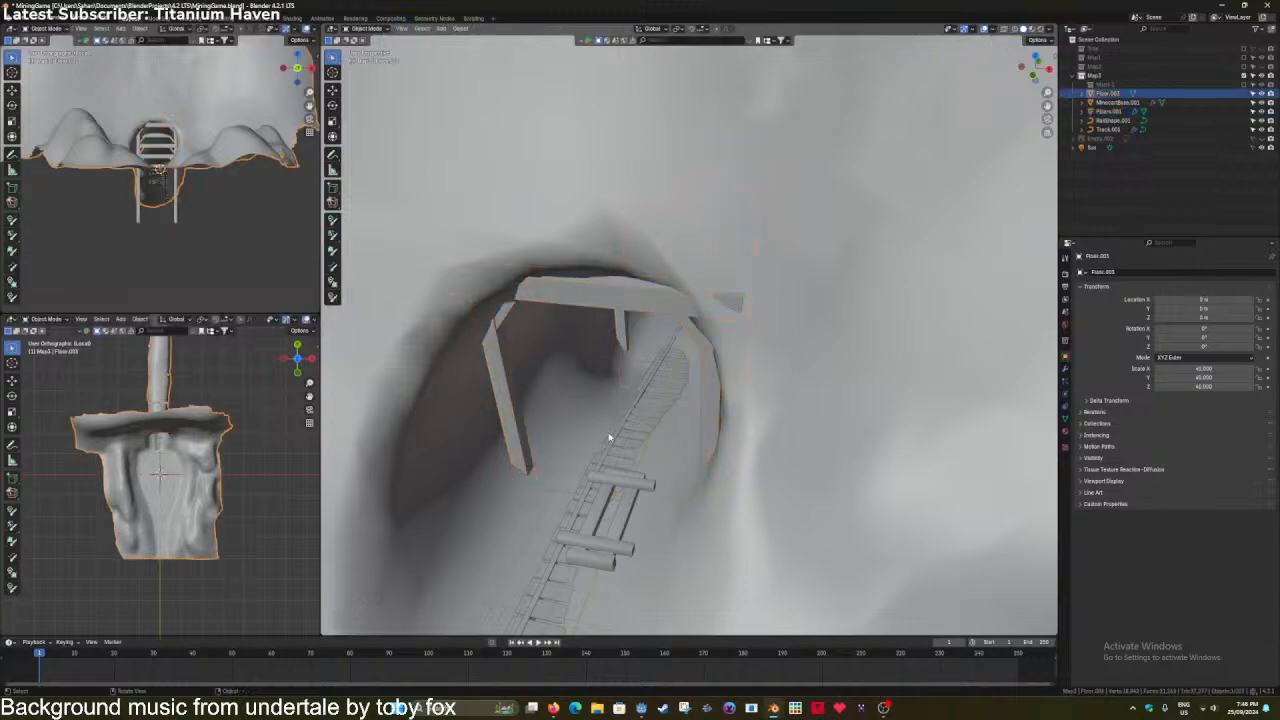
# Try to convert the duplicated track curve to a mesh and undo the conversion.
pyautogui.click(612, 425)
pyautogui.rightClick(768, 360)
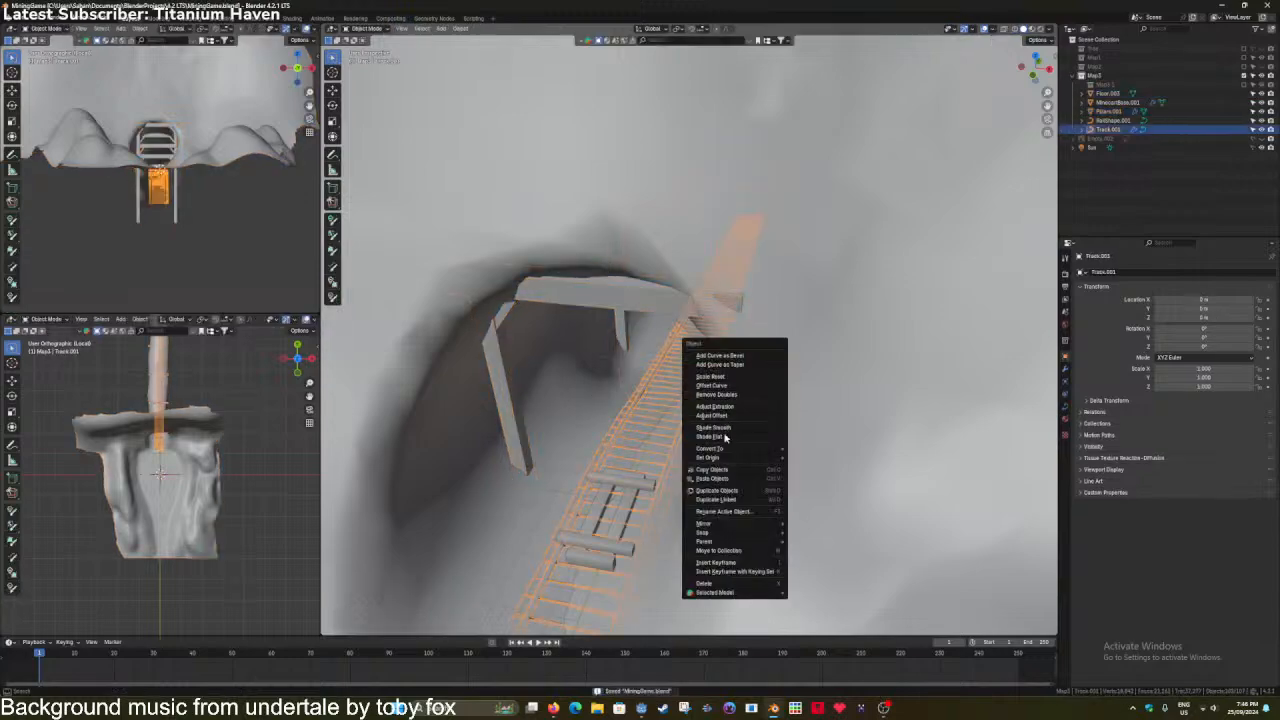
pyautogui.moveTo(760, 449)
pyautogui.click(799, 452)
pyautogui.hotkey('ctrl', 'z')
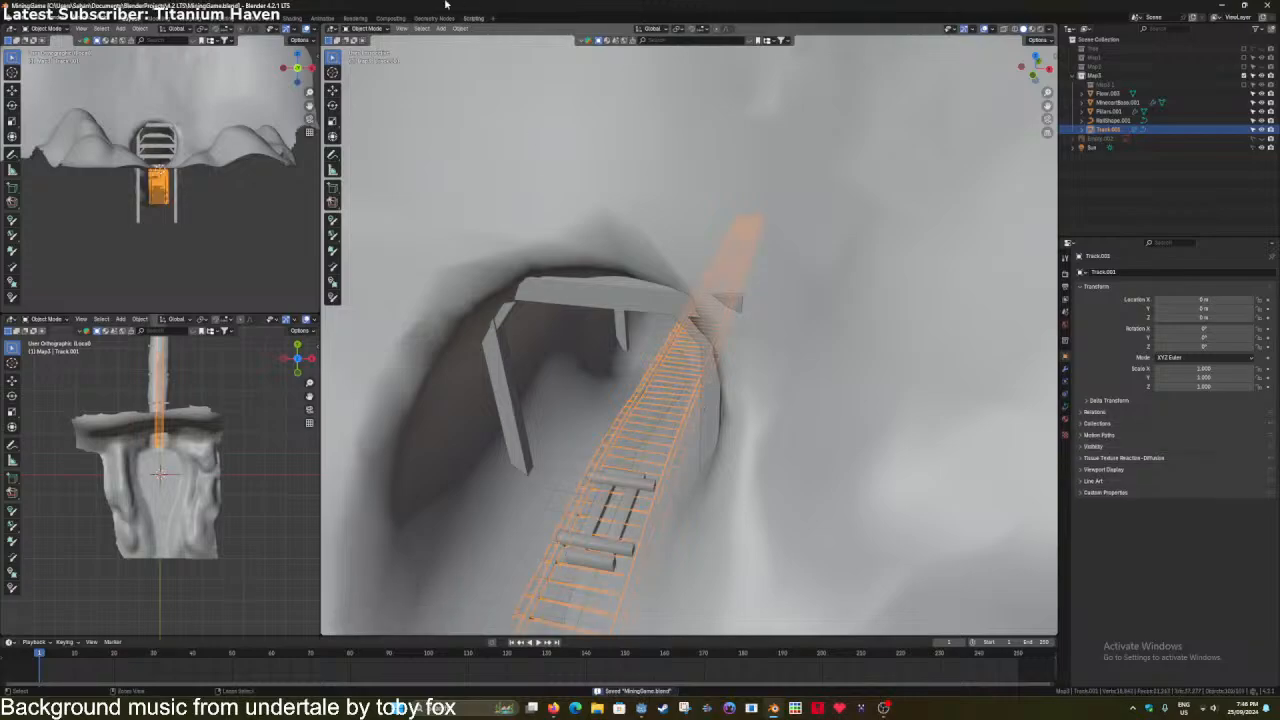
# Insert a Realize Instances node between Join Geometry and Group Output in the track's geometry nodes and save.
pyautogui.click(434, 19)
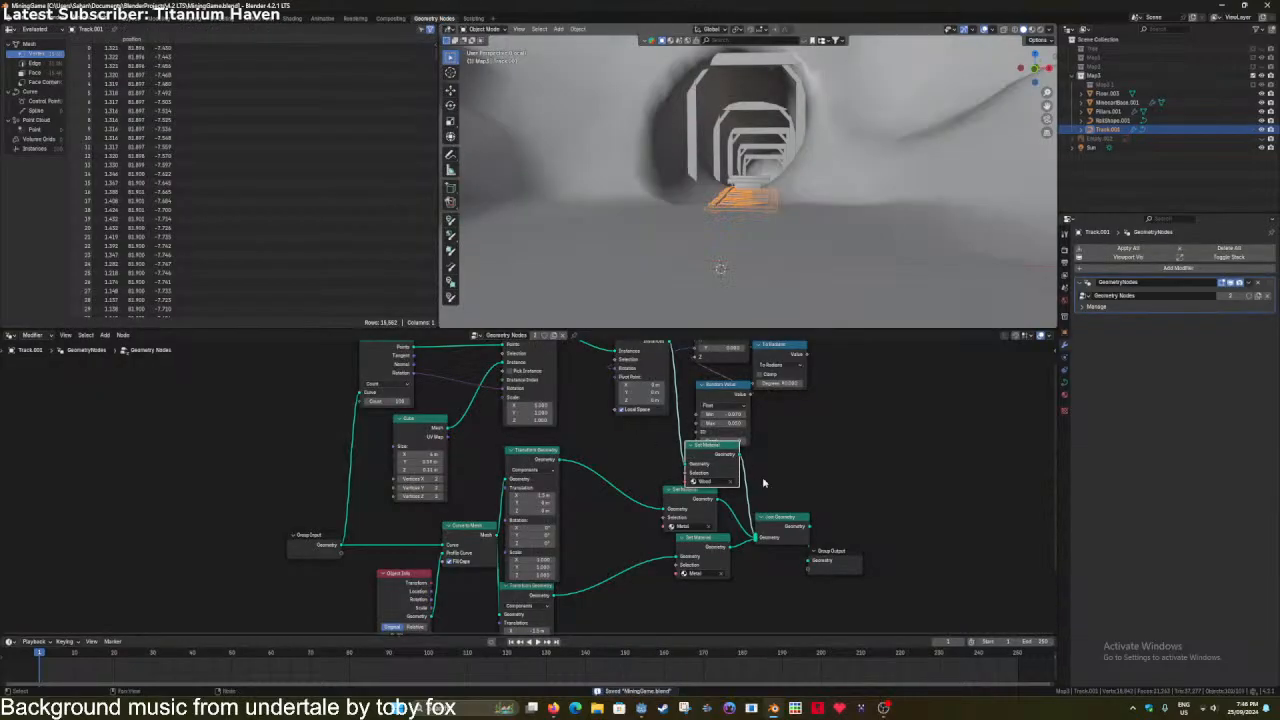
pyautogui.hotkey('shift', 'a')
pyautogui.write('realize')
pyautogui.press('Return')
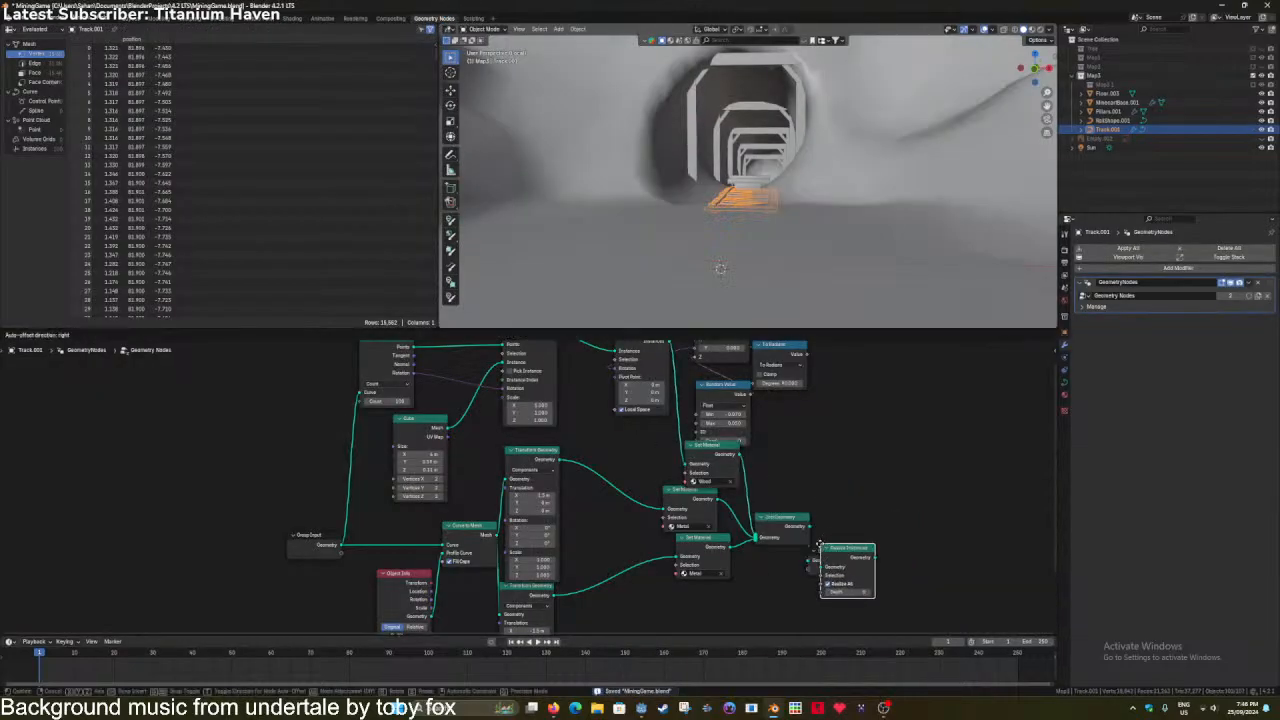
pyautogui.click(810, 540)
pyautogui.hotkey('ctrl', 's')
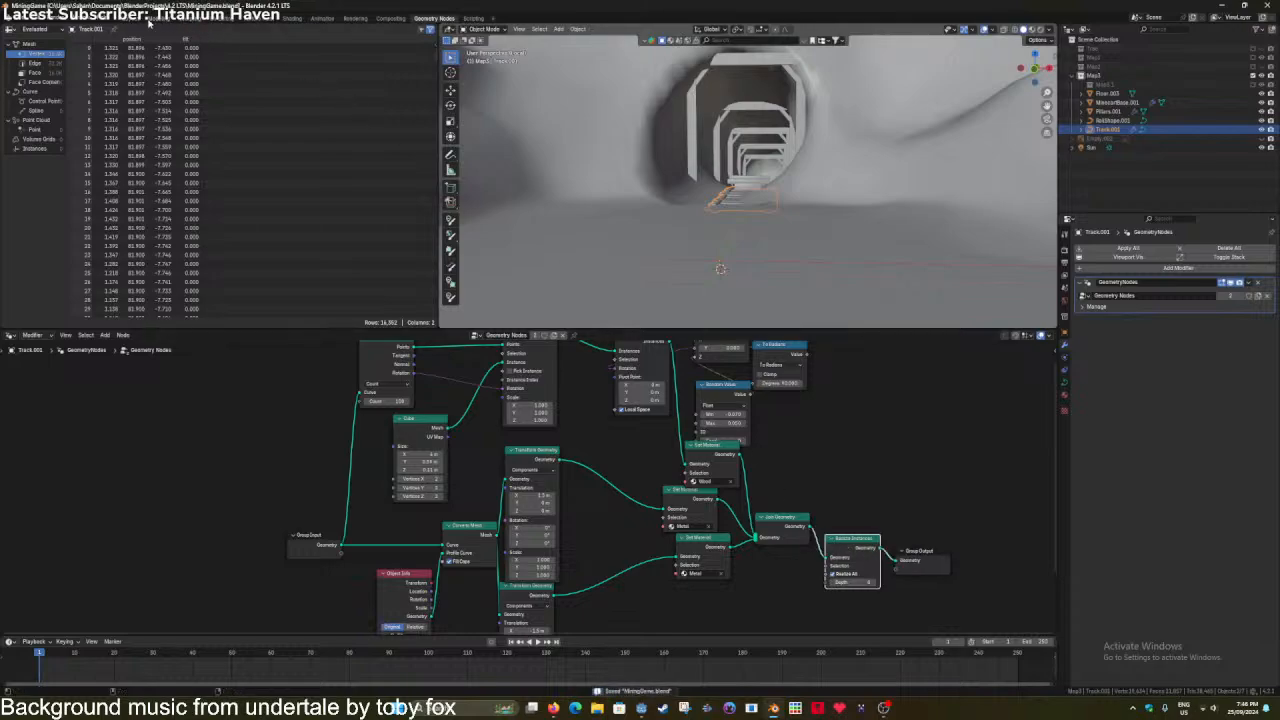
# Convert the duplicated track to a mesh in the Layout workspace and check its topology.
pyautogui.click(122, 19)
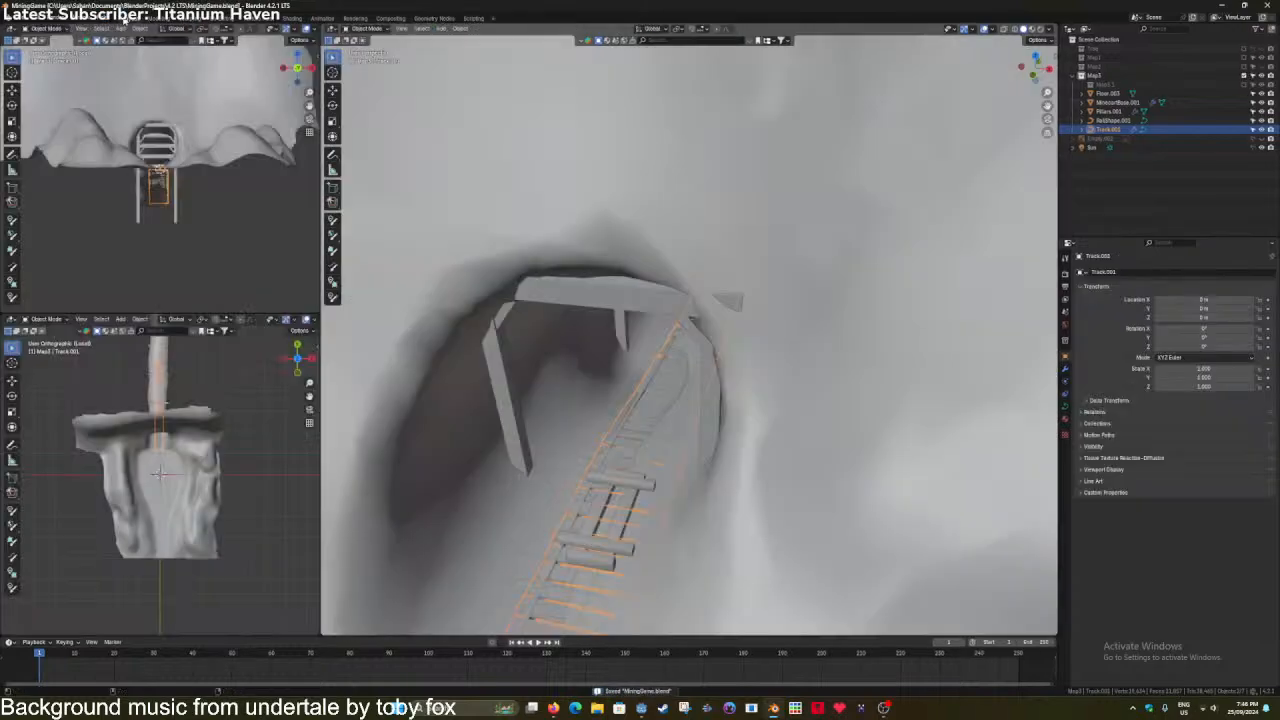
pyautogui.rightClick(606, 369)
pyautogui.moveTo(606, 369)
pyautogui.click(657, 375)
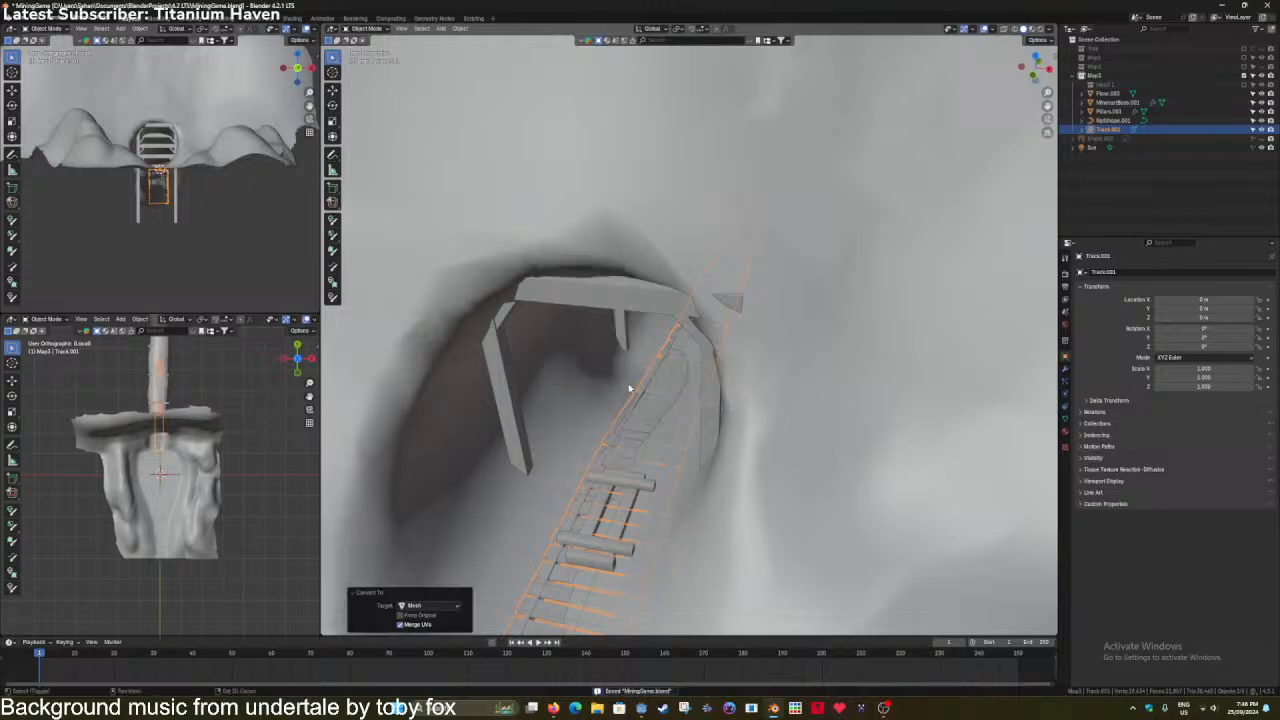
pyautogui.press('Tab')
pyautogui.keyDown('shift'); pyautogui.moveTo(631, 386); pyautogui.dragTo(657, 318, button='middle'); pyautogui.keyUp('shift')
pyautogui.scroll(4, 657, 319)
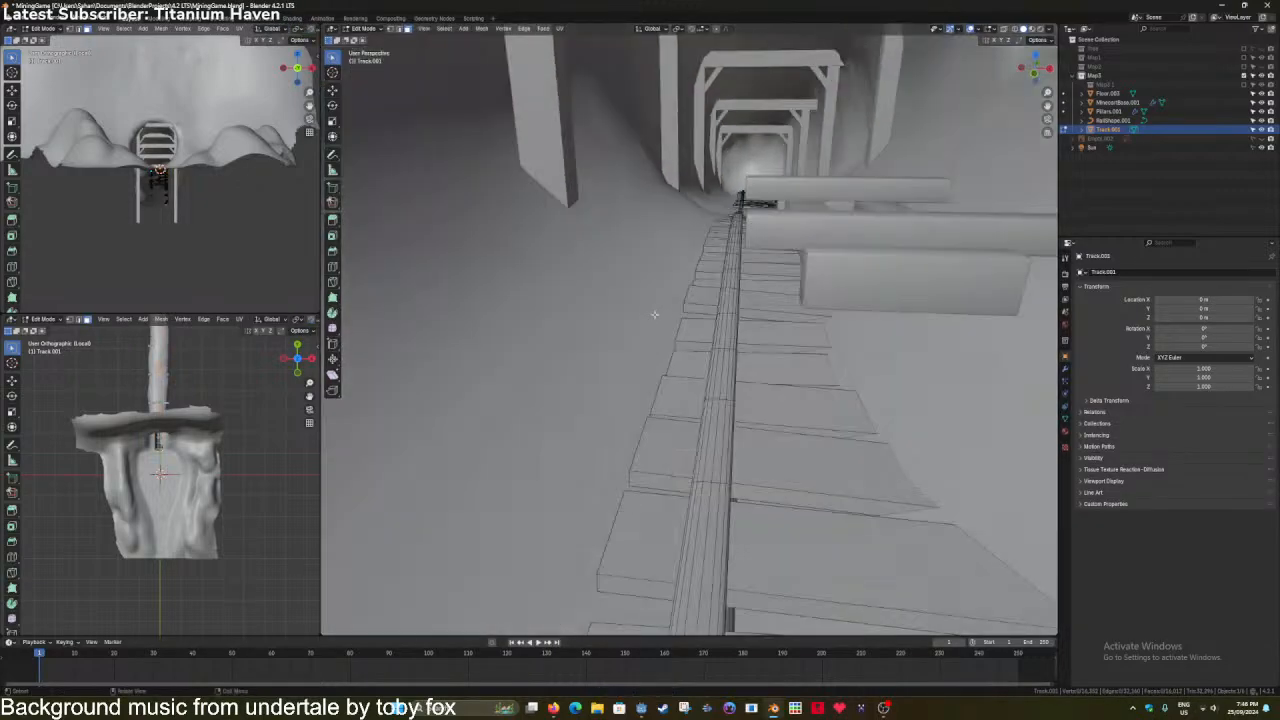
pyautogui.press('Tab')
# Add a Decimate modifier to the track with Triangulate enabled and a ratio of about 0.35, and apply it.
pyautogui.click(1065, 364)
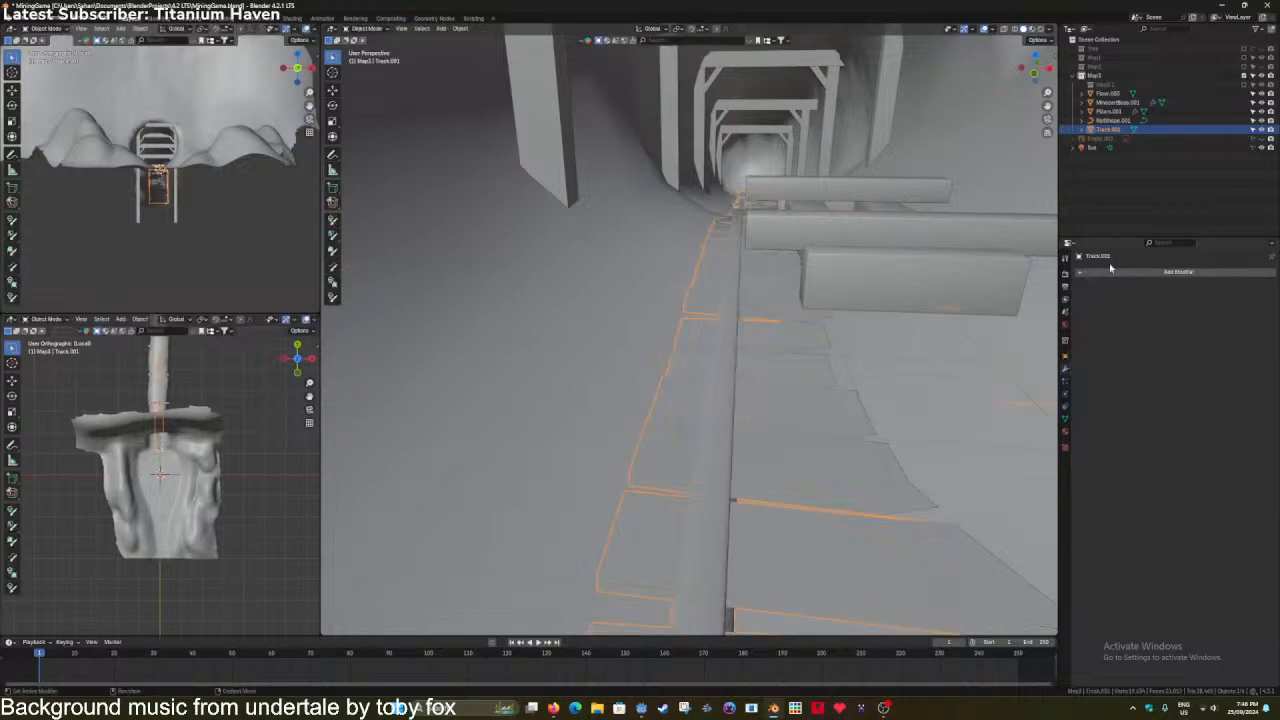
pyautogui.click(1112, 271)
pyautogui.write('de')
pyautogui.click(1113, 289)
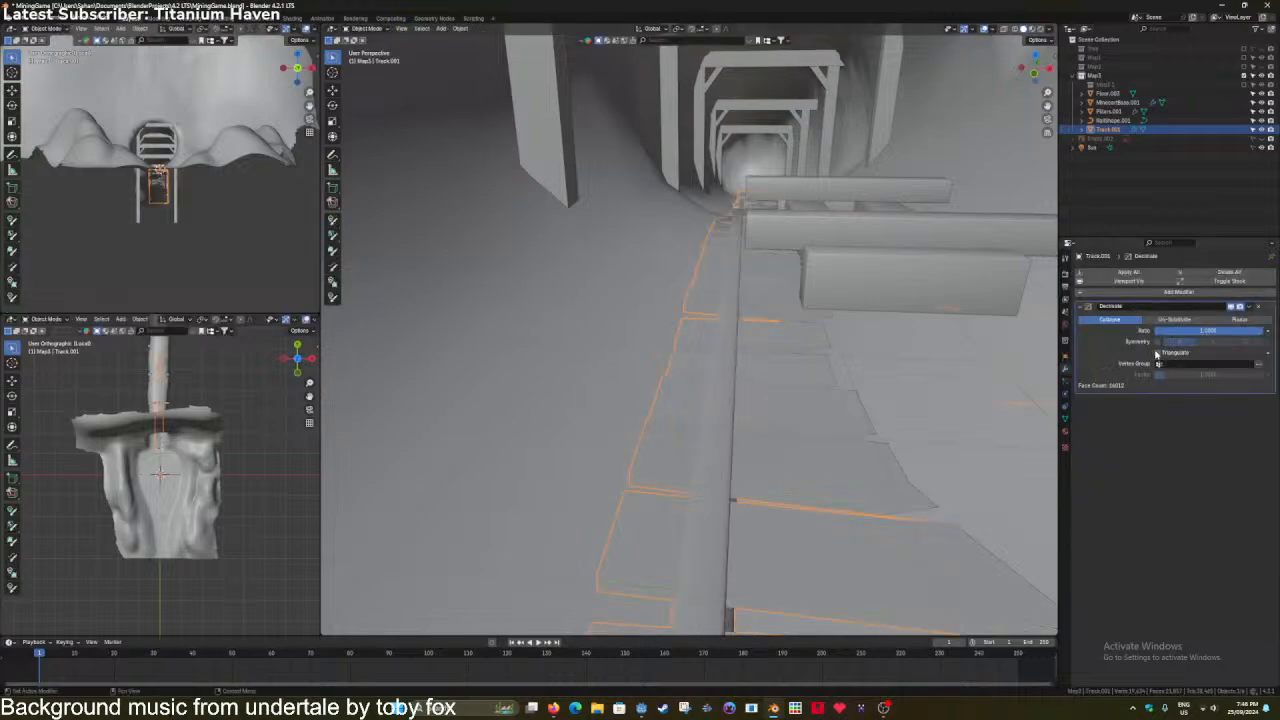
pyautogui.hotkey('ctrl', 's')
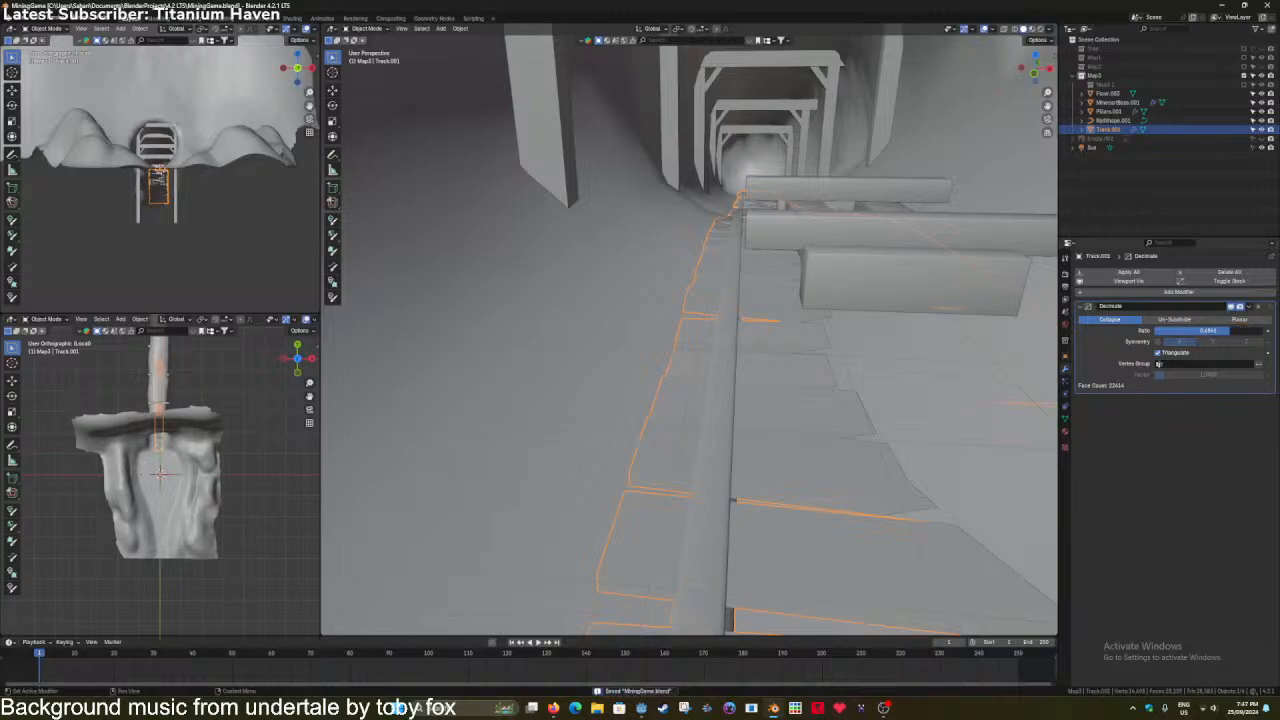
pyautogui.moveTo(1230, 330); pyautogui.dragTo(1190, 330)
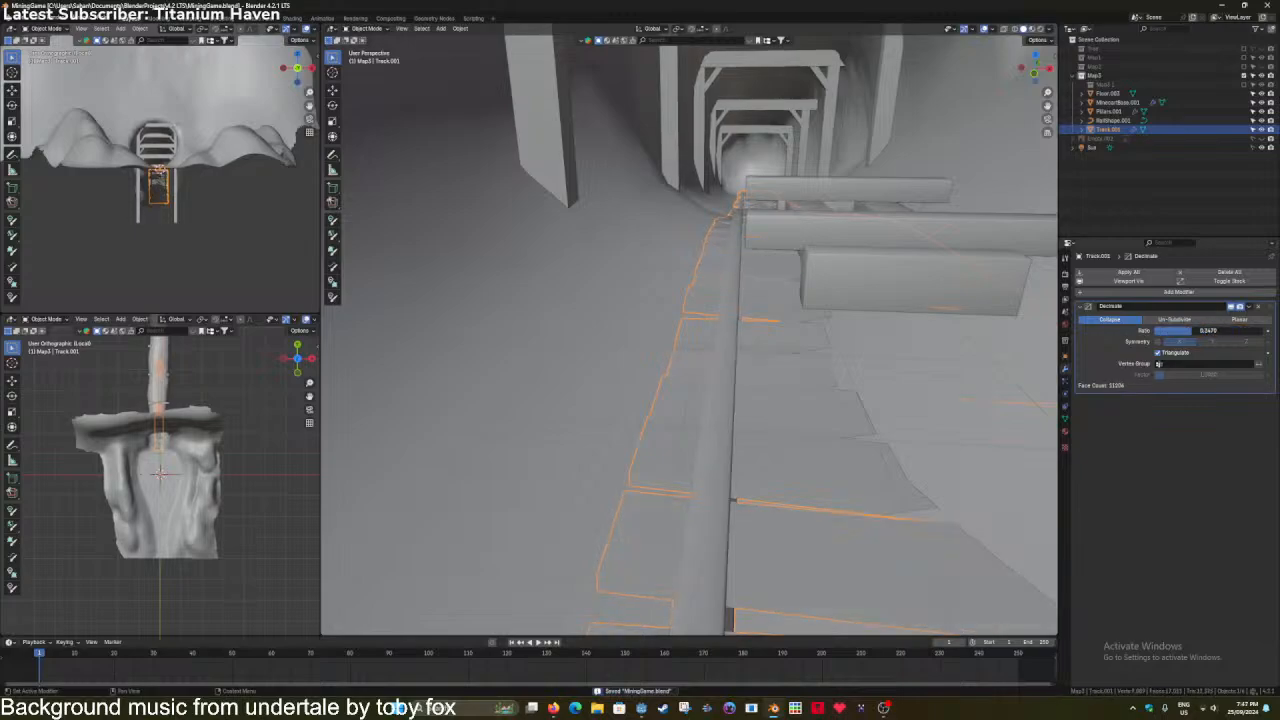
pyautogui.scroll(-6, 897, 405)
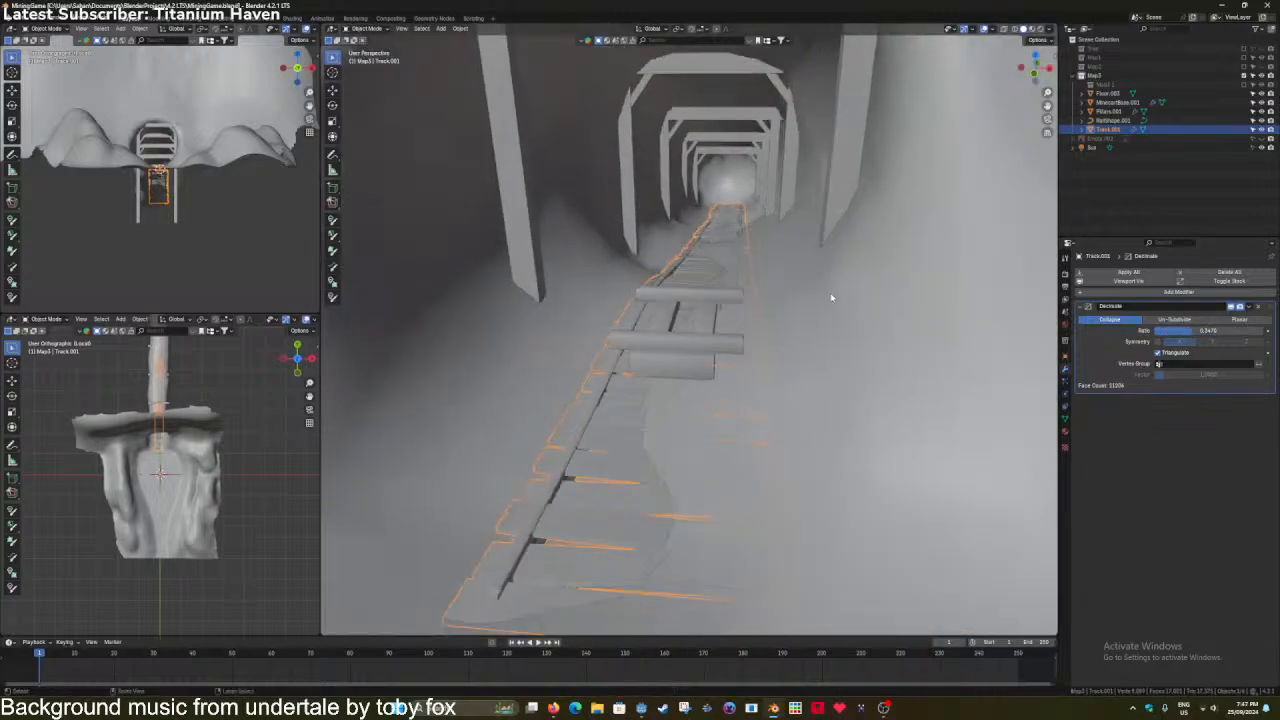
pyautogui.moveTo(831, 297); pyautogui.dragTo(829, 308, button='middle')
pyautogui.scroll(2, 829, 308)
pyautogui.click(1122, 273)
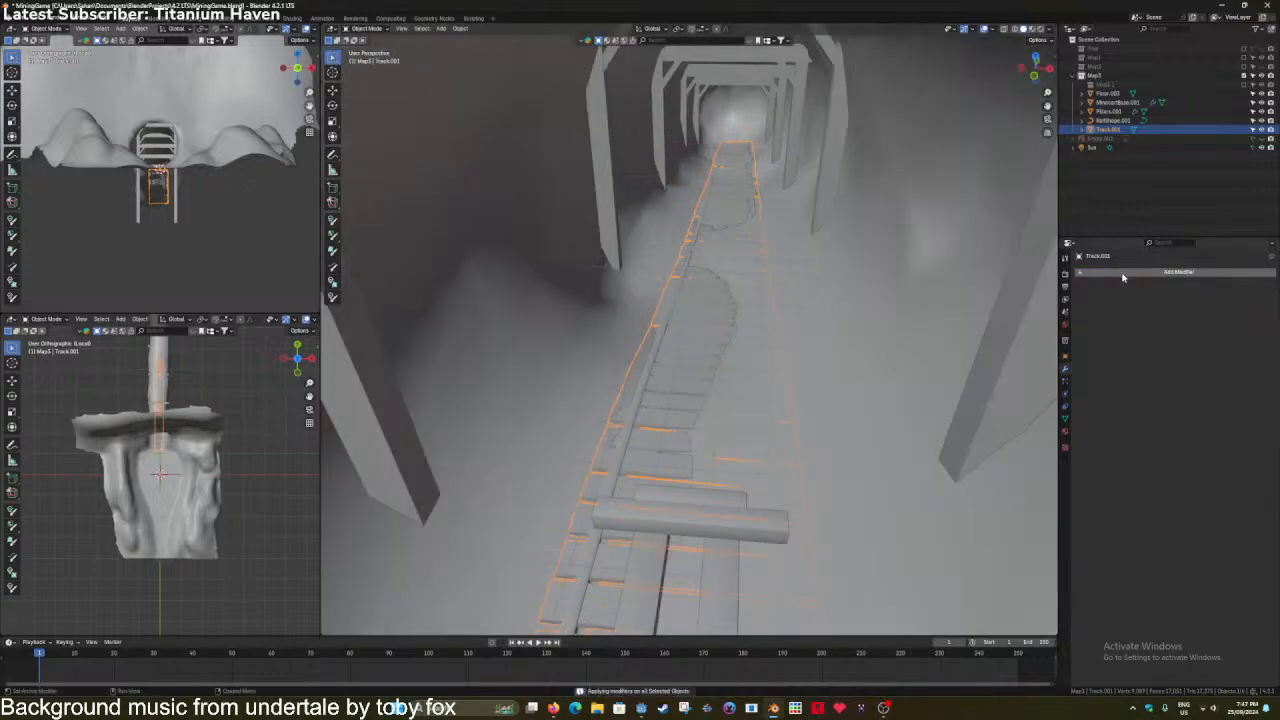
# Decimate the track mesh again with Triangulate enabled and a ratio of about 0.42, apply it and inspect the rails.
pyautogui.press('Tab')
pyautogui.press('Tab')
pyautogui.click(1178, 272)
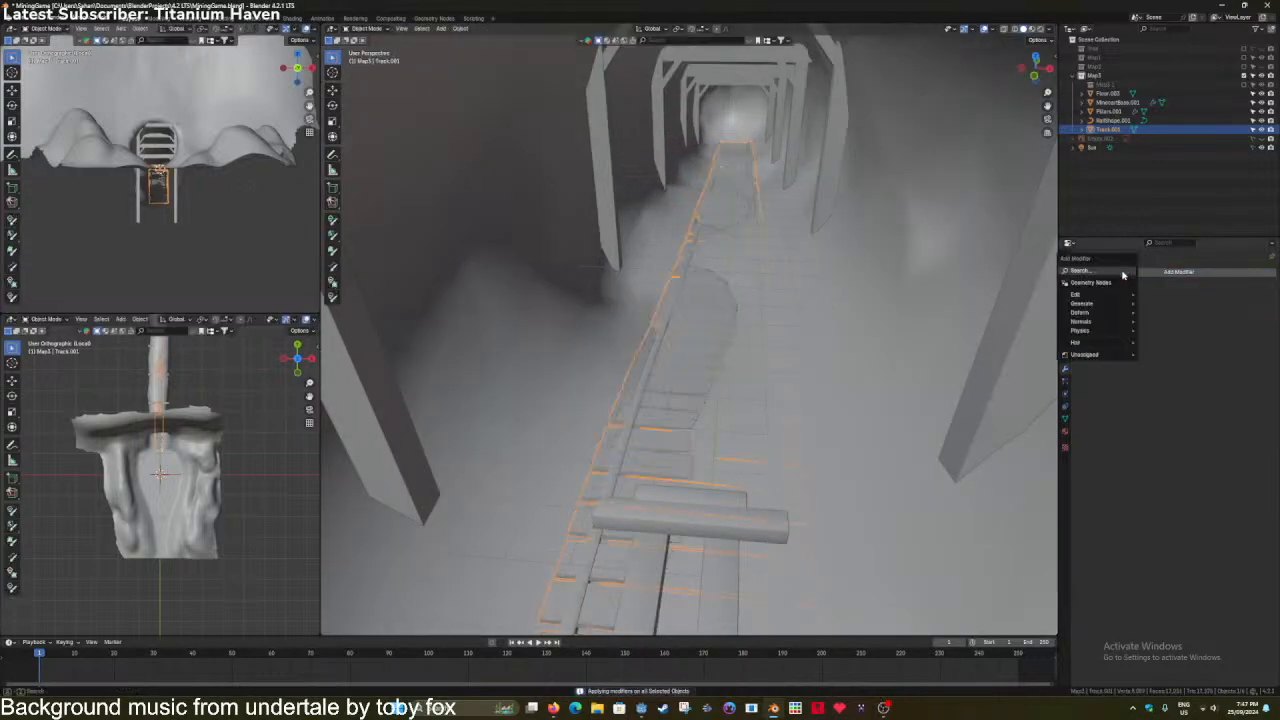
pyautogui.click(1122, 291)
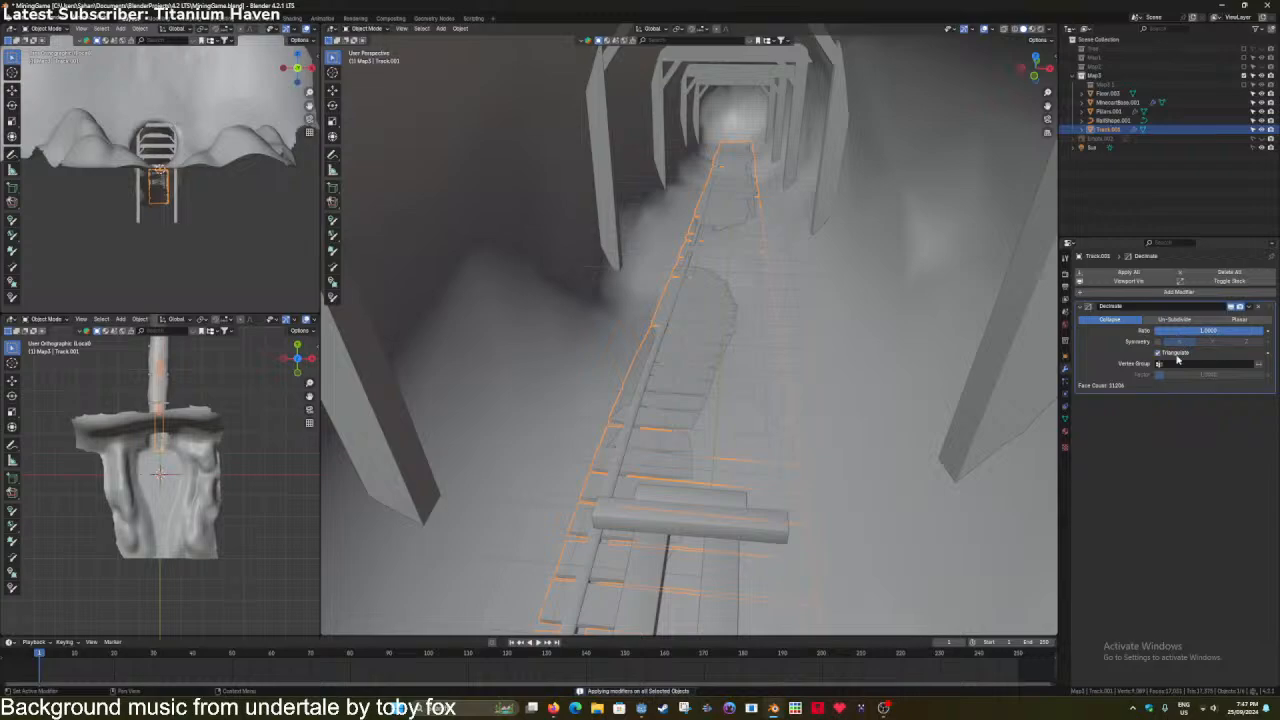
pyautogui.moveTo(1262, 330); pyautogui.dragTo(1200, 330)
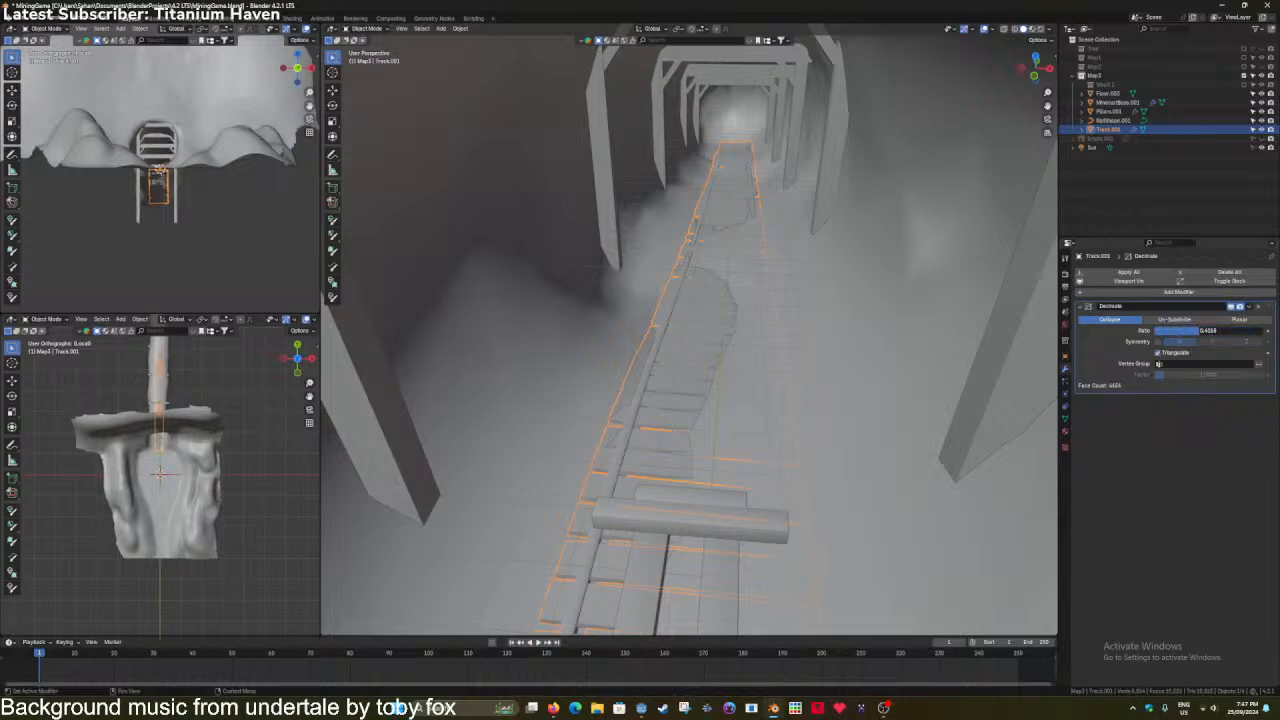
pyautogui.click(1133, 273)
pyautogui.moveTo(785, 400); pyautogui.dragTo(797, 353, button='middle')
pyautogui.scroll(6, 797, 353)
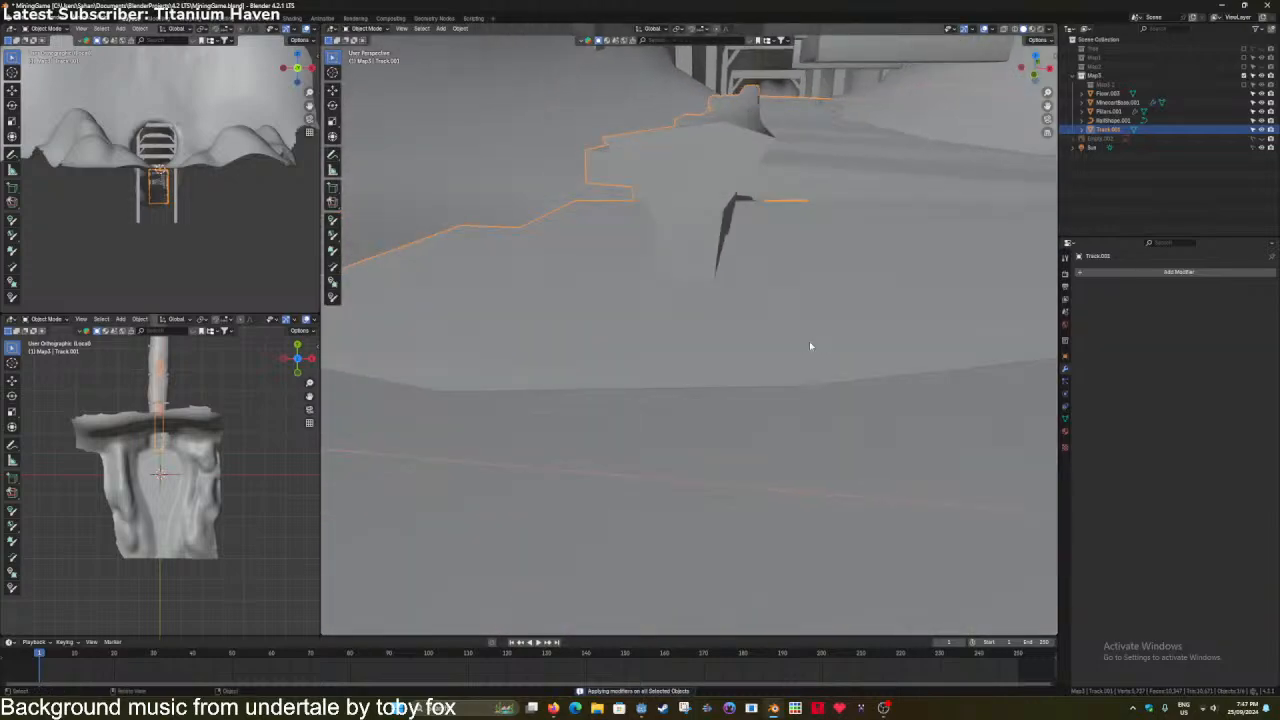
# Save the file and select the duplicated minecart base standing on the track in the tunnel.
pyautogui.scroll(-8, 810, 346)
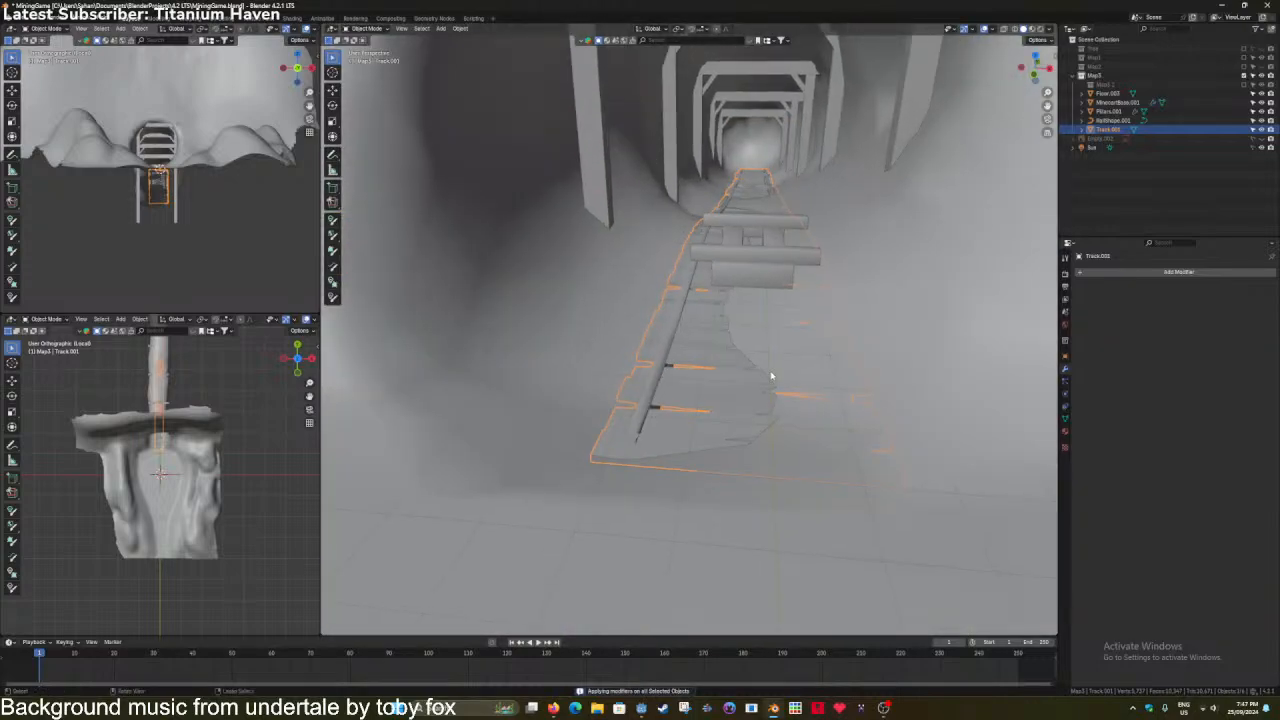
pyautogui.hotkey('ctrl', 's')
pyautogui.click(757, 289)
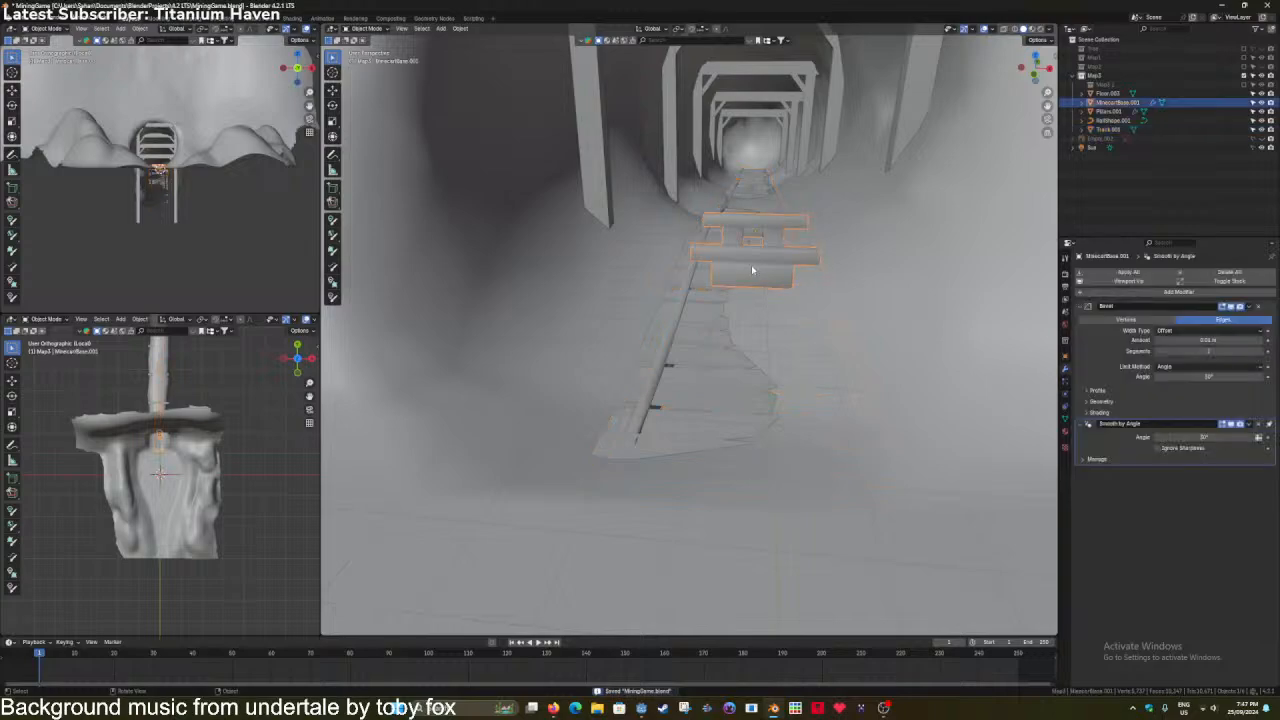
pyautogui.moveTo(757, 289); pyautogui.dragTo(747, 312, button='middle')
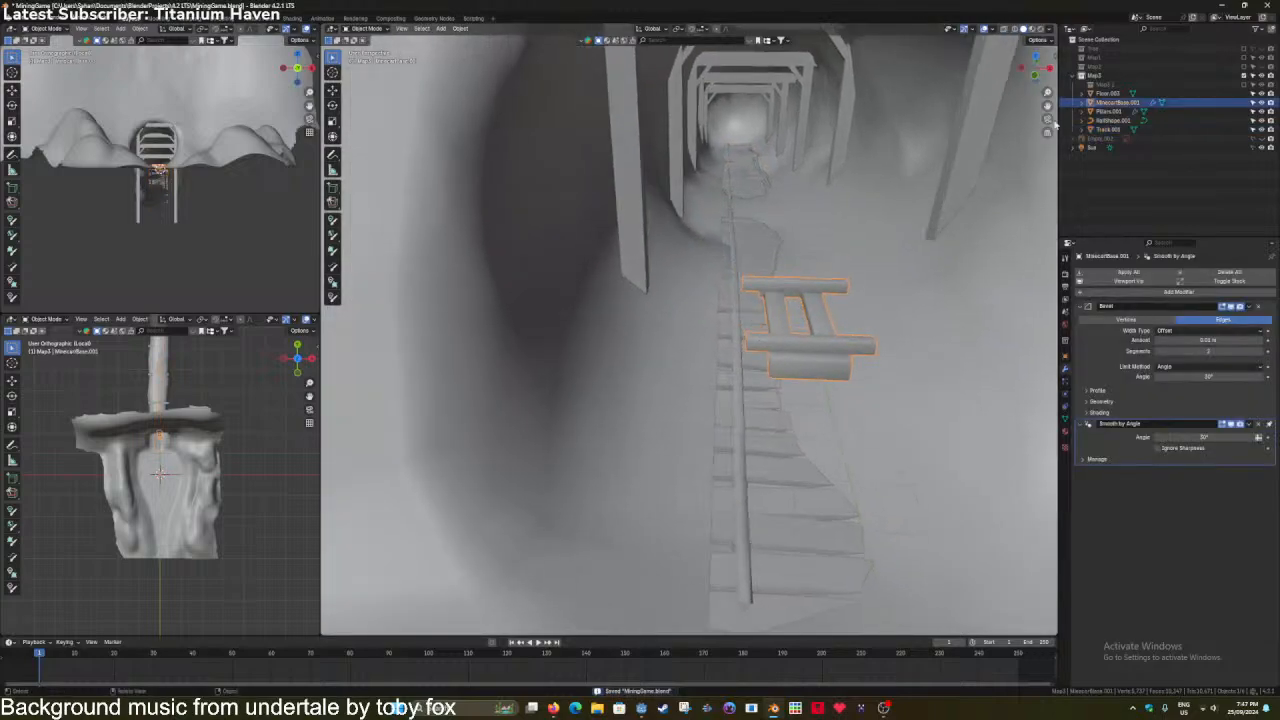
# Enable and expand the backup collection inside Map3, and compare the original minecart's child parts with those of the copied minecart base.
pyautogui.click(1245, 85)
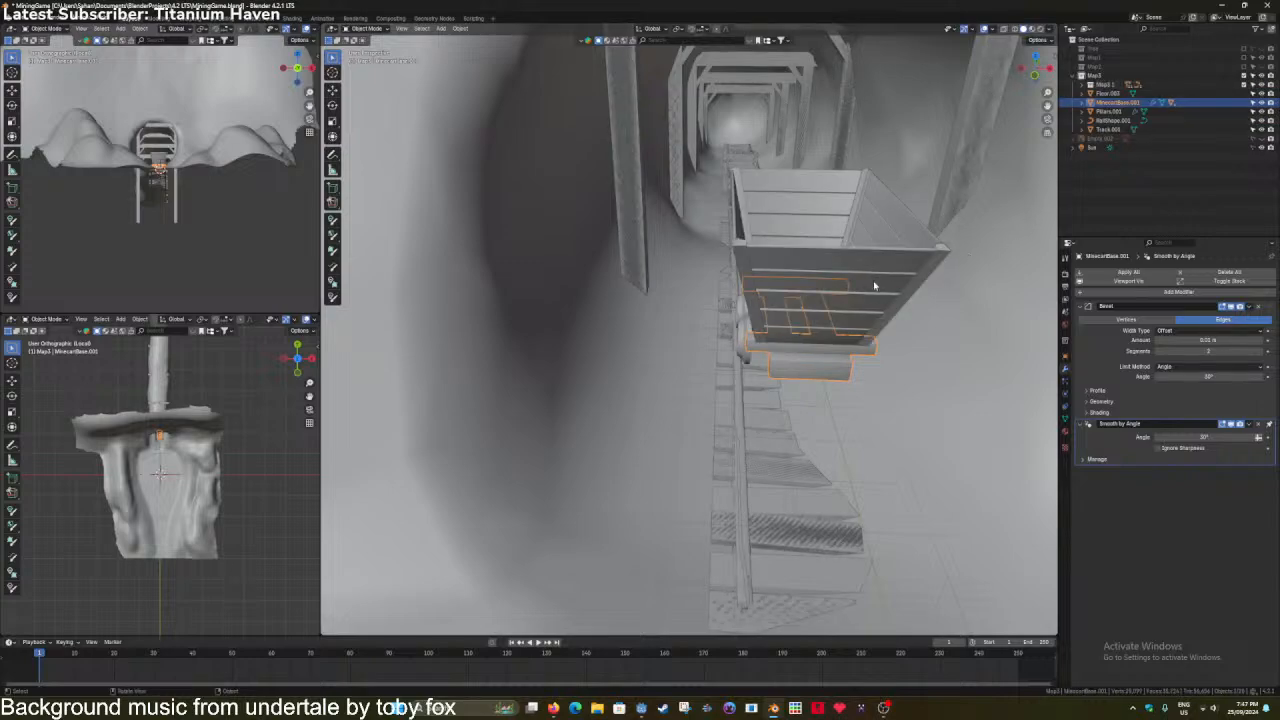
pyautogui.click(1090, 84)
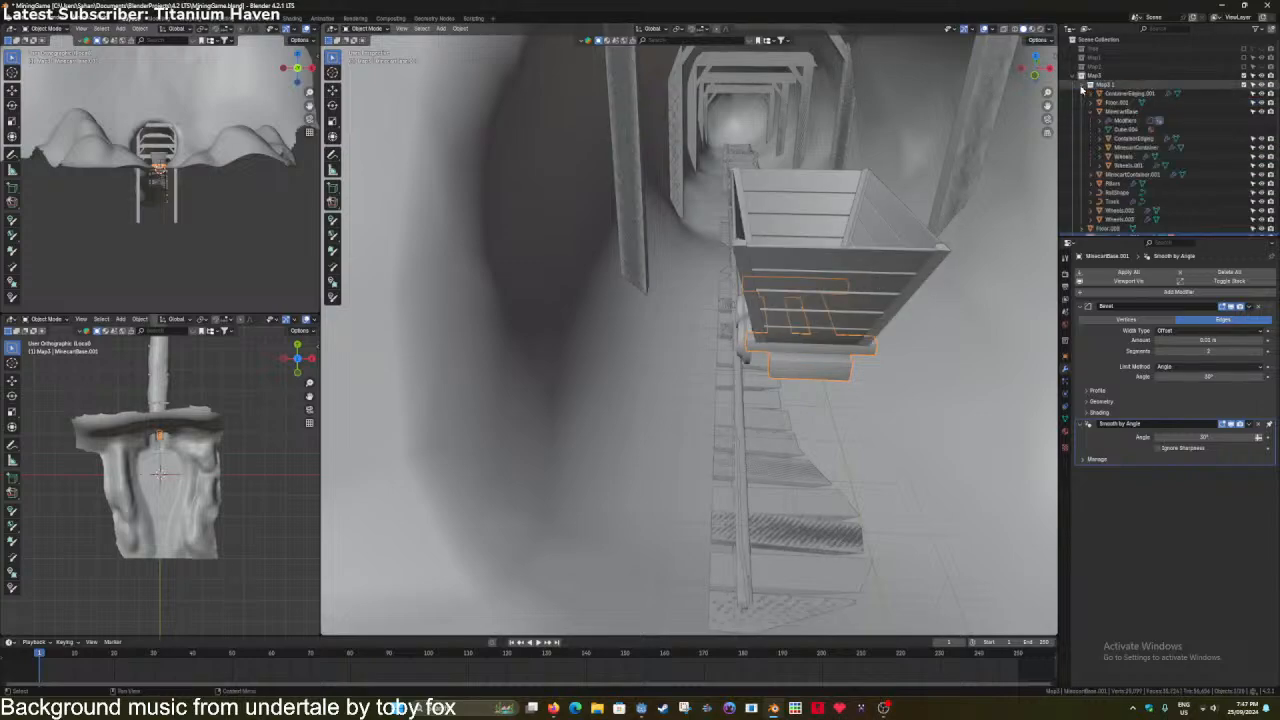
pyautogui.click(1126, 139)
pyautogui.keyDown('shift'); pyautogui.click(1128, 166); pyautogui.keyUp('shift')
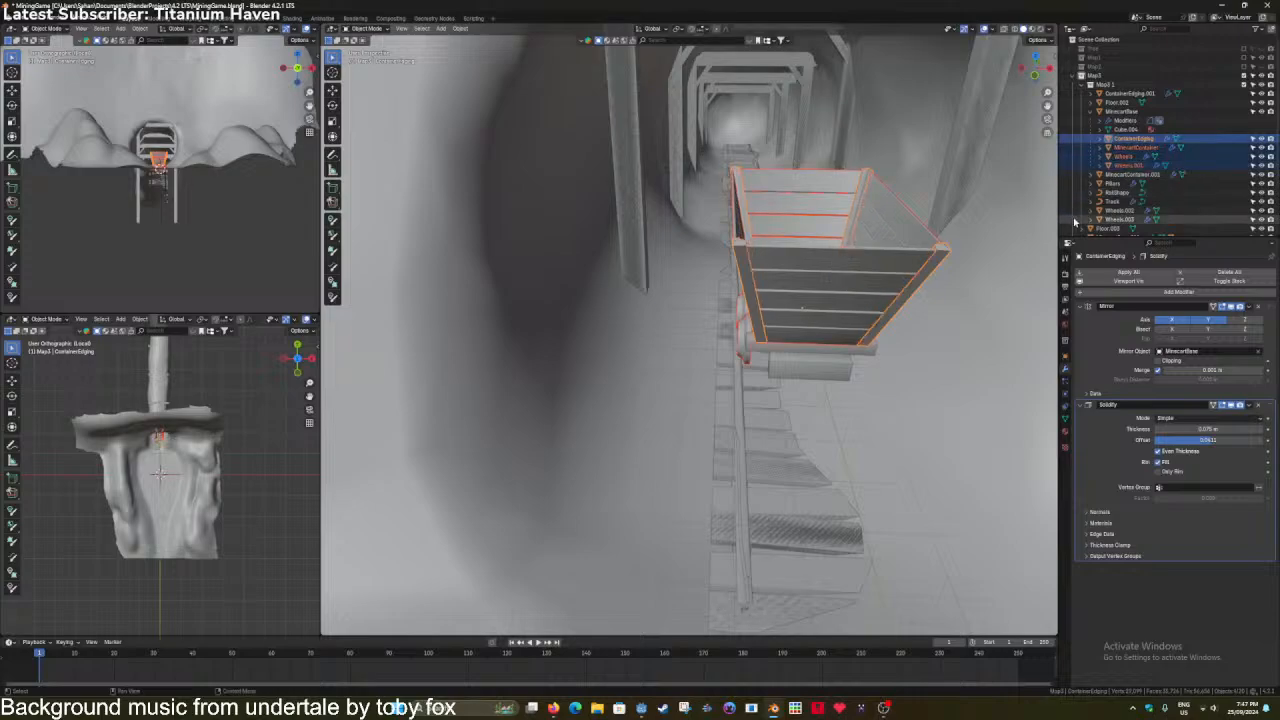
pyautogui.scroll(-3, 1090, 218)
pyautogui.click(1087, 182)
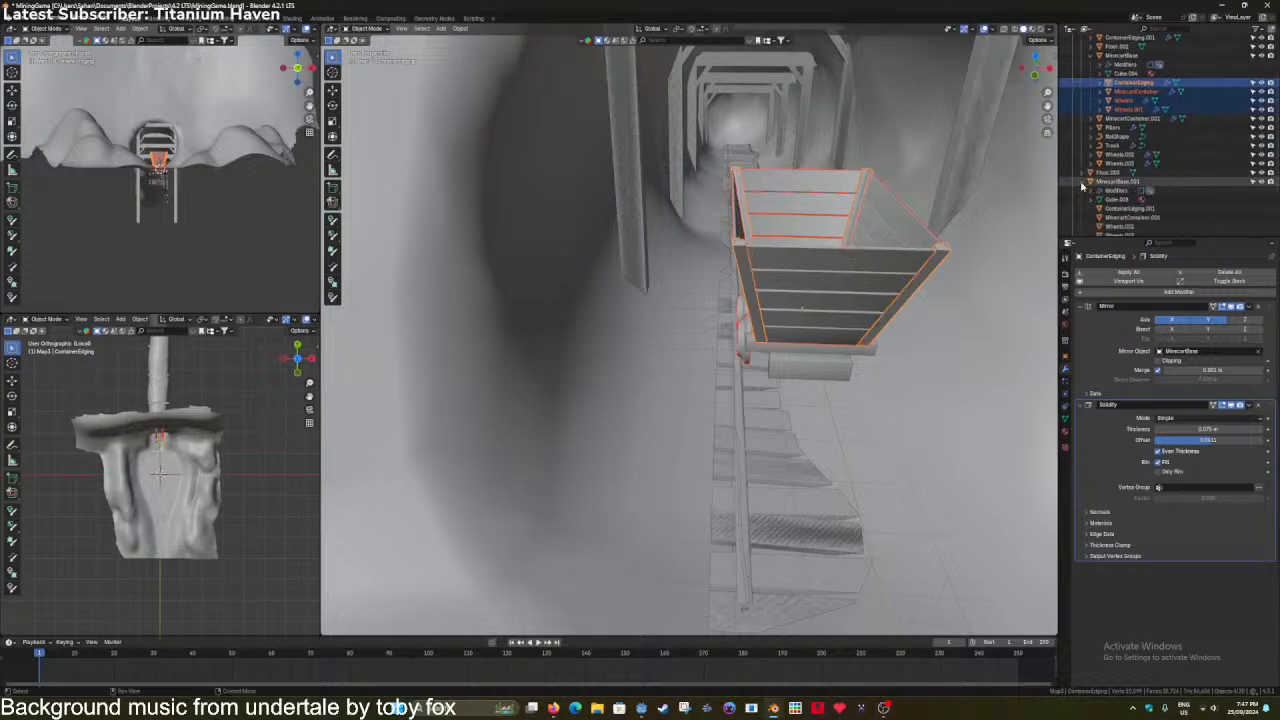
# Move Wheels.002 and Wheels.003 out of the backup collection into Map3.
pyautogui.scroll(-2, 1082, 187)
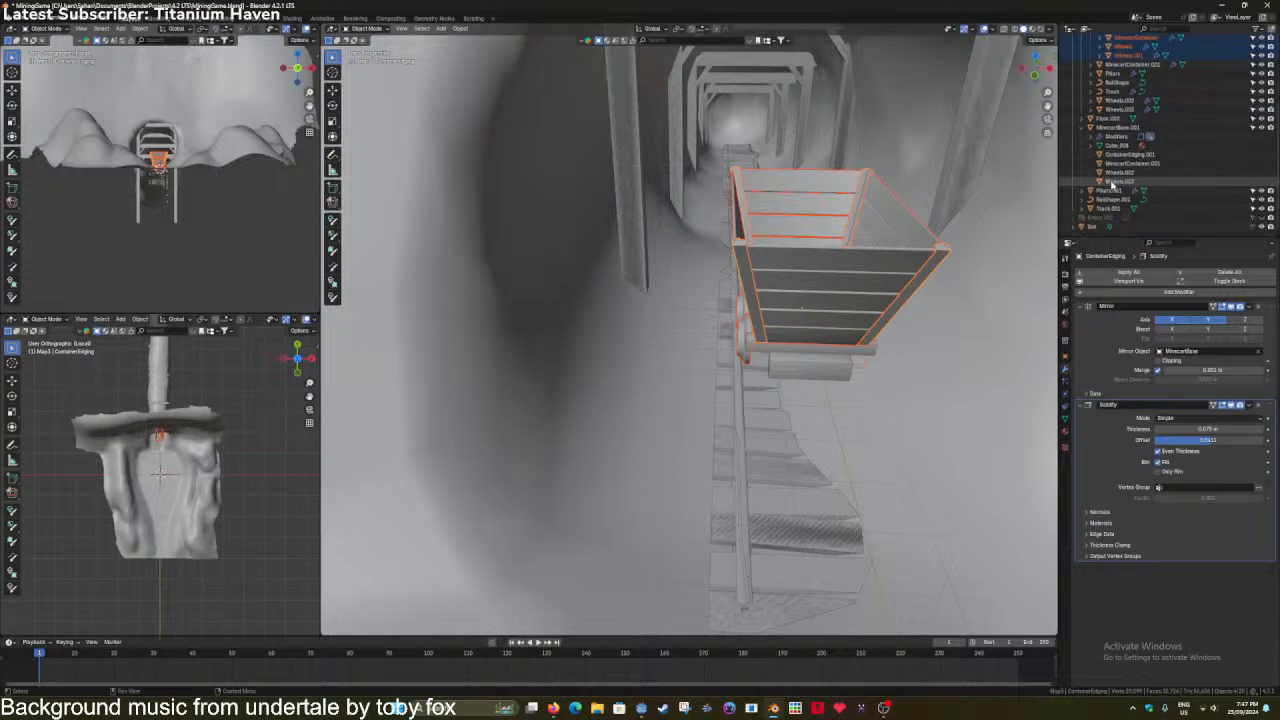
pyautogui.scroll(-1, 1114, 183)
pyautogui.click(1127, 183)
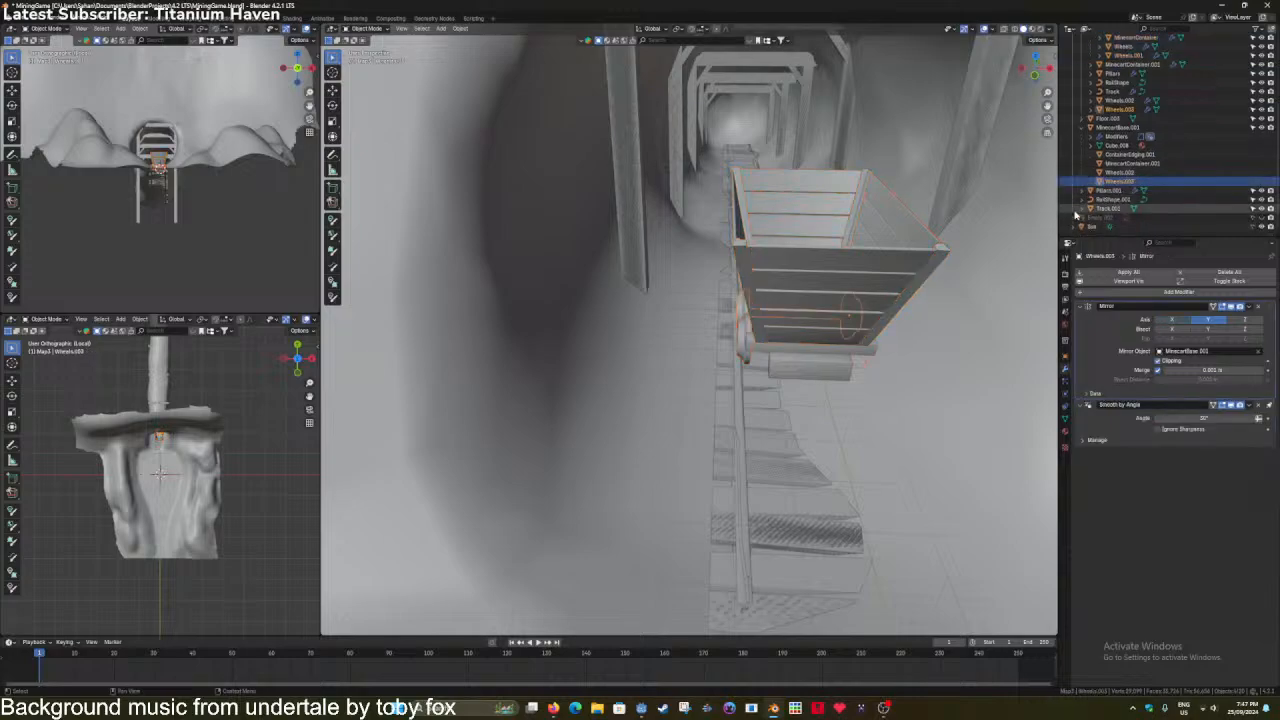
pyautogui.scroll(4, 1123, 187)
pyautogui.scroll(2, 1125, 185)
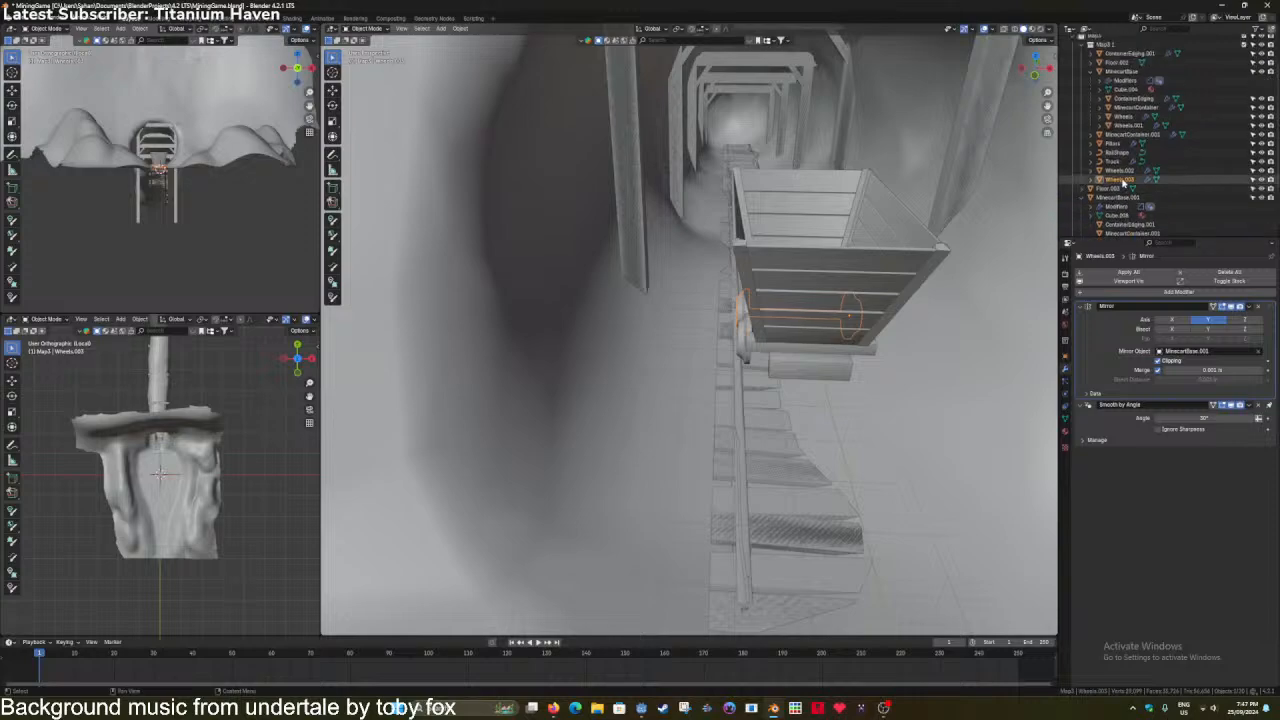
pyautogui.keyDown('shift'); pyautogui.click(1135, 172); pyautogui.keyUp('shift')
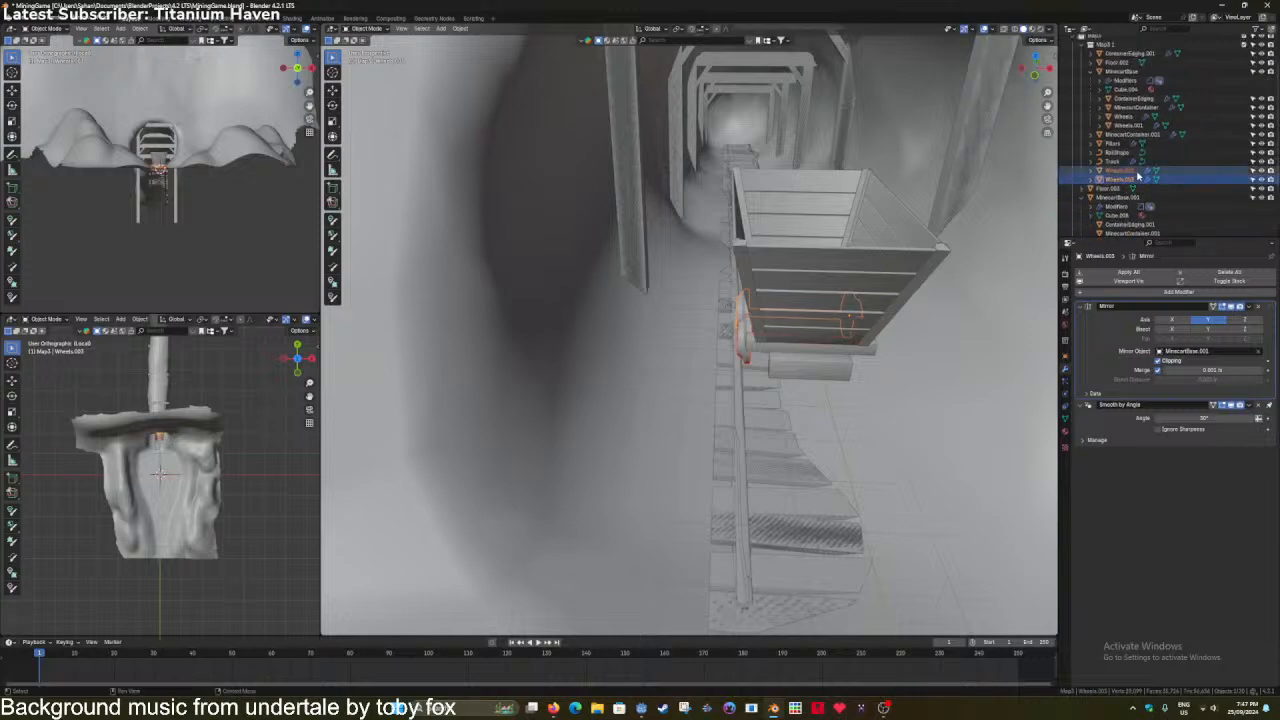
pyautogui.moveTo(1136, 173); pyautogui.dragTo(1124, 200)
# Move MinecartContainer.001 out of the backup collection into Map3.
pyautogui.scroll(1, 1125, 204)
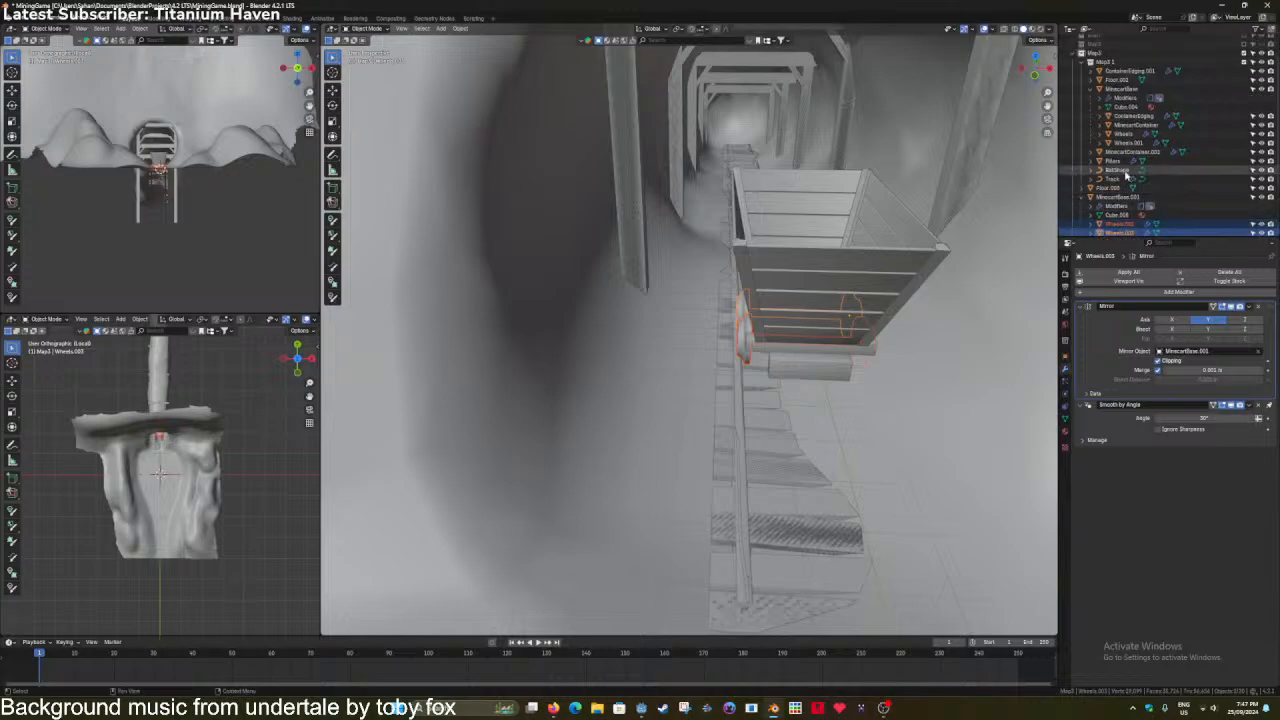
pyautogui.scroll(1, 1127, 174)
pyautogui.keyDown('shift'); pyautogui.moveTo(1132, 172); pyautogui.dragTo(1117, 216); pyautogui.keyUp('shift')
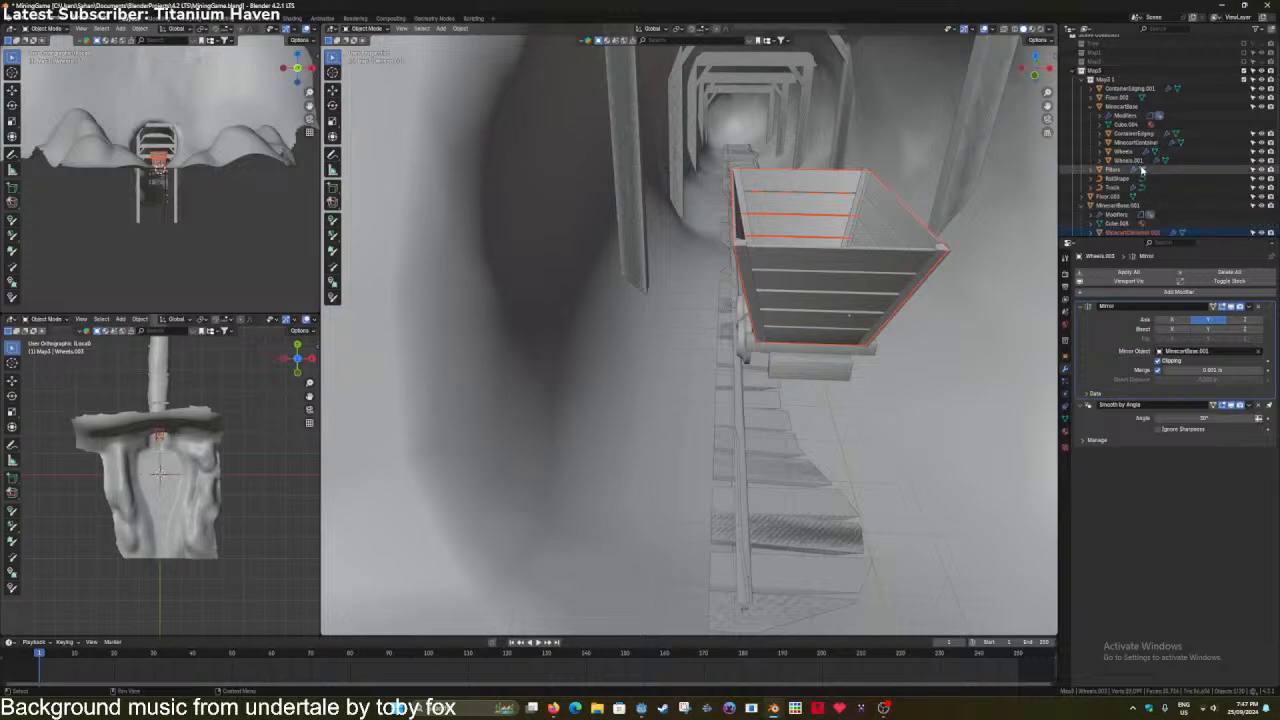
pyautogui.scroll(-3, 1139, 178)
# Move ContainerEdging.001 into Map3 as well and exclude the backup collection from the view layer.
pyautogui.scroll(3, 1150, 180)
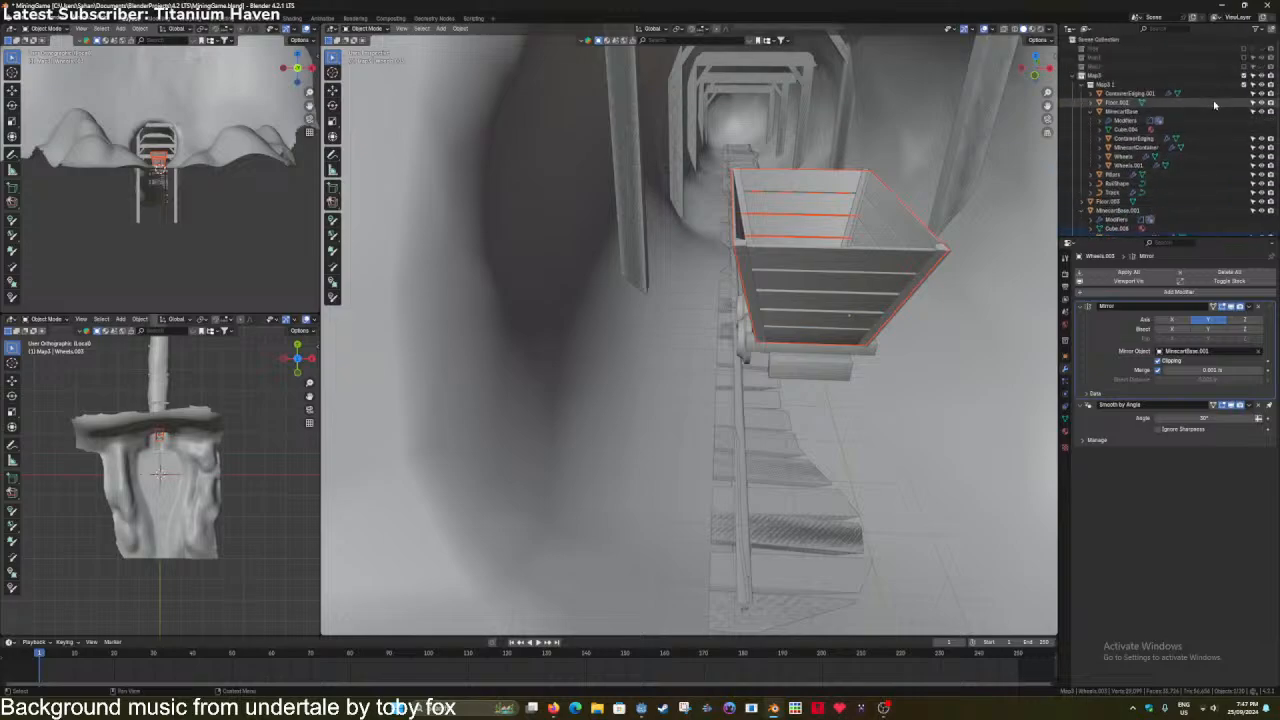
pyautogui.click(1243, 85)
pyautogui.click(1243, 85)
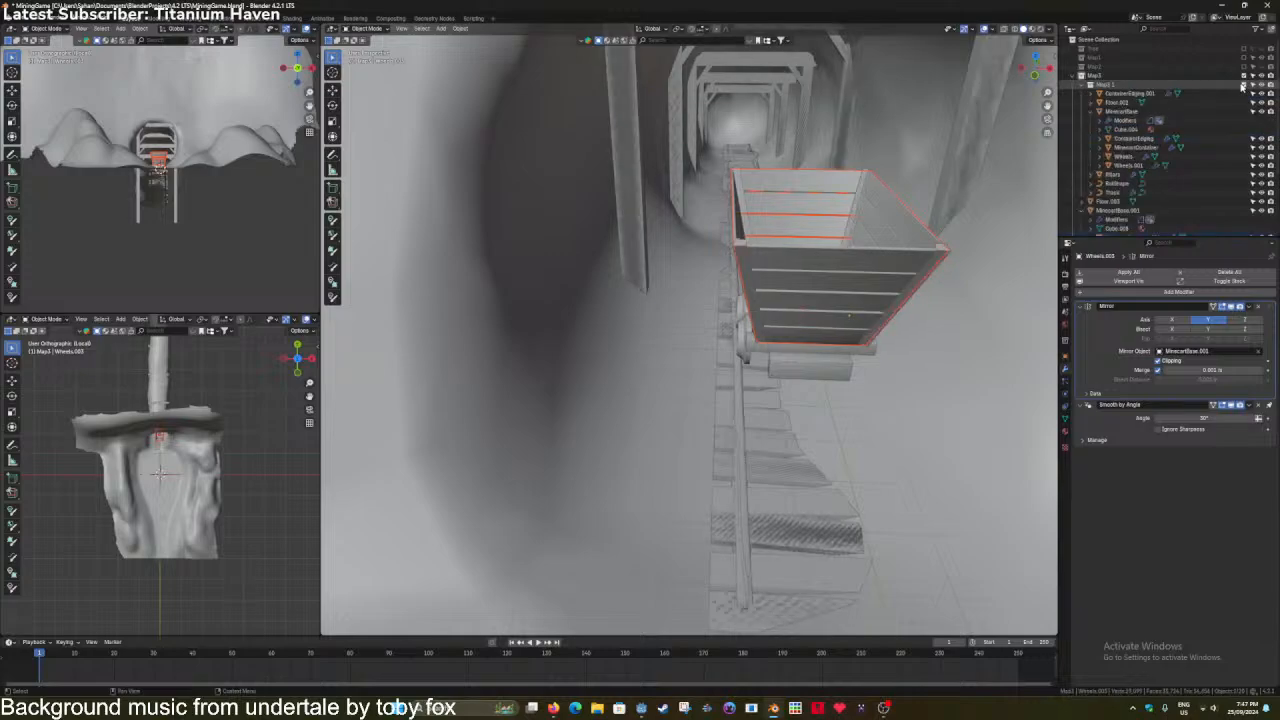
pyautogui.moveTo(1130, 93); pyautogui.dragTo(1124, 77)
pyautogui.click(1243, 85)
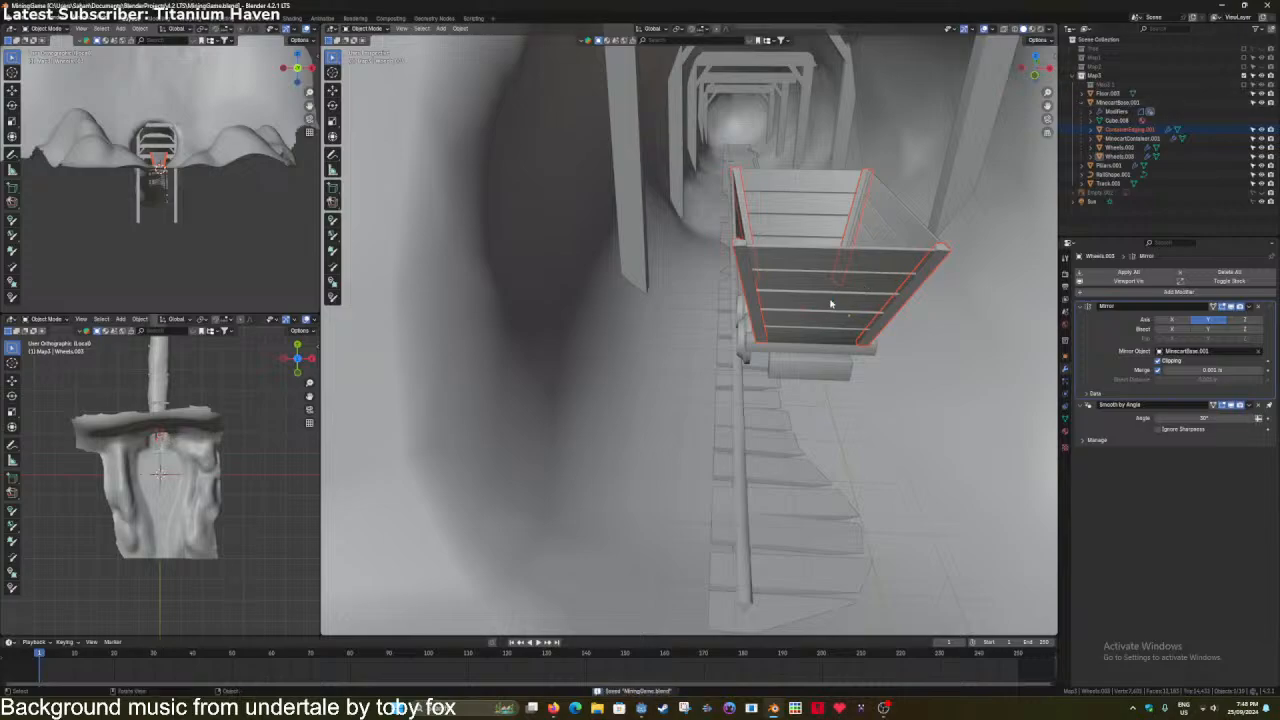
# Select the copied container edging of the minecart and apply all its modifiers.
pyautogui.keyDown('shift'); pyautogui.moveTo(830, 304); pyautogui.dragTo(763, 320, button='middle'); pyautogui.keyUp('shift')
pyautogui.scroll(4, 763, 320)
pyautogui.scroll(-4, 831, 297)
pyautogui.keyDown('shift'); pyautogui.moveTo(831, 297); pyautogui.dragTo(801, 303, button='middle'); pyautogui.keyUp('shift')
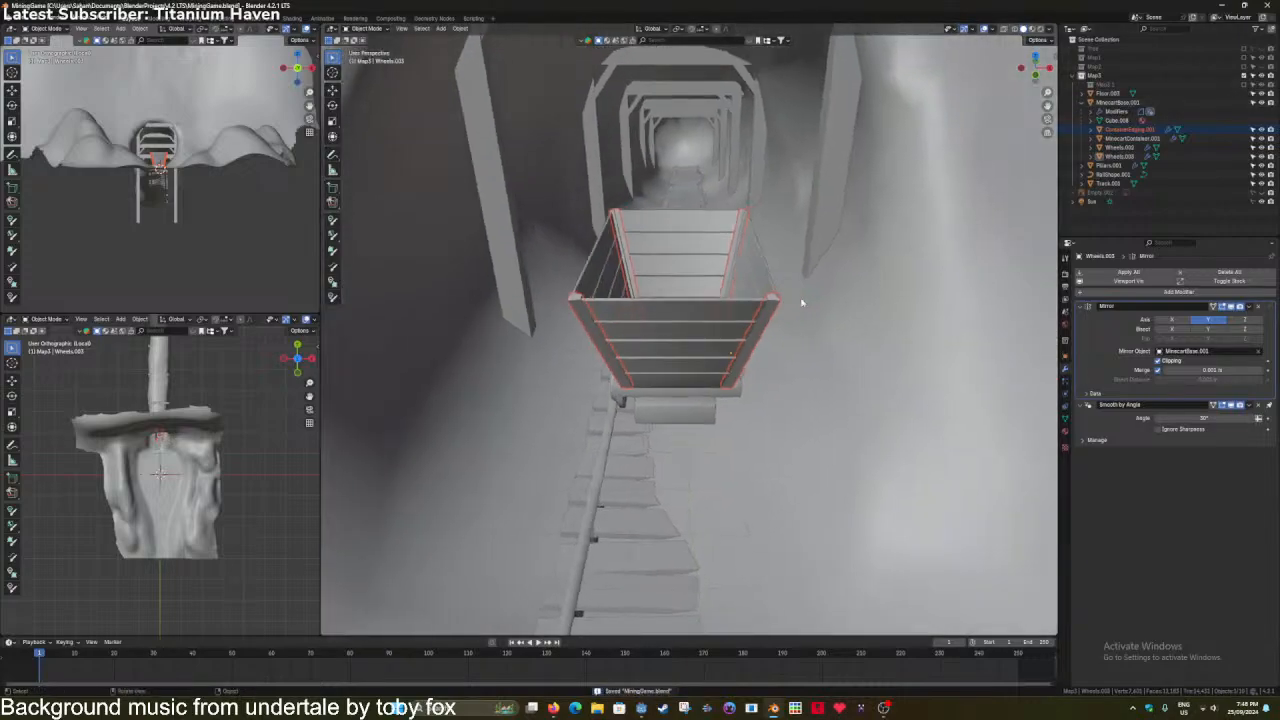
pyautogui.scroll(-2, 801, 303)
pyautogui.scroll(2, 729, 343)
pyautogui.click(775, 310)
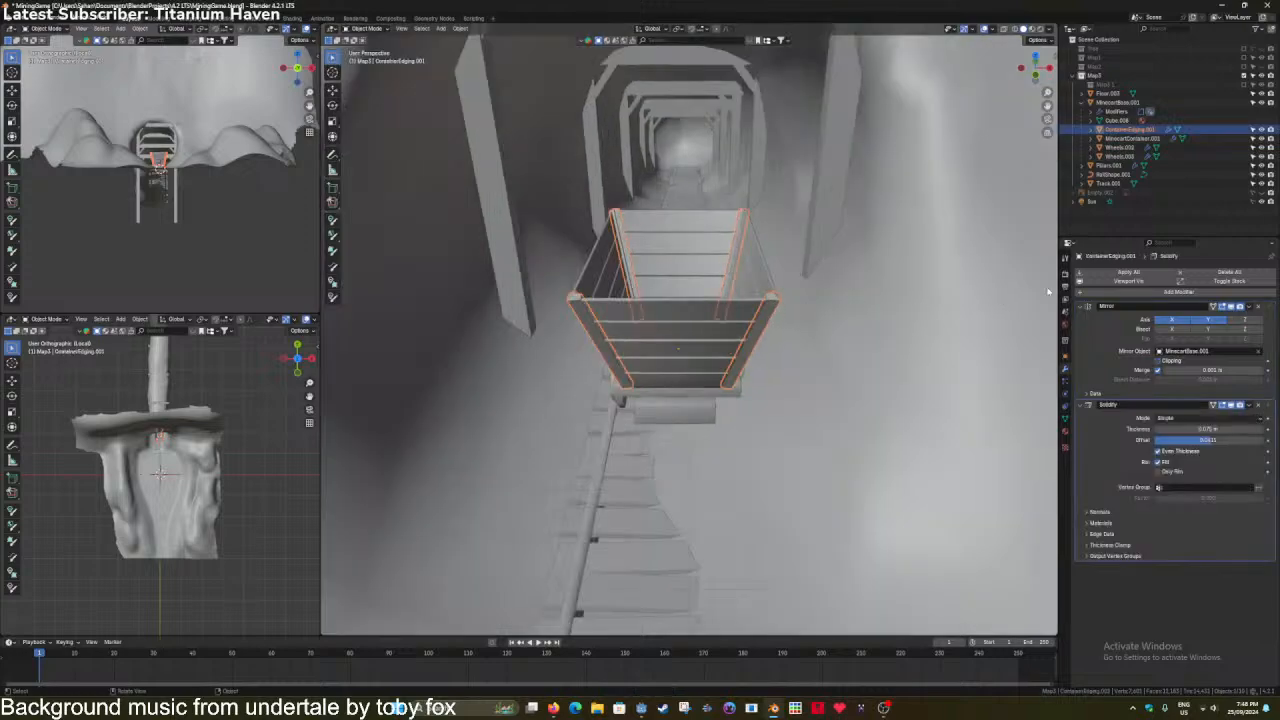
pyautogui.click(1127, 273)
pyautogui.press('Tab')
pyautogui.press('Tab')
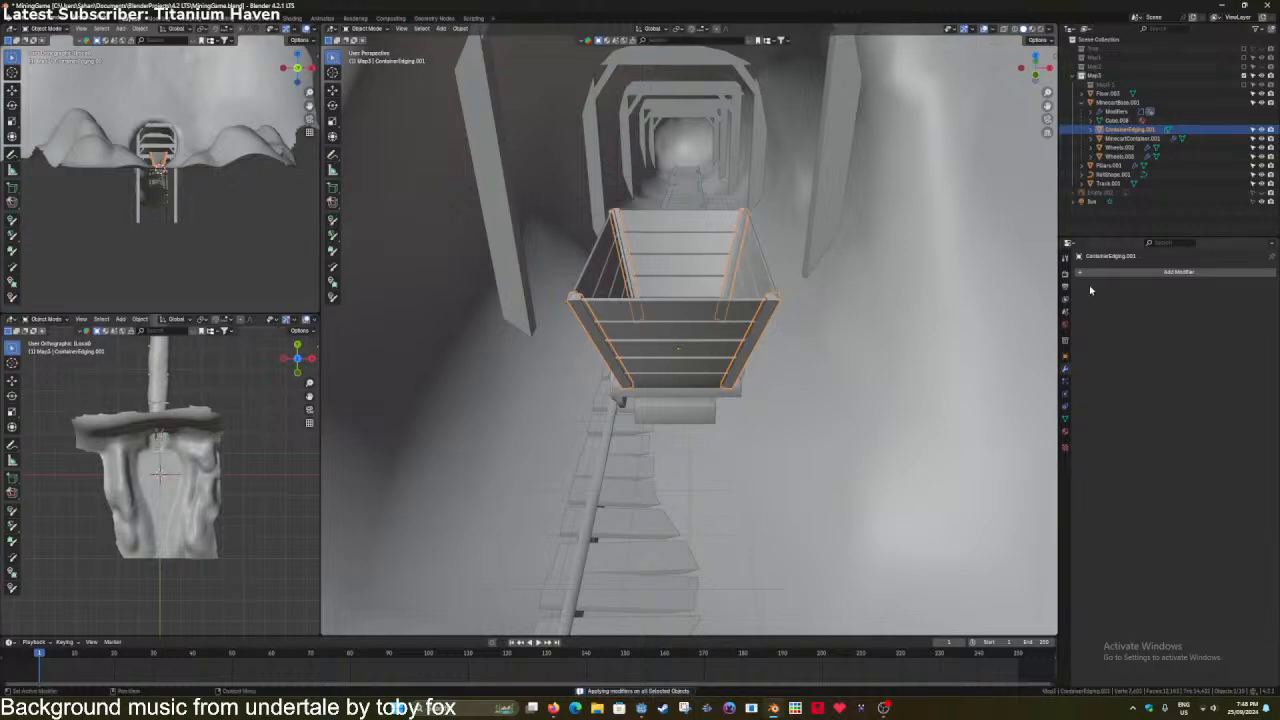
# Add a Decimate modifier with Triangulate enabled and a ratio of 1.0 to the container edging, apply it and save.
pyautogui.click(1112, 273)
pyautogui.write('dec')
pyautogui.press('Return')
pyautogui.keyDown('shift'); pyautogui.moveTo(802, 329); pyautogui.dragTo(805, 348, button='middle'); pyautogui.keyUp('shift')
pyautogui.scroll(4, 805, 348)
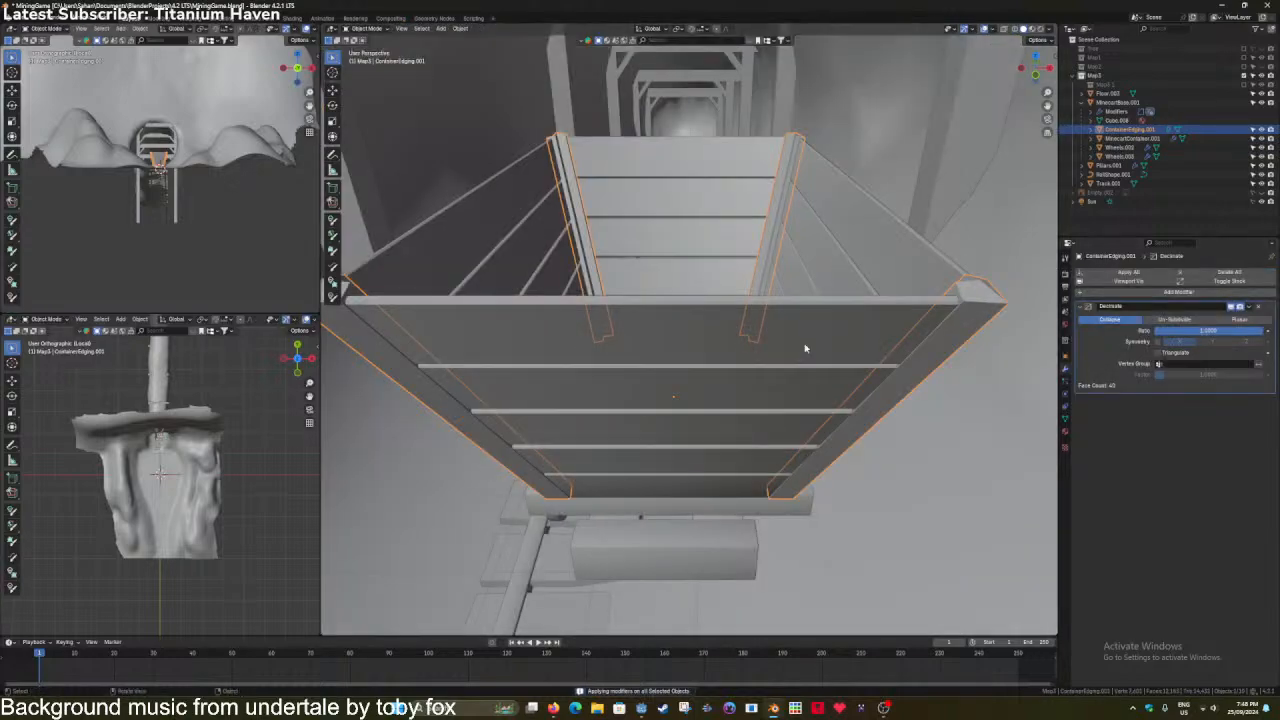
pyautogui.moveTo(1188, 330)
pyautogui.mouseDown()
pyautogui.moveTo(1172, 330)
pyautogui.moveTo(1200, 331)
pyautogui.moveTo(1168, 331)
pyautogui.mouseUp()
pyautogui.press('Escape')
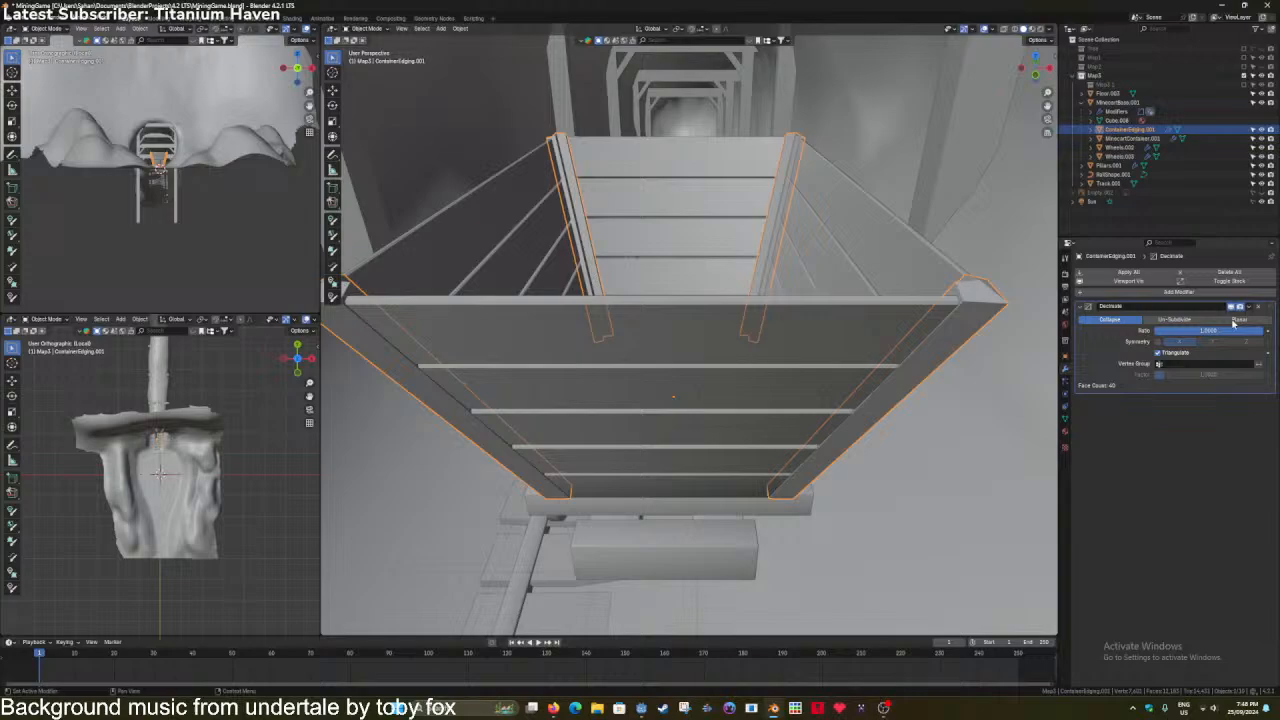
pyautogui.click(1160, 274)
pyautogui.hotkey('ctrl', 's')
# Triangulate all faces of the container edging in Edit Mode and save the file.
pyautogui.press('Tab')
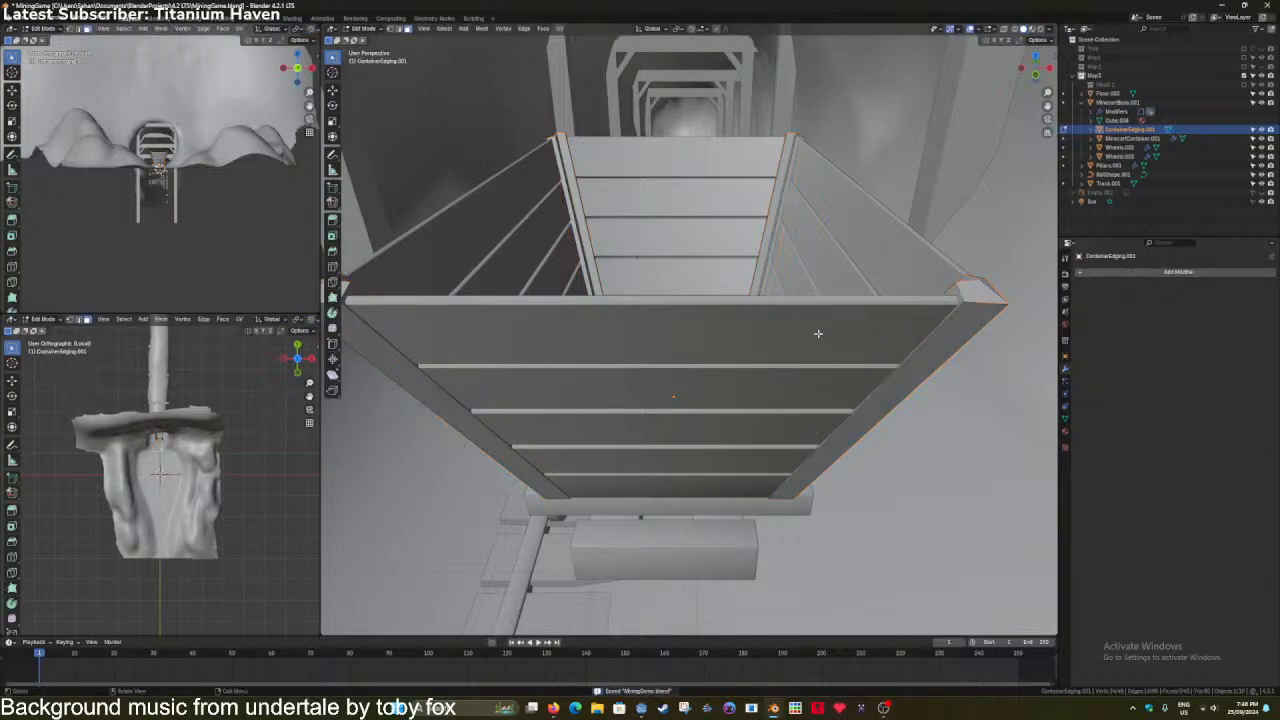
pyautogui.scroll(-5, 818, 333)
pyautogui.scroll(5, 818, 333)
pyautogui.rightClick(818, 333)
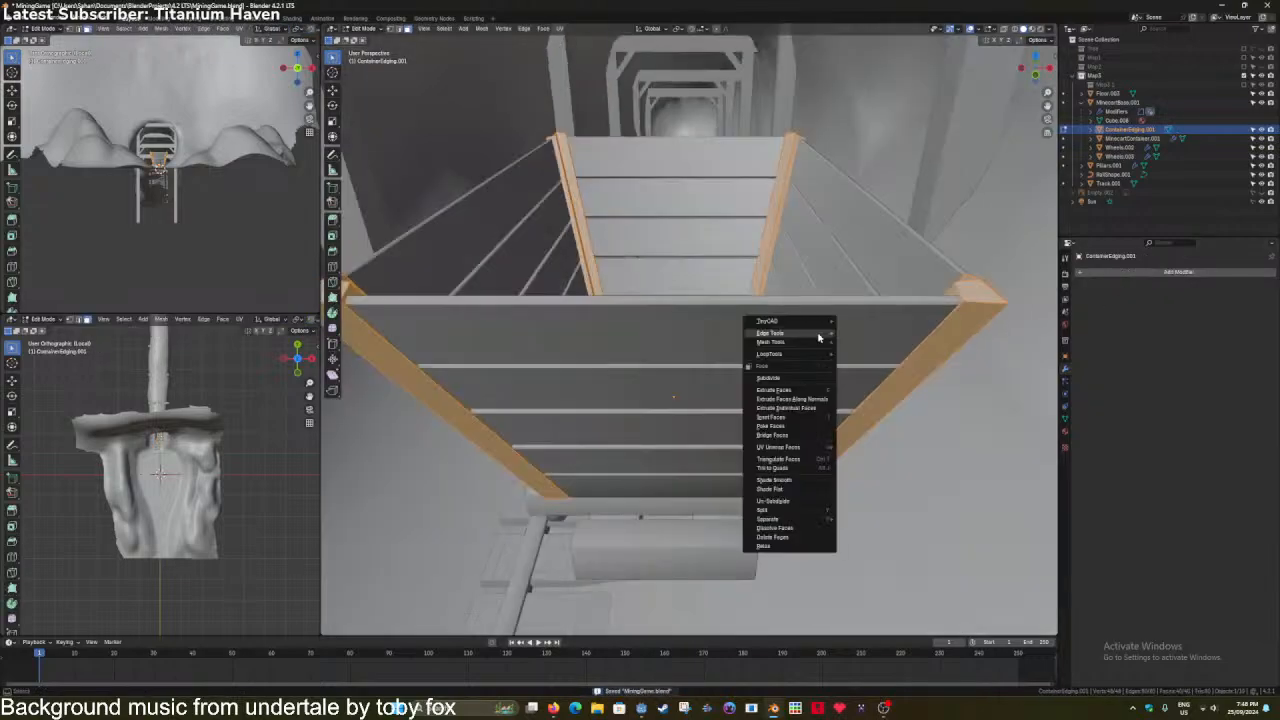
pyautogui.click(786, 459)
pyautogui.press('Tab')
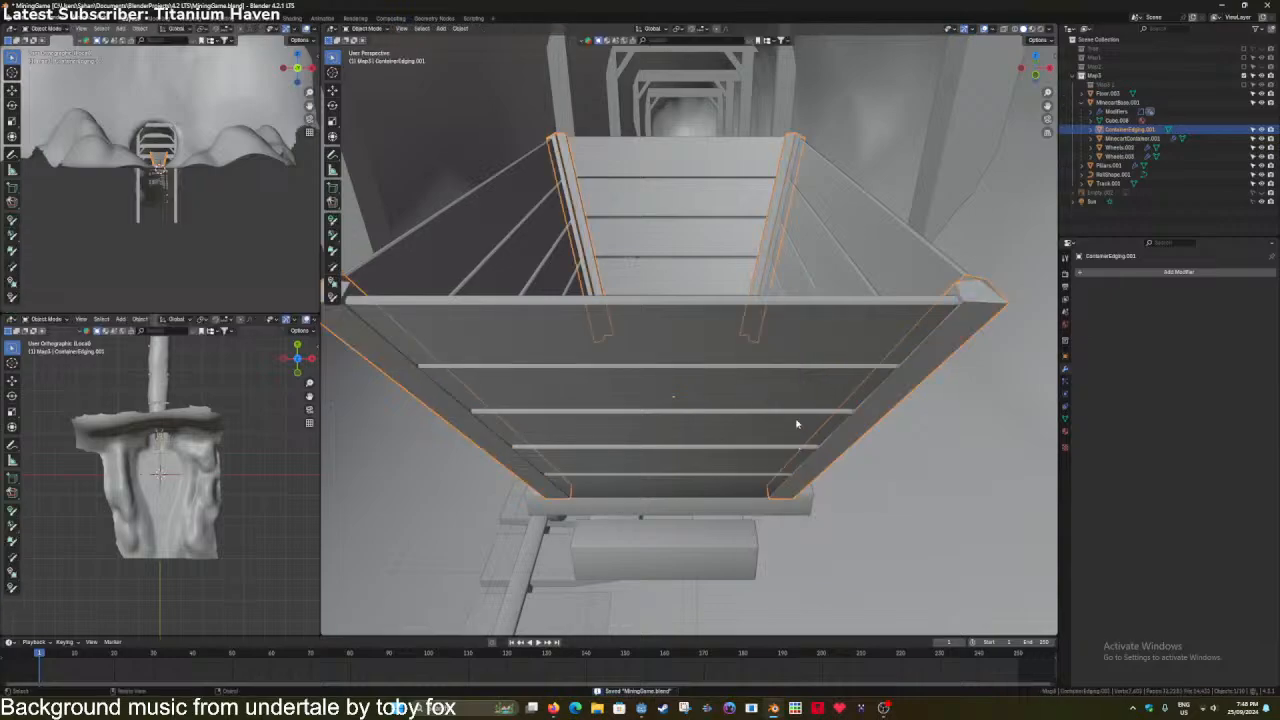
pyautogui.hotkey('ctrl', 's')
# Examine the mesh topology of the track and the tunnel pillars in Edit Mode.
pyautogui.click(801, 379)
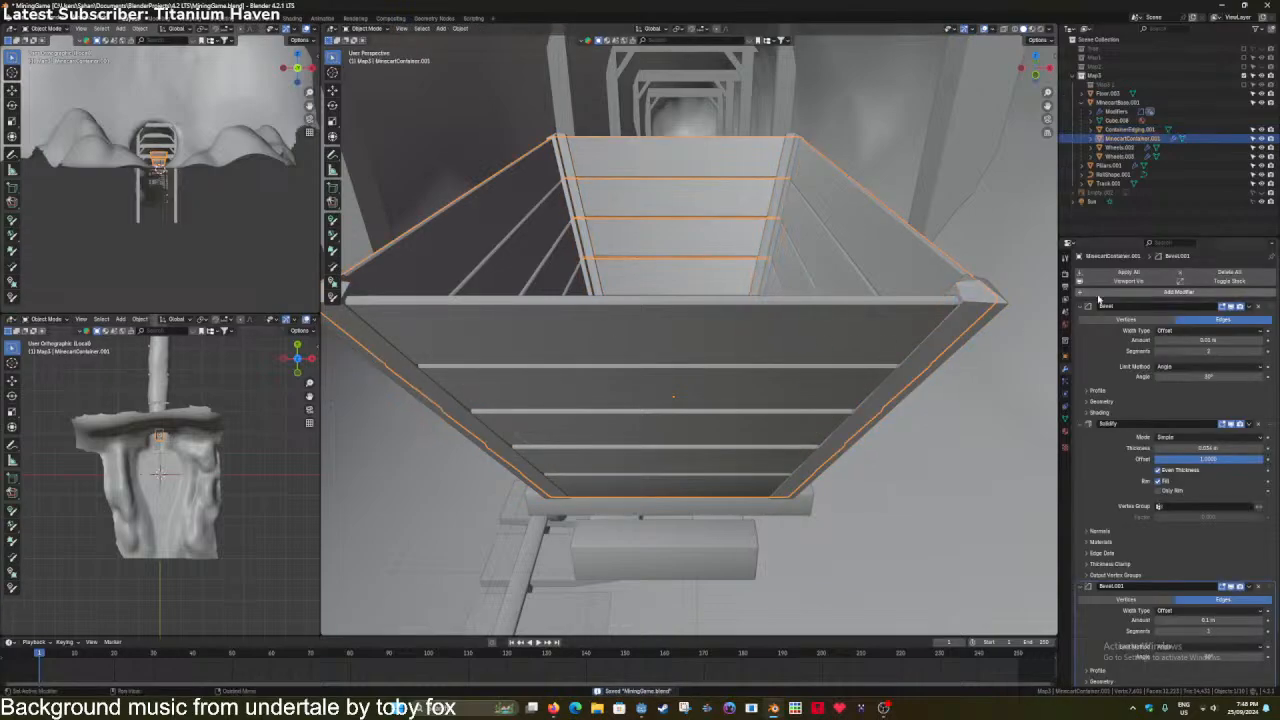
pyautogui.scroll(-5, 808, 407)
pyautogui.click(652, 441)
pyautogui.scroll(2, 652, 441)
pyautogui.press('Tab')
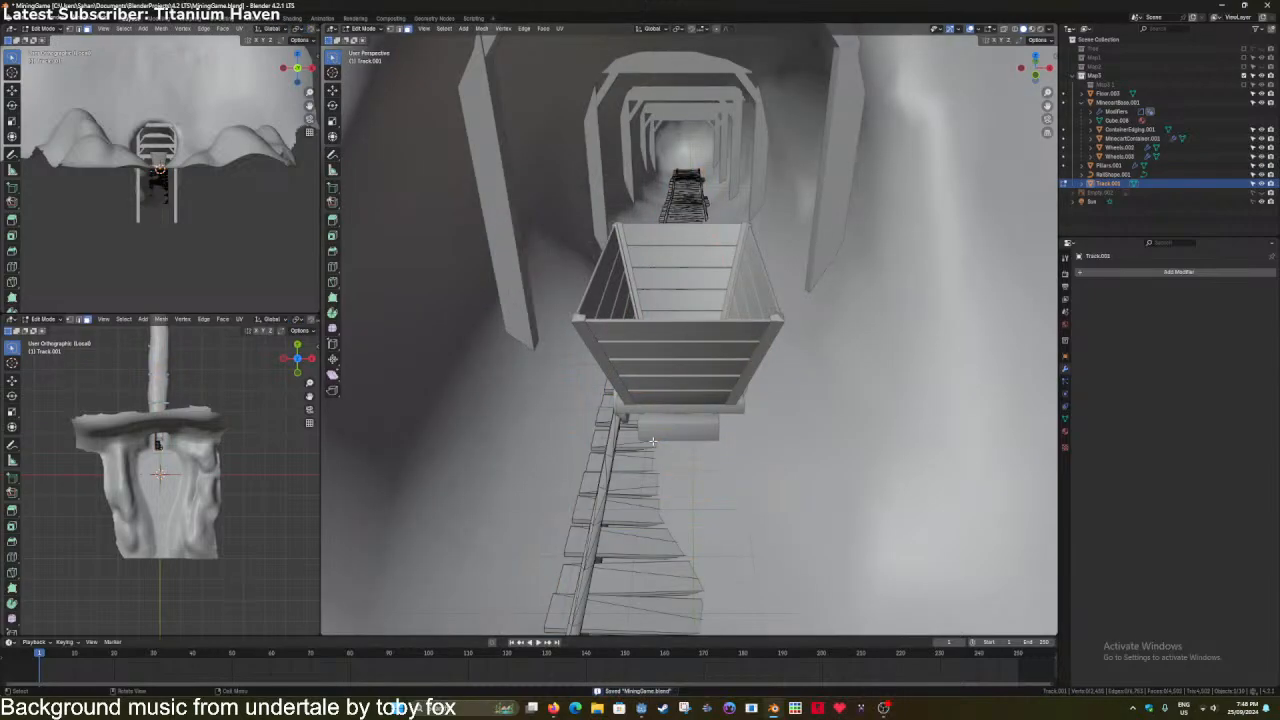
pyautogui.press('Tab')
pyautogui.click(840, 301)
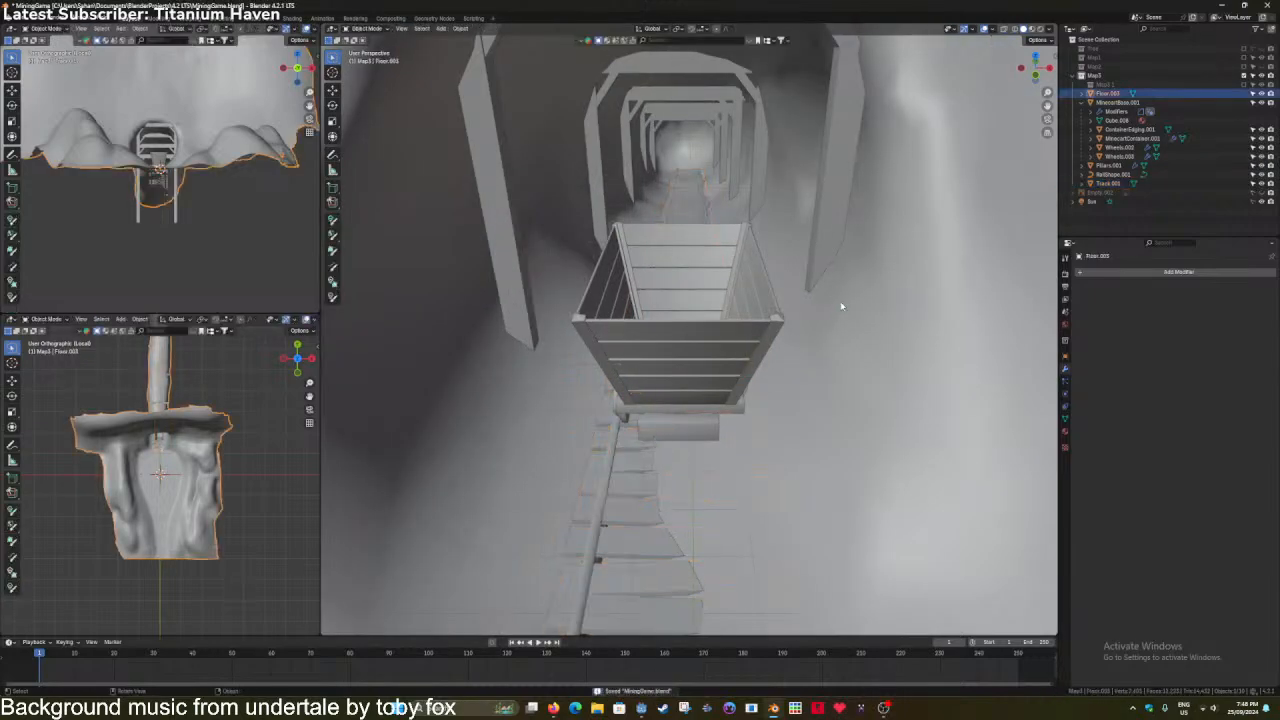
pyautogui.click(845, 222)
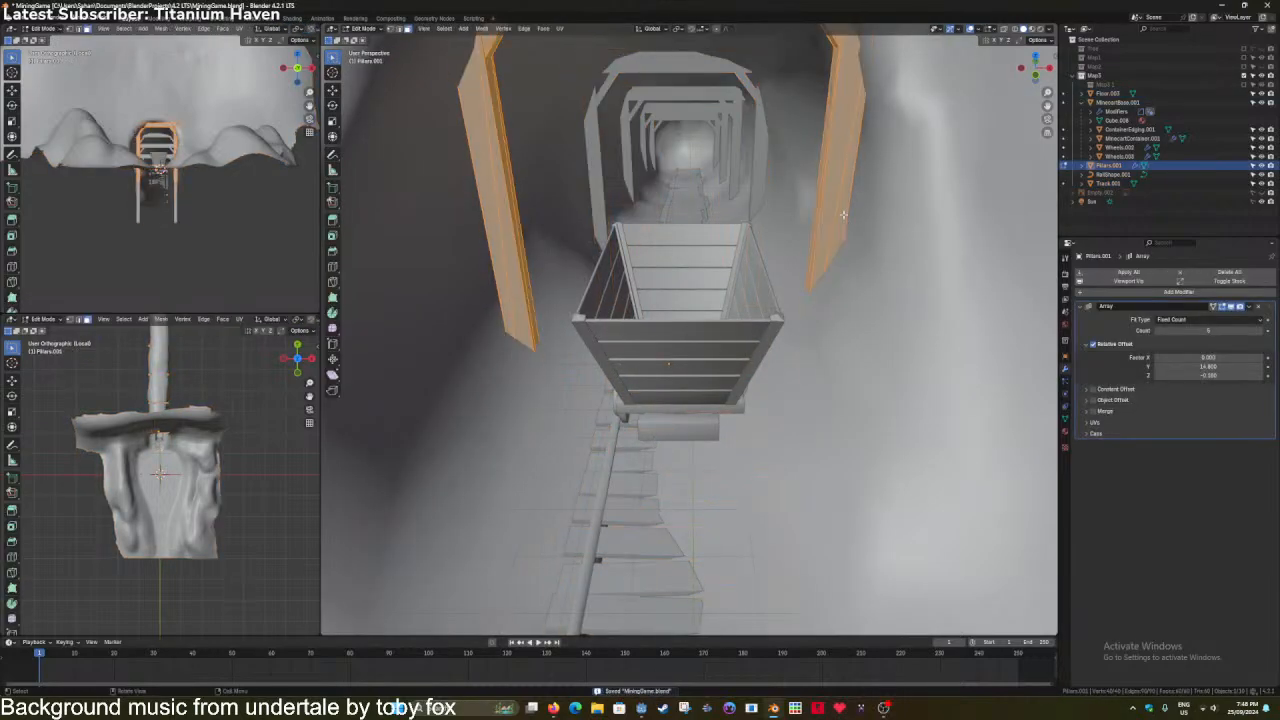
# Select the copied minecart container, check its base mesh and apply all its modifiers.
pyautogui.click(775, 311)
pyautogui.scroll(5, 717, 337)
pyautogui.press('Tab')
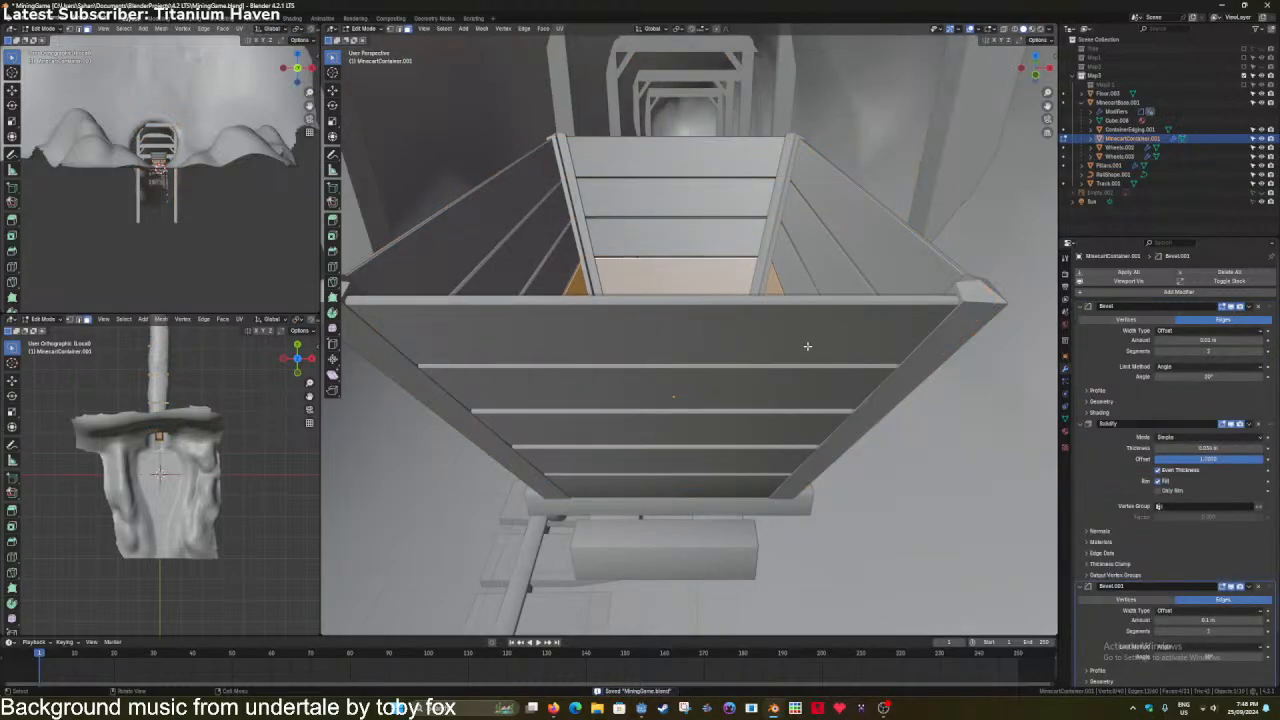
pyautogui.press('ctrl+KP_Add')
pyautogui.press('Tab')
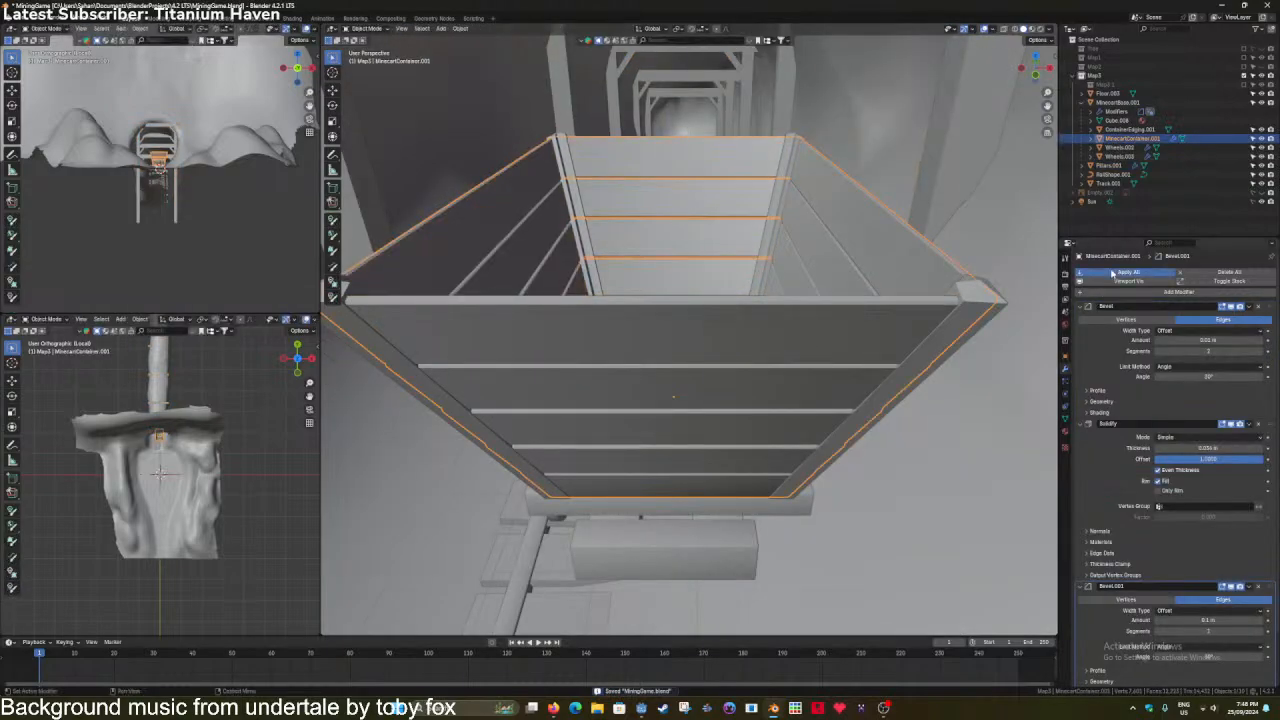
pyautogui.click(1128, 271)
# Add a Decimate modifier with Triangulate enabled to the minecart container, apply it, check the triangles and save.
pyautogui.click(1110, 272)
pyautogui.write('dec')
pyautogui.press('Return')
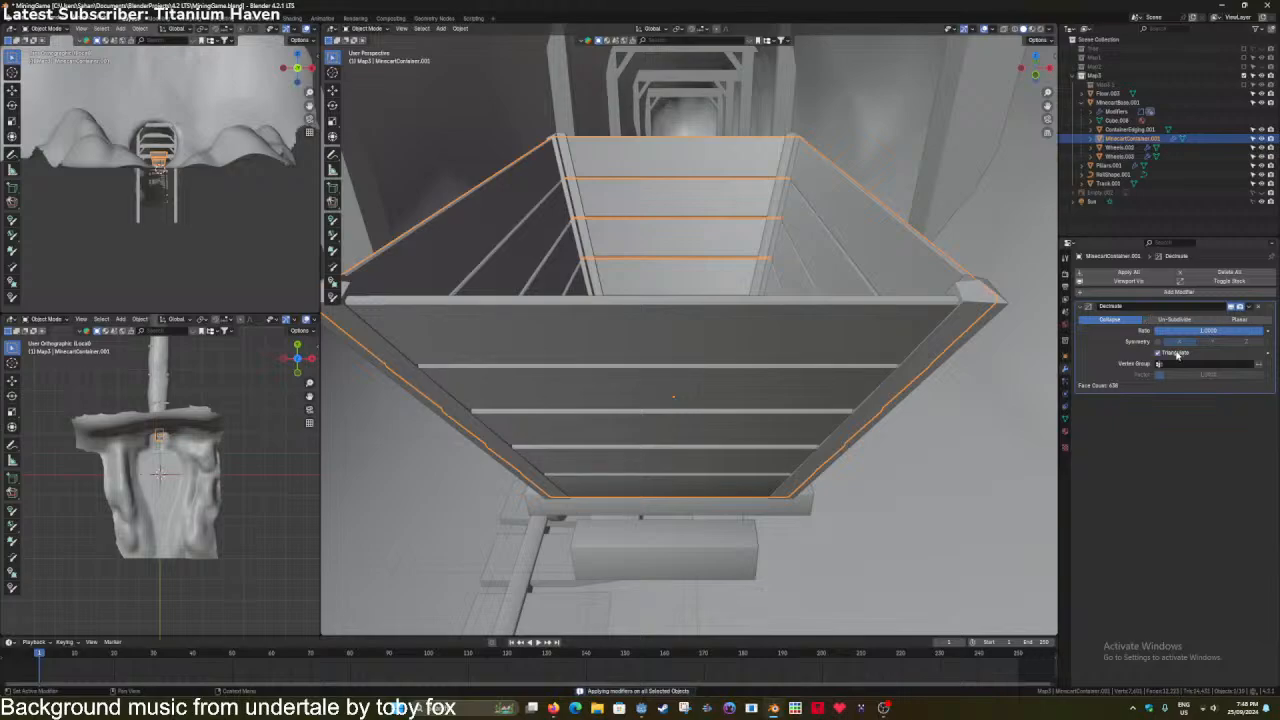
pyautogui.moveTo(1208, 331); pyautogui.dragTo(1204, 331)
pyautogui.click(1140, 273)
pyautogui.press('Tab')
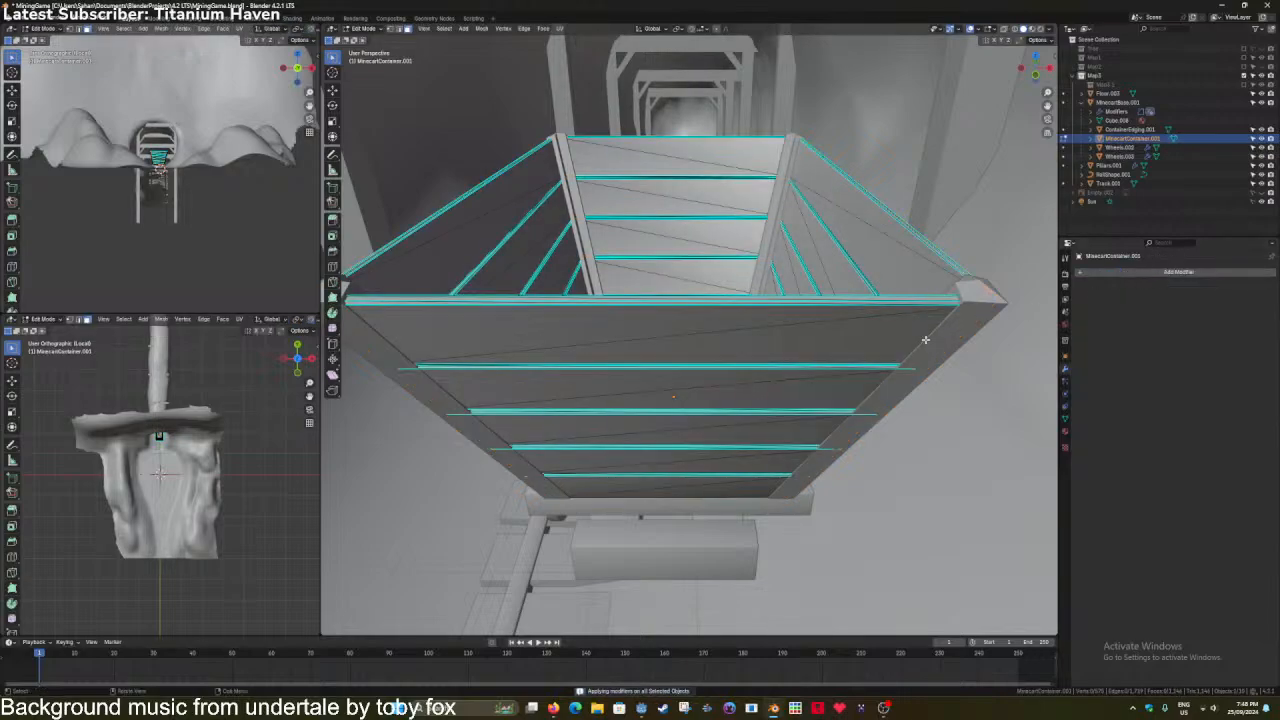
pyautogui.press('Tab')
pyautogui.hotkey('ctrl', 's')
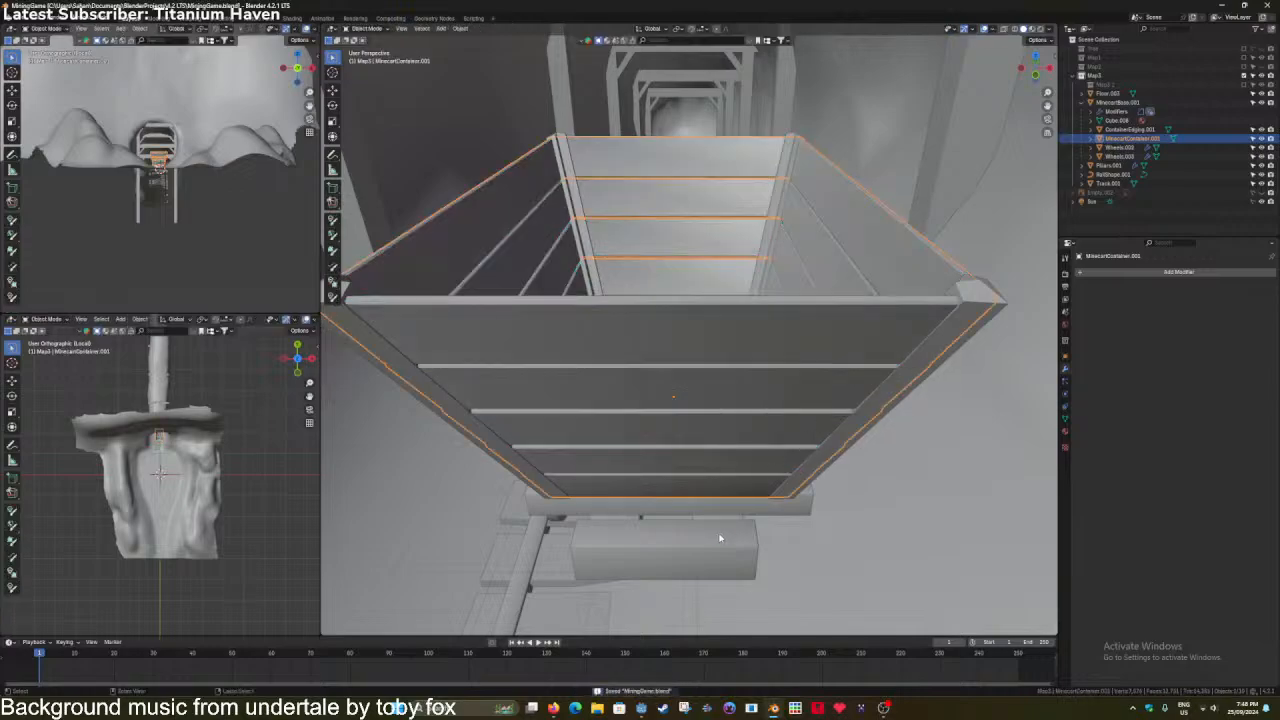
# Add a Triangulate modifier to the copied minecart base, apply all its modifiers and check the resulting topology.
pyautogui.click(719, 538)
pyautogui.moveTo(719, 538); pyautogui.dragTo(980, 360, button='middle')
pyautogui.click(1119, 291)
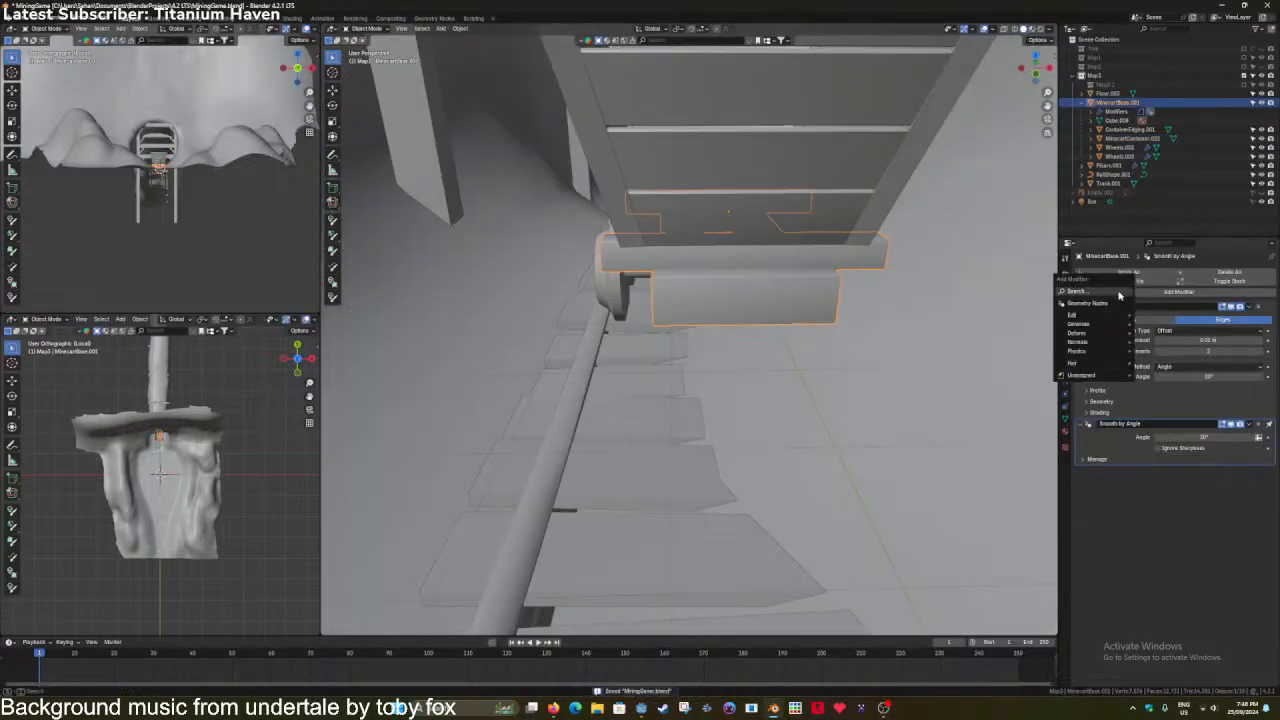
pyautogui.write('t')
pyautogui.press('Return')
pyautogui.hotkey('ctrl', 'a')
pyautogui.press('Tab')
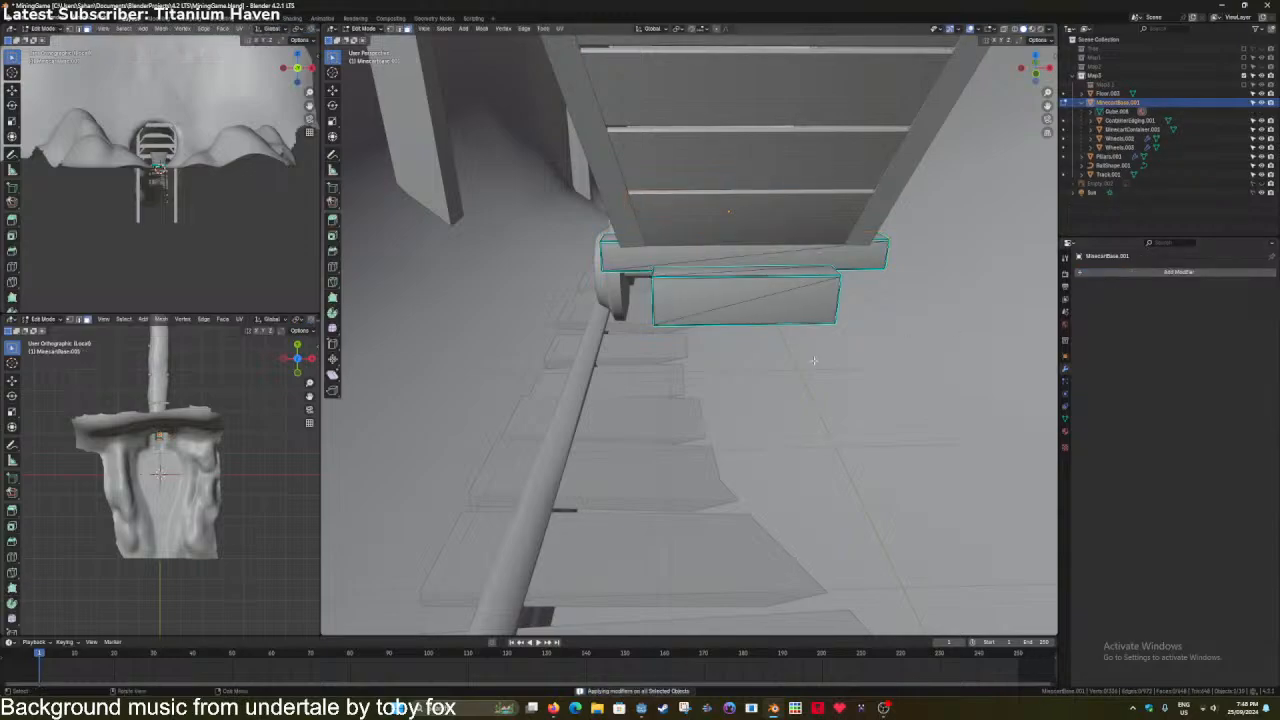
# Add a Decimate modifier with Triangulate enabled to the copied minecart base, apply it and save the file.
pyautogui.press('Tab')
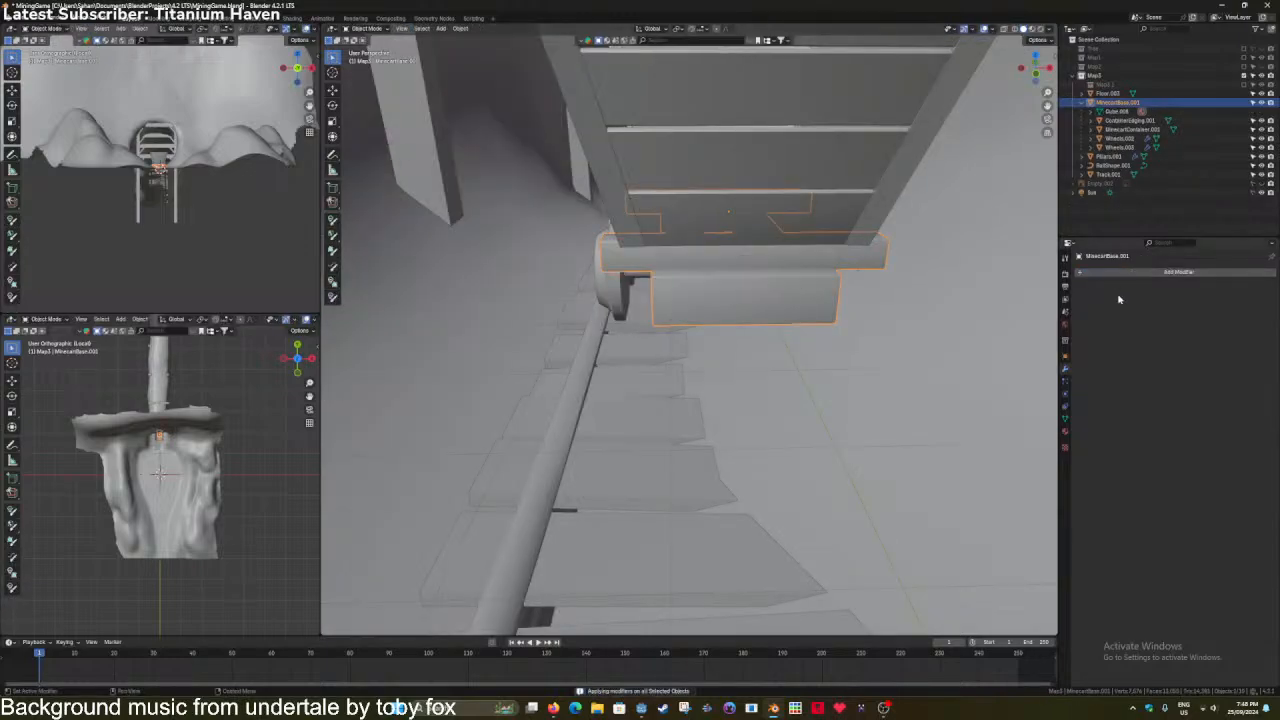
pyautogui.click(1128, 273)
pyautogui.write('de')
pyautogui.press('Return')
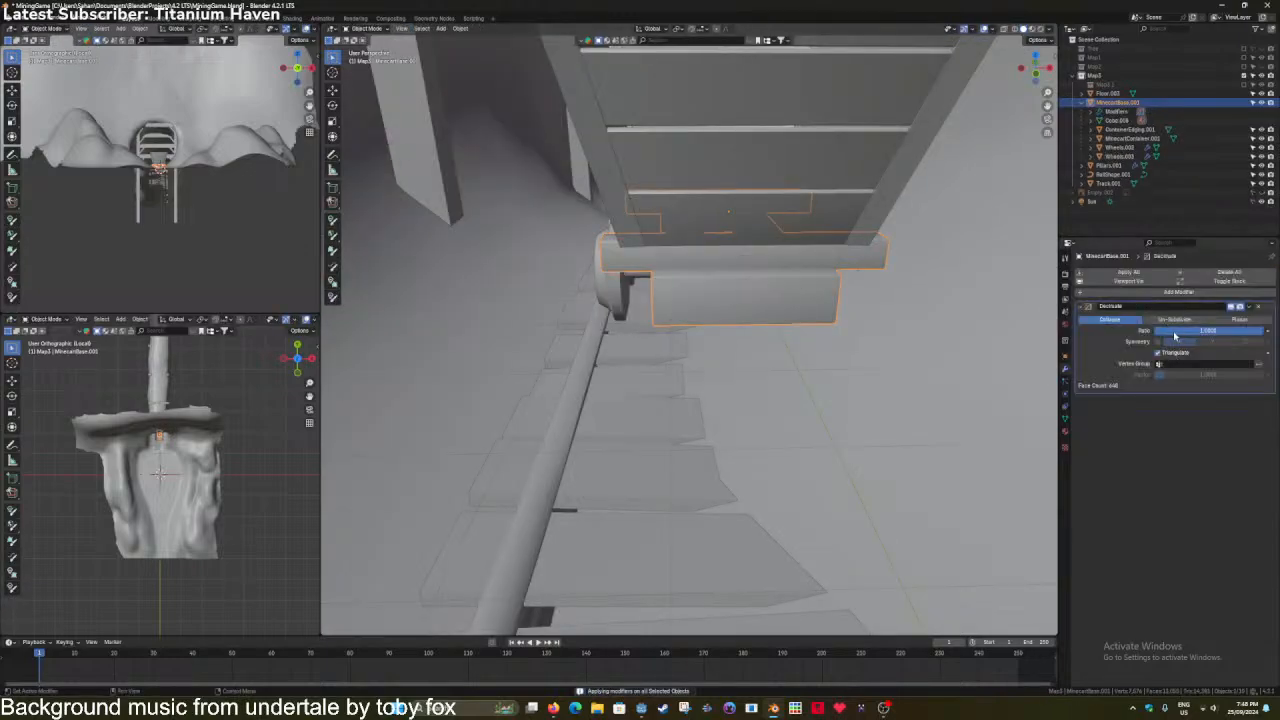
pyautogui.click(1146, 273)
pyautogui.moveTo(750, 340); pyautogui.dragTo(757, 345, button='middle')
pyautogui.hotkey('ctrl', 's')
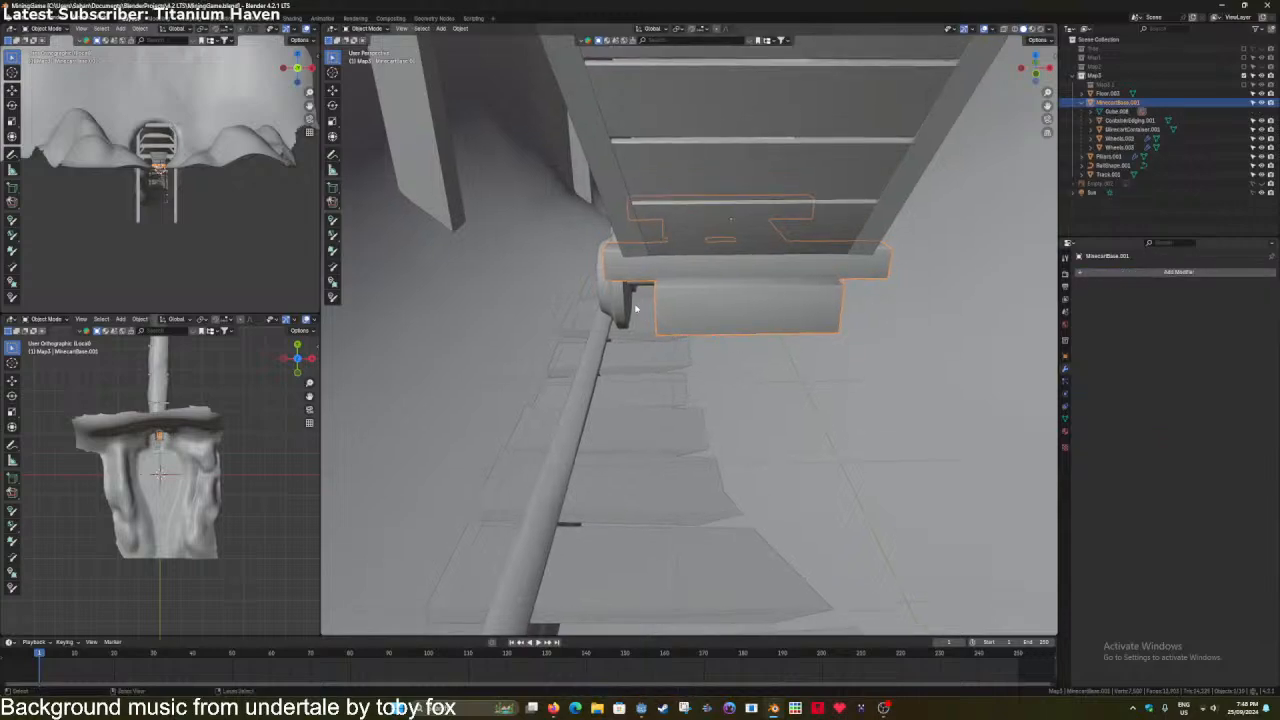
# Apply all modifiers on each of the two copied minecart wheel sets.
pyautogui.click(618, 303)
pyautogui.press('KP_Decimal')
pyautogui.moveTo(618, 302); pyautogui.dragTo(1041, 319, button='middle')
pyautogui.click(1118, 273)
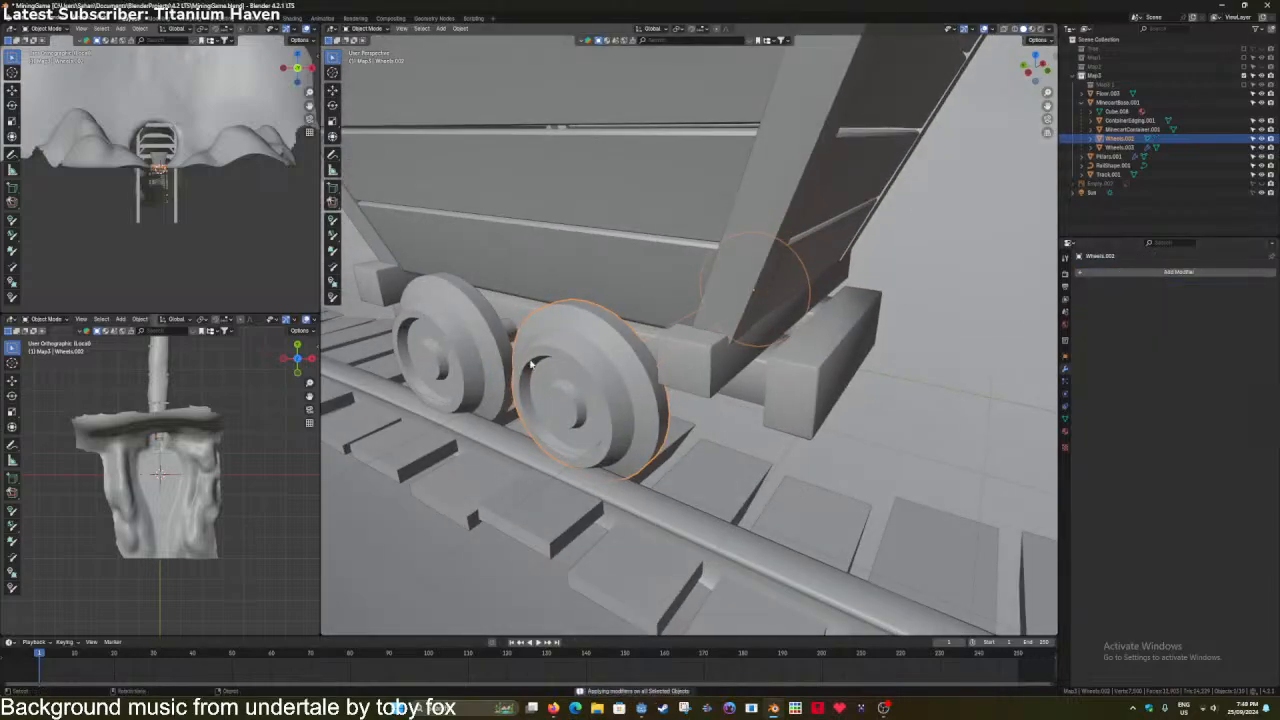
pyautogui.click(493, 366)
pyautogui.click(1120, 276)
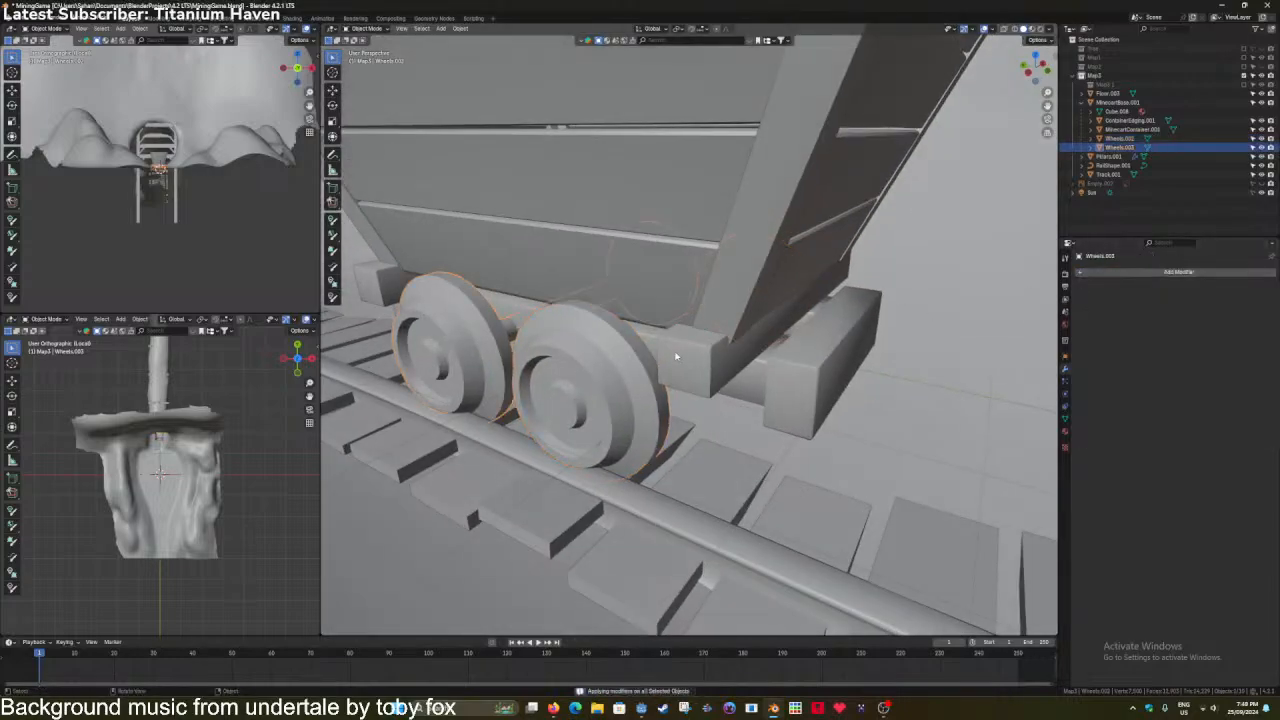
# Isolate both wheel sets in local view and select the middle edge loop of their axles in Edit Mode.
pyautogui.moveTo(674, 354); pyautogui.dragTo(664, 353, button='middle')
pyautogui.keyDown('shift'); pyautogui.click(585, 400); pyautogui.keyUp('shift')
pyautogui.press('KP_Divide')
pyautogui.press('Tab')
pyautogui.moveTo(583, 390); pyautogui.dragTo(690, 407, button='middle')
pyautogui.keyDown('alt'); pyautogui.click(694, 275); pyautogui.keyUp('alt')
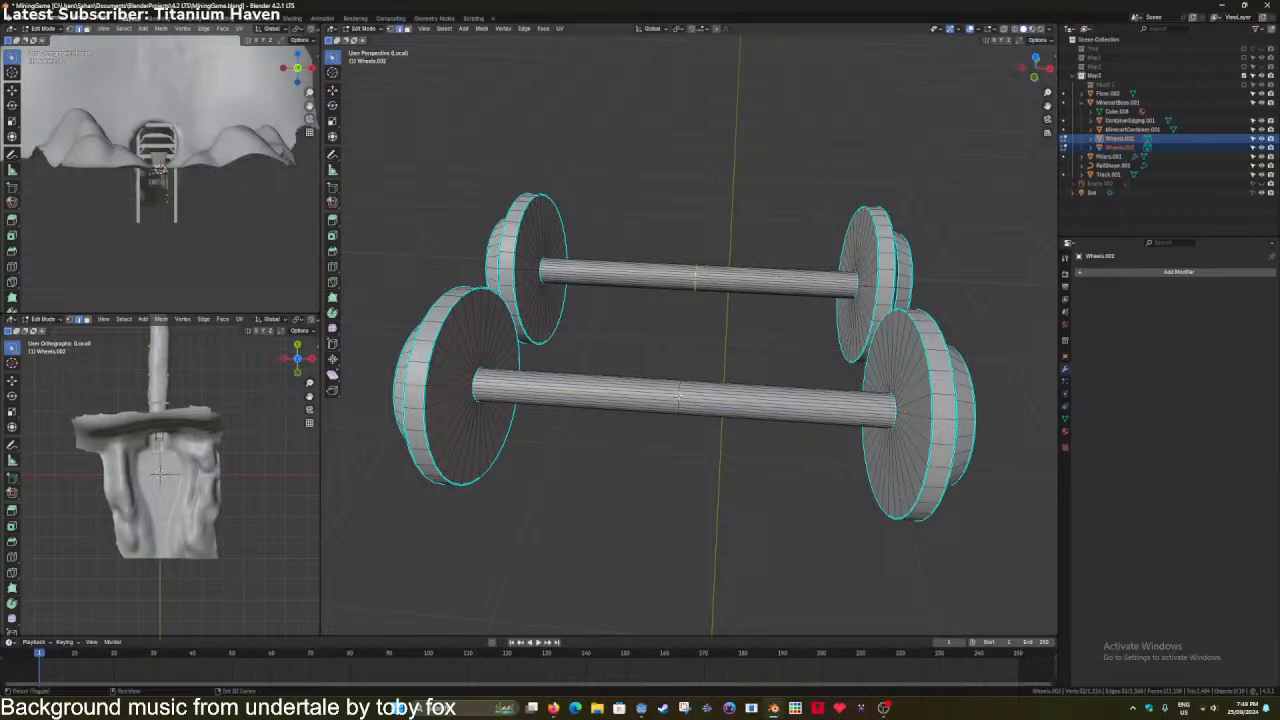
# Try Dissolve Edges, Dissolve Faces and Dissolve Vertices on the middle loops of both axles, and undo the vertex dissolve.
pyautogui.press('x')
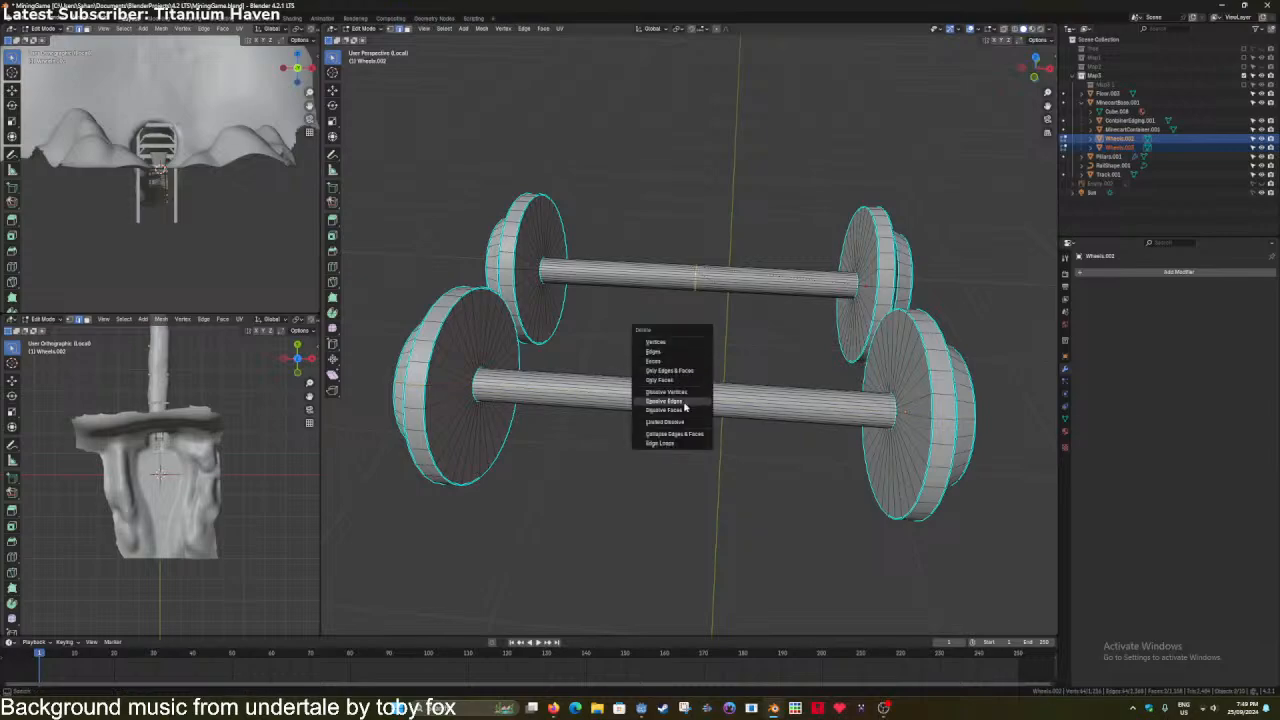
pyautogui.click(684, 402)
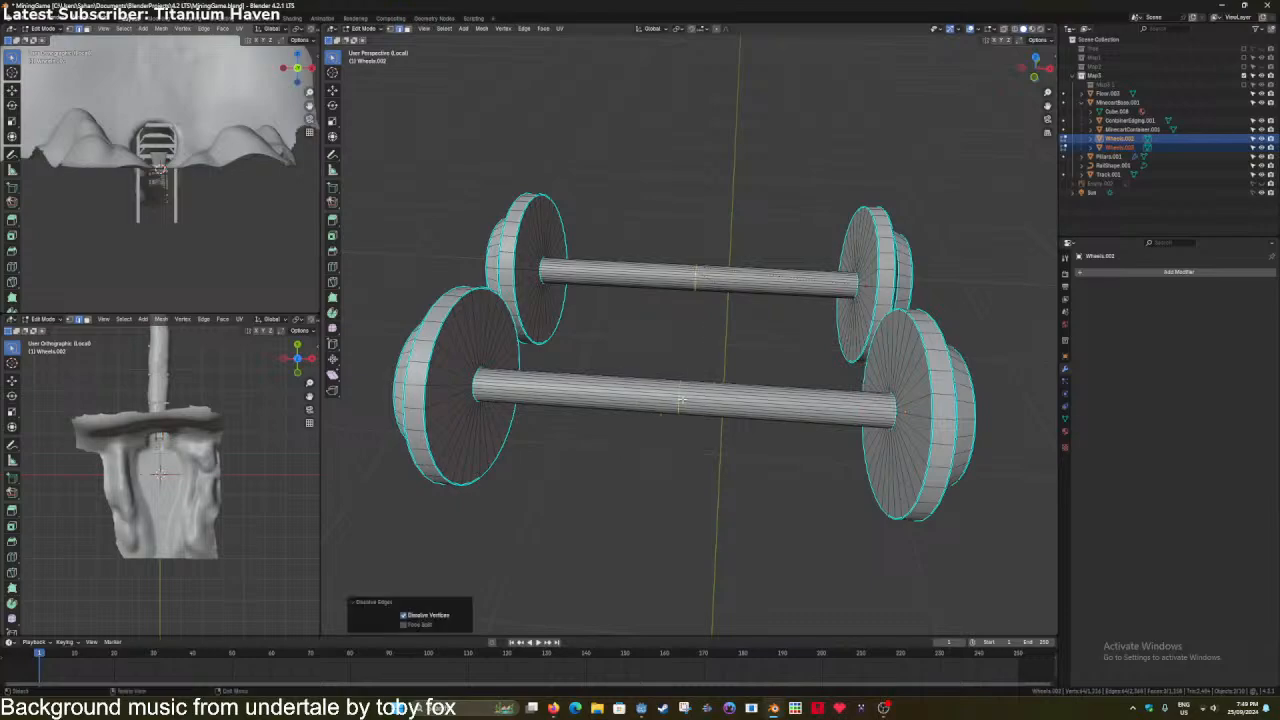
pyautogui.press('x')
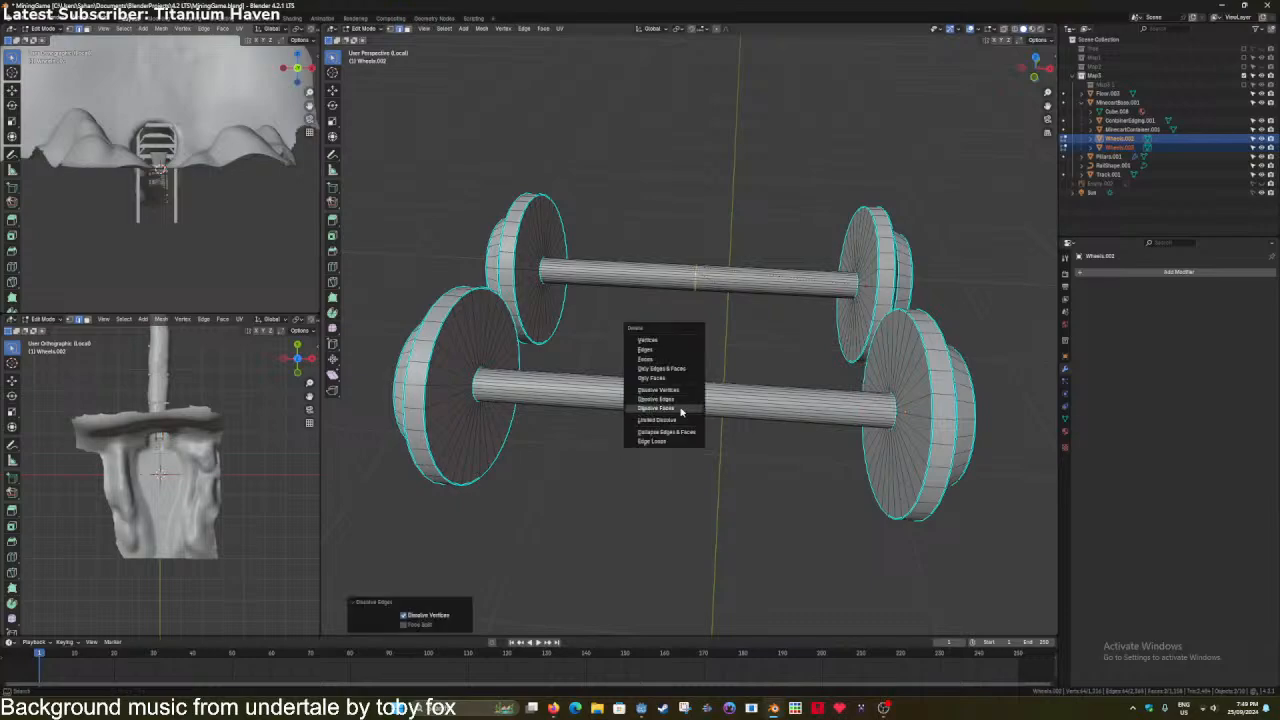
pyautogui.click(677, 408)
pyautogui.press('x')
pyautogui.click(678, 390)
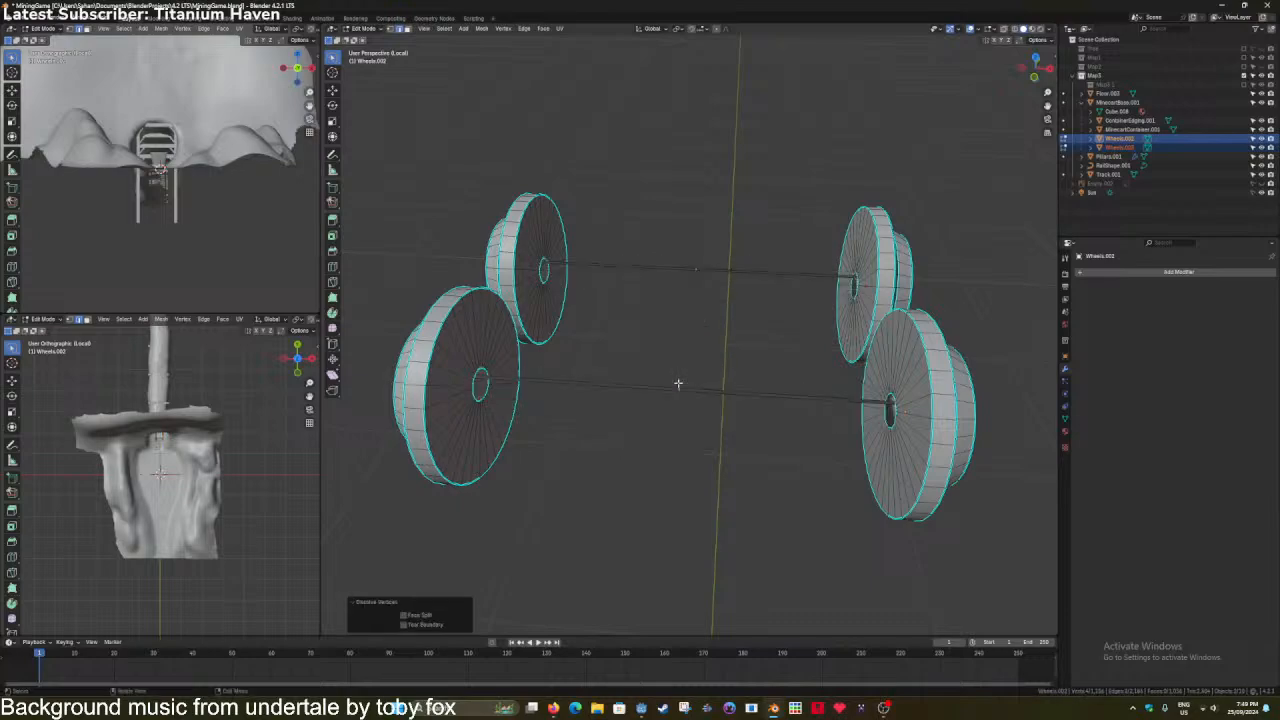
pyautogui.hotkey('ctrl', 'z')
# Retry Dissolve Edges on both axle loops and test the geometry with a trial move that is cancelled.
pyautogui.scroll(2, 680, 386)
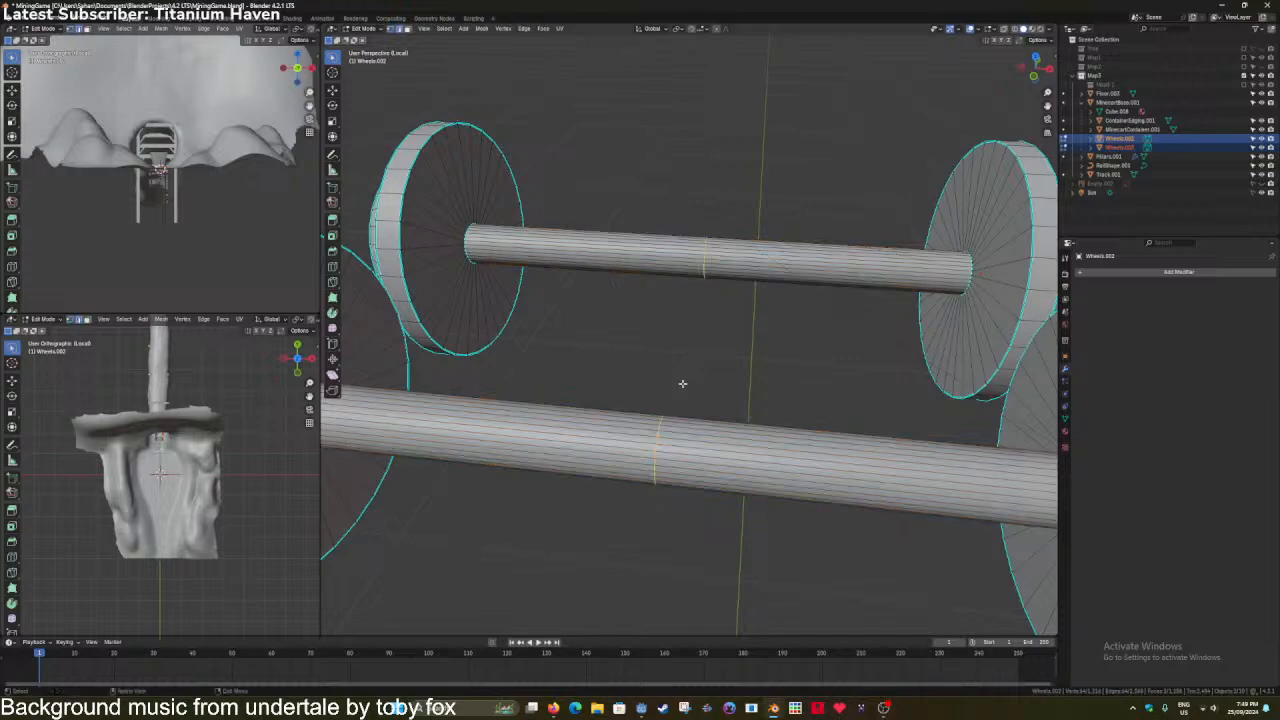
pyautogui.press('x')
pyautogui.click(682, 393)
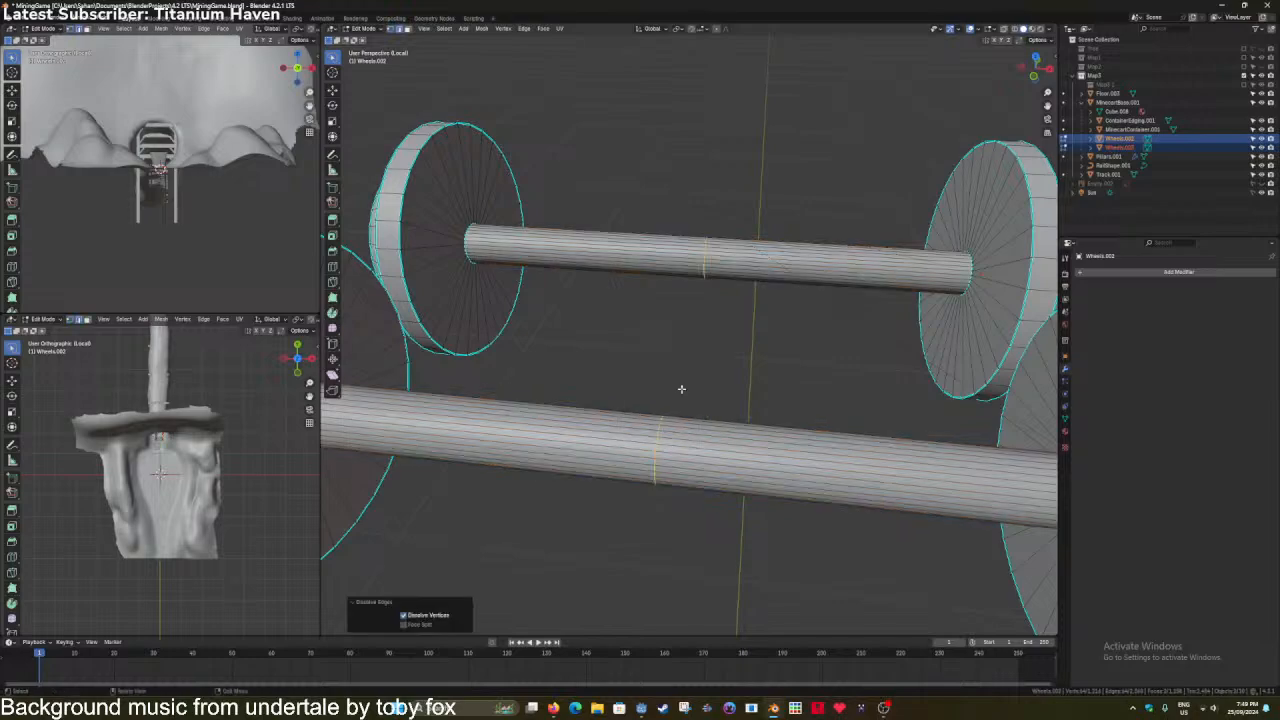
pyautogui.press('g')
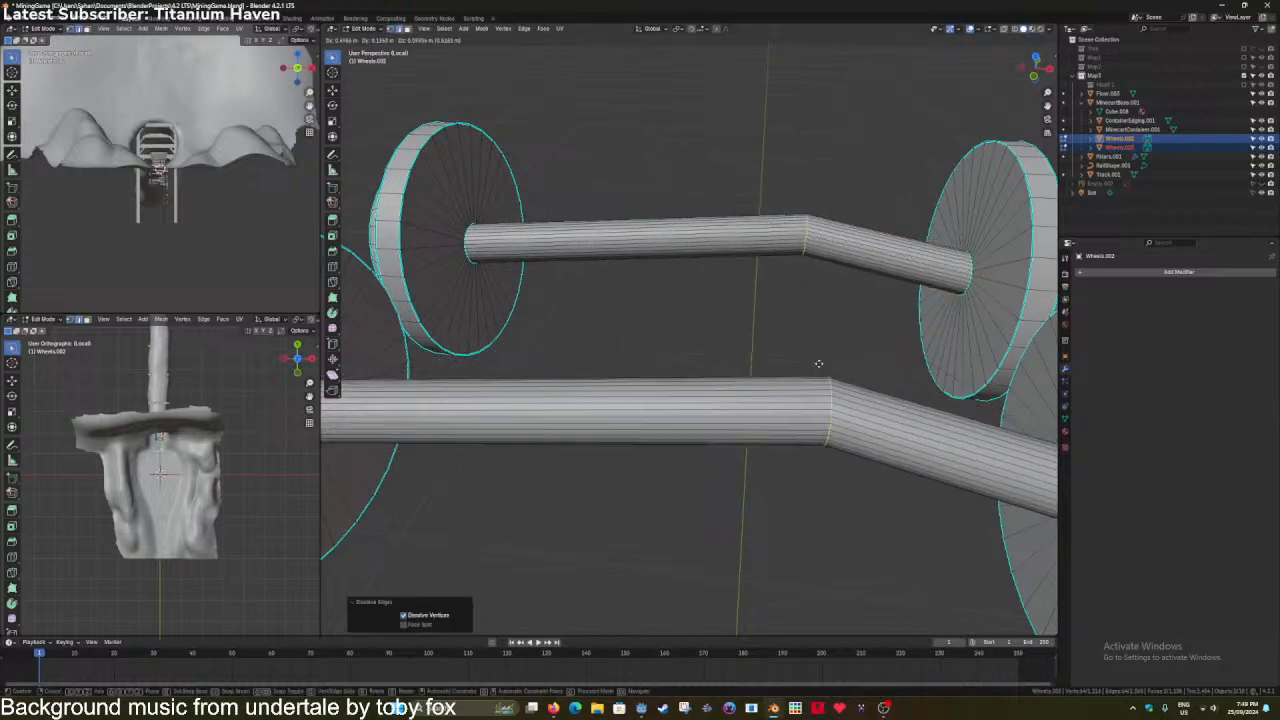
pyautogui.press('Escape')
# Reselect only the front axle's middle loop, try dissolving it as edges, faces and vertices, and undo the vertex dissolve.
pyautogui.click(655, 437)
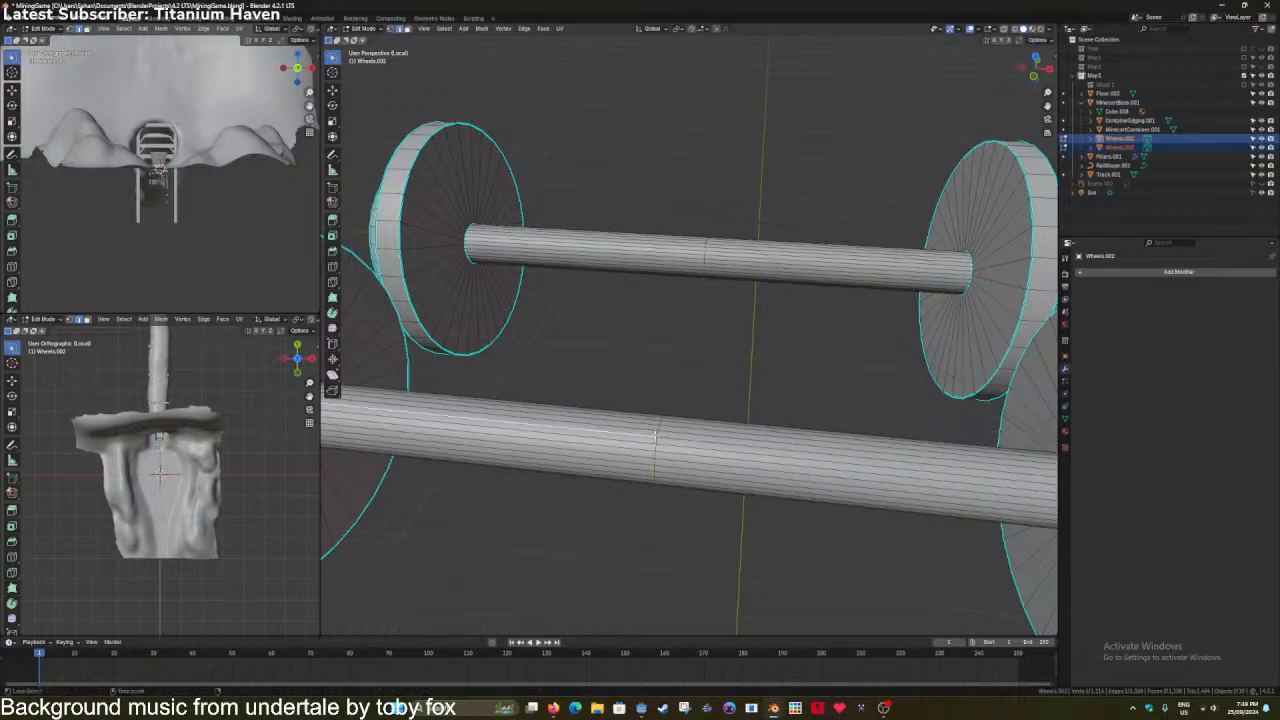
pyautogui.press('x')
pyautogui.click(657, 433)
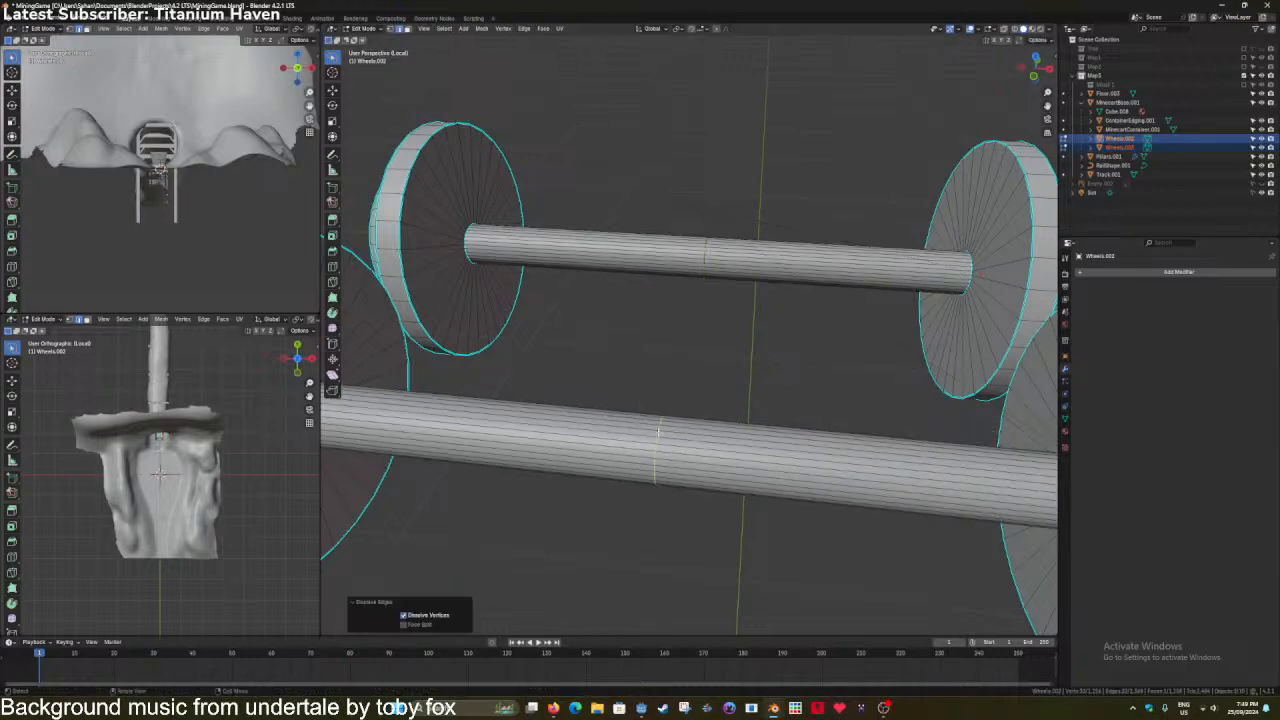
pyautogui.press('x')
pyautogui.click(658, 436)
pyautogui.press('x')
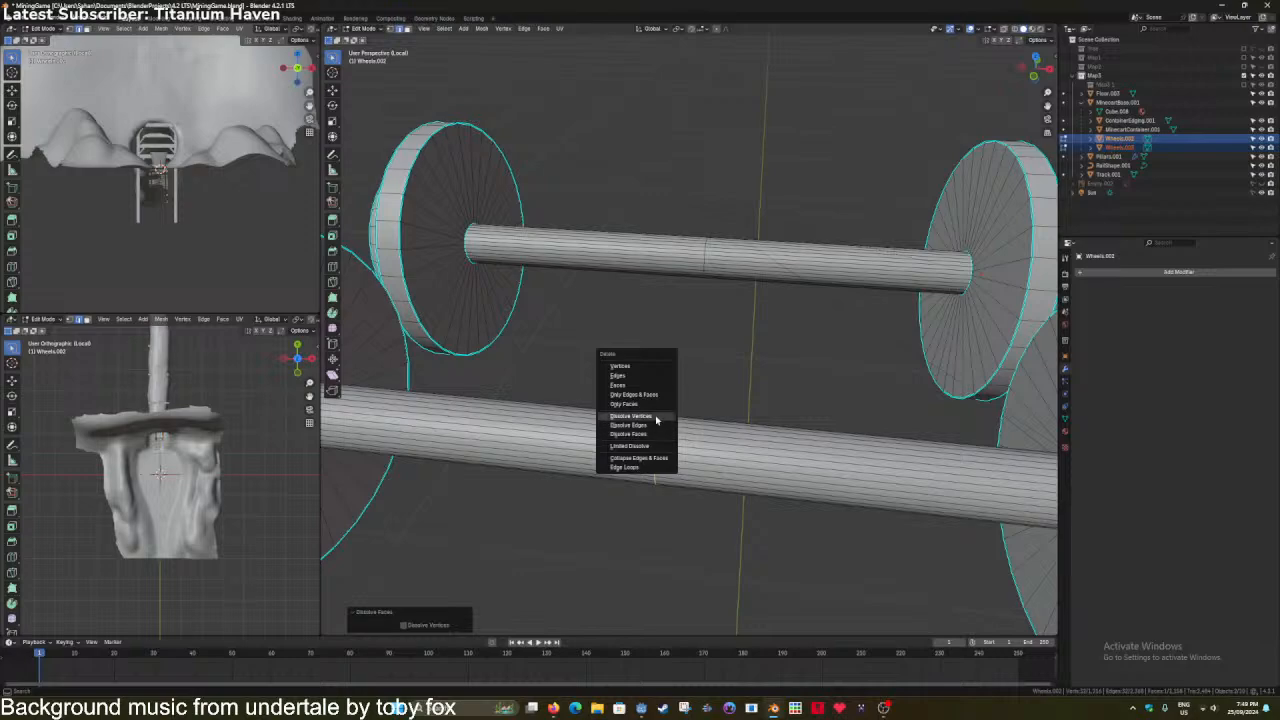
pyautogui.click(655, 418)
pyautogui.scroll(-4, 655, 416)
pyautogui.hotkey('ctrl', 'z')
# Test-move the front axle's middle loop, try Dissolve Vertices on it in vertex selection mode, and undo the dissolve.
pyautogui.scroll(3, 656, 416)
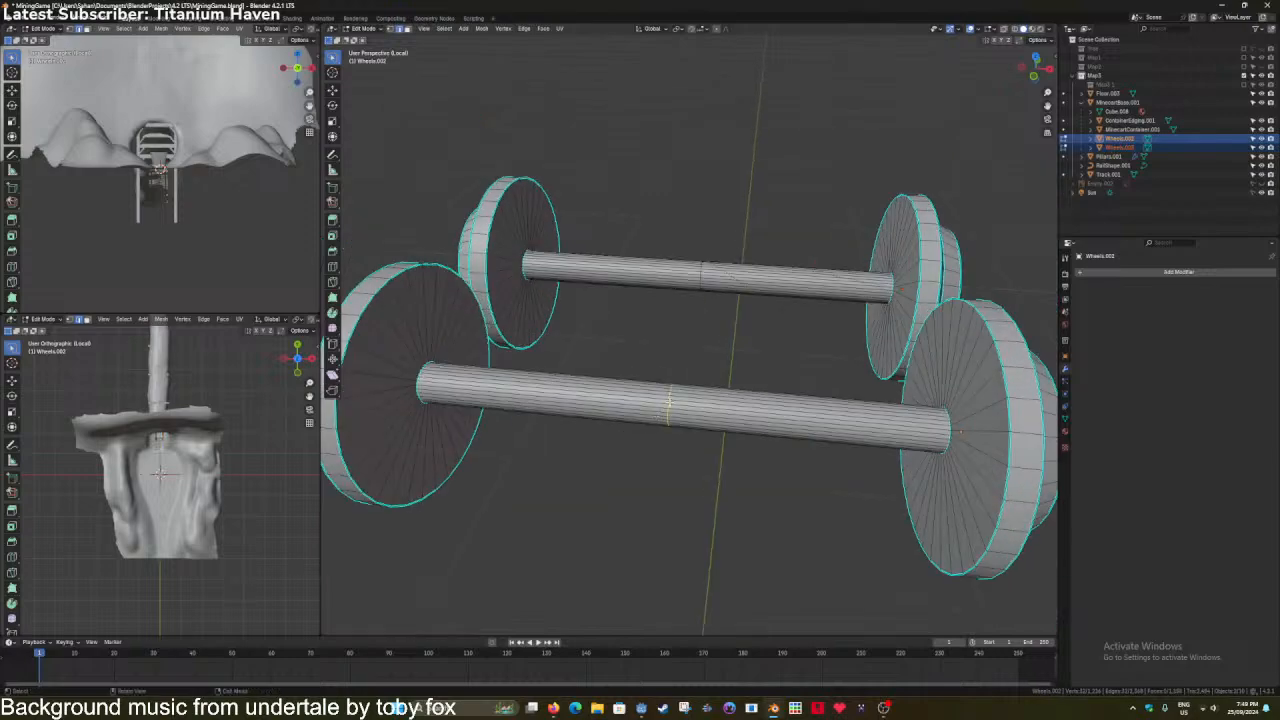
pyautogui.press('g')
pyautogui.rightClick(707, 394)
pyautogui.press('1')
pyautogui.scroll(2, 707, 394)
pyautogui.press('x')
pyautogui.click(706, 394)
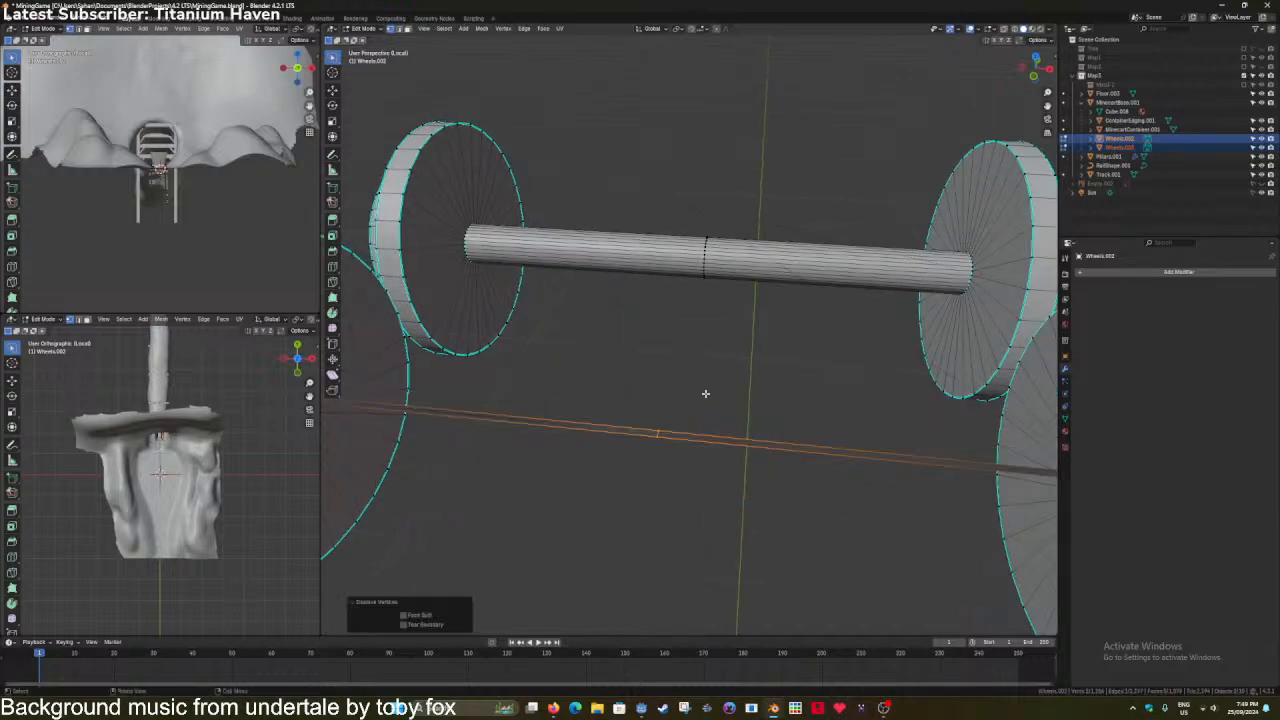
pyautogui.hotkey('ctrl', 'z')
# Try Dissolve Edges and Dissolve Faces on the front axle's middle ring, leave Edit Mode and save the file.
pyautogui.press('x')
pyautogui.click(704, 400)
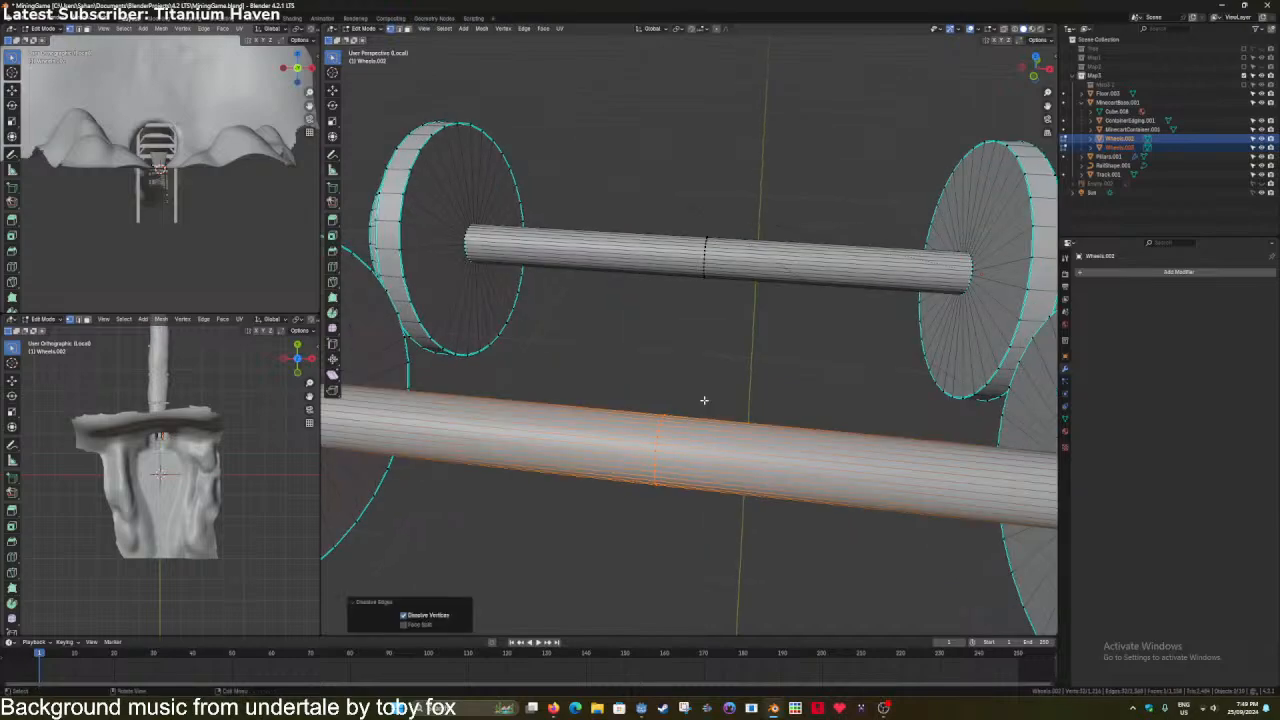
pyautogui.press('x')
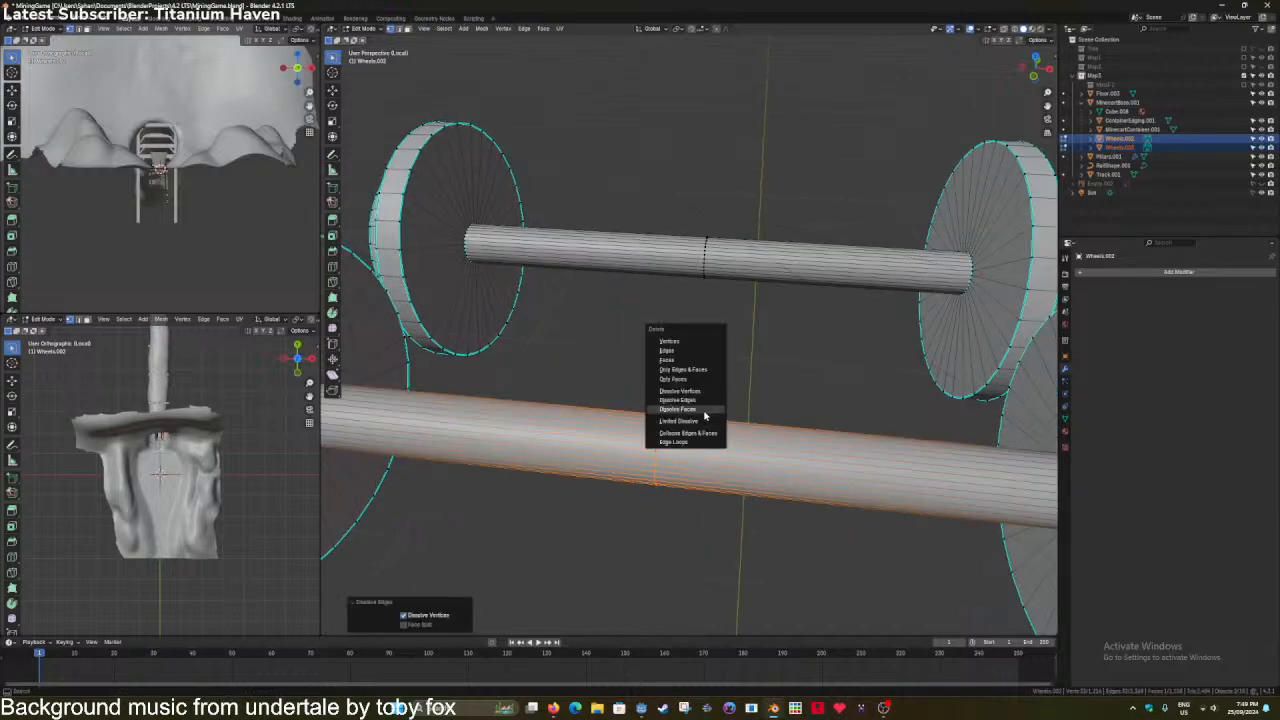
pyautogui.click(705, 411)
pyautogui.scroll(-4, 705, 412)
pyautogui.press('Tab')
pyautogui.hotkey('ctrl', 's')
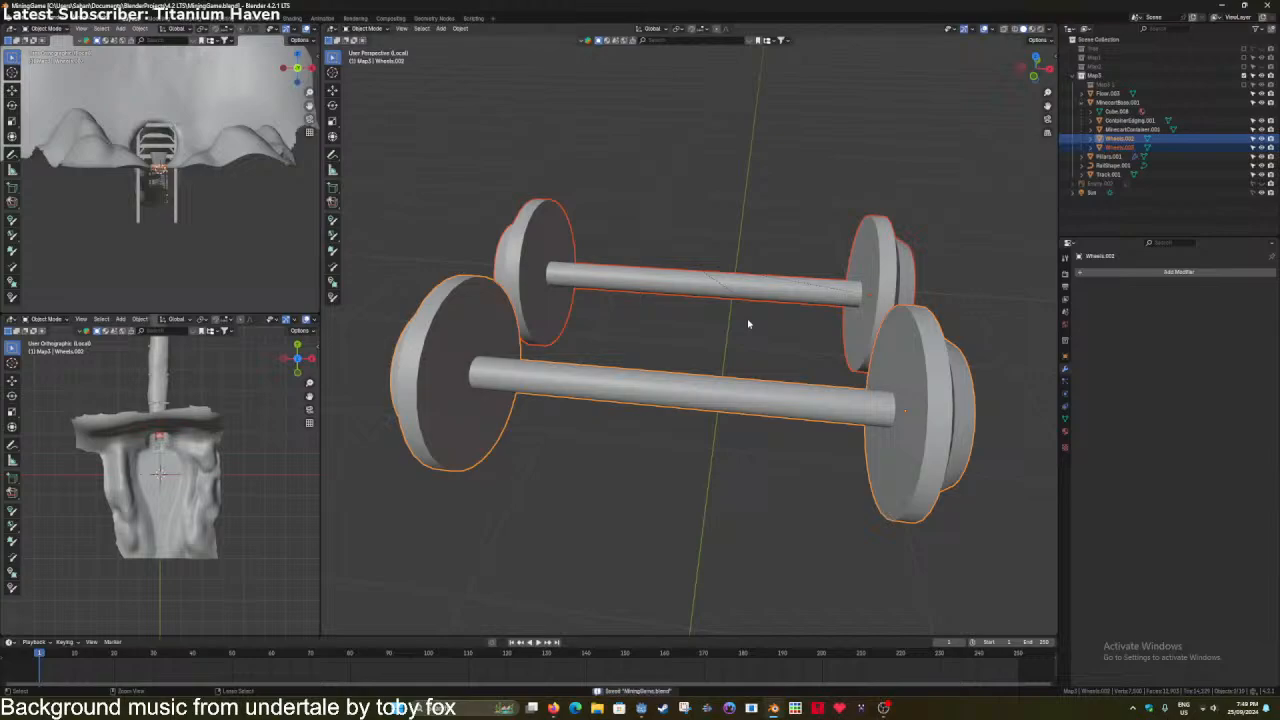
# Add a Decimate modifier to the front wheel set, enable Triangulate, lower the collapse ratio and apply it.
pyautogui.click(1091, 271)
pyautogui.write('dec')
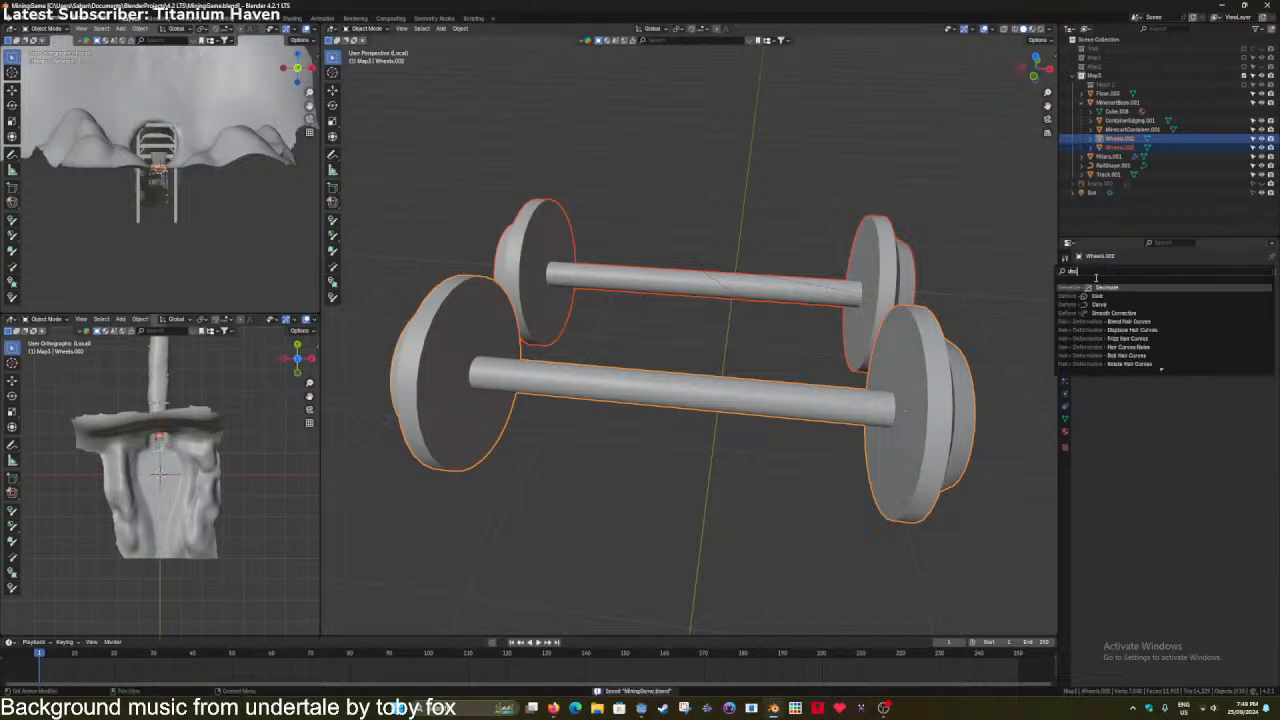
pyautogui.click(1098, 287)
pyautogui.moveTo(795, 345); pyautogui.dragTo(842, 352, button='middle')
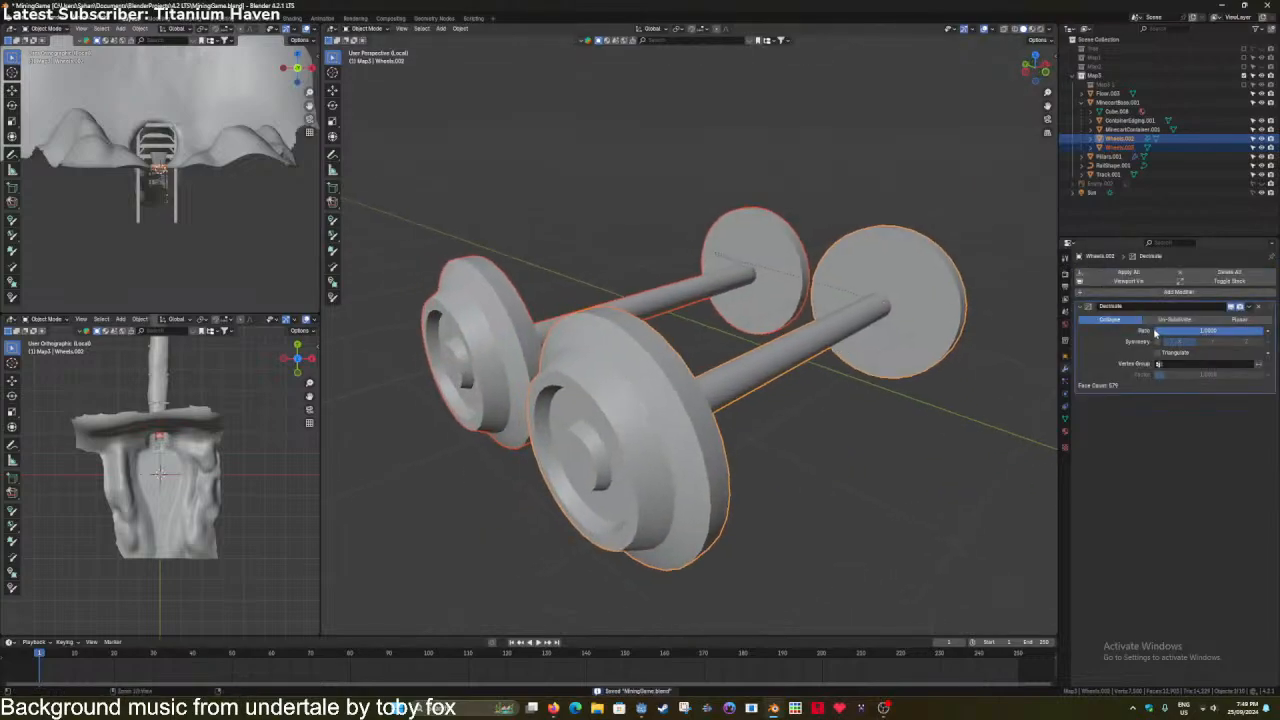
pyautogui.hotkey('ctrl', 's')
pyautogui.click(1176, 352)
pyautogui.moveTo(1178, 332); pyautogui.dragTo(1144, 332)
pyautogui.click(1154, 275)
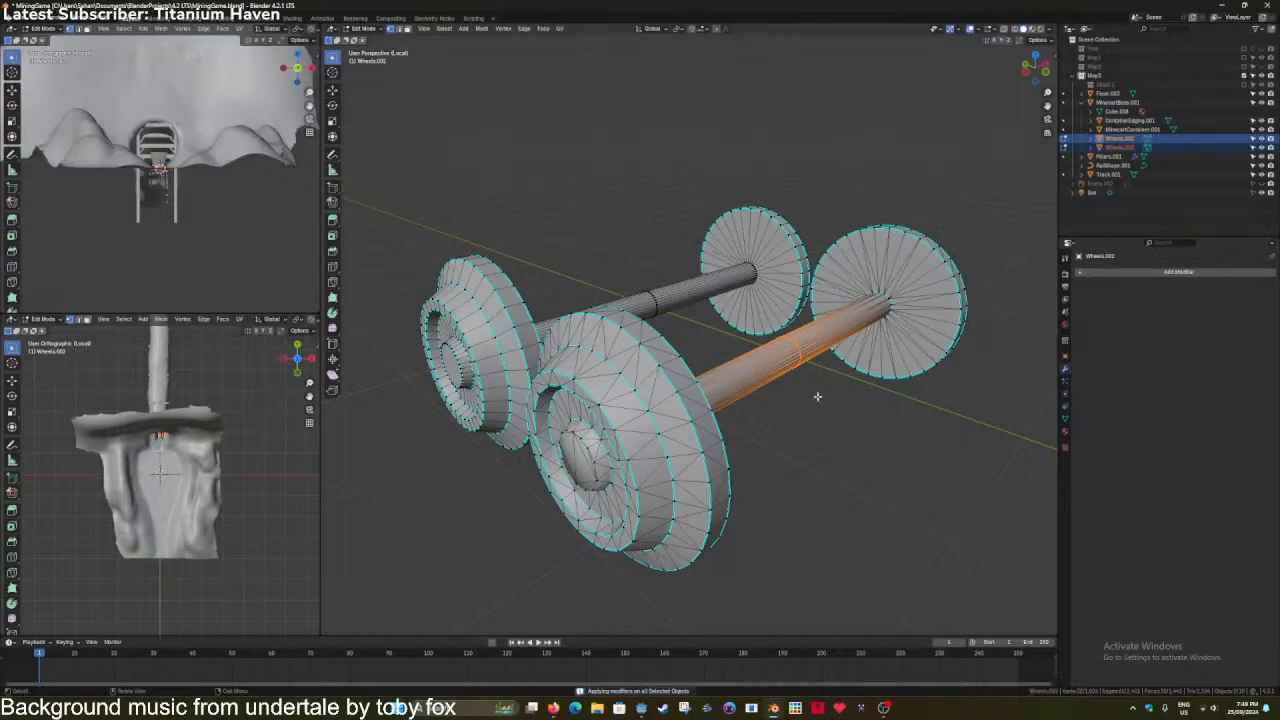
# Add a Decimate modifier to the rear wheel set, lower its collapse ratio and apply it.
pyautogui.click(780, 300)
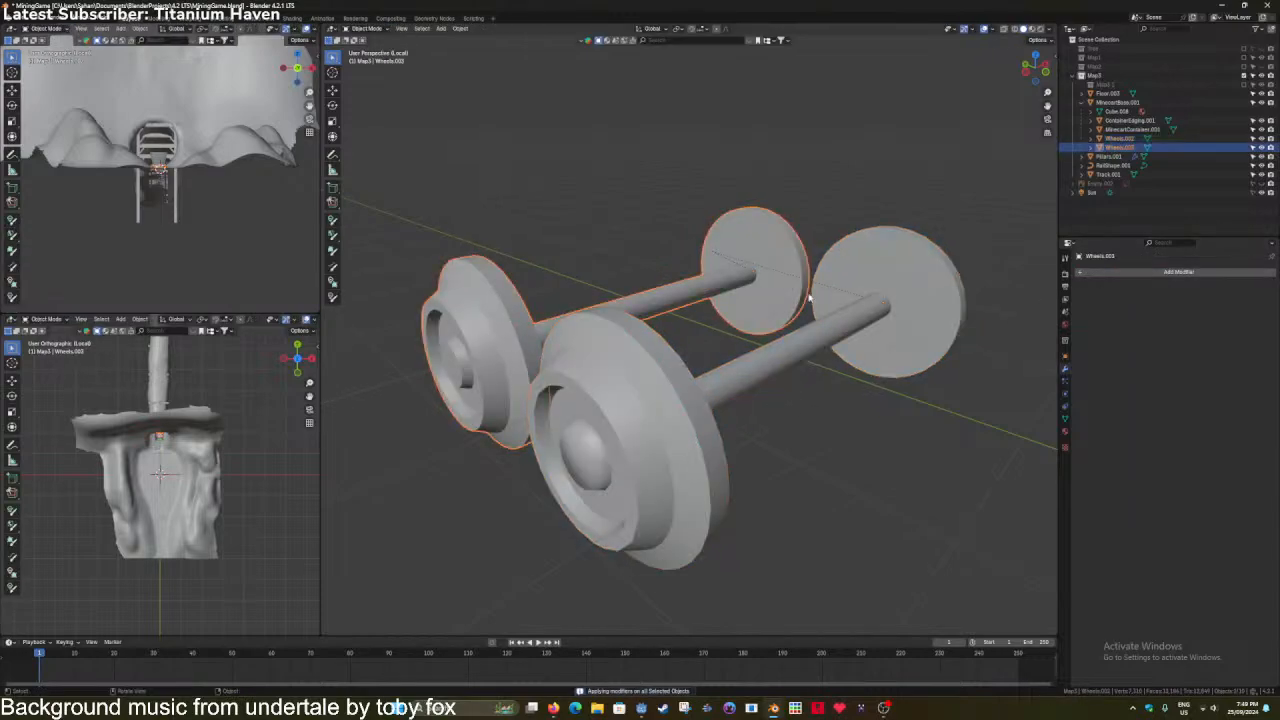
pyautogui.click(1107, 273)
pyautogui.write('dec')
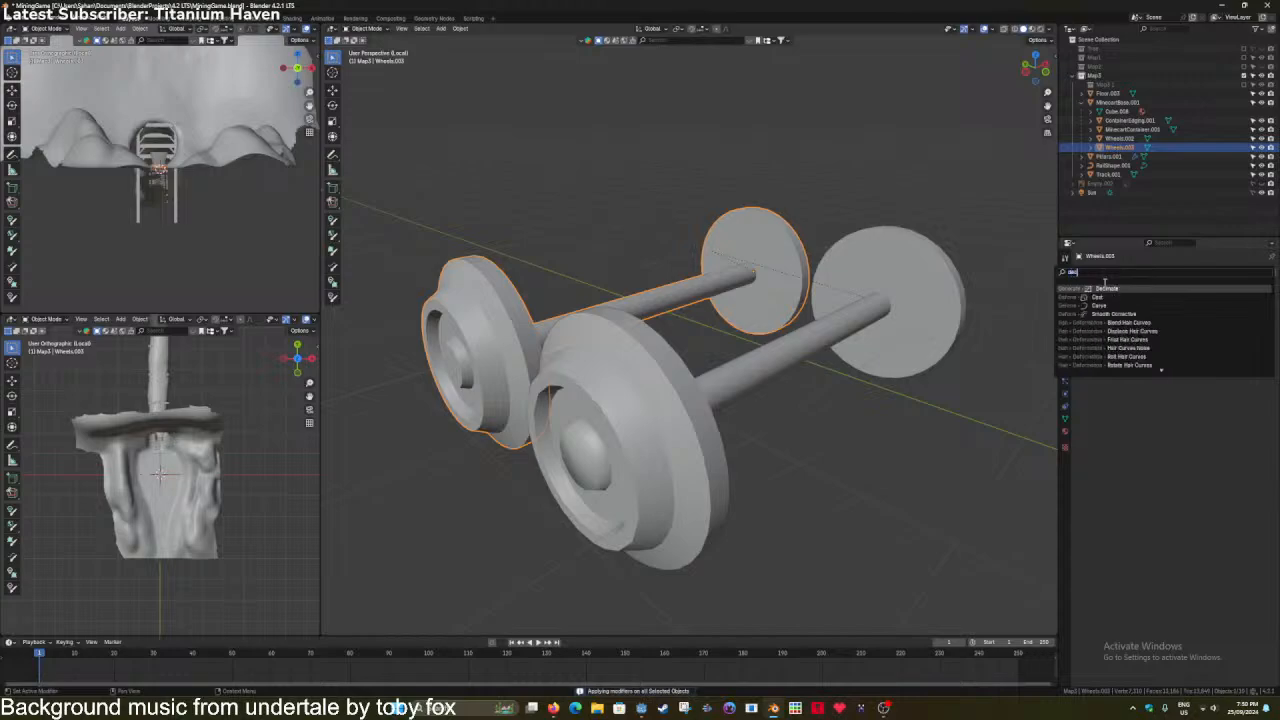
pyautogui.press('Return')
pyautogui.hotkey('ctrl', 's')
pyautogui.moveTo(1195, 331); pyautogui.dragTo(1115, 331)
pyautogui.click(1155, 274)
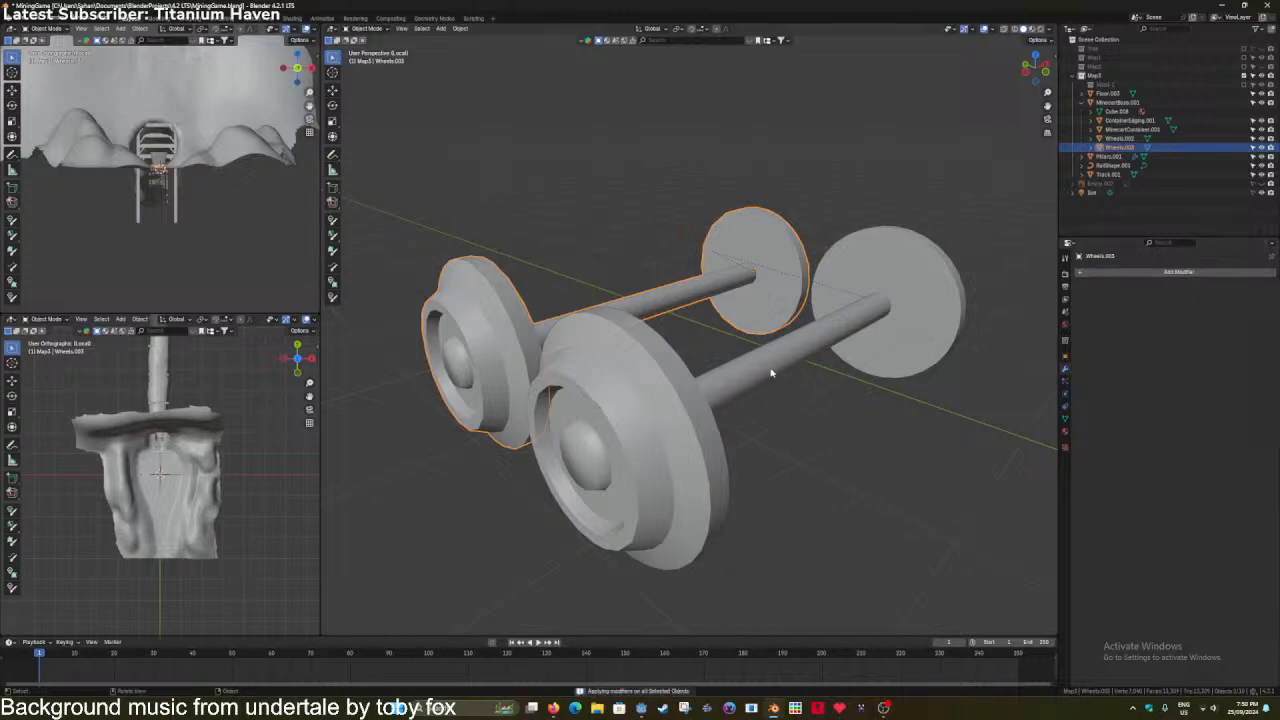
# Select both wheel sets and inspect their decimated topology in Edit Mode.
pyautogui.click(789, 423)
pyautogui.scroll(-2, 766, 434)
pyautogui.scroll(-1, 766, 434)
pyautogui.scroll(2, 750, 409)
pyautogui.press('a')
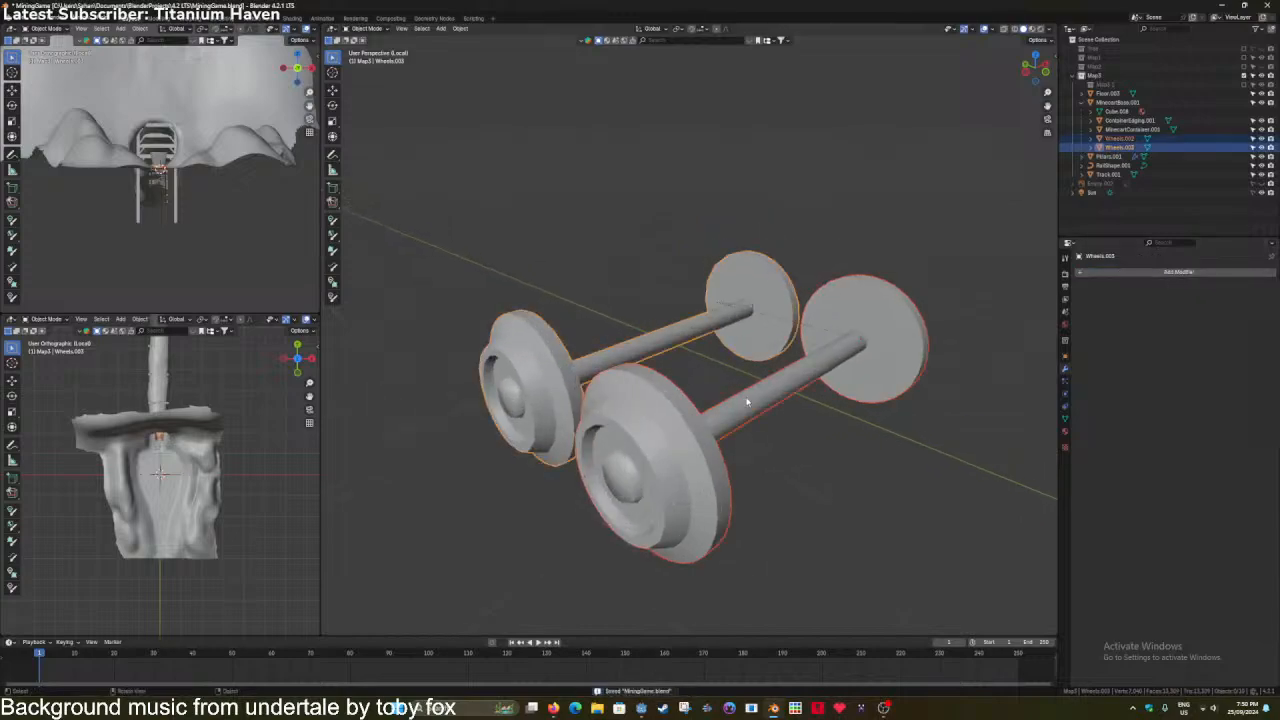
pyautogui.press('Tab')
pyautogui.moveTo(752, 388); pyautogui.dragTo(690, 352, button='middle')
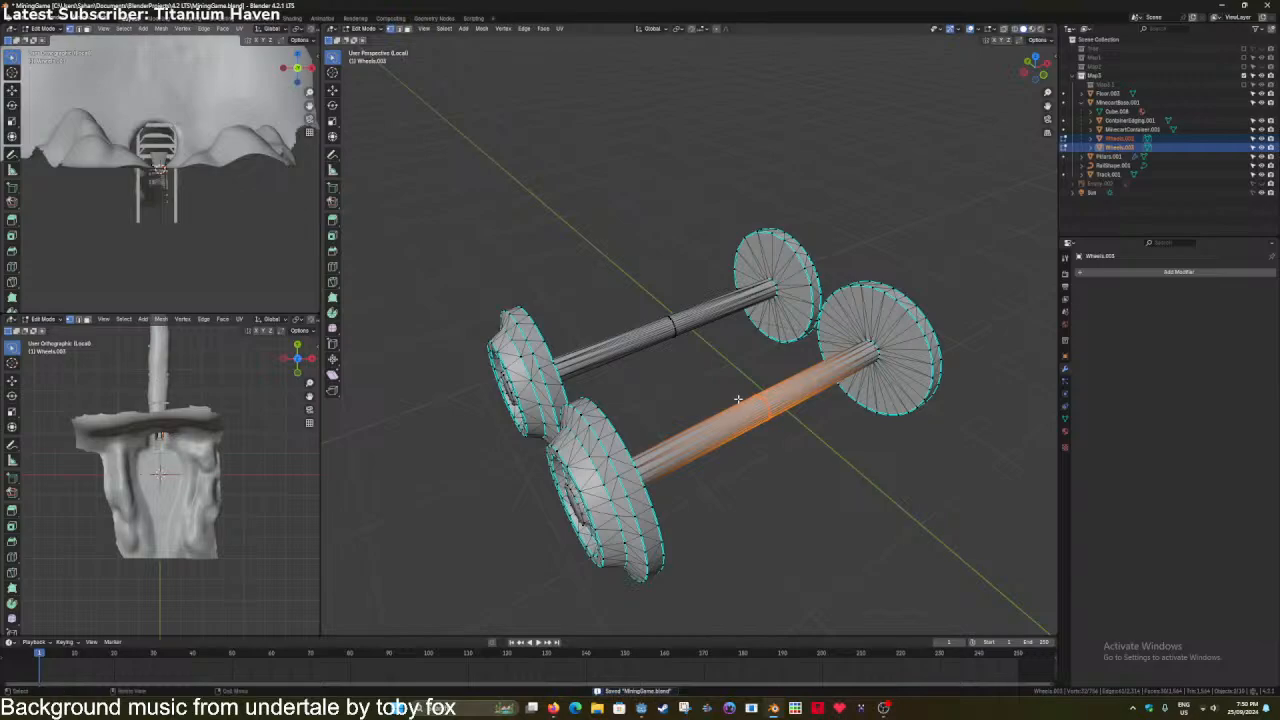
pyautogui.hotkey('alt', 'a')
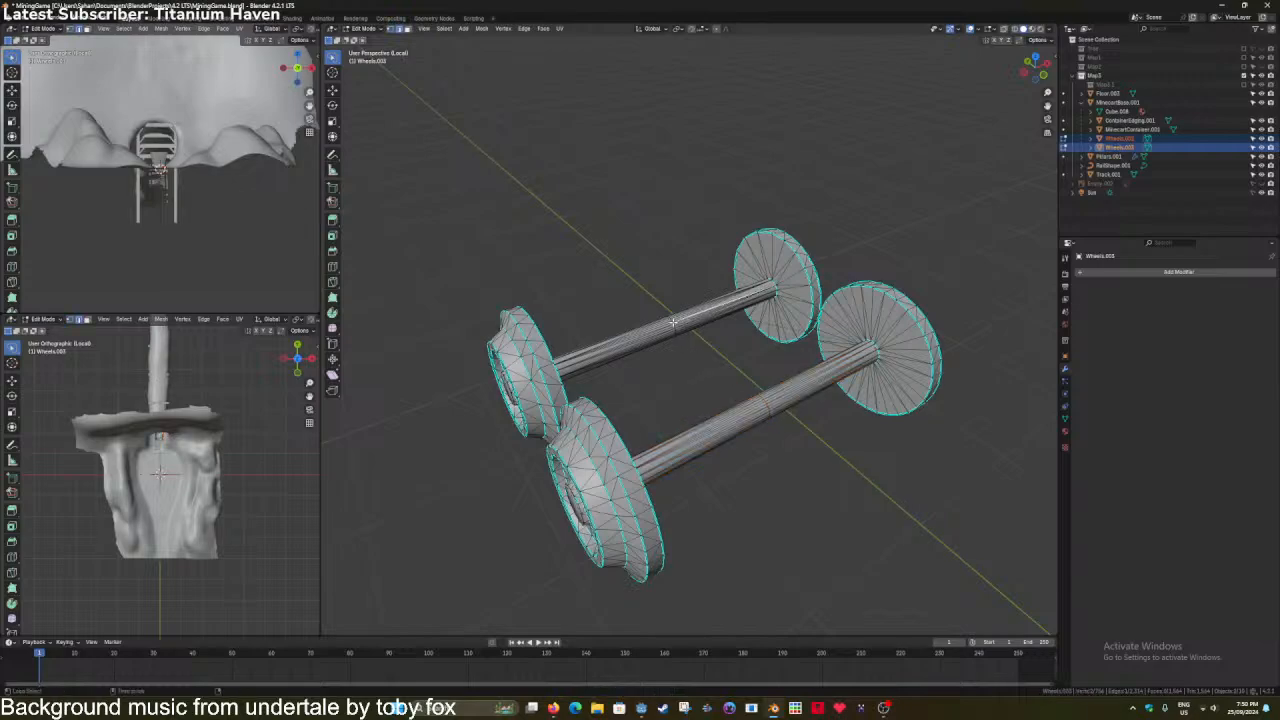
# Select the middle edge loop of the rear axle, undoing the accidental selection of the whole mesh.
pyautogui.scroll(10, 672, 321)
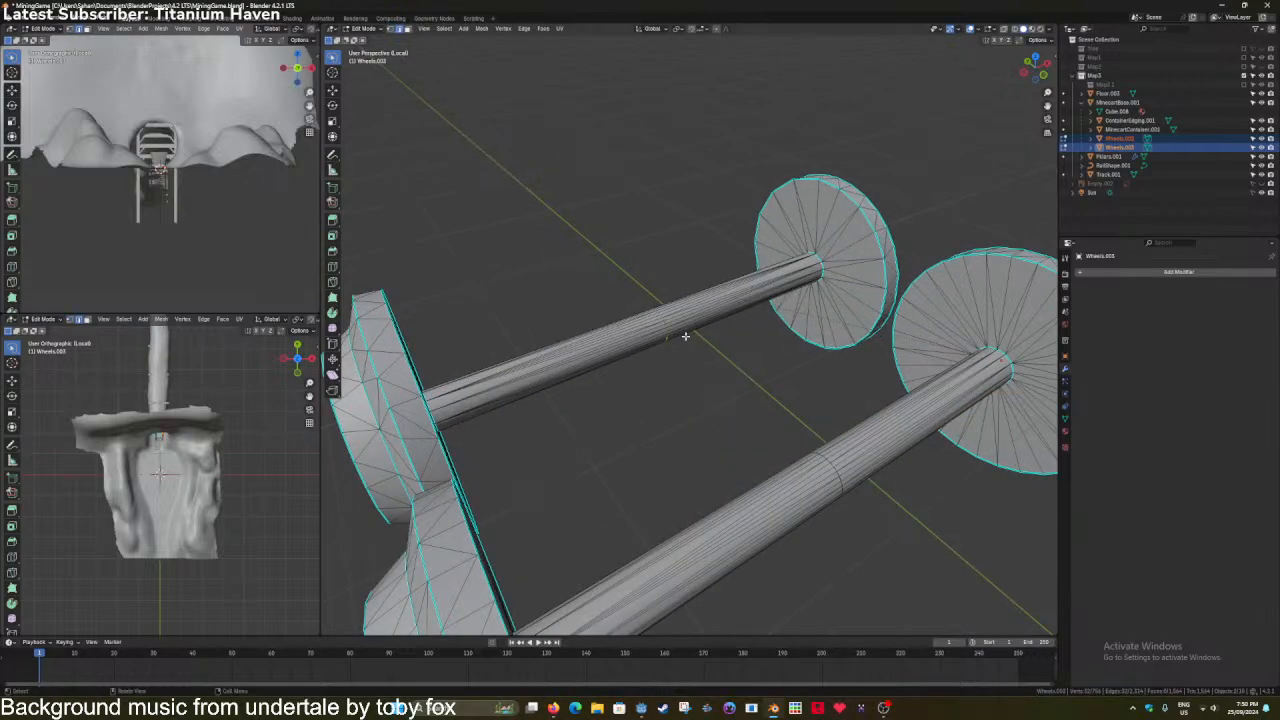
pyautogui.hotkey('ctrl', 'r')
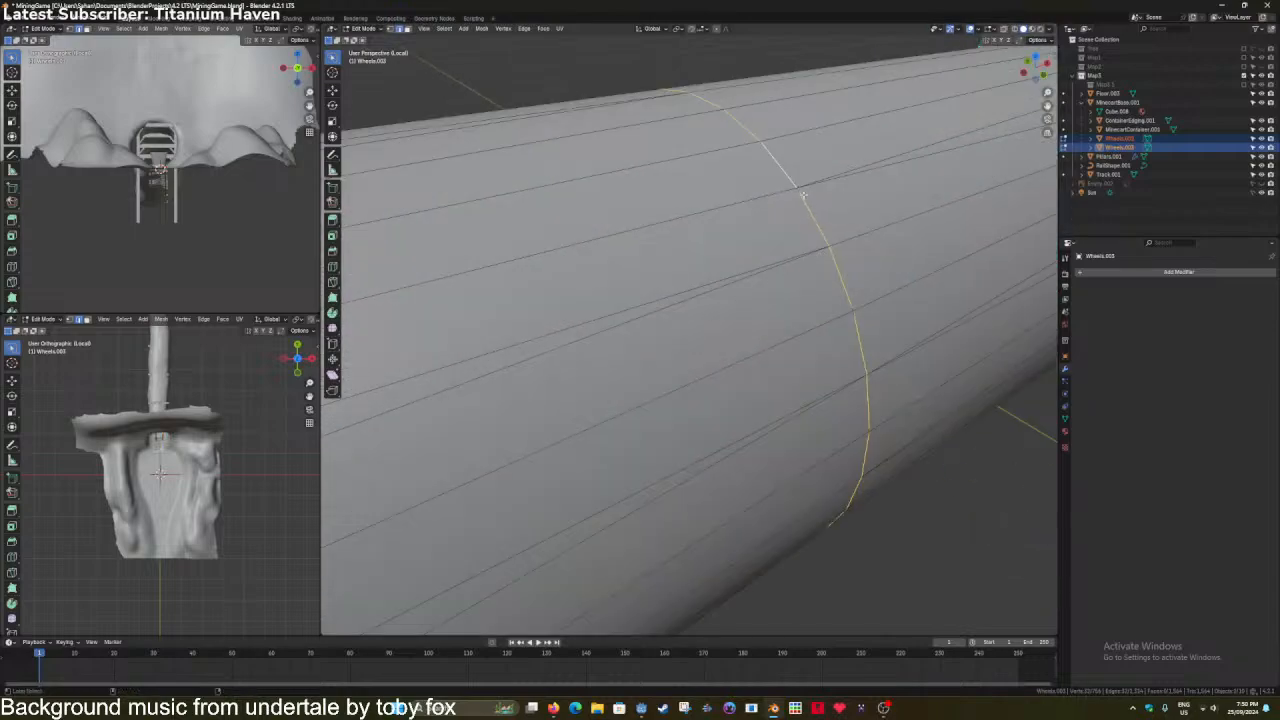
pyautogui.click(798, 188)
pyautogui.keyDown('alt'); pyautogui.click(831, 227); pyautogui.keyUp('alt')
pyautogui.press('a')
pyautogui.scroll(-4, 838, 275)
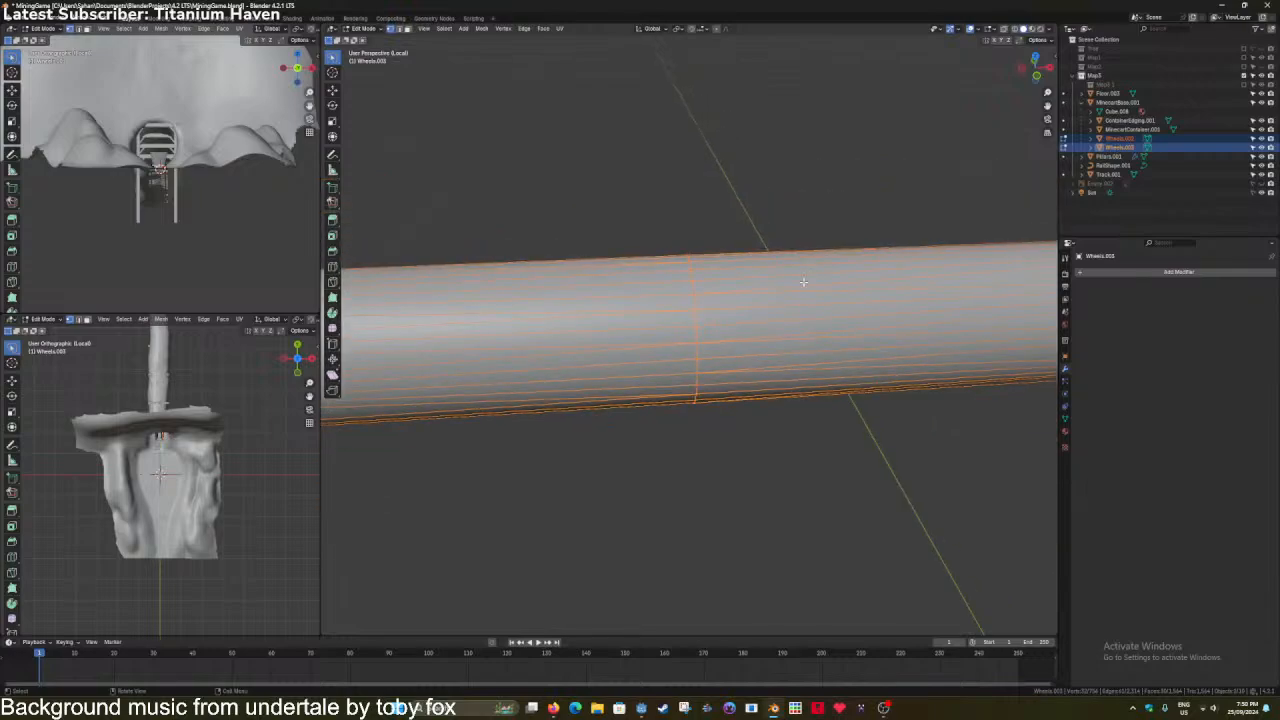
pyautogui.hotkey('ctrl', 'z')
# Try to dissolve the rear axle's middle edge loop, including a Limited Dissolve with a raised maximum angle and Sharp as the delimiter.
pyautogui.moveTo(803, 282); pyautogui.dragTo(808, 300, button='middle')
pyautogui.press('x')
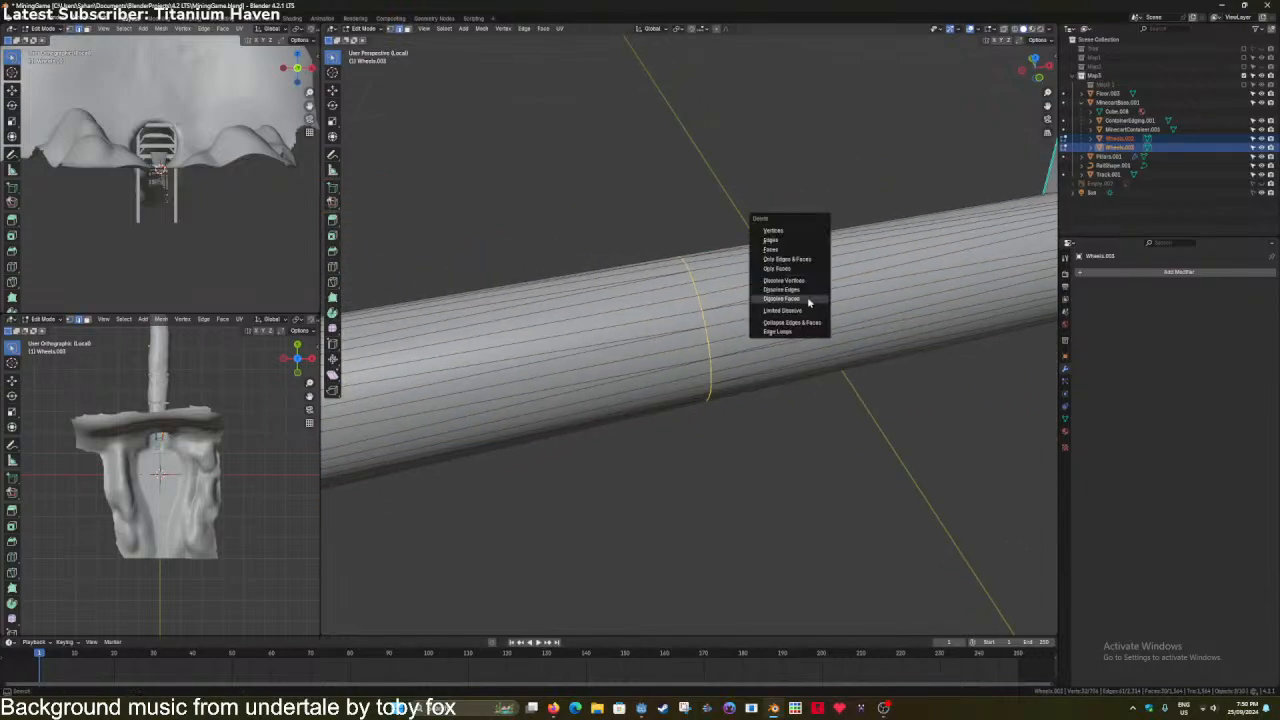
pyautogui.click(801, 291)
pyautogui.press('x')
pyautogui.click(805, 297)
pyautogui.press('x')
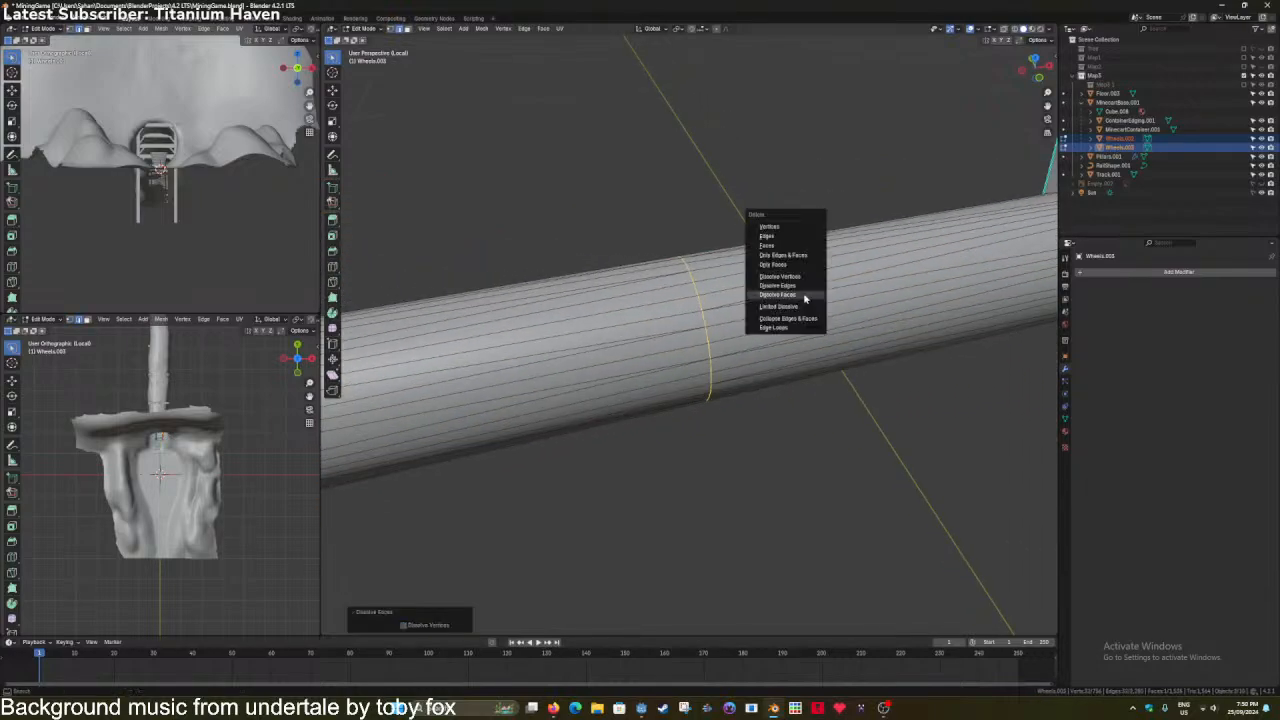
pyautogui.click(806, 305)
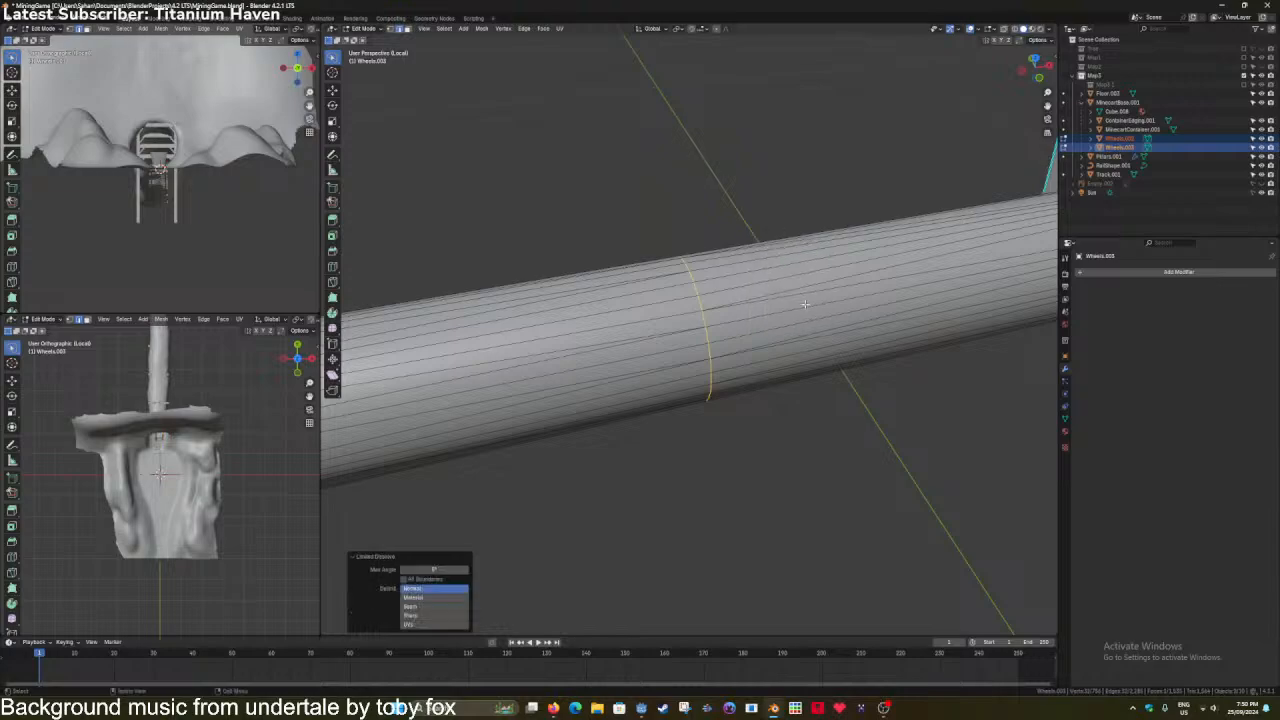
pyautogui.click(432, 599)
pyautogui.click(437, 615)
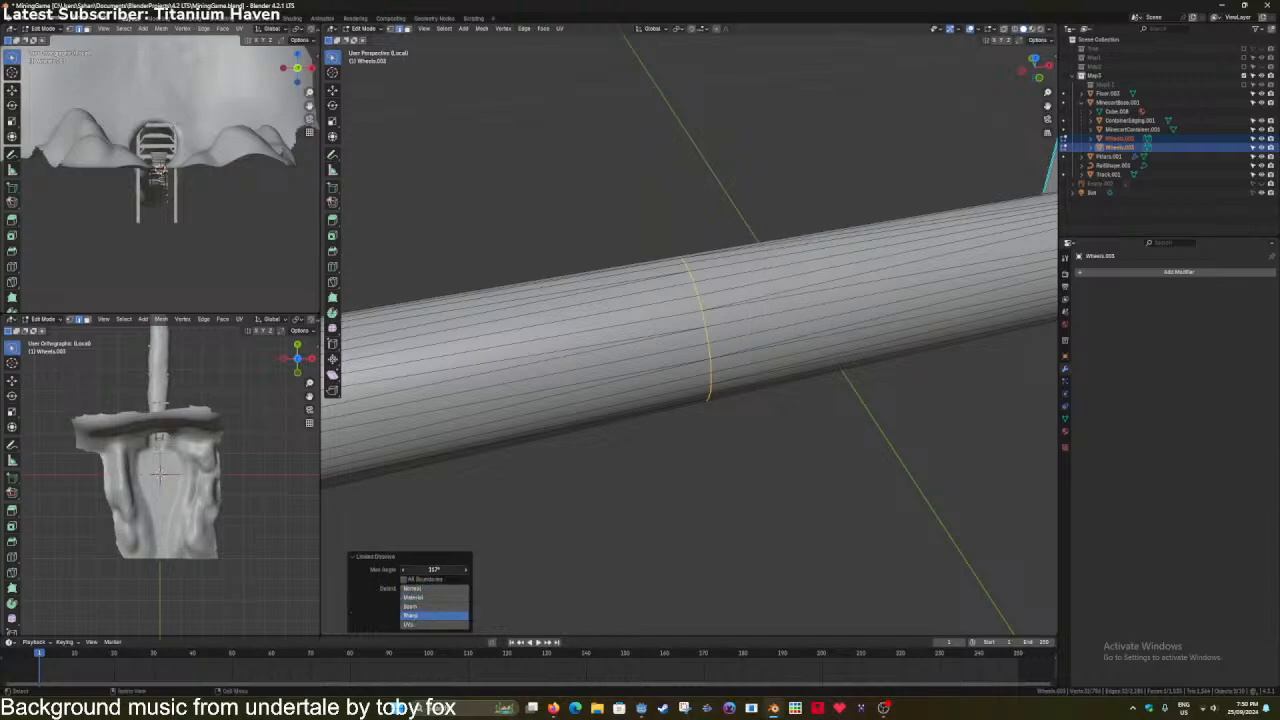
pyautogui.scroll(-5, 709, 480)
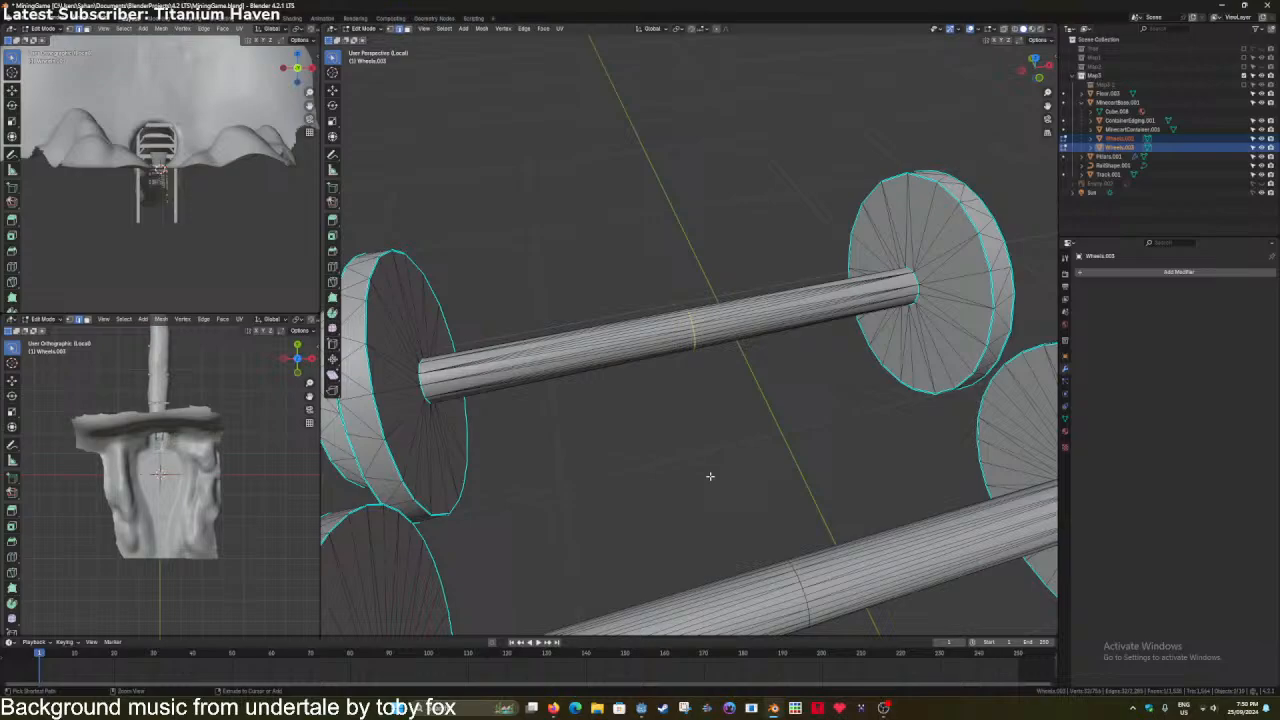
# Return from local view to the full scene, check the wheels and the track mesh, and save the file.
pyautogui.press('Tab')
pyautogui.scroll(-5, 710, 476)
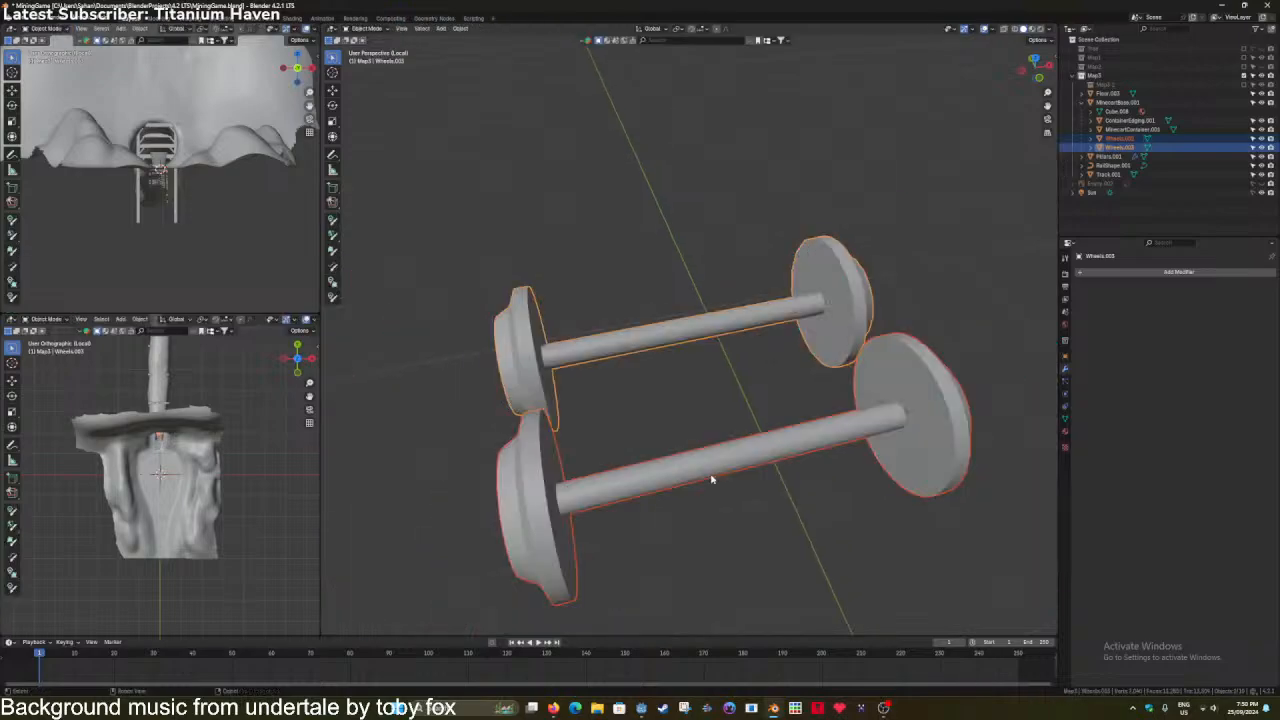
pyautogui.press('KP_Divide')
pyautogui.scroll(5, 709, 473)
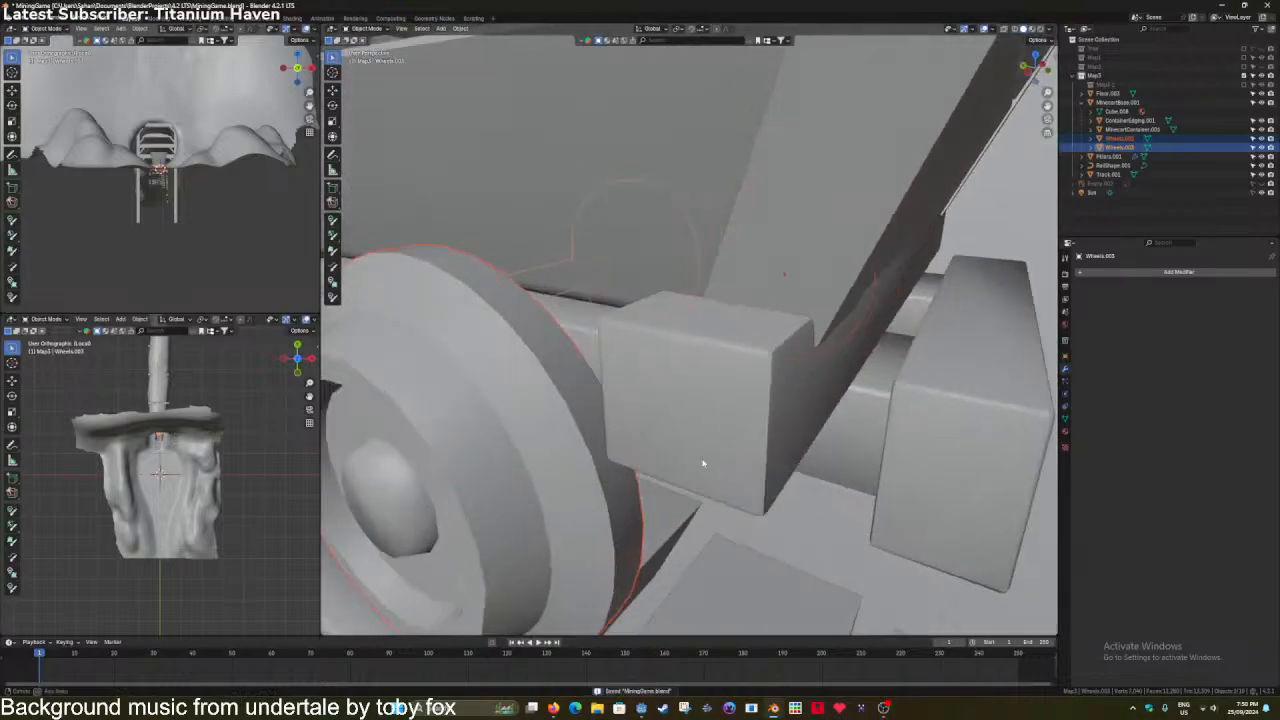
pyautogui.moveTo(706, 463); pyautogui.dragTo(654, 427, button='middle')
pyautogui.scroll(-3, 757, 443)
pyautogui.scroll(-3, 654, 427)
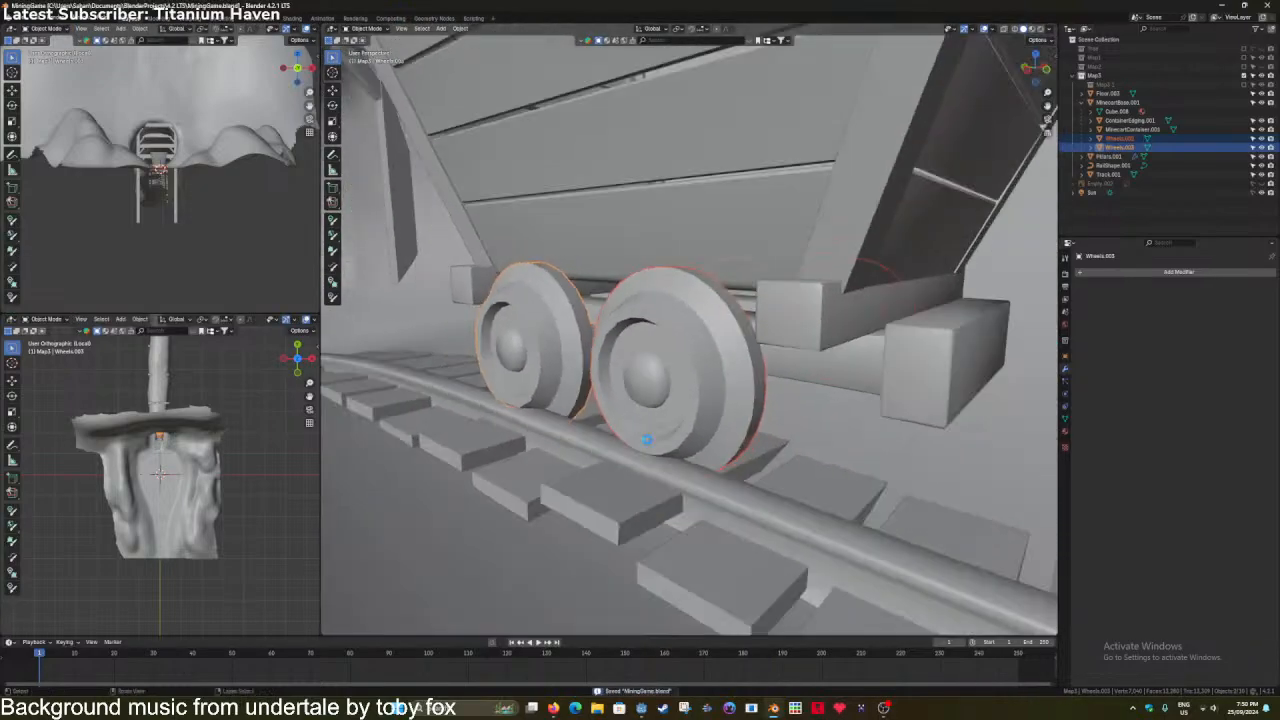
pyautogui.click(697, 511)
pyautogui.press('Tab')
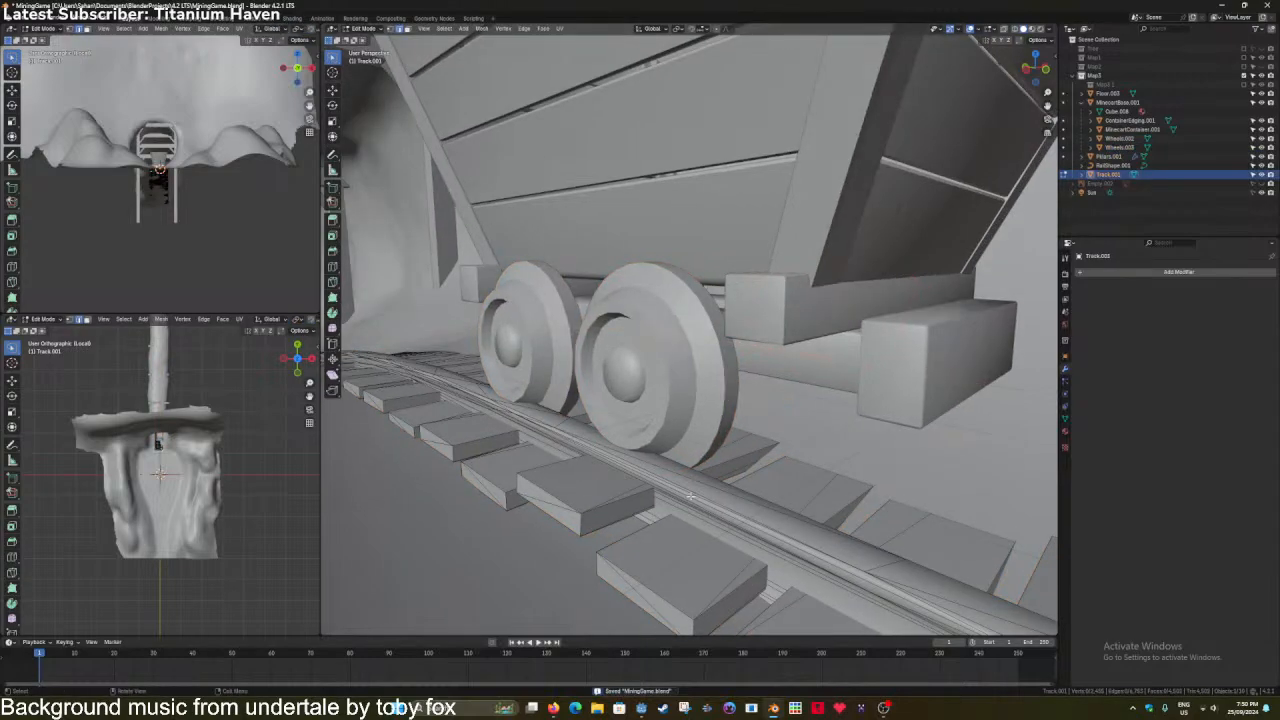
pyautogui.press('Tab')
pyautogui.hotkey('ctrl', 's')
# Apply all modifiers on the tunnel pillars, including the Array, and check the resulting geometry in Edit Mode.
pyautogui.scroll(-4, 676, 450)
pyautogui.moveTo(676, 450); pyautogui.dragTo(686, 423, button='middle')
pyautogui.scroll(-3, 637, 426)
pyautogui.moveTo(690, 330); pyautogui.dragTo(656, 360, button='middle')
pyautogui.click(697, 306)
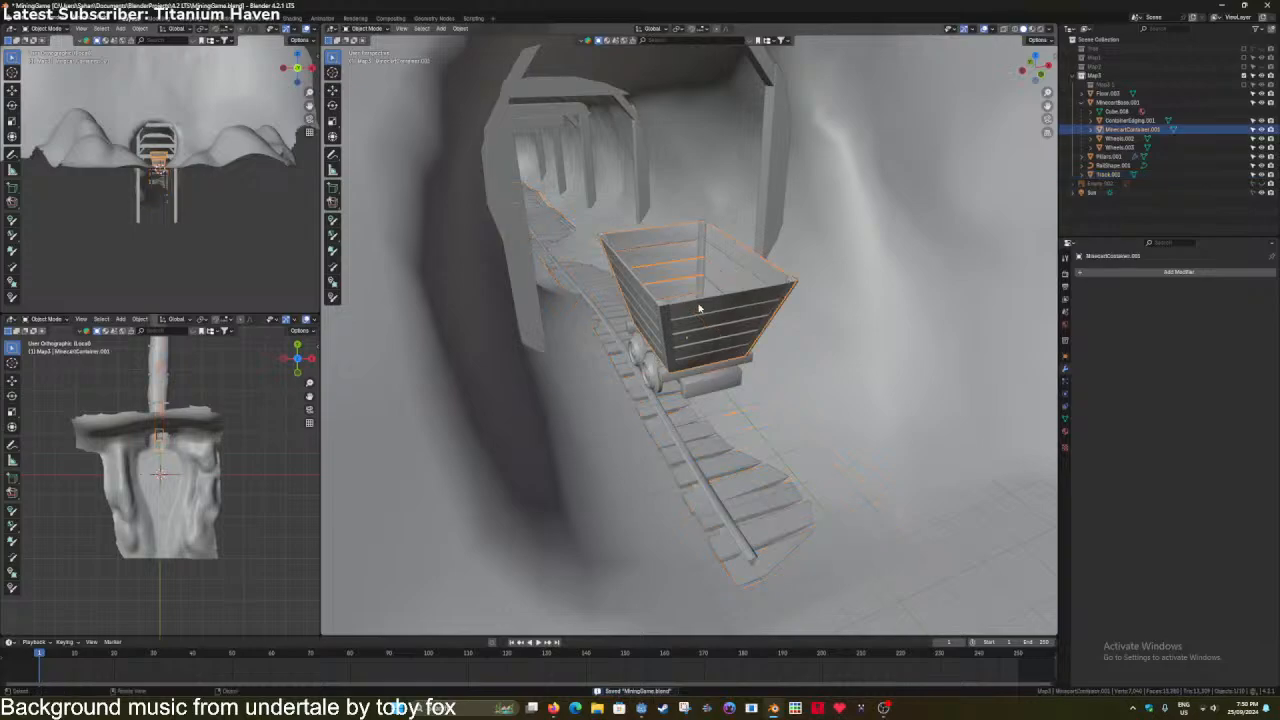
pyautogui.scroll(-4, 697, 306)
pyautogui.moveTo(697, 300); pyautogui.dragTo(660, 290, button='middle')
pyautogui.scroll(2, 658, 203)
pyautogui.click(659, 178)
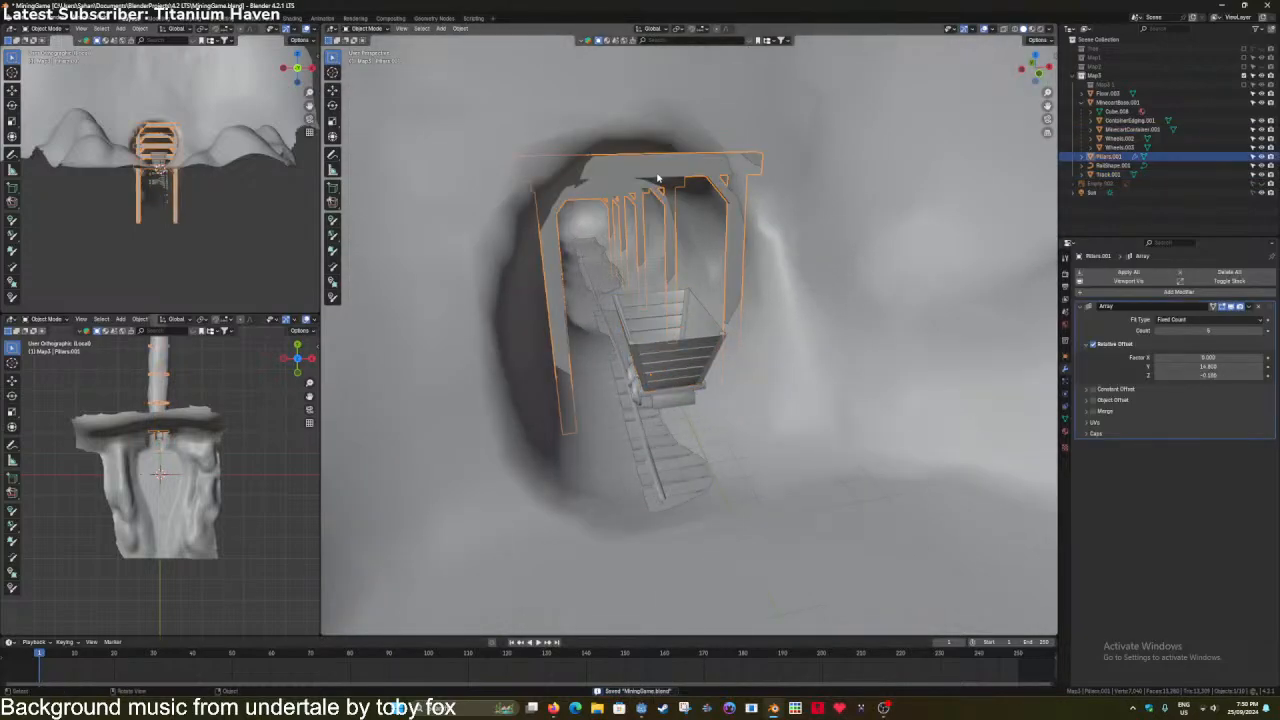
pyautogui.click(1098, 275)
pyautogui.press('Tab')
pyautogui.scroll(3, 811, 262)
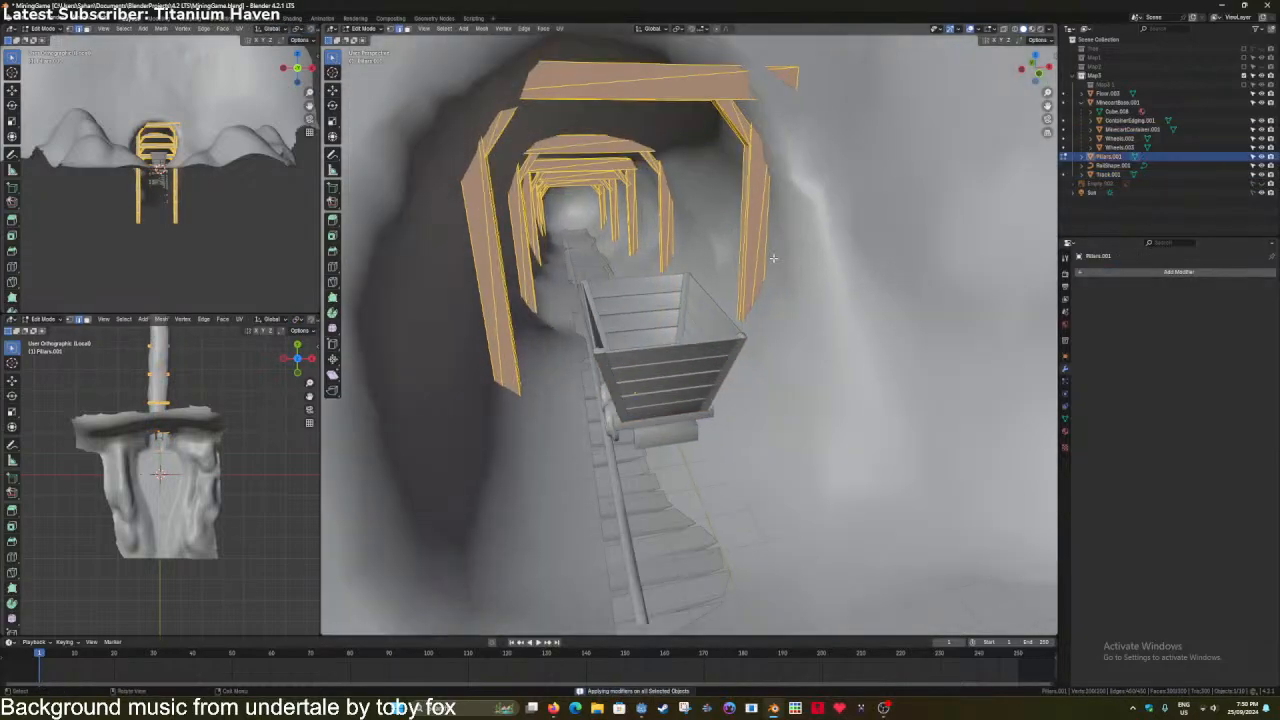
pyautogui.press('Tab')
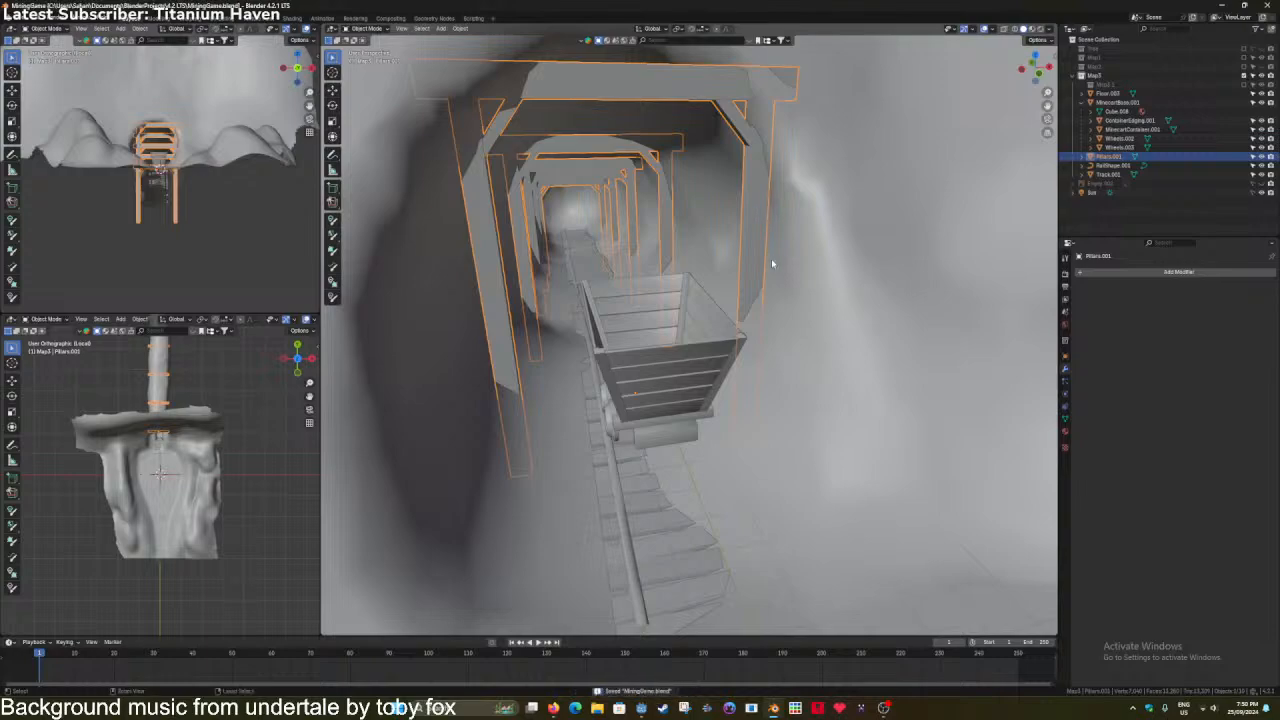
# Try converting all objects to meshes, revert it, and recheck the pillars' geometry in Edit Mode.
pyautogui.press('a')
pyautogui.rightClick(771, 258)
pyautogui.moveTo(771, 259)
pyautogui.click(820, 260)
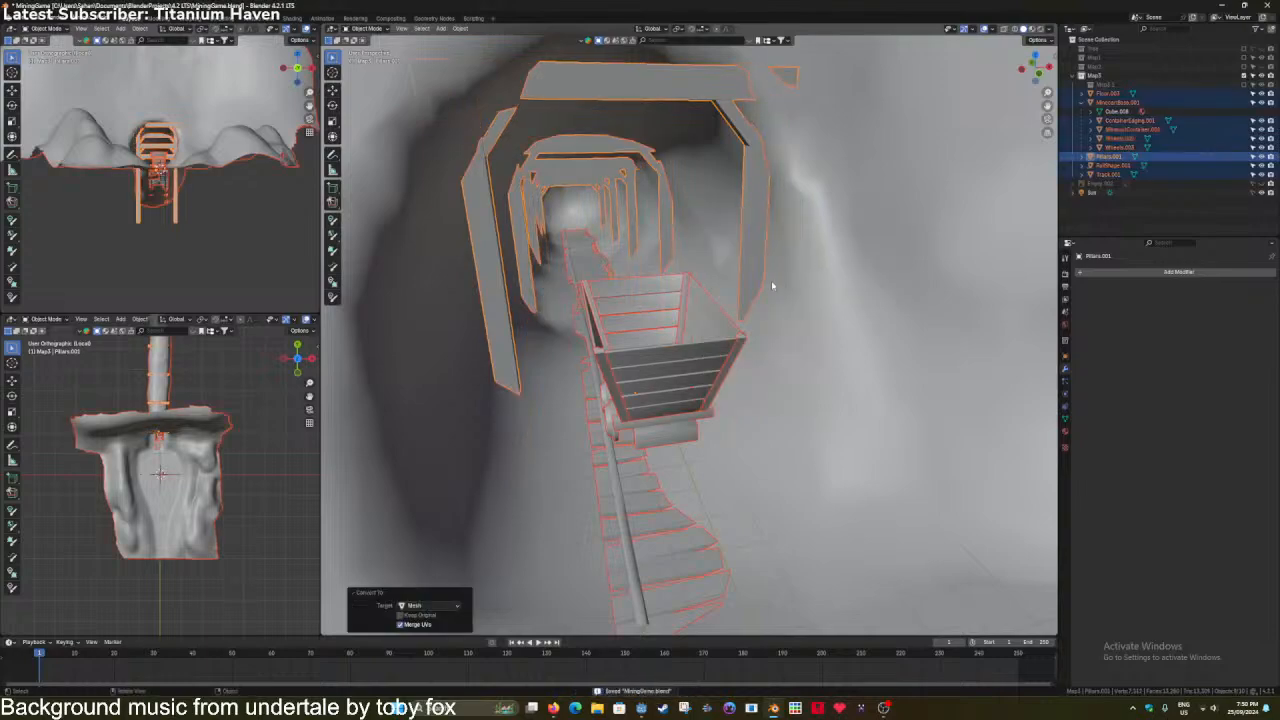
pyautogui.click(730, 302)
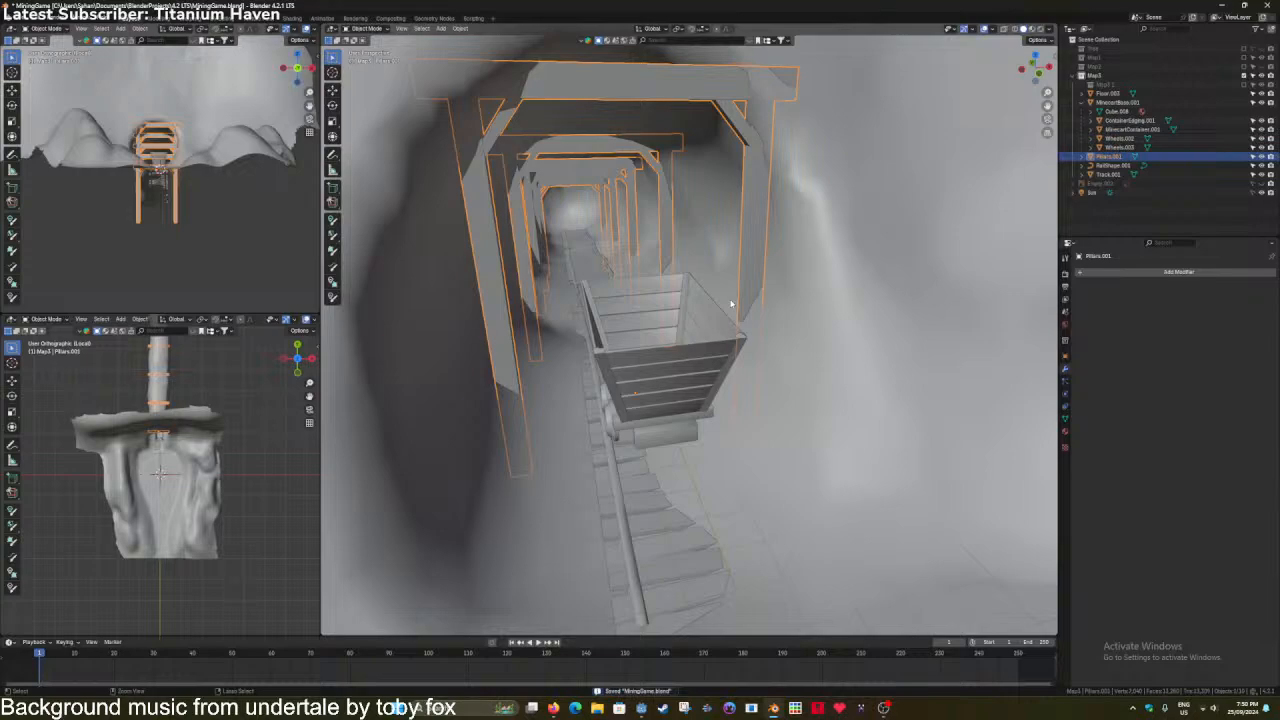
pyautogui.click(591, 101)
pyautogui.click(607, 93)
pyautogui.press('Tab')
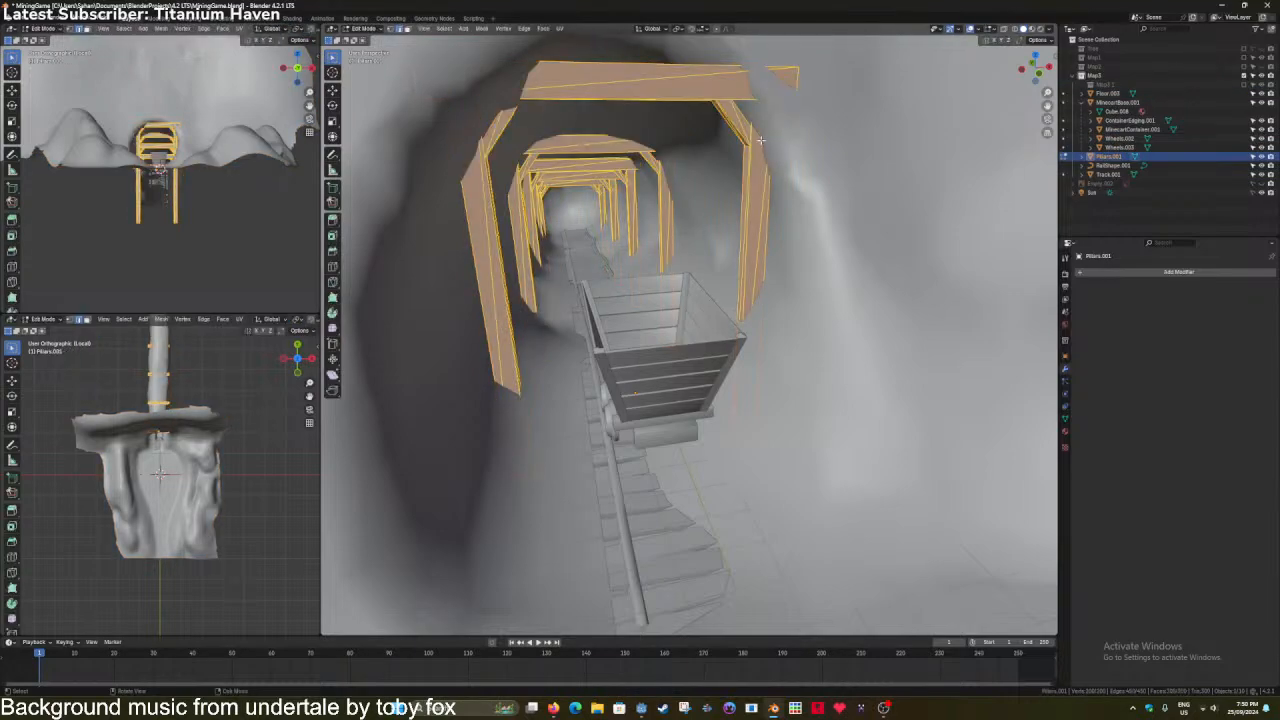
pyautogui.press('Tab')
# Convert all visible Map3 objects to meshes, check their topology together in Edit Mode, and save the file.
pyautogui.rightClick(764, 142)
pyautogui.press('a')
pyautogui.rightClick(777, 200)
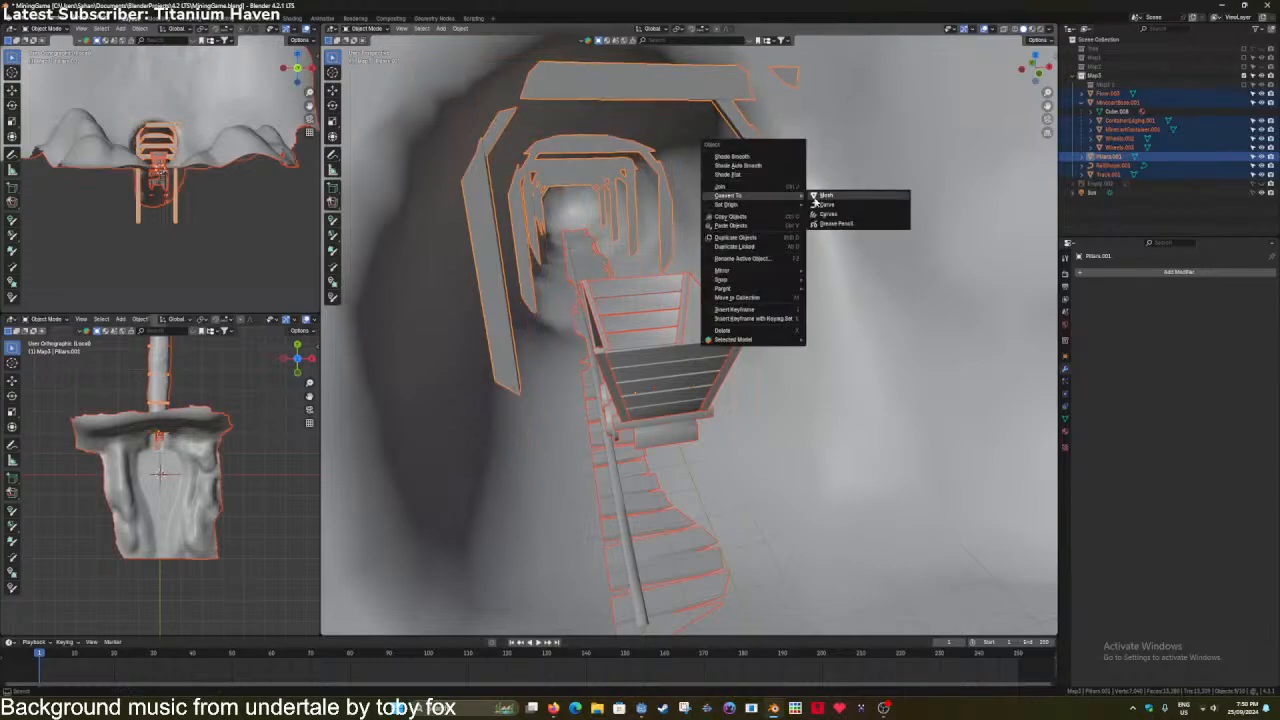
pyautogui.click(816, 200)
pyautogui.press('Tab')
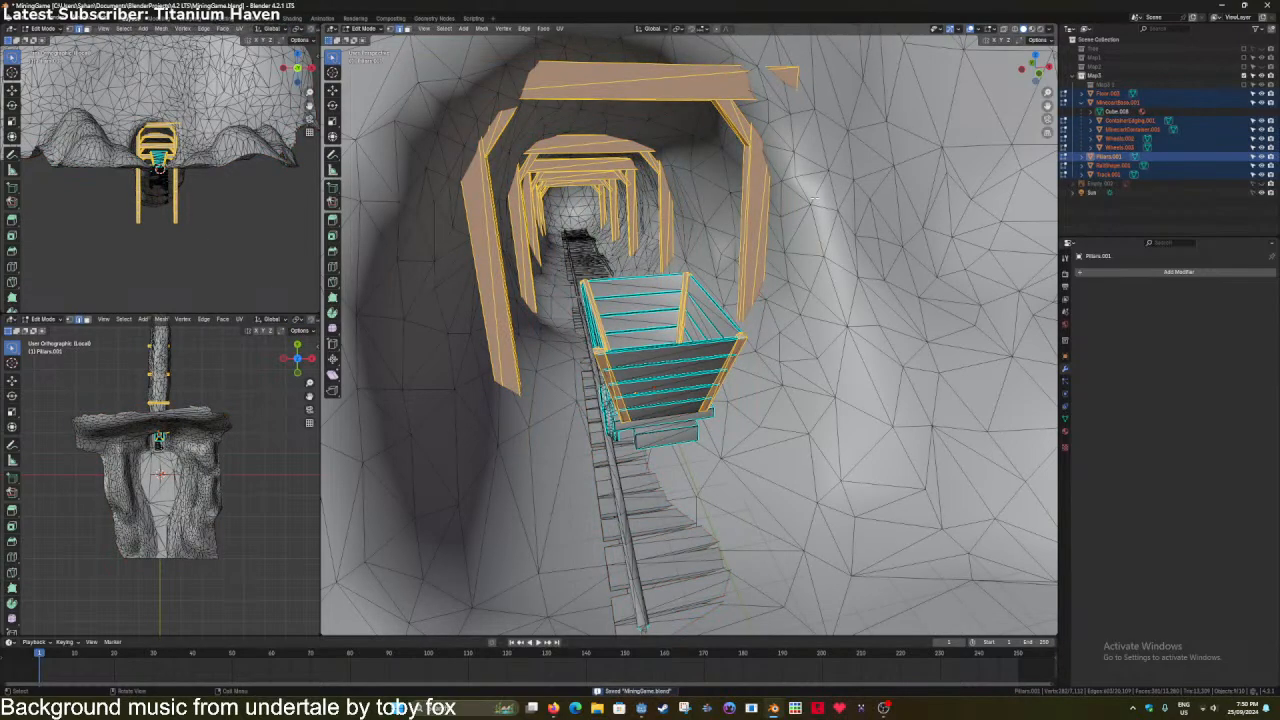
pyautogui.press('Tab')
pyautogui.press('Tab')
pyautogui.scroll(-10, 814, 200)
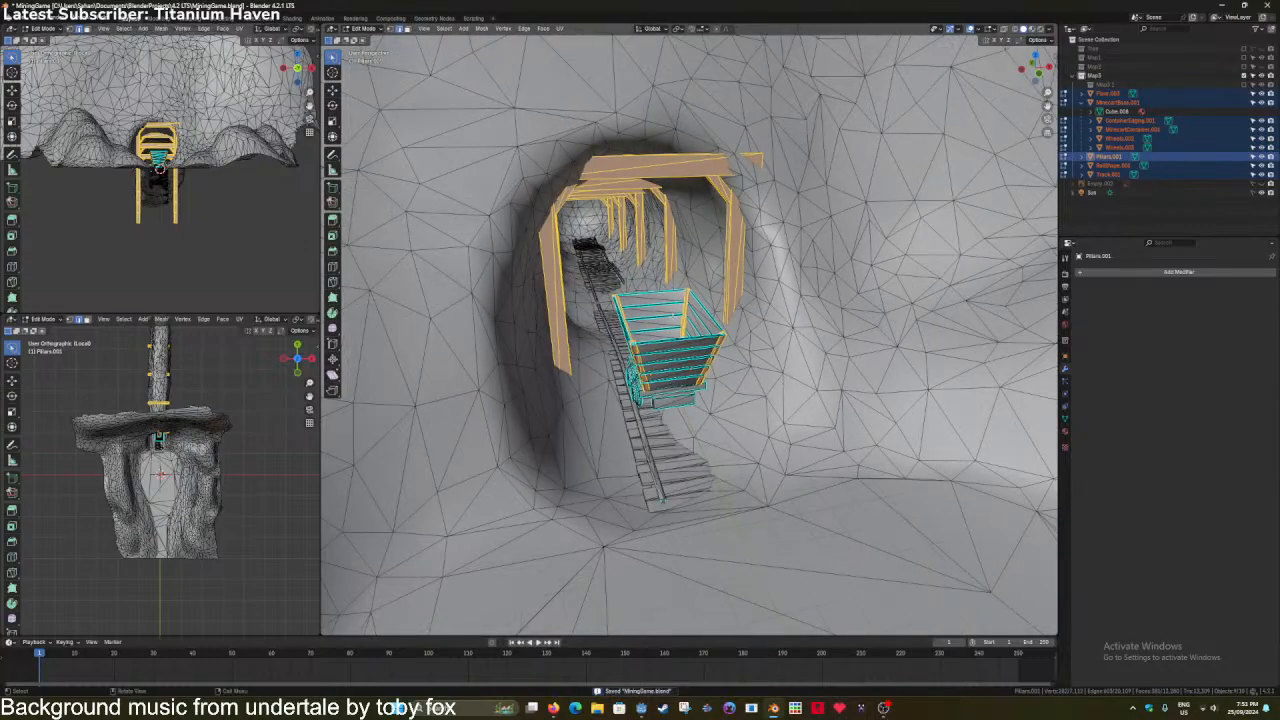
pyautogui.press('Tab')
pyautogui.hotkey('ctrl', 's')
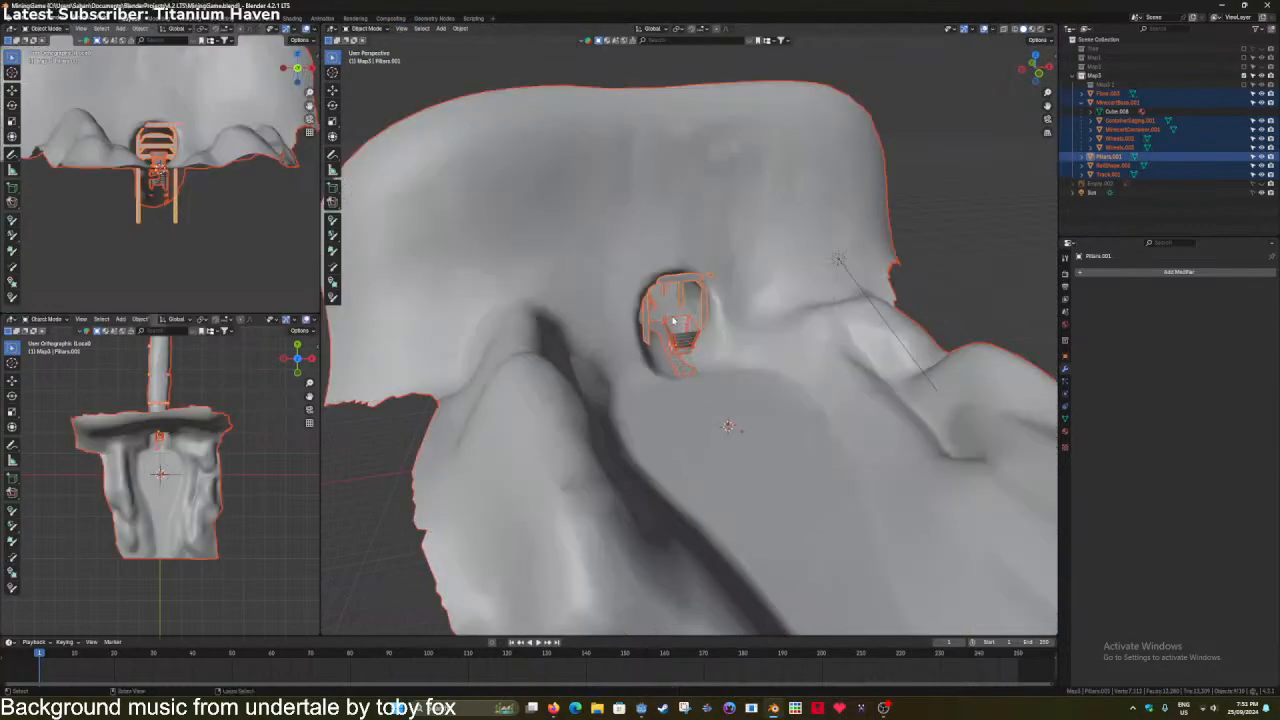
# Select every visible object of the mine map and switch to the Godot editor.
pyautogui.click(886, 83)
pyautogui.moveTo(840, 160); pyautogui.dragTo(692, 220, button='middle')
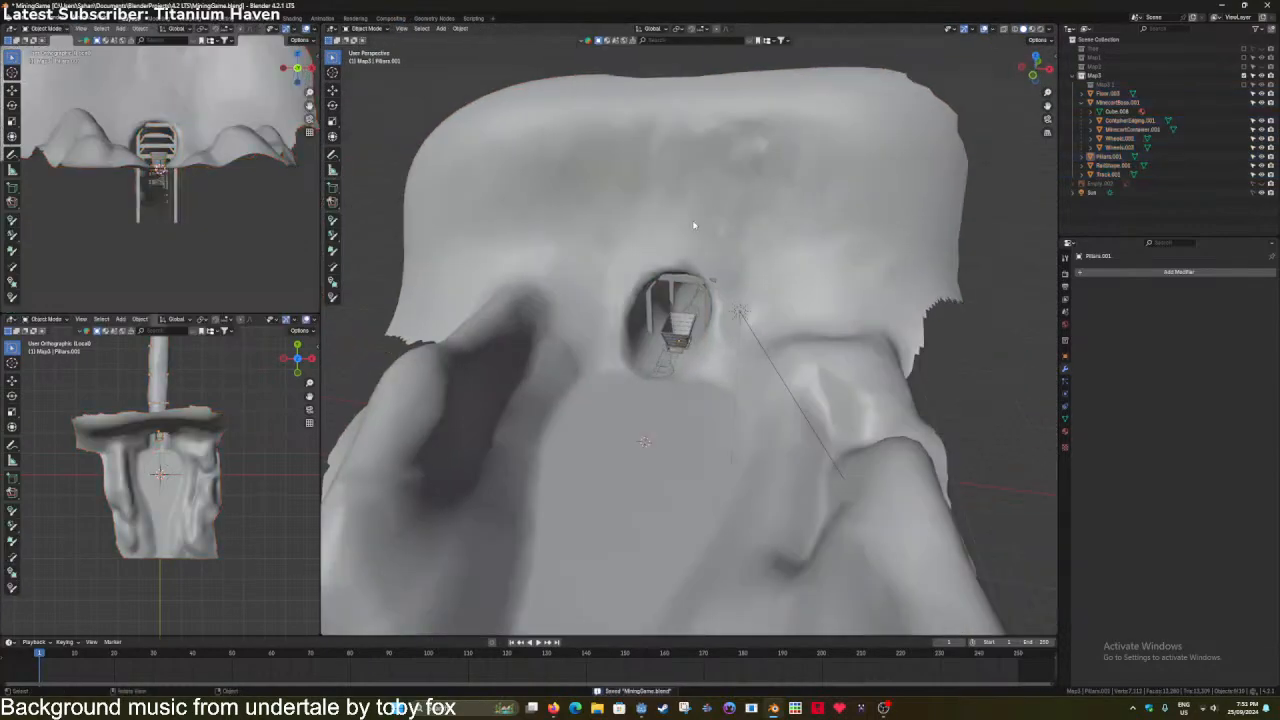
pyautogui.press('a')
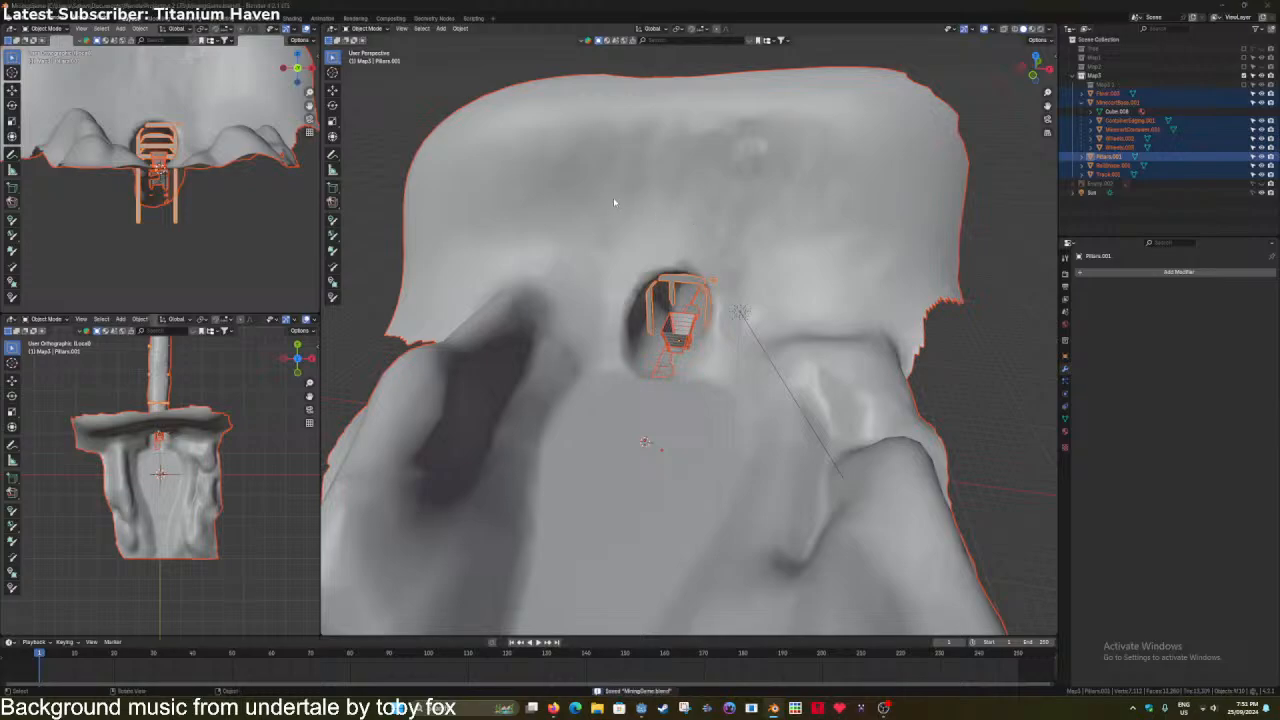
pyautogui.hotkey('alt', 'Tab')
pyautogui.click(901, 573)
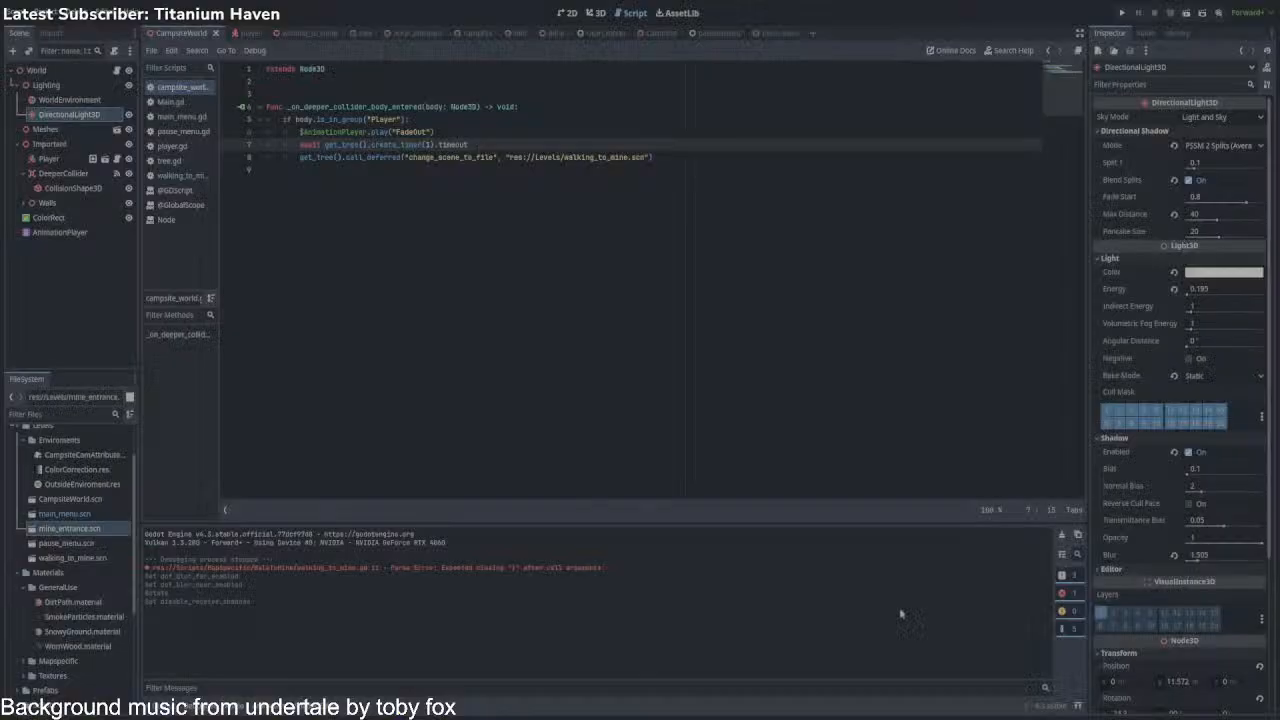
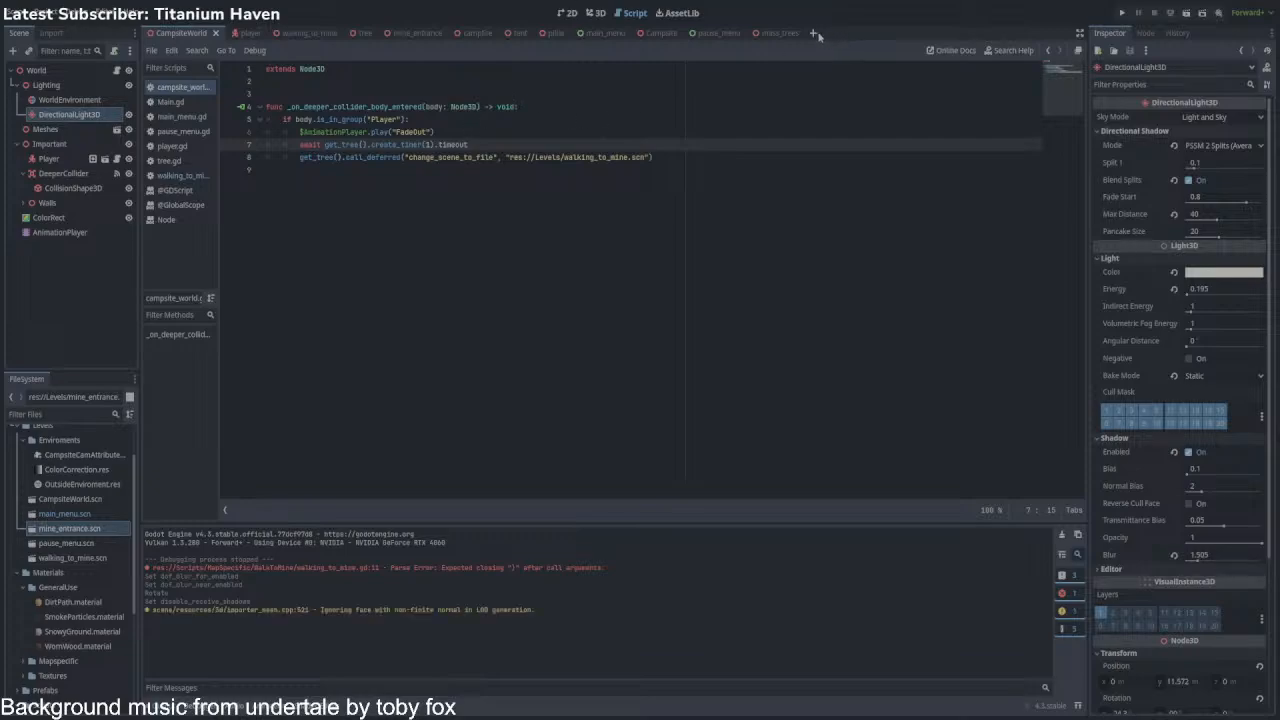
# Open the mine_entrance scene in the 3D view and instantiate the MineEntrance model under the Meshes node.
pyautogui.click(407, 34)
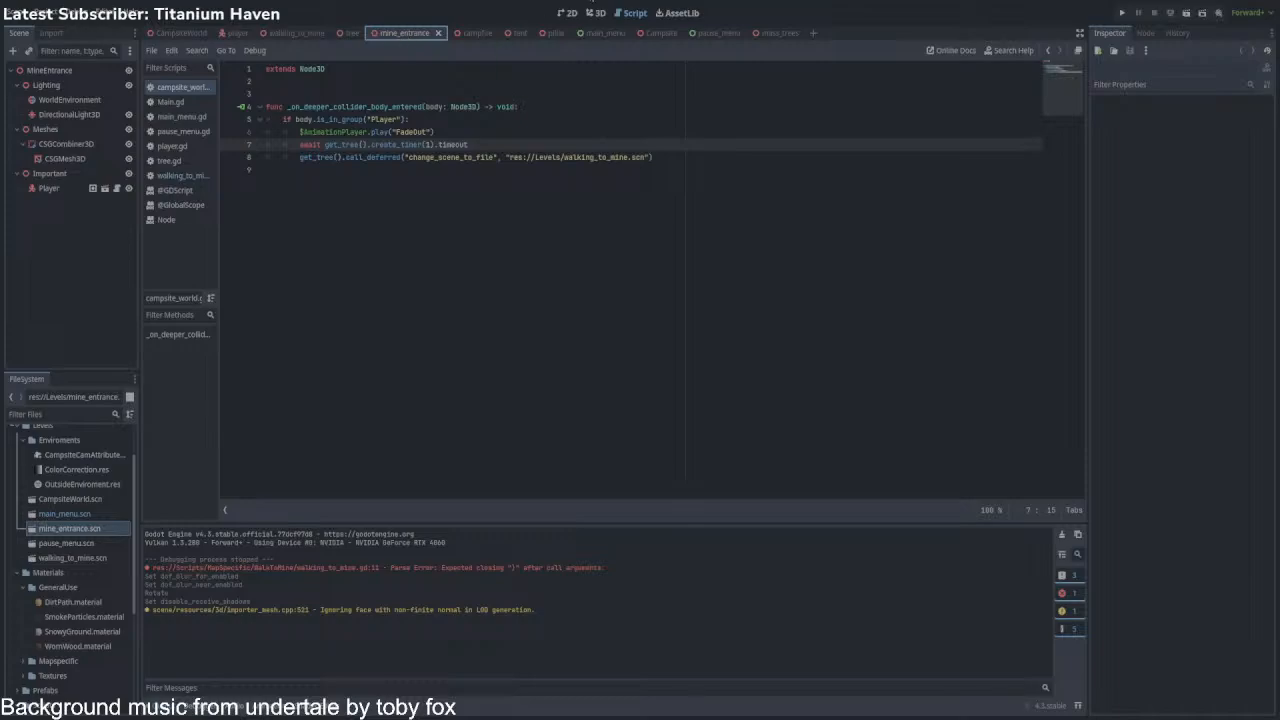
pyautogui.click(596, 13)
pyautogui.click(66, 144)
pyautogui.keyDown('shift'); pyautogui.click(65, 158); pyautogui.keyUp('shift')
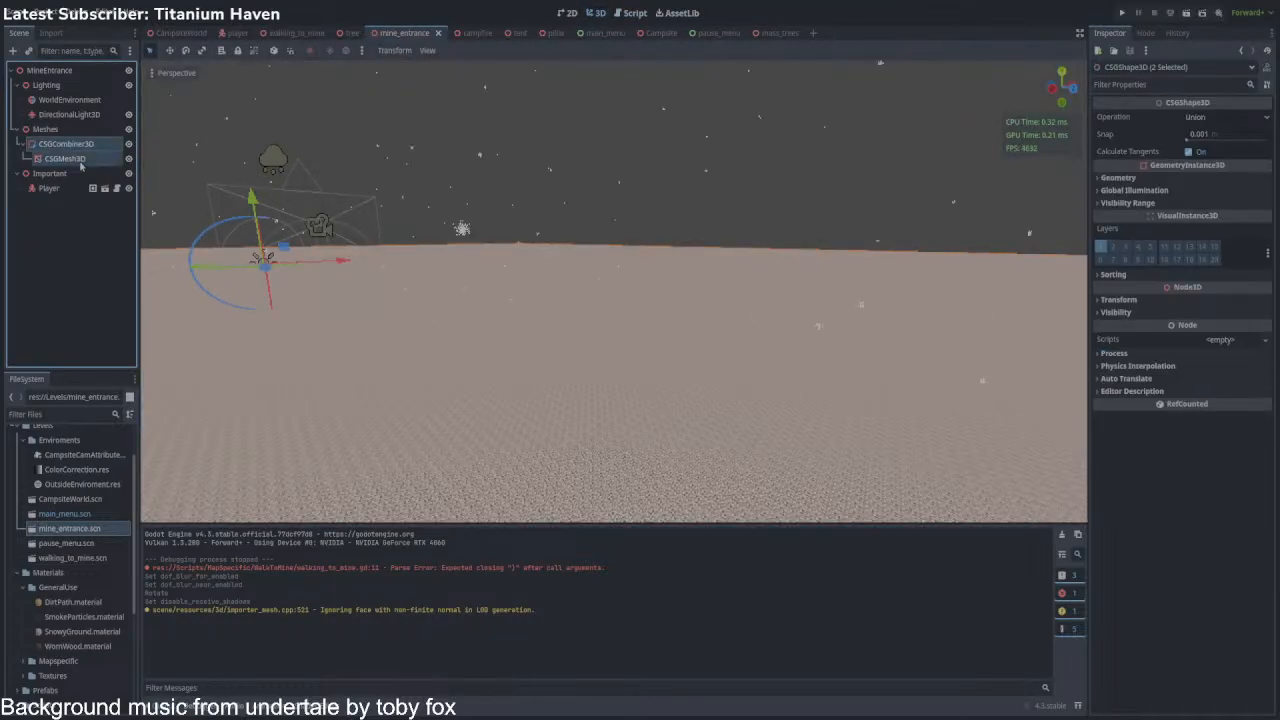
pyautogui.click(45, 129)
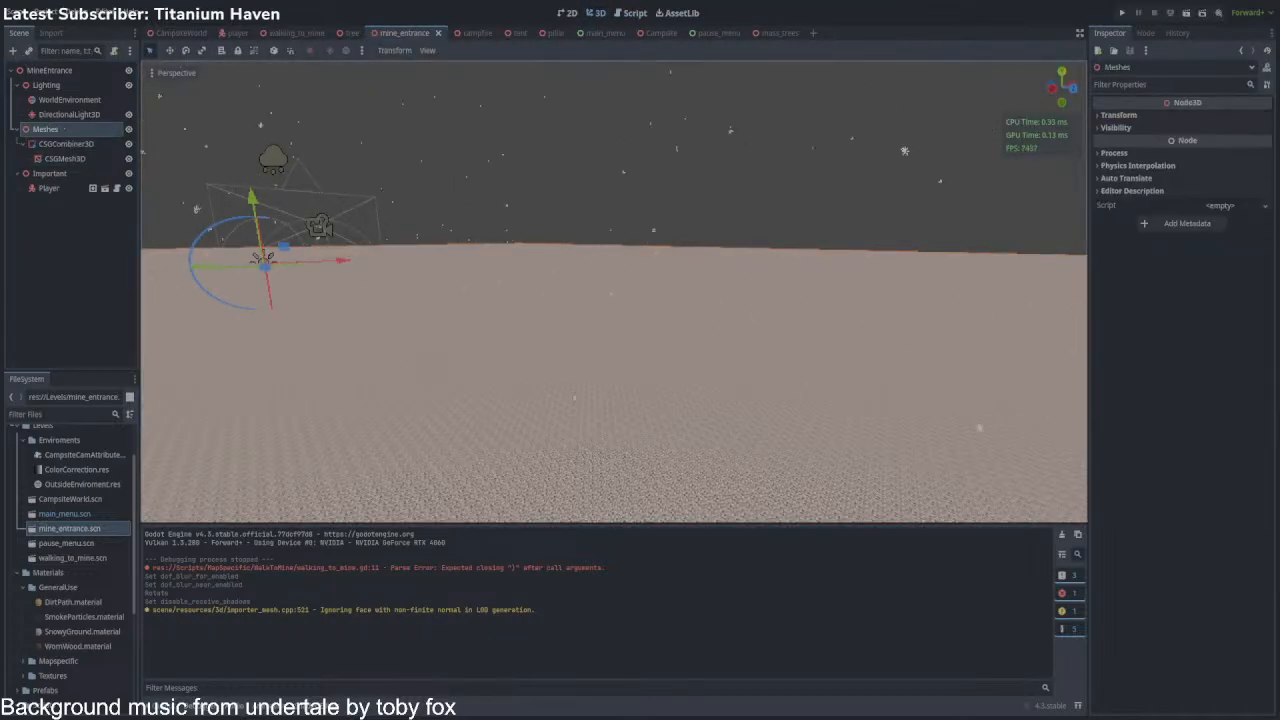
pyautogui.doubleClick(575, 399)
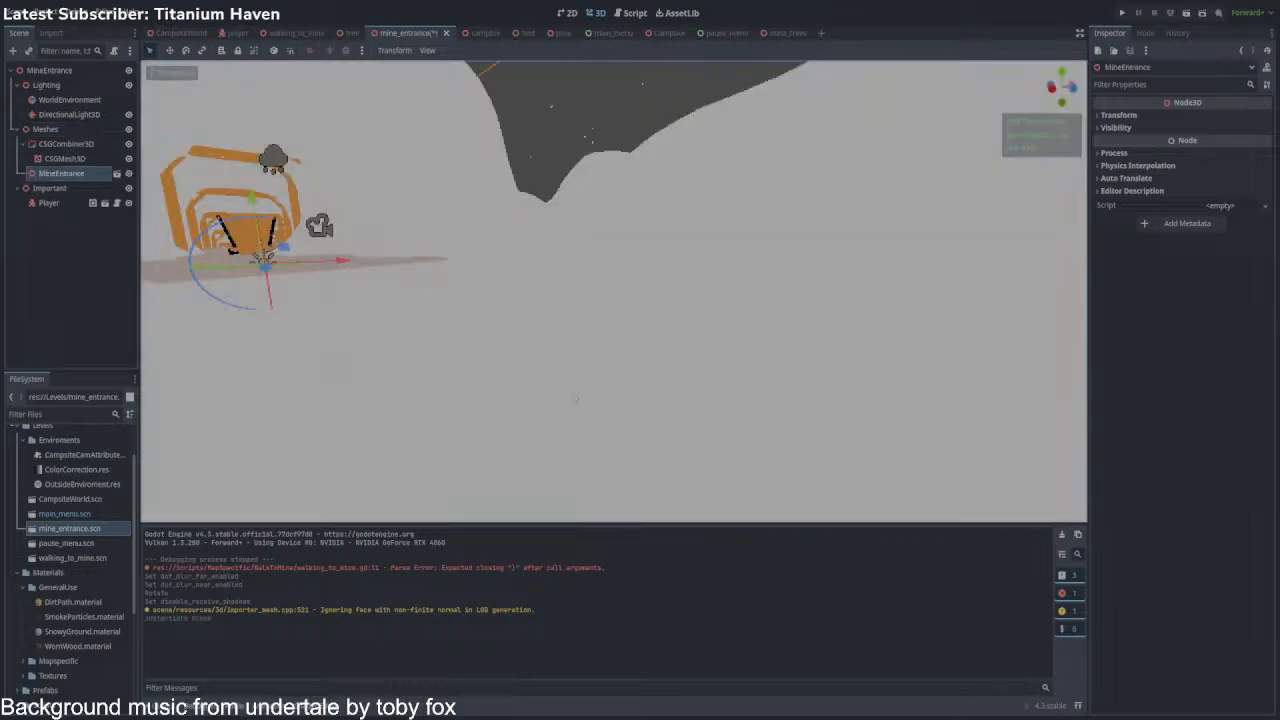
# Examine how the MineEntrance model sits on the ground plane and save the scene.
pyautogui.moveTo(781, 287); pyautogui.dragTo(548, 224, button='middle')
pyautogui.scroll(-6, 680, 278)
pyautogui.scroll(5, 578, 358)
pyautogui.scroll(6, 522, 293)
pyautogui.scroll(-5, 570, 225)
pyautogui.scroll(-8, 569, 224)
pyautogui.scroll(-2, 547, 228)
pyautogui.scroll(2, 545, 240)
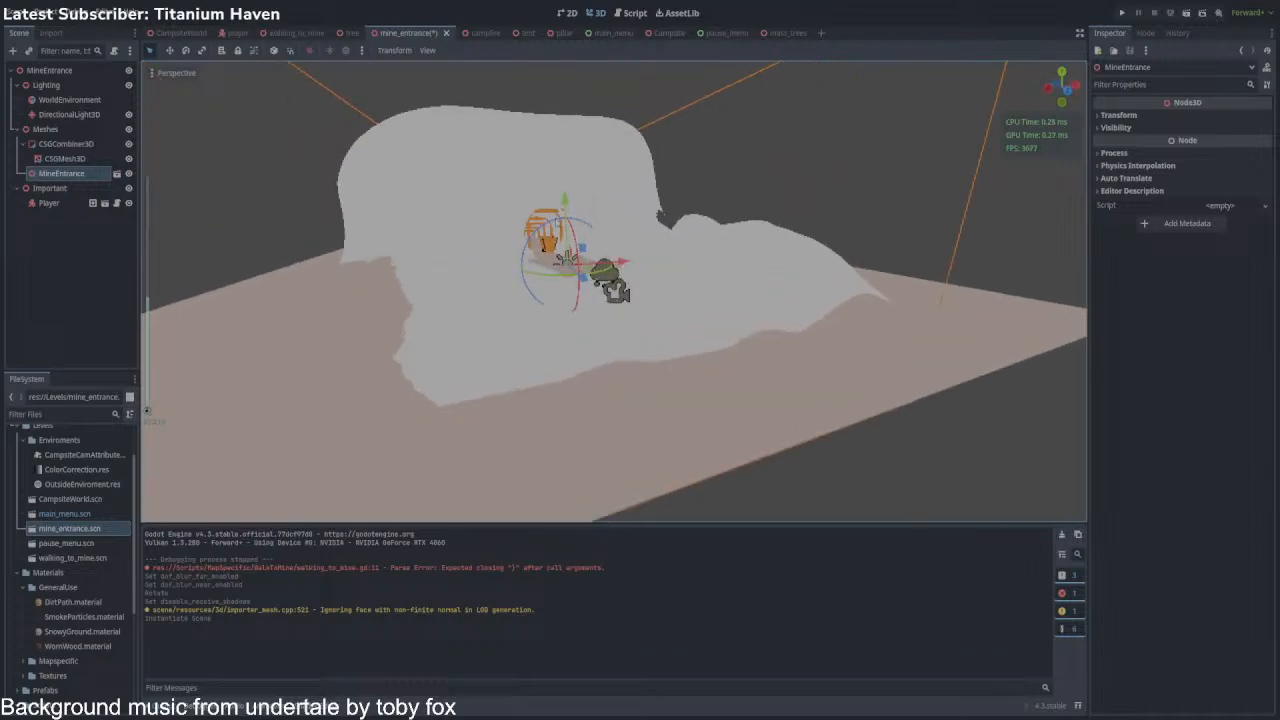
pyautogui.hotkey('ctrl', 's')
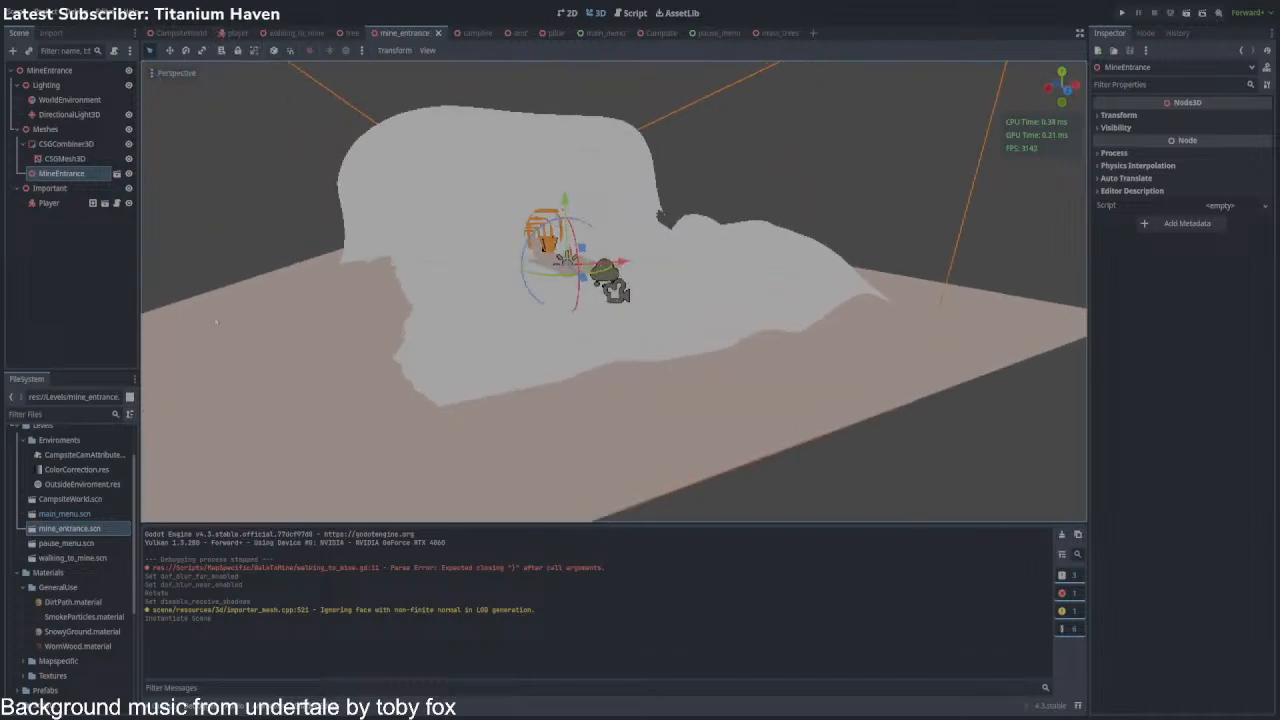
# Examine the imported mine entrance's terrain and tunnel from close up and from above.
pyautogui.click(218, 276)
pyautogui.moveTo(528, 189); pyautogui.dragTo(552, 222, button='middle')
pyautogui.press('w')
pyautogui.moveTo(552, 222); pyautogui.dragTo(548, 150, button='right')
pyautogui.press('w')
pyautogui.press('w')
pyautogui.press('s')
pyautogui.press('e')
pyautogui.scroll(-20, 658, 314)
pyautogui.moveTo(657, 312); pyautogui.dragTo(645, 358, button='middle')
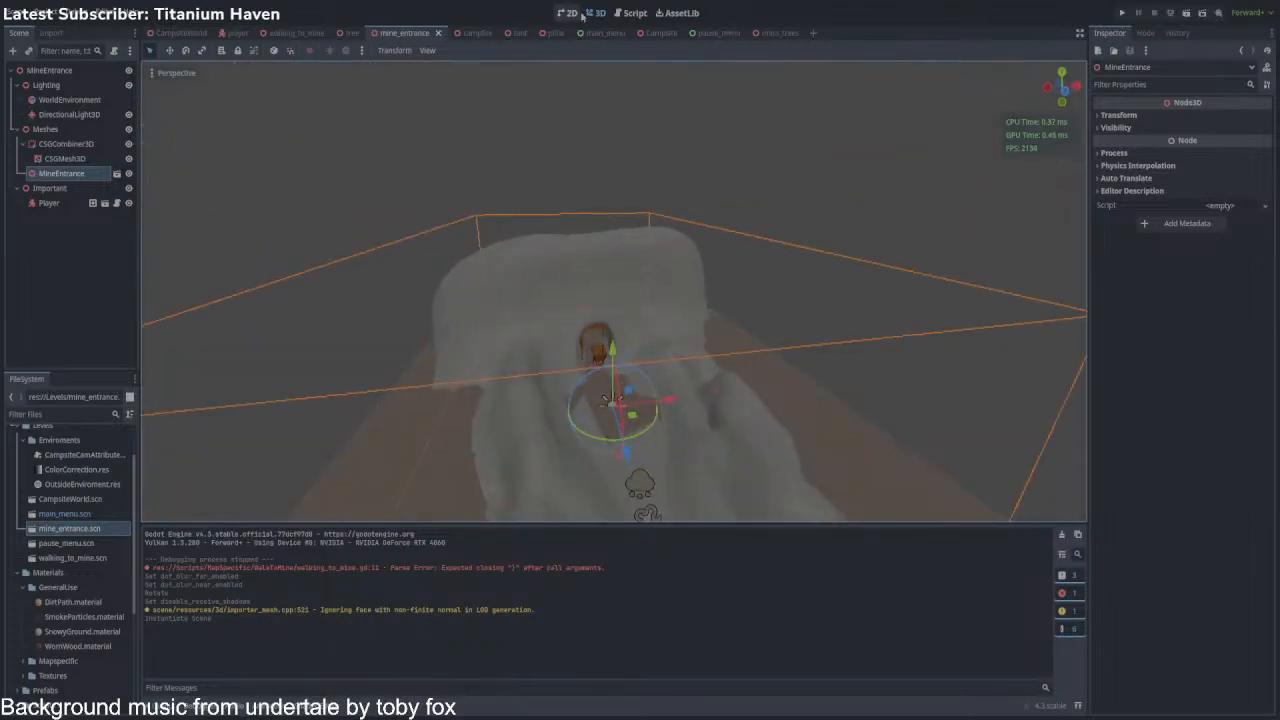
pyautogui.click(632, 13)
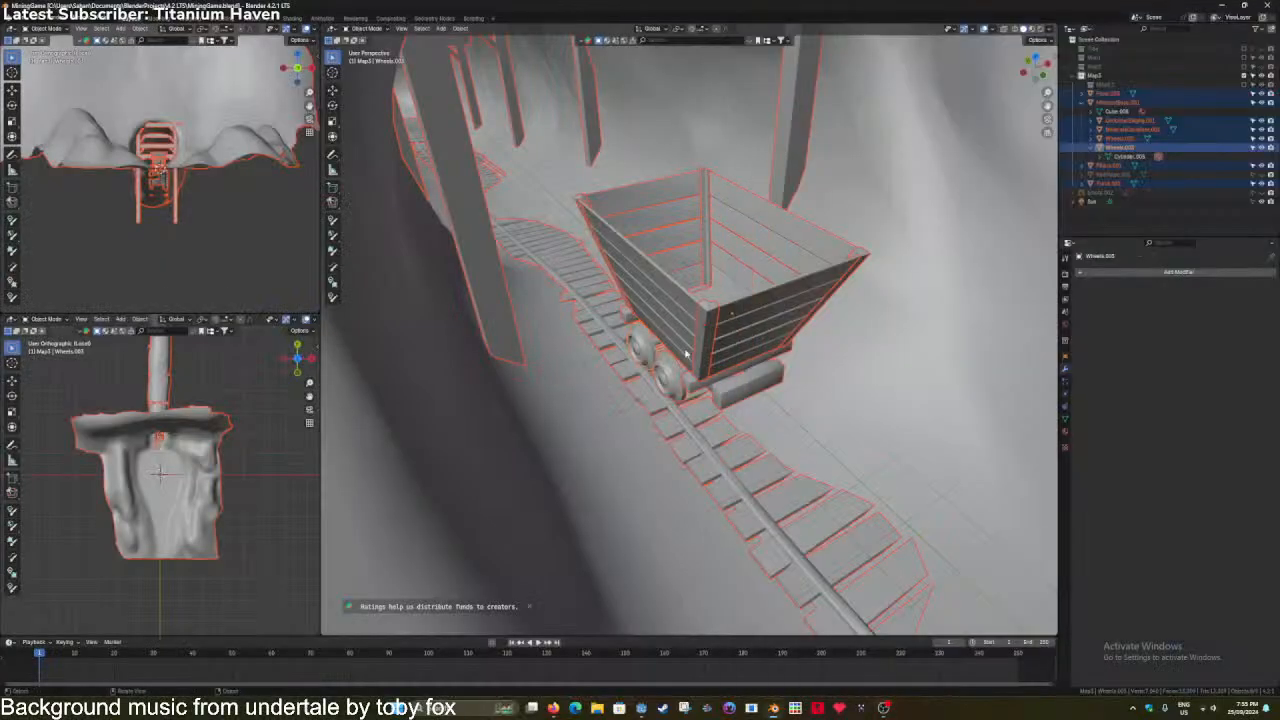
# Select the floor terrain in Blender, save the file and put the terrain into Sculpt Mode.
pyautogui.scroll(-12, 686, 354)
pyautogui.click(767, 374)
pyautogui.hotkey('ctrl', 's')
pyautogui.scroll(-3, 767, 374)
pyautogui.moveTo(767, 374); pyautogui.dragTo(704, 402, button='middle')
pyautogui.hotkey('ctrl', 'Tab')
pyautogui.click(705, 437)
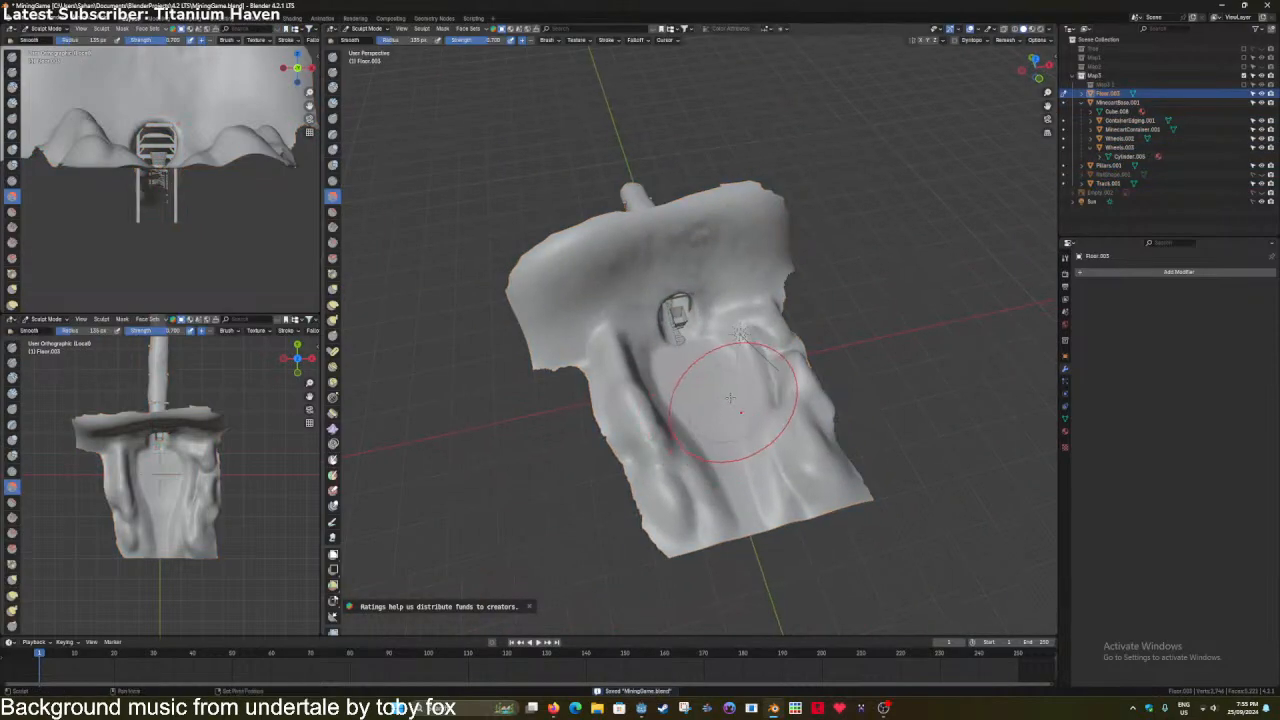
# Raise bumps along the ridge on the near side of the valley with the Draw brush at an adjusted strength.
pyautogui.scroll(4, 730, 398)
pyautogui.click(333, 57)
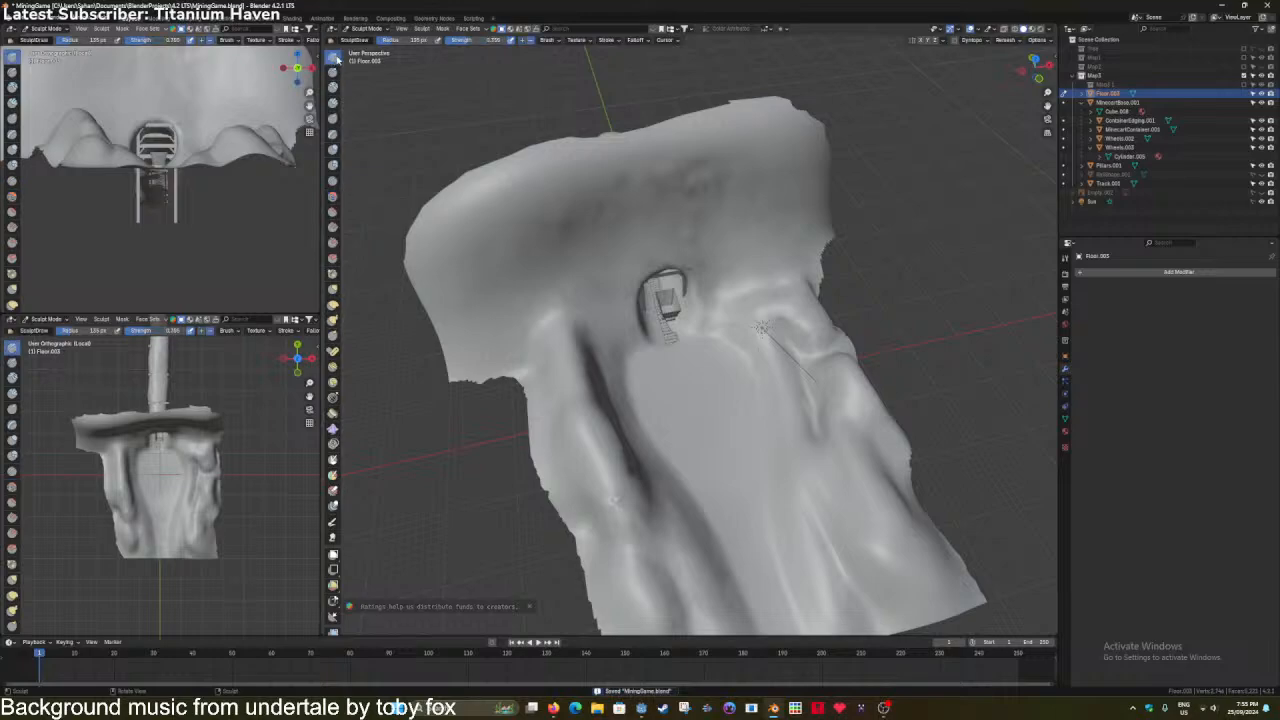
pyautogui.moveTo(480, 41); pyautogui.dragTo(498, 41)
pyautogui.click(524, 41)
pyautogui.keyDown('shift'); pyautogui.moveTo(823, 470); pyautogui.dragTo(798, 448, button='middle'); pyautogui.keyUp('shift')
pyautogui.moveTo(774, 307)
pyautogui.mouseDown()
pyautogui.moveTo(800, 352)
pyautogui.moveTo(842, 530)
pyautogui.mouseUp()
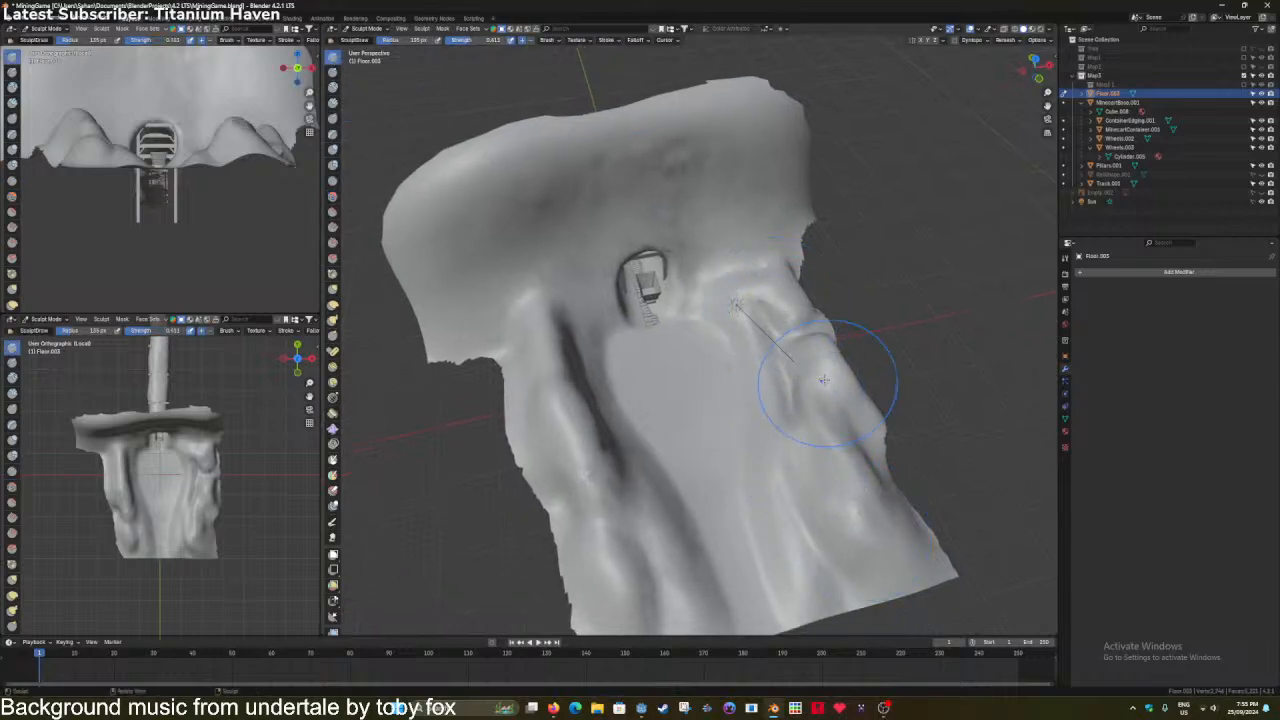
pyautogui.moveTo(825, 383); pyautogui.dragTo(888, 510)
pyautogui.moveTo(802, 312)
pyautogui.mouseDown()
pyautogui.moveTo(880, 490)
pyautogui.moveTo(803, 321)
pyautogui.mouseUp()
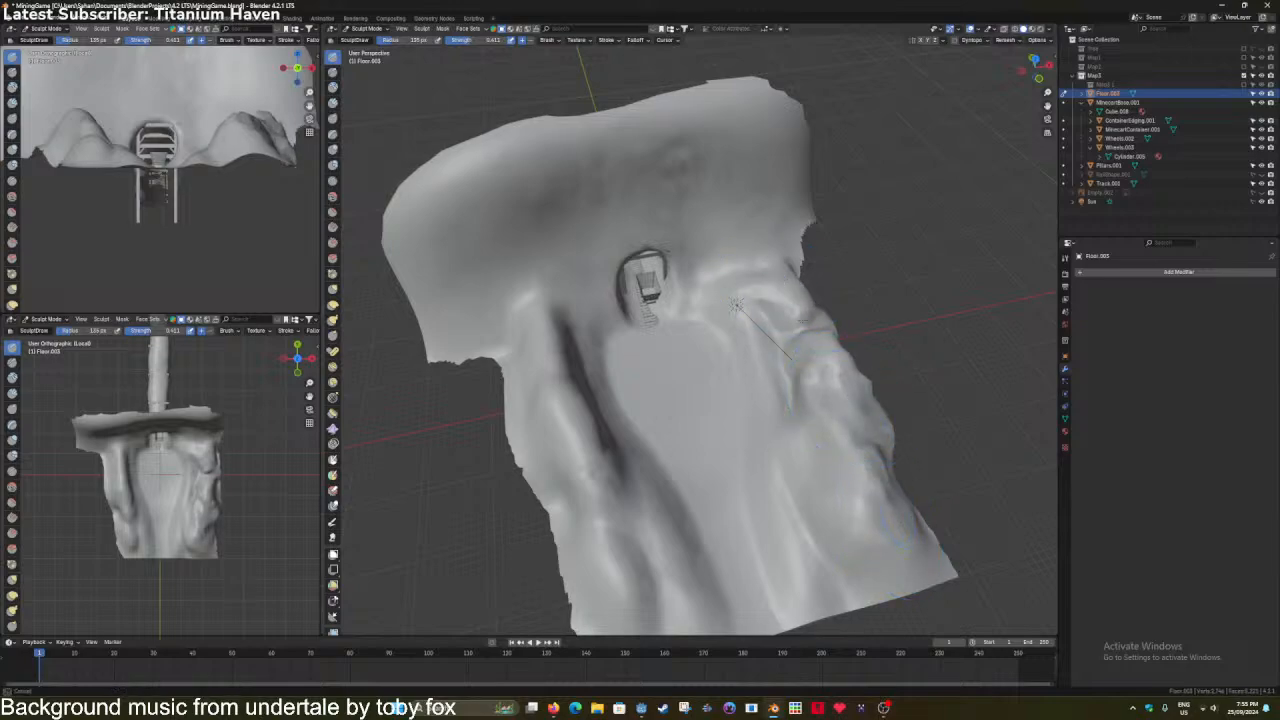
# Build up the same ridge with broad Draw strokes, using a larger brush radius and a higher strength.
pyautogui.moveTo(760, 330)
pyautogui.mouseDown(button='middle')
pyautogui.moveTo(606, 400)
pyautogui.moveTo(675, 449)
pyautogui.mouseUp(button='middle')
pyautogui.scroll(2, 610, 404)
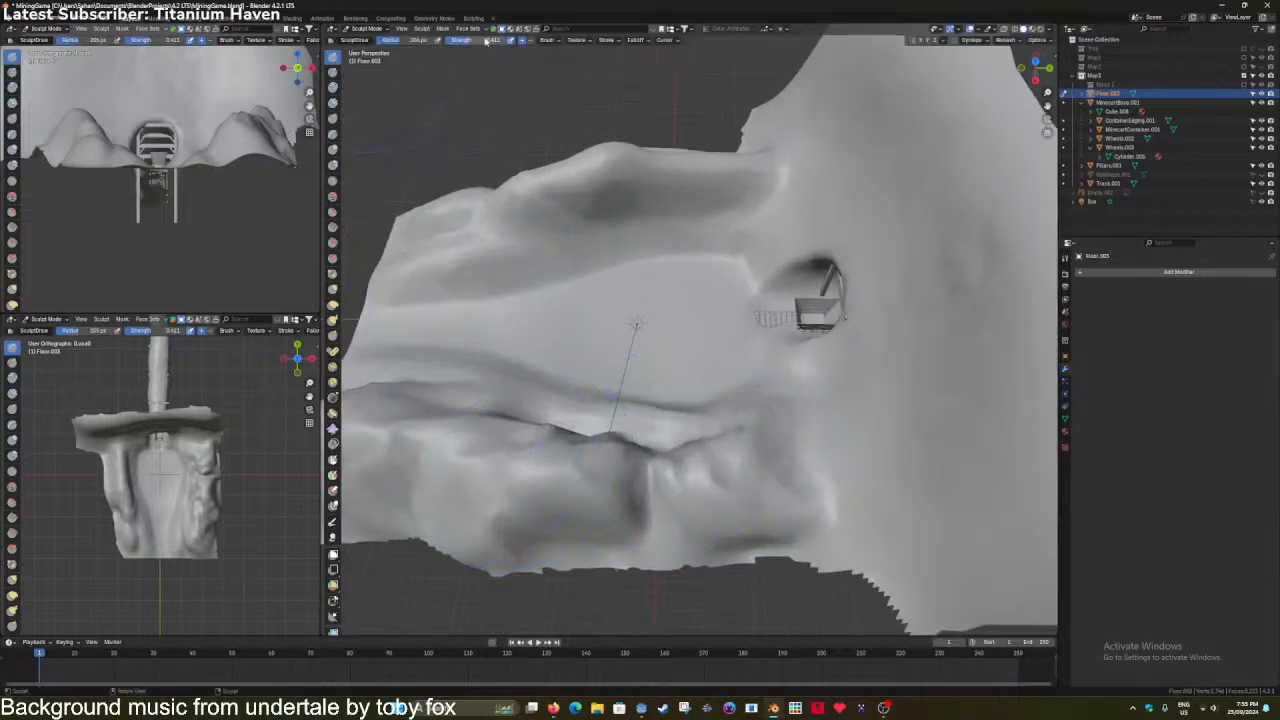
pyautogui.moveTo(475, 42); pyautogui.dragTo(490, 43)
pyautogui.keyDown('shift'); pyautogui.moveTo(612, 408); pyautogui.dragTo(691, 406, button='middle'); pyautogui.keyUp('shift')
pyautogui.scroll(-1, 694, 406)
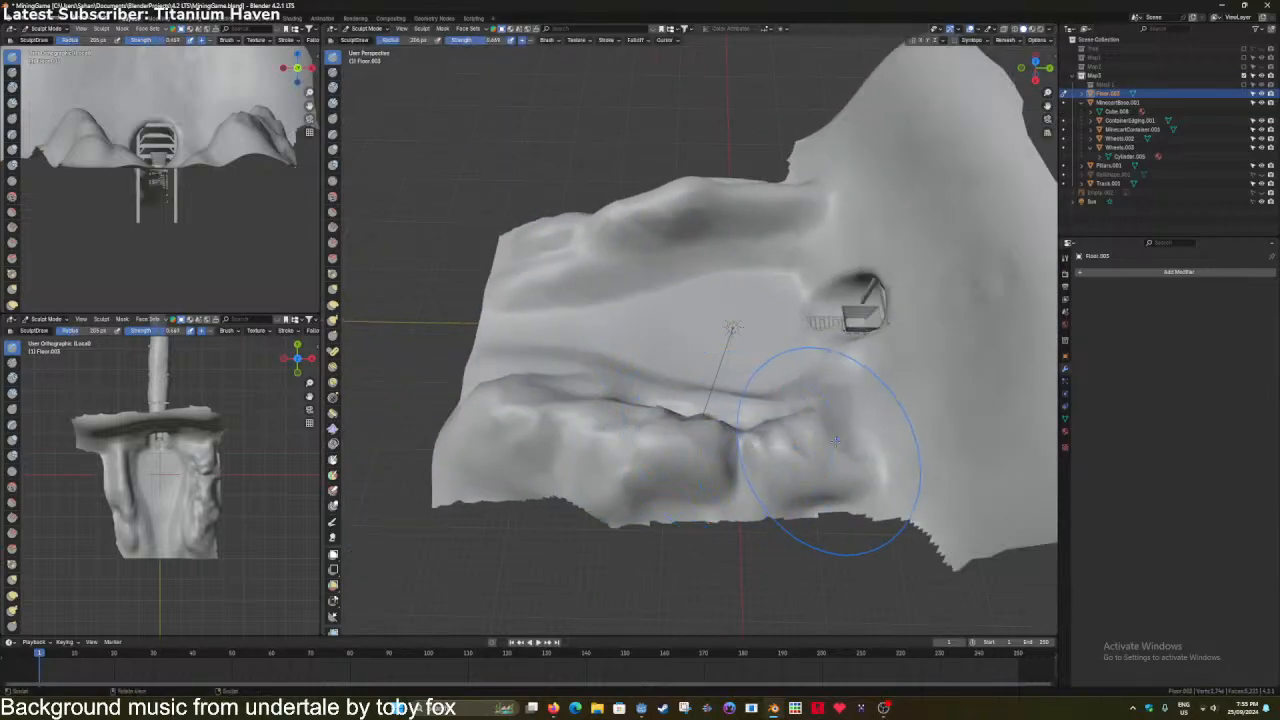
pyautogui.moveTo(836, 441); pyautogui.dragTo(468, 438)
pyautogui.moveTo(612, 436); pyautogui.dragTo(517, 453, button='middle')
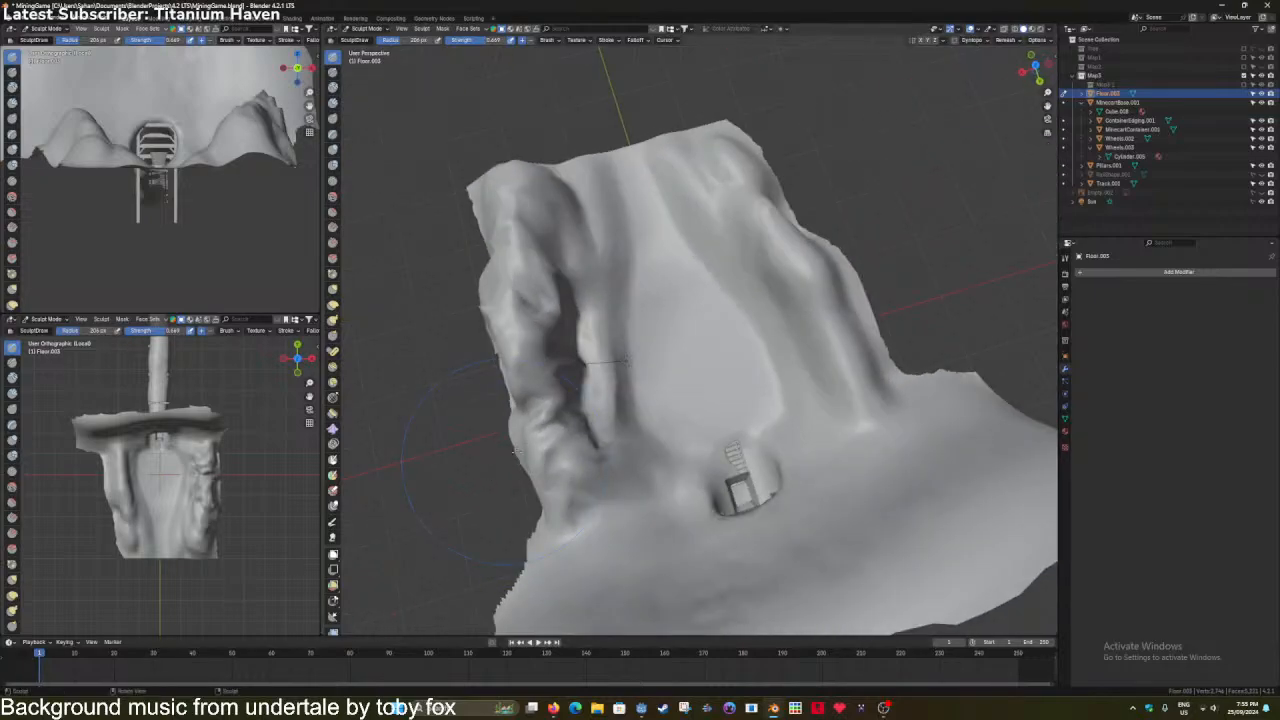
# Raise the cliff wall's top edge along Z in Edit Mode with proportional editing, and save the file.
pyautogui.moveTo(880, 380)
pyautogui.mouseDown(button='middle')
pyautogui.moveTo(782, 311)
pyautogui.moveTo(757, 371)
pyautogui.moveTo(714, 414)
pyautogui.moveTo(803, 385)
pyautogui.moveTo(782, 353)
pyautogui.moveTo(749, 363)
pyautogui.moveTo(771, 400)
pyautogui.moveTo(663, 384)
pyautogui.moveTo(826, 213)
pyautogui.moveTo(780, 160)
pyautogui.mouseUp(button='middle')
pyautogui.press('Tab')
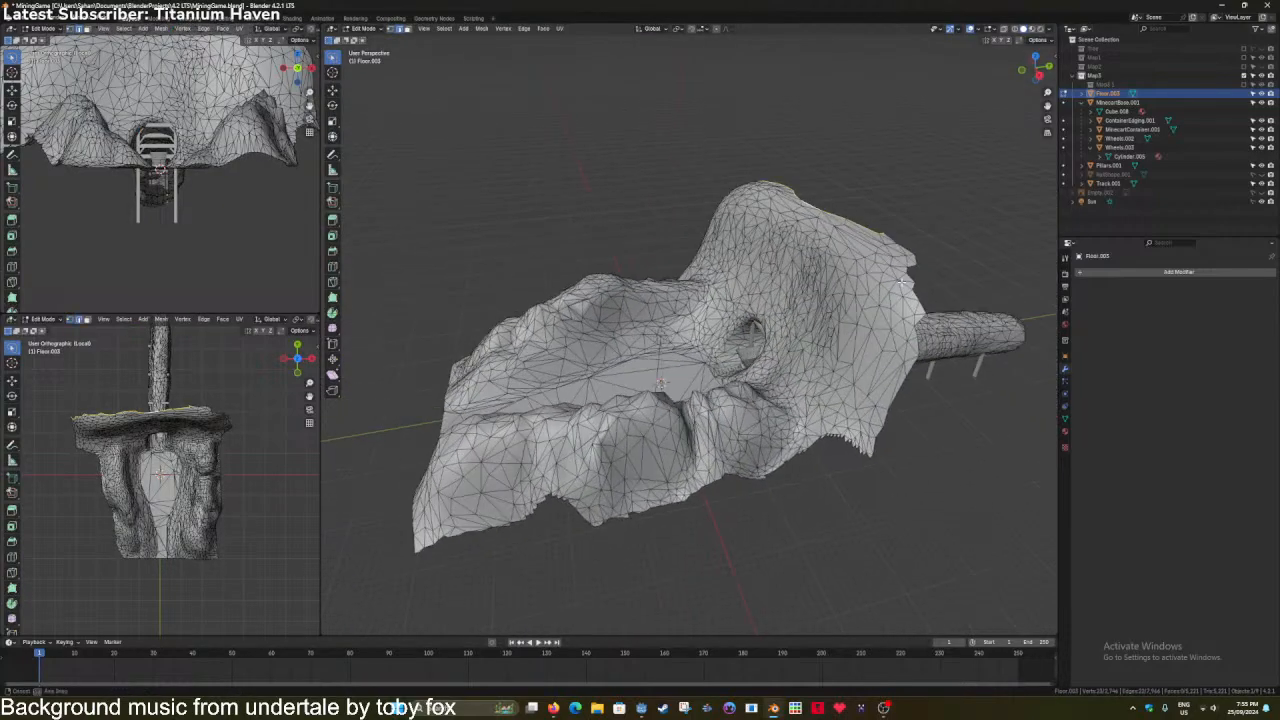
pyautogui.click(716, 30)
pyautogui.click(731, 29)
pyautogui.press('g')
pyautogui.press('z')
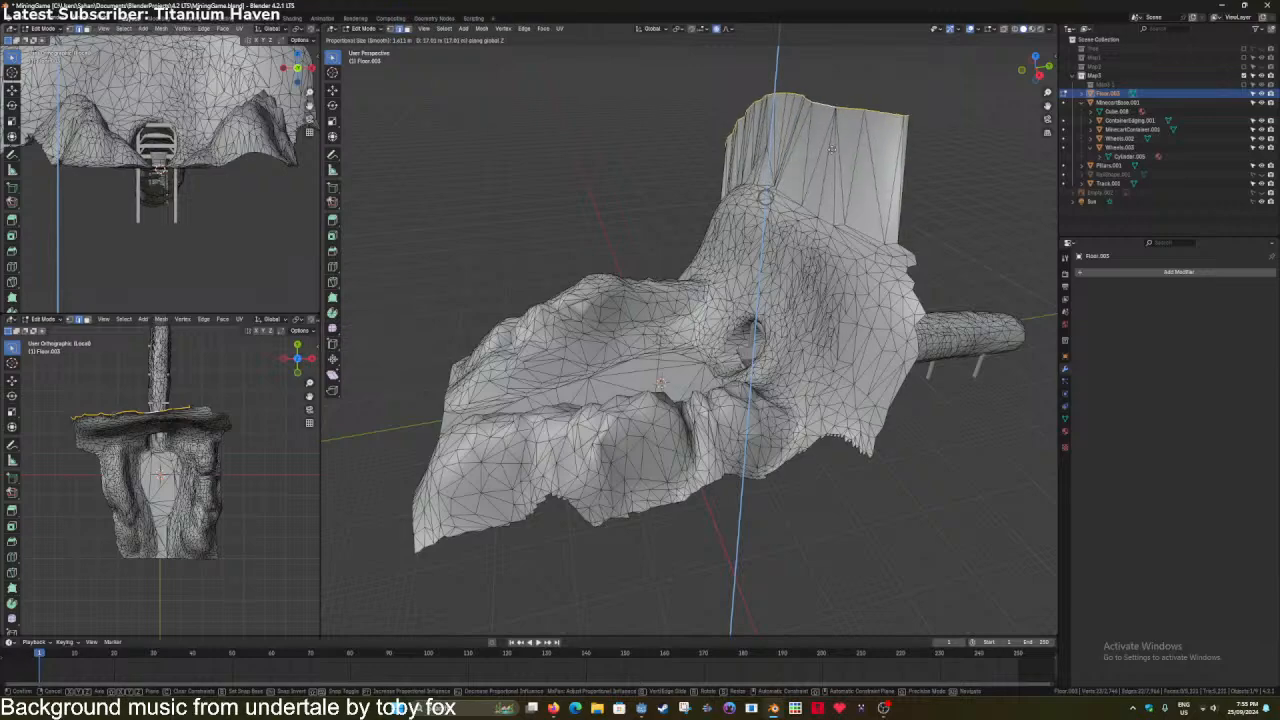
pyautogui.scroll(-5, 831, 148)
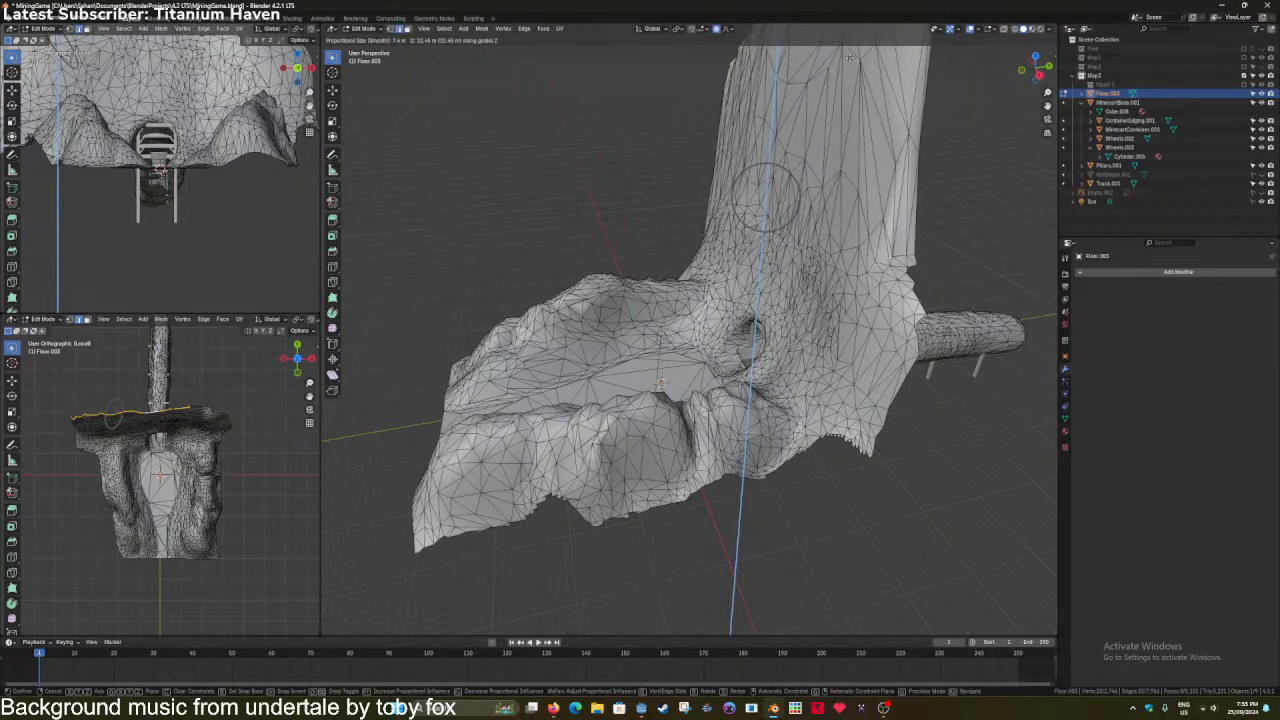
pyautogui.click(832, 128)
pyautogui.press('Tab')
pyautogui.scroll(-3, 748, 267)
pyautogui.hotkey('ctrl', 's')
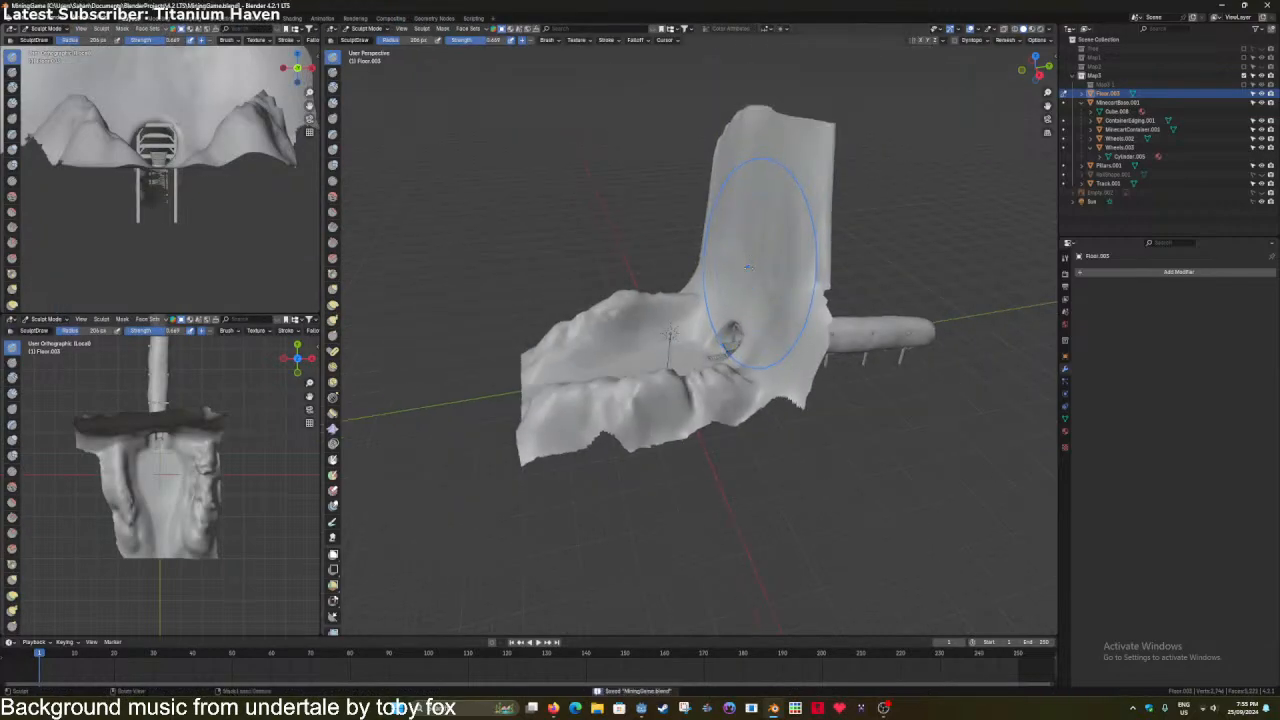
# Pull the cliff wall's side edge outward with proportional editing to widen the wall, and save the file.
pyautogui.moveTo(748, 267)
pyautogui.mouseDown(button='middle')
pyautogui.moveTo(803, 280)
pyautogui.moveTo(671, 279)
pyautogui.mouseUp(button='middle')
pyautogui.press('Tab')
pyautogui.moveTo(818, 294); pyautogui.dragTo(767, 277, button='middle')
pyautogui.scroll(2, 767, 277)
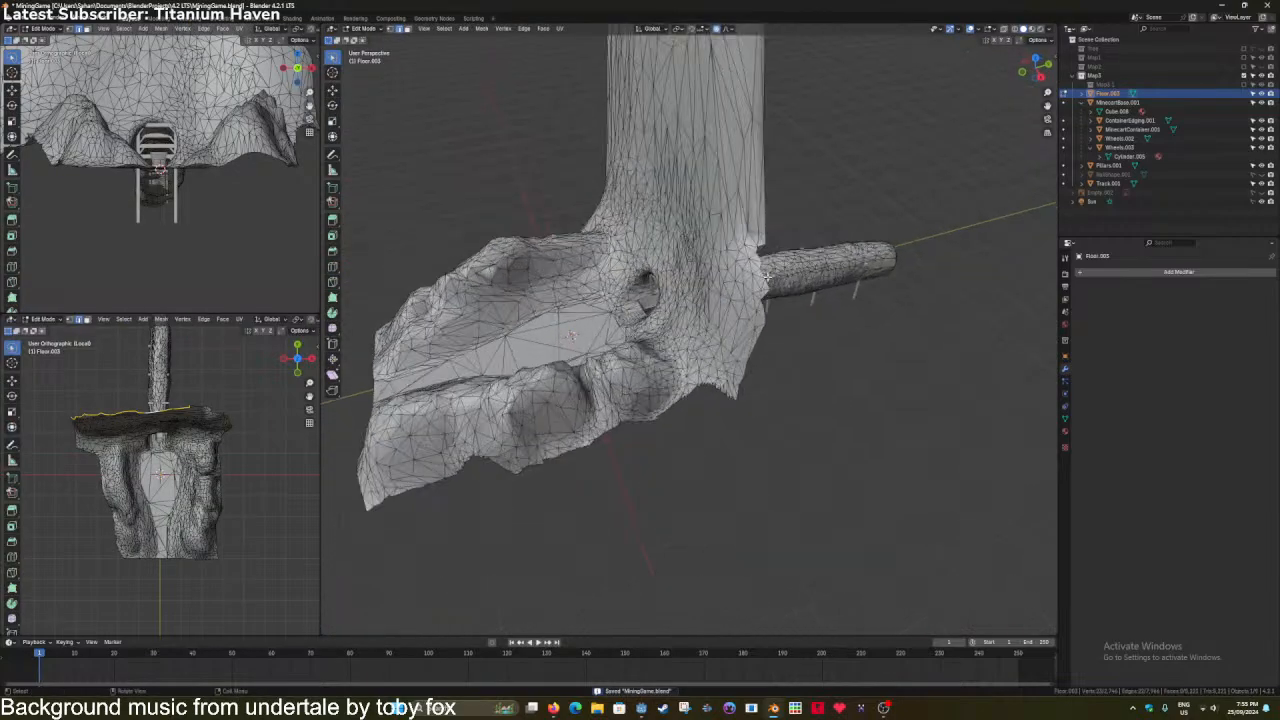
pyautogui.keyDown('alt'); pyautogui.click(767, 195); pyautogui.keyUp('alt')
pyautogui.moveTo(768, 198); pyautogui.dragTo(817, 306, button='middle')
pyautogui.scroll(-1, 817, 306)
pyautogui.press('g')
pyautogui.press('y')
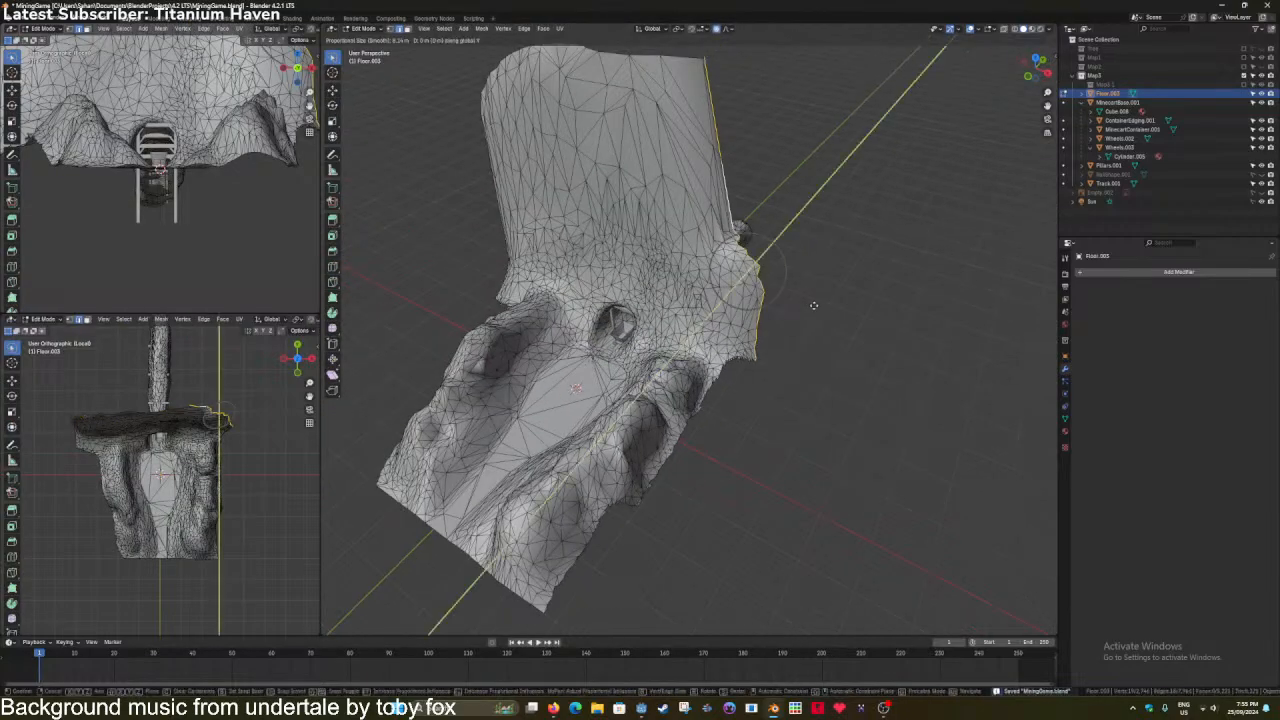
pyautogui.click(909, 354)
pyautogui.press('Tab')
pyautogui.moveTo(909, 354)
pyautogui.mouseDown(button='middle')
pyautogui.moveTo(725, 352)
pyautogui.moveTo(638, 374)
pyautogui.moveTo(697, 391)
pyautogui.moveTo(668, 334)
pyautogui.moveTo(720, 403)
pyautogui.mouseUp(button='middle')
pyautogui.hotkey('ctrl', 's')
# Examine the mine entrance, cliff and side ridges from ground level with walk navigation, and save the file.
pyautogui.scroll(3, 638, 374)
pyautogui.scroll(4, 697, 391)
pyautogui.scroll(2, 668, 334)
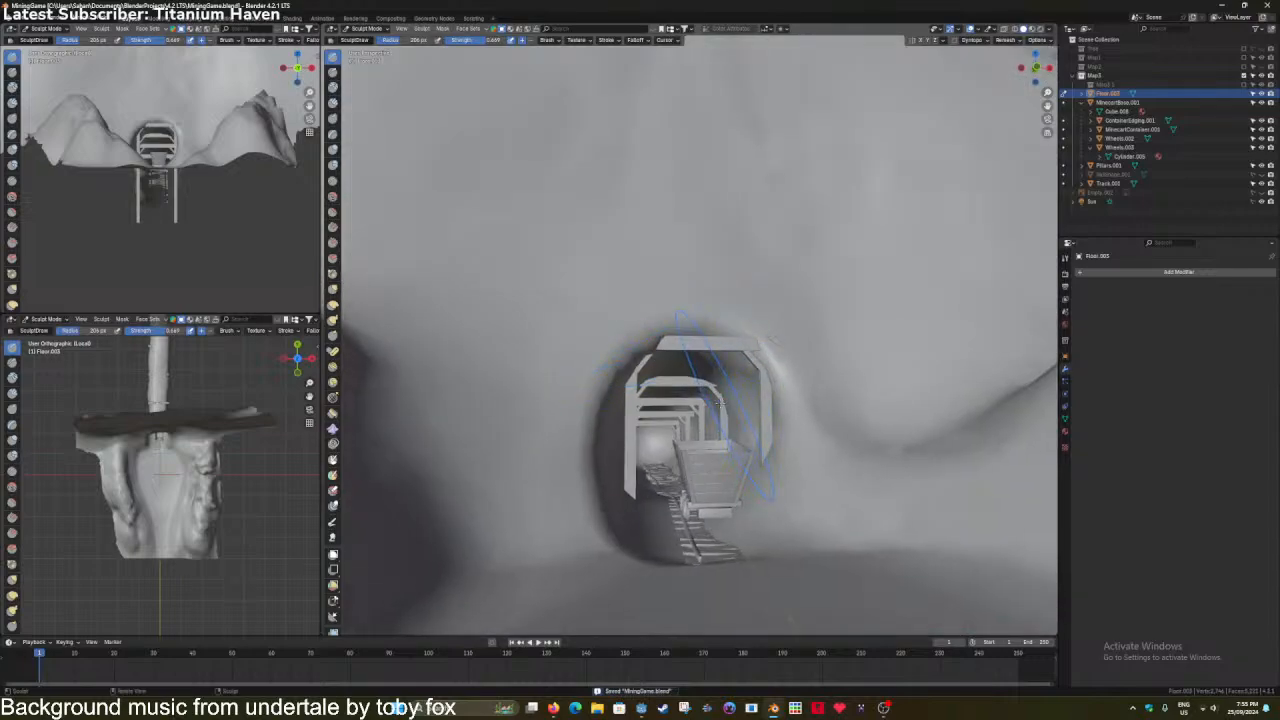
pyautogui.hotkey('shift', '`')
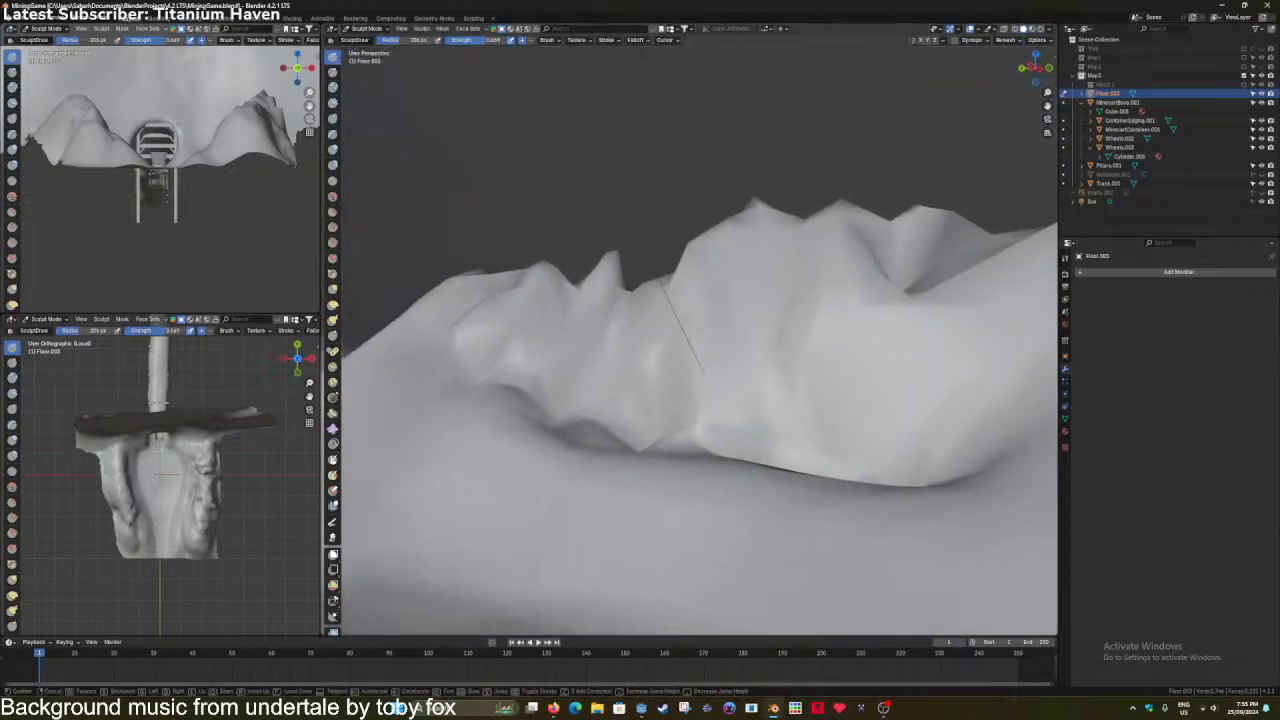
pyautogui.press('w')
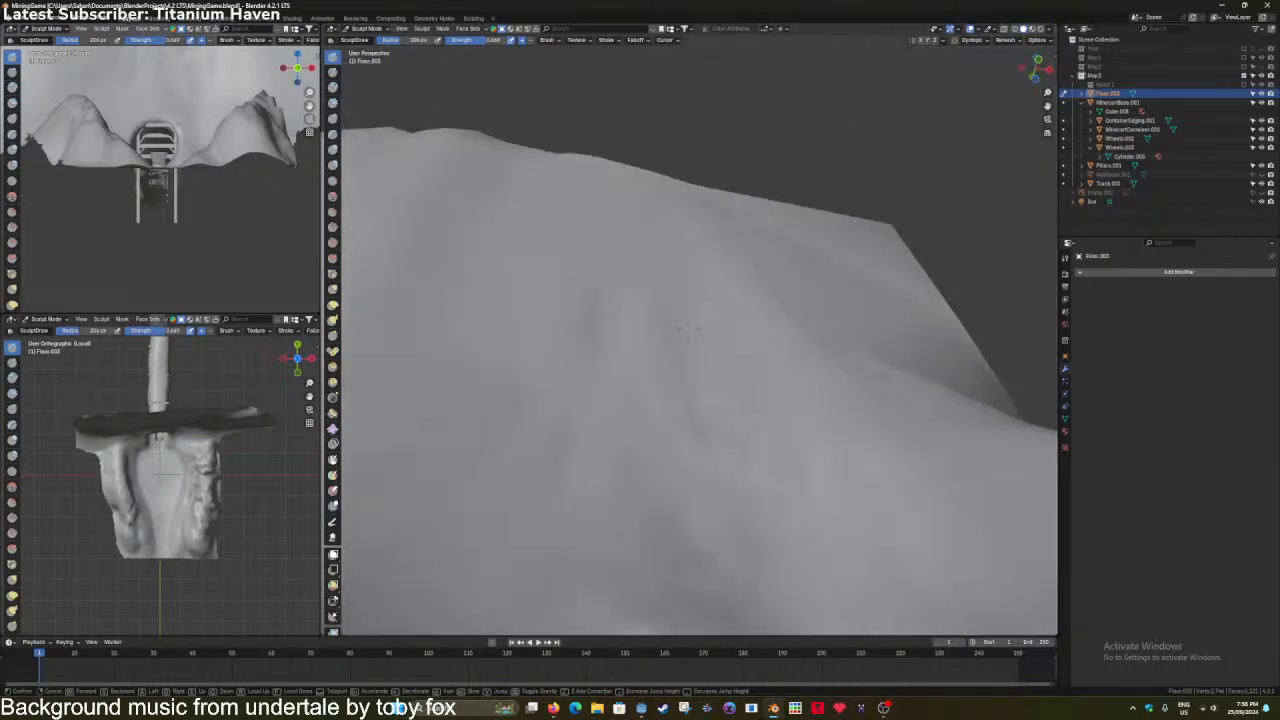
pyautogui.press('w')
pyautogui.press('w')
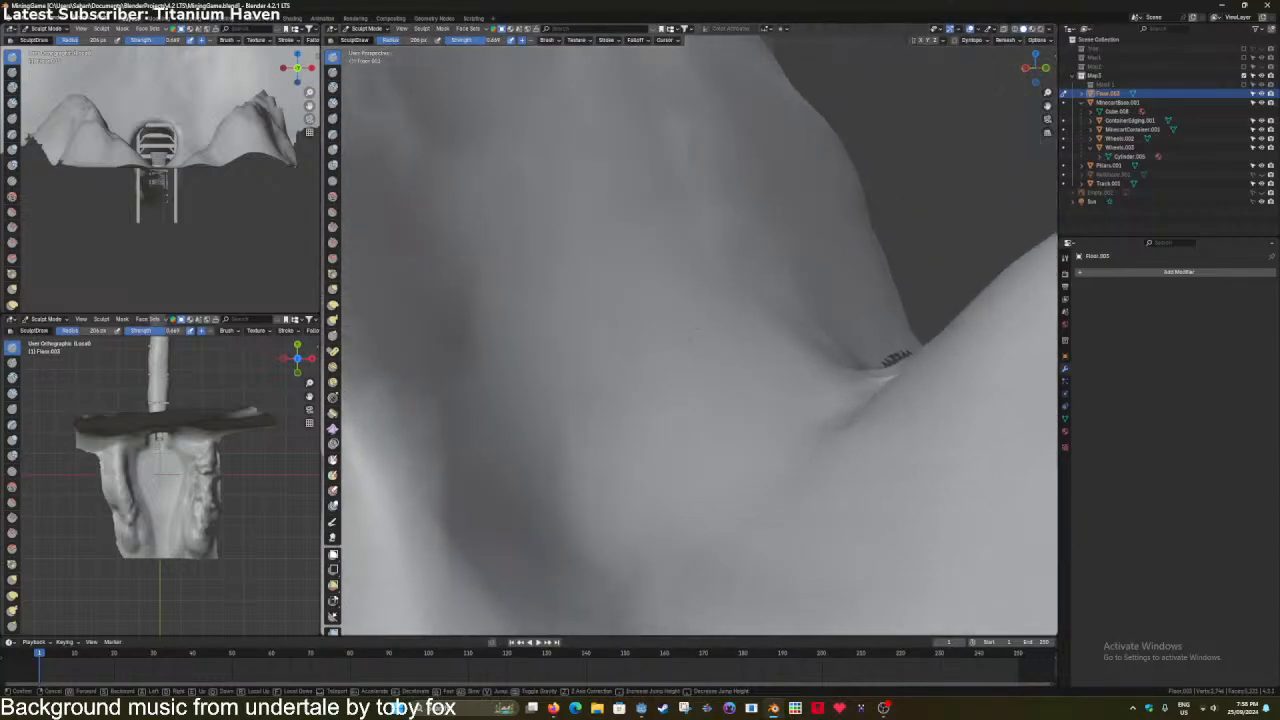
pyautogui.press('w')
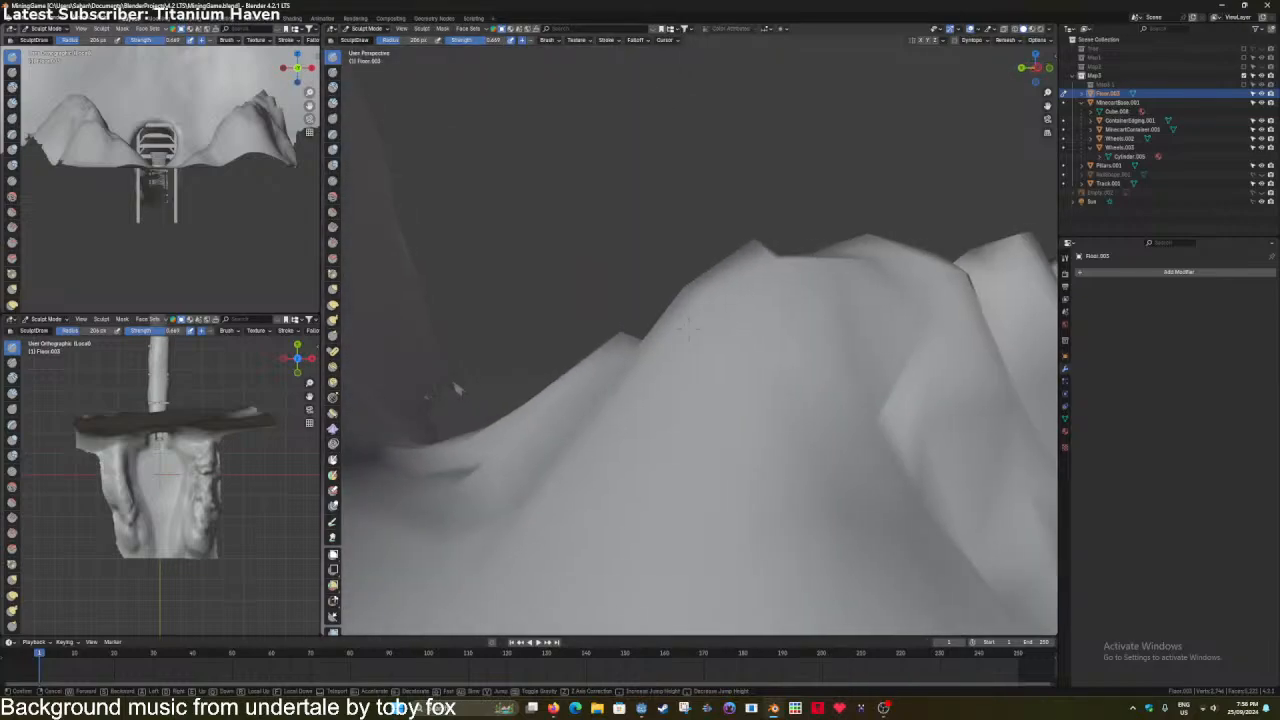
pyautogui.press('Escape')
pyautogui.moveTo(709, 443); pyautogui.dragTo(683, 439, button='middle')
pyautogui.hotkey('ctrl', 's')
pyautogui.scroll(2, 685, 438)
pyautogui.scroll(-3, 687, 438)
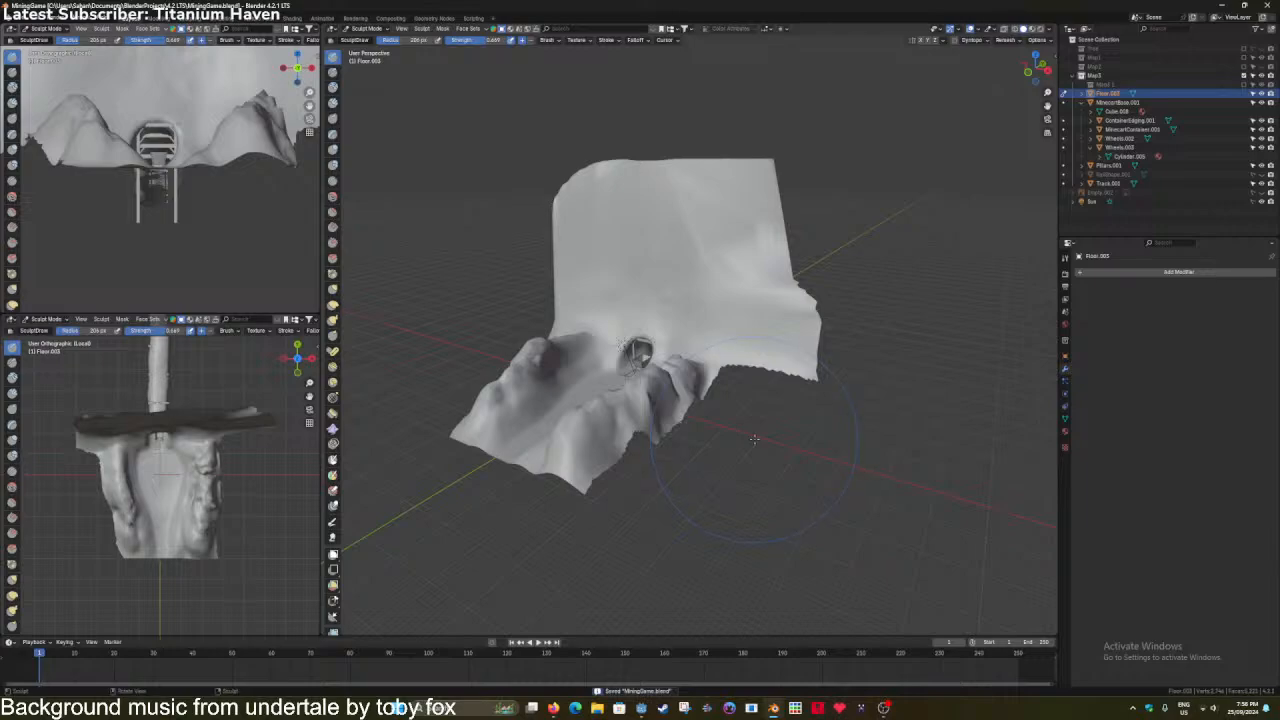
# Return to Object Mode, save, add a Landscape mesh and check it briefly in isolation.
pyautogui.hotkey('ctrl', 'Tab')
pyautogui.click(684, 433)
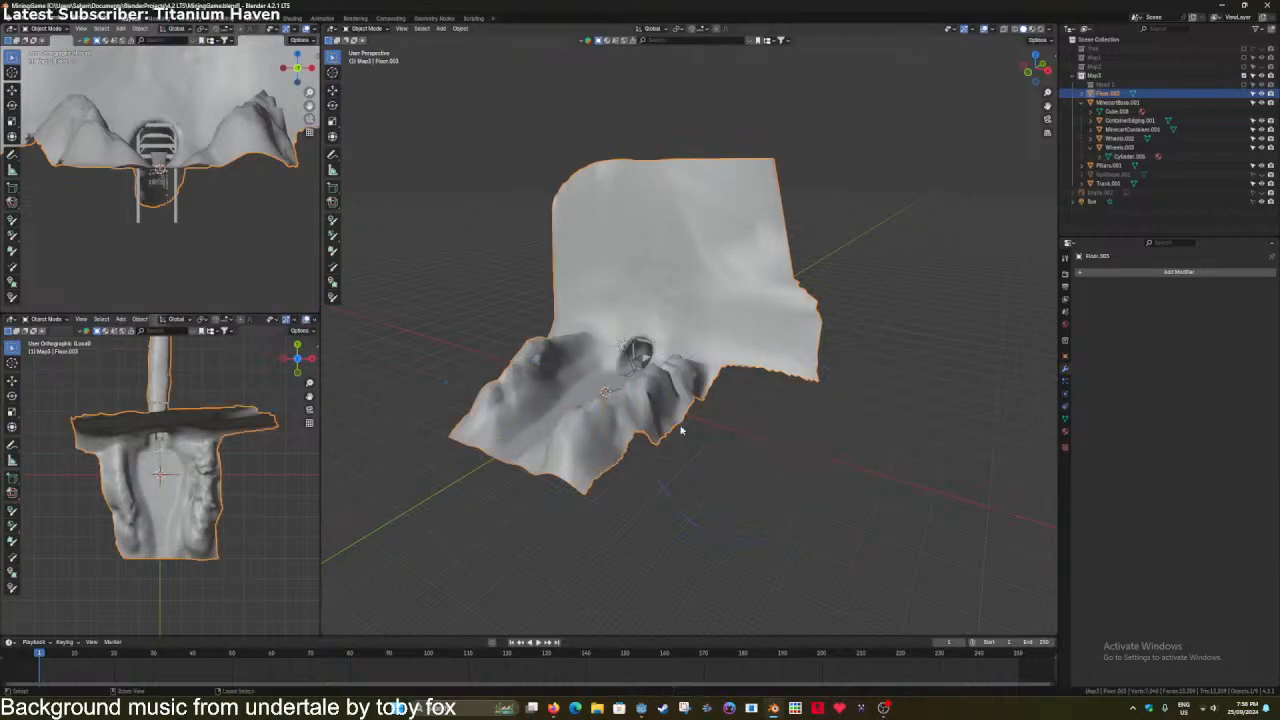
pyautogui.hotkey('ctrl', 's')
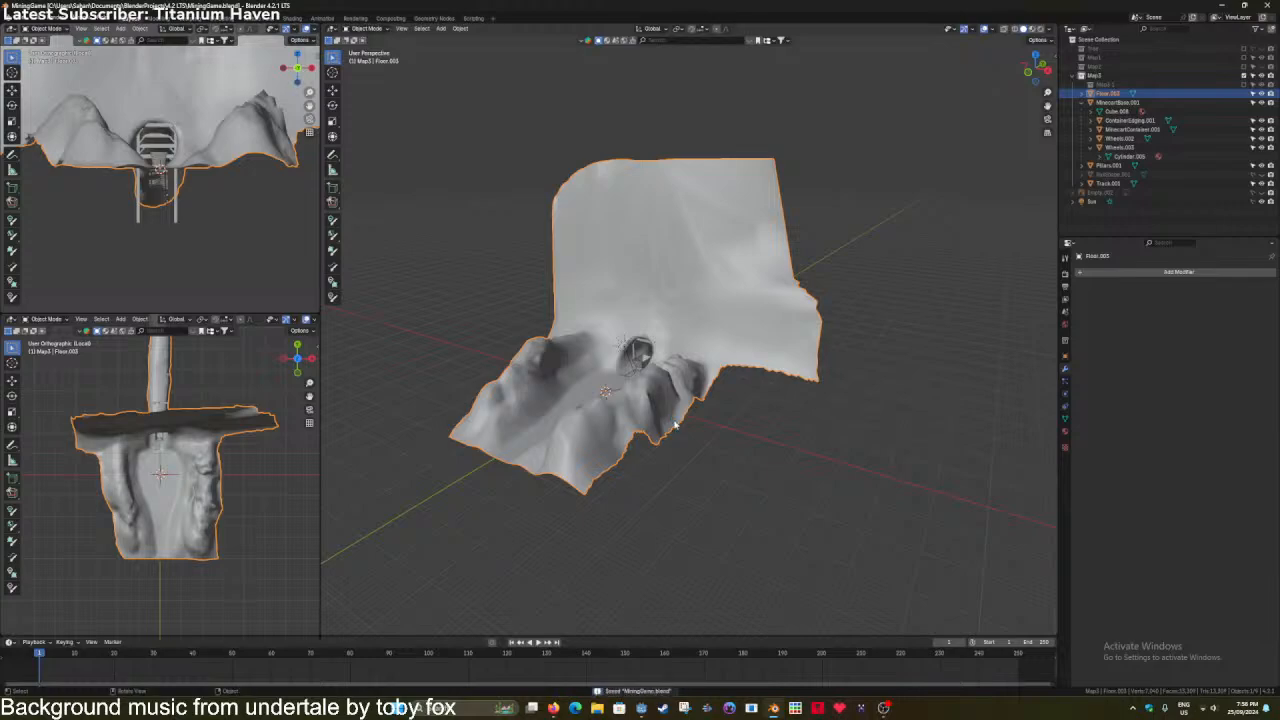
pyautogui.hotkey('shift', 'a')
pyautogui.write('land')
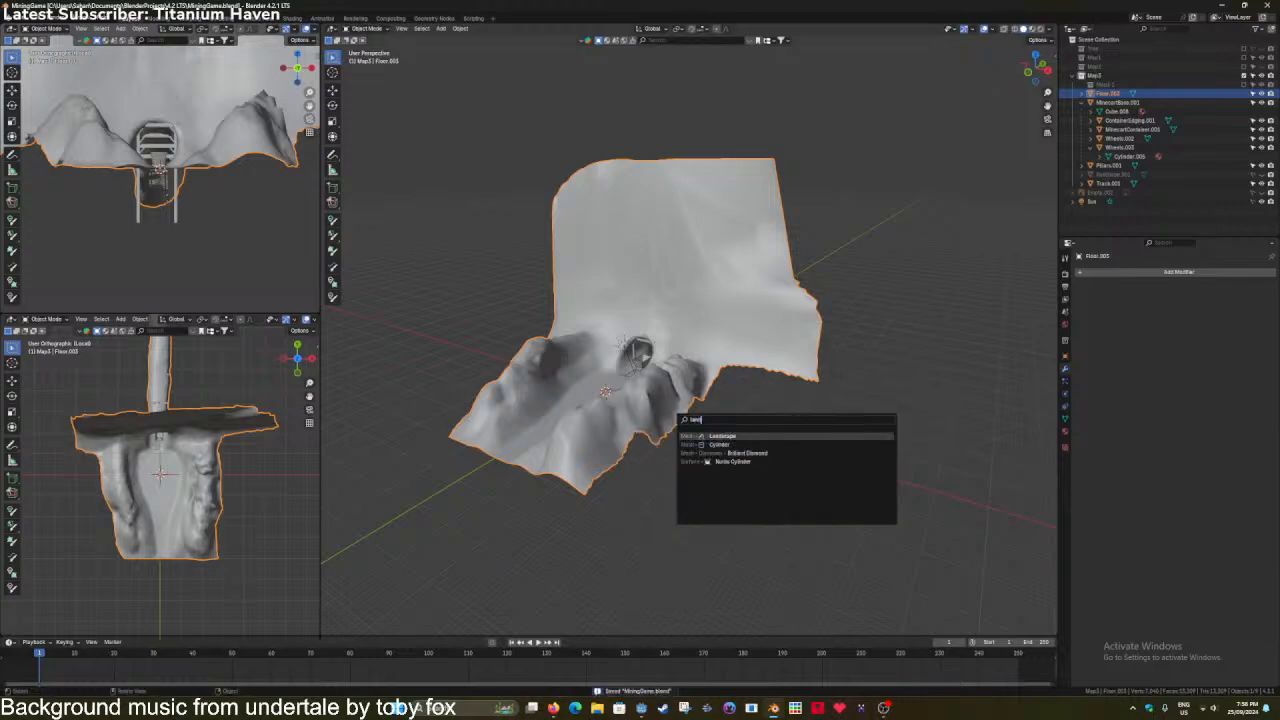
pyautogui.press('Return')
pyautogui.press('KP_Divide')
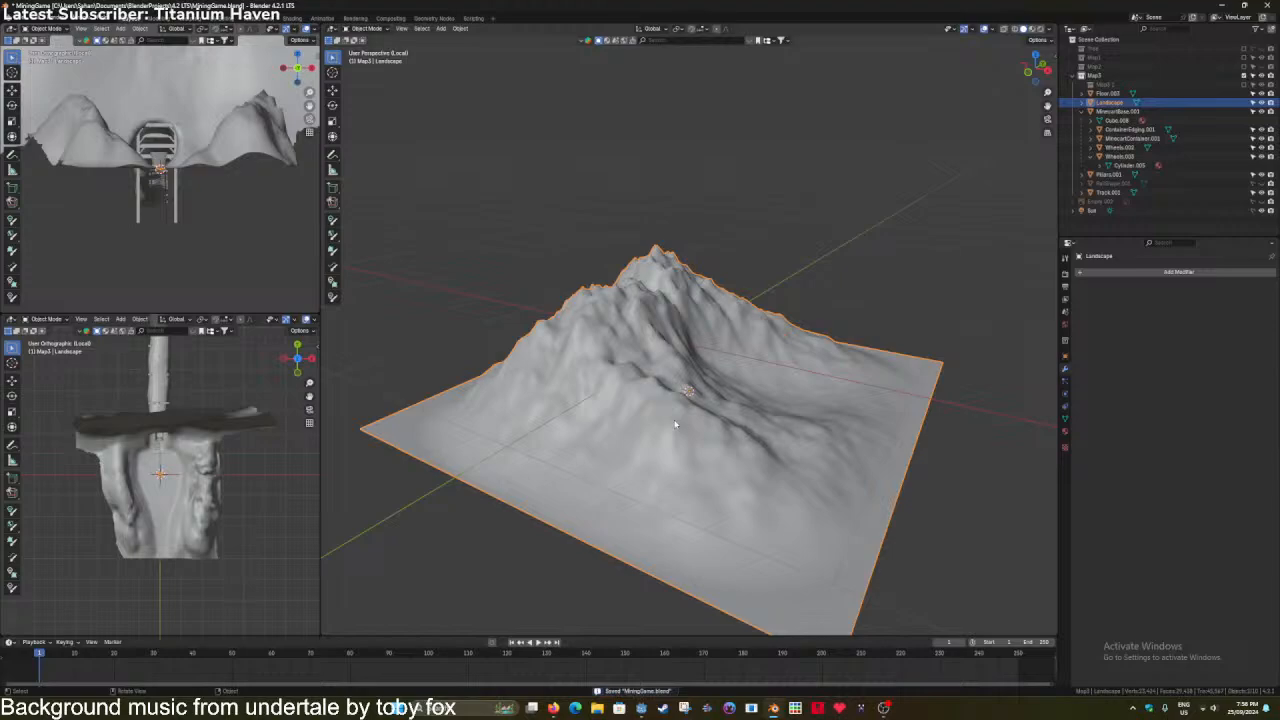
pyautogui.press('KP_Divide')
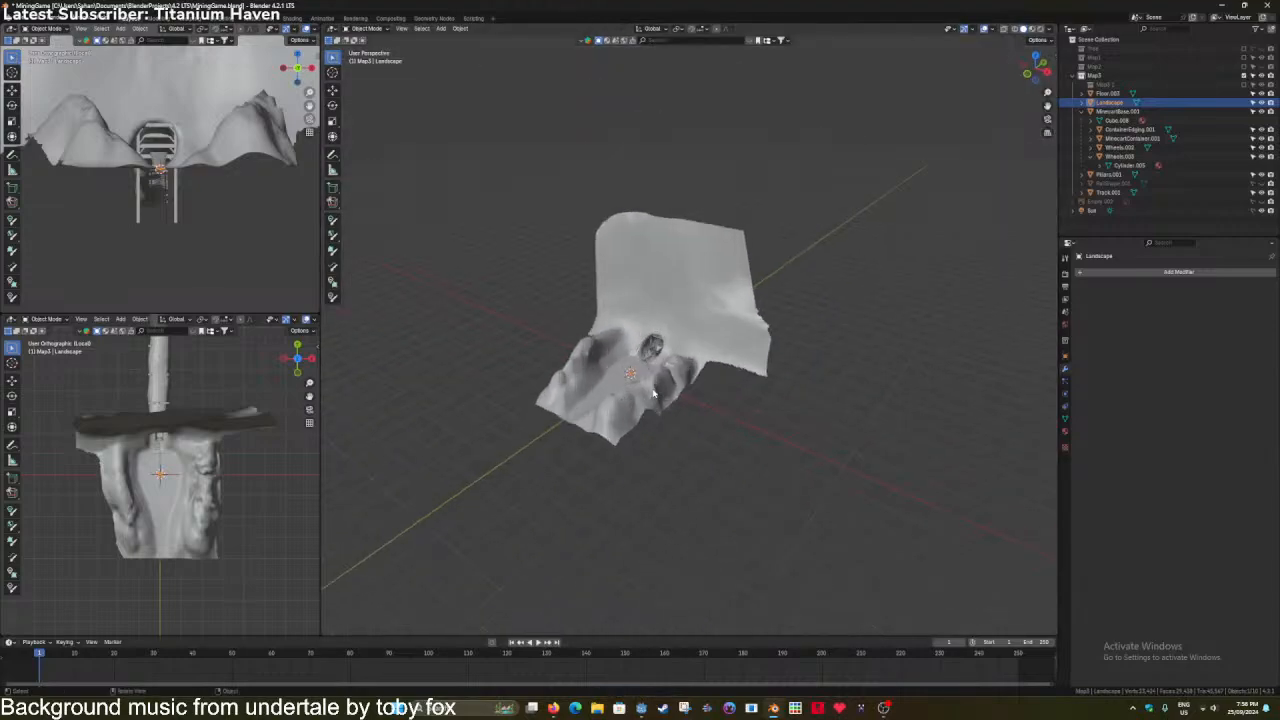
# Move the landscape horizontally beside the valley's outer ridge and scale it up in width and height.
pyautogui.press('g')
pyautogui.hotkey('shift', 'z')
pyautogui.click(723, 444)
pyautogui.press('s')
pyautogui.hotkey('shift', 'z')
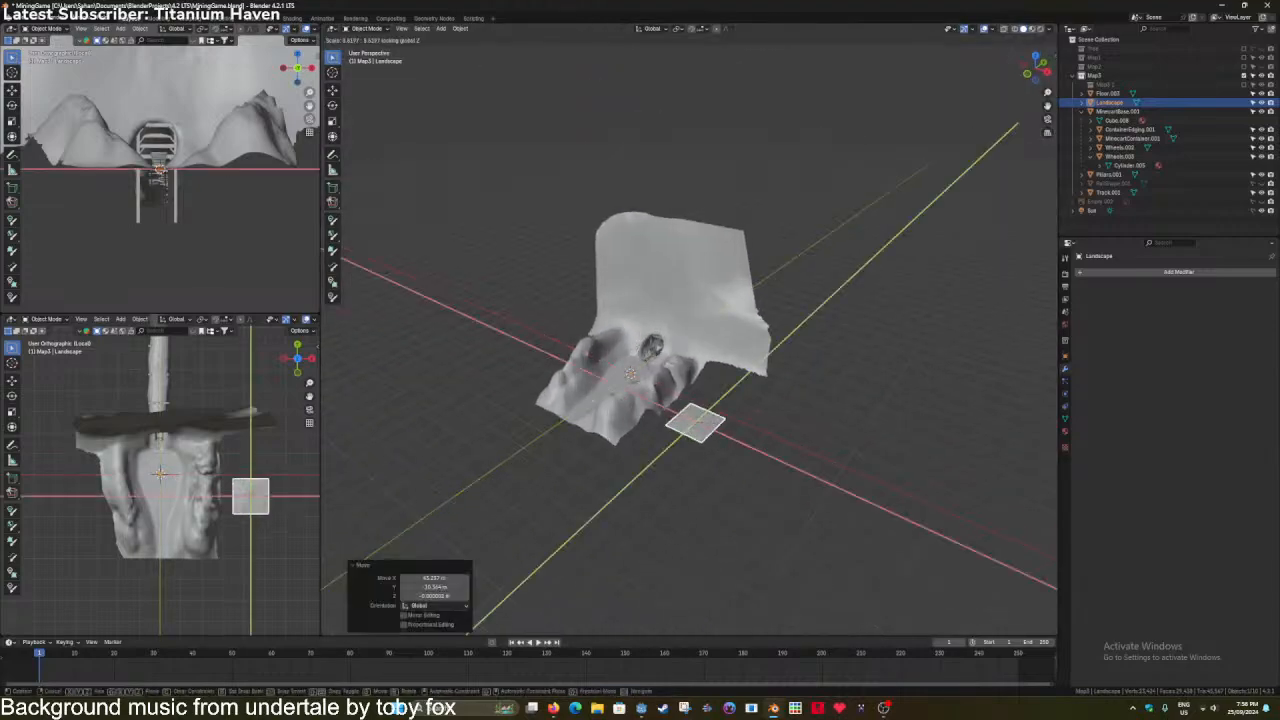
pyautogui.click(866, 447)
pyautogui.press('s')
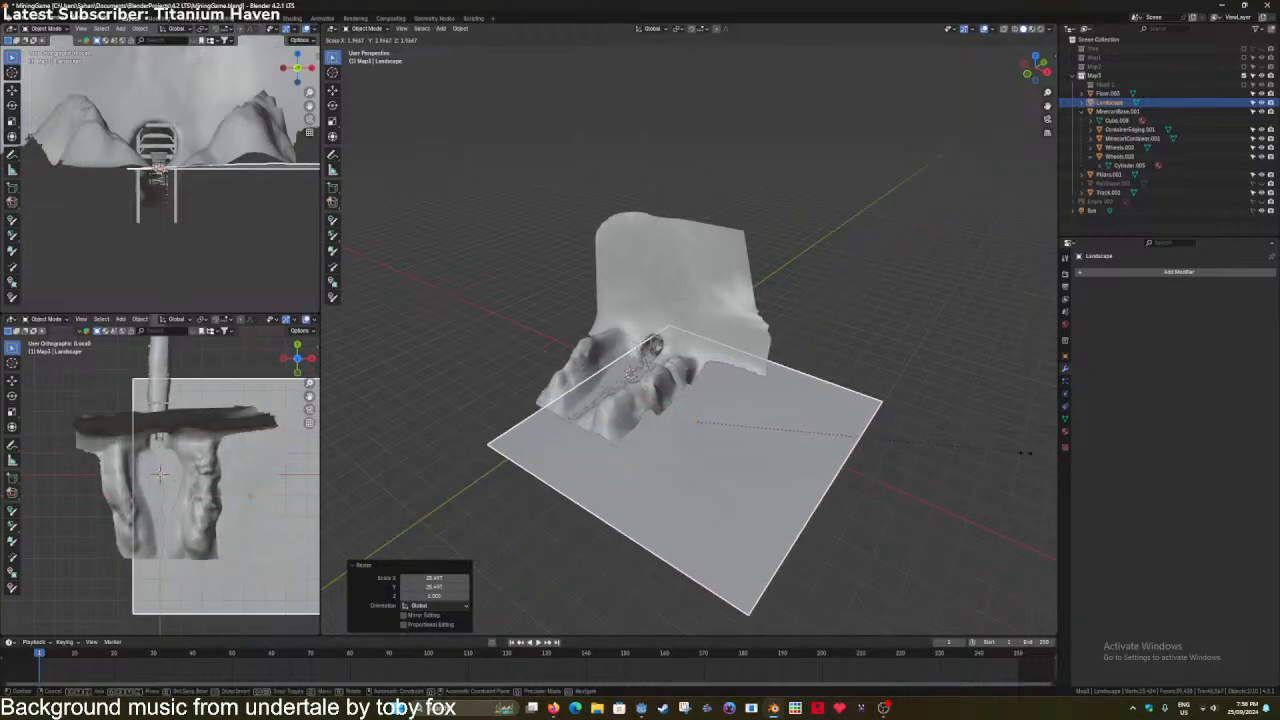
pyautogui.press('z')
pyautogui.click(951, 423)
# Enlarge the landscape horizontally and shift it along the ground clear of the mine floor.
pyautogui.scroll(2, 812, 441)
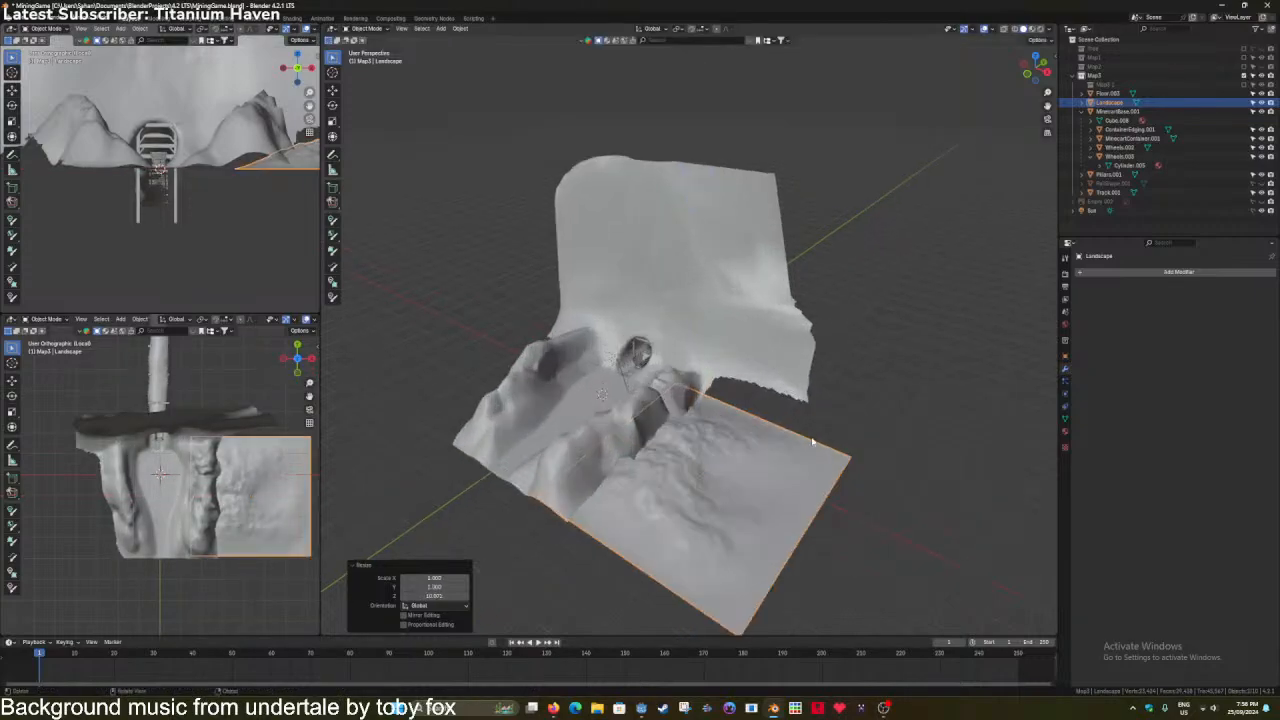
pyautogui.scroll(2, 812, 441)
pyautogui.moveTo(811, 443); pyautogui.dragTo(753, 377, button='middle')
pyautogui.press('s')
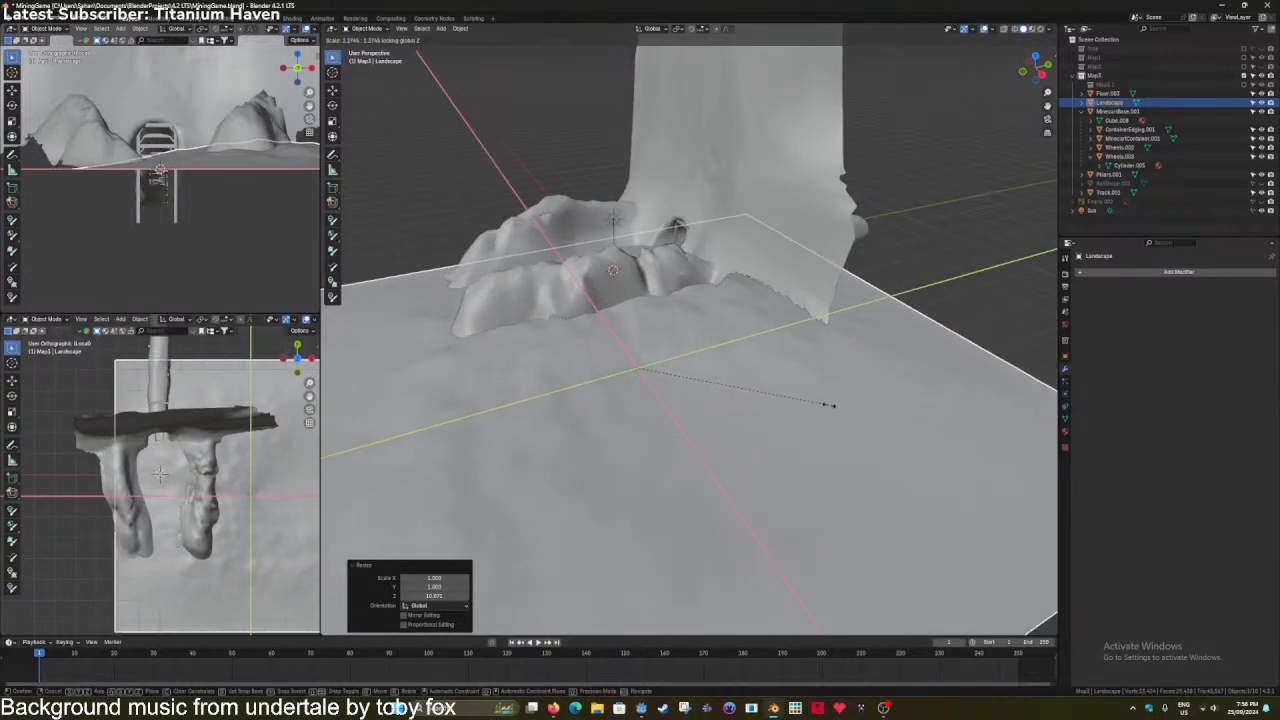
pyautogui.press('Escape')
pyautogui.scroll(-4, 761, 388)
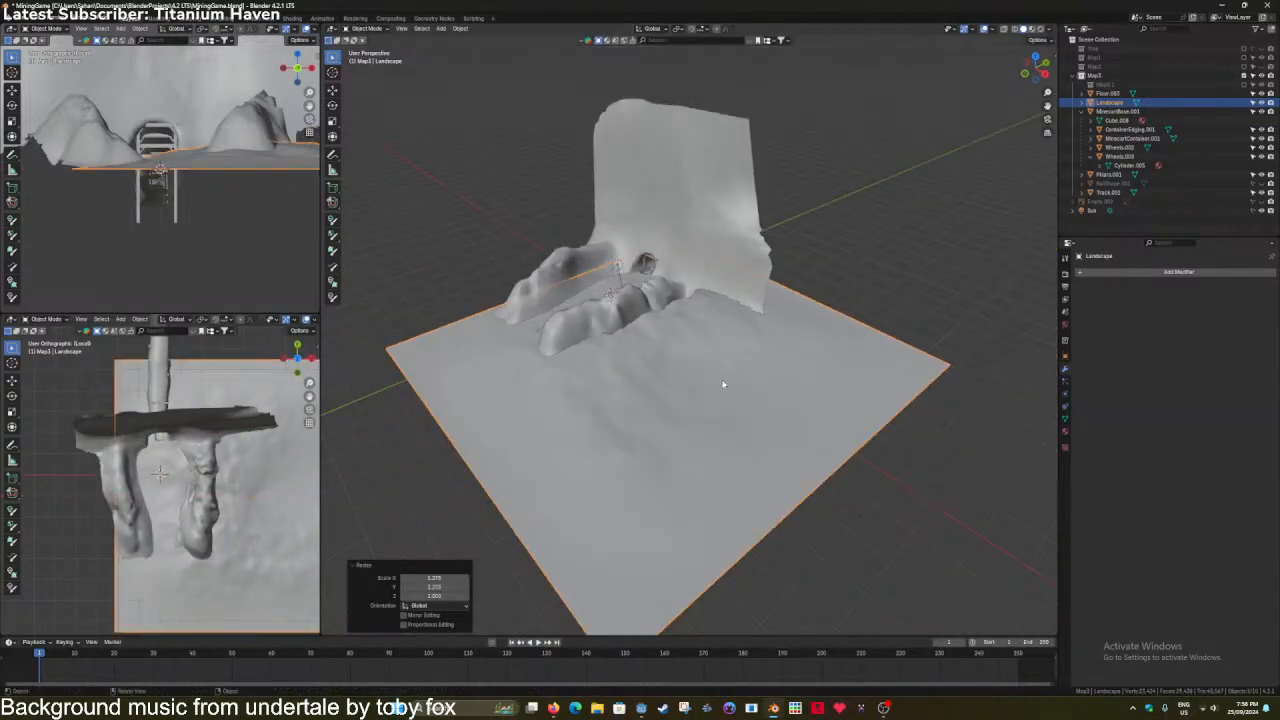
pyautogui.press('g')
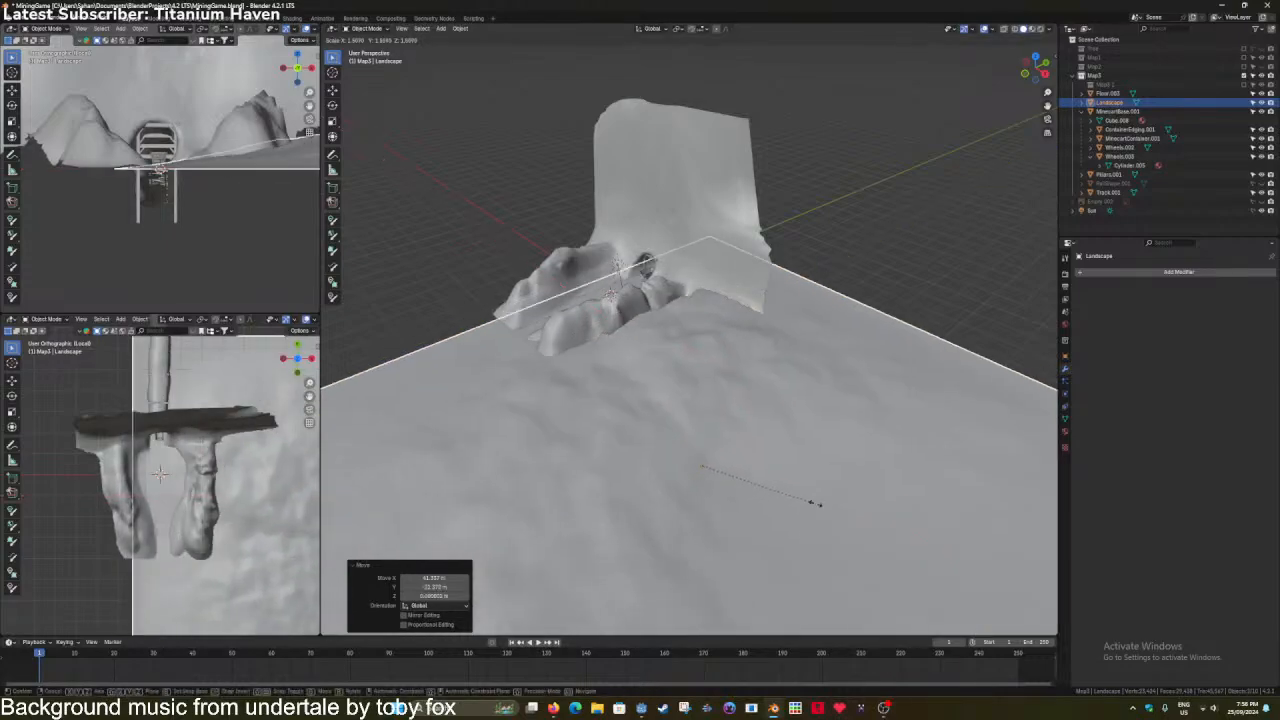
pyautogui.click(811, 504)
pyautogui.press('z')
pyautogui.click(805, 496)
pyautogui.press('z')
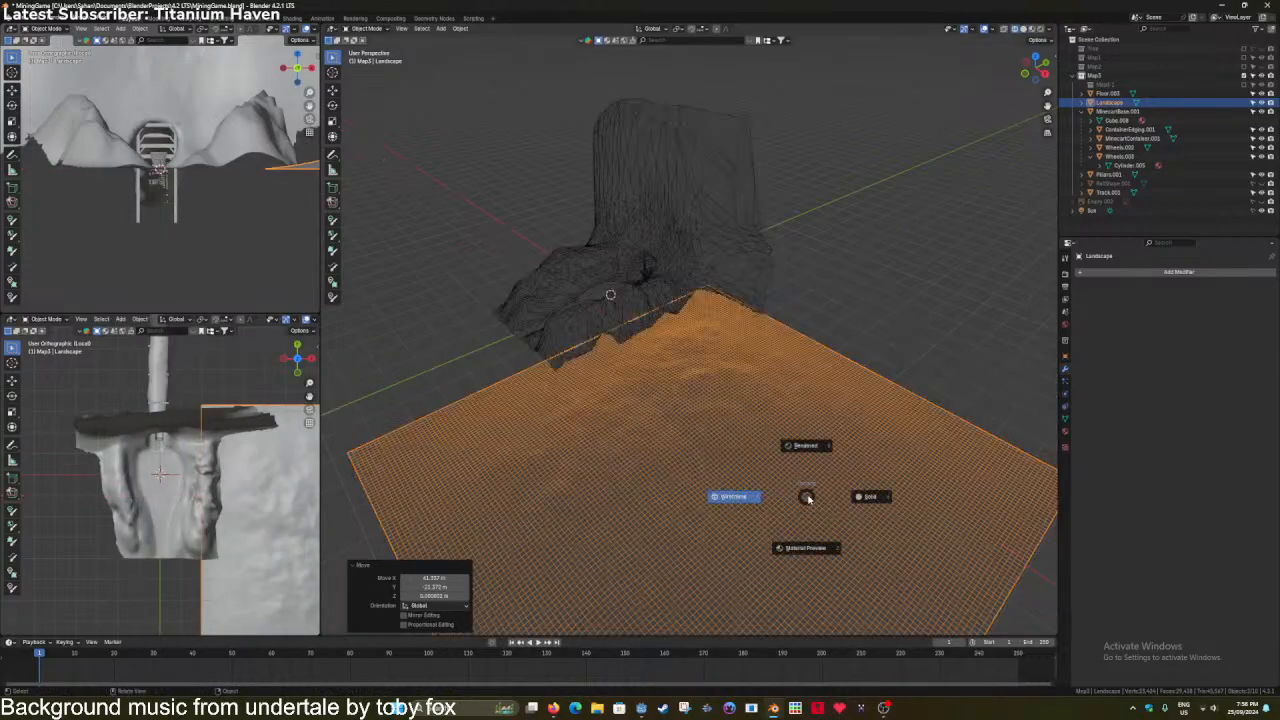
pyautogui.click(838, 500)
# Scale the landscape taller along Z and raise it to match the height of the valley ridge.
pyautogui.press('s')
pyautogui.press('z')
pyautogui.click(1006, 471)
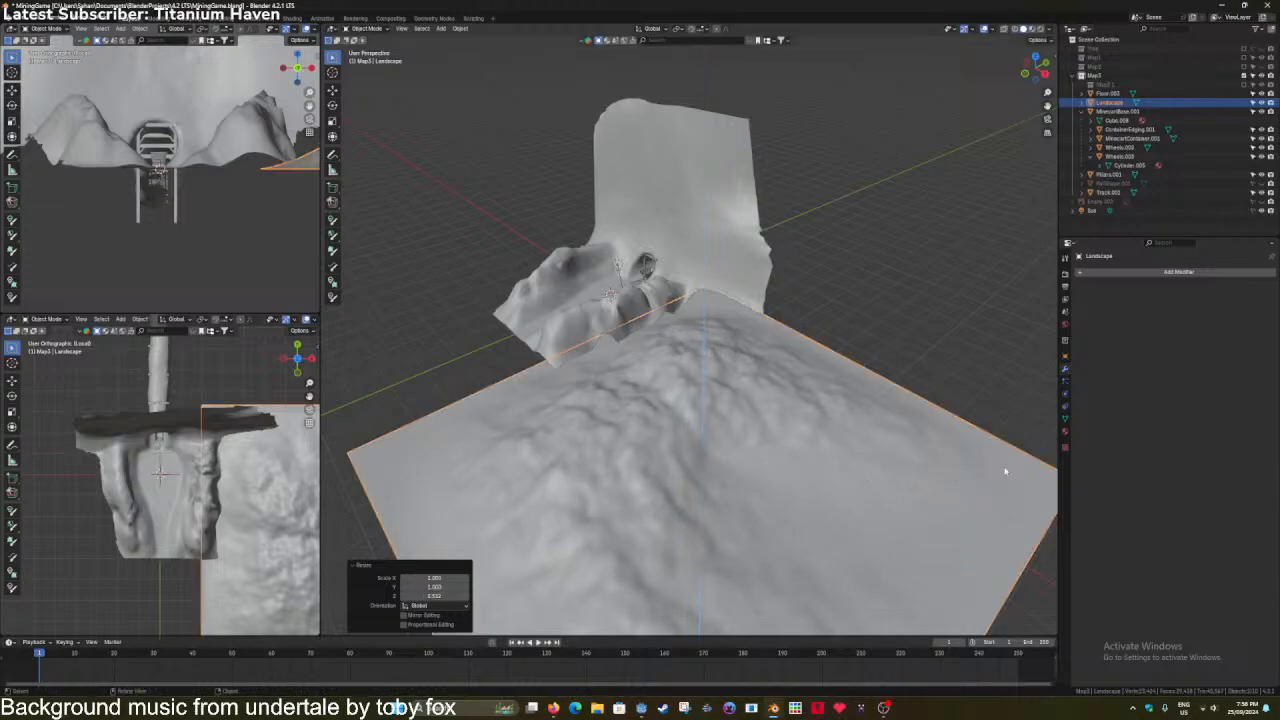
pyautogui.moveTo(1006, 471); pyautogui.dragTo(730, 418, button='middle')
pyautogui.scroll(5, 723, 408)
pyautogui.scroll(2, 711, 408)
pyautogui.scroll(2, 712, 413)
pyautogui.scroll(-5, 712, 413)
pyautogui.press('g')
pyautogui.press('z')
pyautogui.click(728, 370)
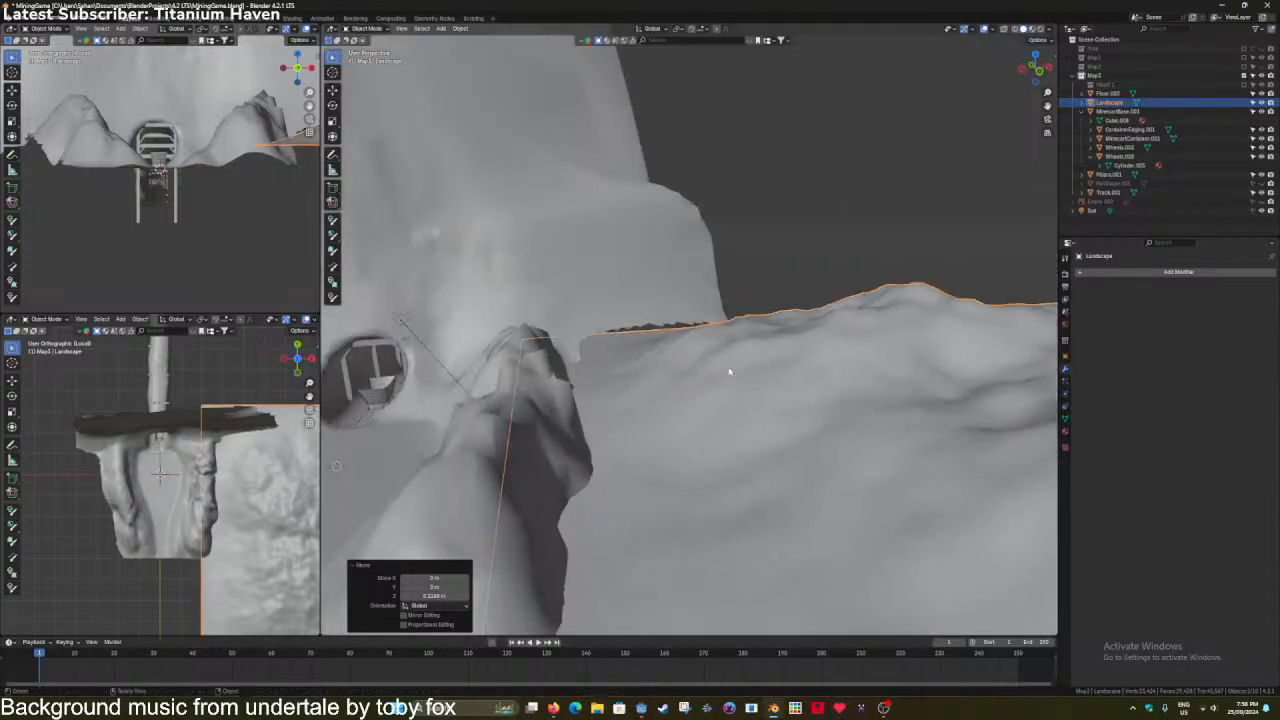
# Adjust the landscape's horizontal position so its edge meets the valley's outer ridge.
pyautogui.moveTo(728, 370)
pyautogui.mouseDown(button='middle')
pyautogui.moveTo(661, 412)
pyautogui.moveTo(737, 377)
pyautogui.moveTo(721, 386)
pyautogui.mouseUp(button='middle')
pyautogui.press('g')
pyautogui.hotkey('shift', 'z')
pyautogui.click(686, 384)
pyautogui.press('g')
pyautogui.hotkey('shift', 'z')
pyautogui.click(730, 367)
# Duplicate the landscape in place and rotate the copy 180° about the Z axis.
pyautogui.scroll(-2, 730, 367)
pyautogui.hotkey('shift', 'd')
pyautogui.rightClick(713, 381)
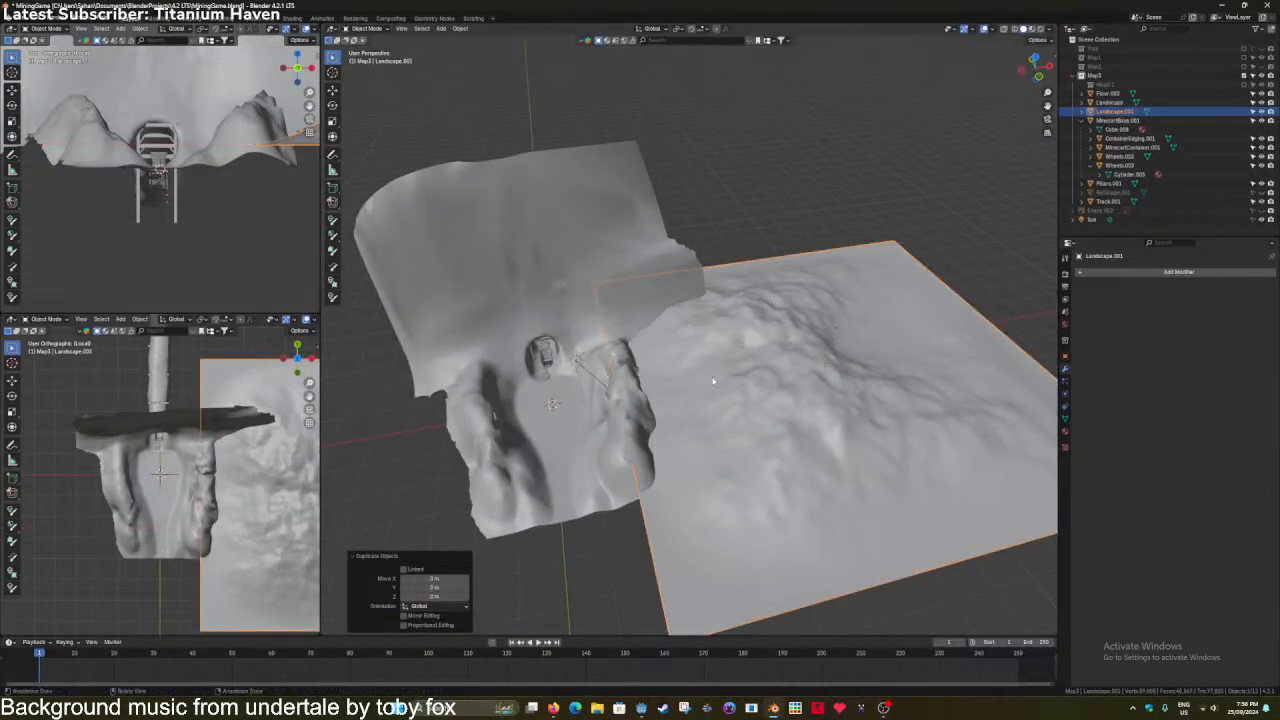
pyautogui.write('rz')
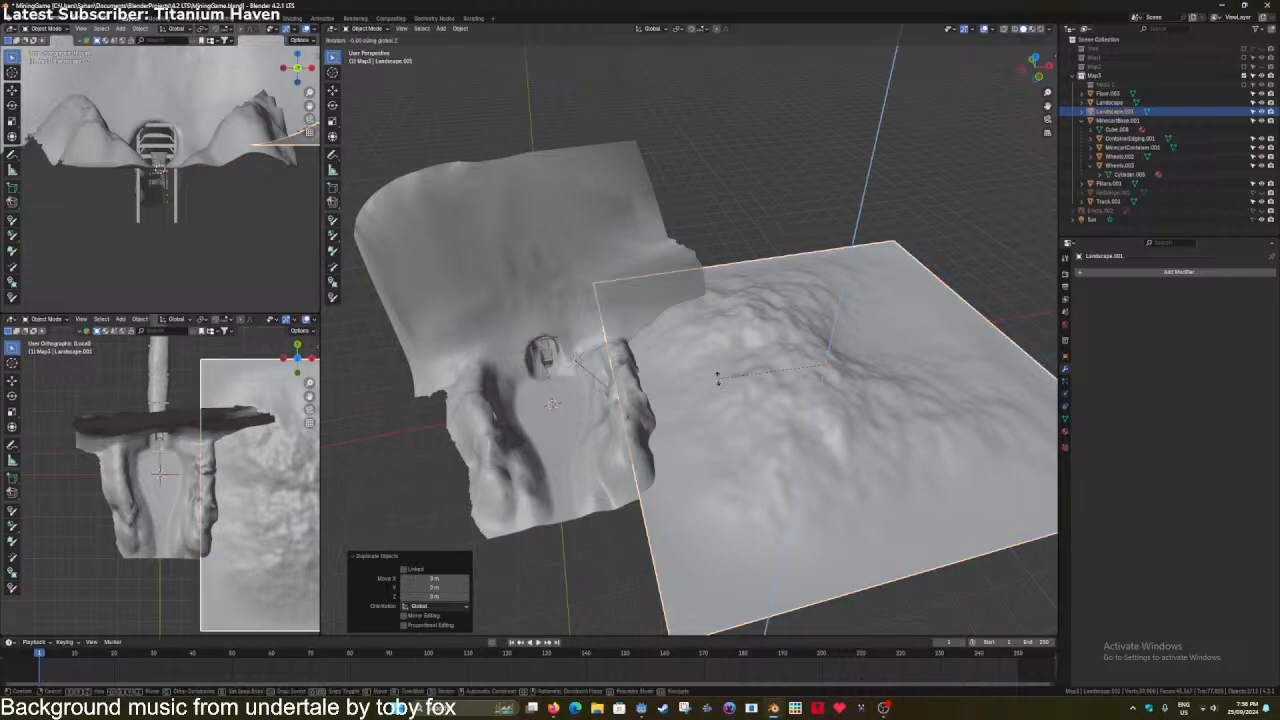
pyautogui.write('180')
pyautogui.press('Return')
# Move the copied landscape horizontally to the opposite side of the valley from the original.
pyautogui.press('g')
pyautogui.press('y')
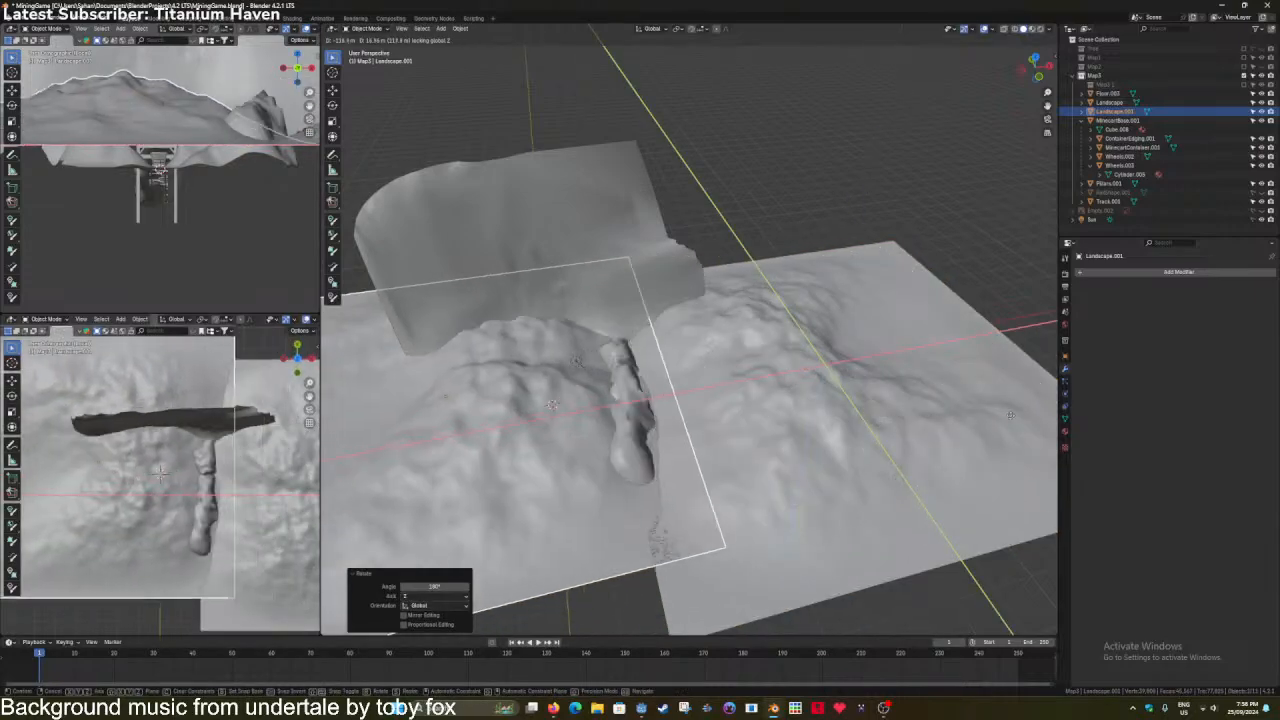
pyautogui.click(835, 467)
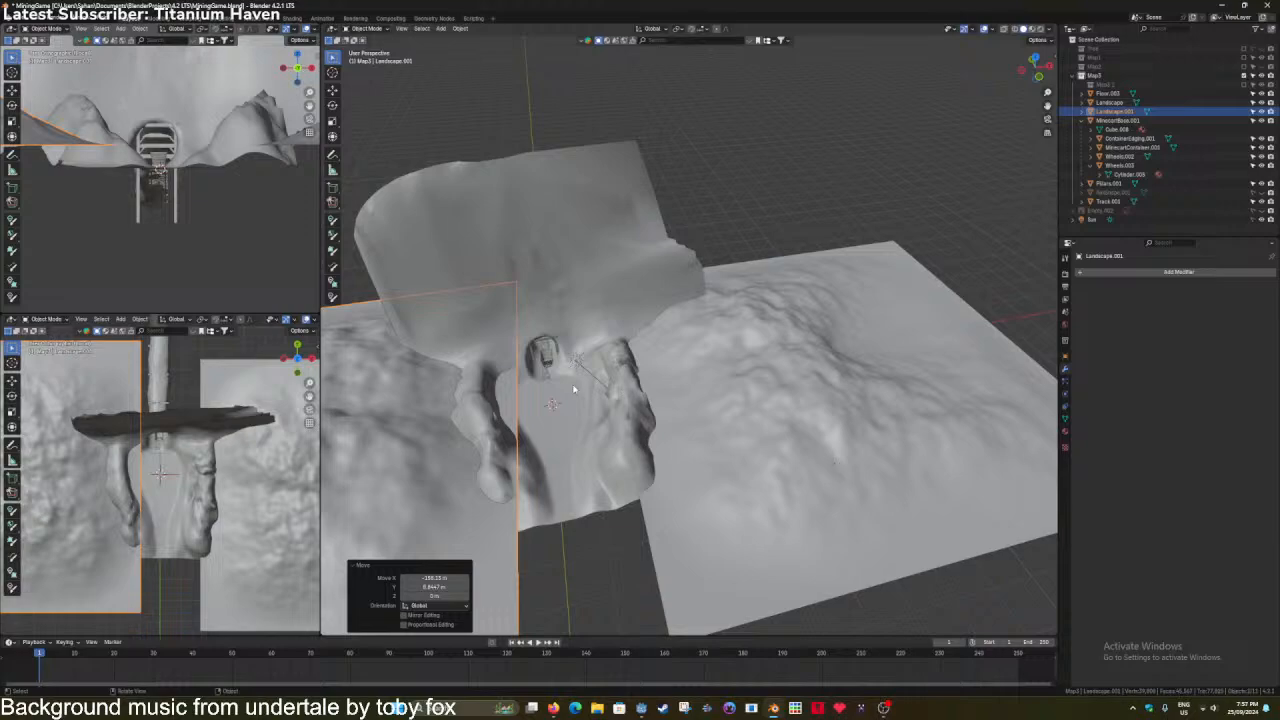
# Lower the copied landscape about 8 m along Z and slide it along X until its edge tucks under the valley ridge.
pyautogui.keyDown('shift'); pyautogui.moveTo(574, 389); pyautogui.dragTo(665, 385, button='middle'); pyautogui.keyUp('shift')
pyautogui.moveTo(665, 385); pyautogui.dragTo(672, 355, button='middle')
pyautogui.scroll(1, 672, 355)
pyautogui.press('g')
pyautogui.press('z')
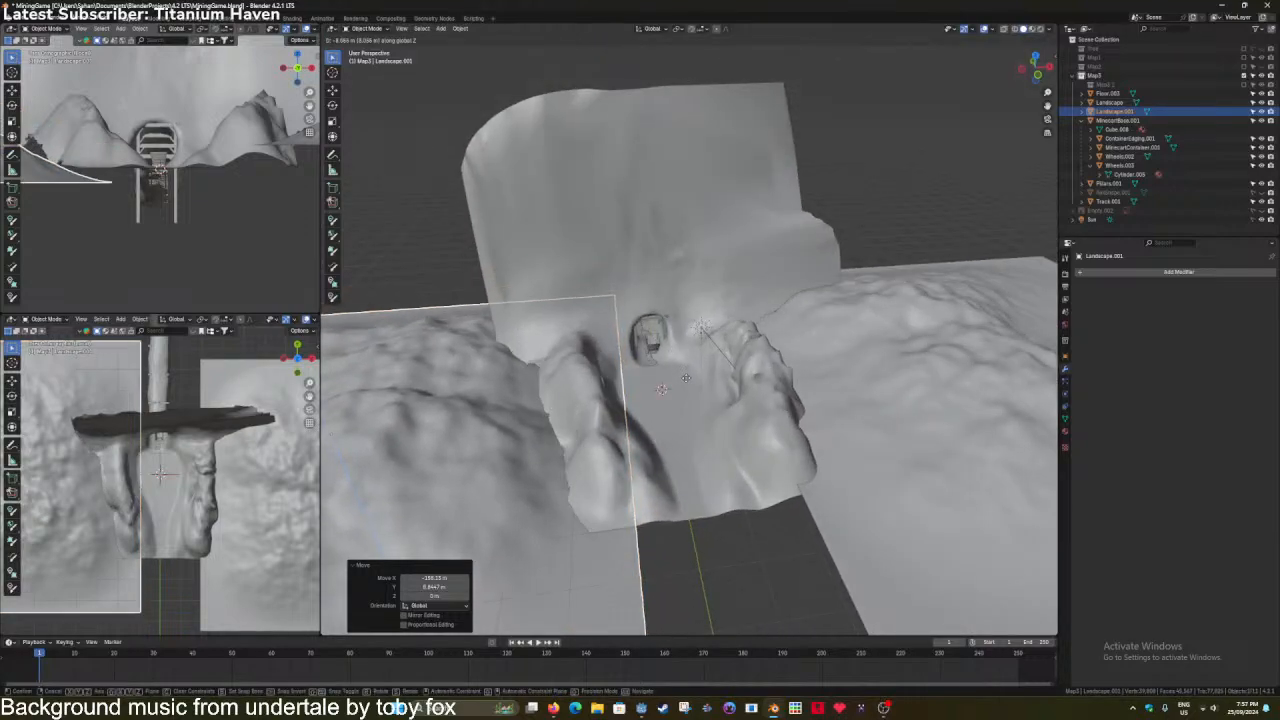
pyautogui.click(686, 377)
pyautogui.press('g')
pyautogui.press('x')
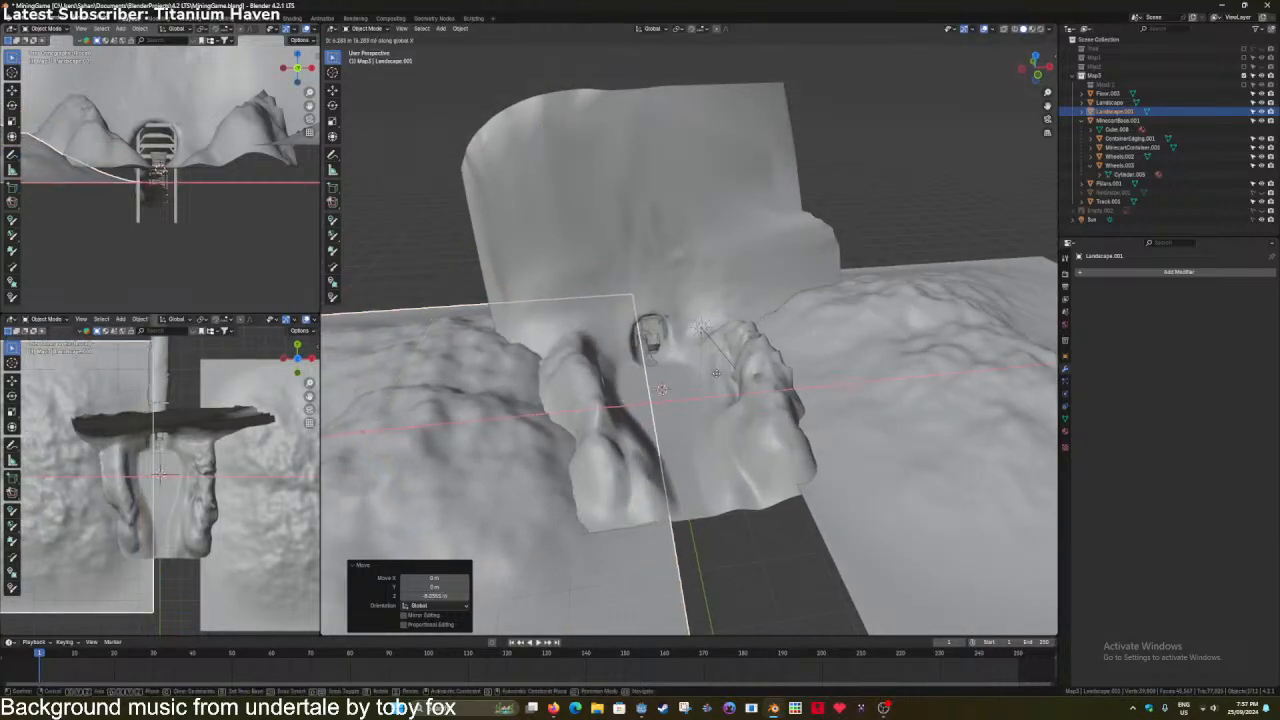
pyautogui.click(734, 322)
# Delete the copied landscape's vertices that poke into the mine tunnel opening and save the file.
pyautogui.scroll(3, 733, 321)
pyautogui.moveTo(655, 345); pyautogui.dragTo(712, 292, button='middle')
pyautogui.scroll(1, 727, 319)
pyautogui.press('Tab')
pyautogui.scroll(3, 718, 315)
pyautogui.press('1')
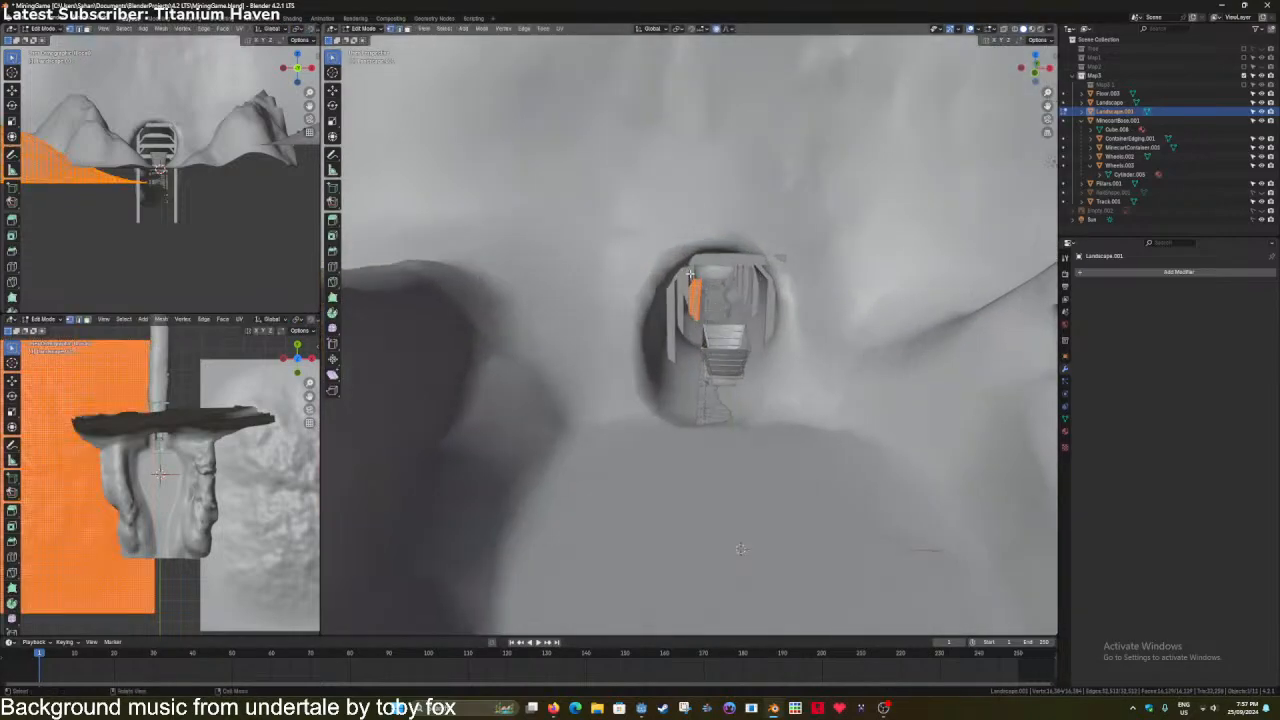
pyautogui.moveTo(643, 232); pyautogui.dragTo(737, 350)
pyautogui.moveTo(764, 240)
pyautogui.keyDown('shift'); pyautogui.mouseDown()
pyautogui.moveTo(617, 285)
pyautogui.moveTo(761, 146)
pyautogui.mouseUp(); pyautogui.keyUp('shift')
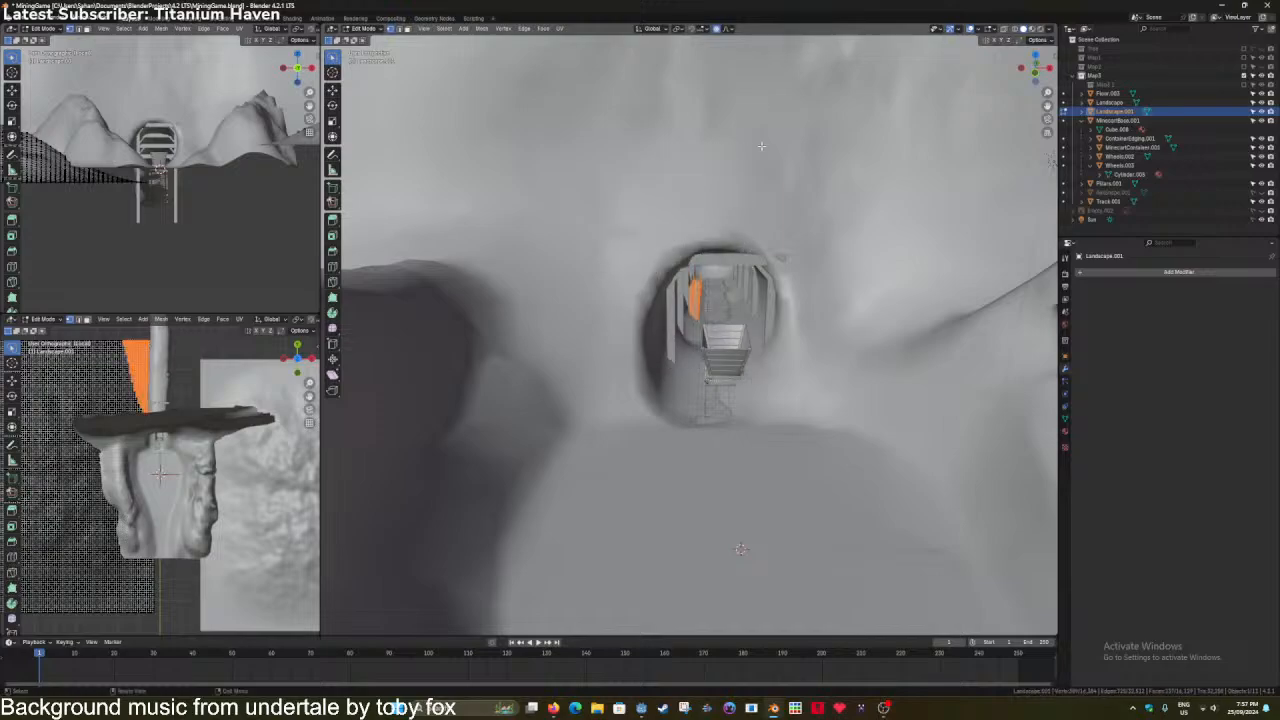
pyautogui.press('x')
pyautogui.click(762, 146)
pyautogui.press('Tab')
pyautogui.scroll(-3, 764, 284)
pyautogui.hotkey('ctrl', 's')
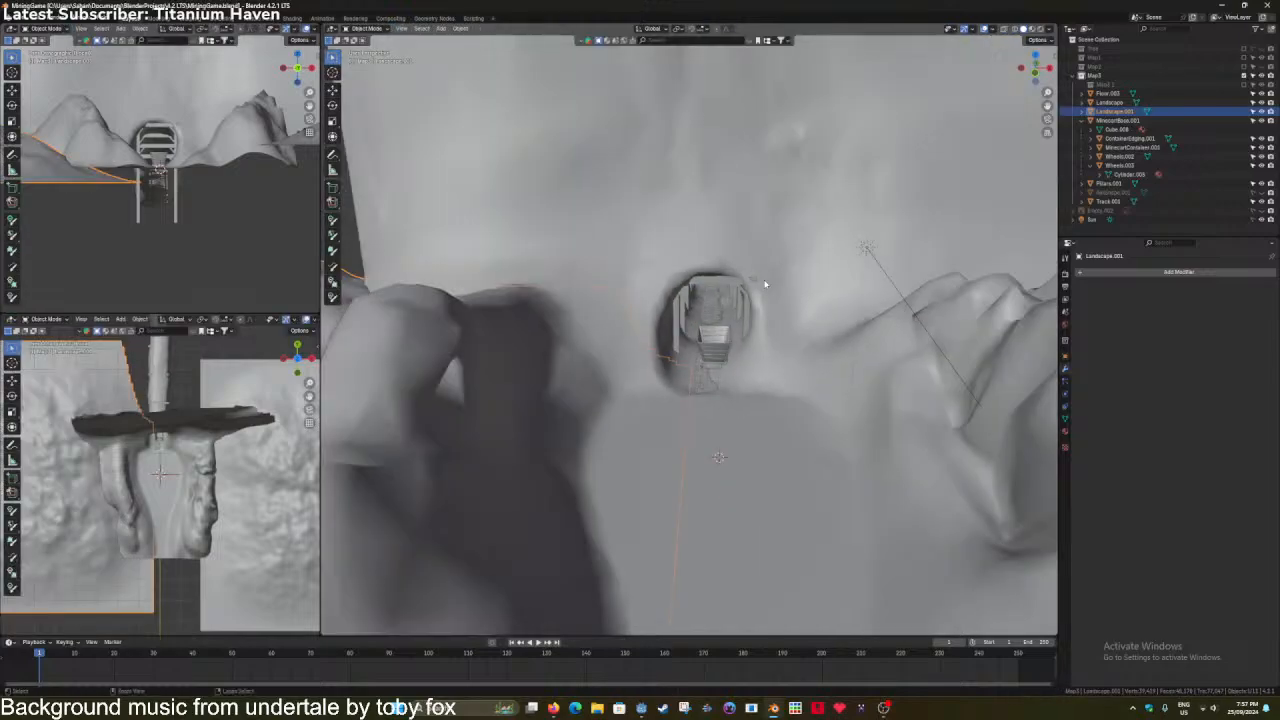
# Delete the remaining landscape vertices showing inside the tunnel opening and save the file.
pyautogui.scroll(2, 764, 284)
pyautogui.press('Tab')
pyautogui.press('x')
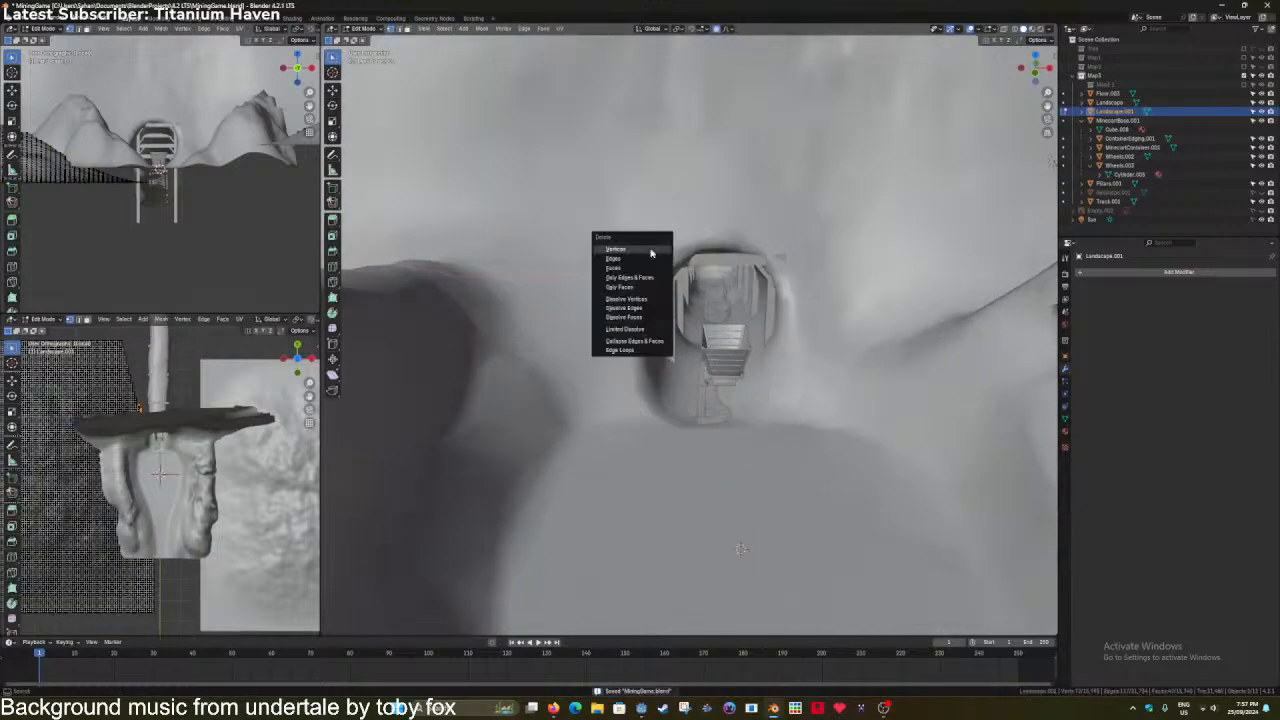
pyautogui.click(651, 253)
pyautogui.press('Tab')
pyautogui.scroll(-5, 725, 283)
pyautogui.click(803, 355)
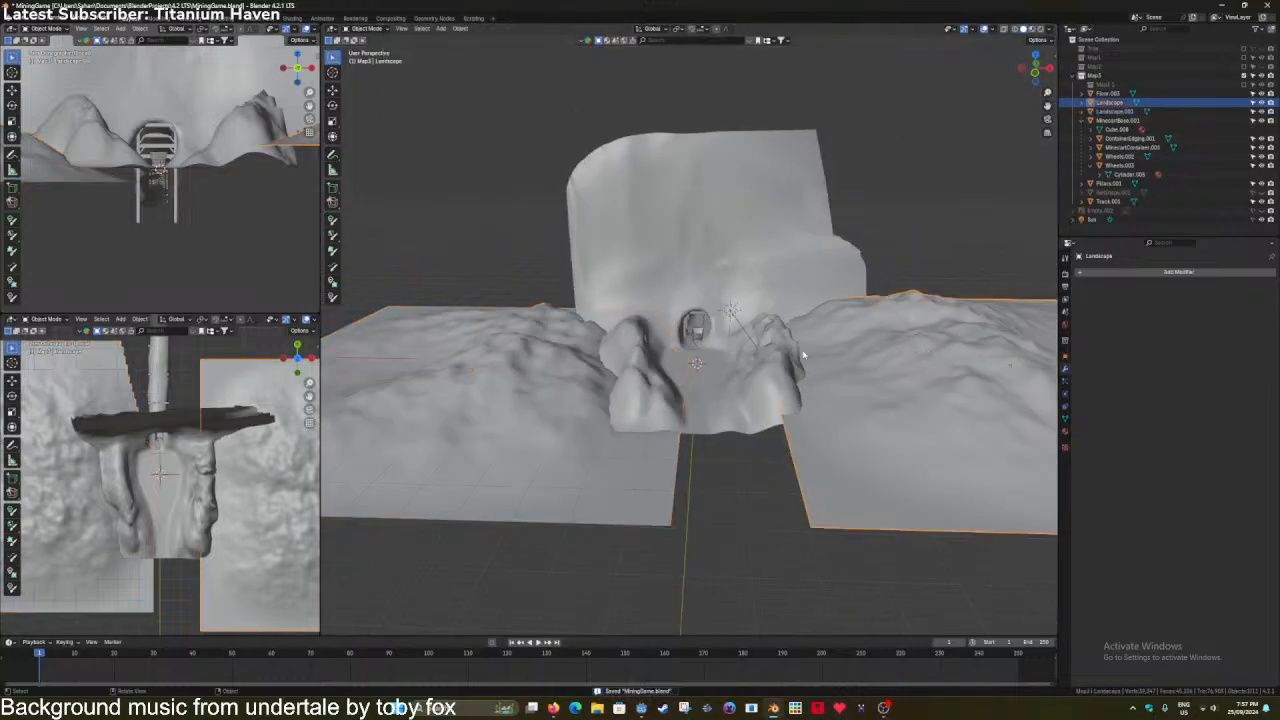
pyautogui.hotkey('alt', 'a')
pyautogui.scroll(3, 781, 277)
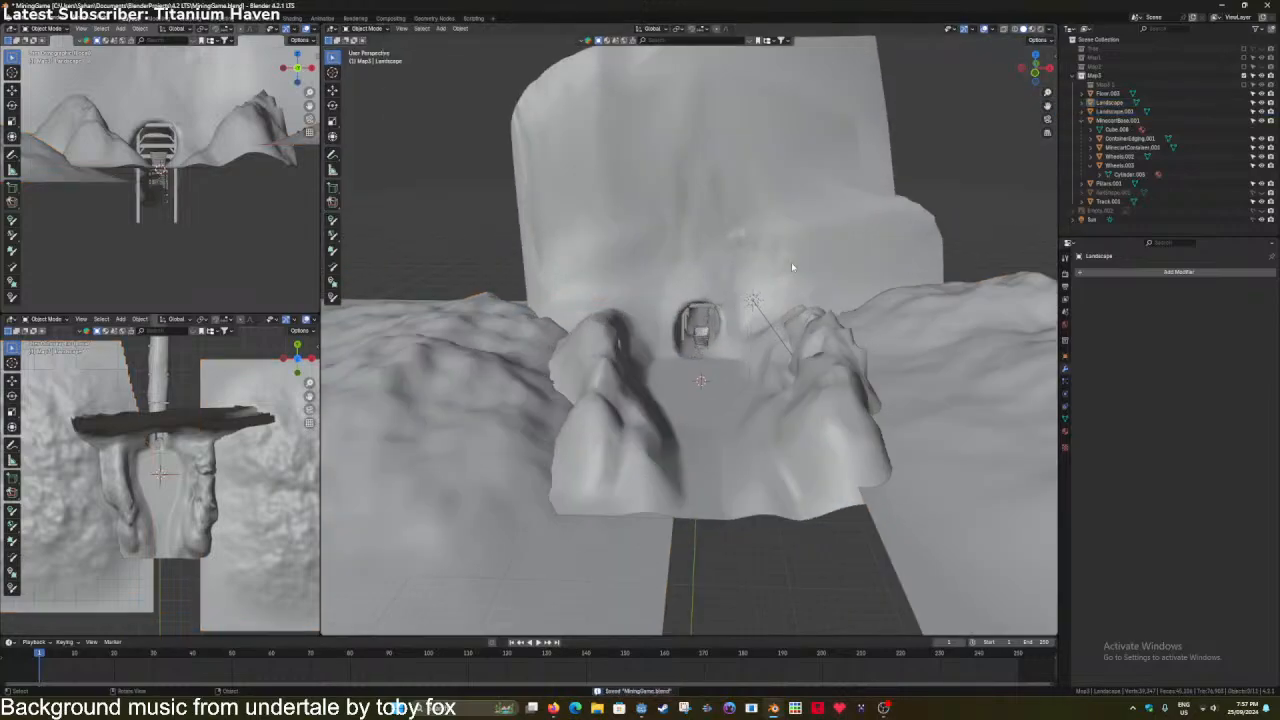
pyautogui.scroll(2, 781, 277)
pyautogui.scroll(-5, 760, 290)
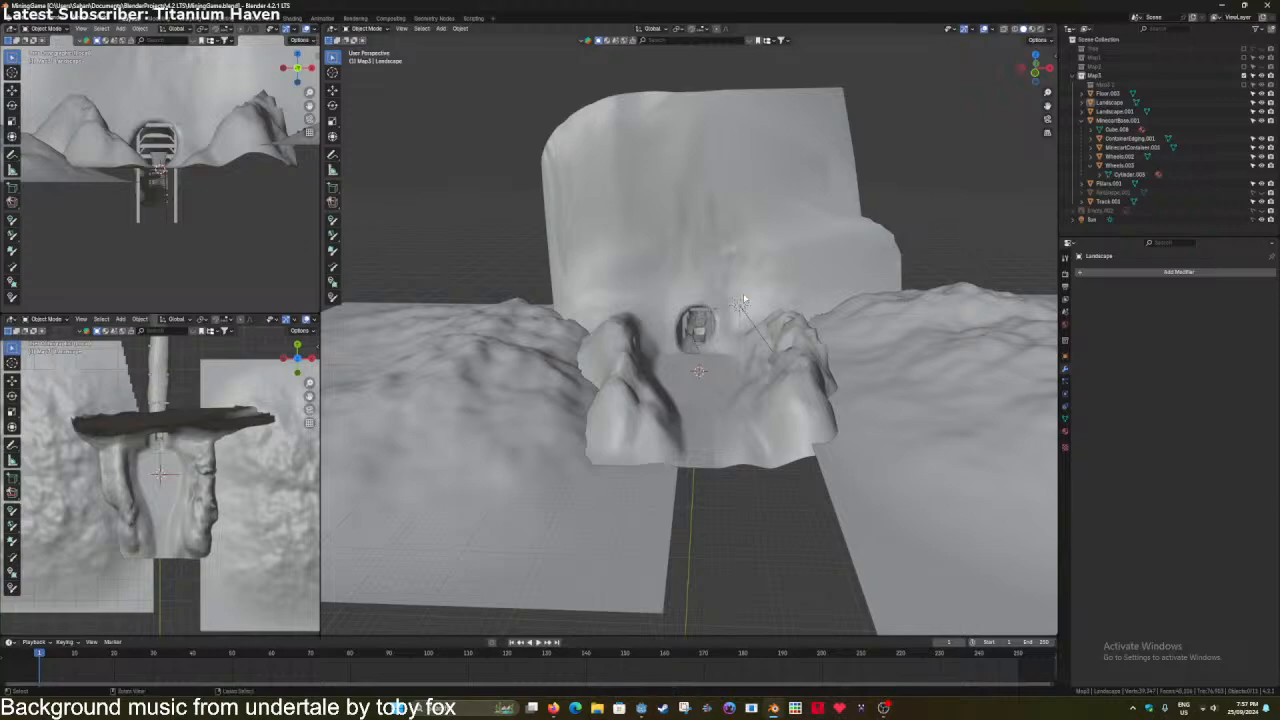
pyautogui.press('a')
pyautogui.hotkey('ctrl', 's')
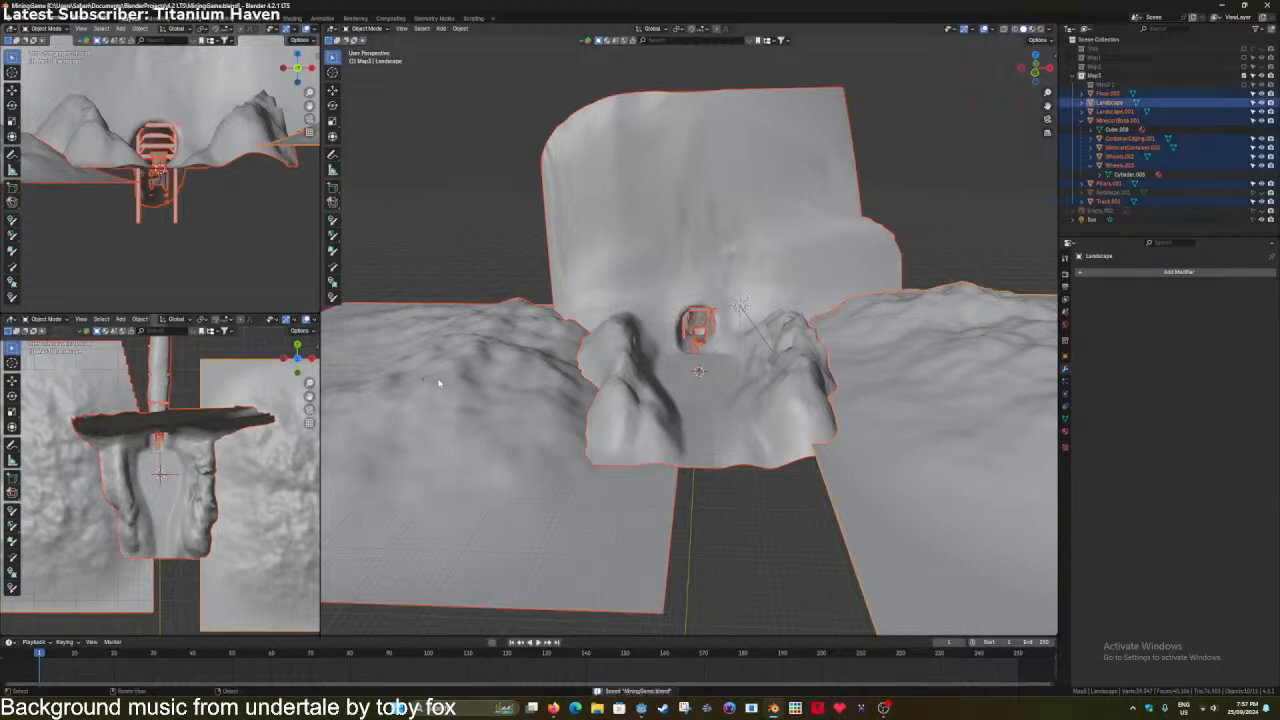
# Select both landscapes and add a Triangulate modifier to the original one.
pyautogui.click(439, 383)
pyautogui.keyDown('shift'); pyautogui.click(949, 360); pyautogui.keyUp('shift')
pyautogui.click(1097, 273)
pyautogui.write('tr')
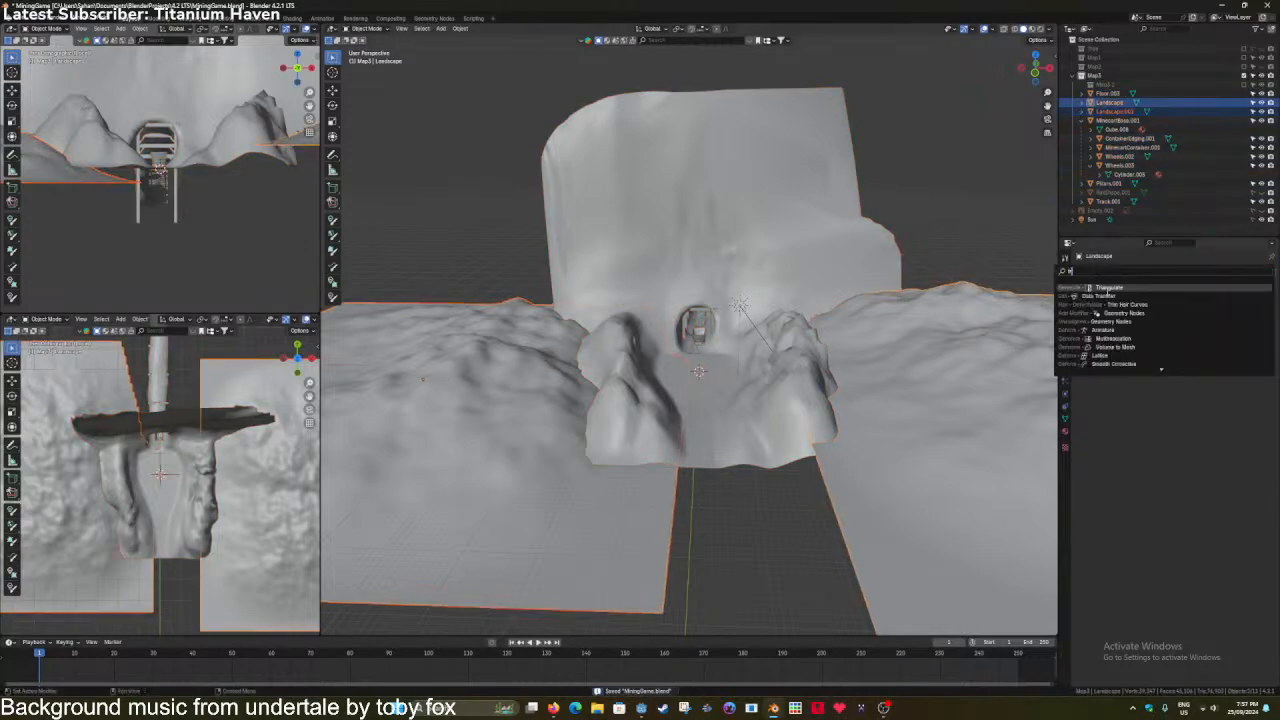
pyautogui.click(1103, 288)
pyautogui.rightClick(745, 343)
pyautogui.press('Escape')
pyautogui.press('m')
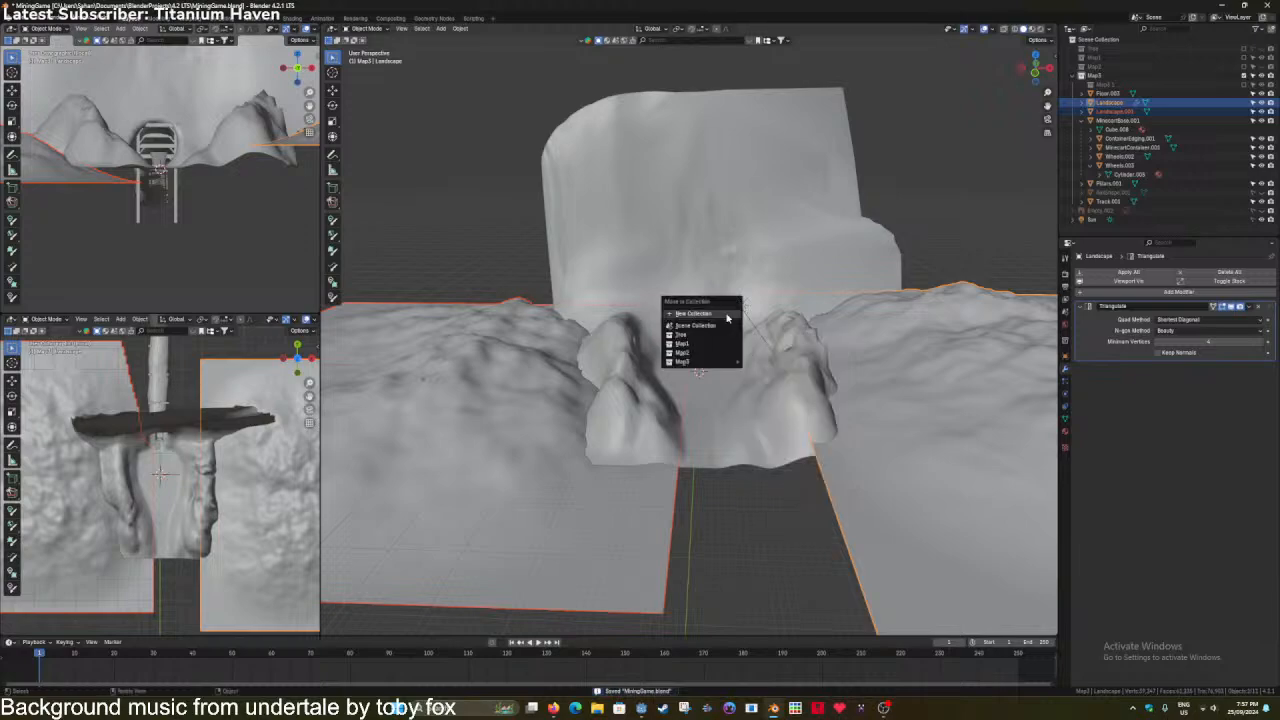
pyautogui.press('Escape')
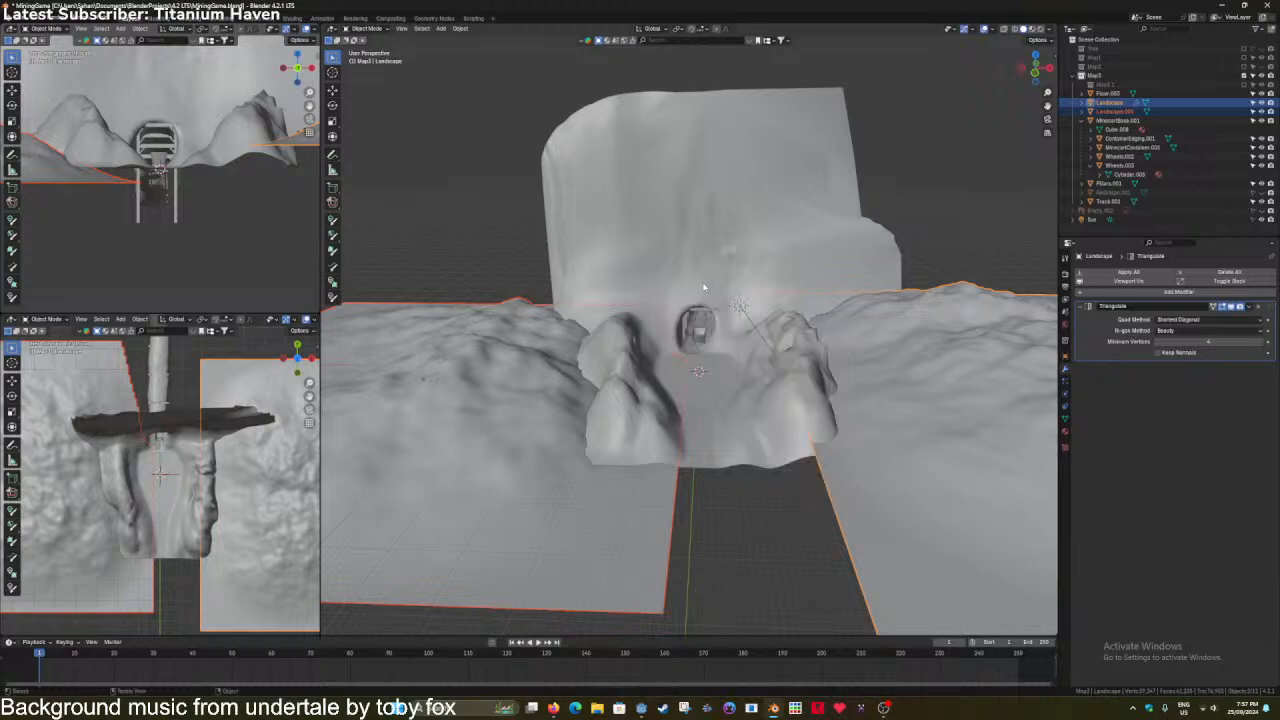
pyautogui.press('g')
pyautogui.rightClick(703, 284)
pyautogui.hotkey('ctrl', 'm')
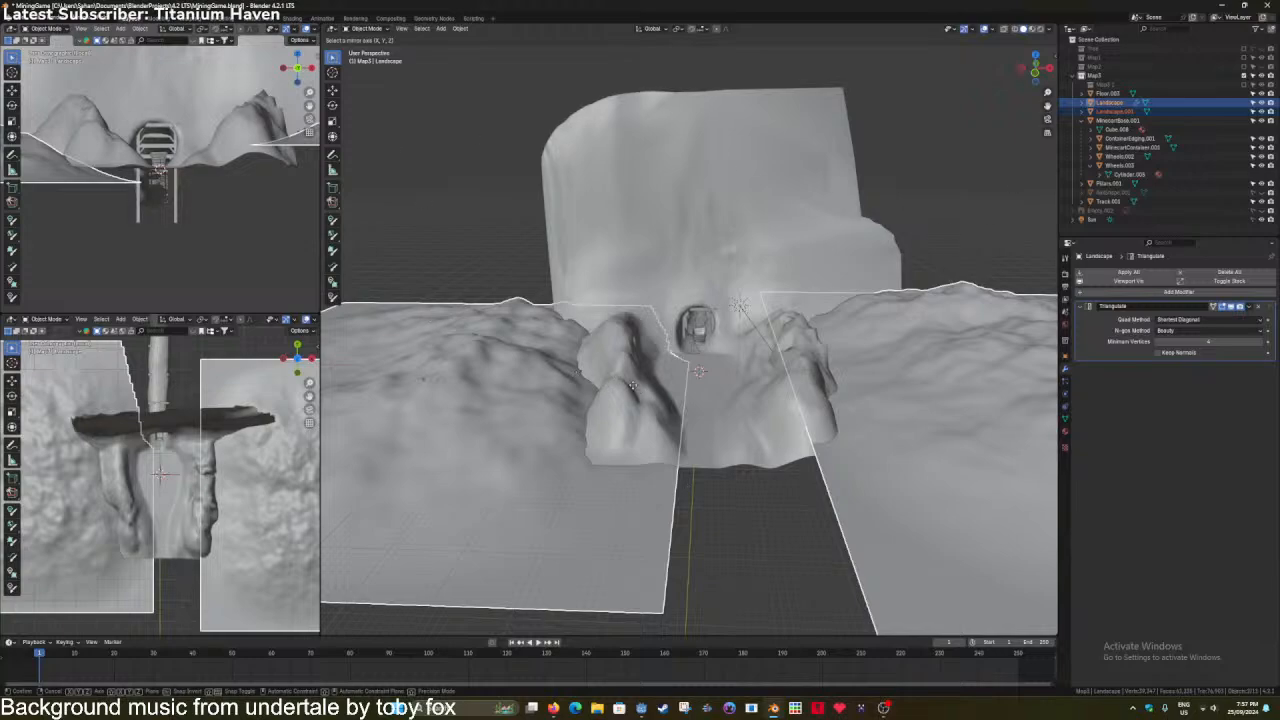
pyautogui.rightClick(628, 378)
pyautogui.scroll(-1, 728, 383)
pyautogui.hotkey('ctrl', 'm')
pyautogui.press('x')
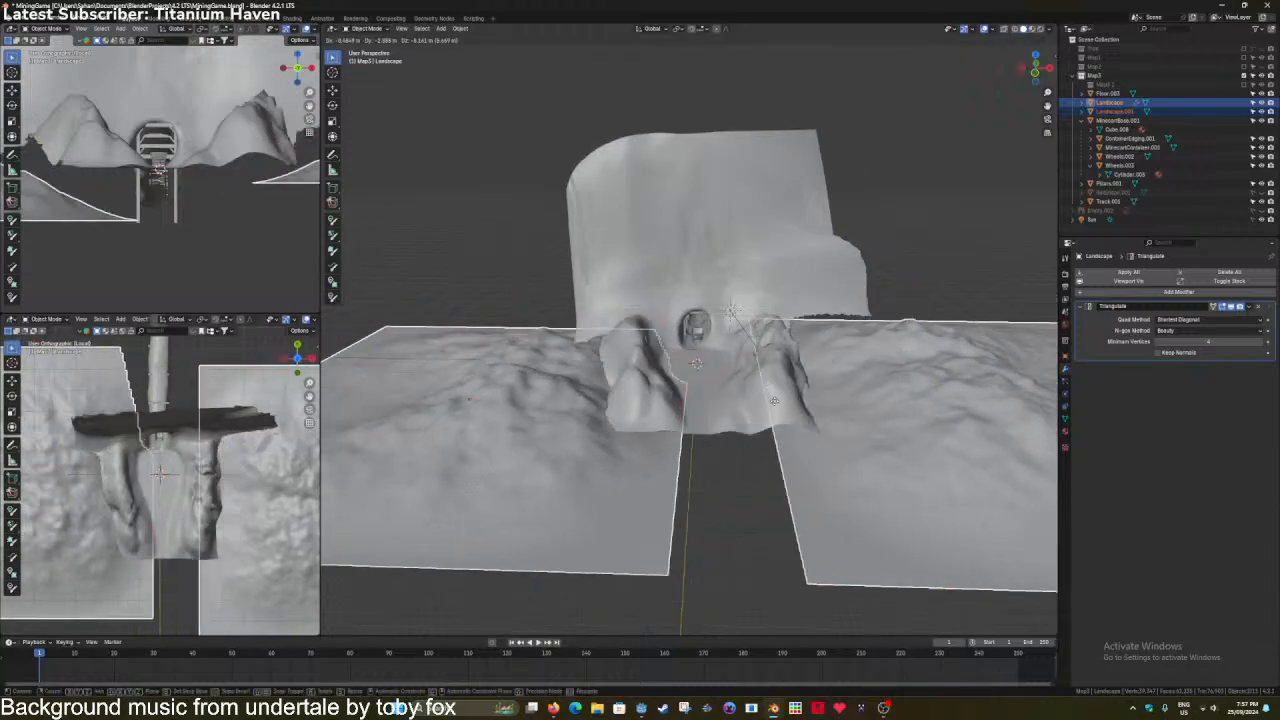
pyautogui.rightClick(776, 371)
pyautogui.press('Tab')
pyautogui.press('Tab')
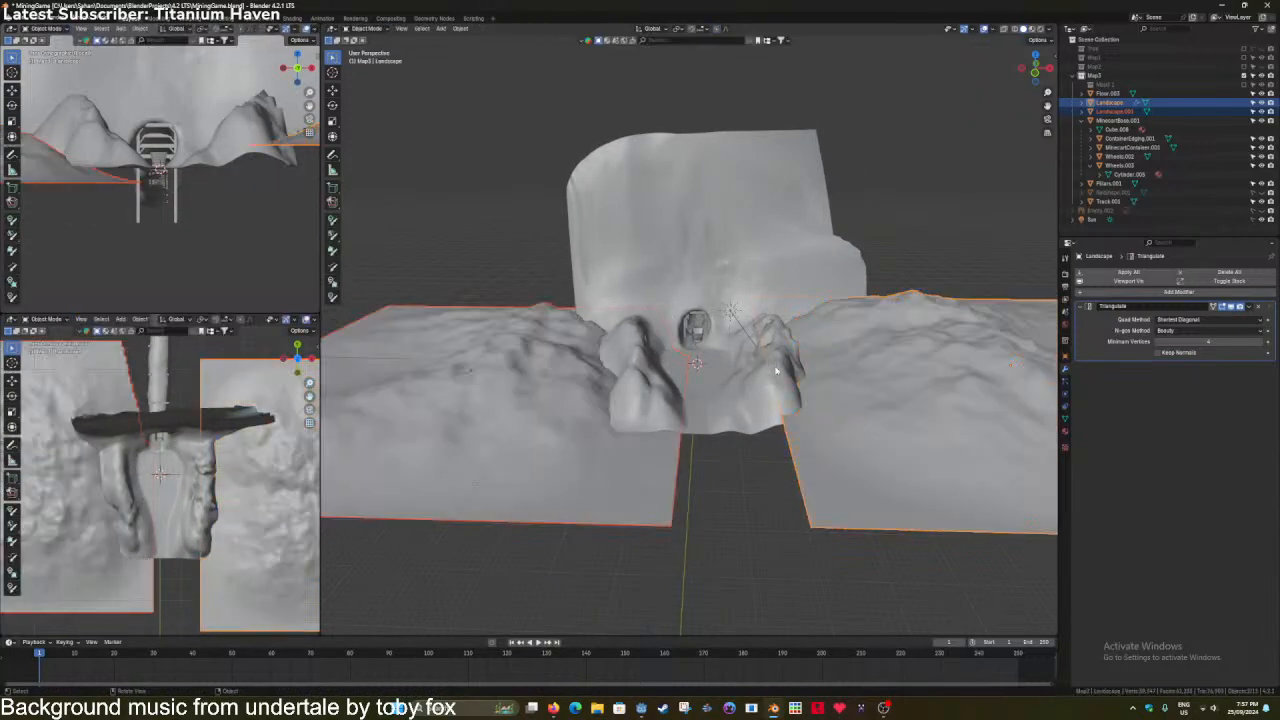
pyautogui.rightClick(776, 371)
# Save the Blender file with the trimmed landscapes in place.
pyautogui.hotkey('ctrl', 's')
pyautogui.press('m')
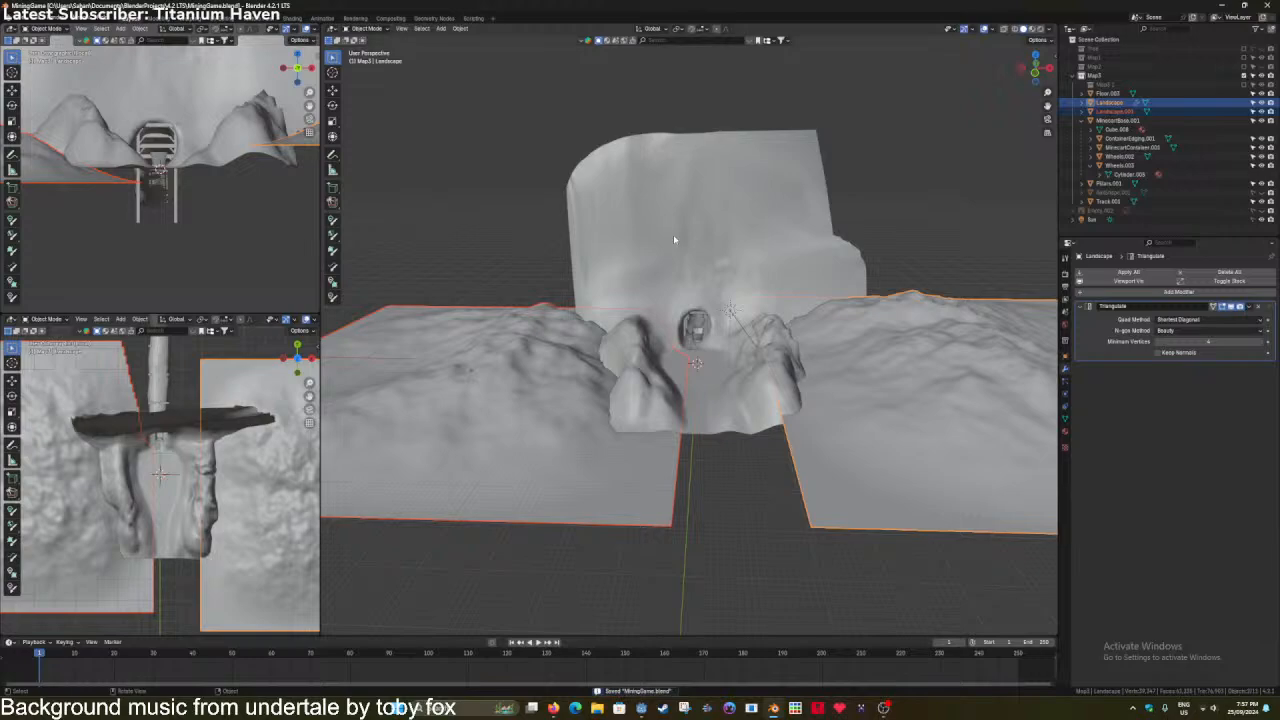
pyautogui.press('i')
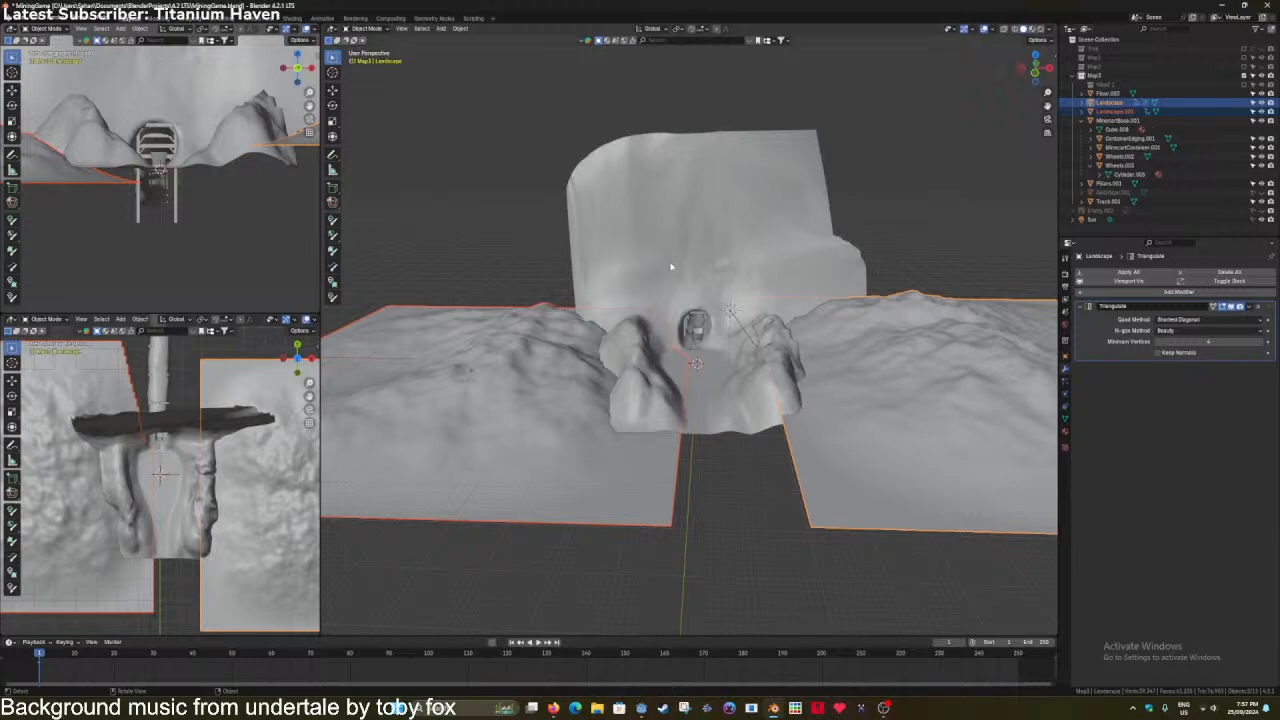
pyautogui.hotkey('ctrl', 's')
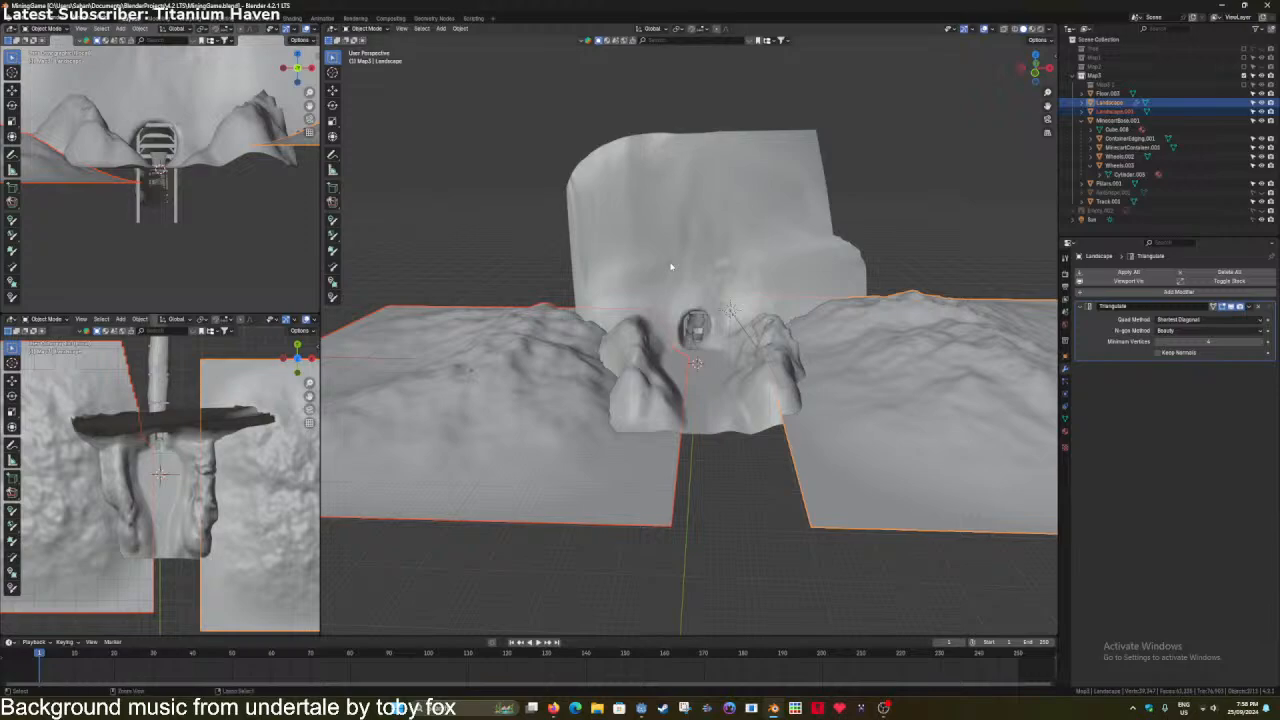
pyautogui.press('ctrl')
pyautogui.hotkey('ctrl', 's')
# Copy the Triangulate modifier from the original landscape to its duplicate and check the duplicate's mesh.
pyautogui.click(400, 30)
pyautogui.moveTo(421, 30)
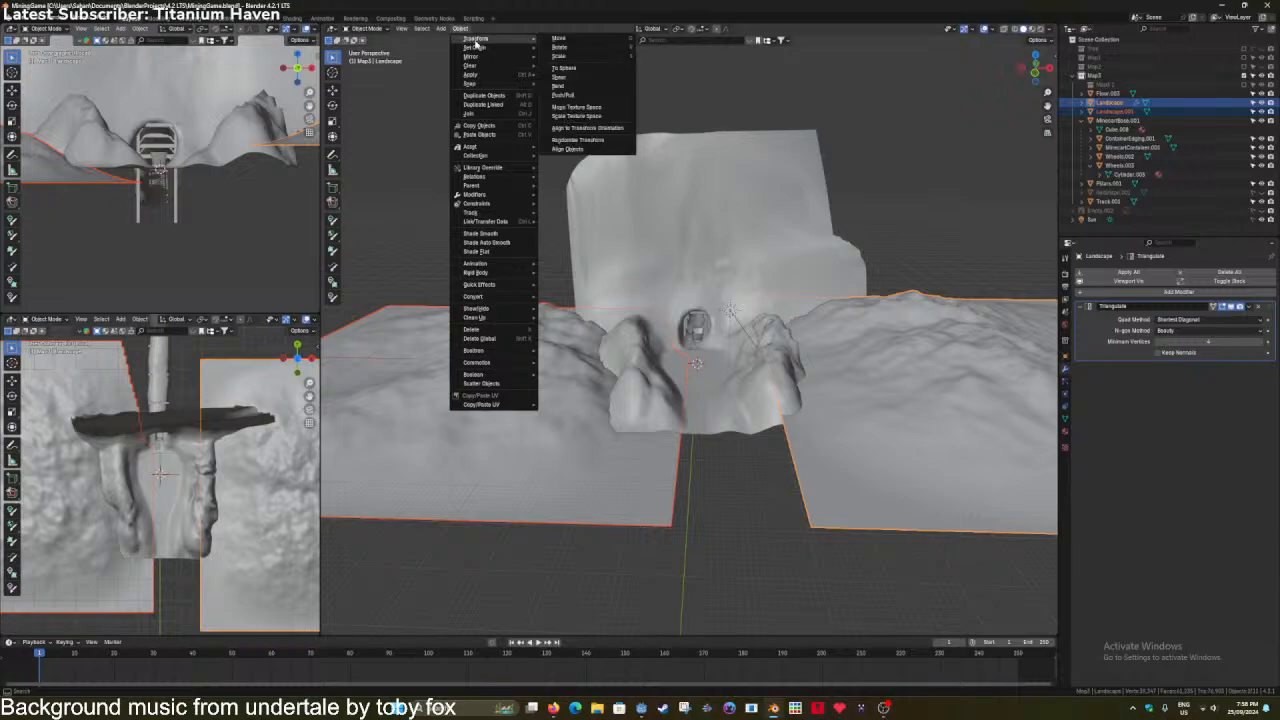
pyautogui.moveTo(486, 77)
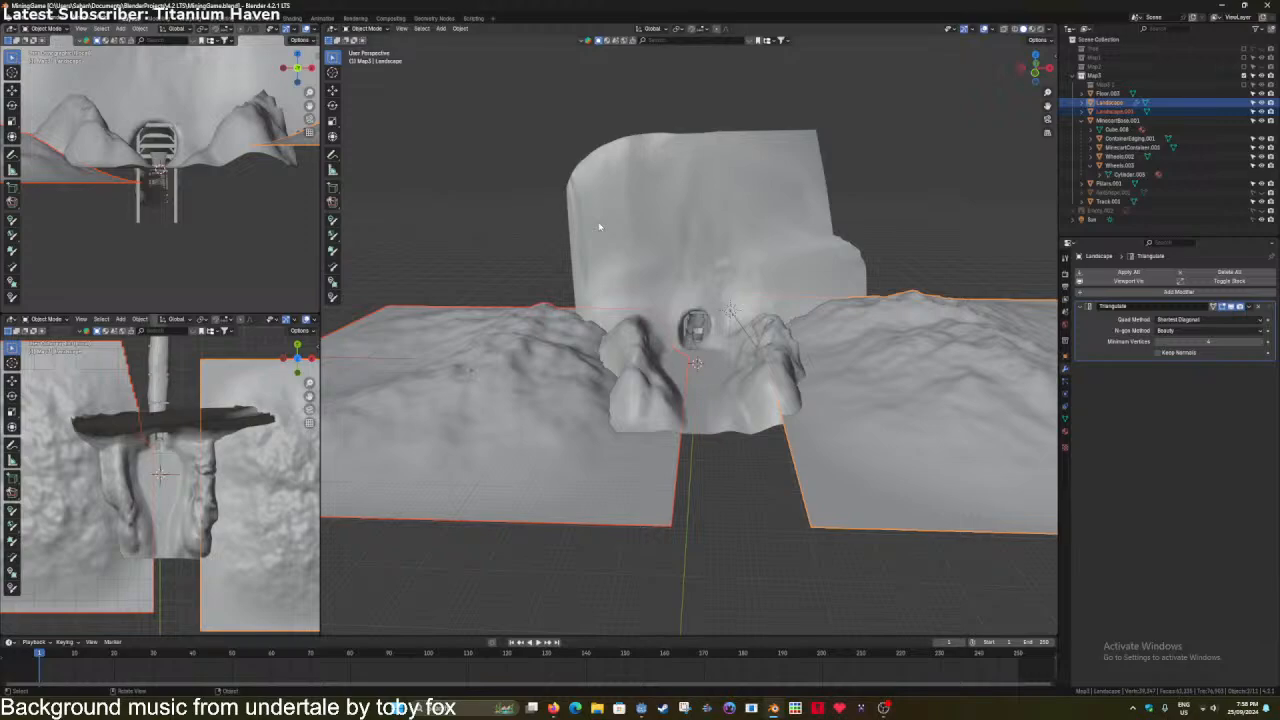
pyautogui.hotkey('ctrl', 'l')
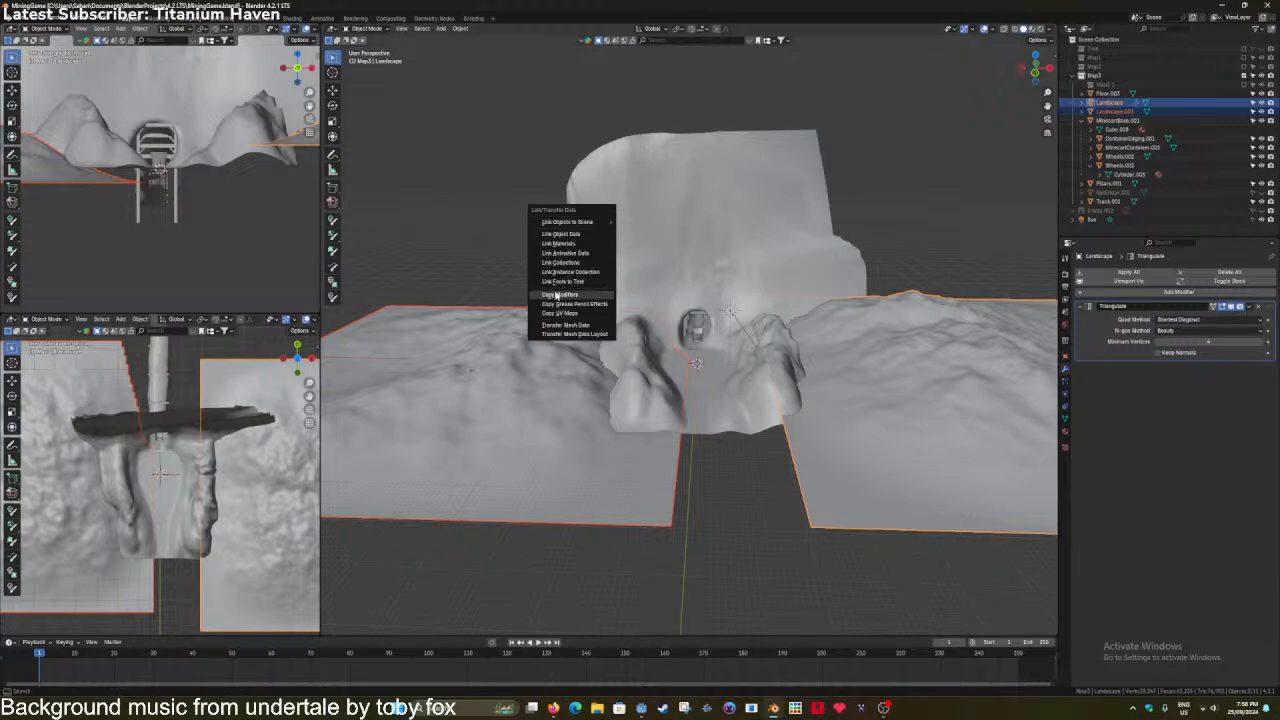
pyautogui.click(557, 295)
pyautogui.scroll(2, 678, 325)
pyautogui.click(581, 469)
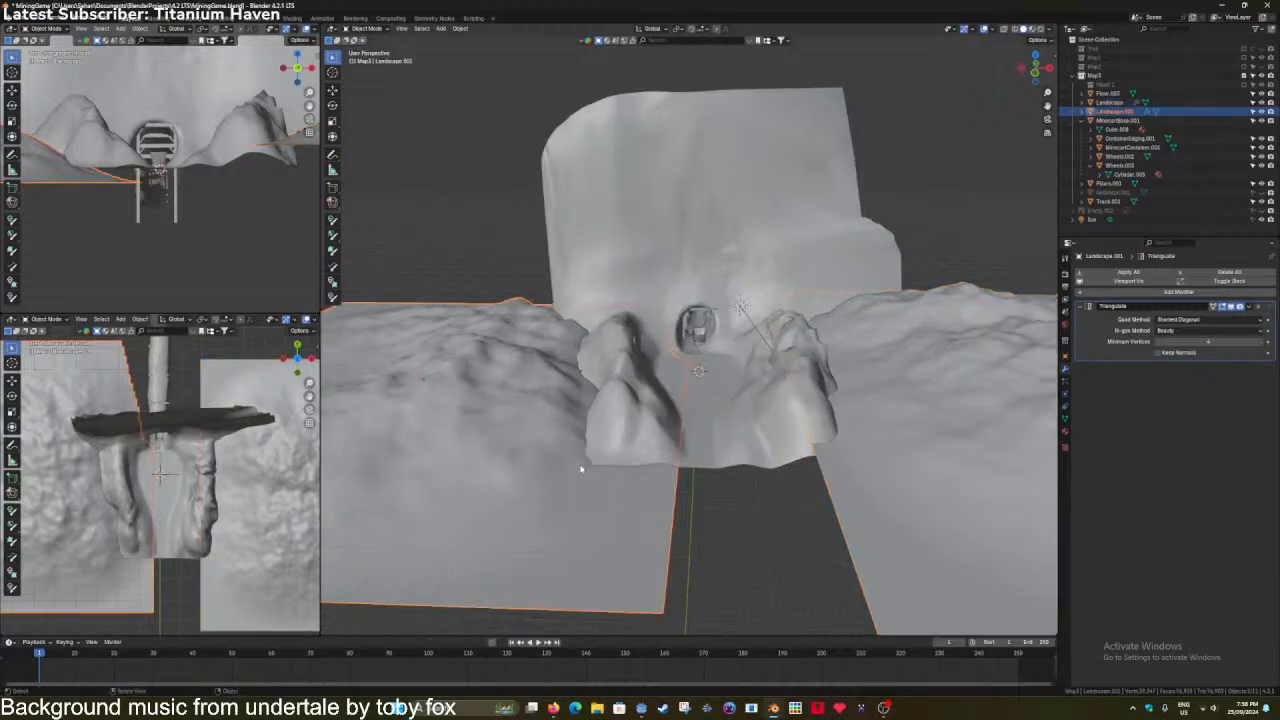
pyautogui.press('Tab')
pyautogui.press('Tab')
# Replace the original landscape's Triangulate modifier with a Decimate modifier at a ratio of about 0.29 and apply it.
pyautogui.click(920, 390)
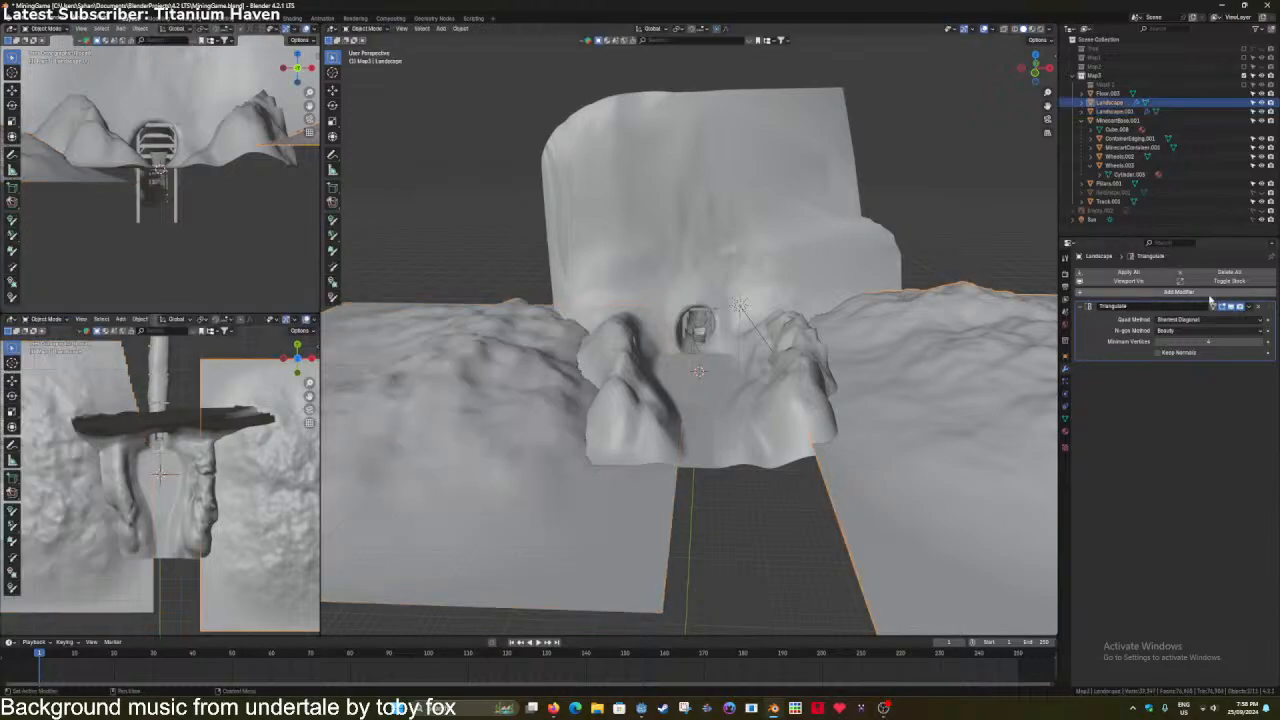
pyautogui.click(1260, 307)
pyautogui.click(1204, 275)
pyautogui.write('dec')
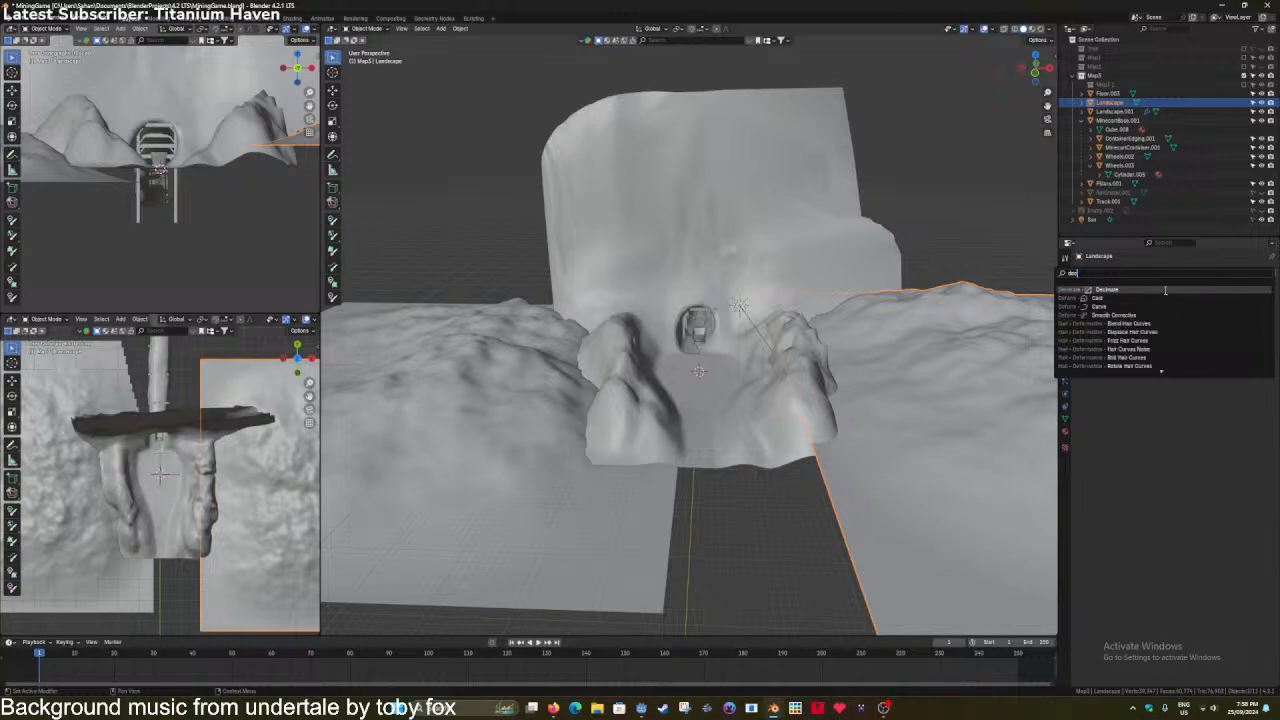
pyautogui.click(1163, 290)
pyautogui.keyDown('shift'); pyautogui.moveTo(915, 396); pyautogui.dragTo(860, 394, button='middle'); pyautogui.keyUp('shift')
pyautogui.moveTo(1200, 337); pyautogui.dragTo(1188, 337)
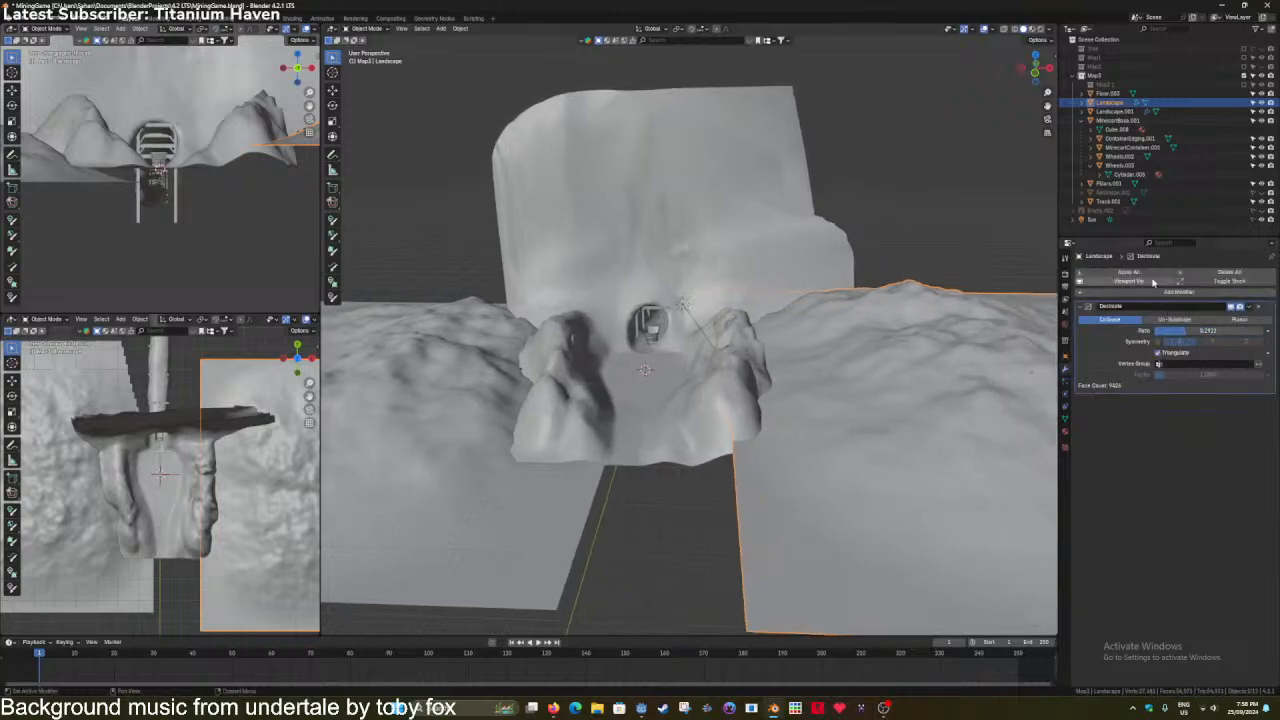
pyautogui.click(1156, 272)
# Scale the original landscape slightly taller along the Z axis.
pyautogui.press('s')
pyautogui.press('z')
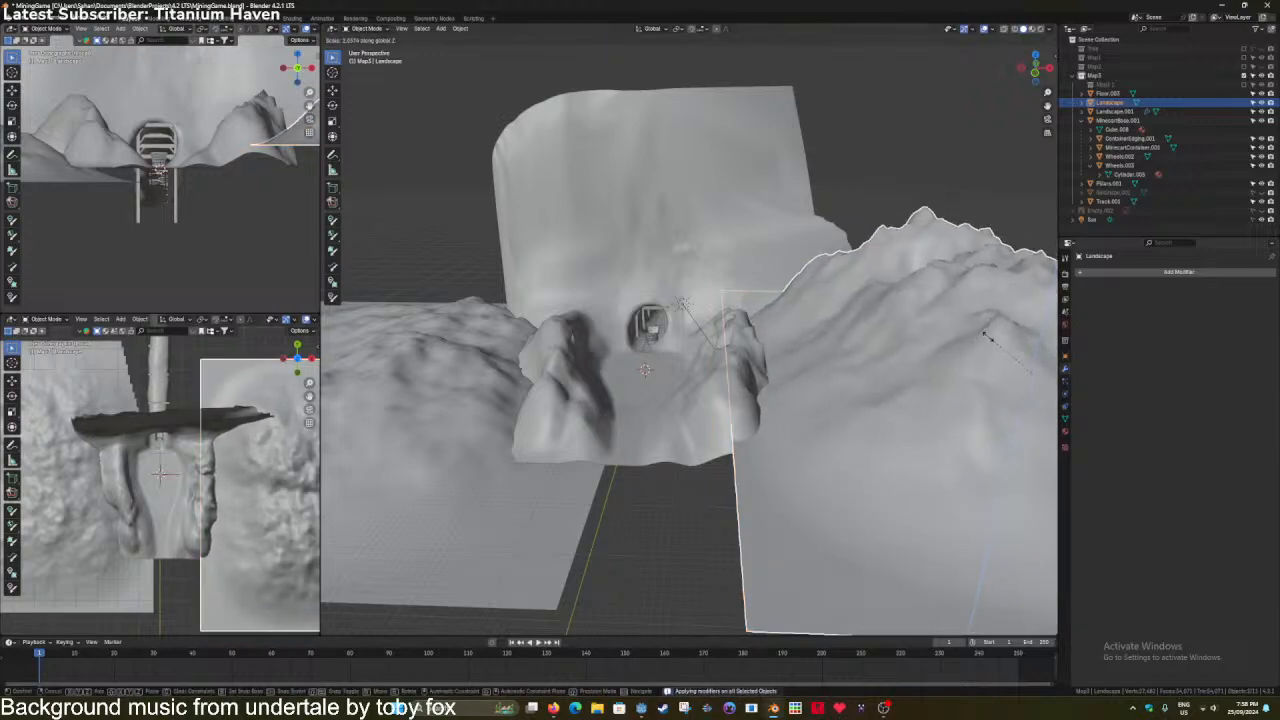
pyautogui.click(1013, 350)
# Replace the duplicate landscape's Triangulate modifier with a Decimate modifier at a ratio of about 0.26.
pyautogui.click(437, 383)
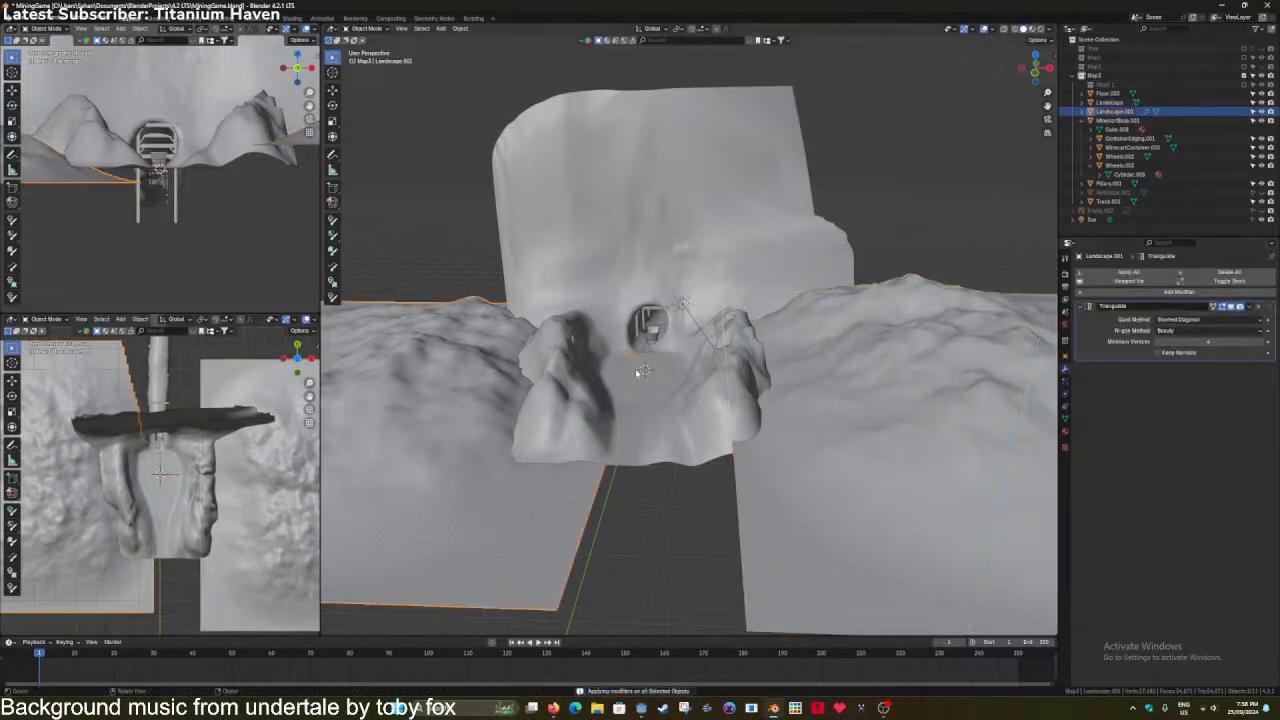
pyautogui.click(1257, 308)
pyautogui.click(1226, 275)
pyautogui.write('dec')
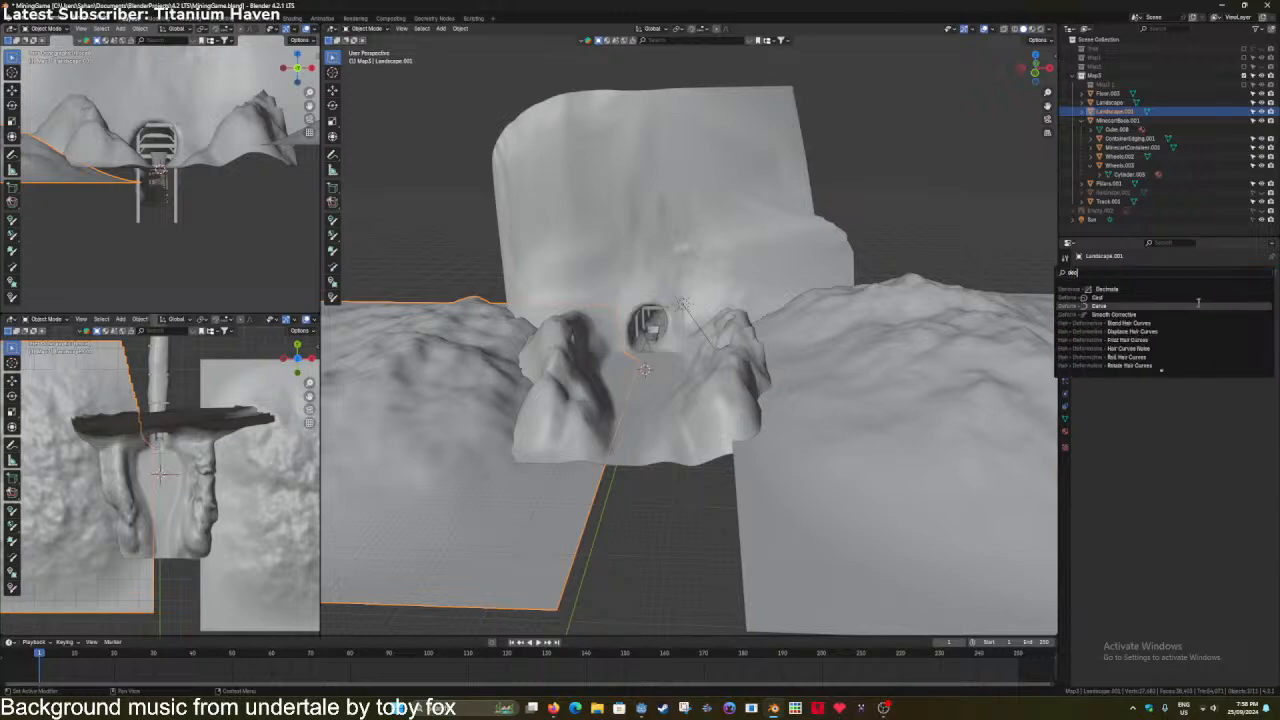
pyautogui.click(1192, 288)
pyautogui.moveTo(1189, 336); pyautogui.dragTo(1105, 337)
pyautogui.keyDown('shift'); pyautogui.moveTo(887, 409); pyautogui.dragTo(955, 407, button='middle'); pyautogui.keyUp('shift')
pyautogui.scroll(1, 895, 405)
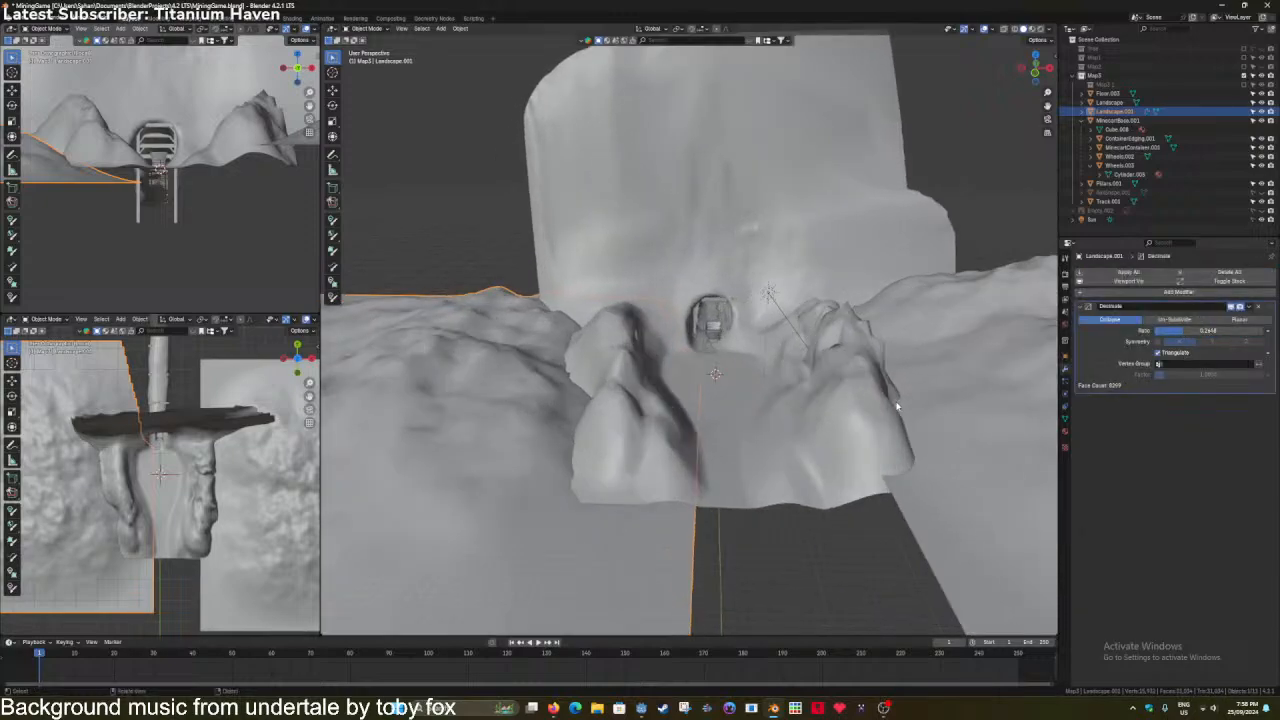
# Scale the duplicate landscape slightly taller along the Z axis and save the file.
pyautogui.press('s')
pyautogui.press('z')
pyautogui.click(929, 404)
pyautogui.hotkey('ctrl', 's')
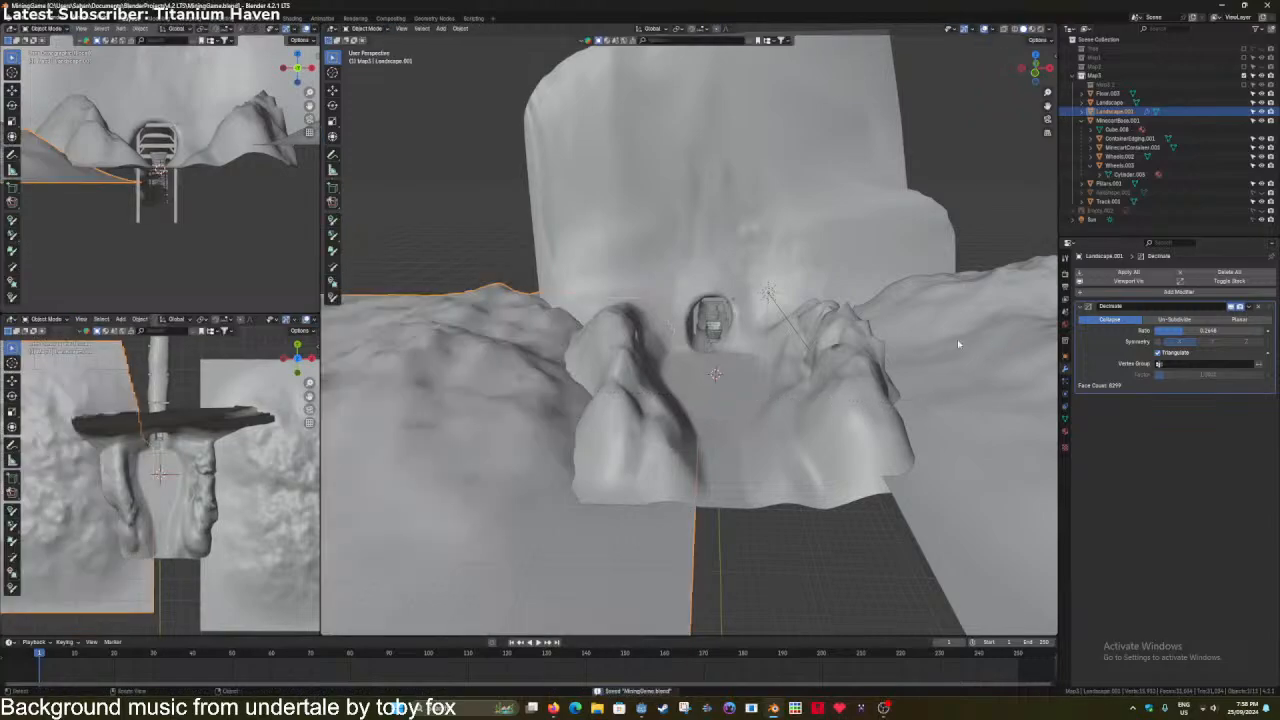
# Select both landscapes and convert them to plain meshes.
pyautogui.click(957, 340)
pyautogui.rightClick(962, 346)
pyautogui.moveTo(960, 369)
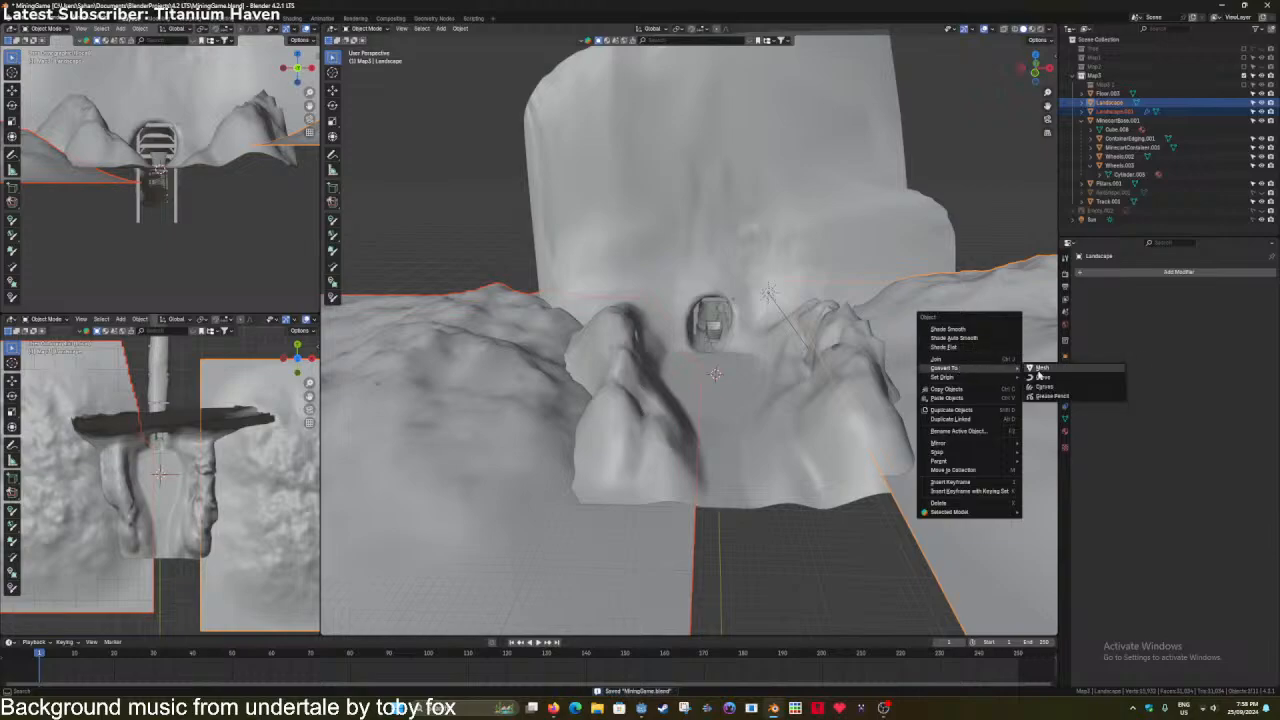
pyautogui.click(1045, 370)
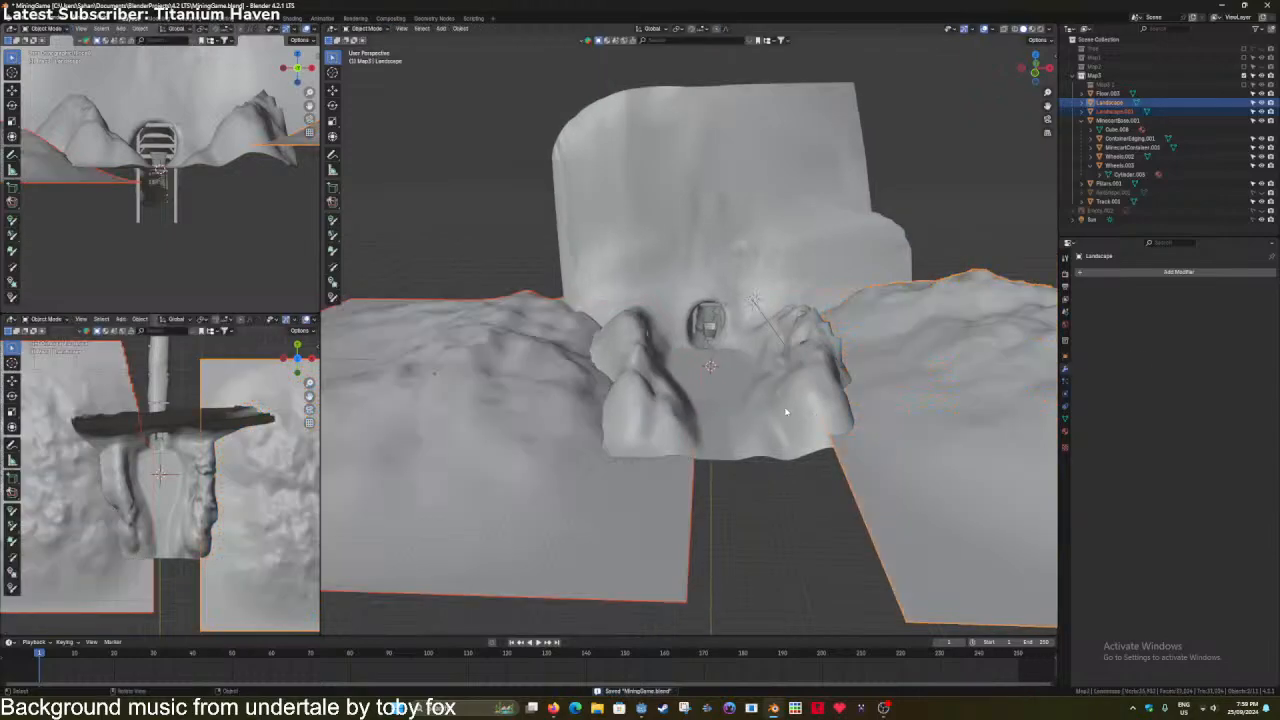
# Select every object of the mine entrance scene and begin a glTF 2.0 export.
pyautogui.scroll(-3, 785, 430)
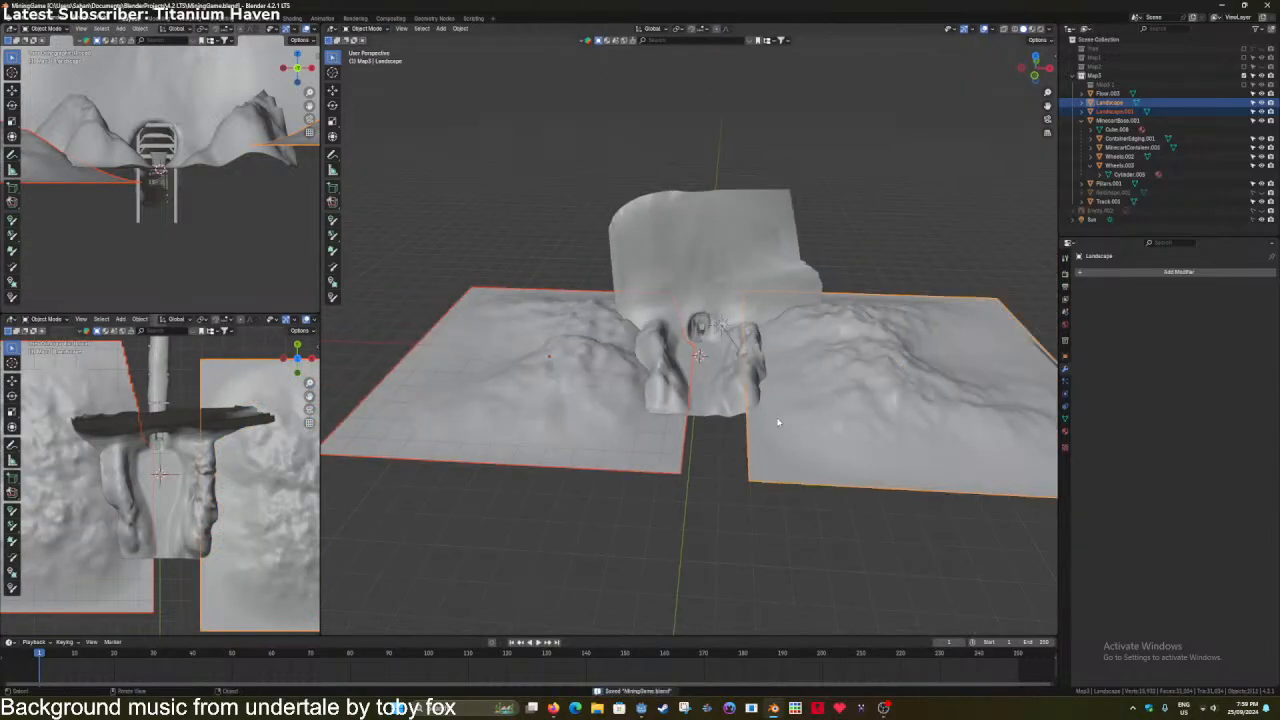
pyautogui.press('a')
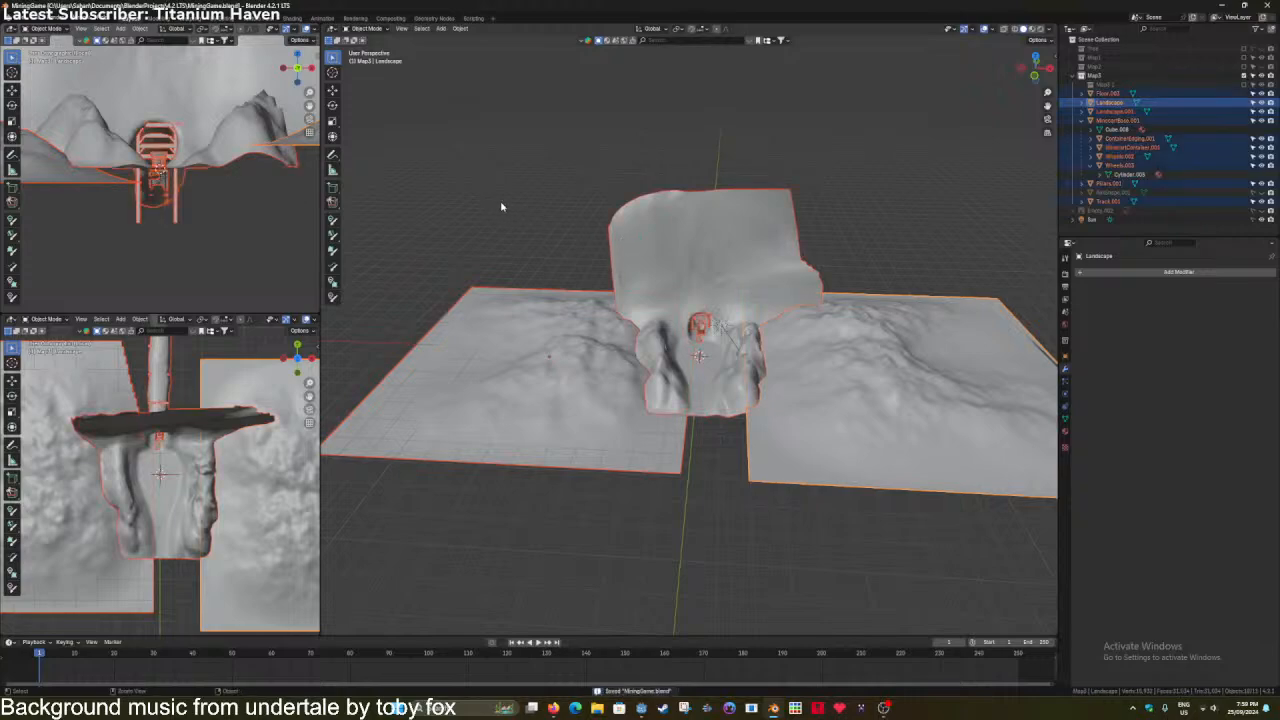
pyautogui.click(22, 18)
pyautogui.moveTo(90, 153)
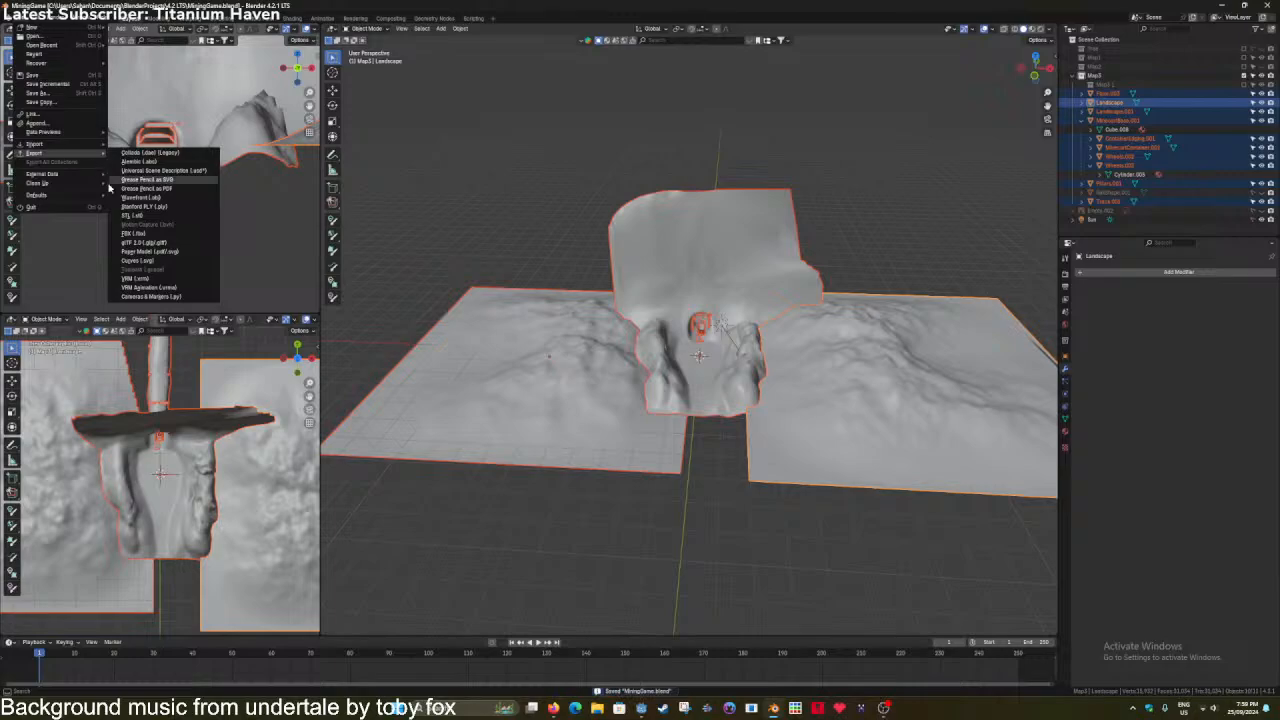
pyautogui.click(131, 243)
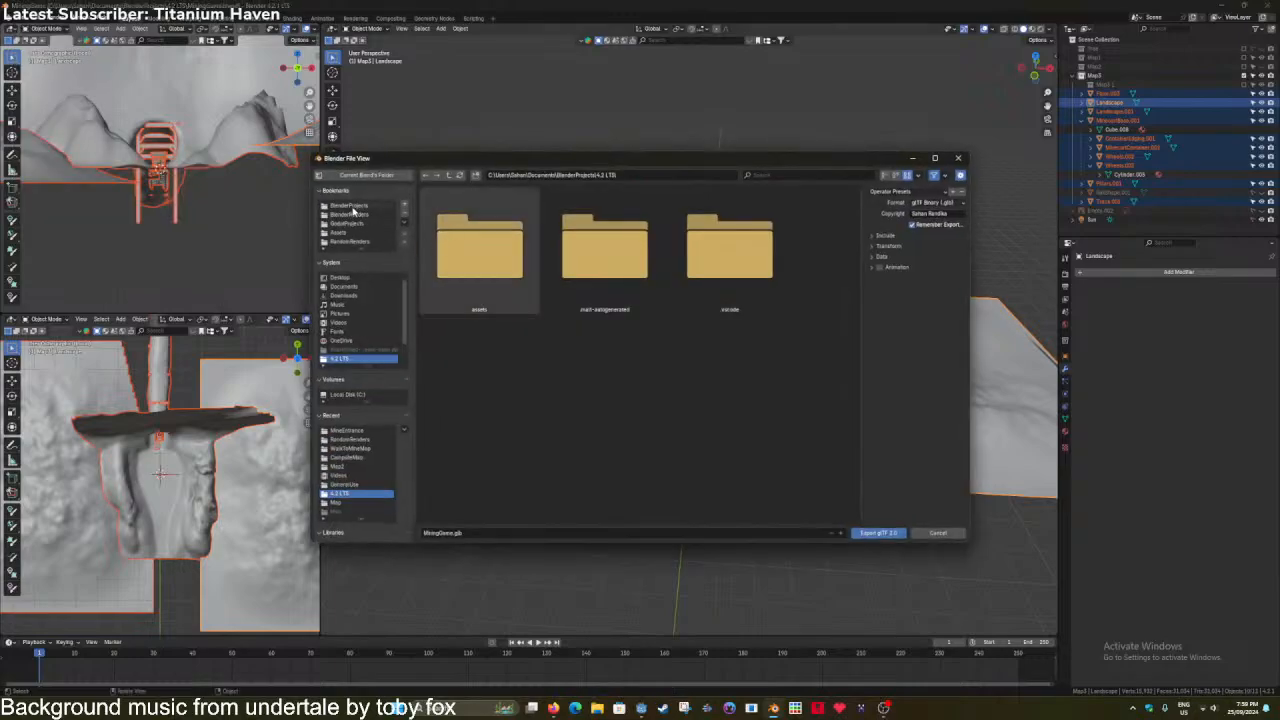
# Export the selection as glTF Binary into the MineEntrance folder within the Godot project's Assets, over the existing file.
pyautogui.click(350, 223)
pyautogui.doubleClick(488, 253)
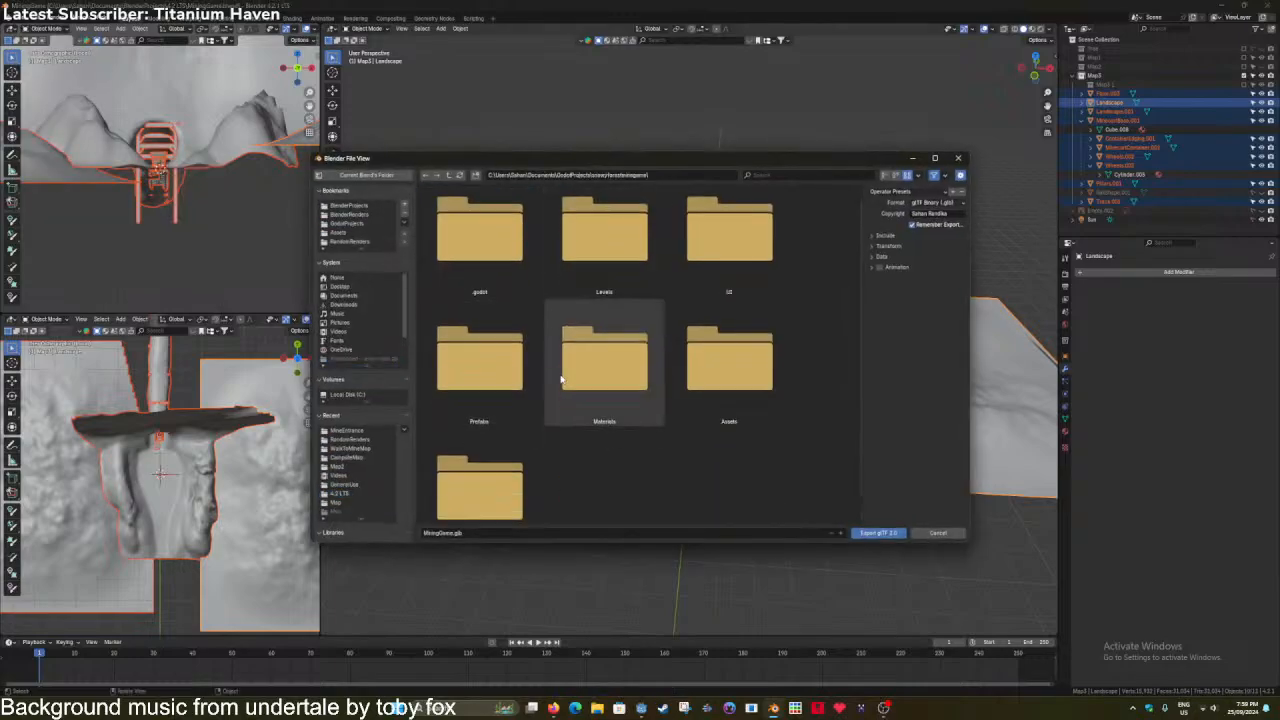
pyautogui.scroll(-2, 714, 337)
pyautogui.click(720, 333)
pyautogui.doubleClick(720, 333)
pyautogui.doubleClick(495, 243)
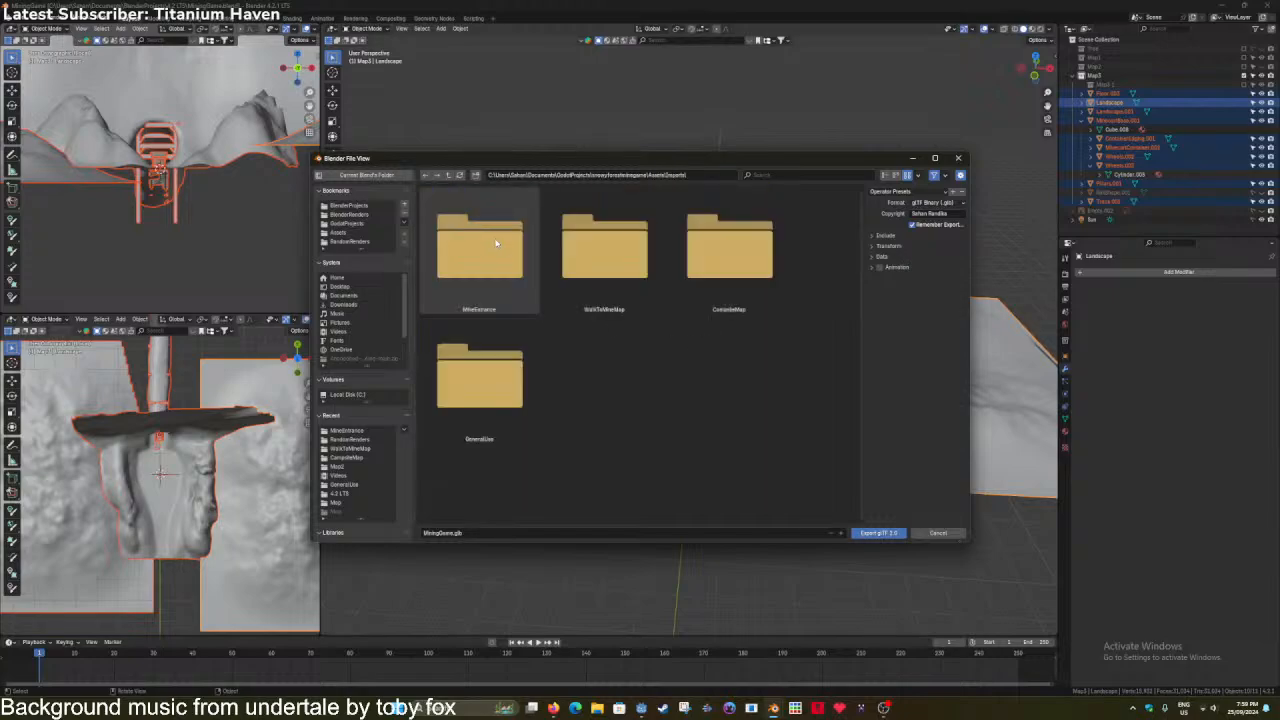
pyautogui.doubleClick(489, 263)
pyautogui.doubleClick(489, 263)
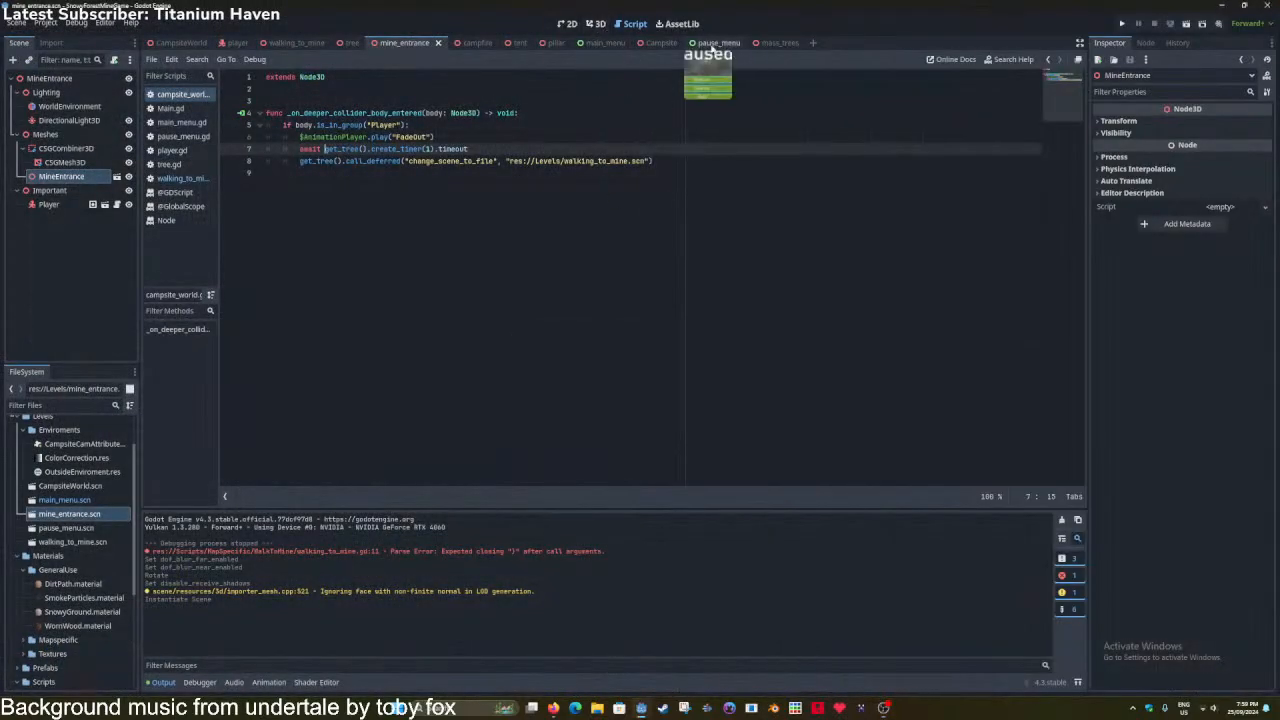
# In Godot, check the reimported terrain in 3D, save the scene and make the MineEntrance instance local.
pyautogui.click(597, 23)
pyautogui.scroll(-6, 330, 260)
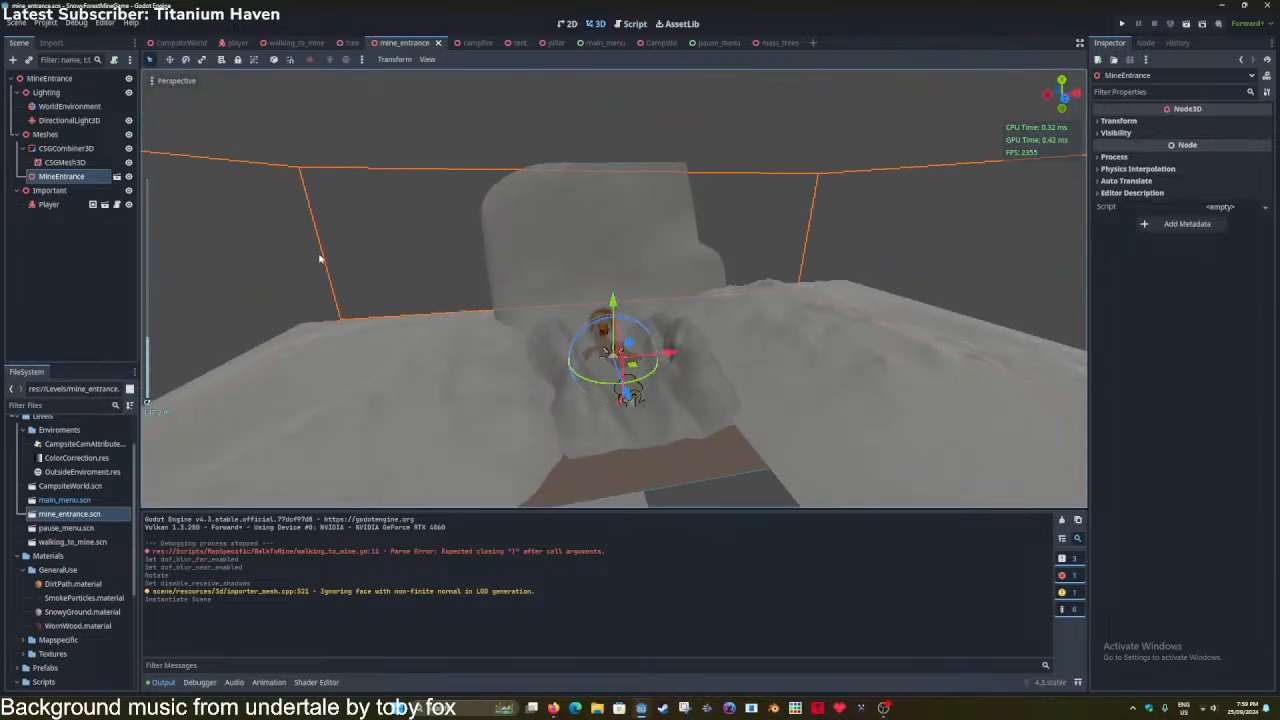
pyautogui.moveTo(661, 247)
pyautogui.mouseDown(button='right')
pyautogui.moveTo(662, 305)
pyautogui.moveTo(800, 302)
pyautogui.moveTo(540, 290)
pyautogui.moveTo(580, 288)
pyautogui.moveTo(540, 270)
pyautogui.moveTo(661, 250)
pyautogui.mouseUp(button='right')
pyautogui.press('w')
pyautogui.scroll(4, 661, 247)
pyautogui.press('d')
pyautogui.hotkey('ctrl', 's')
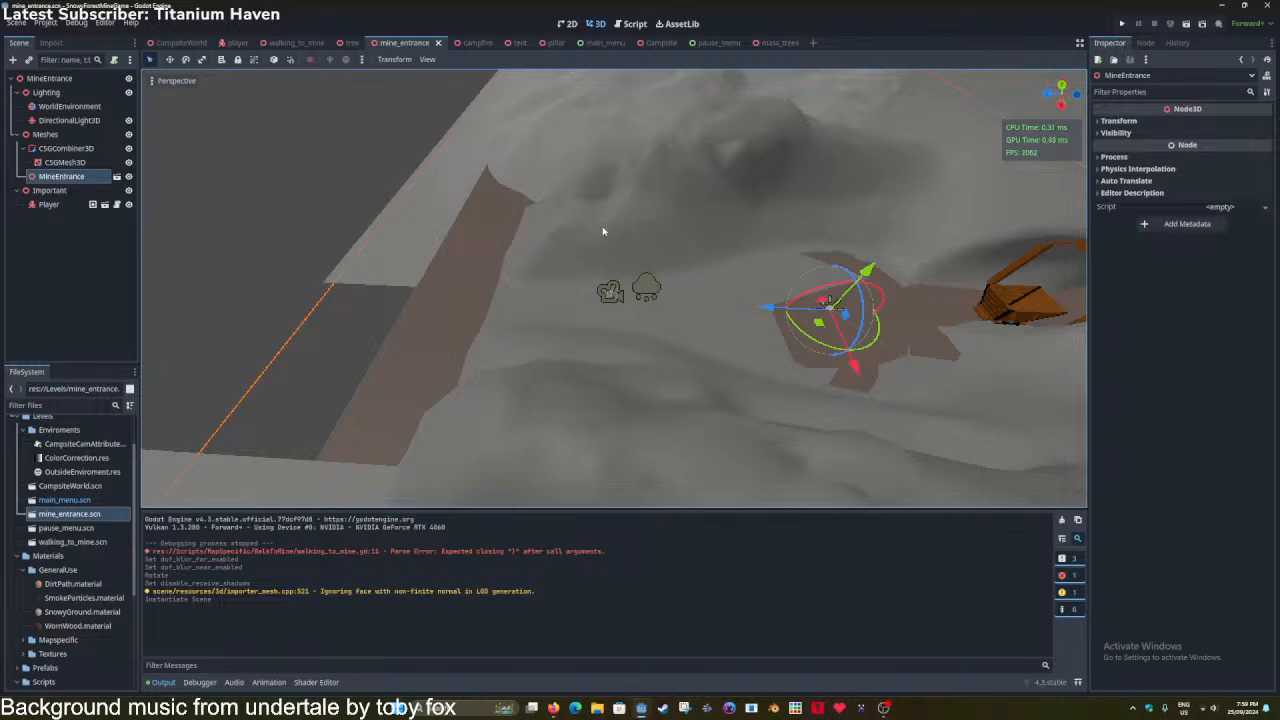
pyautogui.rightClick(77, 178)
pyautogui.click(120, 473)
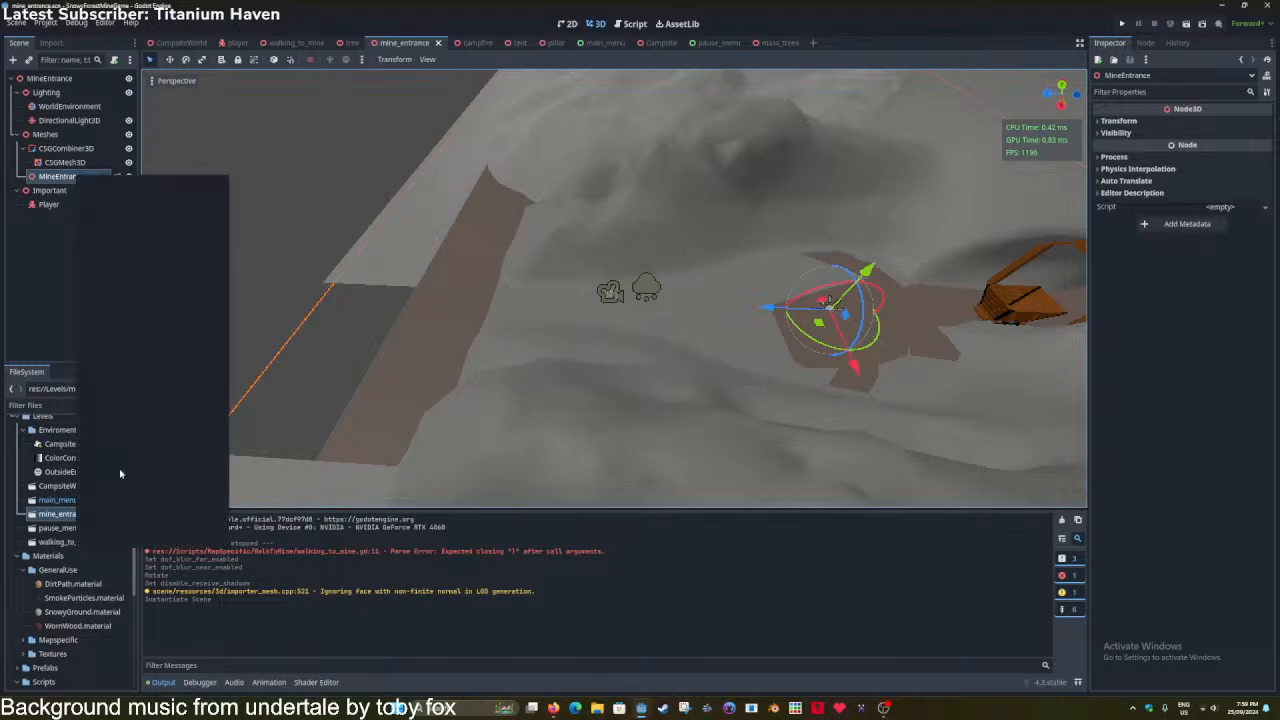
# Delete the placeholder CSGCombiner3D and its CSGMesh3D child from the Meshes group.
pyautogui.click(64, 162)
pyautogui.keyDown('shift'); pyautogui.click(66, 150); pyautogui.keyUp('shift')
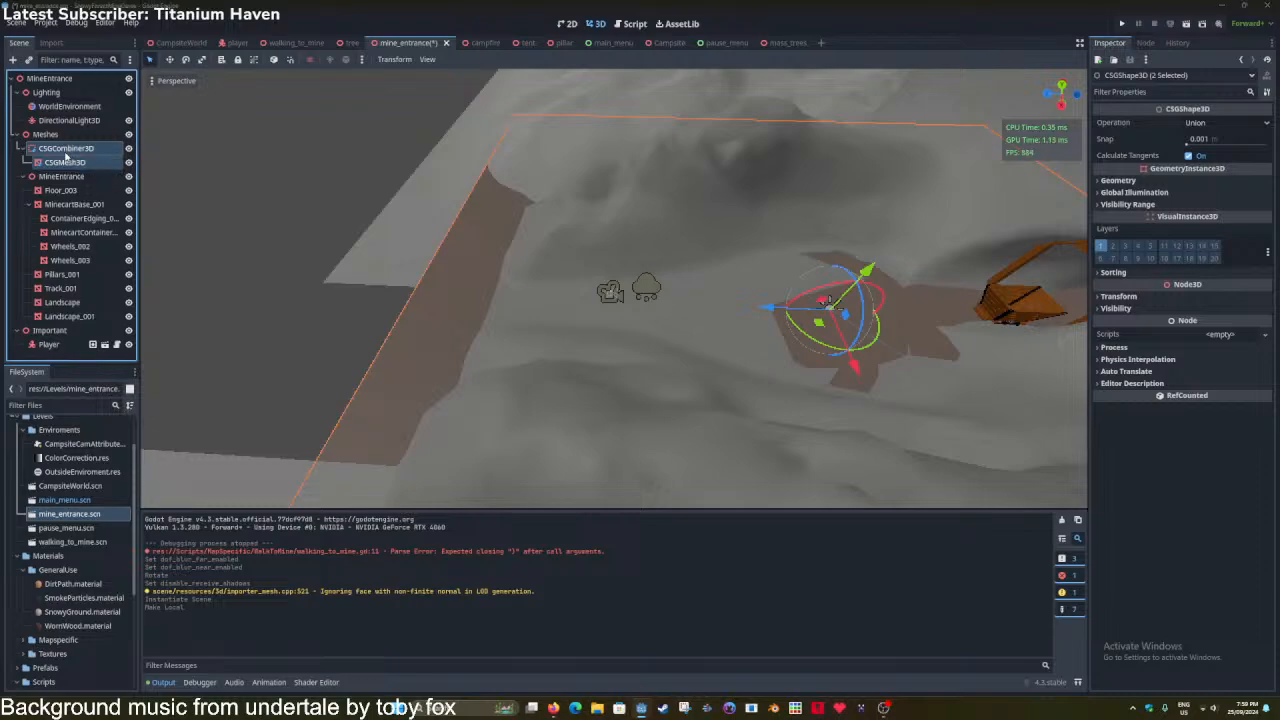
pyautogui.press('Delete')
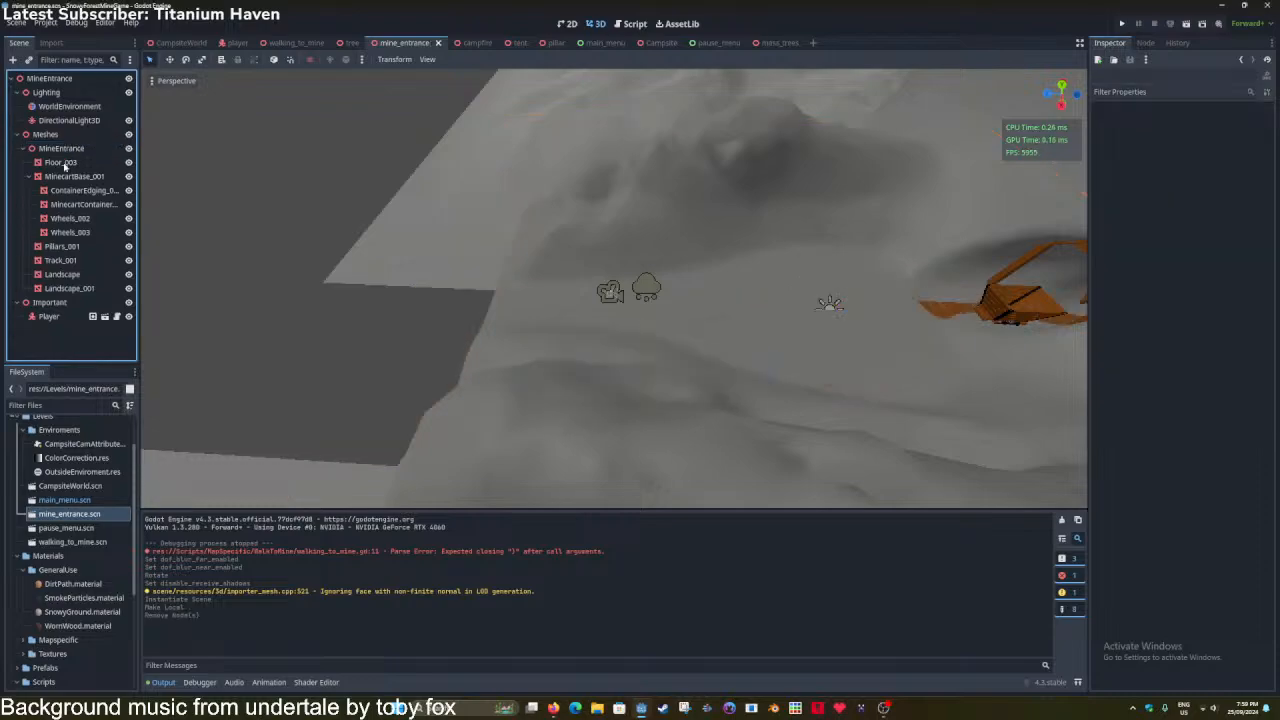
# Assign SnowyGround.material as the surface material override of Floor_003 and save the scene.
pyautogui.click(64, 162)
pyautogui.press('f')
pyautogui.scroll(3, 510, 296)
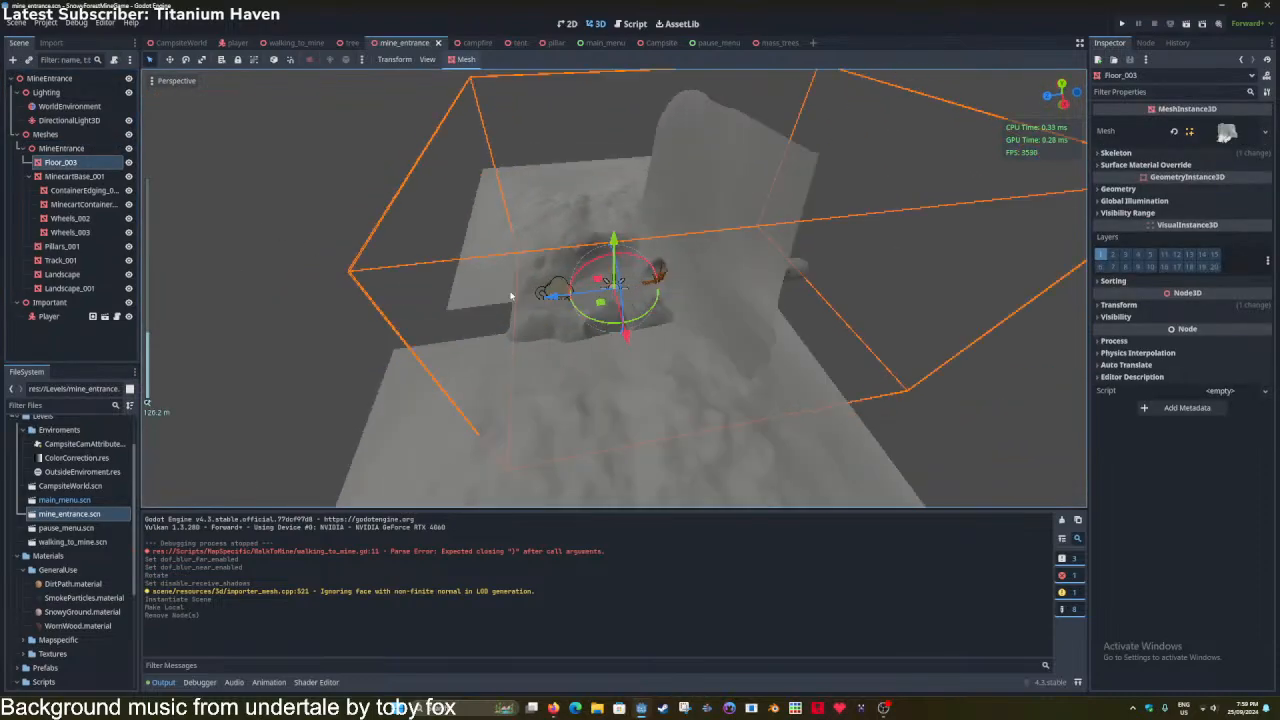
pyautogui.moveTo(510, 296); pyautogui.dragTo(152, 246, button='middle')
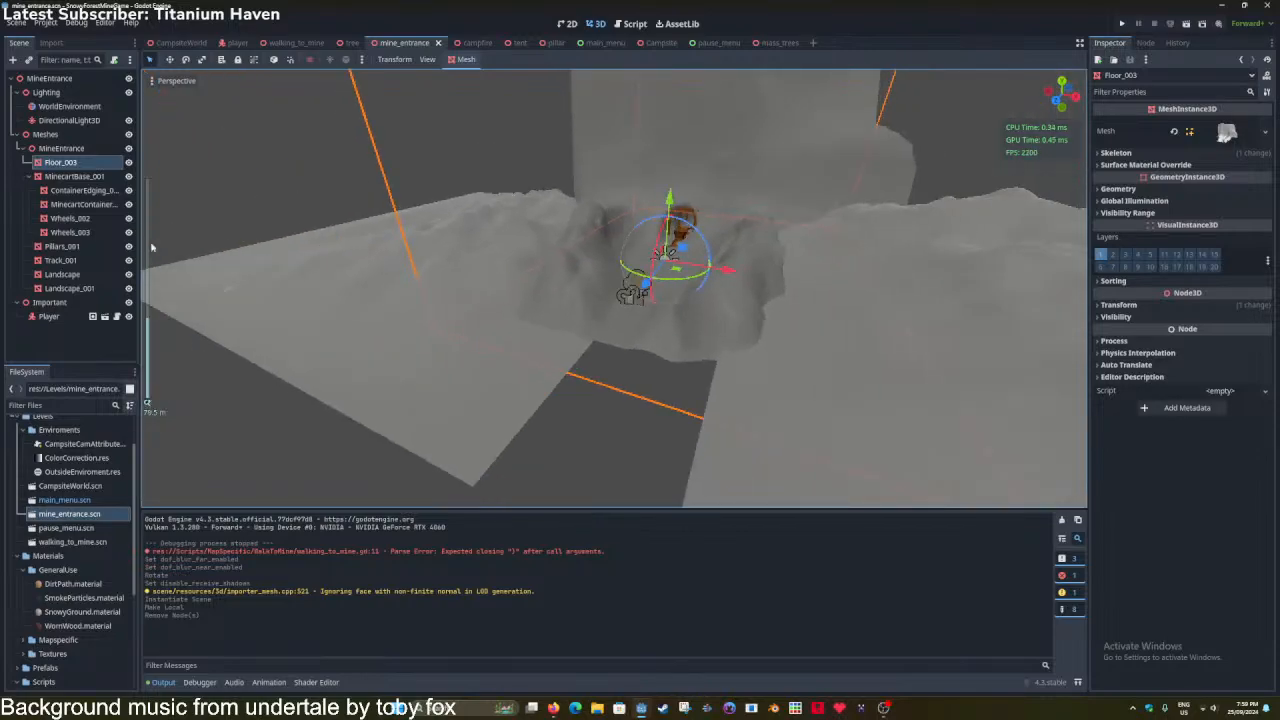
pyautogui.click(1151, 167)
pyautogui.click(1222, 178)
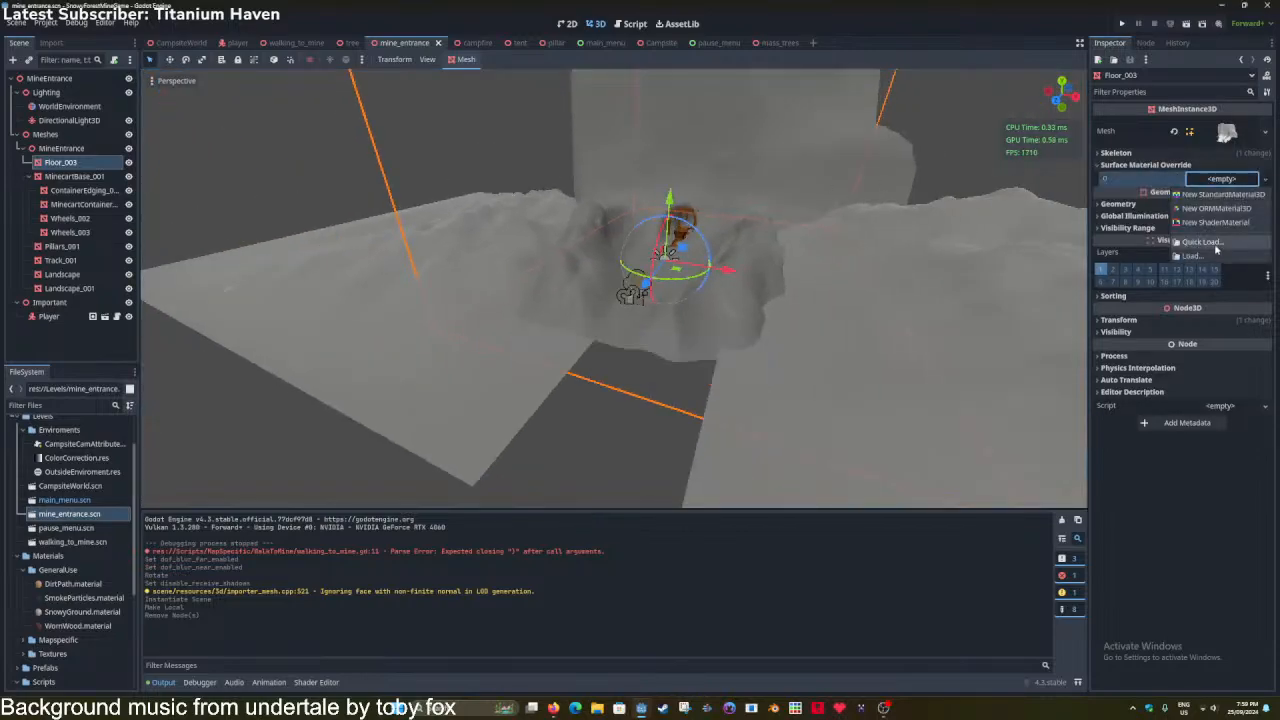
pyautogui.click(1218, 251)
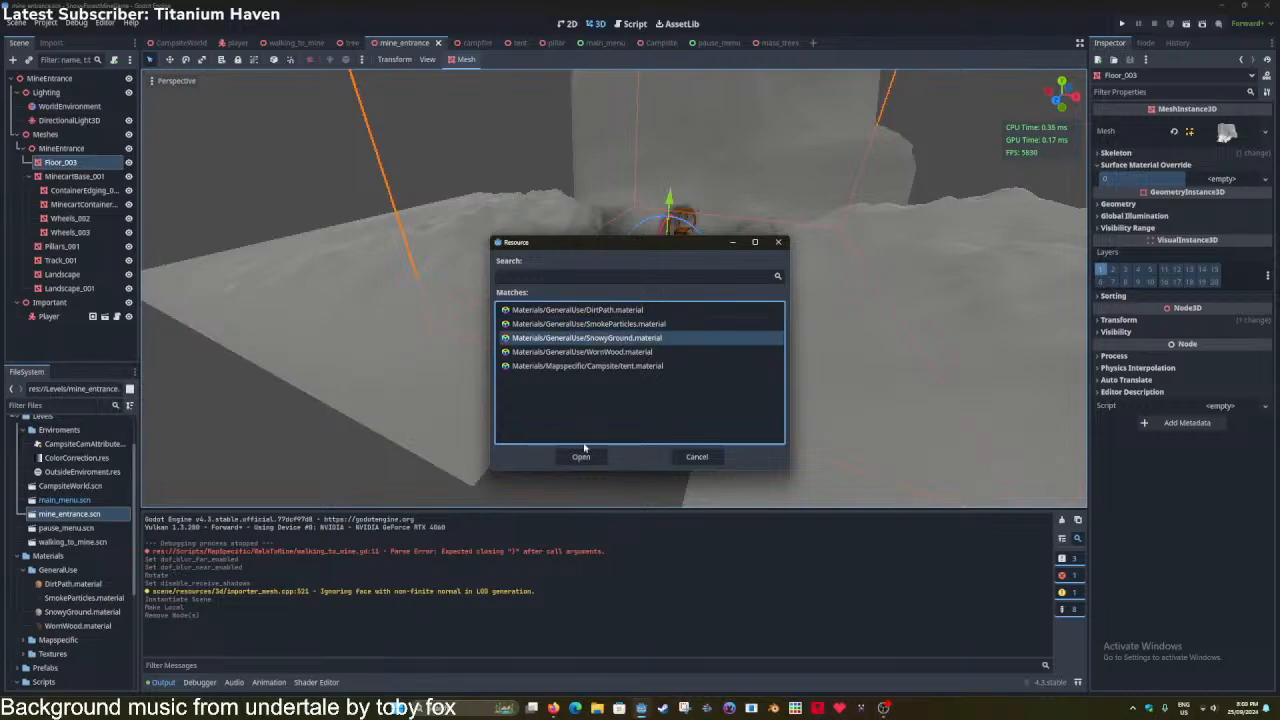
pyautogui.click(581, 456)
pyautogui.moveTo(583, 451); pyautogui.dragTo(590, 418, button='middle')
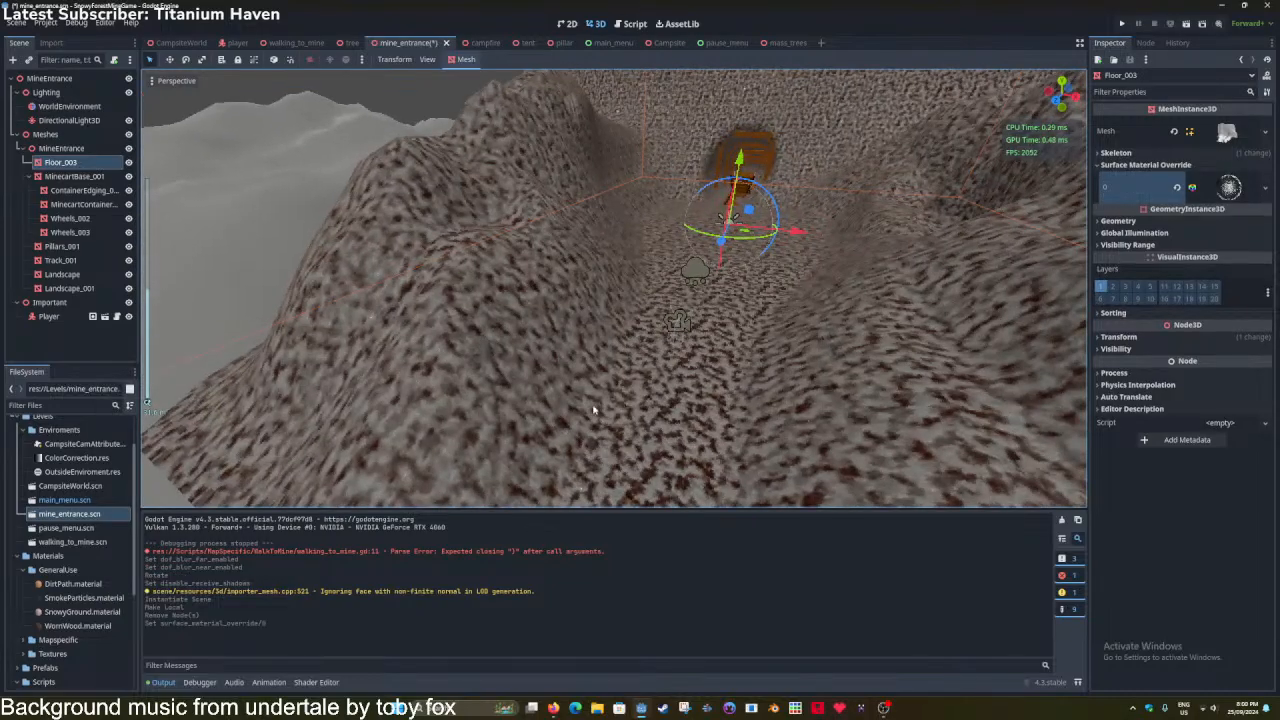
pyautogui.press('w')
pyautogui.moveTo(593, 409); pyautogui.dragTo(440, 322, button='right')
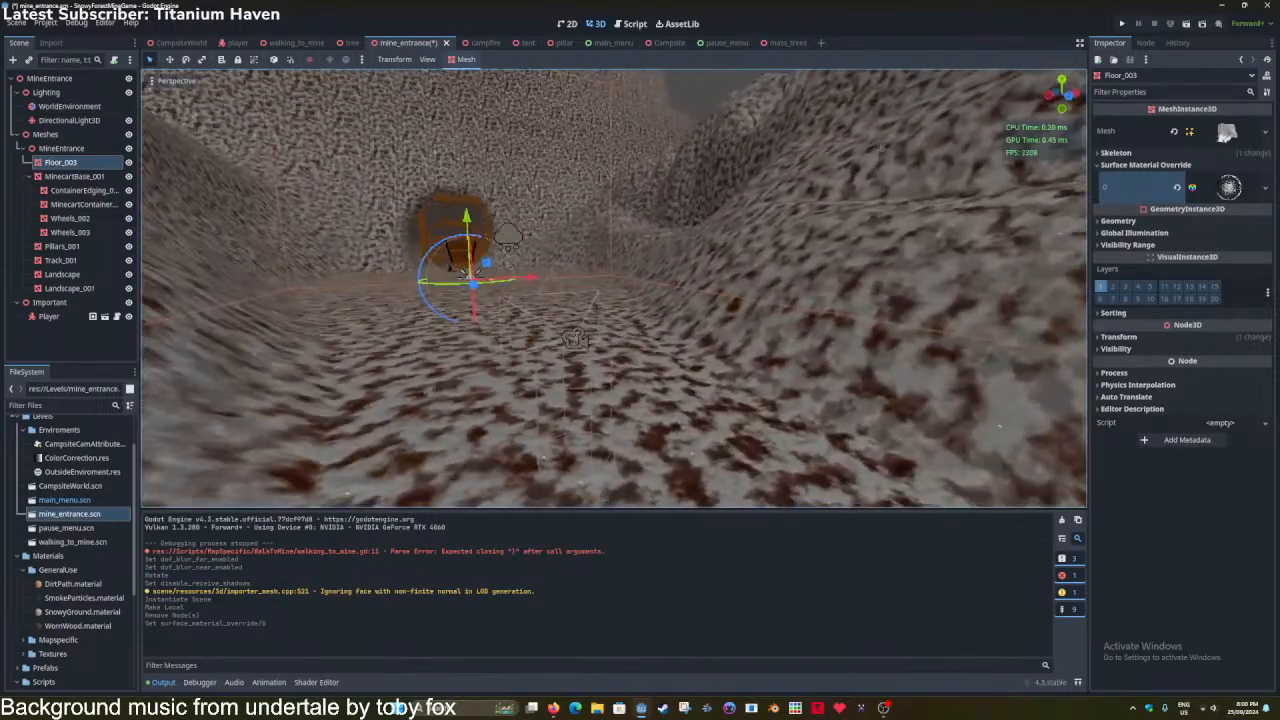
pyautogui.hotkey('ctrl', 's')
# Scale the MineEntrance node uniformly to 0.5 and save the scene.
pyautogui.click(597, 252)
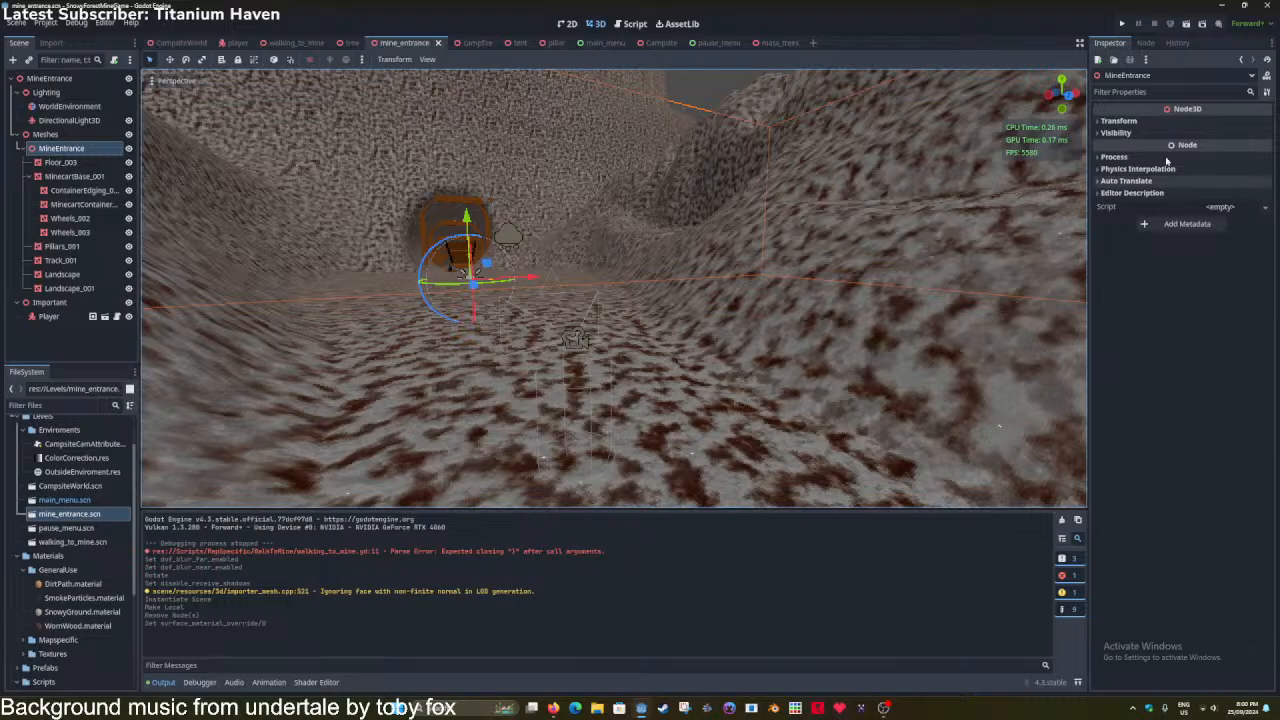
pyautogui.click(1118, 121)
pyautogui.moveTo(1146, 213); pyautogui.dragTo(1104, 213)
pyautogui.press('s')
pyautogui.moveTo(614, 288); pyautogui.dragTo(590, 385, button='right')
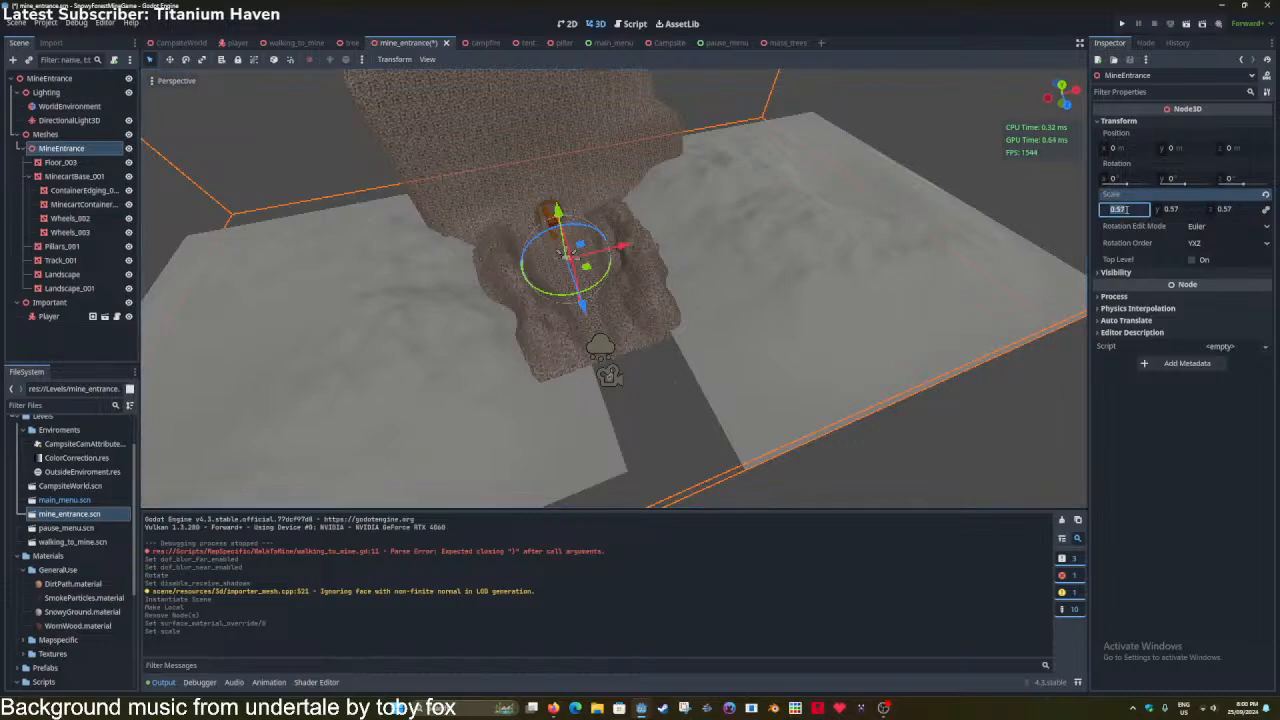
pyautogui.press('Return')
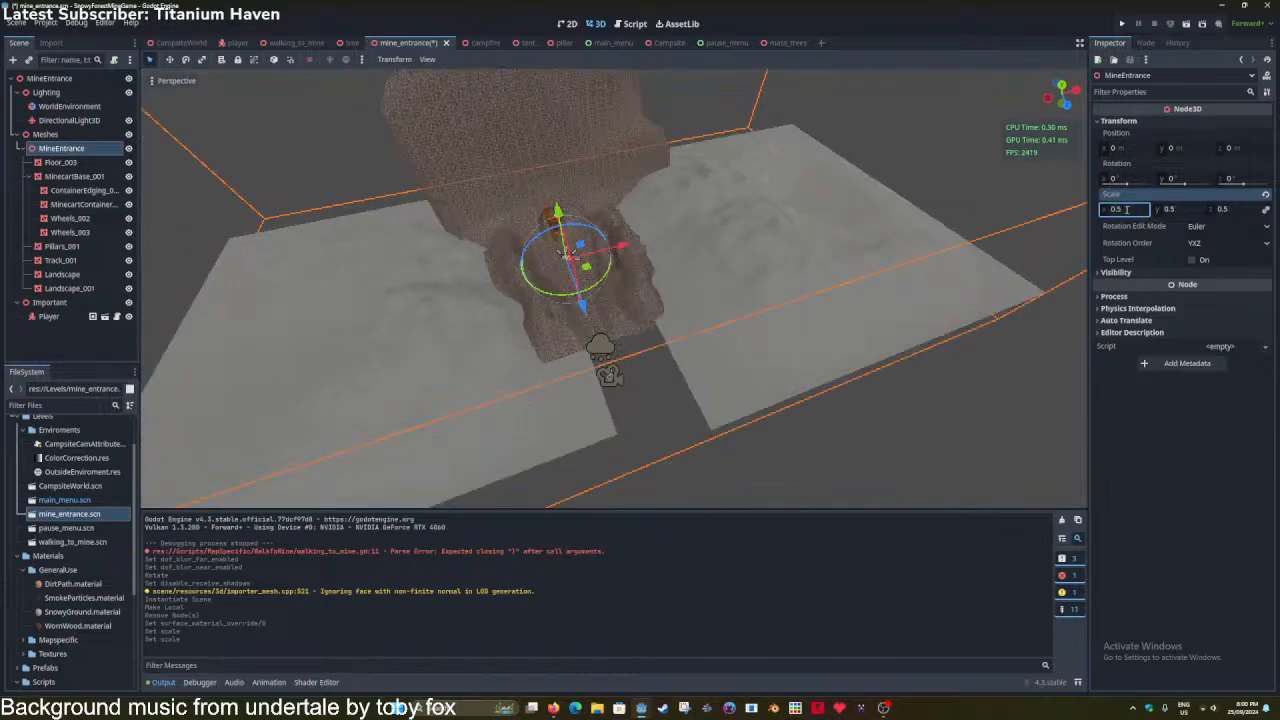
pyautogui.hotkey('ctrl', 's')
# Move the MineEntrance node along Z to about 14.23 m, check the tunnel interior and save the scene.
pyautogui.moveTo(581, 308); pyautogui.dragTo(591, 391)
pyautogui.scroll(10, 612, 389)
pyautogui.moveTo(678, 380); pyautogui.dragTo(618, 320, button='middle')
pyautogui.scroll(8, 618, 240)
pyautogui.scroll(4, 618, 320)
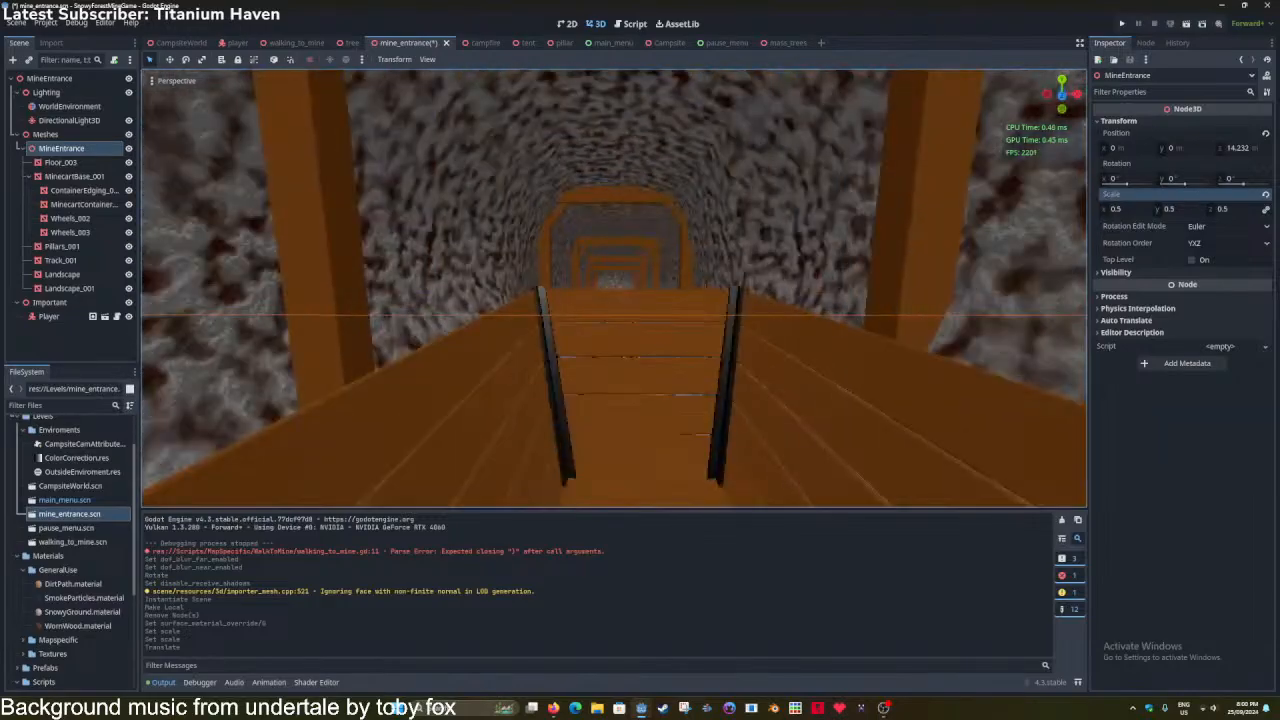
pyautogui.scroll(-5, 618, 320)
pyautogui.scroll(3, 618, 320)
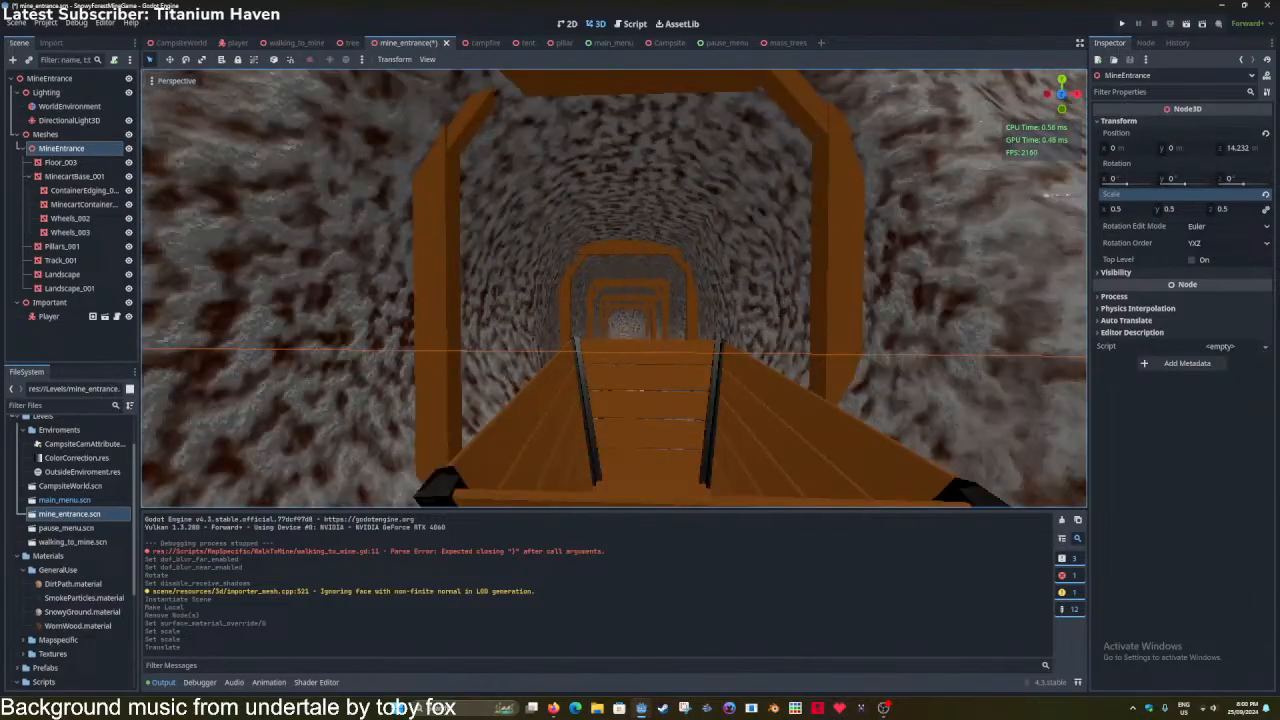
pyautogui.moveTo(641, 390); pyautogui.dragTo(517, 70, button='middle')
pyautogui.hotkey('ctrl', 's')
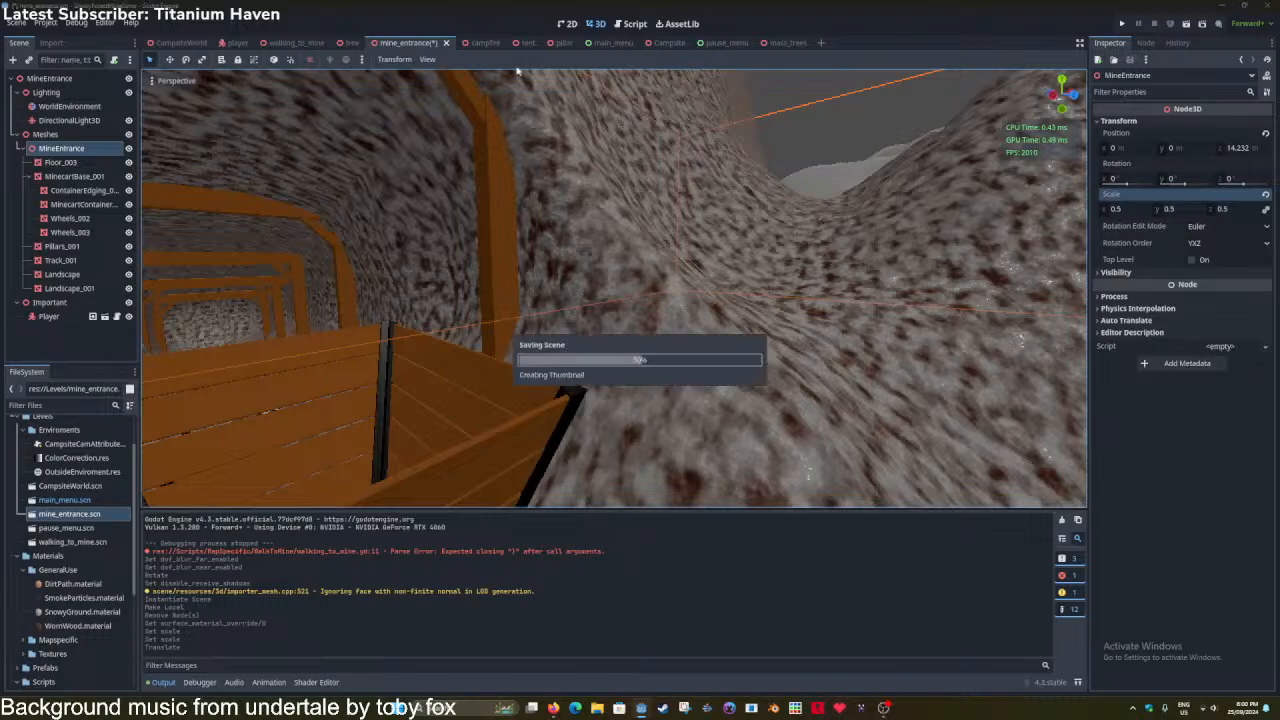
# Create a Trimesh collision shape with a static body for the Floor_003 mesh.
pyautogui.click(630, 23)
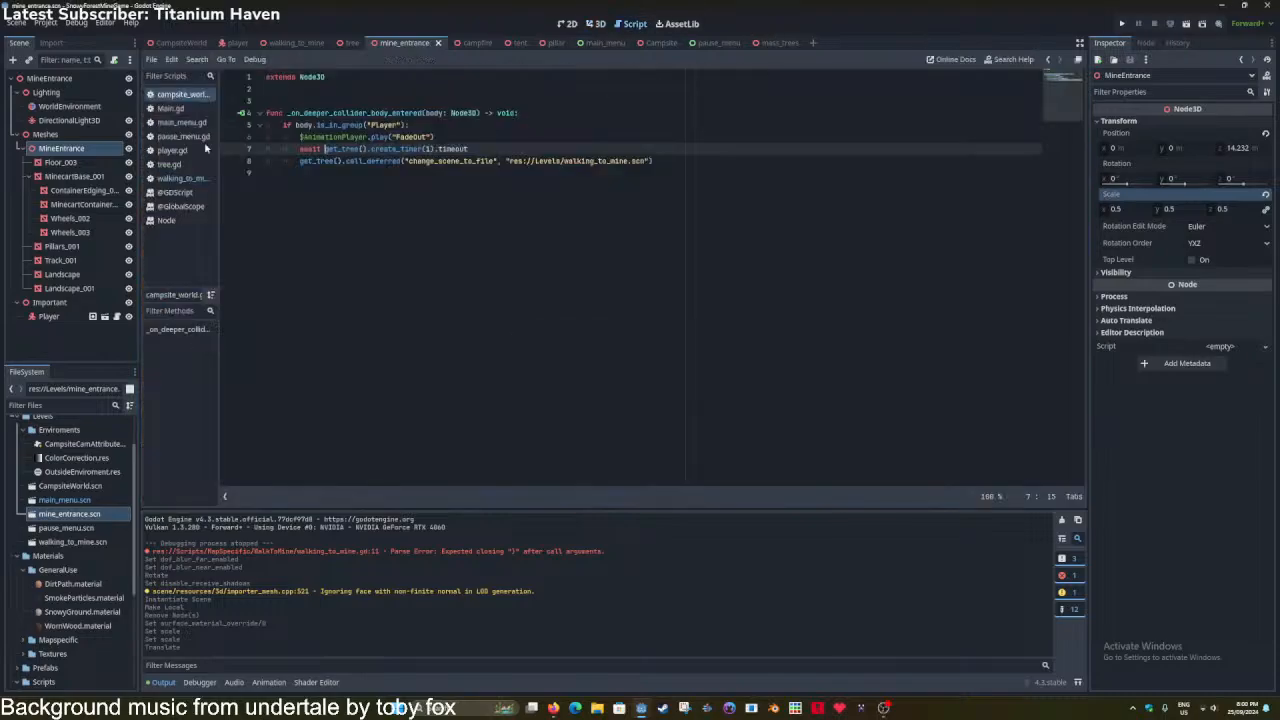
pyautogui.click(597, 23)
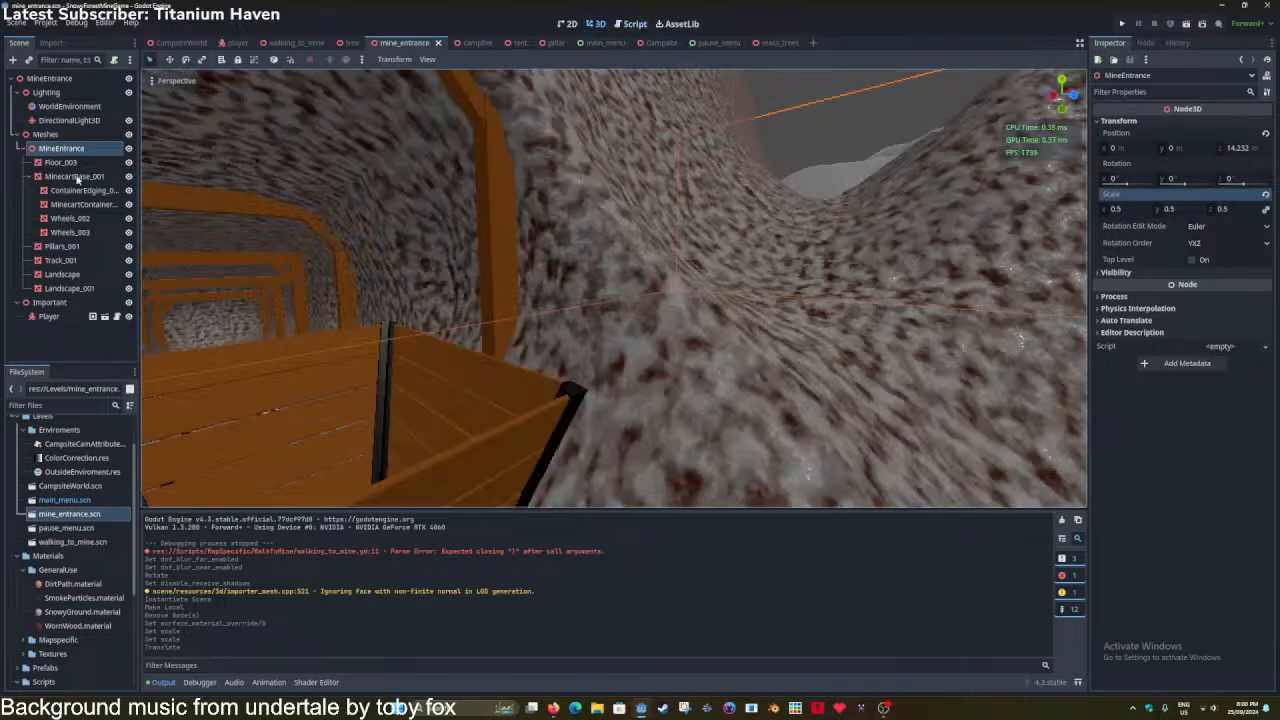
pyautogui.click(480, 140)
pyautogui.click(466, 59)
pyautogui.click(480, 75)
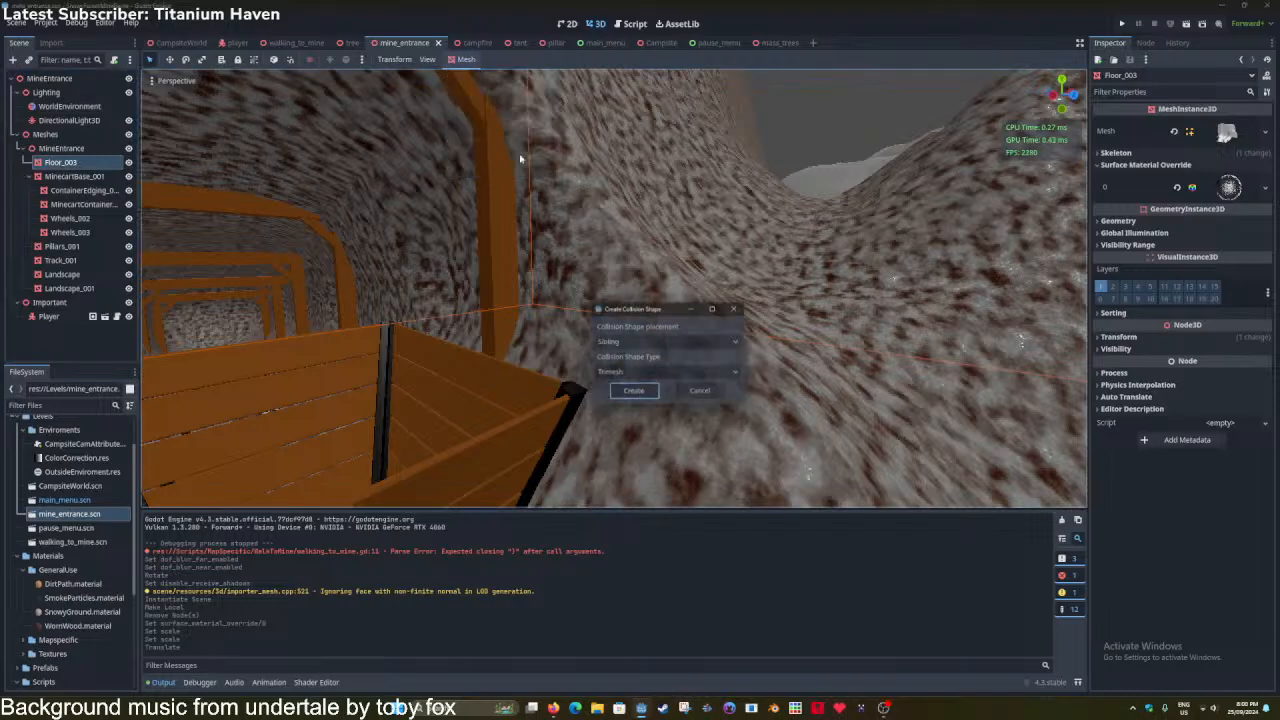
pyautogui.click(632, 394)
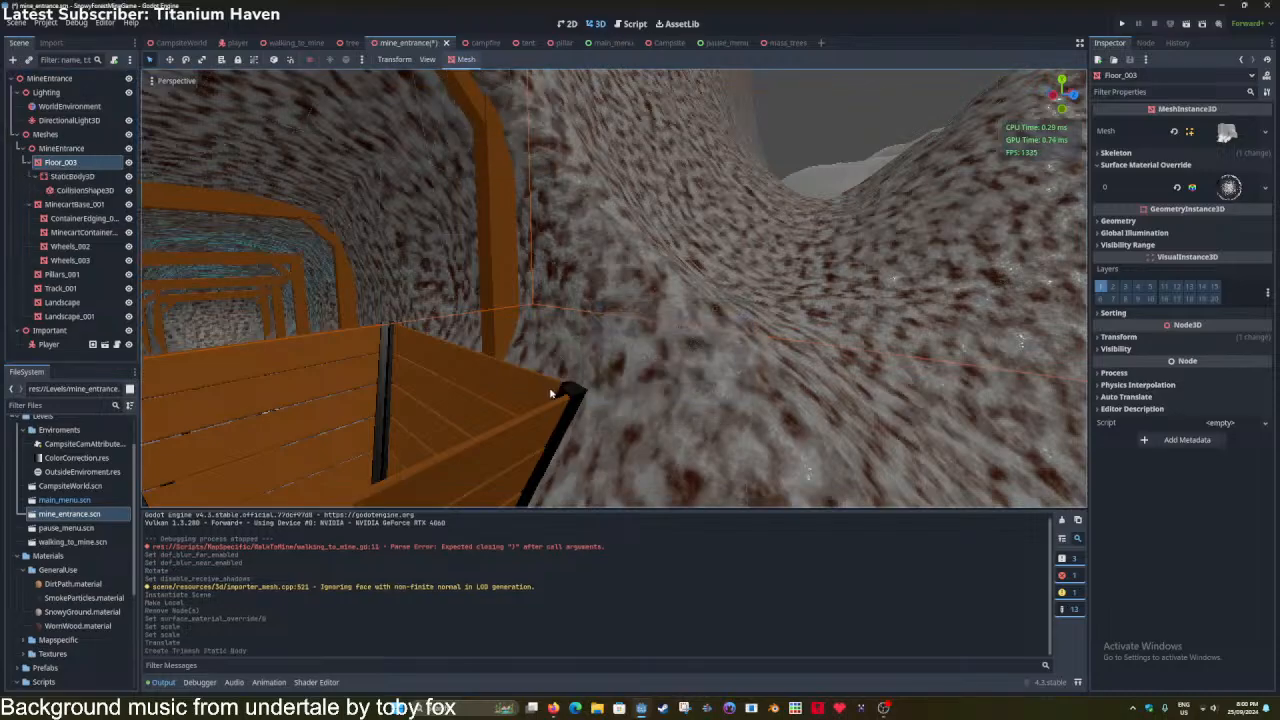
# Run the mine_entrance scene, walk the player to the minecart at the tunnel, and stop the game.
pyautogui.scroll(-5, 557, 391)
pyautogui.click(634, 23)
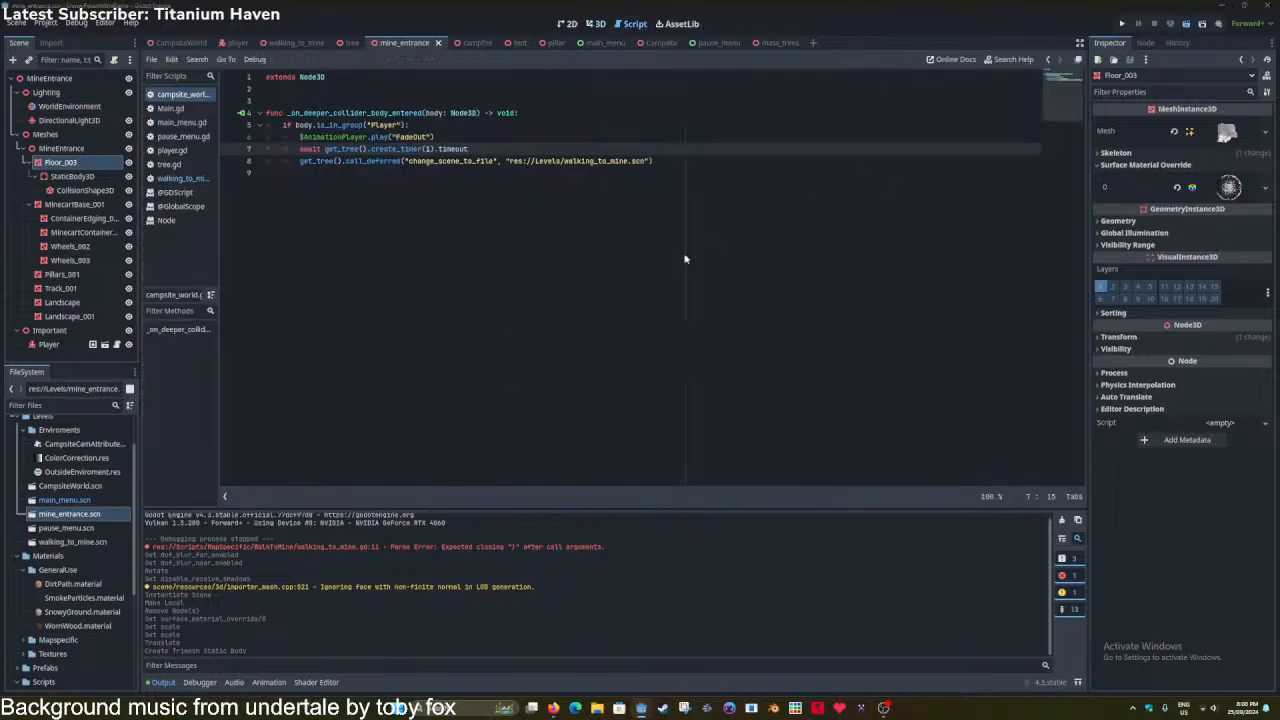
pyautogui.press('F6')
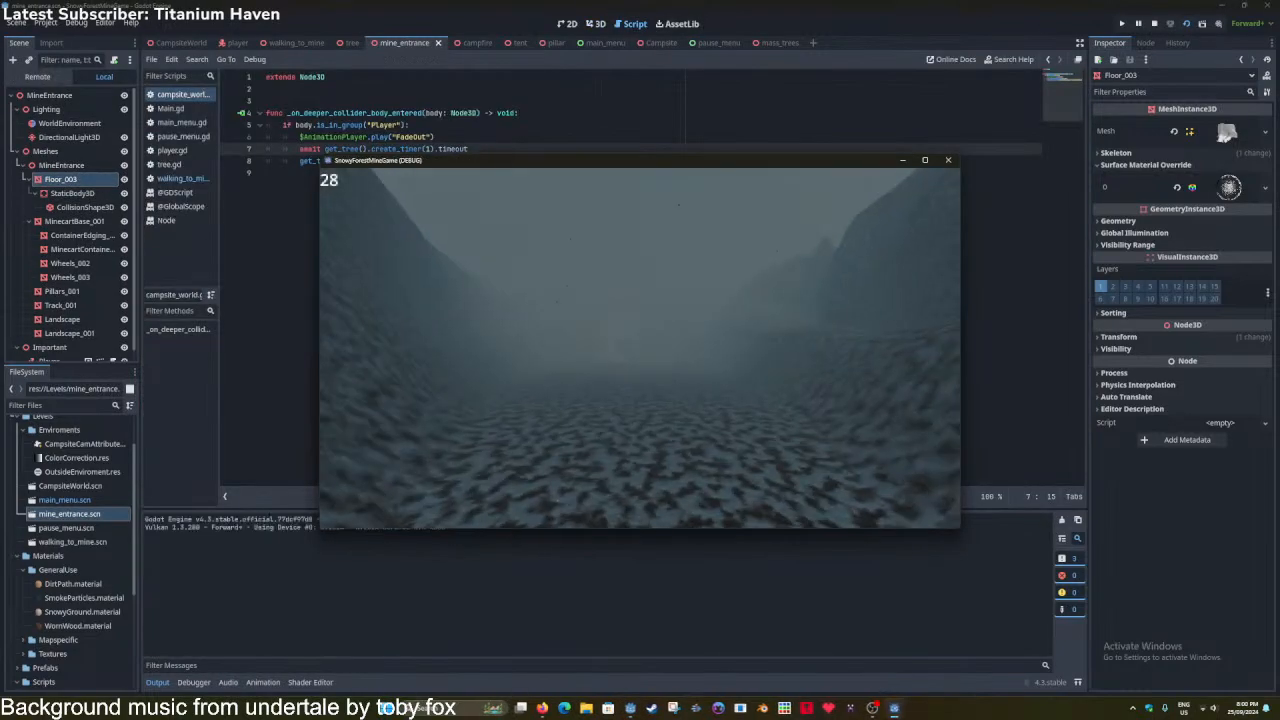
pyautogui.press('w')
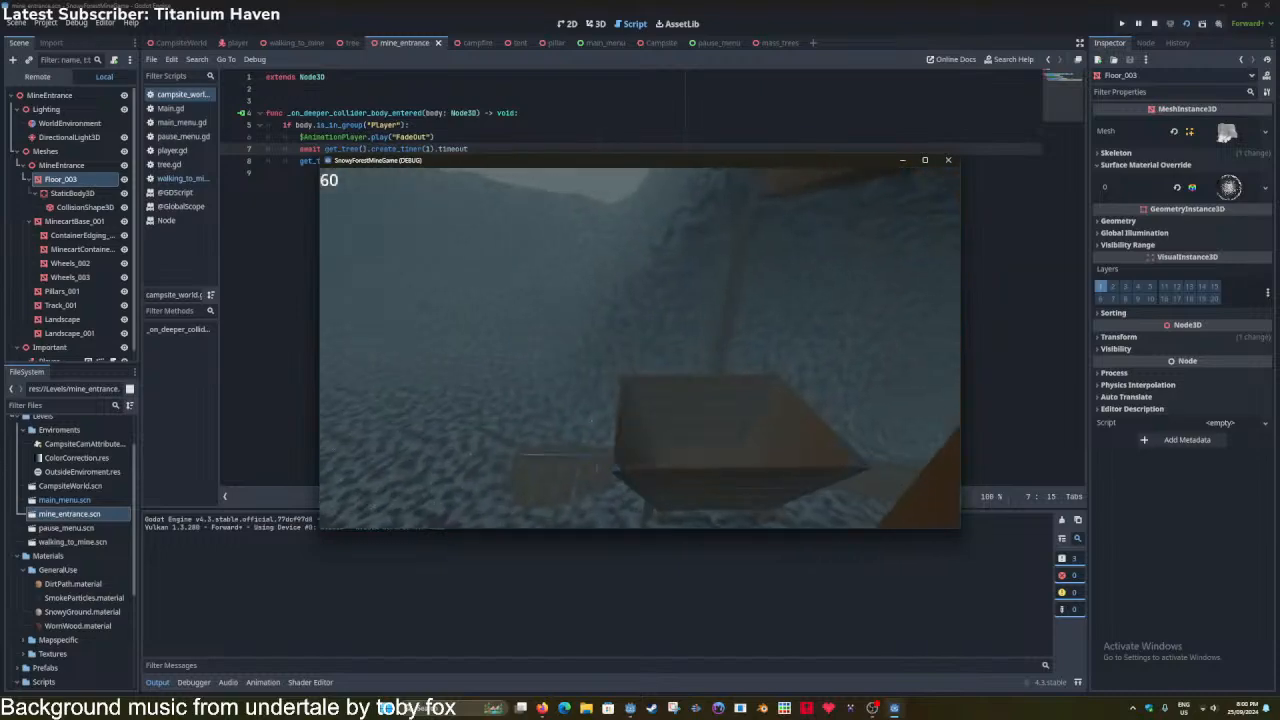
pyautogui.press('w')
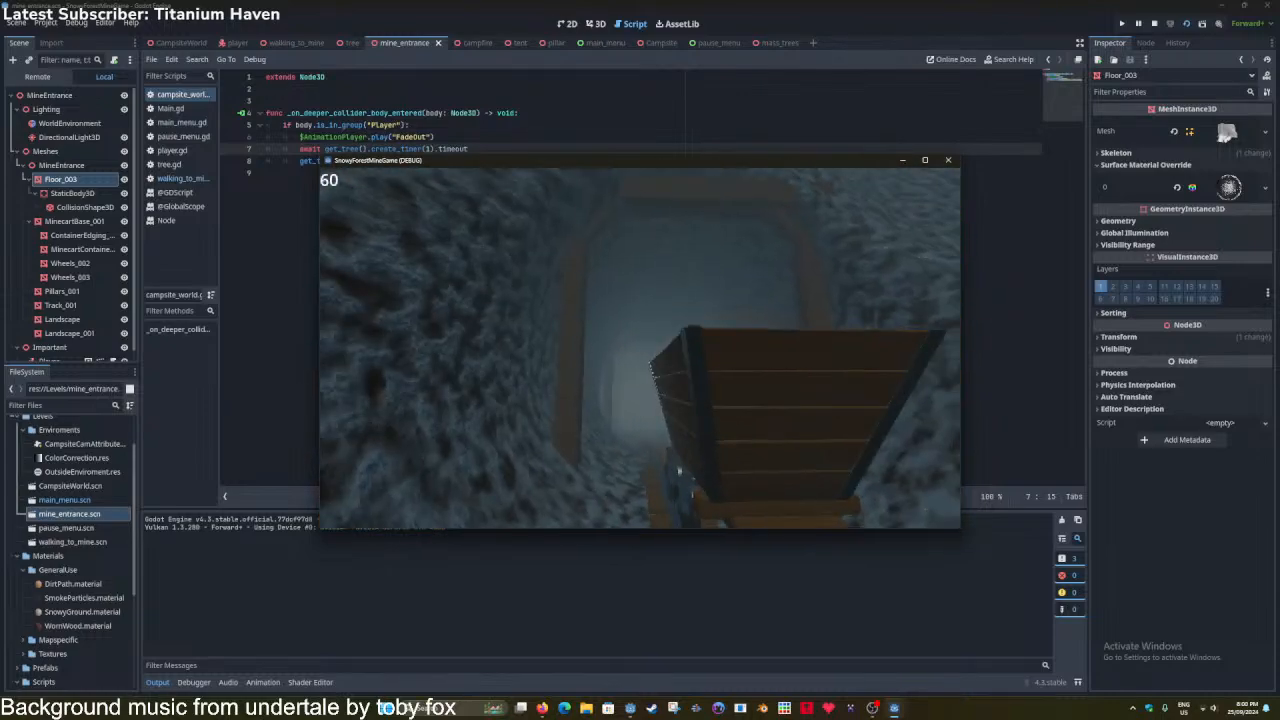
pyautogui.press('F8')
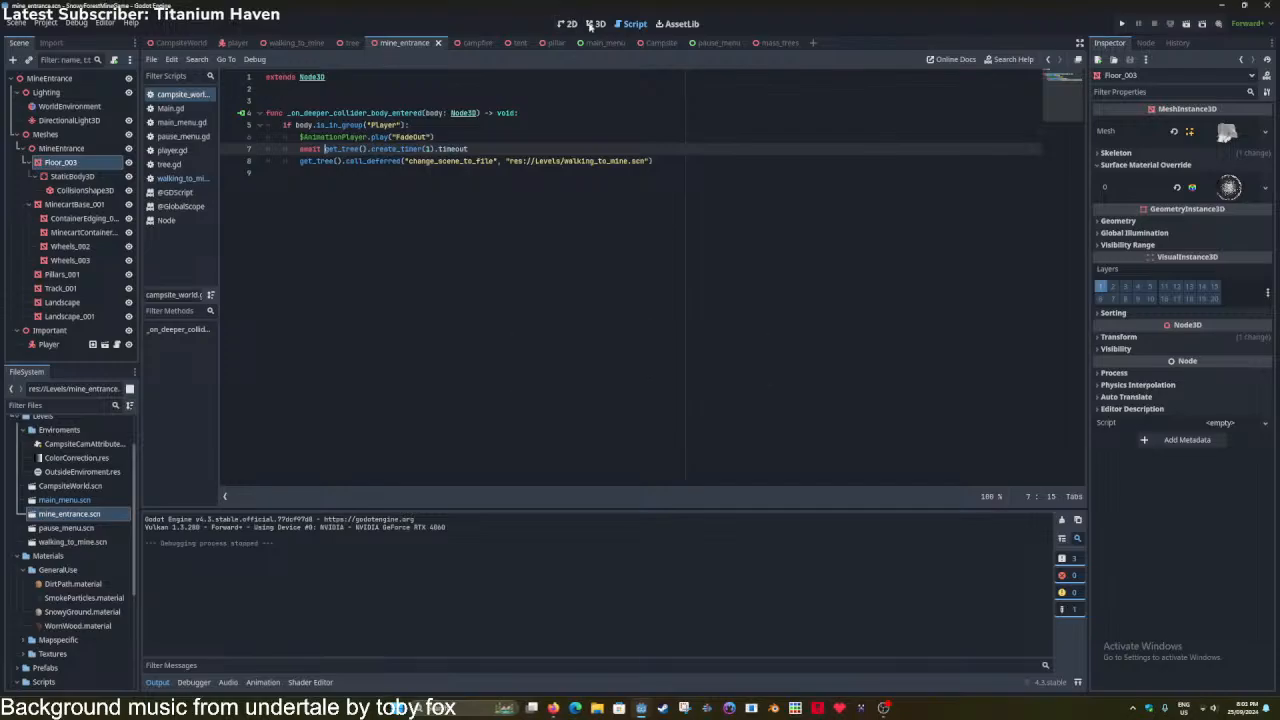
# Return to the 3D workspace, check the Player node's placement relative to the mine tunnel and save the scene.
pyautogui.click(594, 24)
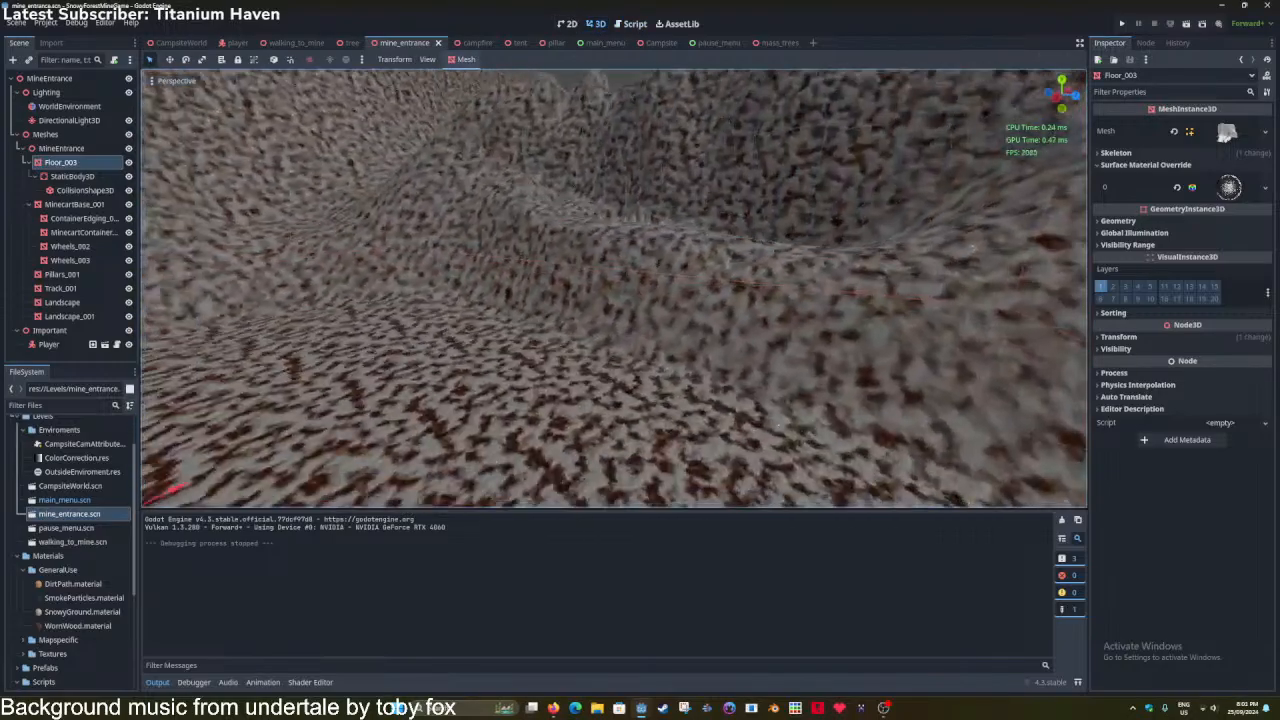
pyautogui.moveTo(207, 233); pyautogui.dragTo(207, 233, button='right')
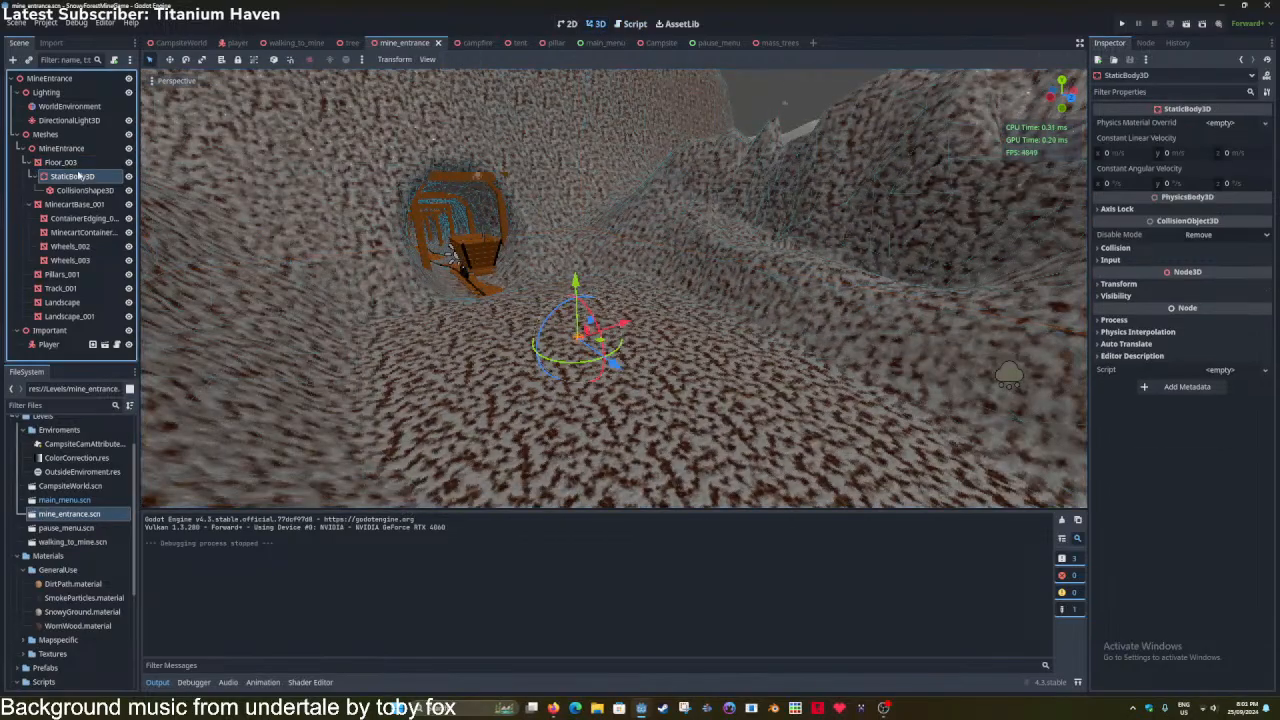
pyautogui.click(60, 355)
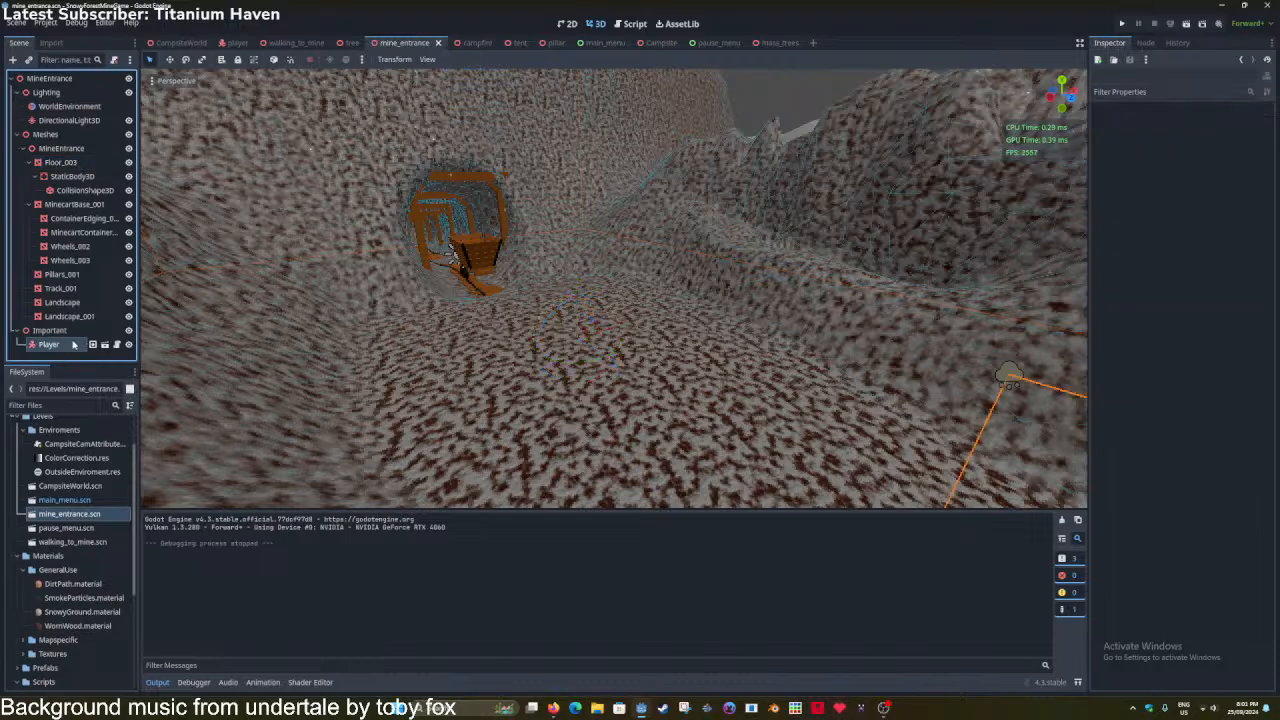
pyautogui.scroll(-8, 507, 292)
pyautogui.hotkey('ctrl', 's')
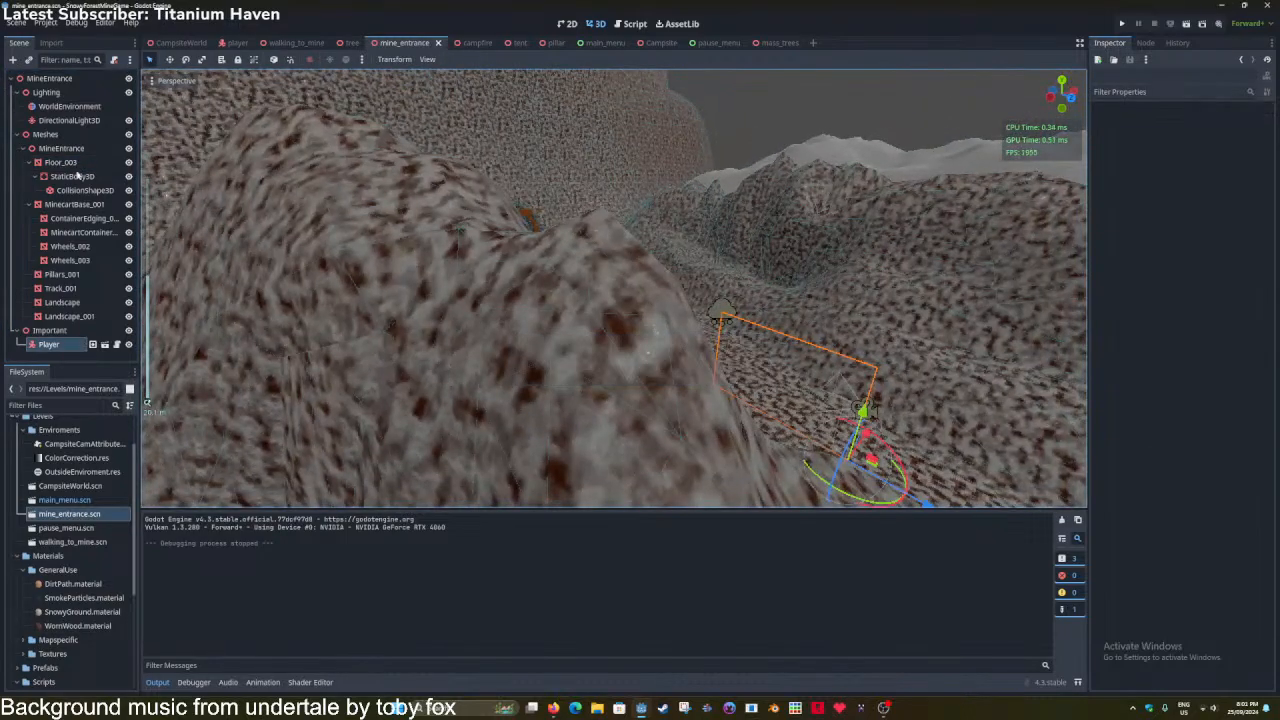
# Scale the MineEntrance node under Meshes uniformly to 0.3.
pyautogui.click(59, 148)
pyautogui.moveTo(795, 212); pyautogui.dragTo(643, 265, button='middle')
pyautogui.press('f')
pyautogui.scroll(4, 643, 265)
pyautogui.scroll(-6, 643, 265)
pyautogui.click(1131, 208)
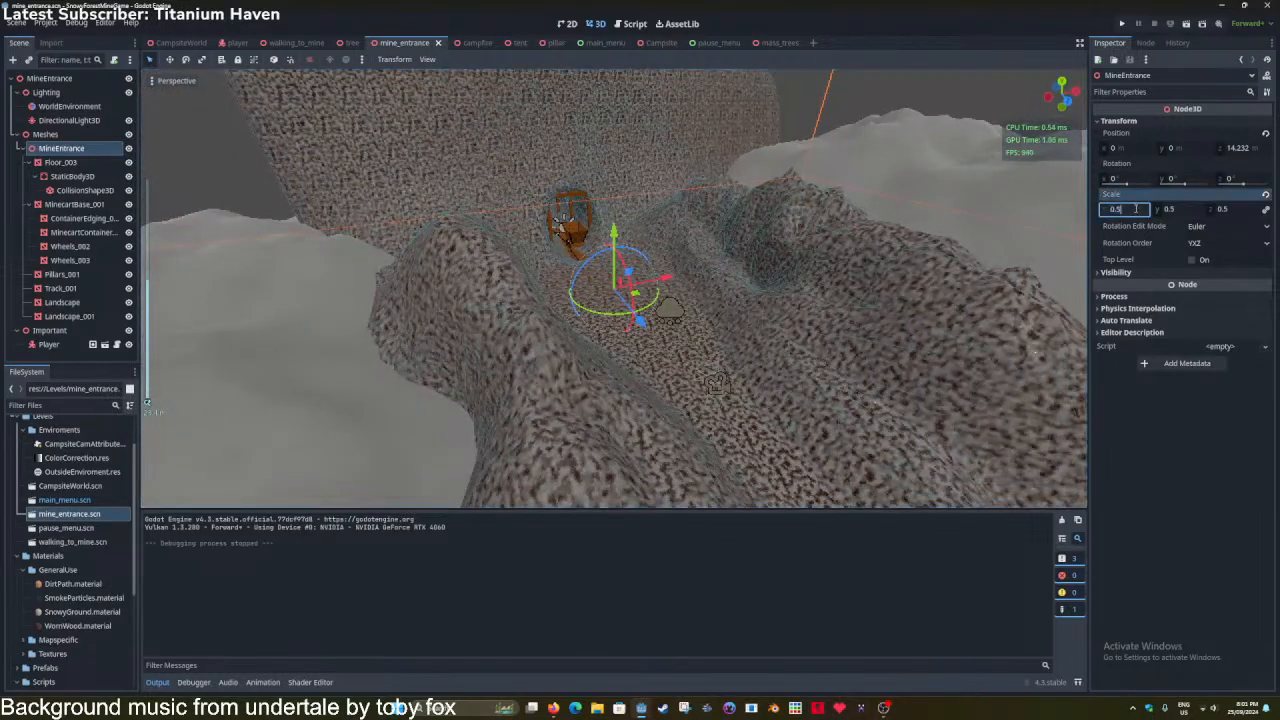
pyautogui.write('0.3')
pyautogui.press('Return')
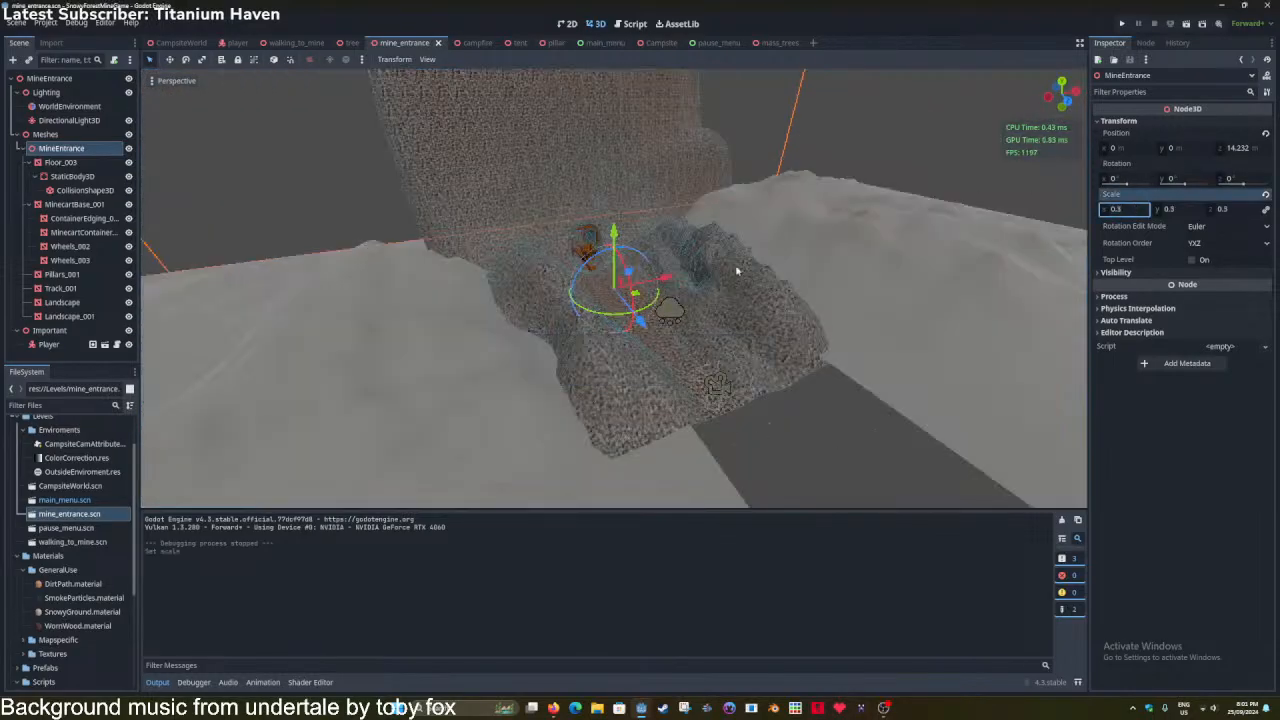
# Reposition the Player node to suit the rescaled mine entrance terrain and save the scene.
pyautogui.press('w')
pyautogui.moveTo(737, 271); pyautogui.dragTo(780, 250, button='right')
pyautogui.press('w')
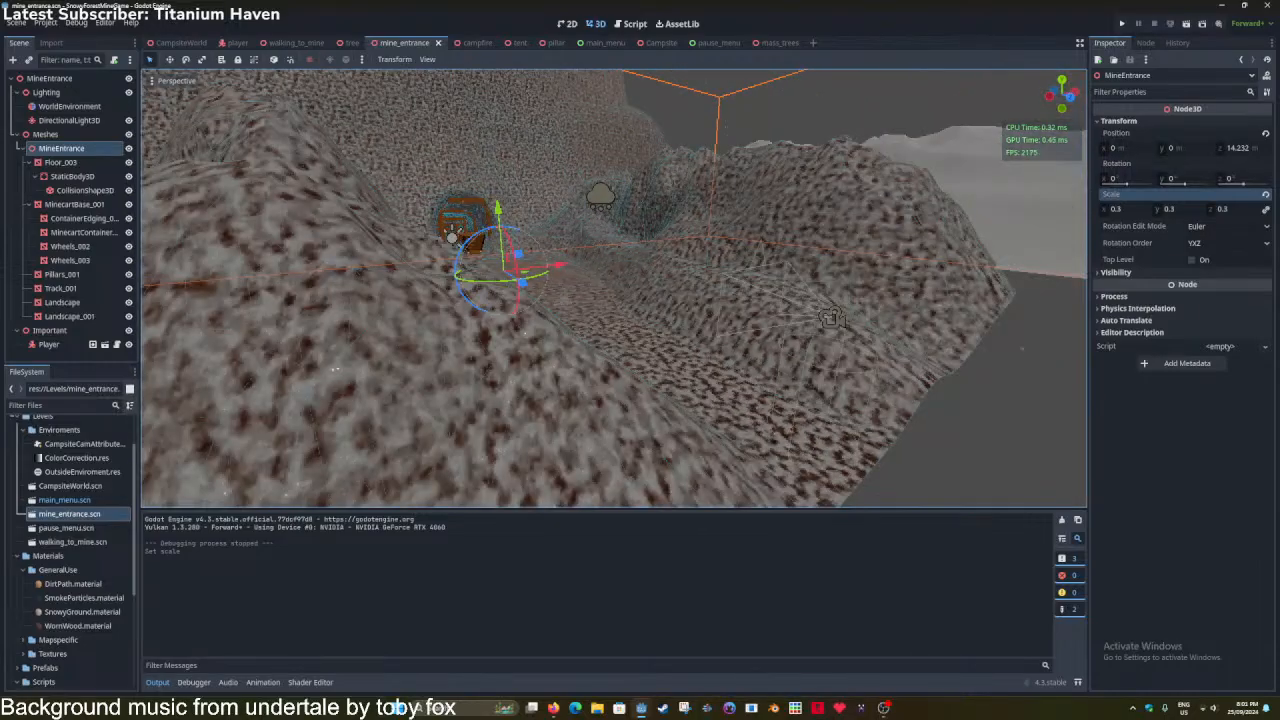
pyautogui.click(91, 343)
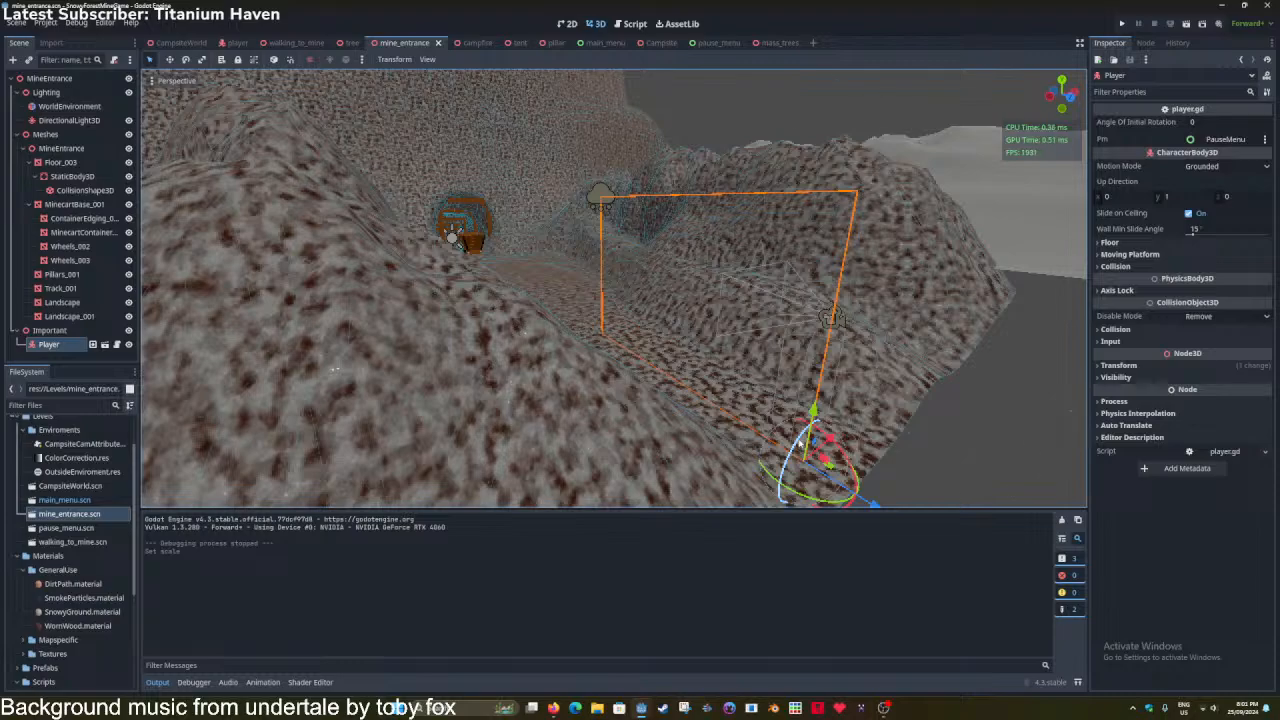
pyautogui.scroll(-5, 780, 428)
pyautogui.scroll(-6, 638, 321)
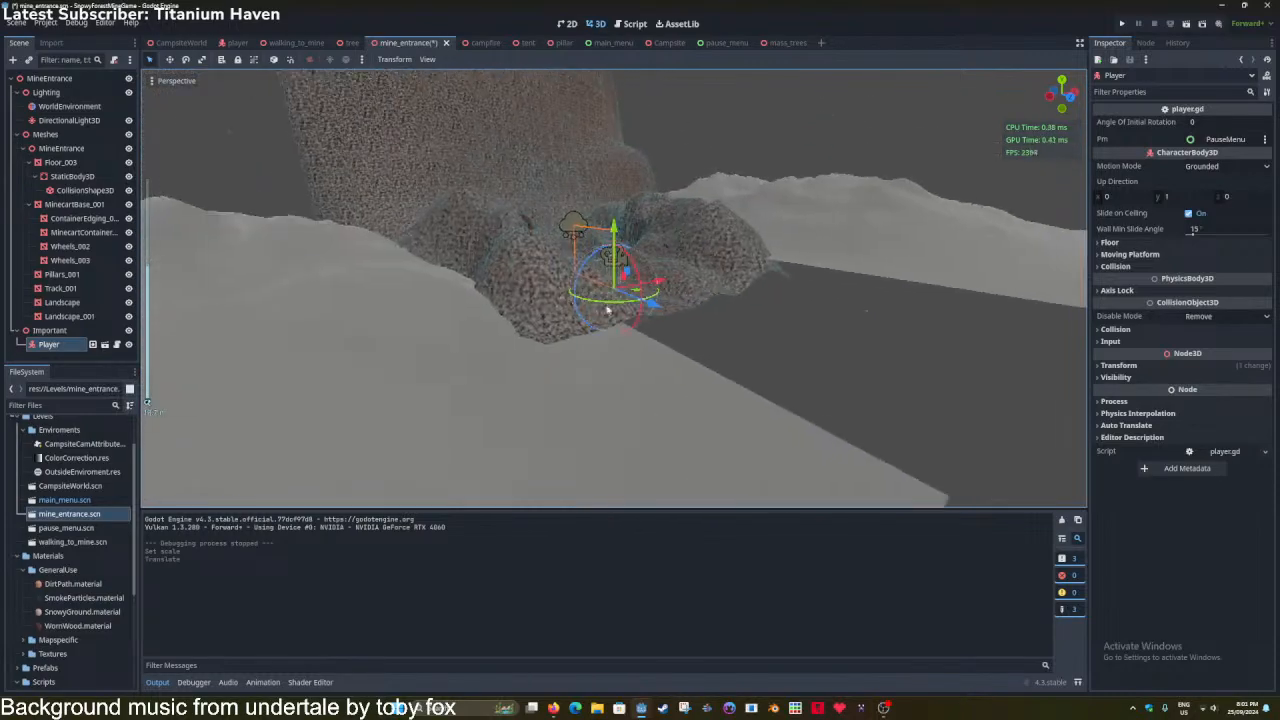
pyautogui.hotkey('ctrl', 's')
# Run the mine_entrance scene, walk the player around the tunnel pillars and stop the game.
pyautogui.click(632, 24)
pyautogui.hotkey('ctrl', 's')
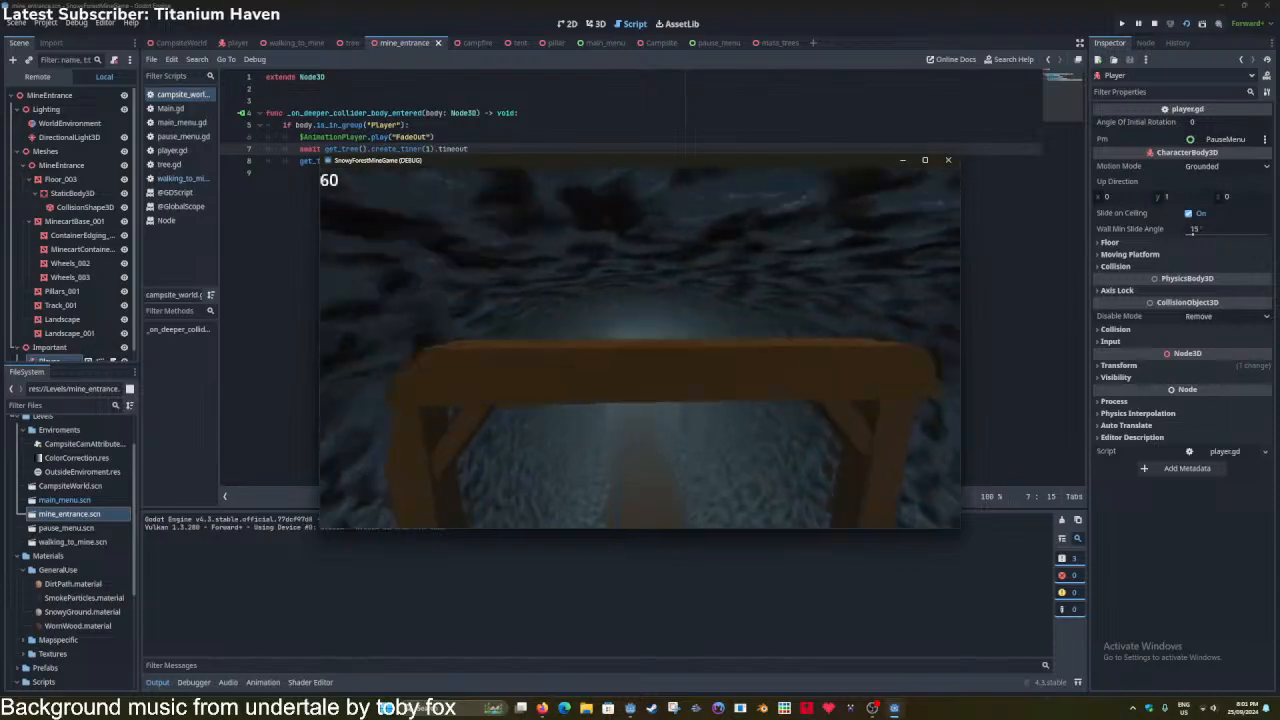
pyautogui.press('w')
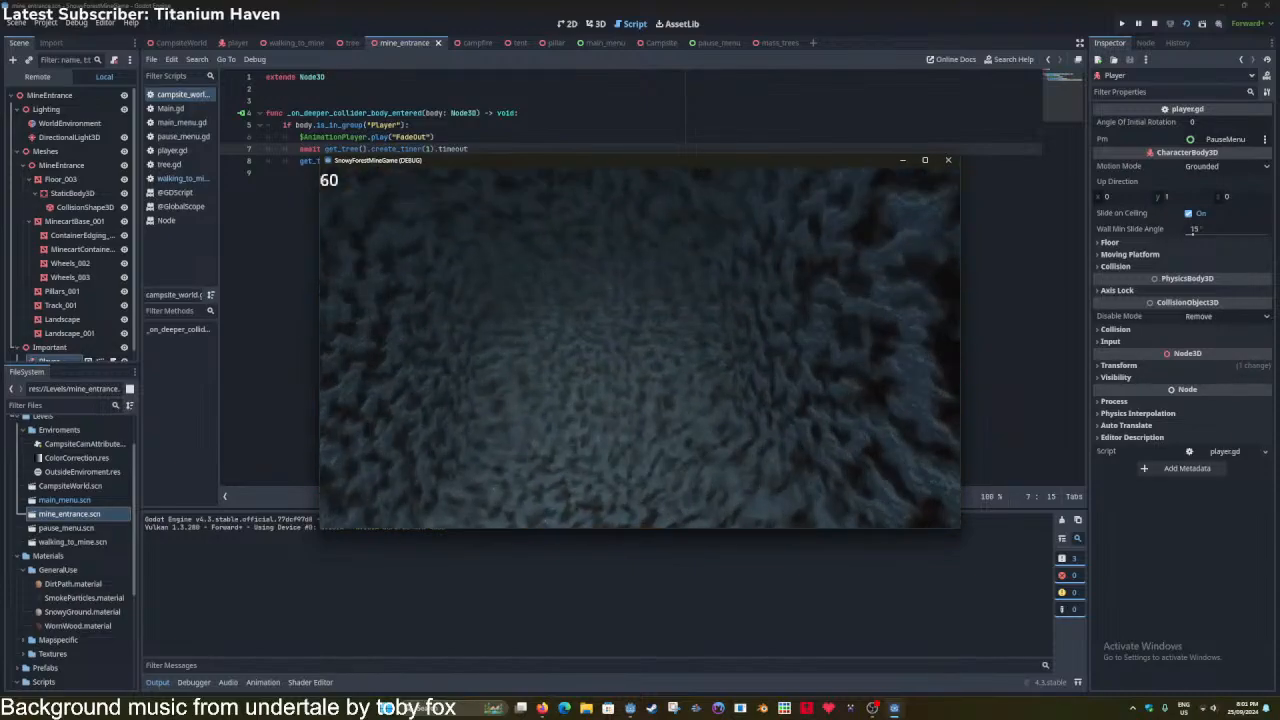
pyautogui.press('F8')
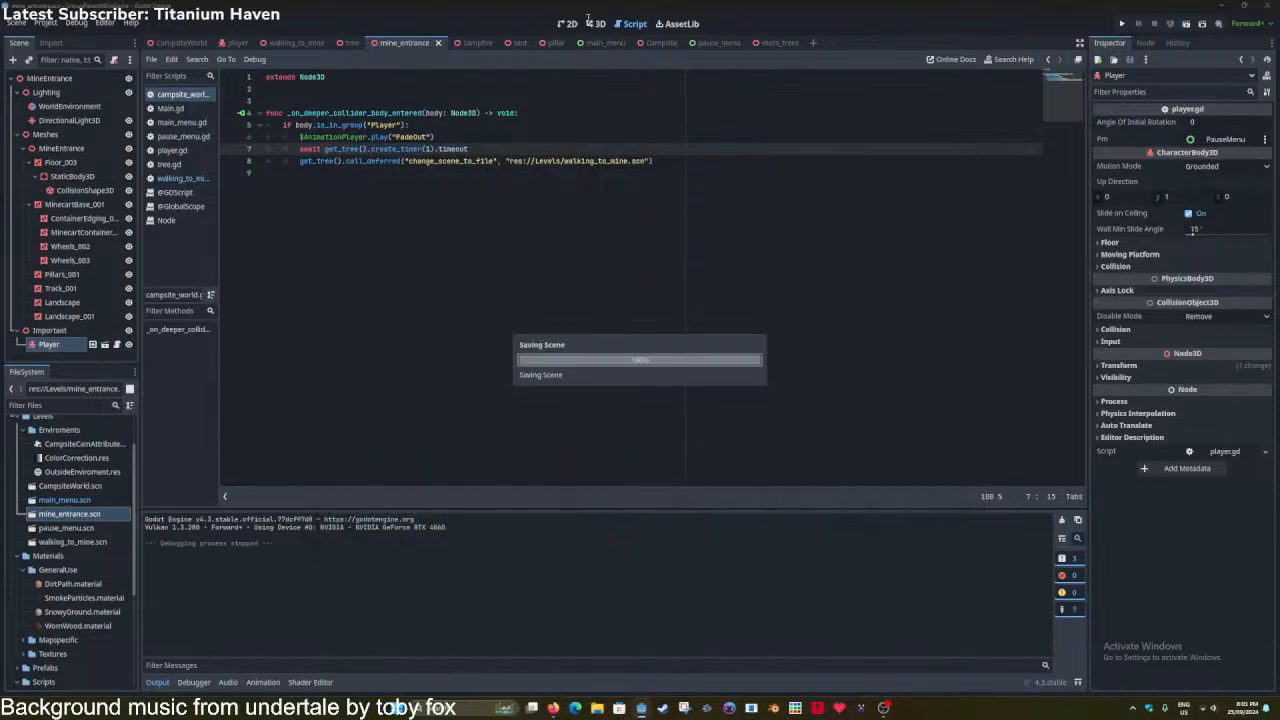
# Focus the 3D view on the MinecartBase_001 mesh, collapse its child nodes and save the scene.
pyautogui.click(597, 23)
pyautogui.click(68, 205)
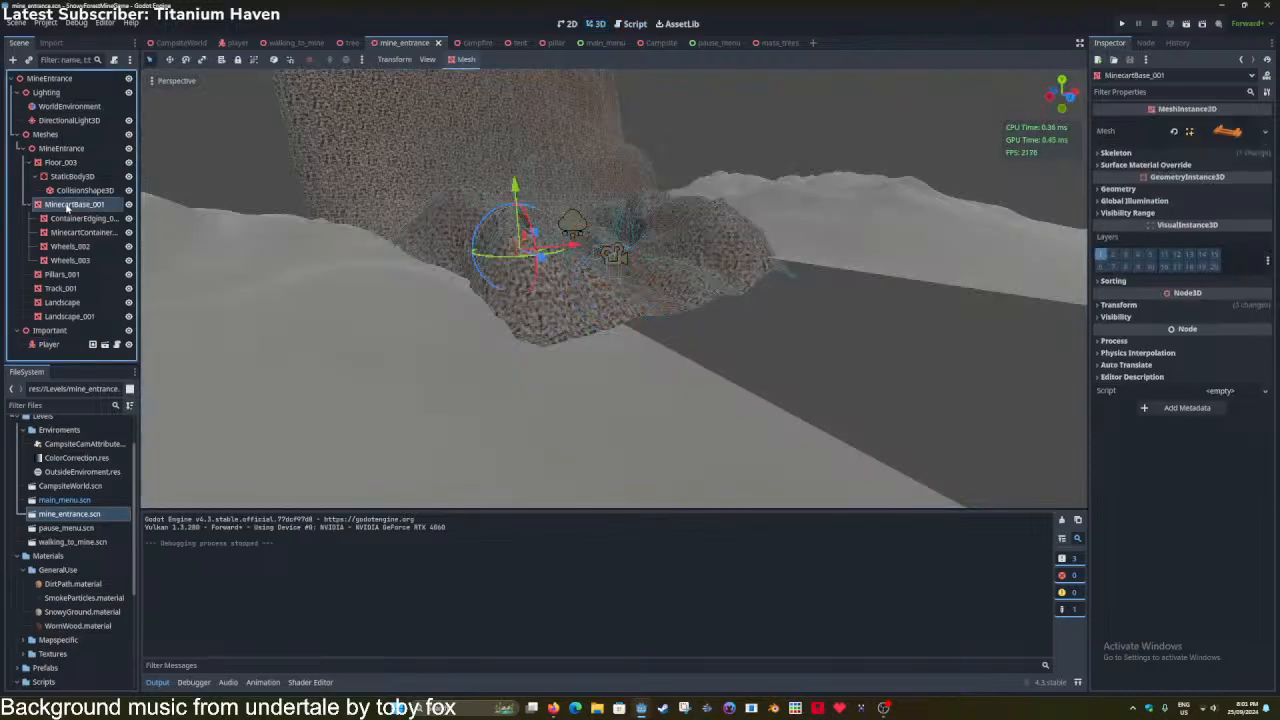
pyautogui.press('f')
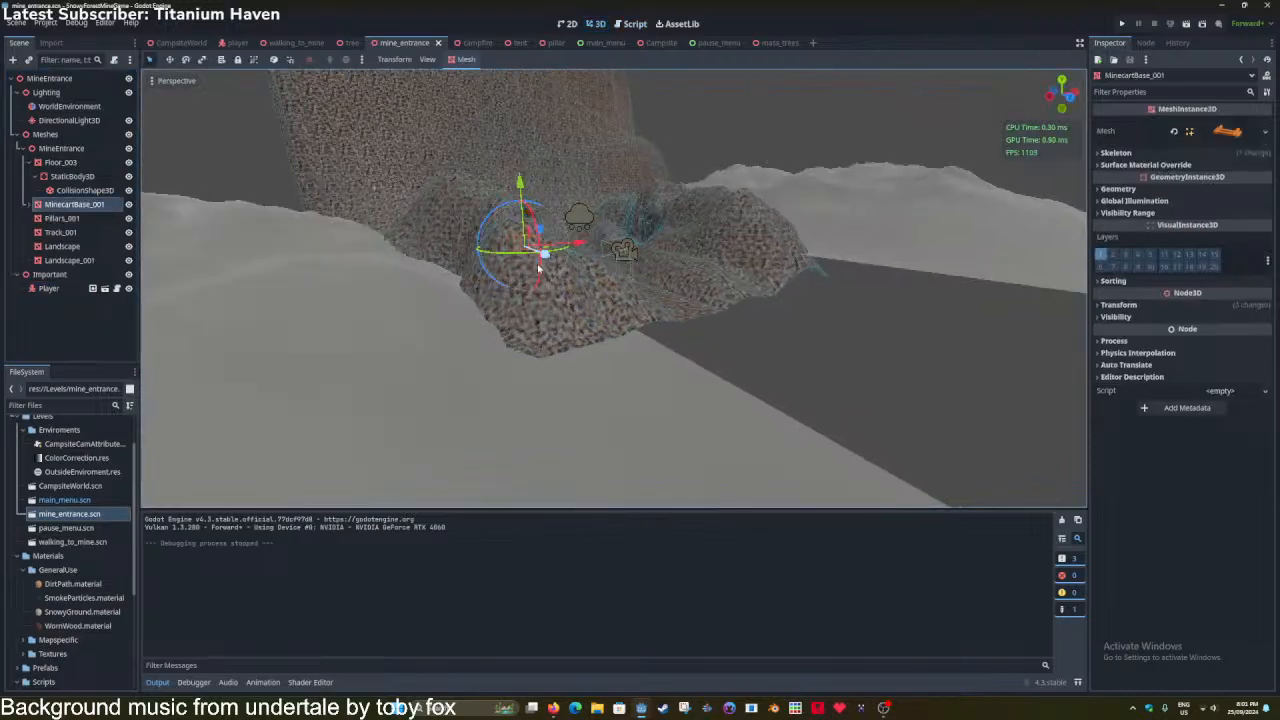
pyautogui.hotkey('ctrl', 's')
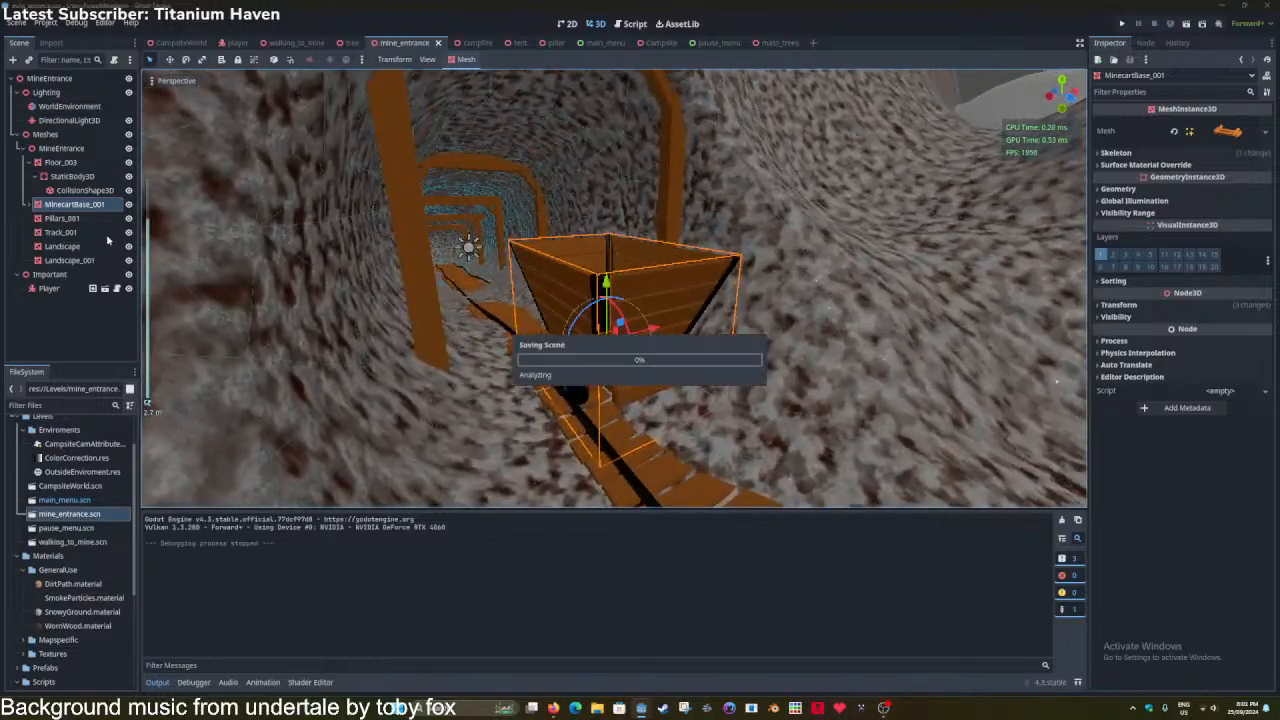
# Create a Trimesh collision shape with a static body for the Pillars_001 mesh.
pyautogui.click(52, 219)
pyautogui.click(464, 59)
pyautogui.click(490, 73)
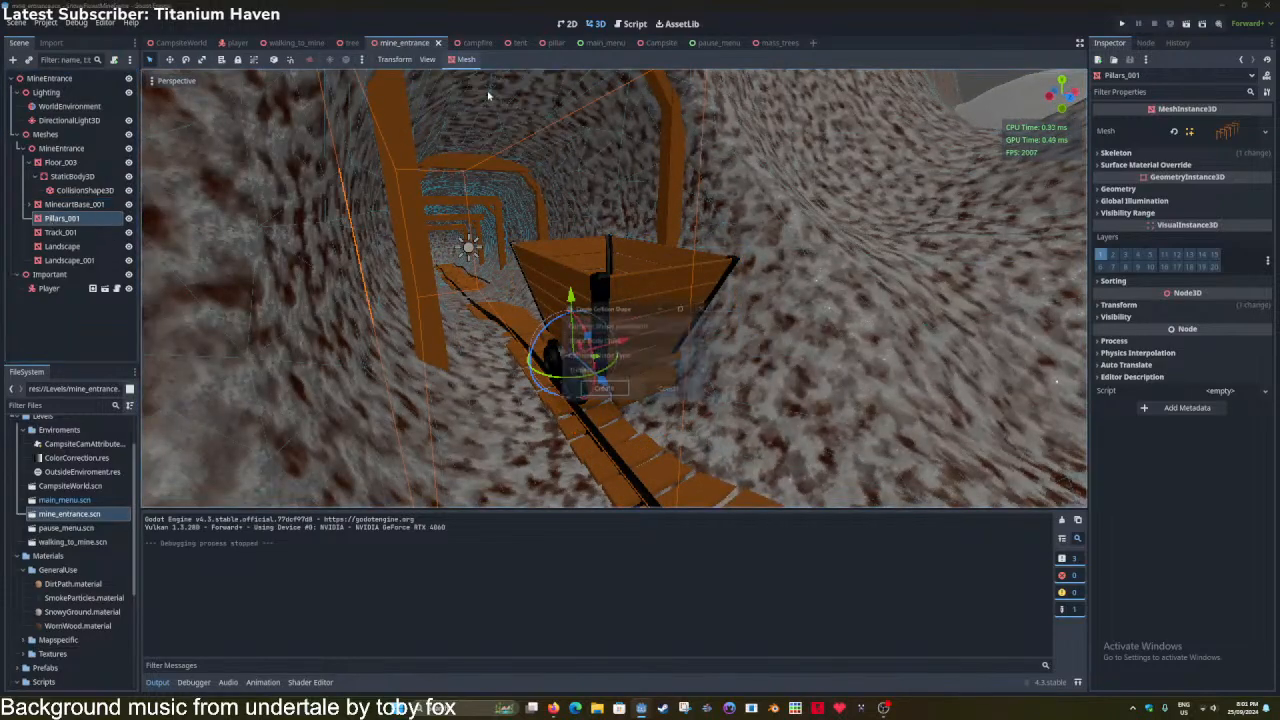
pyautogui.click(608, 392)
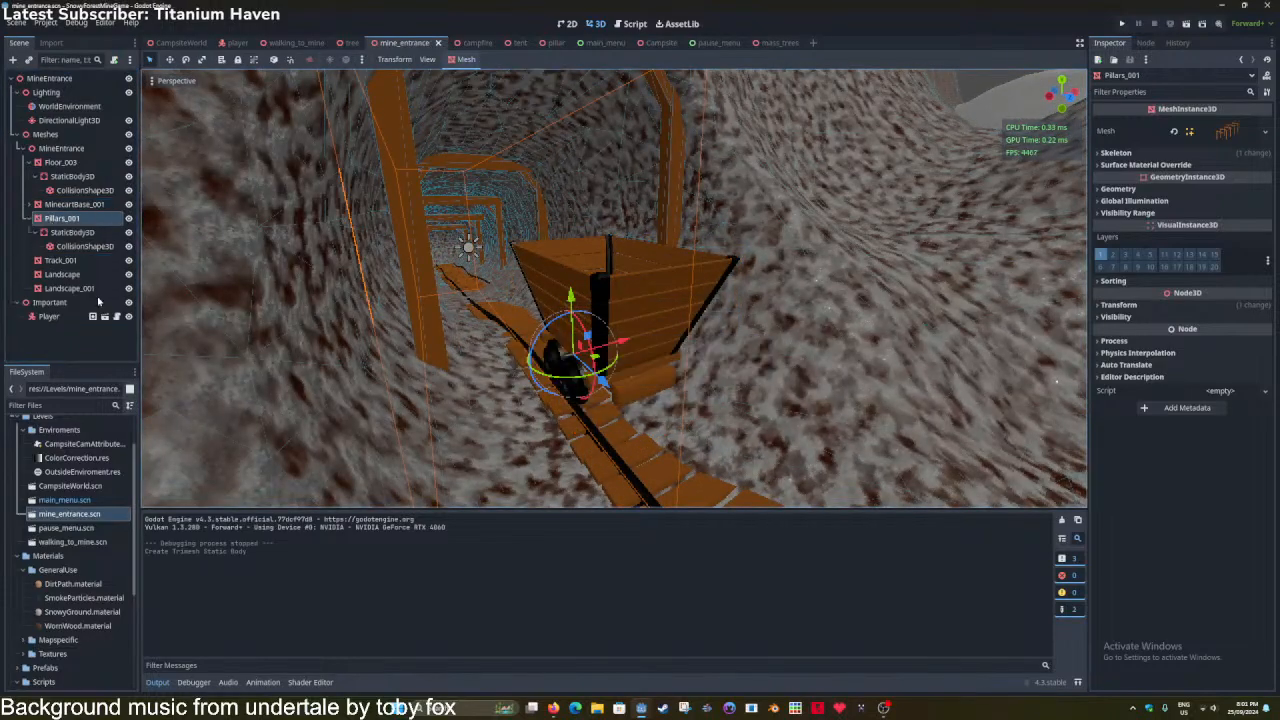
# Save the mine_entrance scene with the newly added mine collision bodies.
pyautogui.press('Up')
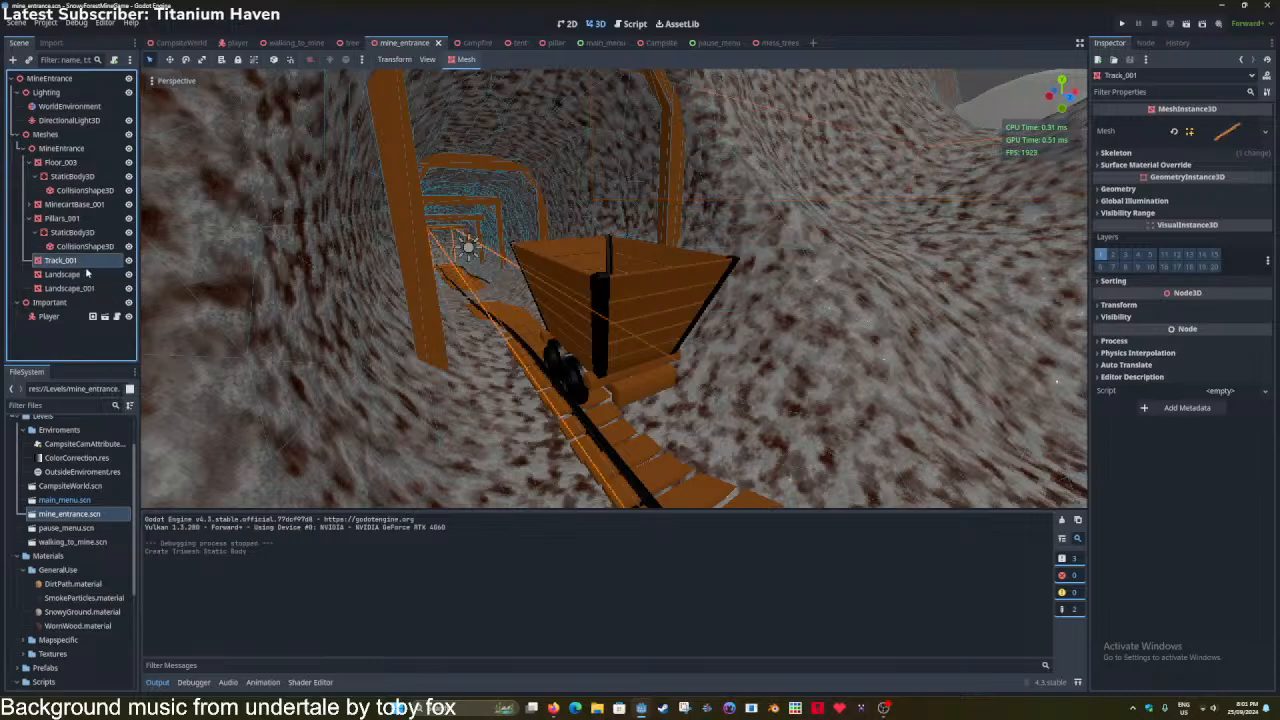
pyautogui.hotkey('ctrl', 's')
pyautogui.scroll(-5, 323, 280)
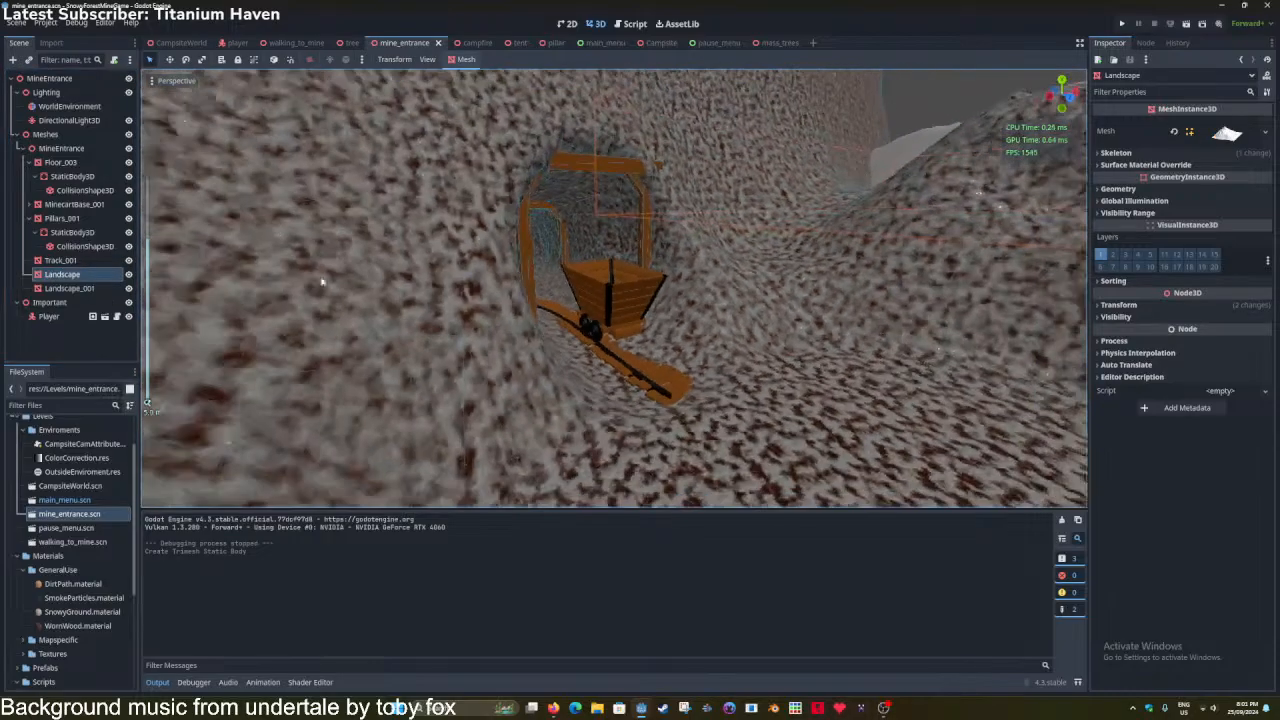
pyautogui.hotkey('ctrl', 's')
pyautogui.scroll(-8, 575, 293)
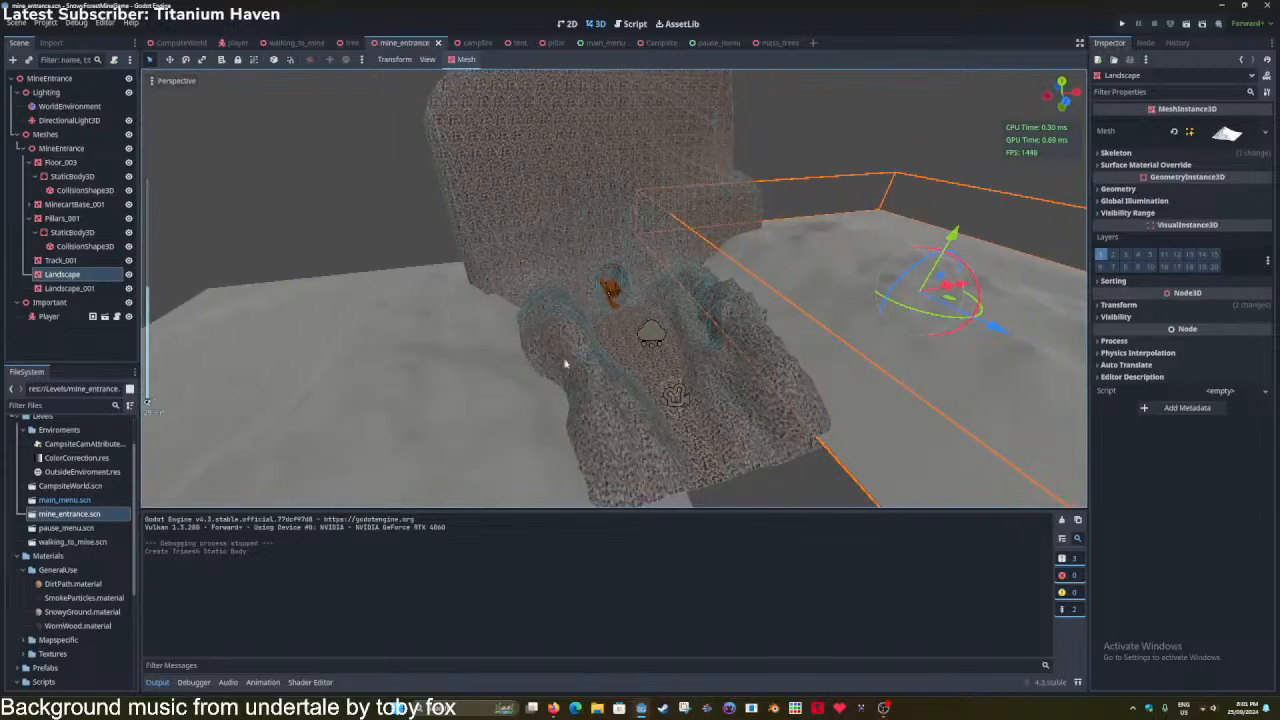
pyautogui.hotkey('ctrl', 's')
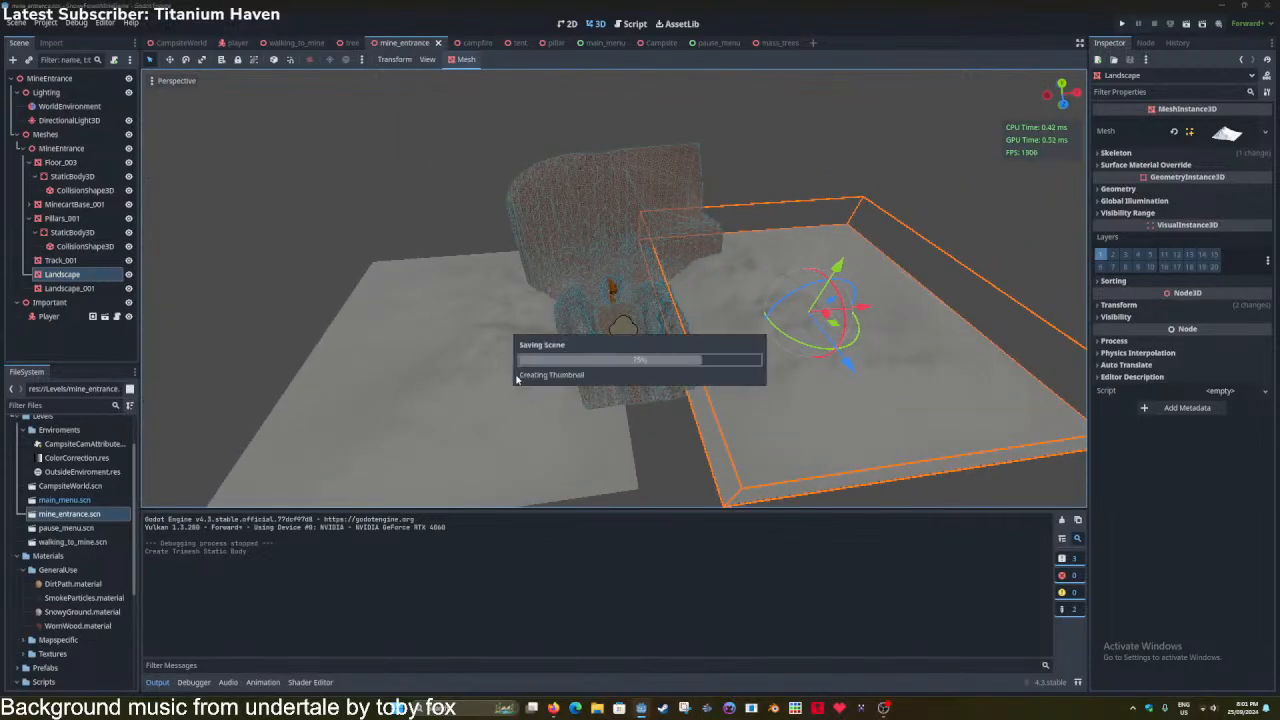
pyautogui.scroll(-2, 421, 362)
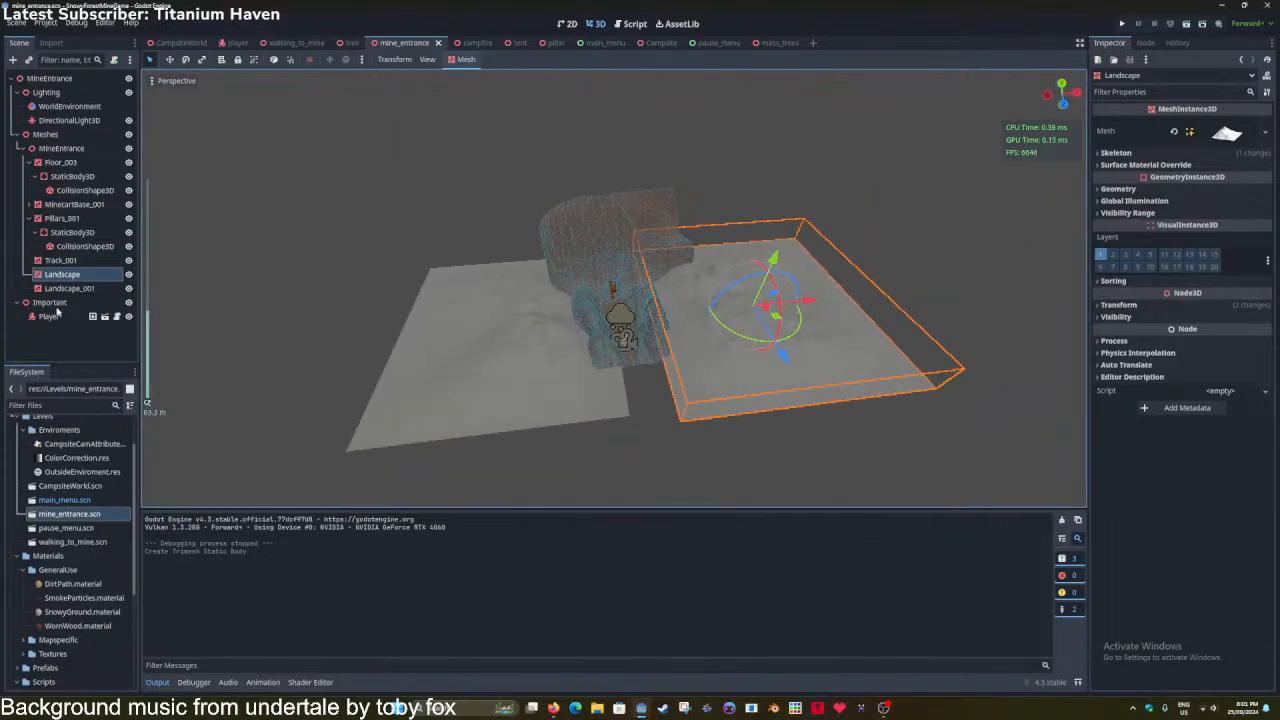
# Apply the SnowyGround material as surface material override to both the Landscape and Landscape_001 meshes, and save the scene.
pyautogui.click(591, 406)
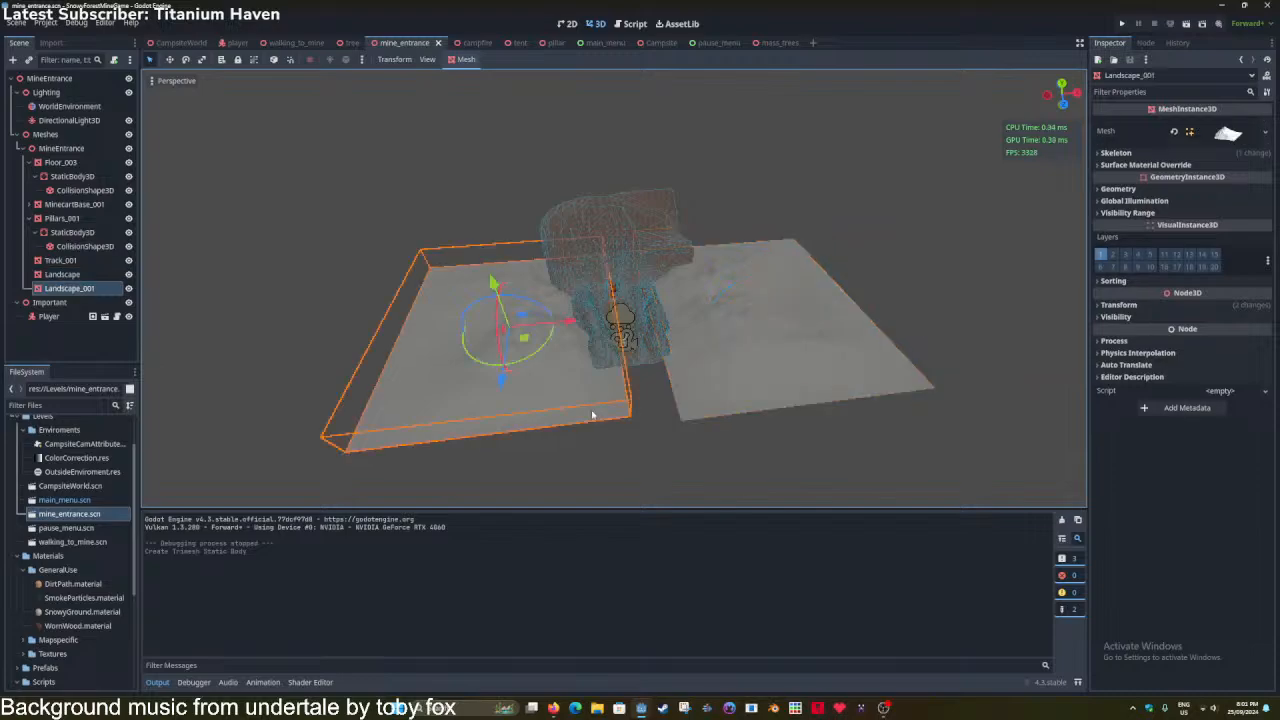
pyautogui.click(168, 82)
pyautogui.click(550, 208)
pyautogui.keyDown('shift'); pyautogui.click(808, 379); pyautogui.keyUp('shift')
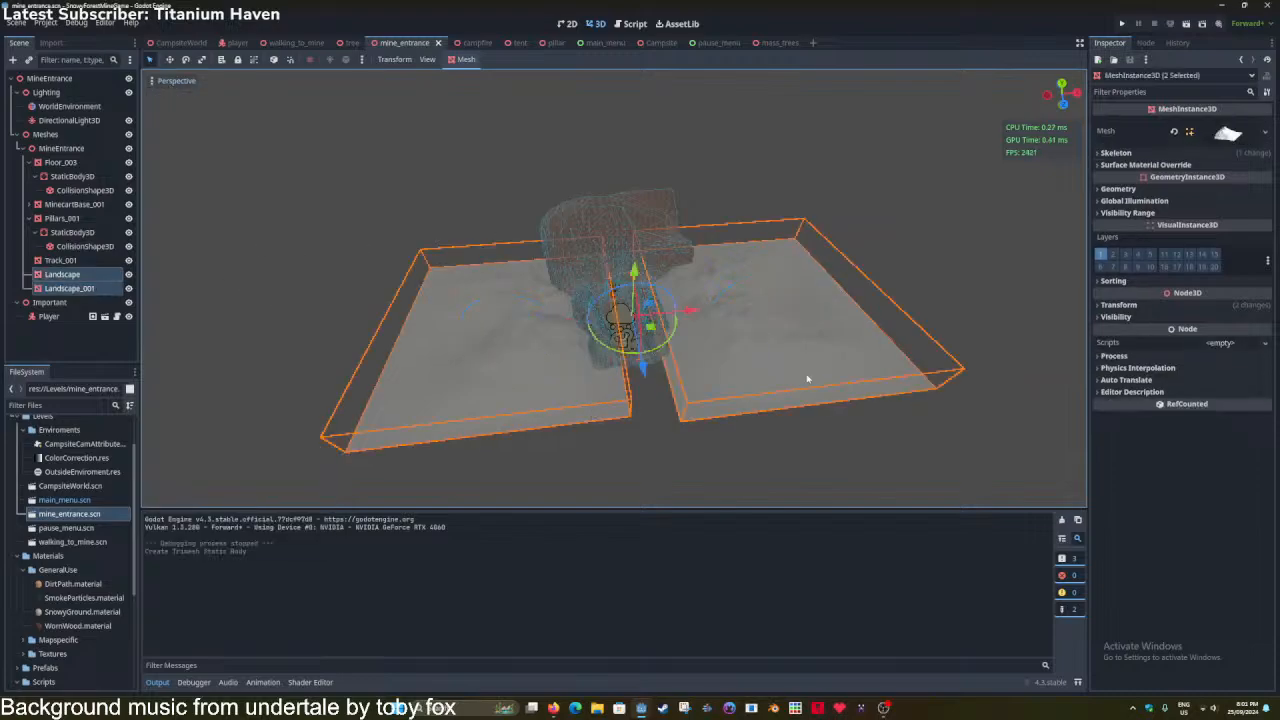
pyautogui.click(1158, 166)
pyautogui.click(1215, 180)
pyautogui.click(1192, 244)
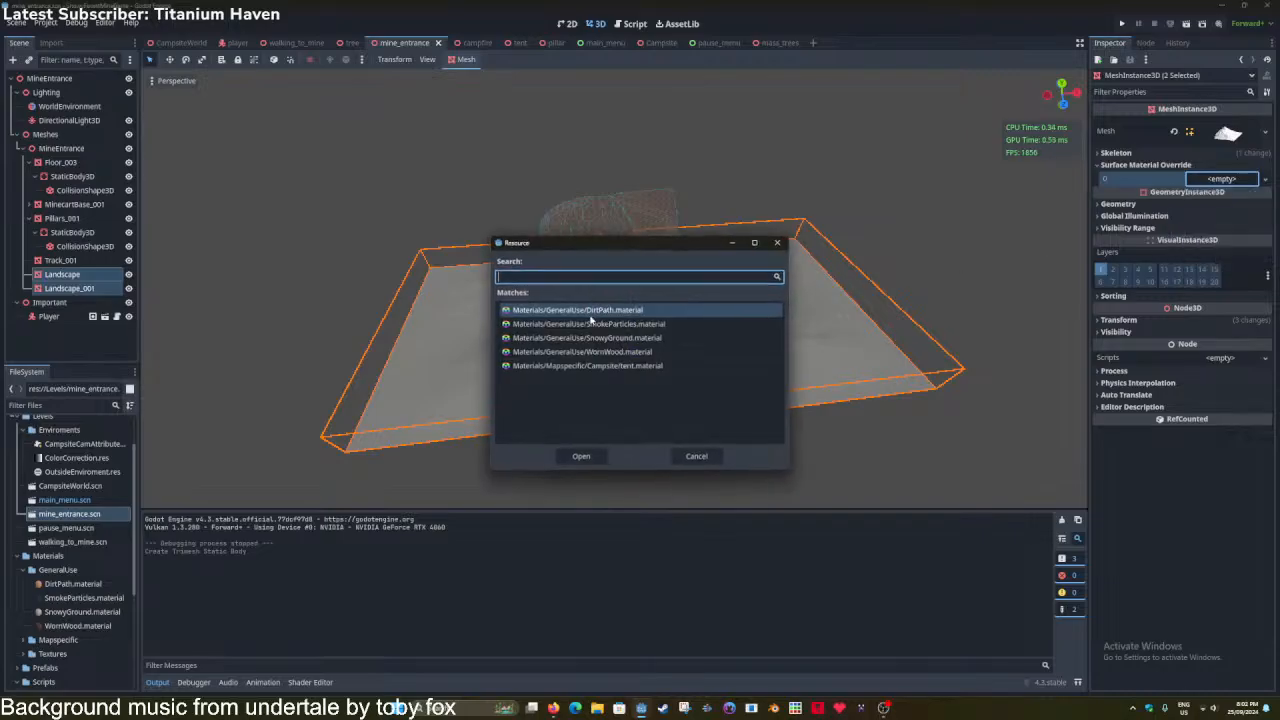
pyautogui.click(594, 329)
pyautogui.click(593, 455)
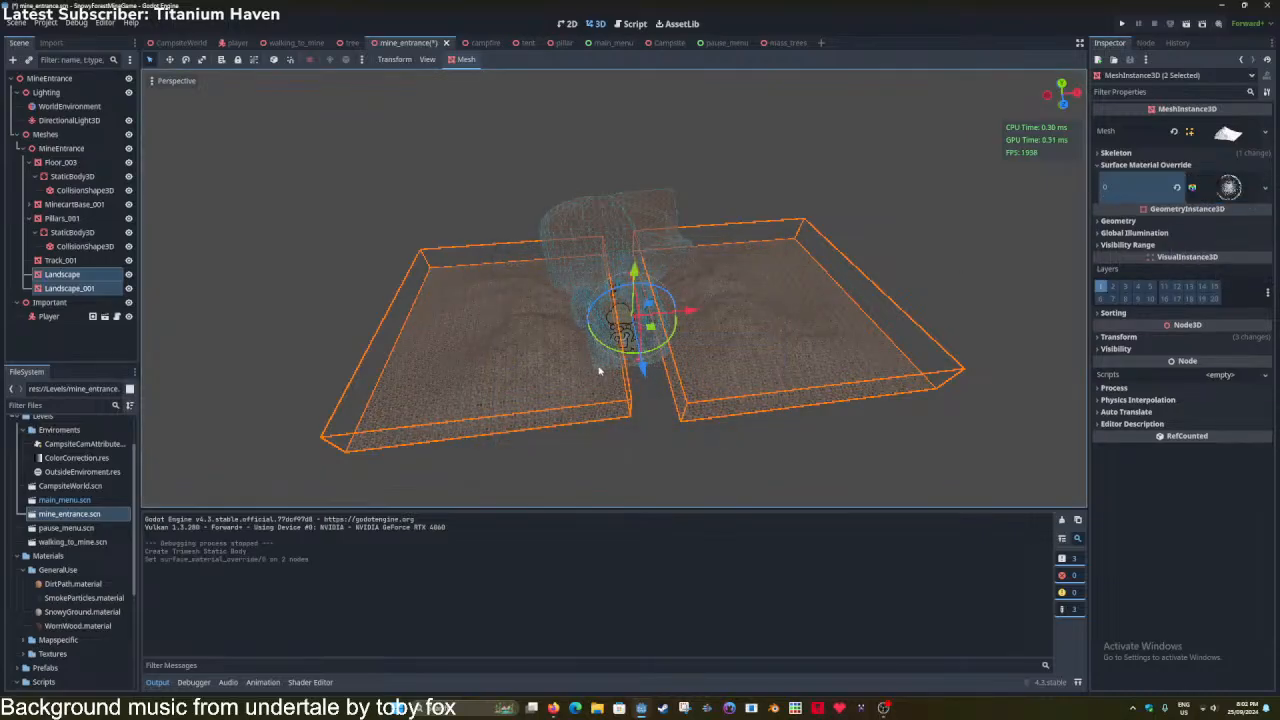
pyautogui.press('w')
pyautogui.moveTo(600, 371); pyautogui.dragTo(654, 262, button='right')
pyautogui.press('s')
pyautogui.hotkey('ctrl', 's')
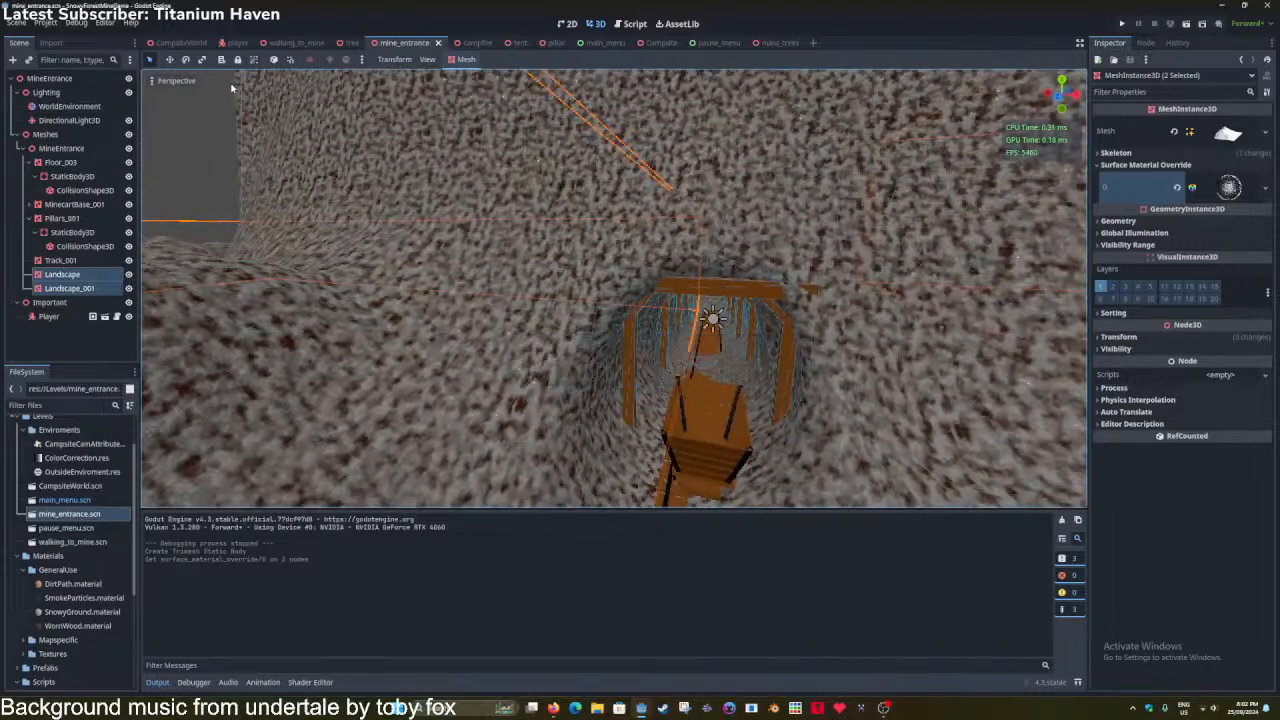
# Turn on the environment display in the 3D viewport to preview the mine entrance with its fog, and save the scene.
pyautogui.click(176, 80)
pyautogui.click(180, 359)
pyautogui.press('s')
pyautogui.moveTo(490, 252)
pyautogui.mouseDown(button='right')
pyautogui.moveTo(623, 360)
pyautogui.moveTo(490, 252)
pyautogui.mouseUp(button='right')
pyautogui.hotkey('ctrl', 's')
pyautogui.click(216, 110)
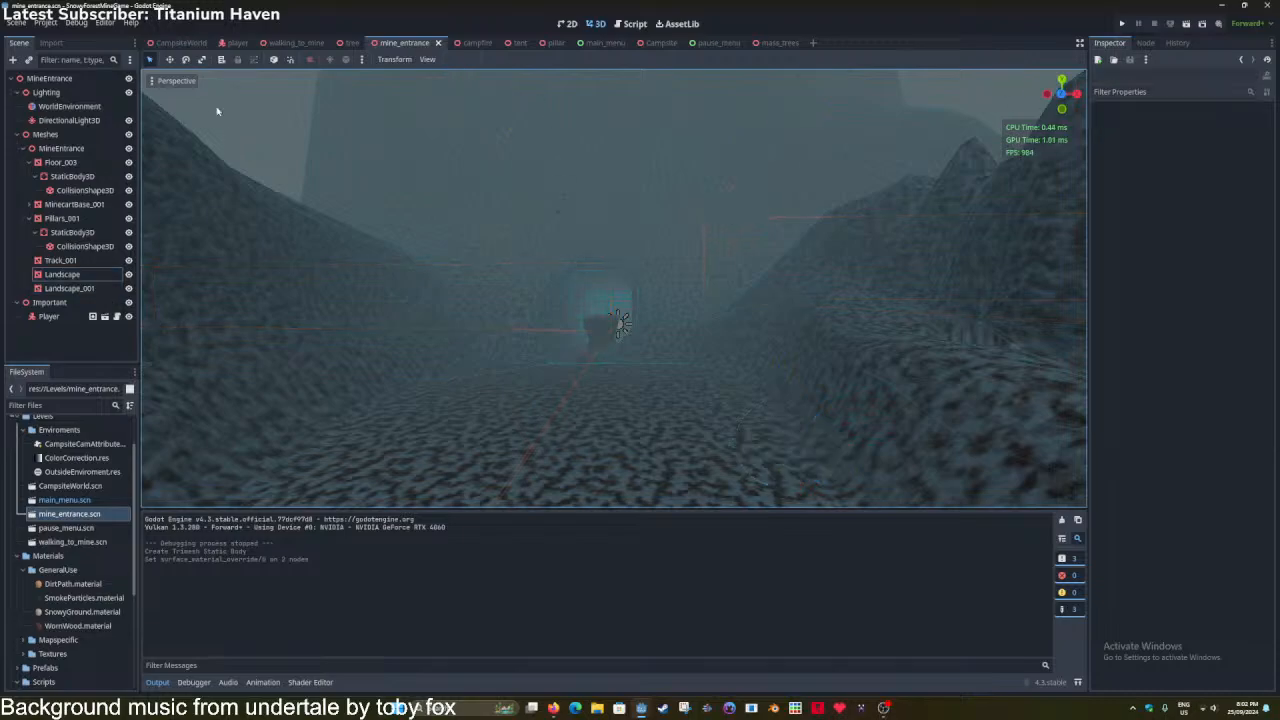
pyautogui.scroll(5, 341, 199)
pyautogui.scroll(-2, 300, 194)
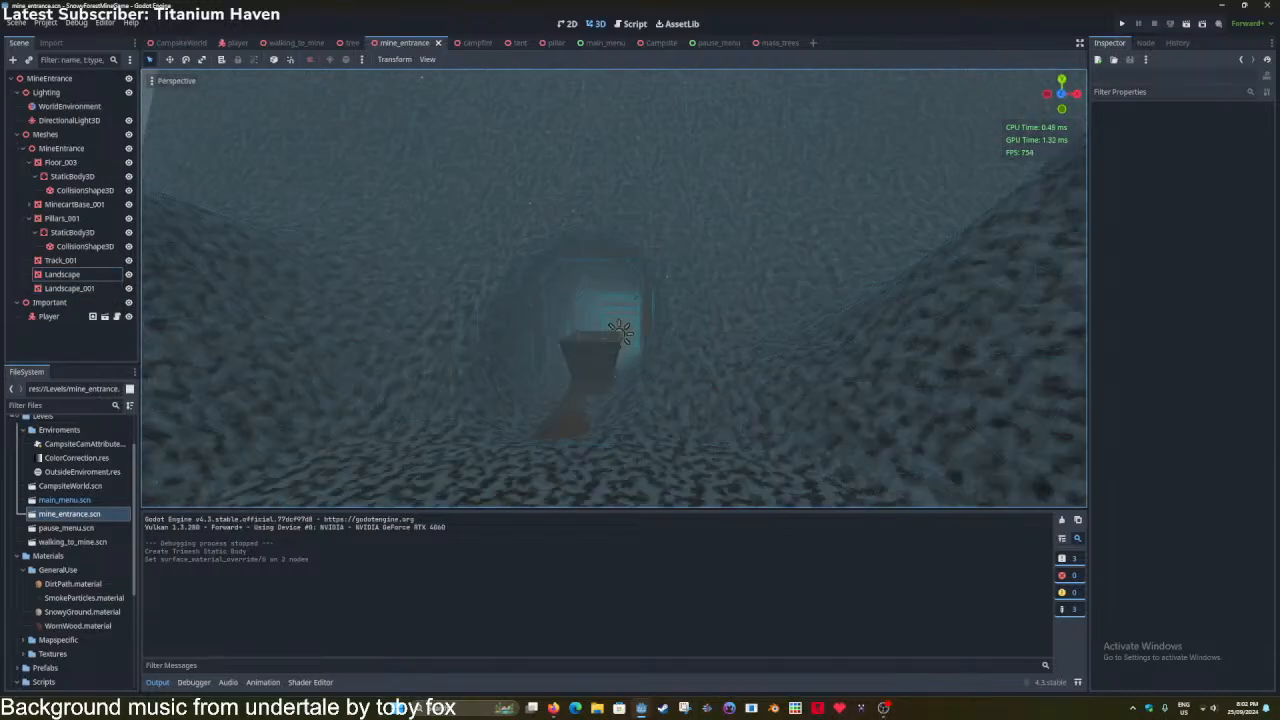
pyautogui.hotkey('ctrl', 's')
# Move the DirectionalLight3D horizontally out of the tunnel into the valley in front of the mine entrance.
pyautogui.click(76, 120)
pyautogui.press('f')
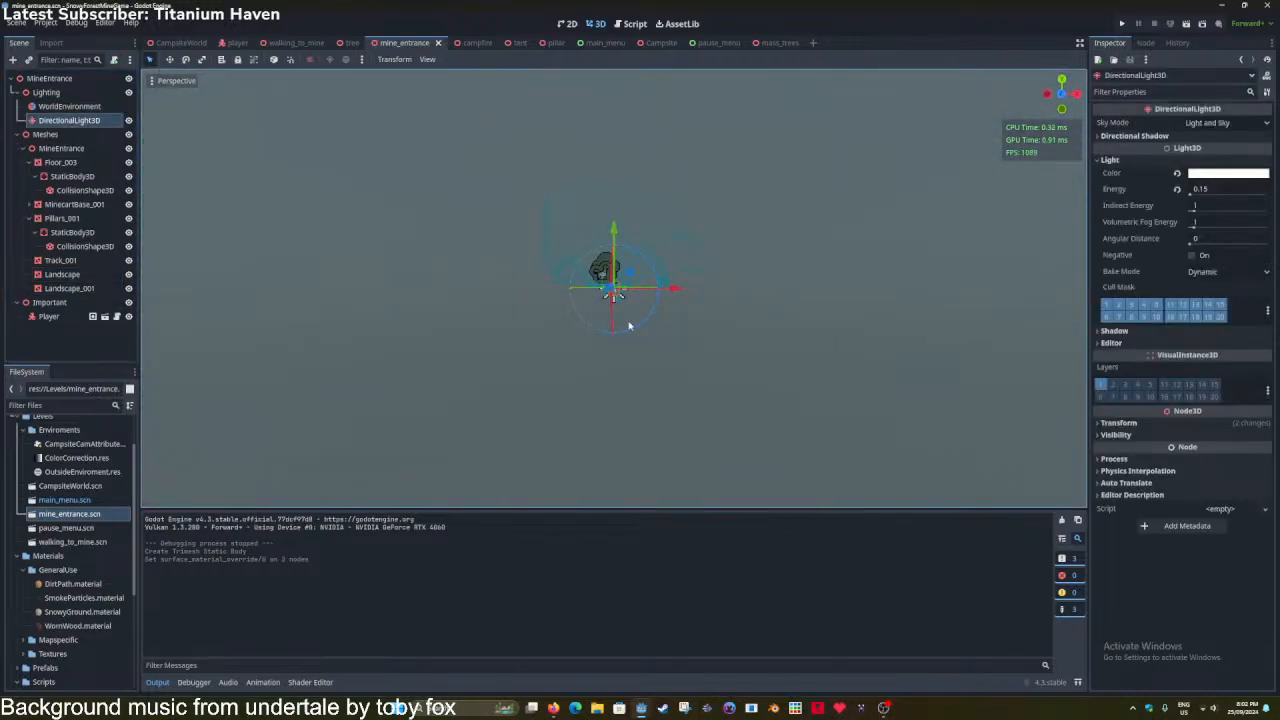
pyautogui.scroll(-6, 600, 350)
pyautogui.moveTo(629, 324); pyautogui.dragTo(656, 303, button='middle')
pyautogui.scroll(8, 600, 350)
pyautogui.scroll(-8, 543, 328)
pyautogui.moveTo(521, 352); pyautogui.dragTo(466, 360)
pyautogui.press('f')
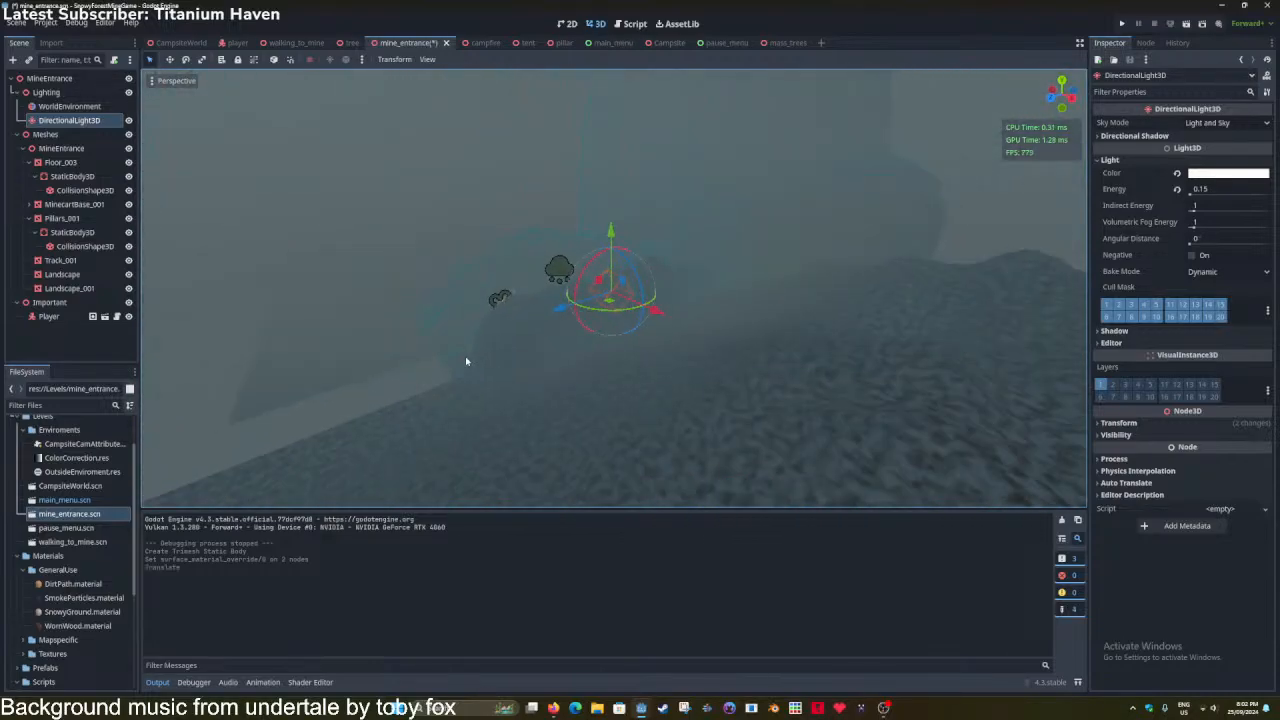
# Raise the DirectionalLight3D above the valley ground in front of the mine entrance and save the scene.
pyautogui.scroll(18, 500, 355)
pyautogui.moveTo(616, 232); pyautogui.dragTo(617, 163)
pyautogui.press('f')
pyautogui.scroll(6, 618, 220)
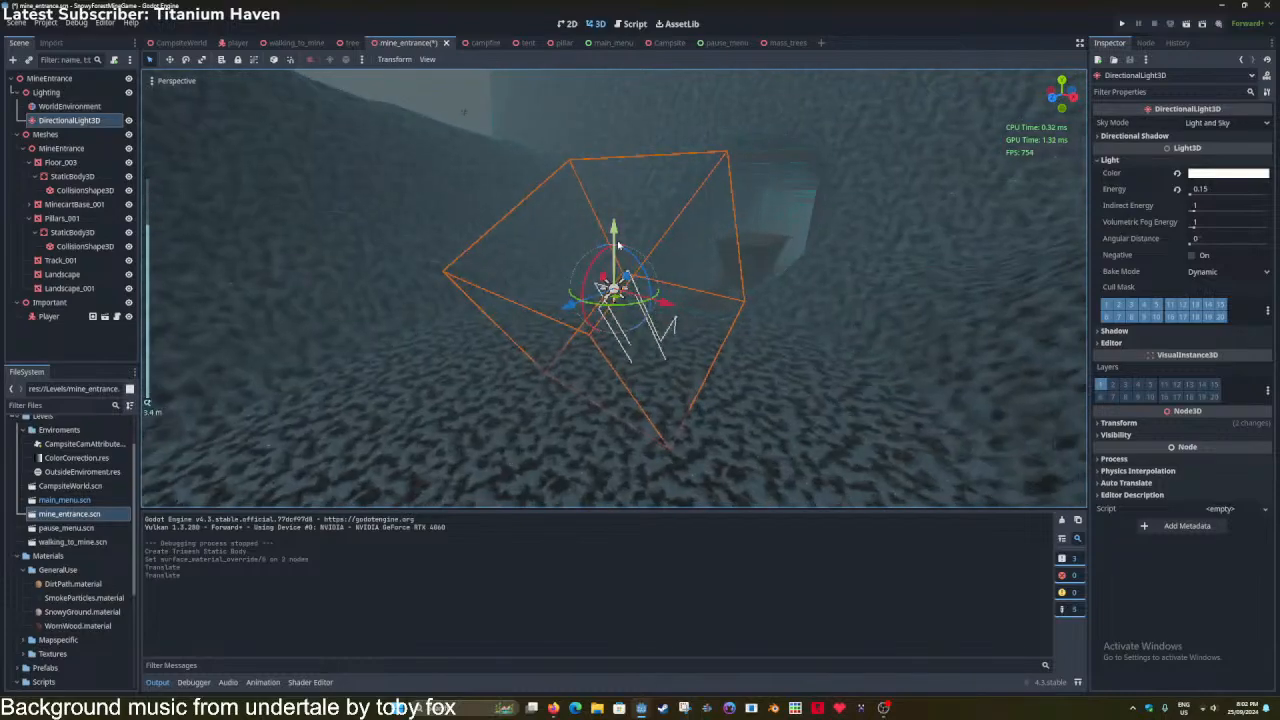
pyautogui.moveTo(627, 240); pyautogui.dragTo(561, 257, button='middle')
pyautogui.hotkey('ctrl', 's')
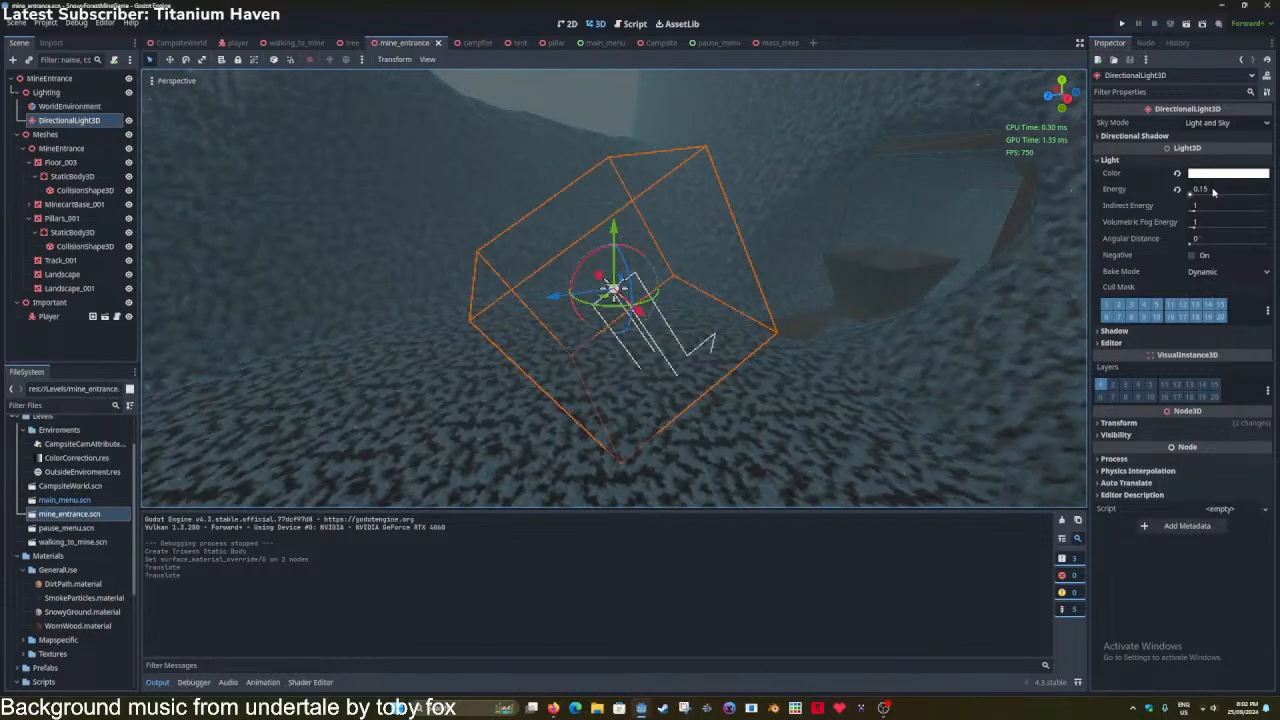
# Set the DirectionalLight3D energy to 0.24 and save the scene.
pyautogui.moveTo(1214, 191); pyautogui.dragTo(1260, 191)
pyautogui.press('w')
pyautogui.moveTo(727, 316); pyautogui.dragTo(633, 298, button='right')
pyautogui.press('s')
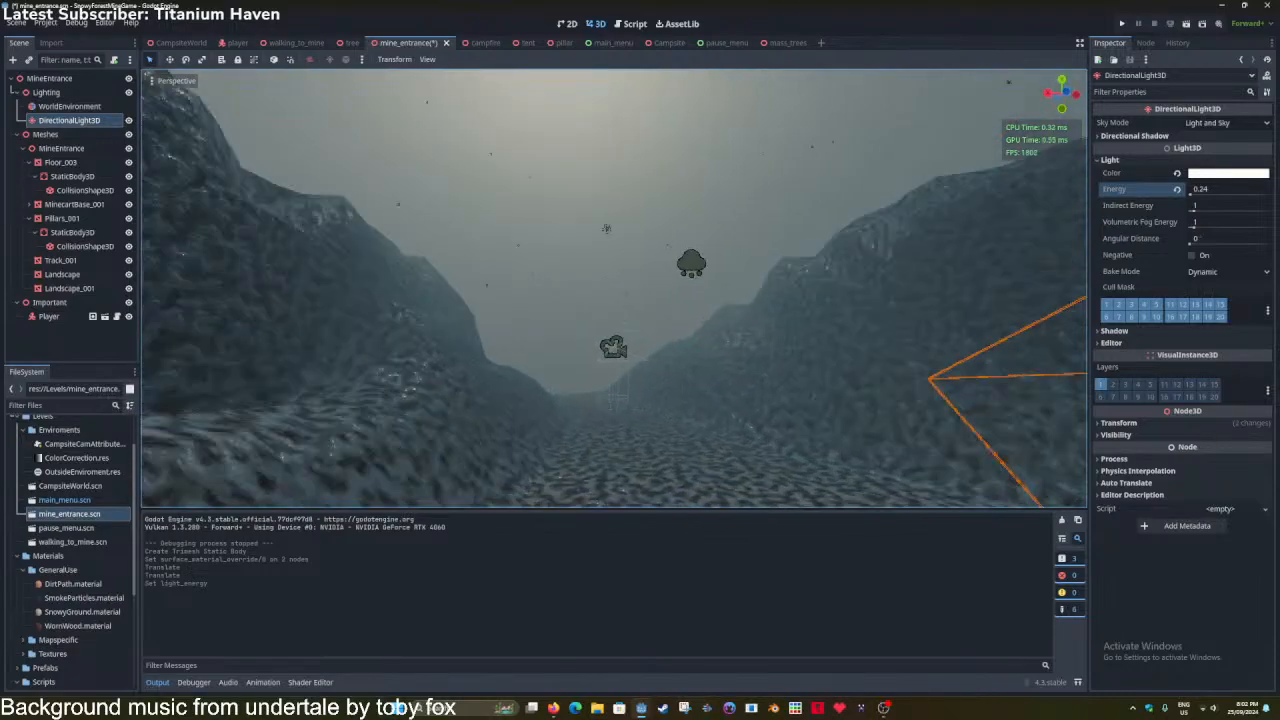
pyautogui.hotkey('ctrl', 's')
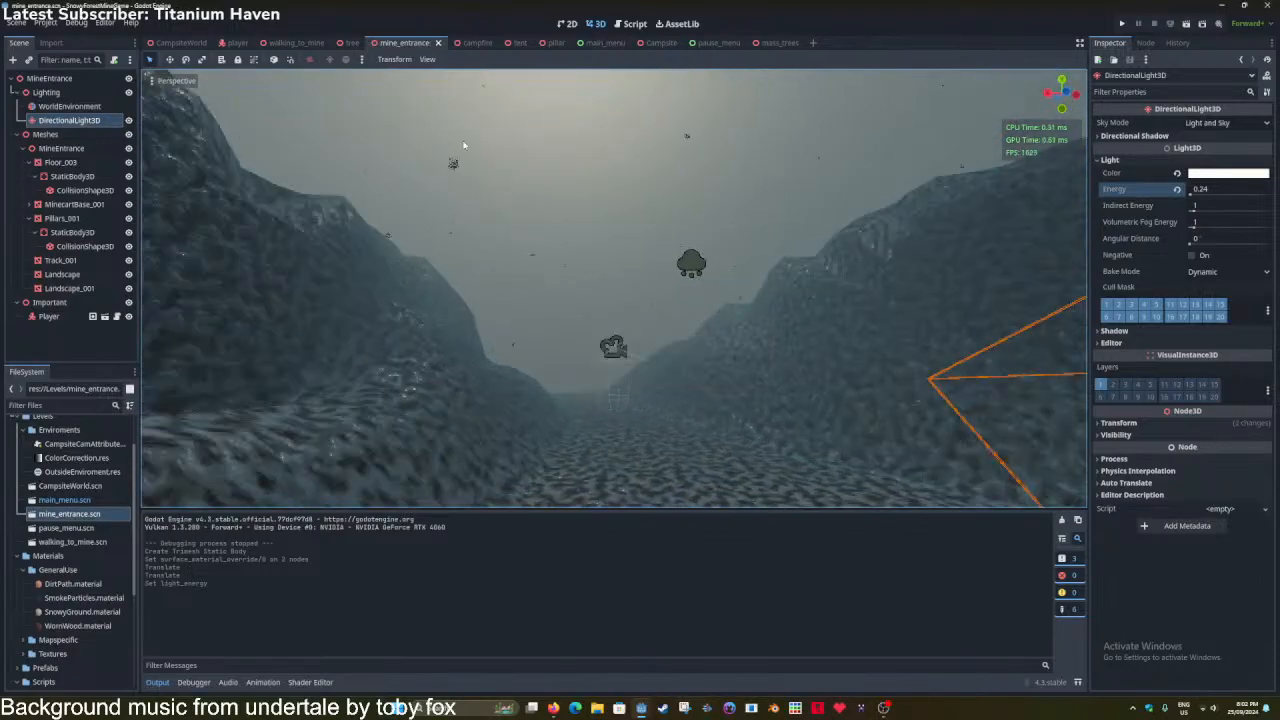
# Try a volumetric fog density of 0.3993 in the WorldEnvironment's environment resource.
pyautogui.press('s')
pyautogui.moveTo(497, 171); pyautogui.dragTo(770, 175, button='right')
pyautogui.press('w')
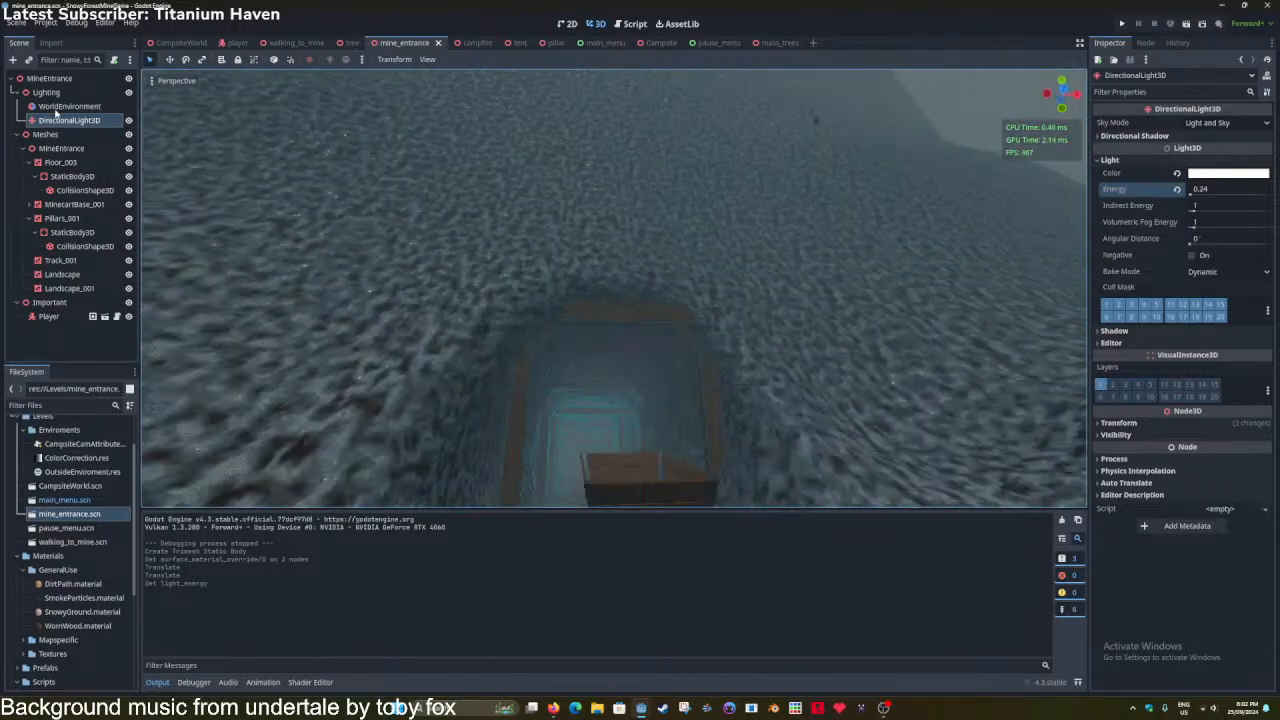
pyautogui.click(57, 107)
pyautogui.click(1222, 123)
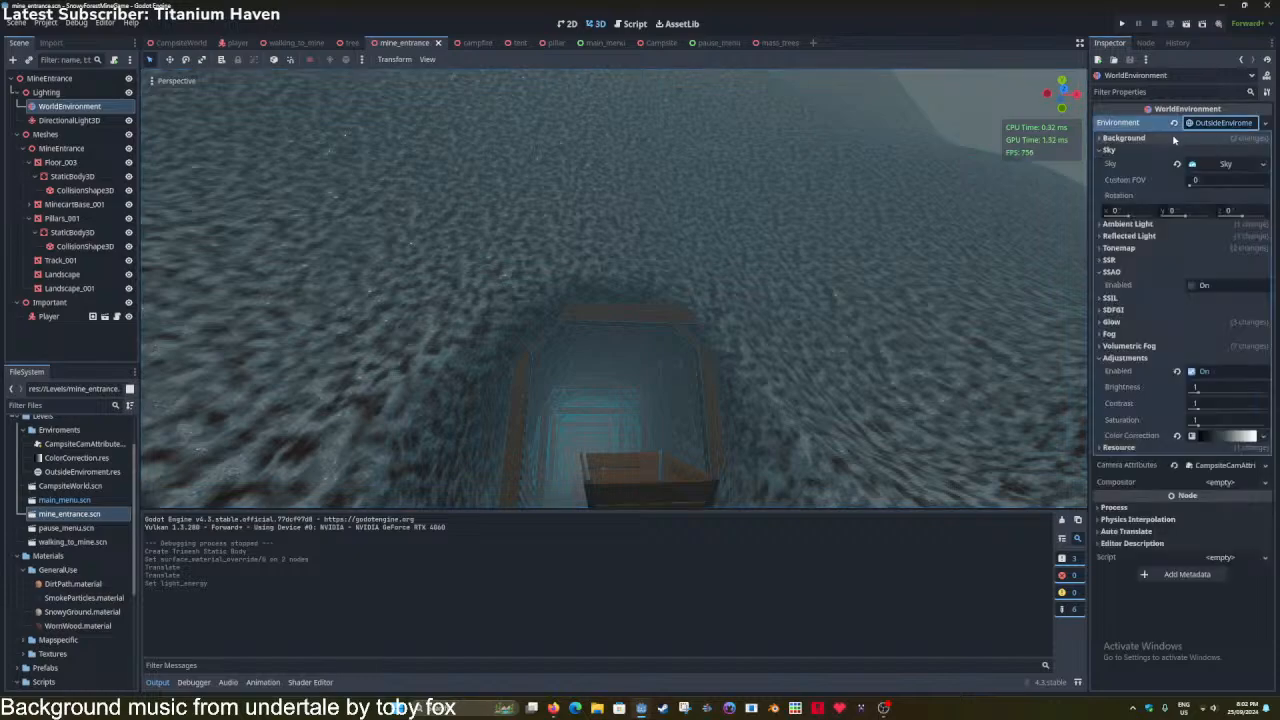
pyautogui.click(1190, 346)
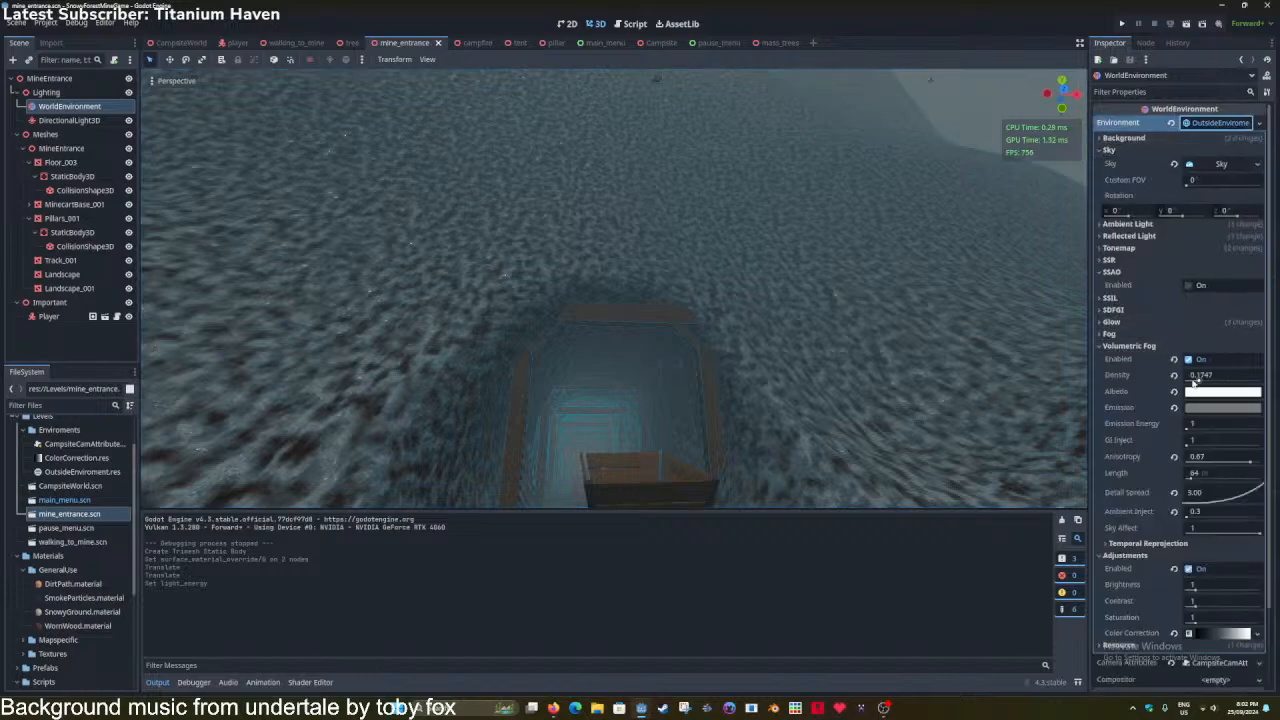
pyautogui.moveTo(1193, 378); pyautogui.dragTo(1215, 380)
pyautogui.moveTo(614, 288); pyautogui.dragTo(900, 340, button='right')
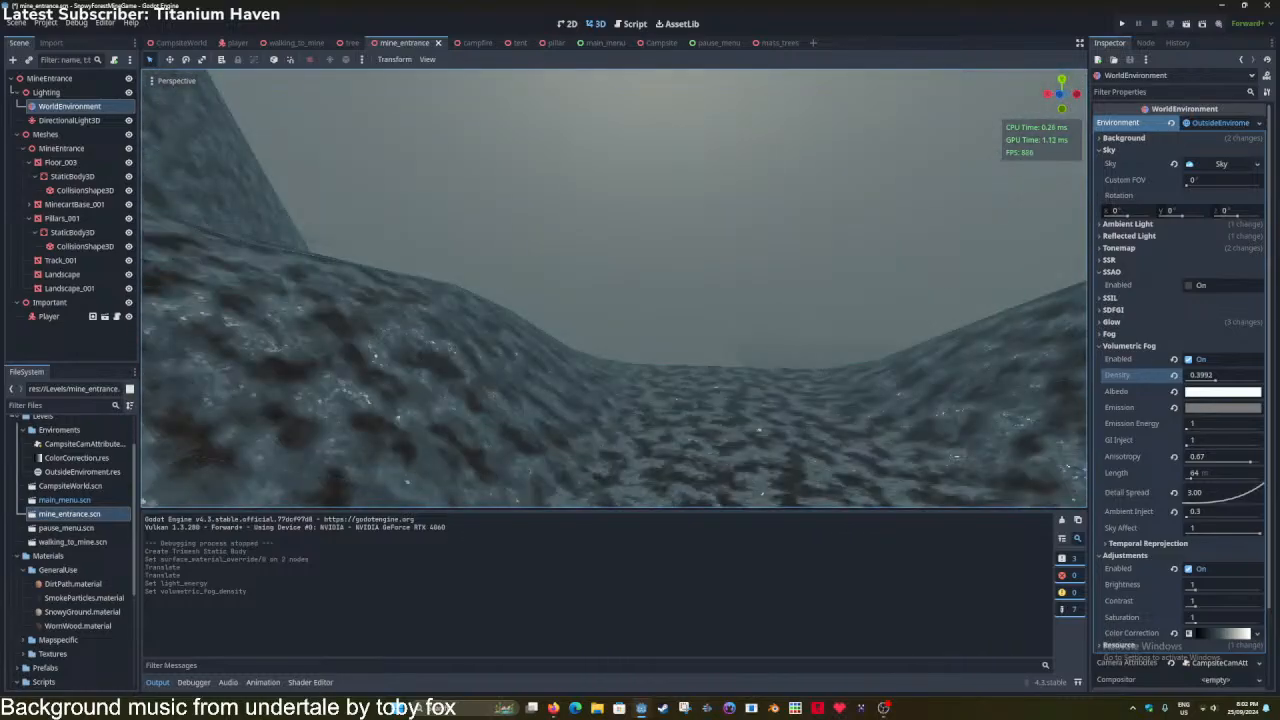
# Undo the volumetric fog density change and save the scene.
pyautogui.hotkey('ctrl', 'z')
pyautogui.moveTo(742, 337); pyautogui.dragTo(960, 420, button='right')
pyautogui.hotkey('ctrl', 's')
pyautogui.hotkey('ctrl', 's')
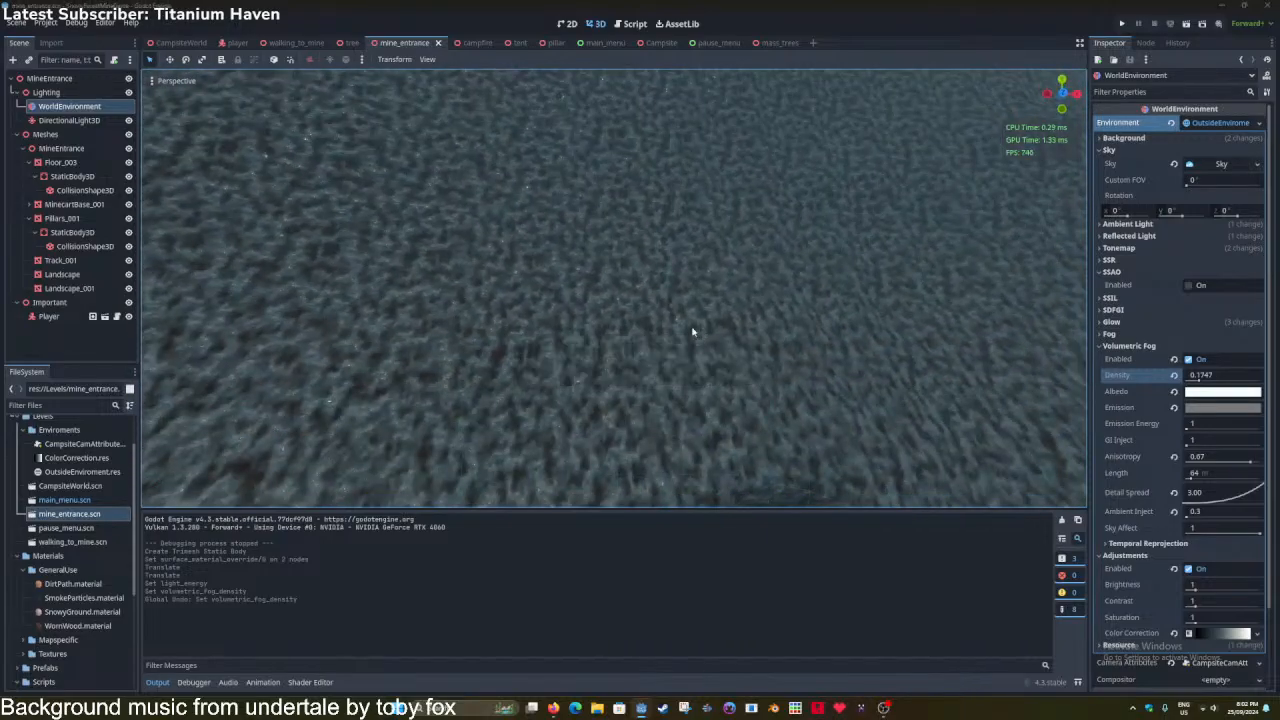
# Switch to Blender and open the recent file MiningGame.blend.
pyautogui.click(631, 23)
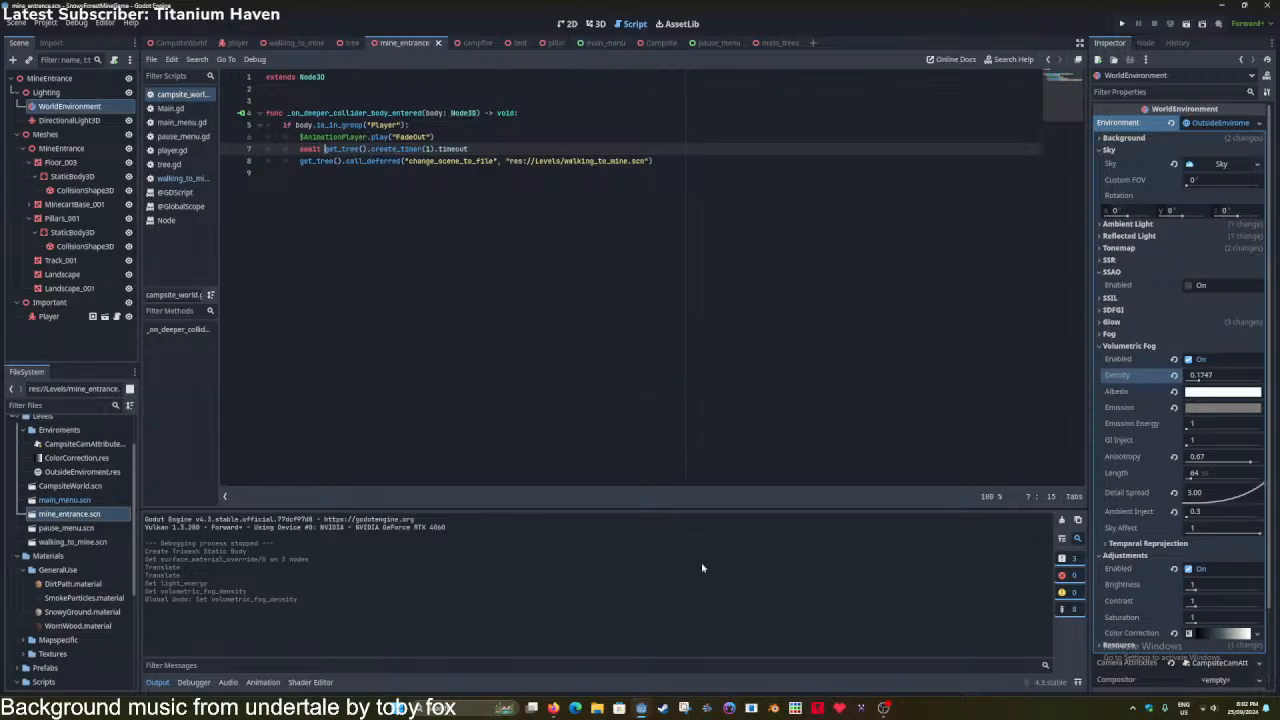
pyautogui.click(773, 707)
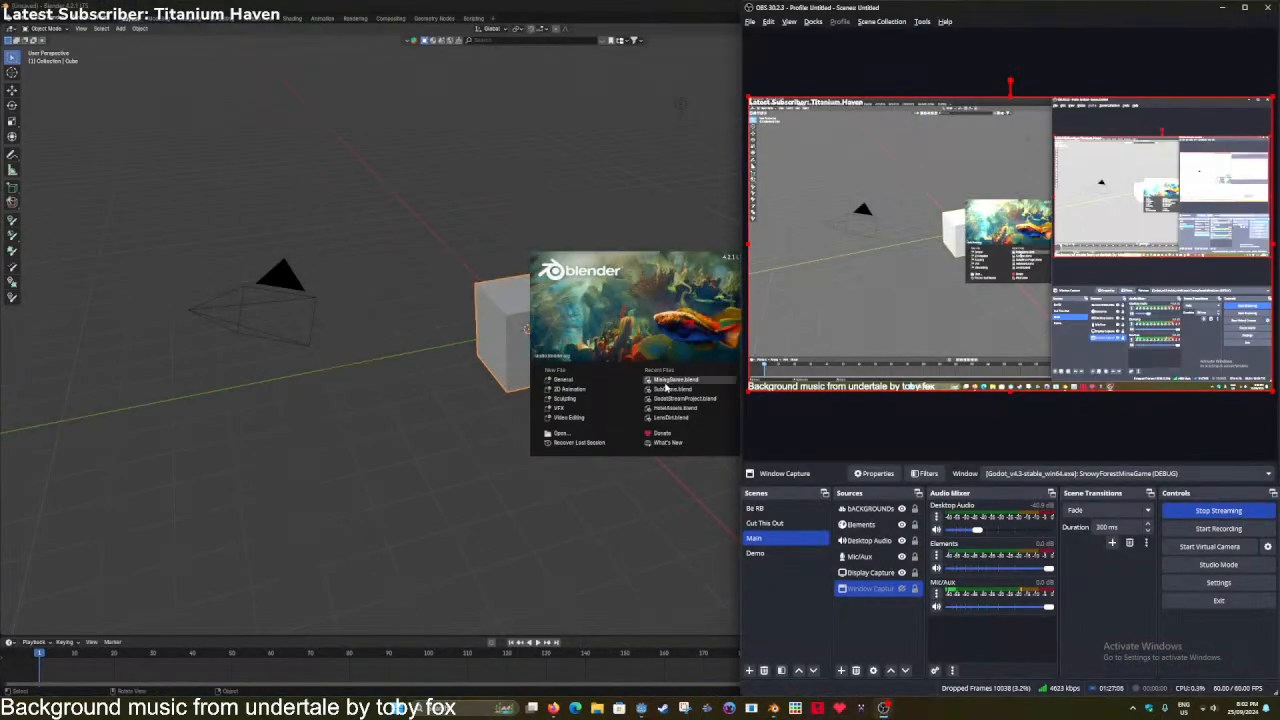
pyautogui.click(634, 381)
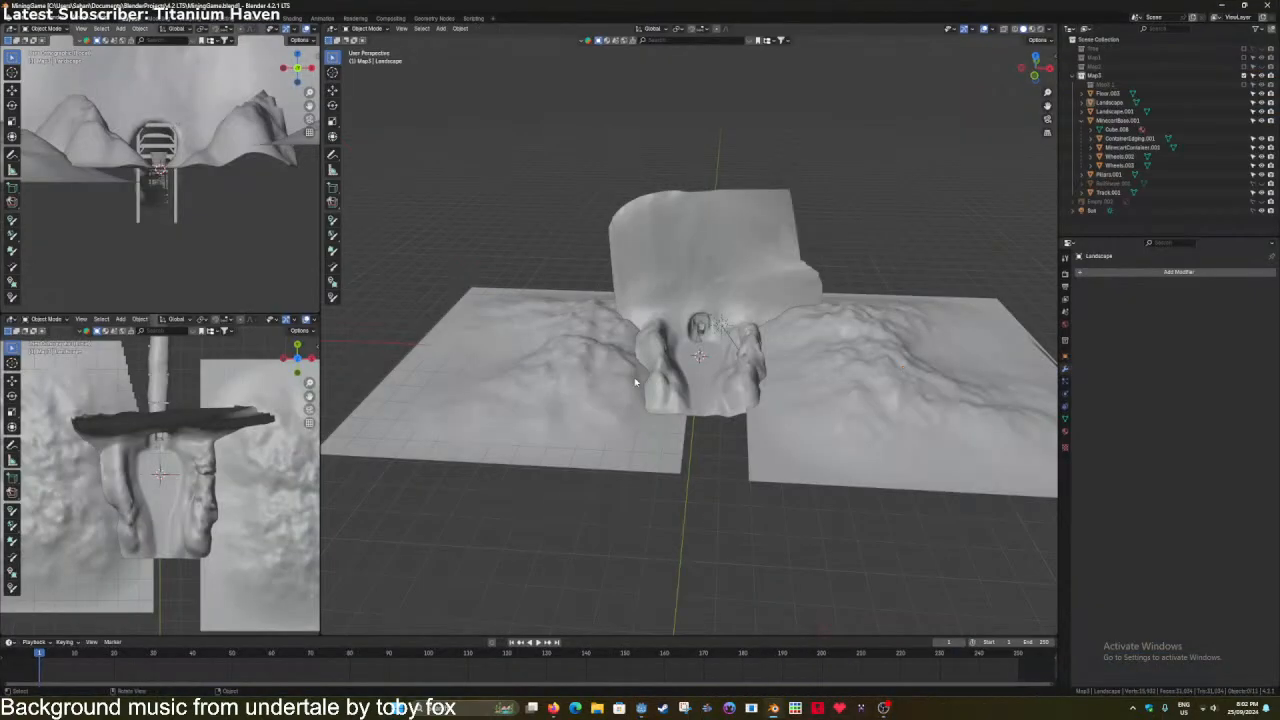
# Extrude the front edge of the Floor.003 mesh about 32.4 m in the negative Y direction, away from the mine.
pyautogui.scroll(2, 682, 405)
pyautogui.click(686, 421)
pyautogui.press('Tab')
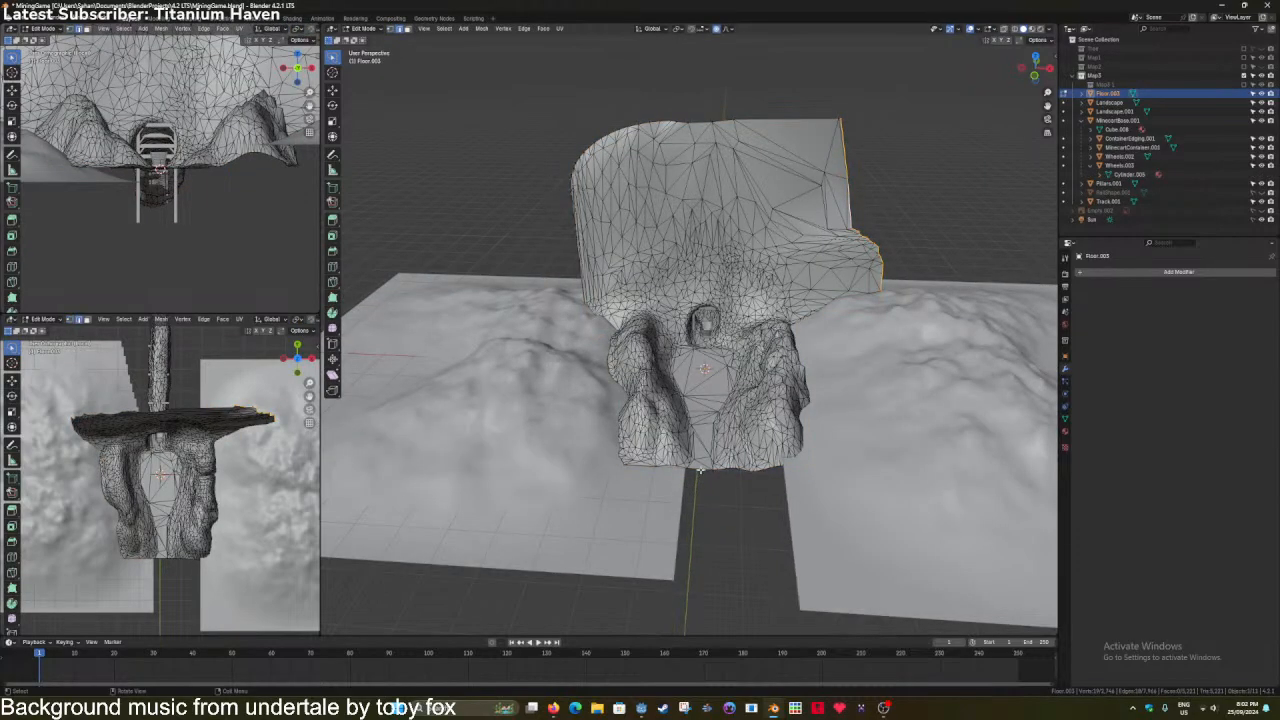
pyautogui.scroll(3, 700, 468)
pyautogui.moveTo(700, 466); pyautogui.dragTo(660, 457, button='middle')
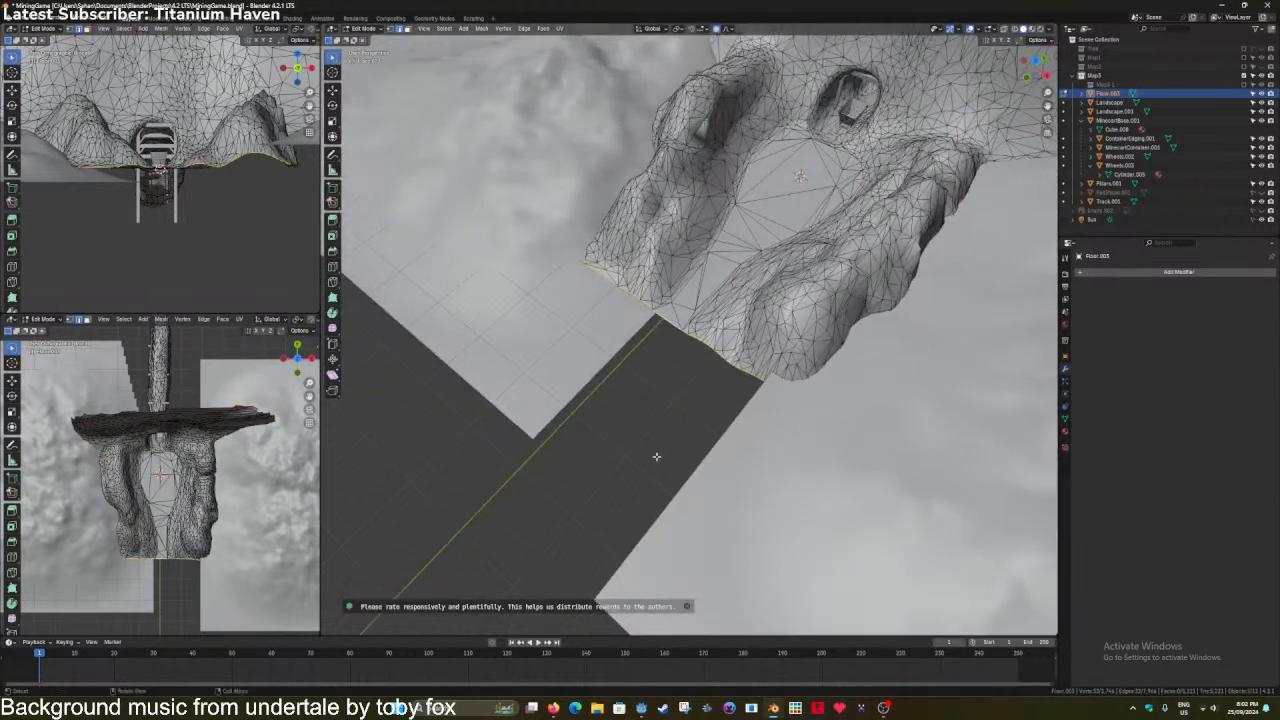
pyautogui.press('g')
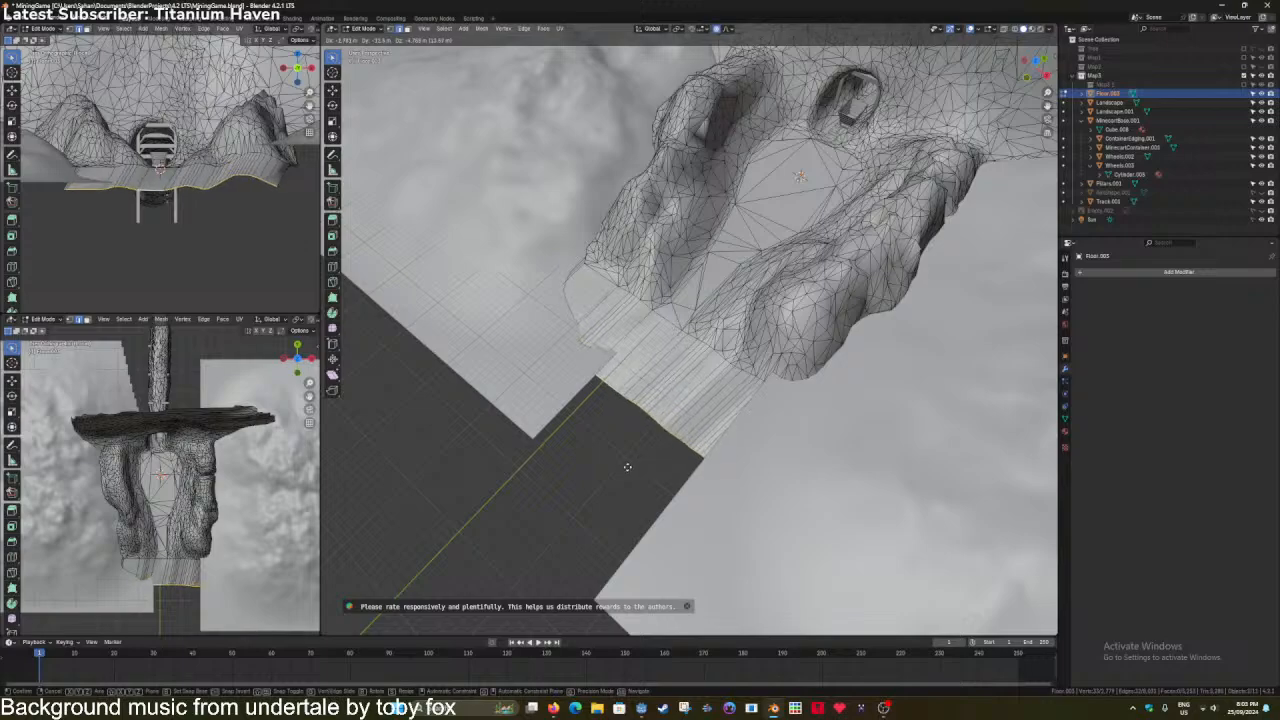
pyautogui.press('x')
pyautogui.press('y')
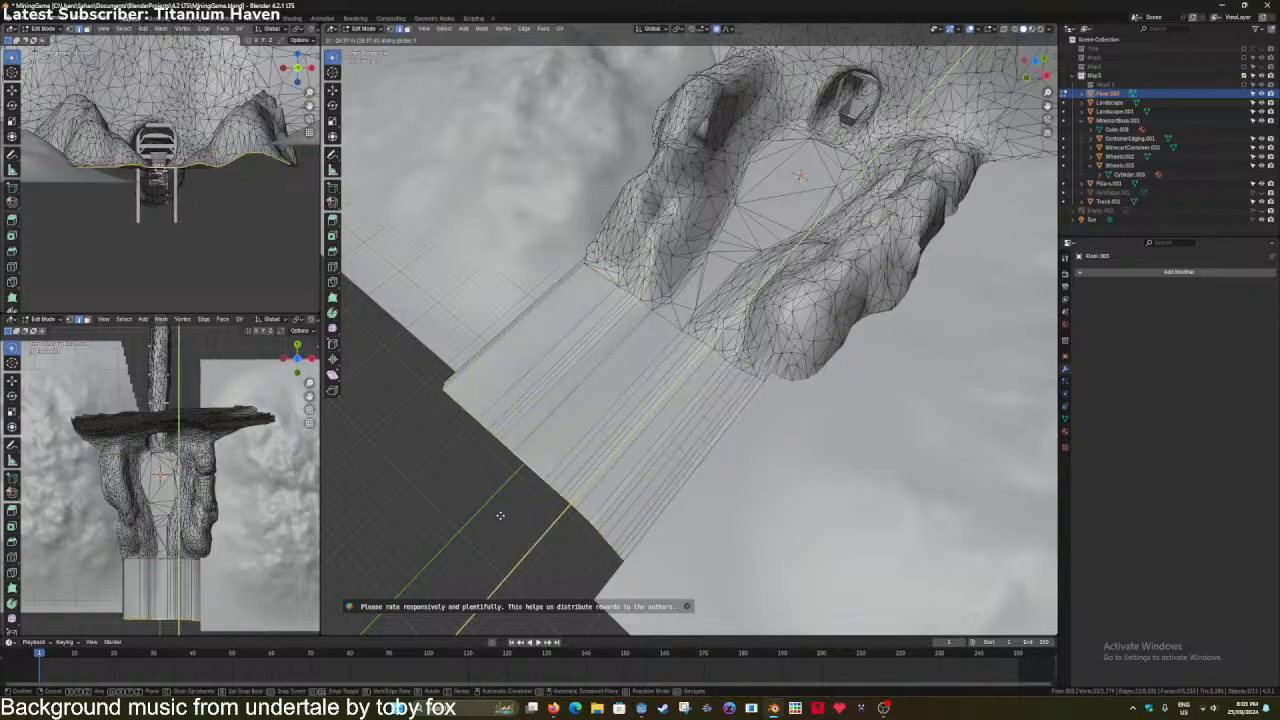
pyautogui.click(475, 523)
# Subdivide the extruded floor strip with a dense set of evenly spaced loop cuts across its length.
pyautogui.hotkey('ctrl', 'r')
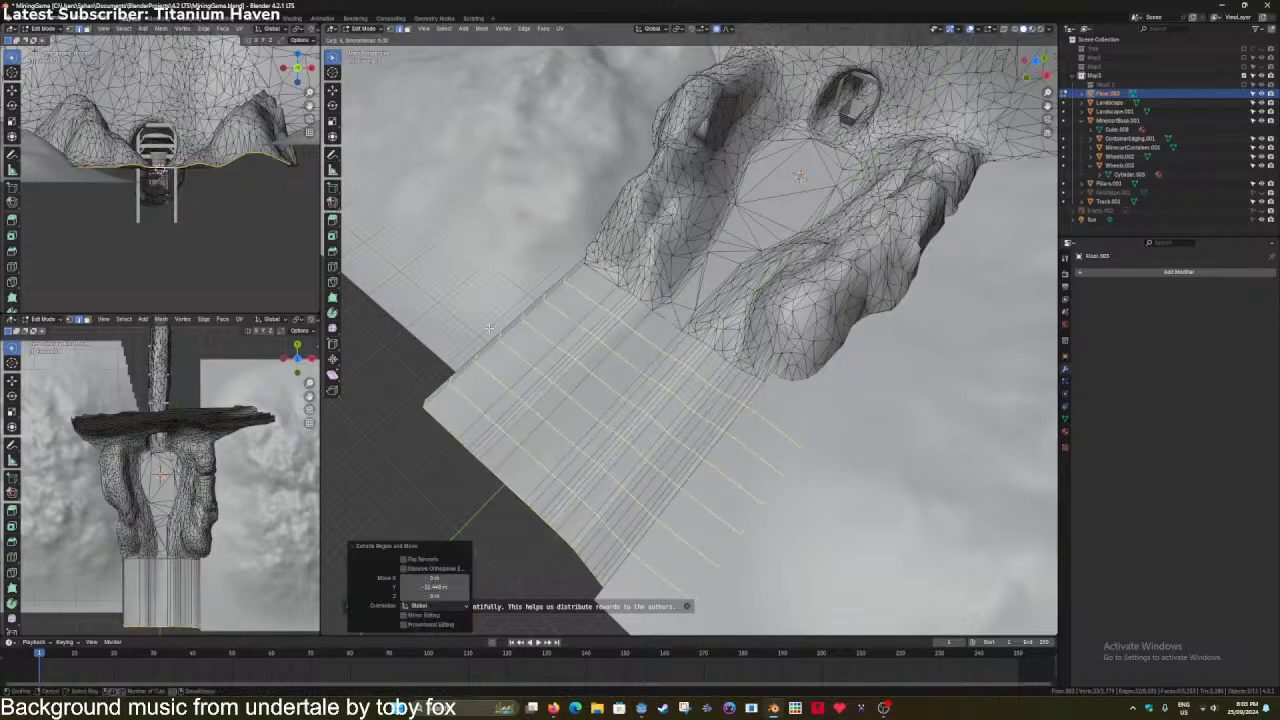
pyautogui.scroll(20, 489, 327)
pyautogui.click(489, 327)
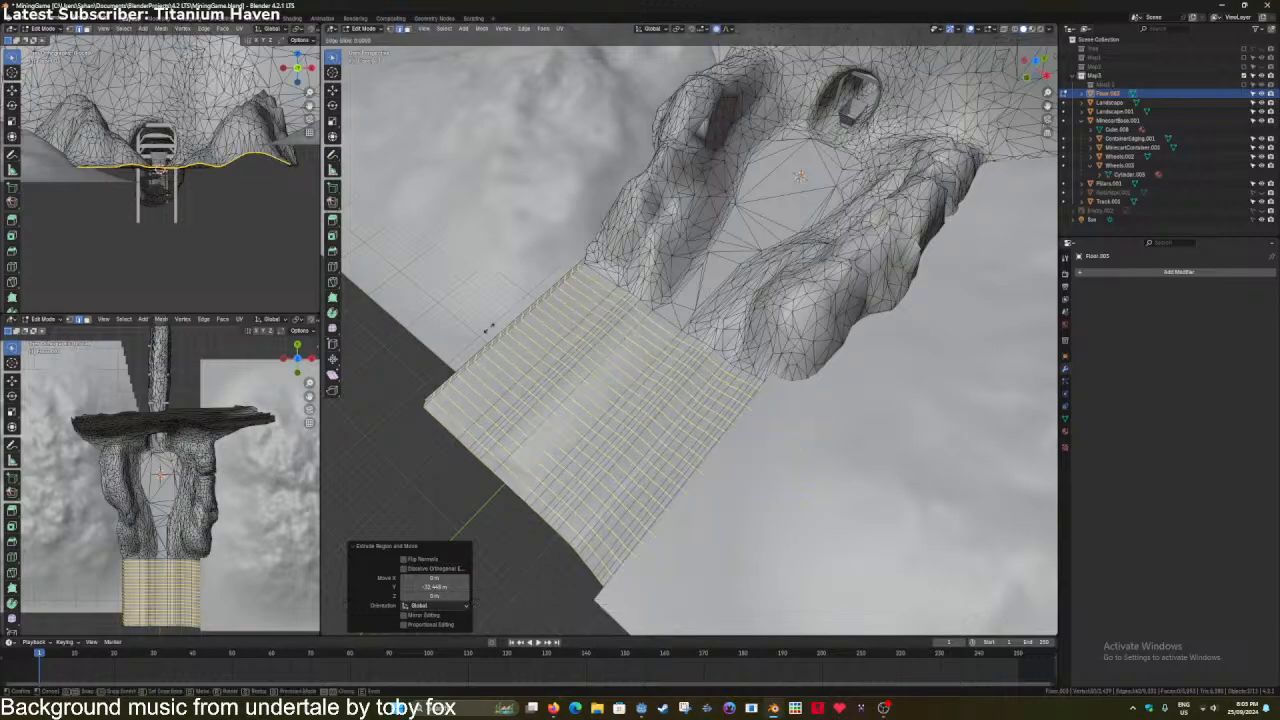
pyautogui.click(498, 490)
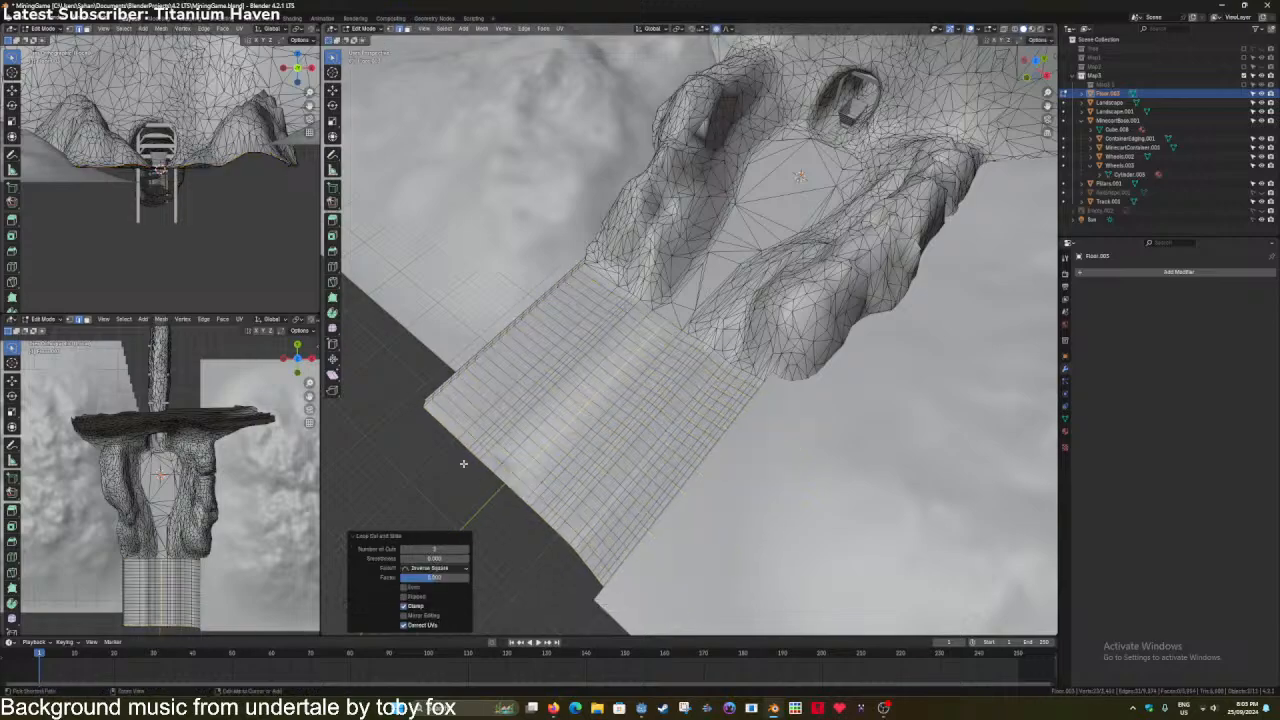
# Add a centred lengthwise loop cut near the outer side of the extruded floor strip.
pyautogui.hotkey('ctrl', 'r')
pyautogui.click(452, 433)
pyautogui.click(452, 433)
pyautogui.hotkey('ctrl', 'r')
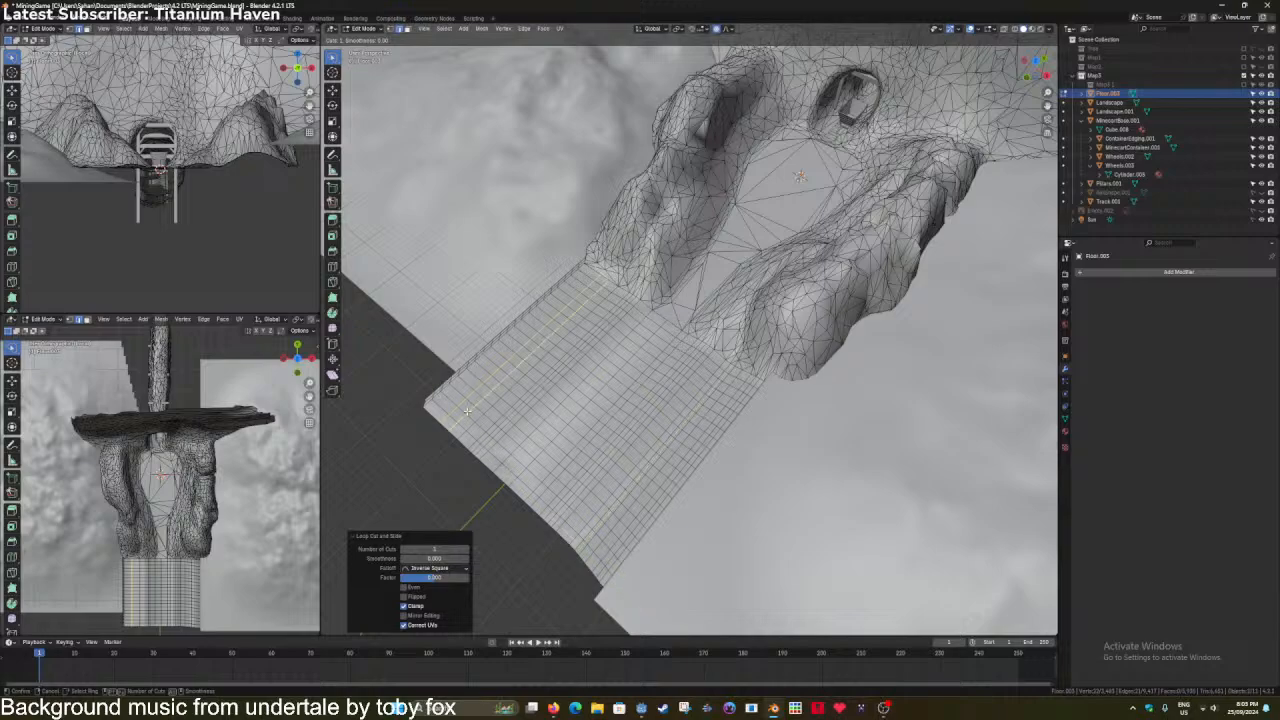
pyautogui.moveTo(467, 411); pyautogui.dragTo(681, 407, button='middle')
# Sculpt raised banks along both sides of the extended Floor.003 strip with the Draw brush in Sculpt Mode.
pyautogui.hotkey('ctrl', 'Tab')
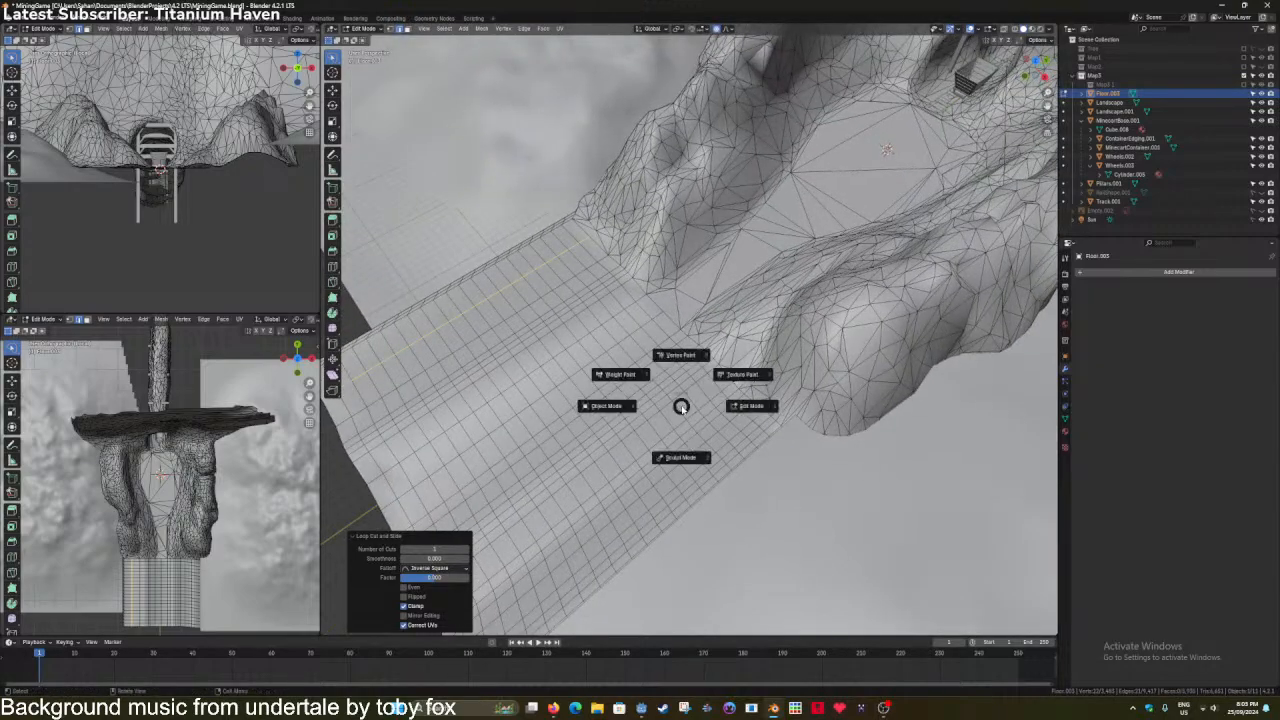
pyautogui.click(678, 456)
pyautogui.keyDown('shift'); pyautogui.moveTo(573, 442); pyautogui.dragTo(620, 420, button='middle'); pyautogui.keyUp('shift')
pyautogui.moveTo(625, 258)
pyautogui.mouseDown()
pyautogui.moveTo(531, 288)
pyautogui.moveTo(666, 188)
pyautogui.moveTo(557, 268)
pyautogui.moveTo(369, 371)
pyautogui.moveTo(595, 275)
pyautogui.mouseUp()
pyautogui.moveTo(765, 400)
pyautogui.mouseDown()
pyautogui.moveTo(690, 469)
pyautogui.moveTo(690, 505)
pyautogui.moveTo(486, 571)
pyautogui.moveTo(640, 535)
pyautogui.moveTo(510, 545)
pyautogui.mouseUp()
pyautogui.moveTo(497, 541); pyautogui.dragTo(700, 480, button='middle')
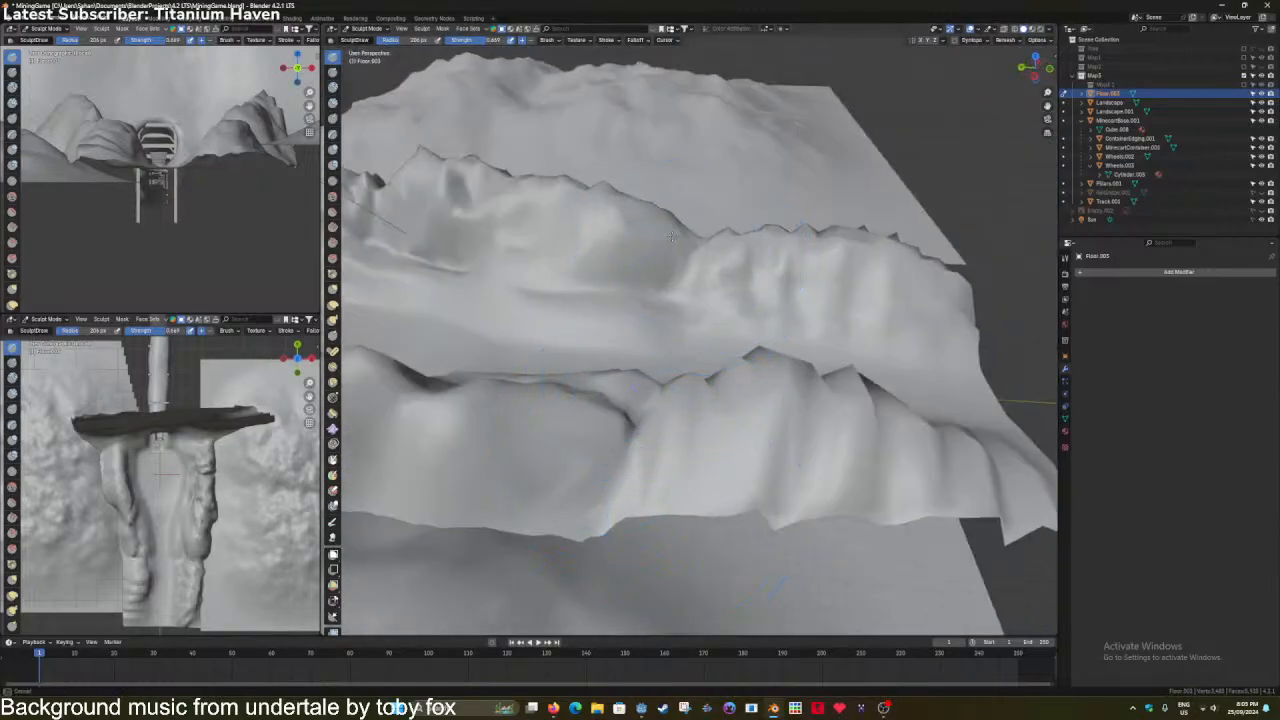
# Smooth the jagged crests of the sculpted banks with the Smooth brush, return to Object Mode and save the file.
pyautogui.hotkey('ctrl', 'Tab')
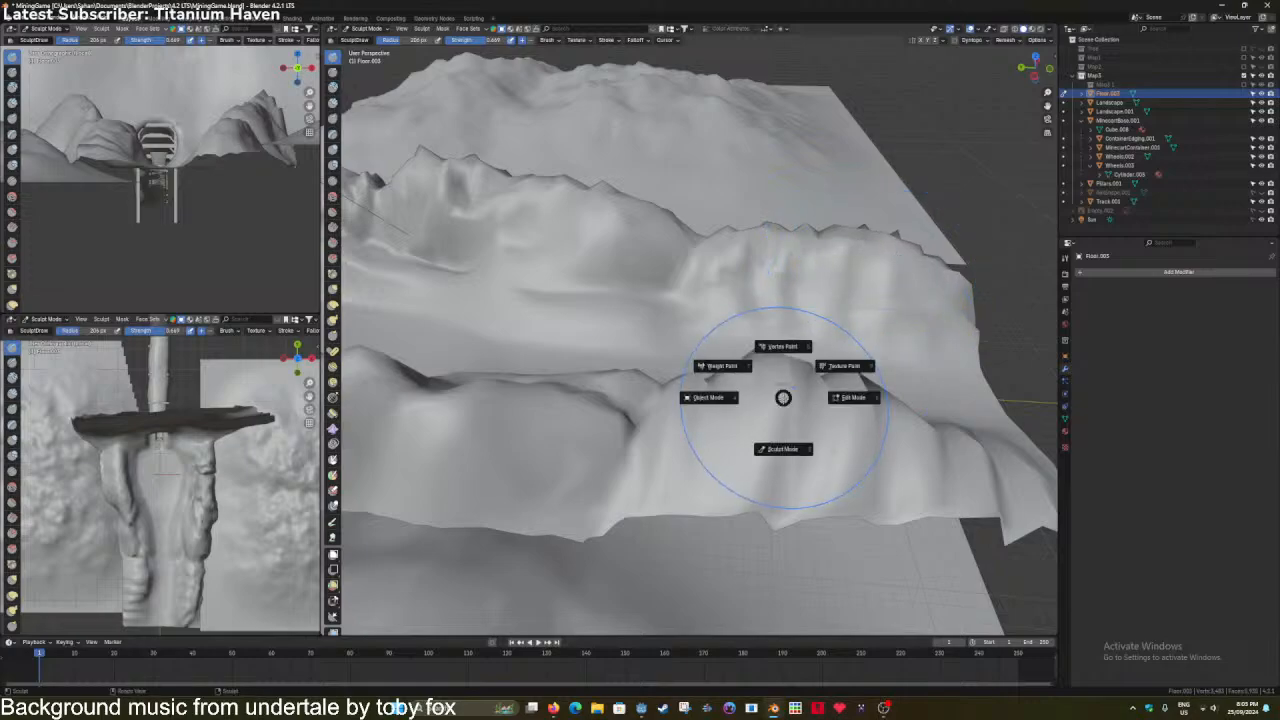
pyautogui.press('Escape')
pyautogui.click(336, 198)
pyautogui.moveTo(475, 120); pyautogui.dragTo(517, 198, button='middle')
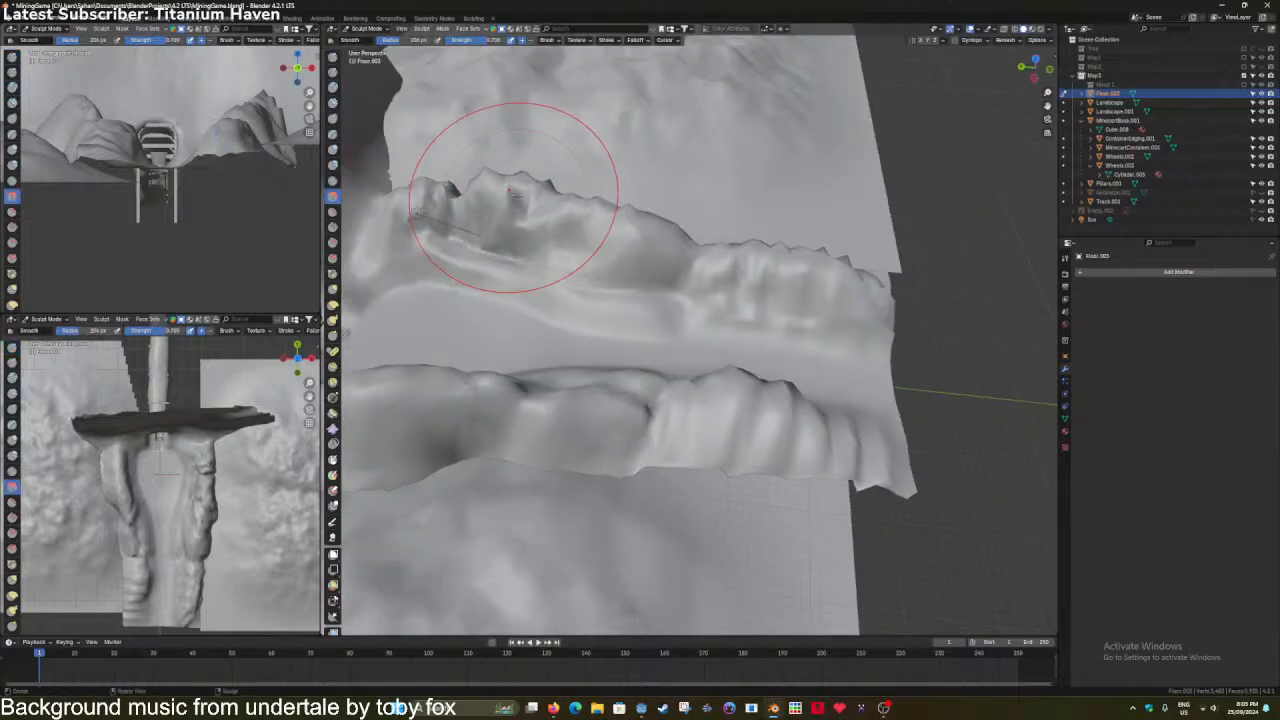
pyautogui.moveTo(818, 262)
pyautogui.mouseDown()
pyautogui.moveTo(686, 414)
pyautogui.moveTo(737, 400)
pyautogui.moveTo(800, 416)
pyautogui.moveTo(465, 380)
pyautogui.moveTo(508, 347)
pyautogui.moveTo(449, 201)
pyautogui.moveTo(551, 206)
pyautogui.mouseUp()
pyautogui.moveTo(551, 206)
pyautogui.mouseDown(button='middle')
pyautogui.moveTo(433, 238)
pyautogui.moveTo(455, 252)
pyautogui.mouseUp(button='middle')
pyautogui.hotkey('ctrl', 'Tab')
pyautogui.scroll(-3, 719, 279)
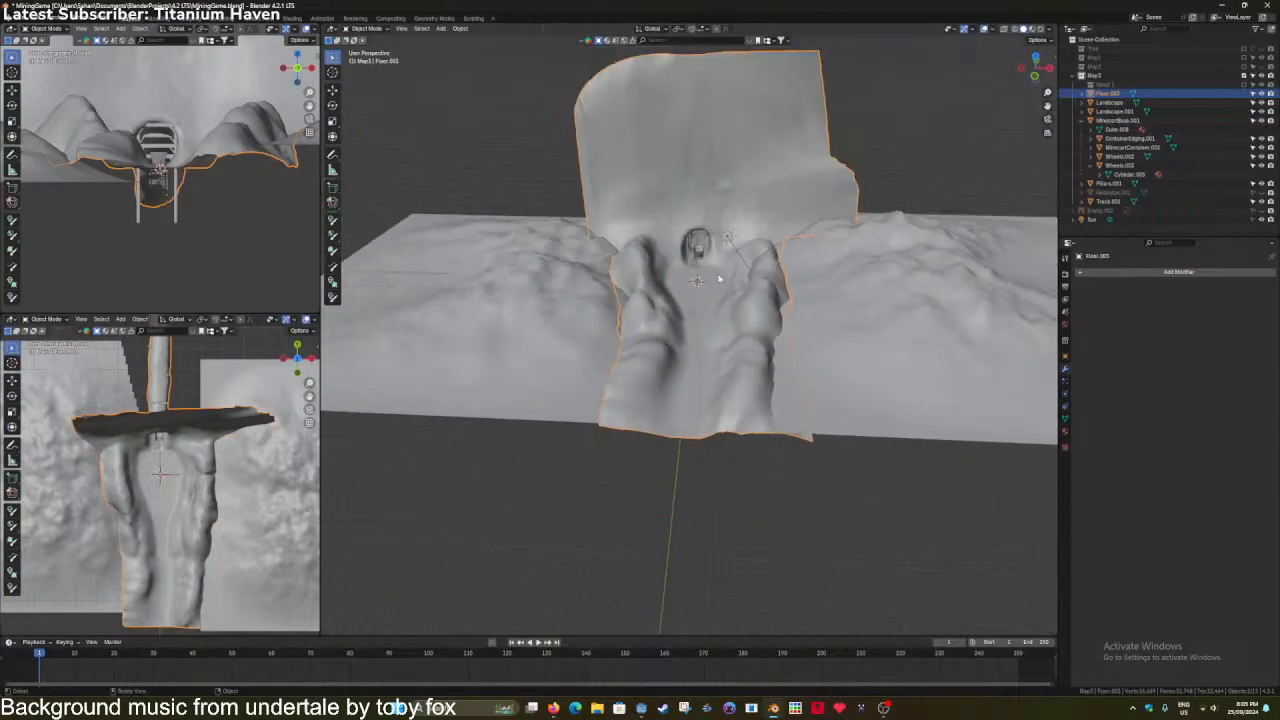
pyautogui.scroll(4, 719, 278)
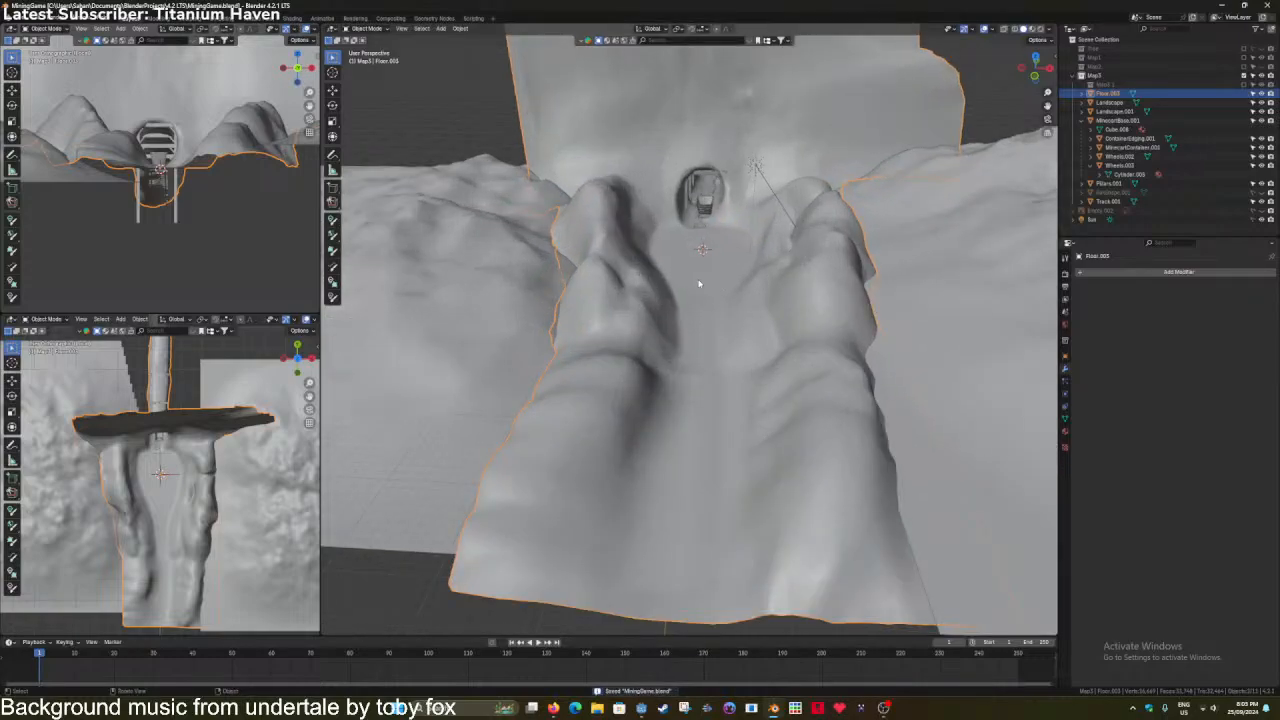
# Raise a strip of faces along the crest of the bank left of the mine entrance in Z with proportional editing, and save.
pyautogui.press('Tab')
pyautogui.moveTo(699, 284); pyautogui.dragTo(580, 347, button='middle')
pyautogui.hotkey('ctrl', 'r')
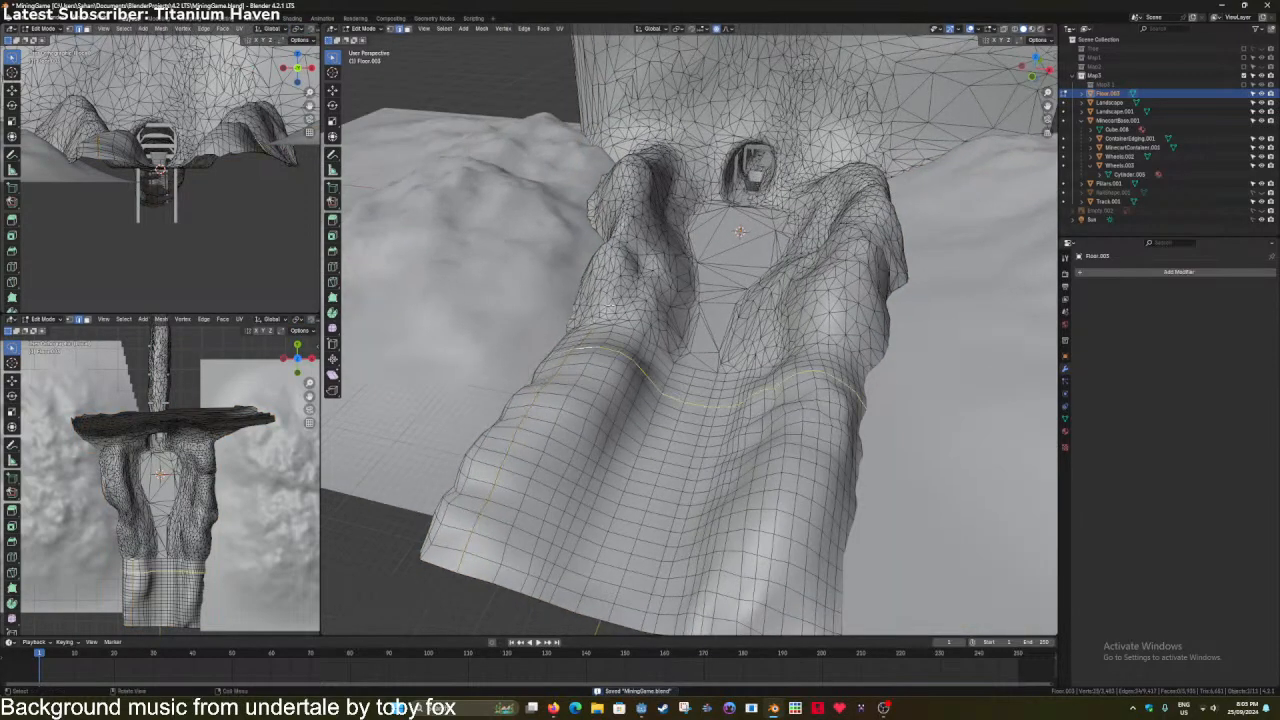
pyautogui.moveTo(622, 296); pyautogui.dragTo(673, 260, button='middle')
pyautogui.moveTo(613, 368); pyautogui.dragTo(584, 438, button='middle')
pyautogui.press('3')
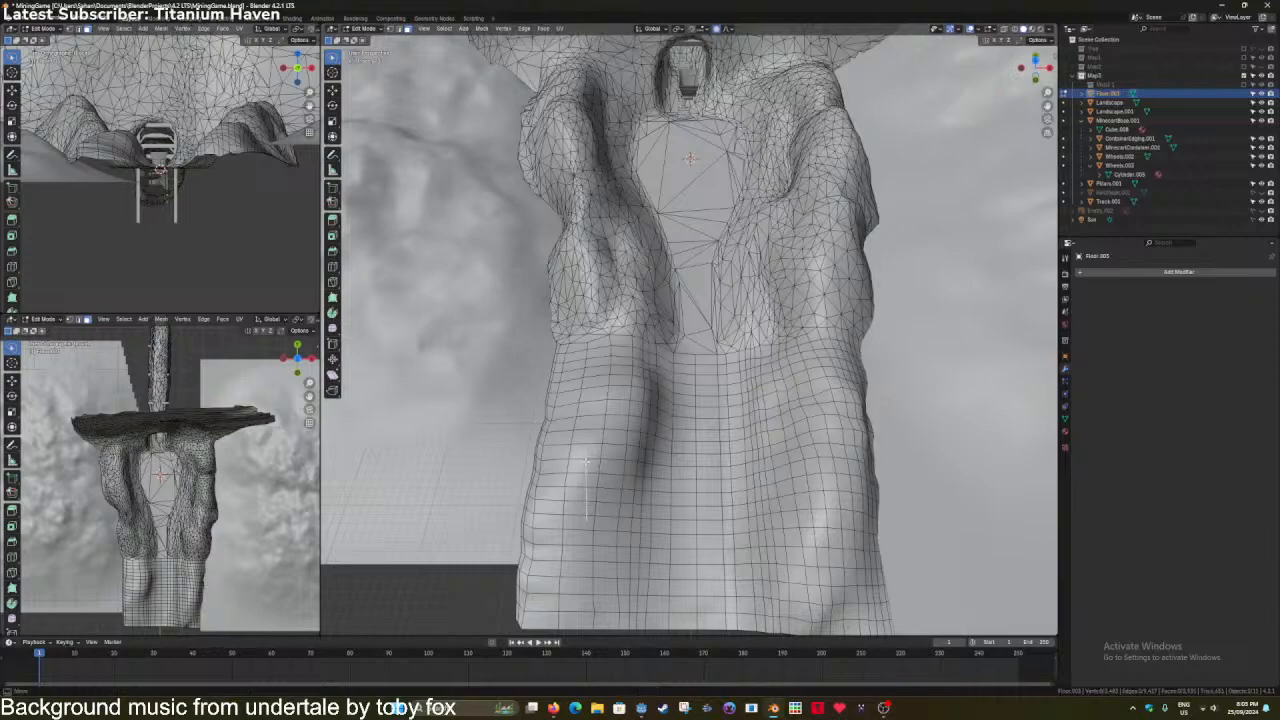
pyautogui.moveTo(586, 461); pyautogui.dragTo(587, 366)
pyautogui.scroll(-1, 588, 364)
pyautogui.keyDown('shift'); pyautogui.moveTo(589, 124); pyautogui.dragTo(595, 178, button='middle'); pyautogui.keyUp('shift')
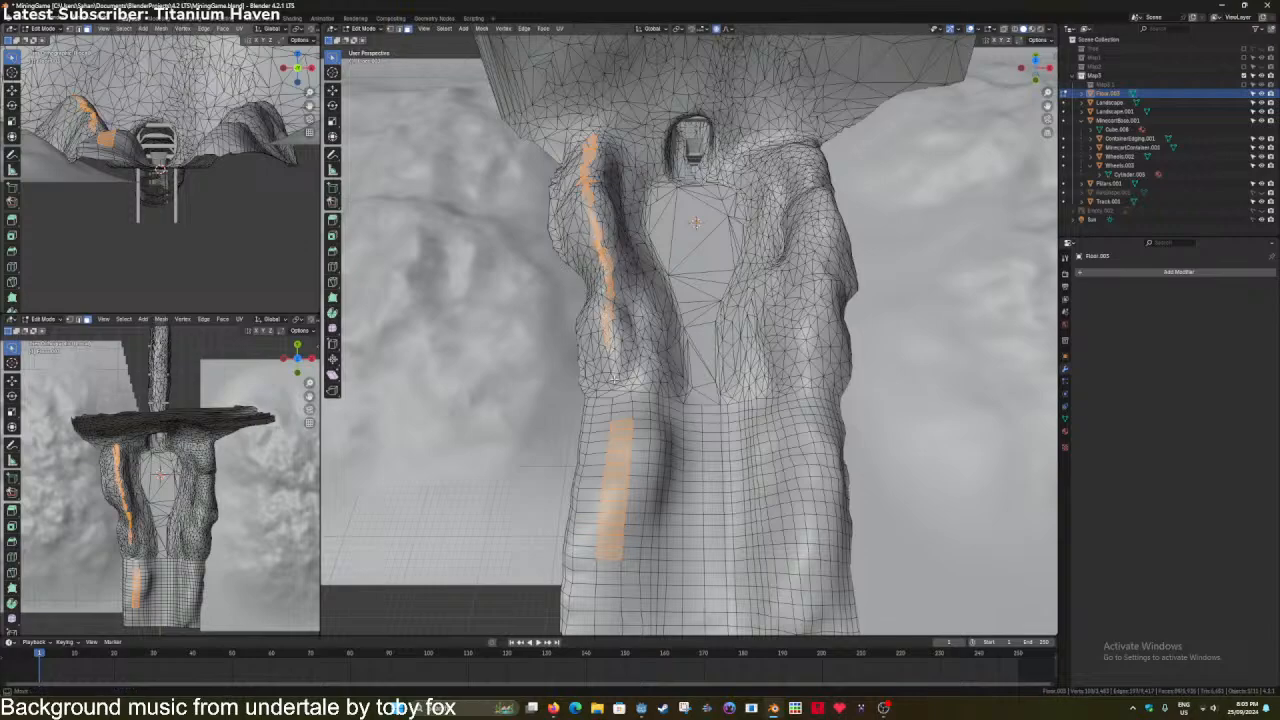
pyautogui.moveTo(614, 420); pyautogui.dragTo(620, 506, button='middle')
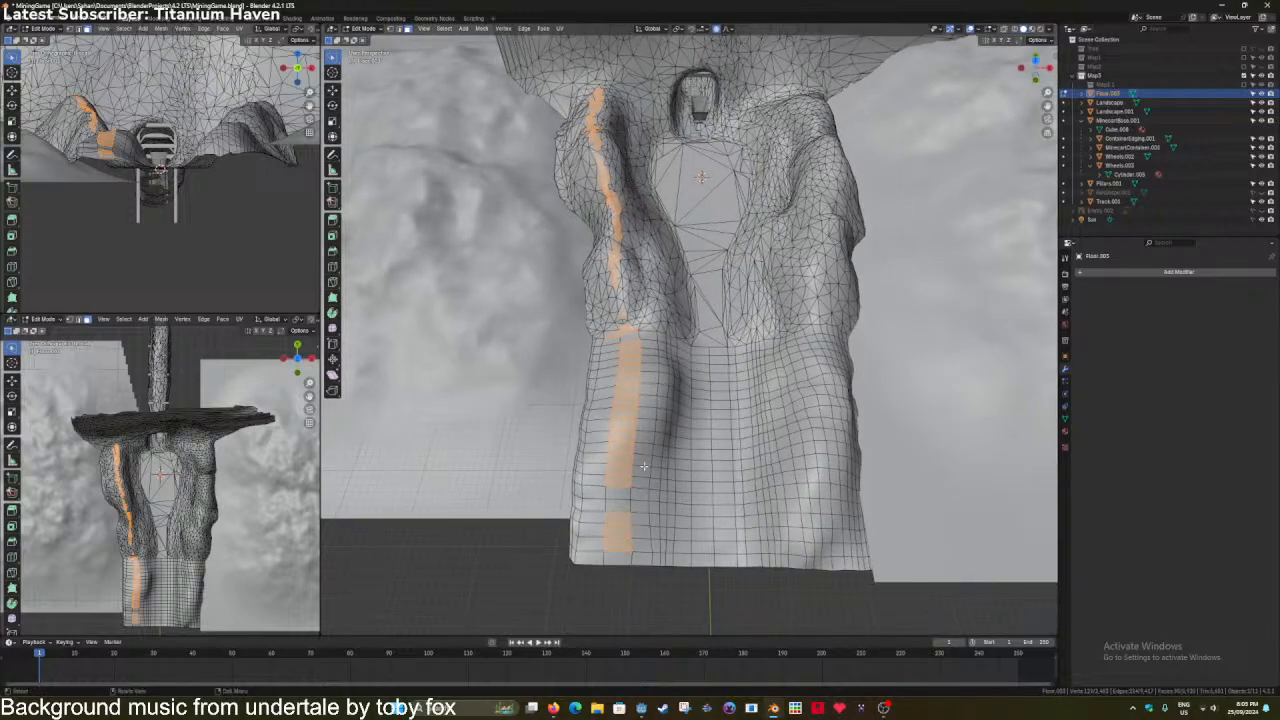
pyautogui.moveTo(752, 305); pyautogui.dragTo(728, 250, button='middle')
pyautogui.press('g')
pyautogui.press('z')
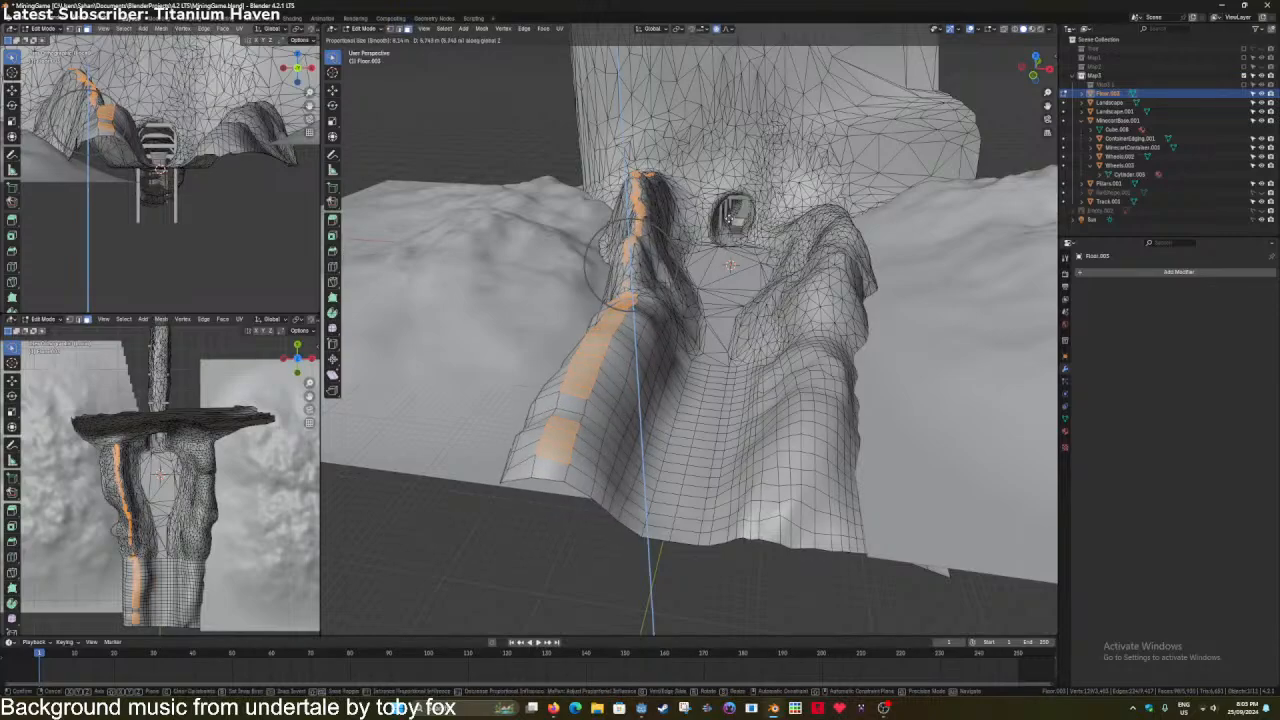
pyautogui.click(730, 263)
pyautogui.press('Tab')
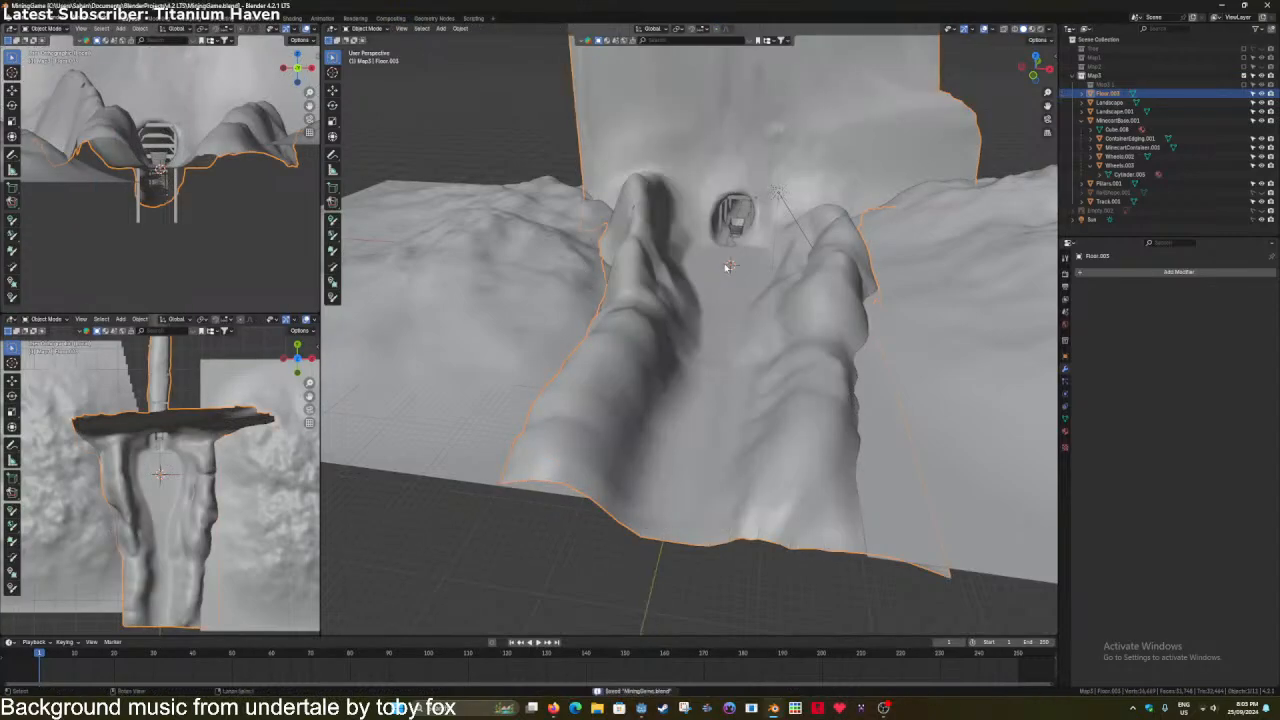
# Raise a strip of faces along the right bank's crest about 4.7 m in Z with proportional editing, and save.
pyautogui.moveTo(728, 265); pyautogui.dragTo(735, 405, button='middle')
pyautogui.press('Tab')
pyautogui.click(751, 118)
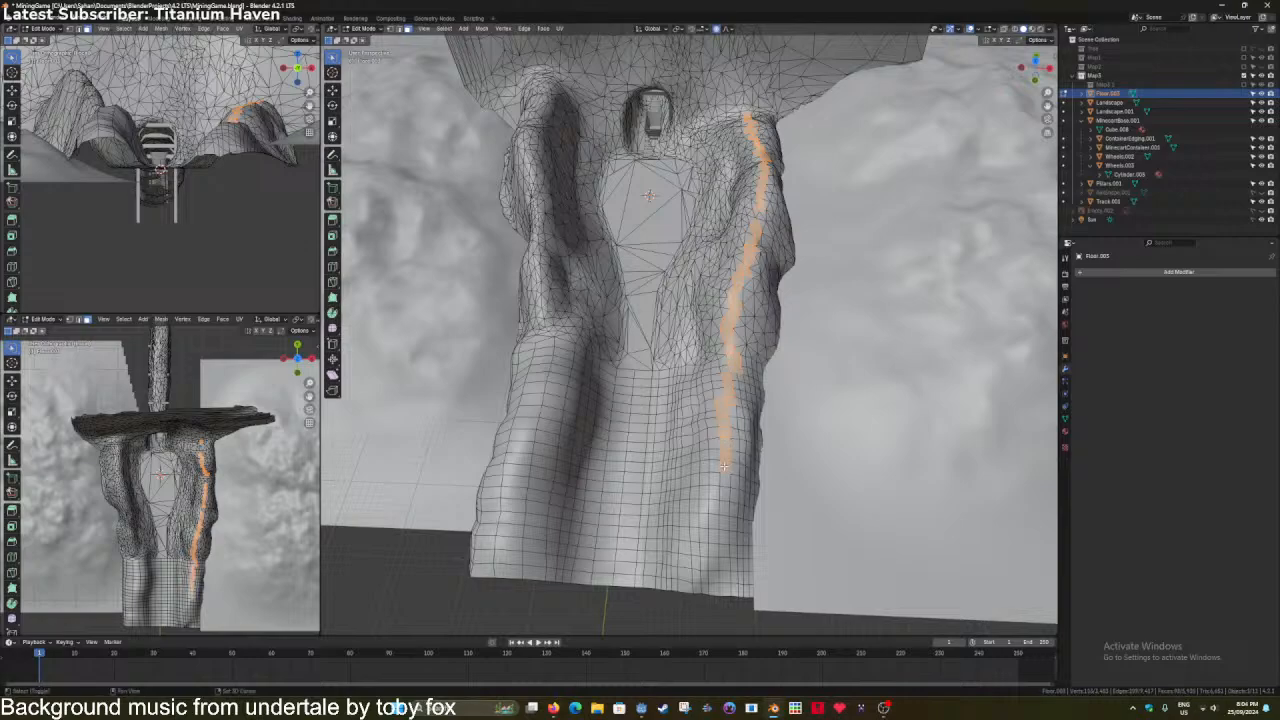
pyautogui.moveTo(735, 538); pyautogui.dragTo(756, 450, button='middle')
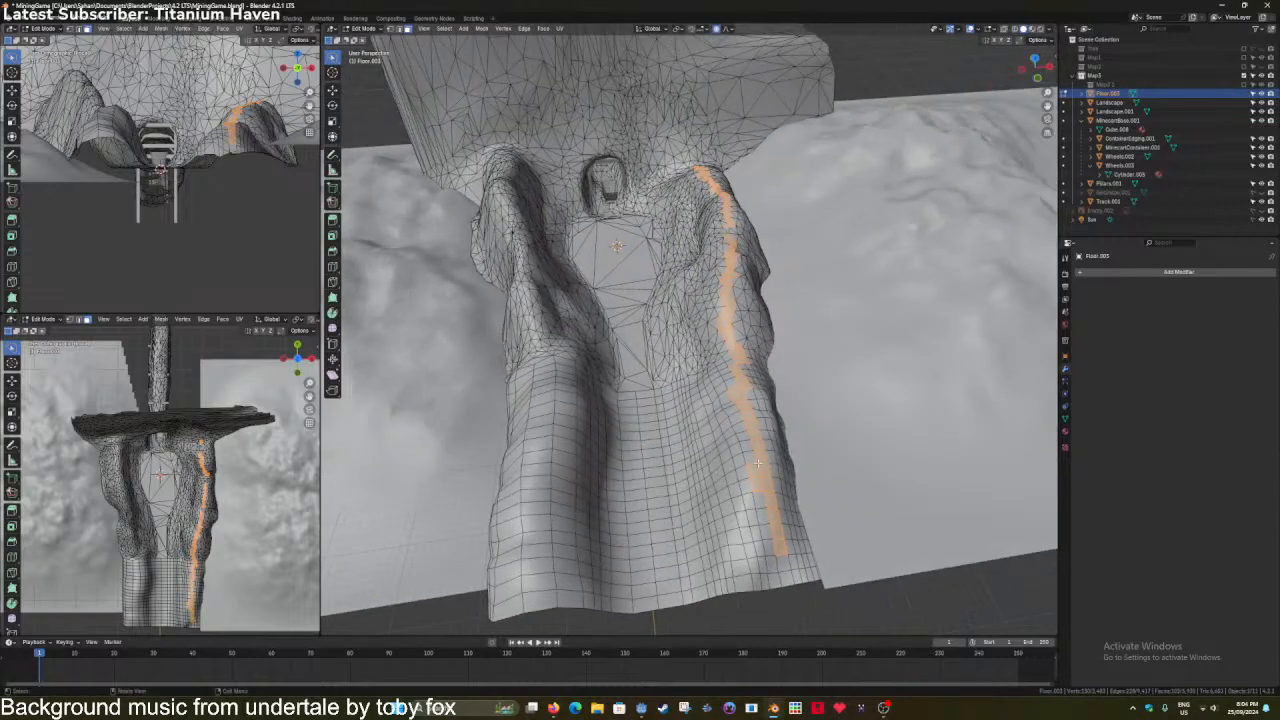
pyautogui.press('g')
pyautogui.press('z')
pyautogui.click(747, 399)
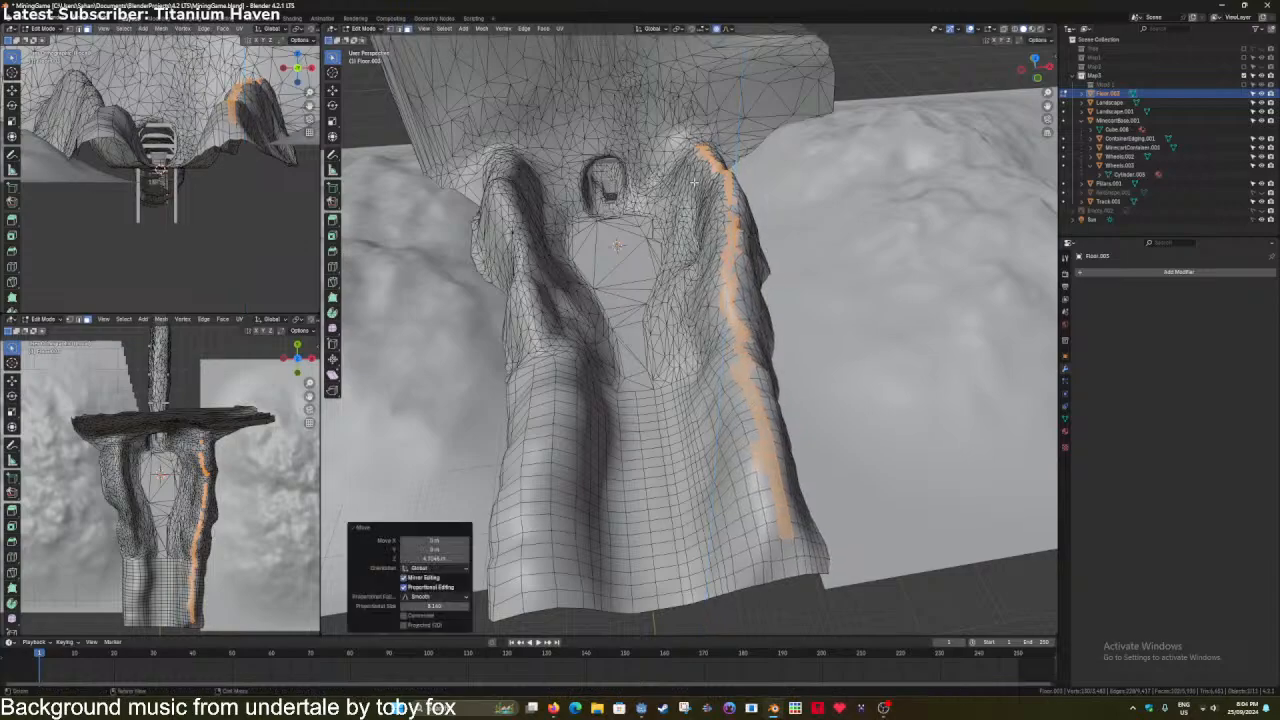
pyautogui.click(676, 128)
pyautogui.press('Tab')
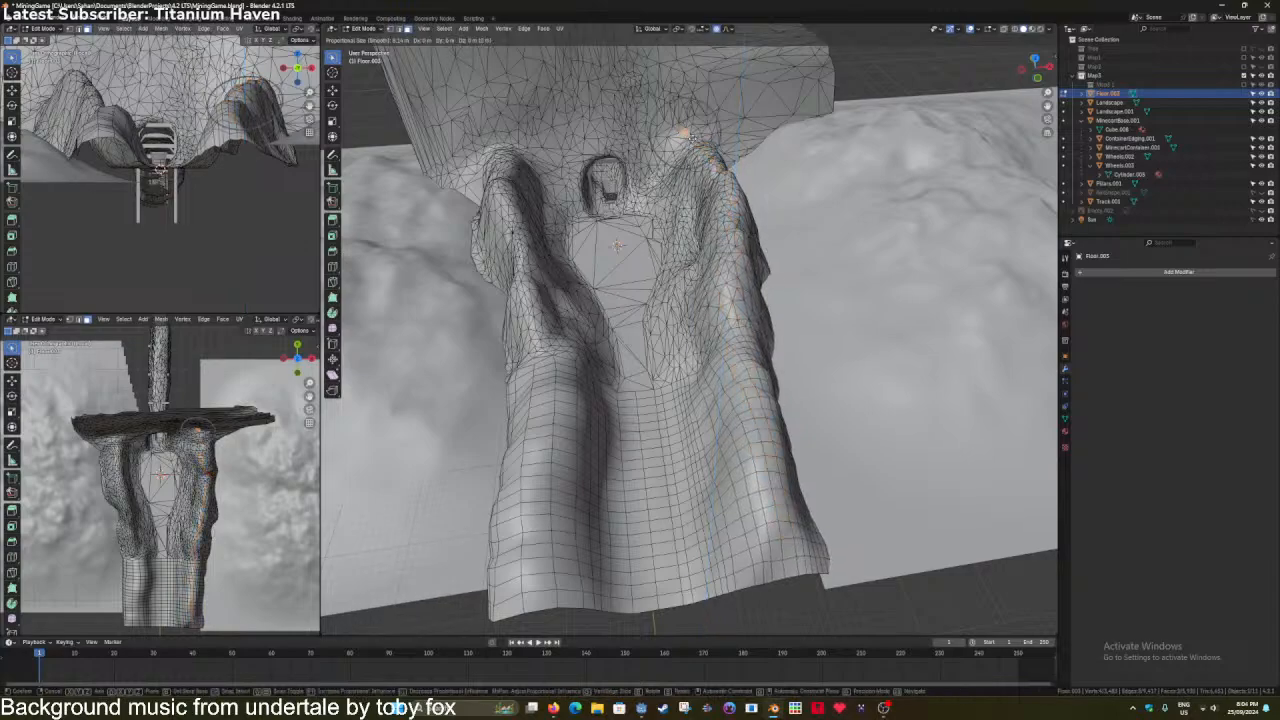
pyautogui.hotkey('ctrl', 's')
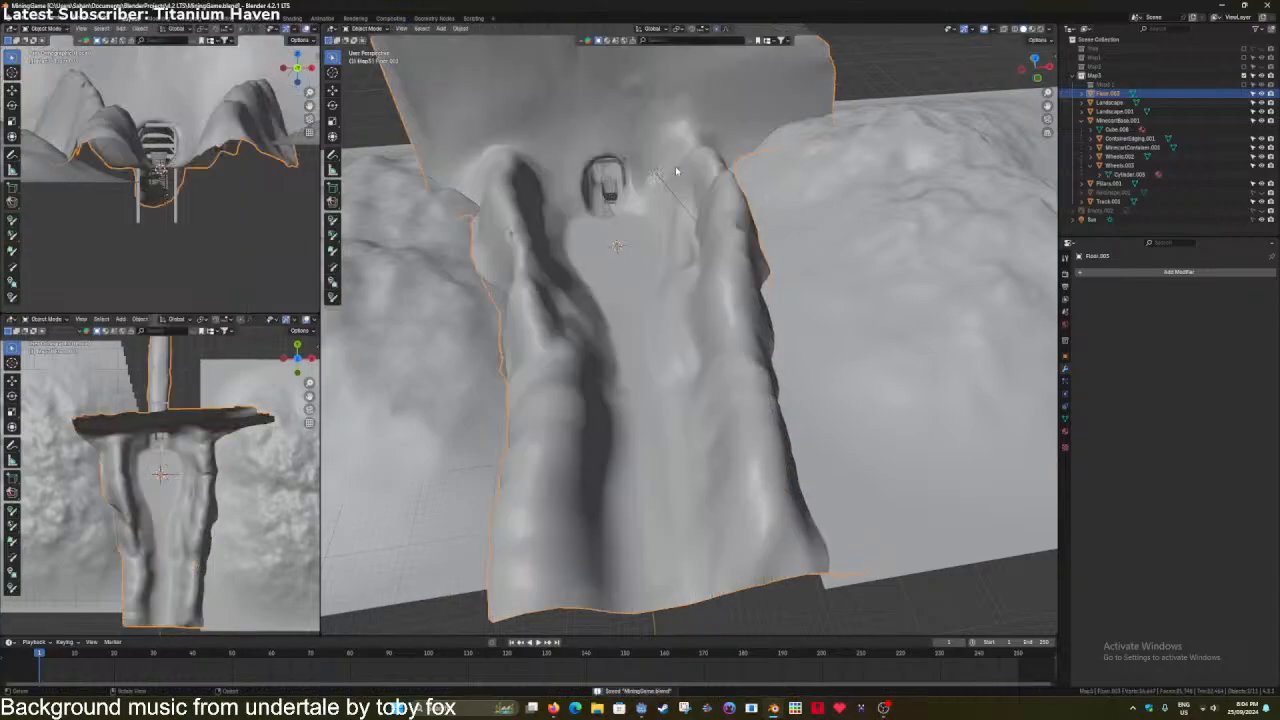
# Try Shade Auto Smooth on Floor.003 and return its shading to Shade Smooth.
pyautogui.moveTo(676, 171); pyautogui.dragTo(657, 246, button='middle')
pyautogui.scroll(3, 700, 262)
pyautogui.rightClick(827, 300)
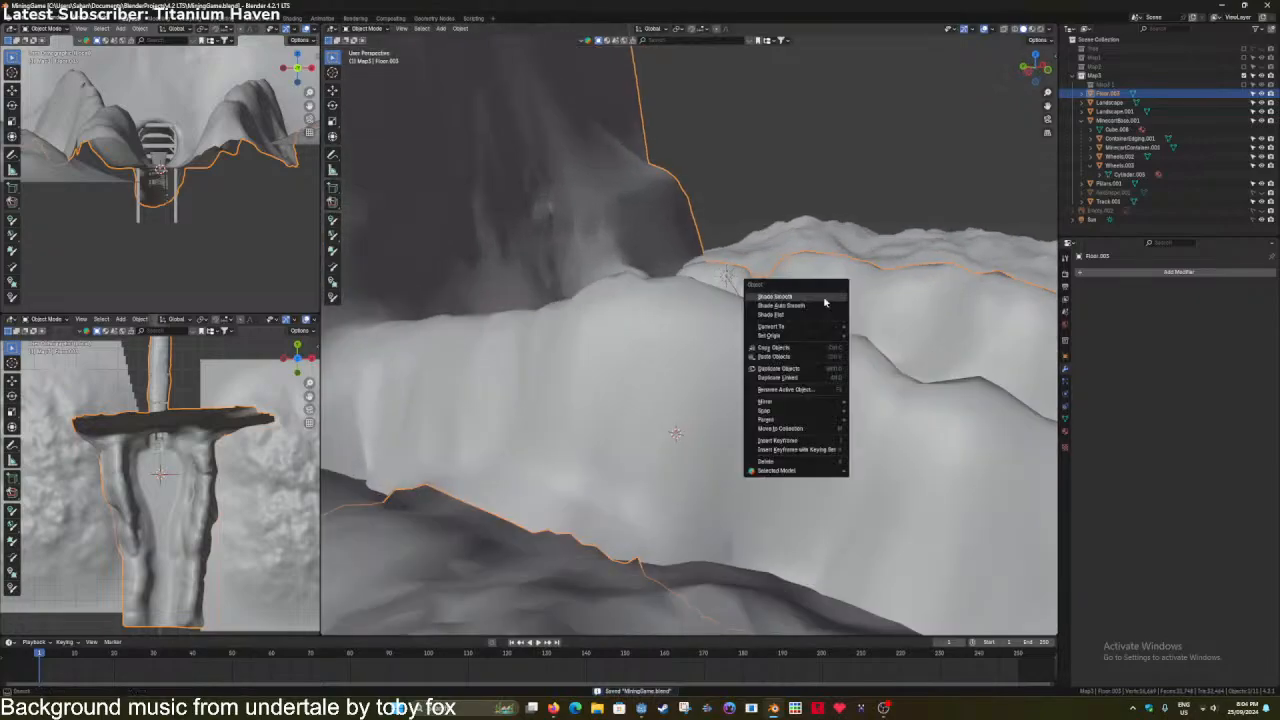
pyautogui.click(823, 306)
pyautogui.moveTo(805, 334); pyautogui.dragTo(657, 390, button='middle')
pyautogui.rightClick(763, 331)
pyautogui.click(763, 323)
# Add a Weighted Normal modifier to Floor.003.
pyautogui.click(1098, 274)
pyautogui.write('we')
pyautogui.click(1101, 298)
pyautogui.scroll(2, 755, 350)
# Try to move the vertex at the tip of the triangular hole in the left bank along X with proportional editing on.
pyautogui.press('Tab')
pyautogui.press('g')
pyautogui.rightClick(655, 408)
pyautogui.scroll(3, 657, 390)
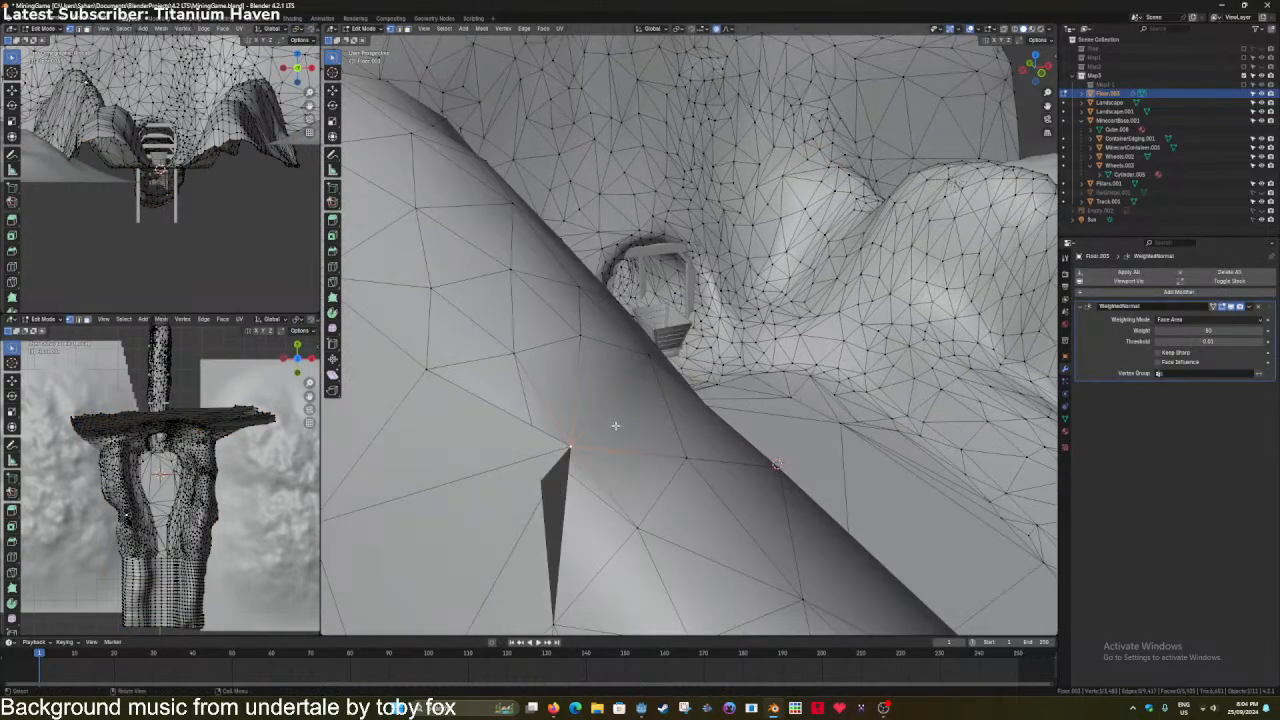
pyautogui.press('2')
pyautogui.press('1')
pyautogui.keyDown('shift'); pyautogui.moveTo(585, 454); pyautogui.dragTo(616, 403, button='middle'); pyautogui.keyUp('shift')
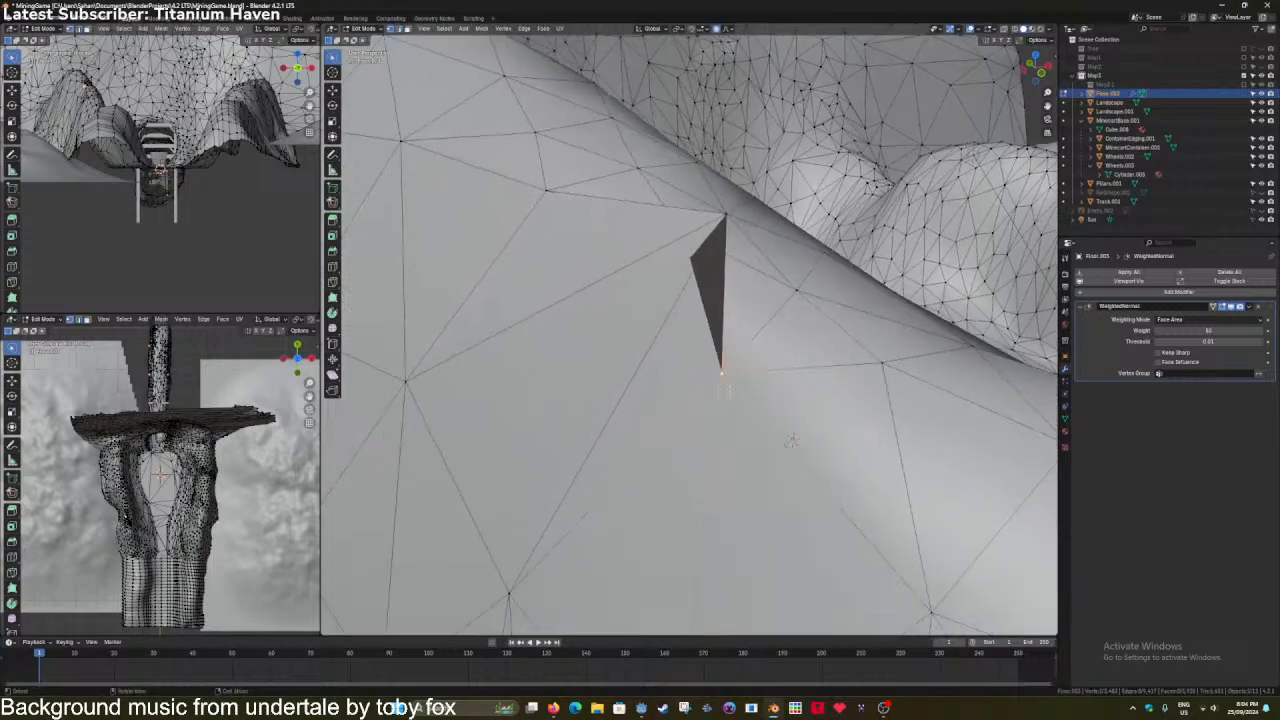
pyautogui.moveTo(725, 391); pyautogui.dragTo(640, 368, button='middle')
pyautogui.press('g')
pyautogui.press('y')
pyautogui.press('x')
pyautogui.rightClick(668, 318)
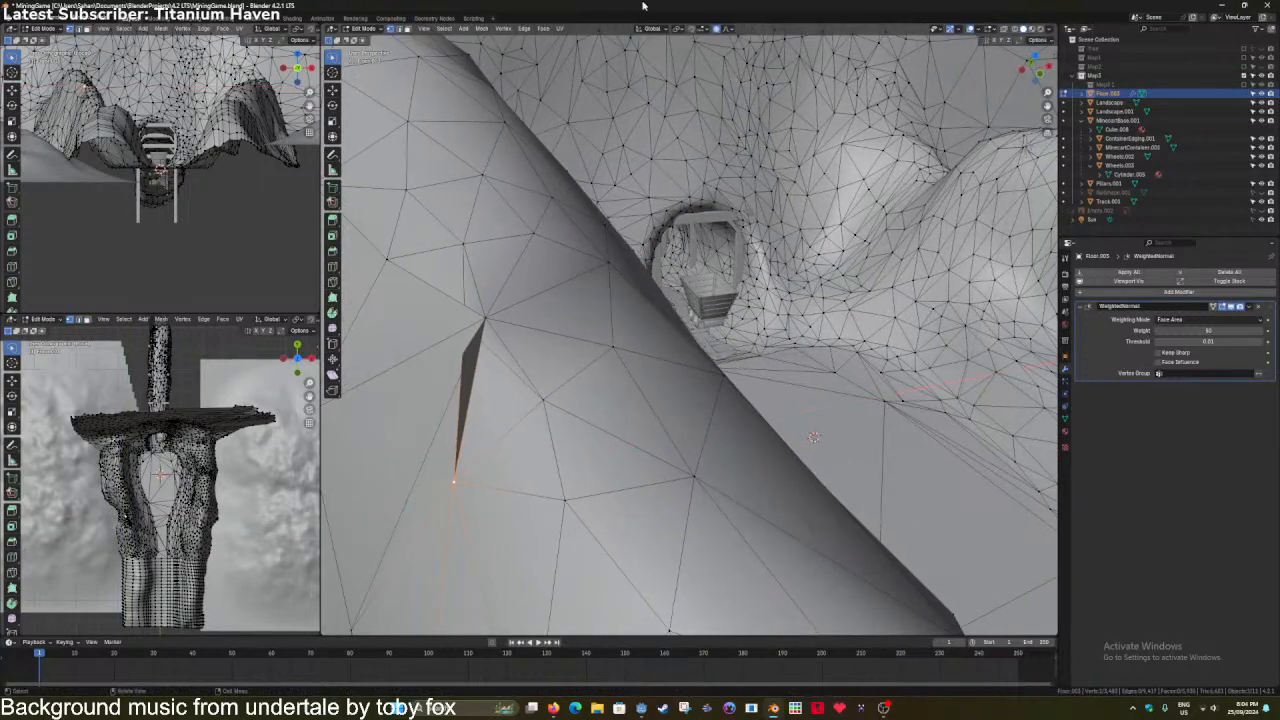
# Turn off proportional editing and move the hole's tip vertex along X to close the gap in the left bank.
pyautogui.click(715, 30)
pyautogui.press('g')
pyautogui.press('y')
pyautogui.press('x')
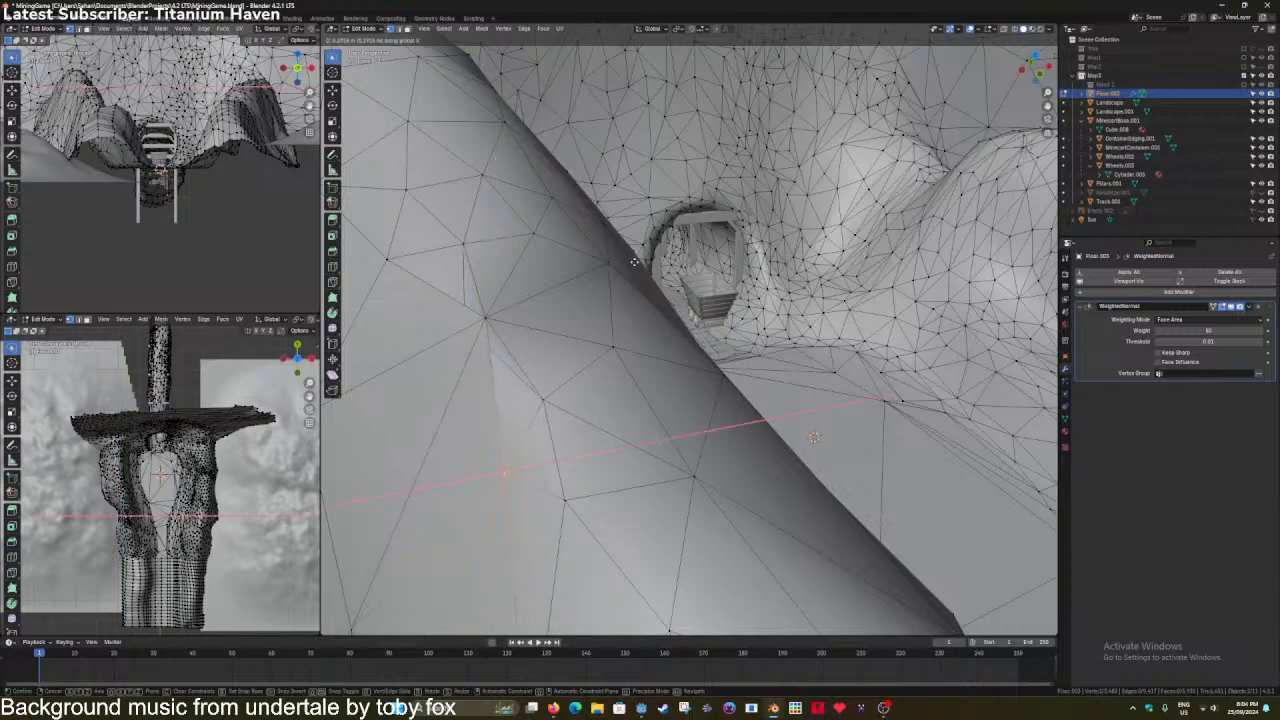
pyautogui.click(617, 276)
pyautogui.press('Tab')
pyautogui.press('Tab')
# Try to align the stray vertex beside the left bank's seam by moving it in the XY plane and along Z.
pyautogui.moveTo(533, 366); pyautogui.dragTo(540, 400, button='middle')
pyautogui.keyDown('shift'); pyautogui.moveTo(540, 400); pyautogui.dragTo(621, 351, button='middle'); pyautogui.keyUp('shift')
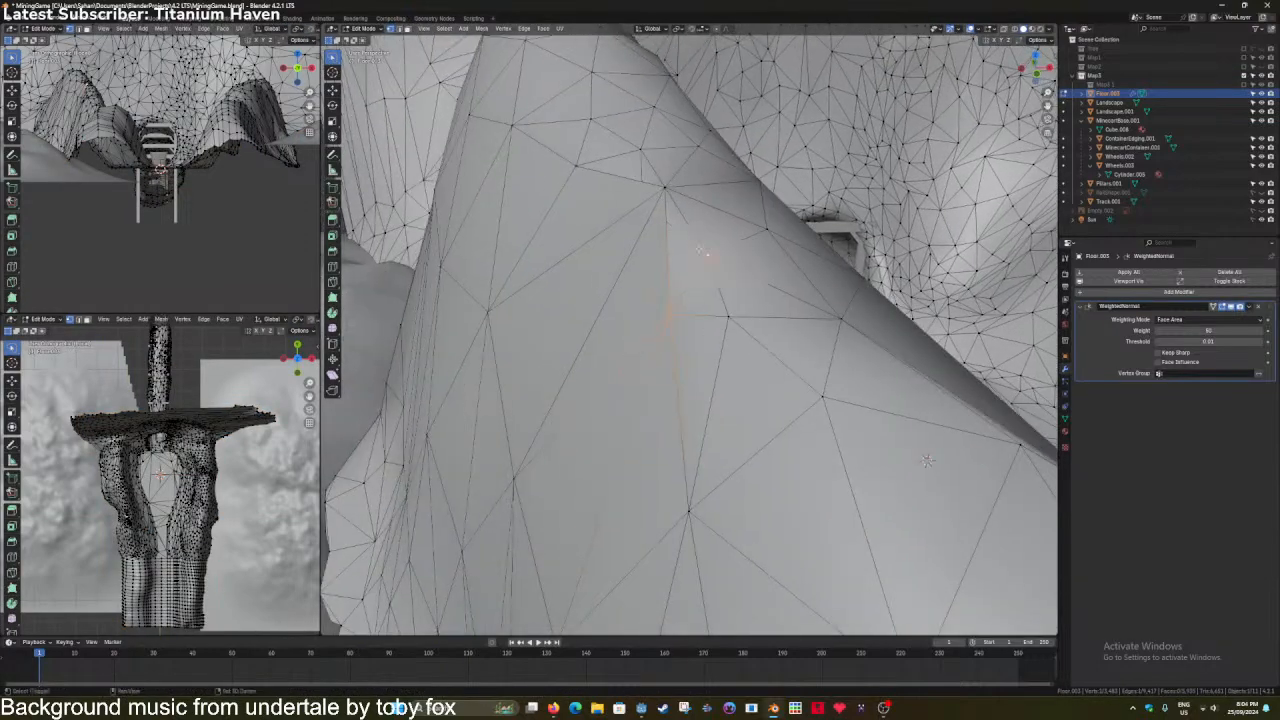
pyautogui.scroll(3, 670, 197)
pyautogui.moveTo(671, 199); pyautogui.dragTo(875, 265, button='middle')
pyautogui.click(708, 198)
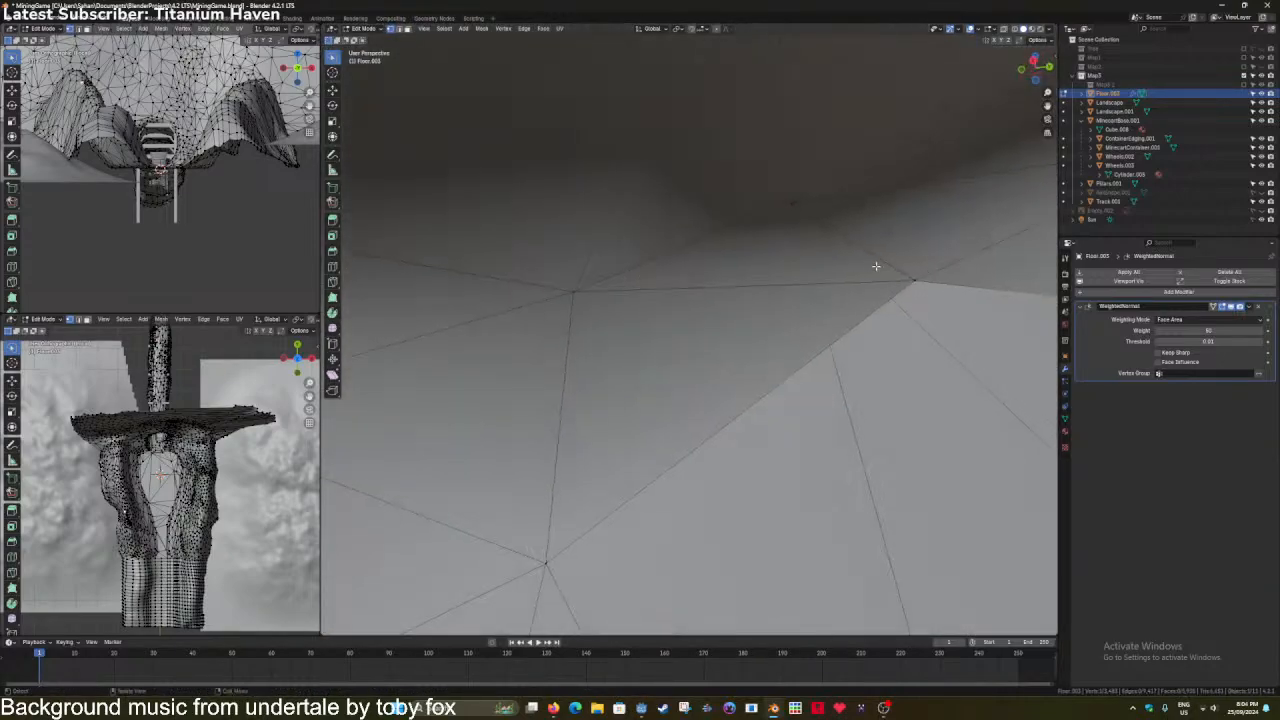
pyautogui.moveTo(754, 265); pyautogui.dragTo(640, 275, button='middle')
pyautogui.press('g')
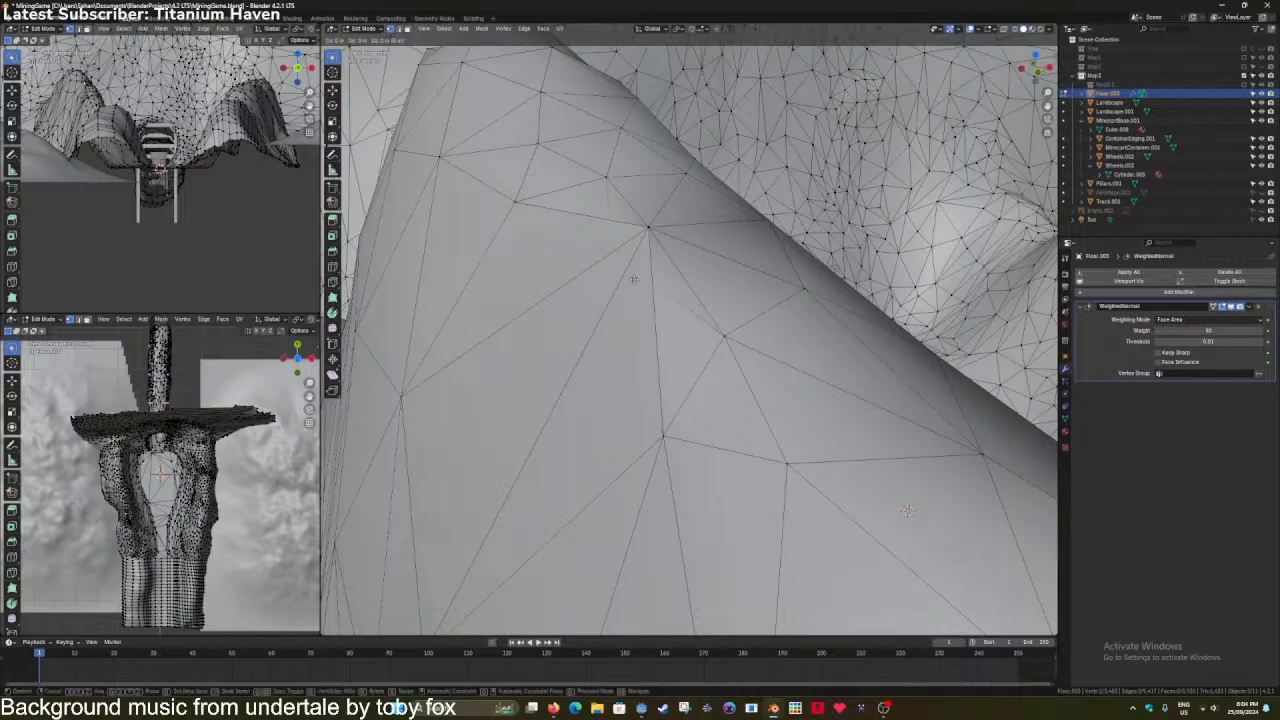
pyautogui.hotkey('shift', 'z')
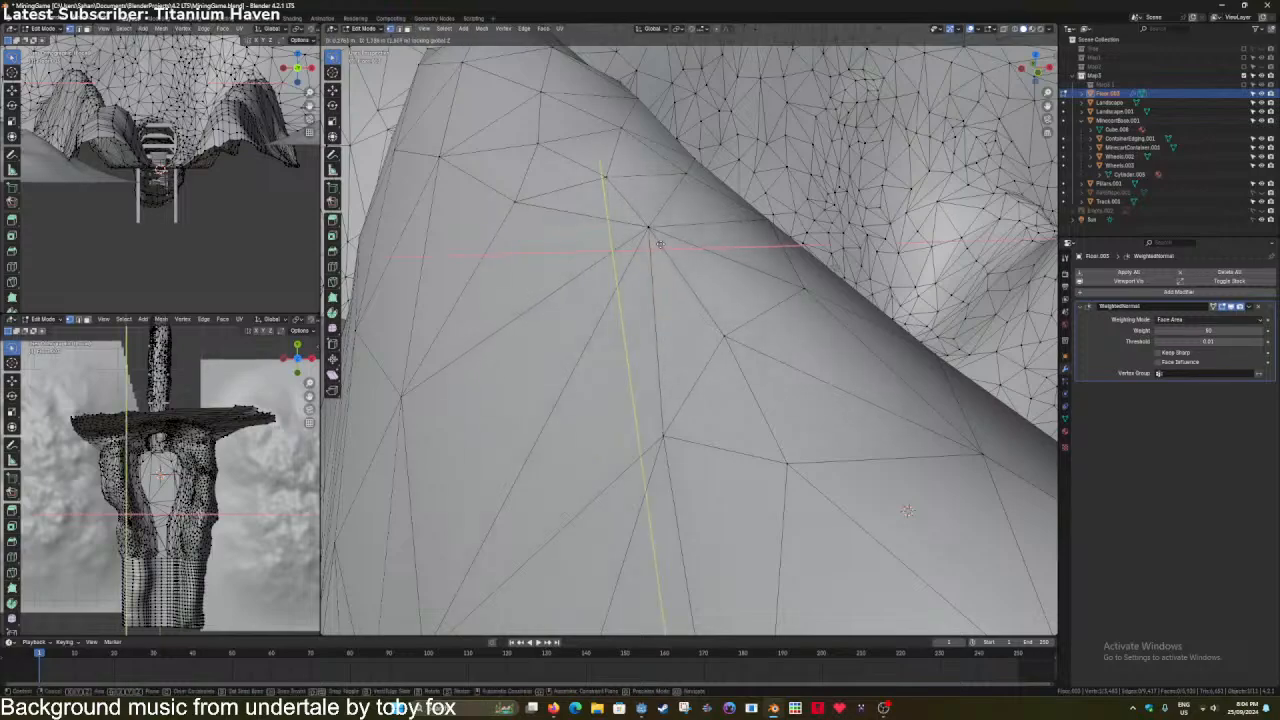
pyautogui.click(637, 234)
pyautogui.press('g')
pyautogui.press('z')
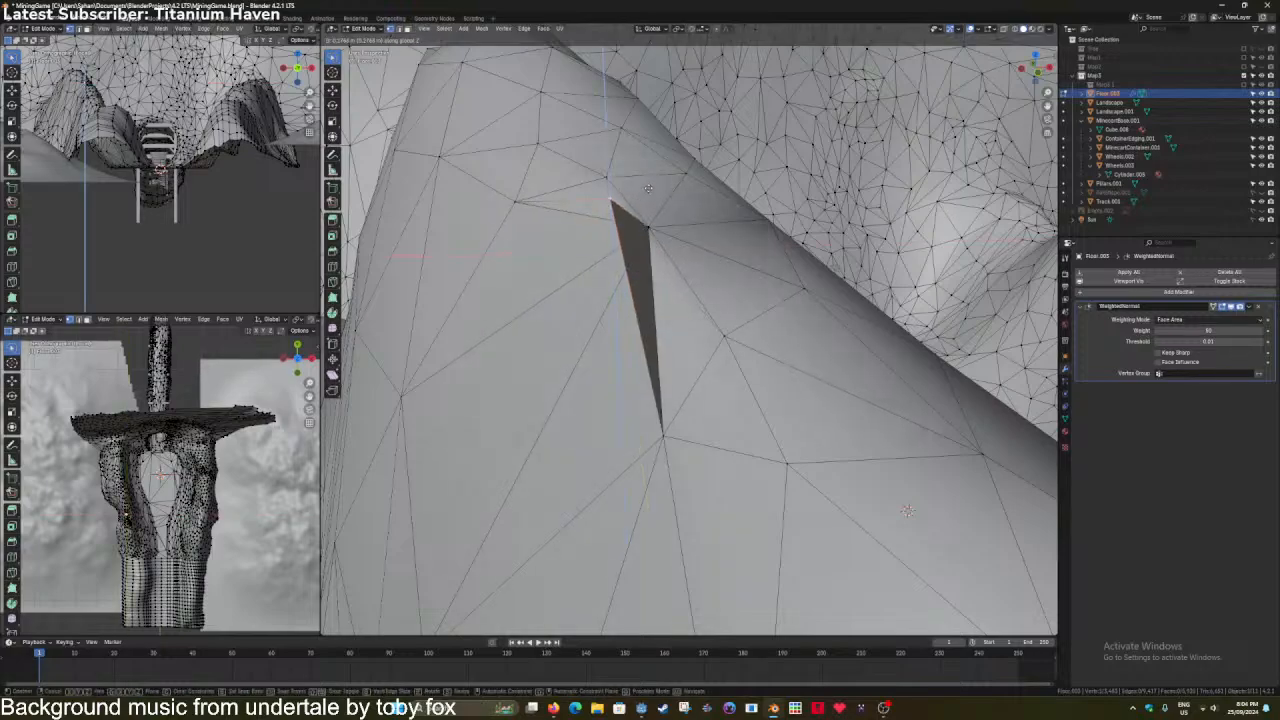
pyautogui.click(651, 254)
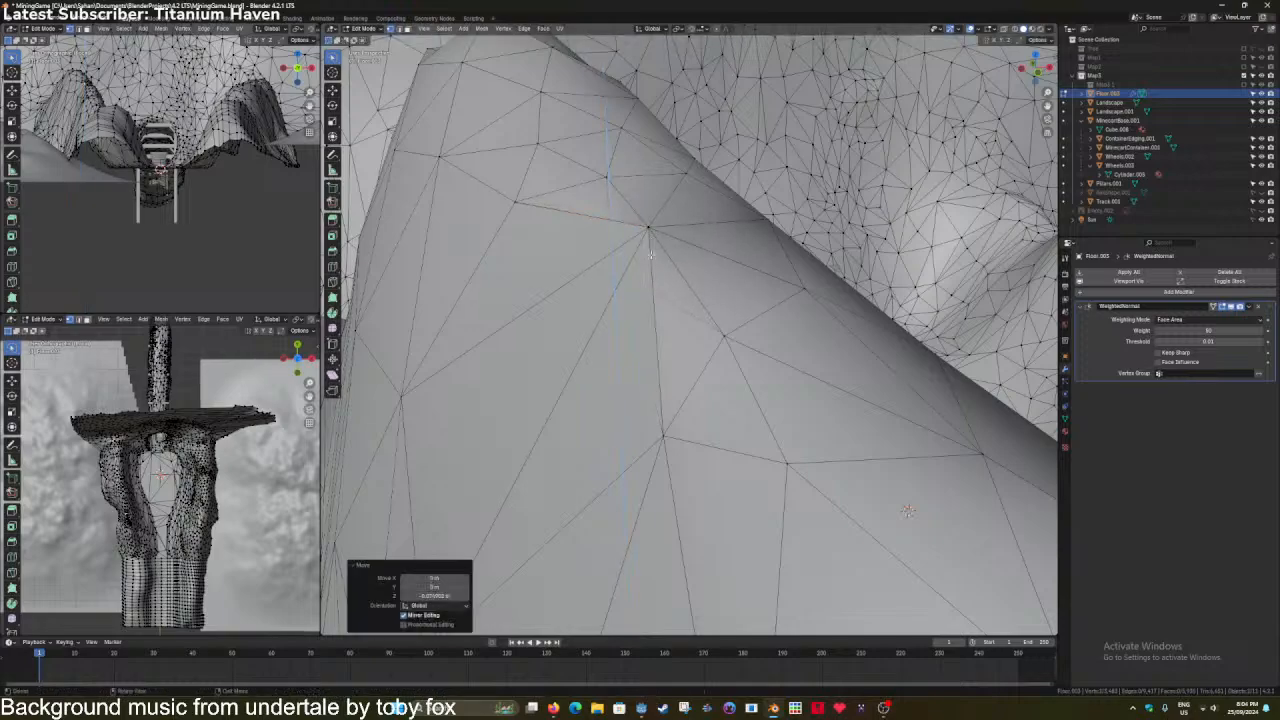
# Delete the stray vertex, fill the openings it leaves in the left bank with new faces, and return to Object Mode.
pyautogui.press('x')
pyautogui.click(651, 257)
pyautogui.moveTo(651, 257); pyautogui.dragTo(646, 286, button='middle')
pyautogui.press('2')
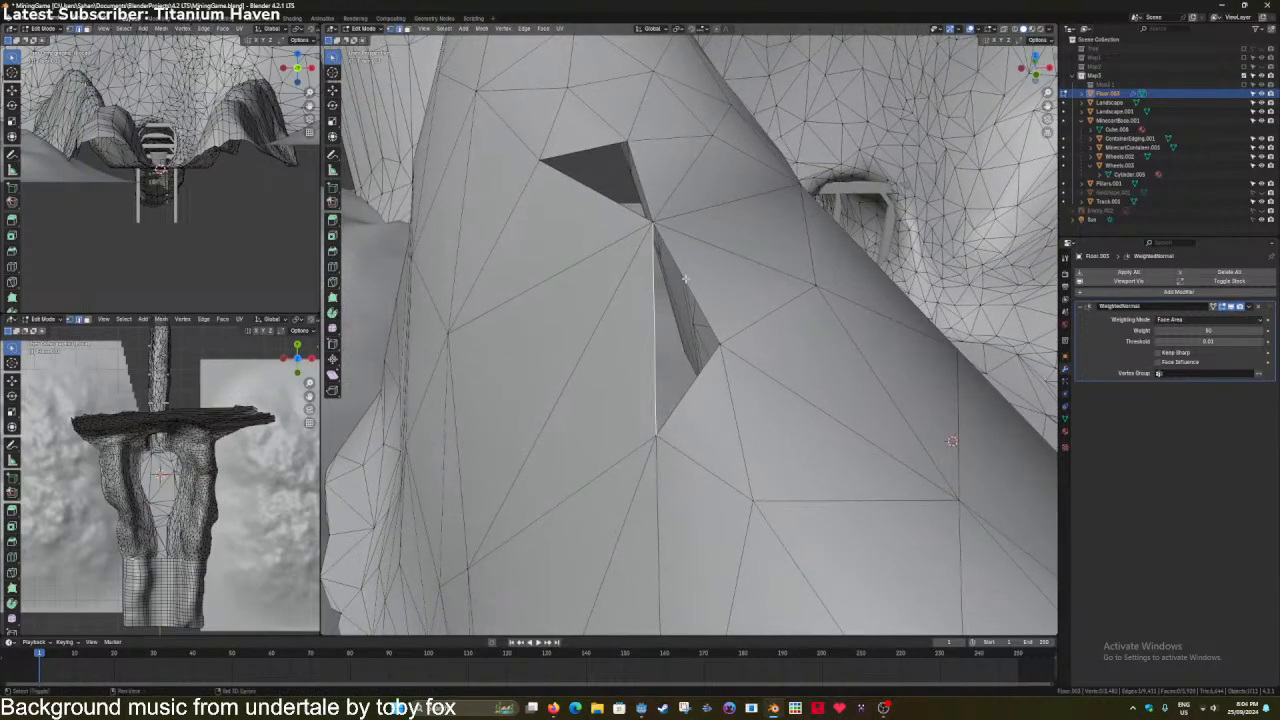
pyautogui.moveTo(714, 319); pyautogui.dragTo(724, 327, button='middle')
pyautogui.keyDown('shift'); pyautogui.click(727, 329); pyautogui.keyUp('shift')
pyautogui.press('f')
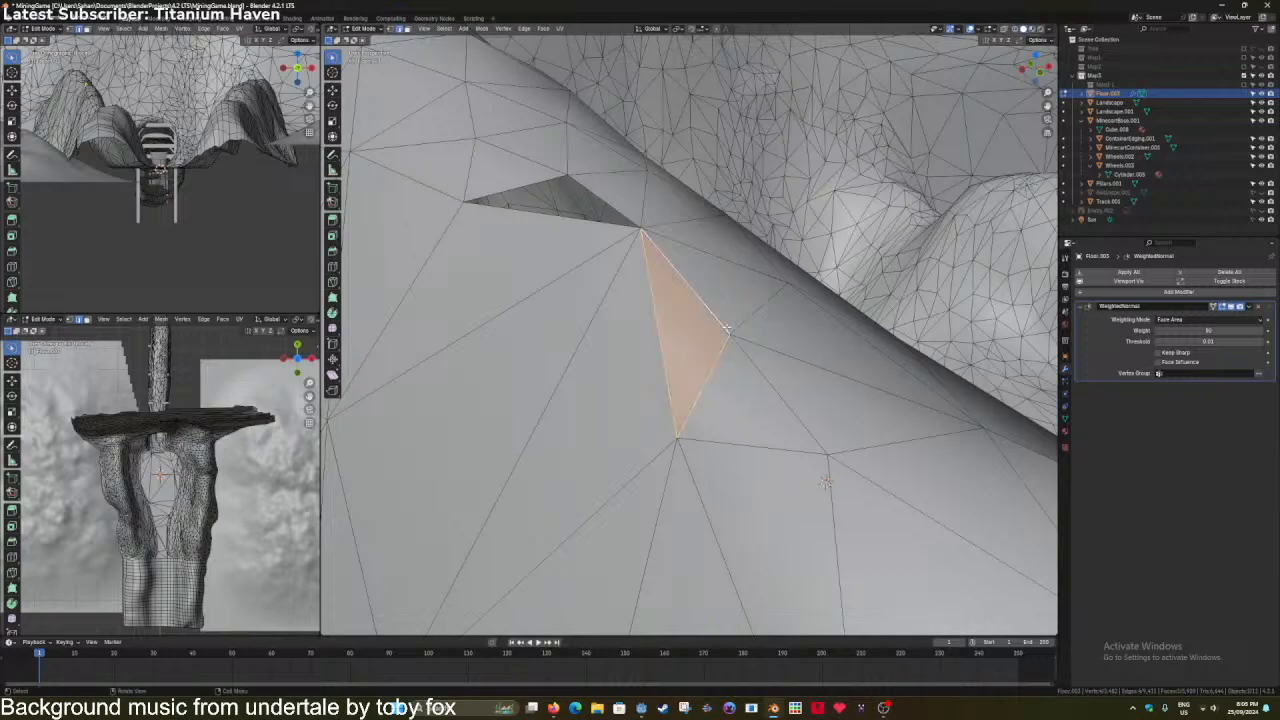
pyautogui.hotkey('alt', 'a')
pyautogui.press('Tab')
# Reapply smooth shading to Floor.003 and remove its Weighted Normal modifier.
pyautogui.moveTo(586, 187); pyautogui.dragTo(679, 267, button='middle')
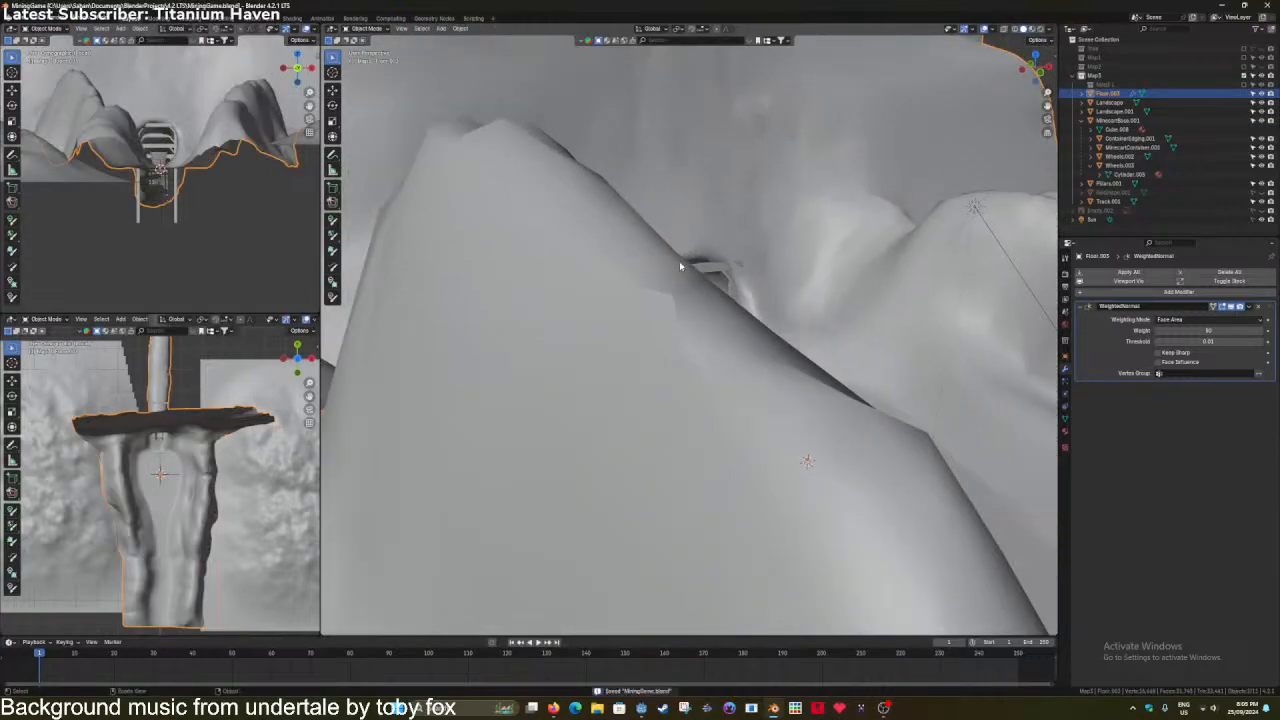
pyautogui.rightClick(679, 261)
pyautogui.click(665, 269)
pyautogui.rightClick(664, 271)
pyautogui.click(620, 259)
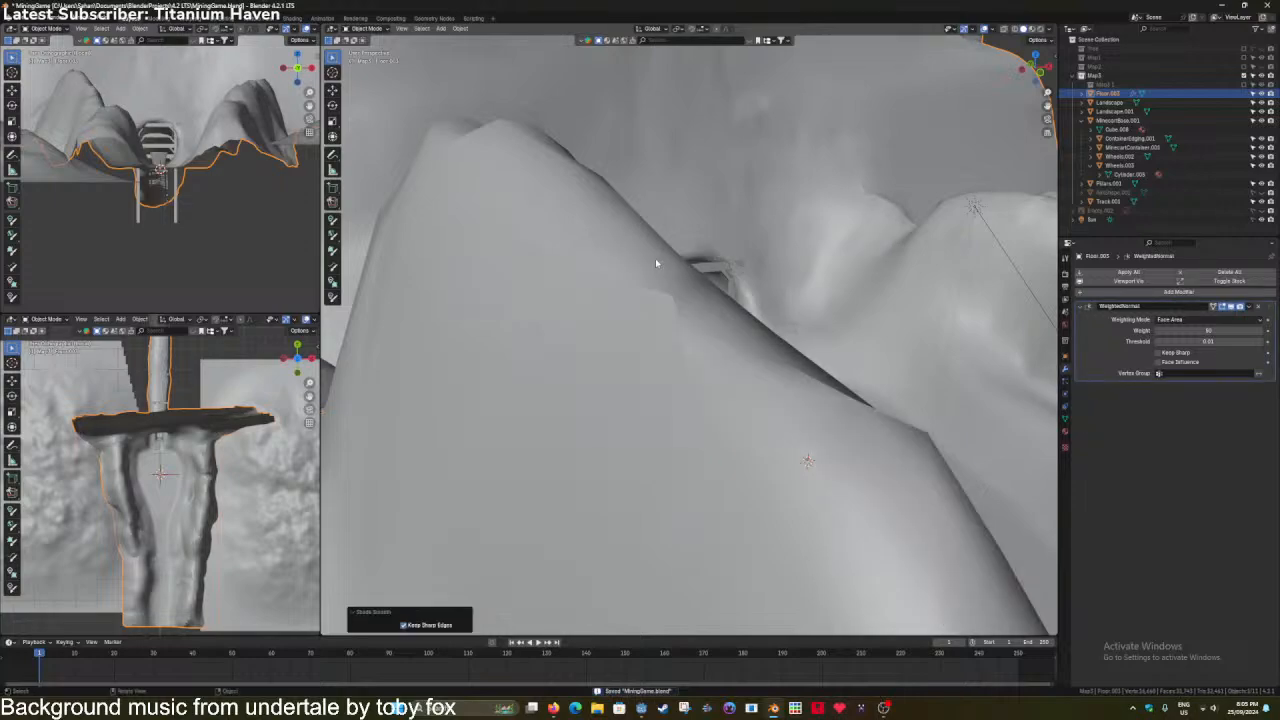
pyautogui.click(1261, 309)
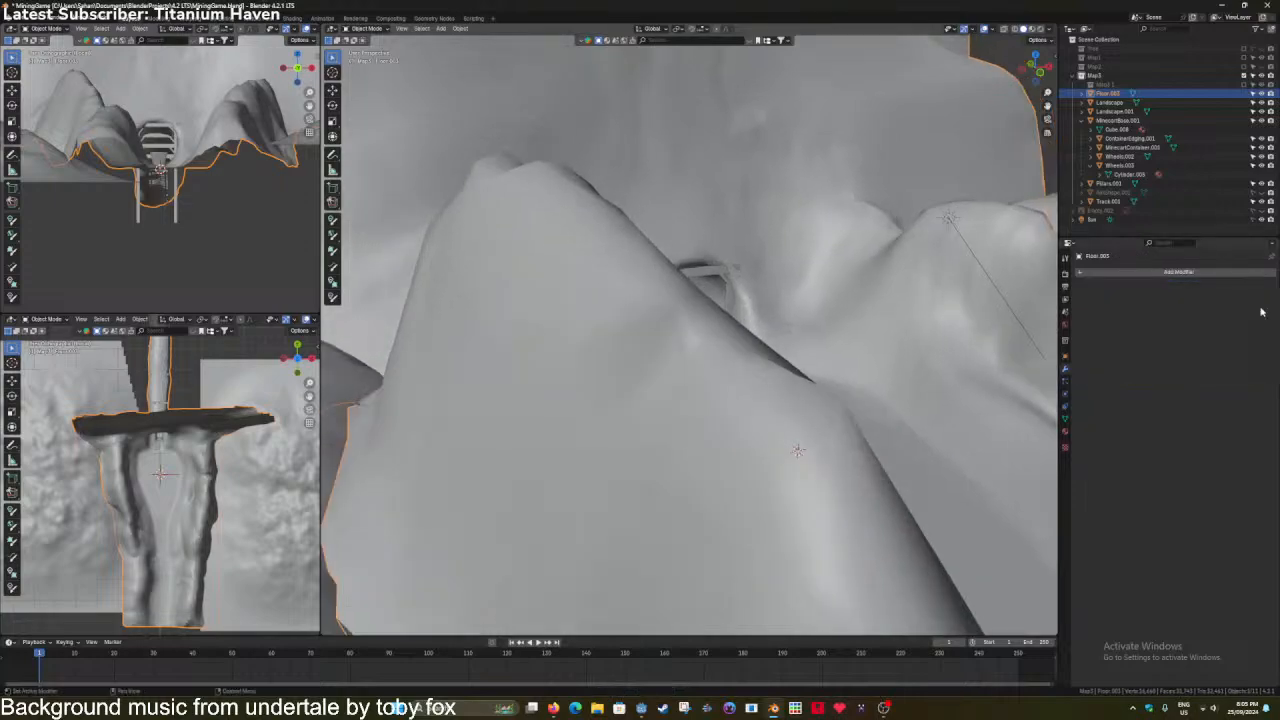
pyautogui.rightClick(818, 284)
pyautogui.click(818, 284)
pyautogui.moveTo(818, 284); pyautogui.dragTo(661, 248, button='middle')
# Nudge the stray vertex on the left bank's ridge of Floor.003 into line and save the file.
pyautogui.press('Tab')
pyautogui.scroll(5, 661, 248)
pyautogui.press('Tab')
pyautogui.scroll(-3, 630, 277)
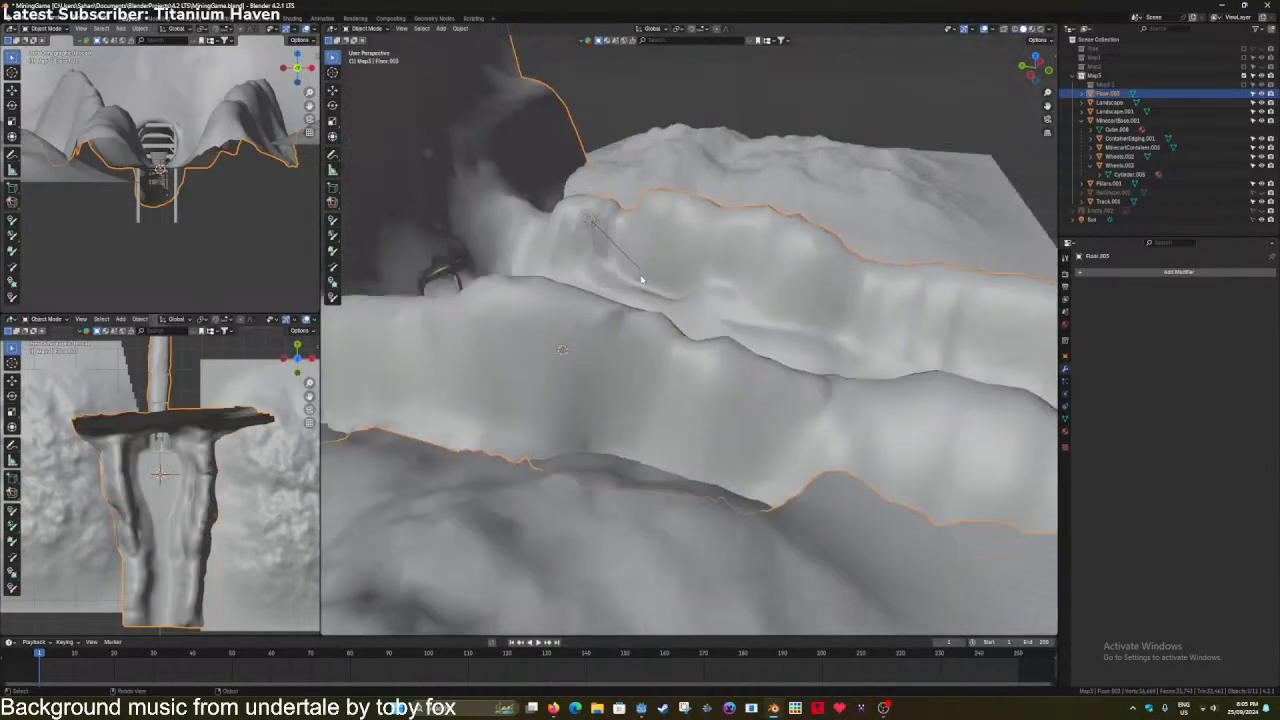
pyautogui.press('Tab')
pyautogui.scroll(3, 614, 294)
pyautogui.scroll(3, 614, 294)
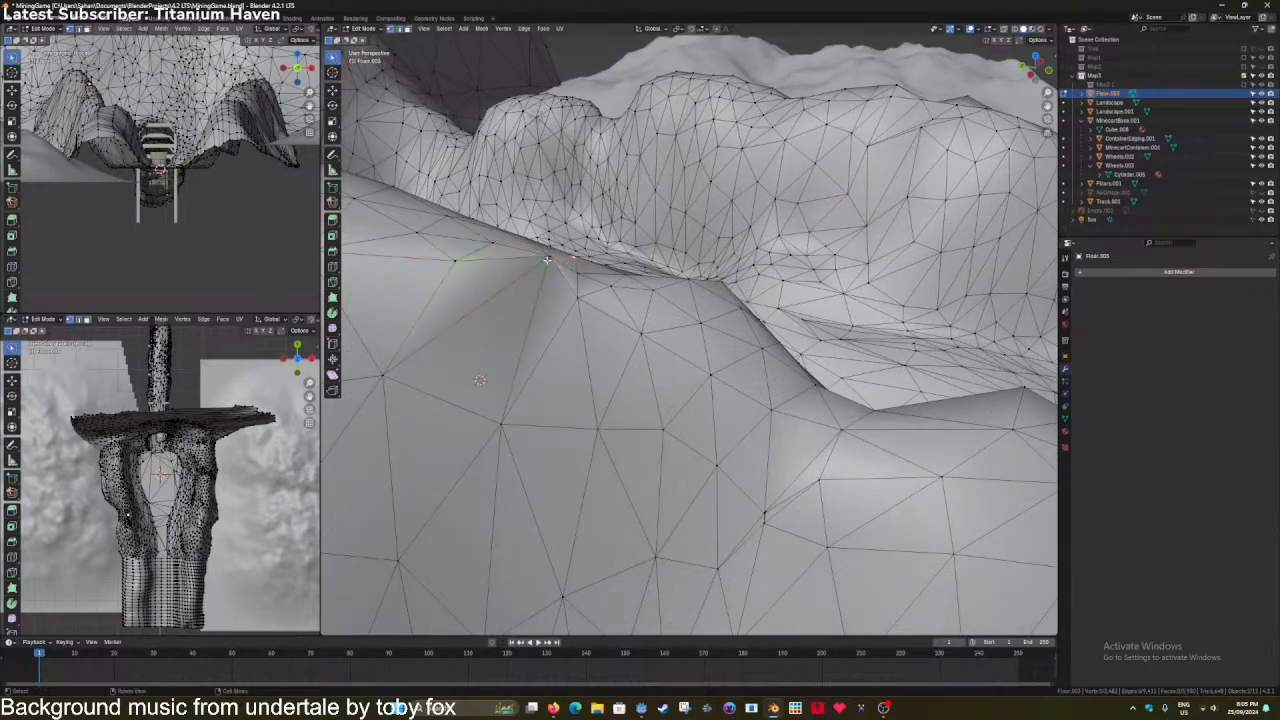
pyautogui.press('g')
pyautogui.click(554, 268)
pyautogui.scroll(3, 554, 270)
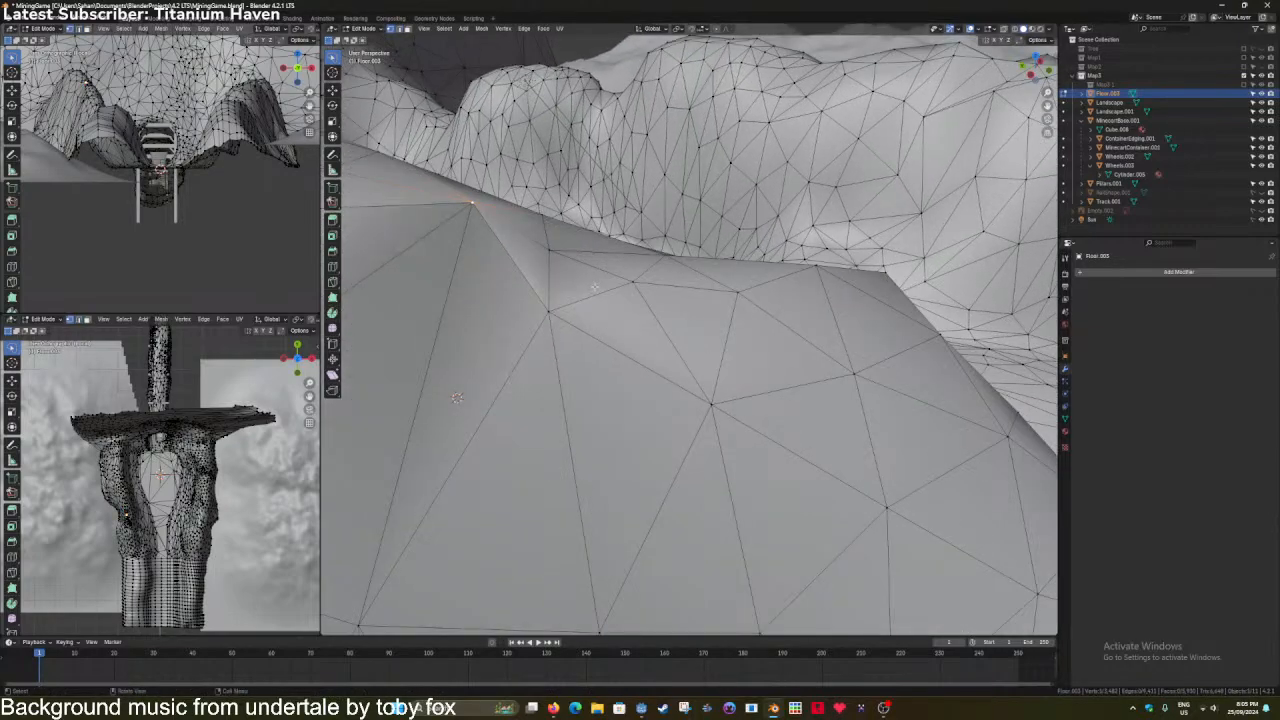
pyautogui.keyDown('shift'); pyautogui.moveTo(550, 276); pyautogui.dragTo(612, 311, button='middle'); pyautogui.keyUp('shift')
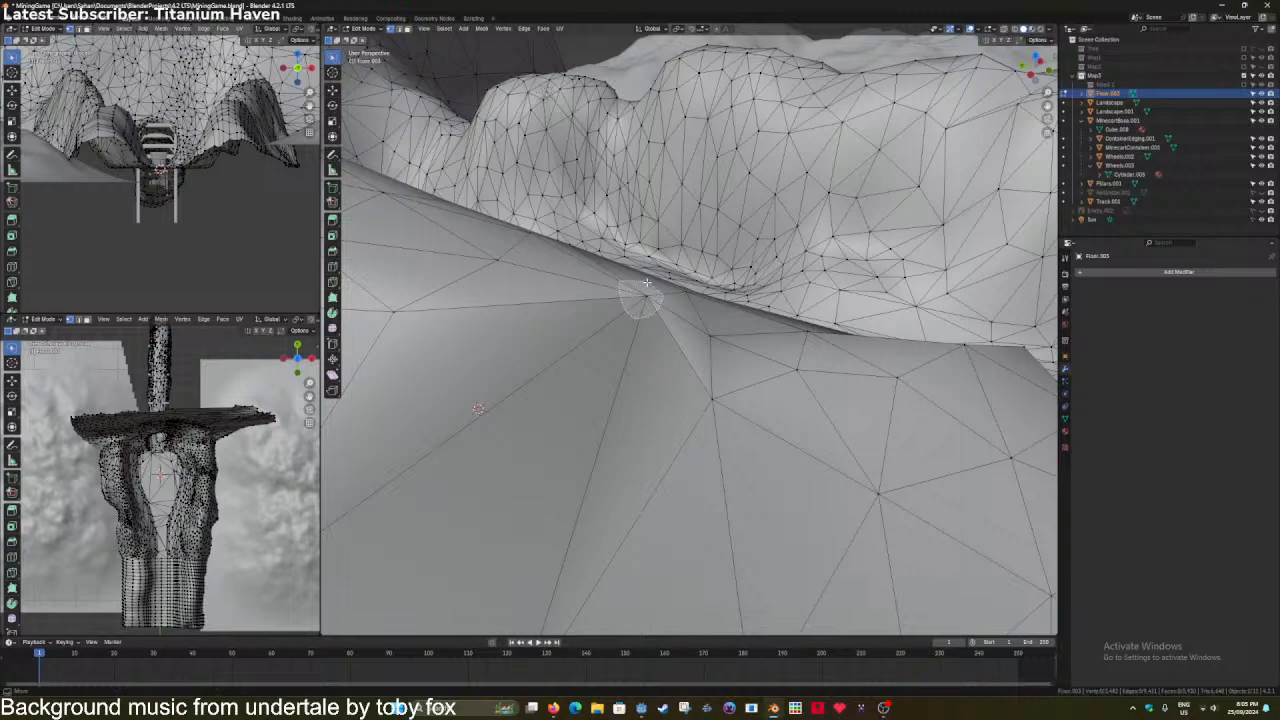
pyautogui.hotkey('ctrl', 's')
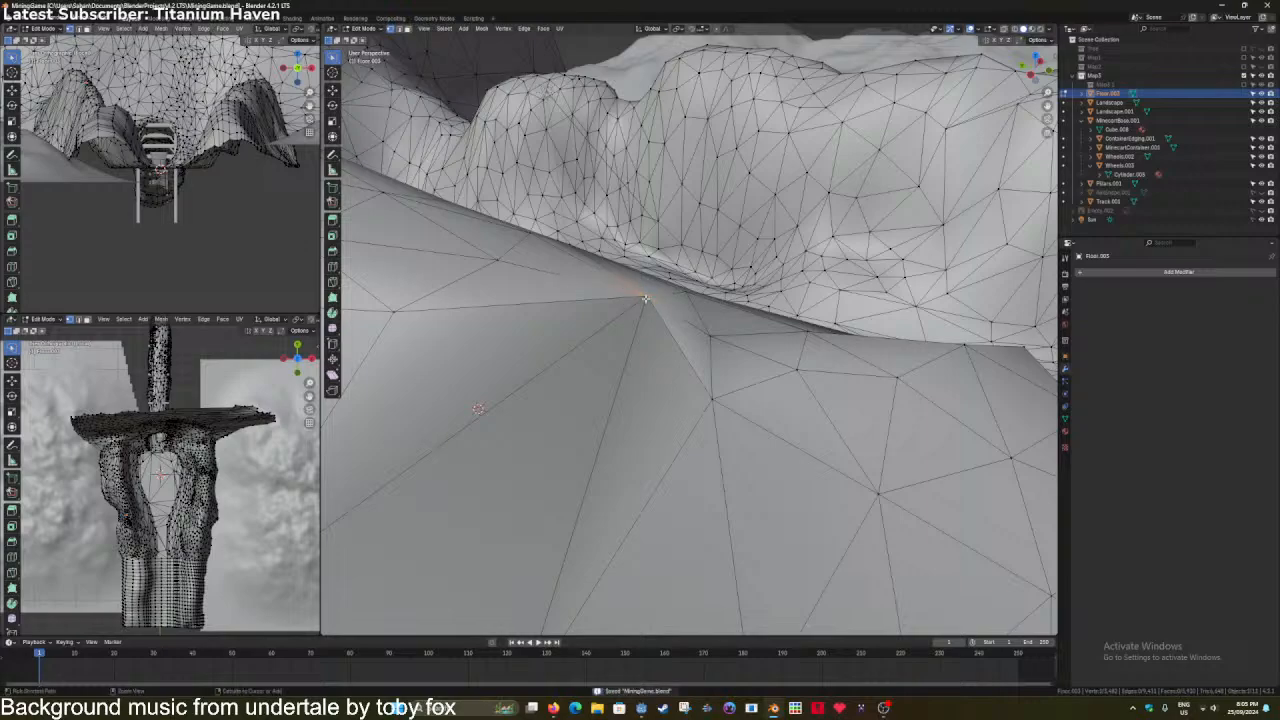
# Lasso the overlapping vertices at the left bank's peak, using X-ray to check the selection, and merge them at their center.
pyautogui.scroll(5, 655, 285)
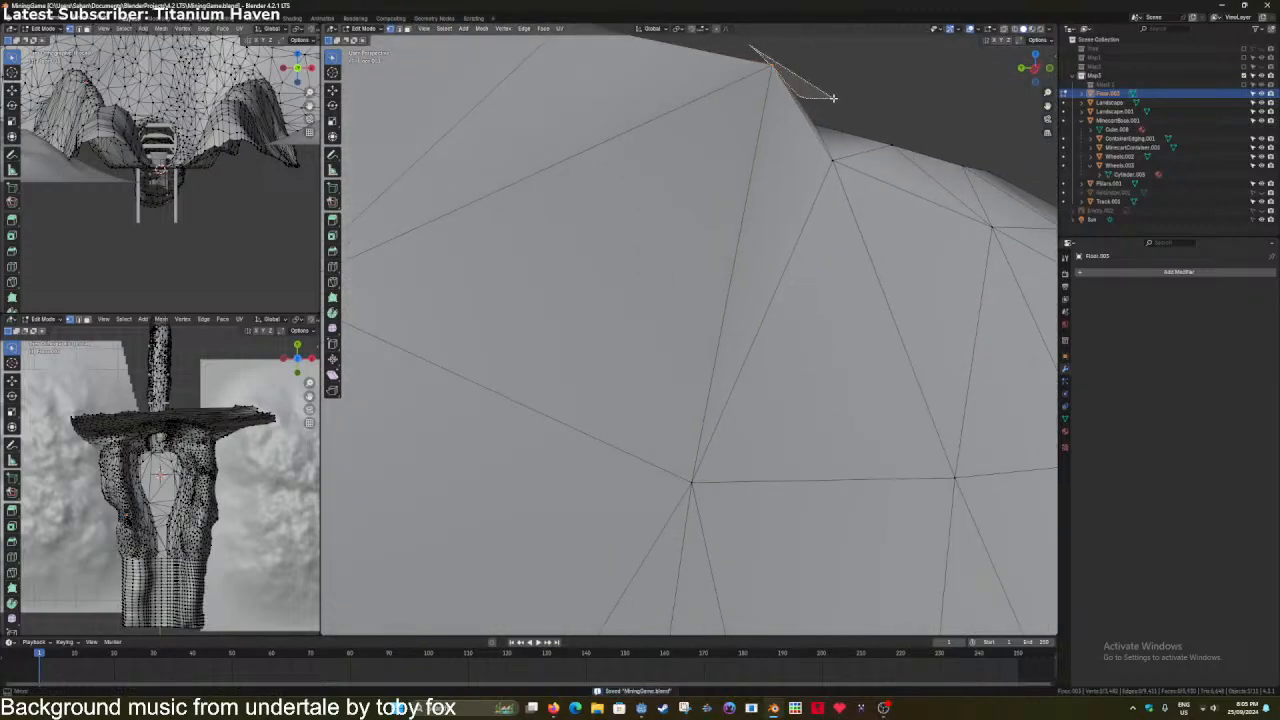
pyautogui.moveTo(757, 40)
pyautogui.mouseDown()
pyautogui.moveTo(800, 56)
pyautogui.moveTo(750, 45)
pyautogui.mouseUp()
pyautogui.click(1003, 30)
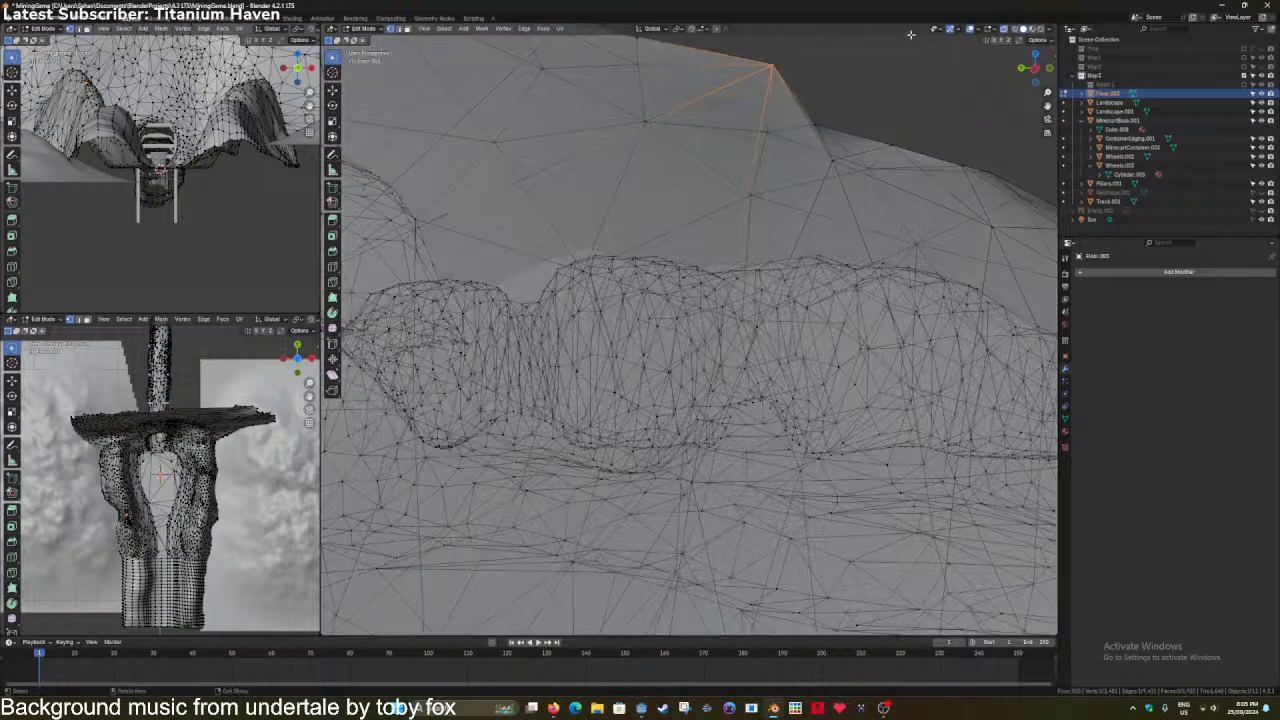
pyautogui.click(1003, 31)
pyautogui.press('m')
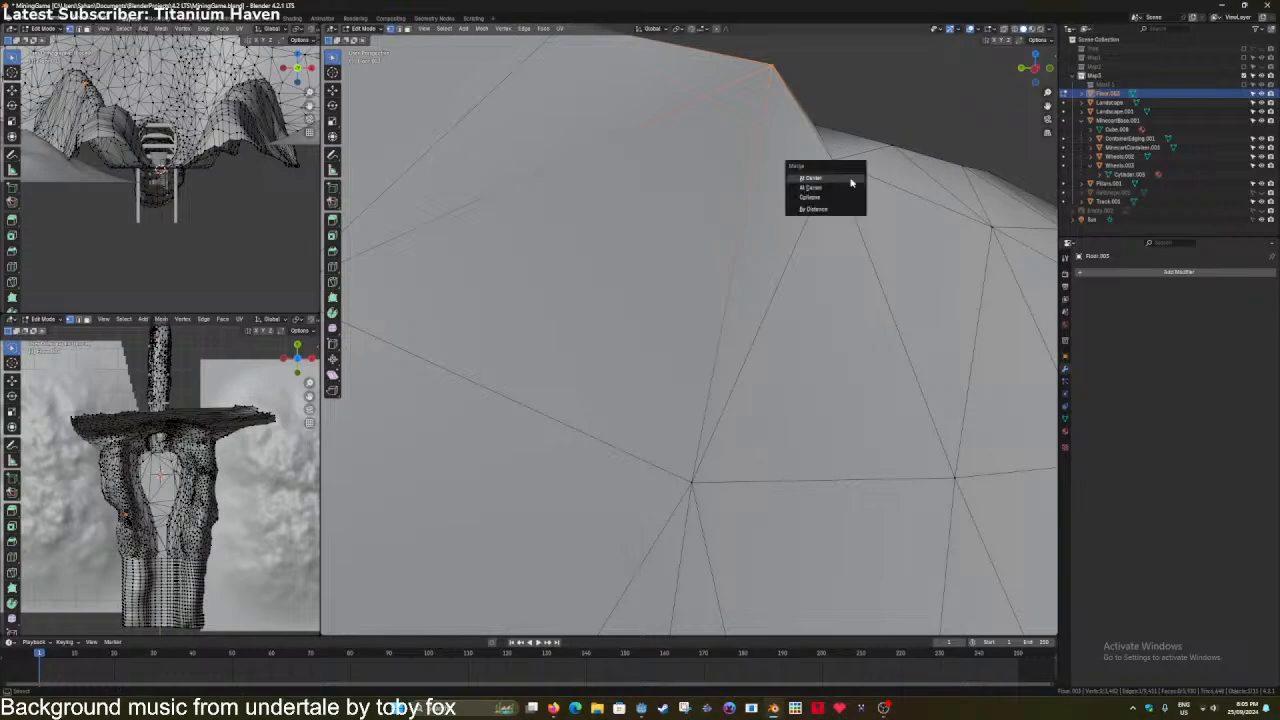
pyautogui.click(850, 183)
# Move the merged vertex within the XY plane in two passes to even out the left bank's ridge, saving the file in between.
pyautogui.moveTo(797, 200); pyautogui.dragTo(591, 393, button='middle')
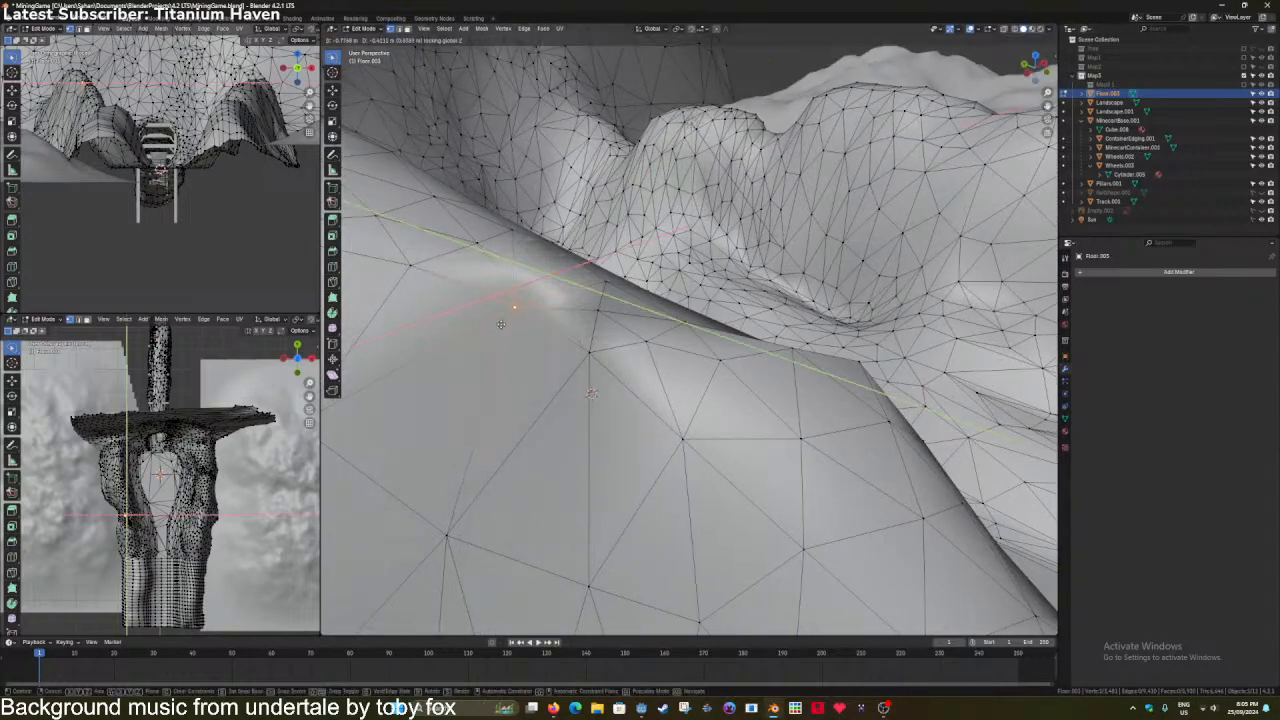
pyautogui.press('Tab')
pyautogui.moveTo(509, 332); pyautogui.dragTo(451, 363, button='middle')
pyautogui.hotkey('ctrl', 's')
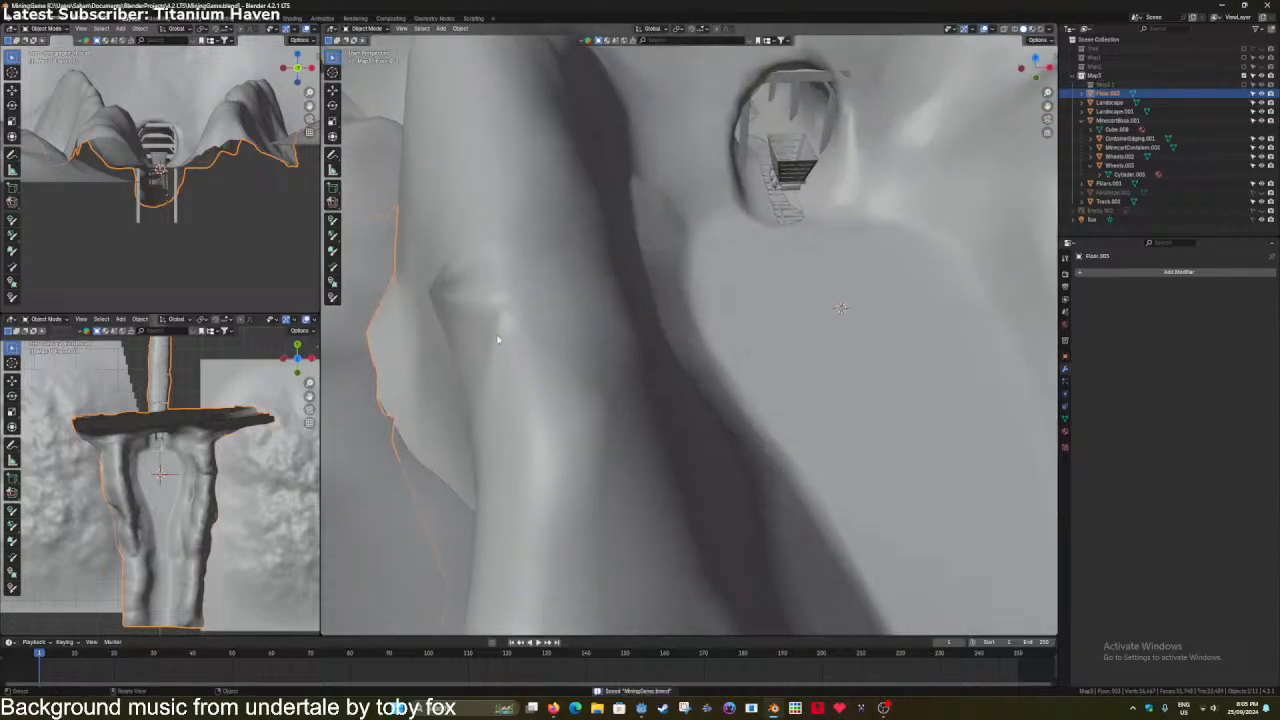
pyautogui.press('Tab')
pyautogui.press('g')
pyautogui.hotkey('shift', 'z')
pyautogui.click(544, 328)
pyautogui.press('Tab')
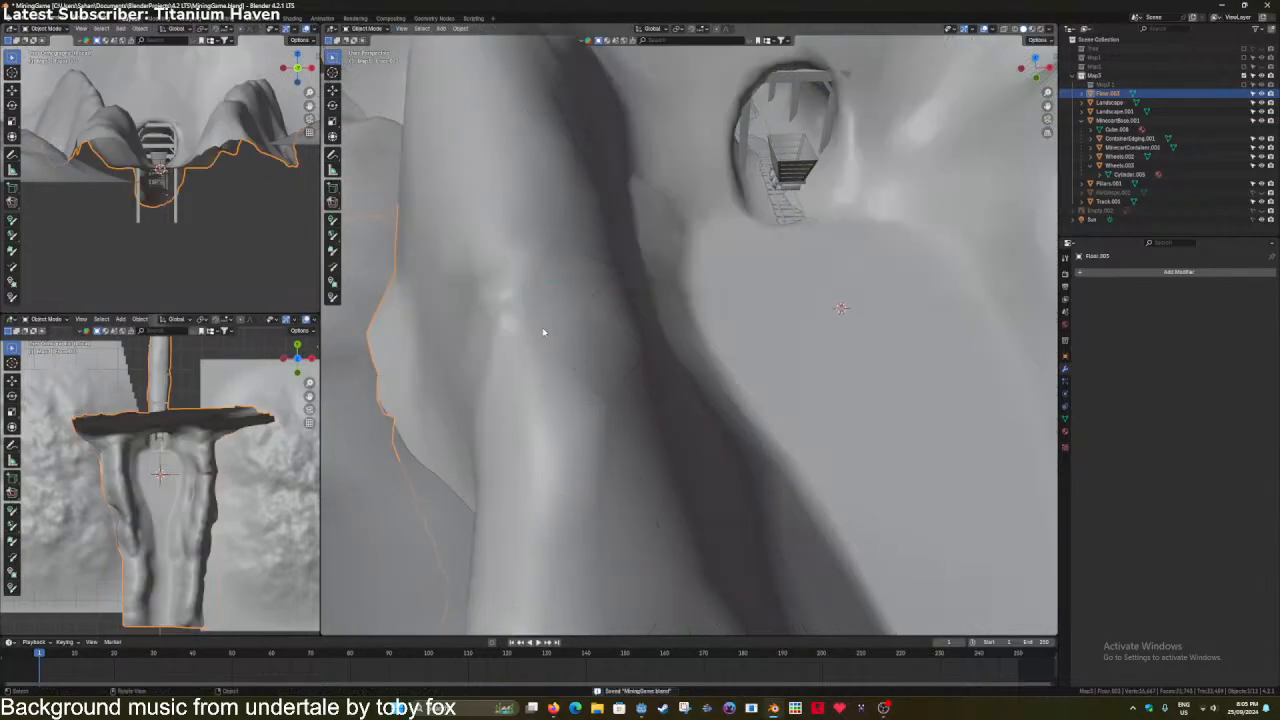
pyautogui.moveTo(542, 328); pyautogui.dragTo(581, 307, button='middle')
pyautogui.scroll(-7, 582, 306)
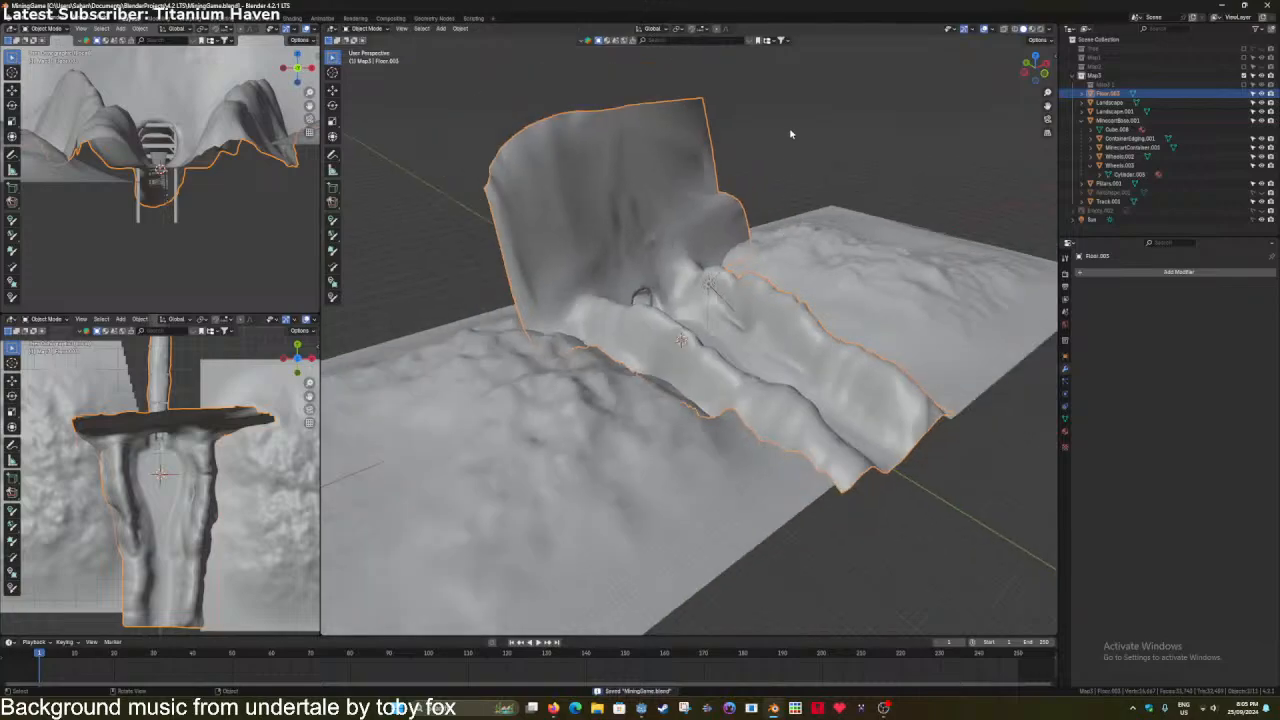
pyautogui.click(791, 133)
pyautogui.moveTo(775, 265); pyautogui.dragTo(716, 252, button='middle')
pyautogui.scroll(6, 716, 252)
pyautogui.press('Tab')
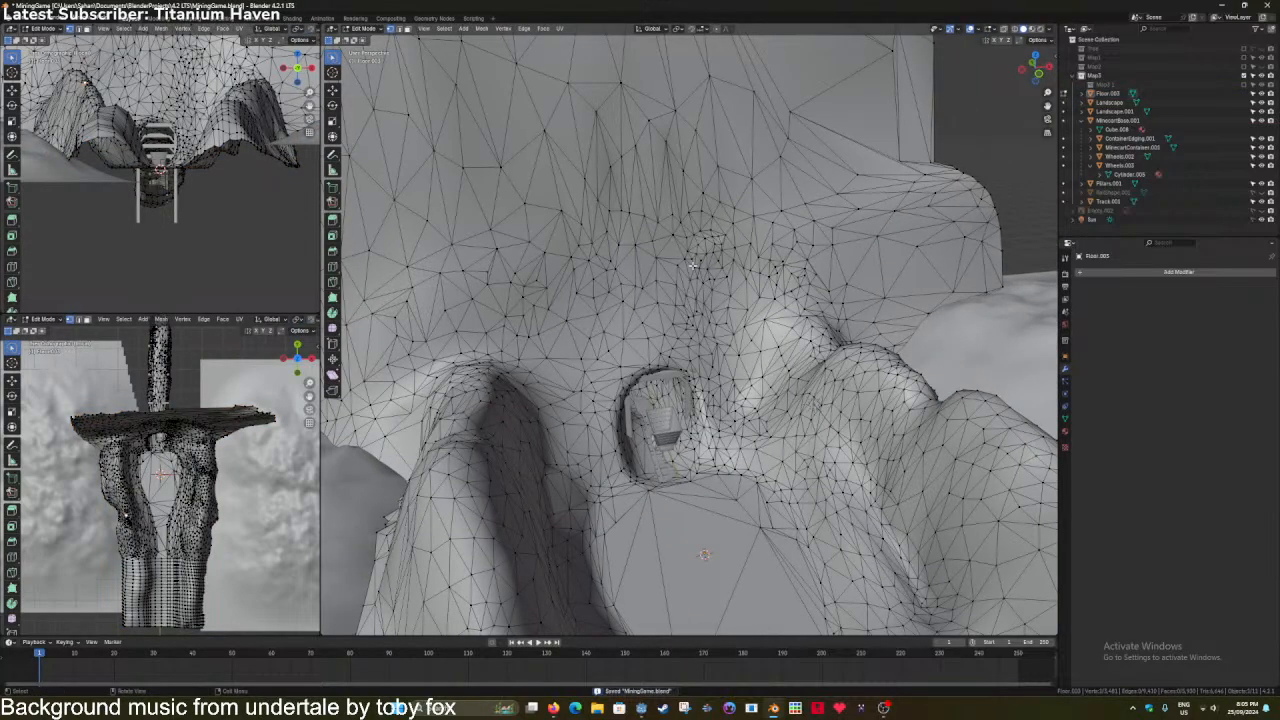
pyautogui.press('Tab')
pyautogui.hotkey('ctrl', 'Tab')
pyautogui.click(695, 336)
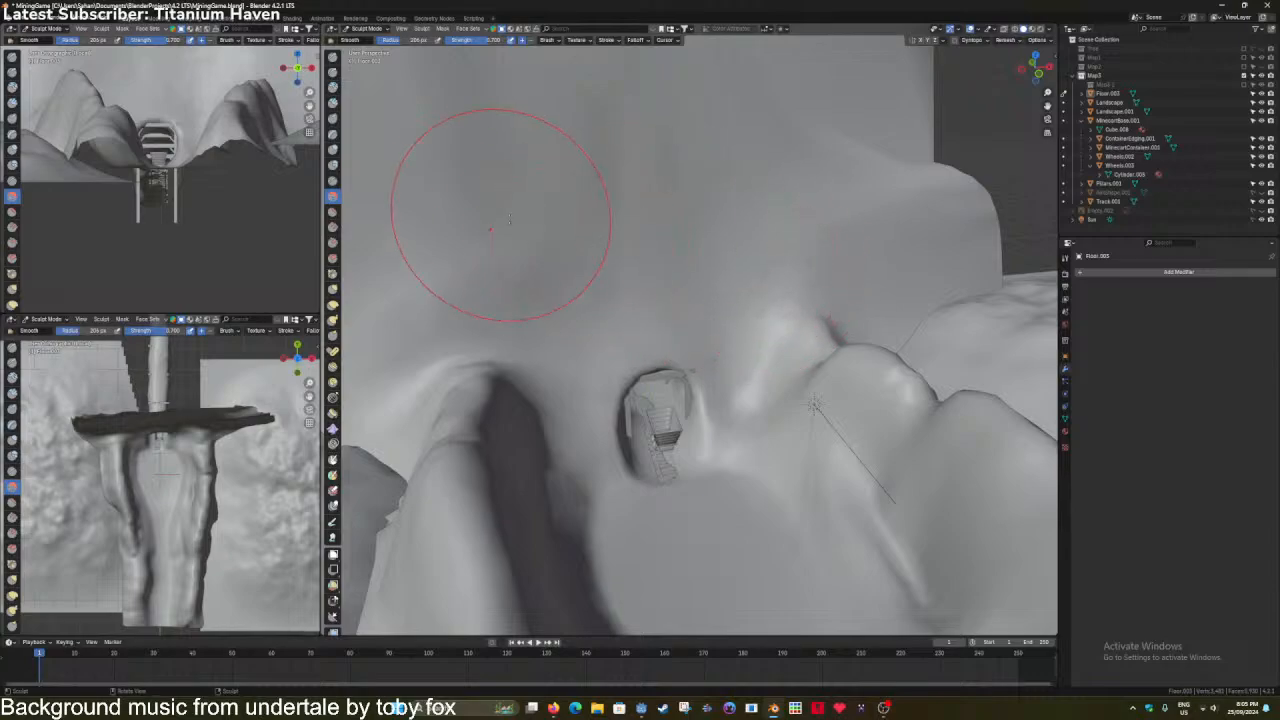
pyautogui.moveTo(571, 229)
pyautogui.mouseDown(button='middle')
pyautogui.moveTo(571, 371)
pyautogui.moveTo(660, 318)
pyautogui.mouseUp(button='middle')
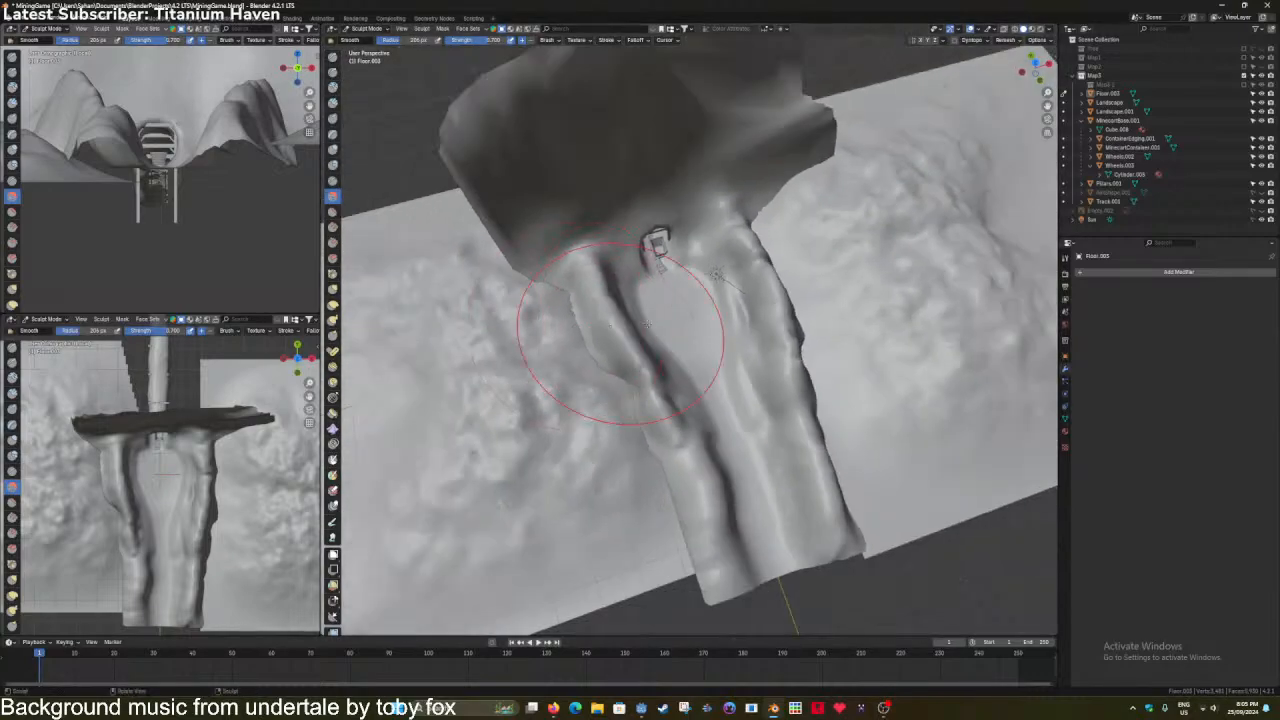
pyautogui.hotkey('ctrl', 'Tab')
pyautogui.click(640, 236)
pyautogui.scroll(-3, 640, 236)
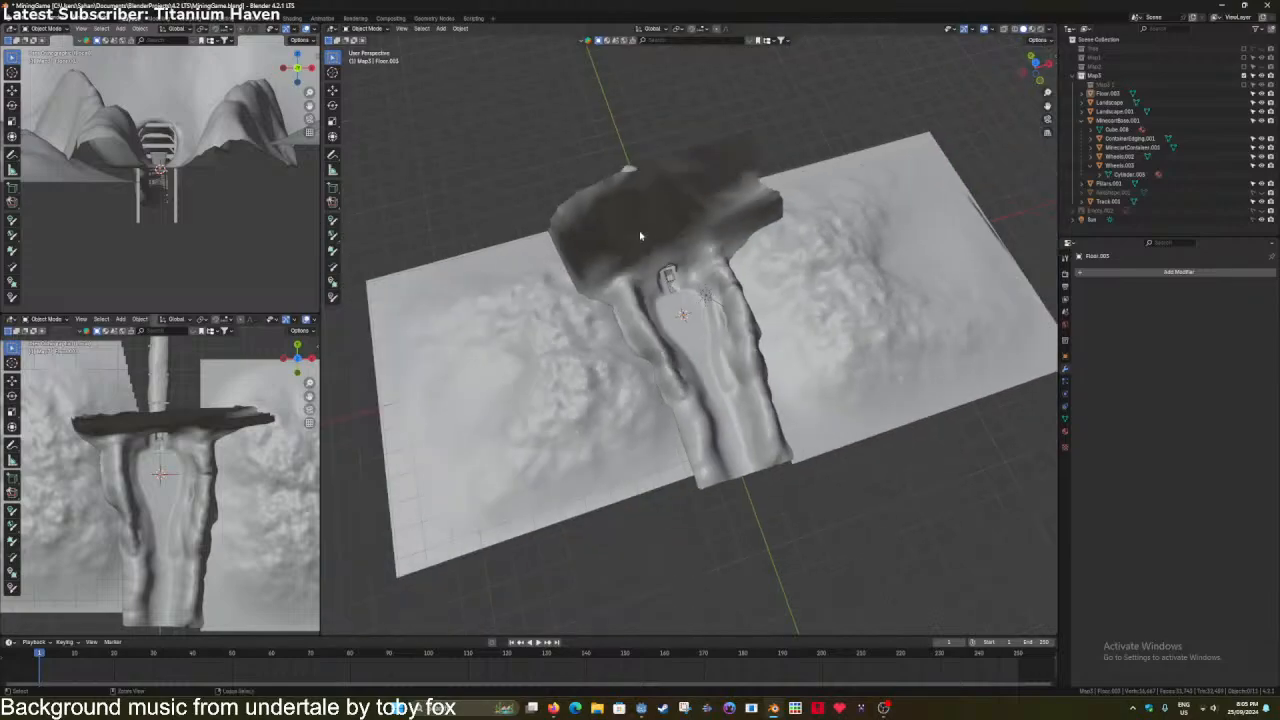
# Save the file and pull the back wall's upper edge about 11 m along Y with proportional editing enabled.
pyautogui.hotkey('ctrl', 's')
pyautogui.moveTo(578, 244); pyautogui.dragTo(657, 245, button='middle')
pyautogui.press('Tab')
pyautogui.moveTo(640, 197); pyautogui.dragTo(614, 180, button='middle')
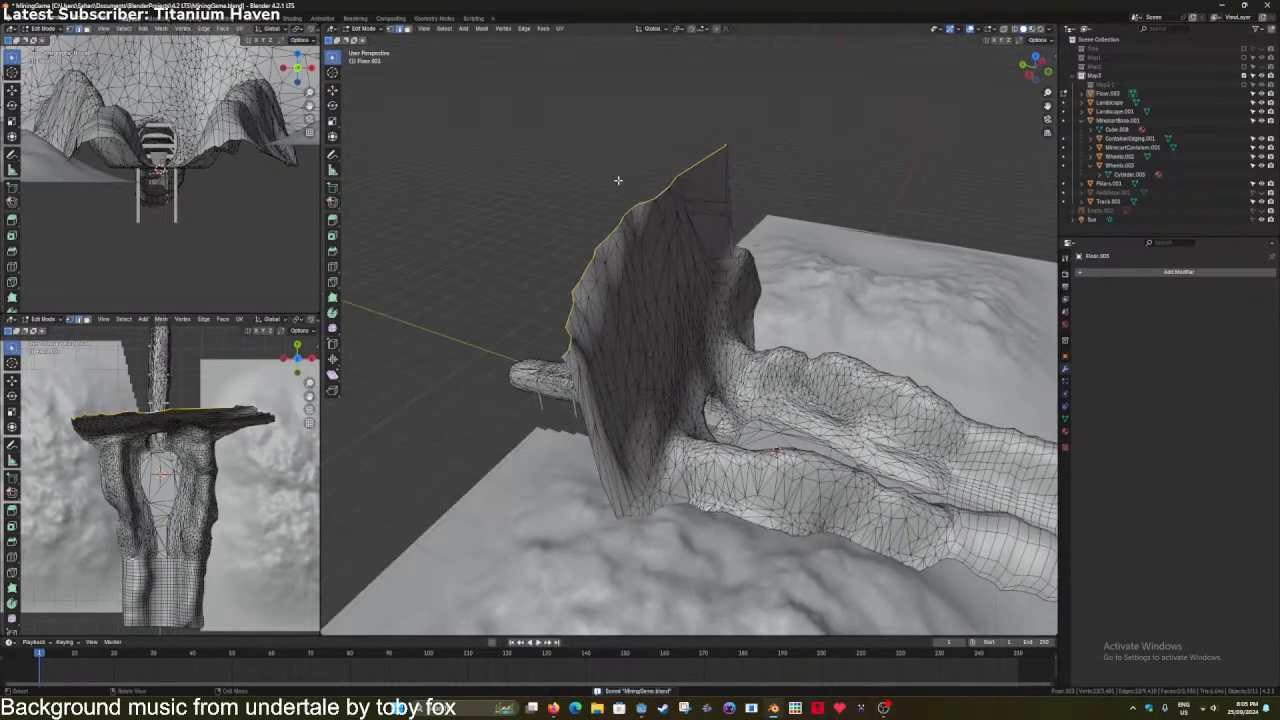
pyautogui.press('g')
pyautogui.press('y')
pyautogui.rightClick(763, 39)
pyautogui.click(717, 29)
pyautogui.press('g')
pyautogui.press('y')
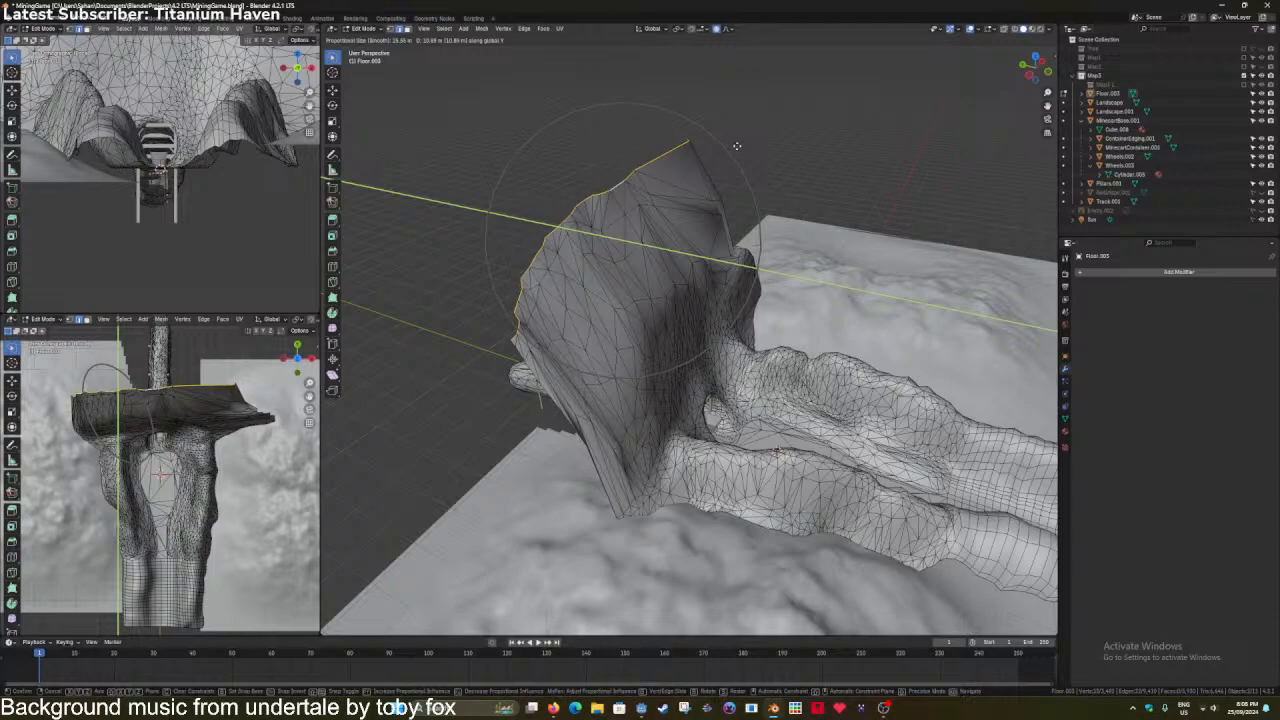
pyautogui.click(738, 147)
# Extrude the back wall's upper edge straight up along Z and divide the new strip with evenly spaced loop cuts.
pyautogui.press('e')
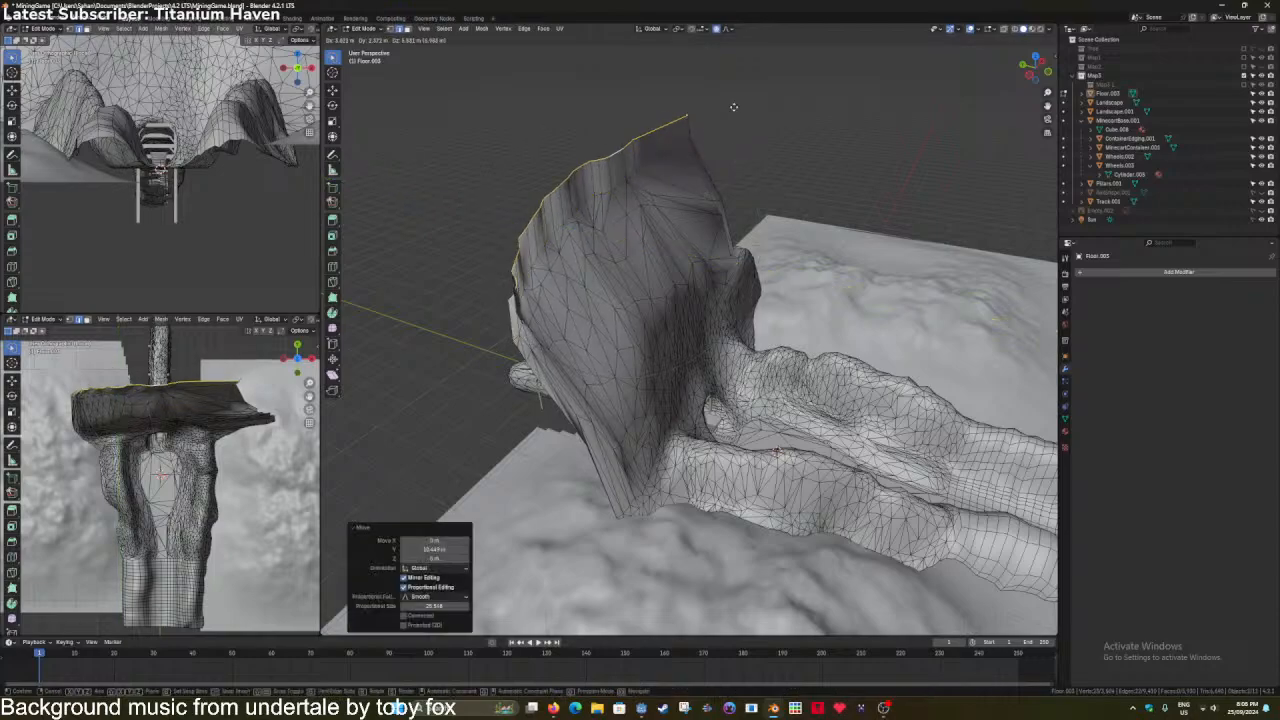
pyautogui.press('z')
pyautogui.click(698, 541)
pyautogui.scroll(-3, 698, 541)
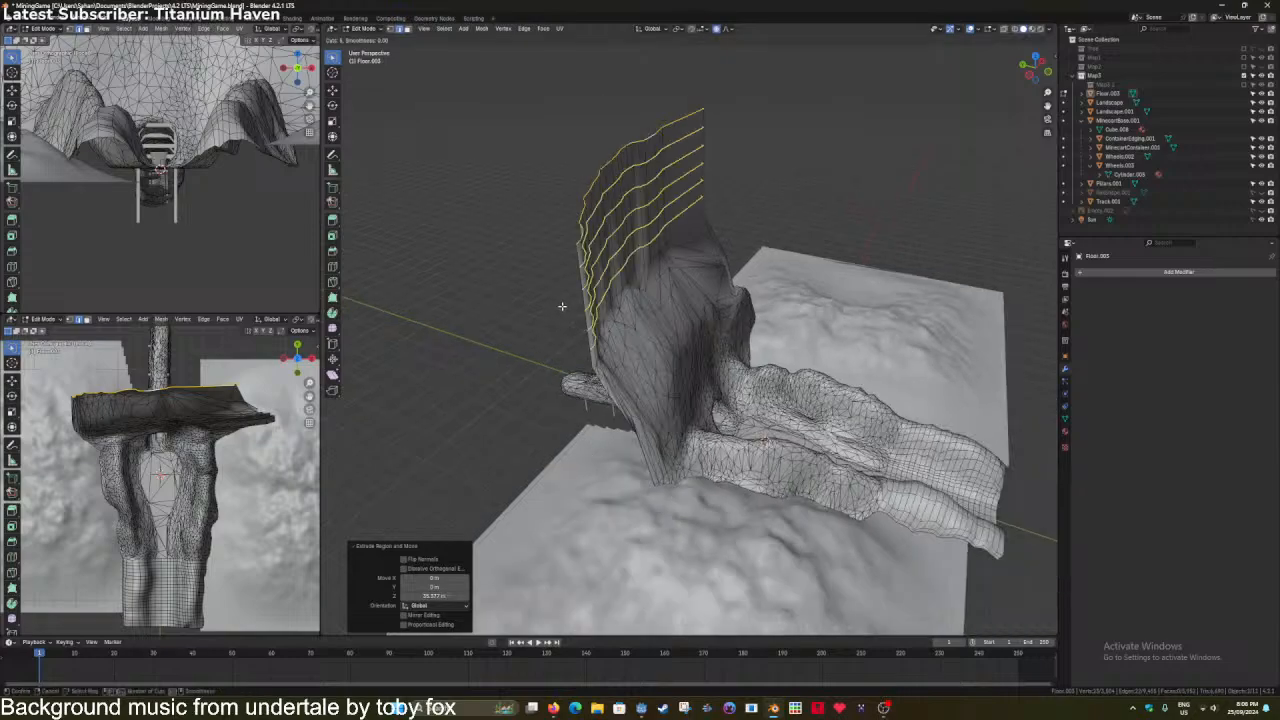
pyautogui.scroll(4, 561, 305)
pyautogui.click(561, 305)
pyautogui.rightClick(561, 305)
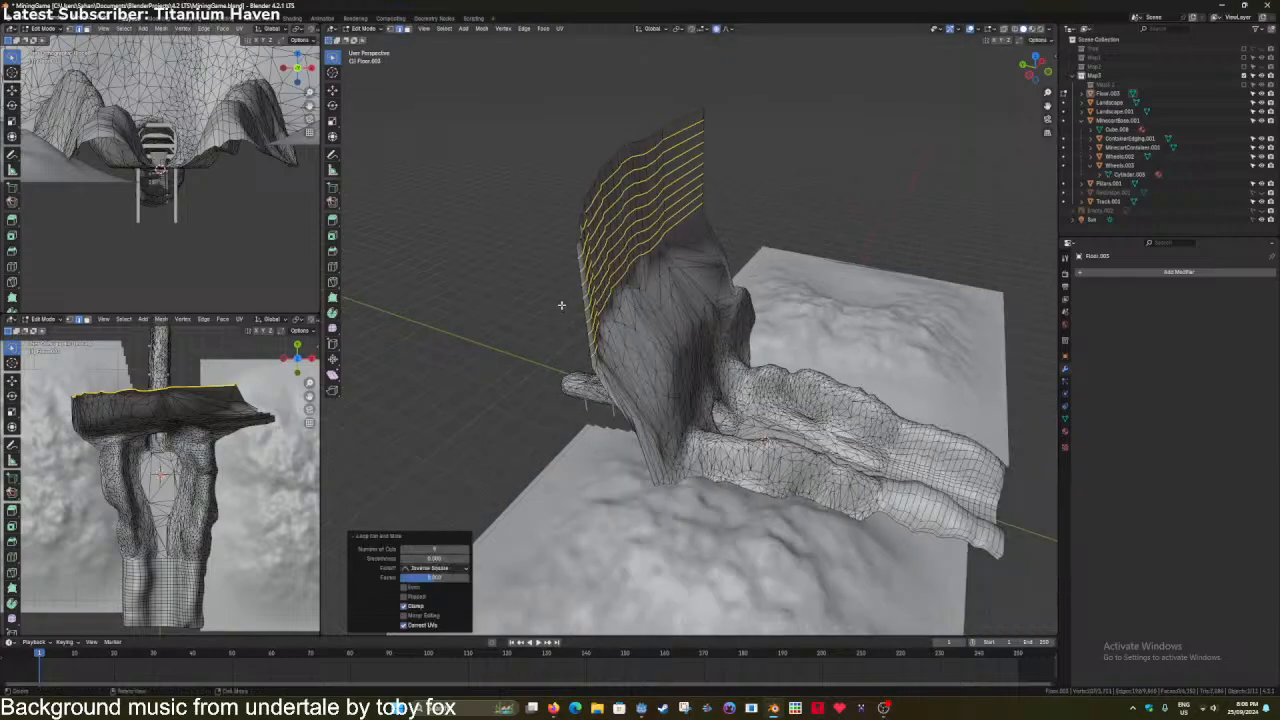
# Select the extended wall's topmost edge loop and move it about 25 m along Y with proportional editing.
pyautogui.keyDown('alt'); pyautogui.click(598, 162); pyautogui.keyUp('alt')
pyautogui.press('g')
pyautogui.press('y')
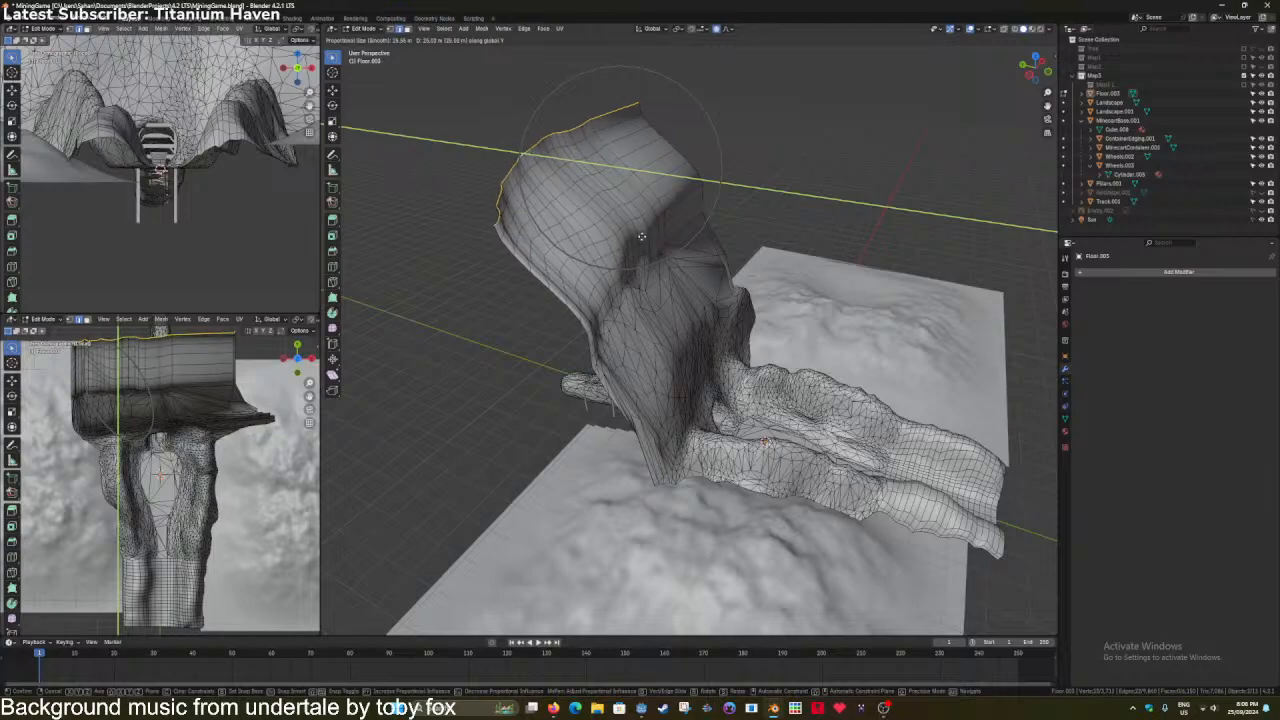
pyautogui.click(641, 236)
pyautogui.moveTo(641, 236); pyautogui.dragTo(555, 321, button='middle')
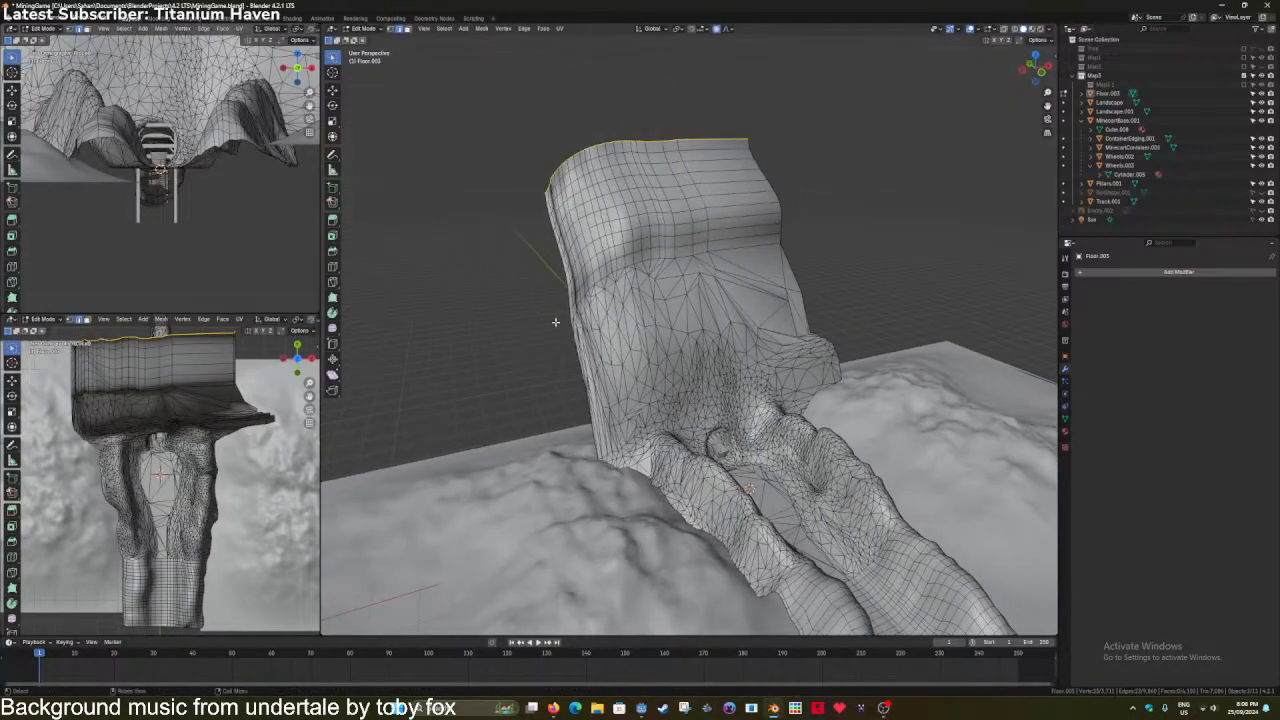
# Widen the back wall by moving its left border edge about -17 m along X with proportional editing.
pyautogui.scroll(1, 548, 281)
pyautogui.press('g')
pyautogui.press('x')
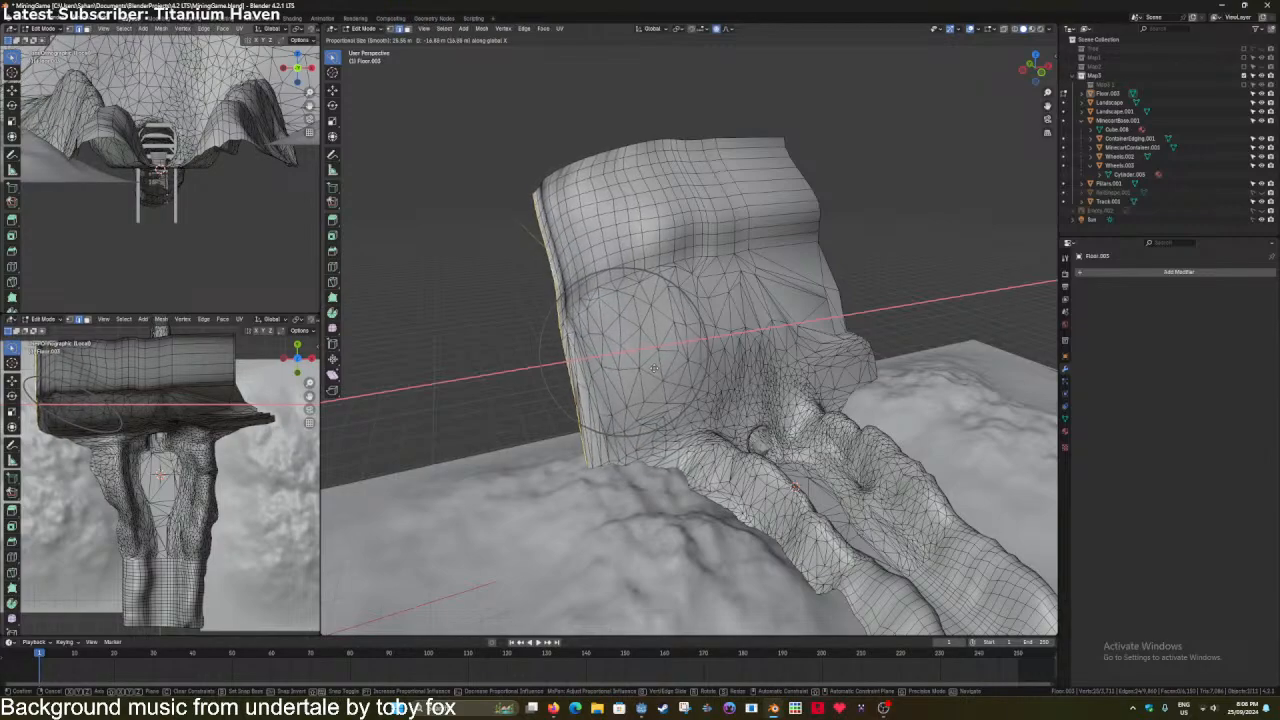
pyautogui.click(652, 368)
pyautogui.moveTo(652, 368); pyautogui.dragTo(690, 393, button='middle')
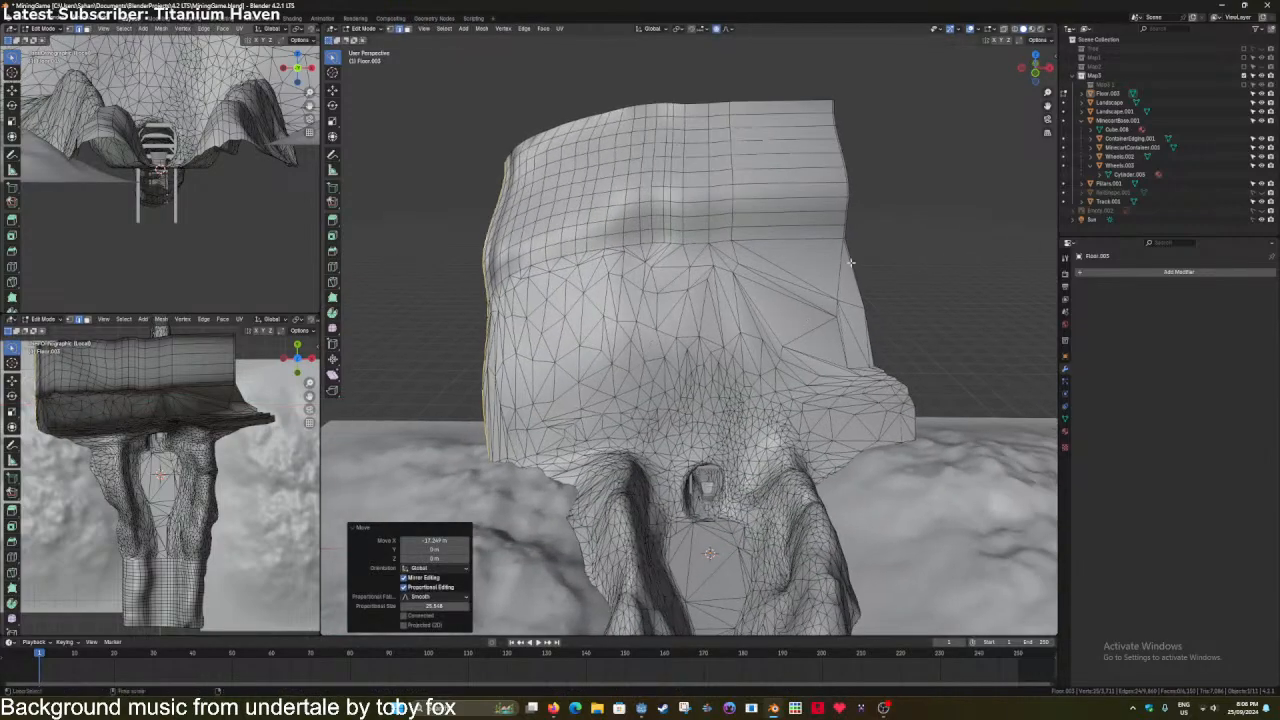
# Select the back wall's right border edge, move it outward along X with proportional editing, and return to Object Mode.
pyautogui.keyDown('alt'); pyautogui.click(874, 346); pyautogui.keyUp('alt')
pyautogui.keyDown('shift'); pyautogui.moveTo(874, 346); pyautogui.dragTo(833, 348, button='middle'); pyautogui.keyUp('shift')
pyautogui.press('g')
pyautogui.press('x')
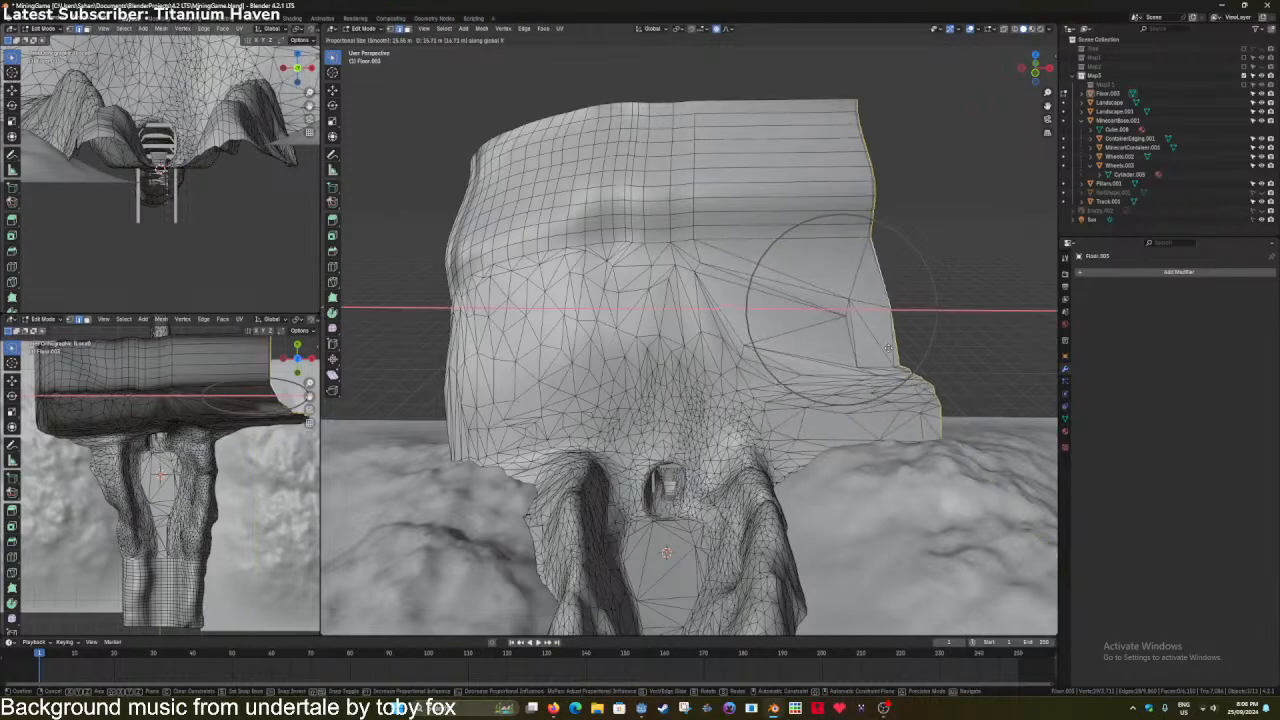
pyautogui.click(854, 353)
pyautogui.press('Tab')
# Raise the left landscape's hills by scaling Landscape.001 up along Z.
pyautogui.scroll(3, 758, 394)
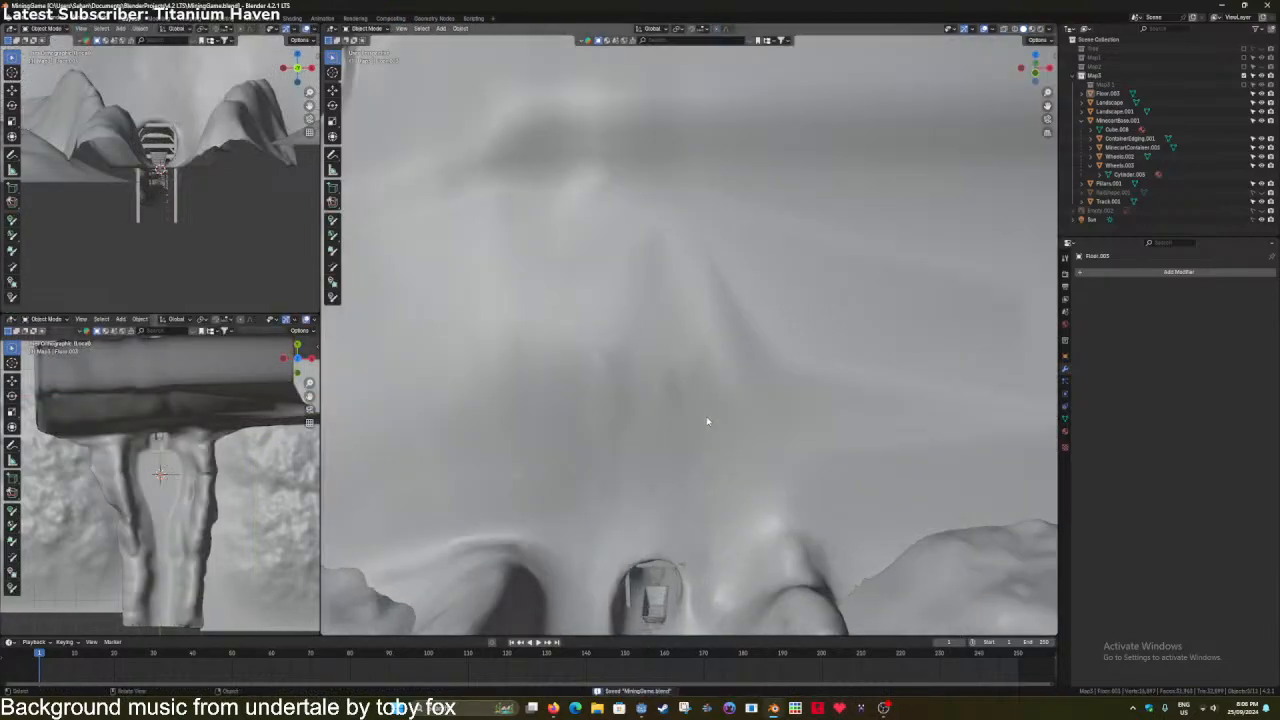
pyautogui.scroll(-7, 706, 423)
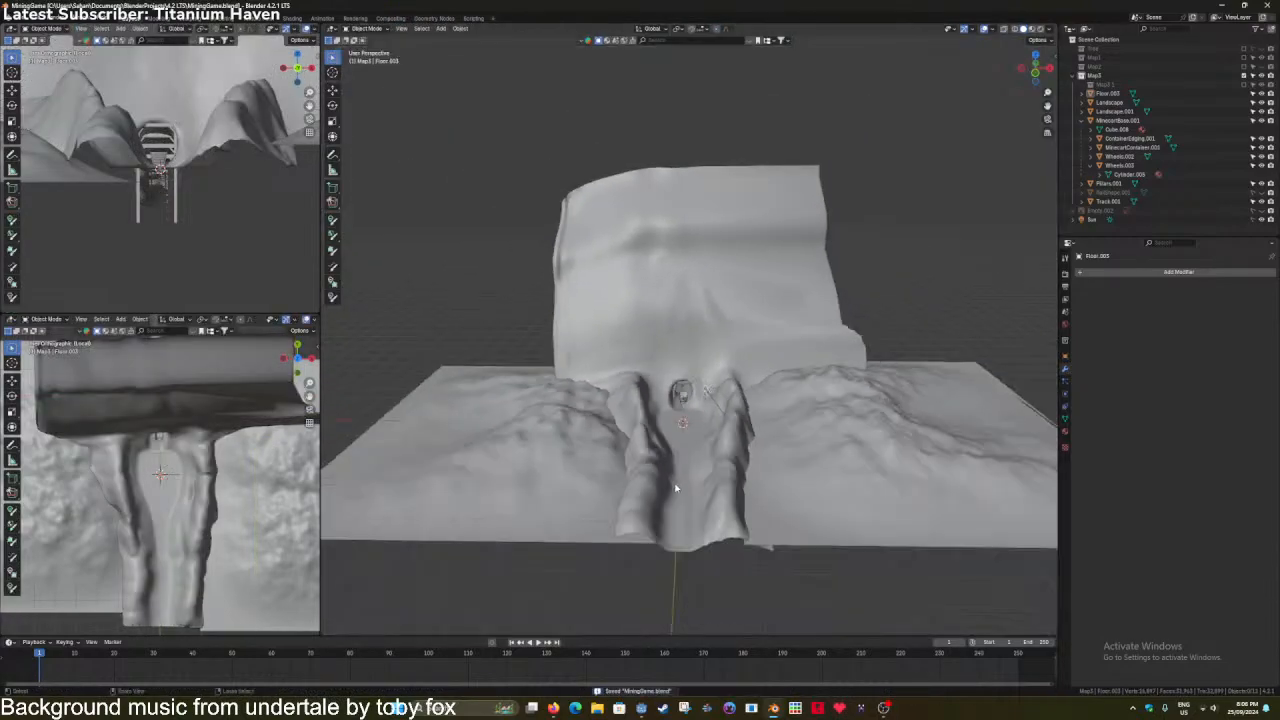
pyautogui.scroll(6, 681, 474)
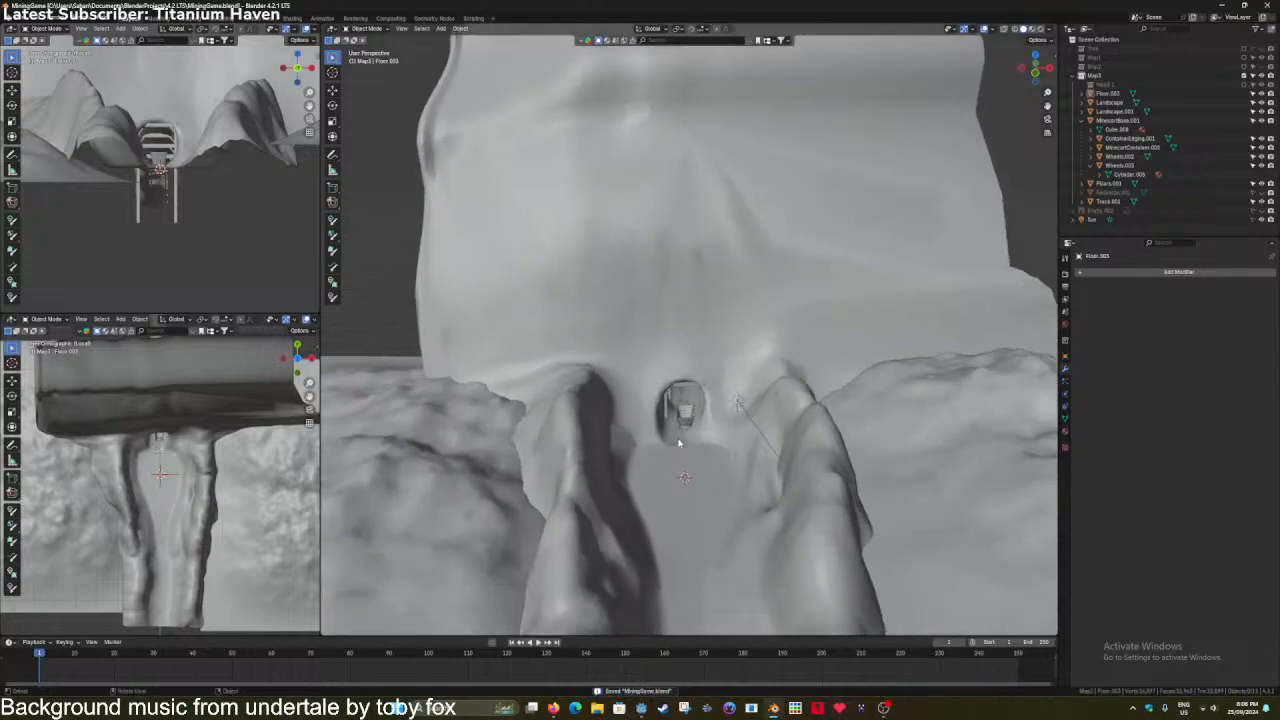
pyautogui.scroll(-3, 441, 425)
pyautogui.click(441, 425)
pyautogui.press('s')
pyautogui.press('z')
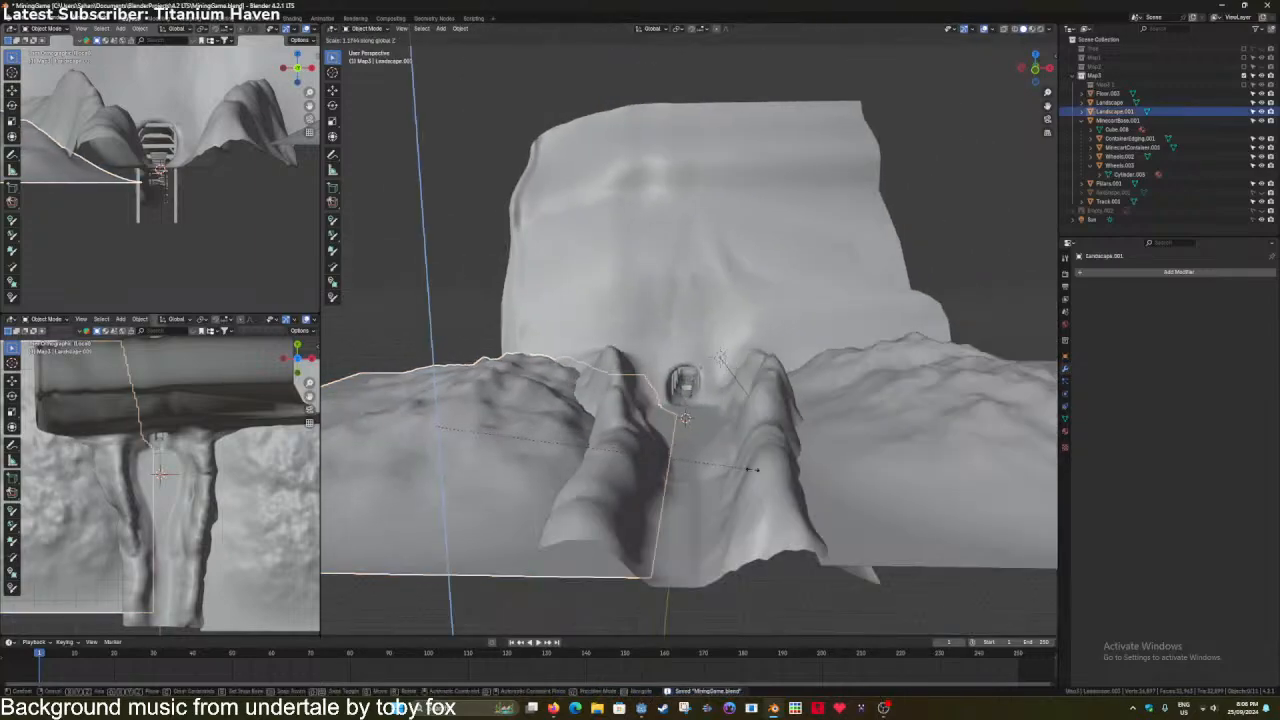
pyautogui.click(897, 477)
# Scale the right-hand Landscape object by about 1.6 along Z.
pyautogui.click(897, 480)
pyautogui.press('s')
pyautogui.press('z')
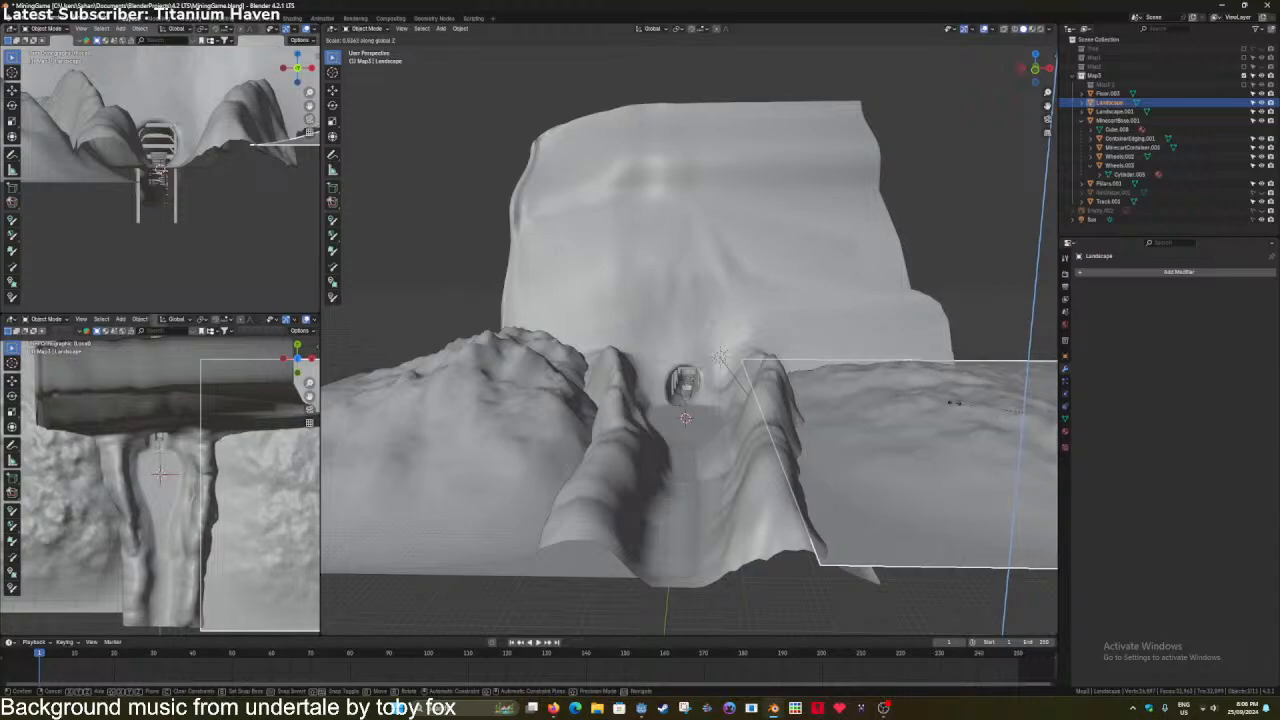
pyautogui.click(859, 284)
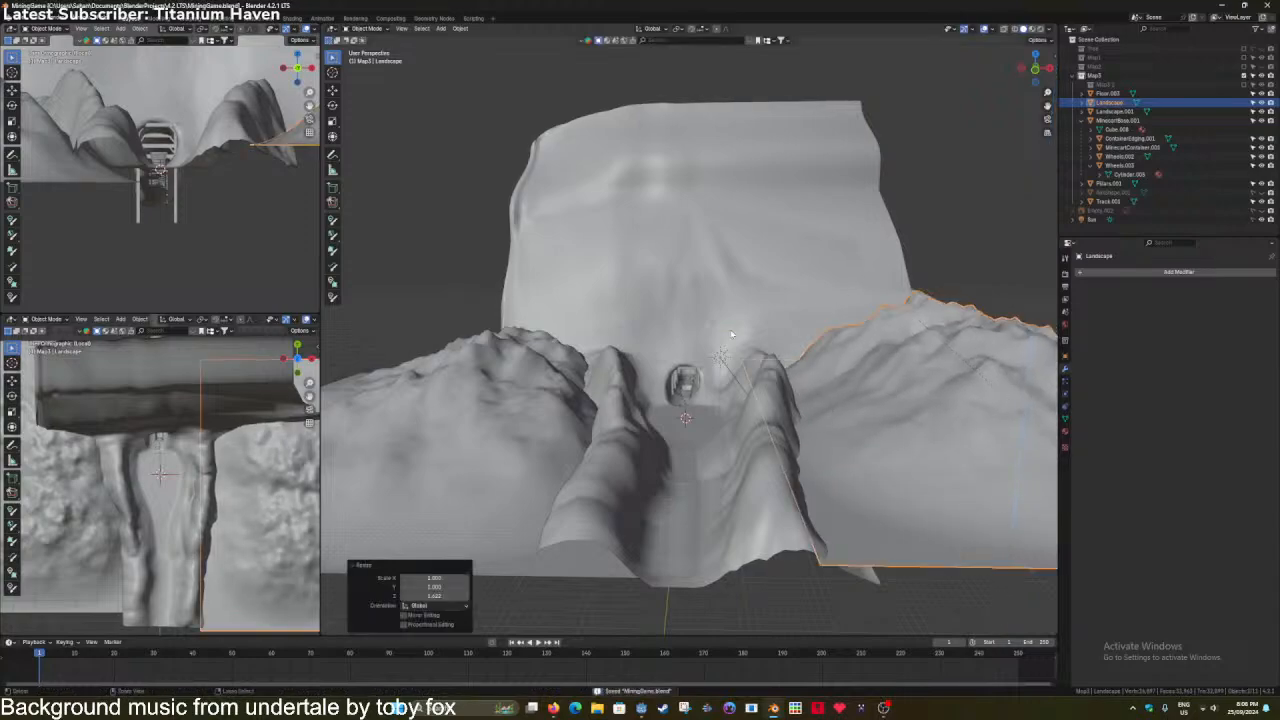
# Inspect the mine entrance and the surrounding banks up close in walk navigation, and save the file.
pyautogui.scroll(8, 725, 374)
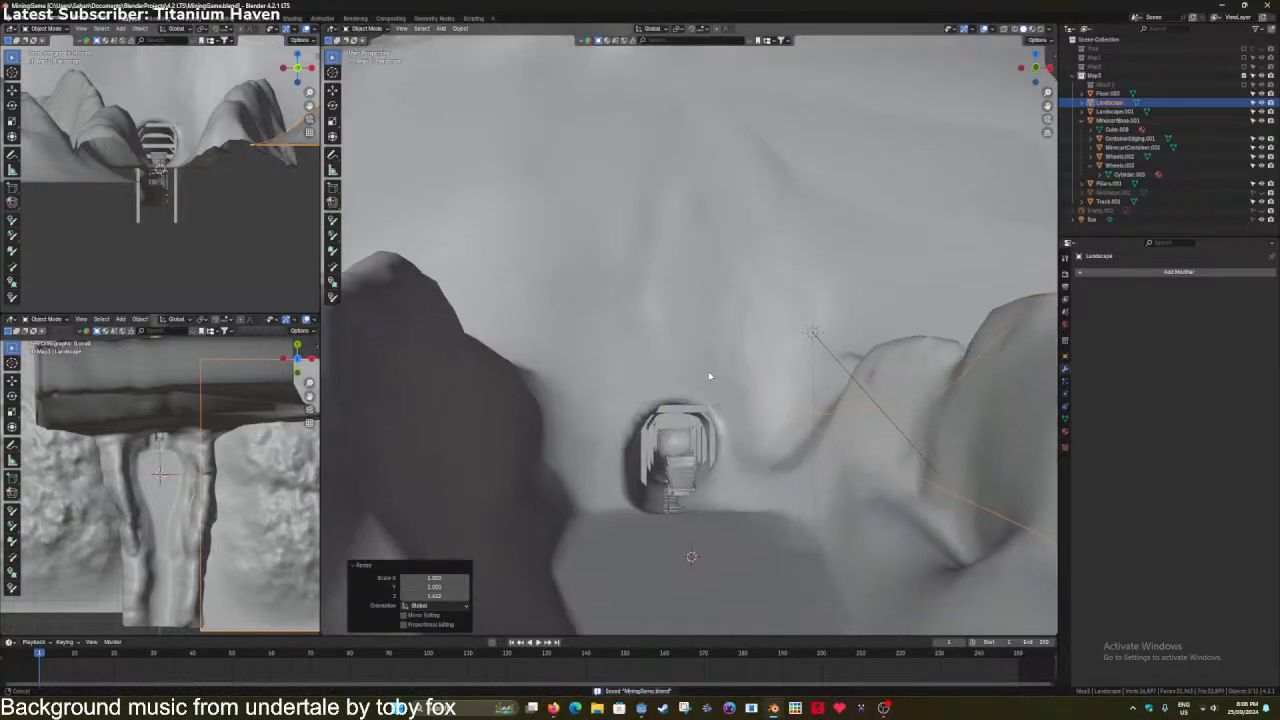
pyautogui.moveTo(709, 376); pyautogui.dragTo(701, 317, button='middle')
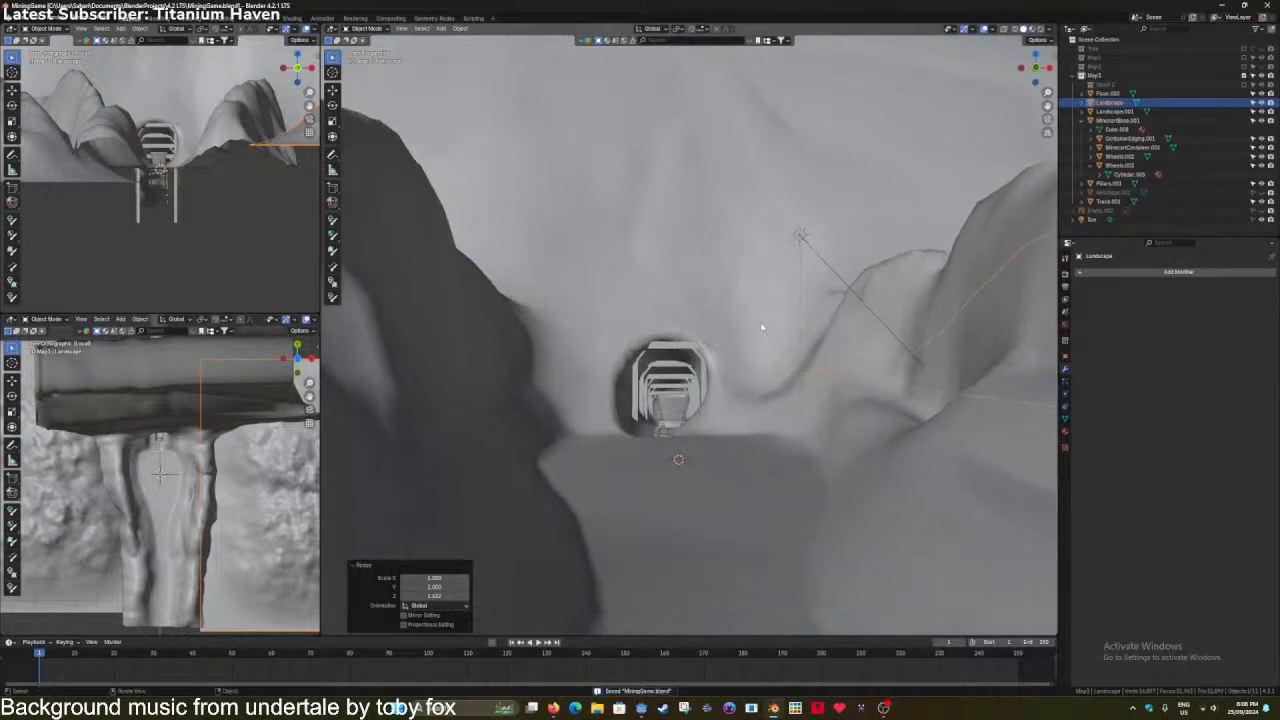
pyautogui.click(703, 313)
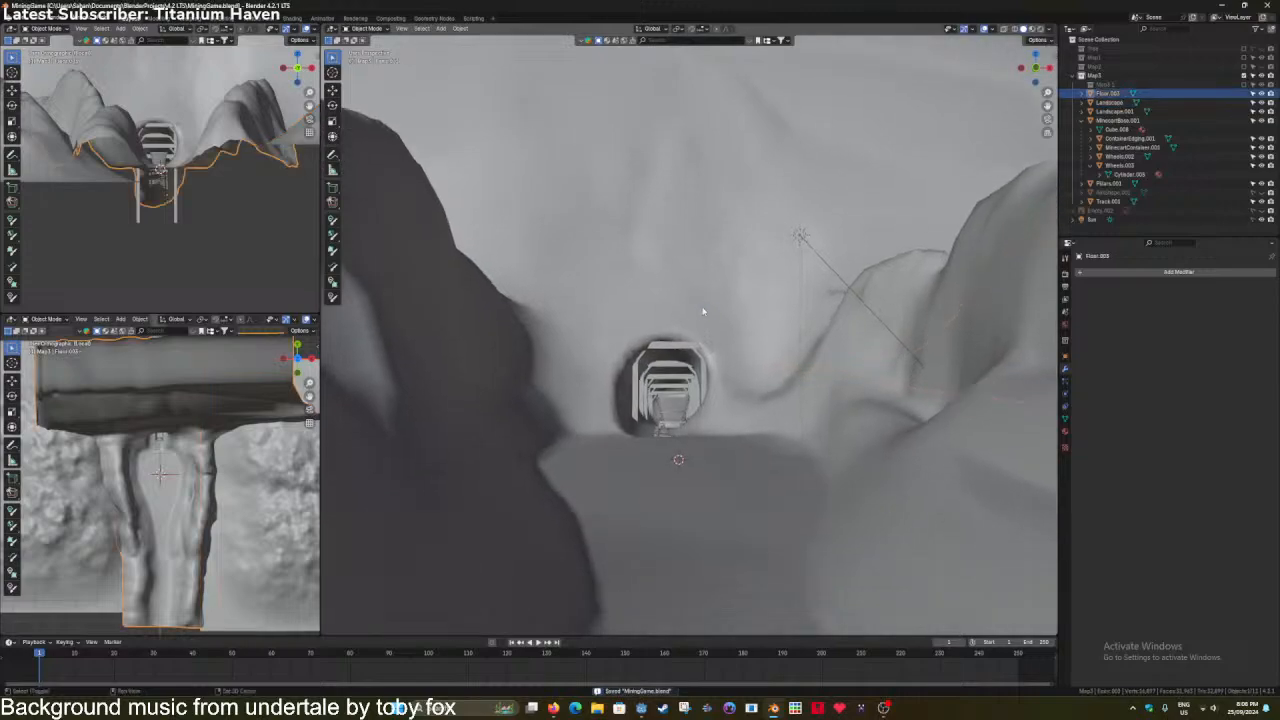
pyautogui.press('w')
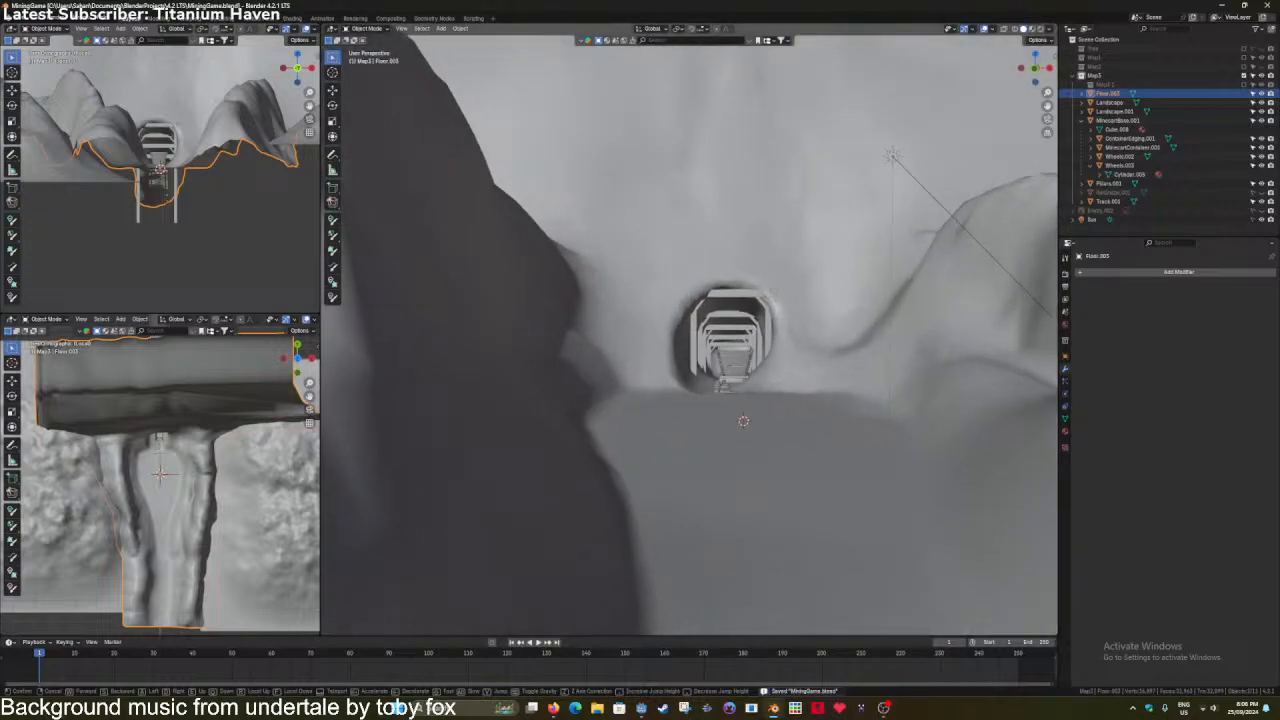
pyautogui.press('w')
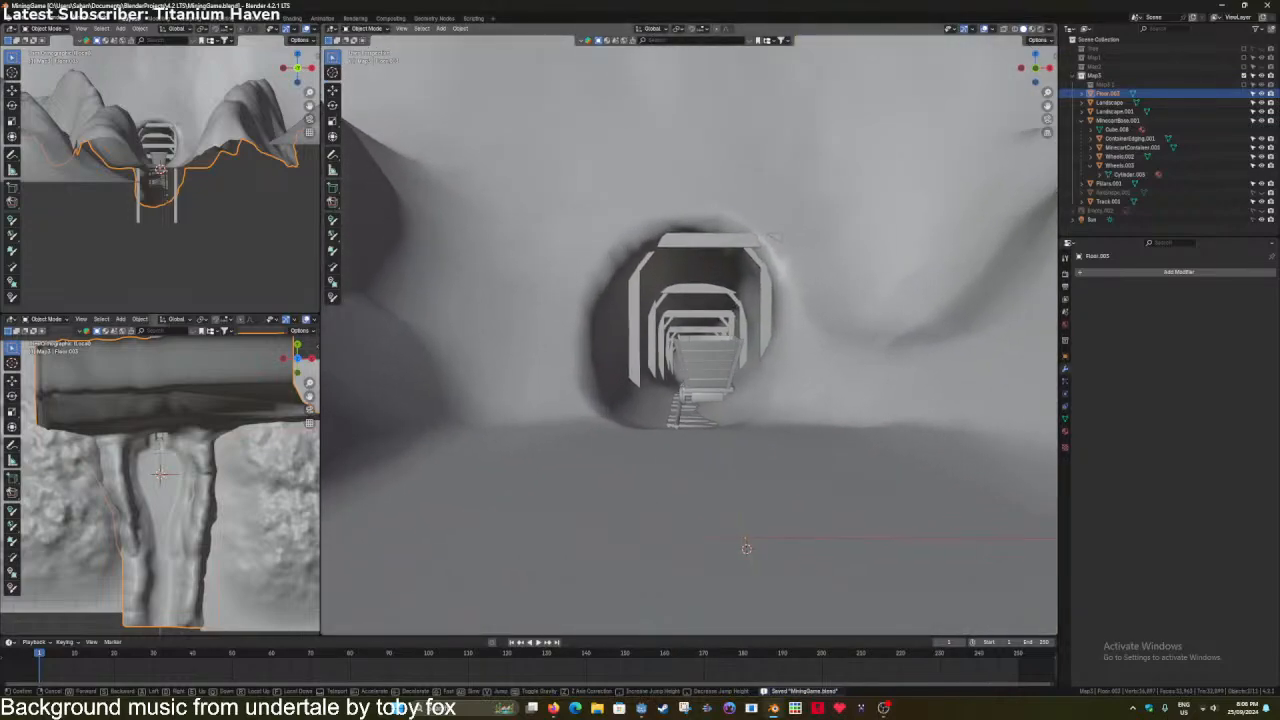
pyautogui.press('w')
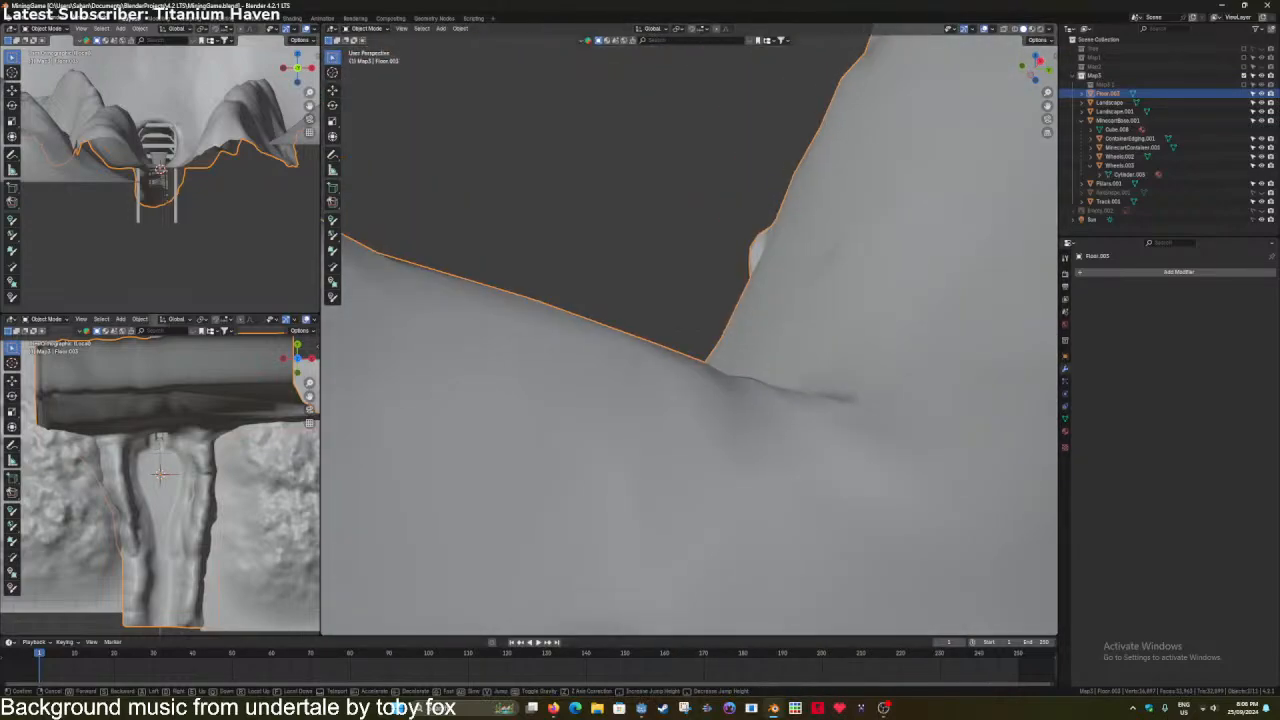
pyautogui.press('w')
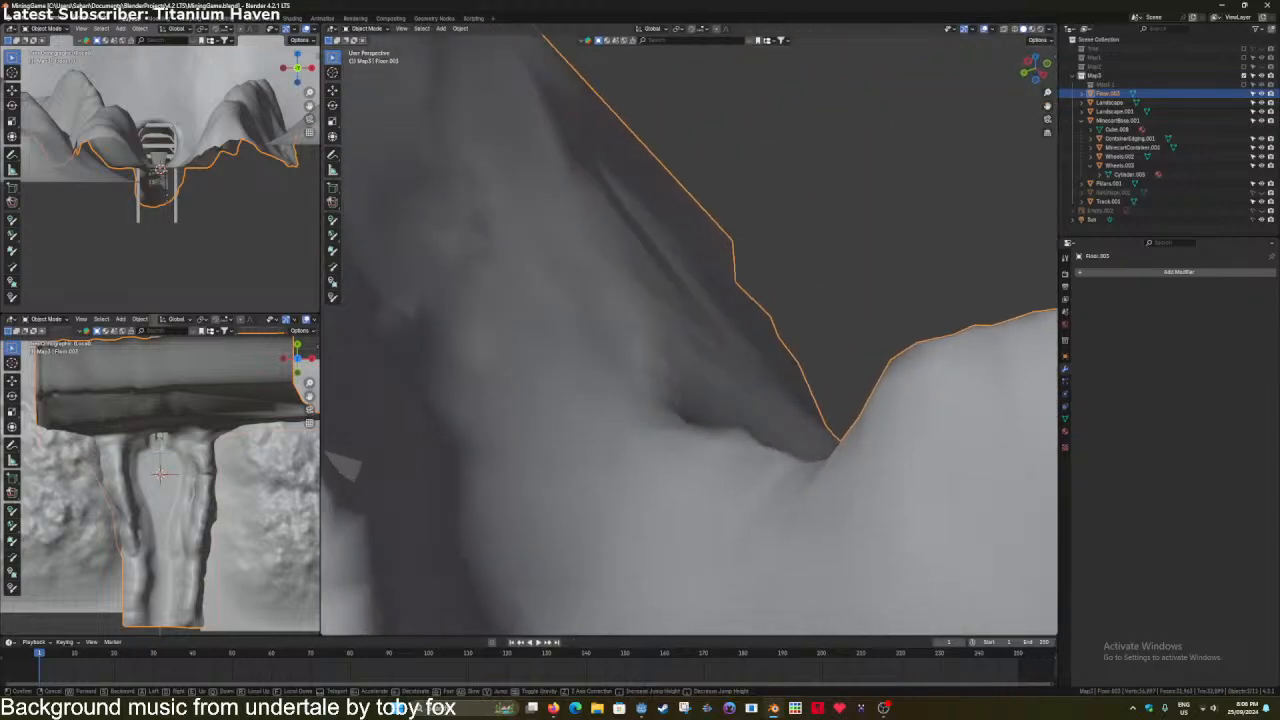
pyautogui.press('s')
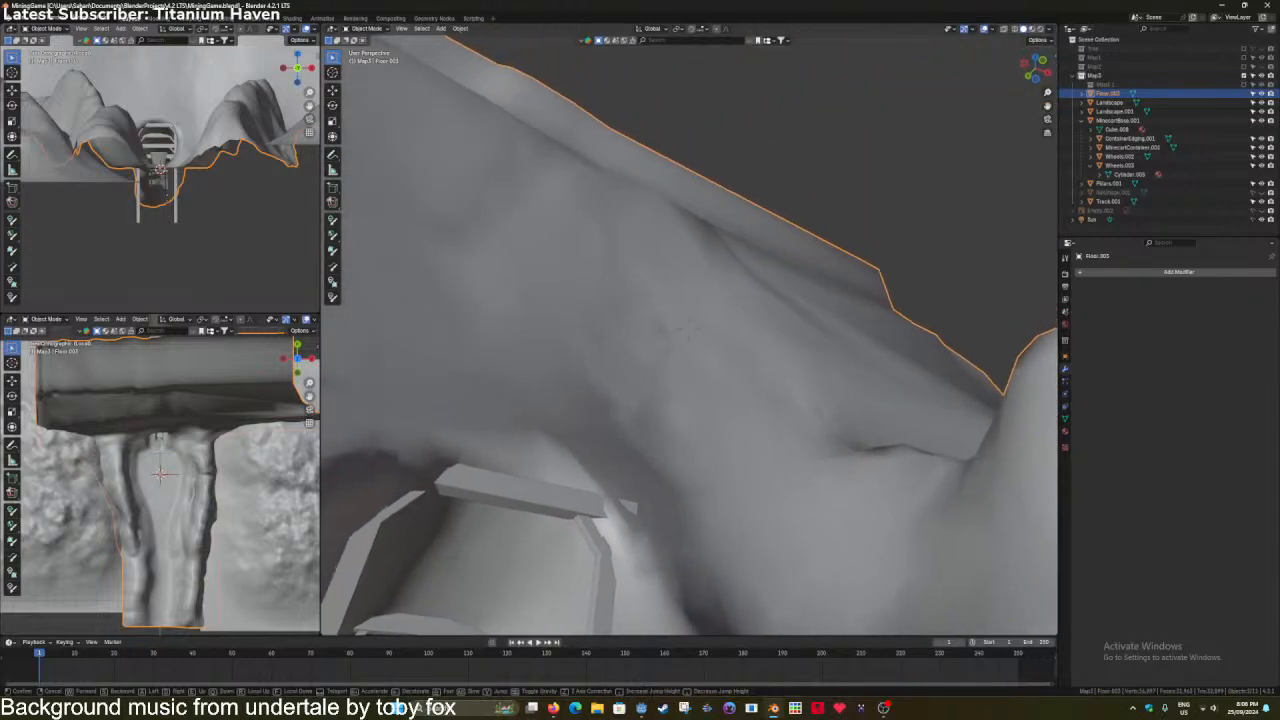
pyautogui.press('Escape')
pyautogui.hotkey('ctrl', 's')
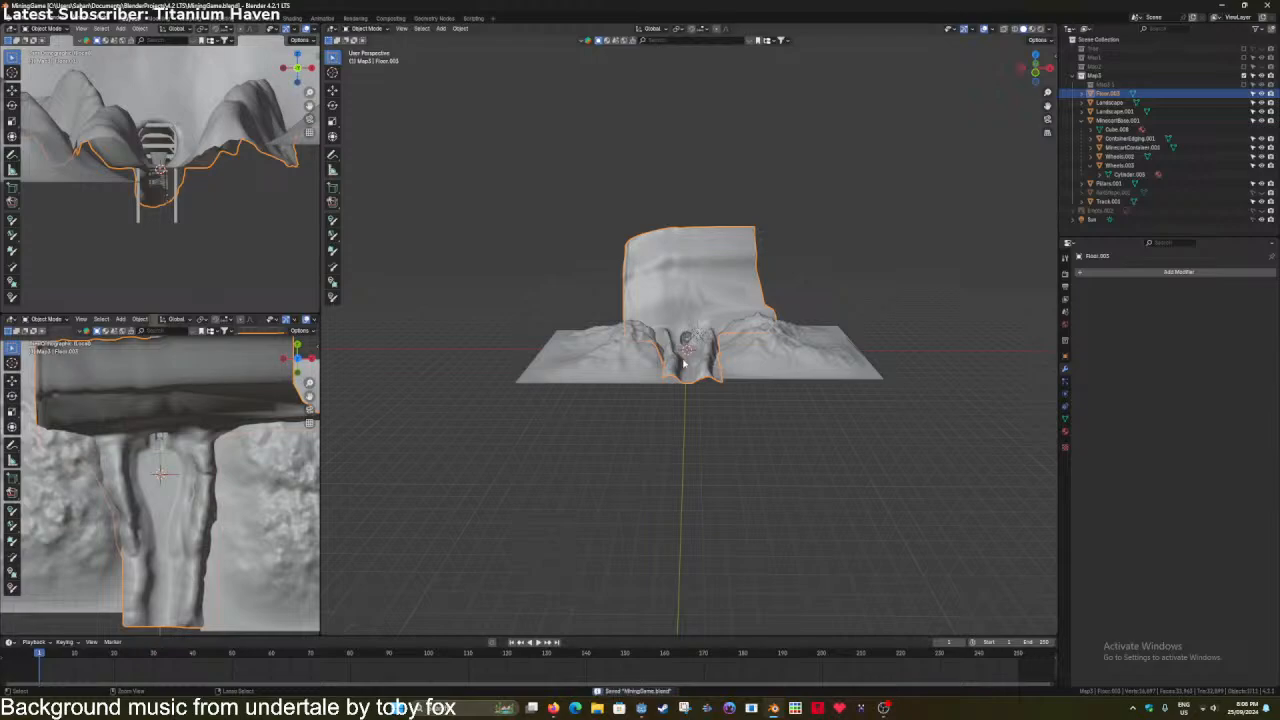
# Add a Triangulate modifier to the floor mesh Floor.003 and apply it.
pyautogui.scroll(6, 685, 365)
pyautogui.press('a')
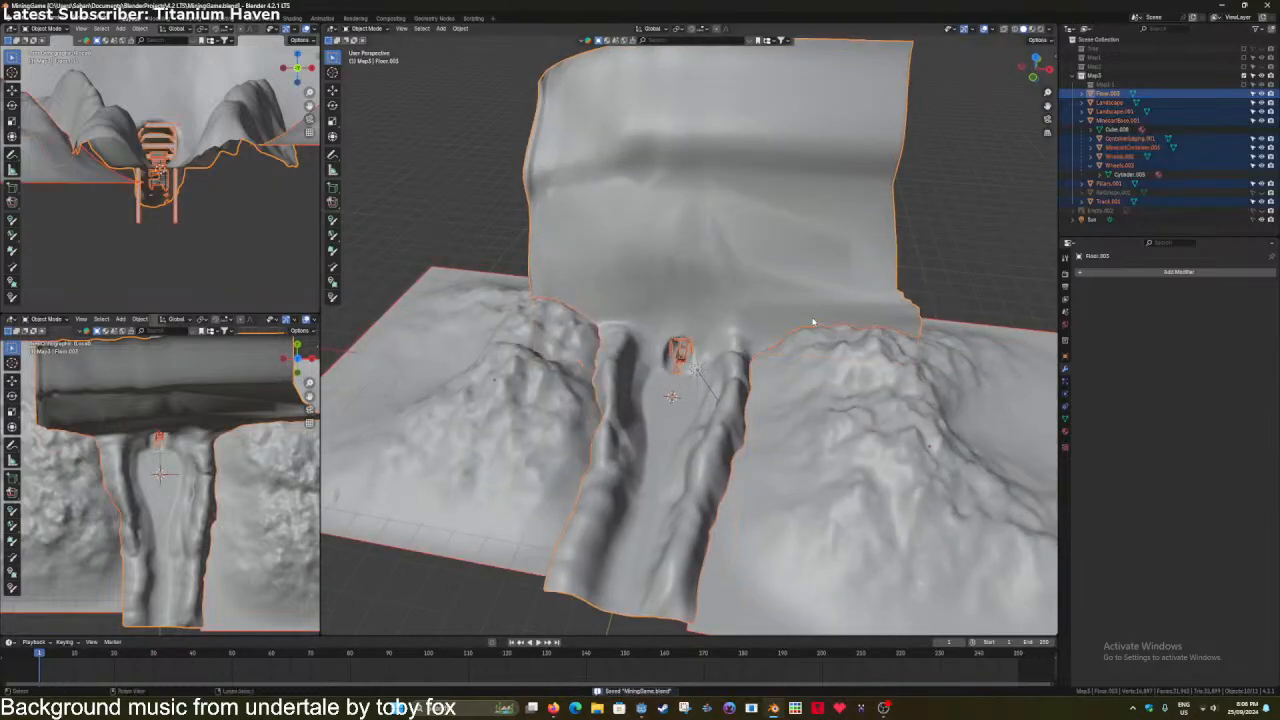
pyautogui.click(651, 172)
pyautogui.click(1120, 275)
pyautogui.write('tr')
pyautogui.click(1121, 285)
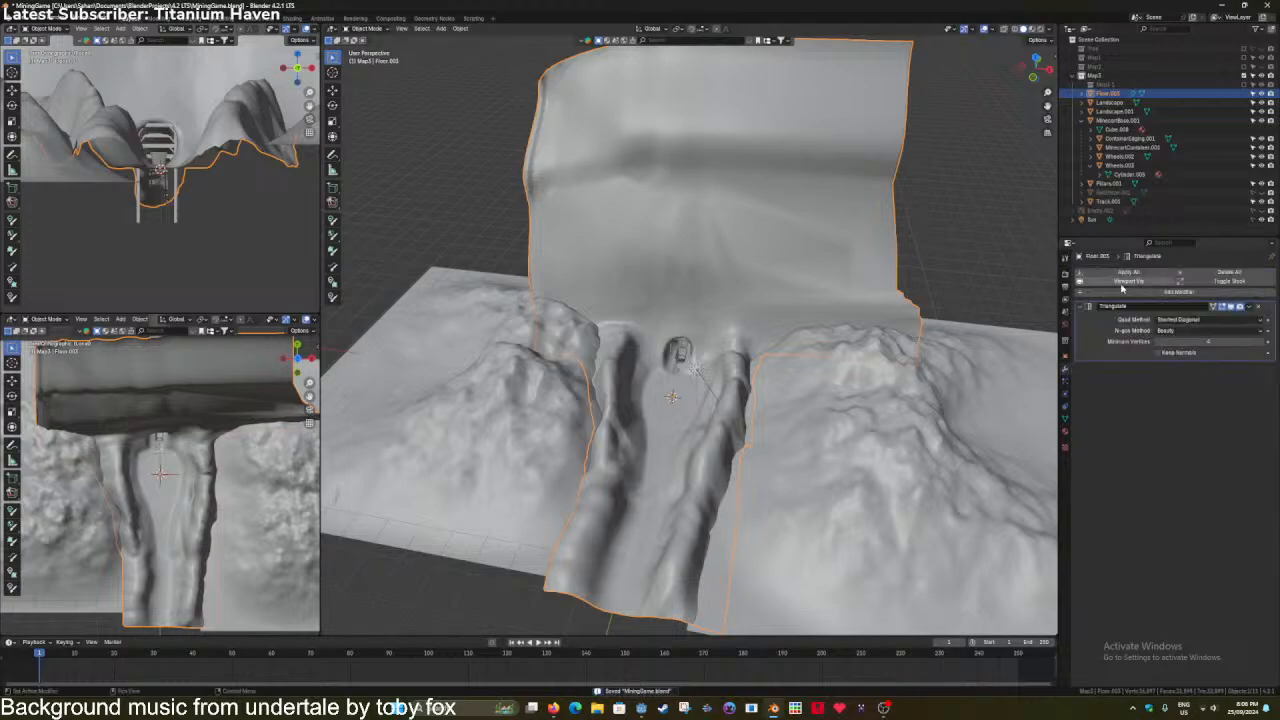
pyautogui.click(1121, 276)
pyautogui.press('Tab')
pyautogui.press('Tab')
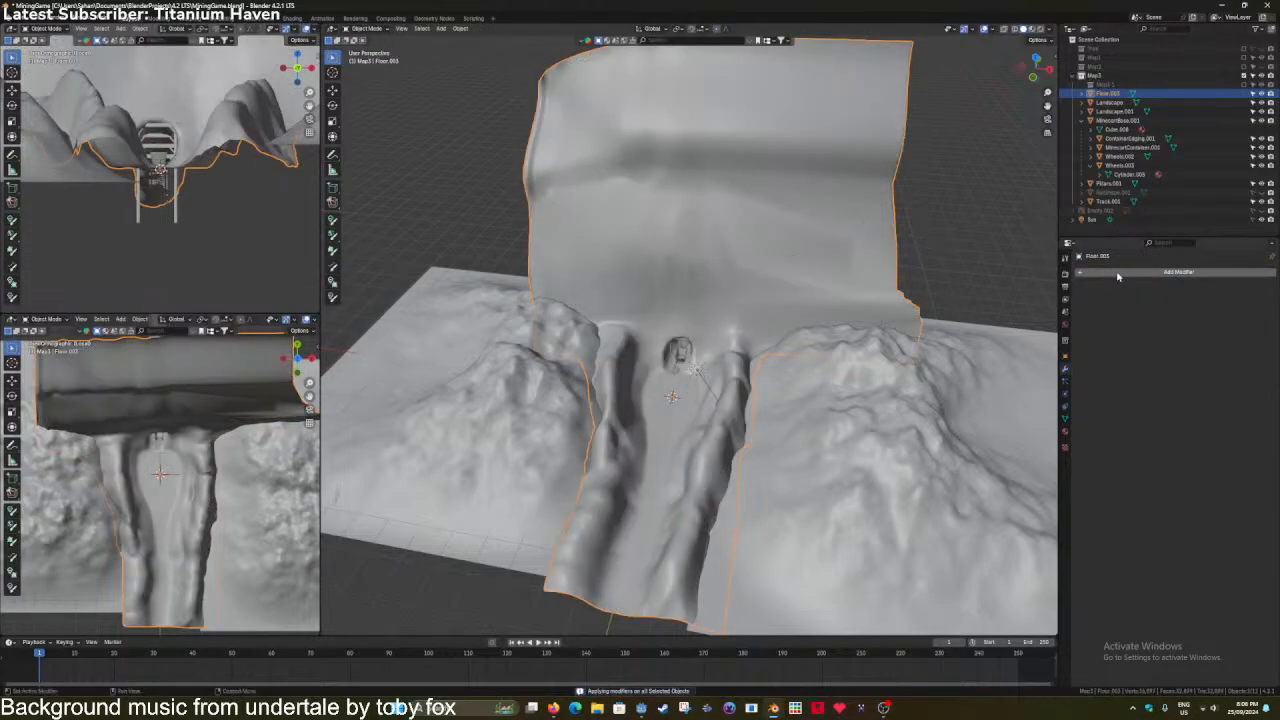
# Reduce the floor mesh's face count with a Decimate modifier in Collapse mode and apply it.
pyautogui.click(1117, 274)
pyautogui.write('dec')
pyautogui.click(1120, 290)
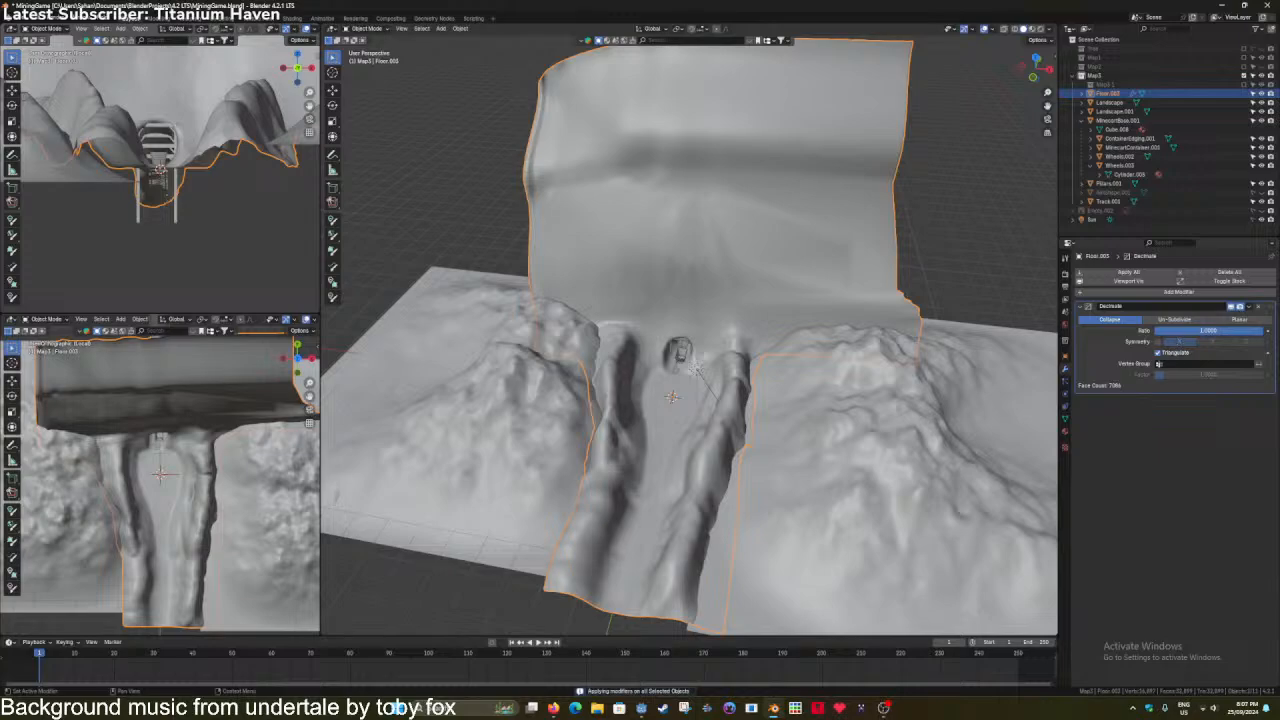
pyautogui.moveTo(1228, 331)
pyautogui.mouseDown()
pyautogui.moveTo(1186, 331)
pyautogui.moveTo(1228, 331)
pyautogui.mouseUp()
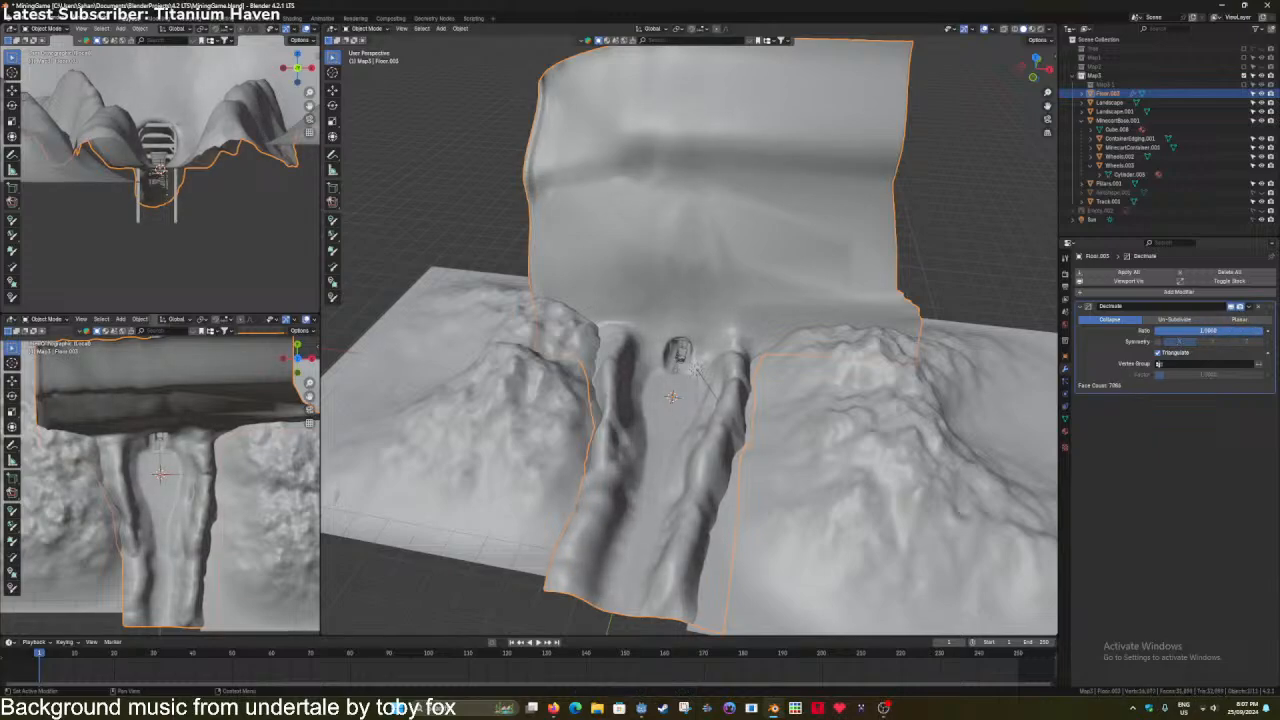
pyautogui.click(1148, 274)
# Check the mesh topology of Landscape.001 and of the floor mesh in Edit Mode.
pyautogui.click(570, 335)
pyautogui.press('Tab')
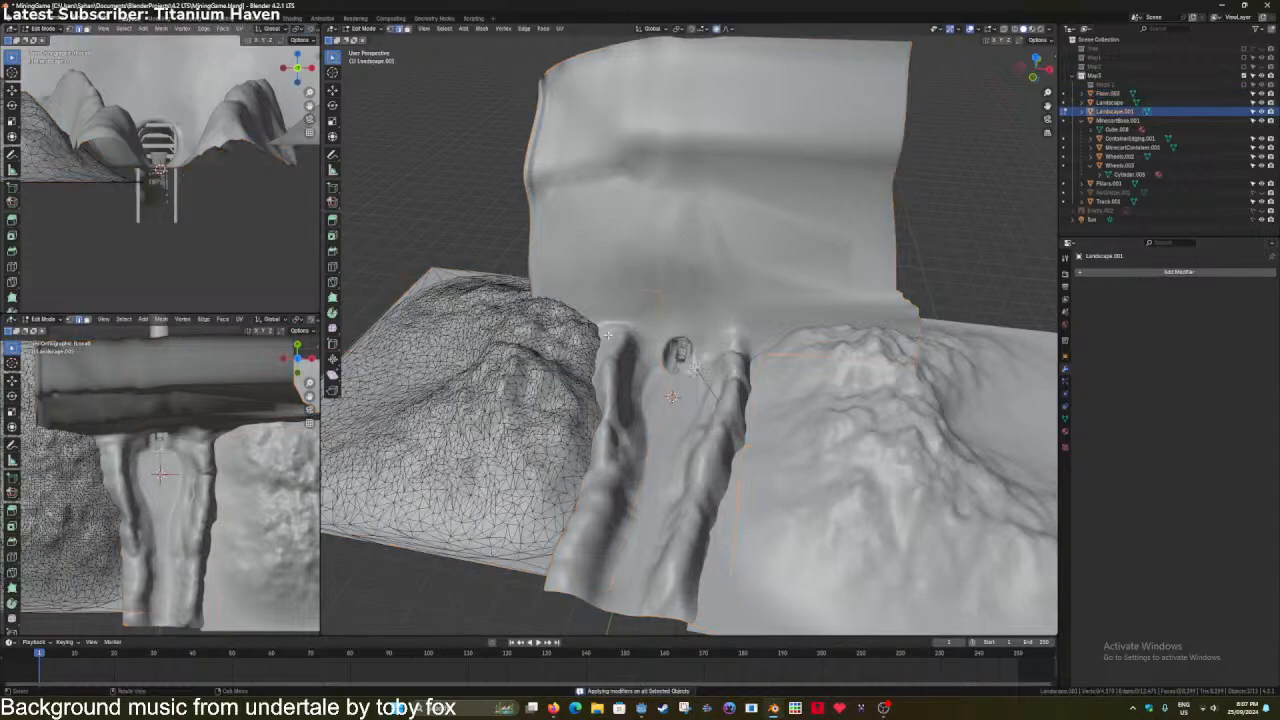
pyautogui.press('Tab')
pyautogui.click(630, 381)
pyautogui.press('Tab')
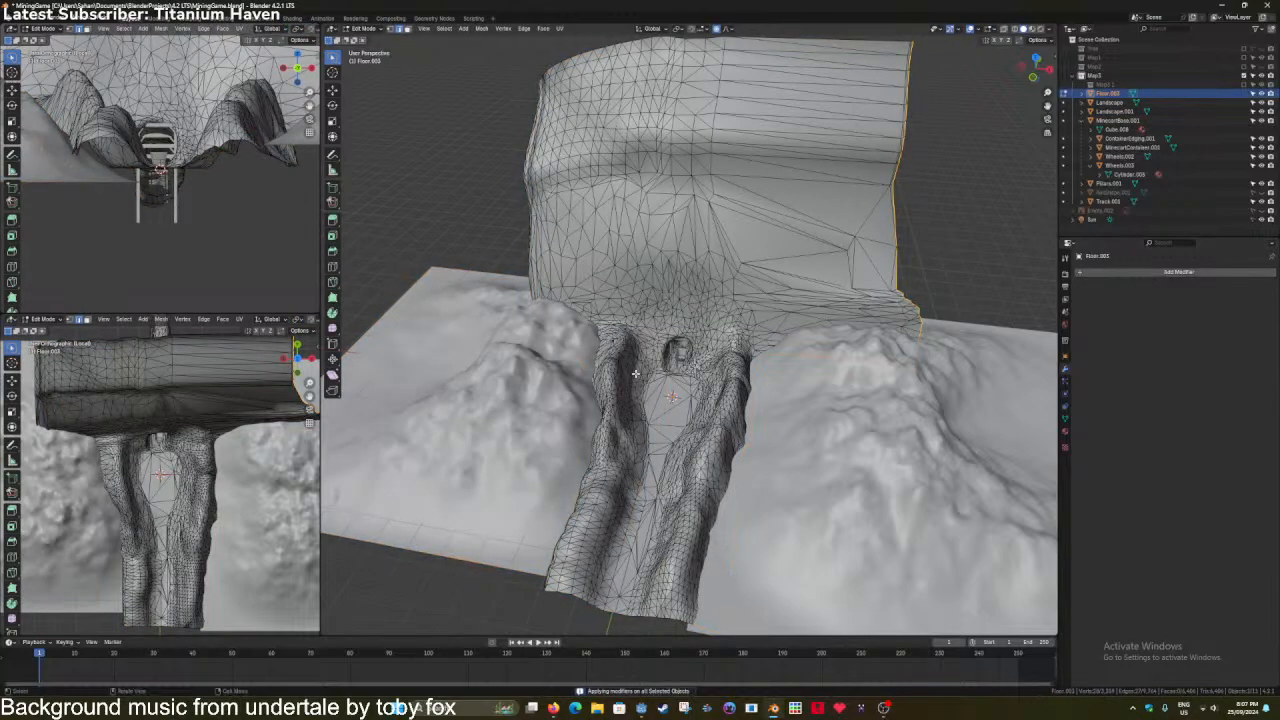
pyautogui.press('Tab')
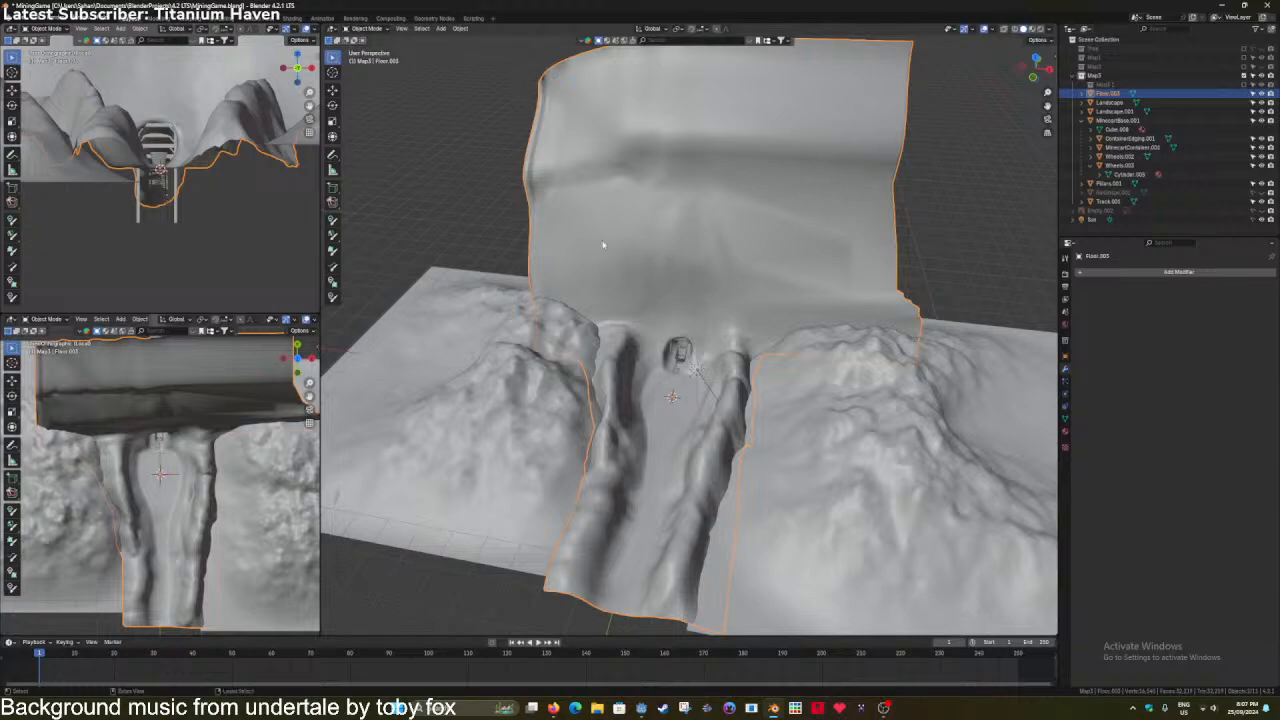
# Export all the level's objects as glTF binary over MineEntrance.glb in the Godot project's Assets/Imports/MineEntrance folder.
pyautogui.press('a')
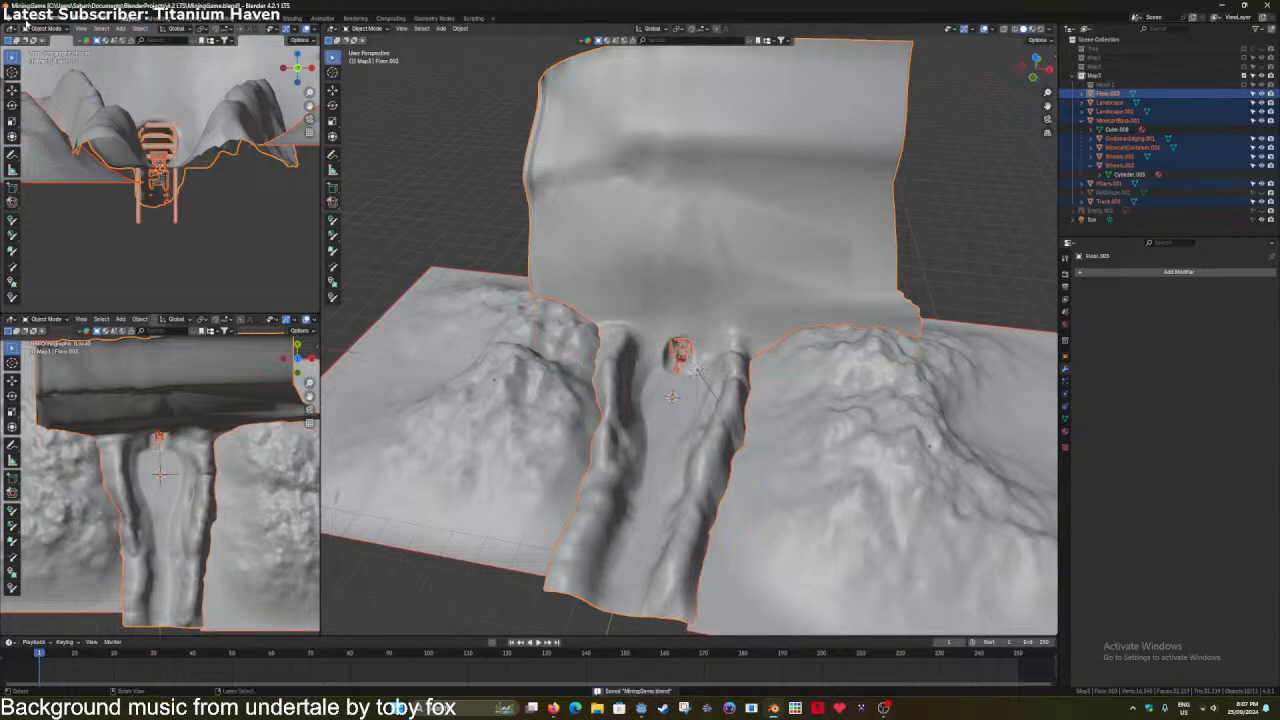
pyautogui.click(24, 20)
pyautogui.moveTo(58, 155)
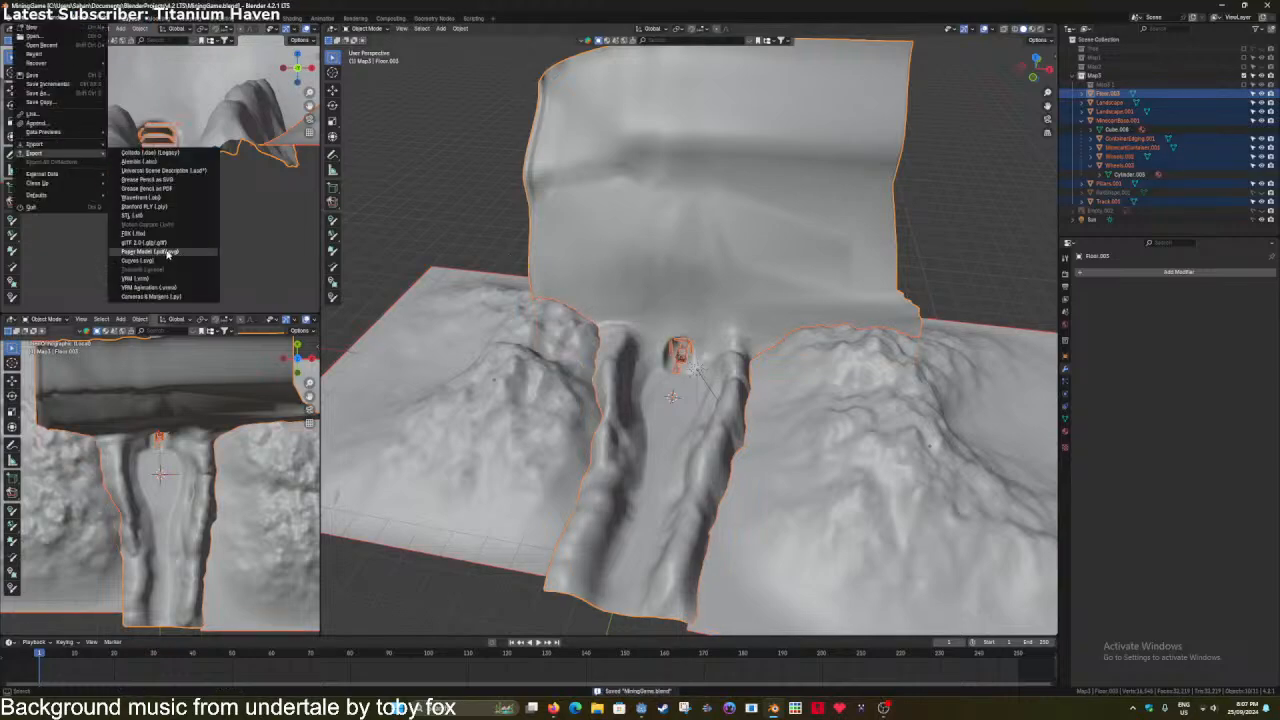
pyautogui.click(163, 243)
pyautogui.click(366, 224)
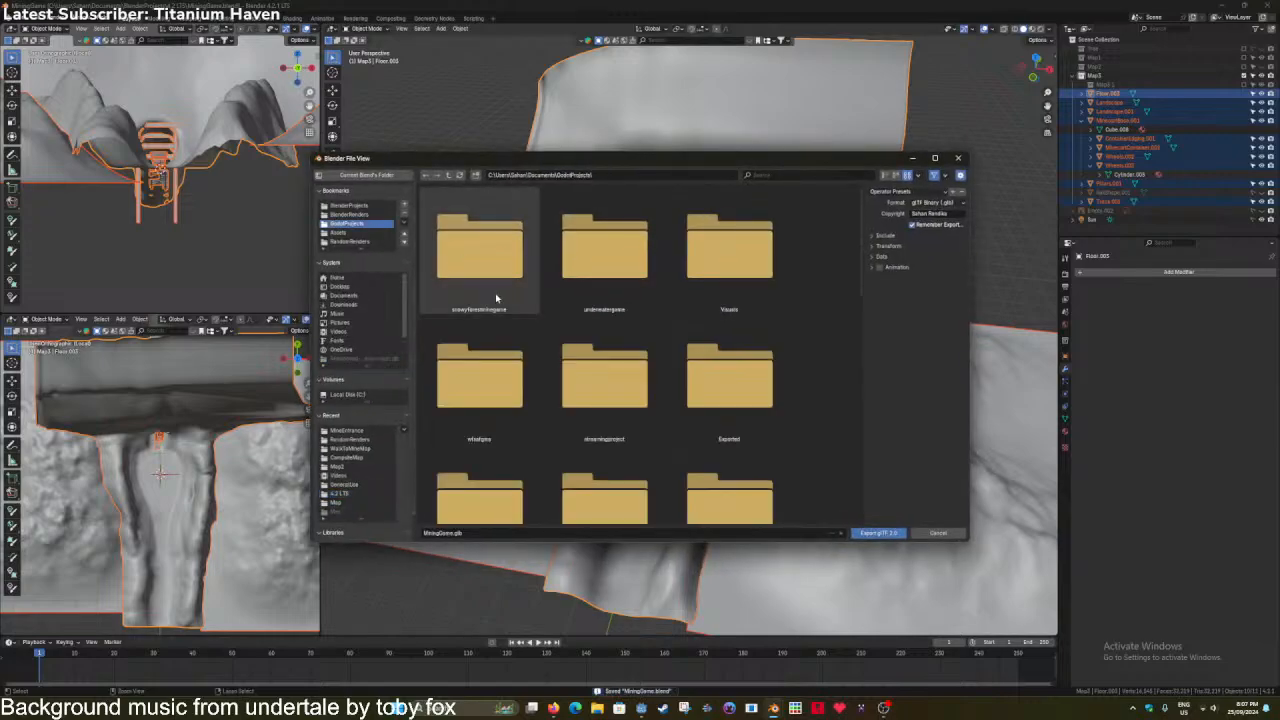
pyautogui.doubleClick(495, 290)
pyautogui.scroll(-2, 480, 295)
pyautogui.doubleClick(685, 353)
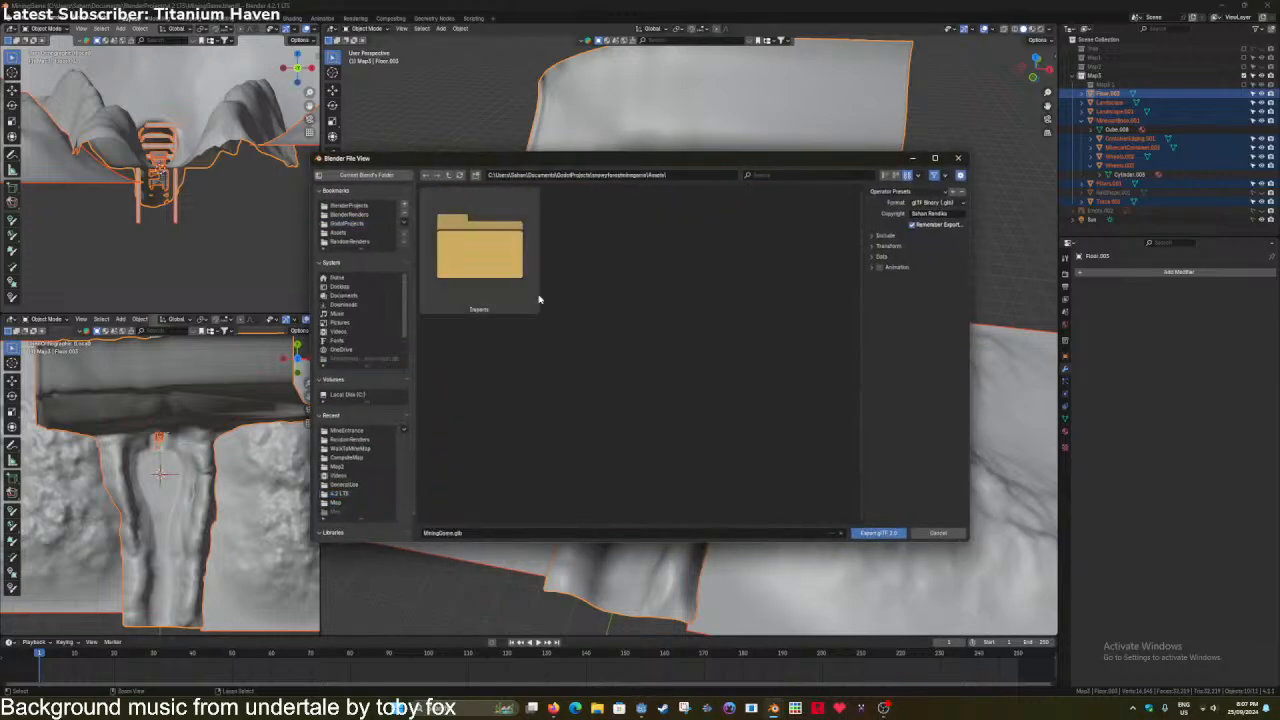
pyautogui.doubleClick(495, 258)
pyautogui.doubleClick(496, 265)
pyautogui.doubleClick(496, 266)
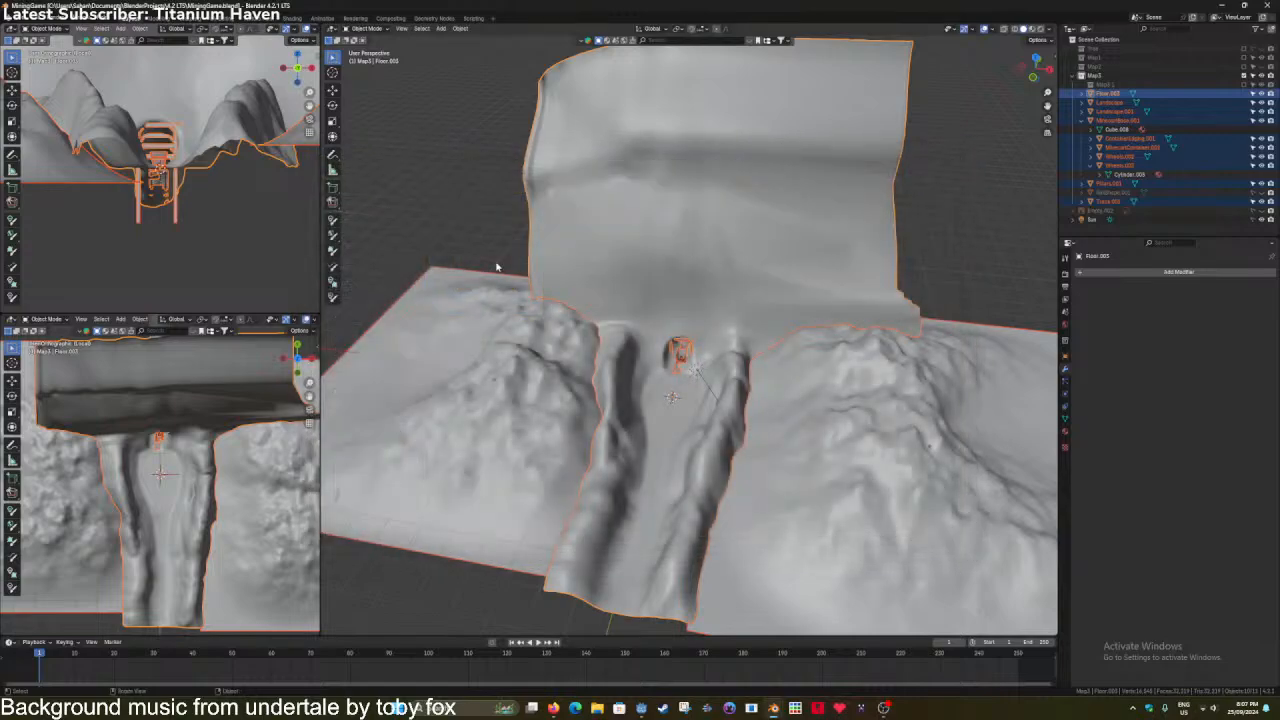
# Switch to Godot and show the mine_entrance scene in the 3D view unshaded, with the environment display turned off.
pyautogui.hotkey('alt', 'Tab')
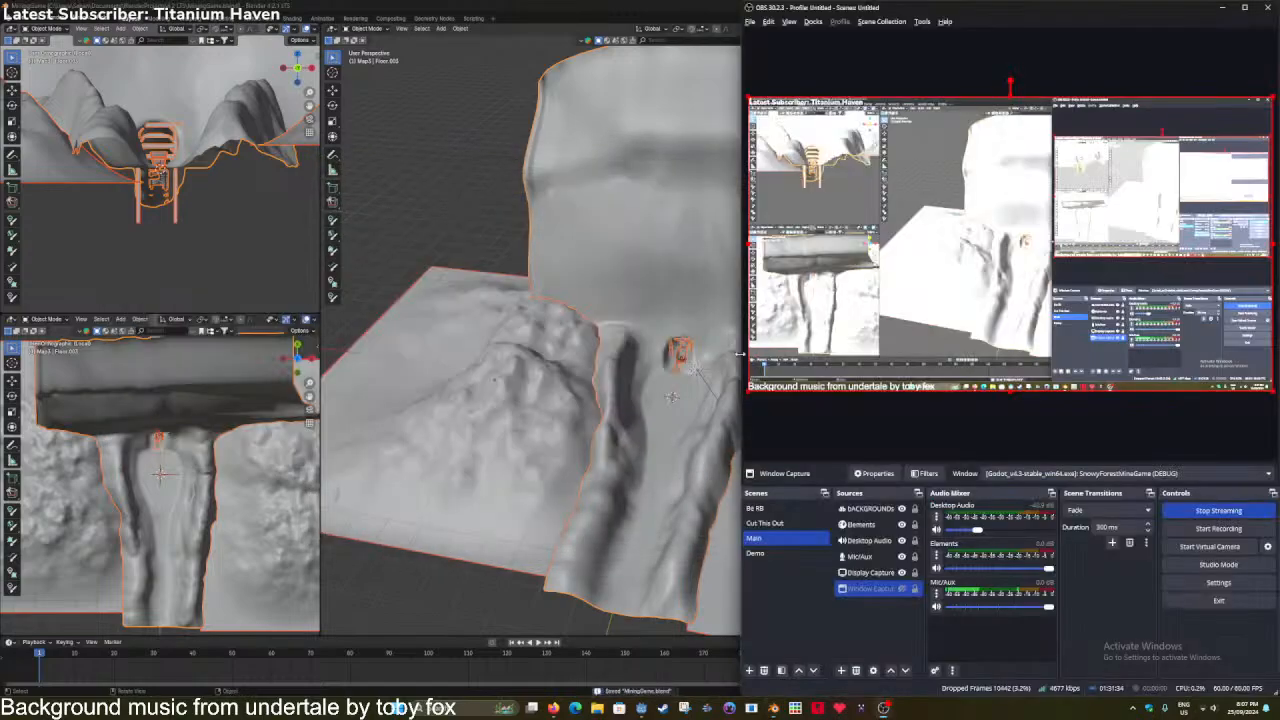
pyautogui.hotkey('alt', 'Tab')
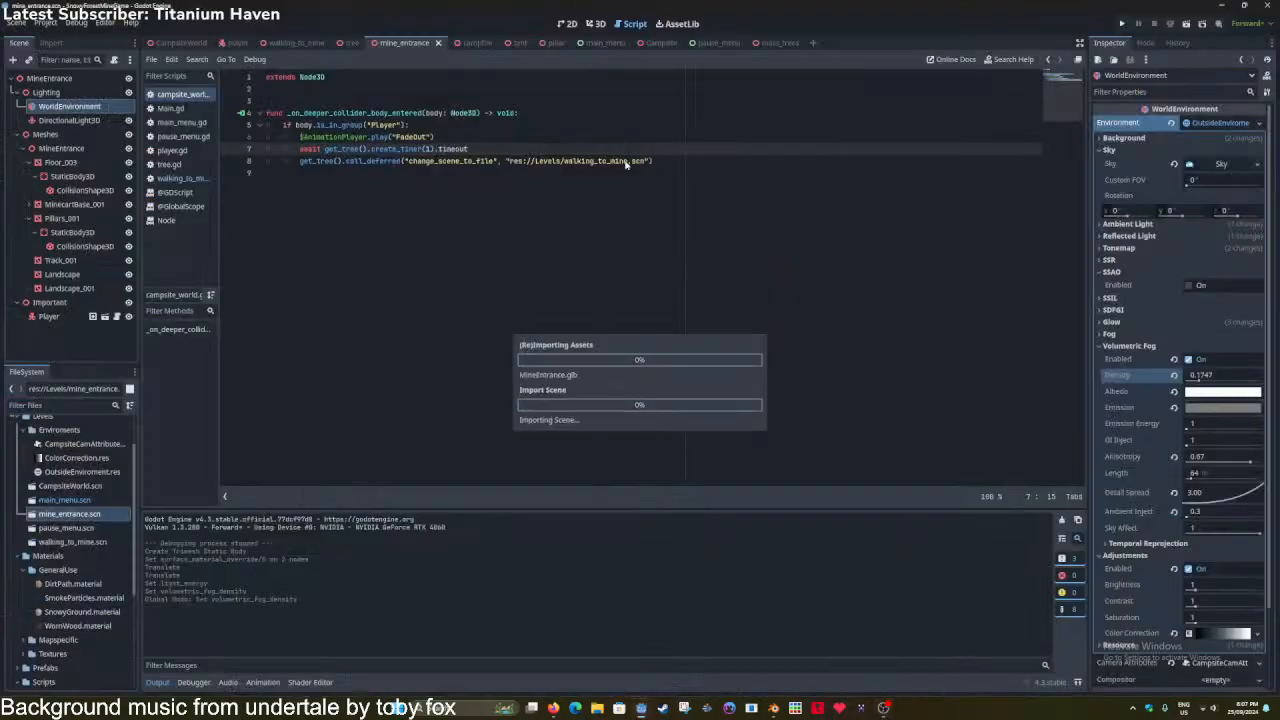
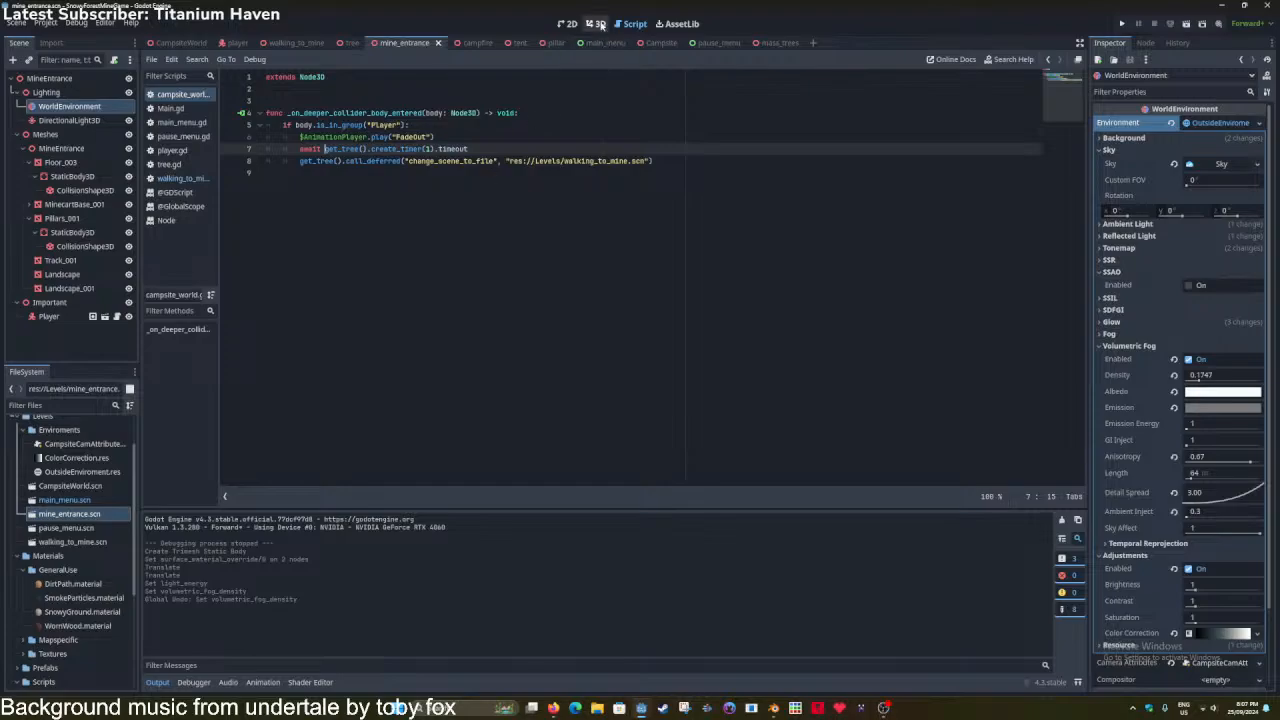
pyautogui.click(597, 23)
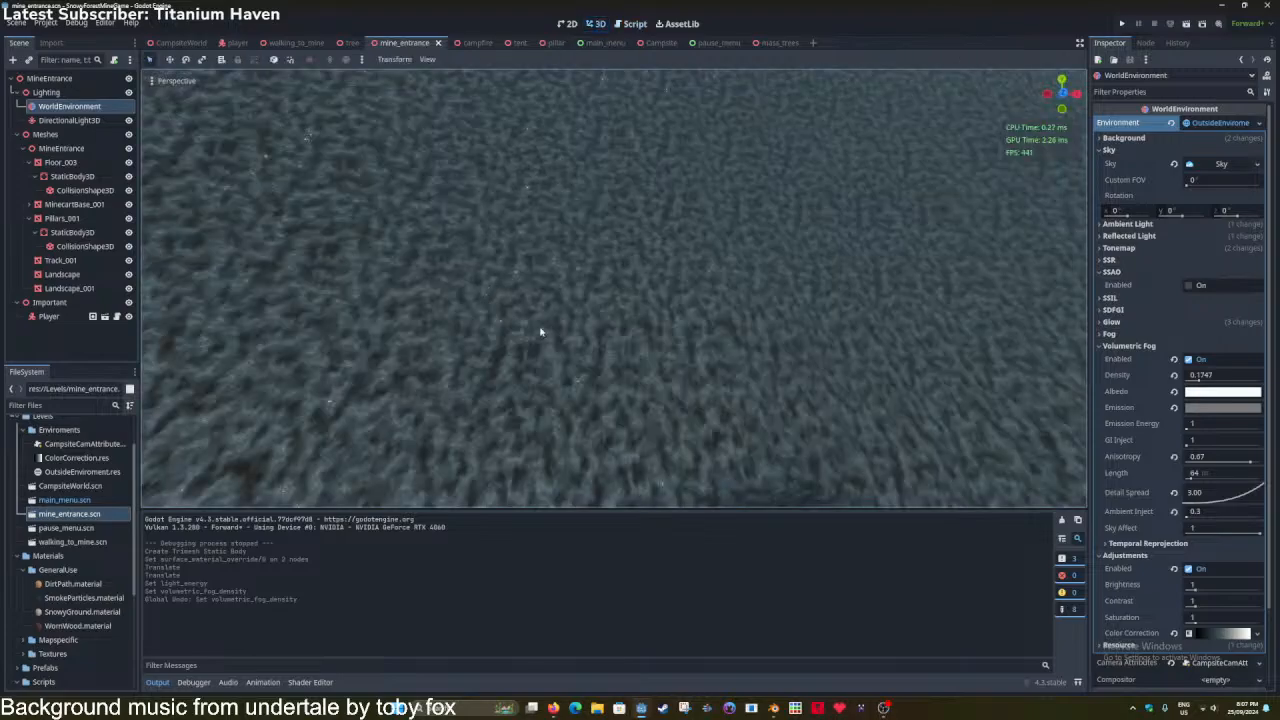
pyautogui.scroll(-10, 540, 334)
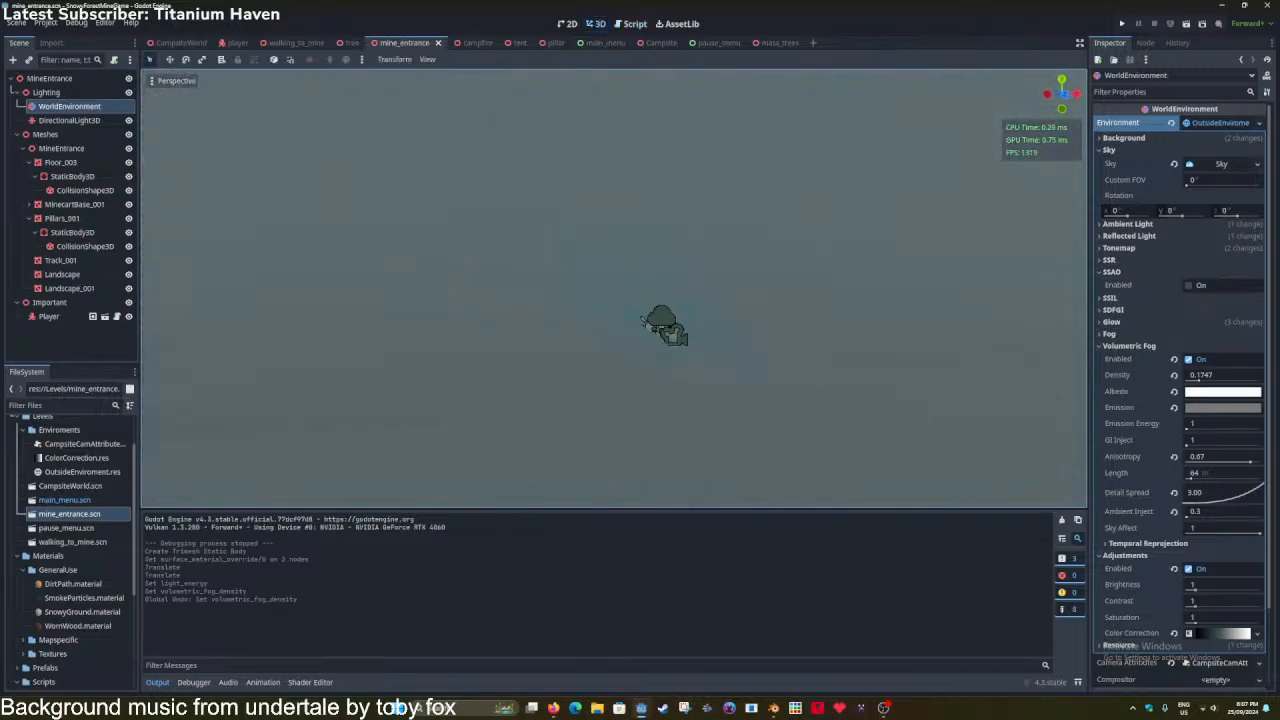
pyautogui.click(172, 80)
pyautogui.click(217, 322)
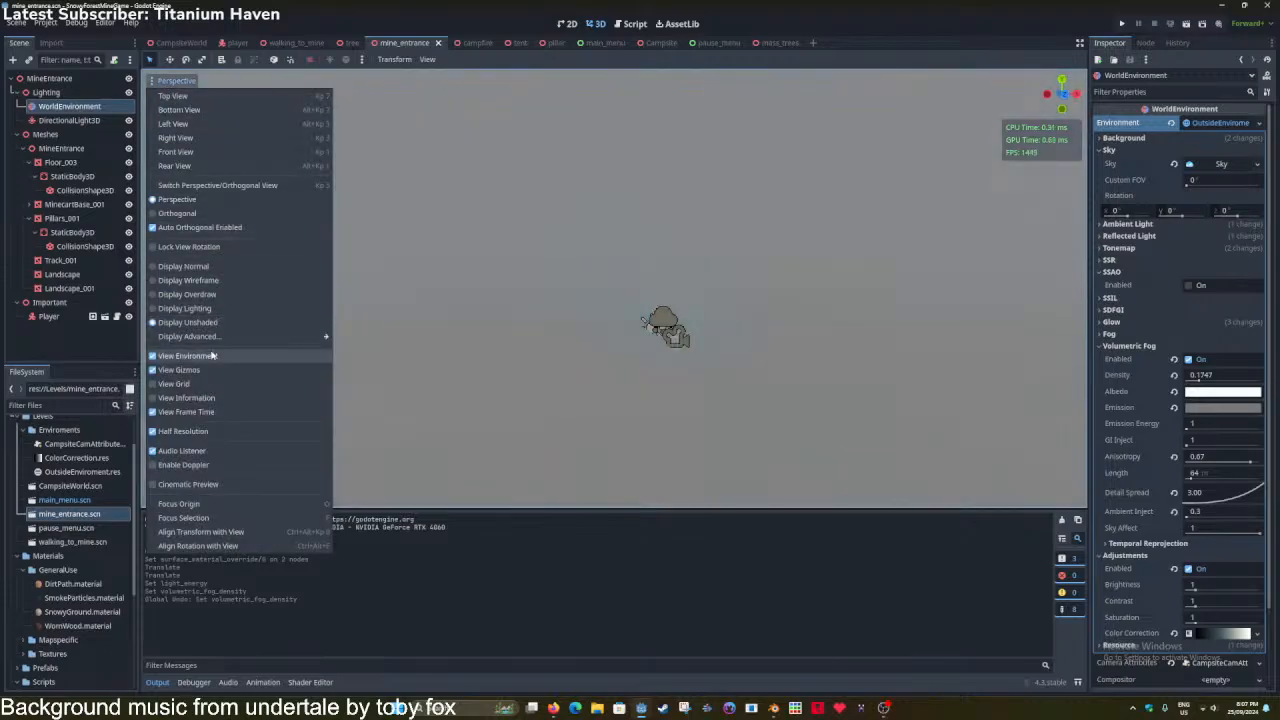
pyautogui.moveTo(614, 288); pyautogui.dragTo(652, 318, button='right')
# Delete the old MineEntrance node with its children from Meshes and save the scene.
pyautogui.click(62, 148)
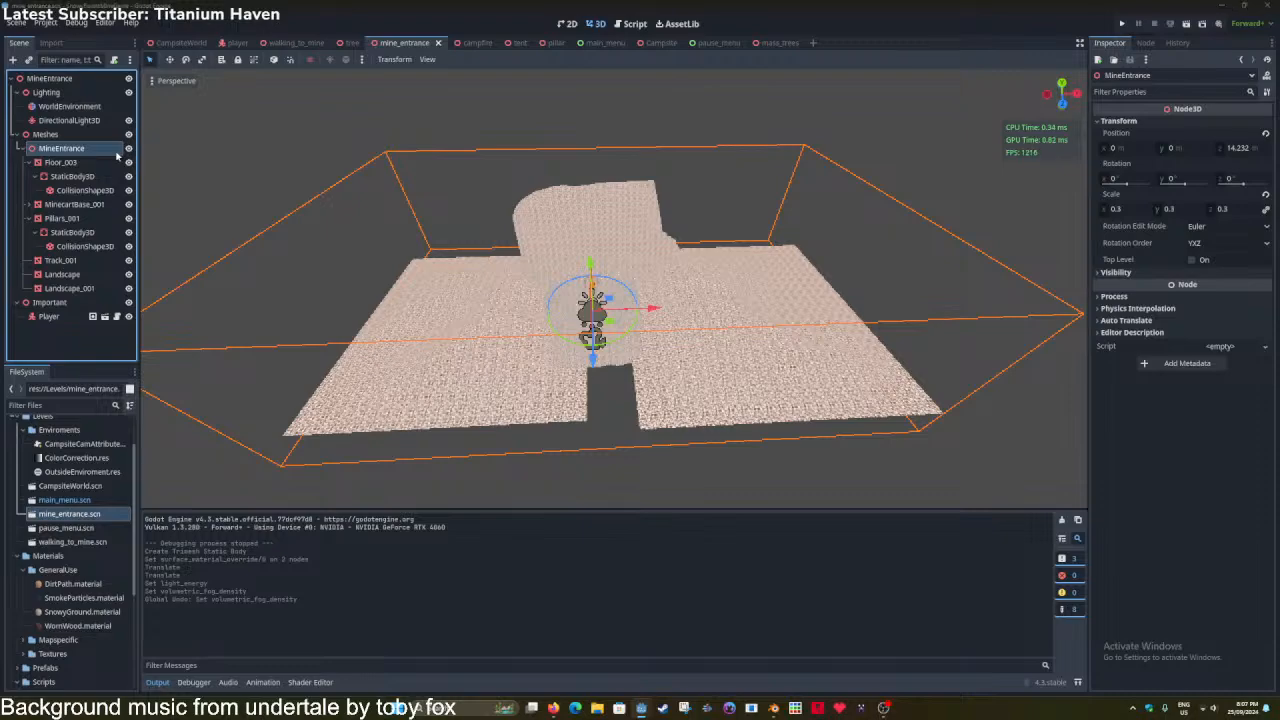
pyautogui.press('Delete')
pyautogui.press('Return')
pyautogui.hotkey('ctrl', 's')
pyautogui.hotkey('ctrl', 's')
# Instantiate Assets/Imports/MineEntrance/MineEntrance.glb as a child scene of the Meshes node.
pyautogui.click(42, 136)
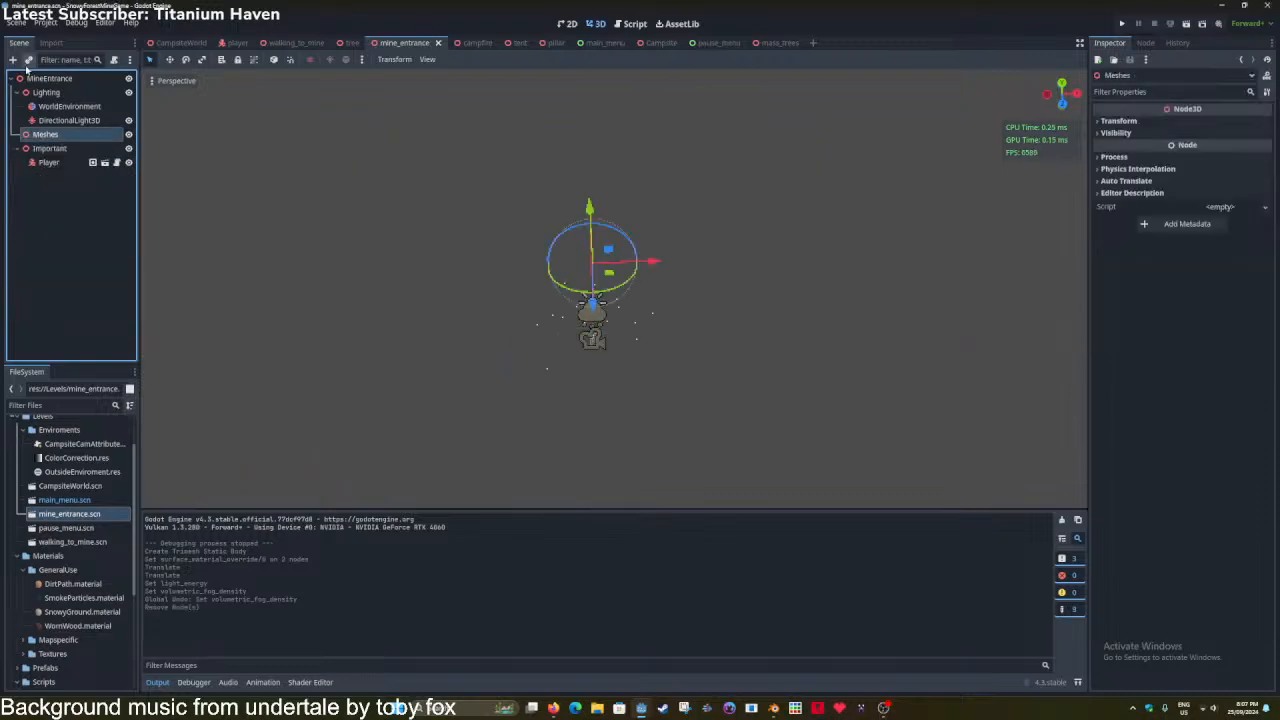
pyautogui.click(28, 62)
pyautogui.write('mine')
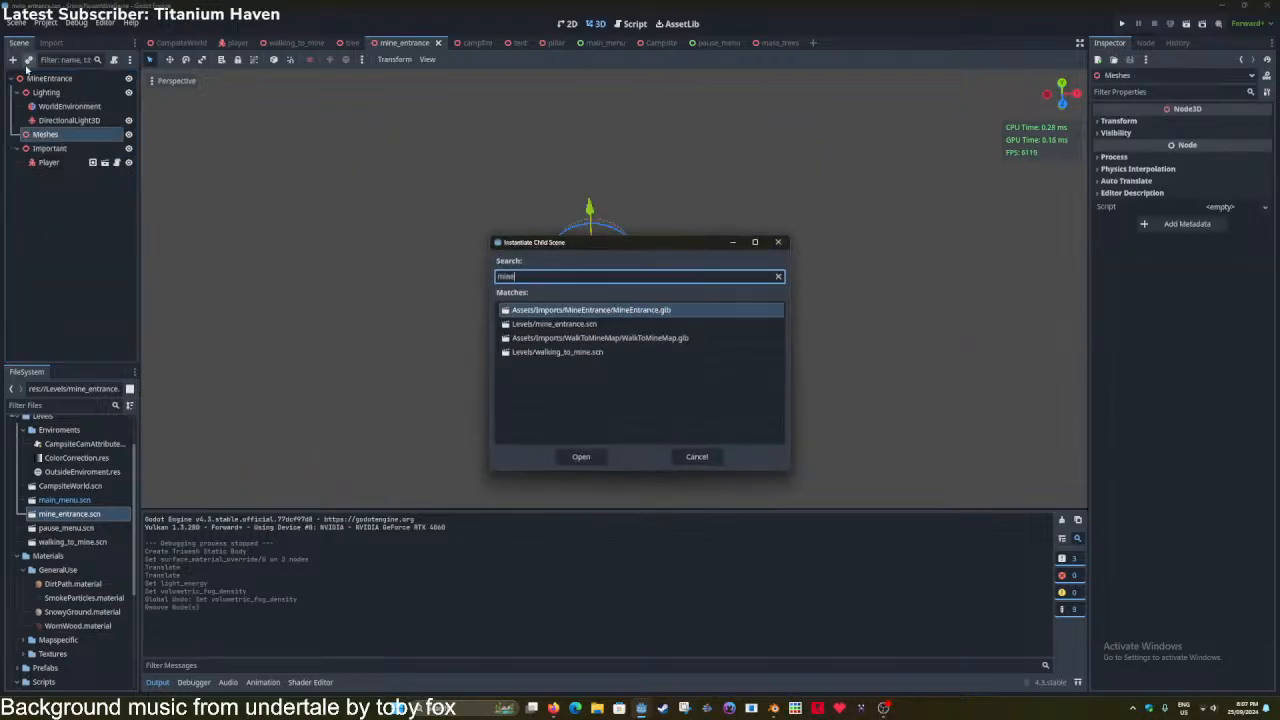
pyautogui.press('Return')
# Set the 3D view back to normal display and view the valley leading to the mine entrance.
pyautogui.scroll(-1, 474, 204)
pyautogui.moveTo(474, 204); pyautogui.dragTo(460, 280, button='middle')
pyautogui.click(174, 80)
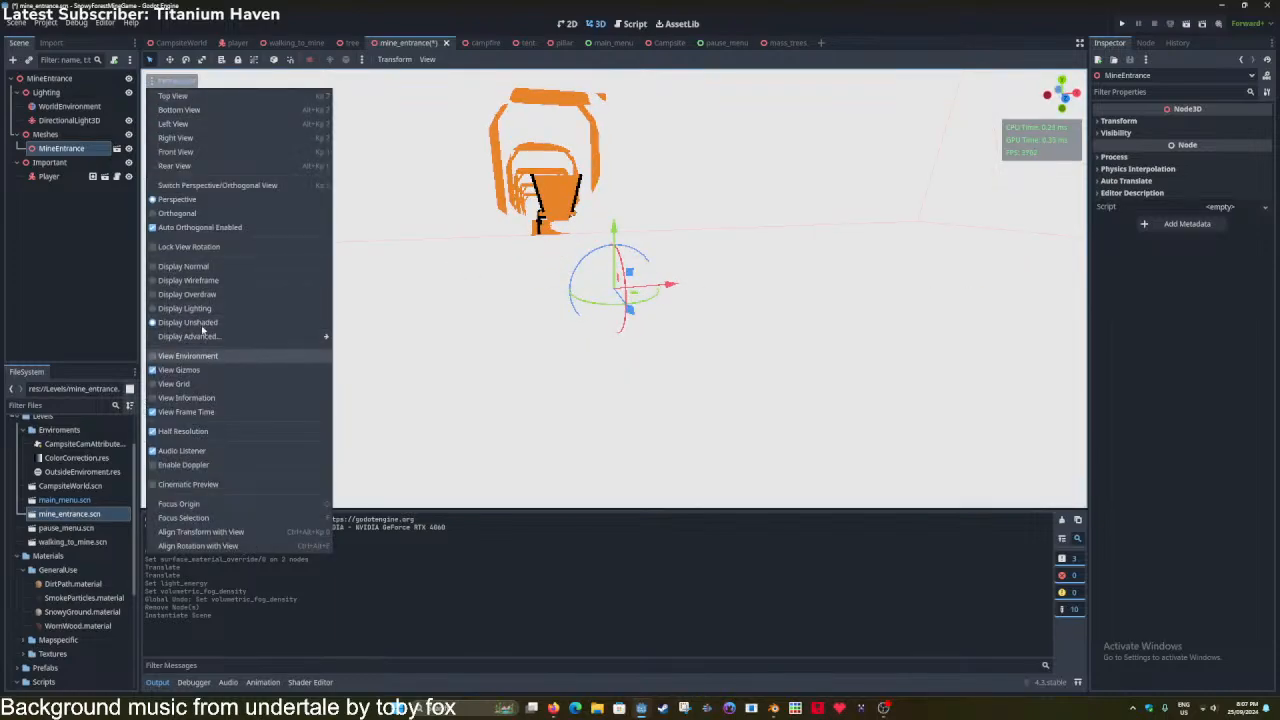
pyautogui.click(183, 266)
pyautogui.moveTo(528, 229)
pyautogui.mouseDown(button='middle')
pyautogui.moveTo(510, 252)
pyautogui.moveTo(491, 229)
pyautogui.moveTo(1083, 115)
pyautogui.mouseUp(button='middle')
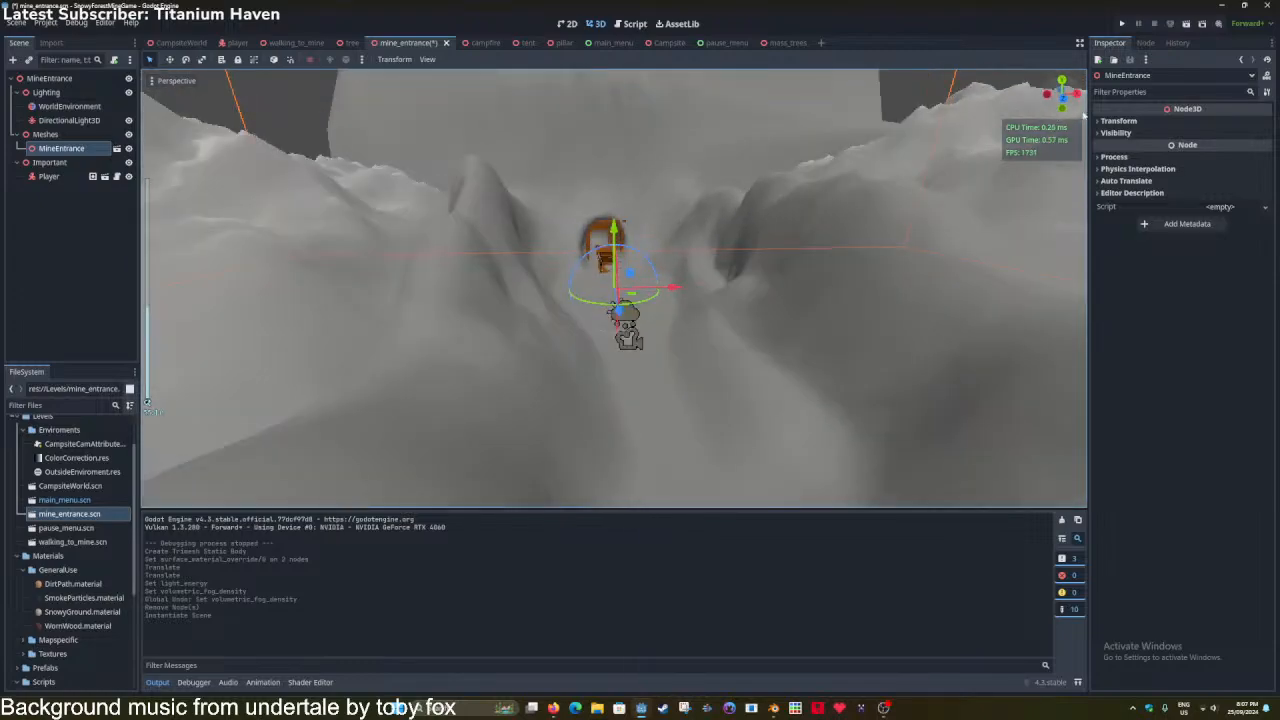
# Scale the MineEntrance node uniformly to 0.3 and save the scene.
pyautogui.click(1118, 120)
pyautogui.click(1128, 209)
pyautogui.write('0')
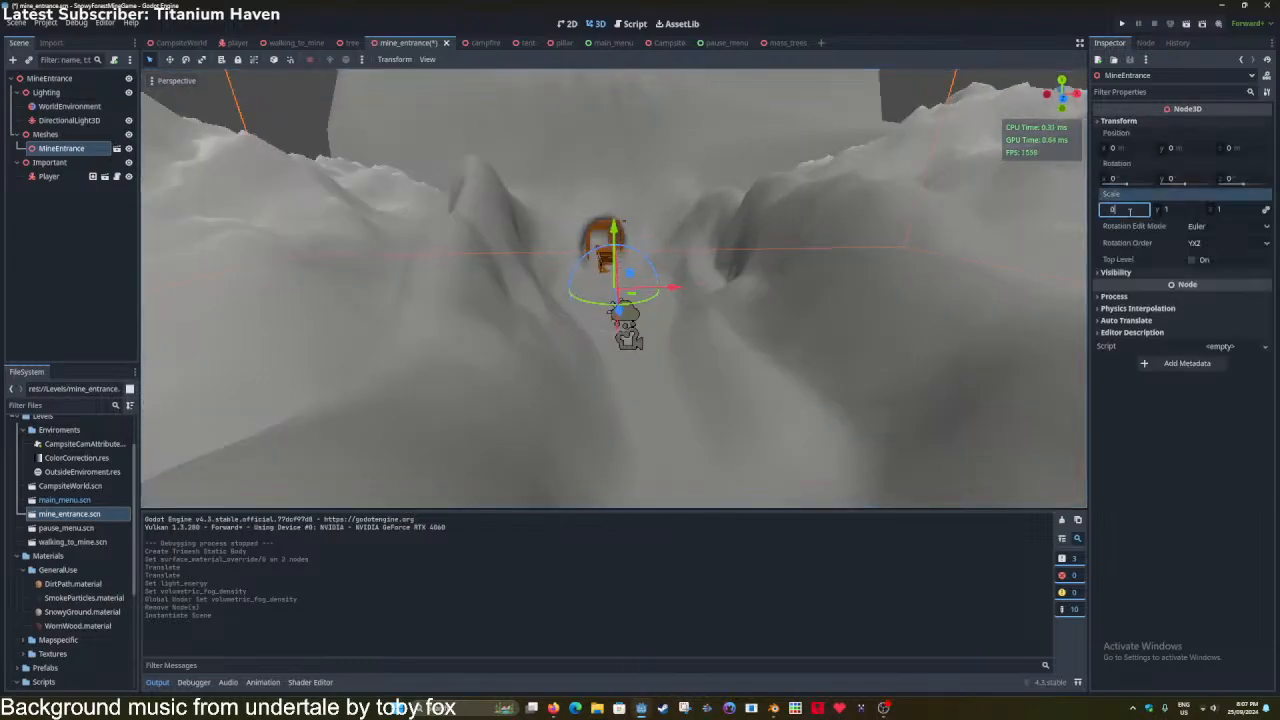
pyautogui.write('.3')
pyautogui.press('Return')
pyautogui.hotkey('ctrl', 's')
pyautogui.scroll(13, 647, 325)
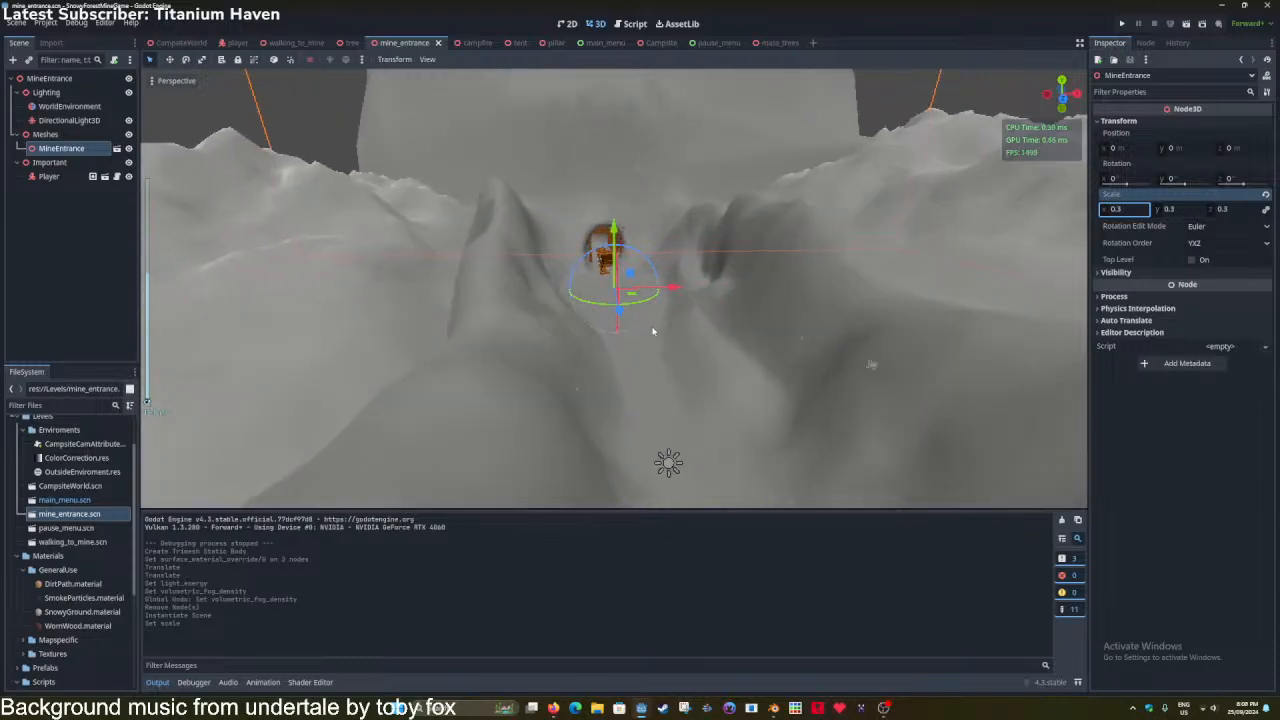
# Move the Player node along the valley so it stands in the channel facing the mine entrance, and save the scene.
pyautogui.moveTo(653, 331); pyautogui.dragTo(657, 300, button='middle')
pyautogui.scroll(-5, 689, 326)
pyautogui.moveTo(689, 326); pyautogui.dragTo(738, 328, button='right')
pyautogui.click(738, 328)
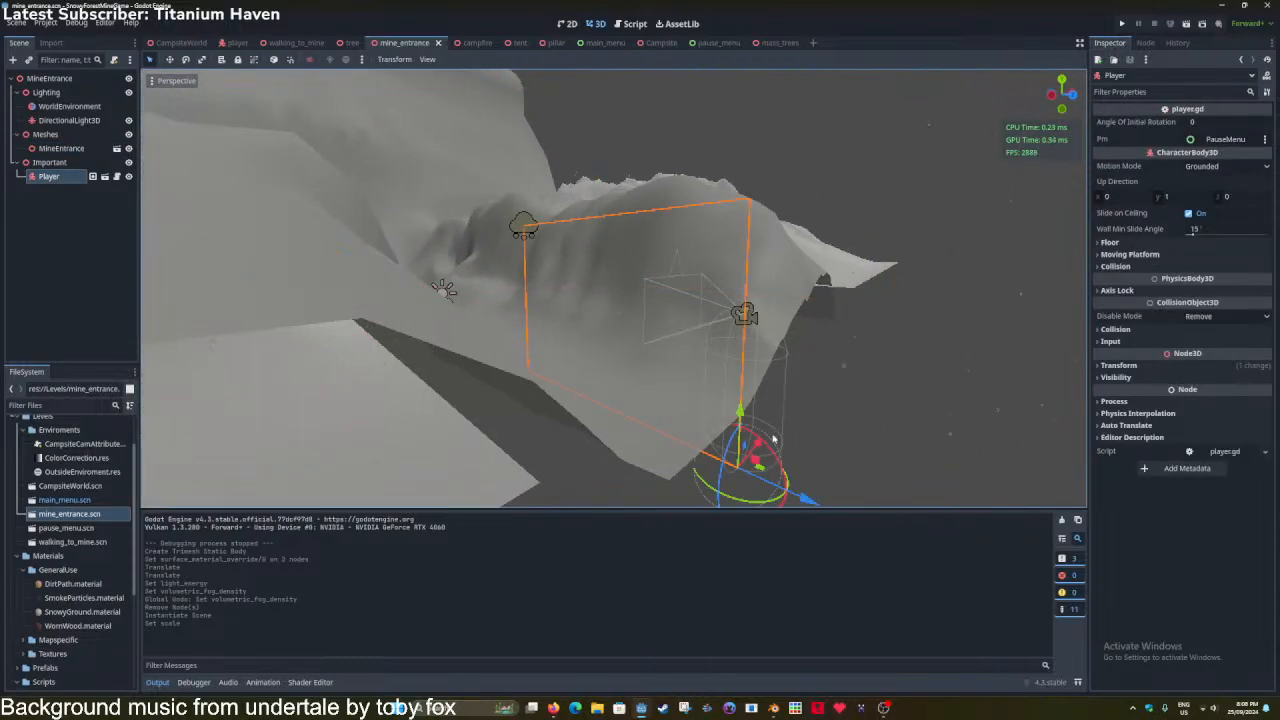
pyautogui.scroll(-8, 772, 440)
pyautogui.moveTo(731, 390); pyautogui.dragTo(716, 386)
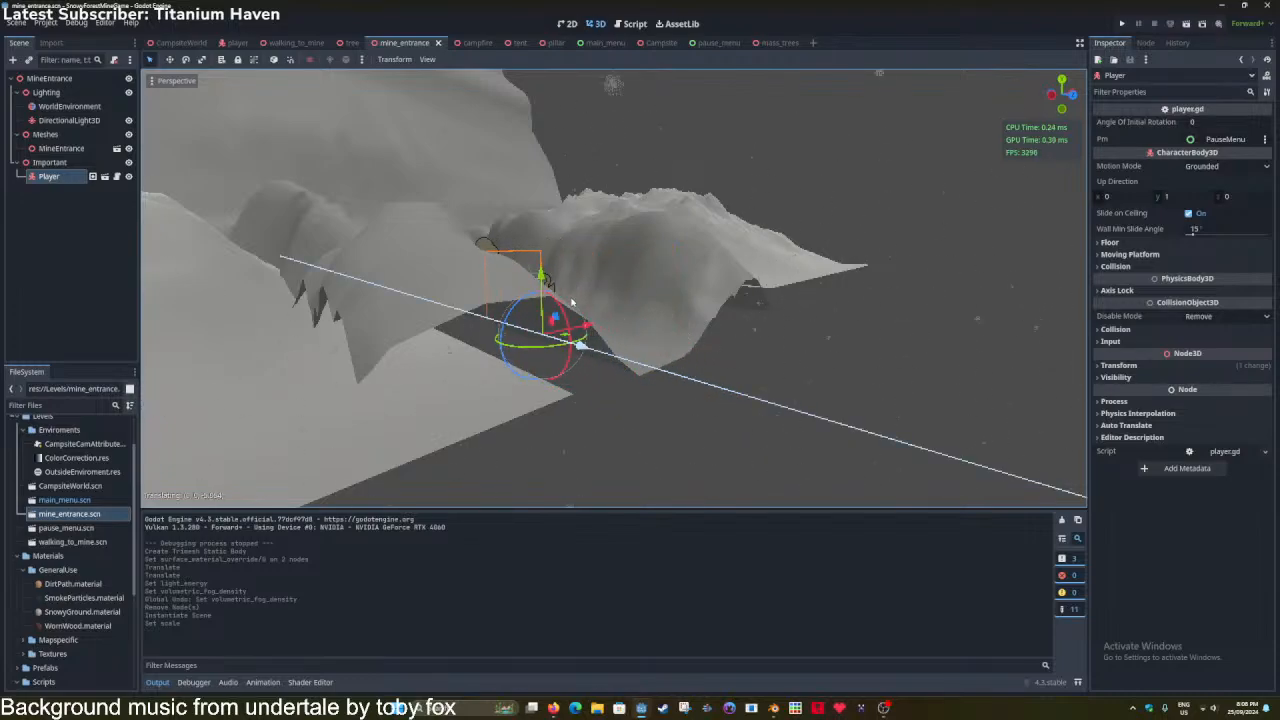
pyautogui.moveTo(557, 296); pyautogui.dragTo(670, 440, button='middle')
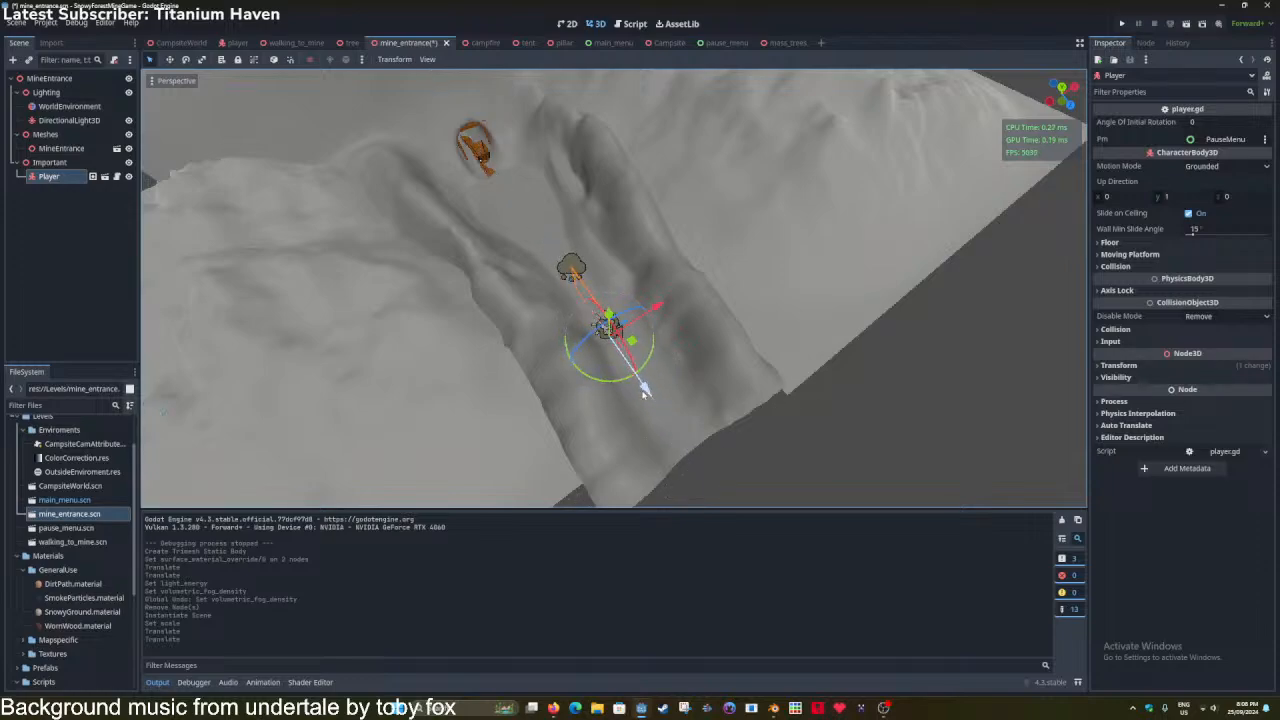
pyautogui.hotkey('ctrl', 's')
pyautogui.moveTo(645, 392); pyautogui.dragTo(586, 371, button='middle')
pyautogui.scroll(-2, 614, 362)
pyautogui.hotkey('ctrl', 's')
# Make the instantiated MineEntrance node local so its individual meshes become editable in the scene.
pyautogui.click(771, 343)
pyautogui.moveTo(771, 343); pyautogui.dragTo(475, 312, button='middle')
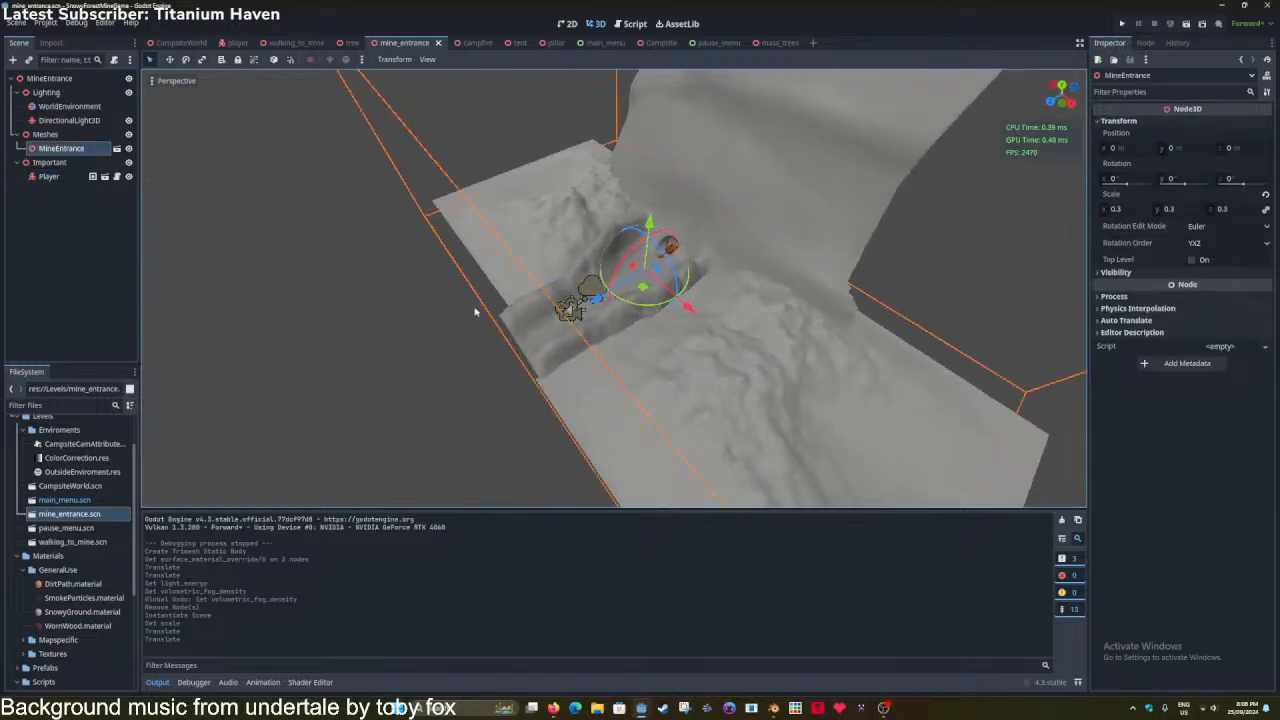
pyautogui.hotkey('ctrl', 's')
pyautogui.rightClick(91, 153)
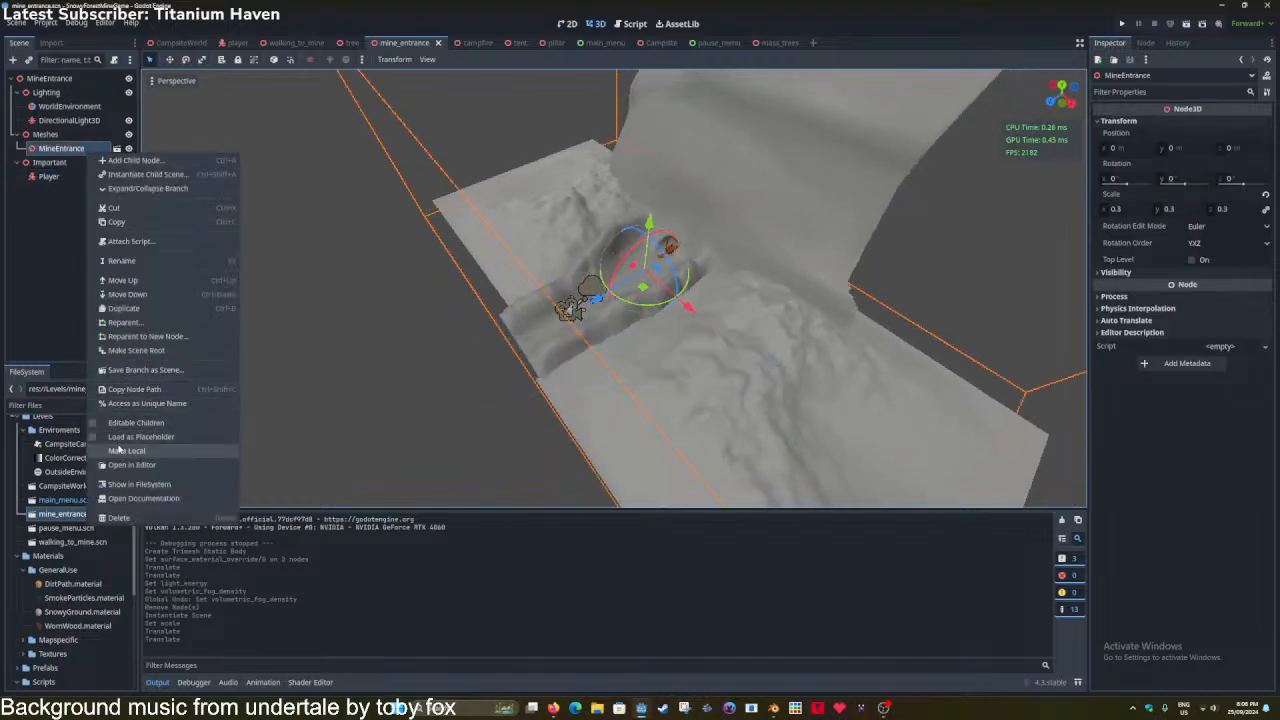
pyautogui.click(126, 450)
pyautogui.moveTo(420, 385); pyautogui.dragTo(515, 375, button='middle')
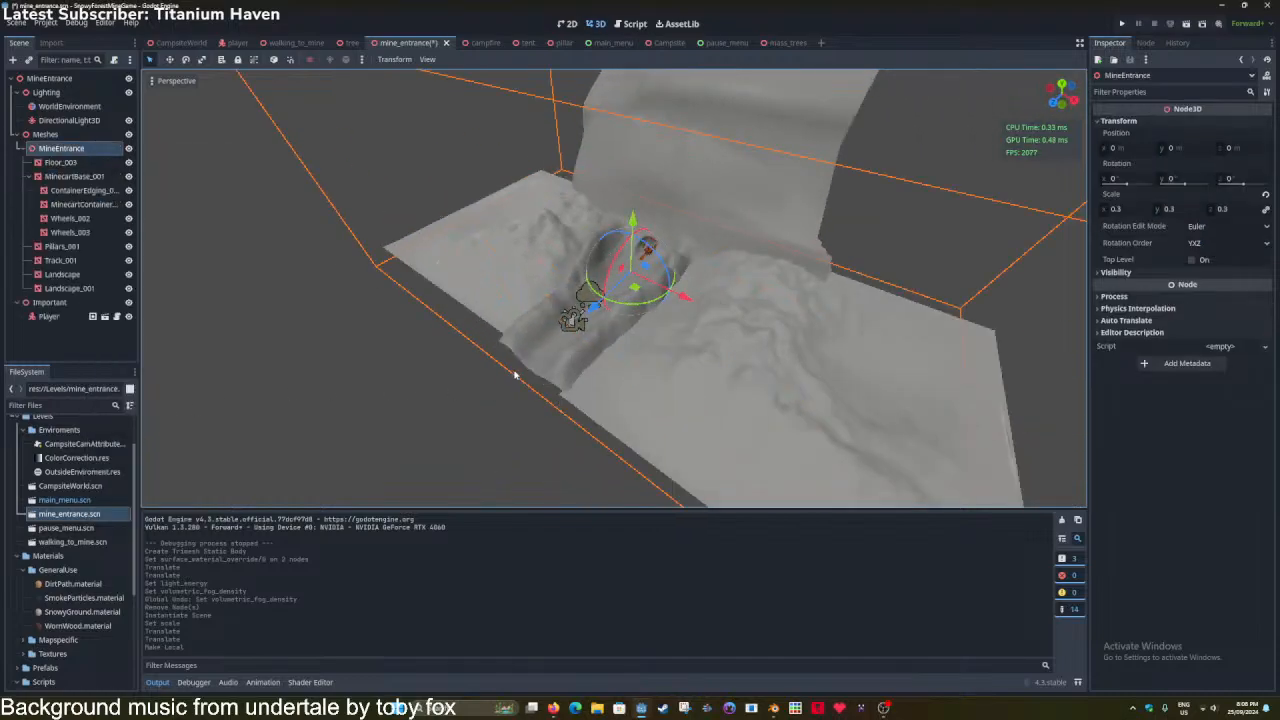
# Show the environment in the 3D view to examine the fog over the valley, and hide it again.
pyautogui.click(172, 81)
pyautogui.click(204, 356)
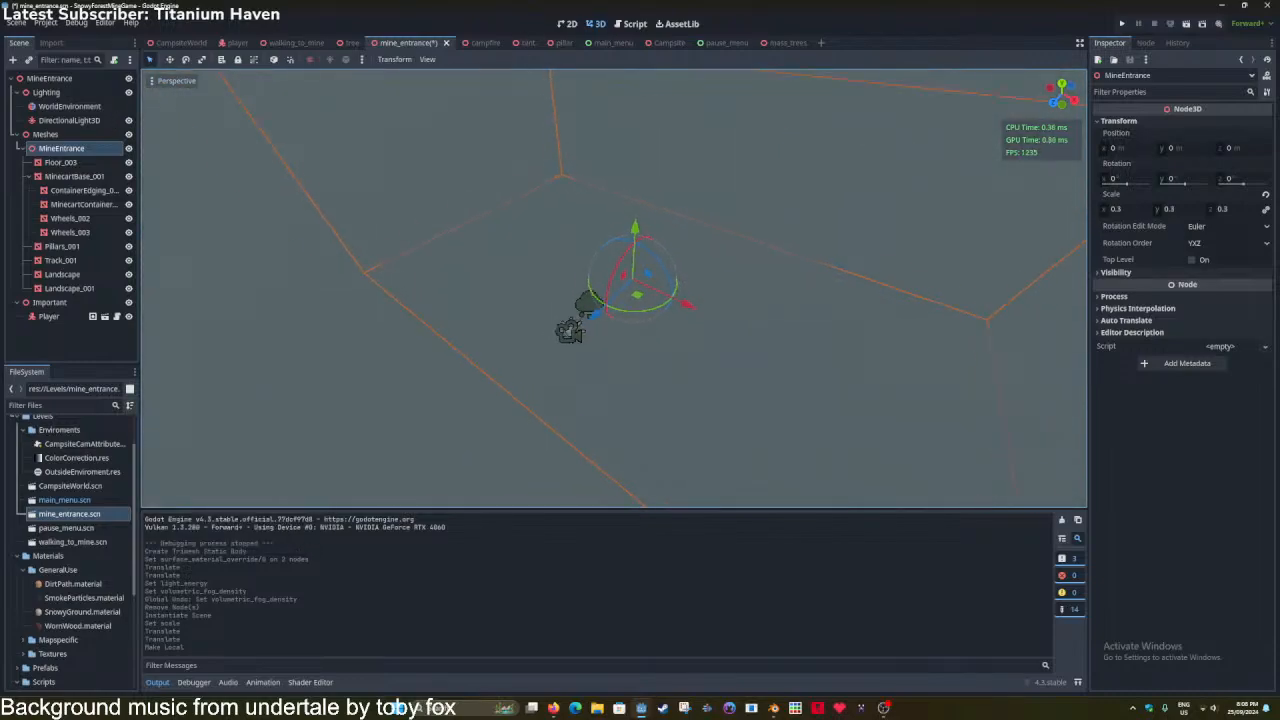
pyautogui.press('w')
pyautogui.moveTo(614, 290); pyautogui.dragTo(169, 86, button='right')
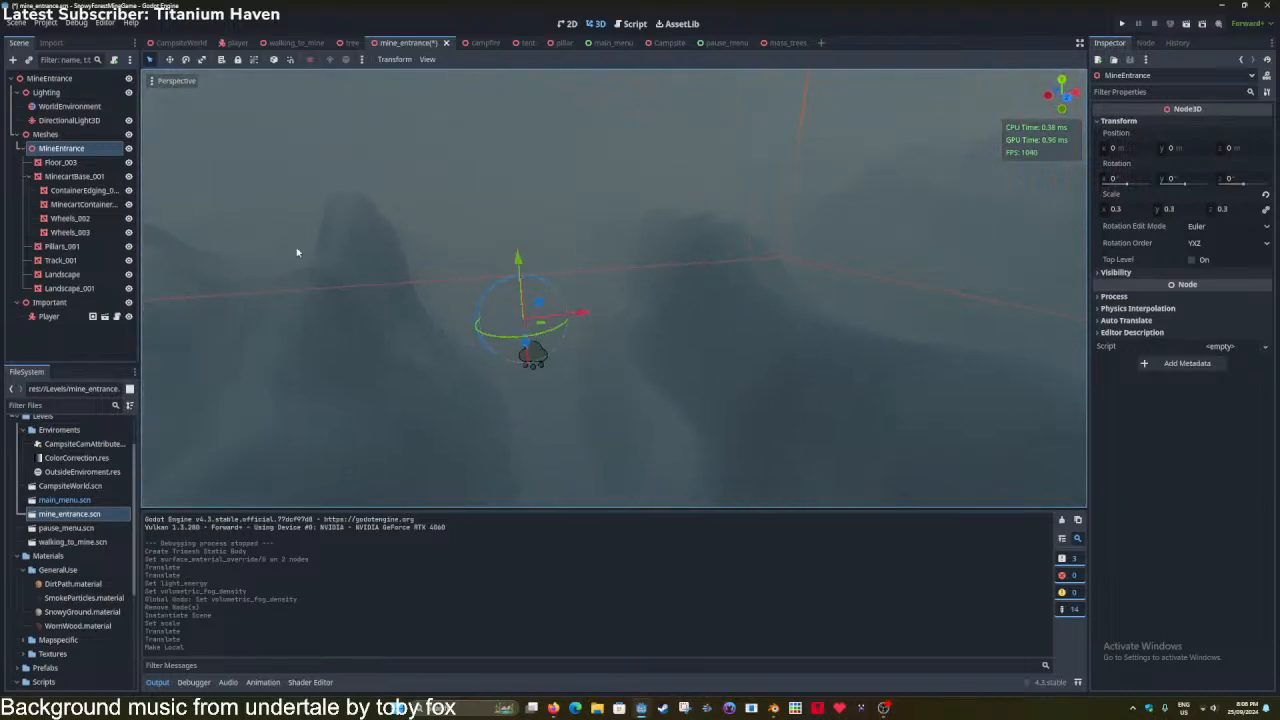
pyautogui.click(176, 81)
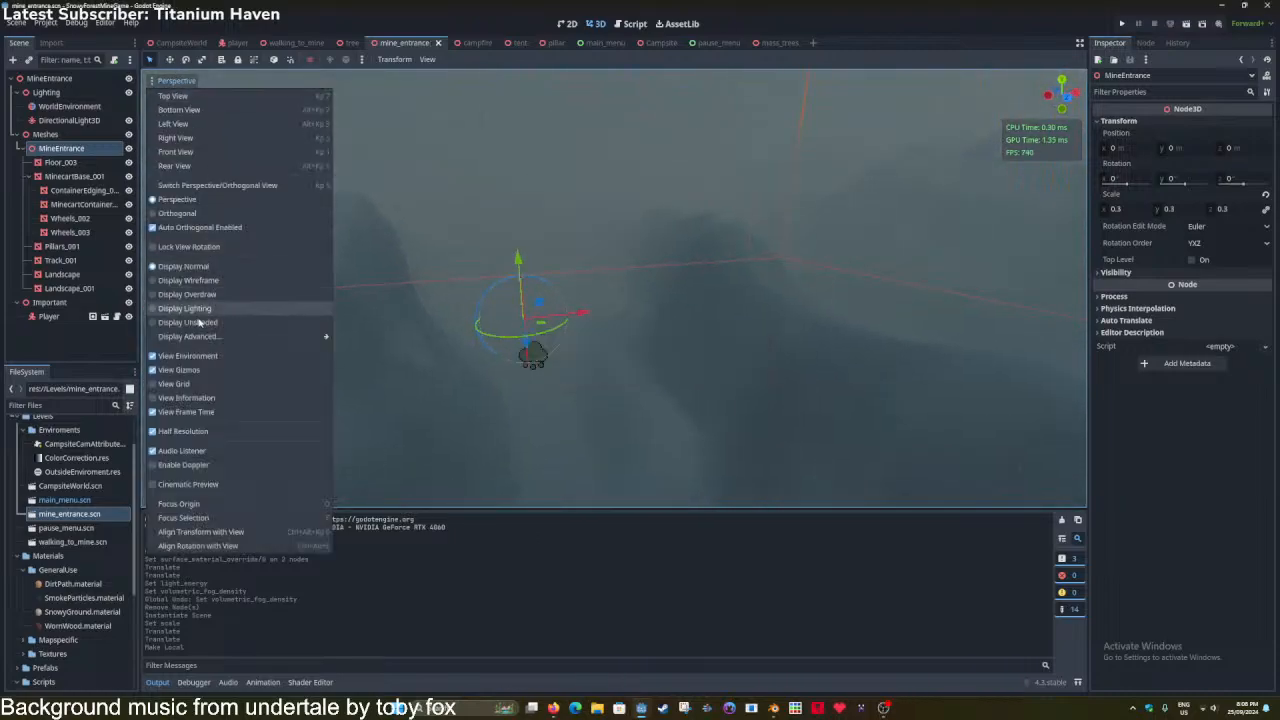
pyautogui.click(194, 358)
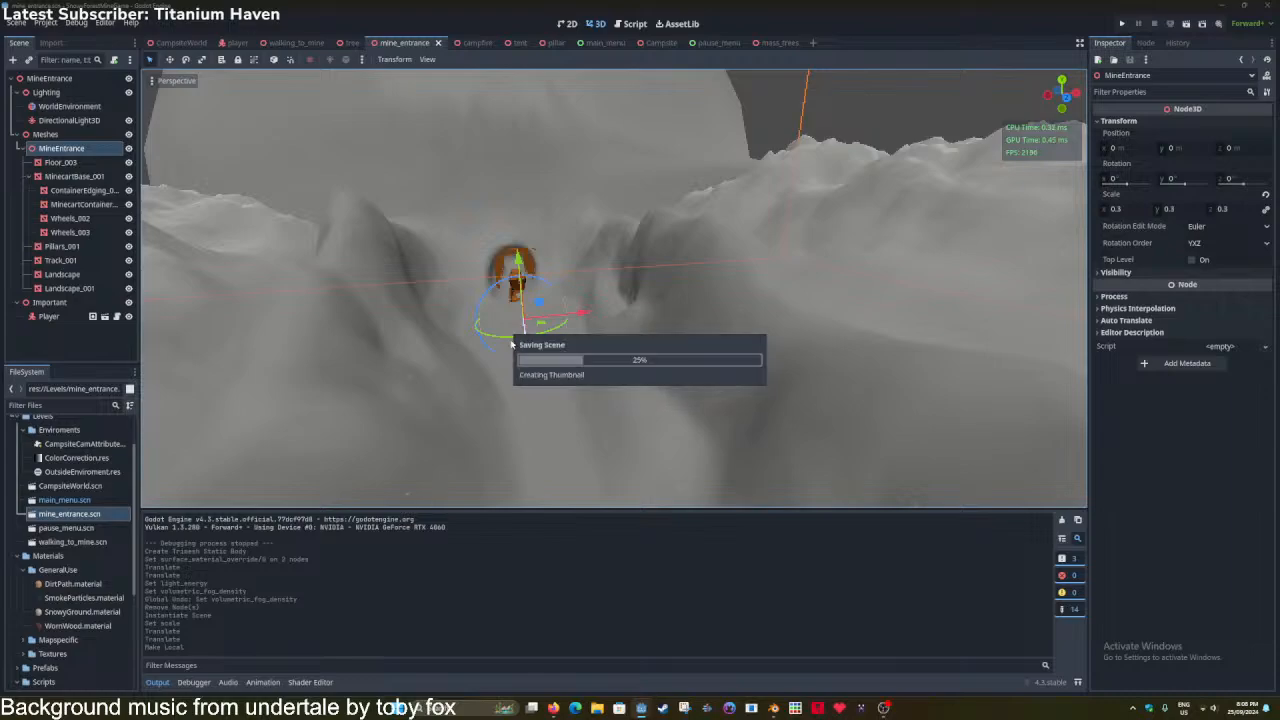
# Create a Trimesh collision shape for the Floor_003 mesh, placed as a Static Body Child.
pyautogui.scroll(-8, 295, 261)
pyautogui.click(79, 163)
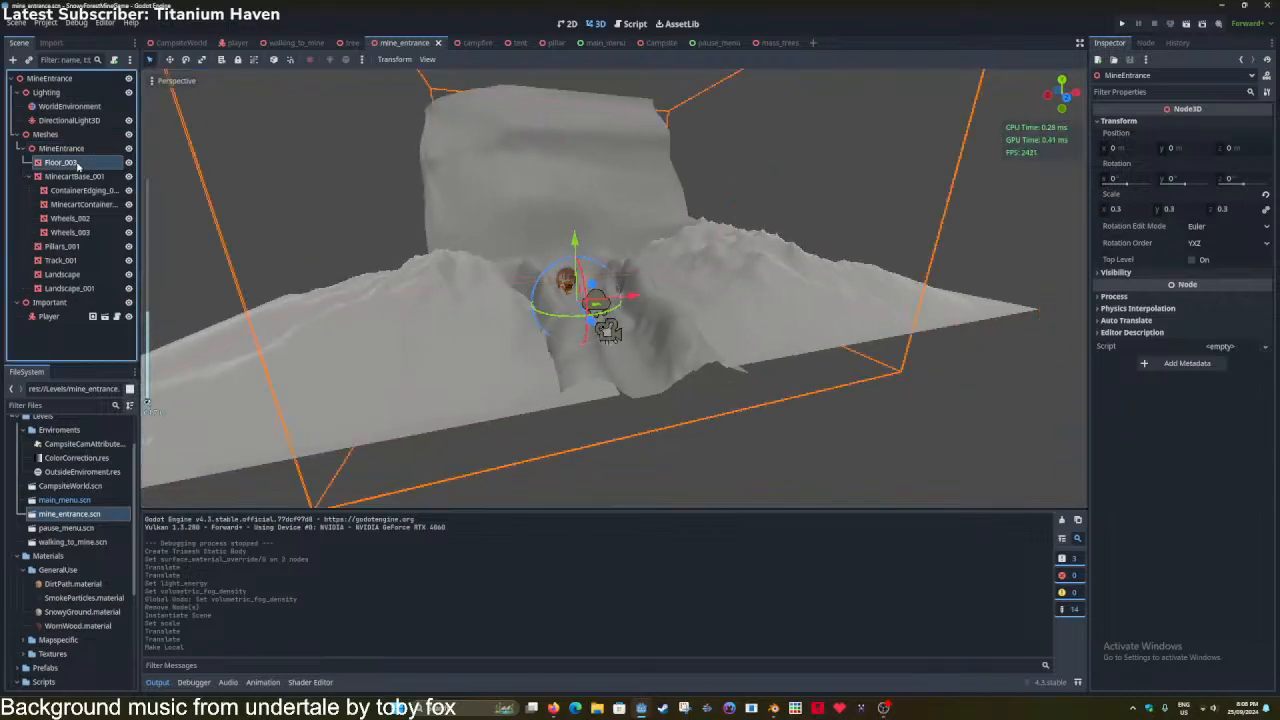
pyautogui.click(462, 59)
pyautogui.click(485, 105)
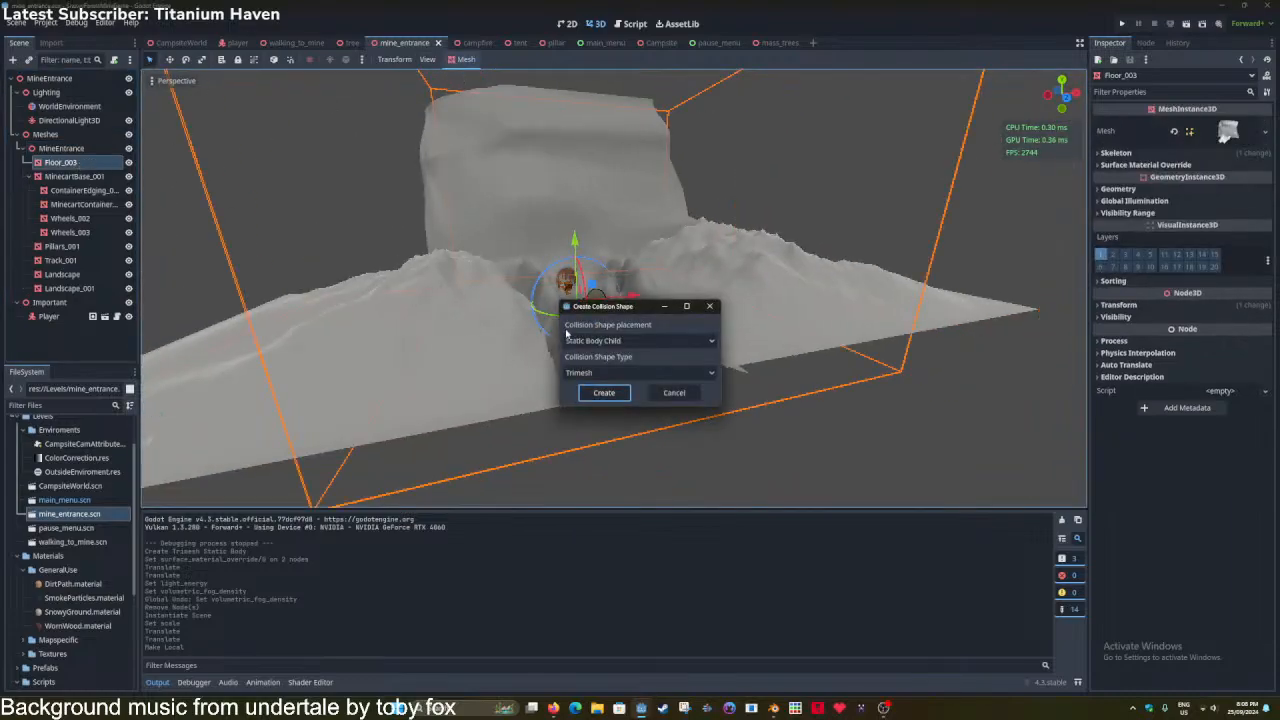
pyautogui.click(603, 392)
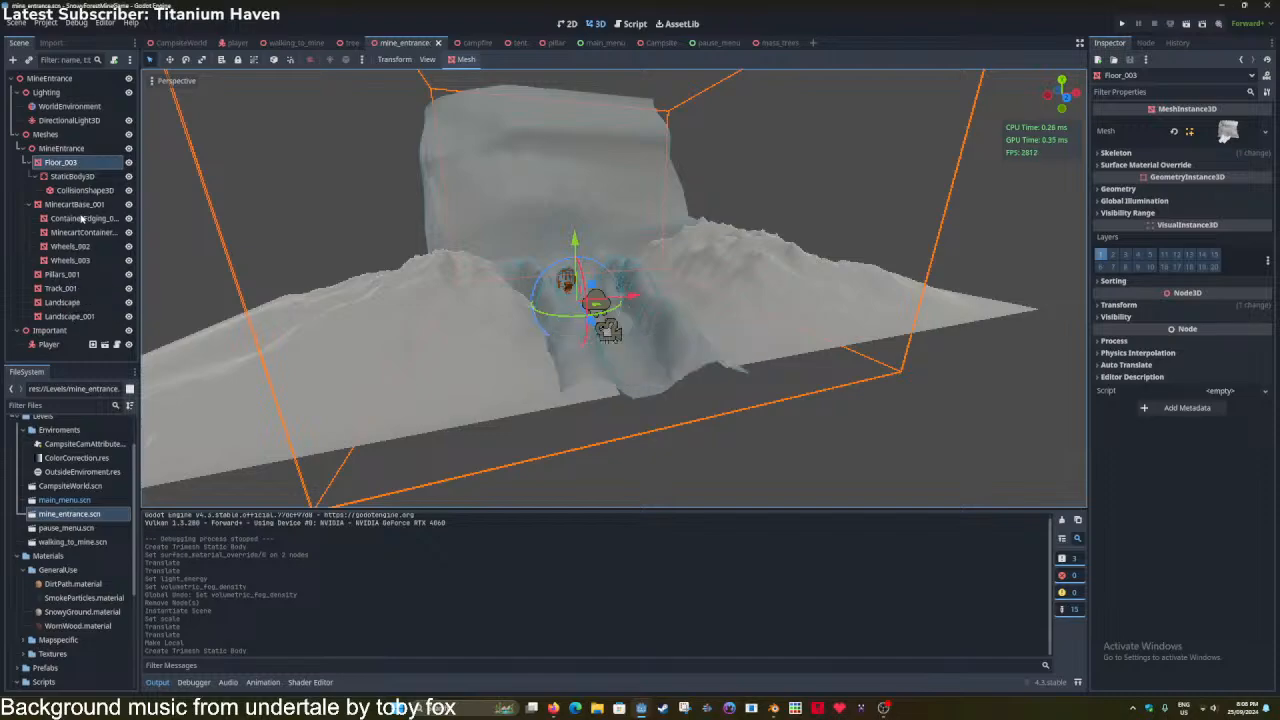
# Create a Trimesh collision shape as a Static Body Child for the Pillars_001 mesh and save the scene.
pyautogui.click(62, 274)
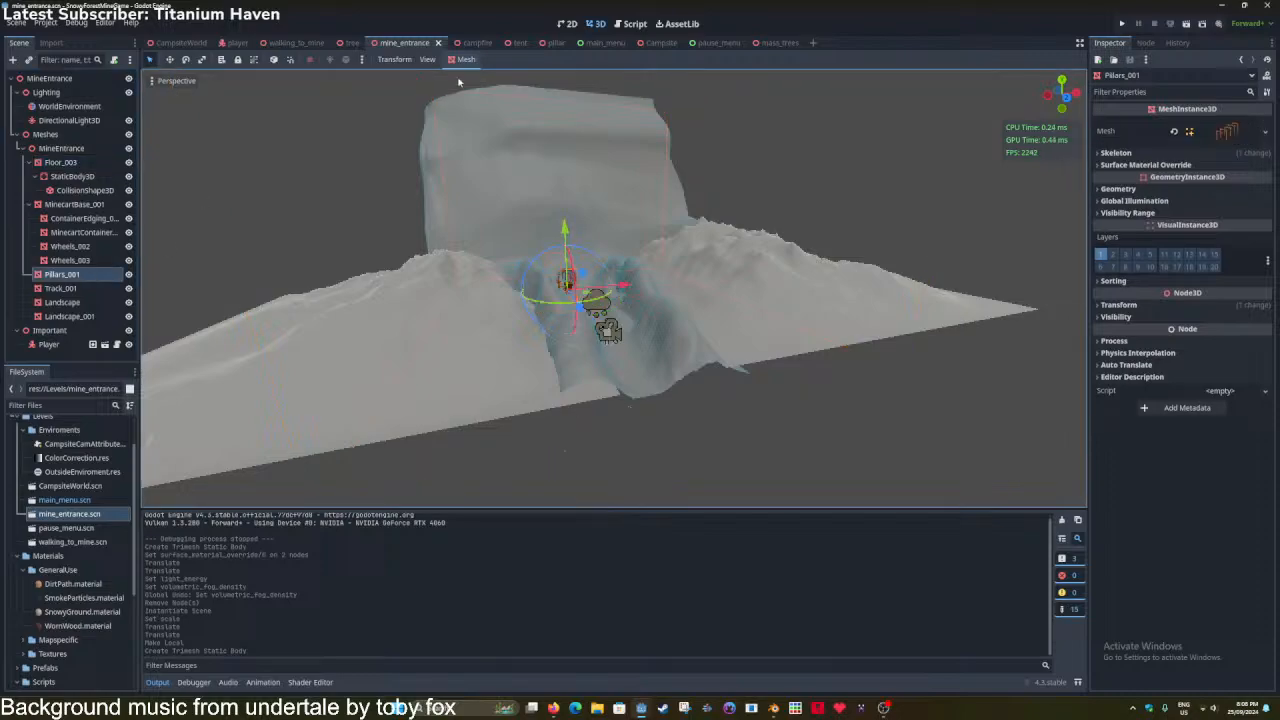
pyautogui.click(466, 59)
pyautogui.click(490, 78)
pyautogui.click(606, 394)
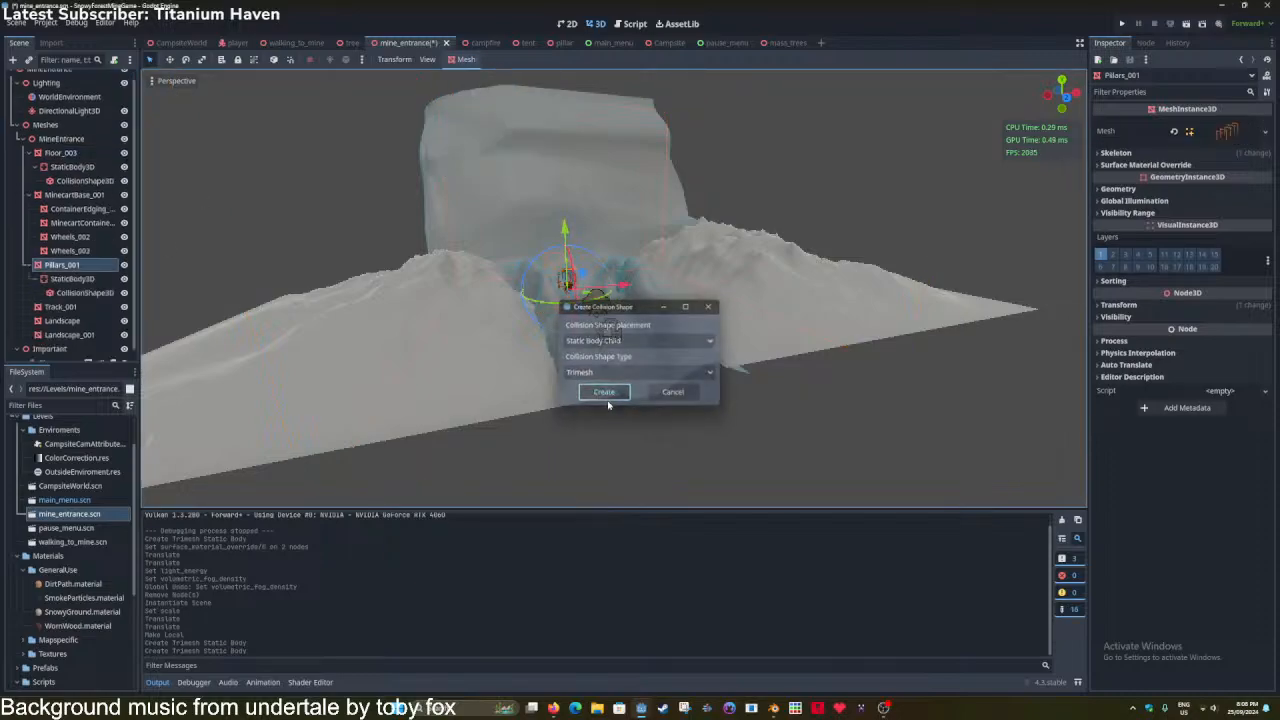
pyautogui.hotkey('ctrl', 's')
# Add a StaticBody3D under MinecartBase_001 and give it a CollisionShape3D child.
pyautogui.click(62, 196)
pyautogui.hotkey('ctrl', 'a')
pyautogui.write('c')
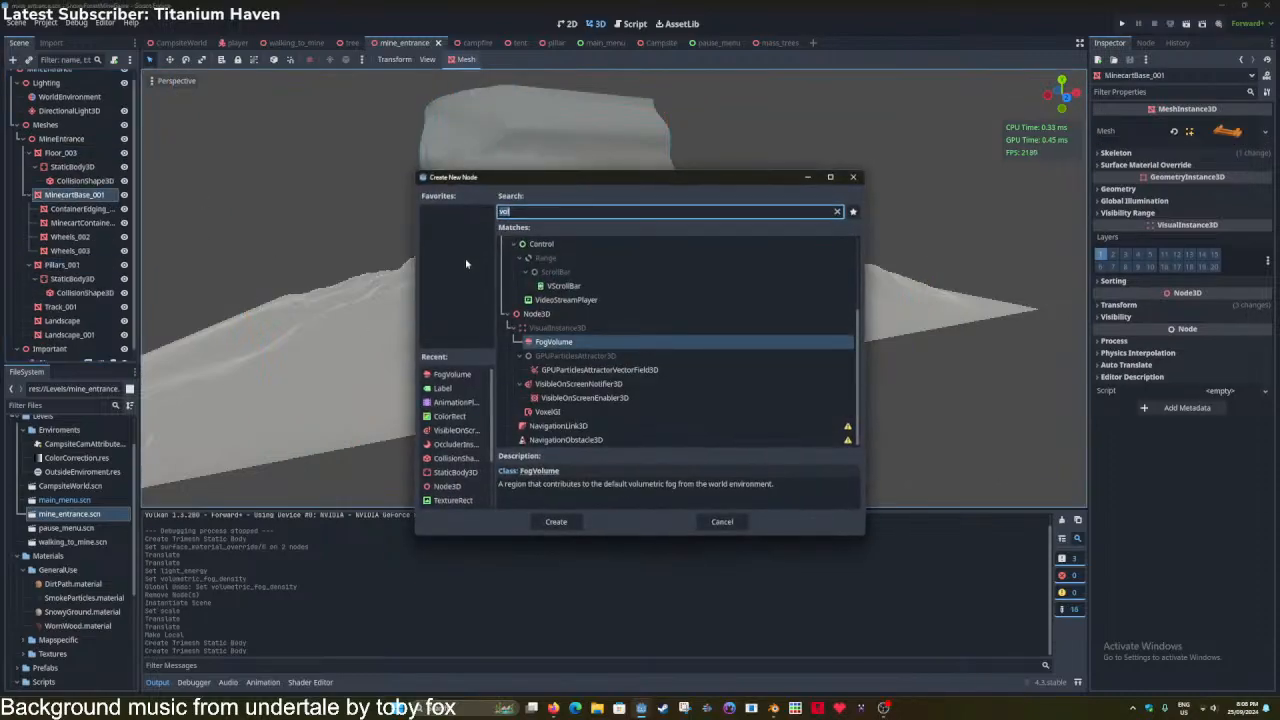
pyautogui.write('oll')
pyautogui.press('BackSpace')
pyautogui.press('BackSpace')
pyautogui.press('BackSpace')
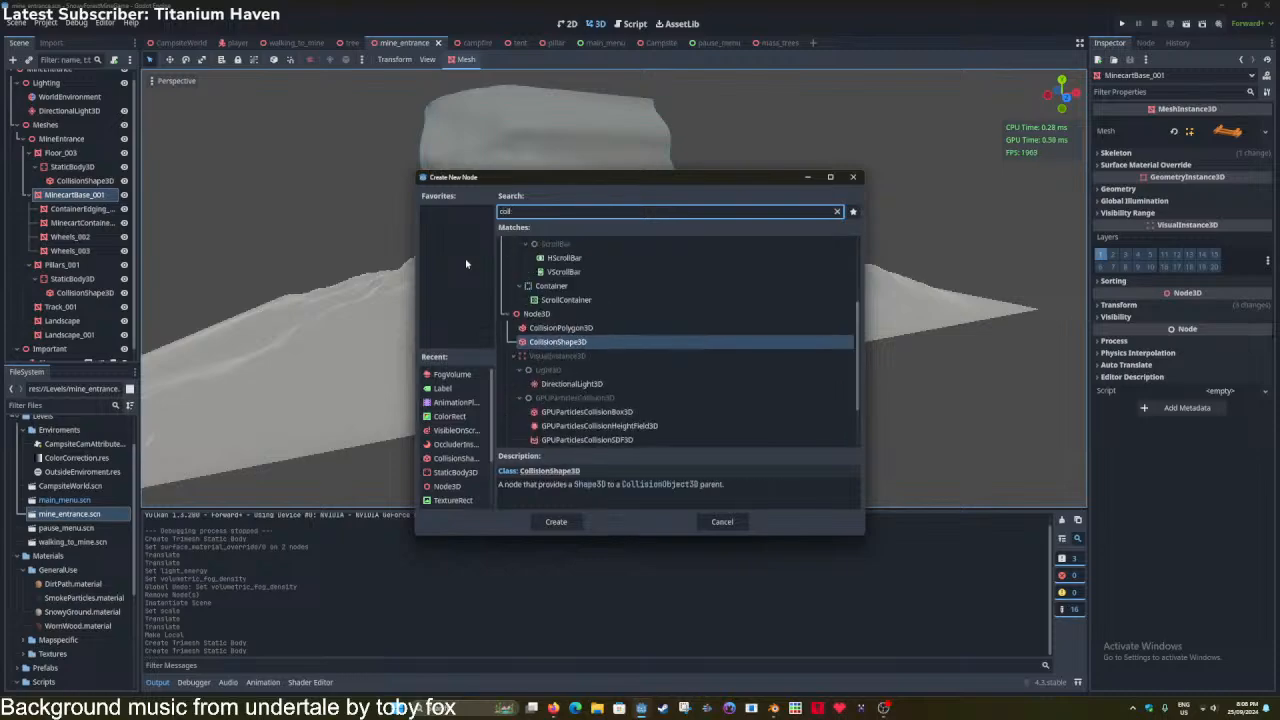
pyautogui.press('BackSpace')
pyautogui.write('sta')
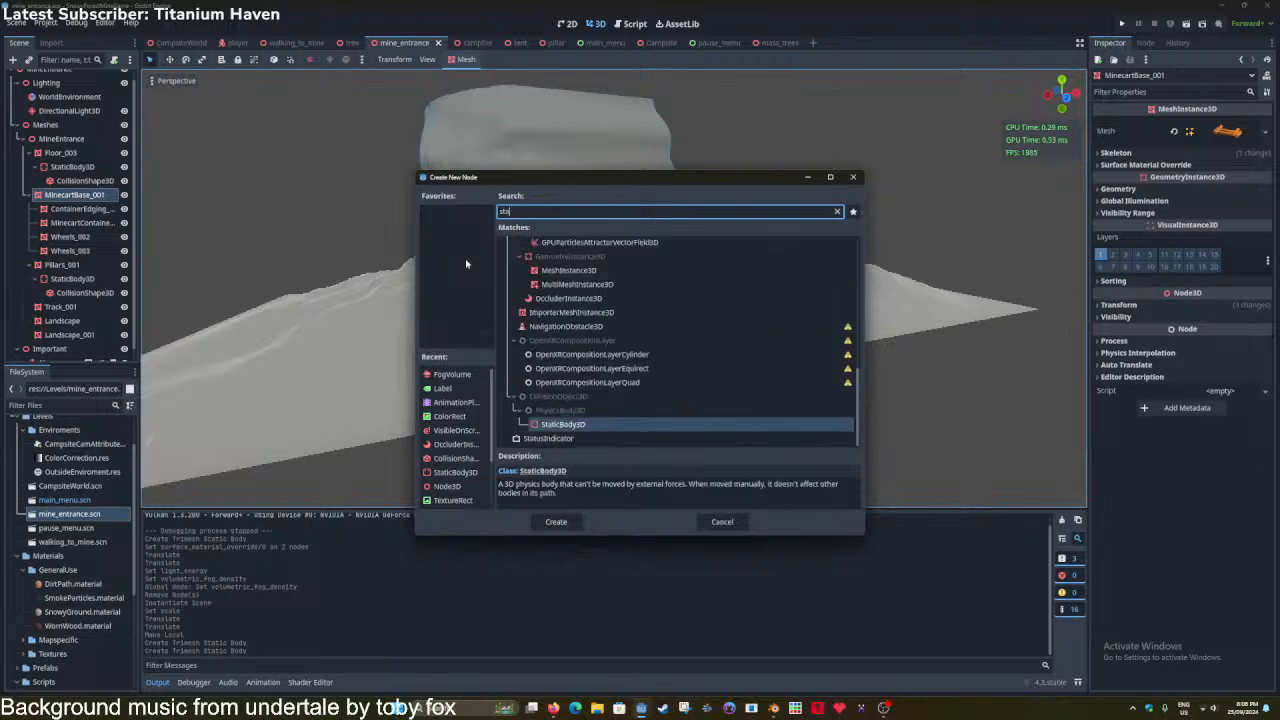
pyautogui.press('Return')
pyautogui.write('collision')
pyautogui.press('Return')
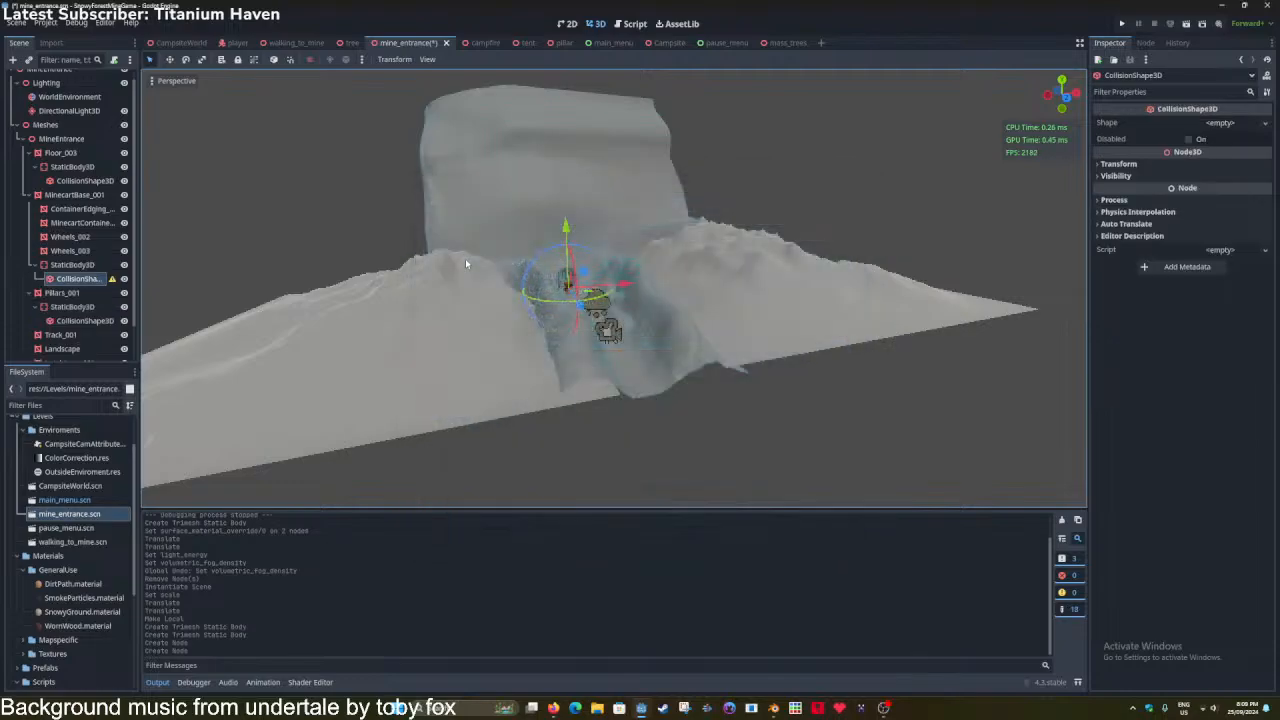
# Give the minecart's collision shape a new BoxShape3D, shift it vertically to fit the cart and size it 3.59 × 1.965 × 2.085 m.
pyautogui.press('f')
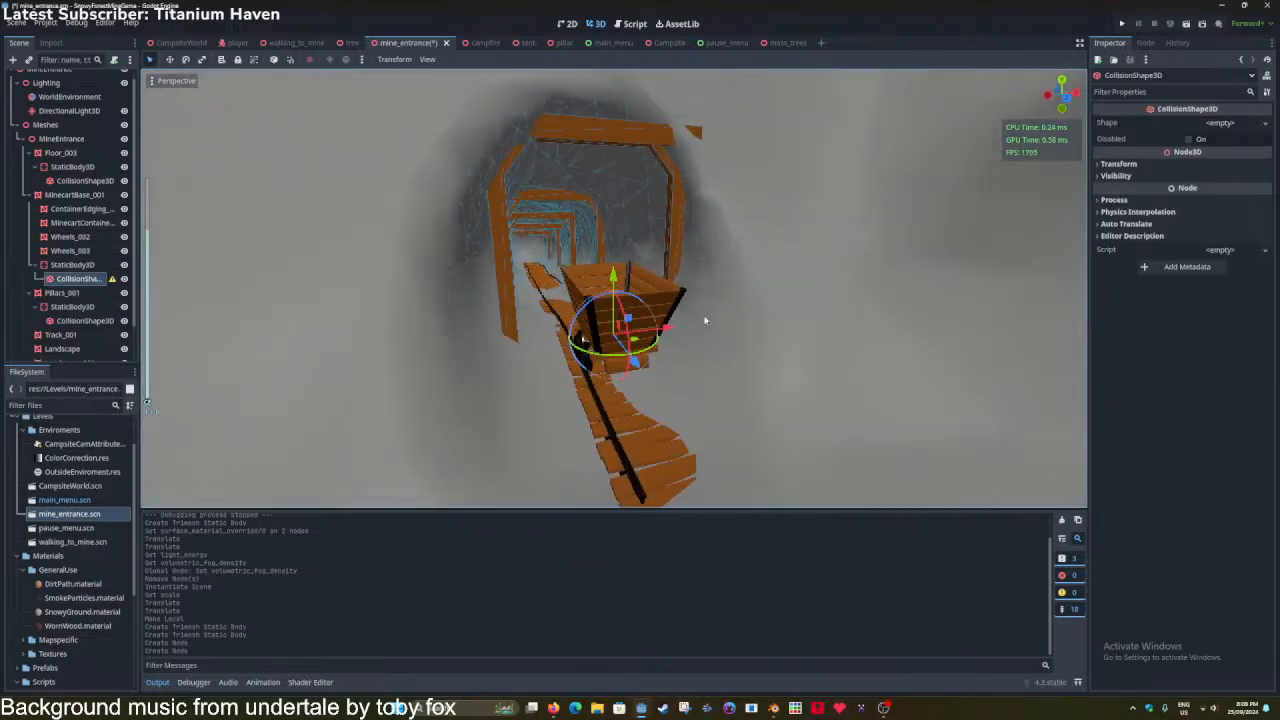
pyautogui.hotkey('ctrl', 's')
pyautogui.click(1205, 123)
pyautogui.click(1193, 166)
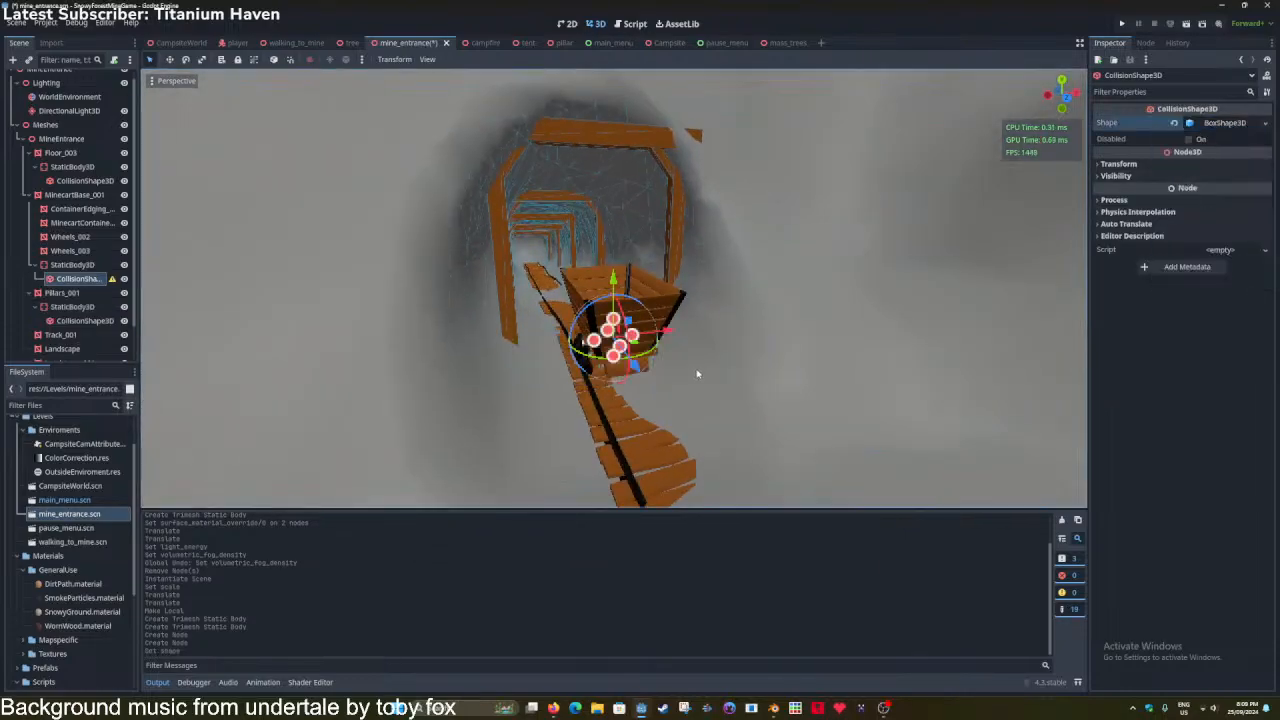
pyautogui.scroll(2, 600, 313)
pyautogui.moveTo(612, 273); pyautogui.dragTo(612, 275)
pyautogui.click(1226, 123)
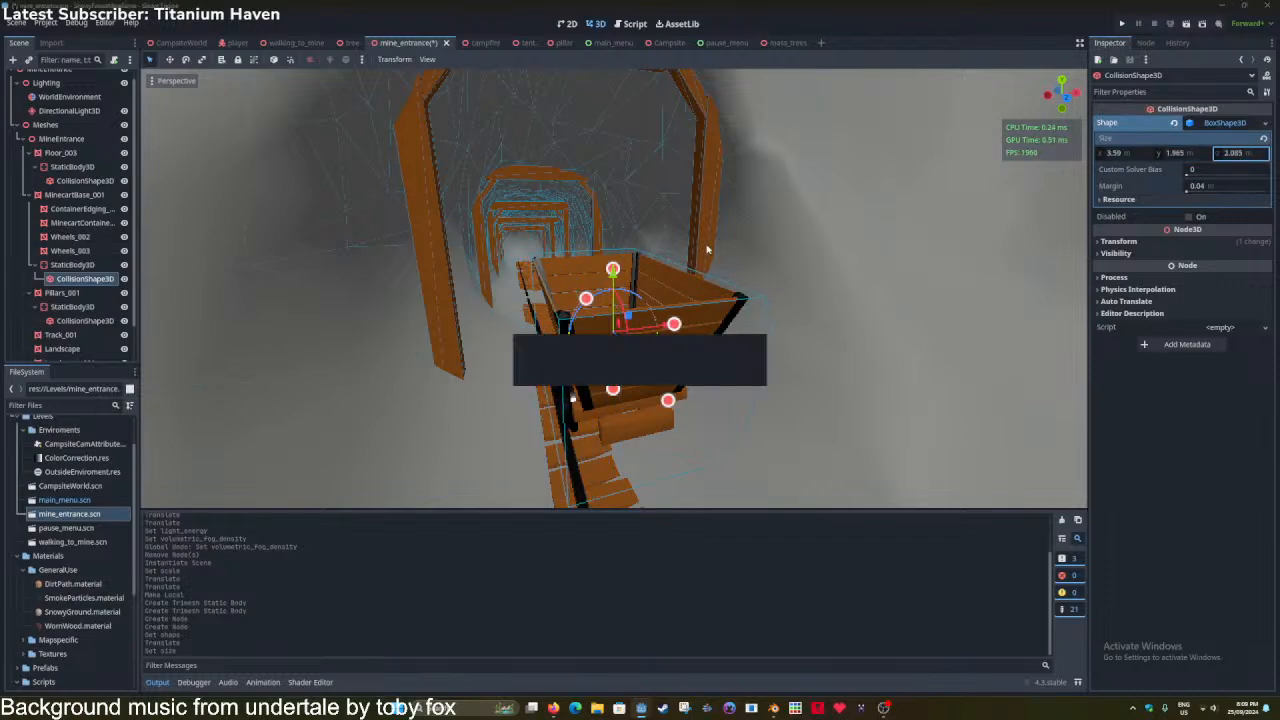
pyautogui.moveTo(617, 343); pyautogui.dragTo(614, 398, button='middle')
pyautogui.scroll(3, 644, 341)
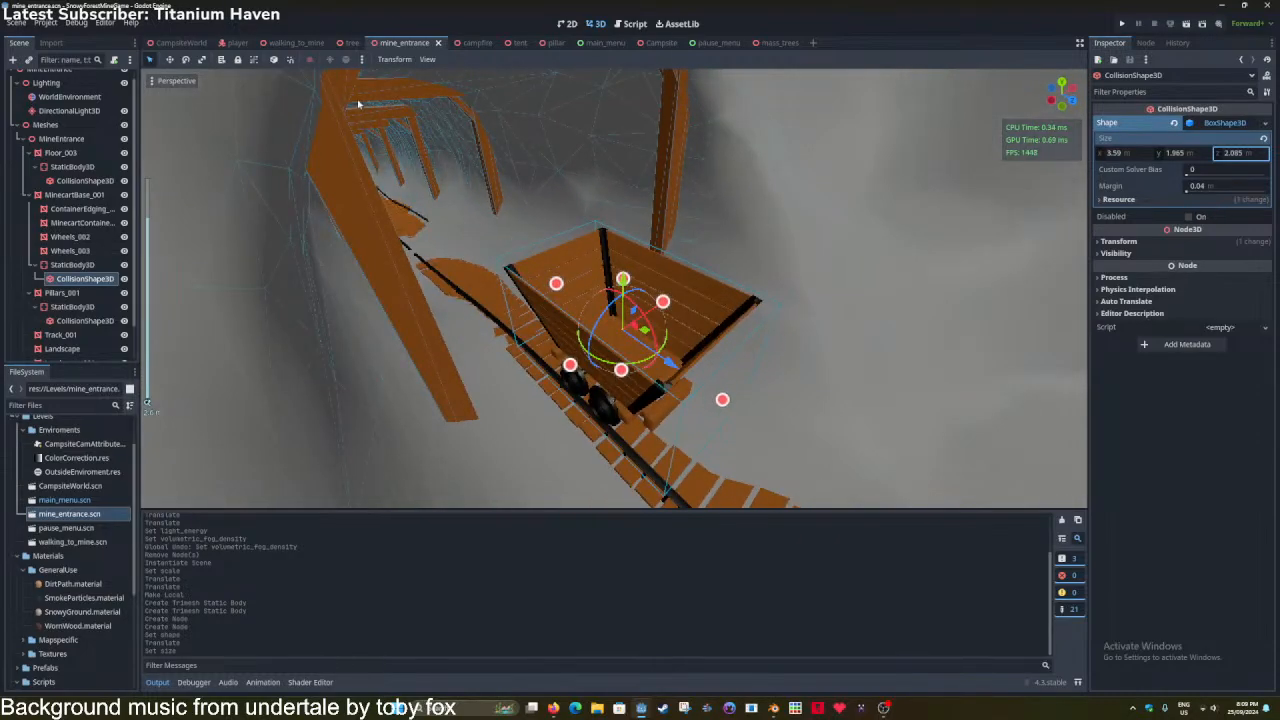
# Collapse the MinecartBase_001 branch, try moving the minecart with its children, undo the move and save the scene.
pyautogui.click(31, 194)
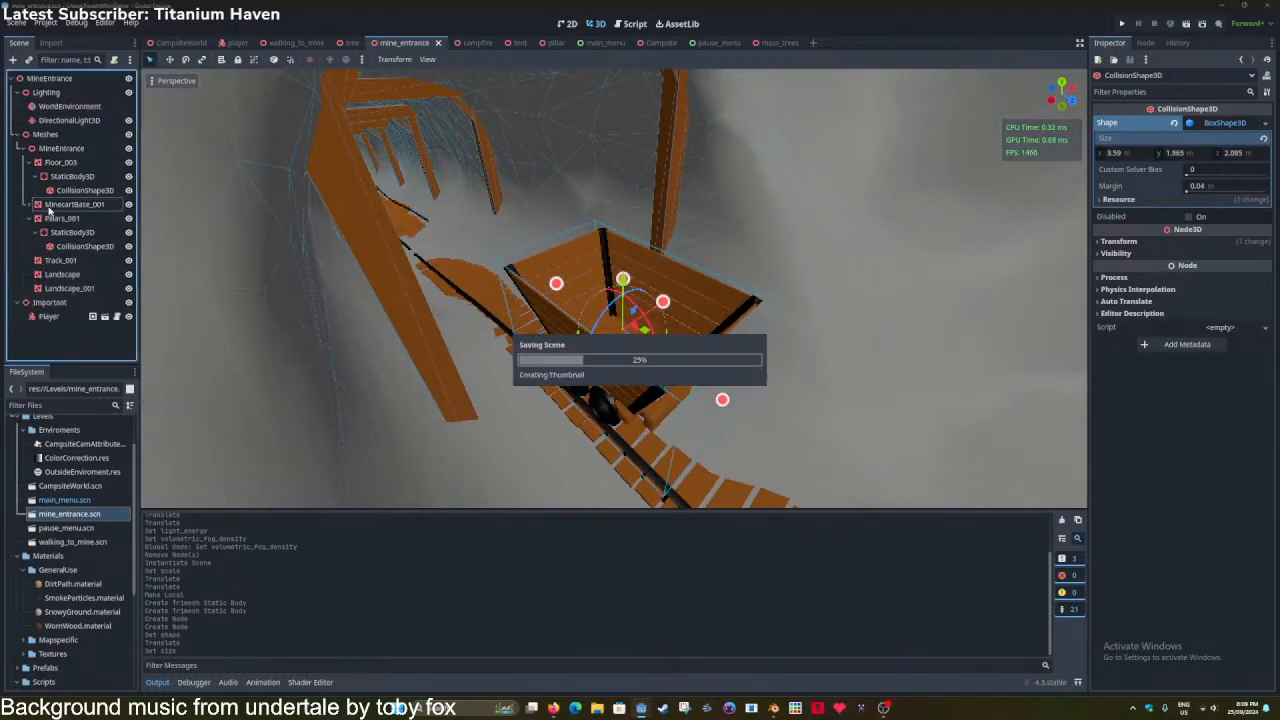
pyautogui.click(50, 204)
pyautogui.moveTo(598, 340); pyautogui.dragTo(470, 235)
pyautogui.hotkey('ctrl', 'z')
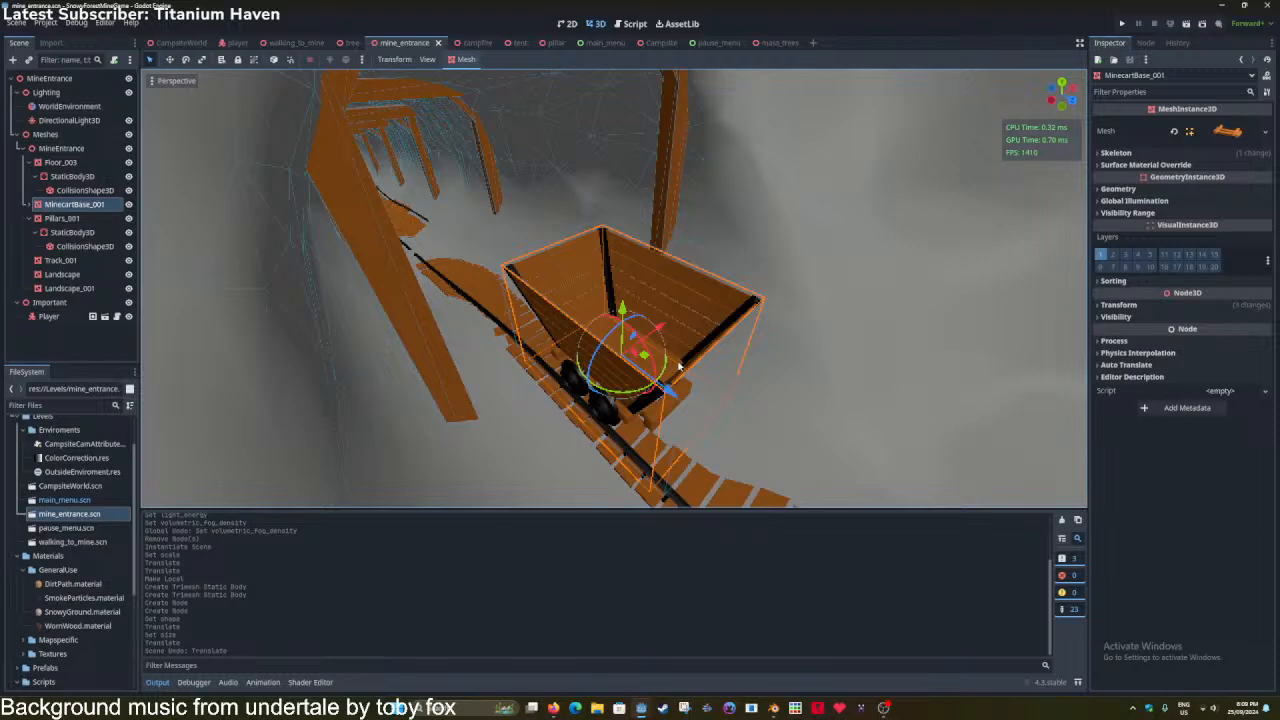
pyautogui.hotkey('ctrl', 's')
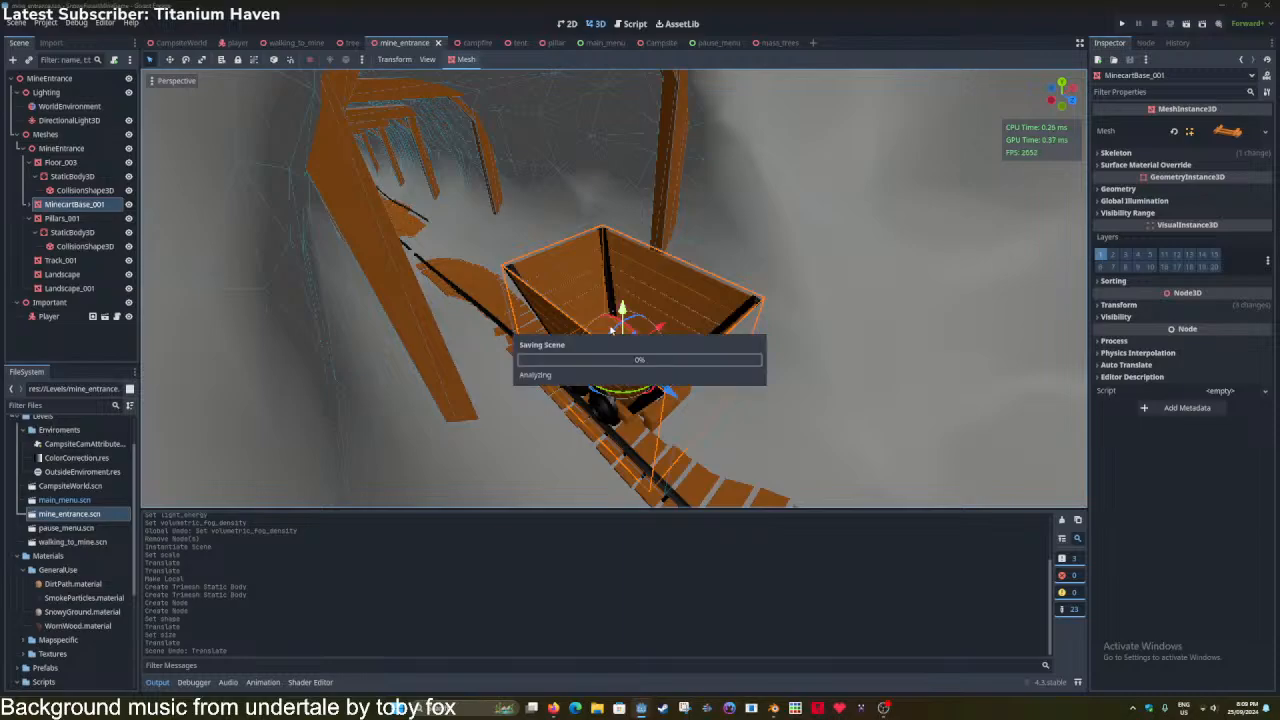
# Assign SnowyGround.material as the surface material override of the Floor_003 mesh.
pyautogui.press('s')
pyautogui.moveTo(679, 367); pyautogui.dragTo(510, 300, button='right')
pyautogui.hotkey('ctrl', 's')
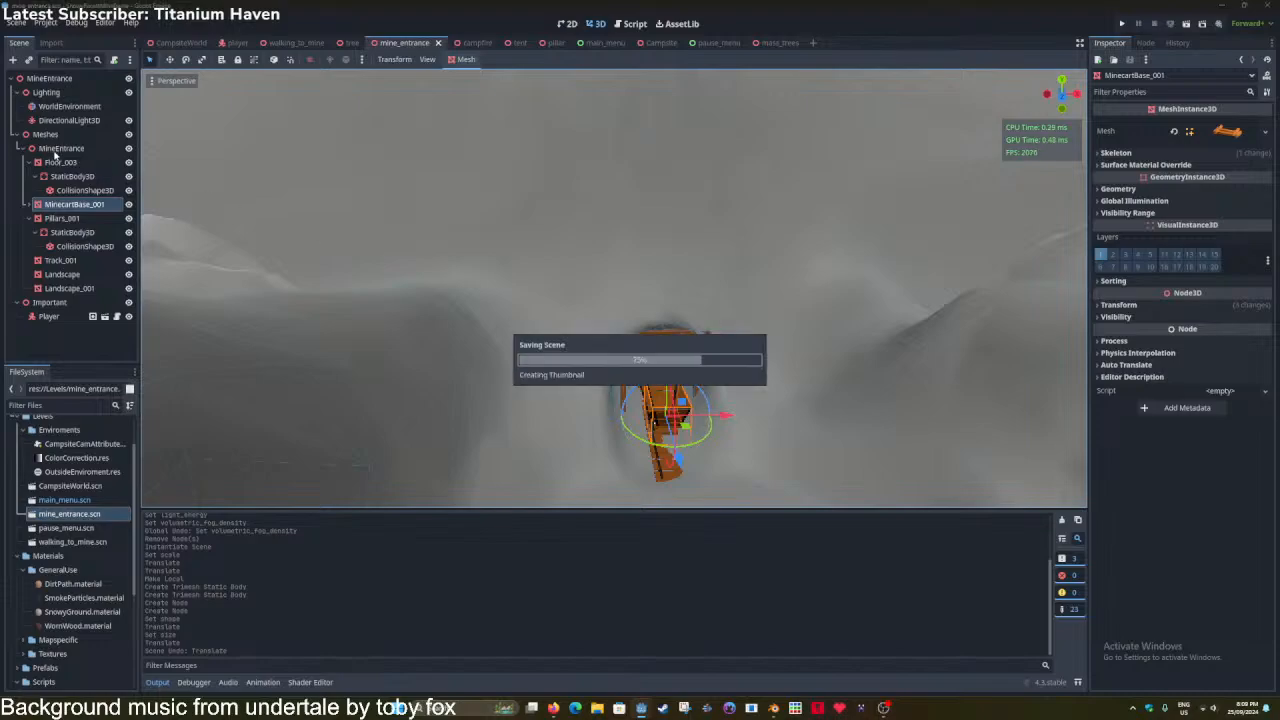
pyautogui.click(630, 450)
pyautogui.click(1146, 164)
pyautogui.click(1212, 180)
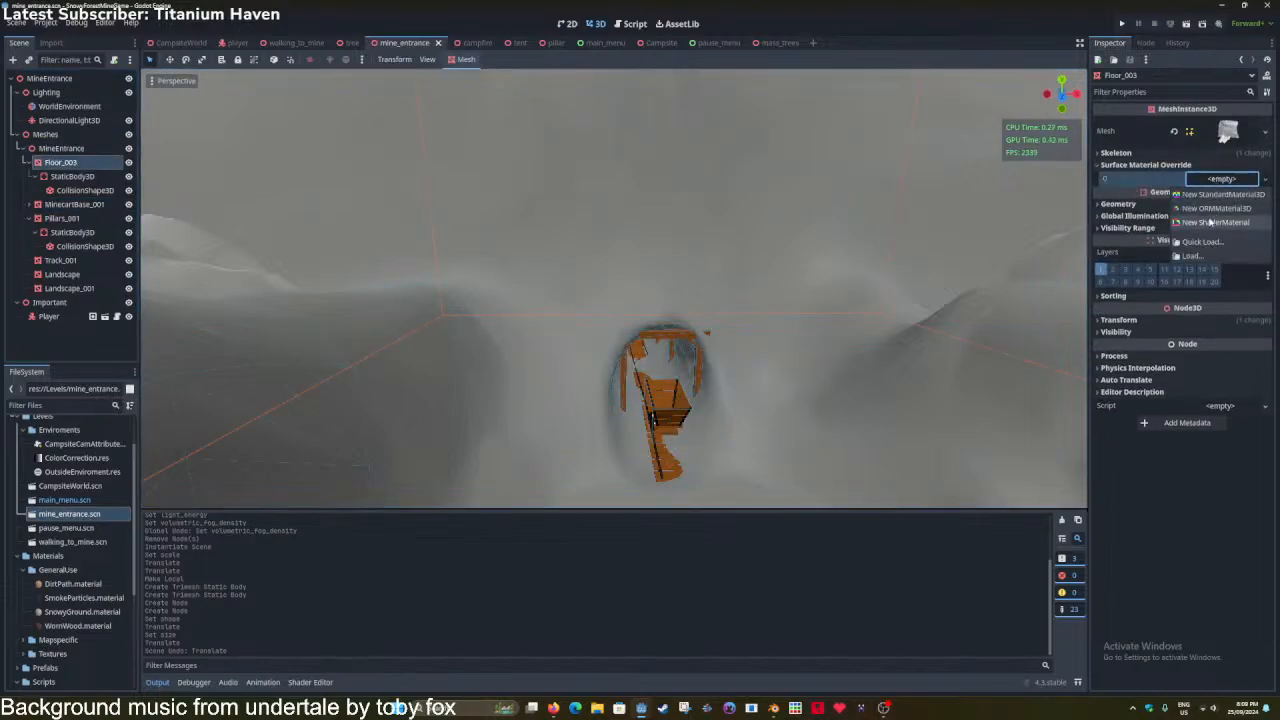
pyautogui.click(1220, 241)
pyautogui.click(632, 338)
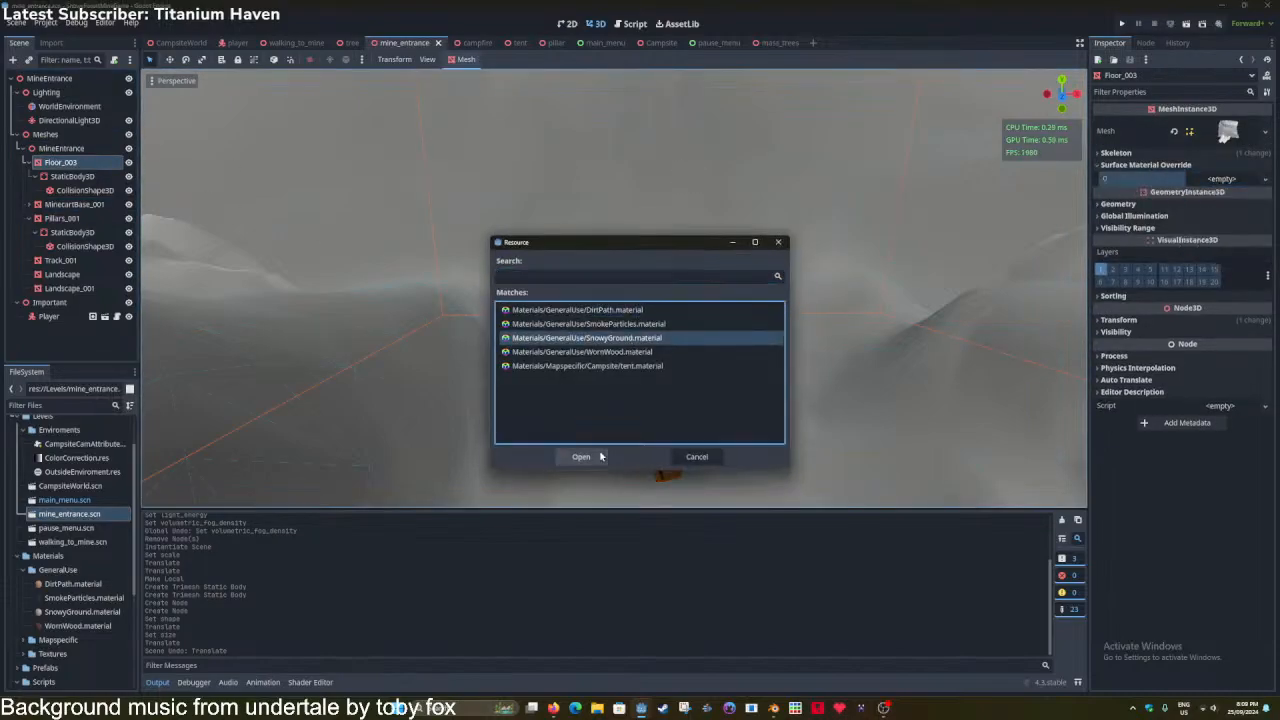
pyautogui.click(581, 456)
# Assign SnowyGround.material as the surface material override of both the Landscape and Landscape_001 meshes.
pyautogui.scroll(-5, 509, 283)
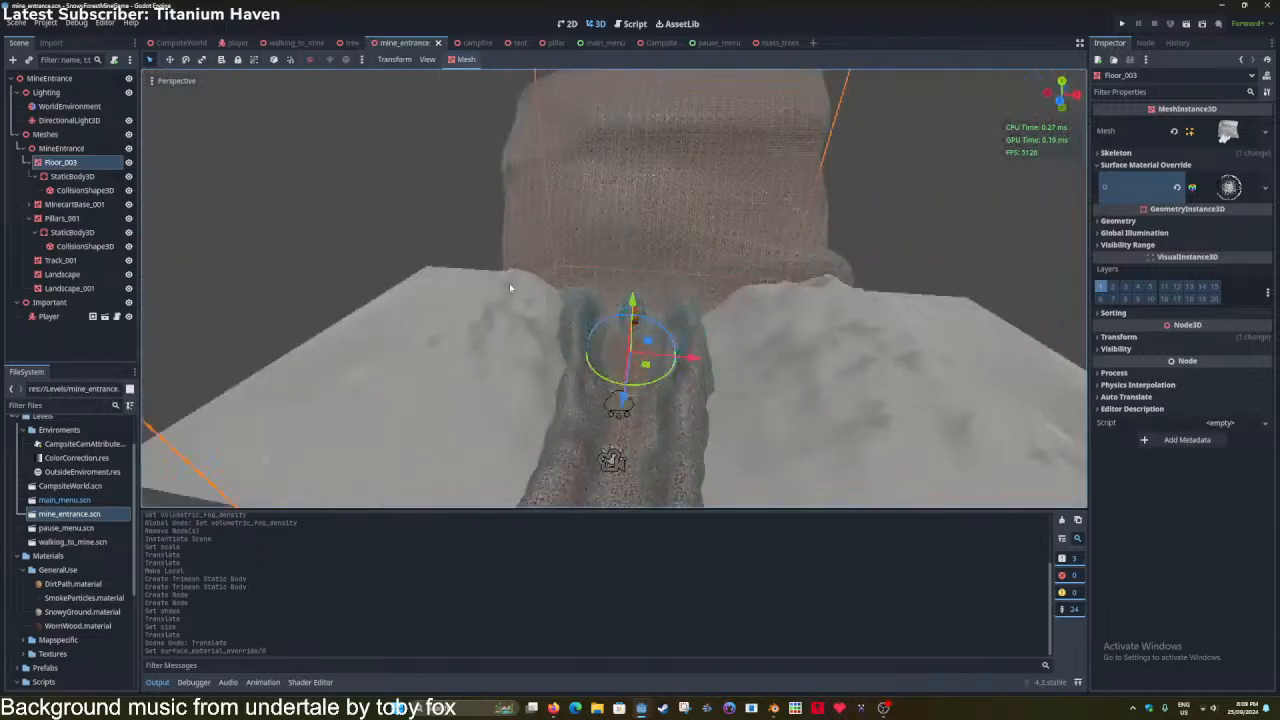
pyautogui.click(697, 320)
pyautogui.keyDown('shift'); pyautogui.click(860, 380); pyautogui.keyUp('shift')
pyautogui.click(1196, 164)
pyautogui.click(1220, 178)
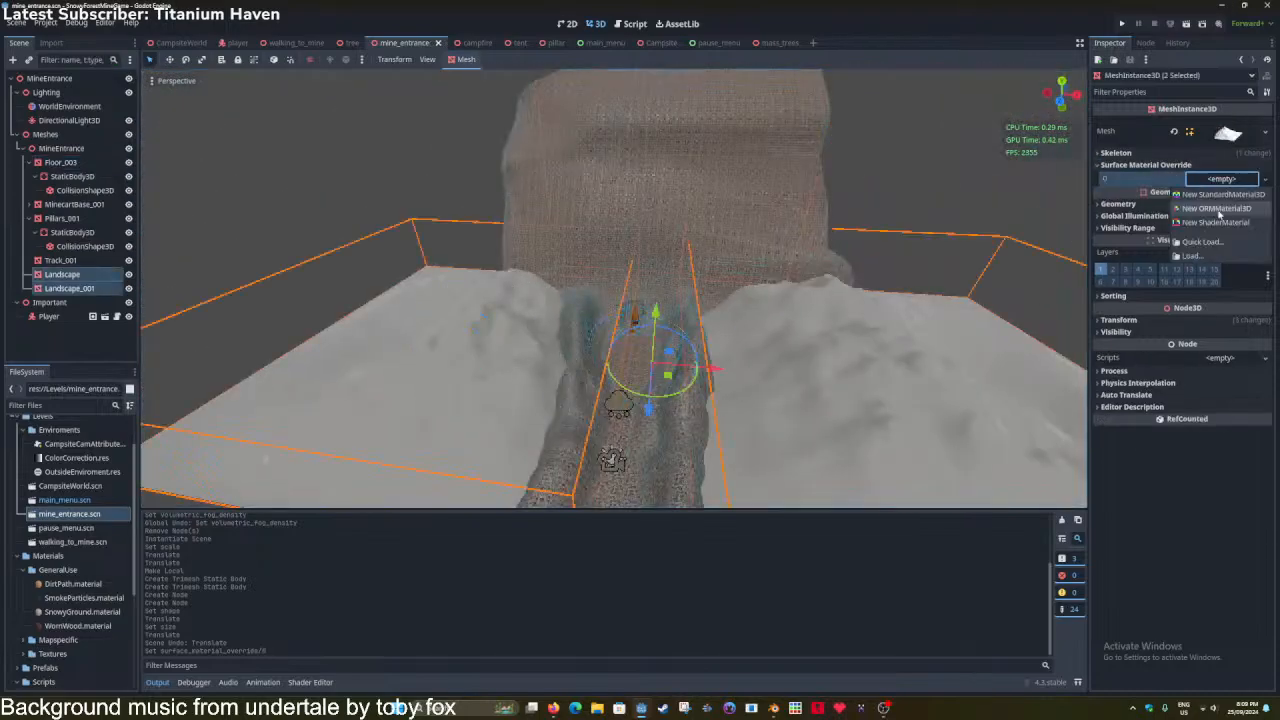
pyautogui.click(1201, 242)
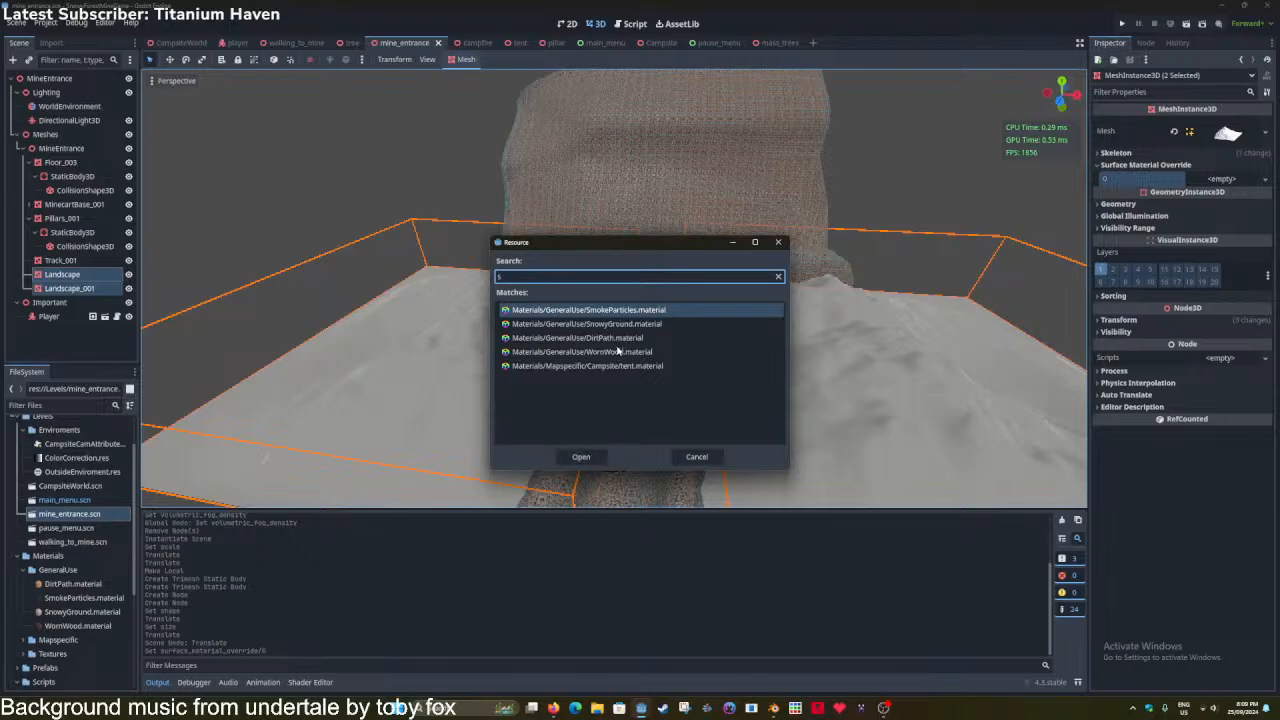
pyautogui.write('s')
pyautogui.click(586, 323)
pyautogui.click(581, 456)
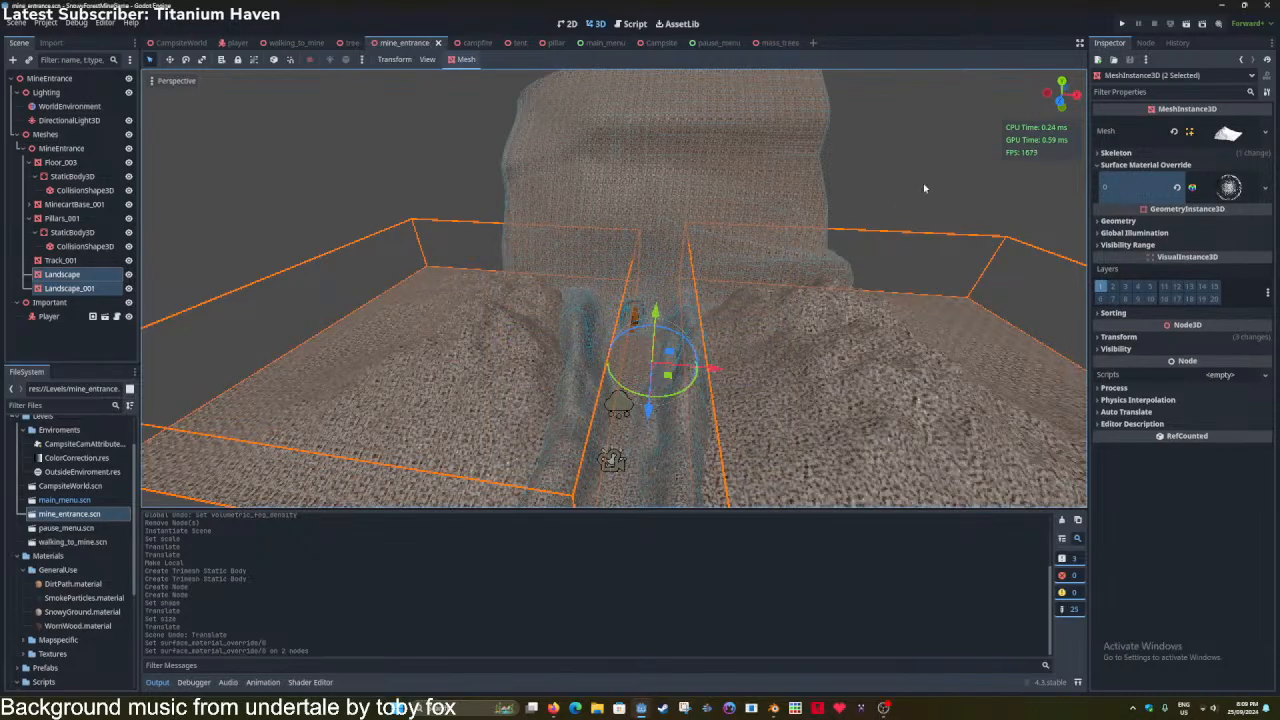
# Save the scene and assign WornWood.material as the surface material override of the Pillars_001 mesh.
pyautogui.click(924, 188)
pyautogui.press('w')
pyautogui.moveTo(924, 188)
pyautogui.mouseDown(button='right')
pyautogui.moveTo(920, 215)
pyautogui.moveTo(940, 165)
pyautogui.moveTo(922, 180)
pyautogui.mouseUp(button='right')
pyautogui.press('w')
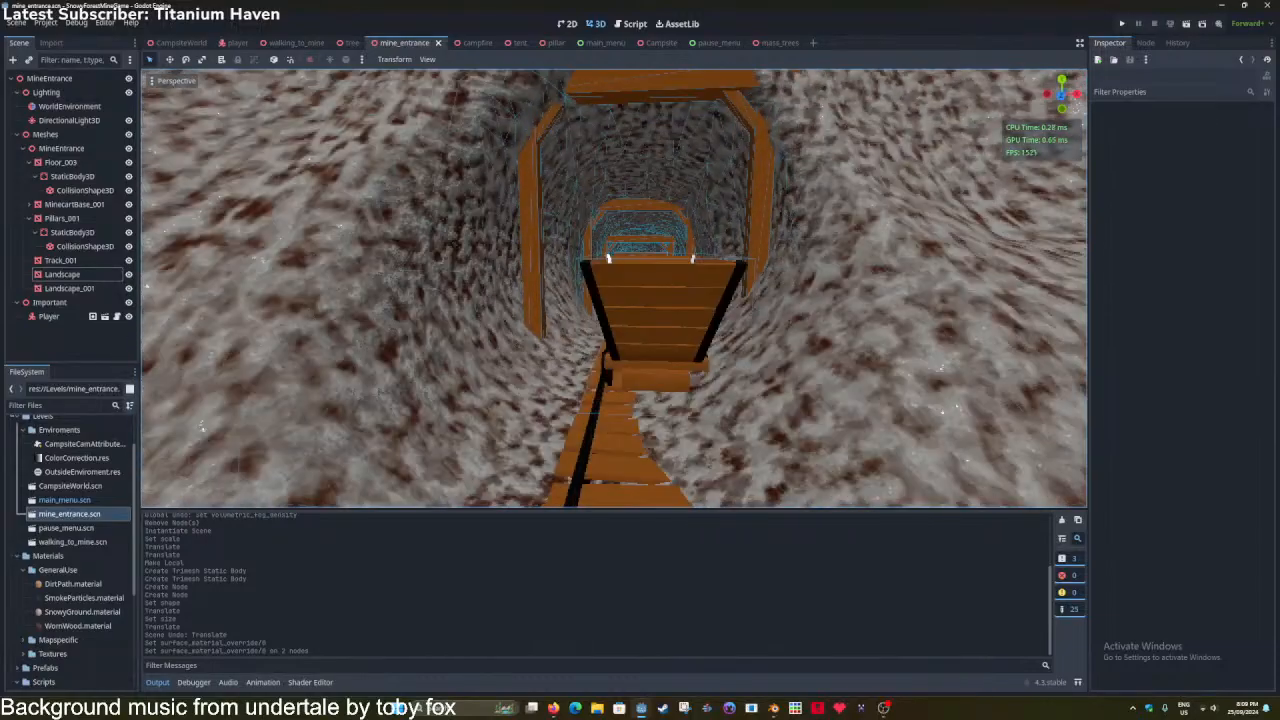
pyautogui.moveTo(632, 312); pyautogui.dragTo(629, 309, button='right')
pyautogui.press('e')
pyautogui.click(634, 296)
pyautogui.hotkey('ctrl', 's')
pyautogui.click(1205, 165)
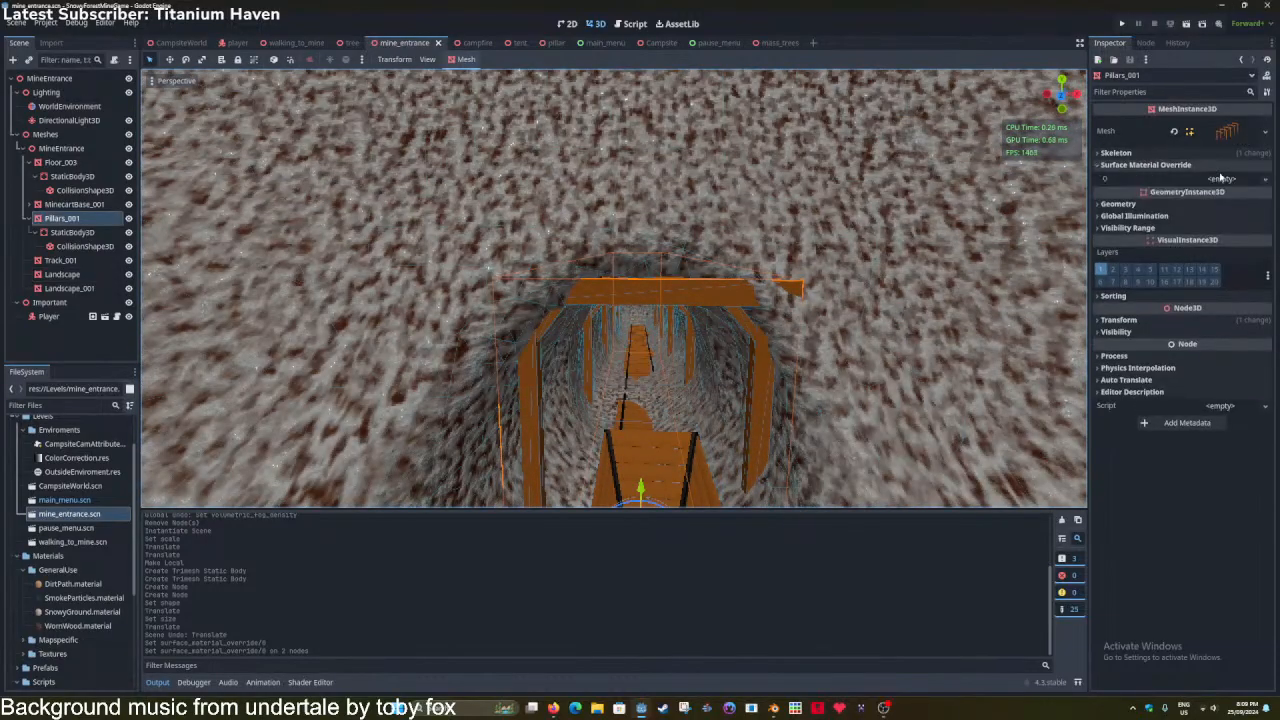
pyautogui.click(1220, 177)
pyautogui.click(1218, 240)
pyautogui.write('wood')
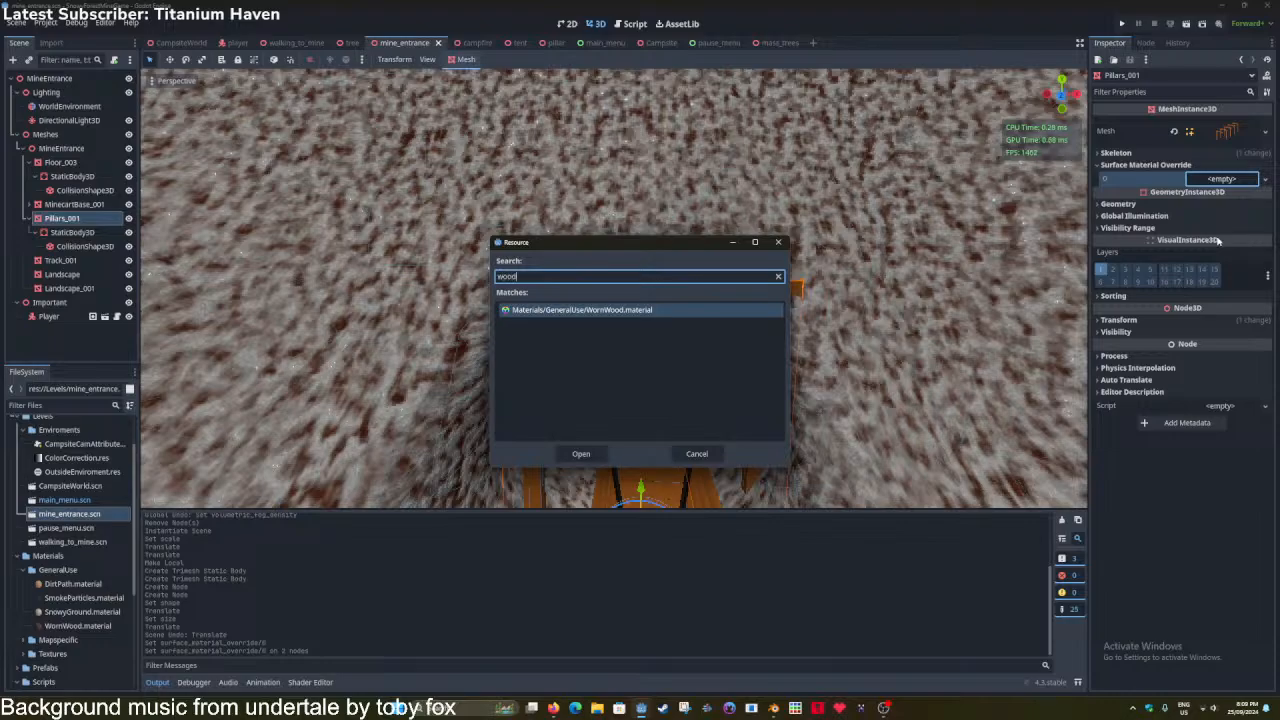
pyautogui.press('Return')
# Load WornWood.material from res://Materials/GeneralUse as the surface material override of the MinecartContainer_001 mesh.
pyautogui.moveTo(737, 287); pyautogui.dragTo(735, 292, button='right')
pyautogui.press('w')
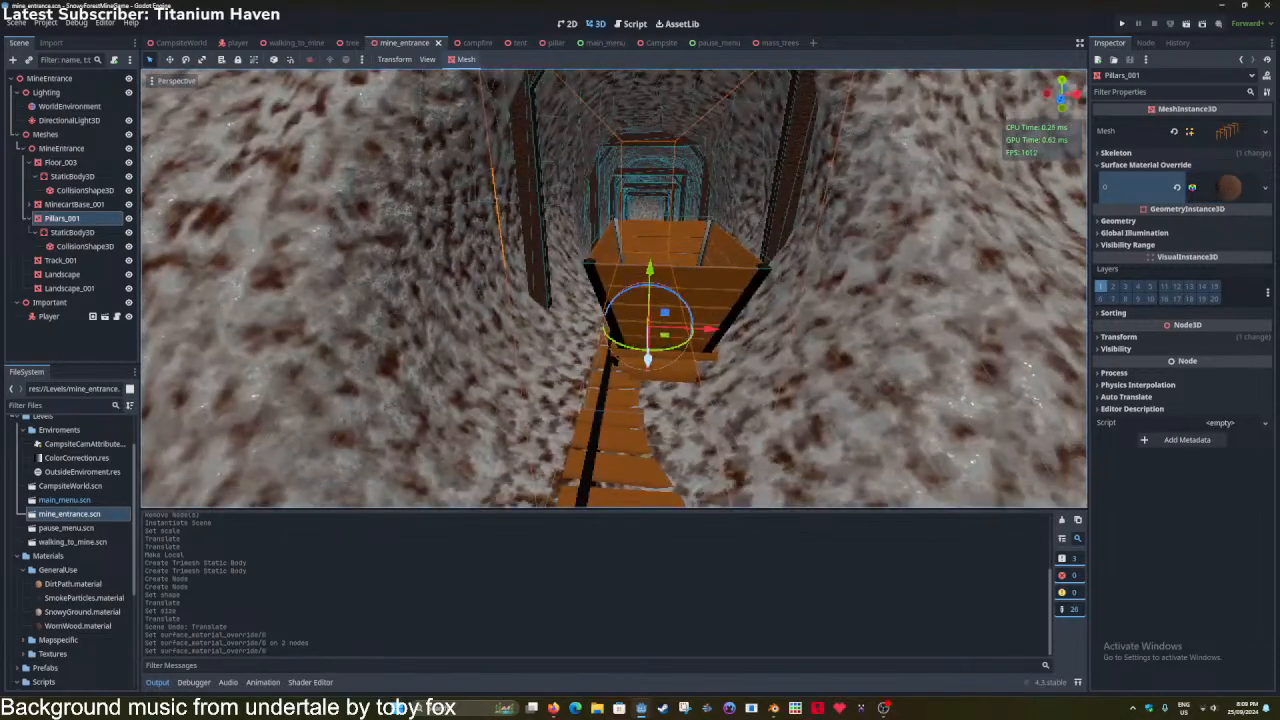
pyautogui.click(669, 298)
pyautogui.click(1145, 165)
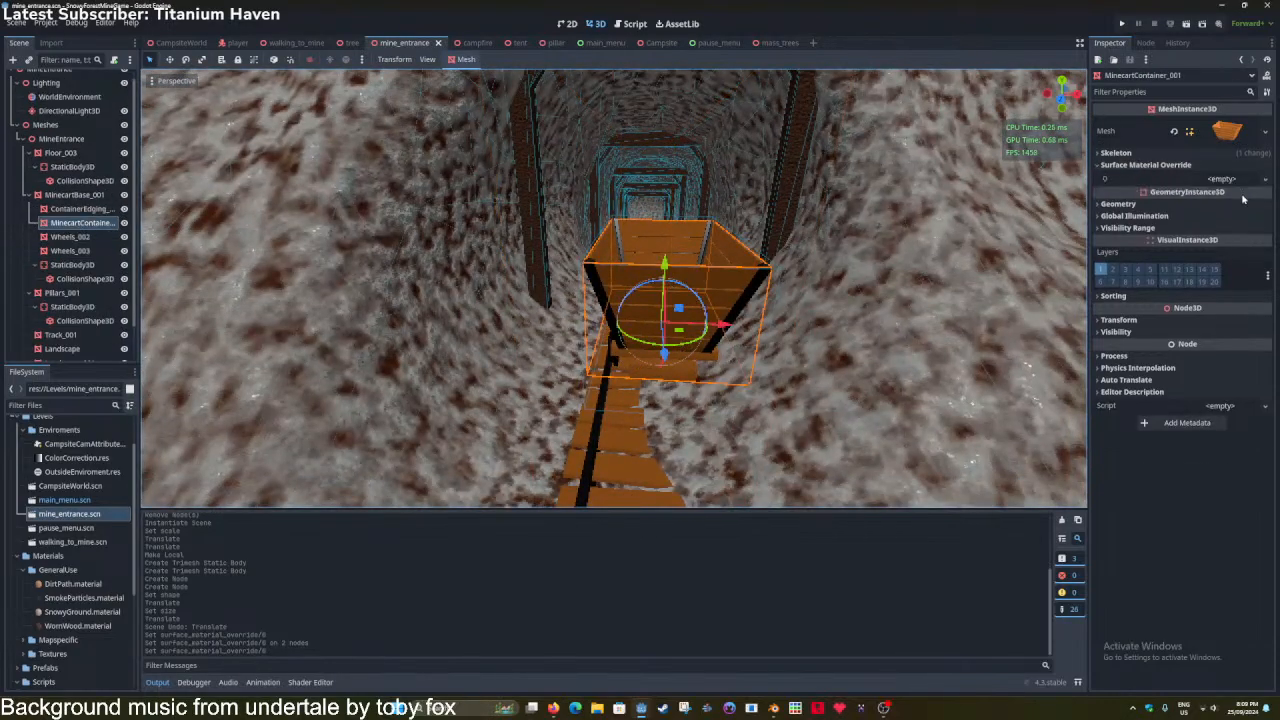
pyautogui.click(1220, 178)
pyautogui.click(1198, 256)
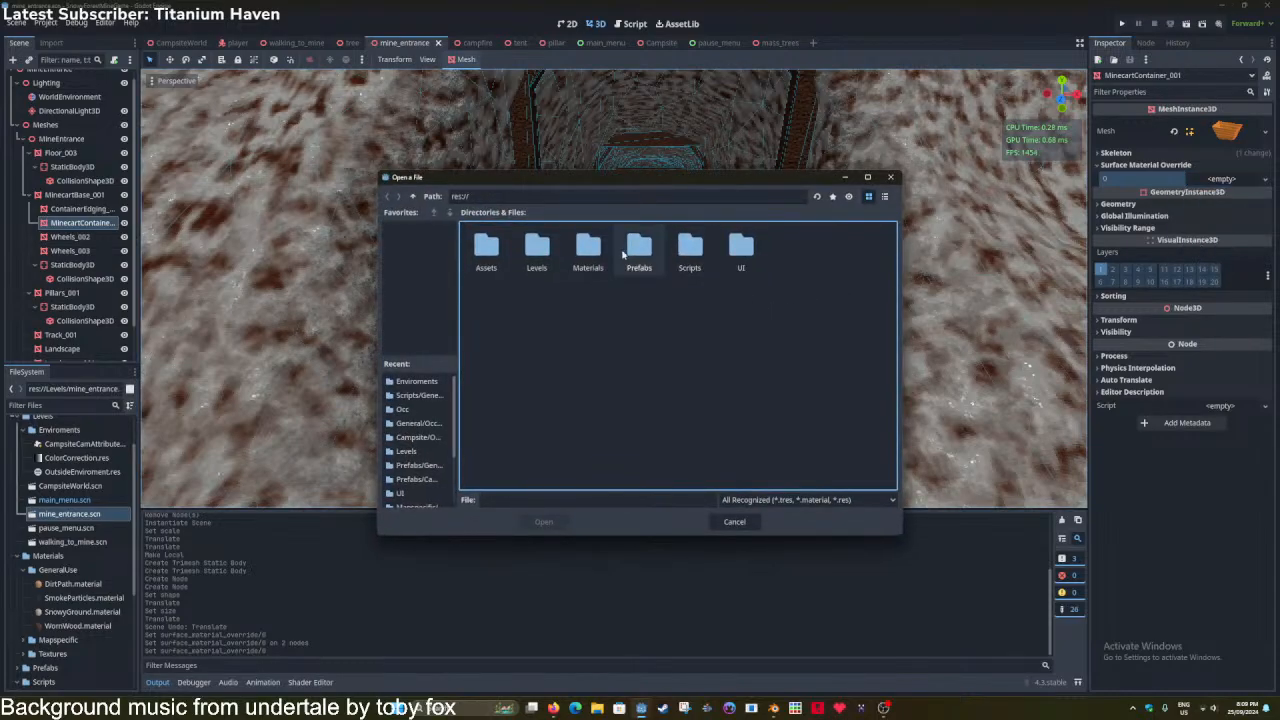
pyautogui.doubleClick(588, 252)
pyautogui.doubleClick(486, 250)
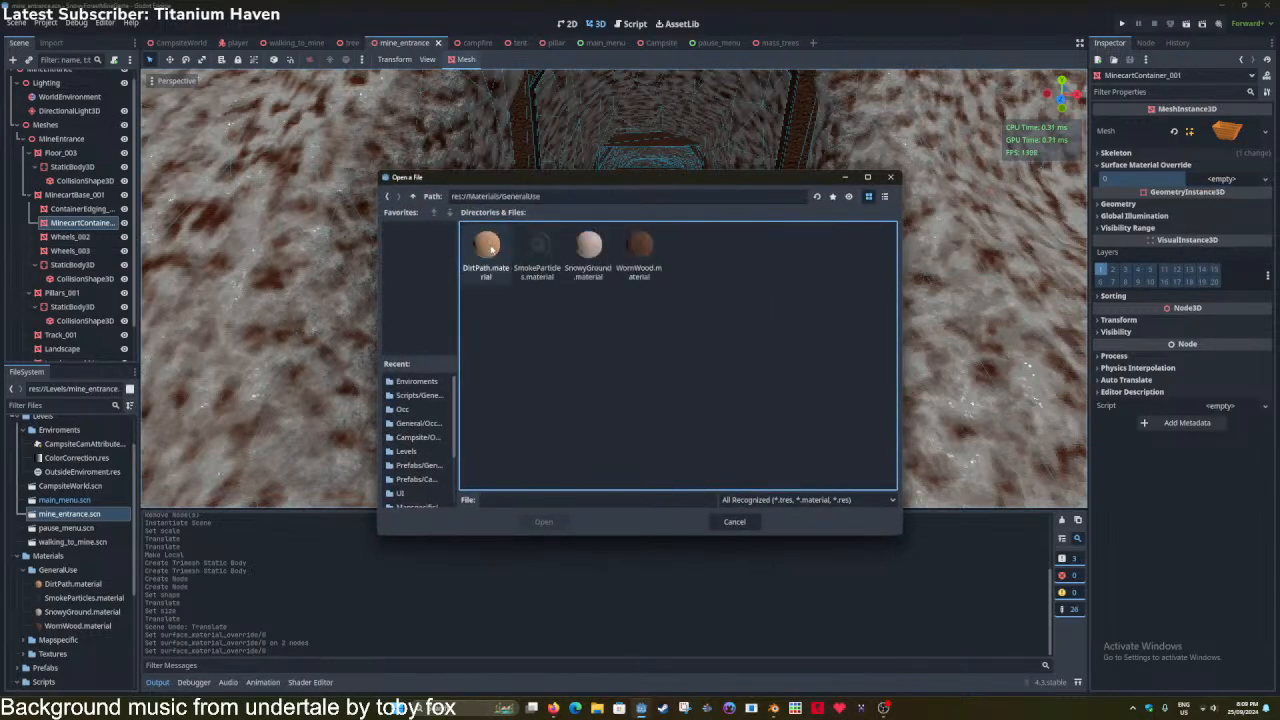
pyautogui.doubleClick(645, 262)
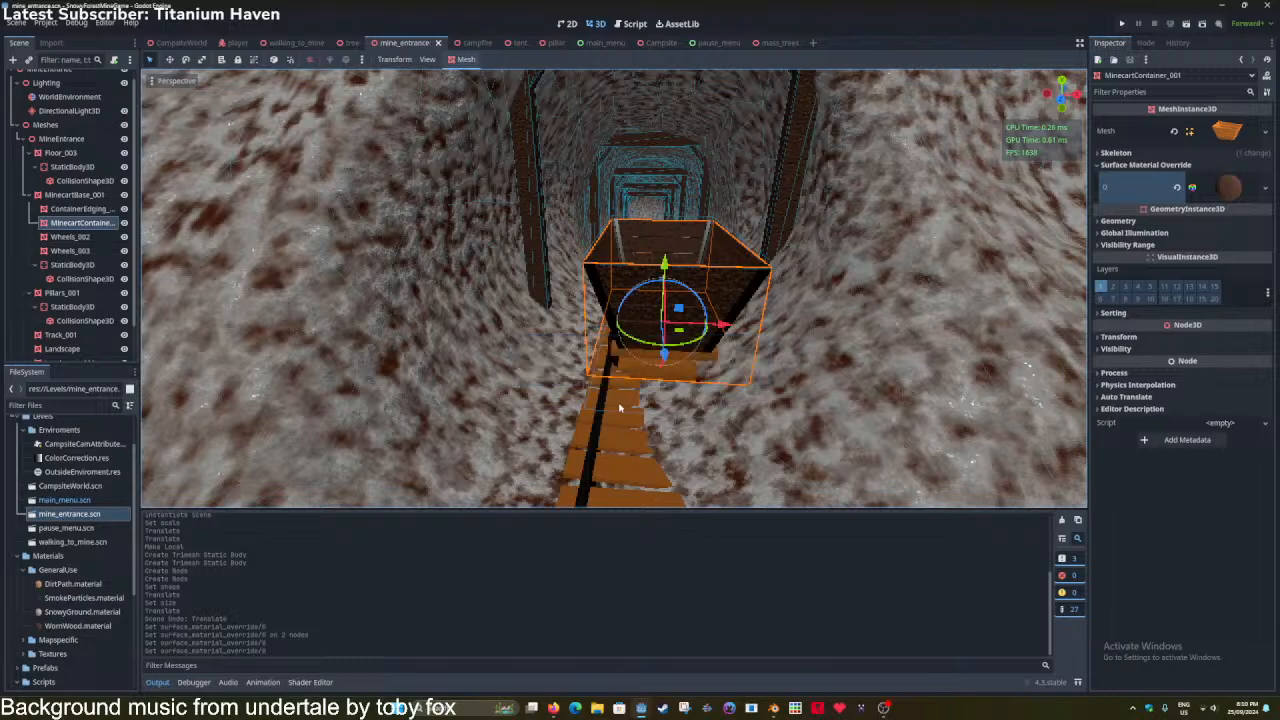
# Load WornWood.material from res://Materials/GeneralUse into surface material override 1 of the Track_001 mesh.
pyautogui.click(629, 401)
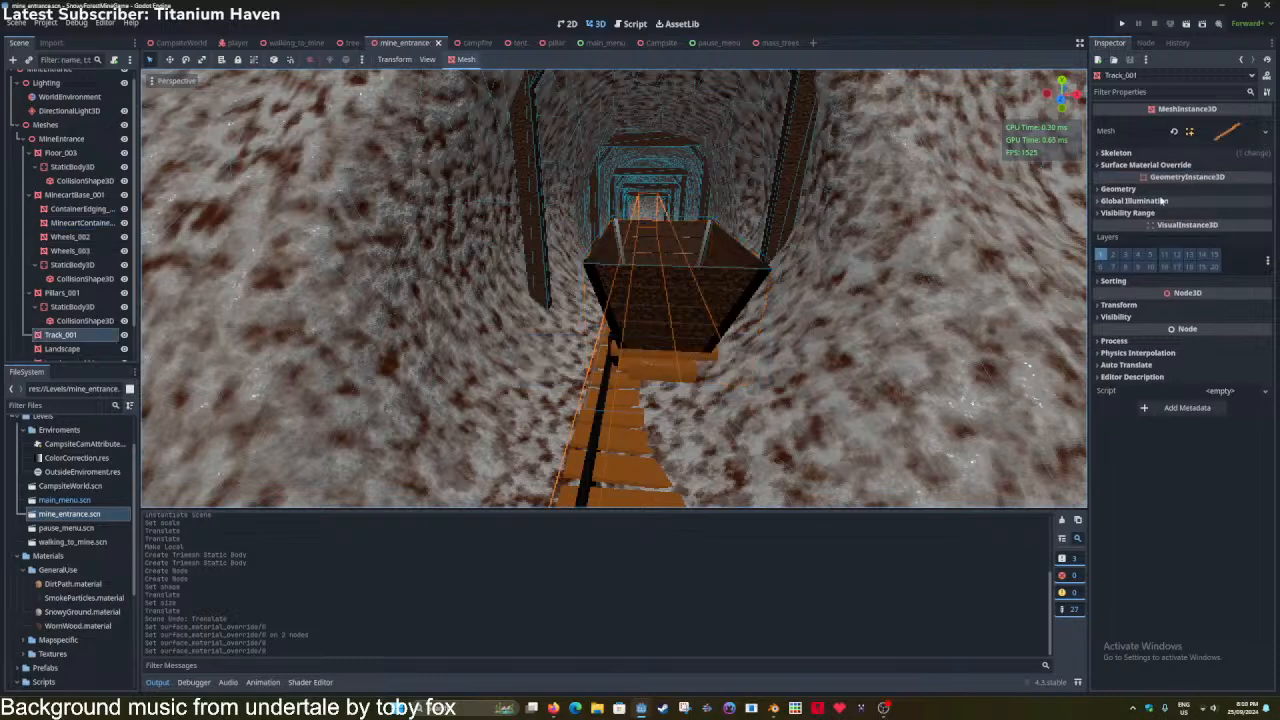
pyautogui.click(1180, 165)
pyautogui.click(1227, 196)
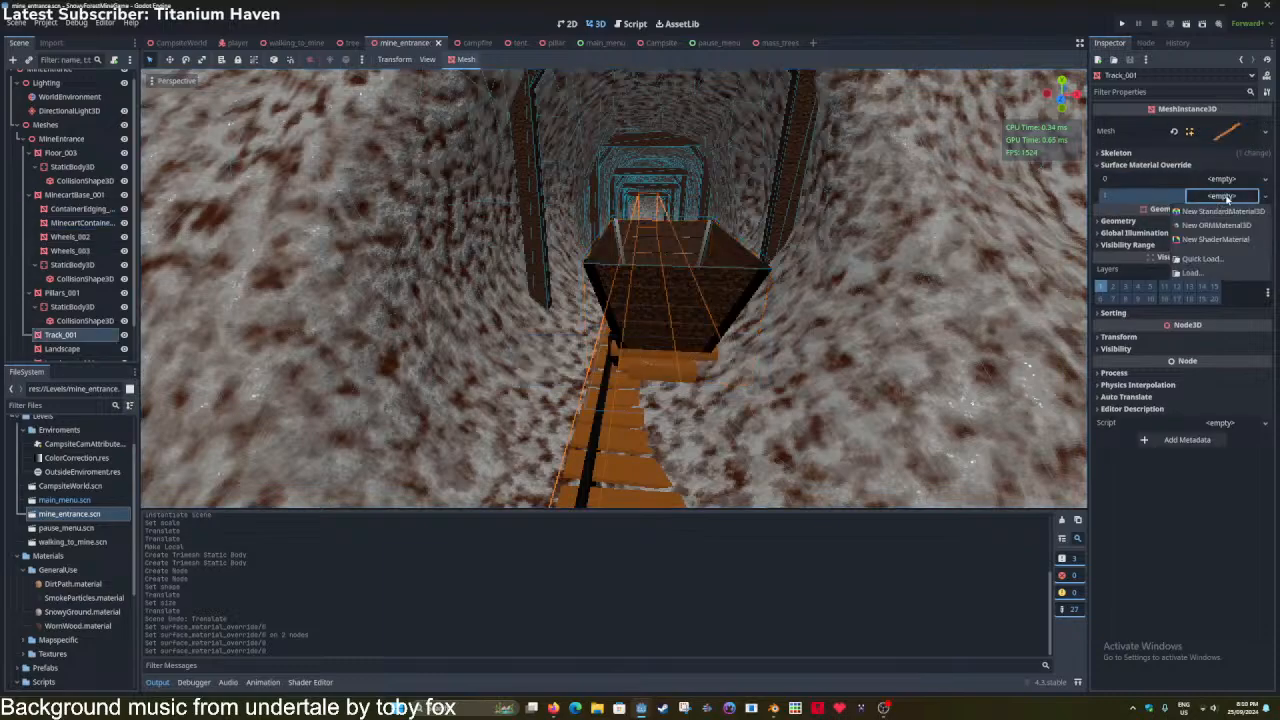
pyautogui.click(1193, 272)
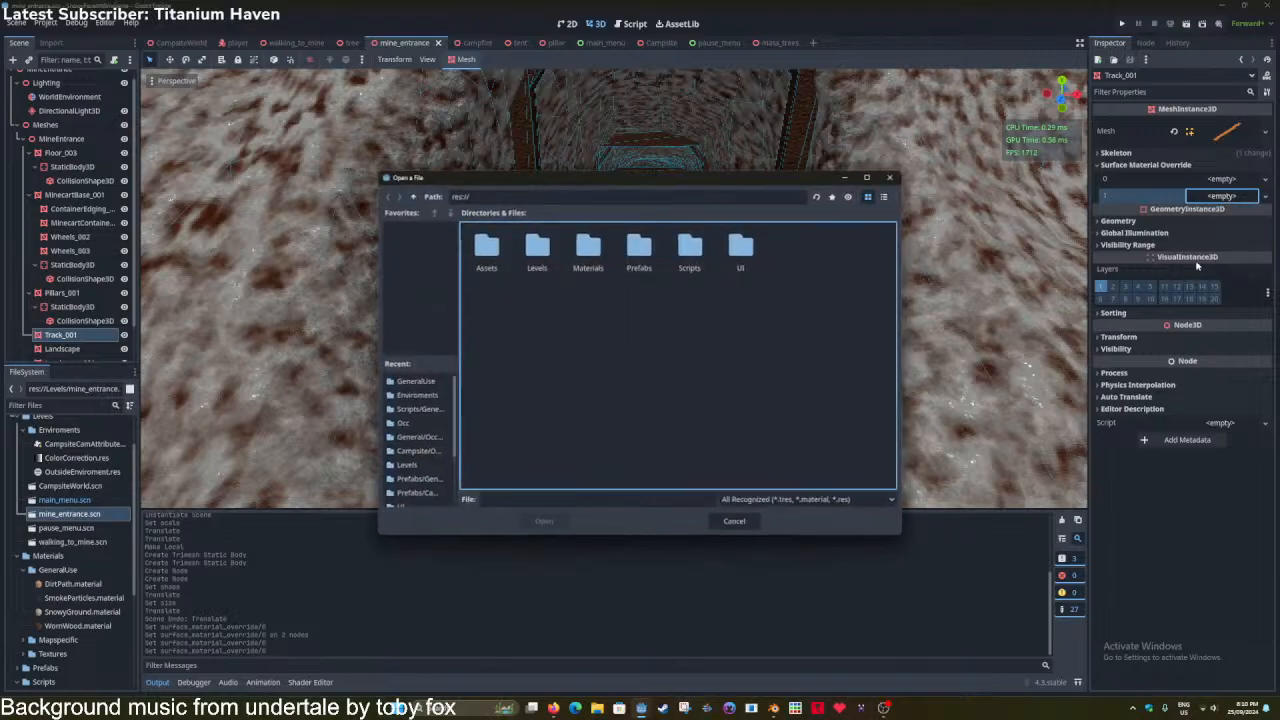
pyautogui.doubleClick(588, 248)
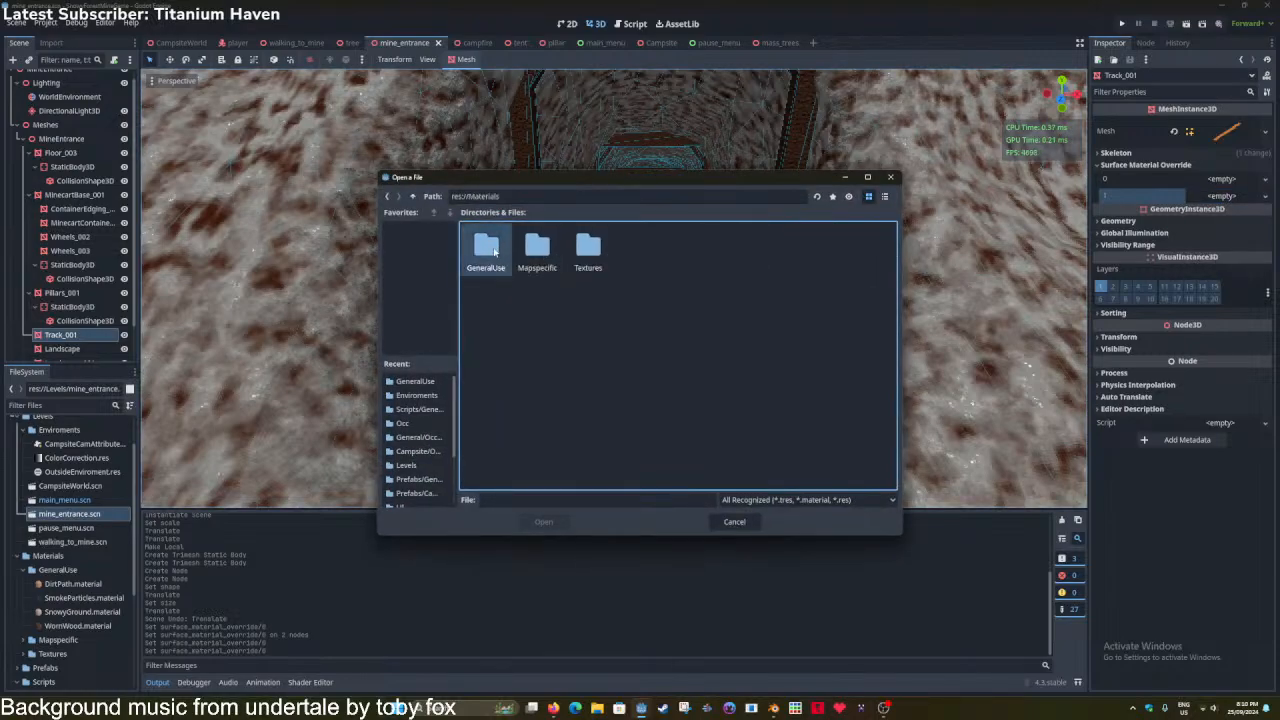
pyautogui.doubleClick(486, 250)
pyautogui.click(660, 258)
pyautogui.doubleClick(658, 262)
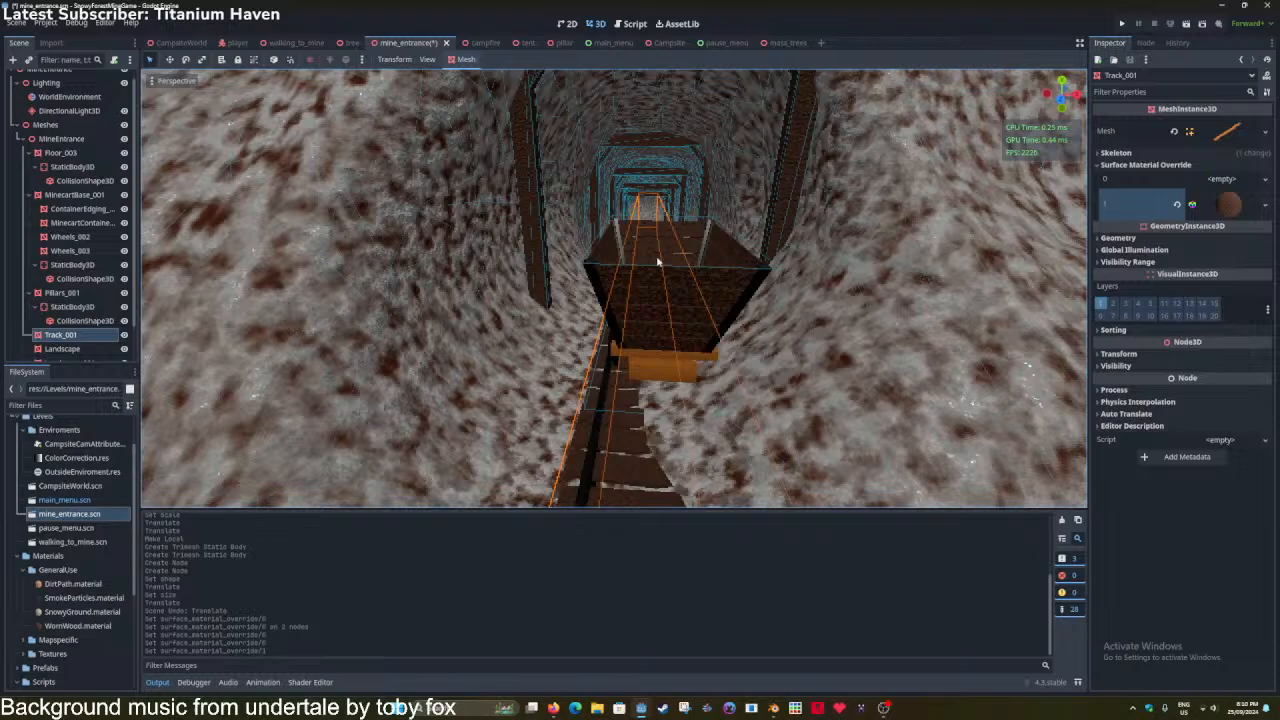
# Create a new StandardMaterial3D in Track_001's surface override 0 and save it as RustedMetal.material in res://Materials/GeneralUse.
pyautogui.click(1265, 179)
pyautogui.click(1190, 195)
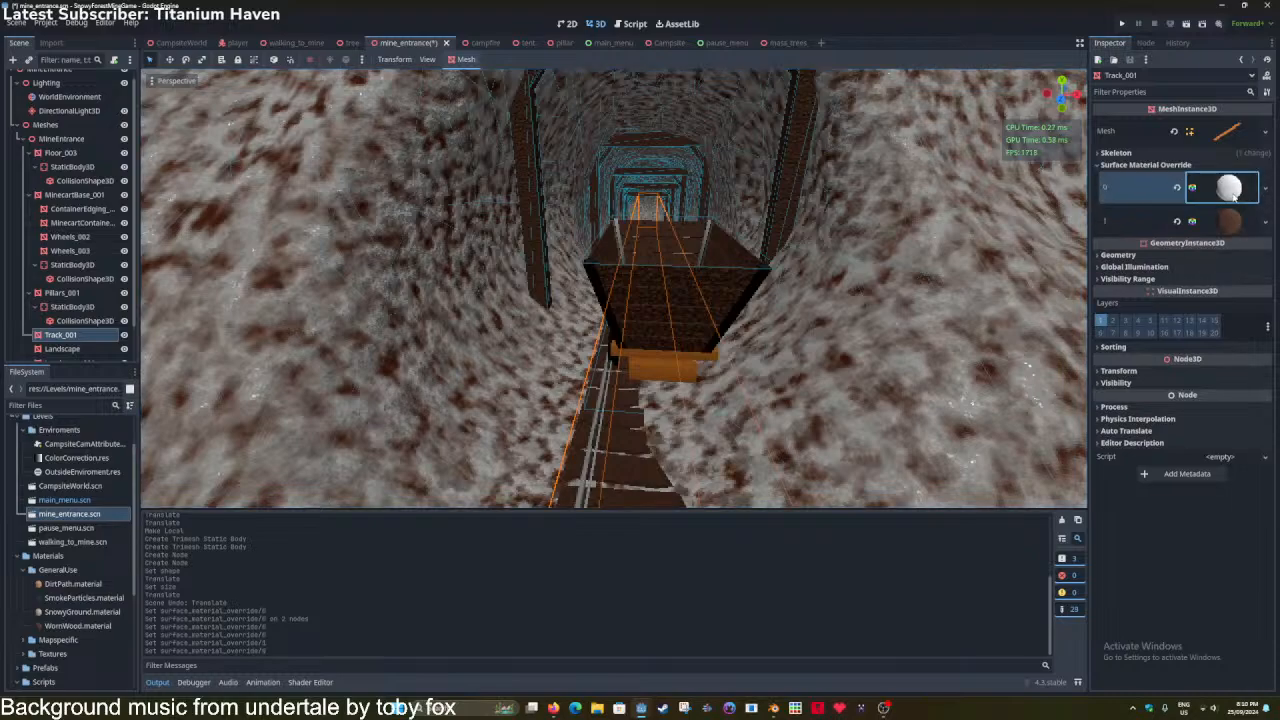
pyautogui.click(1265, 191)
pyautogui.click(1205, 348)
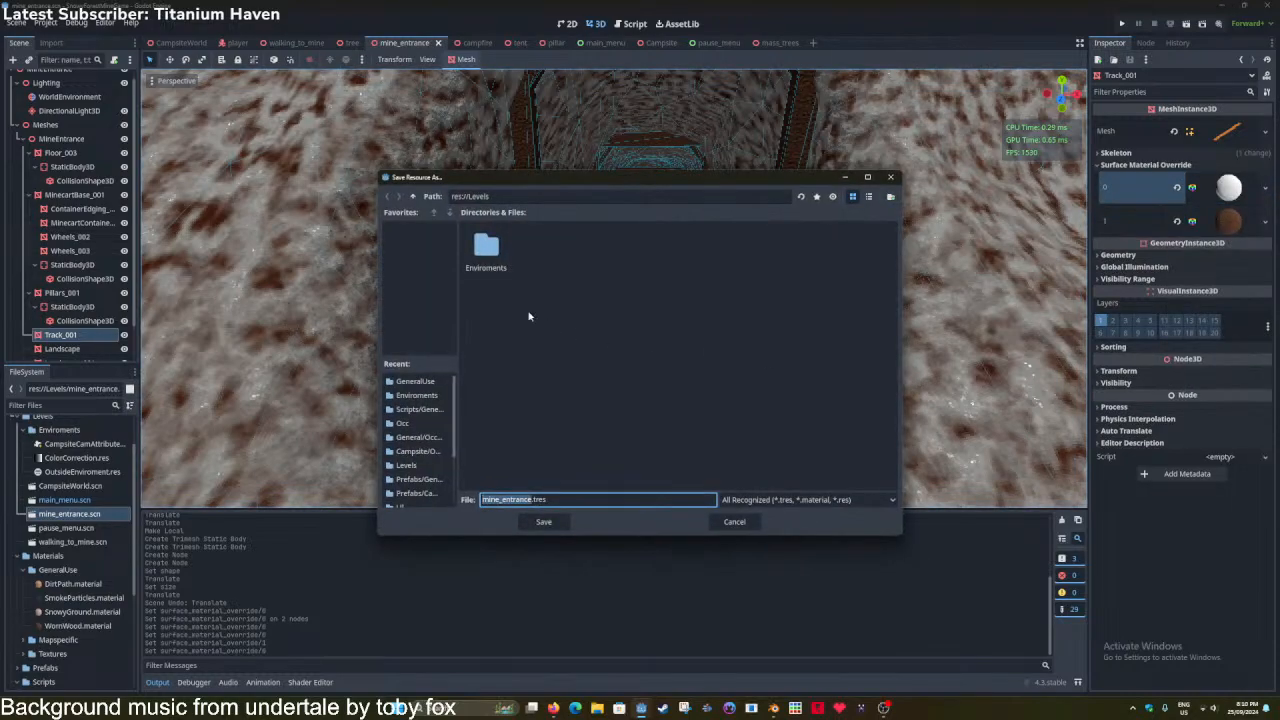
pyautogui.click(413, 197)
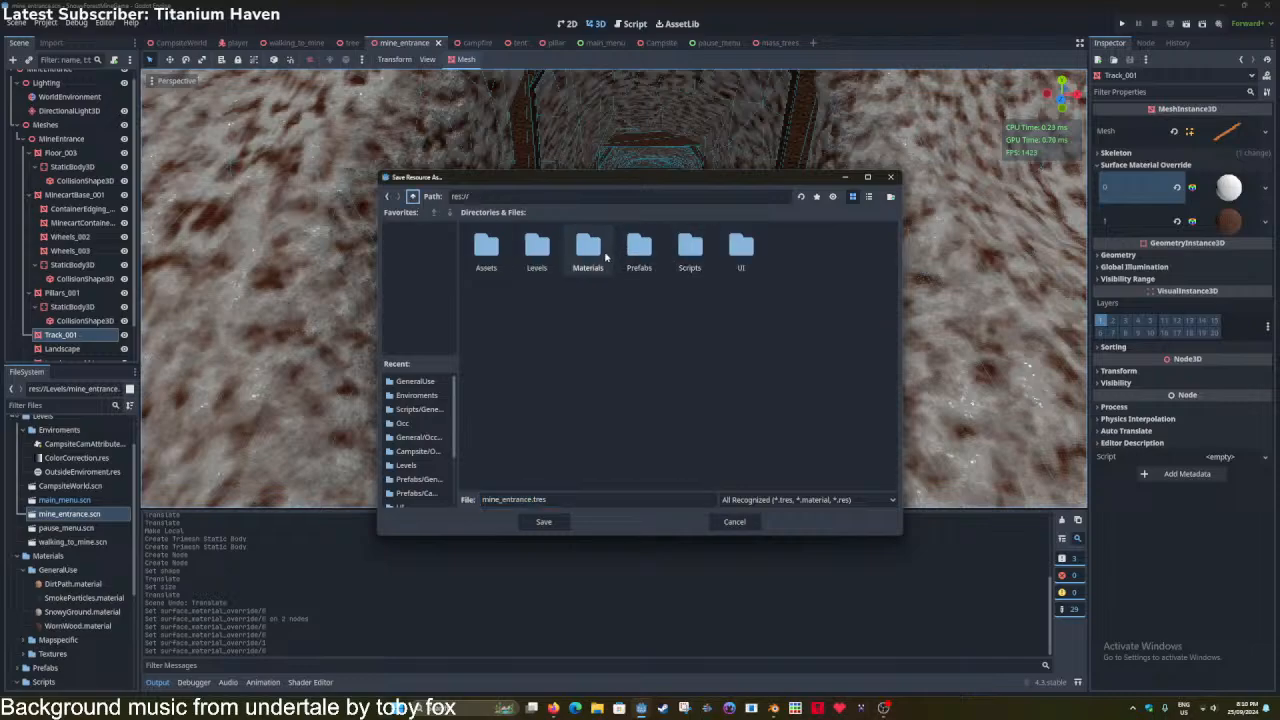
pyautogui.doubleClick(589, 248)
pyautogui.doubleClick(486, 248)
pyautogui.doubleClick(505, 500)
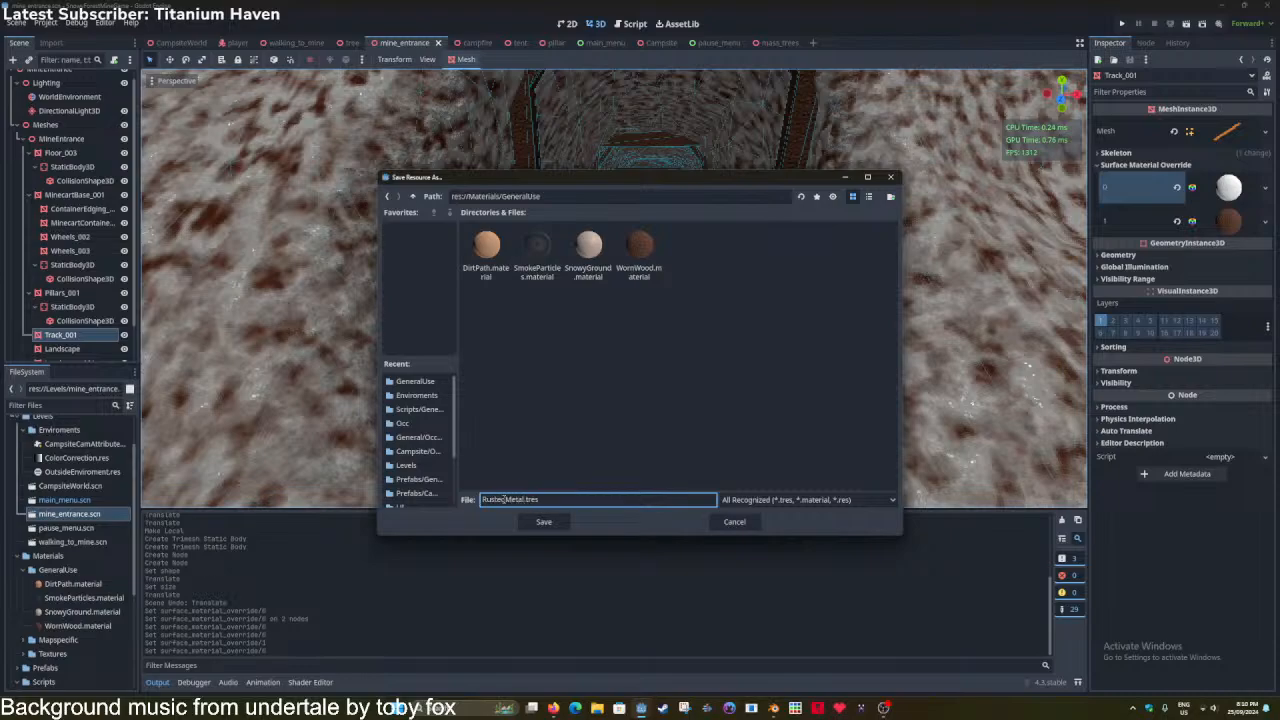
pyautogui.write('RustedMetal')
pyautogui.click(745, 500)
pyautogui.click(750, 550)
pyautogui.click(543, 521)
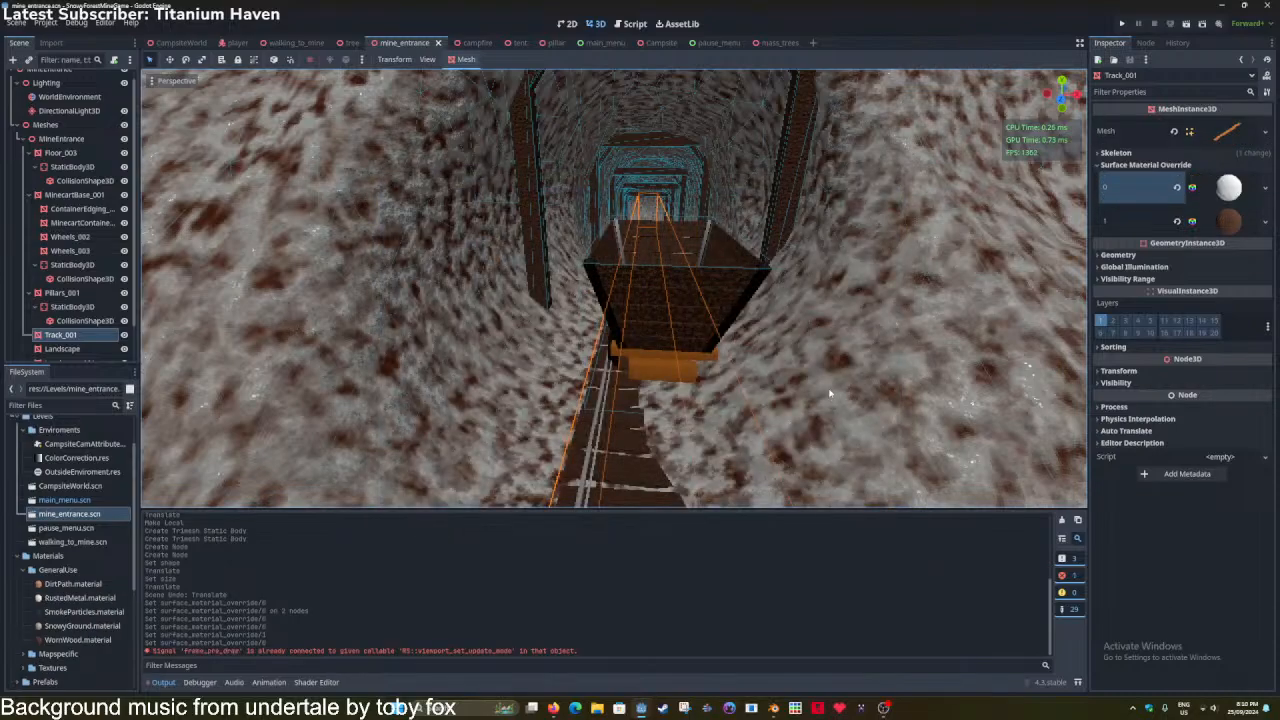
# Set the RustedMetal material's cull mode to Disabled.
pyautogui.click(1229, 188)
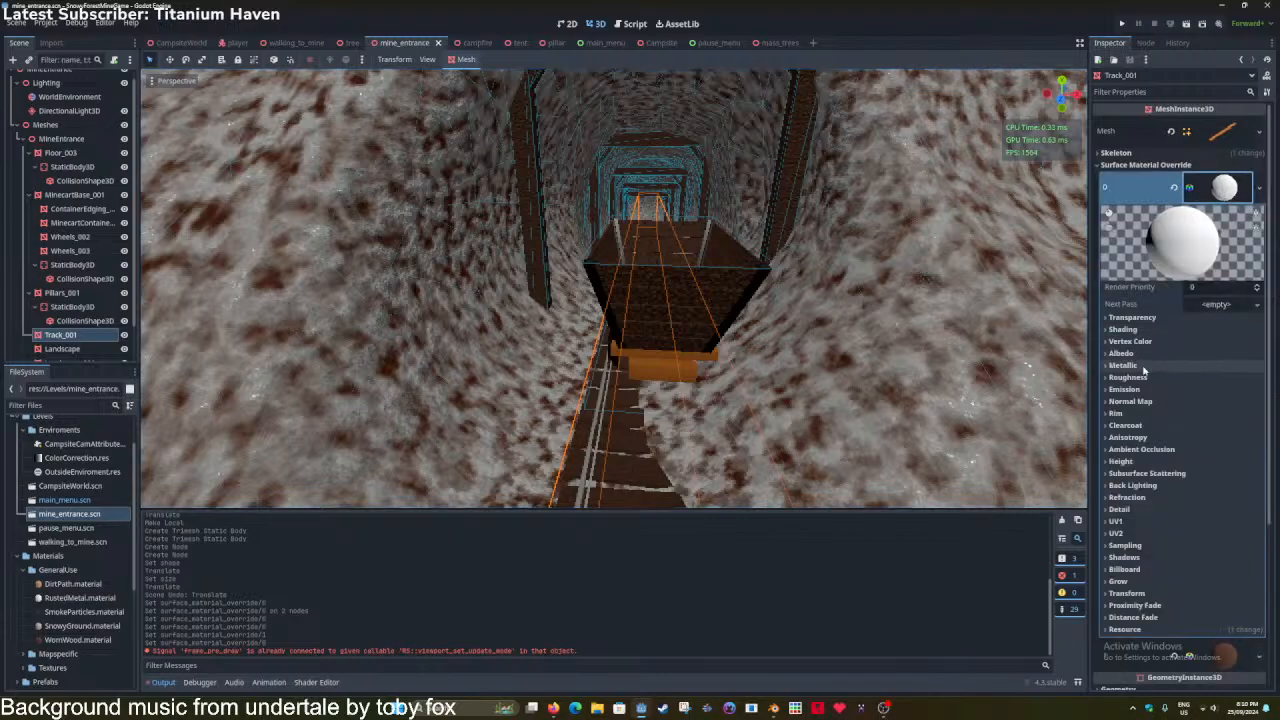
pyautogui.click(1124, 365)
pyautogui.click(1176, 320)
pyautogui.click(1222, 365)
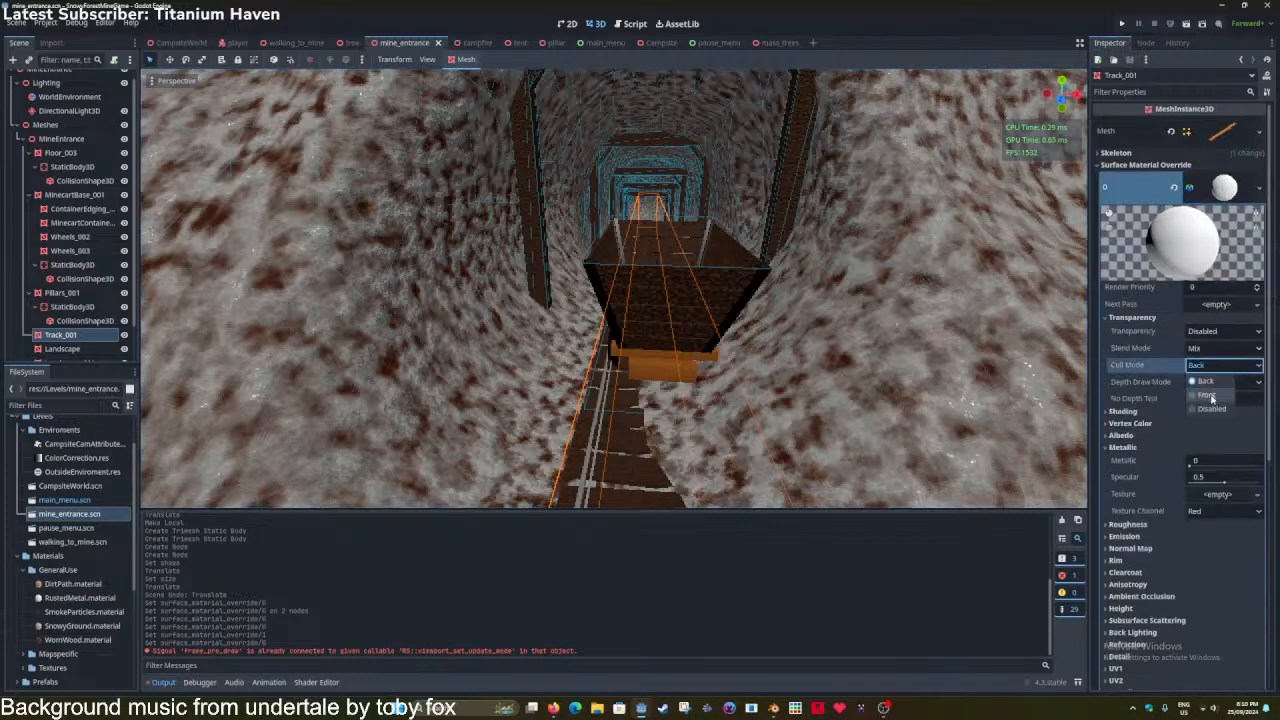
pyautogui.click(1210, 408)
pyautogui.click(1134, 310)
pyautogui.click(1134, 316)
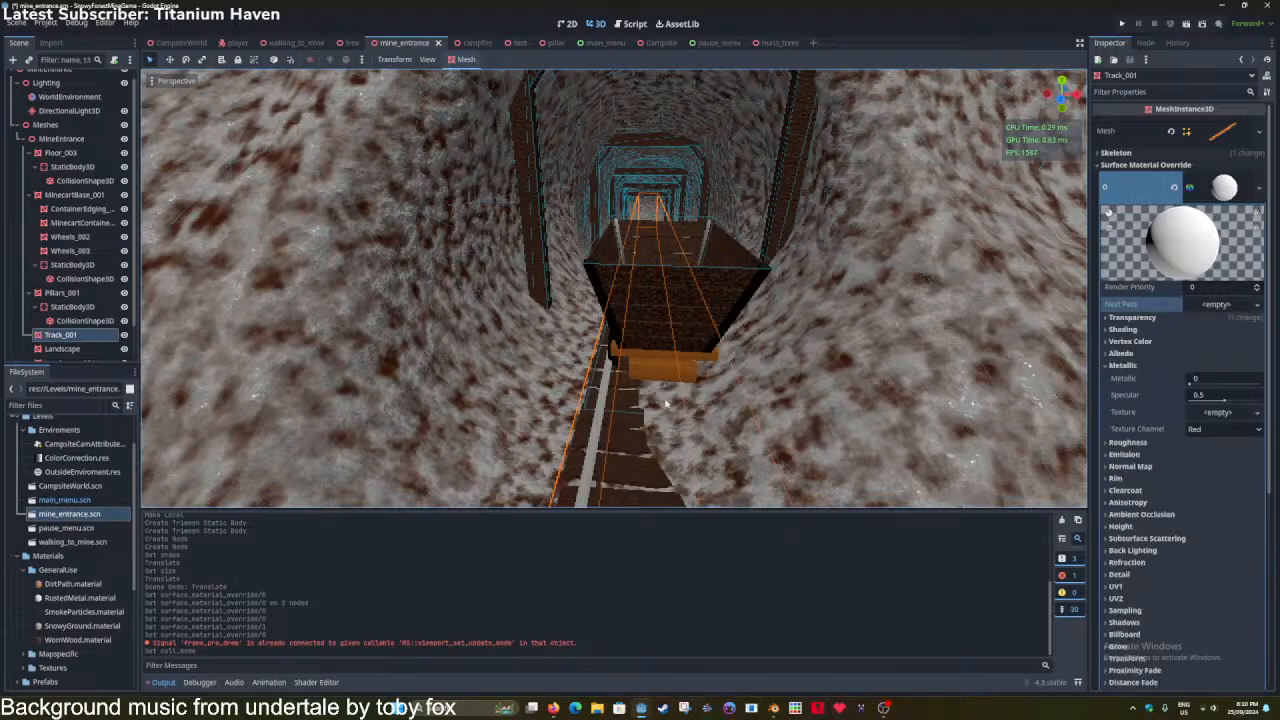
# Raise the RustedMetal material's metallic value to its maximum and expand its albedo settings.
pyautogui.moveTo(760, 300)
pyautogui.mouseDown(button='right')
pyautogui.moveTo(760, 315)
pyautogui.moveTo(760, 300)
pyautogui.mouseUp(button='right')
pyautogui.moveTo(608, 417); pyautogui.dragTo(610, 440, button='right')
pyautogui.press('s')
pyautogui.scroll(-2, 608, 417)
pyautogui.press('w')
pyautogui.press('s')
pyautogui.scroll(-5, 612, 420)
pyautogui.press('w')
pyautogui.press('q')
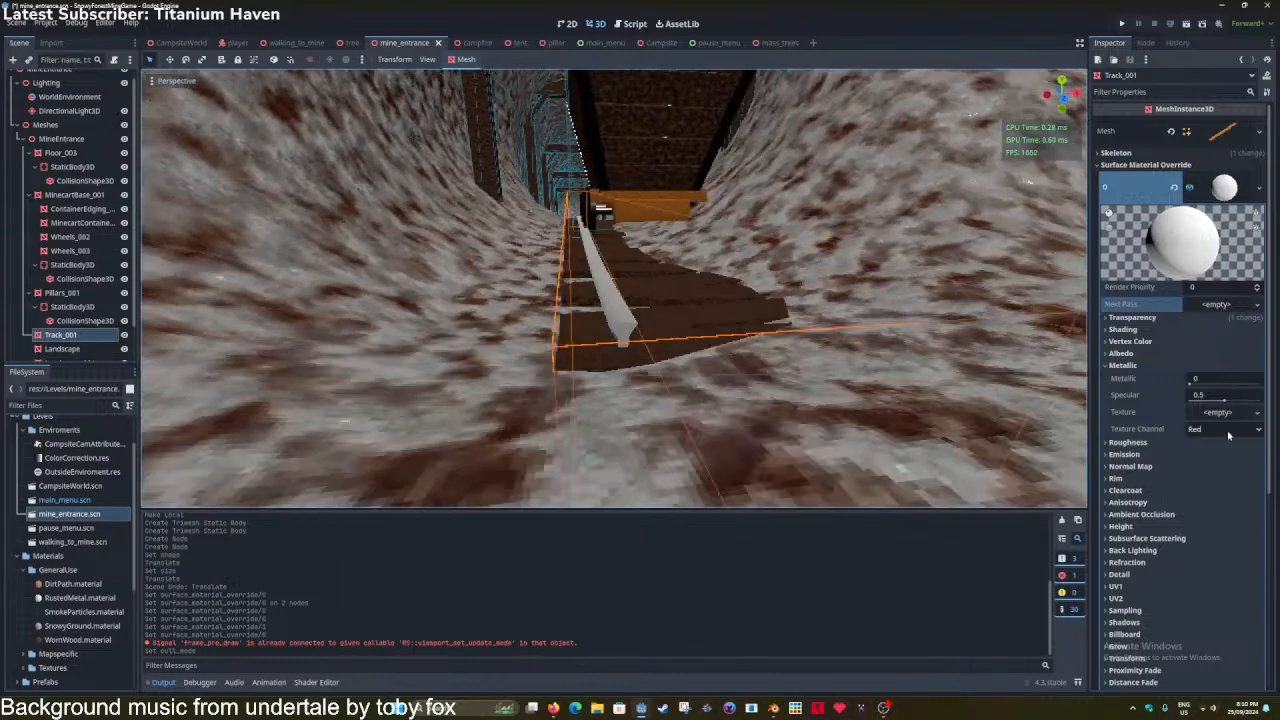
pyautogui.moveTo(1190, 384); pyautogui.dragTo(1262, 384)
pyautogui.click(1162, 366)
pyautogui.click(1148, 355)
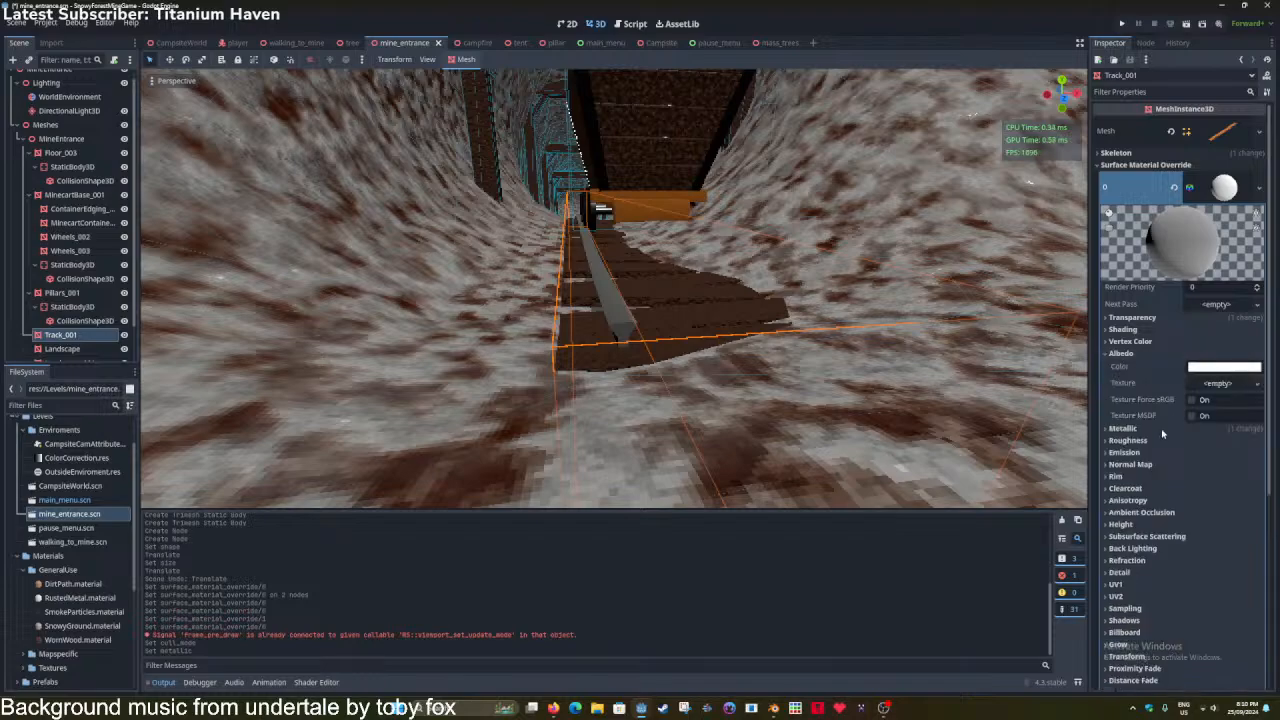
# Set the RustedMetal material's roughness to 0.55 and save the scene.
pyautogui.click(1128, 440)
pyautogui.moveTo(1260, 459); pyautogui.dragTo(1228, 459)
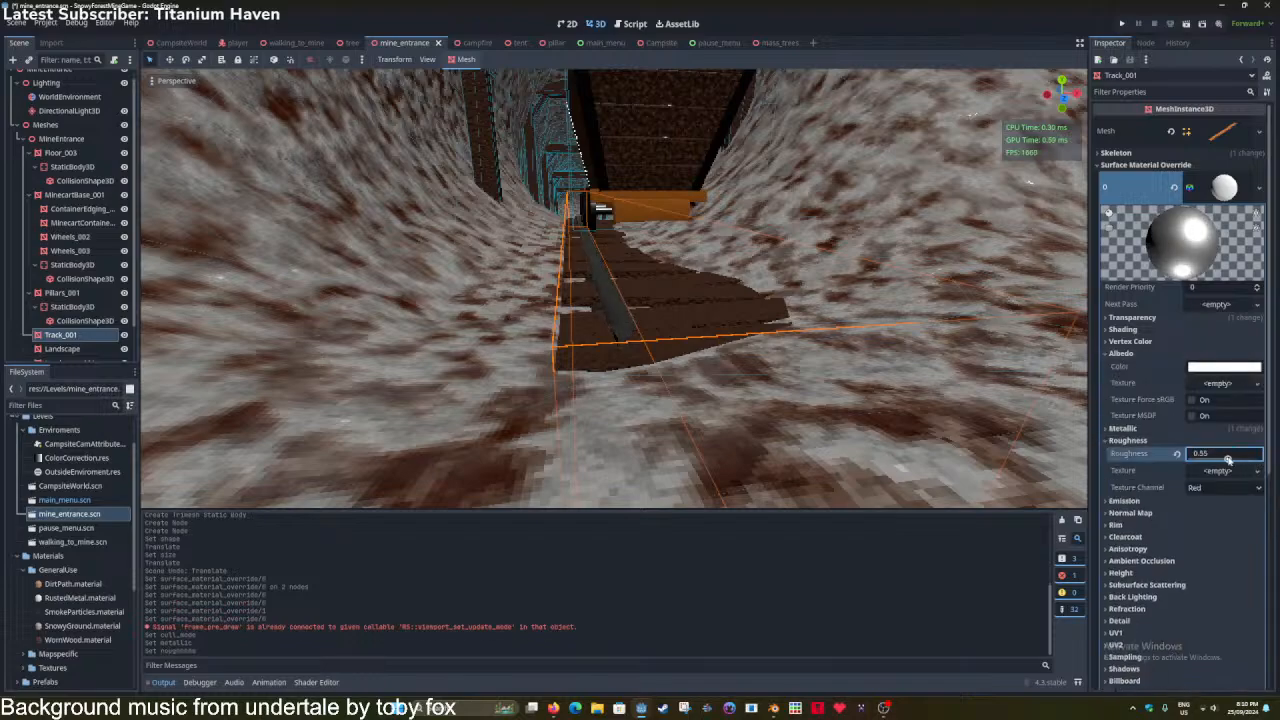
pyautogui.hotkey('ctrl', 's')
pyautogui.click(1222, 188)
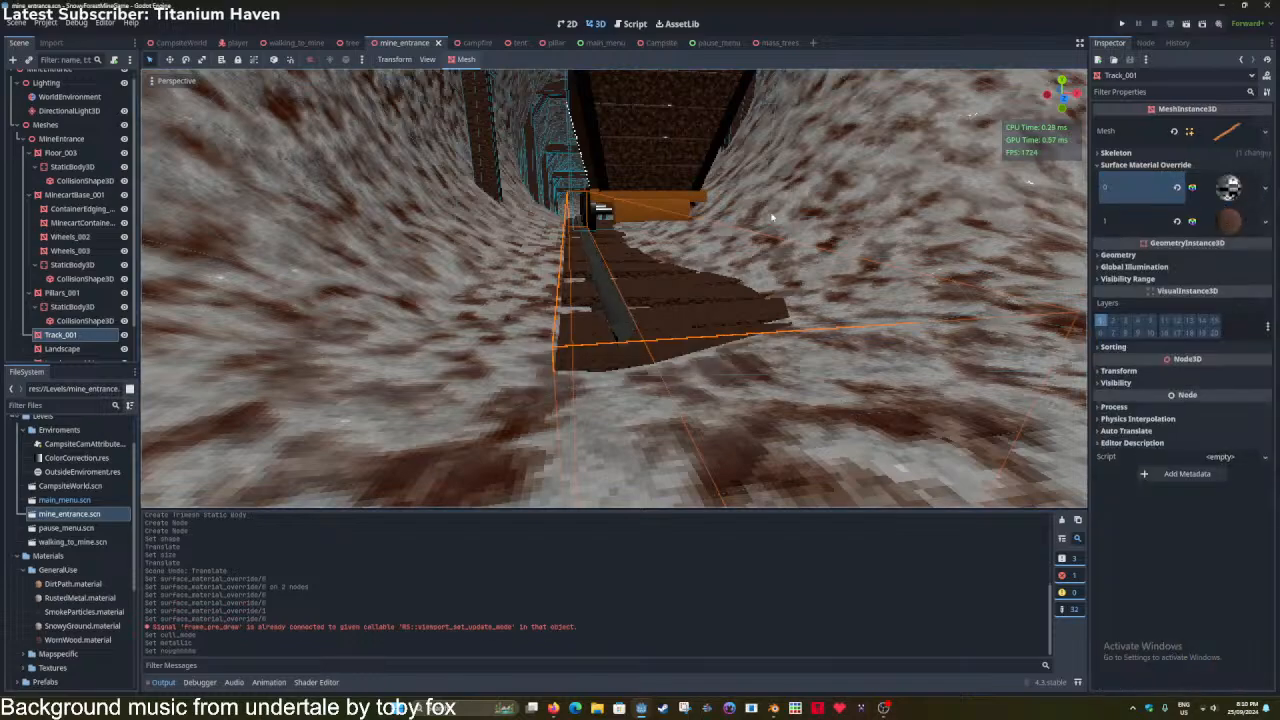
pyautogui.hotkey('ctrl', 's')
# Assign RustedMetal.material as the surface material override of the minecart's ContainerEdging_001 mesh.
pyautogui.moveTo(771, 217); pyautogui.dragTo(775, 205, button='right')
pyautogui.press('w')
pyautogui.moveTo(692, 461); pyautogui.dragTo(692, 461, button='right')
pyautogui.click(691, 461)
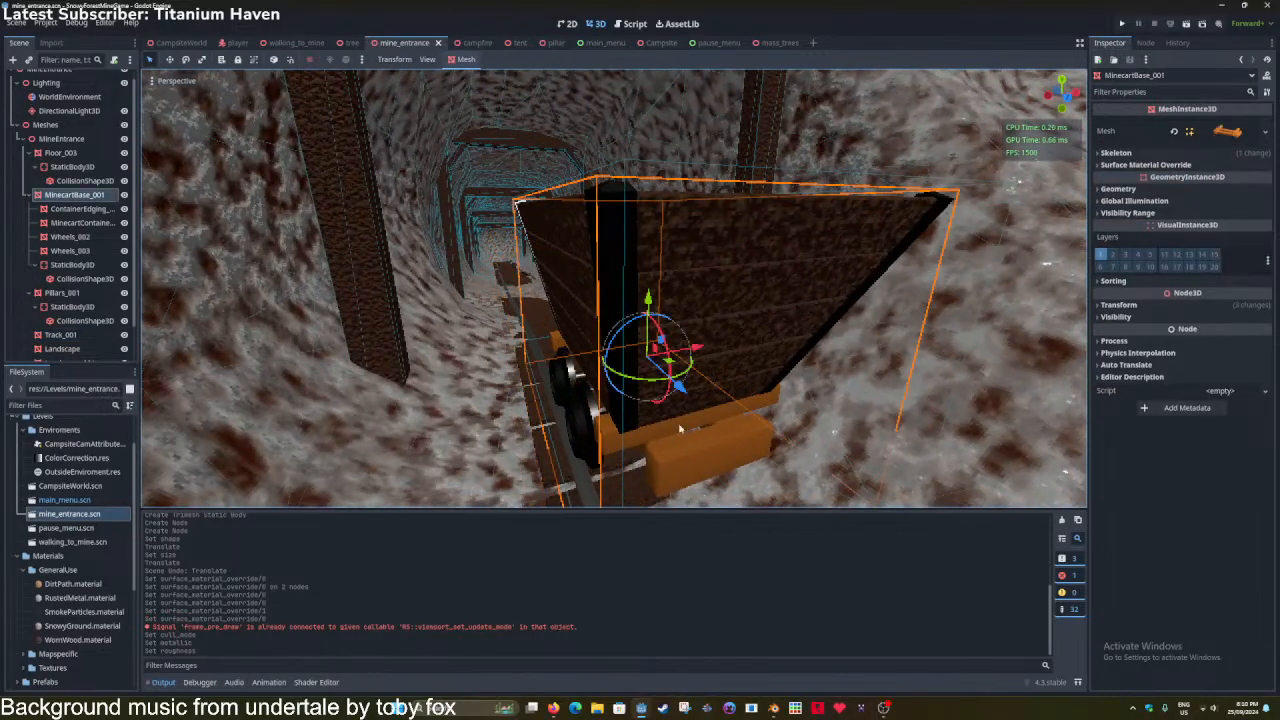
pyautogui.click(58, 212)
pyautogui.click(1230, 166)
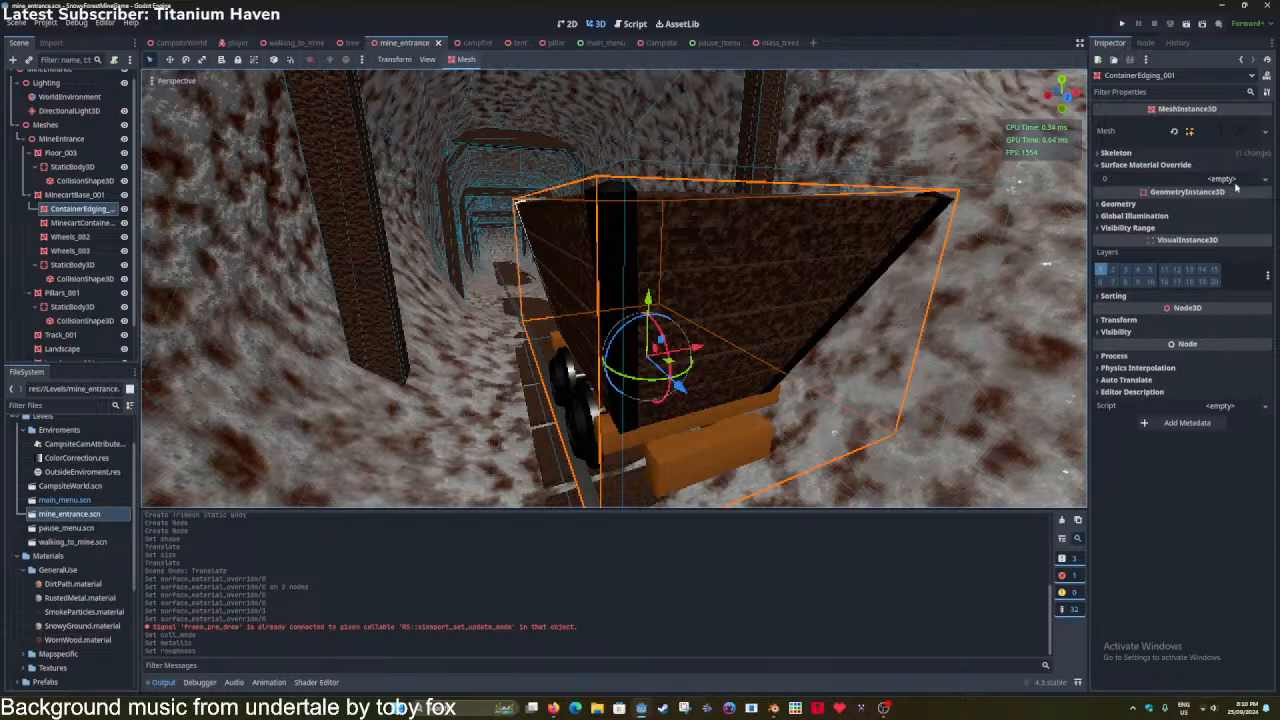
pyautogui.click(1233, 180)
pyautogui.click(1214, 243)
pyautogui.click(629, 327)
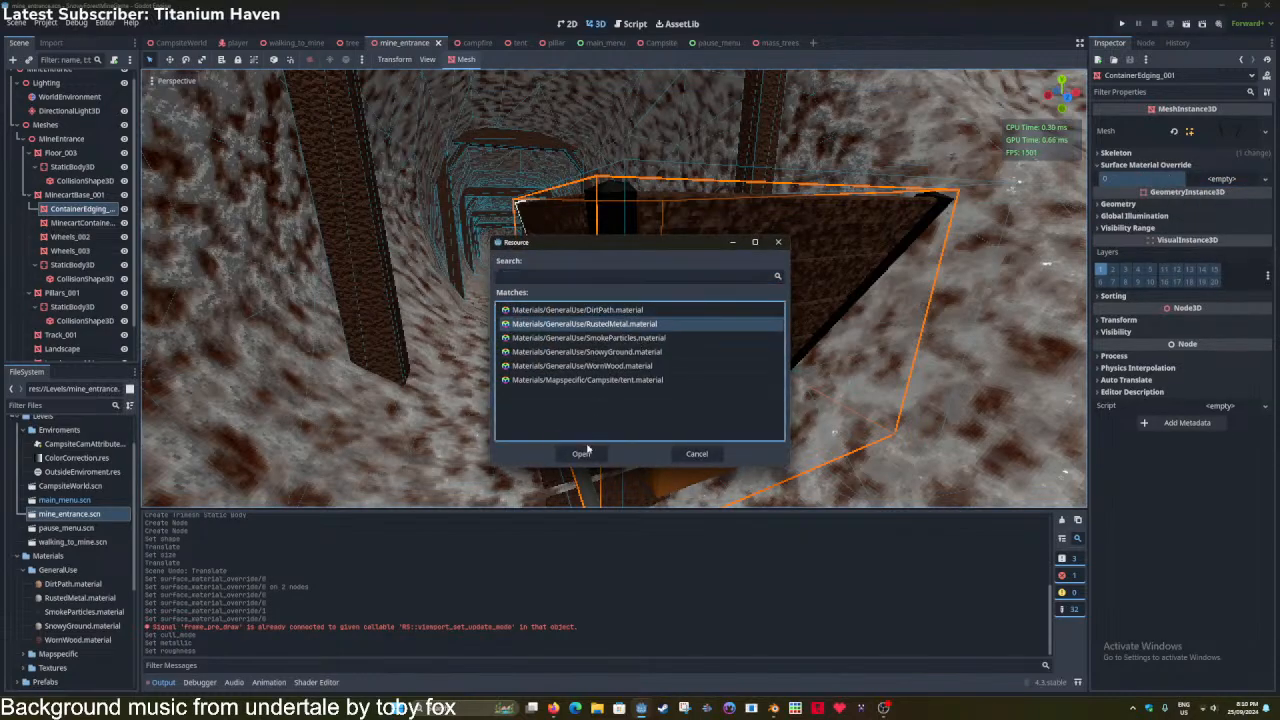
pyautogui.click(582, 453)
# Assign RustedMetal.material as the surface material override of both the Wheels_002 and Wheels_003 meshes.
pyautogui.click(88, 223)
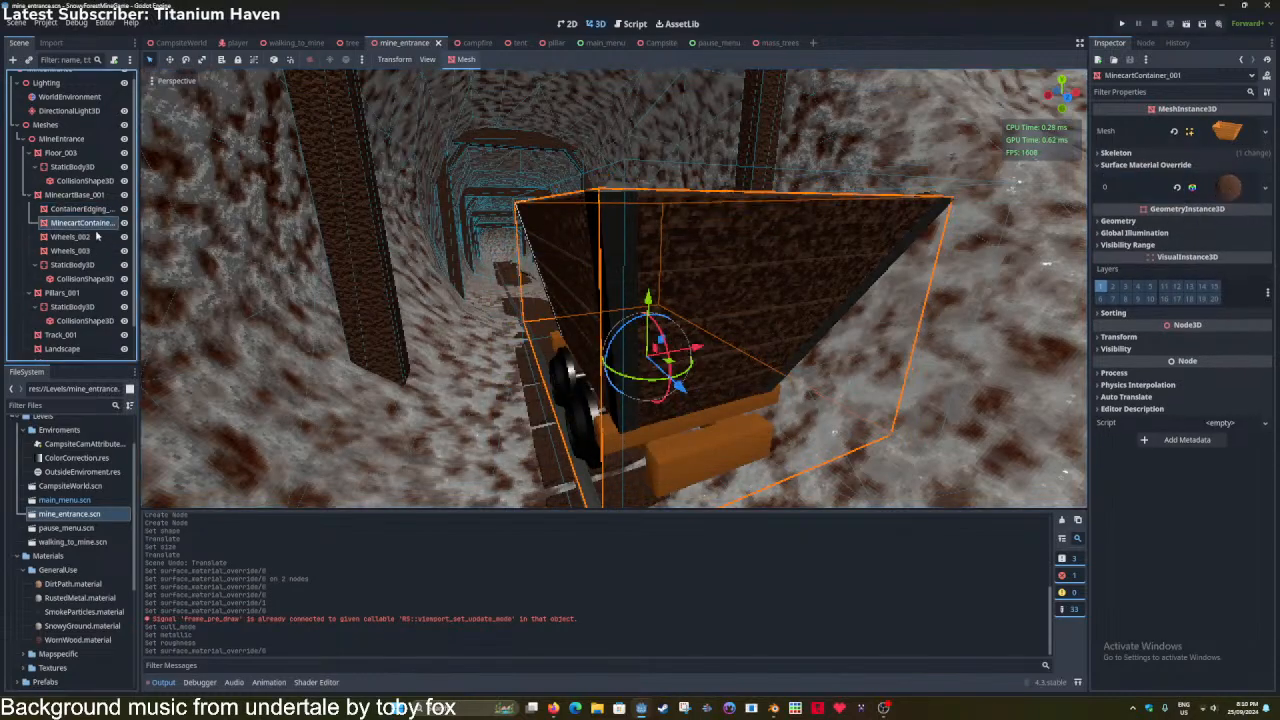
pyautogui.click(93, 238)
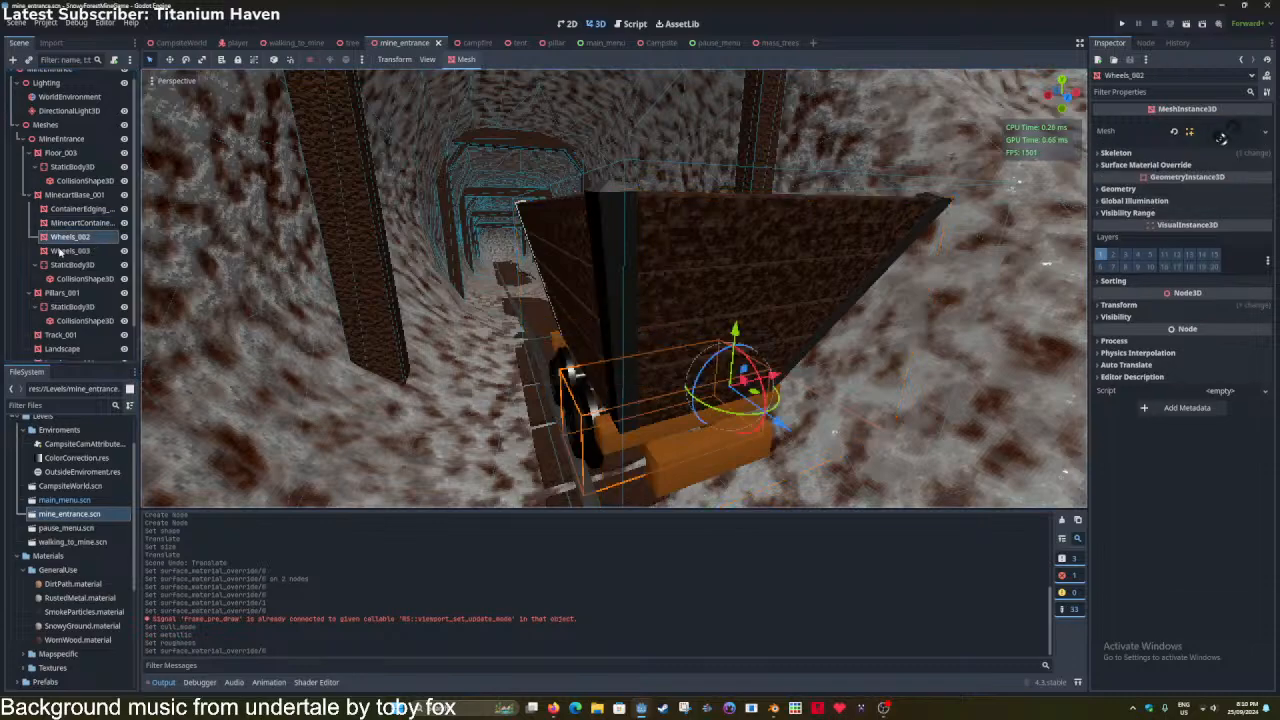
pyautogui.keyDown('shift'); pyautogui.click(62, 251); pyautogui.keyUp('shift')
pyautogui.click(1146, 165)
pyautogui.click(1222, 178)
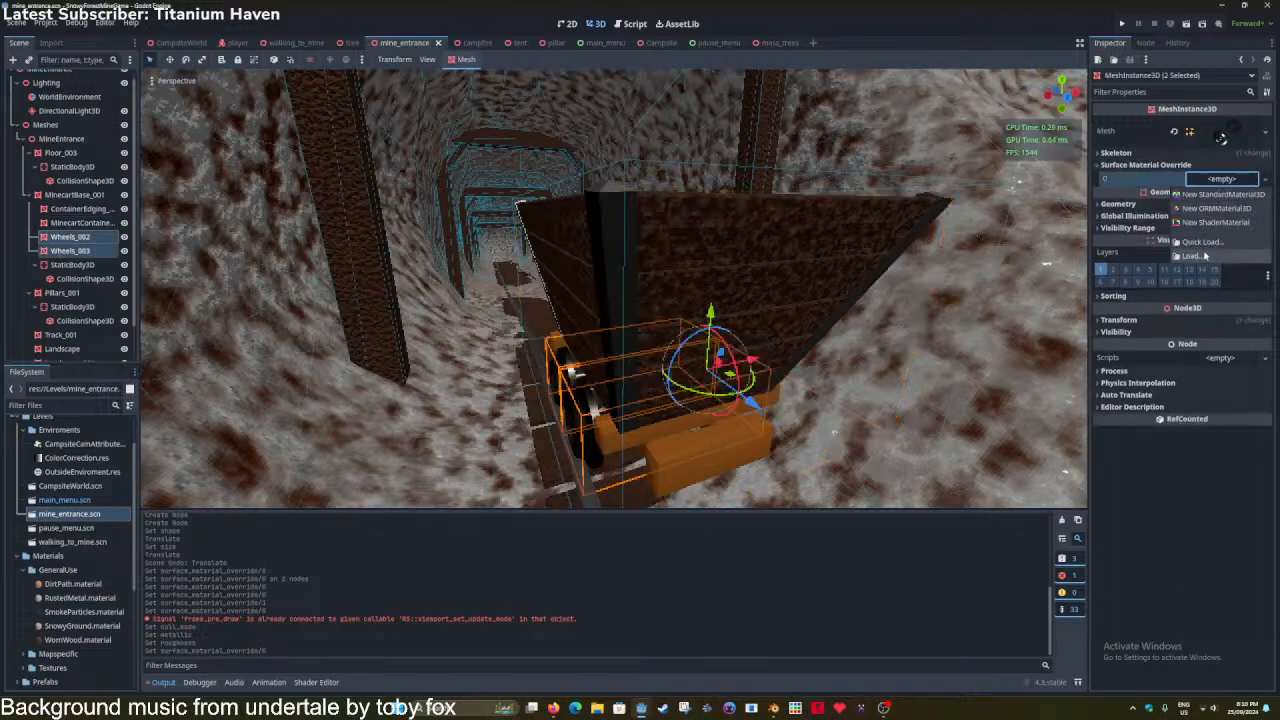
pyautogui.click(1200, 242)
pyautogui.click(640, 326)
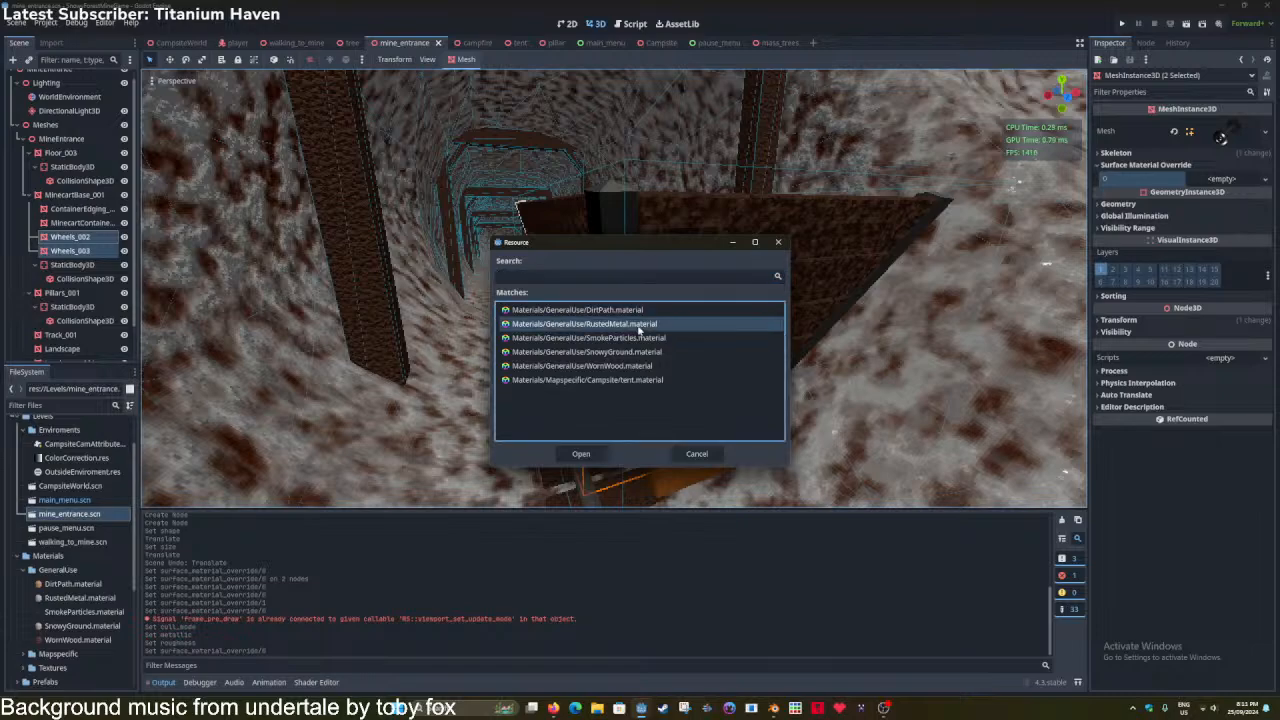
pyautogui.click(578, 454)
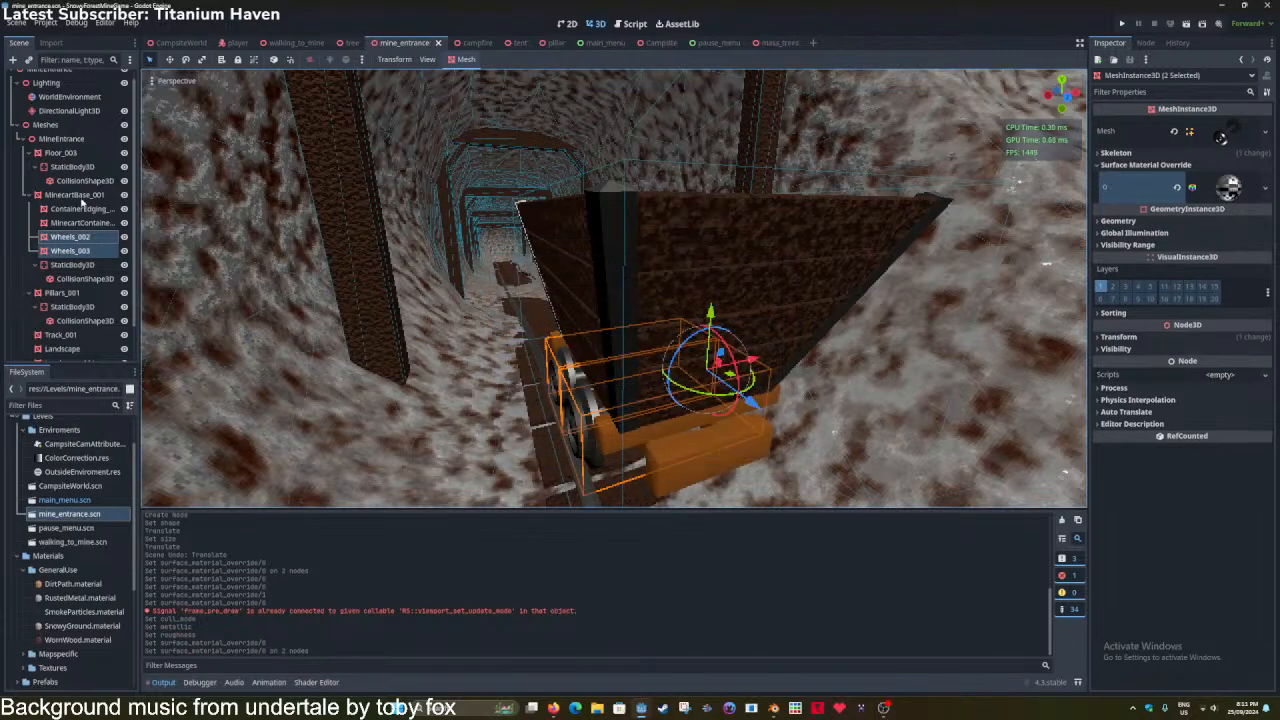
# Assign WornWood.material as the surface material override of the MinecartBase_001 mesh.
pyautogui.click(75, 194)
pyautogui.click(1265, 178)
pyautogui.click(1200, 242)
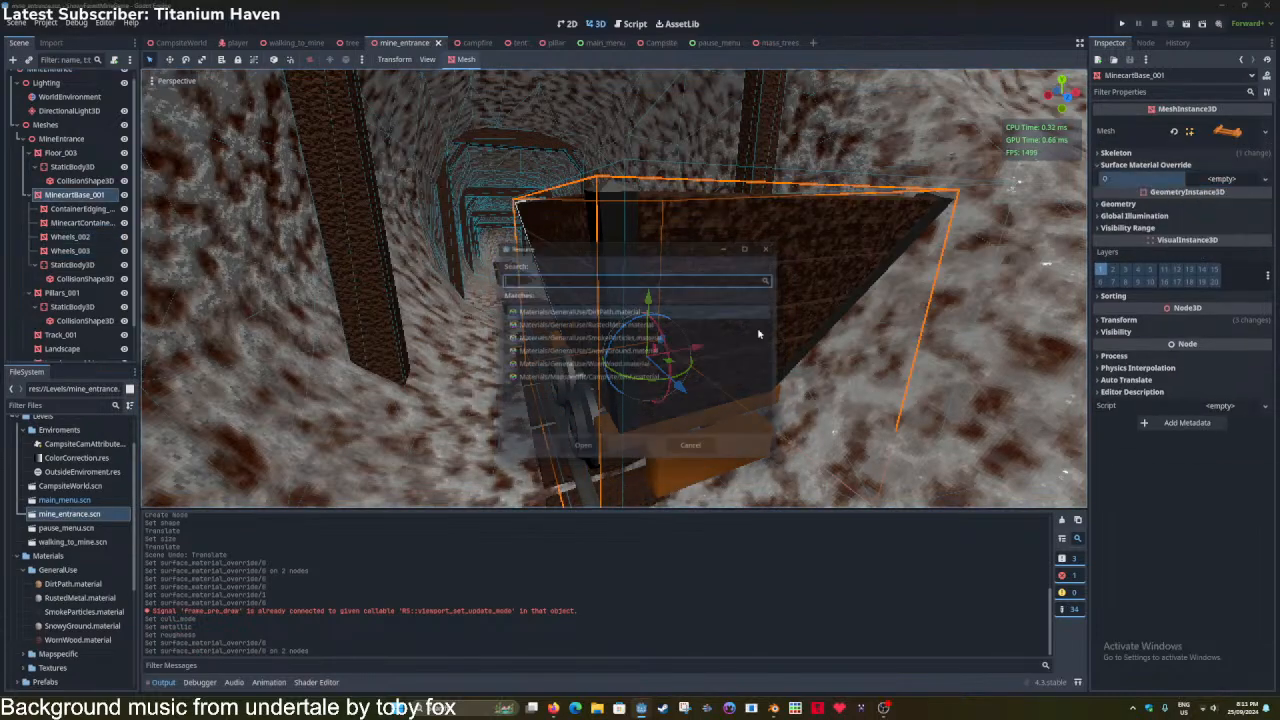
pyautogui.click(584, 446)
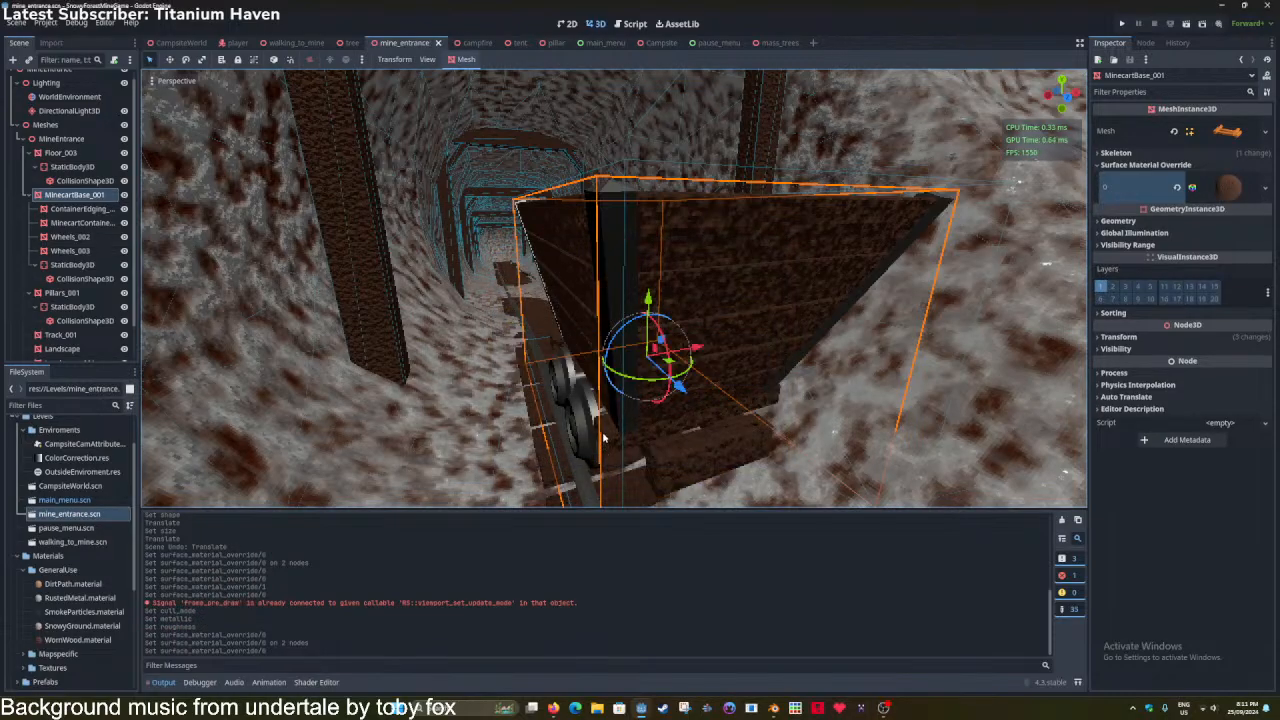
# Turn on the environment display in the 3D viewport and save the scene.
pyautogui.scroll(-10, 605, 381)
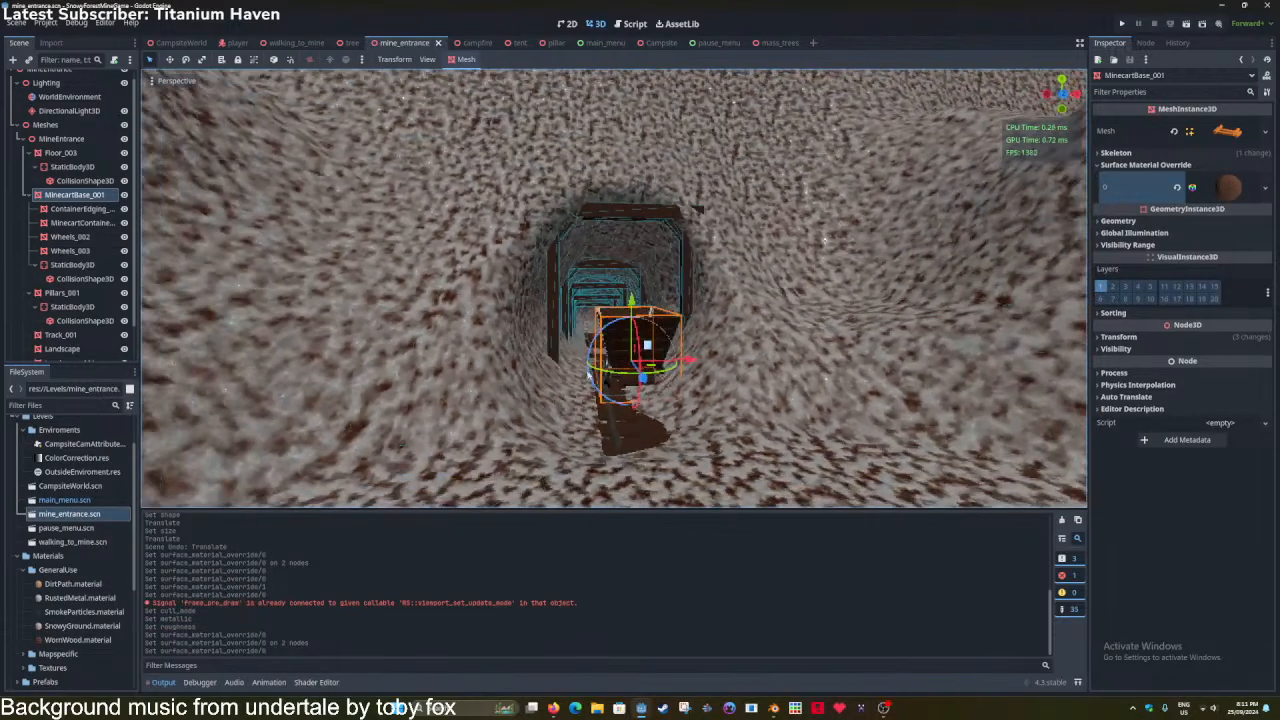
pyautogui.hotkey('ctrl', 's')
pyautogui.click(176, 80)
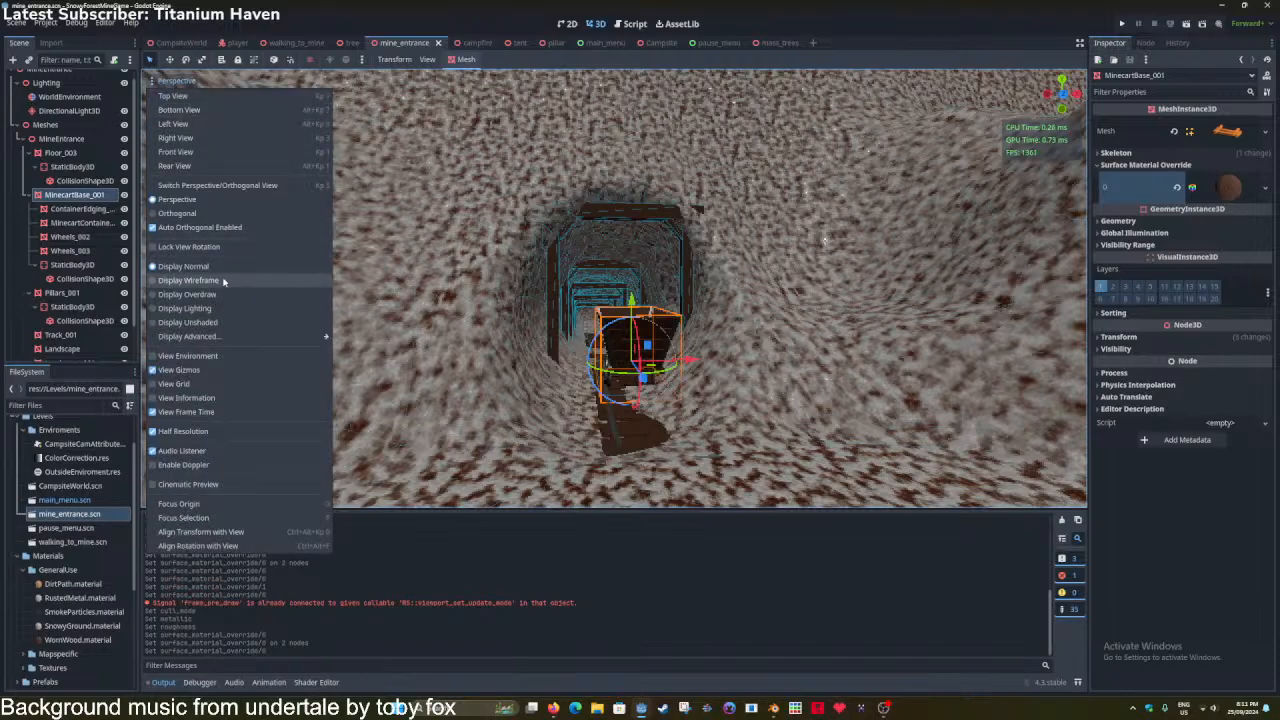
pyautogui.click(195, 355)
pyautogui.click(195, 355)
pyautogui.click(195, 355)
pyautogui.click(580, 4)
pyautogui.moveTo(600, 280); pyautogui.dragTo(705, 265, button='right')
pyautogui.hotkey('ctrl', 's')
# Enable near and far depth-of-field blur in the WorldEnvironment's CampsiteCamAttributes resource.
pyautogui.click(26, 124)
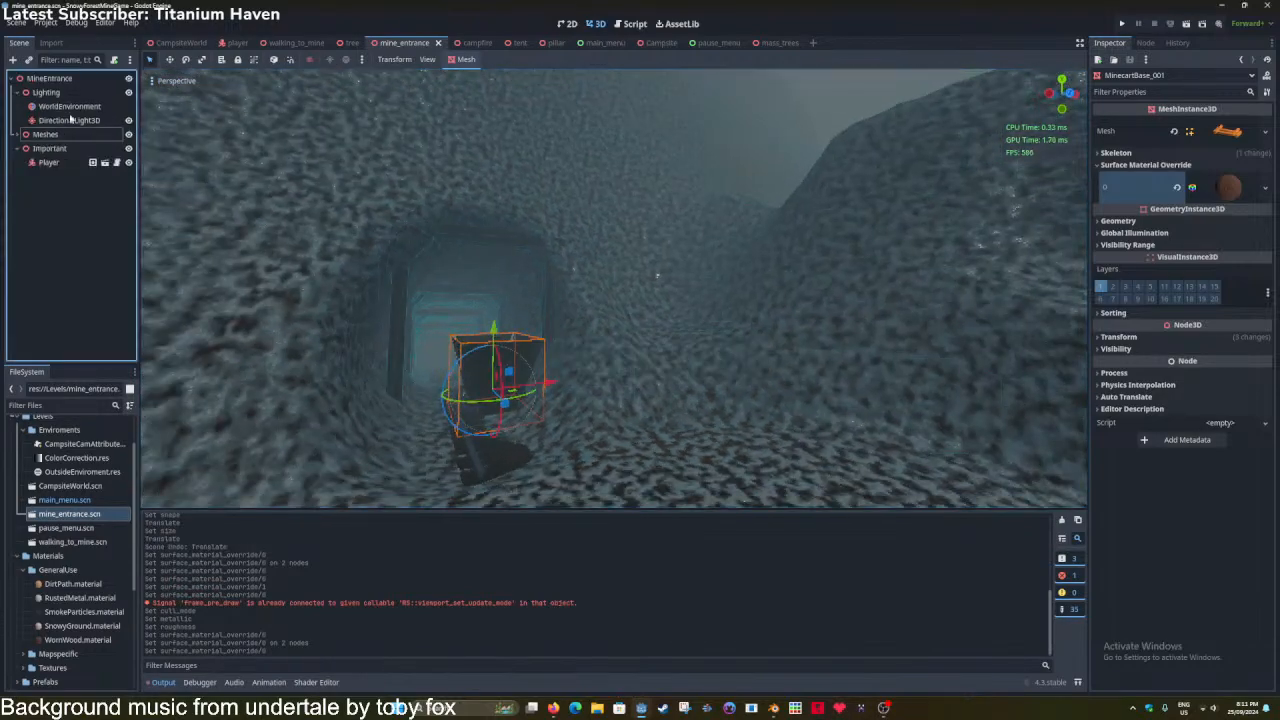
pyautogui.click(70, 106)
pyautogui.click(1203, 139)
pyautogui.click(1202, 127)
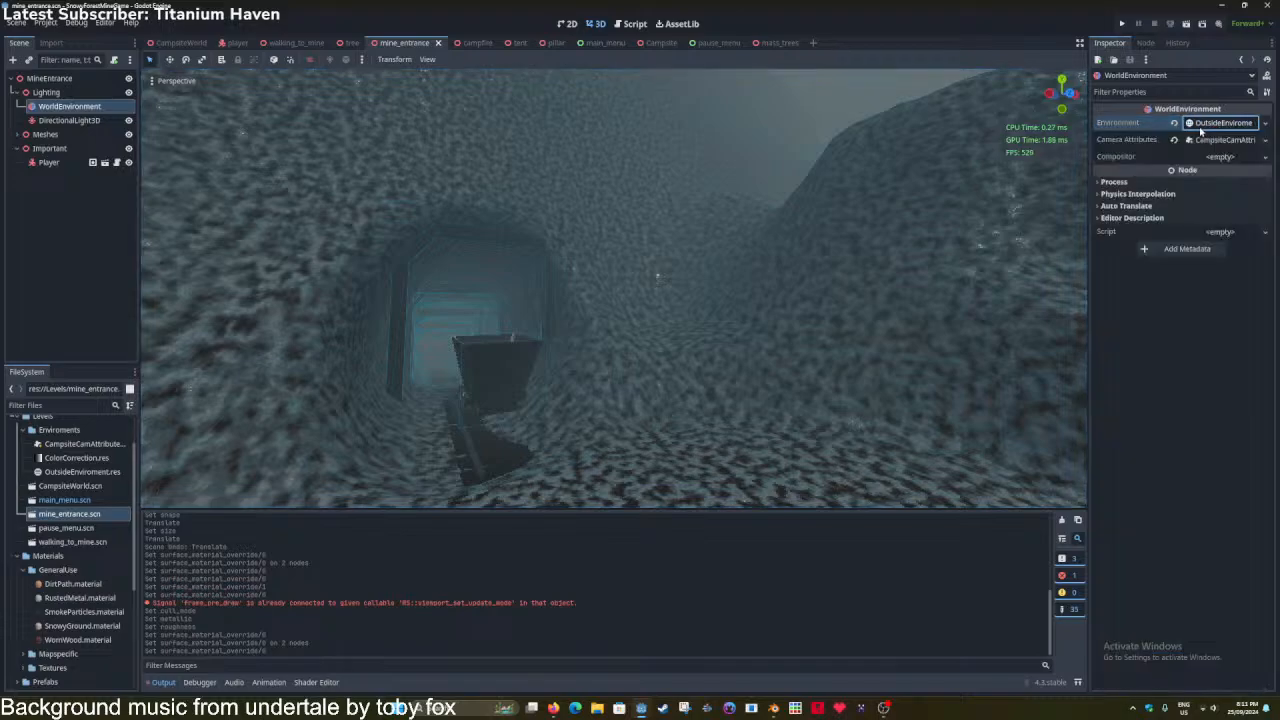
pyautogui.click(1211, 143)
pyautogui.click(1205, 184)
pyautogui.click(1203, 168)
pyautogui.click(1127, 139)
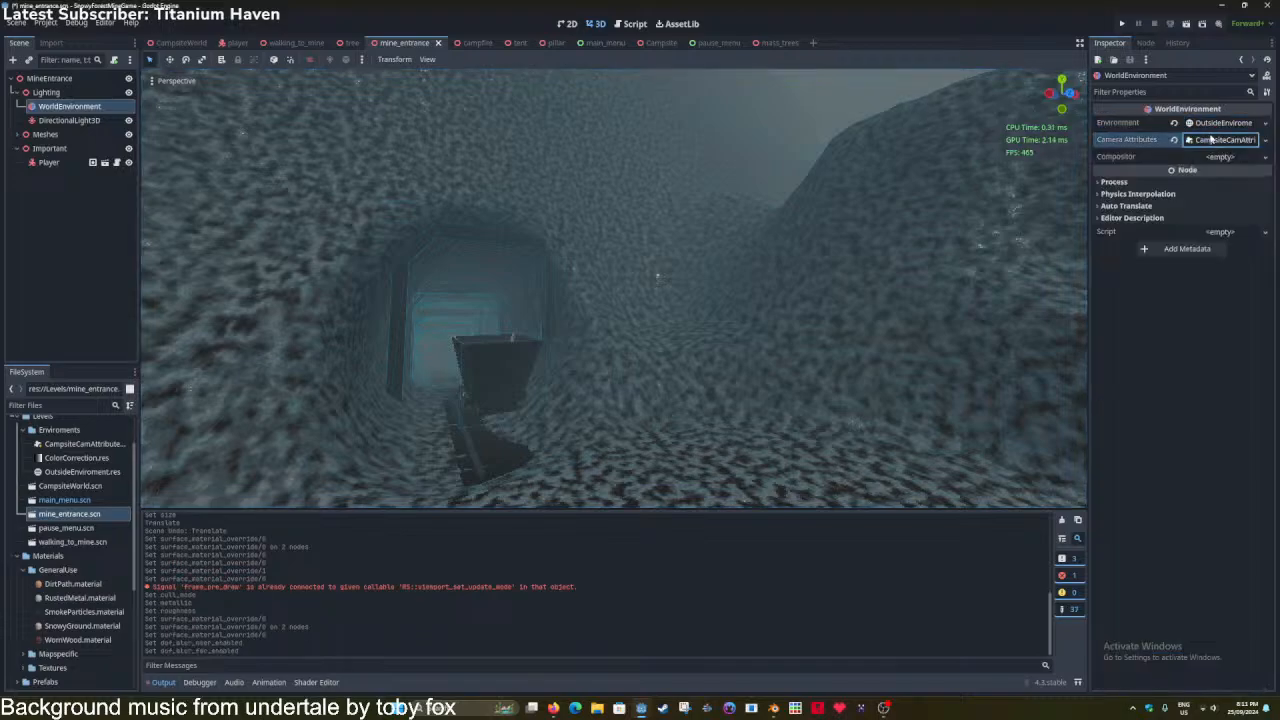
# Run the current mine_entrance scene and inspect the fog, blur and minecart in play.
pyautogui.moveTo(697, 280); pyautogui.dragTo(608, 180, button='right')
pyautogui.press('w')
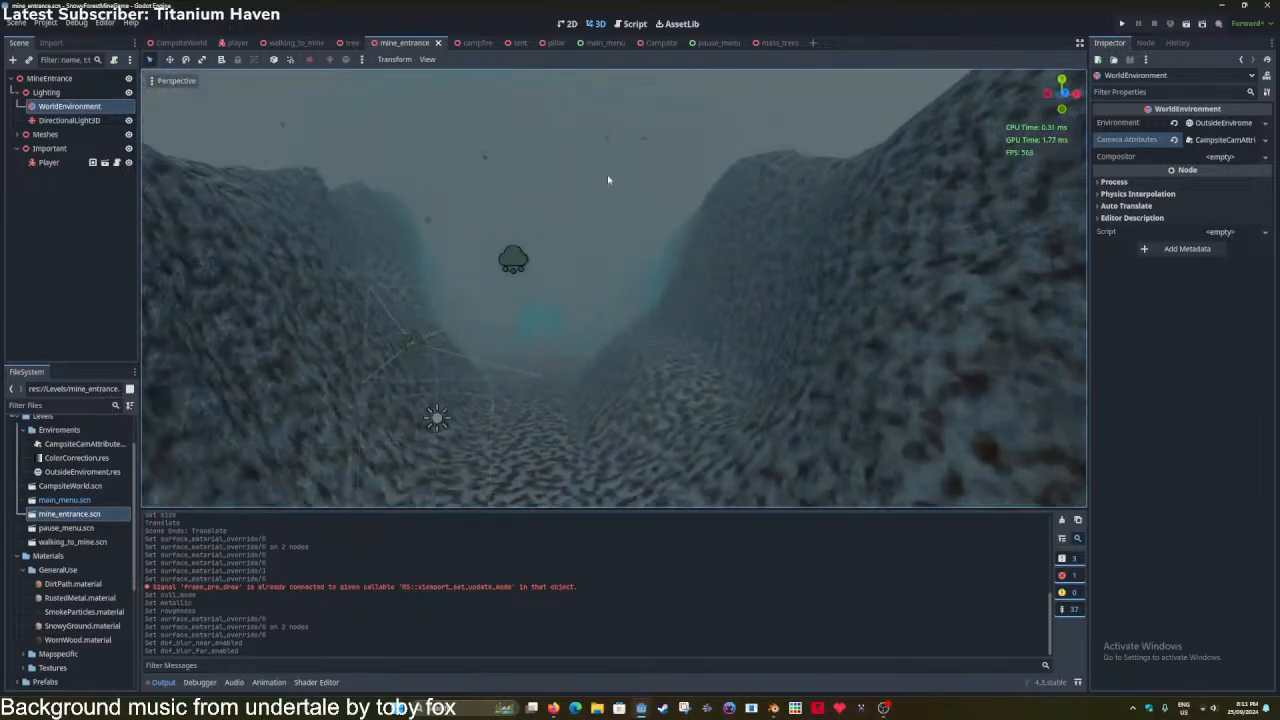
pyautogui.click(645, 24)
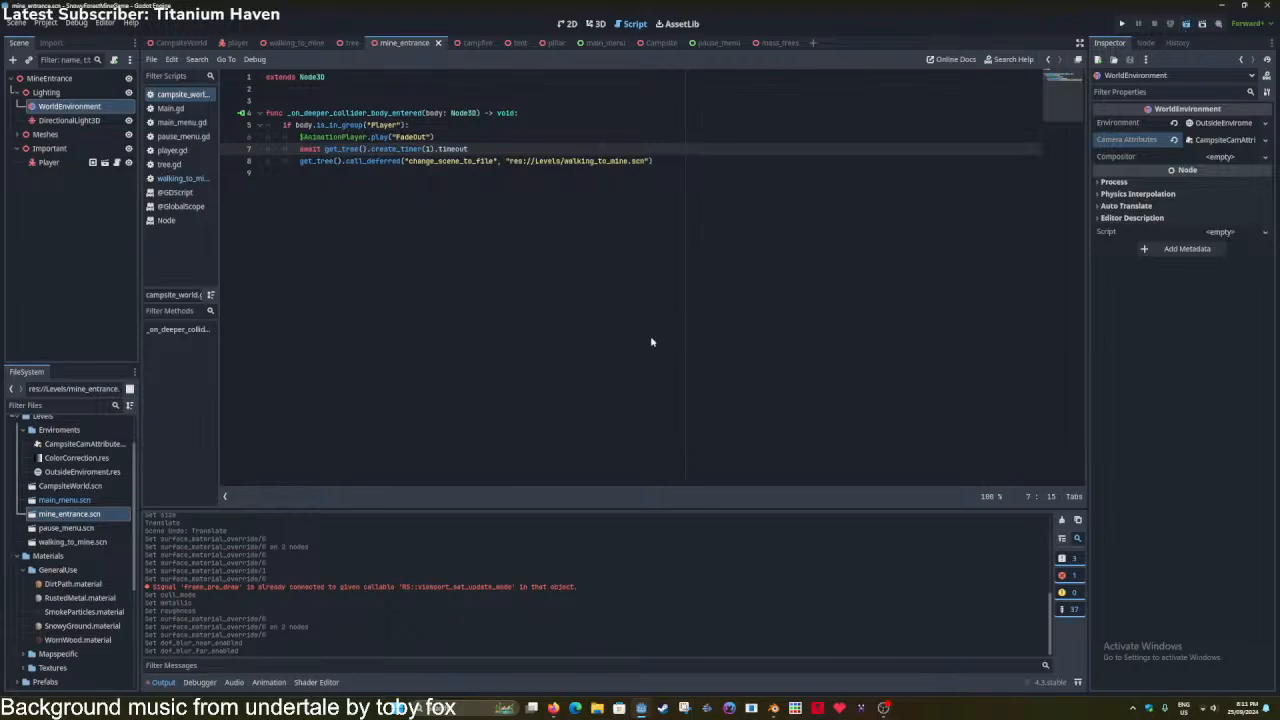
pyautogui.press('F6')
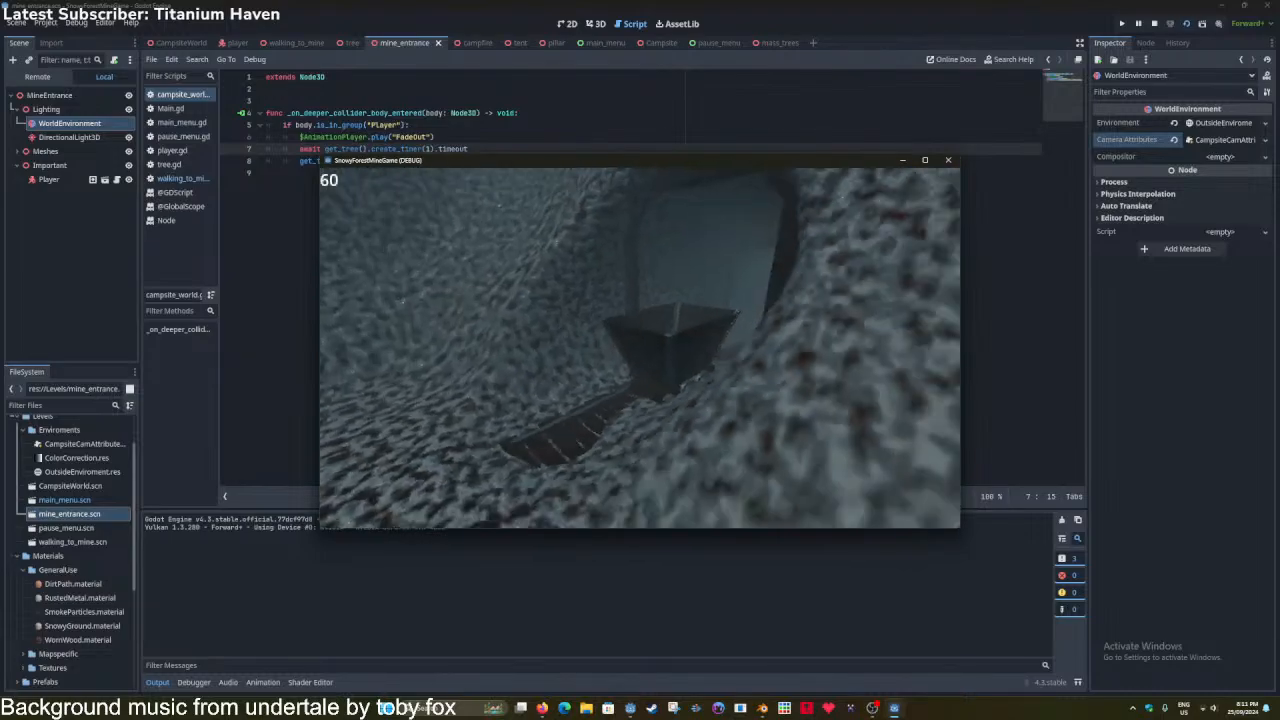
# Return to the 3D view and enable shadows on the DirectionalLight3D.
pyautogui.click(596, 23)
pyautogui.press('w')
pyautogui.moveTo(614, 288); pyautogui.dragTo(588, 304, button='right')
pyautogui.click(86, 124)
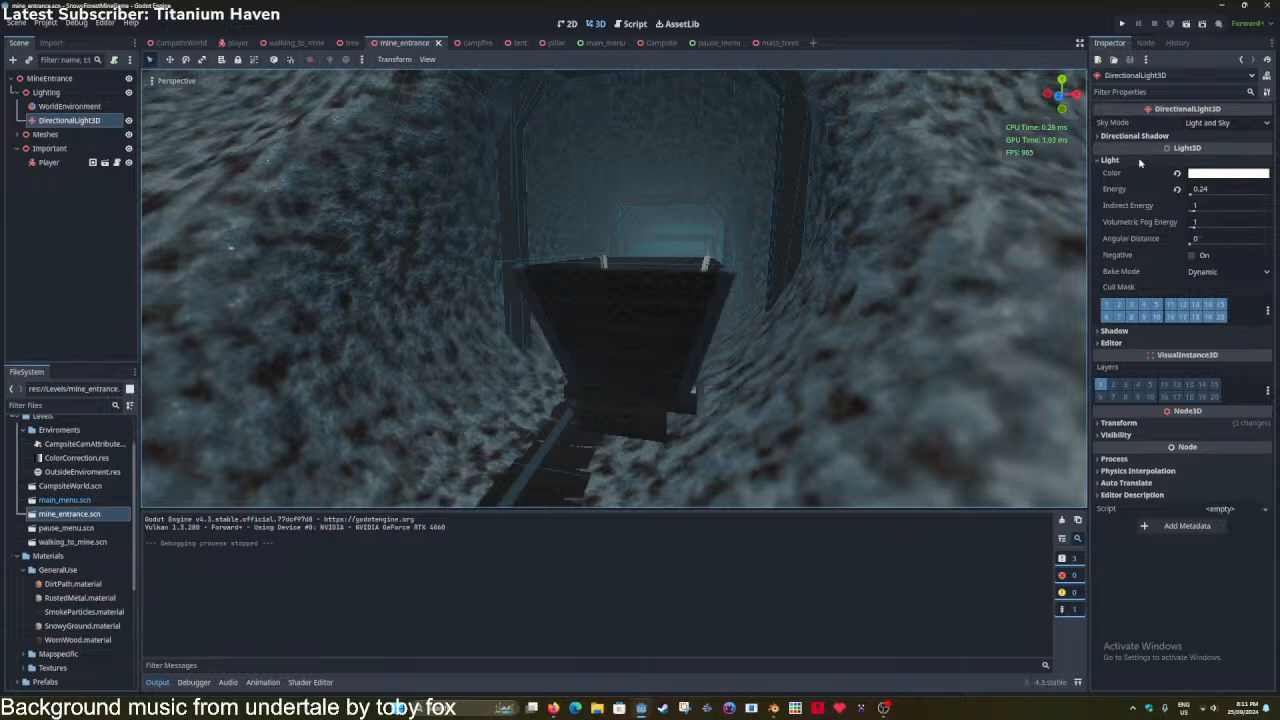
pyautogui.click(1139, 161)
pyautogui.click(1114, 172)
pyautogui.click(1191, 185)
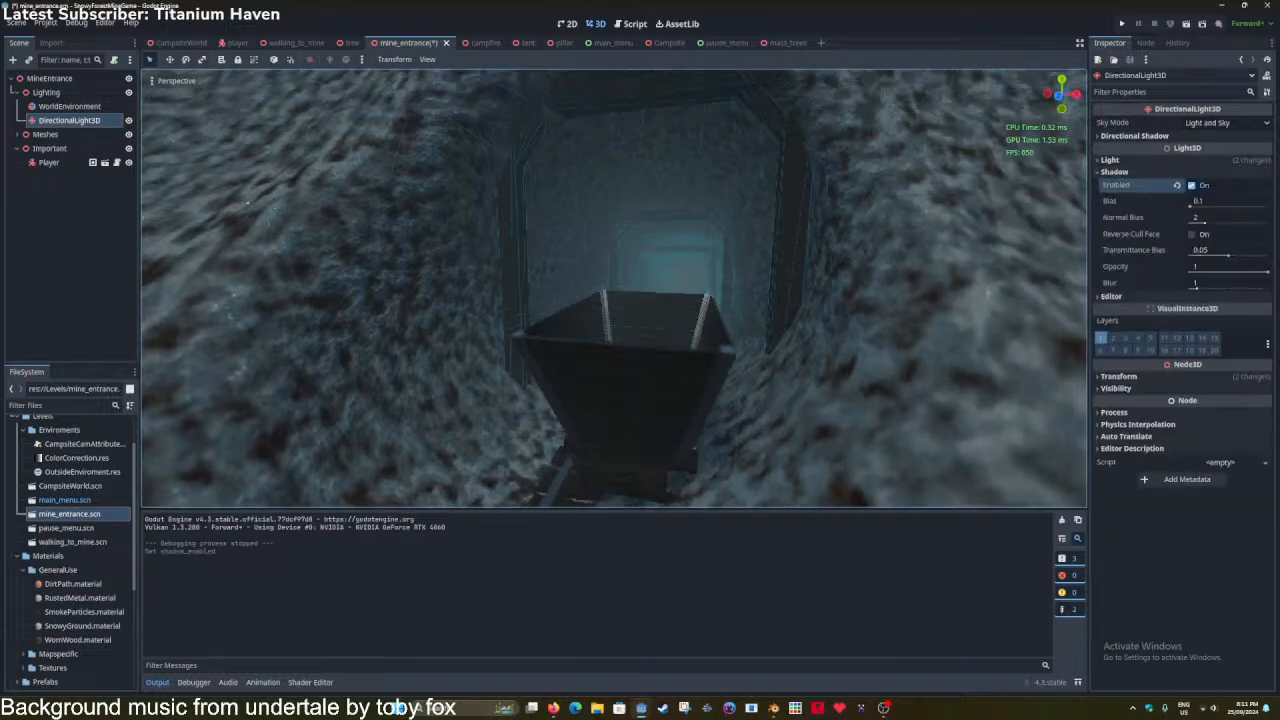
# Compare the tunnel and minecart with the light's shadows off and on, leave them enabled and save the scene.
pyautogui.moveTo(614, 288); pyautogui.dragTo(640, 290, button='right')
pyautogui.press('w')
pyautogui.click(1192, 186)
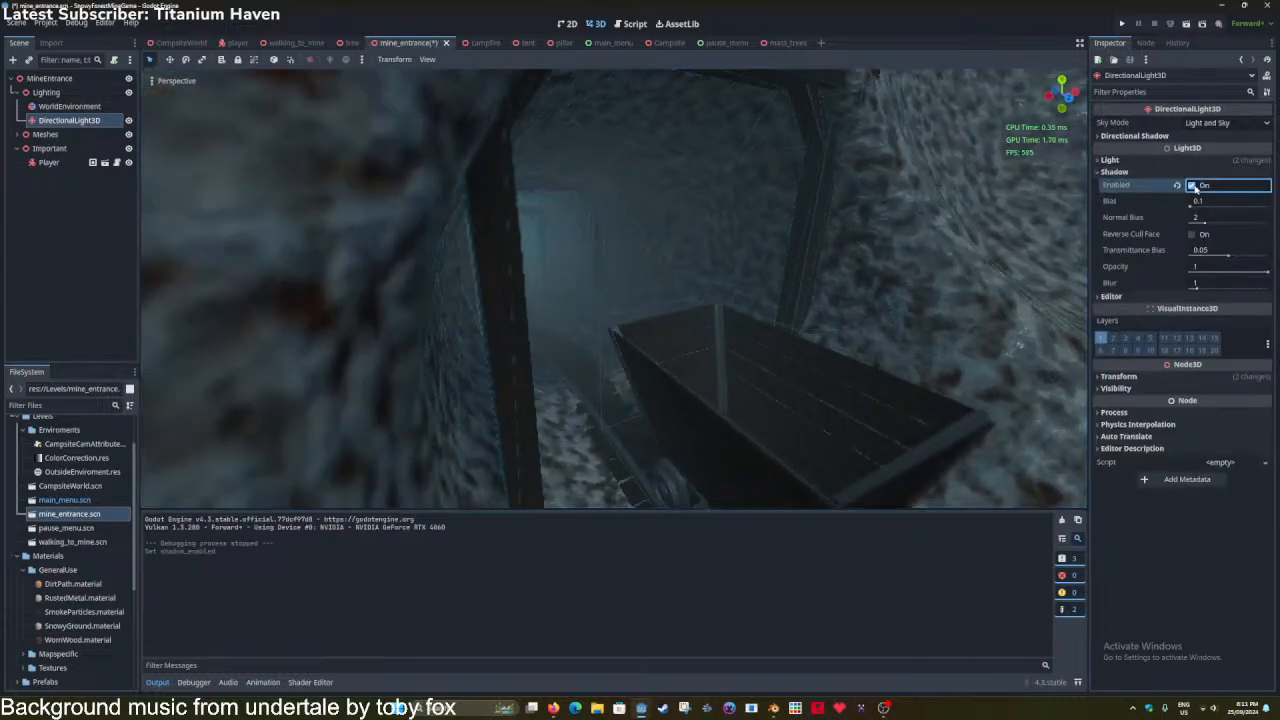
pyautogui.click(1192, 186)
pyautogui.moveTo(891, 254); pyautogui.dragTo(1075, 250, button='right')
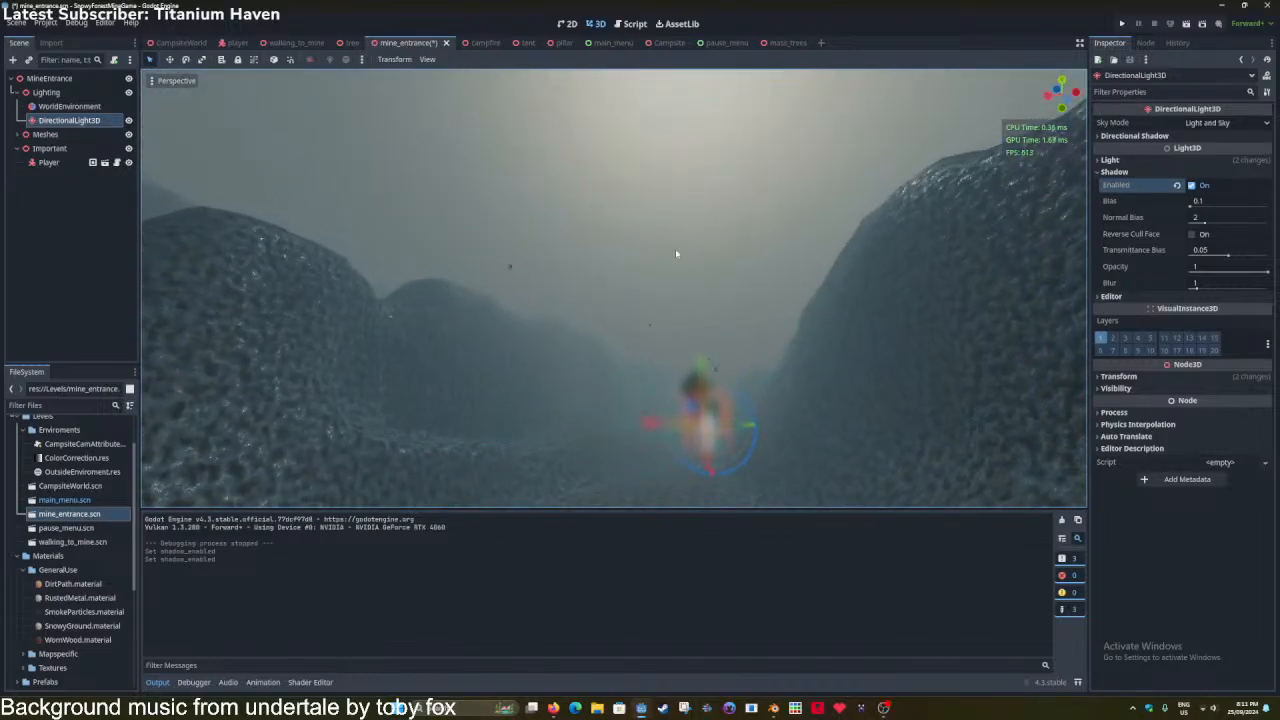
pyautogui.hotkey('ctrl', 's')
# Set the DirectionalLight3D's directional shadow mode to PSSM 2 Splits and enable Blend Splits.
pyautogui.click(1164, 171)
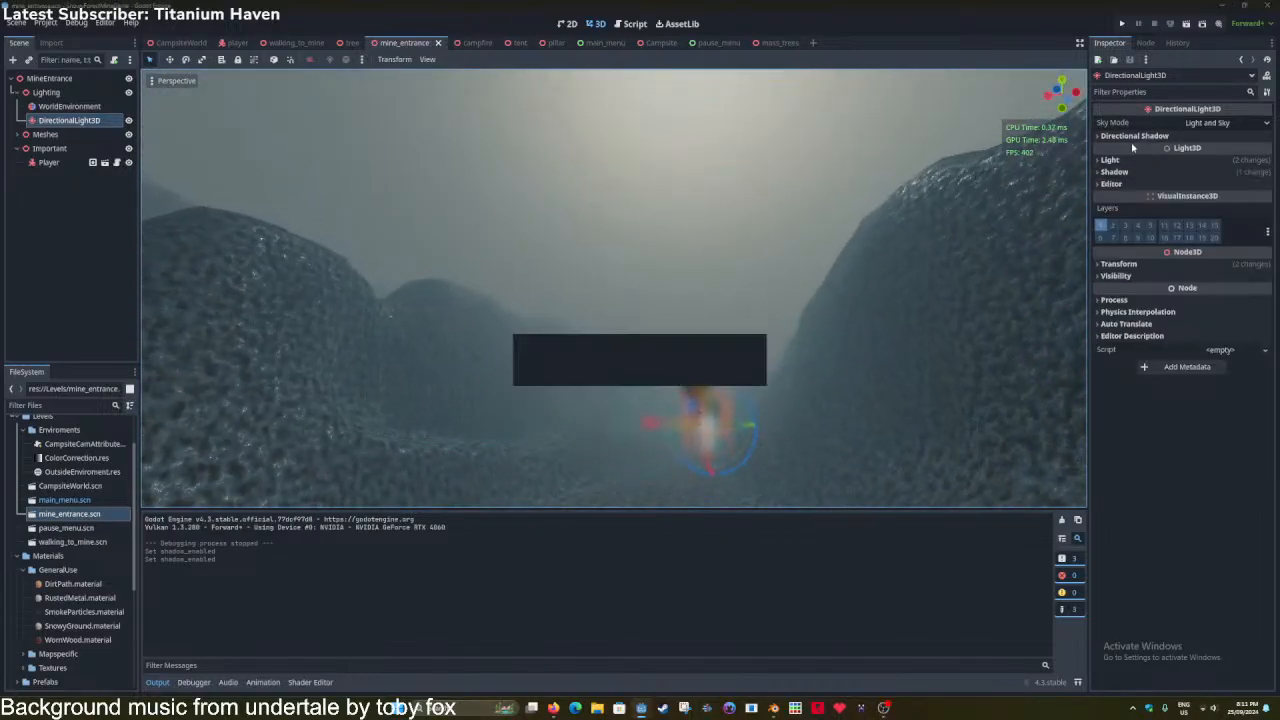
pyautogui.click(1138, 136)
pyautogui.click(1138, 136)
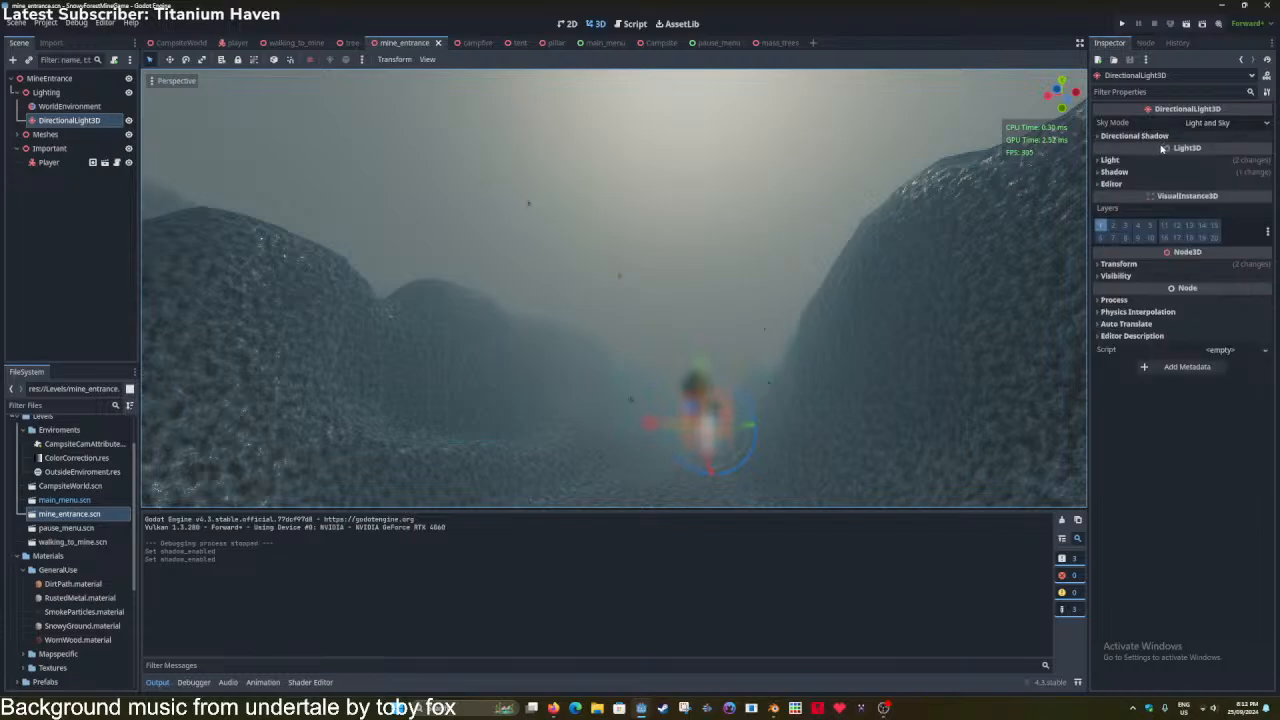
pyautogui.click(1138, 136)
pyautogui.click(1226, 149)
pyautogui.click(1227, 180)
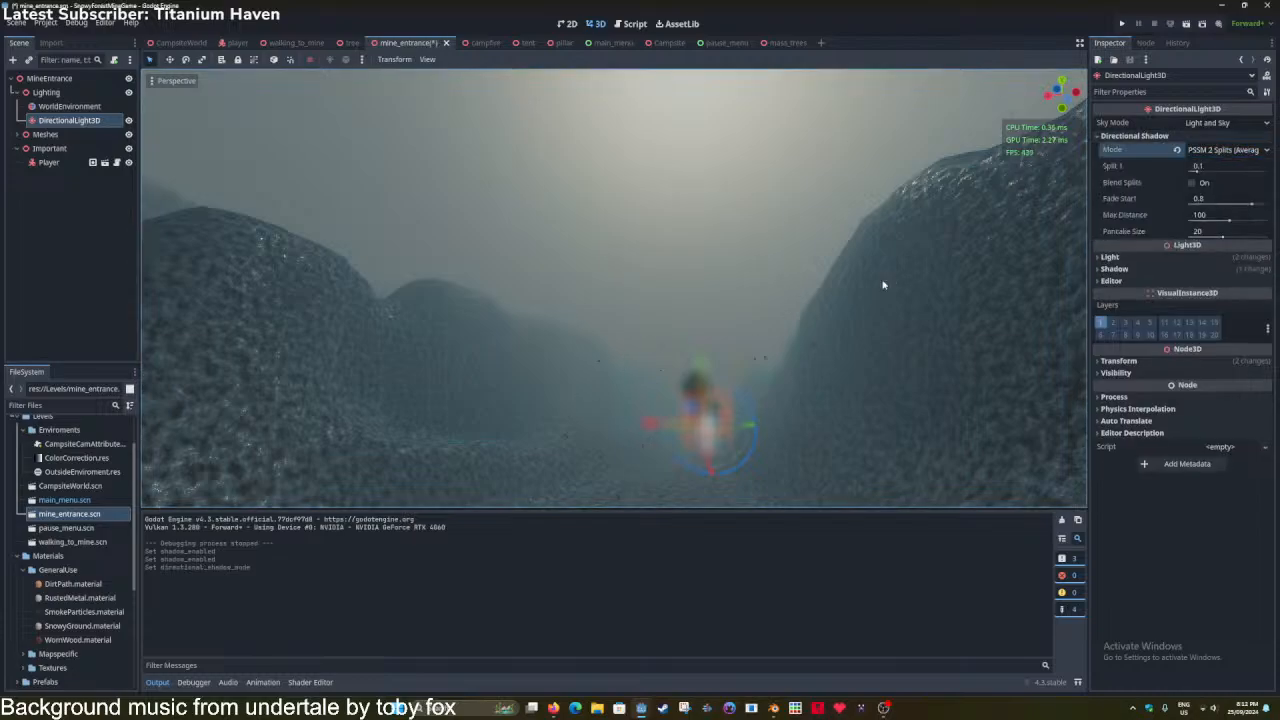
pyautogui.click(1191, 182)
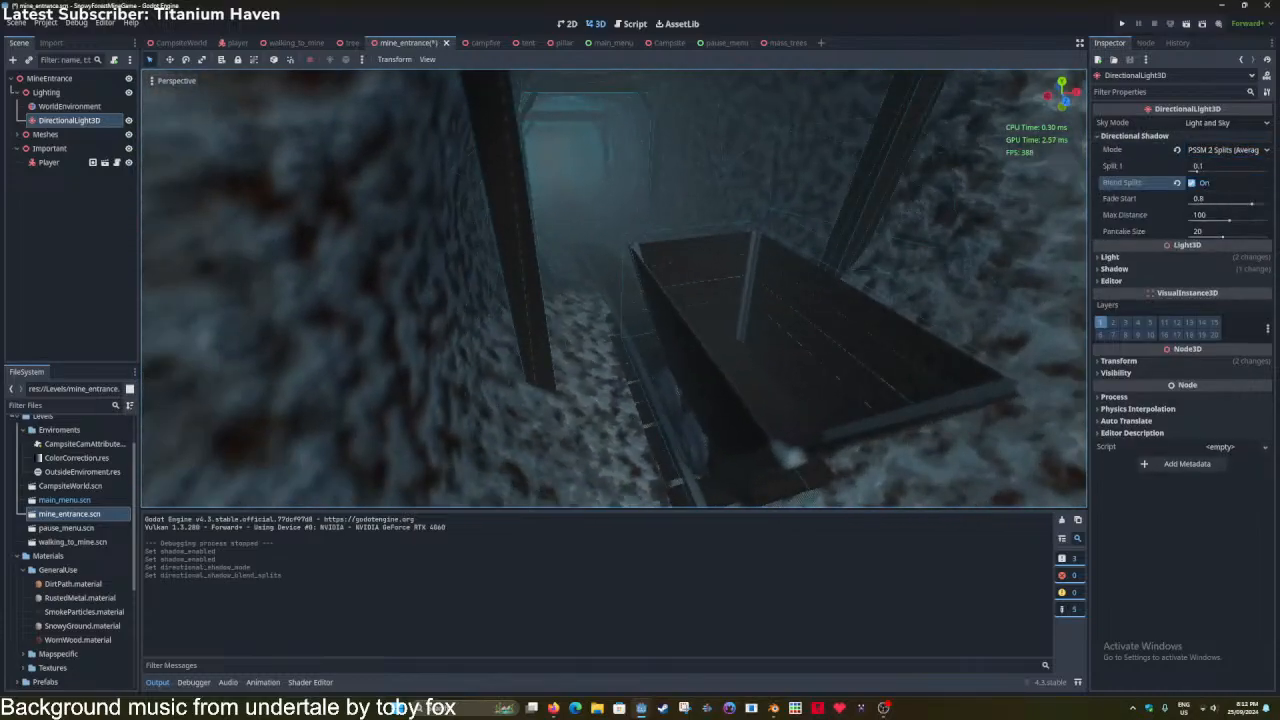
# Set the directional shadow's Max Distance to 70 and save the scene.
pyautogui.moveTo(614, 288); pyautogui.dragTo(330, 282, button='right')
pyautogui.click(1234, 216)
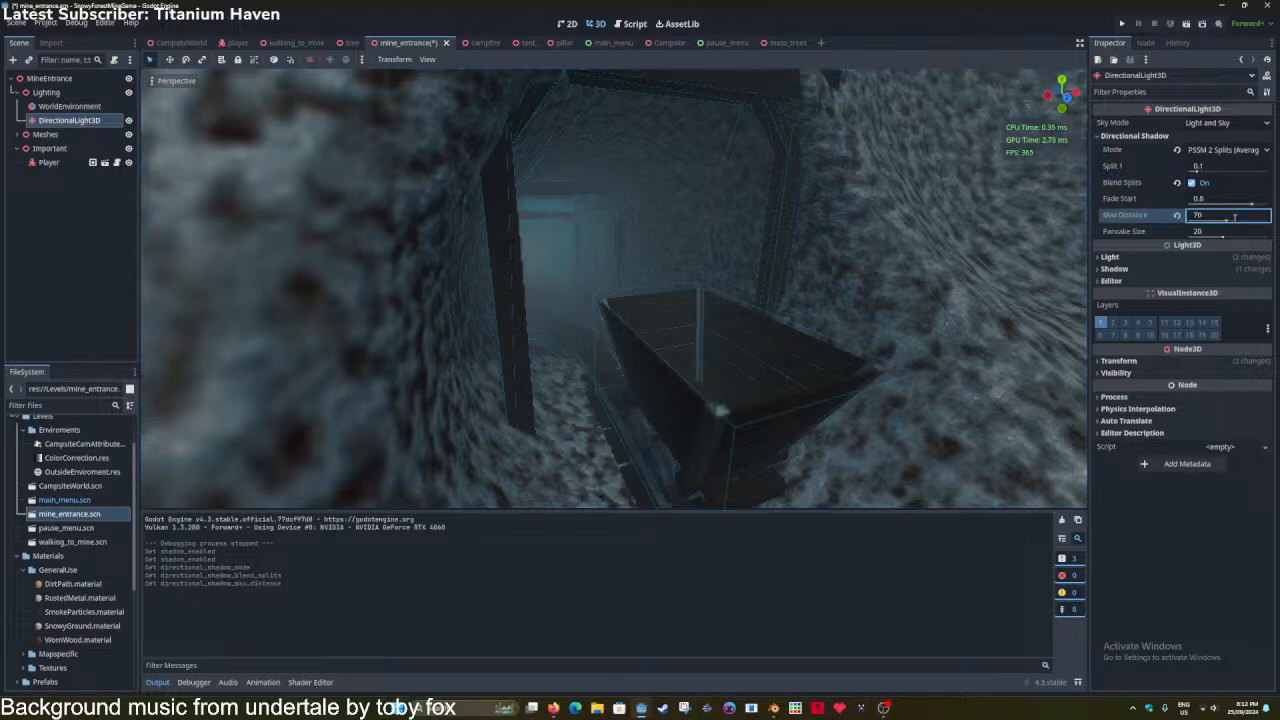
pyautogui.hotkey('ctrl', 's')
pyautogui.press('w')
pyautogui.moveTo(700, 290); pyautogui.dragTo(665, 325, button='right')
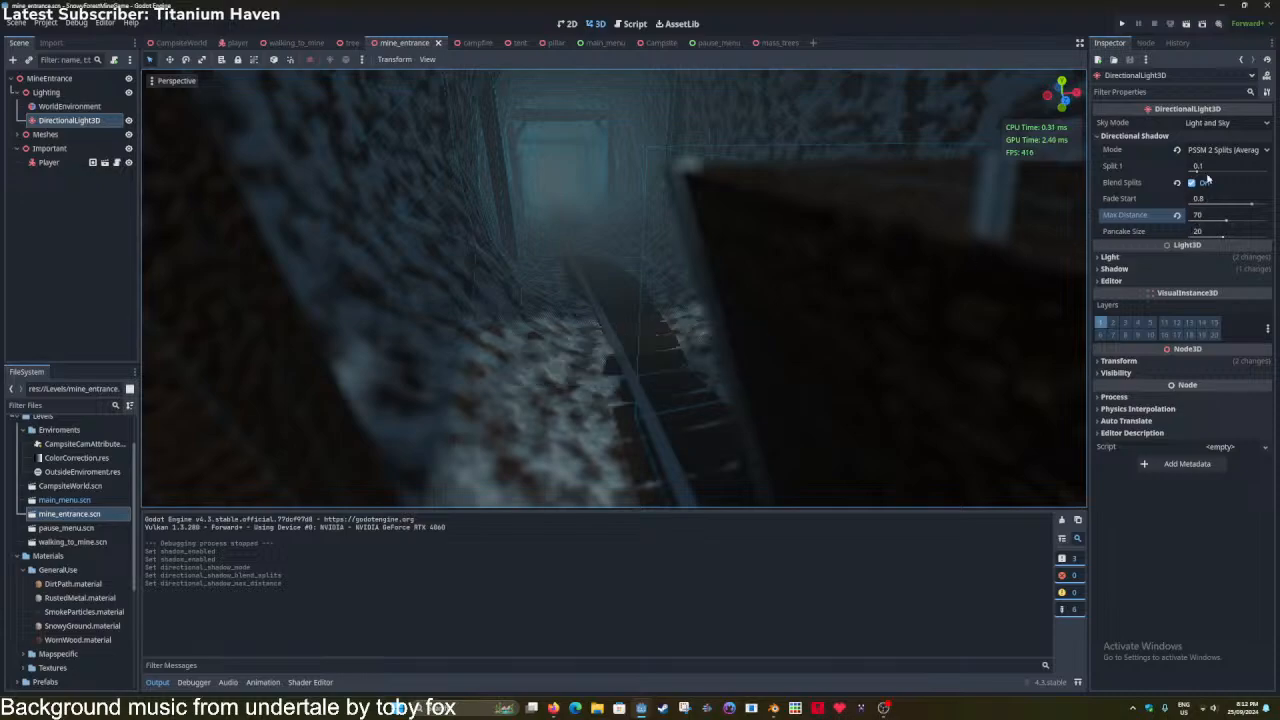
# Tint the DirectionalLight3D's light color to a pale warm peach and save the scene.
pyautogui.click(1162, 136)
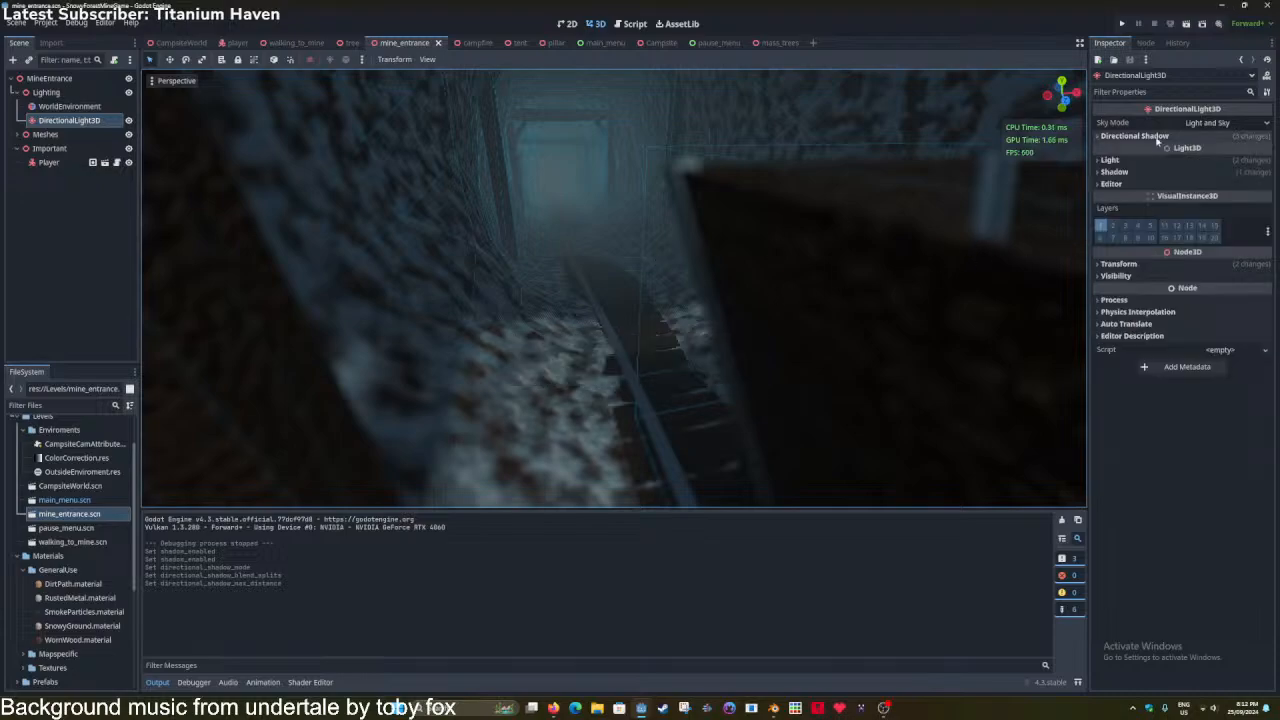
pyautogui.click(1154, 161)
pyautogui.click(1210, 175)
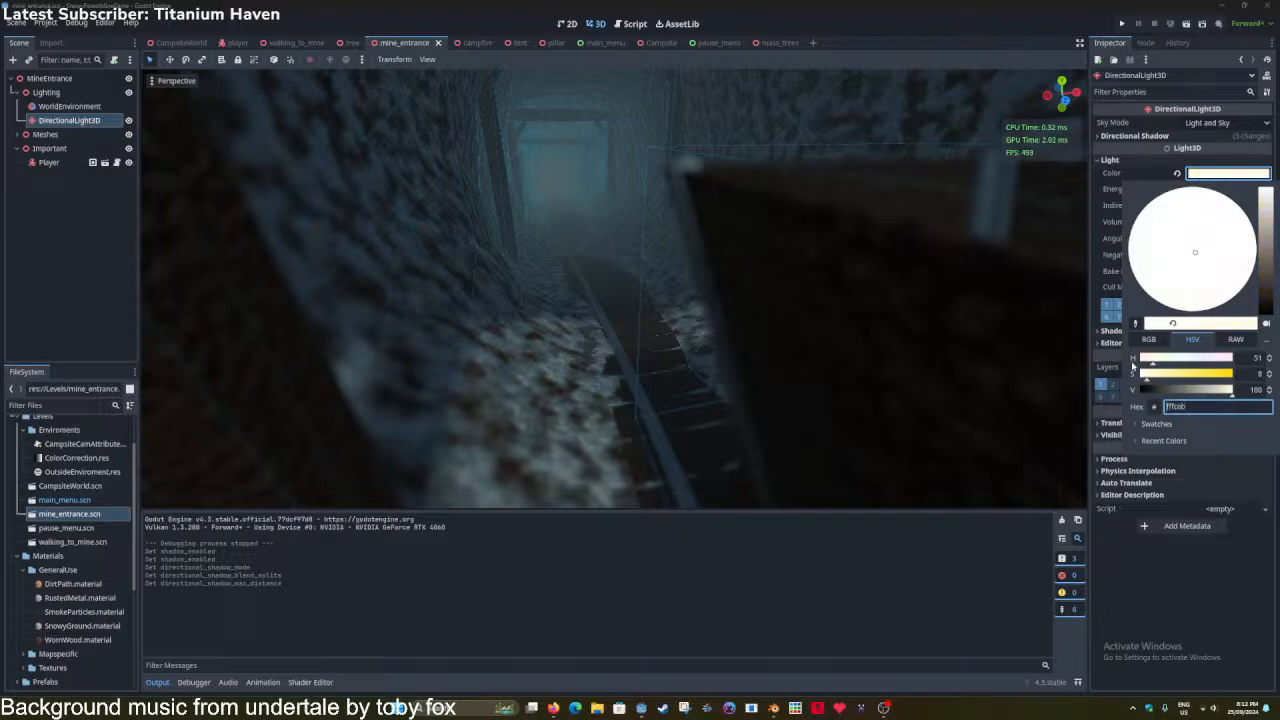
pyautogui.click(915, 5)
pyautogui.hotkey('ctrl', 's')
pyautogui.press('s')
pyautogui.moveTo(785, 274); pyautogui.dragTo(785, 262, button='right')
pyautogui.hotkey('ctrl', 's')
pyautogui.click(1198, 174)
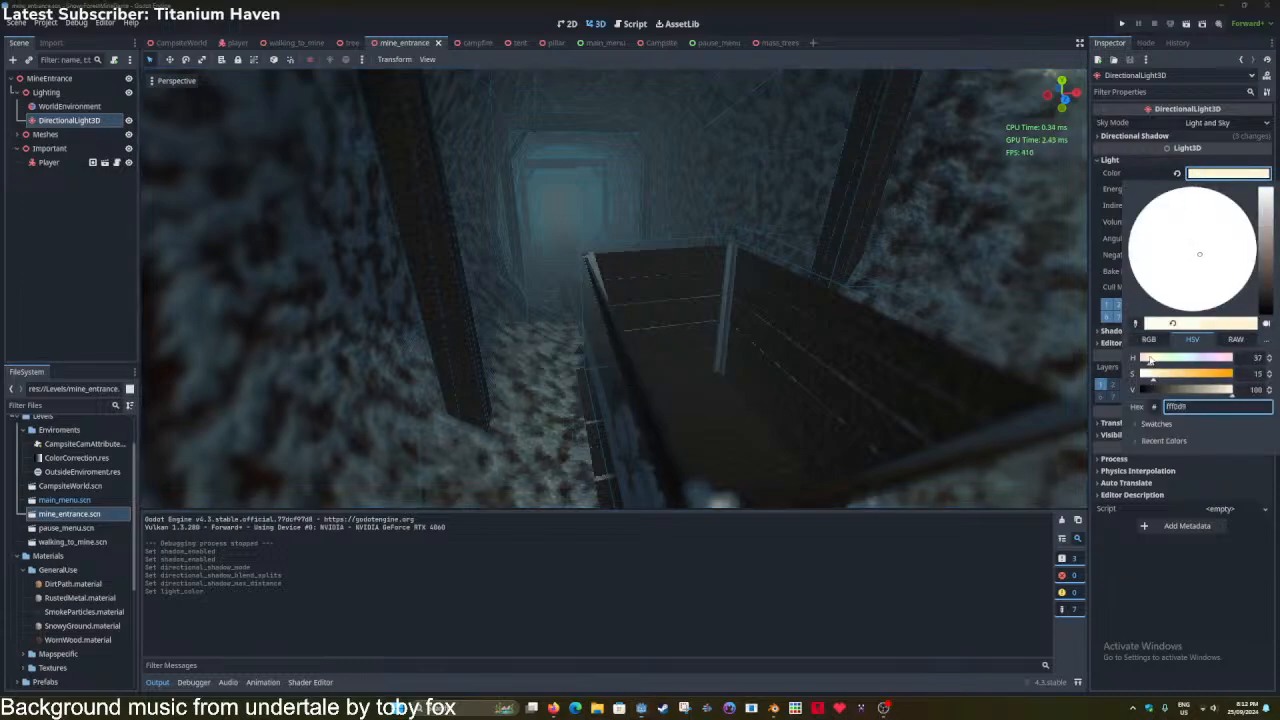
pyautogui.click(851, 5)
pyautogui.hotkey('ctrl', 's')
pyautogui.press('s')
pyautogui.moveTo(791, 311)
pyautogui.mouseDown(button='right')
pyautogui.moveTo(1000, 305)
pyautogui.moveTo(781, 311)
pyautogui.mouseUp(button='right')
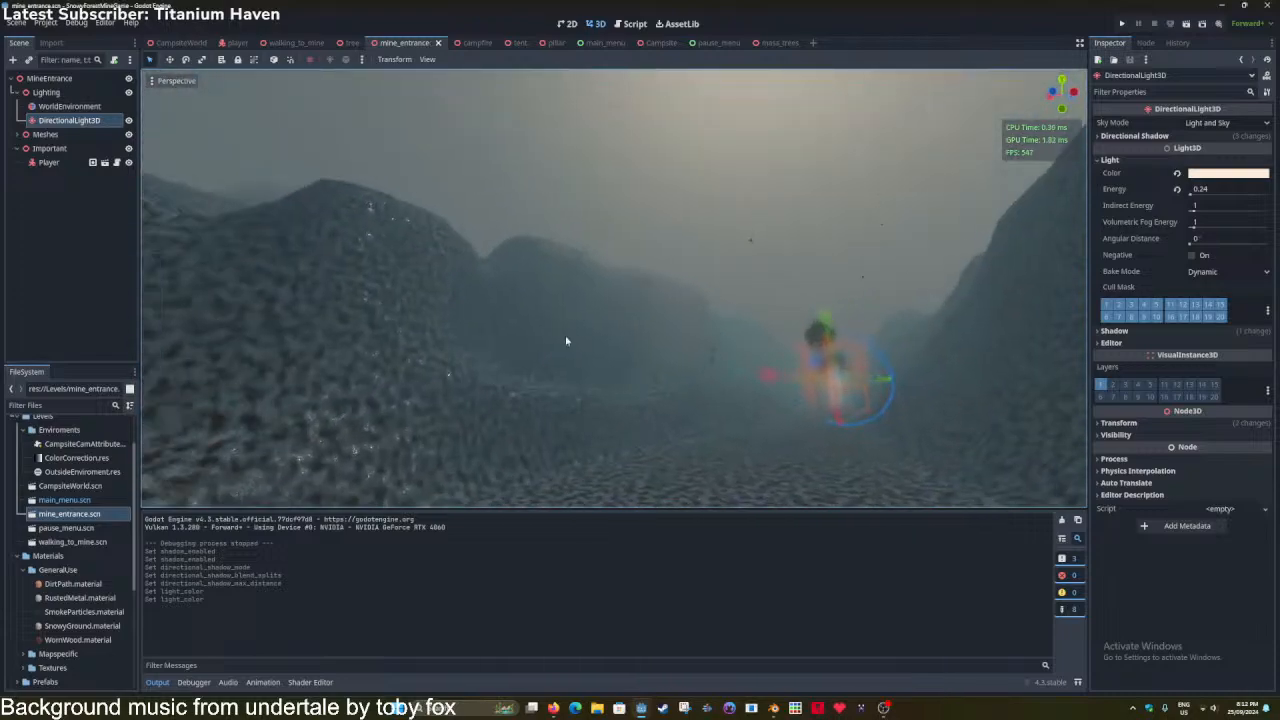
# Switch the WorldEnvironment's Adjustments off and back on to compare the valley with and without color correction.
pyautogui.click(66, 106)
pyautogui.click(1222, 125)
pyautogui.scroll(-3, 1158, 436)
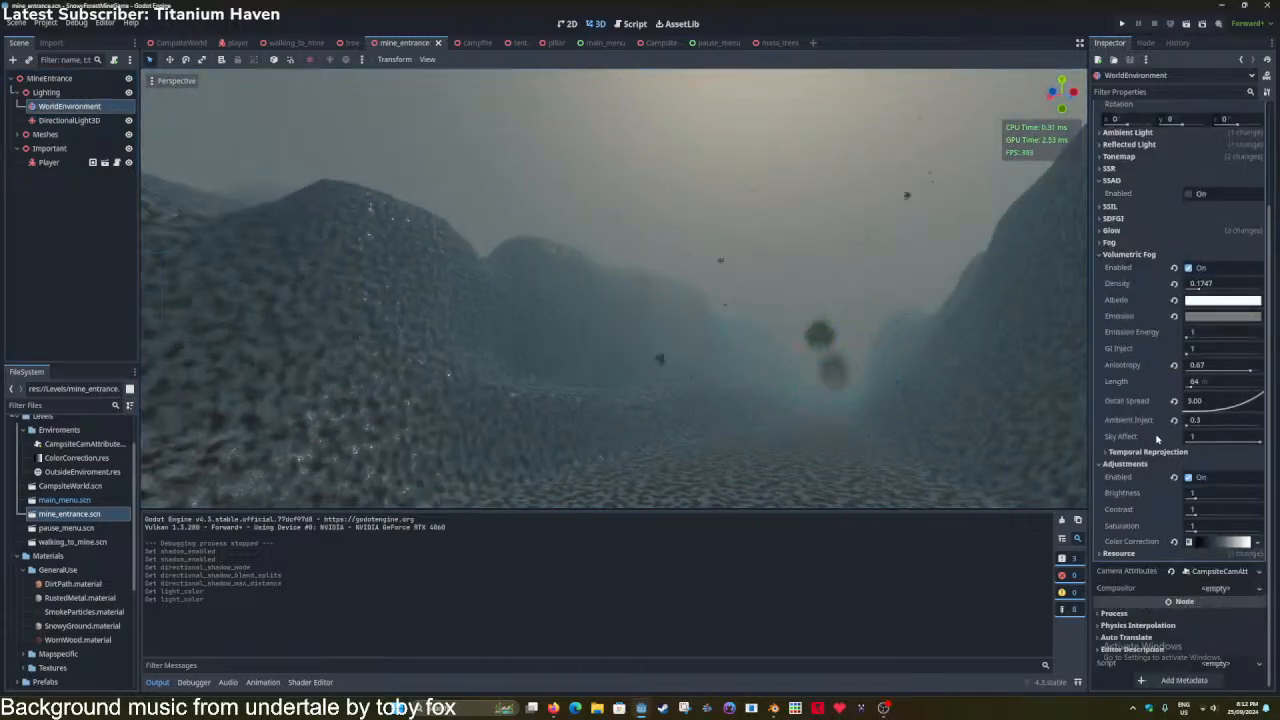
pyautogui.click(1189, 477)
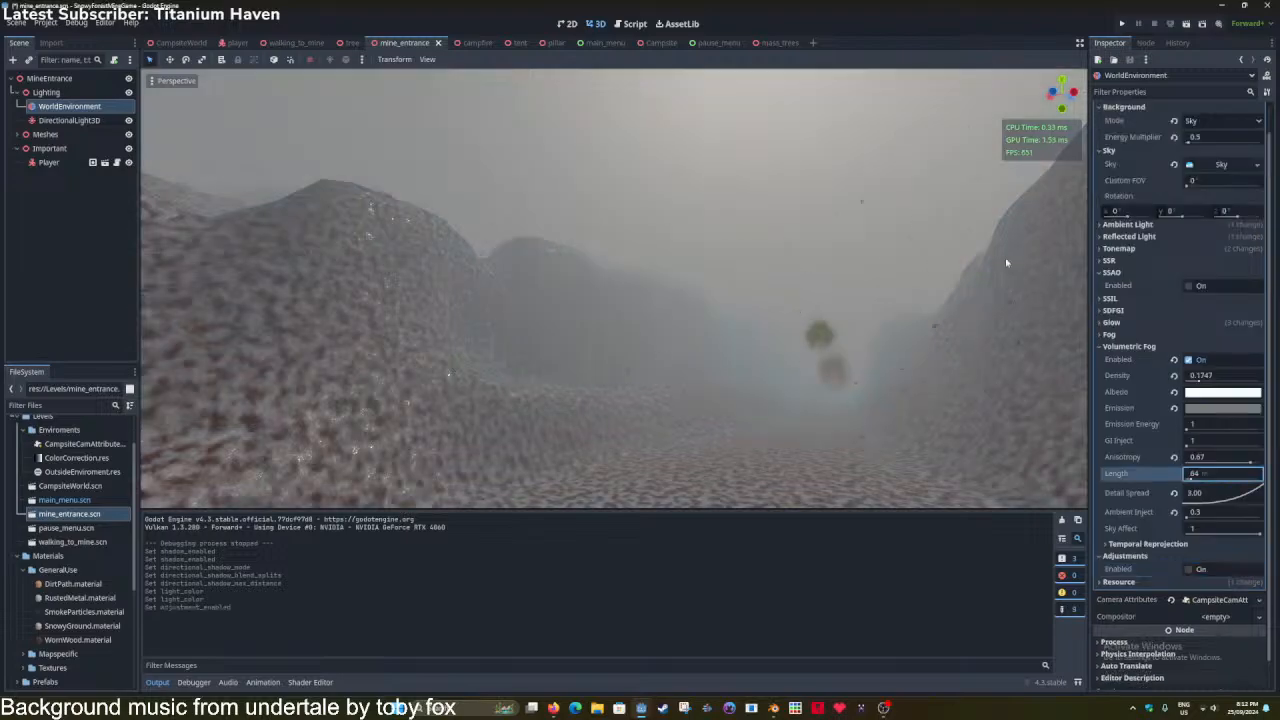
pyautogui.click(1190, 545)
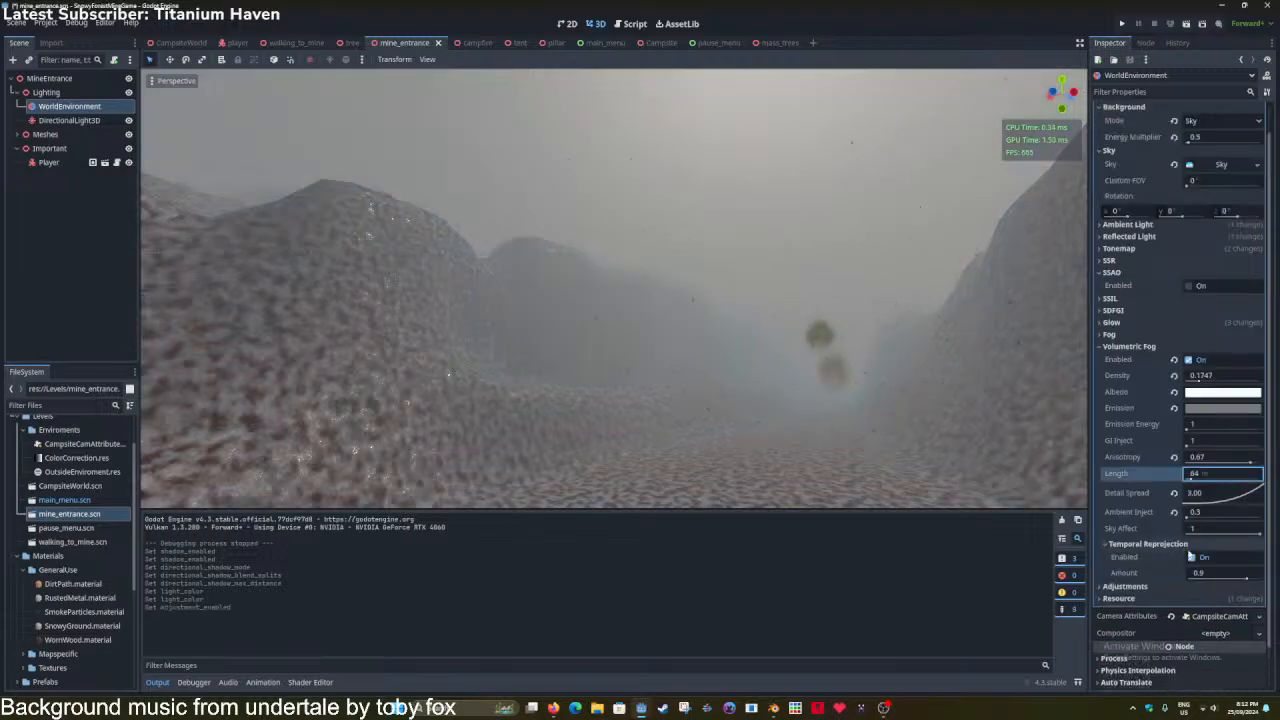
pyautogui.click(1191, 546)
pyautogui.click(1200, 556)
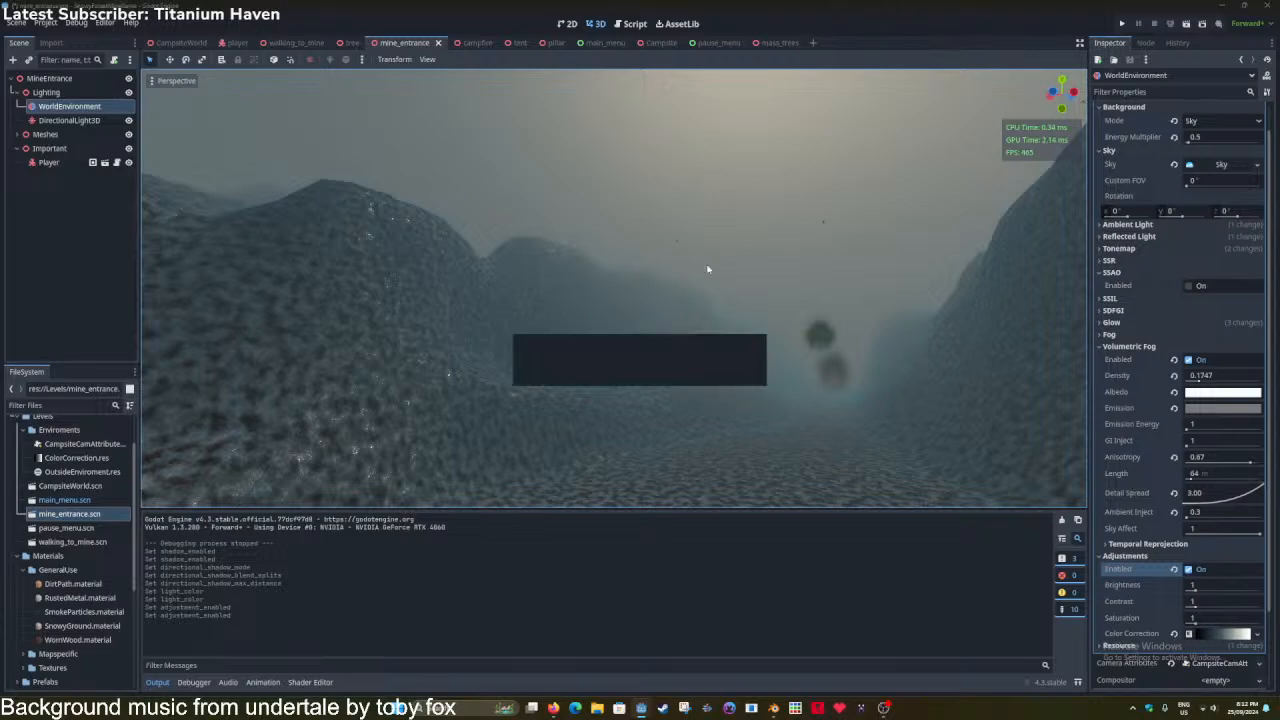
# Compare the sky, fog and light of mine_entrance with those in the walking_to_mine scene.
pyautogui.moveTo(707, 269); pyautogui.dragTo(660, 220, button='right')
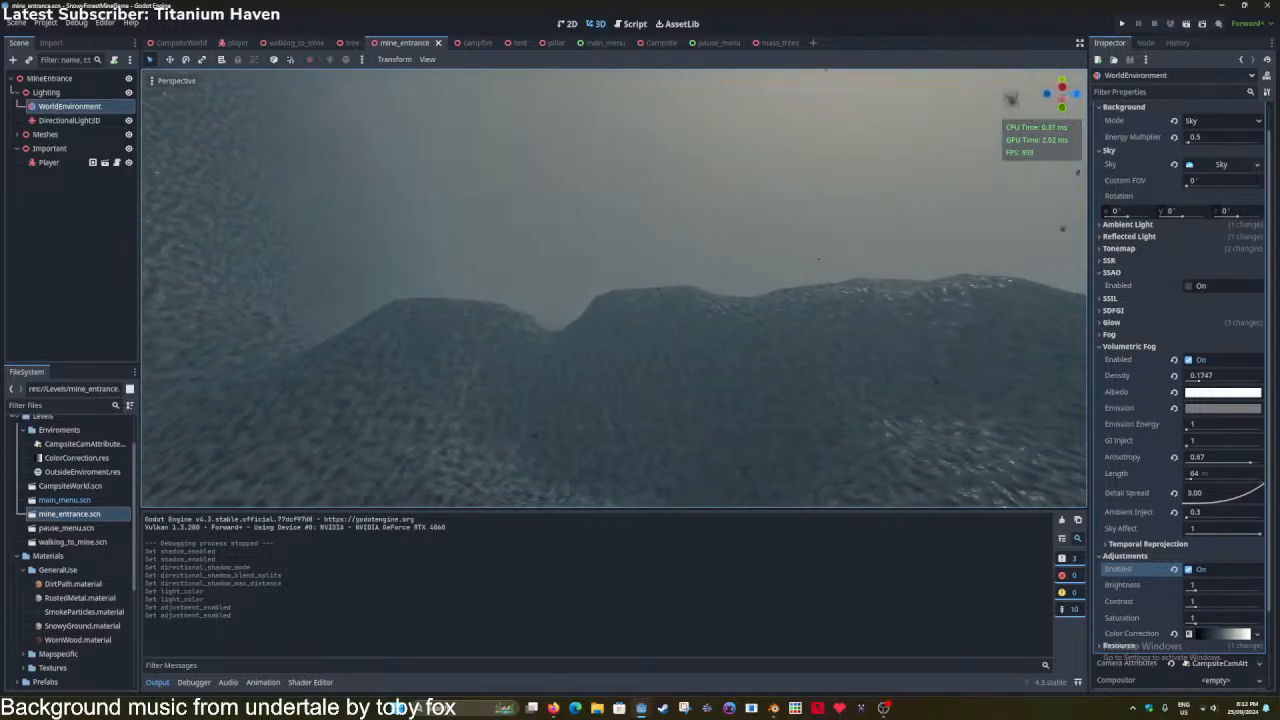
pyautogui.click(283, 43)
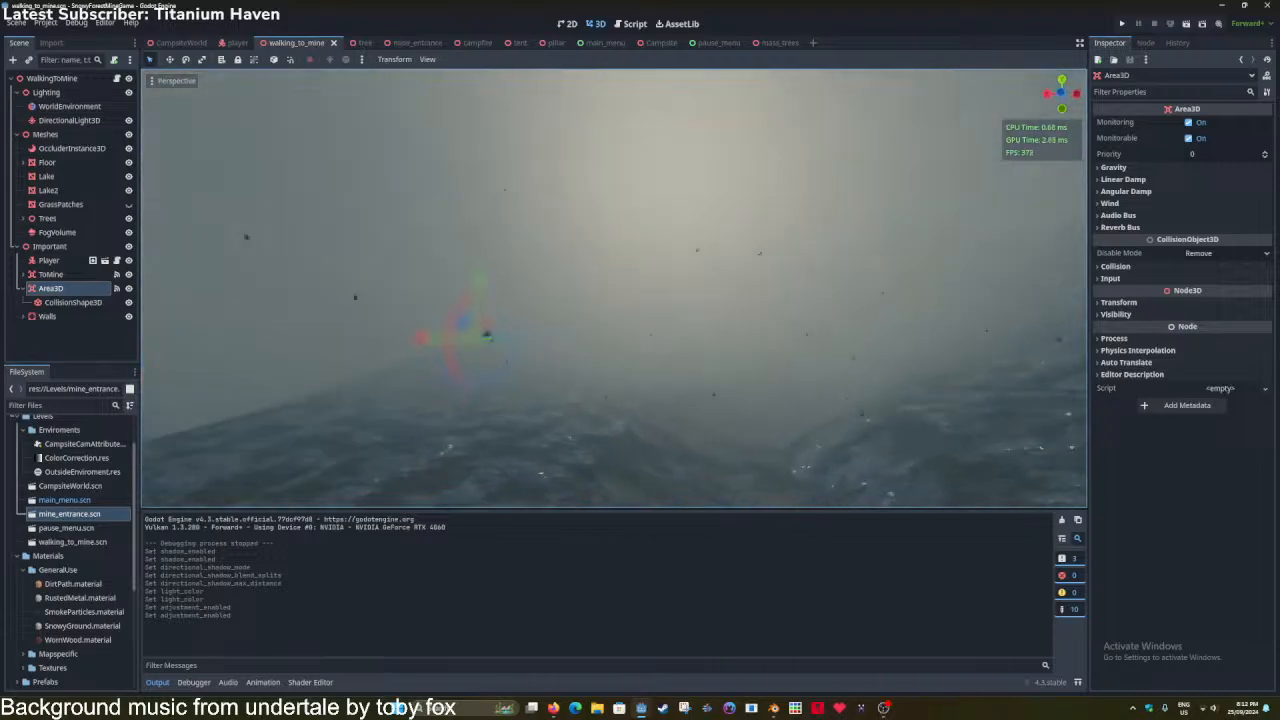
pyautogui.moveTo(500, 250); pyautogui.dragTo(590, 302, button='right')
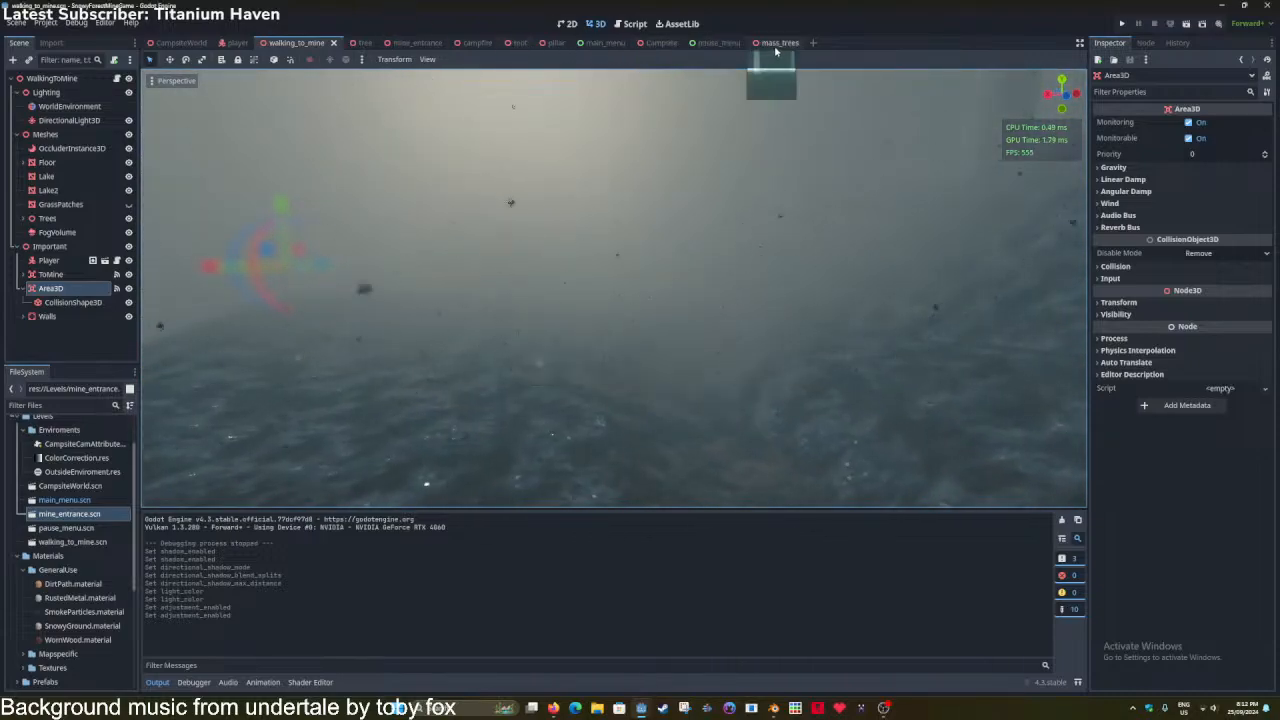
pyautogui.click(418, 43)
pyautogui.moveTo(571, 294); pyautogui.dragTo(600, 310, button='right')
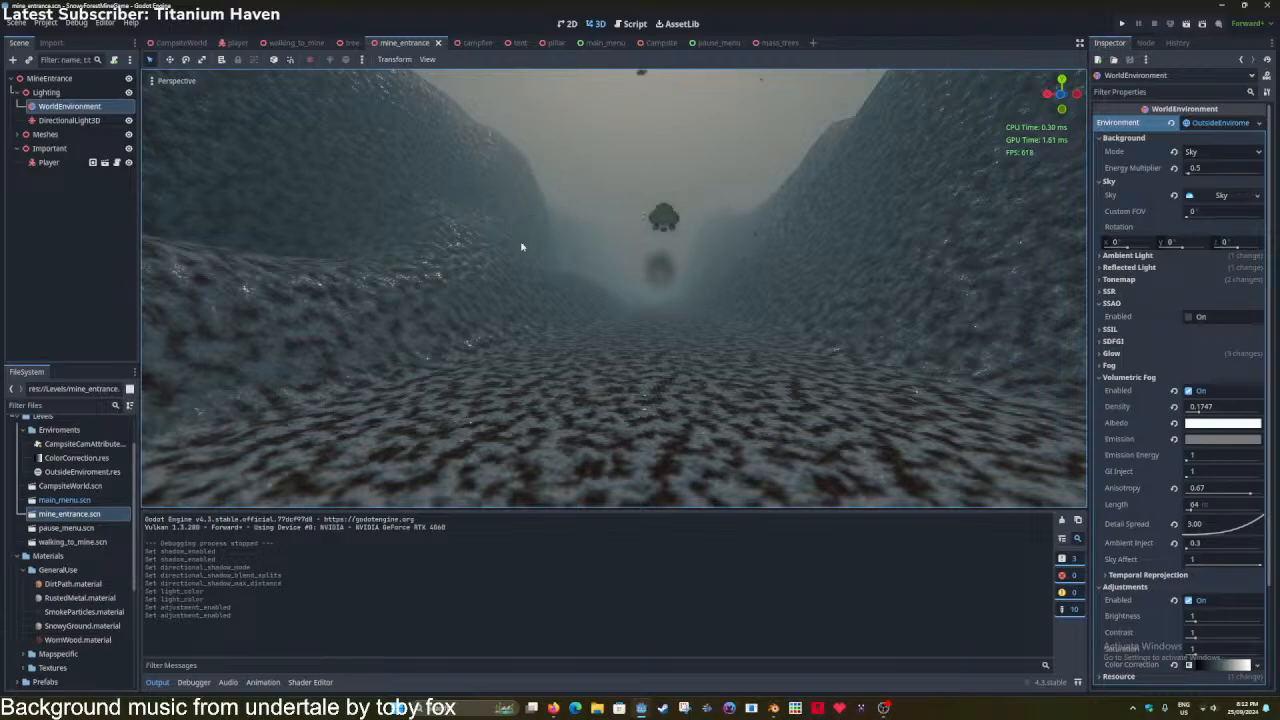
# Rotate the DirectionalLight3D by about 30 degrees and check how it lights the valley.
pyautogui.moveTo(521, 246); pyautogui.dragTo(144, 172, button='right')
pyautogui.click(60, 120)
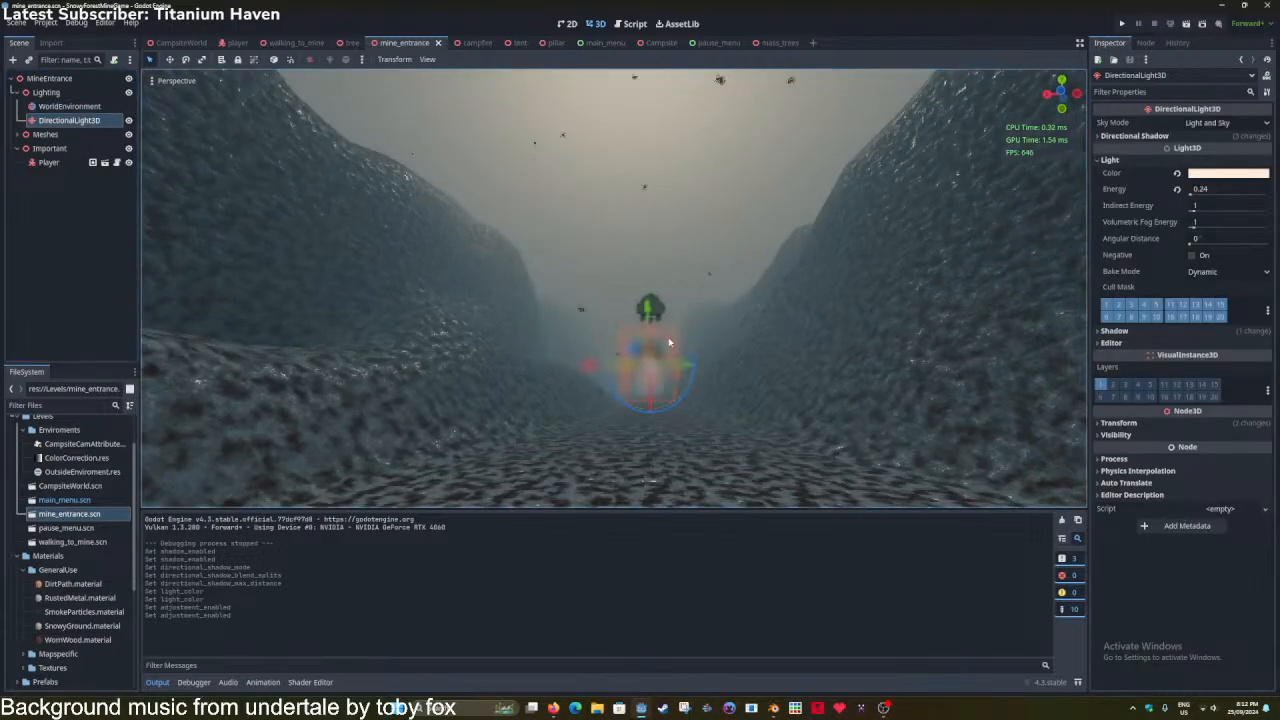
pyautogui.press('f')
pyautogui.moveTo(669, 343); pyautogui.dragTo(645, 327, button='middle')
pyautogui.scroll(4, 645, 327)
pyautogui.moveTo(632, 277); pyautogui.dragTo(627, 248)
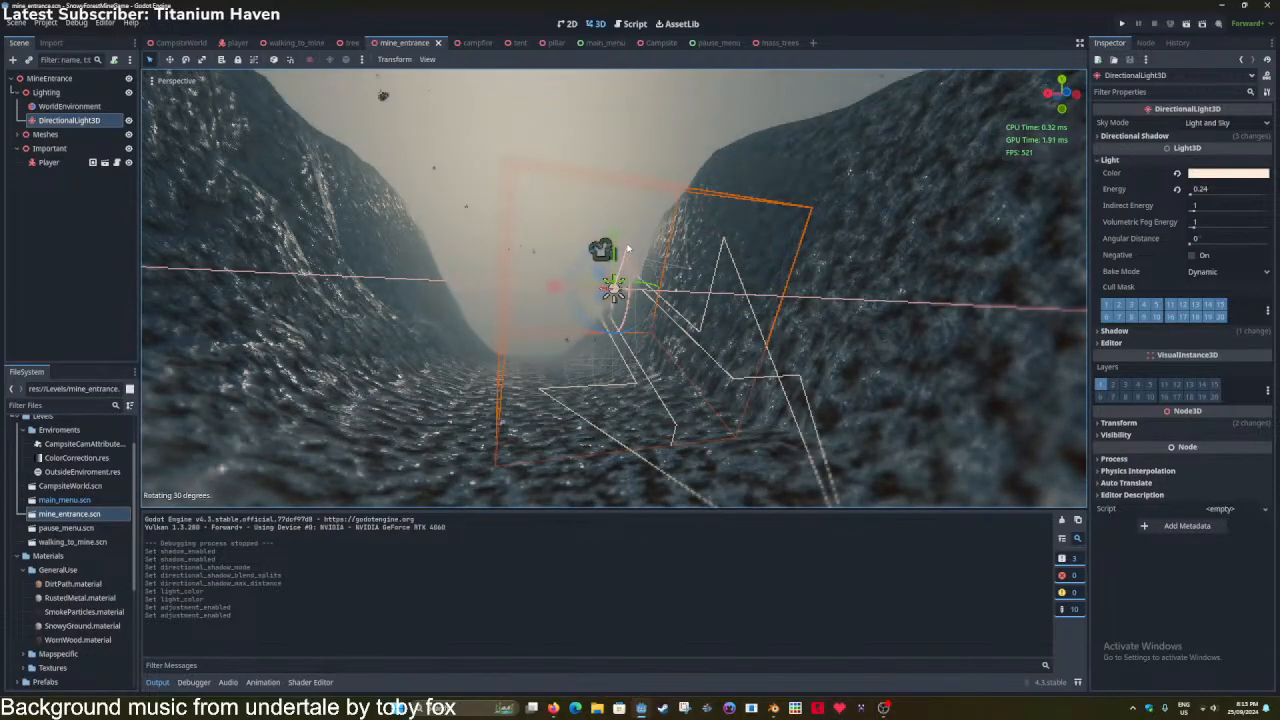
pyautogui.press('s')
pyautogui.moveTo(626, 248); pyautogui.dragTo(622, 238, button='right')
pyautogui.press('w')
pyautogui.moveTo(644, 318); pyautogui.dragTo(463, 306, button='right')
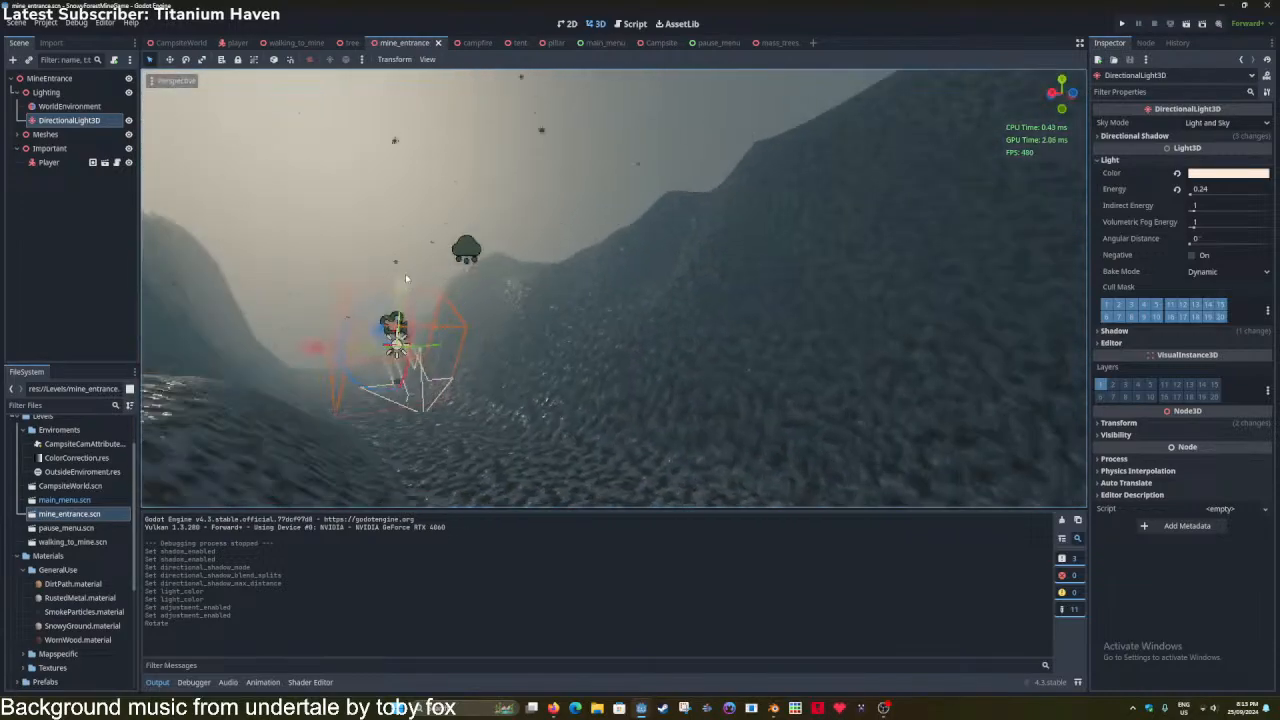
# Move the DirectionalLight3D out of the valley onto the ridge beside it.
pyautogui.scroll(-2, 446, 260)
pyautogui.press('f')
pyautogui.moveTo(443, 277); pyautogui.dragTo(560, 320, button='middle')
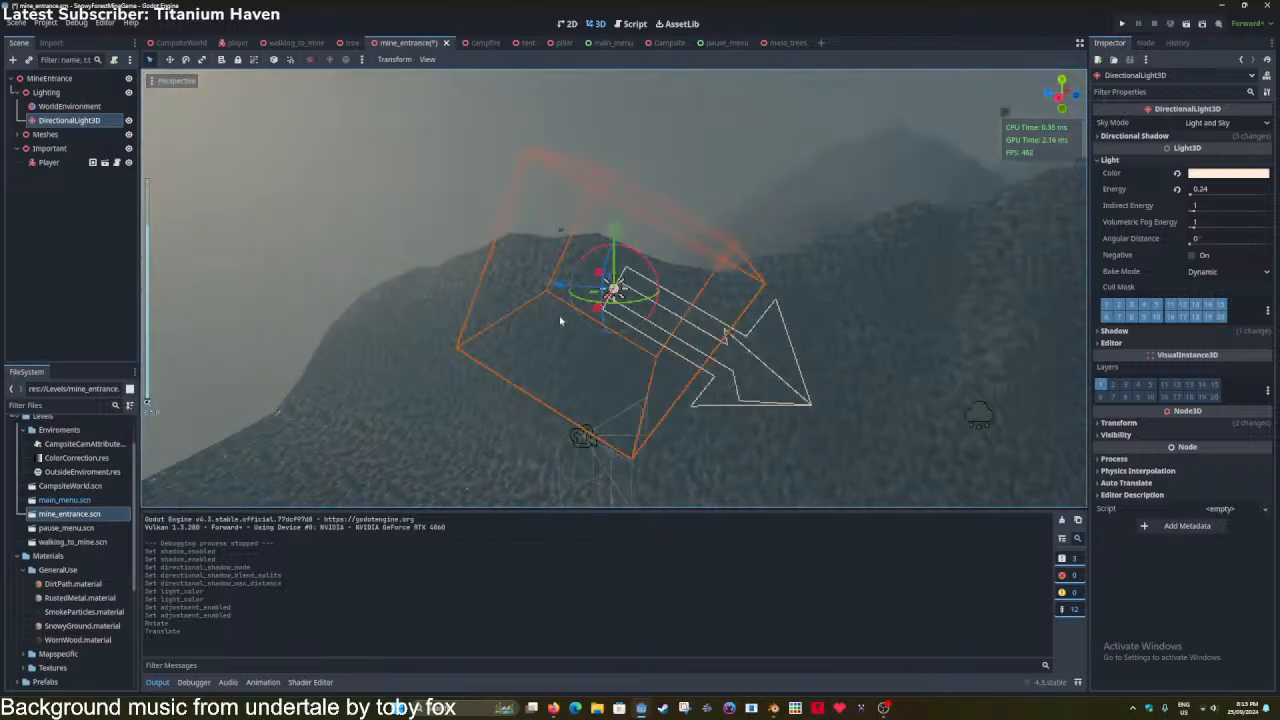
pyautogui.scroll(-4, 560, 318)
pyautogui.press('f')
pyautogui.scroll(-3, 416, 303)
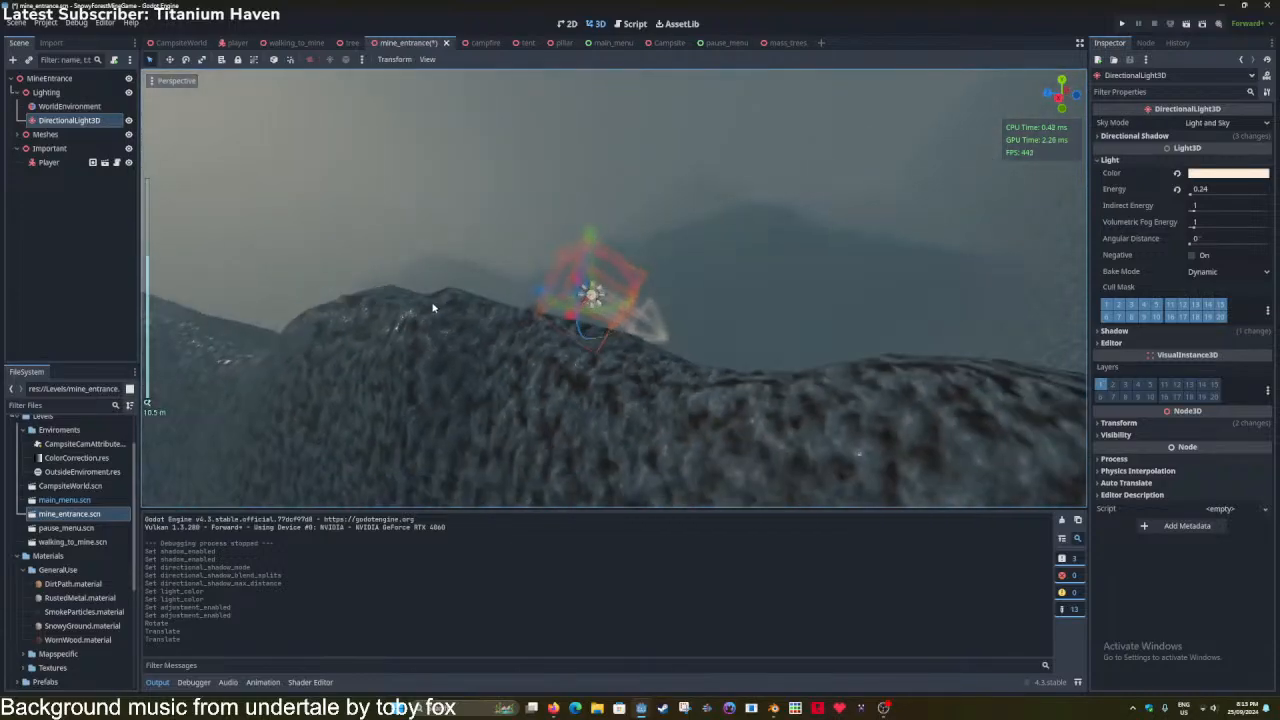
# Shift and rotate the DirectionalLight3D on the ridge, check the light down the valley, and save the scene.
pyautogui.moveTo(673, 316); pyautogui.dragTo(676, 317)
pyautogui.press('f')
pyautogui.scroll(12, 700, 323)
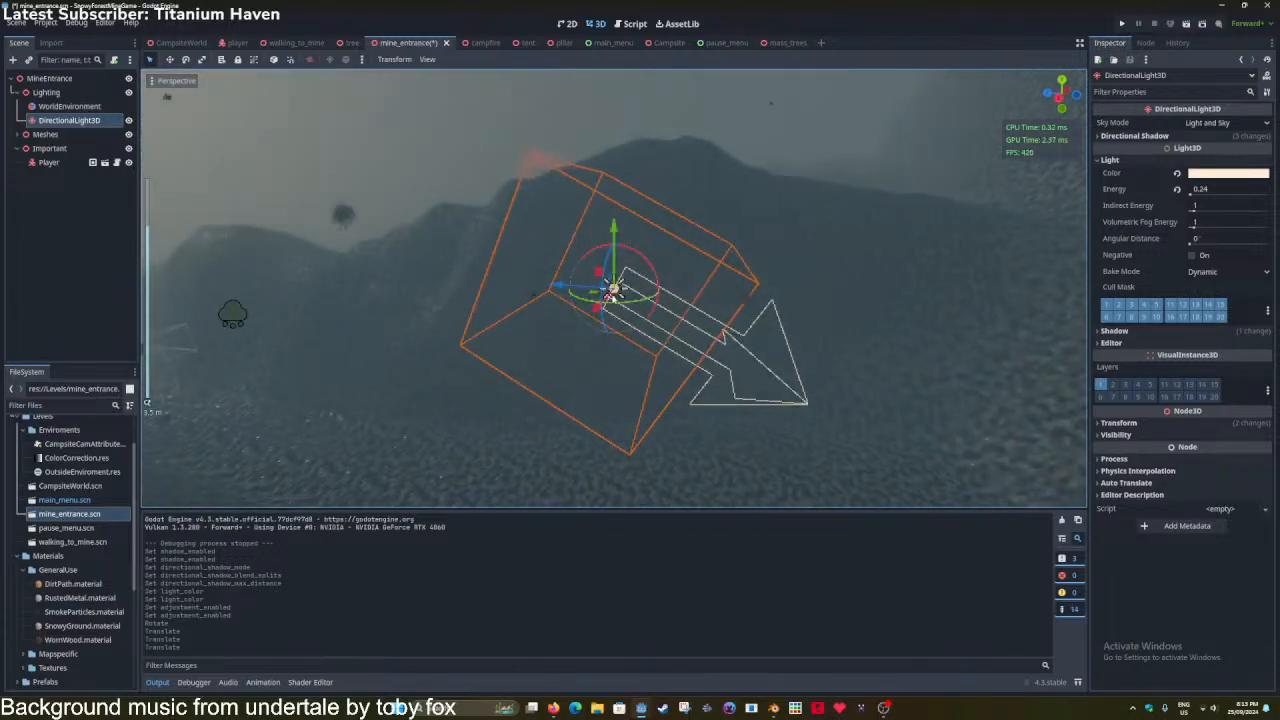
pyautogui.moveTo(700, 323); pyautogui.dragTo(607, 306, button='middle')
pyautogui.moveTo(607, 306); pyautogui.dragTo(432, 241)
pyautogui.moveTo(432, 241); pyautogui.dragTo(630, 250, button='right')
pyautogui.press('a')
pyautogui.press('q')
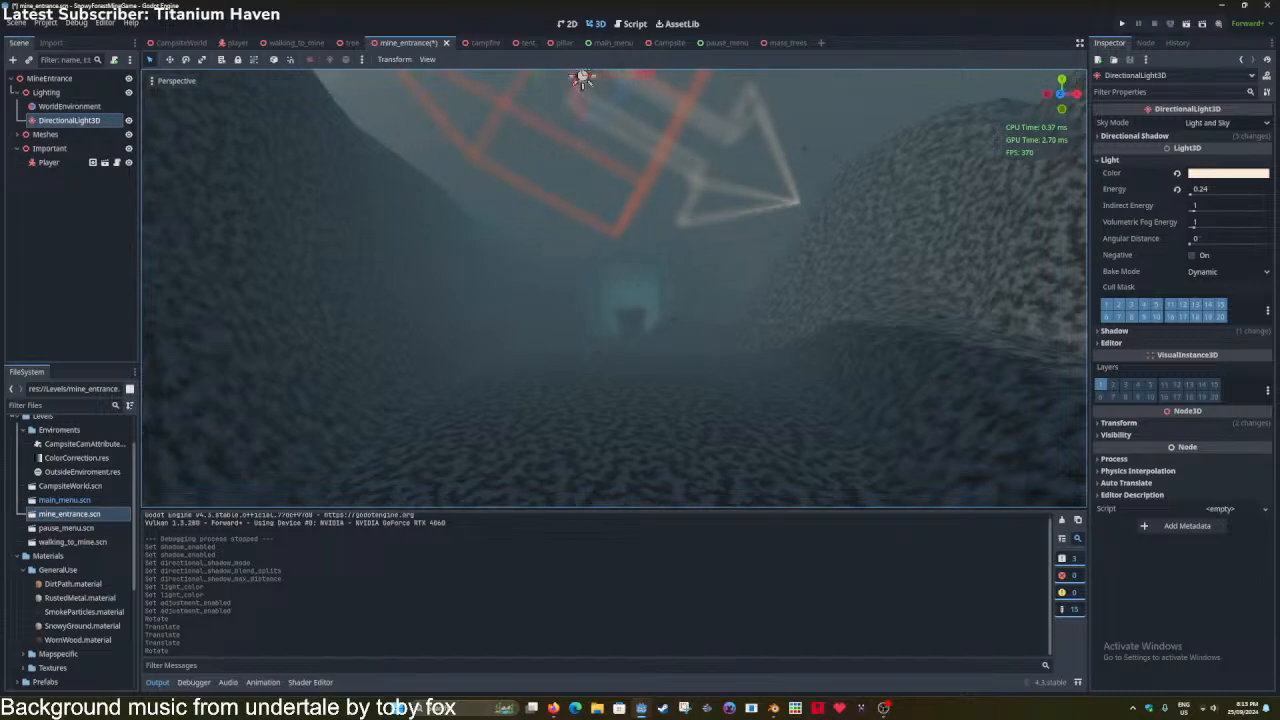
pyautogui.hotkey('ctrl', 's')
# Turn off the viewport's gizmo display and view the mine entrance from the valley.
pyautogui.click(175, 80)
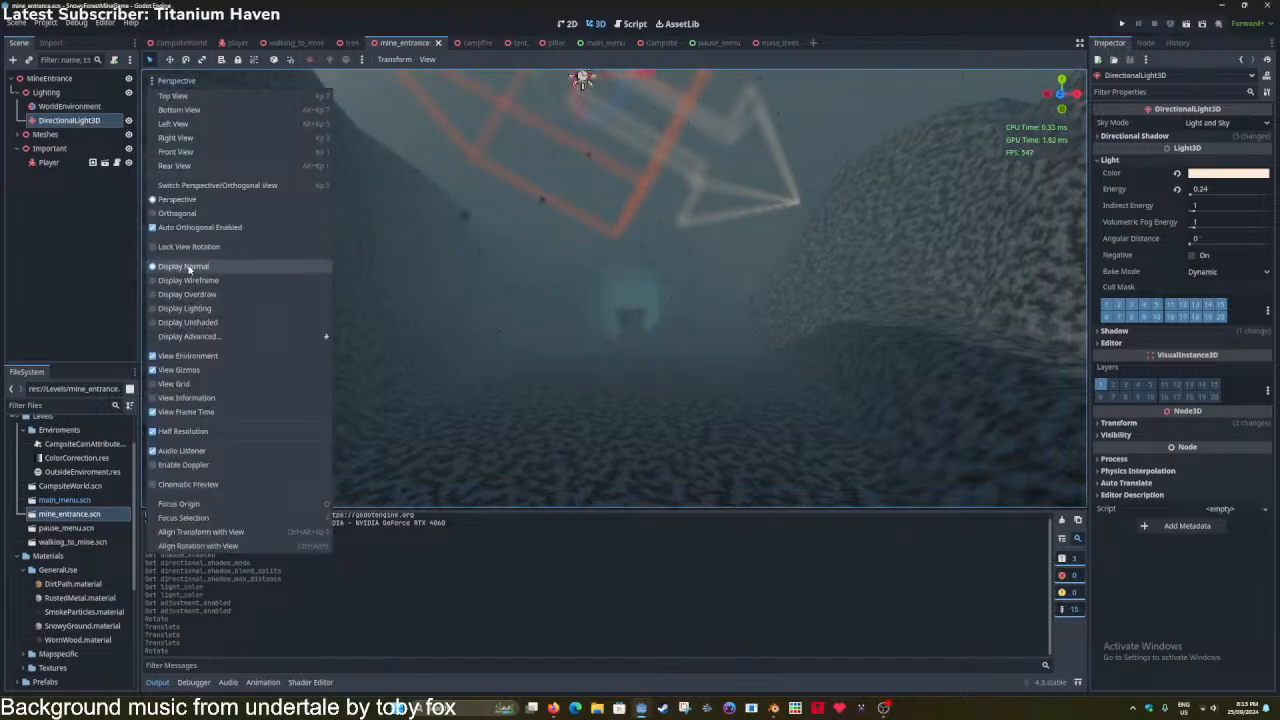
pyautogui.click(197, 370)
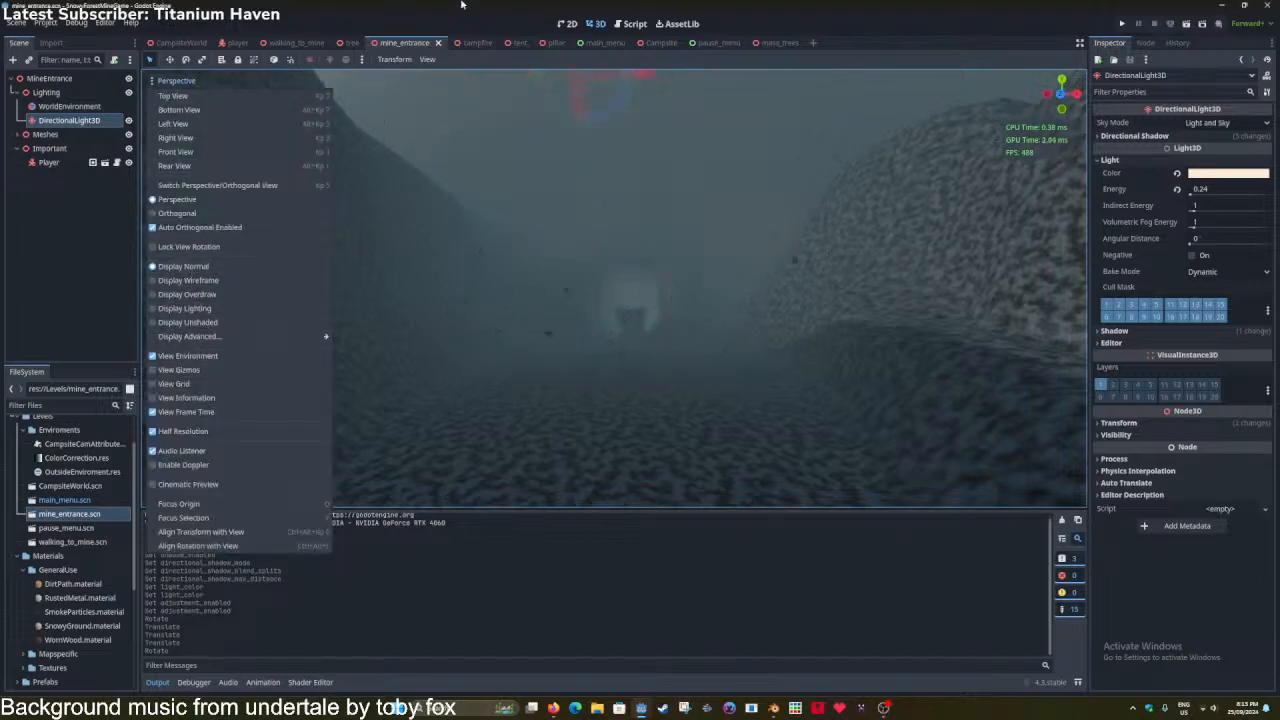
pyautogui.moveTo(520, 290)
pyautogui.mouseDown(button='right')
pyautogui.moveTo(552, 292)
pyautogui.moveTo(540, 298)
pyautogui.mouseUp(button='right')
pyautogui.press('w')
pyautogui.press('s')
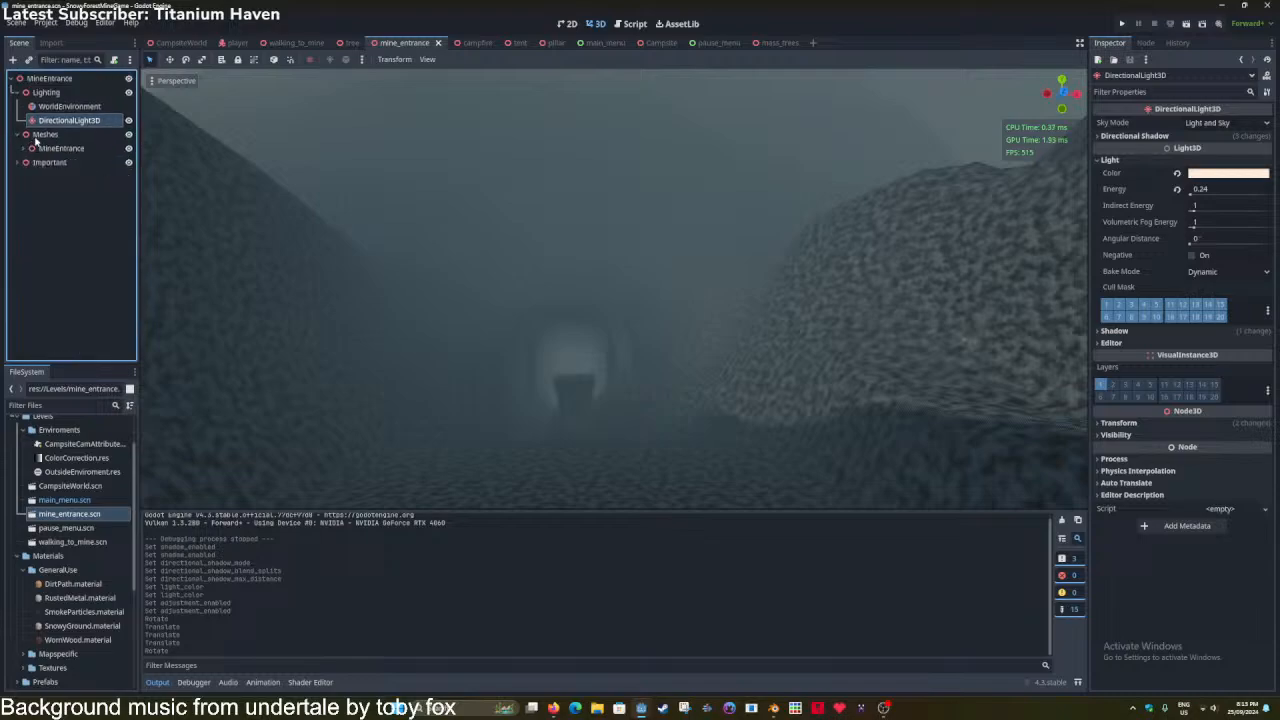
# Add a Node3D named Trees as a child of the Meshes node.
pyautogui.click(35, 136)
pyautogui.hotkey('ctrl', 'a')
pyautogui.write('node3d')
pyautogui.press('Return')
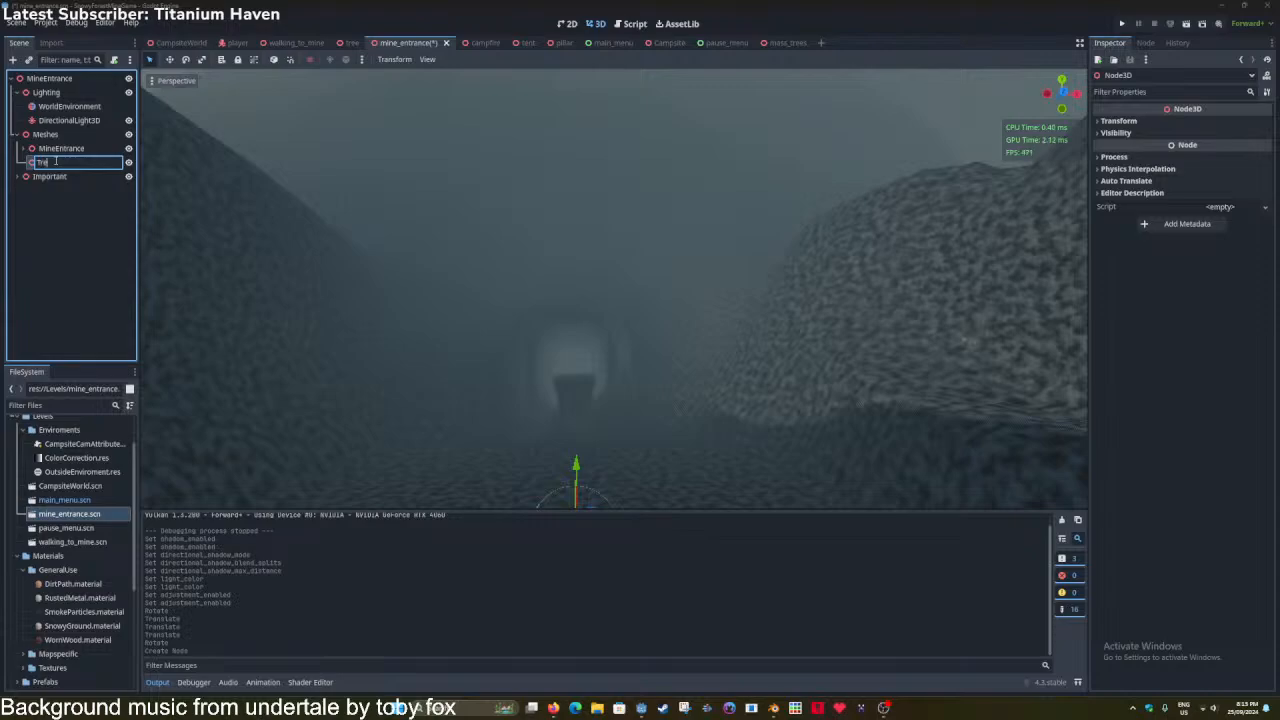
# Instantiate mass_trees.scn as a child of the Trees node and save the scene.
pyautogui.click(28, 61)
pyautogui.write('tre')
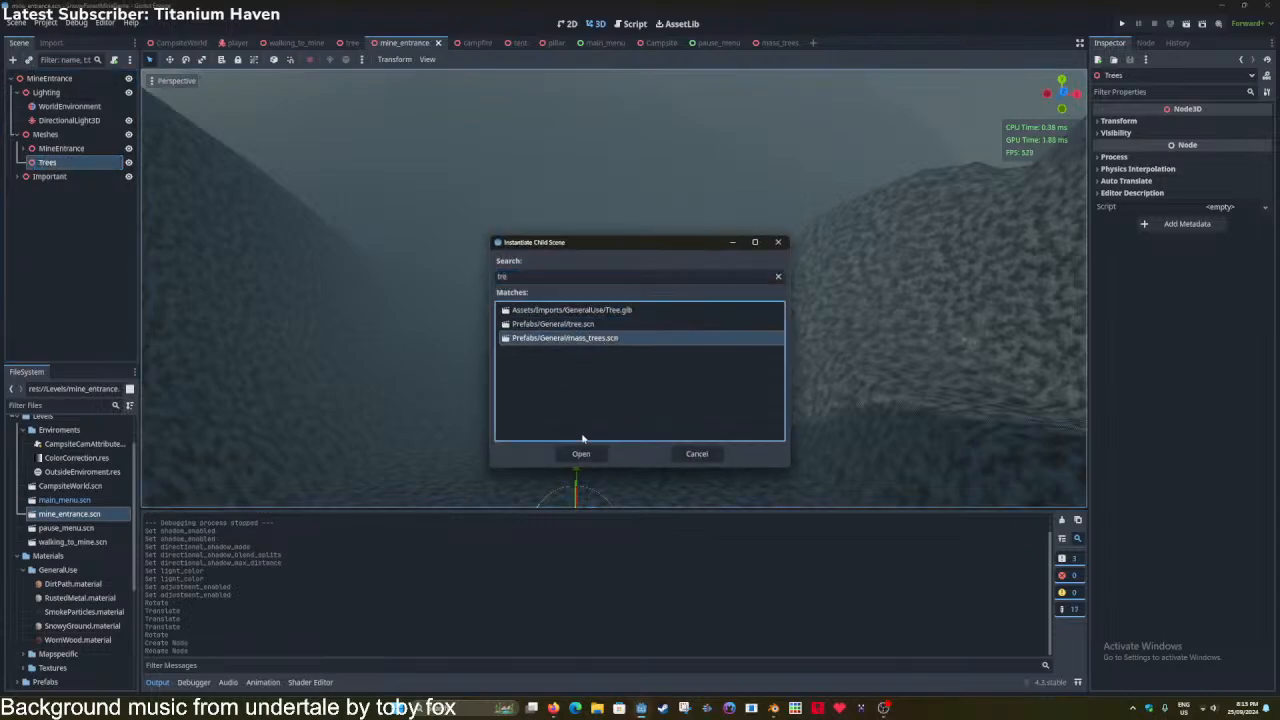
pyautogui.click(582, 453)
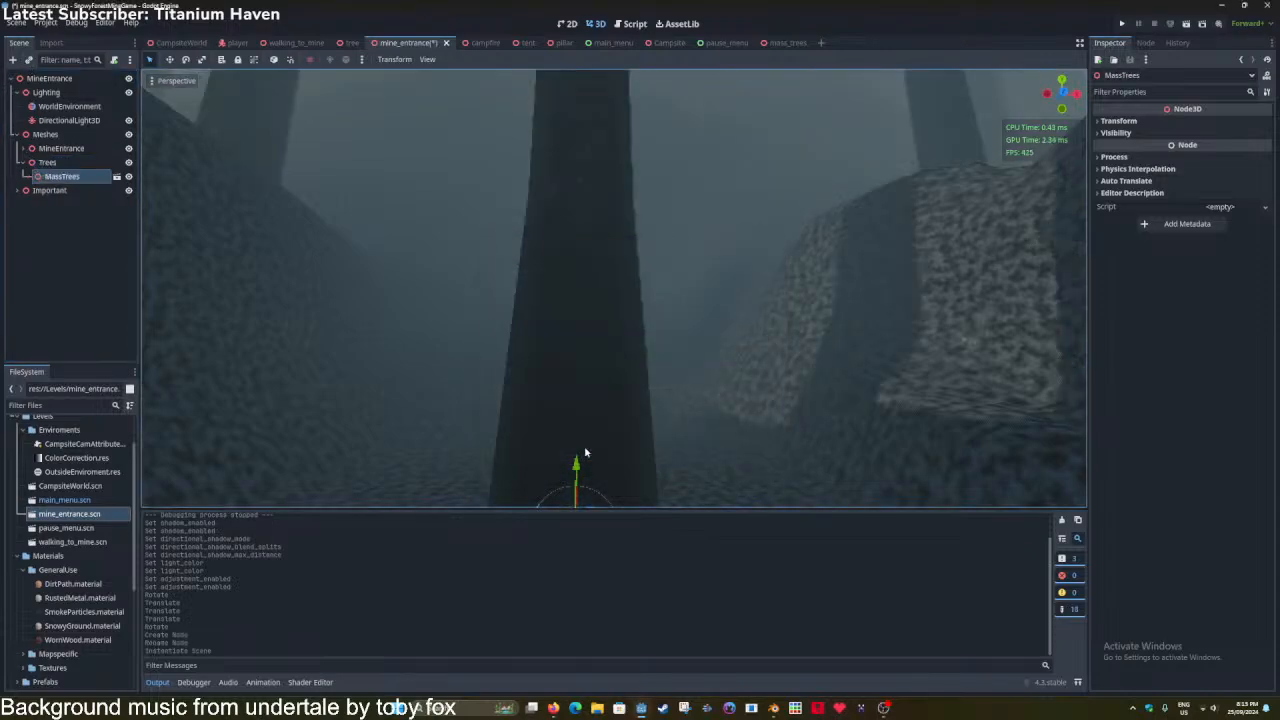
pyautogui.press('f')
pyautogui.moveTo(600, 426); pyautogui.dragTo(566, 374, button='middle')
pyautogui.scroll(-10, 586, 385)
pyautogui.scroll(-4, 566, 374)
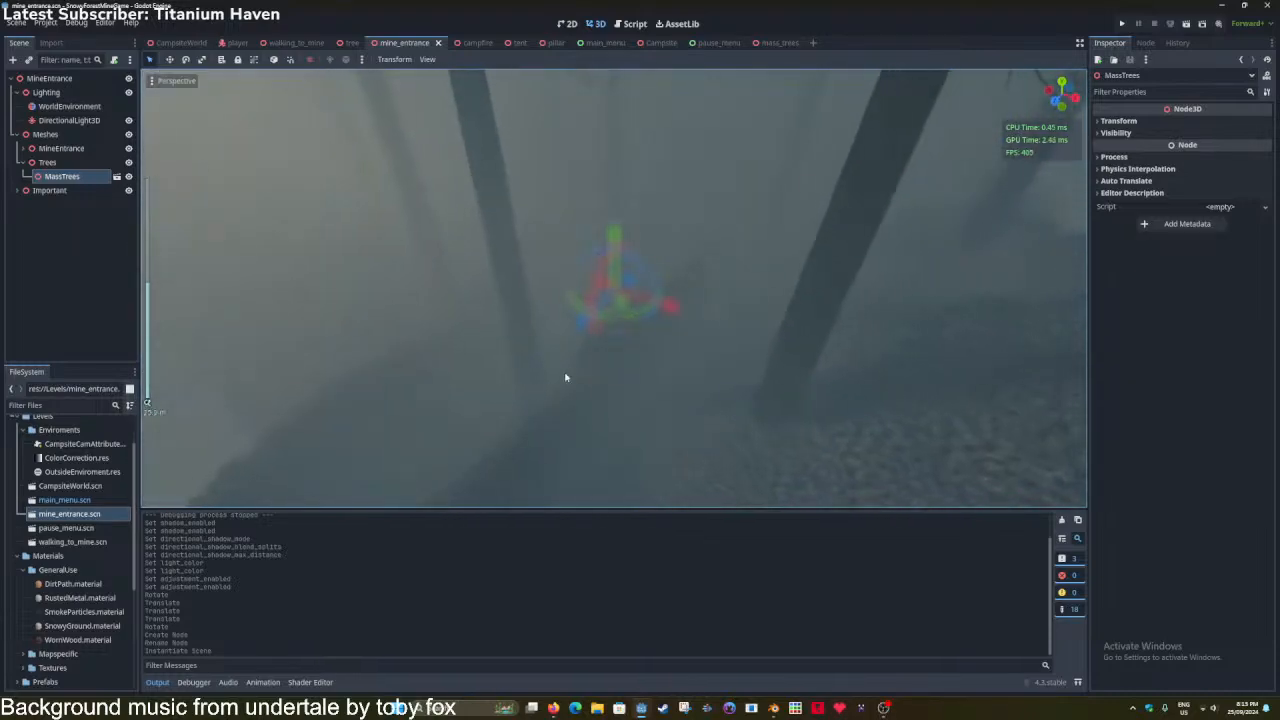
pyautogui.click(610, 317)
pyautogui.click(612, 313)
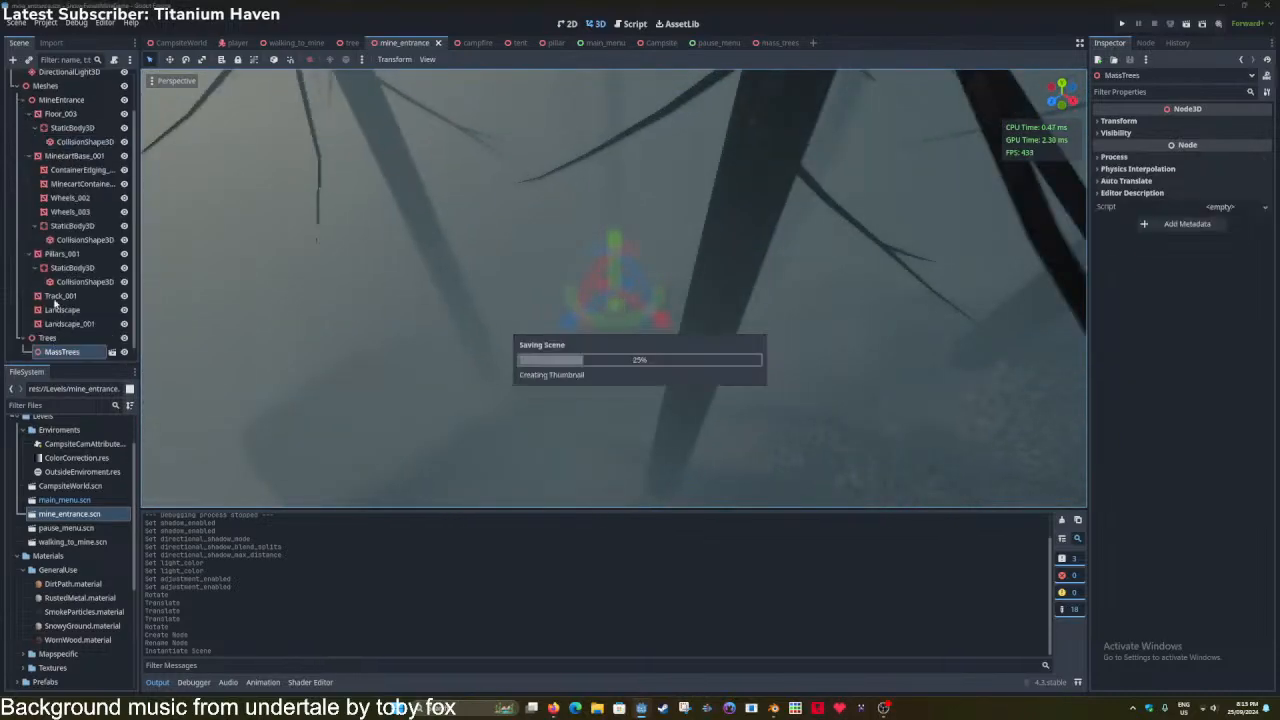
pyautogui.click(25, 100)
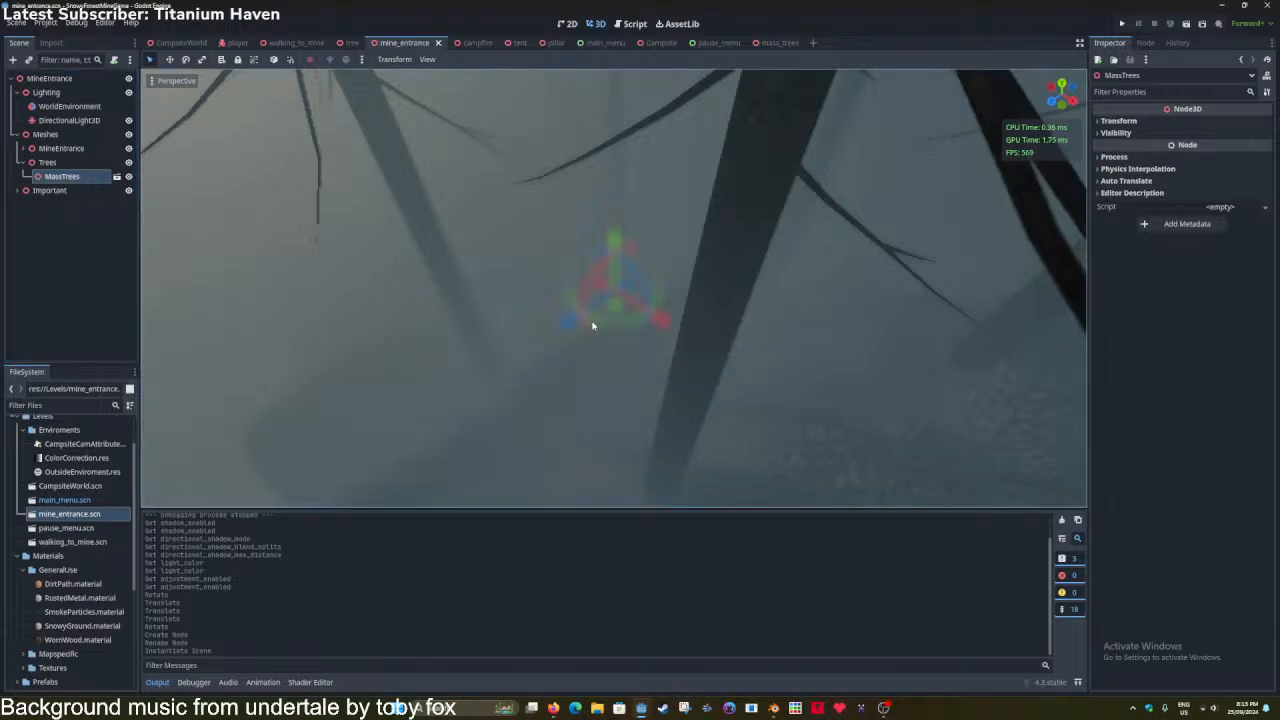
# With the environment display off, move and rotate MassTrees onto the slope along one side of the valley, and save the scene.
pyautogui.moveTo(614, 305); pyautogui.dragTo(472, 222)
pyautogui.press('f')
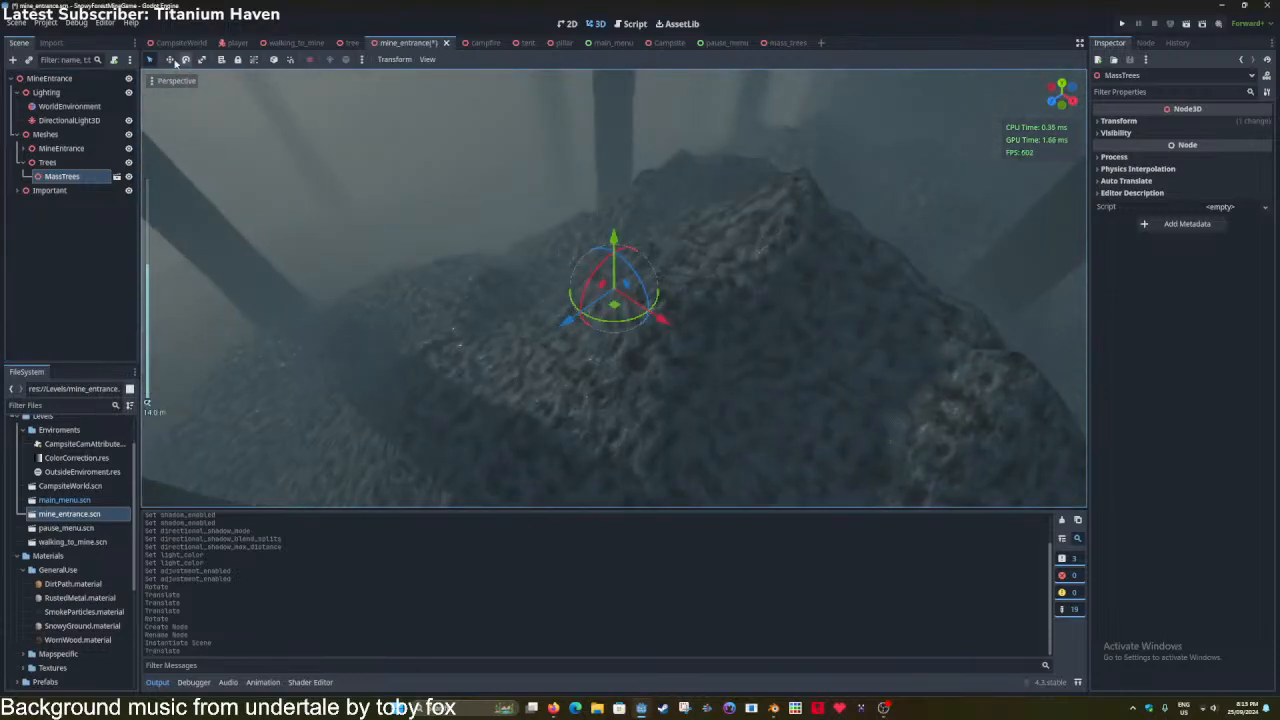
pyautogui.click(176, 80)
pyautogui.click(207, 356)
pyautogui.scroll(-5, 585, 300)
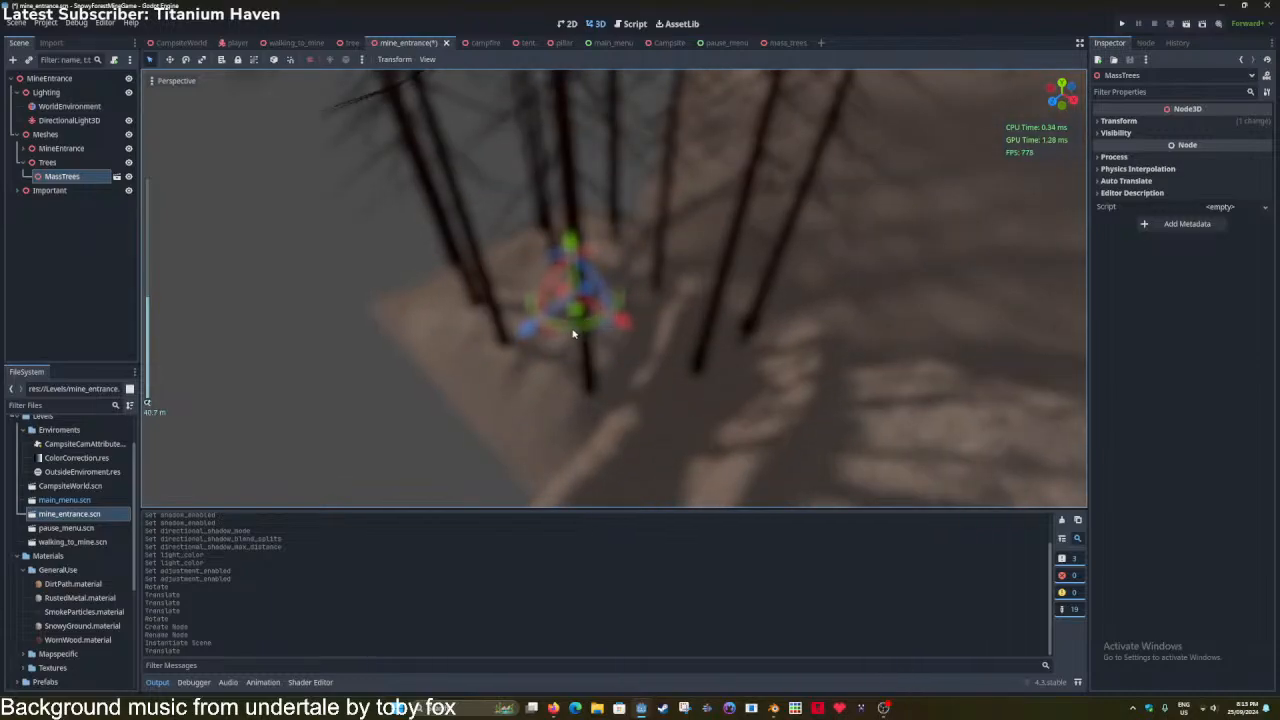
pyautogui.moveTo(573, 333); pyautogui.dragTo(537, 300)
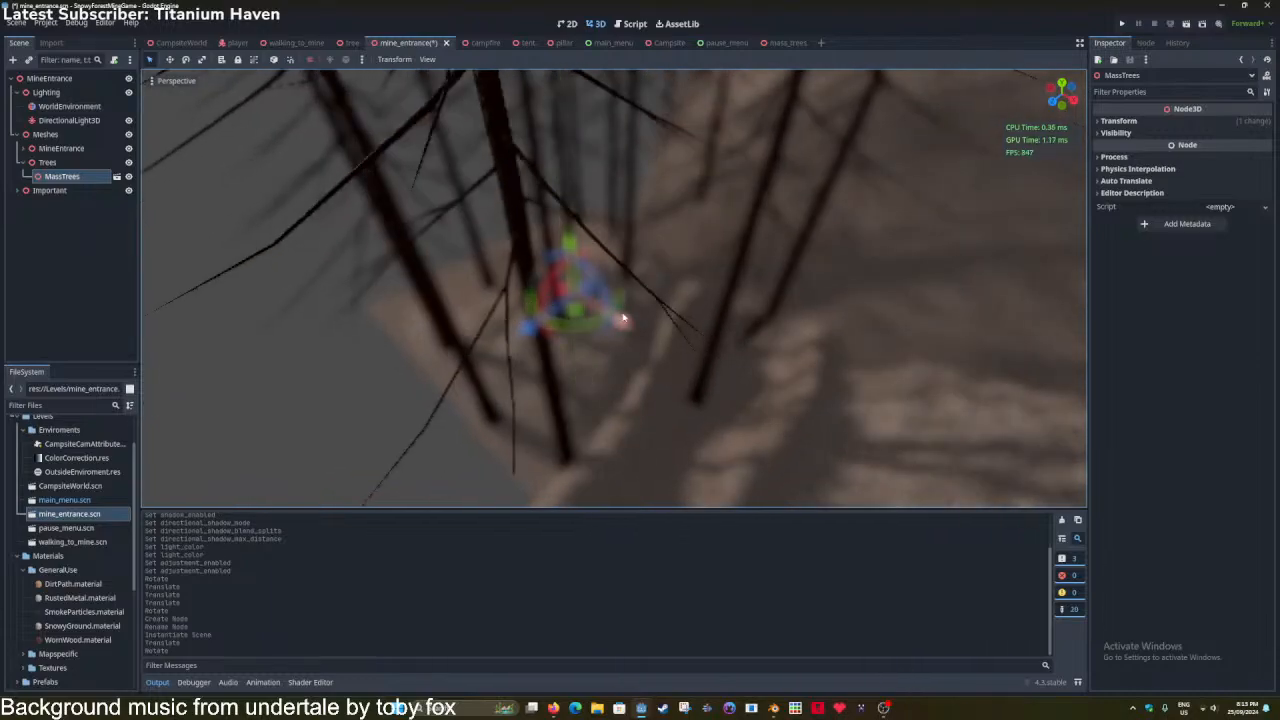
pyautogui.moveTo(622, 318); pyautogui.dragTo(407, 326)
pyautogui.moveTo(509, 323); pyautogui.dragTo(445, 296, button='middle')
pyautogui.hotkey('ctrl', 's')
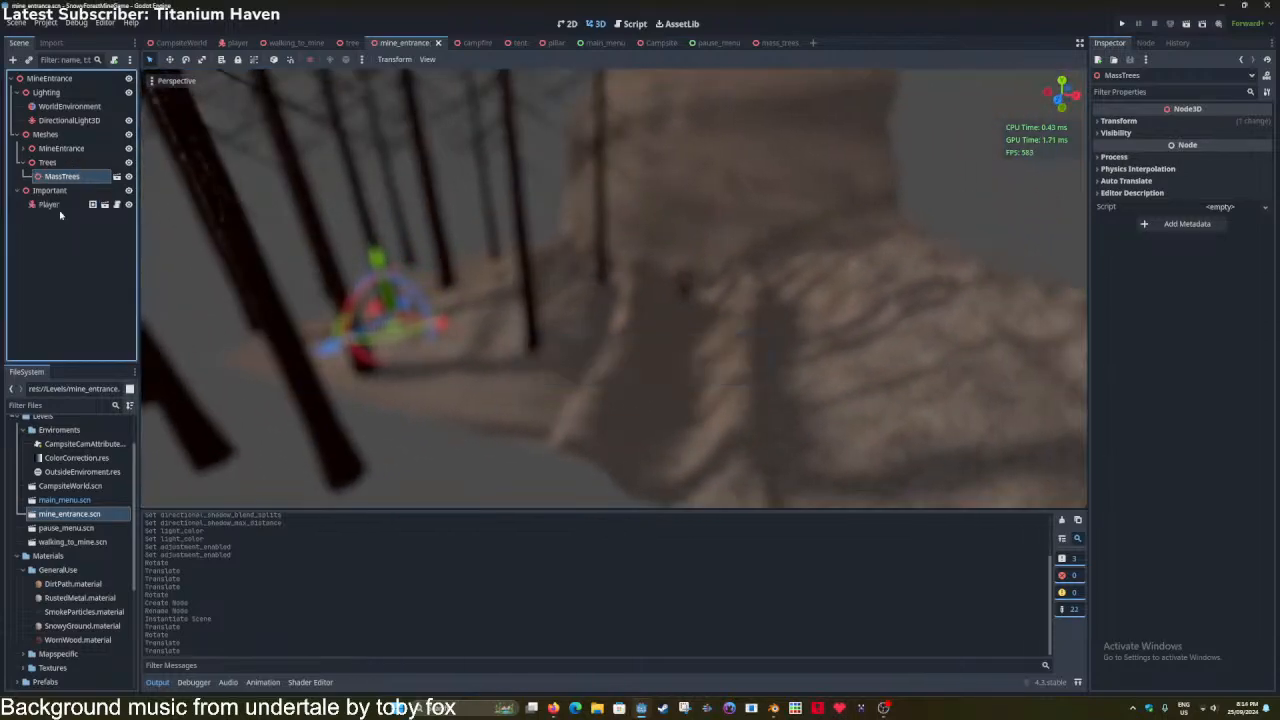
# Check the Player node's position in its Transform properties.
pyautogui.click(60, 215)
pyautogui.click(60, 206)
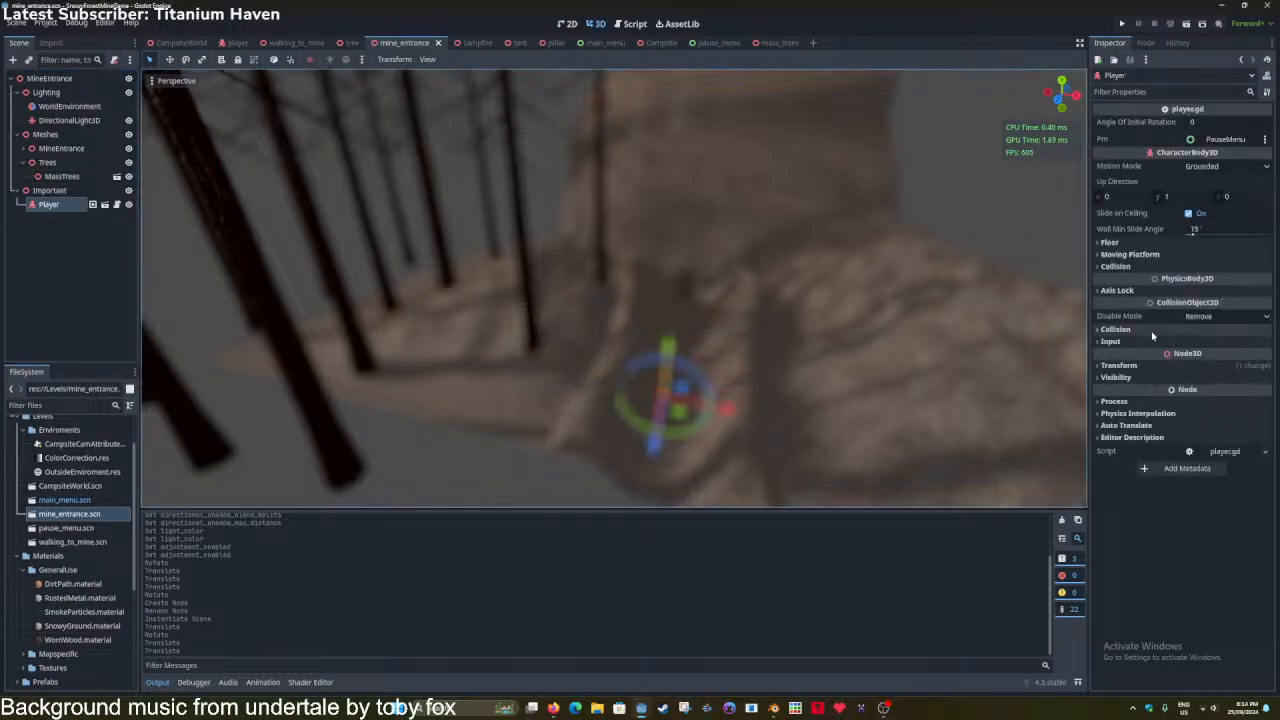
pyautogui.click(1168, 366)
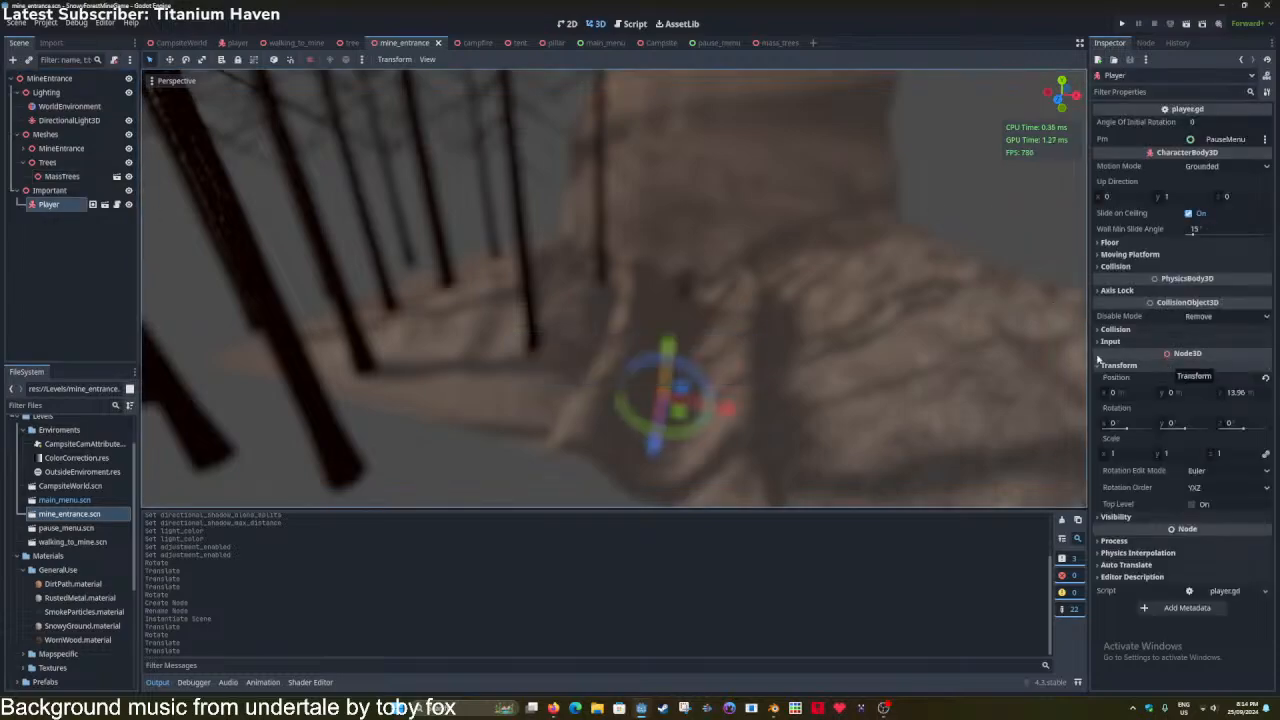
# Duplicate MassTrees and move the copy to the opposite side of the valley.
pyautogui.click(62, 178)
pyautogui.scroll(-5, 437, 272)
pyautogui.hotkey('ctrl', 'd')
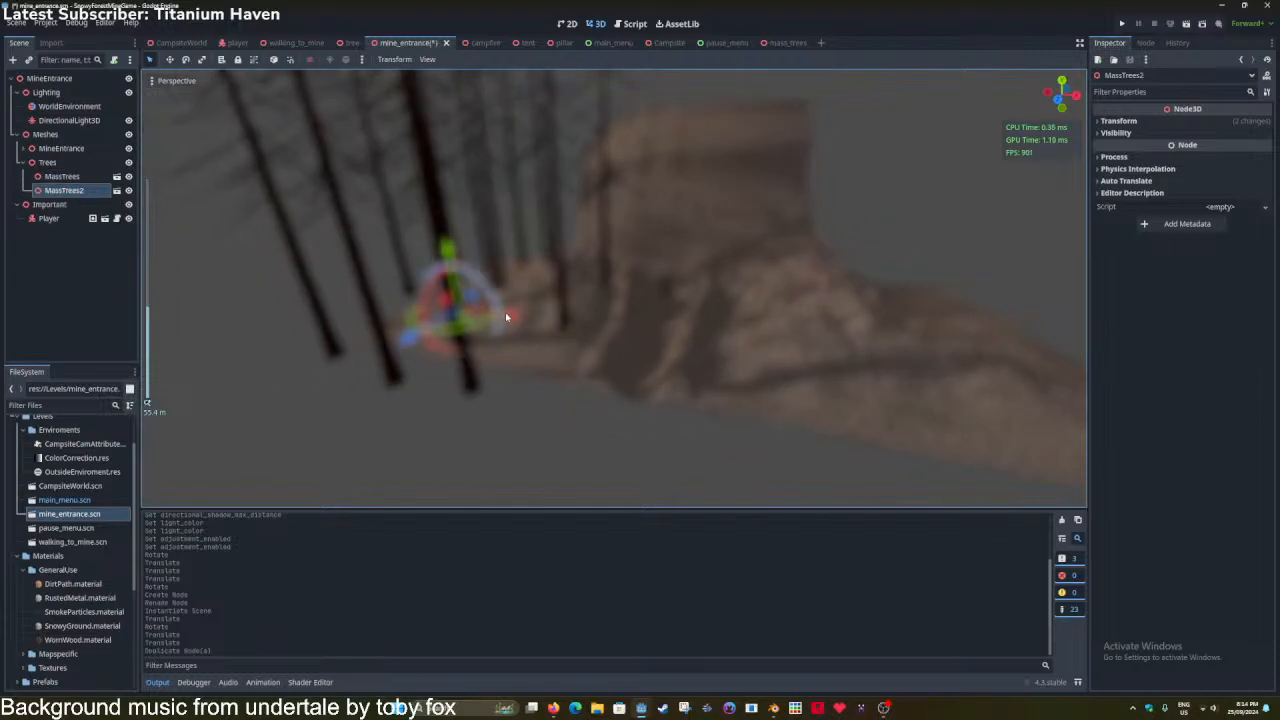
pyautogui.moveTo(505, 313); pyautogui.dragTo(940, 380)
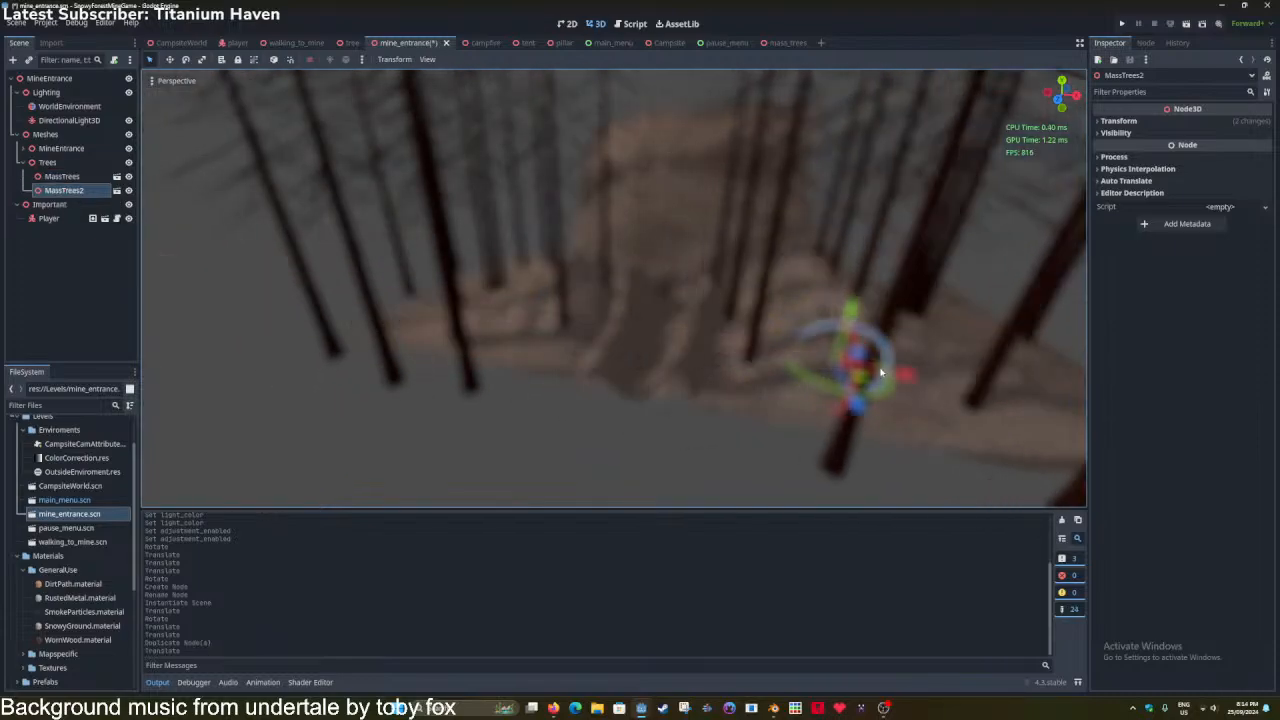
pyautogui.scroll(-3, 828, 361)
# Duplicate the tree group again, place this third group around the ridge, undo its last rotation, and save the scene.
pyautogui.moveTo(788, 368); pyautogui.dragTo(655, 440)
pyautogui.press('w')
pyautogui.moveTo(655, 440); pyautogui.dragTo(563, 377, button='right')
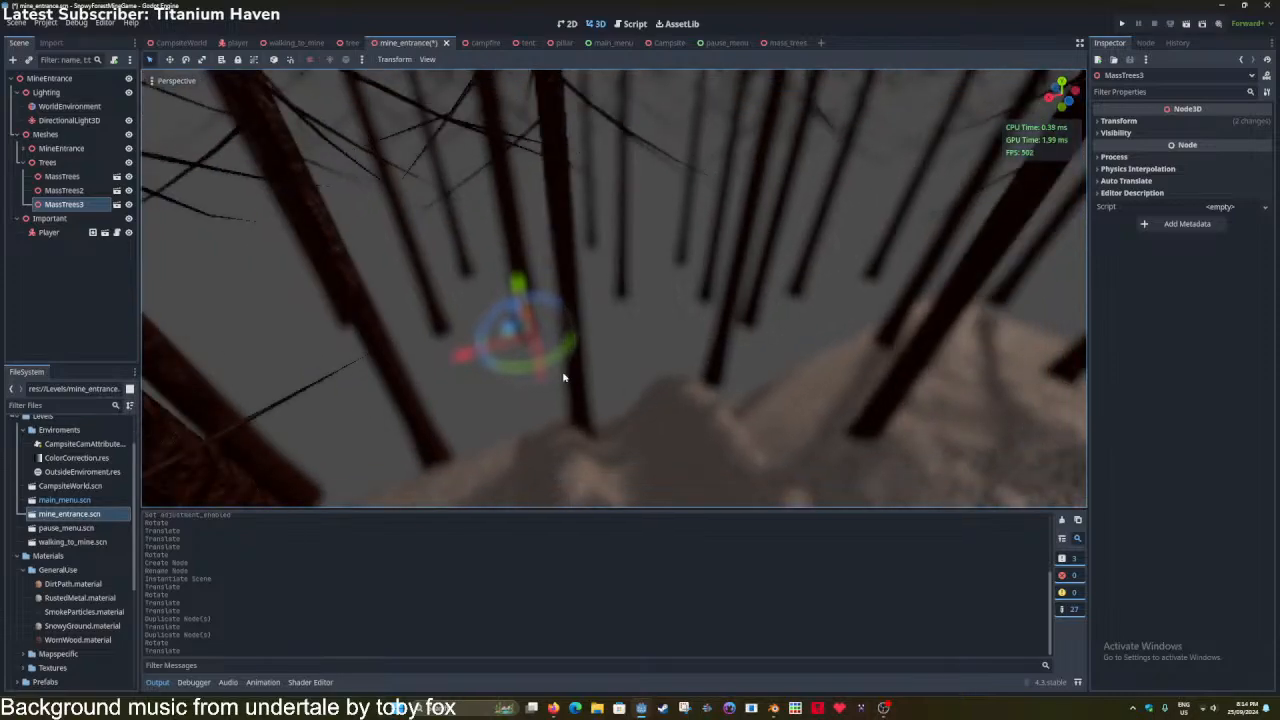
pyautogui.moveTo(566, 345); pyautogui.dragTo(481, 349)
pyautogui.hotkey('ctrl', 'z')
pyautogui.moveTo(481, 349)
pyautogui.mouseDown(button='right')
pyautogui.moveTo(740, 345)
pyautogui.moveTo(735, 240)
pyautogui.moveTo(670, 215)
pyautogui.moveTo(560, 205)
pyautogui.moveTo(240, 220)
pyautogui.mouseUp(button='right')
pyautogui.press('w')
pyautogui.hotkey('ctrl', 's')
pyautogui.moveTo(610, 335); pyautogui.dragTo(470, 340, button='right')
pyautogui.hotkey('ctrl', 's')
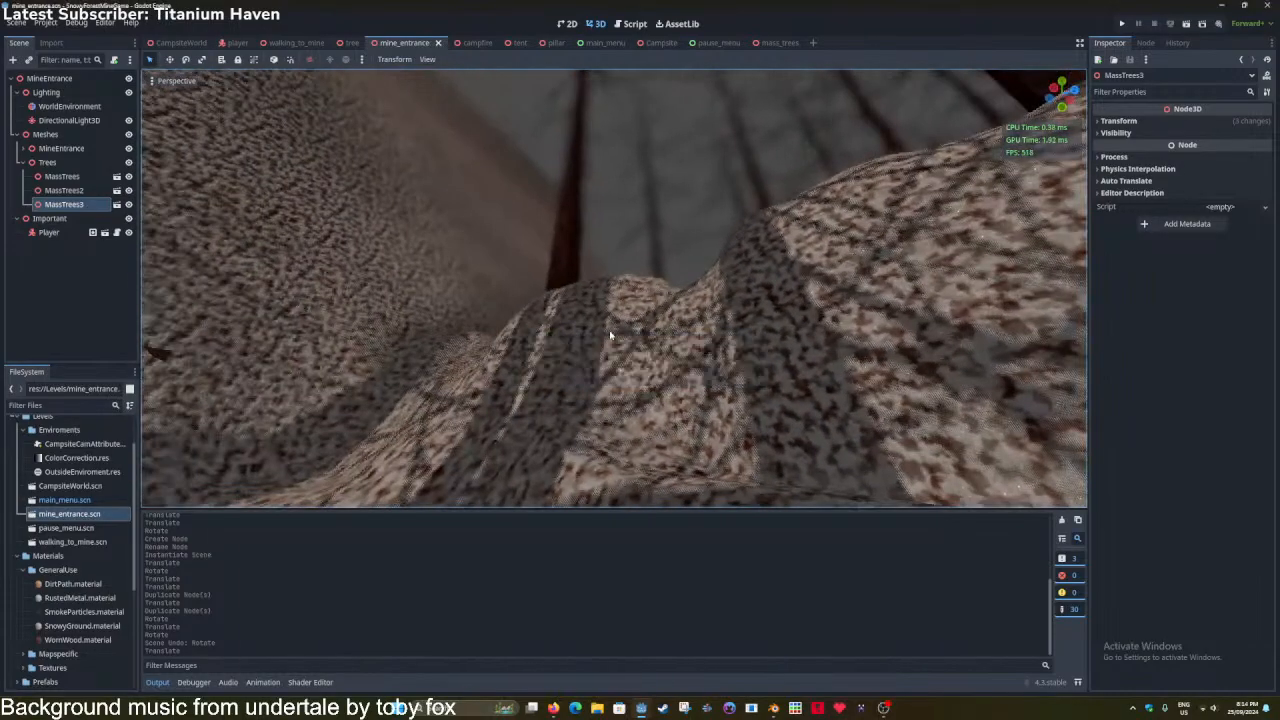
# Turn the environment display back on and examine the trees and fog around the mine entrance.
pyautogui.moveTo(640, 290); pyautogui.dragTo(478, 191, button='right')
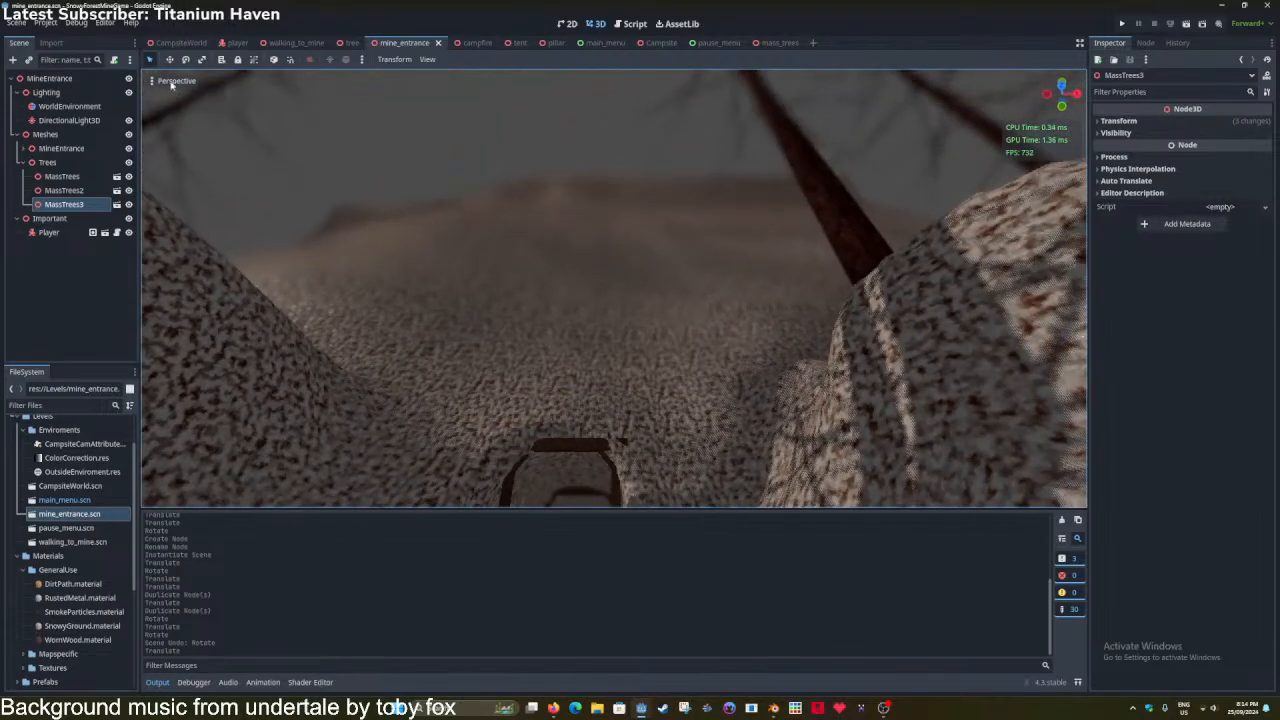
pyautogui.click(207, 357)
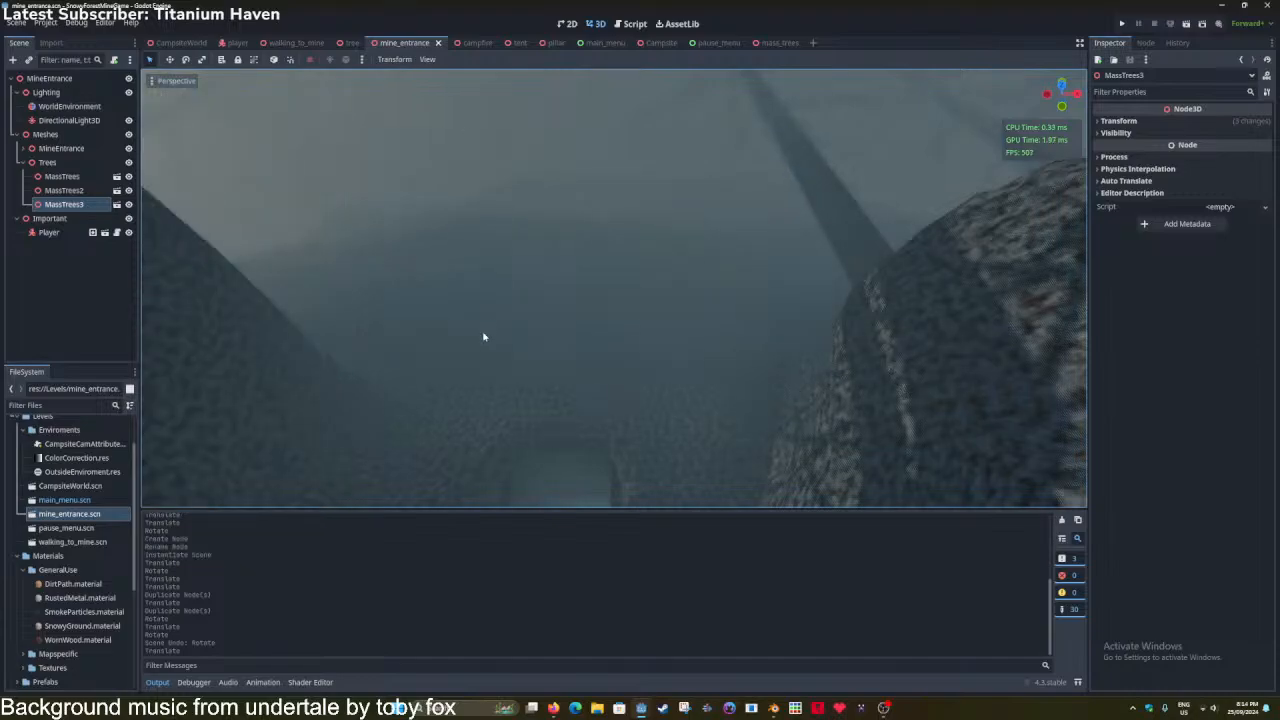
pyautogui.moveTo(484, 337); pyautogui.dragTo(760, 335, button='right')
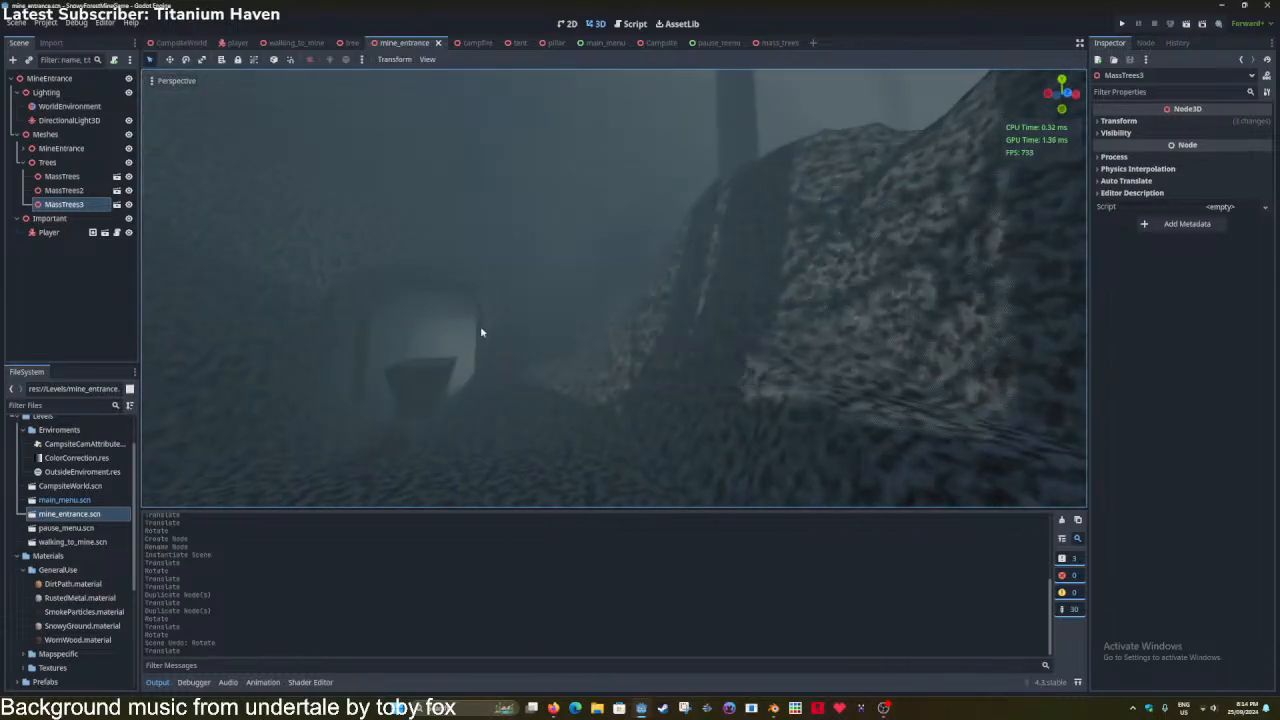
pyautogui.moveTo(481, 332); pyautogui.dragTo(476, 212, button='right')
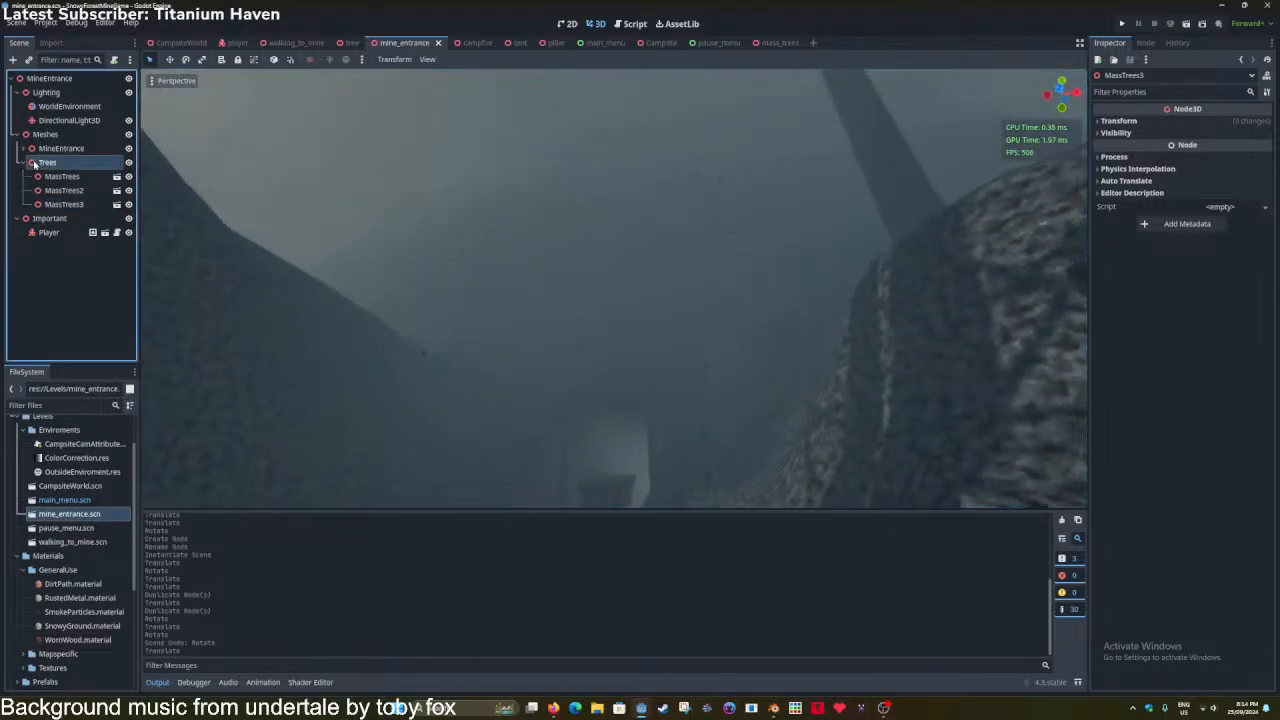
# Instantiate the single tree prefab, tree.scn, as a child of the Trees node.
pyautogui.click(29, 61)
pyautogui.write('tree')
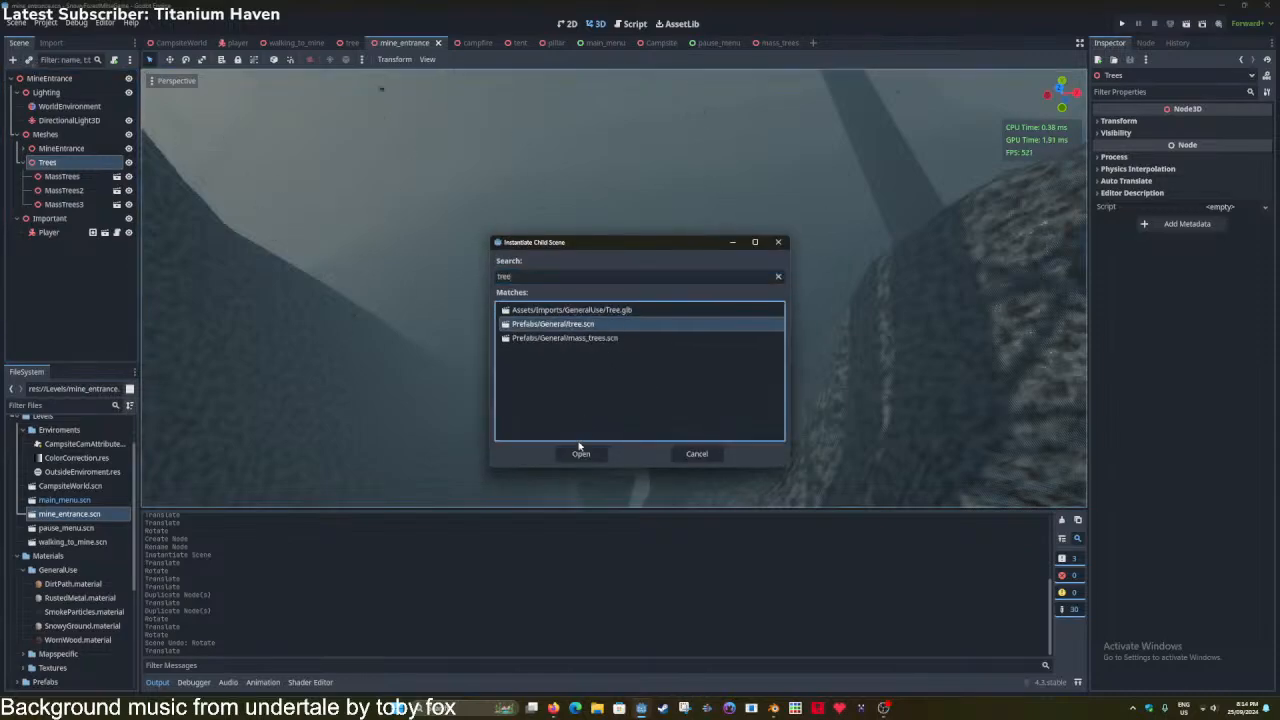
pyautogui.click(581, 453)
pyautogui.press('f')
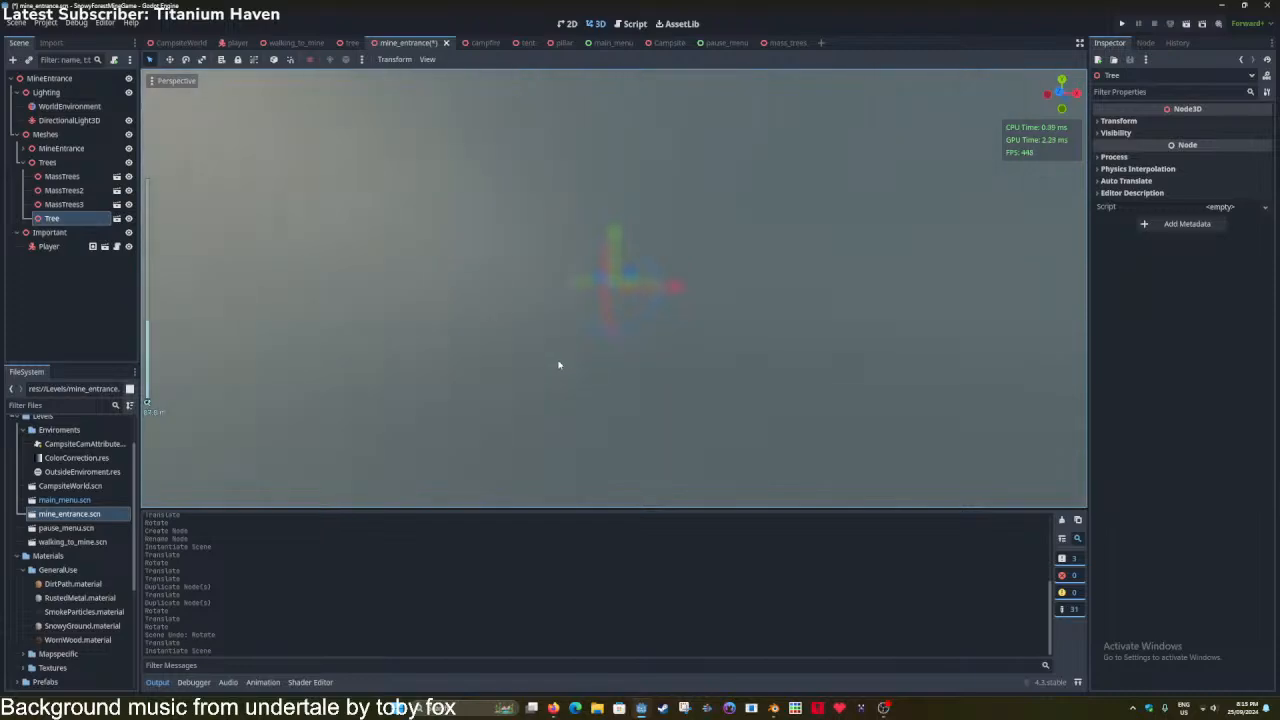
pyautogui.scroll(5, 557, 366)
pyautogui.scroll(2, 546, 423)
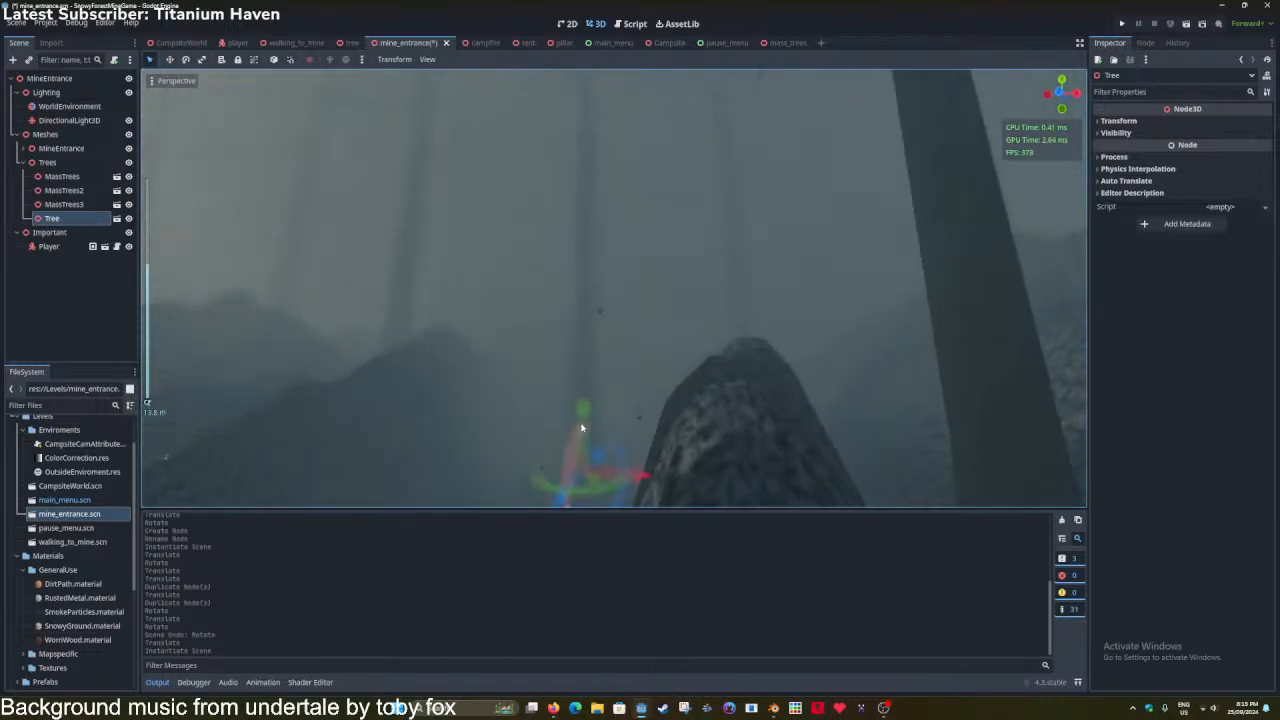
# Raise the single Tree to the valley's edge, tilt it horizontal so it spans the gap as a fallen trunk, and save.
pyautogui.scroll(4, 630, 425)
pyautogui.keyDown('shift'); pyautogui.moveTo(624, 497); pyautogui.dragTo(639, 410, button='middle'); pyautogui.keyUp('shift')
pyautogui.moveTo(644, 425); pyautogui.dragTo(611, 466)
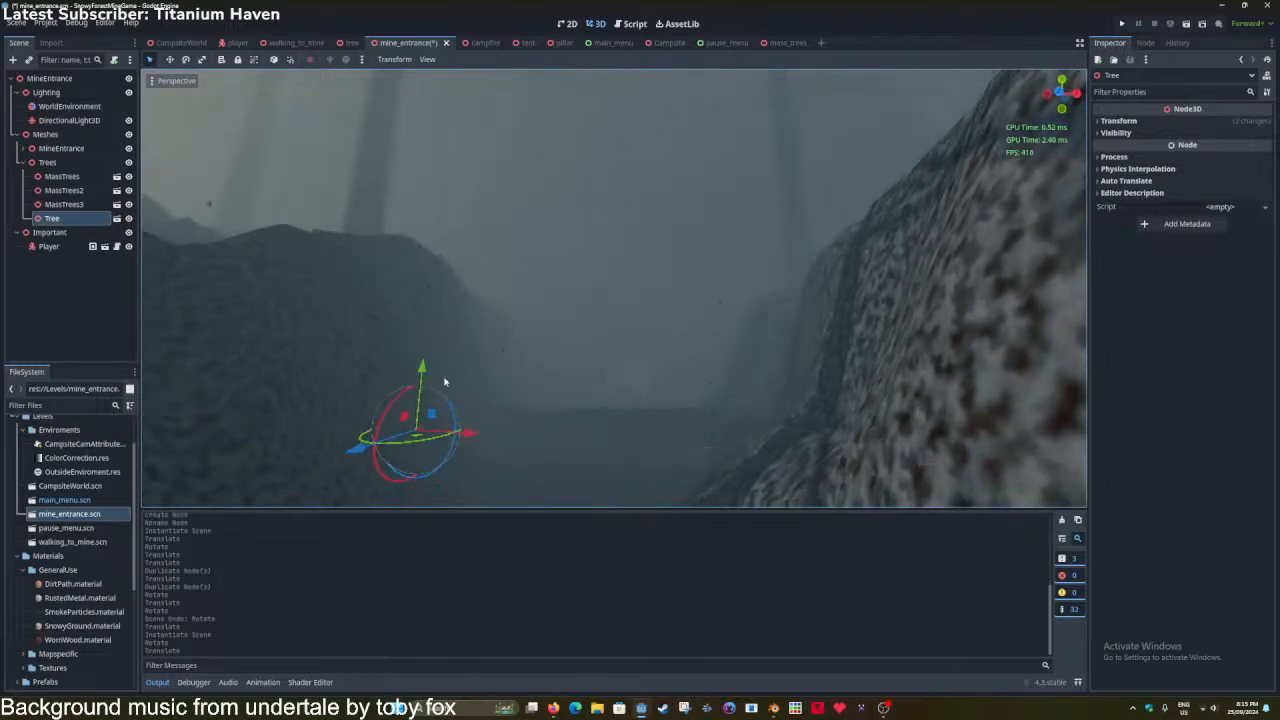
pyautogui.moveTo(422, 370); pyautogui.dragTo(427, 204)
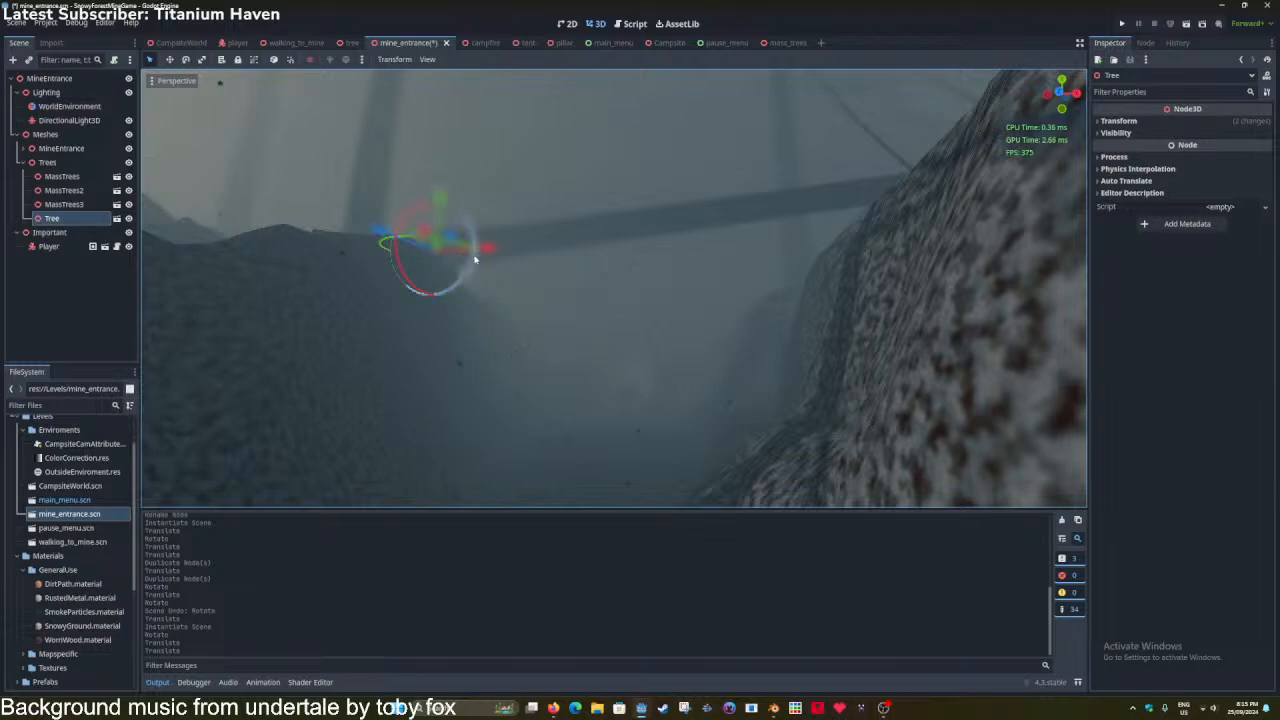
pyautogui.moveTo(472, 263); pyautogui.dragTo(472, 267)
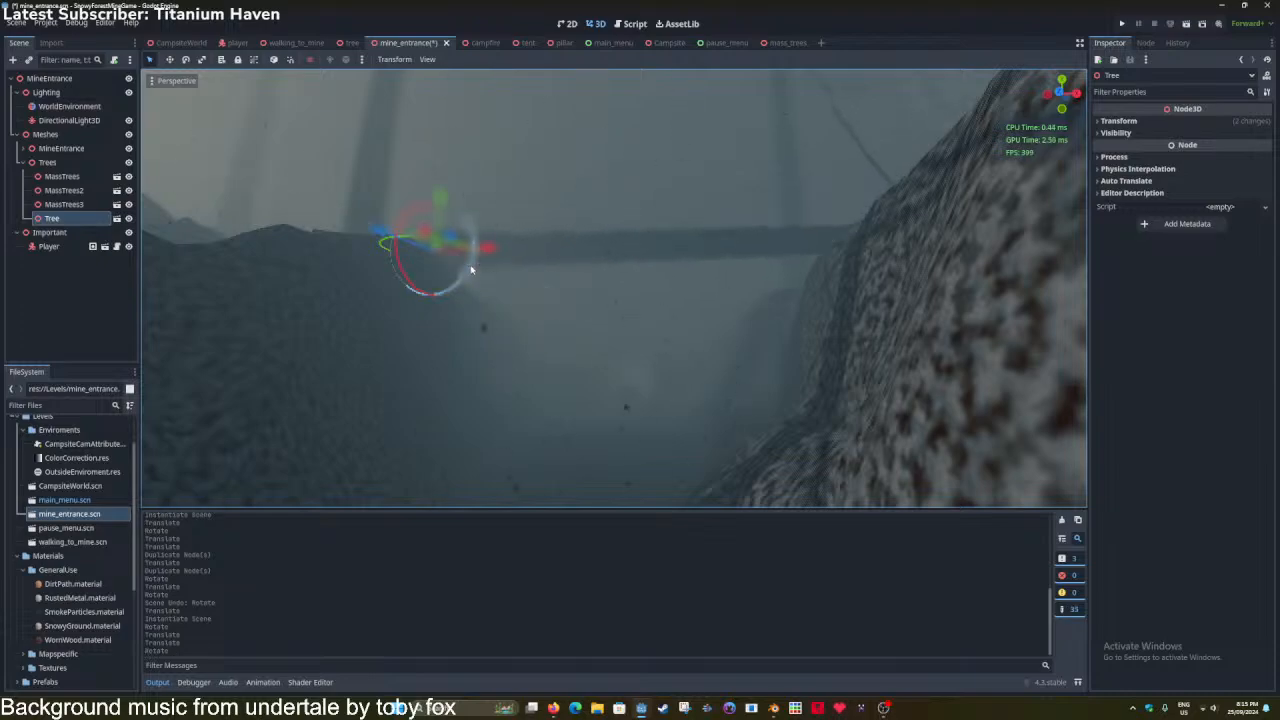
pyautogui.hotkey('ctrl', 's')
# Turn off the environment display, reposition the fallen Tree across the valley between the two slopes, and save the scene.
pyautogui.click(176, 80)
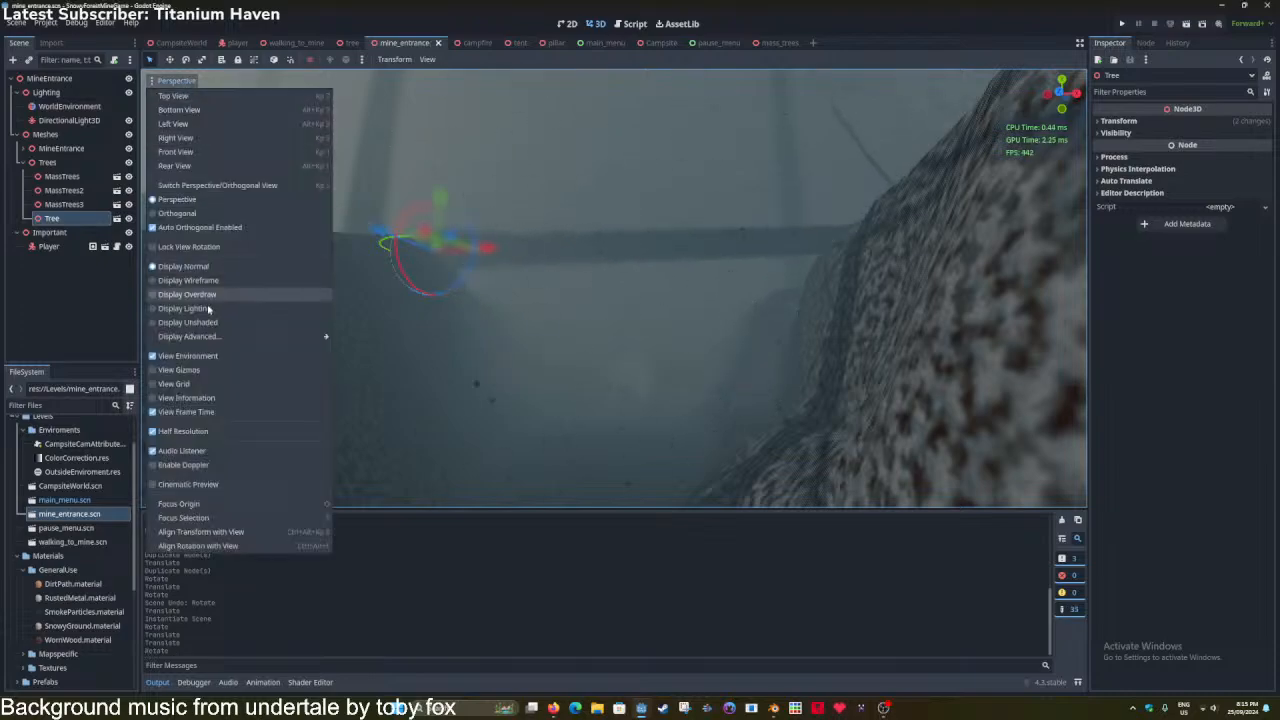
pyautogui.click(195, 359)
pyautogui.moveTo(576, 260); pyautogui.dragTo(591, 293, button='right')
pyautogui.press('w')
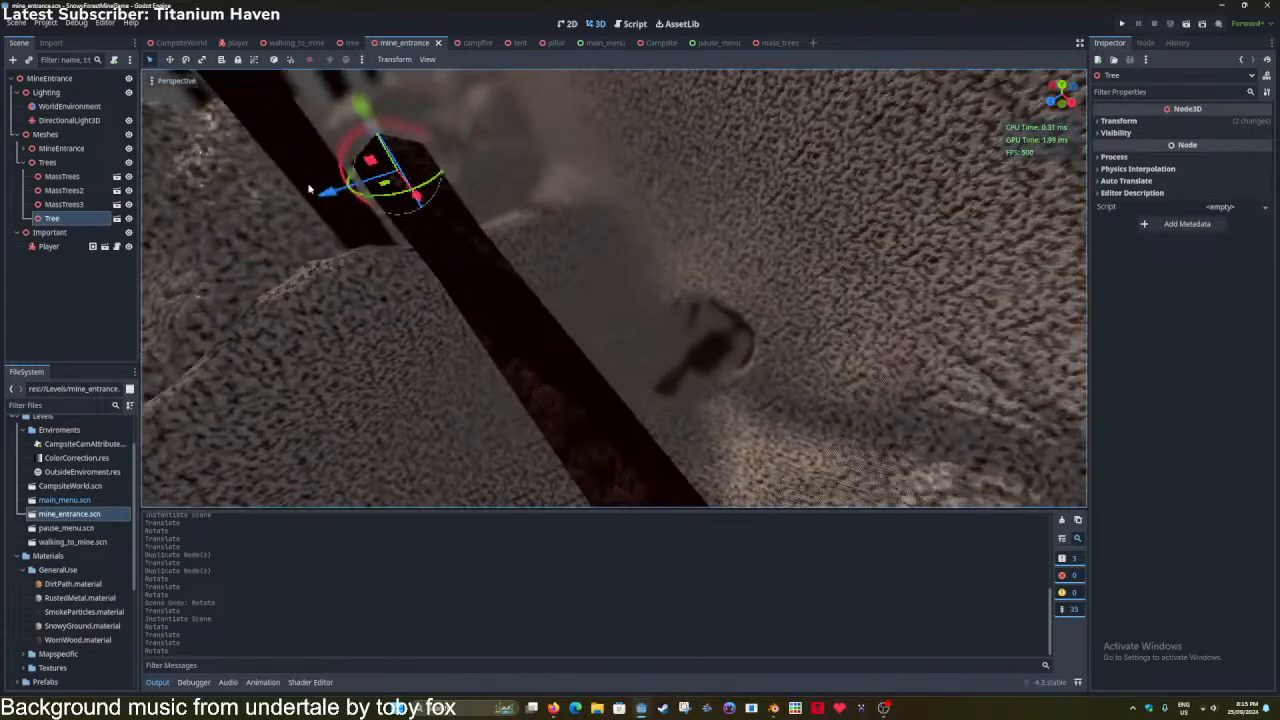
pyautogui.moveTo(308, 188); pyautogui.dragTo(390, 162)
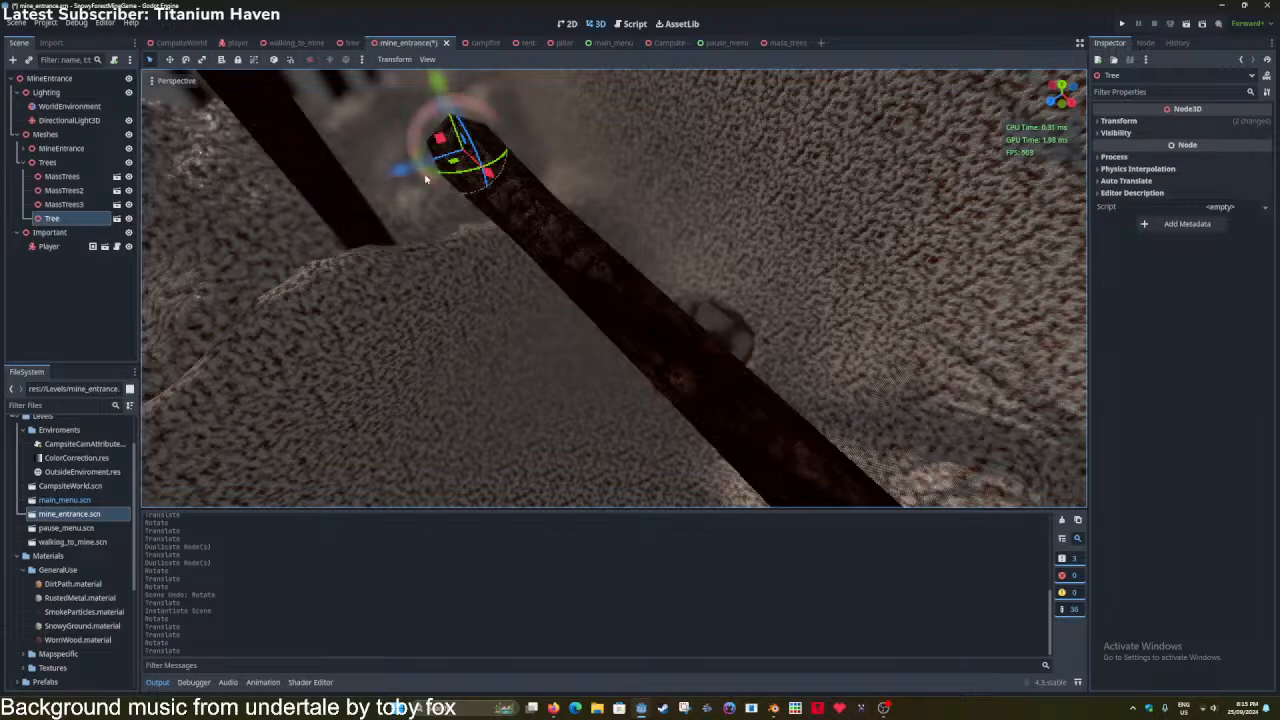
pyautogui.moveTo(614, 288); pyautogui.dragTo(614, 288, button='right')
pyautogui.moveTo(372, 233); pyautogui.dragTo(372, 233, button='right')
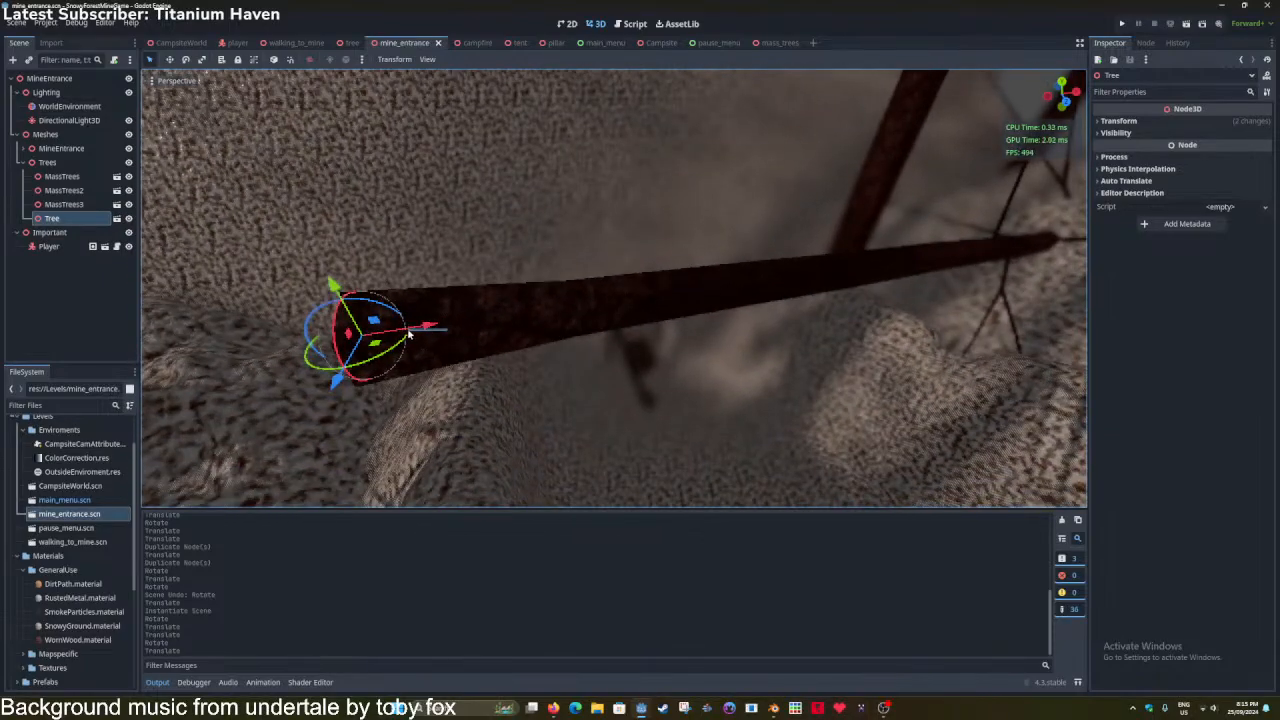
# Shift the fallen Tree slightly along its X axis and turn the environment display on to check it in the fog.
pyautogui.moveTo(422, 327); pyautogui.dragTo(390, 331)
pyautogui.moveTo(286, 291); pyautogui.dragTo(296, 371)
pyautogui.moveTo(296, 371); pyautogui.dragTo(296, 371, button='right')
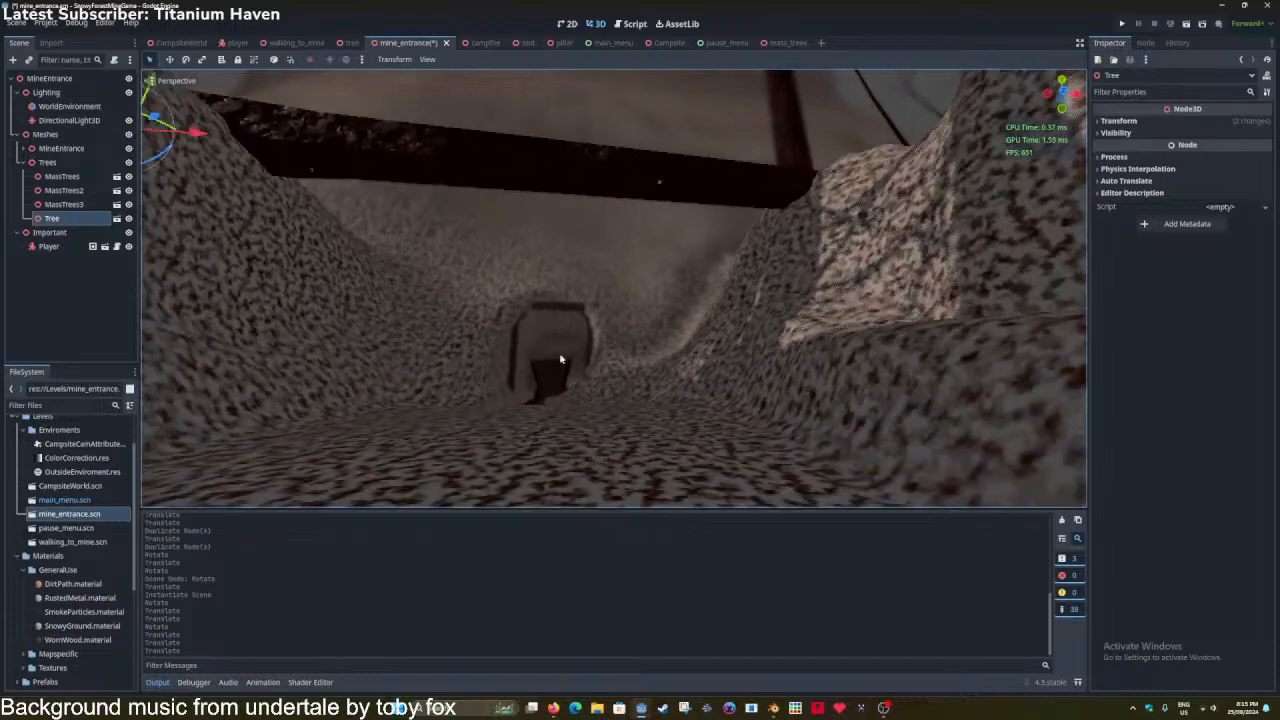
pyautogui.click(173, 81)
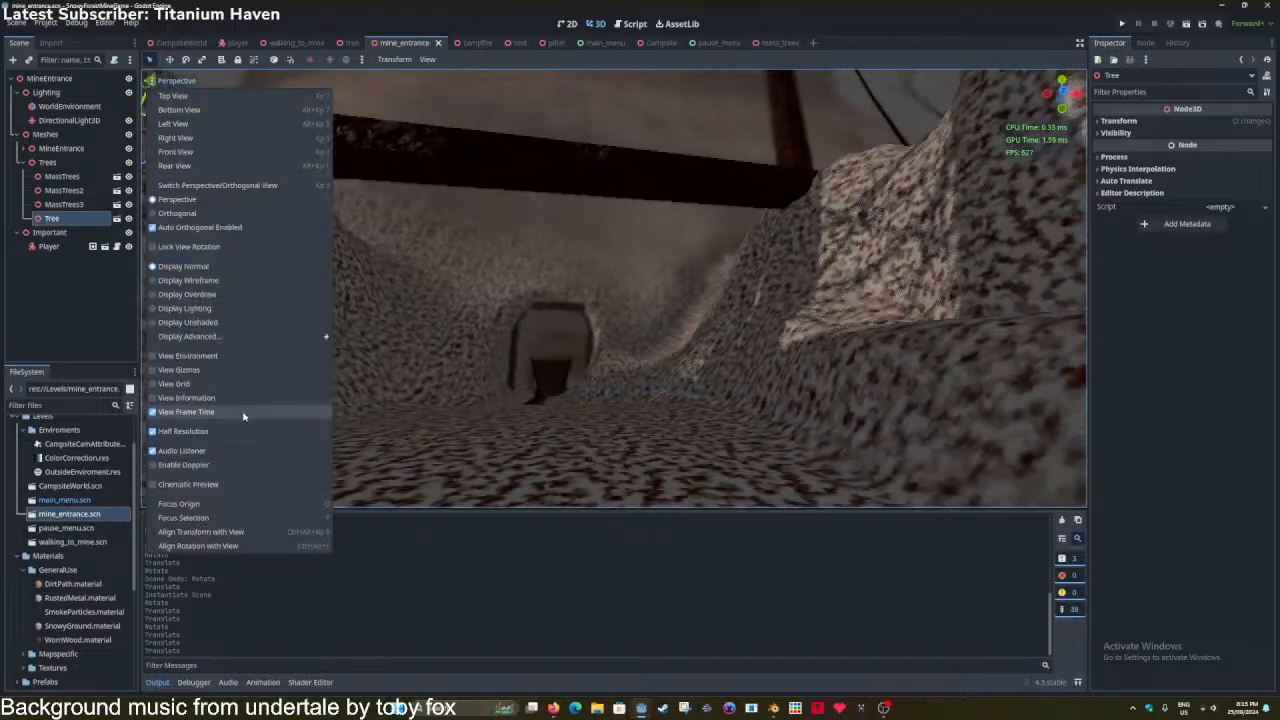
pyautogui.click(210, 362)
pyautogui.moveTo(210, 362); pyautogui.dragTo(210, 362, button='right')
pyautogui.click(512, 150)
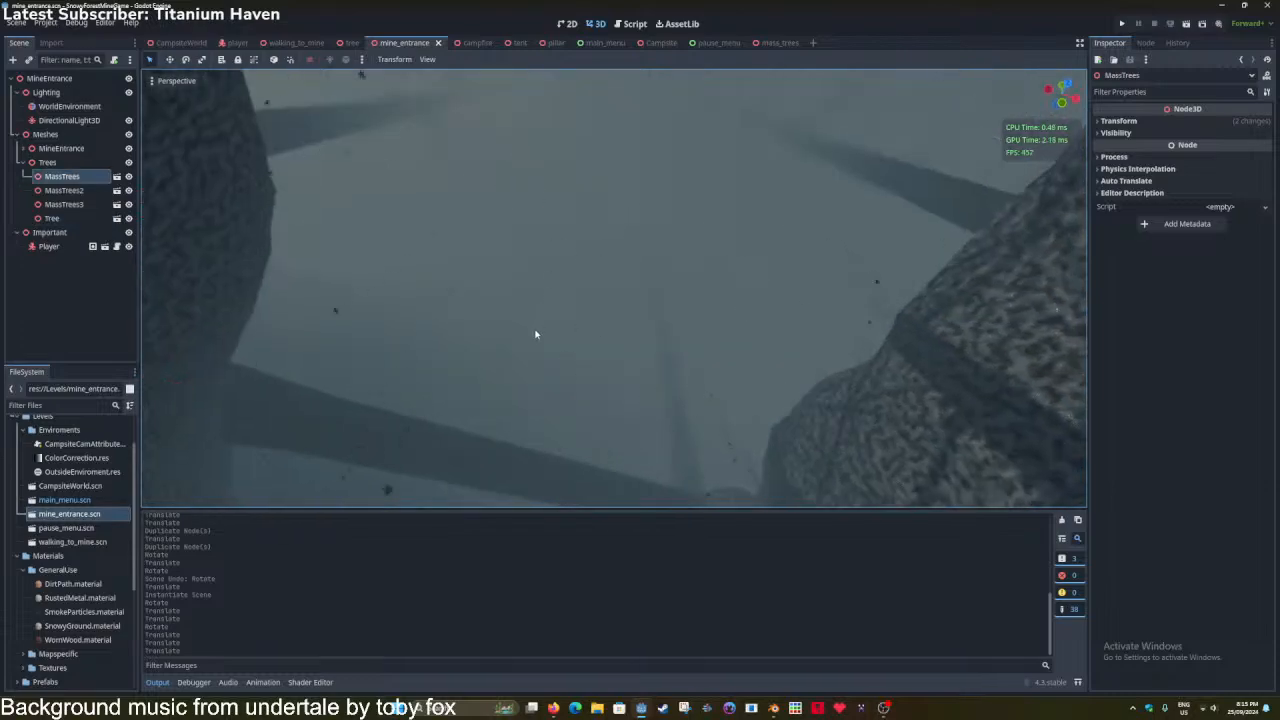
pyautogui.moveTo(535, 334); pyautogui.dragTo(535, 334, button='right')
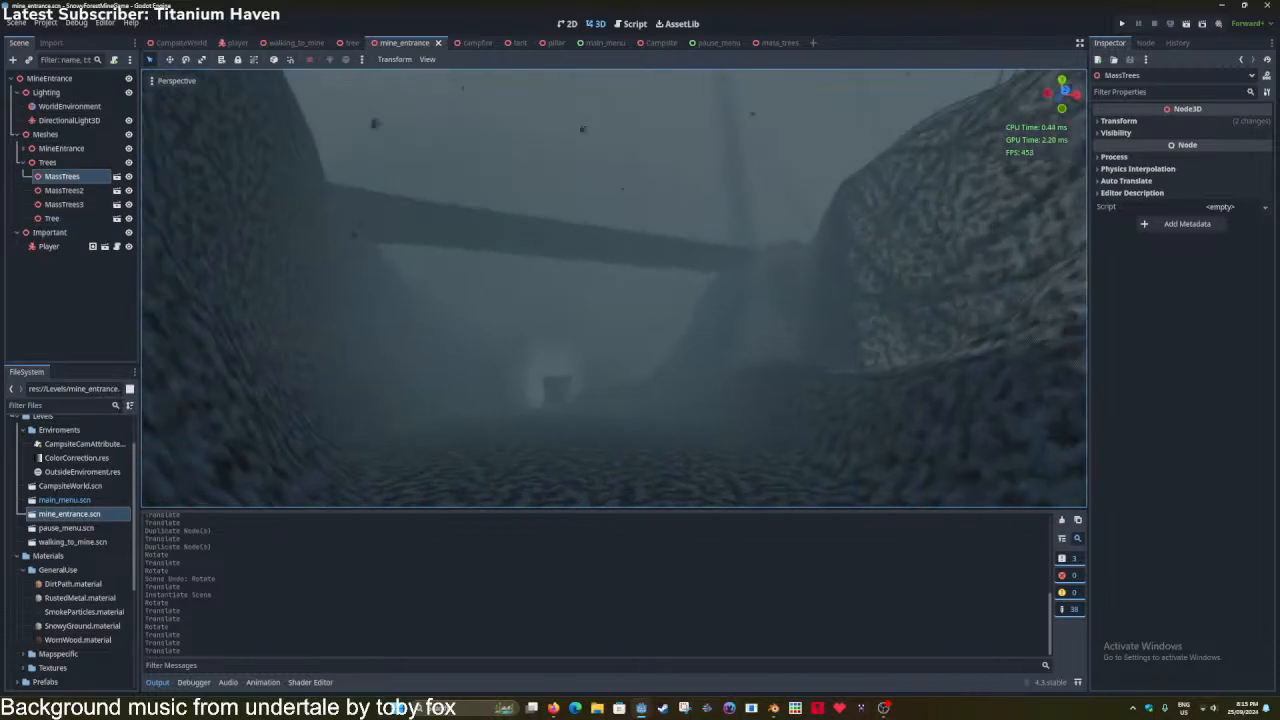
# Rotate the fallen Tree so its trunk slopes across the valley, lower its base into the slope, and save the scene.
pyautogui.moveTo(508, 239); pyautogui.dragTo(508, 239, button='right')
pyautogui.moveTo(301, 246); pyautogui.dragTo(295, 246)
pyautogui.moveTo(295, 246); pyautogui.dragTo(620, 314, button='right')
pyautogui.hotkey('ctrl', 's')
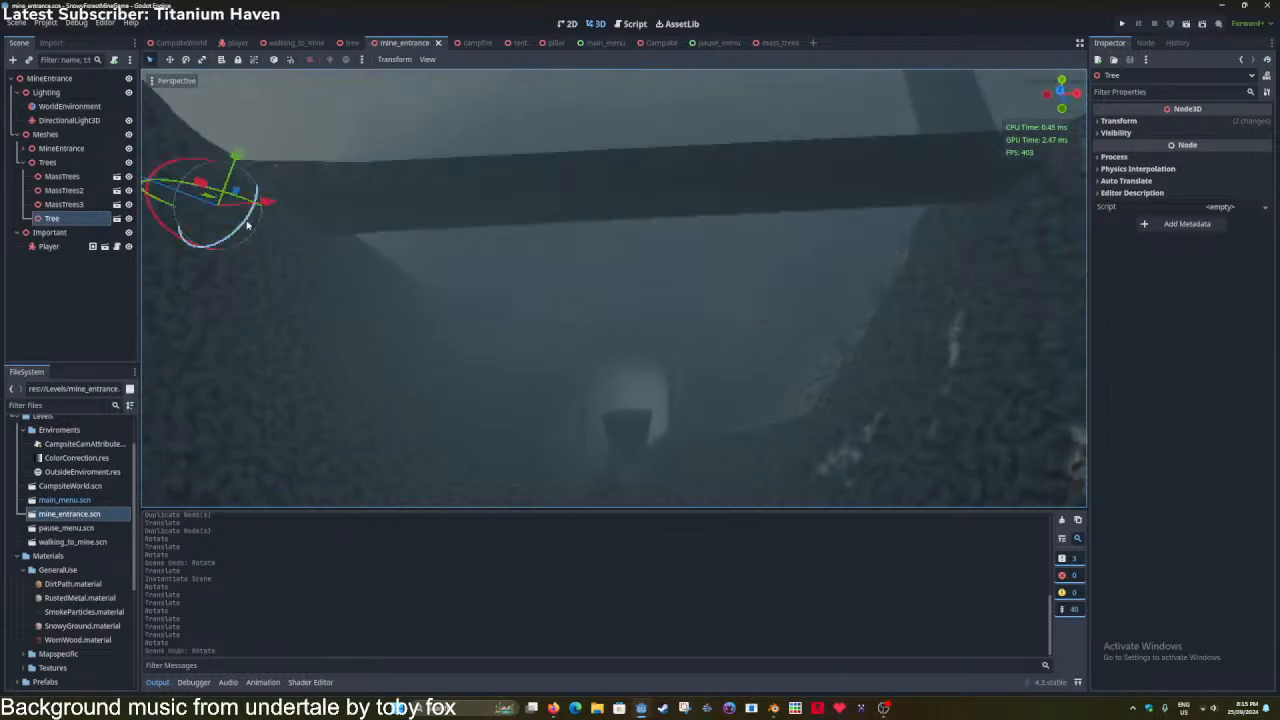
pyautogui.moveTo(248, 224); pyautogui.dragTo(381, 200)
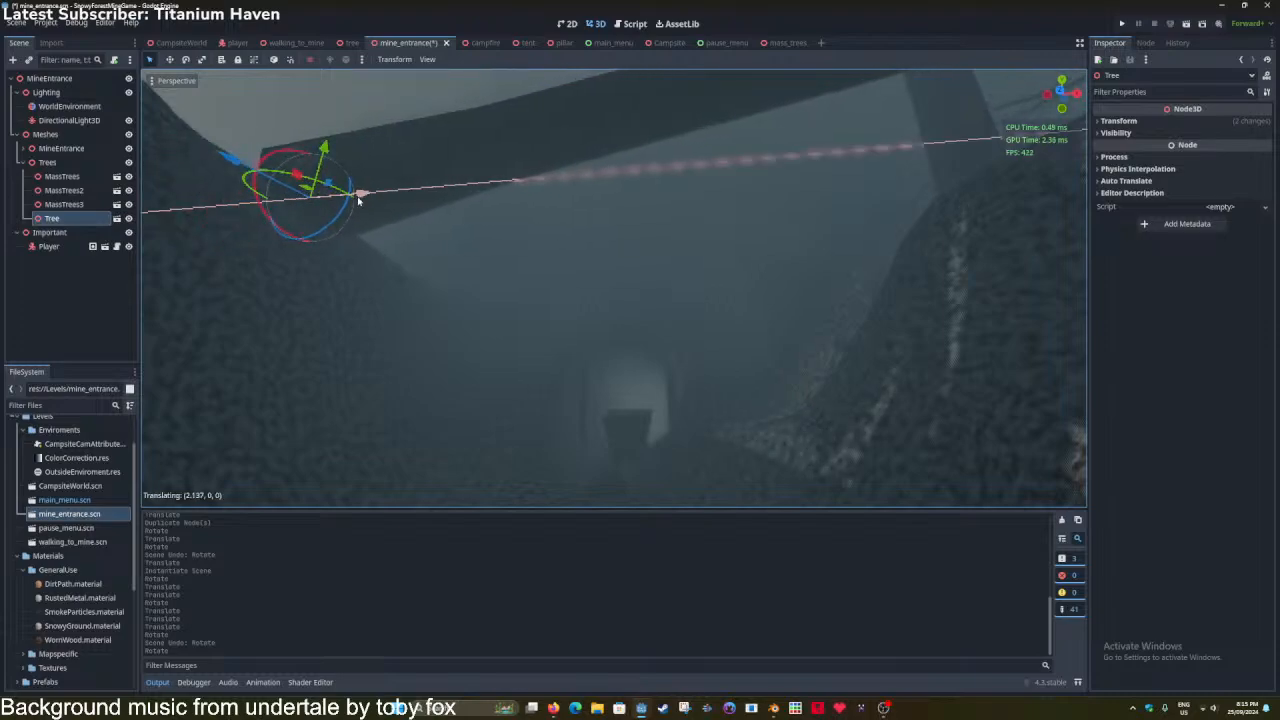
pyautogui.moveTo(330, 150); pyautogui.dragTo(328, 204)
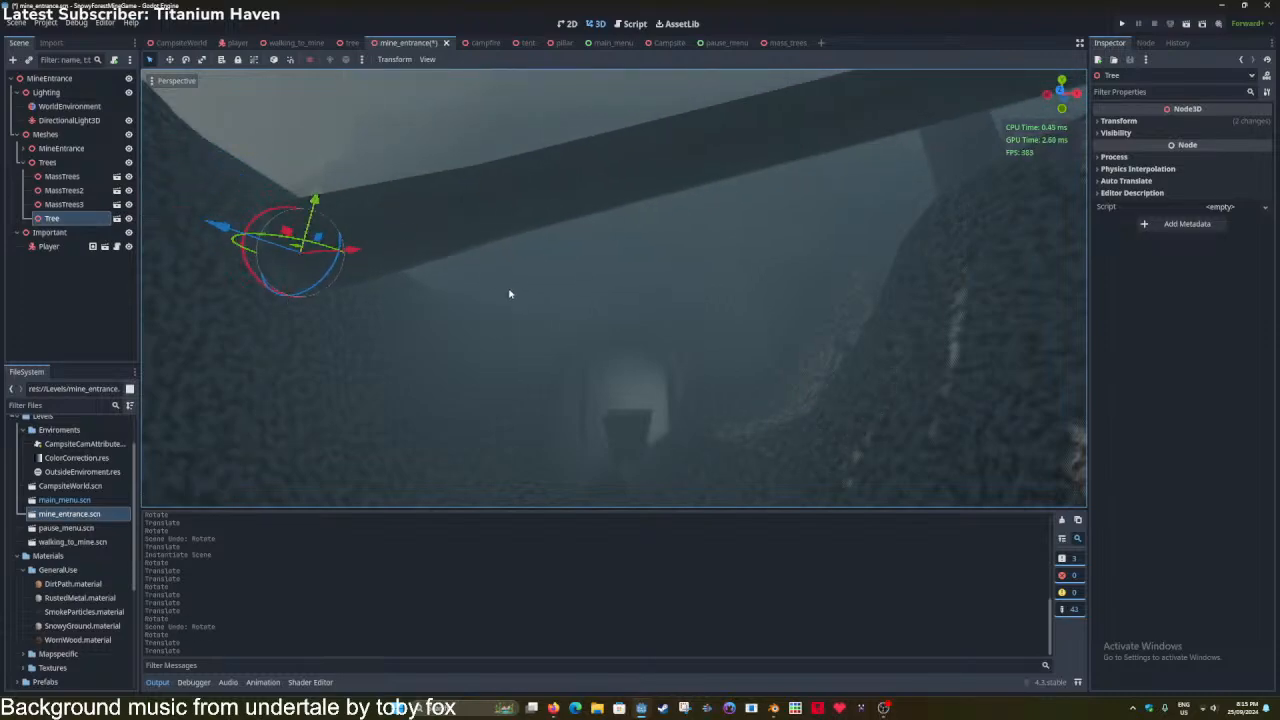
pyautogui.moveTo(462, 278); pyautogui.dragTo(336, 240, button='right')
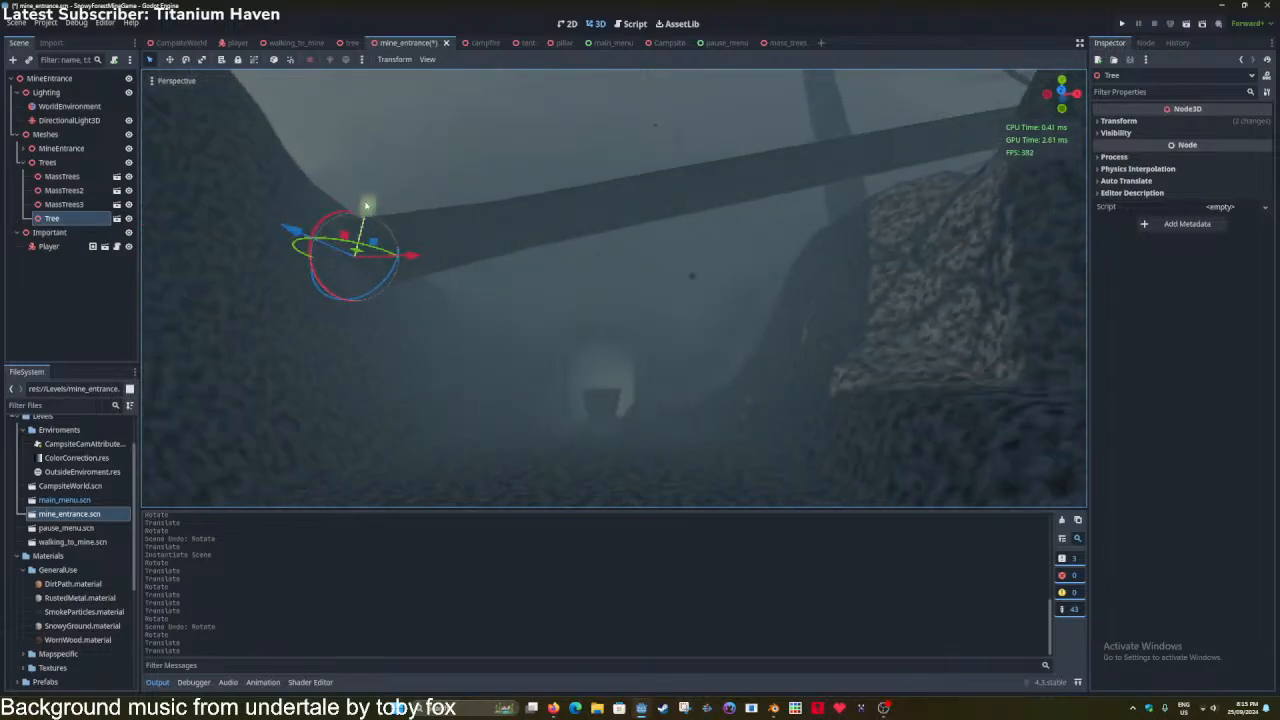
pyautogui.moveTo(366, 205); pyautogui.dragTo(375, 245)
pyautogui.moveTo(481, 205); pyautogui.dragTo(494, 193, button='right')
pyautogui.click(476, 155)
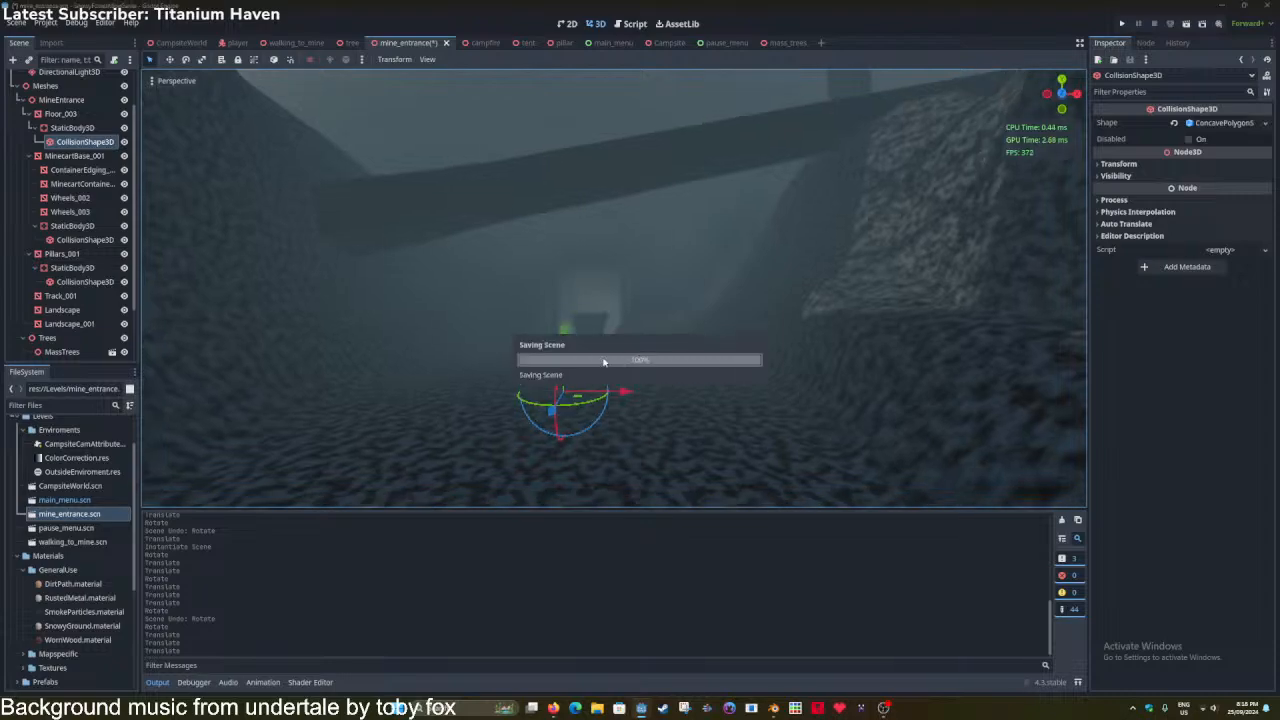
# Examine the valley slopes, the mine entrance and the ground beneath the fallen tree.
pyautogui.moveTo(614, 288); pyautogui.dragTo(700, 275, button='right')
pyautogui.press('w')
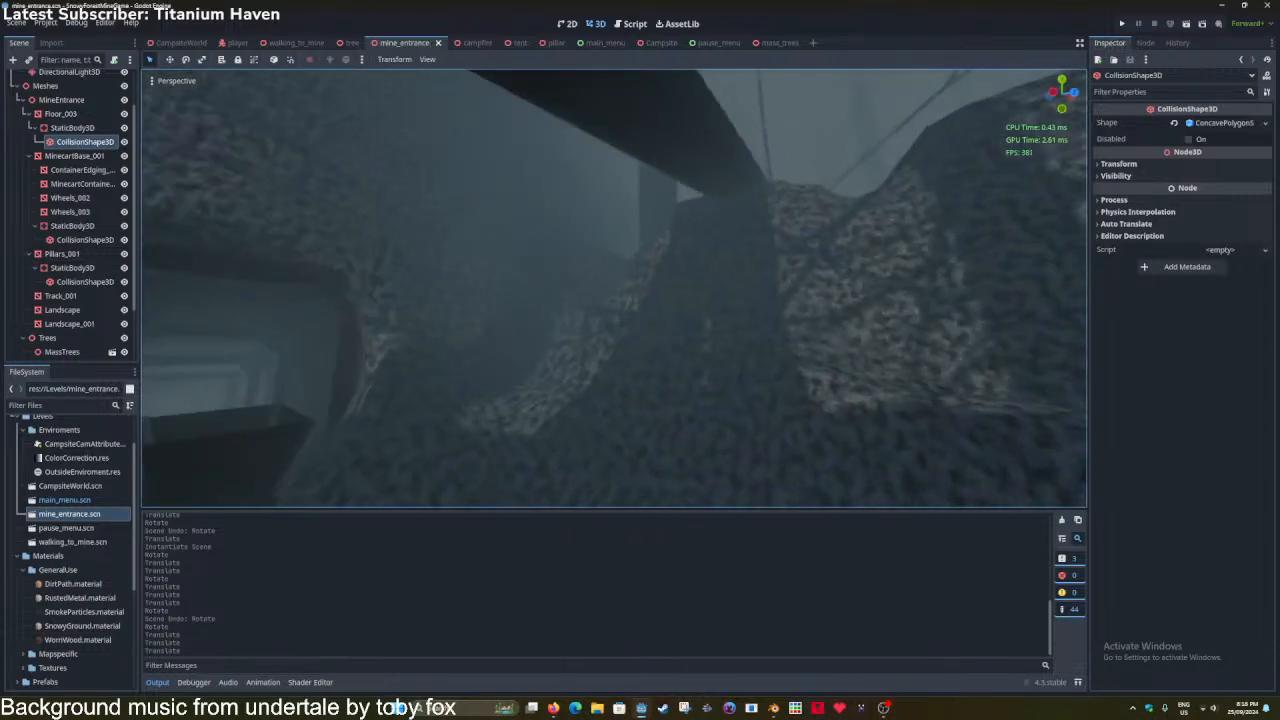
pyautogui.press('w')
pyautogui.moveTo(614, 288); pyautogui.dragTo(830, 285, button='right')
pyautogui.press('w')
pyautogui.moveTo(614, 288); pyautogui.dragTo(400, 362, button='right')
pyautogui.press('w')
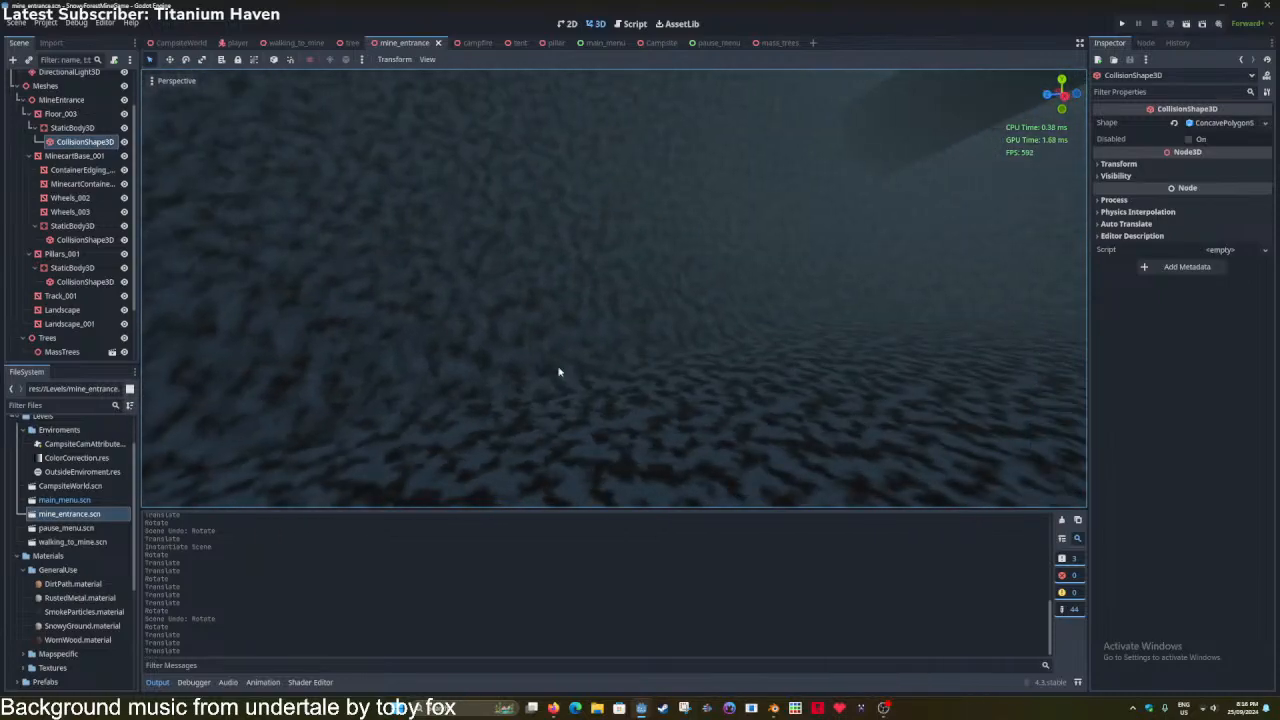
# Select the Floor_003 mesh and examine its snowy ground texture along the valley floor and slopes.
pyautogui.click(542, 313)
pyautogui.press('w')
pyautogui.moveTo(992, 253); pyautogui.dragTo(988, 340, button='right')
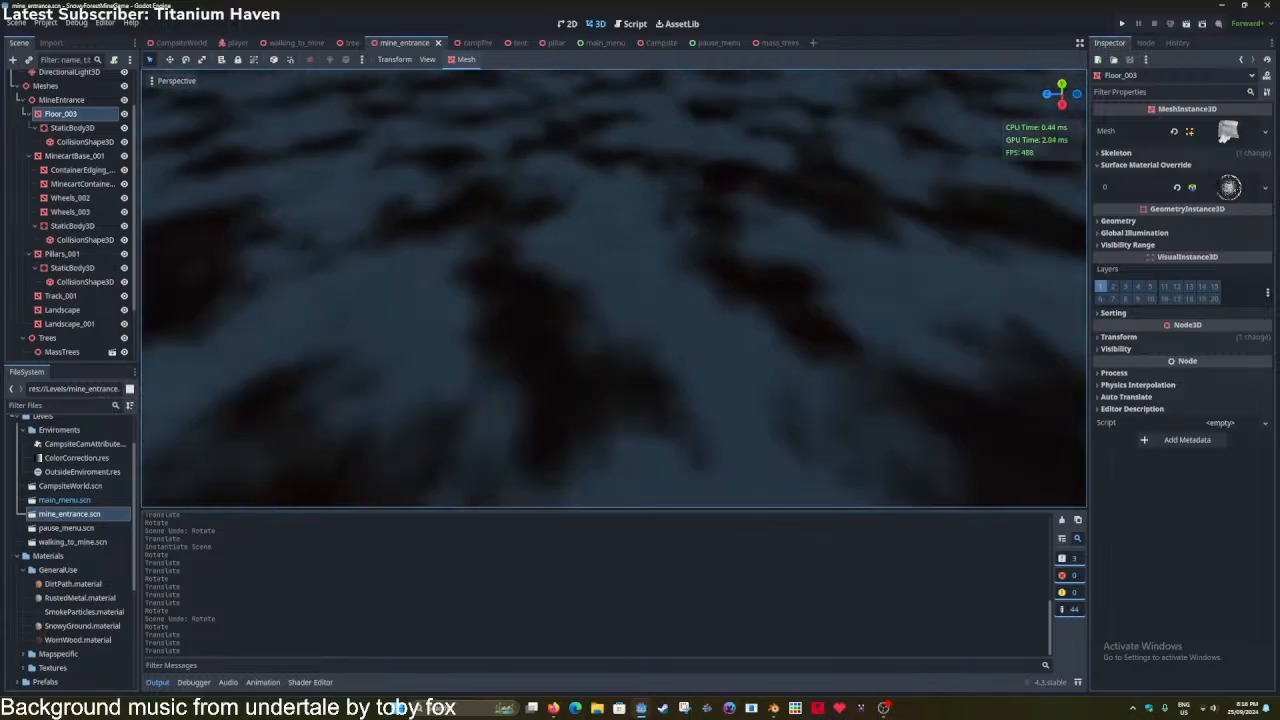
pyautogui.press('s')
pyautogui.moveTo(725, 387); pyautogui.dragTo(990, 322, button='right')
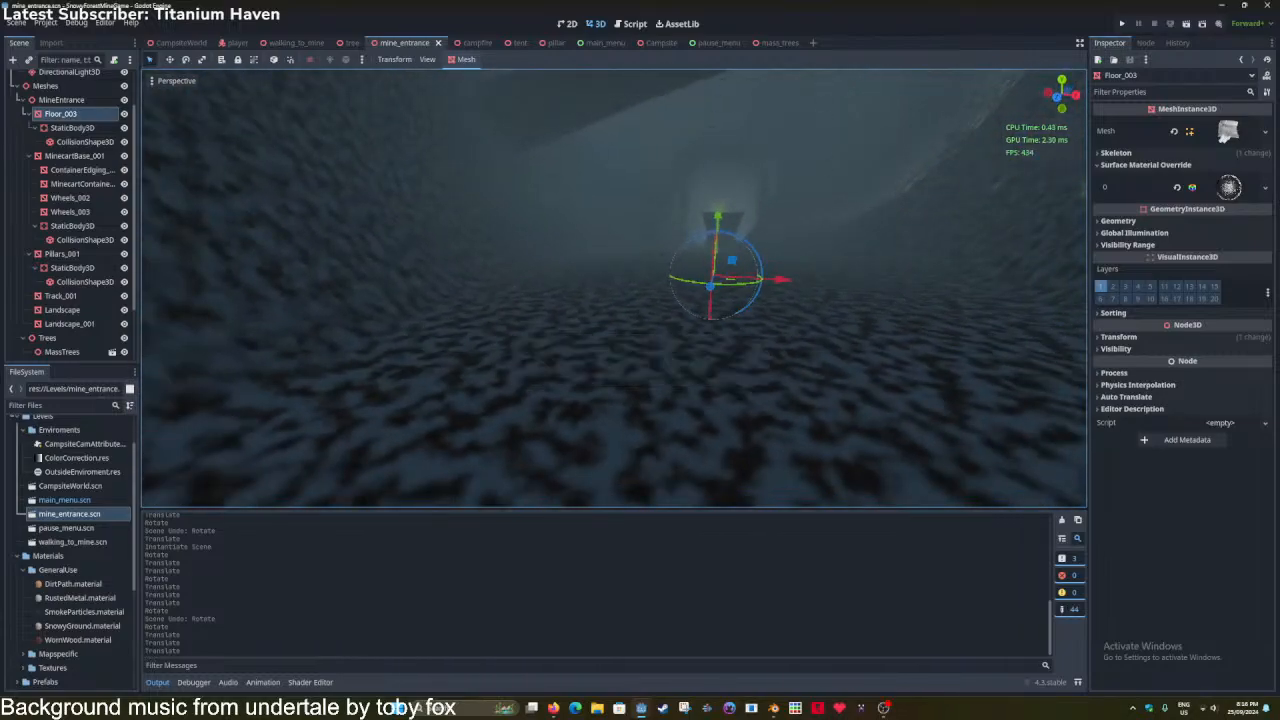
pyautogui.press('w')
pyautogui.moveTo(720, 300); pyautogui.dragTo(1240, 300, button='right')
pyautogui.press('w')
pyautogui.moveTo(802, 315); pyautogui.dragTo(1200, 315, button='right')
pyautogui.hotkey('ctrl', 's')
pyautogui.moveTo(549, 246); pyautogui.dragTo(440, 246, button='right')
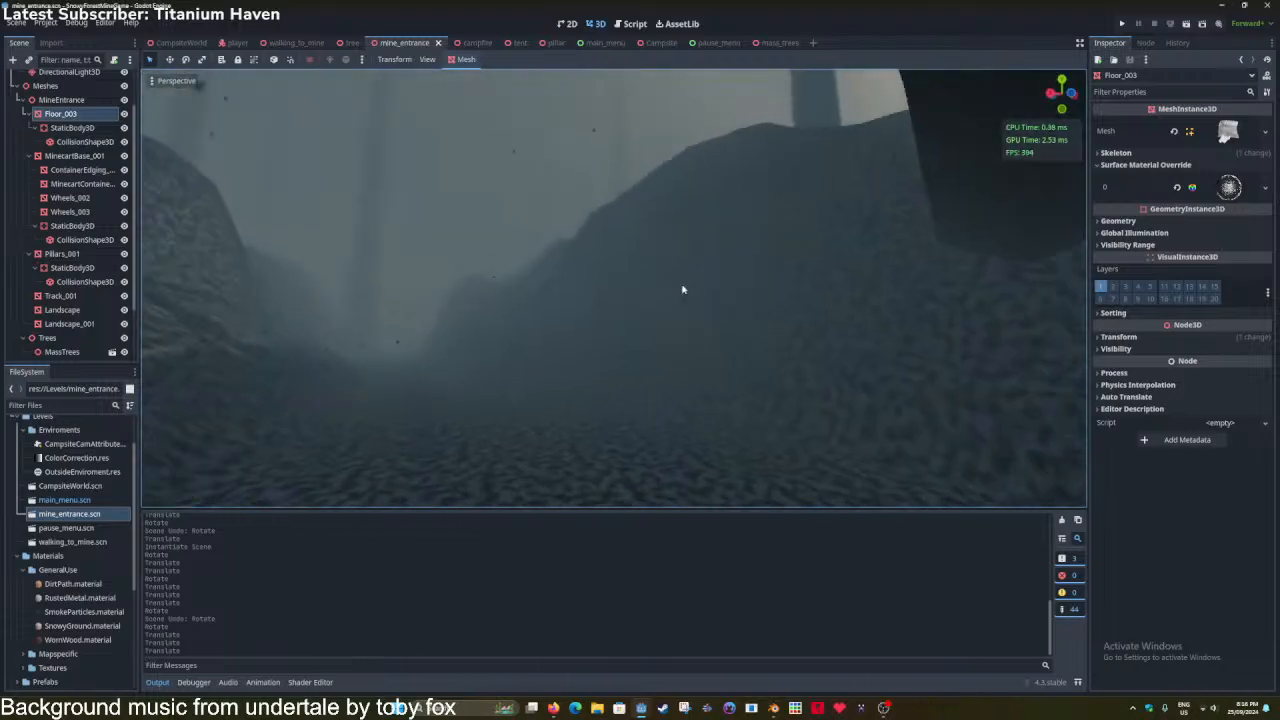
pyautogui.hotkey('ctrl', 's')
# Make Floor_003's surface override material unique, expand its albedo noise texture settings, and save the scene.
pyautogui.click(1228, 187)
pyautogui.click(1259, 187)
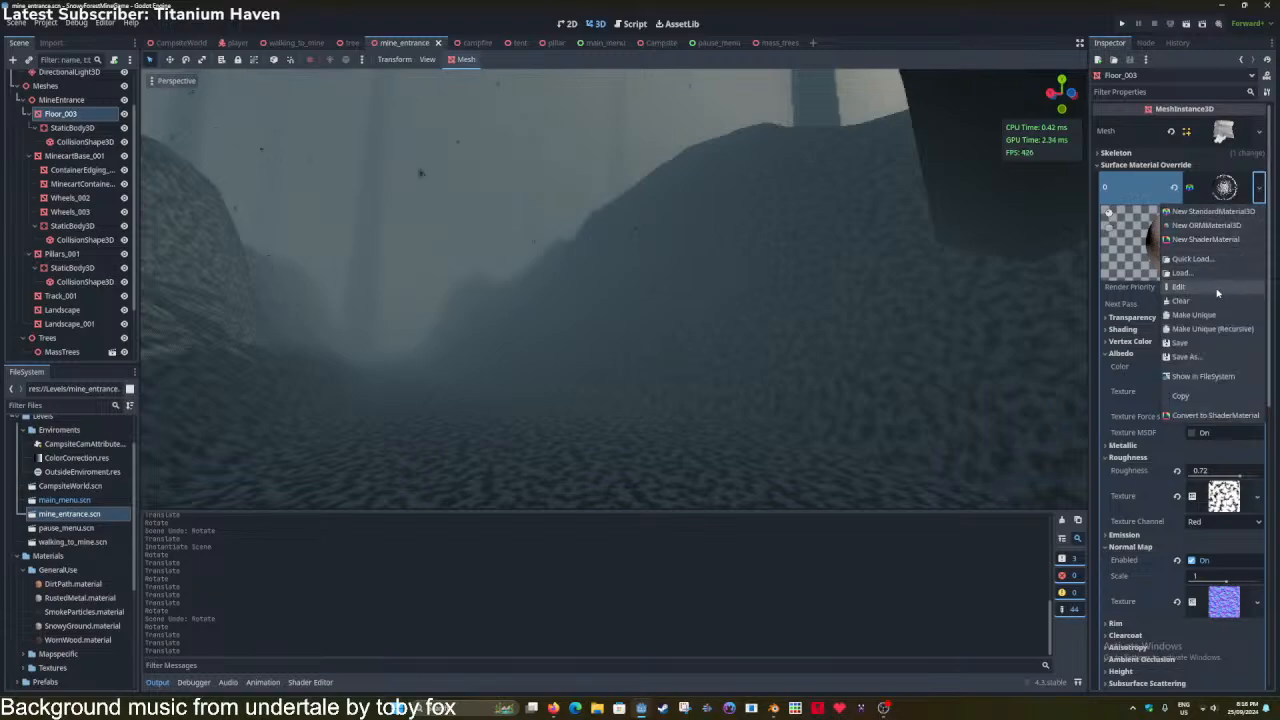
pyautogui.click(1201, 318)
pyautogui.scroll(-2, 1160, 282)
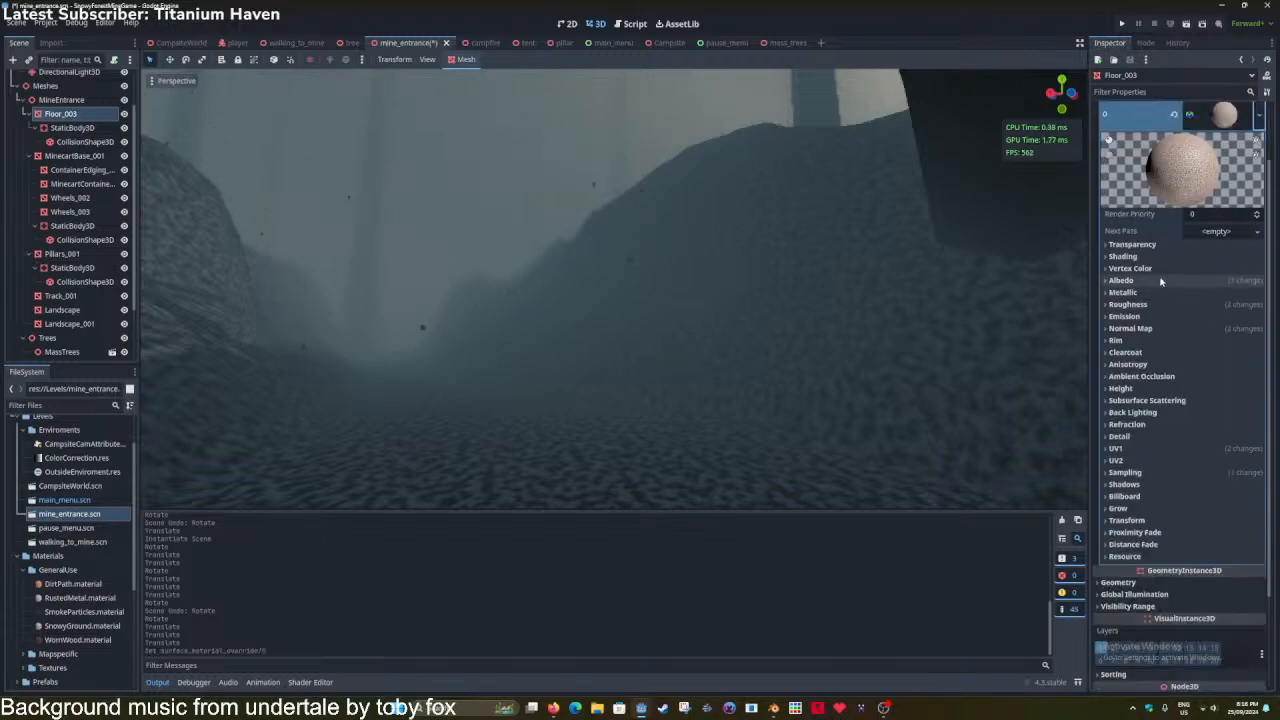
pyautogui.click(1160, 282)
pyautogui.scroll(-2, 1160, 282)
pyautogui.click(1222, 248)
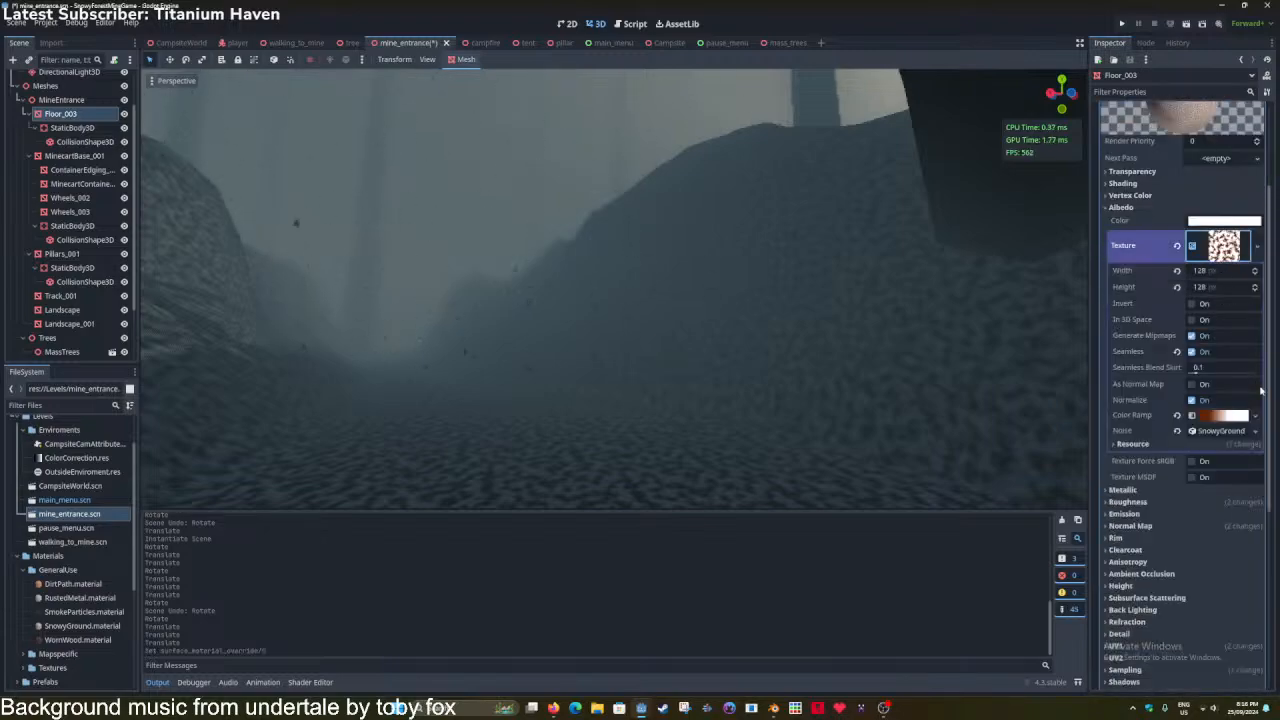
pyautogui.hotkey('ctrl', 's')
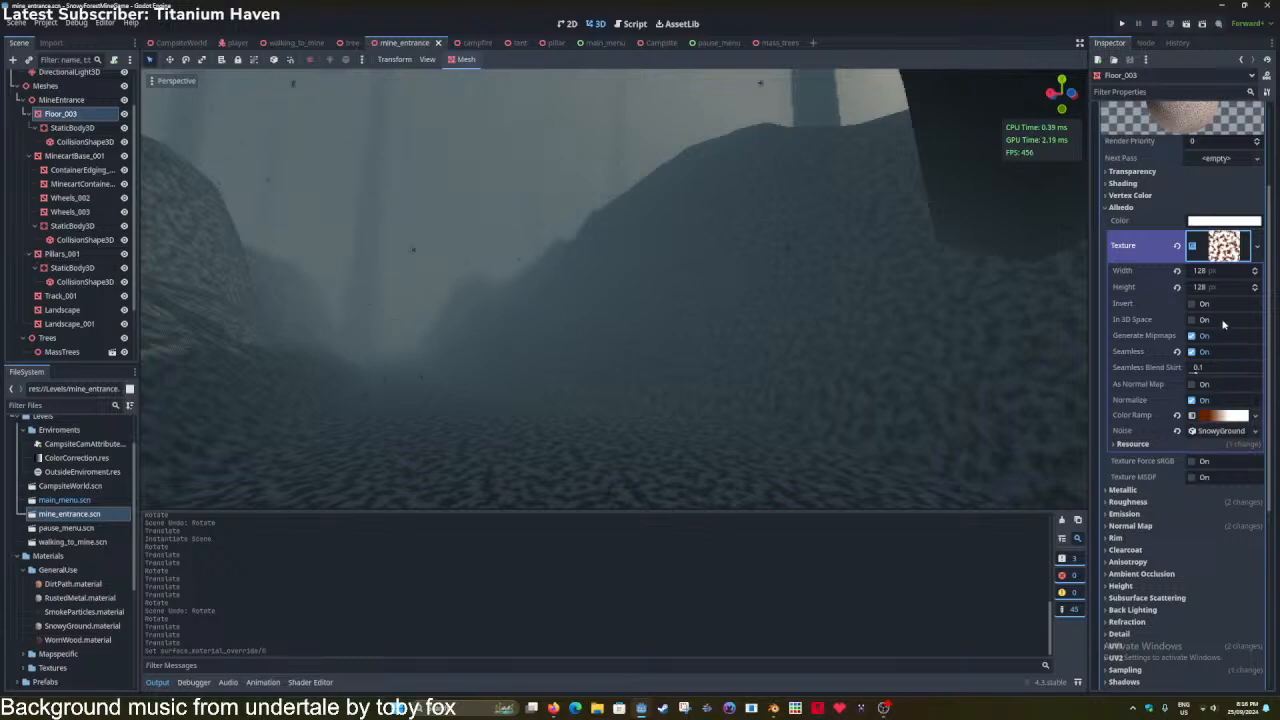
# Set the UV1 scale of Floor_003's material to 3.305 on all axes and check the ground texture.
pyautogui.scroll(-5, 1200, 330)
pyautogui.click(1140, 354)
pyautogui.moveTo(1134, 382); pyautogui.dragTo(1050, 382)
pyautogui.moveTo(874, 400); pyautogui.dragTo(485, 340, button='right')
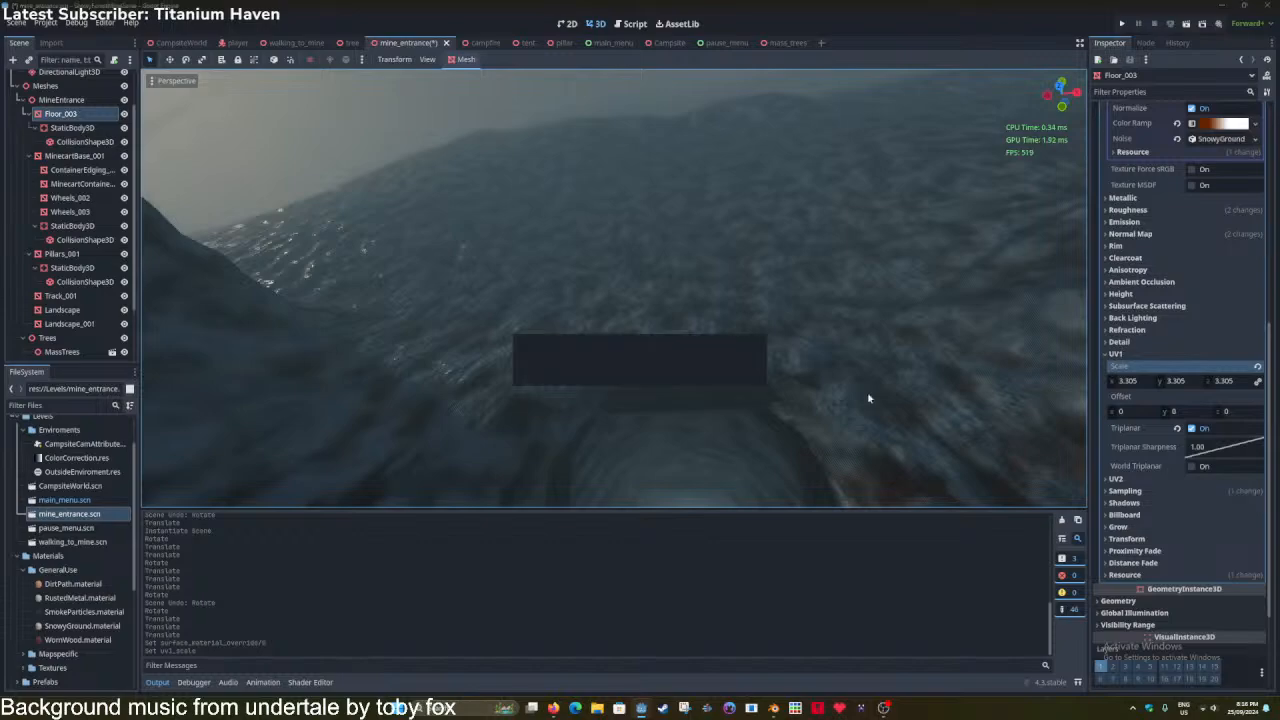
# Save and run the game, walk through the valley and mine entrance to check the rescaled ground texture, and stop the game.
pyautogui.click(630, 24)
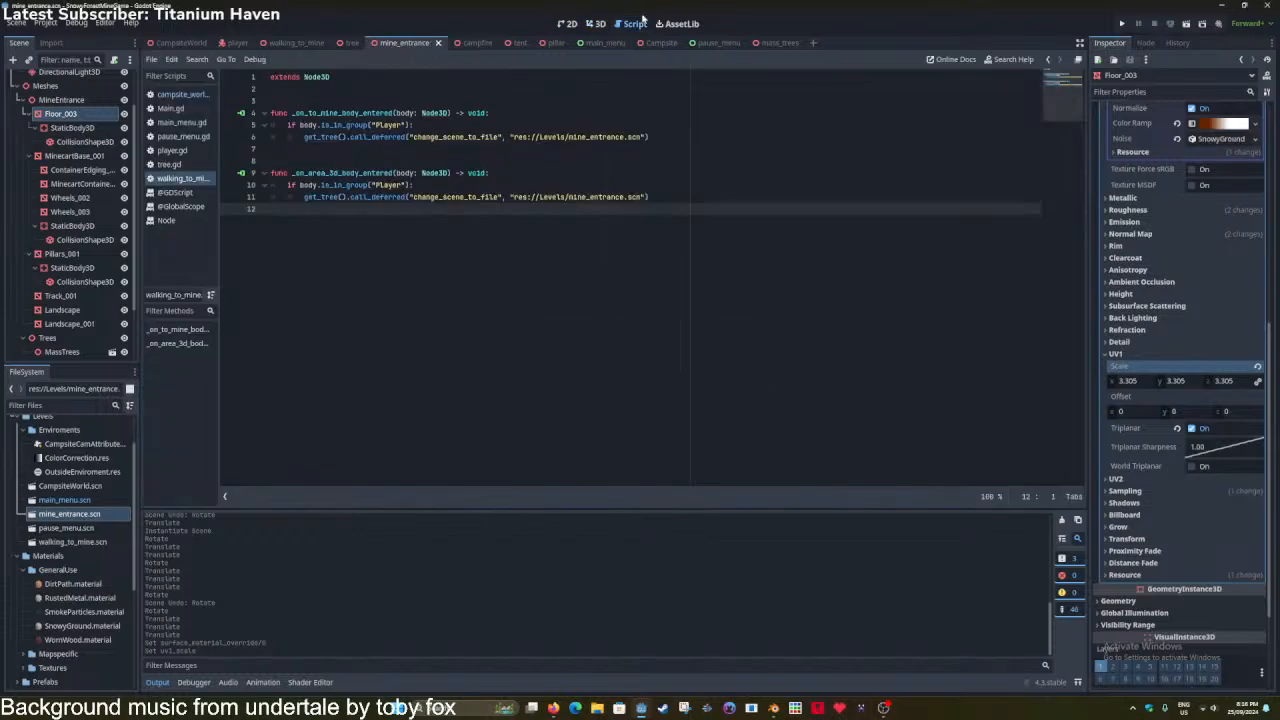
pyautogui.hotkey('ctrl', 's')
pyautogui.press('F5')
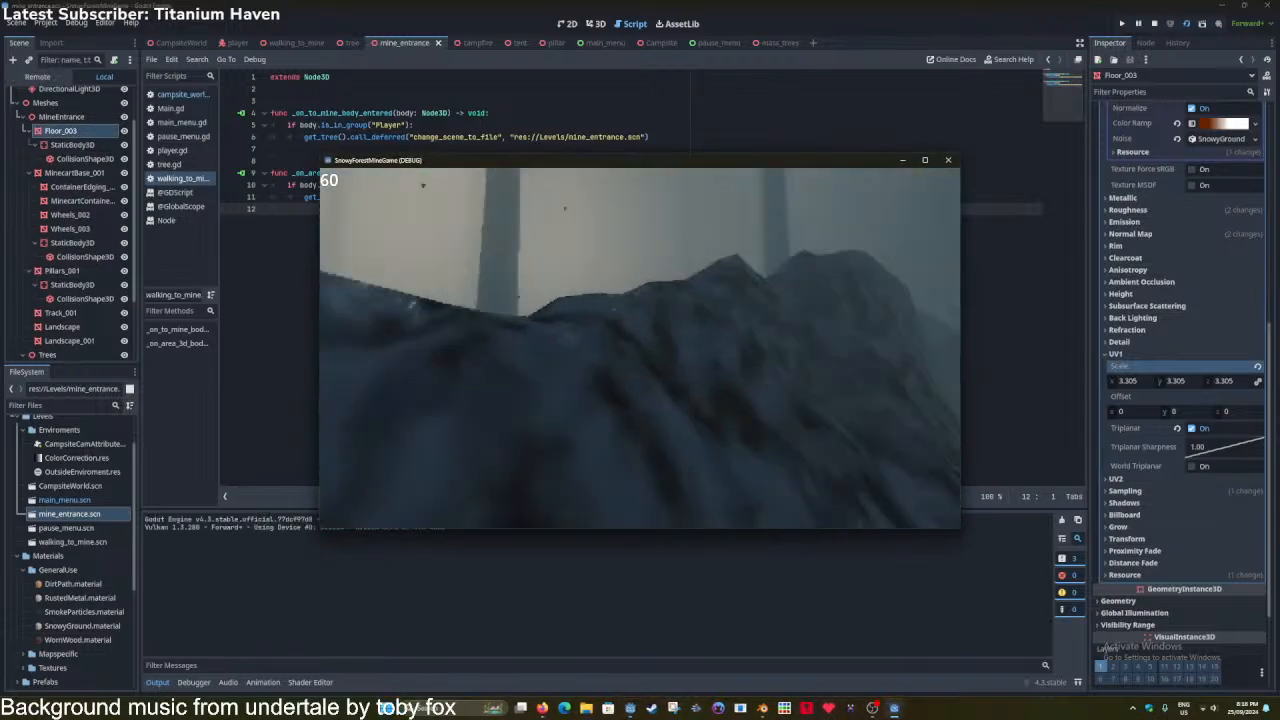
pyautogui.press('w')
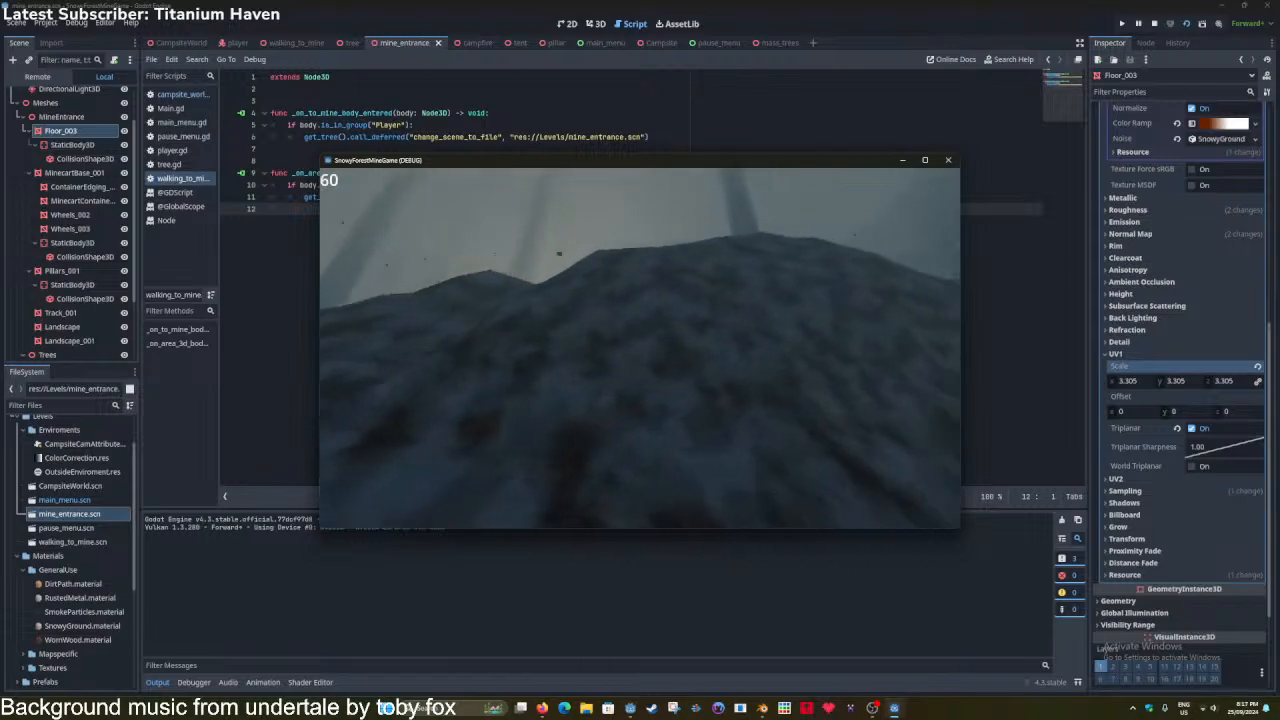
pyautogui.press('w')
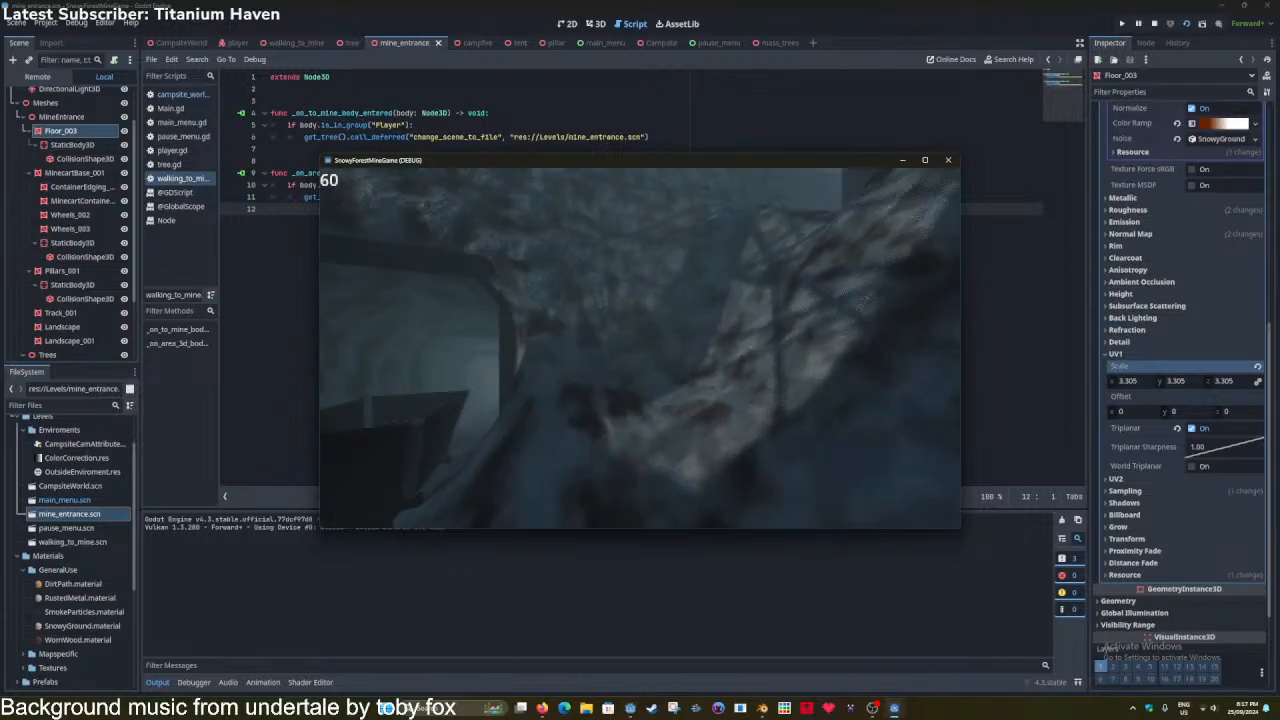
pyautogui.press('w')
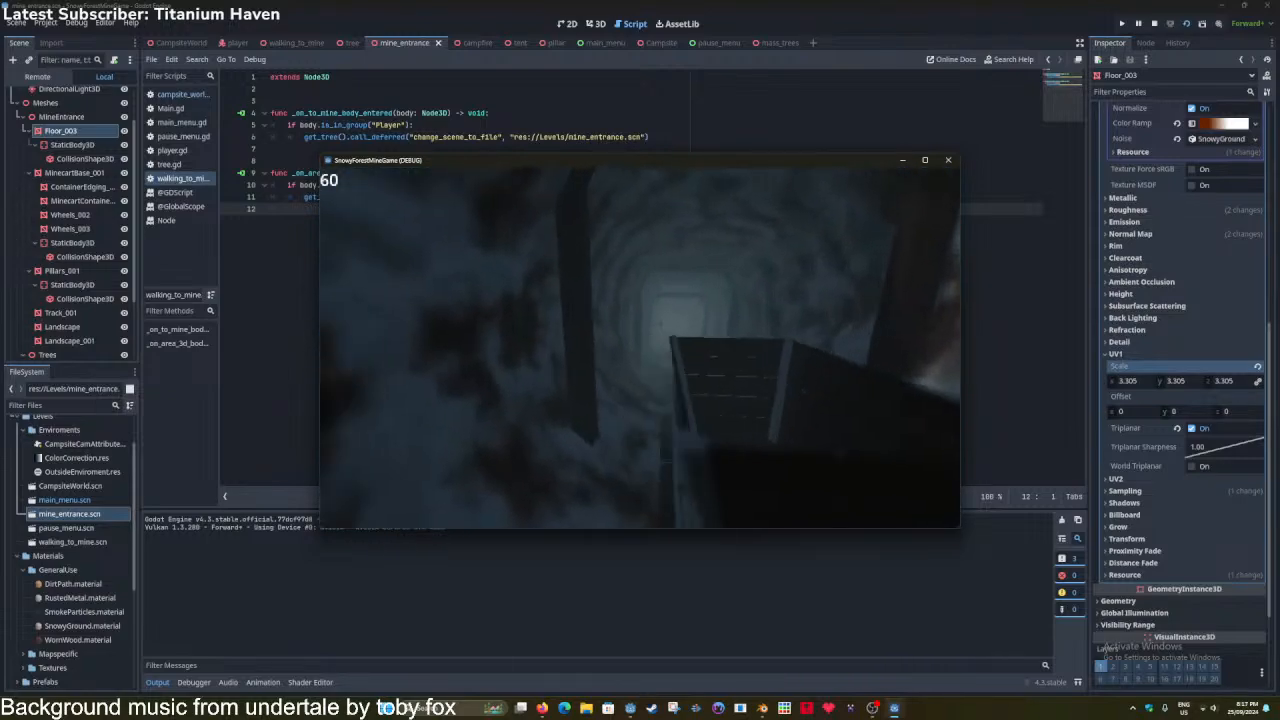
pyautogui.press('w')
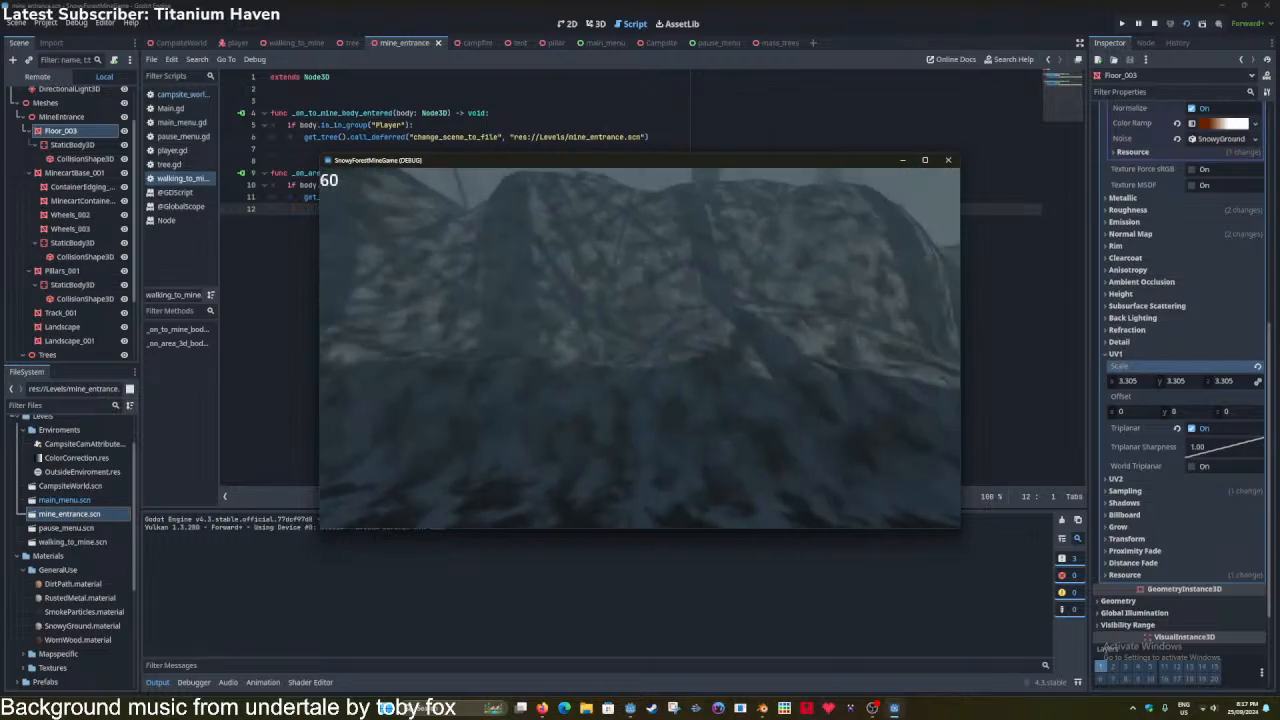
pyautogui.press('w')
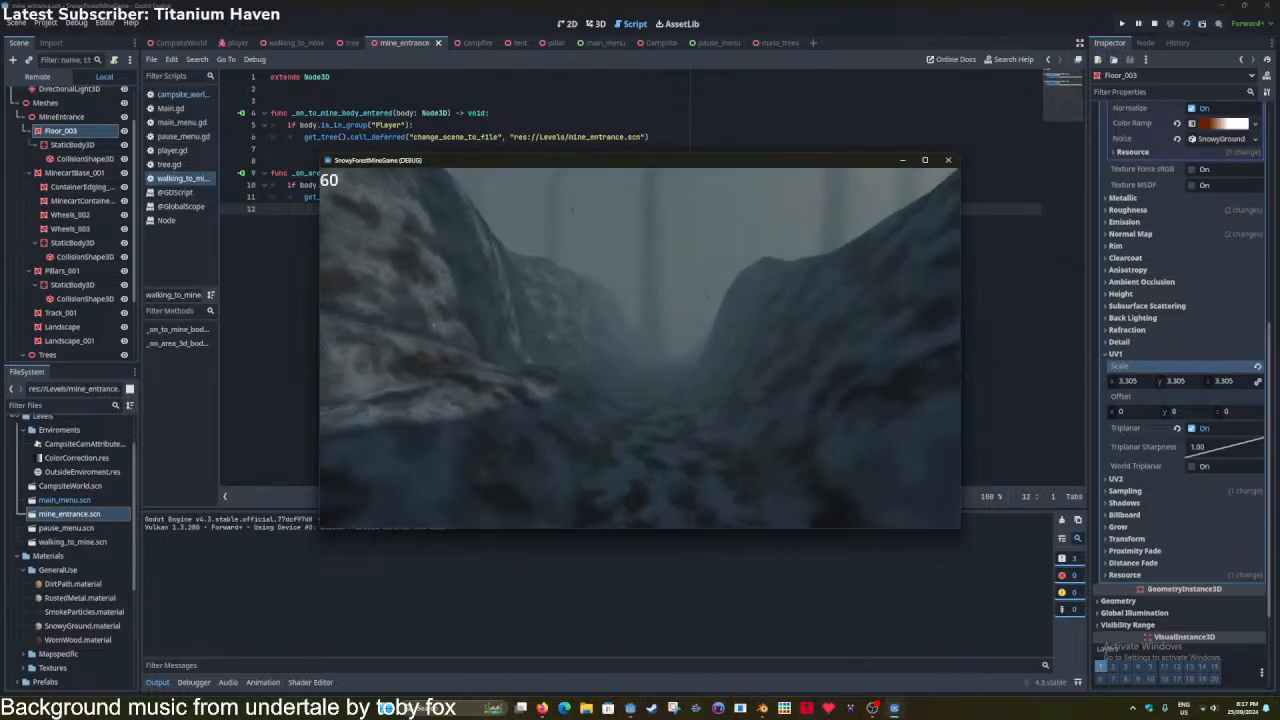
pyautogui.press('w')
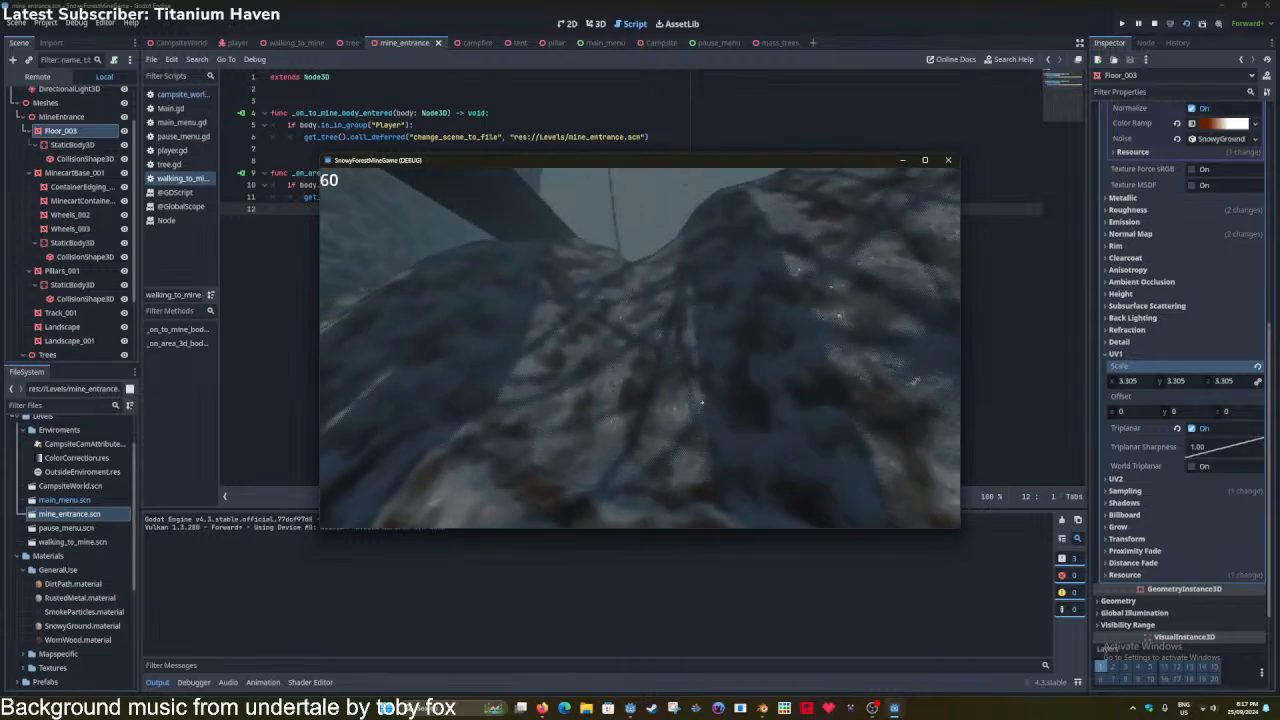
pyautogui.press('F8')
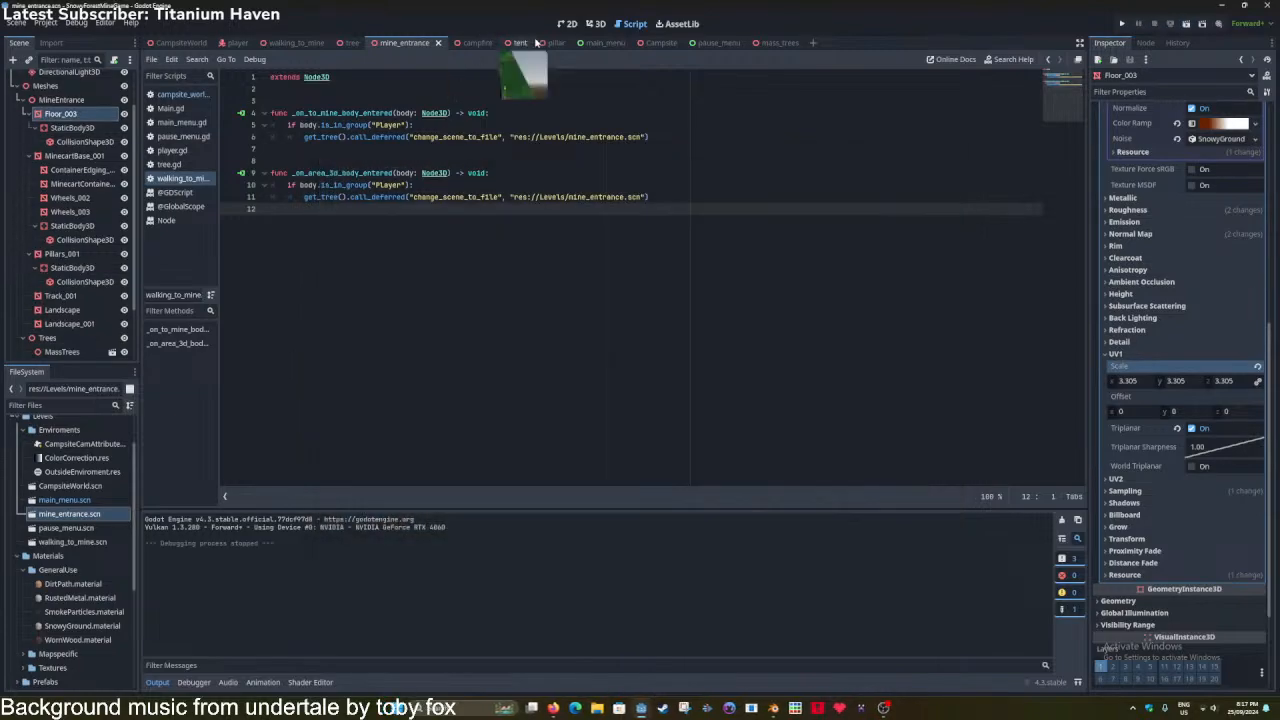
# Return to the 3D view framed on Floor_003, turn off the environment display, and save the scene.
pyautogui.click(596, 24)
pyautogui.scroll(-3, 593, 202)
pyautogui.press('f')
pyautogui.click(176, 80)
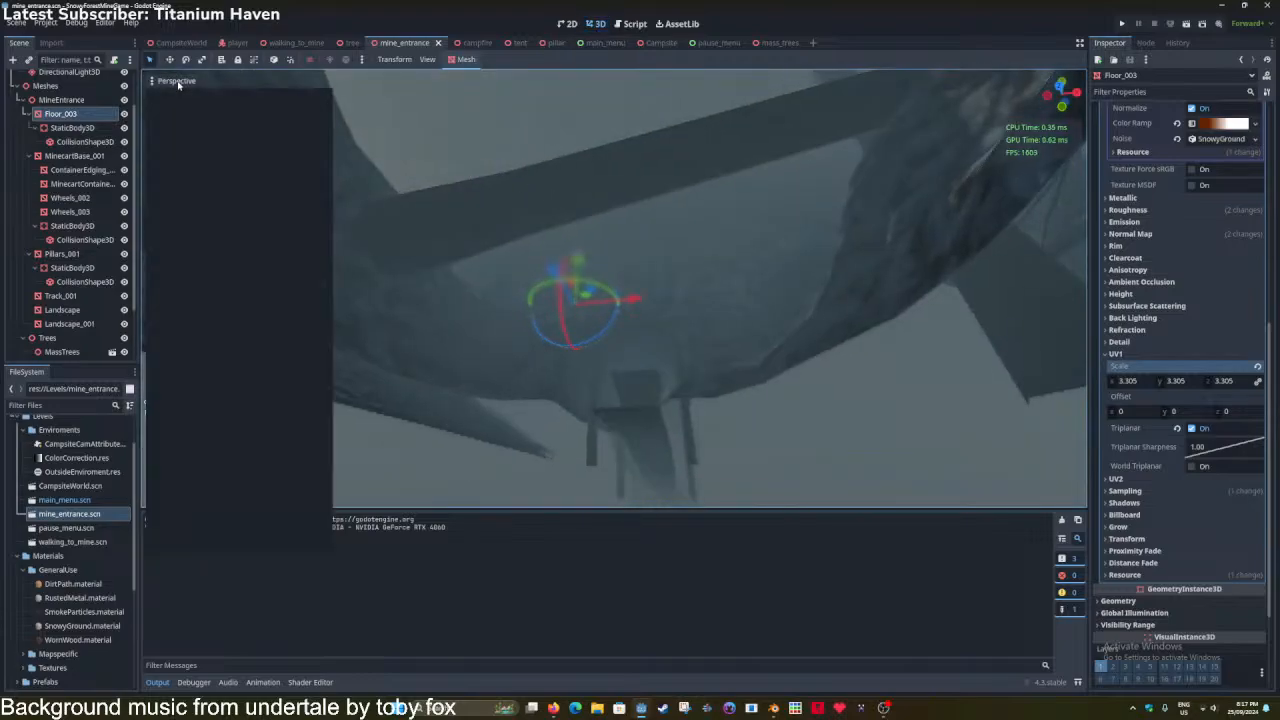
pyautogui.click(184, 360)
pyautogui.click(480, 28)
pyautogui.scroll(-5, 517, 287)
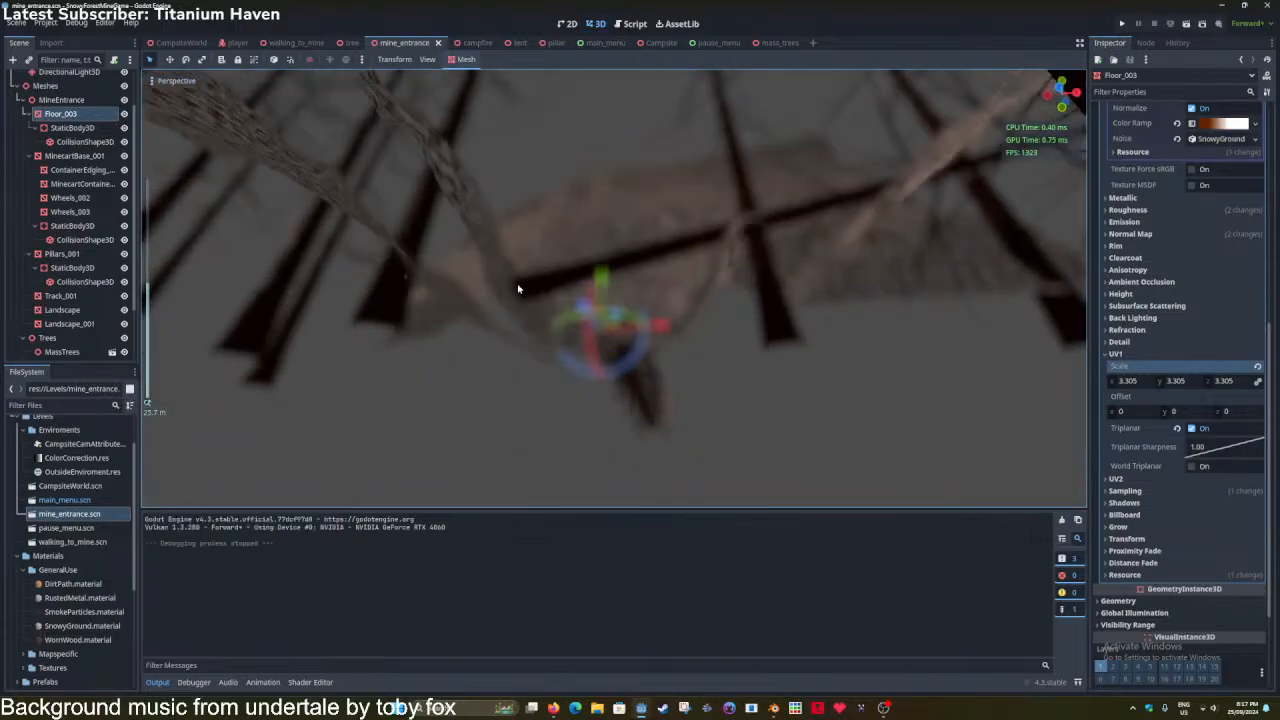
pyautogui.hotkey('ctrl', 's')
pyautogui.moveTo(517, 289); pyautogui.dragTo(505, 330, button='middle')
pyautogui.hotkey('ctrl', 's')
pyautogui.hotkey('ctrl', 's')
# Show the forest and valley in unshaded display, save the scene, and collapse the MineEntrance node in the scene tree.
pyautogui.click(178, 81)
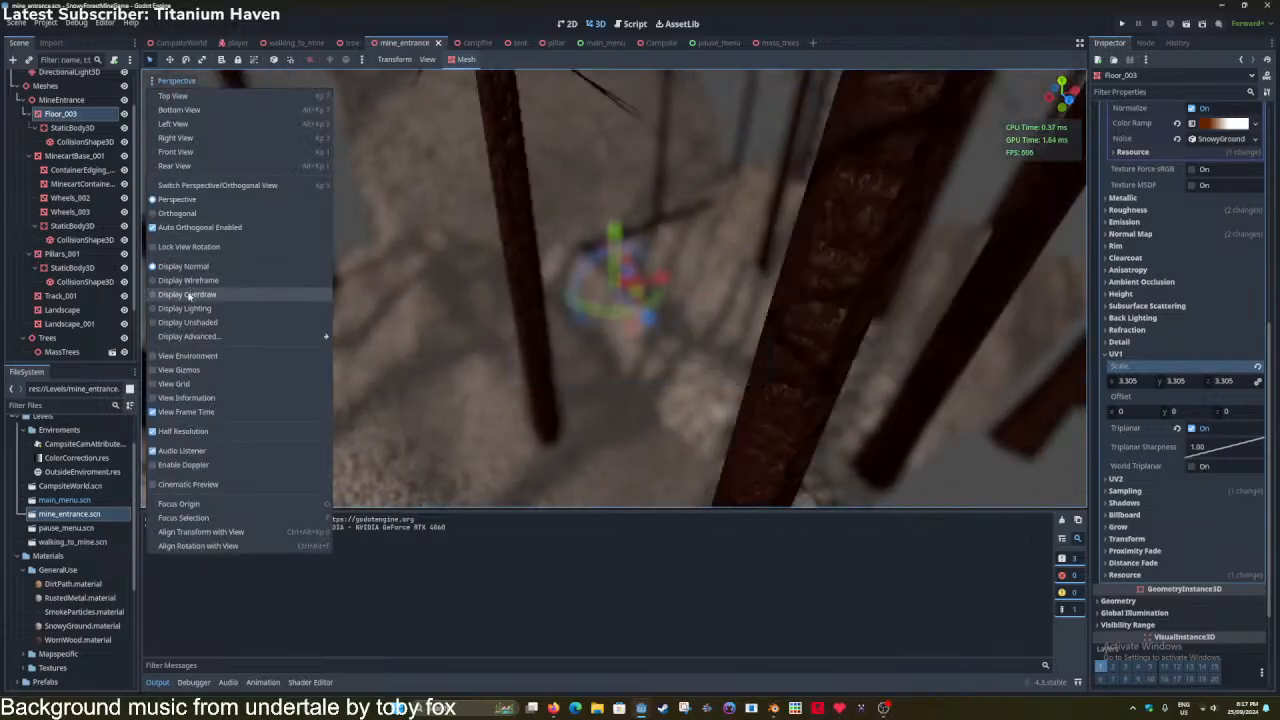
pyautogui.click(190, 294)
pyautogui.click(193, 308)
pyautogui.click(201, 322)
pyautogui.click(440, 285)
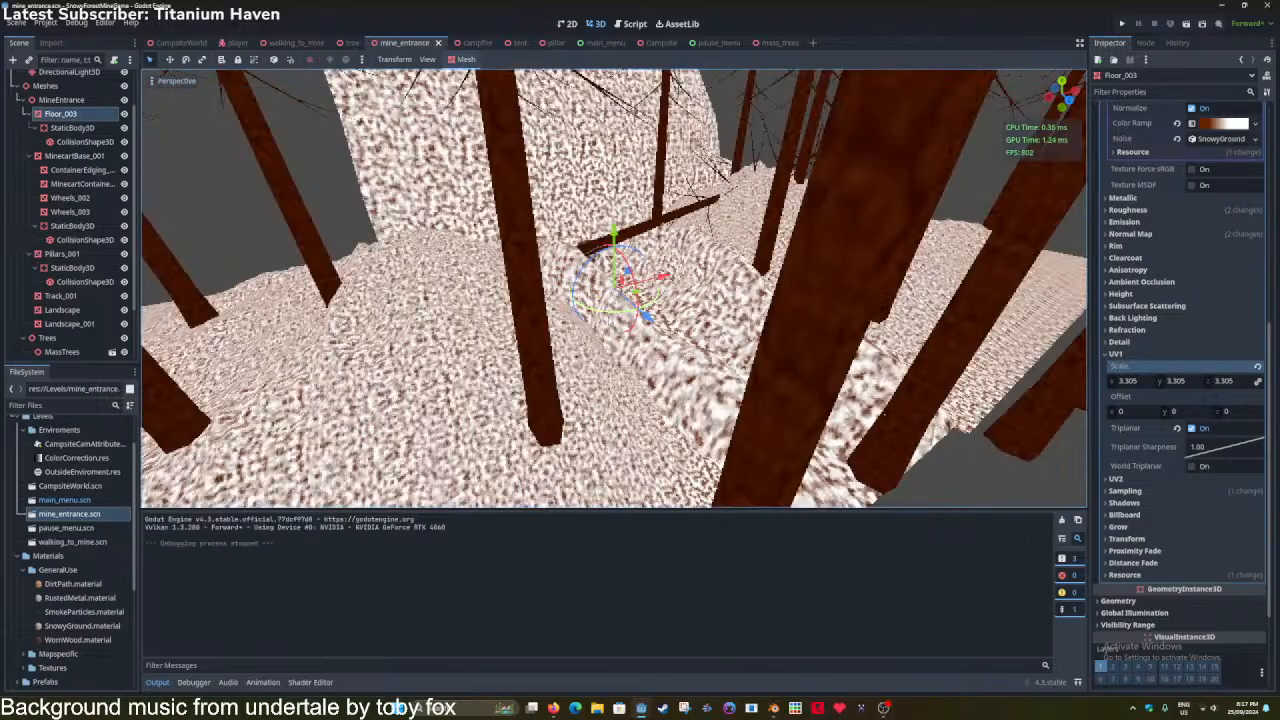
pyautogui.scroll(-5, 600, 308)
pyautogui.hotkey('ctrl', 's')
pyautogui.moveTo(592, 318); pyautogui.dragTo(550, 345, button='middle')
pyautogui.scroll(4, 545, 350)
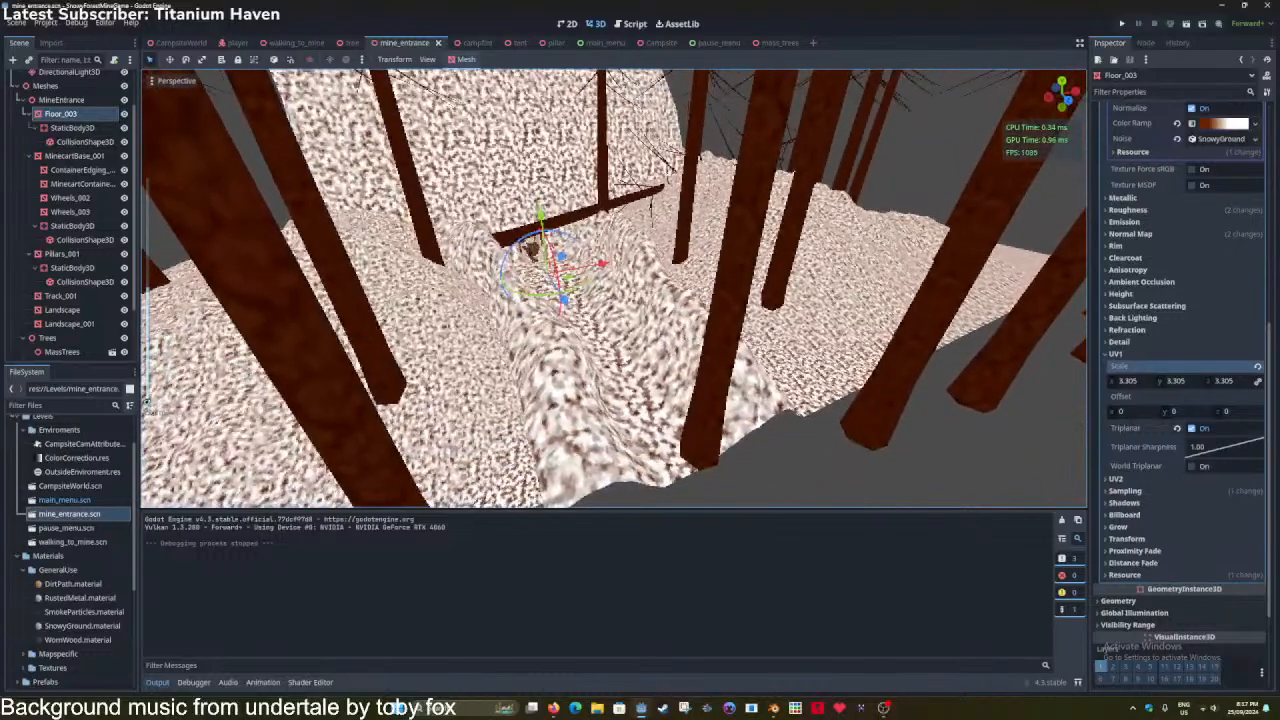
pyautogui.hotkey('ctrl', 's')
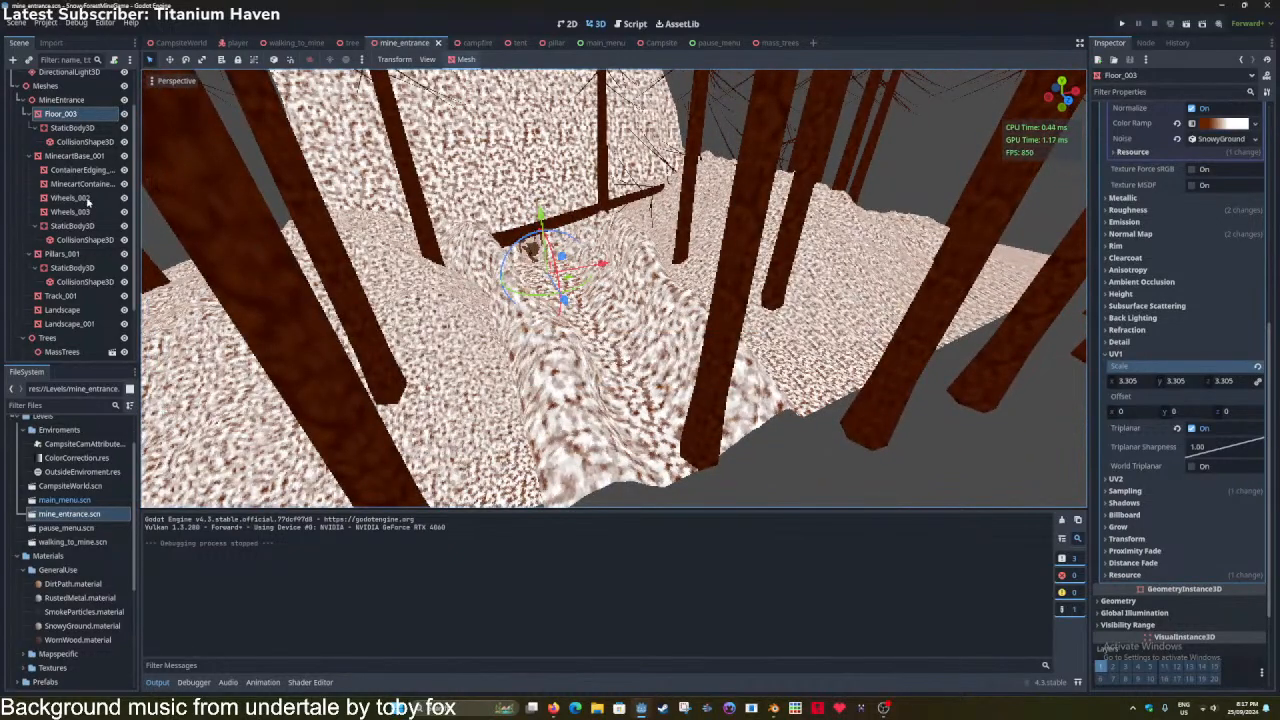
pyautogui.click(25, 101)
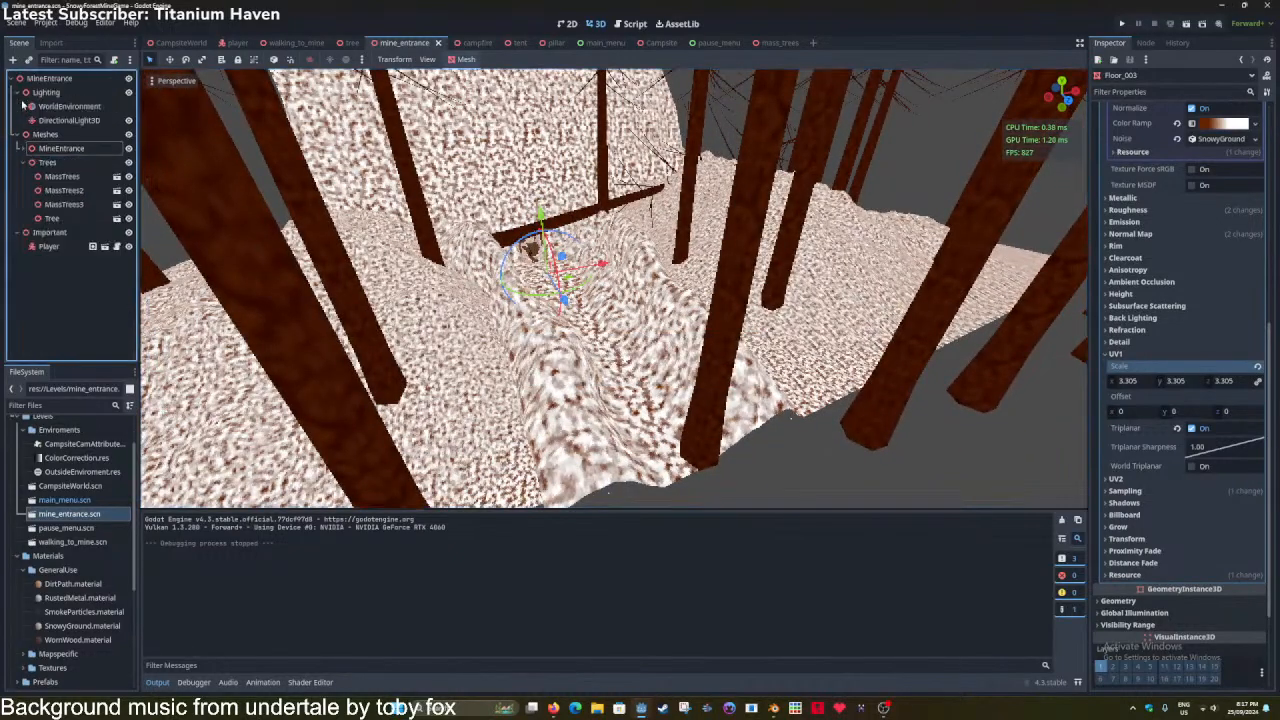
# Collapse the Trees node and add a StaticBody3D under the Important node.
pyautogui.click(26, 162)
pyautogui.click(40, 176)
pyautogui.hotkey('ctrl', 'a')
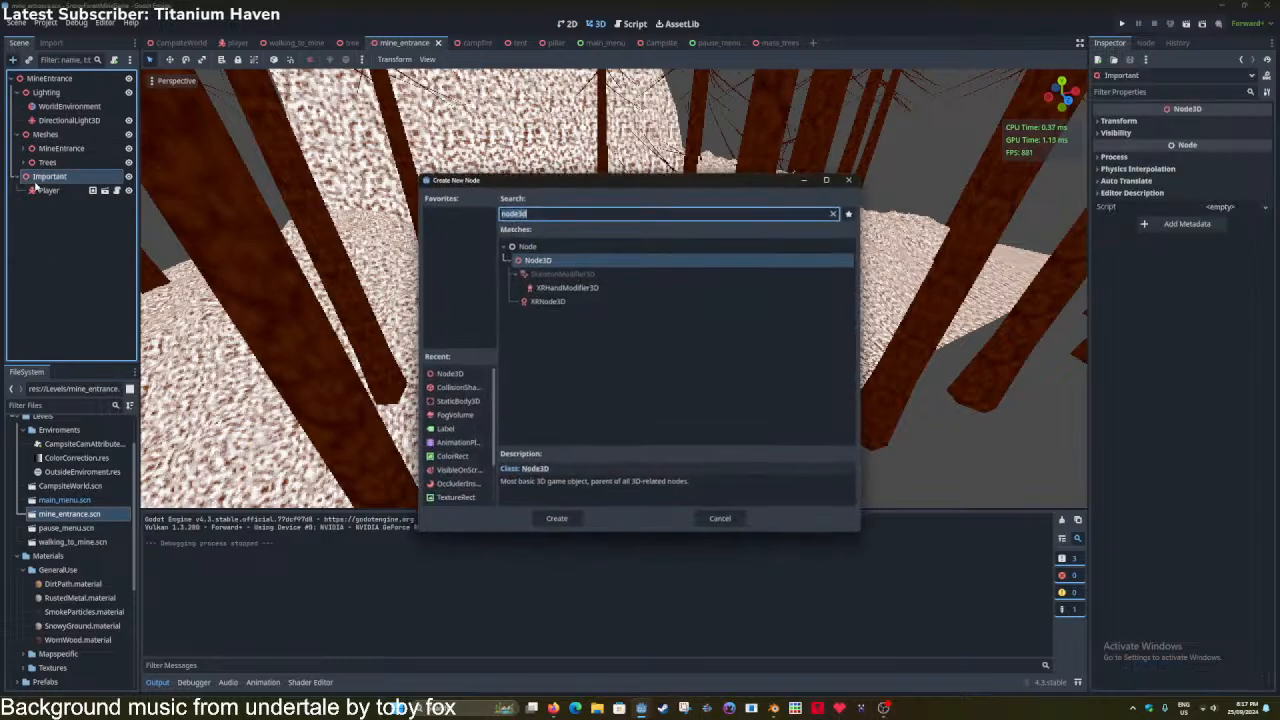
pyautogui.write('staticbody')
pyautogui.press('Return')
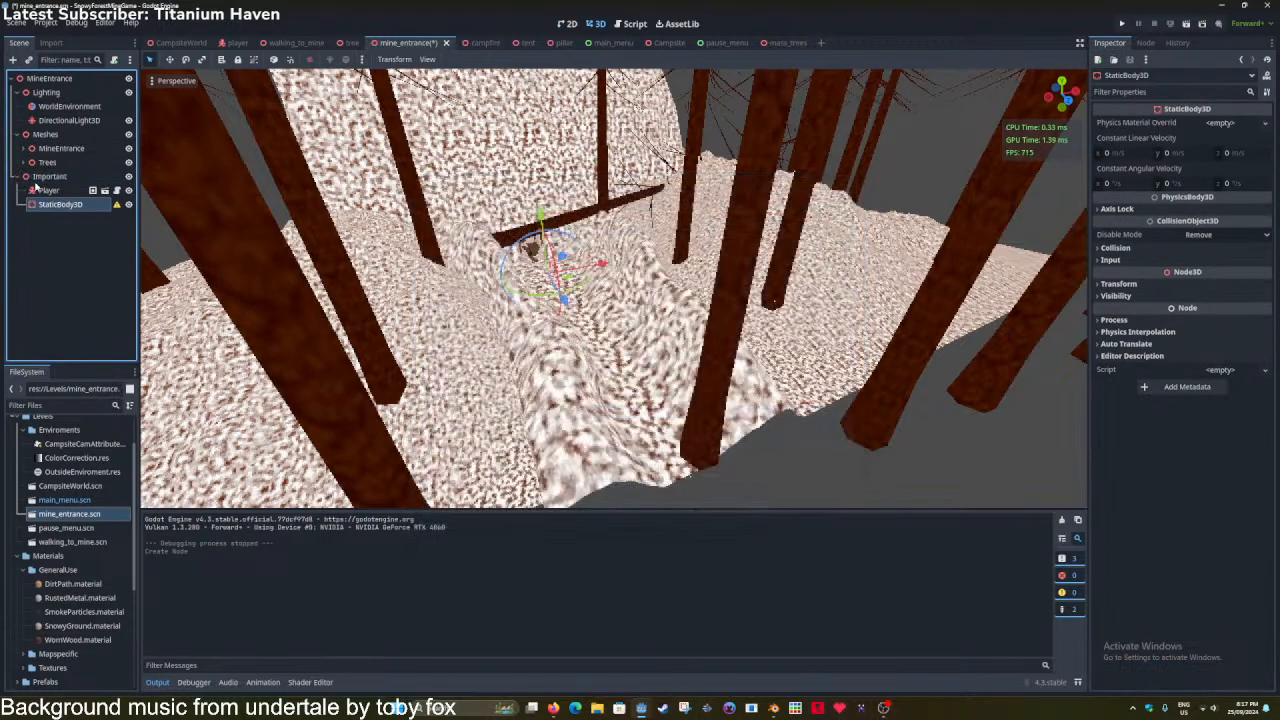
# Add a CollisionShape3D with a new BoxShape3D to the StaticBody3D and save the scene.
pyautogui.hotkey('ctrl', 'a')
pyautogui.write('collisionshape')
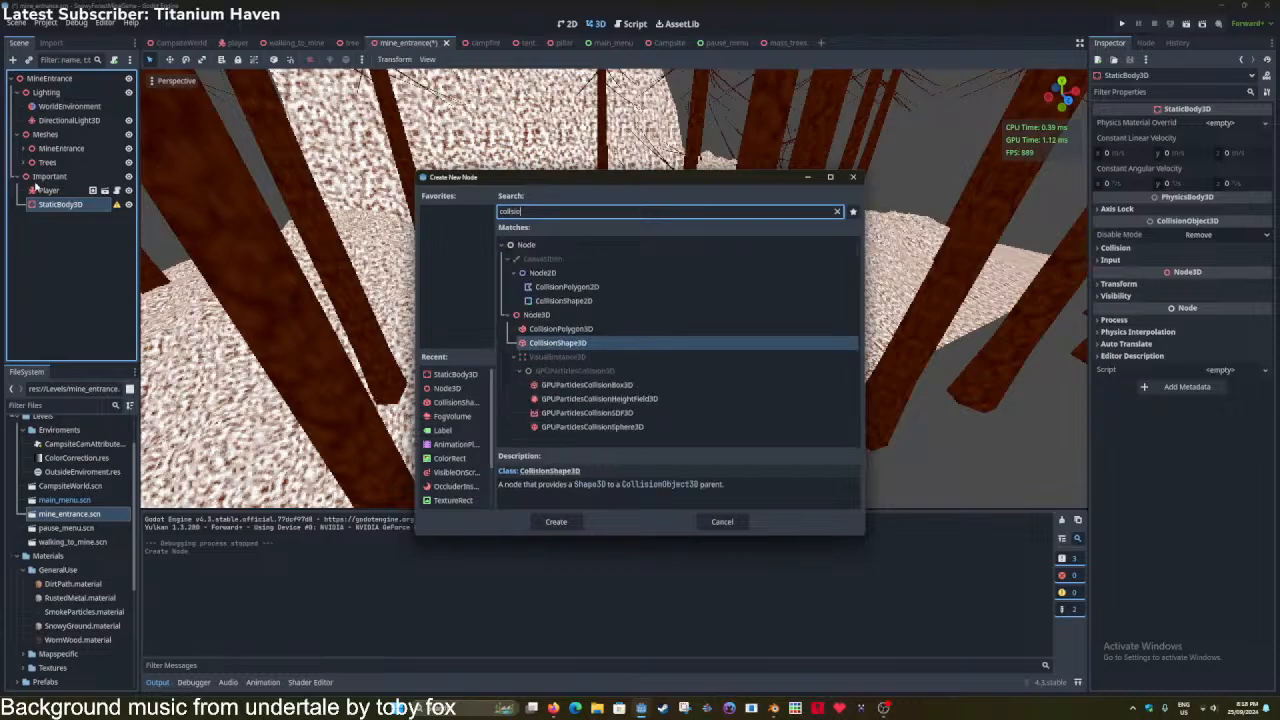
pyautogui.press('Return')
pyautogui.hotkey('ctrl', 's')
pyautogui.click(1228, 122)
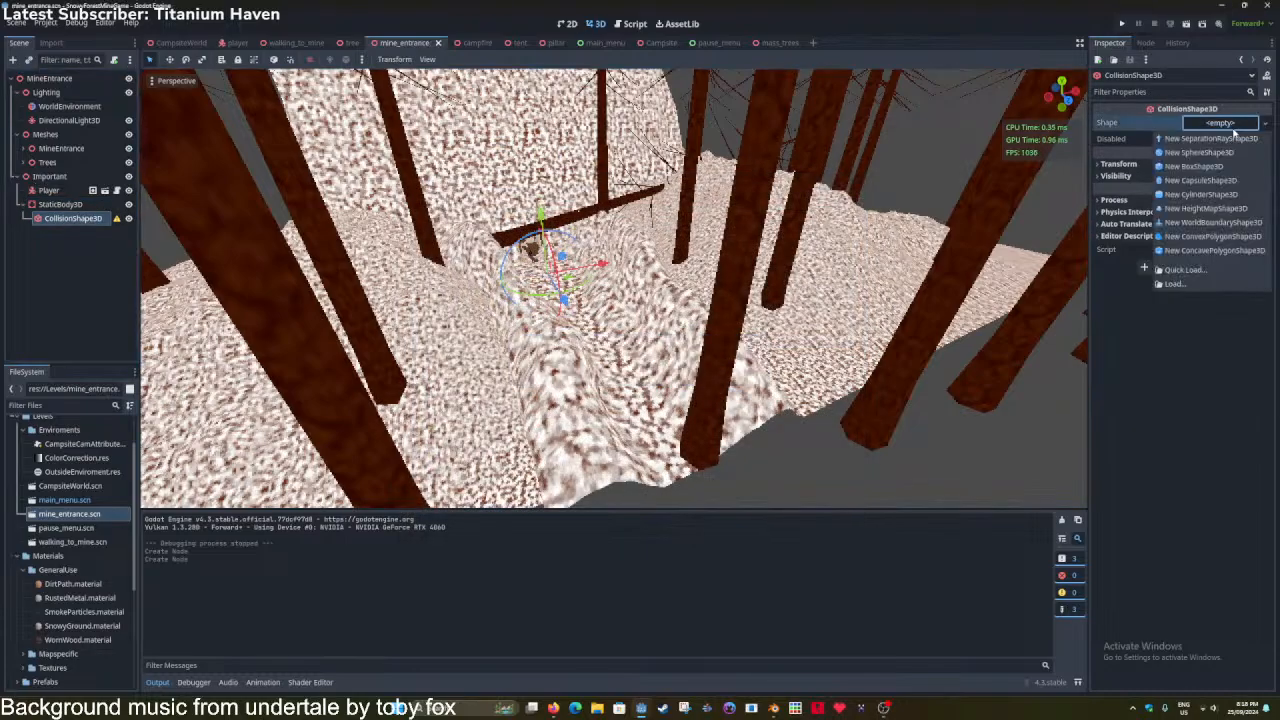
pyautogui.click(1220, 166)
# Move the collision box onto the bank beside the path, set its Y size to 23.04 m, and save the scene.
pyautogui.moveTo(740, 270); pyautogui.dragTo(685, 296, button='middle')
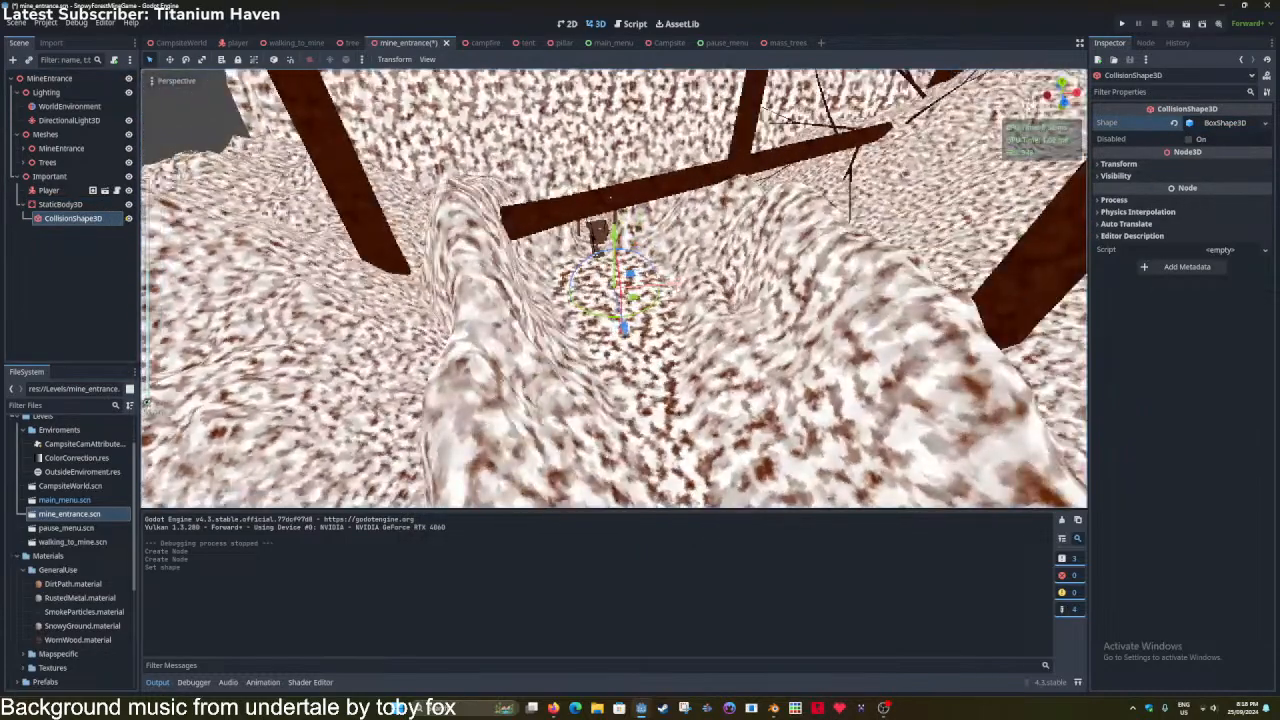
pyautogui.moveTo(682, 294); pyautogui.dragTo(560, 293)
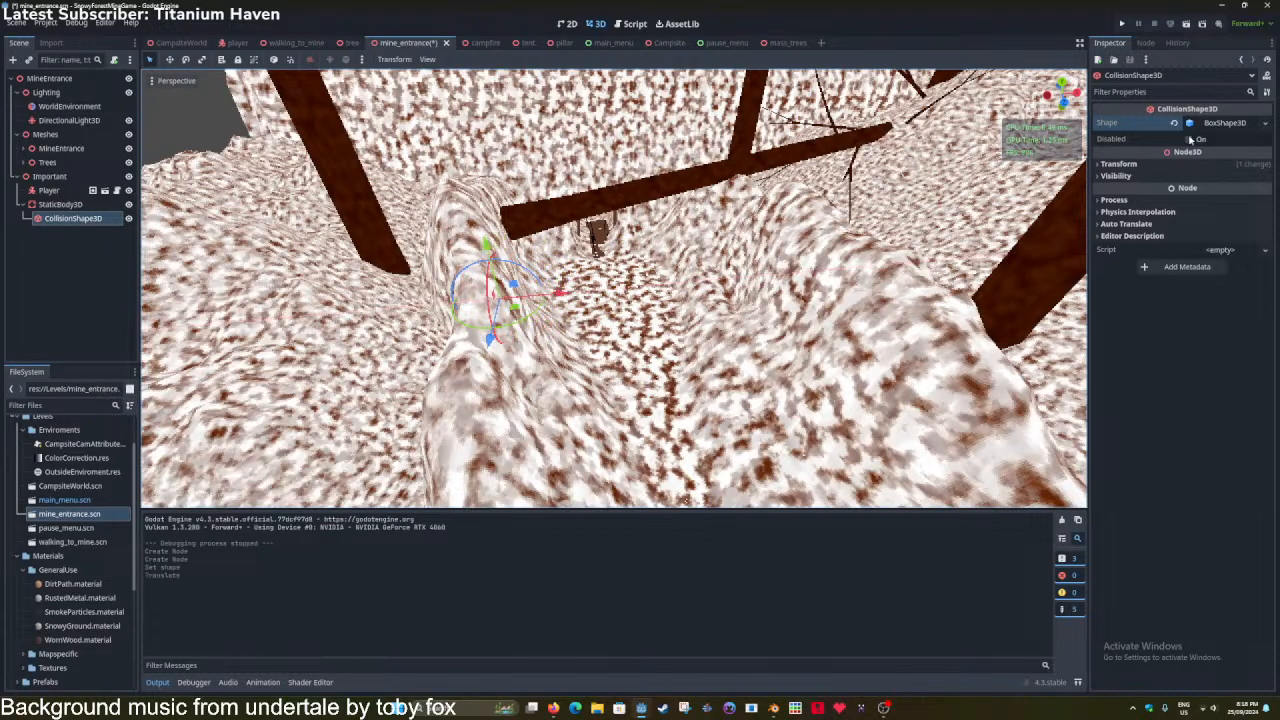
pyautogui.click(1222, 122)
pyautogui.moveTo(1178, 157); pyautogui.dragTo(1215, 157)
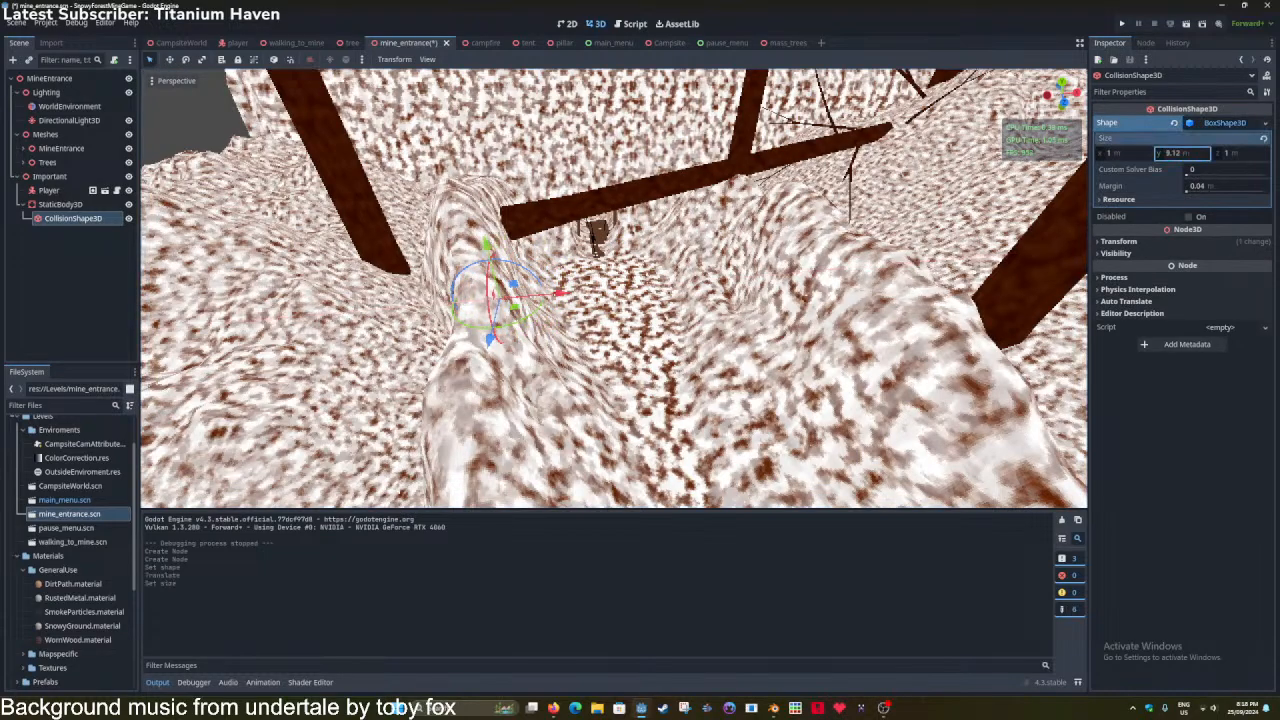
pyautogui.hotkey('ctrl', 's')
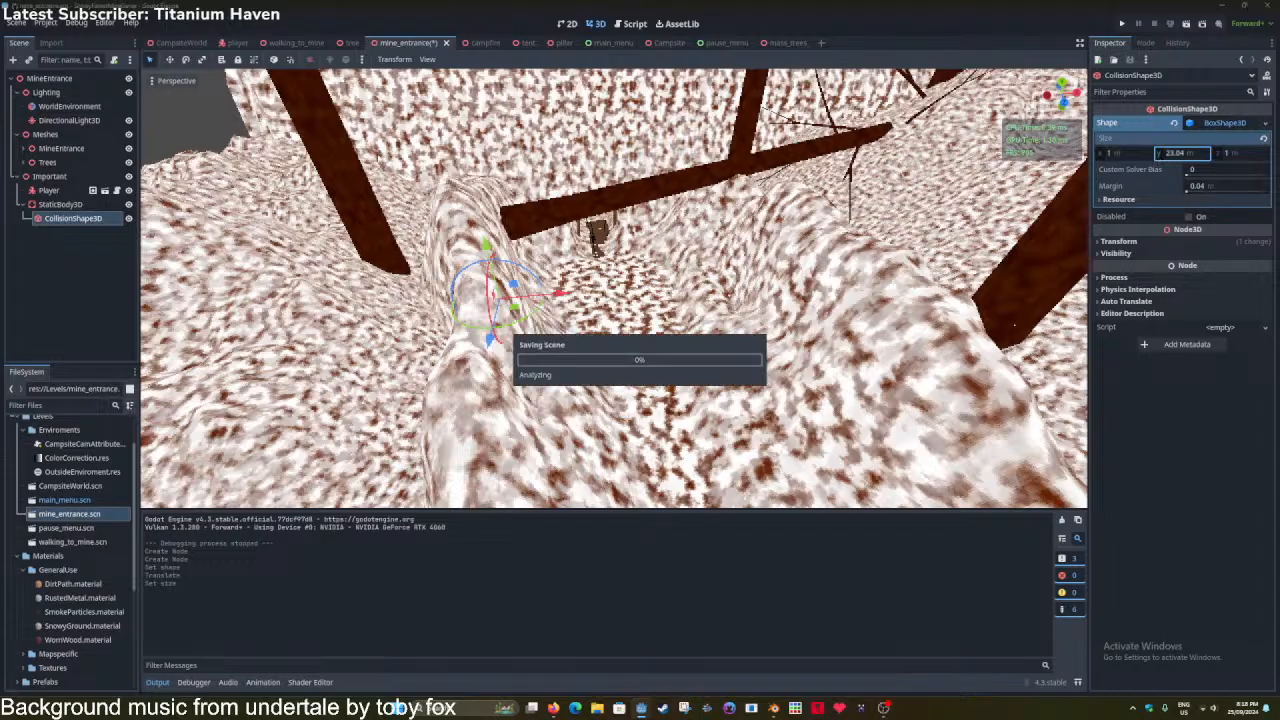
# Show gizmos in the viewport, then raise the collision box and set its Z size to 50 m.
pyautogui.click(176, 80)
pyautogui.click(211, 376)
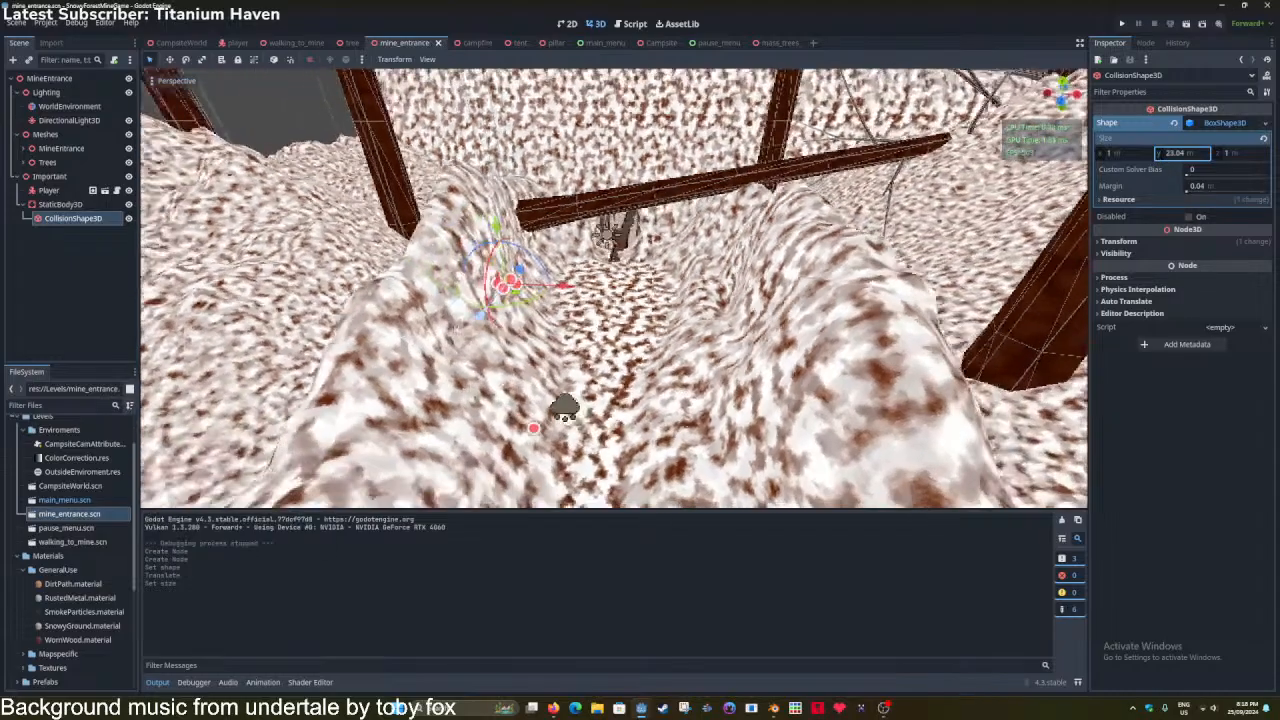
pyautogui.scroll(-5, 560, 300)
pyautogui.moveTo(640, 310); pyautogui.dragTo(400, 265, button='middle')
pyautogui.moveTo(560, 285); pyautogui.dragTo(575, 272, button='middle')
pyautogui.moveTo(597, 193); pyautogui.dragTo(598, 167)
pyautogui.moveTo(1132, 157); pyautogui.dragTo(1160, 157)
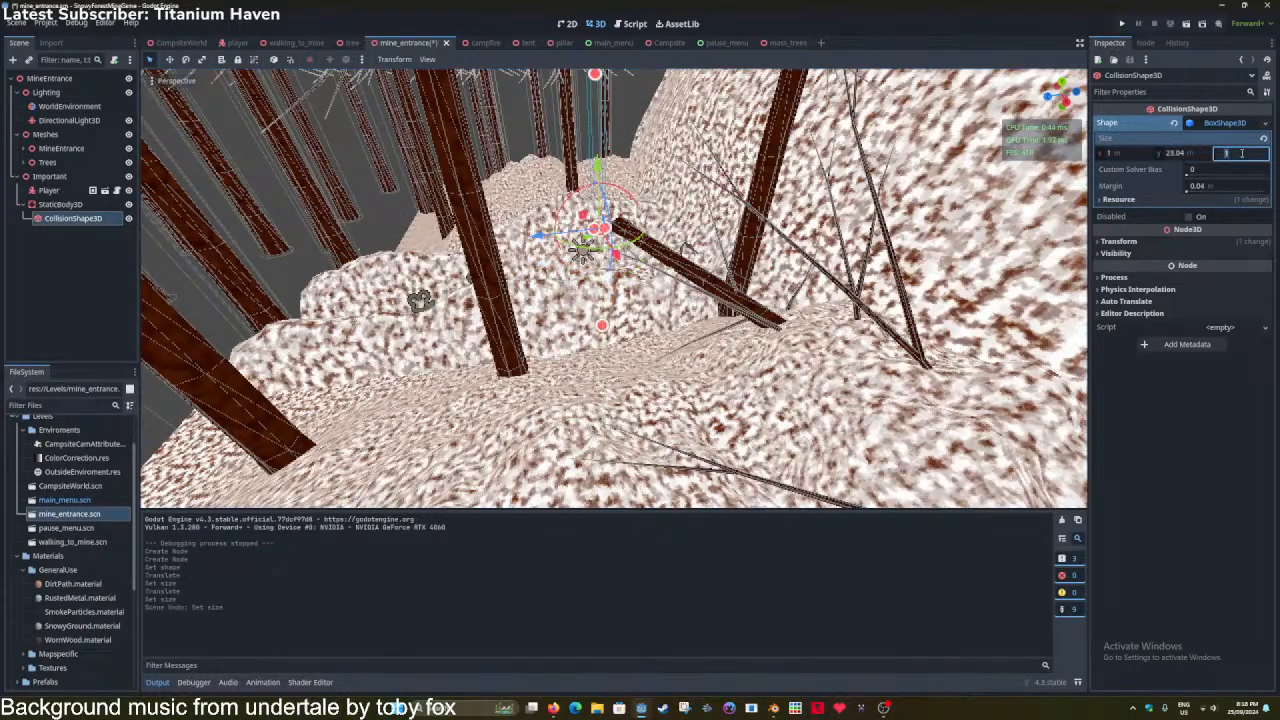
pyautogui.write('50')
pyautogui.press('Return')
# Align the long collision box with the side of the valley path, using the front view.
pyautogui.moveTo(610, 215); pyautogui.dragTo(813, 183, button='middle')
pyautogui.scroll(-5, 680, 270)
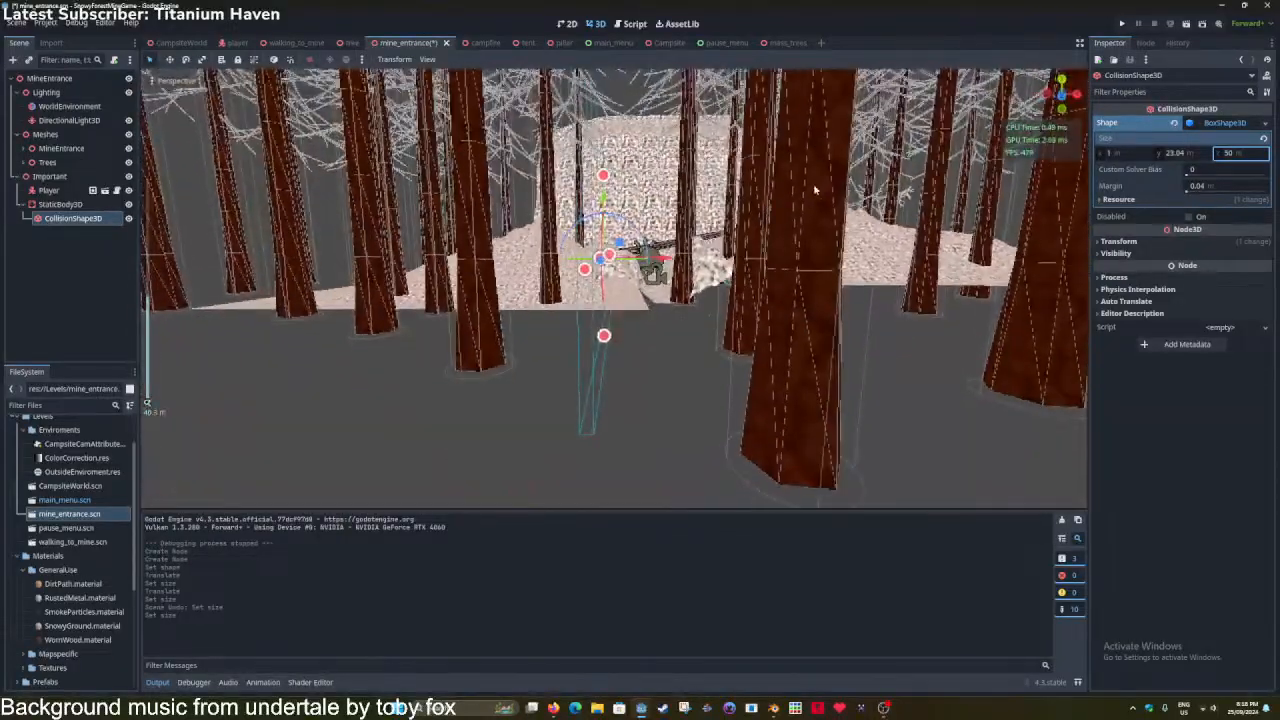
pyautogui.click(1061, 103)
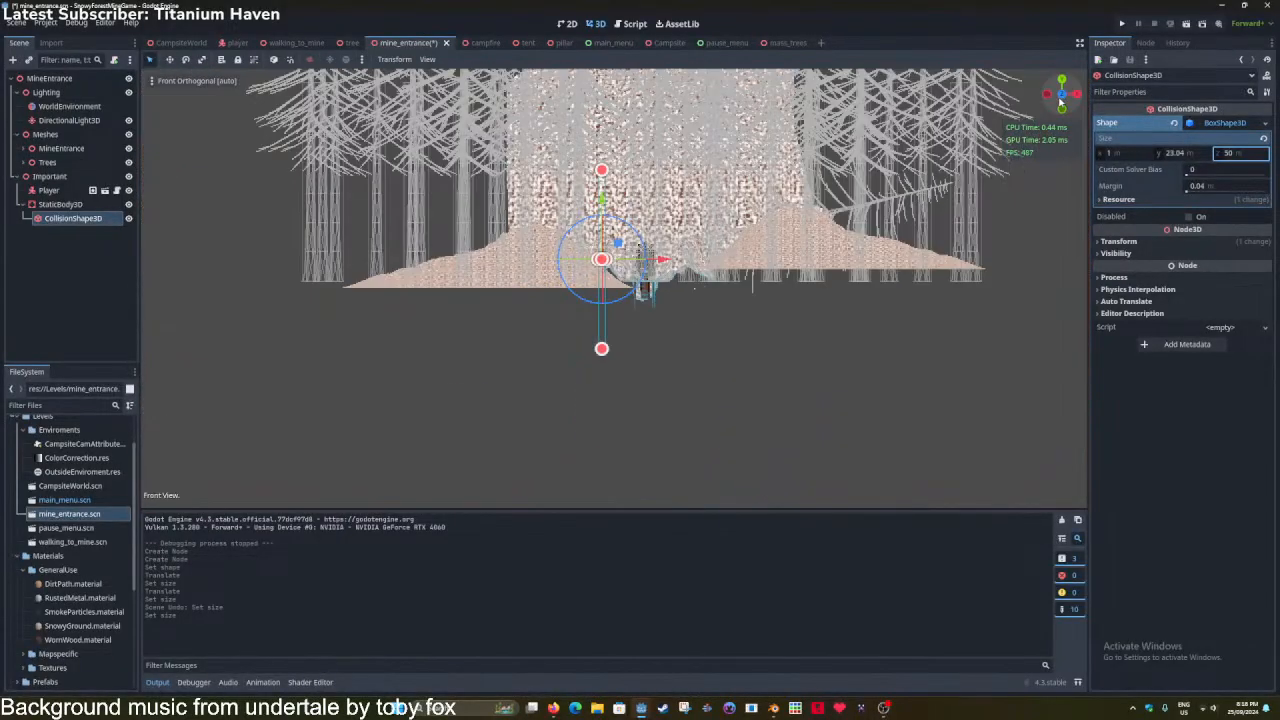
pyautogui.scroll(5, 600, 300)
pyautogui.moveTo(645, 214); pyautogui.dragTo(698, 226)
pyautogui.moveTo(698, 226); pyautogui.dragTo(880, 400, button='middle')
pyautogui.scroll(3, 625, 371)
pyautogui.scroll(-6, 625, 371)
pyautogui.scroll(-4, 676, 312)
# Duplicate the collision box and place the copy along the opposite bank of the path.
pyautogui.hotkey('ctrl', 'd')
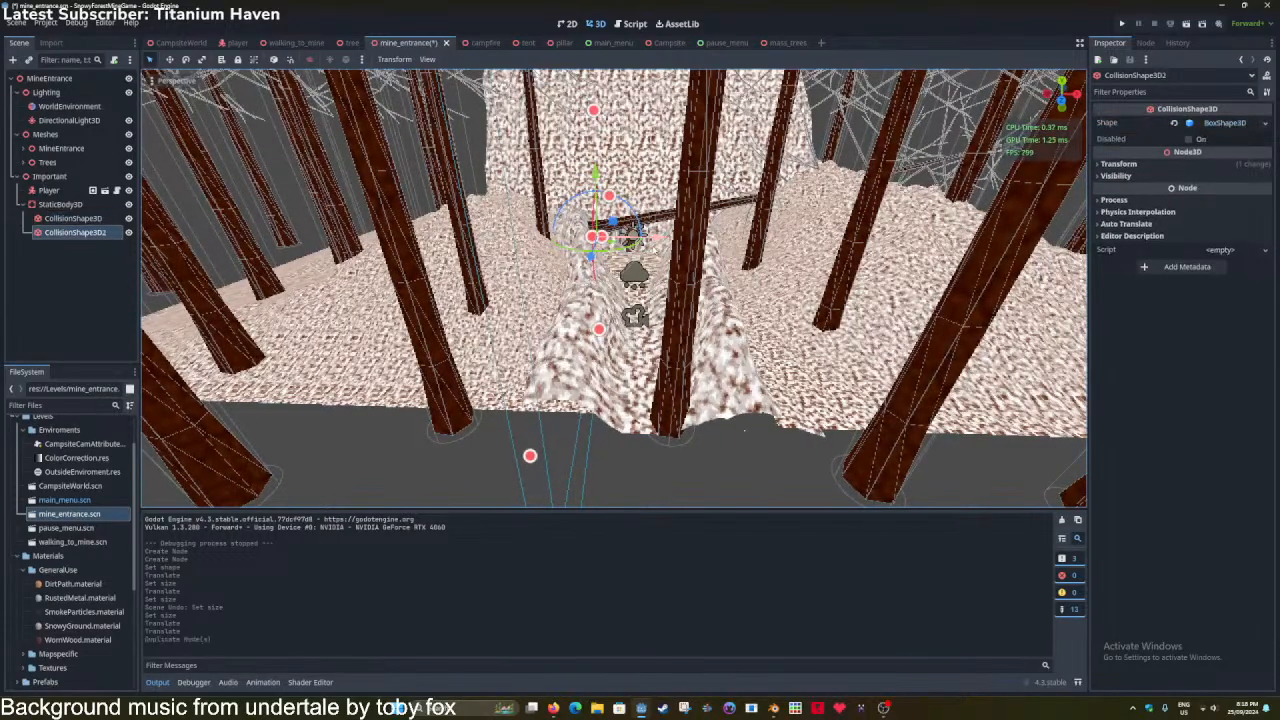
pyautogui.moveTo(720, 262); pyautogui.dragTo(655, 264, button='middle')
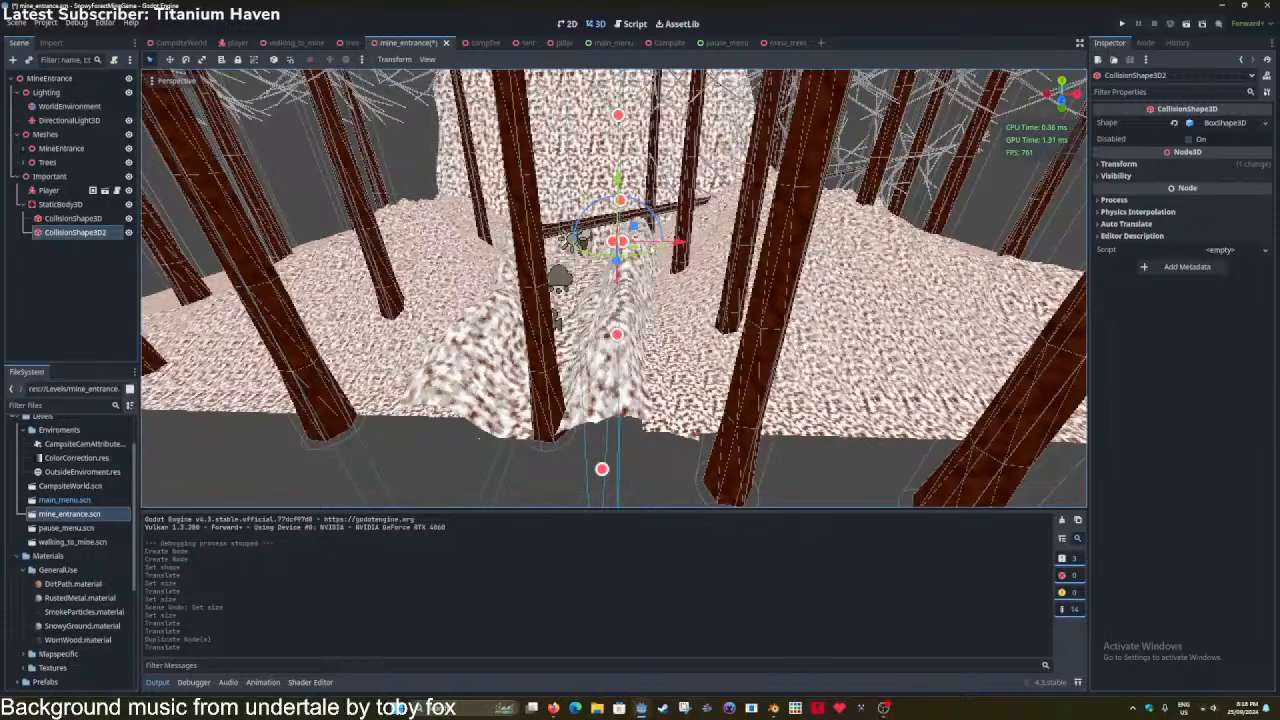
pyautogui.moveTo(676, 243); pyautogui.dragTo(688, 242)
# Duplicate the collision box again, rotate the copy crosswise, and position it across the valley's open end.
pyautogui.hotkey('ctrl', 'd')
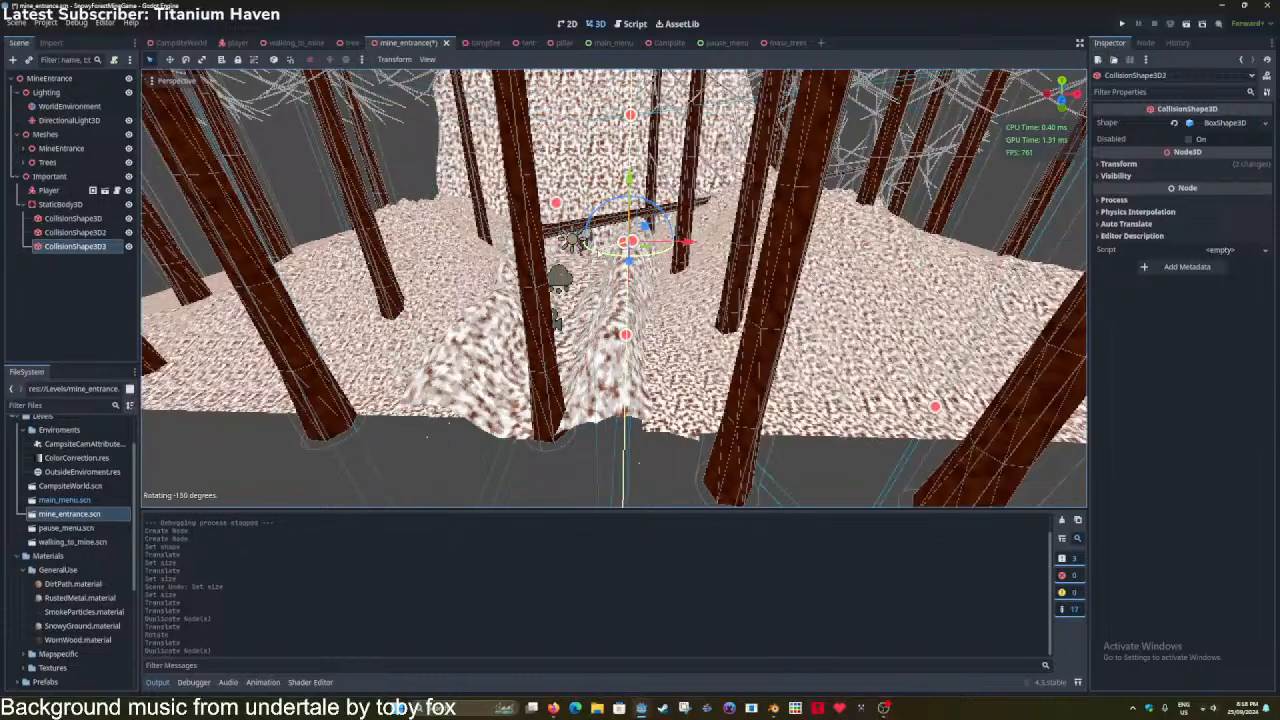
pyautogui.moveTo(624, 496); pyautogui.dragTo(624, 498)
pyautogui.moveTo(624, 440); pyautogui.dragTo(520, 500, button='middle')
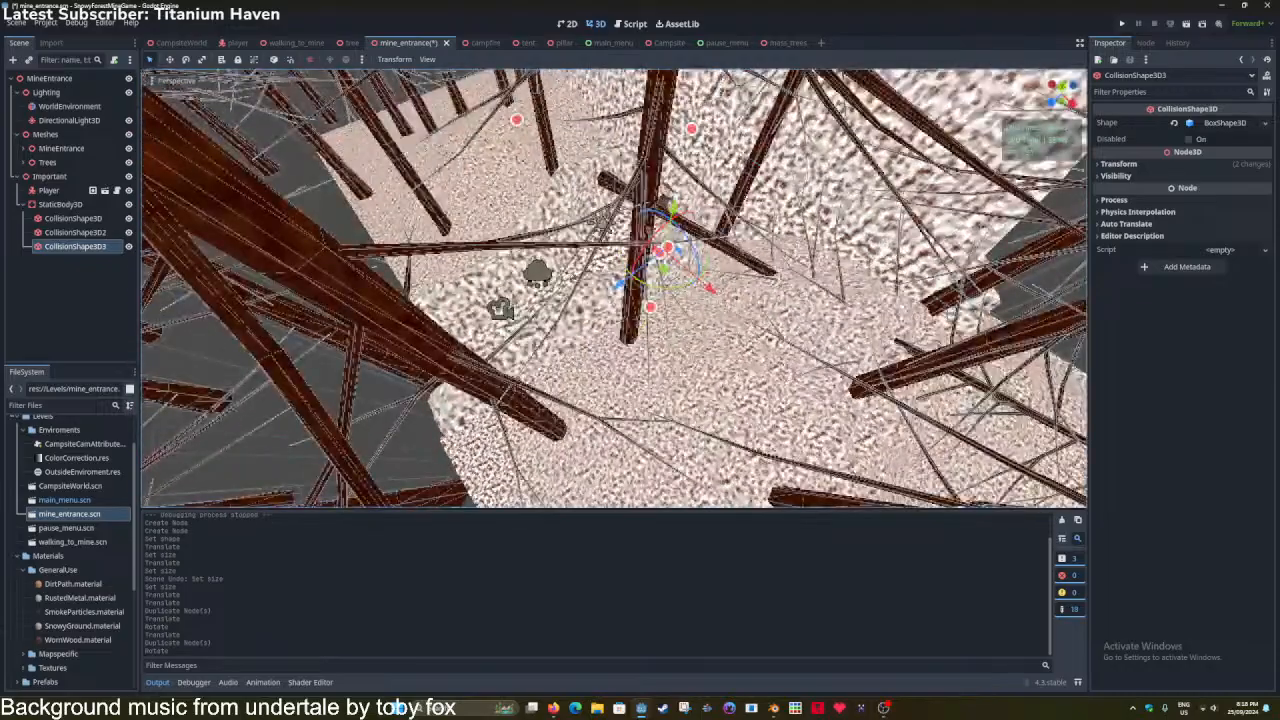
pyautogui.moveTo(422, 360); pyautogui.dragTo(424, 362)
pyautogui.press('w')
pyautogui.moveTo(424, 362); pyautogui.dragTo(350, 278, button='right')
pyautogui.press('s')
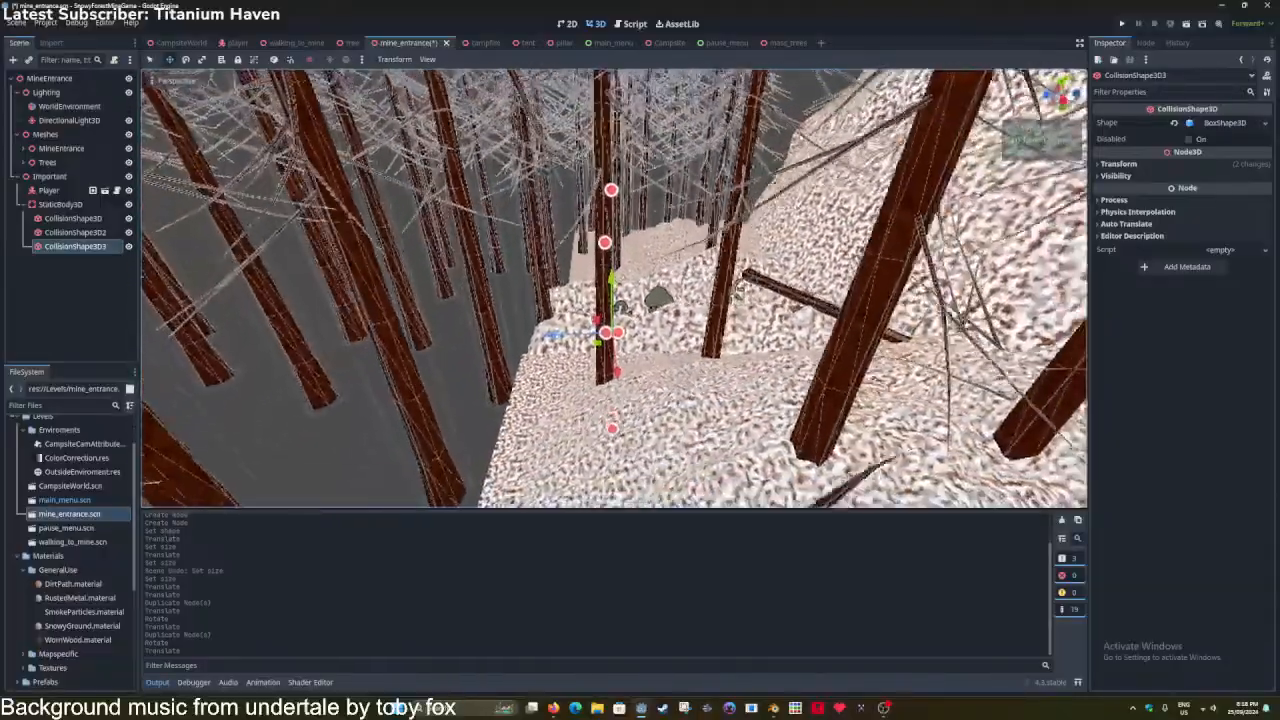
pyautogui.moveTo(614, 302); pyautogui.dragTo(614, 284, button='middle')
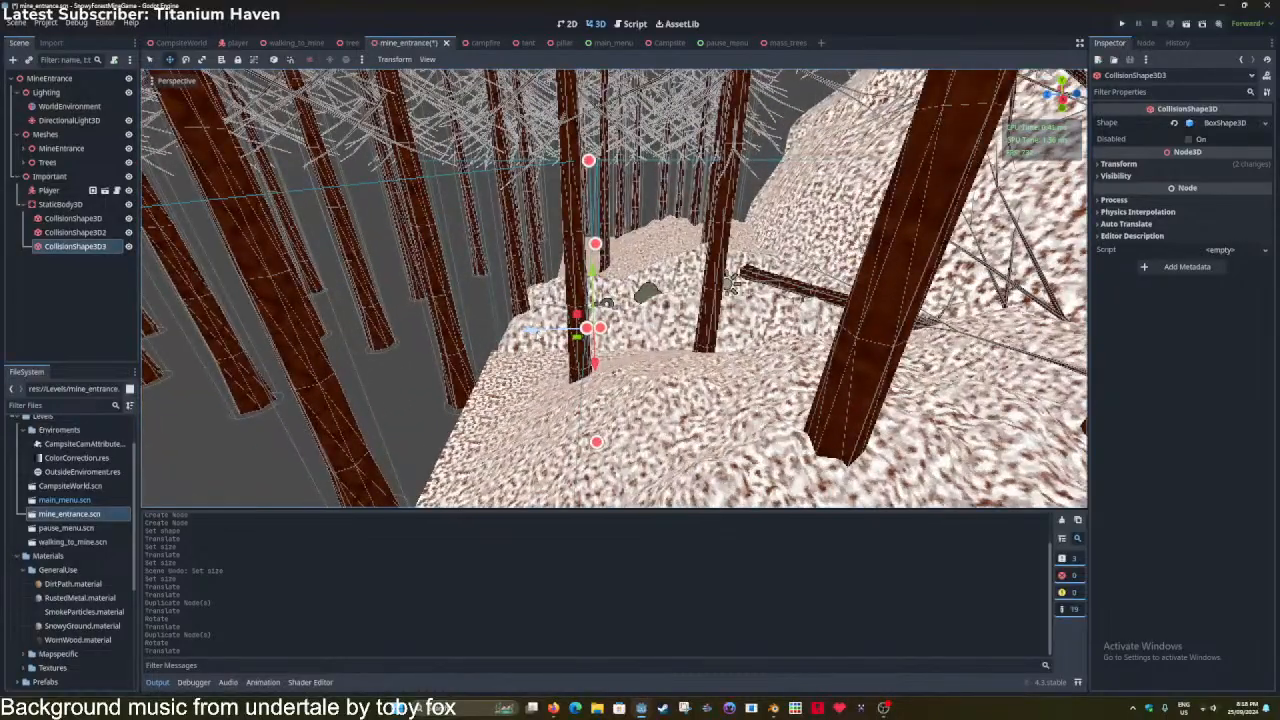
pyautogui.moveTo(733, 283); pyautogui.dragTo(733, 283)
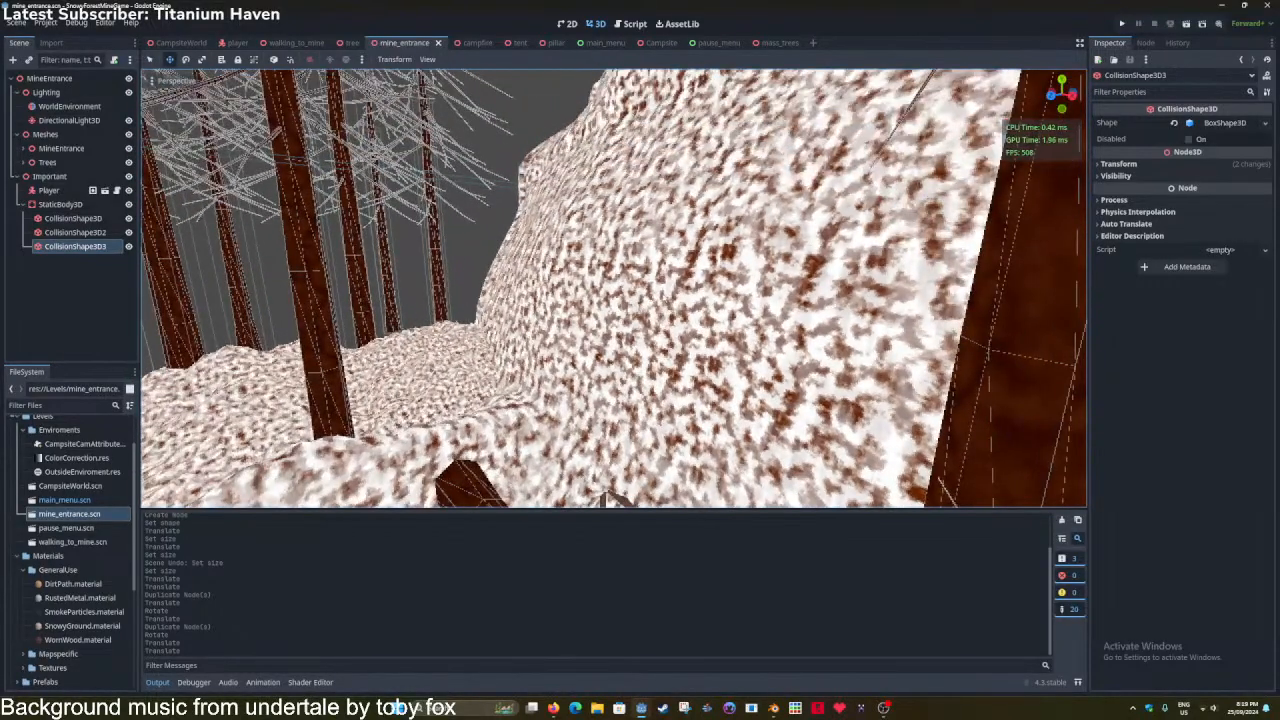
# Run the game, test walking and jumping against the valley's new collision walls, and stop the game.
pyautogui.click(631, 23)
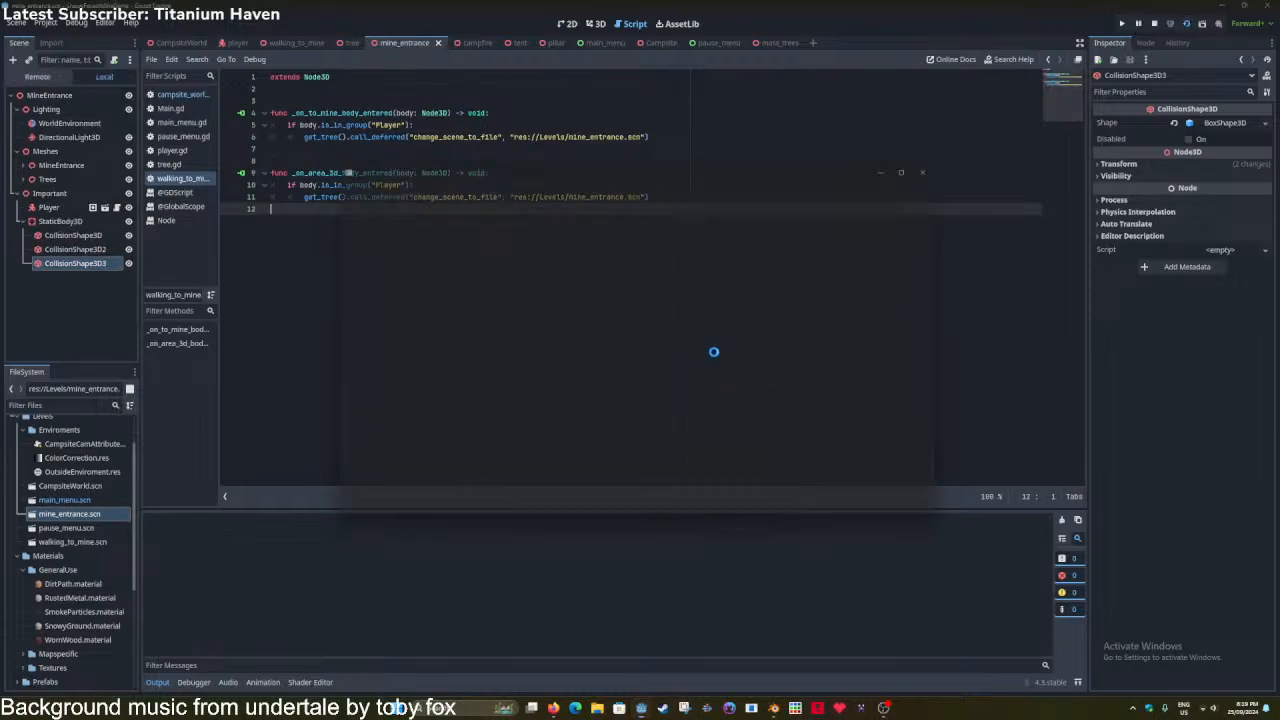
pyautogui.click(921, 160)
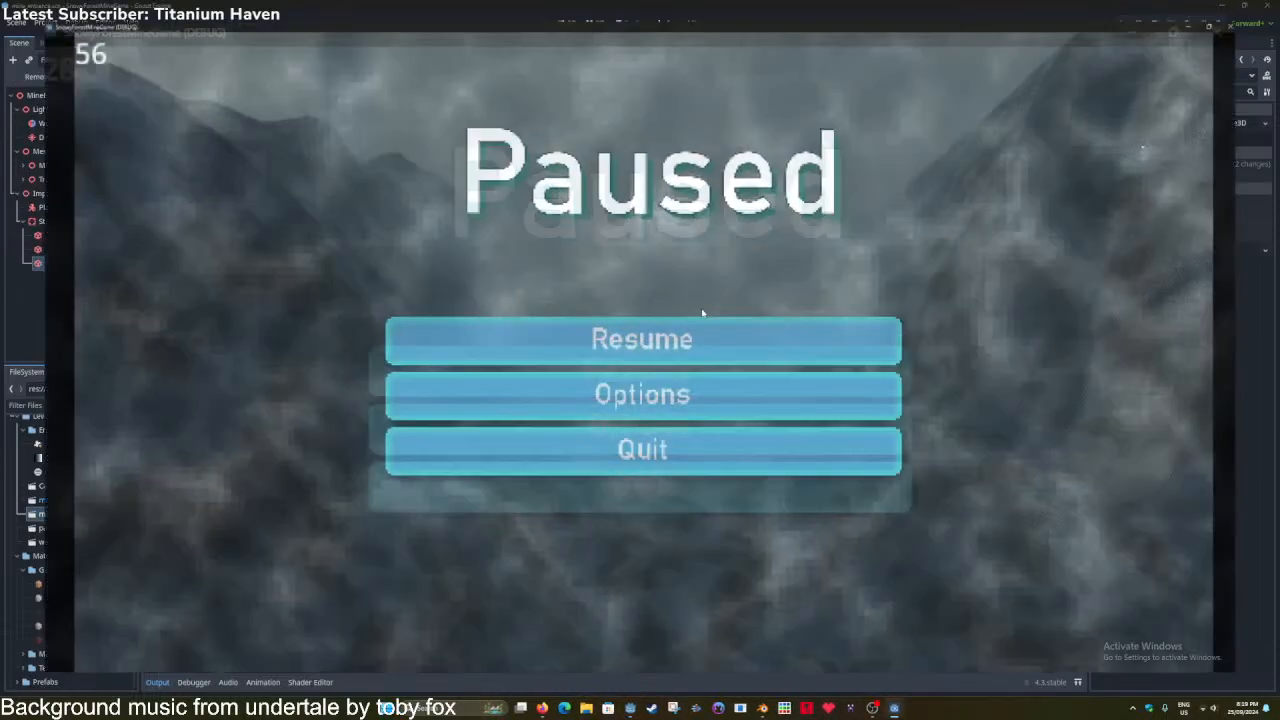
pyautogui.click(643, 337)
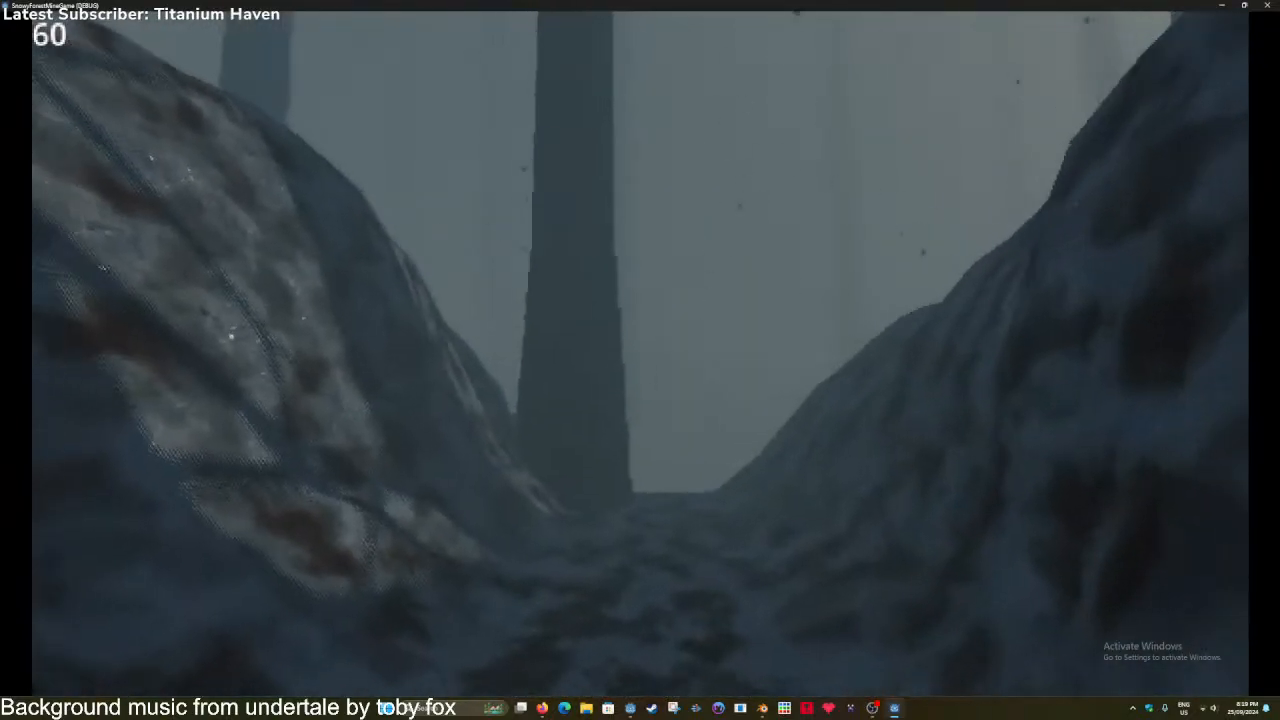
pyautogui.press('s')
pyautogui.press('w')
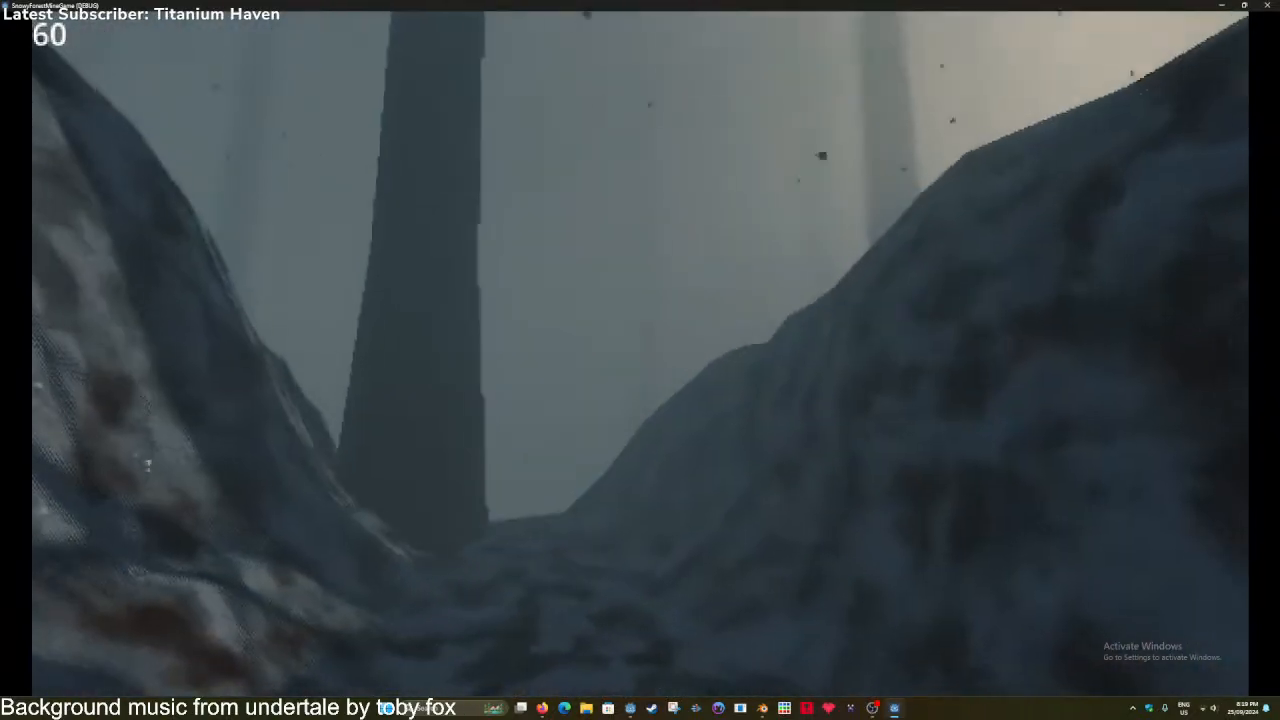
pyautogui.press('space')
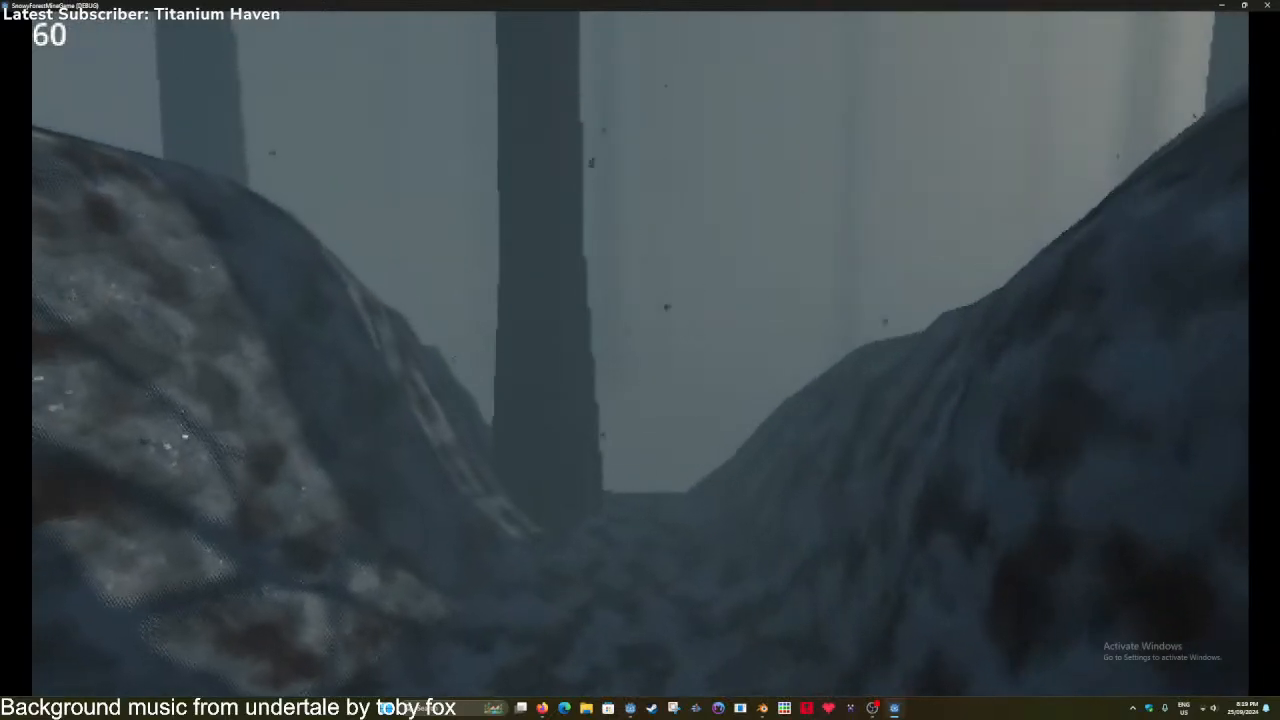
pyautogui.press('F8')
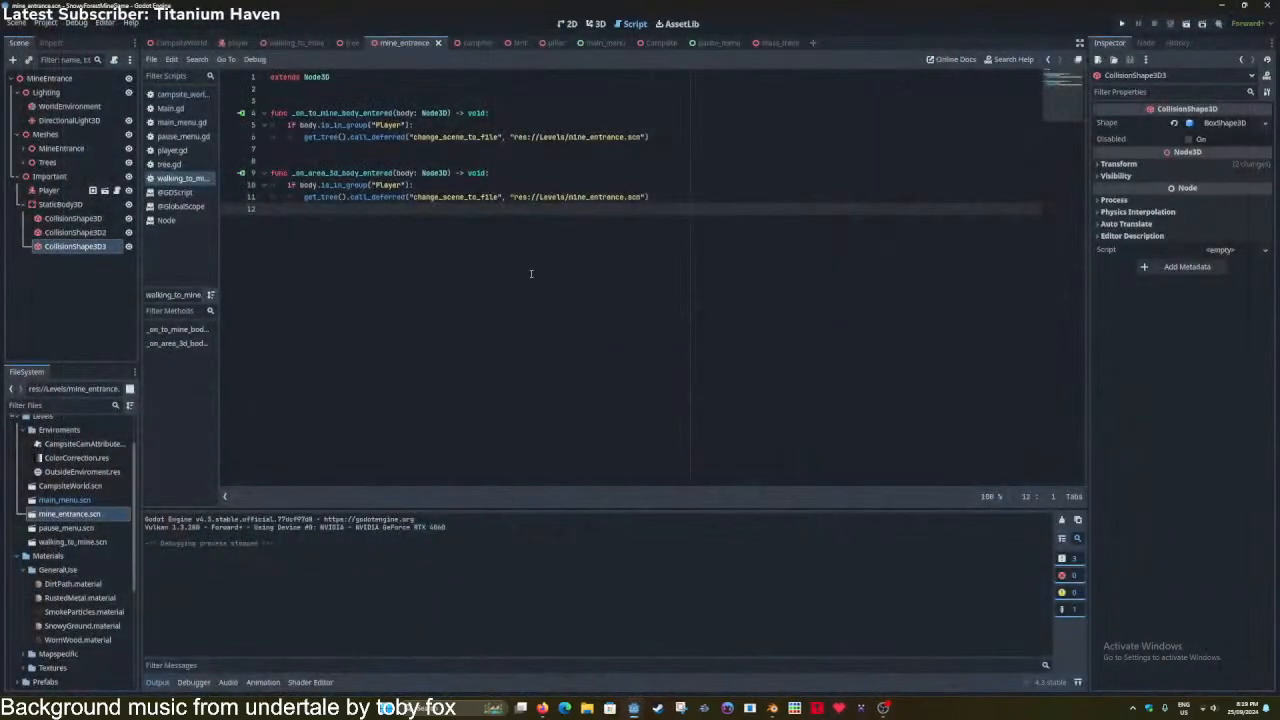
# Save the scene, return to the 3D view overlooking the valley, and hide the Trees node.
pyautogui.hotkey('ctrl', 's')
pyautogui.click(596, 23)
pyautogui.moveTo(590, 250); pyautogui.dragTo(175, 160, button='right')
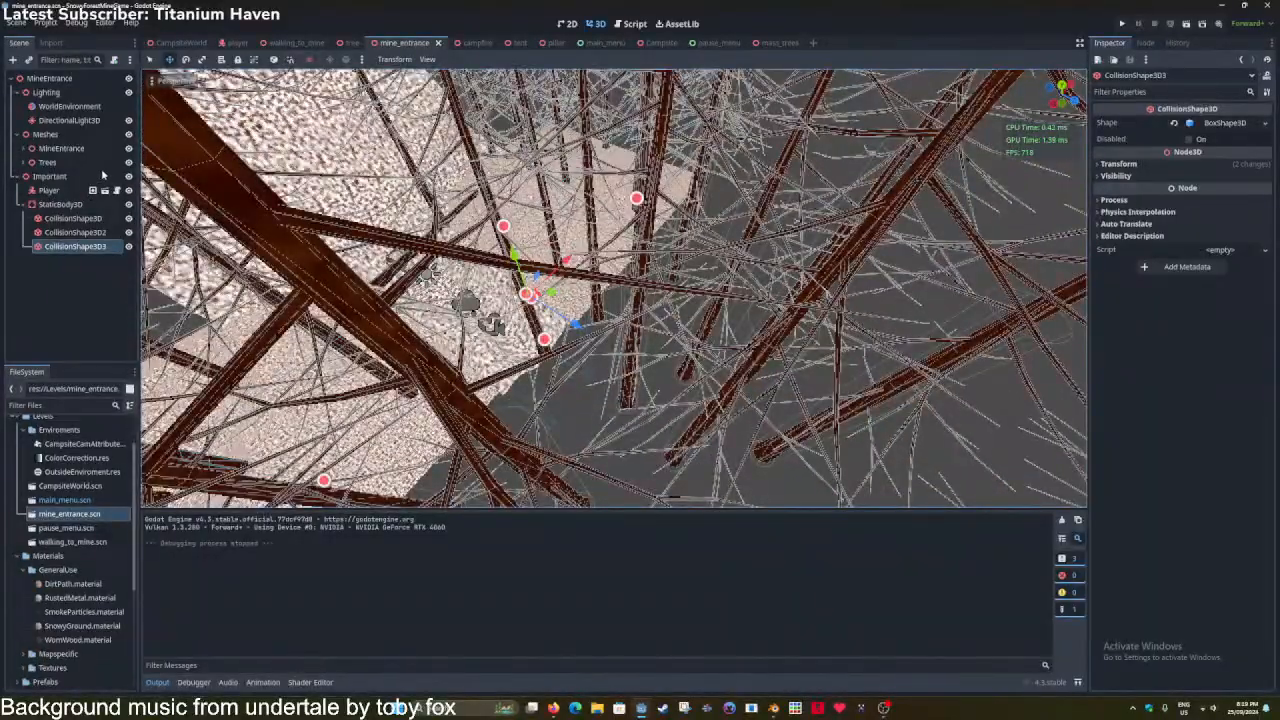
pyautogui.click(128, 162)
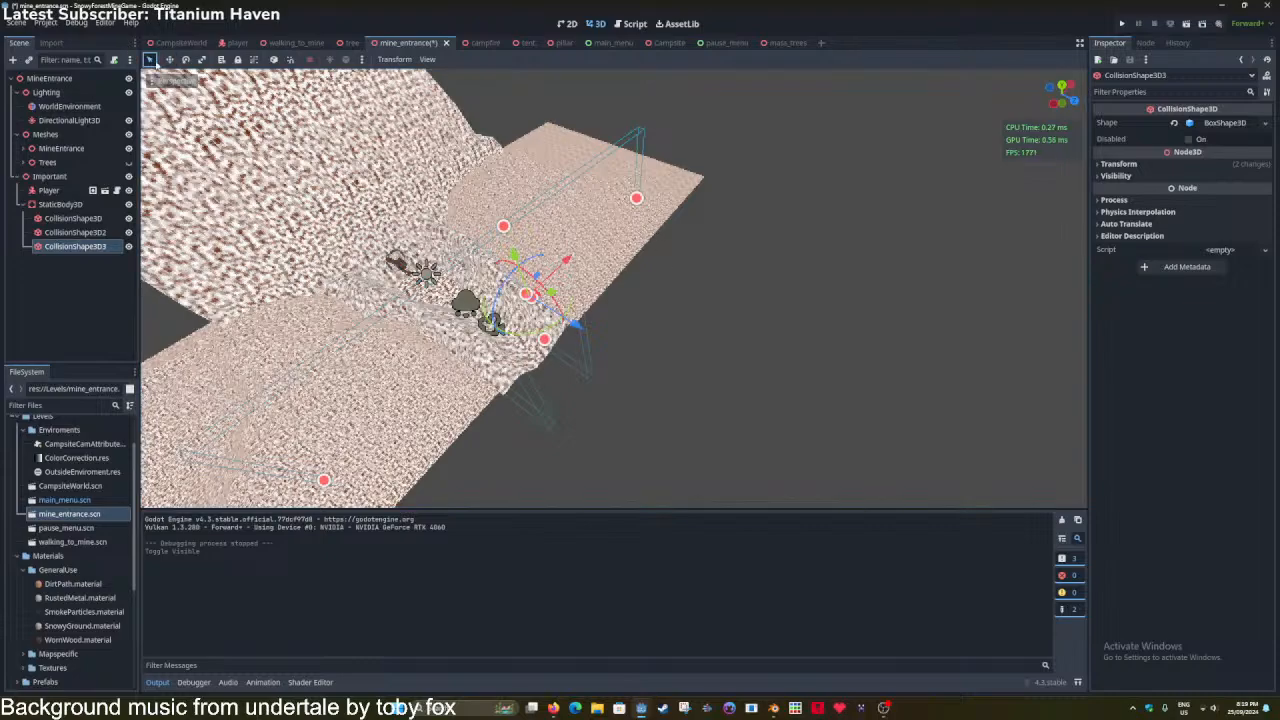
# Duplicate the Landscape mesh, then move the copy beyond the valley's open end and rotate it to face the path.
pyautogui.click(592, 228)
pyautogui.hotkey('ctrl', 'd')
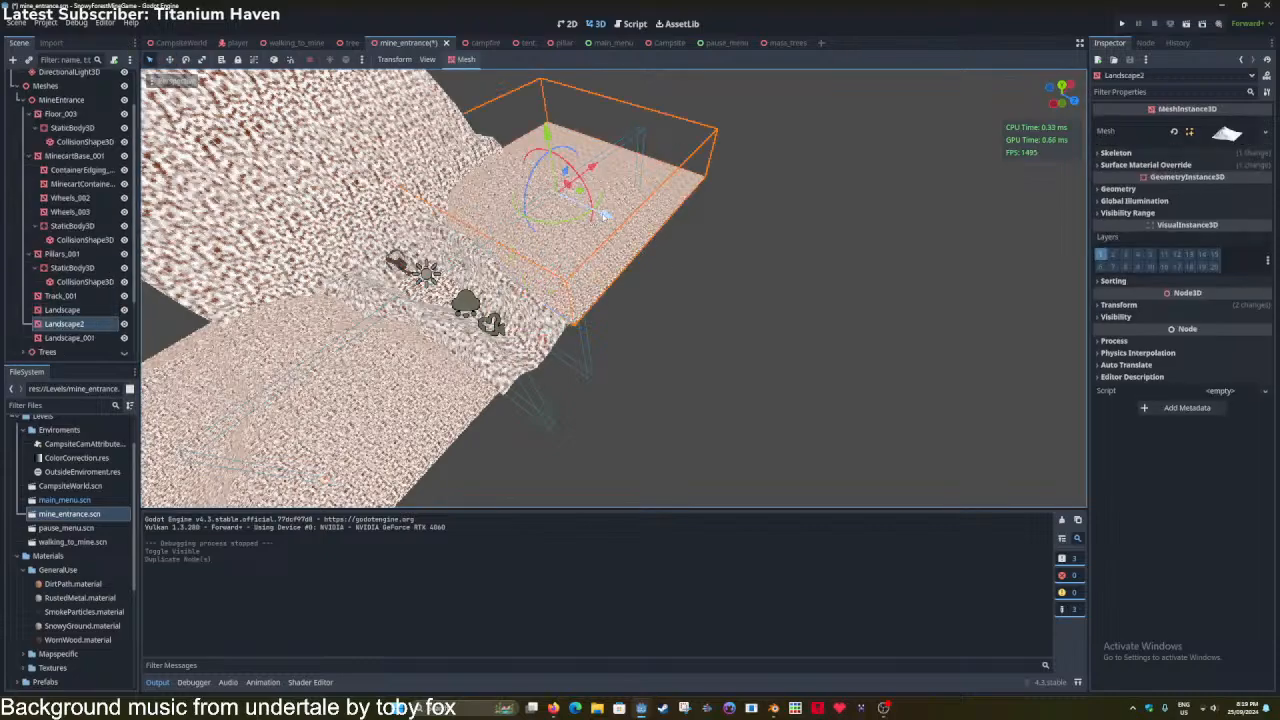
pyautogui.moveTo(604, 214); pyautogui.dragTo(692, 382)
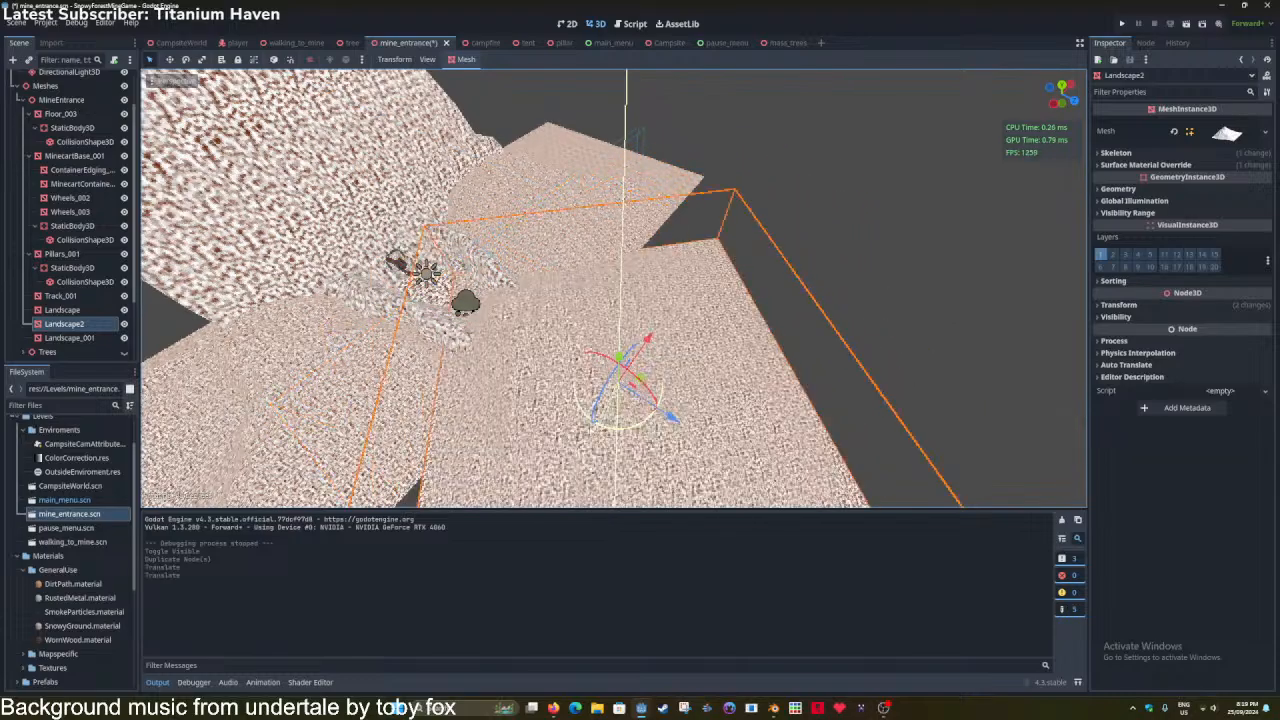
pyautogui.moveTo(692, 382); pyautogui.dragTo(626, 430)
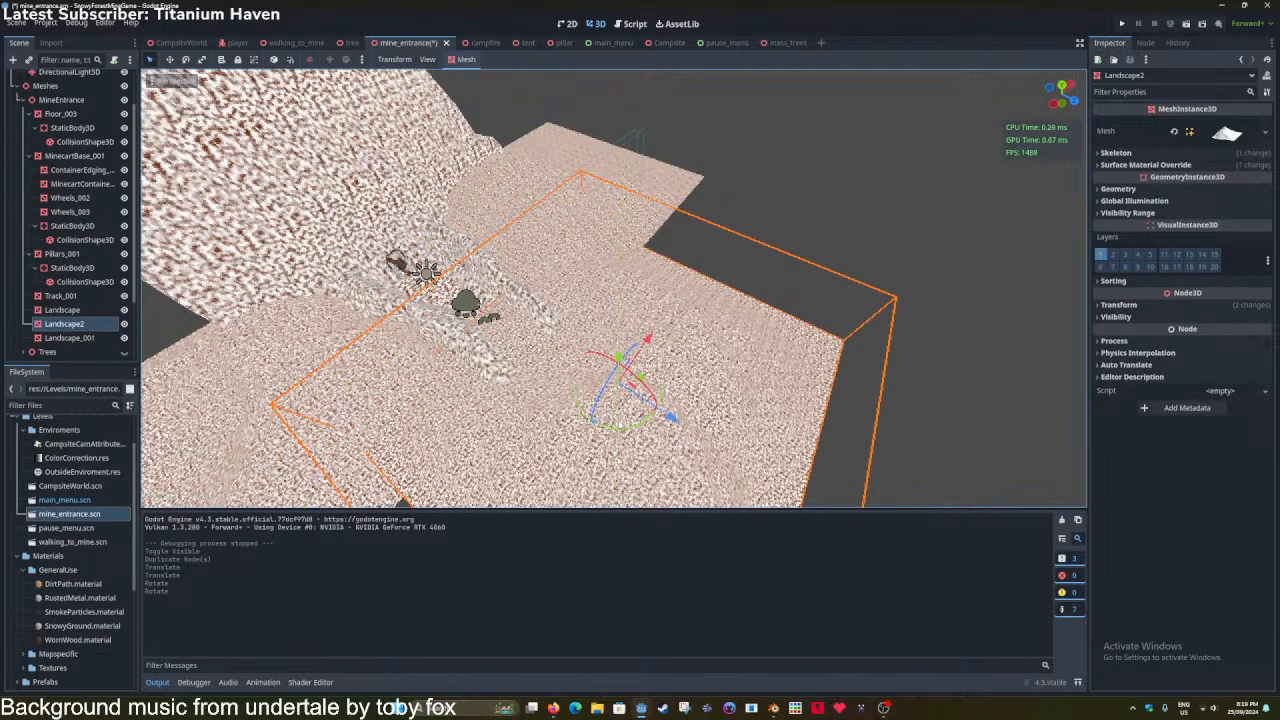
# Fit Landscape2 against the open end of the valley and check the join from inside the path.
pyautogui.press('w')
pyautogui.moveTo(626, 430); pyautogui.dragTo(615, 385, button='right')
pyautogui.moveTo(725, 219); pyautogui.dragTo(724, 250)
pyautogui.moveTo(724, 250); pyautogui.dragTo(680, 234, button='right')
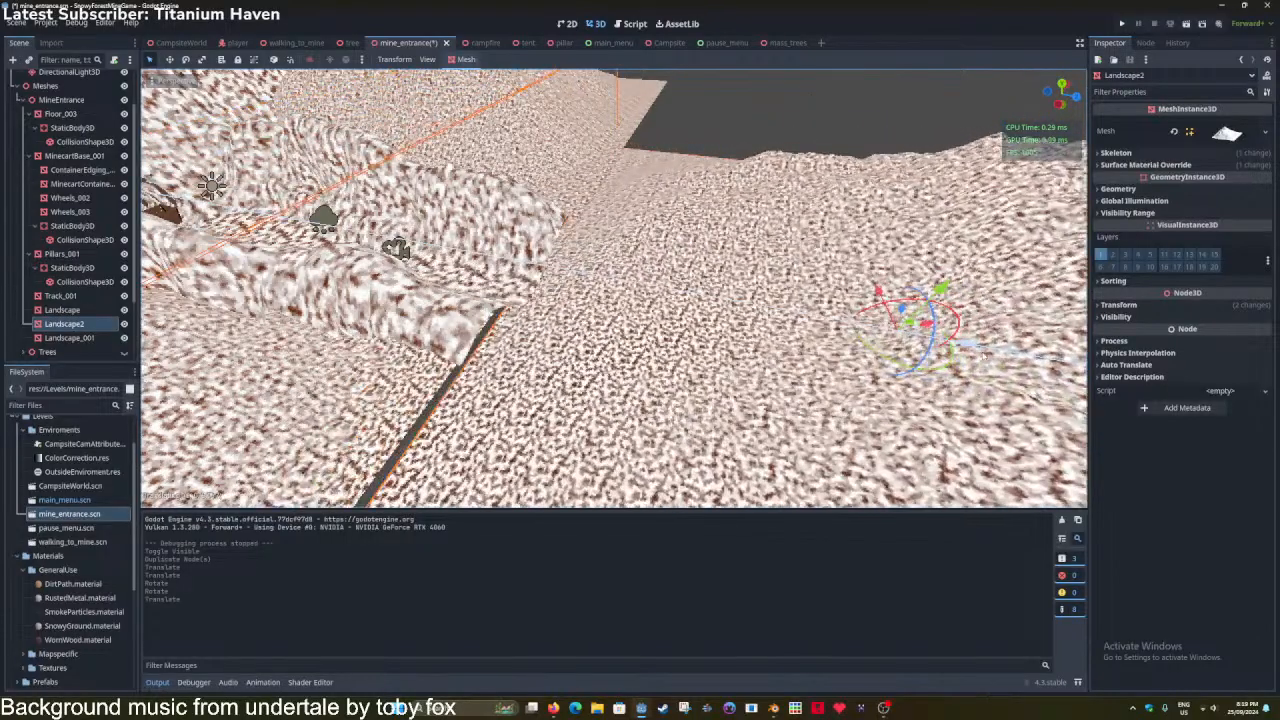
pyautogui.moveTo(985, 356); pyautogui.dragTo(960, 348)
pyautogui.moveTo(960, 348); pyautogui.dragTo(990, 305, button='right')
pyautogui.press('w')
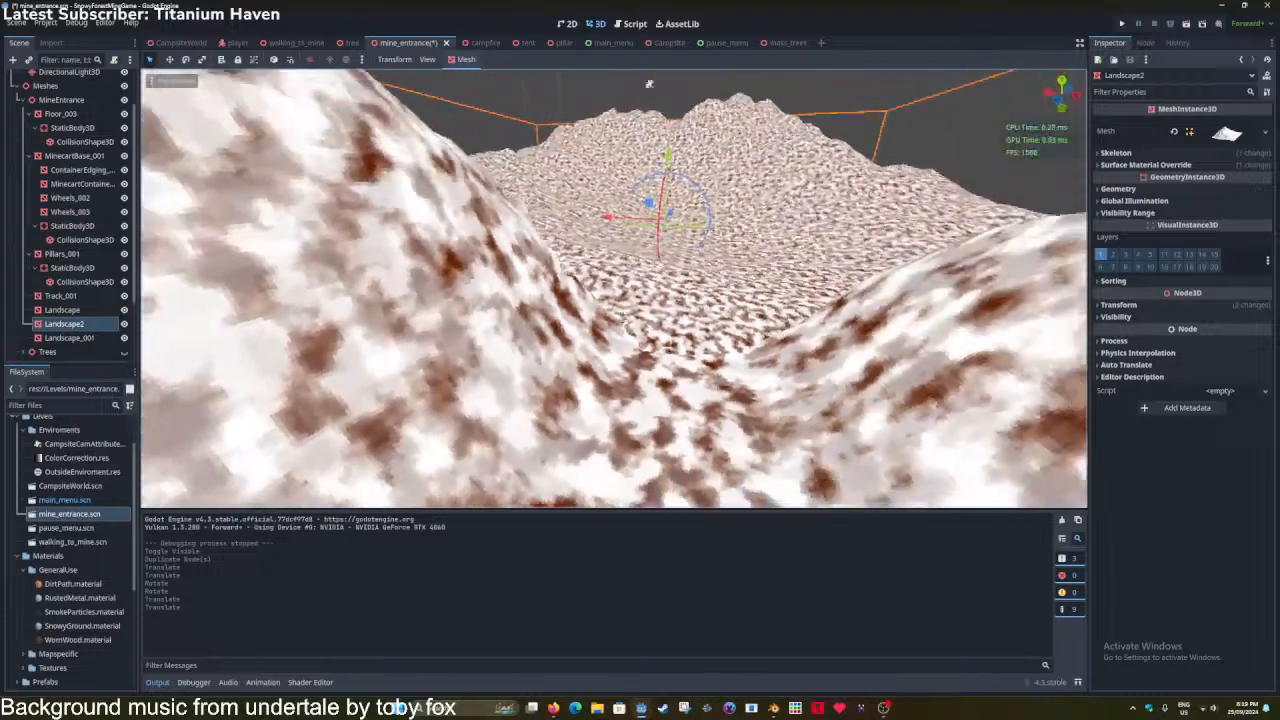
pyautogui.moveTo(649, 83); pyautogui.dragTo(603, 126, button='right')
# Collapse the MineEntrance node, make the Trees node visible again, and save the scene.
pyautogui.hotkey('ctrl', 's')
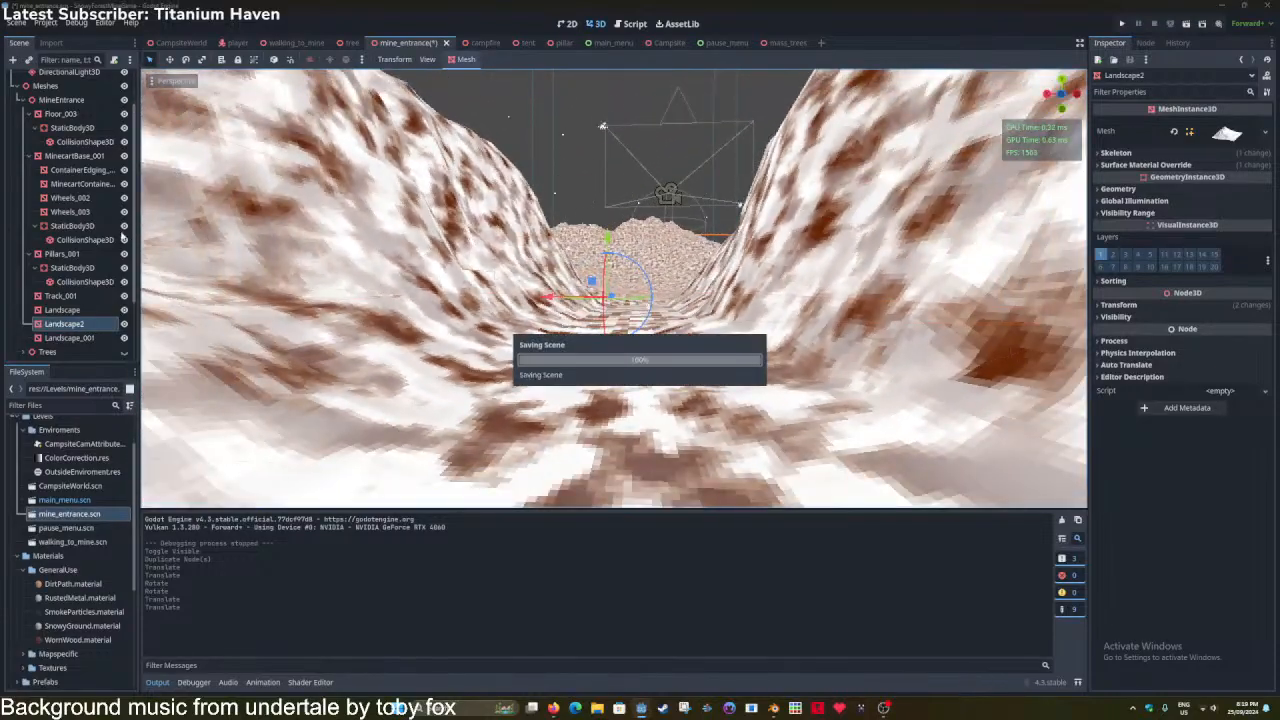
pyautogui.scroll(2, 133, 154)
pyautogui.click(23, 148)
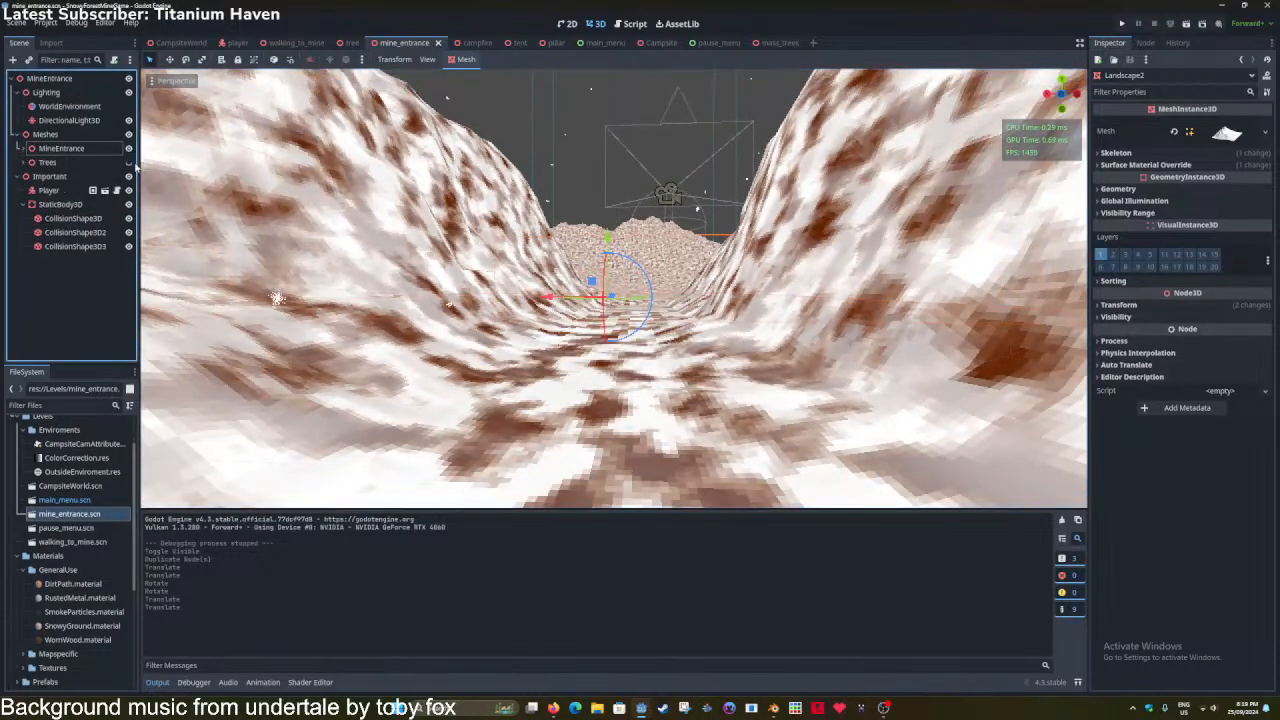
pyautogui.click(110, 292)
pyautogui.click(128, 162)
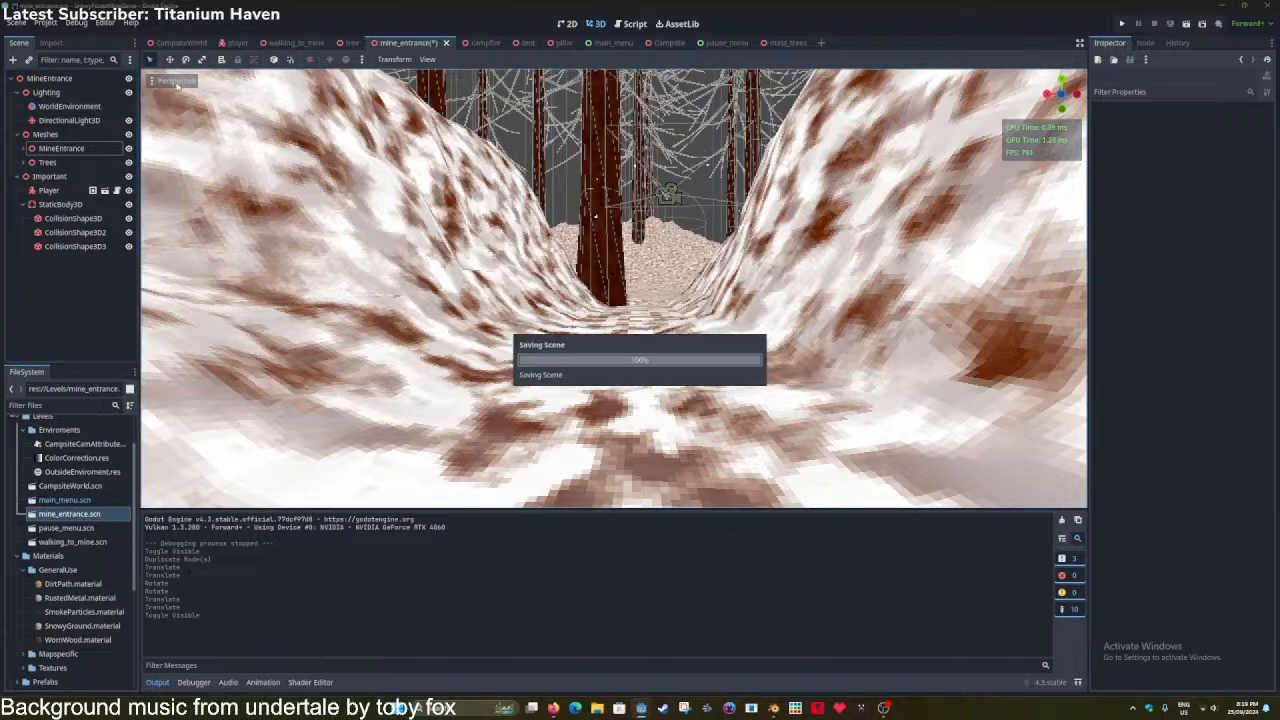
# Switch the valley viewport to normal shaded display and save the scene.
pyautogui.click(172, 80)
pyautogui.click(206, 266)
pyautogui.click(406, 4)
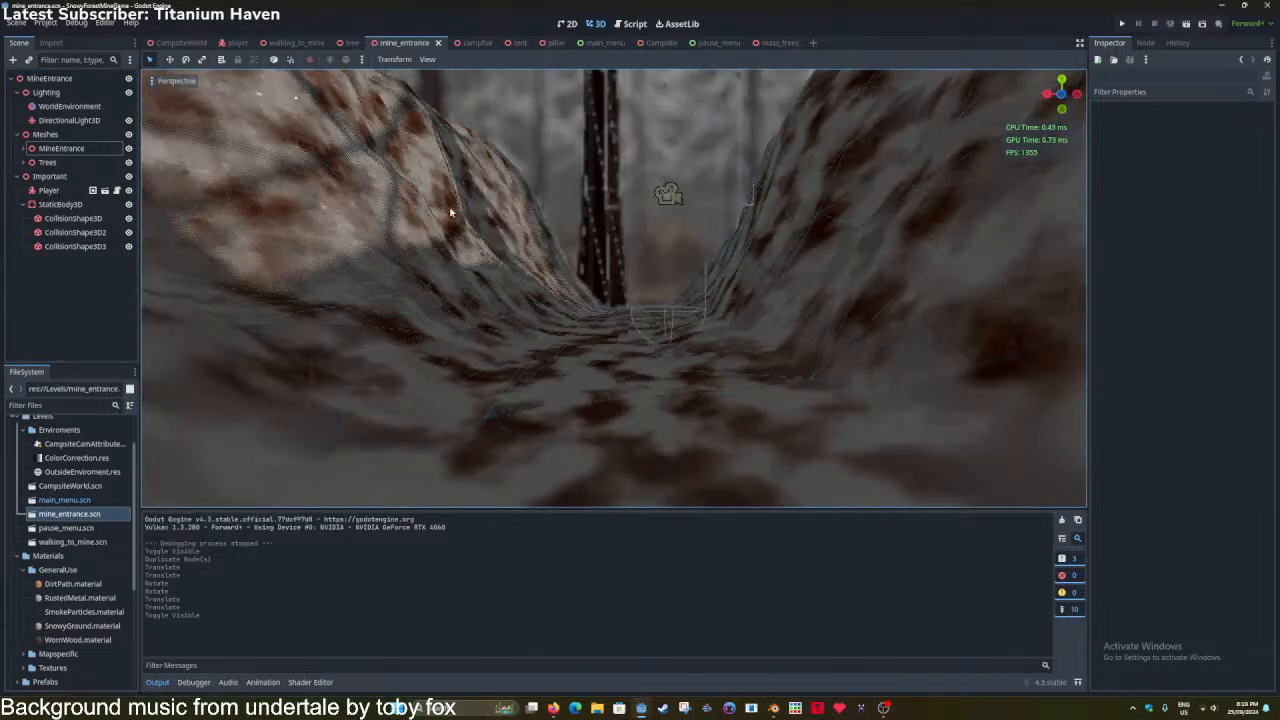
pyautogui.moveTo(449, 210); pyautogui.dragTo(470, 185, button='right')
pyautogui.hotkey('ctrl', 's')
# Turn on the environment preview in the viewport and check the foggy path between the valley walls.
pyautogui.click(172, 80)
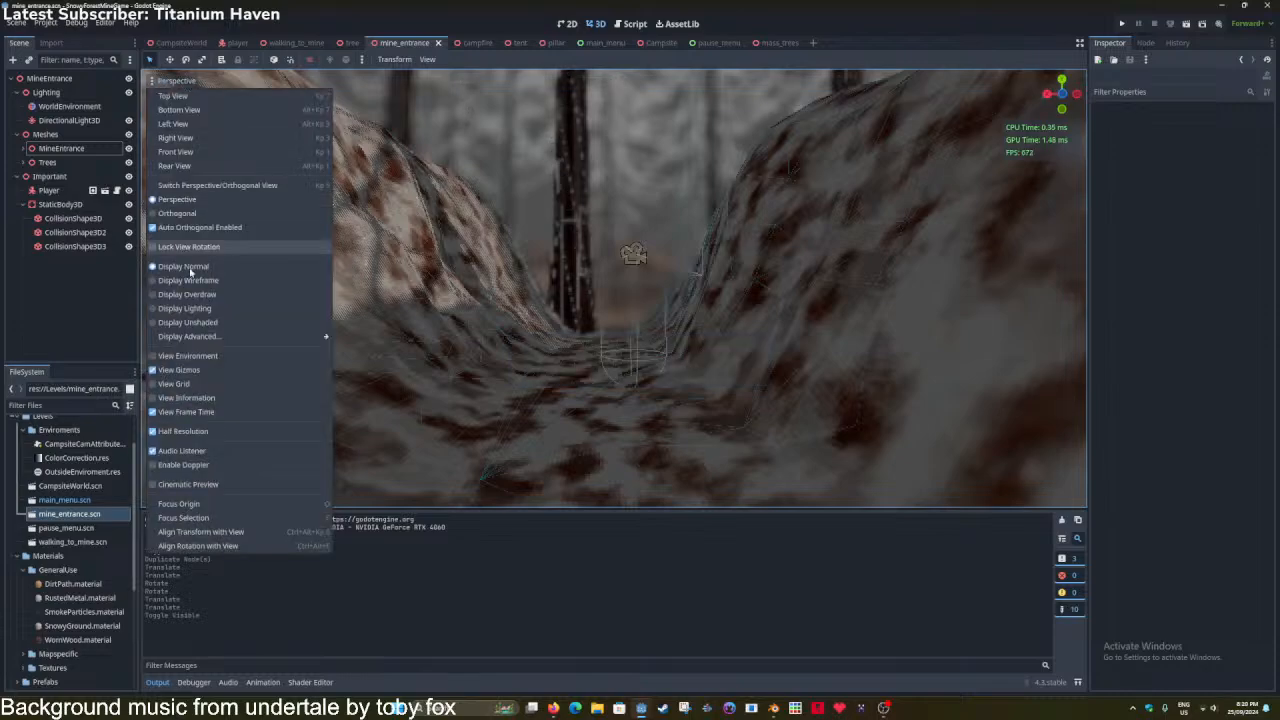
pyautogui.click(182, 355)
pyautogui.click(471, 4)
pyautogui.moveTo(476, 140)
pyautogui.mouseDown(button='right')
pyautogui.moveTo(484, 132)
pyautogui.moveTo(486, 156)
pyautogui.moveTo(470, 138)
pyautogui.moveTo(480, 134)
pyautogui.mouseUp(button='right')
pyautogui.press('w')
pyautogui.press('w')
pyautogui.moveTo(534, 323); pyautogui.dragTo(536, 312, button='right')
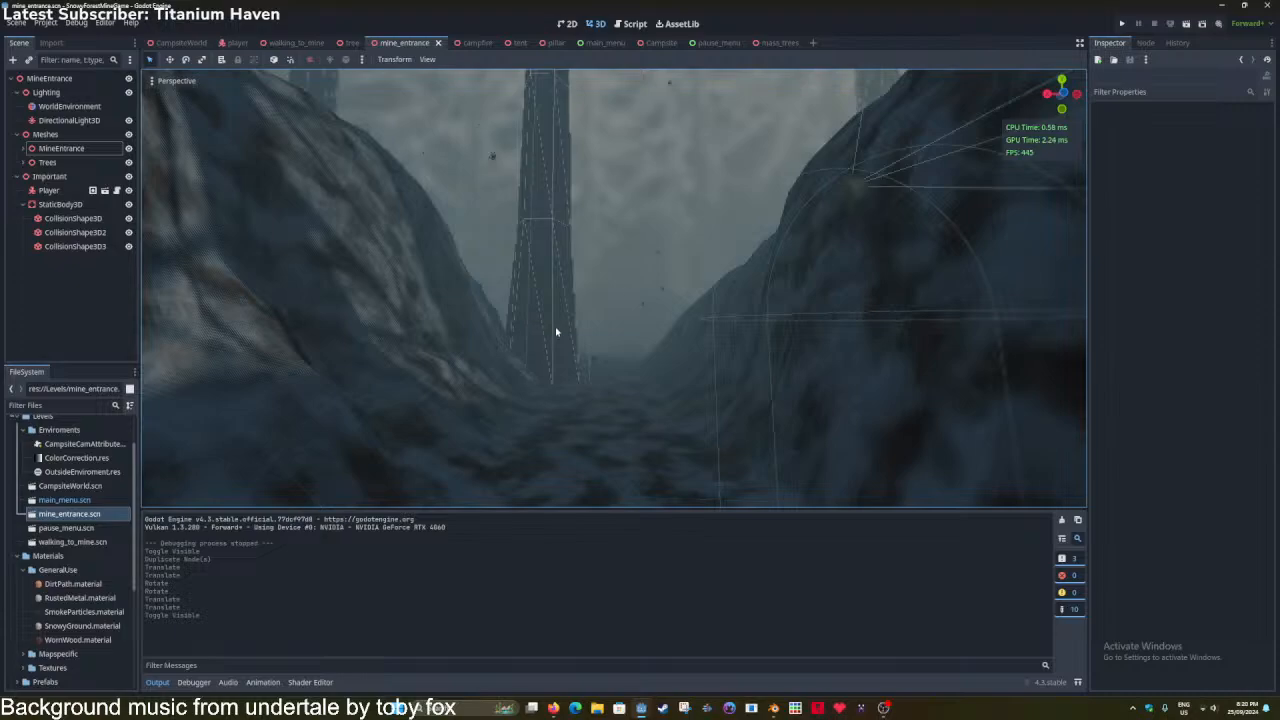
pyautogui.moveTo(601, 331); pyautogui.dragTo(595, 327, button='right')
# Hide the viewport gizmos, save the scene, and inspect the valley walls and the ground above the mine entrance.
pyautogui.click(159, 81)
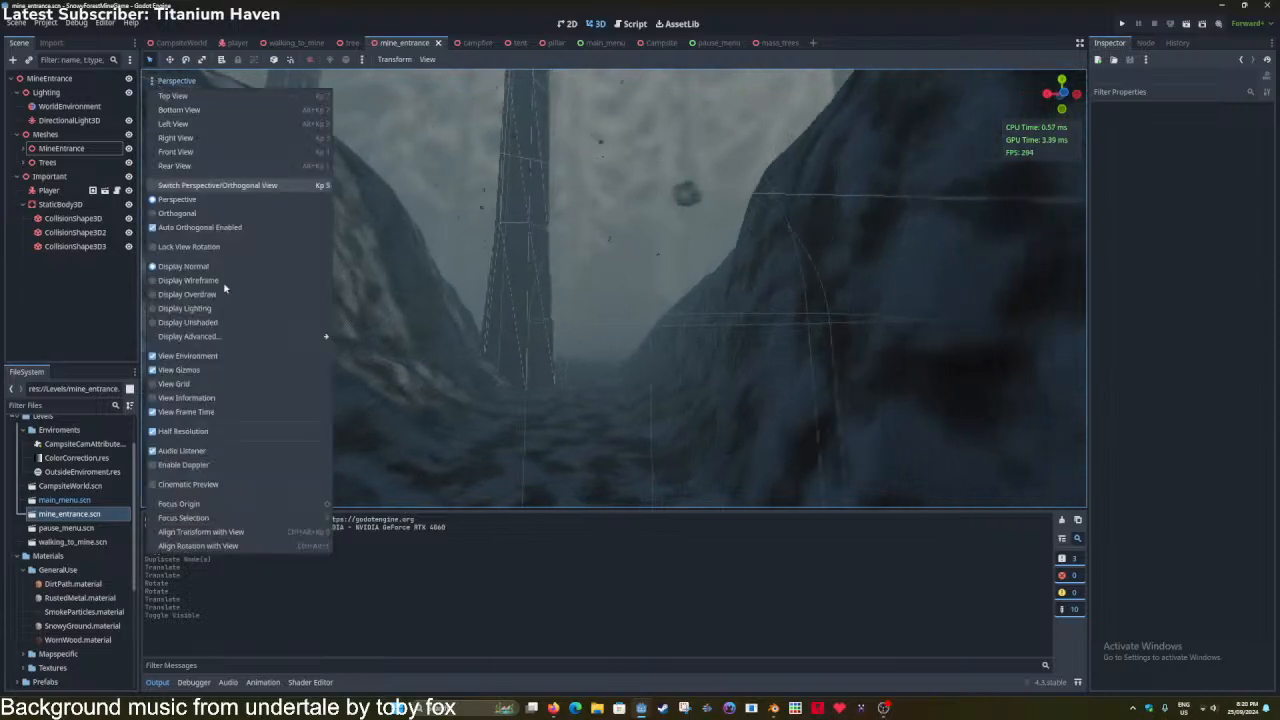
pyautogui.click(209, 369)
pyautogui.click(443, 4)
pyautogui.moveTo(420, 236); pyautogui.dragTo(476, 246, button='right')
pyautogui.press('s')
pyautogui.moveTo(486, 292); pyautogui.dragTo(497, 291, button='right')
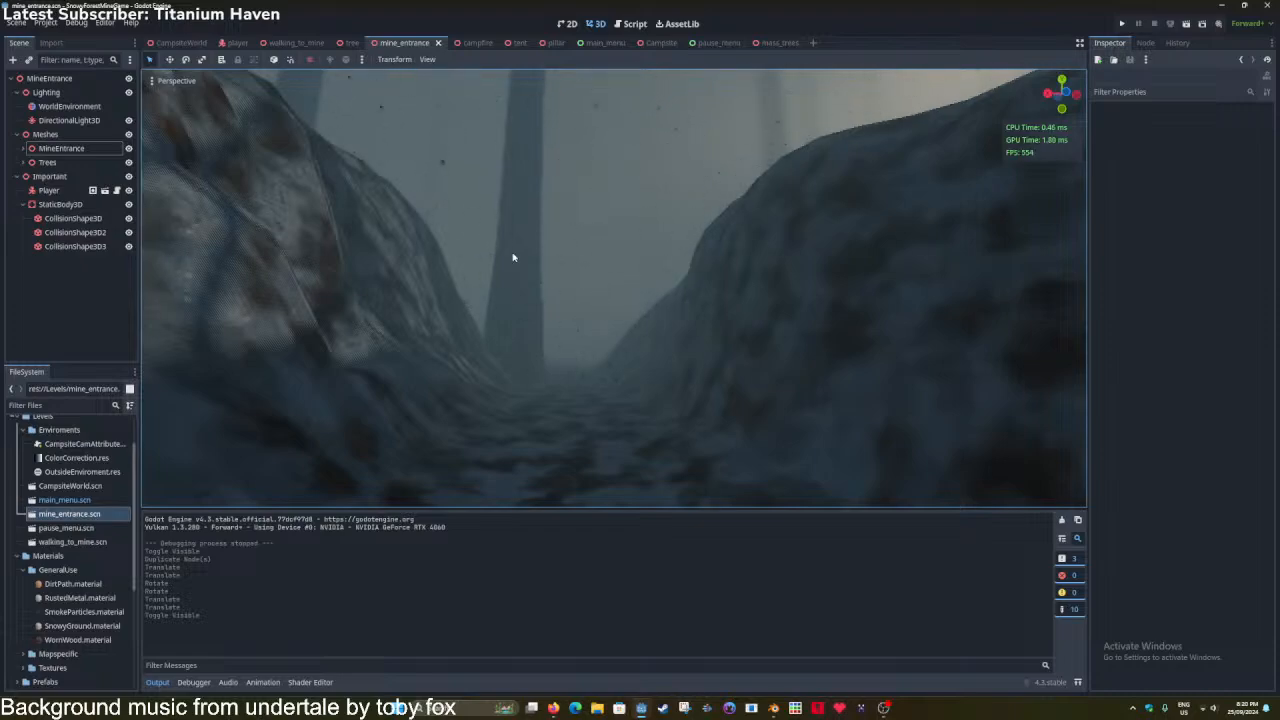
pyautogui.hotkey('ctrl', 's')
pyautogui.moveTo(551, 300); pyautogui.dragTo(960, 300, button='right')
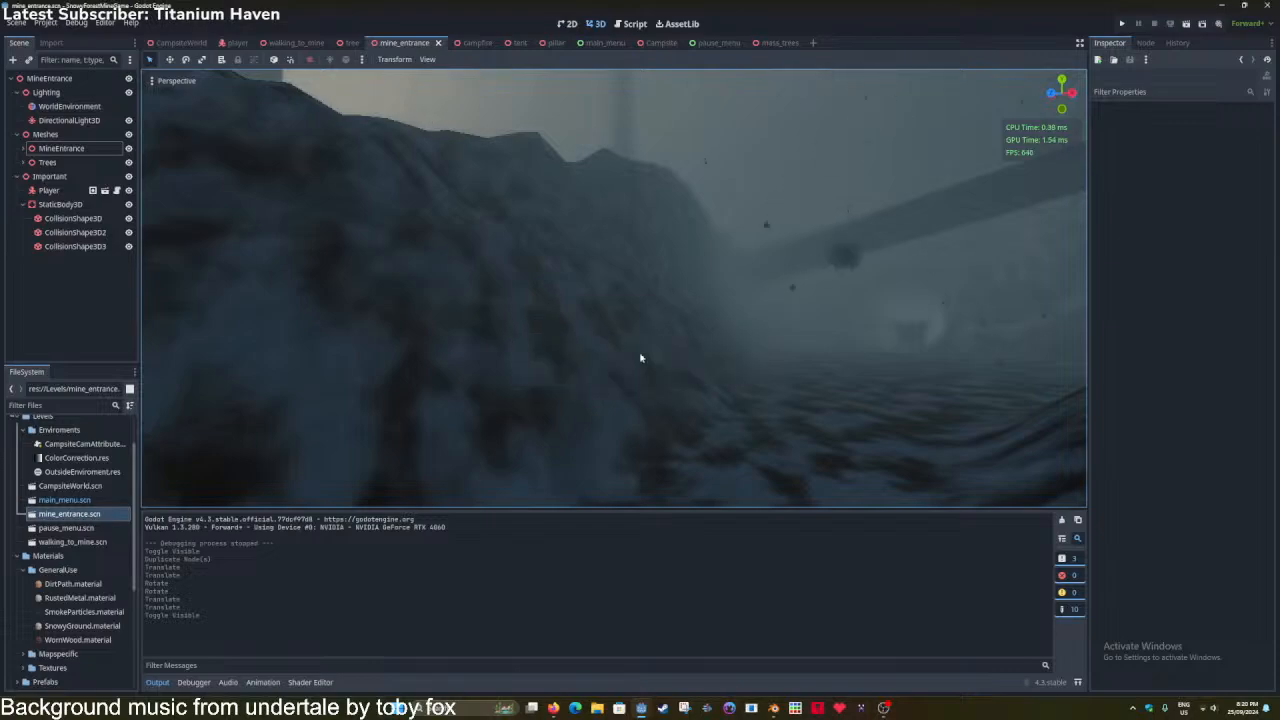
pyautogui.moveTo(640, 357); pyautogui.dragTo(985, 340, button='right')
pyautogui.press('w')
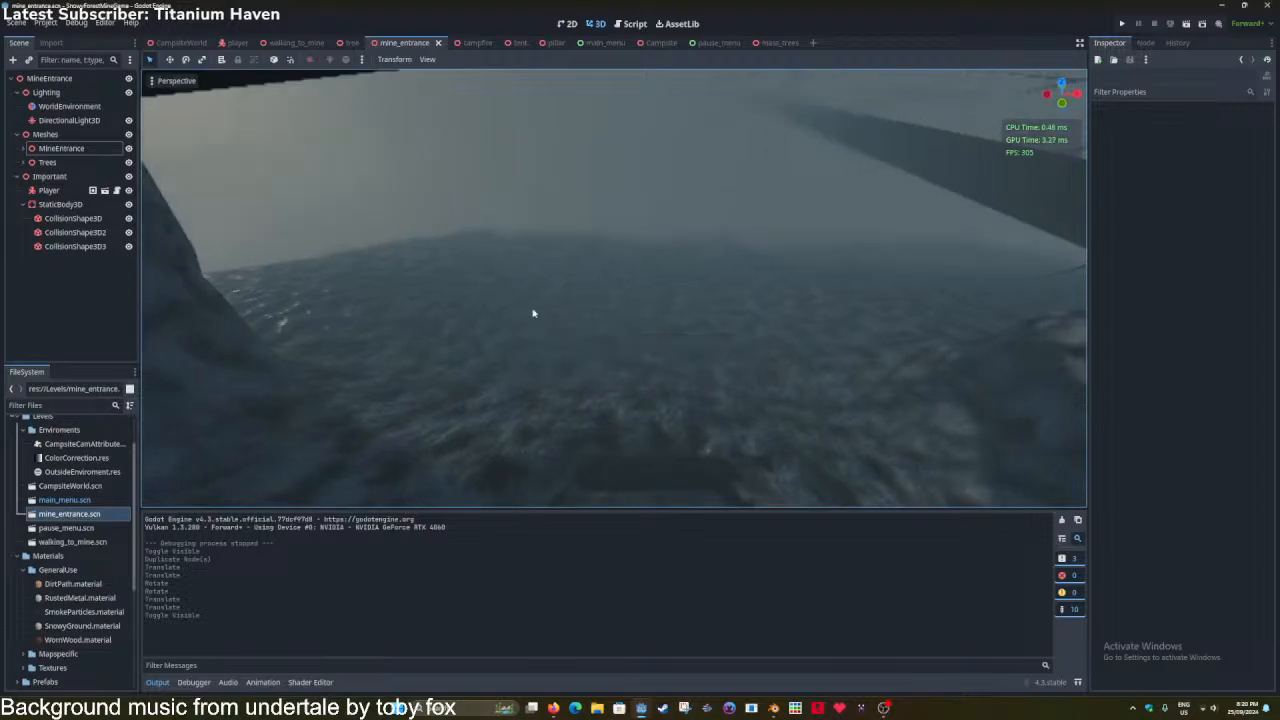
pyautogui.moveTo(533, 313); pyautogui.dragTo(543, 347, button='right')
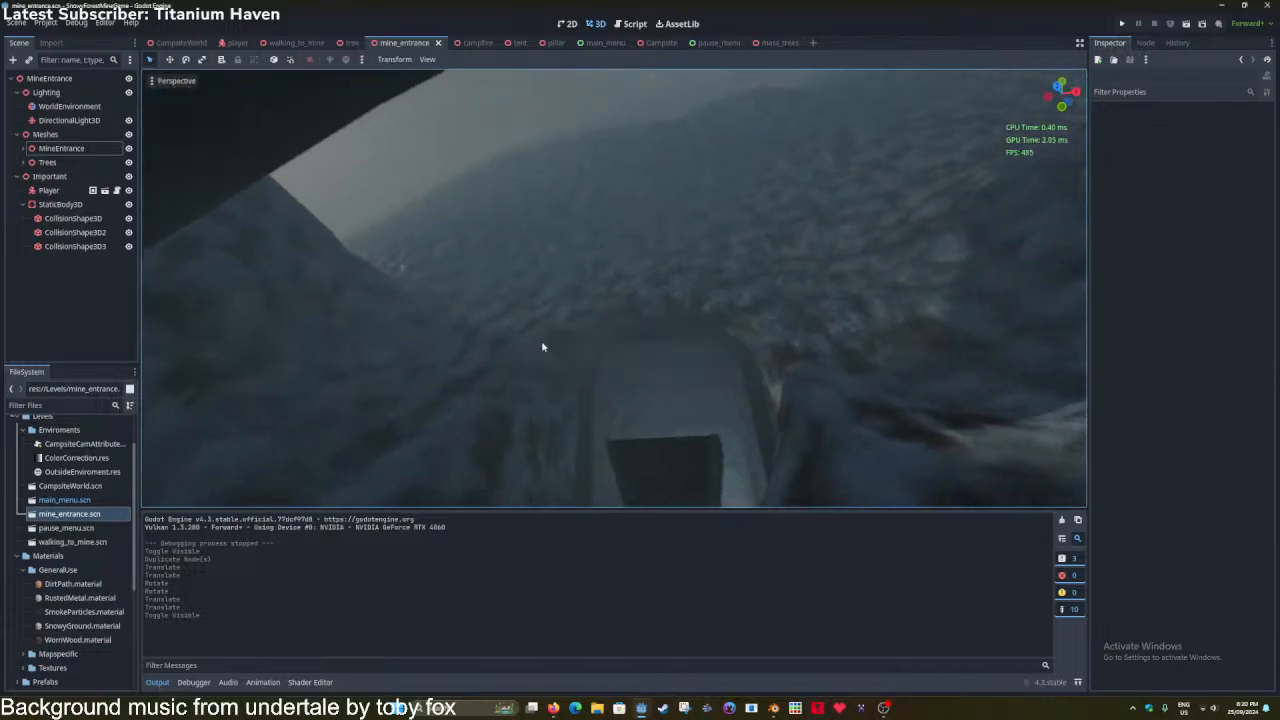
# Switch to Blender with the MiningGame file and save it.
pyautogui.click(632, 23)
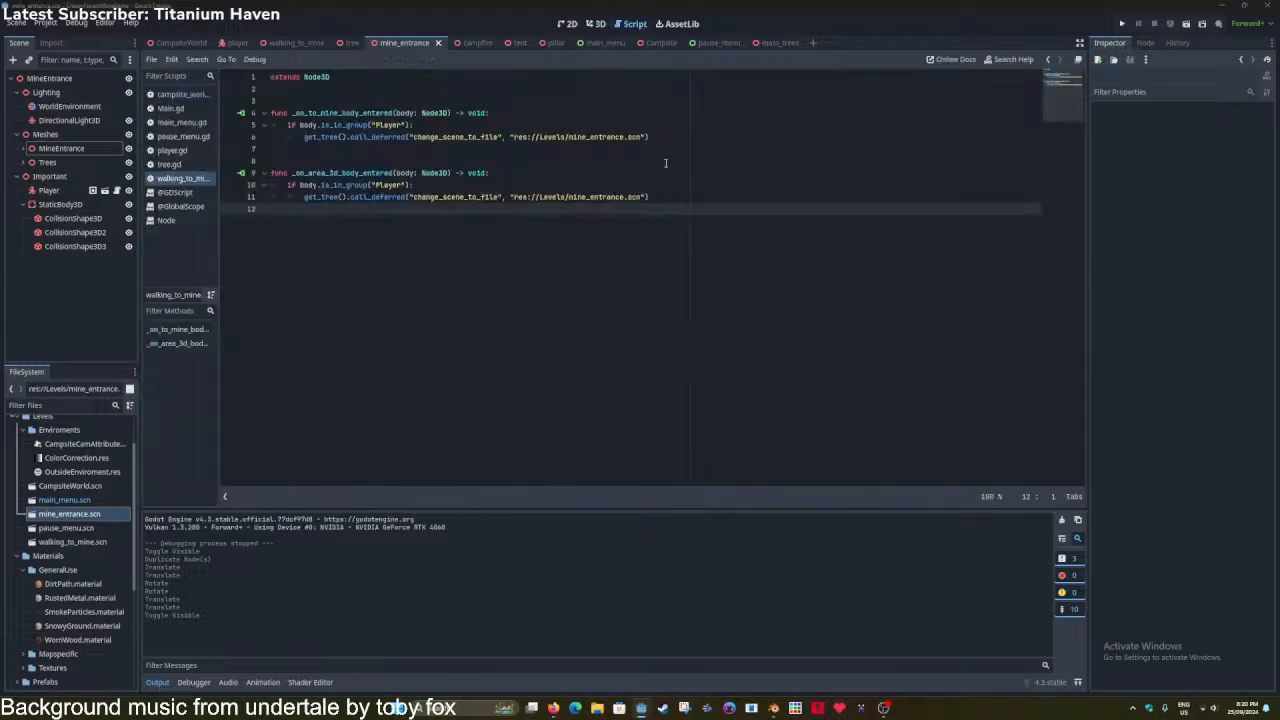
pyautogui.click(773, 697)
pyautogui.hotkey('alt', 'Tab')
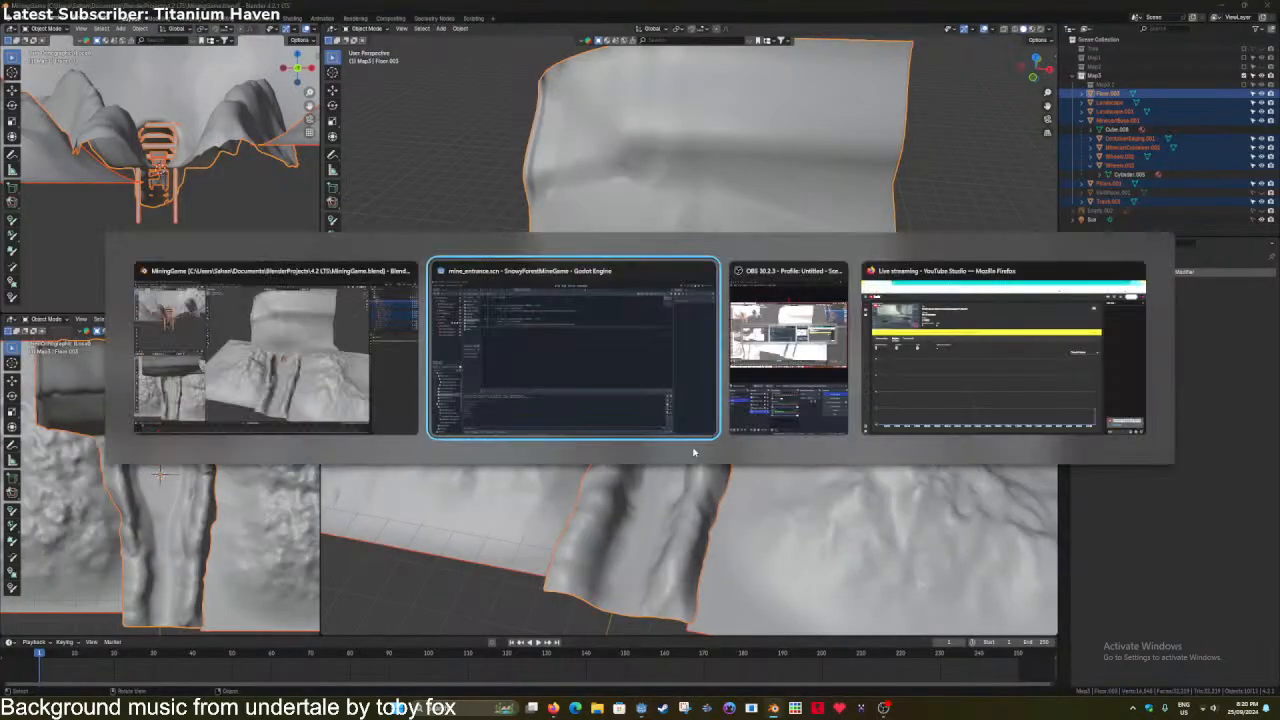
pyautogui.hotkey('alt', 'Tab')
pyautogui.hotkey('alt', 'Tab')
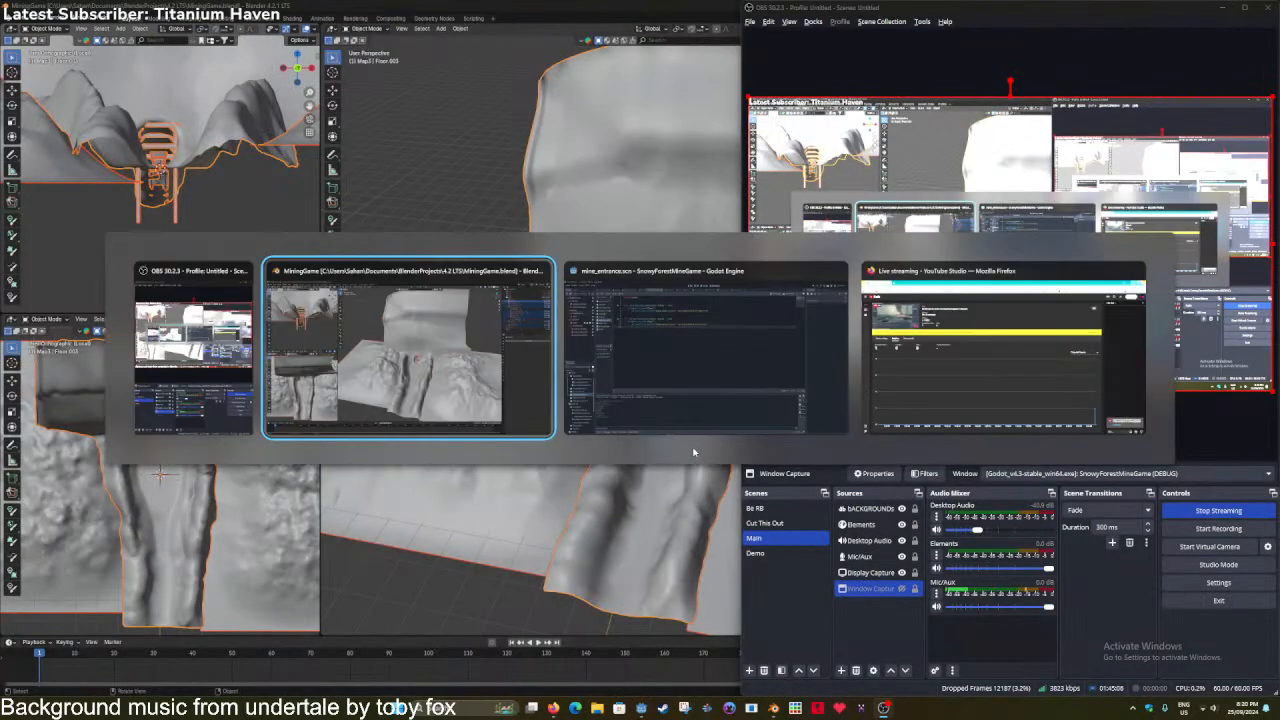
pyautogui.hotkey('ctrl', 's')
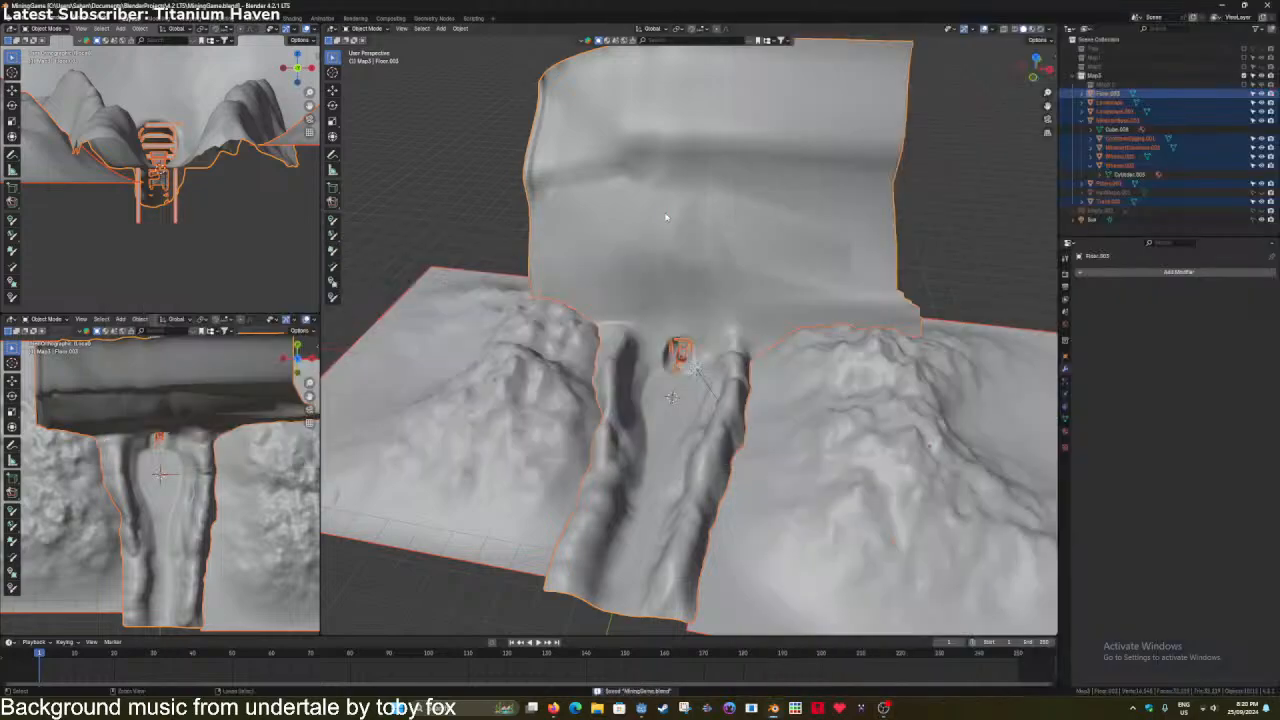
# Exclude the Map3 collection from the view layer and add a new scene collection named Decor.
pyautogui.scroll(-4, 688, 213)
pyautogui.click(1244, 76)
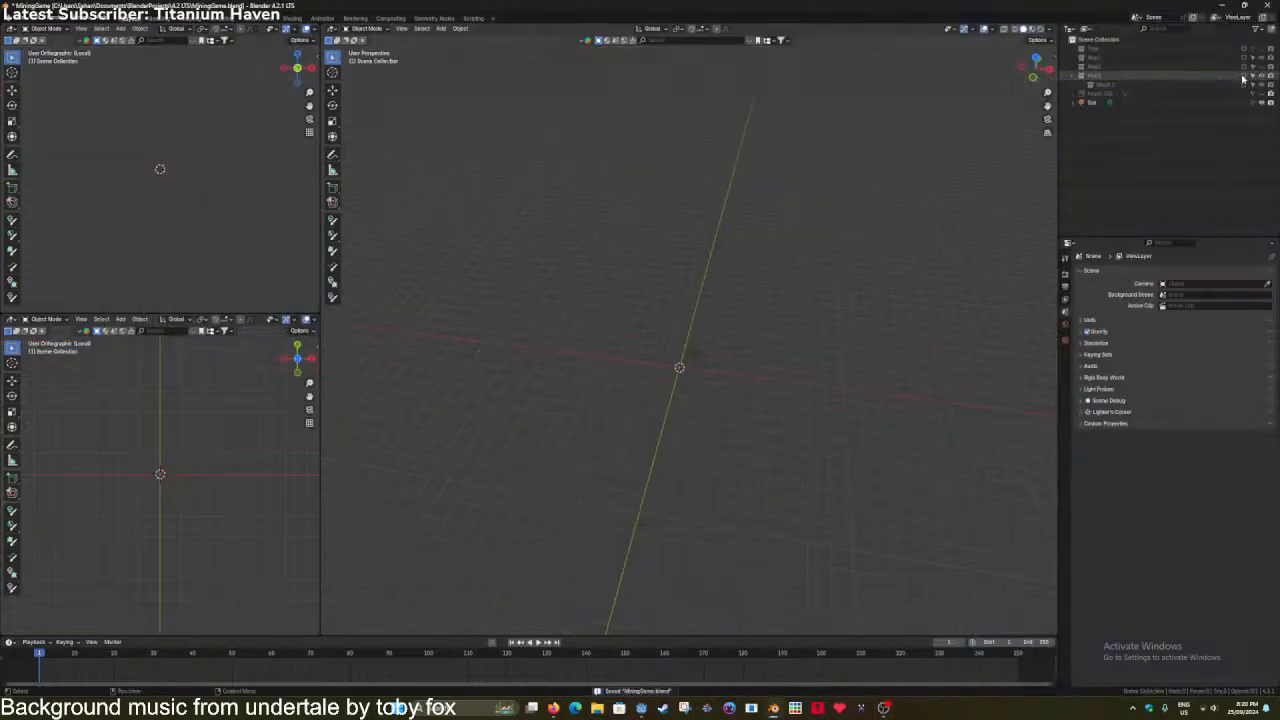
pyautogui.rightClick(1128, 44)
pyautogui.click(1124, 54)
pyautogui.doubleClick(1142, 97)
pyautogui.write('D')
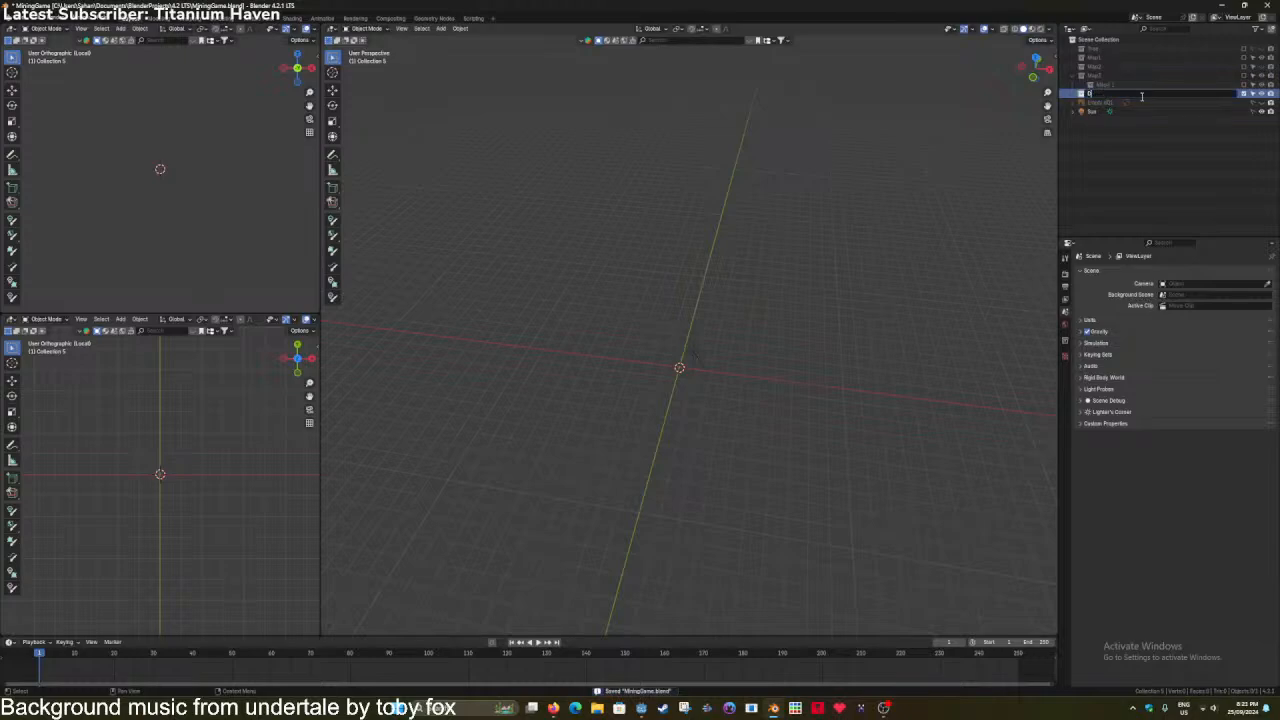
pyautogui.write('ecor')
pyautogui.press('Return')
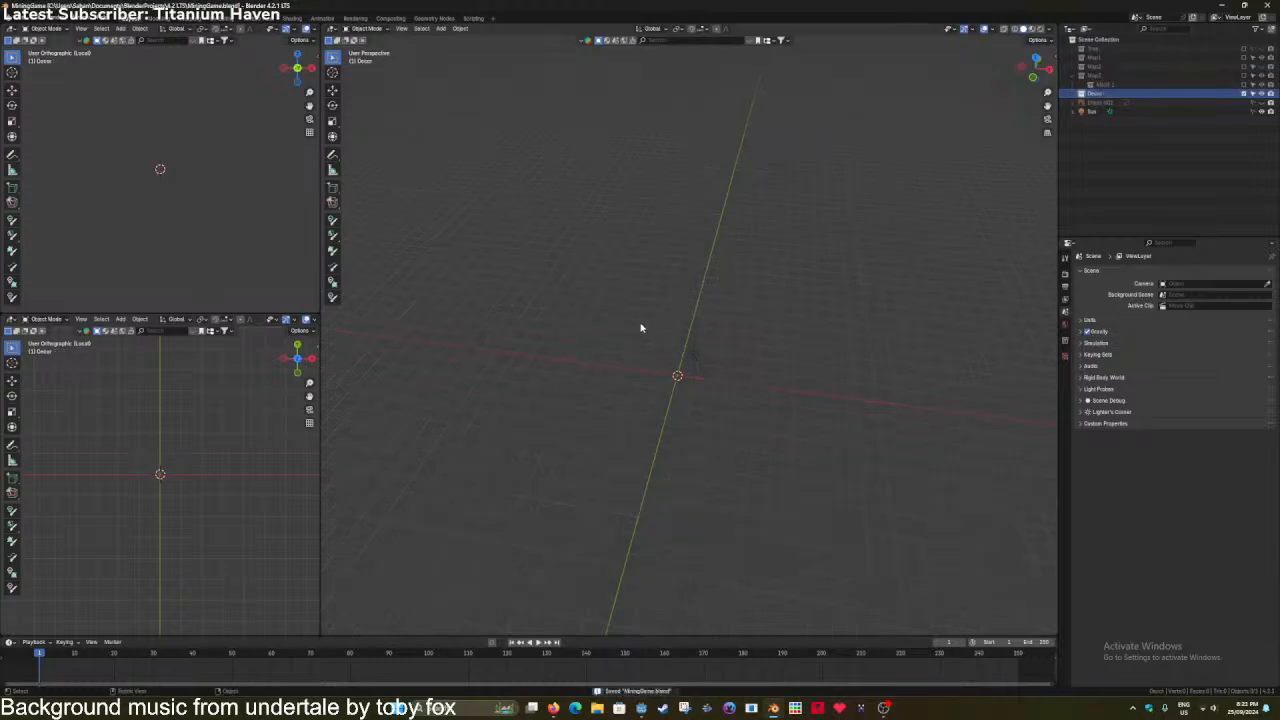
# Add a single rock to the Decor collection with the Rock Generator, using the default preset.
pyautogui.hotkey('shift', 'a')
pyautogui.write('ro')
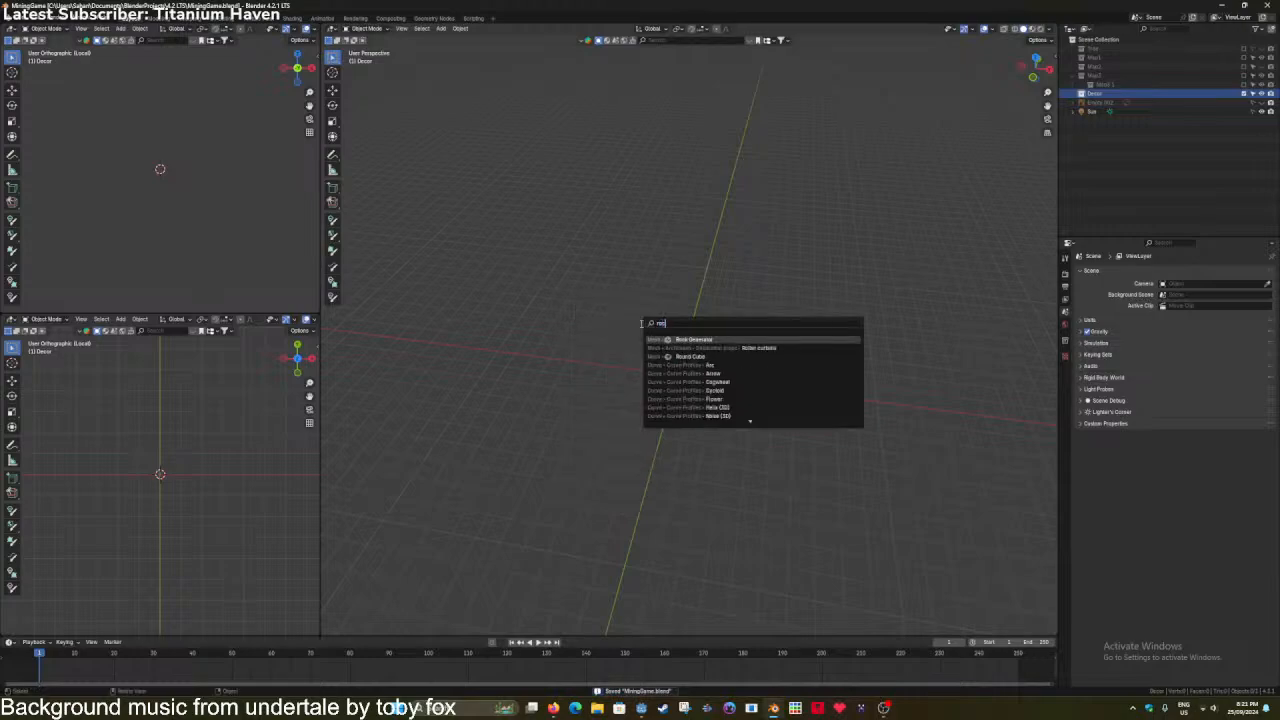
pyautogui.write('ck')
pyautogui.press('Return')
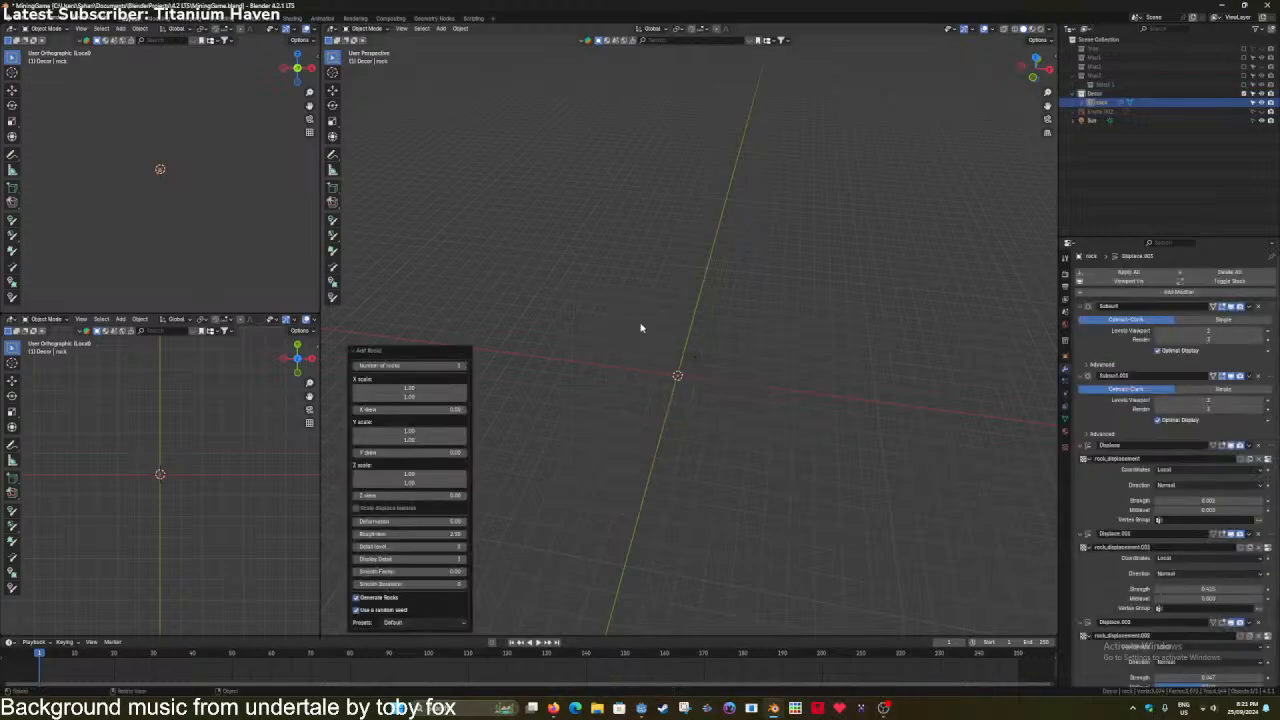
pyautogui.scroll(4, 649, 328)
pyautogui.keyDown('shift'); pyautogui.moveTo(648, 394); pyautogui.dragTo(674, 297, button='middle'); pyautogui.keyUp('shift')
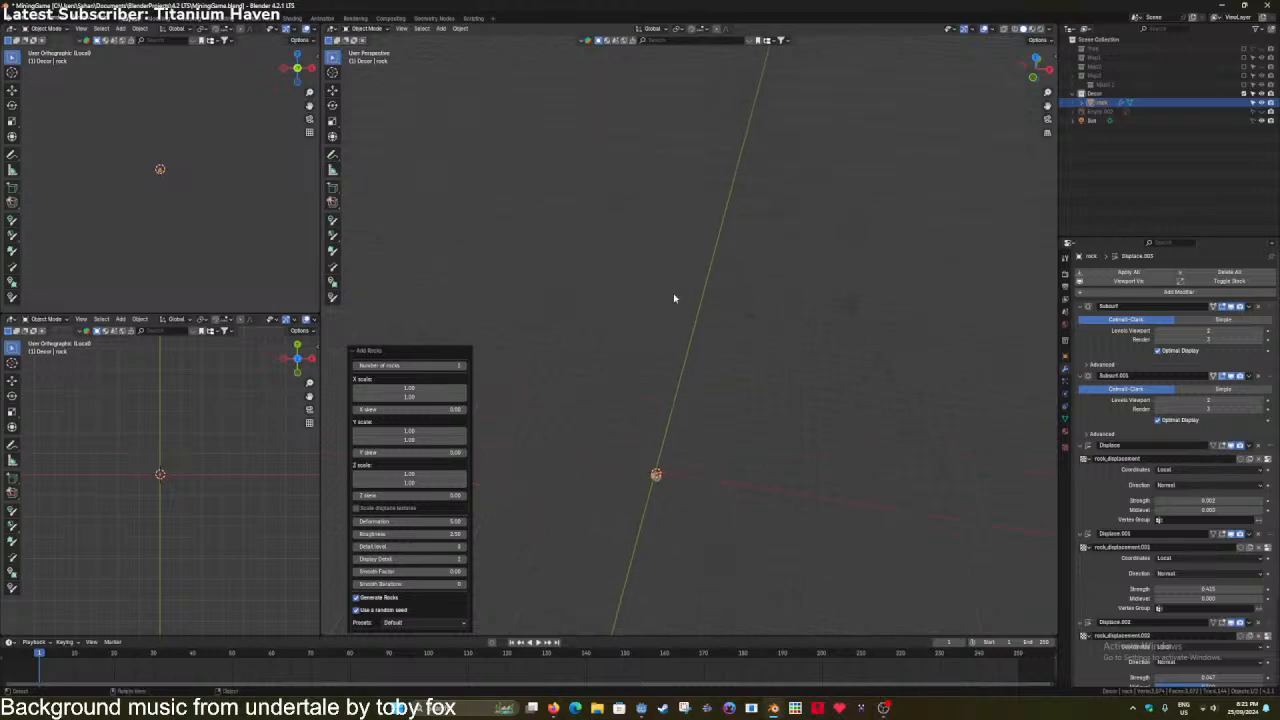
# Set the Number of rocks to 2 in the Add Rocks settings.
pyautogui.scroll(5, 677, 300)
pyautogui.keyDown('shift'); pyautogui.moveTo(655, 420); pyautogui.dragTo(685, 341, button='middle'); pyautogui.keyUp('shift')
pyautogui.scroll(8, 692, 312)
pyautogui.scroll(-5, 685, 341)
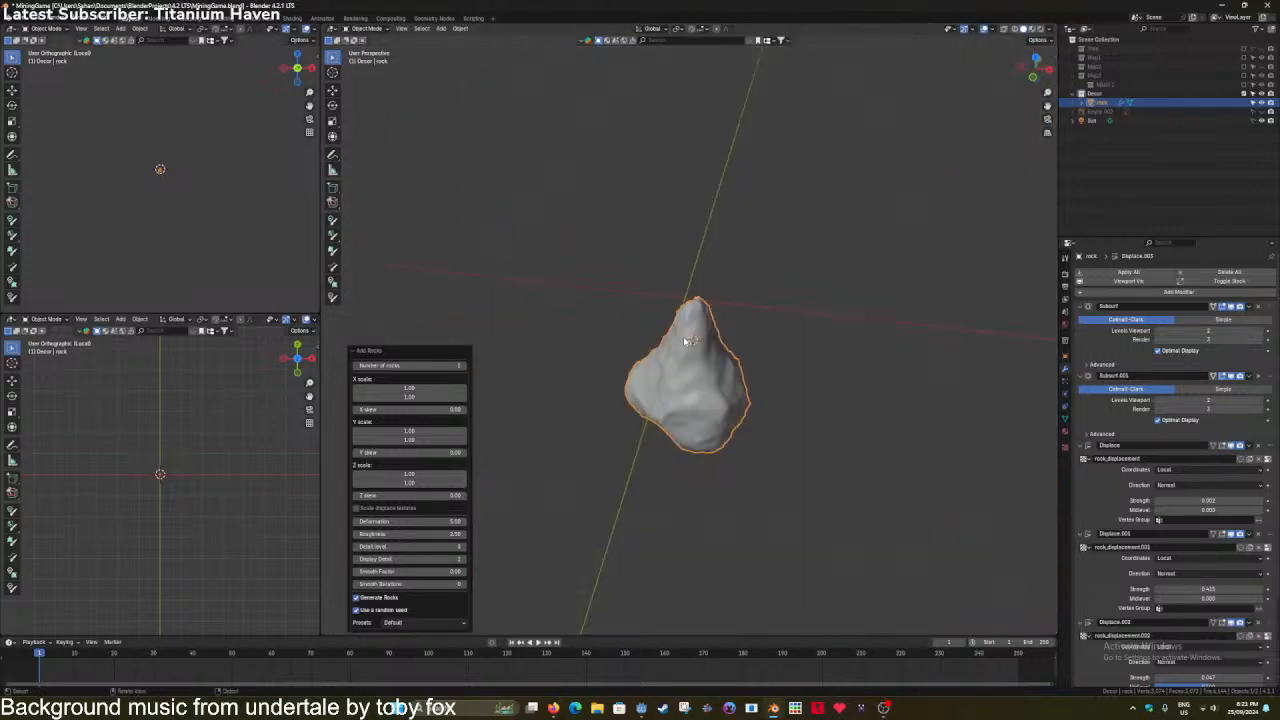
pyautogui.click(462, 366)
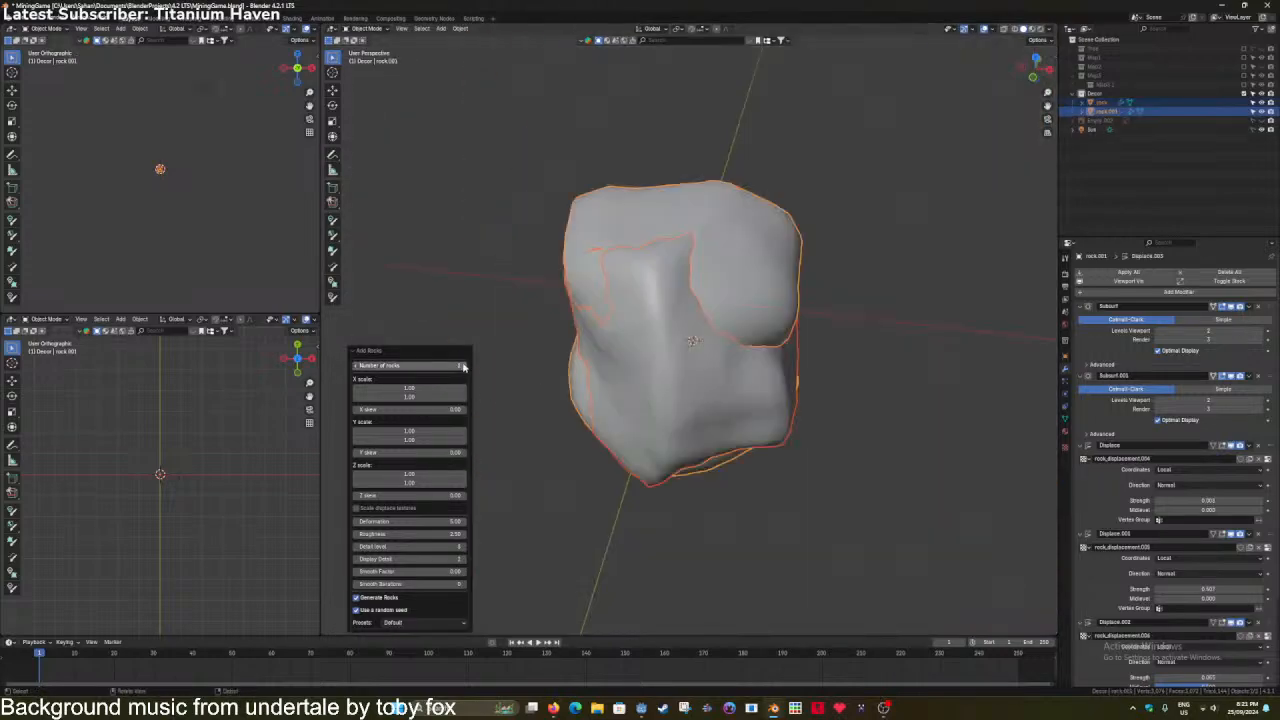
pyautogui.click(688, 300)
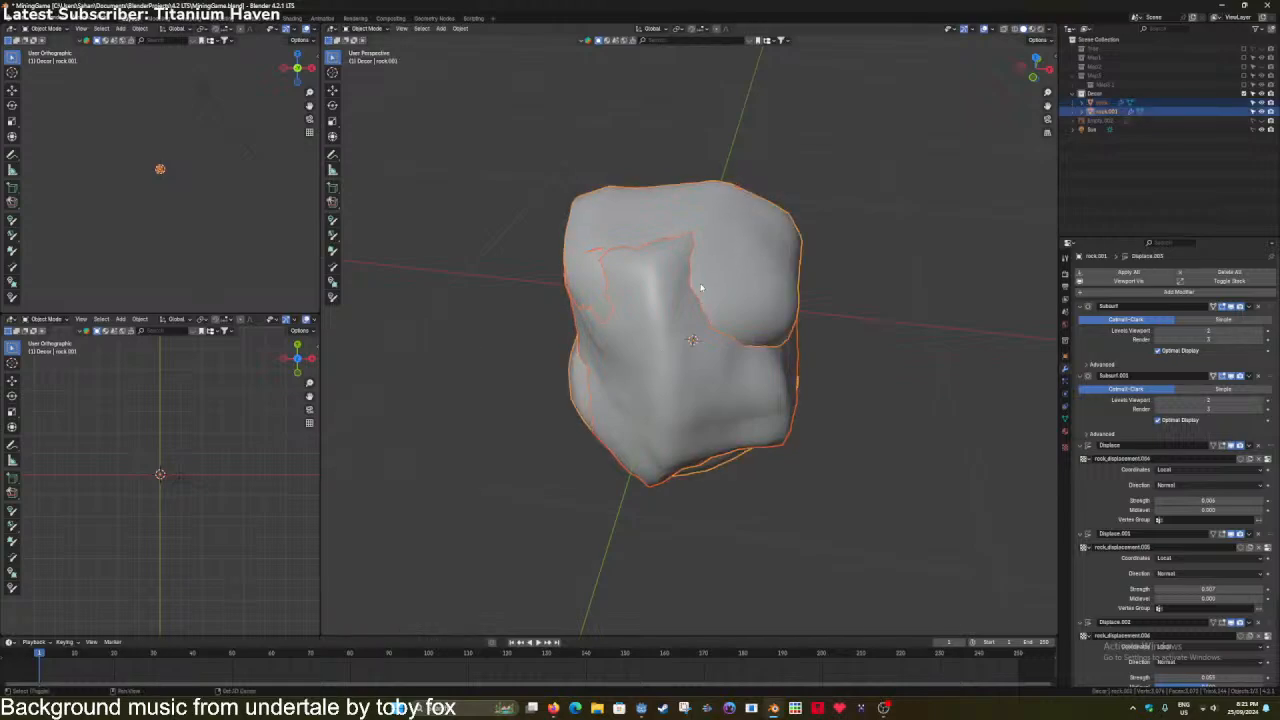
# Convert both generated rocks to plain meshes and save the file.
pyautogui.scroll(2, 701, 288)
pyautogui.scroll(-2, 701, 288)
pyautogui.rightClick(700, 287)
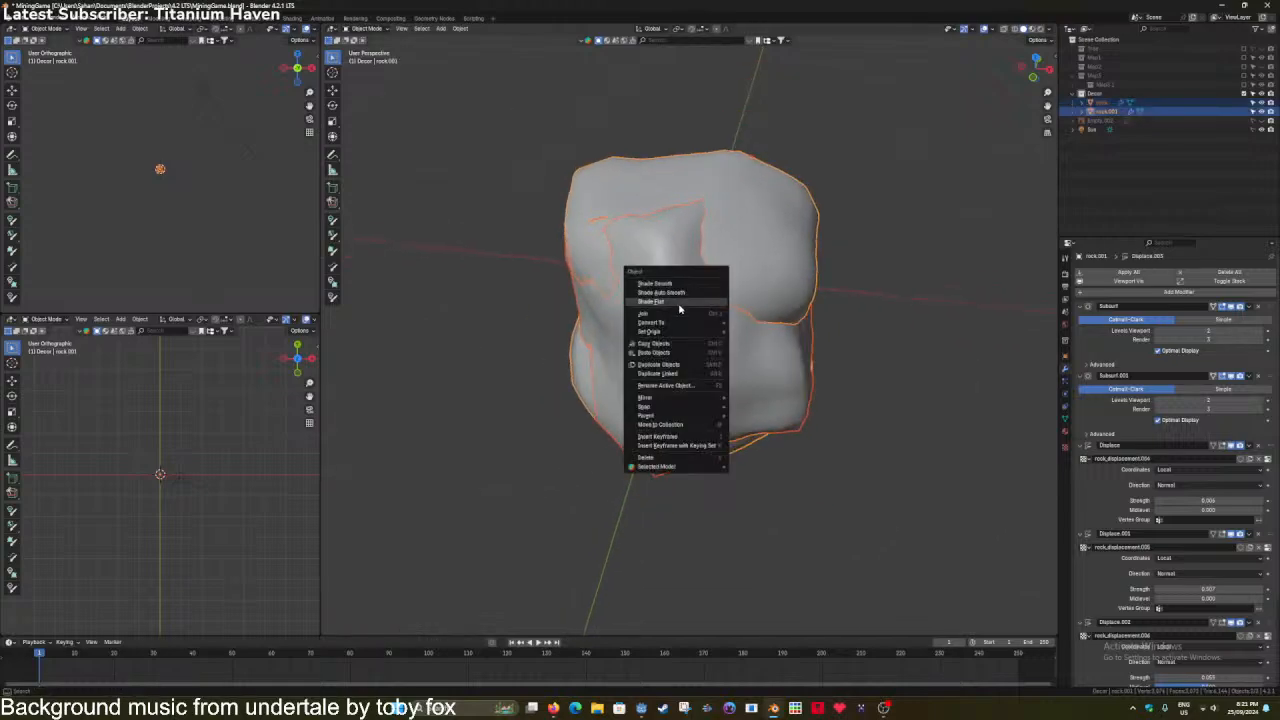
pyautogui.moveTo(670, 326)
pyautogui.click(746, 322)
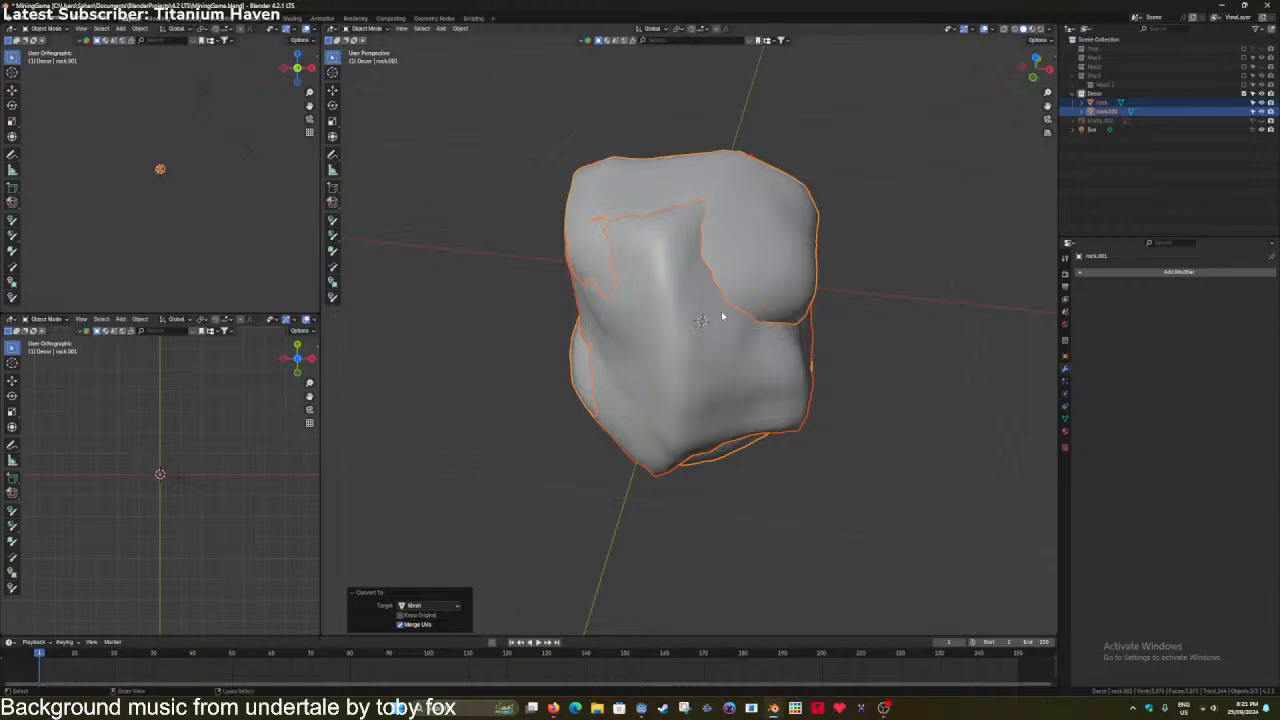
pyautogui.hotkey('ctrl', 's')
# Isolate rock.001 and add a Decimate modifier with Triangulate enabled and a ratio of about 0.18.
pyautogui.press('KP_Divide')
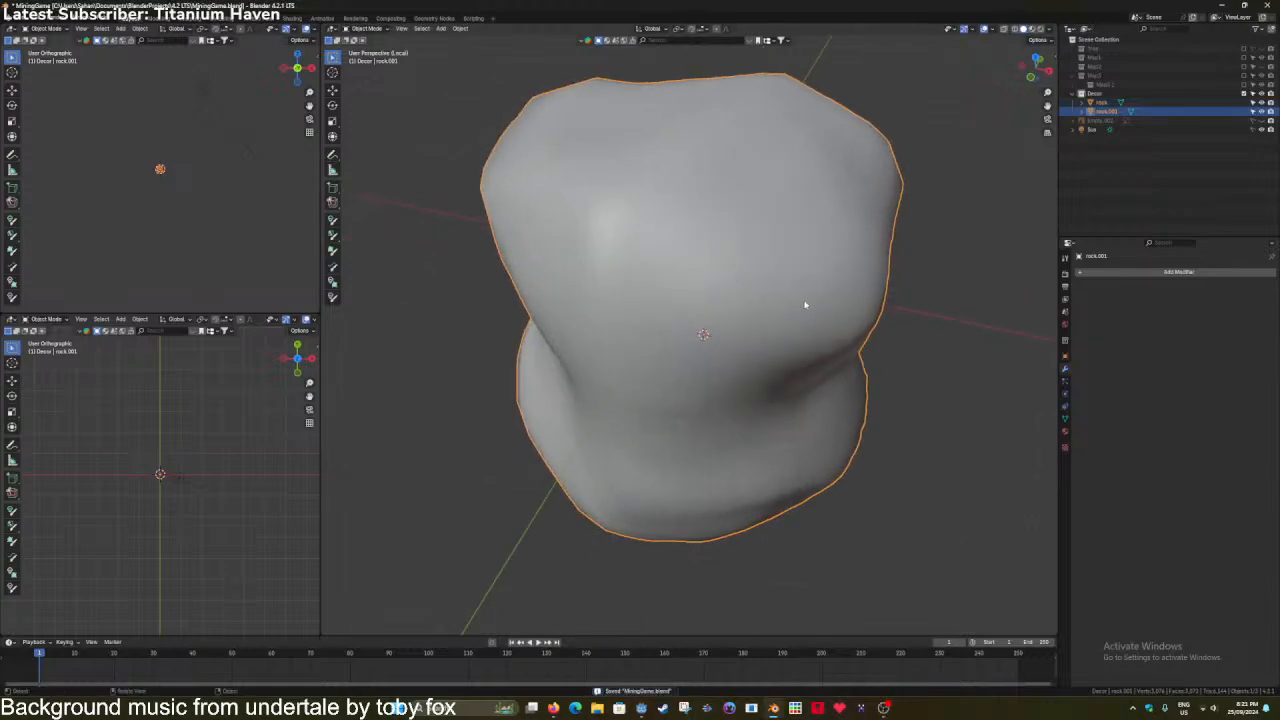
pyautogui.click(1133, 272)
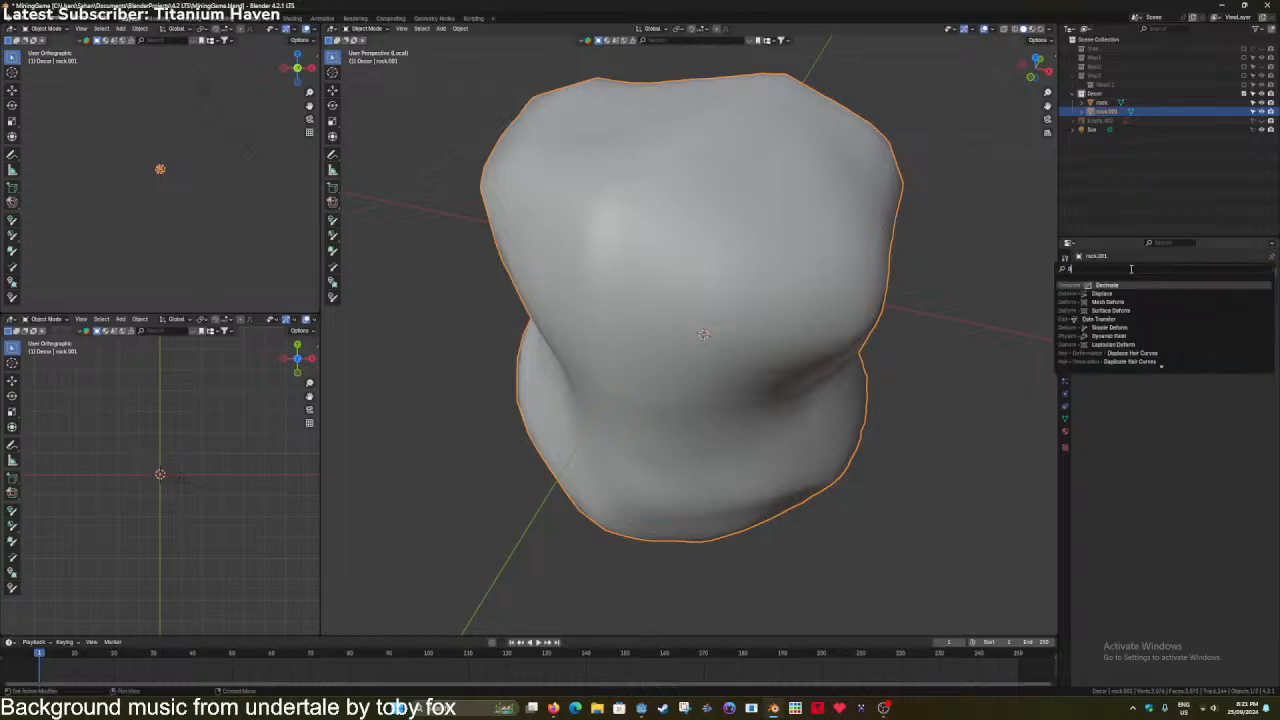
pyautogui.click(1130, 285)
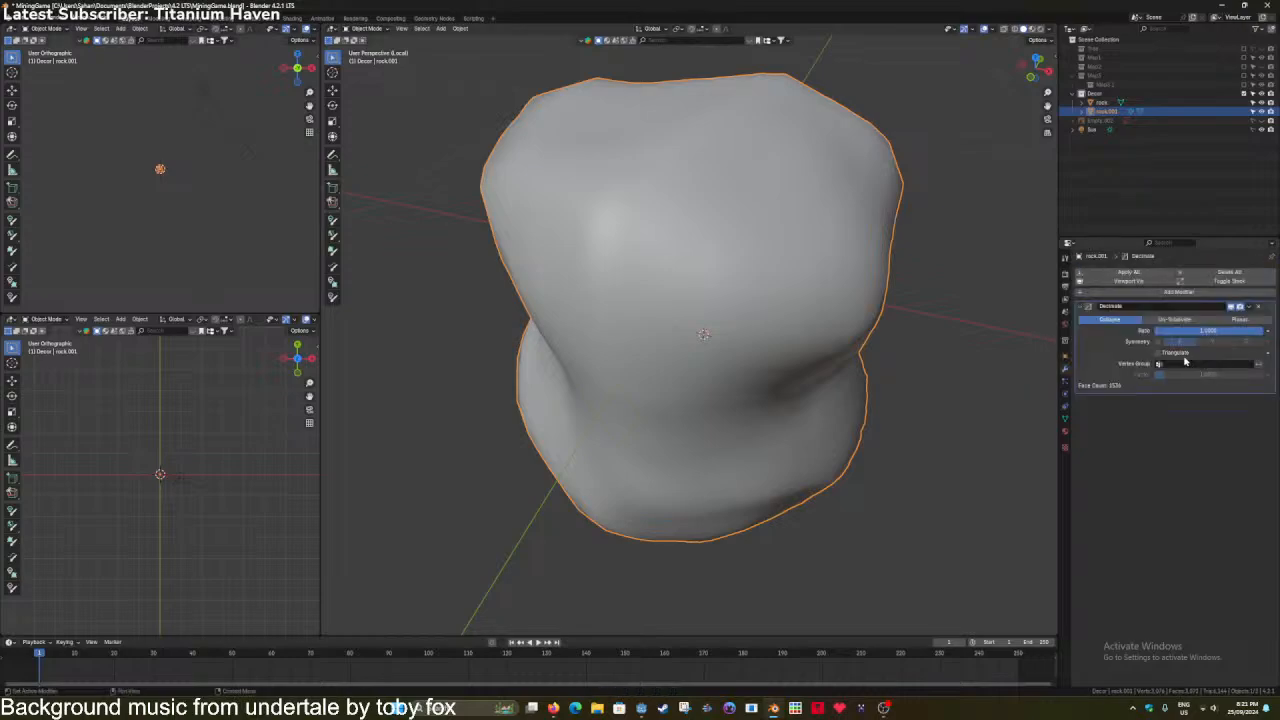
pyautogui.keyDown('shift'); pyautogui.moveTo(1046, 333); pyautogui.dragTo(1038, 353, button='middle'); pyautogui.keyUp('shift')
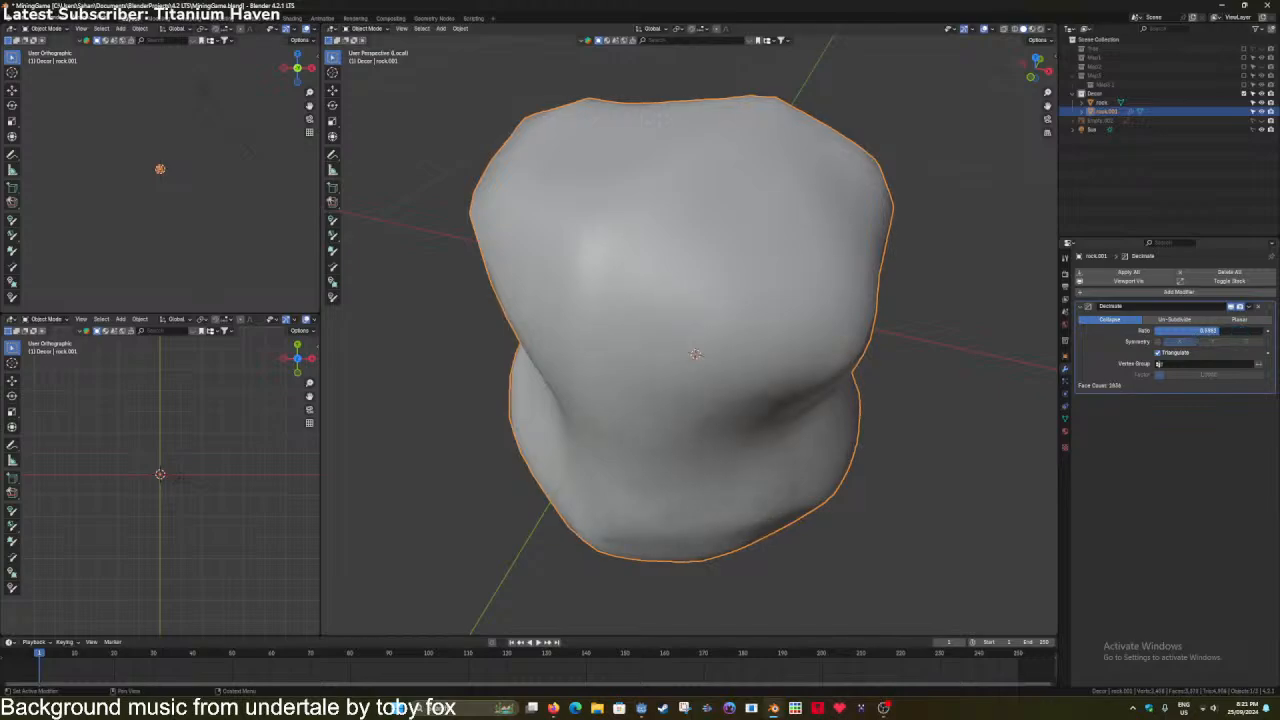
pyautogui.moveTo(1218, 330); pyautogui.dragTo(1174, 330)
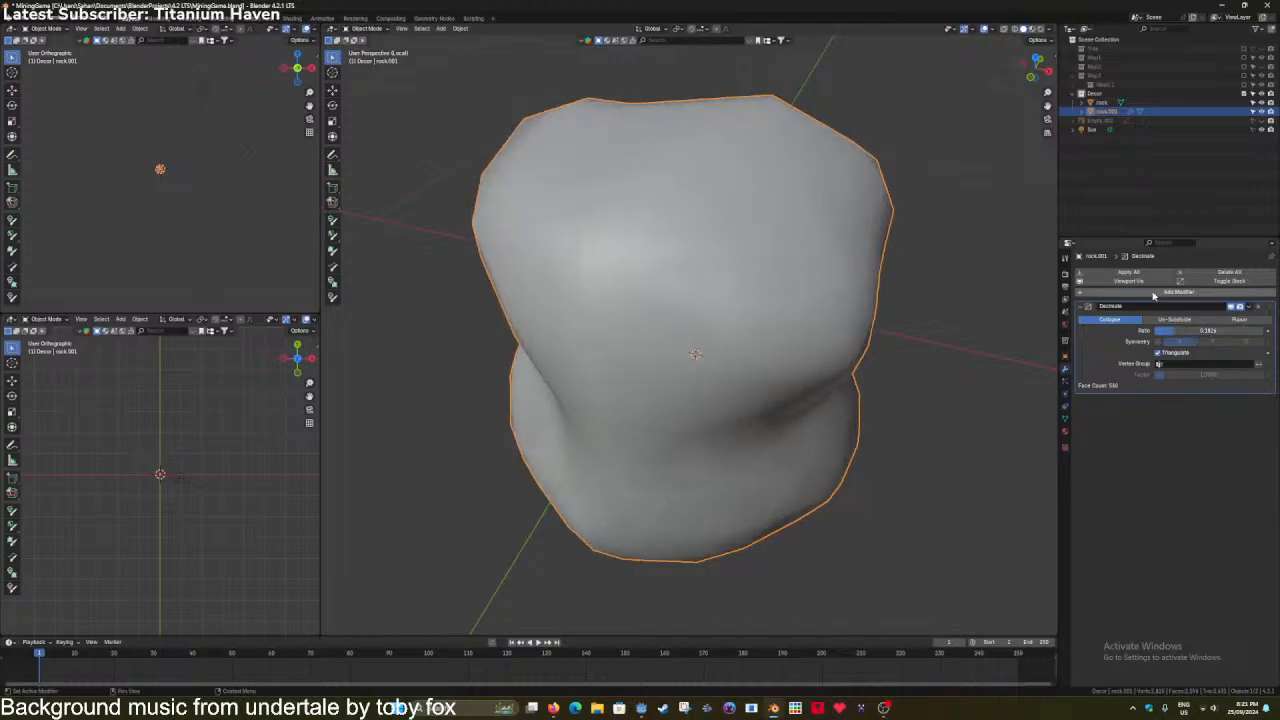
# Apply the Decimate modifier on rock.001, check the reduced mesh in Edit Mode and save the file.
pyautogui.click(1128, 272)
pyautogui.press('Tab')
pyautogui.moveTo(800, 380); pyautogui.dragTo(698, 334, button='middle')
pyautogui.press('Tab')
pyautogui.hotkey('ctrl', 's')
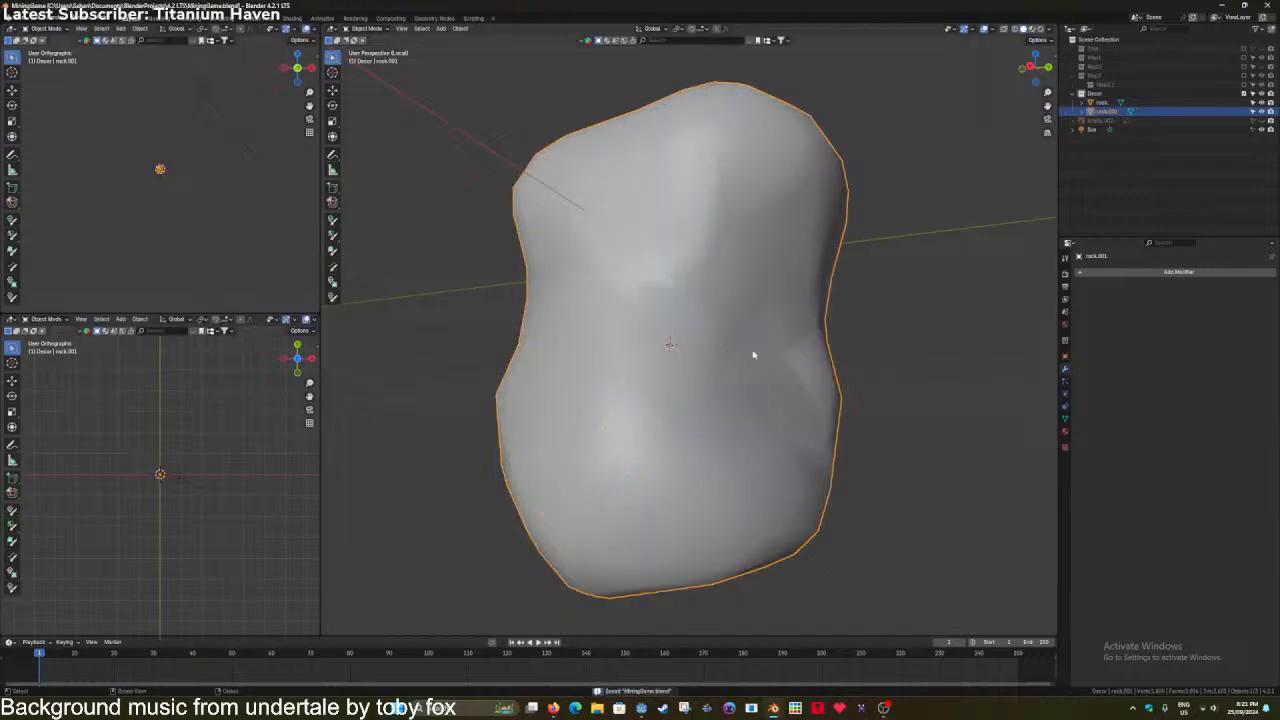
# Isolate the first rock in local view and inspect its mesh in Edit Mode.
pyautogui.click(1101, 103)
pyautogui.press('KP_Divide')
pyautogui.press('KP_Divide')
pyautogui.press('Tab')
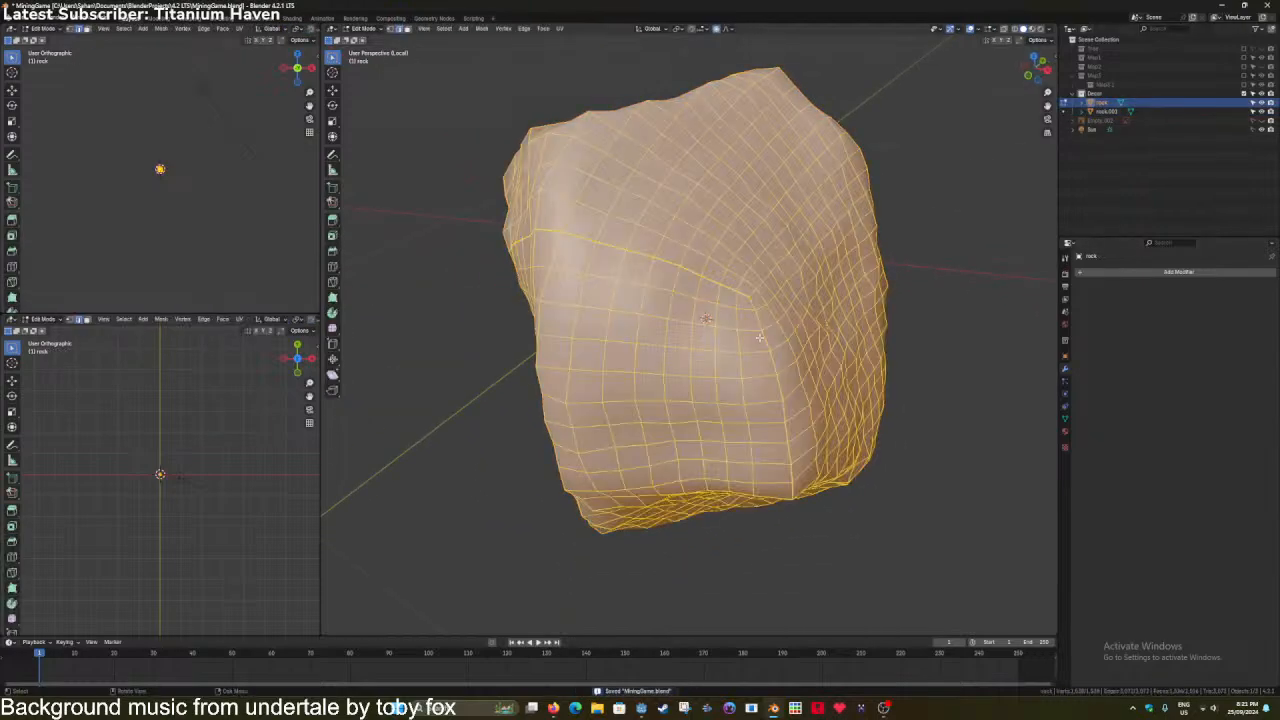
pyautogui.moveTo(777, 327); pyautogui.dragTo(711, 373, button='middle')
pyautogui.press('Tab')
pyautogui.click(1098, 272)
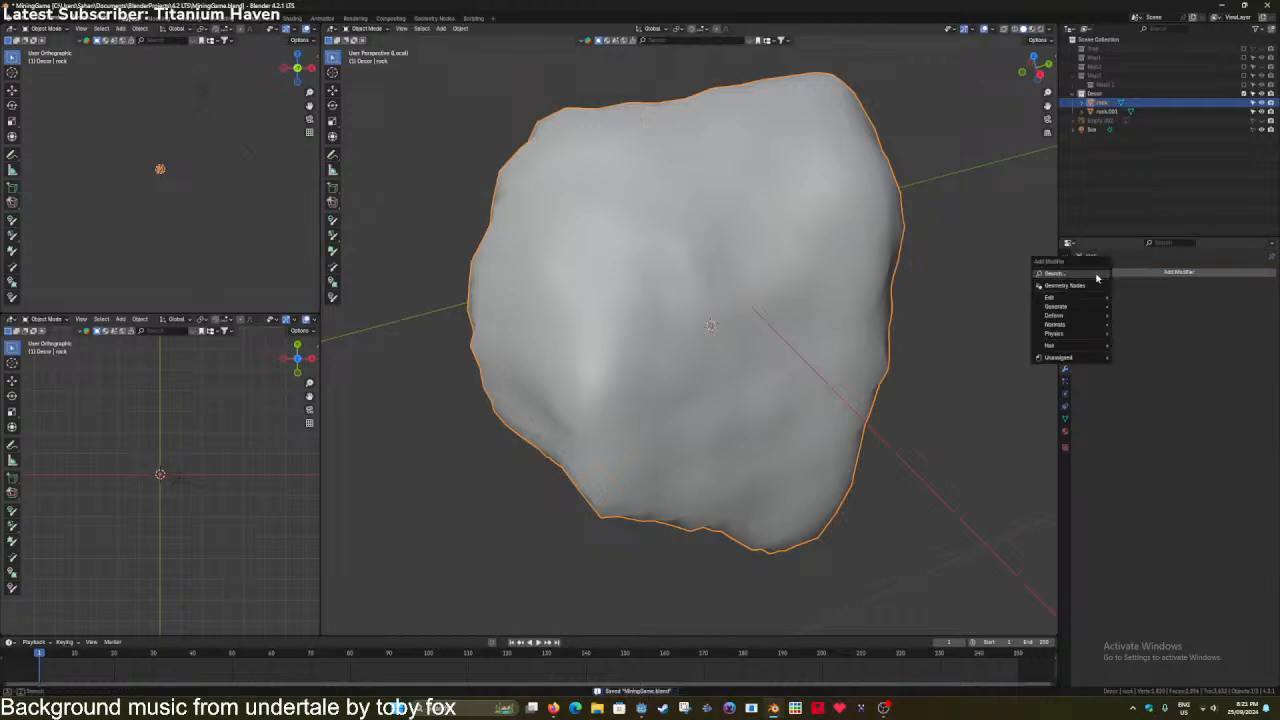
pyautogui.click(1062, 285)
pyautogui.click(1261, 311)
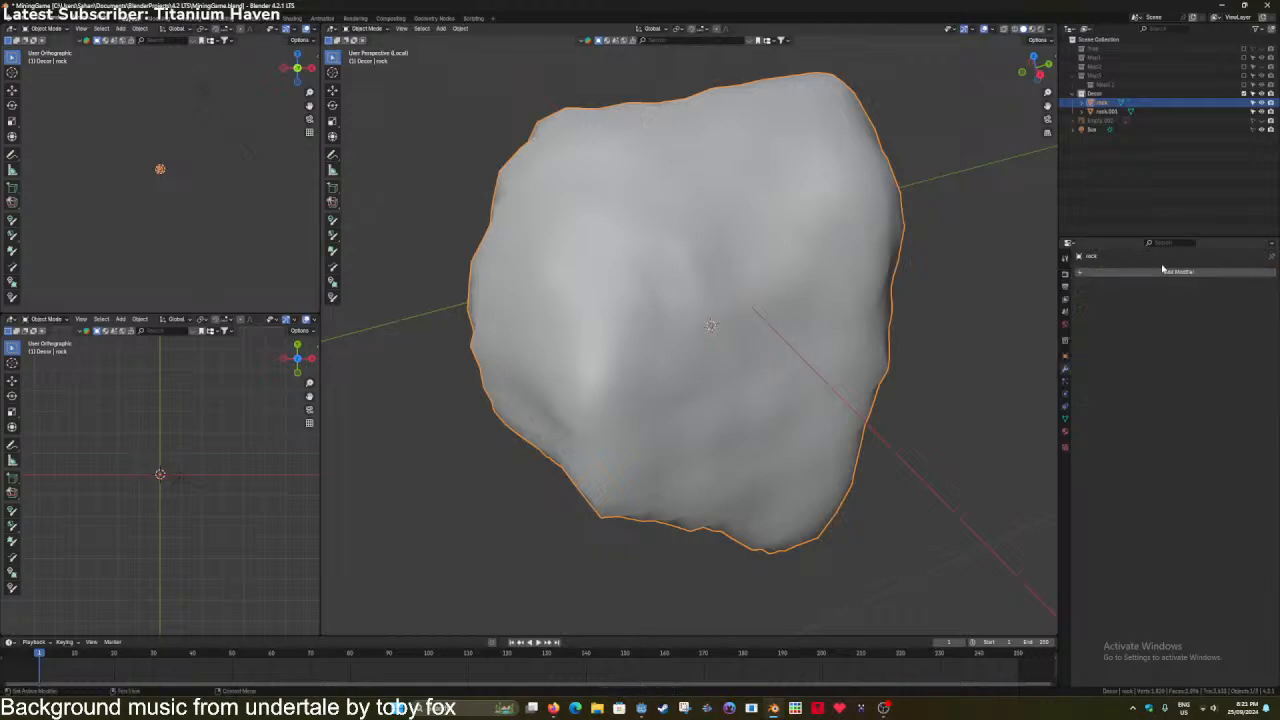
# Add a Decimate modifier to the first rock, lower its ratio and apply it.
pyautogui.click(1170, 272)
pyautogui.write('dec')
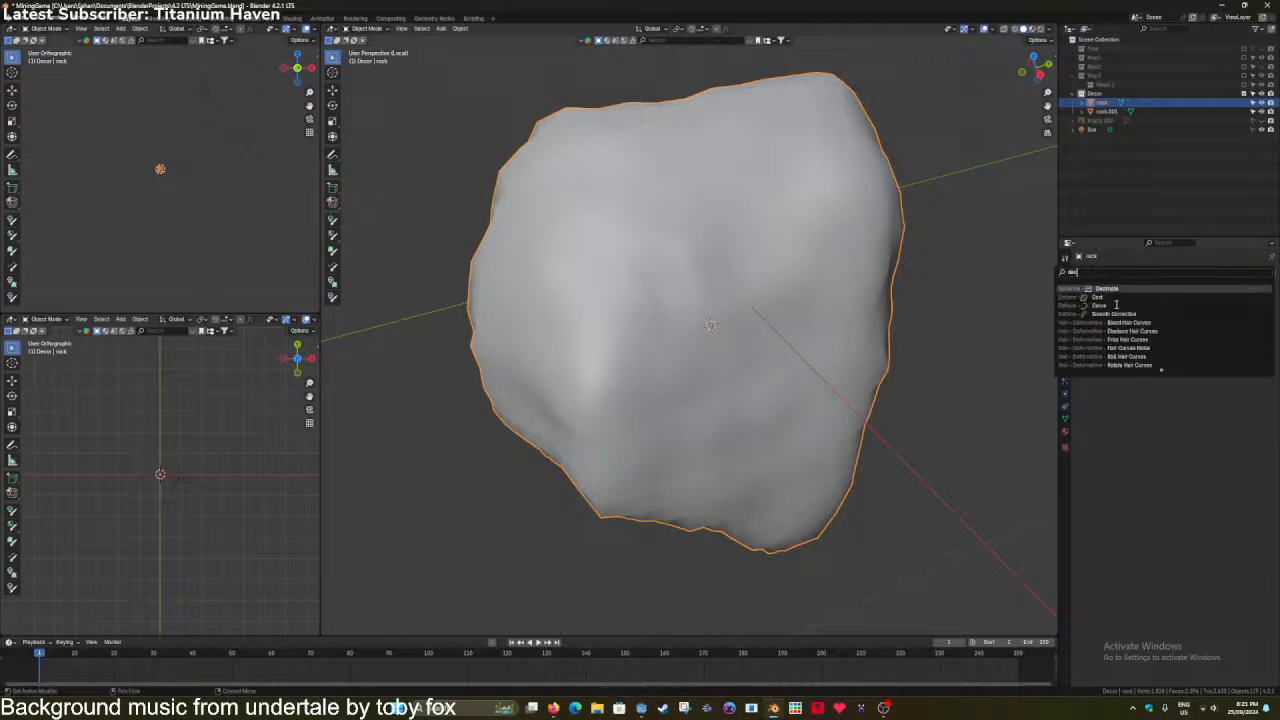
pyautogui.click(1106, 288)
pyautogui.moveTo(1168, 332); pyautogui.dragTo(1092, 332)
pyautogui.click(1145, 273)
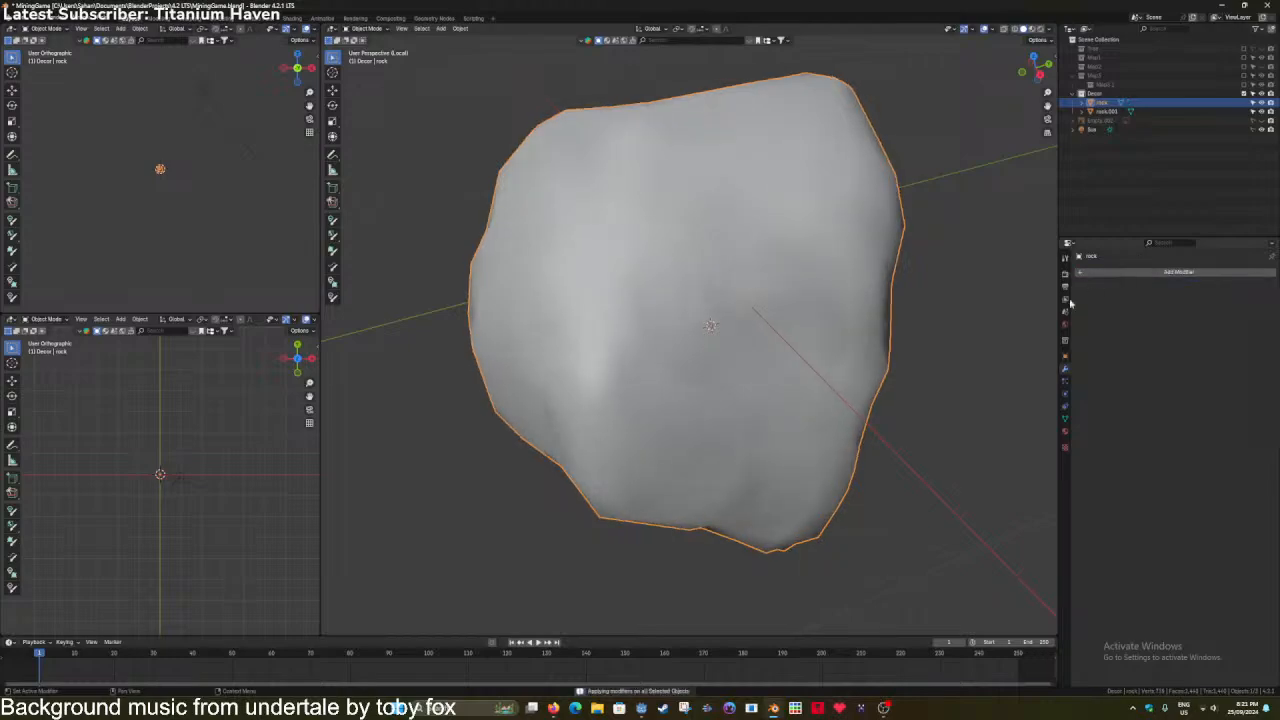
# Check the first rock's mesh in Edit Mode, leave local view with both rocks selected and save the file.
pyautogui.press('Tab')
pyautogui.press('Tab')
pyautogui.moveTo(809, 366)
pyautogui.mouseDown(button='middle')
pyautogui.moveTo(791, 386)
pyautogui.moveTo(786, 377)
pyautogui.mouseUp(button='middle')
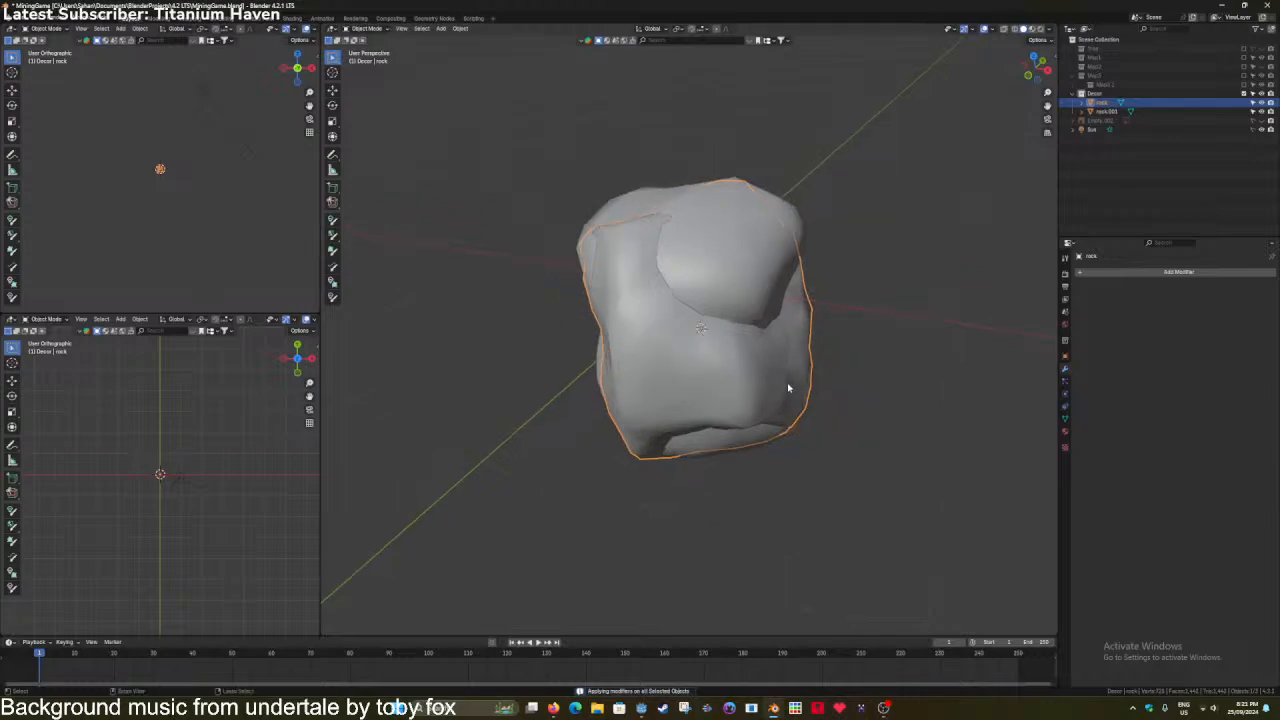
pyautogui.hotkey('ctrl', 's')
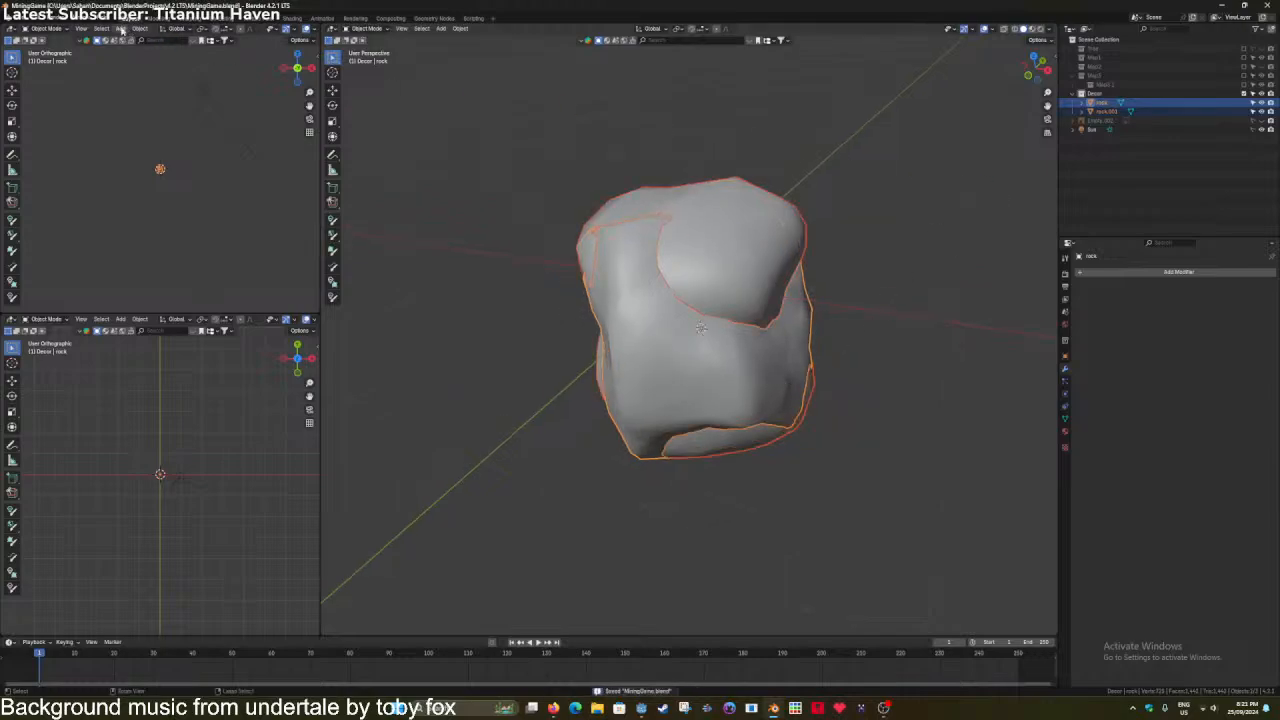
# Export the rocks as glTF 2.0 to the GeneralUse imports folder under the name Rocks.glb.
pyautogui.click(20, 22)
pyautogui.moveTo(40, 153)
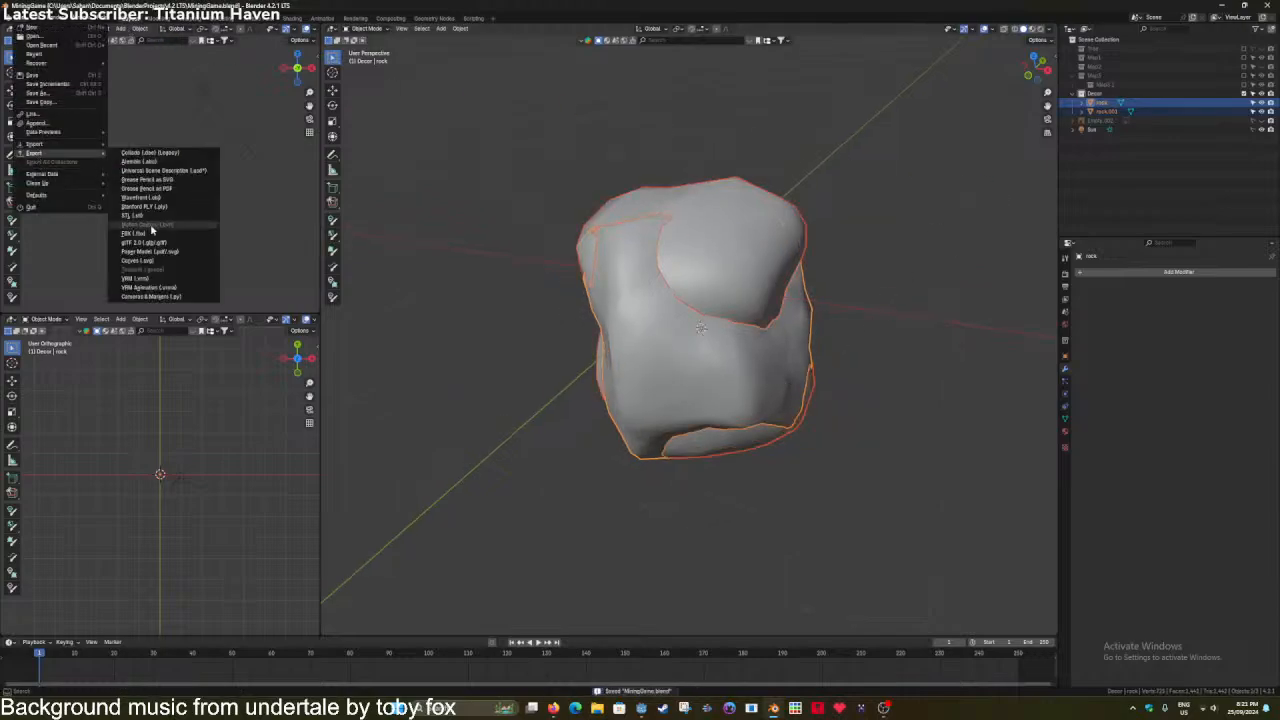
pyautogui.click(143, 243)
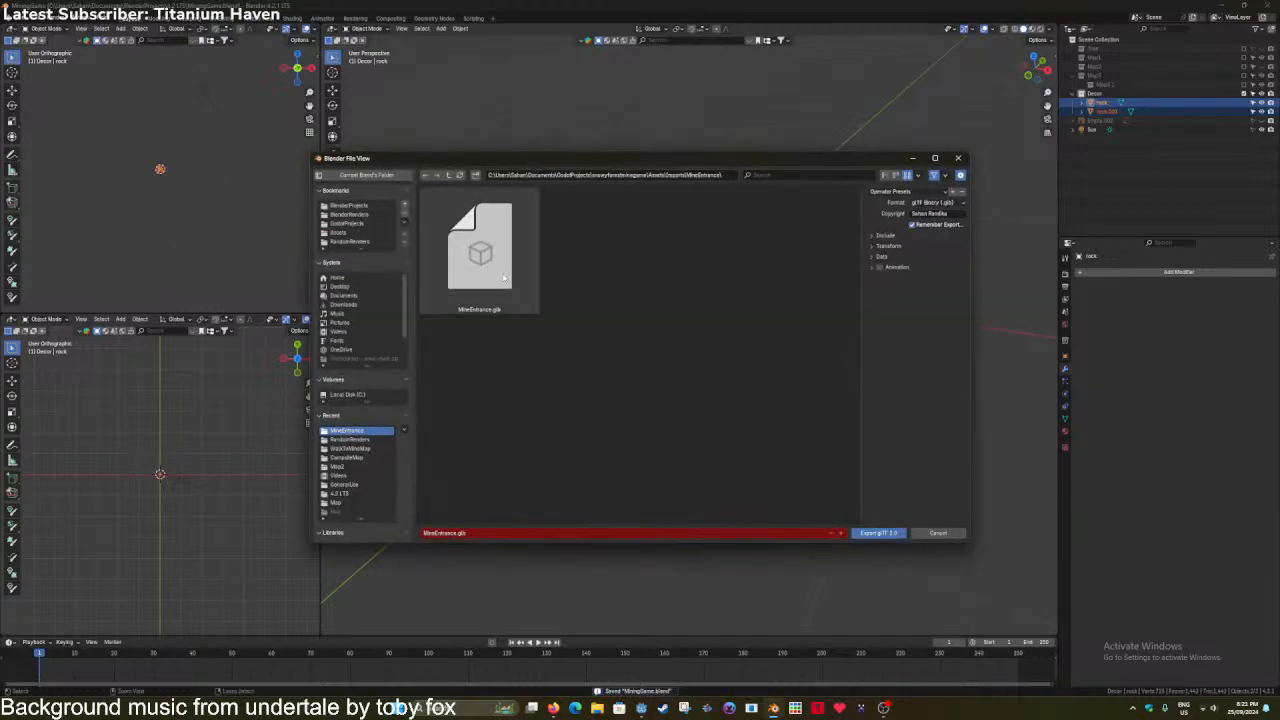
pyautogui.click(448, 175)
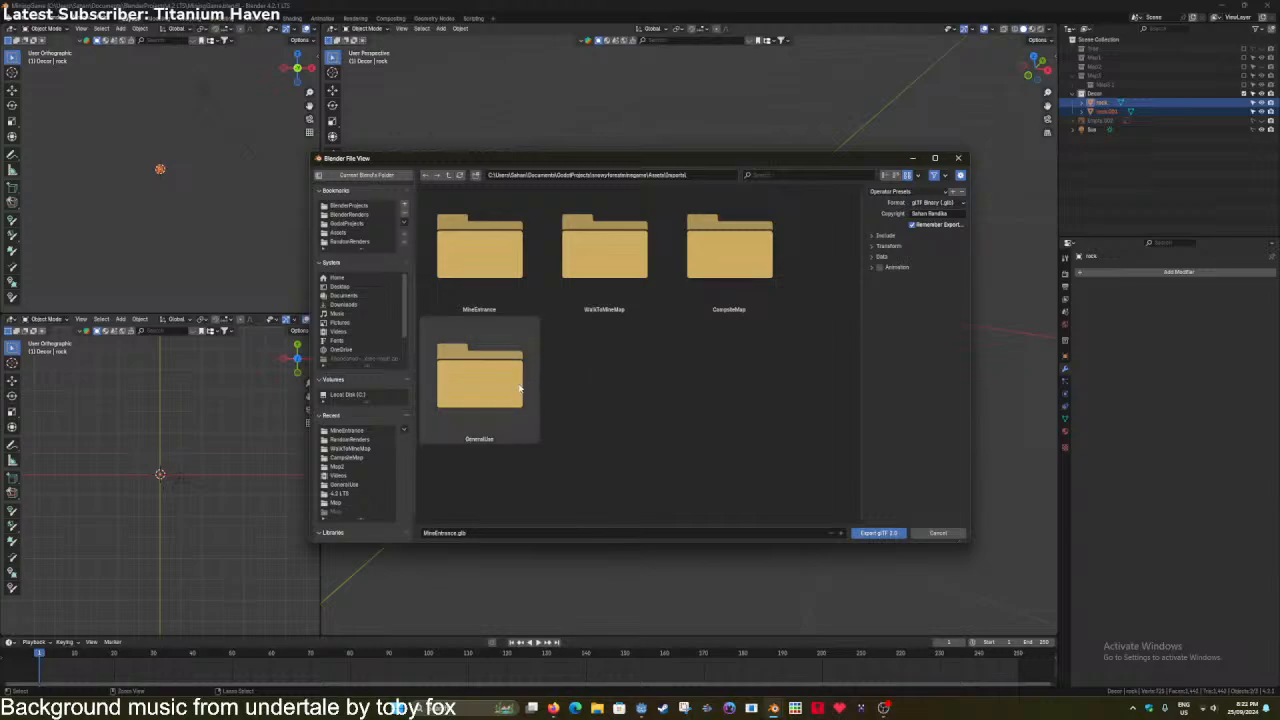
pyautogui.doubleClick(480, 378)
pyautogui.click(444, 533)
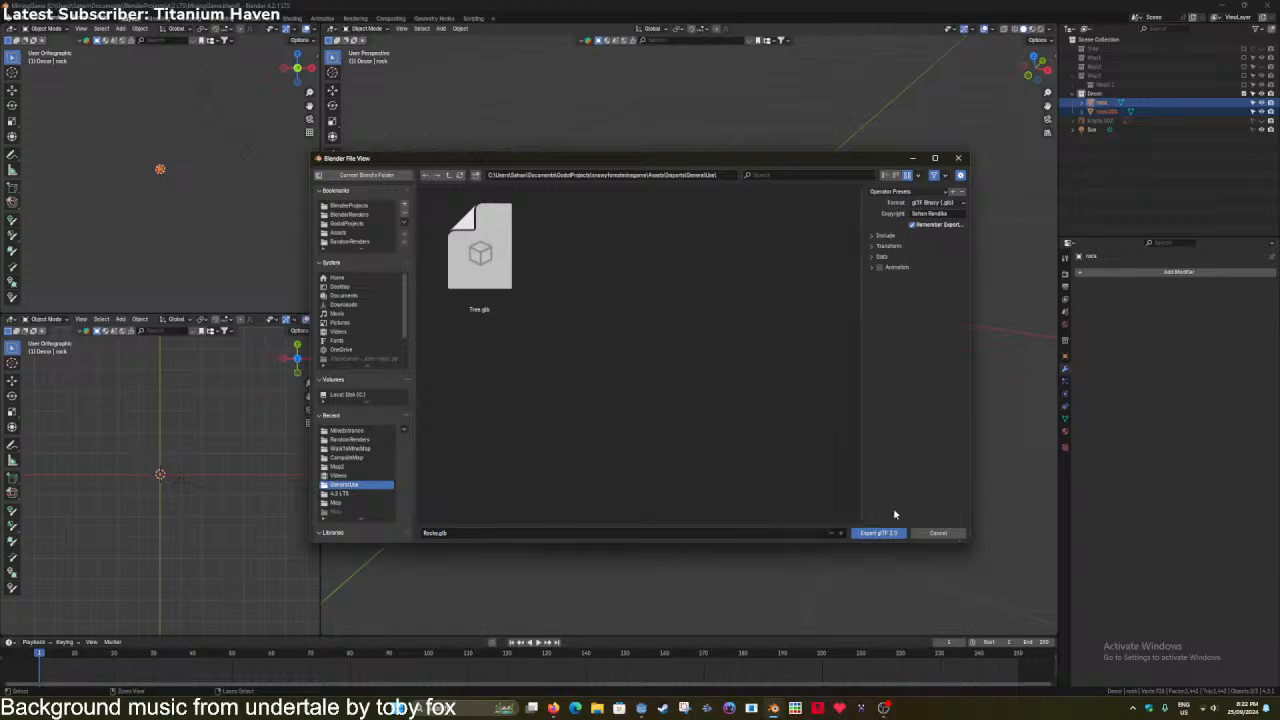
pyautogui.click(877, 534)
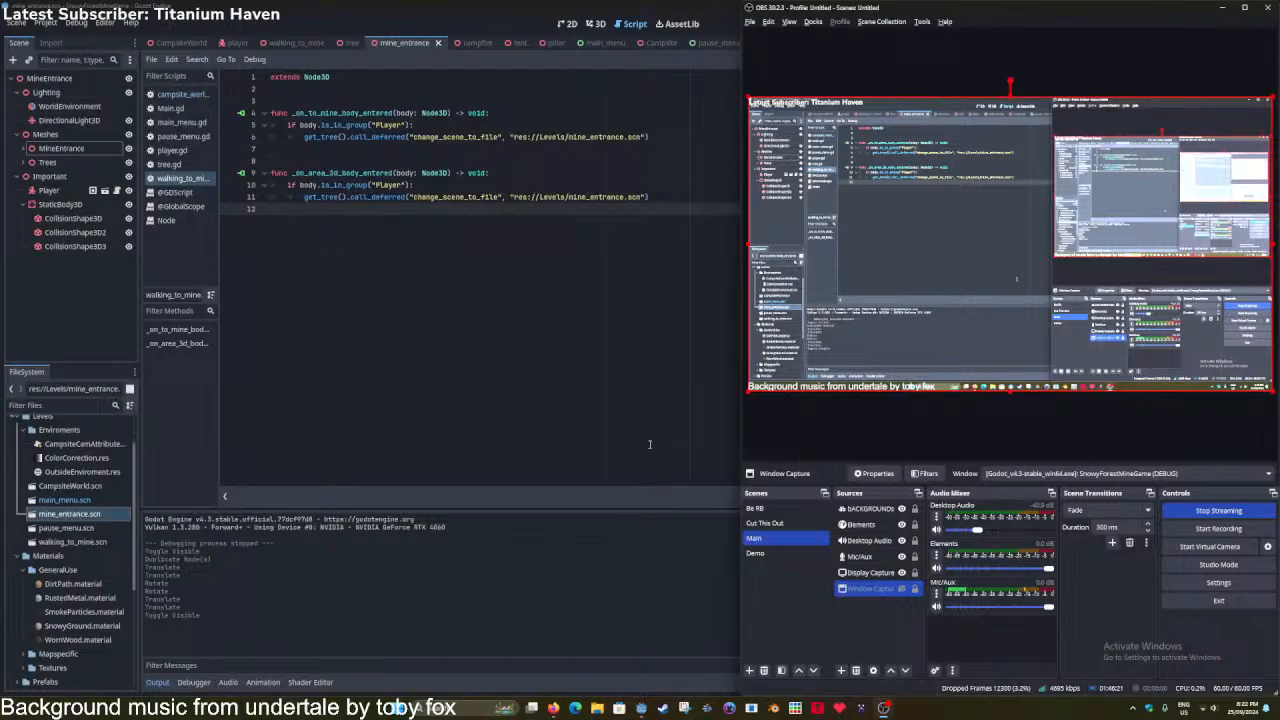
# Switch to Godot and create a new 3D scene with its root node named Rock1.
pyautogui.click(500, 122)
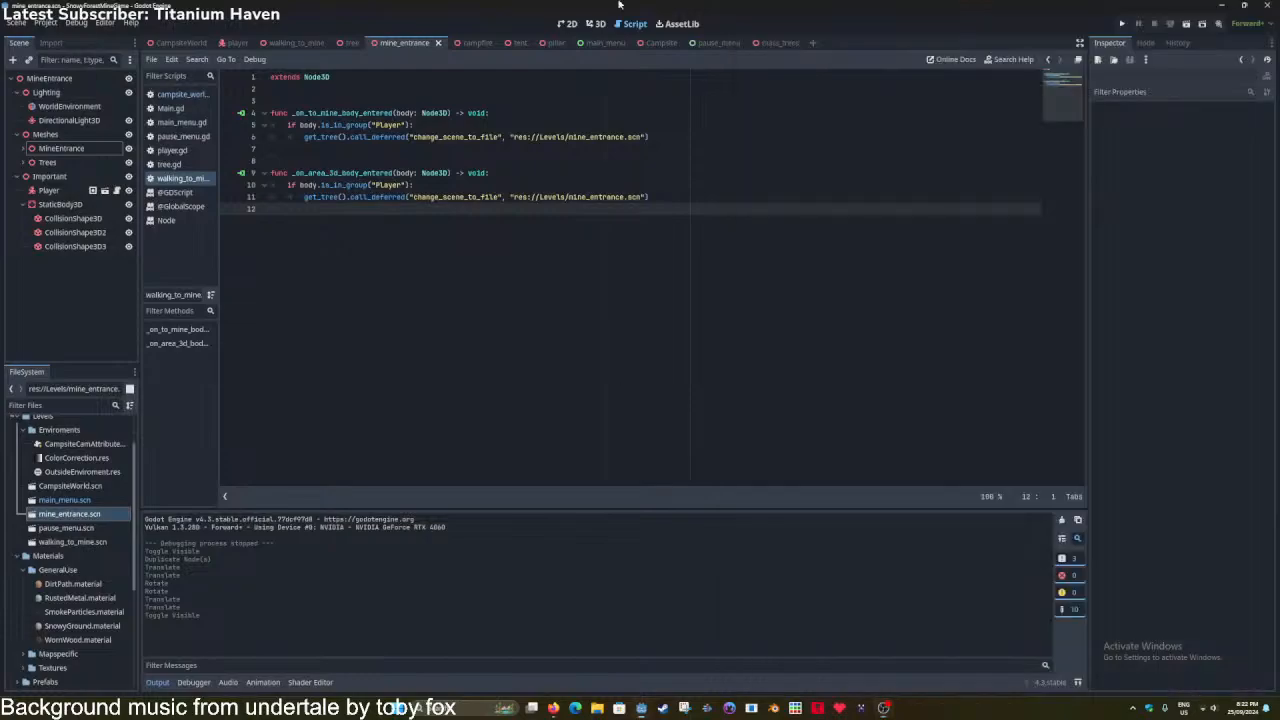
pyautogui.click(812, 42)
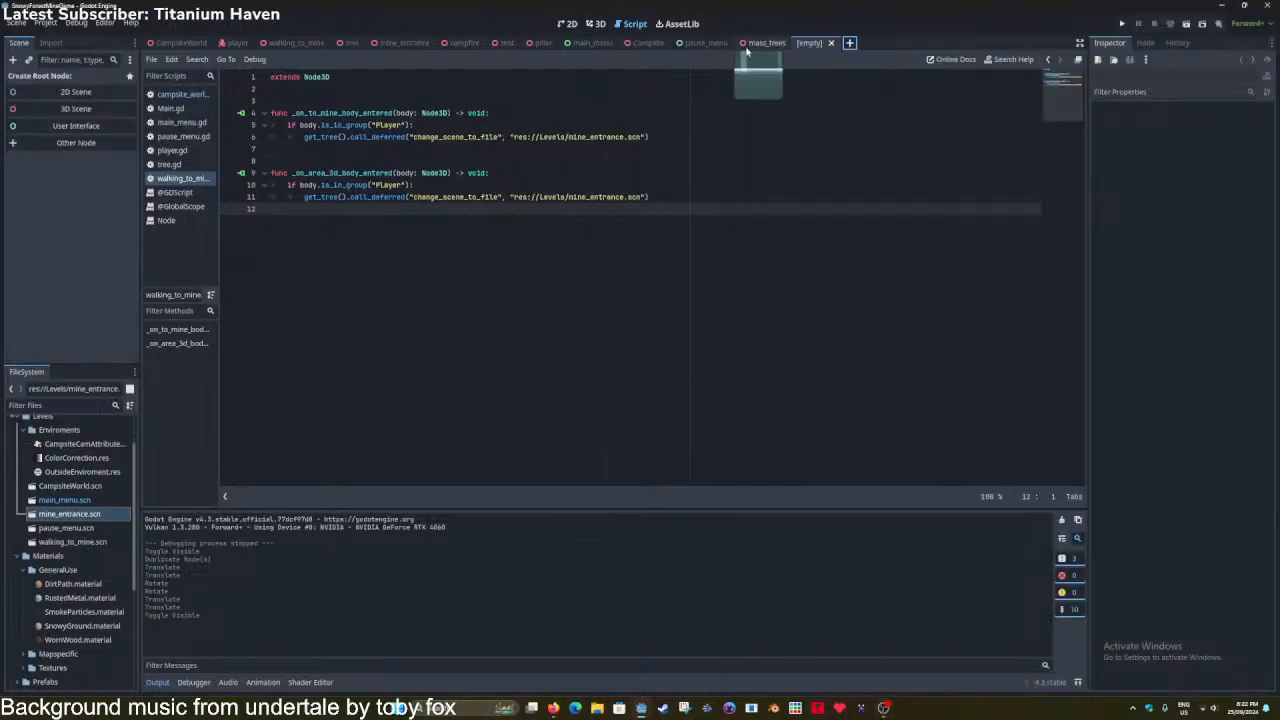
pyautogui.click(85, 122)
pyautogui.doubleClick(86, 80)
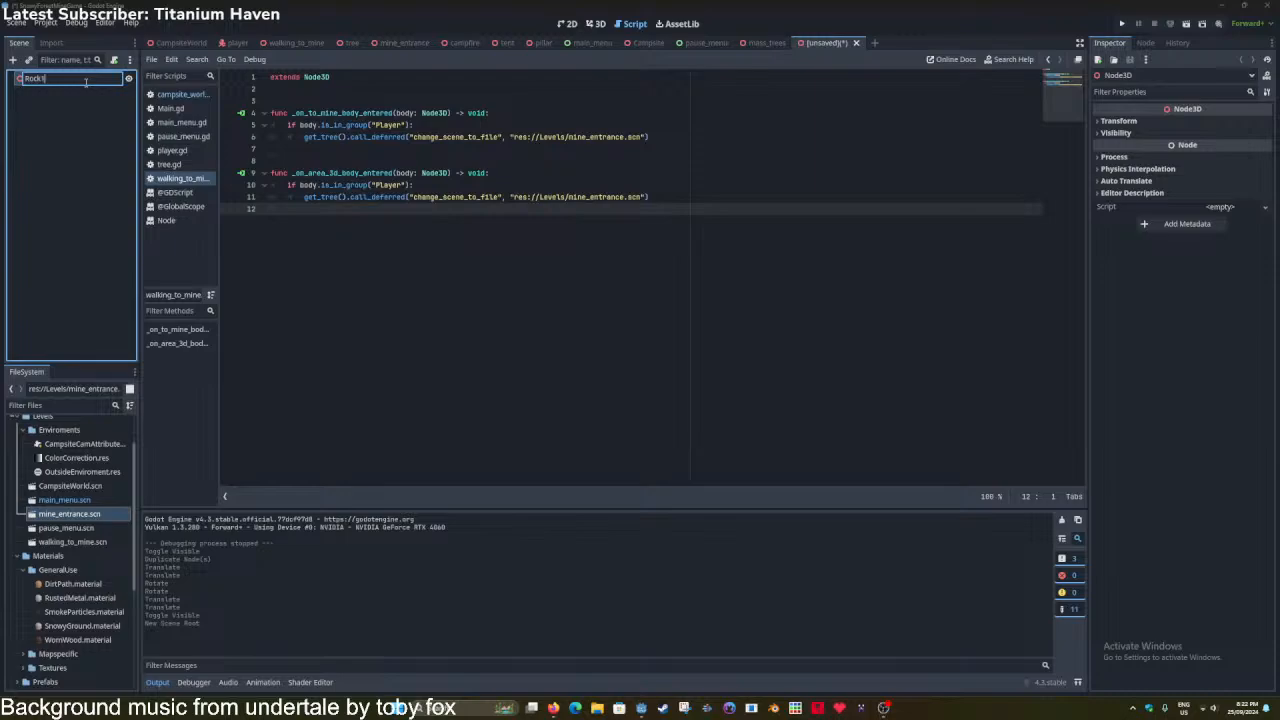
pyautogui.press('Return')
# Start saving the Rock1 scene and create a Decor folder inside res://Prefabs for it.
pyautogui.hotkey('ctrl', 's')
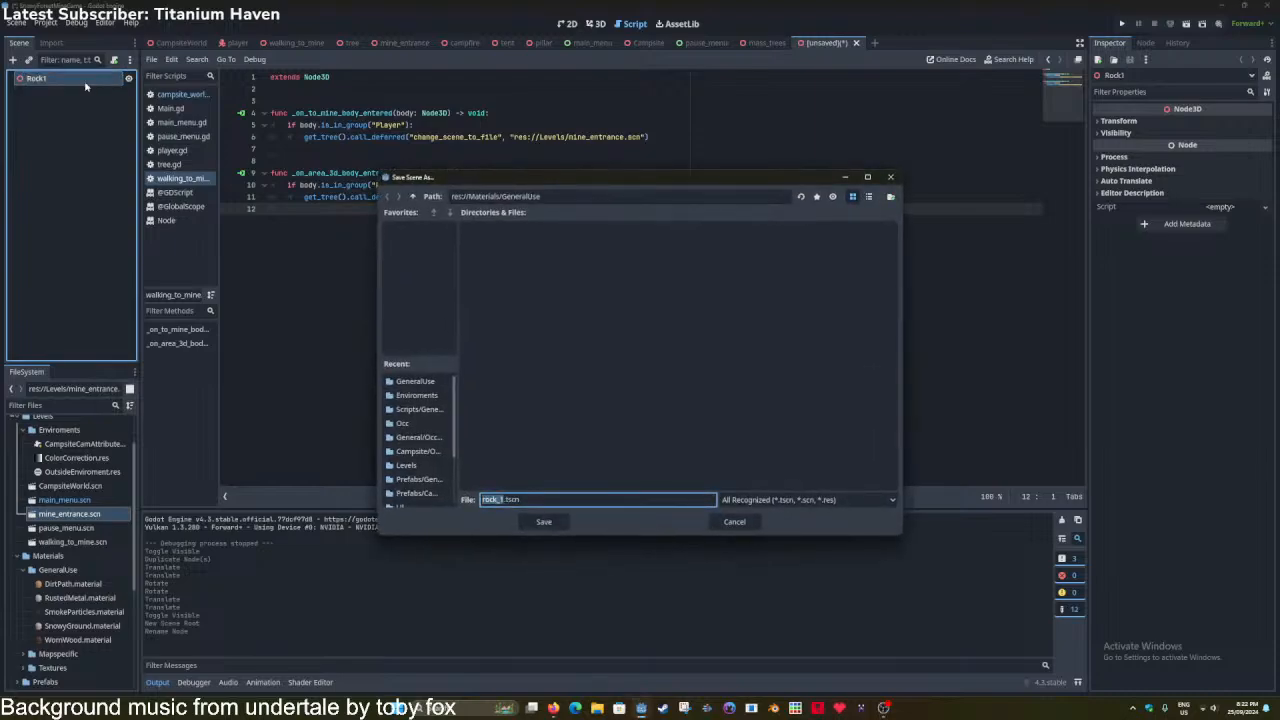
pyautogui.click(412, 197)
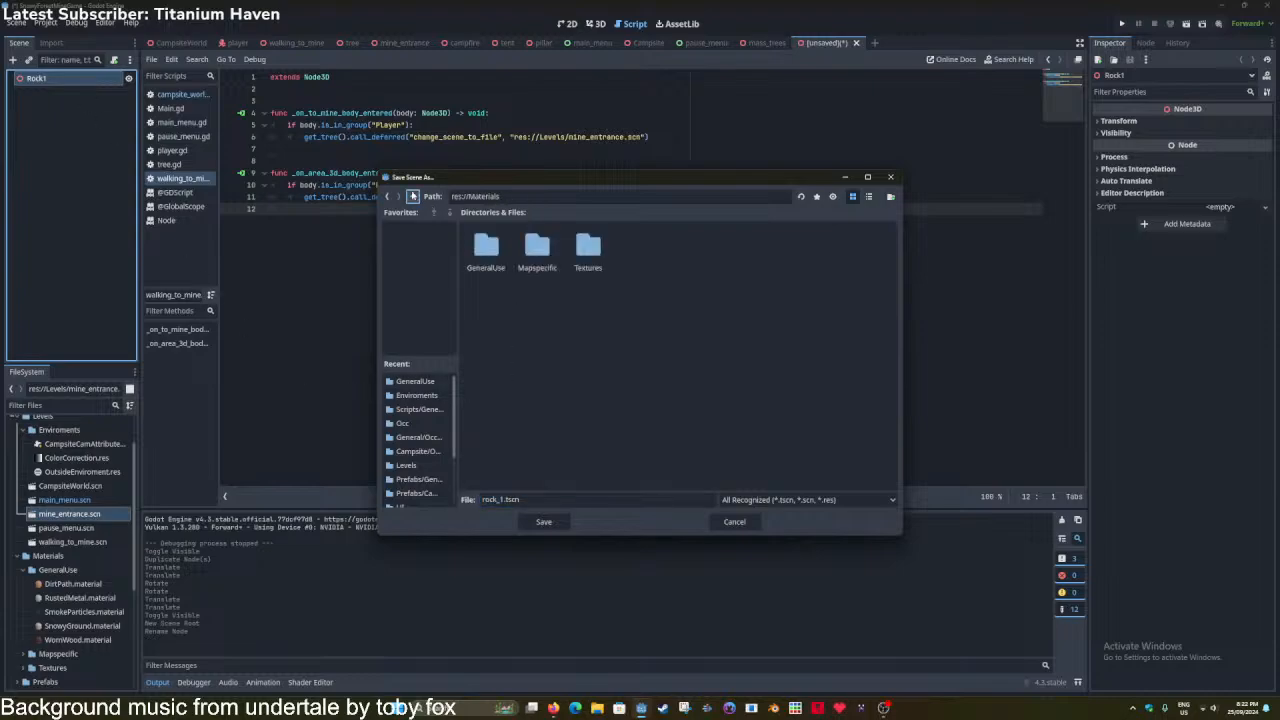
pyautogui.click(412, 196)
pyautogui.doubleClick(639, 248)
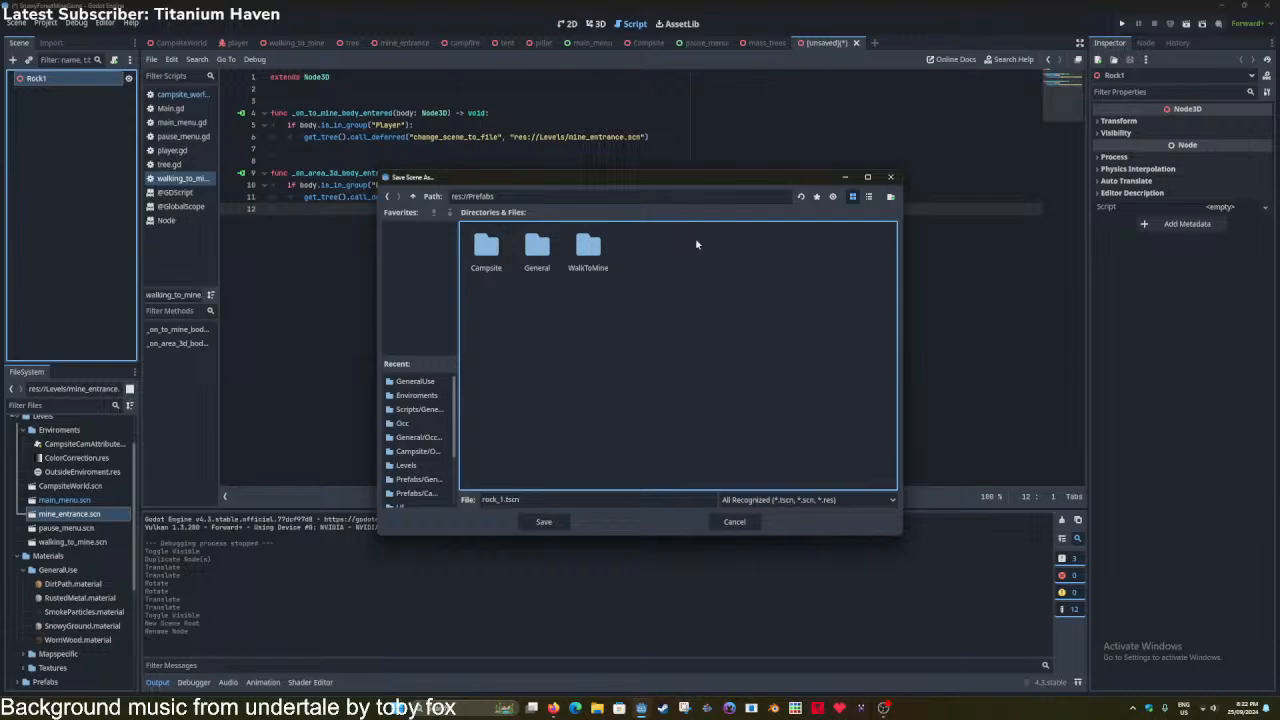
pyautogui.click(889, 197)
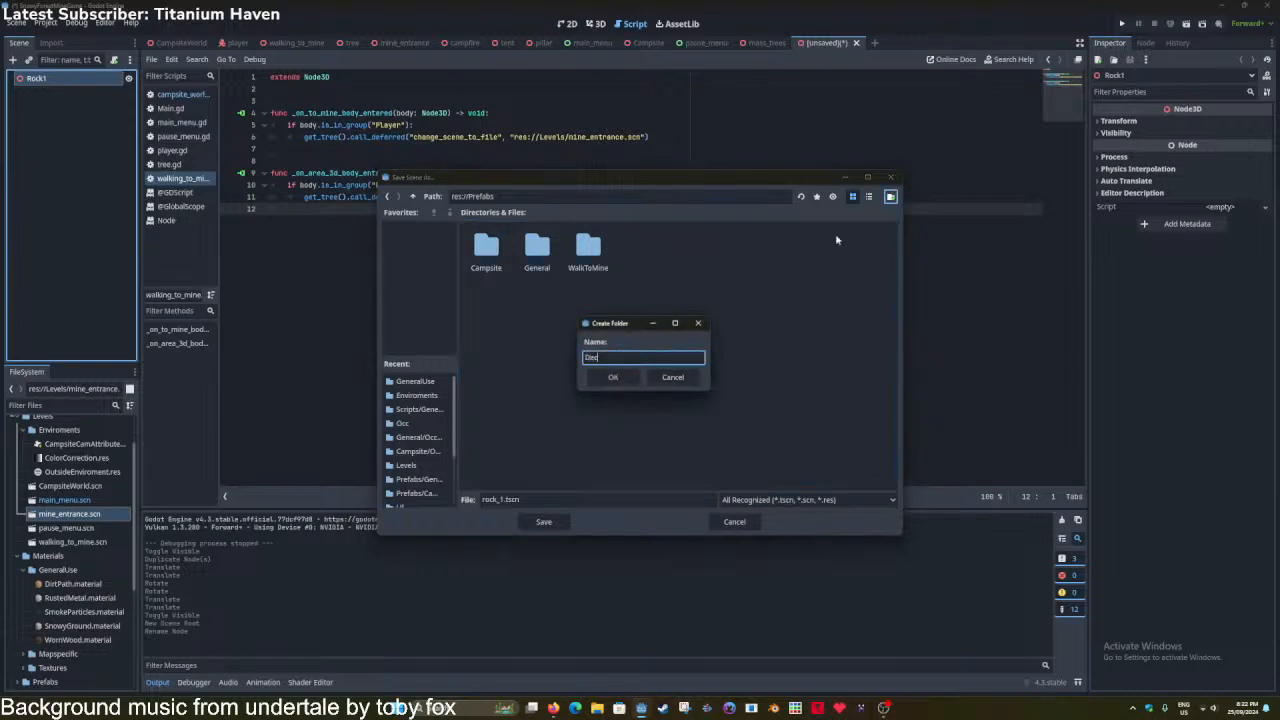
pyautogui.press('Return')
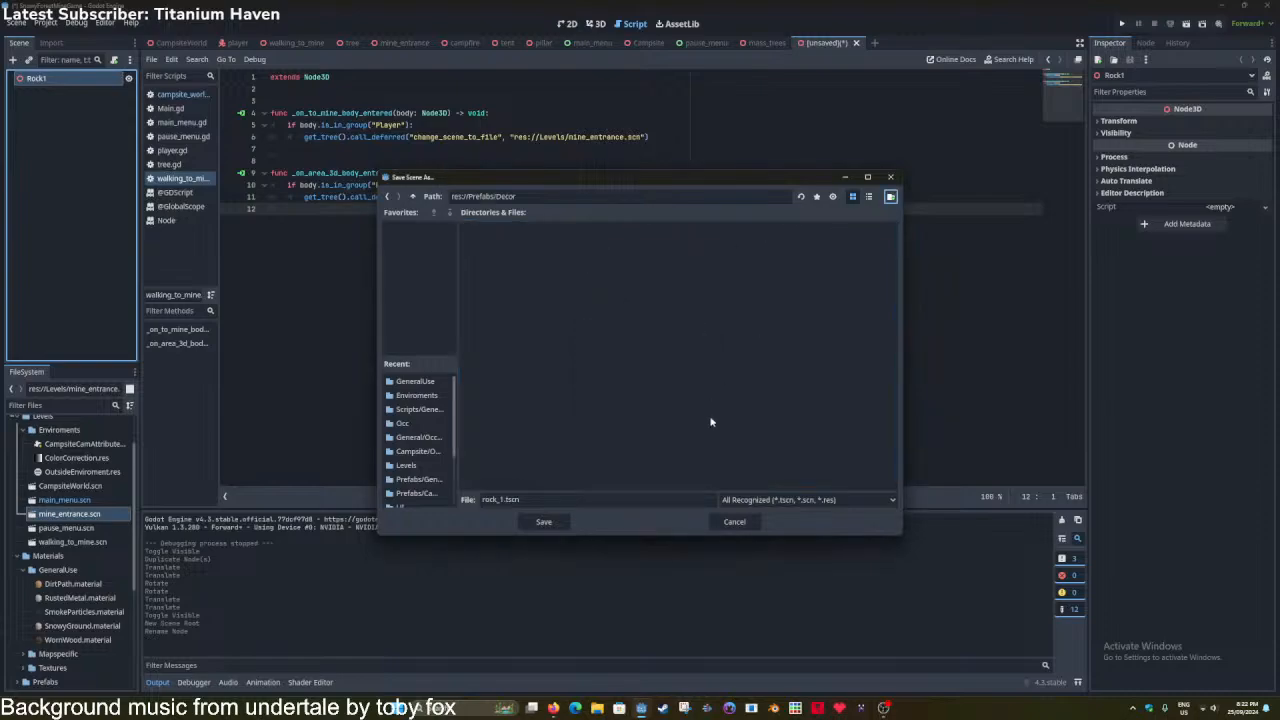
# Set the file type to SCN and save the scene as rock_1.scn in the Decor folder.
pyautogui.click(785, 500)
pyautogui.click(760, 545)
pyautogui.click(544, 521)
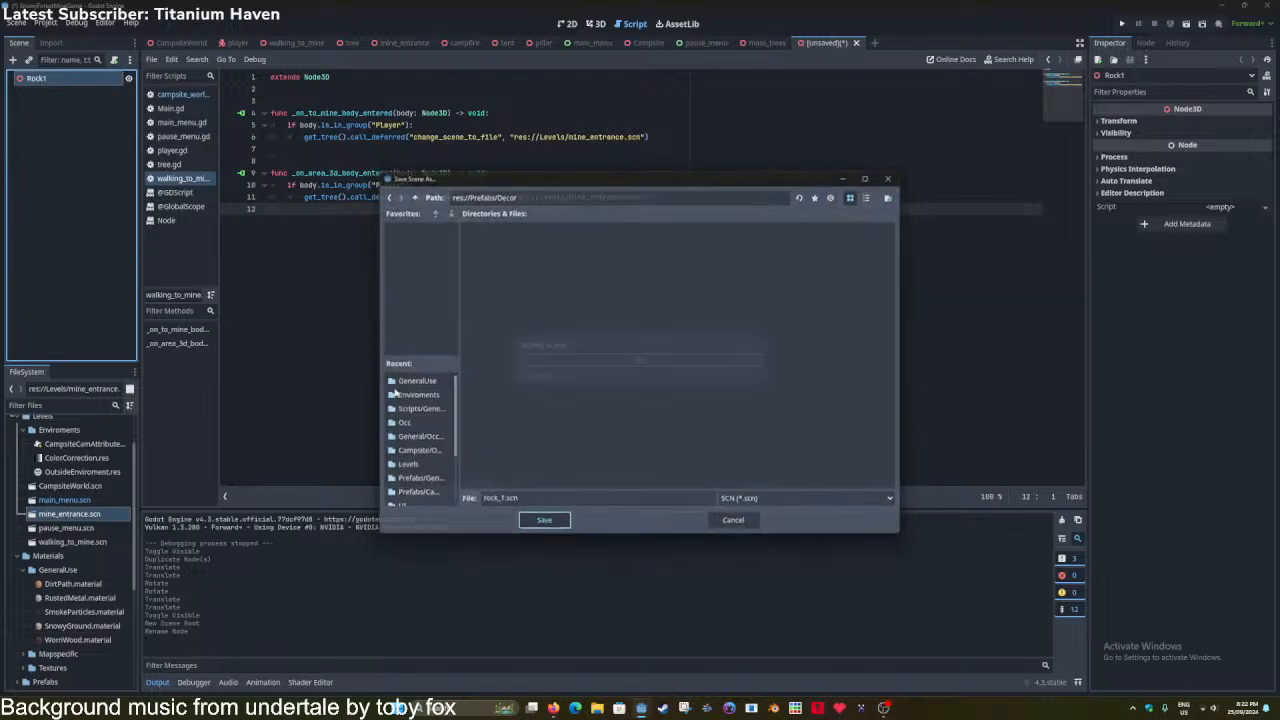
# Create another new 3D scene with its root node named Rock2.
pyautogui.click(856, 43)
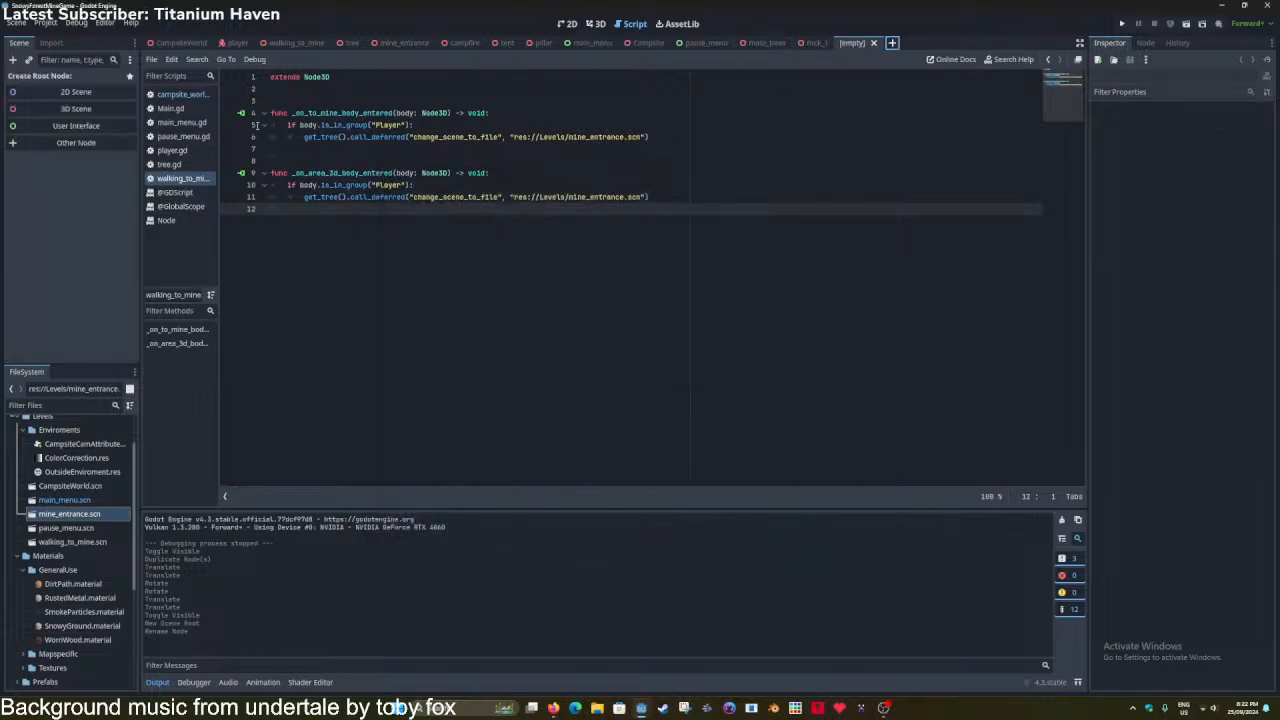
pyautogui.click(76, 100)
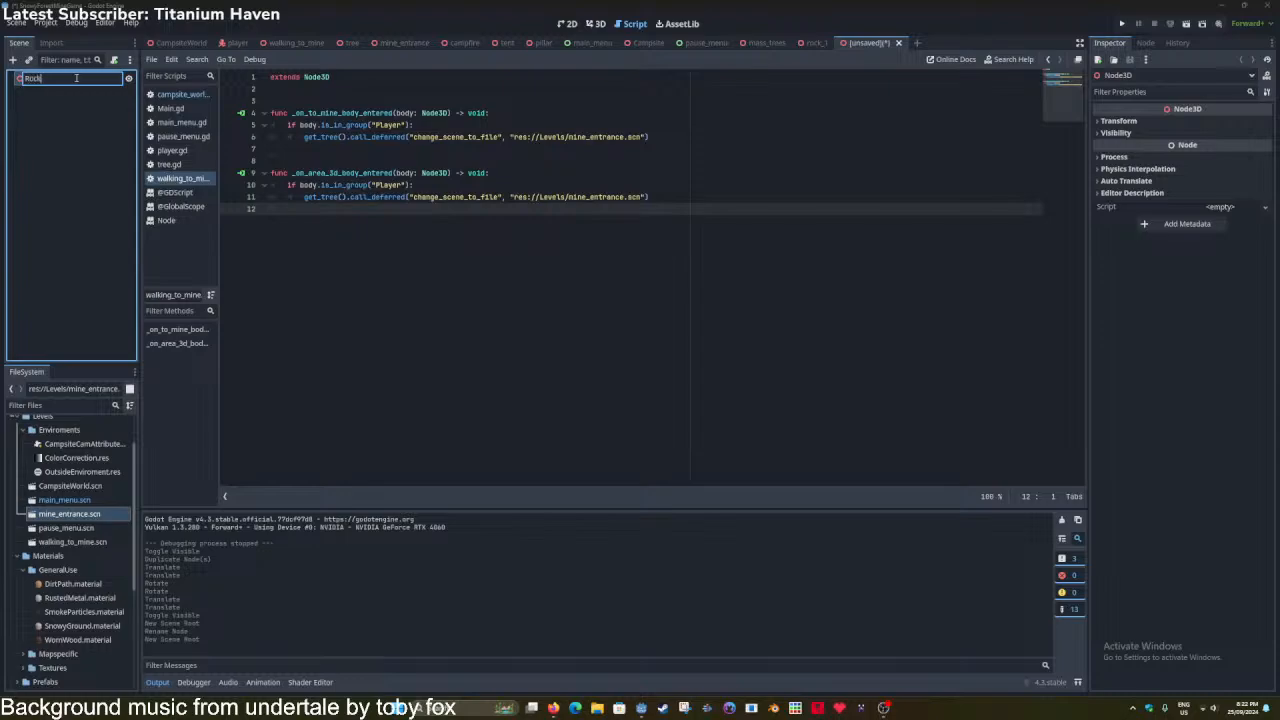
pyautogui.write('2')
pyautogui.press('Return')
# Save the Rock2 scene as rock_2.scn in the Decor folder, using the SCN file type.
pyautogui.hotkey('ctrl', 's')
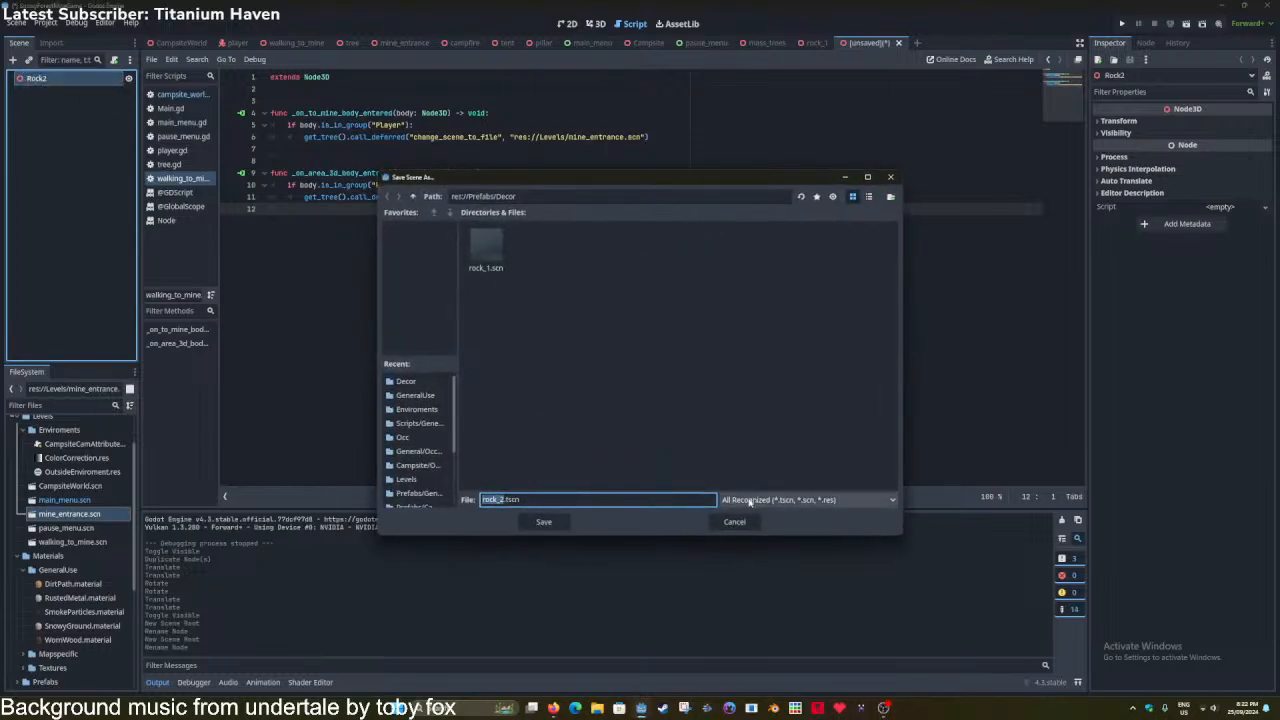
pyautogui.click(800, 499)
pyautogui.click(775, 543)
pyautogui.click(543, 521)
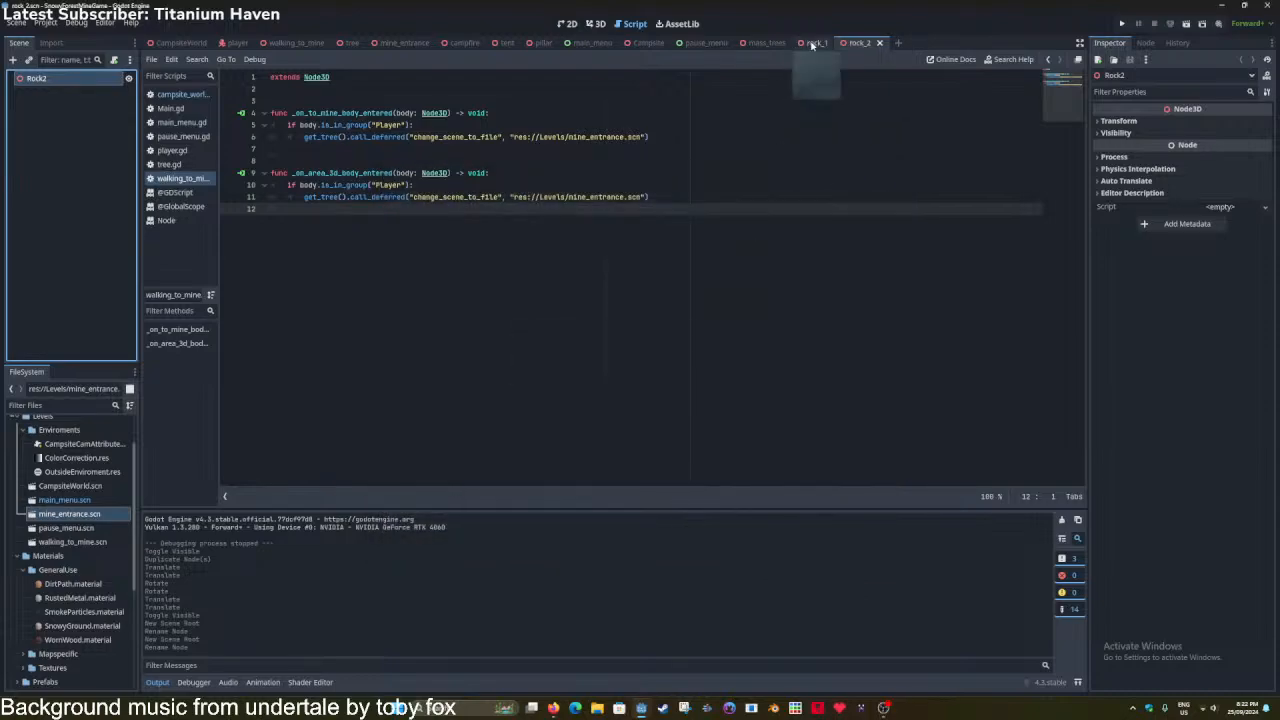
# Instantiate Rocks.glb under Rock1 in the rock_1 scene and make the instance local.
pyautogui.click(815, 42)
pyautogui.click(588, 27)
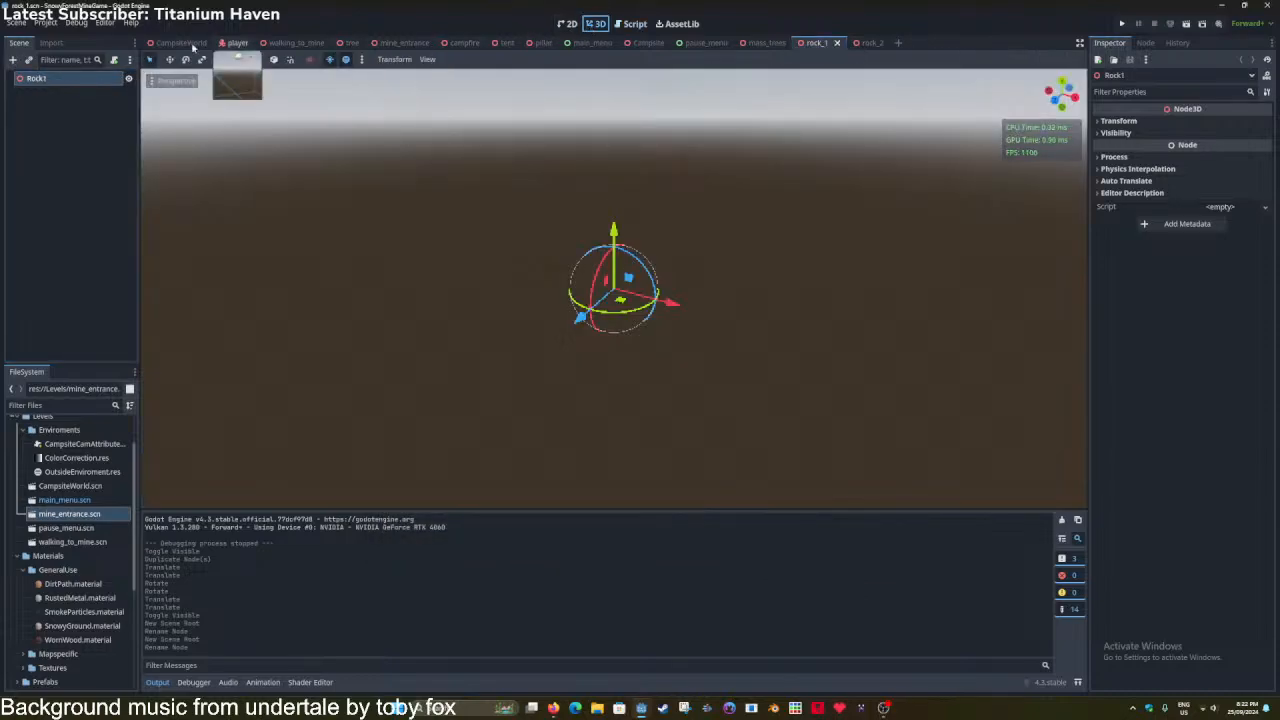
pyautogui.click(29, 60)
pyautogui.write('rock')
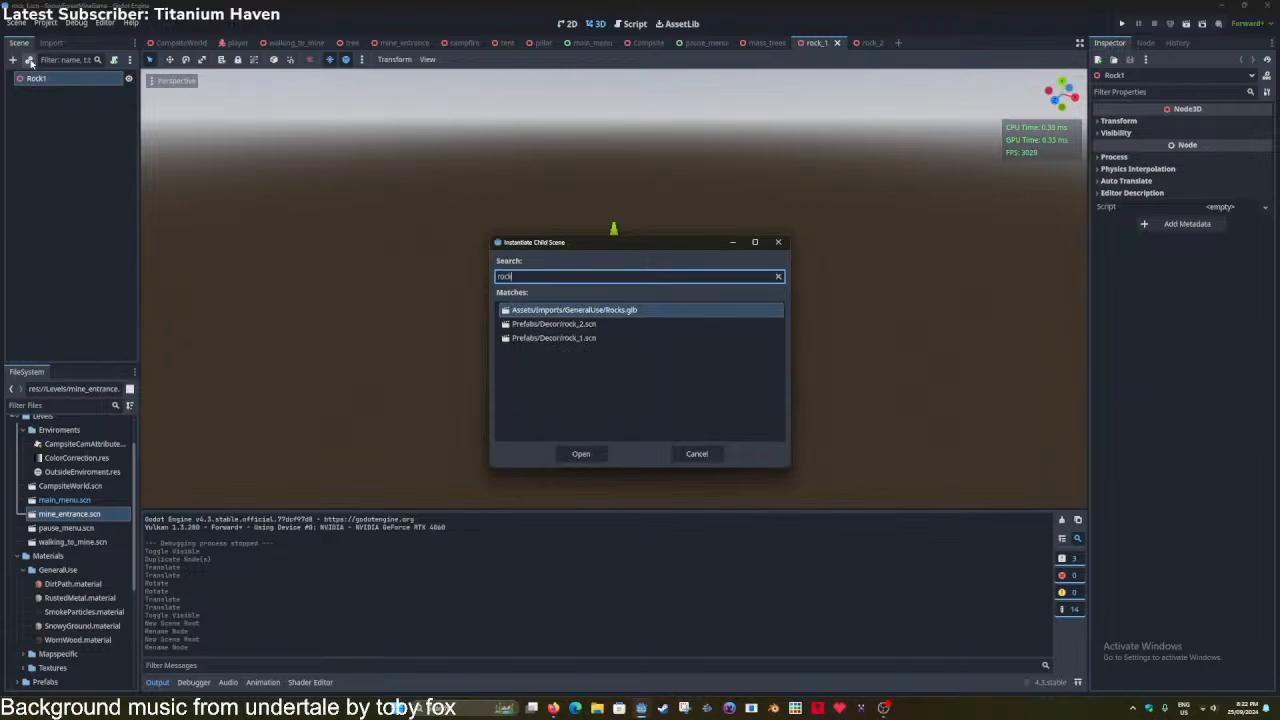
pyautogui.press('Return')
pyautogui.rightClick(100, 100)
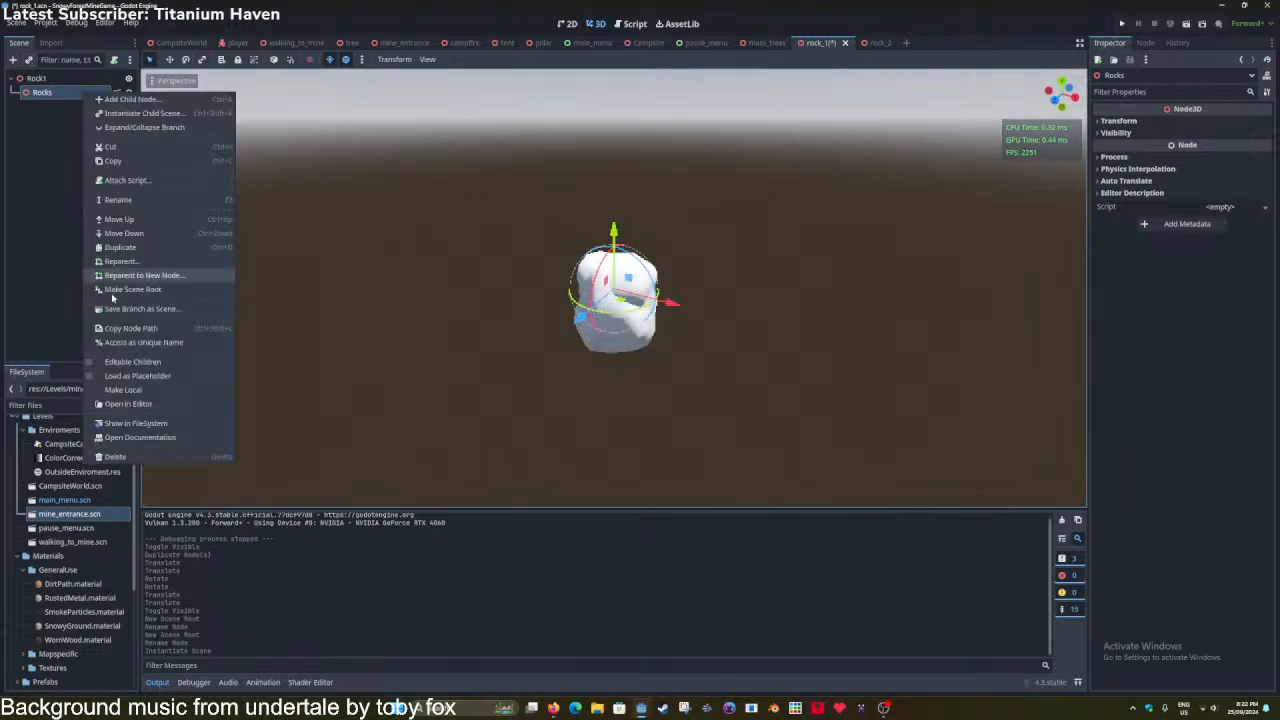
pyautogui.click(110, 389)
# Reparent the rock mesh directly to Rock1, delete the Rocks node along with rock_001, and save the scene.
pyautogui.click(46, 106)
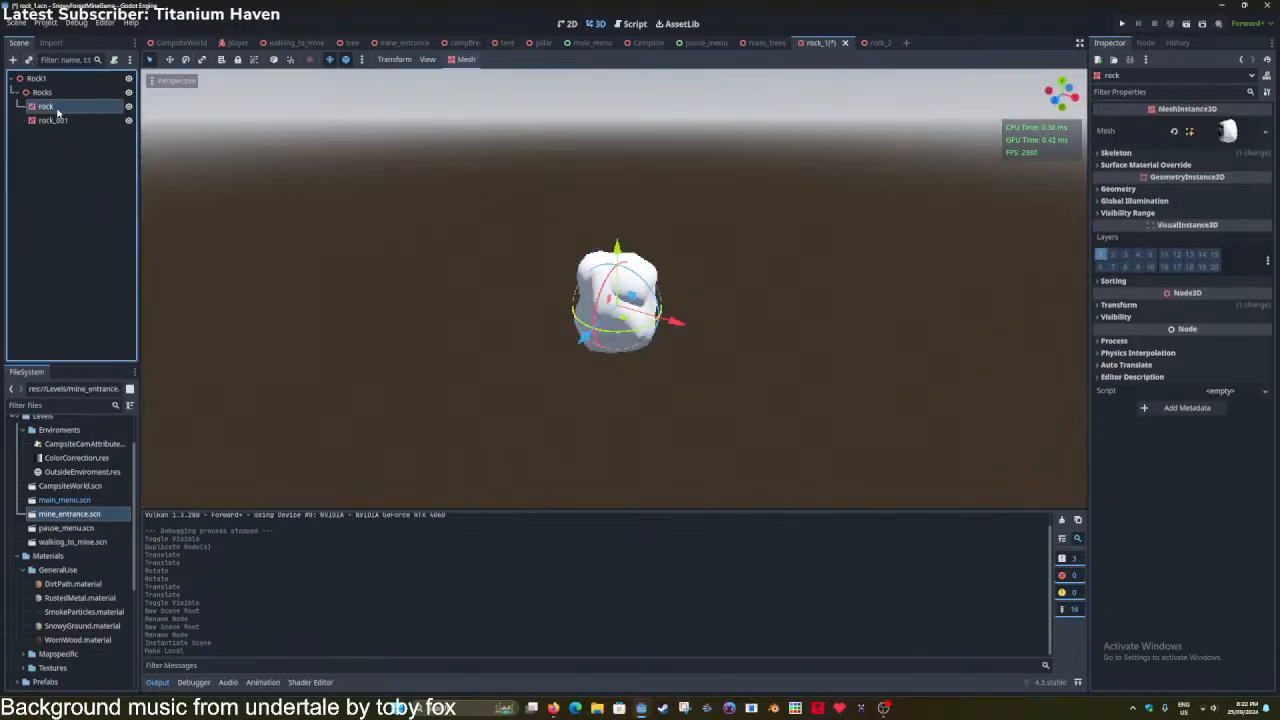
pyautogui.moveTo(62, 93); pyautogui.dragTo(62, 92)
pyautogui.click(60, 106)
pyautogui.keyDown('shift'); pyautogui.click(66, 120); pyautogui.keyUp('shift')
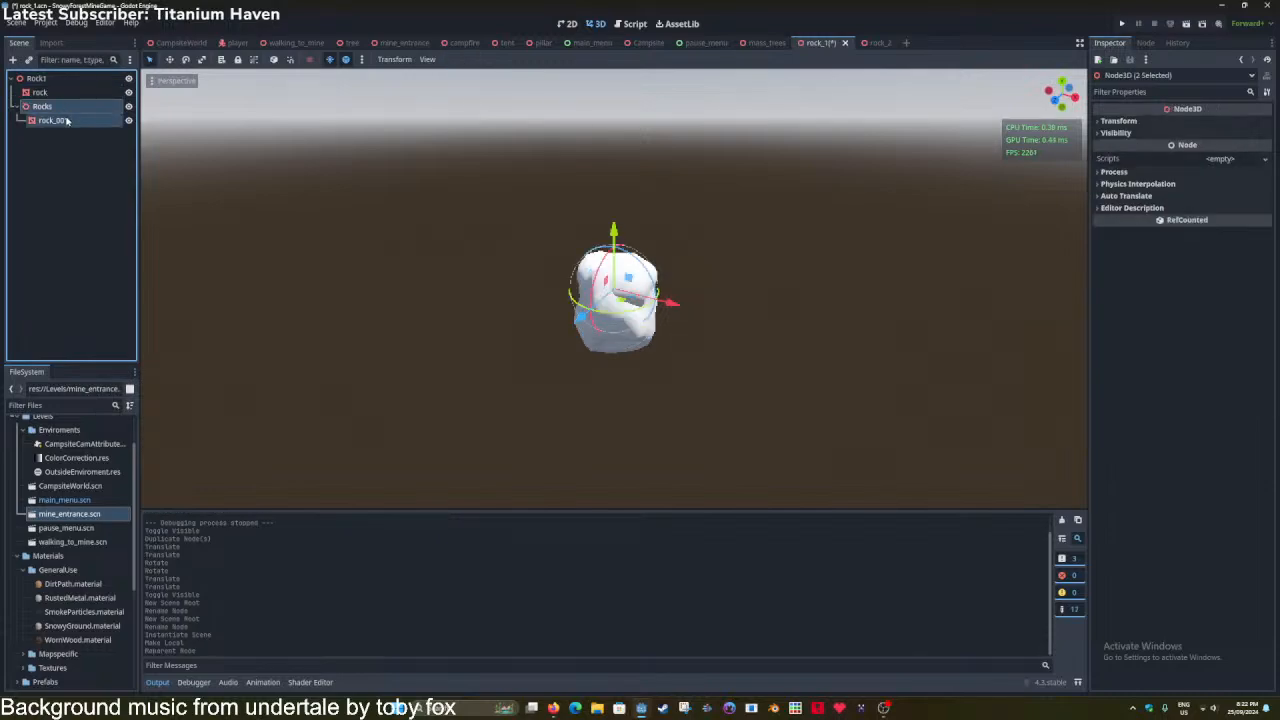
pyautogui.press('Delete')
pyautogui.press('Return')
pyautogui.hotkey('ctrl', 's')
# Instantiate Rocks.glb under Rock2 in the rock_2 scene and make the instance local.
pyautogui.click(864, 43)
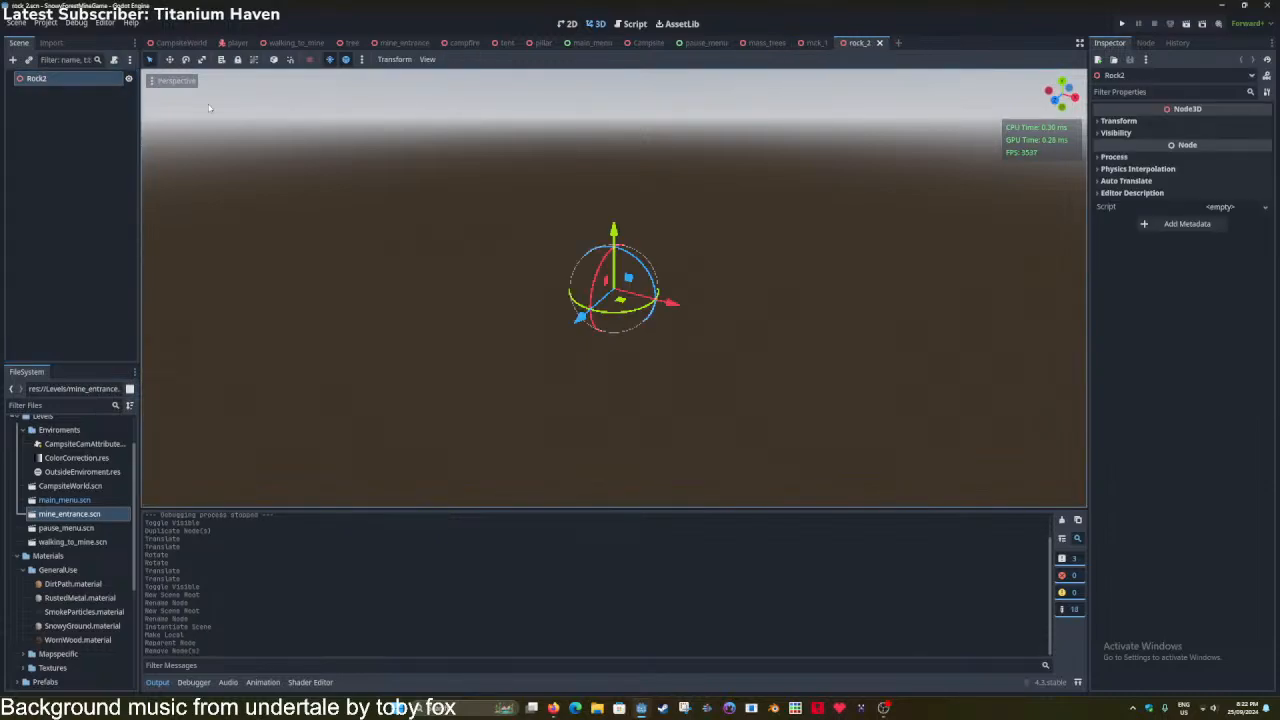
pyautogui.click(29, 59)
pyautogui.write('rock')
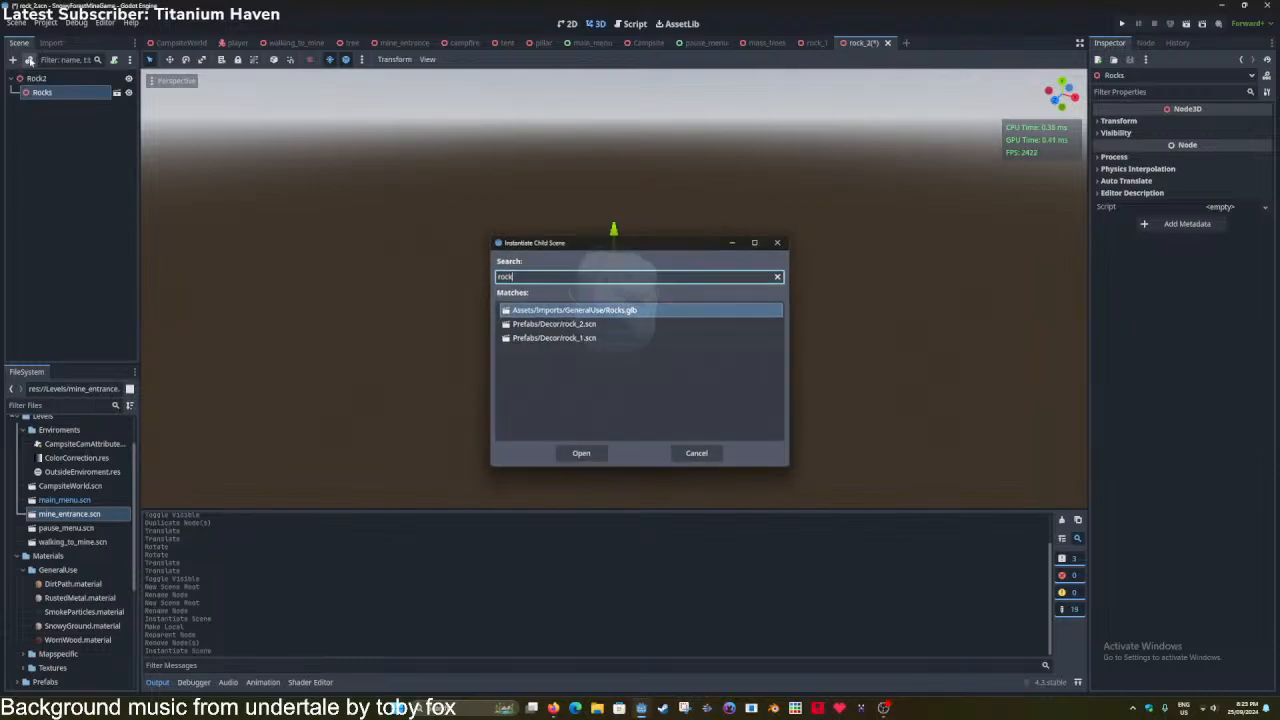
pyautogui.press('Return')
pyautogui.rightClick(72, 92)
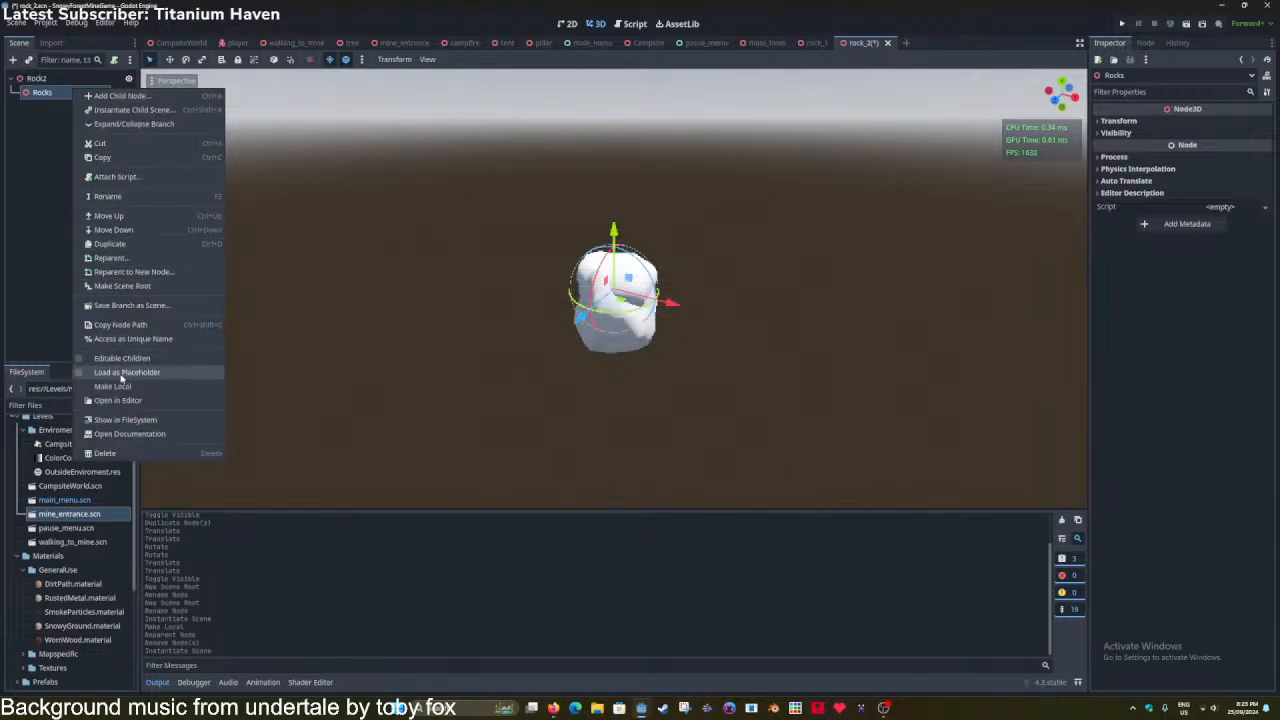
pyautogui.click(118, 374)
# Reparent the rock_001 mesh directly to Rock2 and delete the Rocks node along with its rock mesh.
pyautogui.click(54, 120)
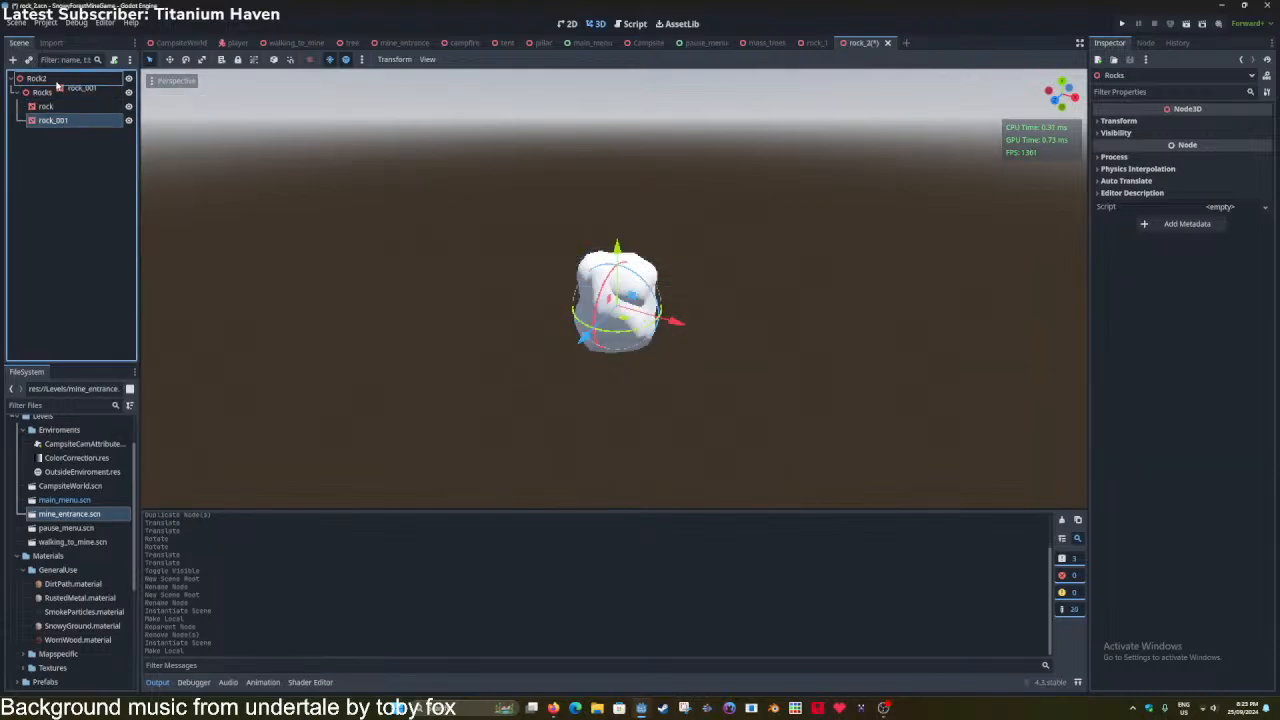
pyautogui.moveTo(58, 89); pyautogui.dragTo(58, 86)
pyautogui.keyDown('shift'); pyautogui.click(62, 120); pyautogui.keyUp('shift')
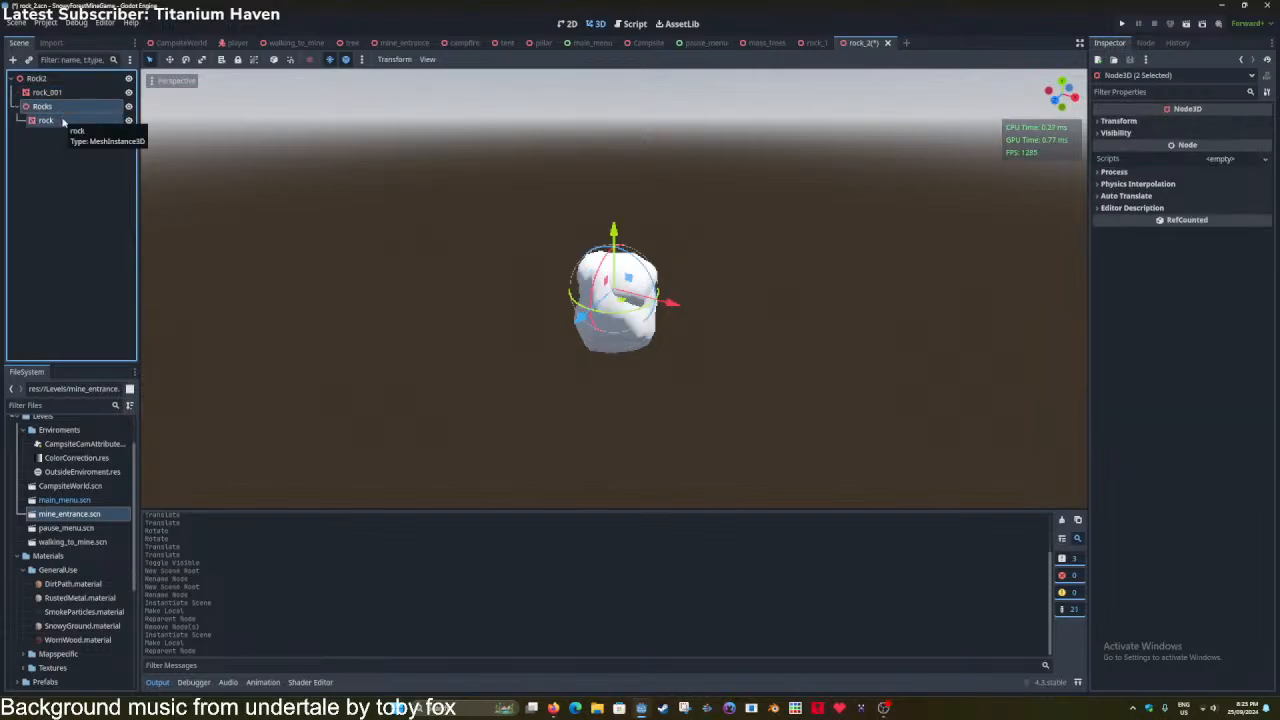
pyautogui.press('Delete')
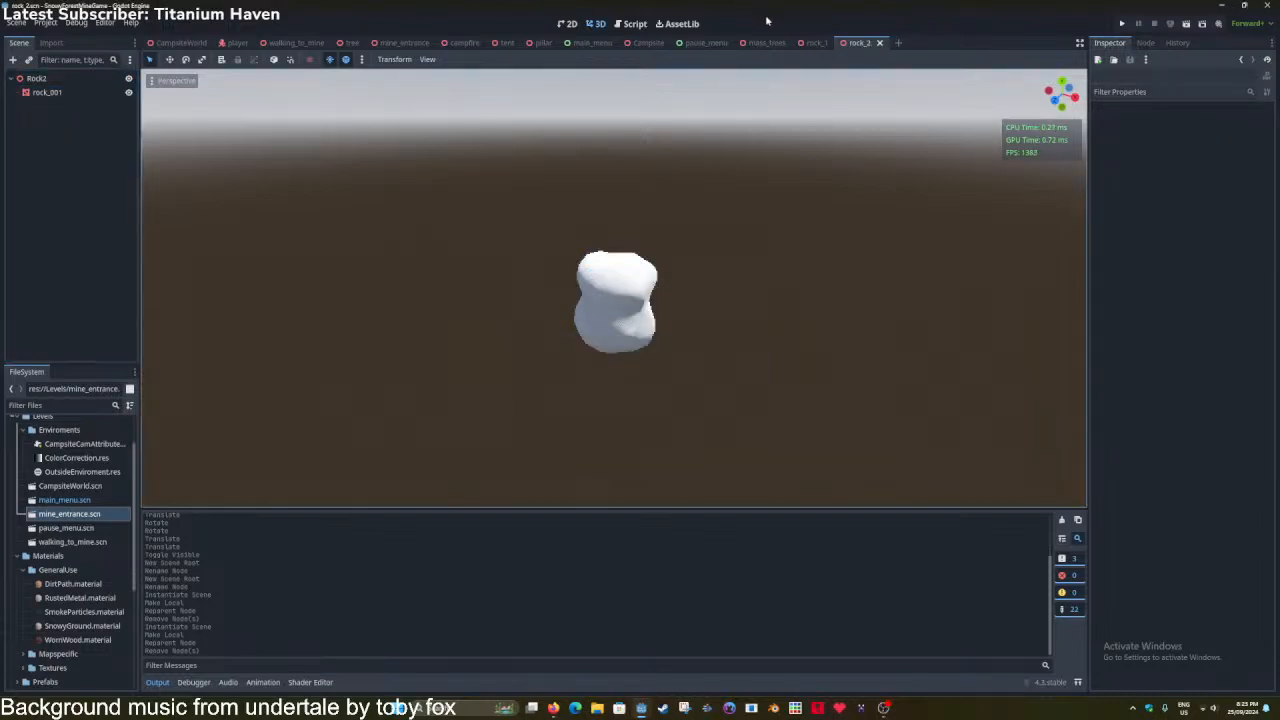
# Return to the rock_1 scene, save it, and give the rock mesh a new StandardMaterial3D as surface material override 0.
pyautogui.click(816, 42)
pyautogui.scroll(5, 592, 240)
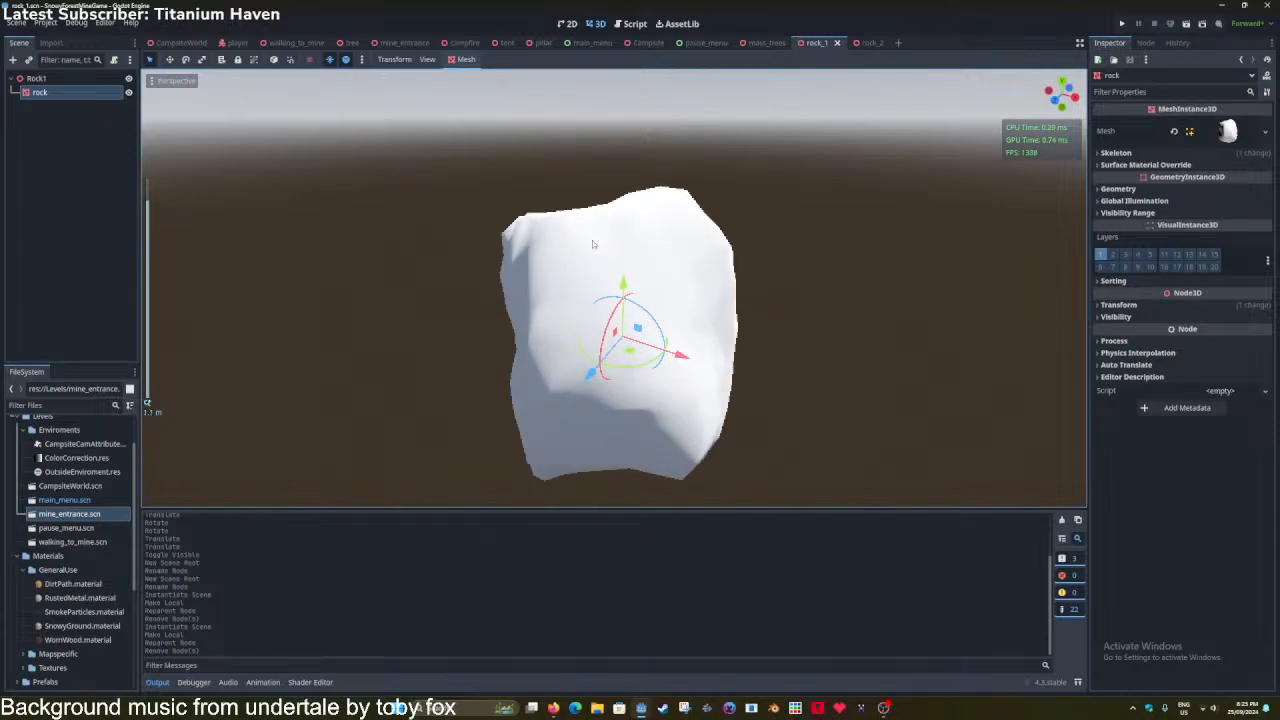
pyautogui.scroll(3, 592, 240)
pyautogui.hotkey('ctrl', 's')
pyautogui.click(176, 80)
pyautogui.click(188, 85)
pyautogui.hotkey('ctrl', 's')
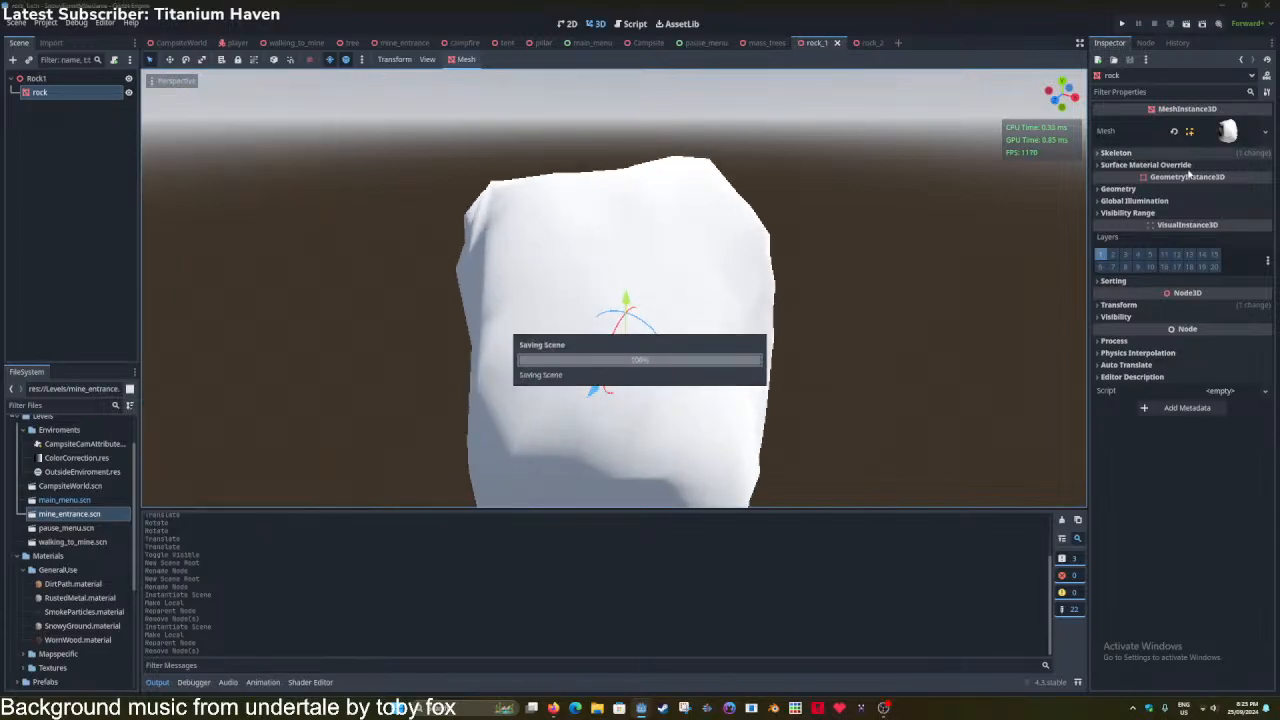
pyautogui.click(1189, 167)
pyautogui.click(1225, 178)
pyautogui.click(1229, 192)
# Save the override material as Rock.tres in res://Materials/GeneralUse.
pyautogui.click(1265, 188)
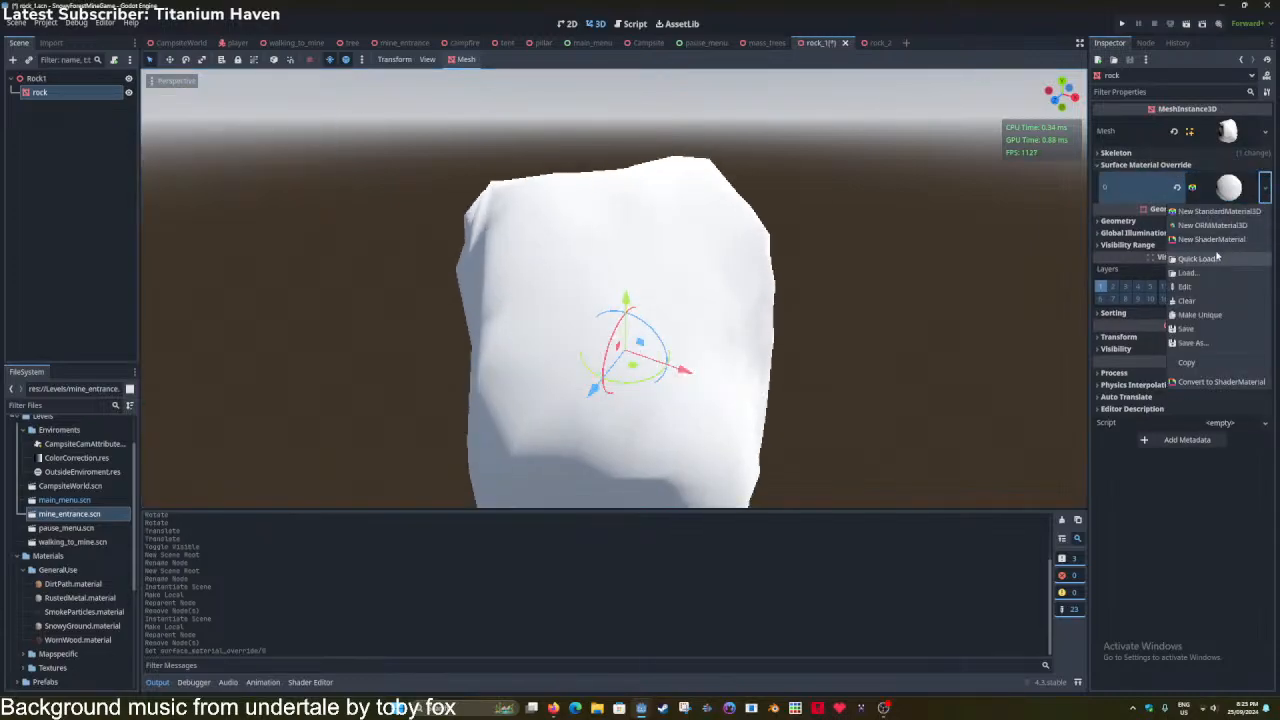
pyautogui.click(1190, 343)
pyautogui.click(412, 196)
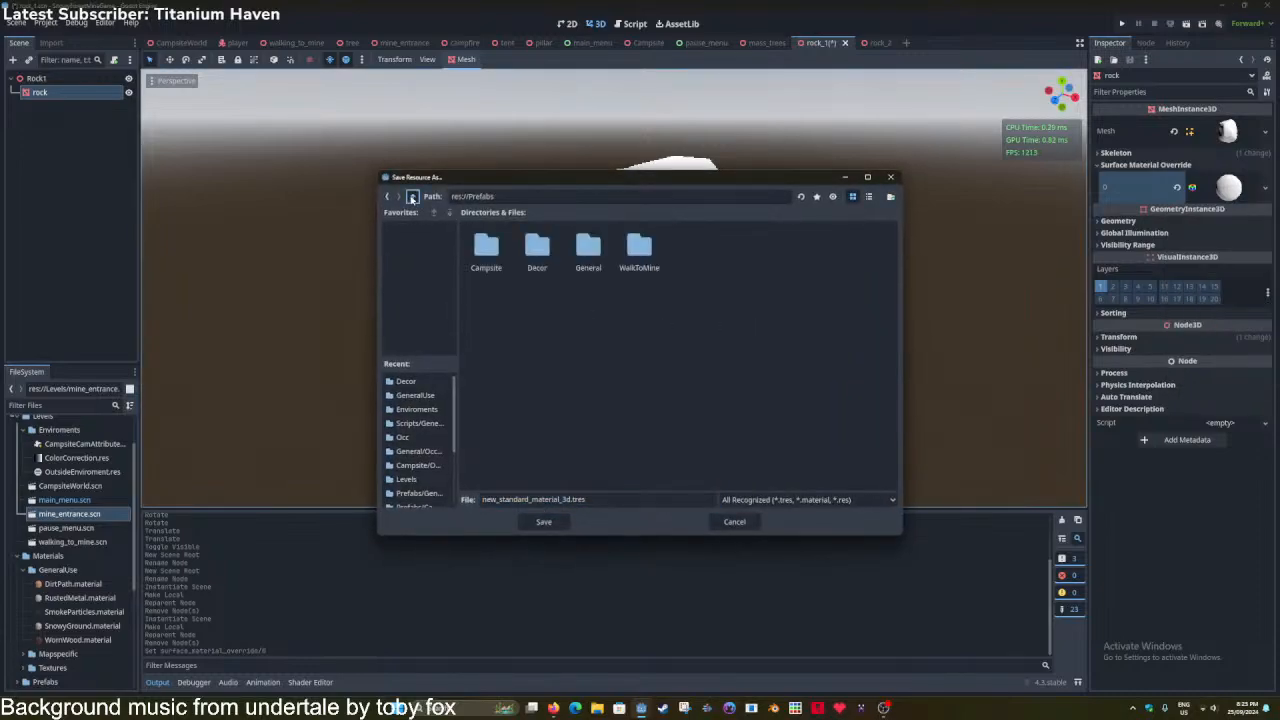
pyautogui.click(412, 196)
pyautogui.doubleClick(586, 250)
pyautogui.doubleClick(505, 250)
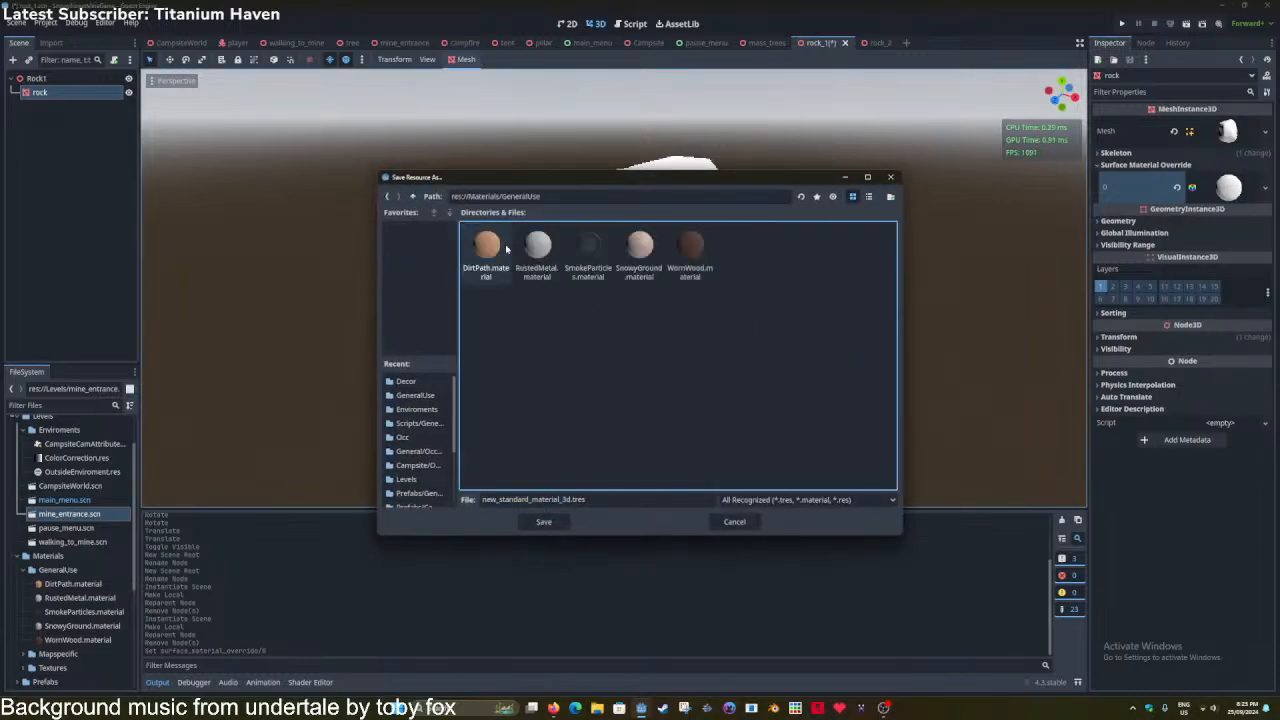
pyautogui.click(518, 500)
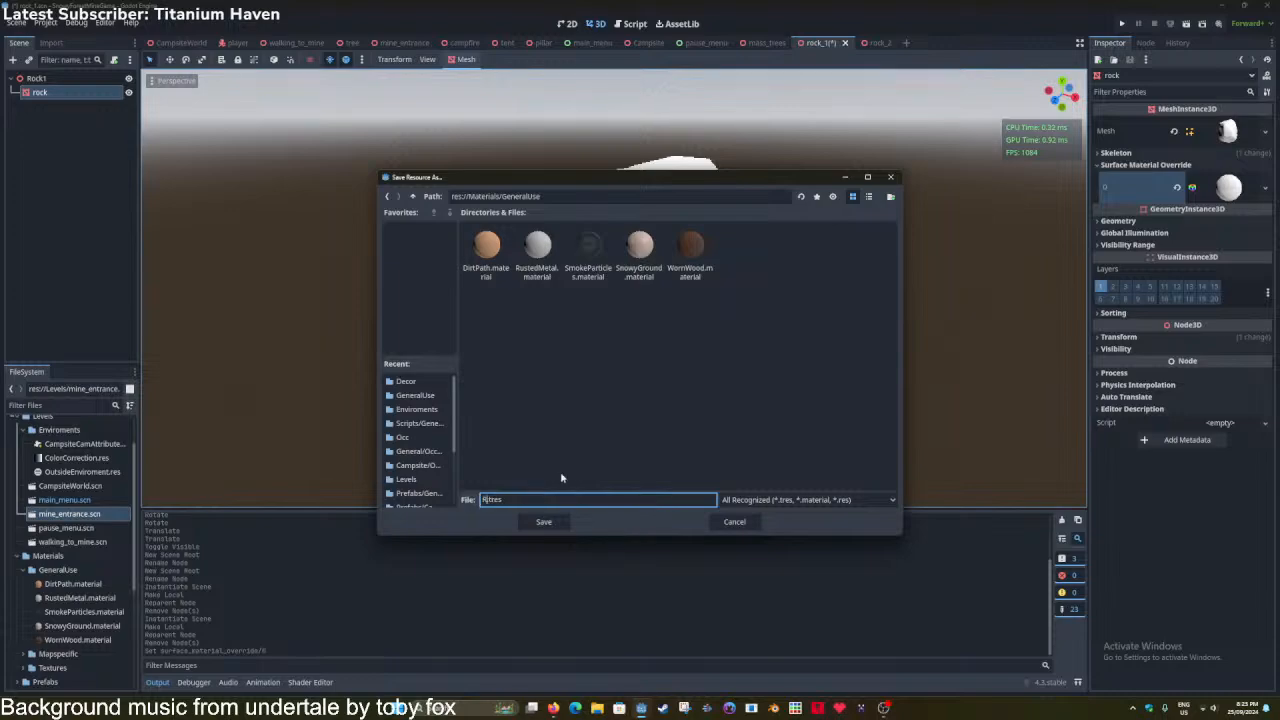
pyautogui.write('Rock')
pyautogui.press('Return')
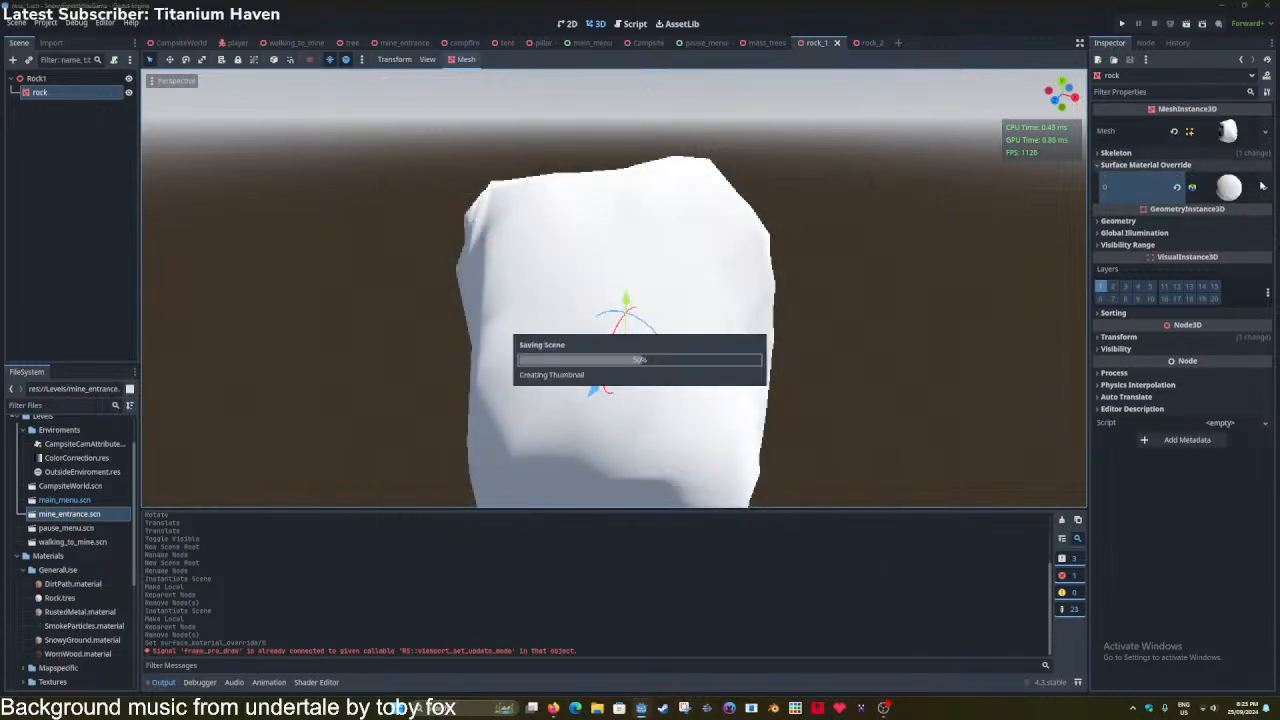
# Set the rock material's roughness to about 0.74 and its albedo colour to a neutral grey with an HSV value of about 41.
pyautogui.click(1226, 187)
pyautogui.click(1128, 377)
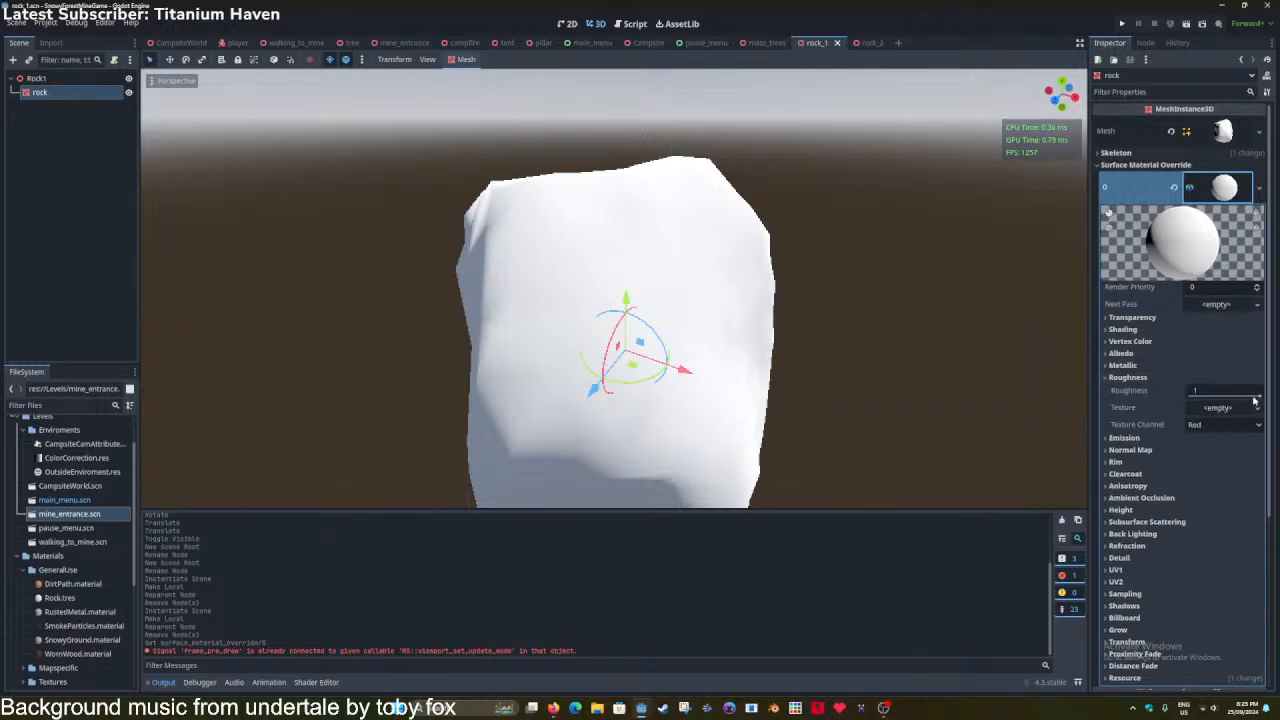
pyautogui.moveTo(1254, 400); pyautogui.dragTo(1238, 399)
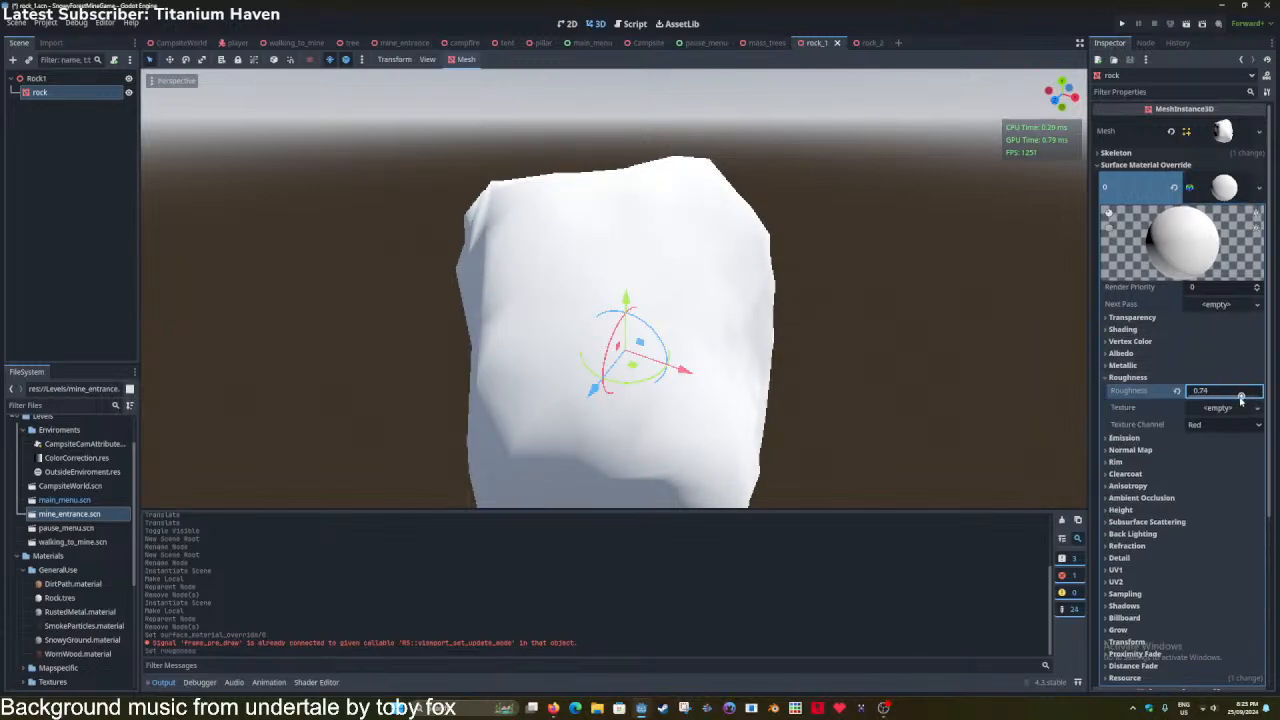
pyautogui.click(1128, 377)
pyautogui.click(1120, 353)
pyautogui.click(1224, 366)
pyautogui.moveTo(1259, 453); pyautogui.dragTo(1271, 456)
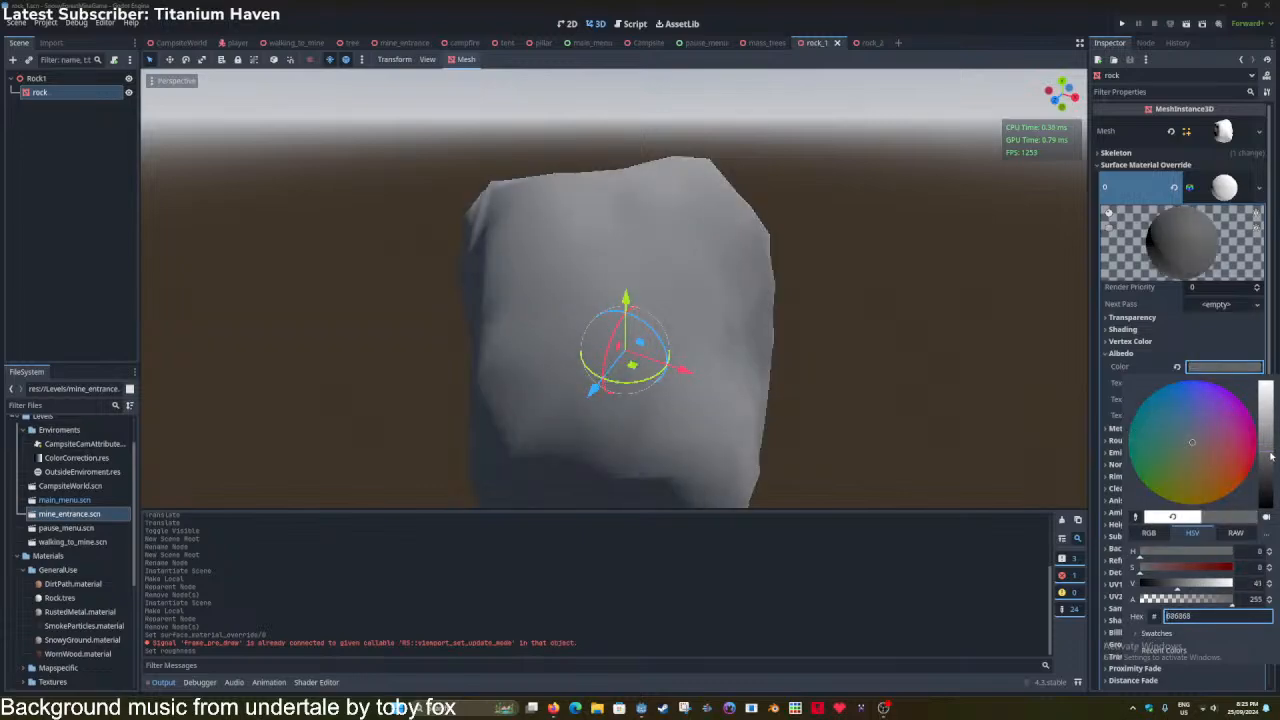
pyautogui.click(1128, 355)
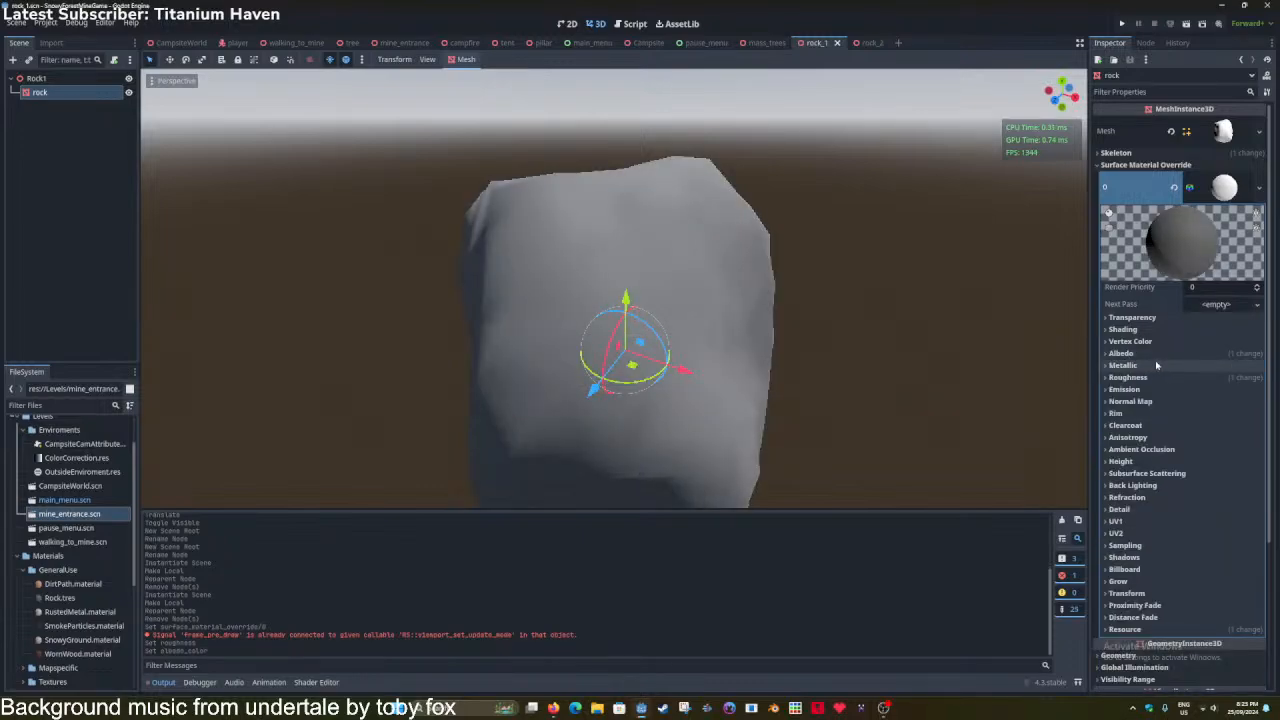
# Add a NoiseTexture2D as the material's albedo texture, set its width and height to 64 px, and save.
pyautogui.click(1222, 383)
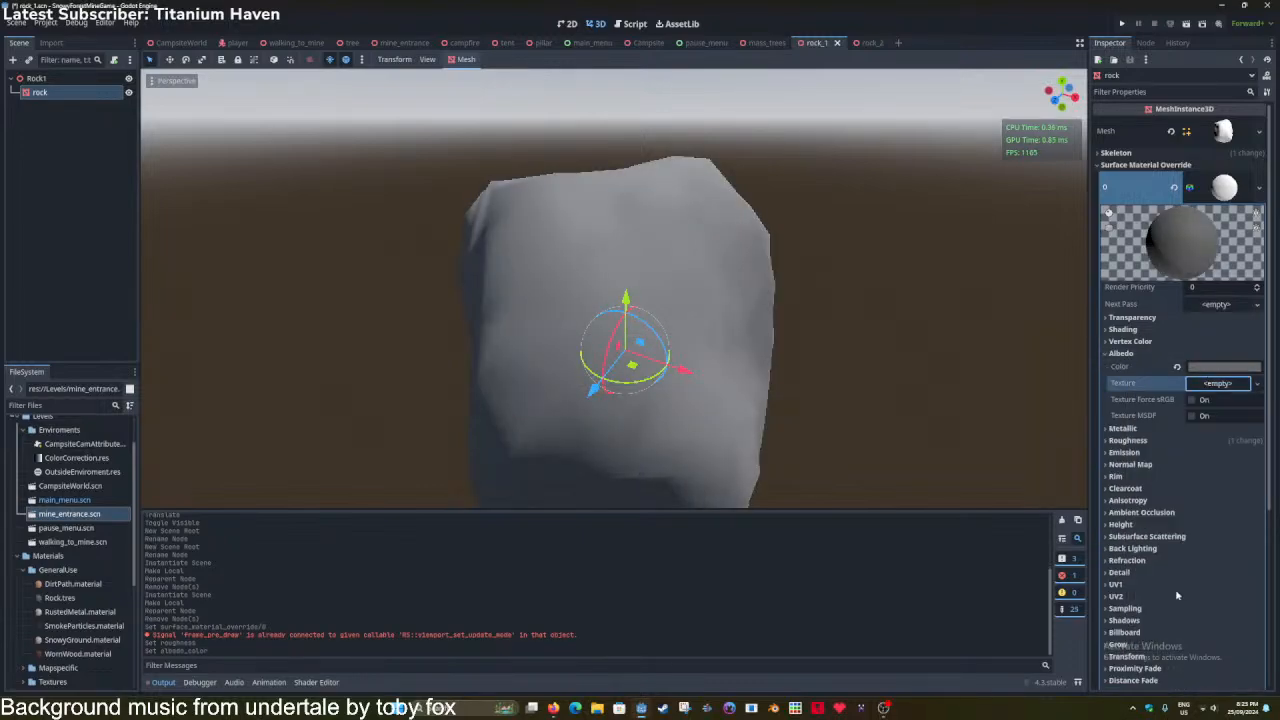
pyautogui.click(1212, 393)
pyautogui.click(1216, 398)
pyautogui.write('12')
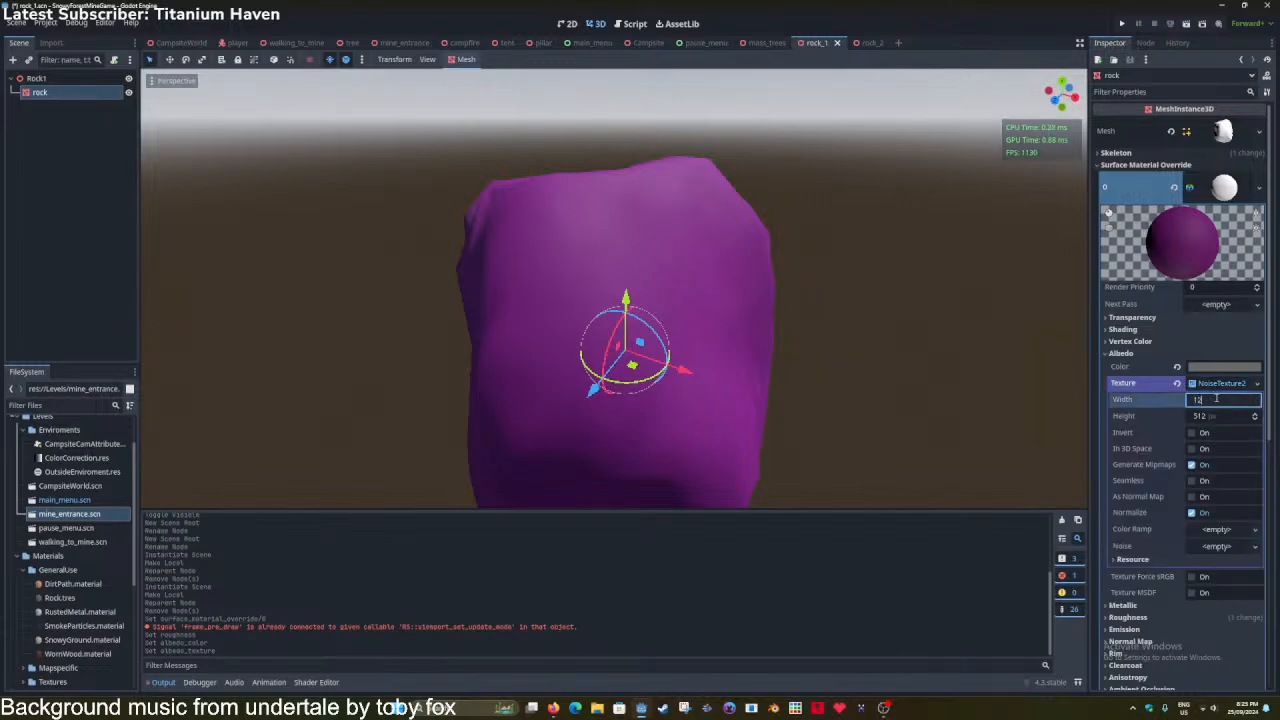
pyautogui.write('8')
pyautogui.press('Return')
pyautogui.click(1214, 400)
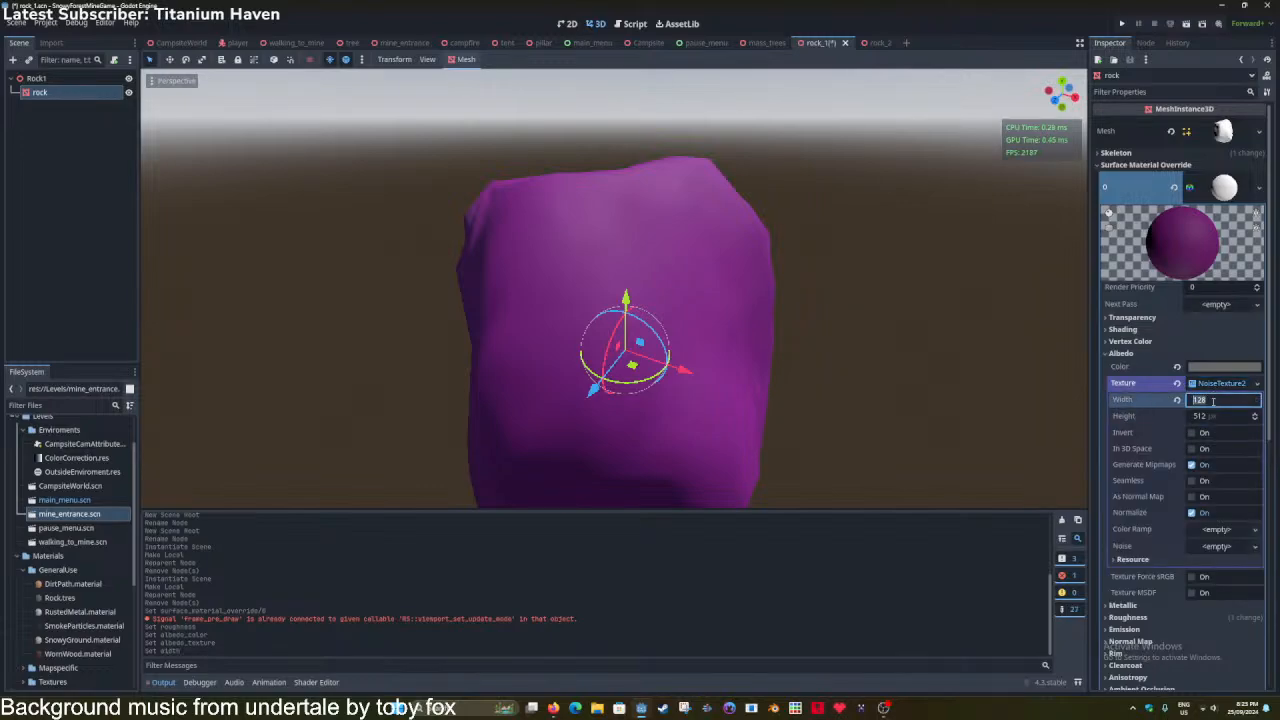
pyautogui.write('64')
pyautogui.click(1233, 418)
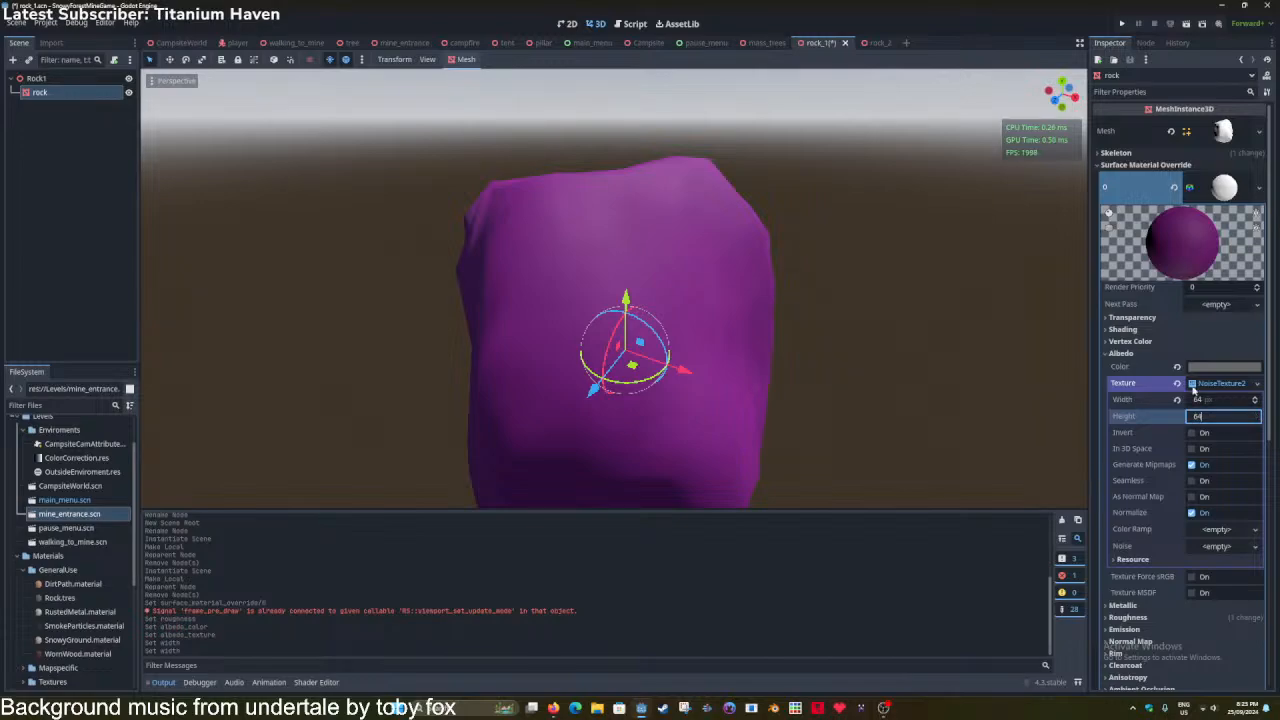
pyautogui.click(1193, 386)
pyautogui.hotkey('ctrl', 's')
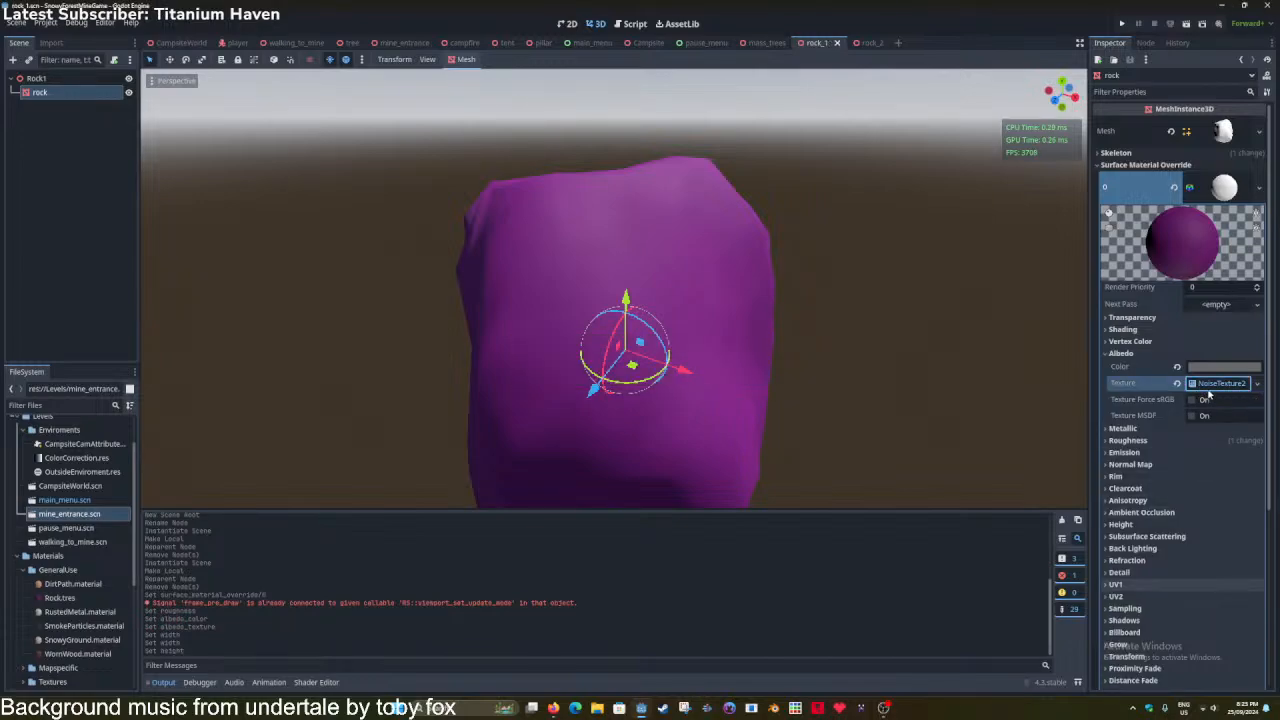
# Assign a FastNoiseLite noise to the albedo texture and set its frequency to about 0.0214.
pyautogui.click(1209, 387)
pyautogui.scroll(-2, 1211, 463)
pyautogui.click(1212, 402)
pyautogui.click(1210, 417)
pyautogui.hotkey('ctrl', 's')
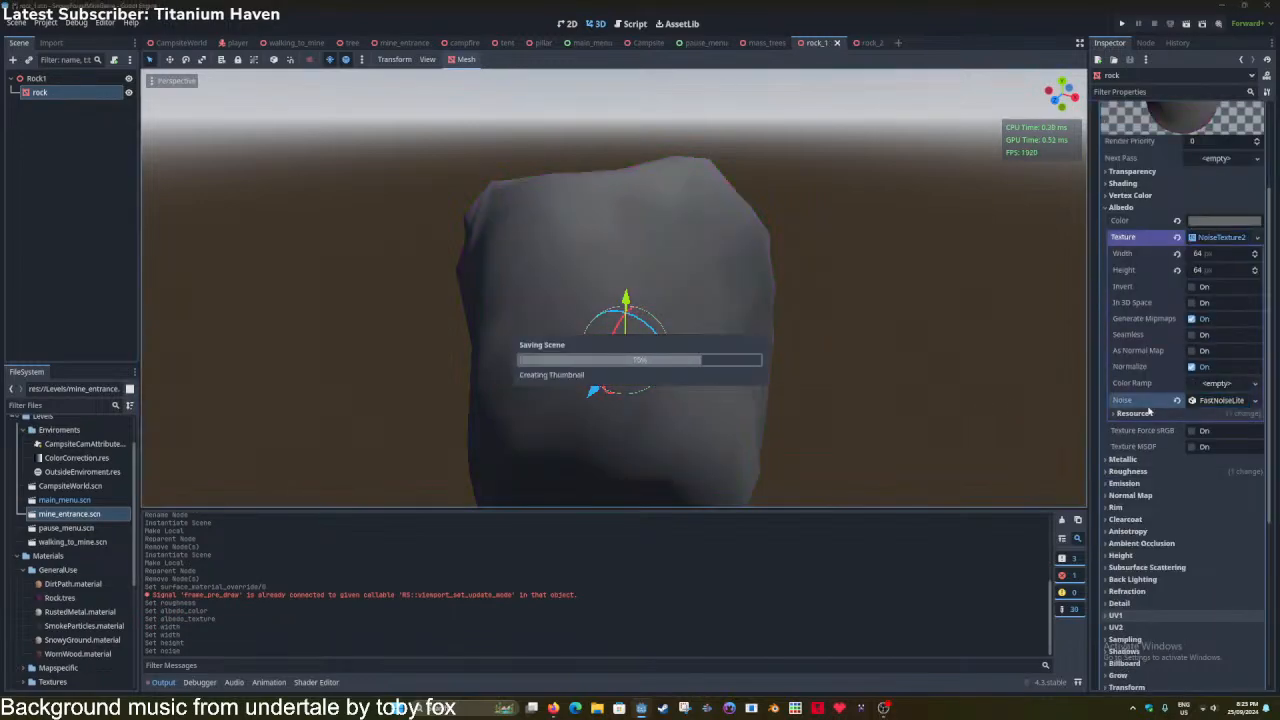
pyautogui.click(1222, 400)
pyautogui.scroll(-1, 1220, 450)
pyautogui.moveTo(1222, 458)
pyautogui.mouseDown()
pyautogui.moveTo(1246, 458)
pyautogui.moveTo(1228, 459)
pyautogui.mouseUp()
pyautogui.scroll(-3, 1184, 508)
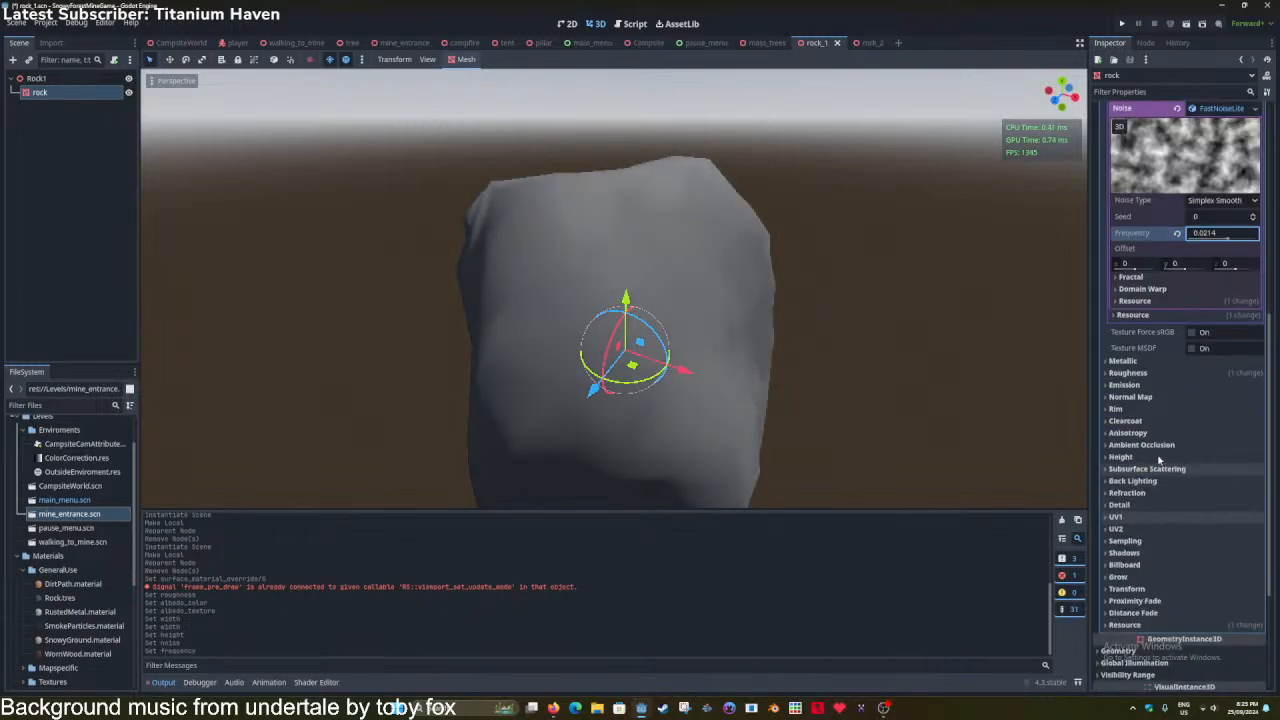
# Enable triplanar mapping in the rock material's UV1 settings.
pyautogui.click(1125, 519)
pyautogui.click(1207, 591)
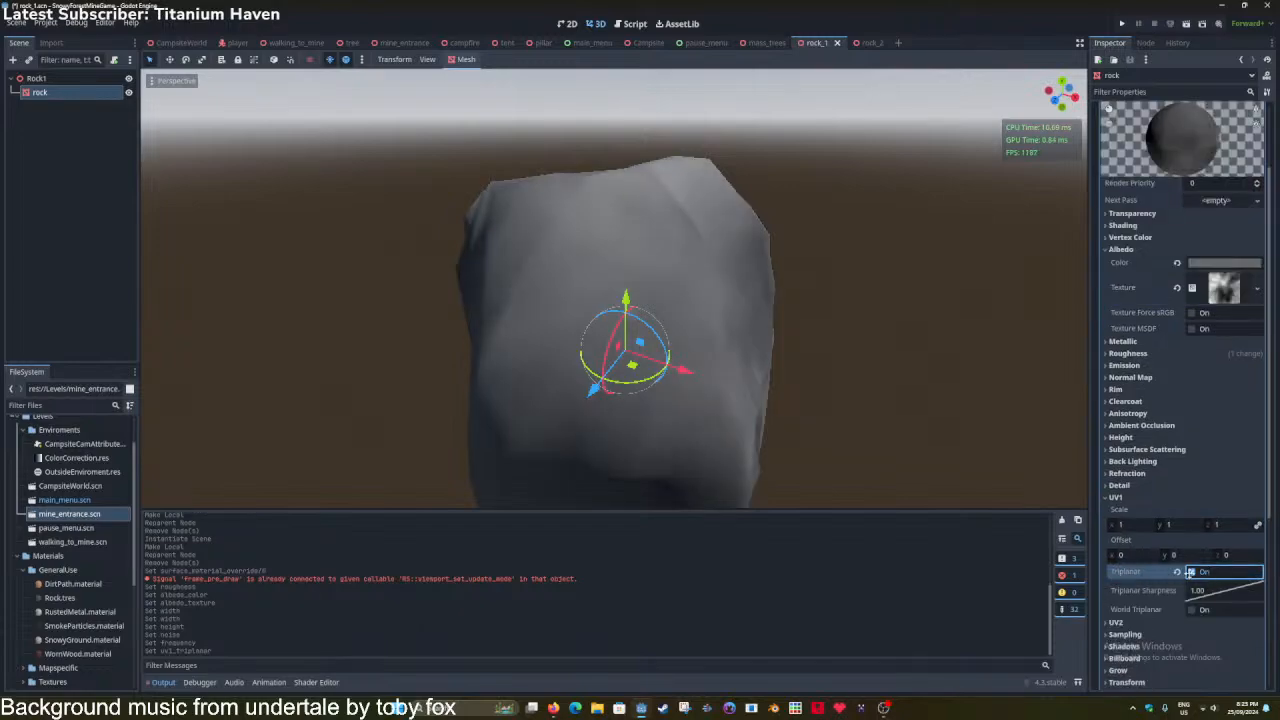
pyautogui.scroll(-1, 1206, 423)
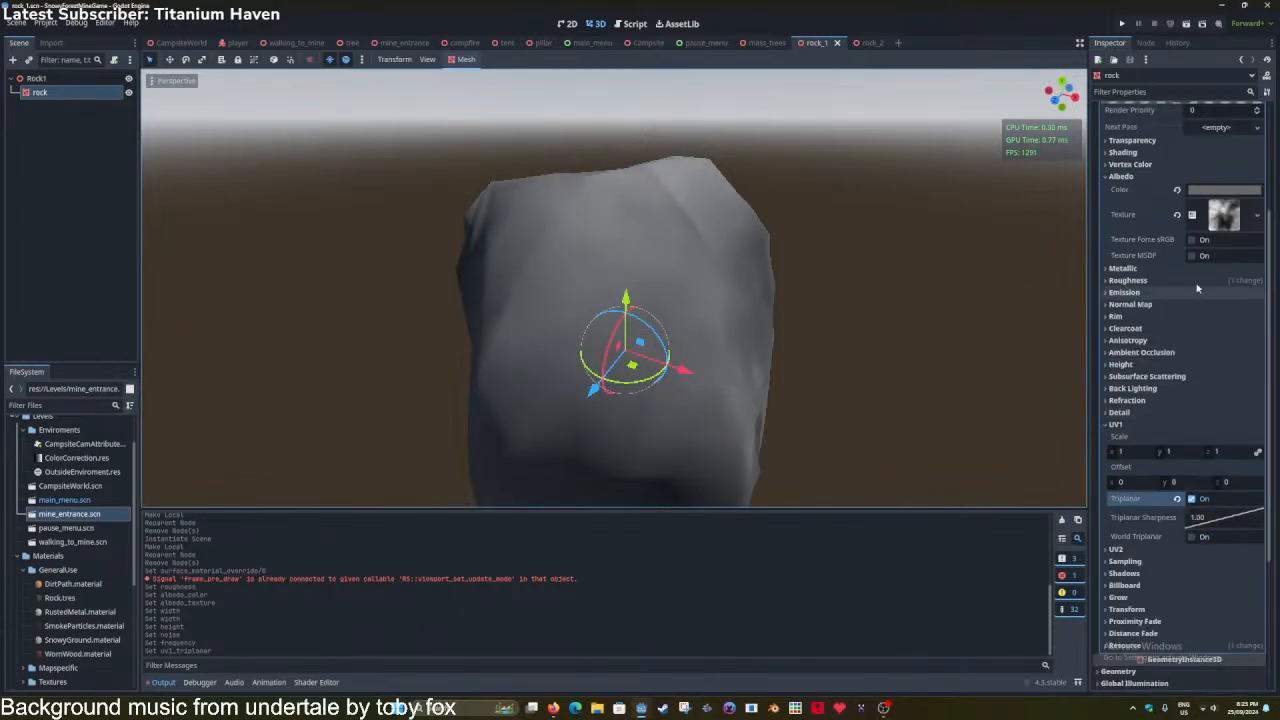
# Make the rock material's albedo noise texture seamless and set its FastNoiseLite frequency to about 0.0916.
pyautogui.click(1206, 226)
pyautogui.click(1195, 321)
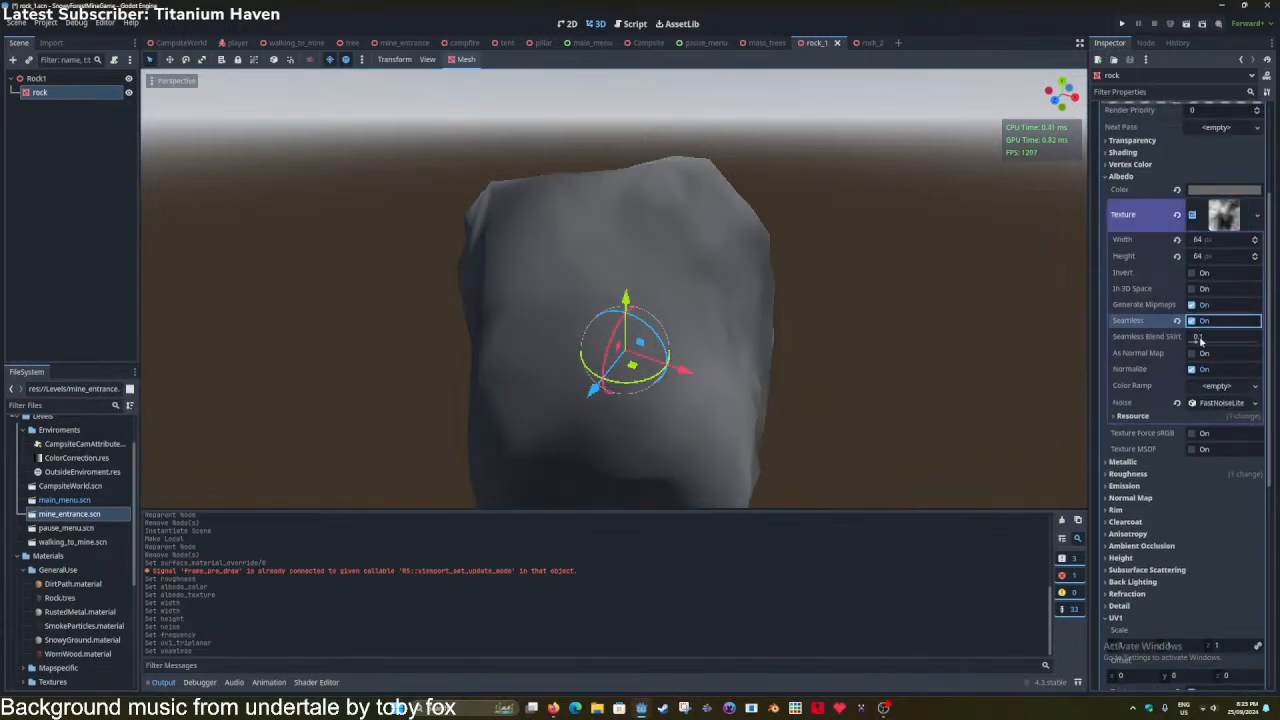
pyautogui.click(1218, 403)
pyautogui.moveTo(1225, 533); pyautogui.dragTo(1233, 535)
# Set the rock material's texture sampling filter to Nearest Mipmap, save the scene and check the rock's surface.
pyautogui.scroll(-5, 1127, 452)
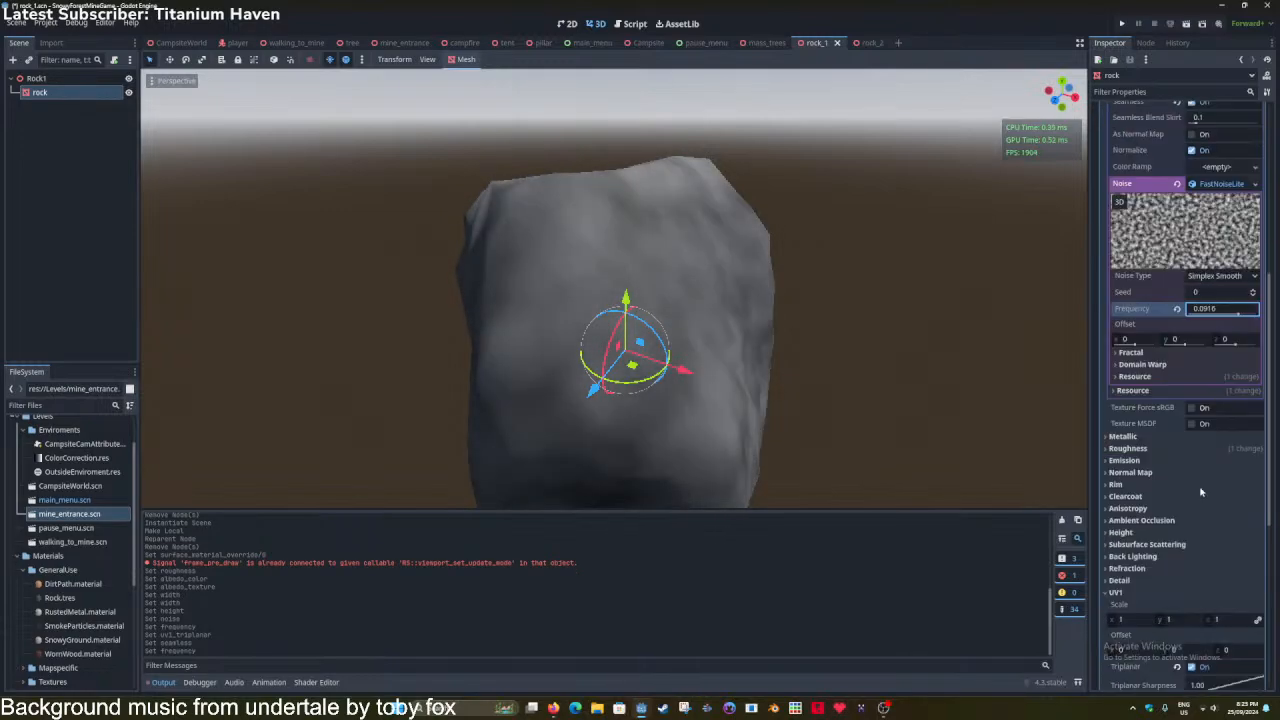
pyautogui.click(1124, 470)
pyautogui.click(1220, 484)
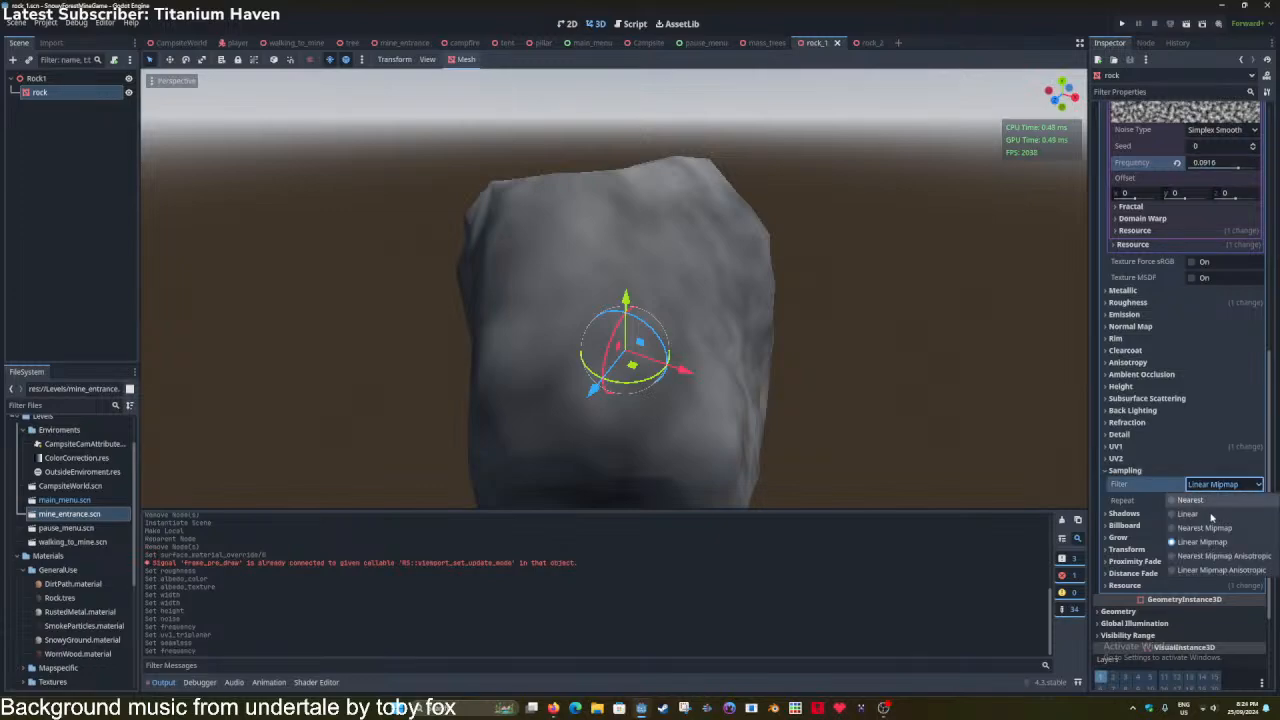
pyautogui.click(1210, 526)
pyautogui.hotkey('ctrl', 's')
pyautogui.press('d')
pyautogui.moveTo(813, 367); pyautogui.dragTo(797, 354, button='right')
pyautogui.press('s')
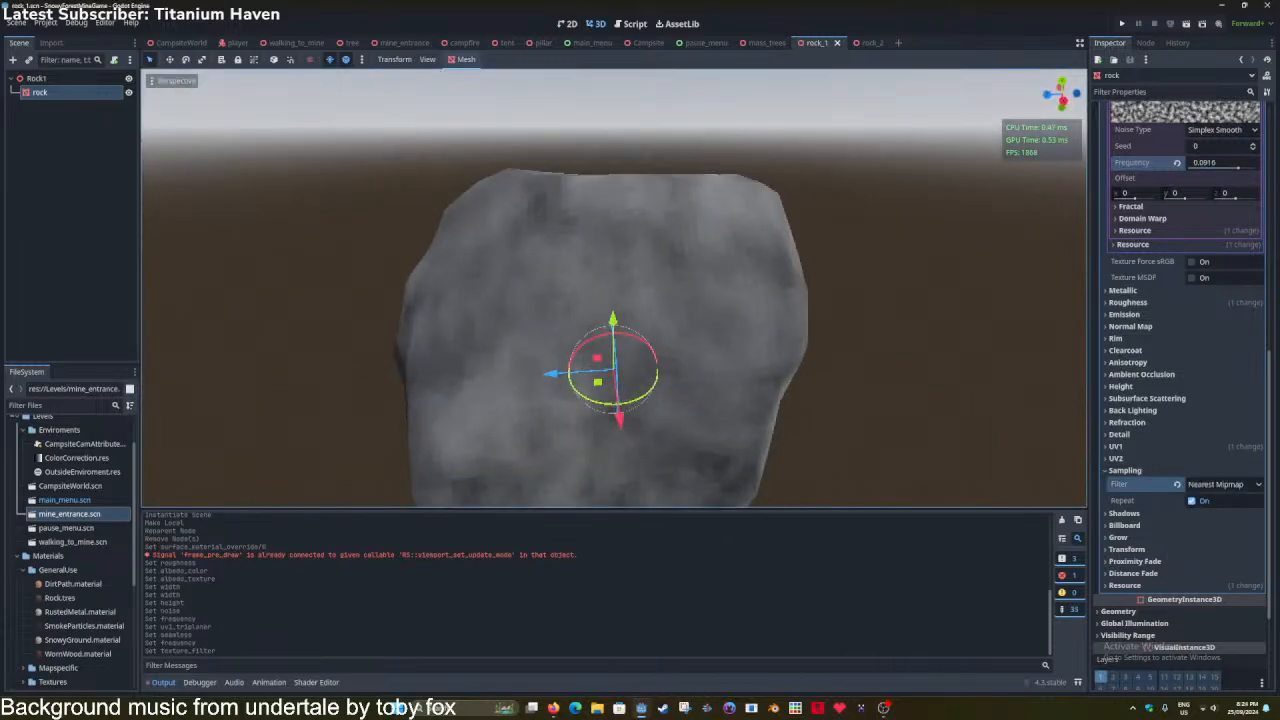
pyautogui.hotkey('ctrl', 's')
# Add a new gradient as the albedo noise texture's color ramp and check the rock from another side.
pyautogui.scroll(3, 1199, 184)
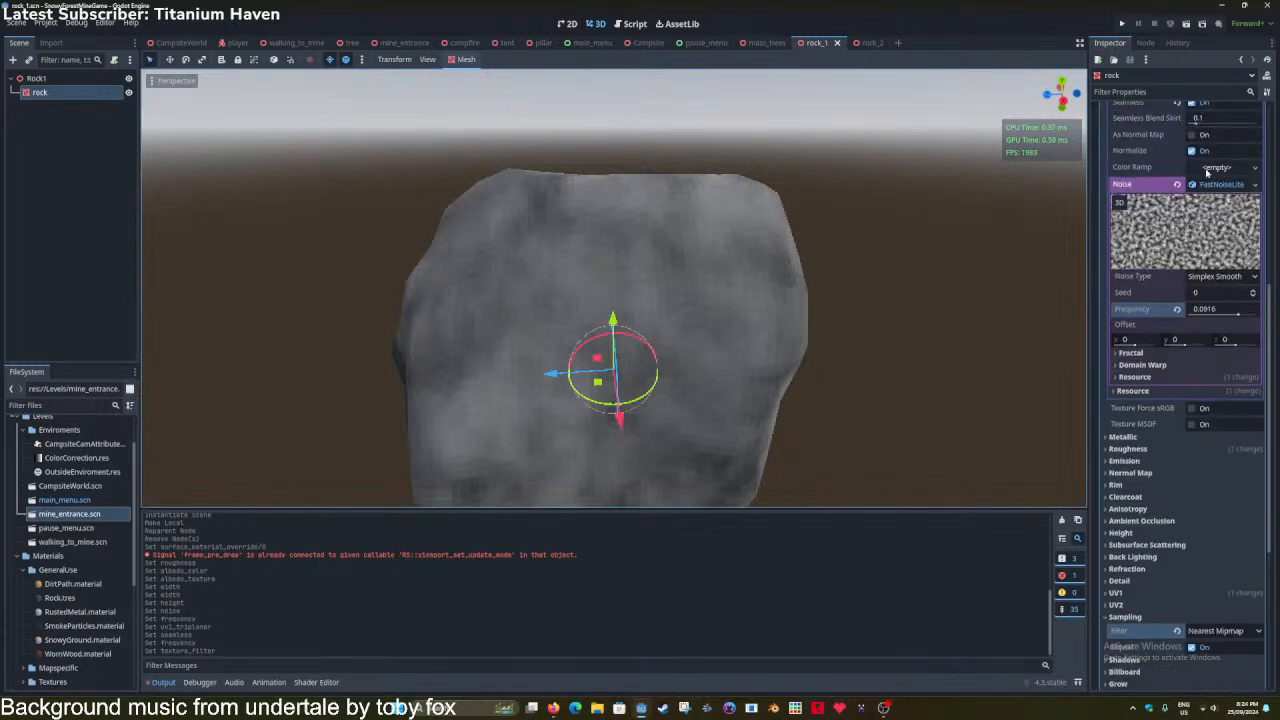
pyautogui.click(1206, 172)
pyautogui.click(1211, 184)
pyautogui.scroll(1, 1211, 184)
pyautogui.moveTo(914, 257); pyautogui.dragTo(860, 253, button='right')
pyautogui.press('d')
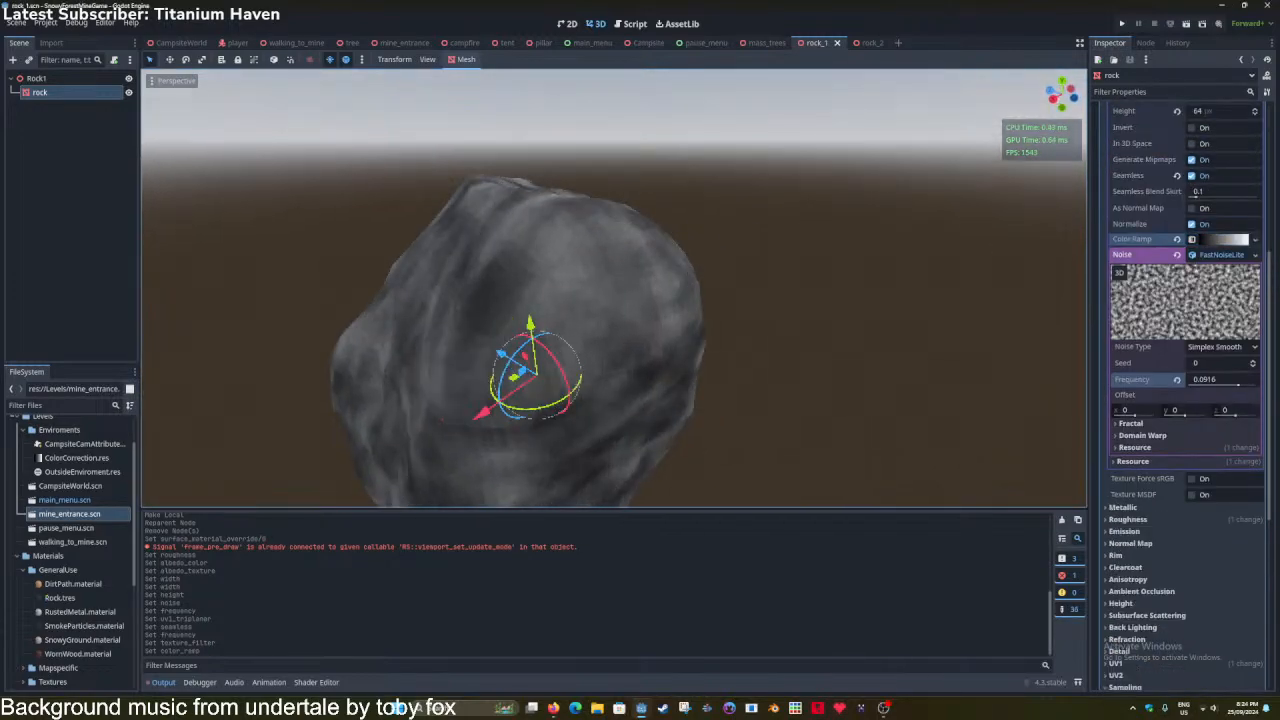
# Assign Materials/GeneralUse/Rock.tres as the surface material override of the rock_001 mesh in the rock_2 scene.
pyautogui.click(862, 42)
pyautogui.click(1146, 165)
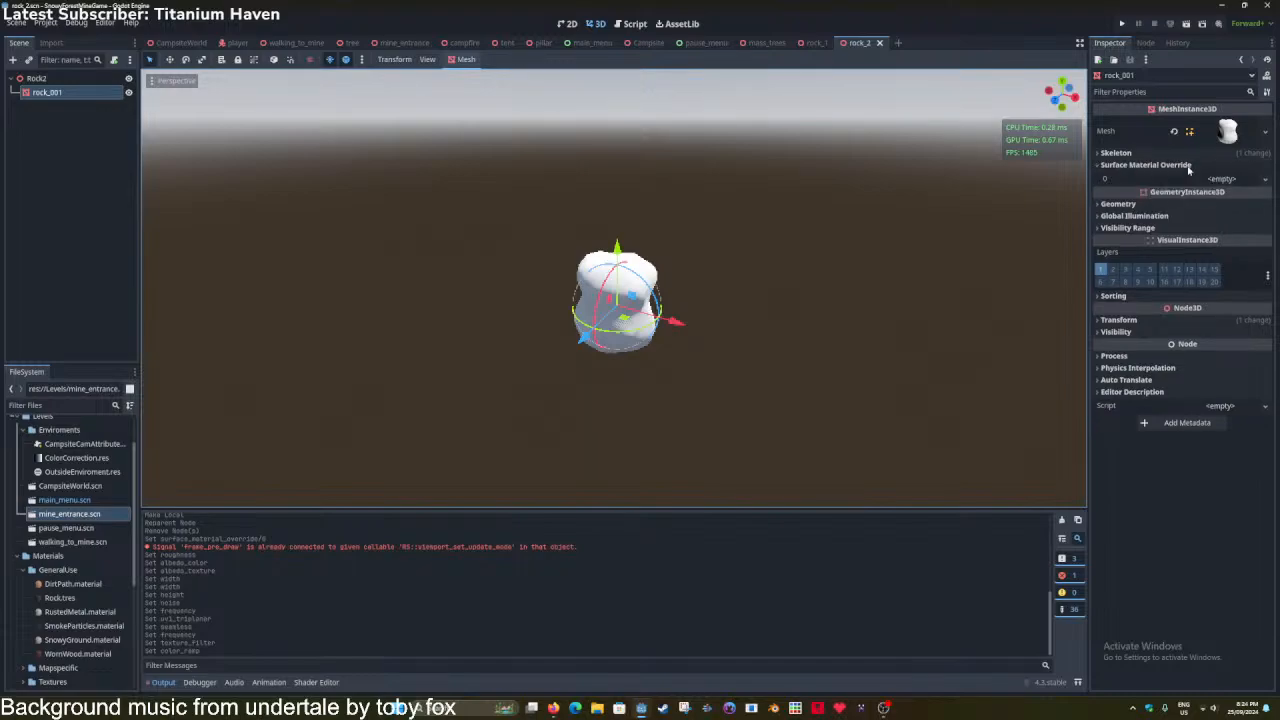
pyautogui.click(1221, 178)
pyautogui.click(1209, 246)
pyautogui.write('rock')
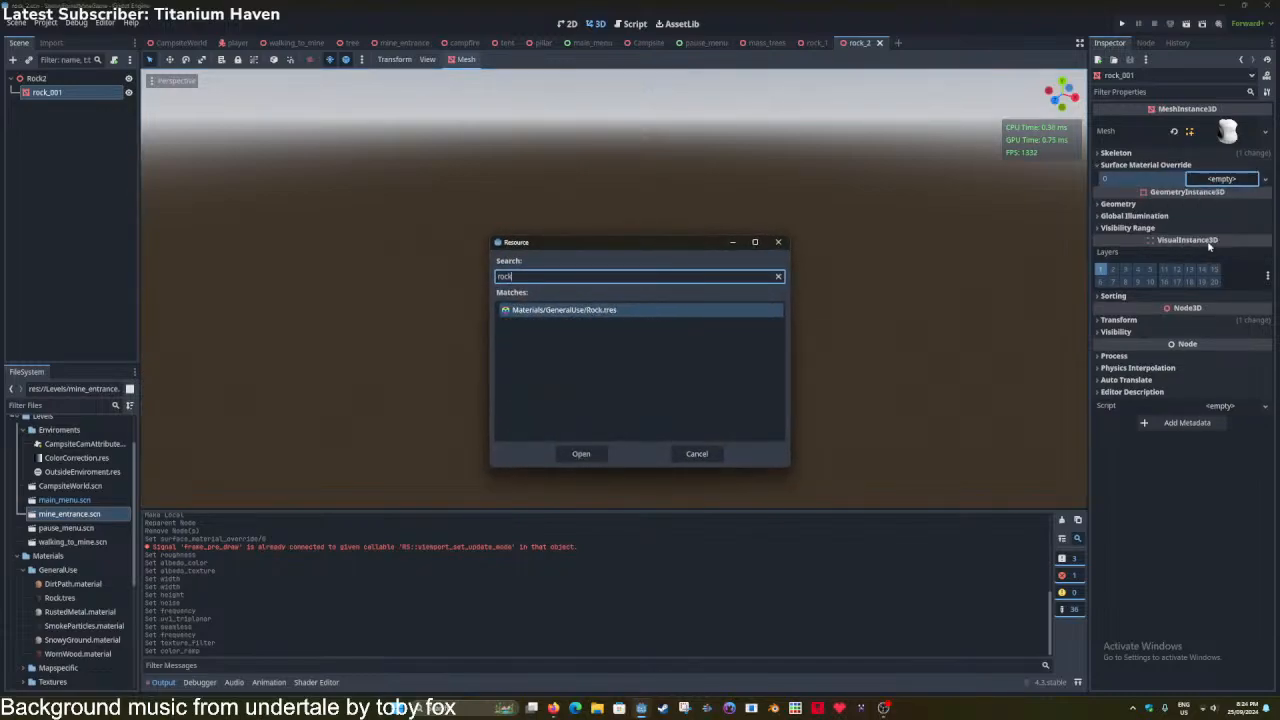
pyautogui.press('Return')
pyautogui.scroll(5, 812, 284)
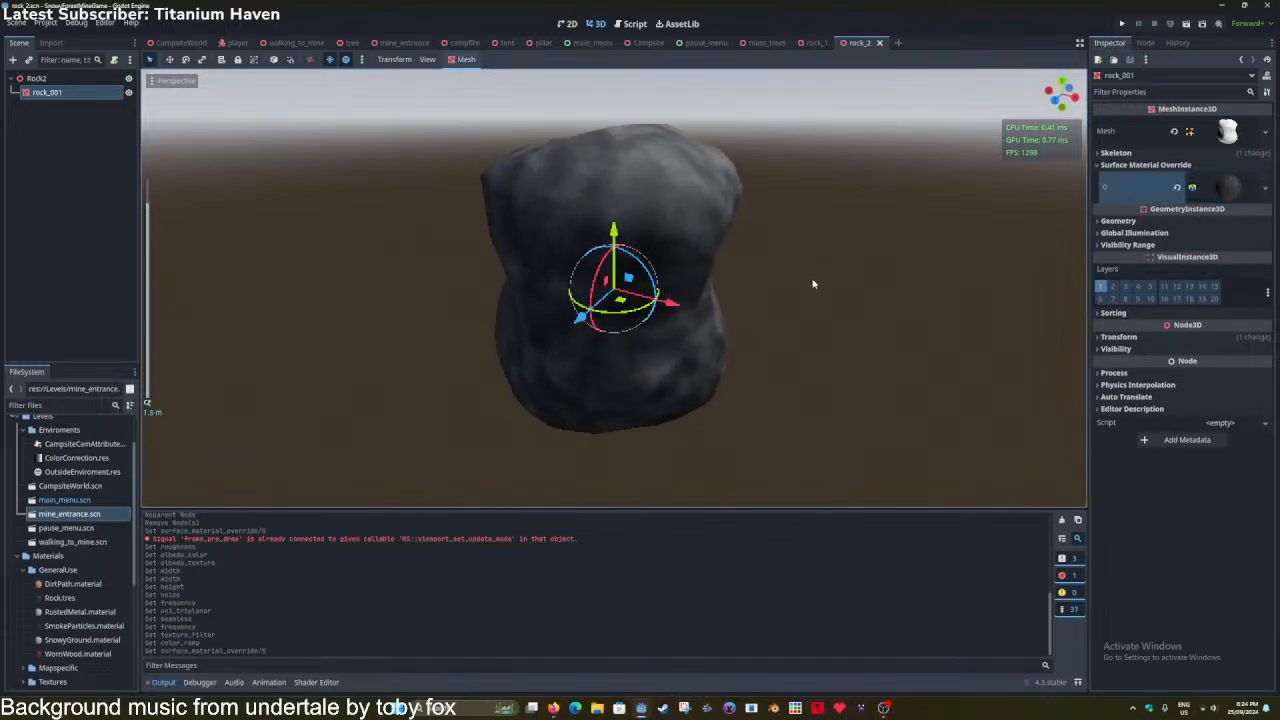
# Save the rock_2 scene, filter the project files for "tres", delete Rock.tres from Materials/GeneralUse and clear the filter.
pyautogui.click(96, 405)
pyautogui.write('tres')
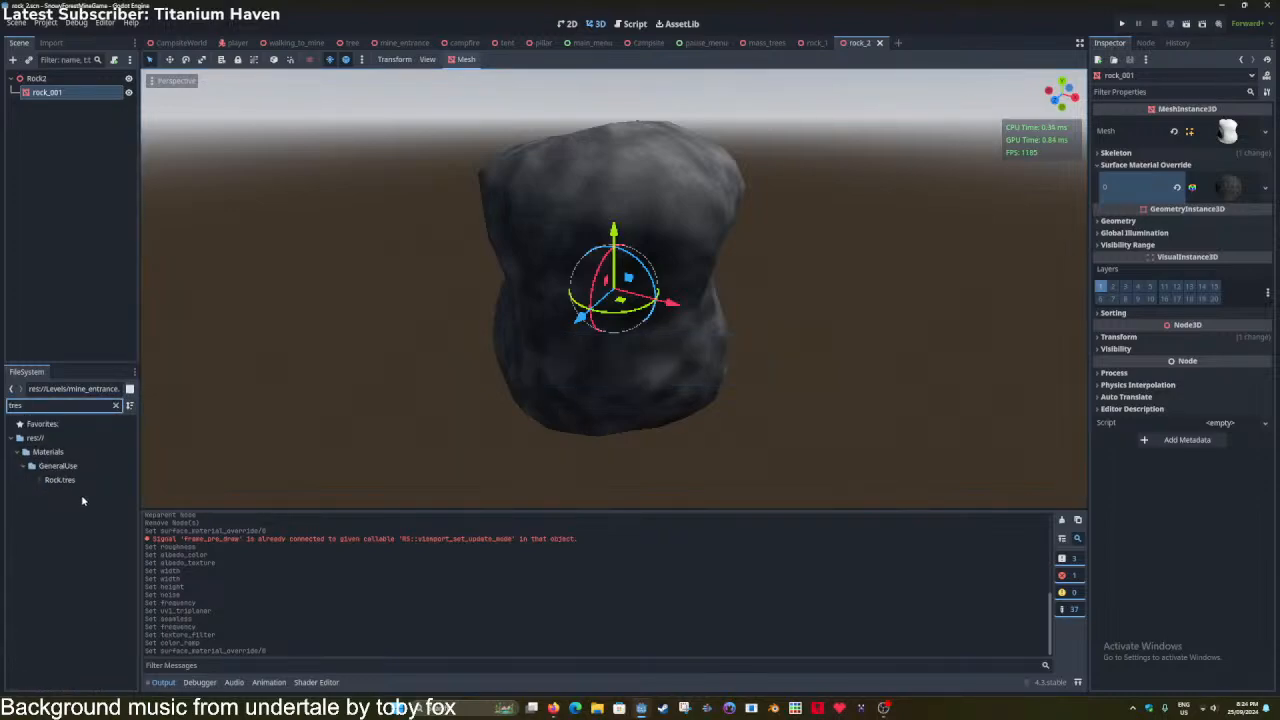
pyautogui.click(83, 500)
pyautogui.hotkey('ctrl', 's')
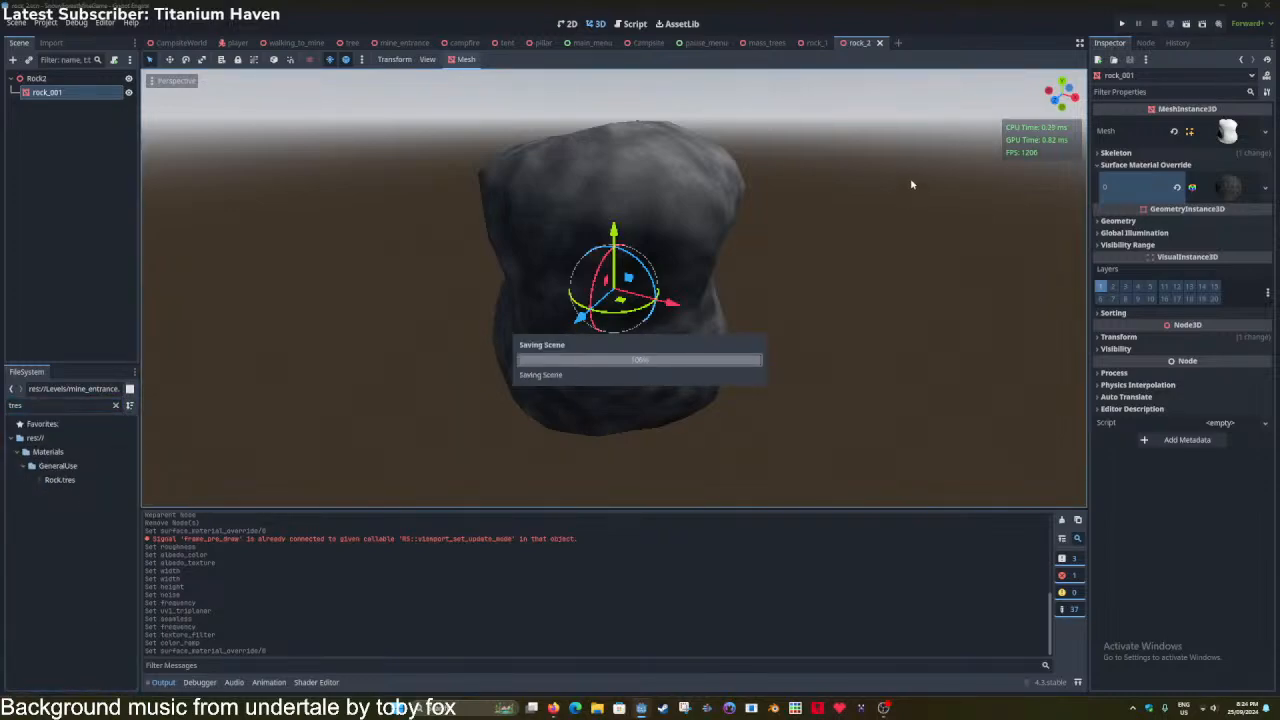
pyautogui.click(60, 480)
pyautogui.press('Delete')
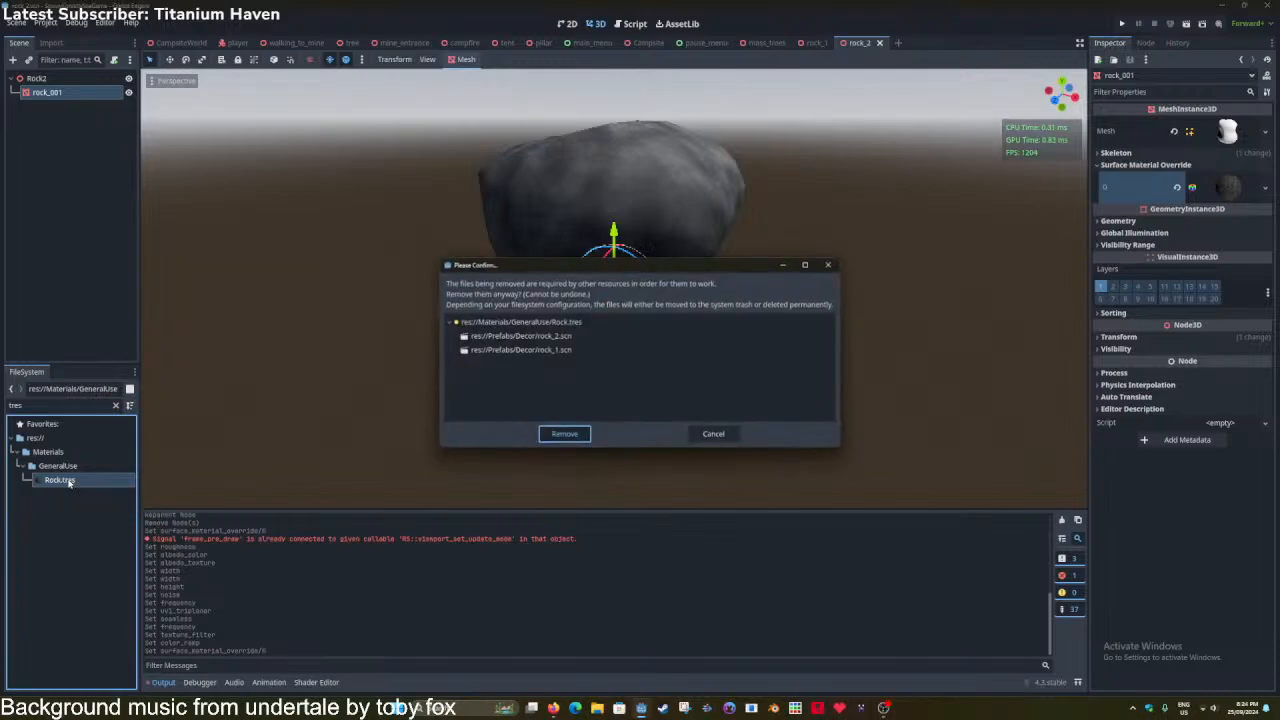
pyautogui.press('Return')
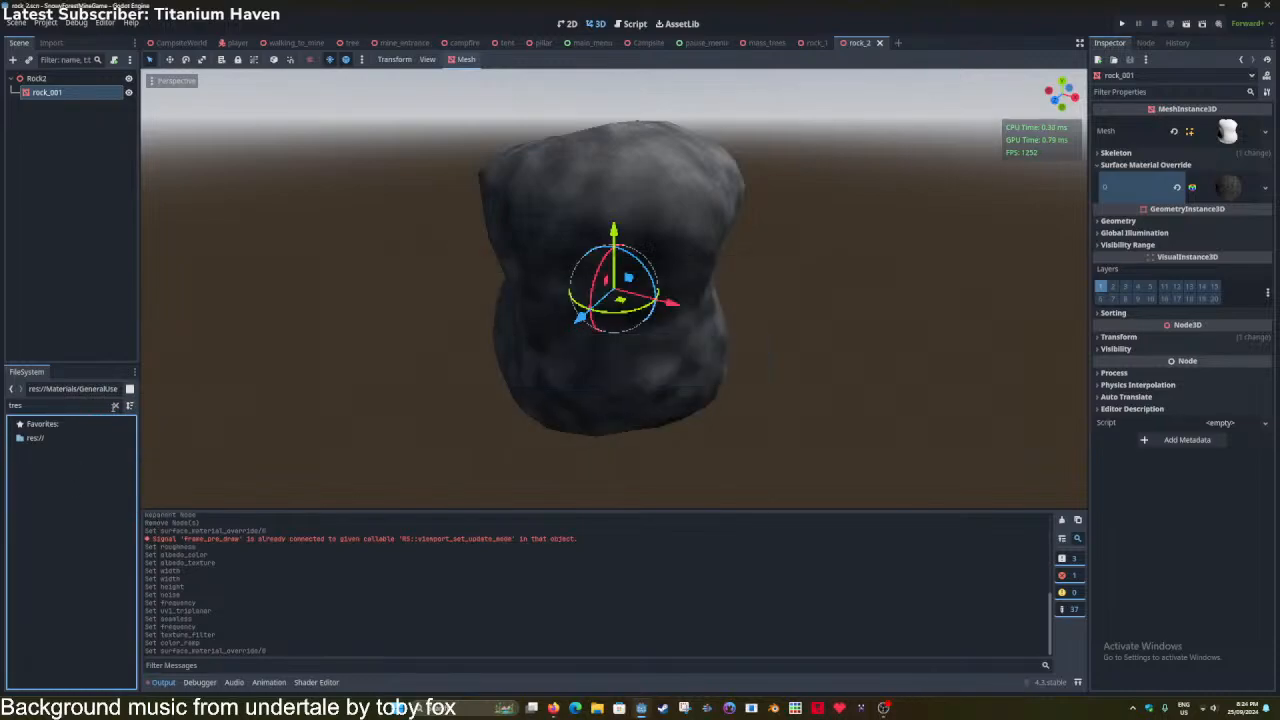
pyautogui.click(115, 405)
# Make the surface override material of the rock mesh in the rock_1 scene unique.
pyautogui.click(816, 43)
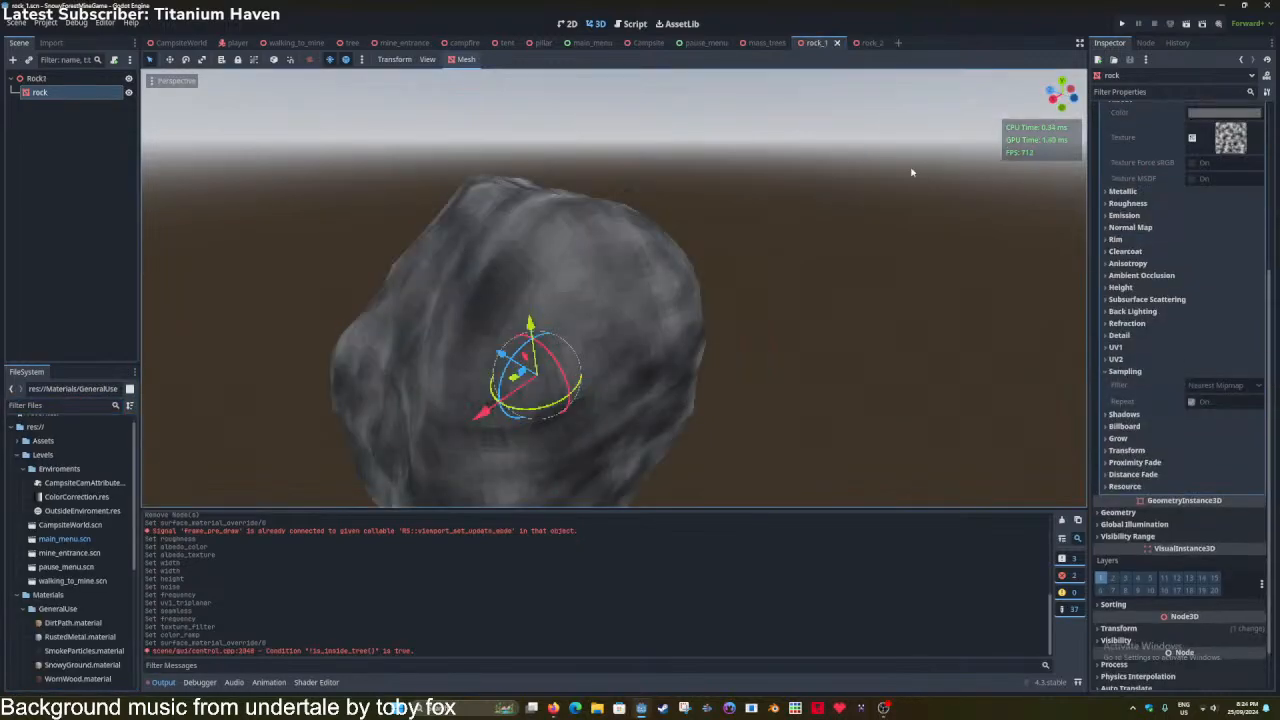
pyautogui.scroll(1, 1217, 274)
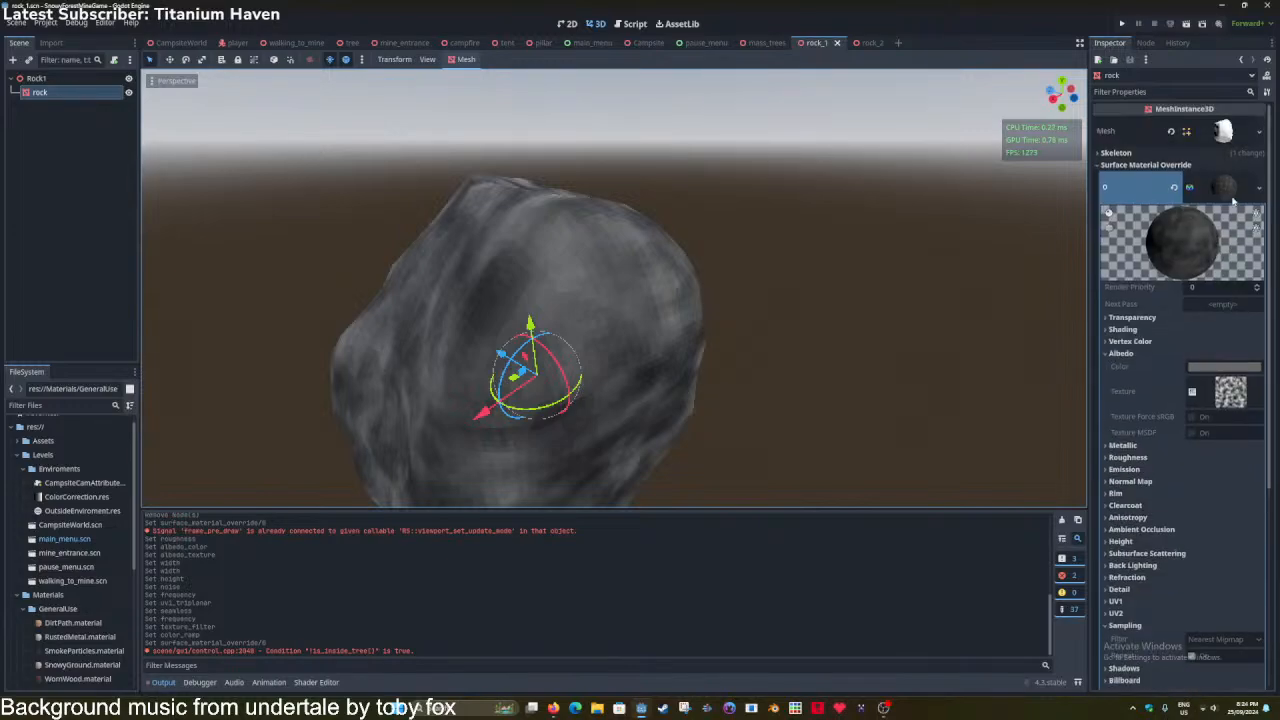
pyautogui.click(1257, 189)
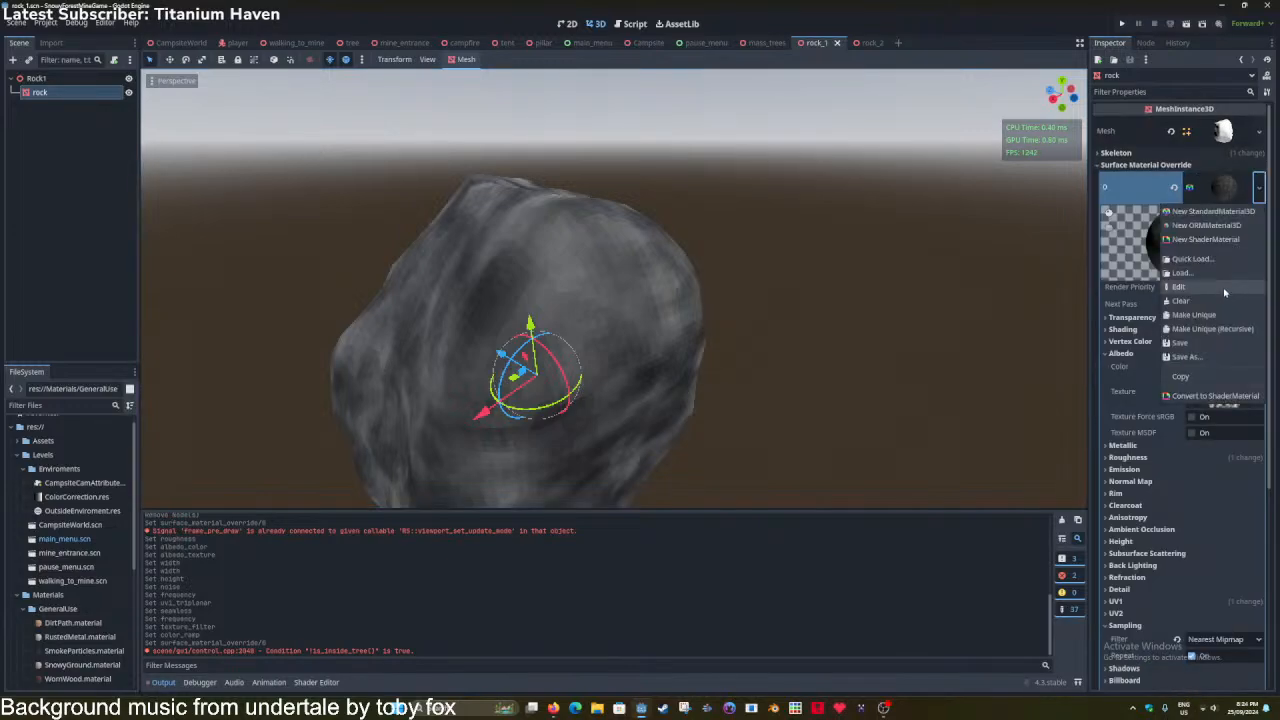
pyautogui.click(1213, 311)
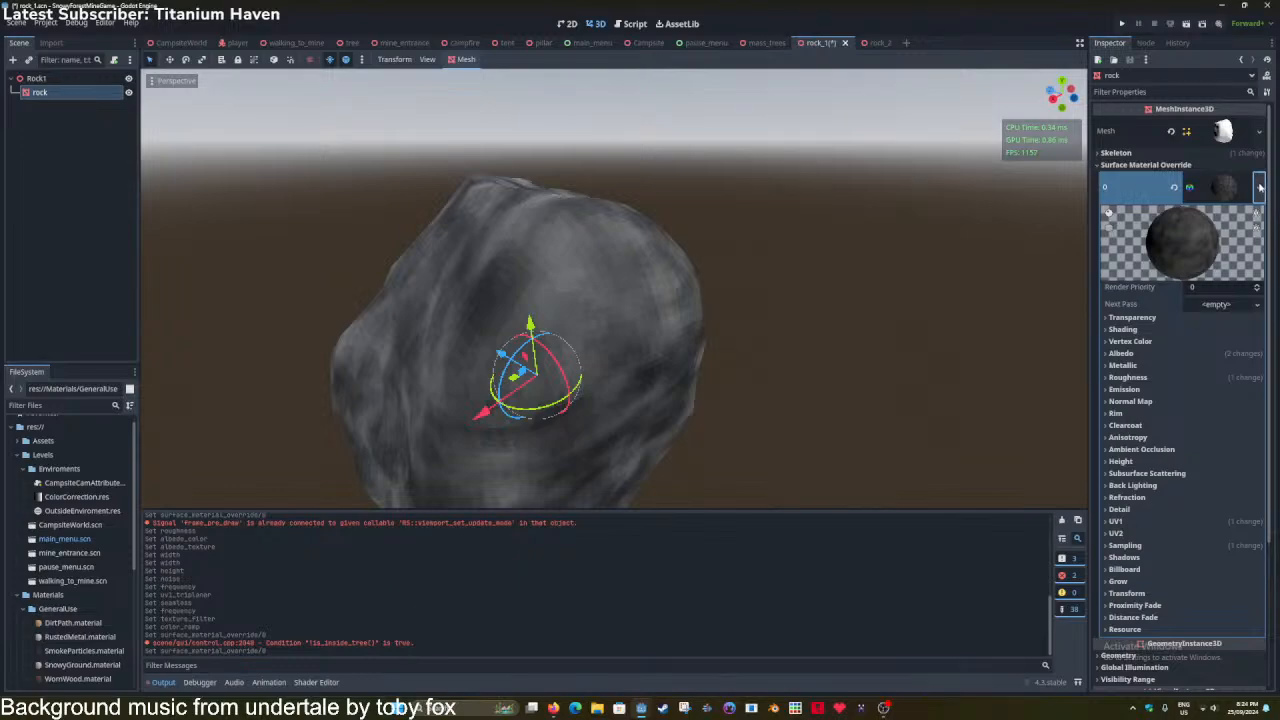
# Save the unique rock material as Rock.material in Materials/GeneralUse and save the rock_1 scene.
pyautogui.click(1259, 187)
pyautogui.click(1210, 352)
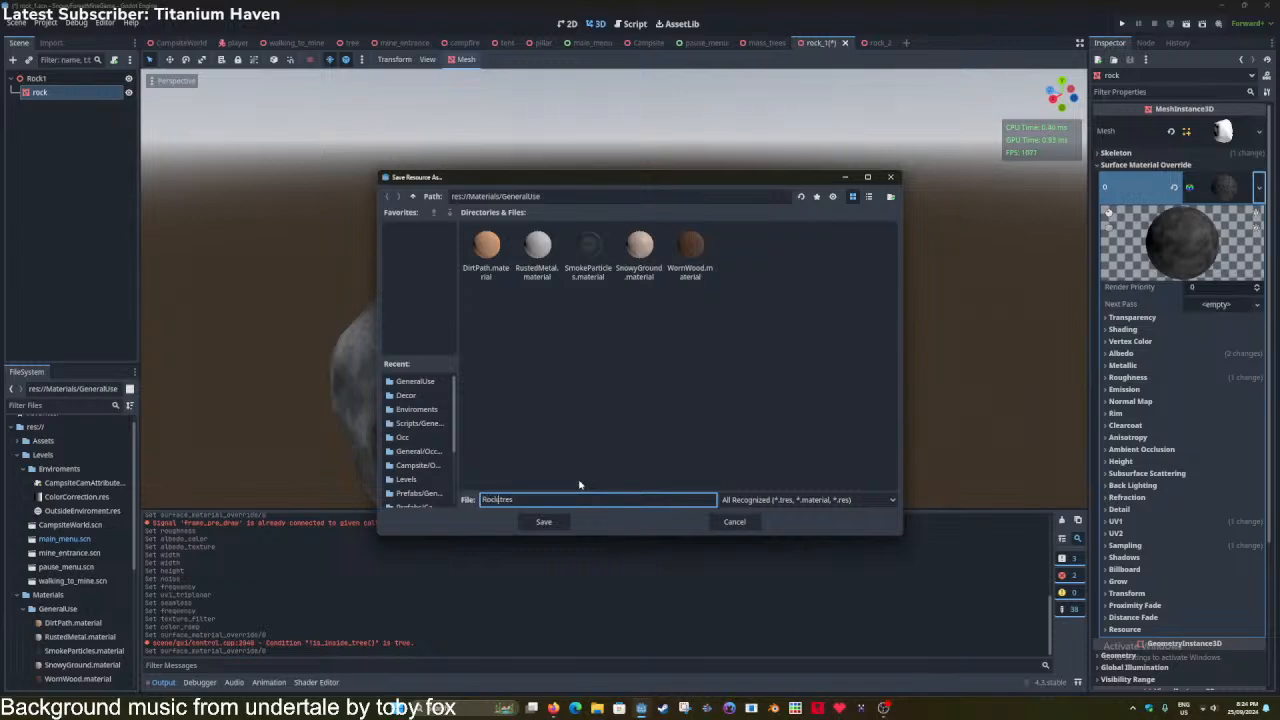
pyautogui.click(775, 499)
pyautogui.click(766, 543)
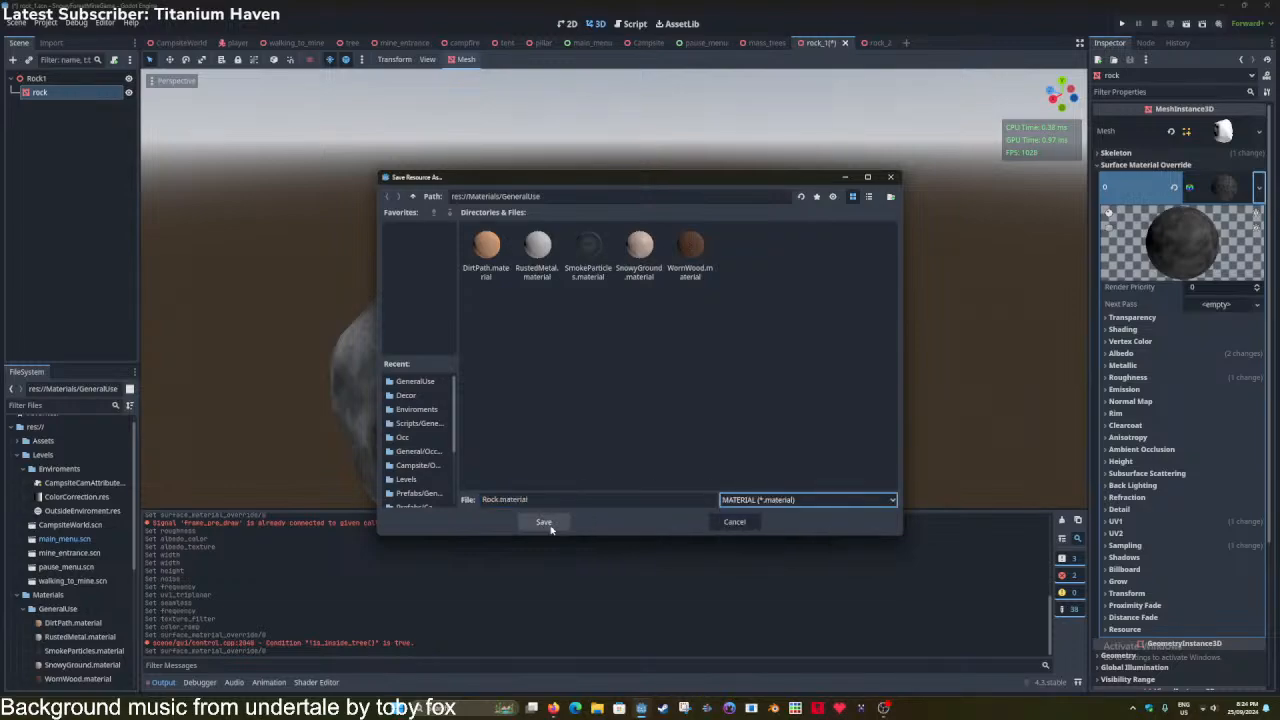
pyautogui.click(543, 521)
pyautogui.hotkey('ctrl', 's')
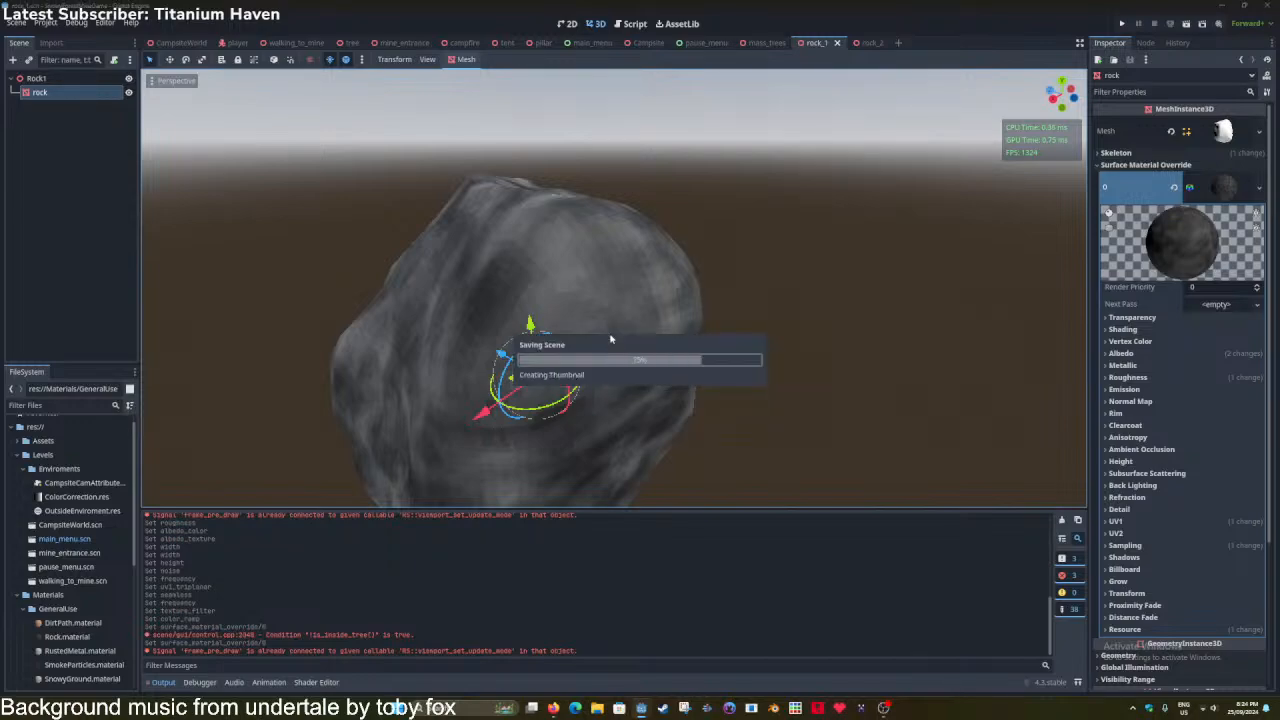
# Replace the surface material override of rock_001 in the rock_2 scene with Rock.material and save the scene.
pyautogui.click(866, 43)
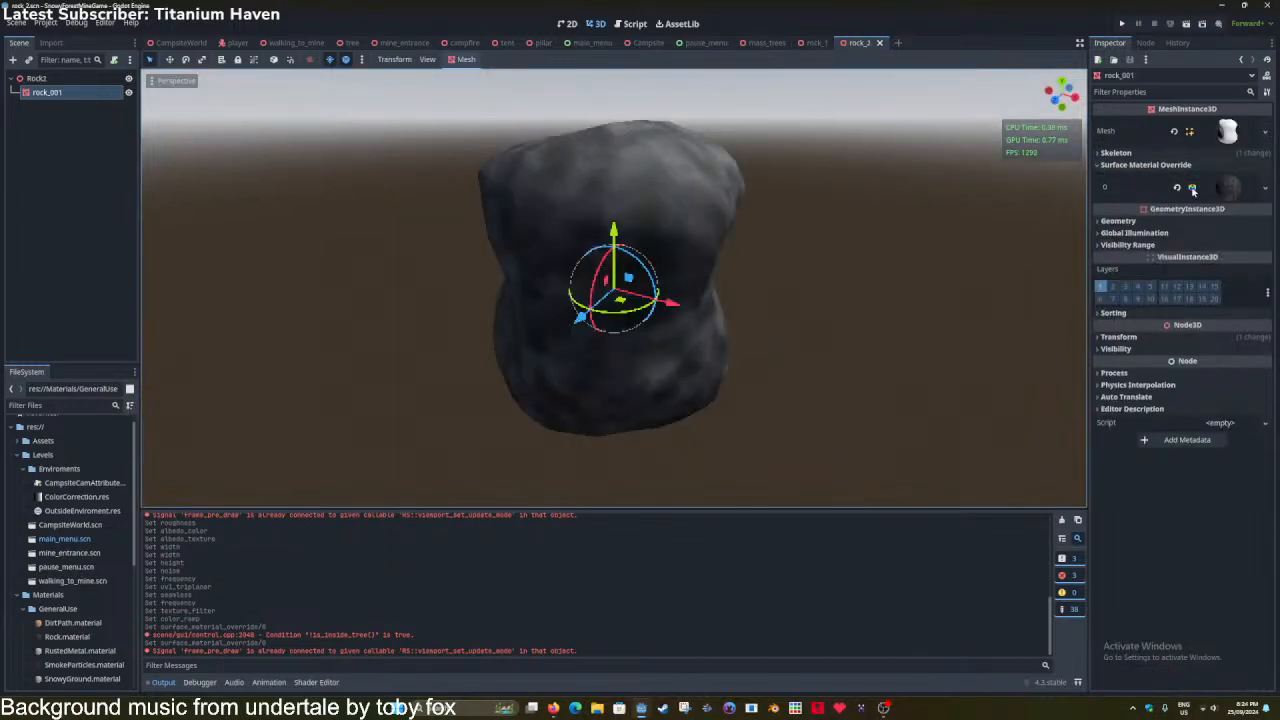
pyautogui.click(1177, 188)
pyautogui.click(1206, 180)
pyautogui.click(1199, 242)
pyautogui.write('r')
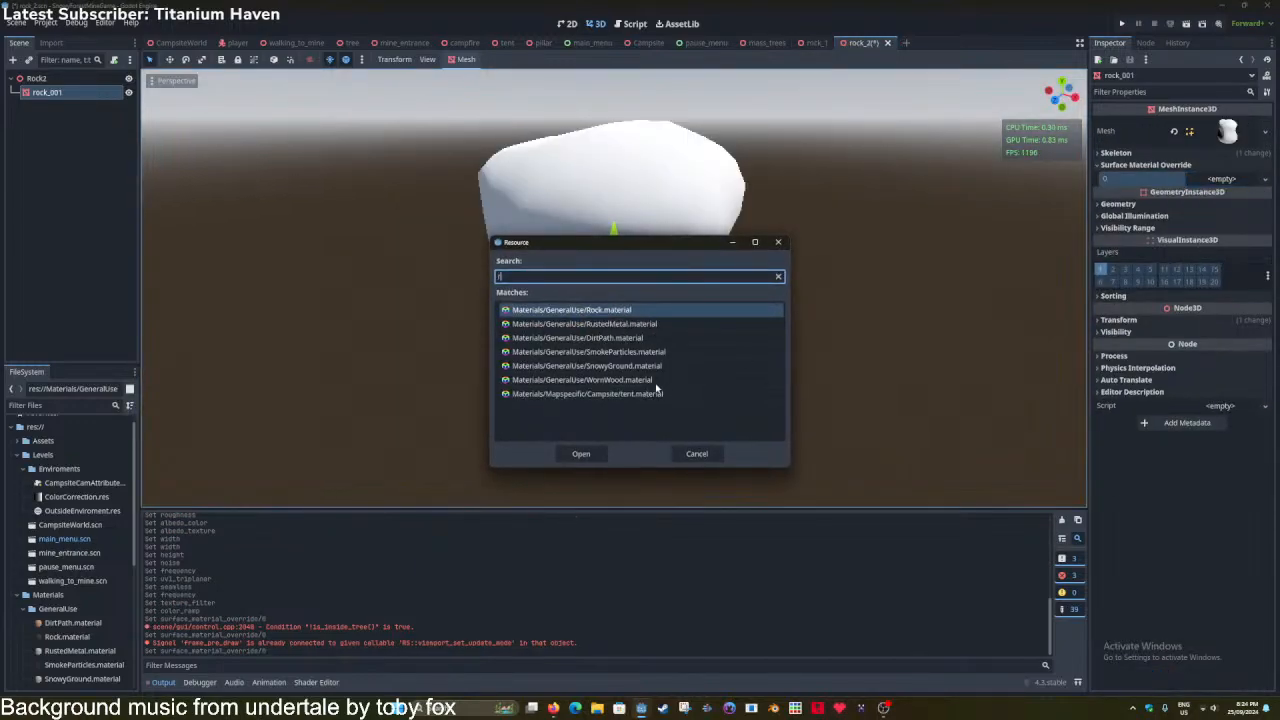
pyautogui.click(586, 450)
pyautogui.hotkey('ctrl', 's')
# Inspect the textured rock_001 up close, set the albedo noise frequency to about 0.1052 and save the scene.
pyautogui.click(1212, 190)
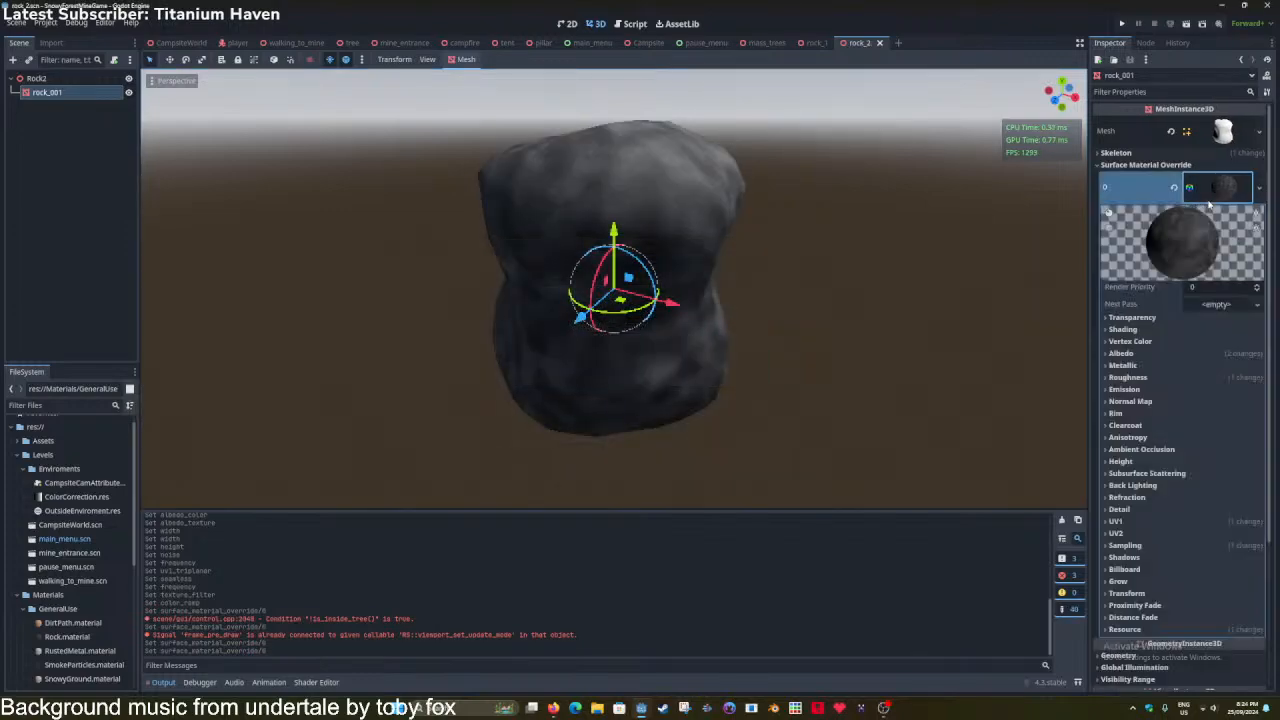
pyautogui.scroll(-2, 1133, 287)
pyautogui.moveTo(752, 252); pyautogui.dragTo(657, 275, button='middle')
pyautogui.scroll(8, 663, 346)
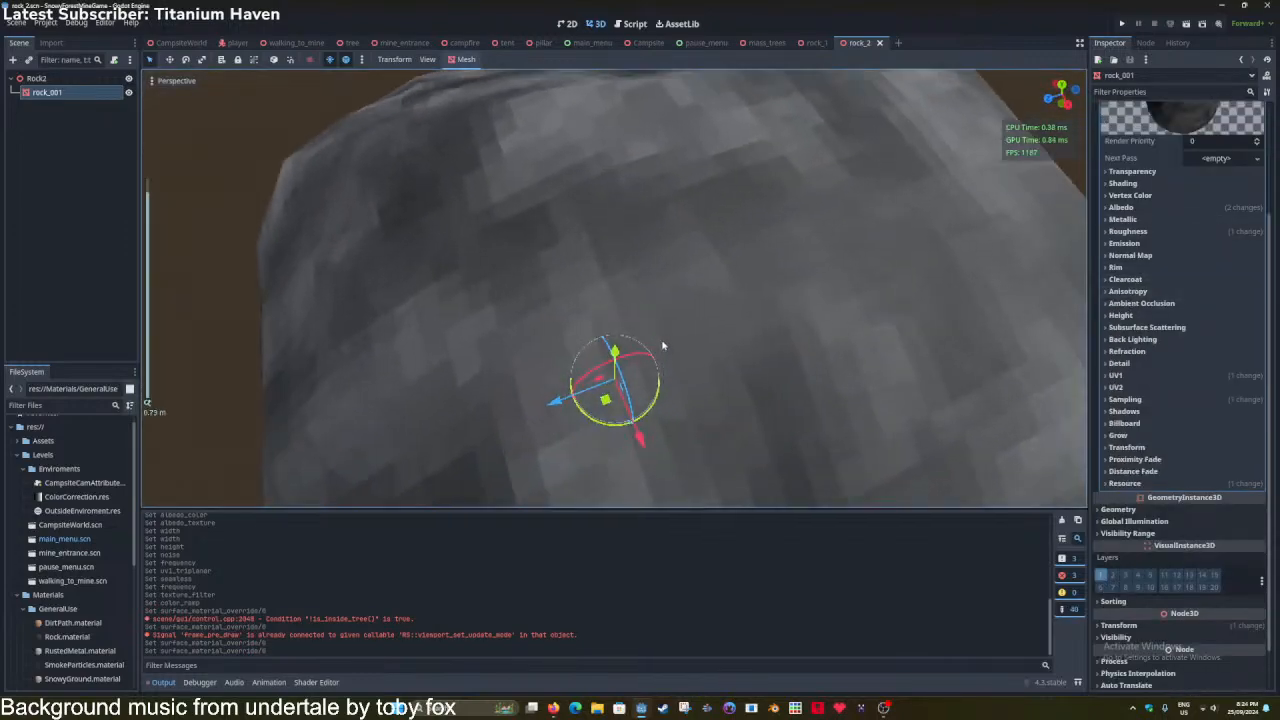
pyautogui.scroll(-4, 663, 346)
pyautogui.click(1200, 232)
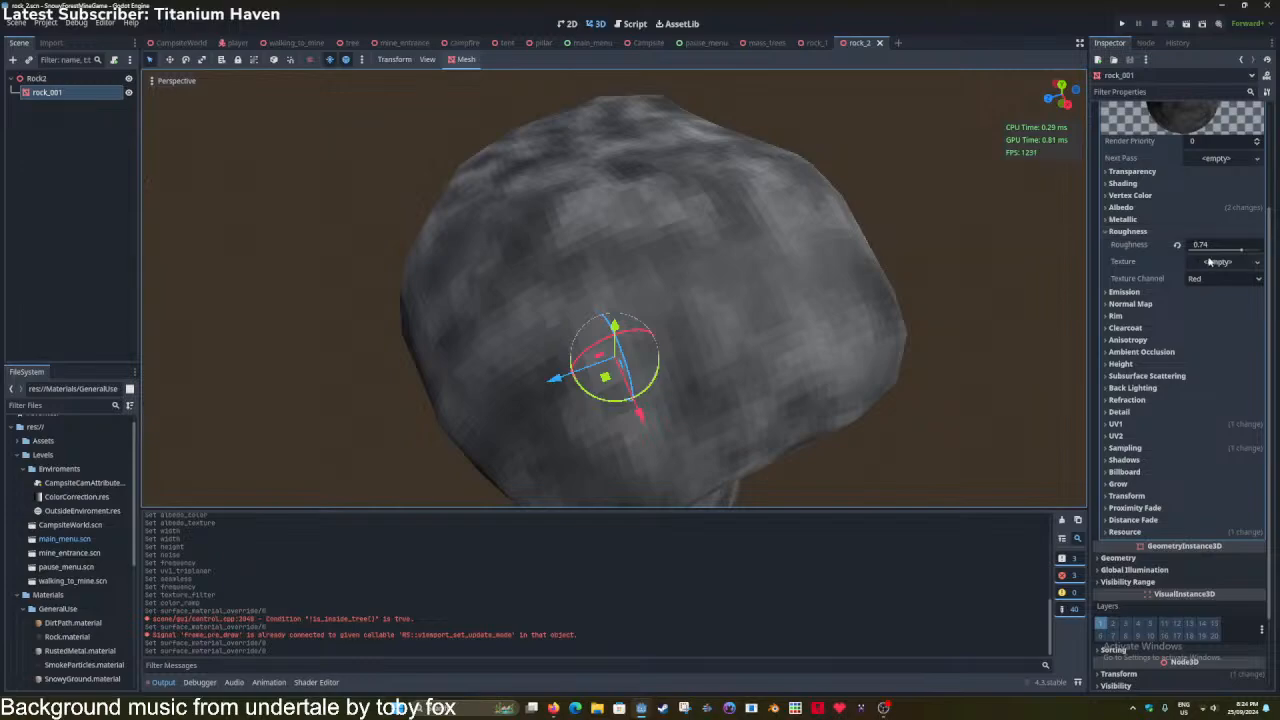
pyautogui.click(1203, 208)
pyautogui.click(1220, 247)
pyautogui.click(1220, 431)
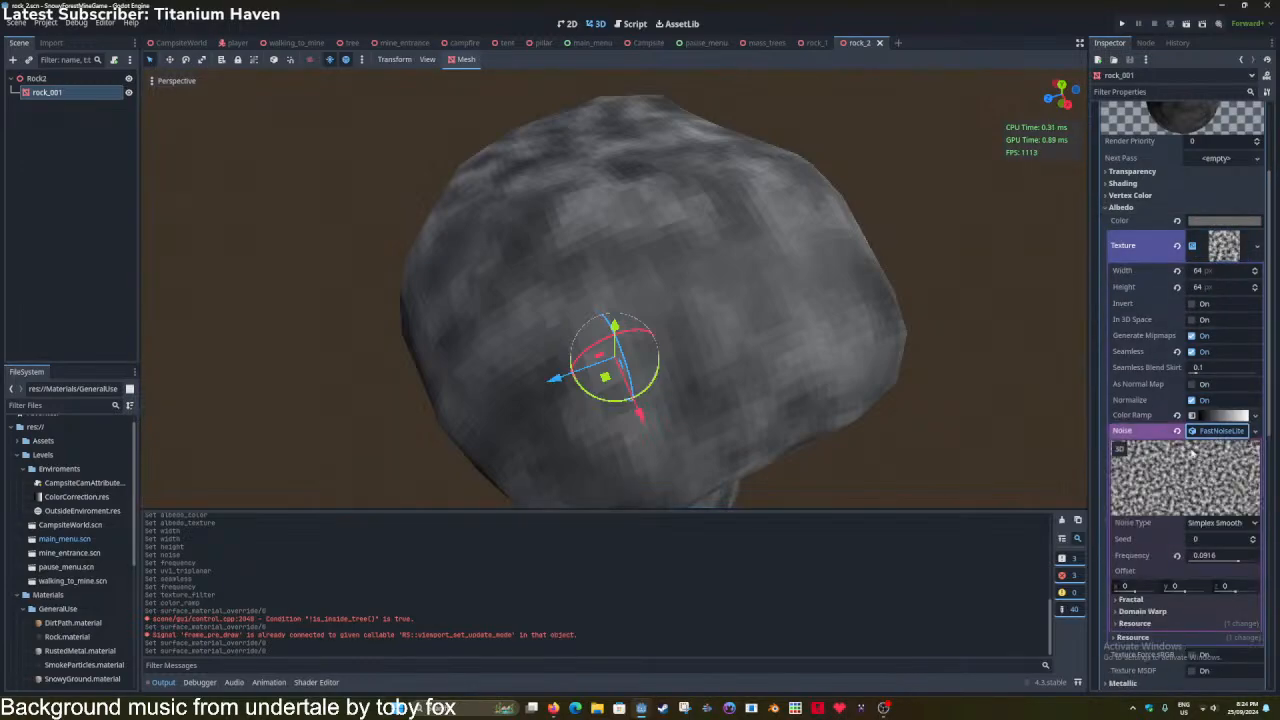
pyautogui.moveTo(1235, 565); pyautogui.dragTo(1254, 565)
pyautogui.hotkey('ctrl', 's')
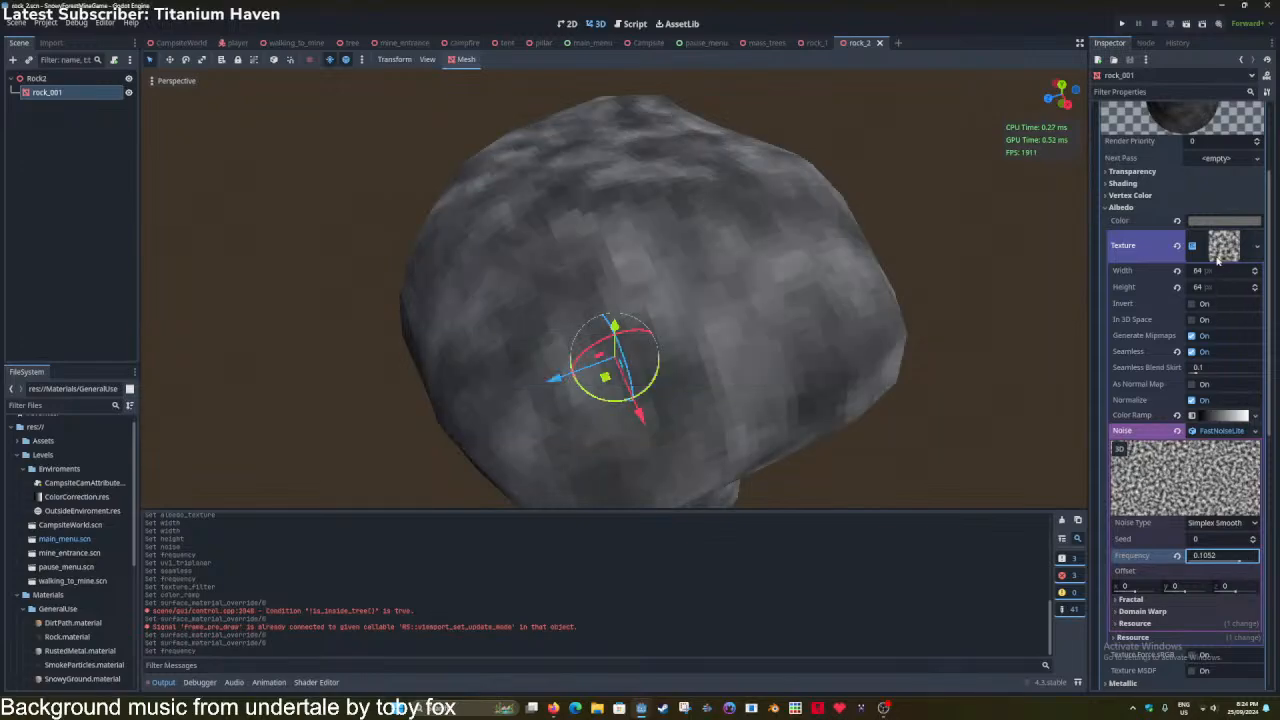
# Try to save the albedo texture's FastNoiseLite resource to a file, and make that noise resource unique.
pyautogui.click(1220, 431)
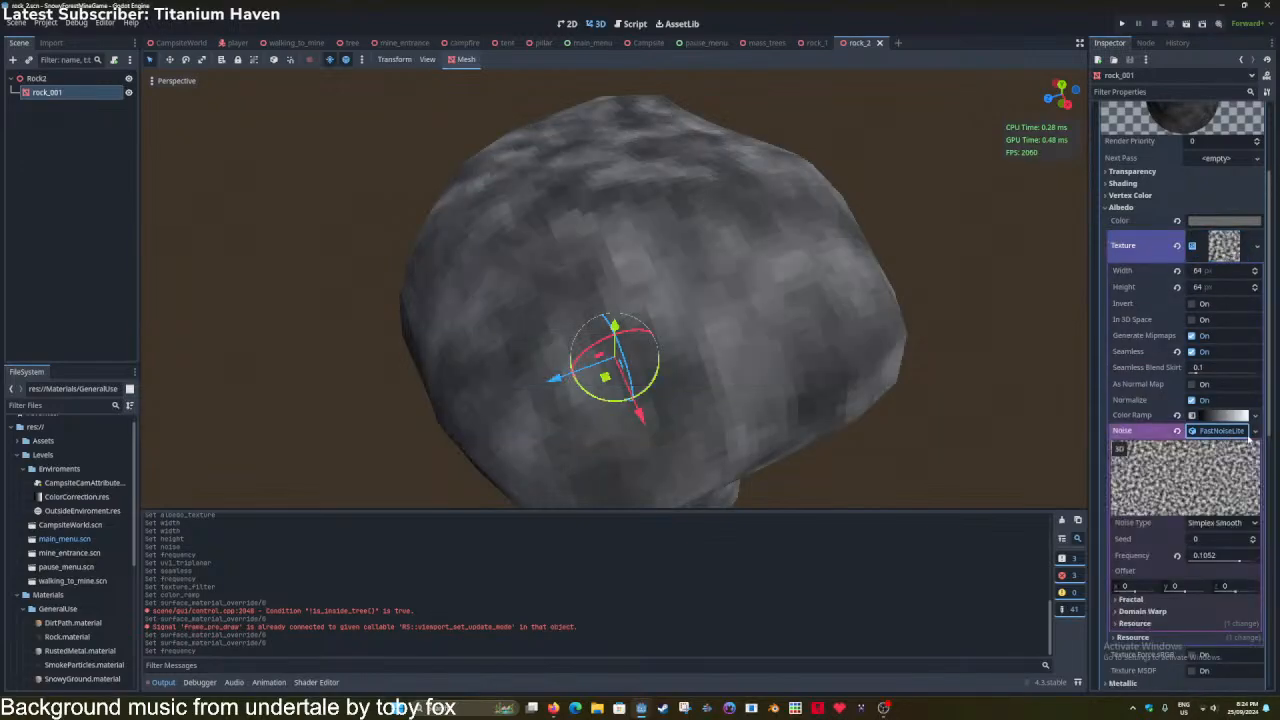
pyautogui.click(1255, 431)
pyautogui.click(1224, 551)
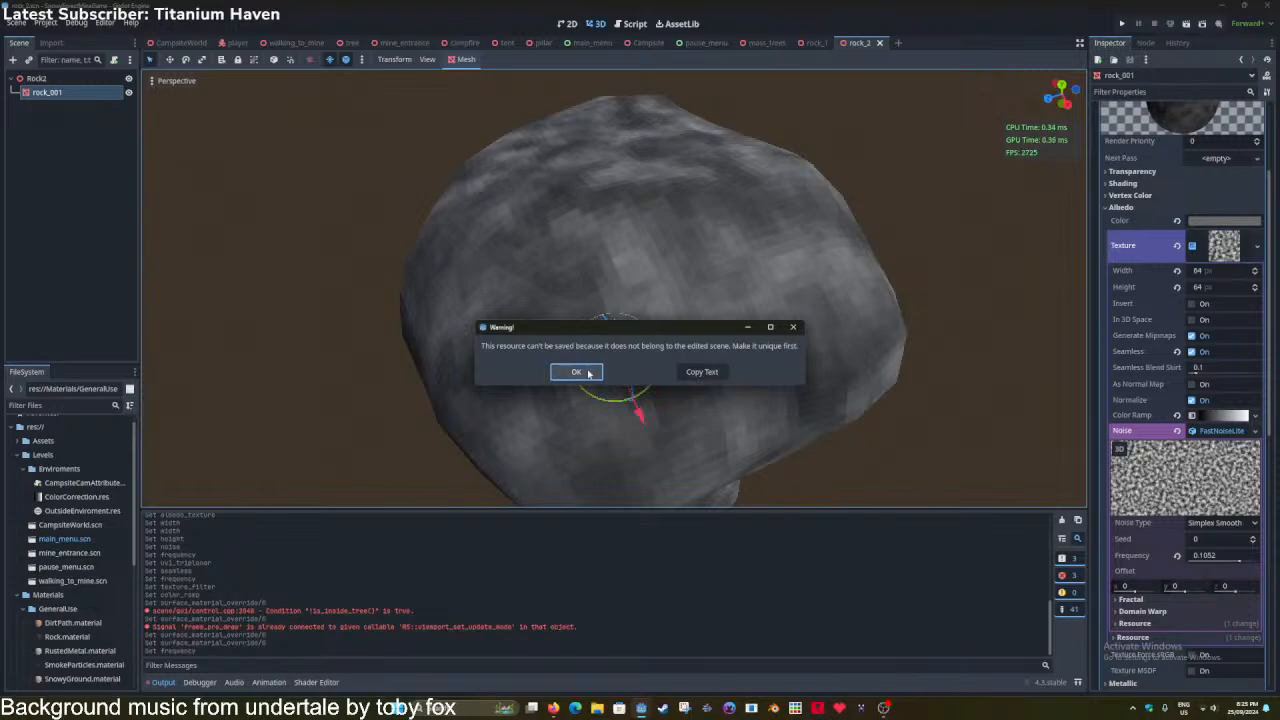
pyautogui.click(576, 372)
pyautogui.click(1255, 433)
pyautogui.click(1190, 522)
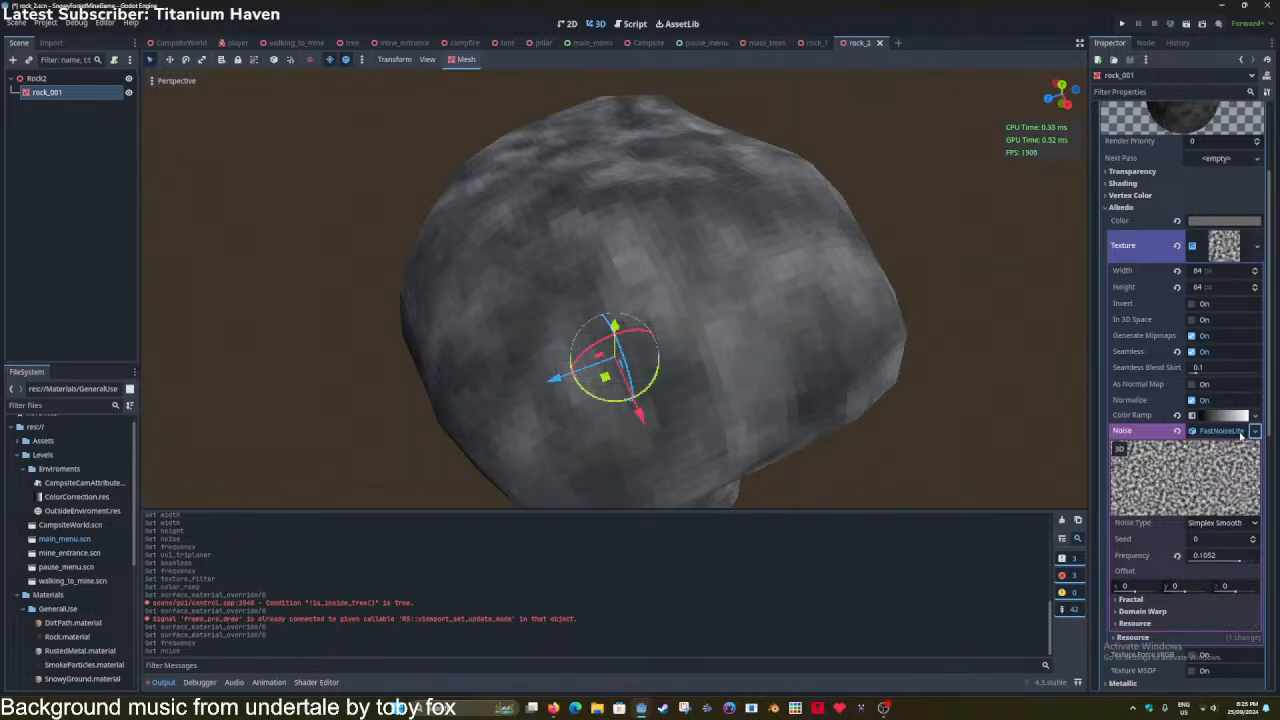
# Save the unique FastNoiseLite resource as a rock noise file in RES format in Materials/Textures.
pyautogui.click(1255, 433)
pyautogui.click(1222, 551)
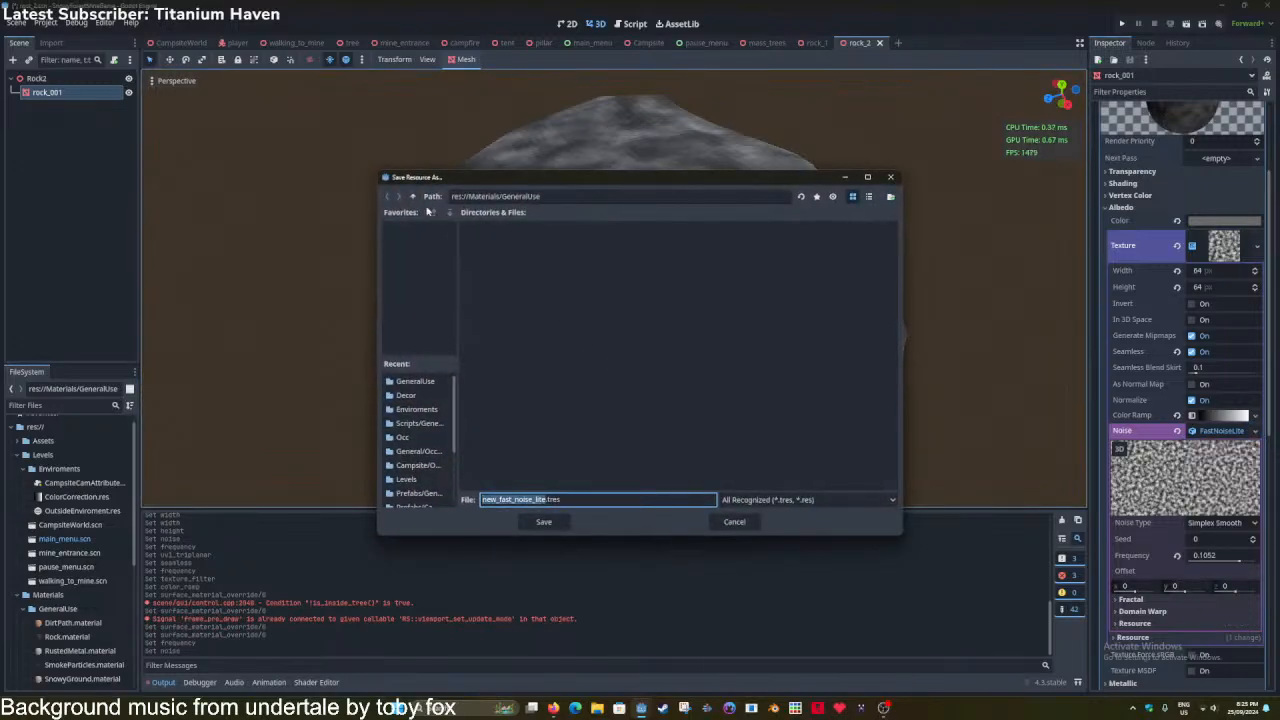
pyautogui.click(413, 197)
pyautogui.click(413, 197)
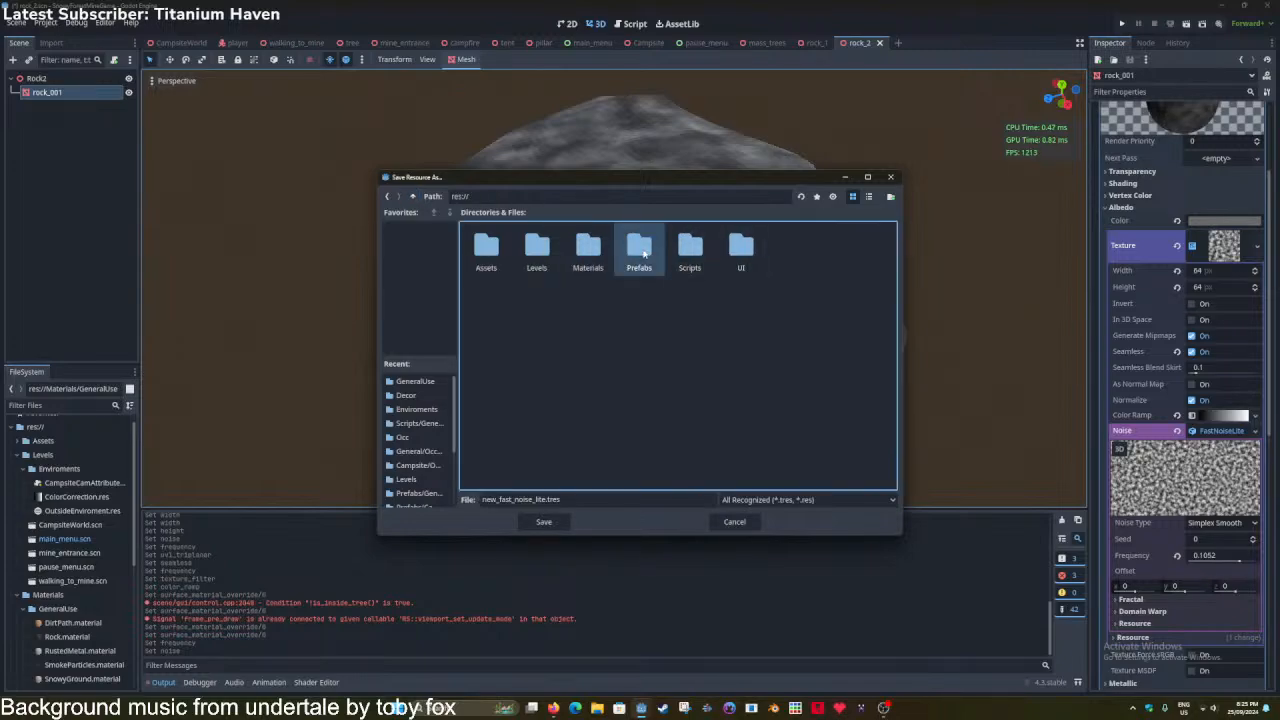
pyautogui.doubleClick(582, 252)
pyautogui.doubleClick(589, 250)
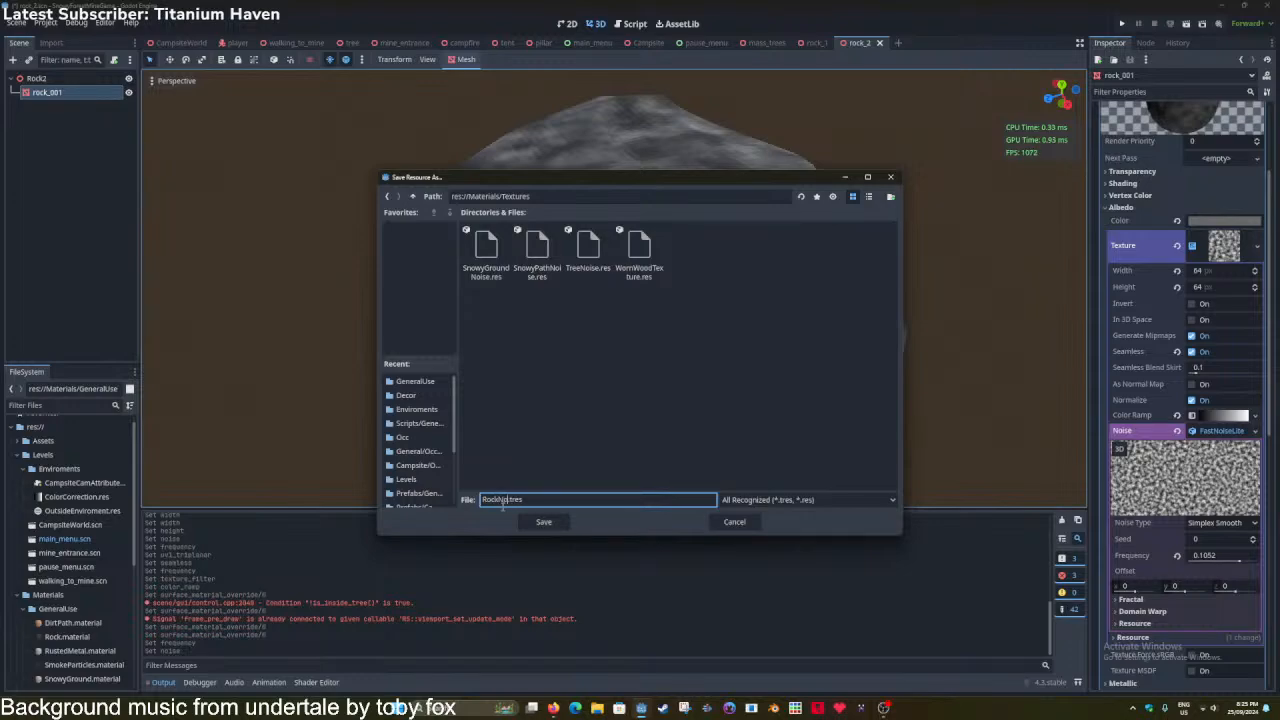
pyautogui.click(745, 500)
pyautogui.click(750, 543)
pyautogui.click(543, 522)
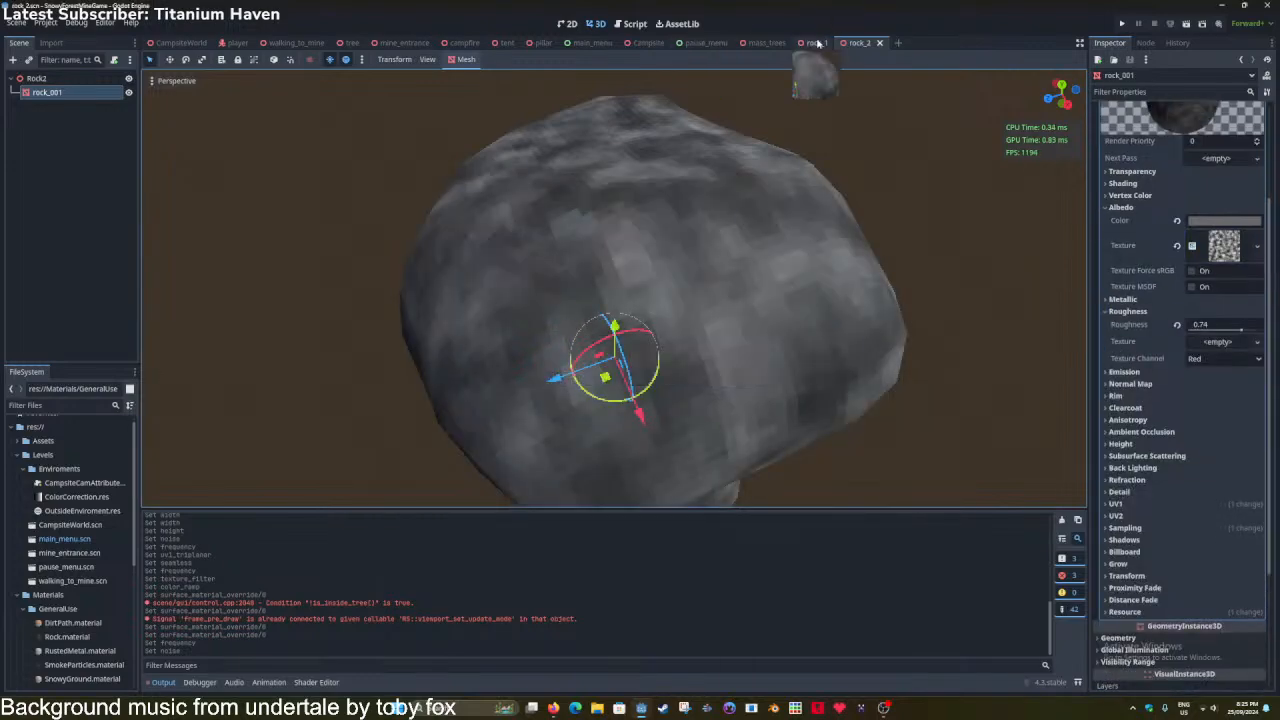
pyautogui.scroll(-2, 1200, 332)
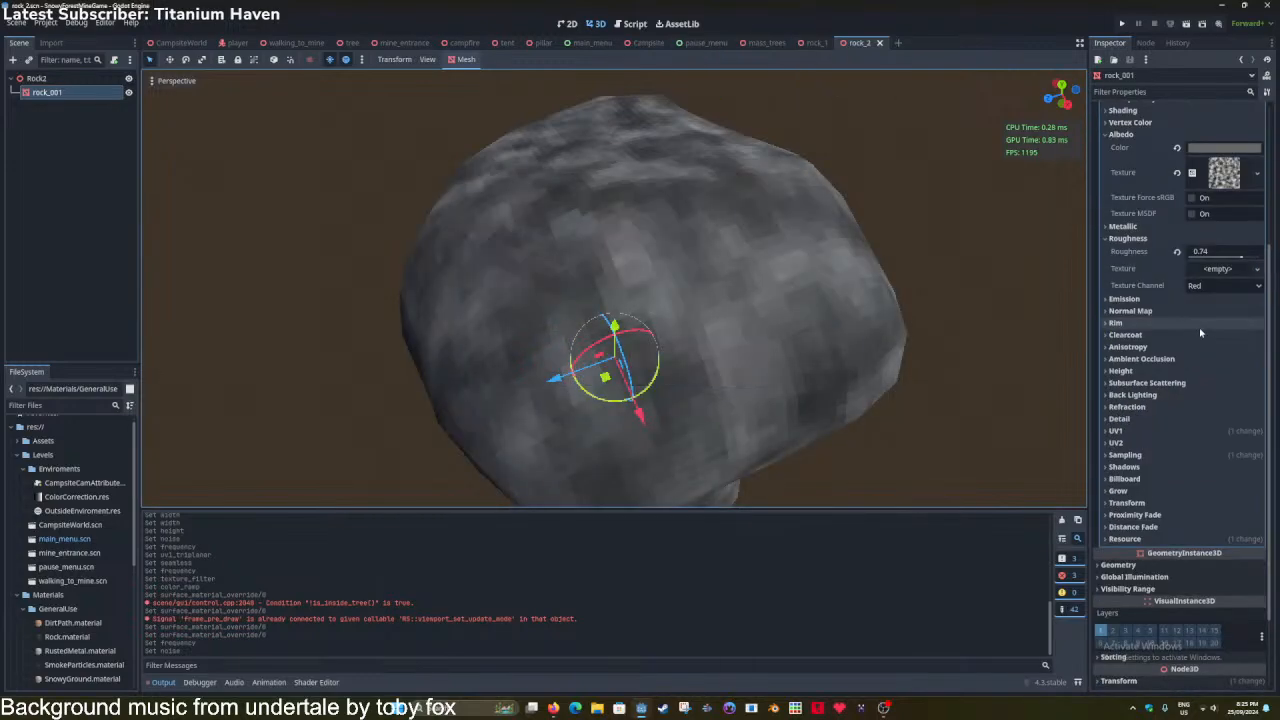
# Give rock_001's material a roughness NoiseTexture2D with width and height 64, and turn on Seamless and As Normal Map.
pyautogui.click(1216, 270)
pyautogui.click(1194, 500)
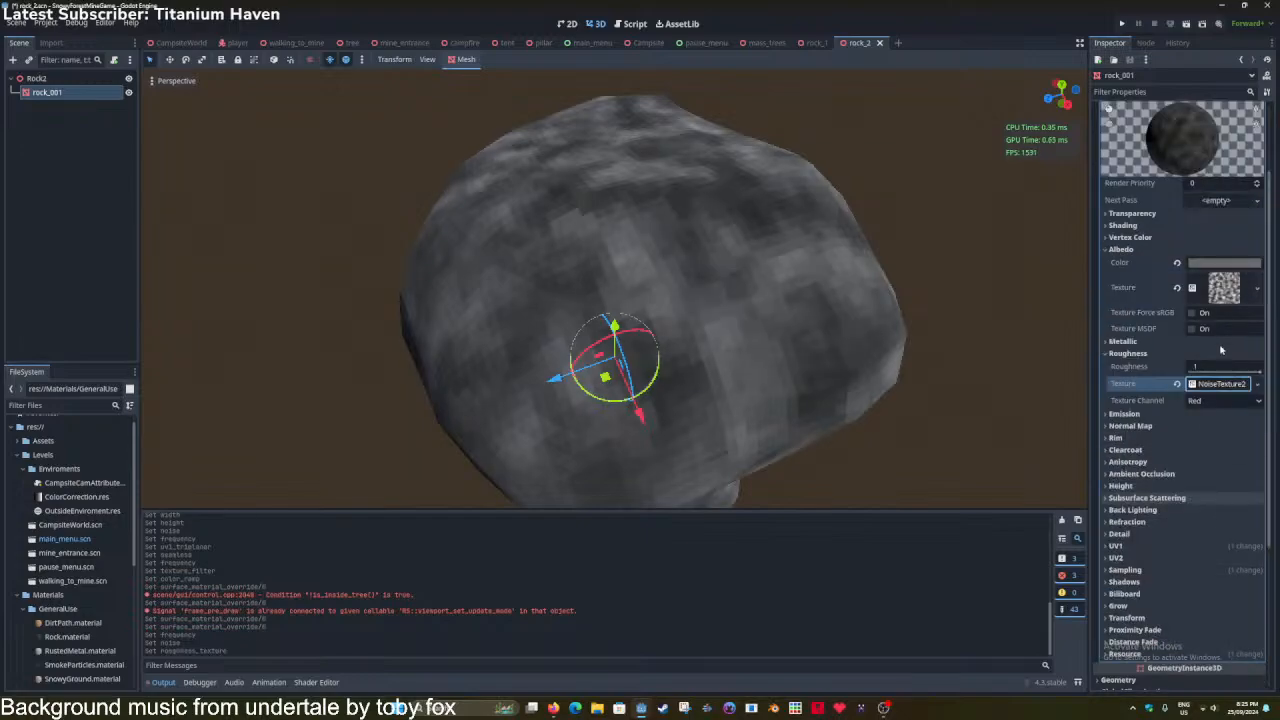
pyautogui.click(1218, 384)
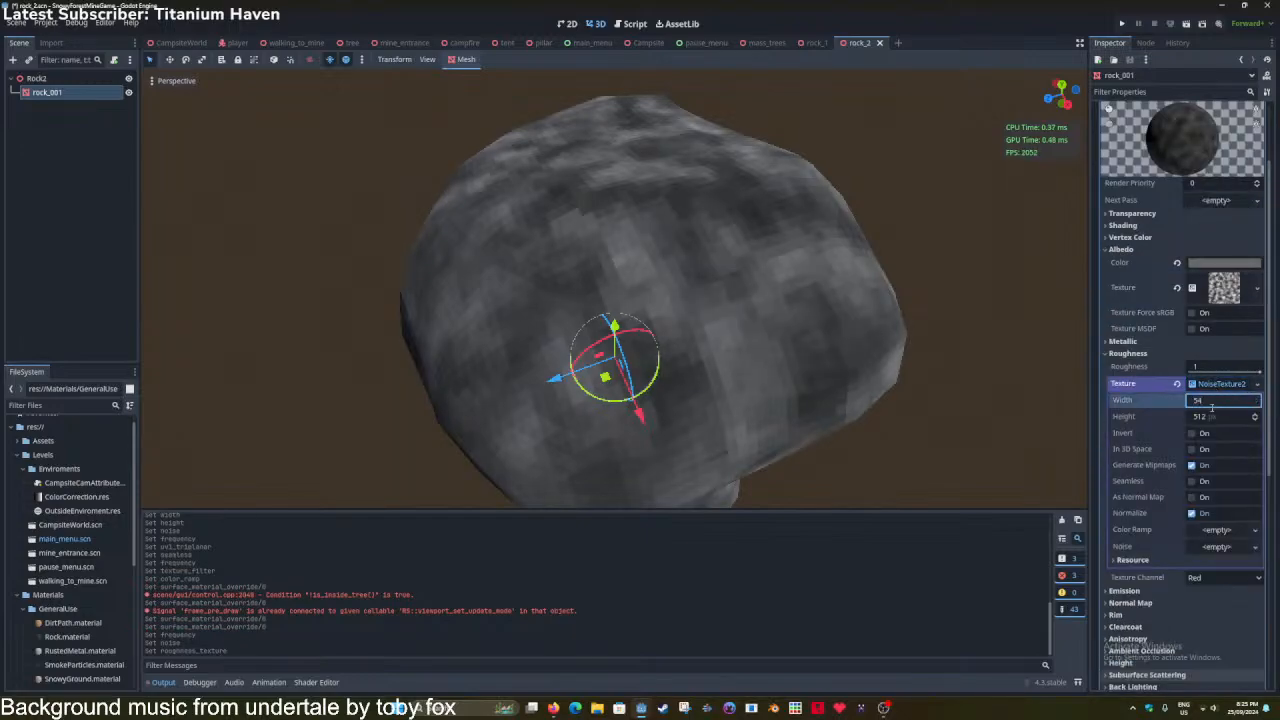
pyautogui.press('Return')
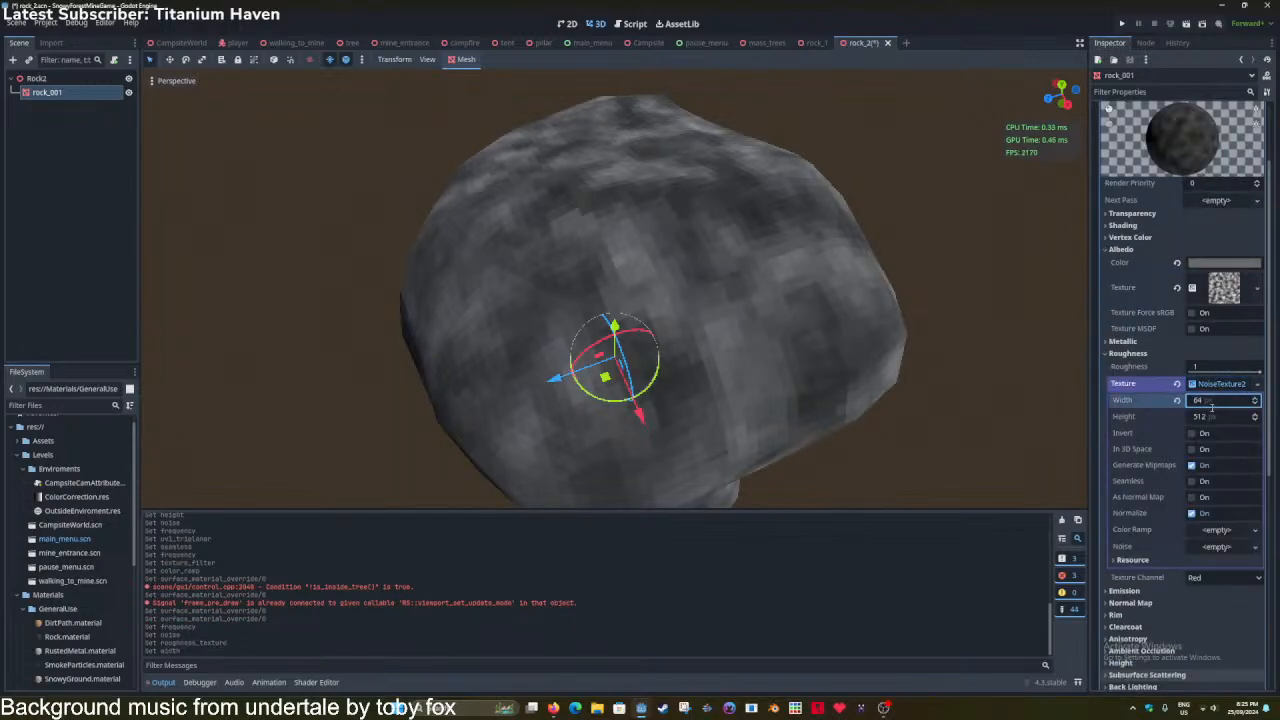
pyautogui.click(1221, 416)
pyautogui.write('64')
pyautogui.click(1205, 481)
pyautogui.click(1205, 513)
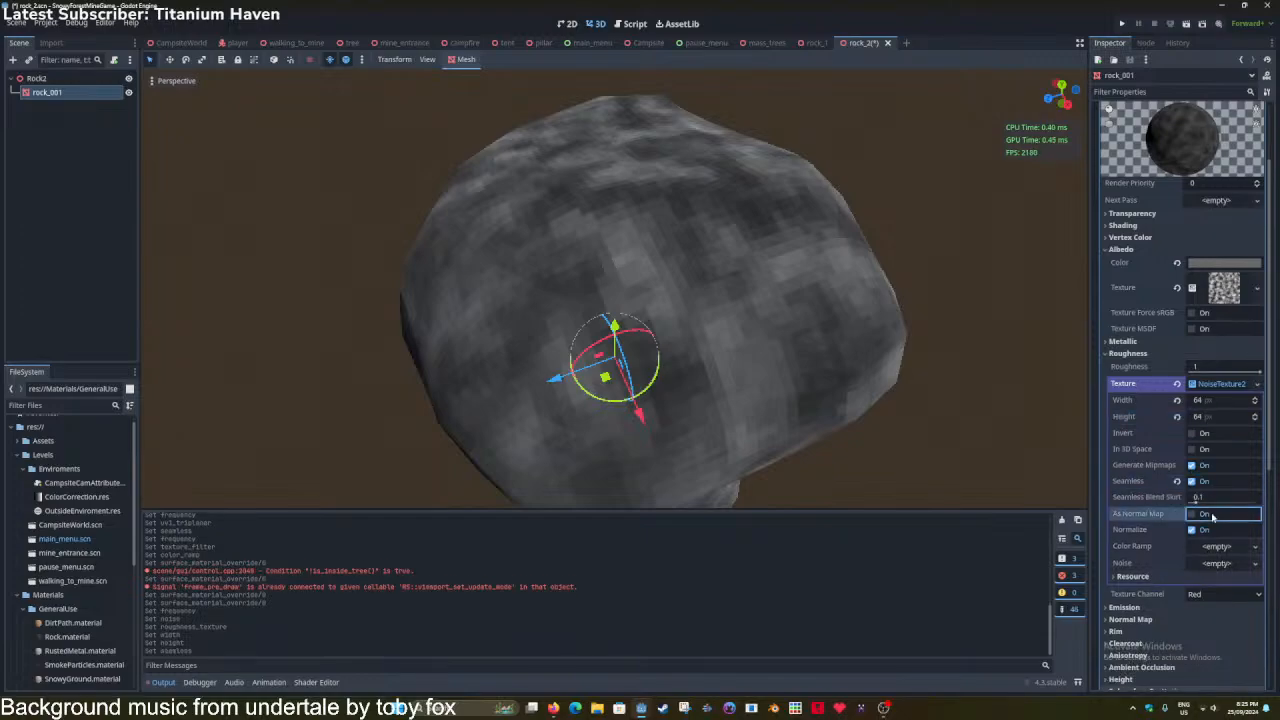
# Add a new gradient color ramp to the roughness texture and load RockNoise.res as its noise.
pyautogui.click(1222, 580)
pyautogui.click(1227, 594)
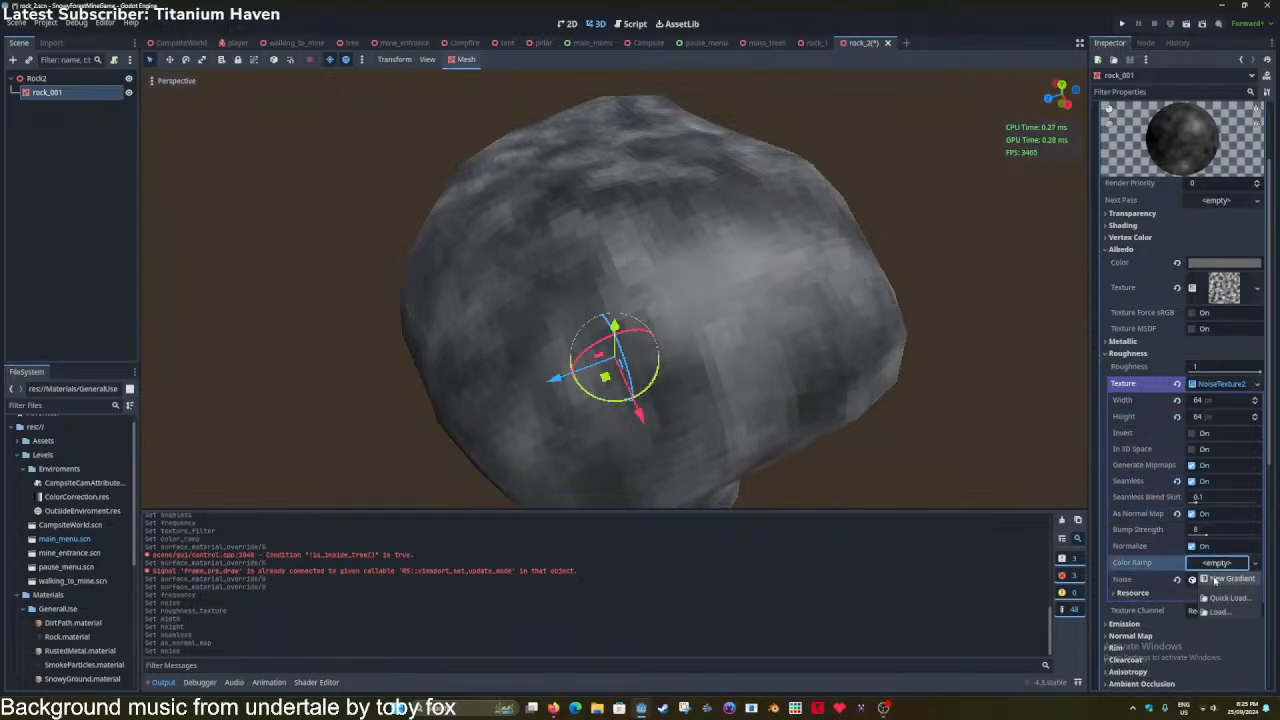
pyautogui.click(1198, 582)
pyautogui.click(1178, 578)
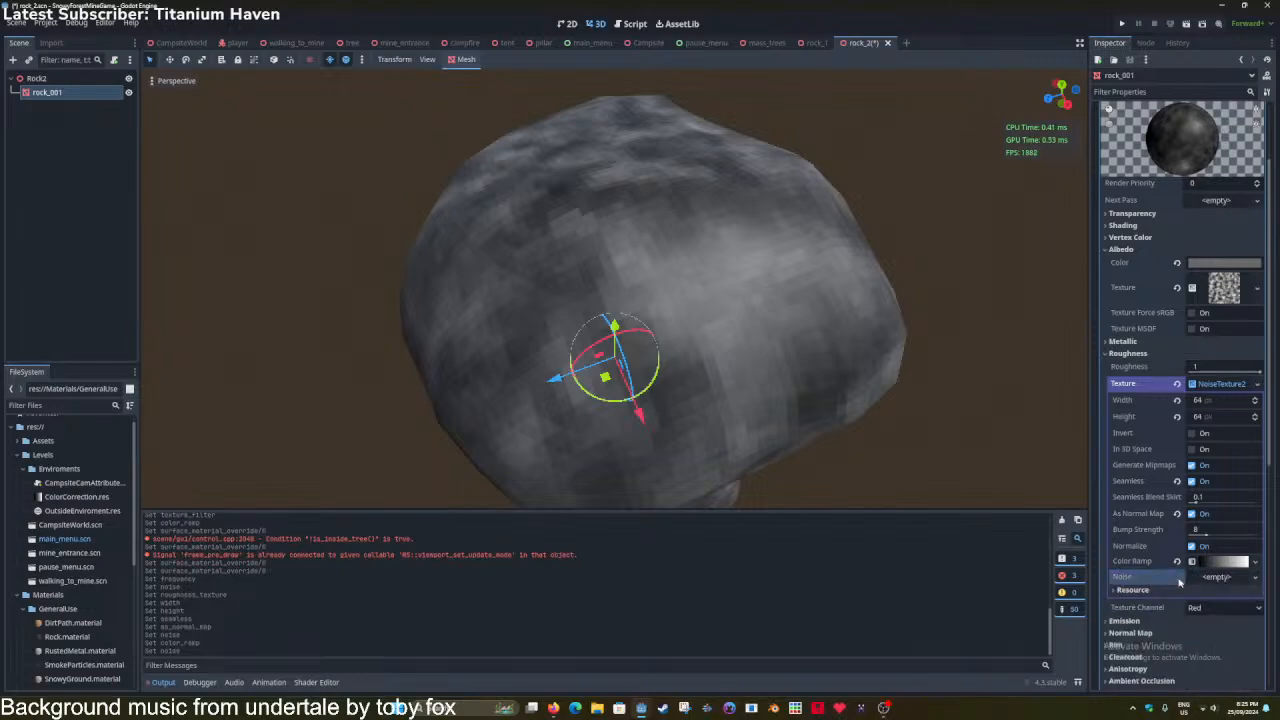
pyautogui.click(1198, 580)
pyautogui.click(1210, 613)
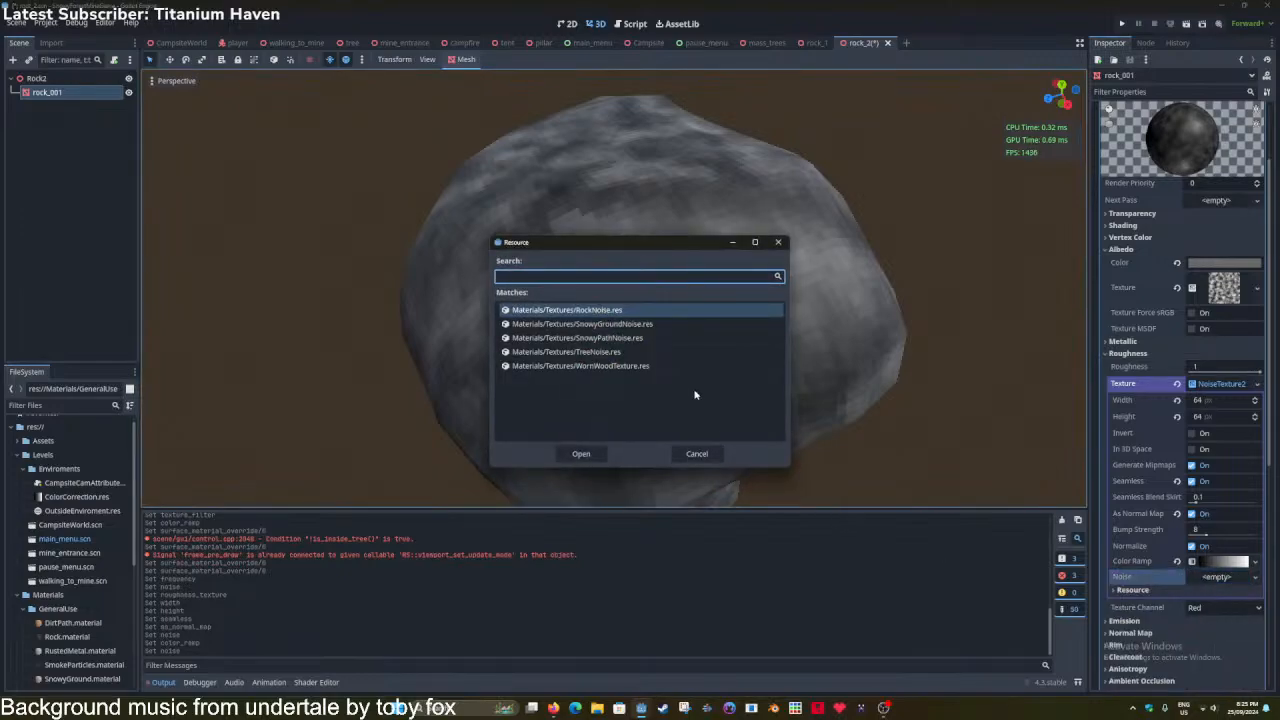
pyautogui.click(590, 454)
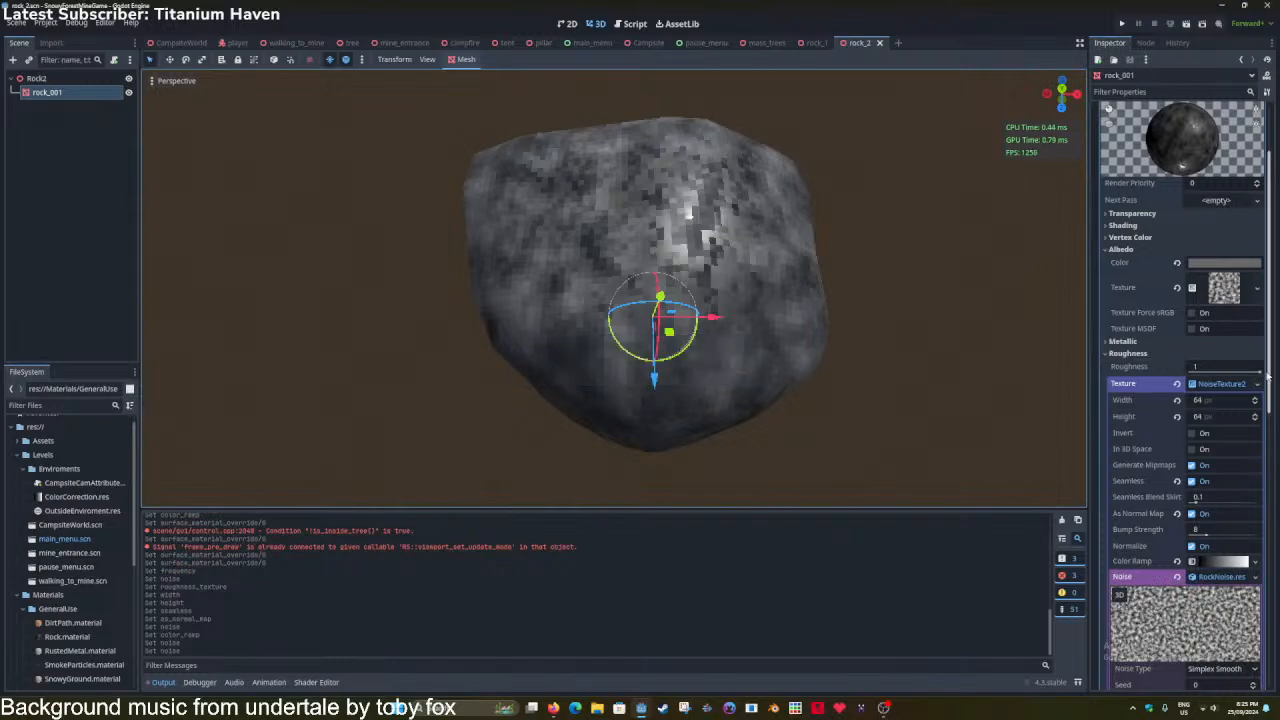
# Set the material's roughness to 1 and save the rock_2 scene.
pyautogui.moveTo(1263, 372)
pyautogui.mouseDown()
pyautogui.moveTo(1249, 375)
pyautogui.moveTo(1265, 375)
pyautogui.mouseUp()
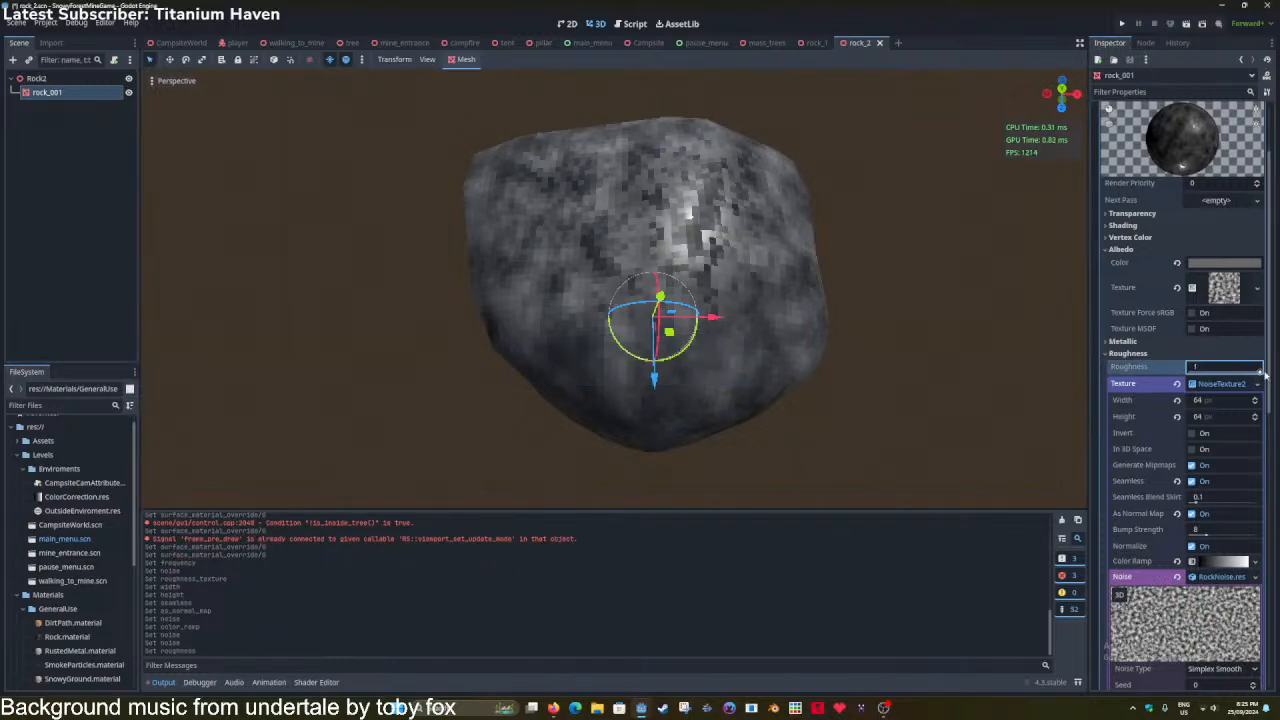
pyautogui.moveTo(785, 414); pyautogui.dragTo(691, 369, button='middle')
pyautogui.scroll(-3, 705, 307)
pyautogui.click(1203, 385)
pyautogui.click(1146, 354)
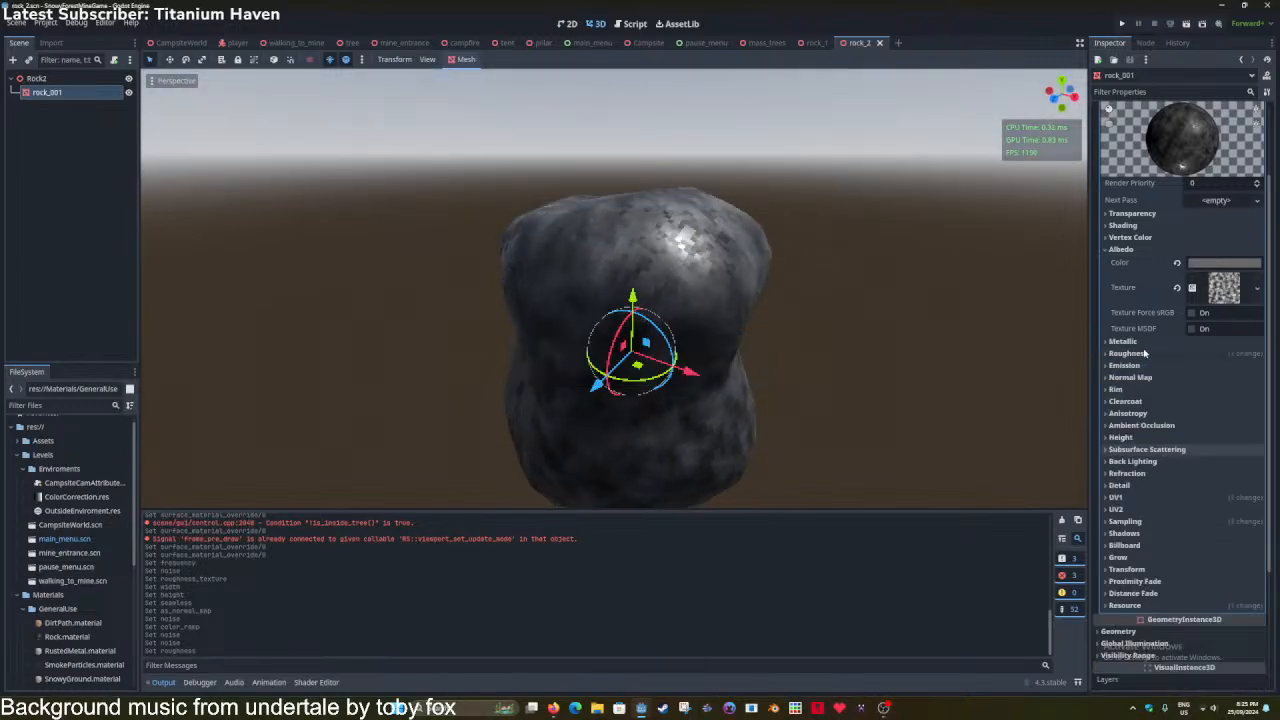
pyautogui.hotkey('ctrl', 's')
# Enable the normal map on the rock material.
pyautogui.click(1149, 378)
pyautogui.click(1204, 392)
pyautogui.click(1219, 425)
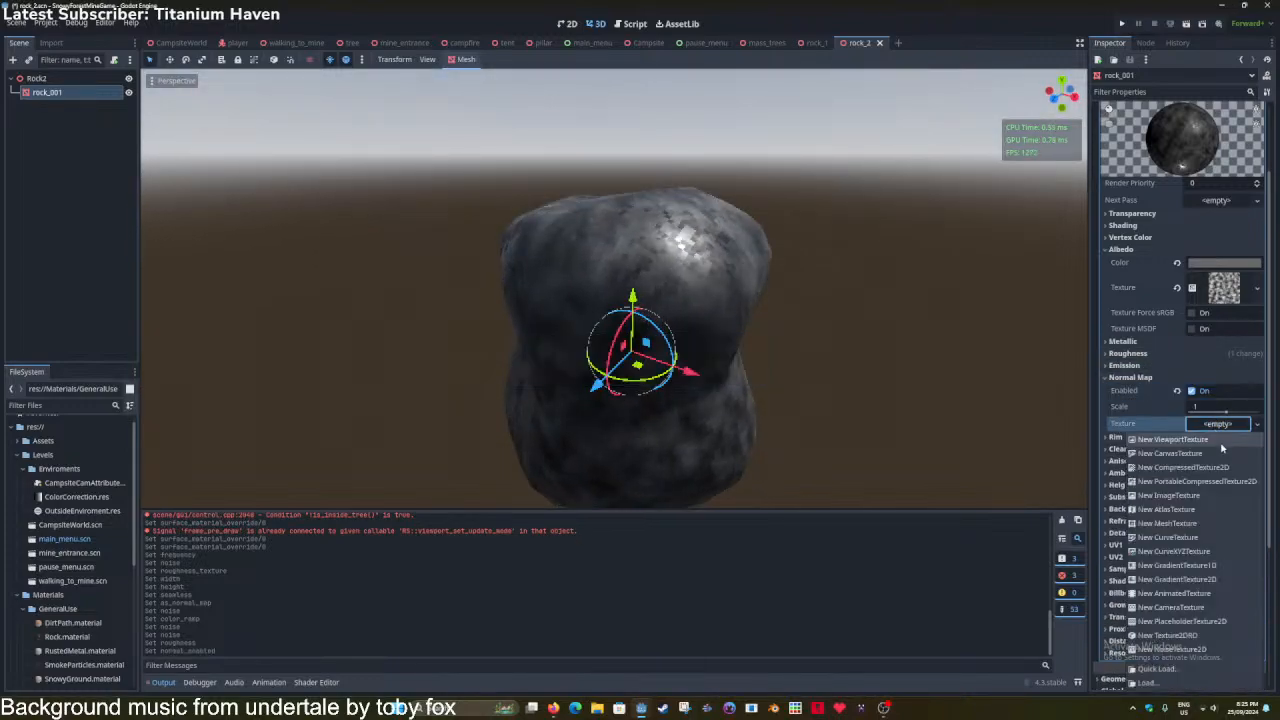
# Turn off As Normal Map on the roughness noise texture.
pyautogui.click(1197, 364)
pyautogui.click(1197, 360)
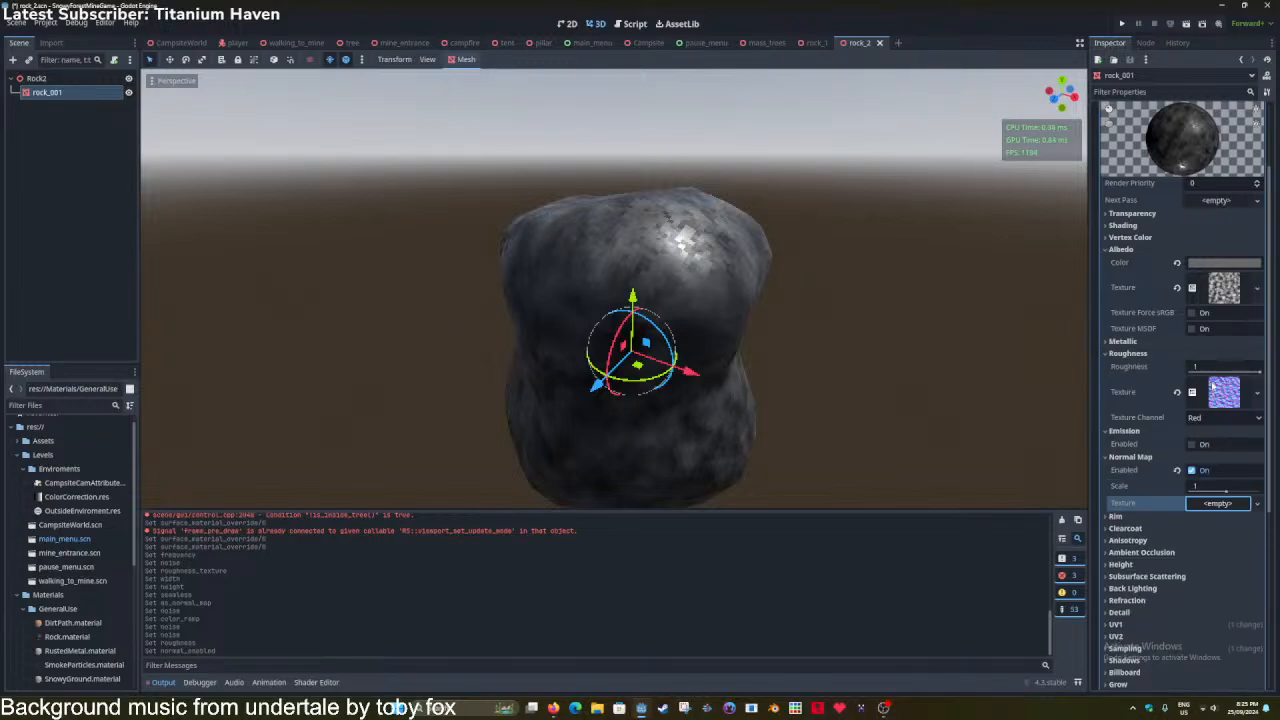
pyautogui.scroll(-3, 1210, 440)
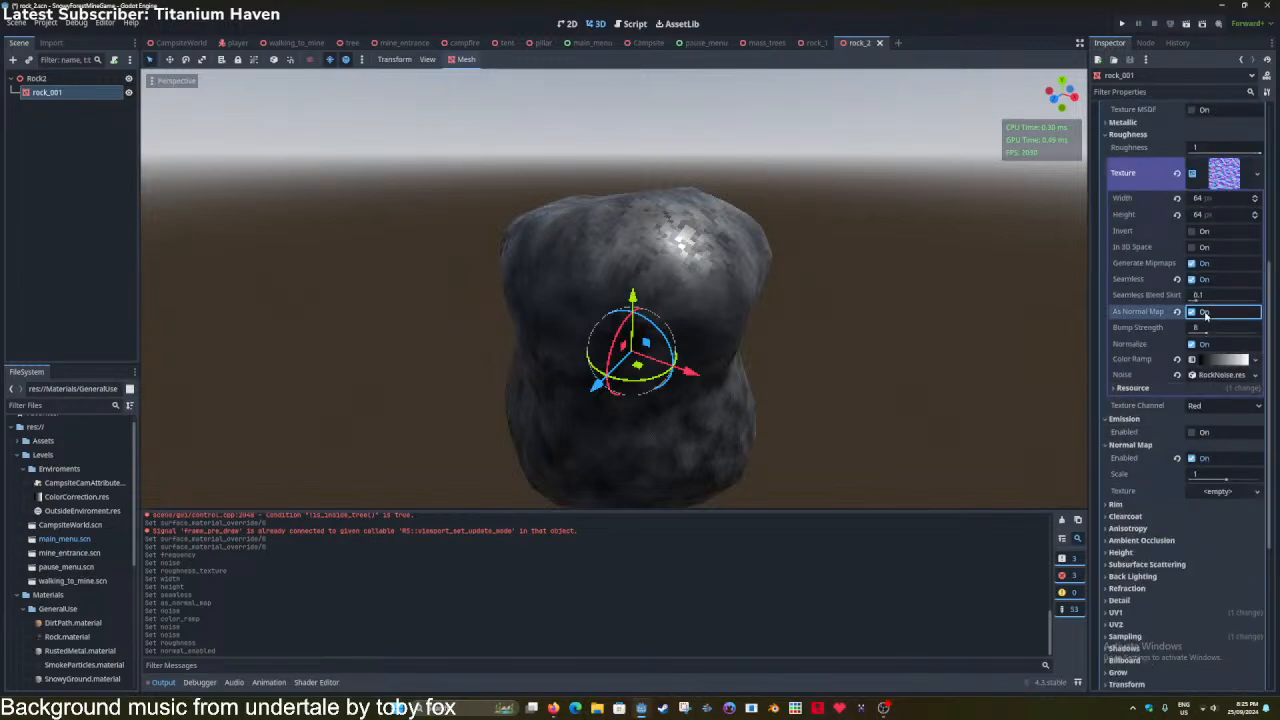
pyautogui.scroll(3, 1205, 314)
pyautogui.click(1135, 280)
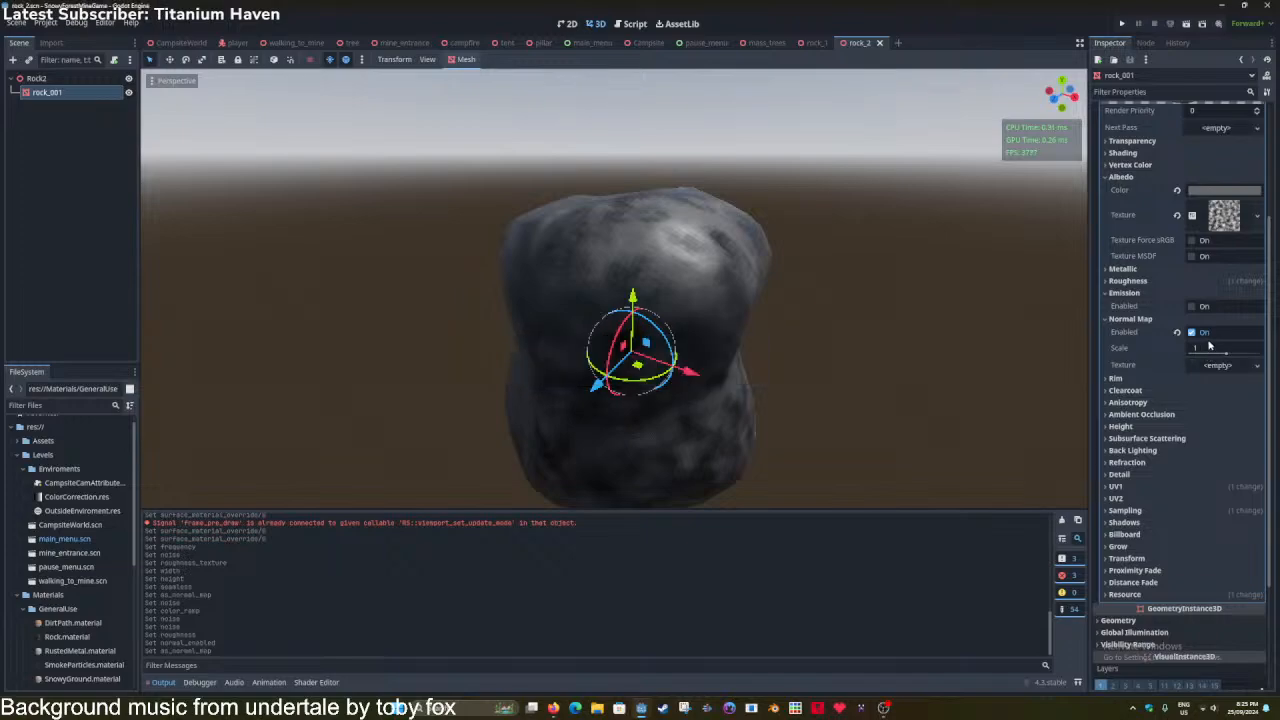
# Assign a NoiseTexture2D to the normal map with a gradient color ramp, As Normal Map and Seamless on, and RockNoise.res as noise.
pyautogui.click(1215, 365)
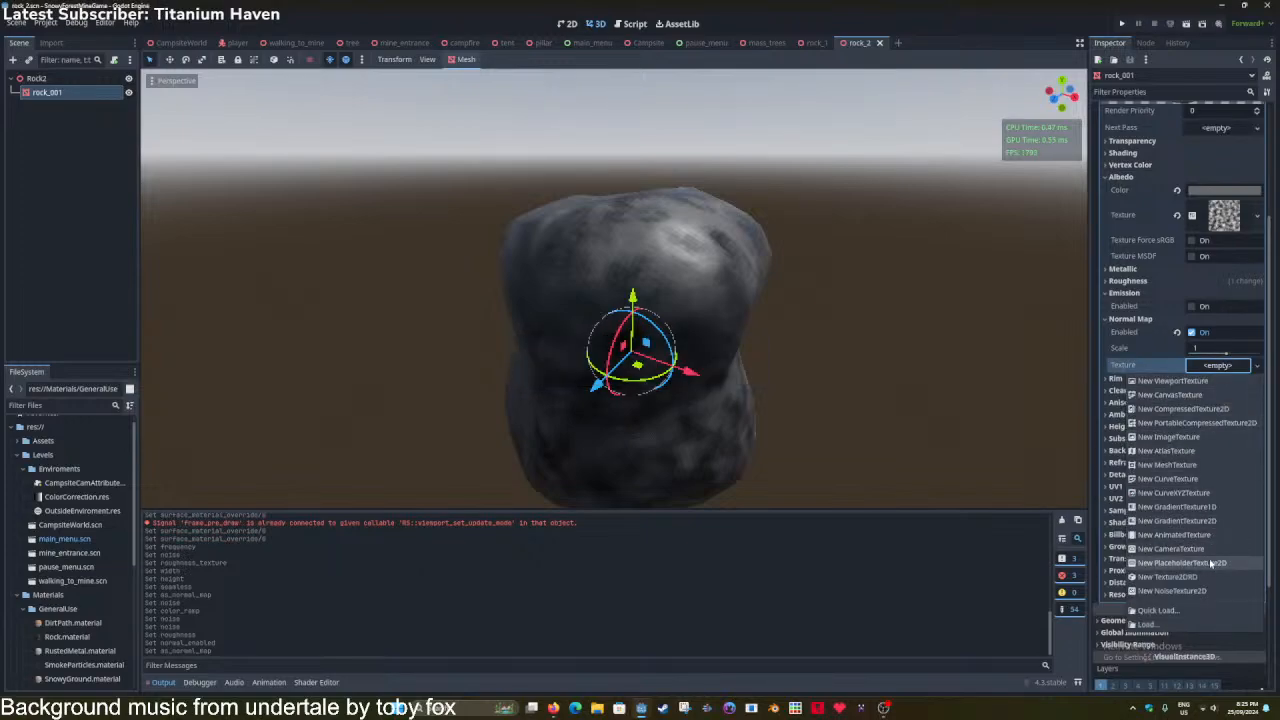
pyautogui.click(1200, 591)
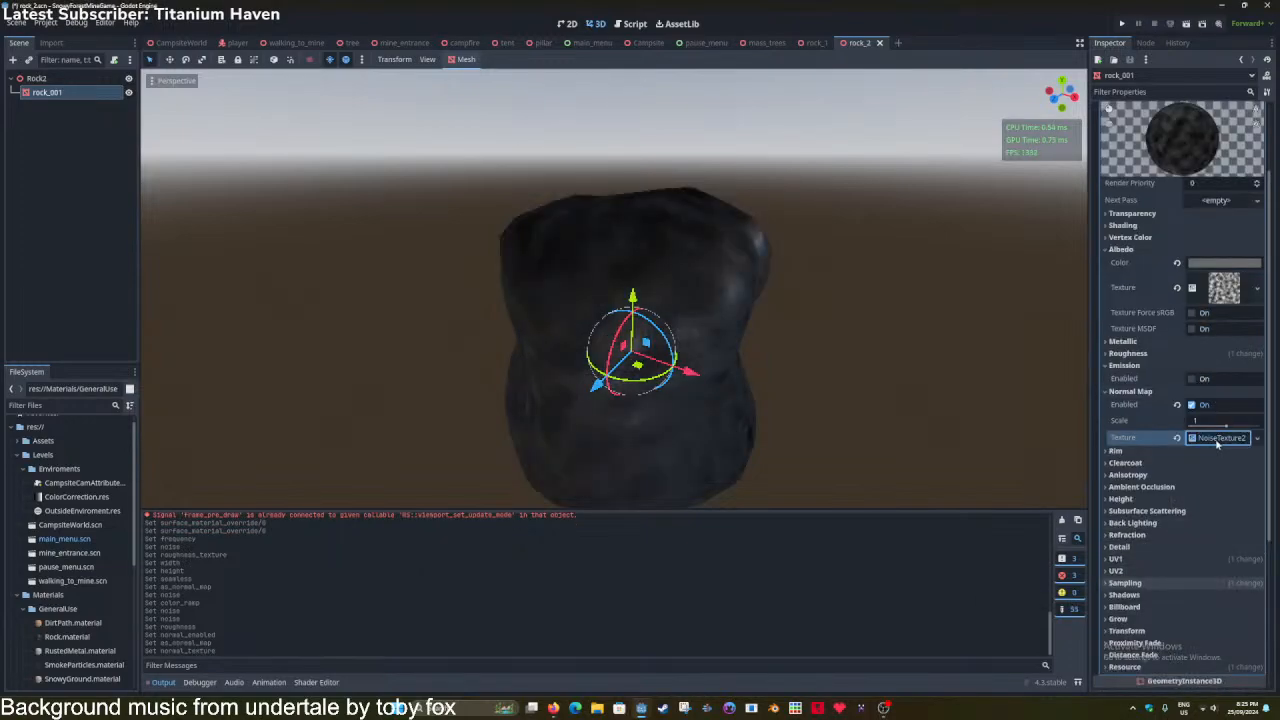
pyautogui.click(1218, 438)
pyautogui.click(1211, 441)
pyautogui.click(1213, 456)
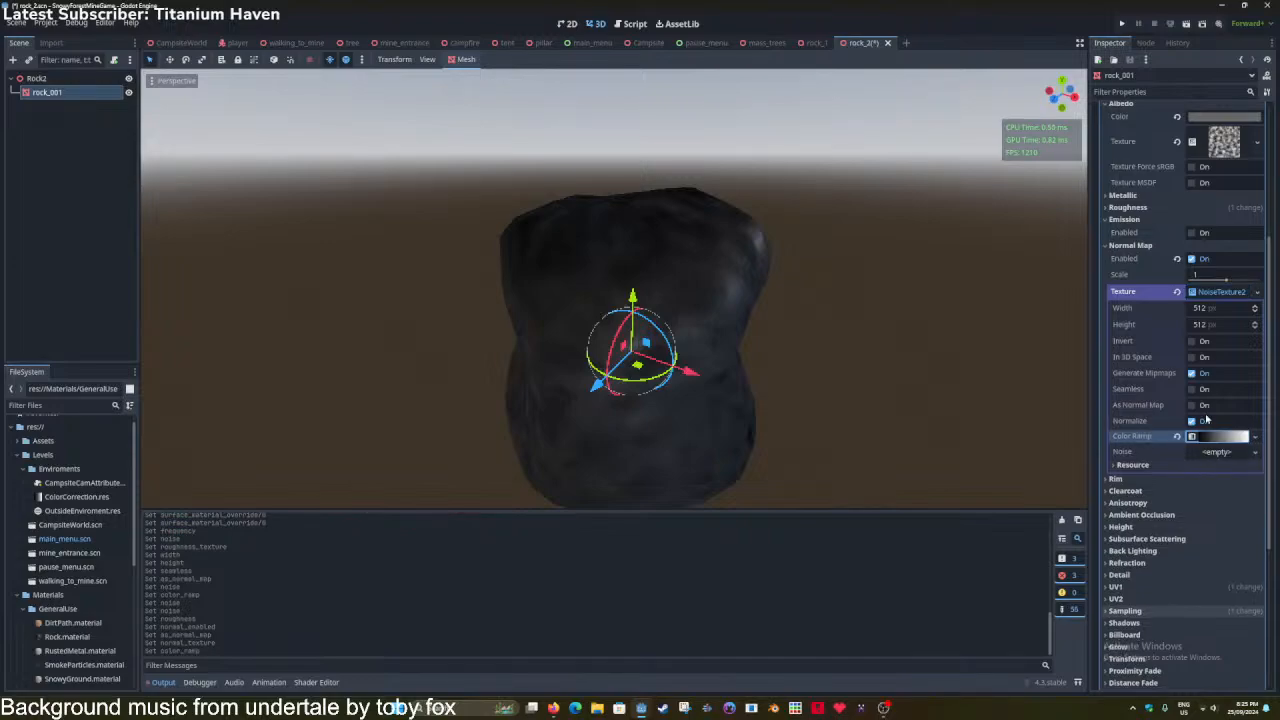
pyautogui.click(1205, 406)
pyautogui.click(1204, 390)
pyautogui.click(1217, 484)
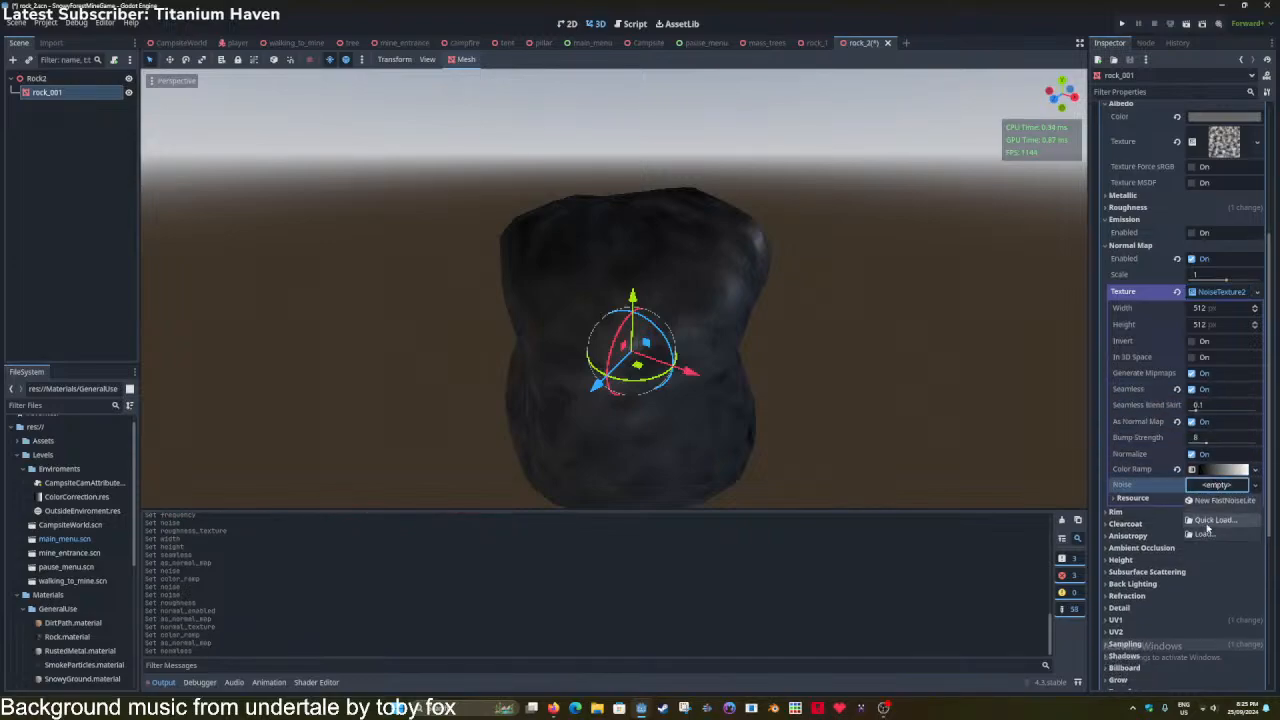
pyautogui.click(1210, 521)
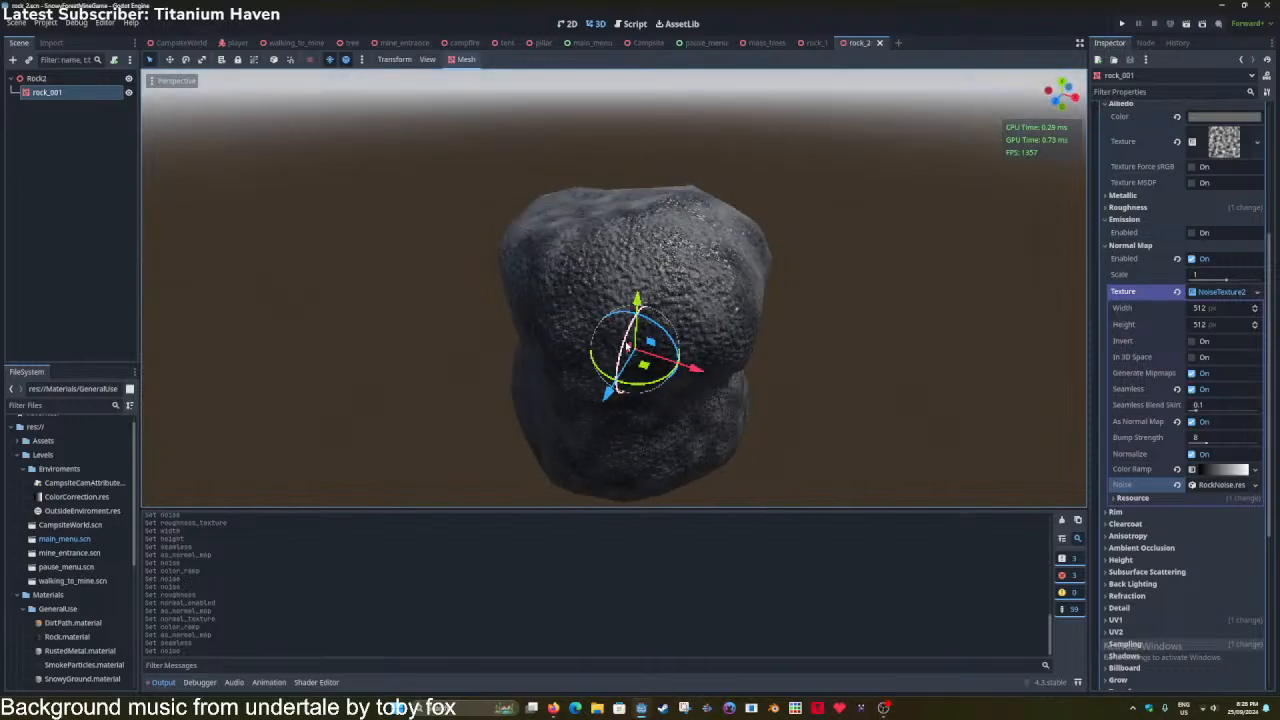
# Set the normal map noise texture's width and height to 64 and save the rock_2 scene.
pyautogui.scroll(5, 645, 356)
pyautogui.click(1208, 309)
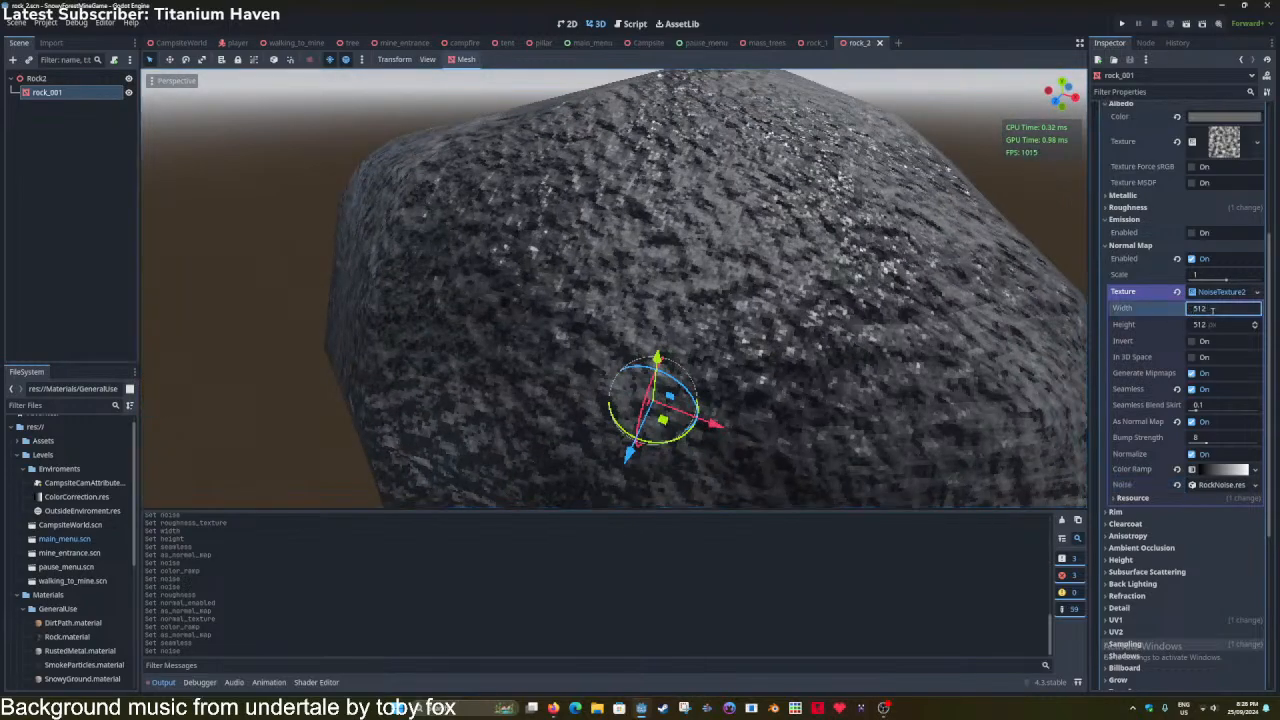
pyautogui.write('64')
pyautogui.click(1216, 325)
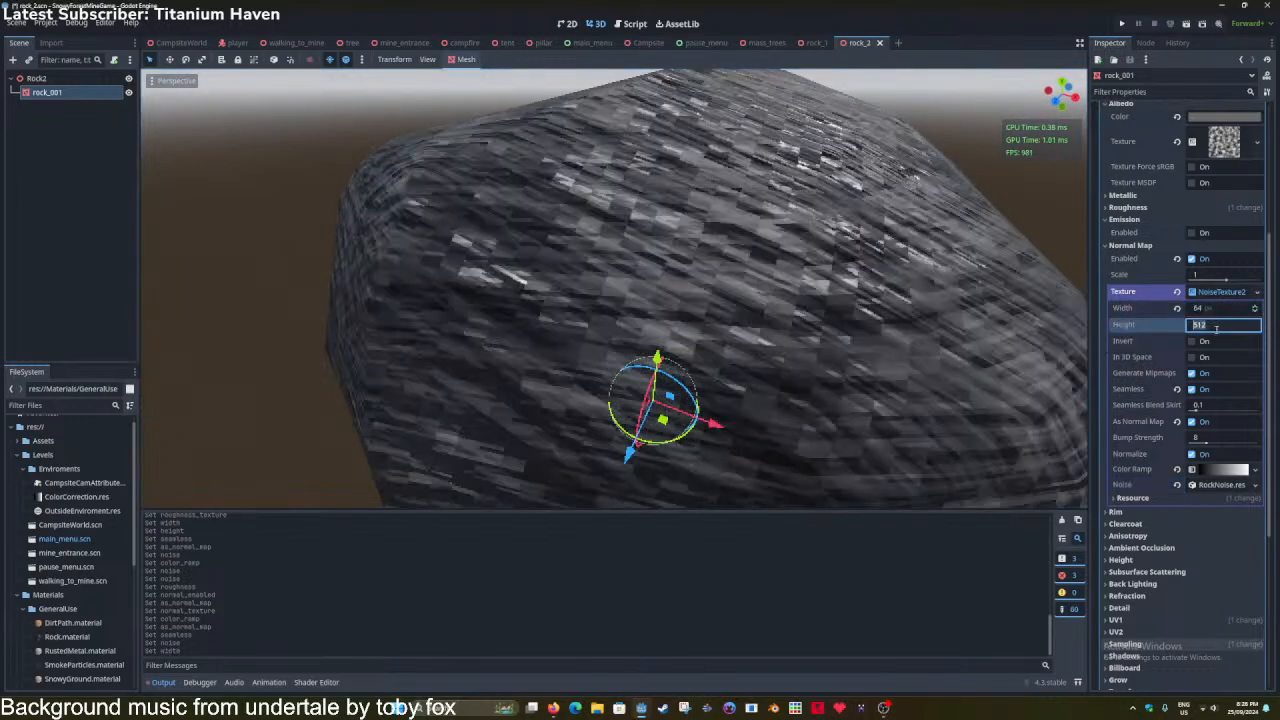
pyautogui.write('64')
pyautogui.press('Return')
pyautogui.scroll(-4, 705, 295)
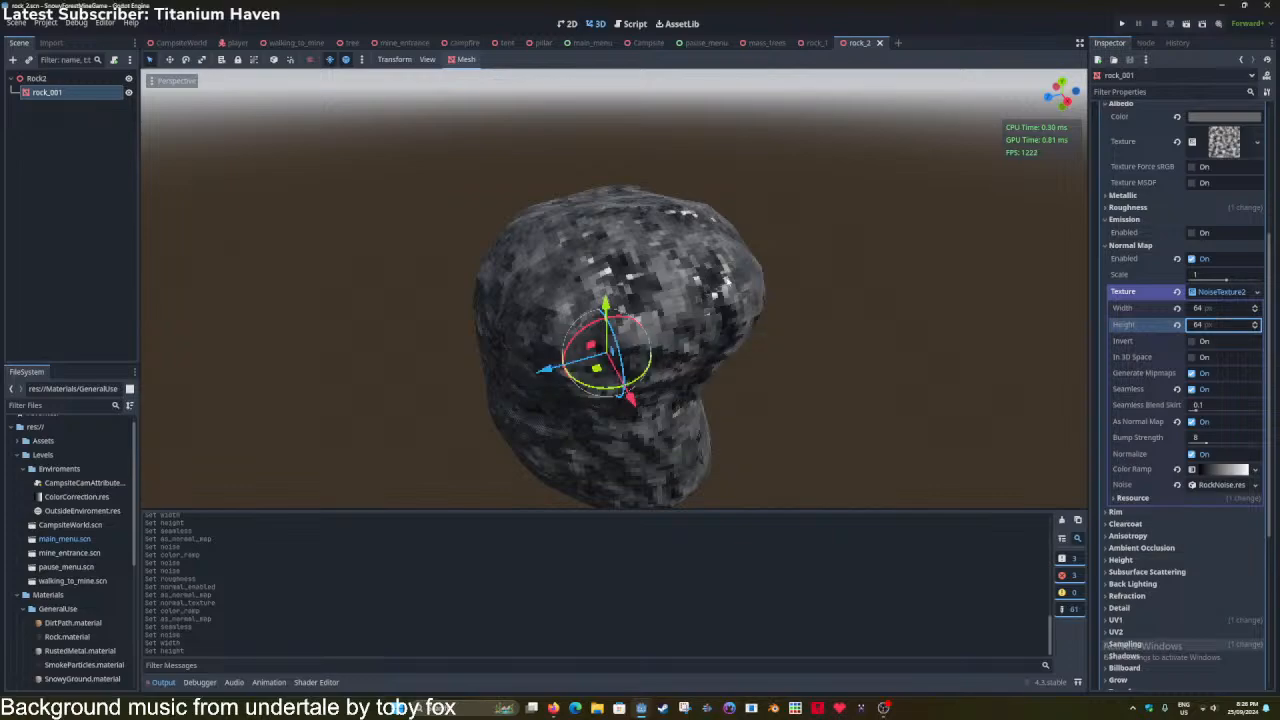
pyautogui.scroll(-3, 780, 288)
pyautogui.scroll(3, 1220, 280)
pyautogui.hotkey('ctrl', 's')
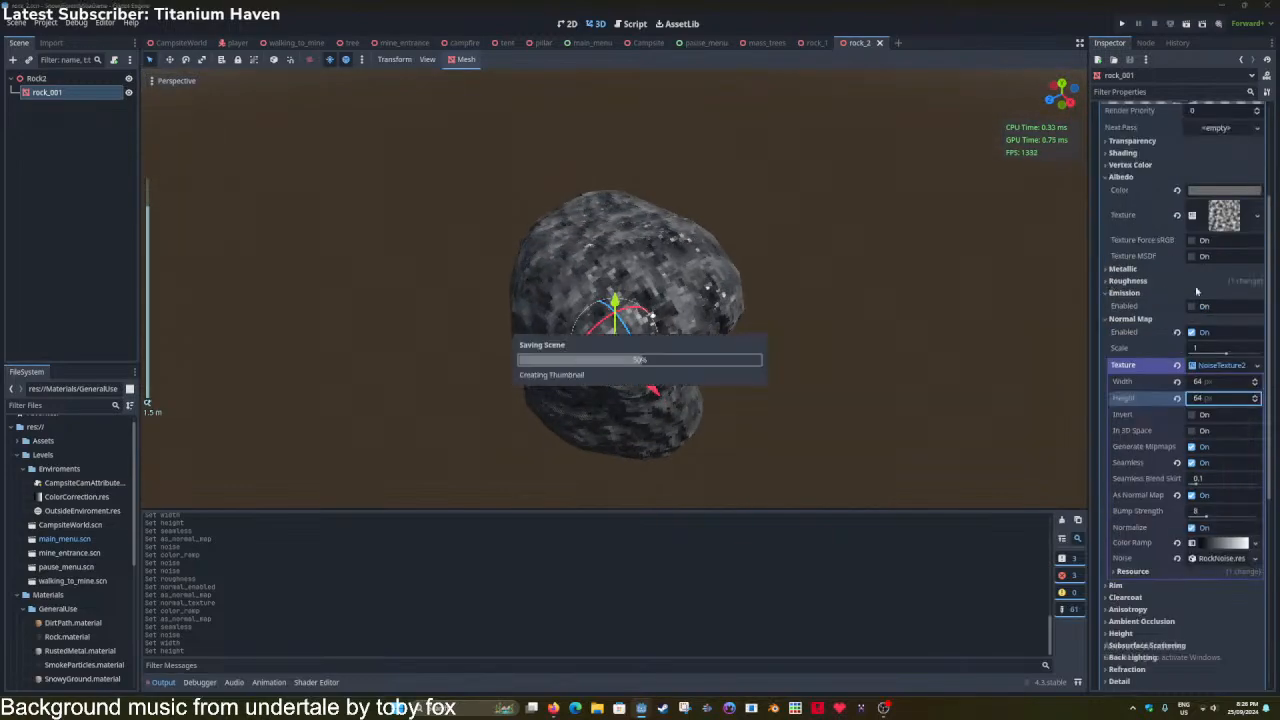
# Recolor the white point of the albedo texture's color ramp to a darkened yellow-green with hue 83 and saturation 26.
pyautogui.click(1218, 361)
pyautogui.scroll(-3, 1207, 352)
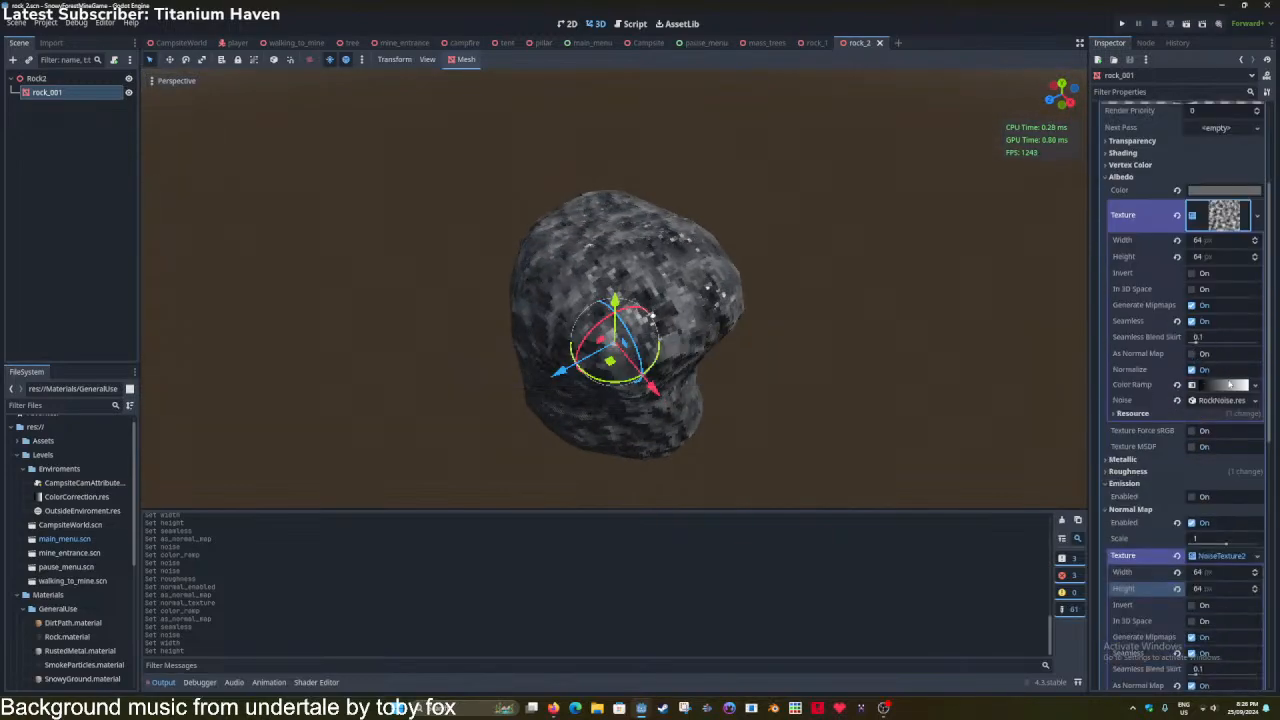
pyautogui.click(1229, 384)
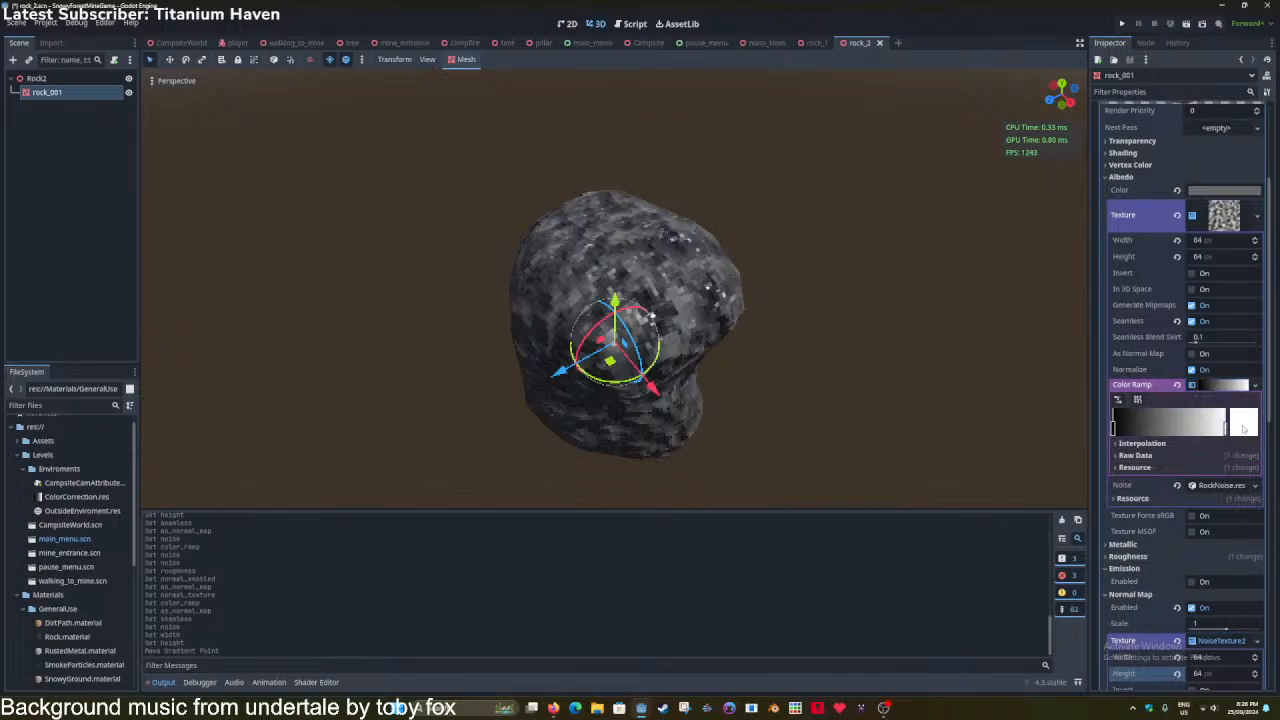
pyautogui.click(1243, 424)
pyautogui.click(1157, 313)
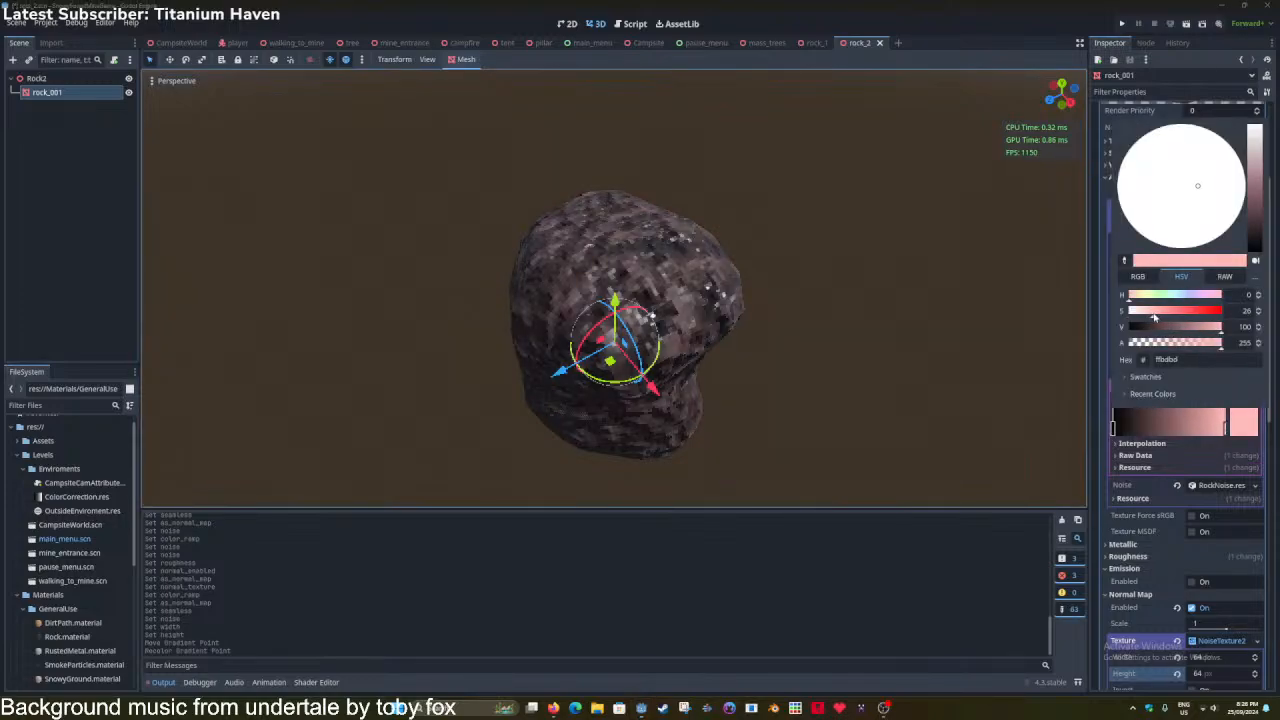
pyautogui.click(1148, 295)
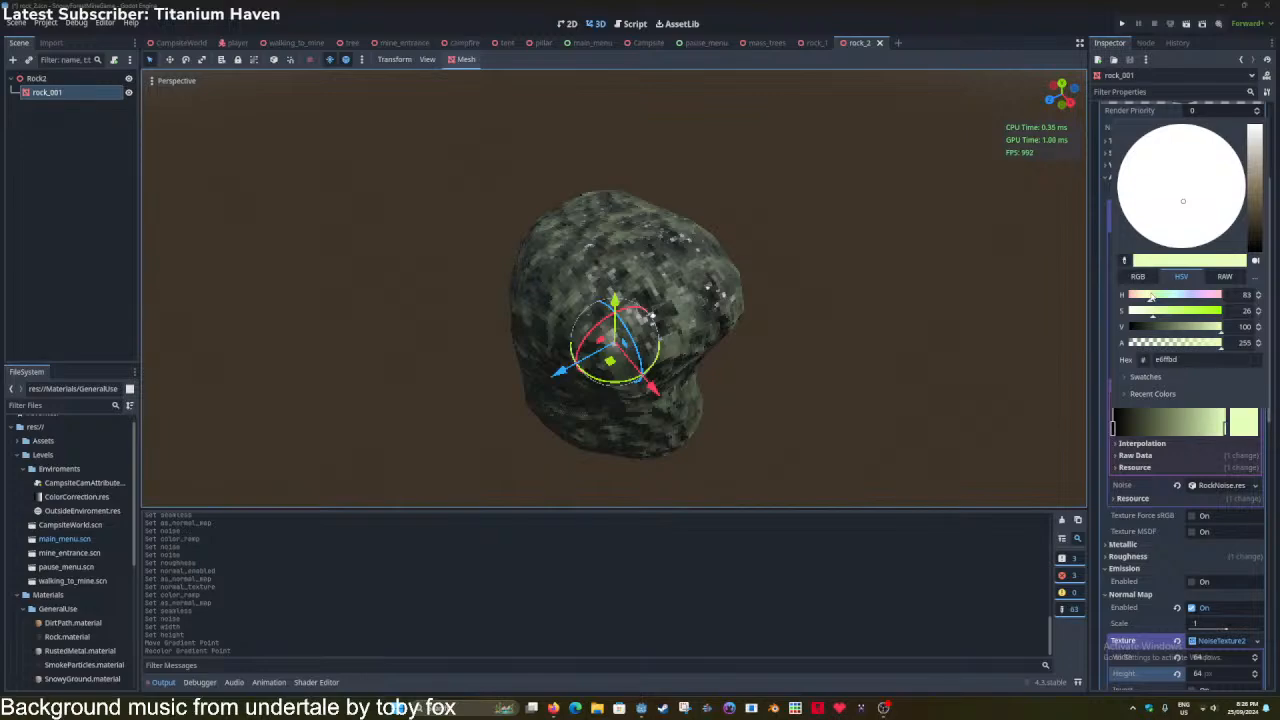
pyautogui.moveTo(1152, 328); pyautogui.dragTo(1164, 330)
pyautogui.moveTo(820, 290); pyautogui.dragTo(875, 311, button='middle')
pyautogui.scroll(4, 763, 288)
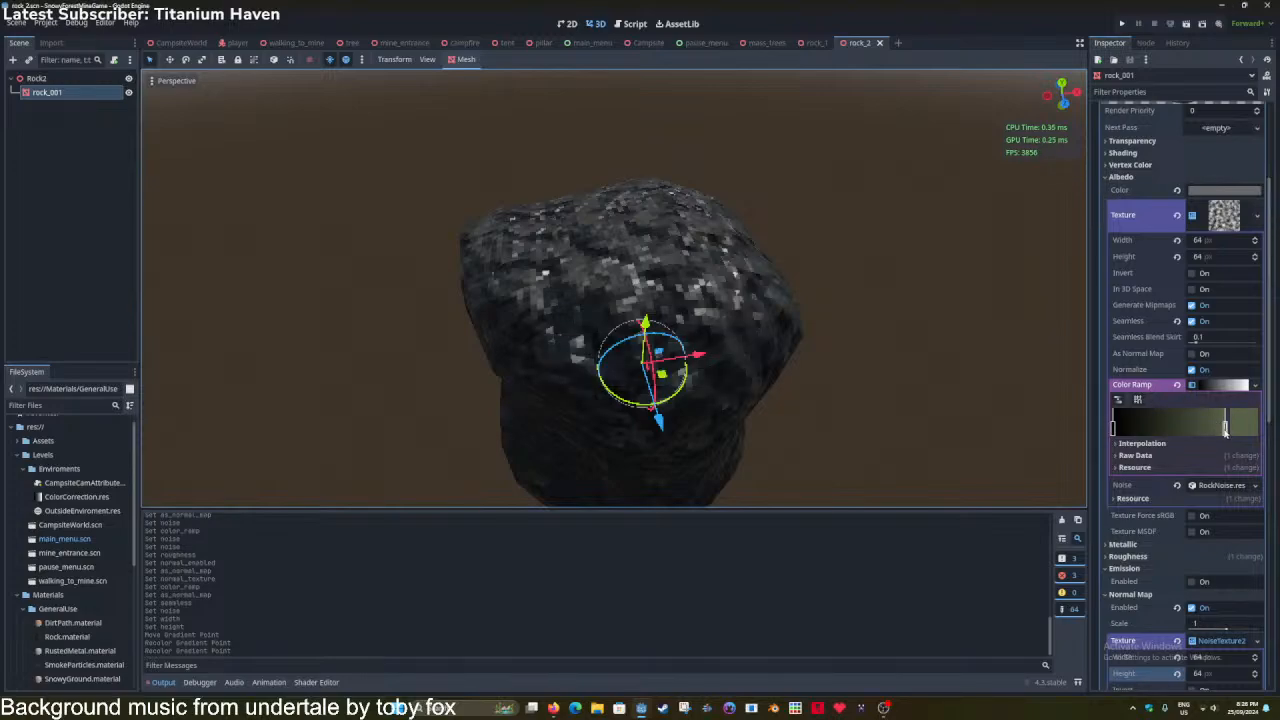
# Raise the yellow-green color ramp point's brightness value to 100 and save the rock_2 scene.
pyautogui.moveTo(1225, 428)
pyautogui.mouseDown()
pyautogui.moveTo(1161, 431)
pyautogui.moveTo(1226, 428)
pyautogui.mouseUp()
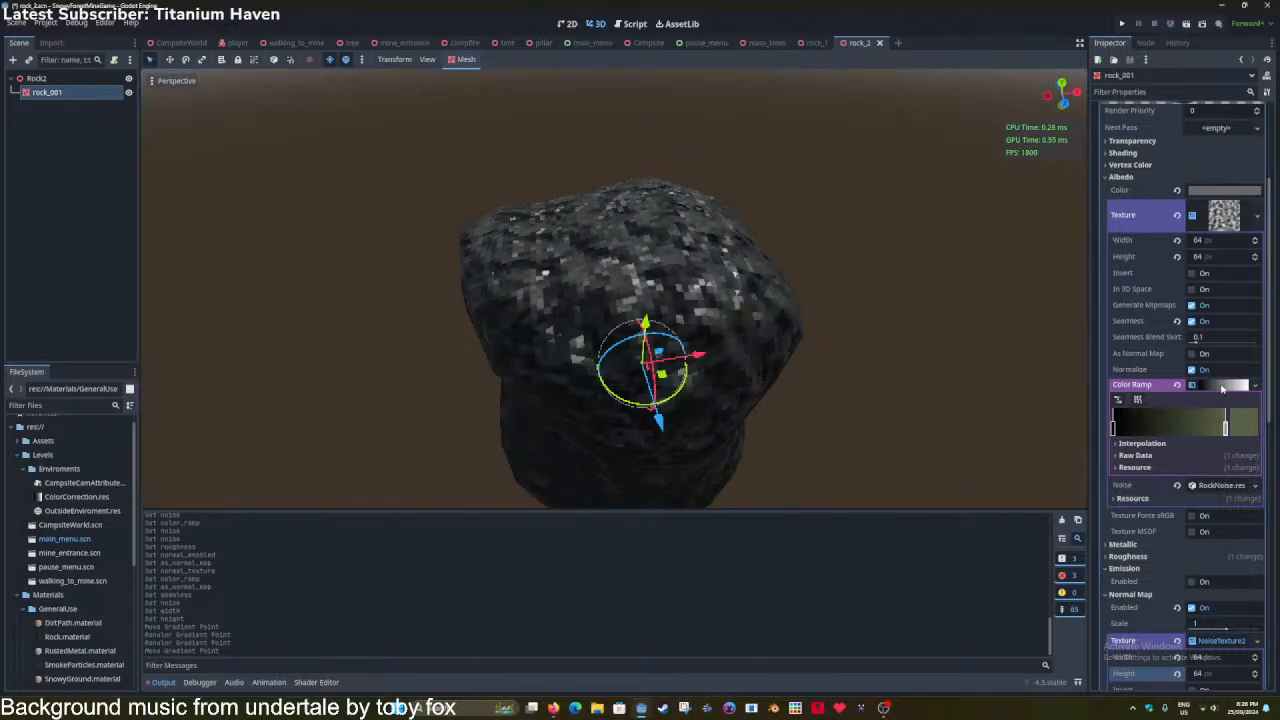
pyautogui.click(1222, 388)
pyautogui.click(1222, 388)
pyautogui.doubleClick(1226, 430)
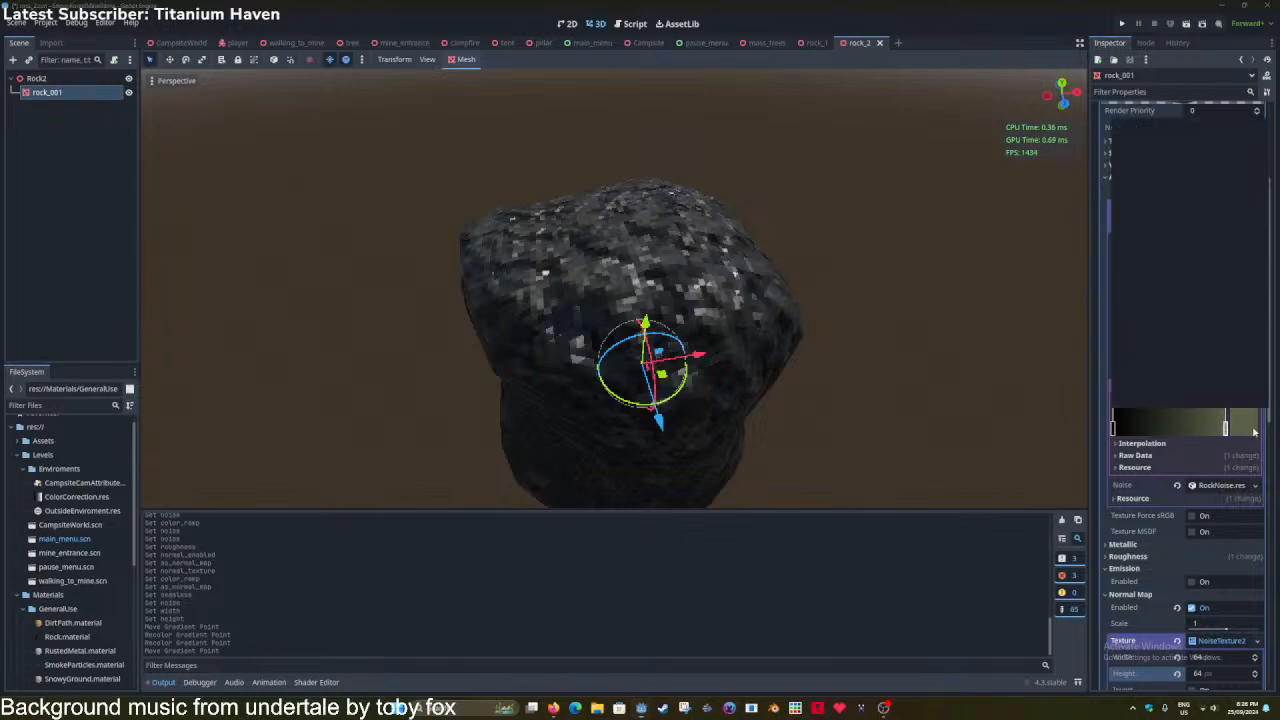
pyautogui.moveTo(1184, 333); pyautogui.dragTo(1241, 334)
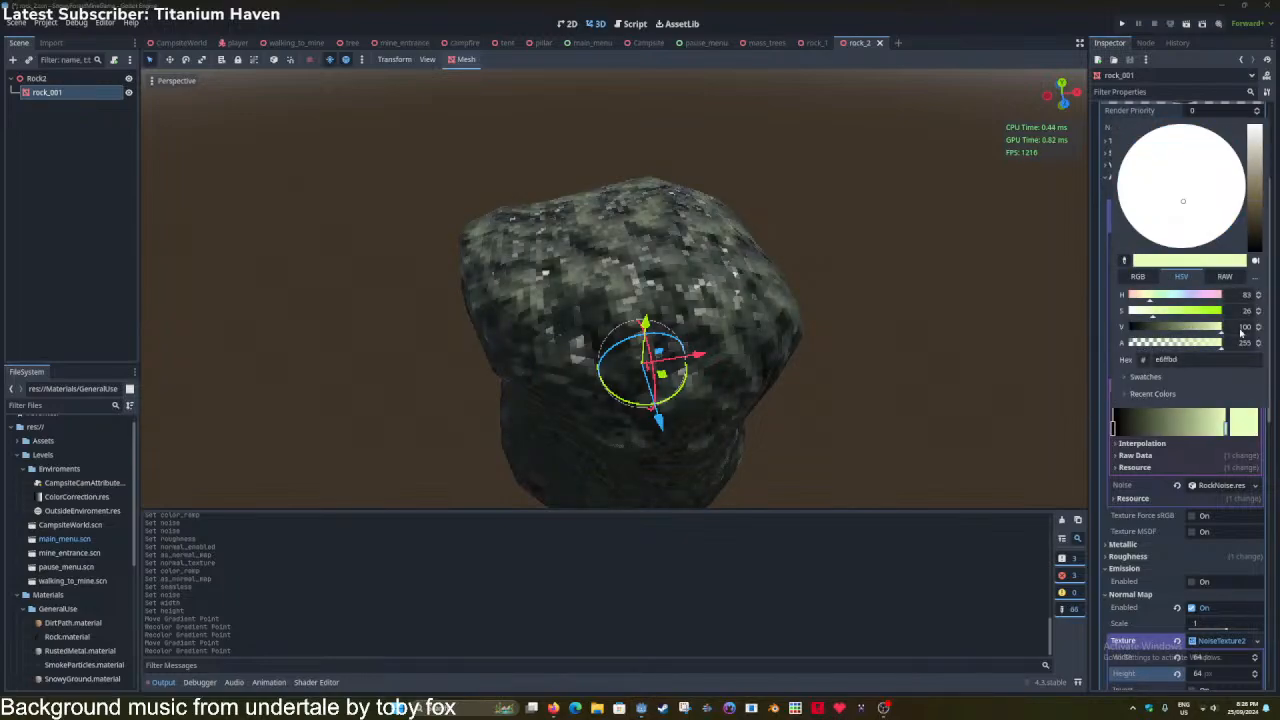
pyautogui.click(938, 329)
pyautogui.moveTo(937, 331); pyautogui.dragTo(860, 295, button='middle')
pyautogui.scroll(-1, 859, 280)
pyautogui.click(857, 263)
pyautogui.hotkey('ctrl', 's')
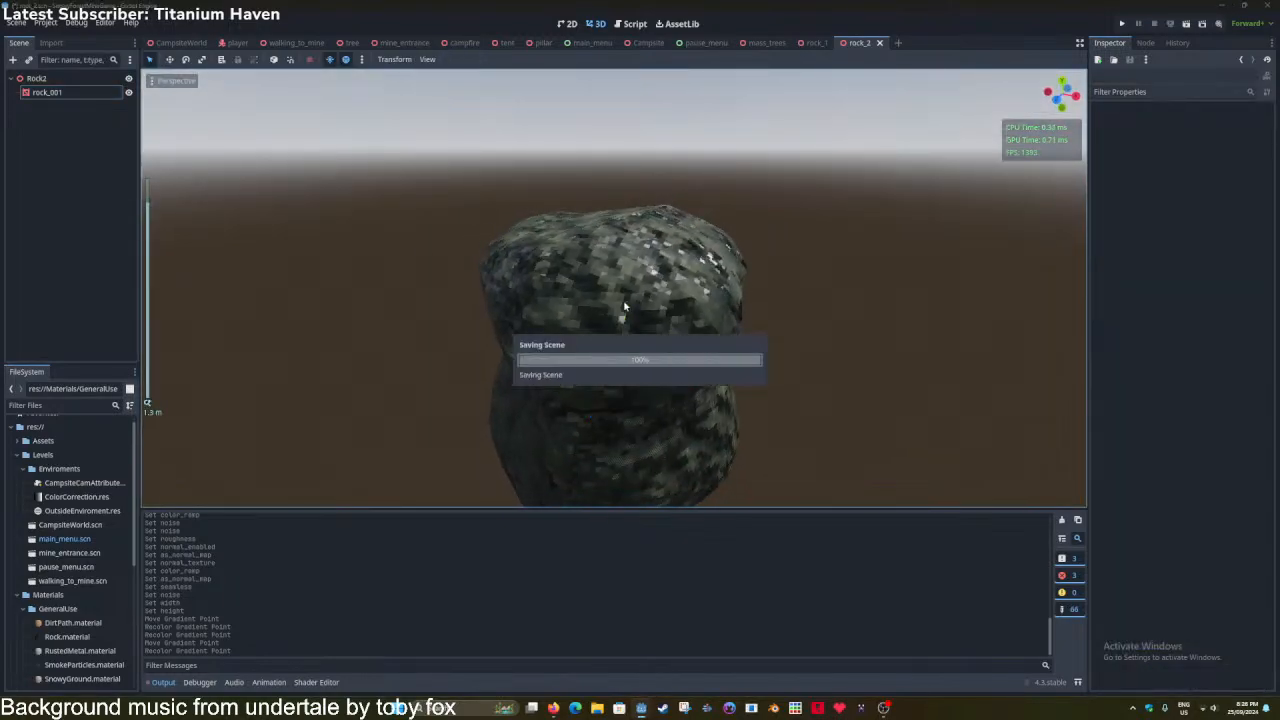
# Select the rock_001 mesh, save the scene and check the normal map texture's settings.
pyautogui.click(623, 308)
pyautogui.hotkey('ctrl', 's')
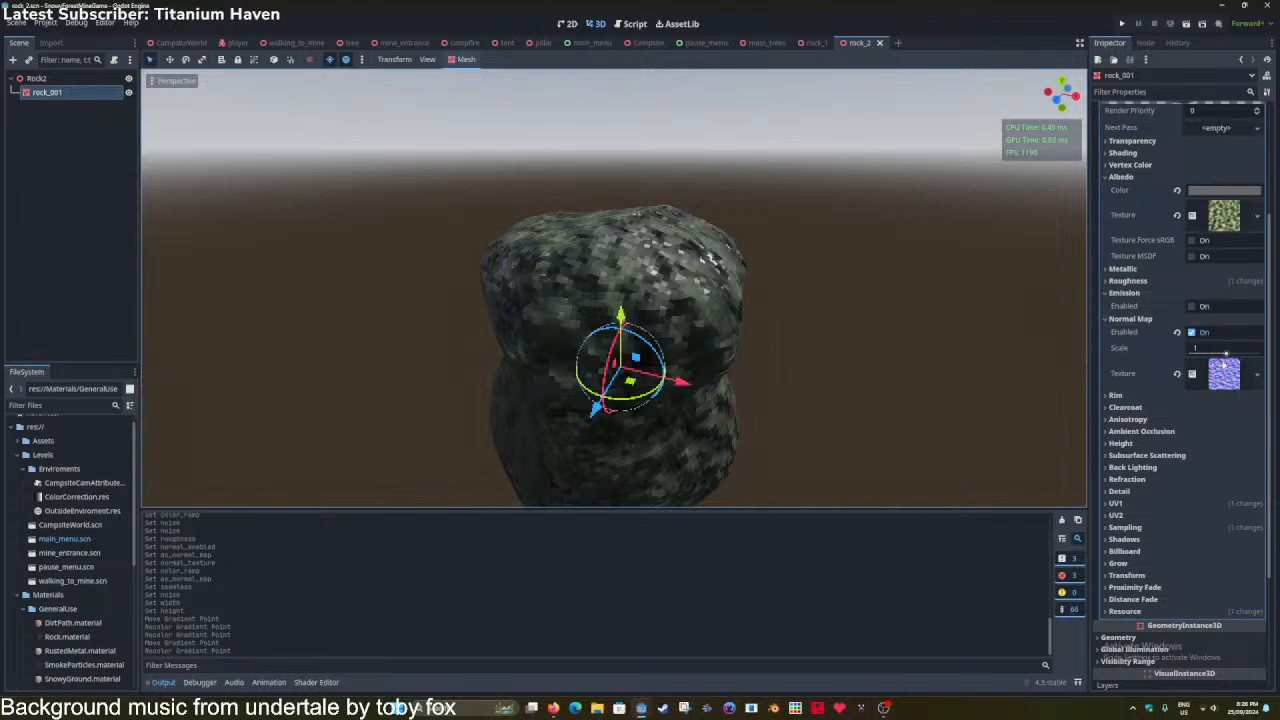
pyautogui.click(1224, 370)
pyautogui.click(1223, 377)
pyautogui.scroll(2, 1223, 378)
pyautogui.scroll(-2, 1200, 335)
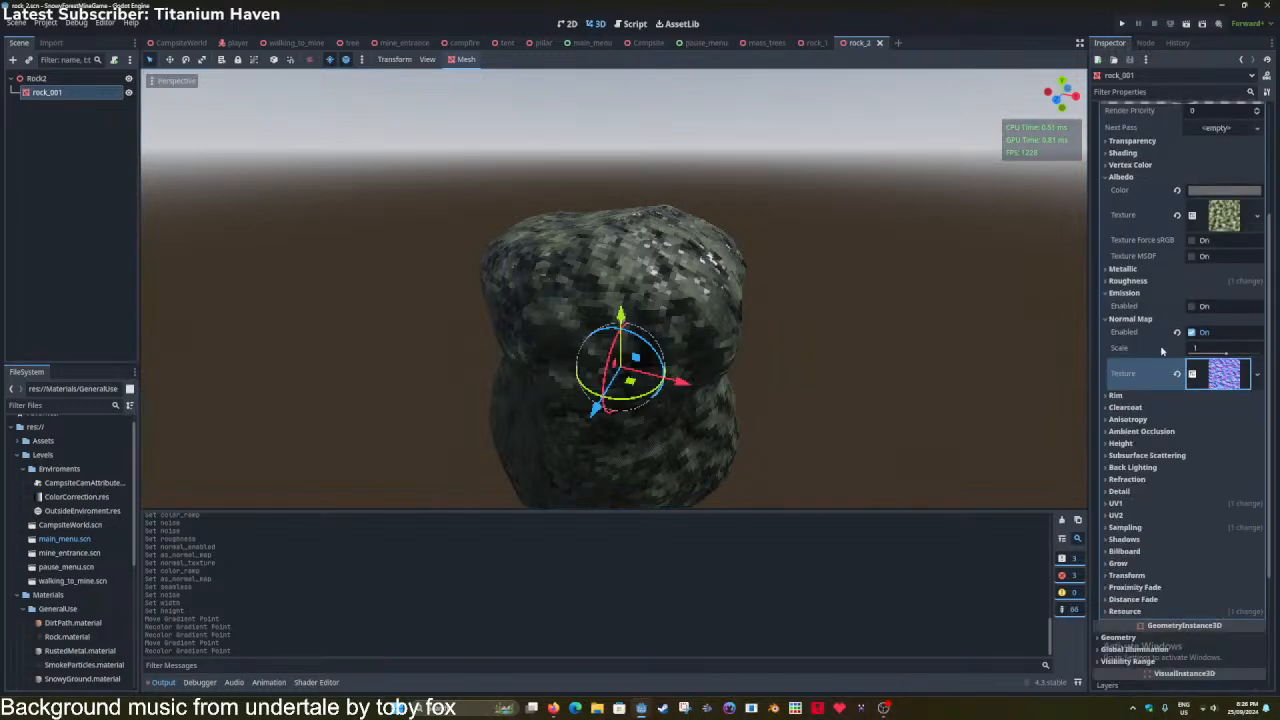
# Reposition the points of the roughness texture's color ramp so it runs from white to black, and set the material's roughness to 0.85.
pyautogui.click(1145, 284)
pyautogui.click(1221, 320)
pyautogui.scroll(-2, 1214, 403)
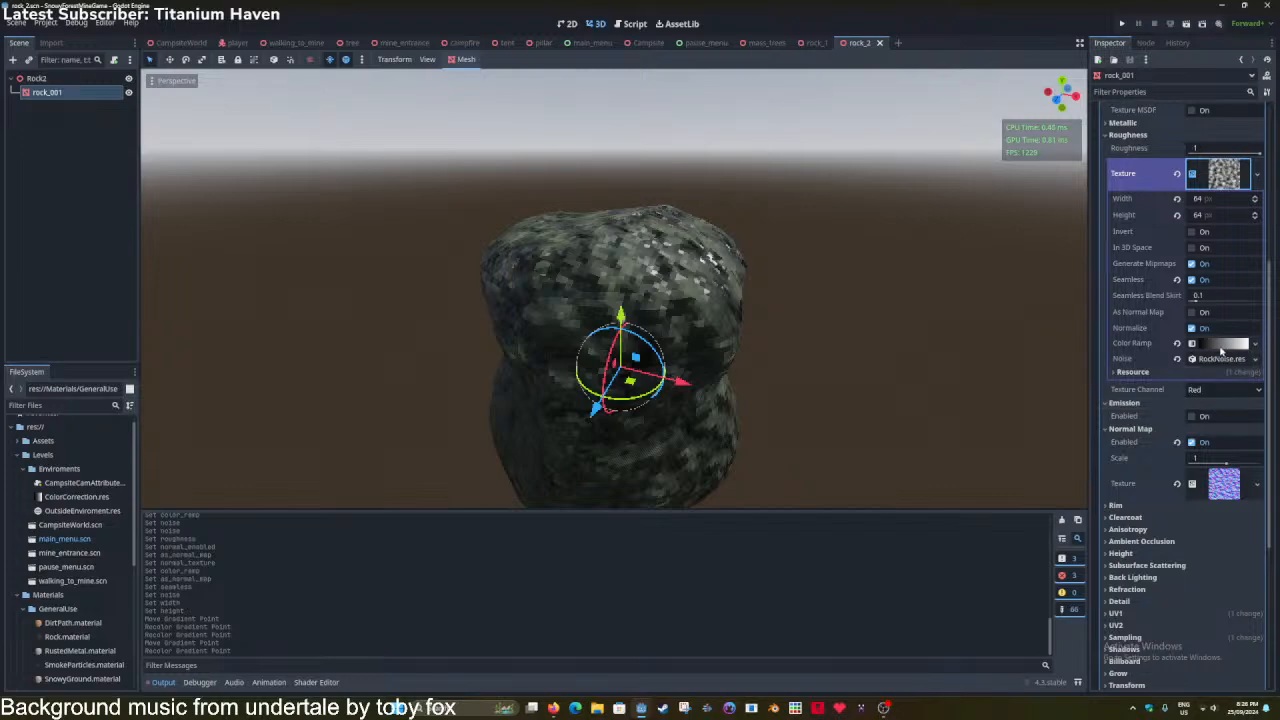
pyautogui.click(1221, 344)
pyautogui.moveTo(1115, 390)
pyautogui.mouseDown()
pyautogui.moveTo(1221, 392)
pyautogui.moveTo(1114, 387)
pyautogui.mouseUp()
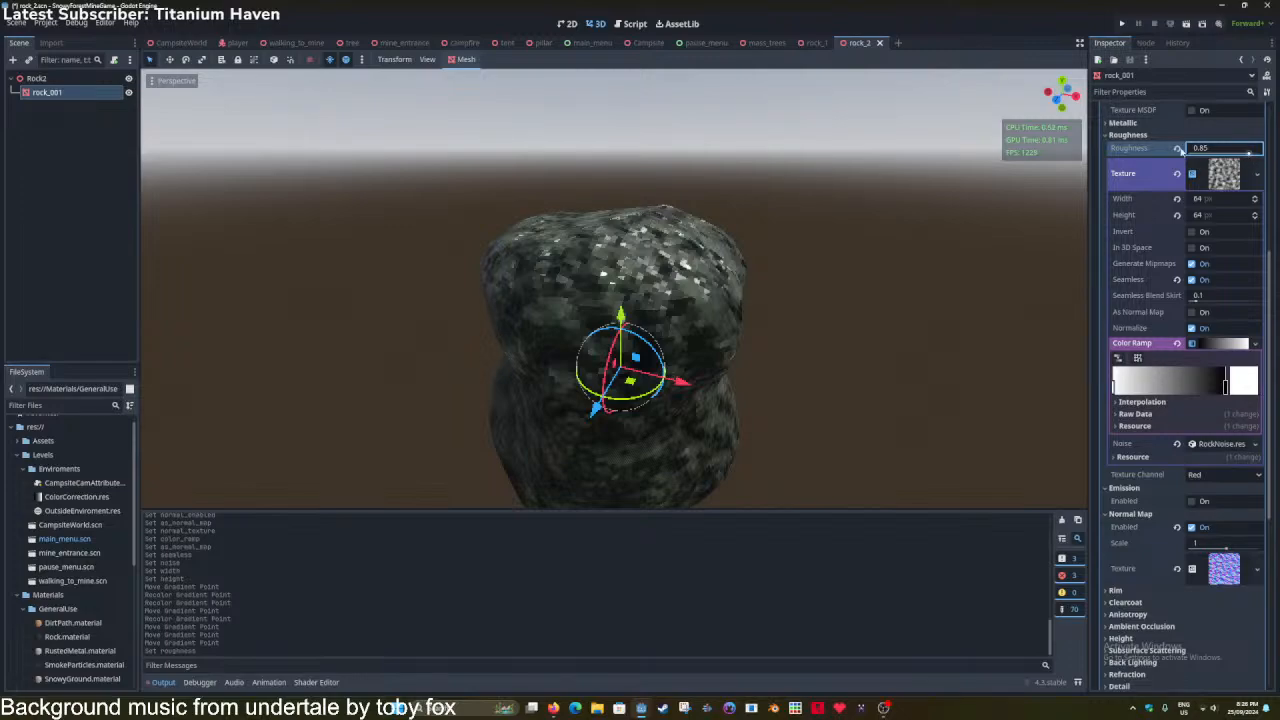
pyautogui.click(1132, 135)
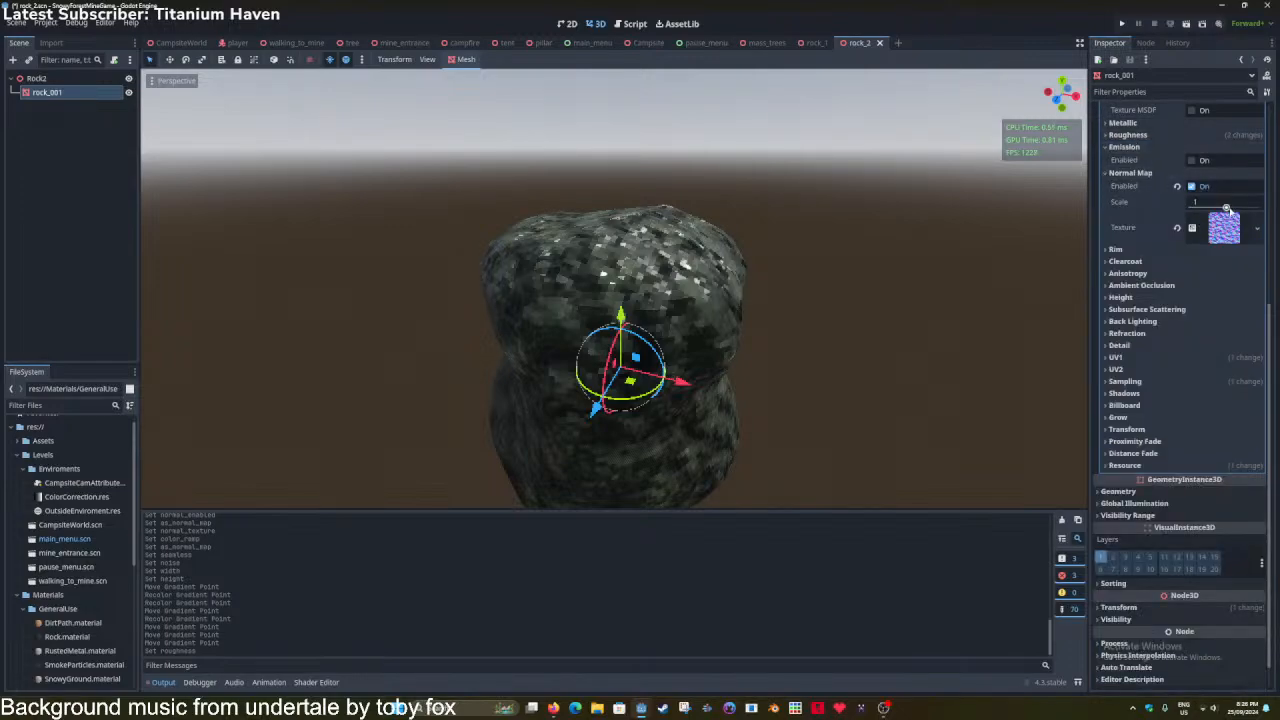
# Try a normal map scale of -1.72, undo it and inspect the rock's surface from another angle.
pyautogui.moveTo(1226, 207); pyautogui.dragTo(1222, 210)
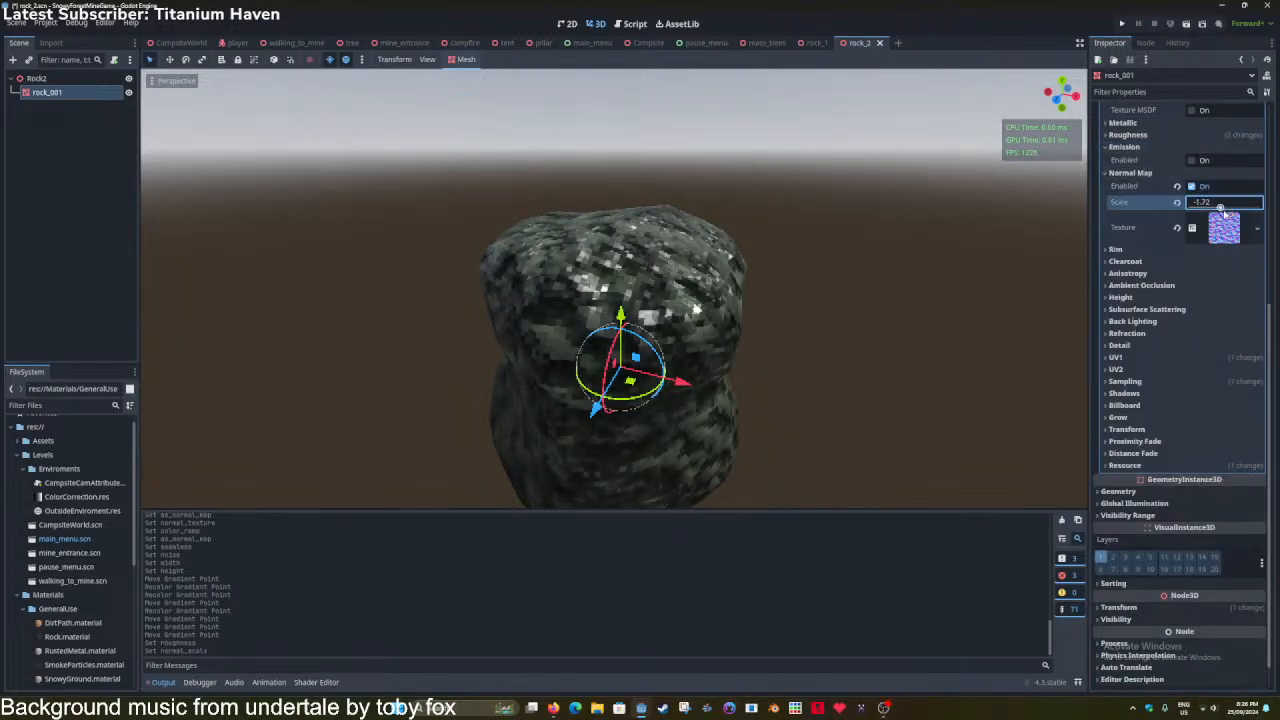
pyautogui.hotkey('ctrl', 'z')
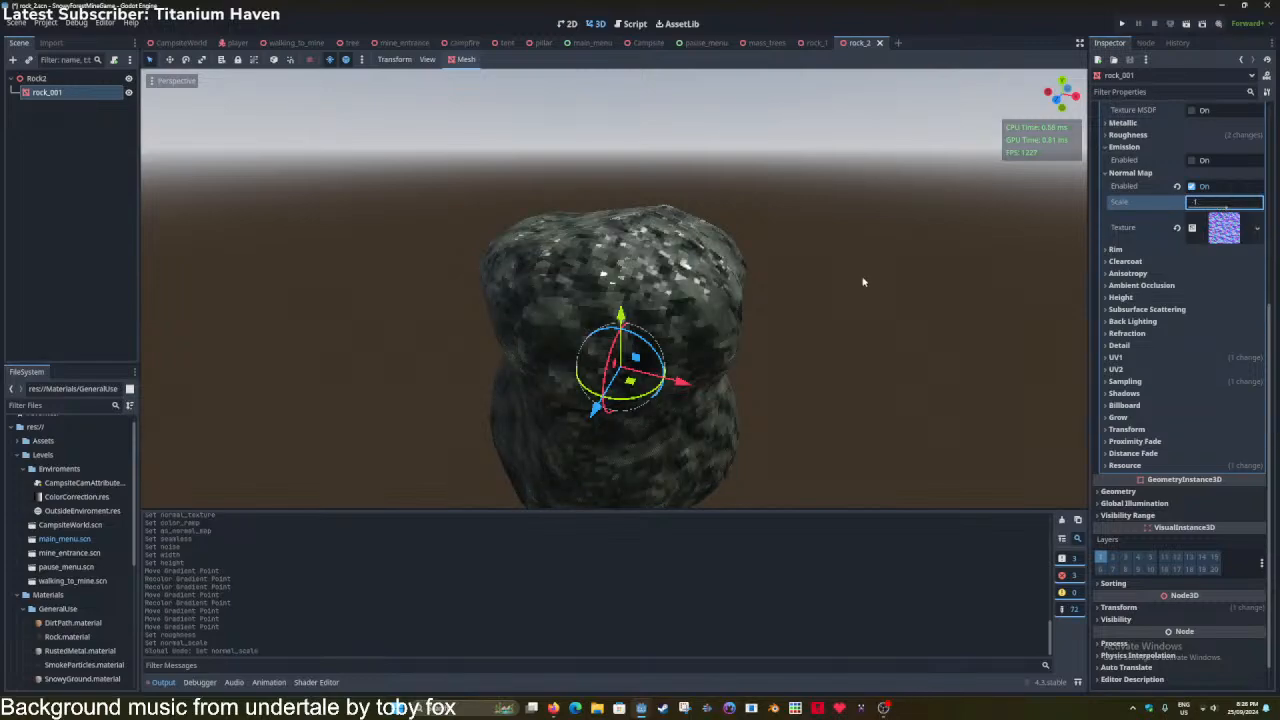
pyautogui.press('w')
pyautogui.moveTo(864, 282); pyautogui.dragTo(774, 262, button='right')
pyautogui.press('d')
pyautogui.press('s')
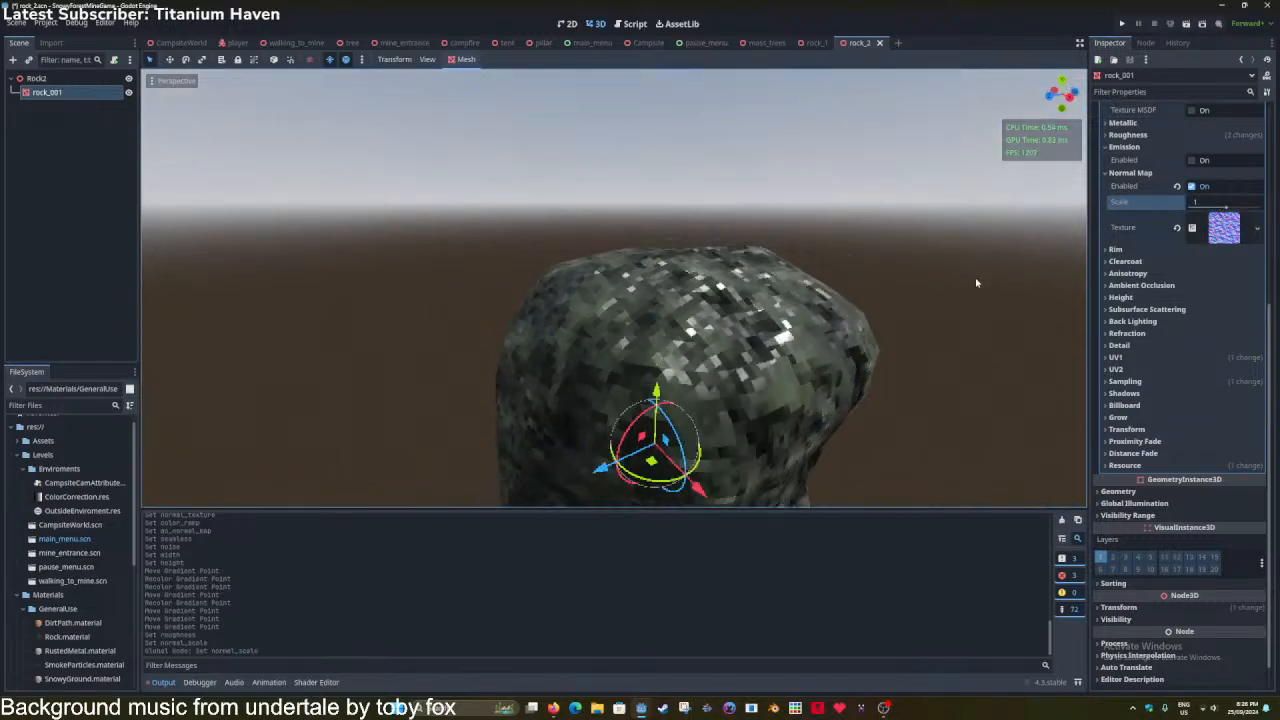
pyautogui.scroll(10, 1207, 200)
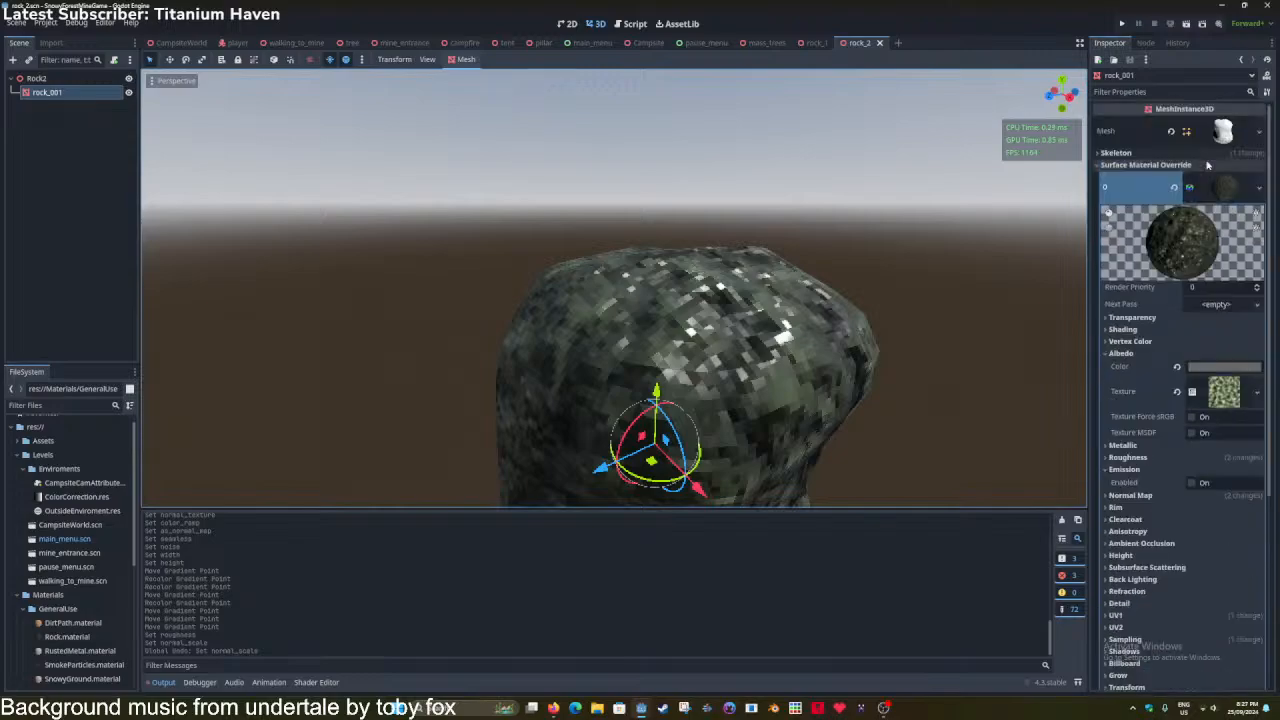
pyautogui.click(1219, 181)
pyautogui.moveTo(786, 226)
pyautogui.mouseDown(button='right')
pyautogui.moveTo(786, 240)
pyautogui.moveTo(786, 226)
pyautogui.mouseUp(button='right')
pyautogui.press('s')
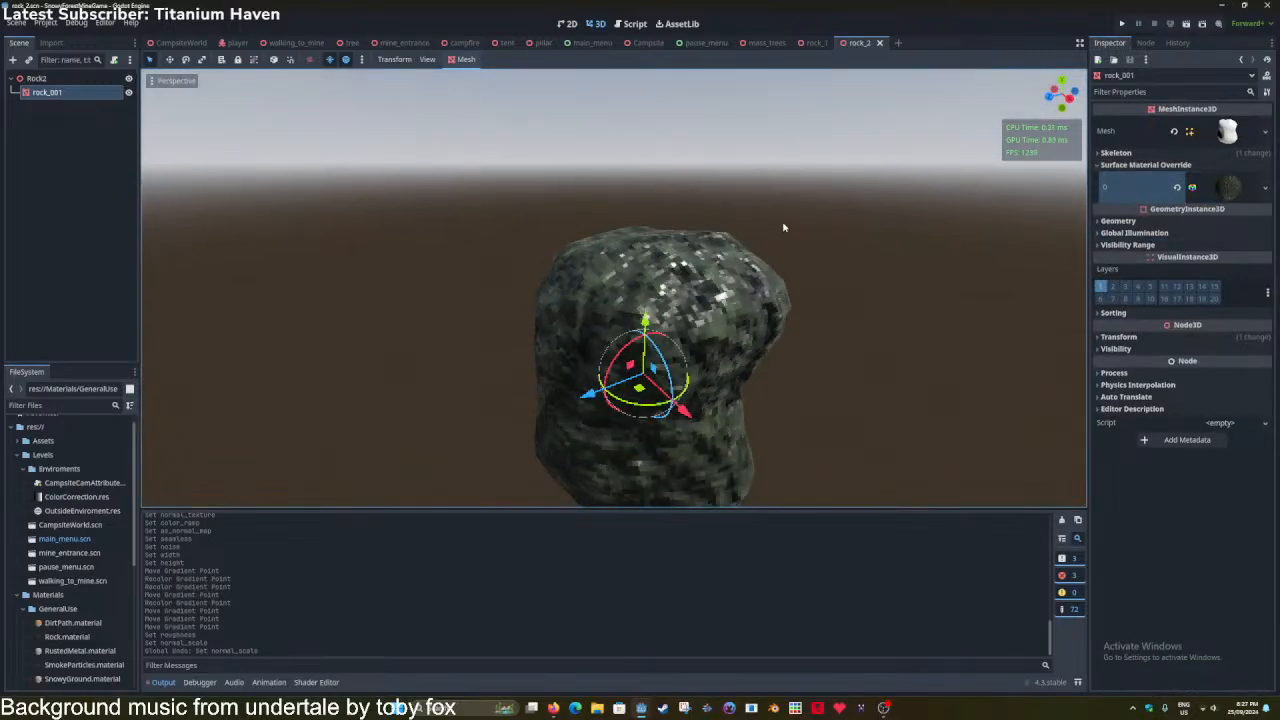
# Check the shared material in the rock_1 scene, save it, and close the rock_1 and rock_2 scenes.
pyautogui.click(815, 42)
pyautogui.moveTo(635, 257); pyautogui.dragTo(842, 294, button='middle')
pyautogui.scroll(-4, 760, 250)
pyautogui.hotkey('ctrl', 's')
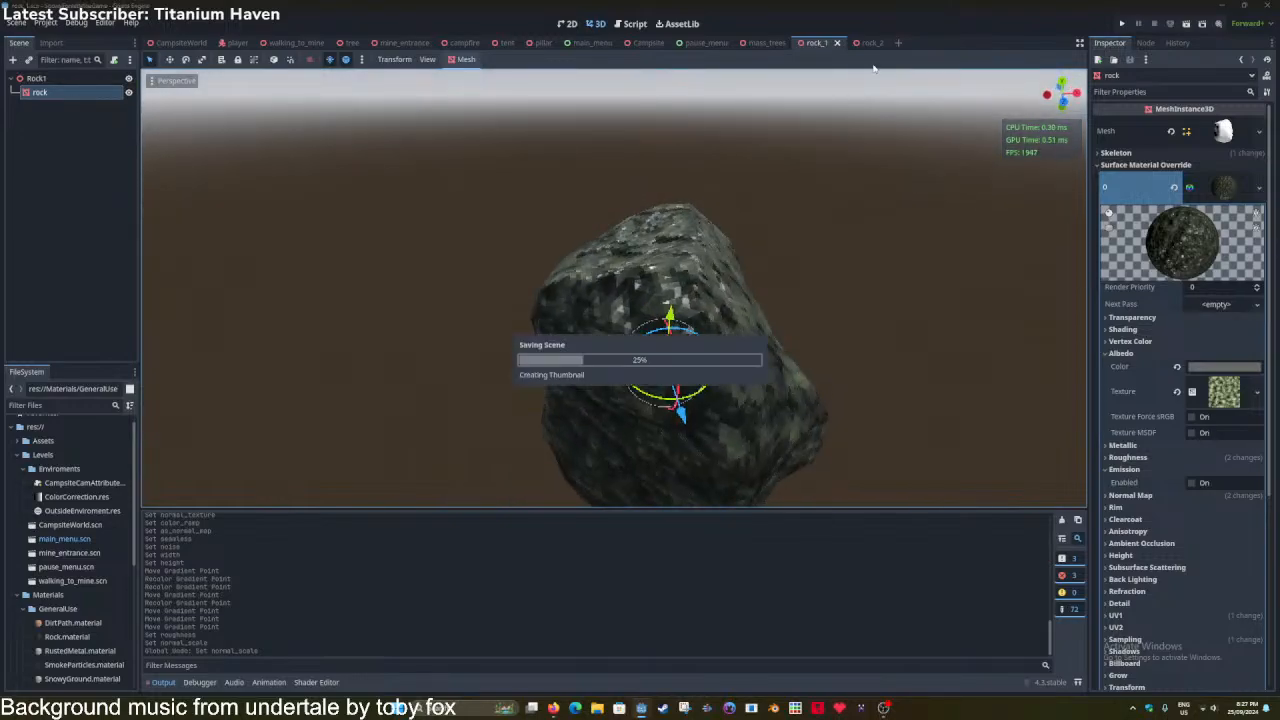
pyautogui.click(837, 42)
pyautogui.click(837, 43)
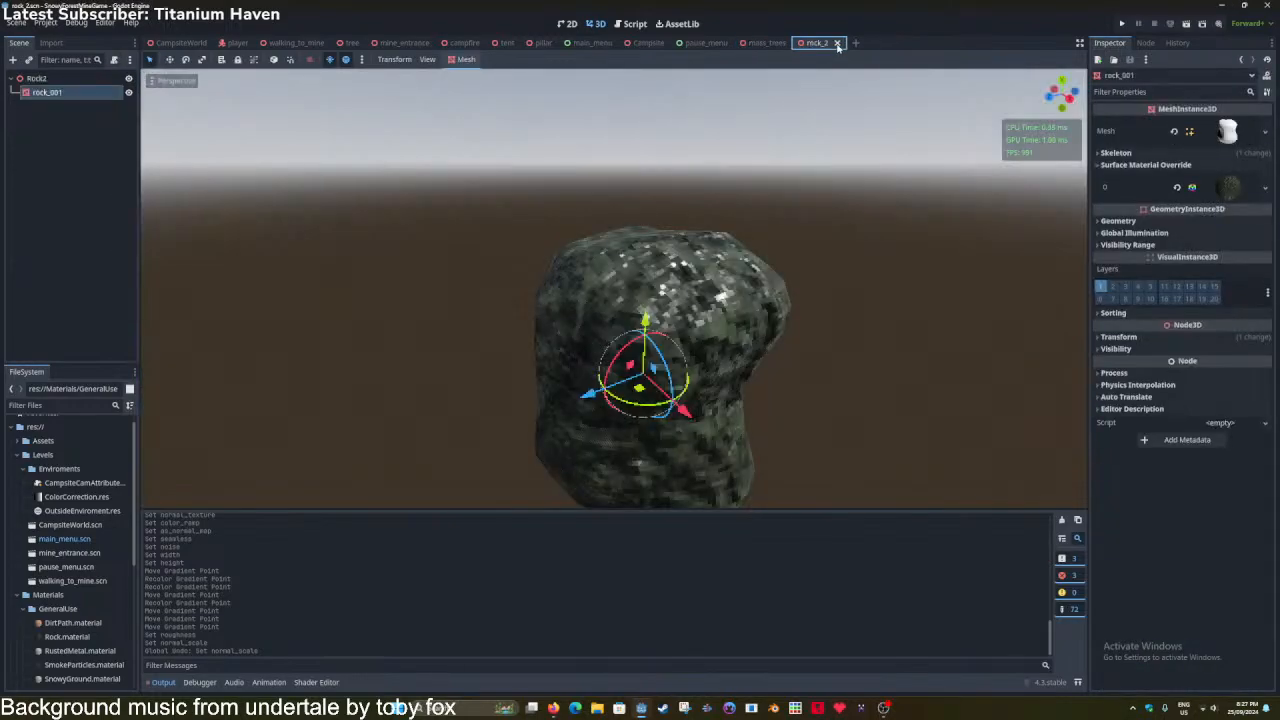
pyautogui.click(837, 43)
# Switch to the mine_entrance scene and save it.
pyautogui.scroll(-4, 641, 181)
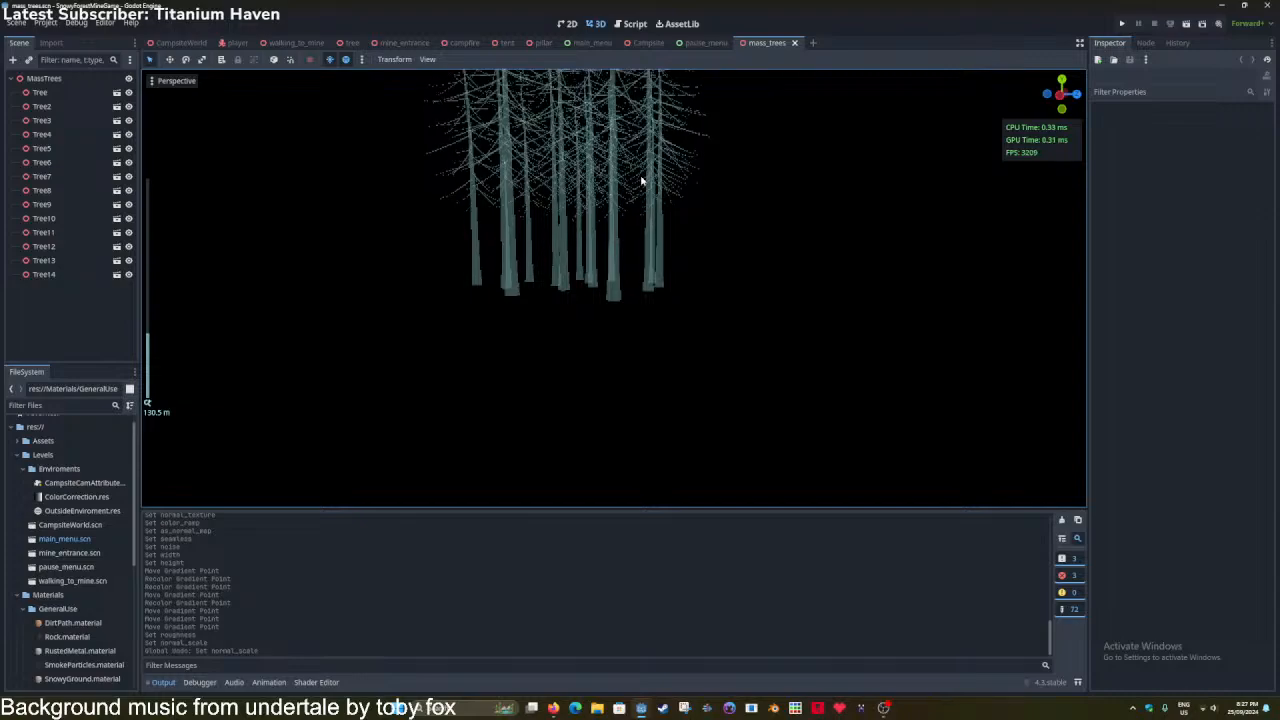
pyautogui.scroll(1, 643, 177)
pyautogui.click(389, 43)
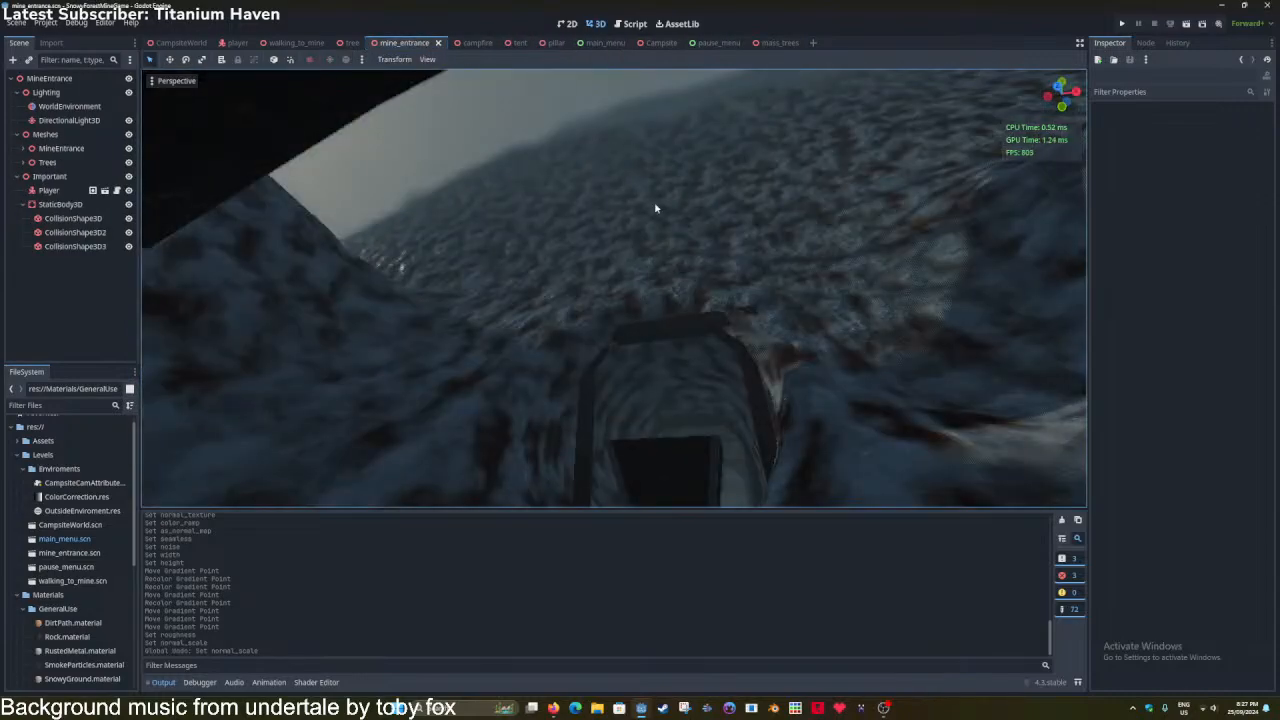
pyautogui.hotkey('ctrl', 's')
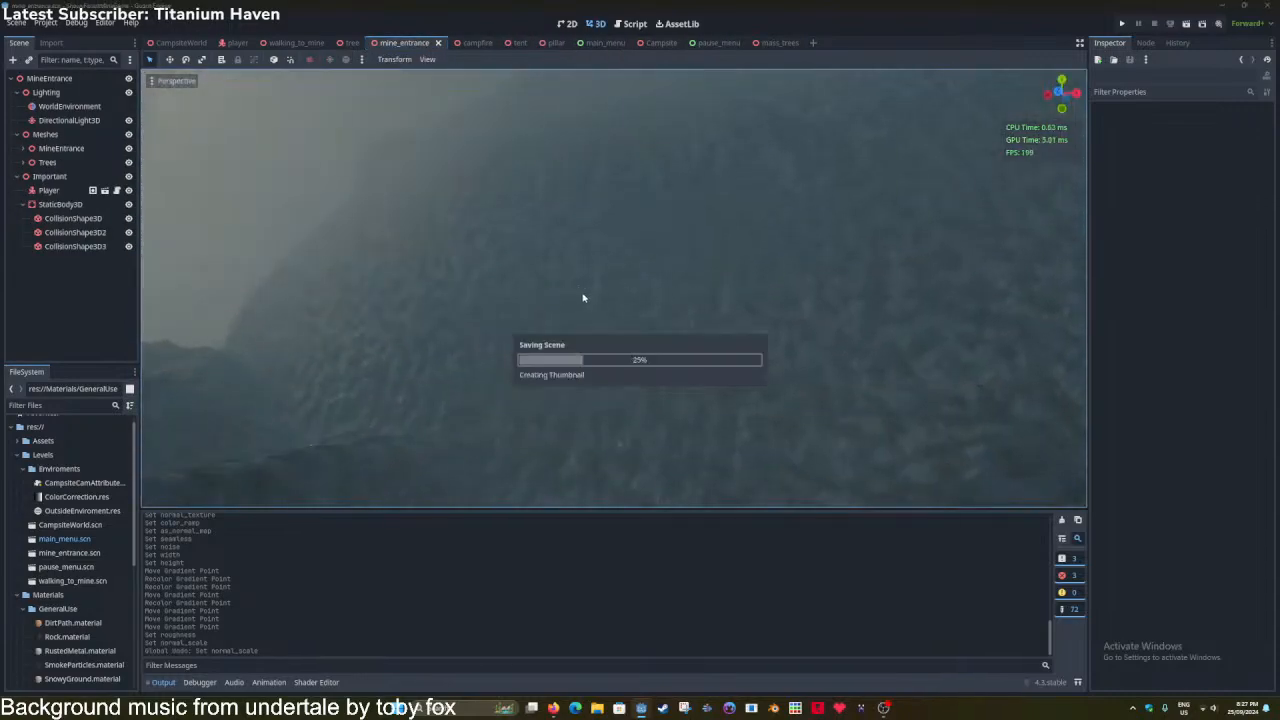
# Add a Node3D named Rocks under the Meshes node and save the scene.
pyautogui.click(18, 177)
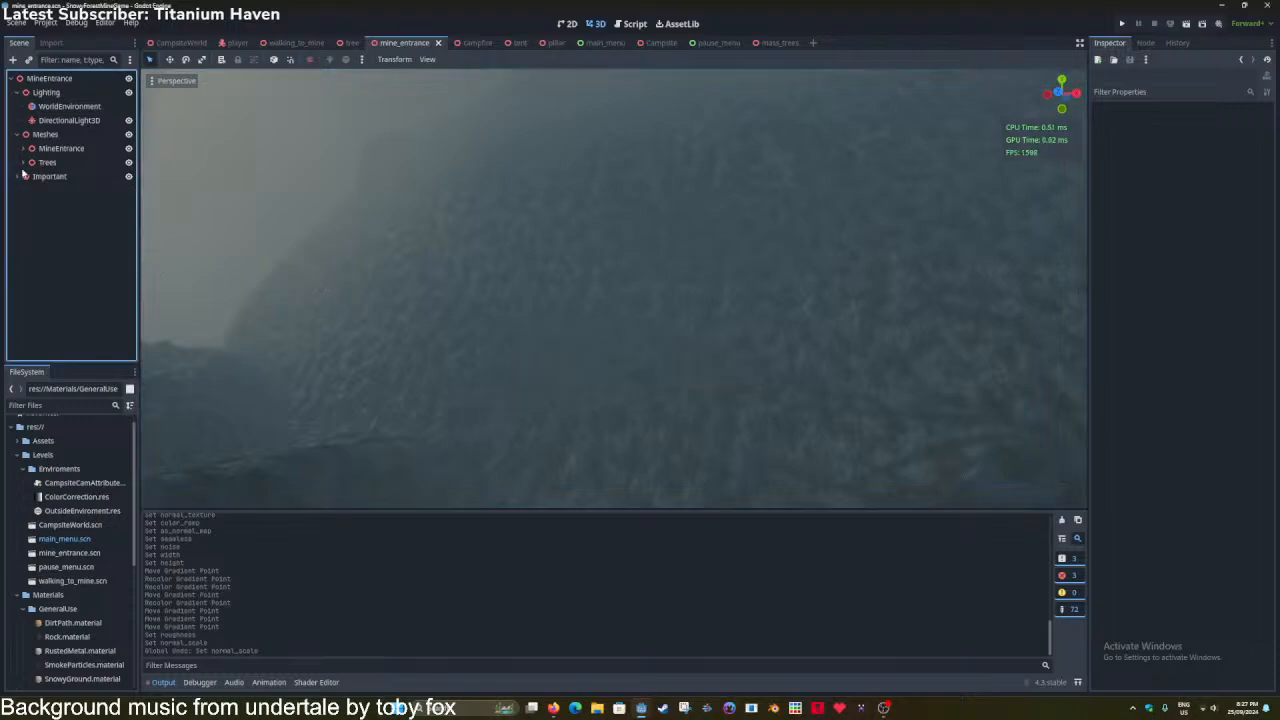
pyautogui.click(35, 134)
pyautogui.hotkey('ctrl', 'a')
pyautogui.write('node3d')
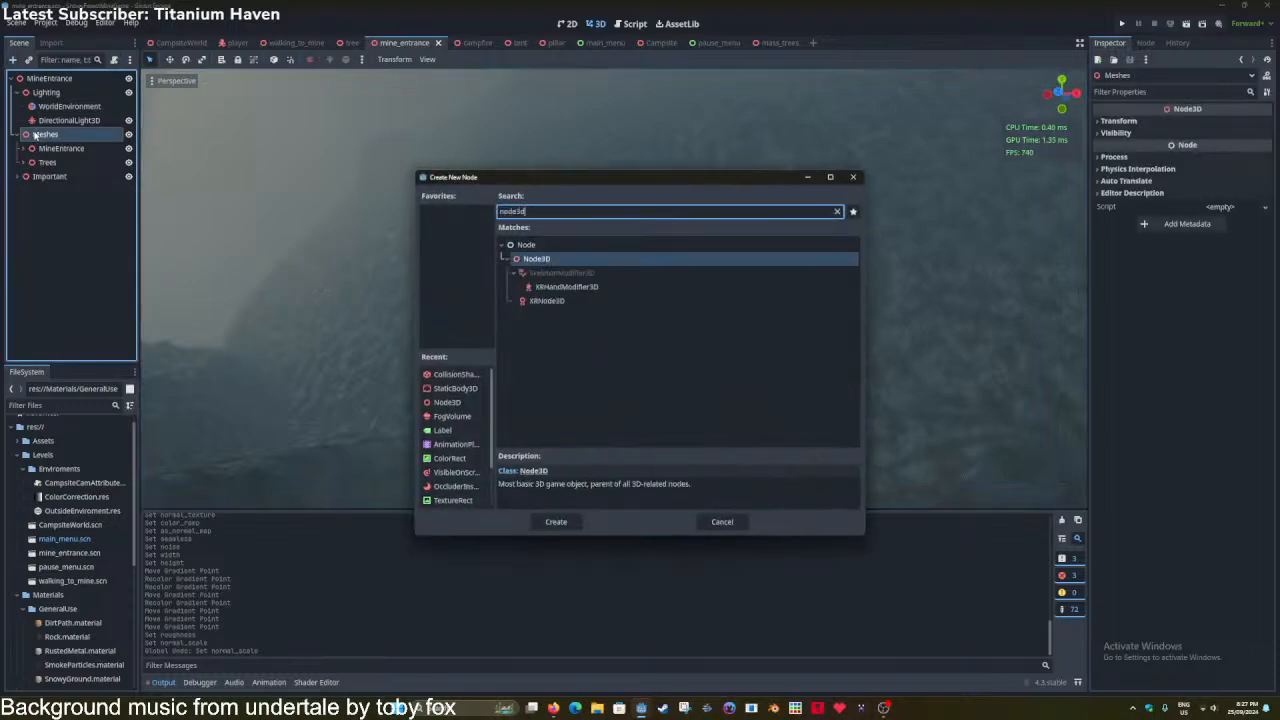
pyautogui.press('Return')
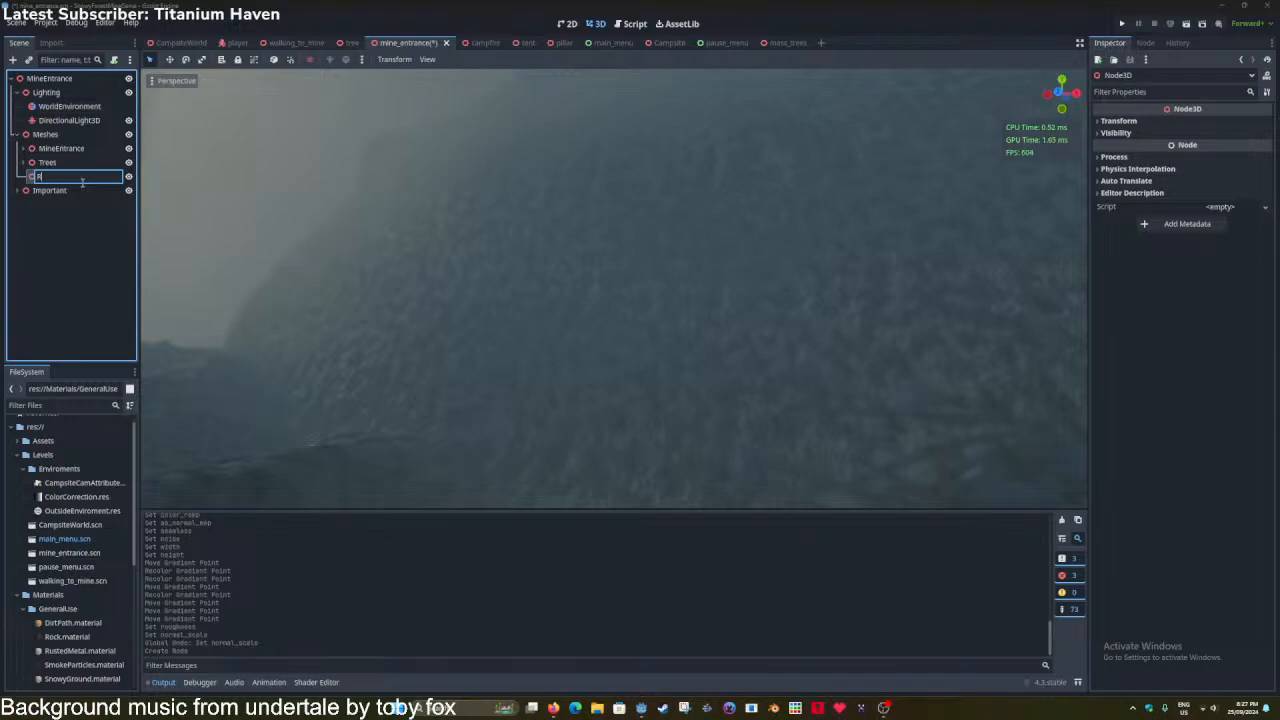
pyautogui.write('Rocks')
pyautogui.press('Return')
pyautogui.hotkey('ctrl', 's')
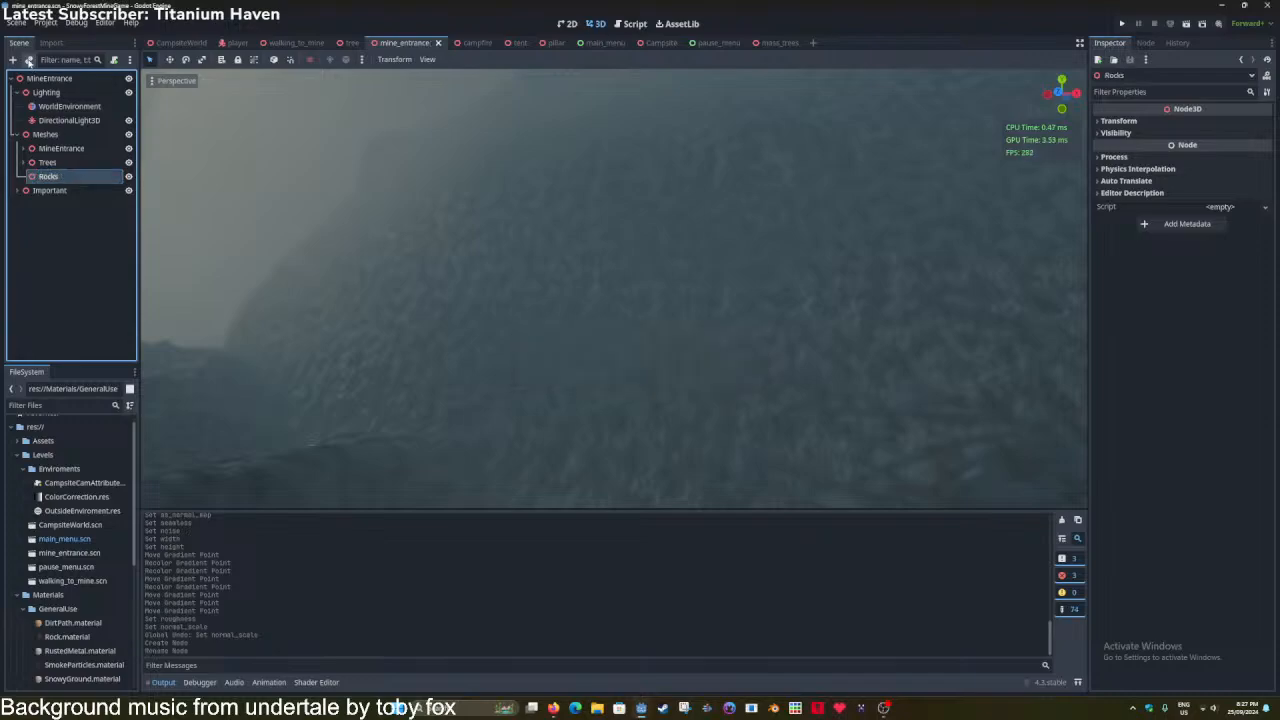
# Instantiate Prefabs/Decor/rock_2.scn as a child of the Rocks node.
pyautogui.click(29, 60)
pyautogui.write('roc')
pyautogui.press('Down')
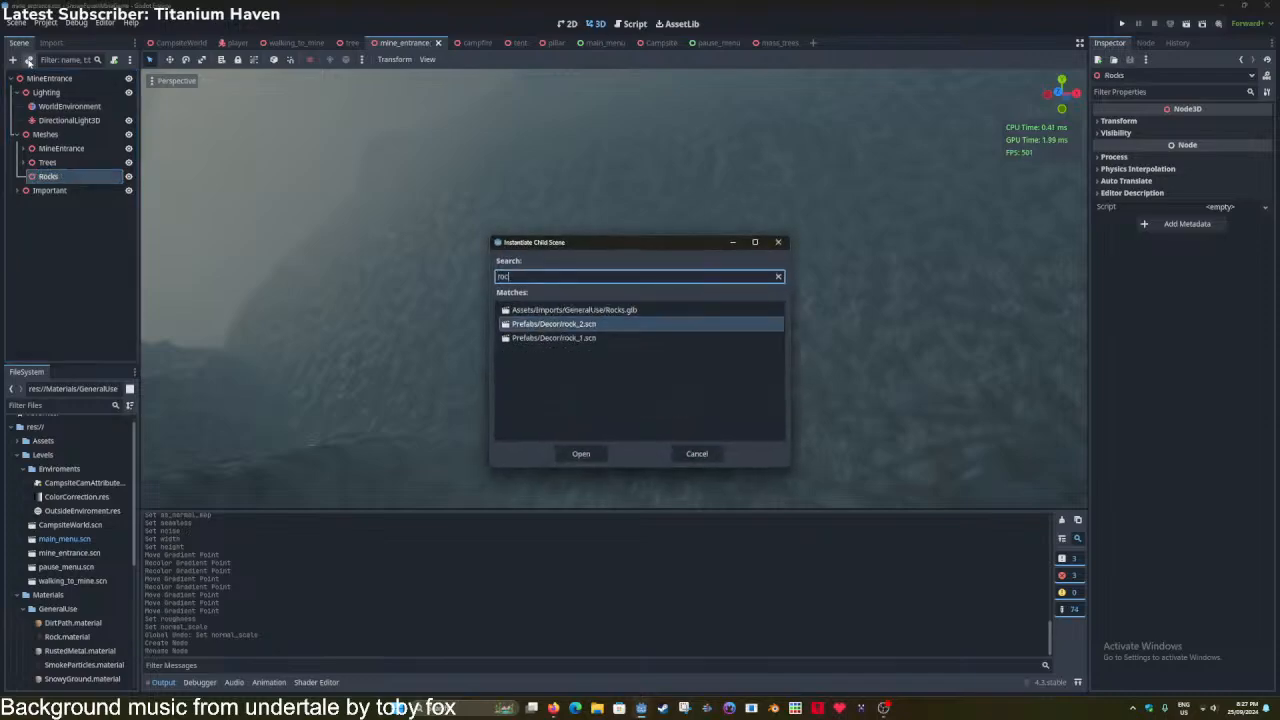
pyautogui.press('Return')
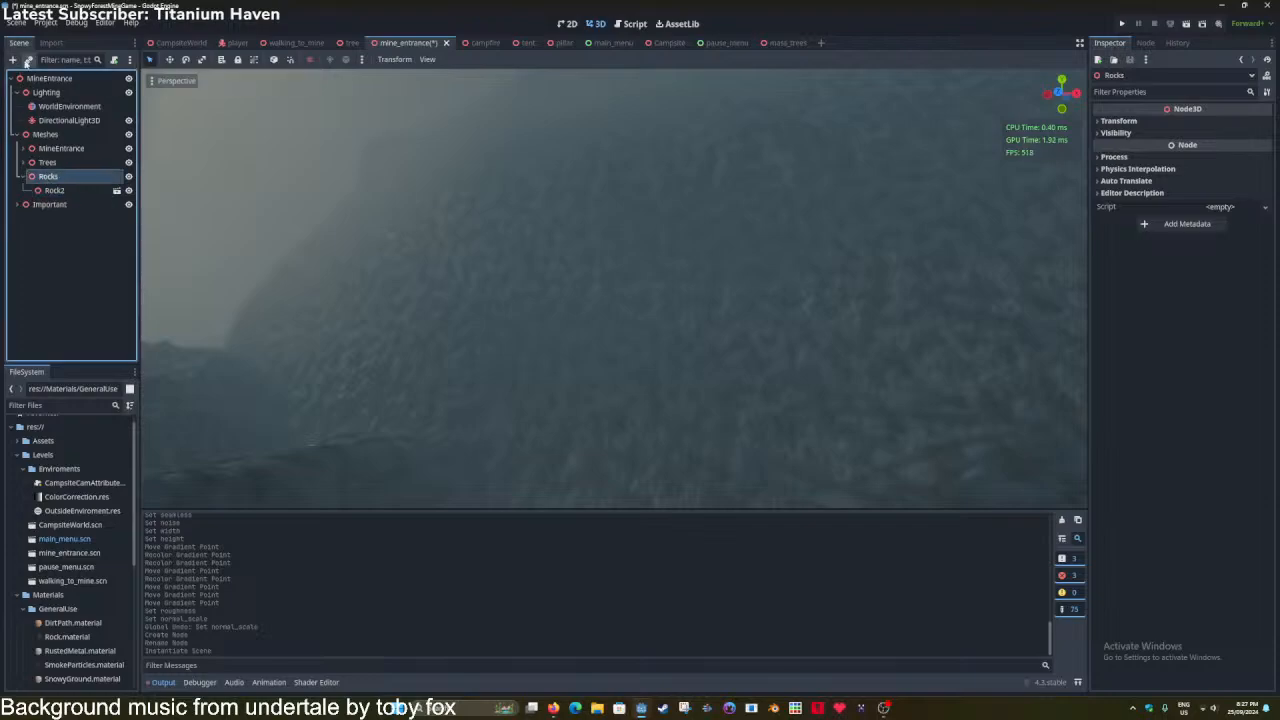
# Instantiate Prefabs/Decor/rock_1.scn as another child of the Rocks node and save the scene.
pyautogui.click(29, 60)
pyautogui.write('rock')
pyautogui.press('Down')
pyautogui.press('Down')
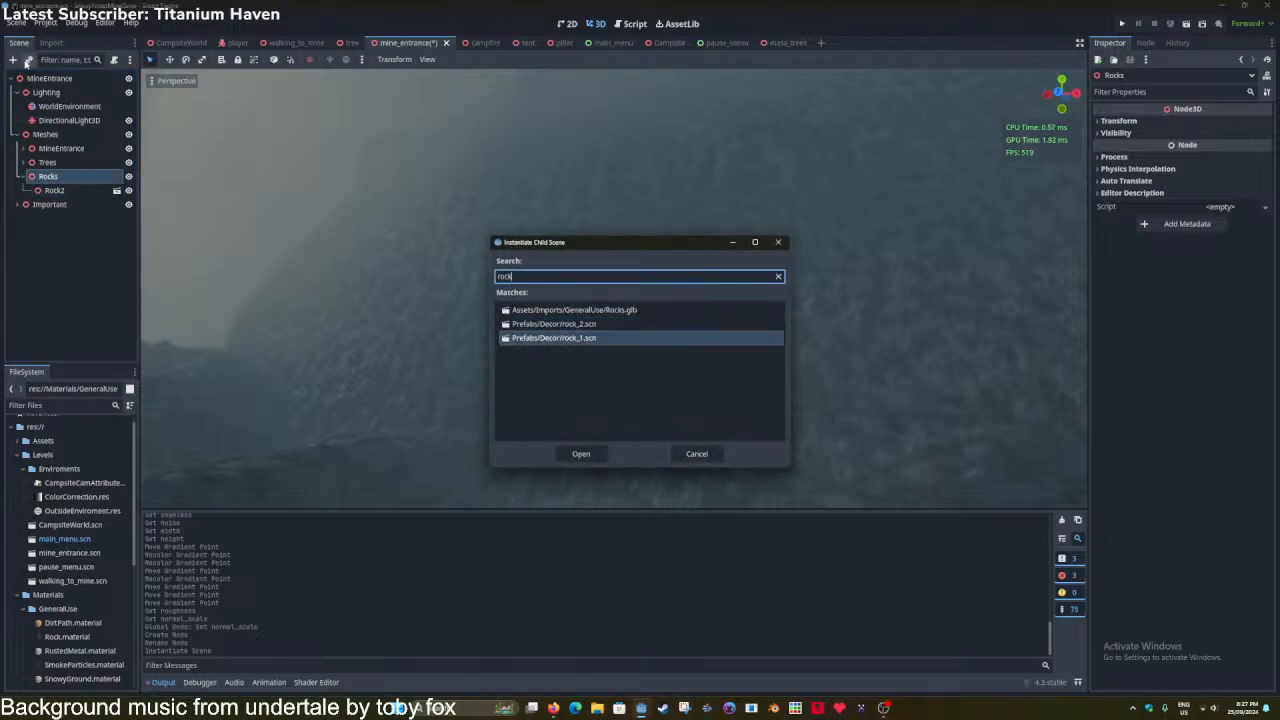
pyautogui.press('Return')
pyautogui.hotkey('ctrl', 's')
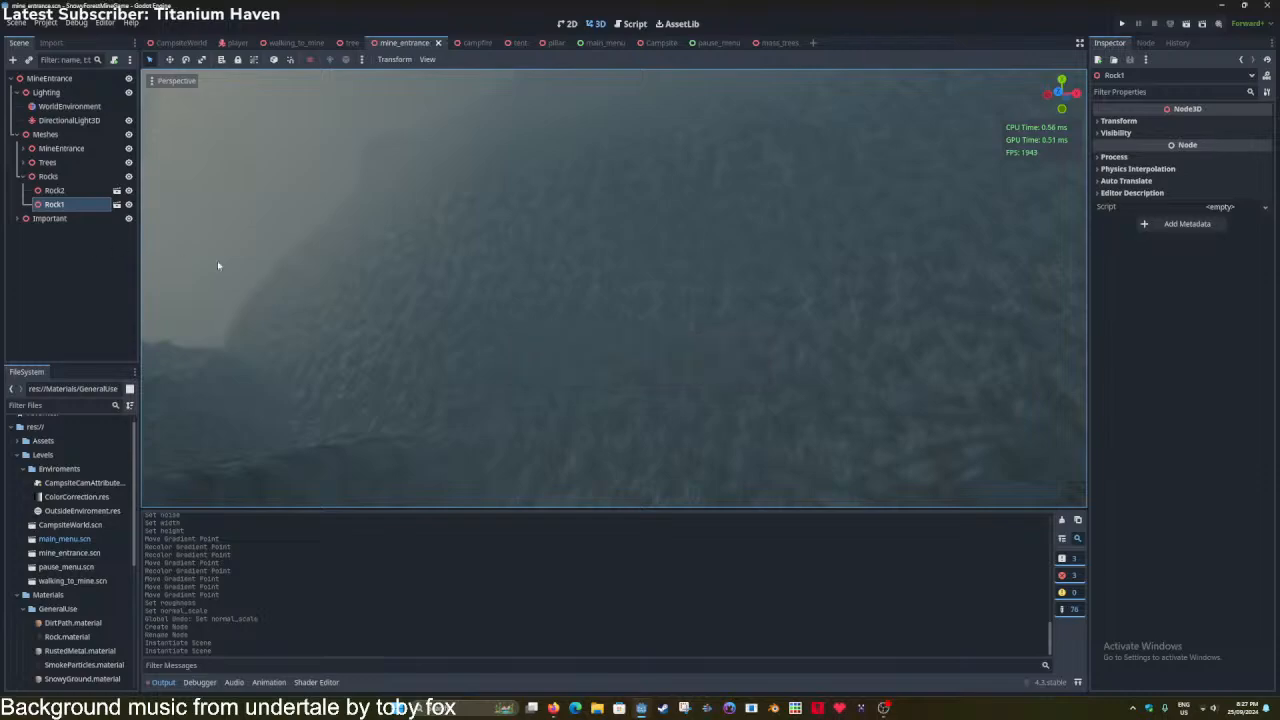
# Move Rock1 out onto the slope by the mine entrance, at about y 5.01 m and z -6.66 m, and save the scene.
pyautogui.press('f')
pyautogui.scroll(-4, 612, 240)
pyautogui.moveTo(612, 240)
pyautogui.mouseDown(button='middle')
pyautogui.moveTo(551, 315)
pyautogui.moveTo(566, 277)
pyautogui.moveTo(600, 254)
pyautogui.mouseUp(button='middle')
pyautogui.scroll(6, 551, 315)
pyautogui.keyDown('shift'); pyautogui.moveTo(428, 476); pyautogui.dragTo(499, 431, button='middle'); pyautogui.keyUp('shift')
pyautogui.moveTo(541, 417); pyautogui.dragTo(670, 272)
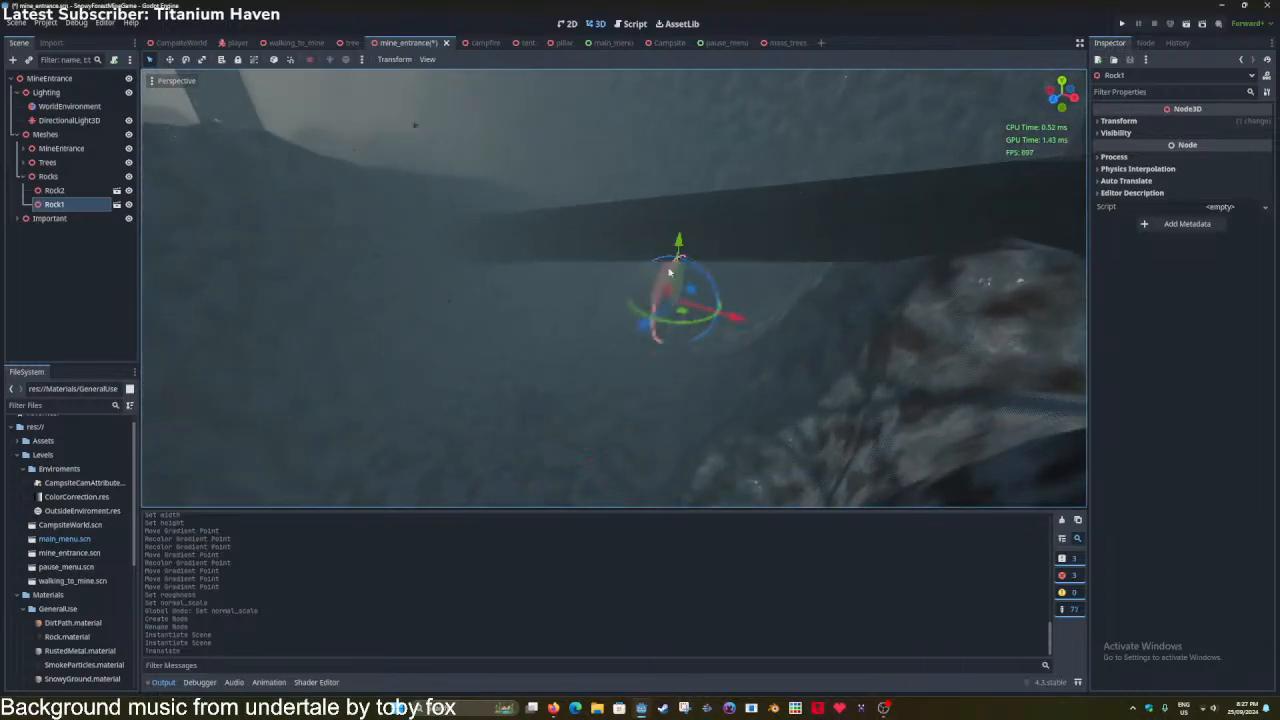
pyautogui.moveTo(702, 96); pyautogui.dragTo(702, 97)
pyautogui.press('f')
pyautogui.scroll(7, 686, 140)
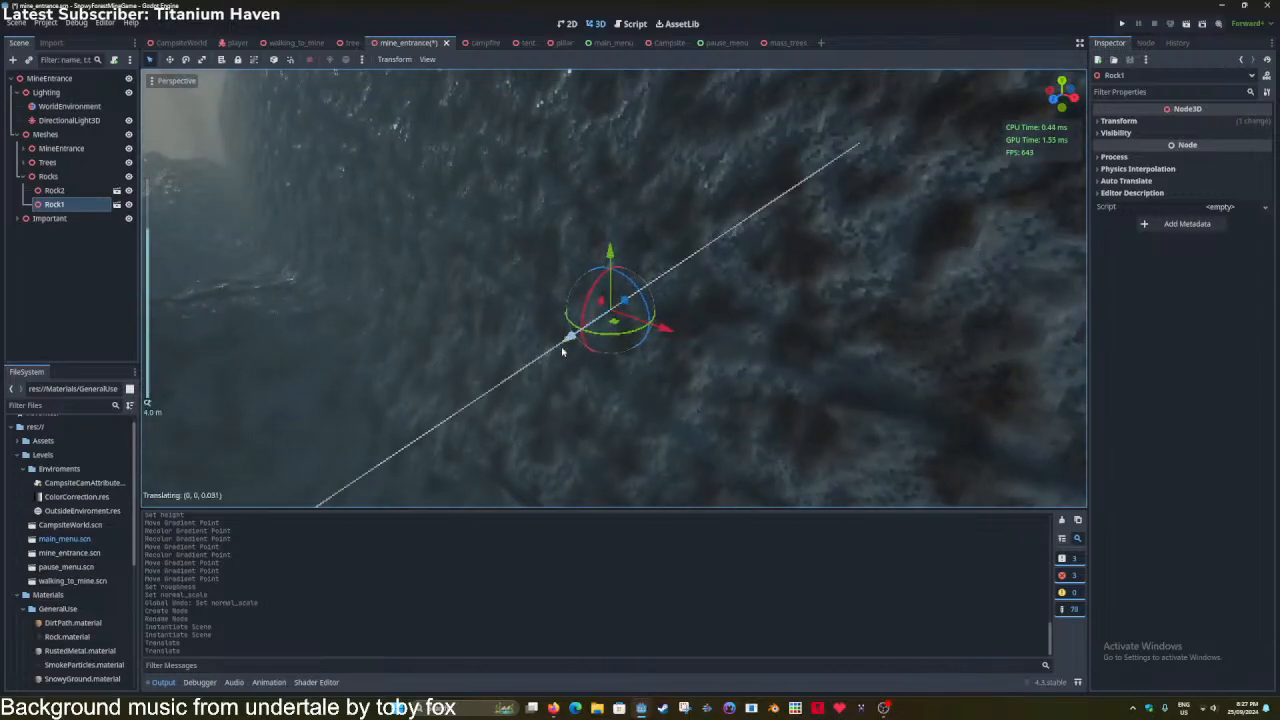
pyautogui.moveTo(562, 351); pyautogui.dragTo(512, 368)
pyautogui.click(552, 338)
pyautogui.hotkey('ctrl', 's')
# Scale Rock1 uniformly to 5.67 in its transform.
pyautogui.moveTo(540, 312); pyautogui.dragTo(614, 294, button='middle')
pyautogui.scroll(-4, 668, 275)
pyautogui.scroll(-4, 668, 275)
pyautogui.click(1159, 121)
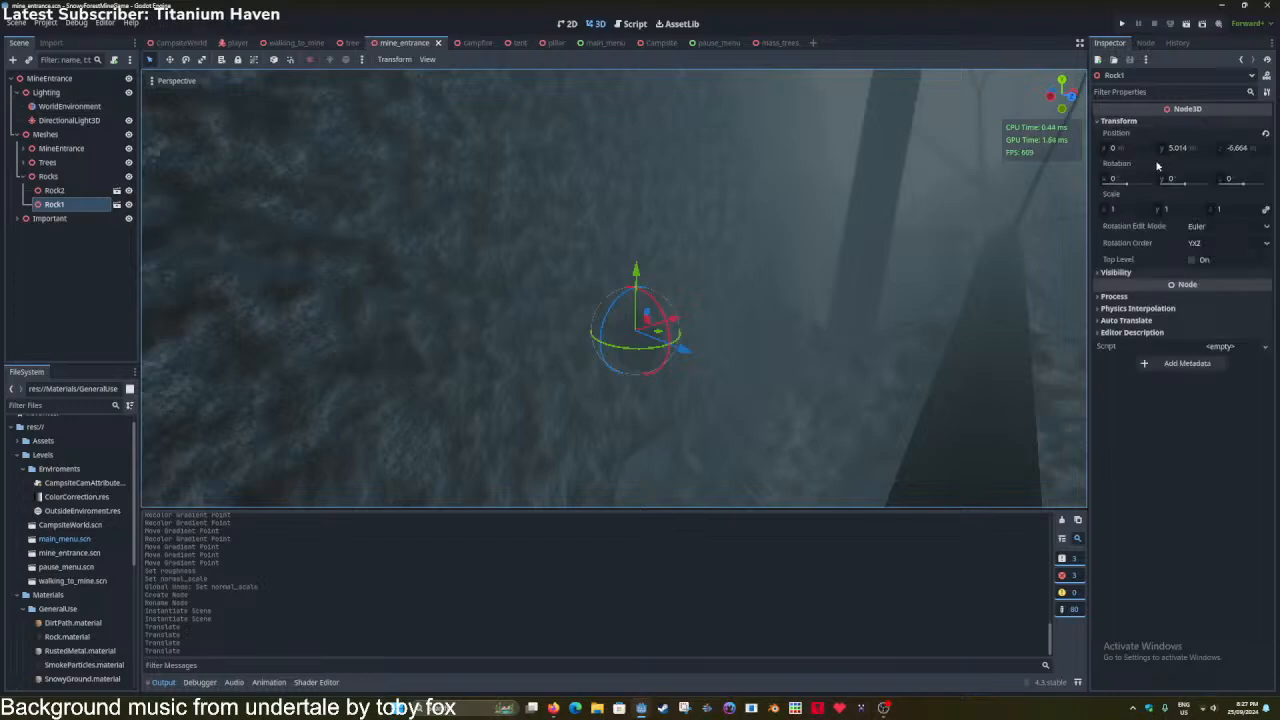
pyautogui.moveTo(1126, 209); pyautogui.dragTo(1240, 209)
pyautogui.scroll(-2, 645, 312)
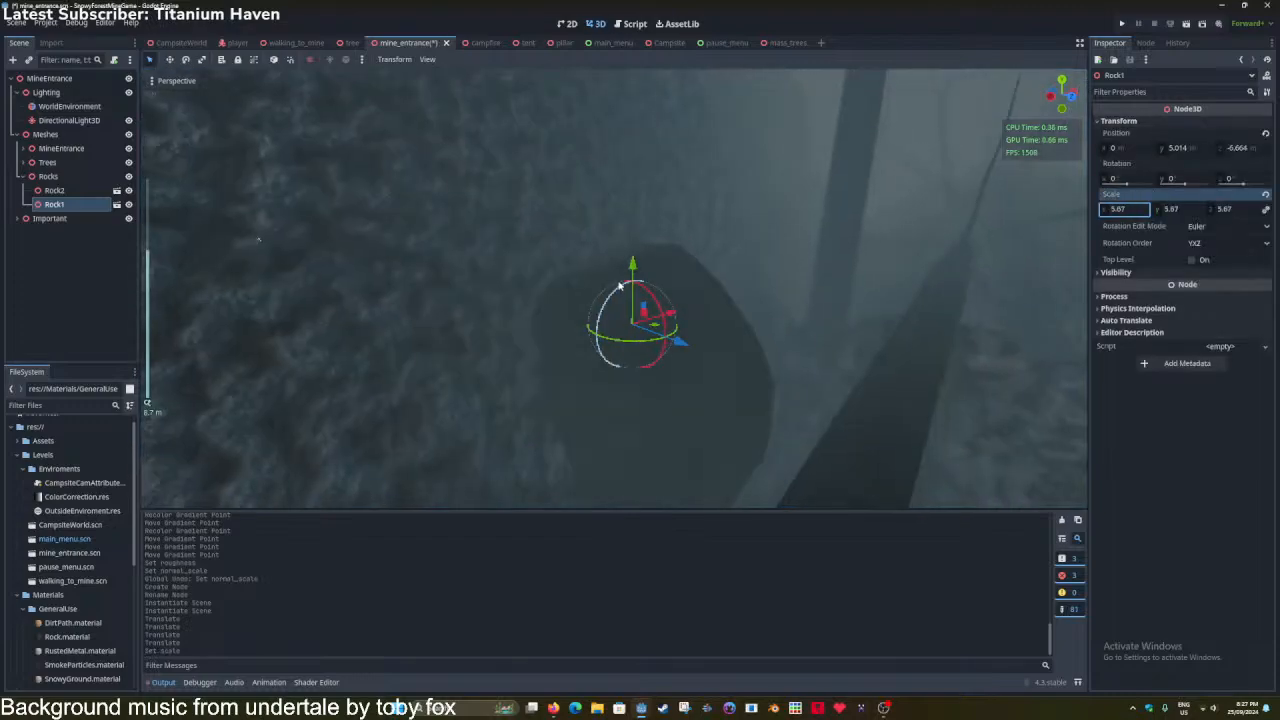
# Move Rock1 along the slope to about x 4.98 m, y 6.04 m, z -6.66 m and save the scene.
pyautogui.moveTo(636, 268); pyautogui.dragTo(646, 108)
pyautogui.moveTo(646, 212); pyautogui.dragTo(603, 246, button='middle')
pyautogui.scroll(-4, 603, 246)
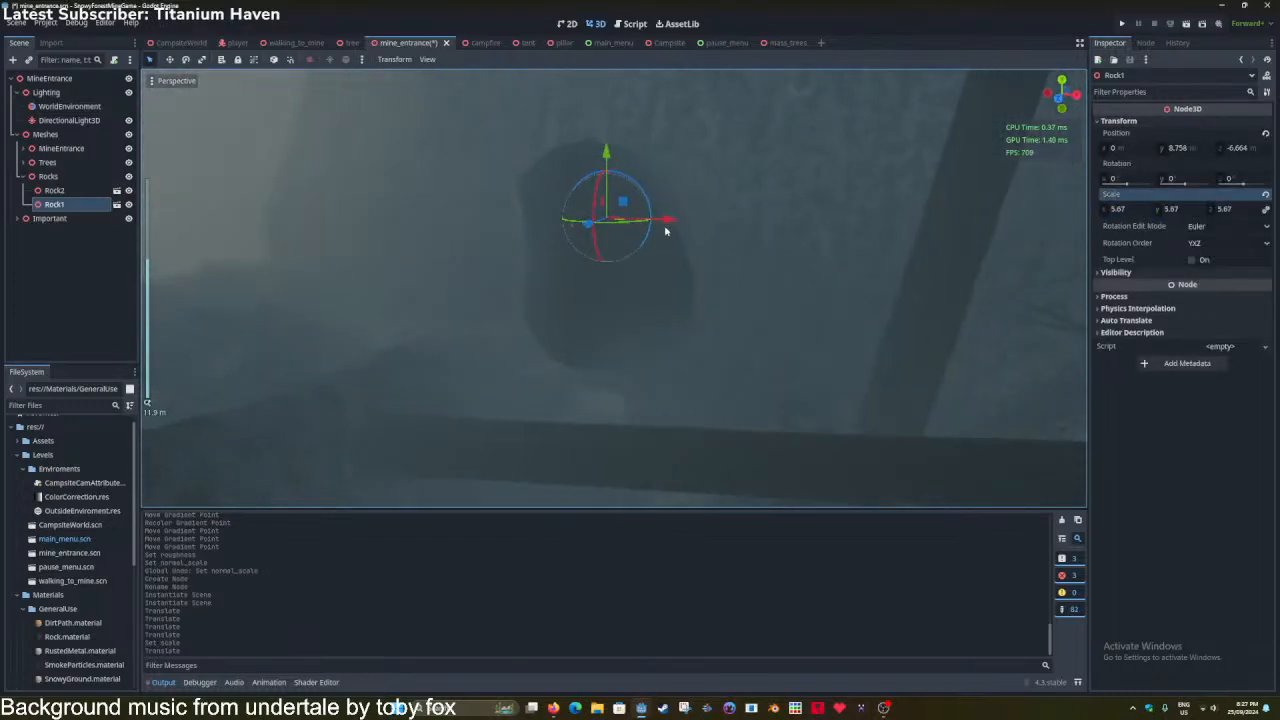
pyautogui.moveTo(667, 225); pyautogui.dragTo(864, 254)
pyautogui.scroll(2, 780, 298)
pyautogui.moveTo(726, 286); pyautogui.dragTo(649, 320, button='middle')
pyautogui.moveTo(639, 195); pyautogui.dragTo(653, 283)
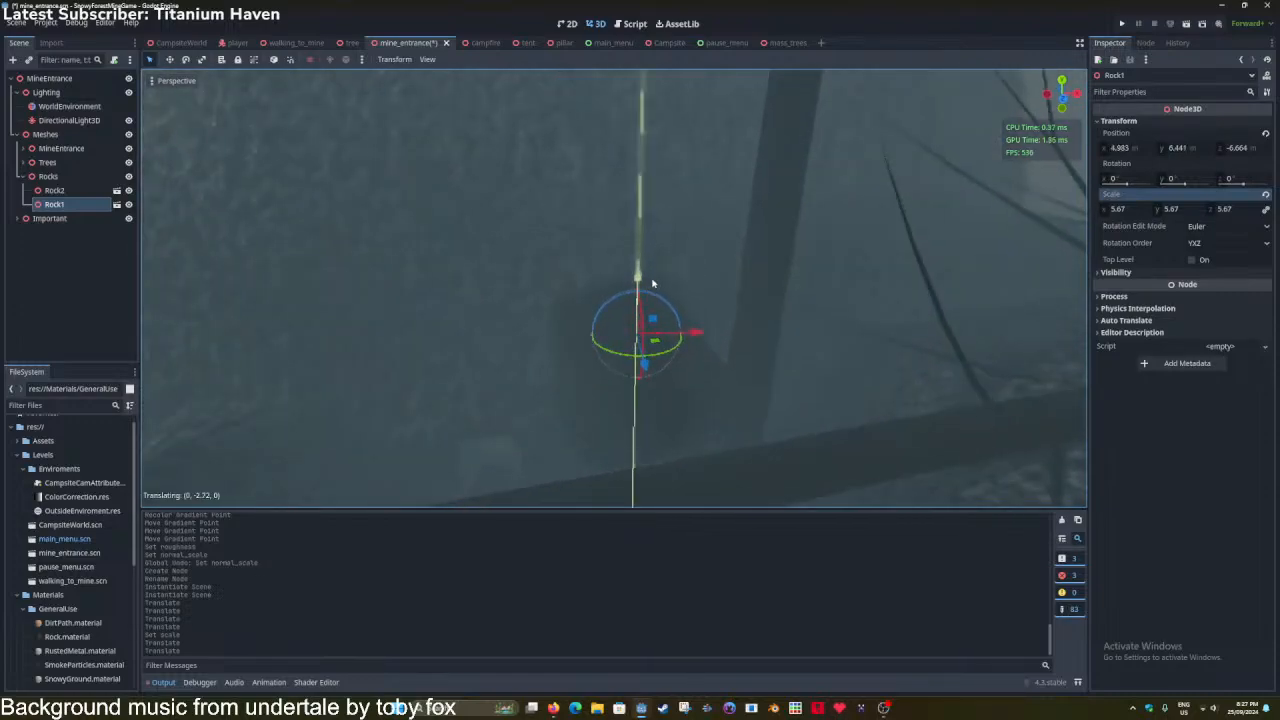
pyautogui.keyDown('shift'); pyautogui.moveTo(653, 345); pyautogui.dragTo(722, 250, button='middle'); pyautogui.keyUp('shift')
pyautogui.scroll(2, 640, 371)
pyautogui.moveTo(638, 371); pyautogui.dragTo(606, 283, button='middle')
pyautogui.scroll(-2, 604, 284)
pyautogui.scroll(-2, 604, 284)
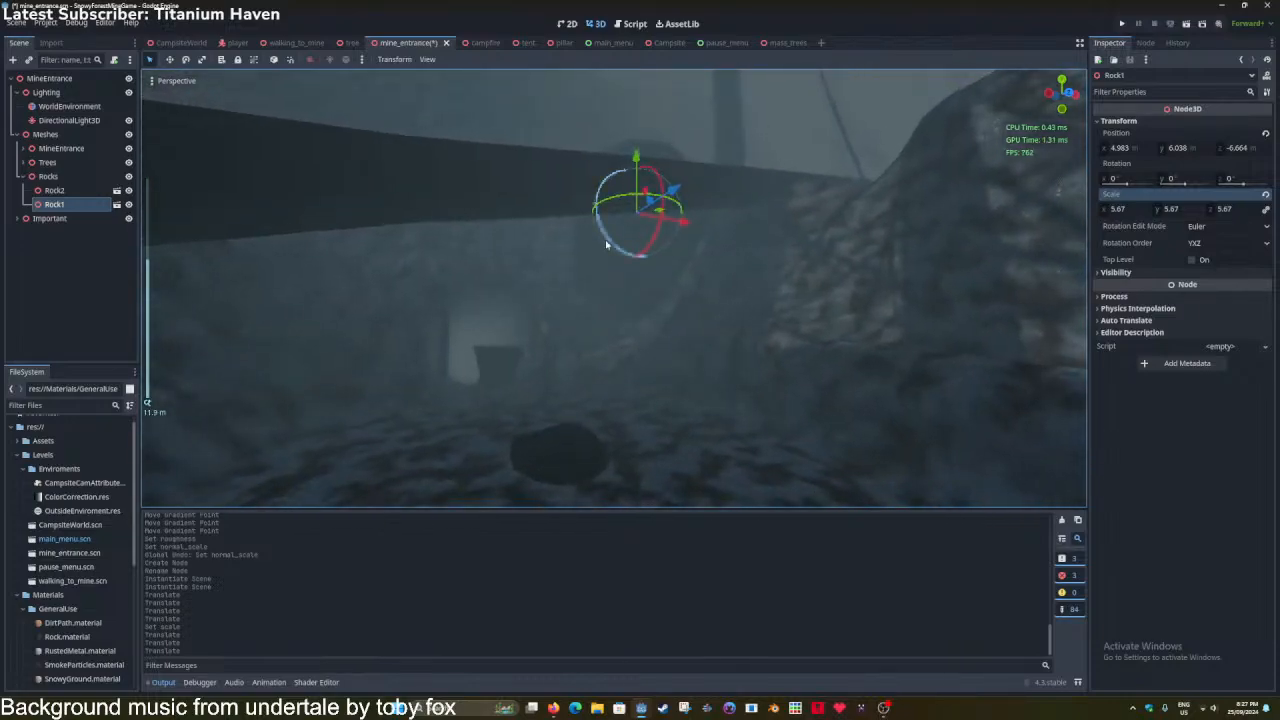
pyautogui.hotkey('ctrl', 's')
# Move Rock1 further back and up the hillside to about x 1.66 m, y 9.65 m, z -8.68 m.
pyautogui.moveTo(600, 260); pyautogui.dragTo(715, 305, button='middle')
pyautogui.scroll(2, 594, 313)
pyautogui.moveTo(756, 257); pyautogui.dragTo(723, 229)
pyautogui.moveTo(723, 229); pyautogui.dragTo(684, 274, button='middle')
pyautogui.moveTo(748, 248); pyautogui.dragTo(672, 256)
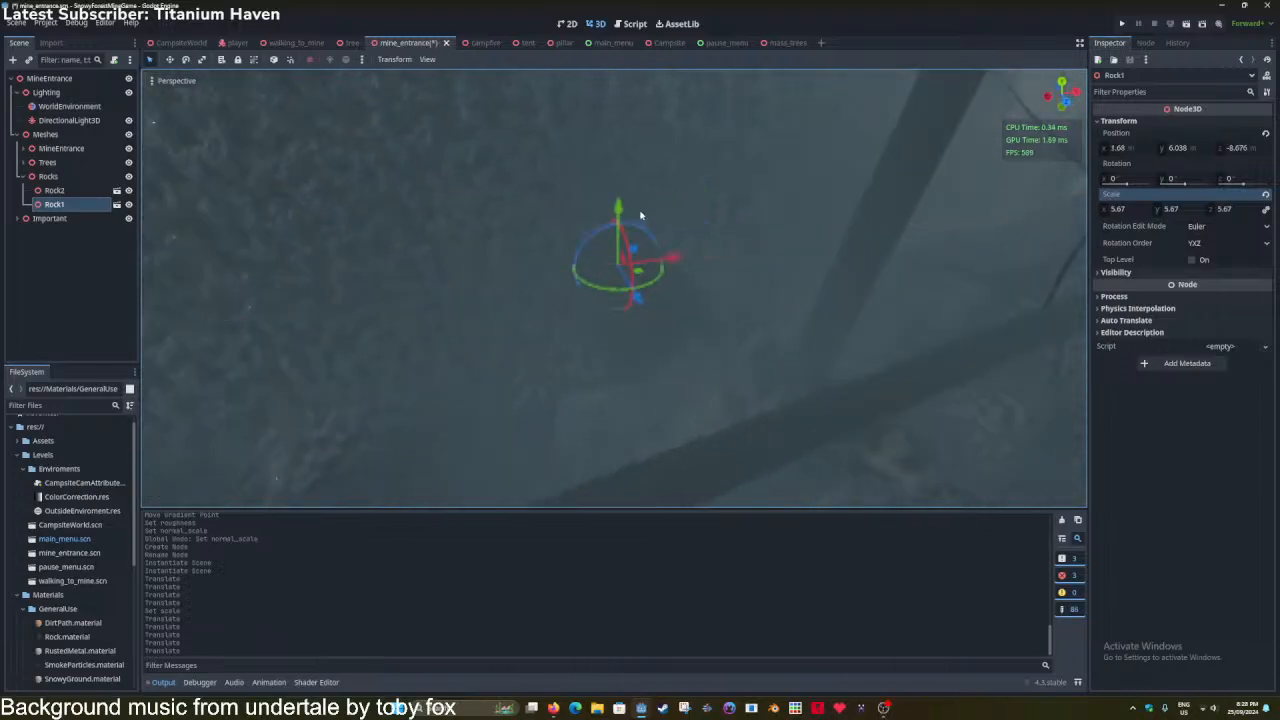
pyautogui.moveTo(617, 207); pyautogui.dragTo(617, 98)
pyautogui.keyDown('shift'); pyautogui.moveTo(612, 242); pyautogui.dragTo(664, 317, button='middle'); pyautogui.keyUp('shift')
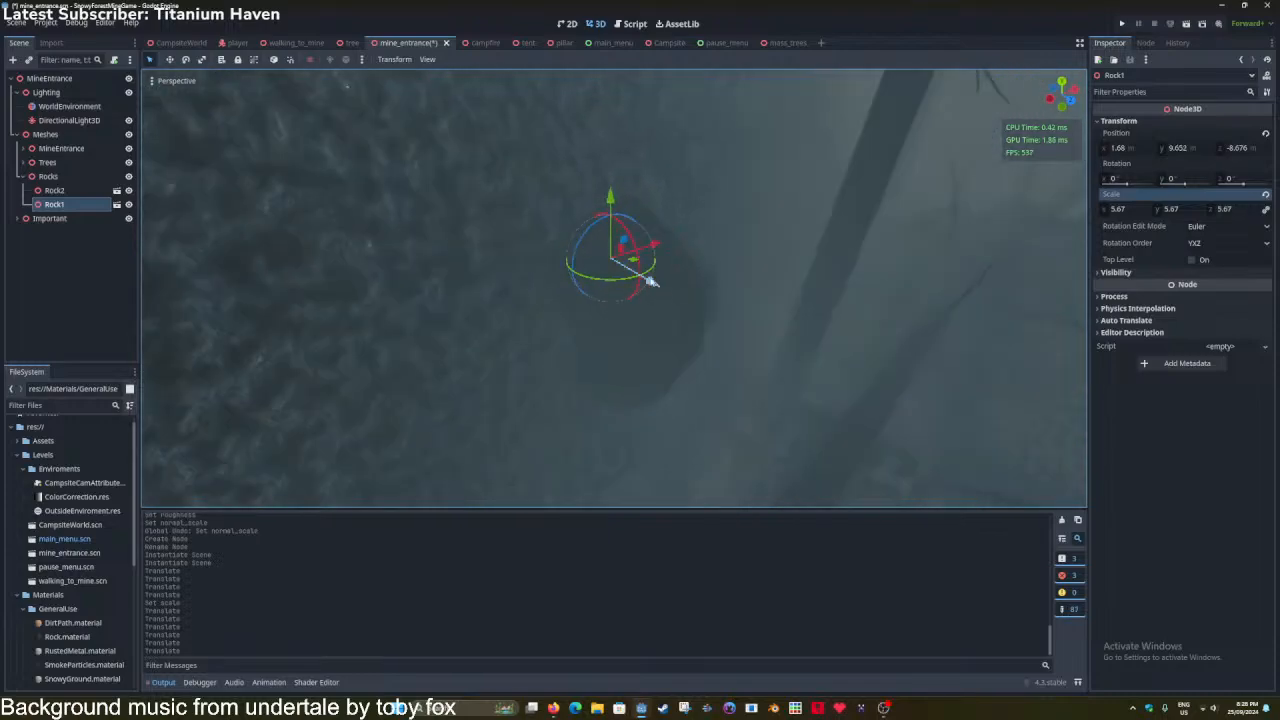
# Shift Rock1 to about y 11.44 m and z -10.38 m and tilt it about -9.8° around X to fit the slope.
pyautogui.moveTo(648, 279); pyautogui.dragTo(635, 270)
pyautogui.moveTo(602, 168); pyautogui.dragTo(600, 128)
pyautogui.moveTo(629, 360); pyautogui.dragTo(701, 222, button='middle')
pyautogui.moveTo(650, 207); pyautogui.dragTo(637, 249)
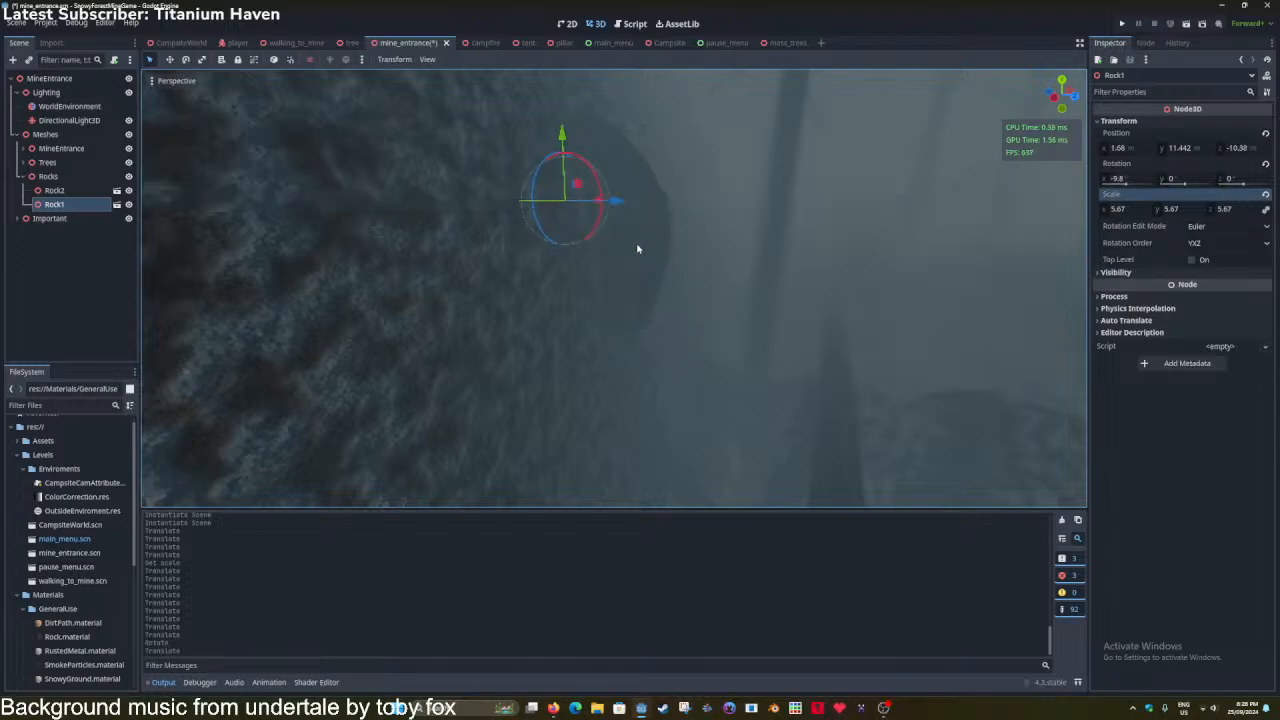
# Duplicate Rock1, shift the copy sideways across the hillside above the mine entrance, rotate it to suit the slope and save the scene.
pyautogui.moveTo(637, 249); pyautogui.dragTo(385, 425, button='middle')
pyautogui.scroll(2, 546, 266)
pyautogui.hotkey('ctrl', 'd')
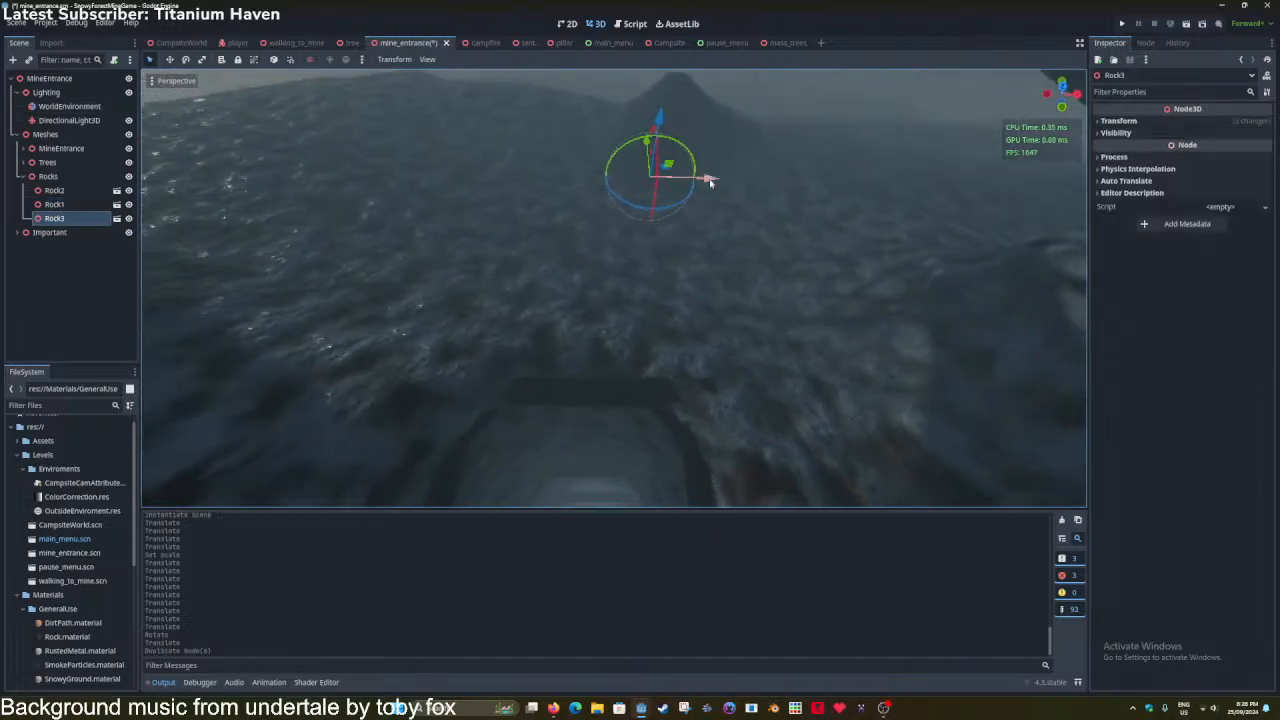
pyautogui.moveTo(706, 176); pyautogui.dragTo(491, 166)
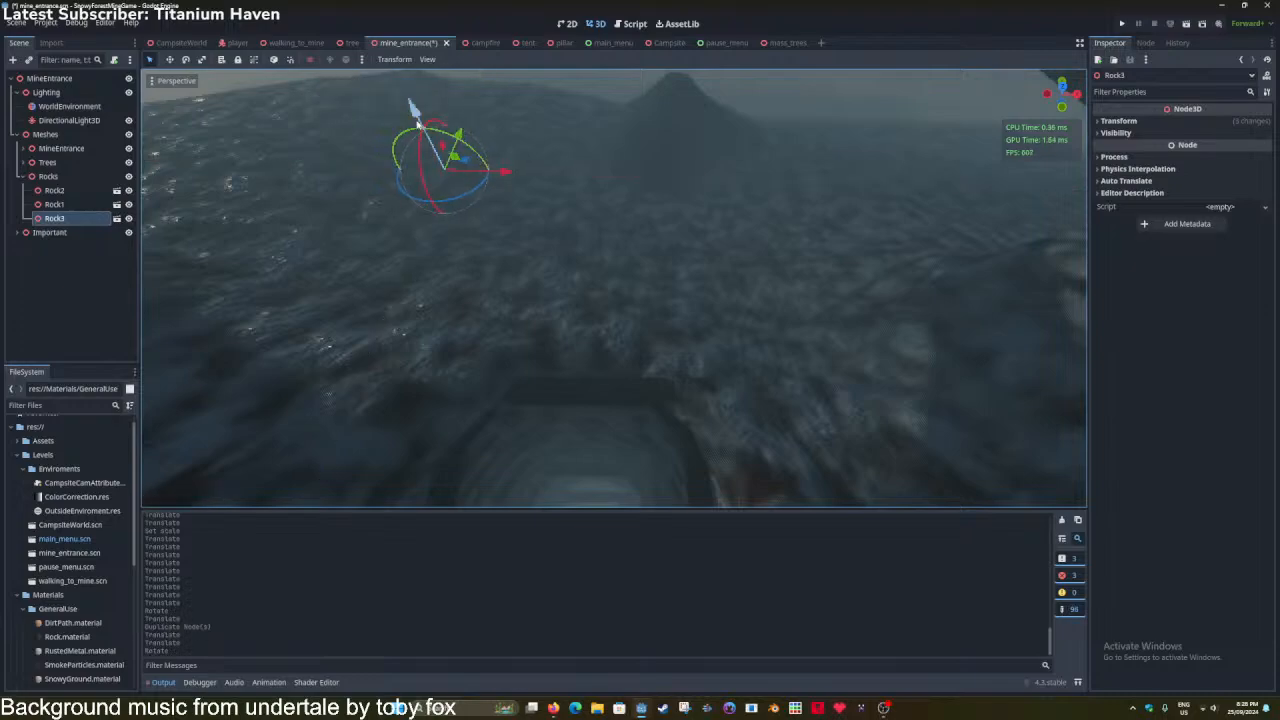
pyautogui.moveTo(482, 187); pyautogui.dragTo(478, 160, button='middle')
pyautogui.press('f')
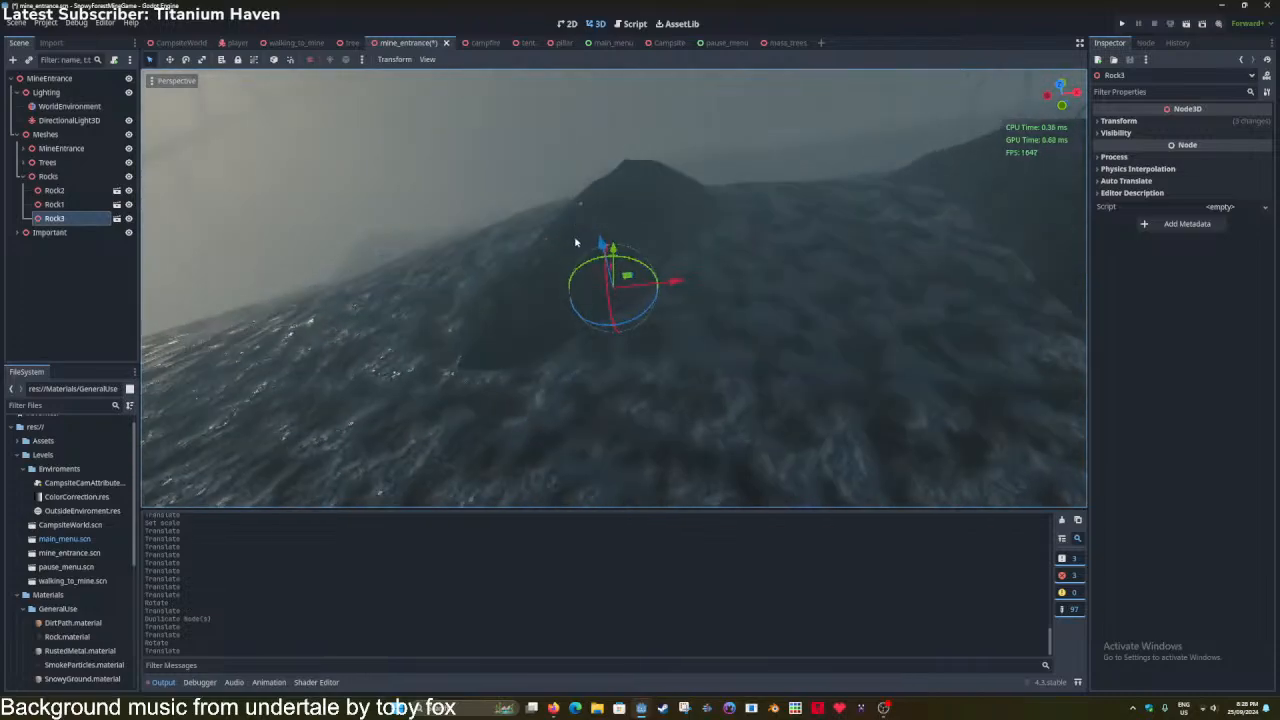
pyautogui.scroll(8, 575, 243)
pyautogui.moveTo(575, 243); pyautogui.dragTo(507, 350, button='middle')
pyautogui.scroll(-4, 549, 280)
pyautogui.scroll(2, 549, 280)
pyautogui.hotkey('ctrl', 's')
# Nudge Rock3, duplicate it, then move the copy along the hillside and tilt it around its Z axis.
pyautogui.scroll(3, 568, 265)
pyautogui.moveTo(445, 211); pyautogui.dragTo(450, 123)
pyautogui.moveTo(493, 186); pyautogui.dragTo(565, 184)
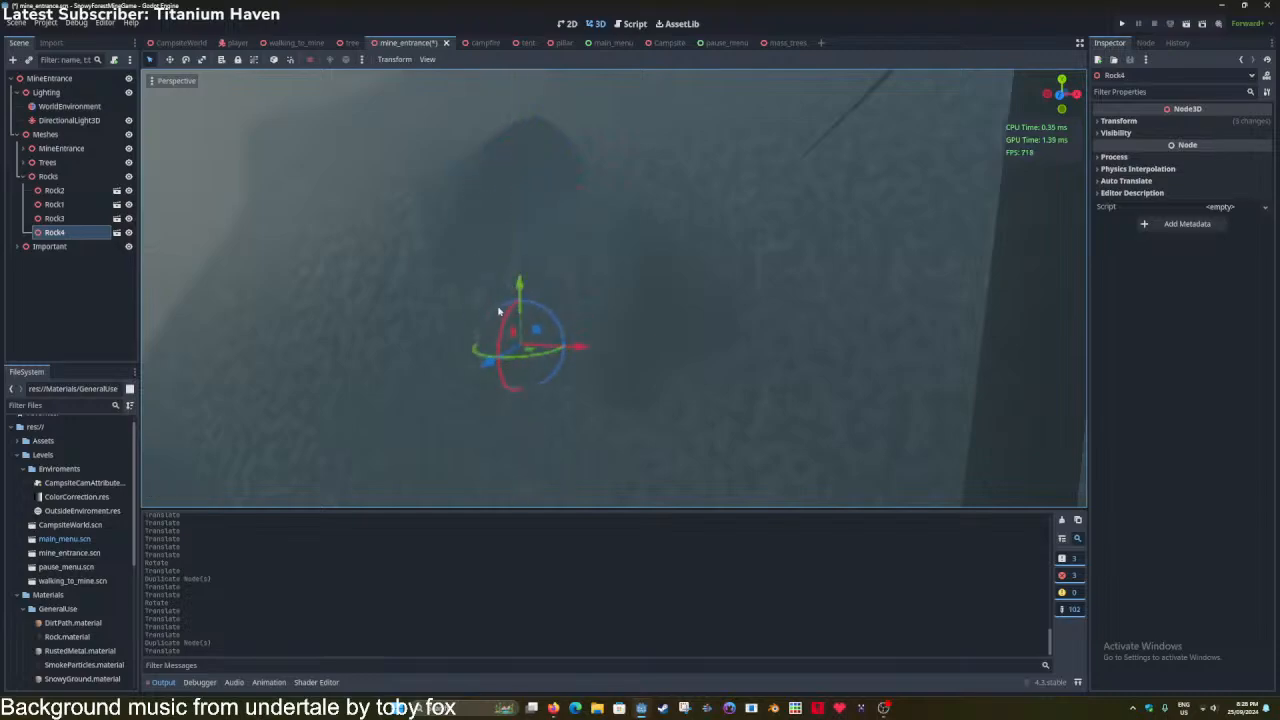
pyautogui.moveTo(486, 363); pyautogui.dragTo(446, 416)
pyautogui.scroll(-1, 446, 416)
pyautogui.keyDown('shift'); pyautogui.moveTo(446, 416); pyautogui.dragTo(543, 265, button='middle'); pyautogui.keyUp('shift')
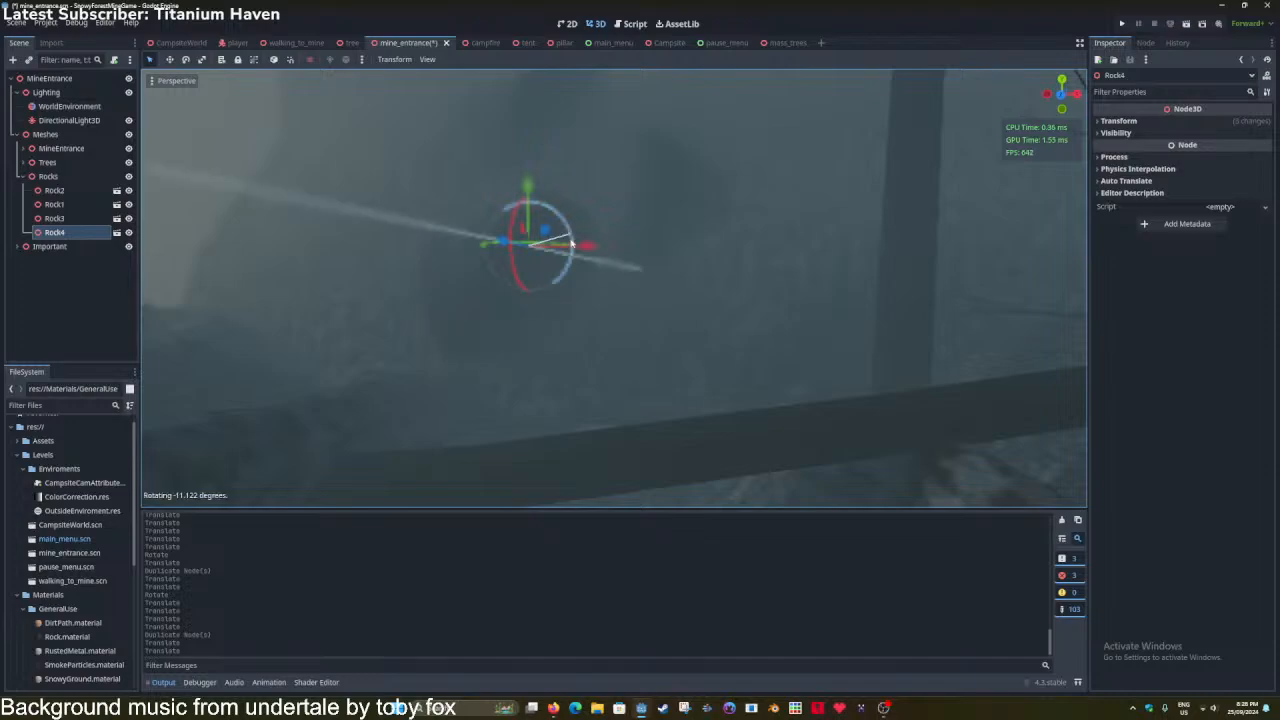
pyautogui.moveTo(566, 274); pyautogui.dragTo(557, 245)
pyautogui.moveTo(530, 198); pyautogui.dragTo(531, 211)
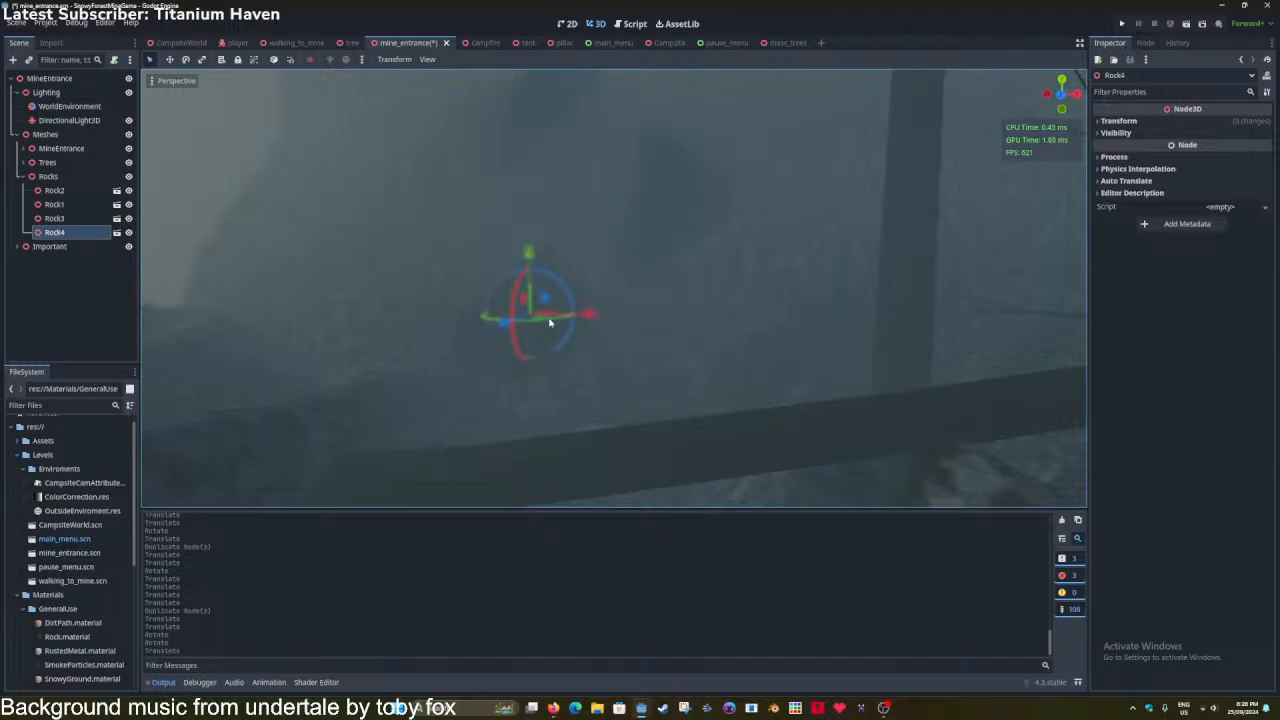
# Reposition Rock4 on the slope above the mine entrance, adjusting it along the X axis.
pyautogui.scroll(6, 549, 322)
pyautogui.moveTo(489, 107); pyautogui.dragTo(430, 112)
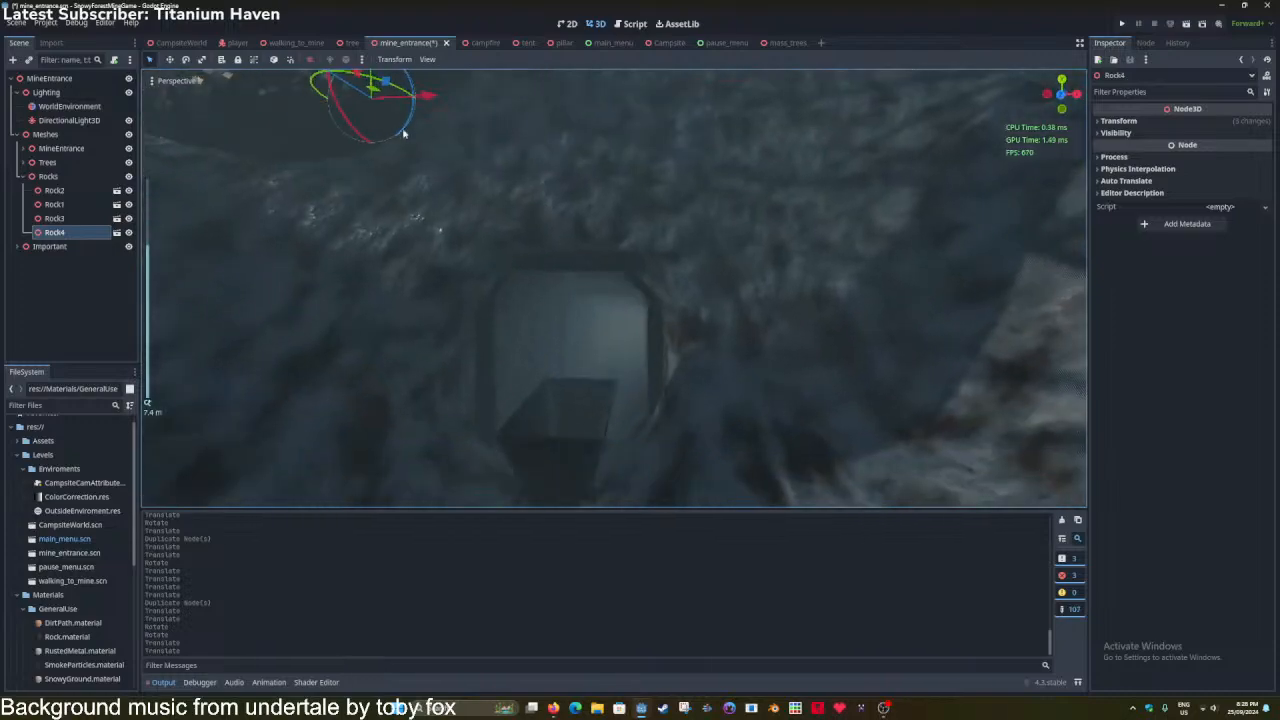
pyautogui.moveTo(403, 133); pyautogui.dragTo(491, 128, button='middle')
pyautogui.moveTo(457, 133); pyautogui.dragTo(495, 133)
pyautogui.moveTo(495, 143); pyautogui.dragTo(495, 72, button='right')
pyautogui.moveTo(598, 221); pyautogui.dragTo(551, 178, button='right')
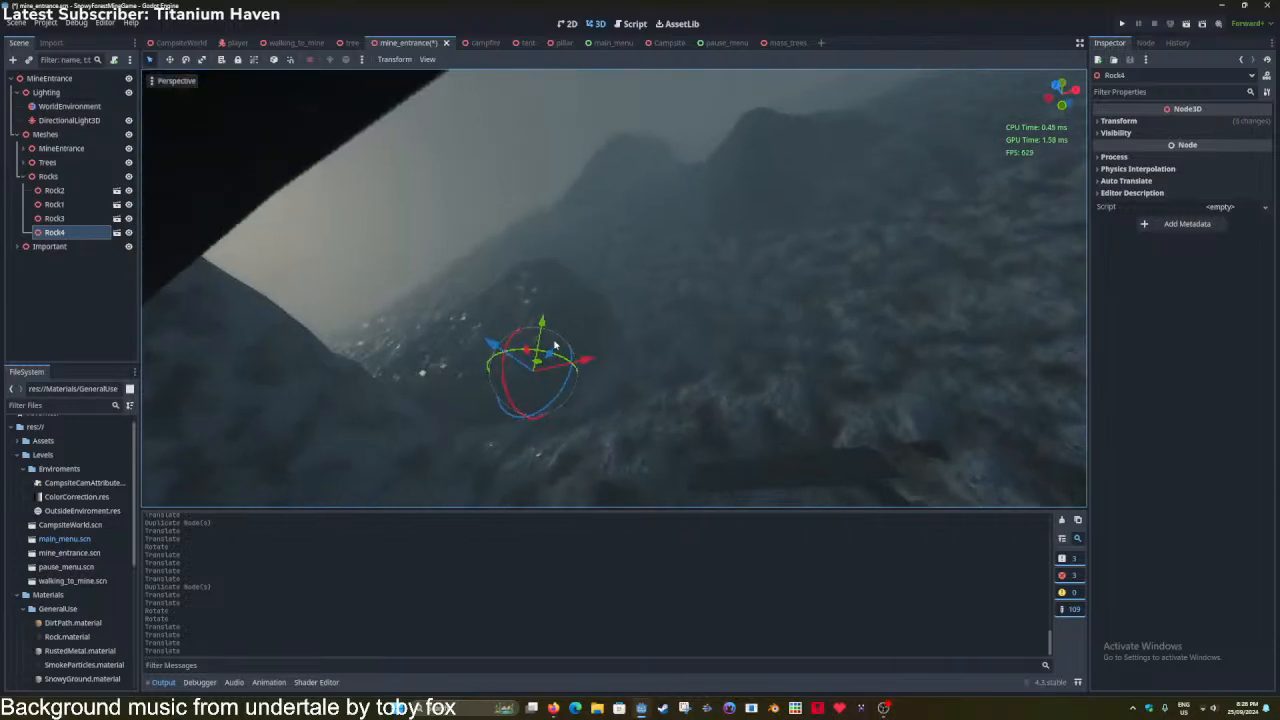
# Duplicate Rock4 and move the copy further out along the same side of the hillside.
pyautogui.moveTo(545, 328); pyautogui.dragTo(417, 294)
pyautogui.moveTo(420, 292); pyautogui.dragTo(350, 276, button='right')
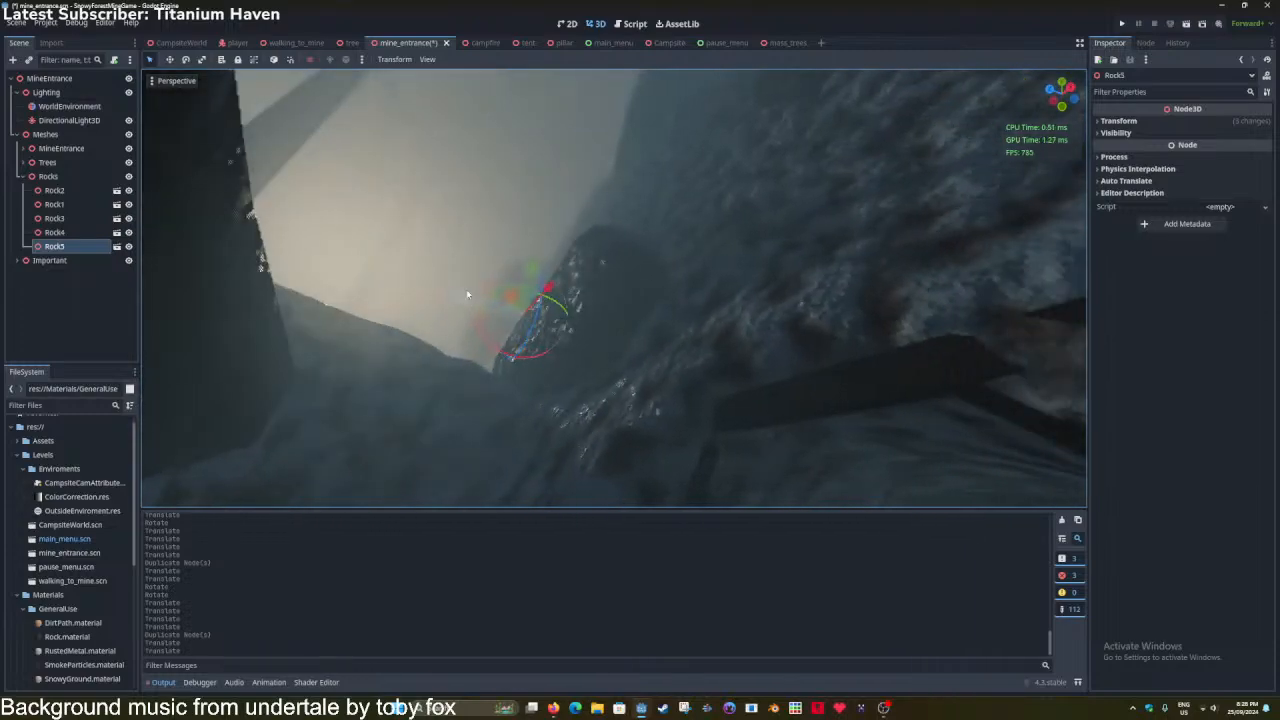
pyautogui.moveTo(467, 291); pyautogui.dragTo(476, 300)
pyautogui.moveTo(476, 300); pyautogui.dragTo(600, 310, button='right')
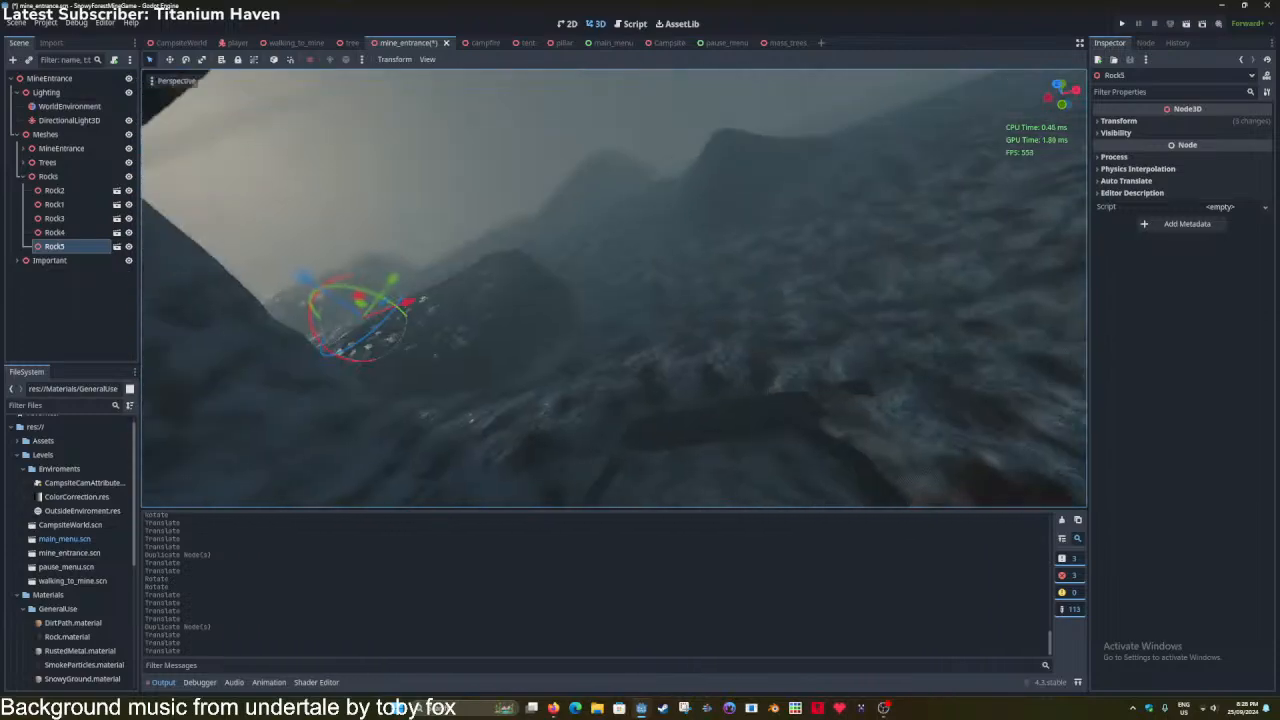
# Duplicate Rock5, move the copy across to the opposite hillside, lower it into the slope and save the scene.
pyautogui.moveTo(408, 301); pyautogui.dragTo(686, 271)
pyautogui.moveTo(686, 271); pyautogui.dragTo(850, 245, button='right')
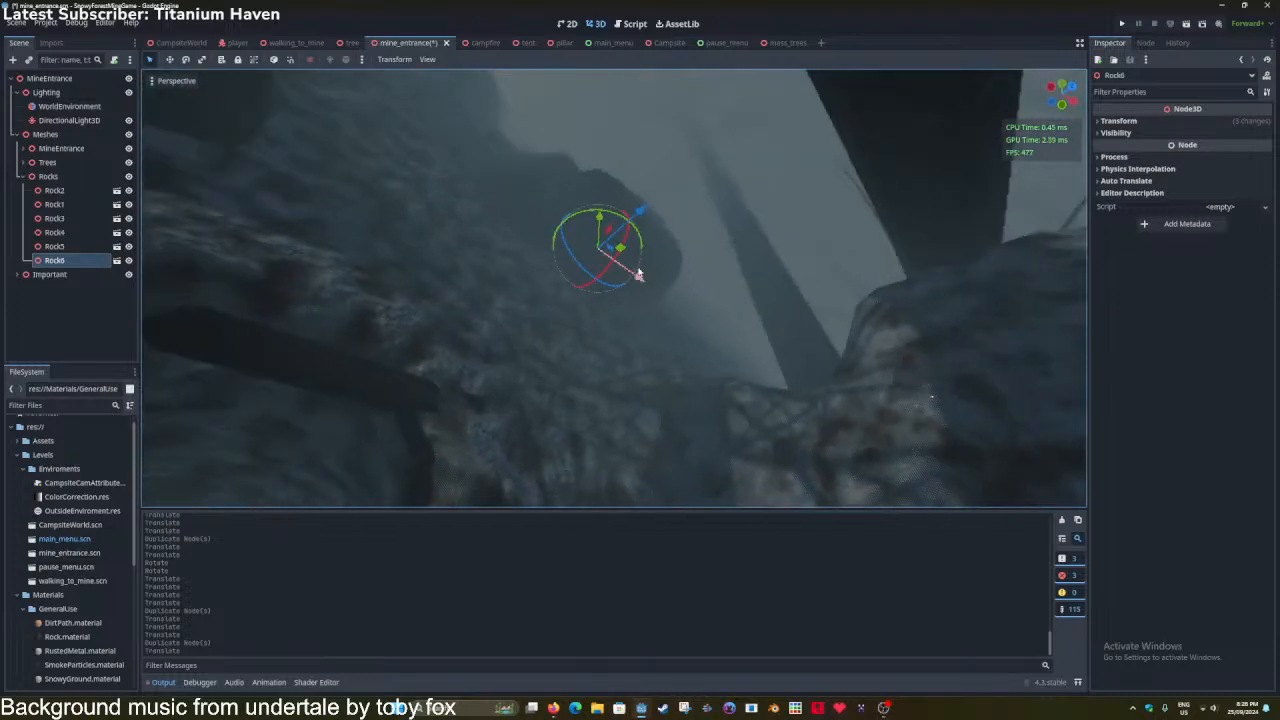
pyautogui.moveTo(640, 281); pyautogui.dragTo(719, 350)
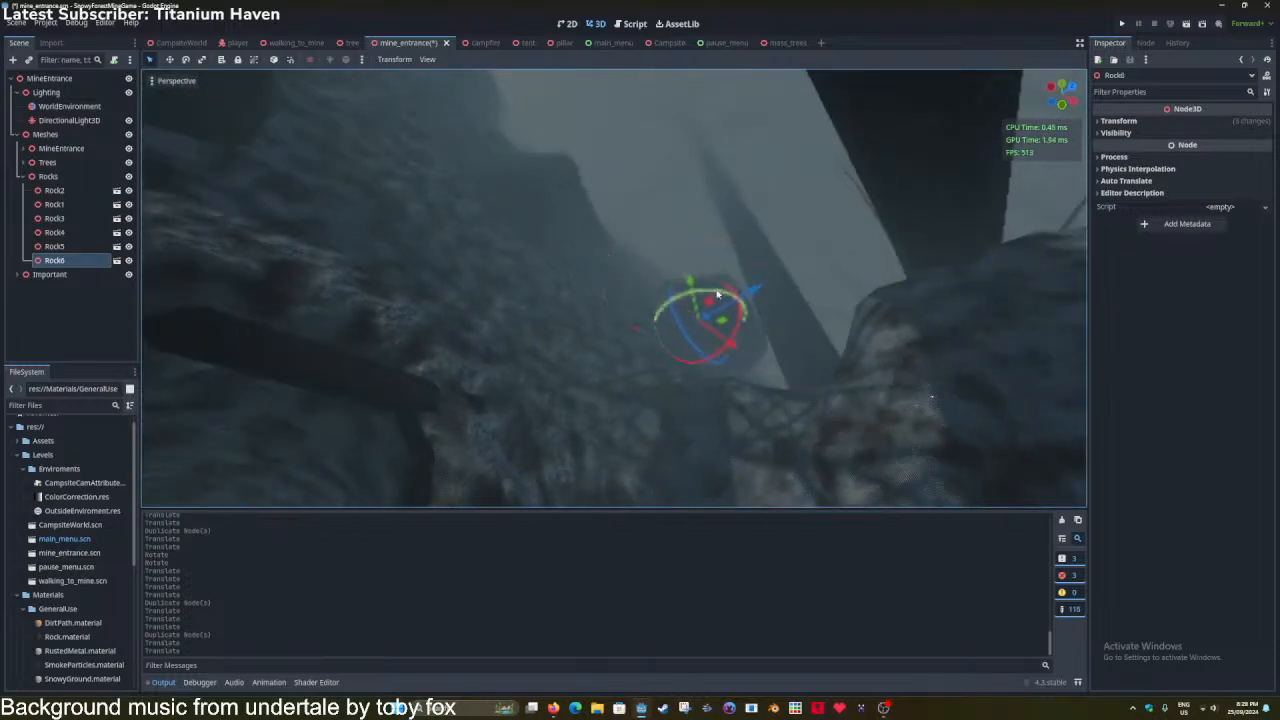
pyautogui.hotkey('ctrl', 's')
pyautogui.moveTo(754, 294); pyautogui.dragTo(747, 299)
pyautogui.moveTo(656, 273)
pyautogui.mouseDown(button='right')
pyautogui.moveTo(250, 290)
pyautogui.moveTo(185, 325)
pyautogui.moveTo(150, 275)
pyautogui.moveTo(647, 259)
pyautogui.mouseUp(button='right')
# Select Rock2 on the path and move it to about x -0.359 m, z 5.676 m.
pyautogui.click(666, 405)
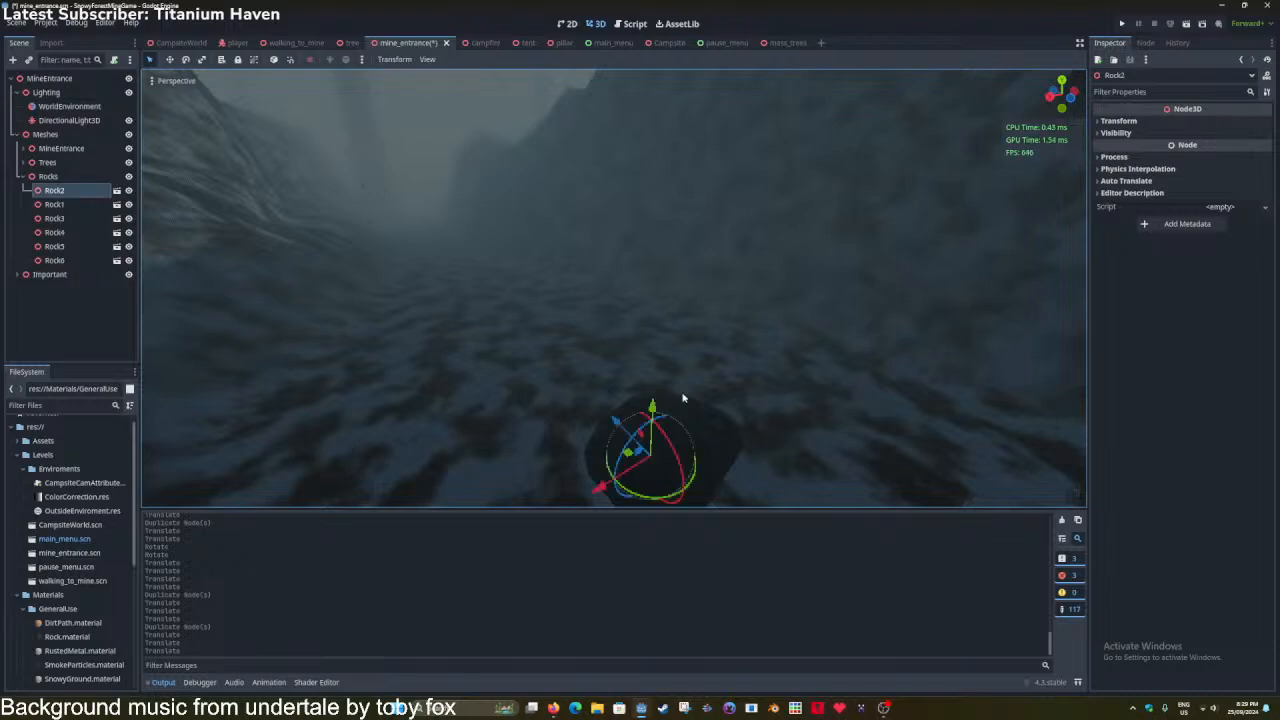
pyautogui.press('f')
pyautogui.moveTo(598, 346); pyautogui.dragTo(555, 263)
pyautogui.press('f')
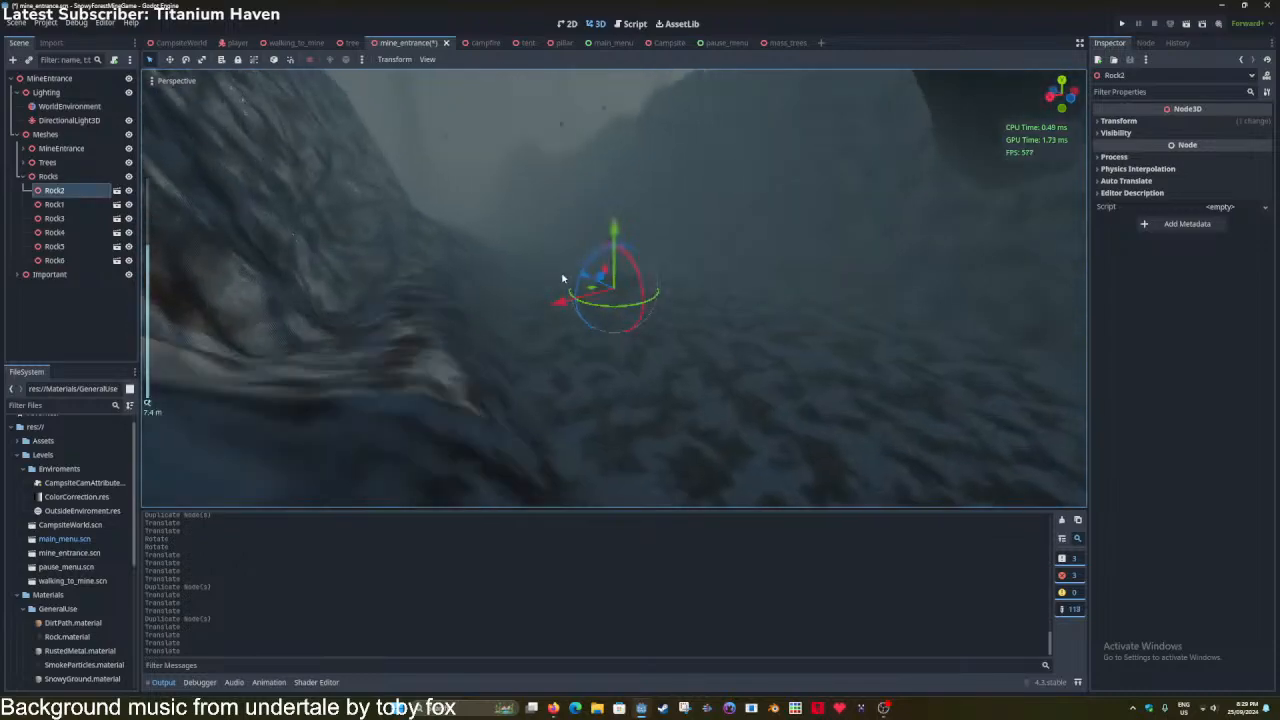
pyautogui.moveTo(562, 273); pyautogui.dragTo(674, 308, button='middle')
pyautogui.scroll(6, 674, 308)
pyautogui.moveTo(672, 311); pyautogui.dragTo(547, 331)
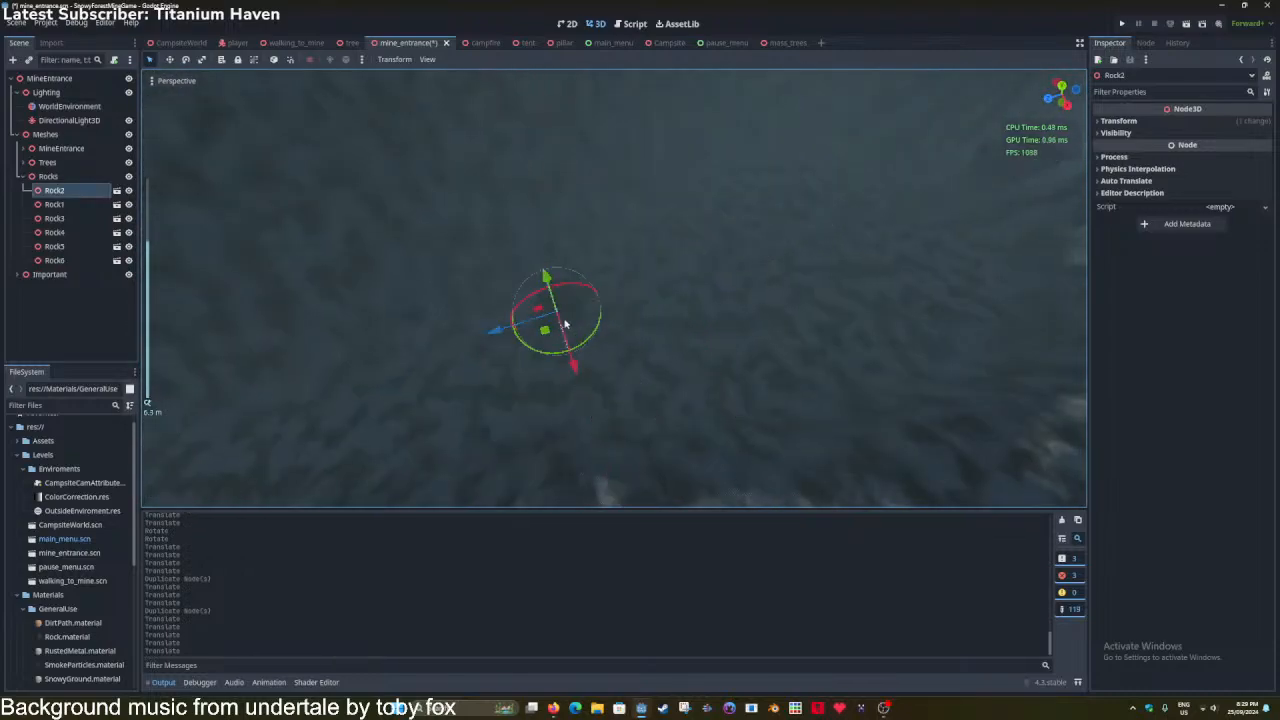
pyautogui.press('f')
pyautogui.moveTo(565, 323); pyautogui.dragTo(657, 294, button='middle')
pyautogui.scroll(2, 657, 294)
# Scale Rock2 uniformly up to 2 in its transform, saving the scene along the way.
pyautogui.click(1122, 121)
pyautogui.moveTo(1126, 209); pyautogui.dragTo(1158, 209)
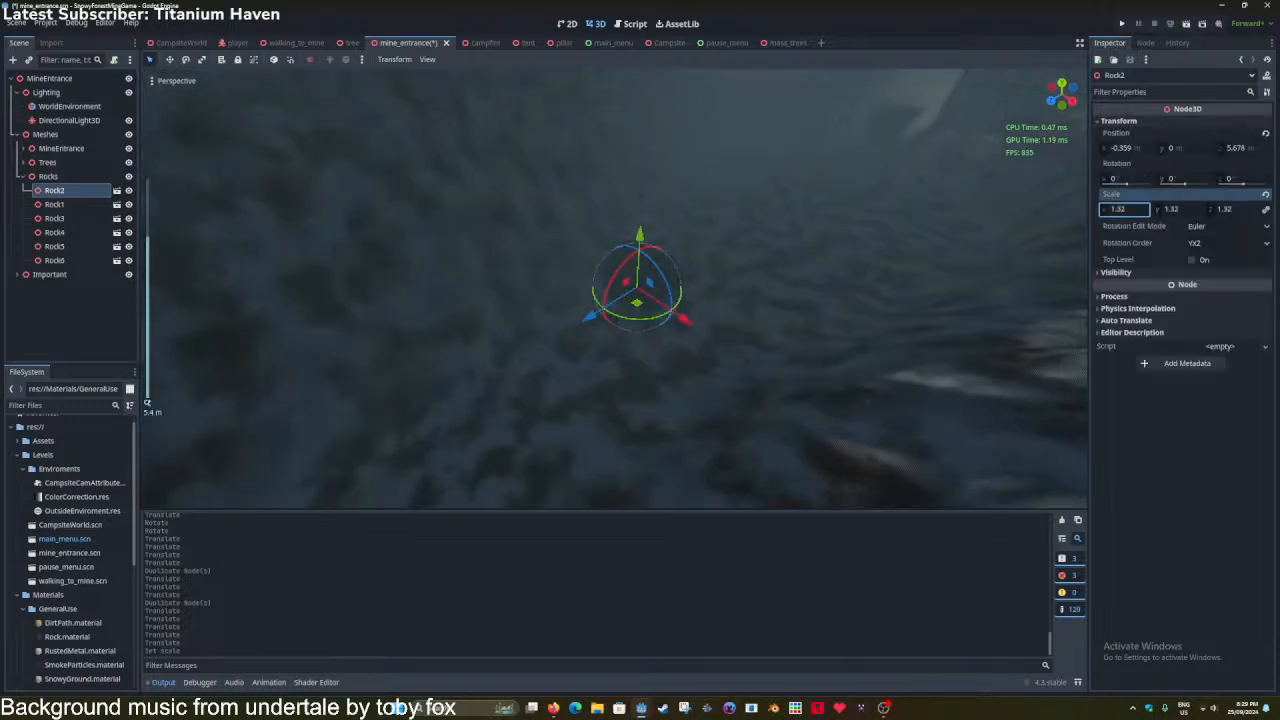
pyautogui.scroll(-2, 720, 289)
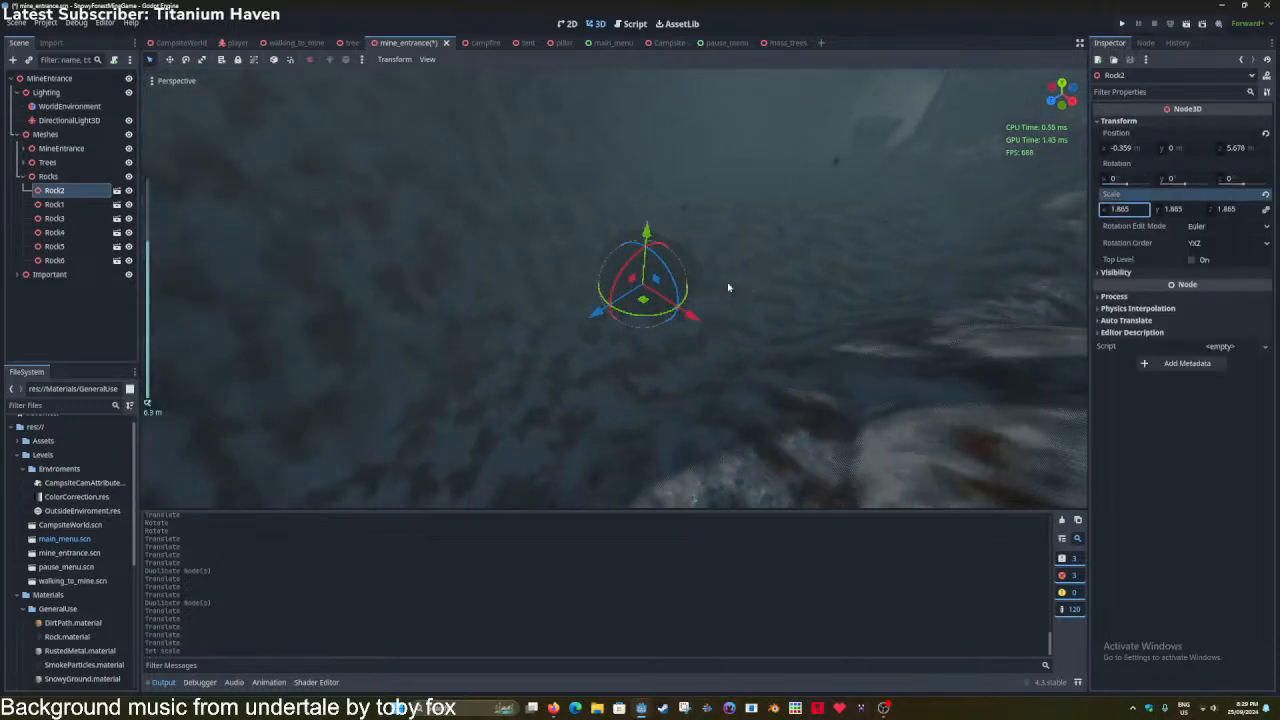
pyautogui.hotkey('ctrl', 's')
pyautogui.scroll(-5, 700, 276)
pyautogui.scroll(4, 706, 313)
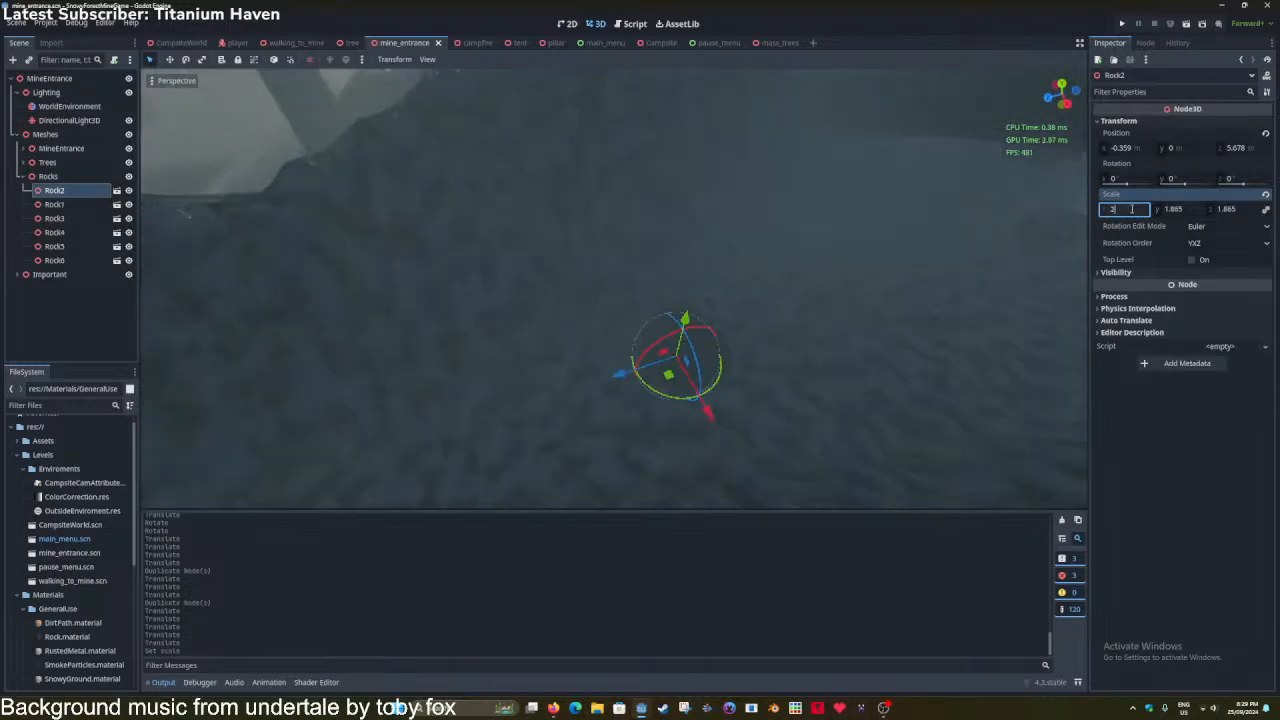
pyautogui.press('Return')
# Move Rock2 against the path's side wall at about x -1.517 m, y 0.382 m, z 4.725 m.
pyautogui.moveTo(672, 395); pyautogui.dragTo(716, 256)
pyautogui.moveTo(716, 256); pyautogui.dragTo(846, 286, button='middle')
pyautogui.press('f')
pyautogui.scroll(2, 685, 264)
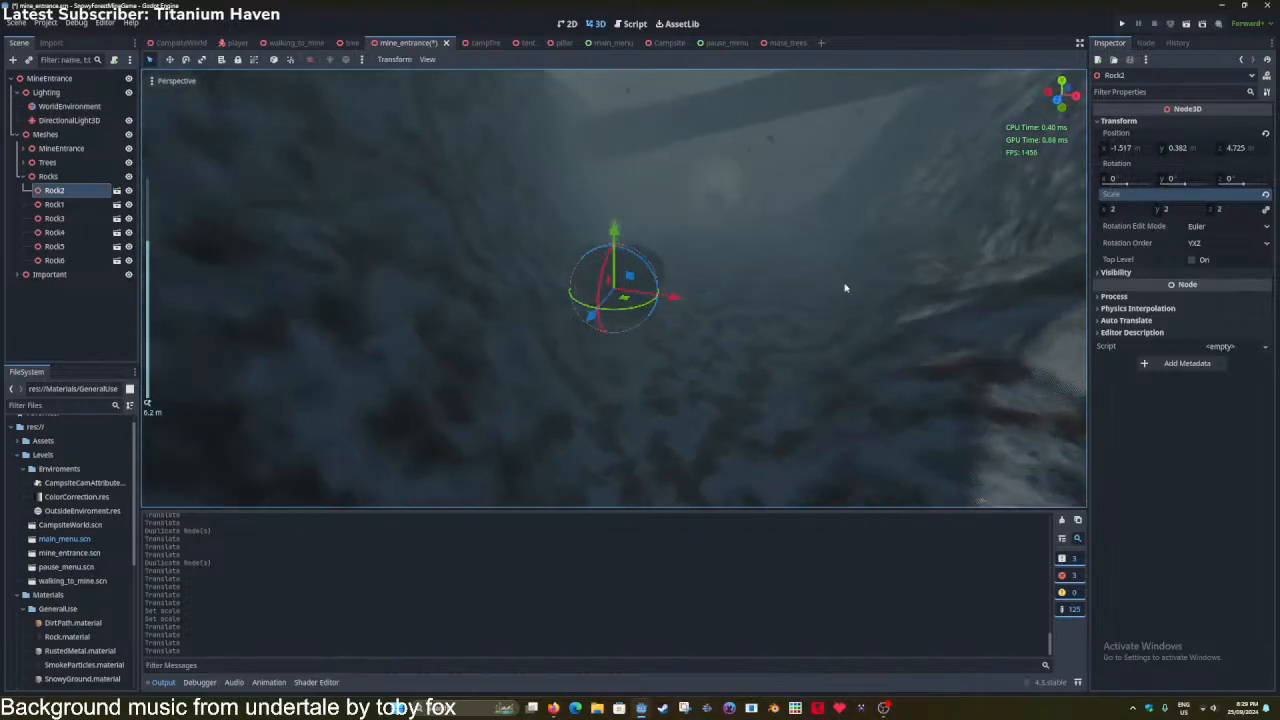
pyautogui.scroll(2, 846, 286)
# Duplicate Rock2 and move the copy across and along the path away from the original.
pyautogui.hotkey('ctrl', 'd')
pyautogui.moveTo(540, 349); pyautogui.dragTo(846, 330)
pyautogui.moveTo(815, 238); pyautogui.dragTo(812, 240)
pyautogui.moveTo(812, 240); pyautogui.dragTo(608, 291, button='middle')
pyautogui.scroll(-2, 722, 332)
pyautogui.scroll(-3, 608, 291)
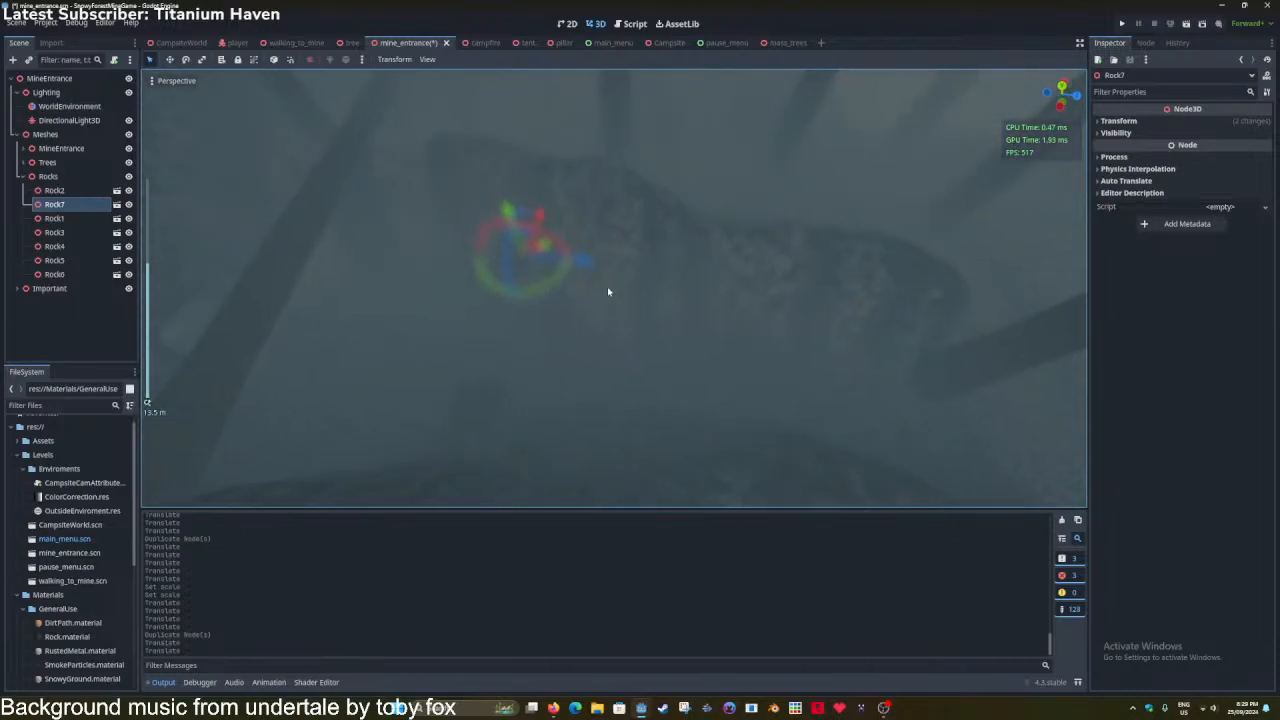
pyautogui.moveTo(545, 247); pyautogui.dragTo(808, 347)
pyautogui.press('f')
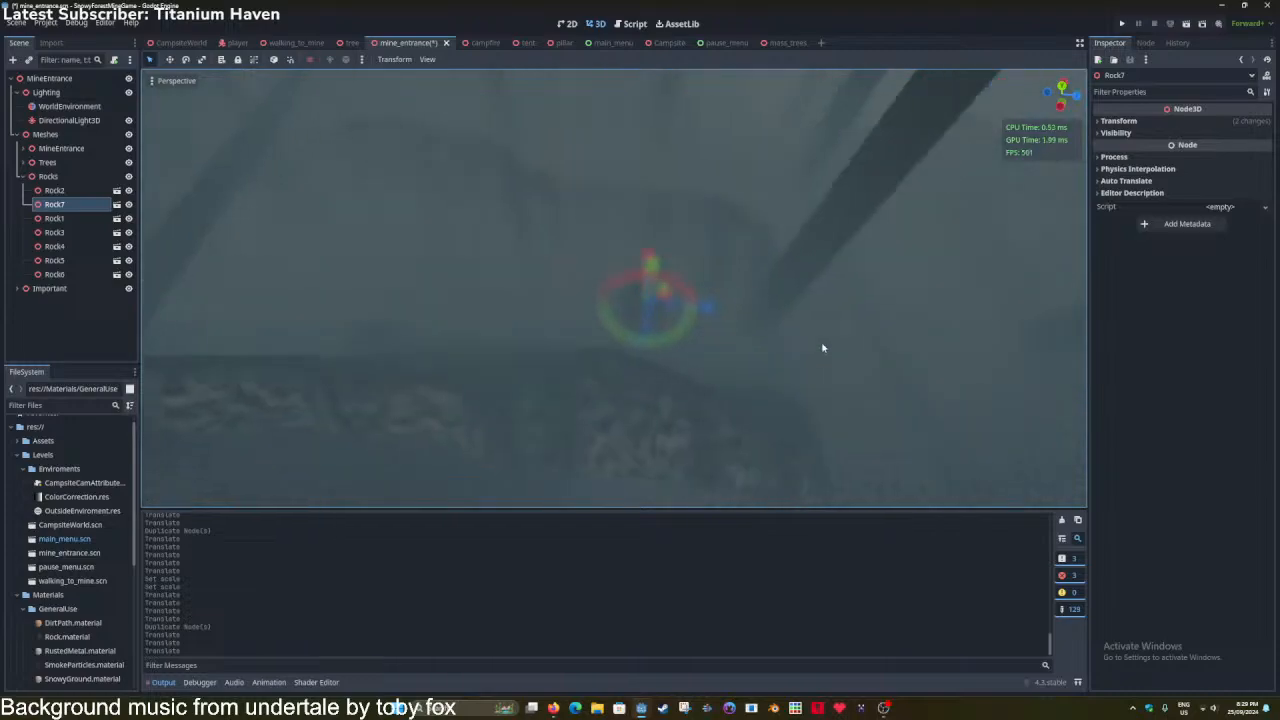
# Rotate Rock7 and lower it about 1.3 m toward the path's ground.
pyautogui.scroll(14, 800, 345)
pyautogui.moveTo(606, 314); pyautogui.dragTo(713, 278, button='middle')
pyautogui.scroll(4, 711, 278)
pyautogui.moveTo(614, 244); pyautogui.dragTo(613, 348)
pyautogui.click(644, 290)
pyautogui.click(643, 285)
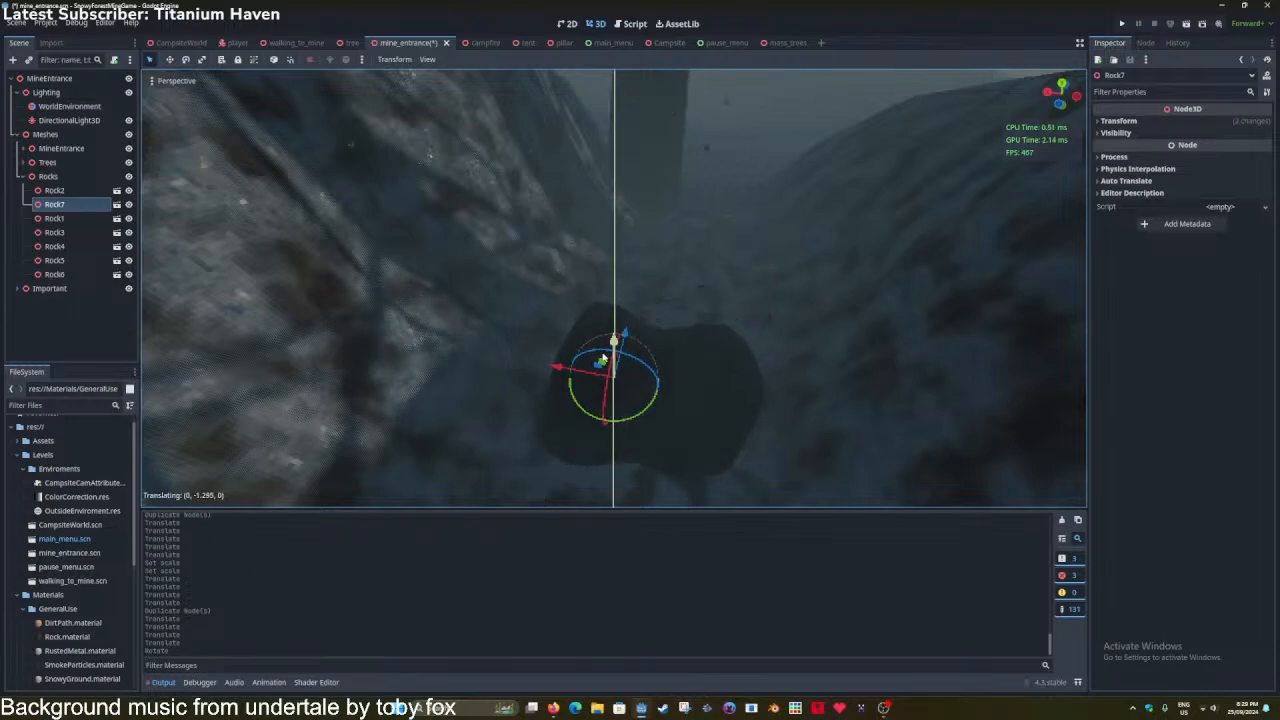
# Shift Rock7 sideways along X against the rocky wall and rotate it about 26° around Z.
pyautogui.keyDown('shift'); pyautogui.moveTo(613, 350); pyautogui.dragTo(621, 281, button='middle'); pyautogui.keyUp('shift')
pyautogui.moveTo(630, 258); pyautogui.dragTo(631, 266)
pyautogui.moveTo(562, 320); pyautogui.dragTo(420, 304)
pyautogui.moveTo(478, 258); pyautogui.dragTo(506, 255)
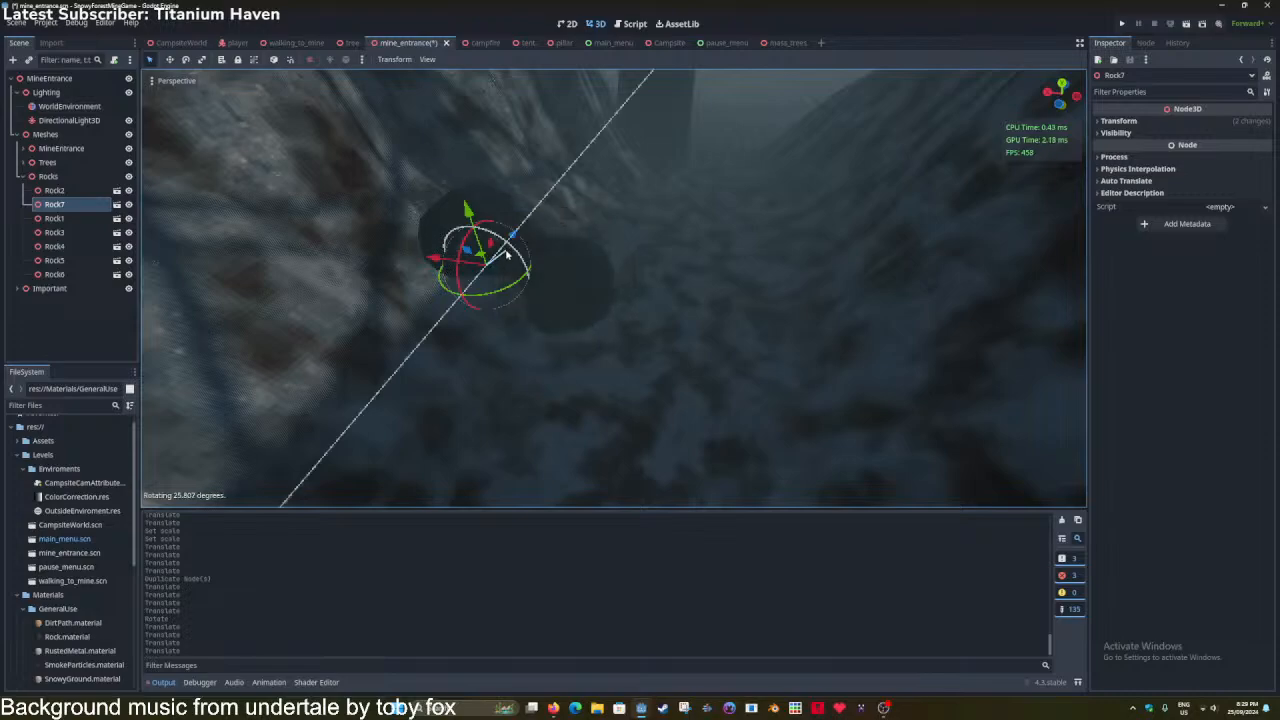
pyautogui.moveTo(547, 308)
pyautogui.mouseDown(button='right')
pyautogui.moveTo(790, 320)
pyautogui.moveTo(950, 296)
pyautogui.moveTo(563, 306)
pyautogui.mouseUp(button='right')
# Duplicate Rock2 again and move the copy along Z and X to the opposite side of the path.
pyautogui.click(270, 388)
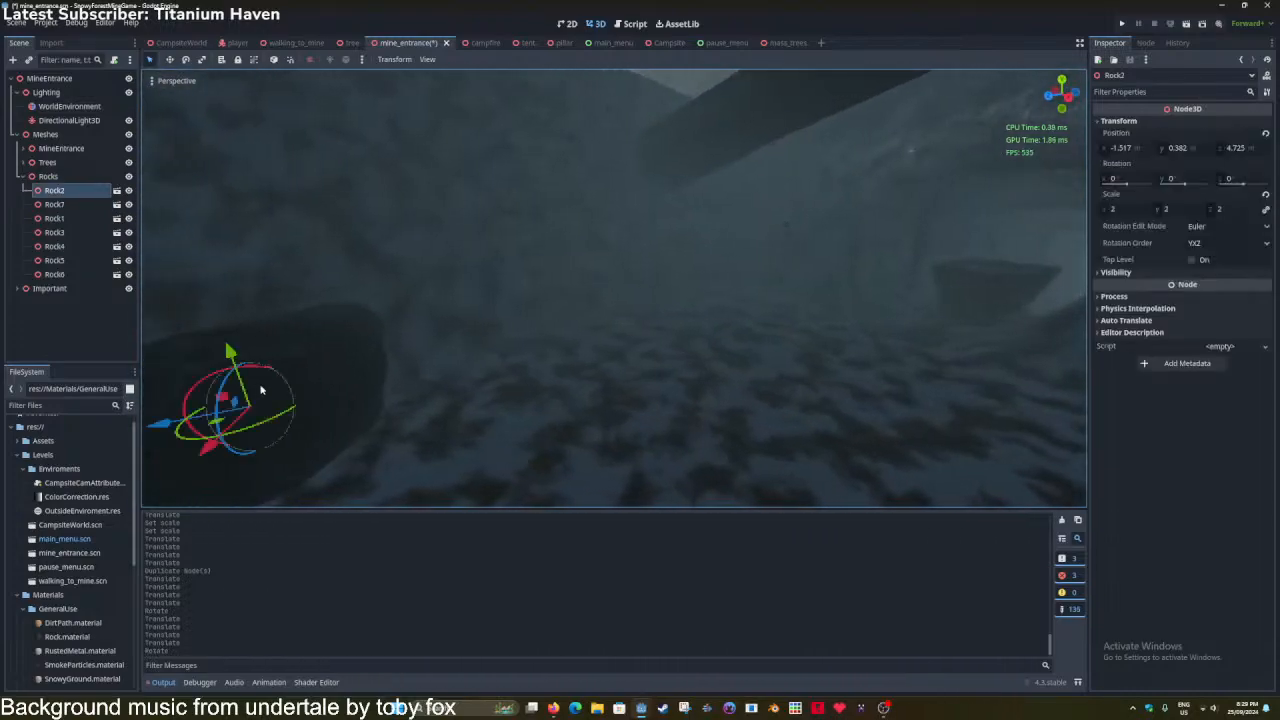
pyautogui.moveTo(262, 391); pyautogui.dragTo(277, 422, button='right')
pyautogui.hotkey('ctrl', 'd')
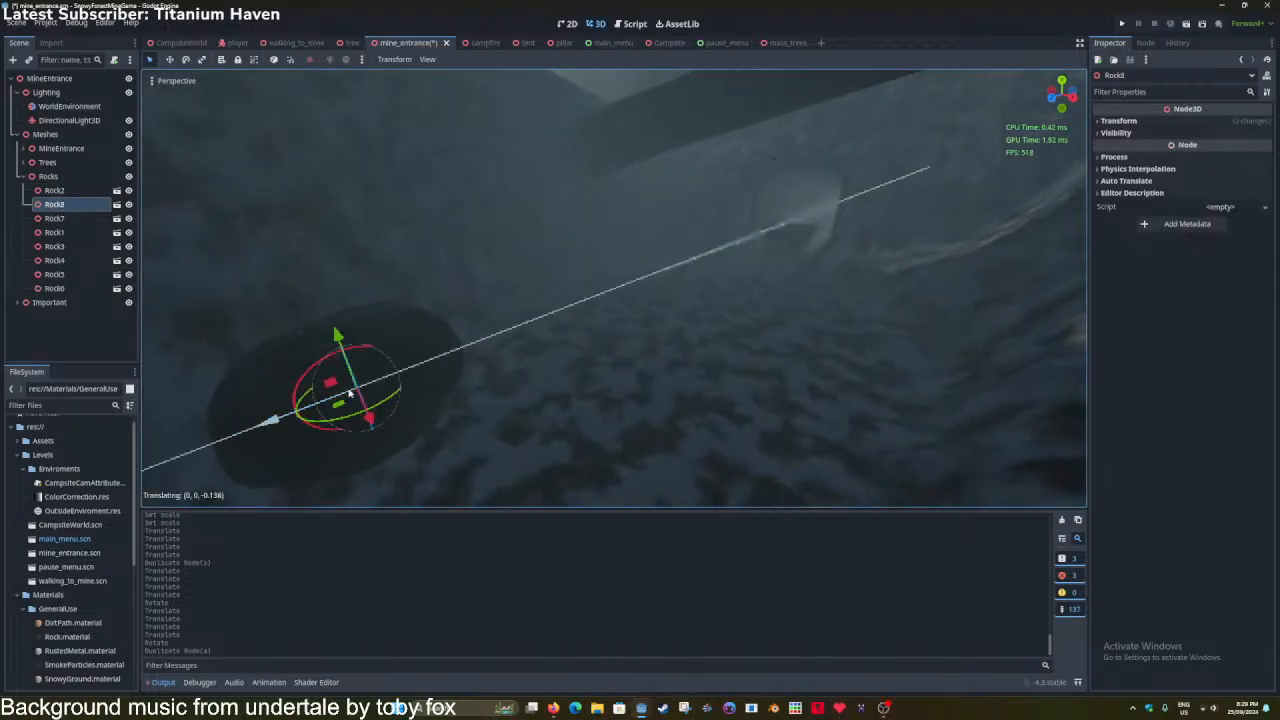
pyautogui.moveTo(350, 393); pyautogui.dragTo(660, 249)
pyautogui.moveTo(751, 277); pyautogui.dragTo(960, 308)
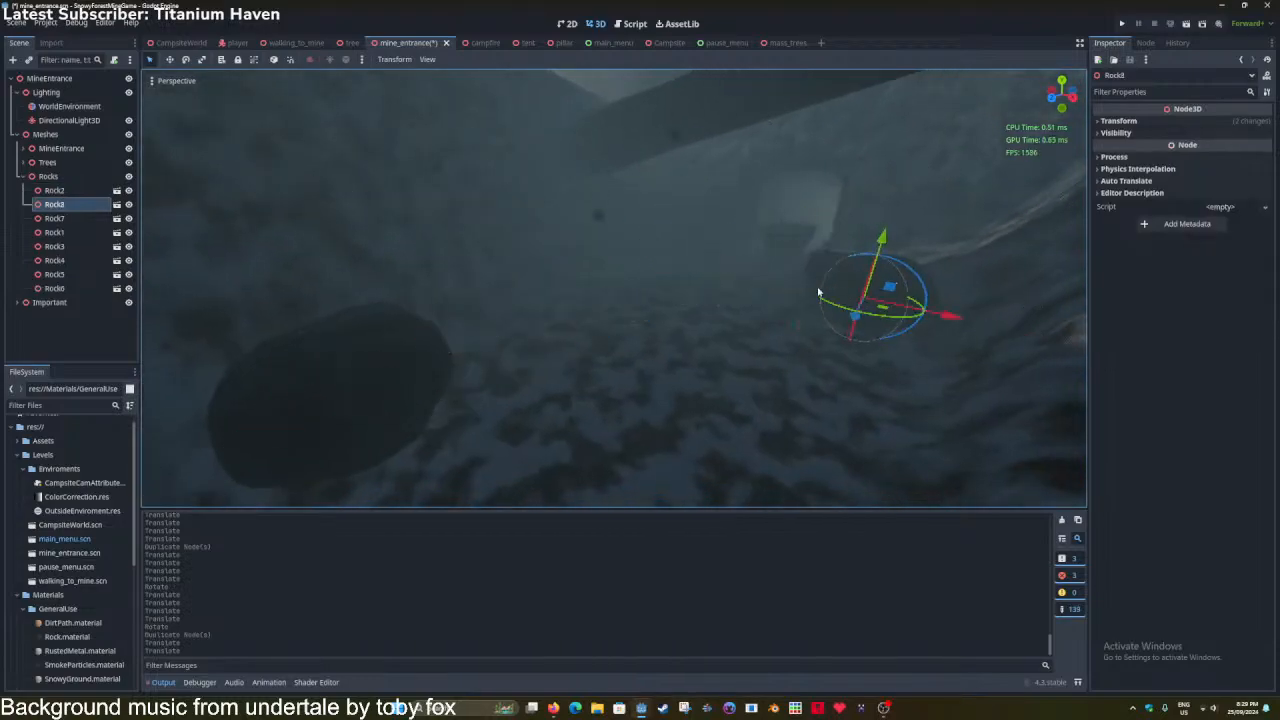
# Fine-tune Rock8's position against the side wall, shifting it along Z and adjusting its height.
pyautogui.press('f')
pyautogui.scroll(-3, 710, 309)
pyautogui.moveTo(610, 290); pyautogui.dragTo(780, 275, button='middle')
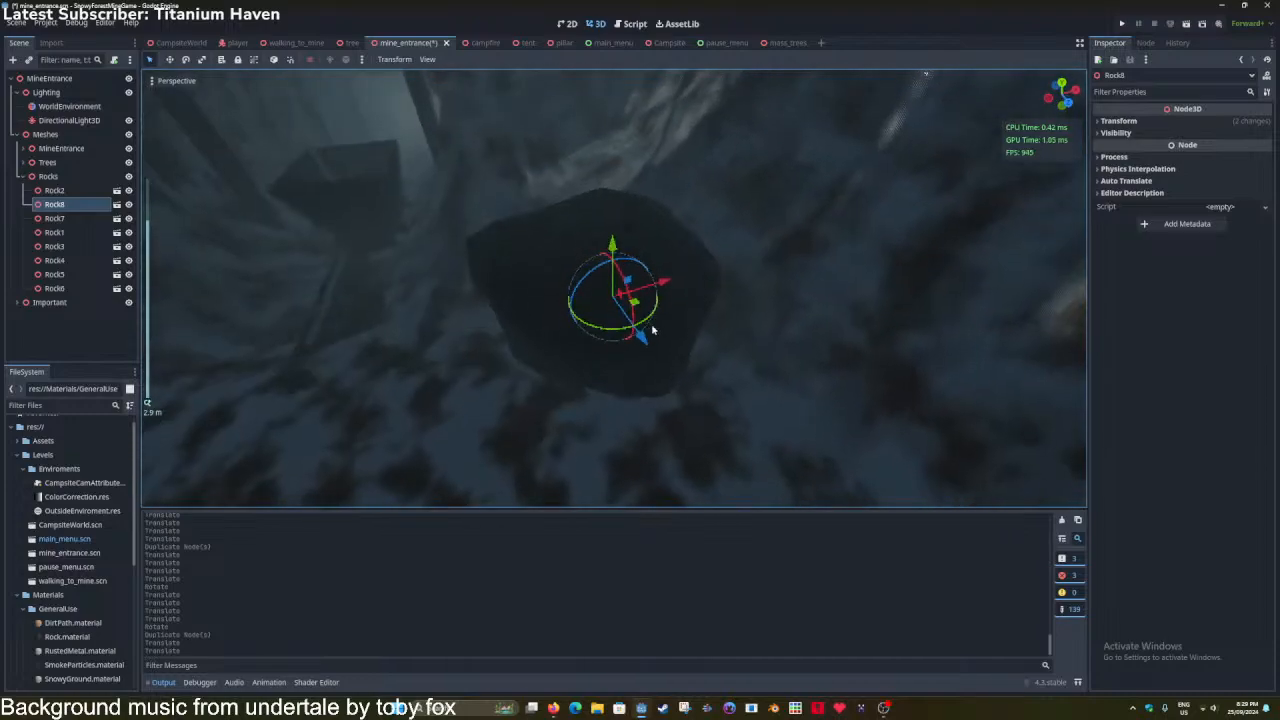
pyautogui.keyDown('shift'); pyautogui.moveTo(653, 330); pyautogui.dragTo(657, 400, button='middle'); pyautogui.keyUp('shift')
pyautogui.moveTo(640, 371); pyautogui.dragTo(650, 258)
pyautogui.moveTo(631, 200); pyautogui.dragTo(634, 130)
pyautogui.press('s')
pyautogui.moveTo(634, 130); pyautogui.dragTo(594, 40, button='right')
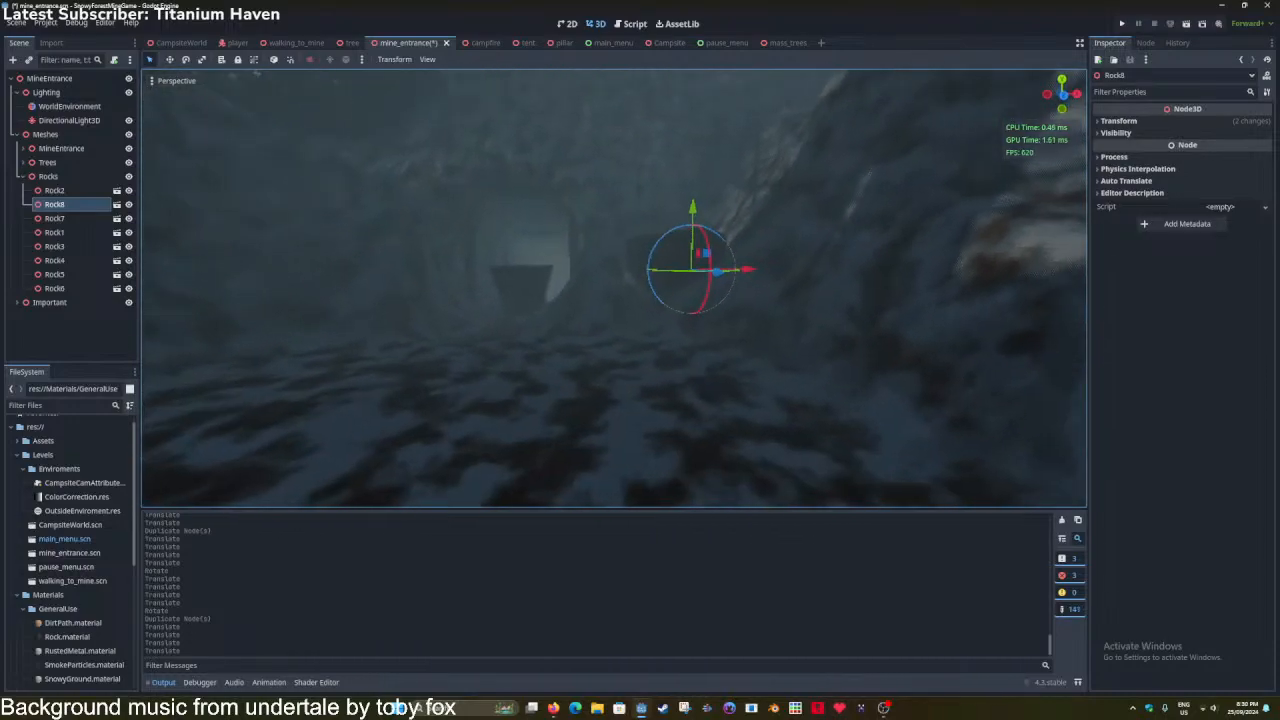
# Save the scene, move Rock8 further along Z and adjust its height and uniform scale.
pyautogui.press('a')
pyautogui.moveTo(619, 228); pyautogui.dragTo(820, 220, button='right')
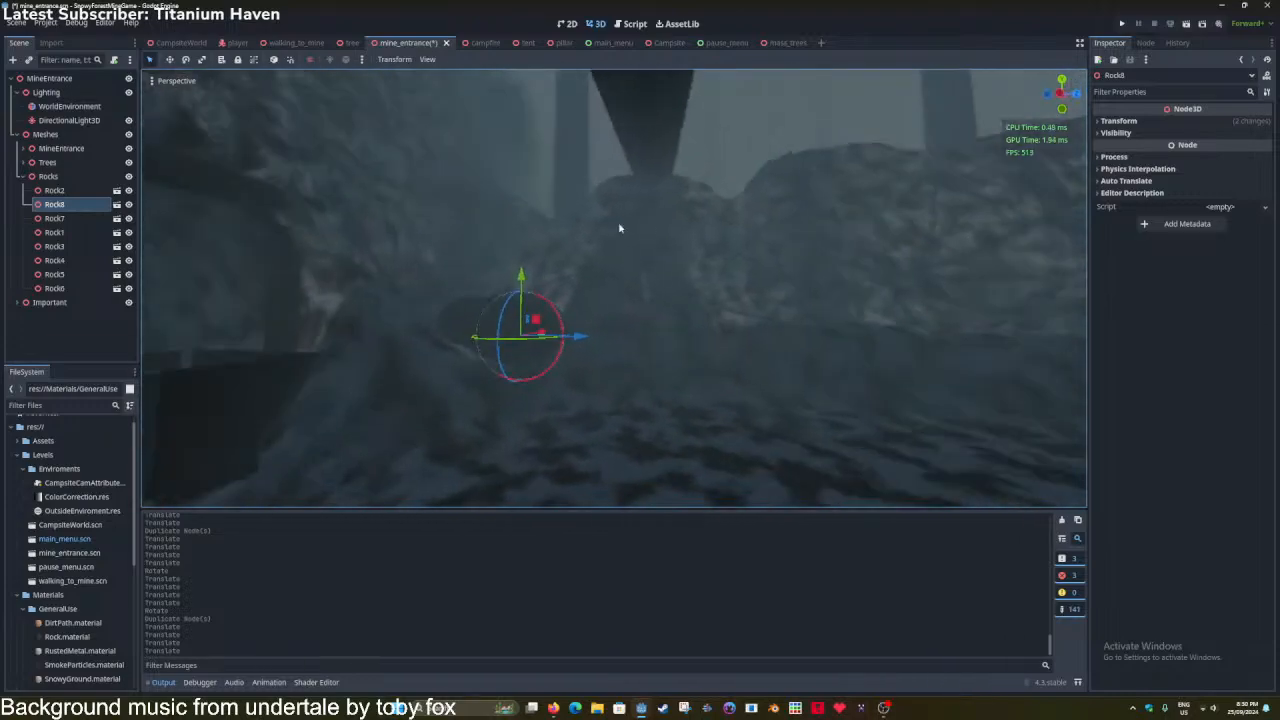
pyautogui.press('w')
pyautogui.moveTo(556, 268); pyautogui.dragTo(870, 325, button='right')
pyautogui.press('w')
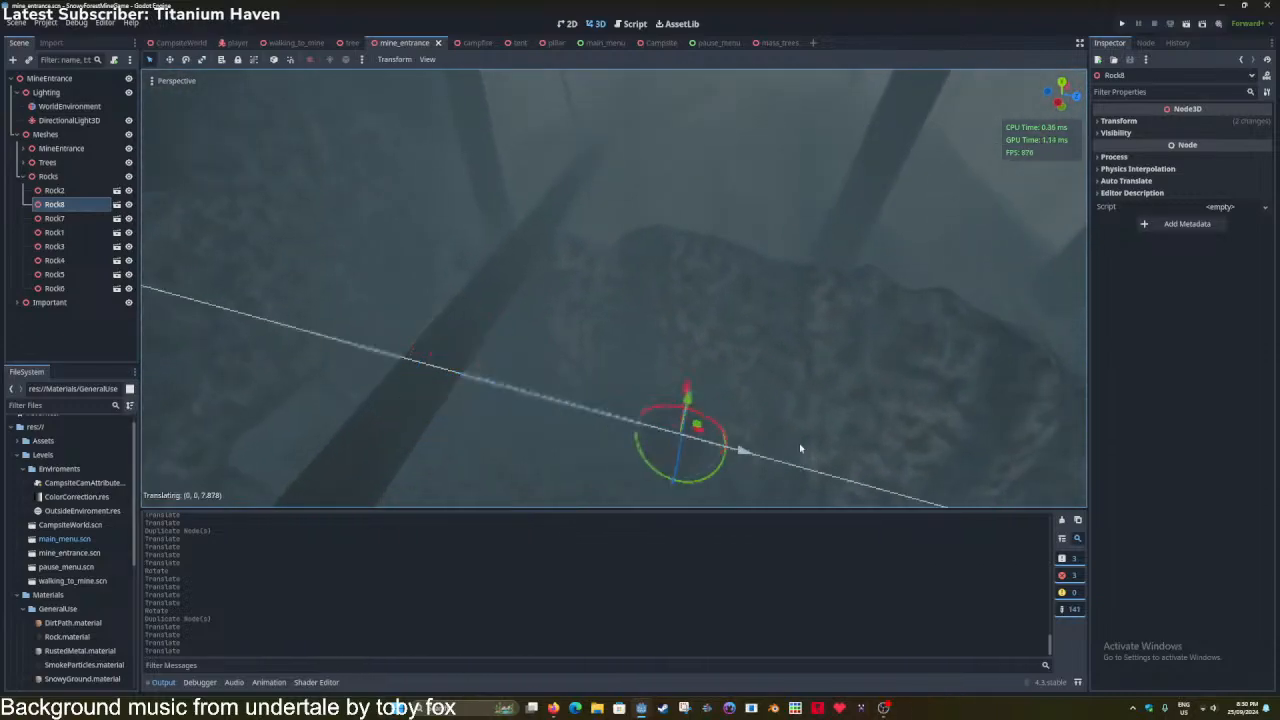
pyautogui.click(730, 415)
pyautogui.moveTo(740, 332); pyautogui.dragTo(740, 245)
pyautogui.click(1119, 120)
pyautogui.moveTo(1125, 209)
pyautogui.mouseDown()
pyautogui.moveTo(1176, 209)
pyautogui.moveTo(1129, 209)
pyautogui.mouseUp()
# Duplicate Rock8 and move the copy away from the original along the rock wall.
pyautogui.moveTo(700, 300); pyautogui.dragTo(746, 248, button='right')
pyautogui.hotkey('ctrl', 'd')
pyautogui.moveTo(667, 231); pyautogui.dragTo(1045, 261)
pyautogui.press('f')
pyautogui.moveTo(745, 305); pyautogui.dragTo(620, 275, button='middle')
pyautogui.scroll(-6, 759, 358)
pyautogui.scroll(-4, 759, 358)
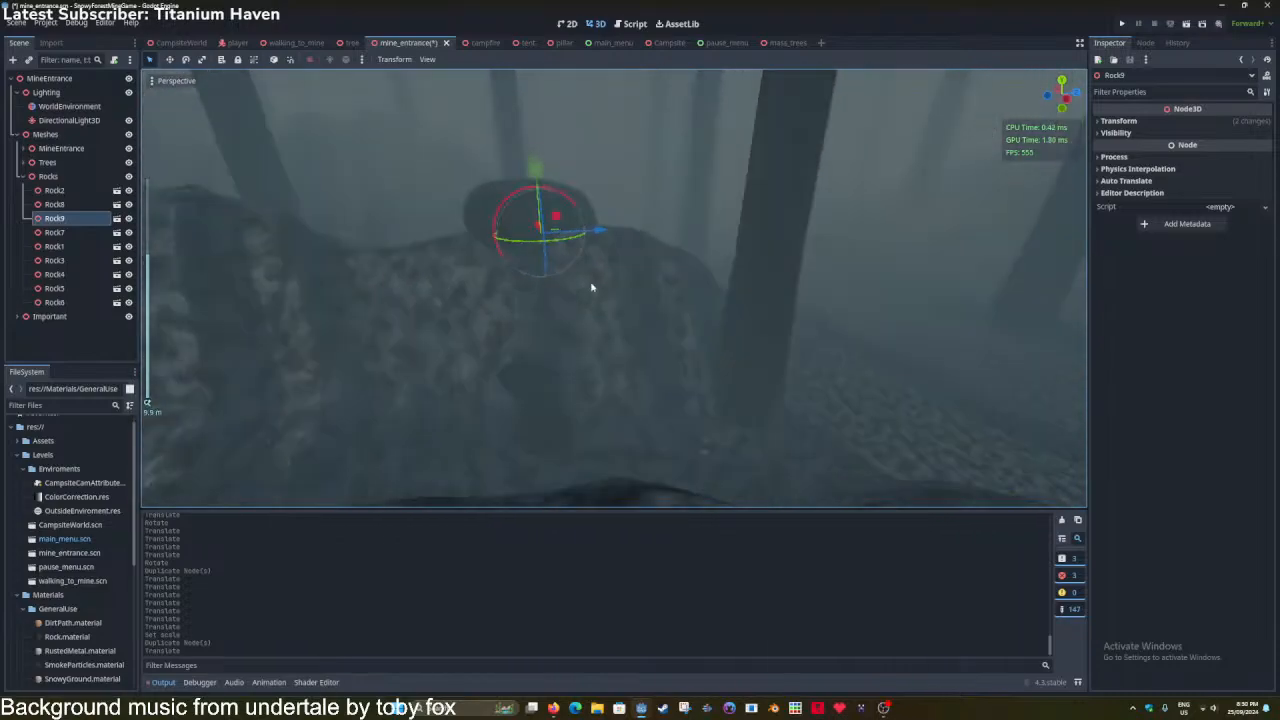
# Move Rock9 across the scene along Z and X to stand beside the path, and save the mine_entrance scene.
pyautogui.moveTo(598, 230); pyautogui.dragTo(868, 256)
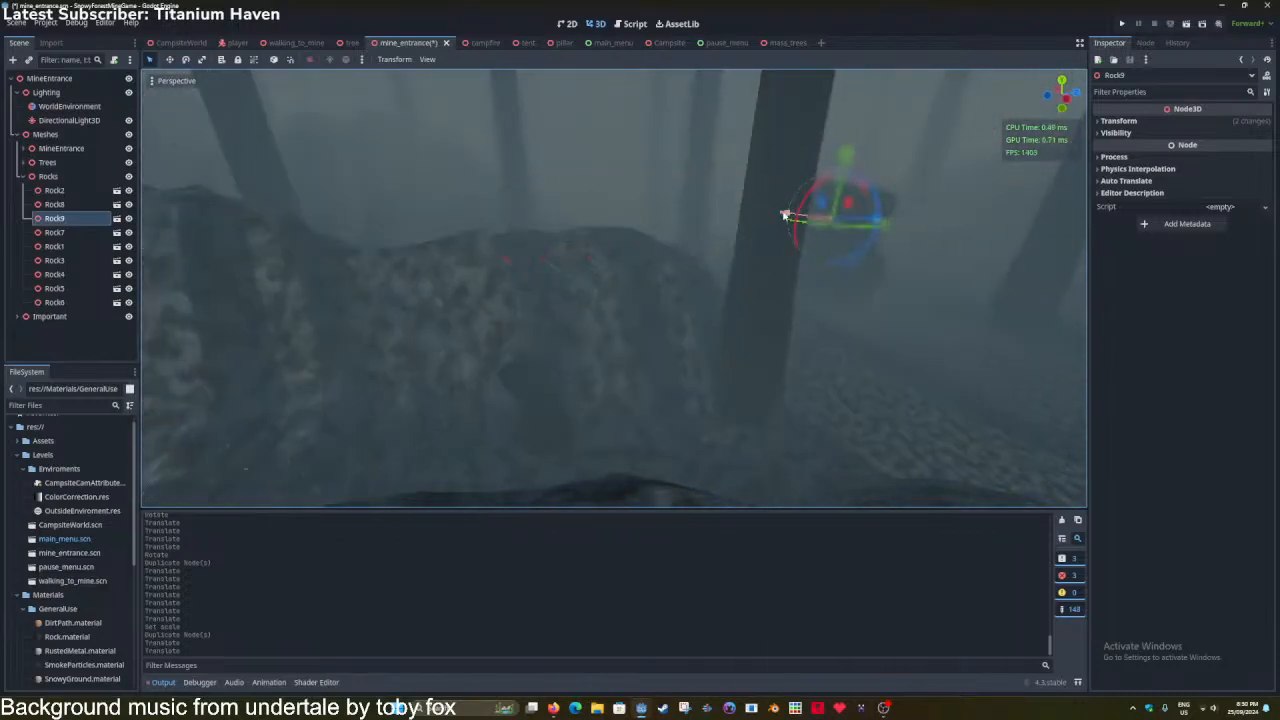
pyautogui.moveTo(786, 215); pyautogui.dragTo(914, 358)
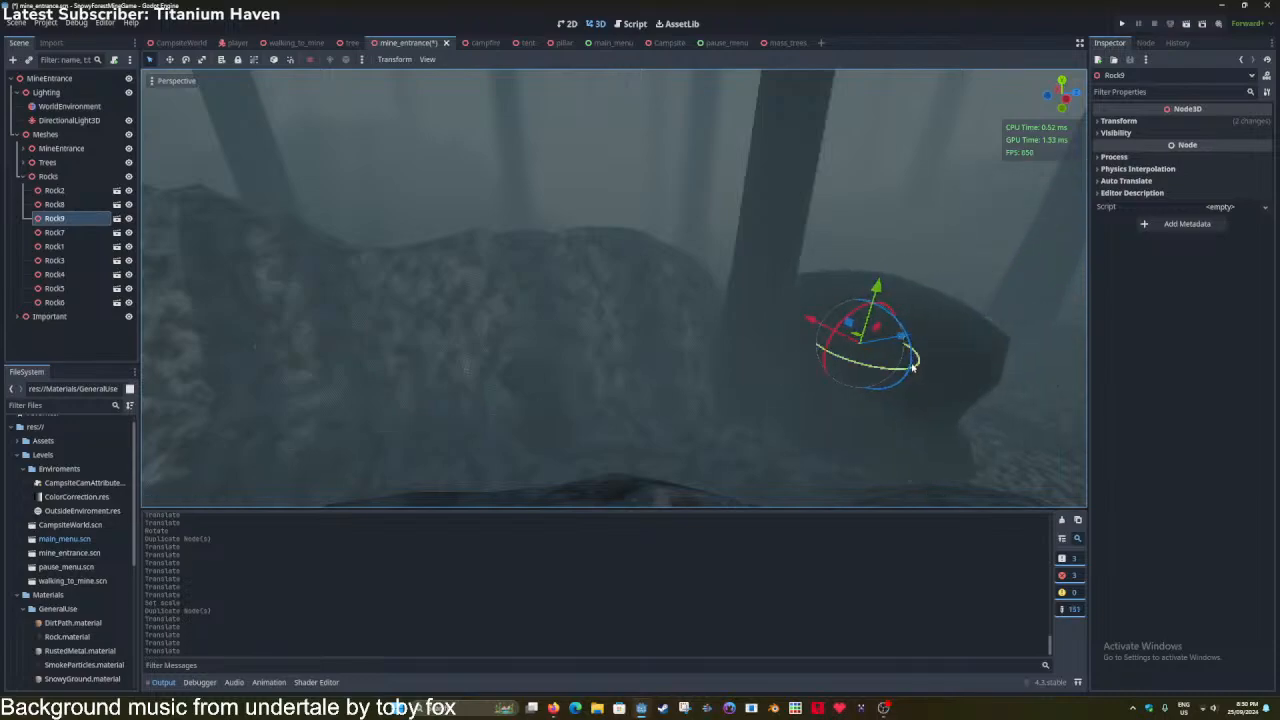
pyautogui.moveTo(914, 358); pyautogui.dragTo(1034, 386, button='right')
pyautogui.press('w')
pyautogui.press('s')
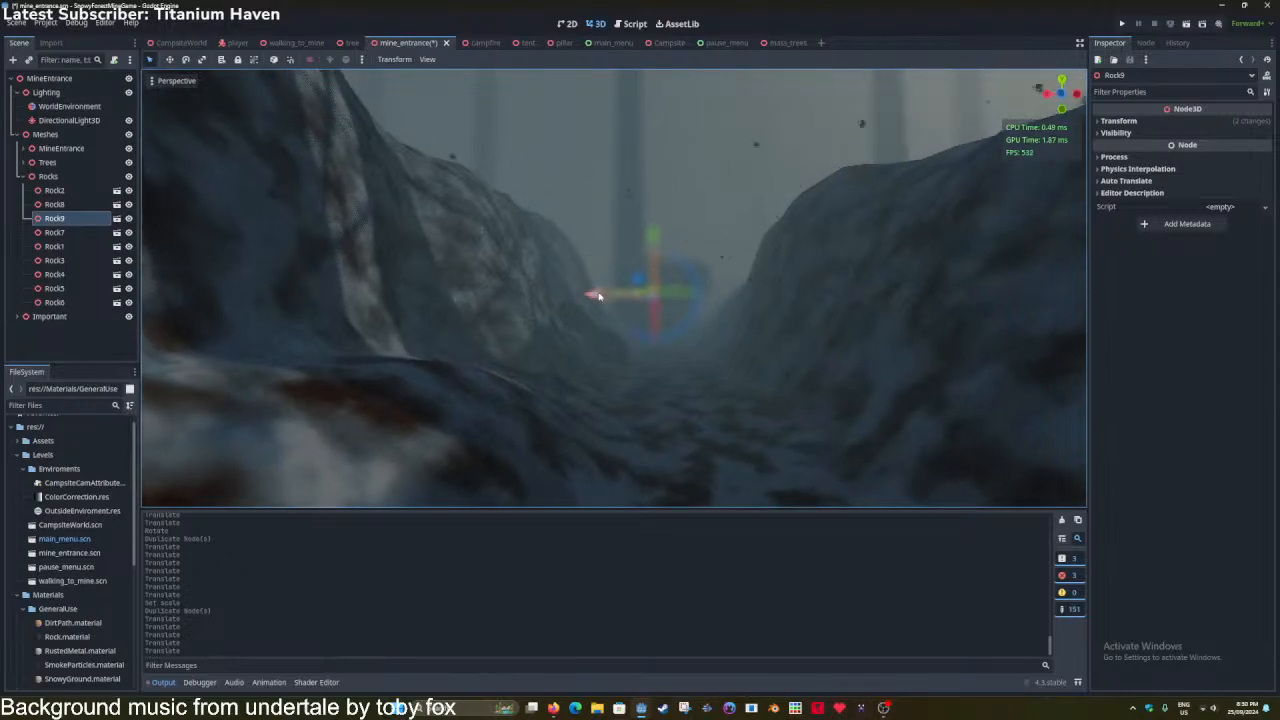
pyautogui.moveTo(598, 296); pyautogui.dragTo(716, 291)
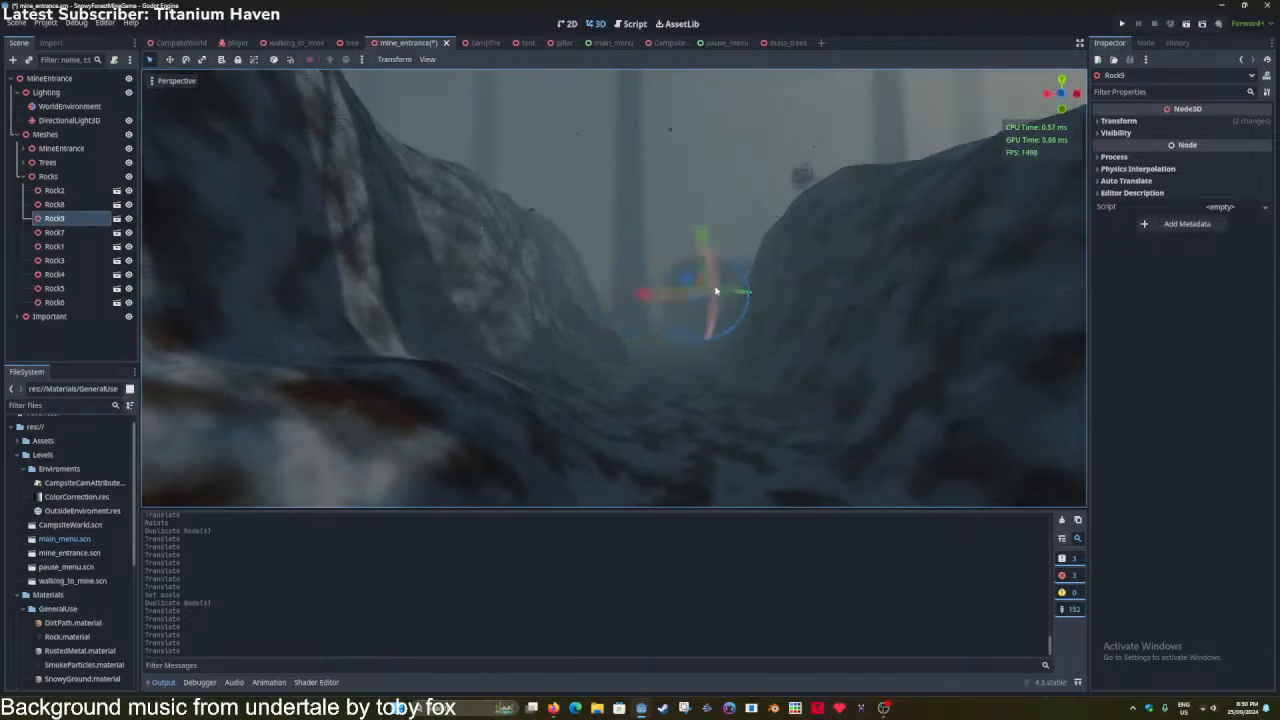
pyautogui.click(752, 182)
pyautogui.hotkey('ctrl', 's')
pyautogui.press('w')
pyautogui.moveTo(683, 342); pyautogui.dragTo(320, 346, button='right')
pyautogui.press('s')
pyautogui.hotkey('ctrl', 's')
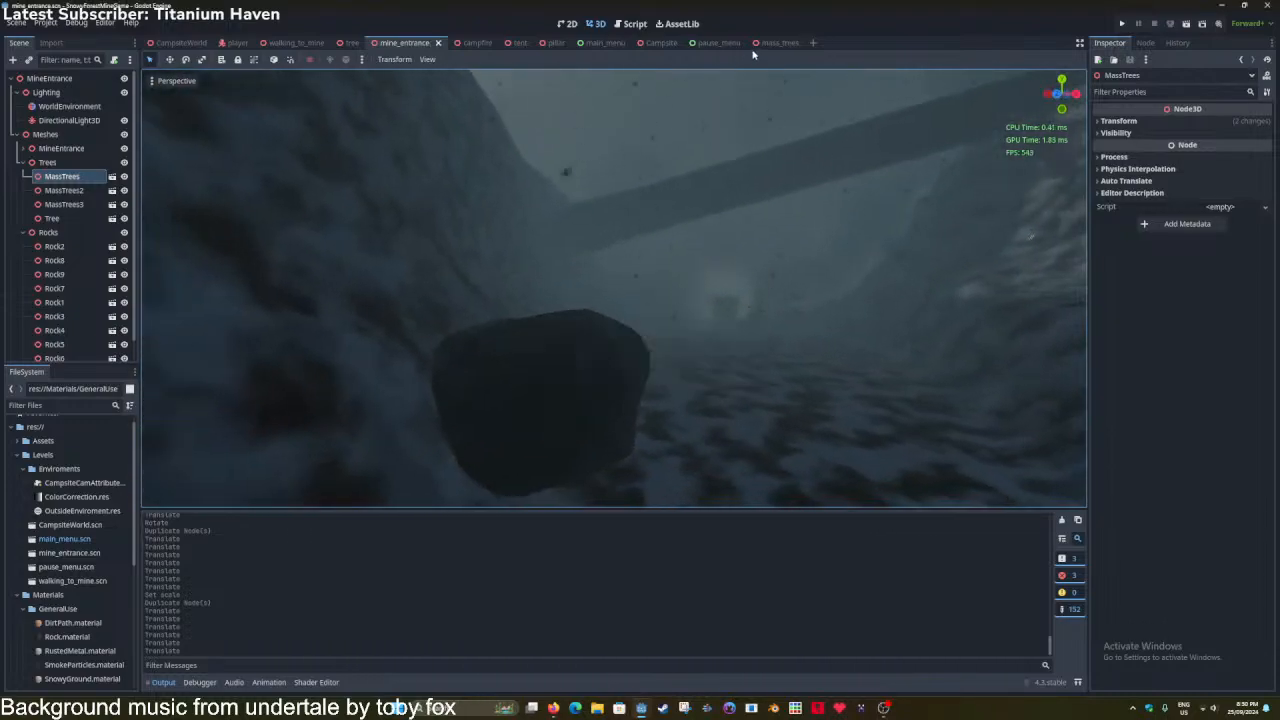
# Open the source scenes of the Rock2 and Rock1 instances from the mine_entrance scene.
pyautogui.click(112, 247)
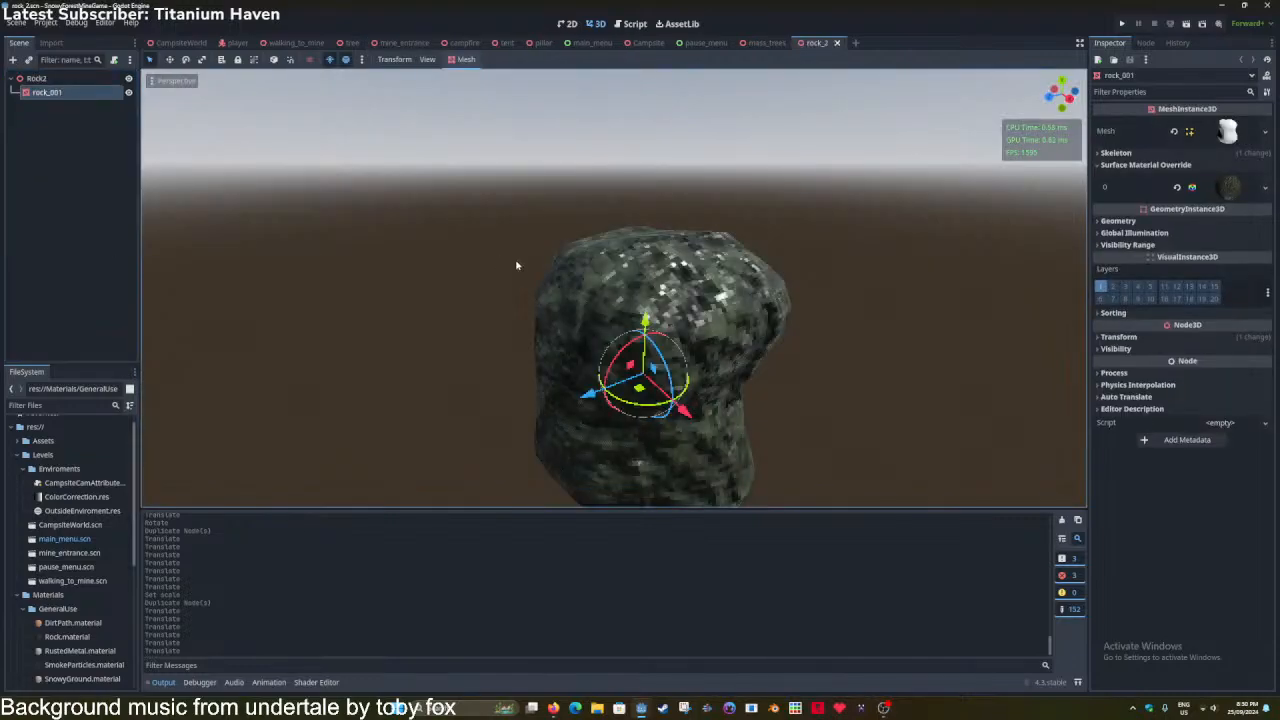
pyautogui.click(766, 43)
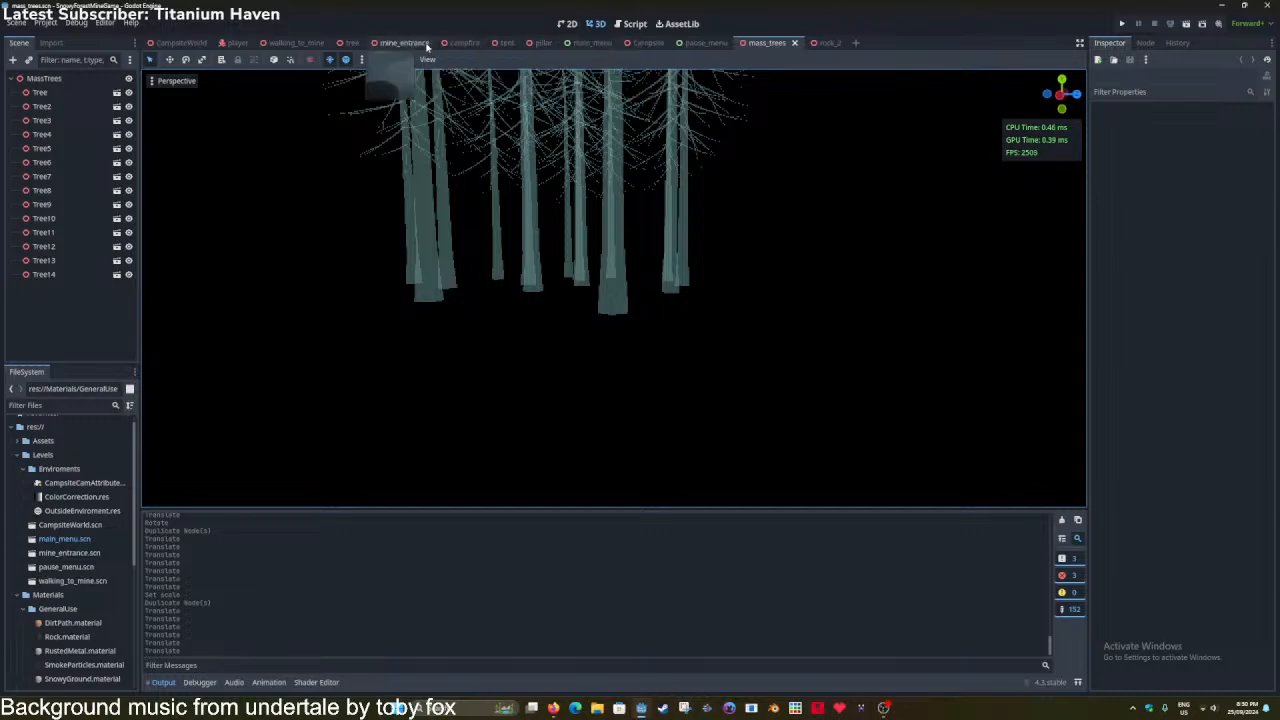
pyautogui.click(389, 43)
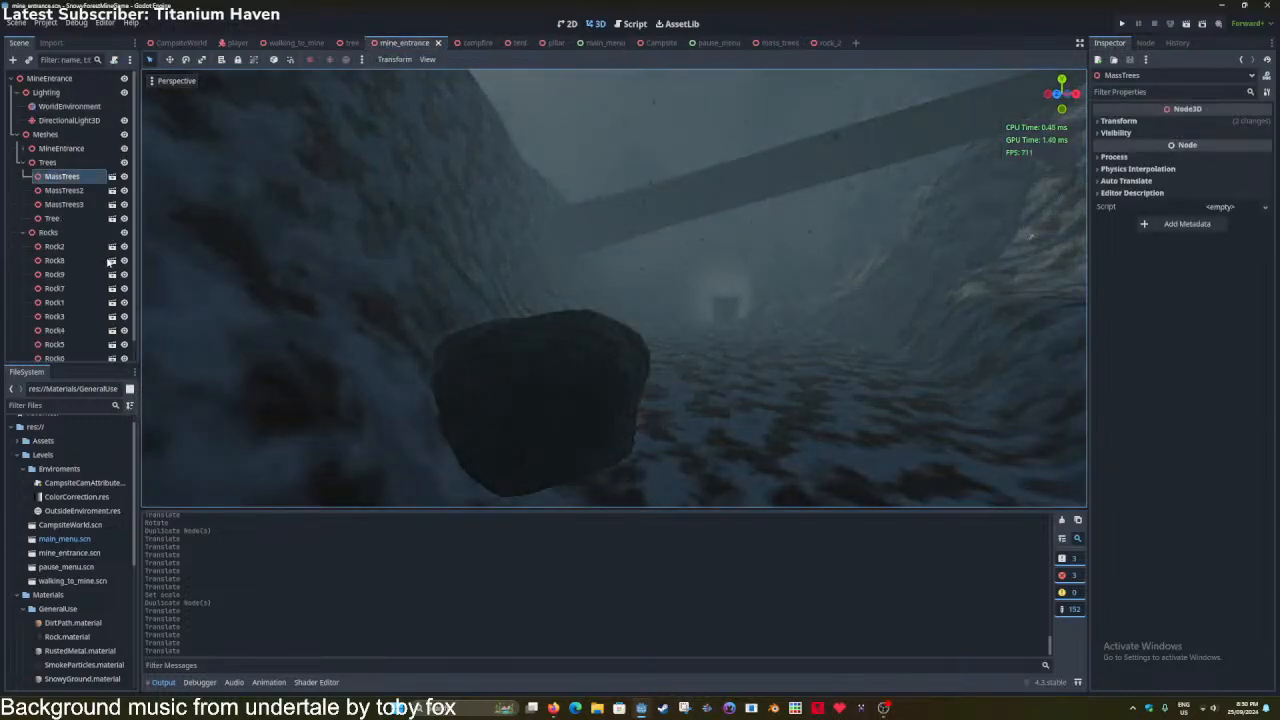
pyautogui.scroll(-1, 97, 271)
pyautogui.click(112, 281)
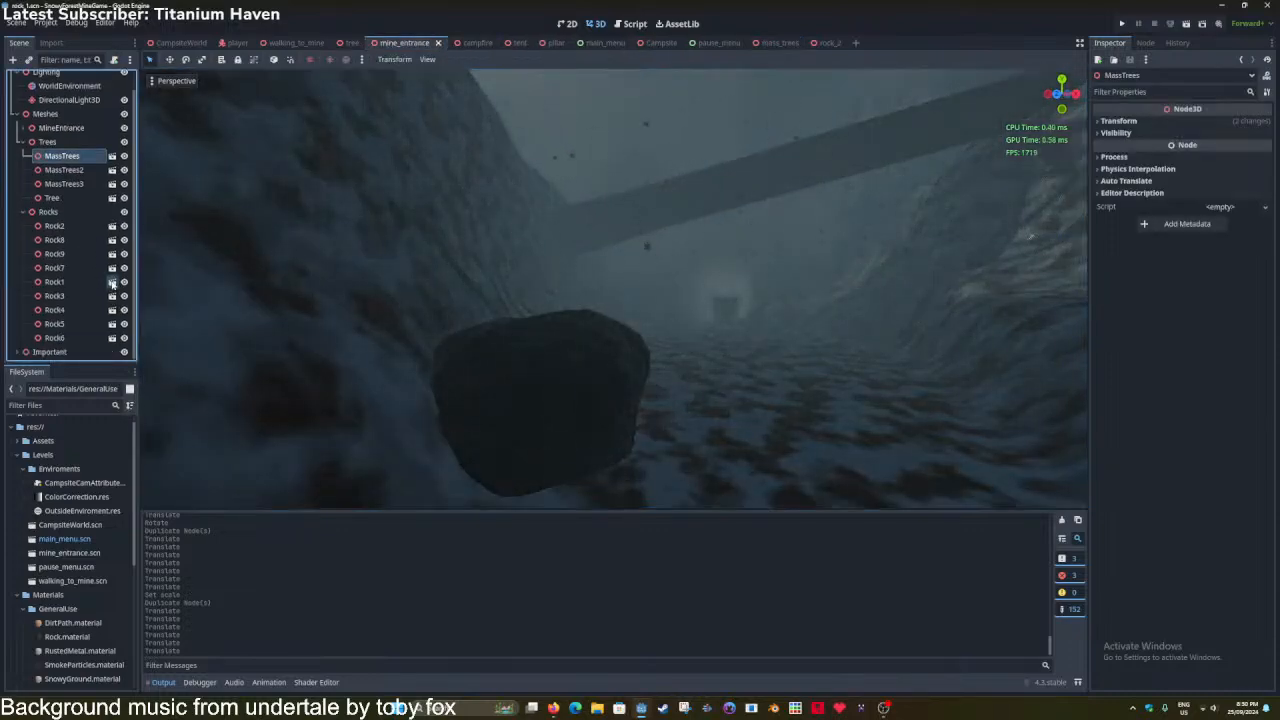
pyautogui.scroll(2, 515, 315)
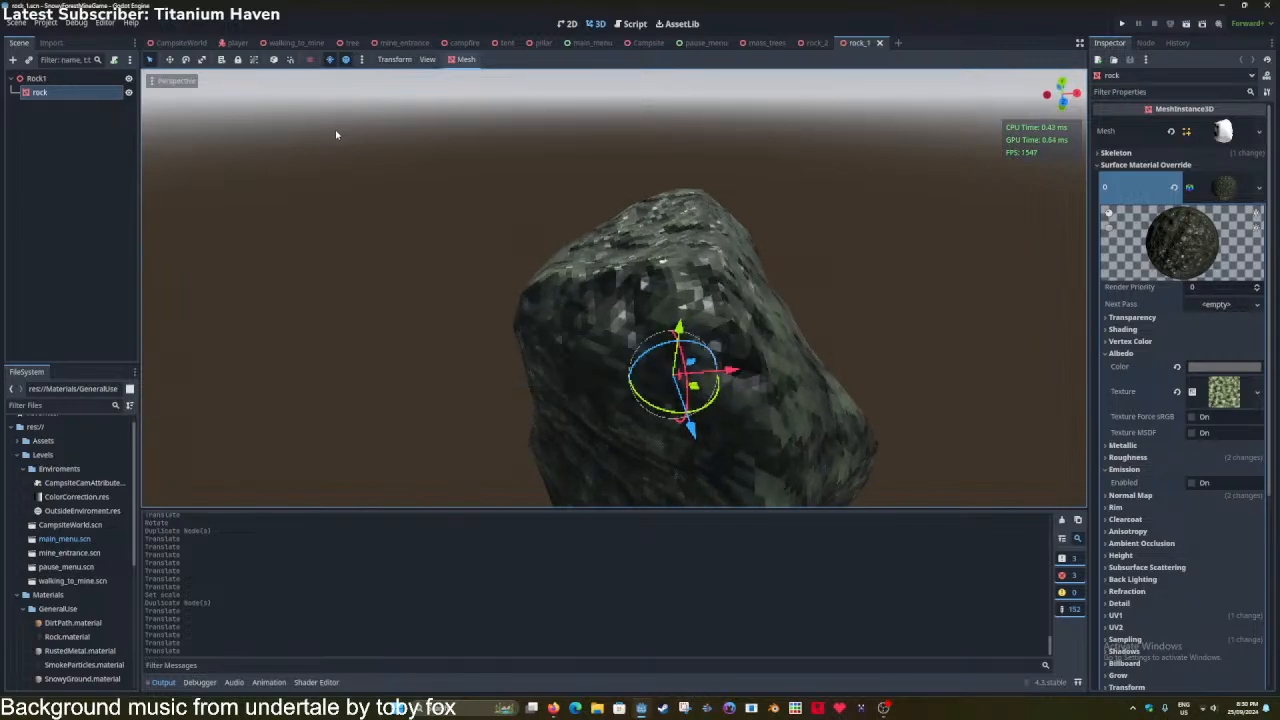
# Create a Trimesh collision shape for the rock mesh, placed as a Static Body Child.
pyautogui.click(465, 59)
pyautogui.click(490, 78)
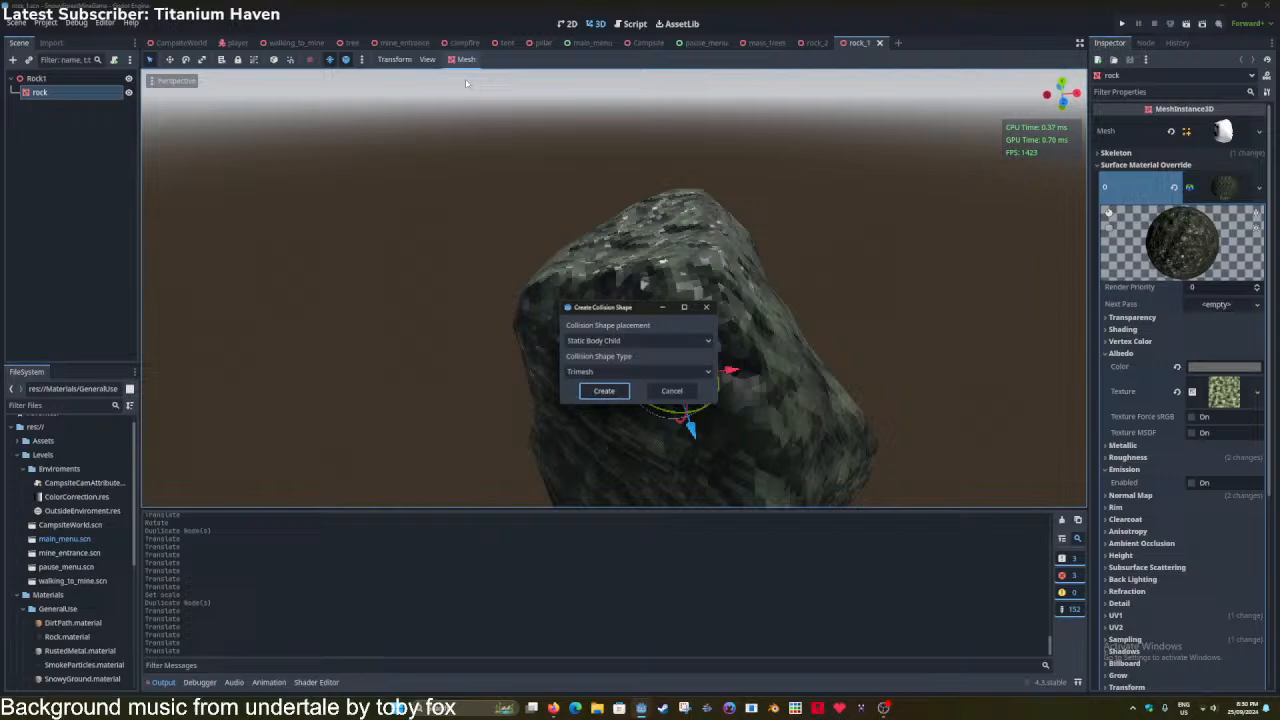
pyautogui.click(604, 392)
# Enable gizmos in the 3D view to inspect the rock's collision mesh, and save the rock_1 scene.
pyautogui.click(175, 80)
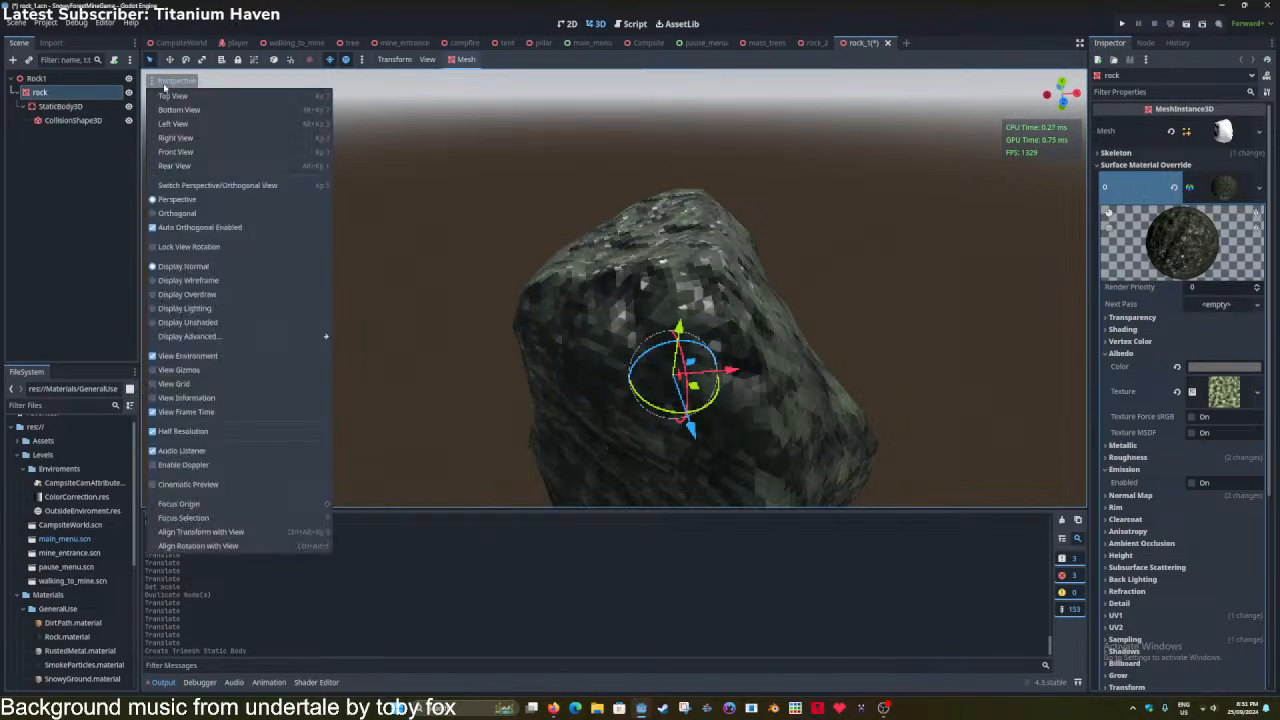
pyautogui.click(178, 369)
pyautogui.scroll(-1, 447, 220)
pyautogui.click(441, 191)
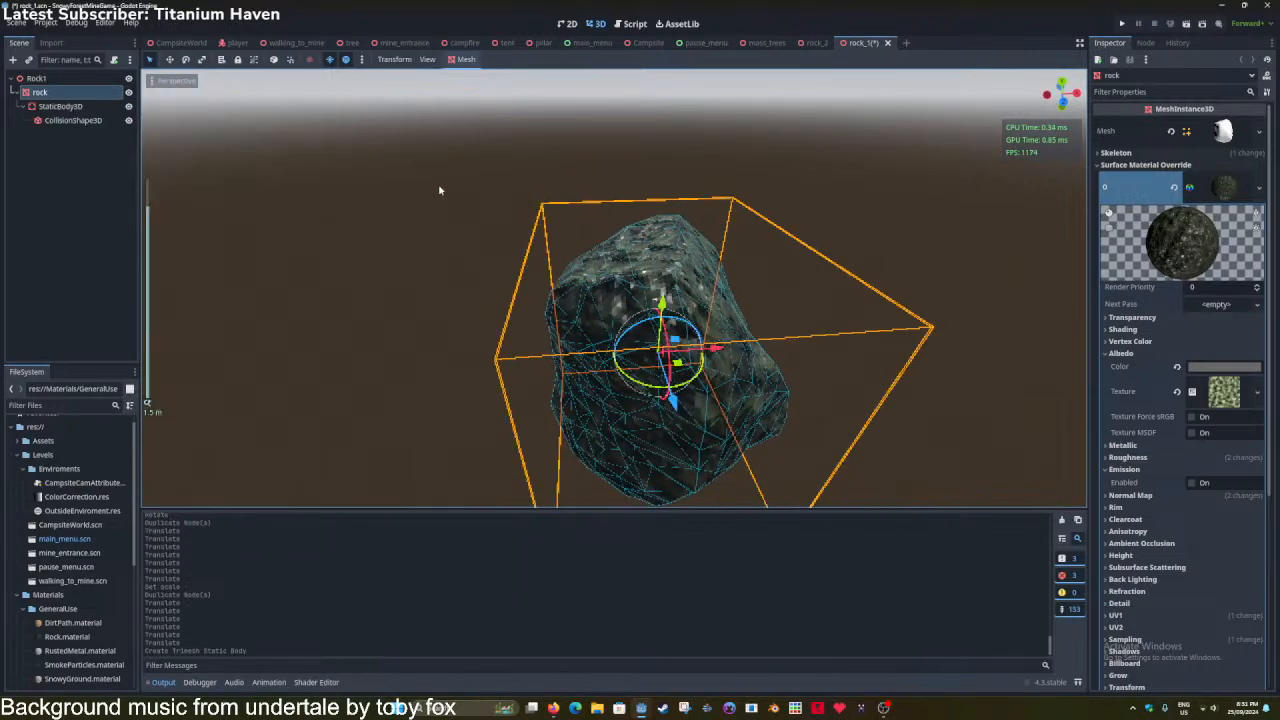
pyautogui.scroll(4, 418, 199)
pyautogui.scroll(-4, 418, 199)
pyautogui.hotkey('ctrl', 's')
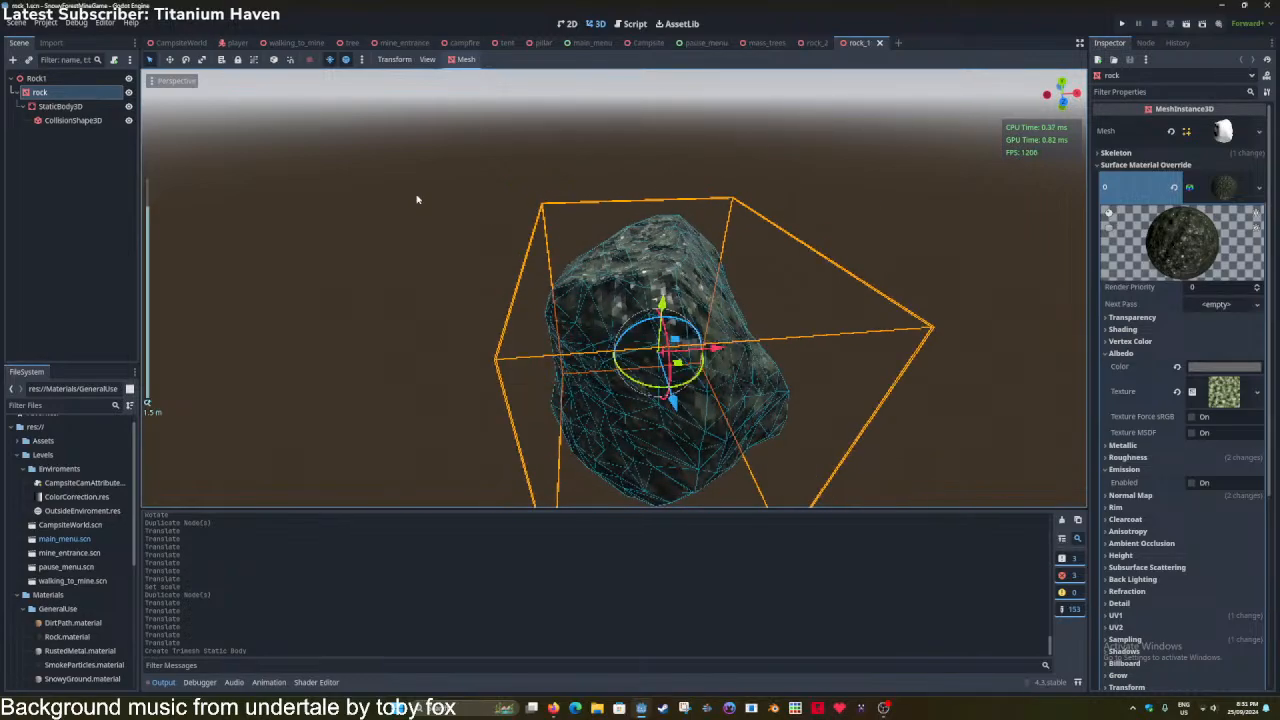
# Delete the trimesh collision shape and add a new CollisionShape3D under the rock's StaticBody3D.
pyautogui.click(60, 120)
pyautogui.press('Delete')
pyautogui.press('Return')
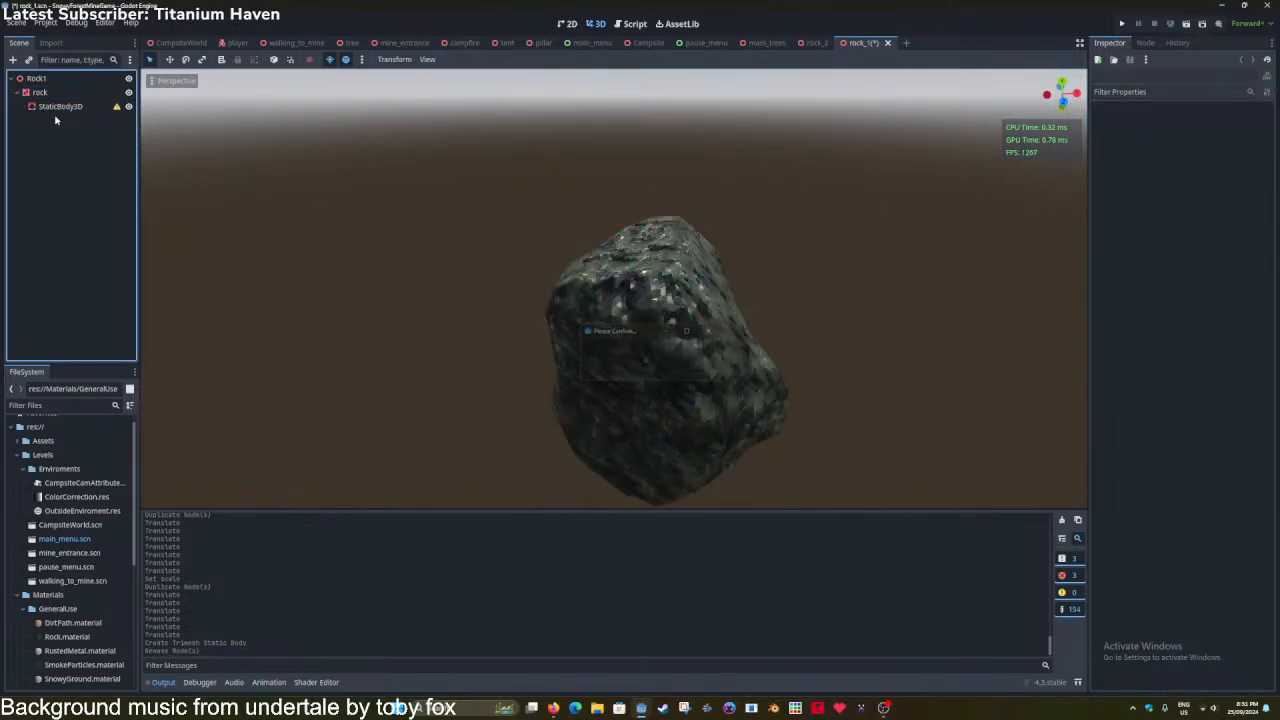
pyautogui.click(62, 110)
pyautogui.hotkey('ctrl', 'a')
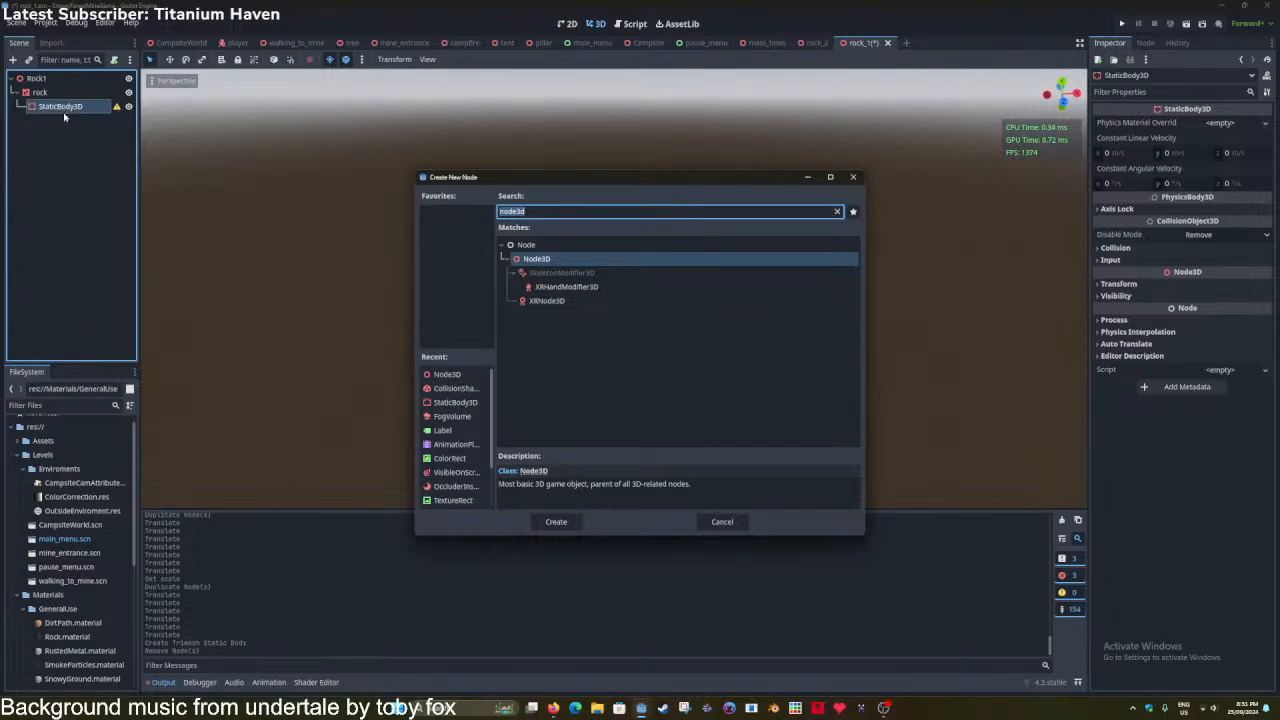
pyautogui.write('vpc;')
pyautogui.press('BackSpace')
pyautogui.press('BackSpace')
pyautogui.press('BackSpace')
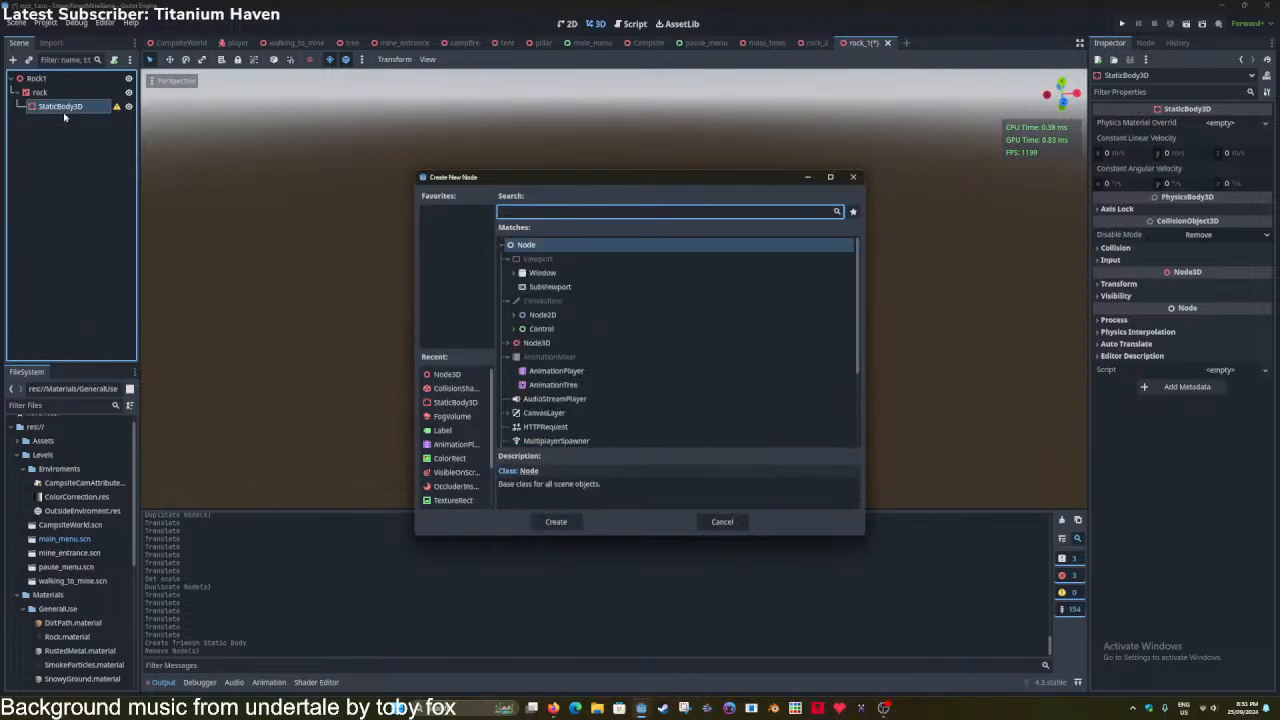
pyautogui.write('collision')
pyautogui.press('Return')
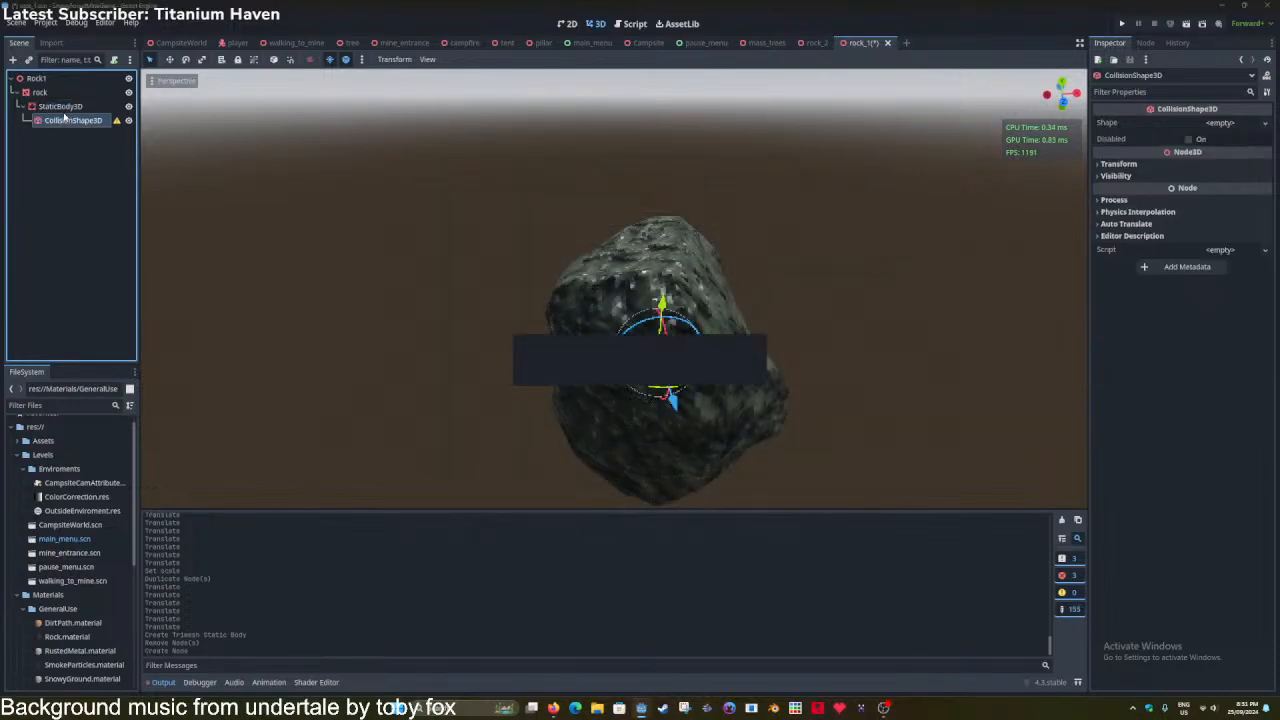
# Give Rock1's collision node a SphereShape3D, enlarge its radius to about 0.7 m, and save the rock_1 scene.
pyautogui.click(1220, 122)
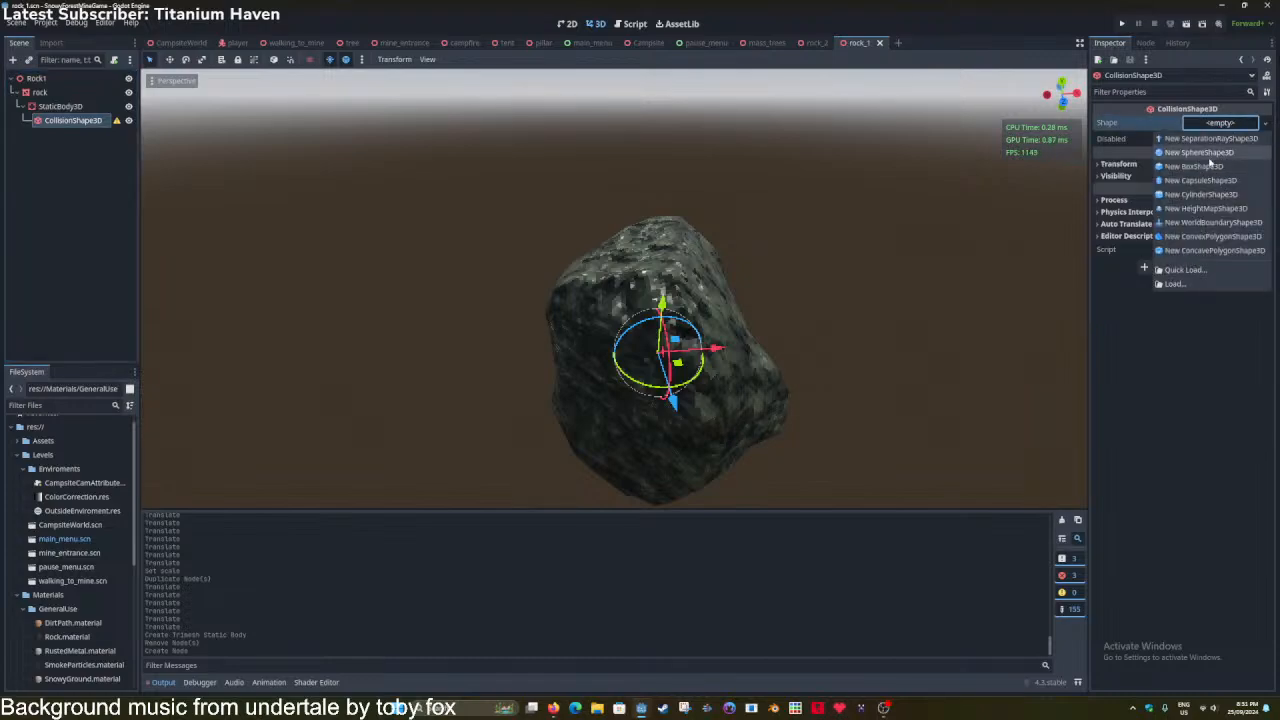
pyautogui.click(1205, 153)
pyautogui.click(1212, 124)
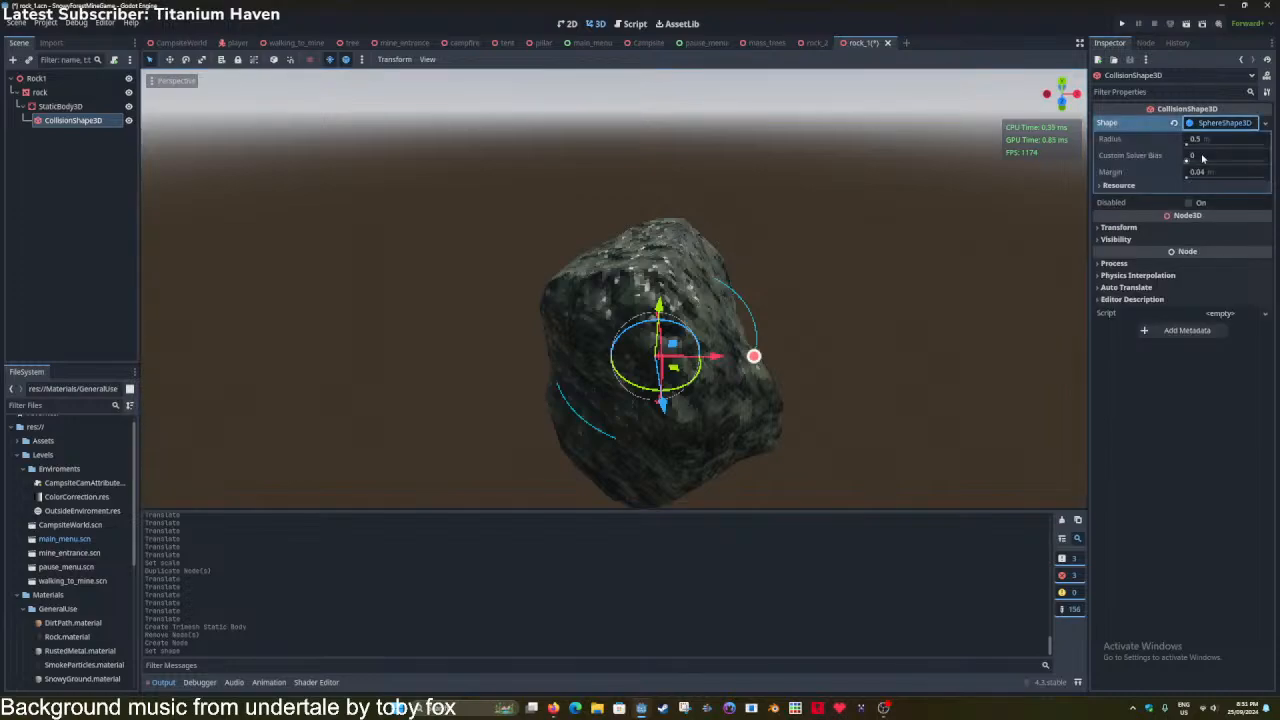
pyautogui.moveTo(1195, 141)
pyautogui.mouseDown()
pyautogui.moveTo(1225, 141)
pyautogui.moveTo(1210, 141)
pyautogui.mouseUp()
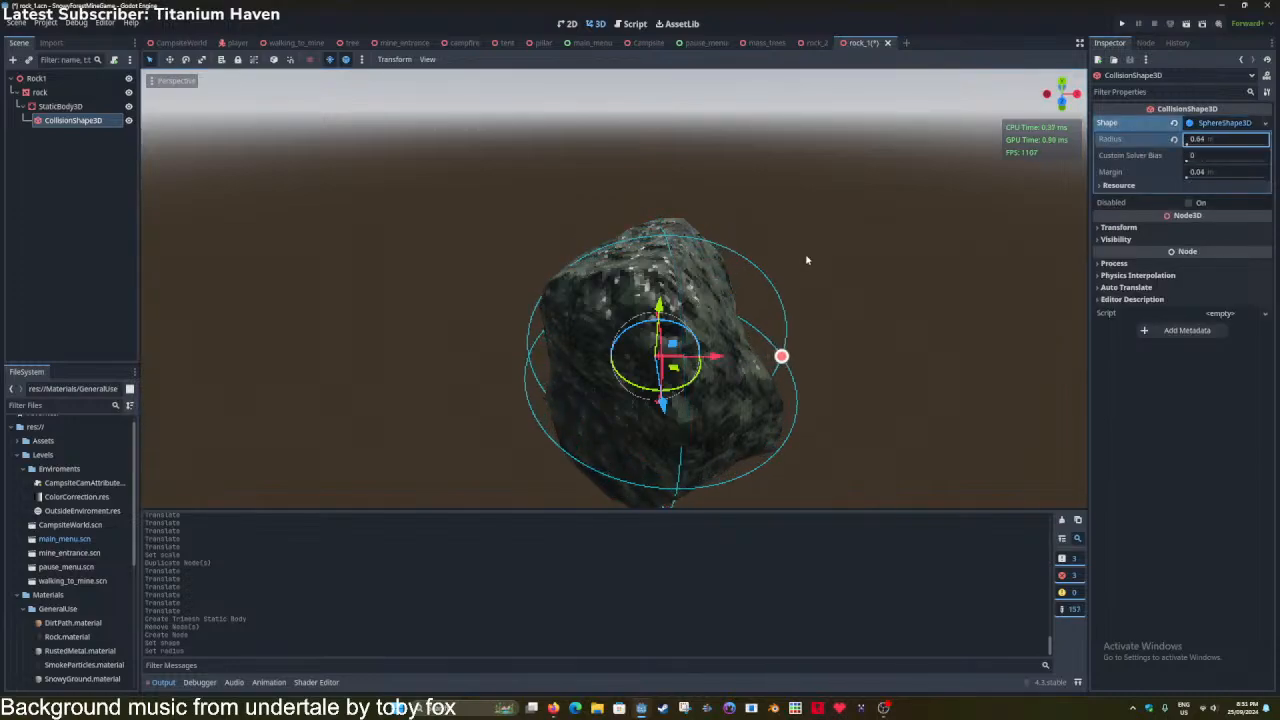
pyautogui.moveTo(807, 260); pyautogui.dragTo(623, 243, button='middle')
pyautogui.hotkey('ctrl', 's')
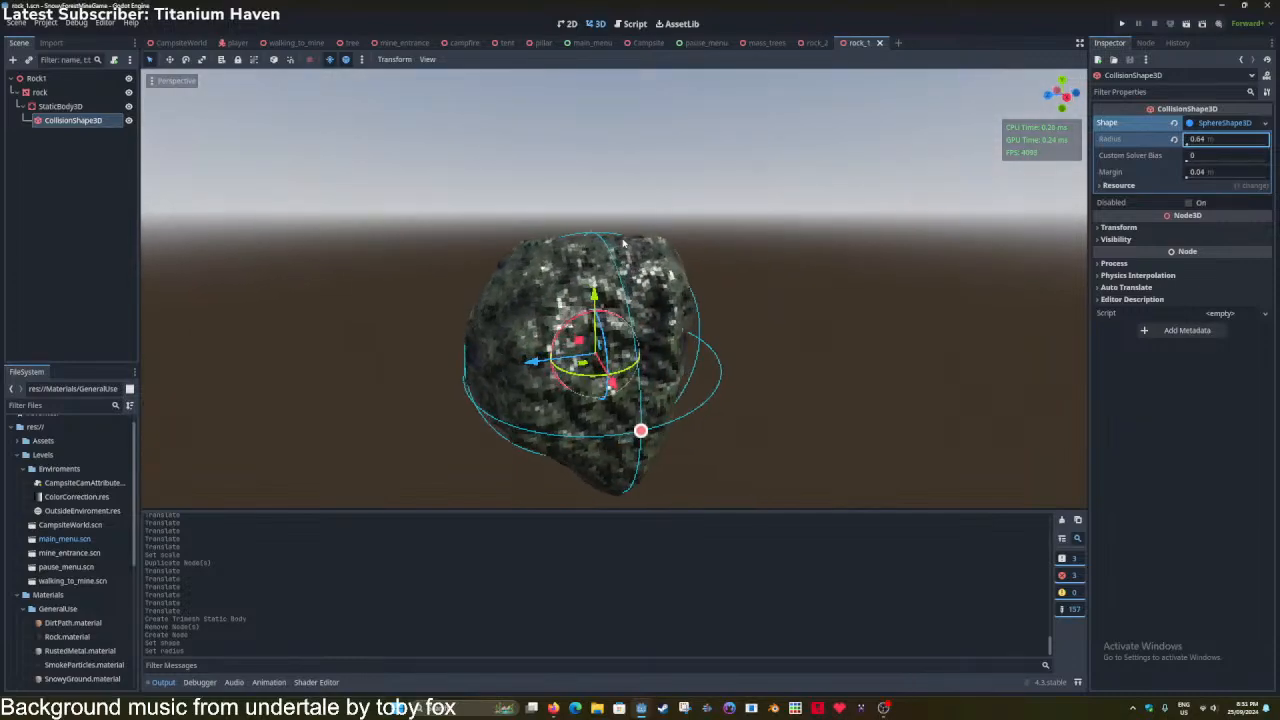
pyautogui.moveTo(1216, 141); pyautogui.dragTo(1228, 141)
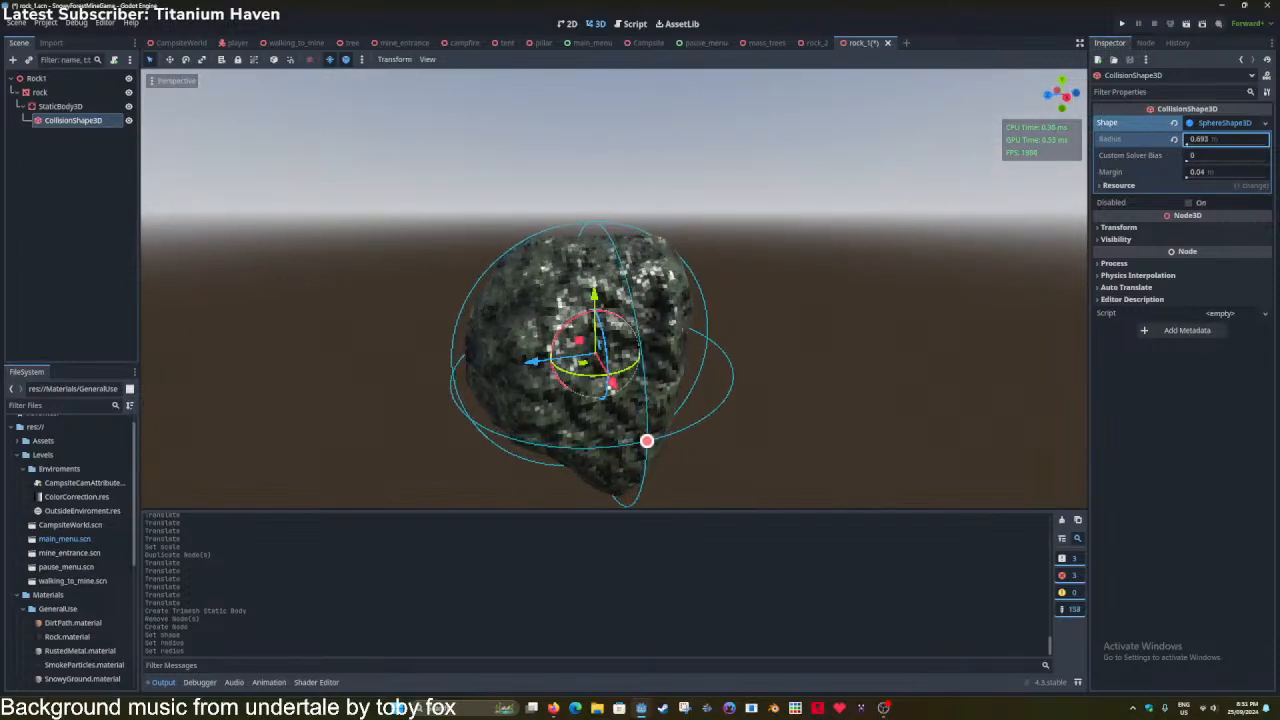
pyautogui.hotkey('ctrl', 's')
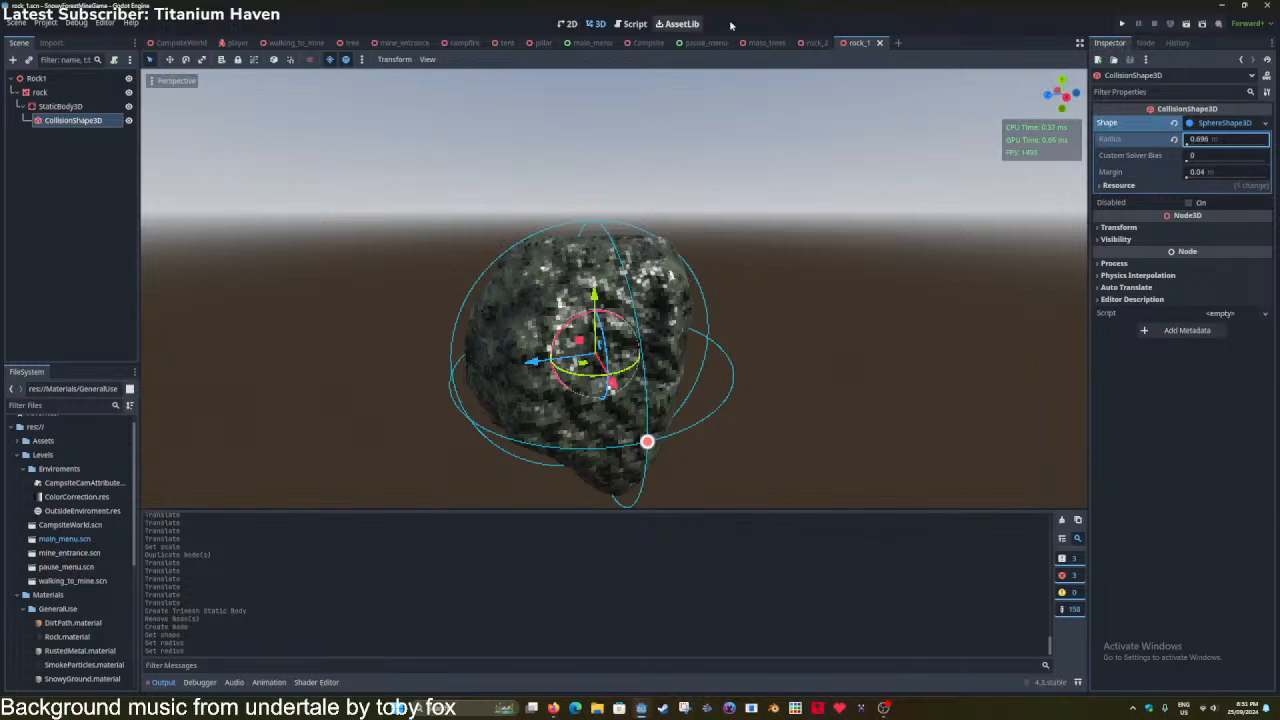
# In the rock_2 scene, add a StaticBody3D under rock_001 with a CollisionShape3D as its child.
pyautogui.click(807, 48)
pyautogui.hotkey('ctrl', 'a')
pyautogui.write('sta')
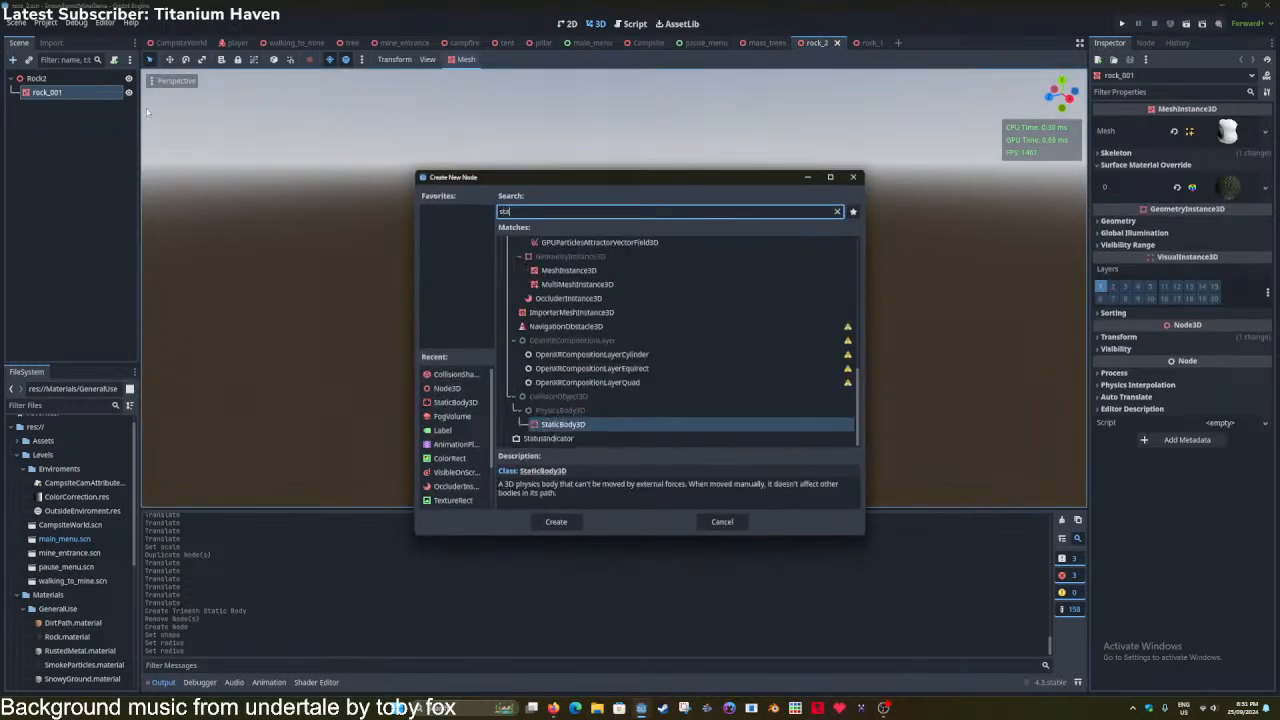
pyautogui.press('Return')
pyautogui.hotkey('ctrl', 'a')
pyautogui.write('collision')
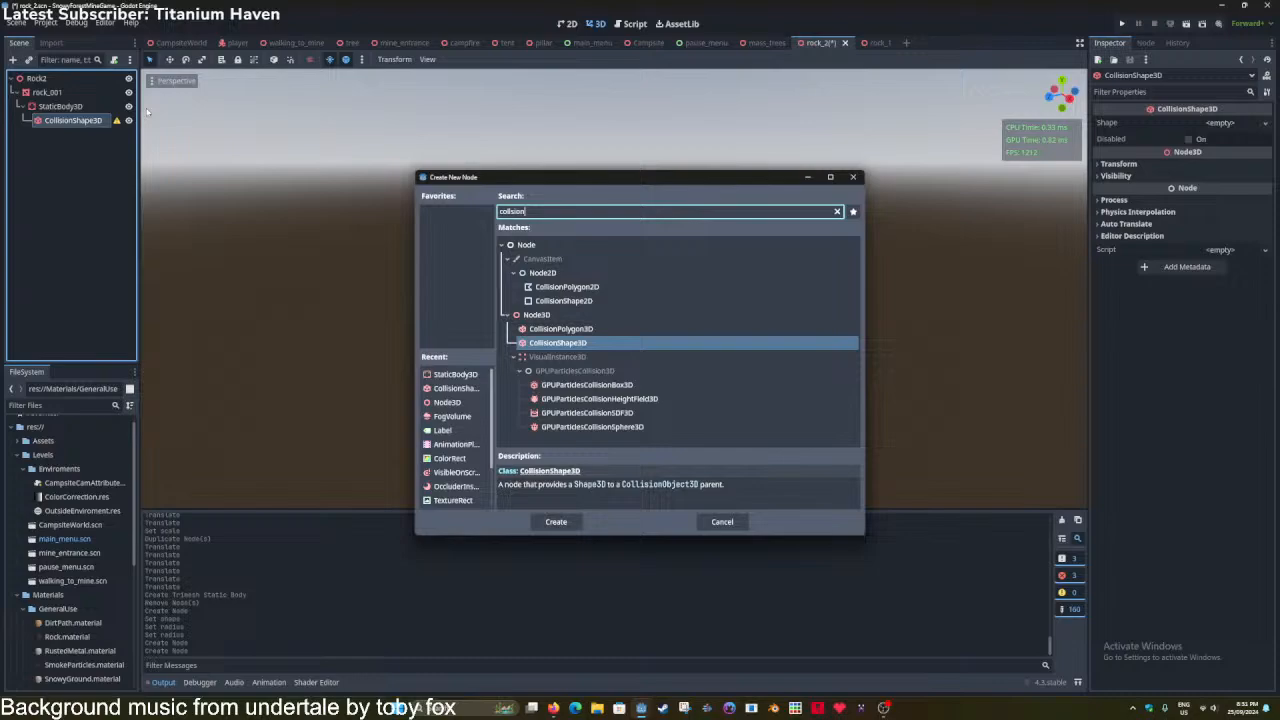
pyautogui.press('Return')
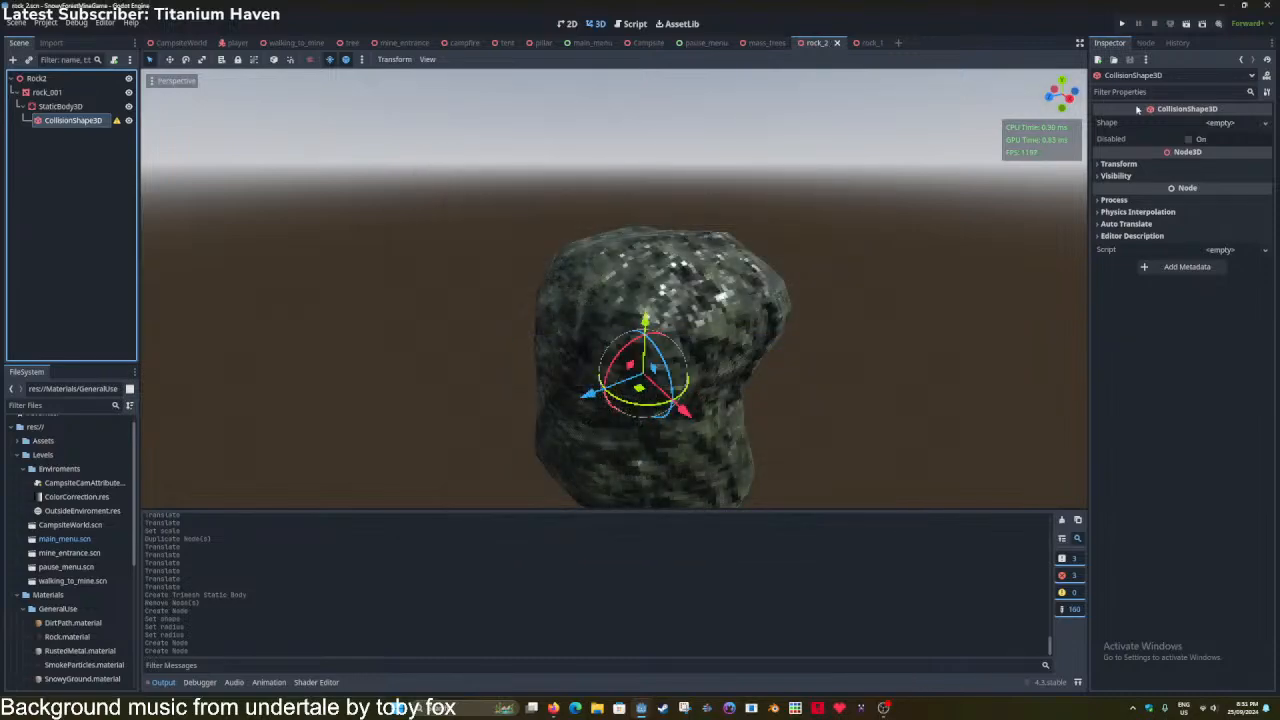
# Assign a SphereShape3D with radius 0.66 m to Rock2's collision node, display gizmos, and save the rock_2 scene.
pyautogui.click(1220, 122)
pyautogui.click(1195, 152)
pyautogui.scroll(-2, 1000, 300)
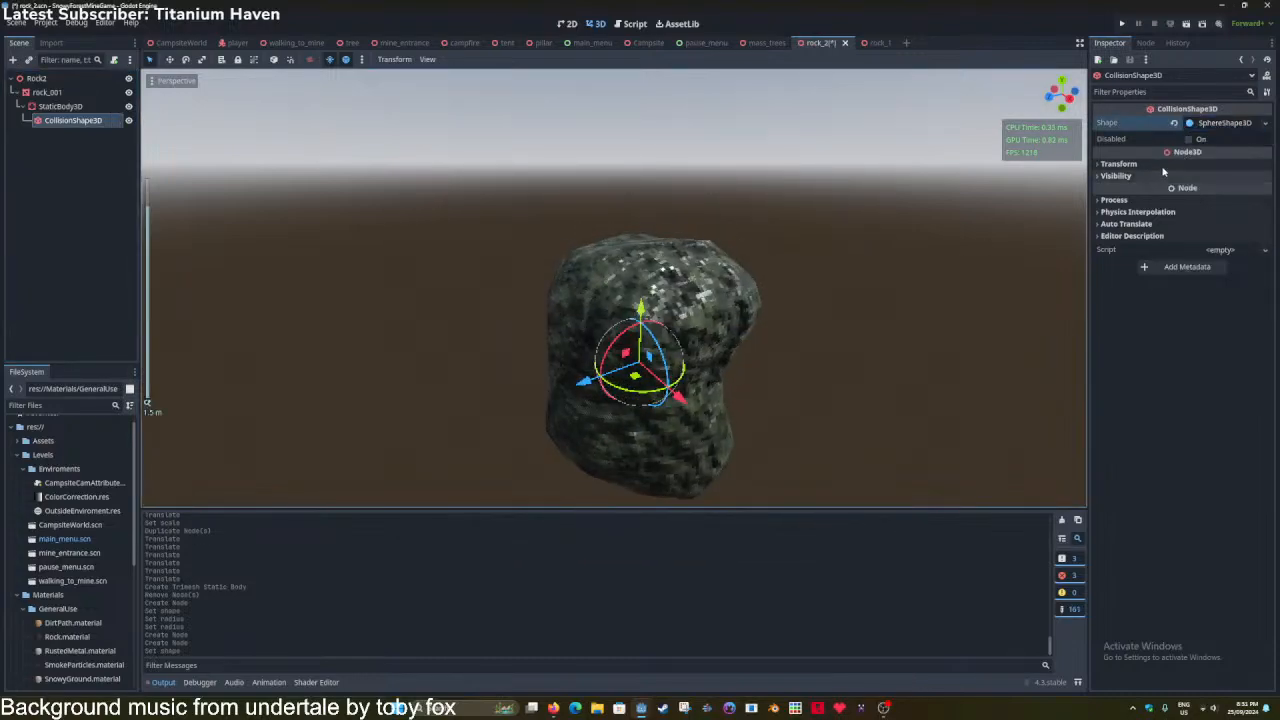
pyautogui.moveTo(1205, 140); pyautogui.dragTo(1215, 140)
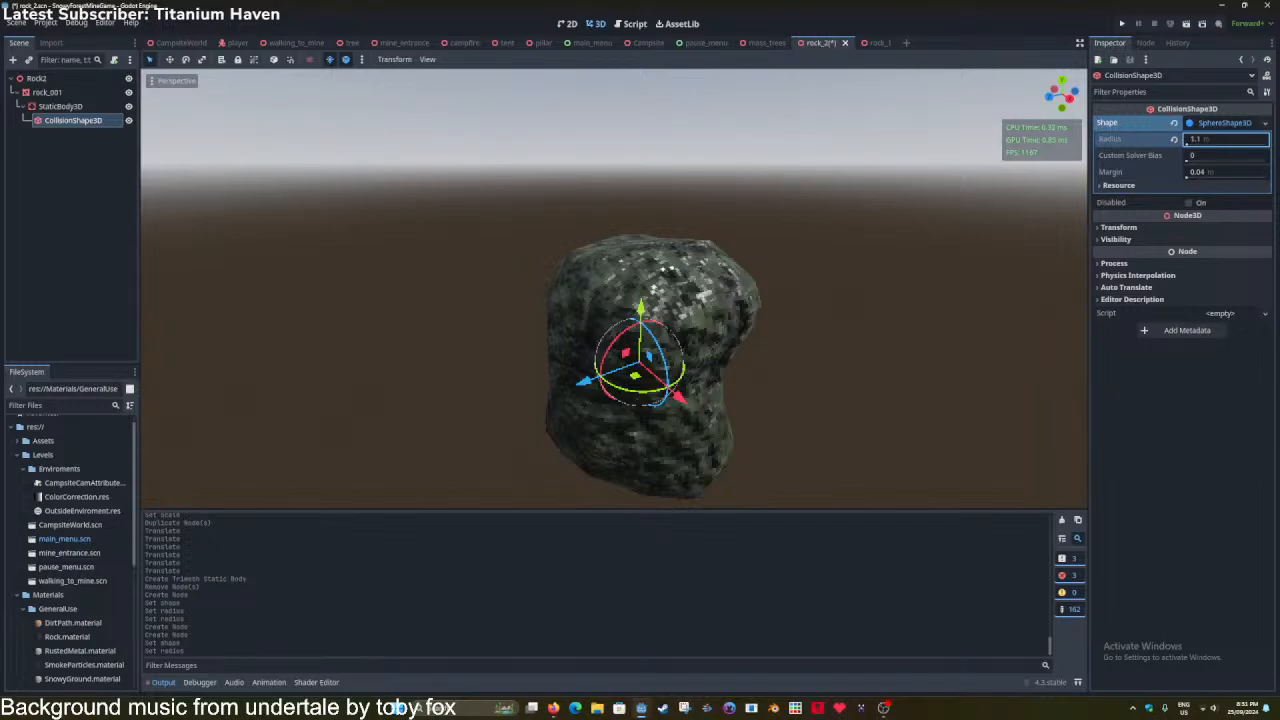
pyautogui.click(172, 80)
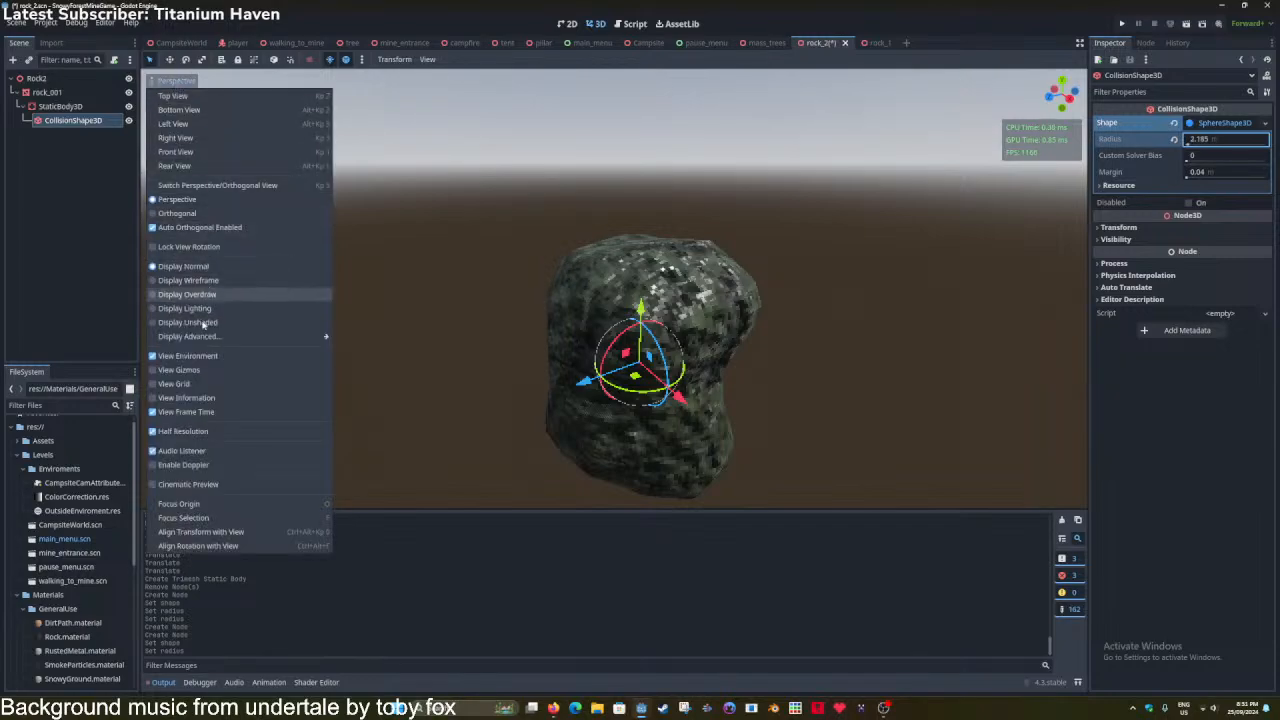
pyautogui.click(1173, 92)
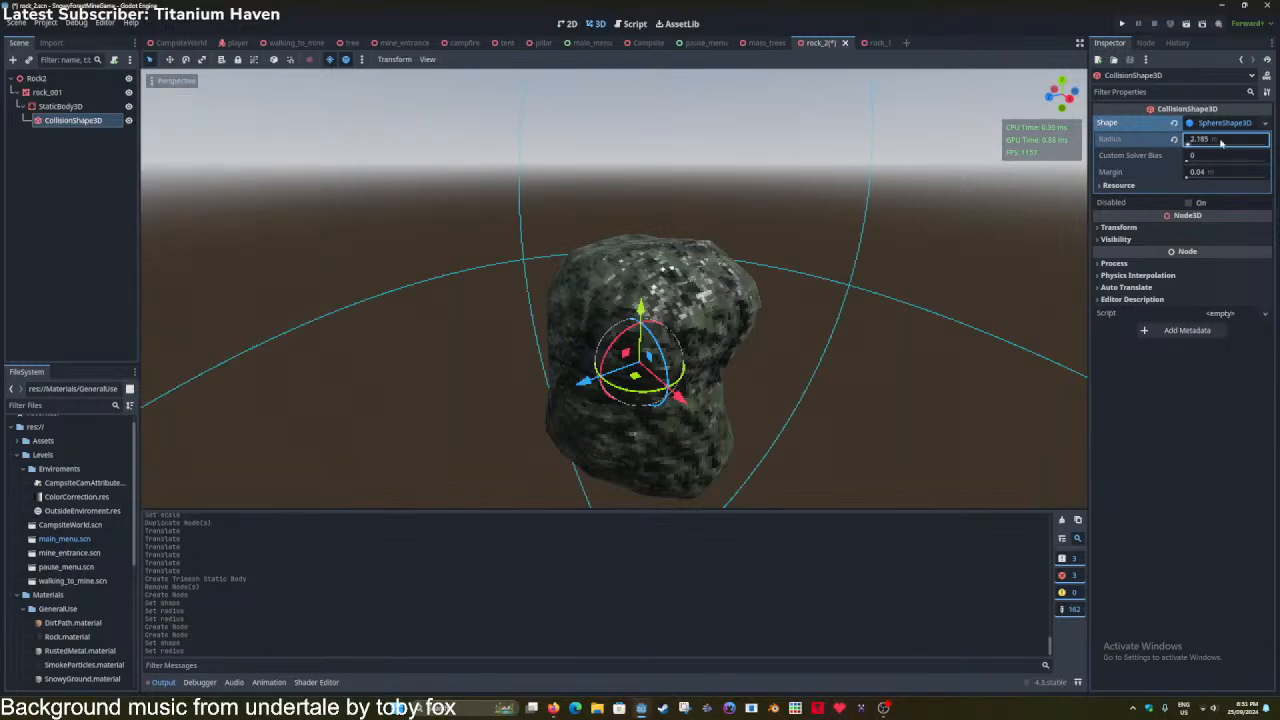
pyautogui.moveTo(1220, 140); pyautogui.dragTo(1175, 140)
pyautogui.hotkey('ctrl', 's')
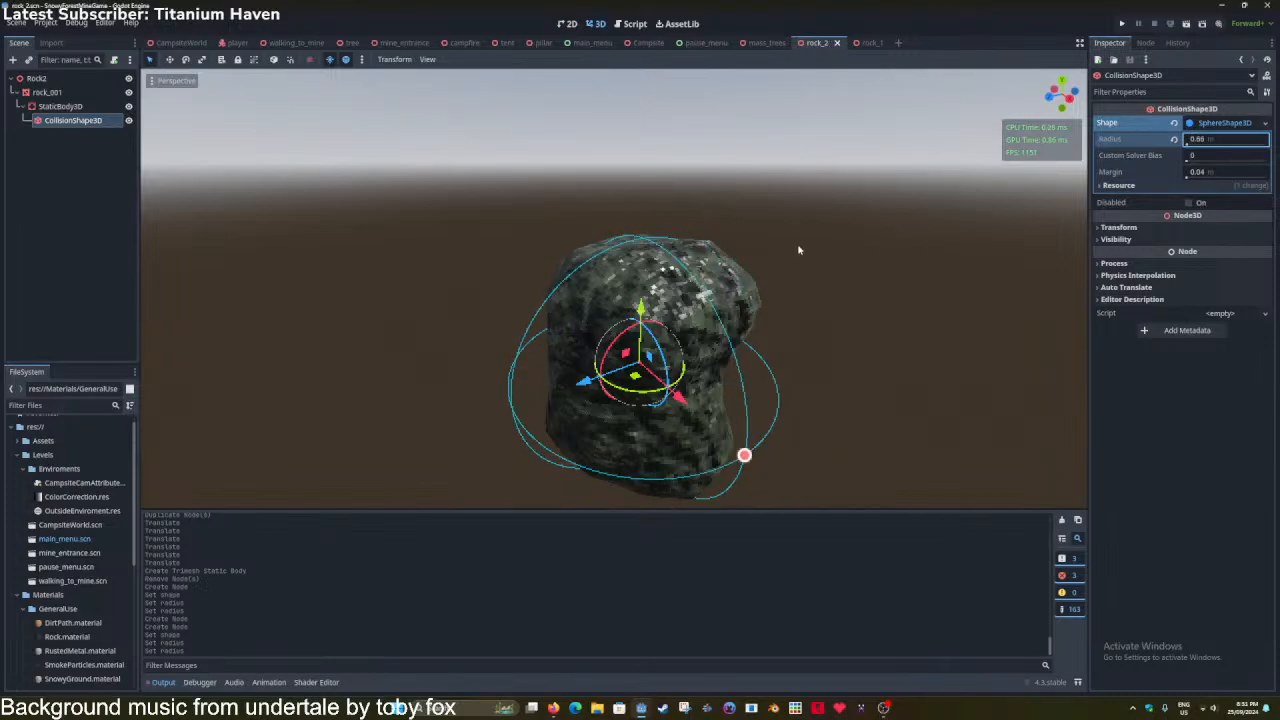
# Return to the mine_entrance scene, run it as the current scene, pause the game and switch back to the editor.
pyautogui.click(400, 43)
pyautogui.click(632, 24)
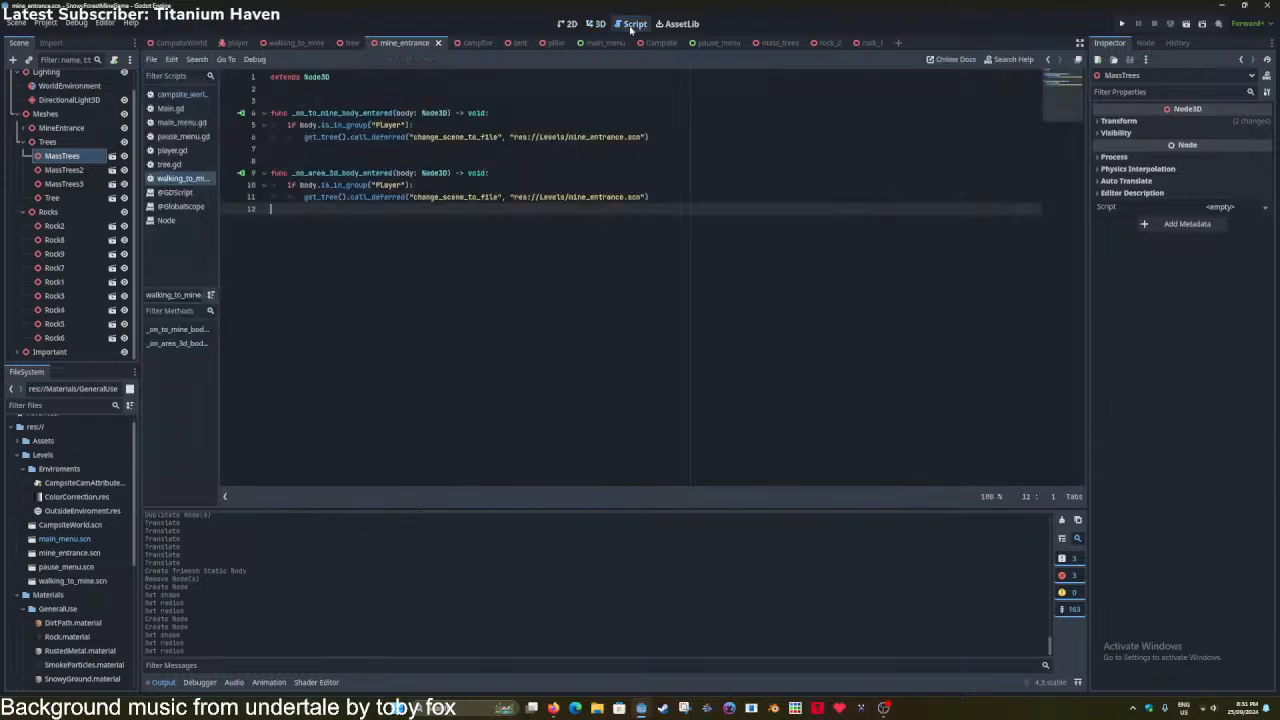
pyautogui.press('F6')
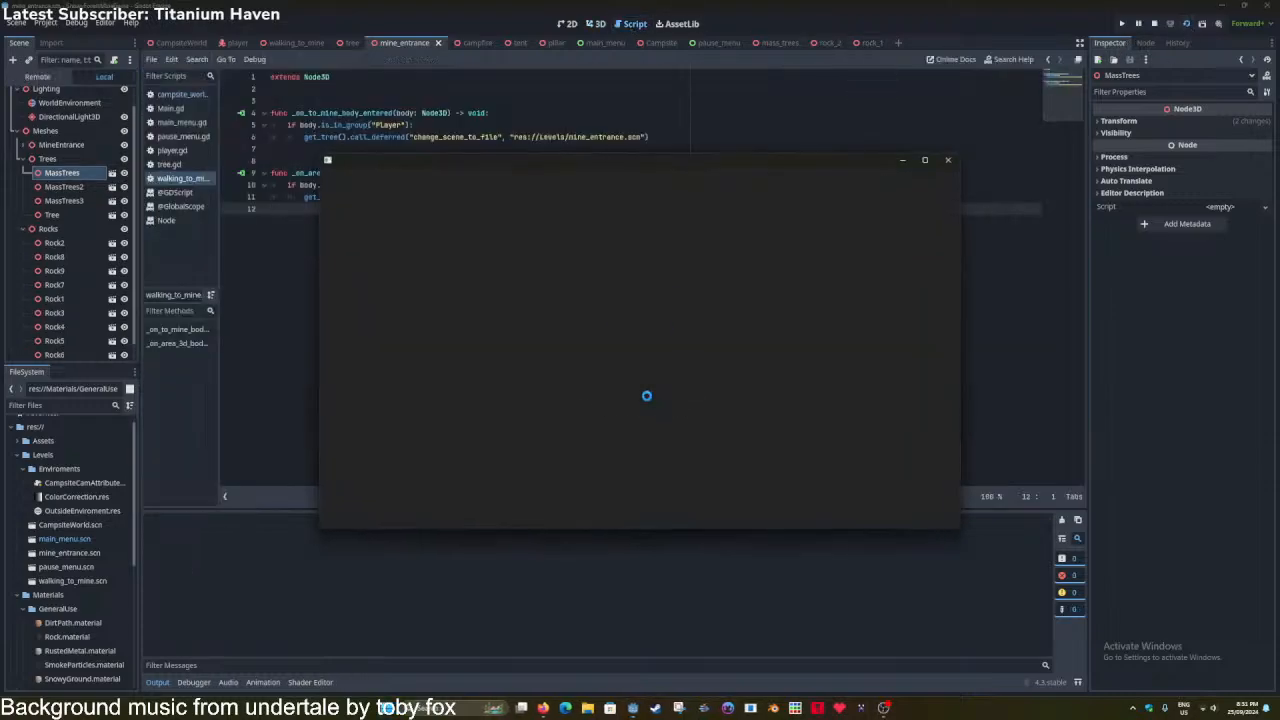
pyautogui.press('Escape')
pyautogui.hotkey('alt', 'Tab')
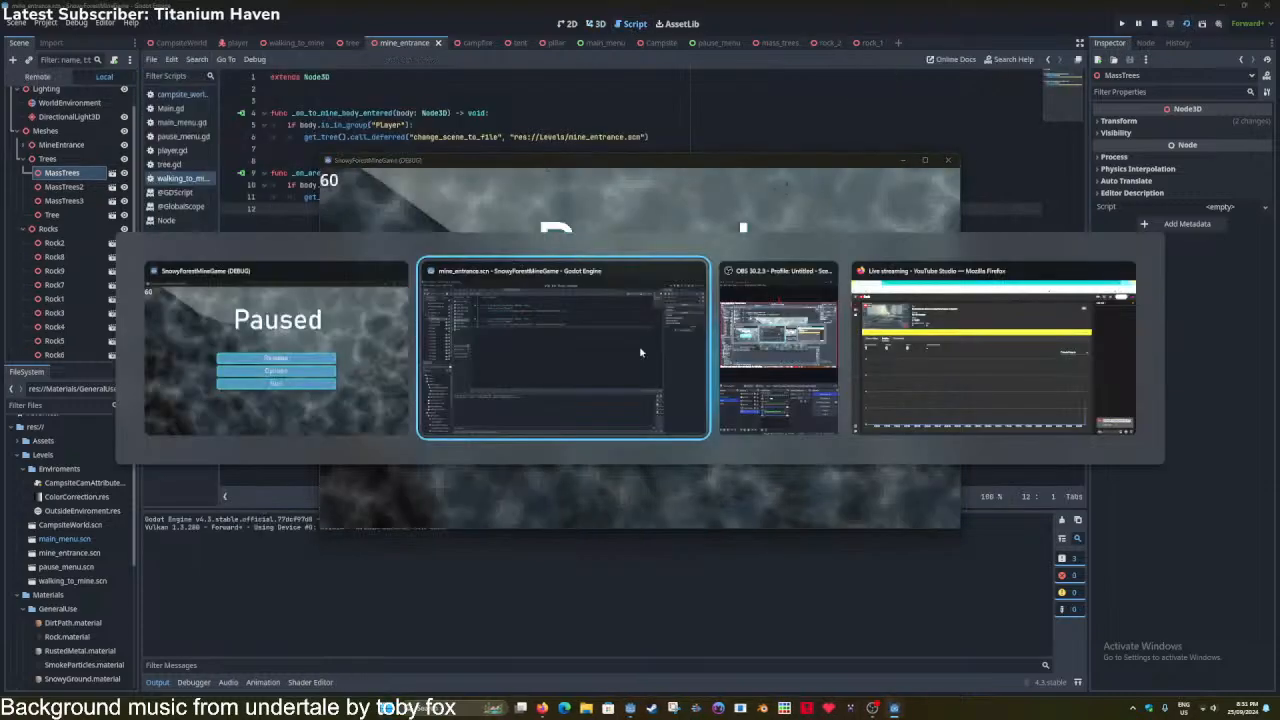
# Switch back to the running SnowyForestMineGame debug window, maximize it and resume the paused game.
pyautogui.press('Tab')
pyautogui.hotkey('alt', 'Tab')
pyautogui.press('Tab')
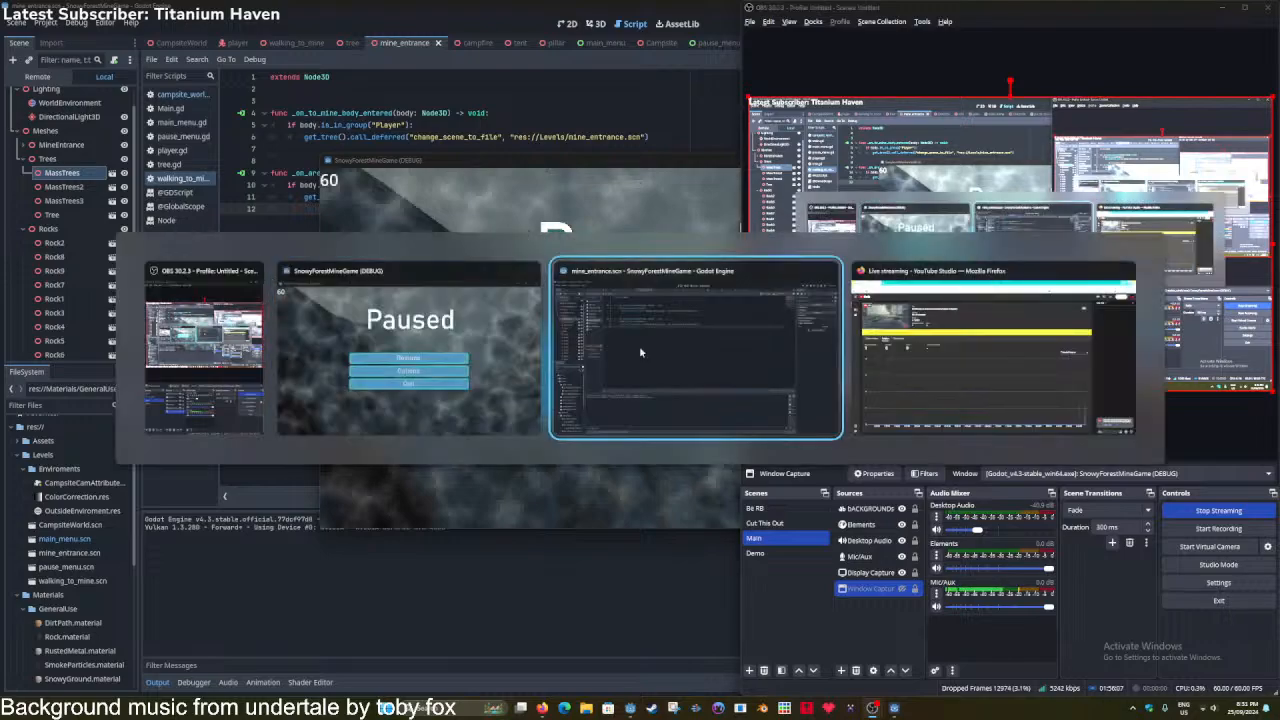
pyautogui.hotkey('alt', 'Tab')
pyautogui.click(641, 352)
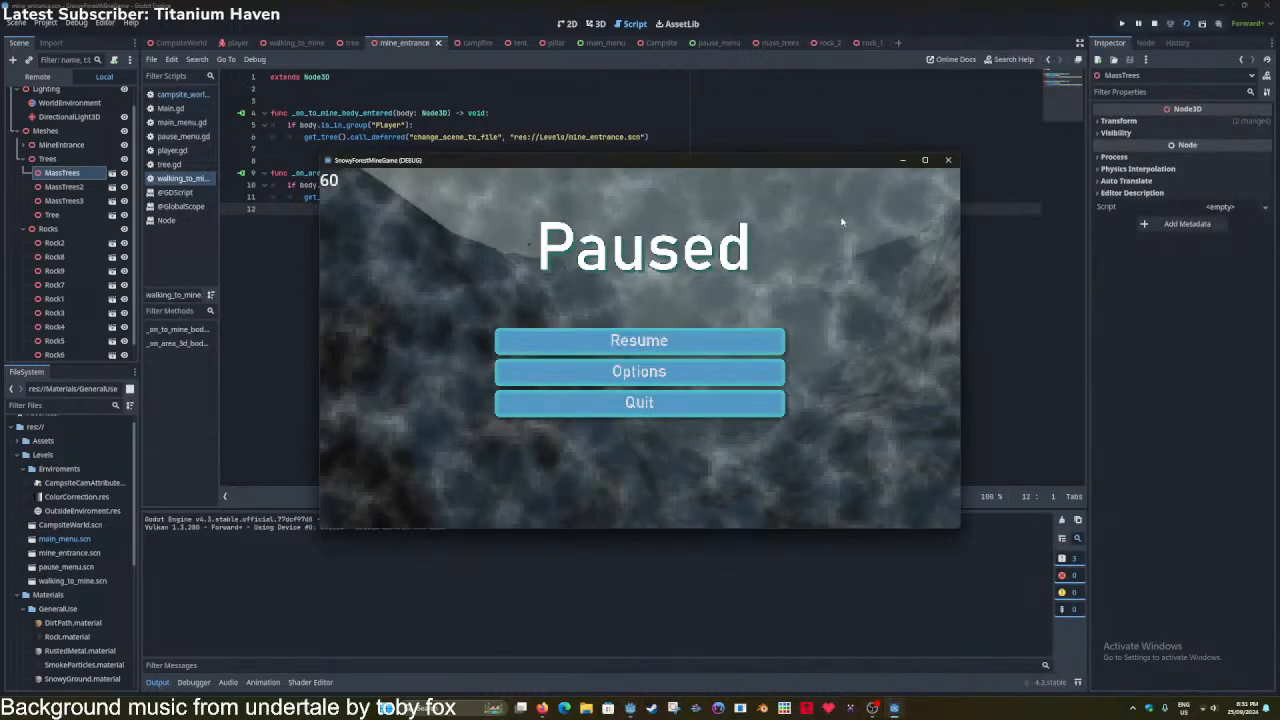
pyautogui.click(924, 161)
pyautogui.click(638, 337)
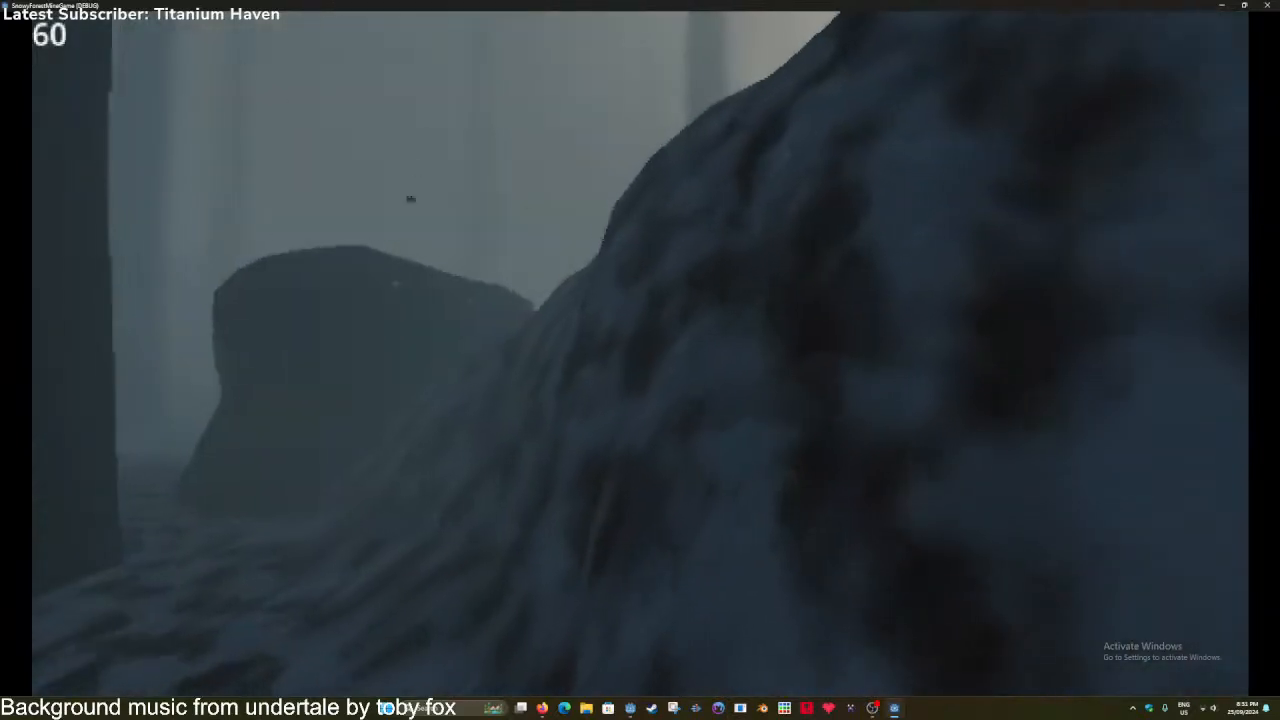
# Walk through the snowy valley in the running game to test the rocks' collisions along the path.
pyautogui.press('s')
pyautogui.press('w')
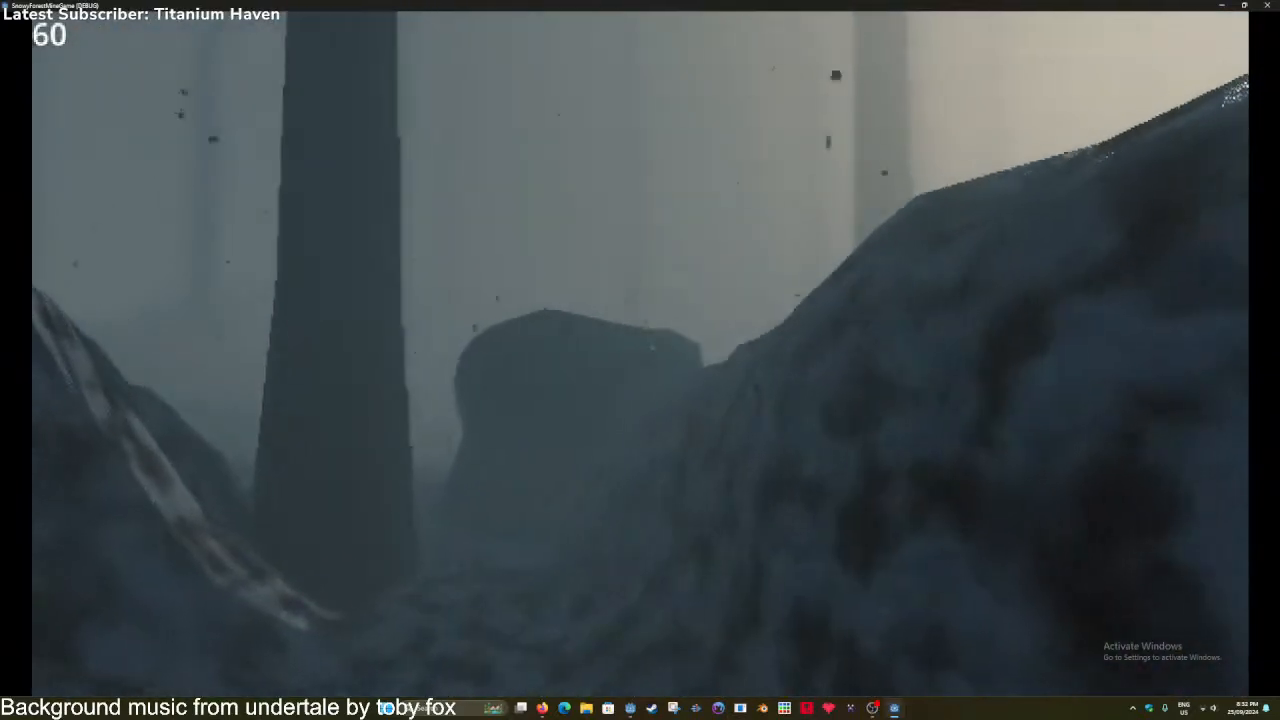
pyautogui.press('a')
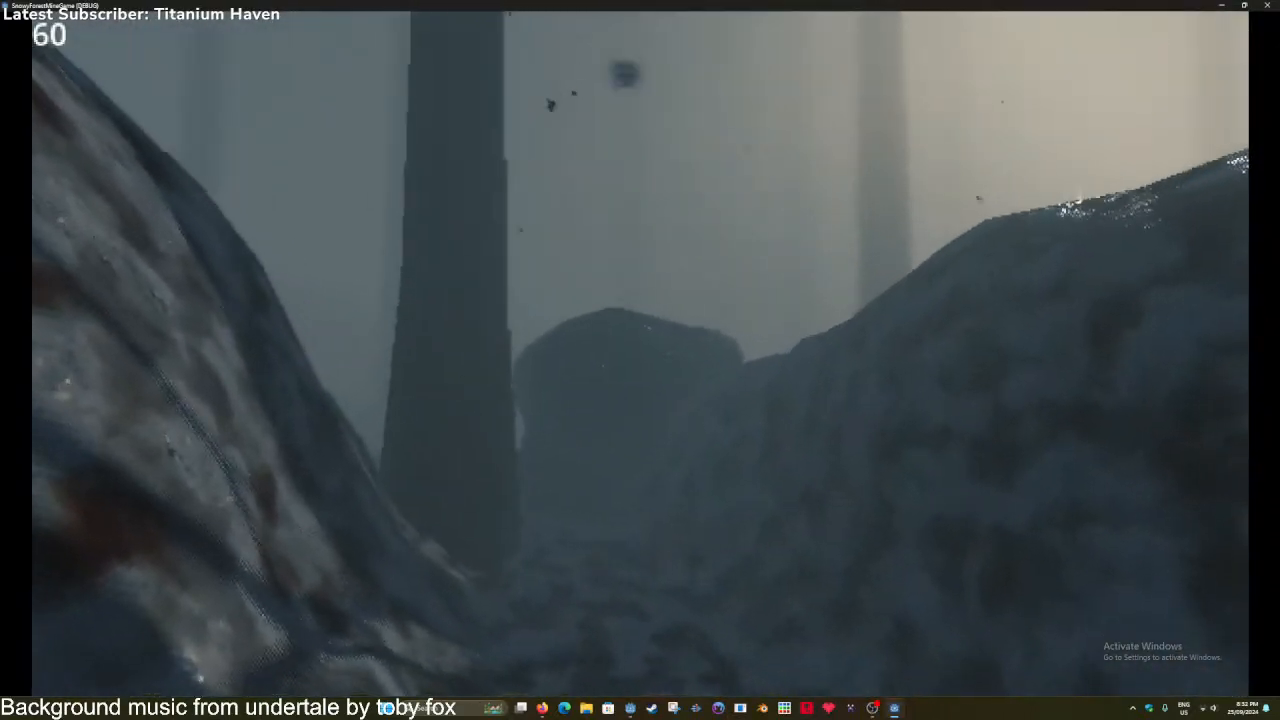
pyautogui.press('s')
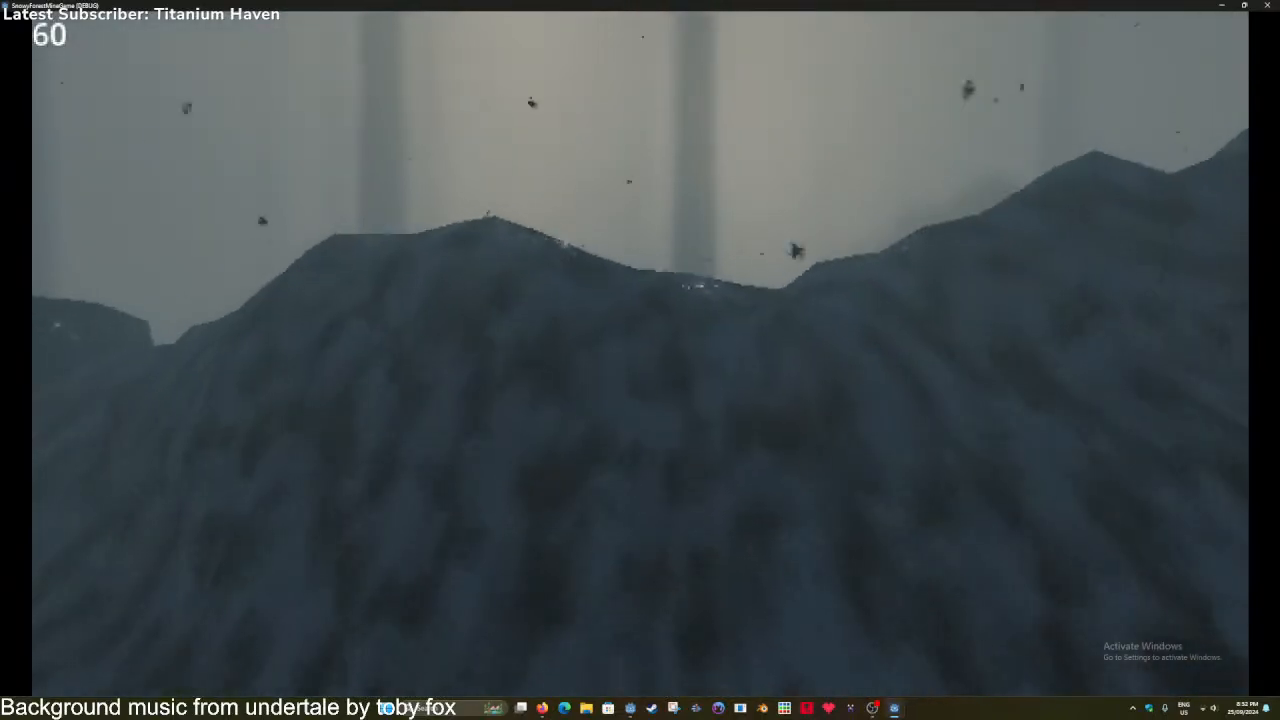
pyautogui.press('w')
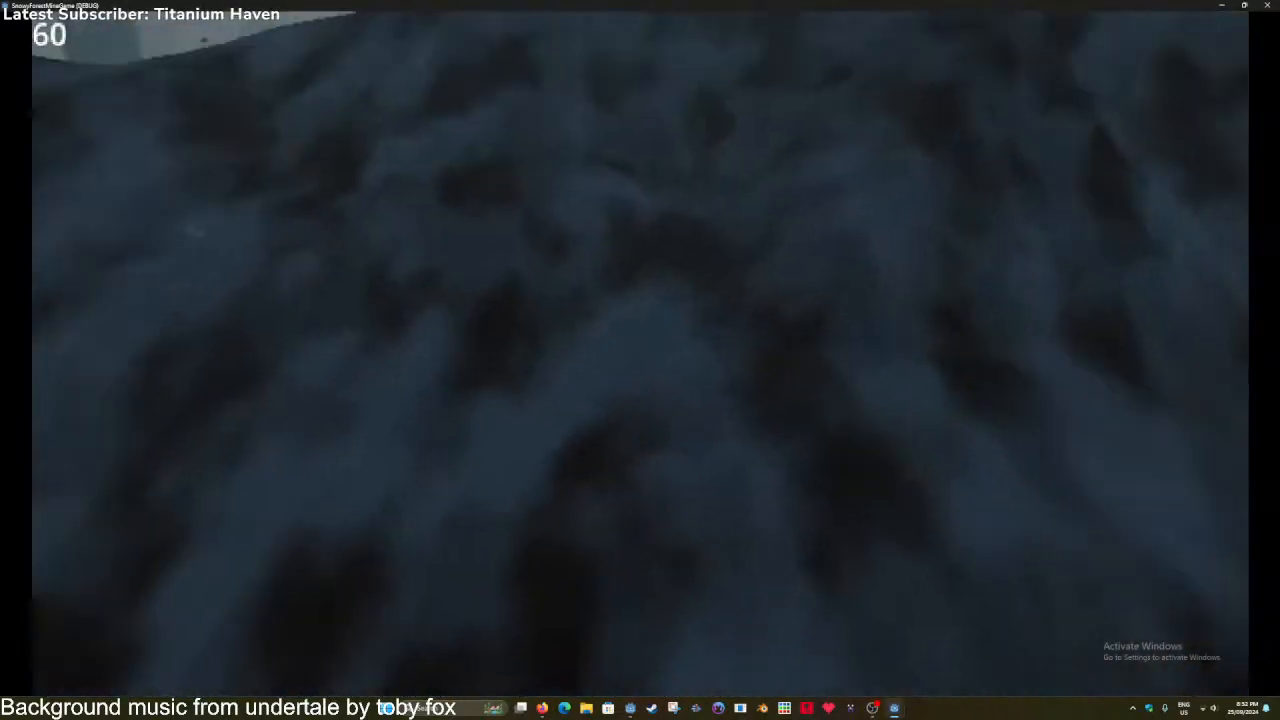
pyautogui.press('w')
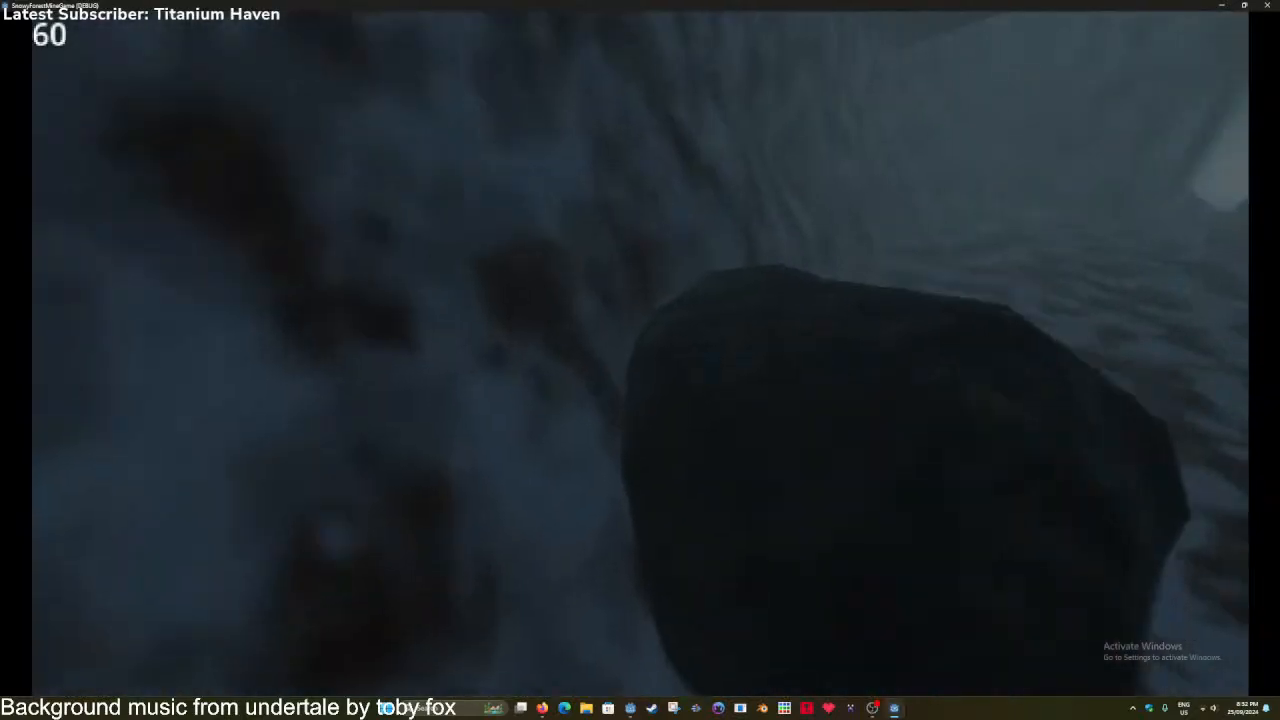
pyautogui.press('w')
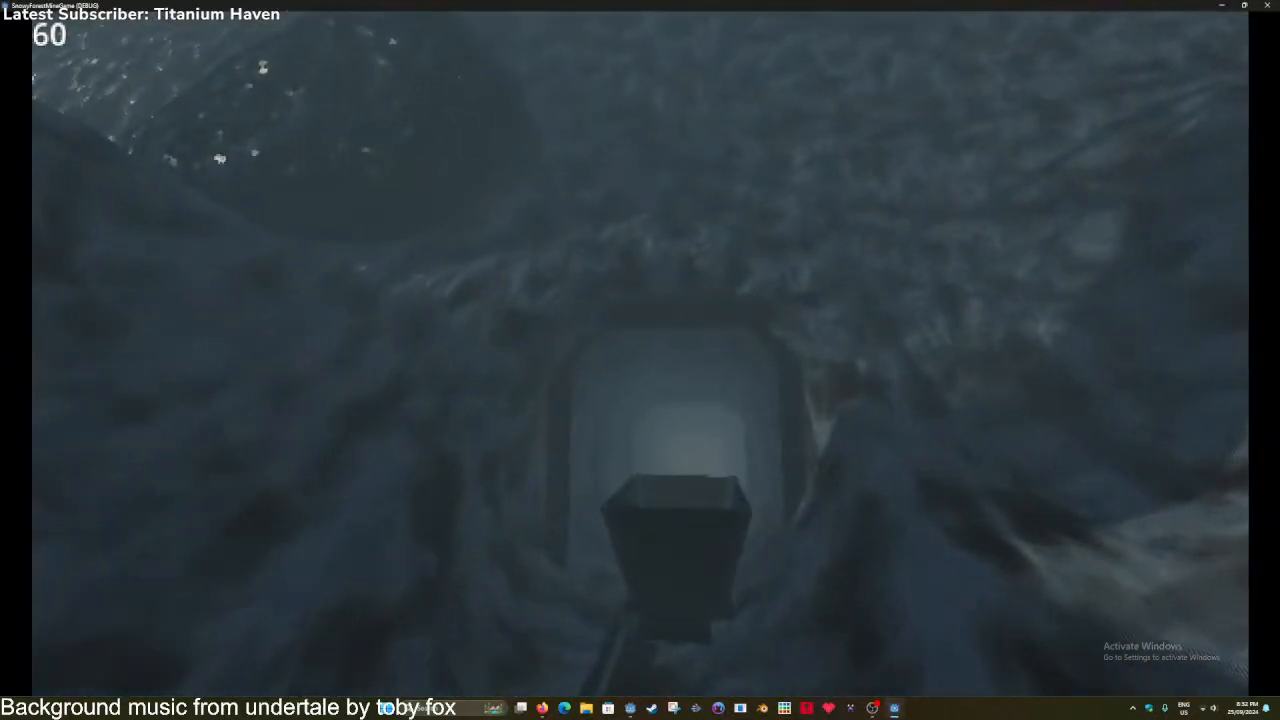
# Walk around the mine entrance in the running game and examine the nearby rocks, tree and tunnel opening.
pyautogui.press('s')
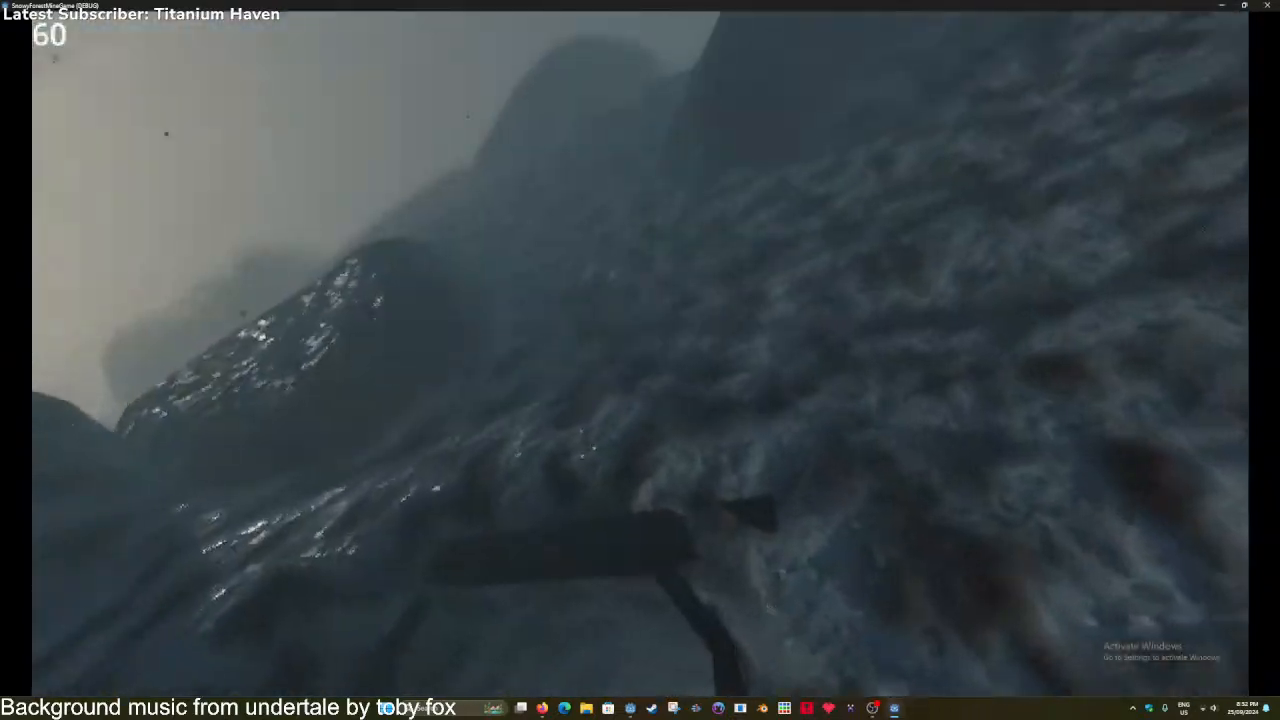
pyautogui.press('w')
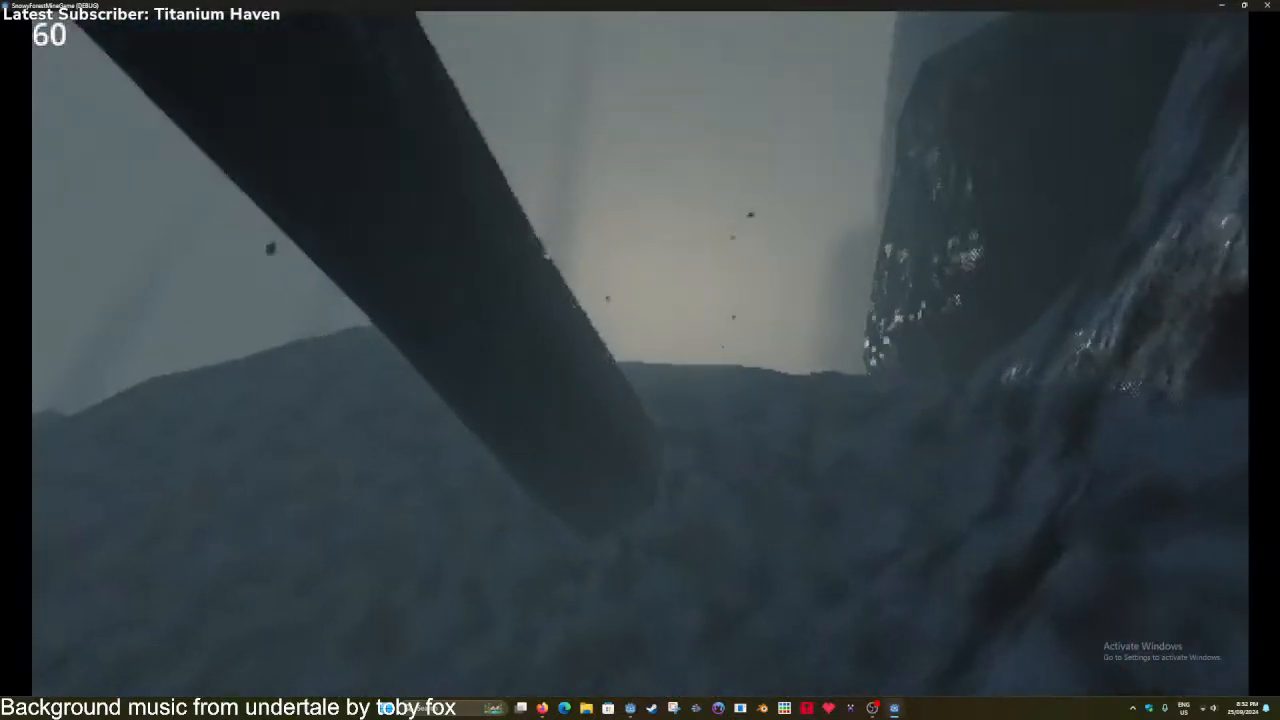
pyautogui.press('w')
pyautogui.press('w')
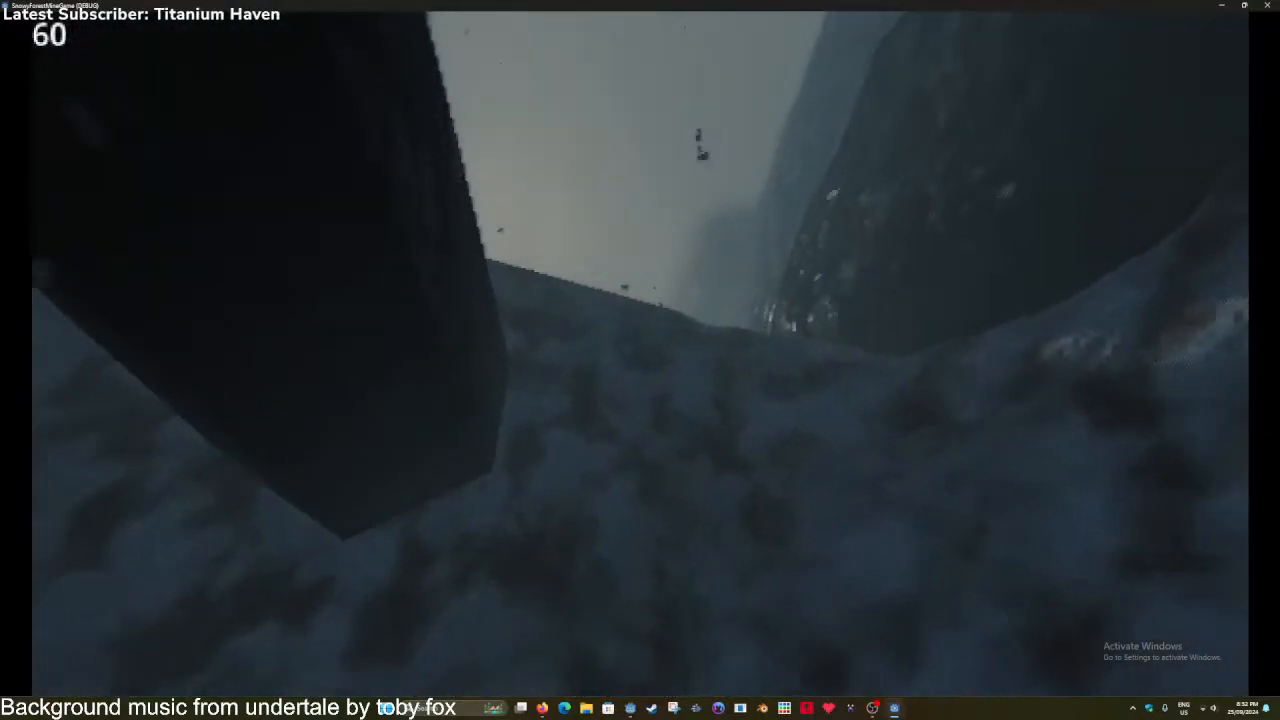
pyautogui.press('w')
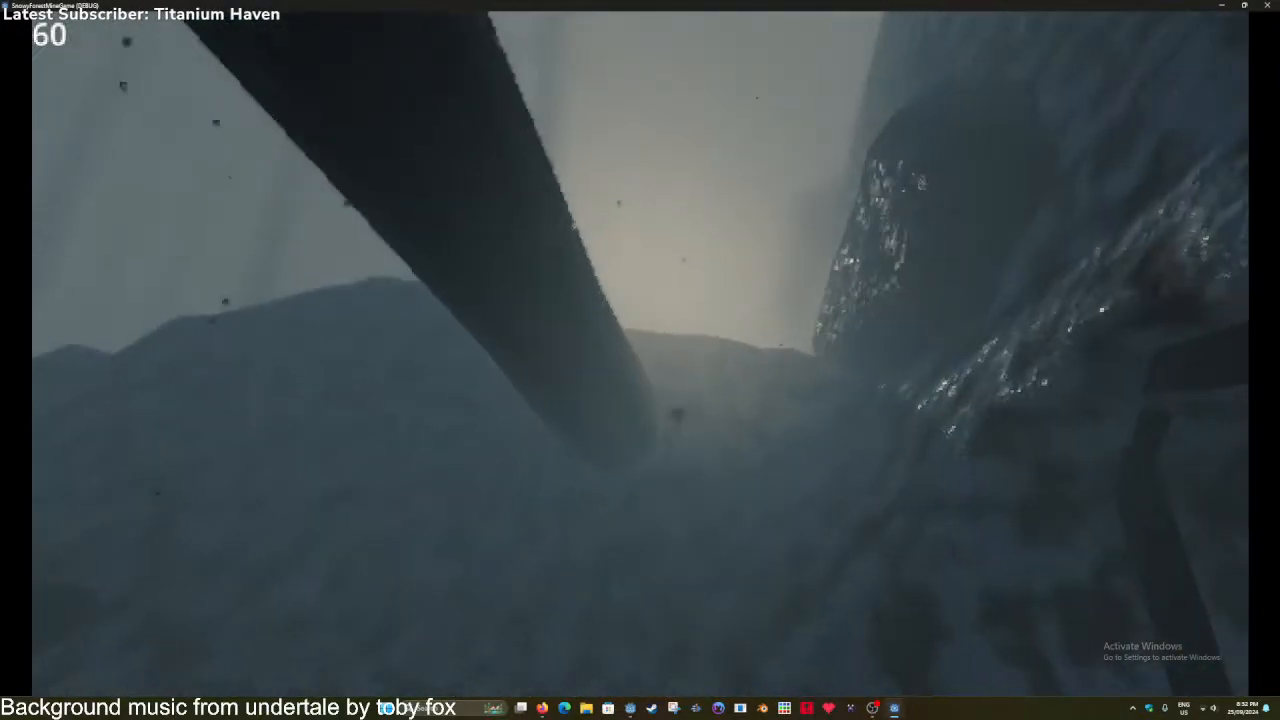
pyautogui.press('w')
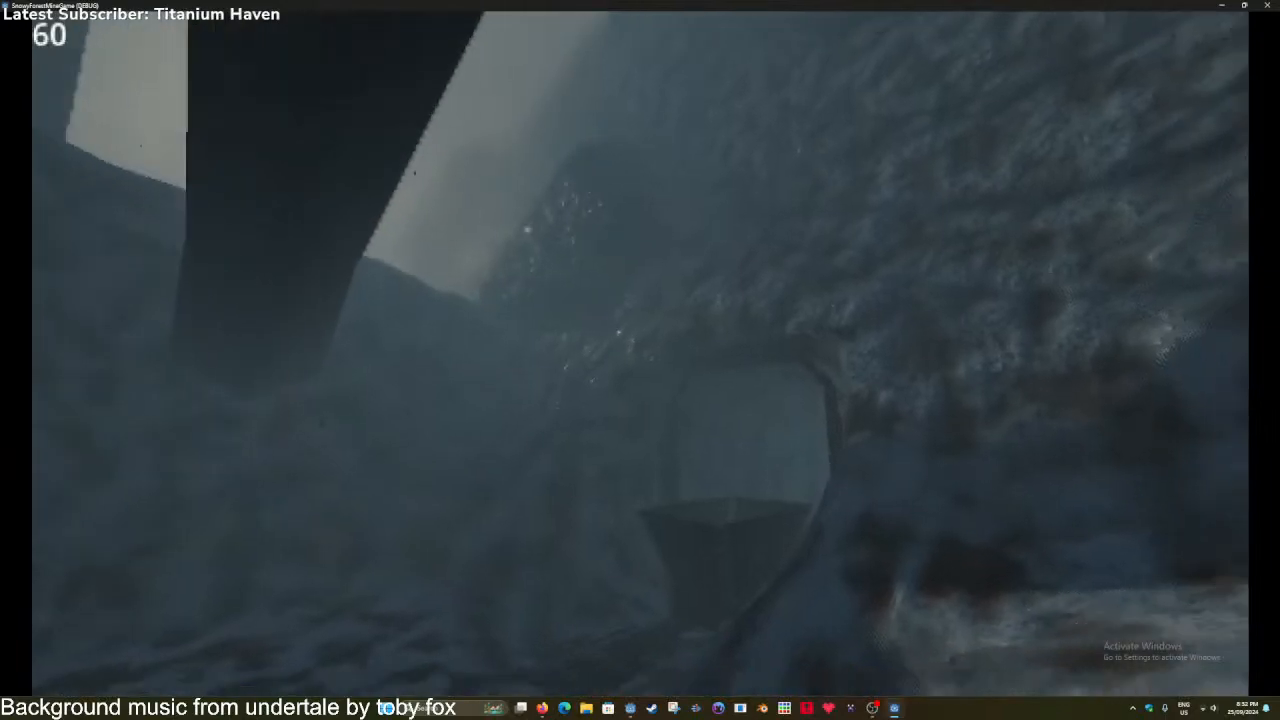
pyautogui.press('w')
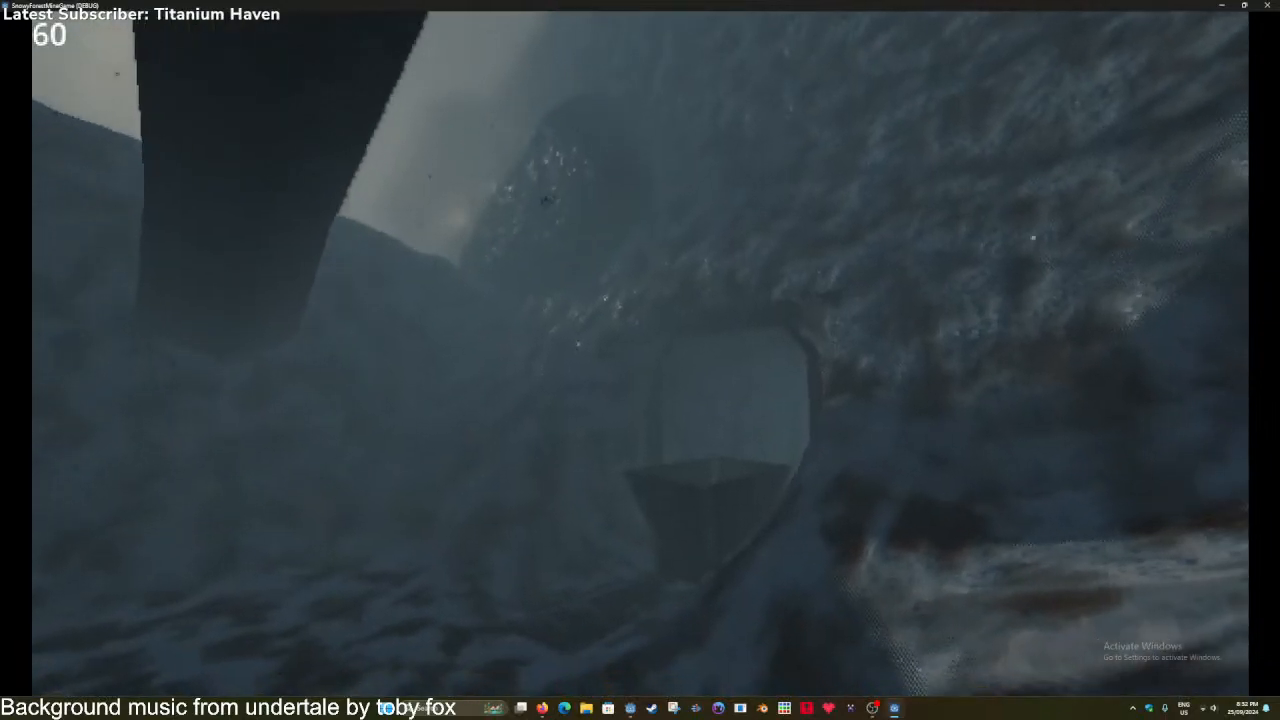
# Pause and quit the running game, and show the mine_entrance scene in the 3D view.
pyautogui.press('Escape')
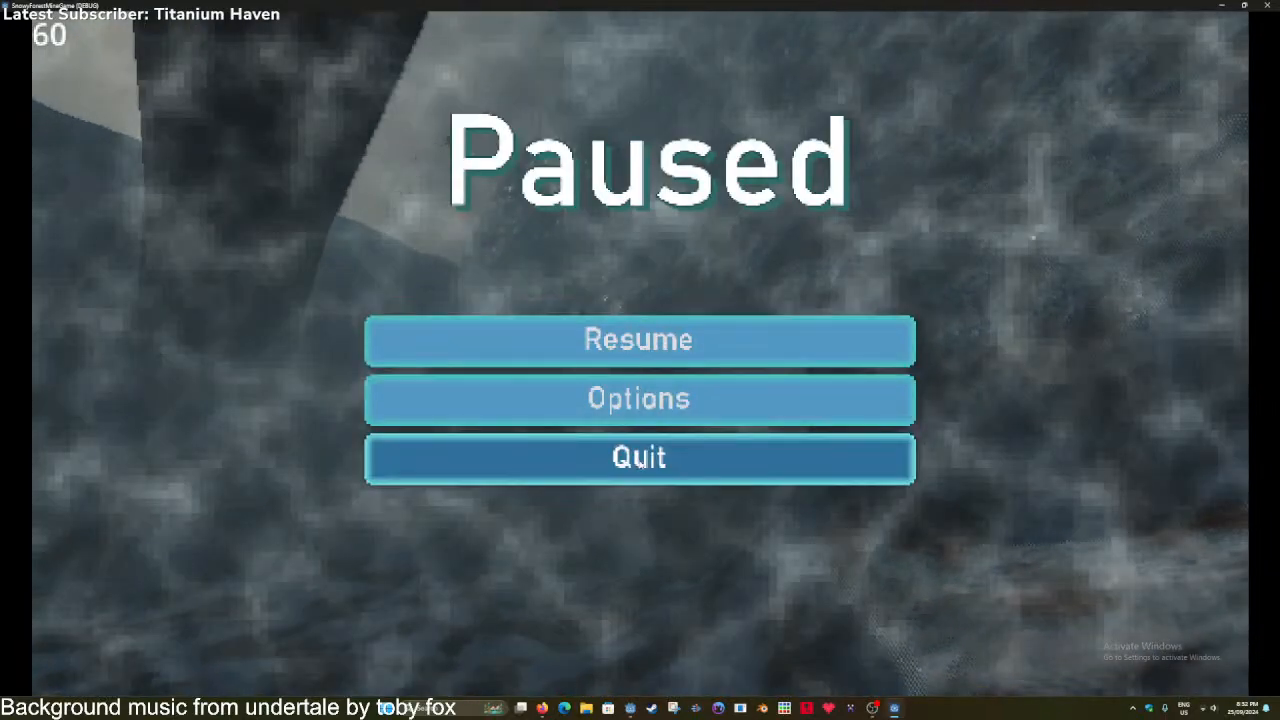
pyautogui.click(640, 457)
pyautogui.click(598, 24)
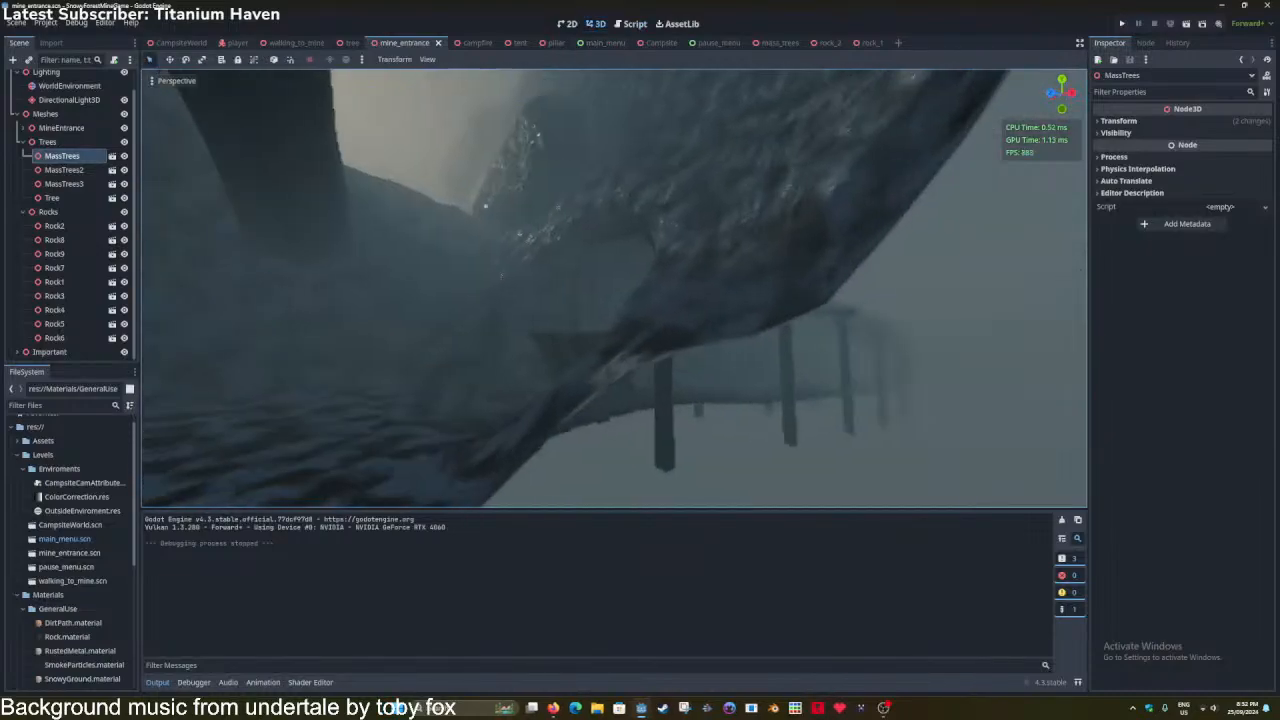
# Frame the mine entrance, save the scene, capture the viewport with Snipping Tool and save the image as PNG in RandomRenders.
pyautogui.moveTo(614, 288); pyautogui.dragTo(579, 272, button='right')
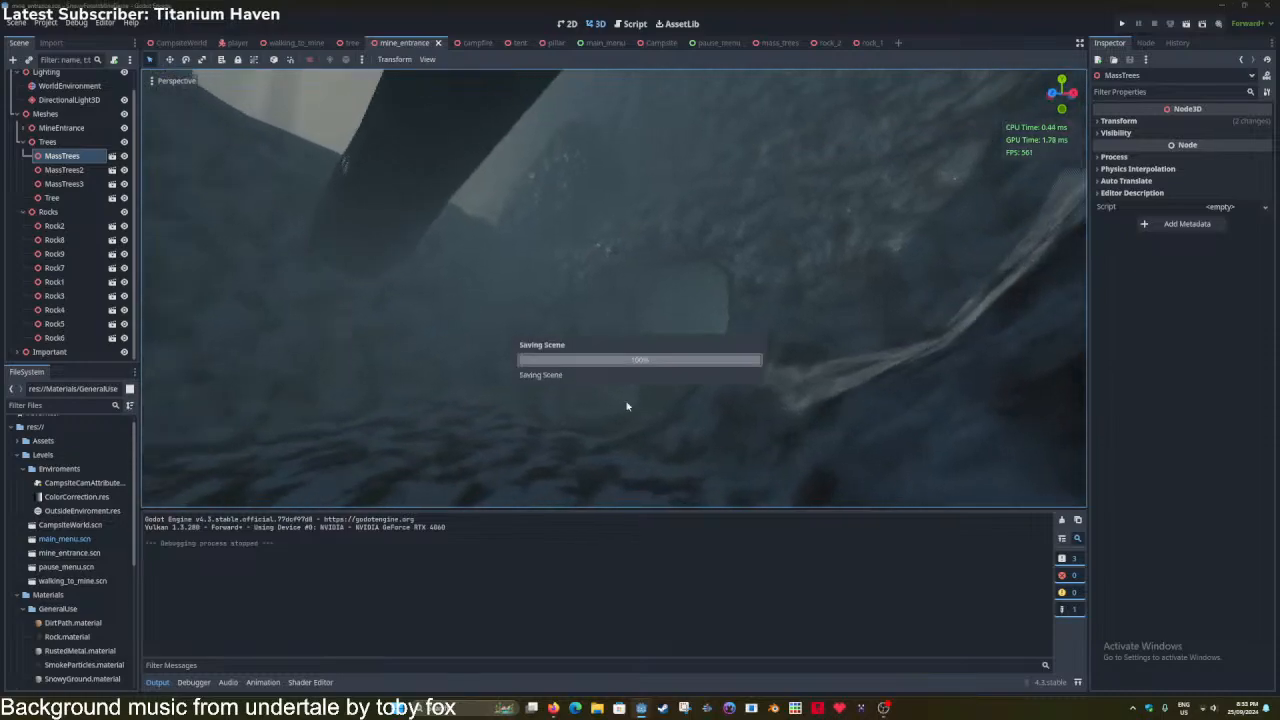
pyautogui.click(685, 708)
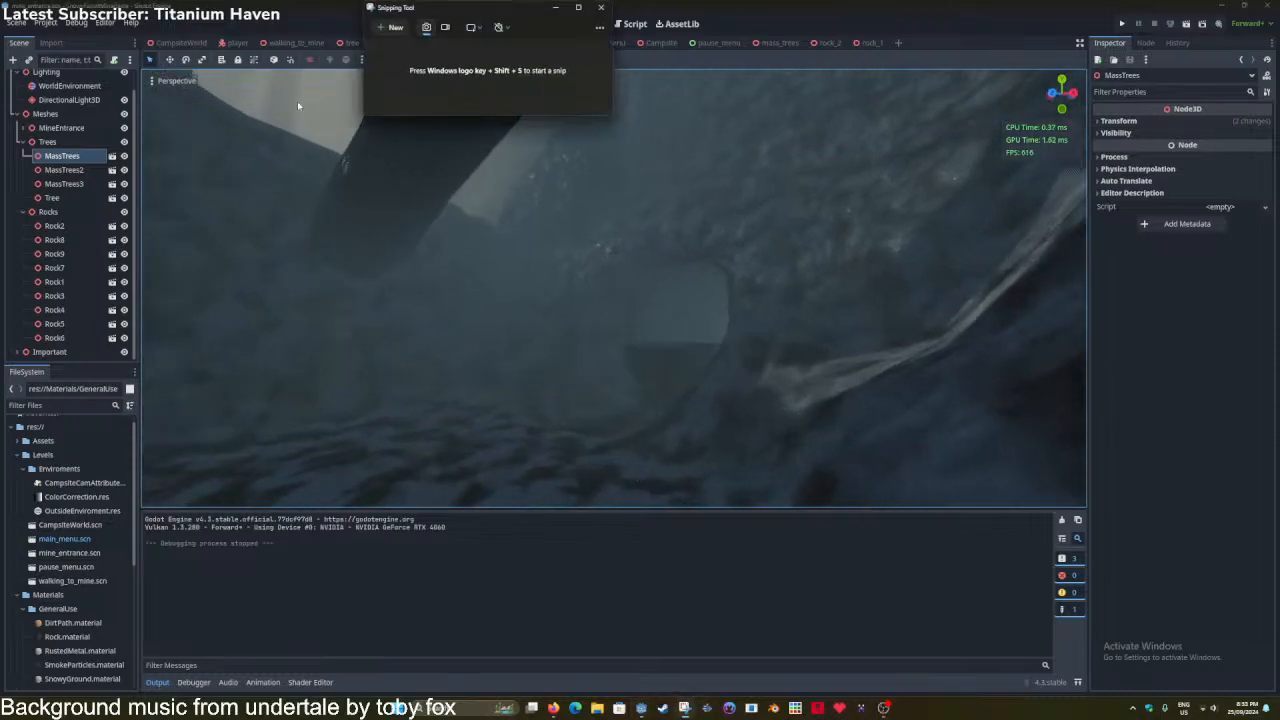
pyautogui.click(388, 27)
pyautogui.moveTo(203, 70); pyautogui.dragTo(980, 506)
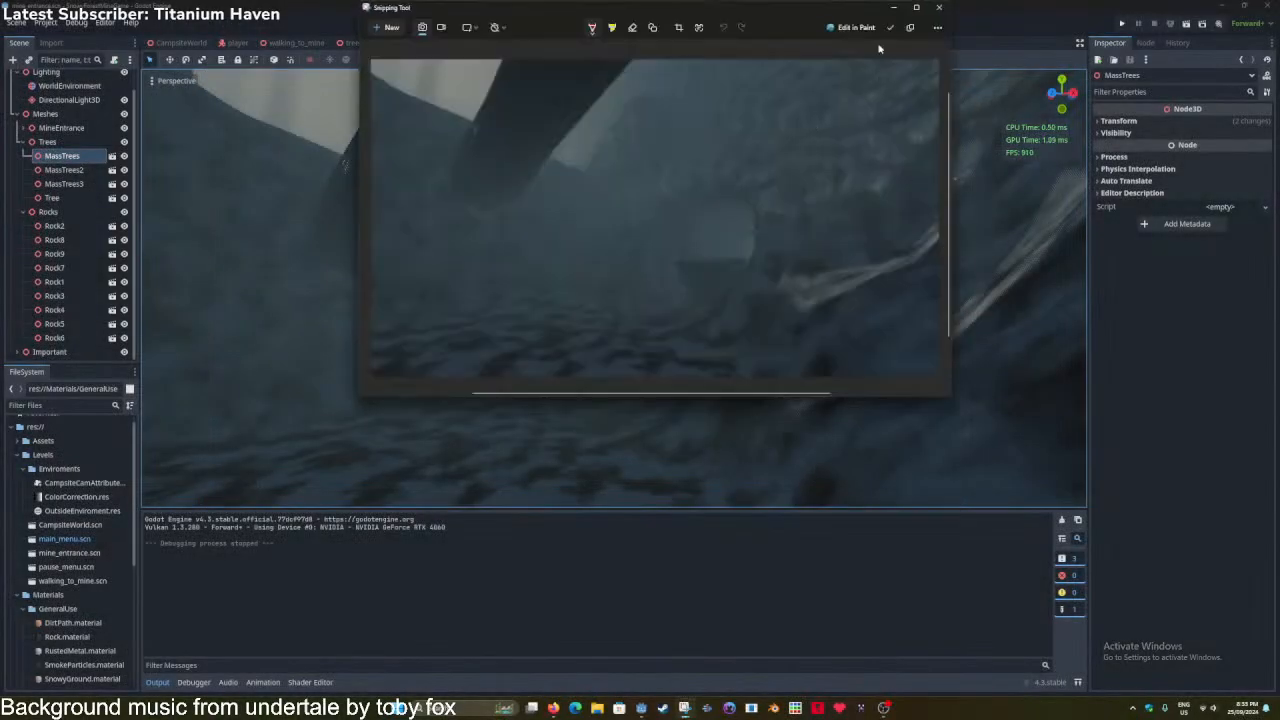
pyautogui.hotkey('ctrl', 's')
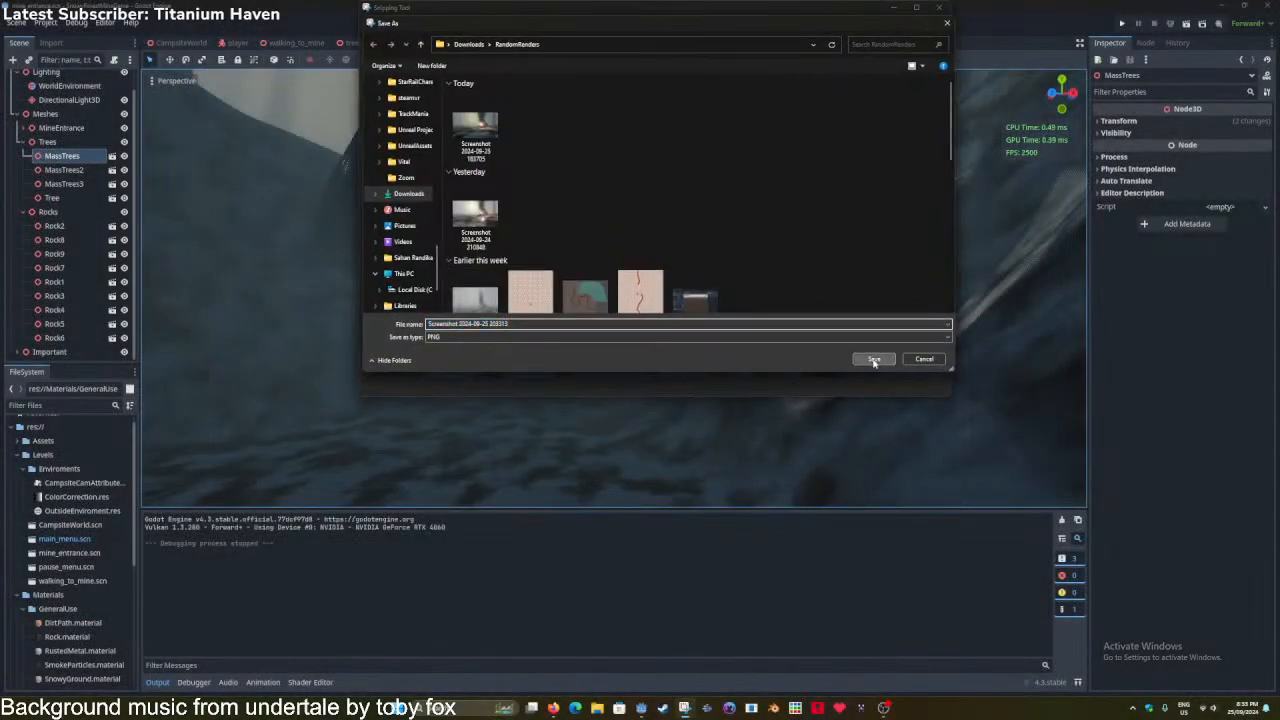
pyautogui.click(874, 360)
pyautogui.click(938, 8)
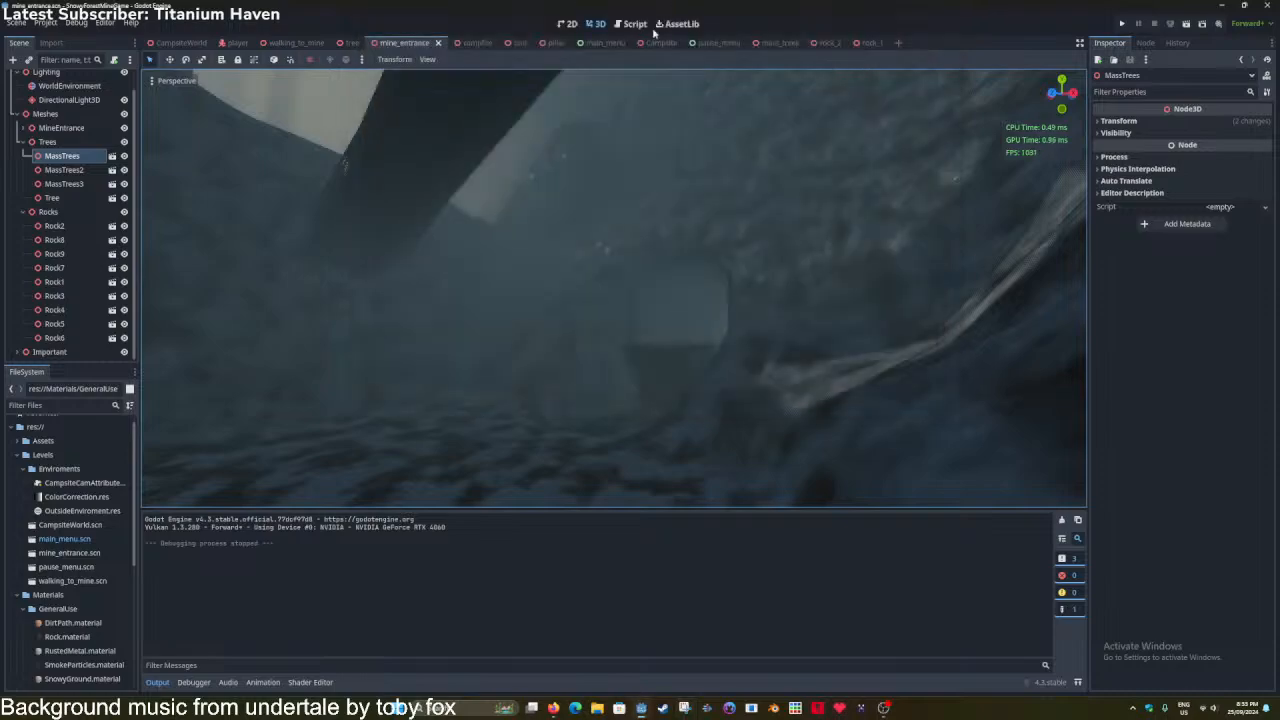
# Save the mine_entrance scene and collapse the Trees, Rocks and Meshes branches in the scene tree.
pyautogui.moveTo(614, 288); pyautogui.dragTo(660, 290, button='right')
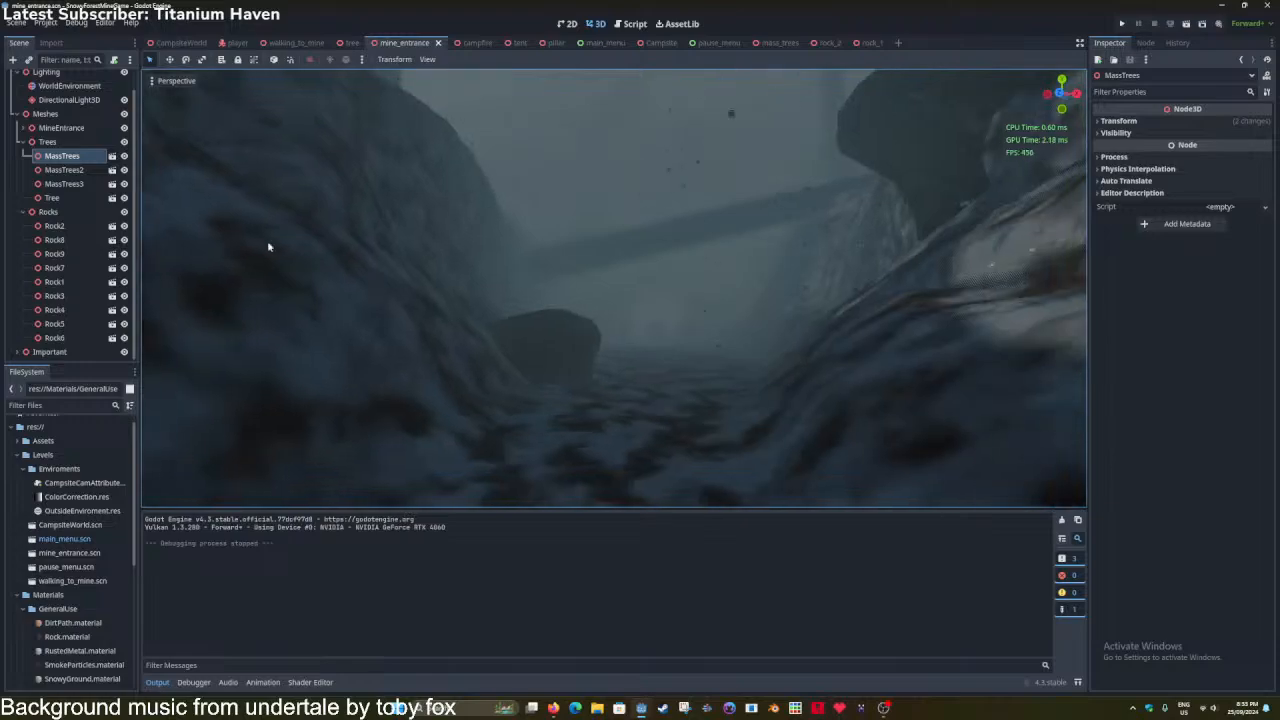
pyautogui.hotkey('ctrl', 's')
pyautogui.click(21, 144)
pyautogui.click(22, 163)
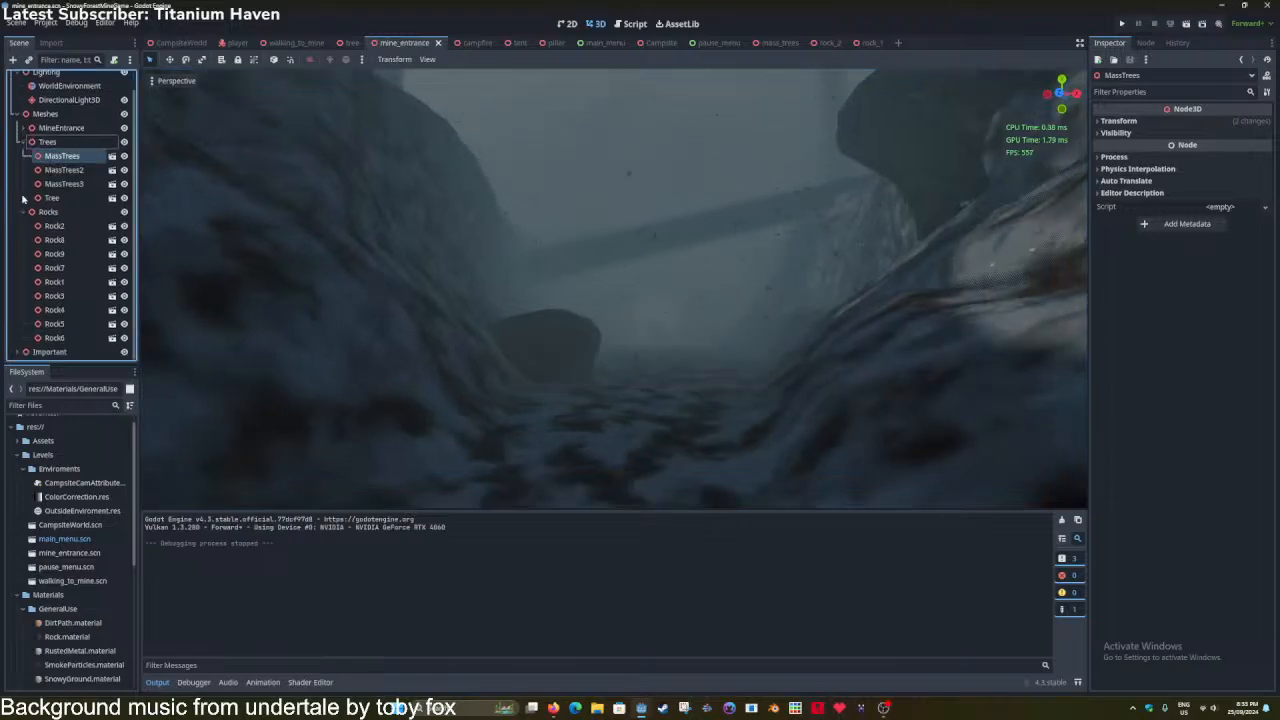
pyautogui.click(24, 144)
pyautogui.click(23, 163)
pyautogui.click(24, 145)
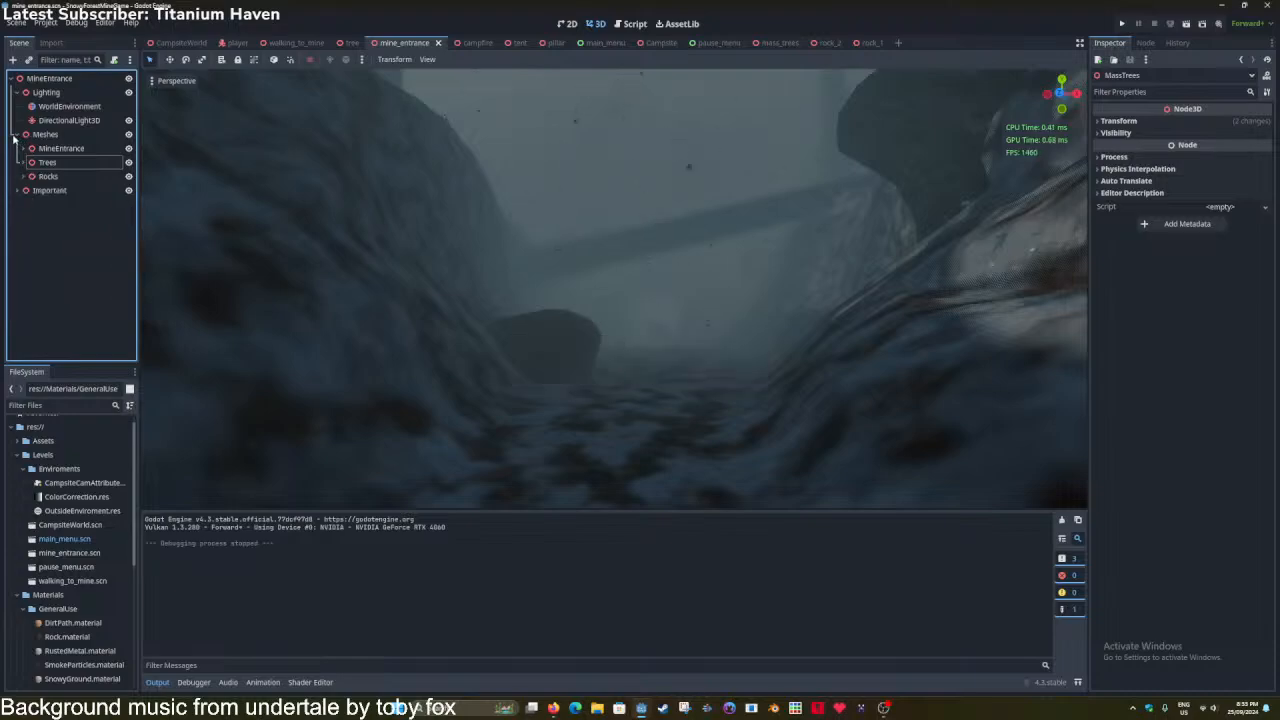
pyautogui.click(24, 134)
# Add a FogVolume node as a child of the Important node.
pyautogui.click(26, 148)
pyautogui.click(29, 151)
pyautogui.hotkey('ctrl', 'a')
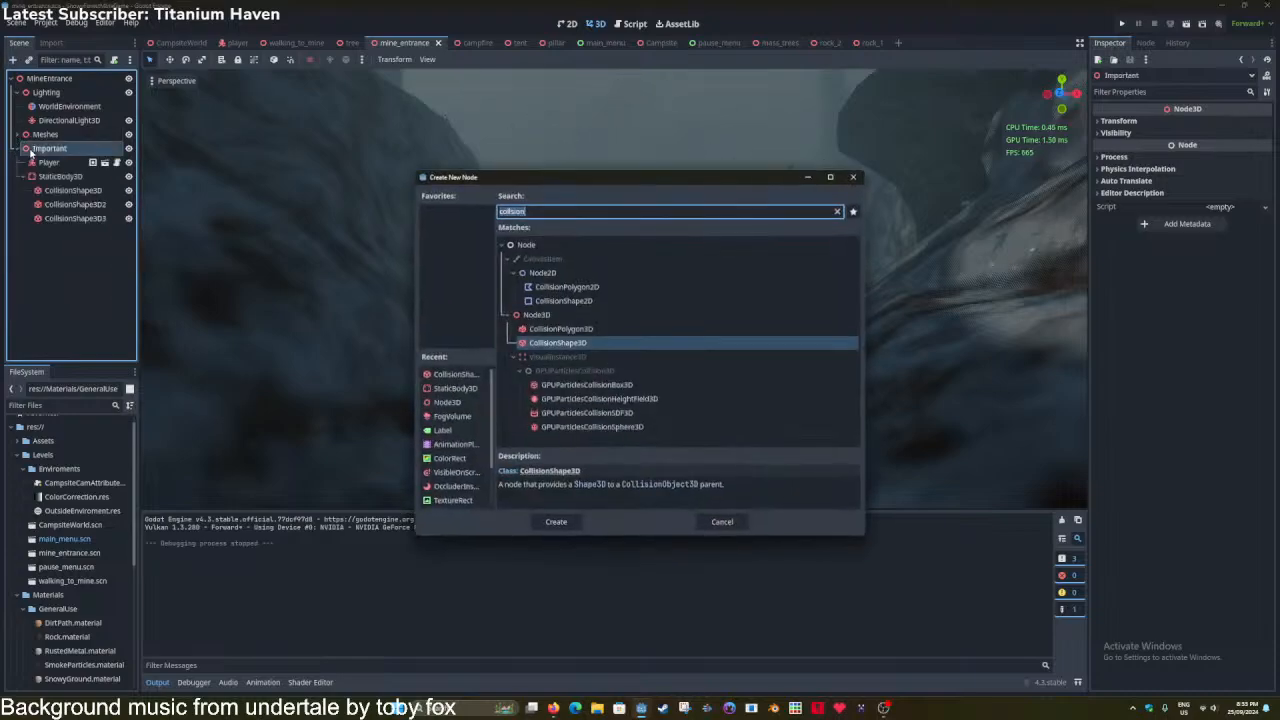
pyautogui.write('fog')
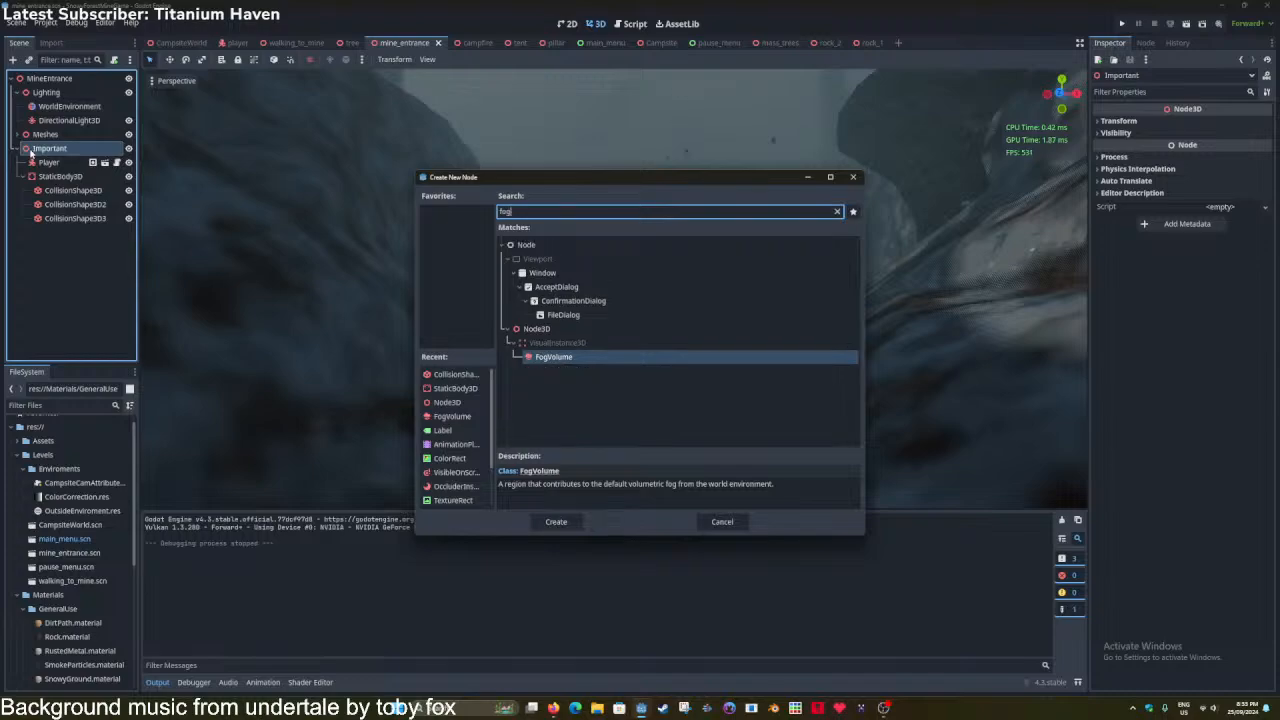
pyautogui.press('Return')
# Move the FogVolume back and up into the mine tunnel opening behind the cart, and save the scene.
pyautogui.press('f')
pyautogui.scroll(8, 471, 360)
pyautogui.moveTo(509, 203); pyautogui.dragTo(385, 324, button='middle')
pyautogui.scroll(-2, 464, 281)
pyautogui.moveTo(434, 369); pyautogui.dragTo(720, 189)
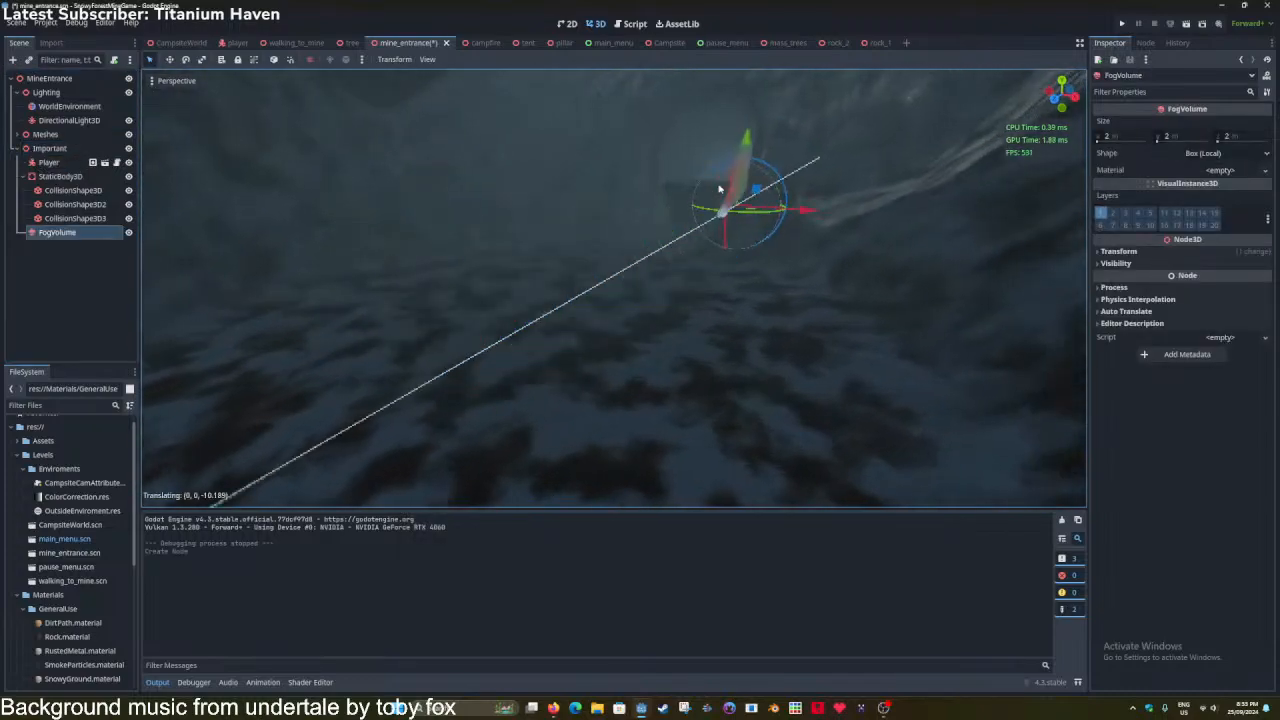
pyautogui.press('f')
pyautogui.moveTo(591, 229); pyautogui.dragTo(633, 242, button='middle')
pyautogui.moveTo(658, 213); pyautogui.dragTo(672, 146)
pyautogui.moveTo(672, 146); pyautogui.dragTo(834, 251, button='middle')
pyautogui.scroll(-10, 660, 209)
pyautogui.hotkey('ctrl', 's')
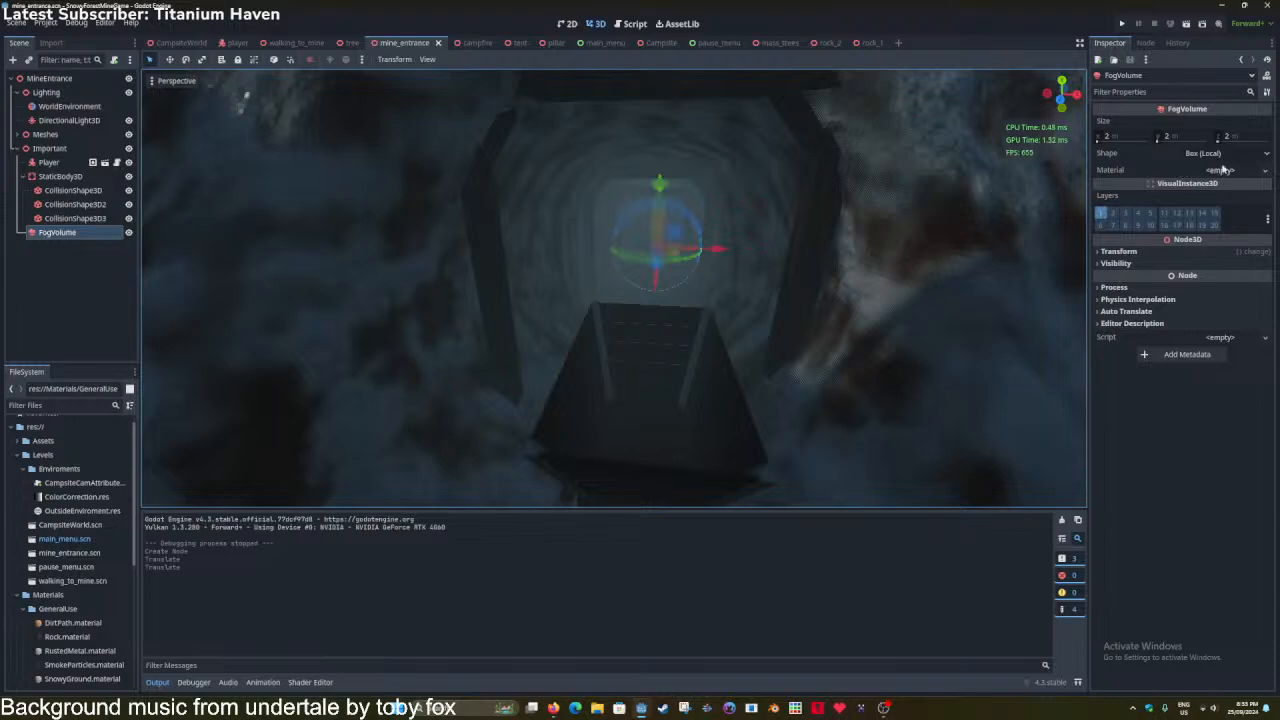
# Assign a new FogMaterial to the FogVolume with black albedo (000000) and a density of 8.
pyautogui.click(1222, 170)
pyautogui.click(1229, 193)
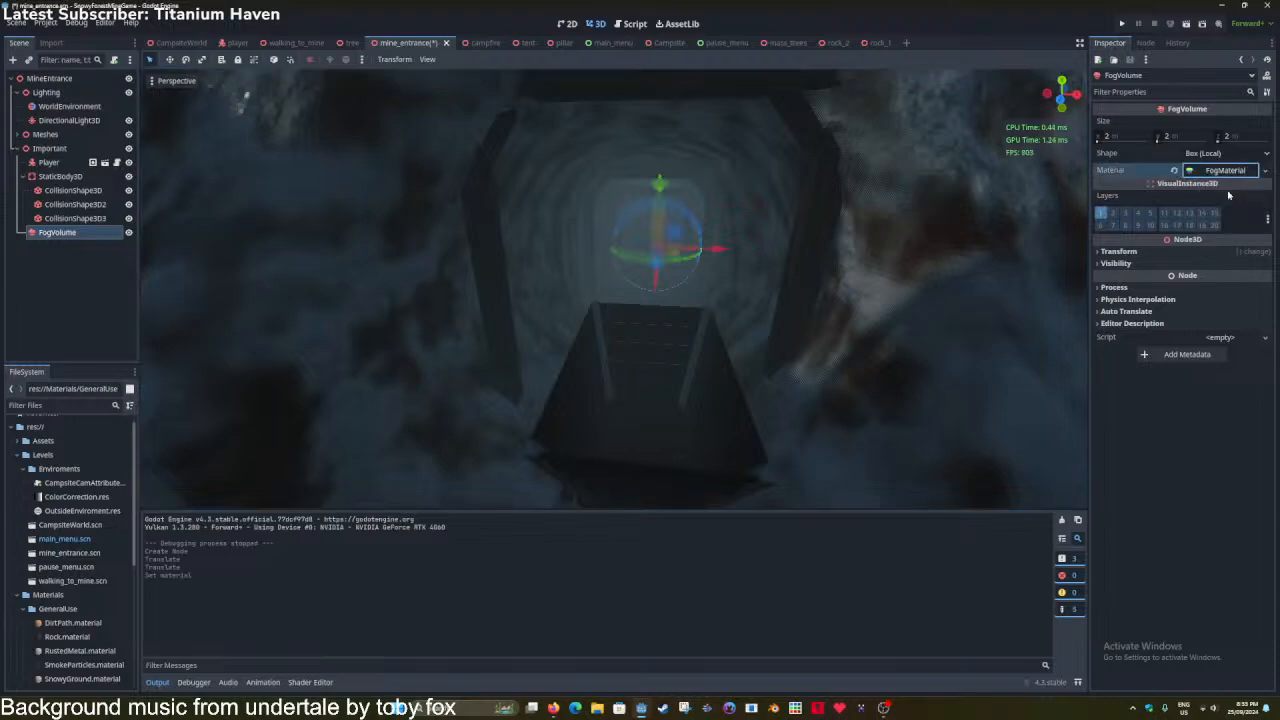
pyautogui.click(1217, 204)
pyautogui.moveTo(1265, 222); pyautogui.dragTo(1265, 348)
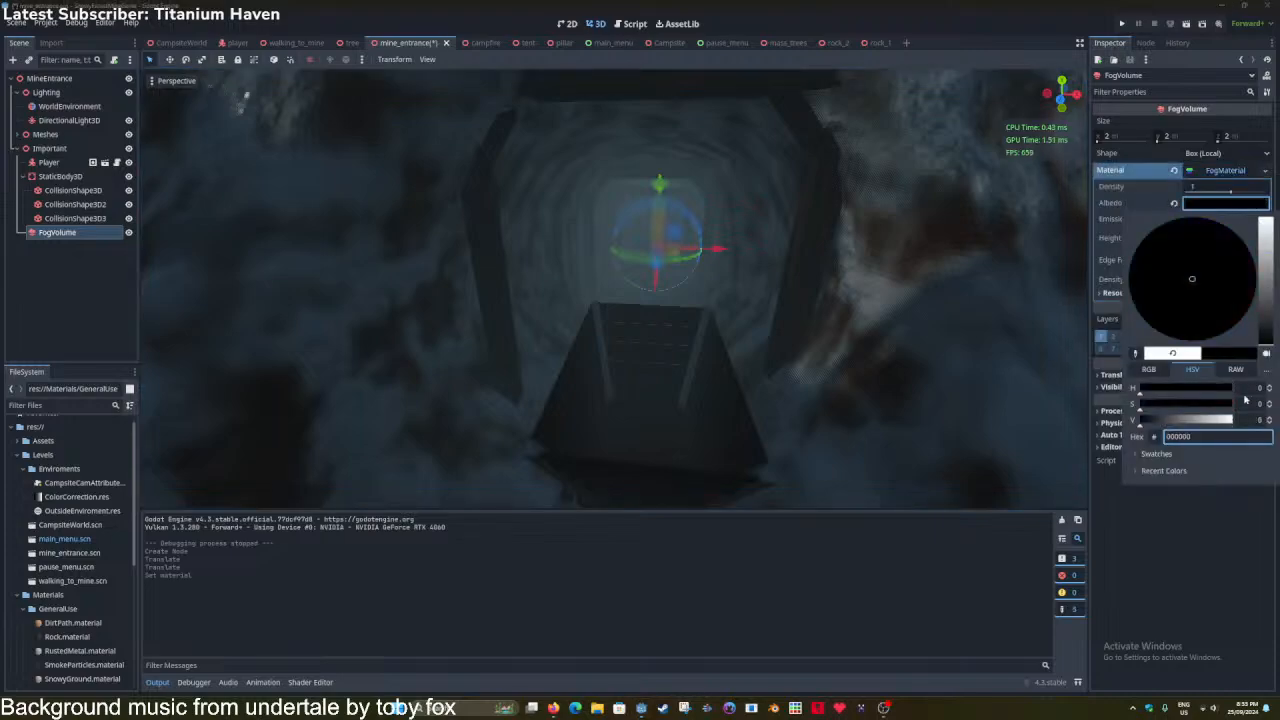
pyautogui.click(921, 155)
pyautogui.moveTo(1225, 188); pyautogui.dragTo(1248, 195)
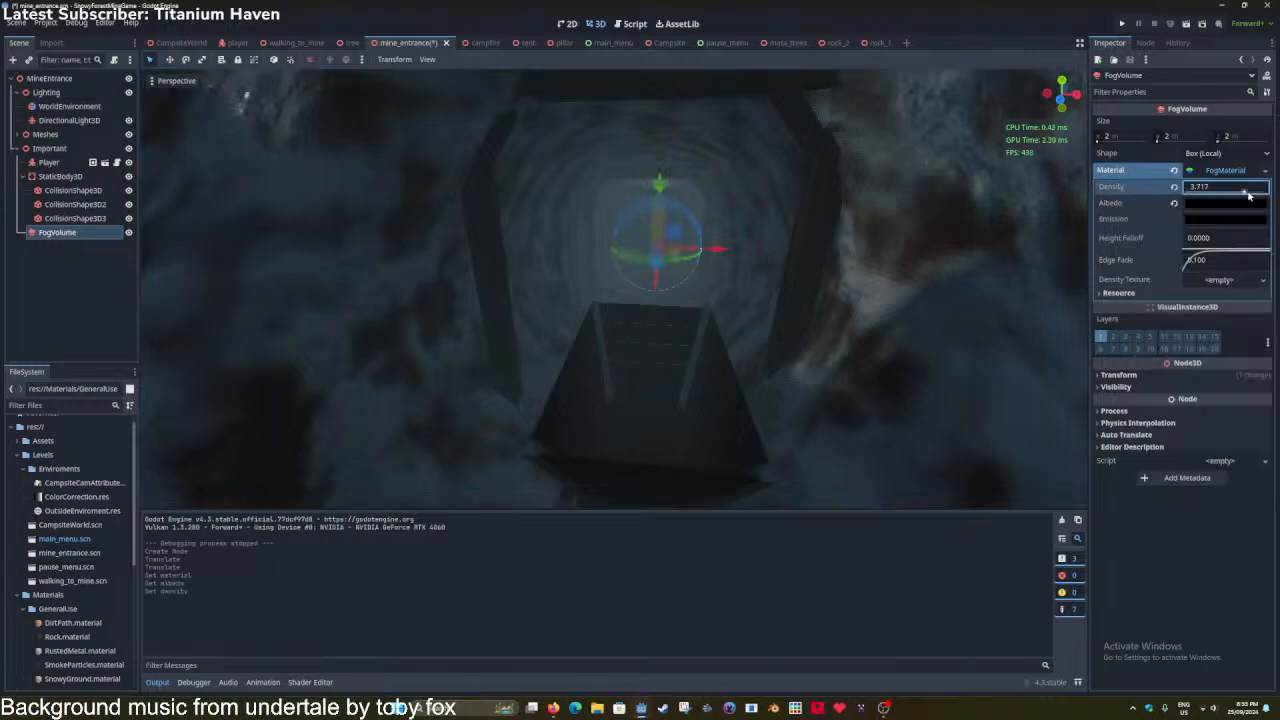
# Shift the FogVolume within the tunnel and enlarge its size to 10 × 10.35 × 14.4 m, saving the scene.
pyautogui.moveTo(824, 219); pyautogui.dragTo(601, 278, button='right')
pyautogui.press('w')
pyautogui.moveTo(601, 278); pyautogui.dragTo(673, 345)
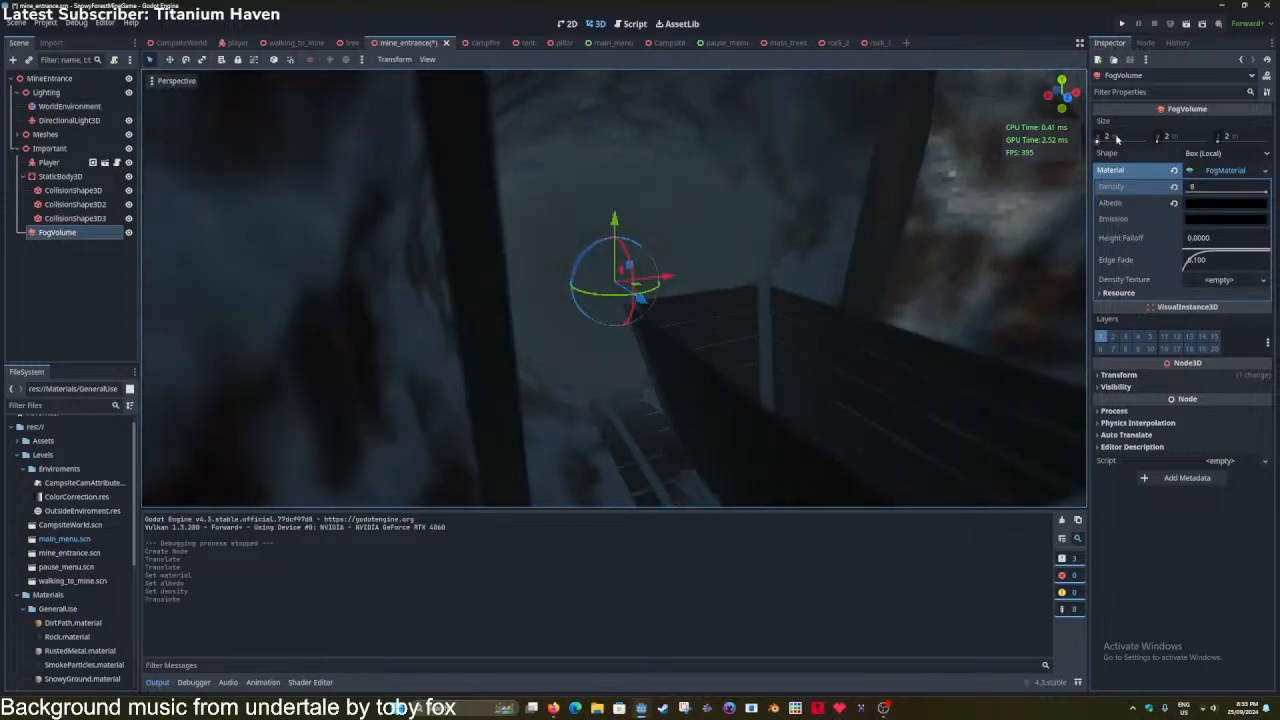
pyautogui.moveTo(1117, 139); pyautogui.dragTo(1150, 139)
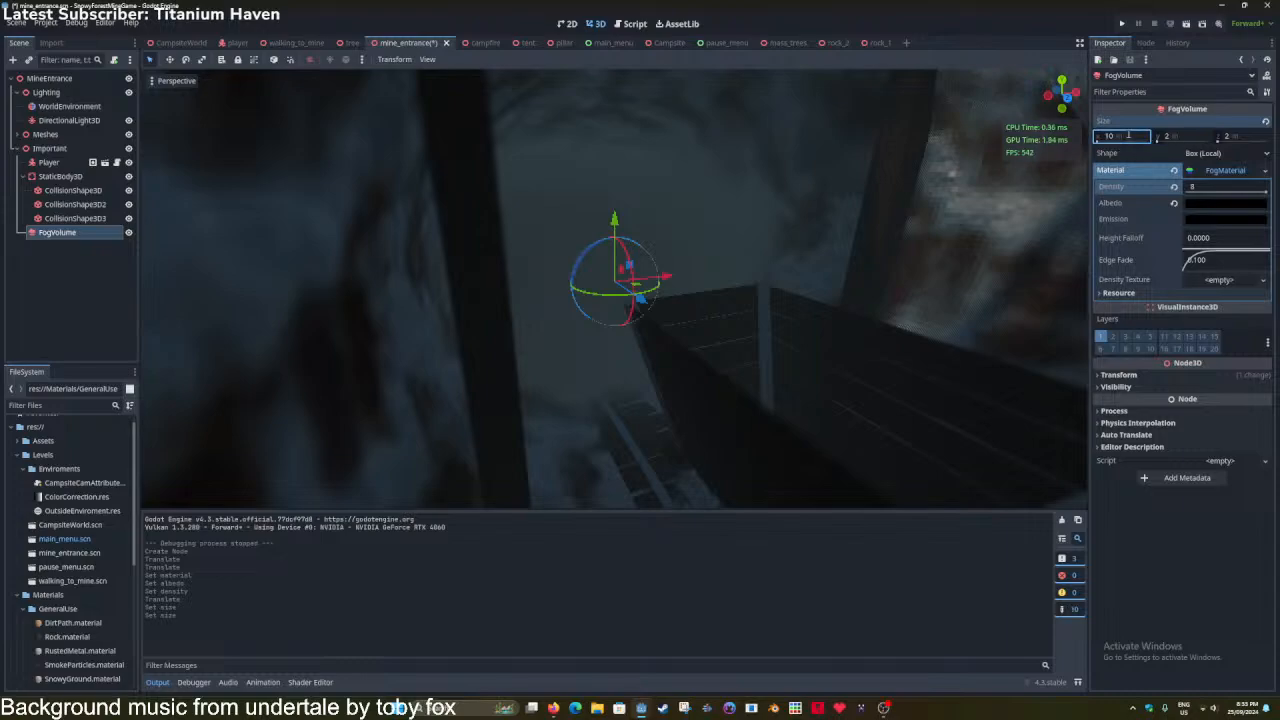
pyautogui.hotkey('ctrl', 's')
pyautogui.moveTo(1173, 135); pyautogui.dragTo(1262, 136)
# Reposition the enlarged FogVolume deeper inside the mine tunnel and adjust its height.
pyautogui.moveTo(614, 288); pyautogui.dragTo(690, 330, button='right')
pyautogui.moveTo(584, 284); pyautogui.dragTo(445, 137)
pyautogui.moveTo(445, 137); pyautogui.dragTo(565, 190, button='right')
pyautogui.moveTo(565, 193); pyautogui.dragTo(569, 225)
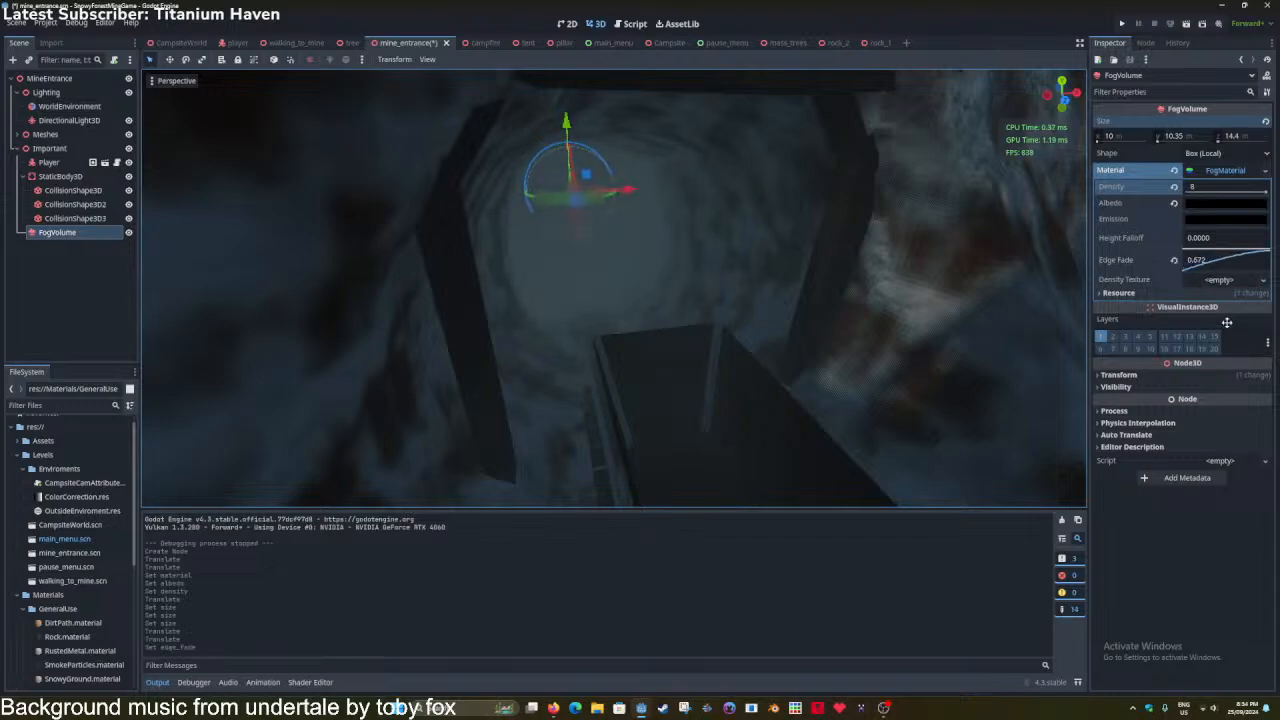
# Add an OmniLight3D node as a child of the FogVolume.
pyautogui.press('s')
pyautogui.moveTo(948, 322); pyautogui.dragTo(786, 334, button='right')
pyautogui.press('w')
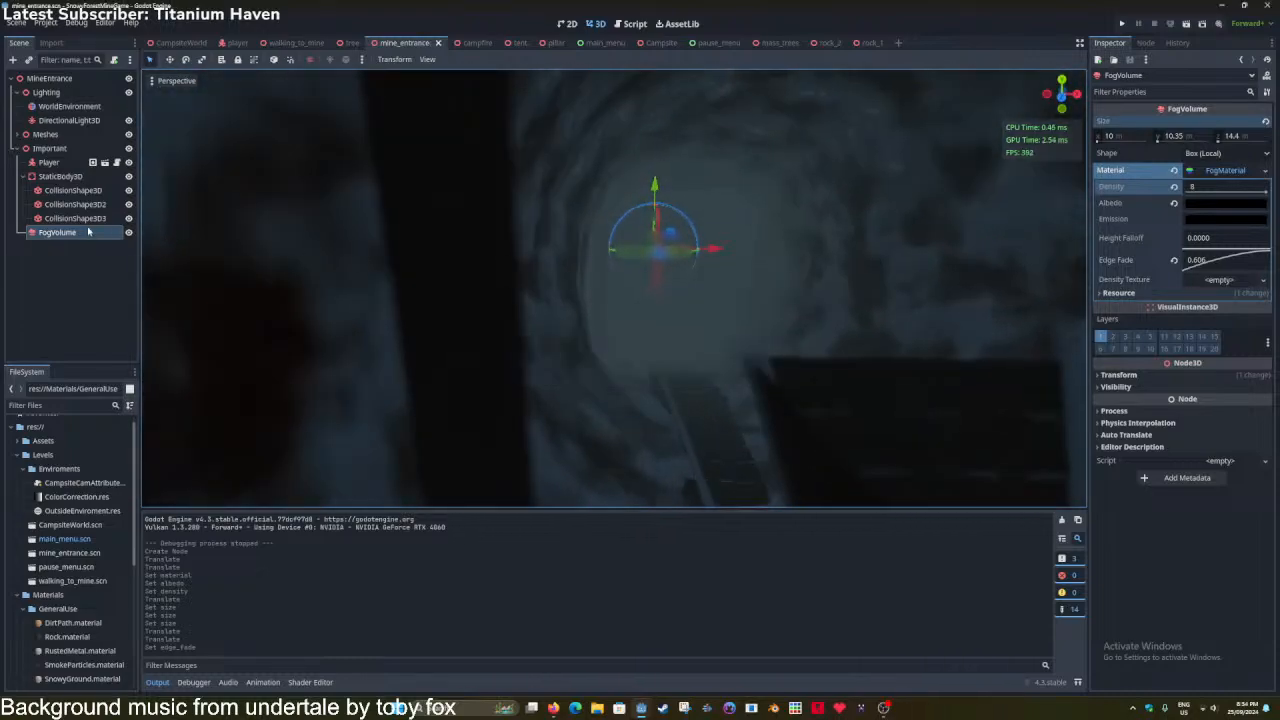
pyautogui.hotkey('ctrl', 'a')
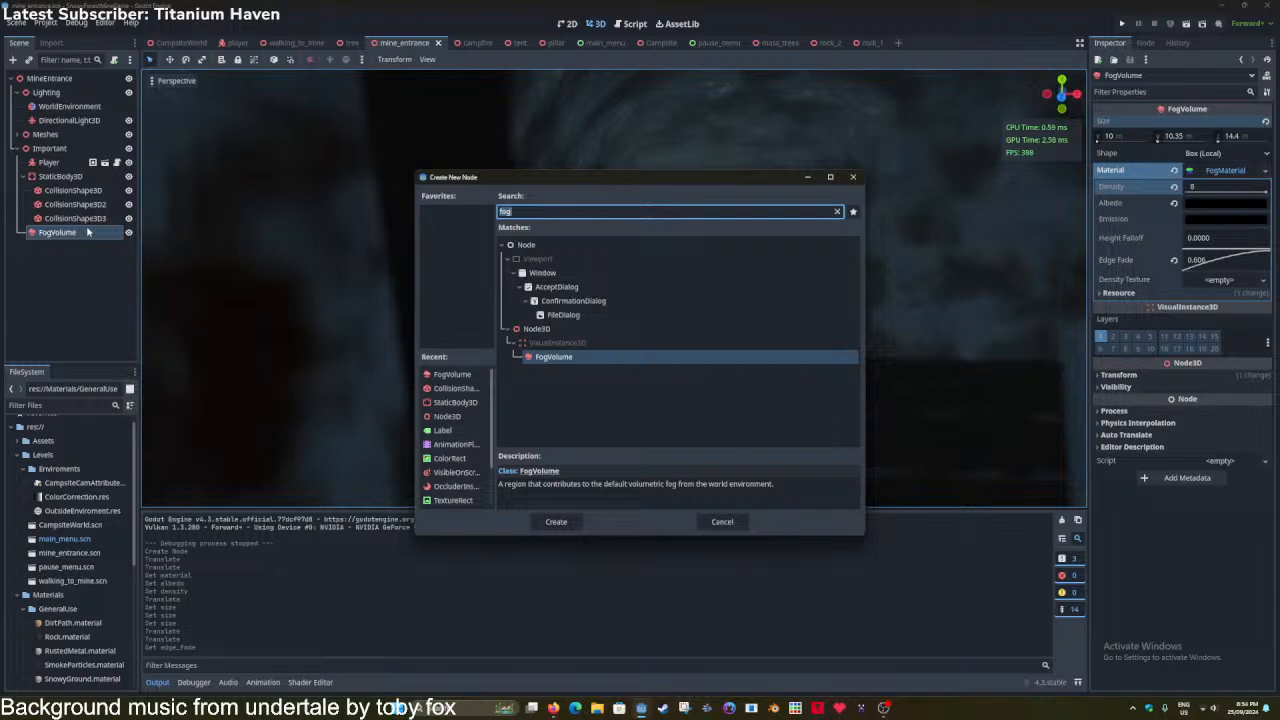
pyautogui.write('omni')
pyautogui.press('Return')
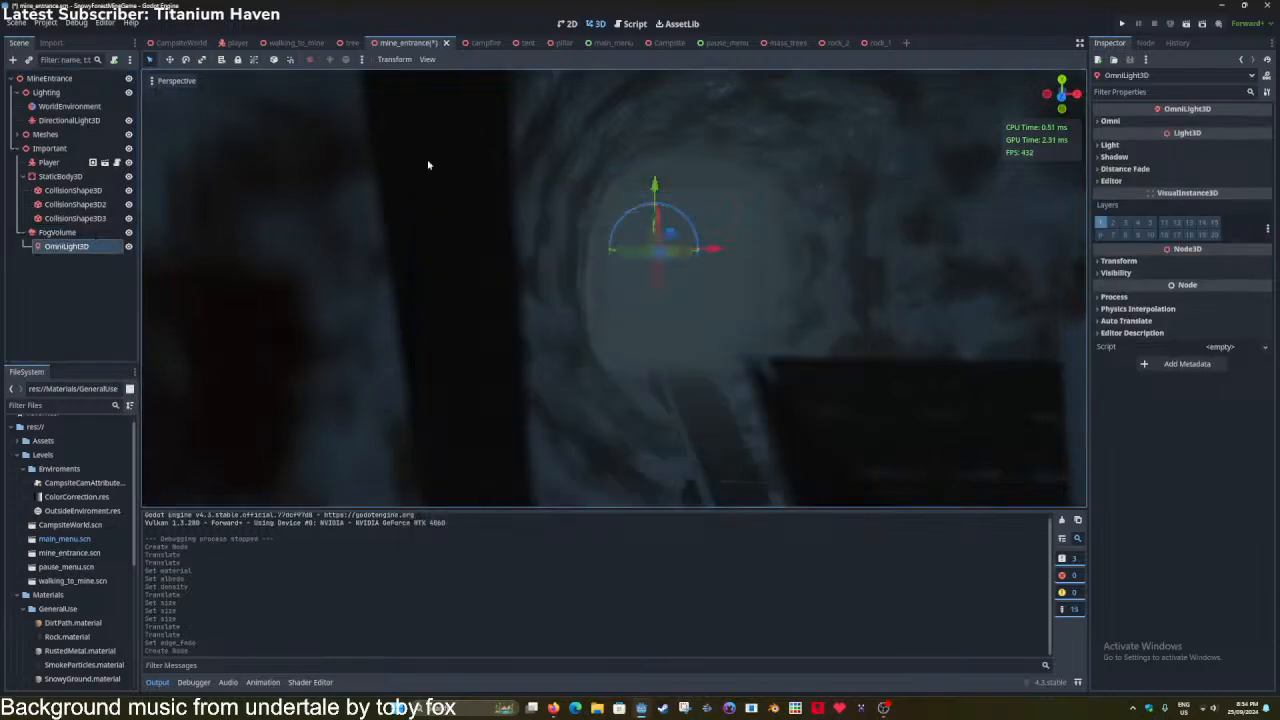
# Set the OmniLight3D's light energy to 0.
pyautogui.press('f')
pyautogui.scroll(8, 684, 290)
pyautogui.scroll(-6, 683, 290)
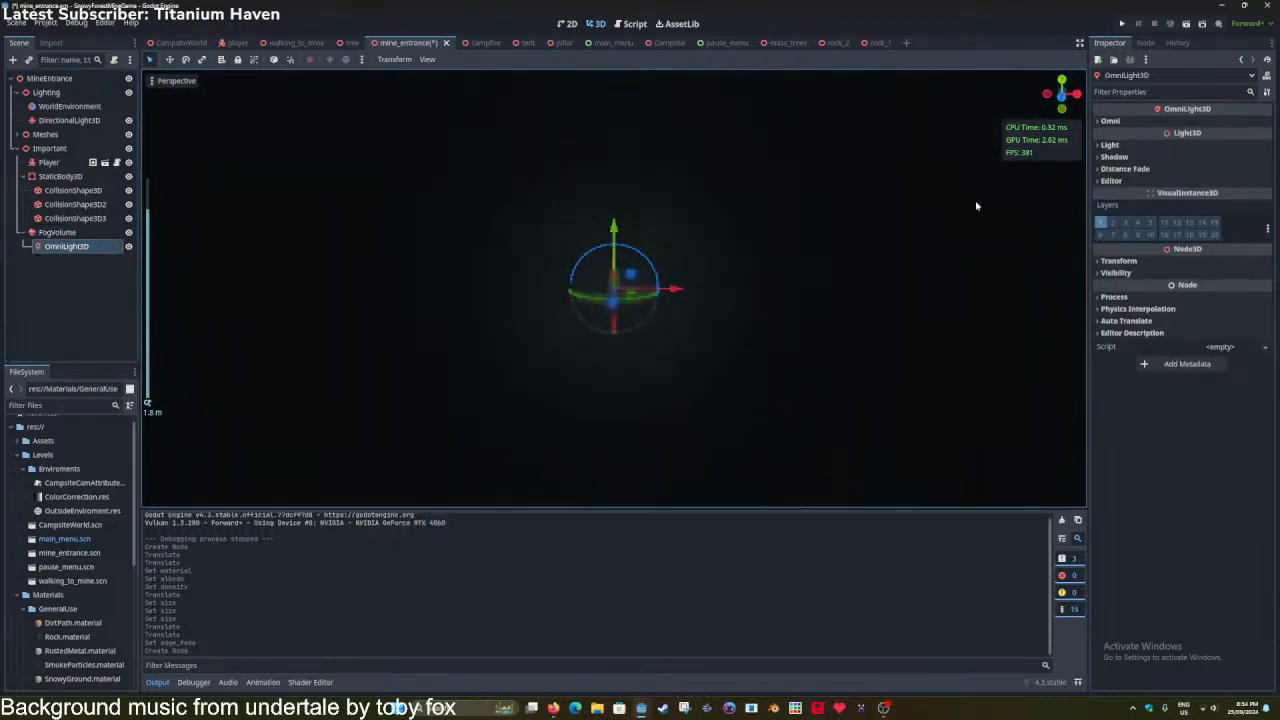
pyautogui.scroll(3, 976, 205)
pyautogui.click(1110, 144)
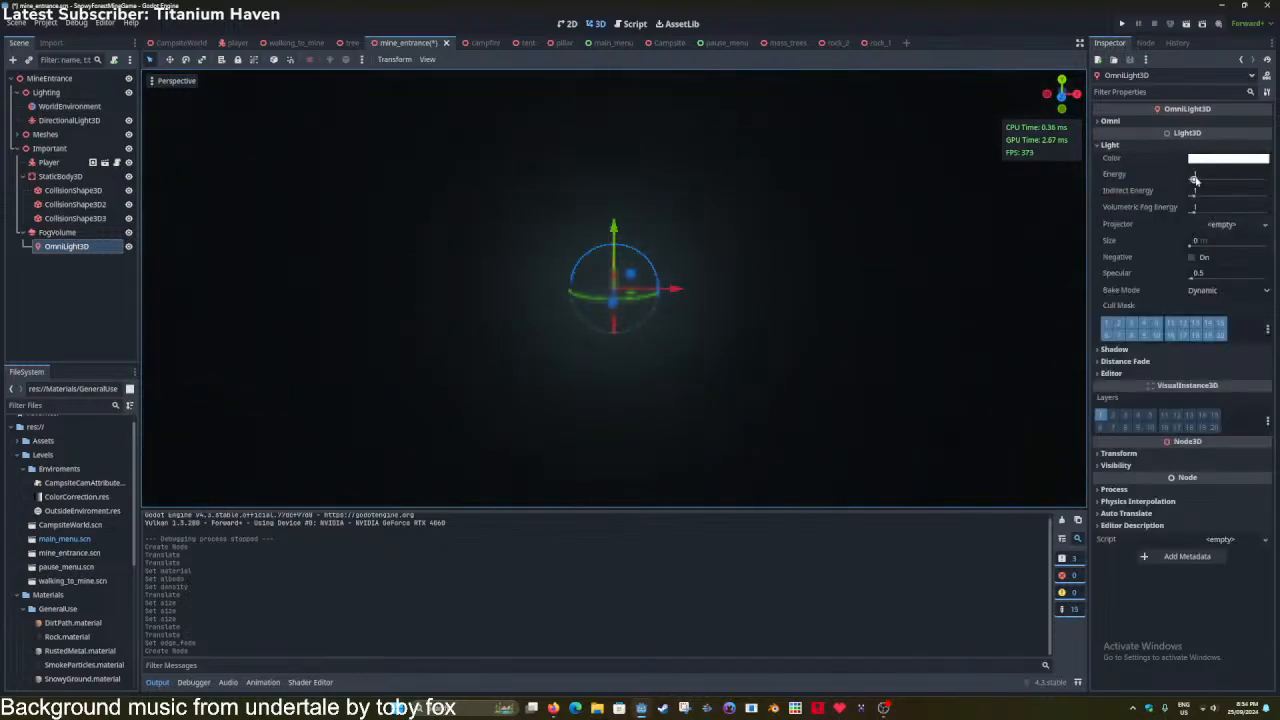
pyautogui.moveTo(1195, 180); pyautogui.dragTo(1077, 175)
pyautogui.scroll(-20, 822, 285)
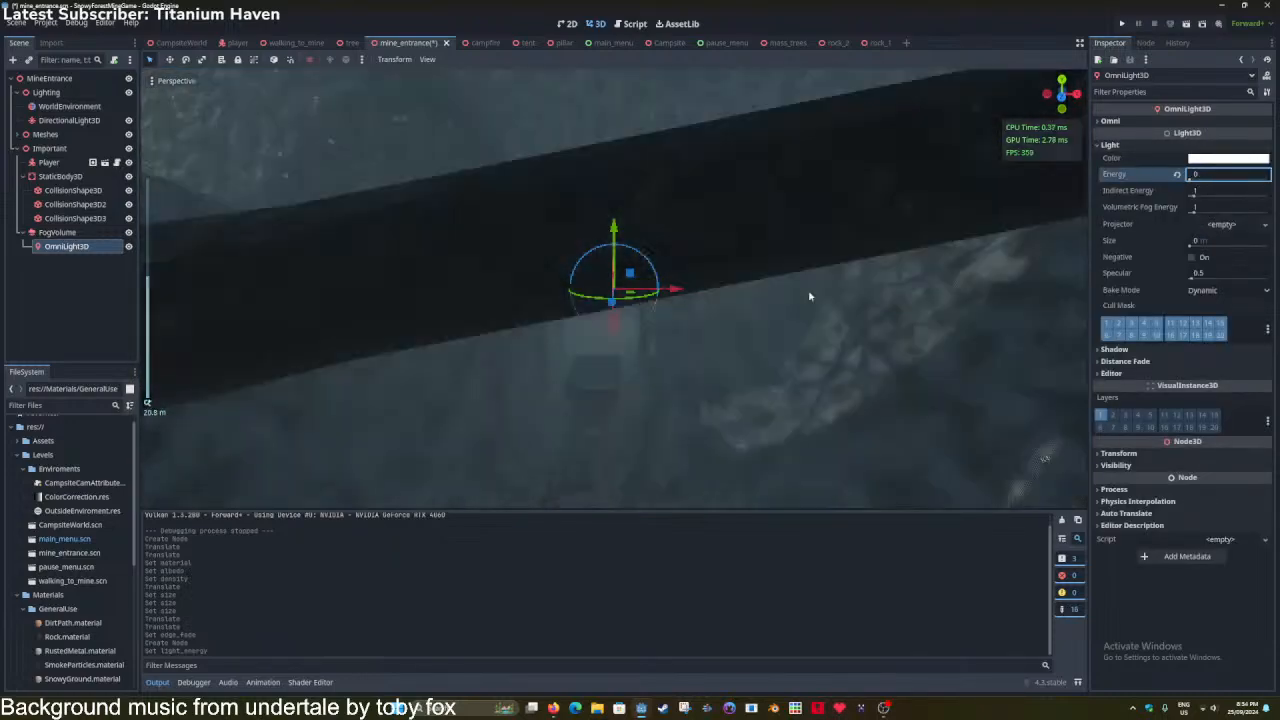
pyautogui.scroll(4, 790, 295)
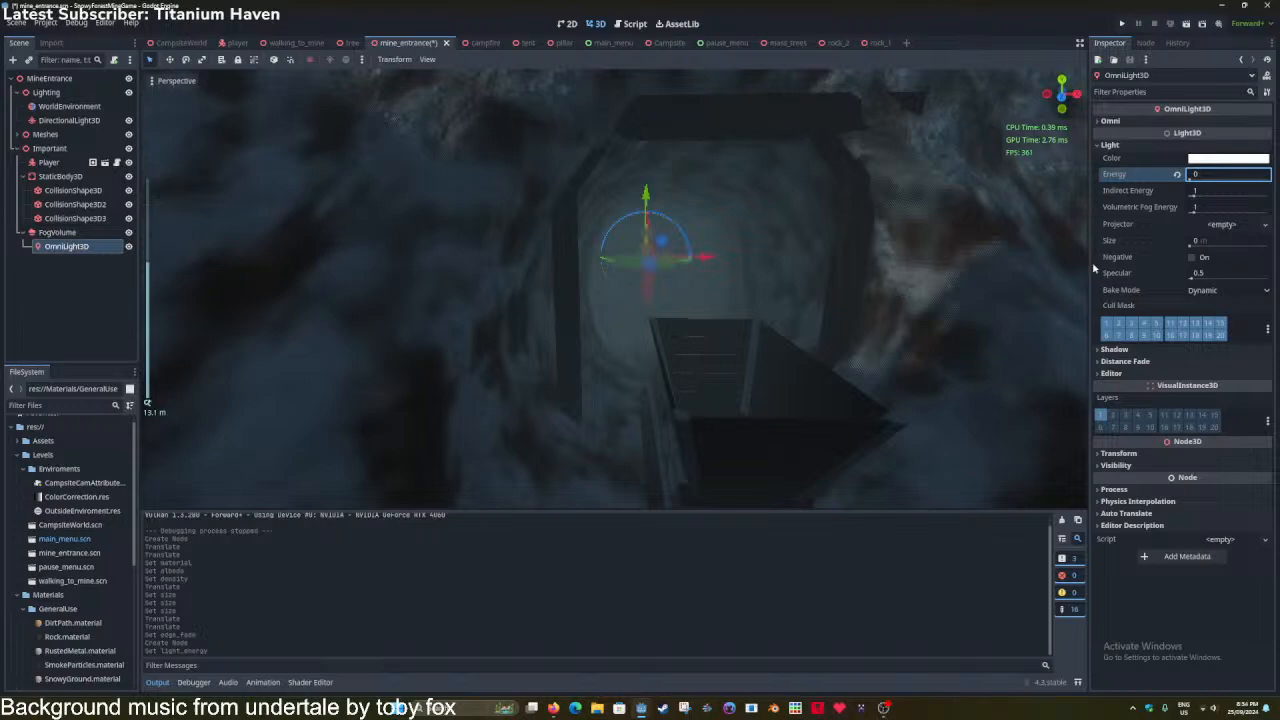
# Make the OmniLight3D a negative light with energy 14.2 and range 9.442, and save the scene.
pyautogui.click(1224, 258)
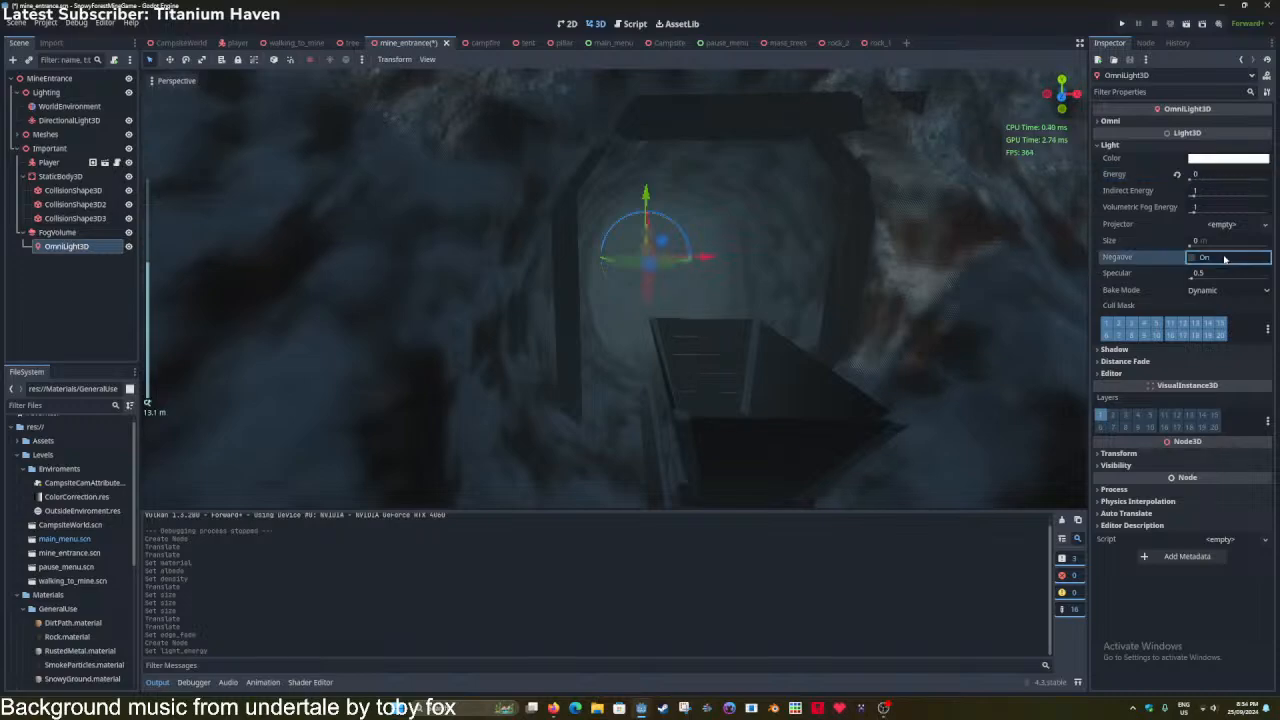
pyautogui.moveTo(1192, 178); pyautogui.dragTo(1216, 178)
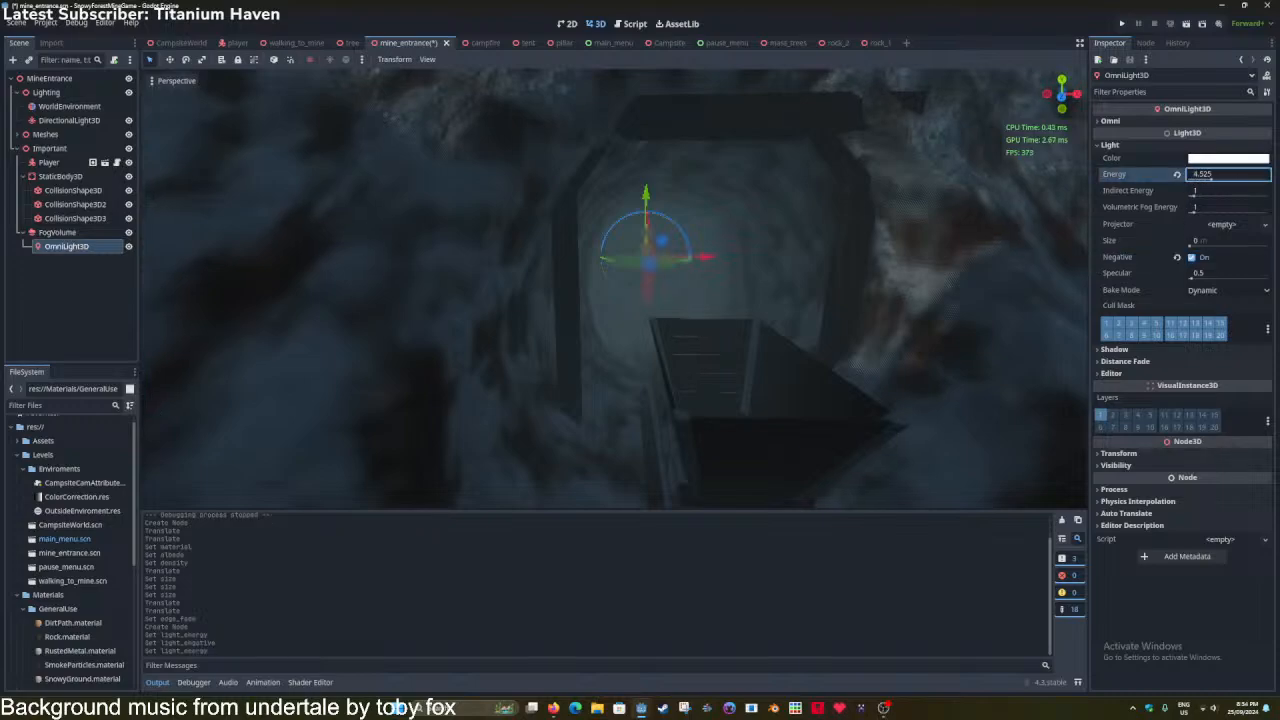
pyautogui.click(1148, 121)
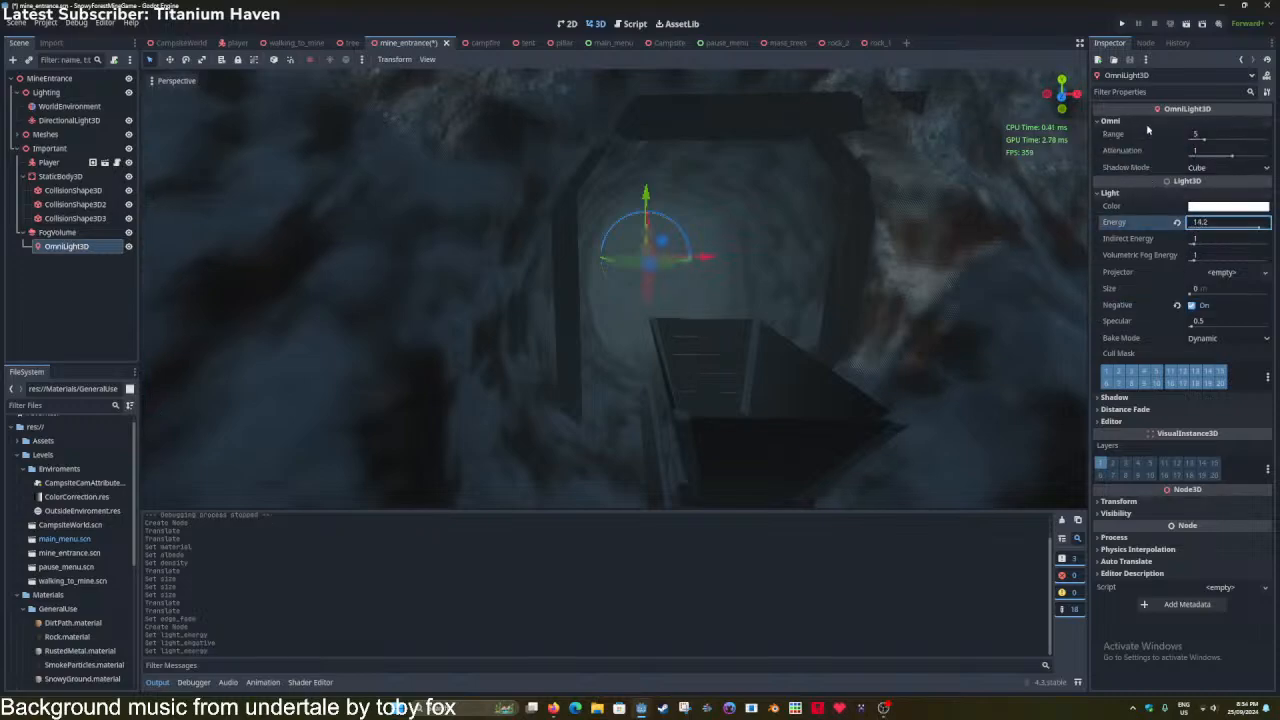
pyautogui.moveTo(1205, 141); pyautogui.dragTo(1213, 142)
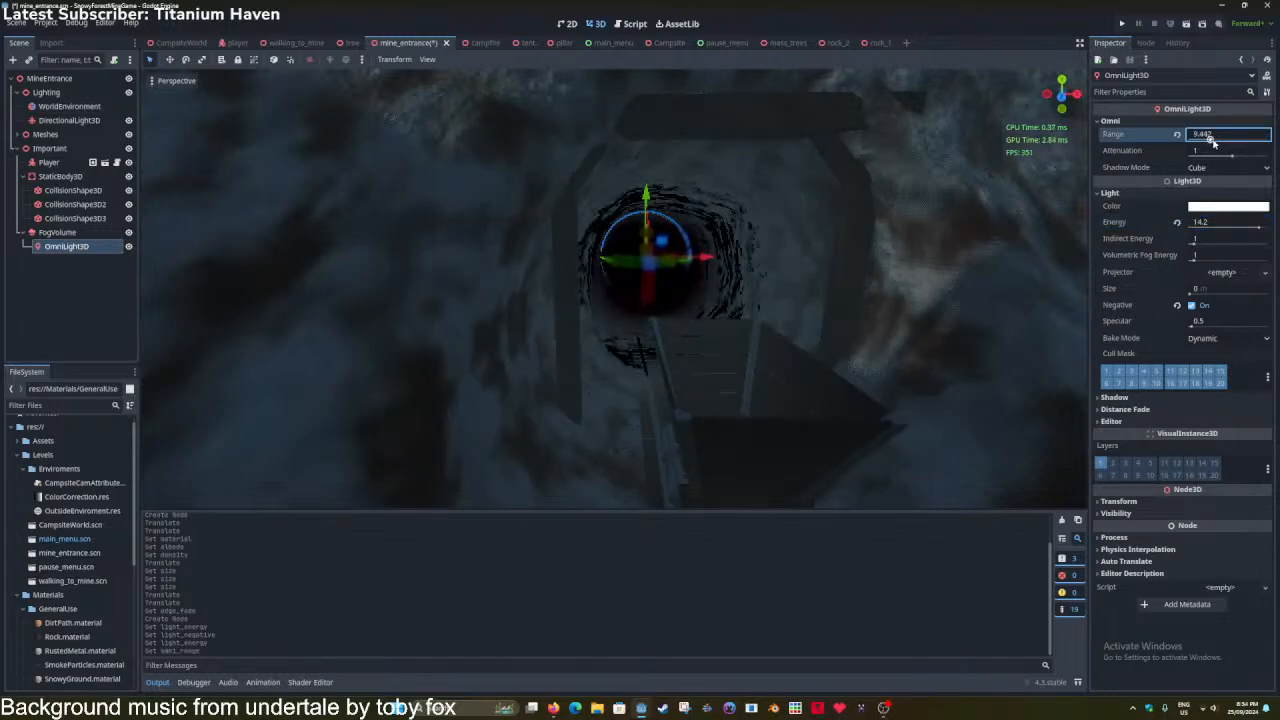
pyautogui.hotkey('ctrl', 's')
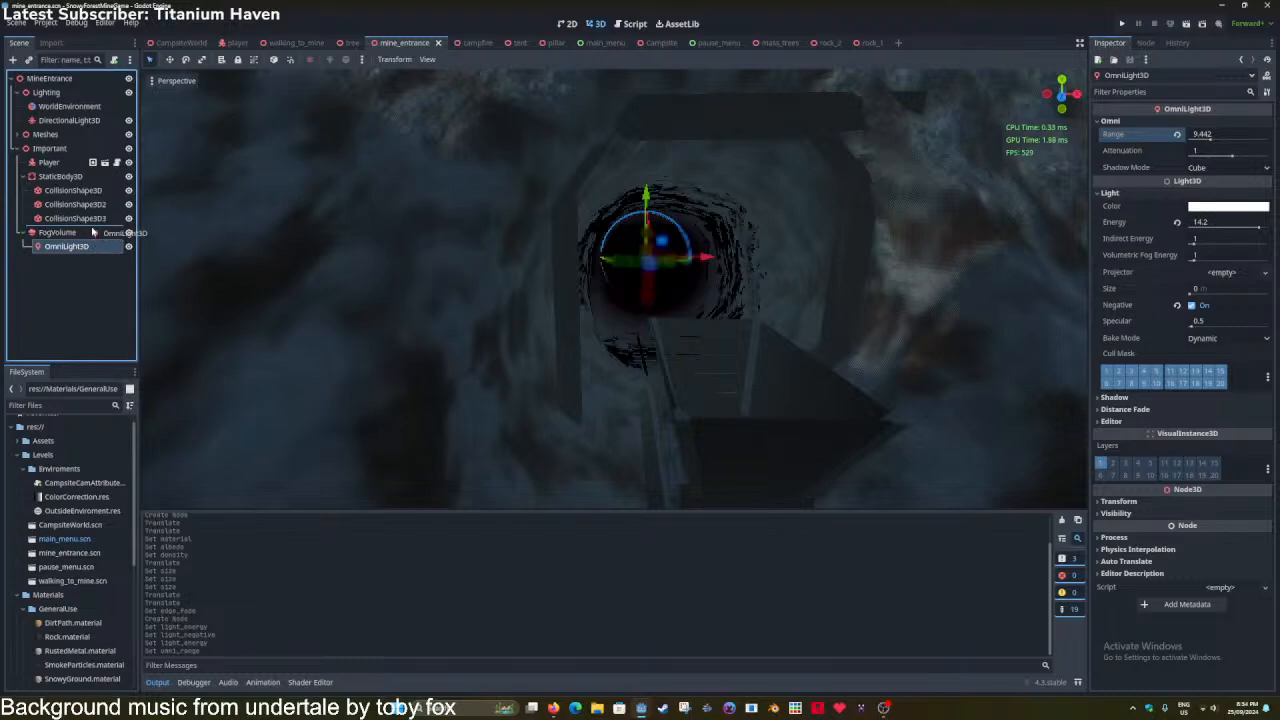
# Reparent the OmniLight3D out of the FogVolume to the Important node, hide the FogVolume, and save the scene.
pyautogui.moveTo(92, 232); pyautogui.dragTo(94, 233)
pyautogui.click(128, 247)
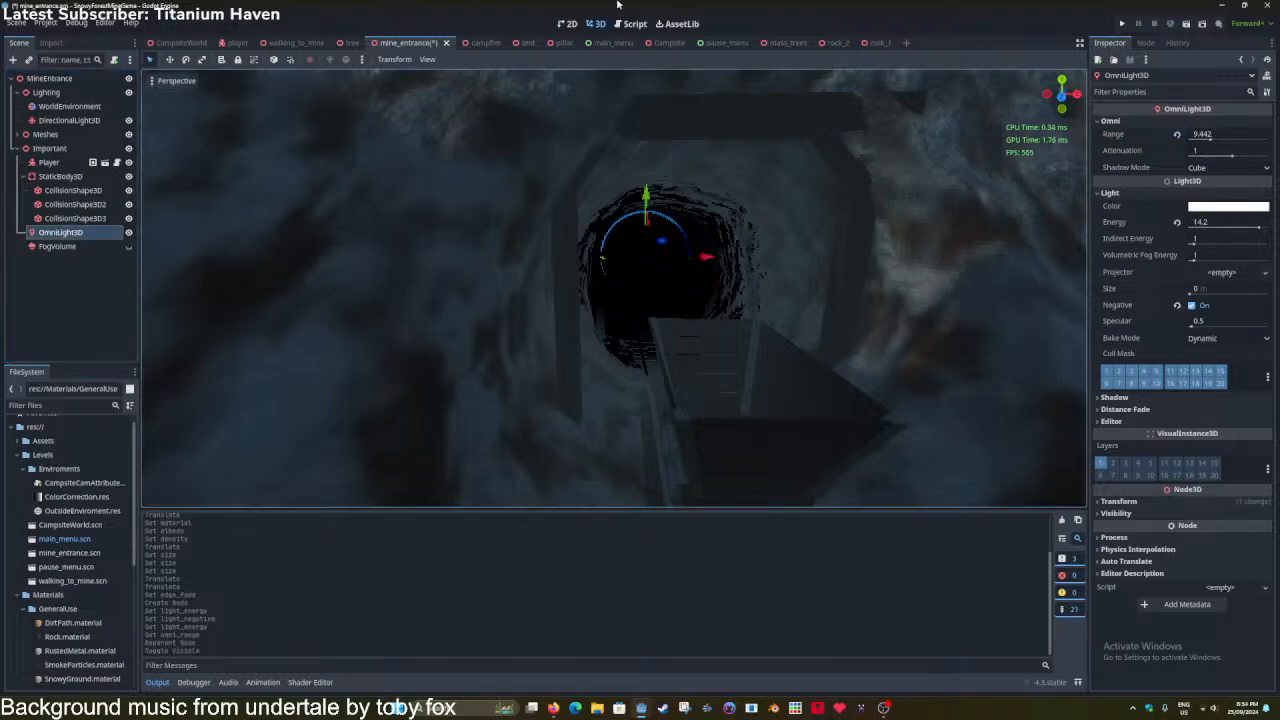
pyautogui.hotkey('ctrl', 's')
pyautogui.moveTo(591, 309); pyautogui.dragTo(591, 309, button='right')
pyautogui.press('w')
pyautogui.hotkey('ctrl', 's')
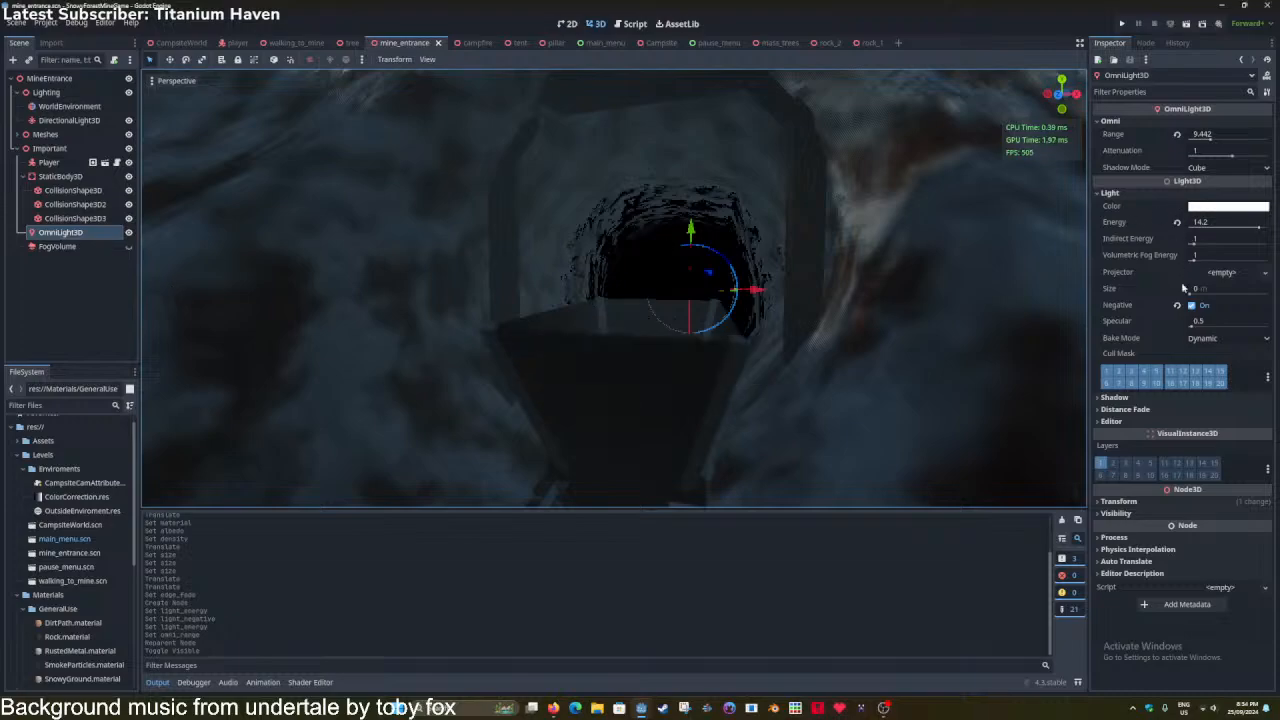
# Reset the OmniLight3D's energy to its default and raise it to 4.159.
pyautogui.click(1176, 222)
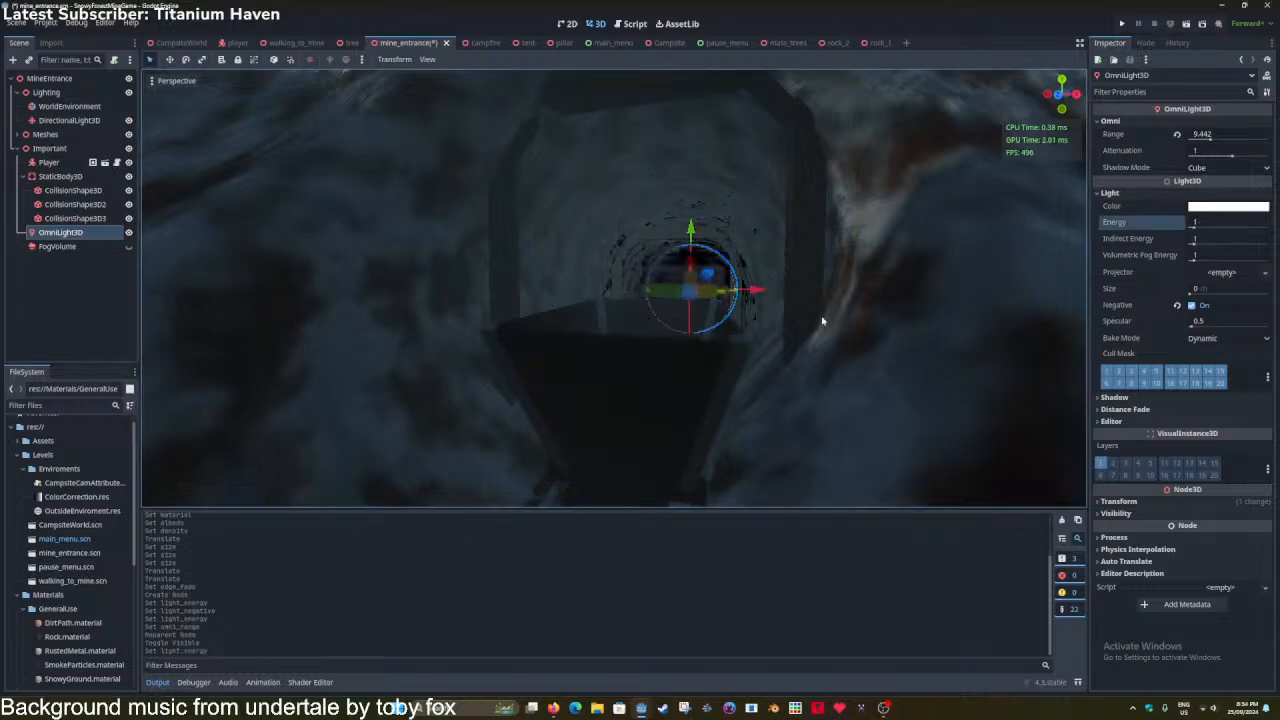
pyautogui.moveTo(823, 320); pyautogui.dragTo(823, 320, button='right')
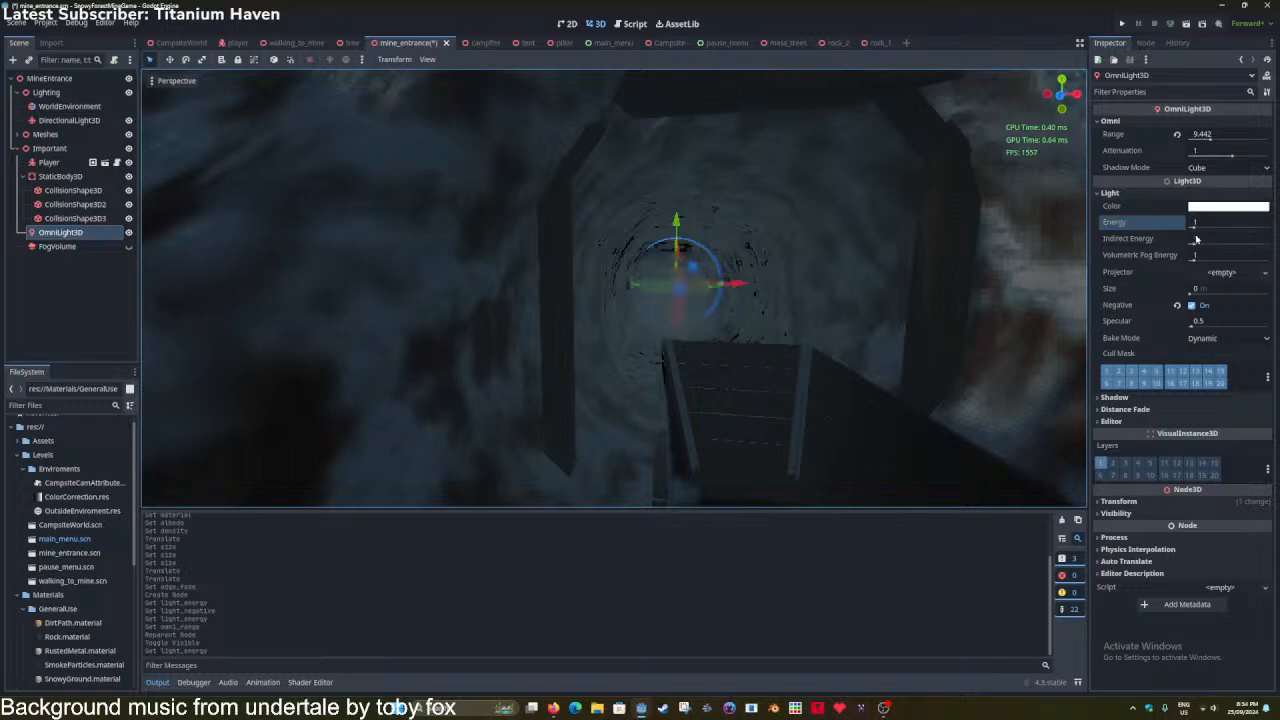
pyautogui.moveTo(1193, 228)
pyautogui.mouseDown()
pyautogui.moveTo(1183, 233)
pyautogui.moveTo(1206, 231)
pyautogui.mouseUp()
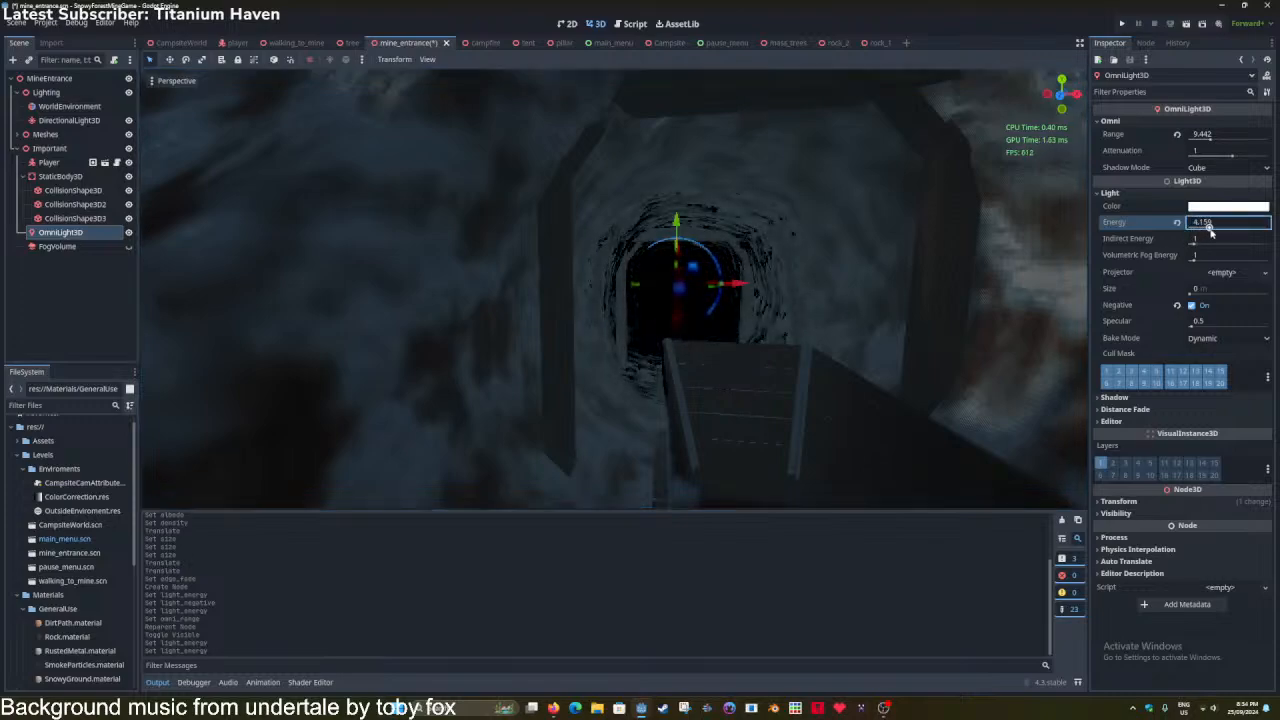
# Show the FogVolume again, shift the OmniLight3D within the tunnel, and toggle the light's visibility for comparison.
pyautogui.click(129, 247)
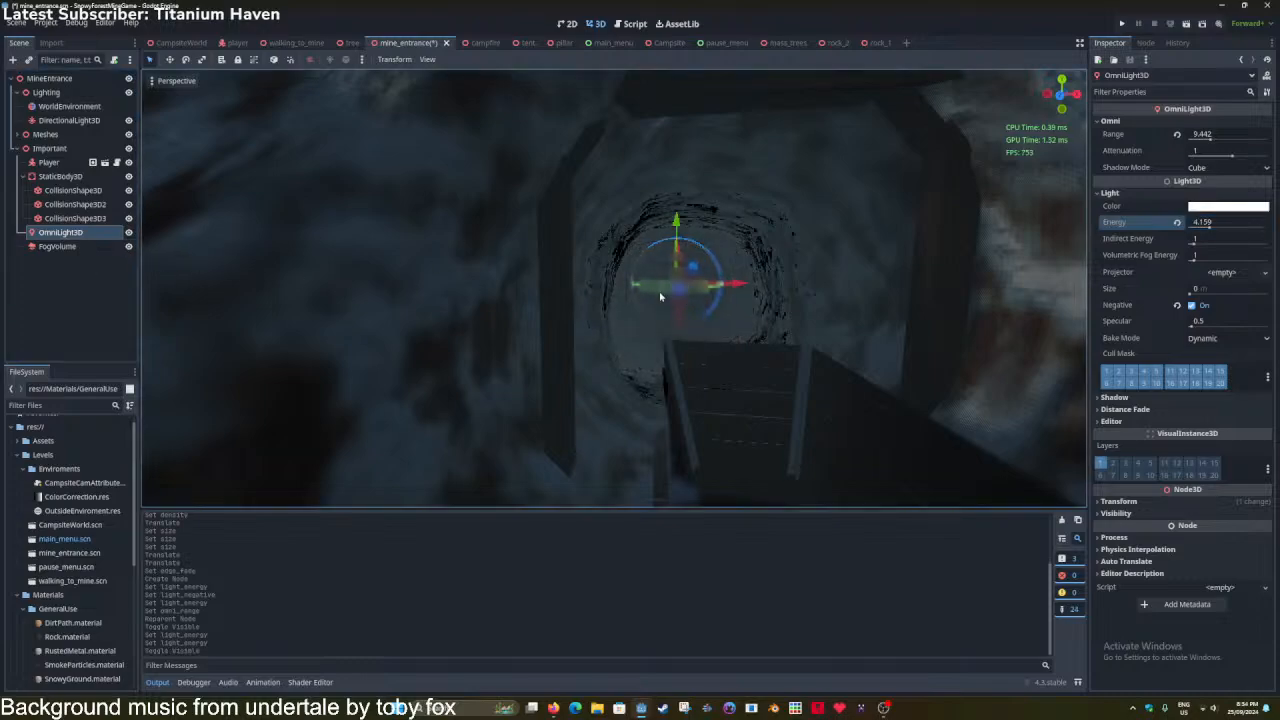
pyautogui.moveTo(675, 295); pyautogui.dragTo(675, 291)
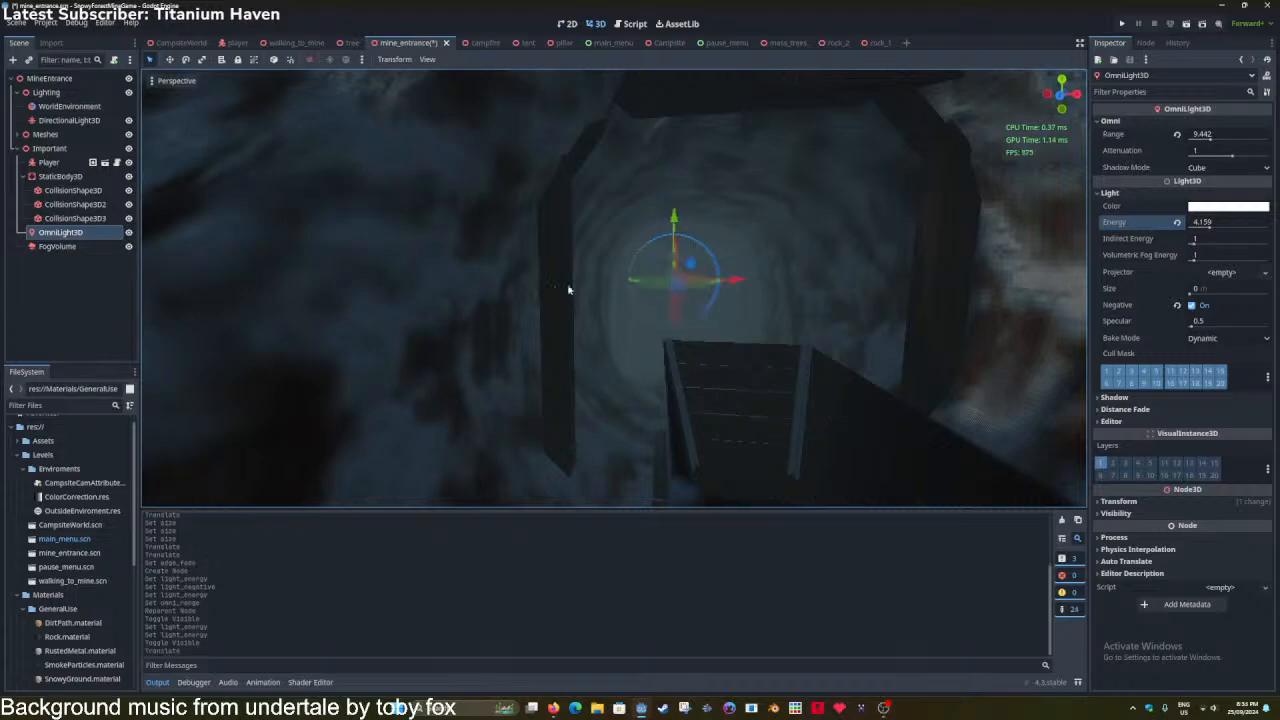
pyautogui.click(129, 233)
pyautogui.click(104, 219)
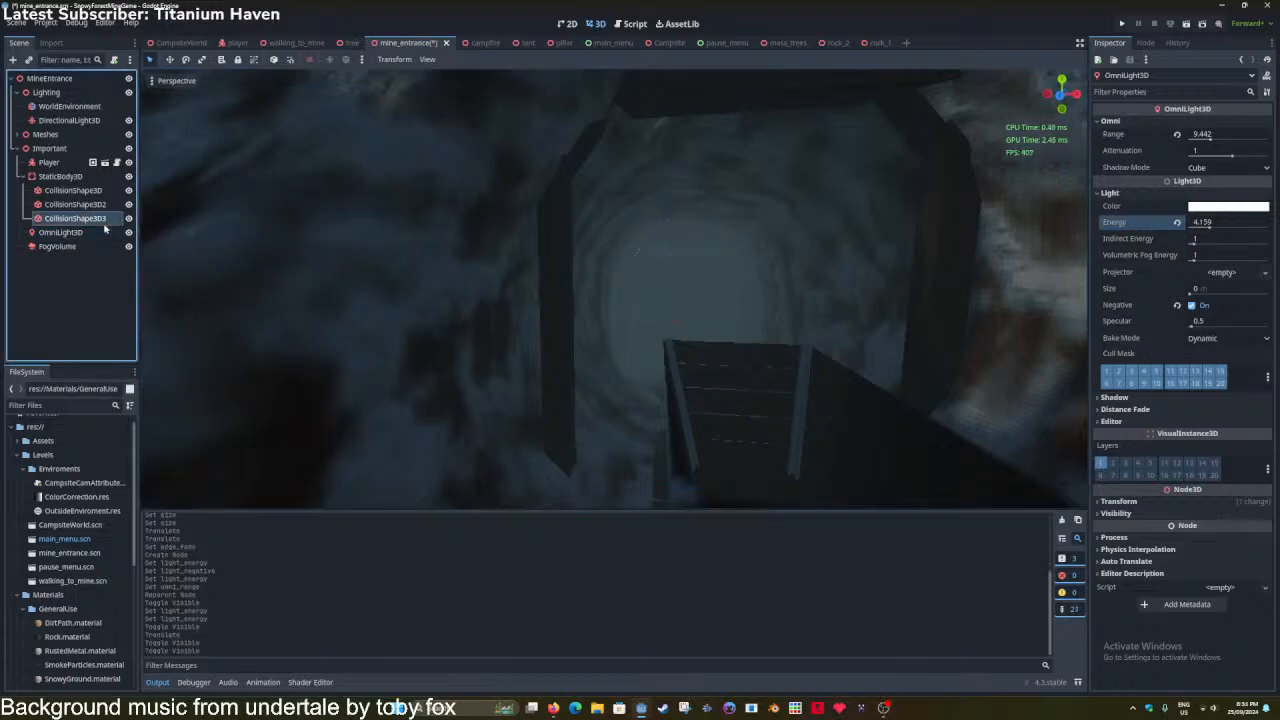
# Delete the OmniLight3D from the scene and save mine_entrance.
pyautogui.click(101, 231)
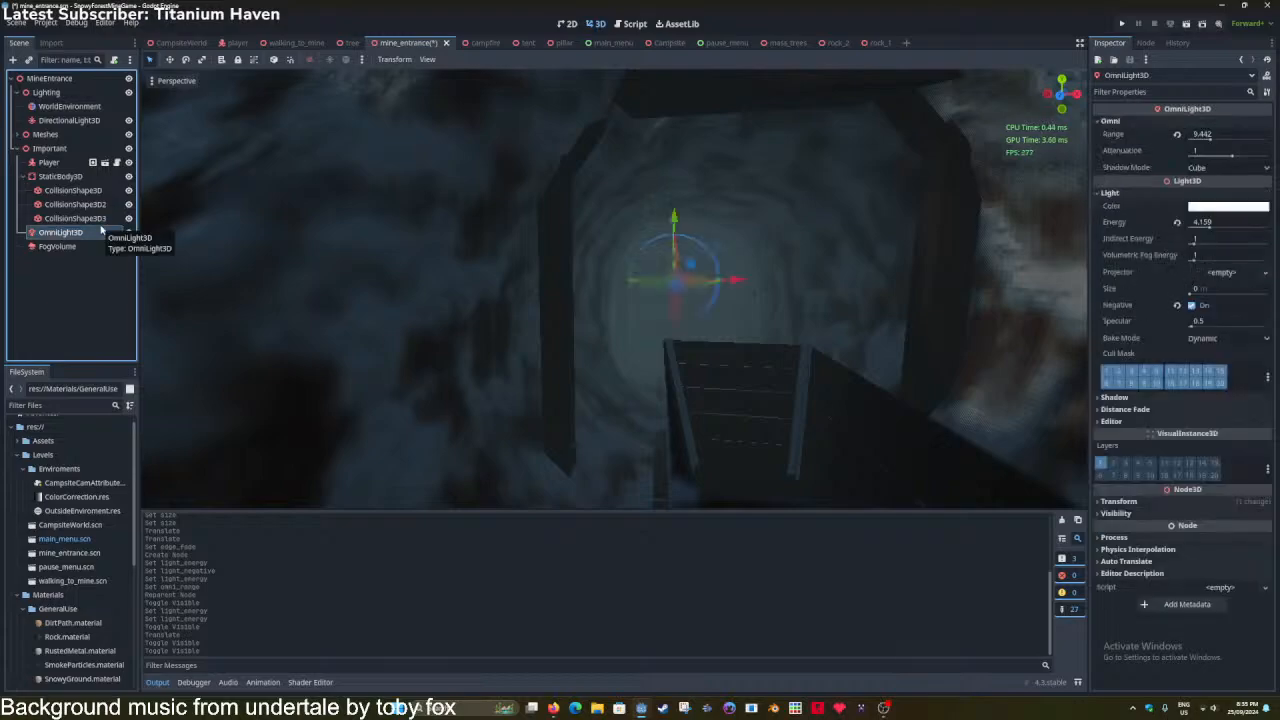
pyautogui.press('Delete')
pyautogui.press('Return')
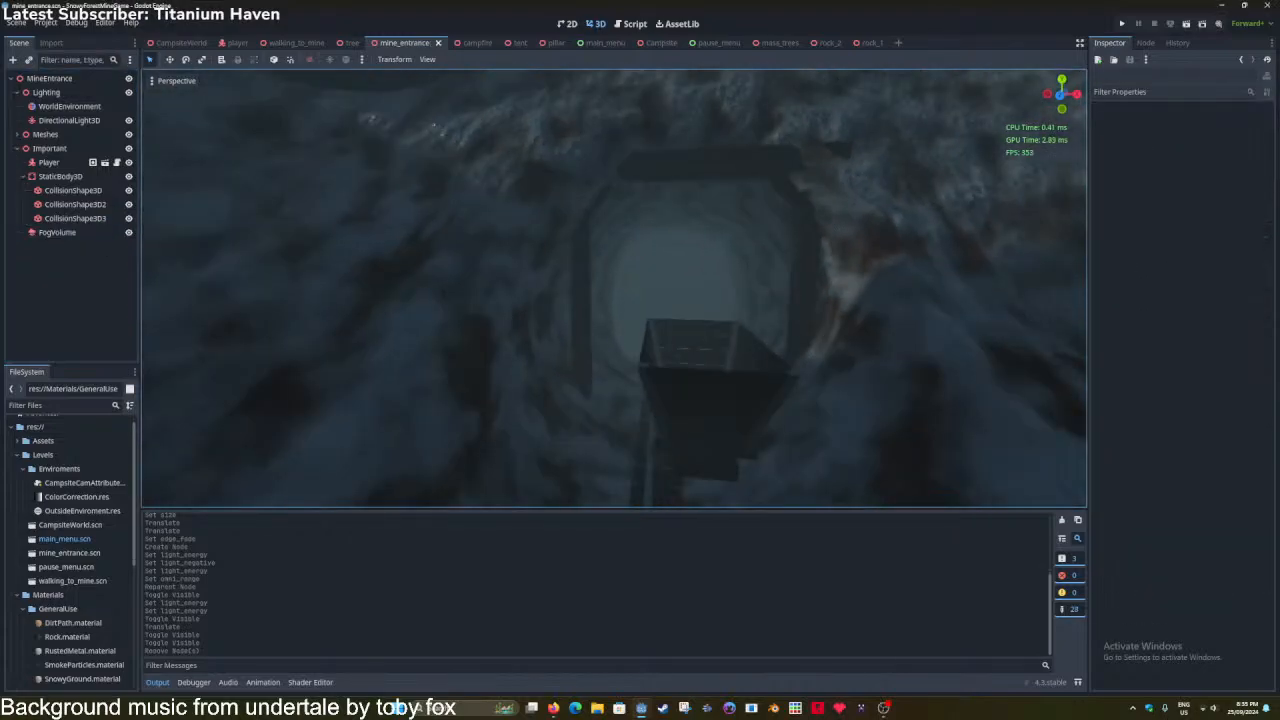
pyautogui.moveTo(415, 286); pyautogui.dragTo(415, 286, button='right')
pyautogui.press('w')
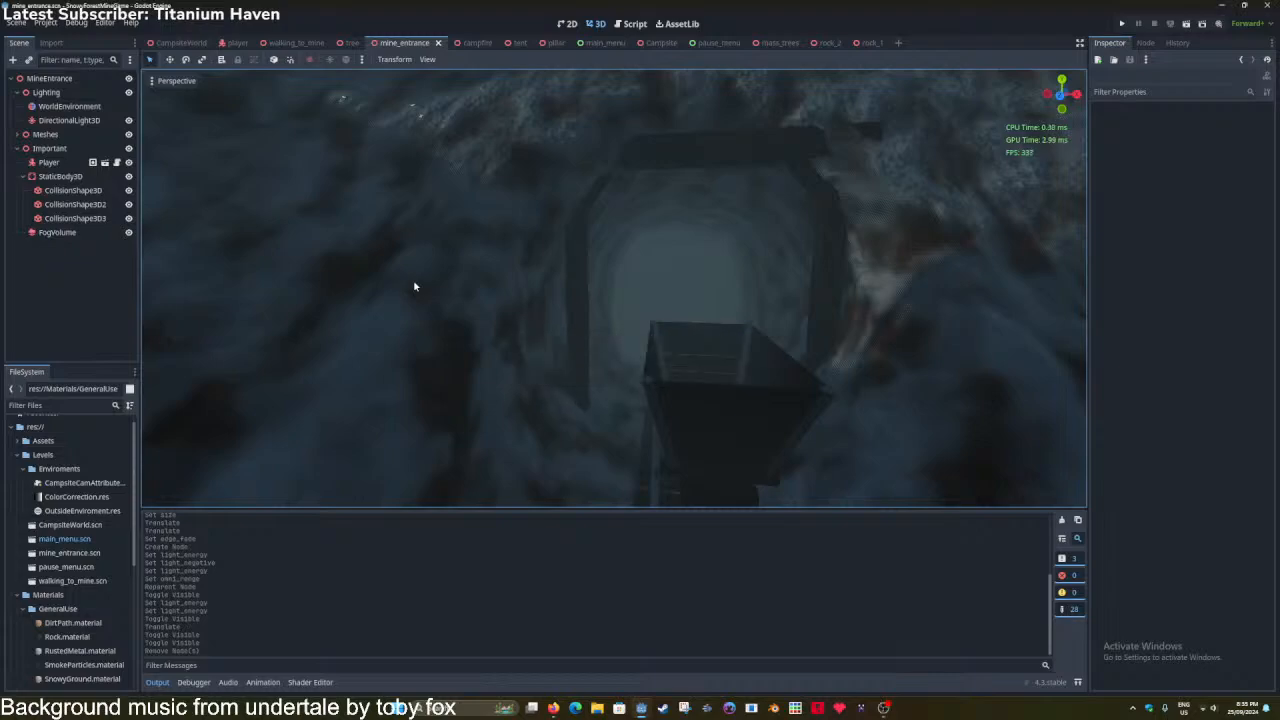
pyautogui.hotkey('ctrl', 's')
# Set the edge fade of the FogVolume's material to 1.39.
pyautogui.moveTo(506, 311); pyautogui.dragTo(560, 300, button='right')
pyautogui.press('s')
pyautogui.press('s')
pyautogui.press('w')
pyautogui.press('w')
pyautogui.moveTo(322, 293)
pyautogui.mouseDown(button='right')
pyautogui.moveTo(520, 298)
pyautogui.moveTo(322, 293)
pyautogui.mouseUp(button='right')
pyautogui.press('w')
pyautogui.click(67, 233)
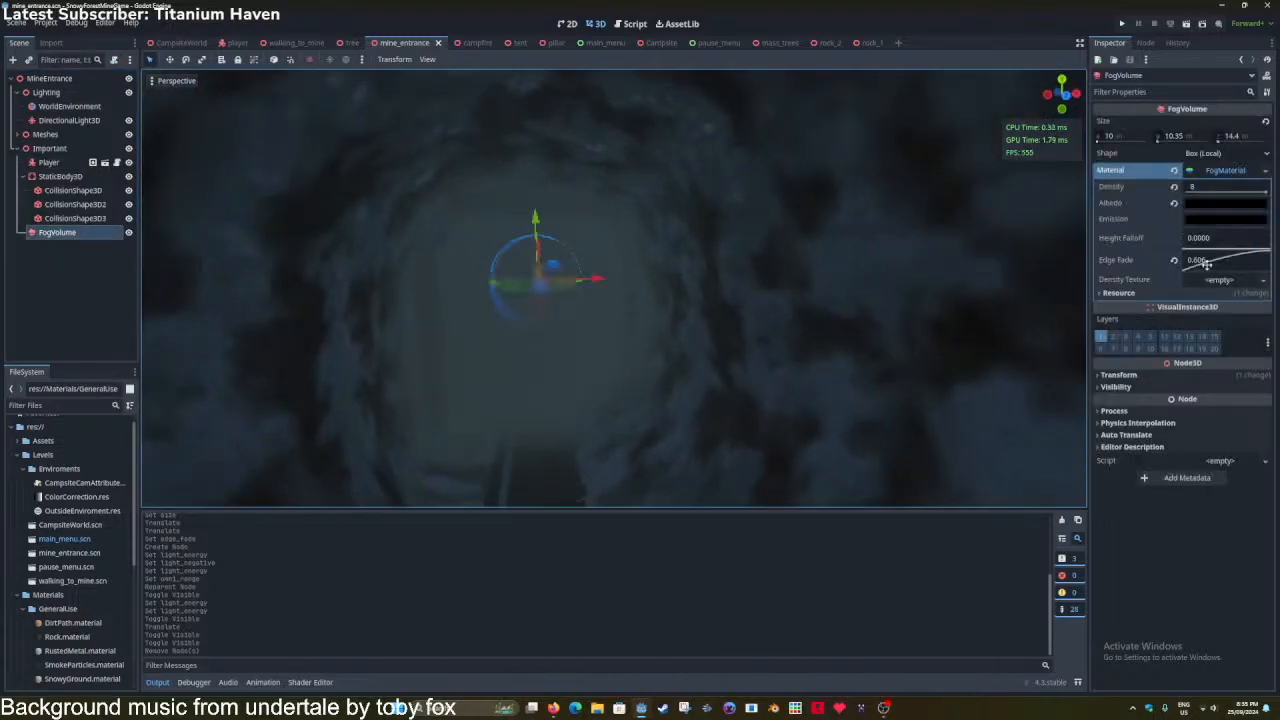
pyautogui.moveTo(1213, 261); pyautogui.dragTo(1223, 272)
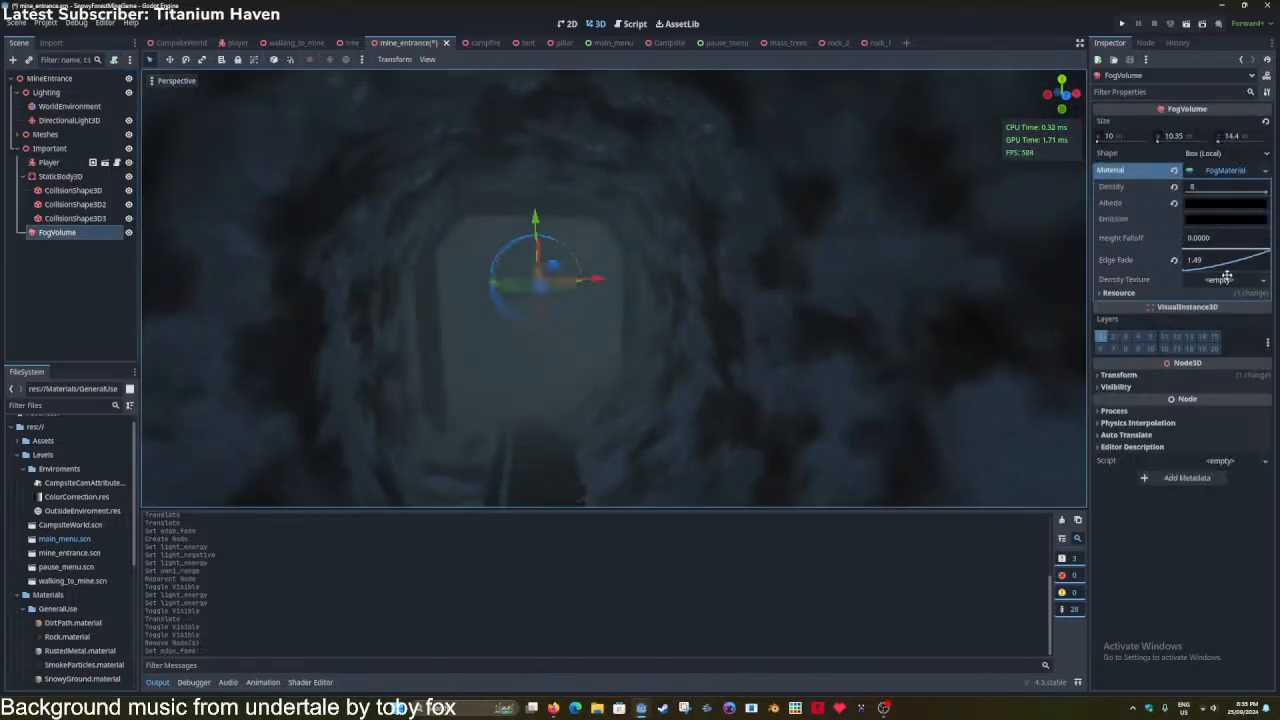
# Nudge the FogVolume's position within the mine tunnel and save the scene.
pyautogui.scroll(-6, 580, 312)
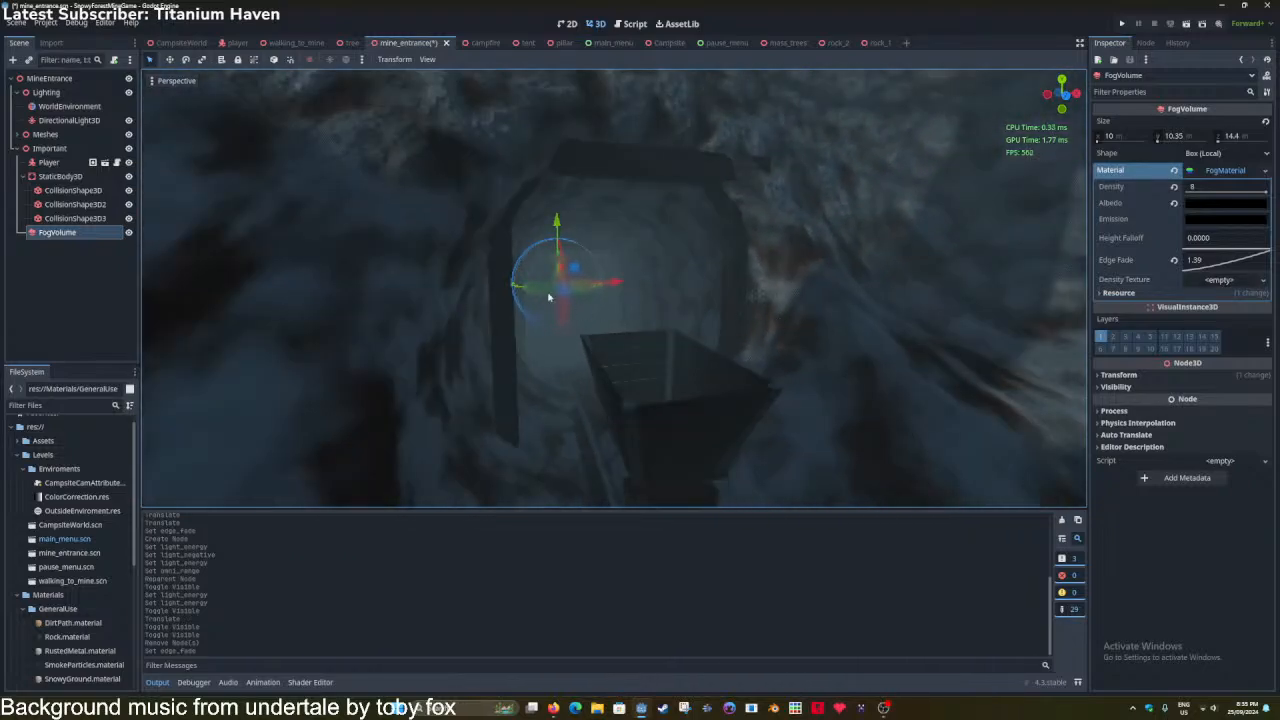
pyautogui.moveTo(569, 309); pyautogui.dragTo(570, 306)
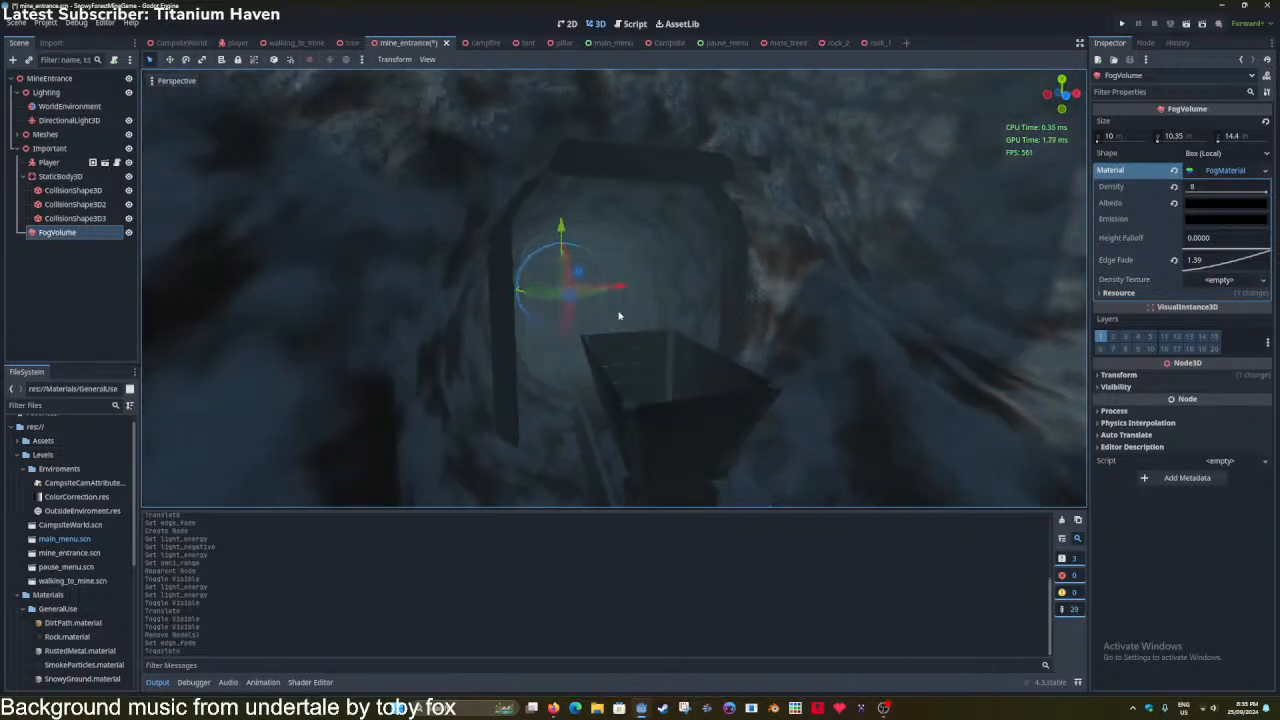
pyautogui.hotkey('ctrl', 's')
# Raise the edge fade of the FogVolume's material to 3.31.
pyautogui.moveTo(698, 311); pyautogui.dragTo(785, 240, button='right')
pyautogui.click(677, 158)
pyautogui.press('s')
pyautogui.moveTo(677, 158); pyautogui.dragTo(572, 226, button='right')
pyautogui.press('w')
pyautogui.moveTo(260, 230); pyautogui.dragTo(260, 230, button='right')
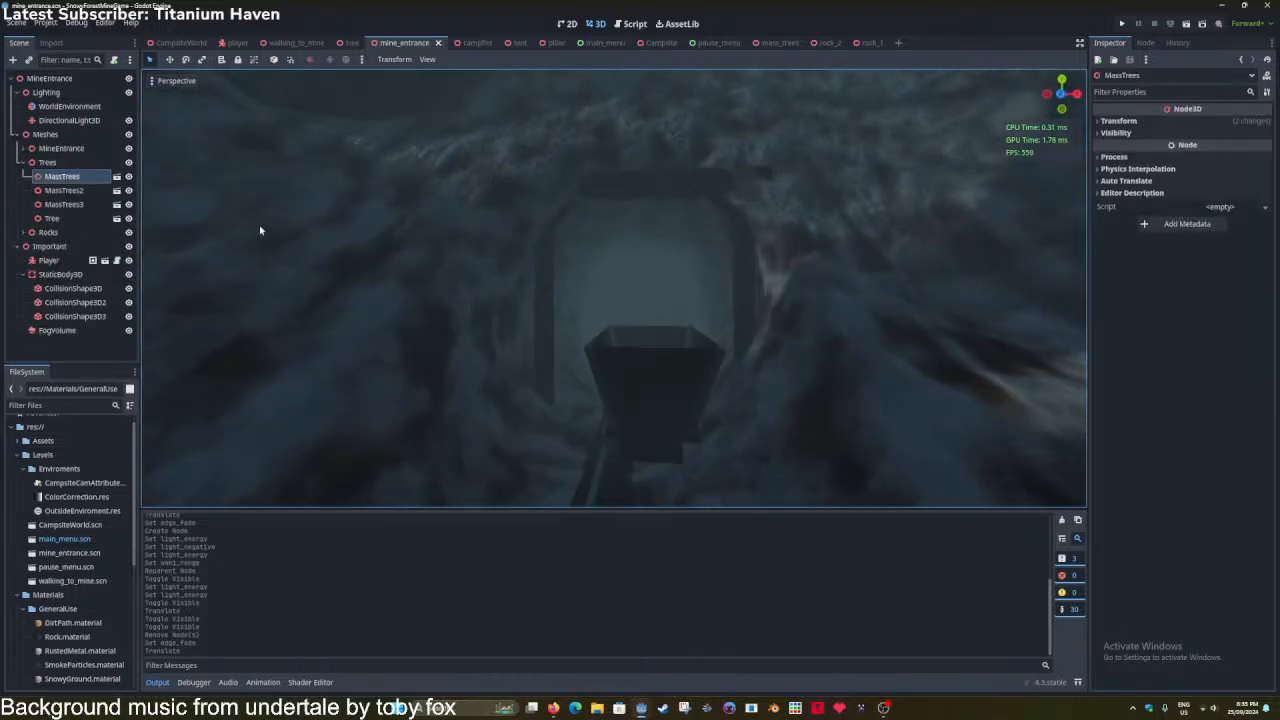
pyautogui.click(92, 330)
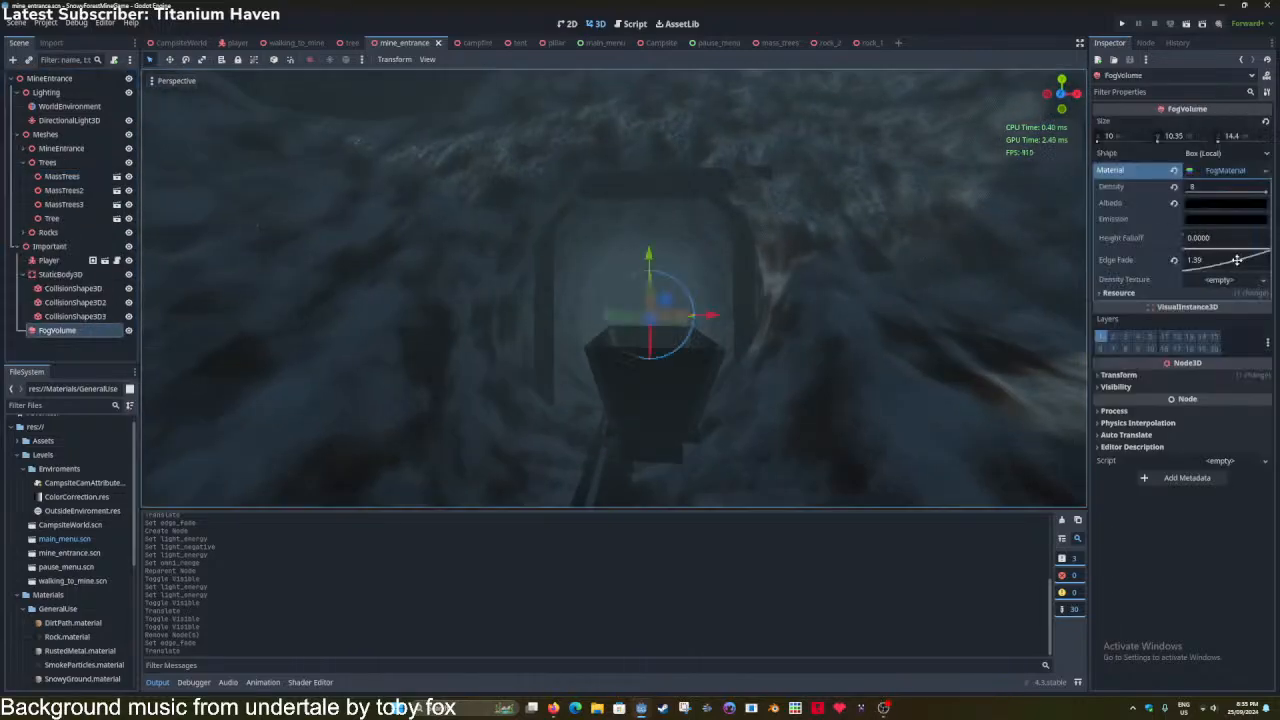
pyautogui.moveTo(1237, 260); pyautogui.dragTo(1247, 271)
# Shift the FogVolume slightly inside the tunnel and save the mine_entrance scene.
pyautogui.moveTo(740, 277)
pyautogui.mouseDown(button='right')
pyautogui.moveTo(790, 277)
pyautogui.moveTo(740, 288)
pyautogui.mouseUp(button='right')
pyautogui.press('w')
pyautogui.press('w')
pyautogui.moveTo(567, 281); pyautogui.dragTo(559, 267)
pyautogui.press('s')
pyautogui.moveTo(559, 267); pyautogui.dragTo(520, 267, button='right')
pyautogui.moveTo(614, 274); pyautogui.dragTo(571, 270, button='right')
pyautogui.hotkey('ctrl', 's')
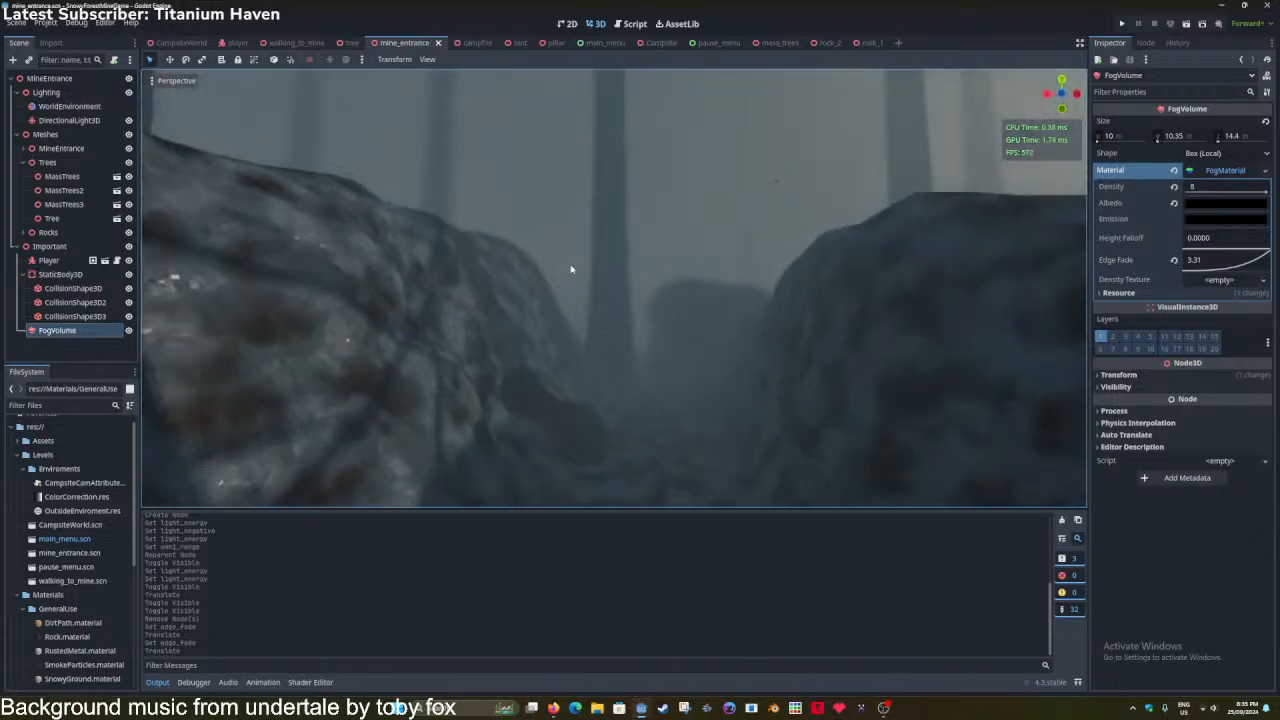
pyautogui.hotkey('ctrl', 's')
# In the walking_to_mine scene, rename the Area3D node below ToMine as Die.
pyautogui.click(296, 42)
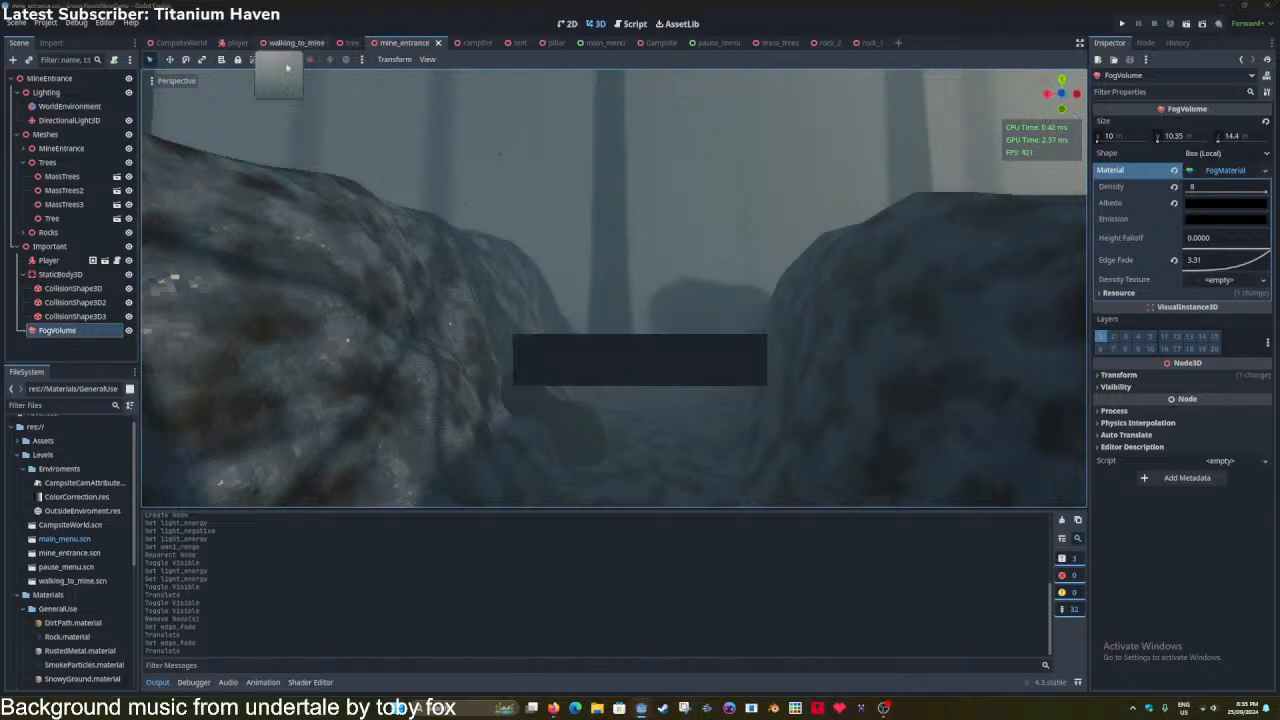
pyautogui.click(47, 288)
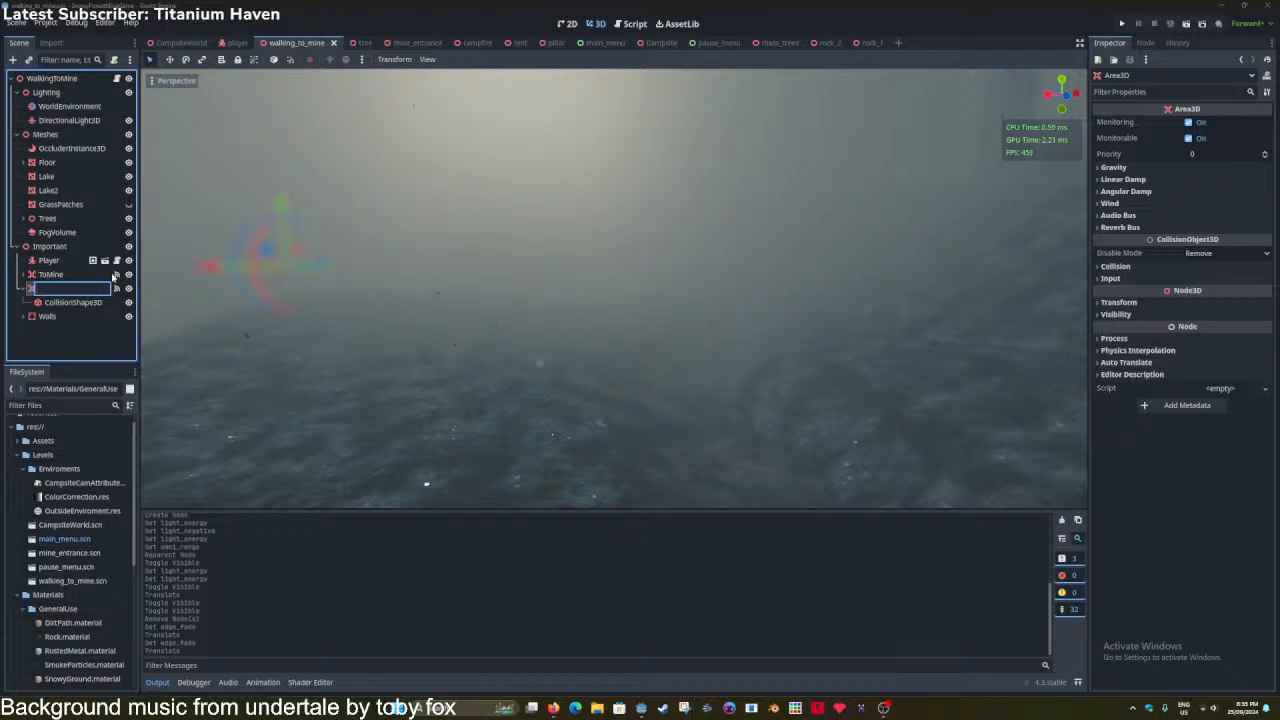
pyautogui.write('Die')
pyautogui.press('Return')
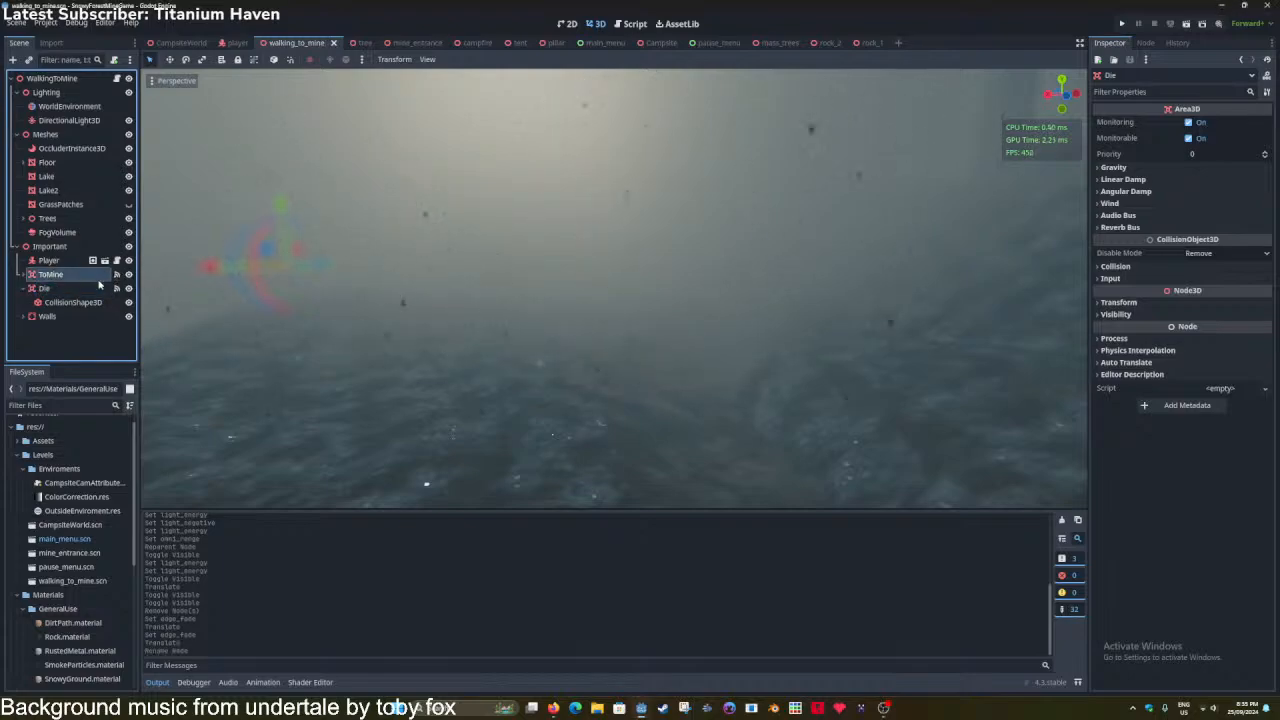
# Open the script function connected to ToMine's body_entered signal.
pyautogui.click(116, 274)
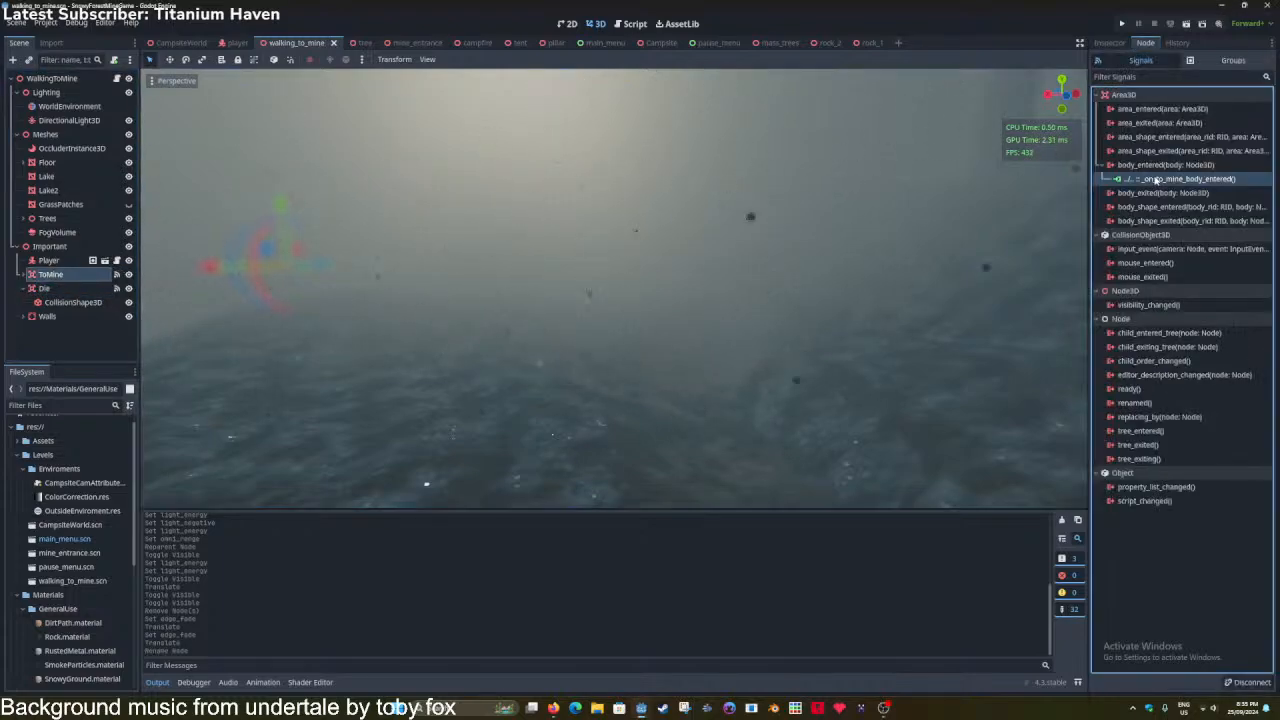
pyautogui.doubleClick(1180, 178)
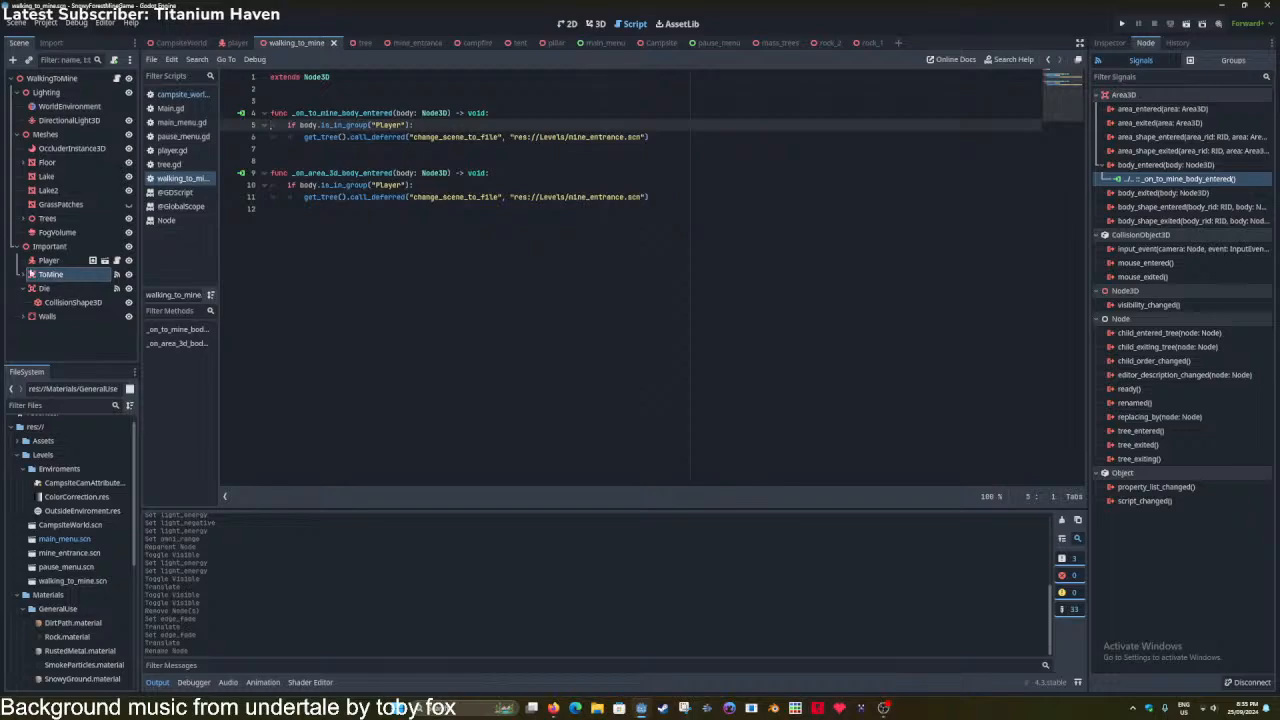
# Focus the 3D view on ToMine's collision shape and turn on the viewport gizmos.
pyautogui.click(70, 288)
pyautogui.click(599, 23)
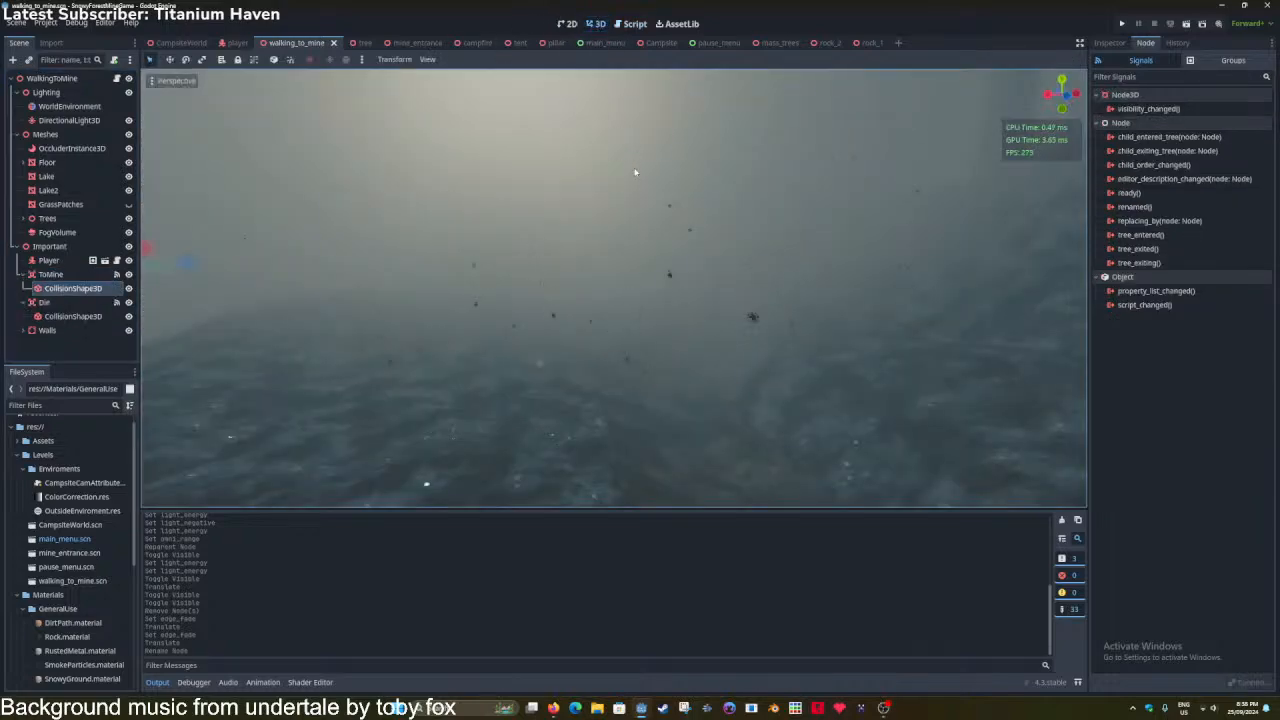
pyautogui.press('f')
pyautogui.moveTo(575, 187); pyautogui.dragTo(545, 245, button='middle')
pyautogui.click(179, 82)
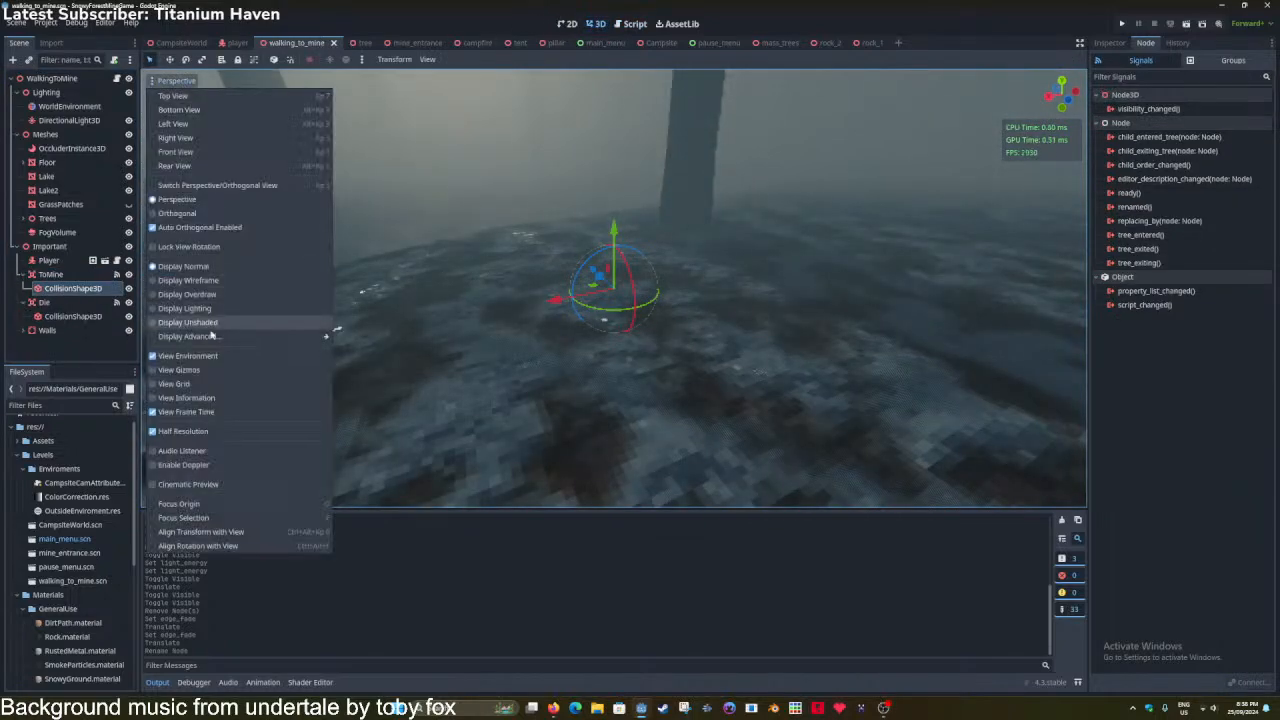
pyautogui.moveTo(630, 255); pyautogui.dragTo(470, 255, button='middle')
# Turn off the environment preview and switch the viewport to unshaded display.
pyautogui.click(178, 81)
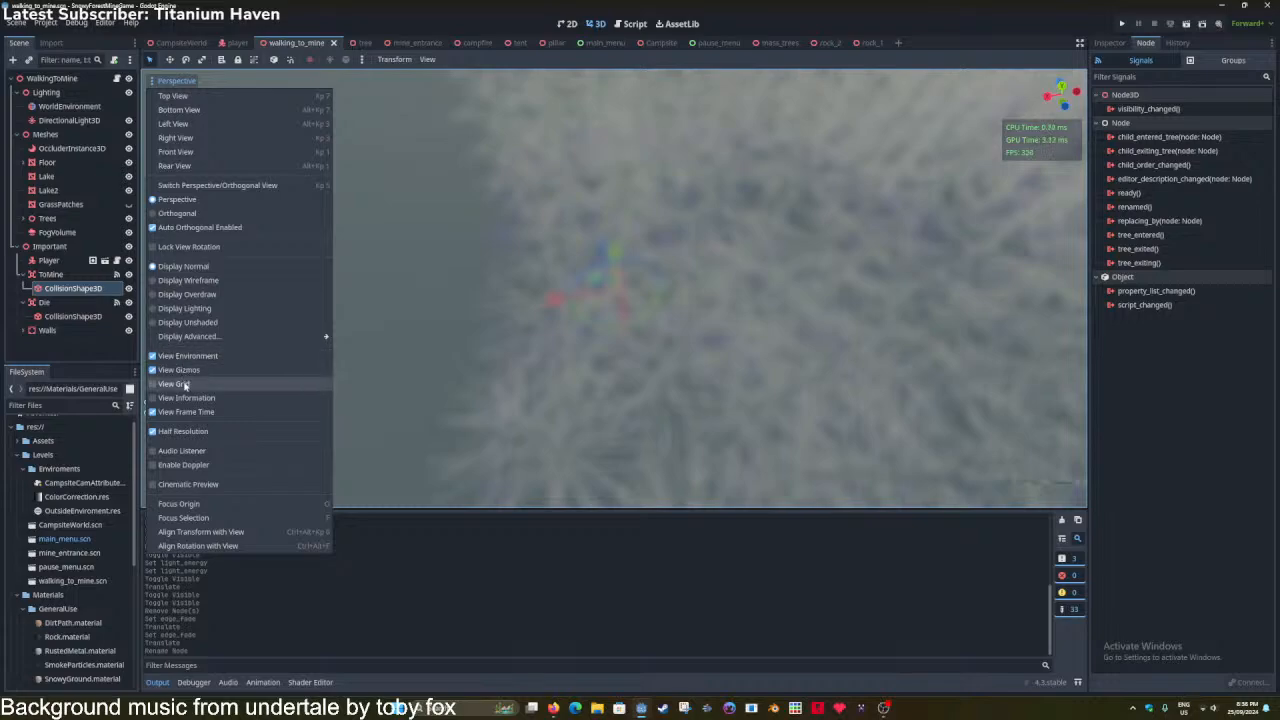
pyautogui.click(187, 356)
pyautogui.click(600, 130)
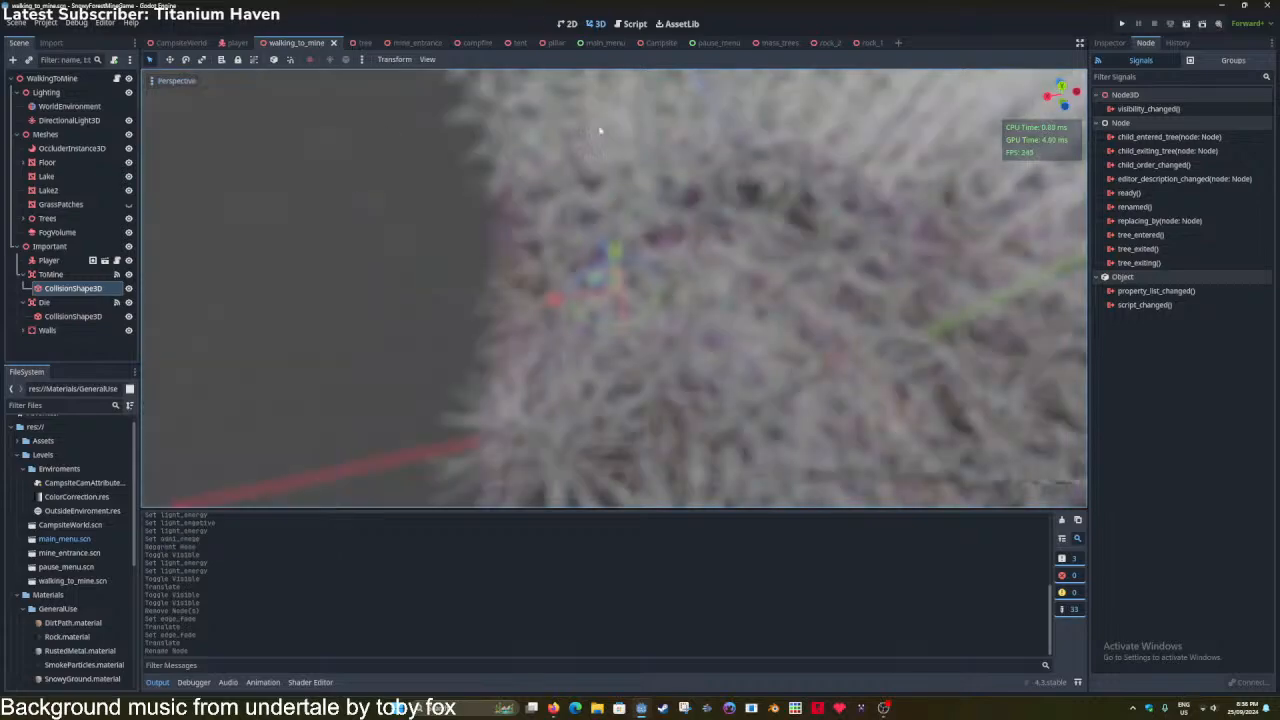
pyautogui.click(176, 81)
pyautogui.click(189, 322)
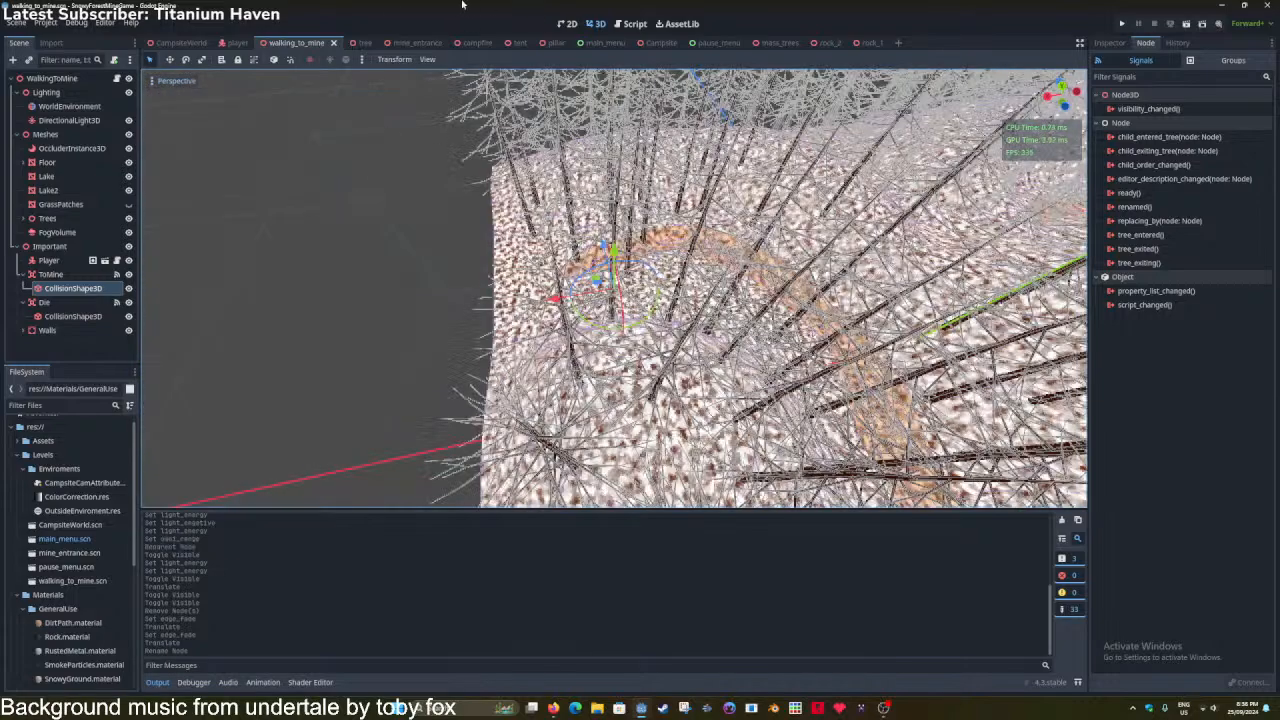
pyautogui.moveTo(720, 250); pyautogui.dragTo(620, 310, button='middle')
pyautogui.scroll(6, 620, 310)
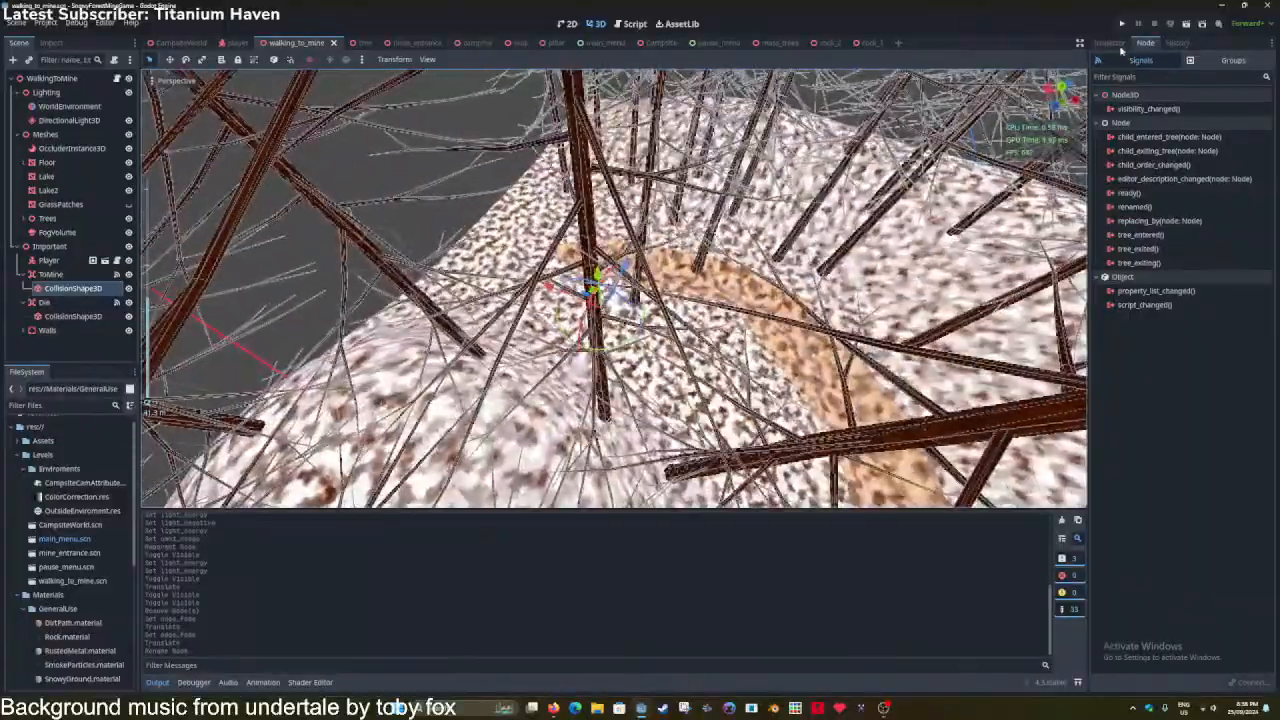
# Rotate ToMine's collision shape and move it onto the curve of the dirt path.
pyautogui.click(1110, 43)
pyautogui.moveTo(998, 153); pyautogui.dragTo(690, 300, button='middle')
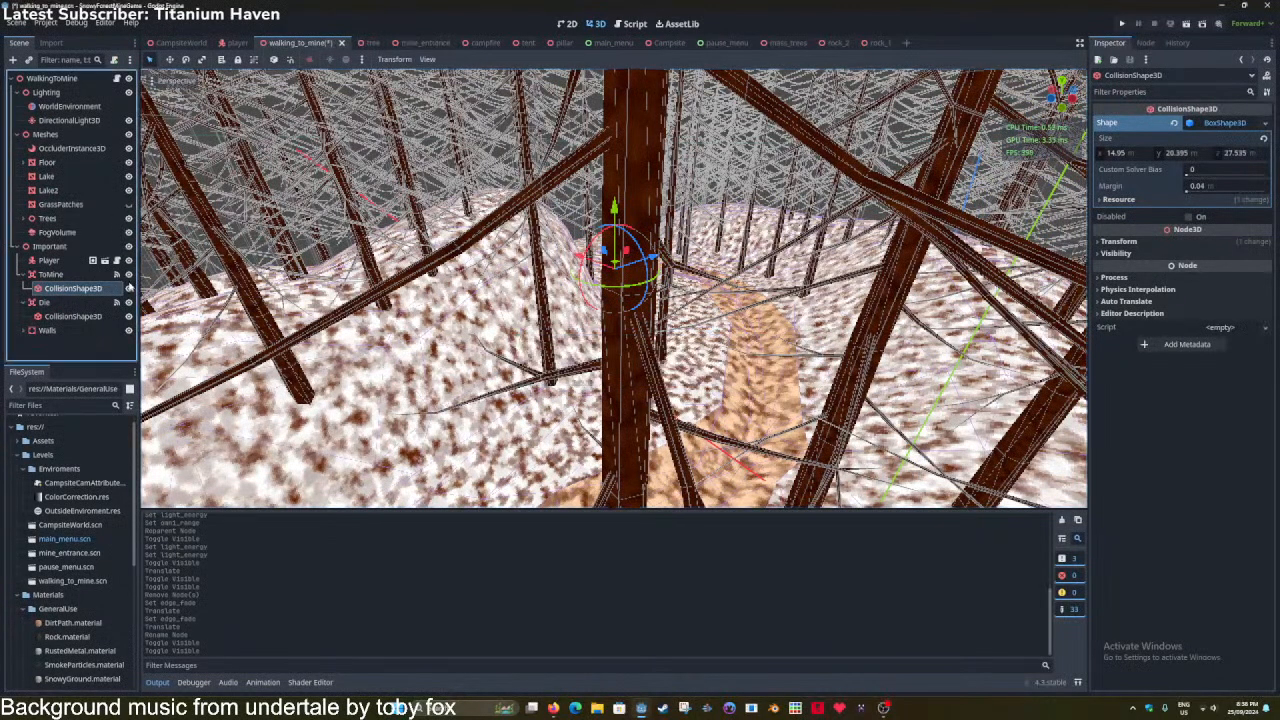
pyautogui.click(74, 288)
pyautogui.scroll(-6, 614, 290)
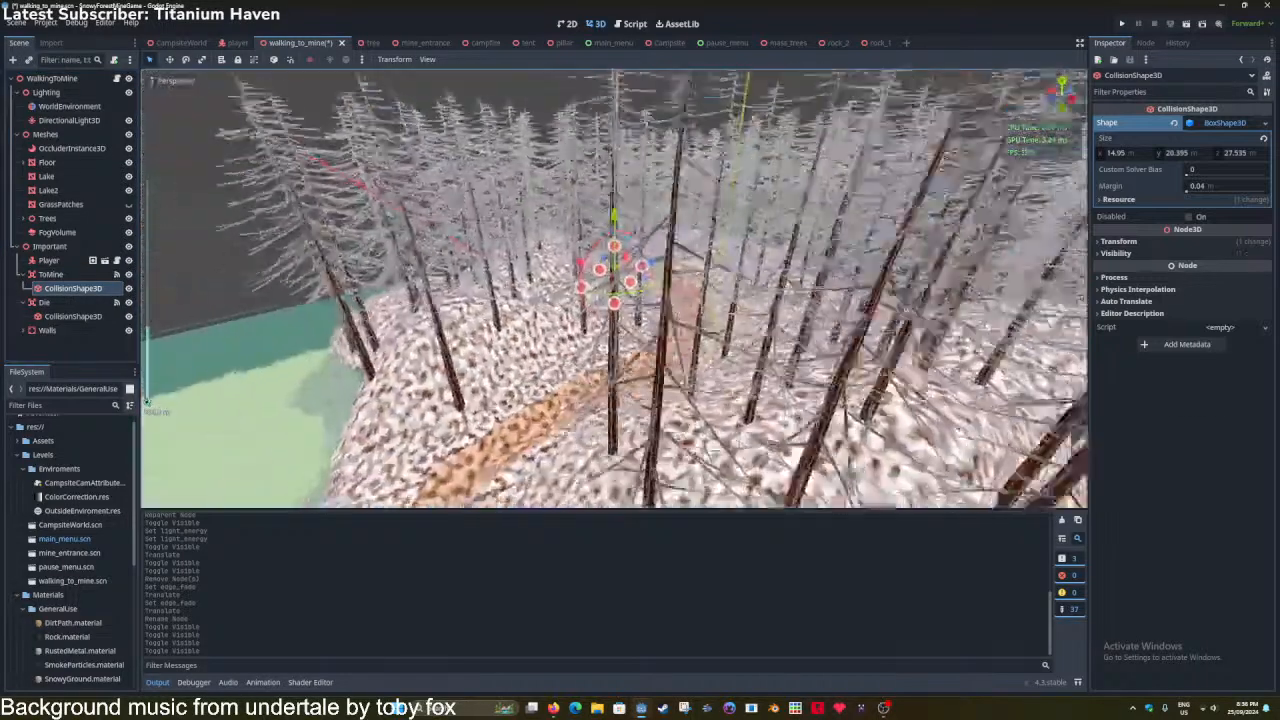
pyautogui.scroll(12, 614, 290)
pyautogui.moveTo(578, 323); pyautogui.dragTo(472, 339, button='middle')
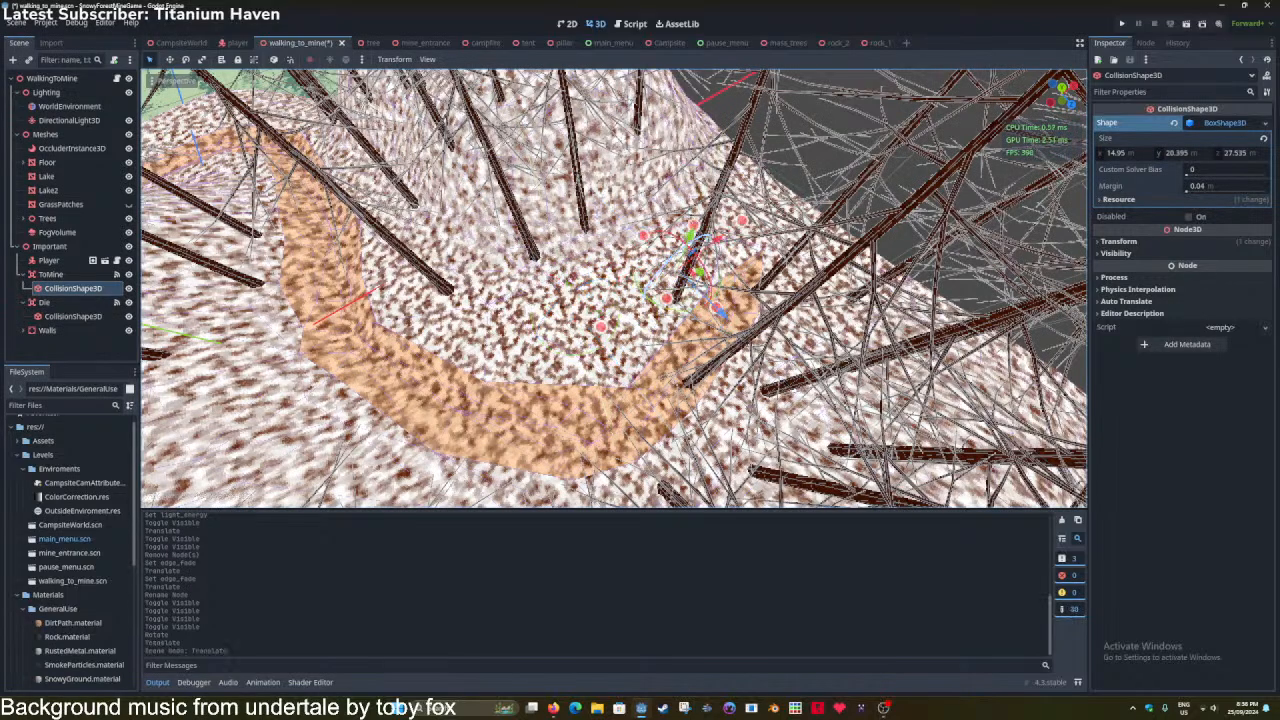
pyautogui.moveTo(472, 339); pyautogui.dragTo(436, 348, button='middle')
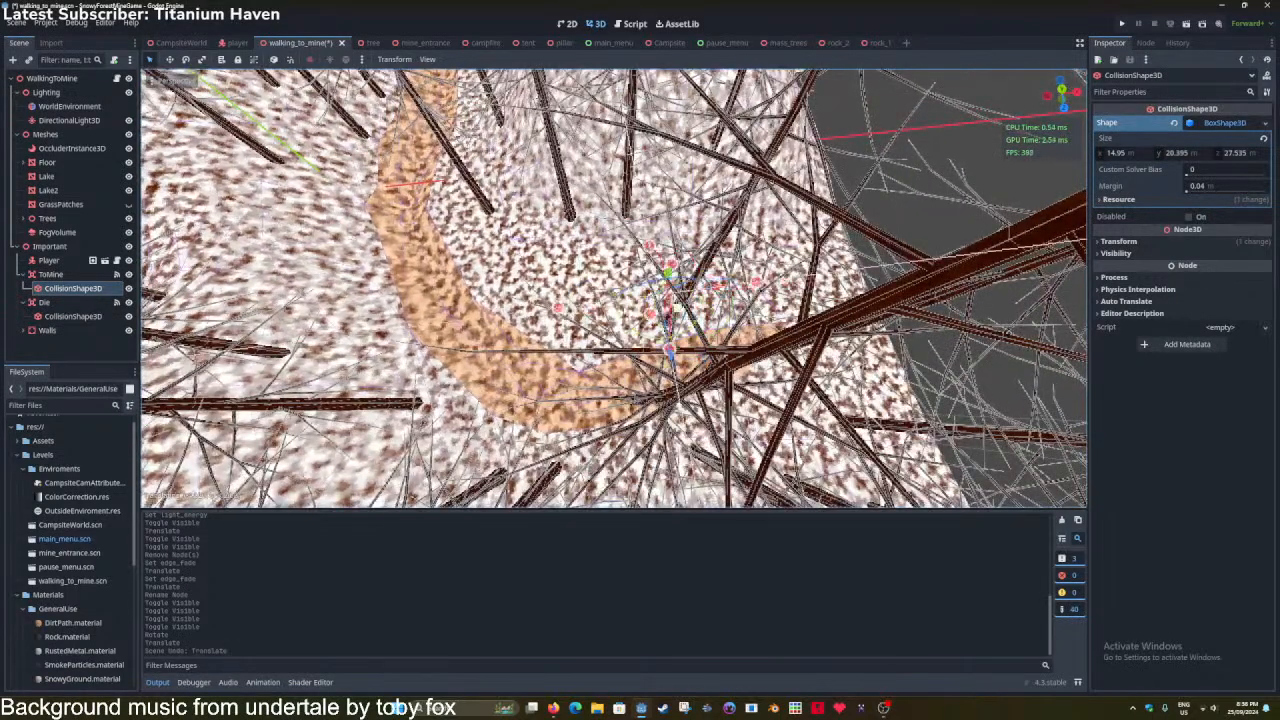
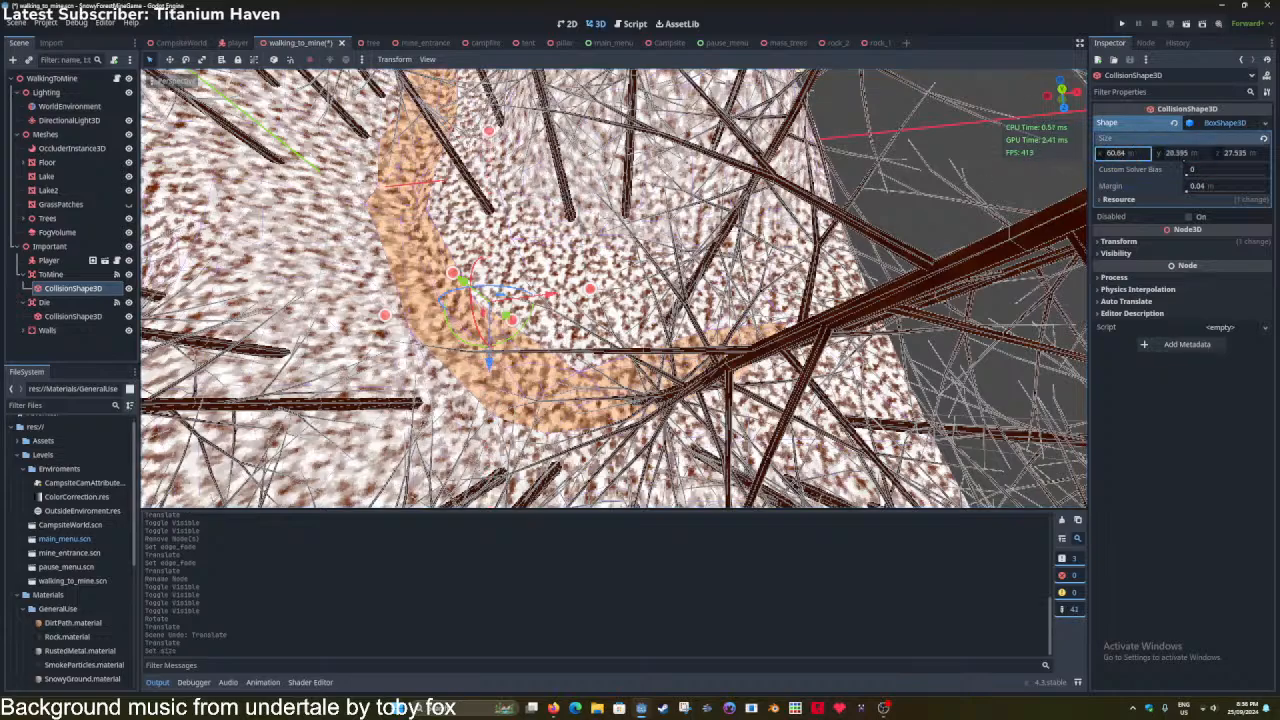
# Enlarge ToMine's box collision shape to 60.84 m in X and 54.27 m in Z, and save the scene.
pyautogui.moveTo(614, 300); pyautogui.dragTo(565, 315, button='right')
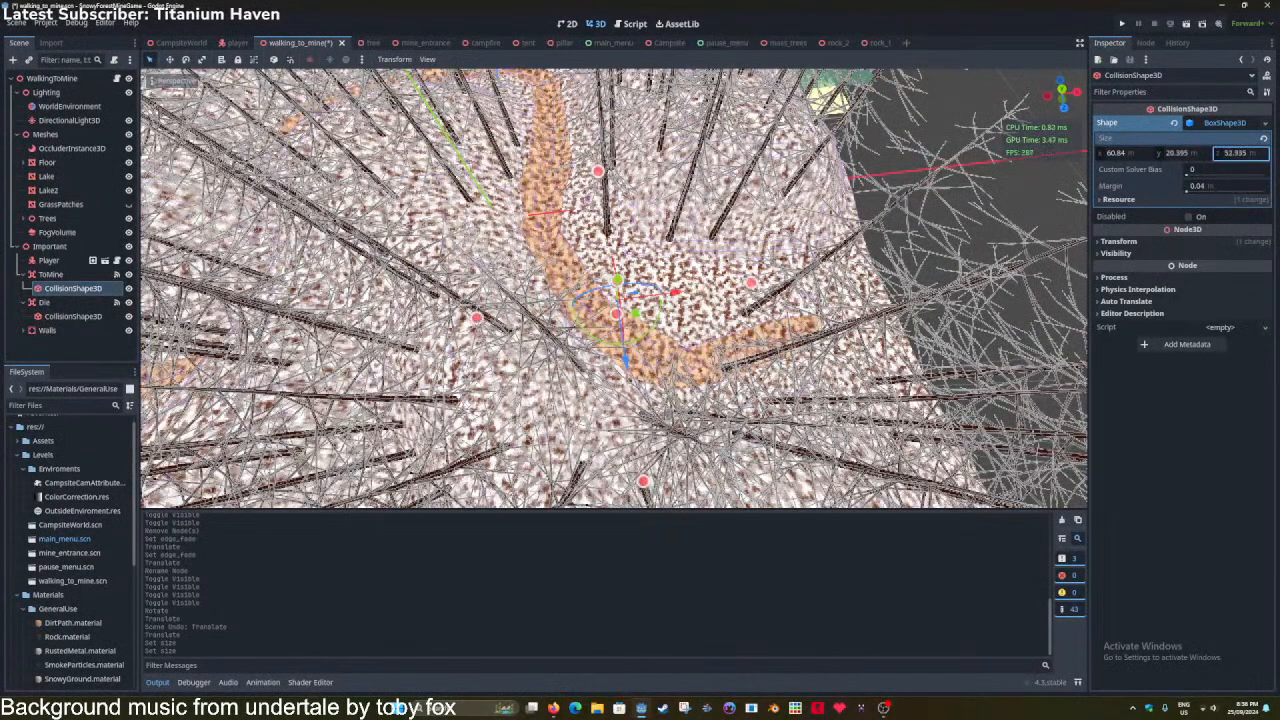
pyautogui.moveTo(470, 390); pyautogui.dragTo(800, 240, button='middle')
pyautogui.scroll(5, 614, 288)
pyautogui.hotkey('ctrl', 's')
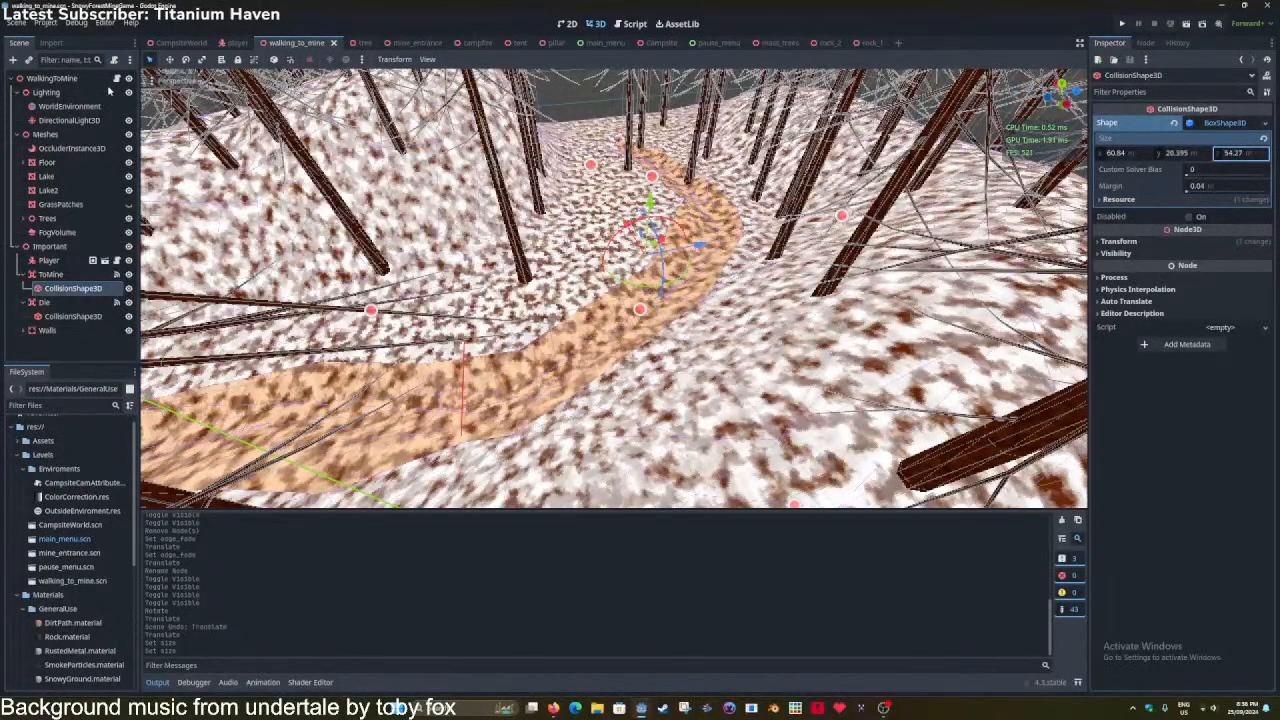
# Run the project, maximize the game window and start a new play session.
pyautogui.click(622, 23)
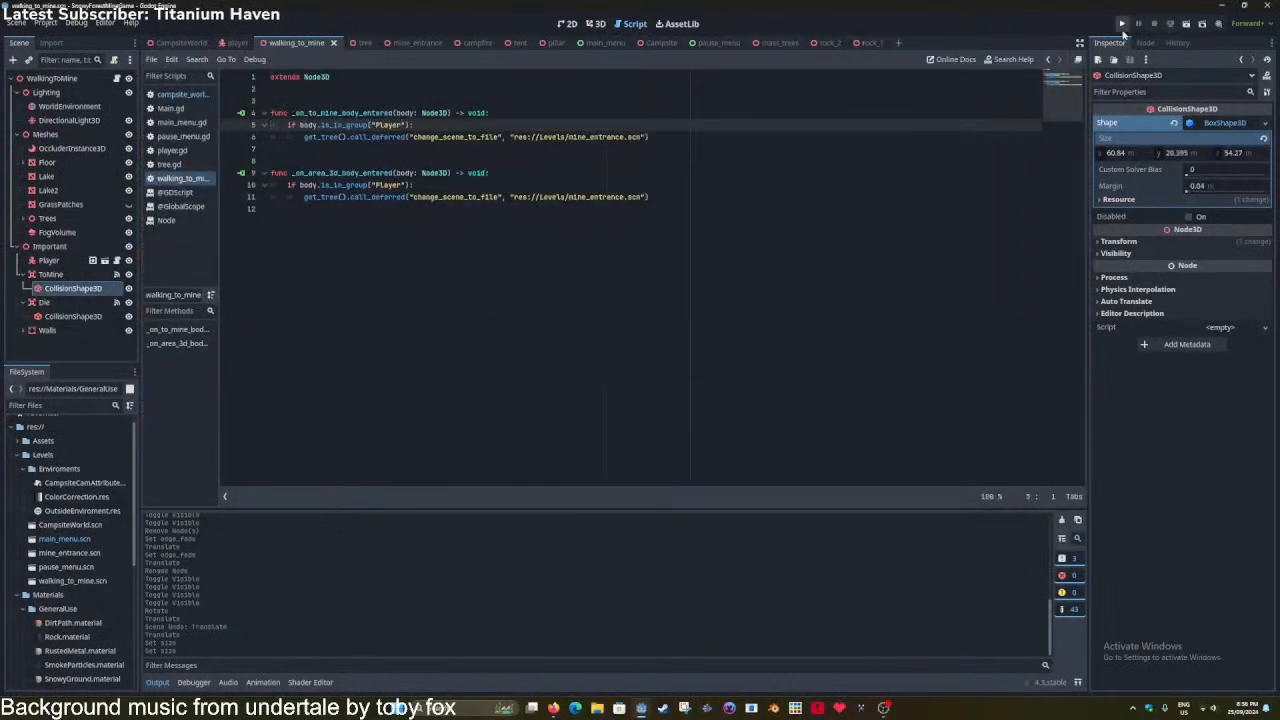
pyautogui.click(1122, 26)
pyautogui.hotkey('alt', 'Tab')
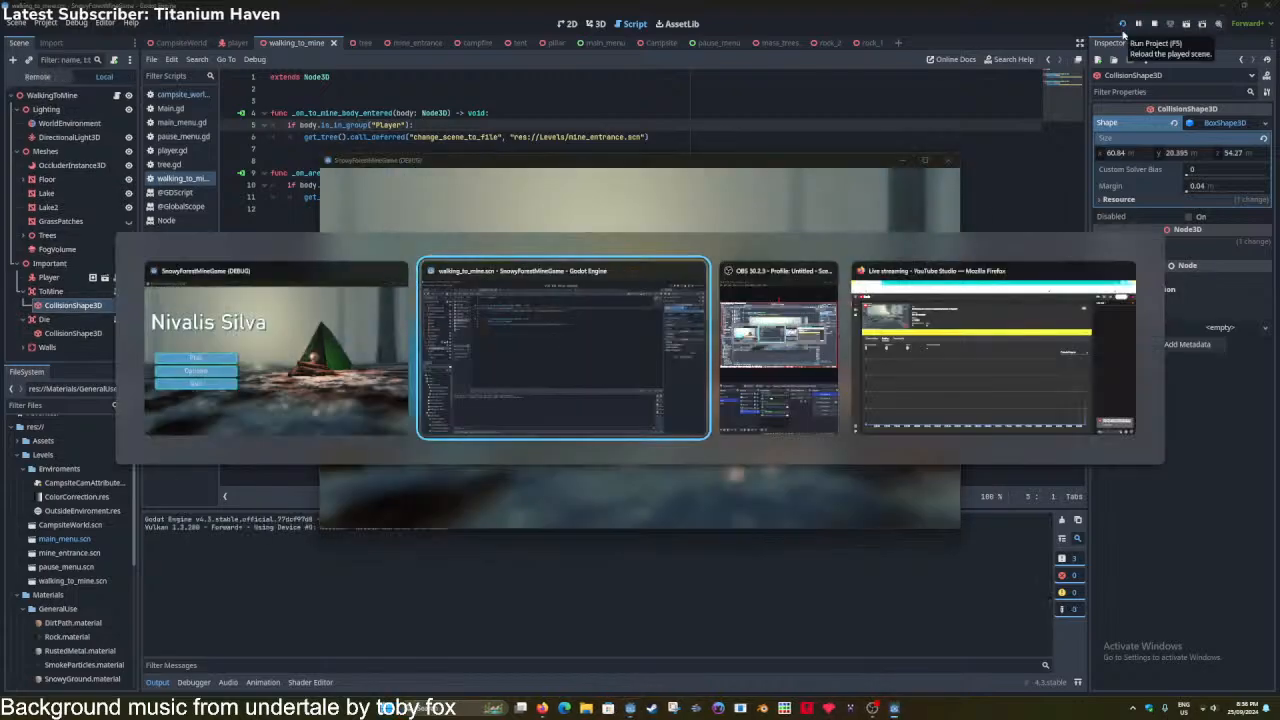
pyautogui.hotkey('alt', 'Tab')
pyautogui.hotkey('alt', 'Tab')
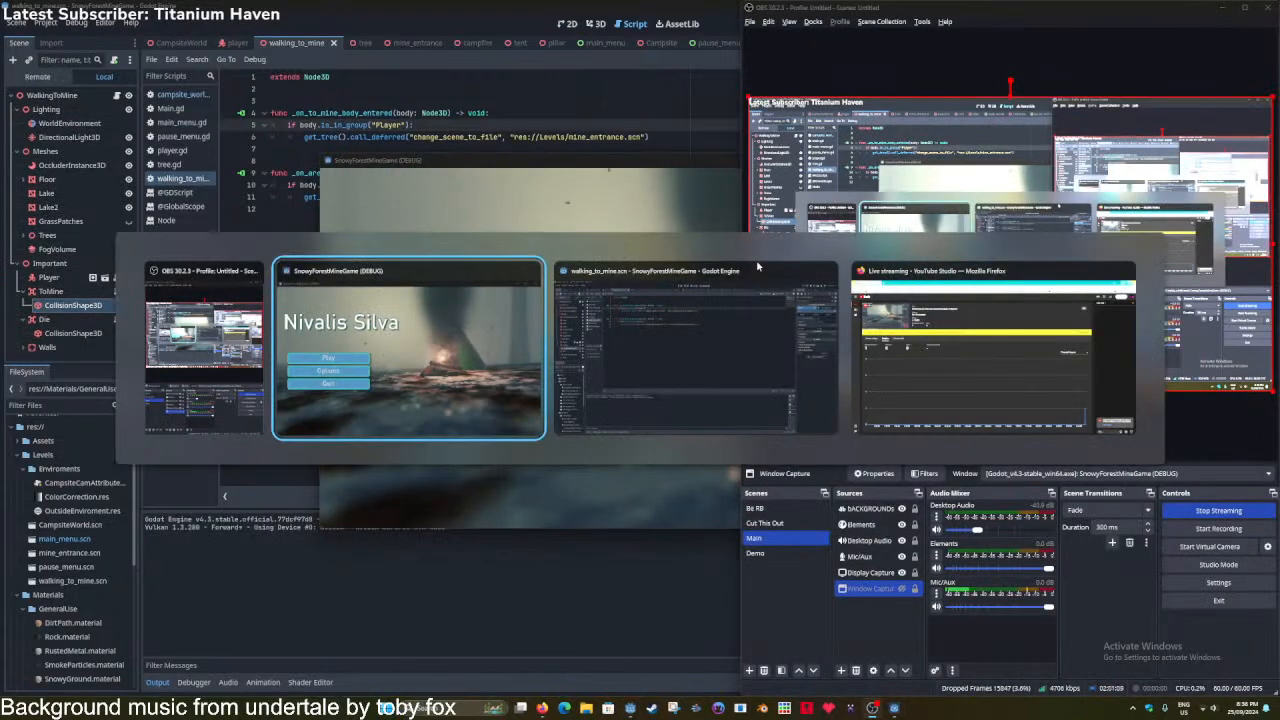
pyautogui.click(925, 160)
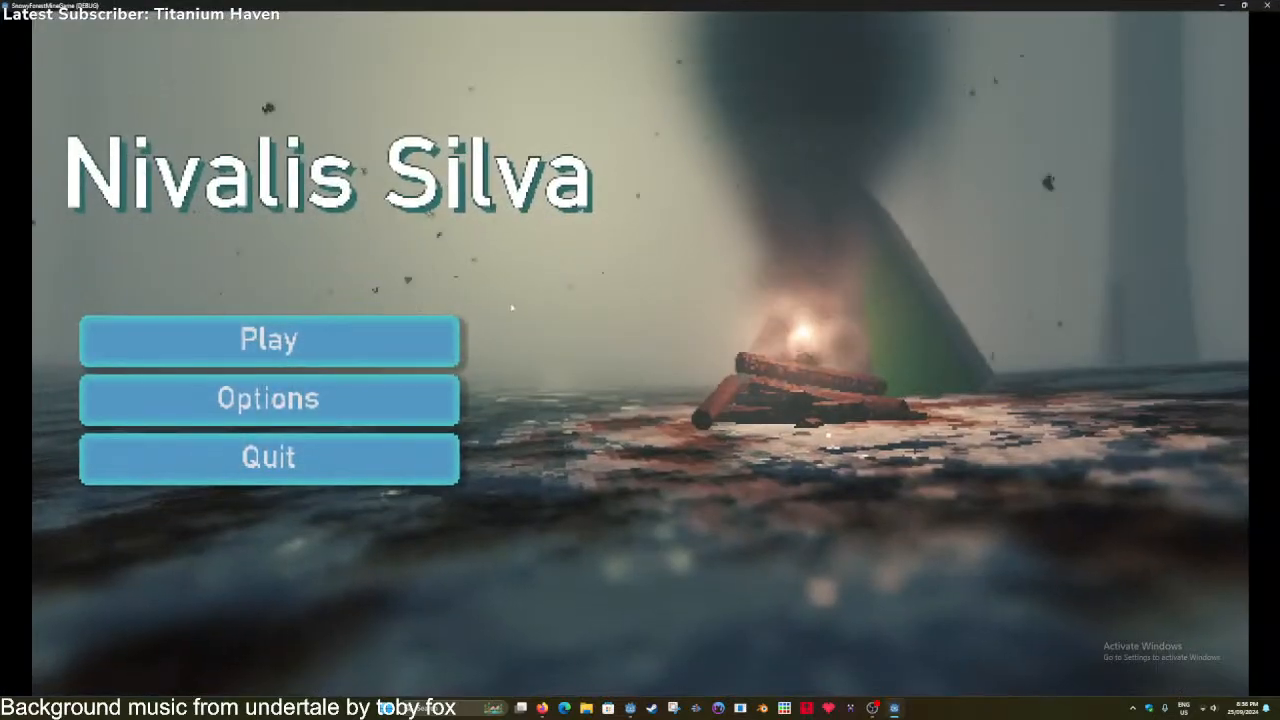
pyautogui.click(266, 337)
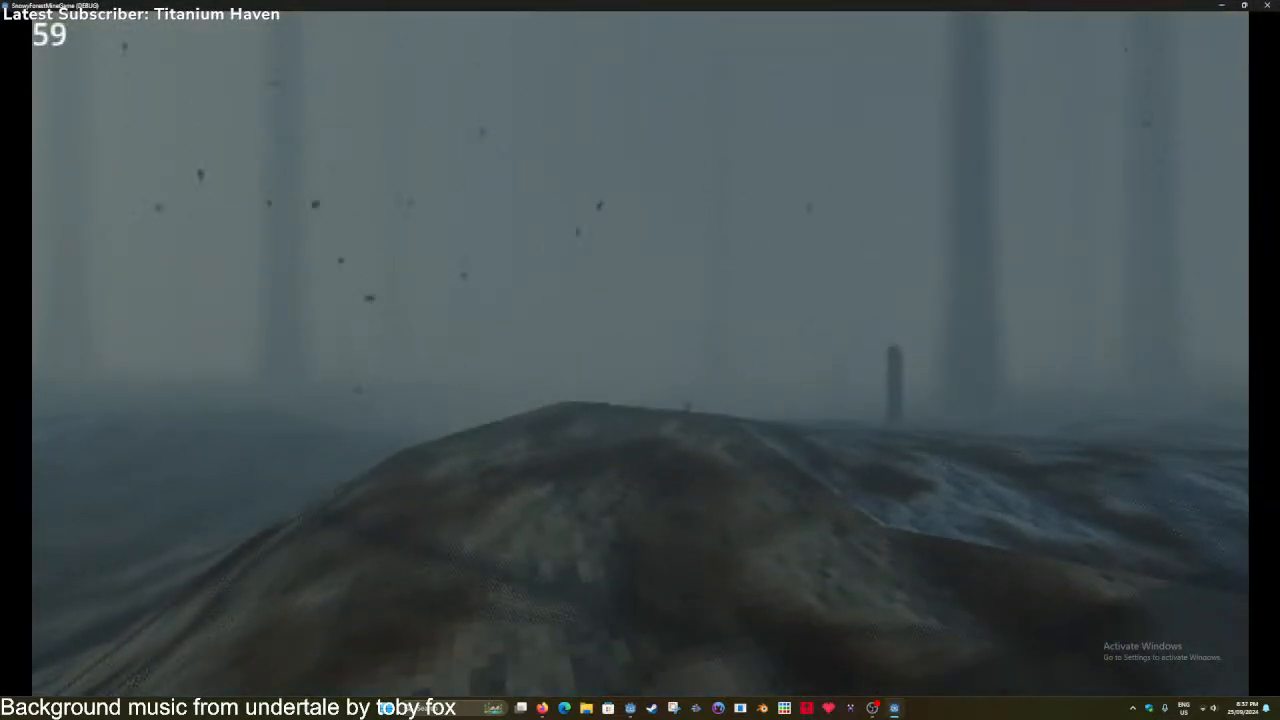
# Walk the player past the campsite and along the dirt path to test the transition to the next level.
pyautogui.press('w')
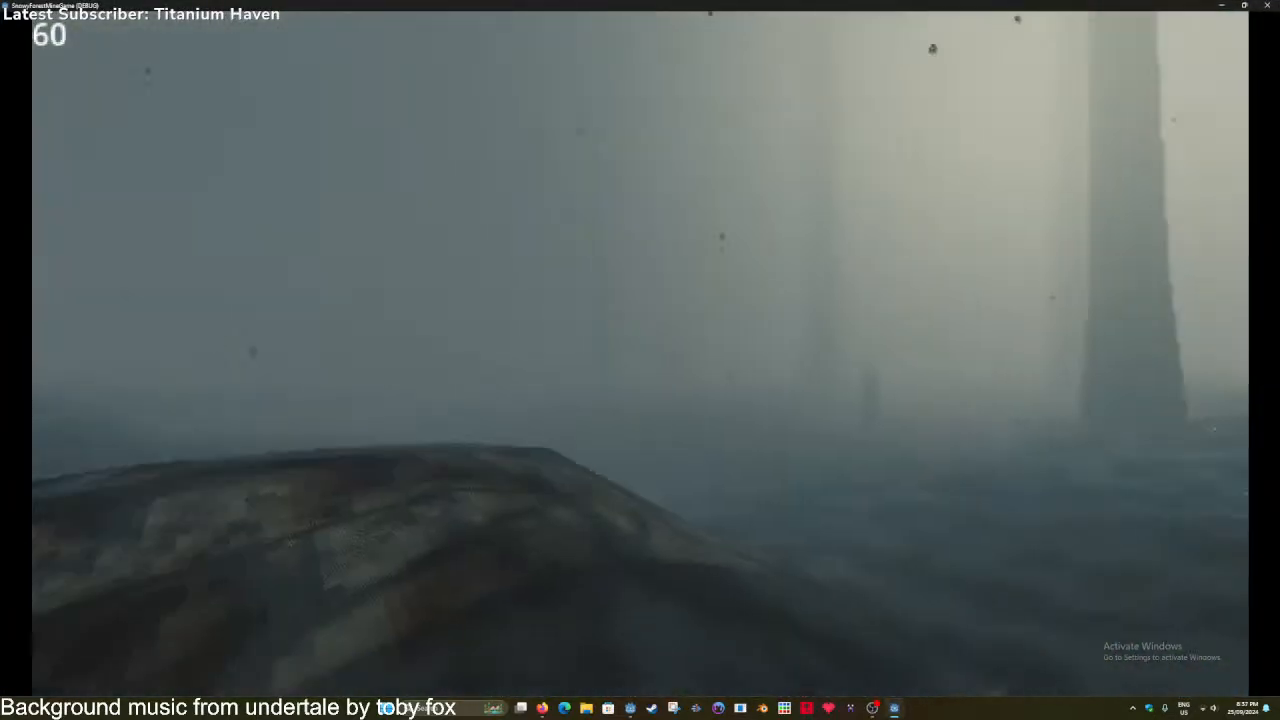
pyautogui.press('w')
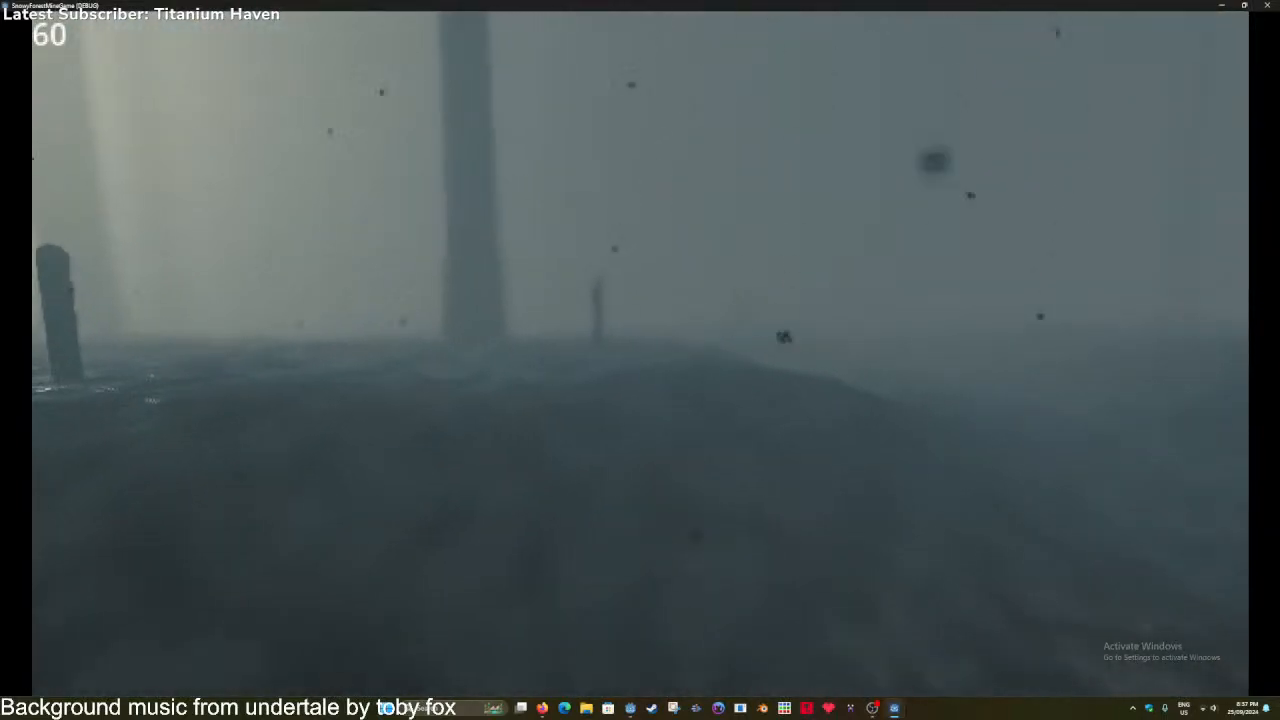
pyautogui.press('w')
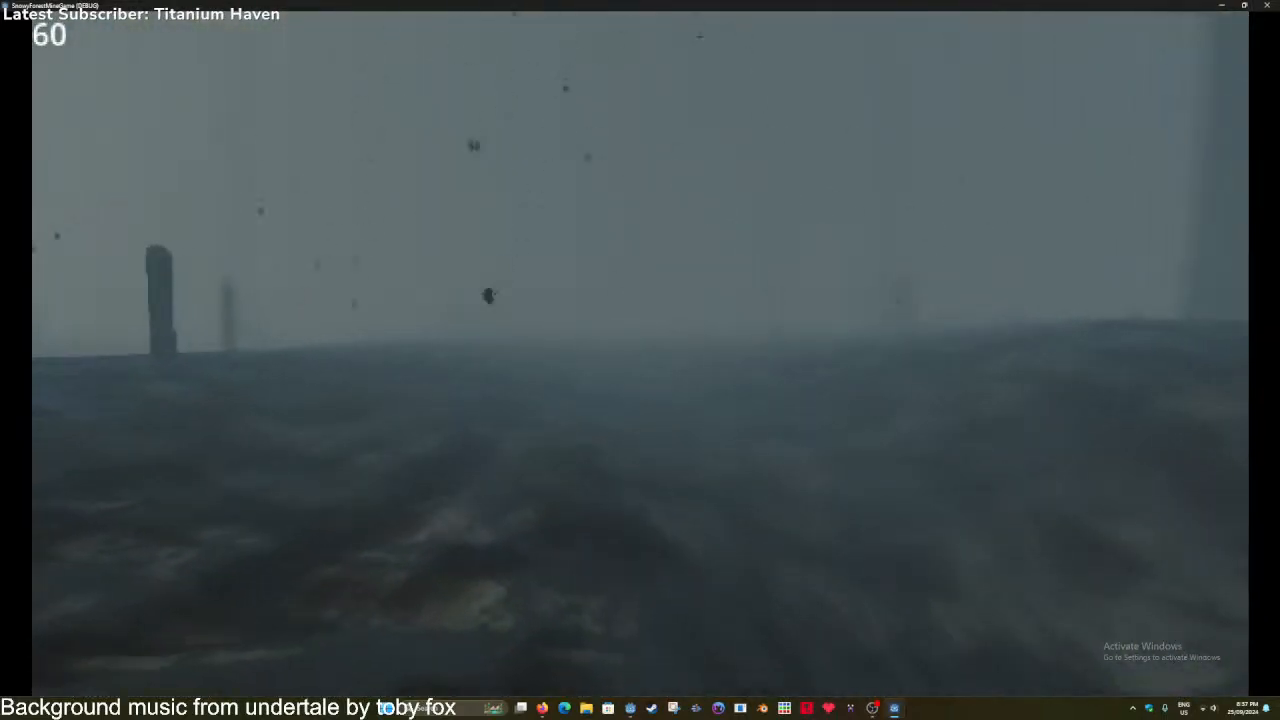
pyautogui.press('w')
pyautogui.press('w')
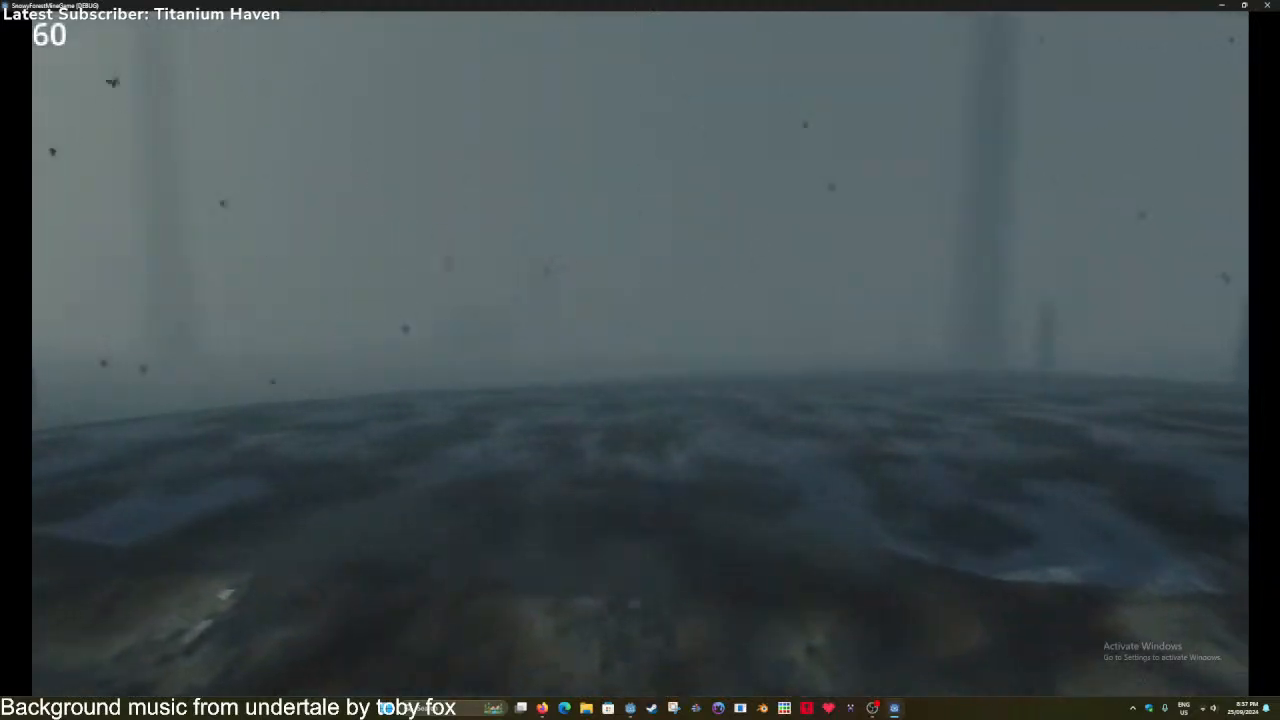
pyautogui.press('w')
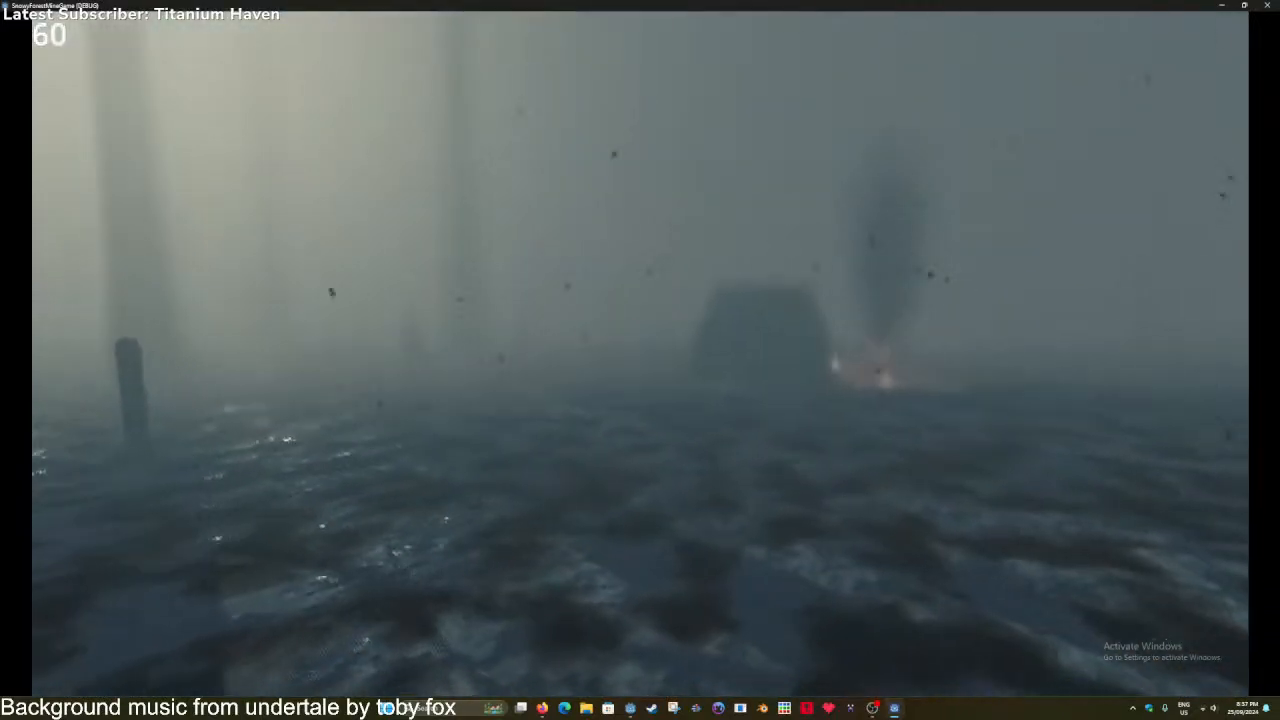
pyautogui.press('w')
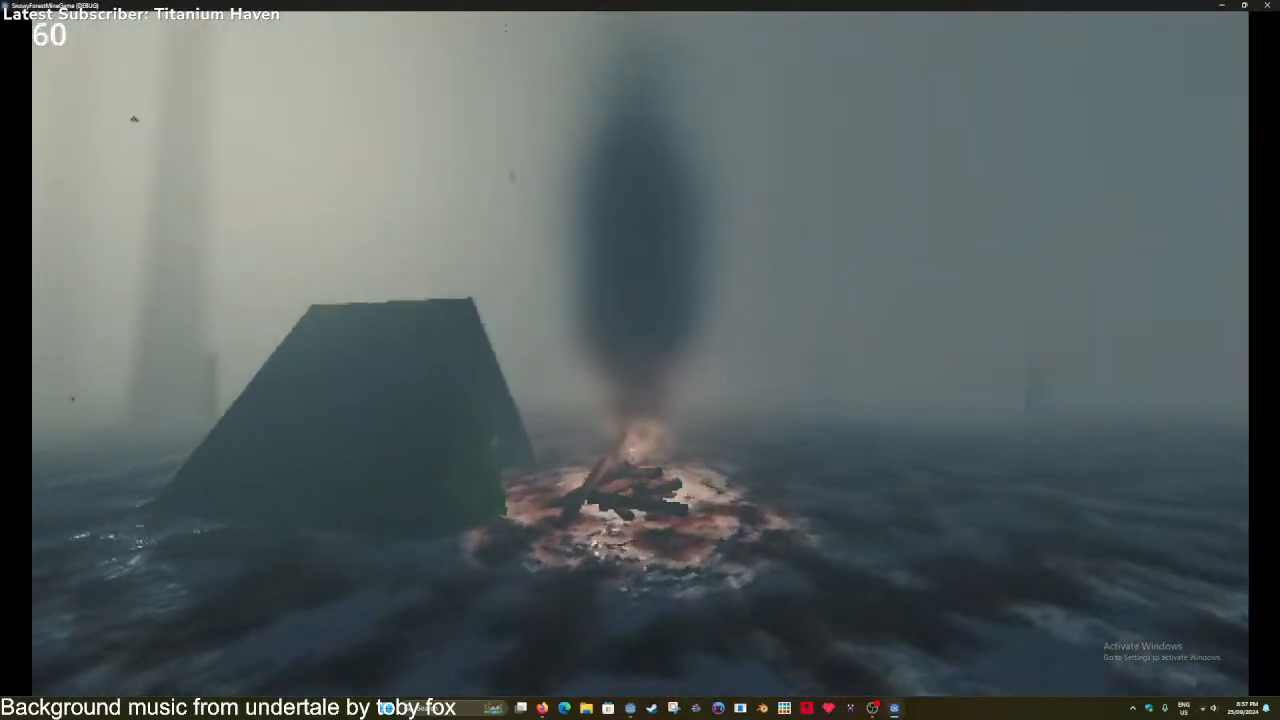
pyautogui.press('w')
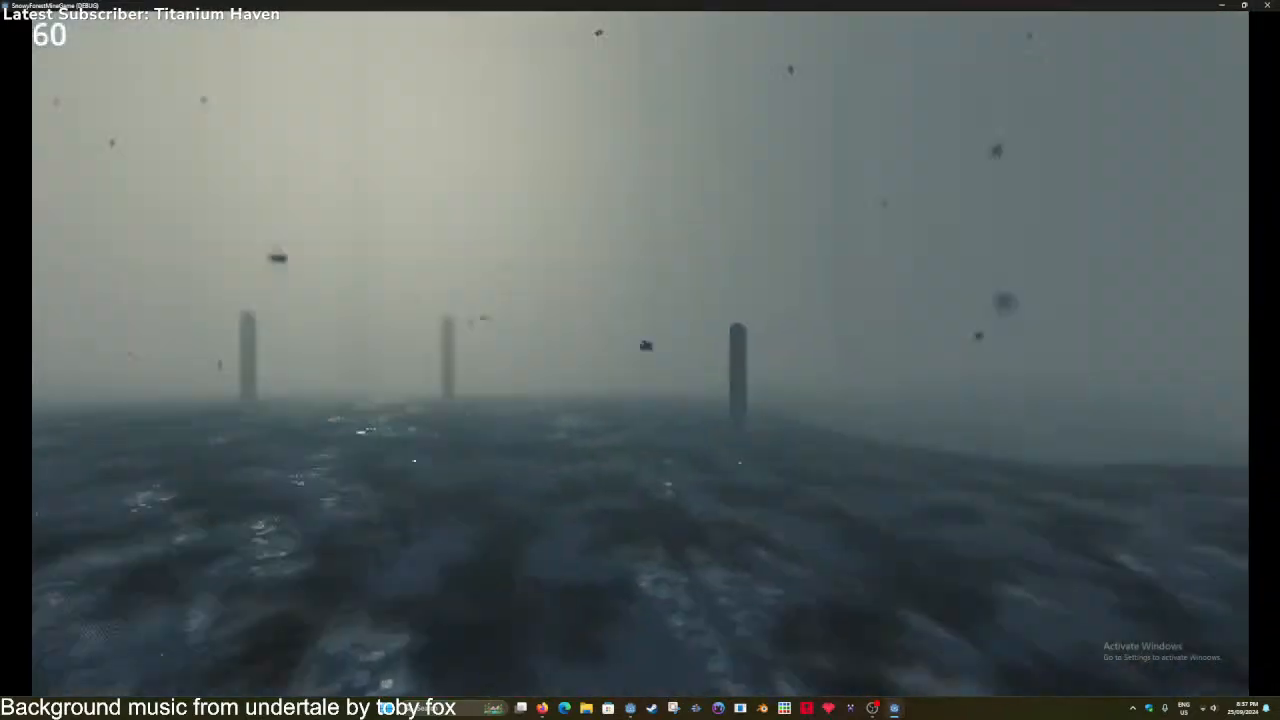
pyautogui.press('w')
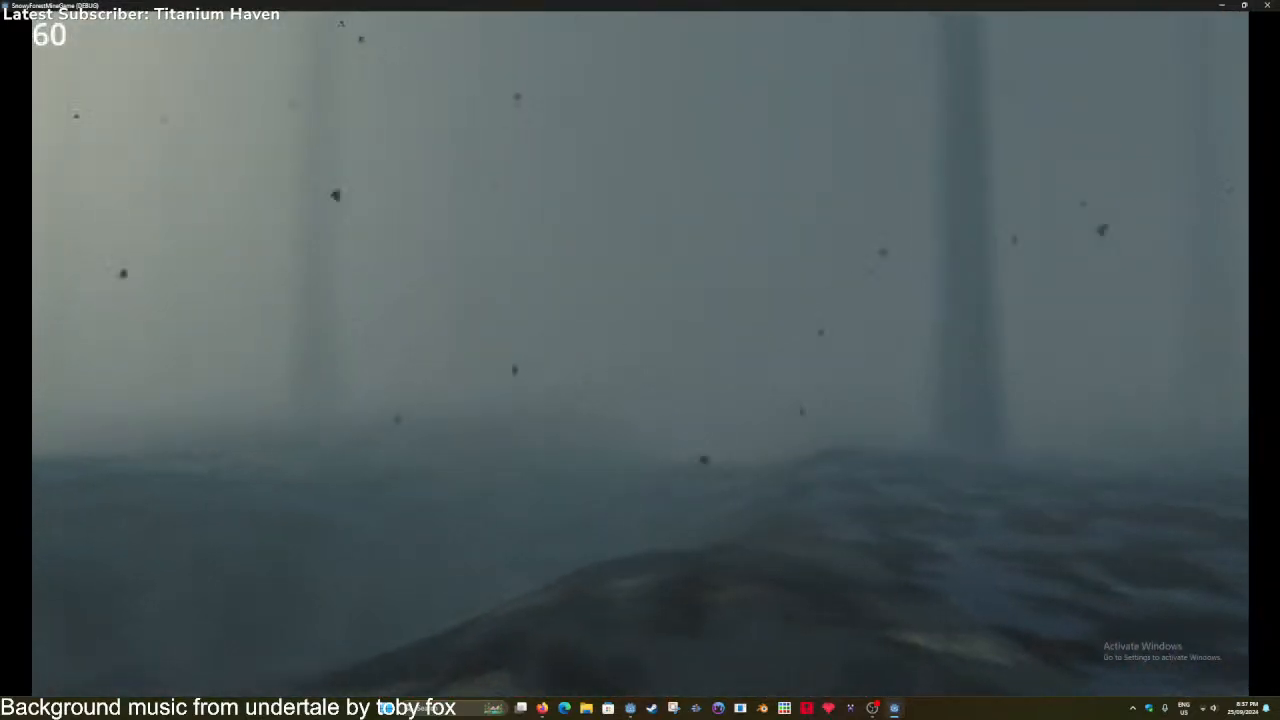
pyautogui.press('w')
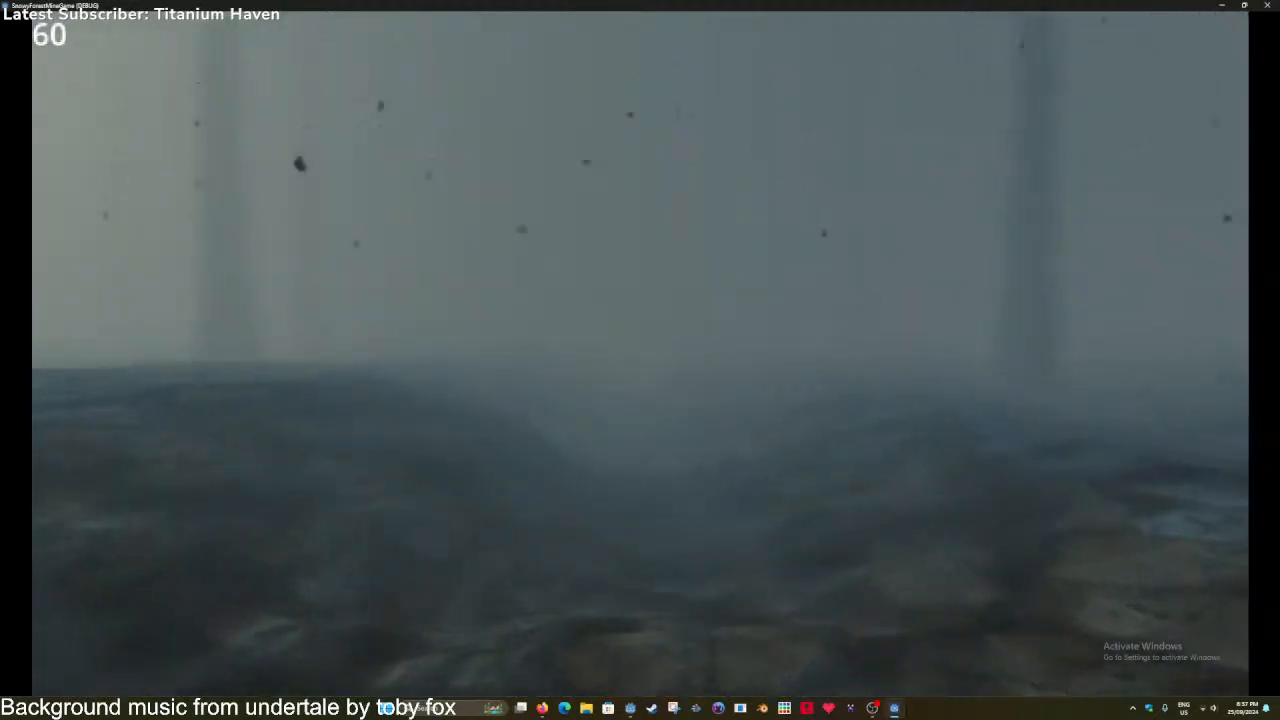
pyautogui.press('w')
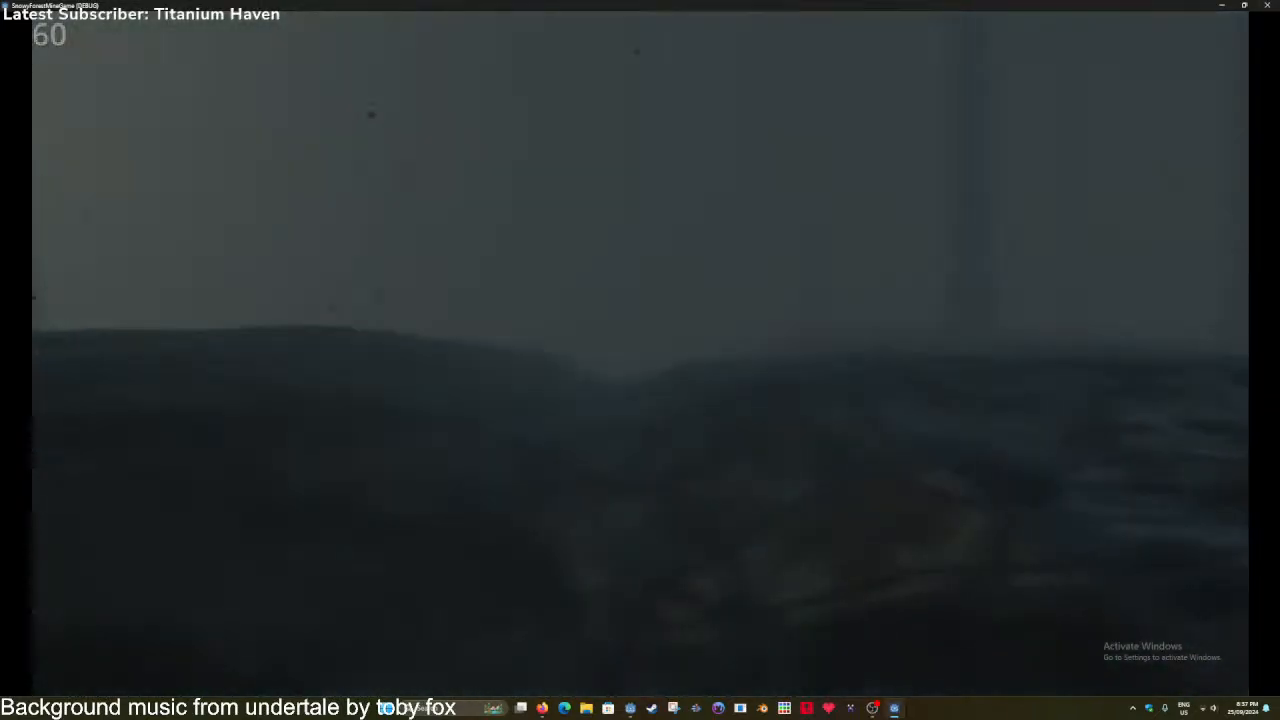
# Keep walking the player along the dirt path between the snowy hills to the ToMine trigger and into the mine entrance level.
pyautogui.press('w')
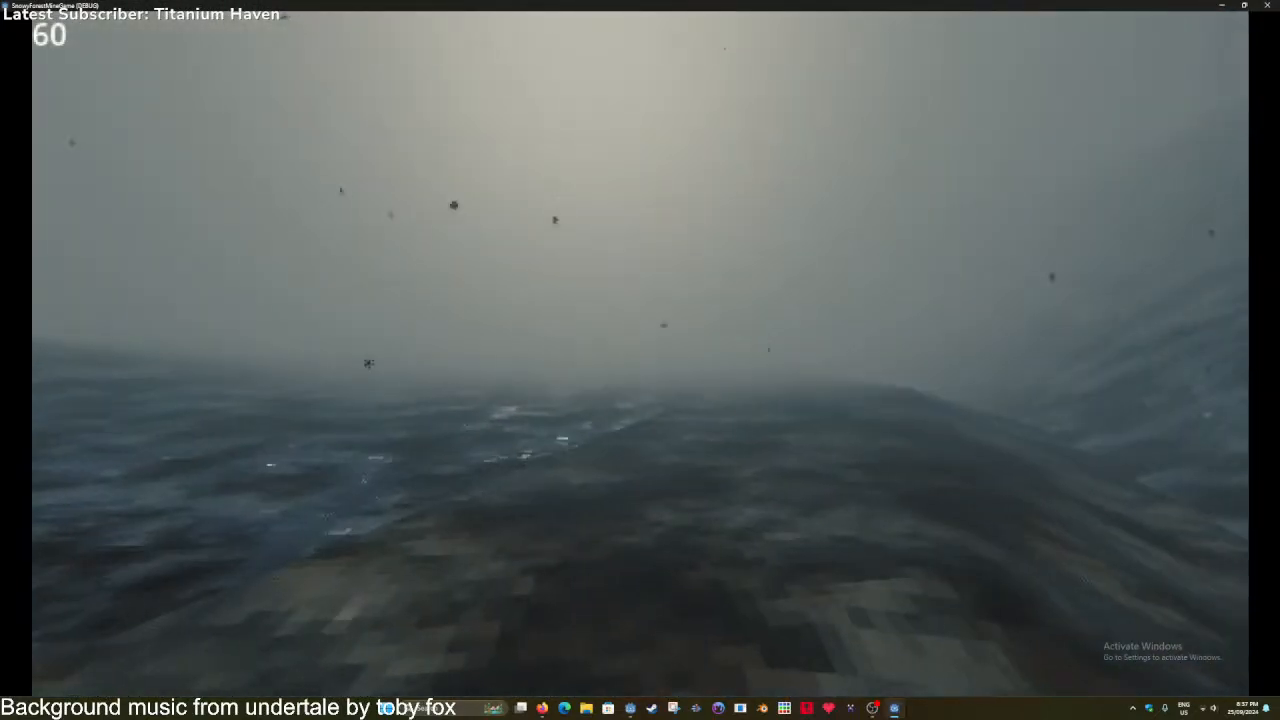
pyautogui.press('w')
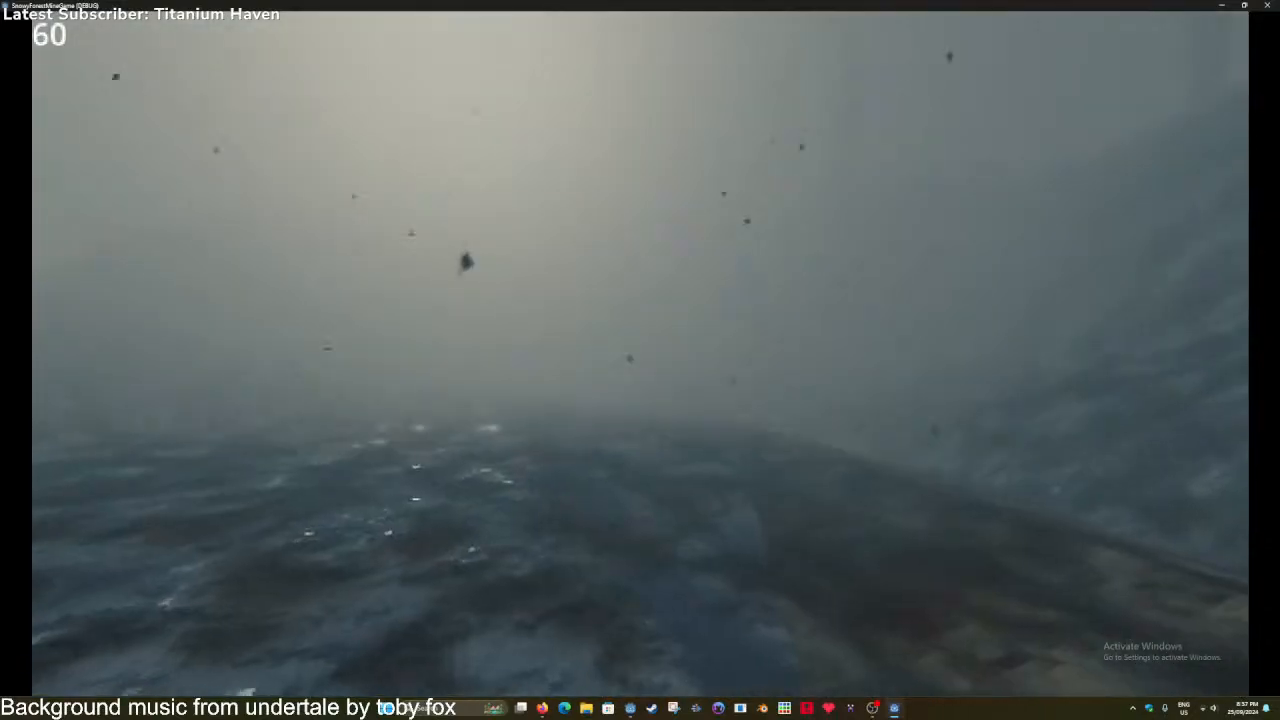
pyautogui.press('w')
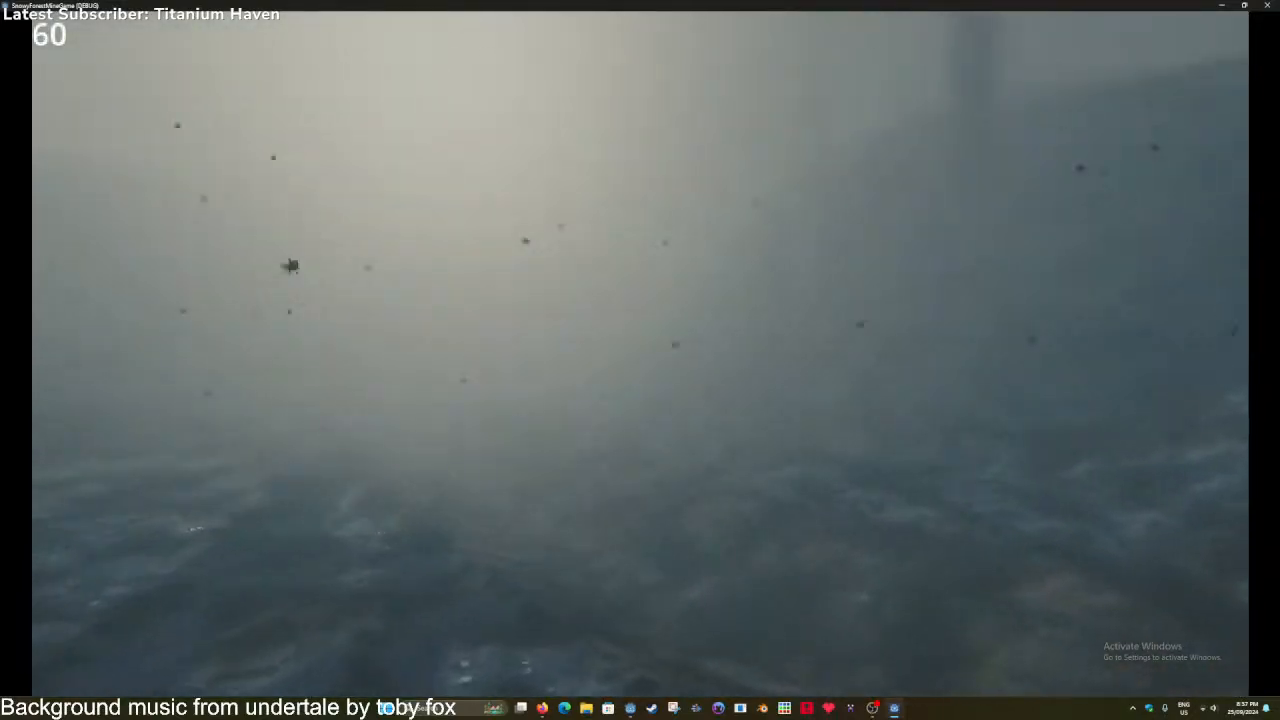
pyautogui.press('w')
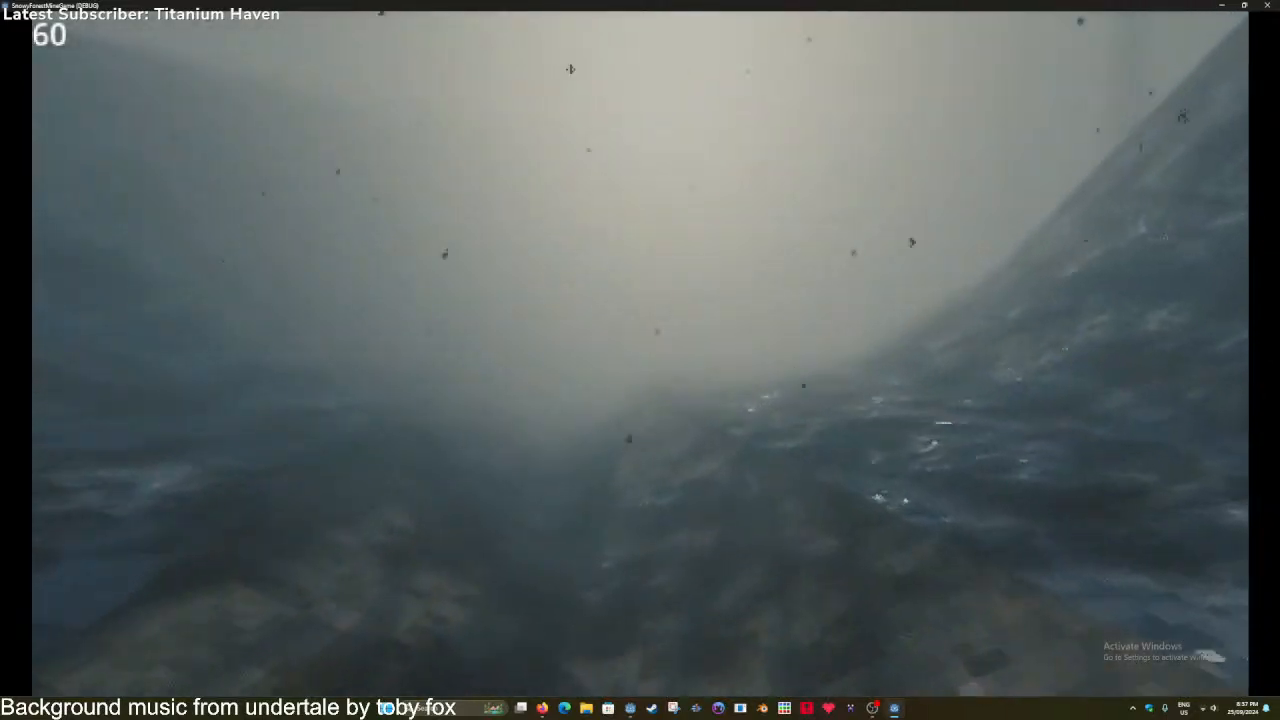
pyautogui.press('w')
pyautogui.press('w')
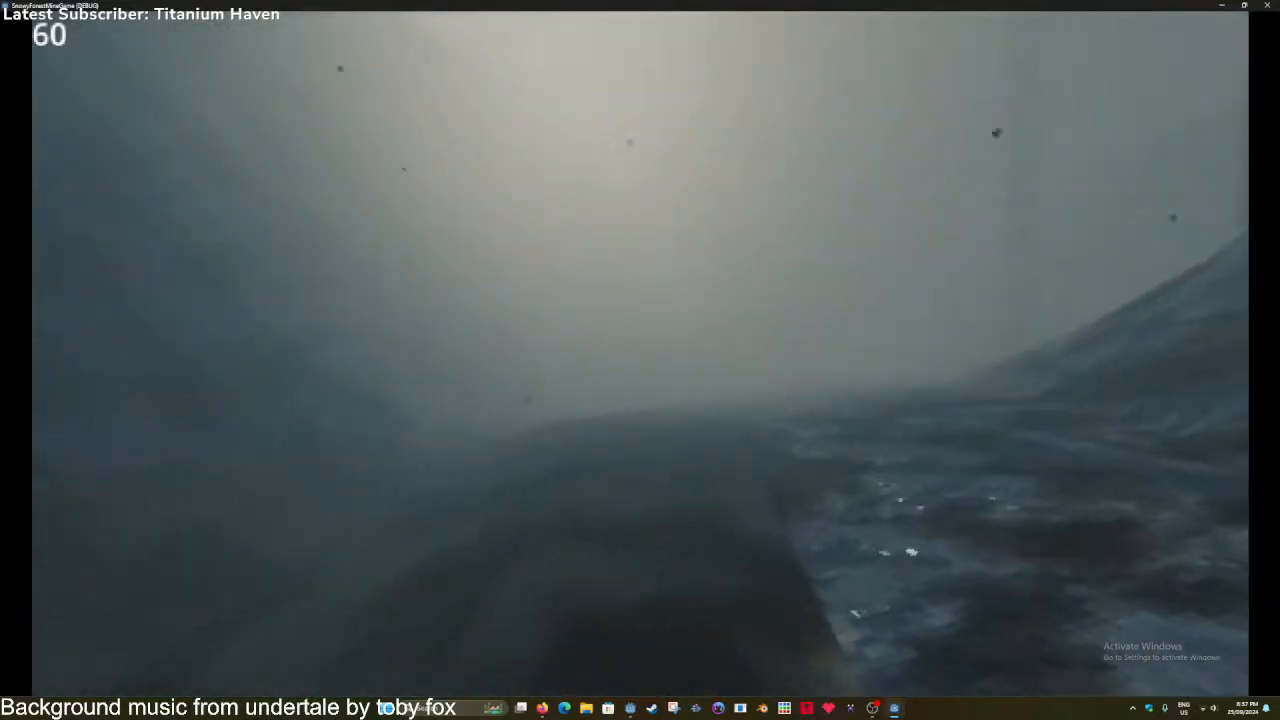
pyautogui.press('w')
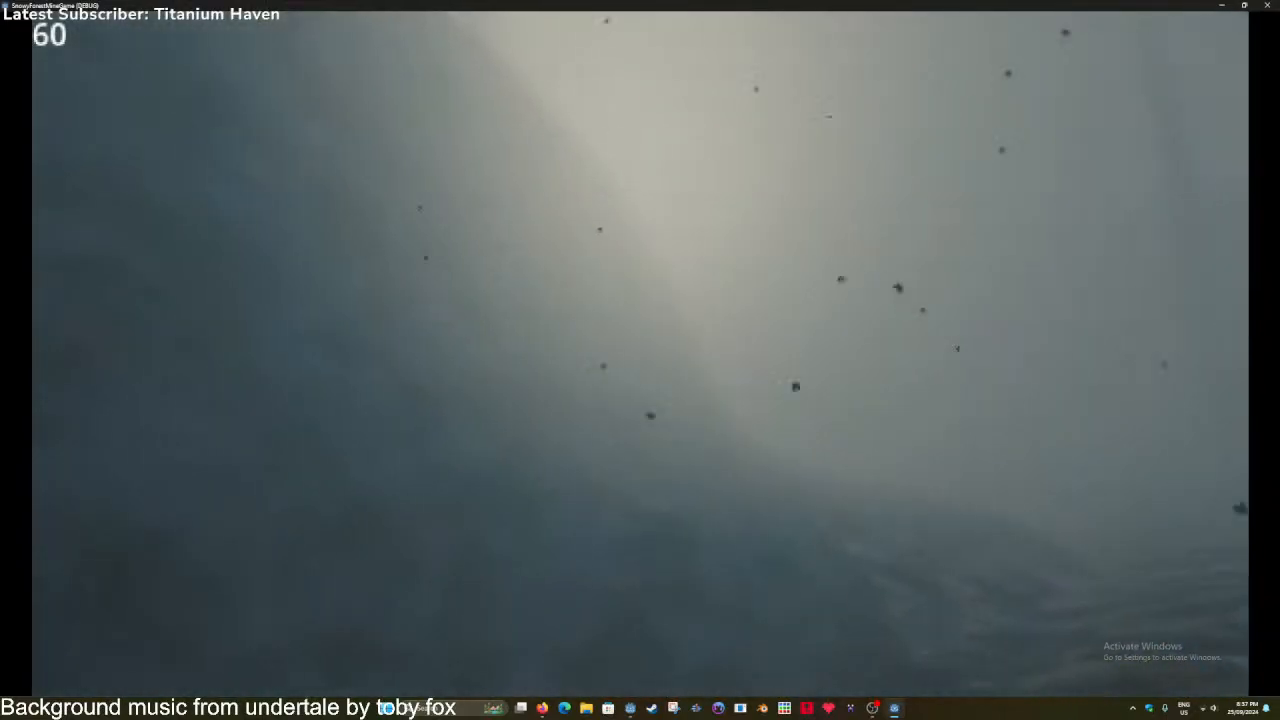
pyautogui.press('w')
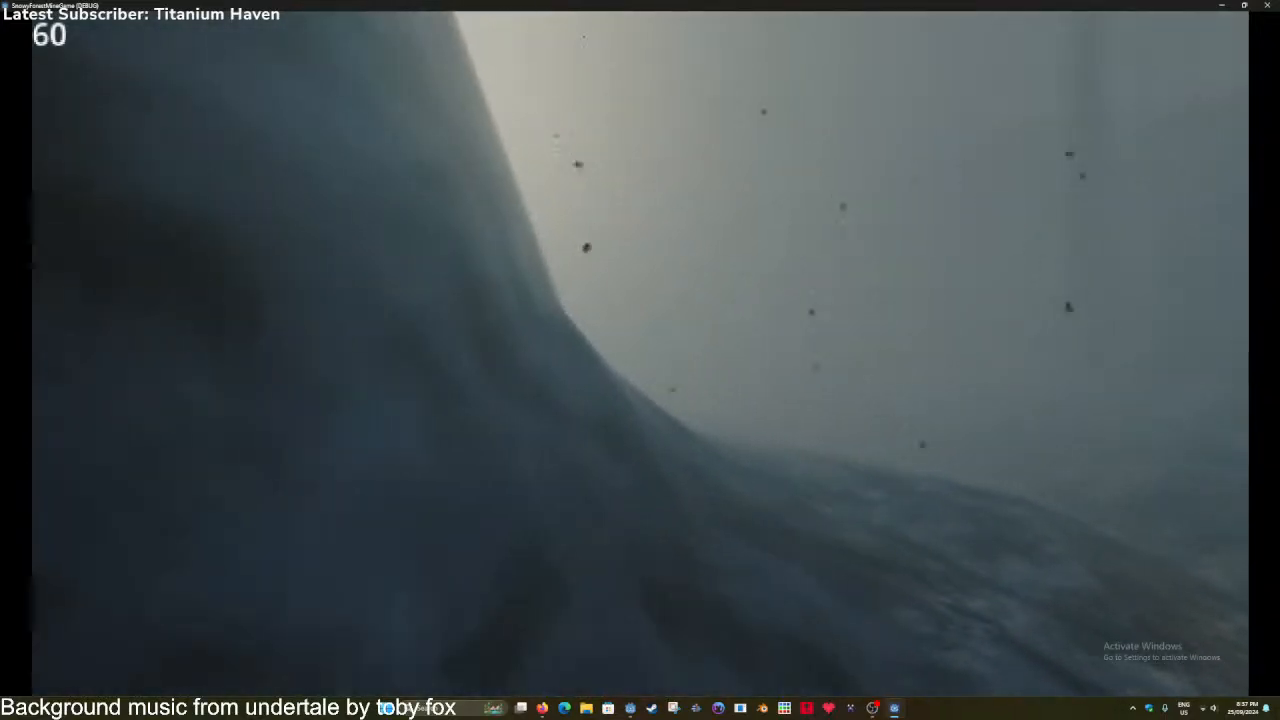
pyautogui.press('w')
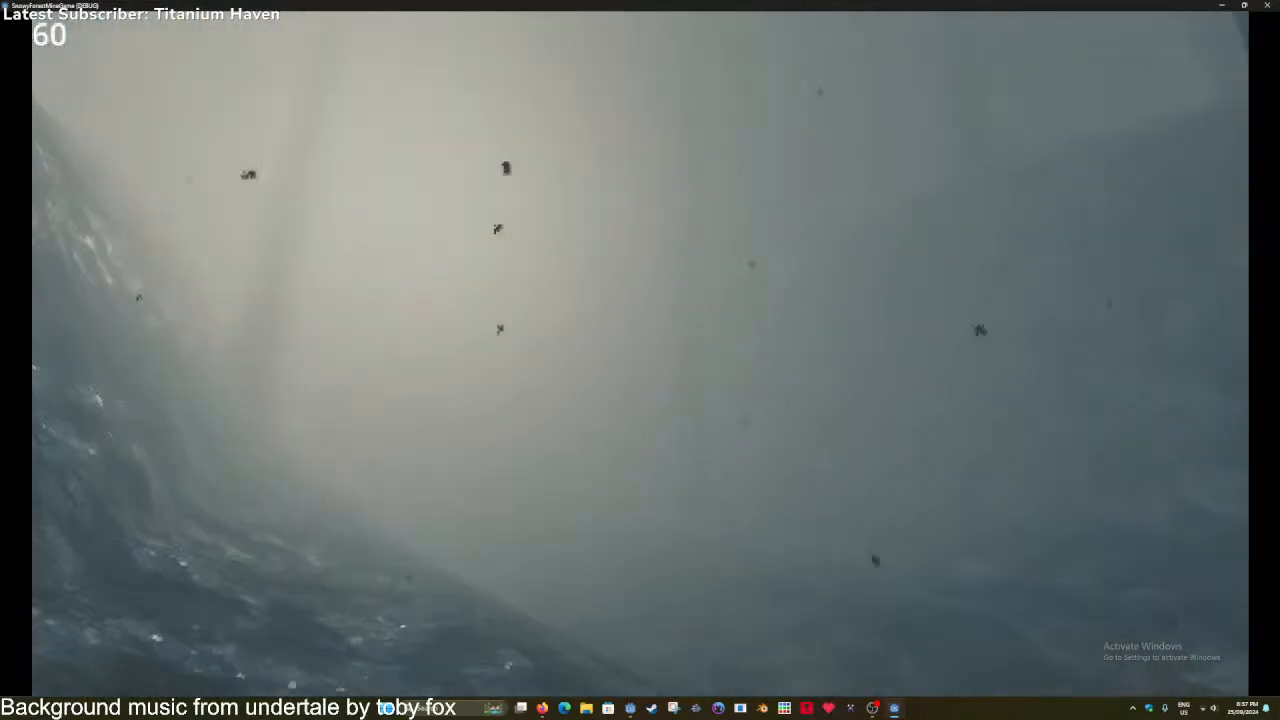
pyautogui.press('w')
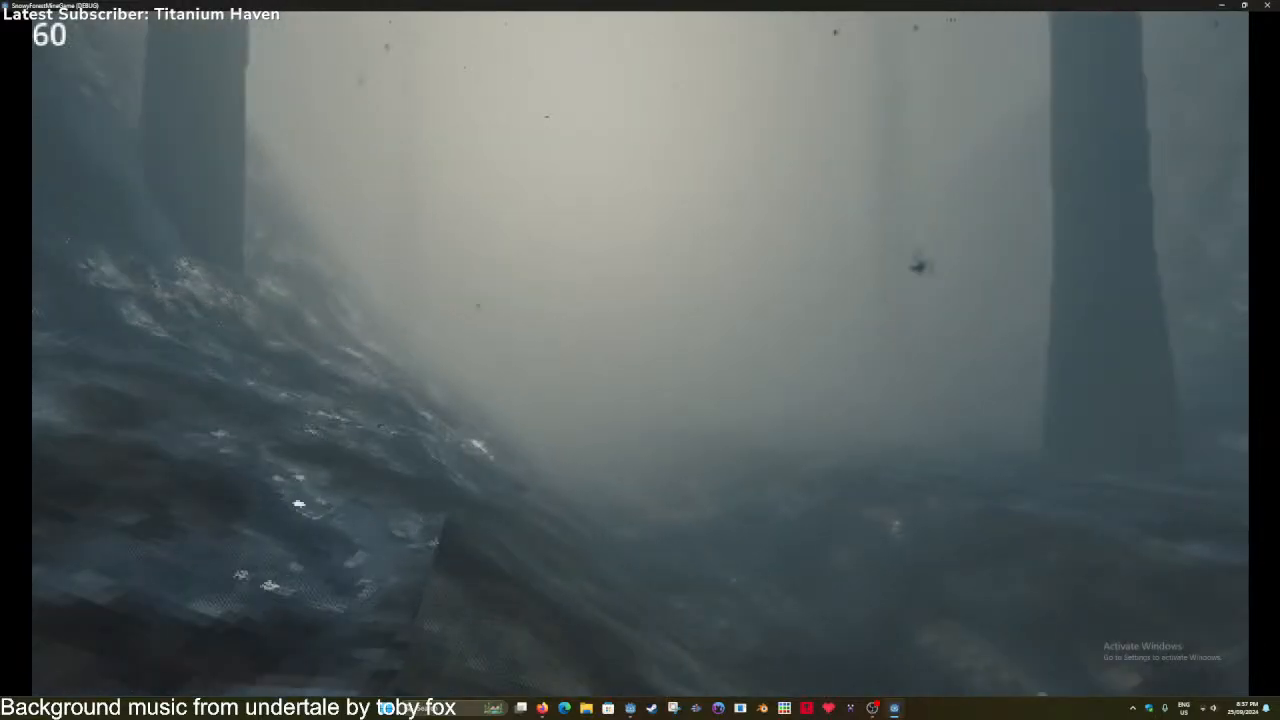
pyautogui.press('w')
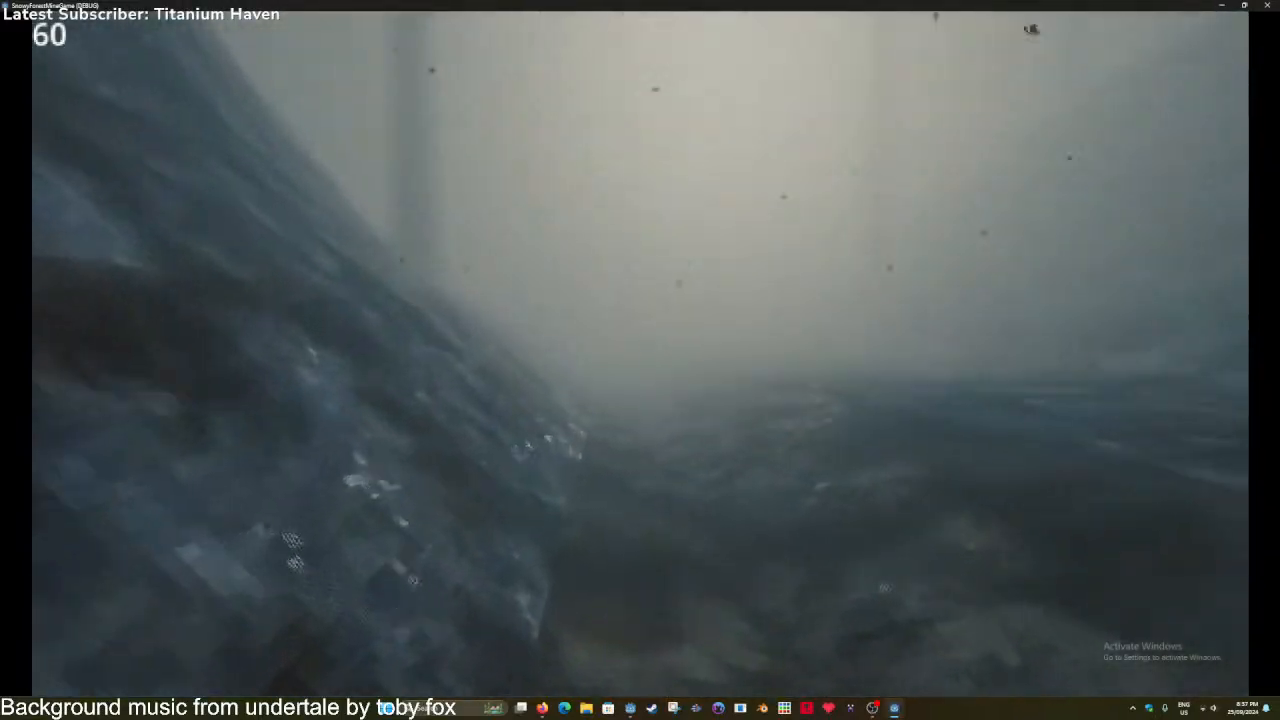
pyautogui.press('w')
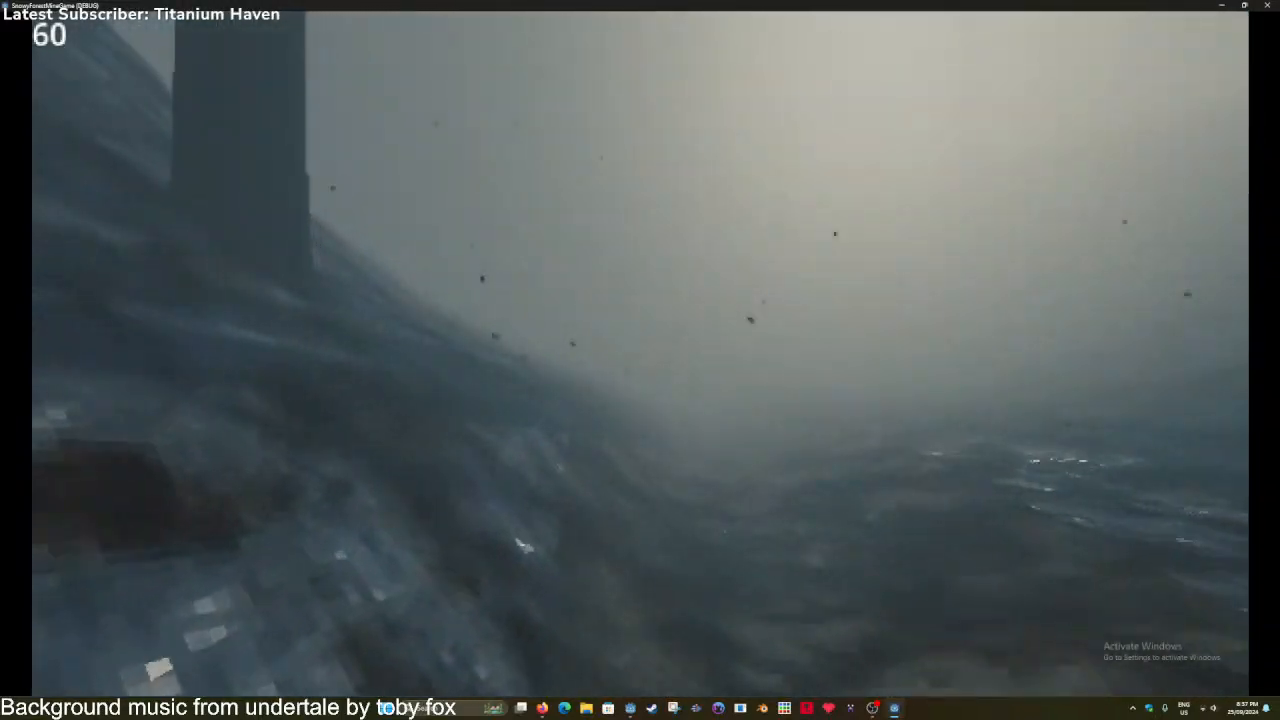
pyautogui.press('w')
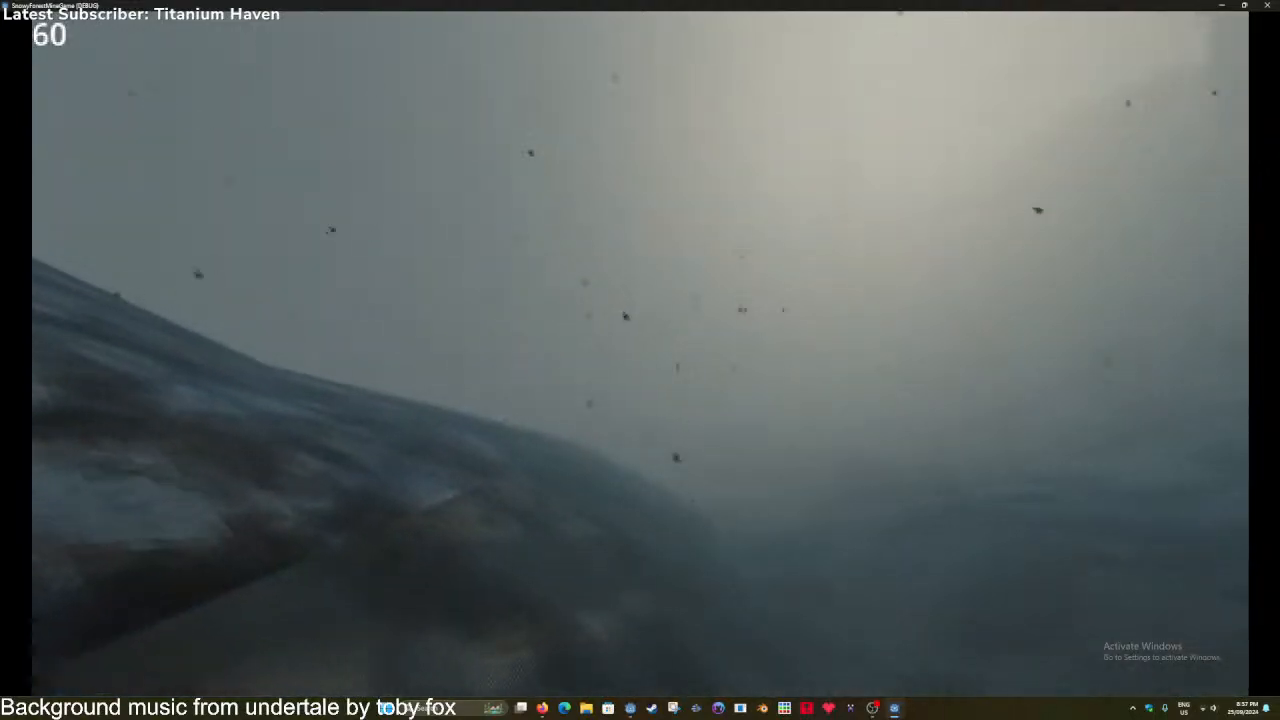
pyautogui.press('w')
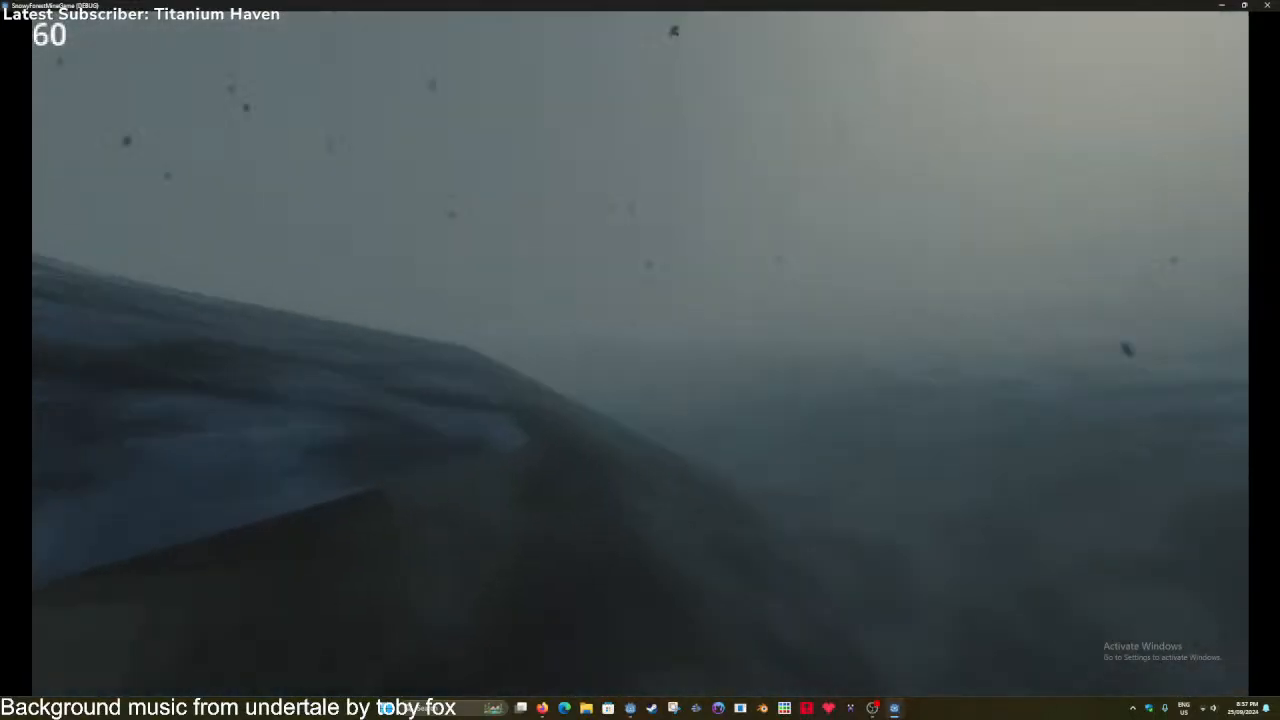
pyautogui.press('w')
pyautogui.press('w')
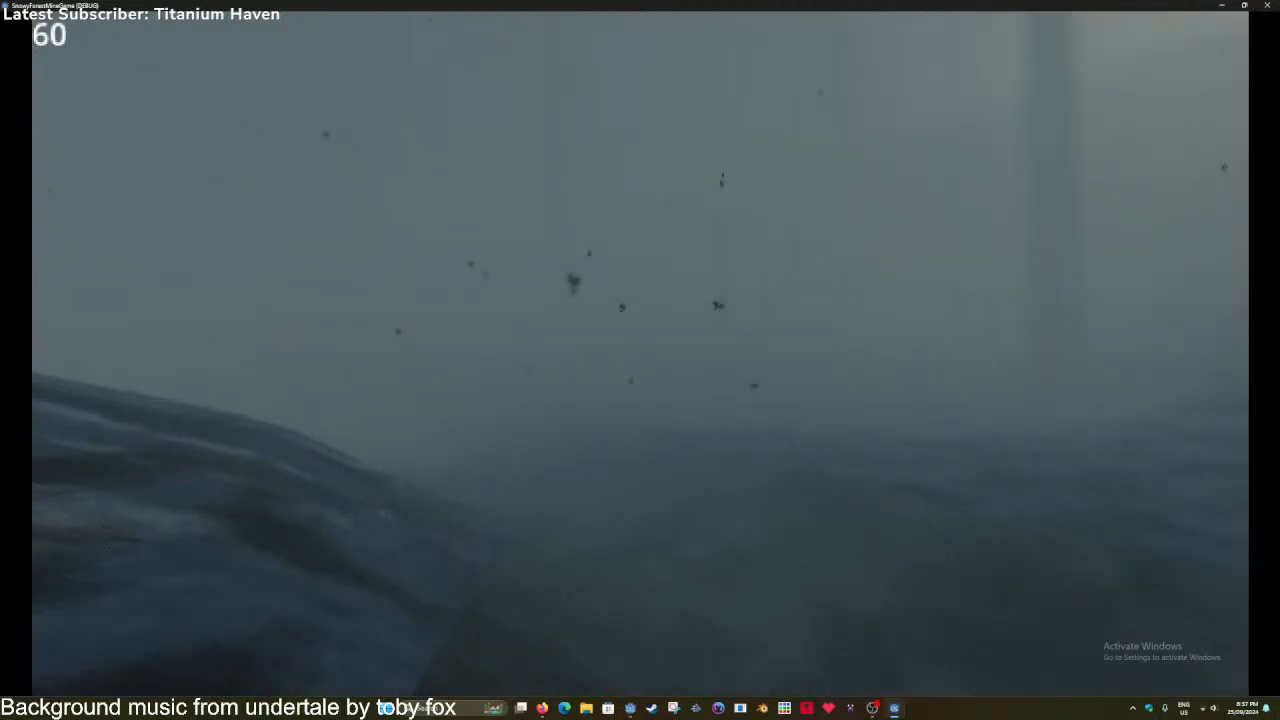
pyautogui.press('w')
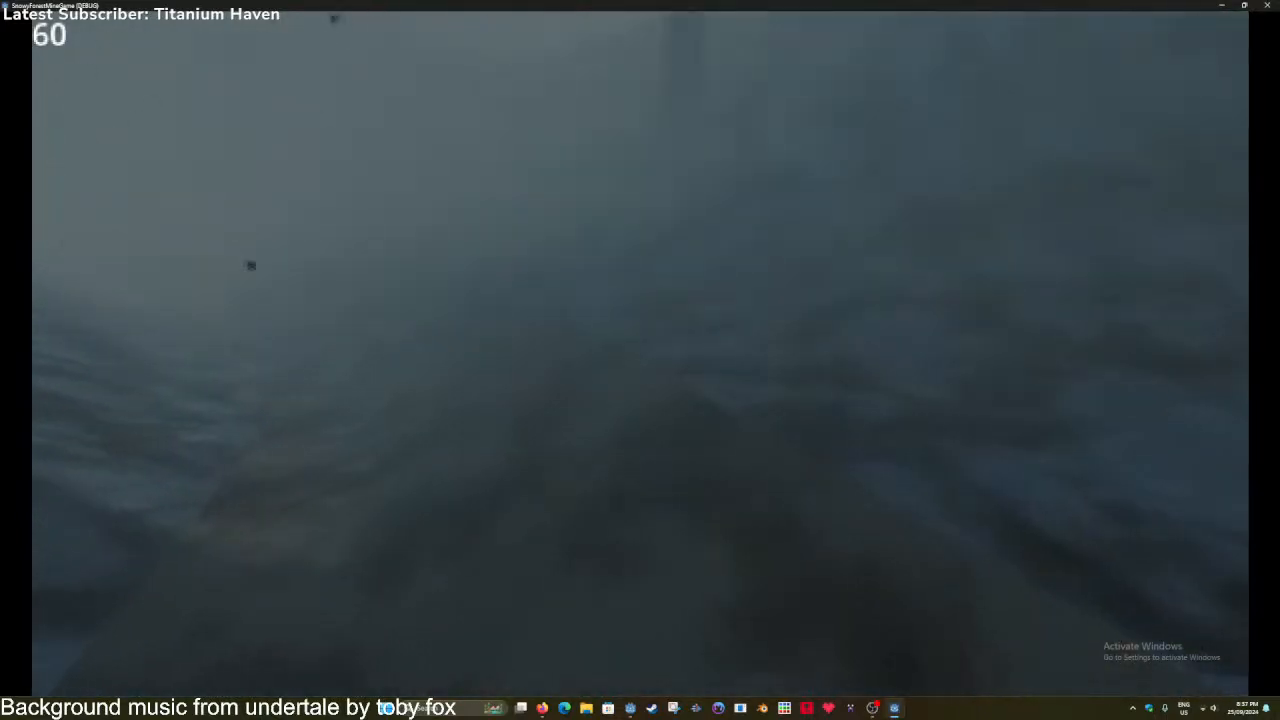
pyautogui.press('w')
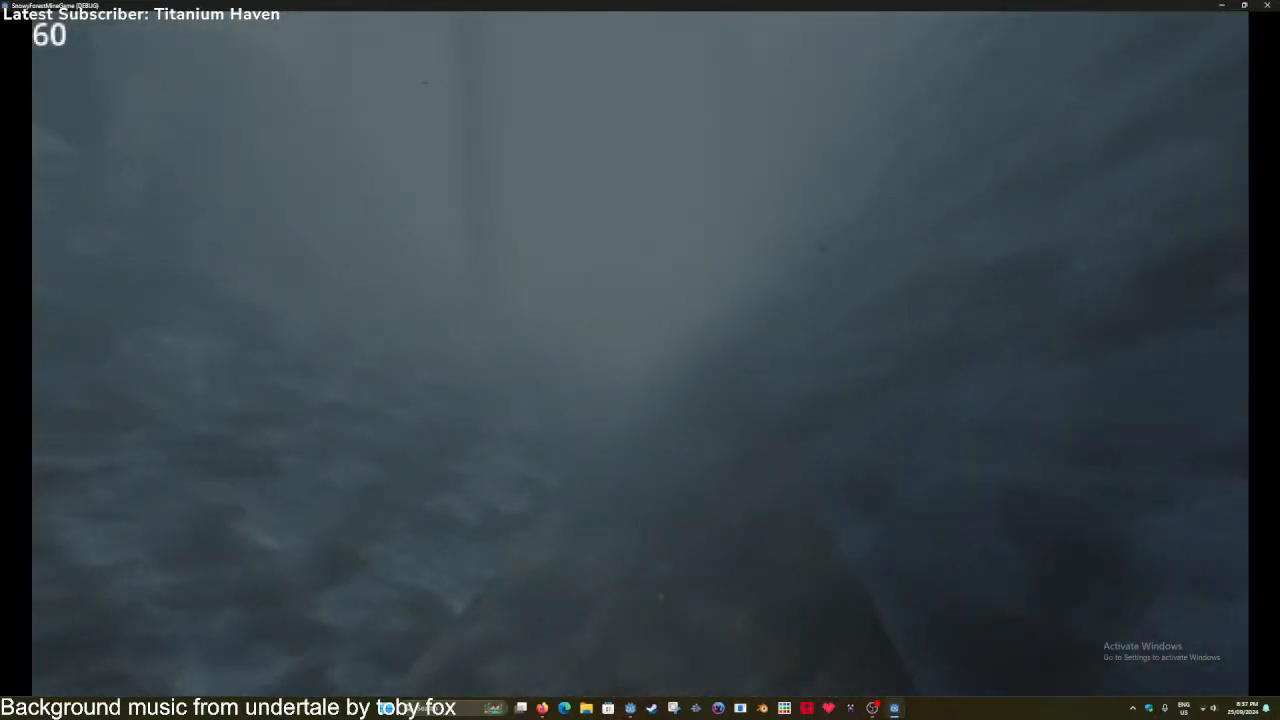
pyautogui.press('w')
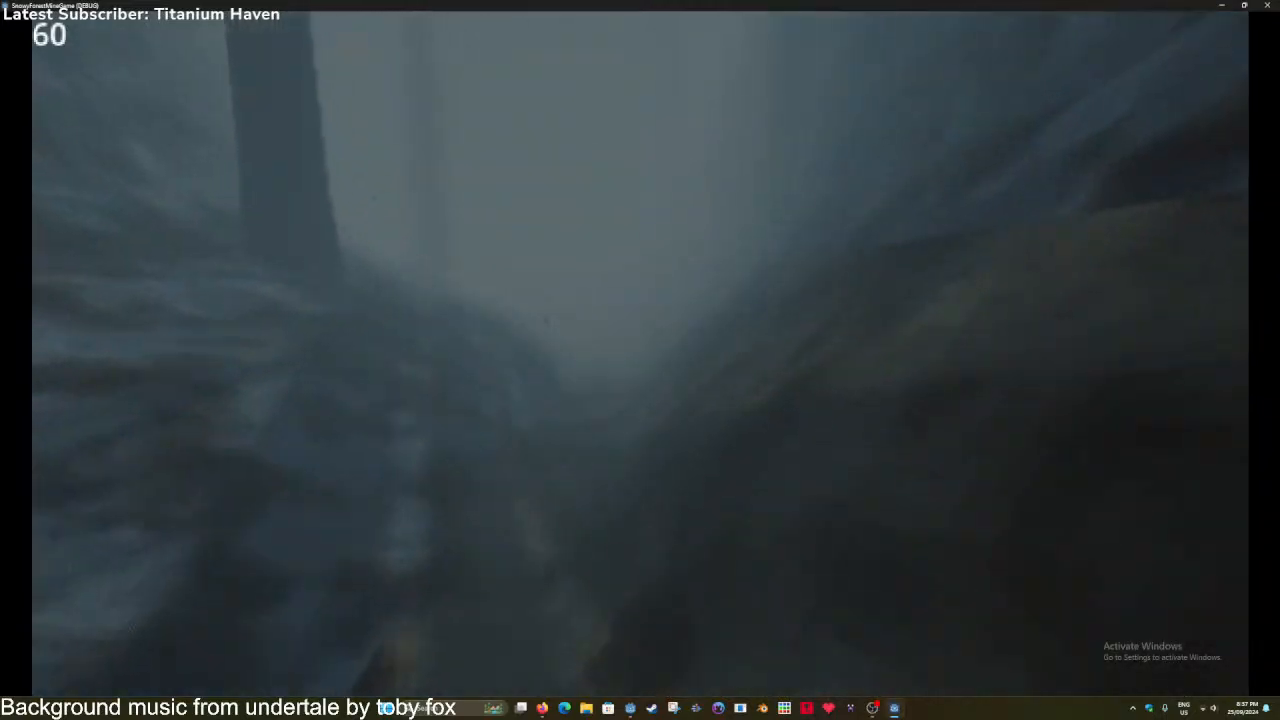
pyautogui.press('w')
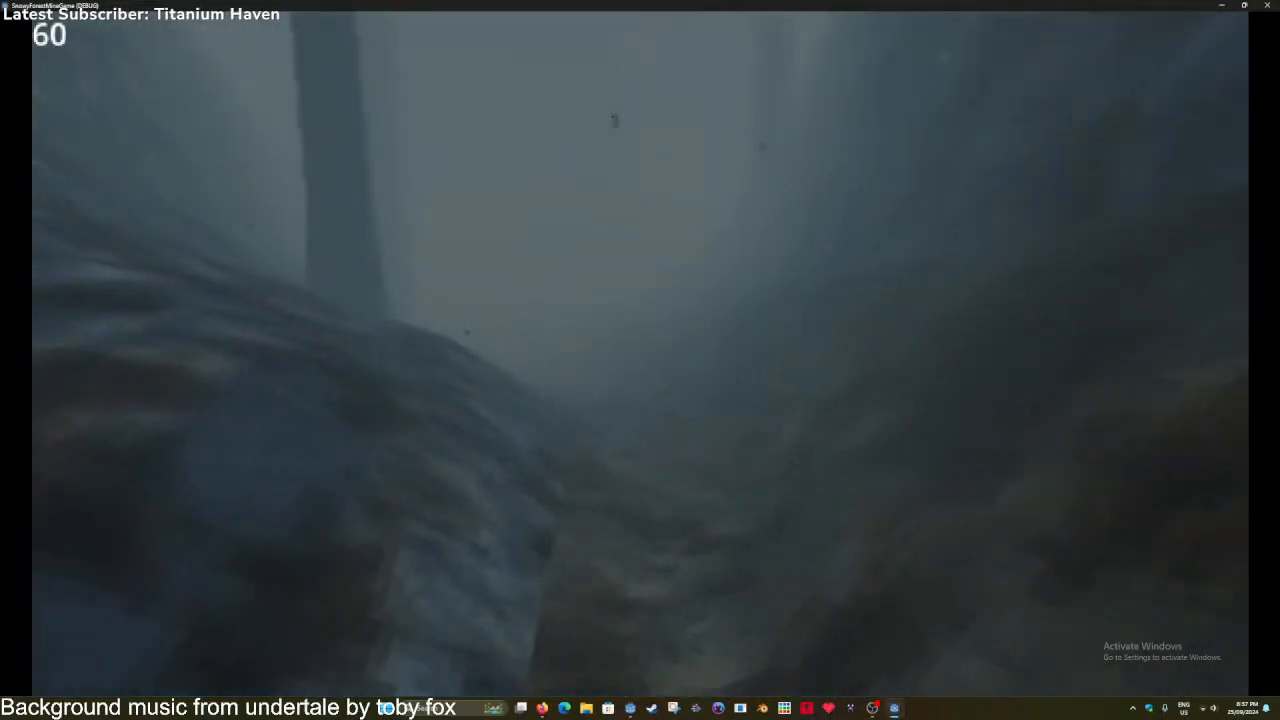
pyautogui.press('w')
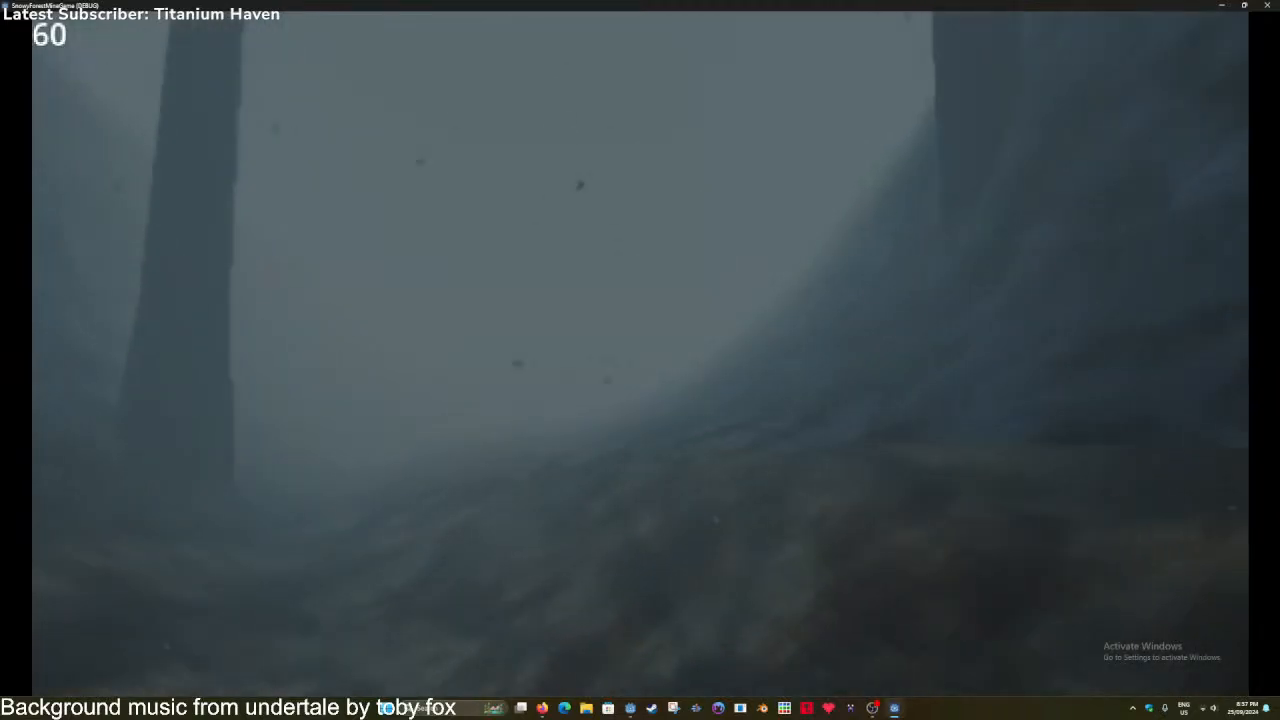
pyautogui.press('w')
pyautogui.press('w')
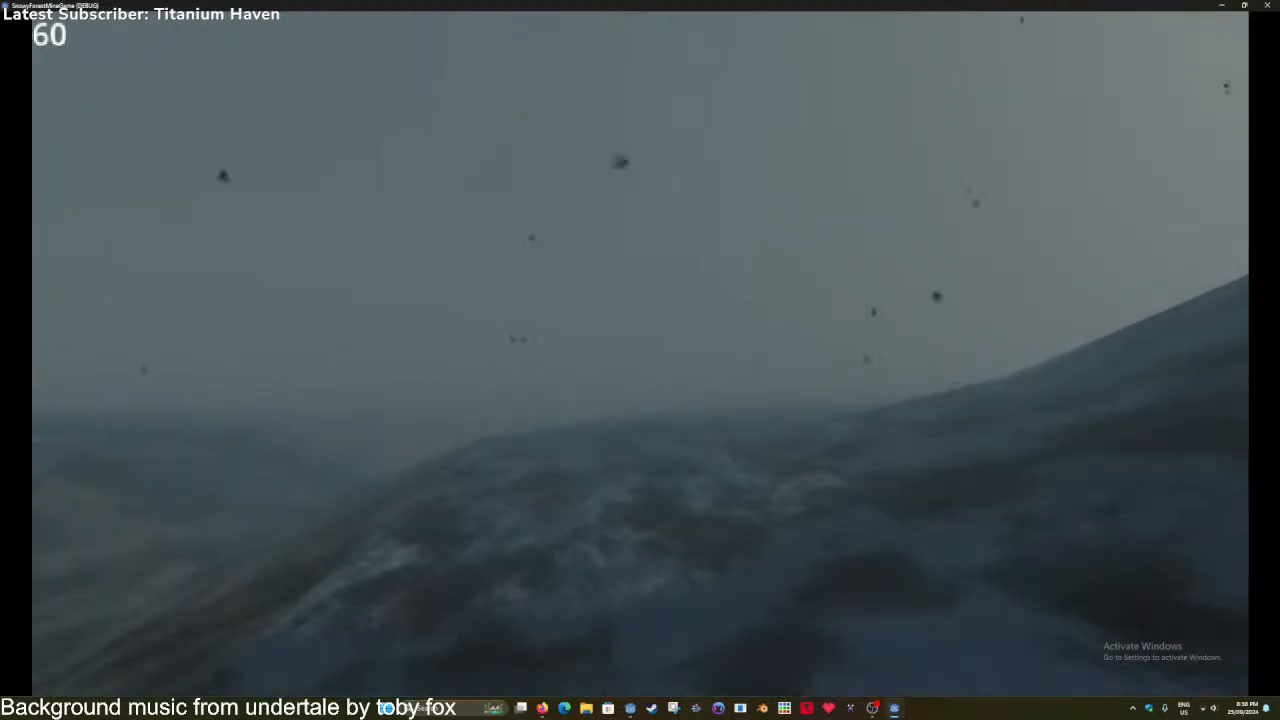
pyautogui.press('w')
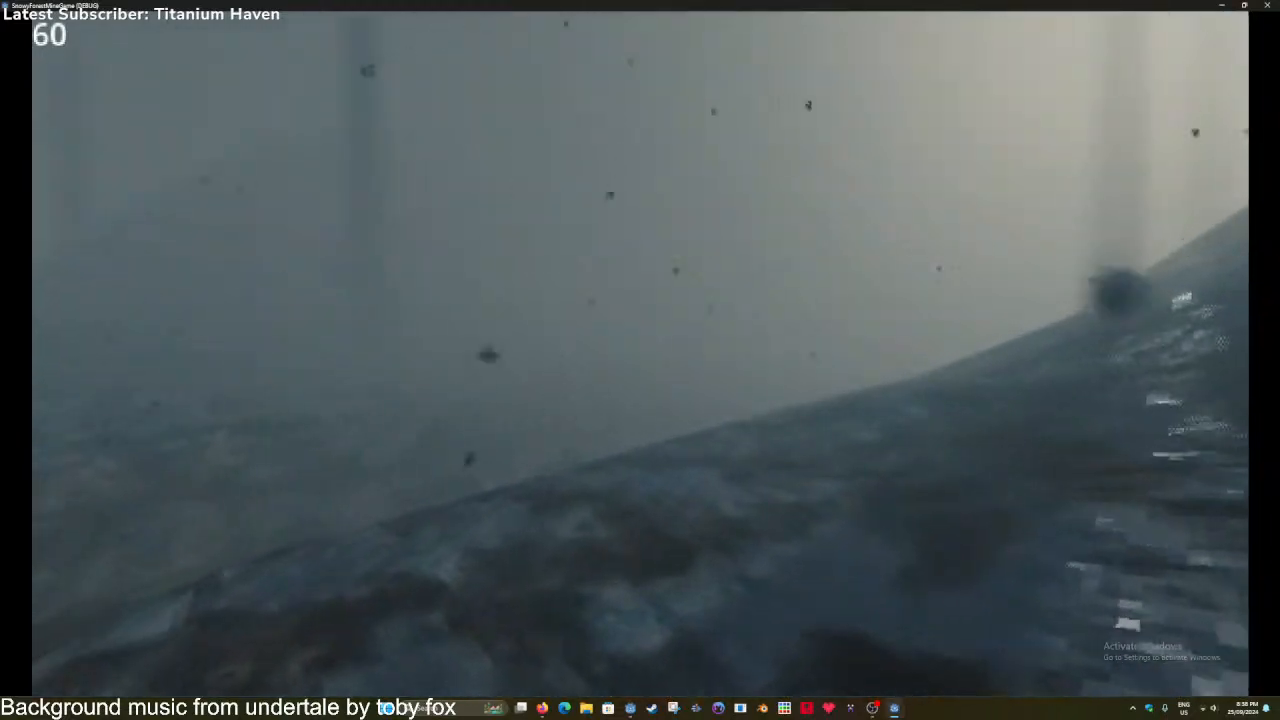
pyautogui.press('w')
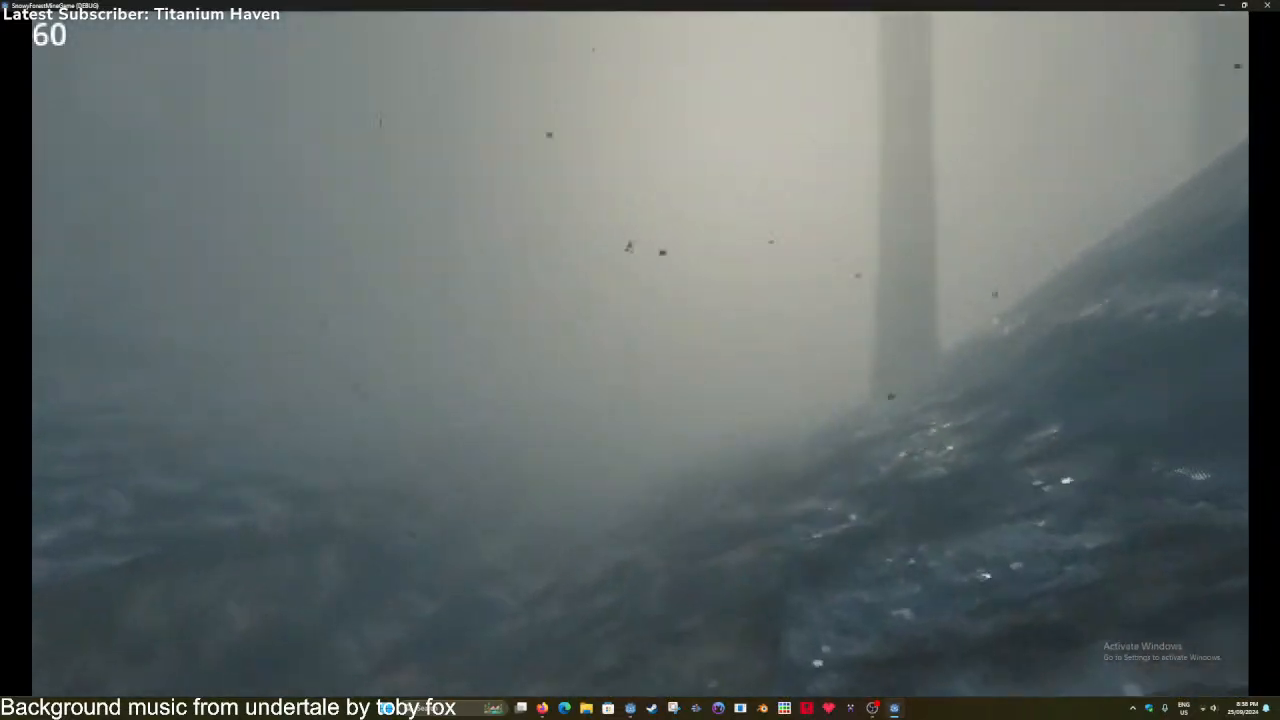
pyautogui.press('w')
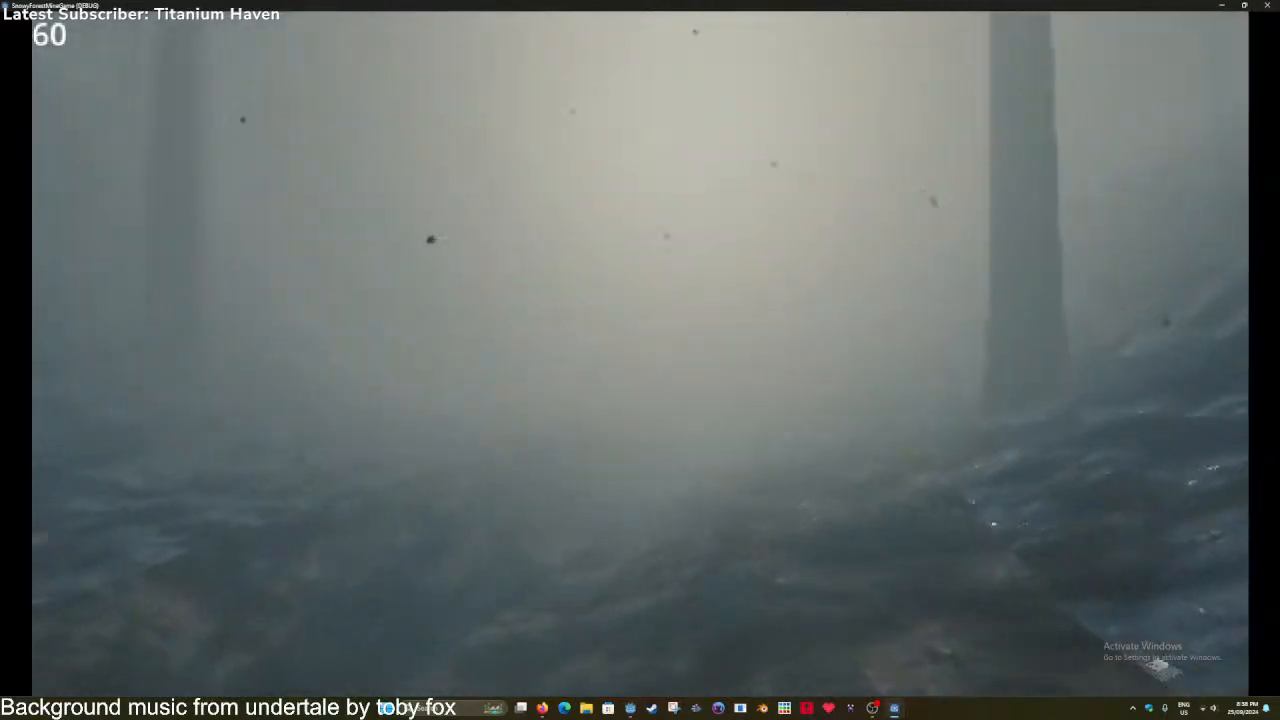
pyautogui.press('w')
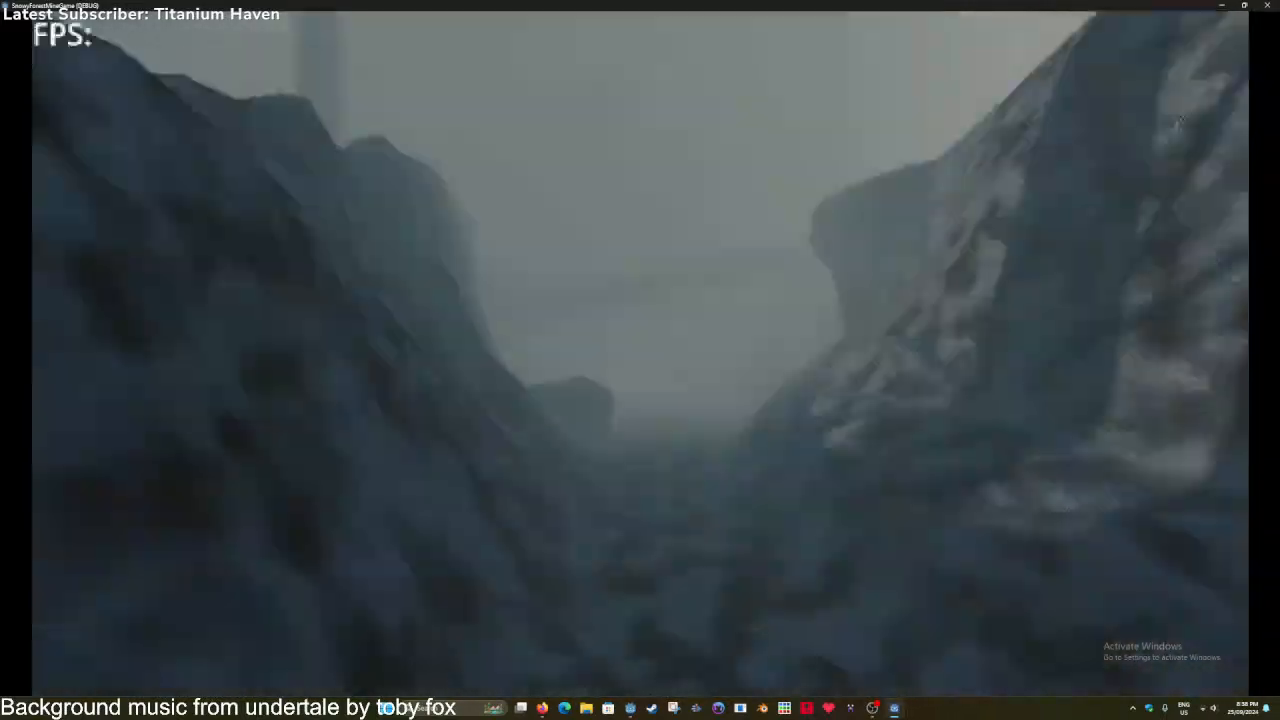
# Walk through the snowy ravine to the mine cart at the tunnel entrance, and inspect the surrounding area.
pyautogui.press('w')
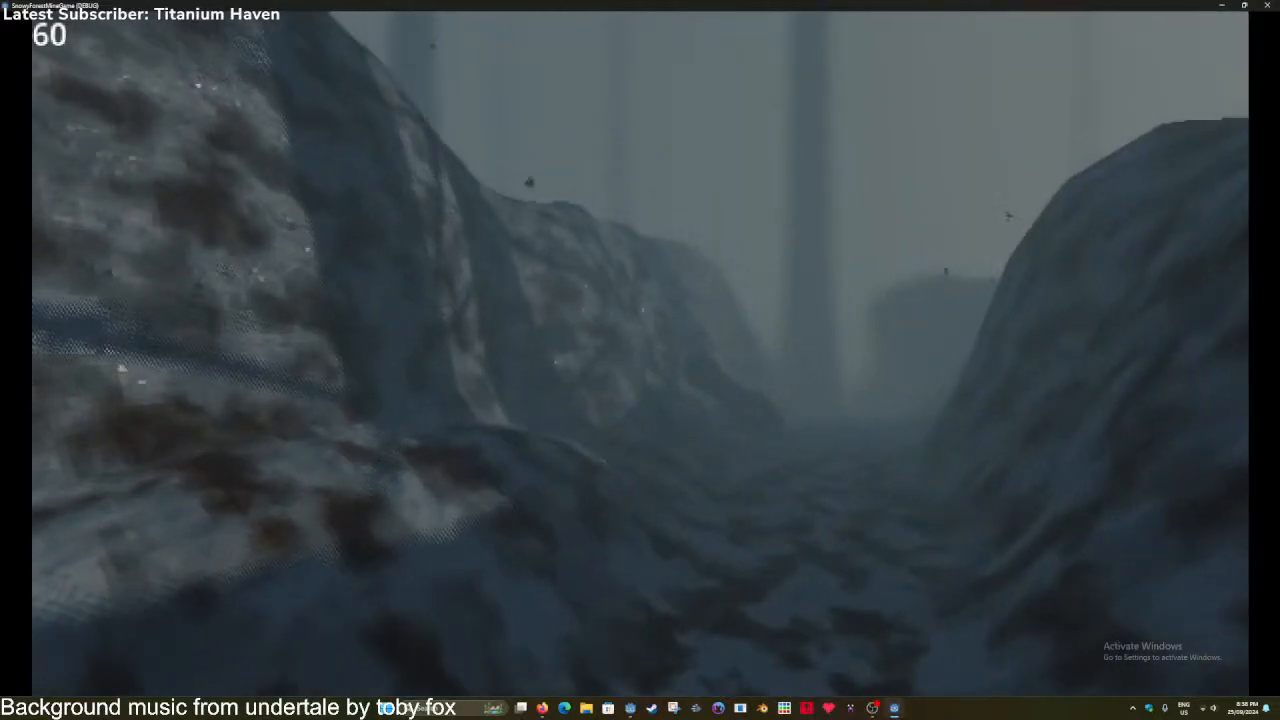
pyautogui.press('w')
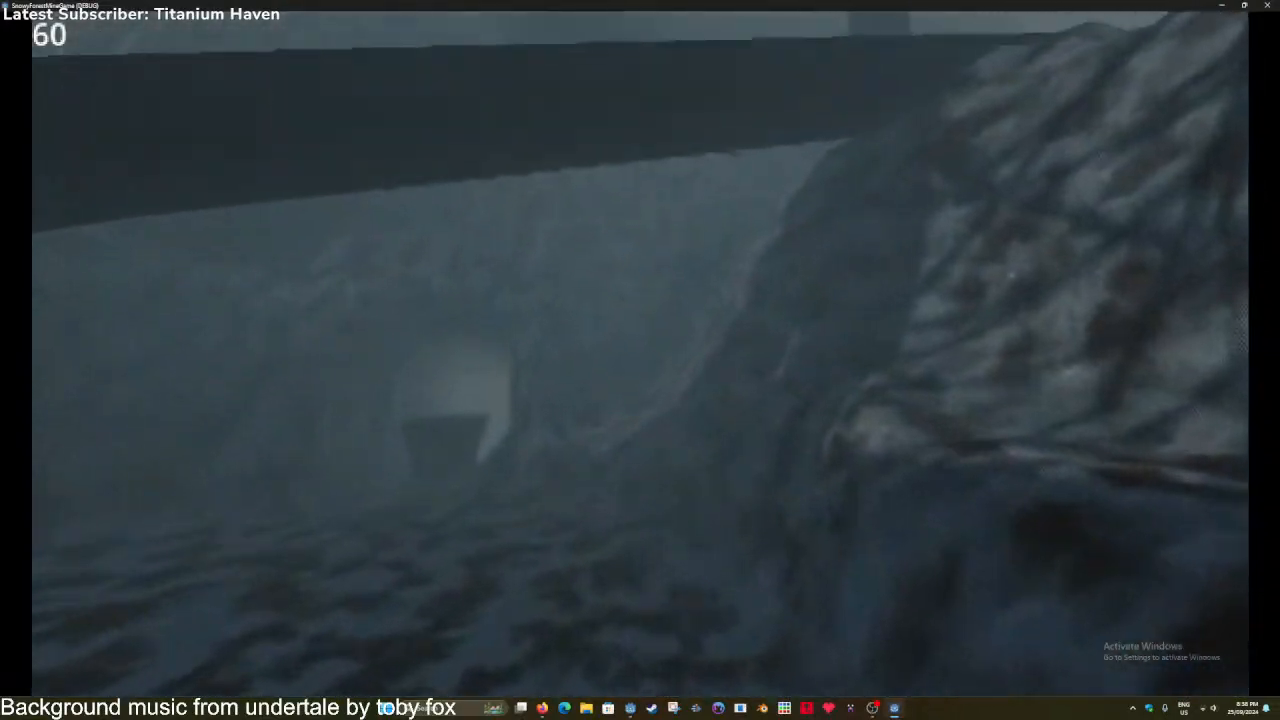
pyautogui.press('w')
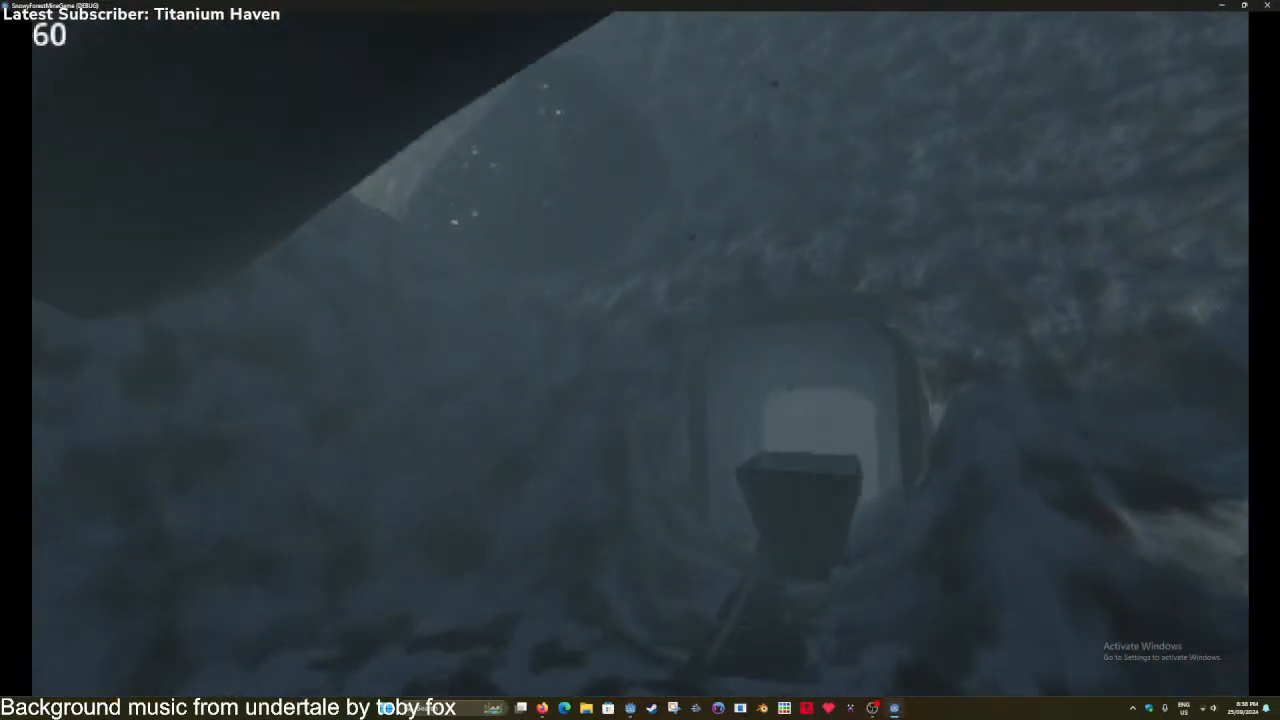
pyautogui.press('w')
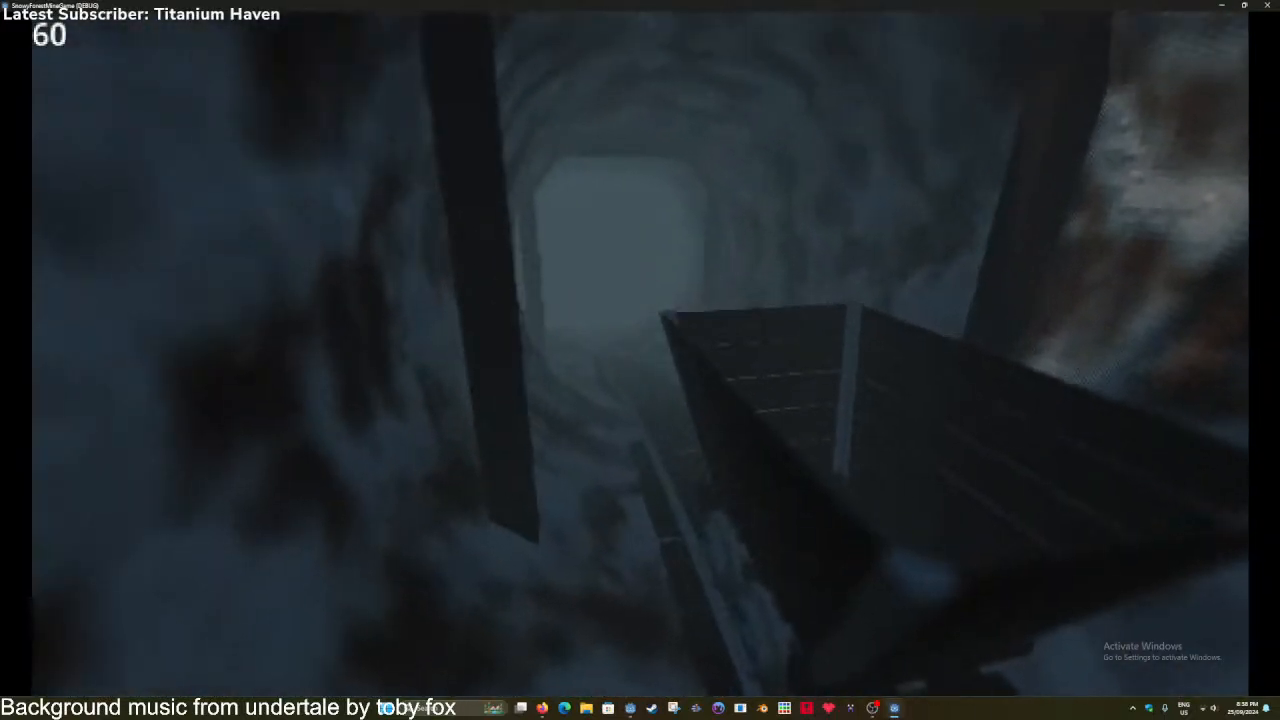
pyautogui.press('w')
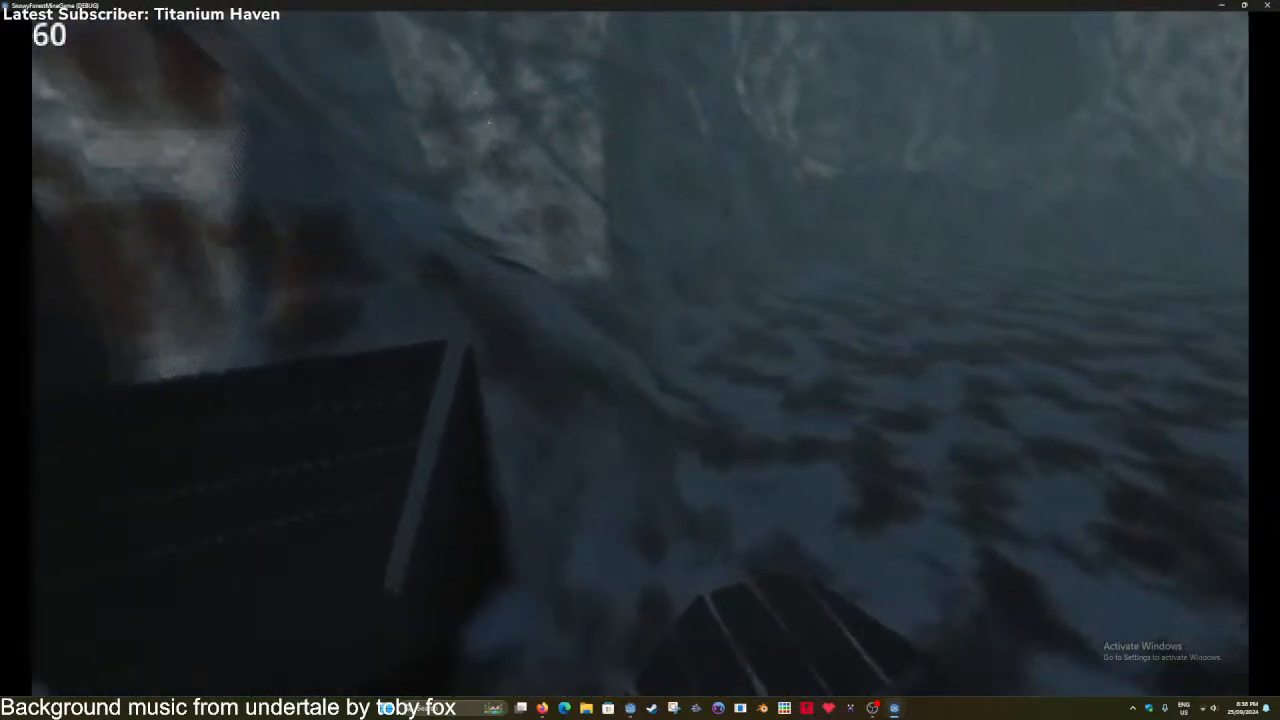
pyautogui.press('w')
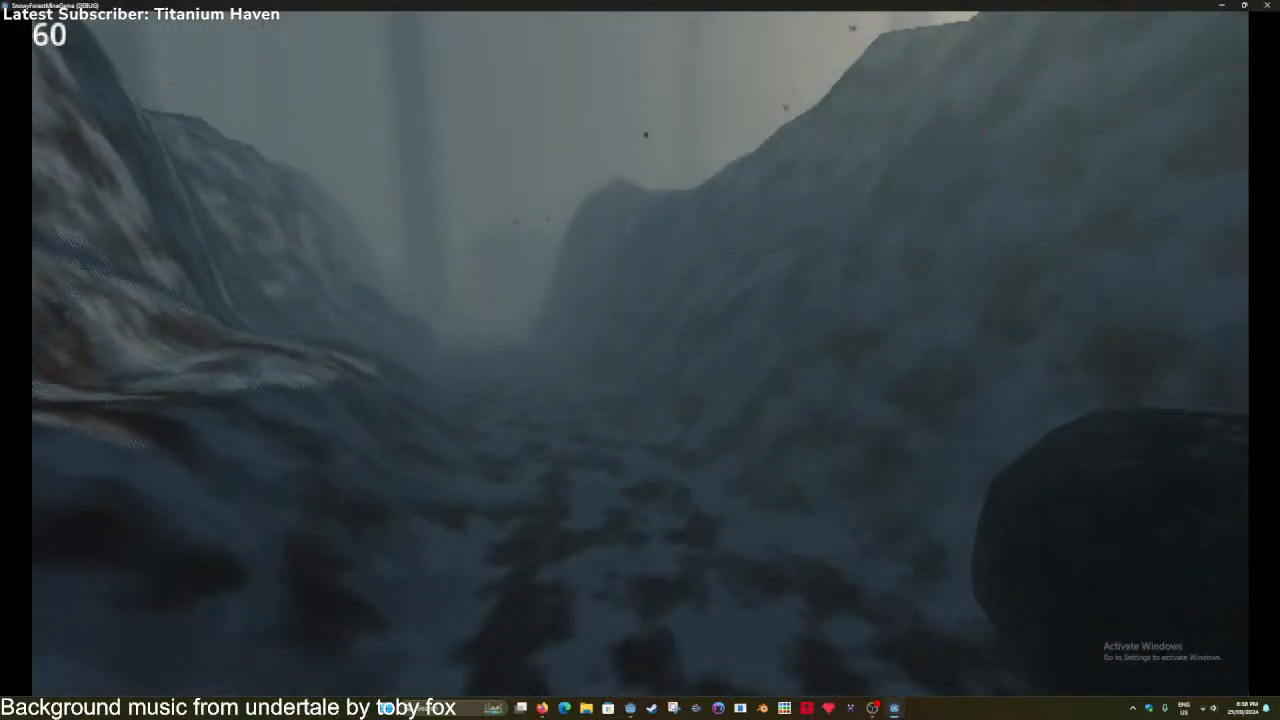
# Close the running game and open the mine_entrance scene in the 3D editor.
pyautogui.hotkey('alt', 'F4')
pyautogui.click(583, 4)
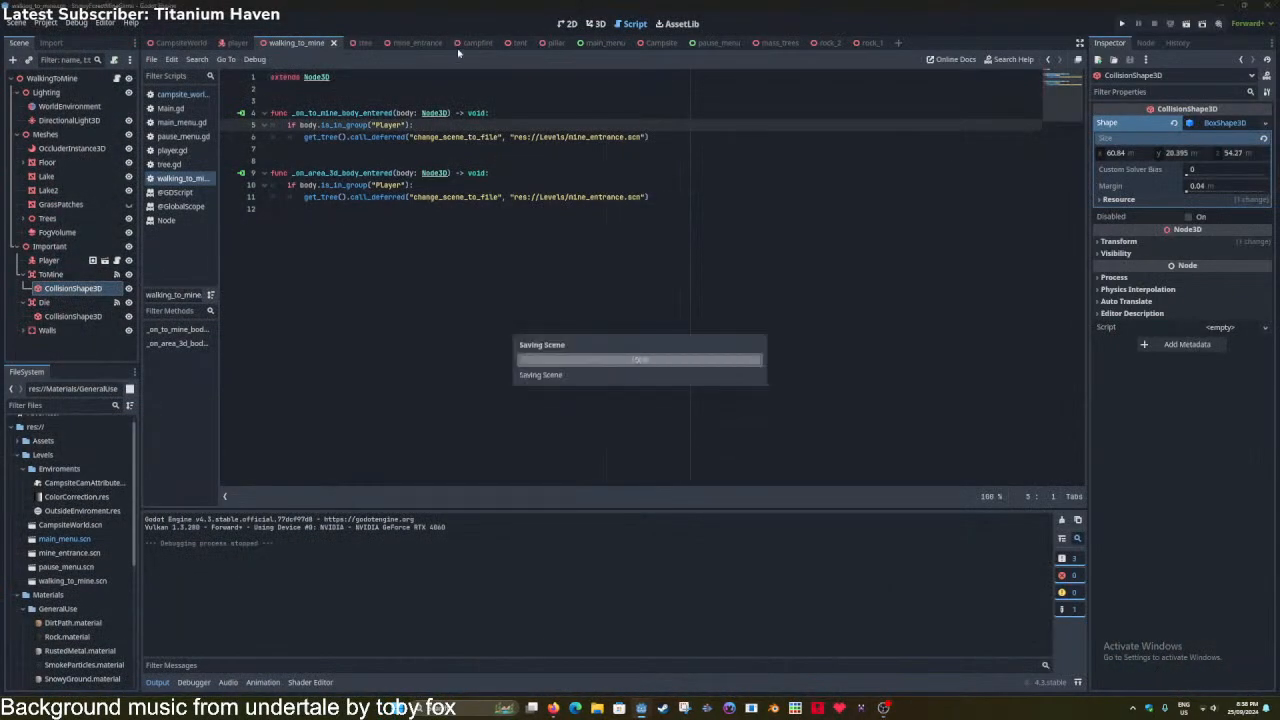
pyautogui.click(595, 23)
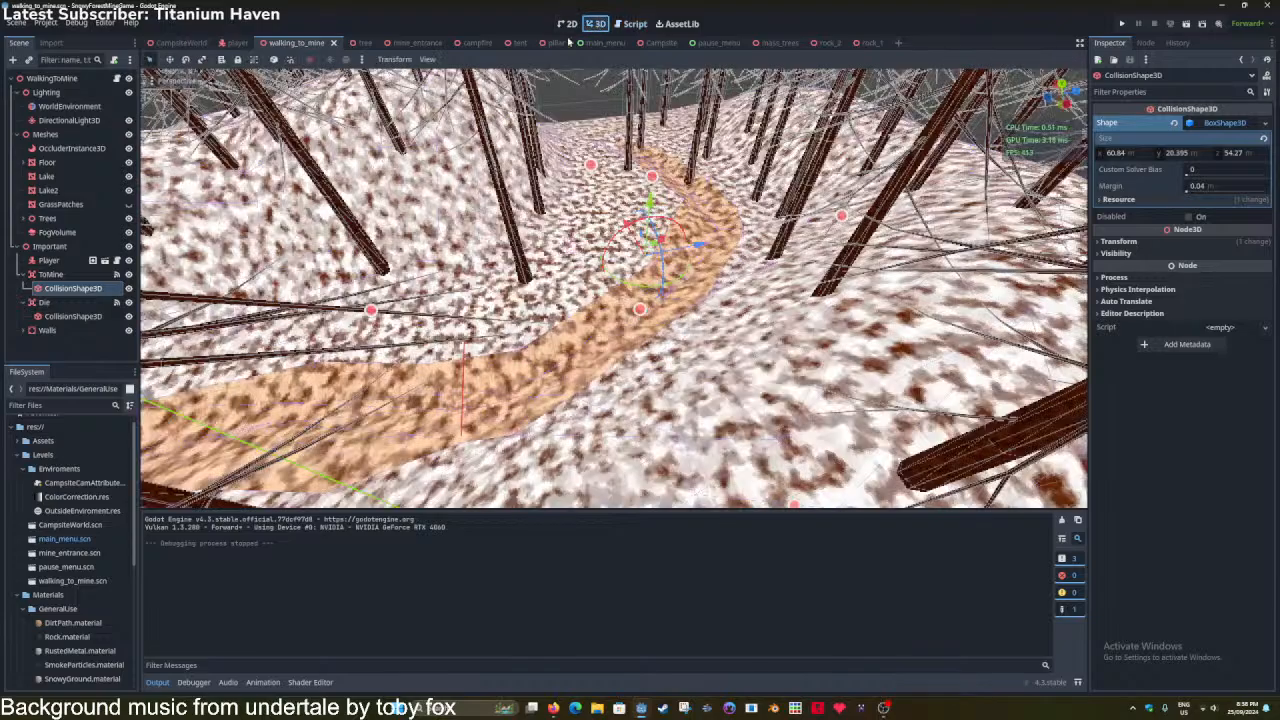
pyautogui.click(425, 43)
# Turn on gizmo display in the mine_entrance viewport and save the scene.
pyautogui.click(176, 81)
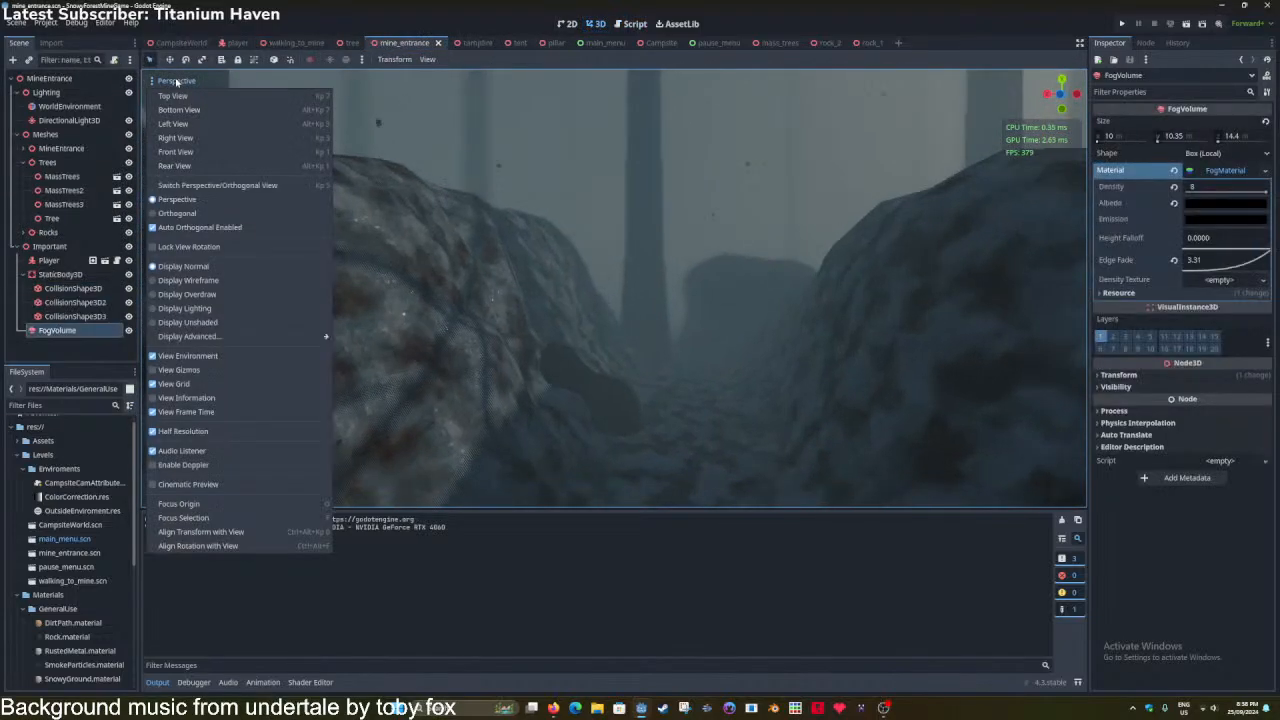
pyautogui.click(201, 372)
pyautogui.click(609, 188)
pyautogui.hotkey('ctrl', 's')
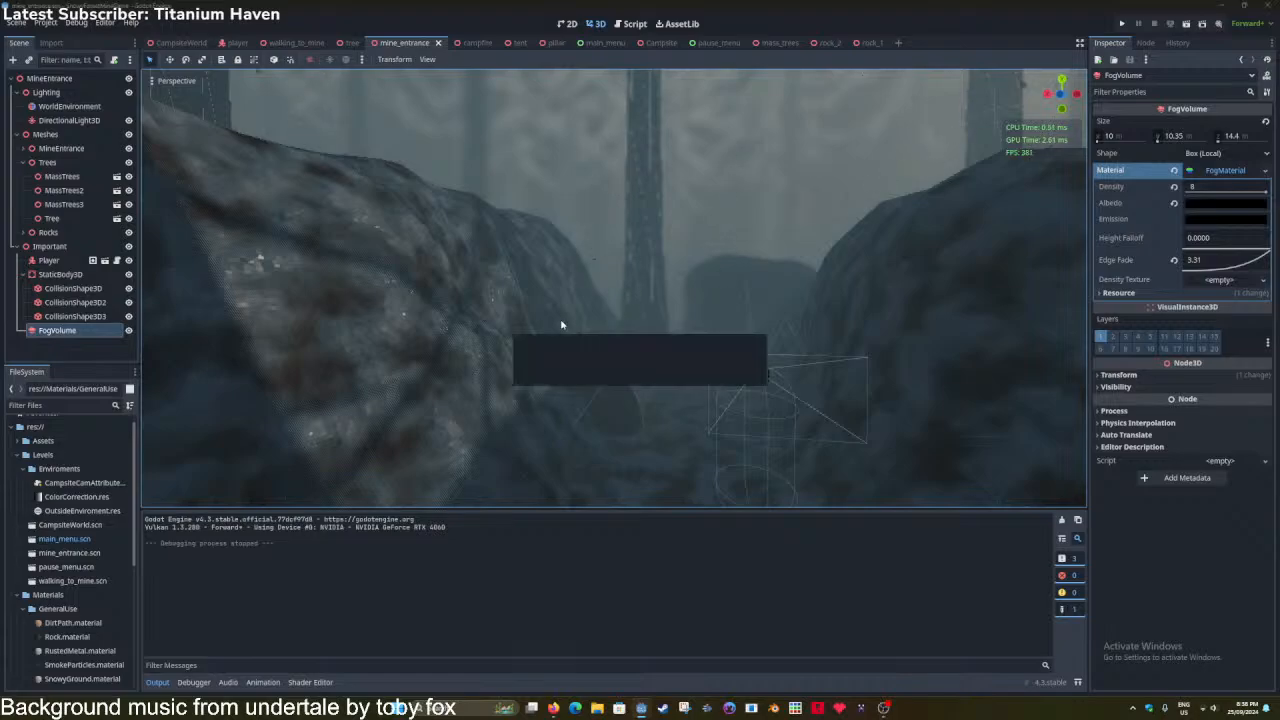
# Hide the Trees, Rocks, Player and StaticBody3D nodes, leaving the MineEntrance meshes and FogVolume shown, and save the scene.
pyautogui.moveTo(563, 323); pyautogui.dragTo(615, 322, button='right')
pyautogui.press('w')
pyautogui.hotkey('ctrl', 's')
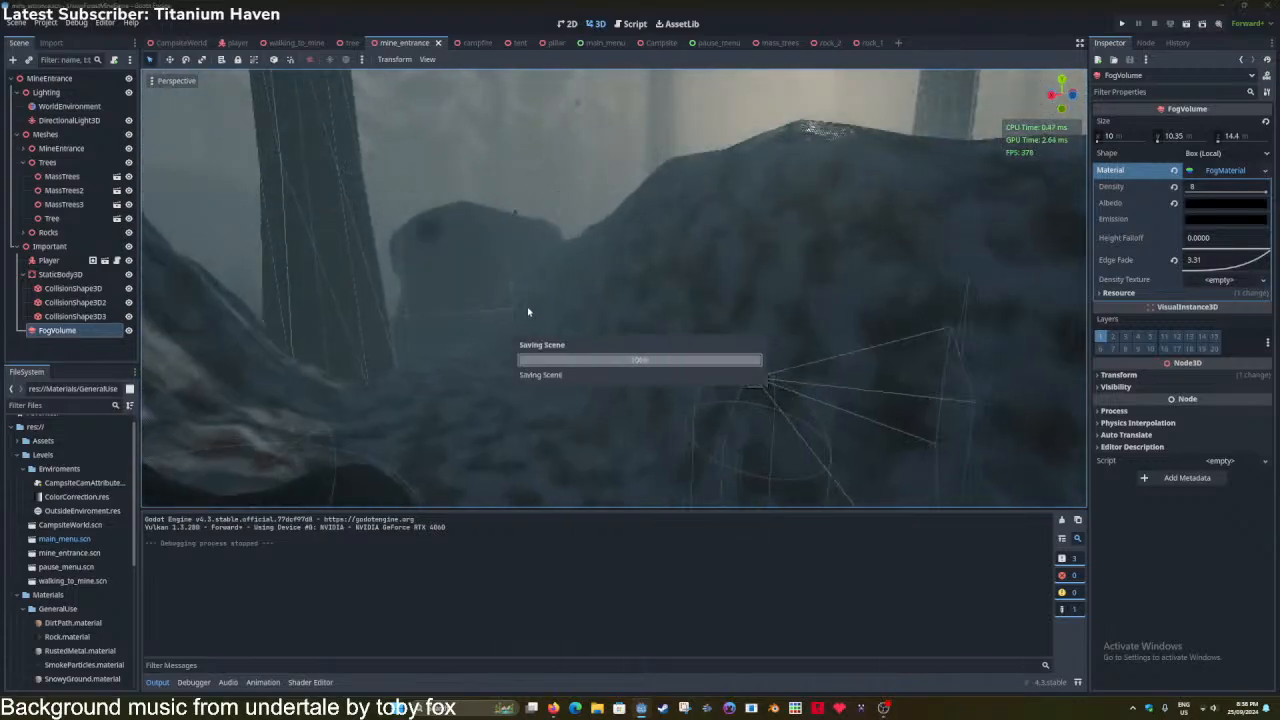
pyautogui.moveTo(528, 311); pyautogui.dragTo(200, 311, button='right')
pyautogui.hotkey('ctrl', 's')
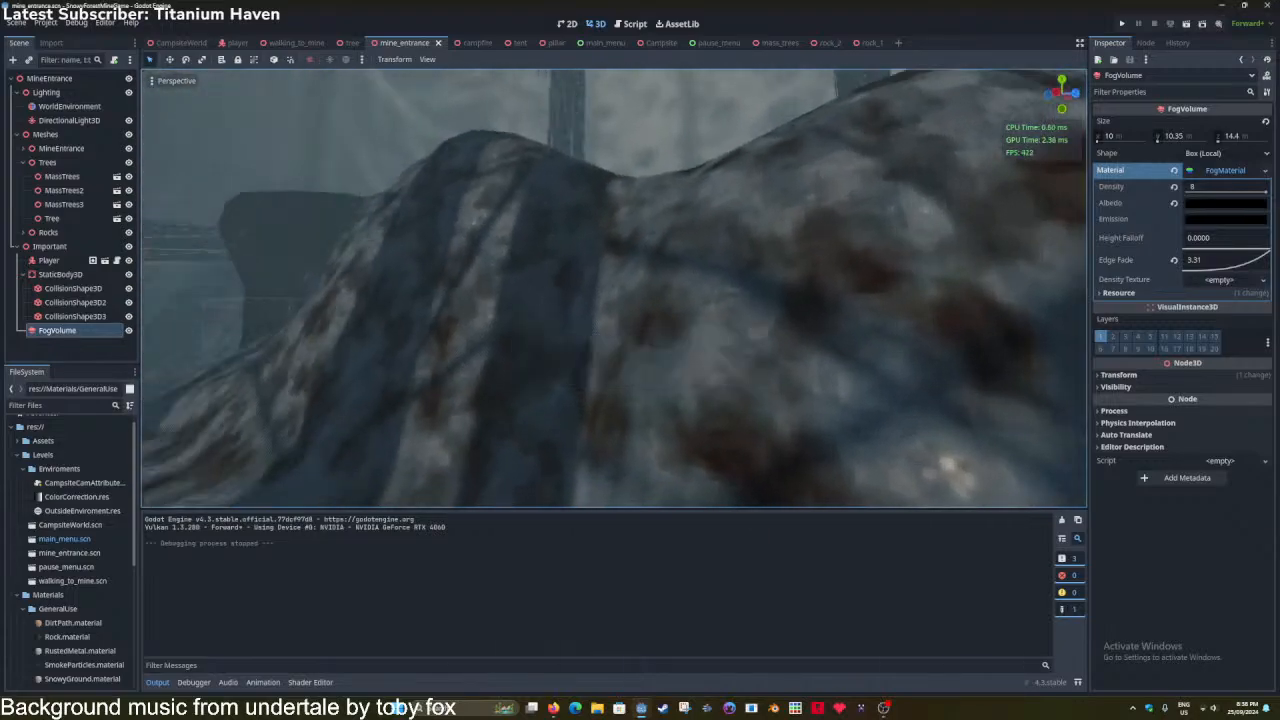
pyautogui.moveTo(526, 309); pyautogui.dragTo(300, 309, button='right')
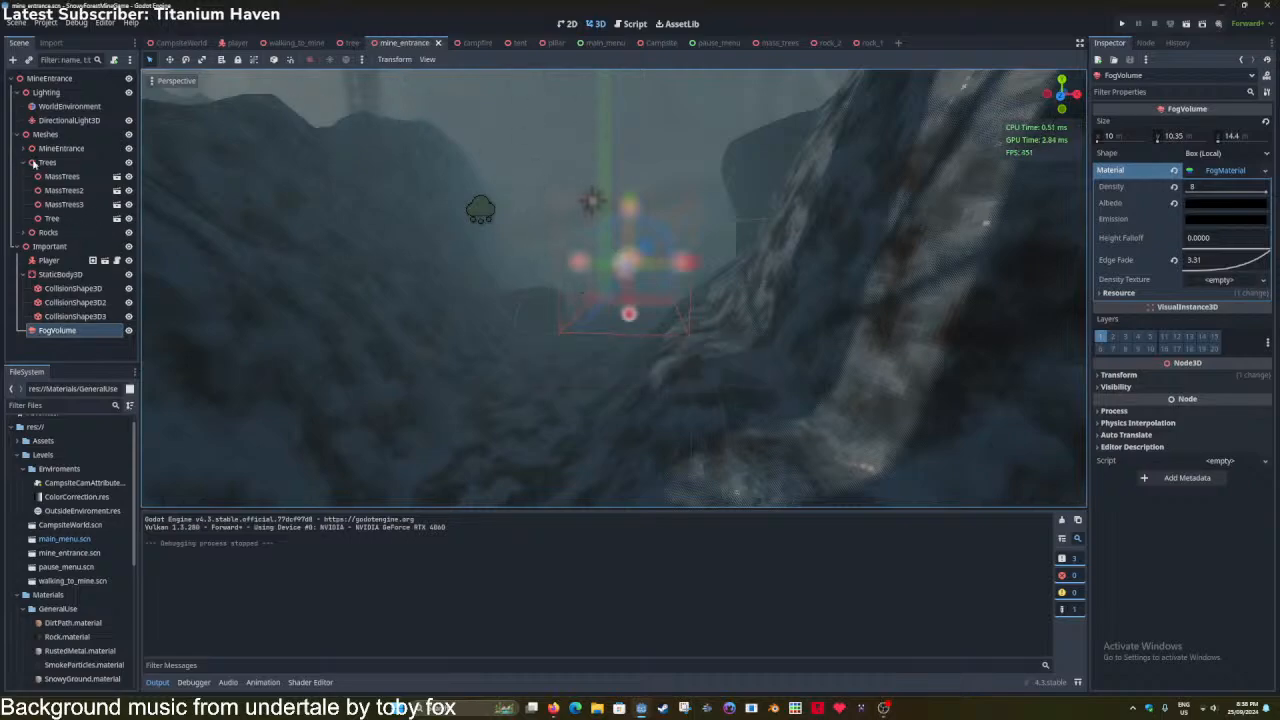
pyautogui.click(128, 163)
pyautogui.click(23, 163)
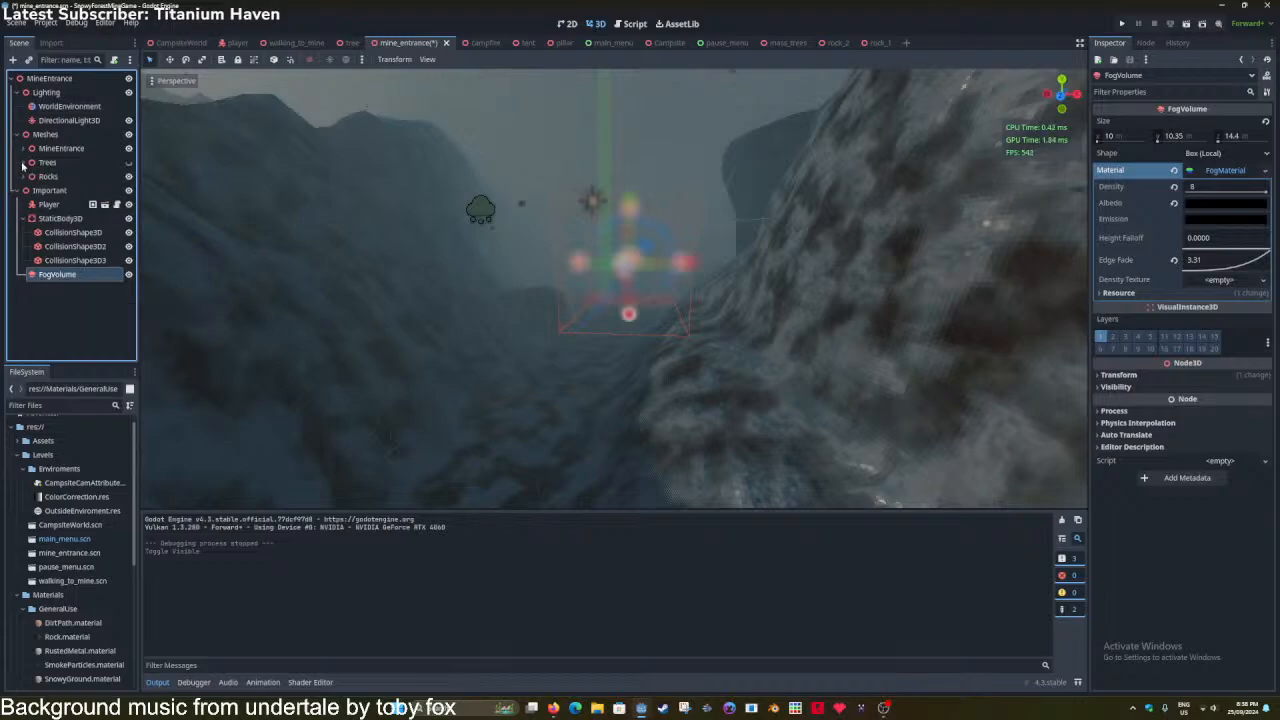
pyautogui.hotkey('ctrl', 's')
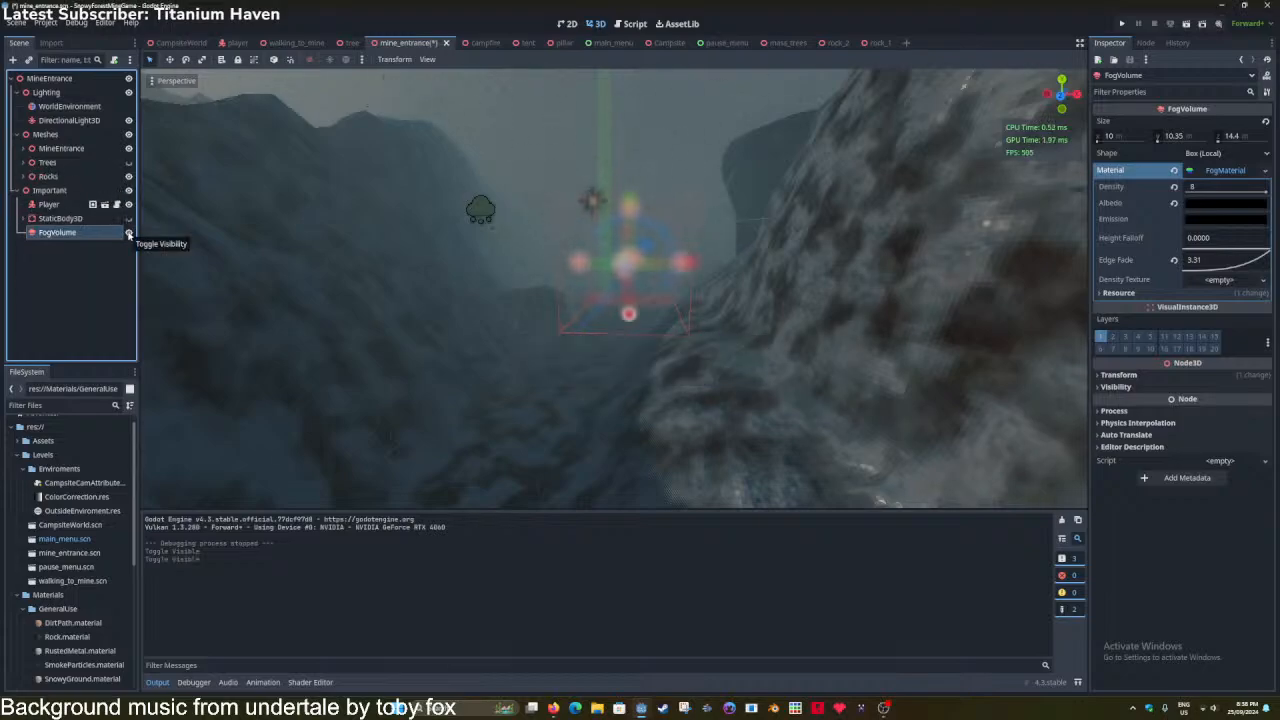
pyautogui.click(129, 177)
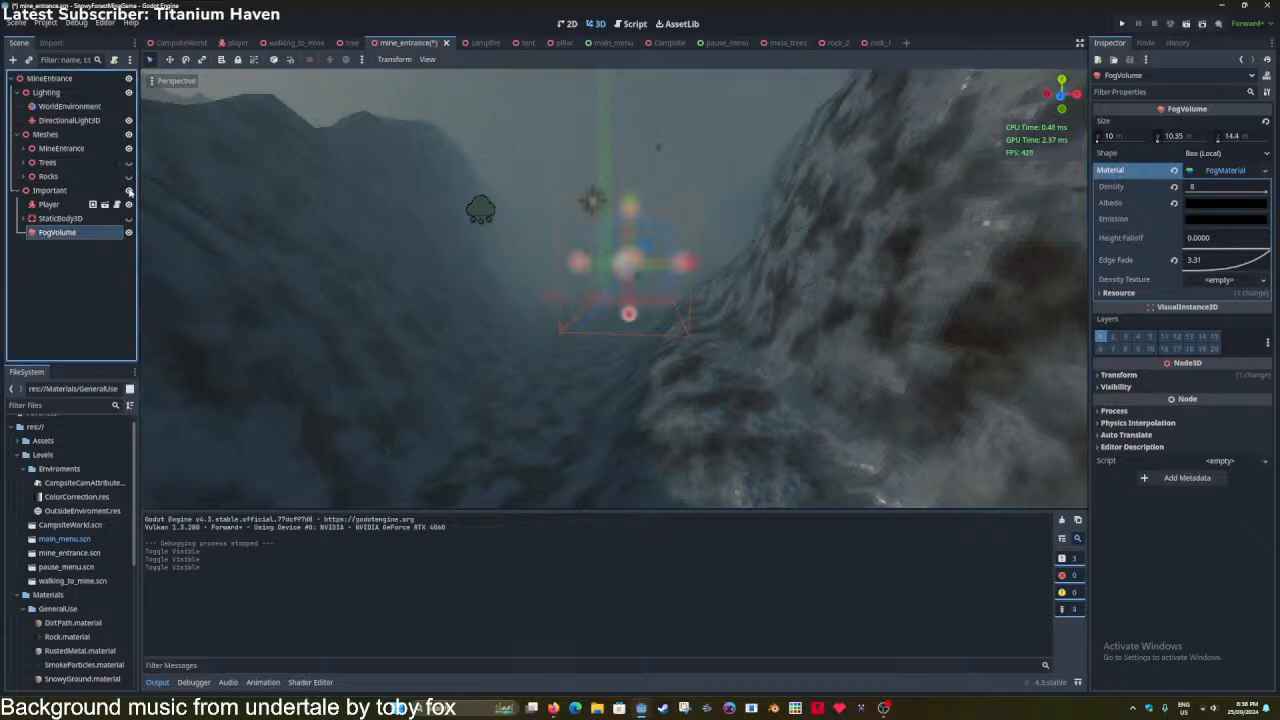
pyautogui.hotkey('ctrl', 's')
pyautogui.click(129, 205)
pyautogui.hotkey('ctrl', 's')
# Add an OccluderInstance3D node as a child of the Meshes node.
pyautogui.press('w')
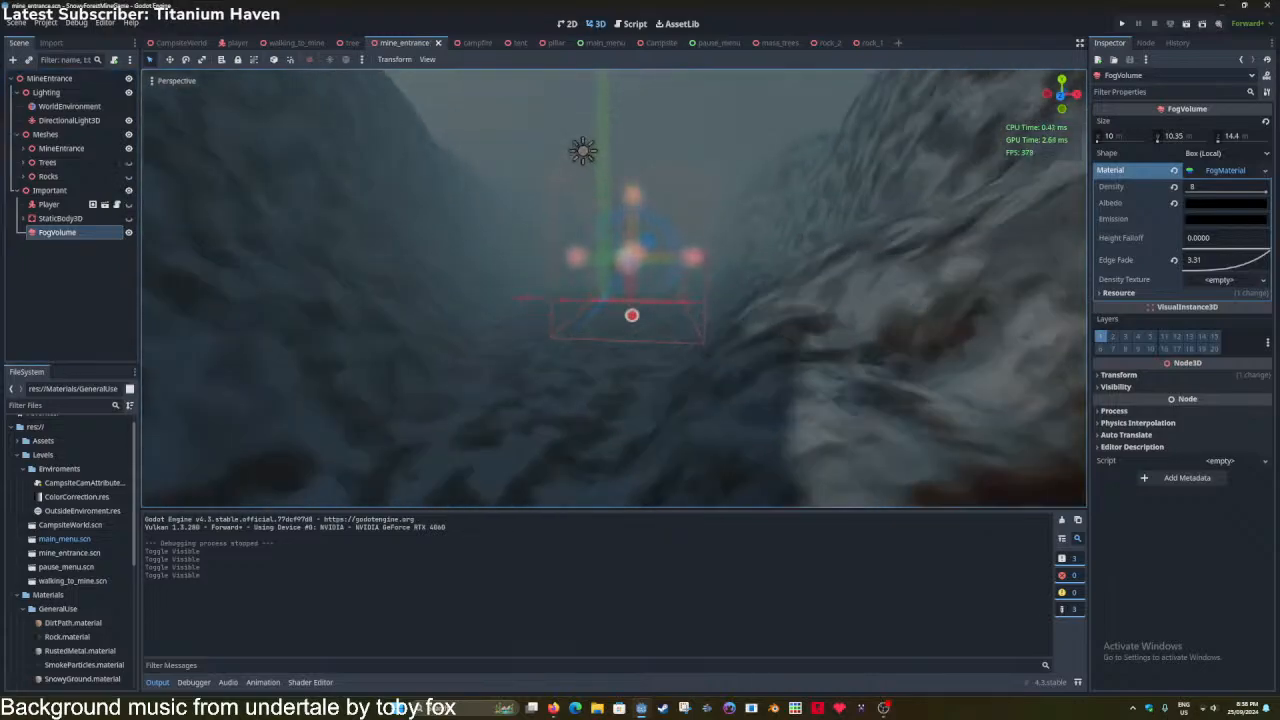
pyautogui.press('w')
pyautogui.moveTo(320, 218); pyautogui.dragTo(310, 275, button='right')
pyautogui.click(45, 134)
pyautogui.hotkey('ctrl', 'a')
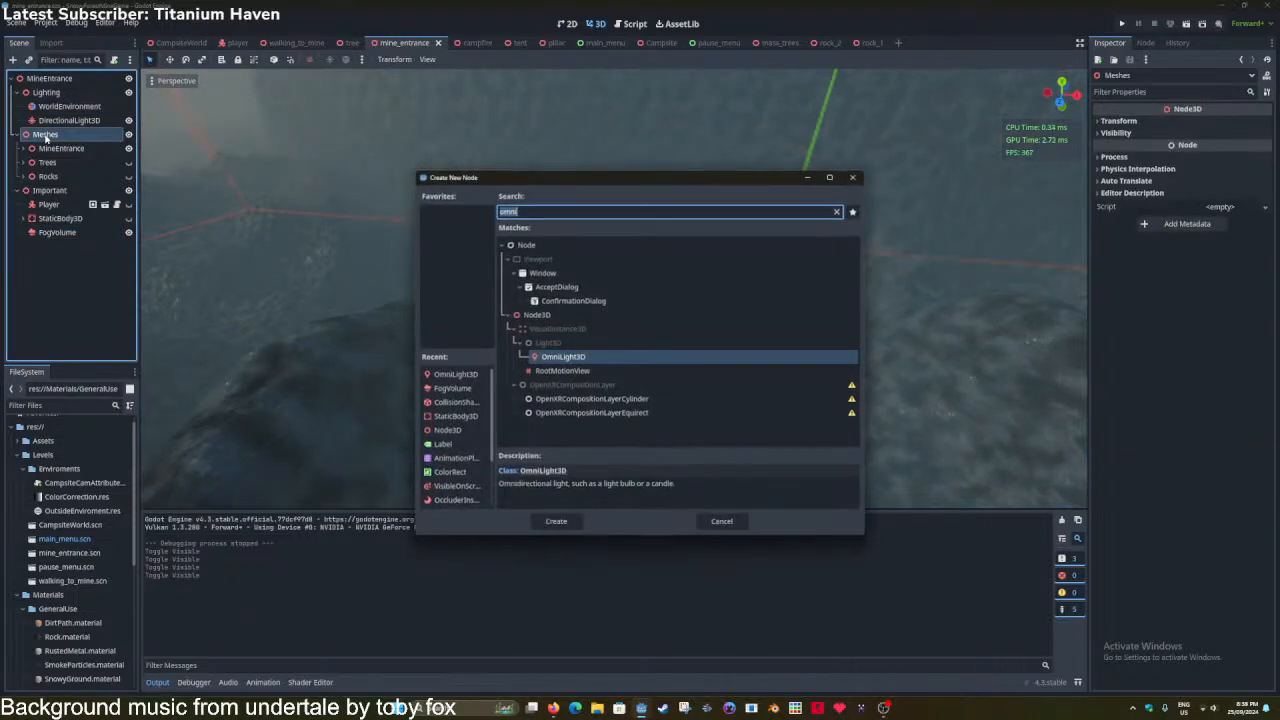
pyautogui.write('oc')
pyautogui.press('Return')
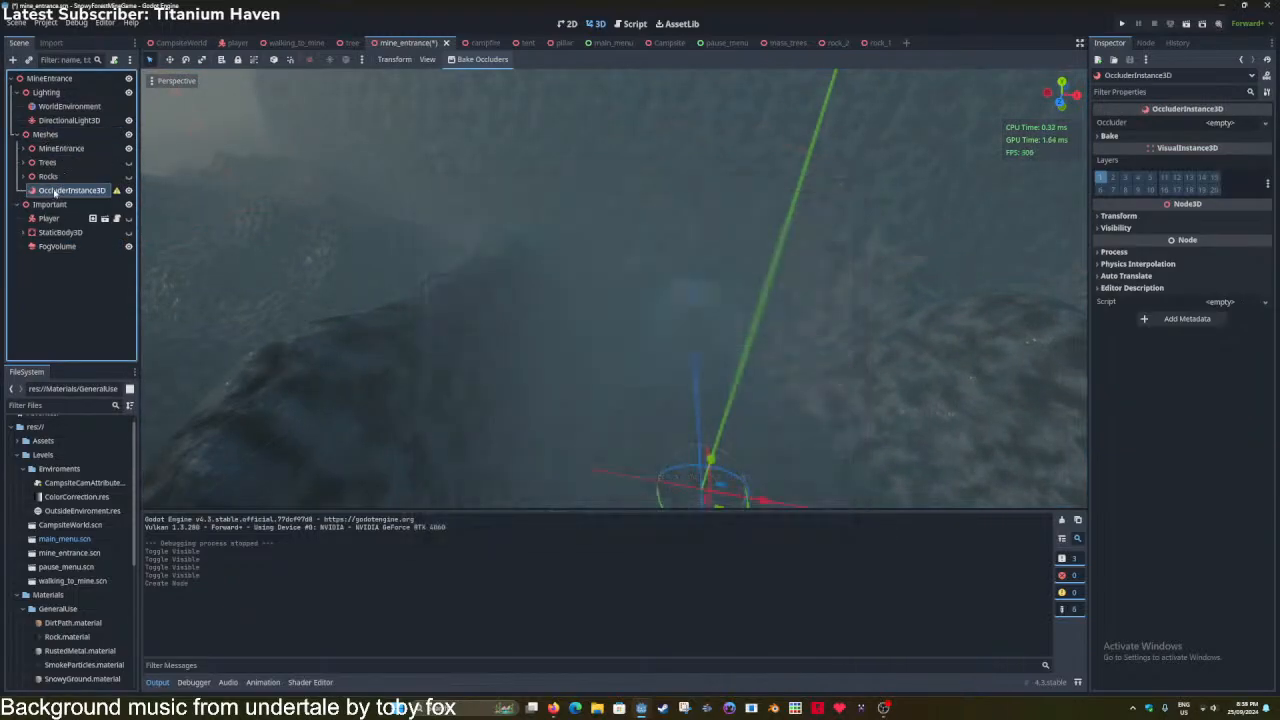
# Bake the occluders to mine_entrance.occ in a new MineEntrance folder inside res://Prefabs.
pyautogui.click(476, 59)
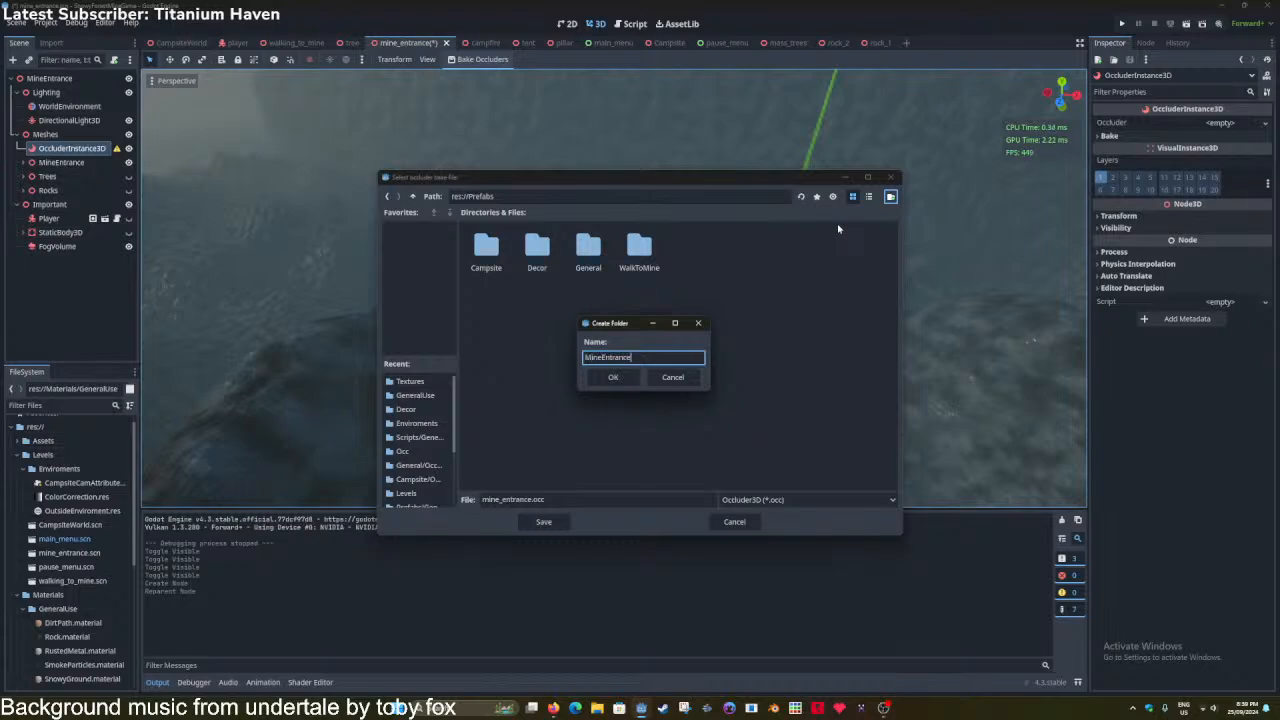
pyautogui.press('Return')
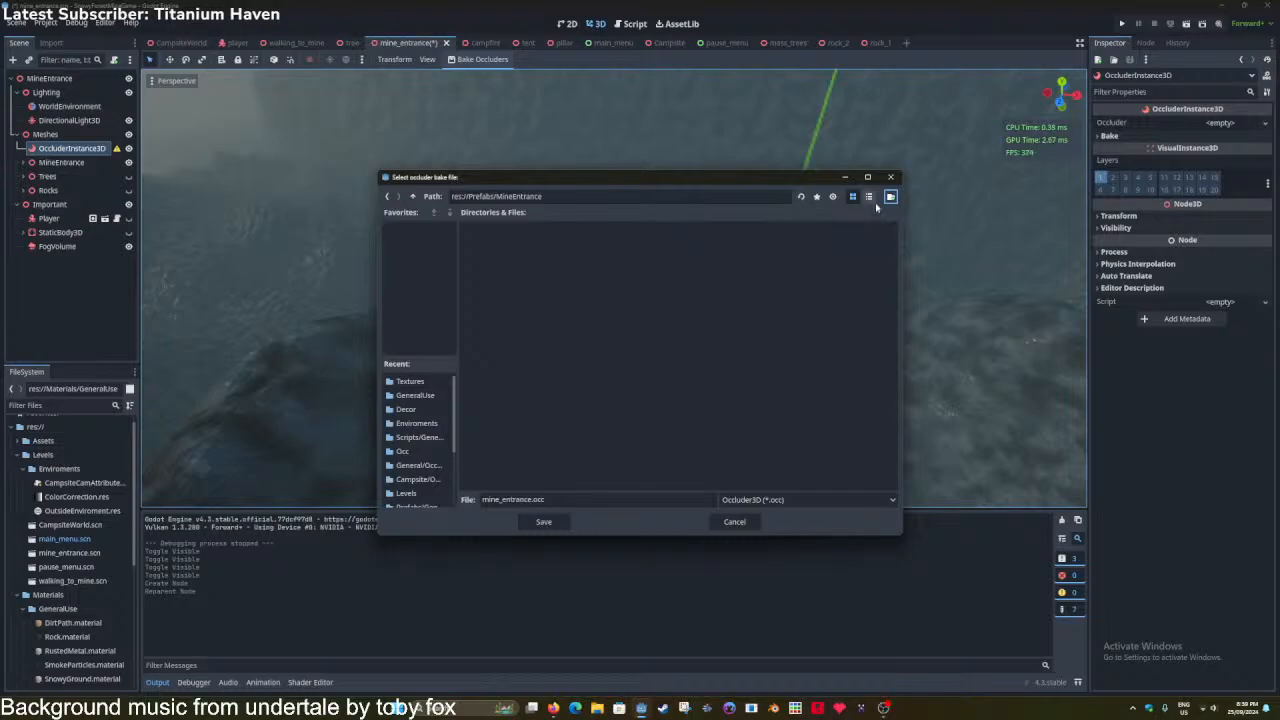
pyautogui.click(543, 521)
pyautogui.press('w')
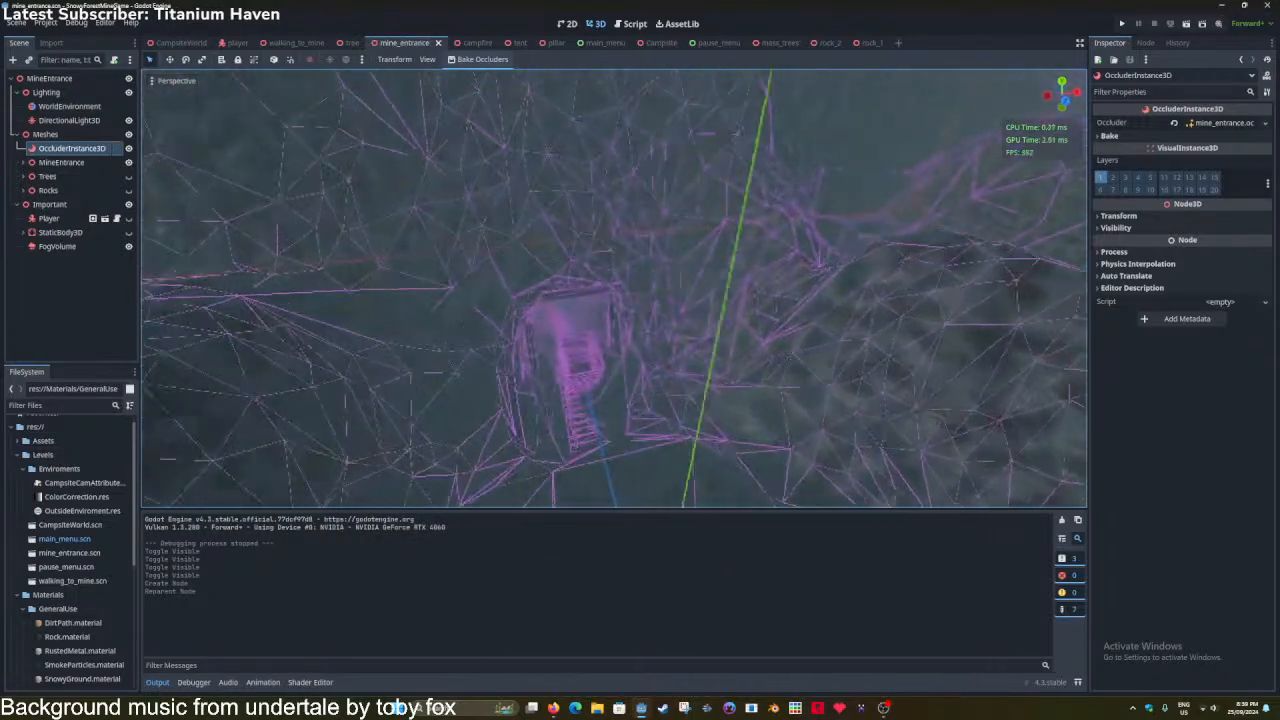
pyautogui.press('w')
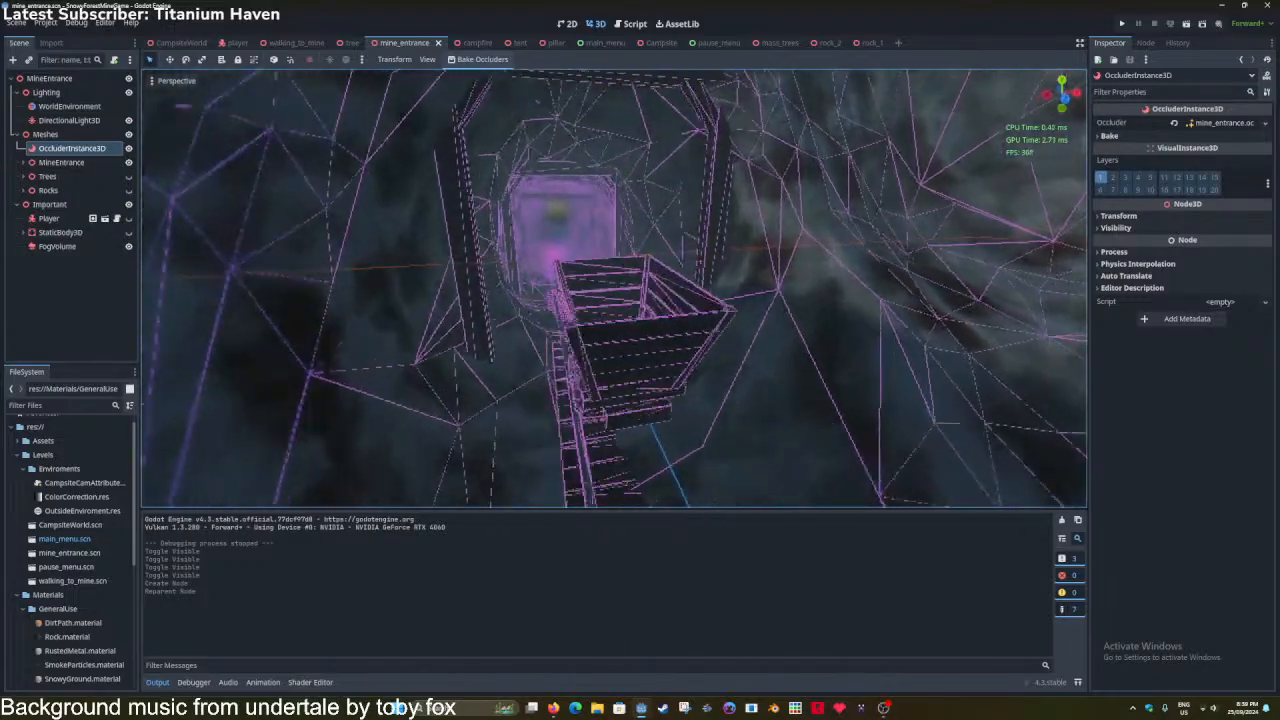
# Set the OccluderInstance3D bake simplification distance to 2 m and rebake the occluders.
pyautogui.click(26, 164)
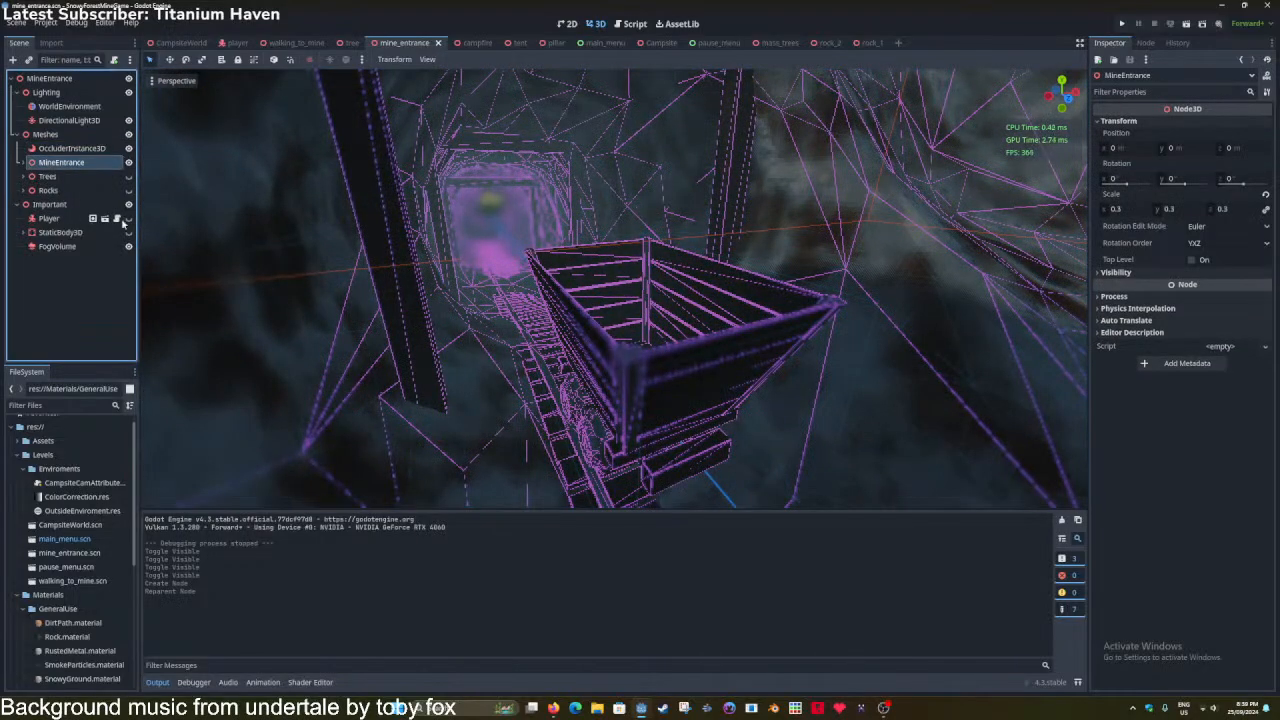
pyautogui.click(25, 163)
pyautogui.click(70, 148)
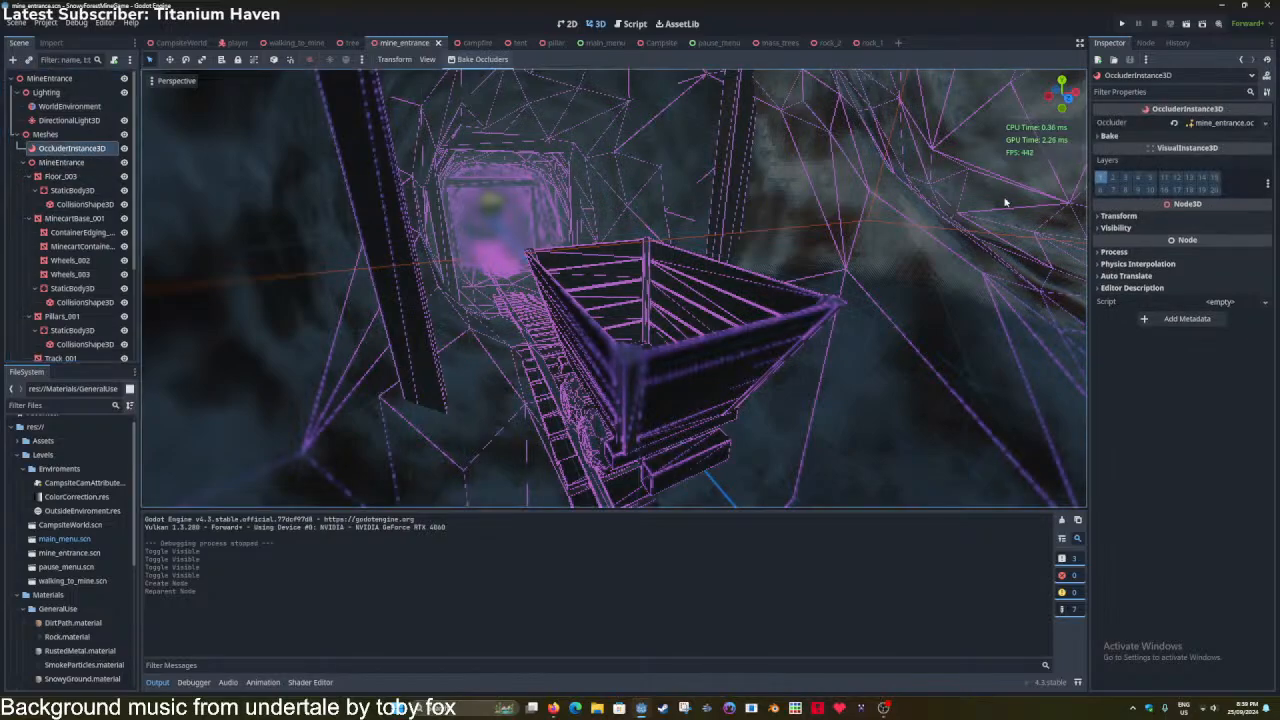
pyautogui.click(1165, 136)
pyautogui.click(1194, 197)
pyautogui.write('2')
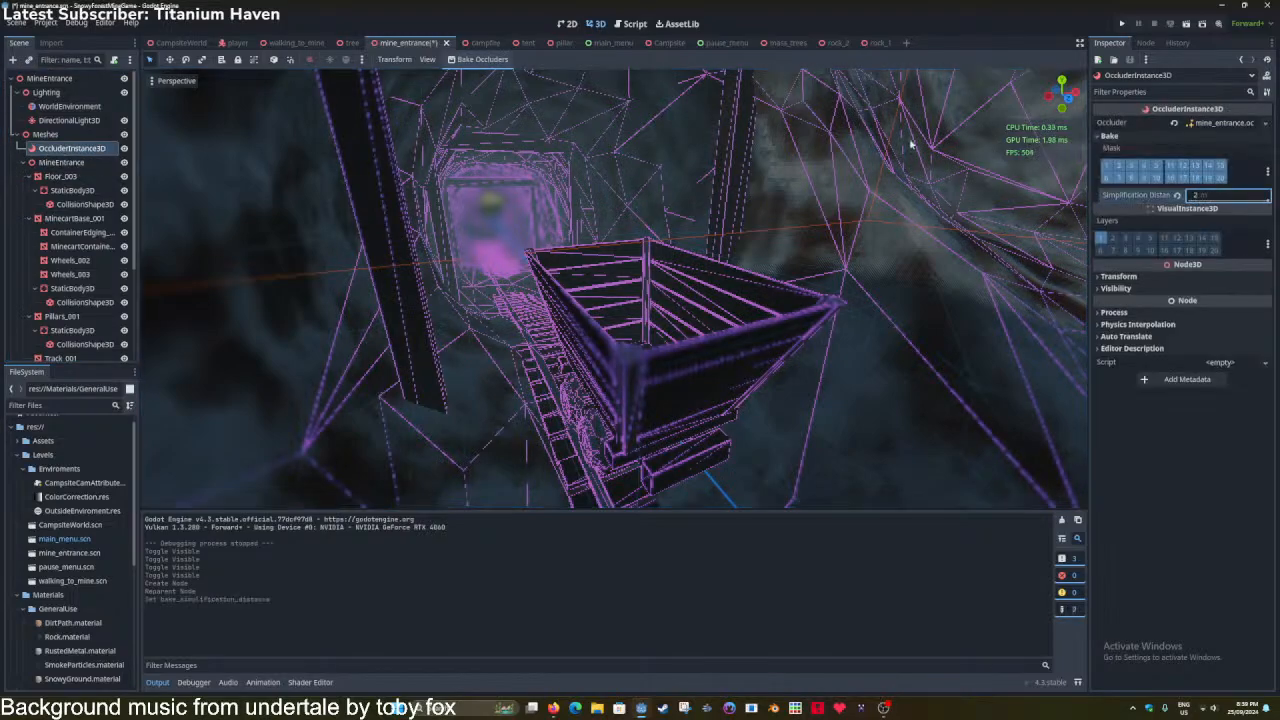
pyautogui.click(484, 64)
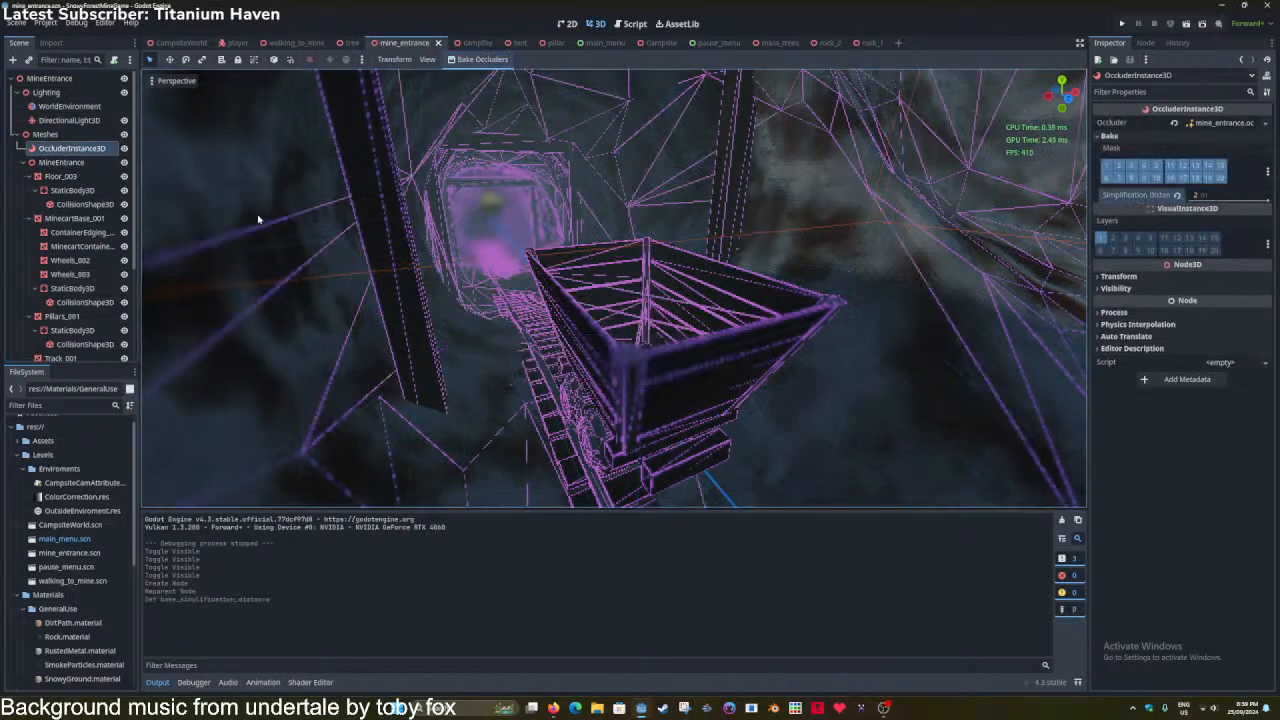
# Hide the MinecartBase_001, Pillars_001 and Track_001 meshes inside MineEntrance, collapsing their branches.
pyautogui.click(31, 177)
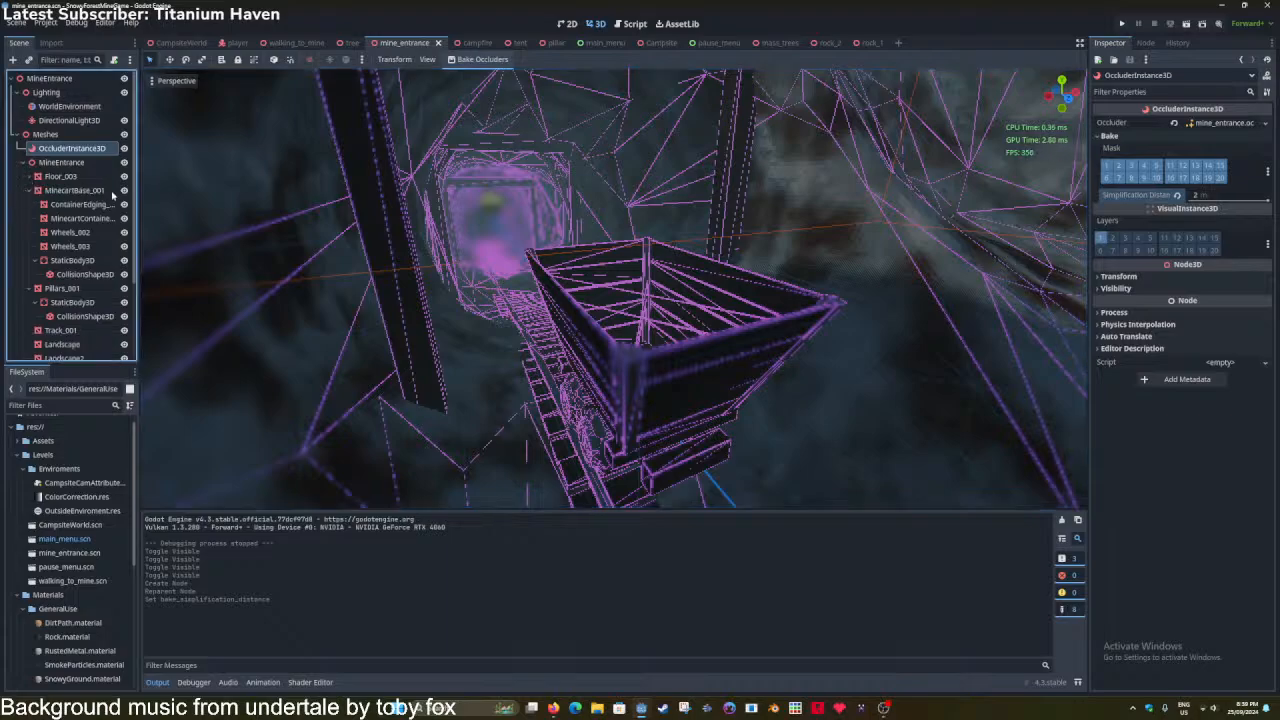
pyautogui.click(124, 190)
pyautogui.click(31, 190)
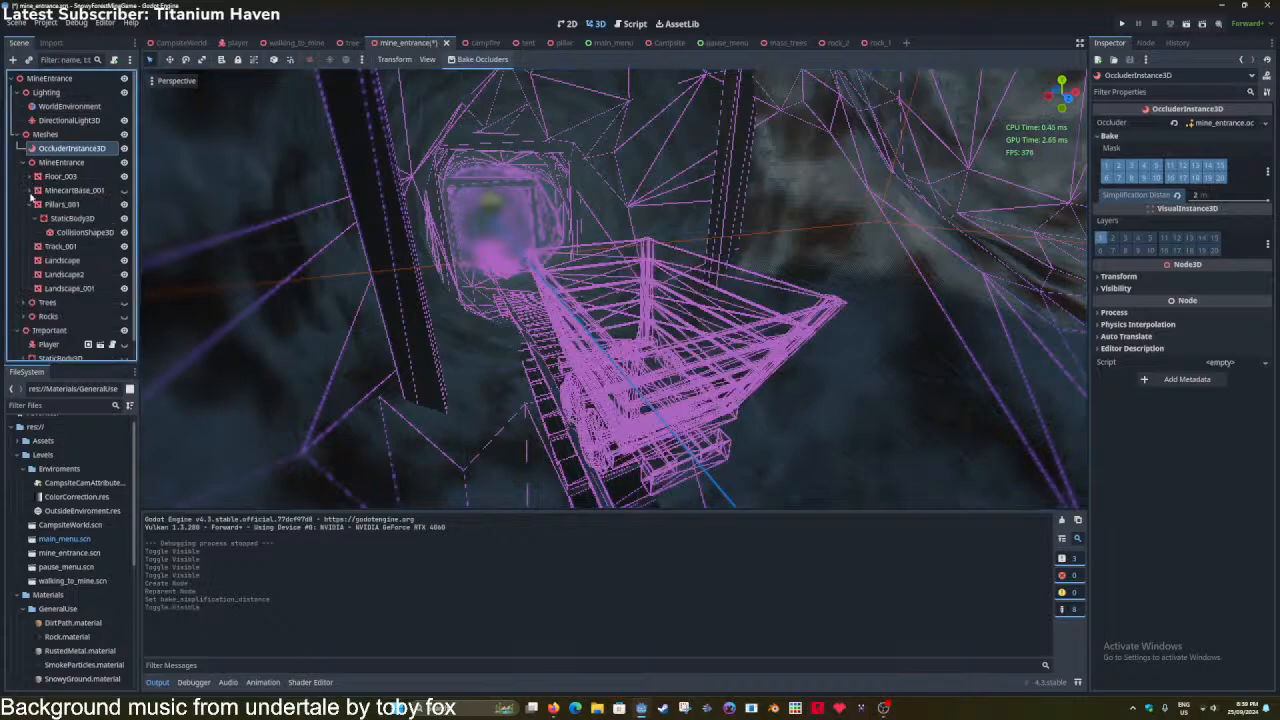
pyautogui.click(36, 204)
pyautogui.click(28, 204)
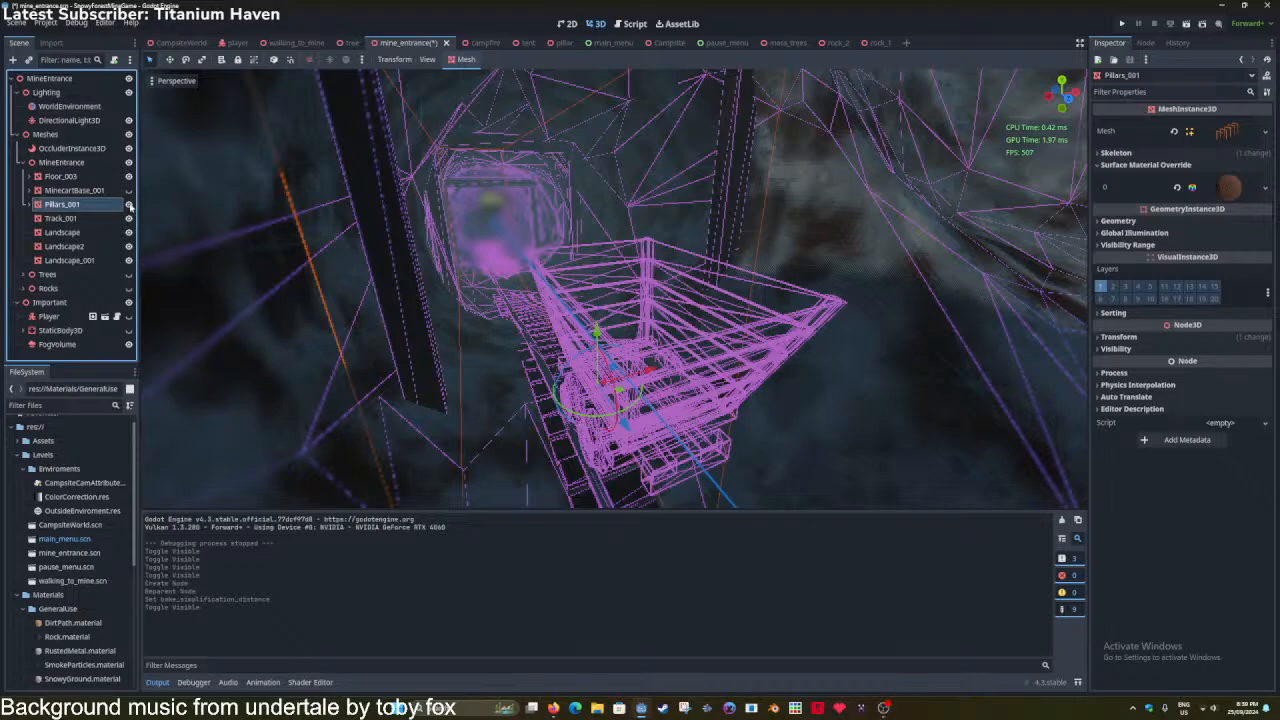
pyautogui.click(128, 204)
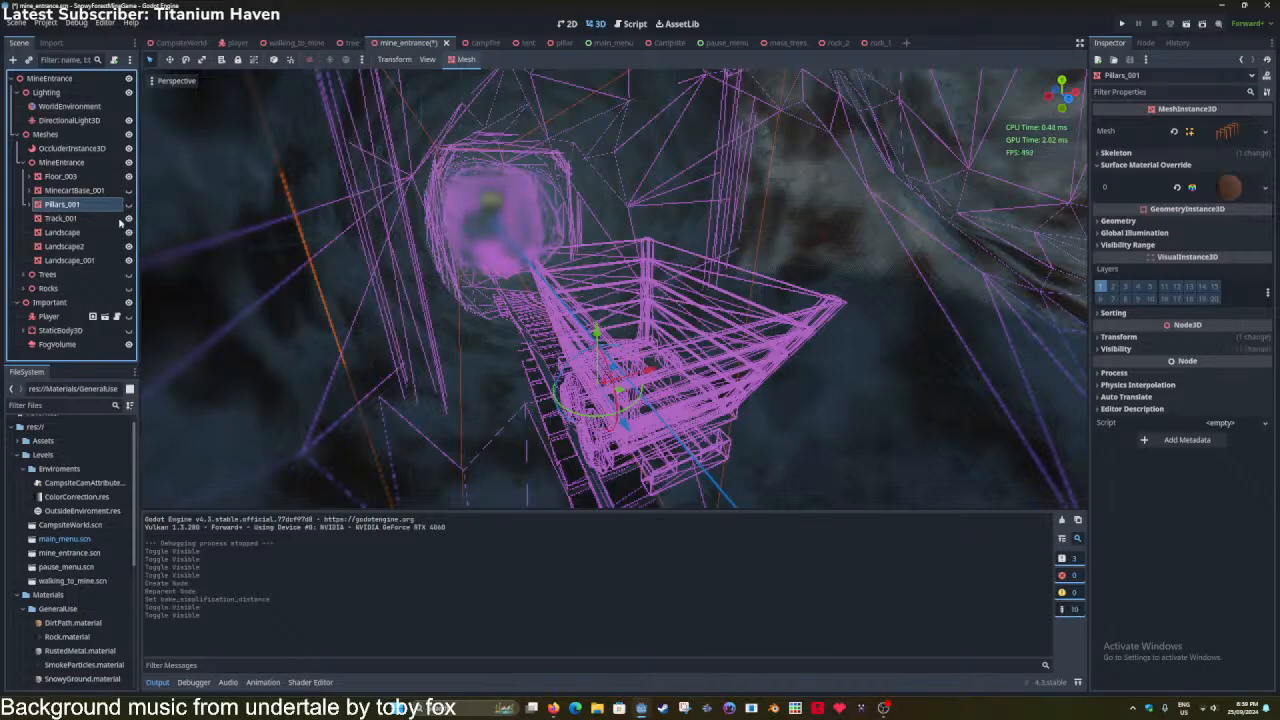
pyautogui.click(128, 218)
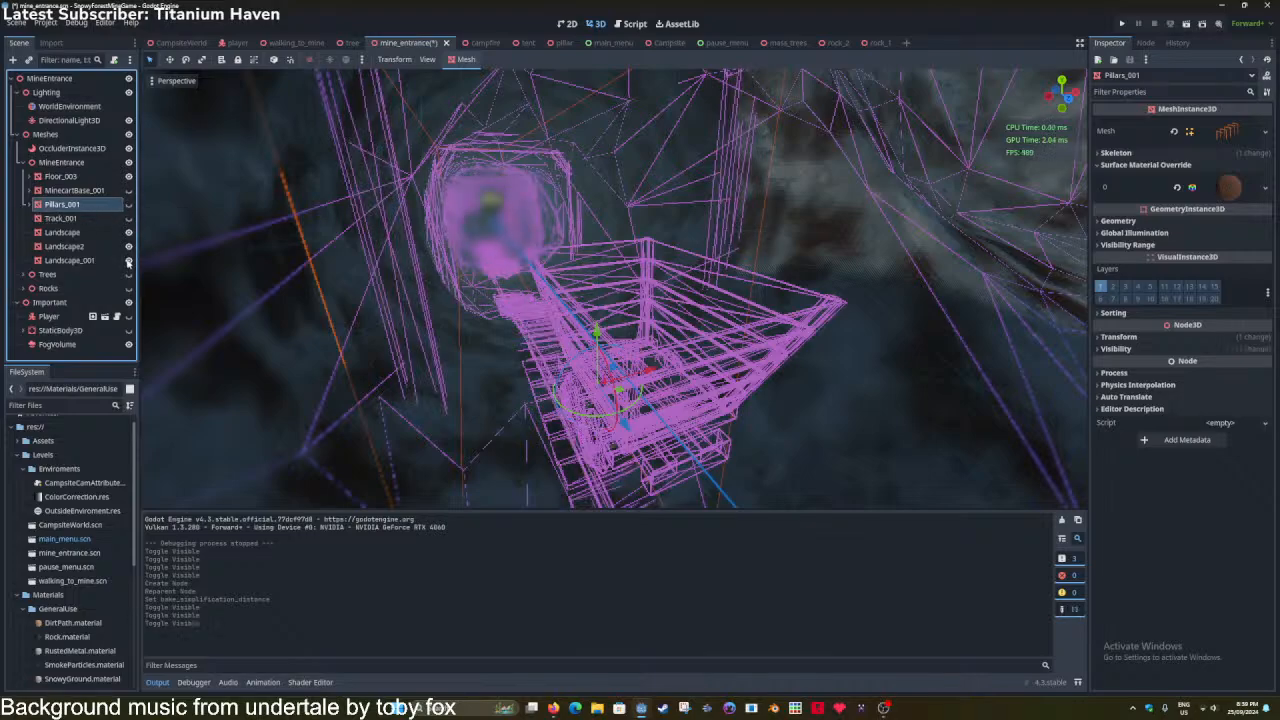
# Rebake the OccluderInstance3D without the hidden minecart, pillars and track, and save the scene.
pyautogui.click(58, 148)
pyautogui.click(466, 63)
pyautogui.moveTo(472, 87); pyautogui.dragTo(319, 223, button='right')
pyautogui.press('w')
pyautogui.press('w')
pyautogui.hotkey('ctrl', 's')
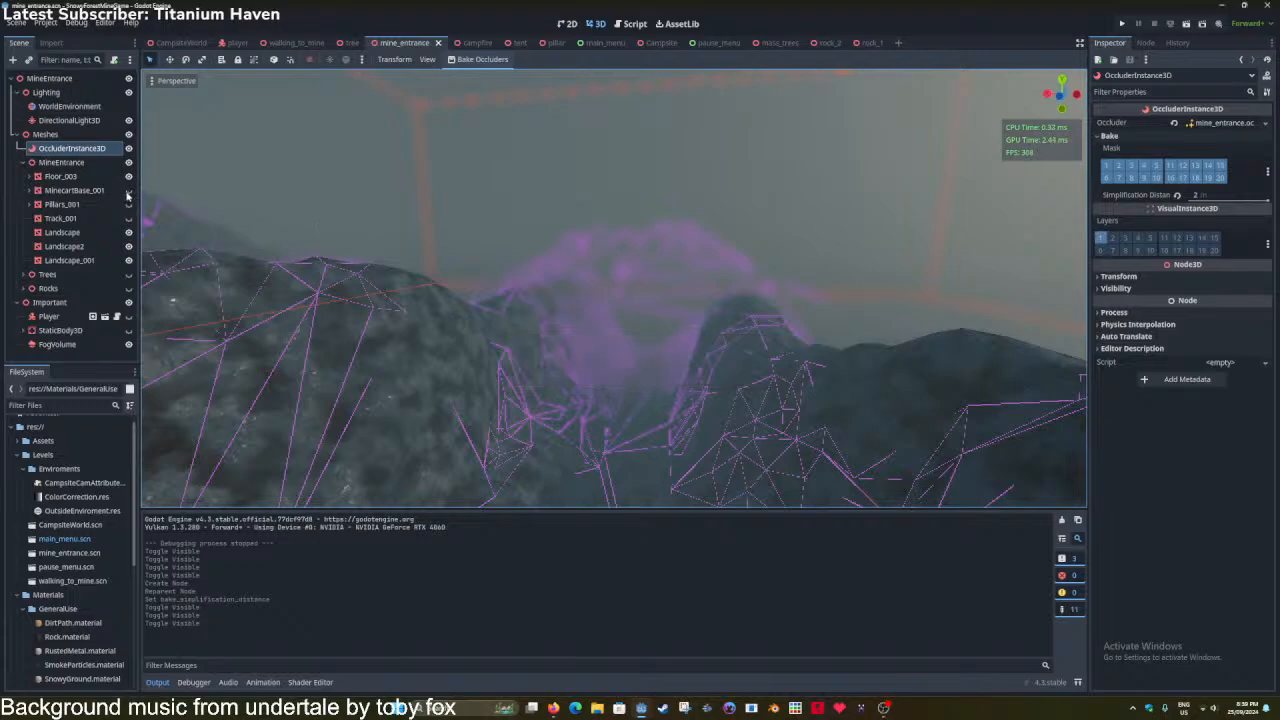
# Make the minecart, pillars, track, Trees, Rocks, Player and StaticBody3D nodes visible again and save the scene.
pyautogui.click(128, 192)
pyautogui.click(129, 205)
pyautogui.click(129, 219)
pyautogui.click(129, 275)
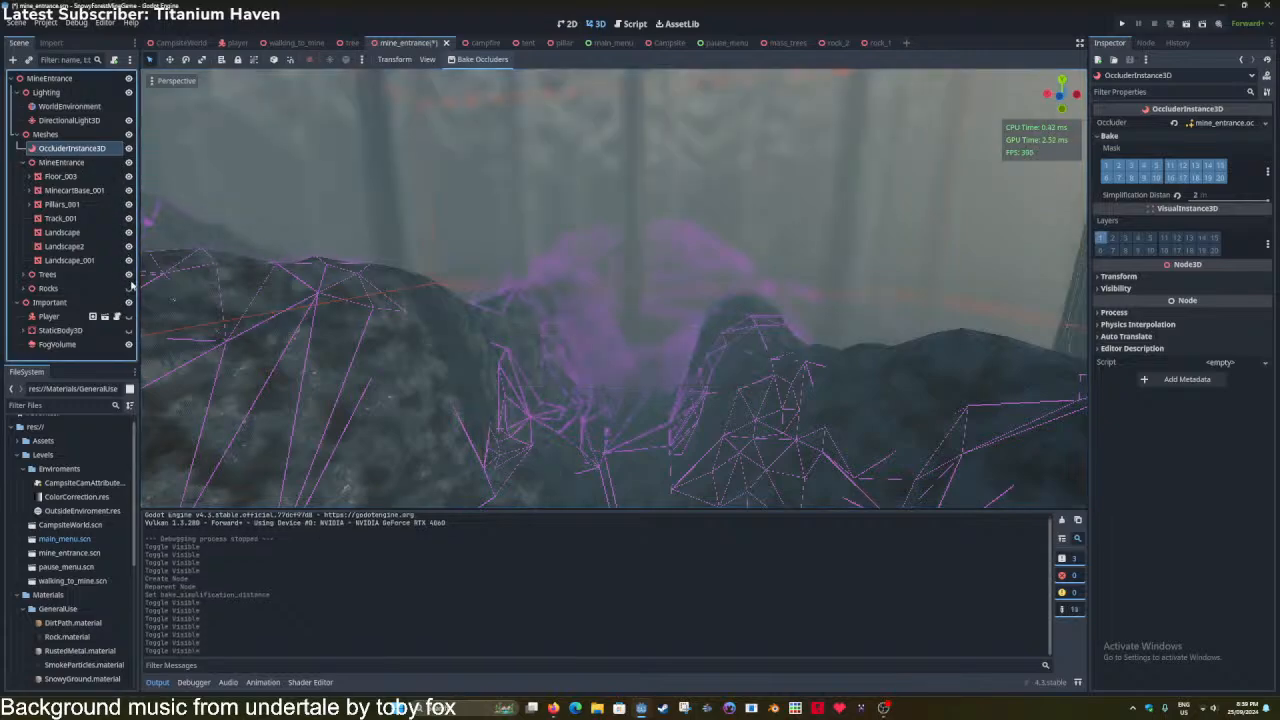
pyautogui.click(128, 288)
pyautogui.click(128, 317)
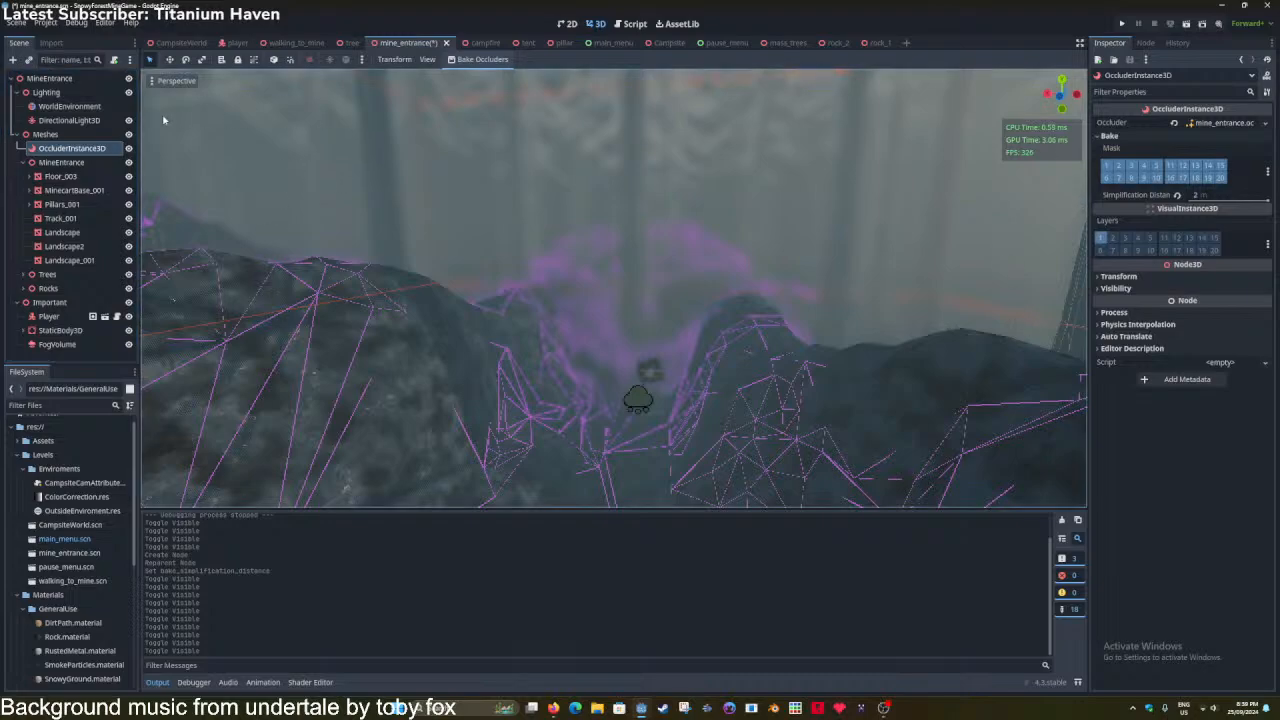
pyautogui.click(60, 162)
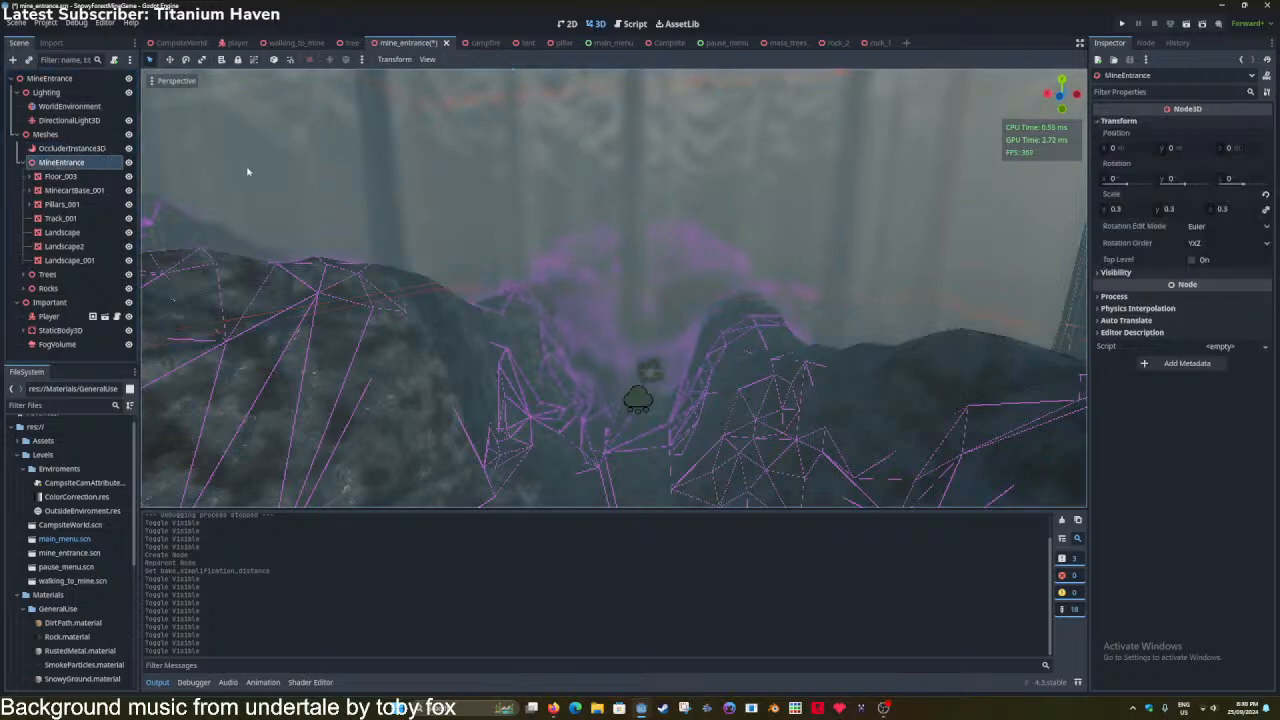
pyautogui.hotkey('ctrl', 's')
# Switch the viewport to overdraw display and select a tree among the trees behind the landscape.
pyautogui.moveTo(295, 120); pyautogui.dragTo(295, 120, button='right')
pyautogui.click(176, 80)
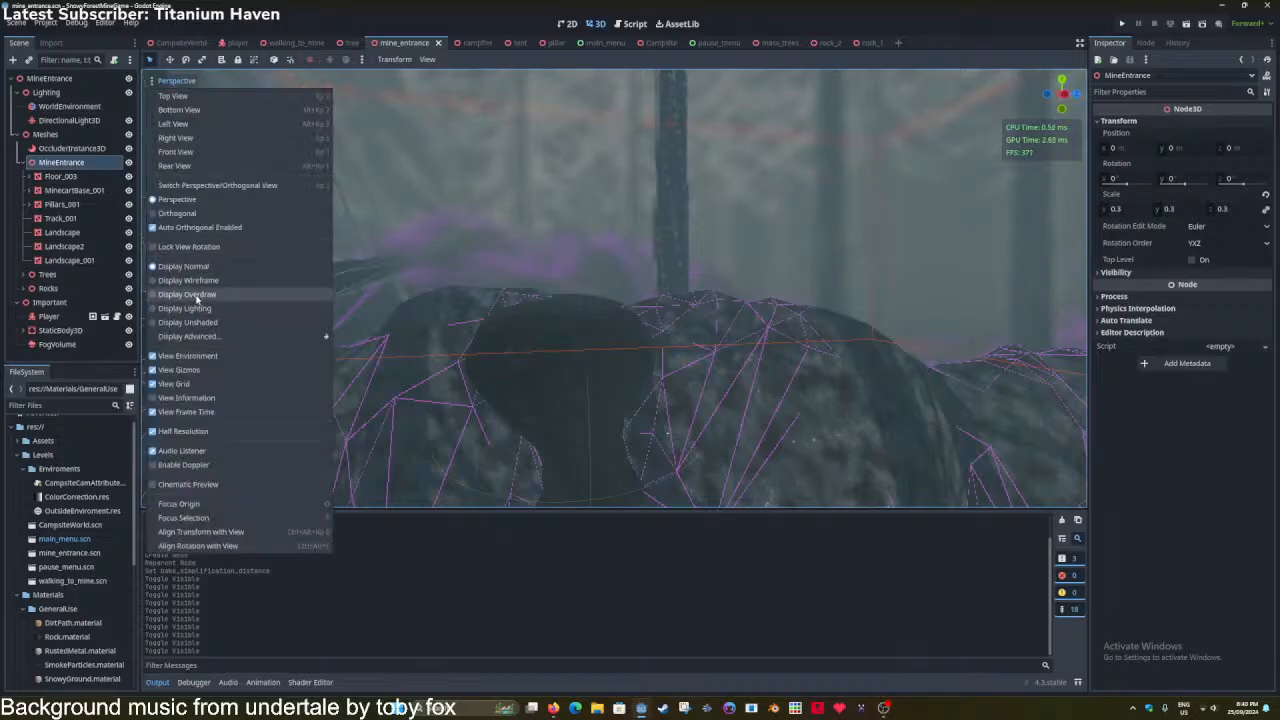
pyautogui.click(190, 294)
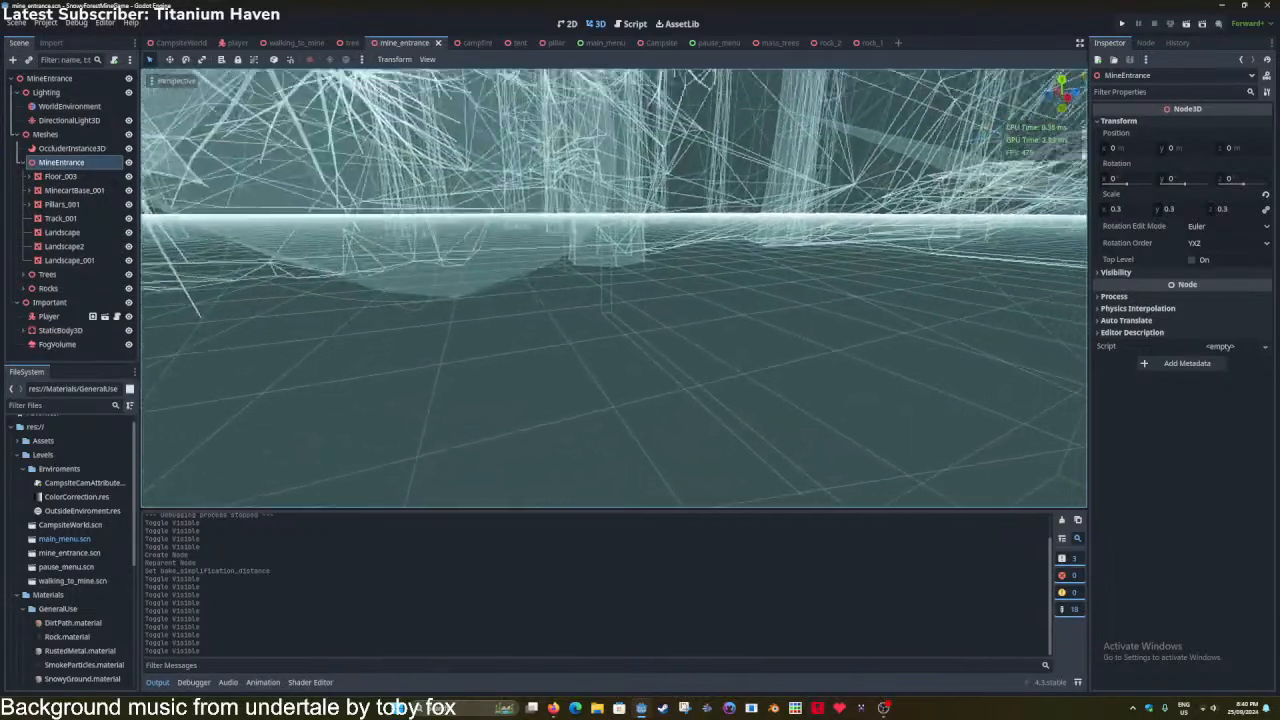
pyautogui.moveTo(614, 288); pyautogui.dragTo(550, 266, button='right')
pyautogui.click(256, 170)
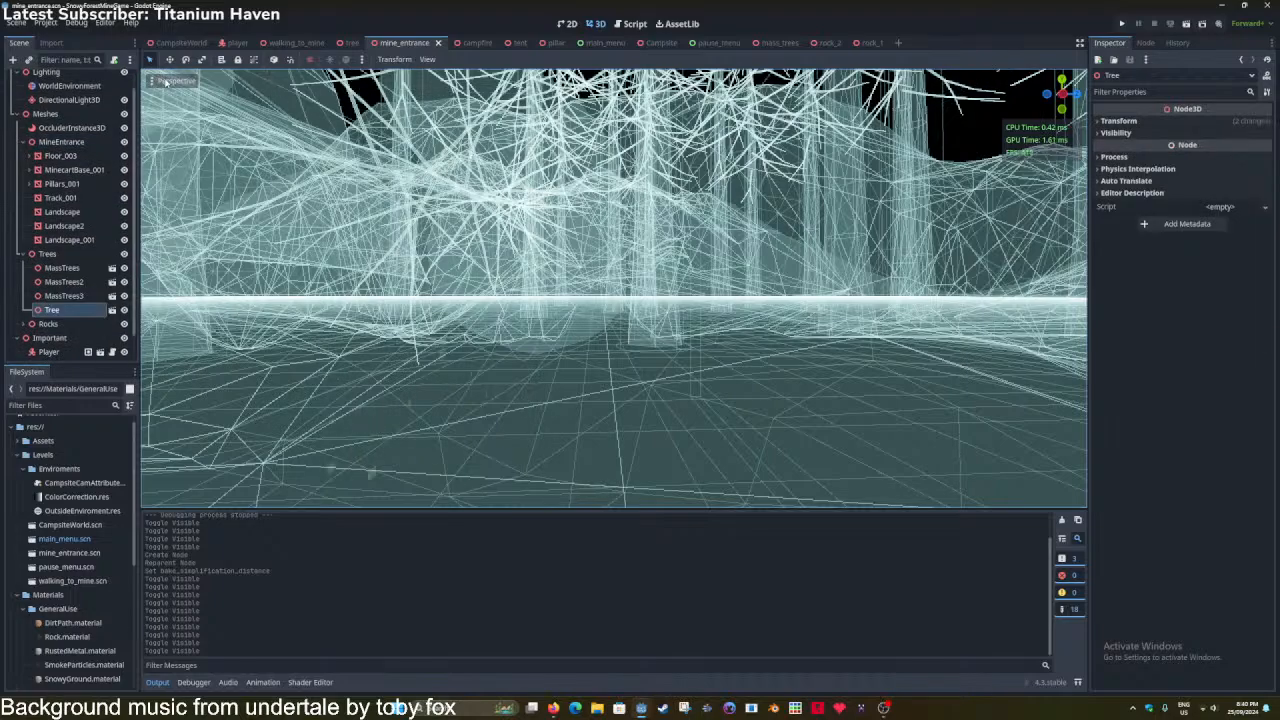
# Hide the viewport's grid and gizmos, and collapse the Trees and MineEntrance branches in the scene tree.
pyautogui.click(174, 80)
pyautogui.click(159, 384)
pyautogui.click(162, 370)
pyautogui.click(47, 243)
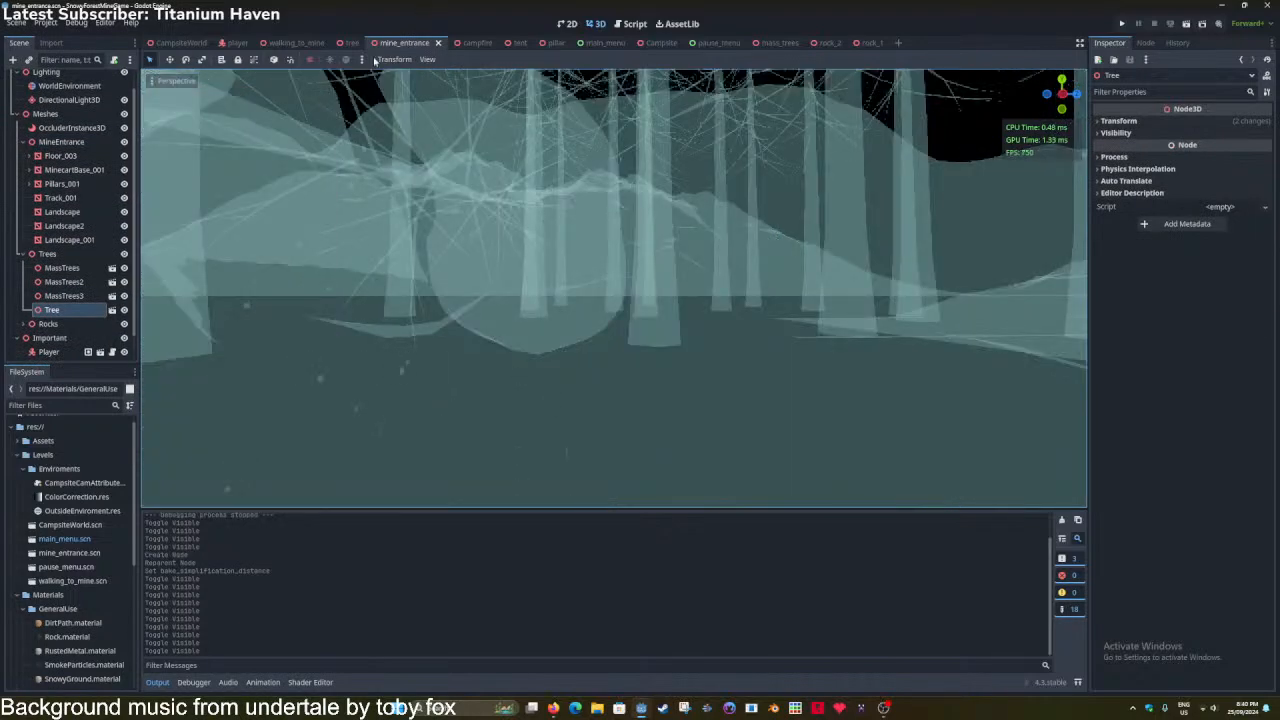
pyautogui.hotkey('ctrl', 's')
pyautogui.click(23, 255)
pyautogui.click(25, 162)
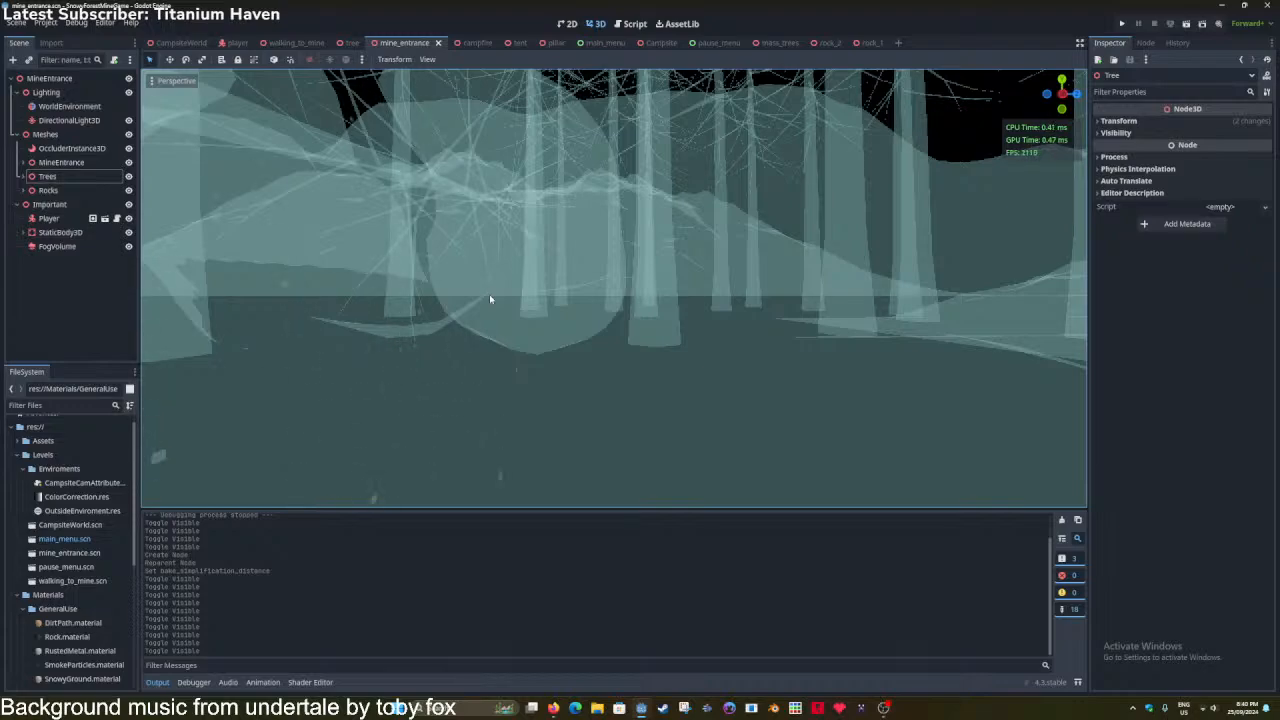
# Examine the overdraw of the mine entrance level from among the trees, rocks and landscape.
pyautogui.press('w')
pyautogui.moveTo(474, 323); pyautogui.dragTo(514, 320, button='right')
pyautogui.press('w')
pyautogui.press('w')
pyautogui.press('w')
pyautogui.press('w')
pyautogui.press('s')
pyautogui.press('s')
pyautogui.press('w')
pyautogui.press('s')
pyautogui.press('w')
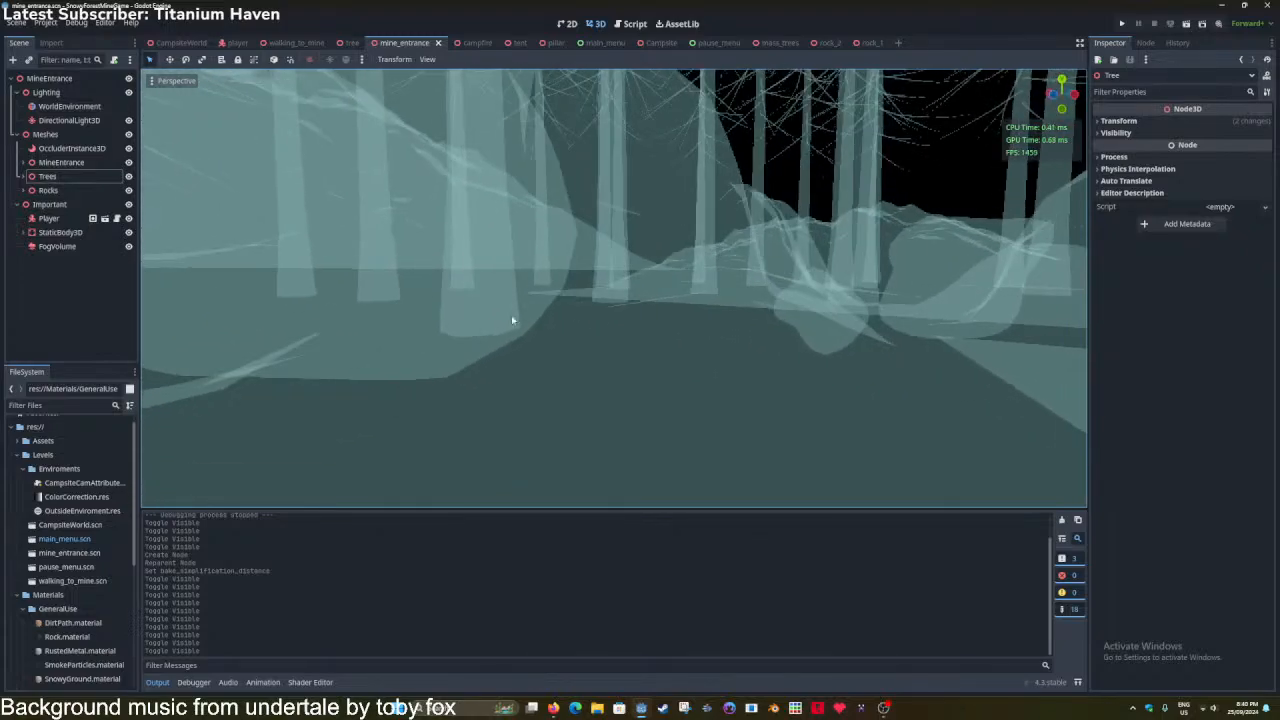
# Save the scene and return the viewport to normal display.
pyautogui.hotkey('ctrl', 's')
pyautogui.click(157, 129)
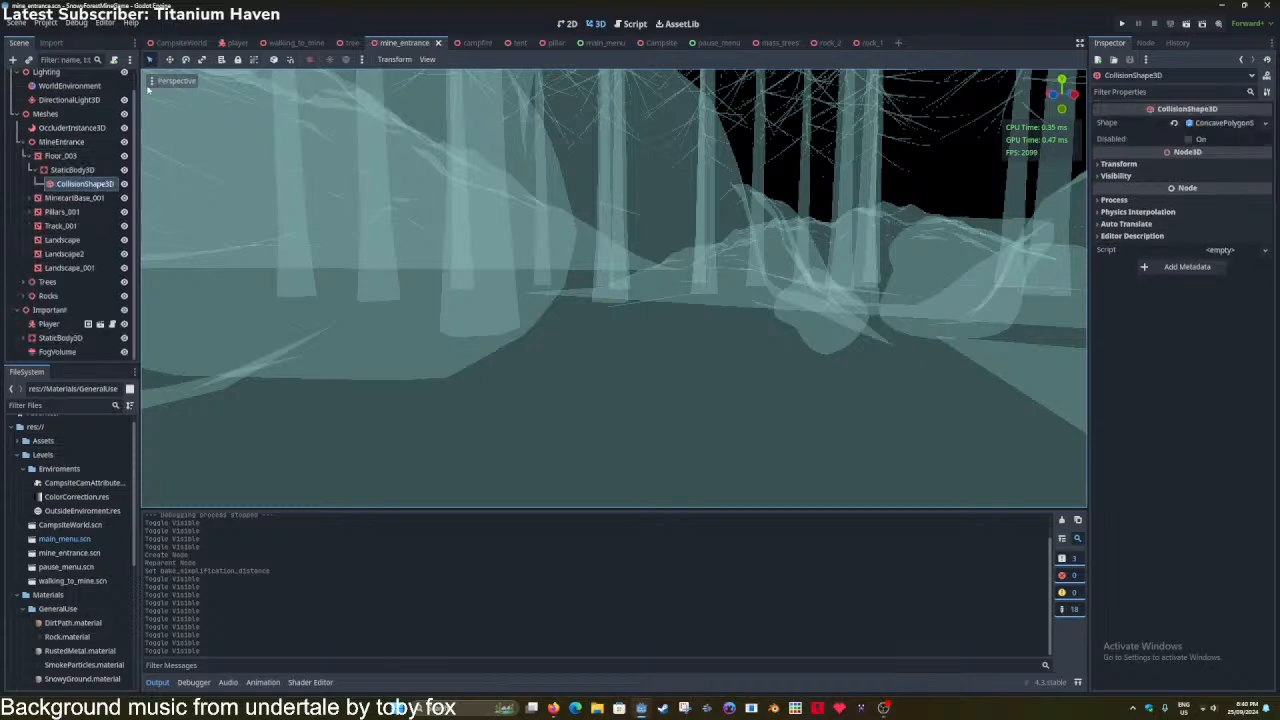
pyautogui.click(176, 80)
pyautogui.click(209, 269)
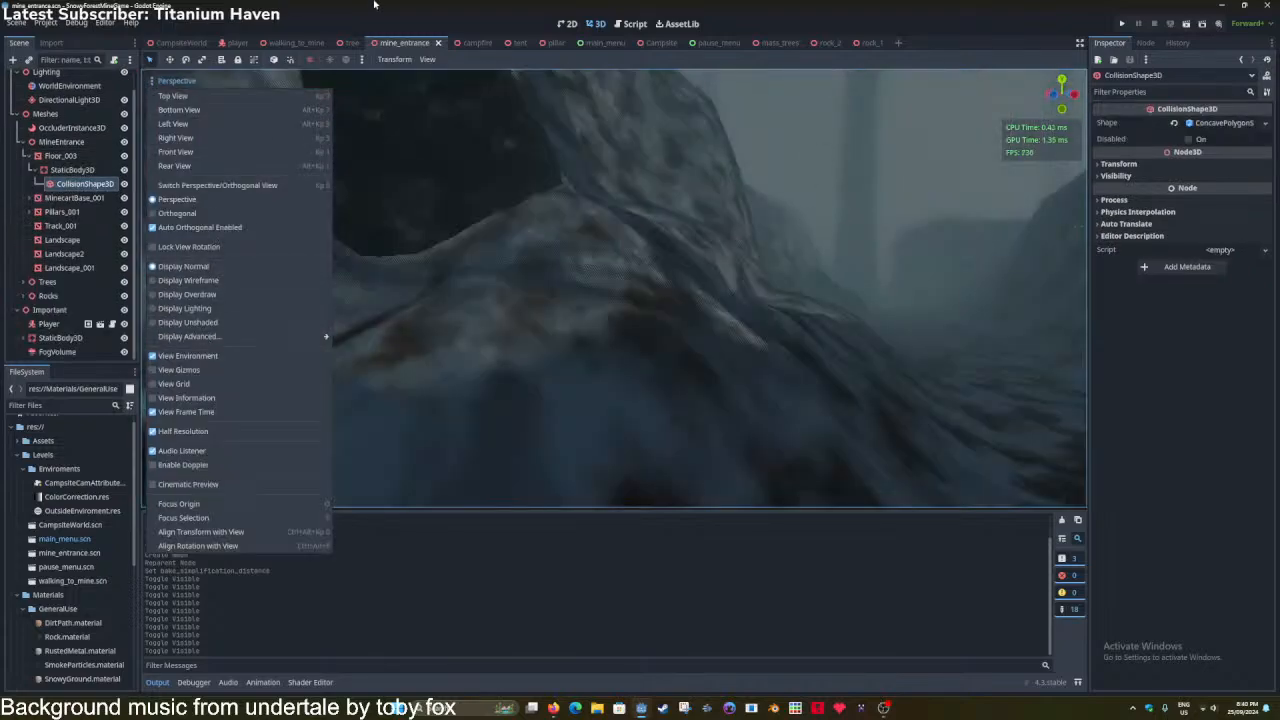
pyautogui.click(376, 8)
pyautogui.moveTo(560, 270)
pyautogui.mouseDown(button='right')
pyautogui.moveTo(700, 275)
pyautogui.moveTo(680, 265)
pyautogui.moveTo(760, 290)
pyautogui.moveTo(1070, 275)
pyautogui.moveTo(900, 265)
pyautogui.moveTo(770, 278)
pyautogui.mouseUp(button='right')
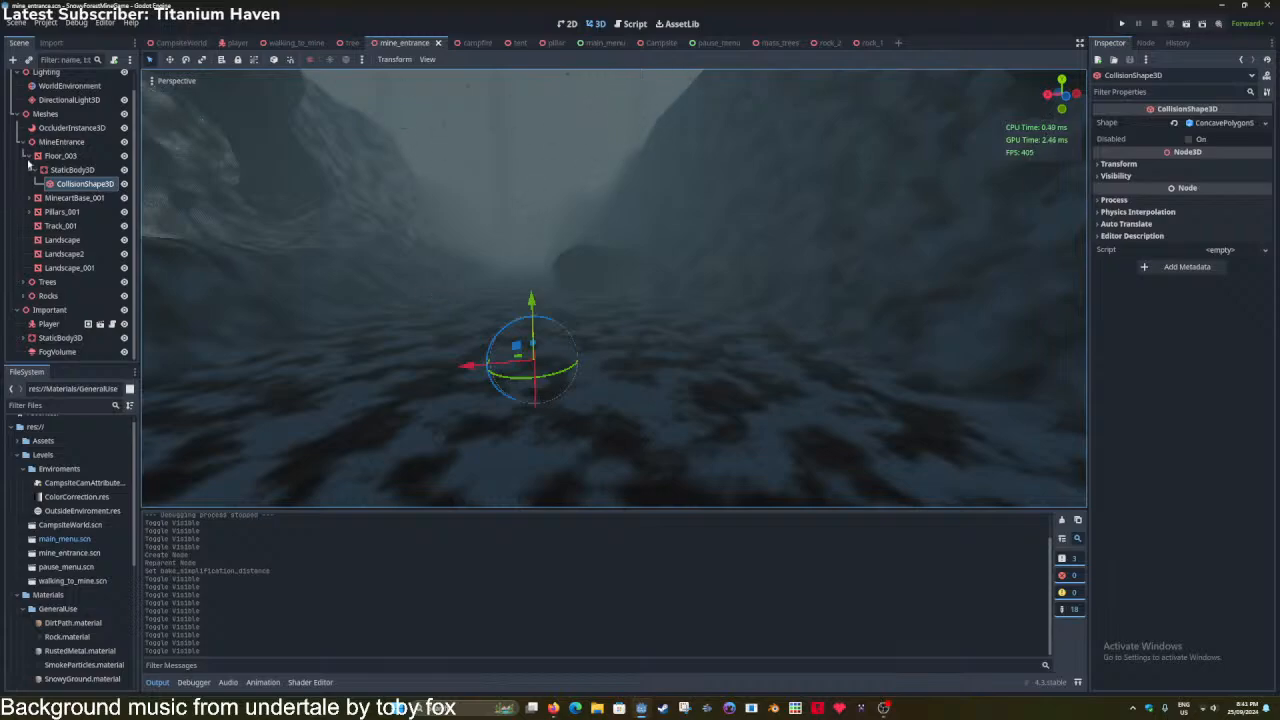
# Collapse the Meshes and Important branches in the scene tree and save the scene.
pyautogui.click(20, 114)
pyautogui.click(17, 148)
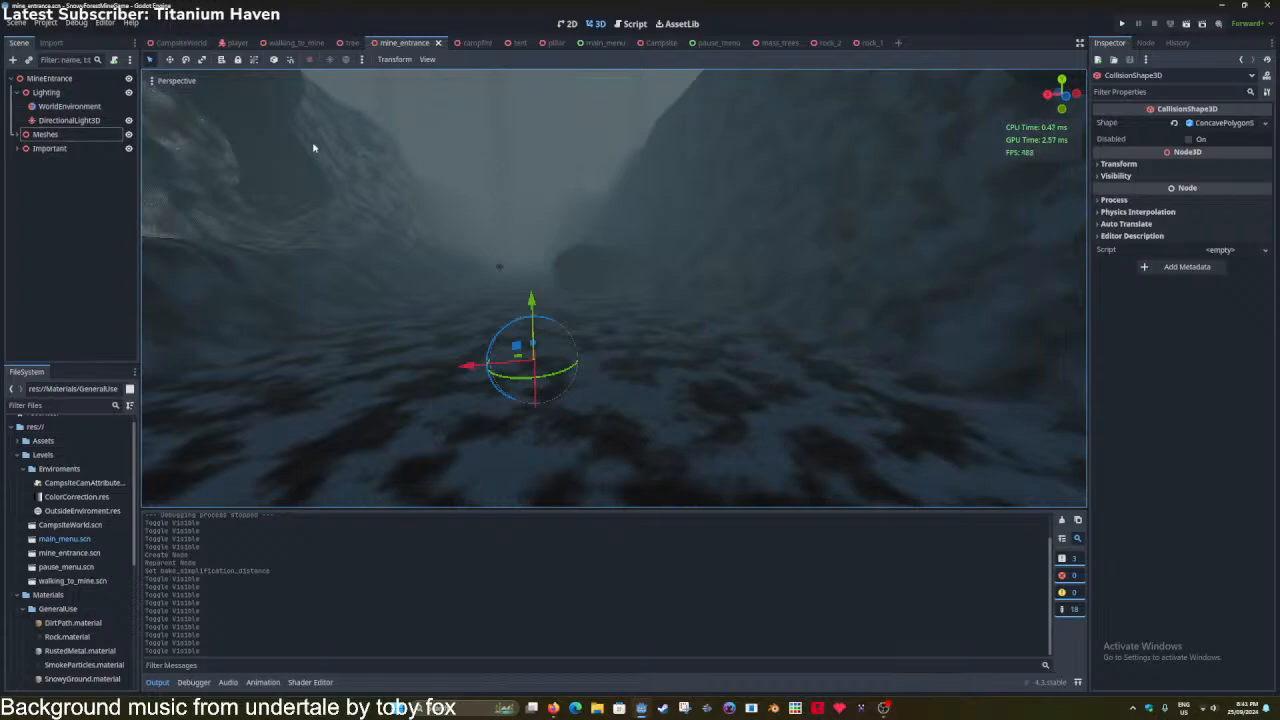
pyautogui.hotkey('ctrl', 's')
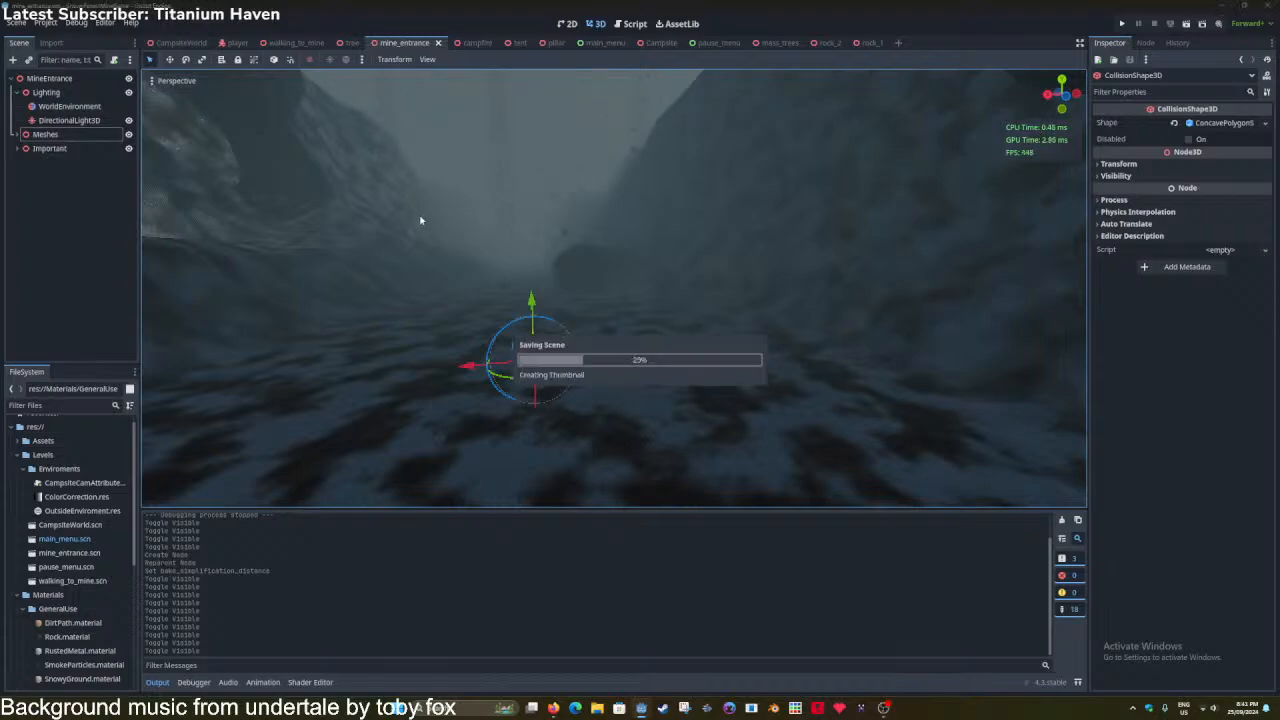
pyautogui.moveTo(423, 243); pyautogui.dragTo(423, 243, button='right')
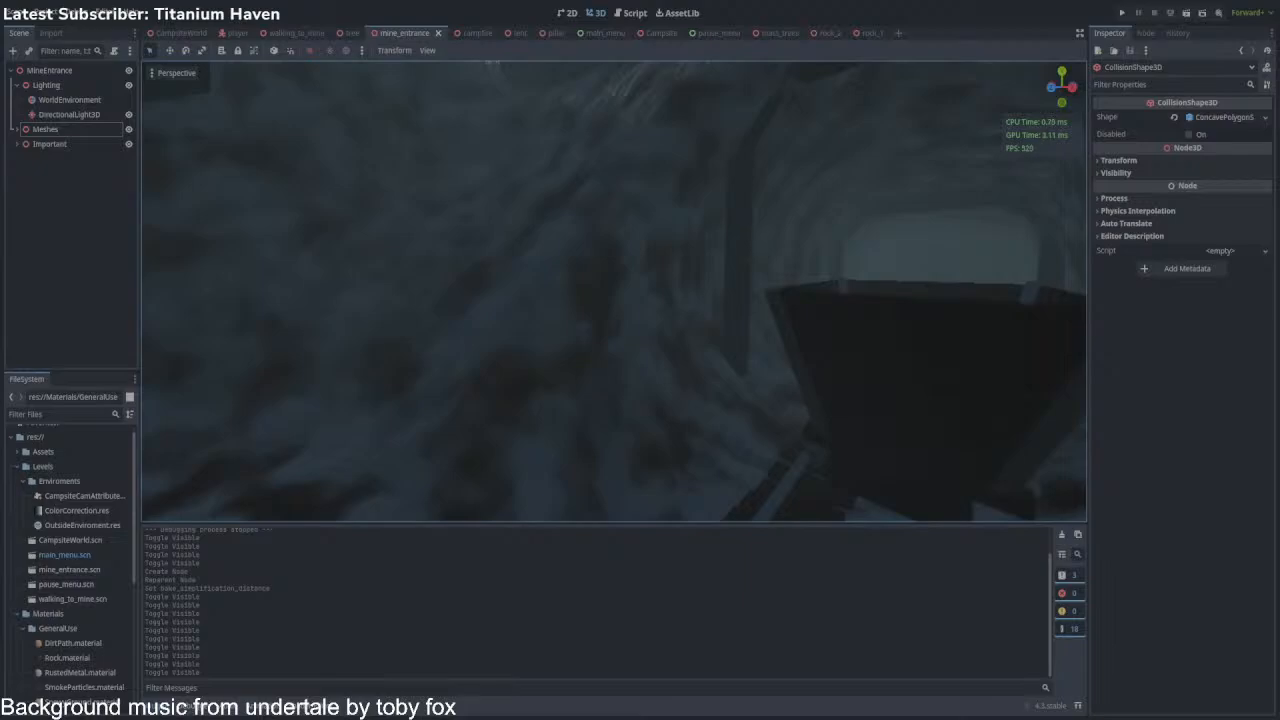
pyautogui.press('w')
pyautogui.moveTo(620, 158); pyautogui.dragTo(580, 260, button='right')
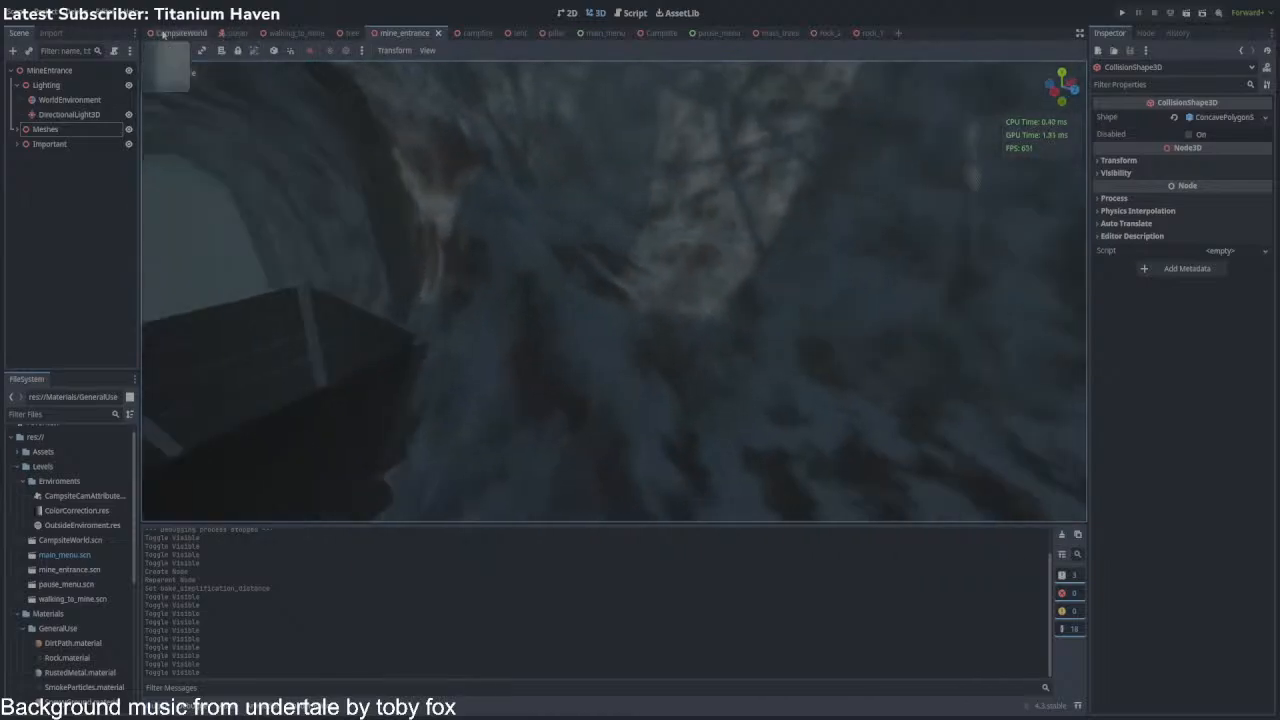
# Switch to the CampsiteWorld scene and add the line "var Day = true" at the end of Main.gd.
pyautogui.click(180, 33)
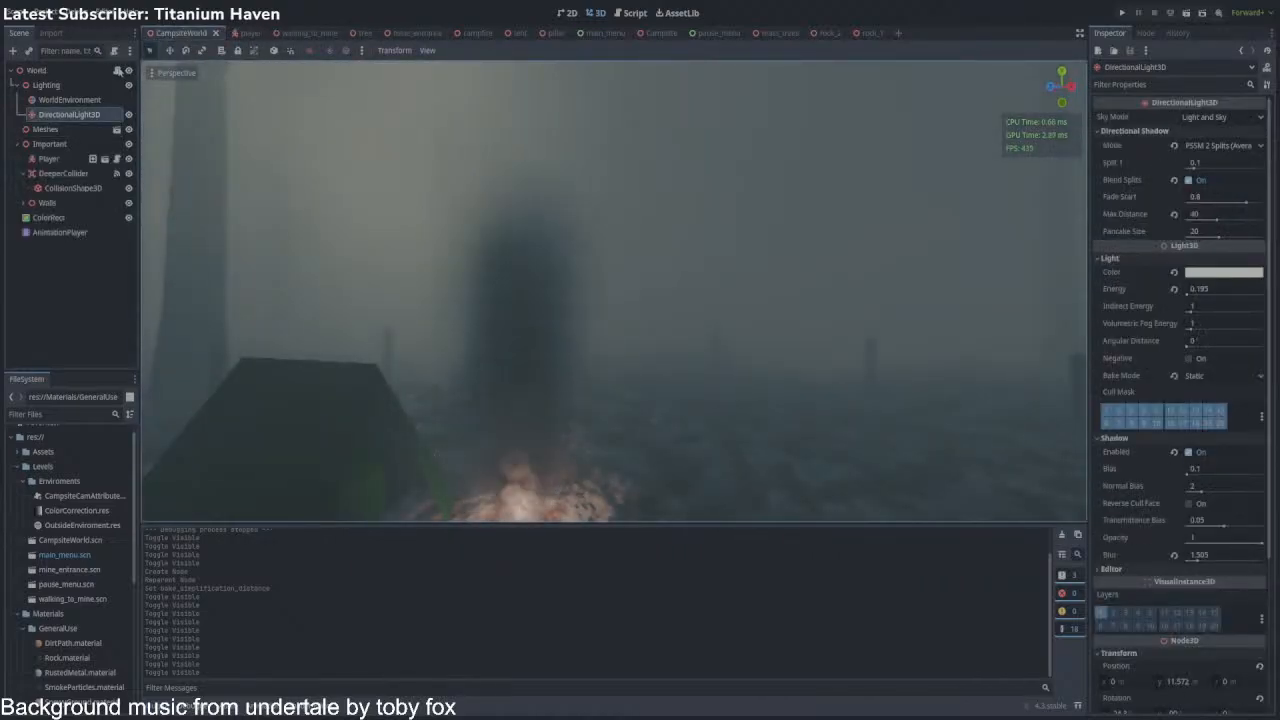
pyautogui.hotkey('ctrl', 'F3')
pyautogui.click(170, 102)
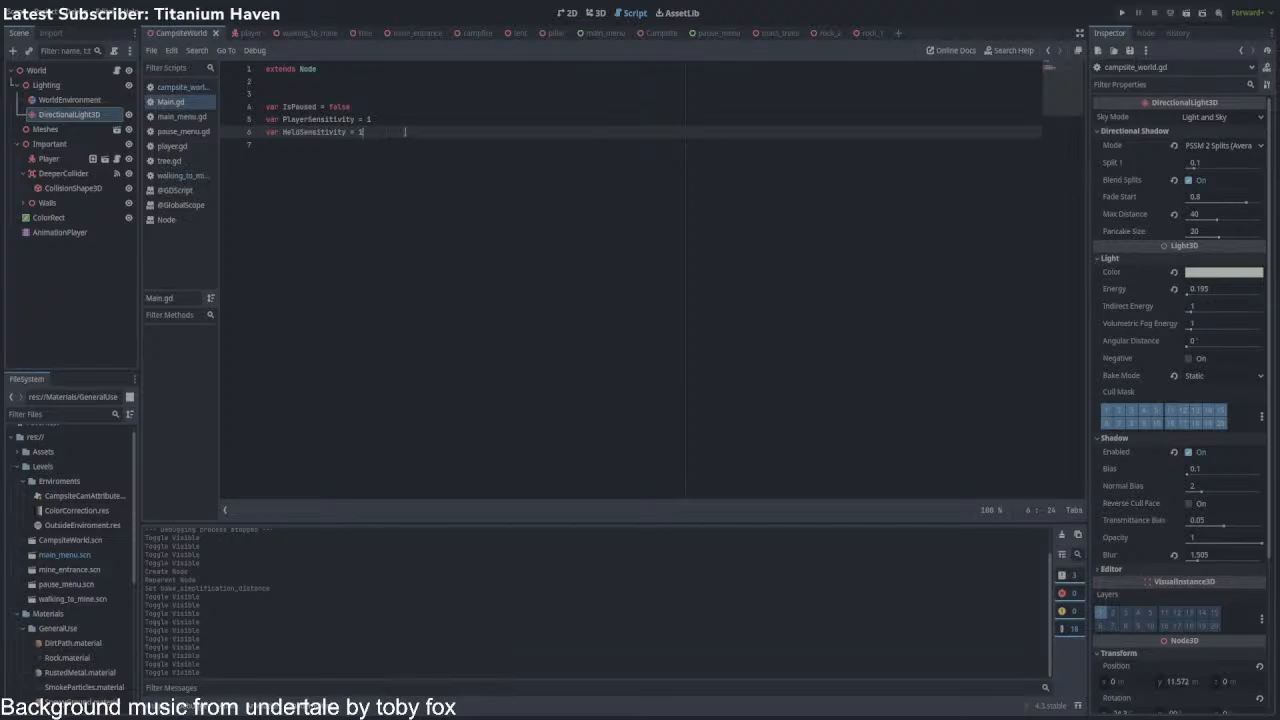
pyautogui.press('Return')
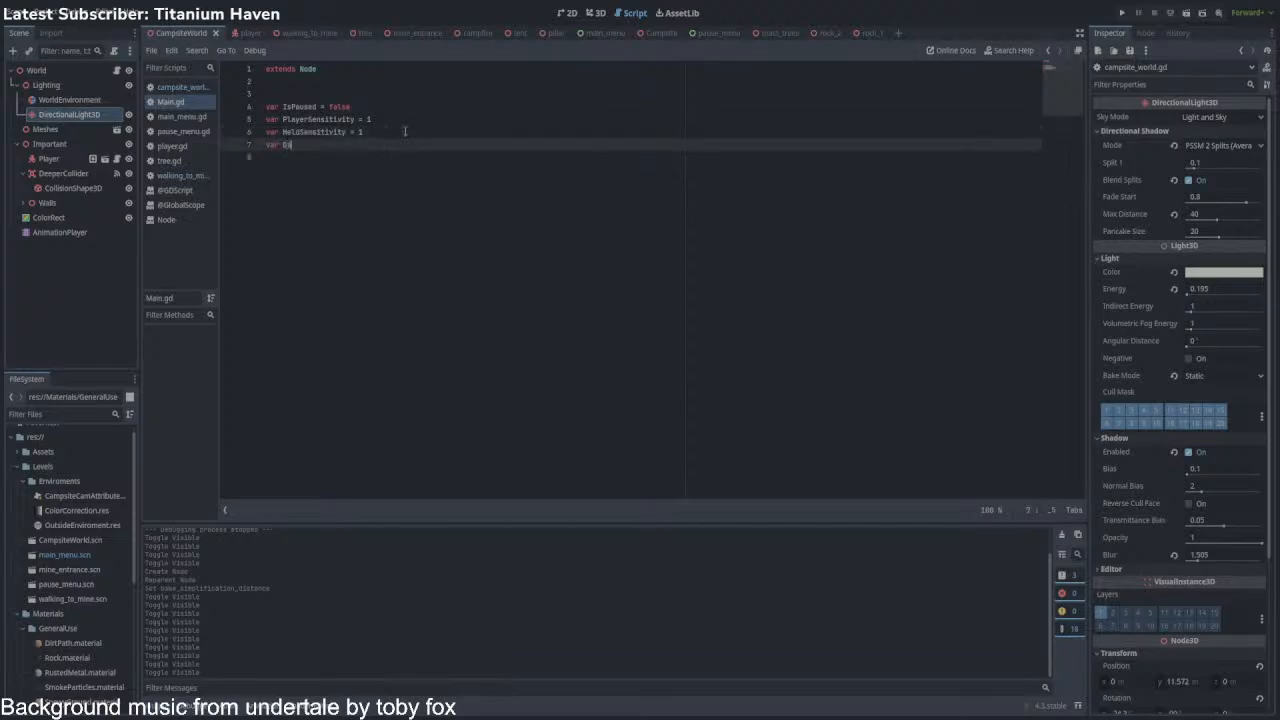
pyautogui.write('var Day = true')
# Open the World node's script and add a _ready() -> void function below the deeper collider function.
pyautogui.click(117, 71)
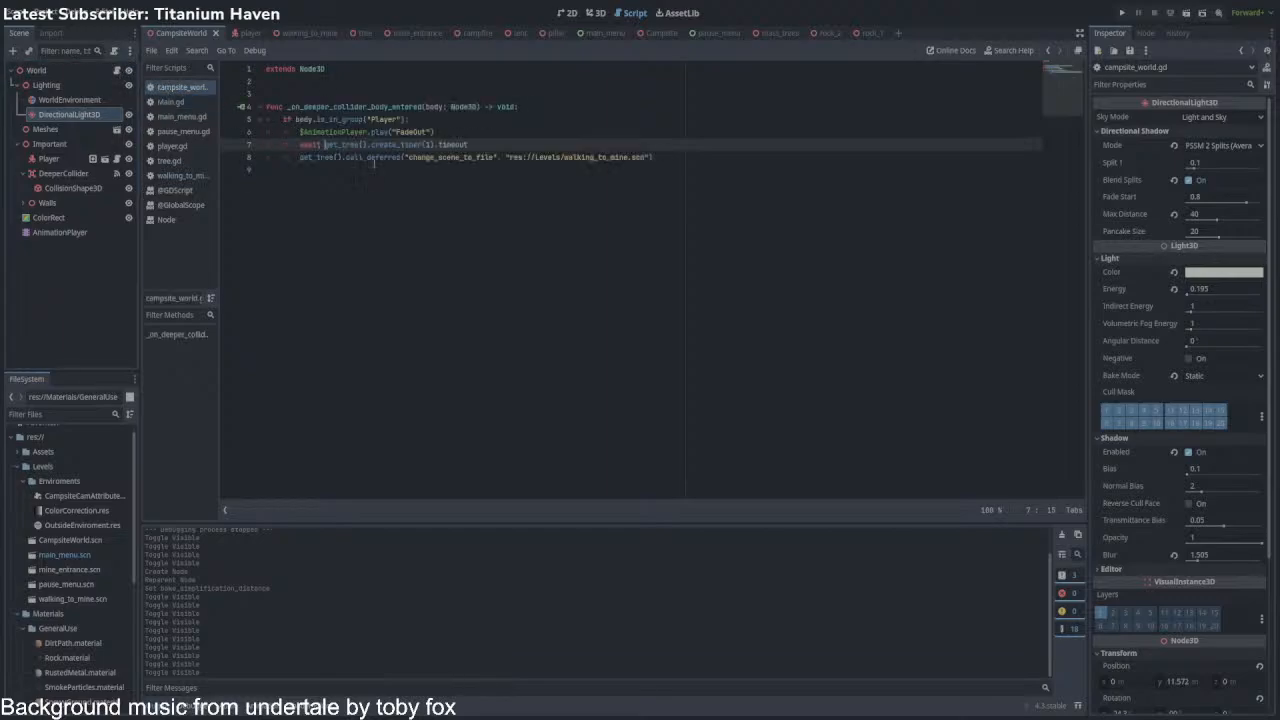
pyautogui.click(720, 152)
pyautogui.press('Return')
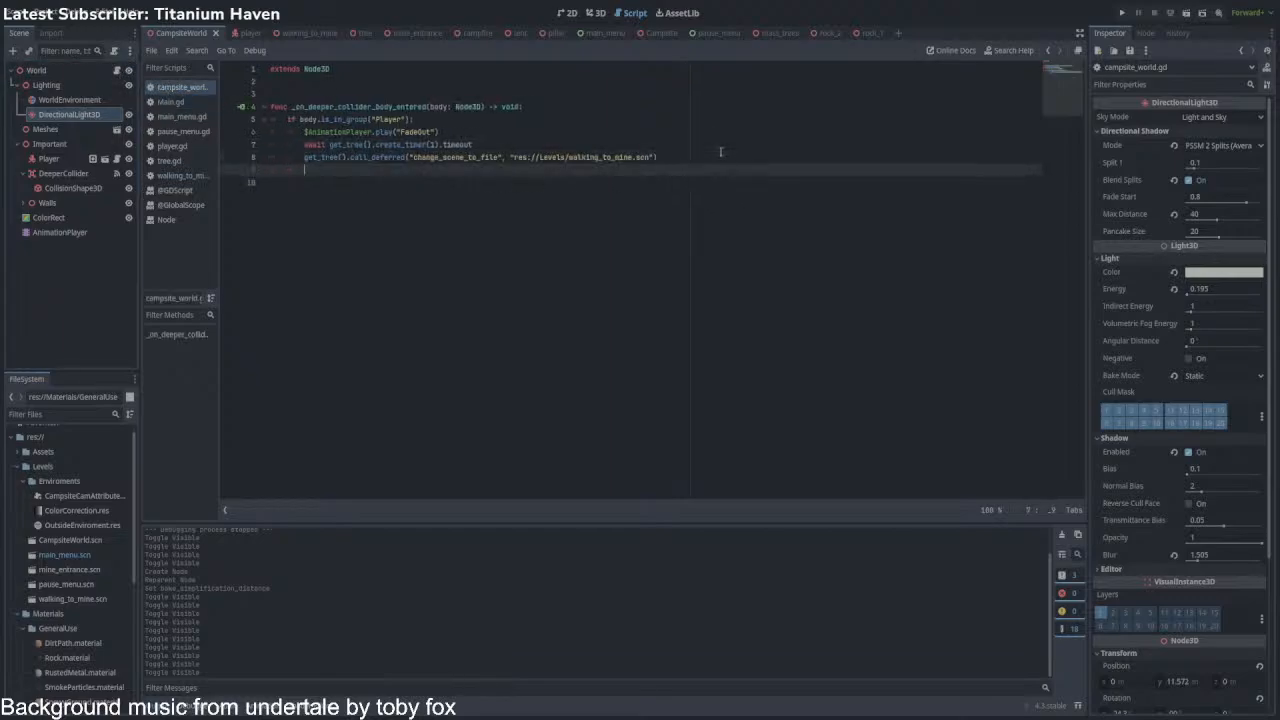
pyautogui.write('i')
pyautogui.press('Escape')
pyautogui.press('Return')
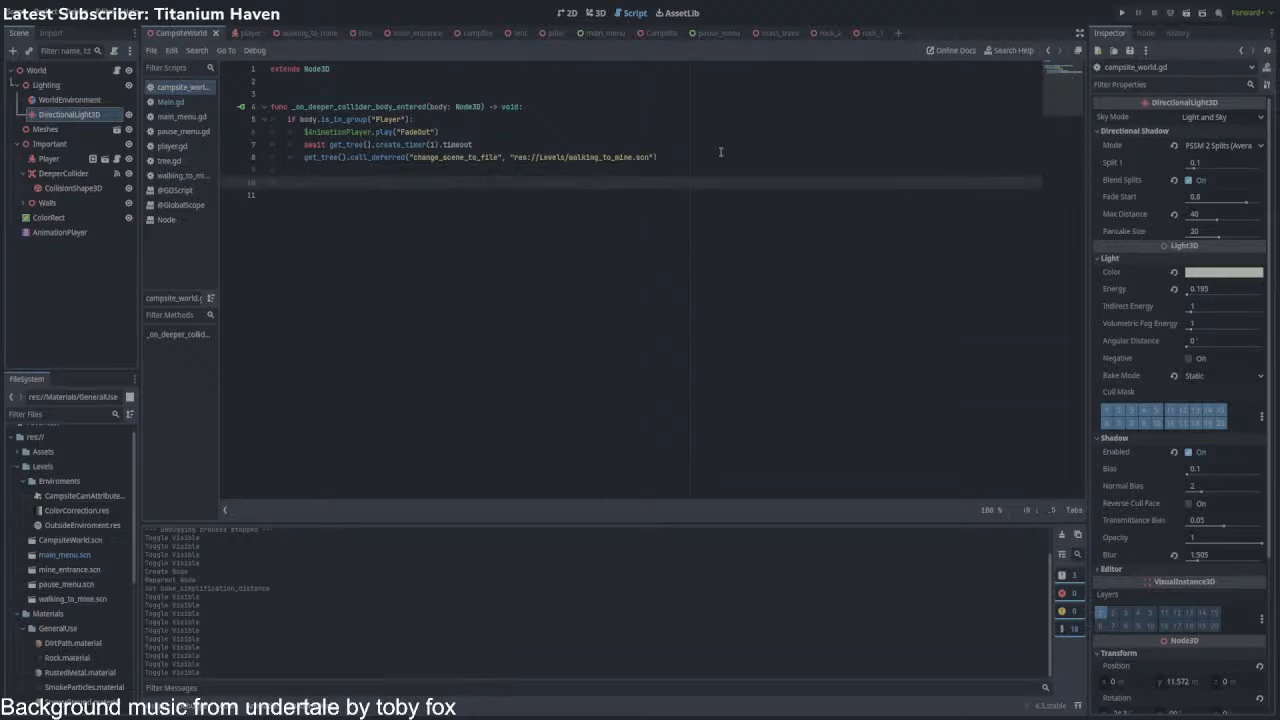
pyautogui.write('i')
pyautogui.press('BackSpace')
pyautogui.press('BackSpace')
pyautogui.press('Return')
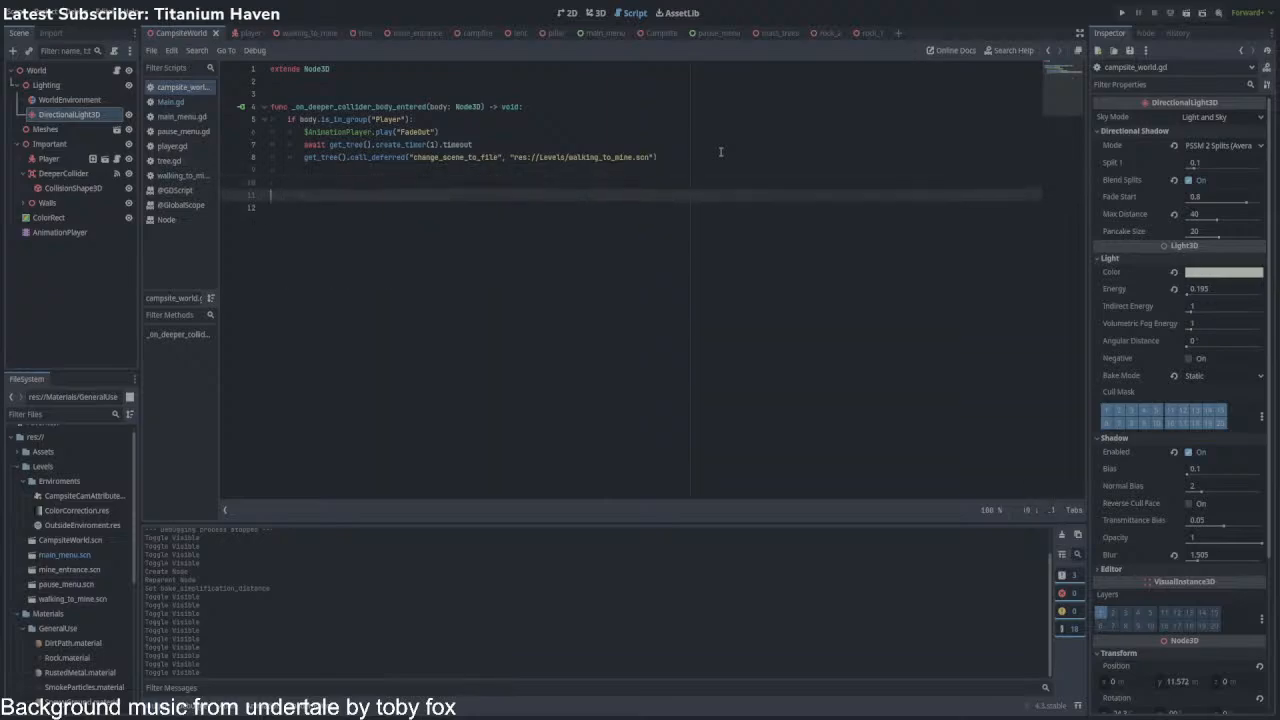
pyautogui.write('func _rea')
pyautogui.press('Return')
pyautogui.press('Return')
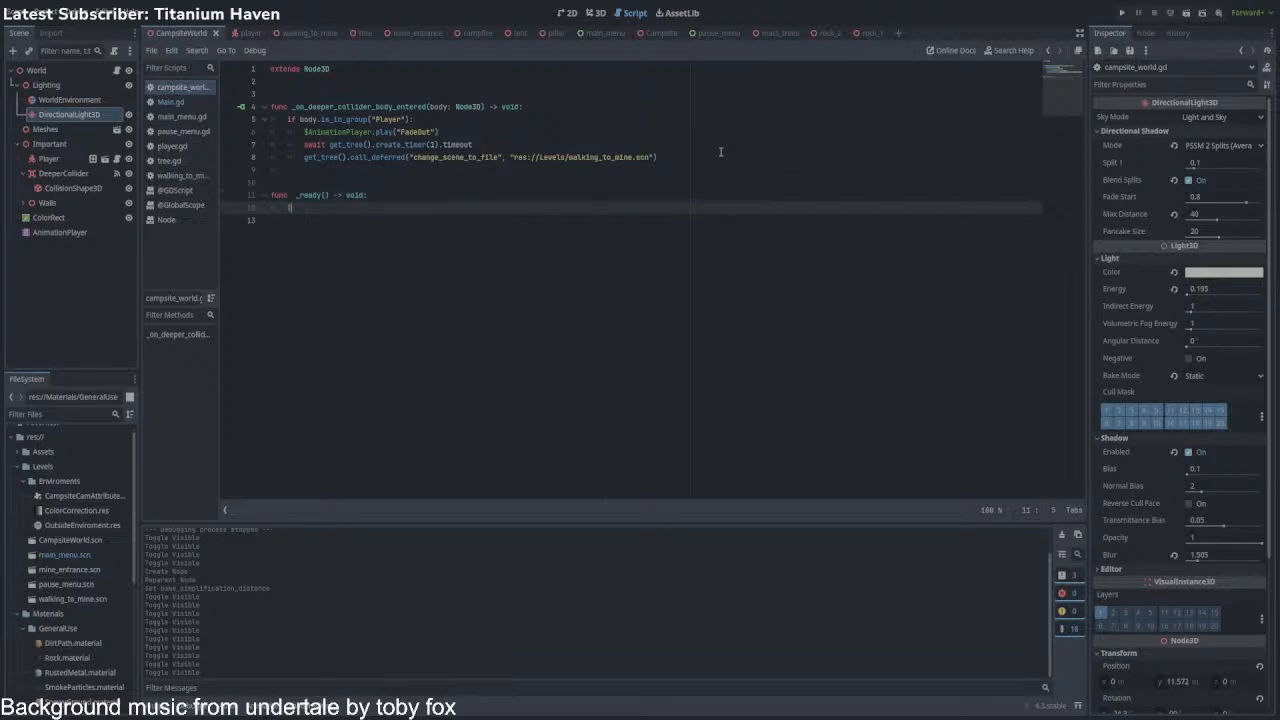
# Add the condition "if Main.Day == true:" inside _ready(), checking the variable's declaration in Main.gd.
pyautogui.write('if Main Day == true')
pyautogui.keyDown('ctrl'); pyautogui.click(306, 207); pyautogui.keyUp('ctrl')
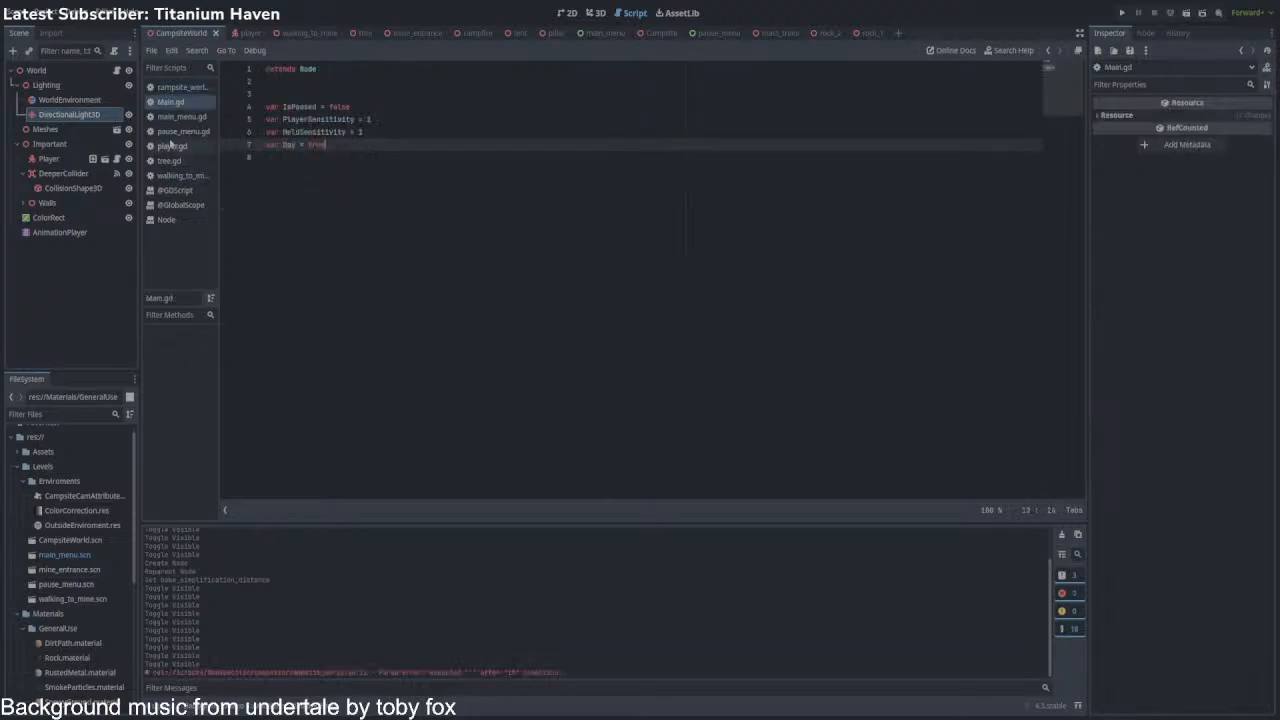
pyautogui.hotkey('alt', 'Left')
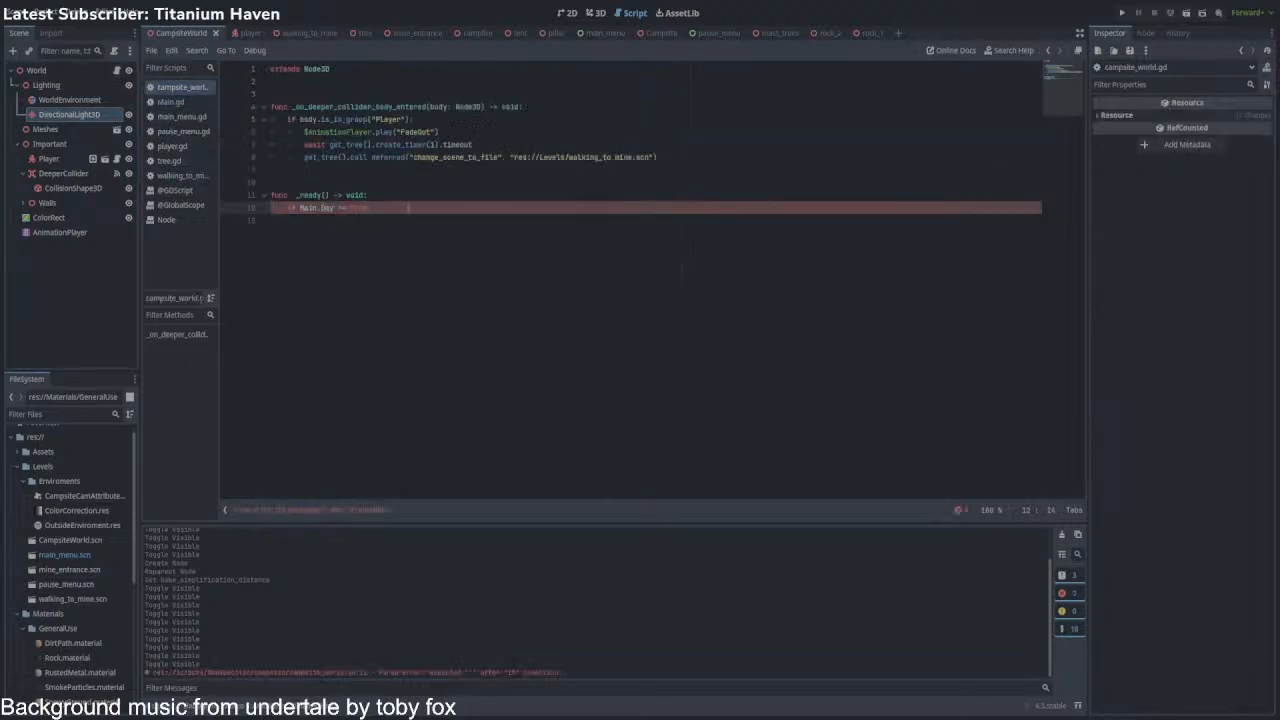
pyautogui.press('Return')
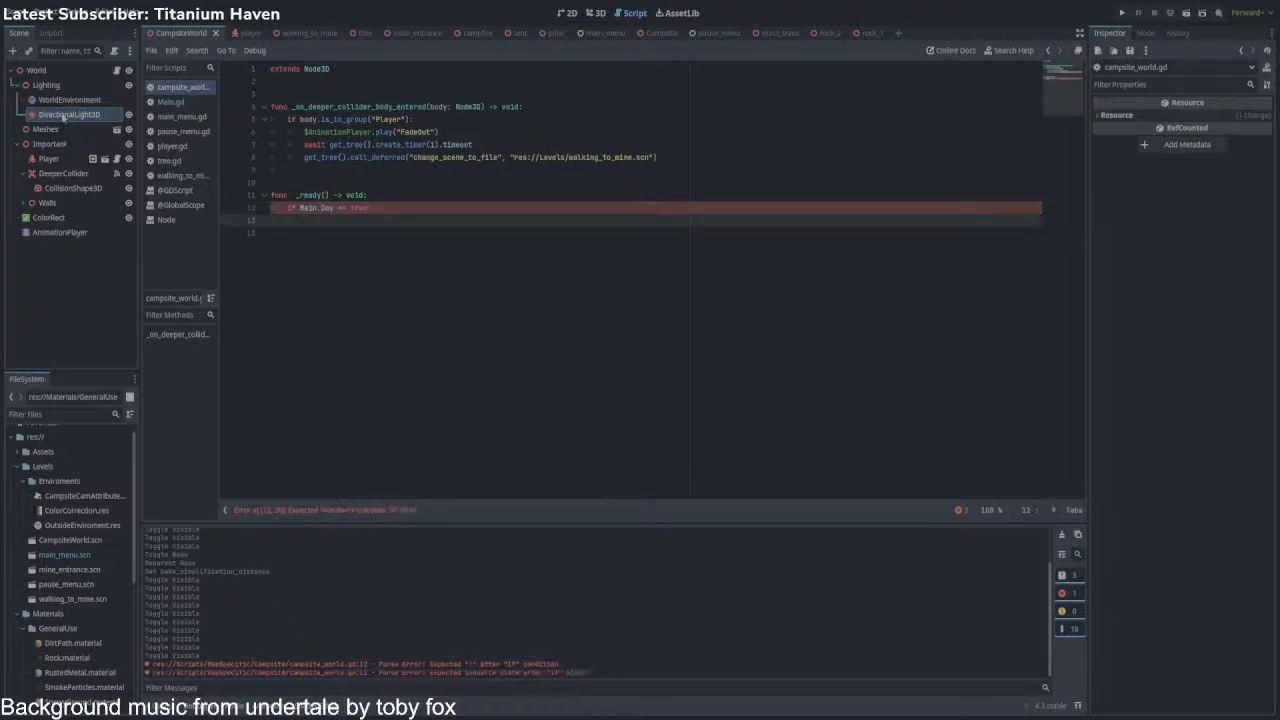
# Declare an exported variable Sun of type DirectionalLight3D at the start of campsite_world.gd.
pyautogui.moveTo(62, 115); pyautogui.dragTo(308, 230)
pyautogui.click(75, 115)
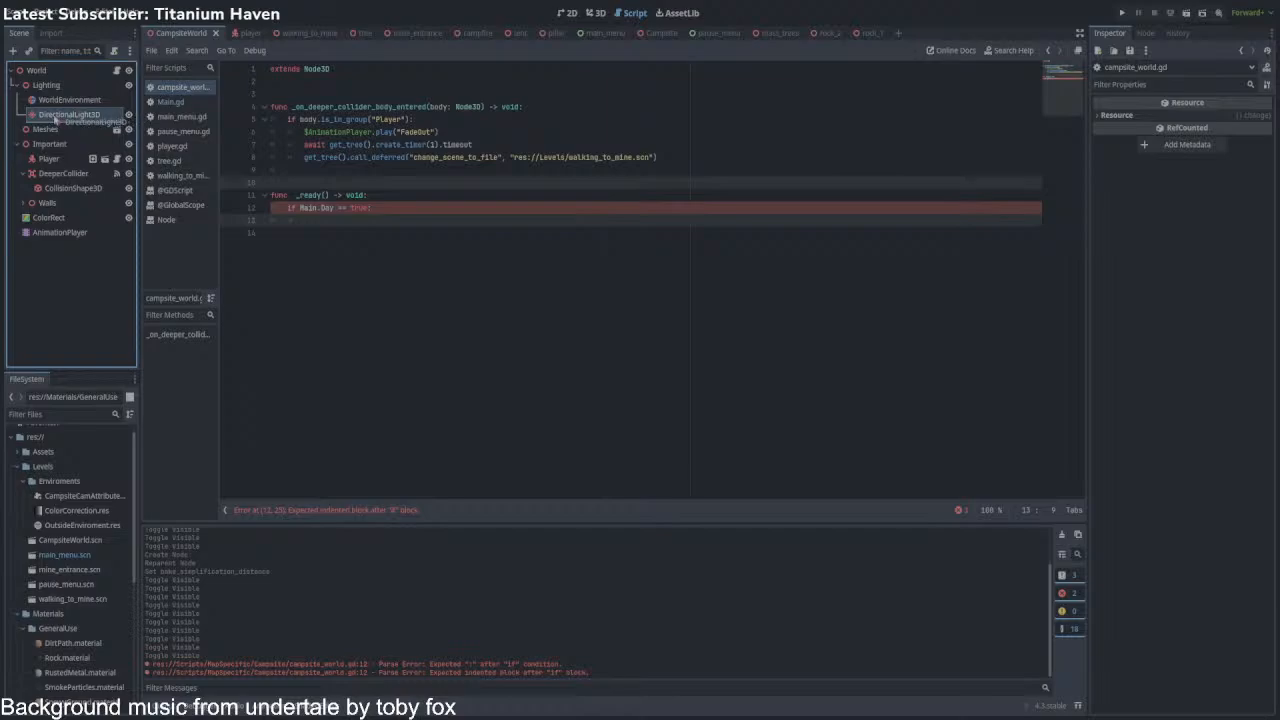
pyautogui.click(347, 79)
pyautogui.press('Return')
pyautogui.write('@export var ')
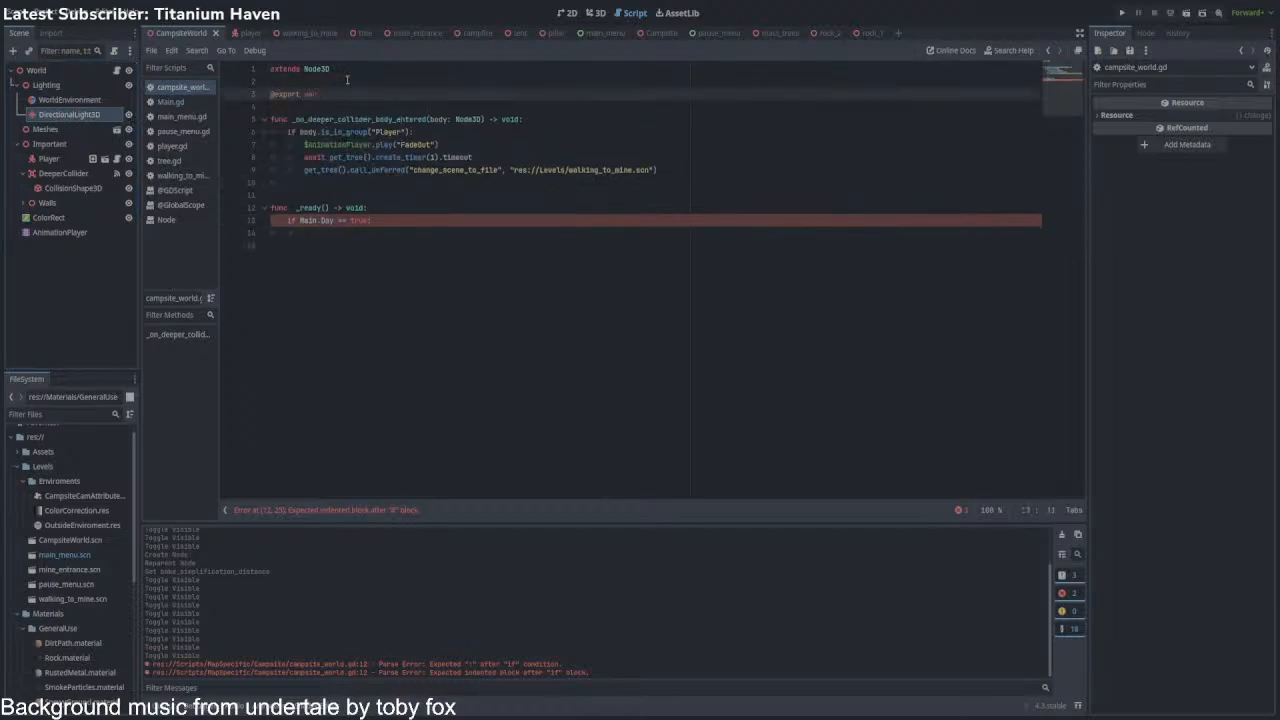
pyautogui.write('Sun: Dire')
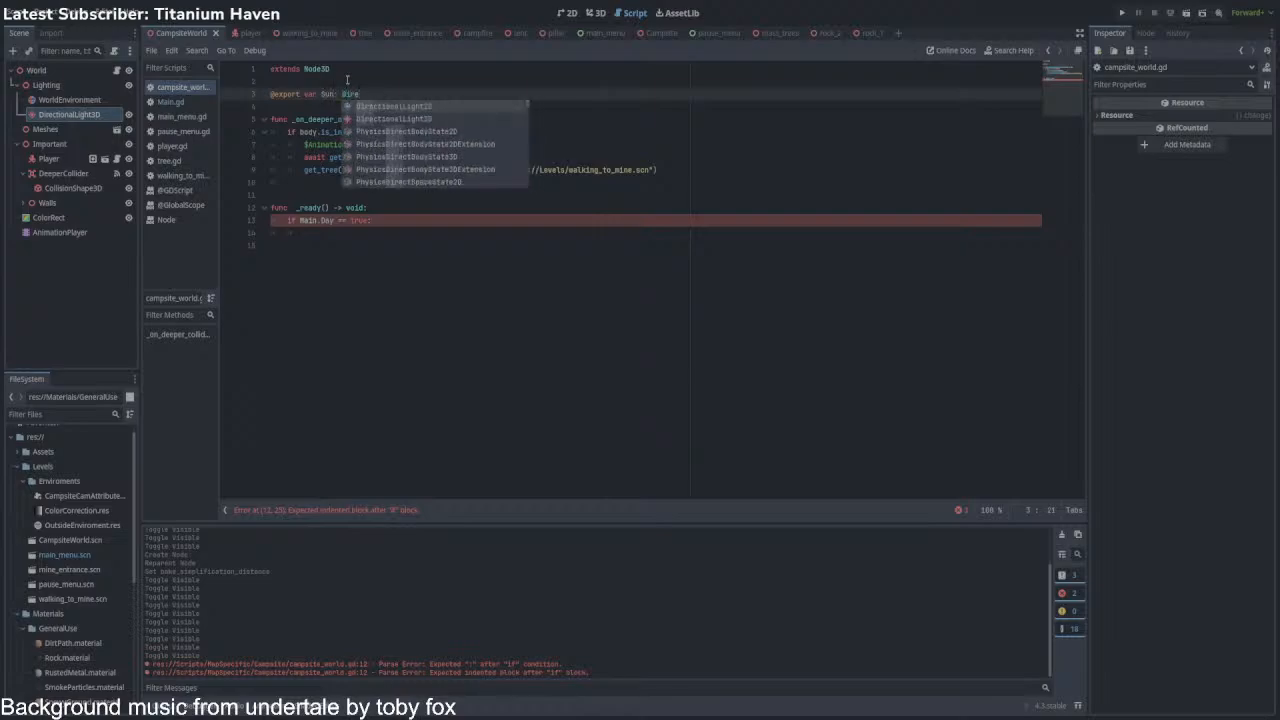
pyautogui.press('Down')
pyautogui.press('Return')
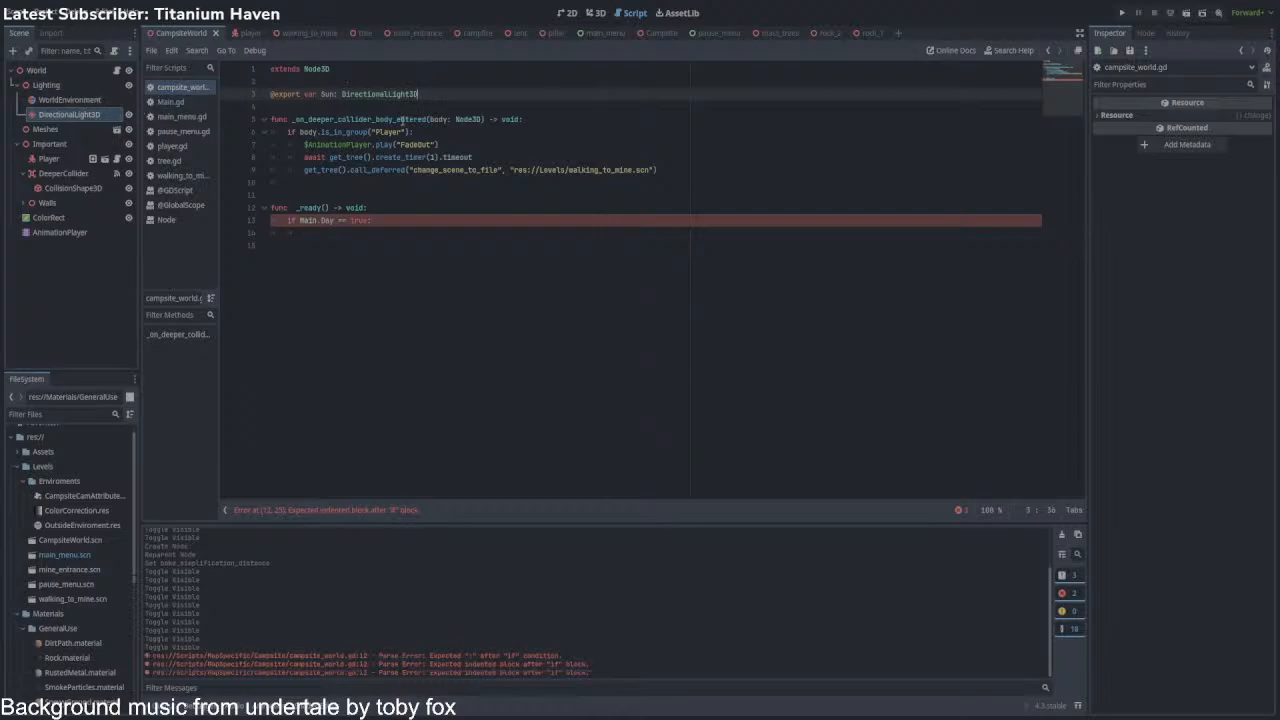
# Declare an exported variable World of type WorldEnvironment below the Sun variable.
pyautogui.press('Return')
pyautogui.write('@export')
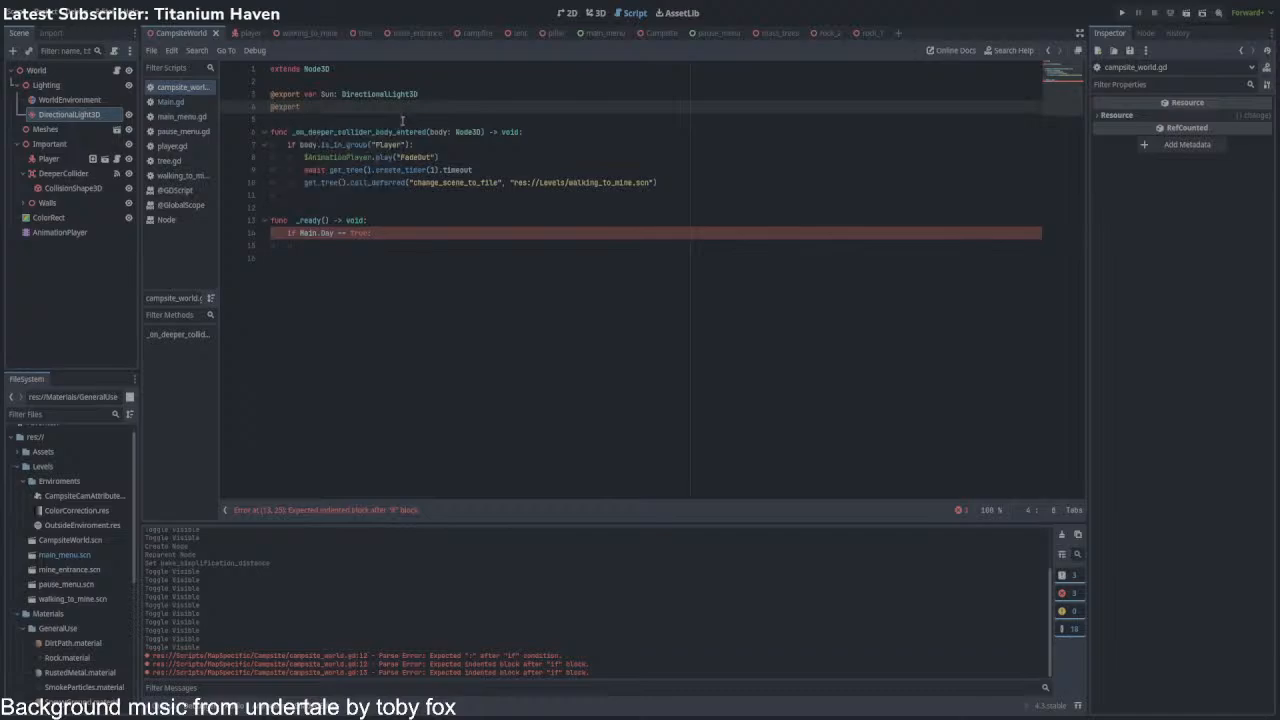
pyautogui.write(' var World: World')
pyautogui.press('Down')
pyautogui.press('Down')
pyautogui.press('Down')
pyautogui.press('Down')
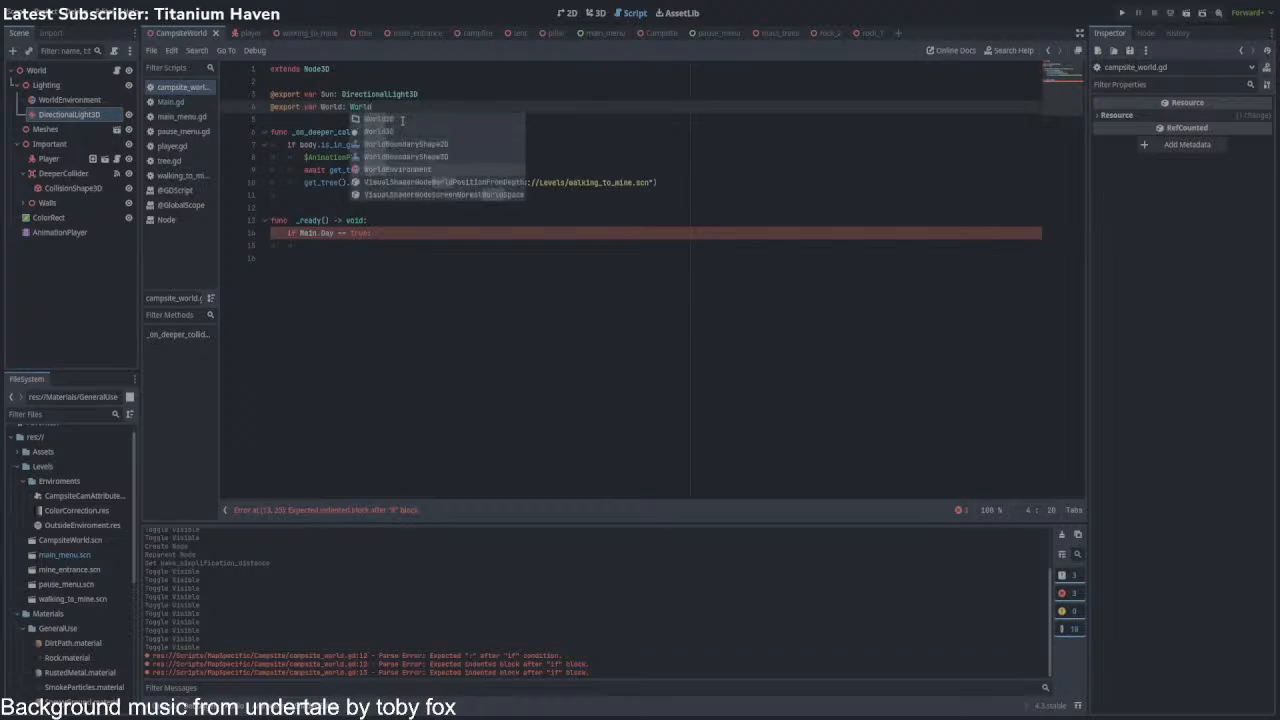
pyautogui.press('Return')
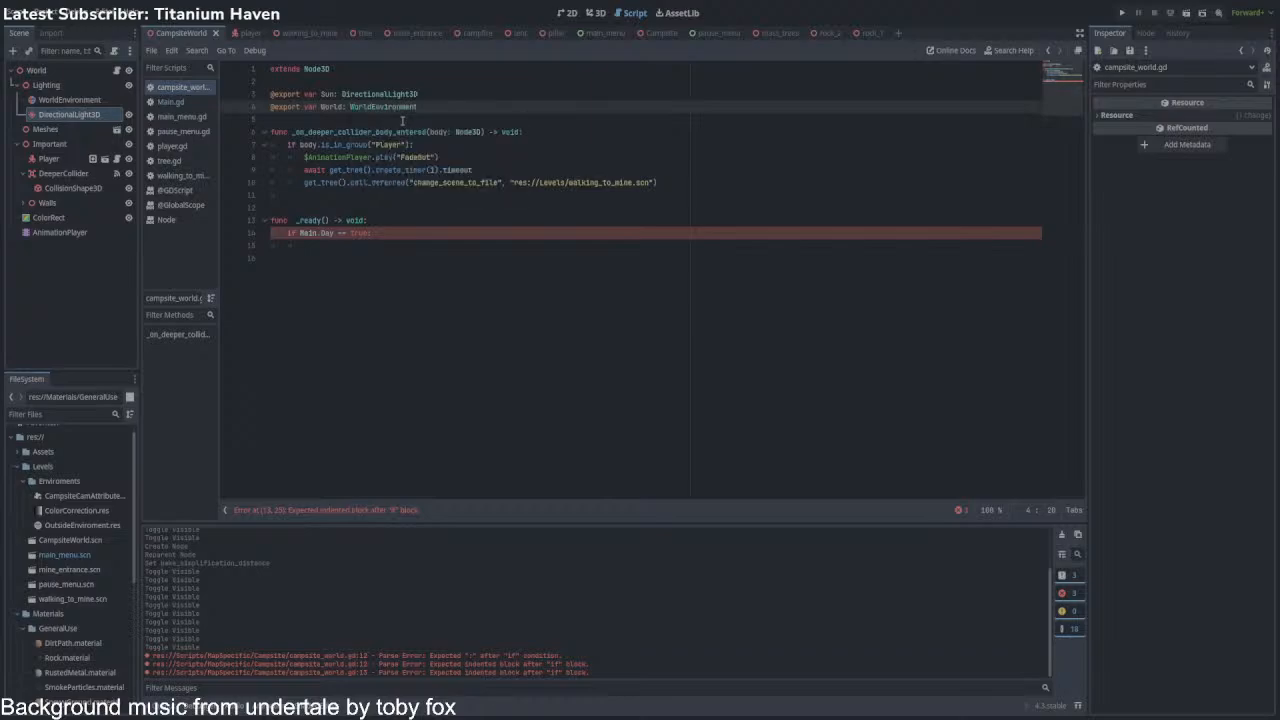
# Fill the Main.Day condition with pass, and assign the WorldEnvironment and DirectionalLight3D nodes to the World node's World and Sun properties.
pyautogui.click(86, 74)
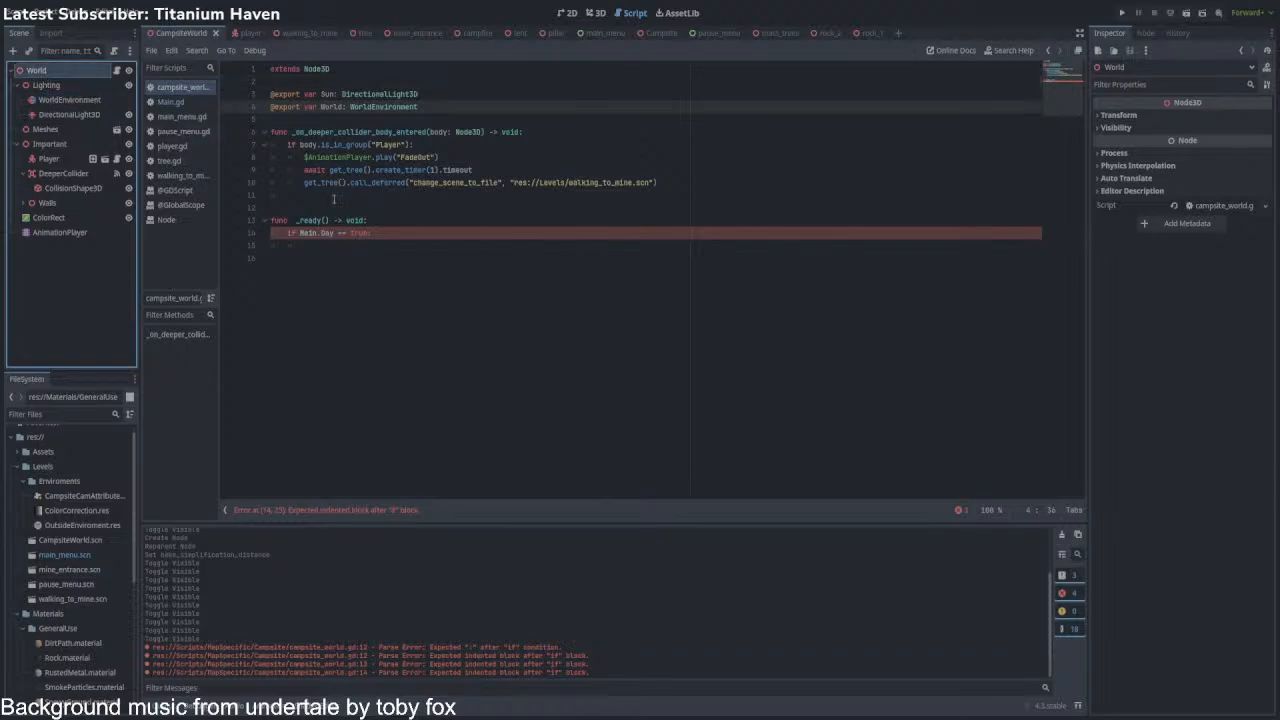
pyautogui.click(334, 252)
pyautogui.press('Up')
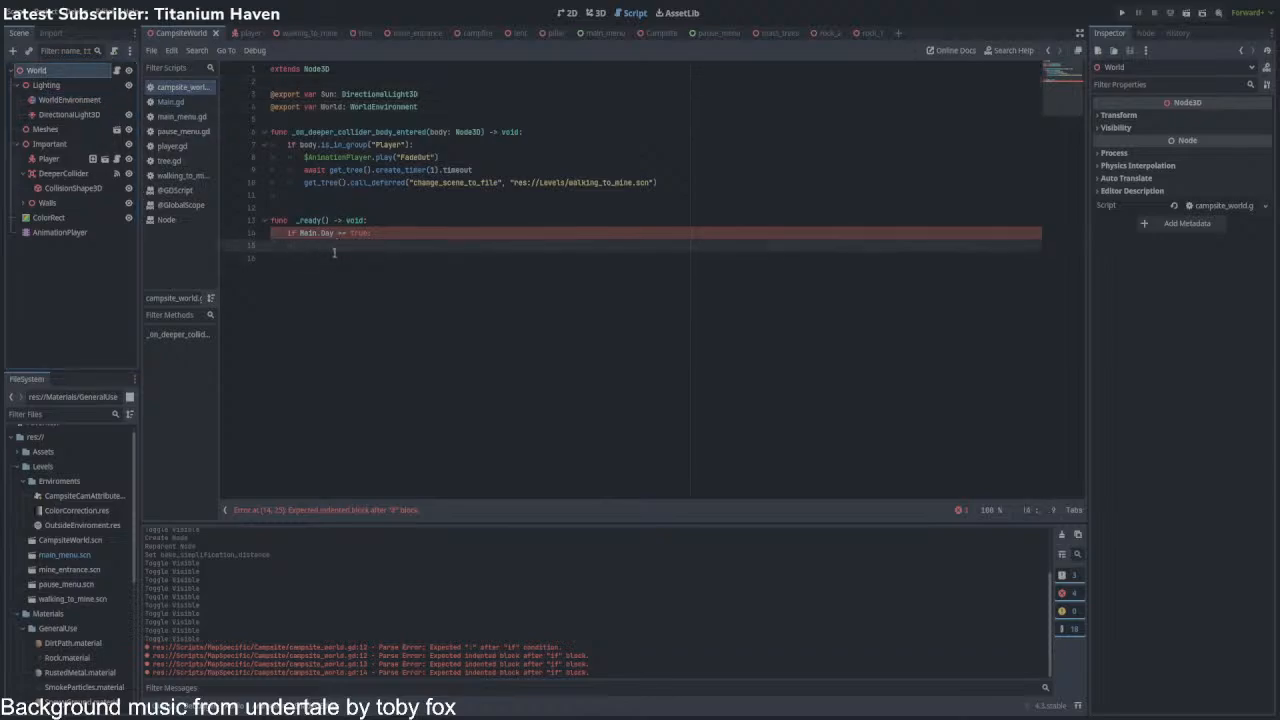
pyautogui.write('pass')
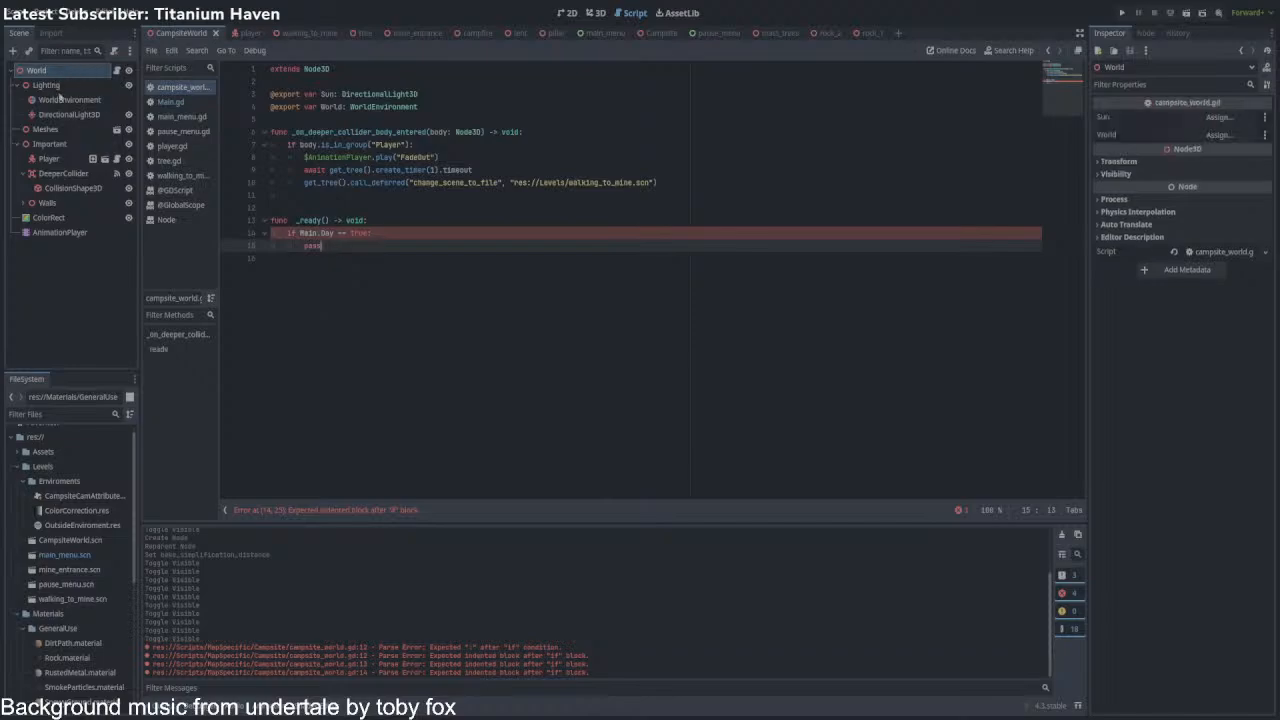
pyautogui.moveTo(64, 100); pyautogui.dragTo(1180, 138)
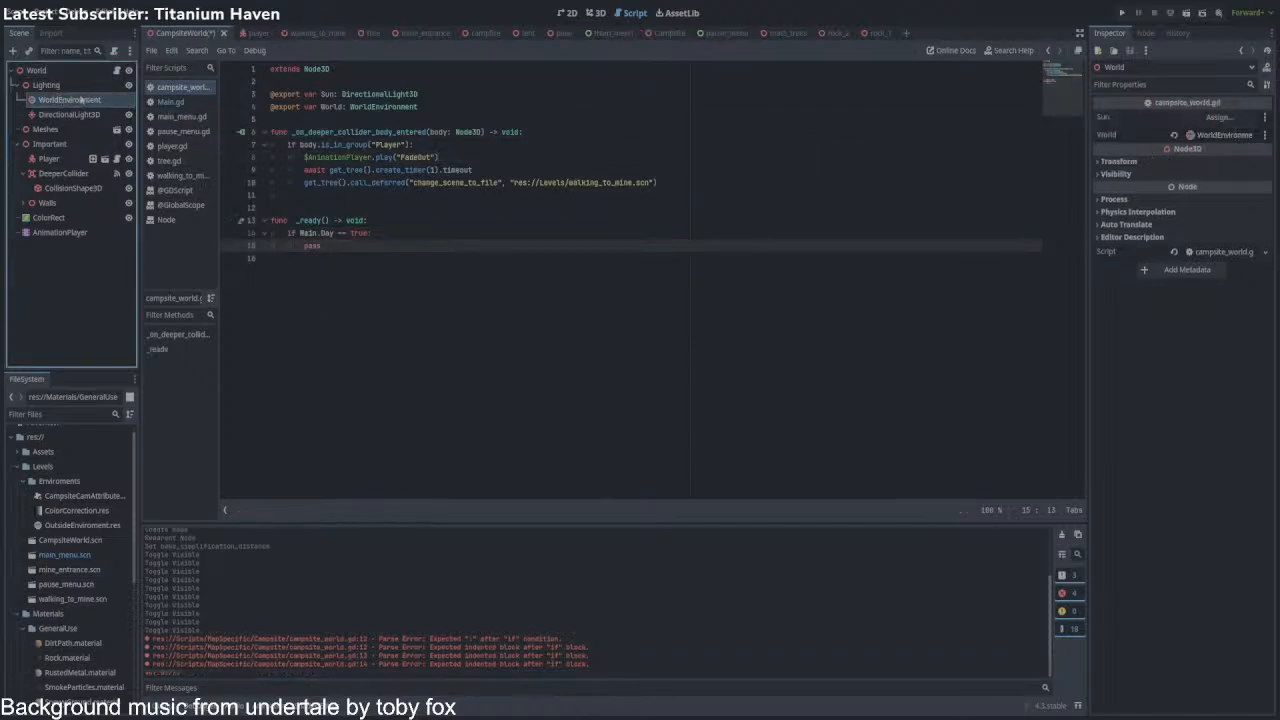
pyautogui.moveTo(70, 114); pyautogui.dragTo(1206, 126)
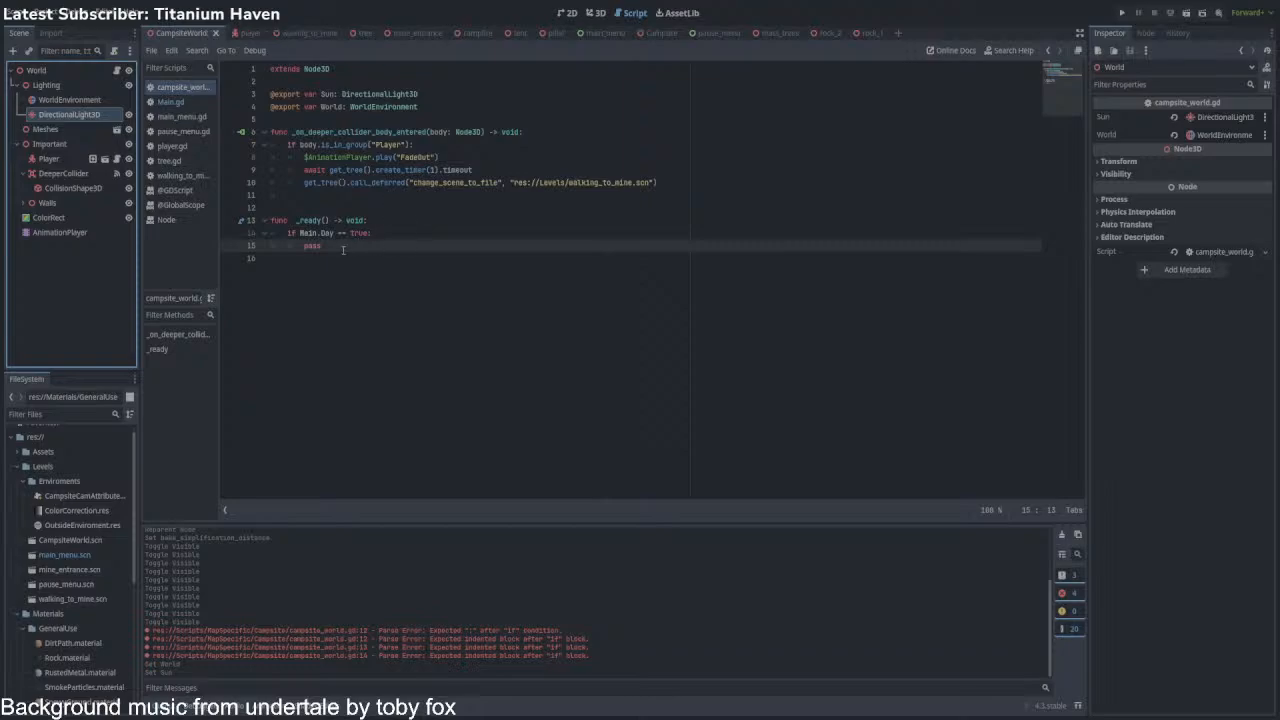
# Replace pass under the Main.Day condition with the beginning of an assignment to Sun.rotation_degrees.
pyautogui.click(305, 252)
pyautogui.doubleClick(306, 246)
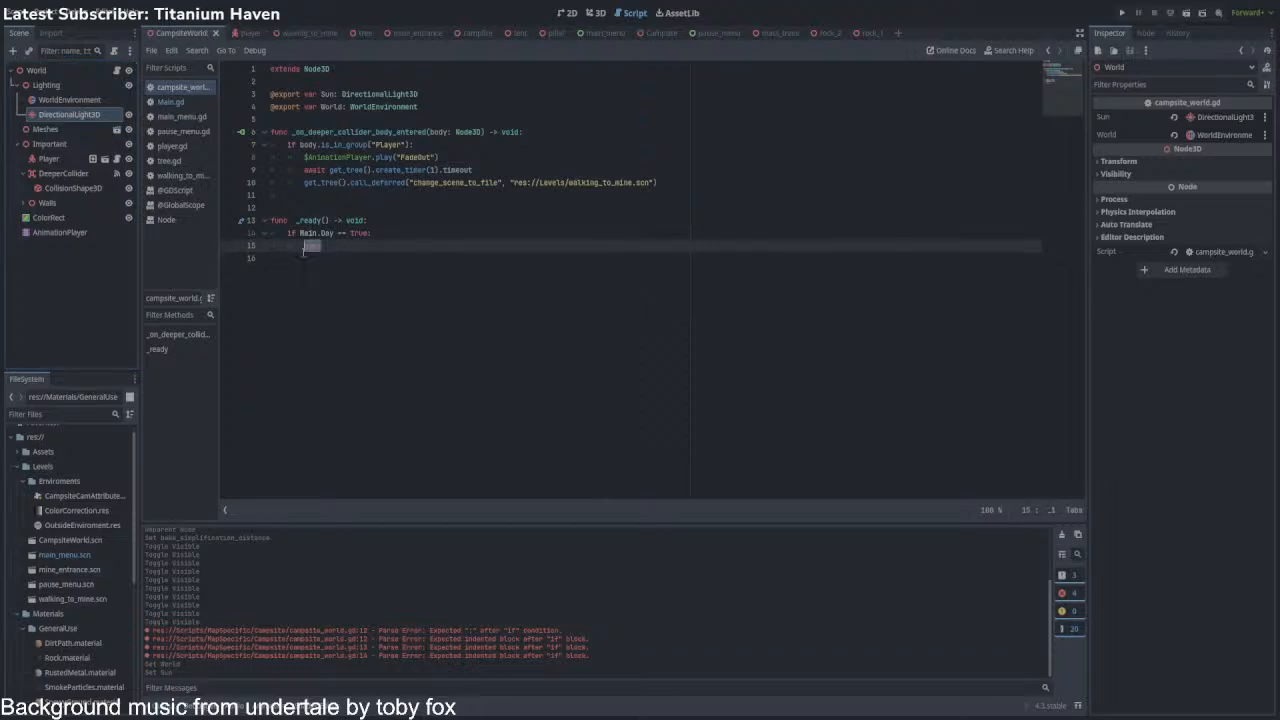
pyautogui.write('Di')
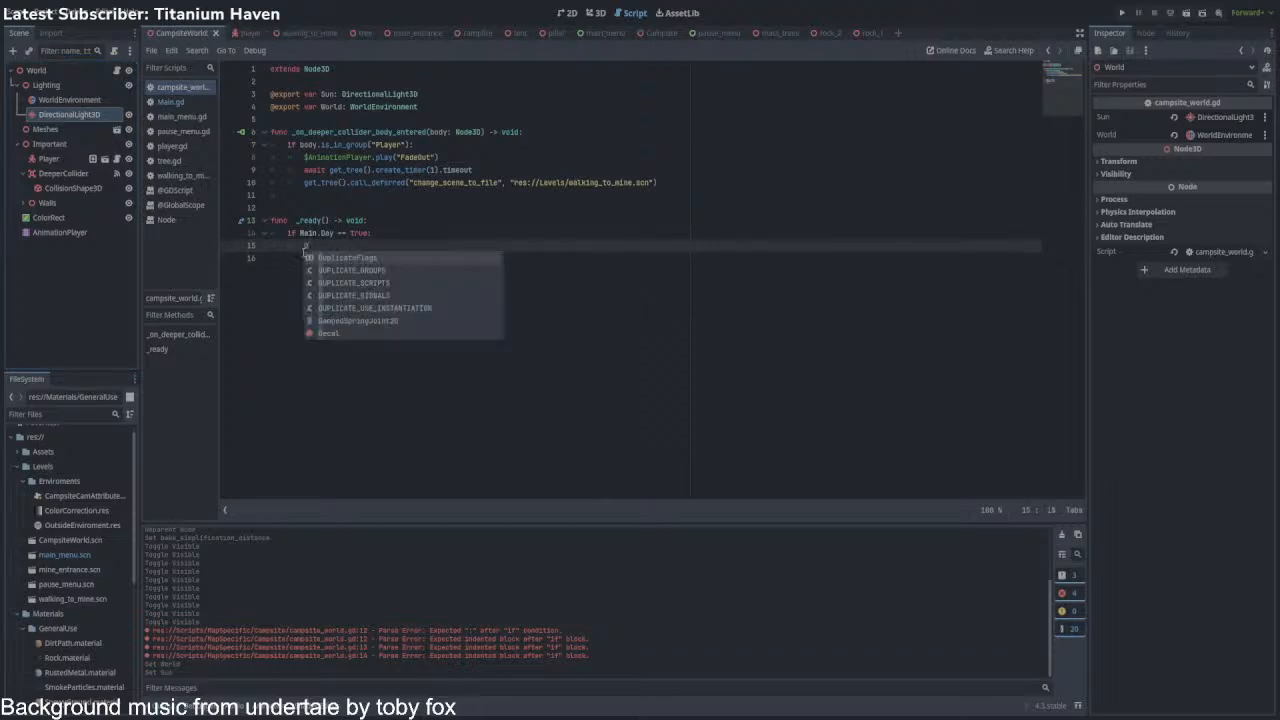
pyautogui.press('BackSpace')
pyautogui.press('BackSpace')
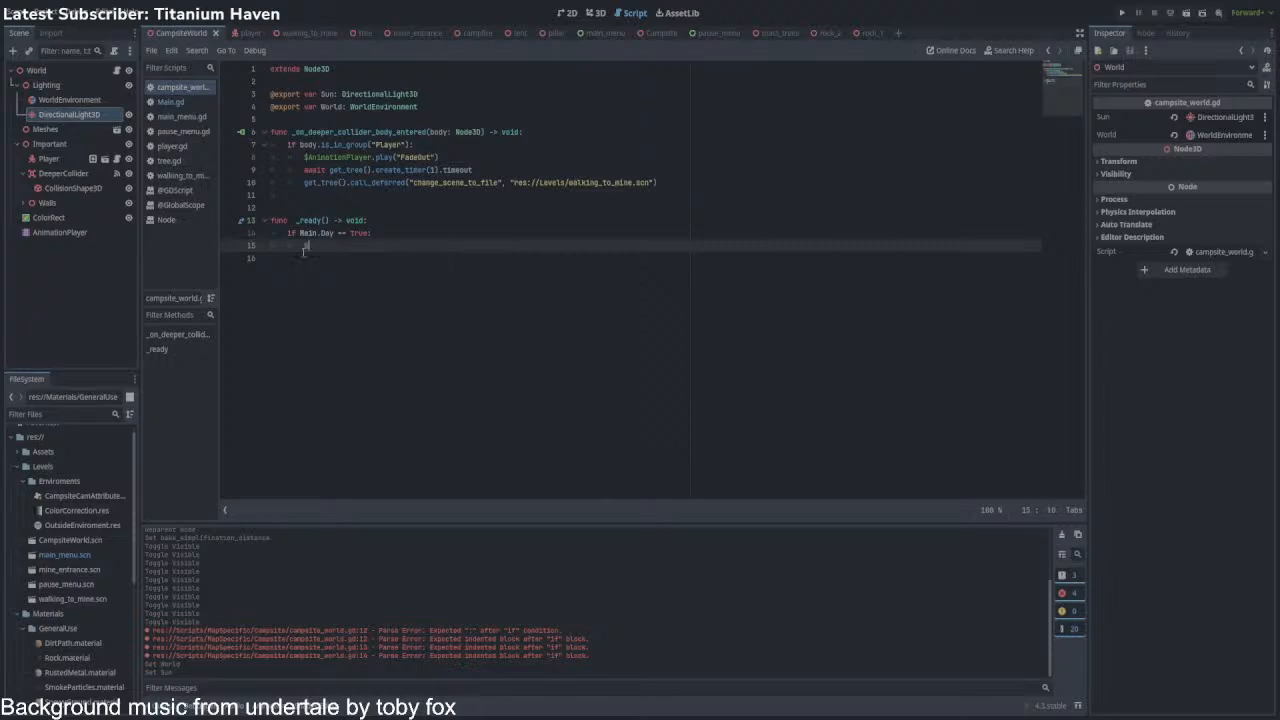
pyautogui.write('Sun ')
pyautogui.write('ro')
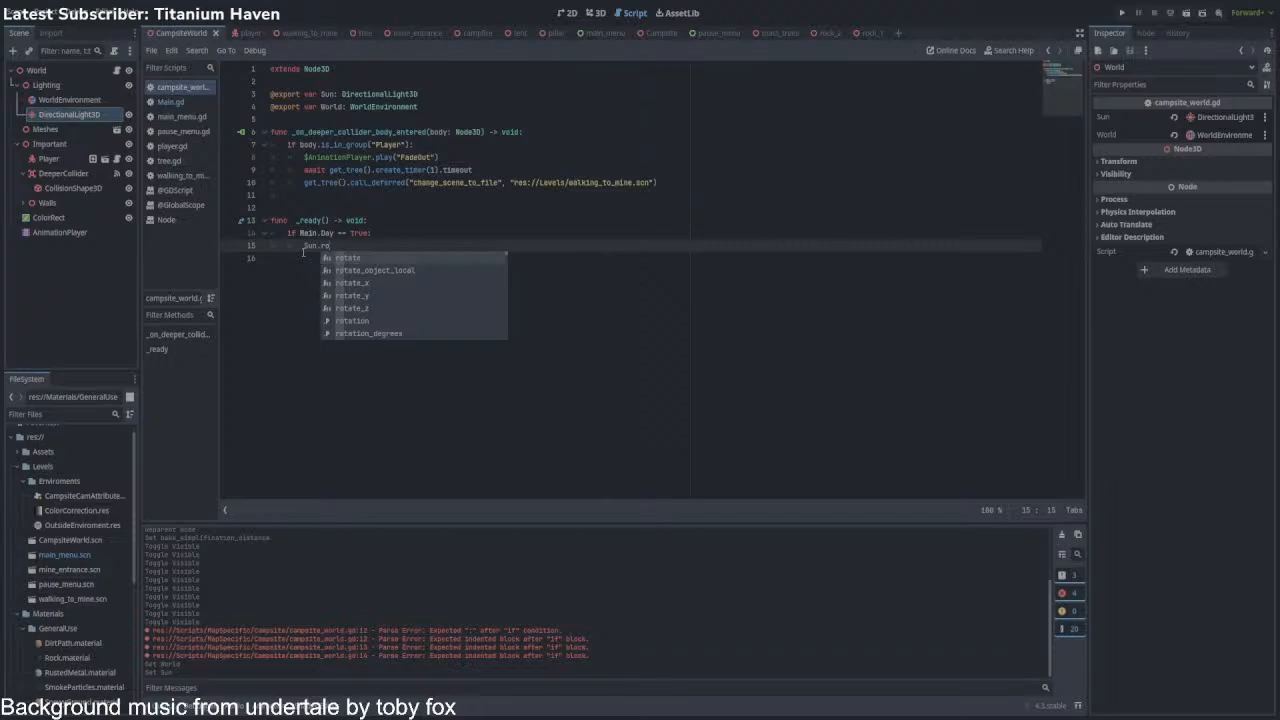
pyautogui.press('Down')
pyautogui.press('Down')
pyautogui.press('Down')
pyautogui.press('Down')
pyautogui.press('Down')
pyautogui.press('Down')
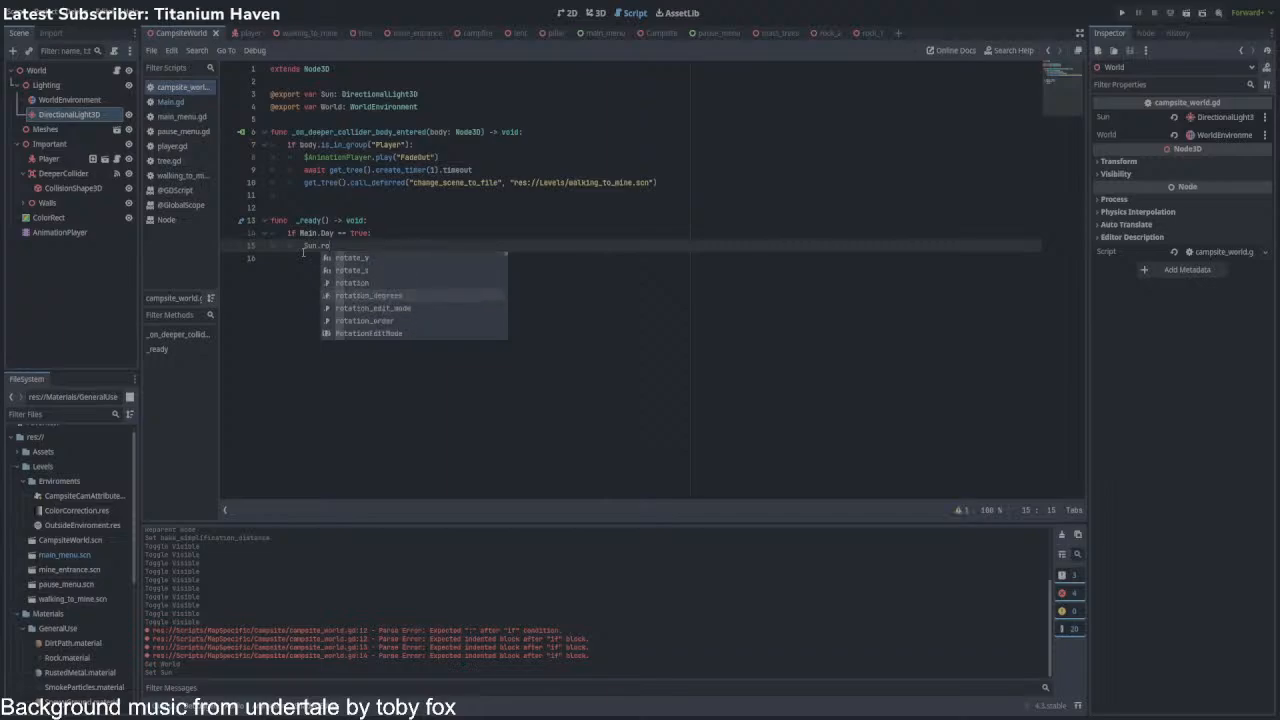
pyautogui.press('Return')
pyautogui.write('=')
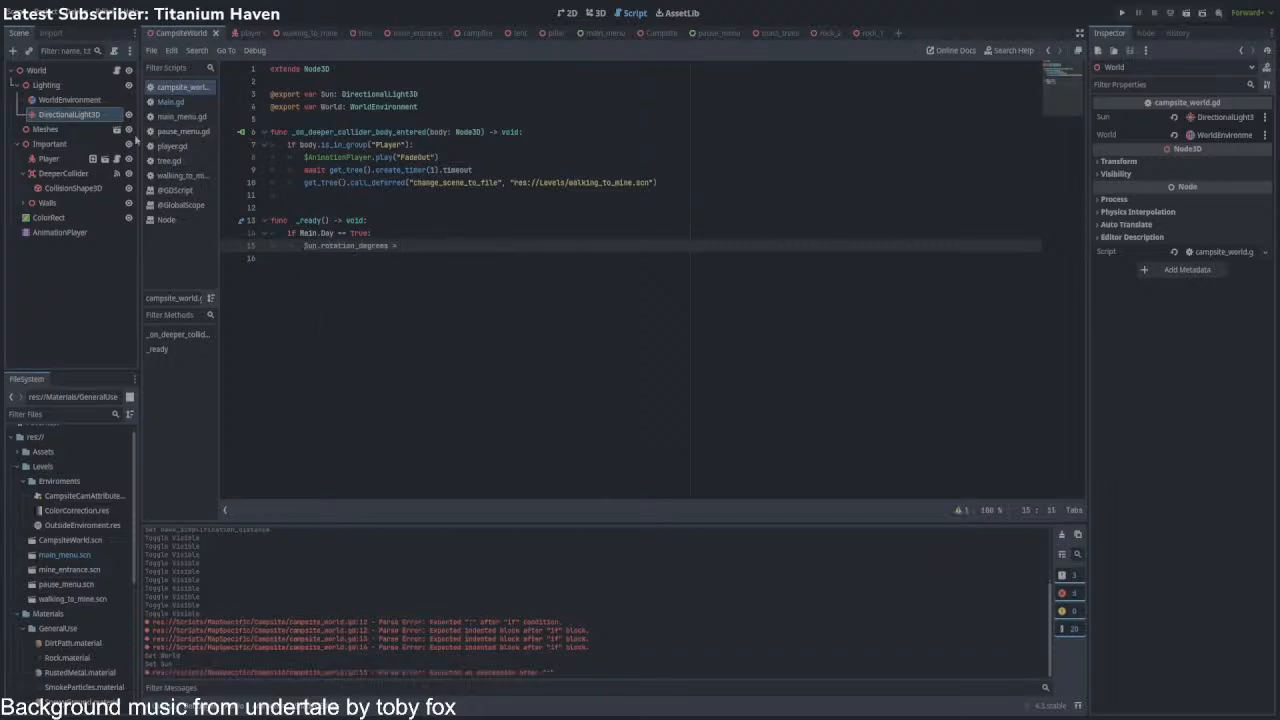
# Complete the Sun rotation line with Vector3(-24.3, -90, 0), taking the values from the DirectionalLight3D node's rotation.
pyautogui.click(70, 114)
pyautogui.scroll(-10, 1170, 400)
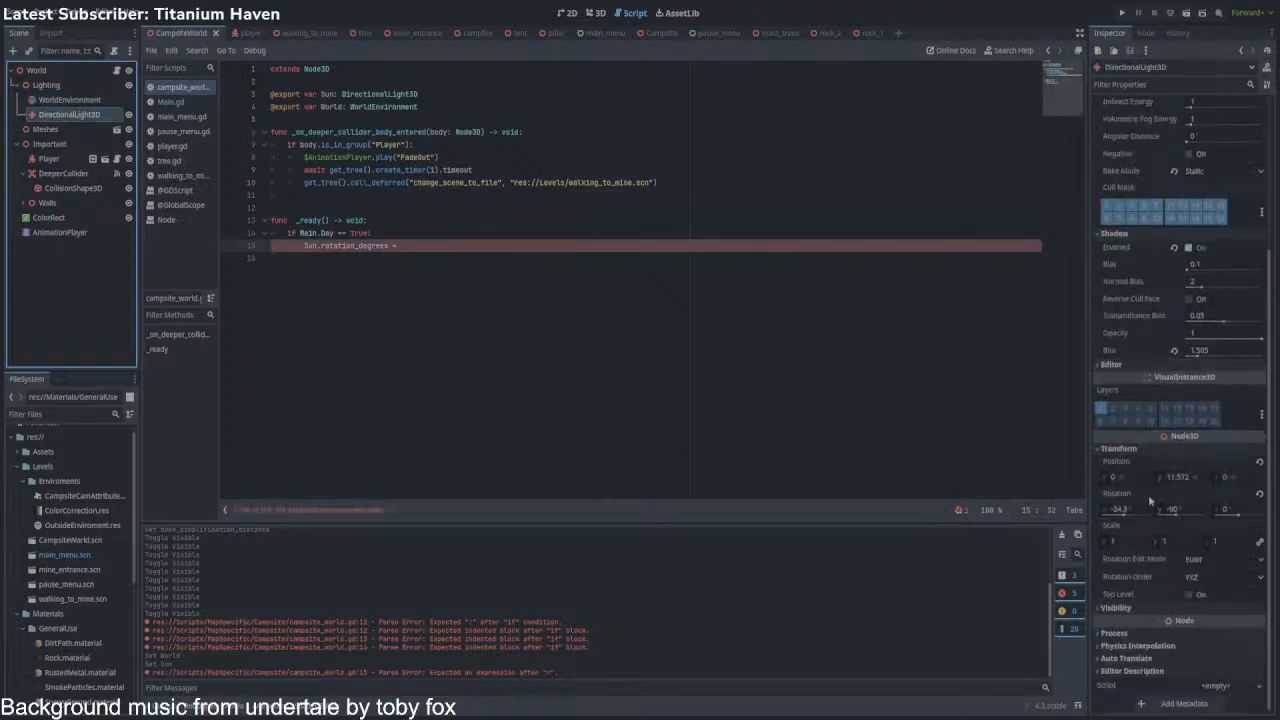
pyautogui.click(417, 251)
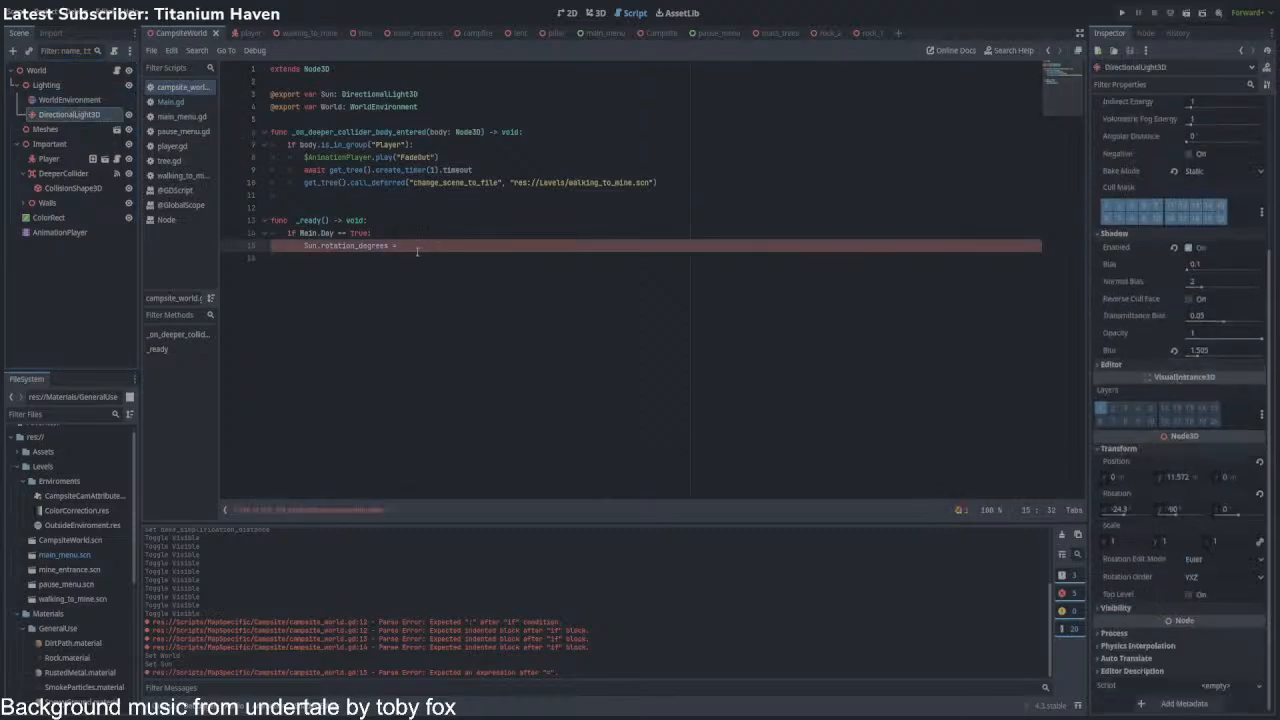
pyautogui.write('Vector3(-24.')
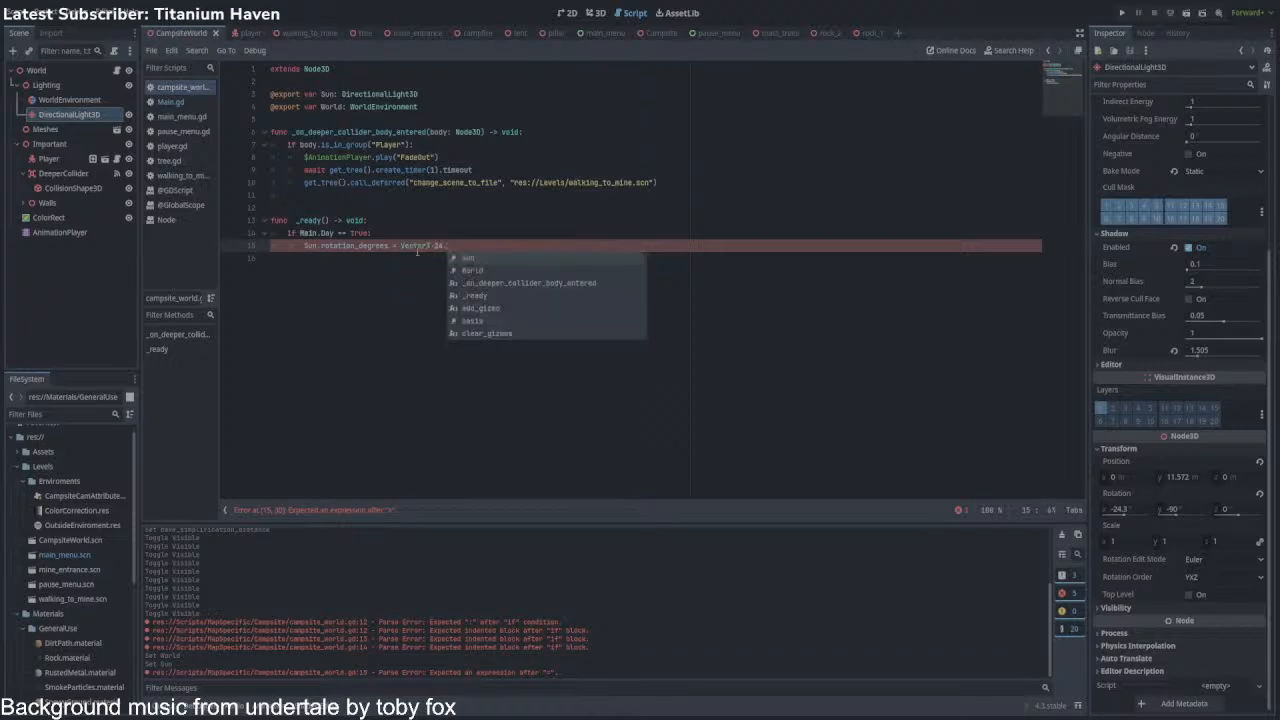
pyautogui.press('BackSpace')
pyautogui.press('BackSpace')
pyautogui.press('BackSpace')
pyautogui.press('BackSpace')
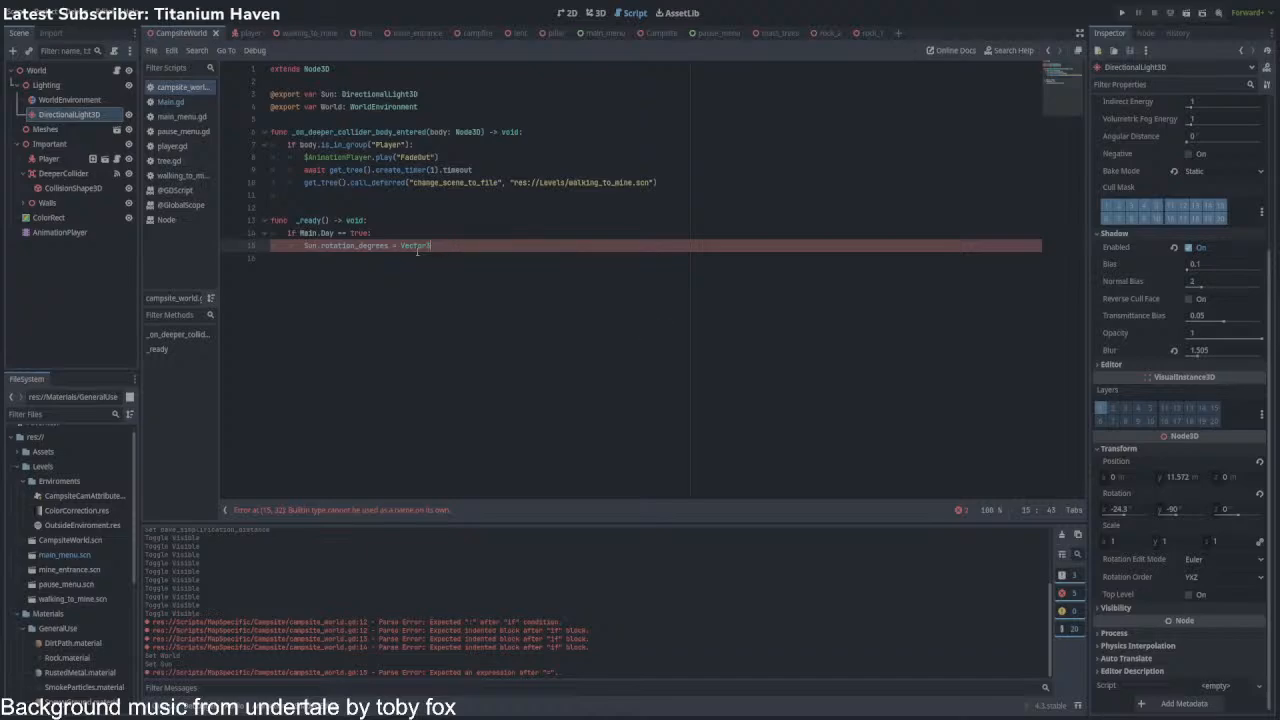
pyautogui.write('(-')
pyautogui.press('BackSpace')
pyautogui.write('-24.')
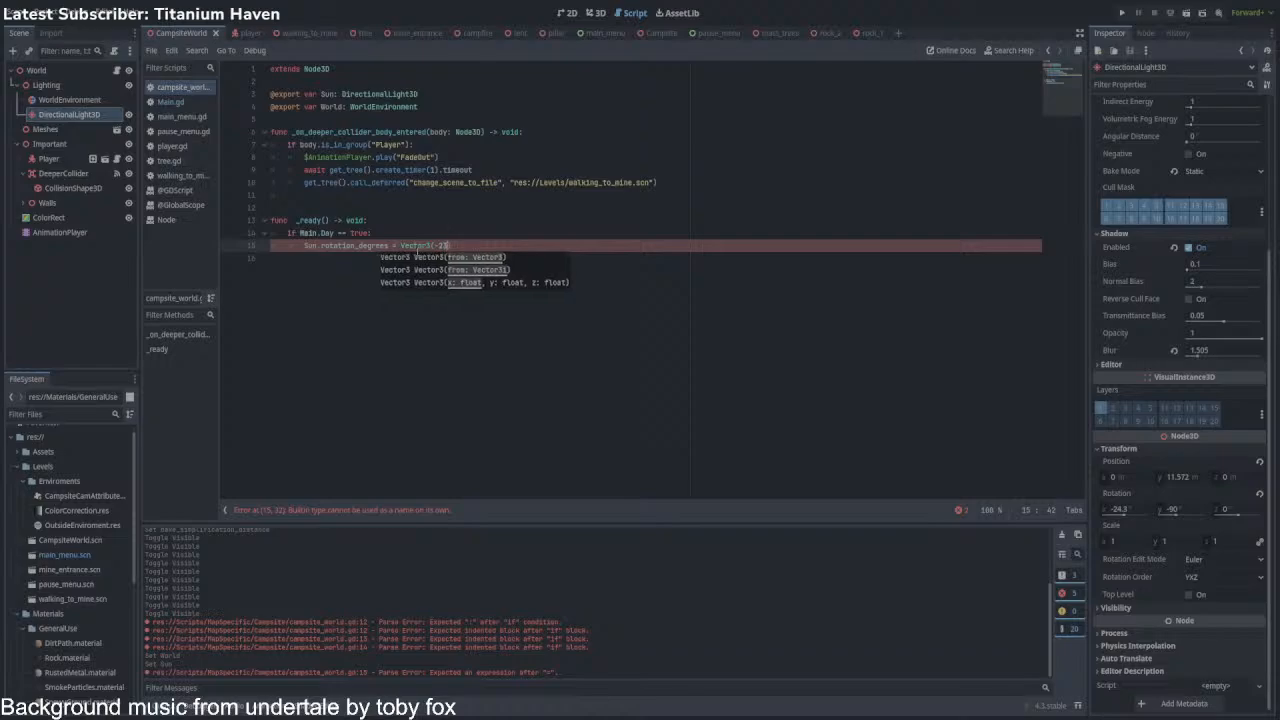
pyautogui.write('3')
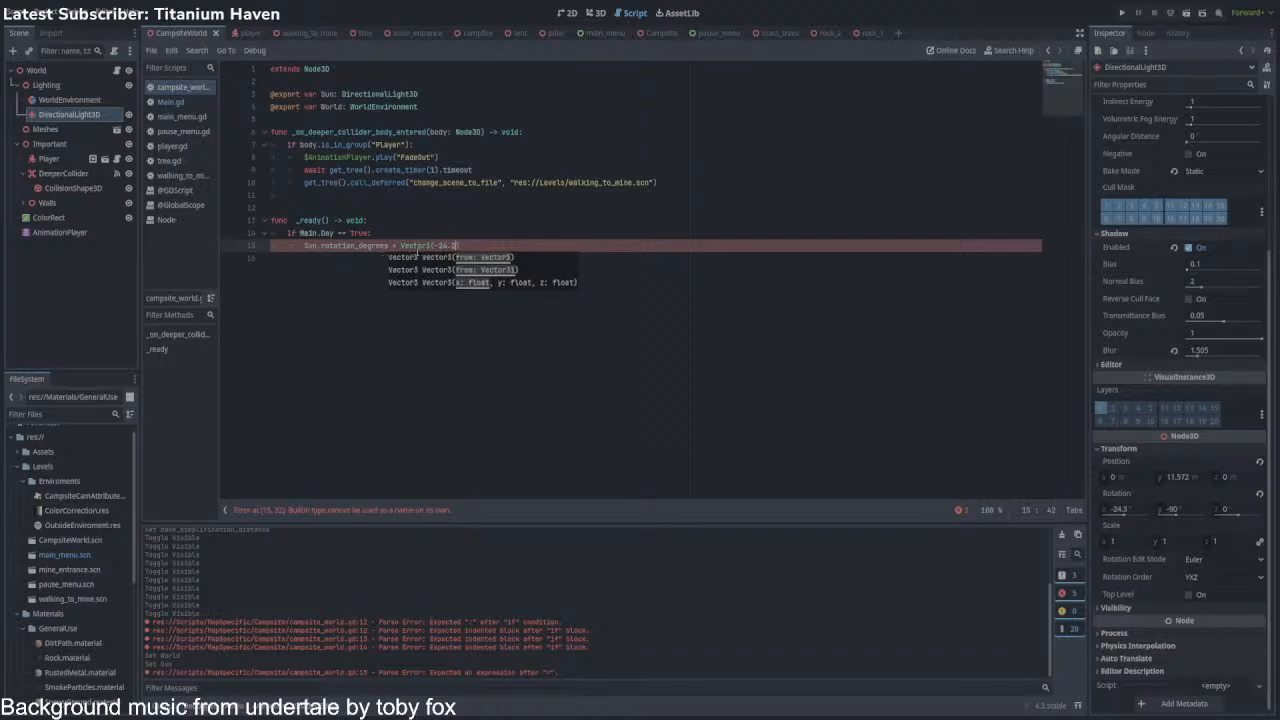
pyautogui.write(', -90, 0')
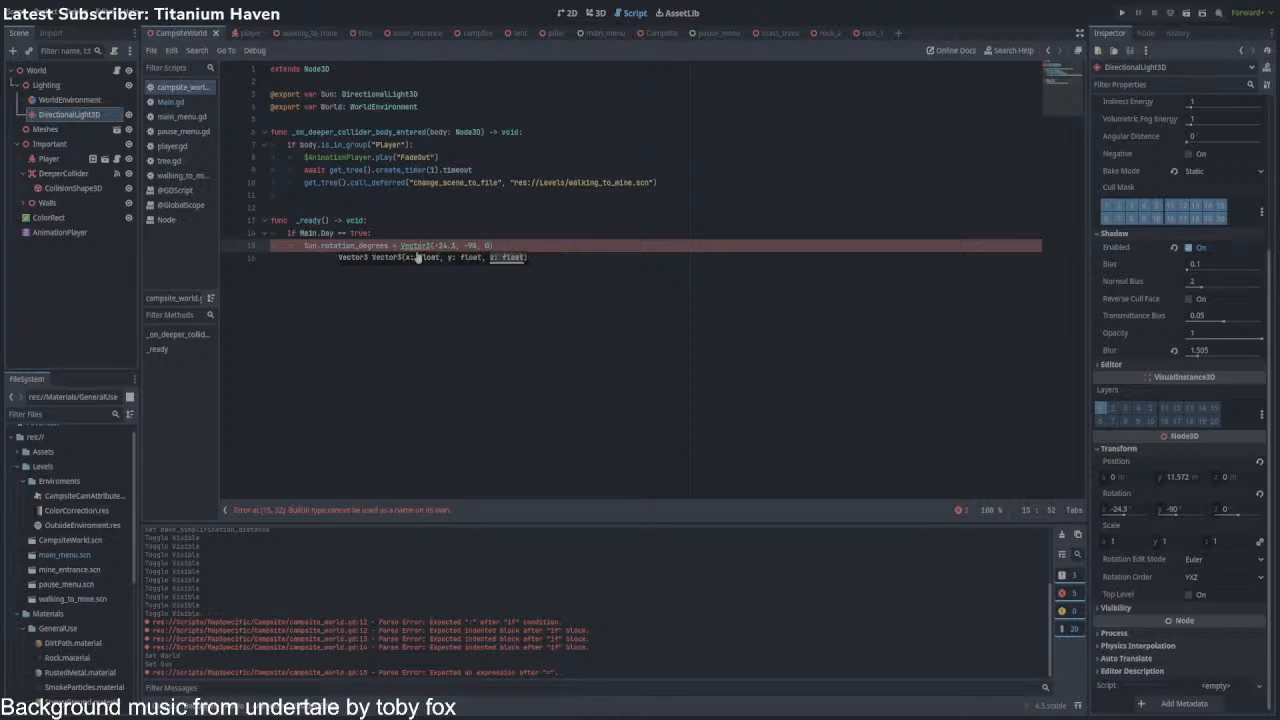
pyautogui.click(565, 243)
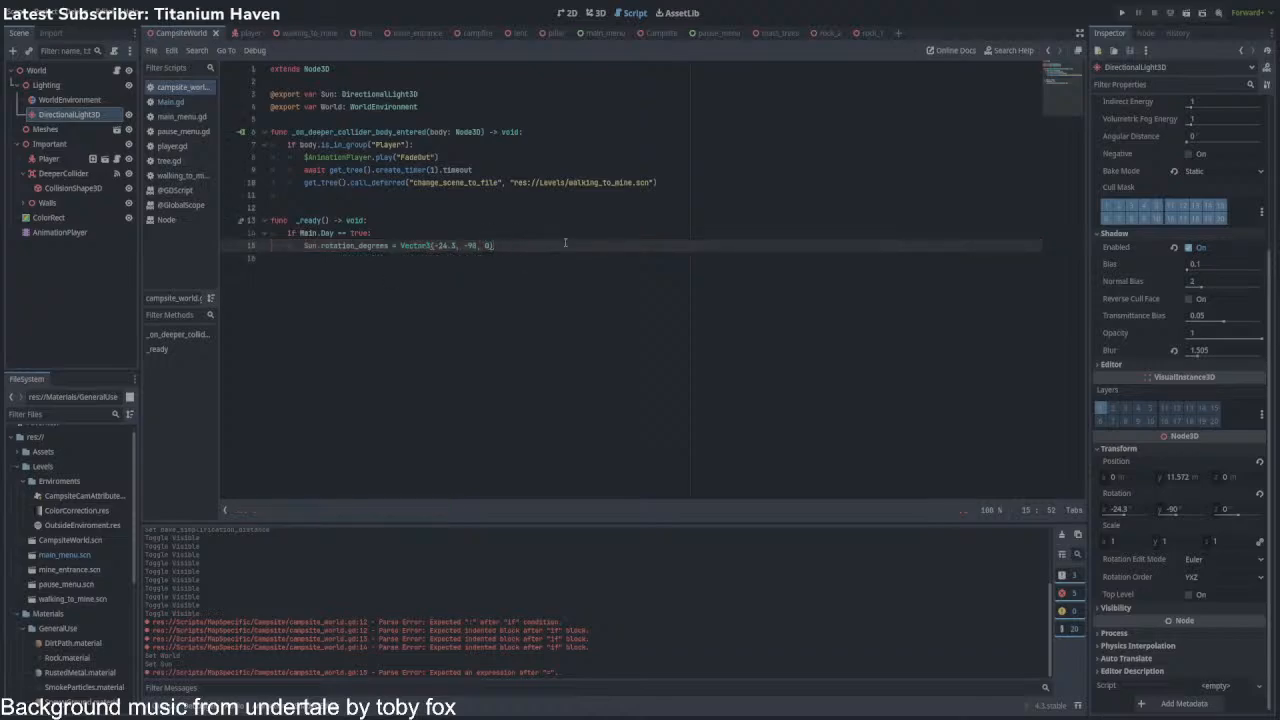
# Start a World.environment property line below the Sun rotation and open the WorldEnvironment node's environment resource.
pyautogui.press('Return')
pyautogui.write('World.')
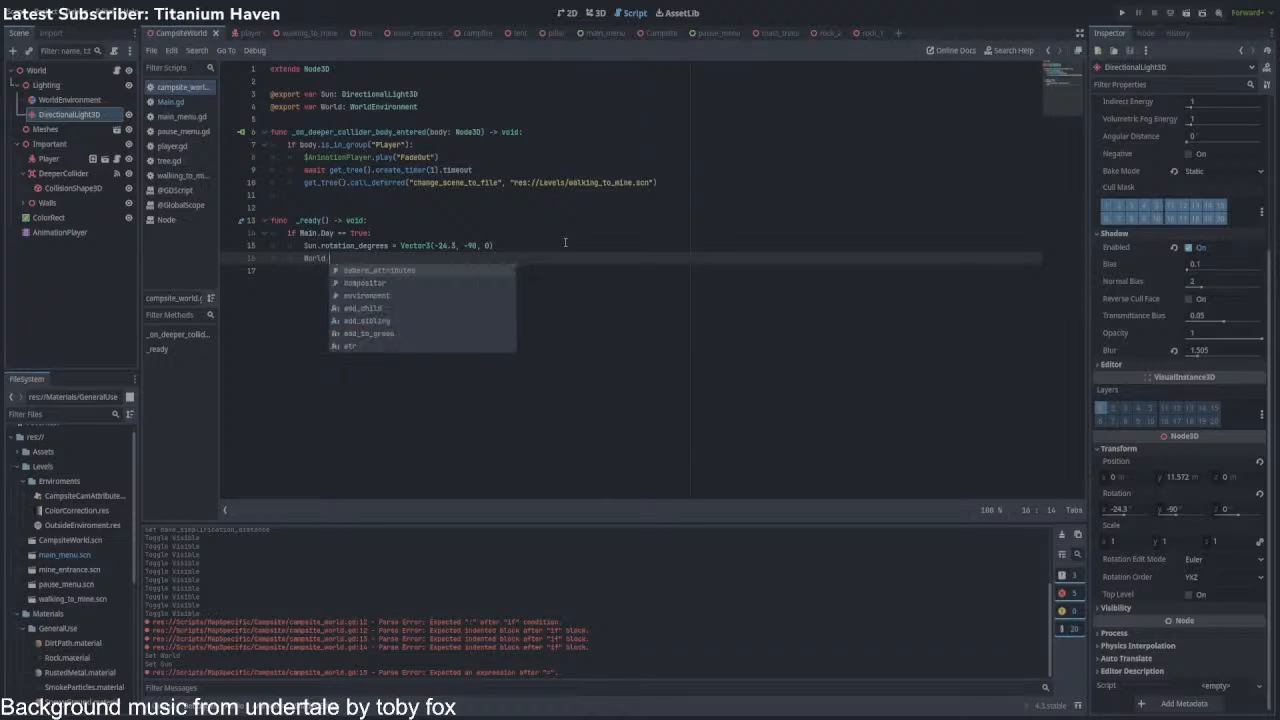
pyautogui.write('environment')
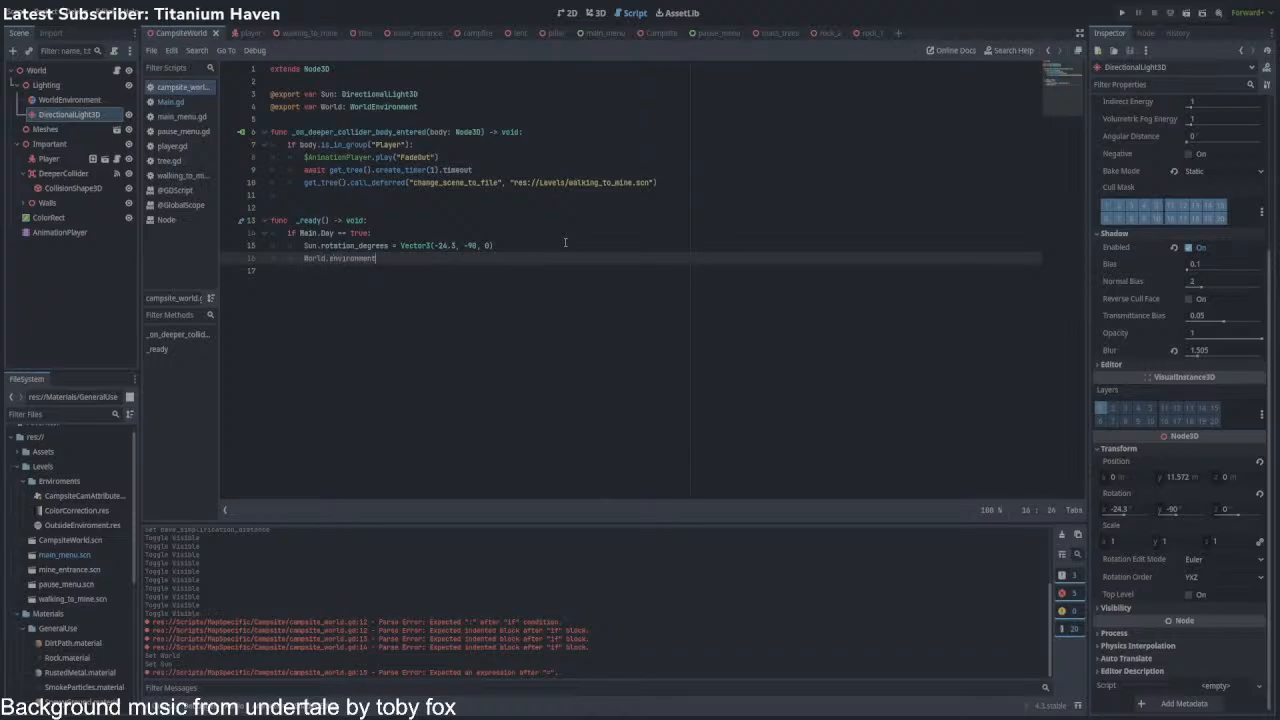
pyautogui.write('.')
pyautogui.click(76, 99)
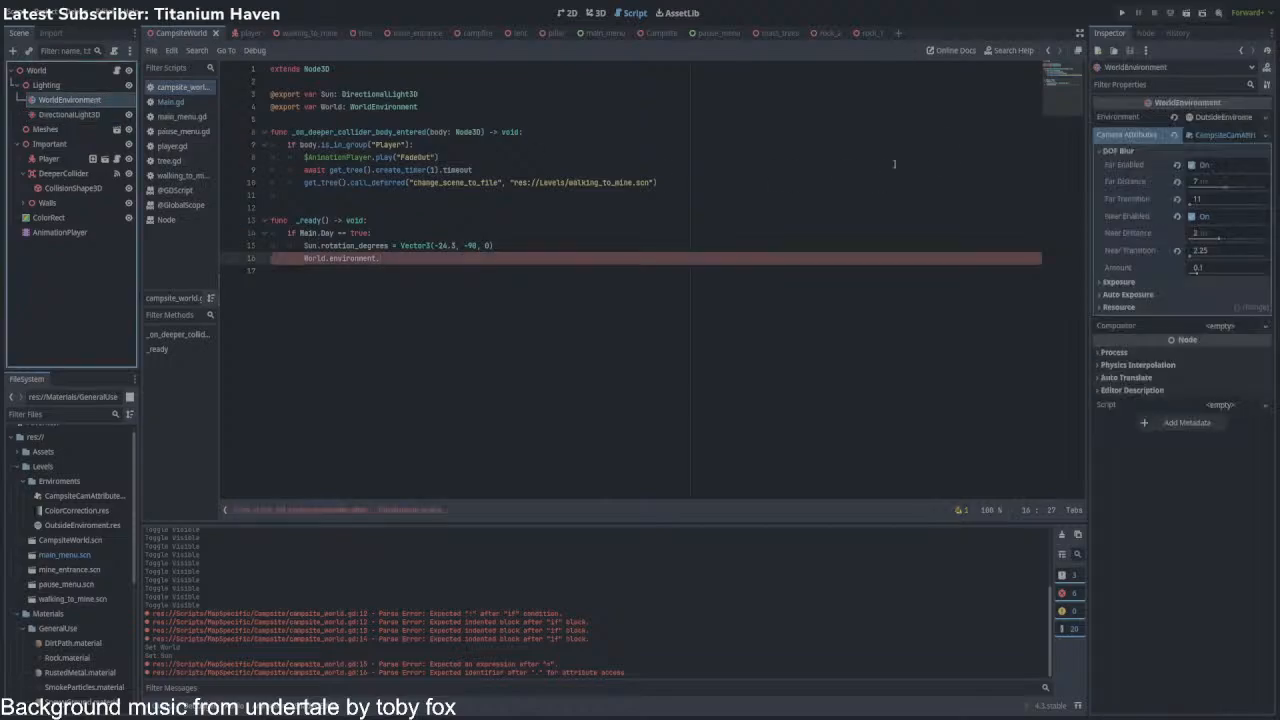
pyautogui.click(1220, 134)
pyautogui.click(1220, 117)
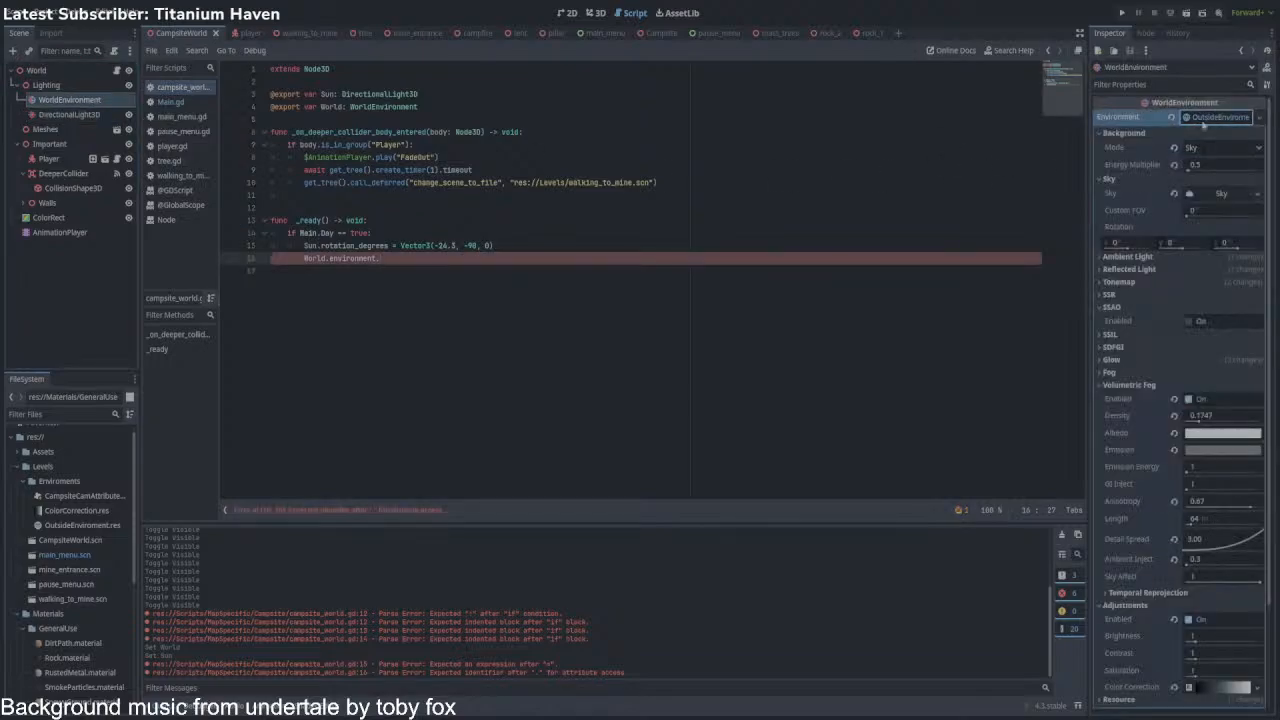
# Insert the environment's volumetric fog albedo property into the World.environment line, without the quote mark, and add an equals sign.
pyautogui.click(1140, 178)
pyautogui.click(1138, 133)
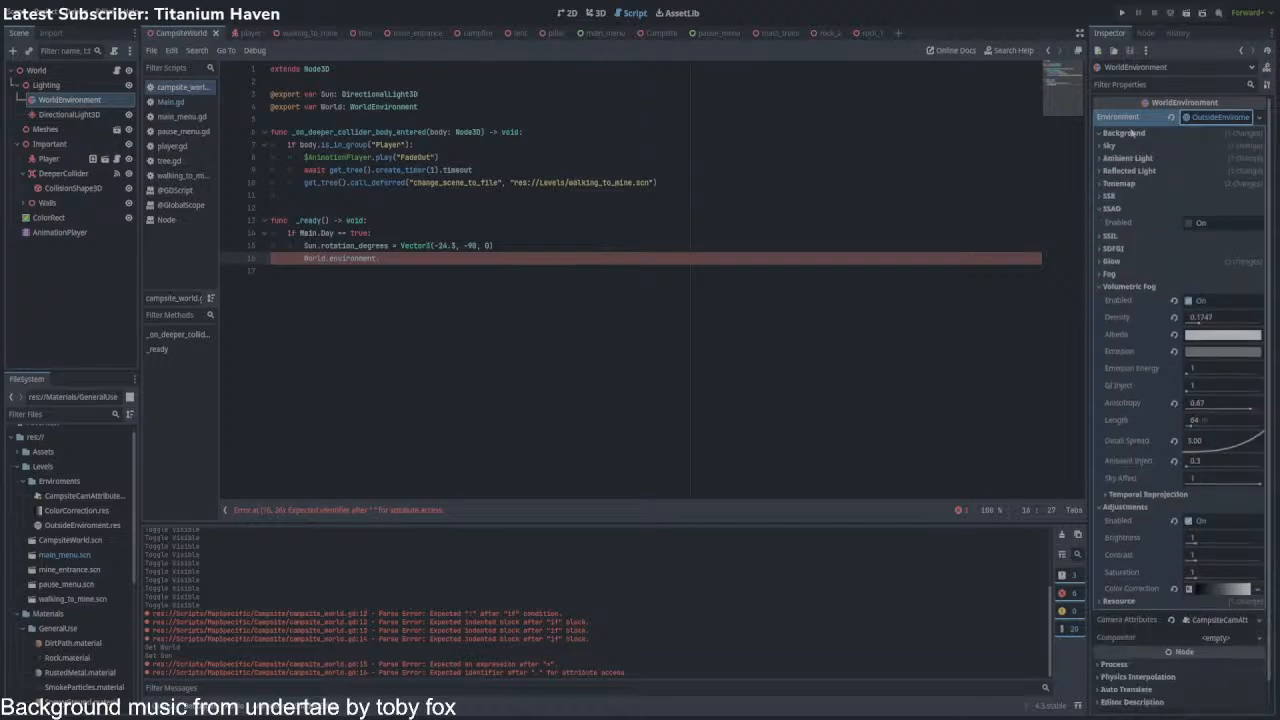
pyautogui.click(1144, 207)
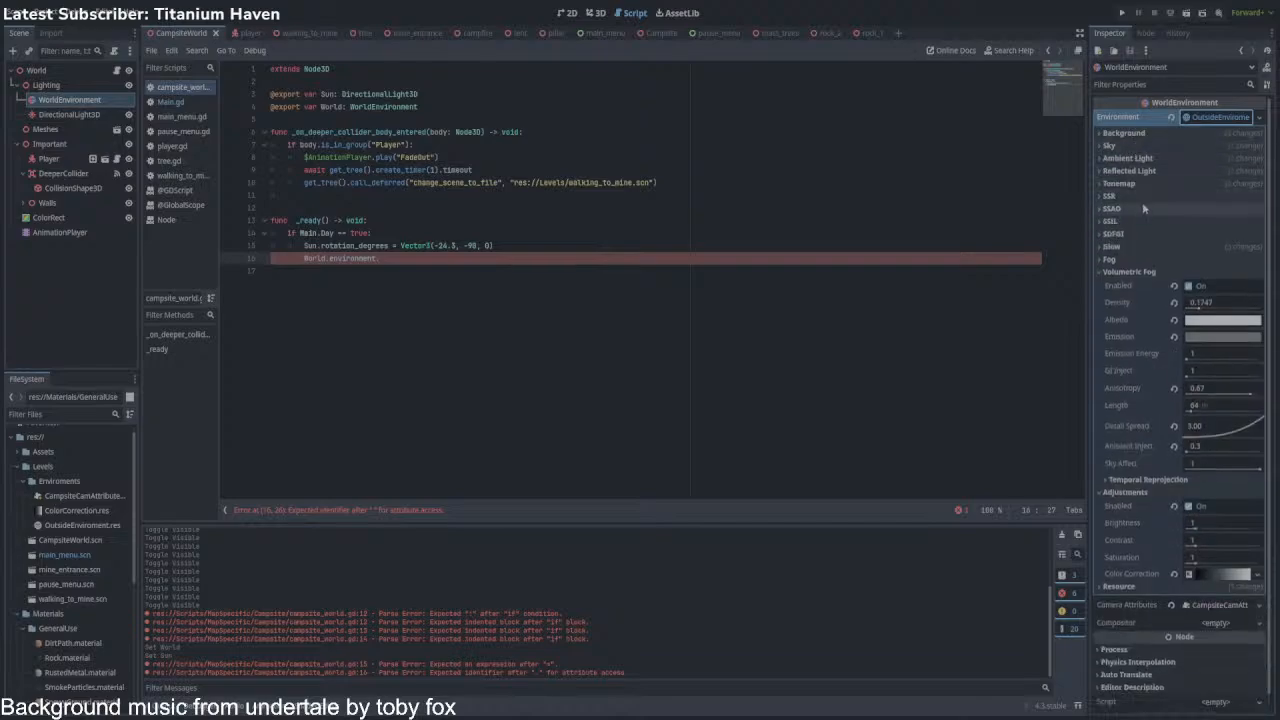
pyautogui.click(1121, 248)
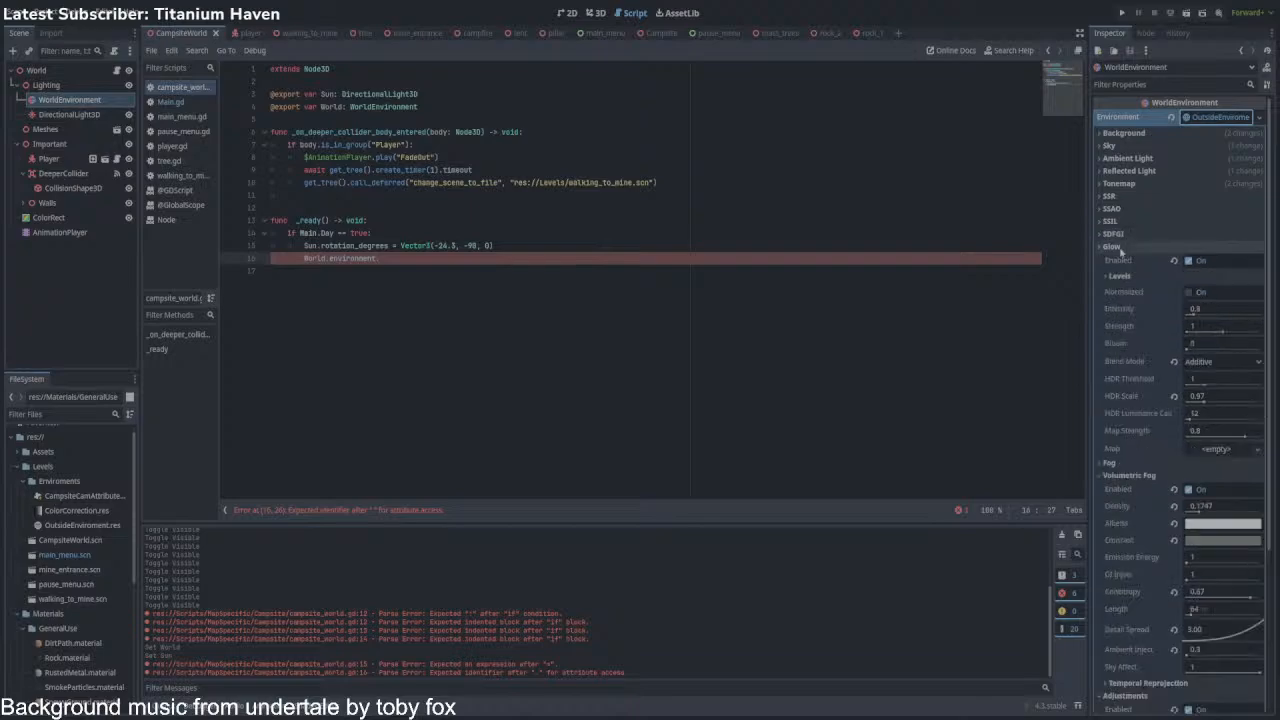
pyautogui.click(1121, 248)
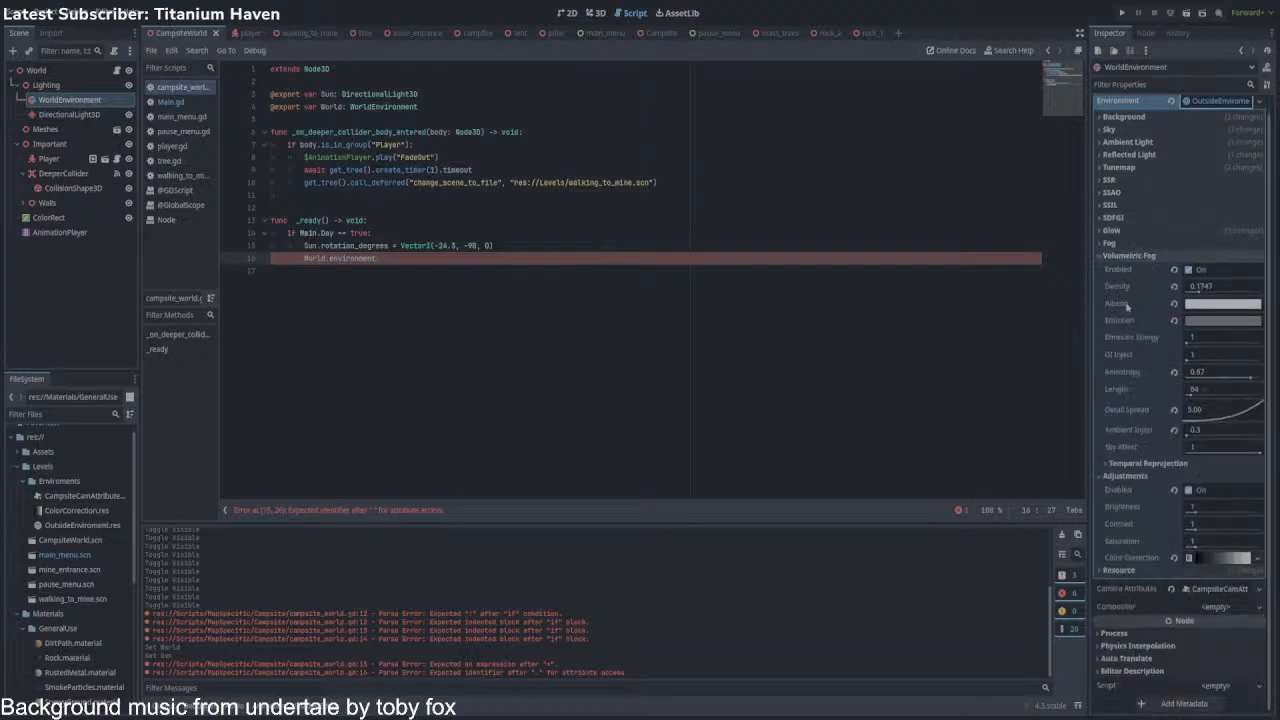
pyautogui.moveTo(1127, 306); pyautogui.dragTo(560, 272)
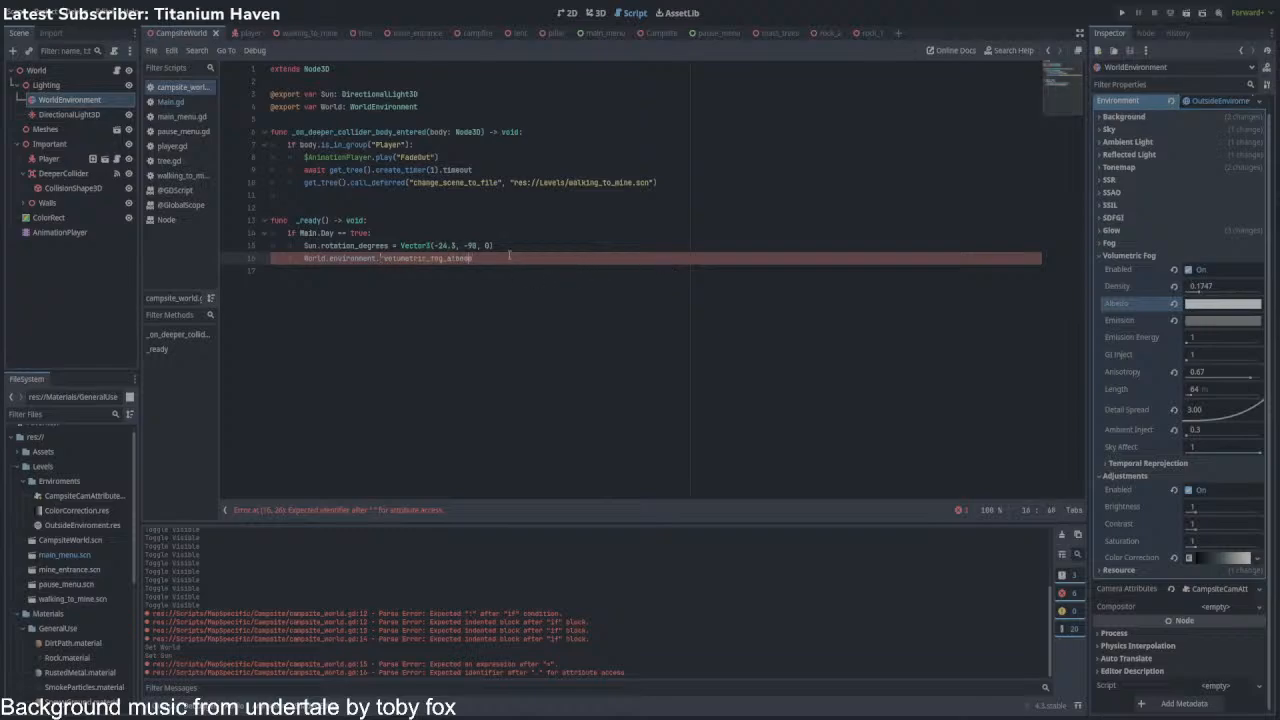
pyautogui.press('BackSpace')
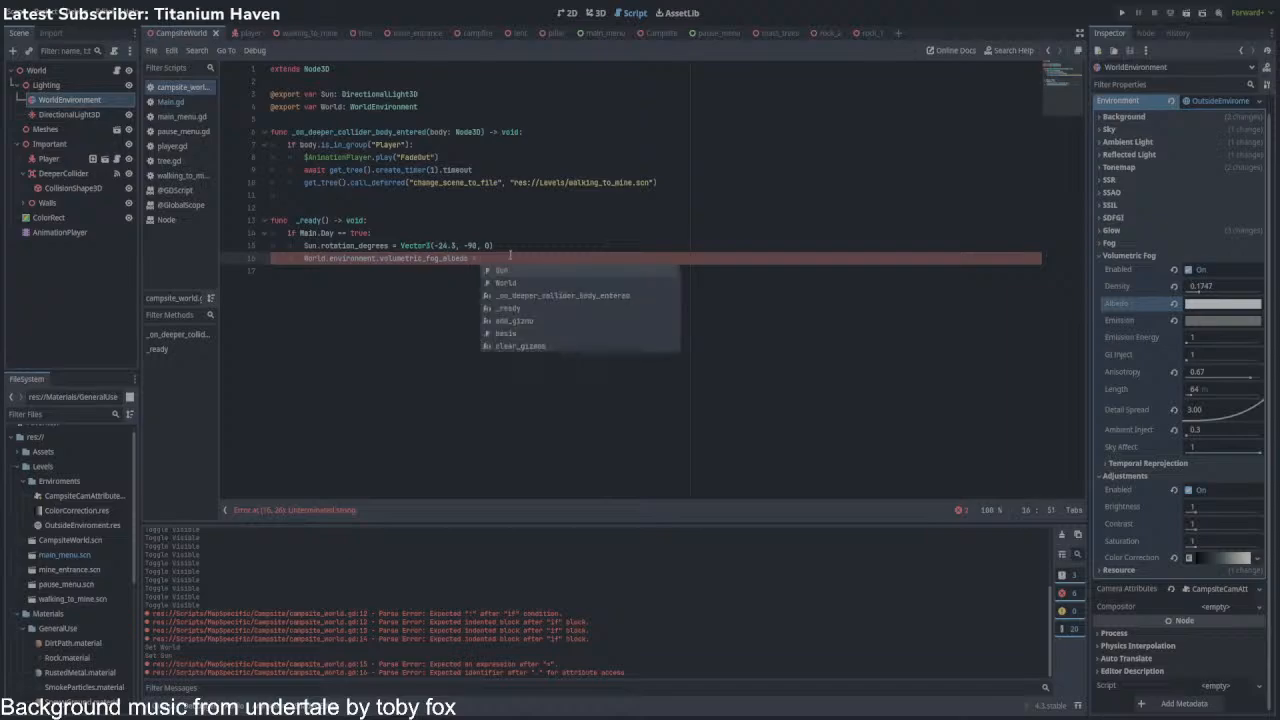
pyautogui.press('Escape')
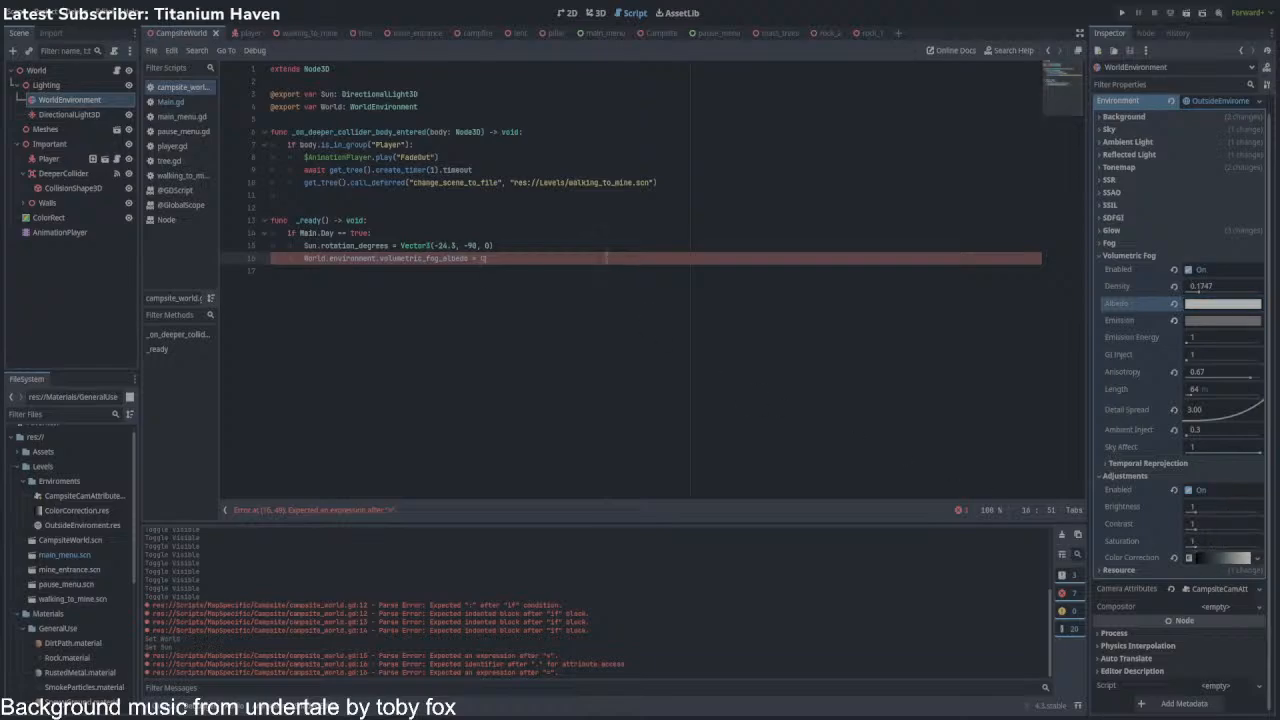
# Assign Color(0.97, 1, 0.995) to World.environment.volumetric_fog_albedo.
pyautogui.write('Colo')
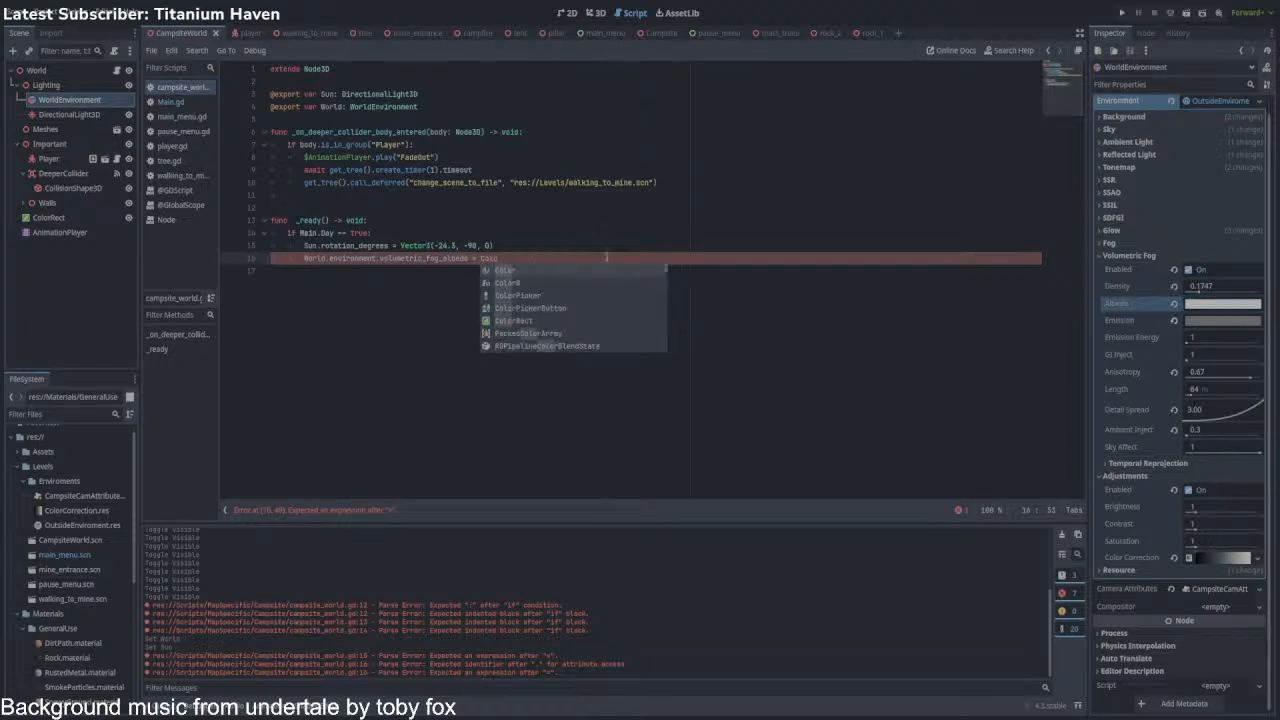
pyautogui.press('Return')
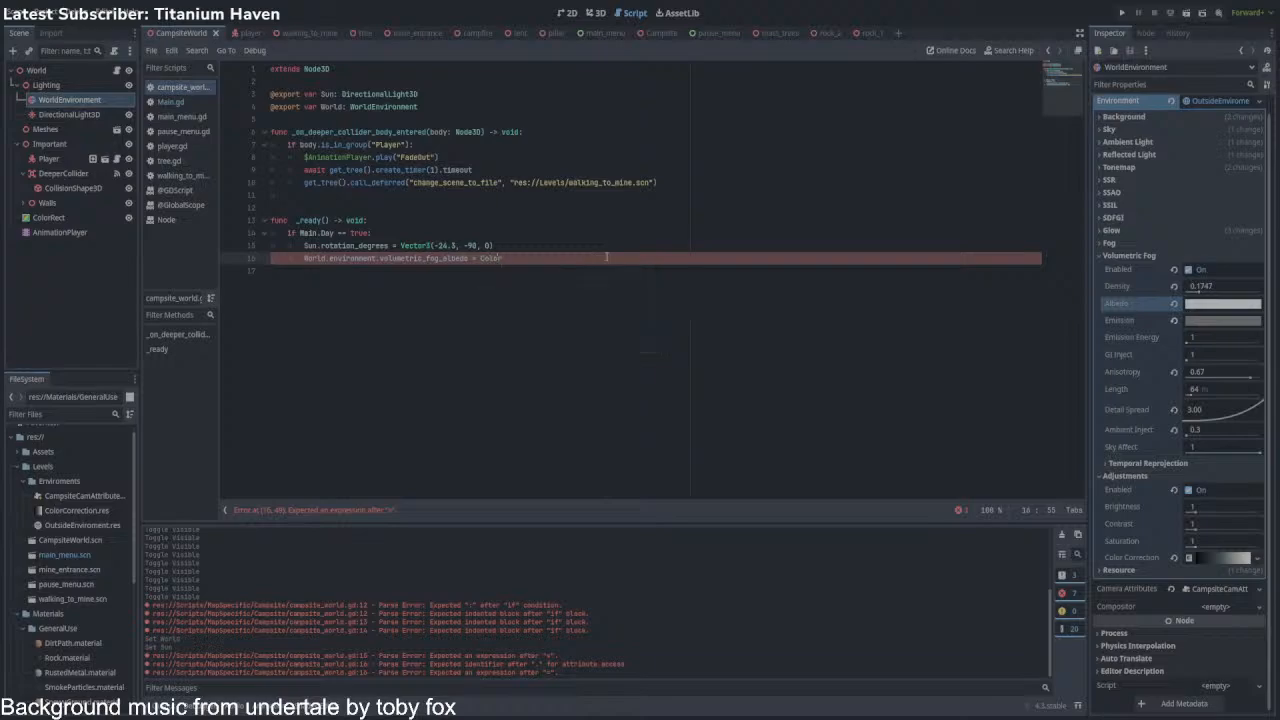
pyautogui.write('(')
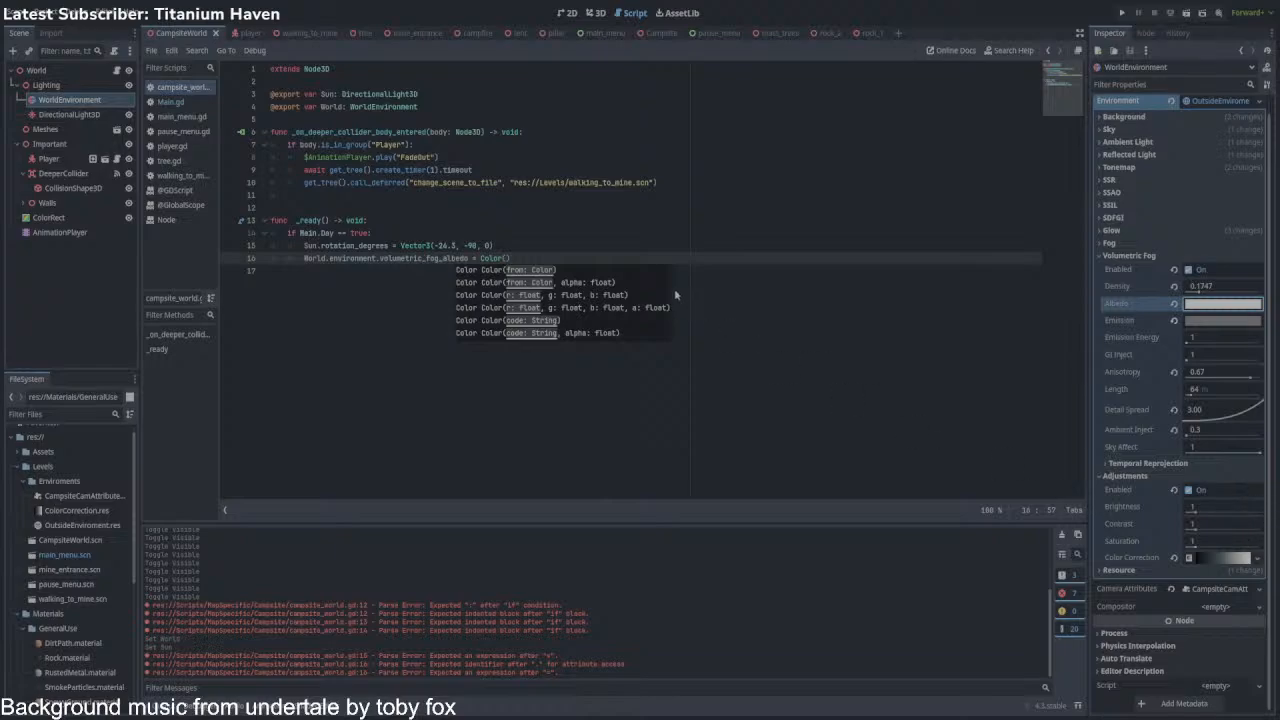
pyautogui.doubleClick(494, 259)
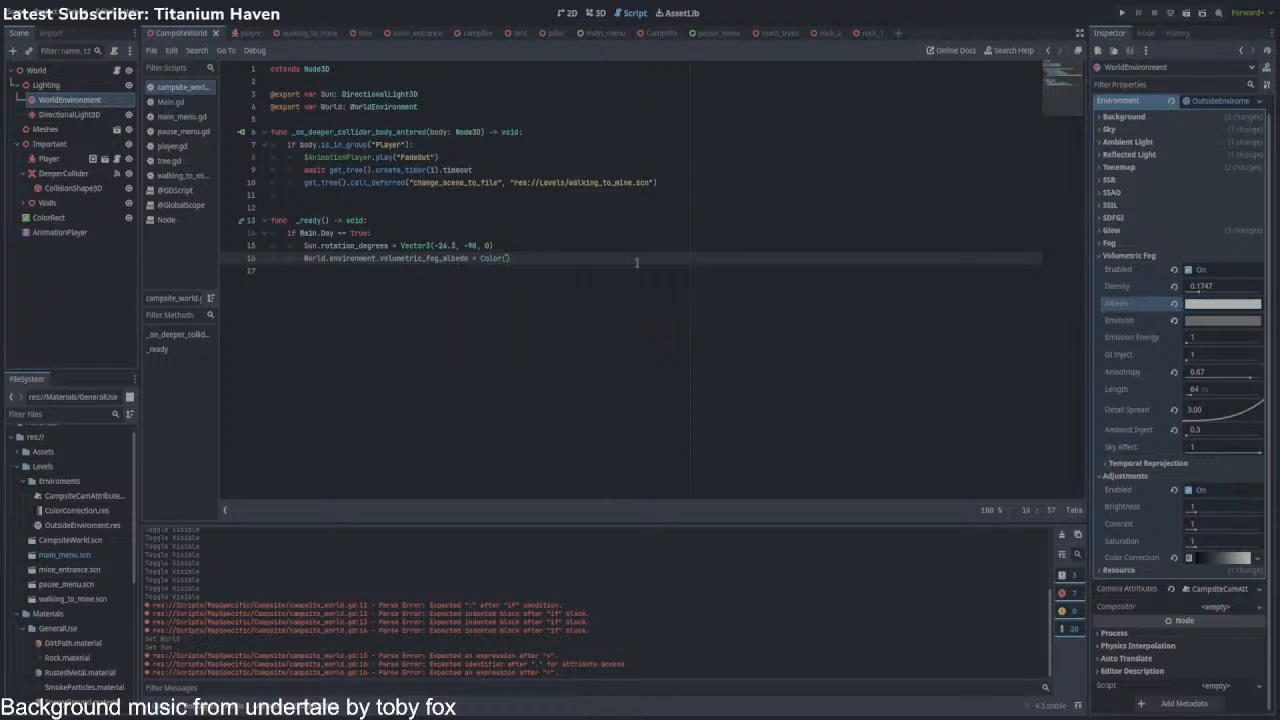
pyautogui.write('0.97')
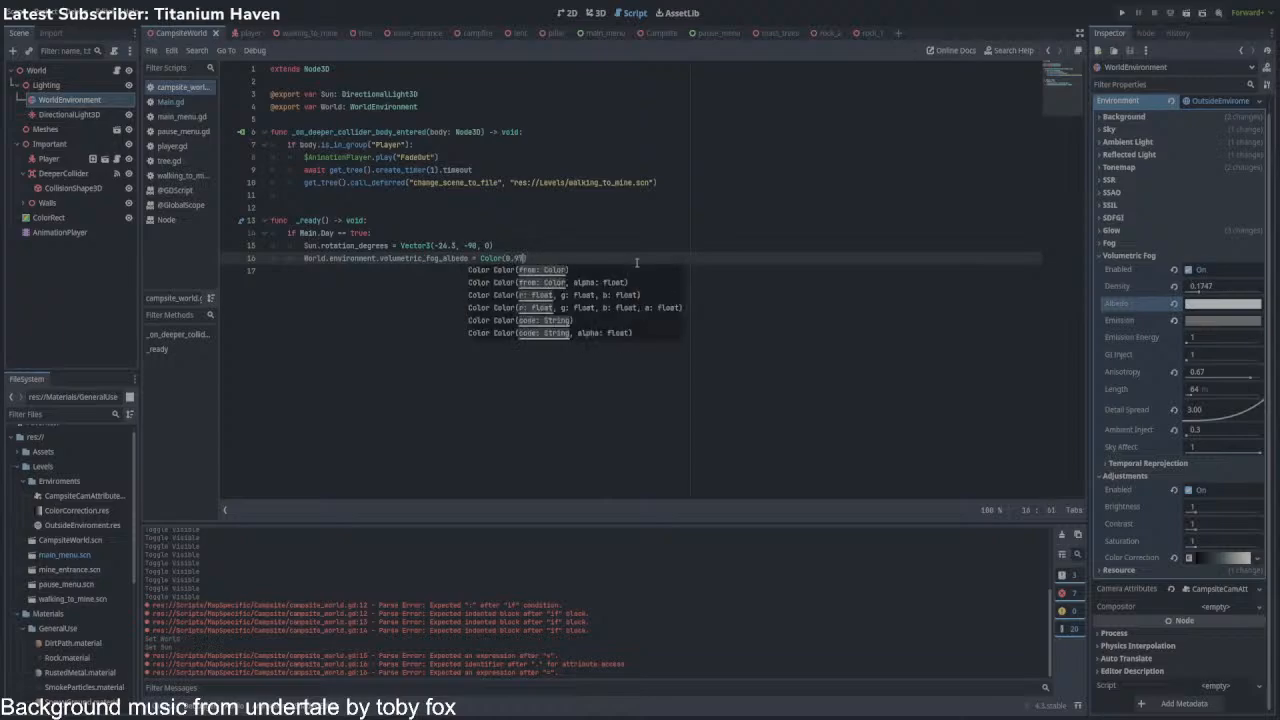
pyautogui.write(', 1, 0')
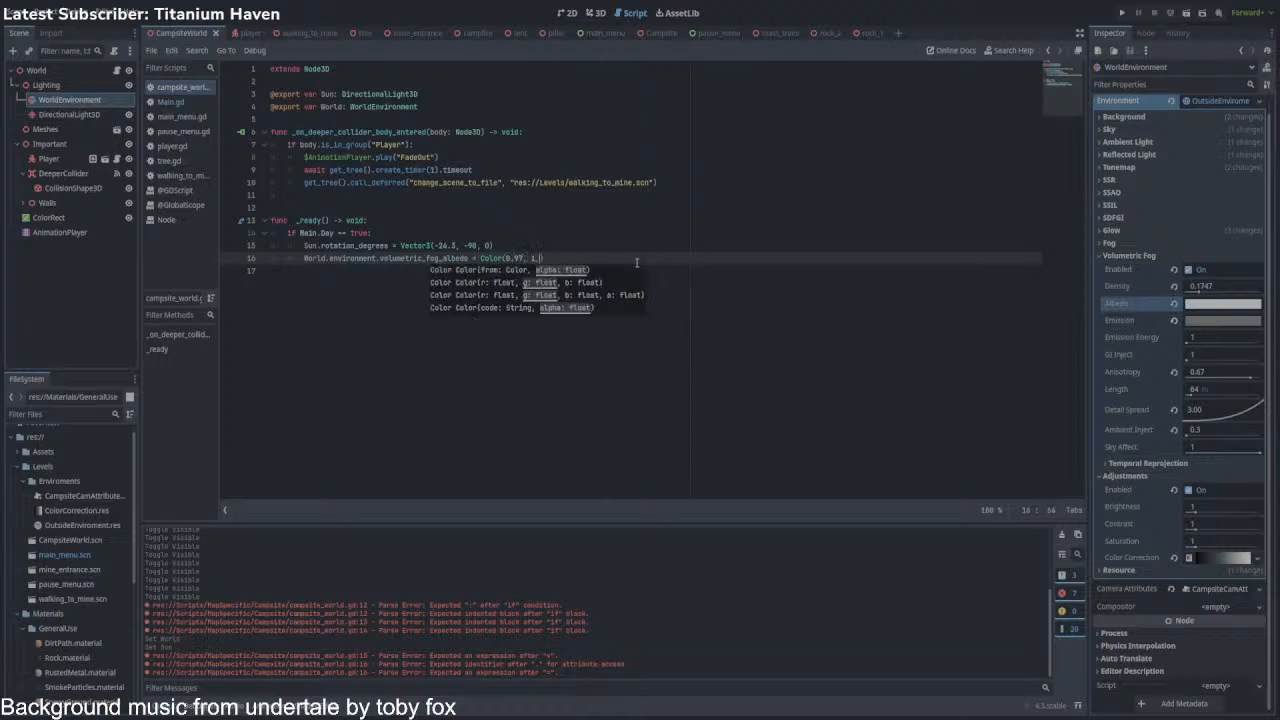
pyautogui.write('.995')
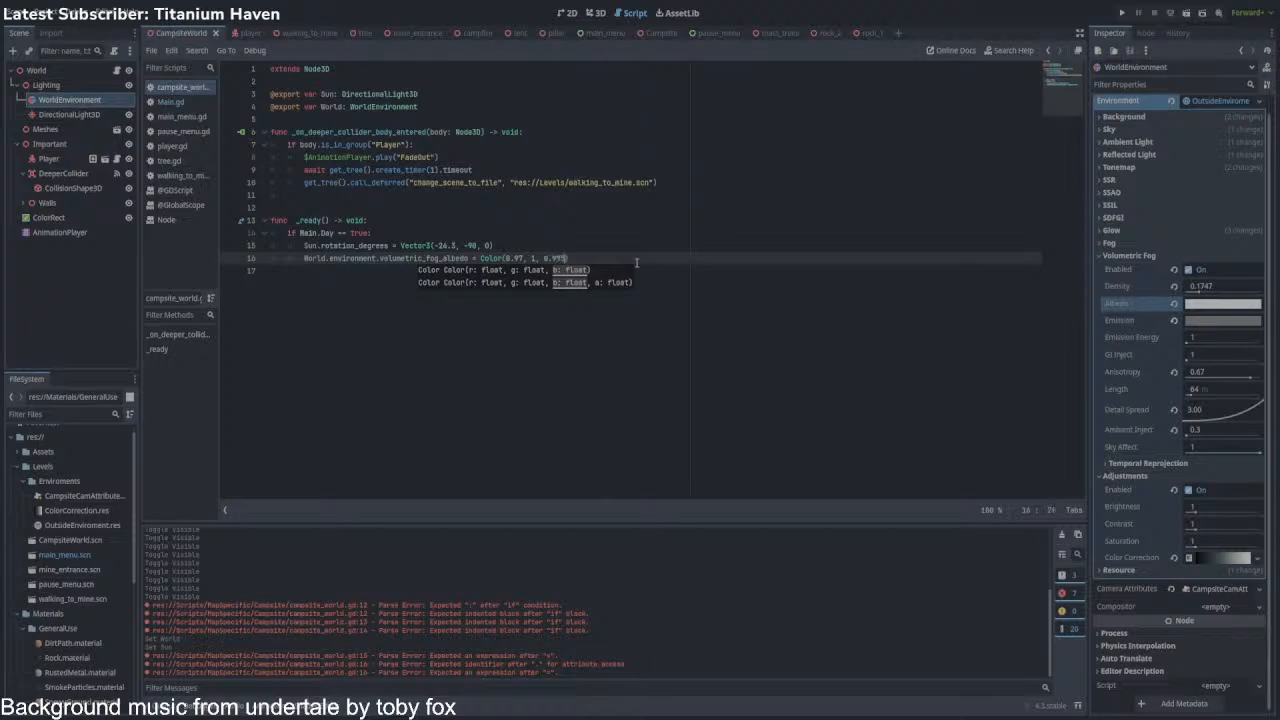
pyautogui.write(')')
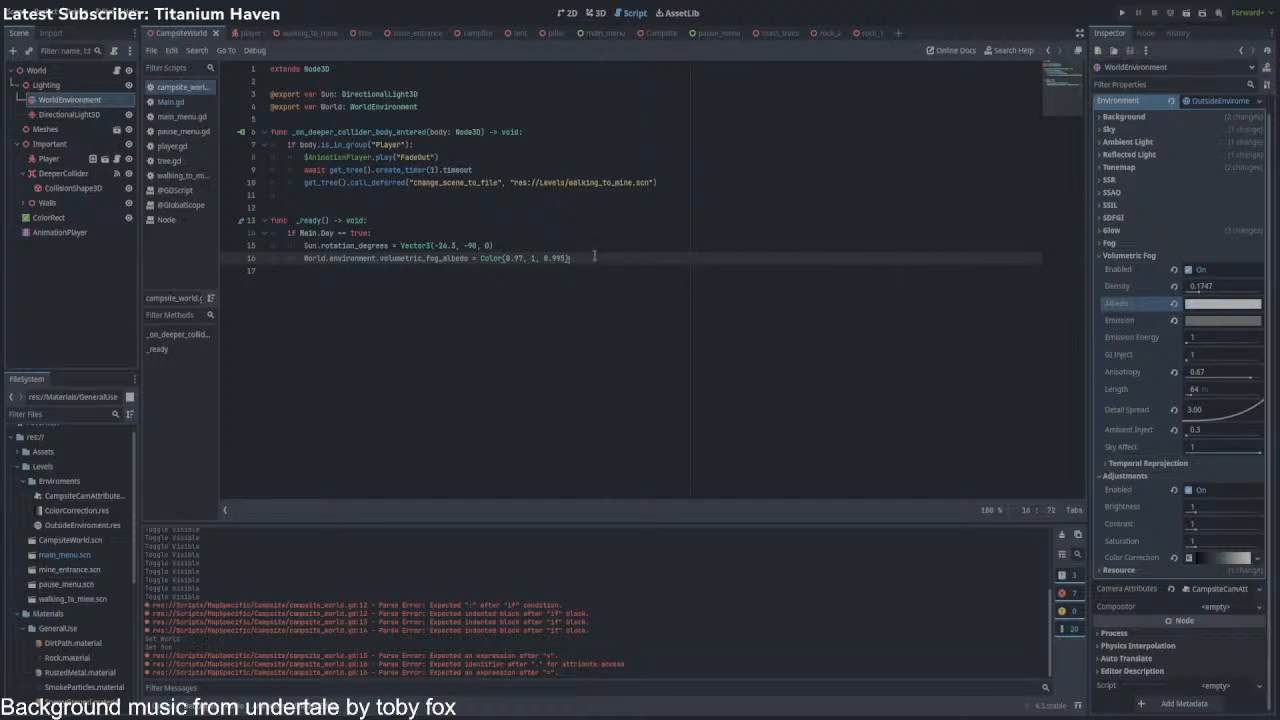
# Start a new line below the fog albedo assignment with the World.environment.volumetric_fog_emission property.
pyautogui.press('Return')
pyautogui.write('World.e')
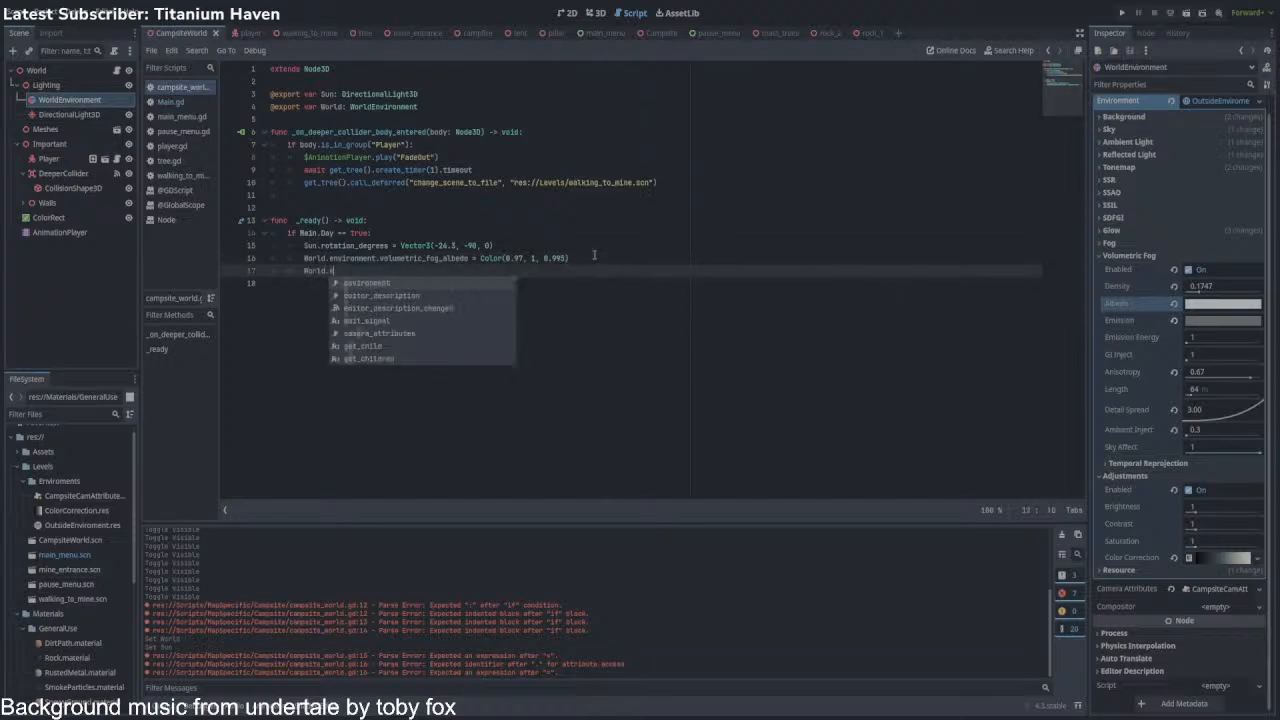
pyautogui.press('Return')
pyautogui.write('.se')
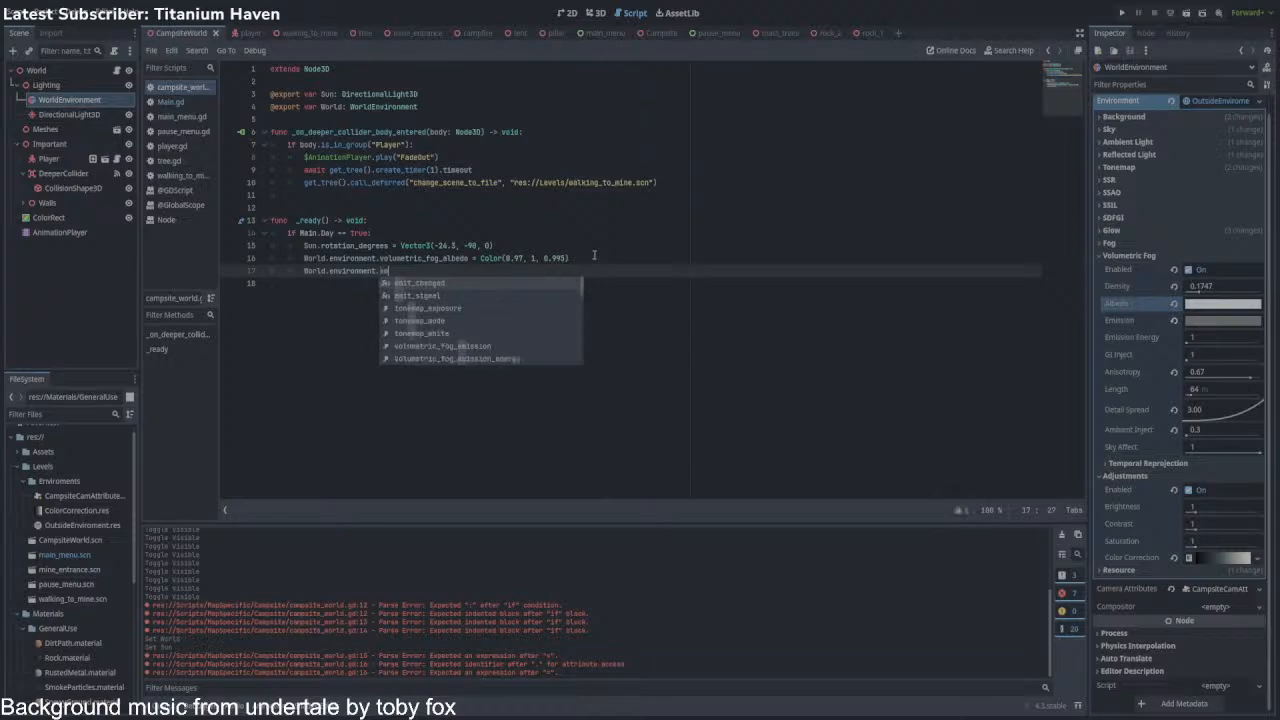
pyautogui.press('Down')
pyautogui.press('Down')
pyautogui.press('Down')
pyautogui.press('Down')
pyautogui.press('Down')
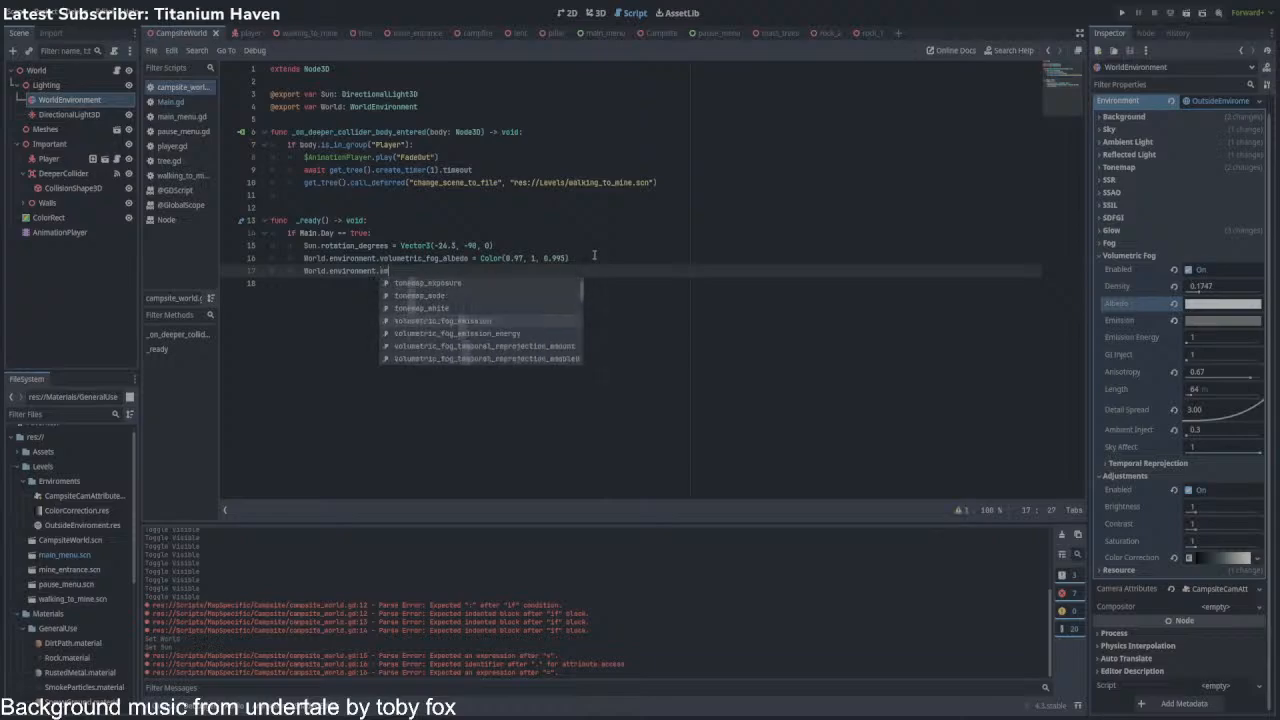
pyautogui.press('Return')
# Assign Color(0.474, 0.474, 0.474) to World.environment.volumetric_fog_emission.
pyautogui.write('= Colo')
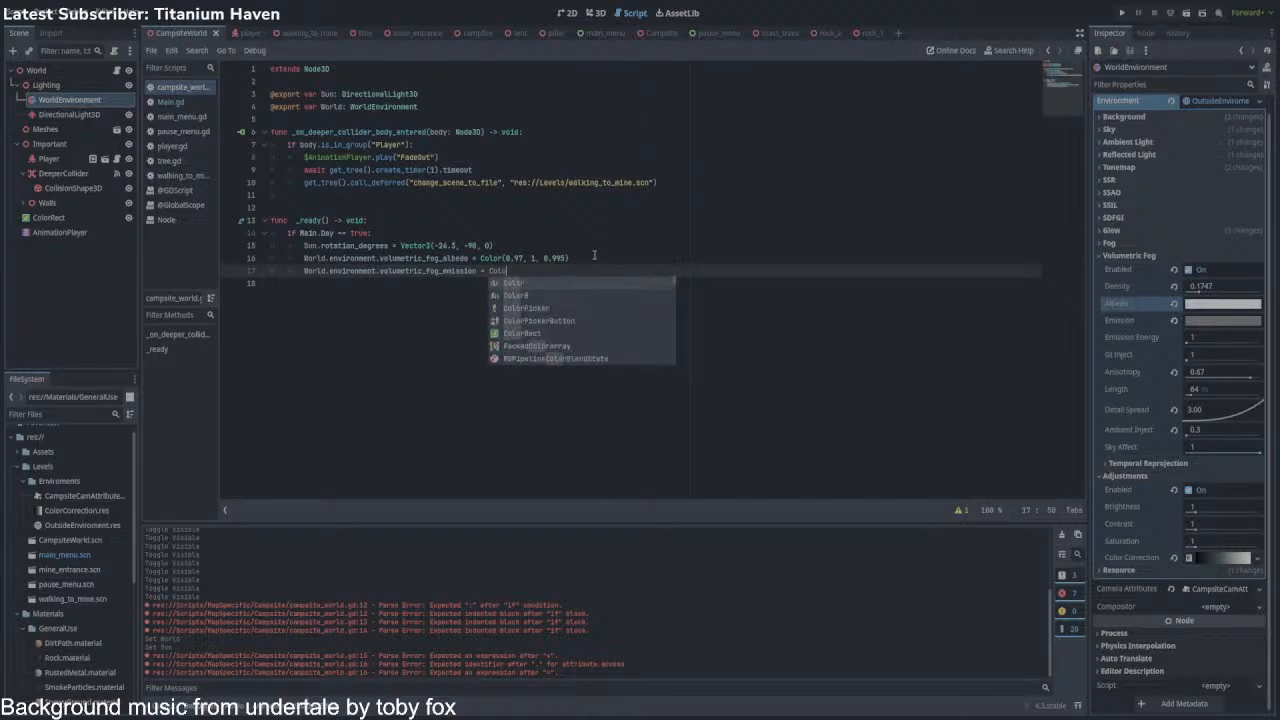
pyautogui.press('Return')
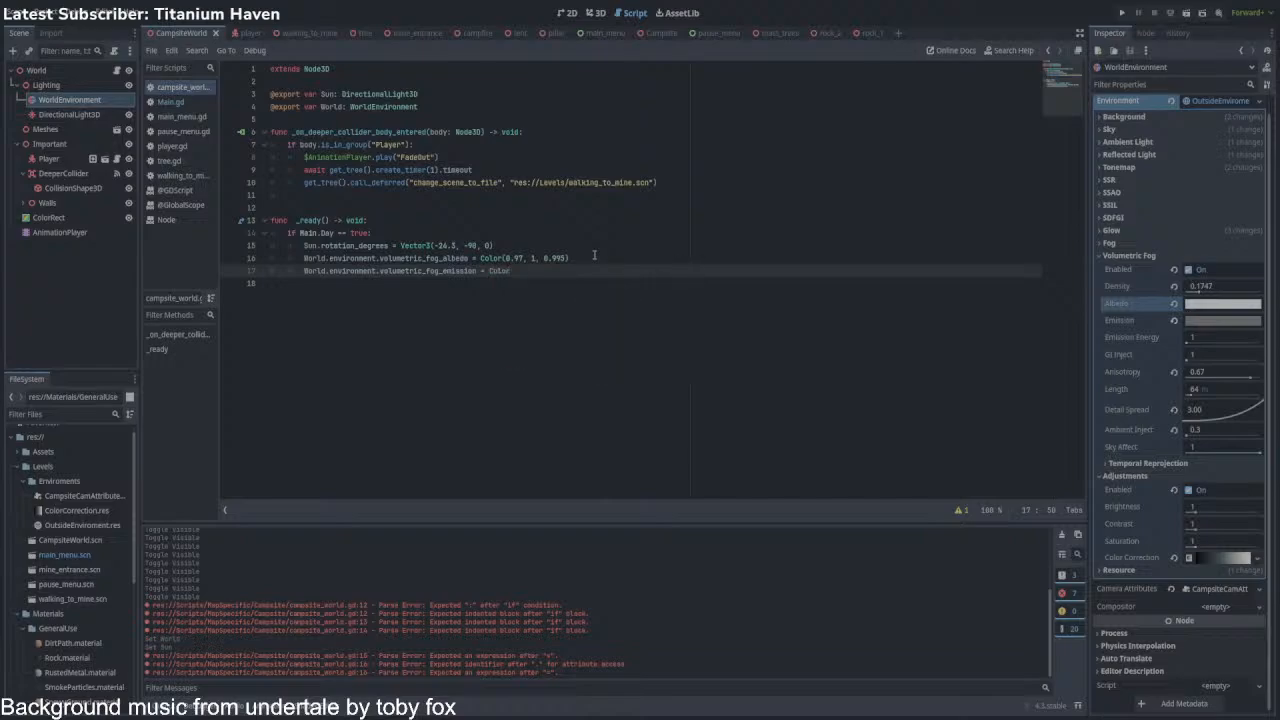
pyautogui.write('(')
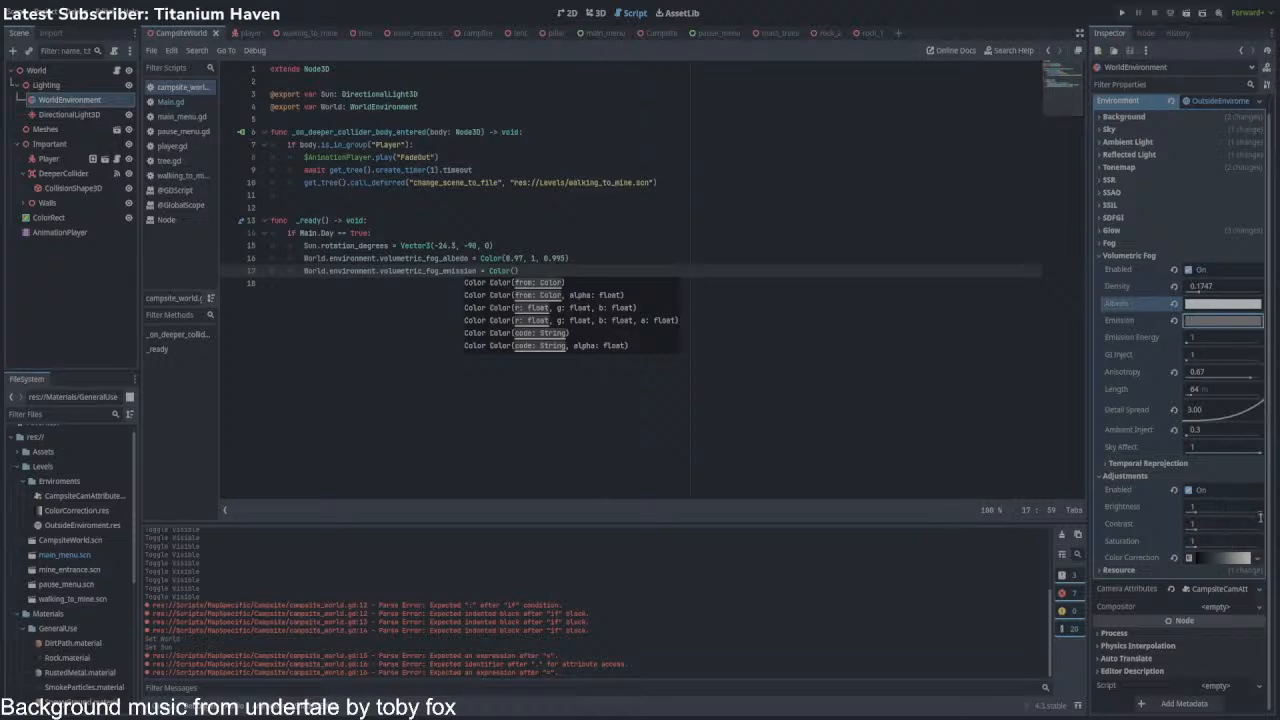
pyautogui.click(514, 272)
pyautogui.click(514, 271)
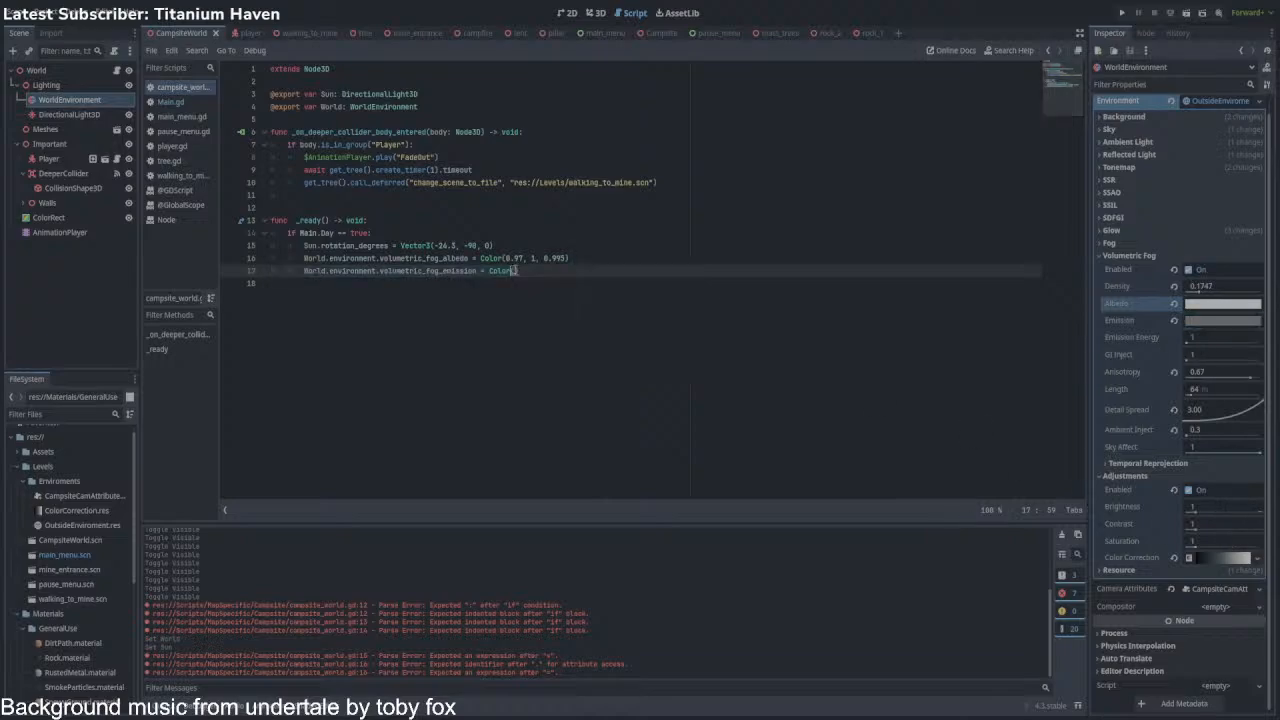
pyautogui.write('0.0')
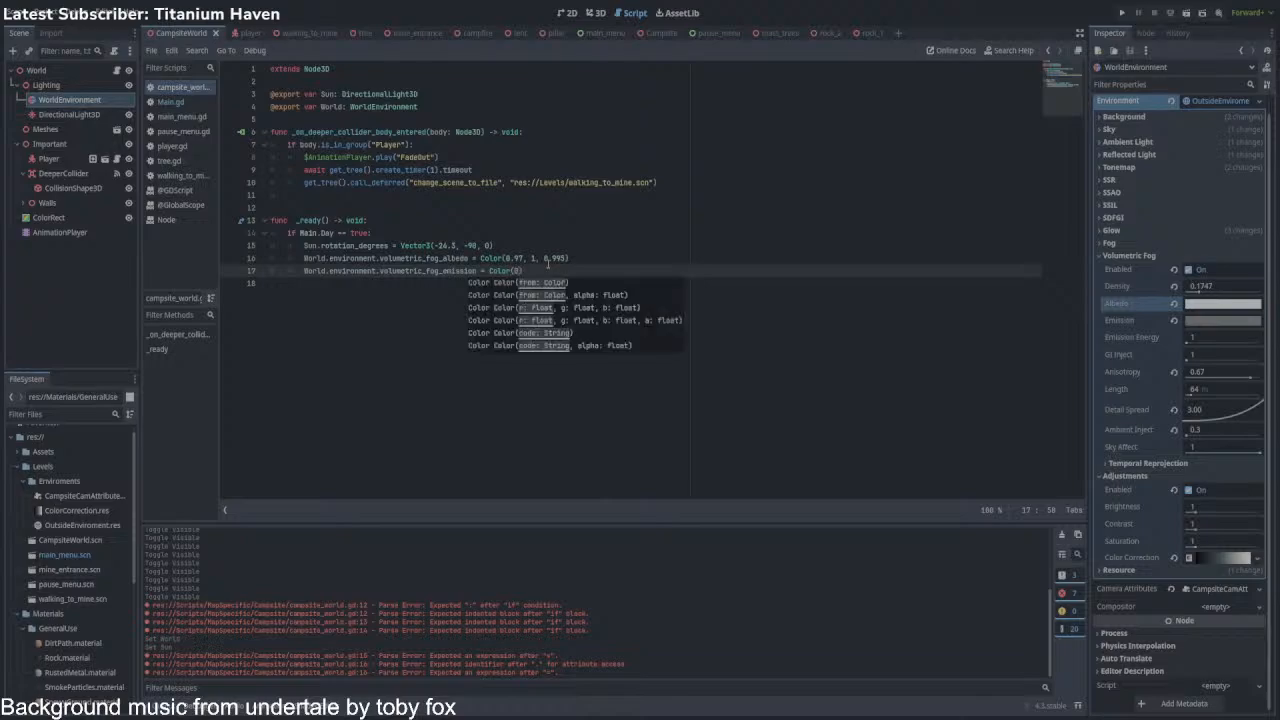
pyautogui.write('74, 0')
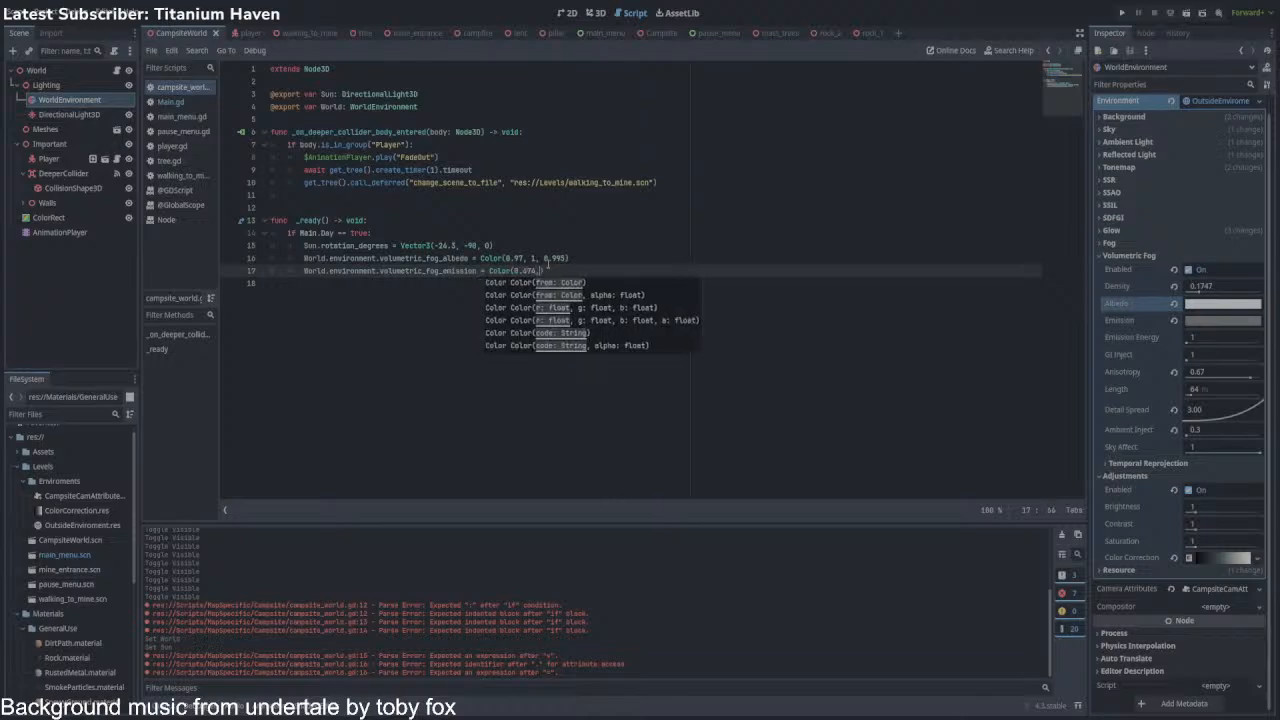
pyautogui.write('.474, ')
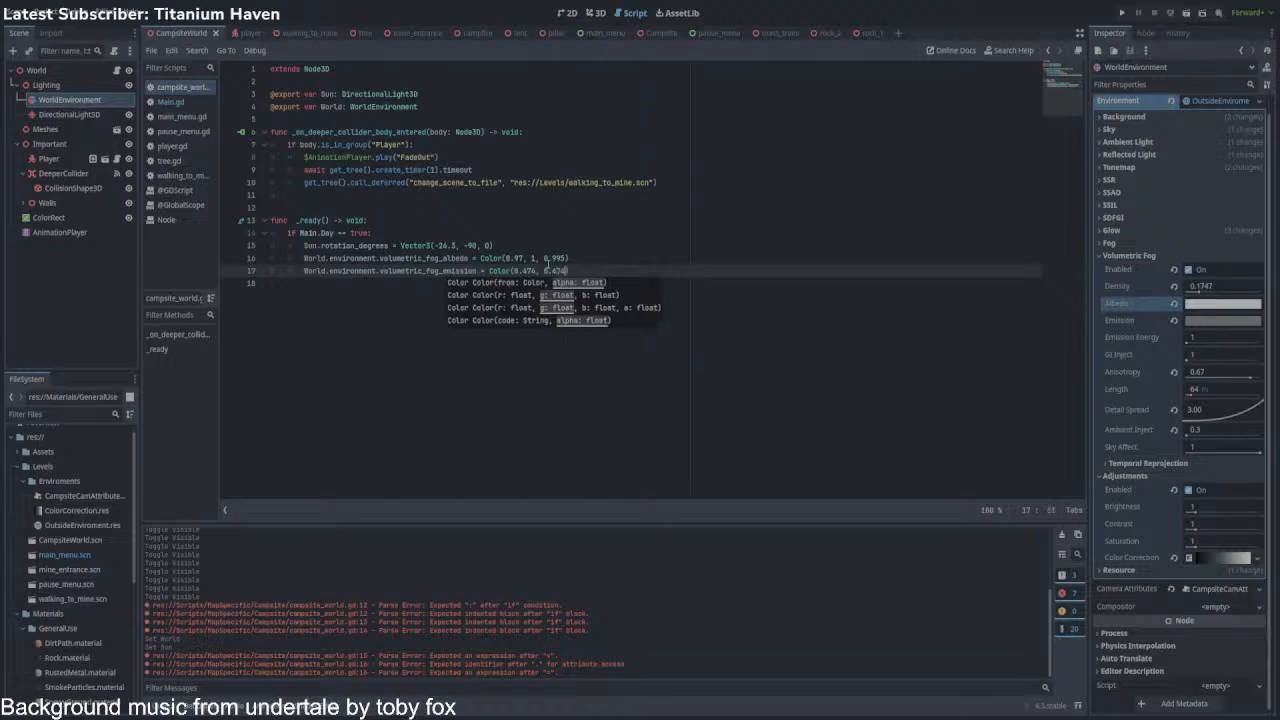
pyautogui.write('0.474')
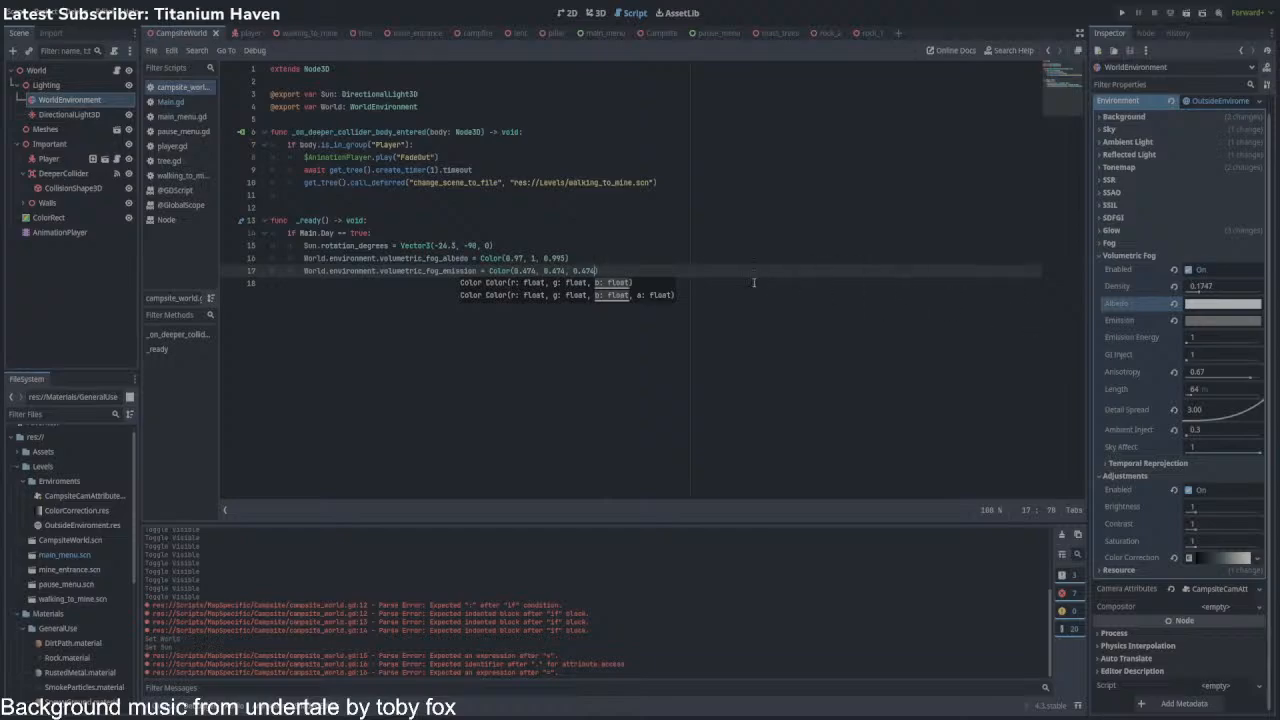
# Add a line below the fog emission that sets World.environment.volumetric_fog_density to 0.1747.
pyautogui.click(715, 267)
pyautogui.press('Return')
pyautogui.write('World.environment.')
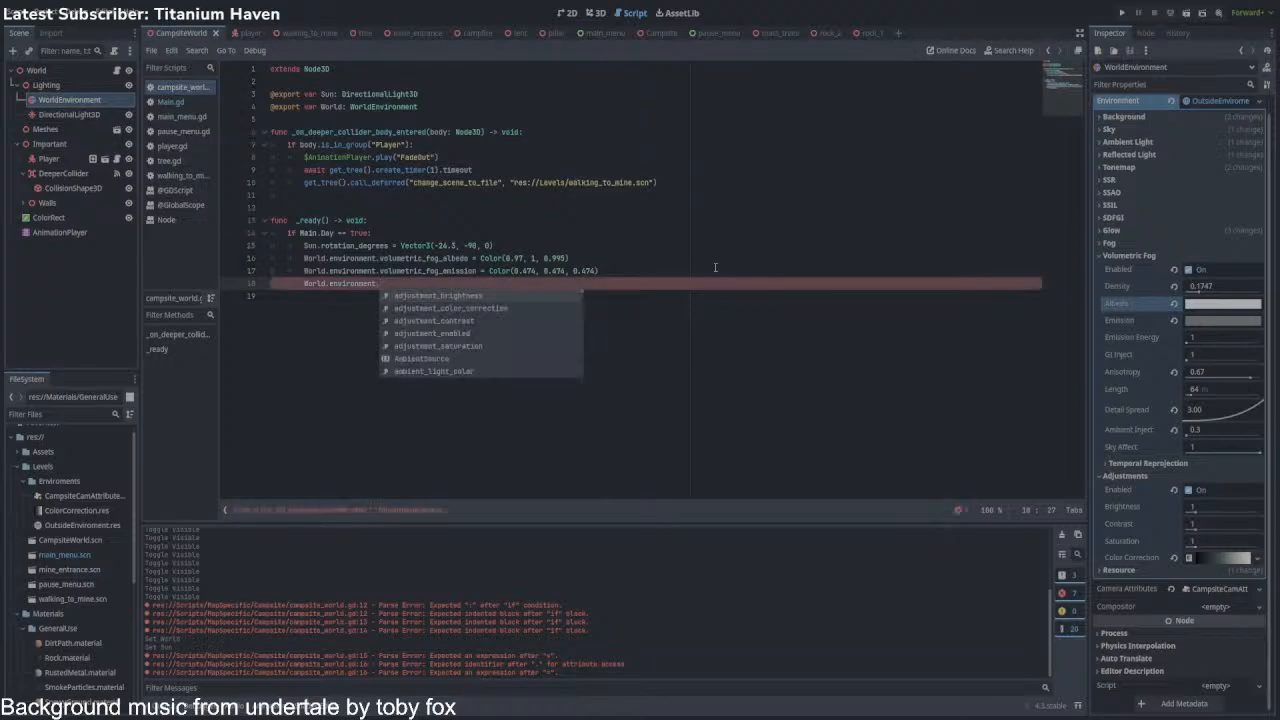
pyautogui.write('vo')
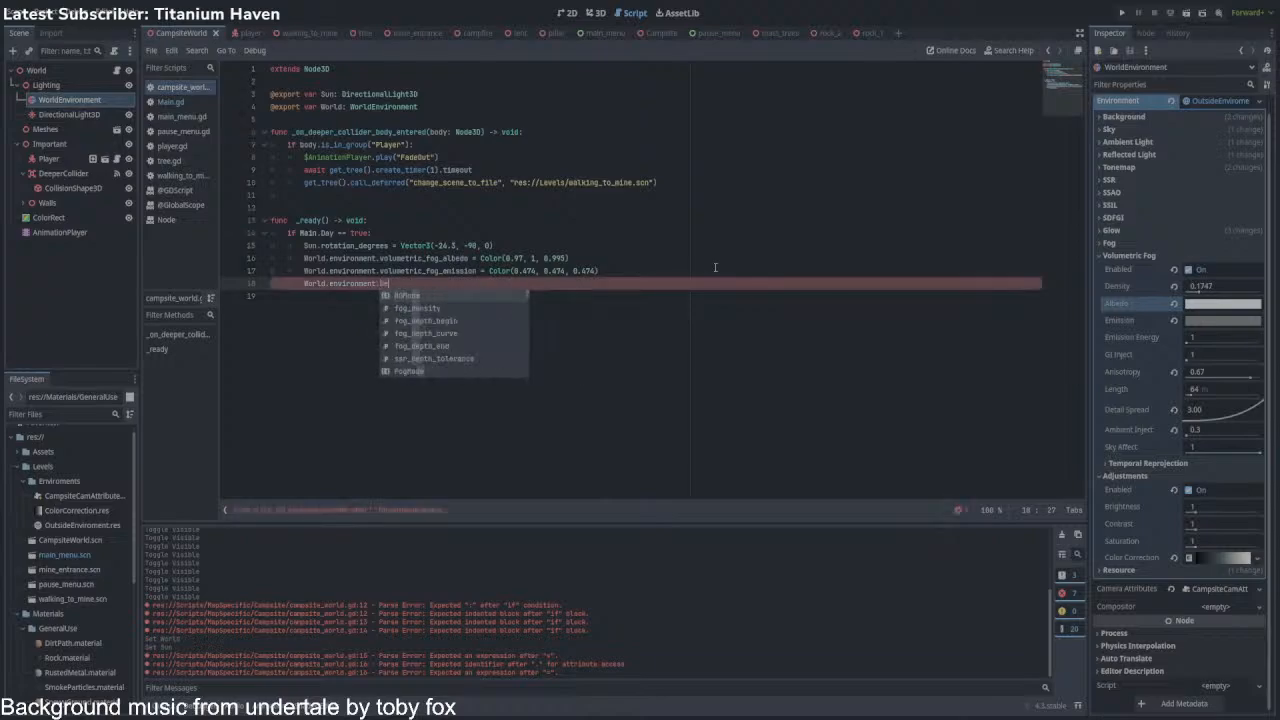
pyautogui.press('Down')
pyautogui.press('Down')
pyautogui.press('Down')
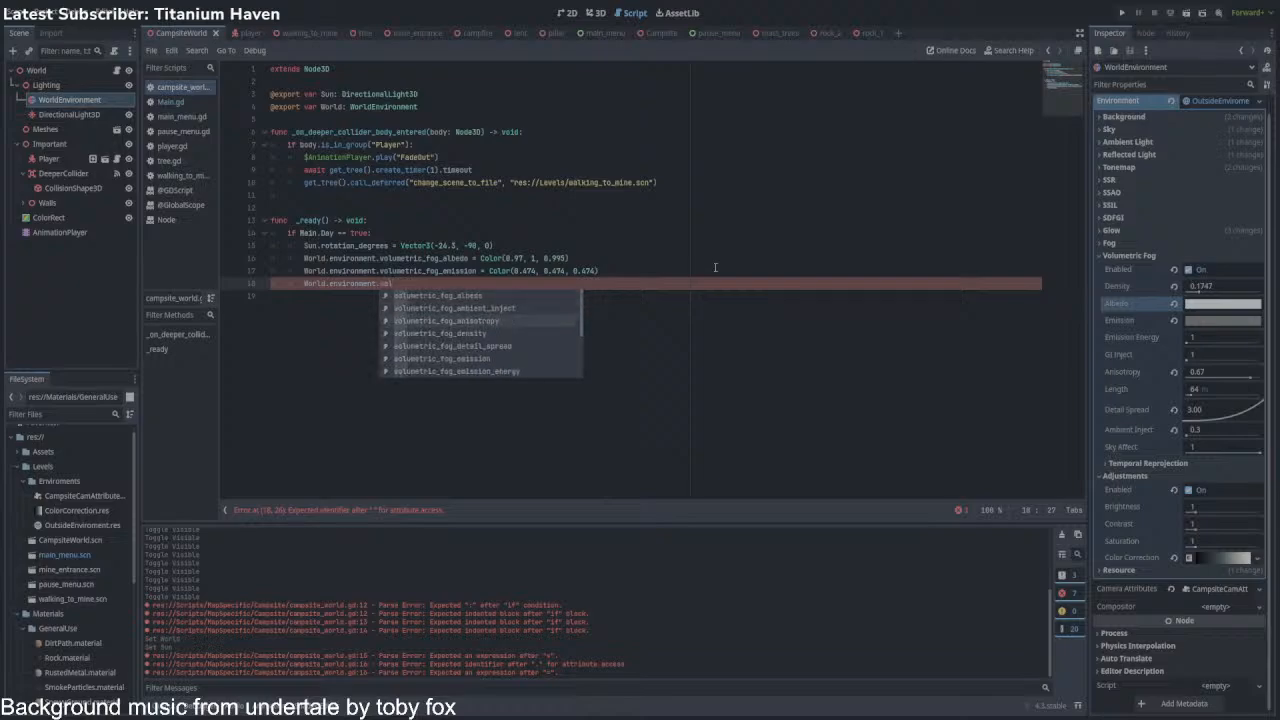
pyautogui.press('Return')
pyautogui.write('= ')
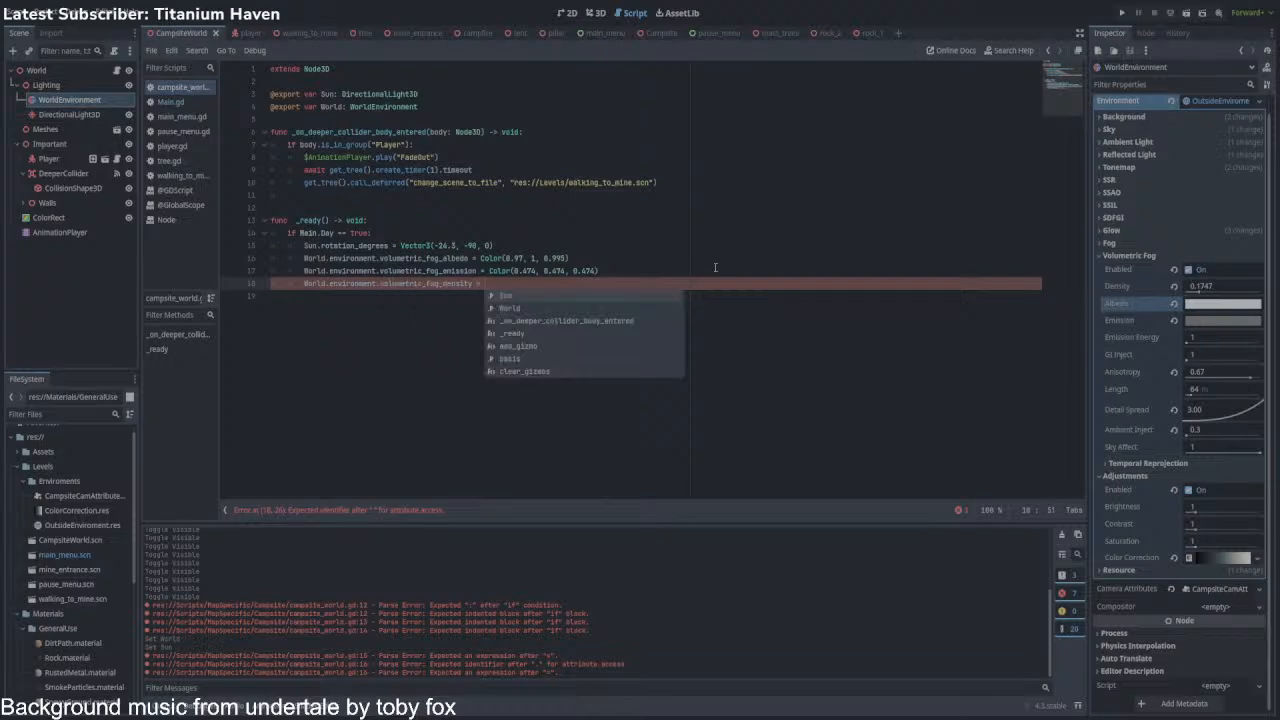
pyautogui.write('0.')
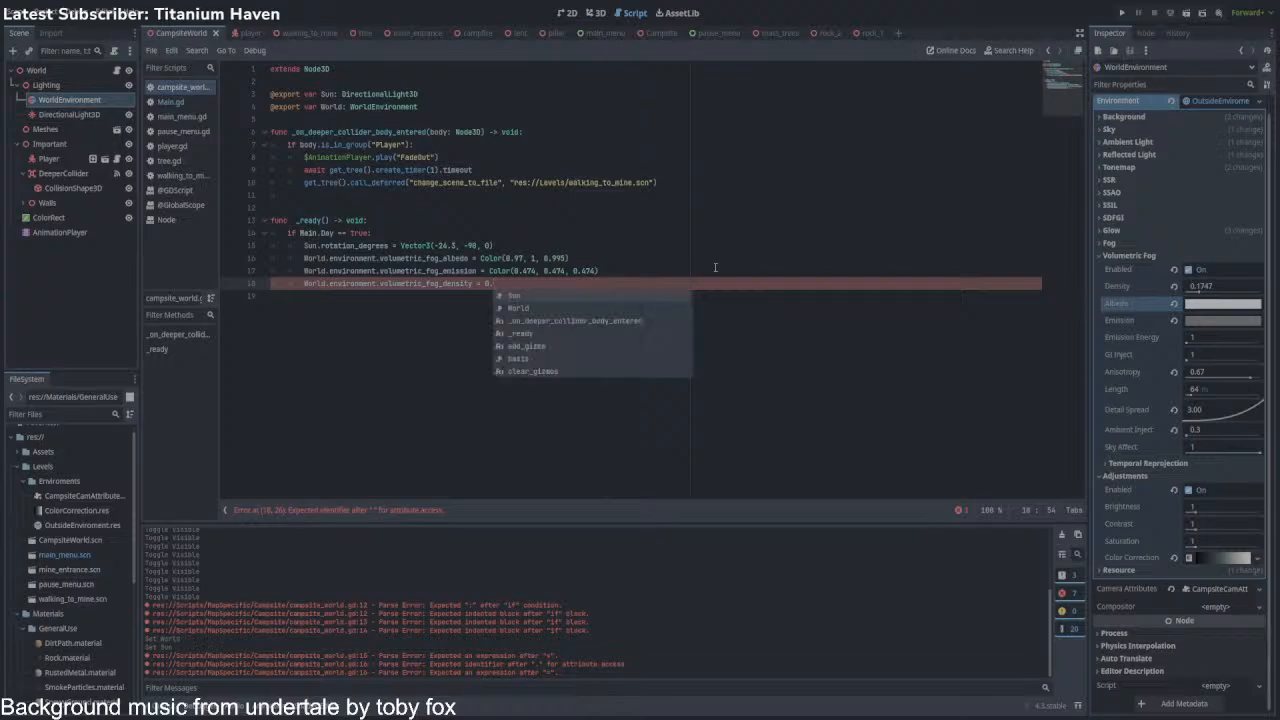
pyautogui.write('1747')
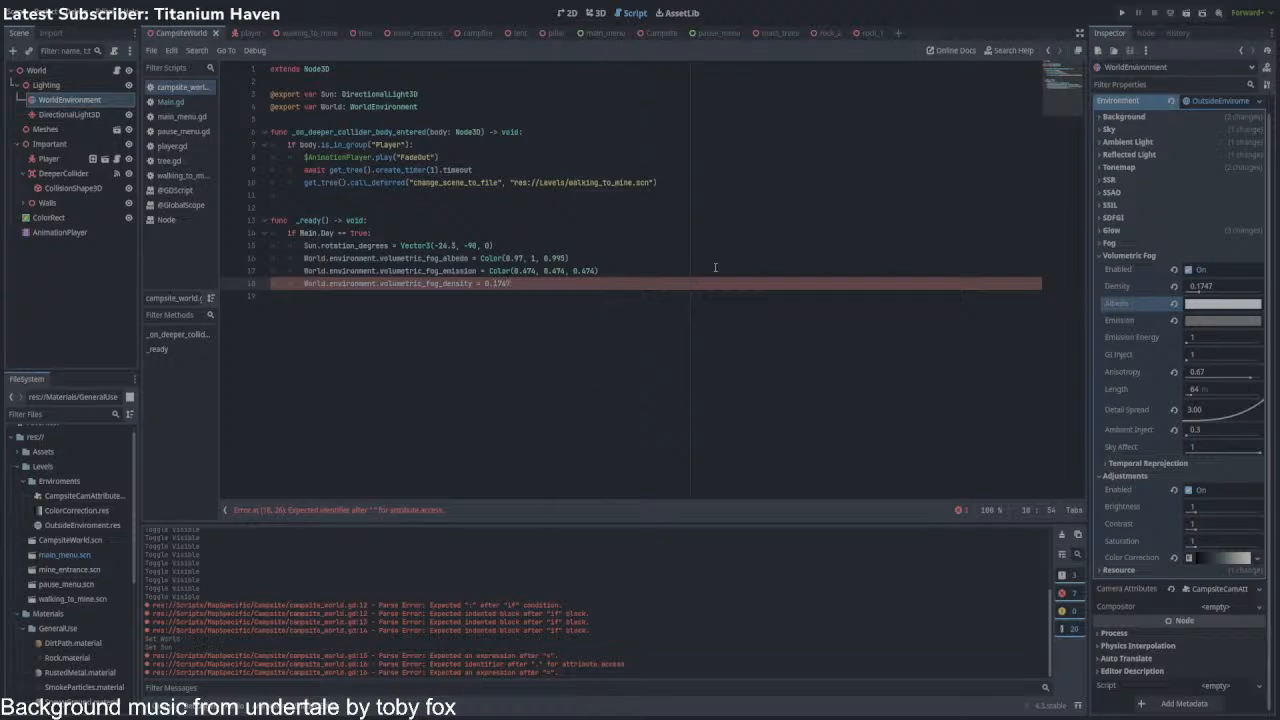
pyautogui.press('Down')
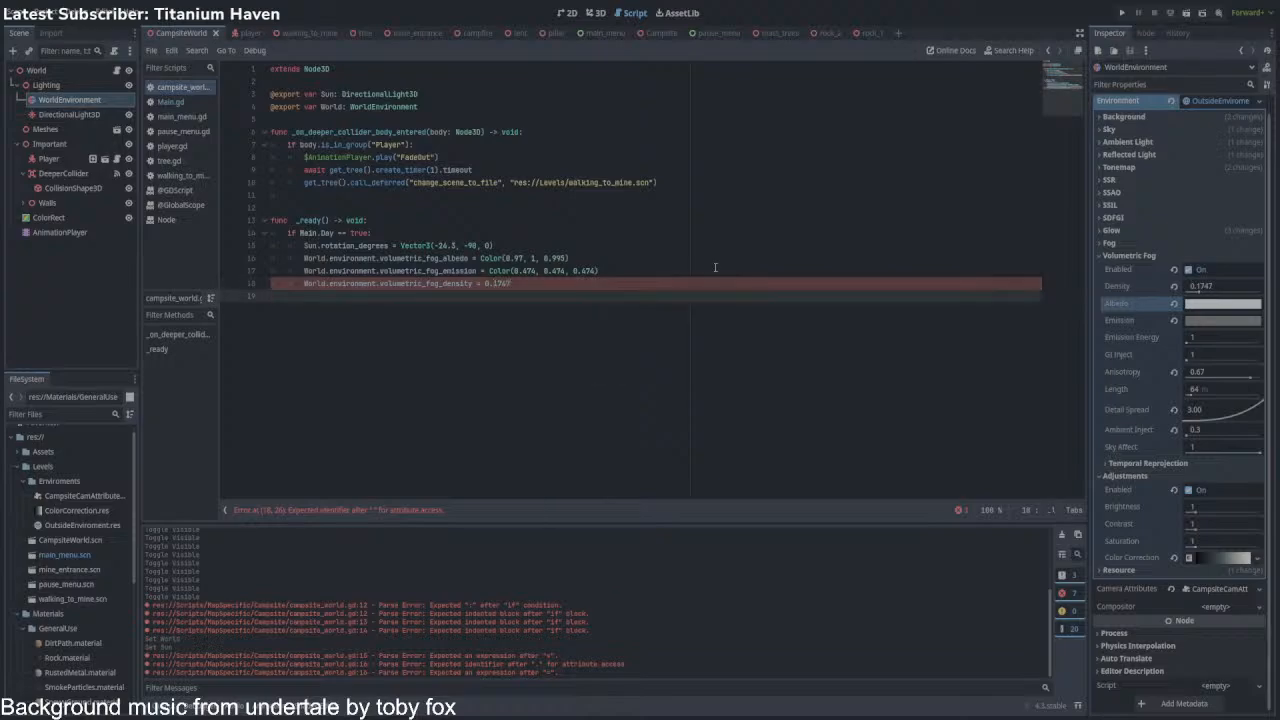
# Start another line below the fog density with the World.environment.volumetric_fog_anisotropy property.
pyautogui.press('Return')
pyautogui.write('Worl')
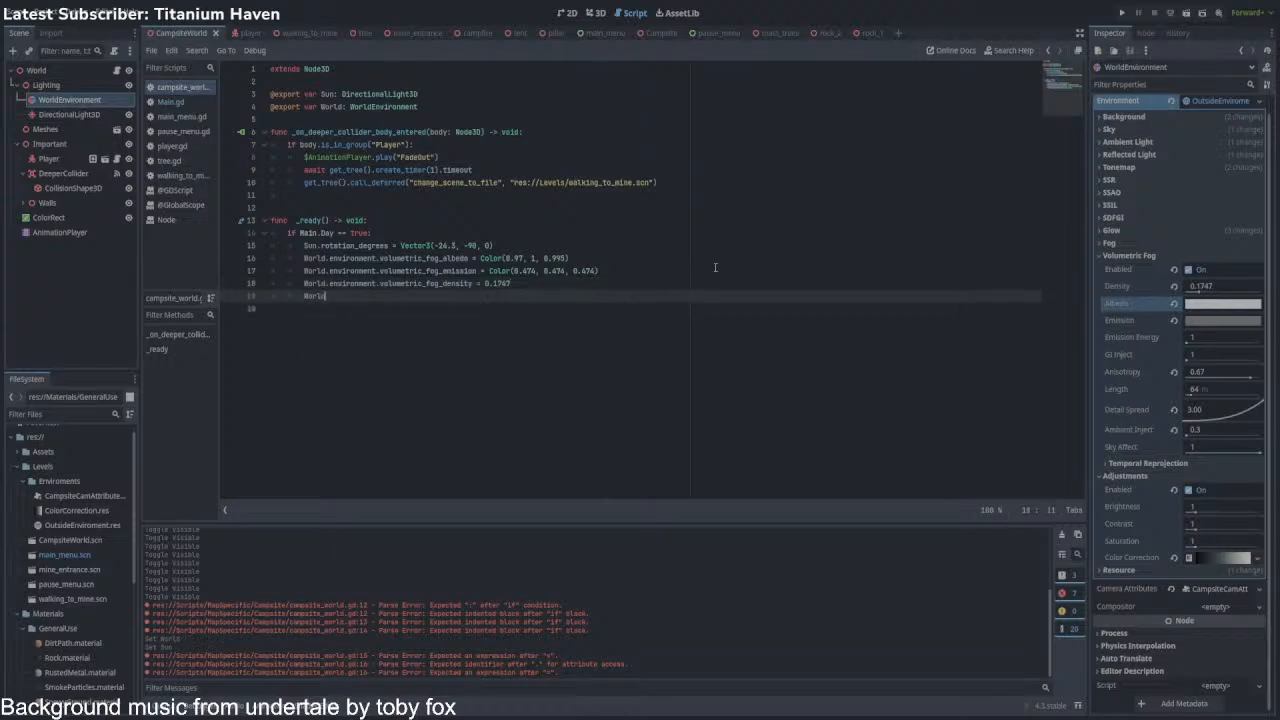
pyautogui.write('d.enum')
pyautogui.press('BackSpace')
pyautogui.press('BackSpace')
pyautogui.press('BackSpace')
pyautogui.write('nv')
pyautogui.press('Return')
pyautogui.write('.')
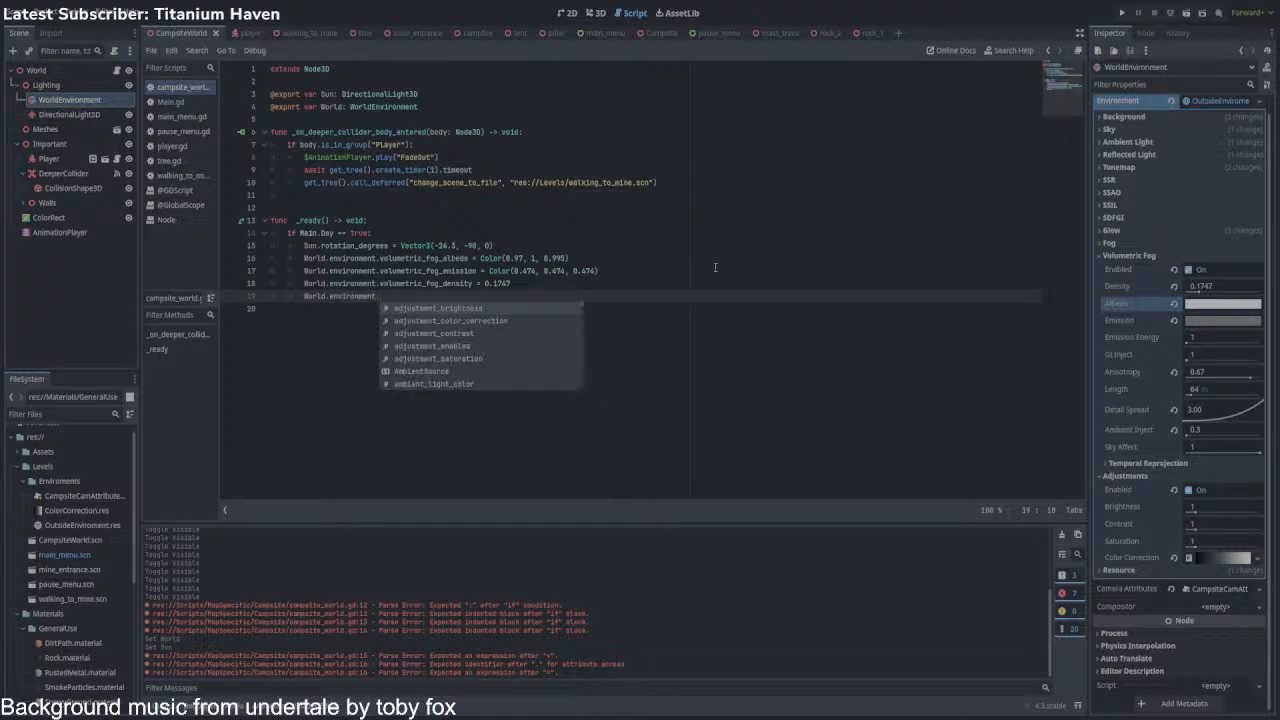
pyautogui.write('vol')
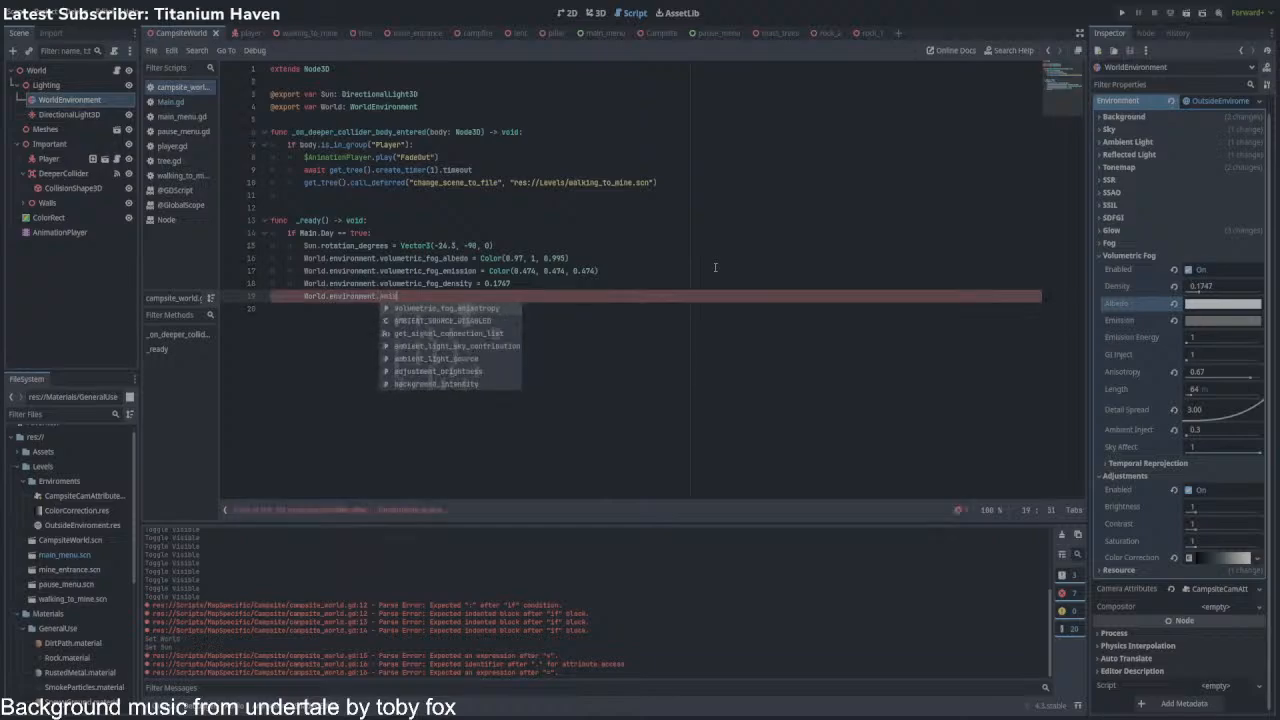
pyautogui.write('o')
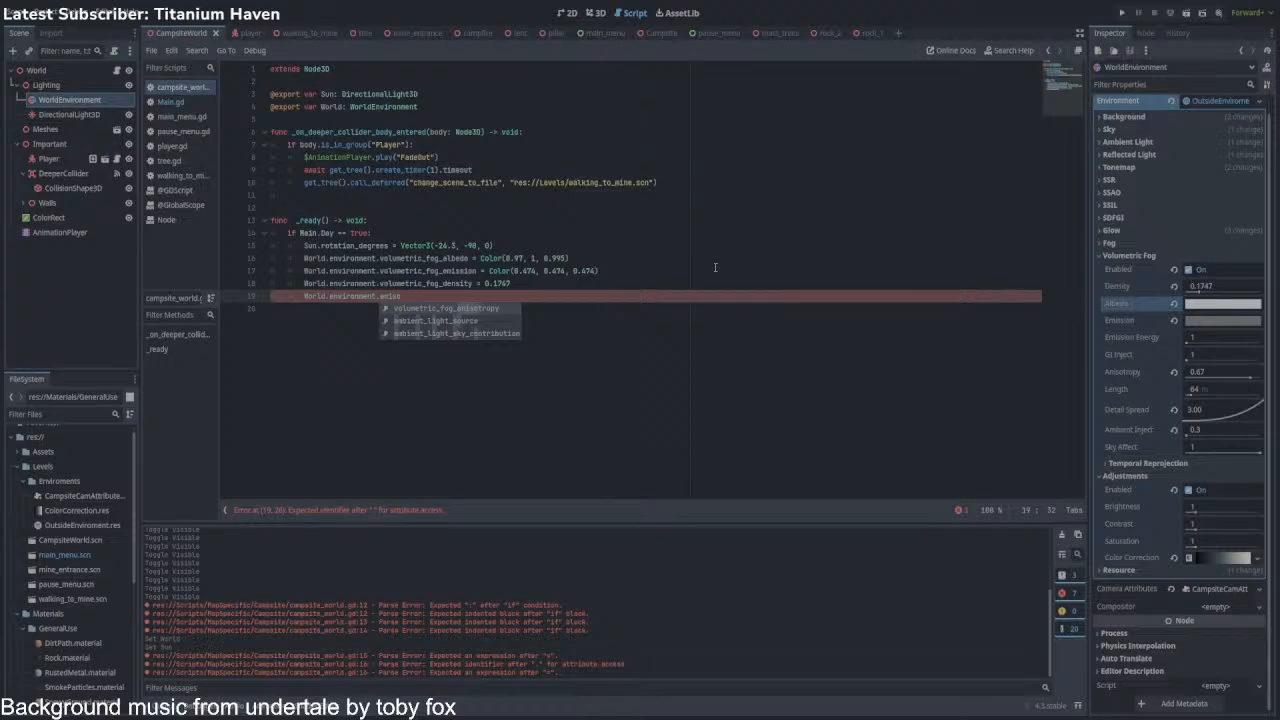
pyautogui.press('Return')
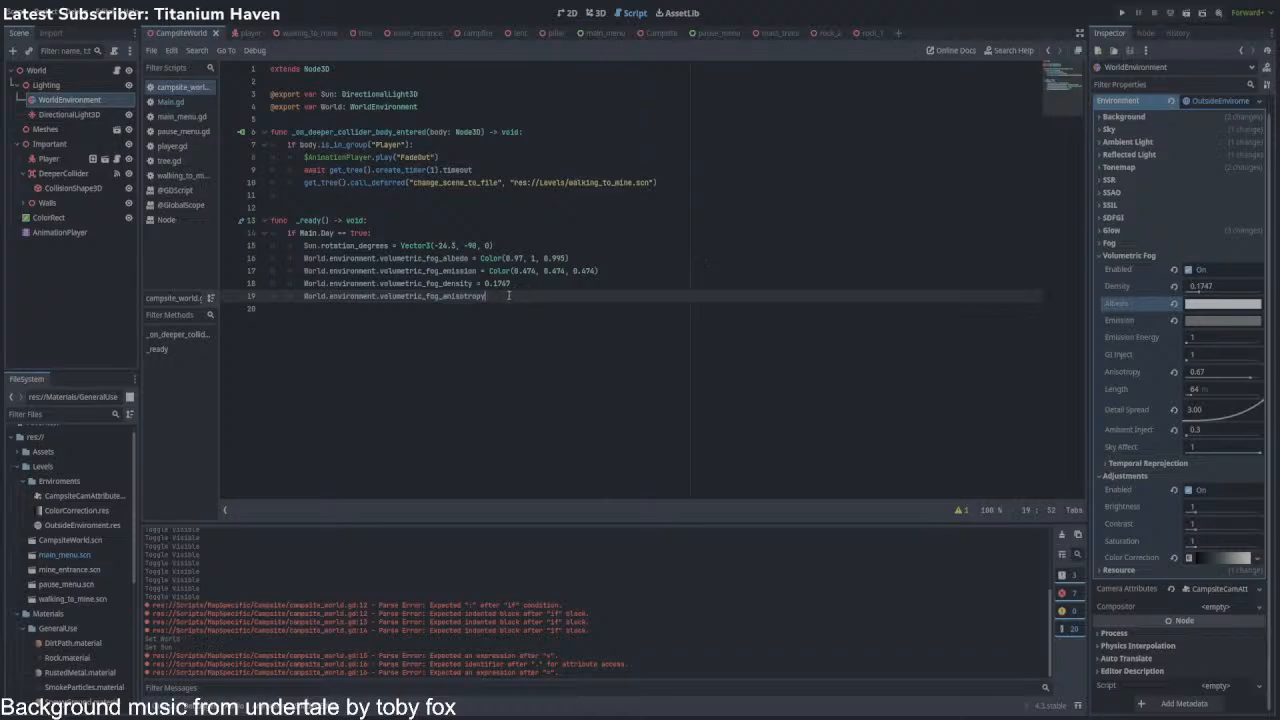
# Replace all the volumetric fog lines with one assigning World.environment the WorldEnvironment's resource path, "res://Levels/Enviroments/OutsideEnviroment.res".
pyautogui.moveTo(508, 295); pyautogui.dragTo(248, 260)
pyautogui.press('BackSpace')
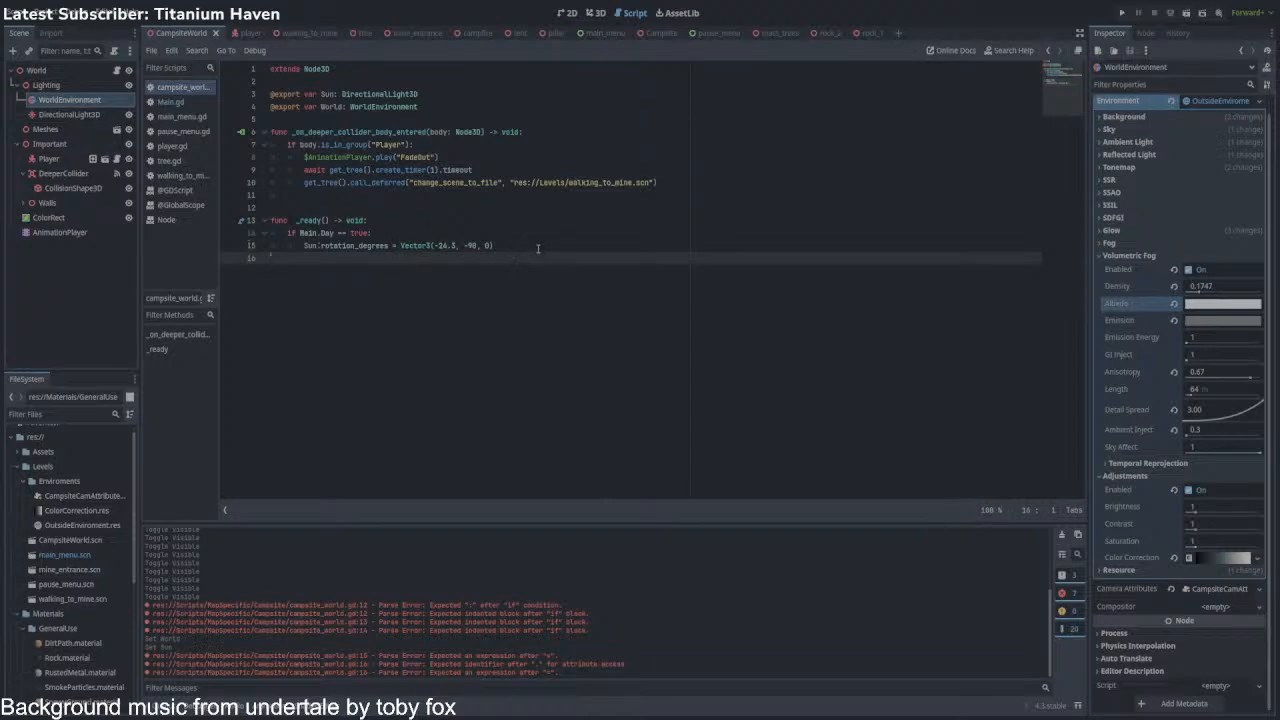
pyautogui.press('Return')
pyautogui.write('W')
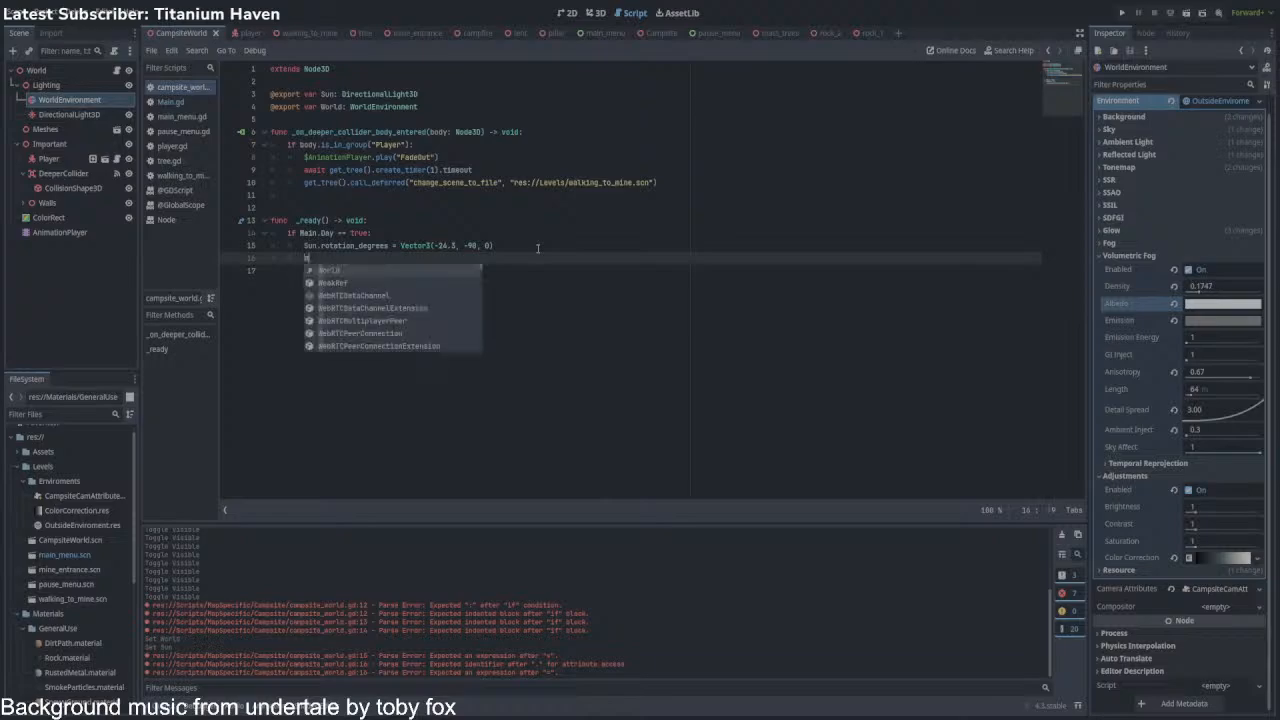
pyautogui.write('orld.environment =')
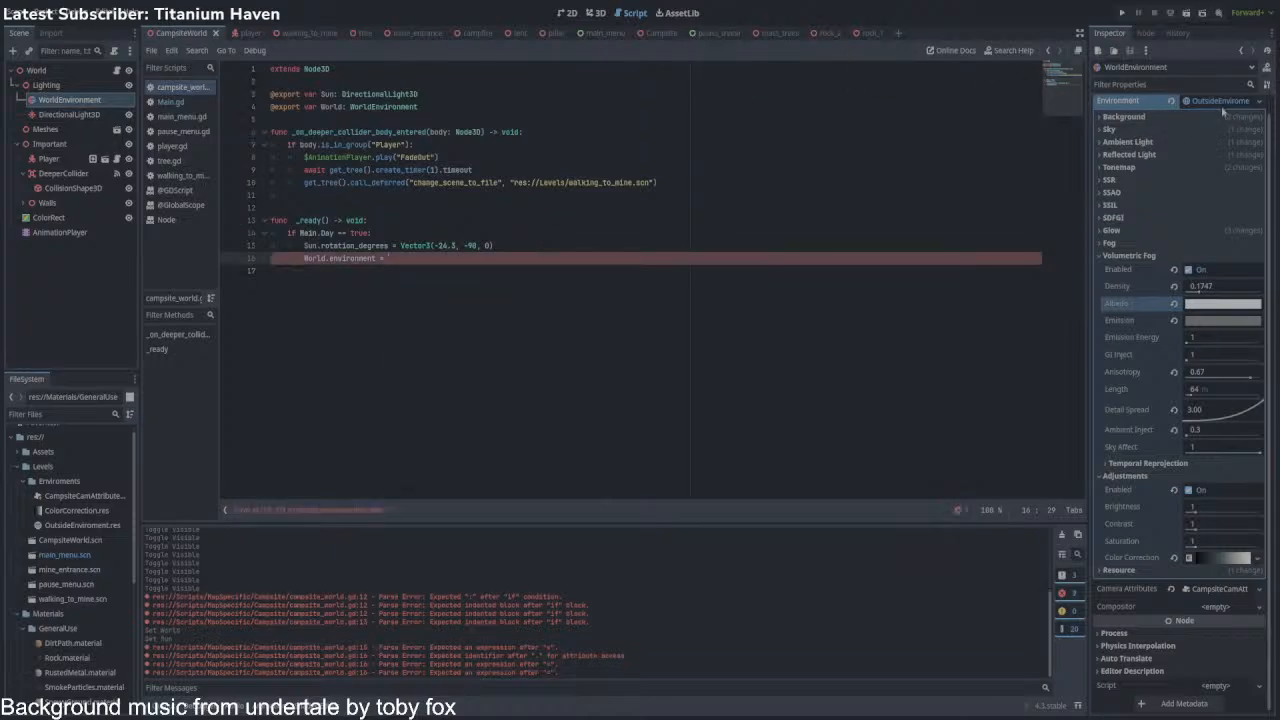
pyautogui.moveTo(1221, 103); pyautogui.dragTo(486, 258)
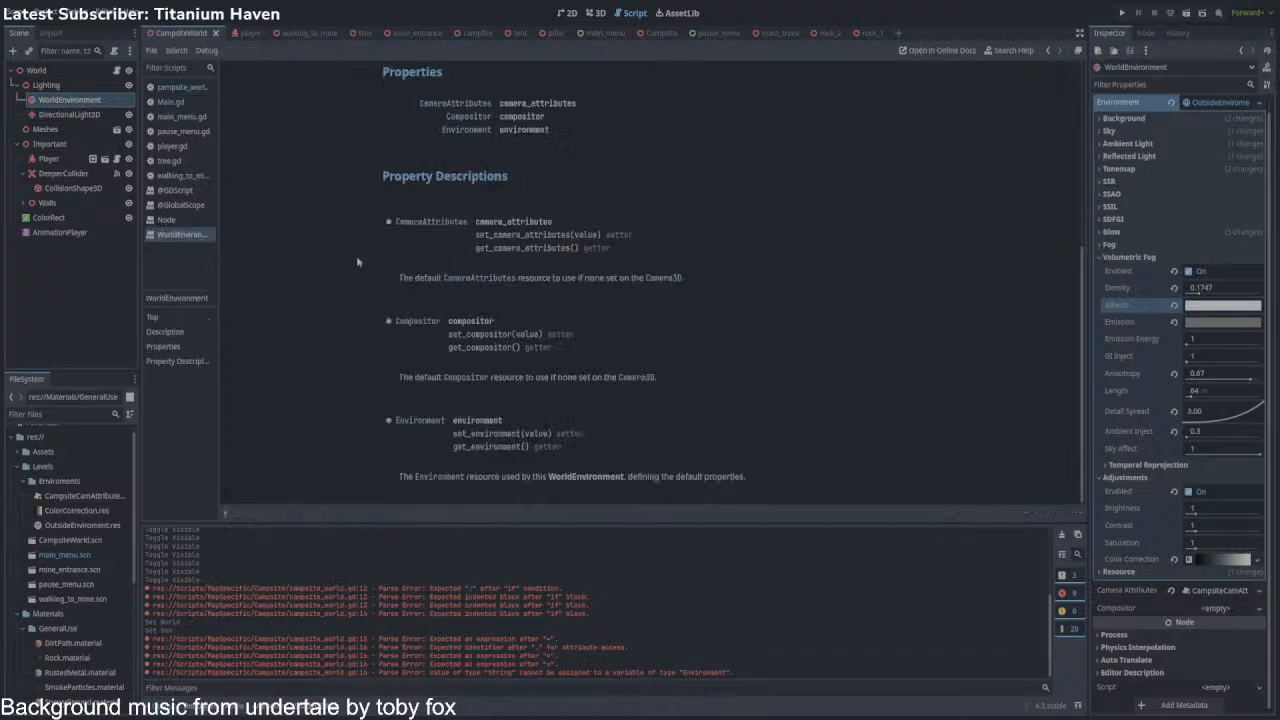
# Look up the environment property in the WorldEnvironment class reference, and return to the World node's script.
pyautogui.keyDown('ctrl'); pyautogui.click(356, 257); pyautogui.keyUp('ctrl')
pyautogui.scroll(5, 447, 232)
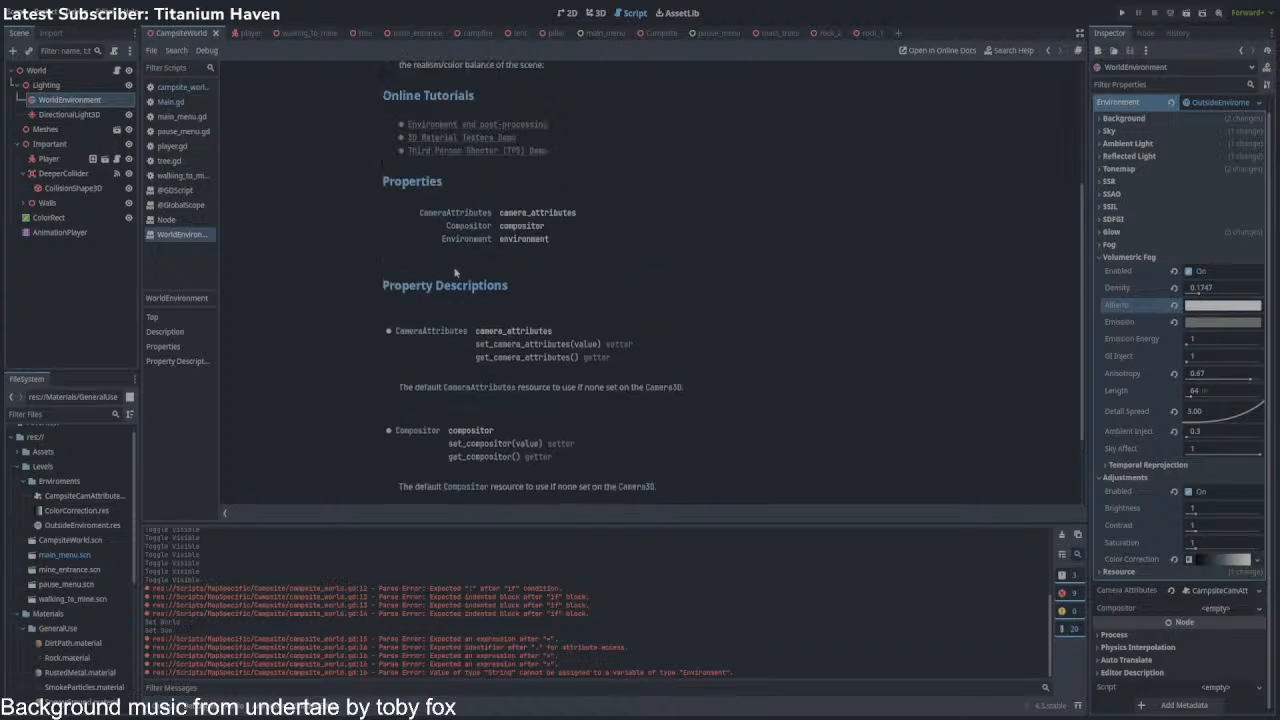
pyautogui.click(90, 90)
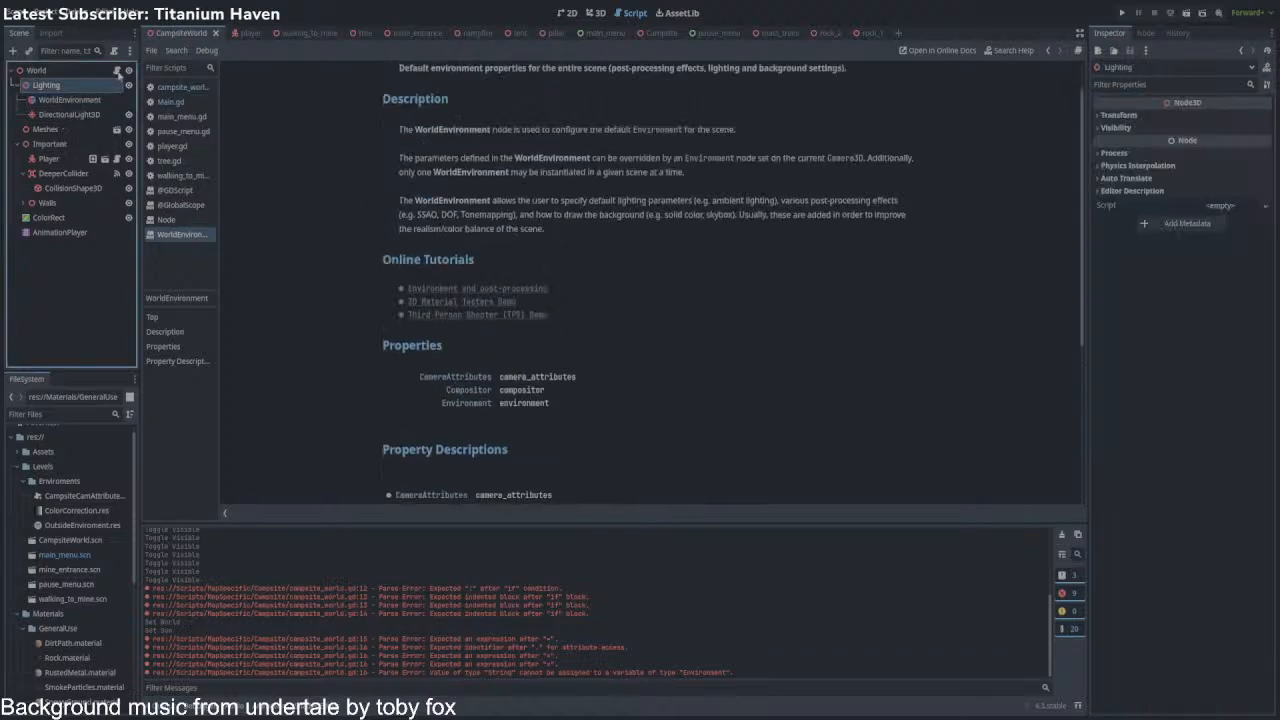
pyautogui.click(116, 70)
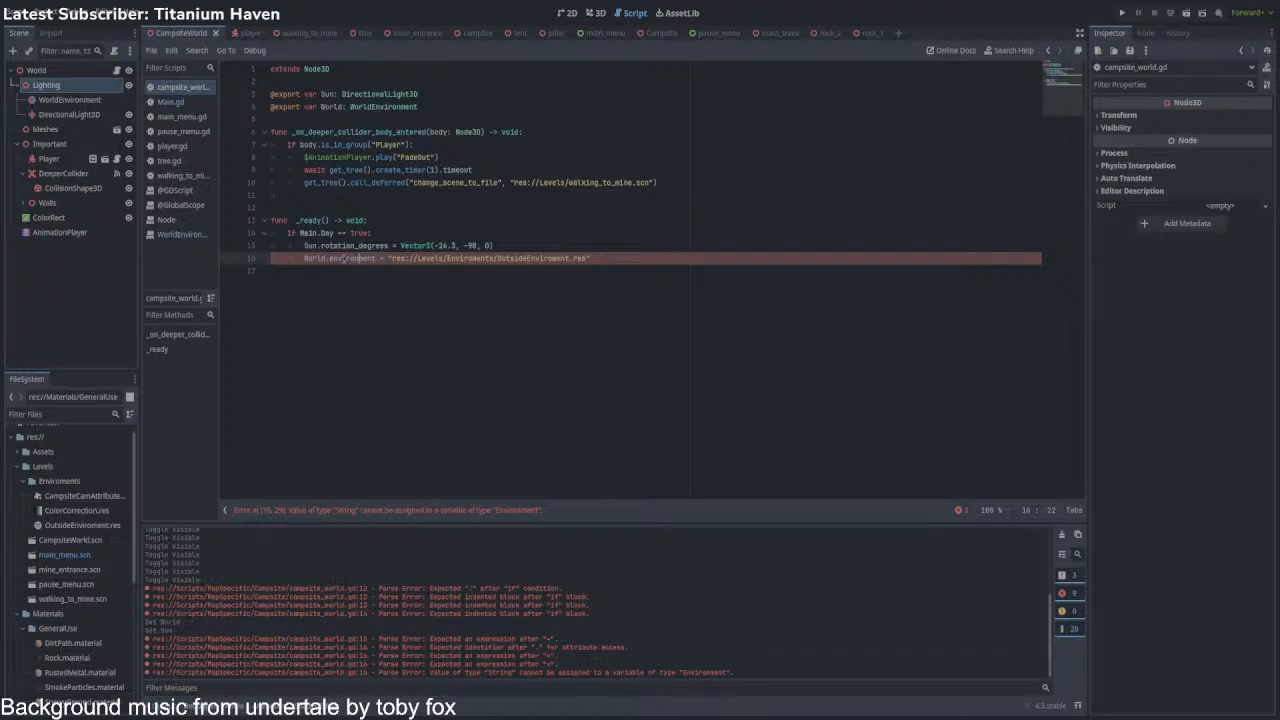
# Replace environment with set in the World resource line and look through the suggested methods for a matching setter.
pyautogui.doubleClick(344, 258)
pyautogui.write('set')
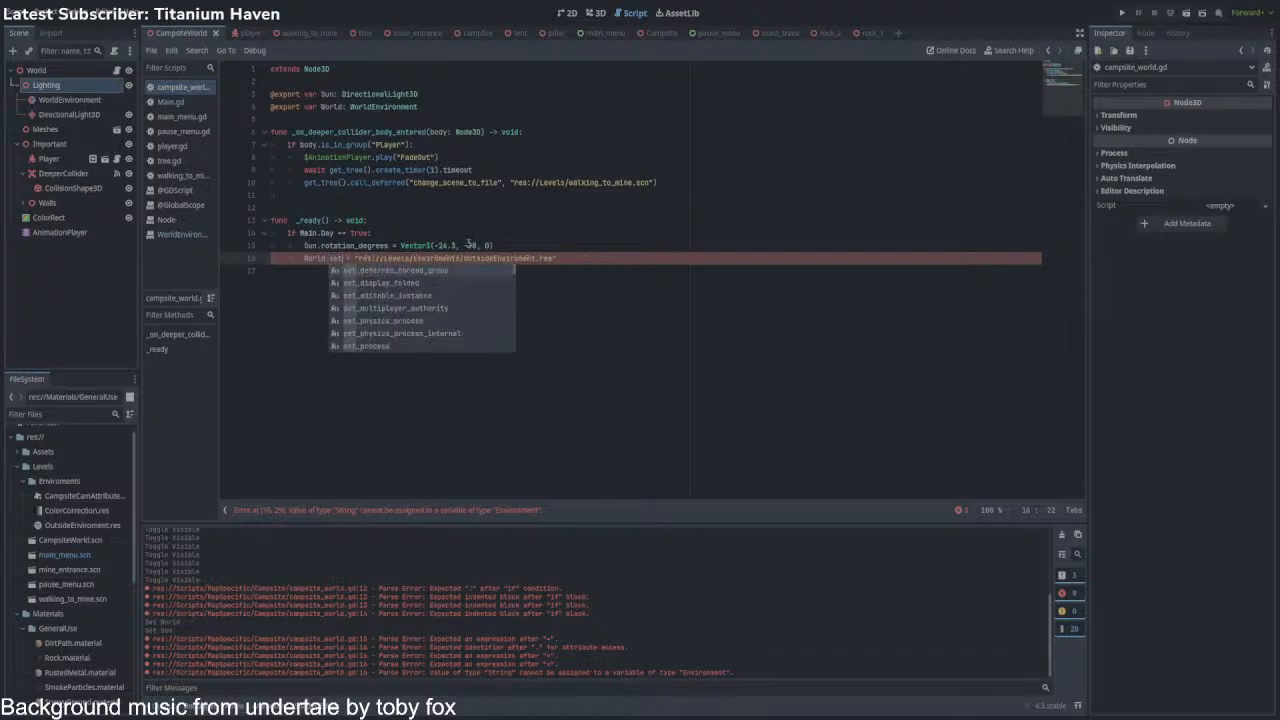
pyautogui.press('Down')
pyautogui.press('Down')
pyautogui.press('Down')
pyautogui.press('Down')
pyautogui.press('Down')
pyautogui.press('Down')
pyautogui.press('Down')
pyautogui.press('Down')
pyautogui.press('Down')
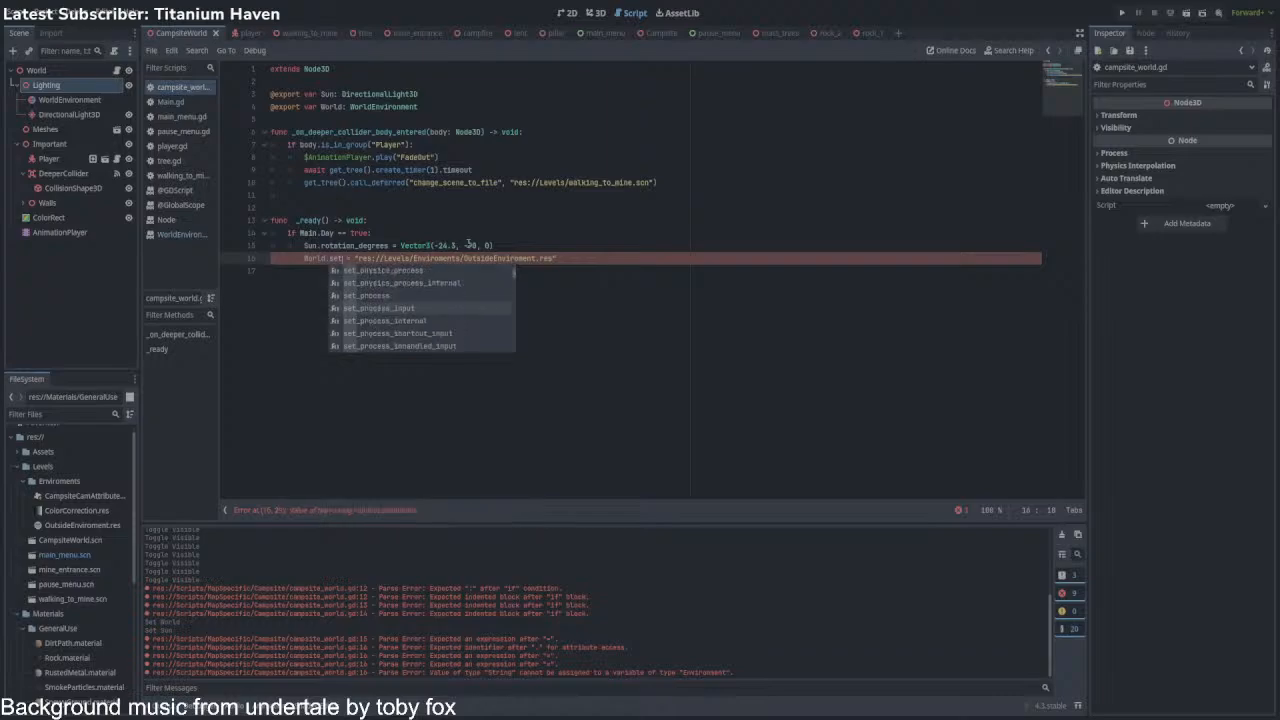
pyautogui.press('Down')
pyautogui.press('Down')
pyautogui.press('Down')
pyautogui.press('Down')
pyautogui.press('Down')
pyautogui.press('Down')
pyautogui.press('Down')
pyautogui.press('Down')
pyautogui.press('Down')
pyautogui.press('Down')
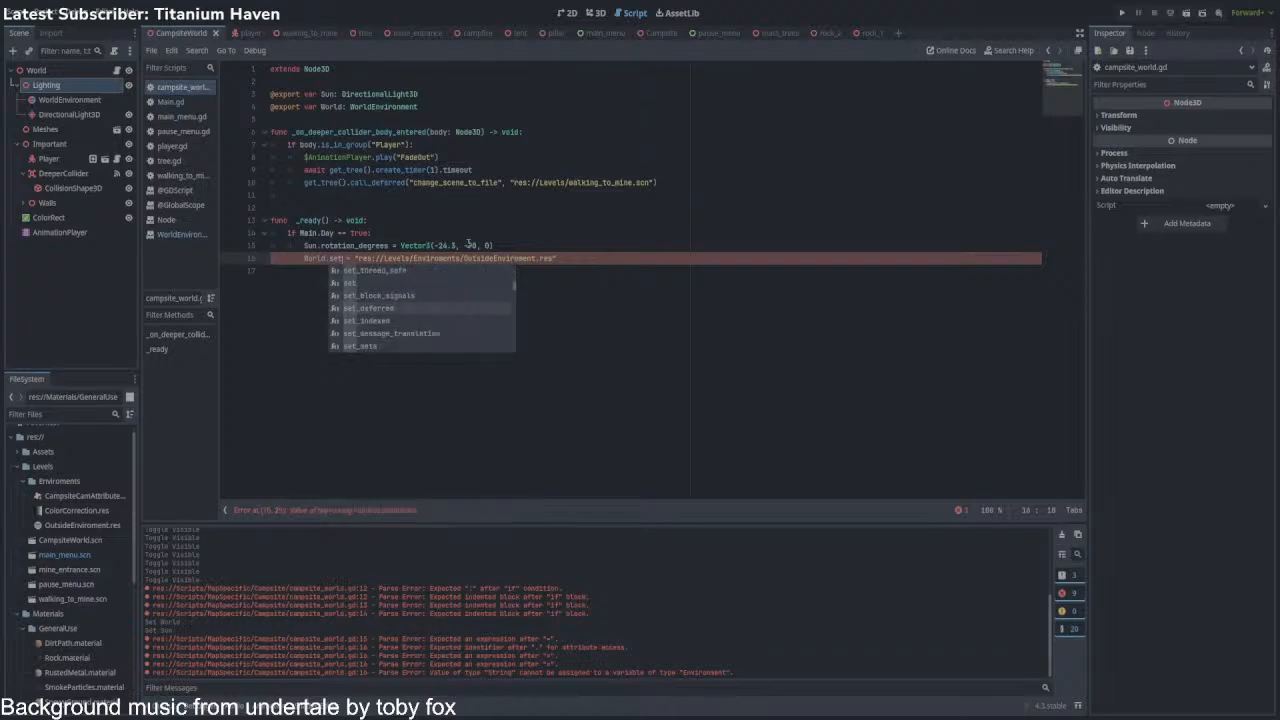
pyautogui.press('Down')
pyautogui.press('Down')
pyautogui.press('Down')
pyautogui.press('Down')
pyautogui.press('Down')
pyautogui.press('Down')
pyautogui.press('Down')
pyautogui.press('Down')
pyautogui.press('Down')
pyautogui.press('Down')
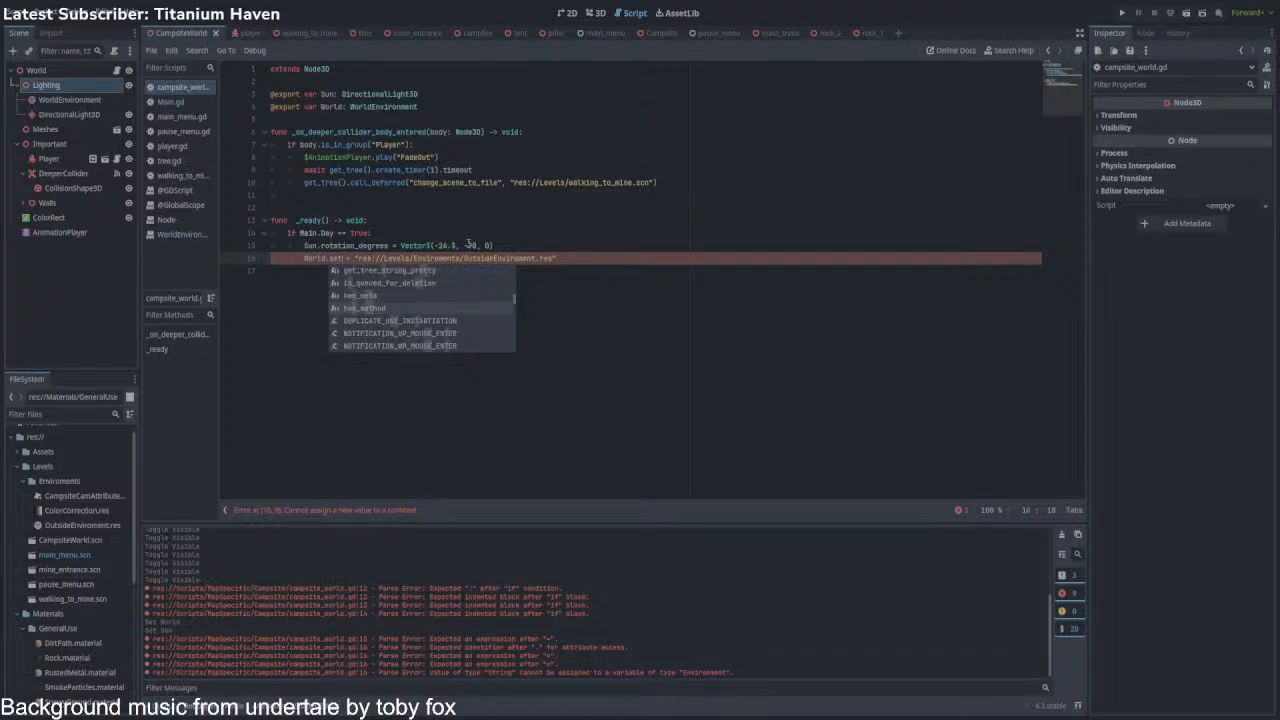
pyautogui.press('Escape')
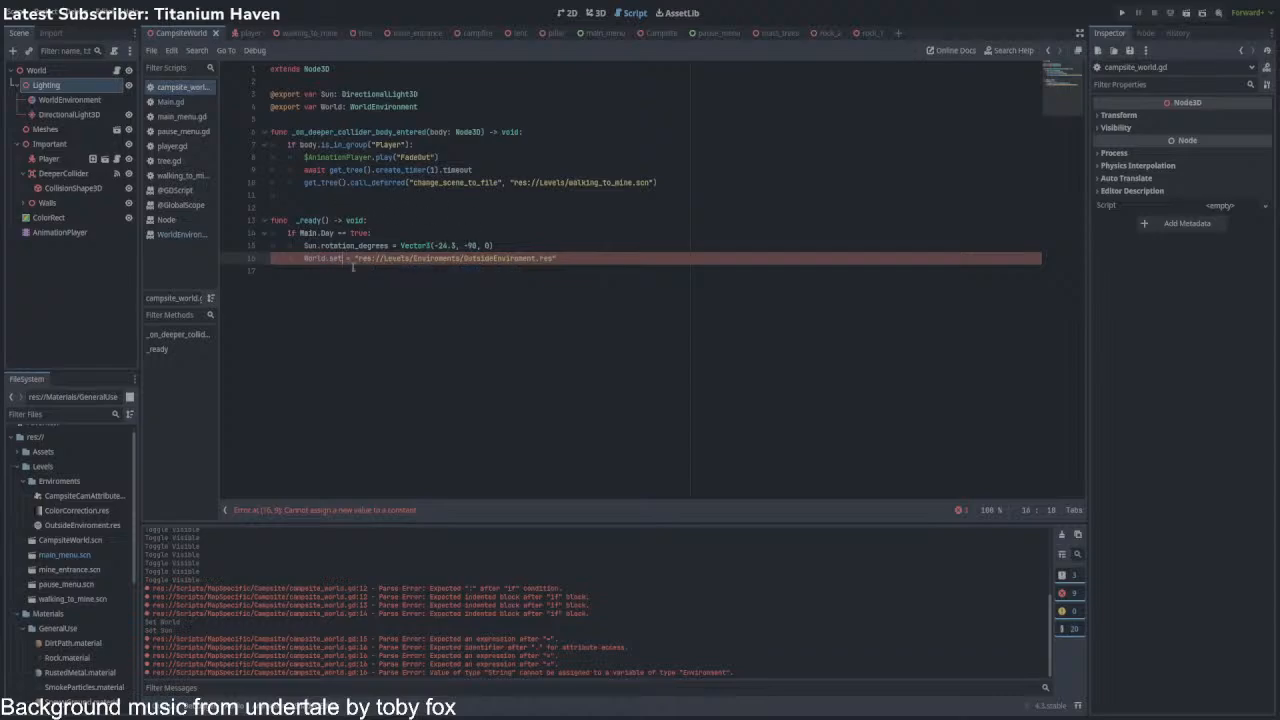
# Change the property in the World resource line back to environment.
pyautogui.press('BackSpace')
pyautogui.press('BackSpace')
pyautogui.press('BackSpace')
pyautogui.press('BackSpace')
pyautogui.write('e')
pyautogui.write('nvironment')
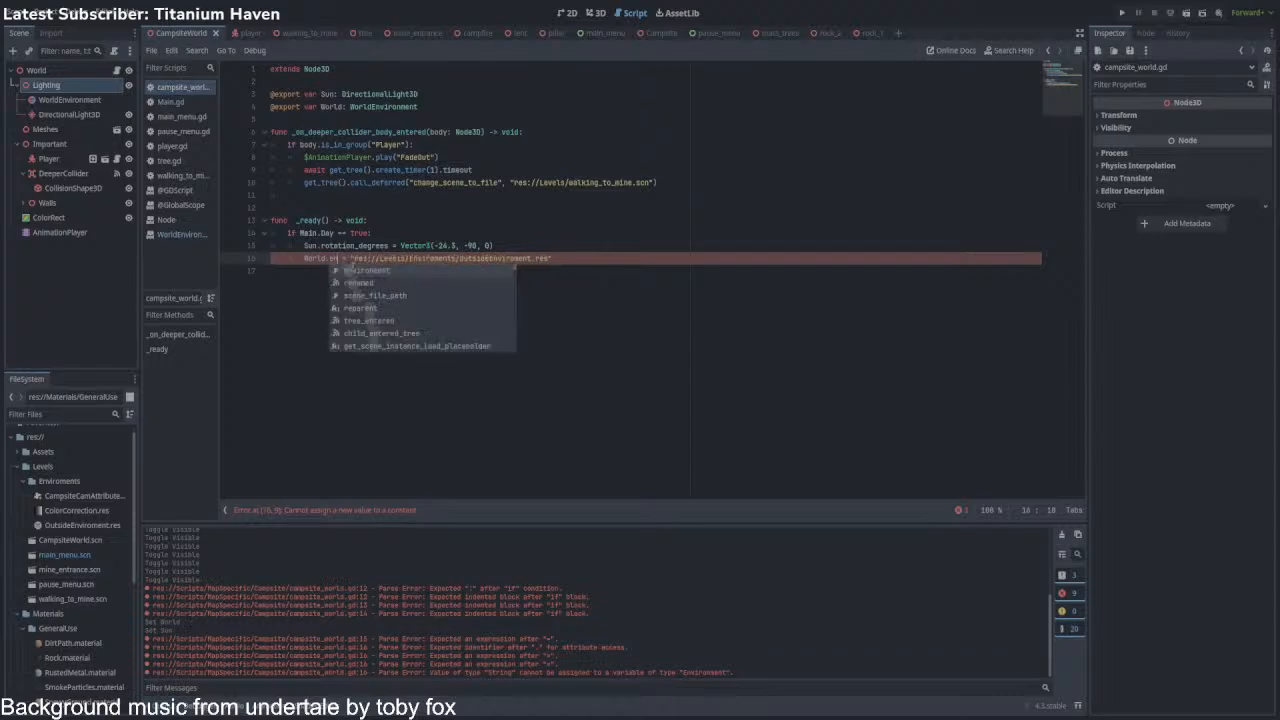
pyautogui.press('Return')
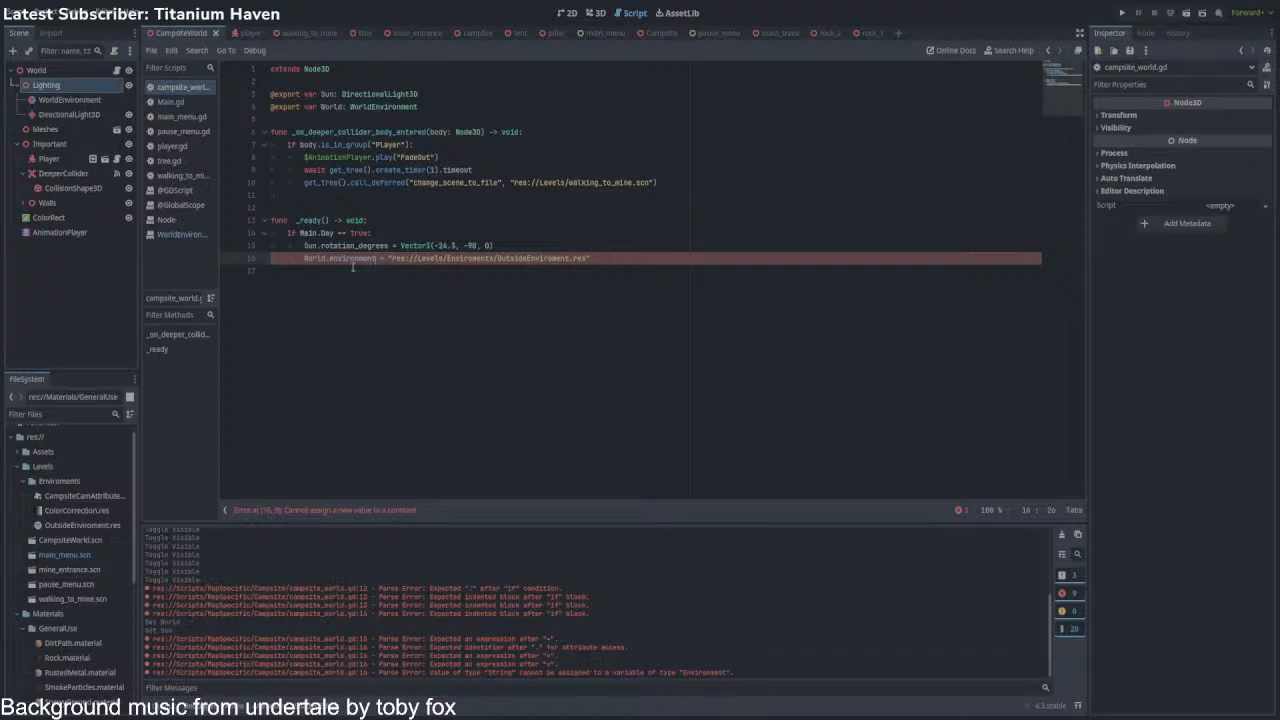
pyautogui.click(428, 247)
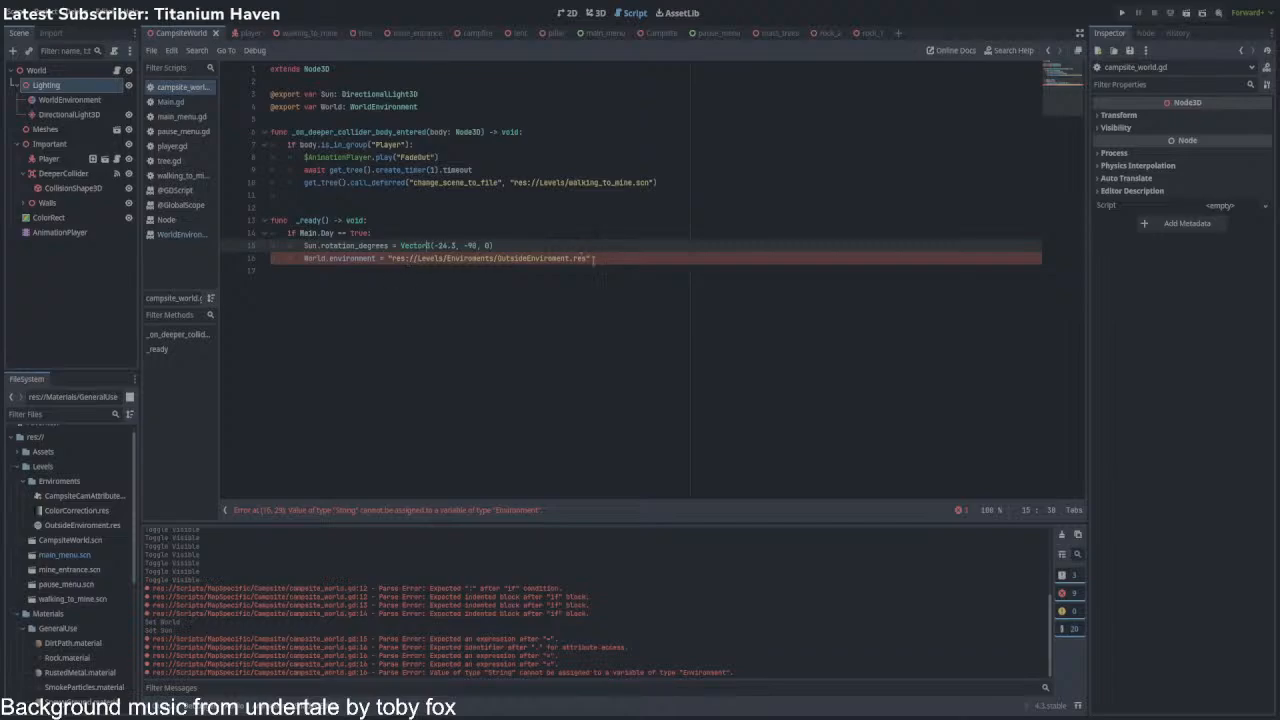
# Try to assign World.environment an Environment() call containing the path "res://Levels/Enviroments/OutsideEnviroment.res".
pyautogui.moveTo(595, 258); pyautogui.dragTo(388, 262)
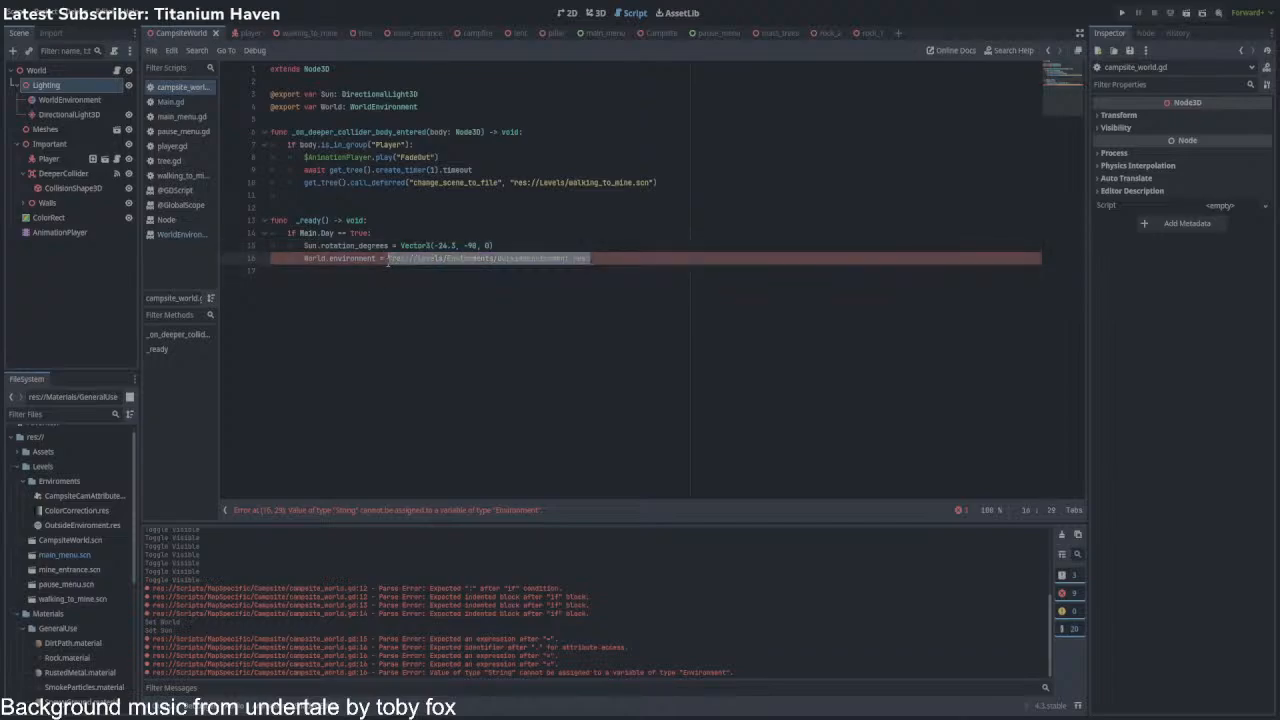
pyautogui.press('BackSpace')
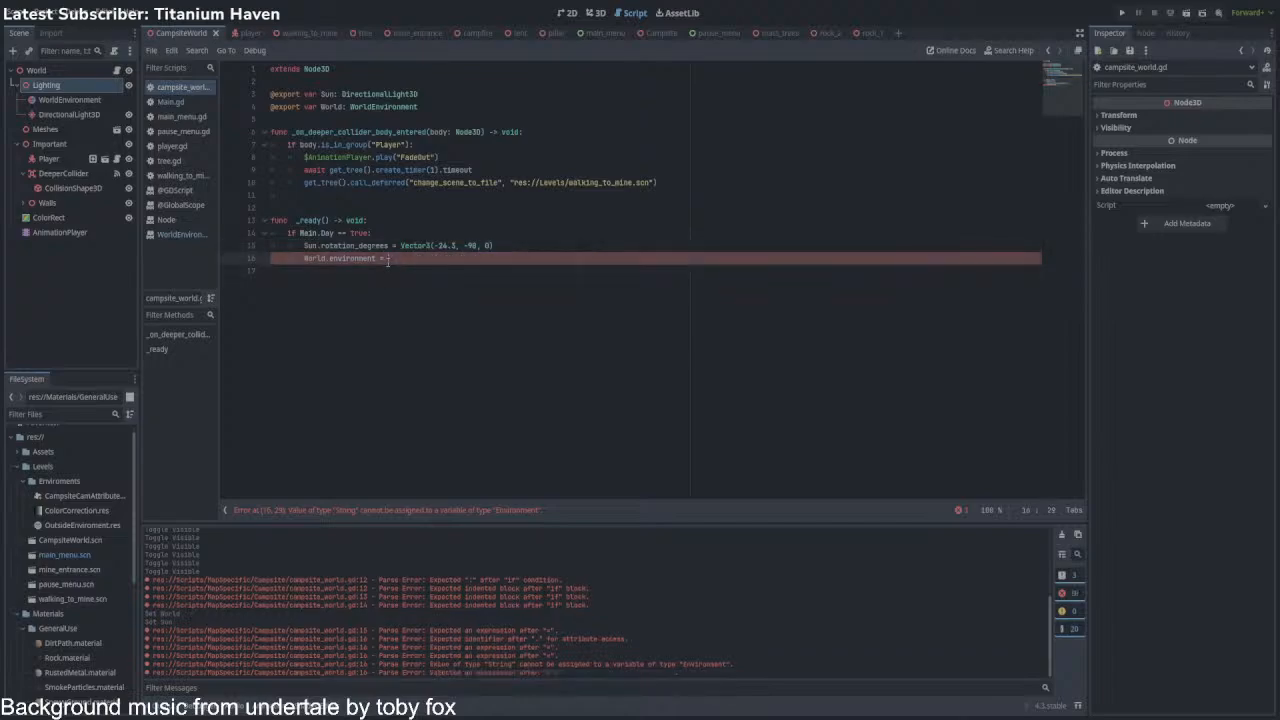
pyautogui.write('envr')
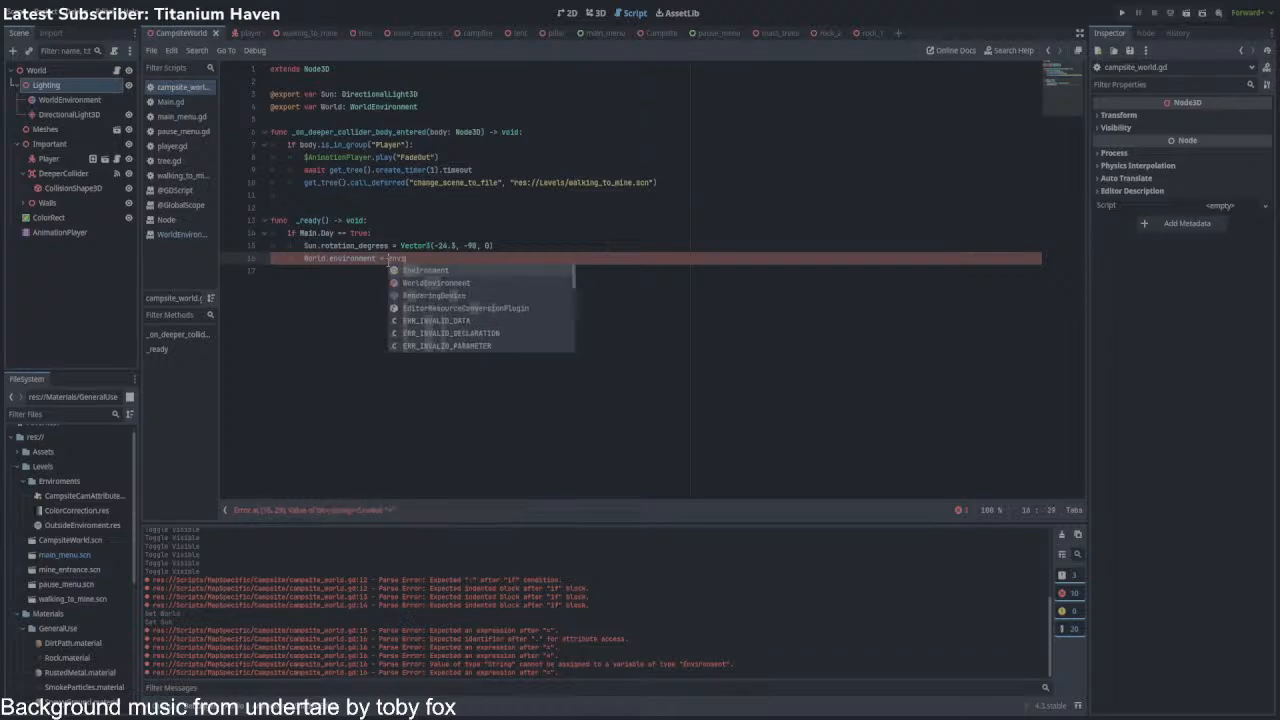
pyautogui.press('Return')
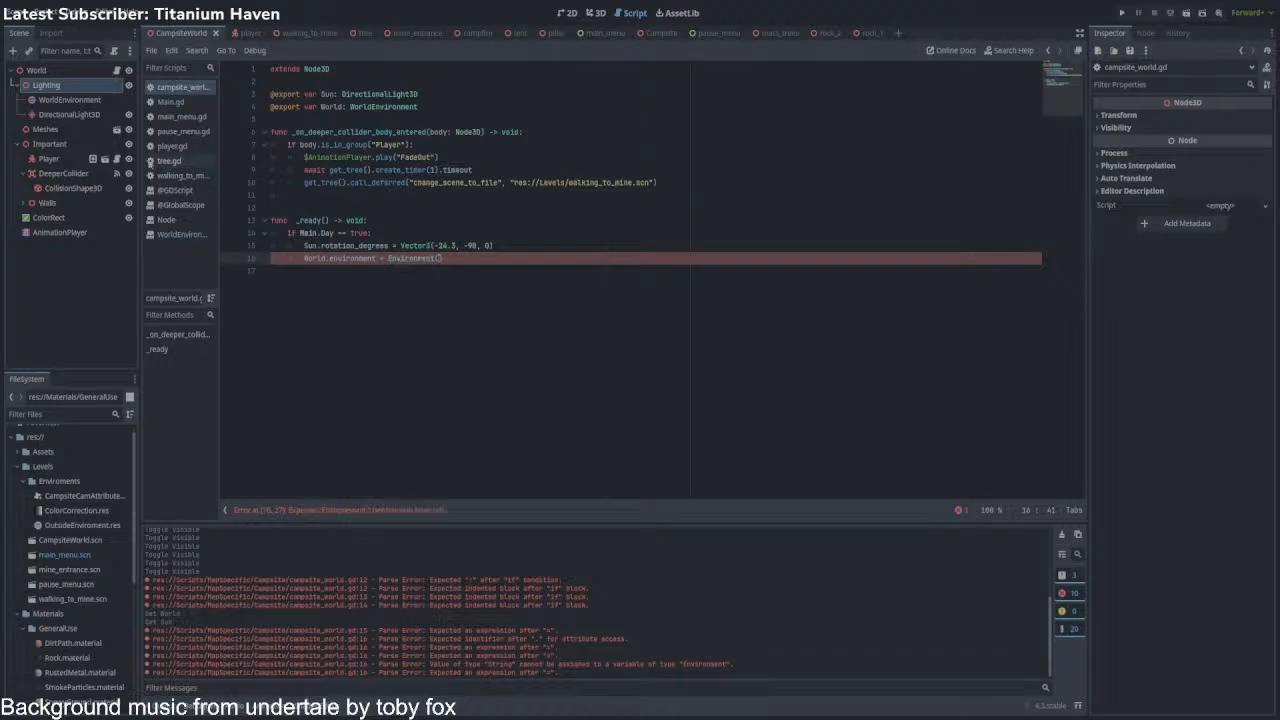
pyautogui.click(68, 100)
pyautogui.moveTo(1215, 102); pyautogui.dragTo(438, 262)
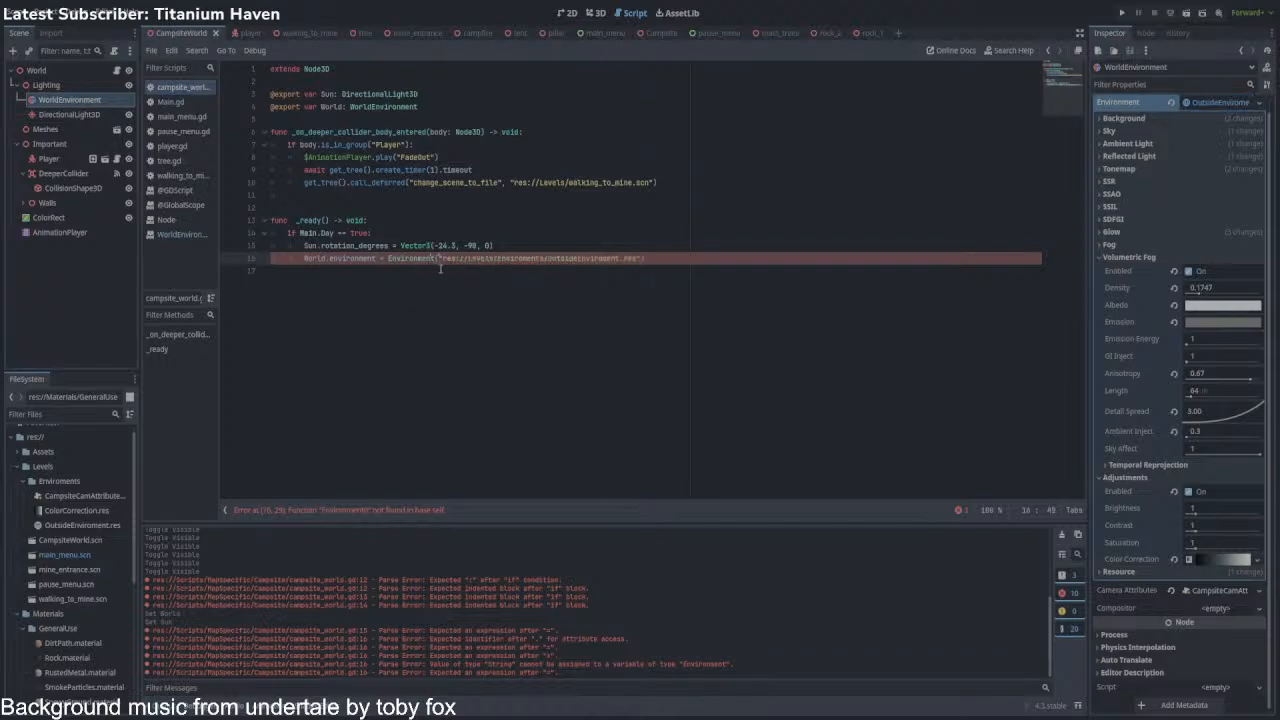
pyautogui.click(454, 290)
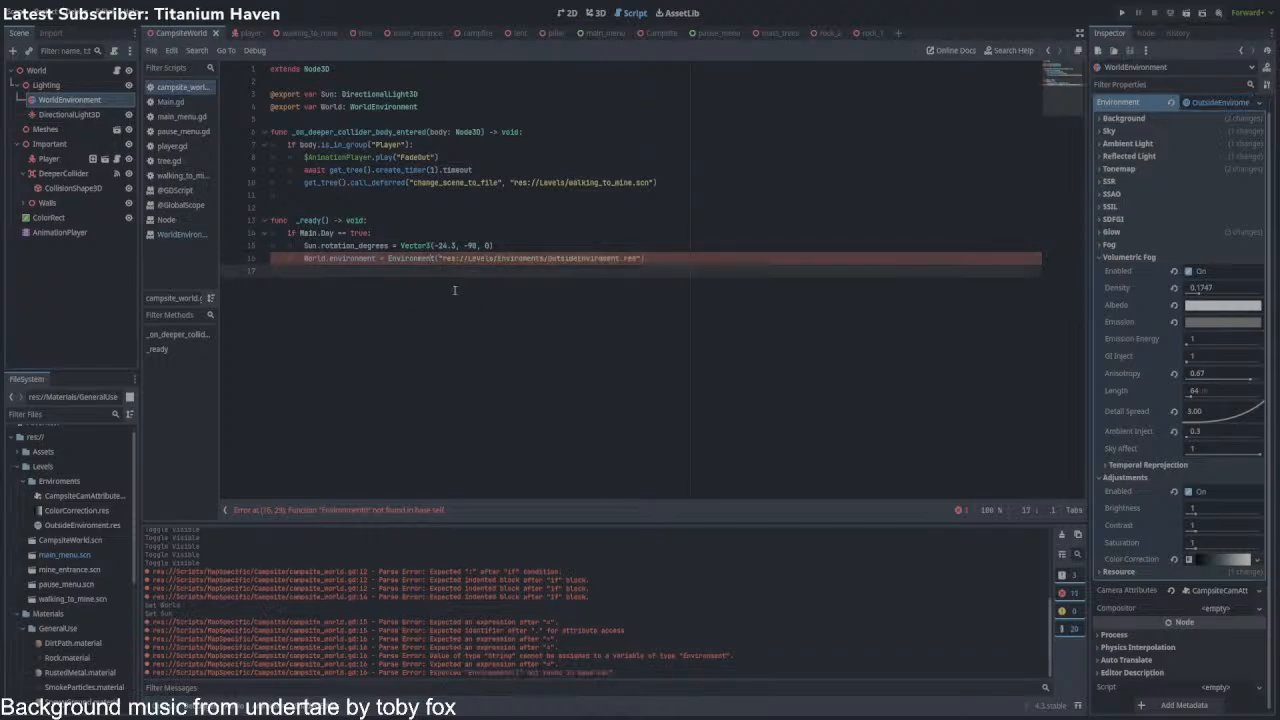
# Look through the Environment class reference for a way to assign the resource, and return to the World node's script.
pyautogui.keyDown('ctrl'); pyautogui.click(432, 257); pyautogui.keyUp('ctrl')
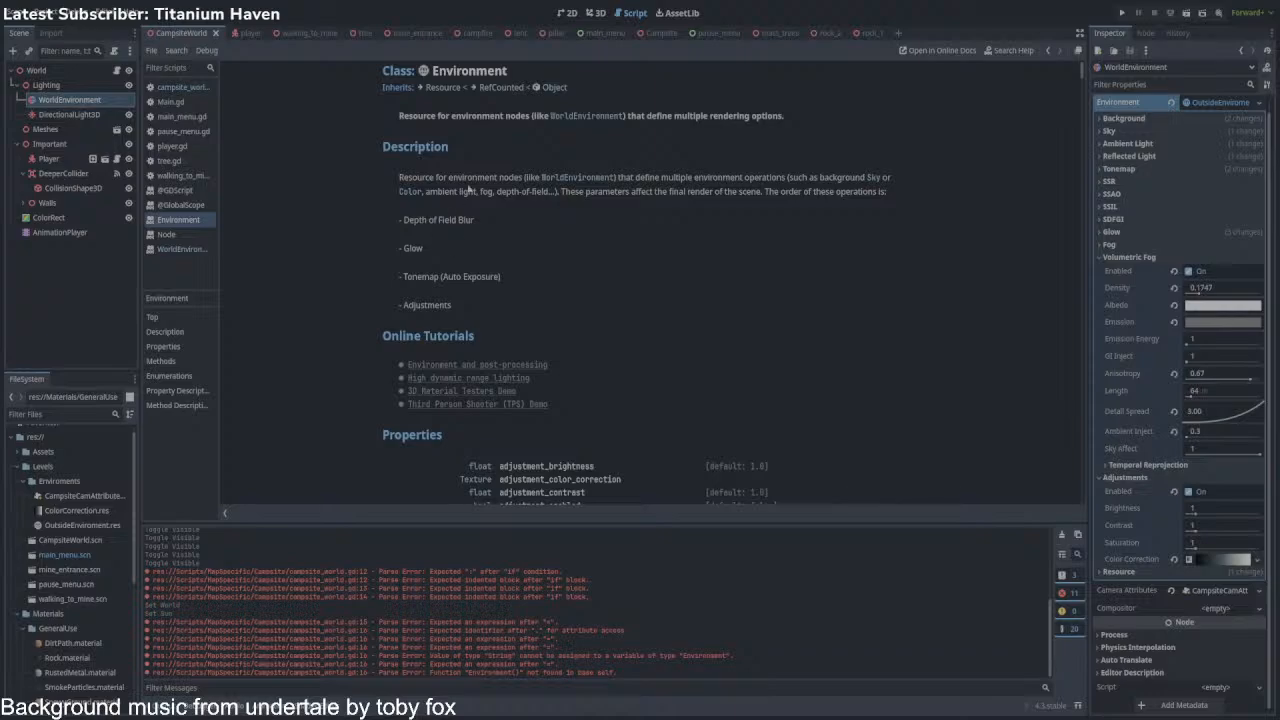
pyautogui.scroll(-4, 495, 280)
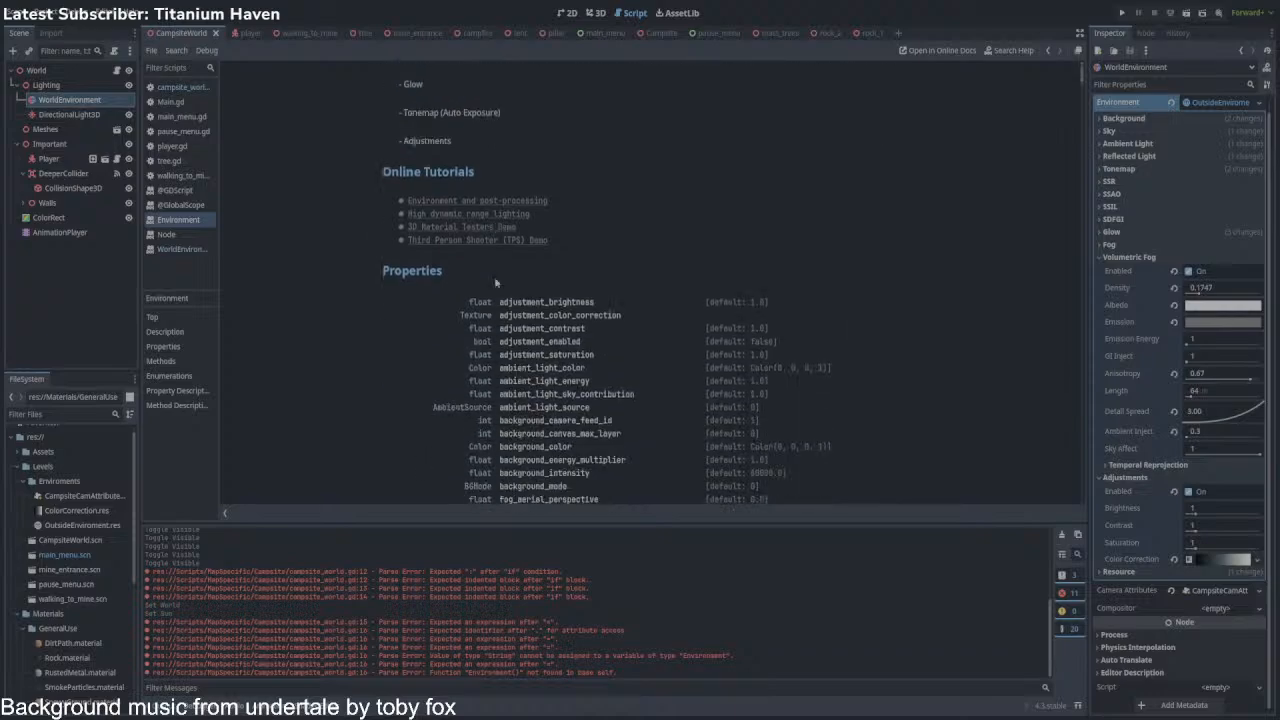
pyautogui.scroll(-20, 495, 283)
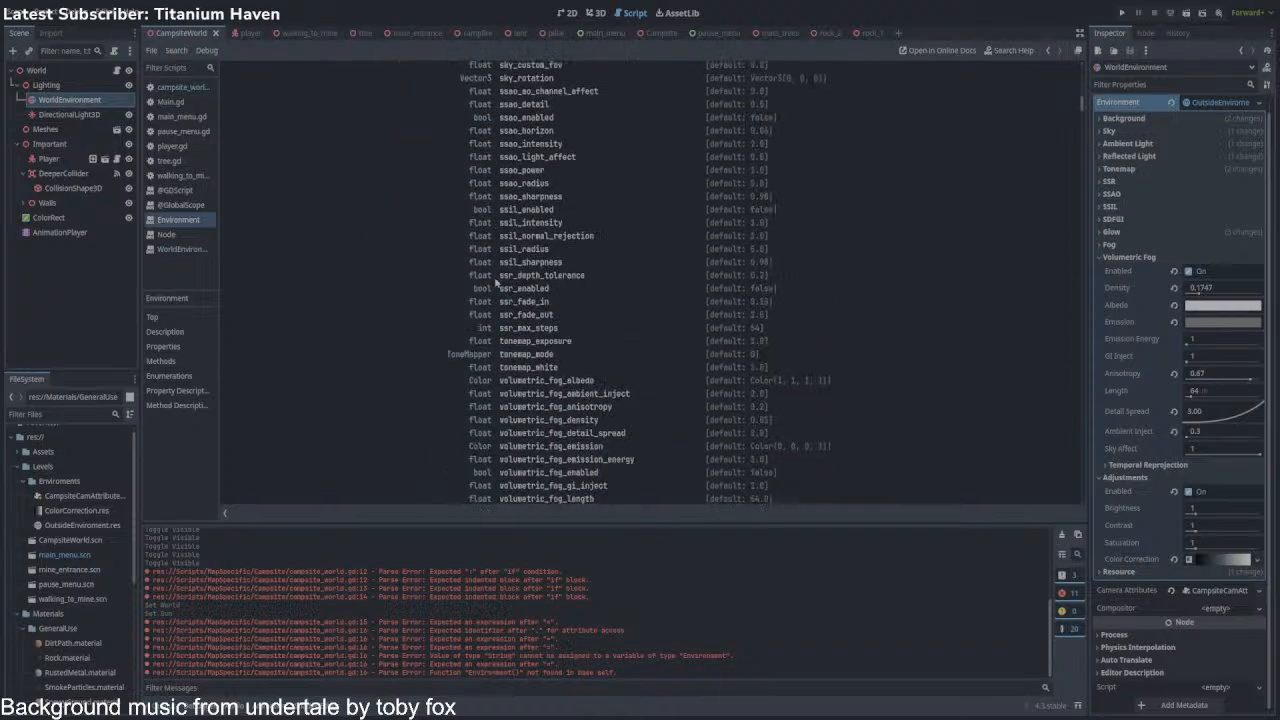
pyautogui.scroll(-7, 495, 283)
pyautogui.scroll(-11, 495, 283)
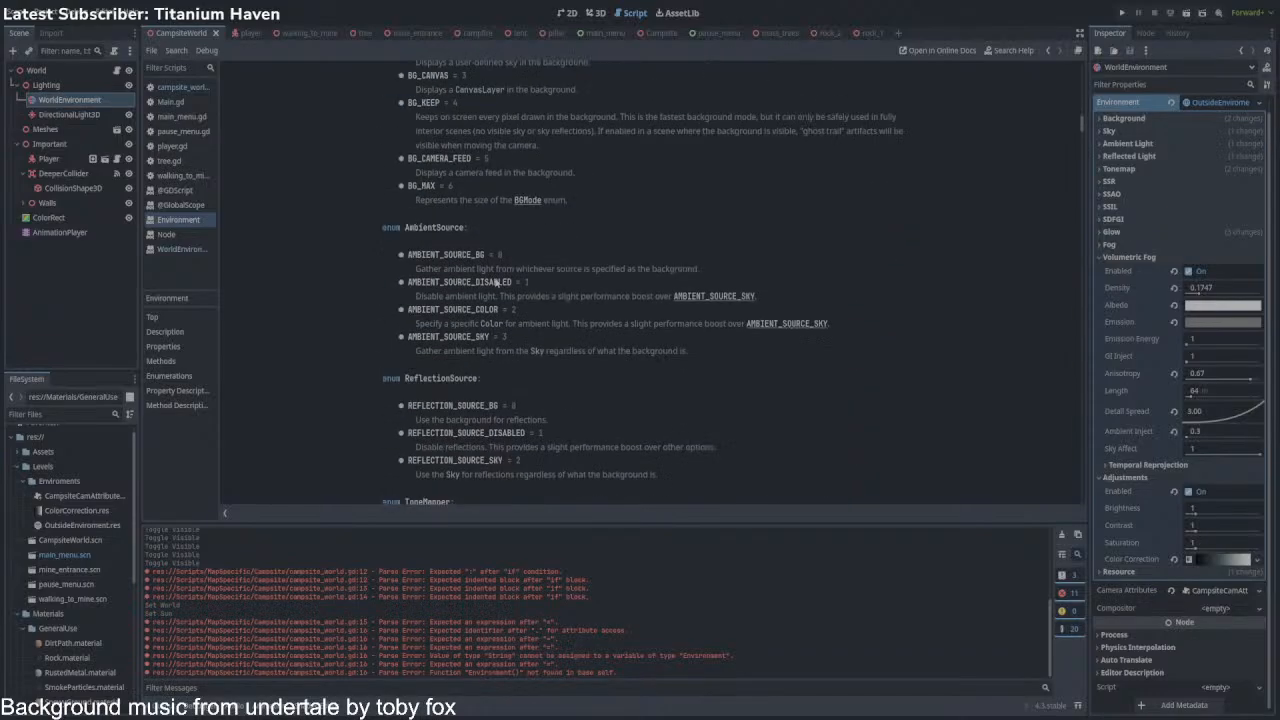
pyautogui.scroll(-20, 495, 283)
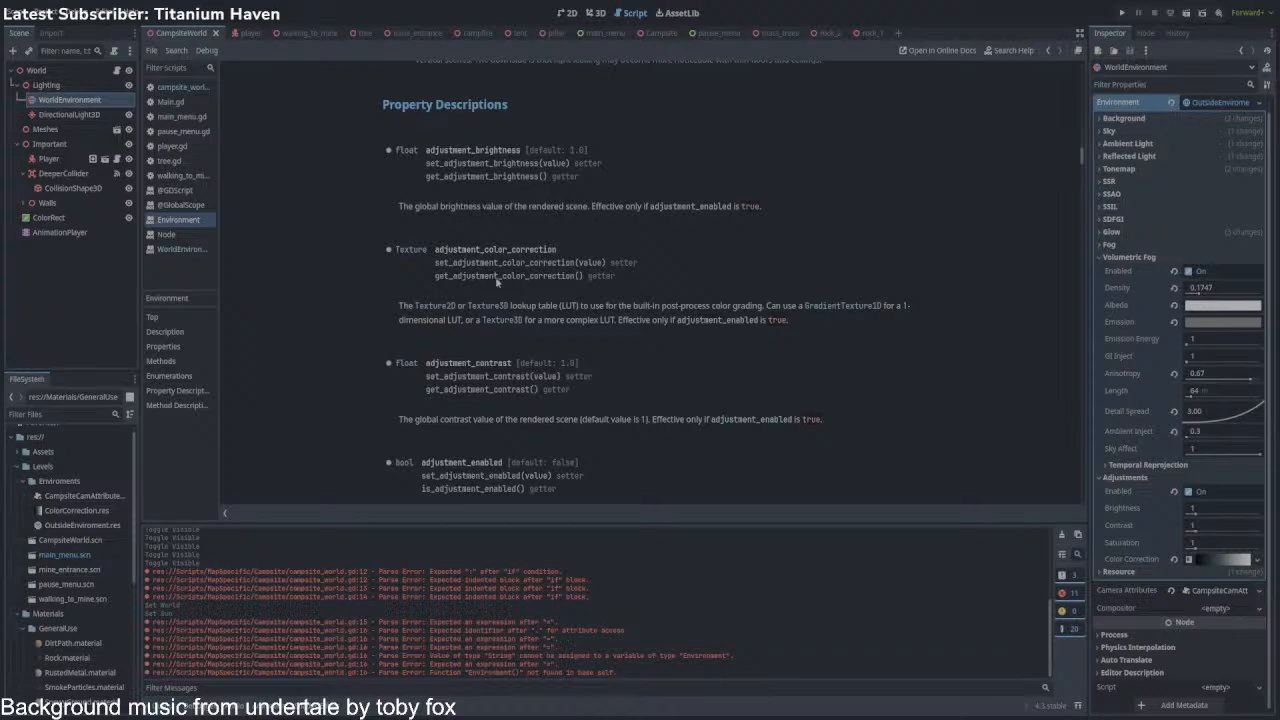
pyautogui.click(115, 83)
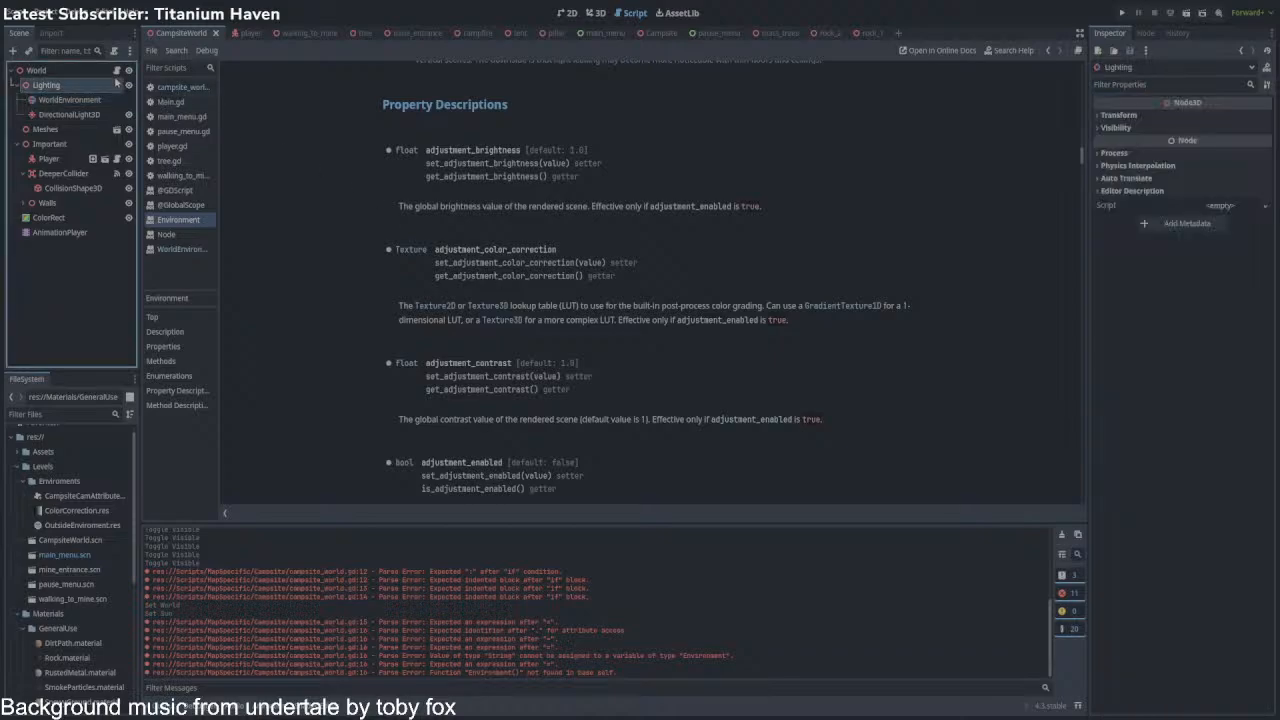
pyautogui.click(645, 259)
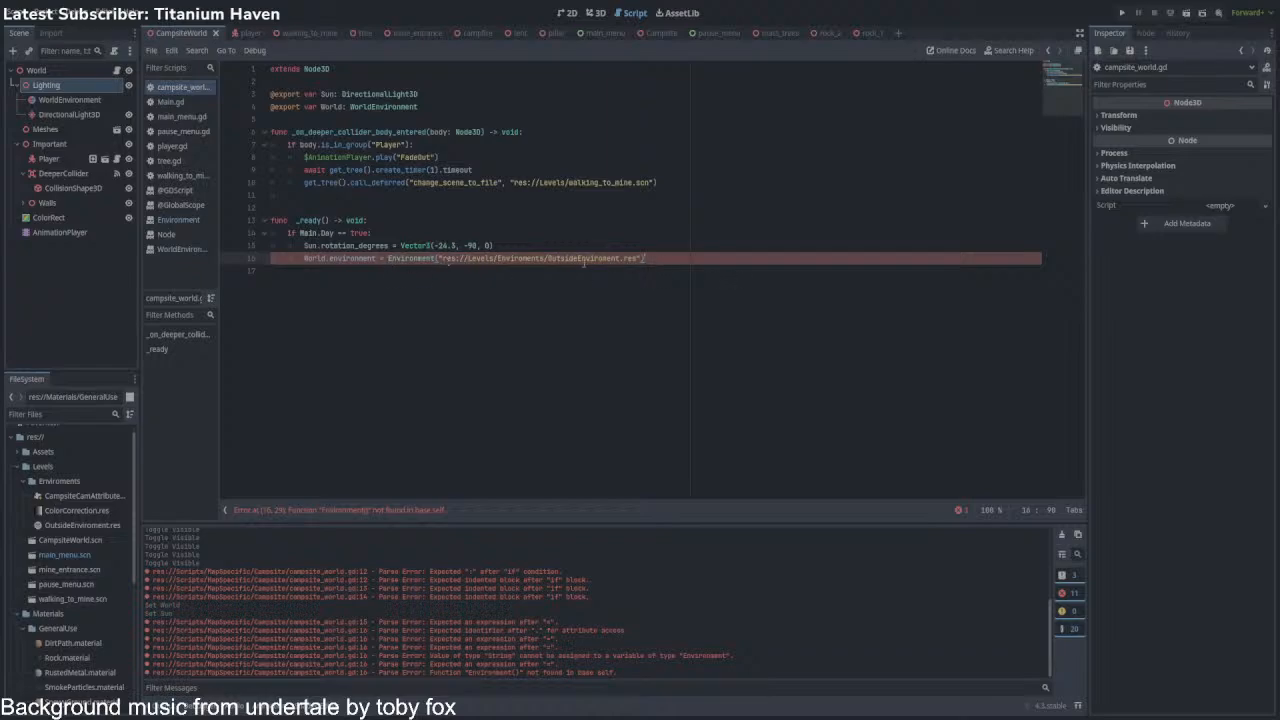
pyautogui.moveTo(388, 259); pyautogui.dragTo(650, 259)
# Declare an exported variable DayEnviroment of type Environment below the World variable.
pyautogui.click(515, 106)
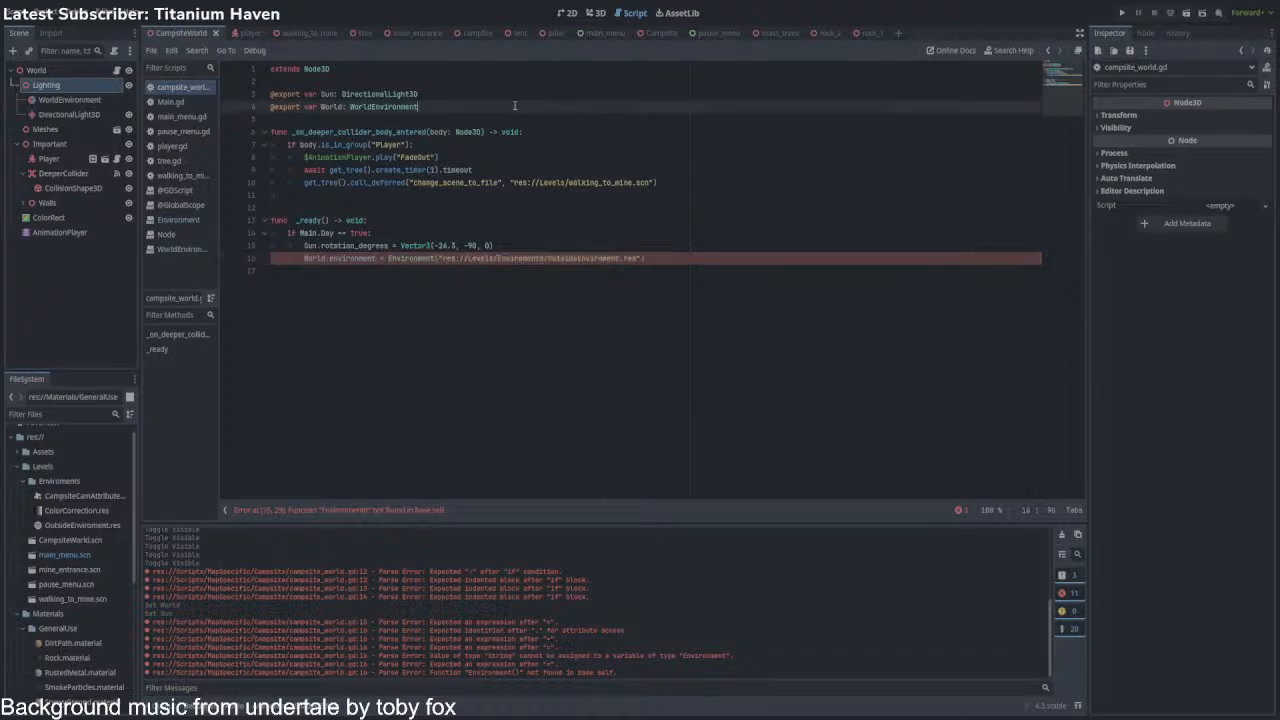
pyautogui.press('Return')
pyautogui.write('@export ')
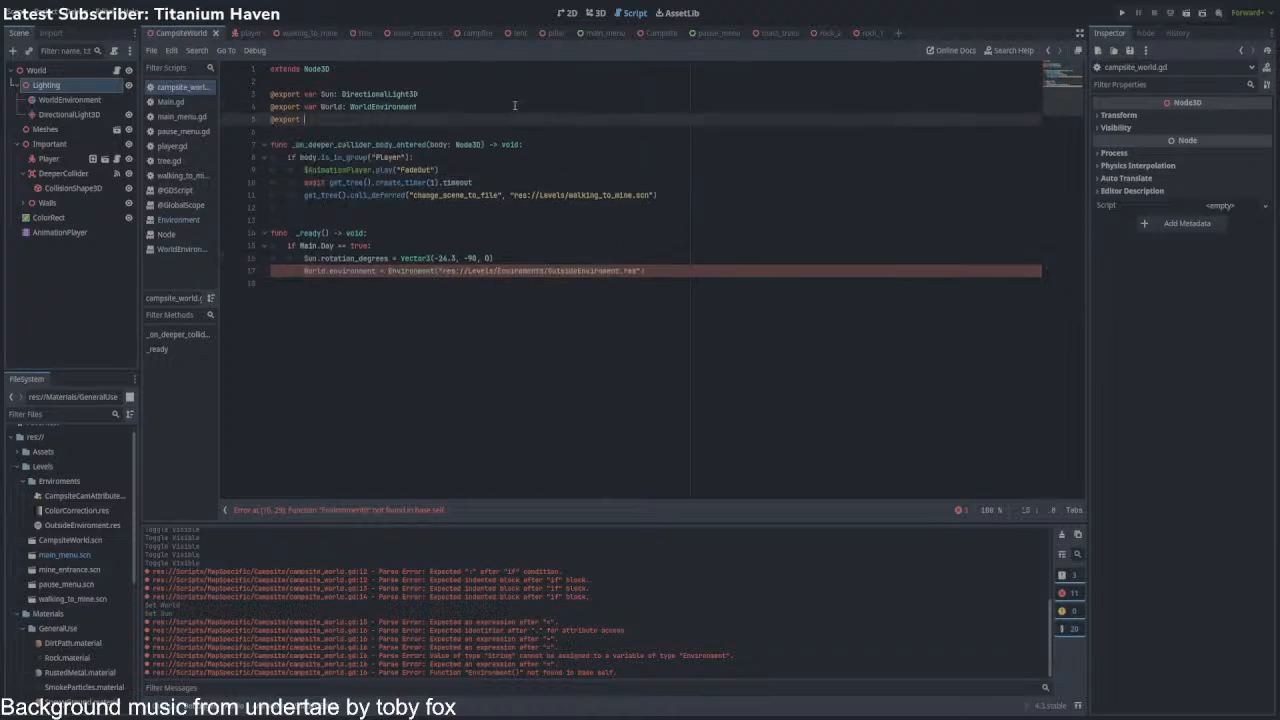
pyautogui.write('var DayEnvironment: ')
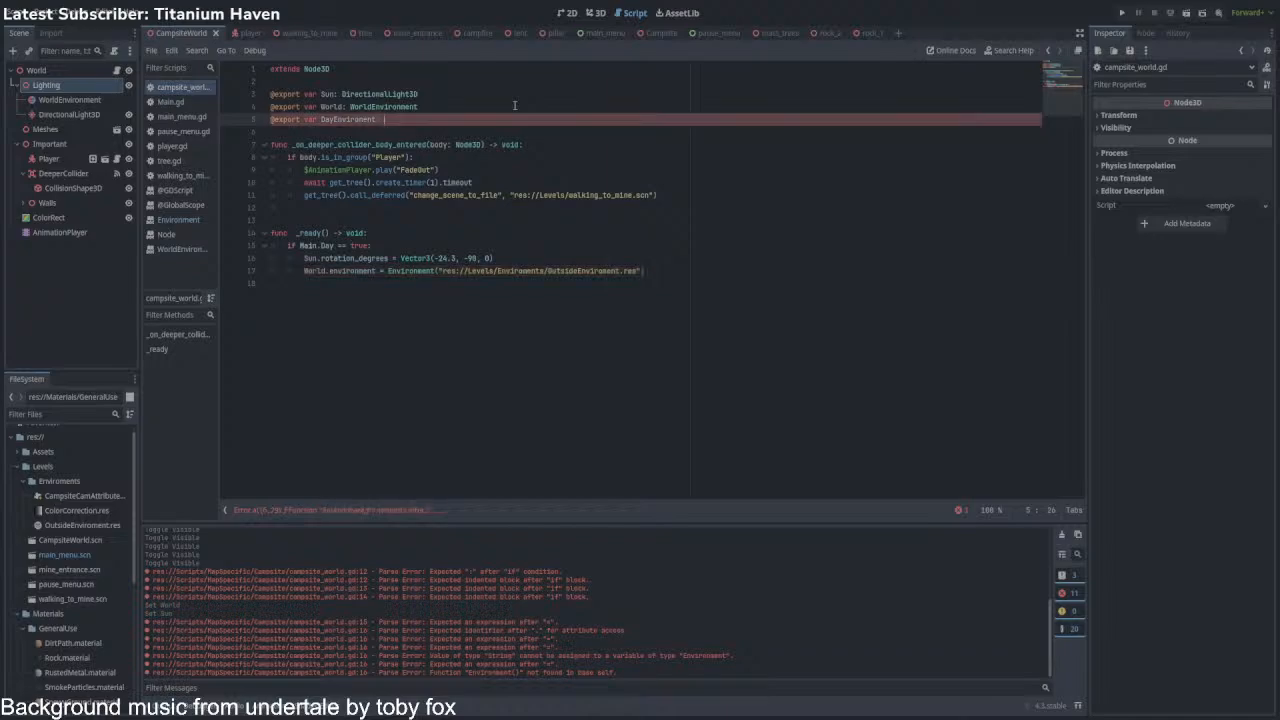
pyautogui.write('Environment')
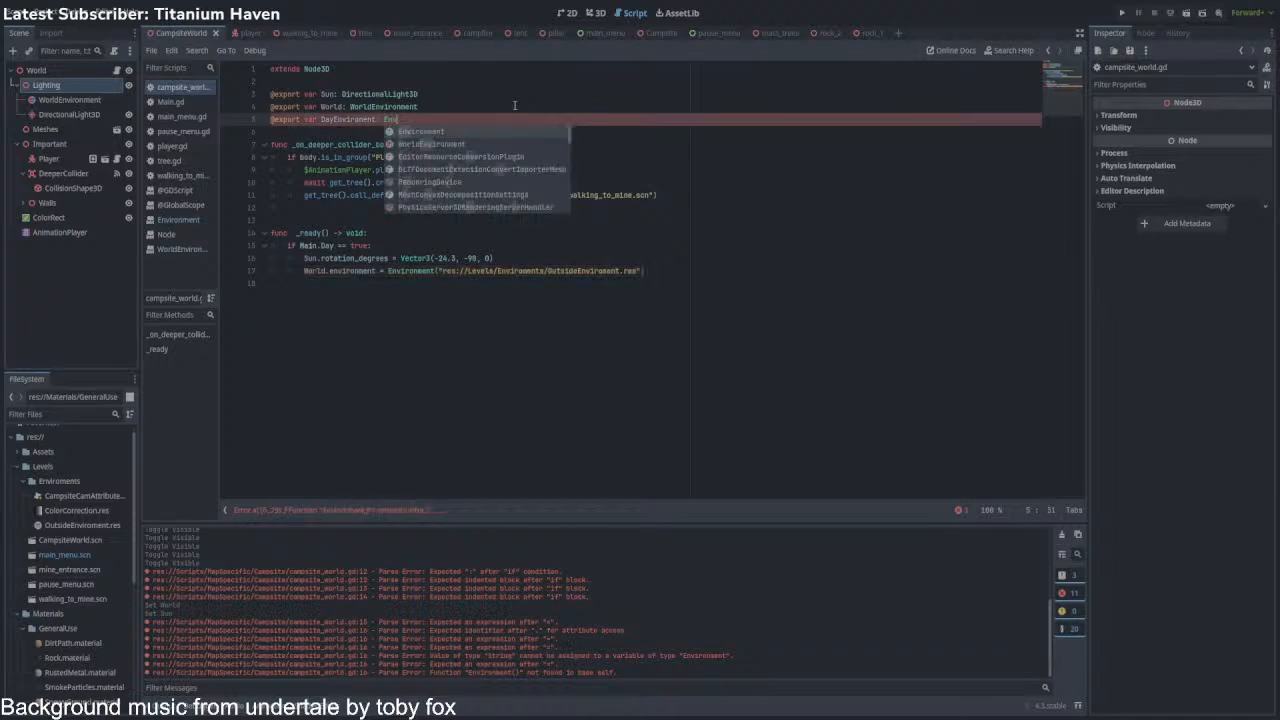
pyautogui.press('Return')
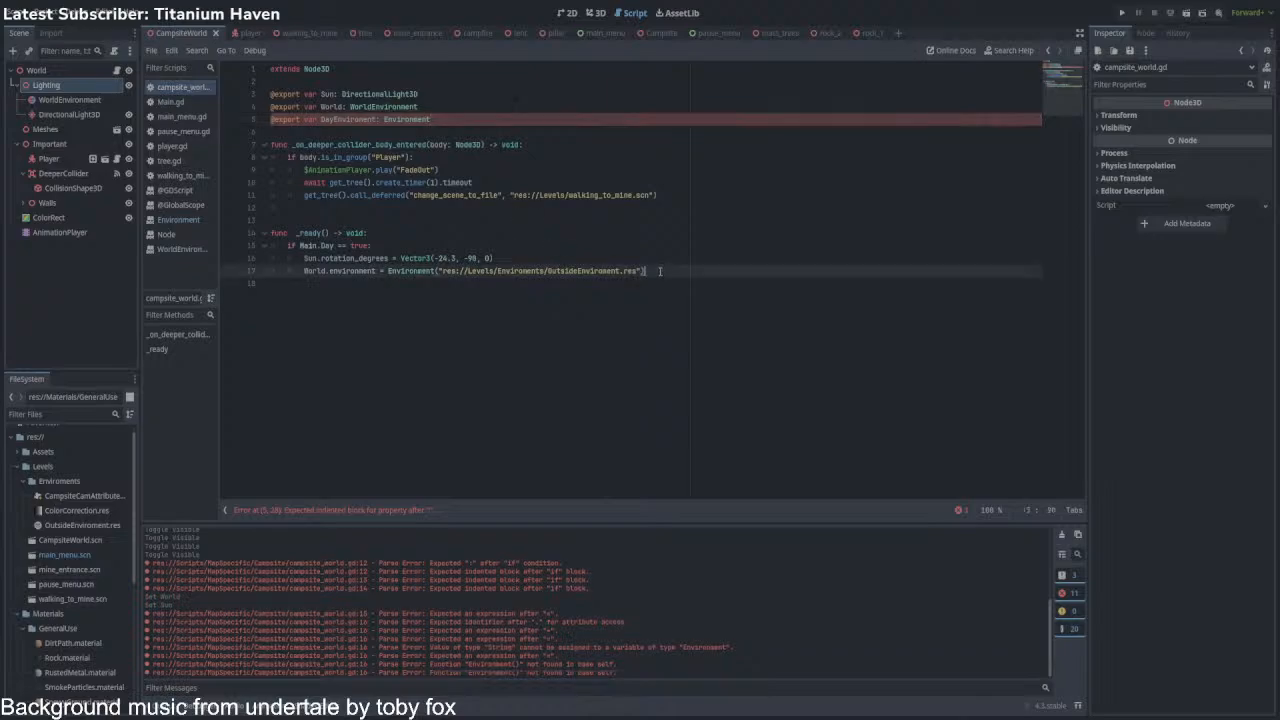
# Replace the Environment() call in the World.environment line with the DayEnviroment variable.
pyautogui.moveTo(643, 271); pyautogui.dragTo(380, 271)
pyautogui.write('= D')
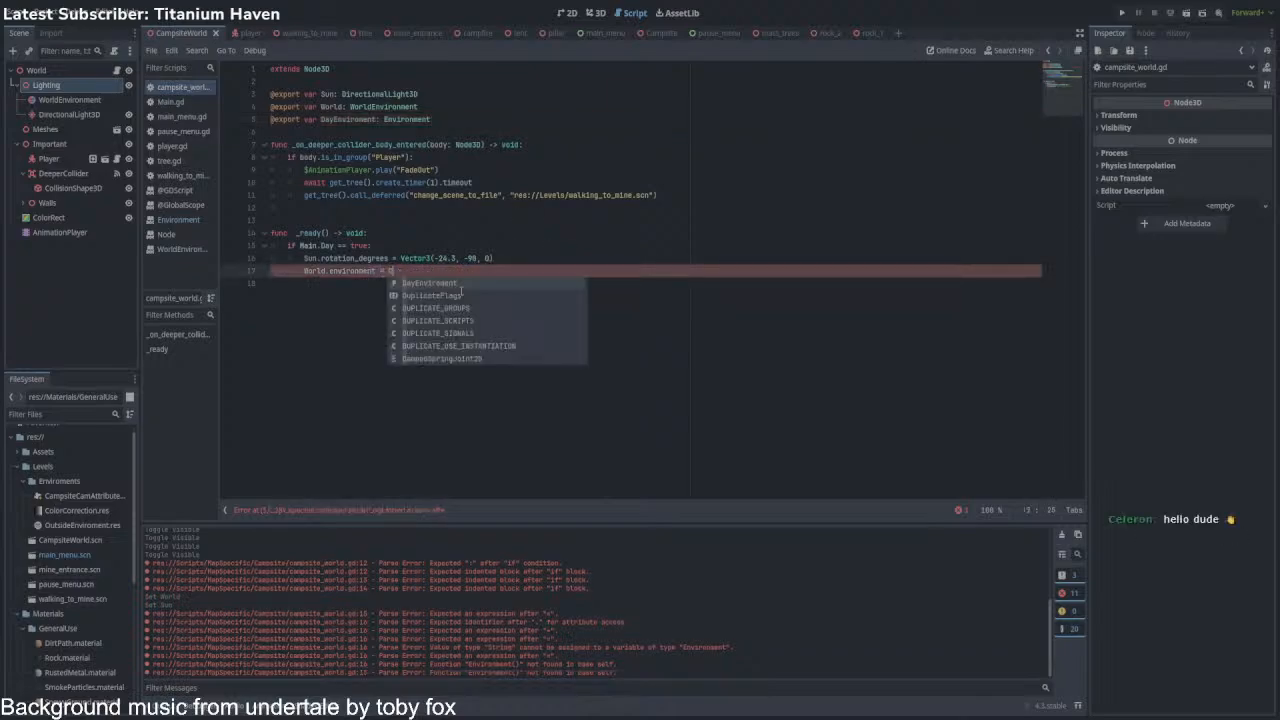
pyautogui.press('Return')
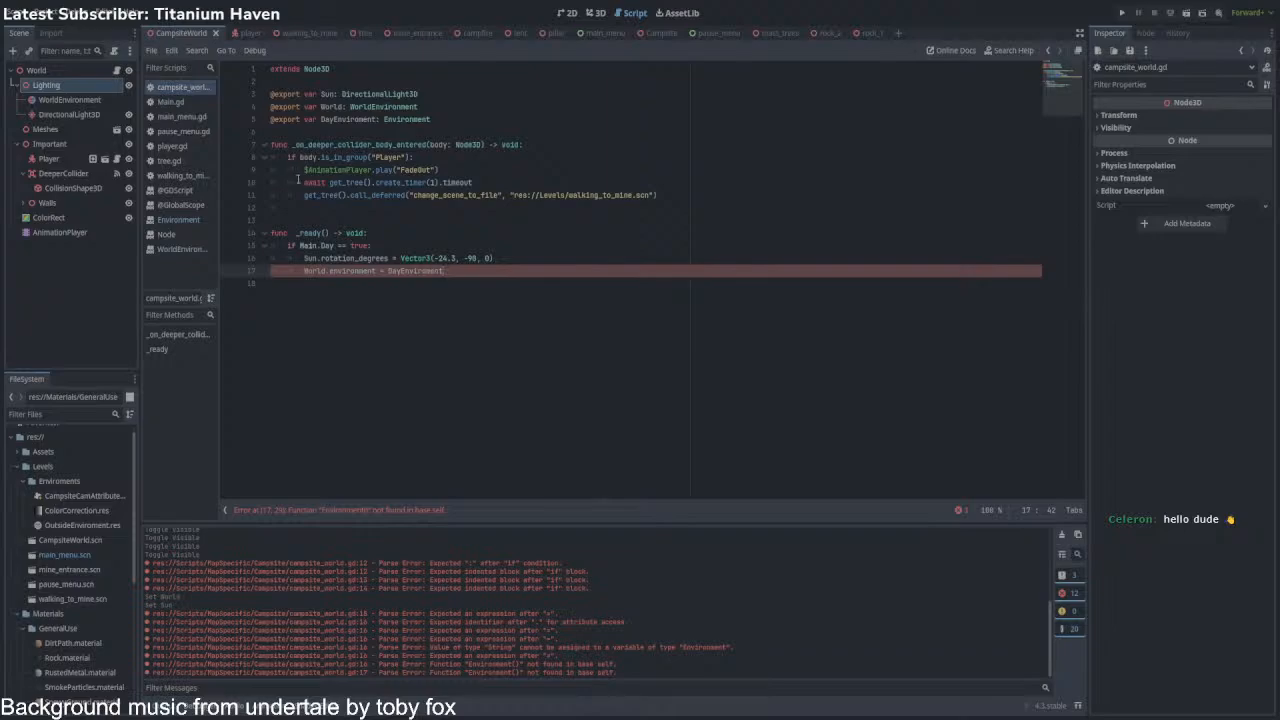
# Assign the OutsideEnviroment resource to the World node's Day Enviroment property and save the scene.
pyautogui.click(85, 100)
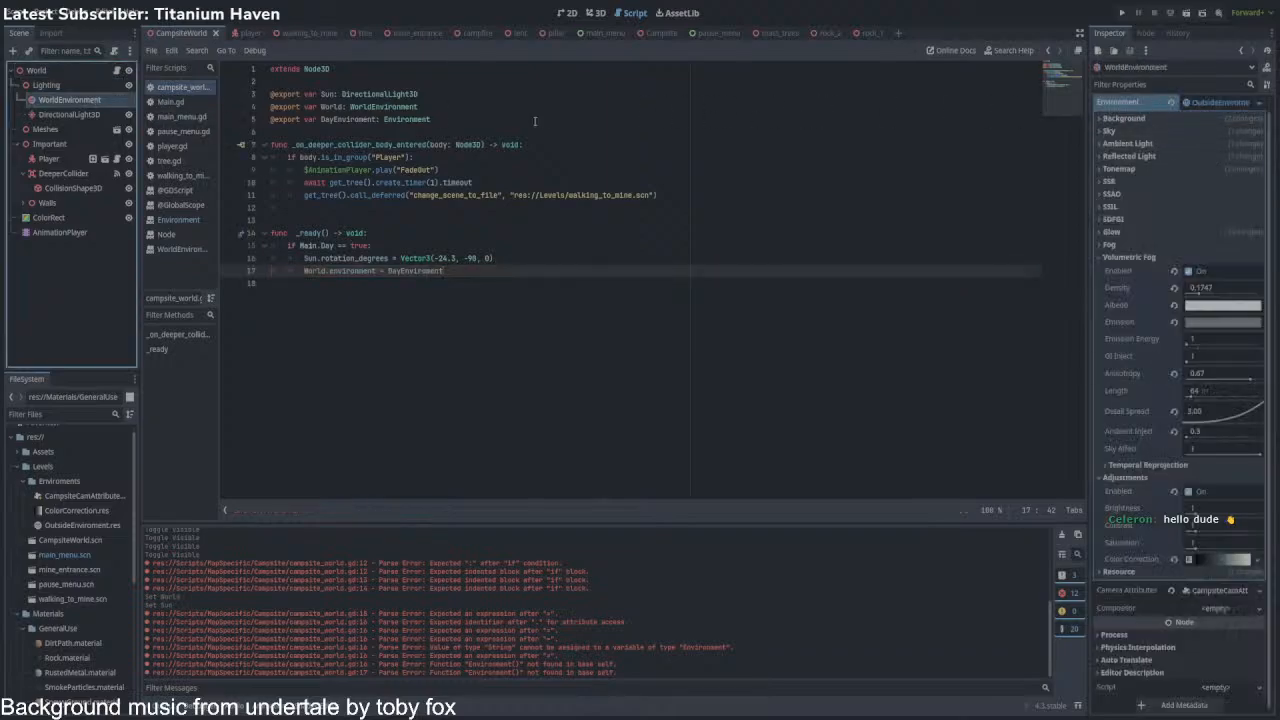
pyautogui.click(106, 72)
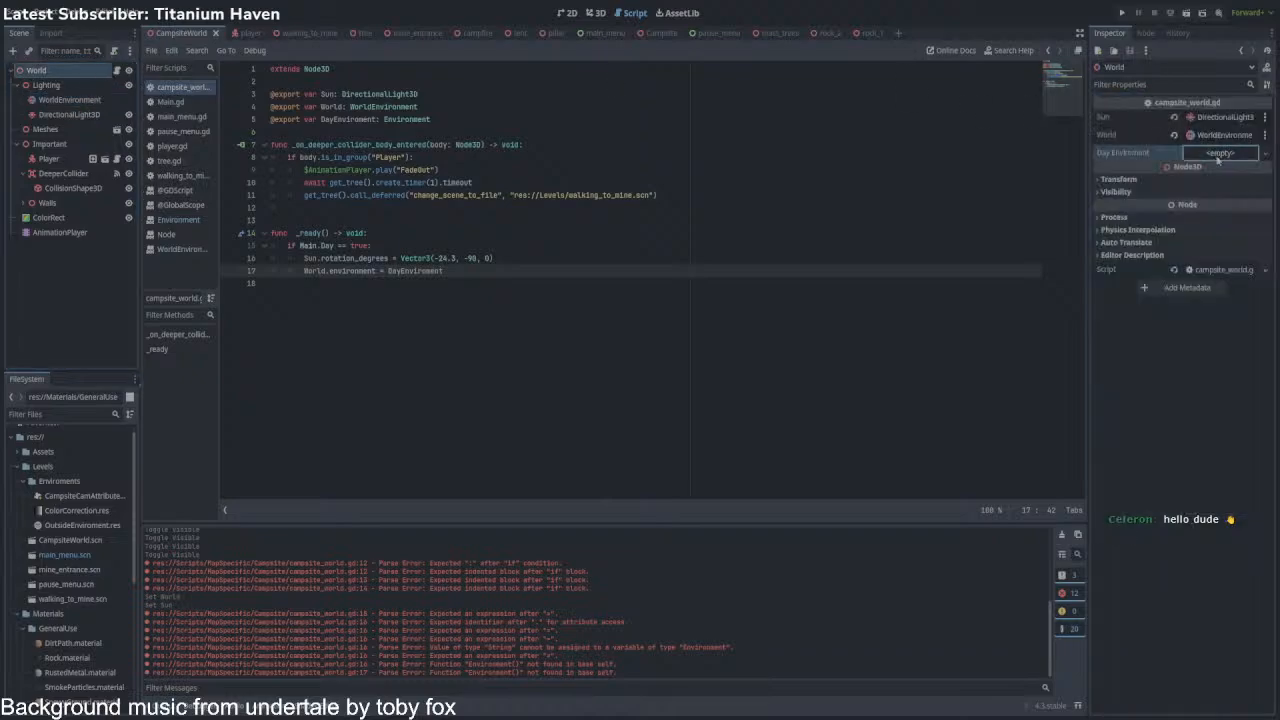
pyautogui.click(594, 472)
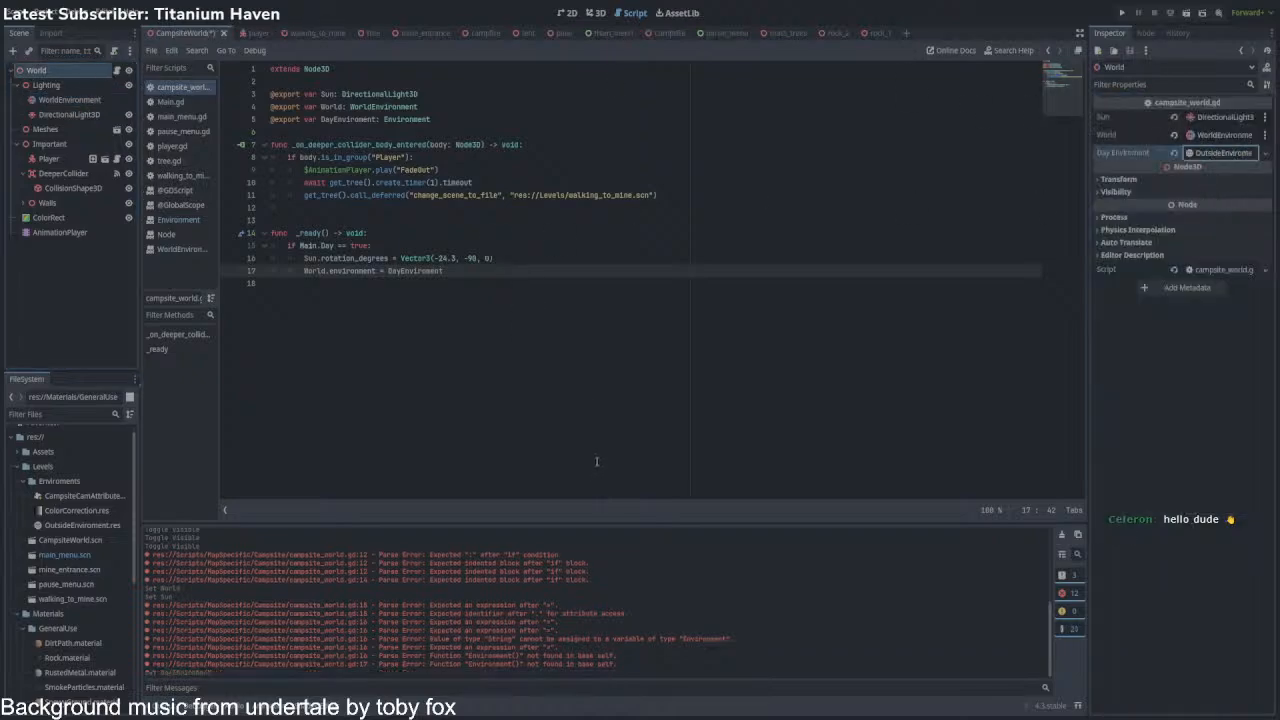
pyautogui.hotkey('ctrl', 's')
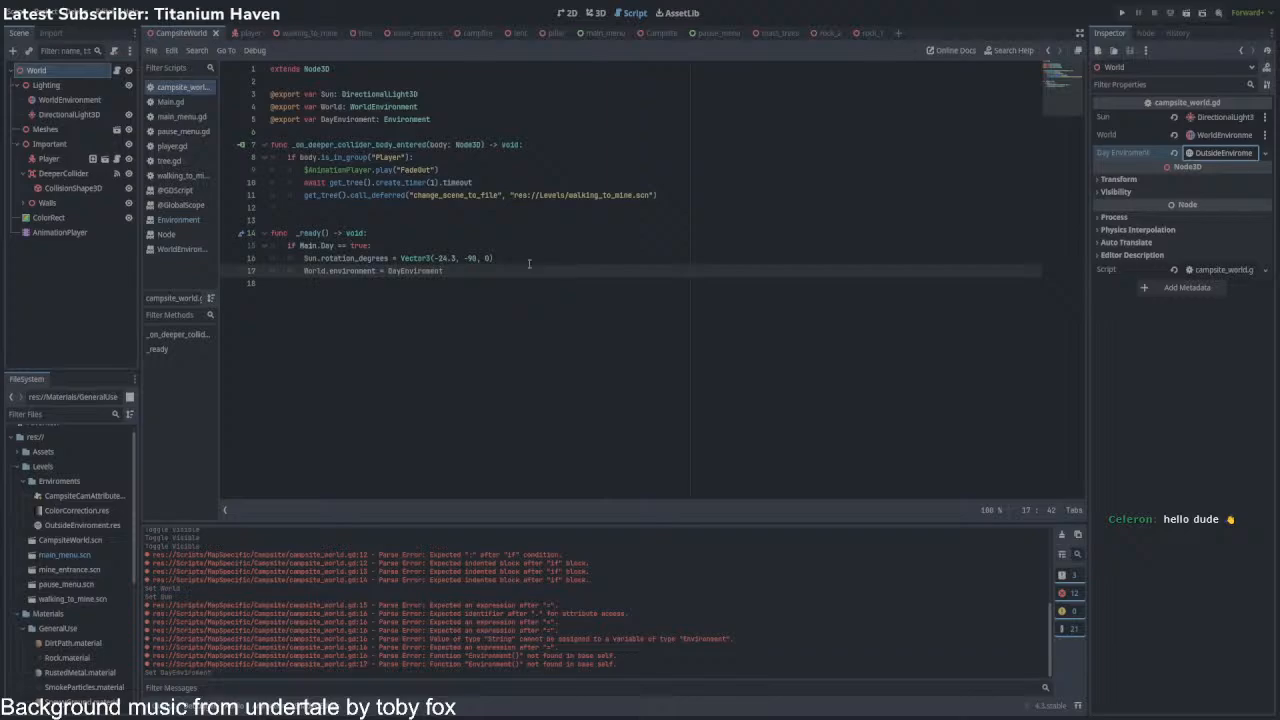
# Start a Sun.light_color assignment on a new line below the Sun.rotation_degrees line in _ready.
pyautogui.click(465, 268)
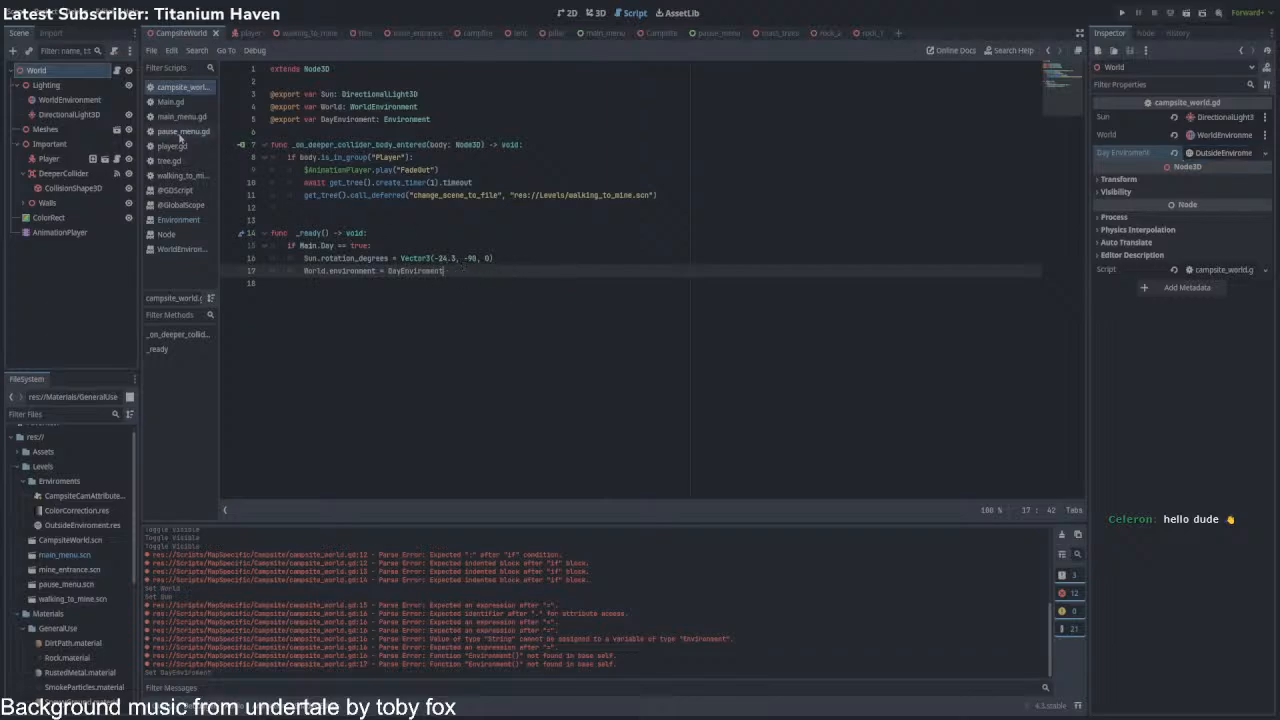
pyautogui.click(542, 258)
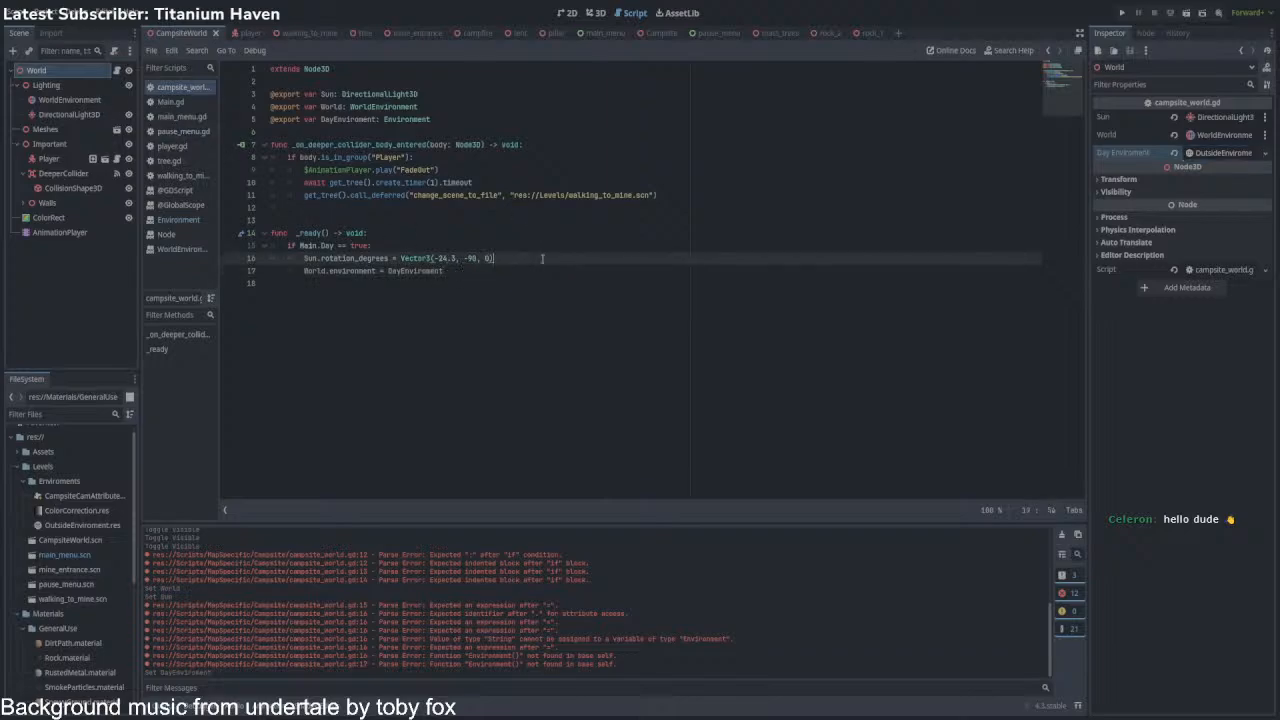
pyautogui.press('Return')
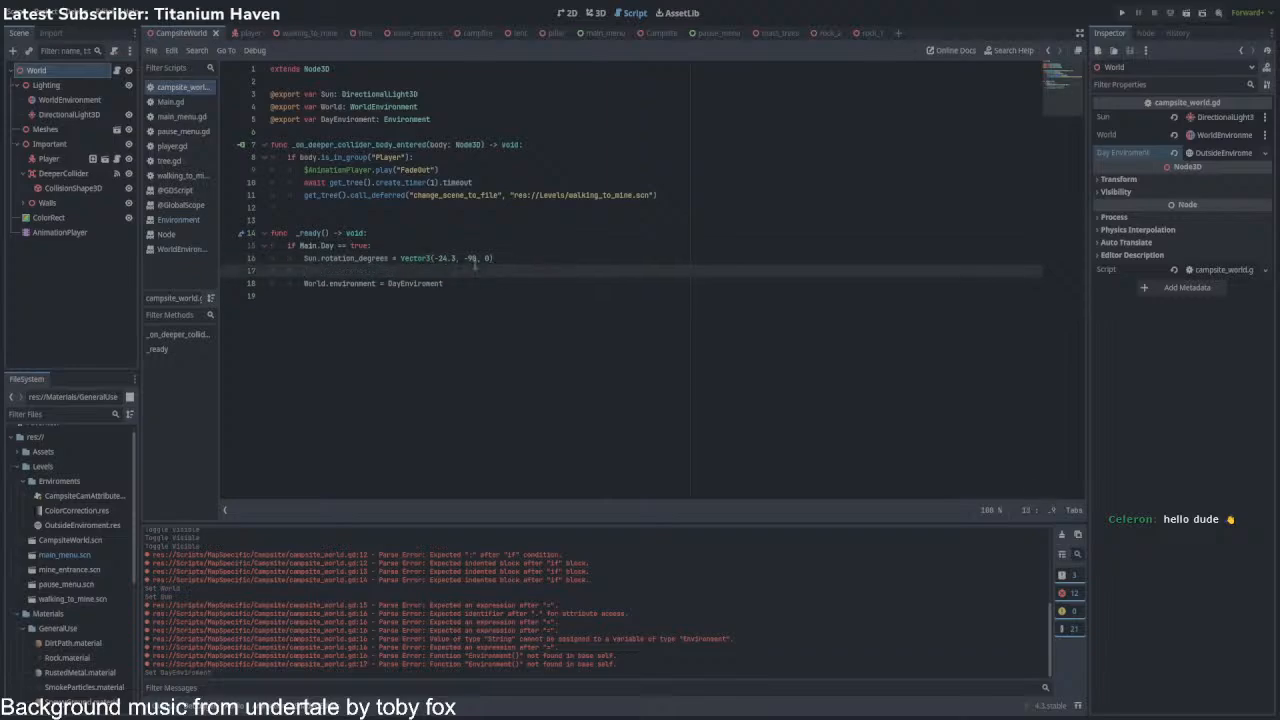
pyautogui.click(47, 117)
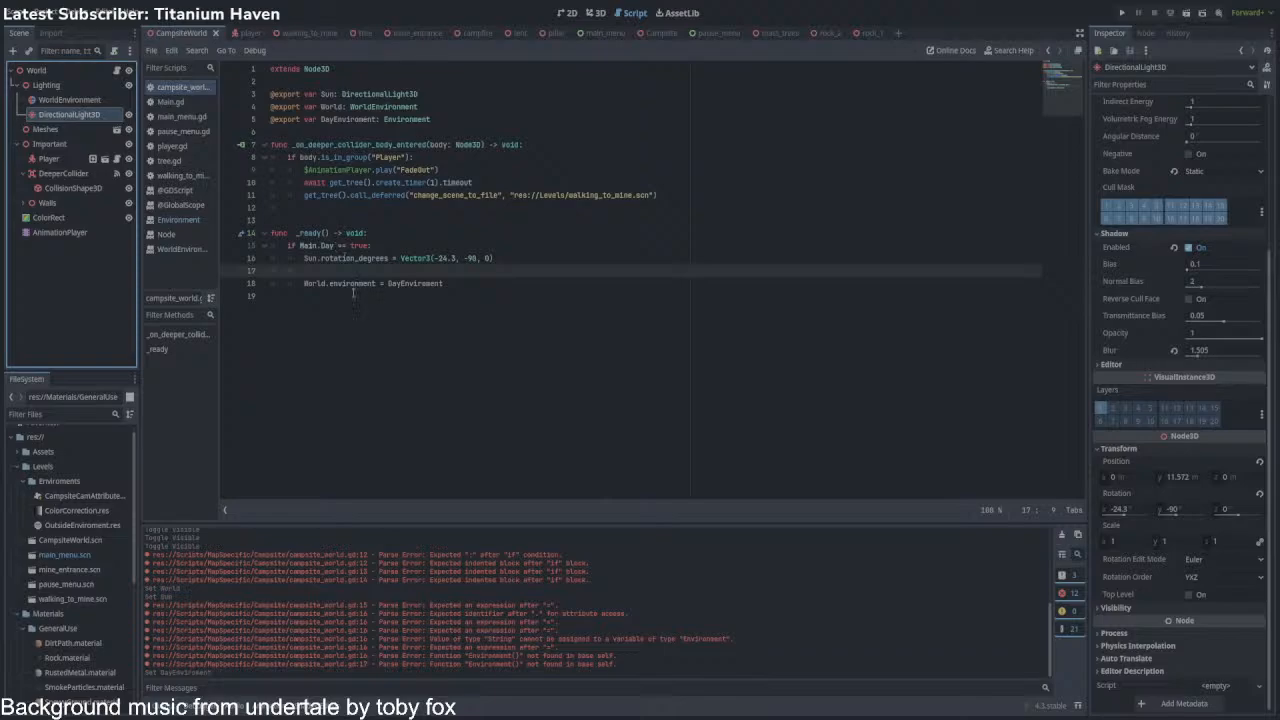
pyautogui.click(327, 271)
pyautogui.write('Sun.')
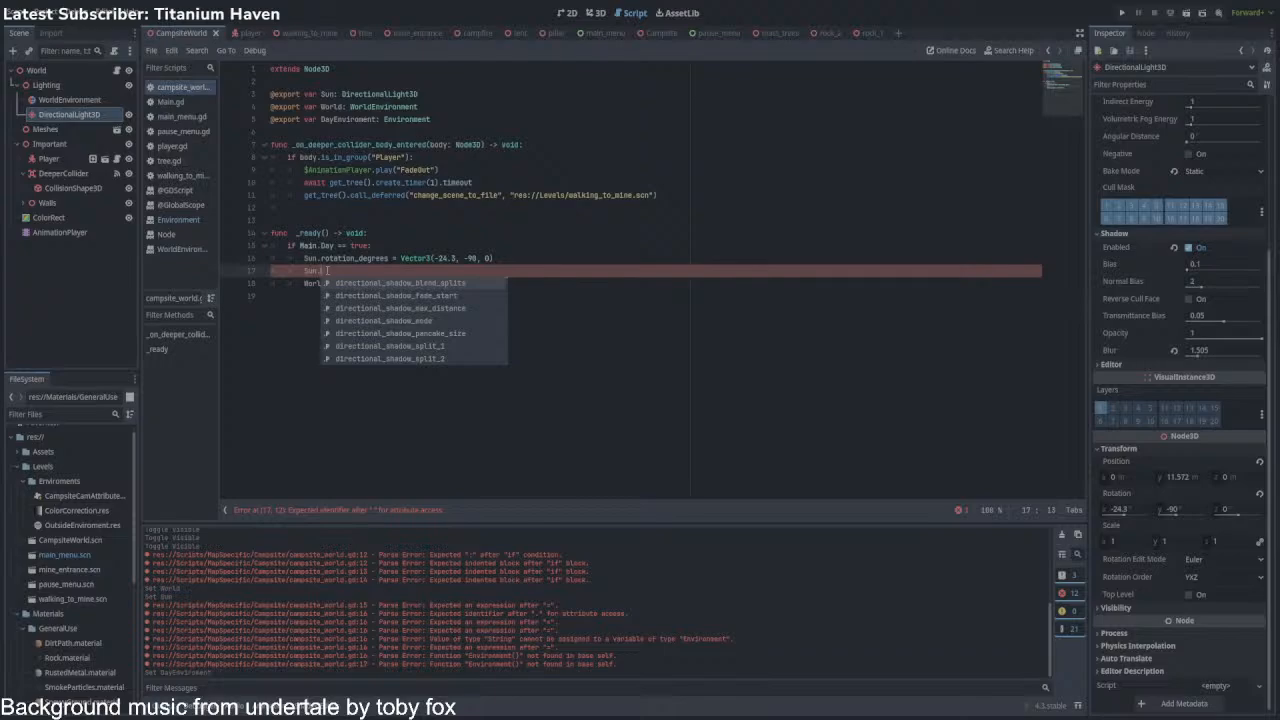
pyautogui.write('colo')
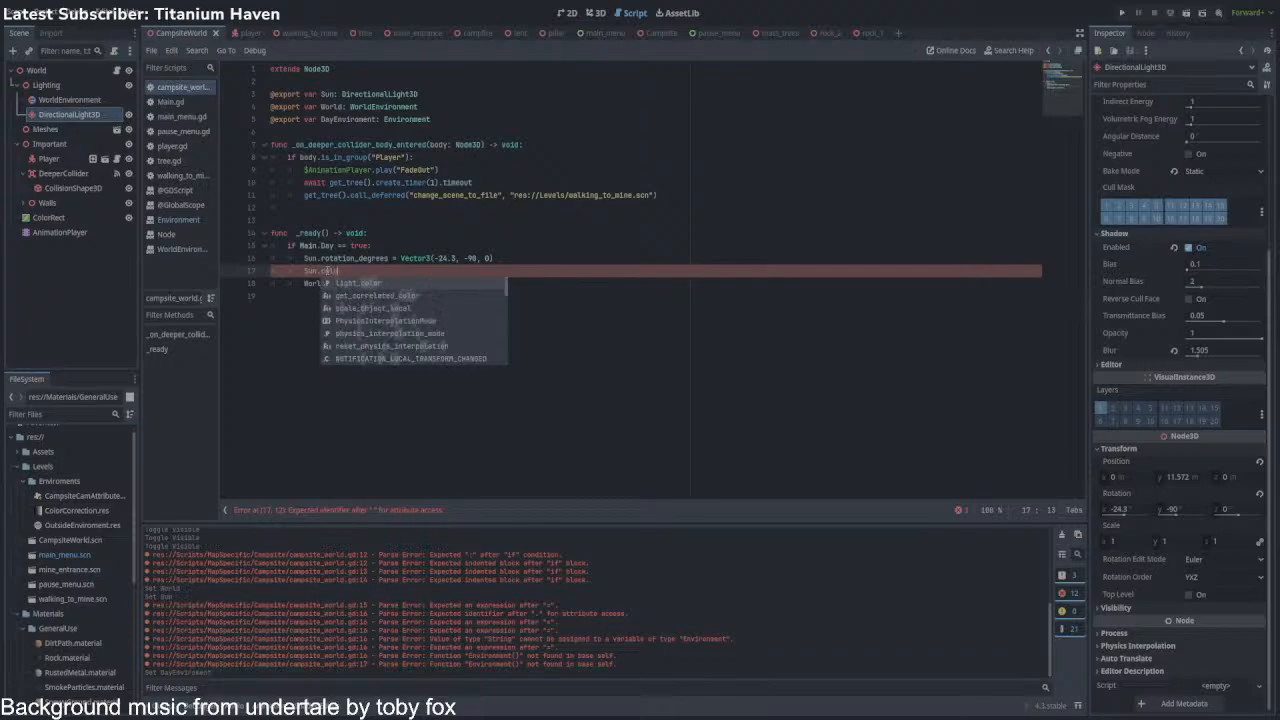
pyautogui.press('Return')
pyautogui.write('=')
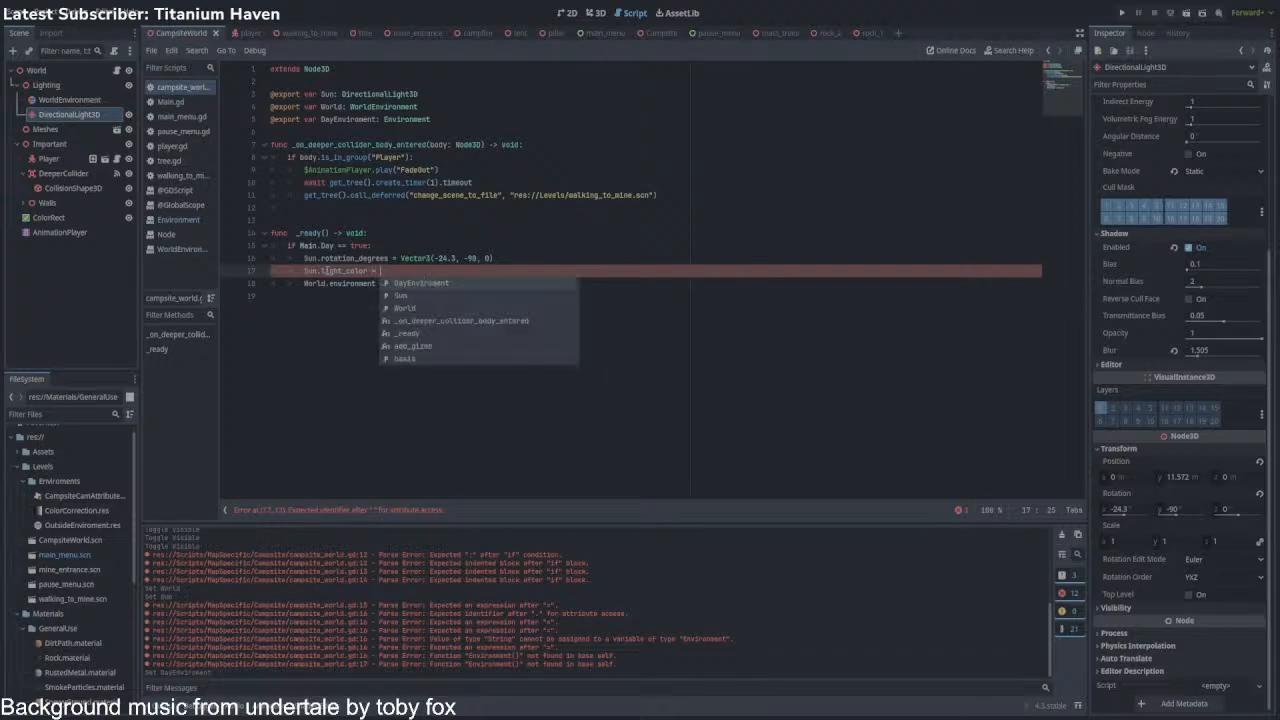
# Check the DirectionalLight3D's light color and complete the Sun.light_color assignment with Color(1,1,0.929).
pyautogui.scroll(4, 1208, 283)
pyautogui.click(1211, 274)
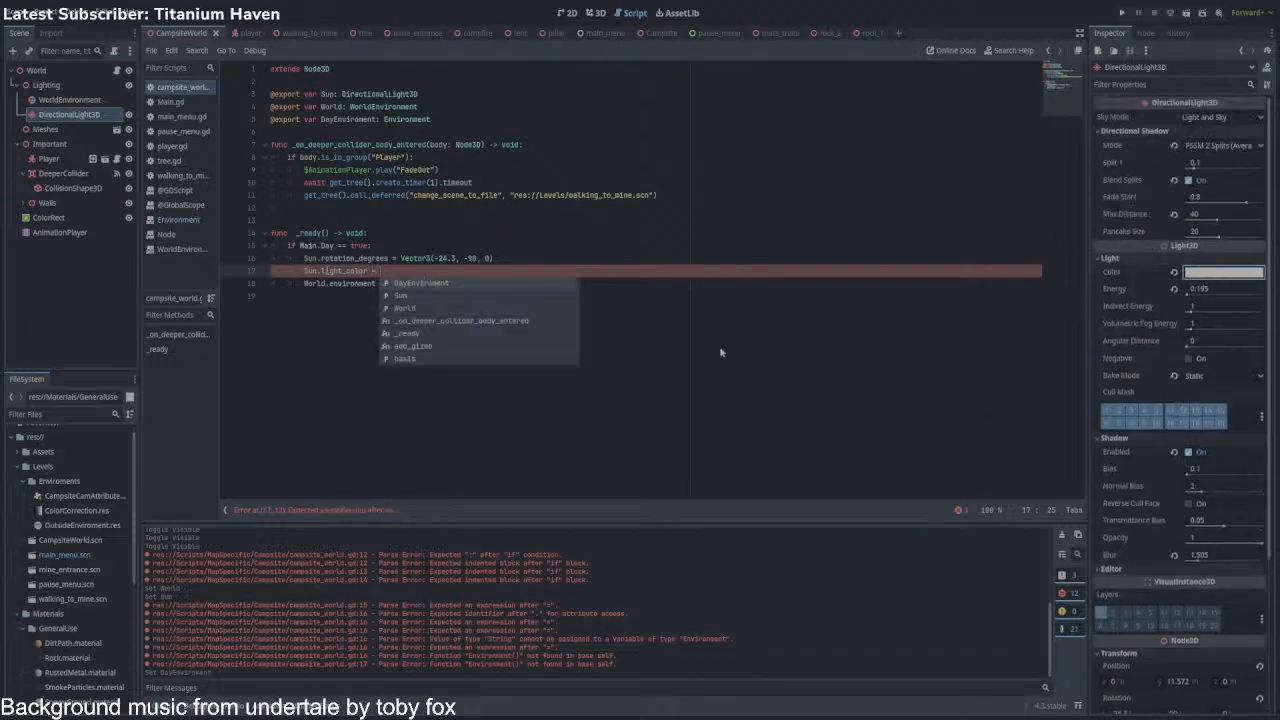
pyautogui.tripleClick(699, 276)
pyautogui.click(699, 276)
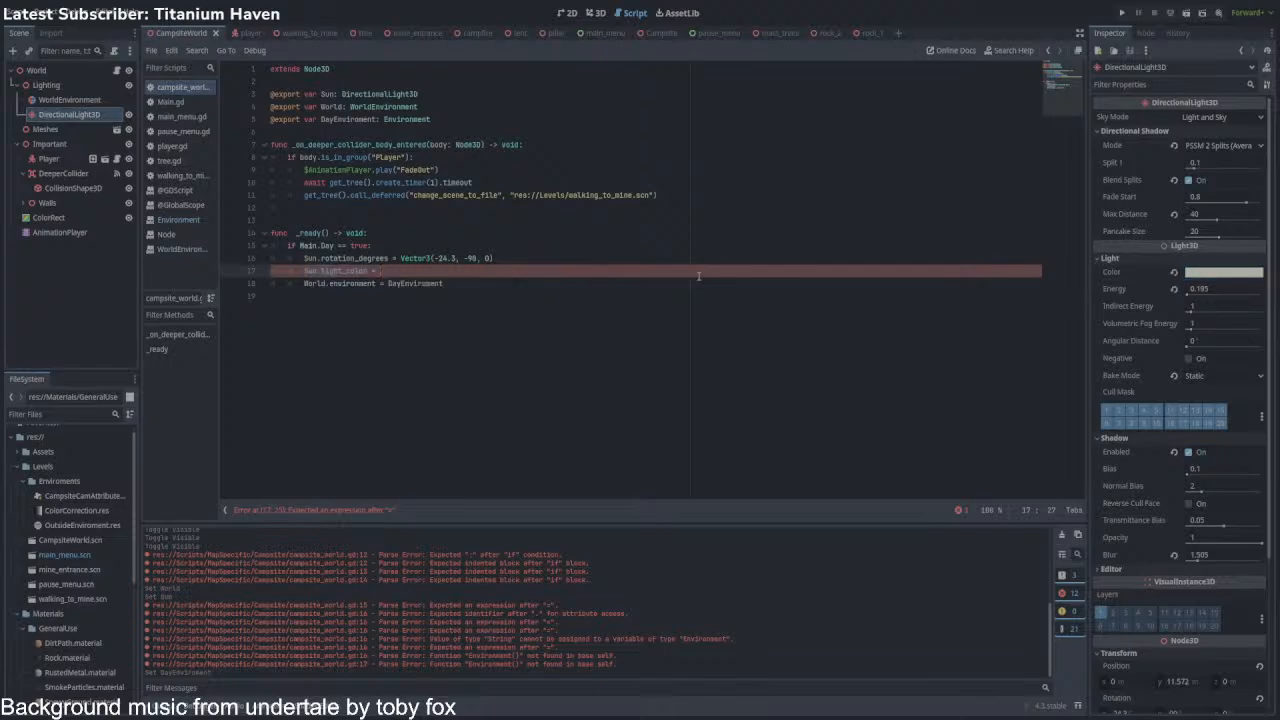
pyautogui.write('Color')
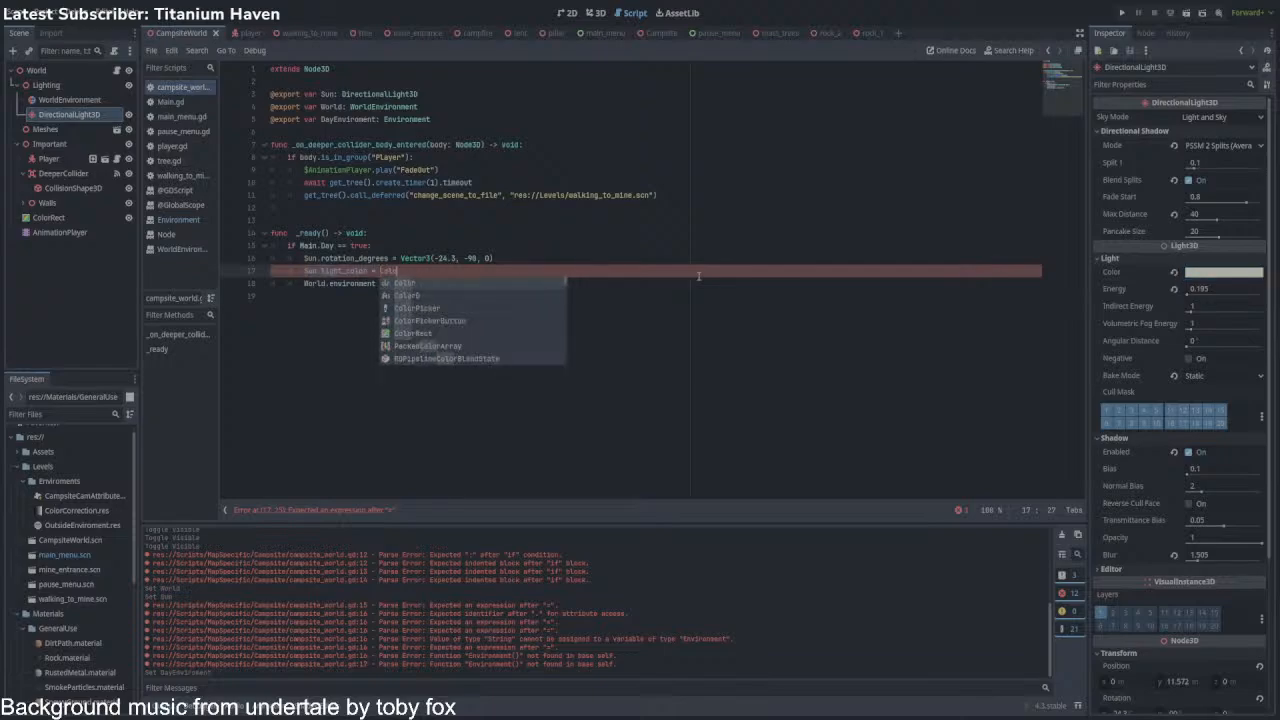
pyautogui.write('(')
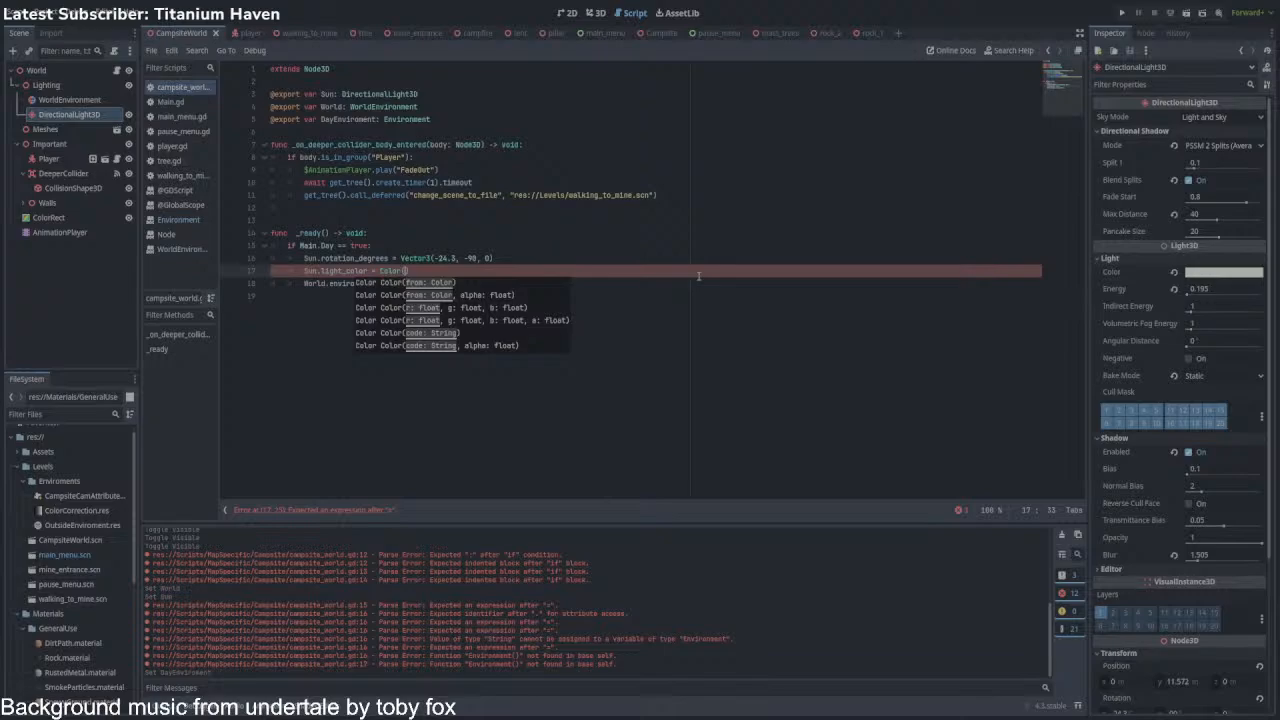
pyautogui.write('0,')
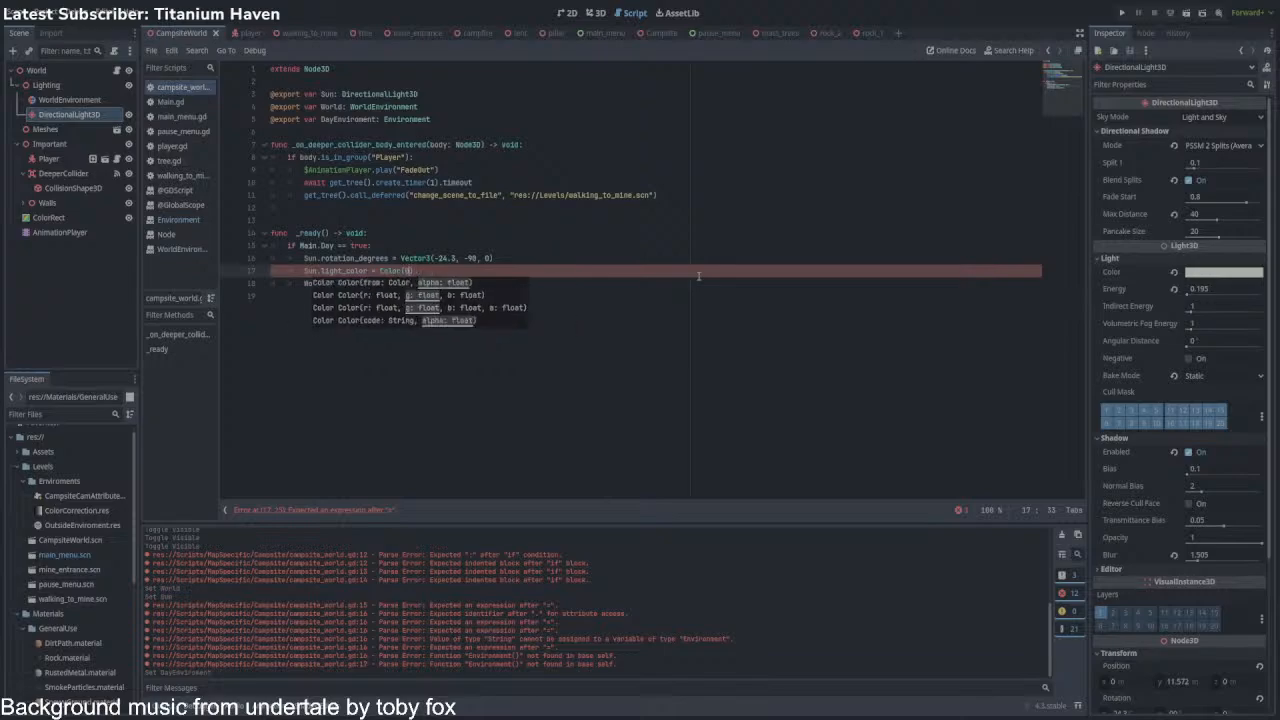
pyautogui.write('1,')
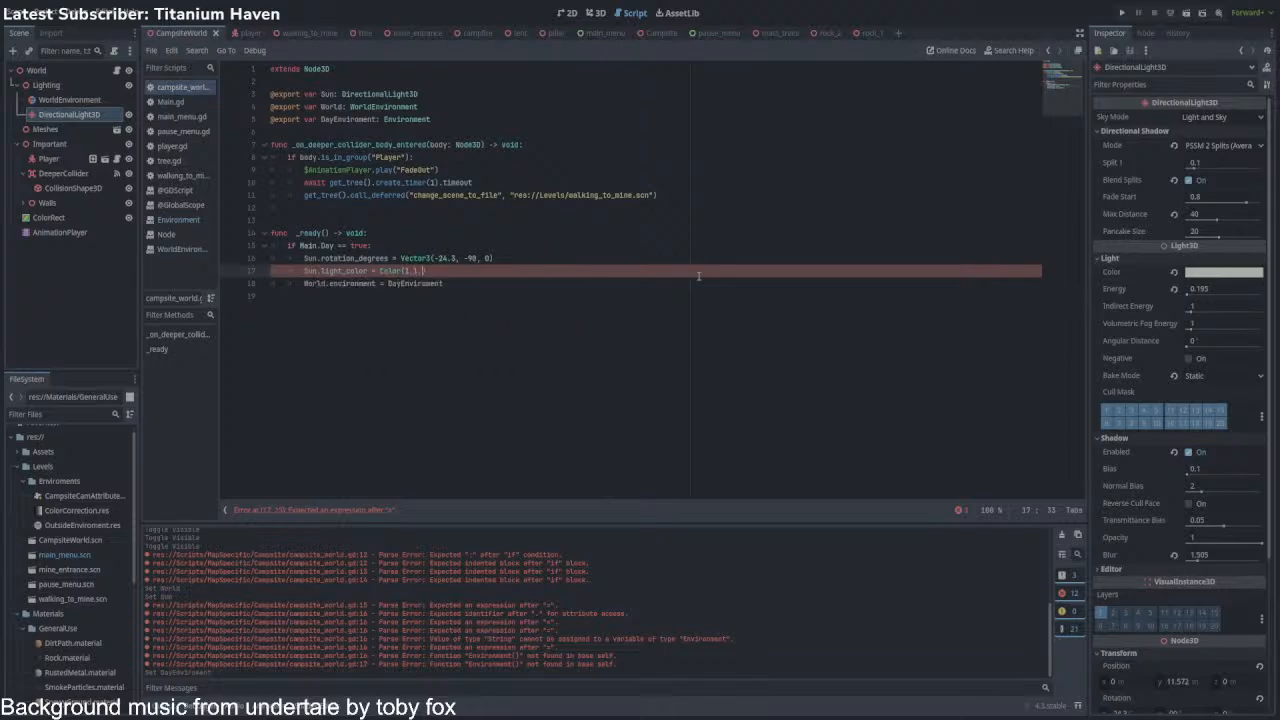
pyautogui.write('0.925')
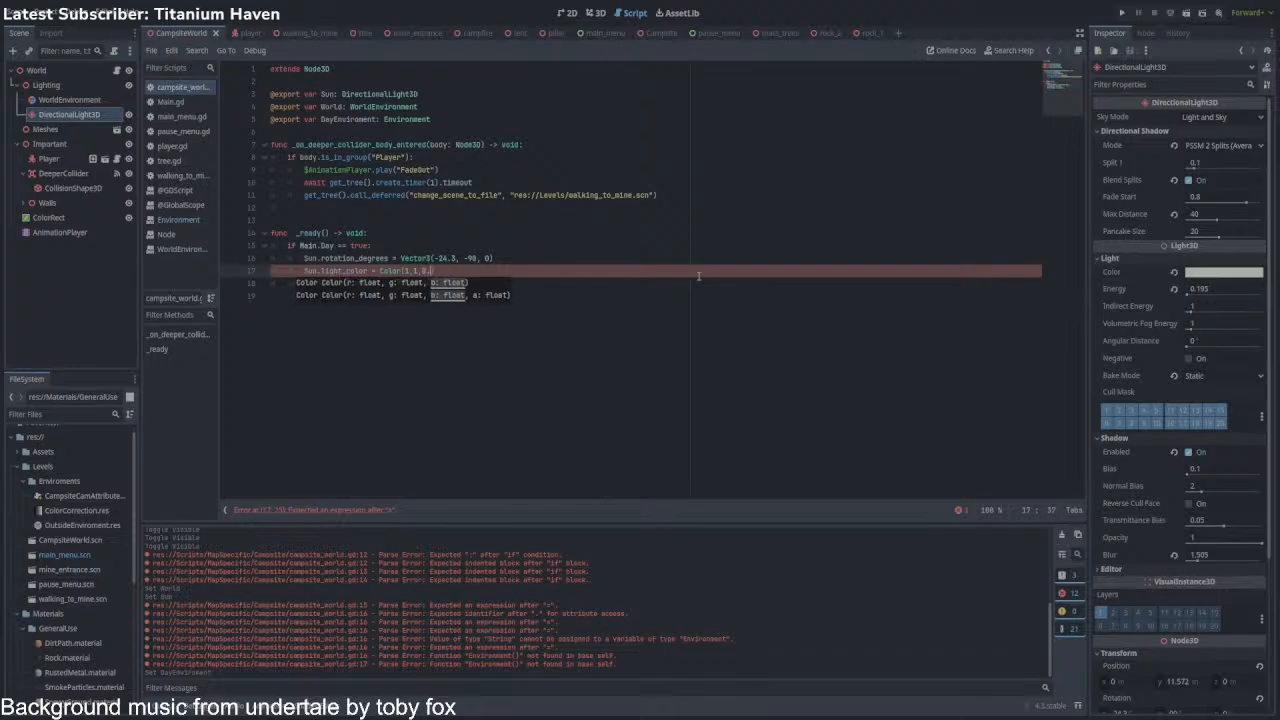
pyautogui.write(')')
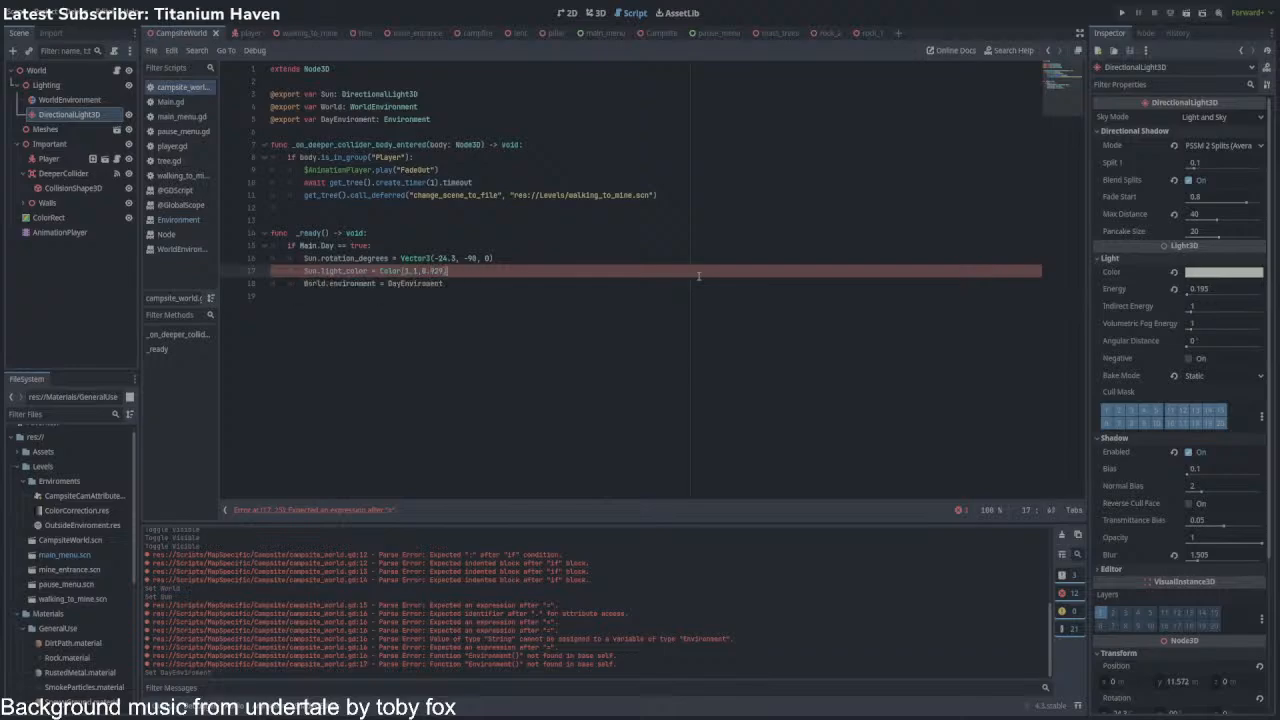
# Inspect the campsite in the 3D view along with the WorldEnvironment settings, and return to the script.
pyautogui.click(597, 14)
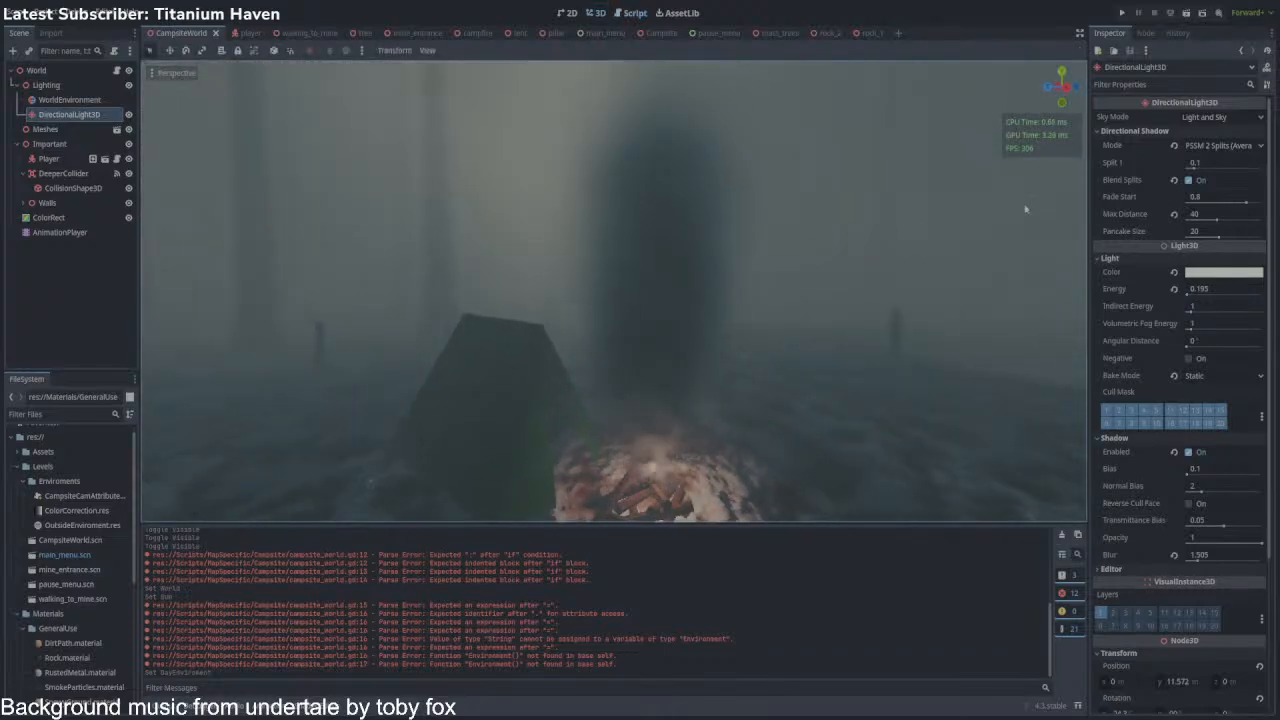
pyautogui.click(69, 99)
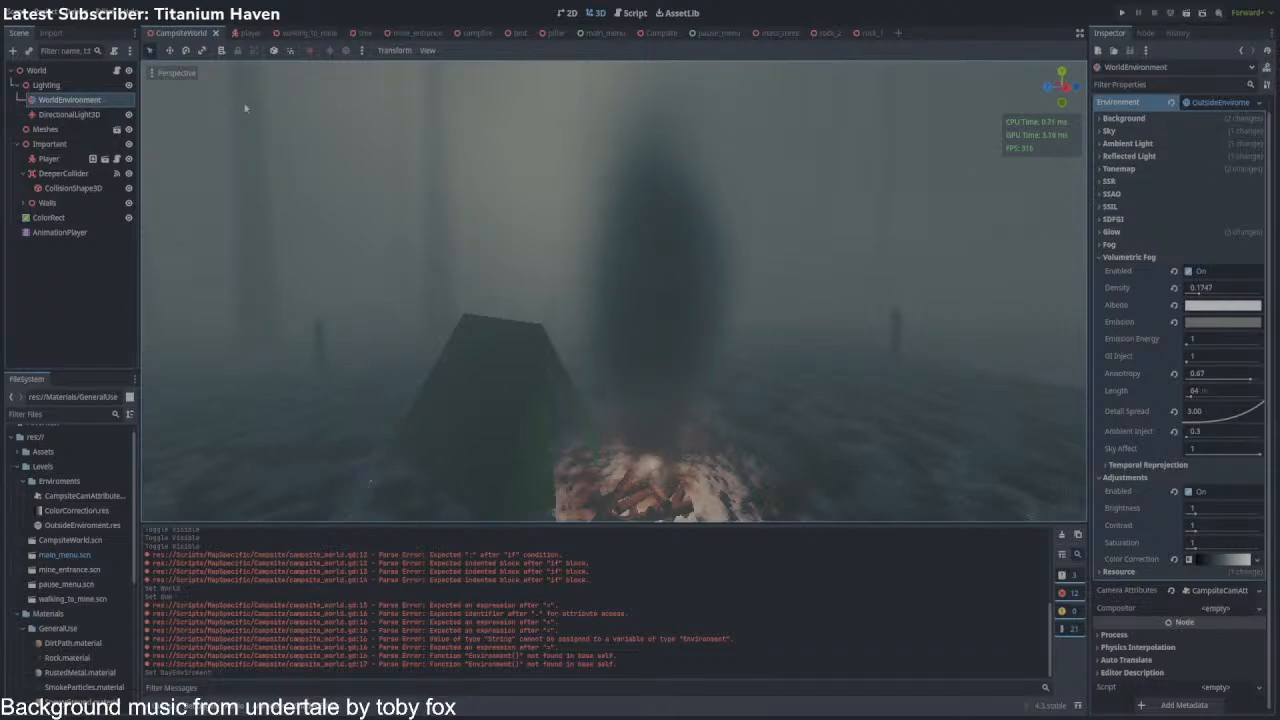
pyautogui.hotkey('ctrl', 'F3')
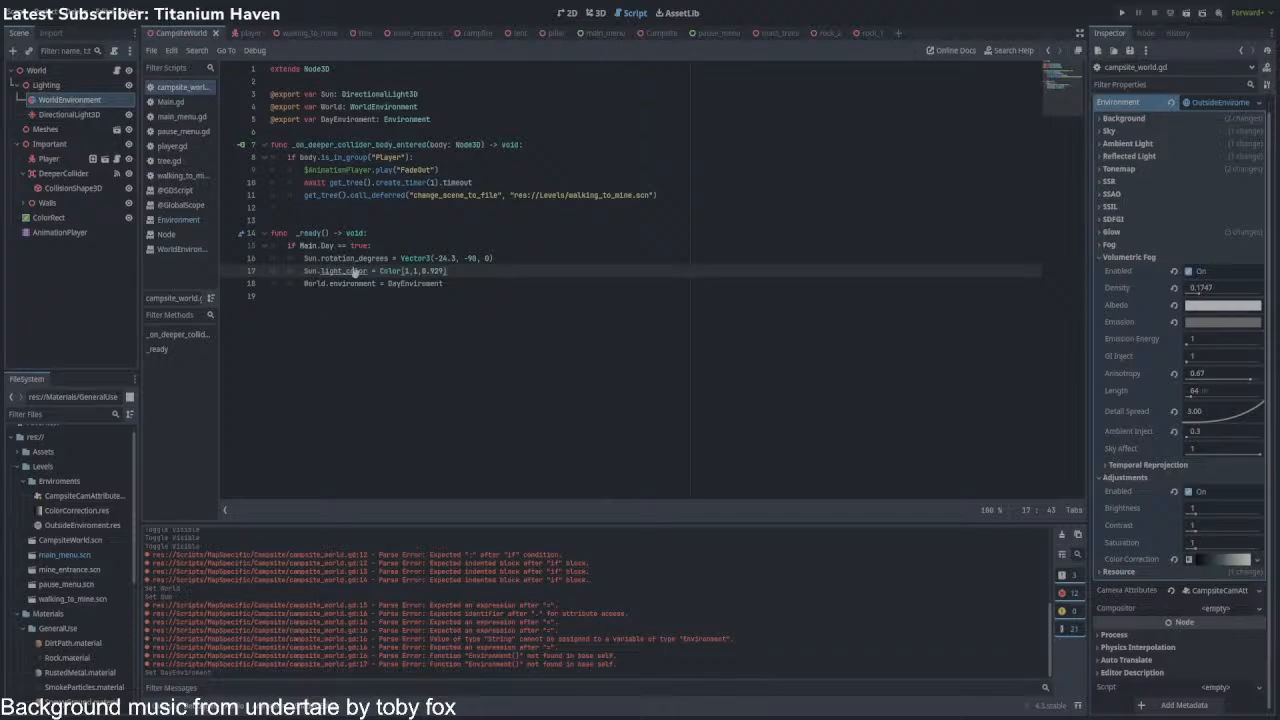
# Add a Node3D named Lights under the Lighting node.
pyautogui.click(71, 85)
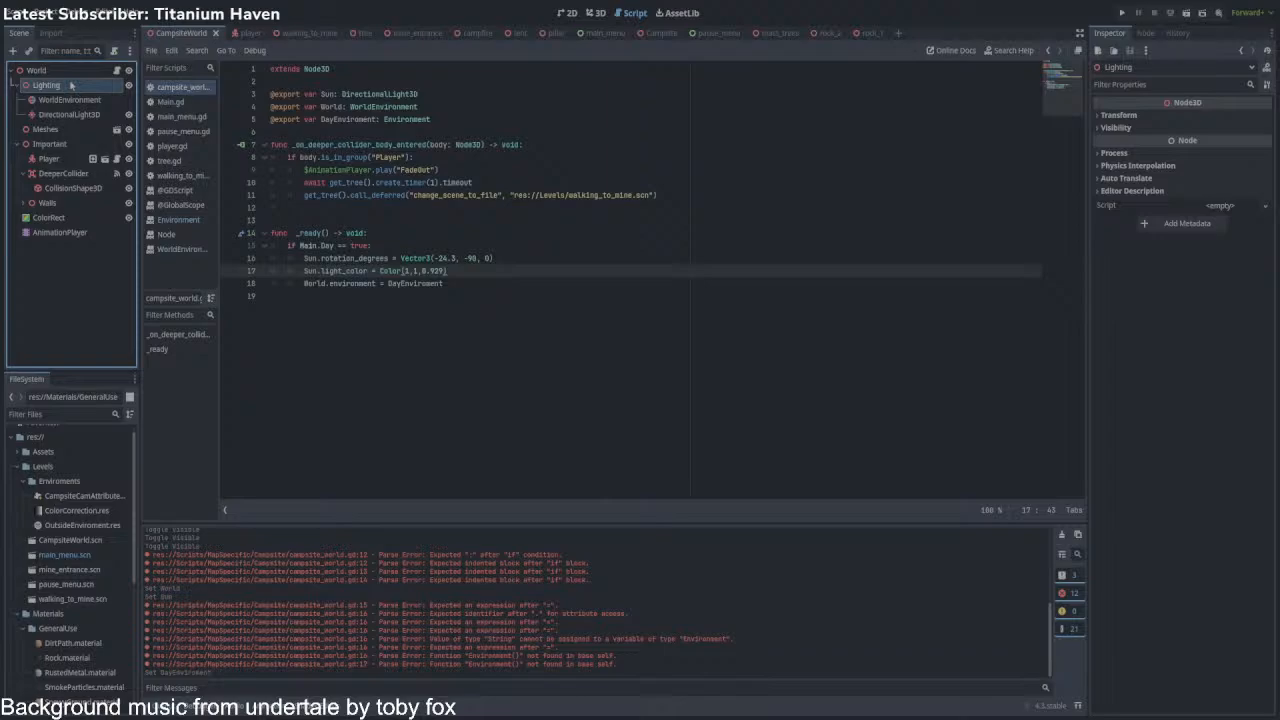
pyautogui.hotkey('ctrl', 'a')
pyautogui.press('Return')
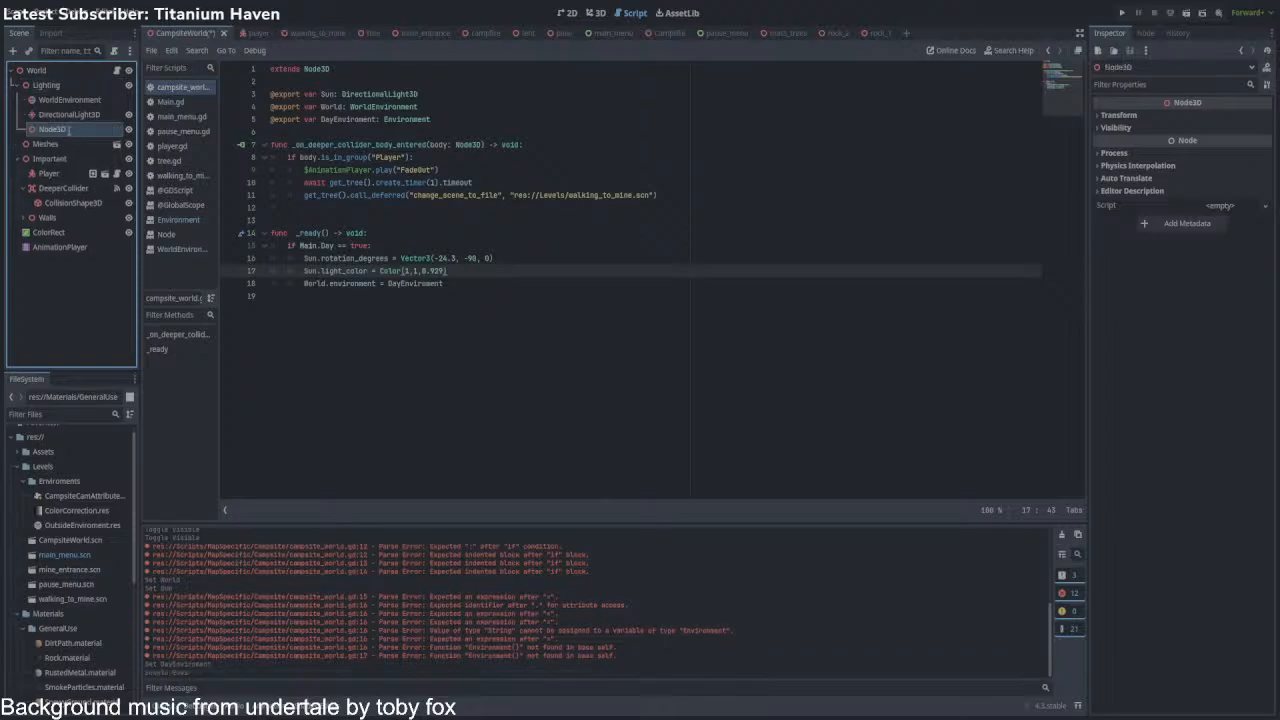
pyautogui.write('Lights')
pyautogui.press('Return')
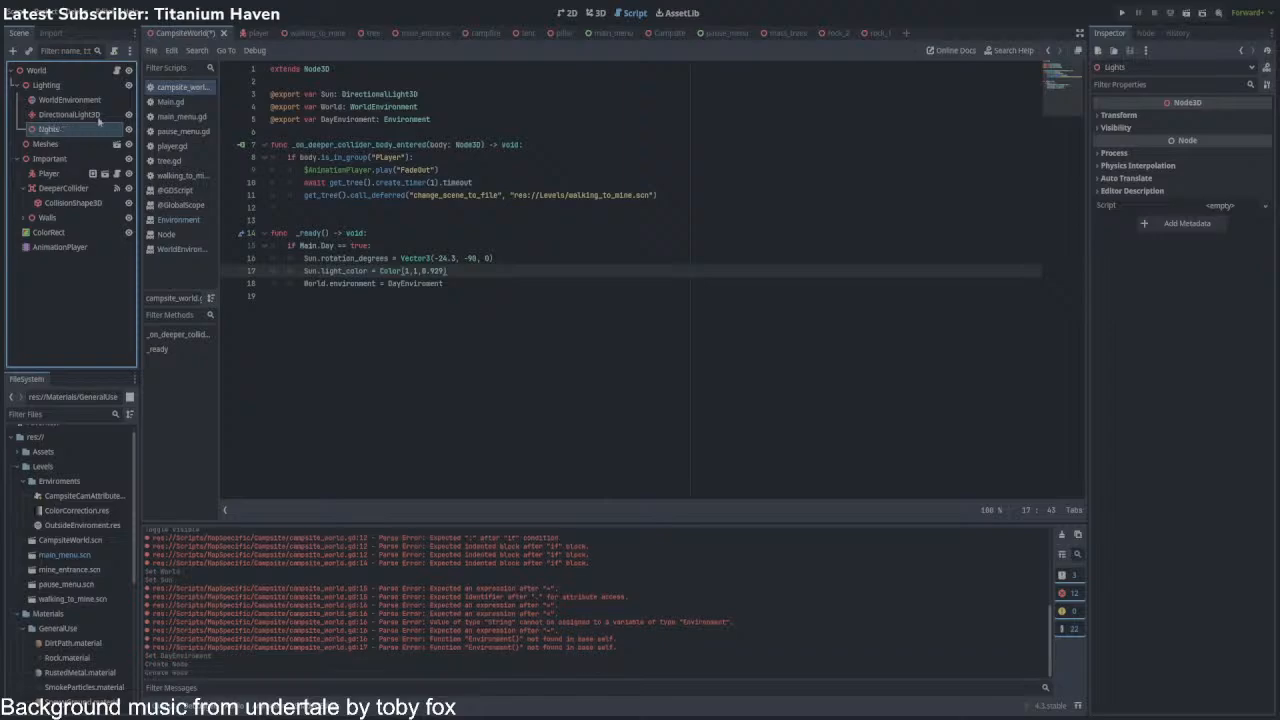
# Rename the DirectionalLight3D node as Sun and make it a child of the Lights node.
pyautogui.click(70, 114)
pyautogui.write('Sun')
pyautogui.press('Return')
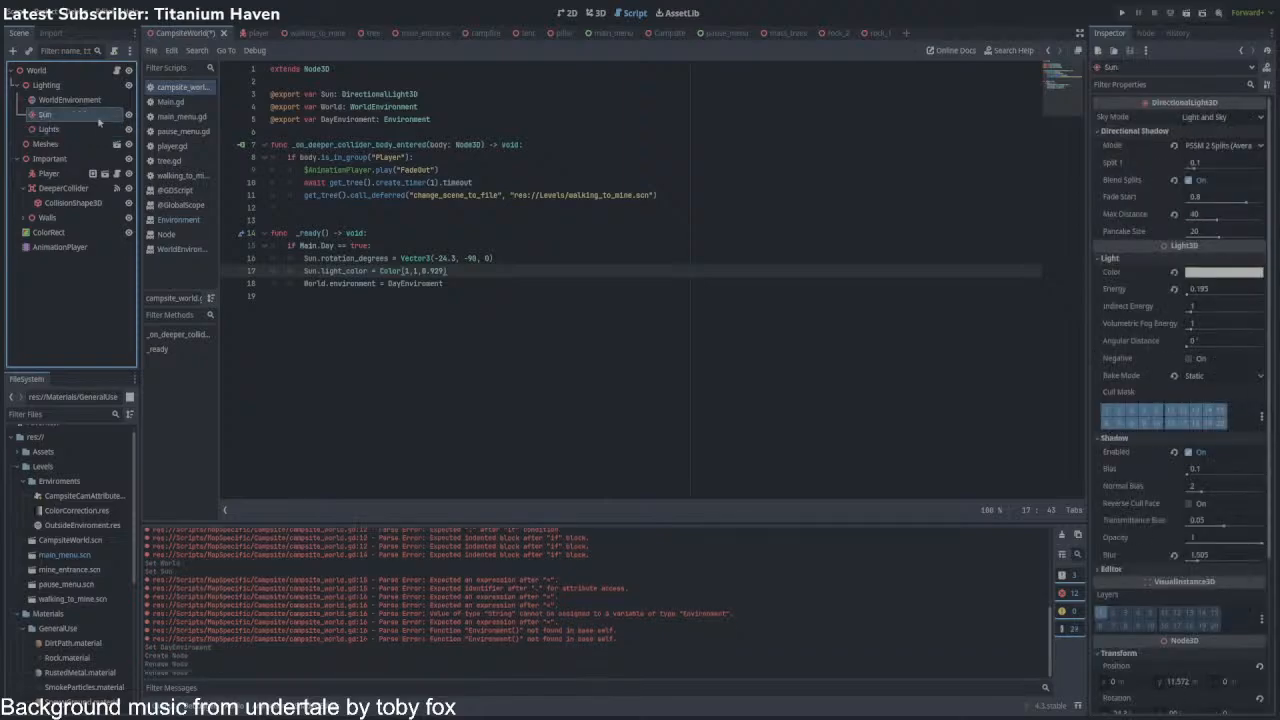
pyautogui.moveTo(99, 137); pyautogui.dragTo(63, 116)
# Duplicate the Sun light within Lights and name the copy Moon.
pyautogui.hotkey('ctrl', 'd')
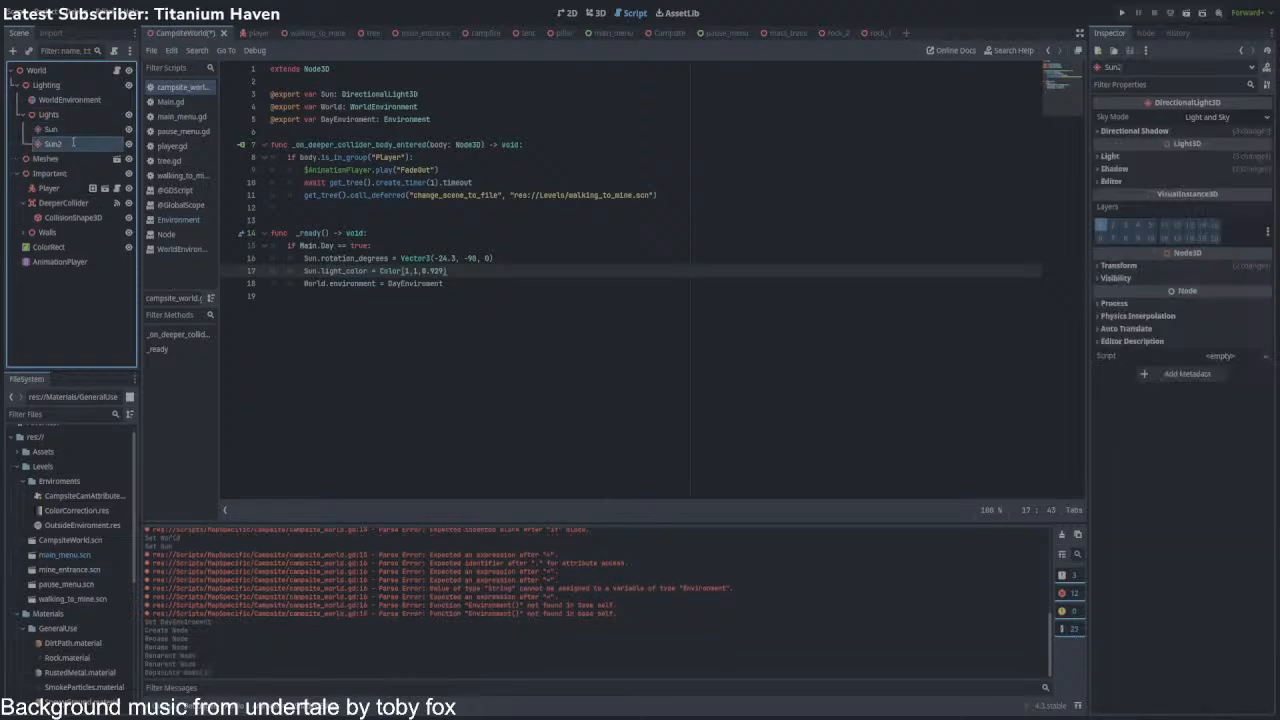
pyautogui.write('Moon')
pyautogui.press('Return')
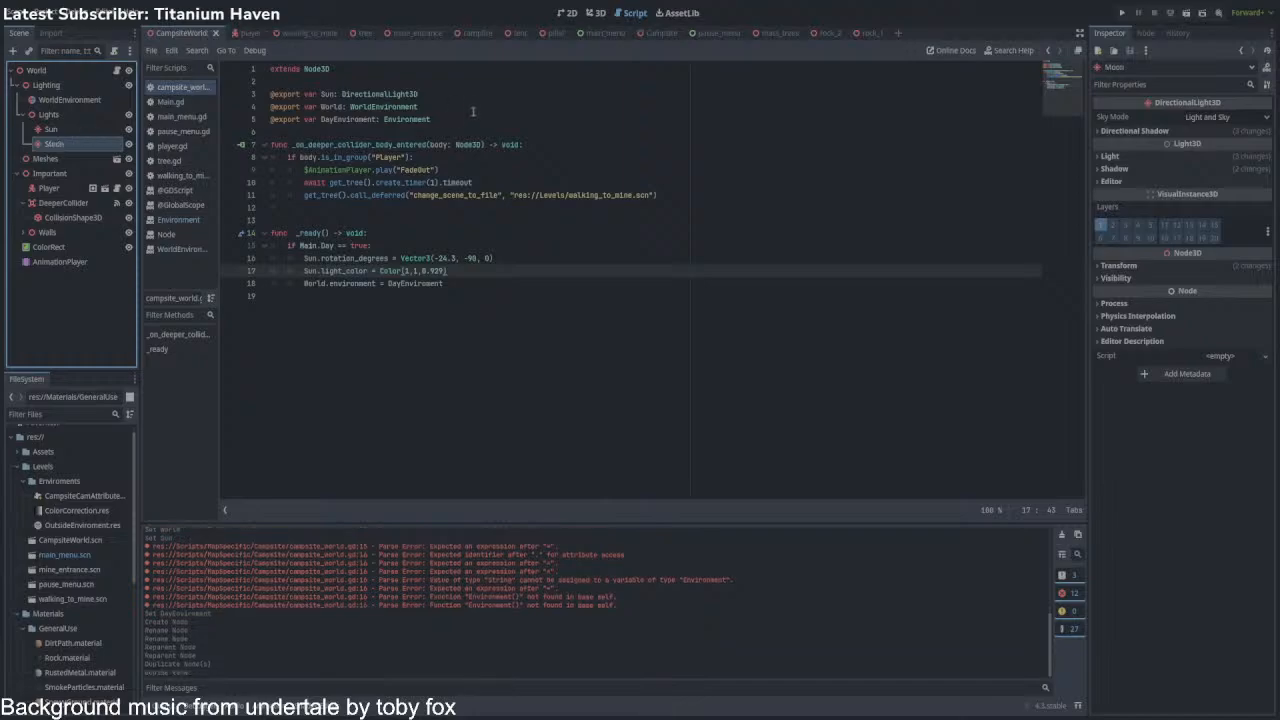
# Declare an exported variable Moon of type DirectionalLight3D below the Sun variable.
pyautogui.click(469, 95)
pyautogui.press('Return')
pyautogui.write('@export var Moon')
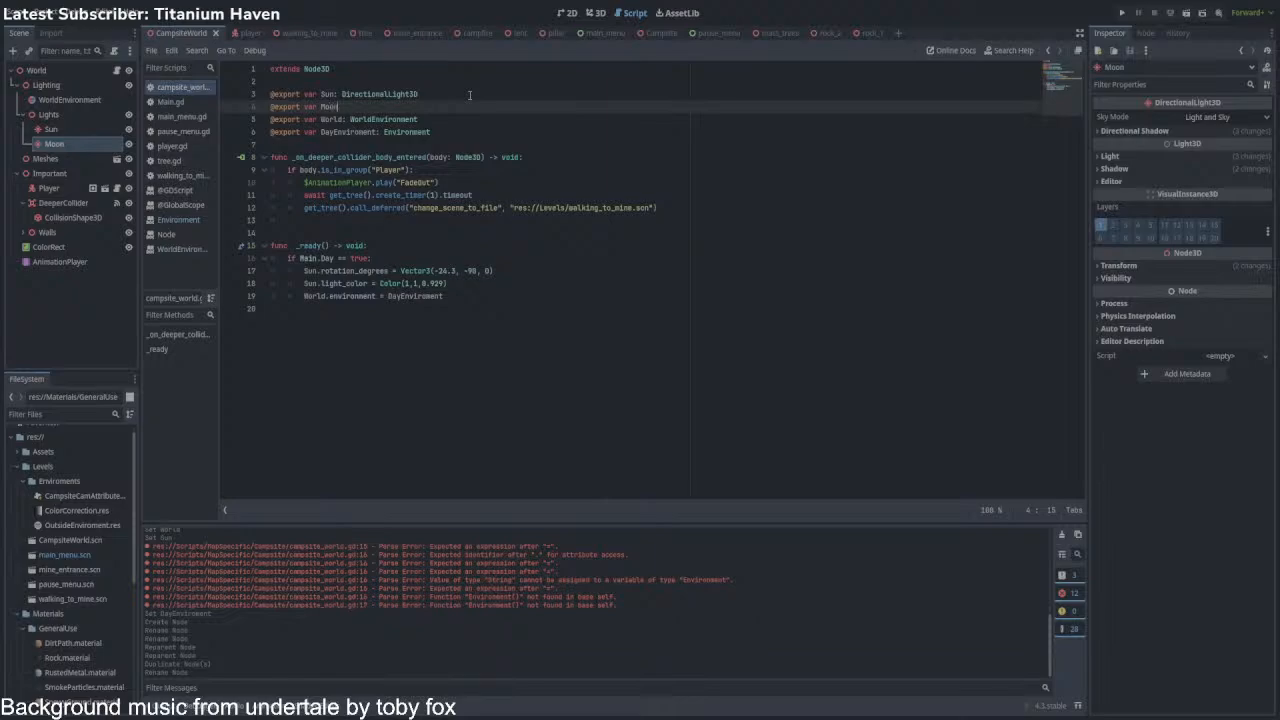
pyautogui.write(' =')
pyautogui.press('BackSpace')
pyautogui.press('BackSpace')
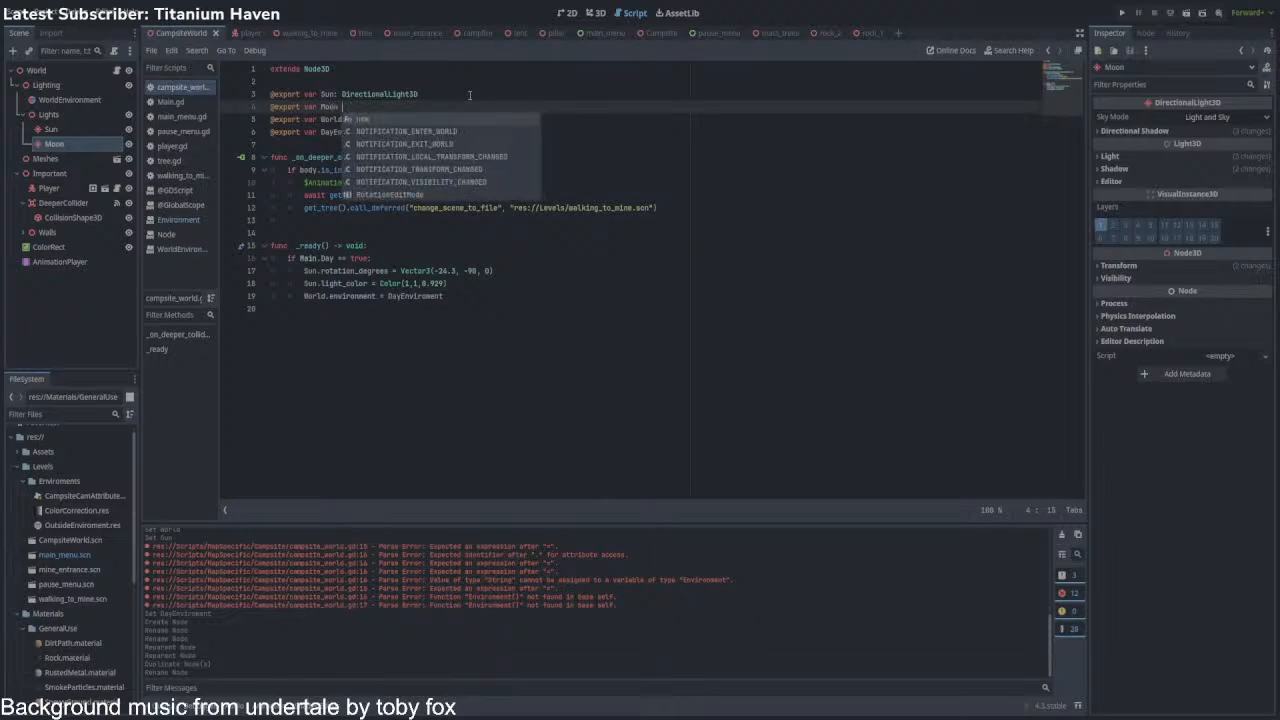
pyautogui.write(':')
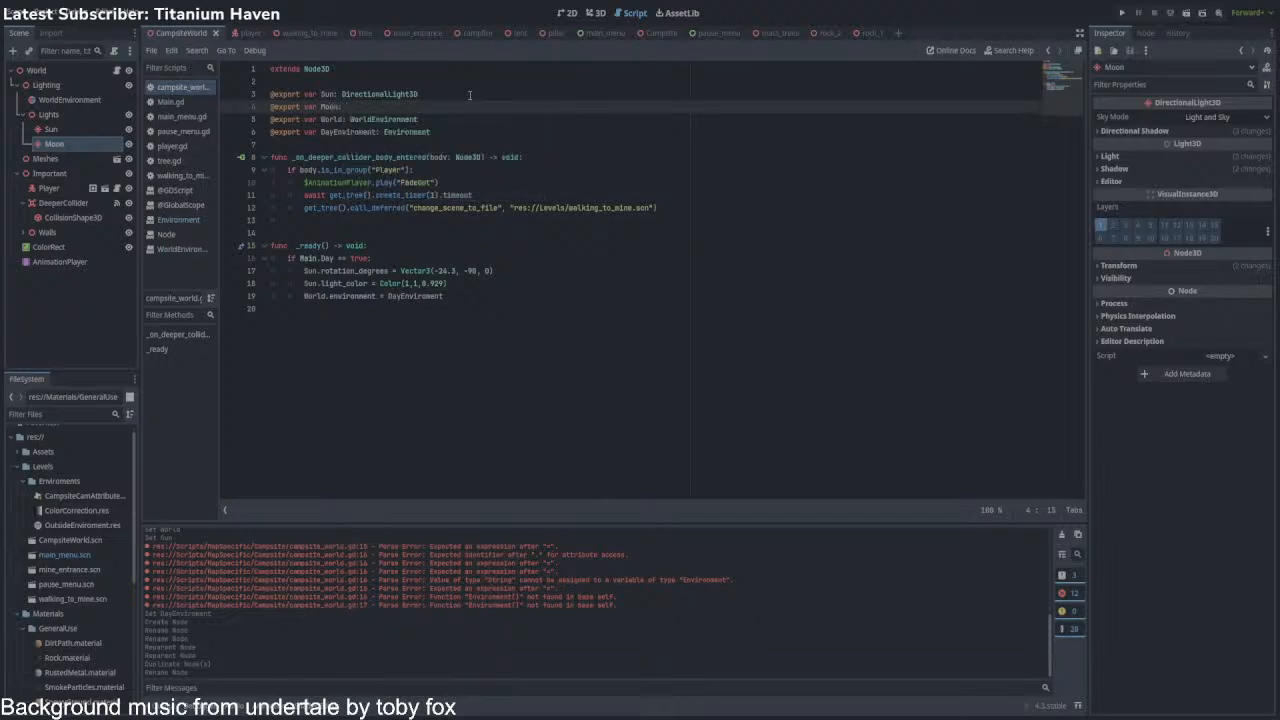
pyautogui.write(' DirectionalLight3D')
pyautogui.press('Down')
pyautogui.press('Down')
pyautogui.press('Down')
pyautogui.press('Return')
# Assign the Moon light node to the World node's Moon property.
pyautogui.click(87, 84)
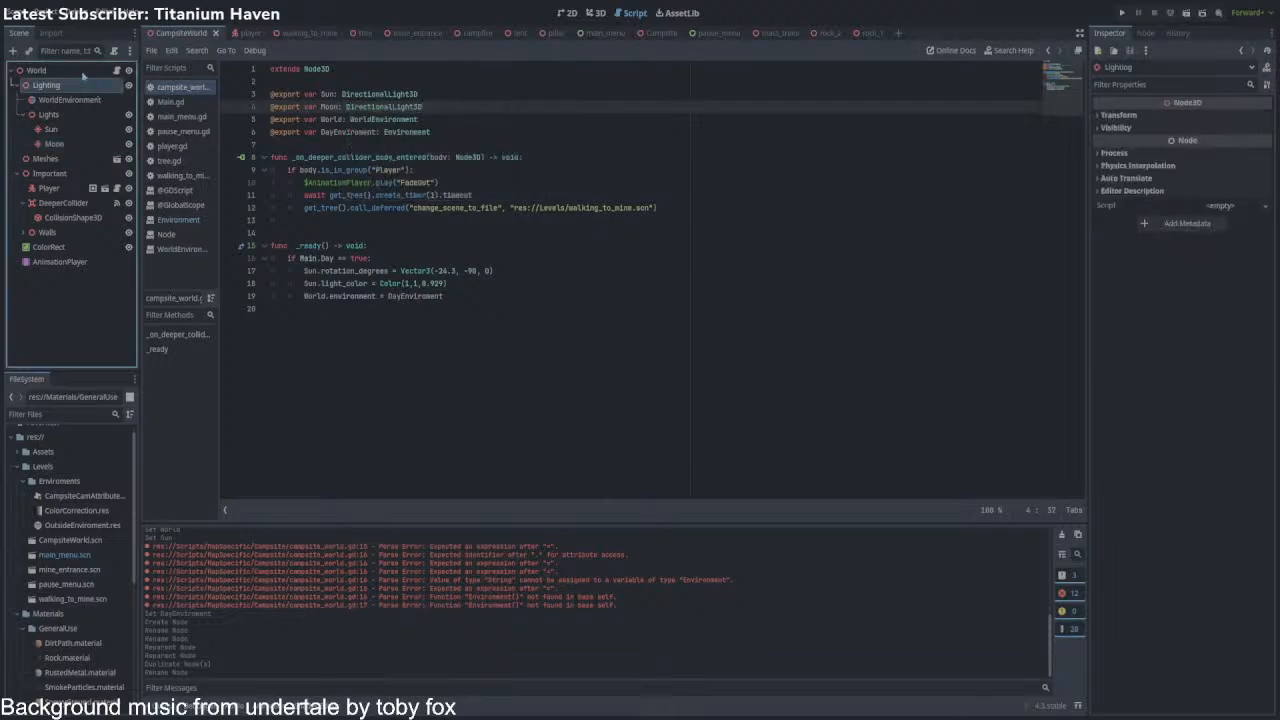
pyautogui.click(83, 73)
pyautogui.moveTo(54, 143); pyautogui.dragTo(1220, 134)
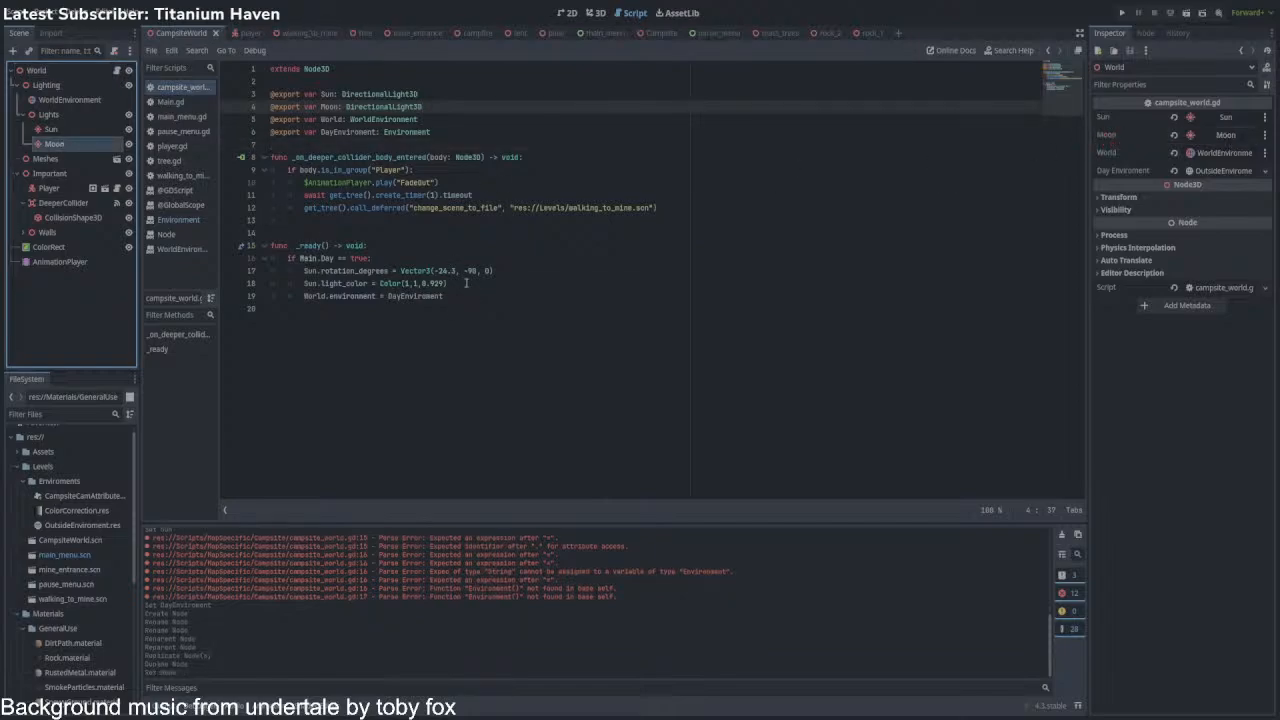
# Replace the Sun rotation and light color lines in the Main.Day condition with Sun.show() and Moon.hide().
pyautogui.moveTo(466, 283); pyautogui.dragTo(223, 271)
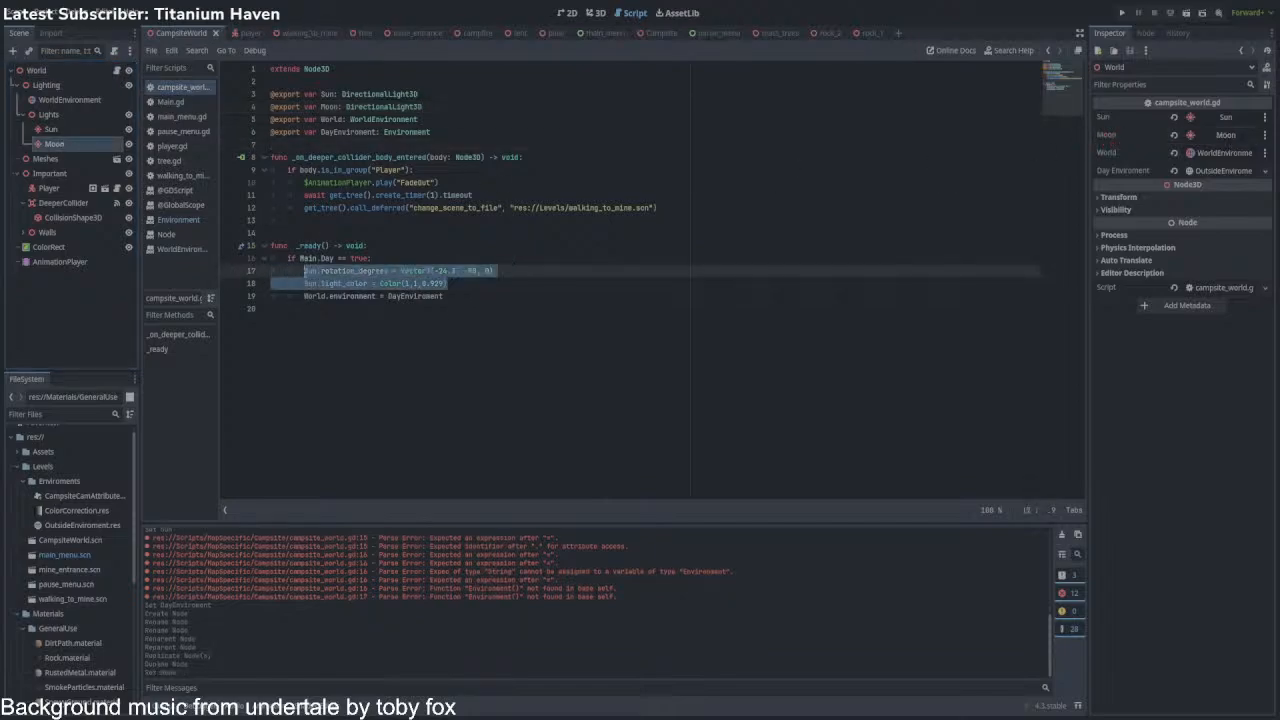
pyautogui.write('Sun.sh')
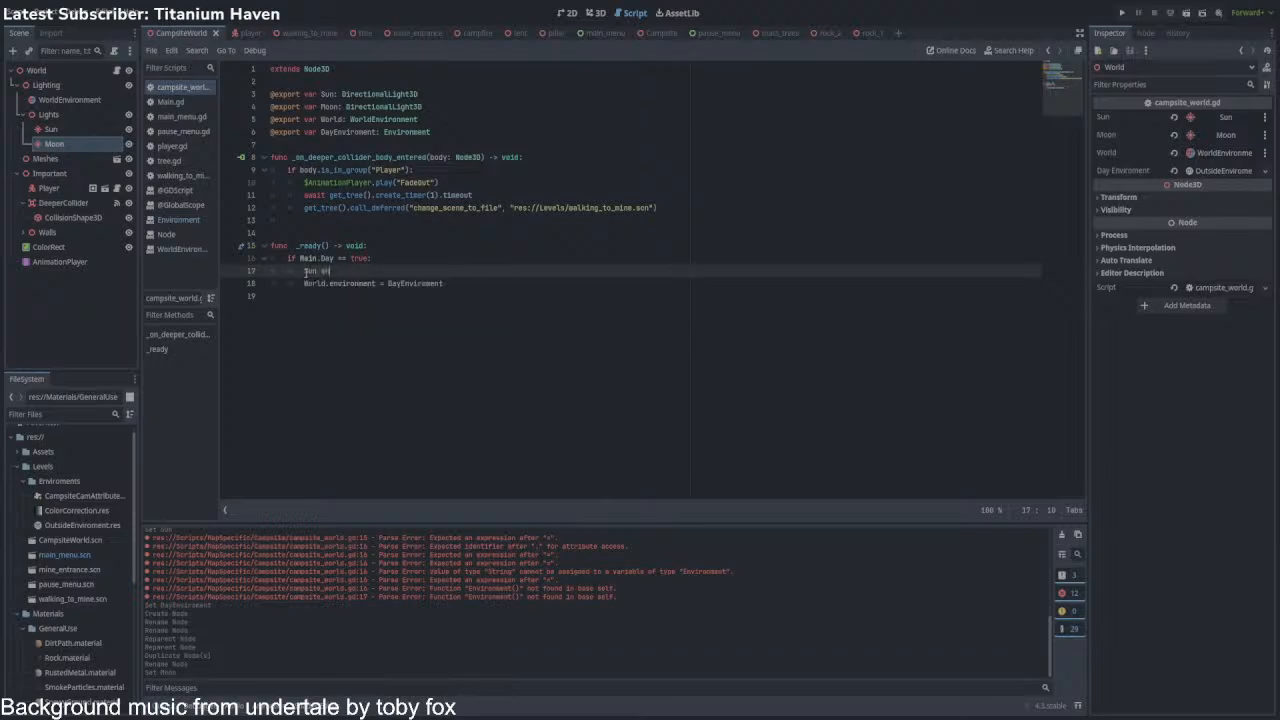
pyautogui.write('ow()')
pyautogui.press('Return')
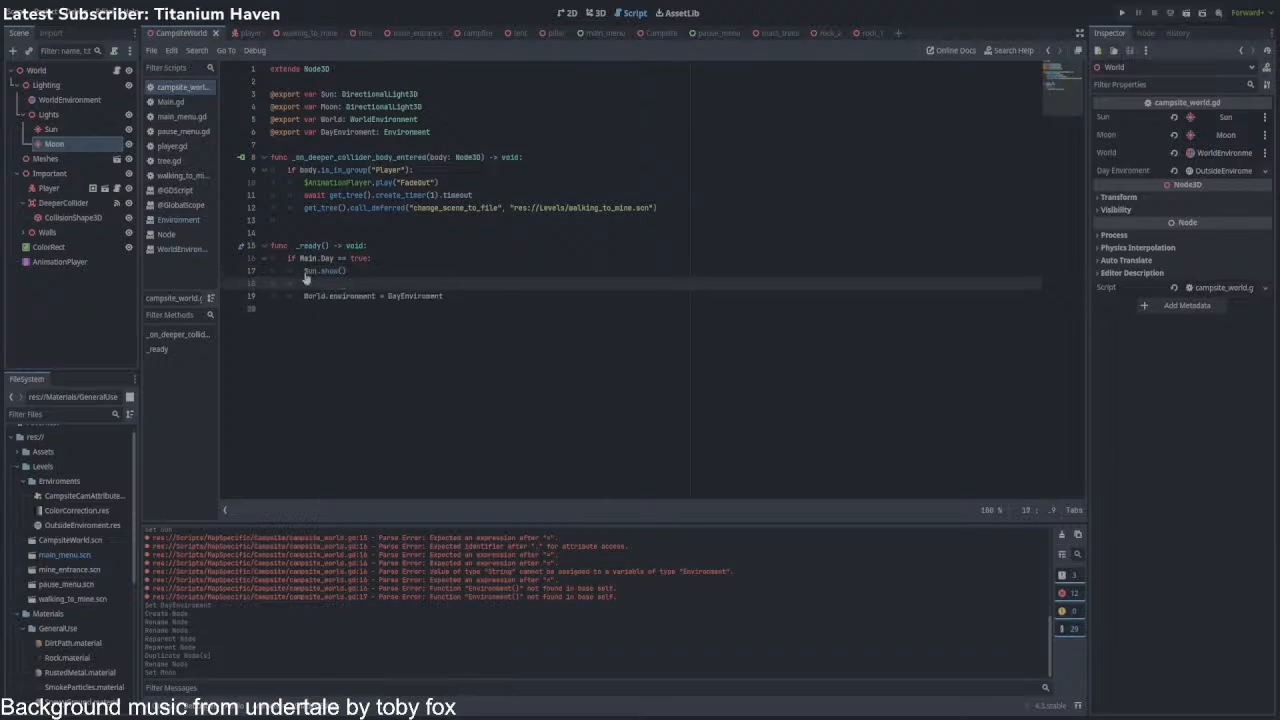
pyautogui.write('Moon.hi')
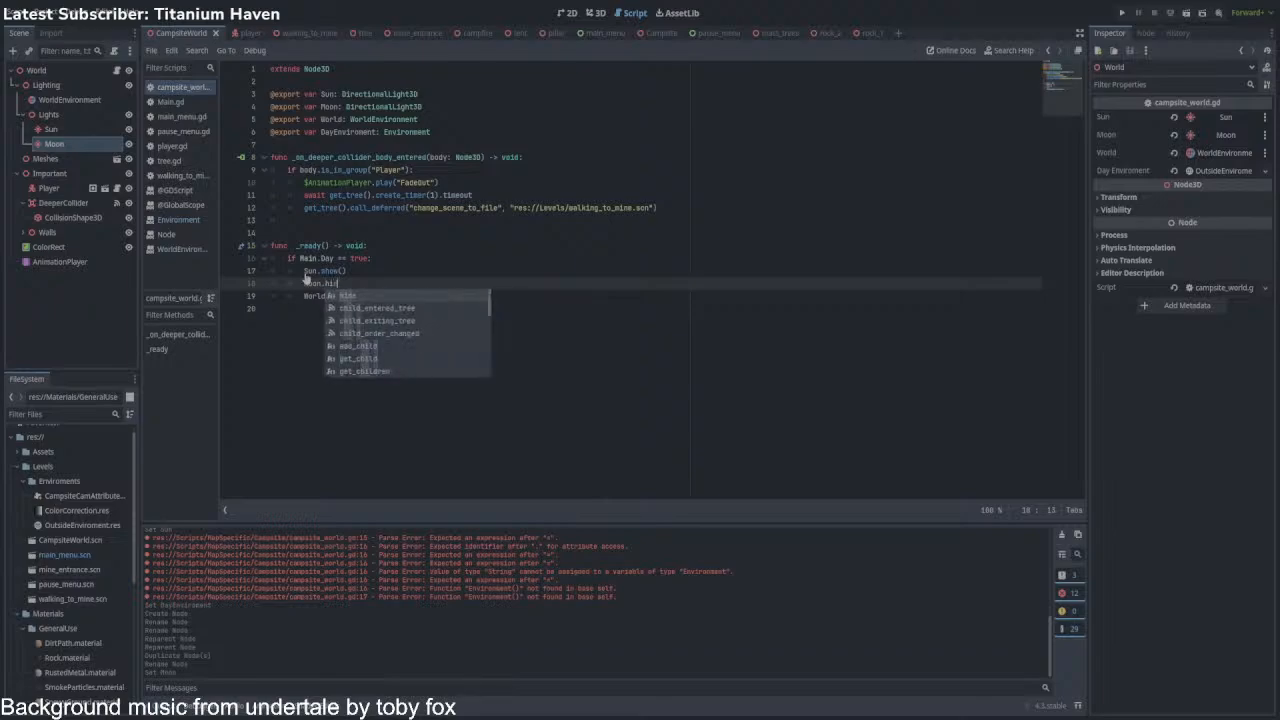
pyautogui.press('Return')
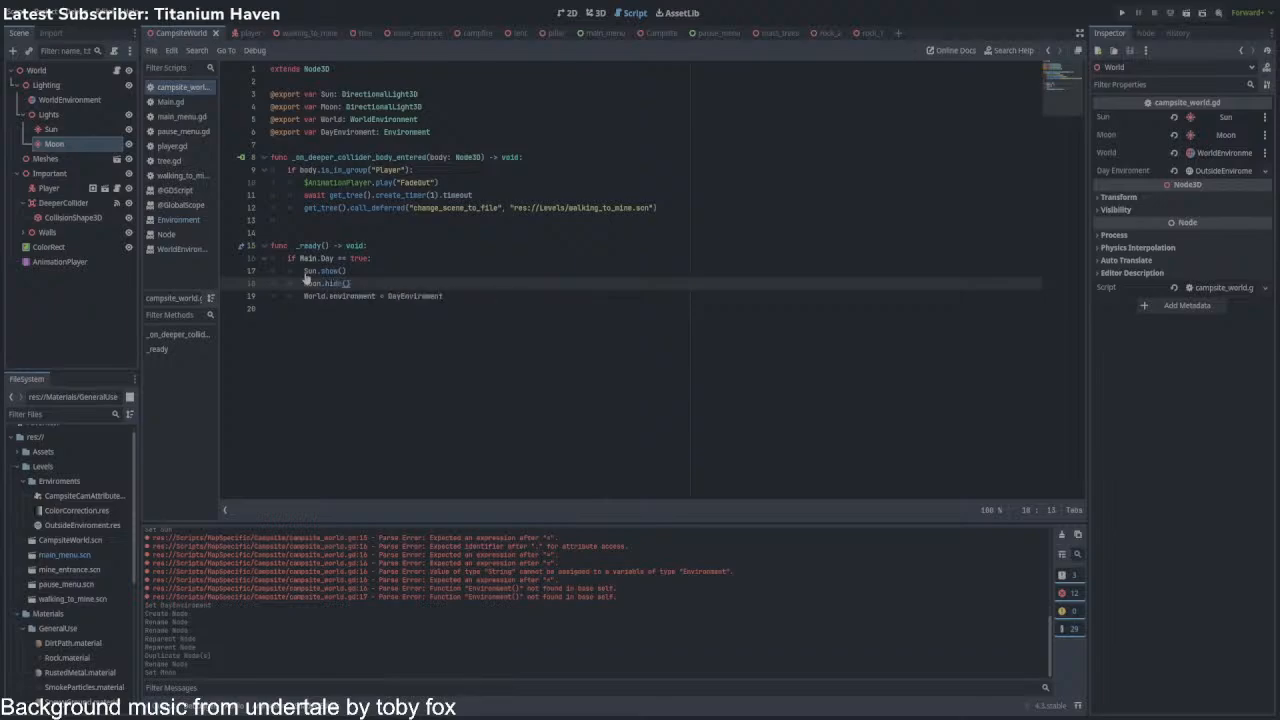
pyautogui.click(456, 296)
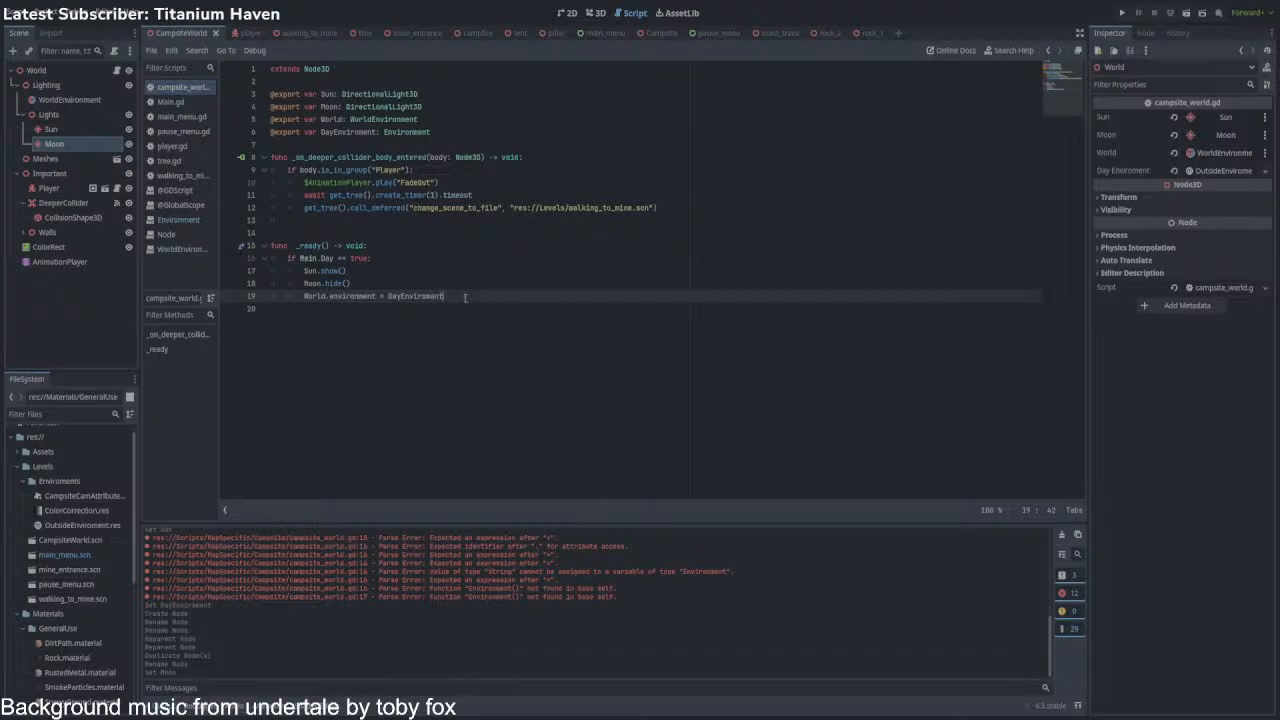
# Move the _ready() function in campsite_world.gd directly below the exported variables, above _on_deeper_collider_body_entered.
pyautogui.moveTo(465, 297); pyautogui.dragTo(224, 253)
pyautogui.hotkey('ctrl', 'x')
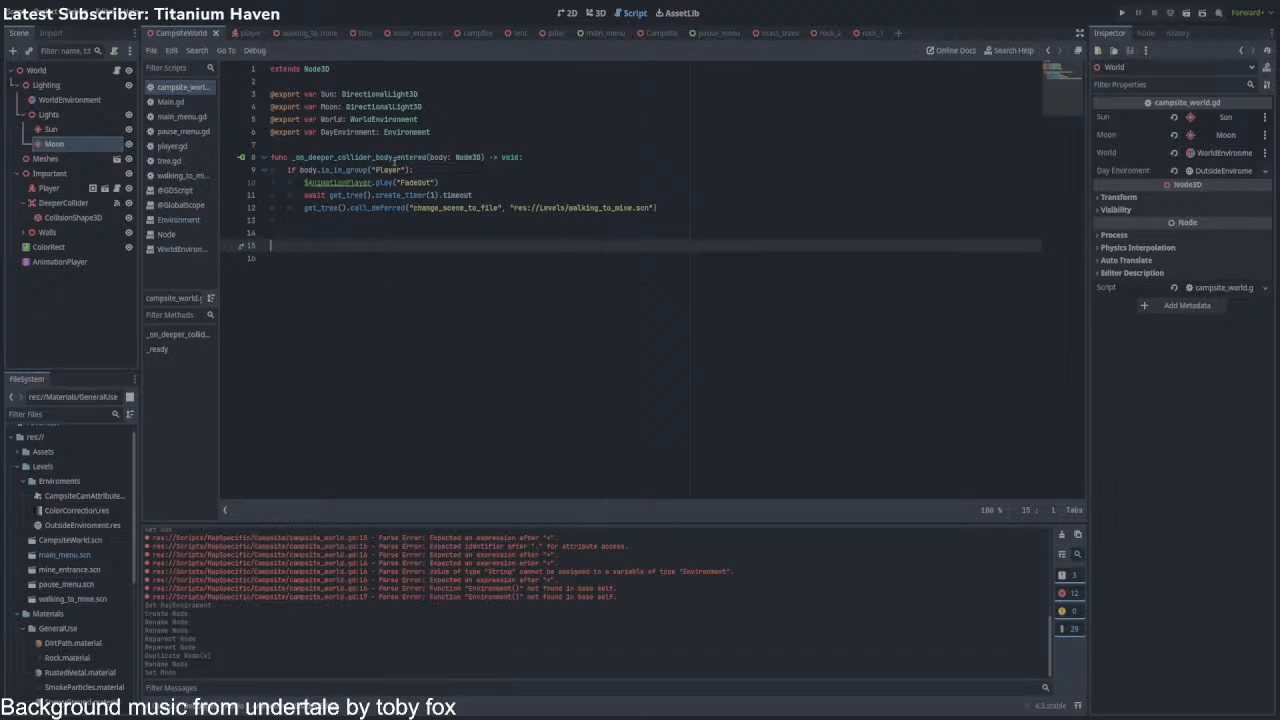
pyautogui.click(474, 132)
pyautogui.press('Return')
pyautogui.press('Return')
pyautogui.hotkey('ctrl', 'v')
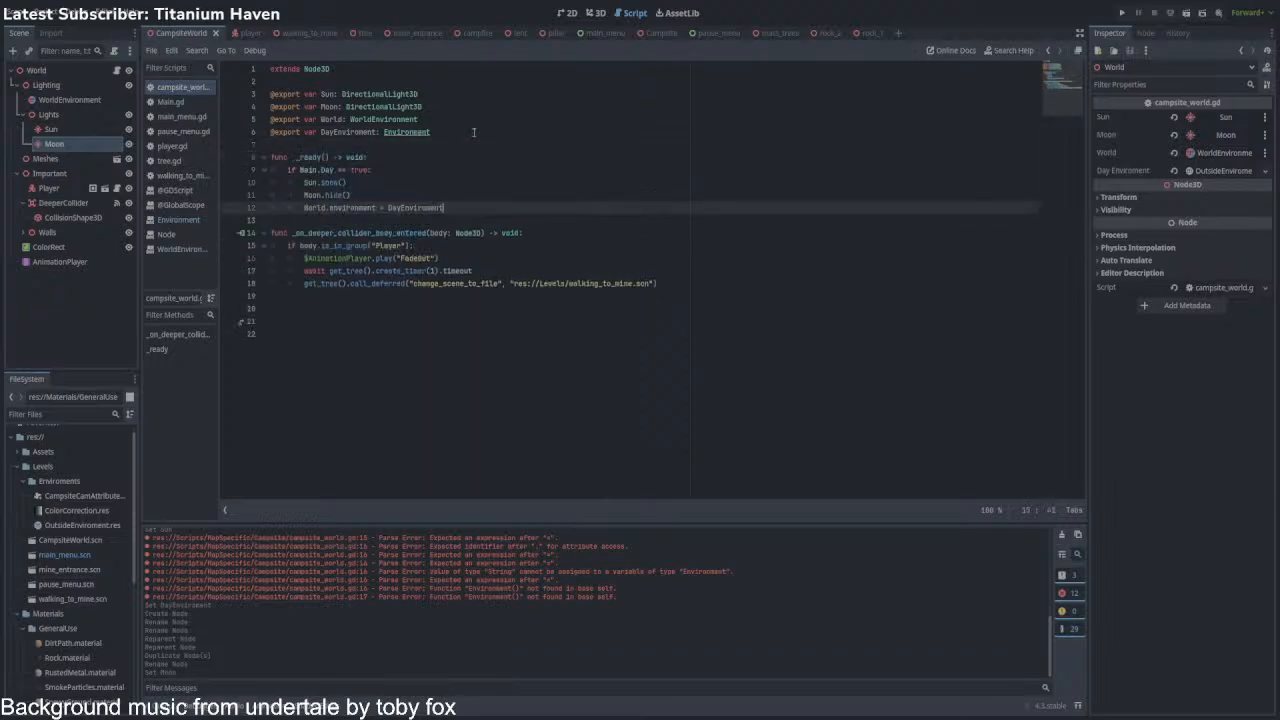
pyautogui.click(318, 144)
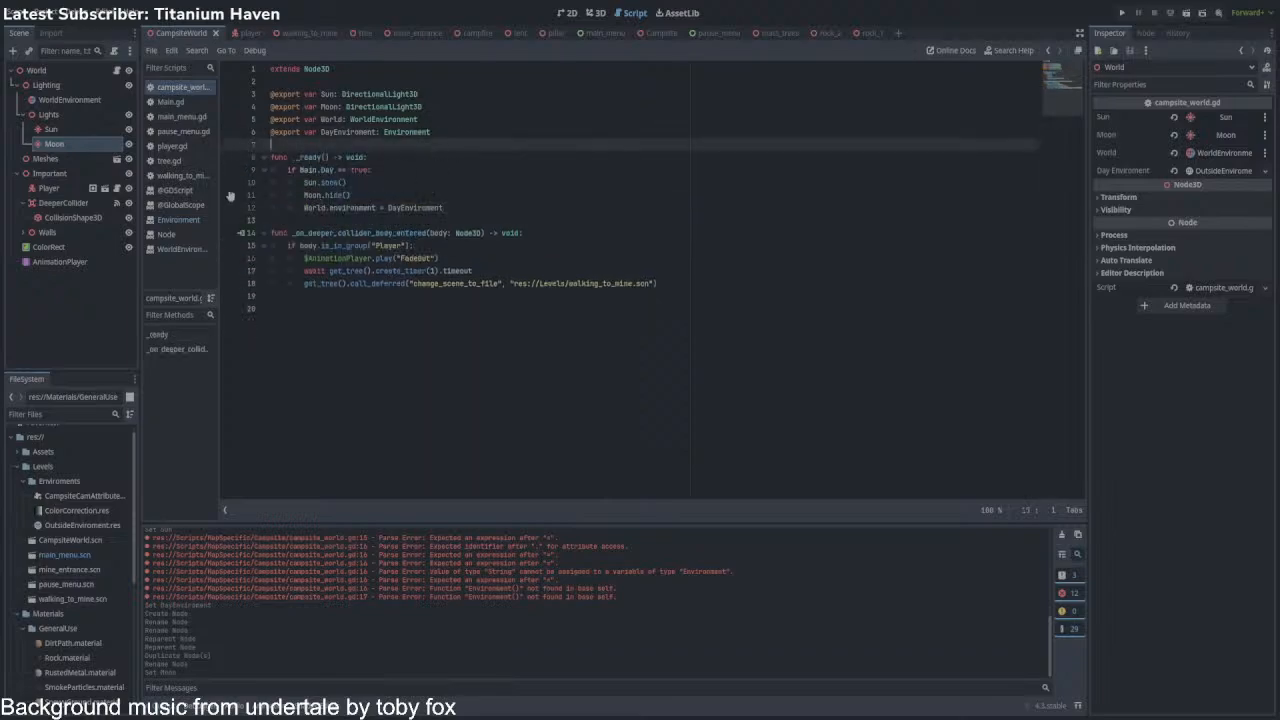
# Hide the Moon light in the 3D view of CampsiteWorld and save the scene.
pyautogui.click(597, 13)
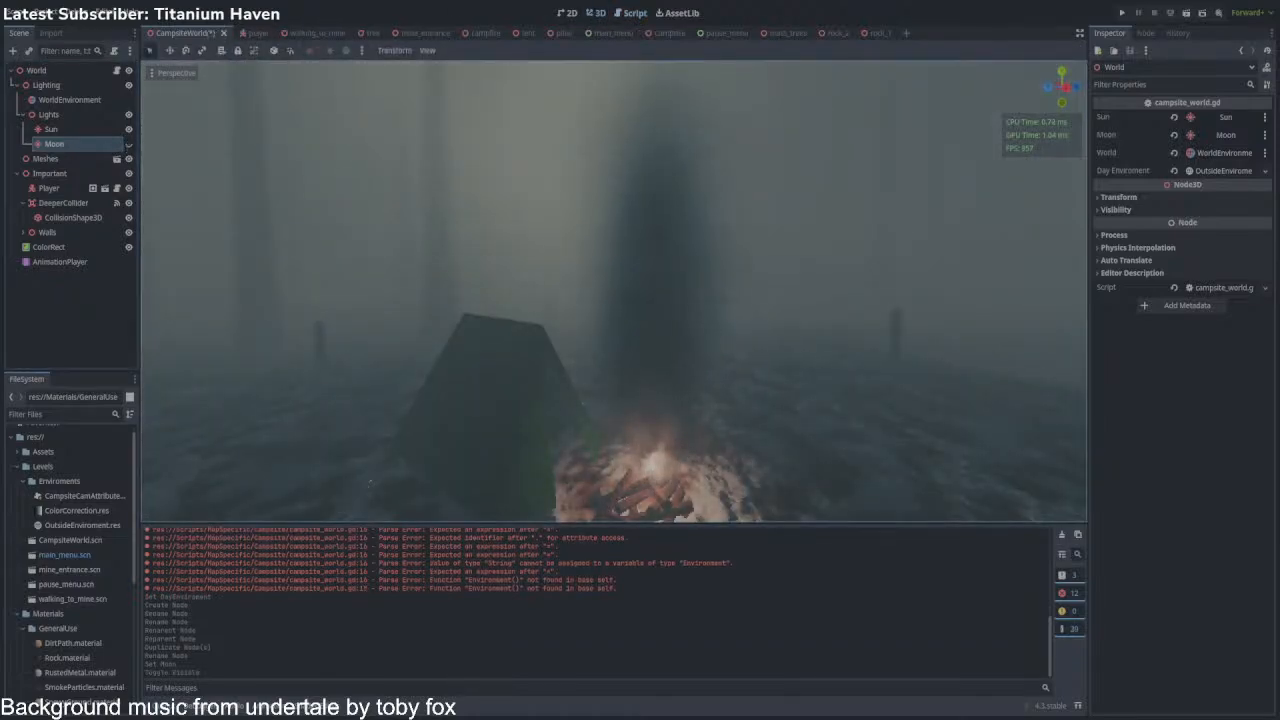
pyautogui.hotkey('ctrl', 's')
pyautogui.moveTo(438, 288); pyautogui.dragTo(438, 288, button='right')
pyautogui.press('s')
pyautogui.press('a')
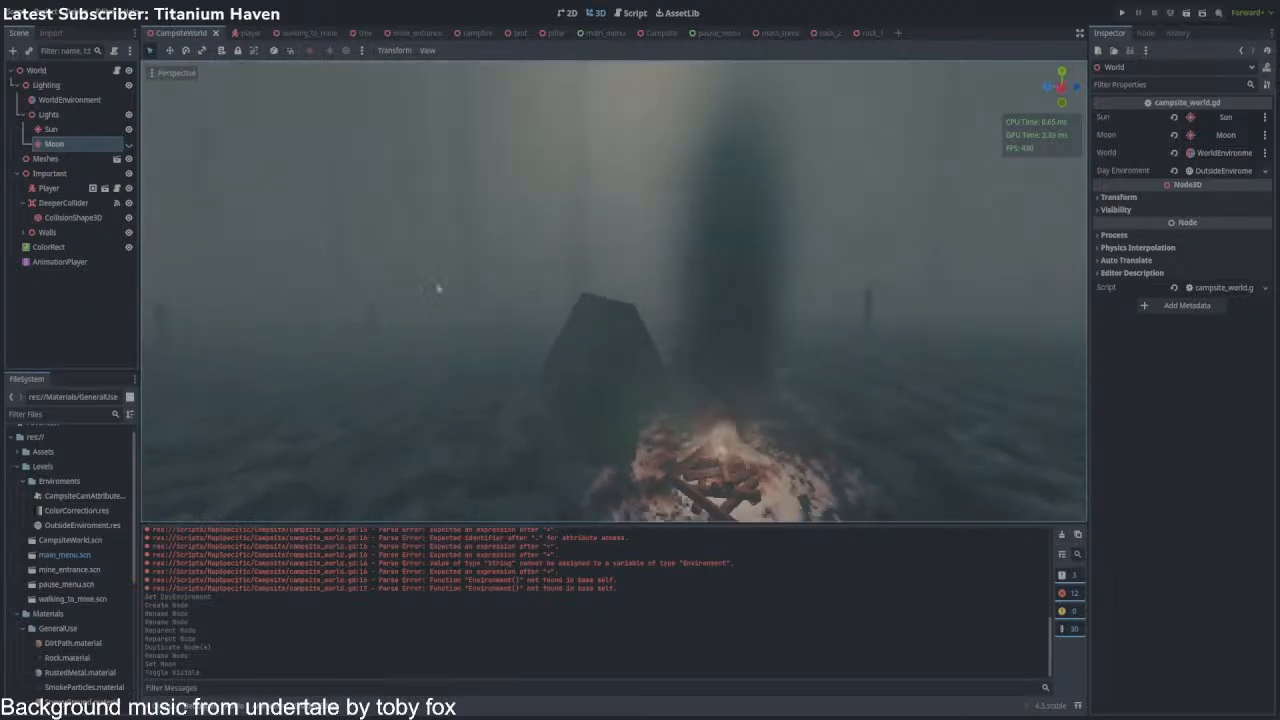
# Try a different rotation for the Moon light, comparing the campsite with the light shown and hidden.
pyautogui.click(129, 145)
pyautogui.press('f')
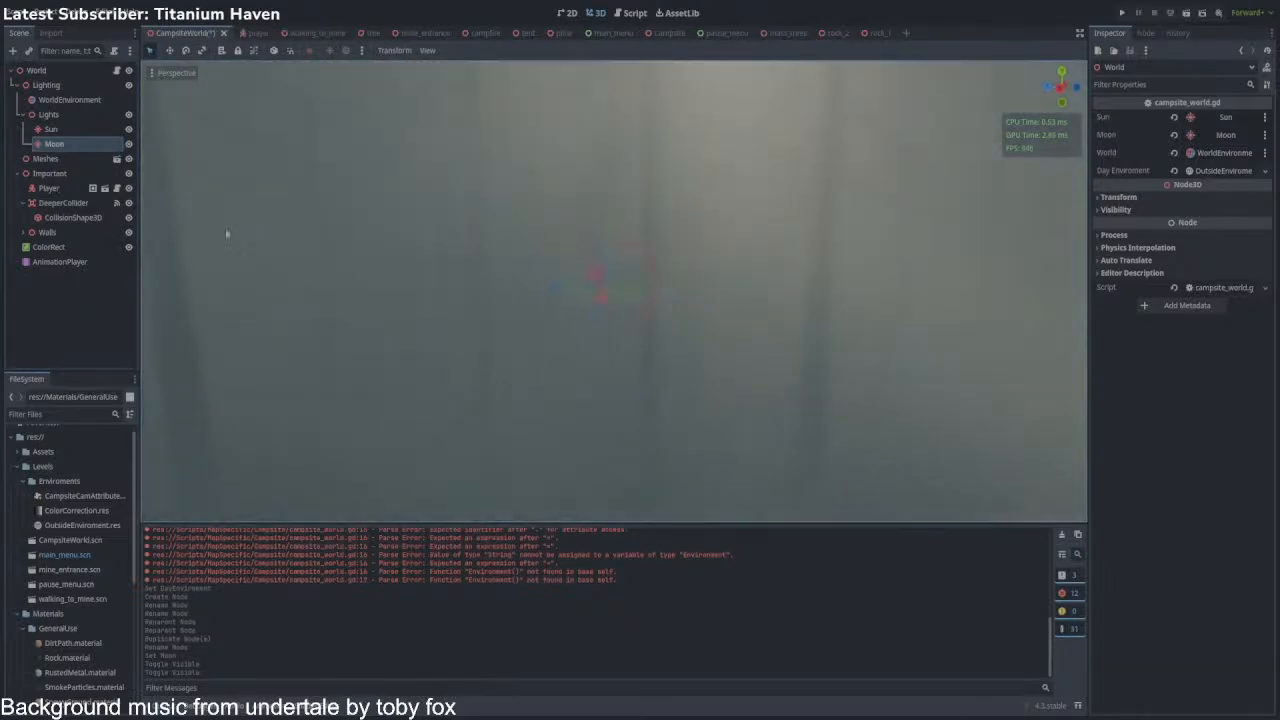
pyautogui.moveTo(628, 304); pyautogui.dragTo(700, 300)
pyautogui.moveTo(660, 346); pyautogui.dragTo(465, 308, button='right')
pyautogui.press('w')
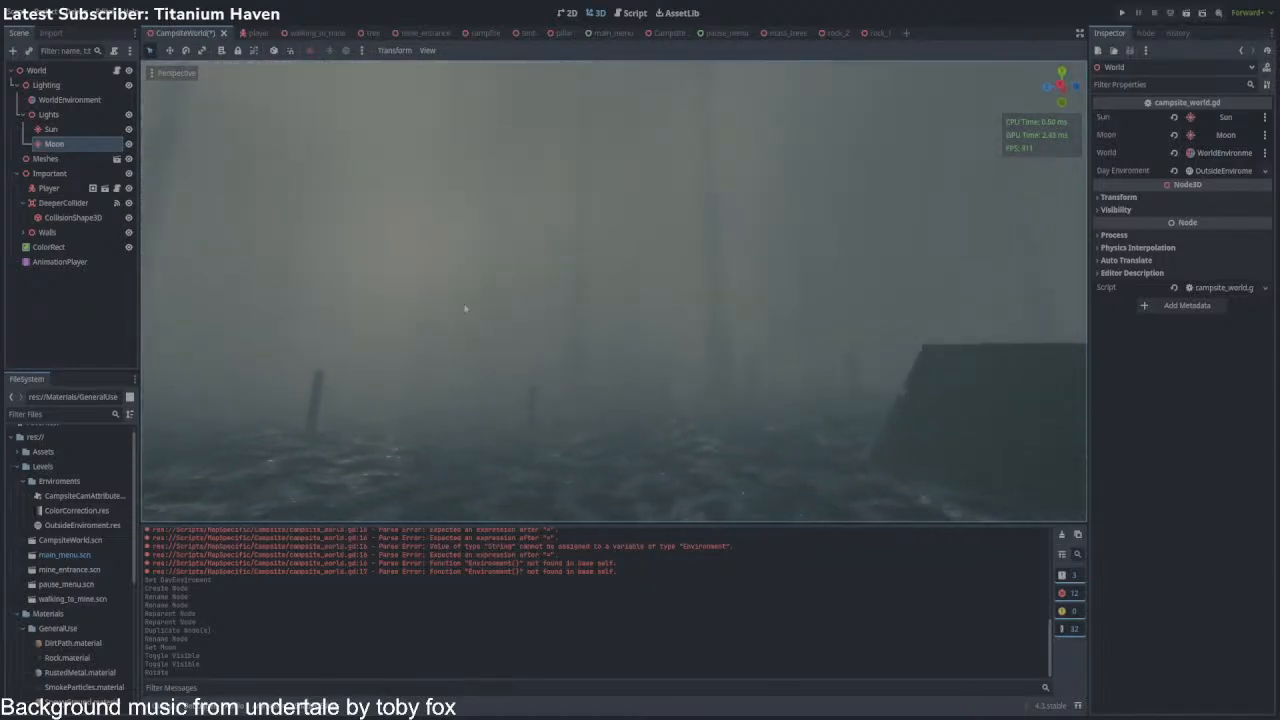
pyautogui.click(128, 144)
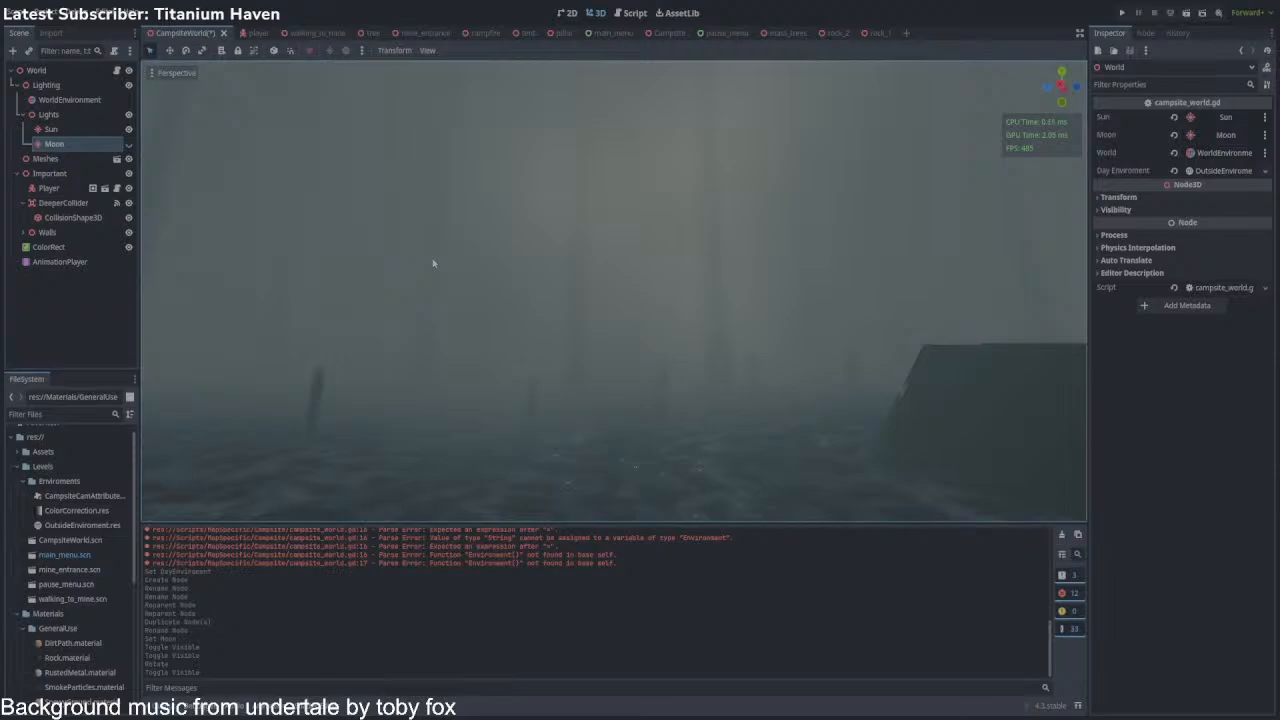
pyautogui.hotkey('ctrl', 's')
pyautogui.press('w')
pyautogui.moveTo(426, 282); pyautogui.dragTo(545, 268, button='right')
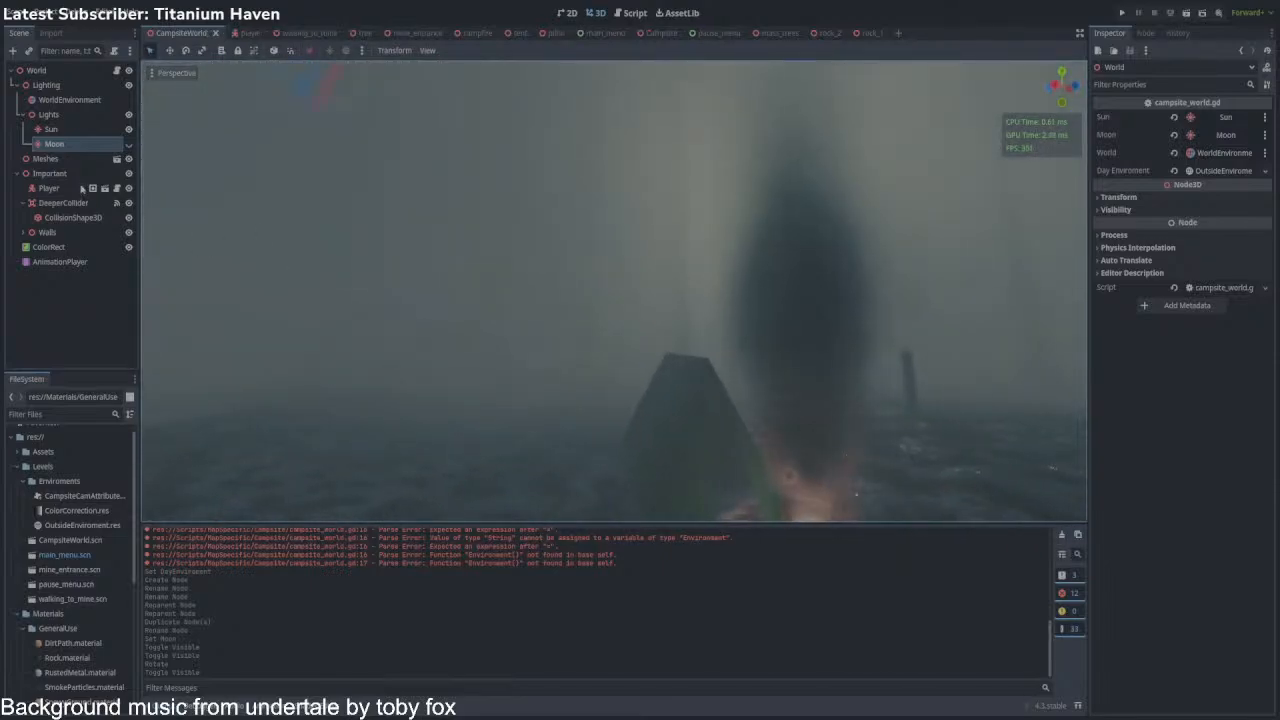
# Undo the Moon light's rotation, hide the Moon again and collapse the Lights group.
pyautogui.click(128, 144)
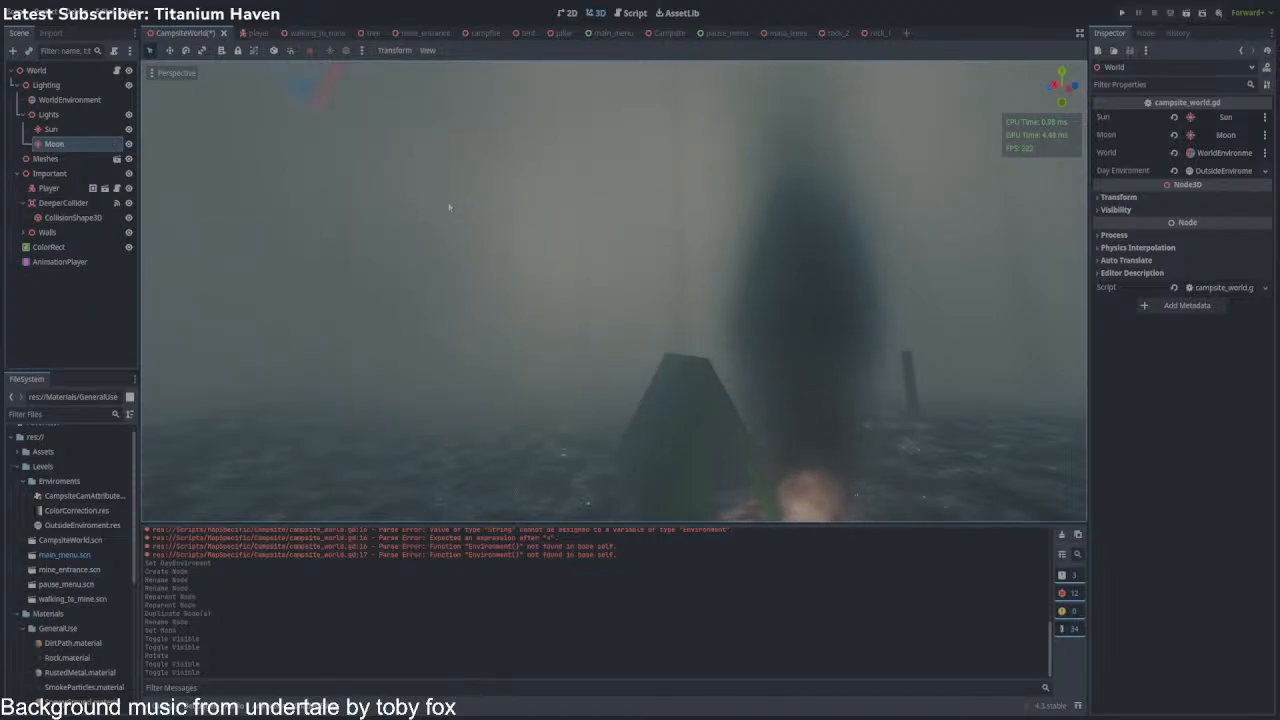
pyautogui.hotkey('ctrl', 's')
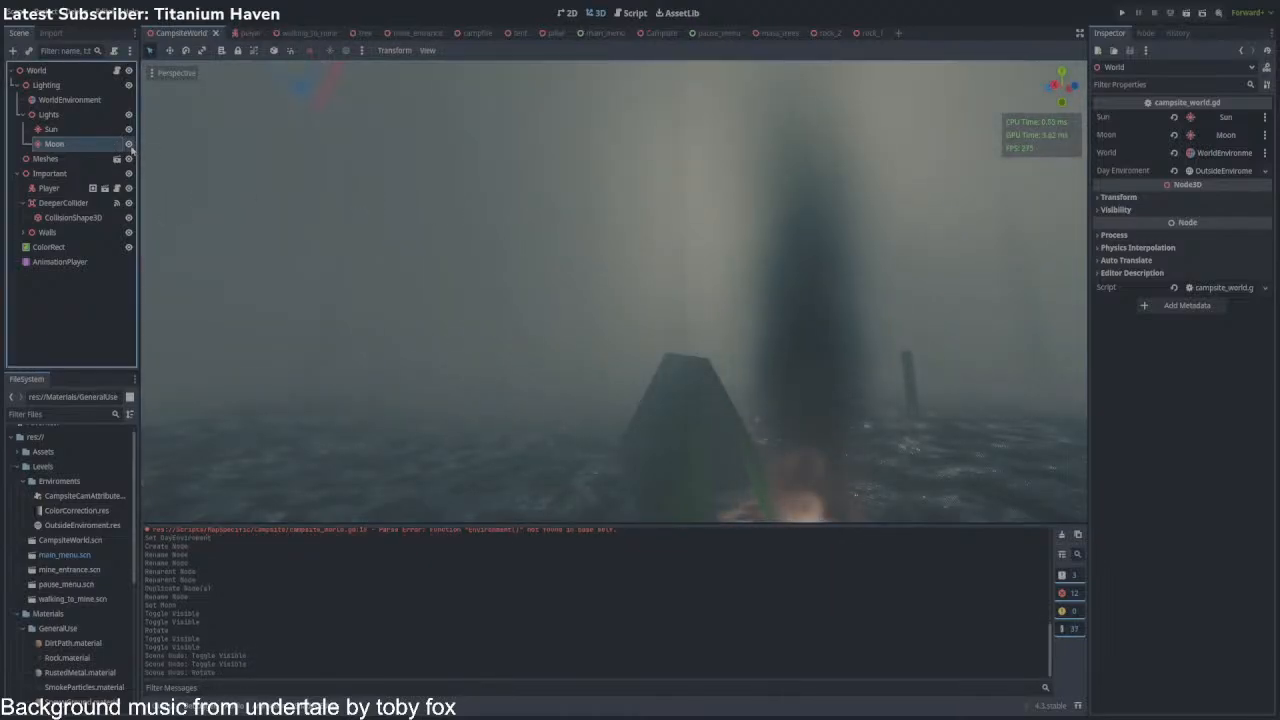
pyautogui.click(130, 146)
pyautogui.click(23, 115)
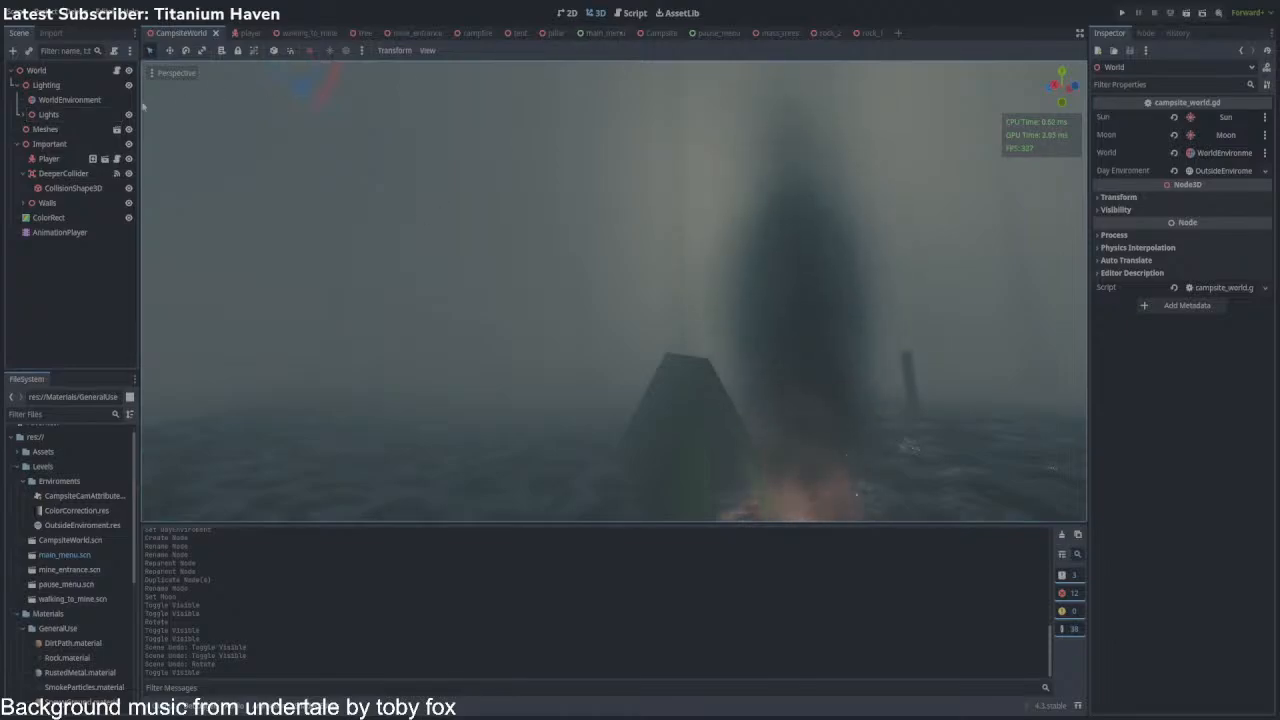
# Replace the WorldEnvironment node's environment with a new Environment resource saved as NightTime.res in the Enviroments folder.
pyautogui.click(69, 100)
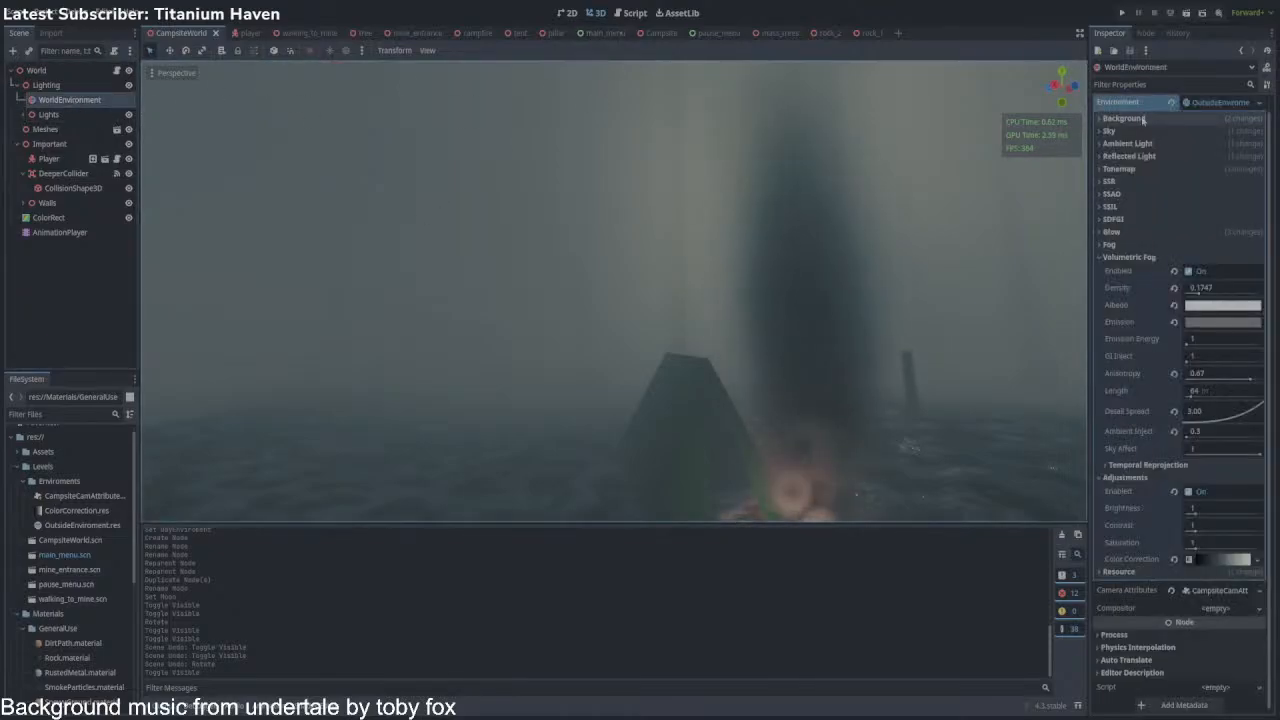
pyautogui.click(1170, 103)
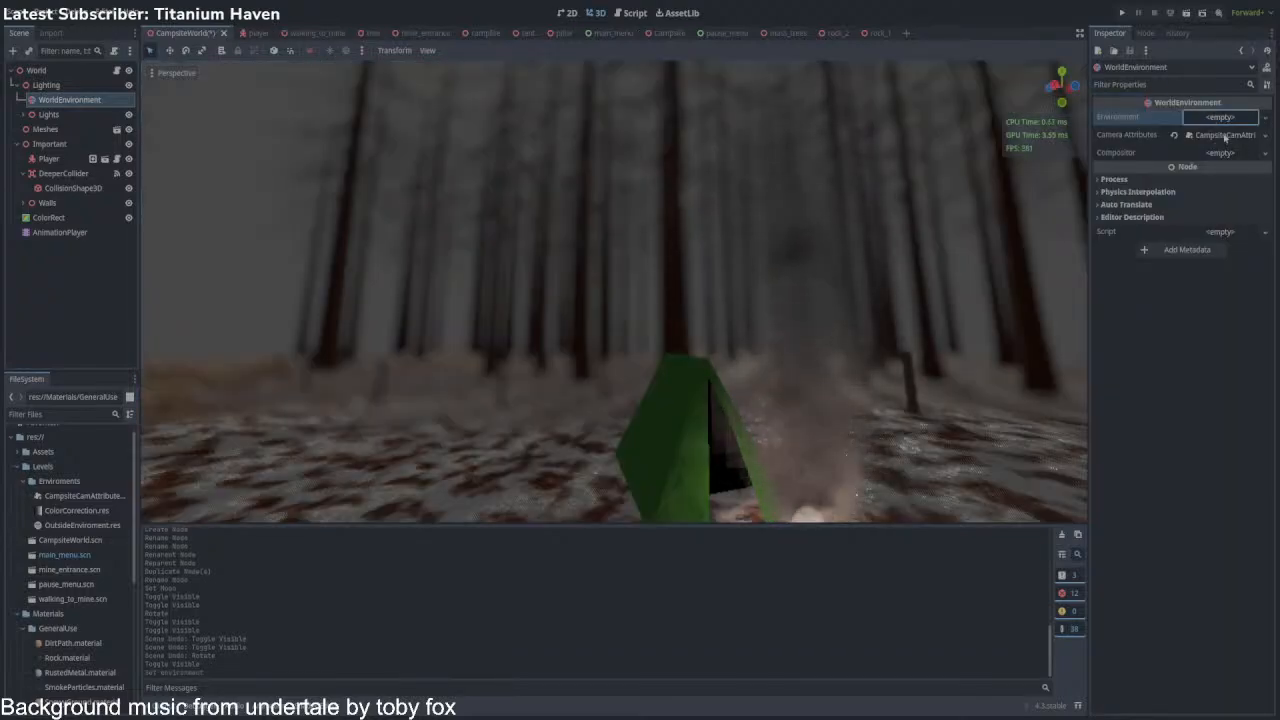
pyautogui.click(1230, 136)
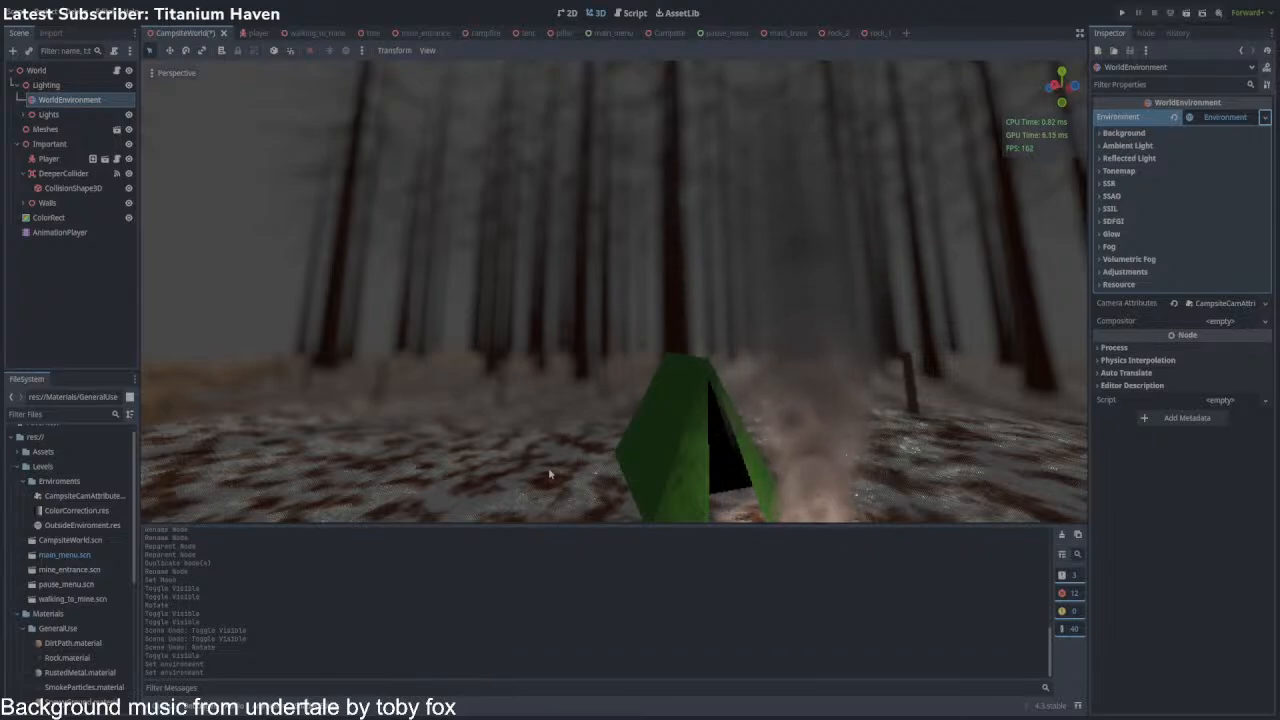
pyautogui.click(567, 541)
pyautogui.hotkey('ctrl', 's')
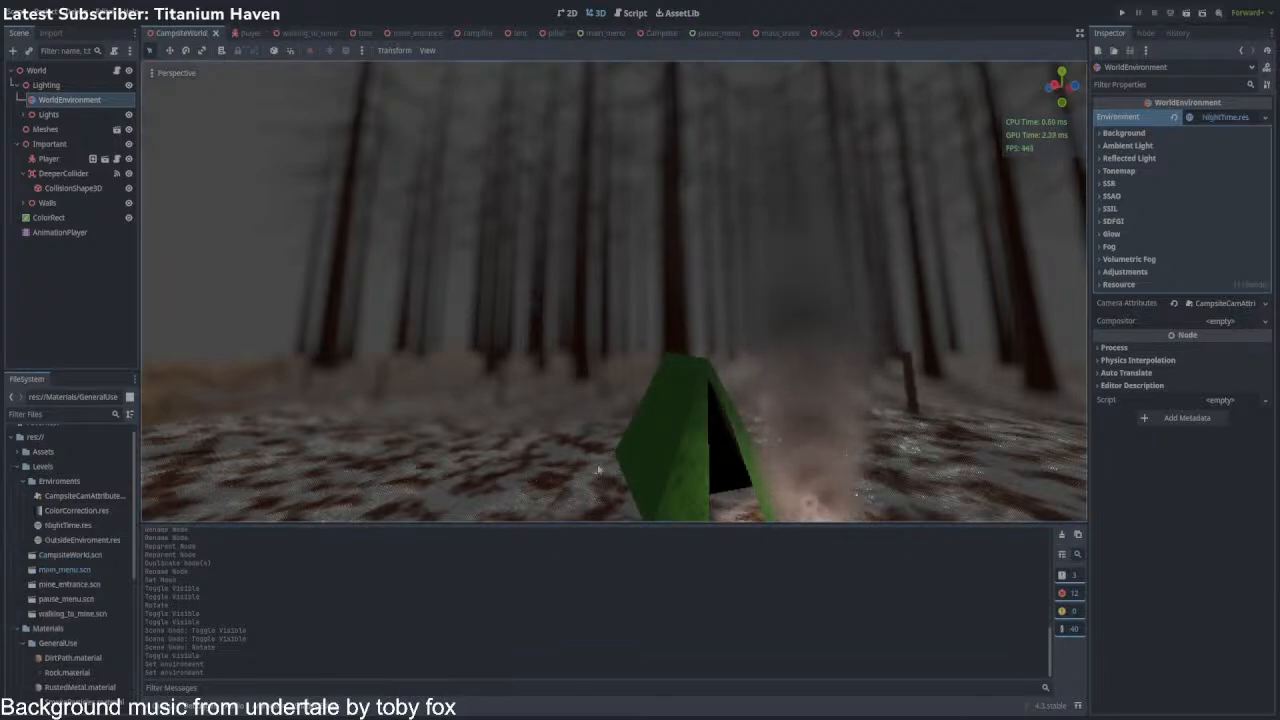
# Set the NightTime environment's background mode to Sky and assign it a new Sky resource.
pyautogui.click(1130, 132)
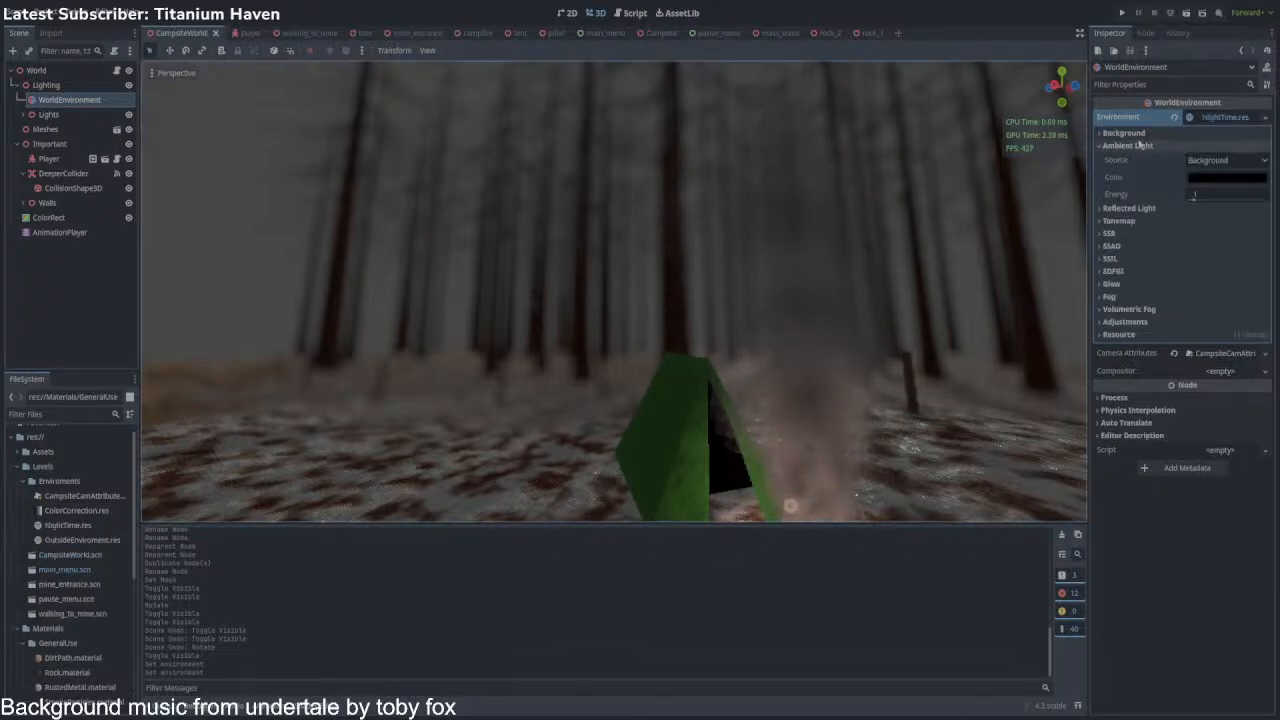
pyautogui.click(1221, 148)
pyautogui.click(1224, 193)
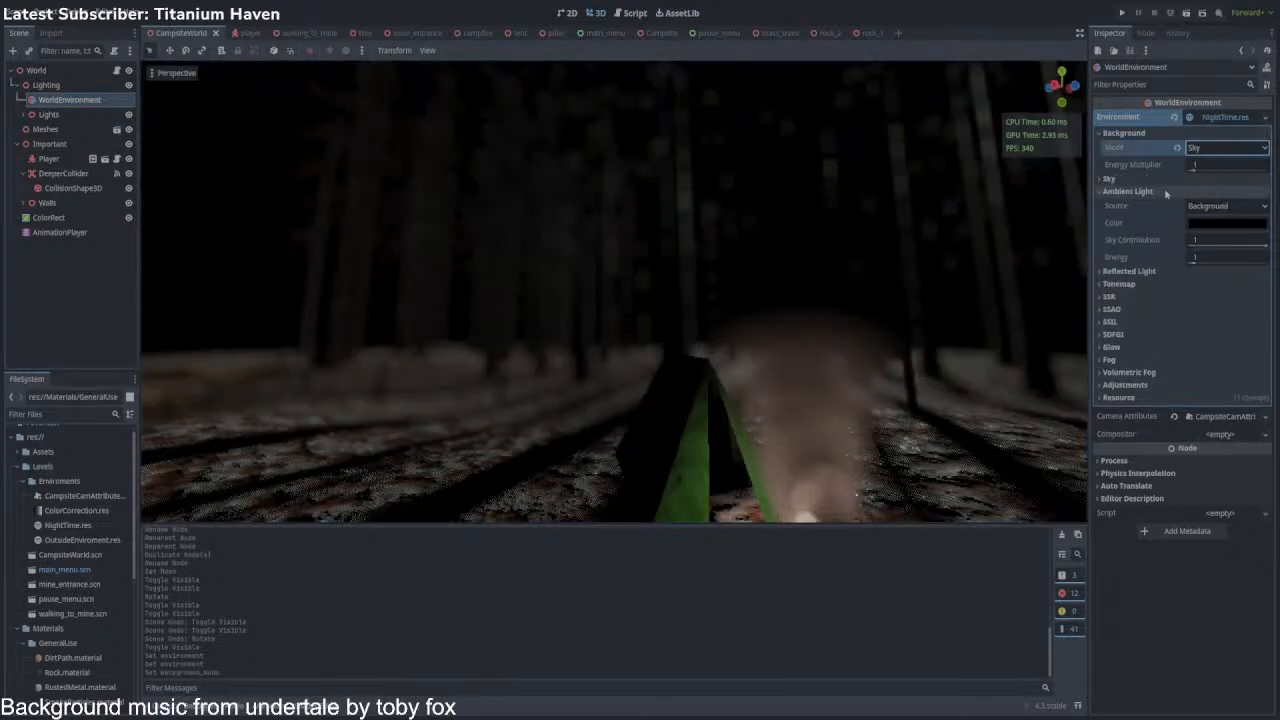
pyautogui.click(1133, 182)
pyautogui.click(1145, 193)
pyautogui.click(1150, 180)
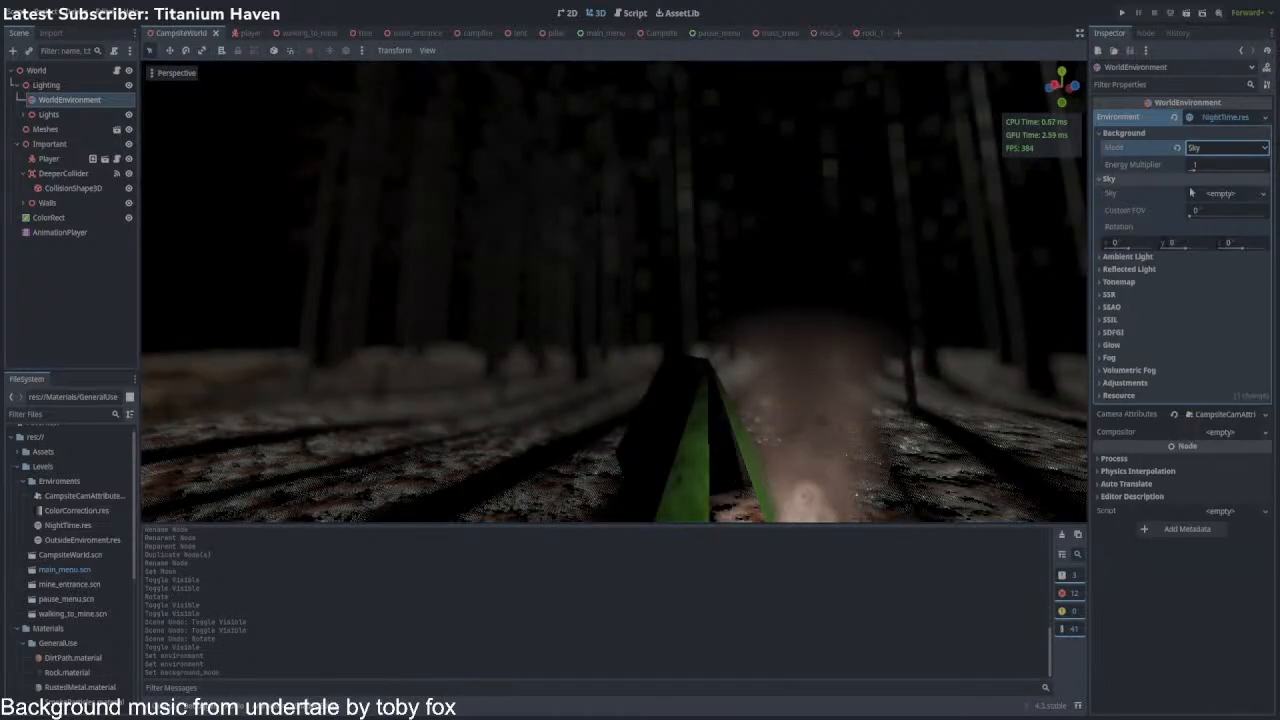
pyautogui.click(1217, 193)
pyautogui.click(1233, 216)
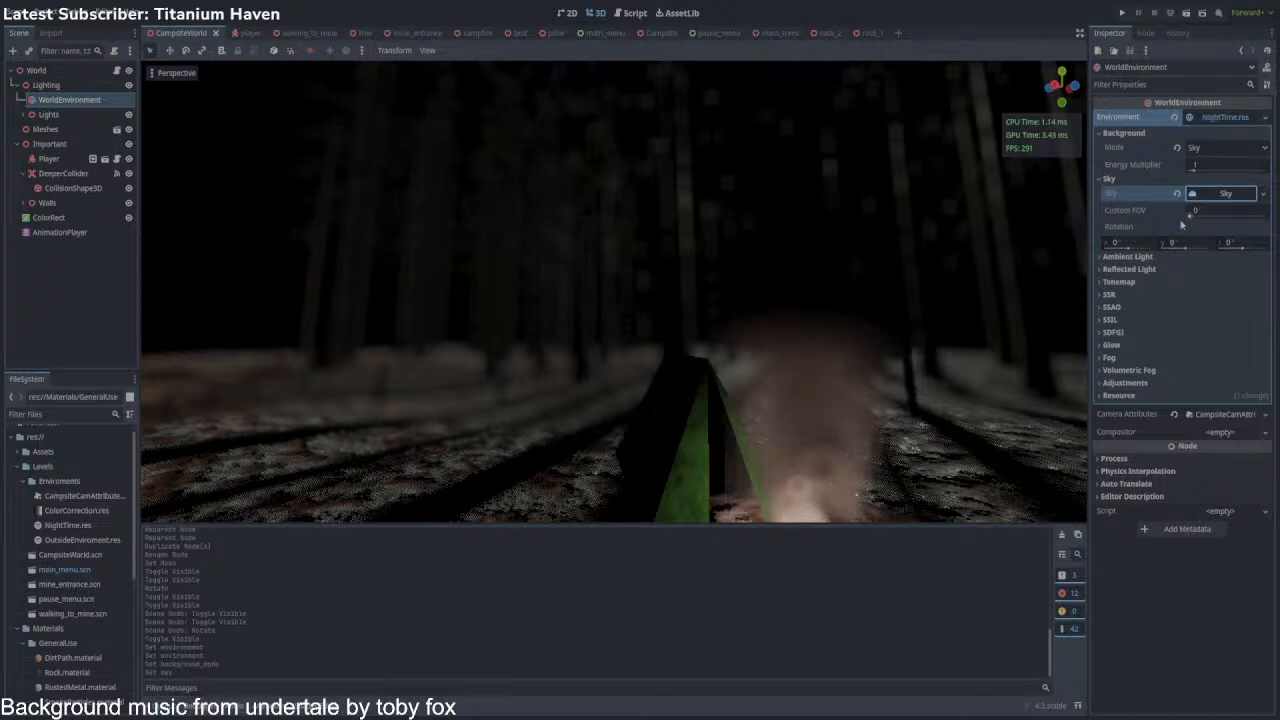
# Set the NightTime environment's tonemap mode to Filmic.
pyautogui.click(1138, 282)
pyautogui.click(1226, 296)
pyautogui.click(1216, 346)
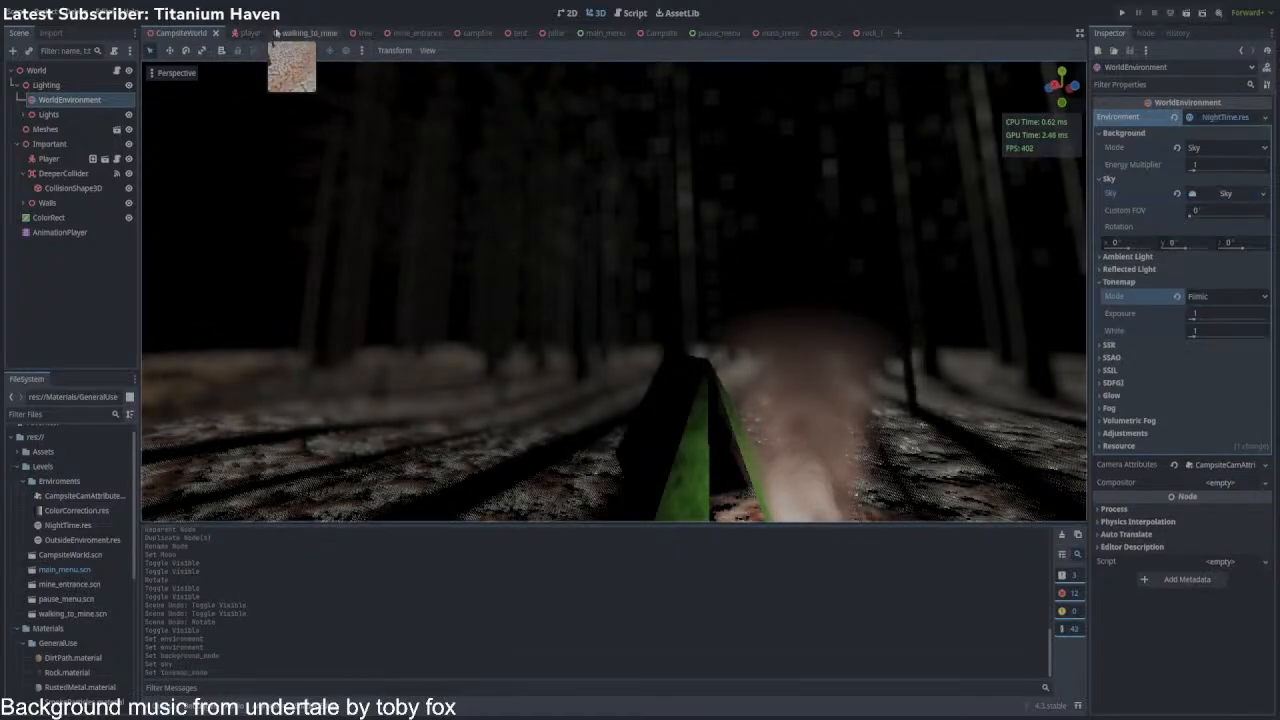
# Check the tonemap settings of the WorldEnvironment in the walking_to_mine scene.
pyautogui.click(295, 32)
pyautogui.click(120, 100)
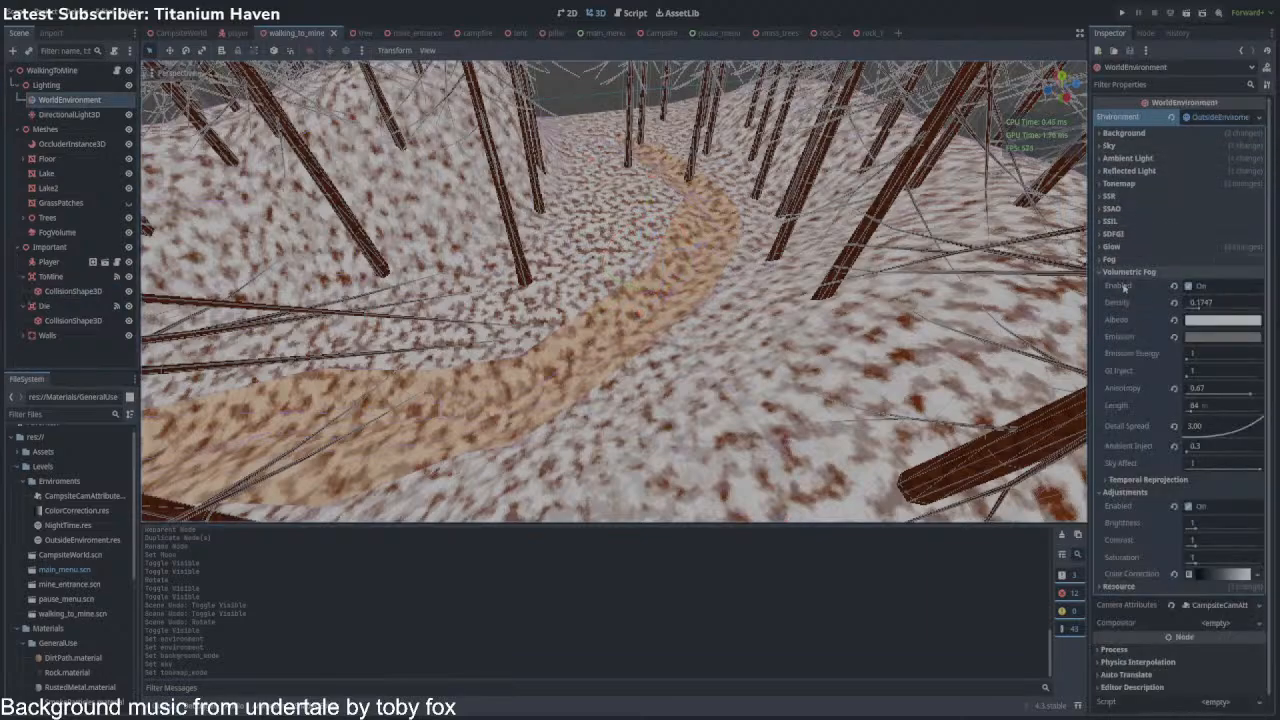
pyautogui.click(1124, 272)
pyautogui.click(1119, 183)
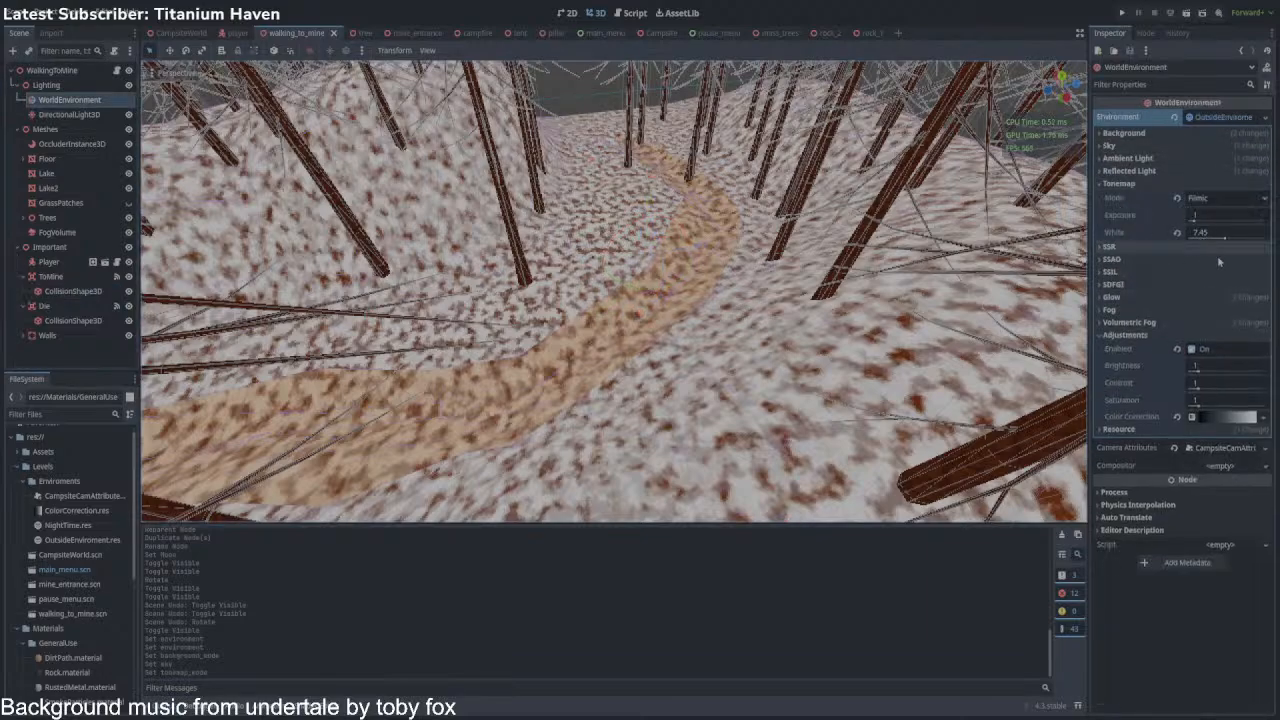
# Set the tonemap white value of CampsiteWorld's NightTime environment to 7.45.
pyautogui.click(160, 33)
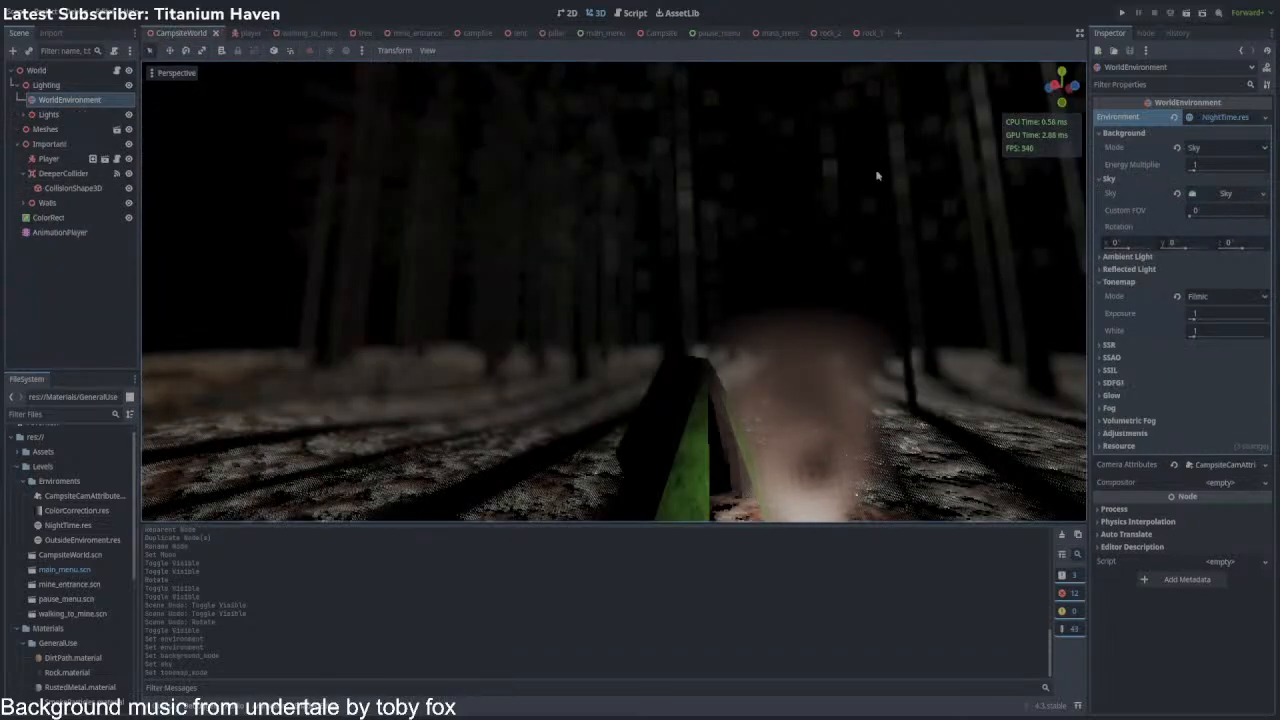
pyautogui.click(1225, 343)
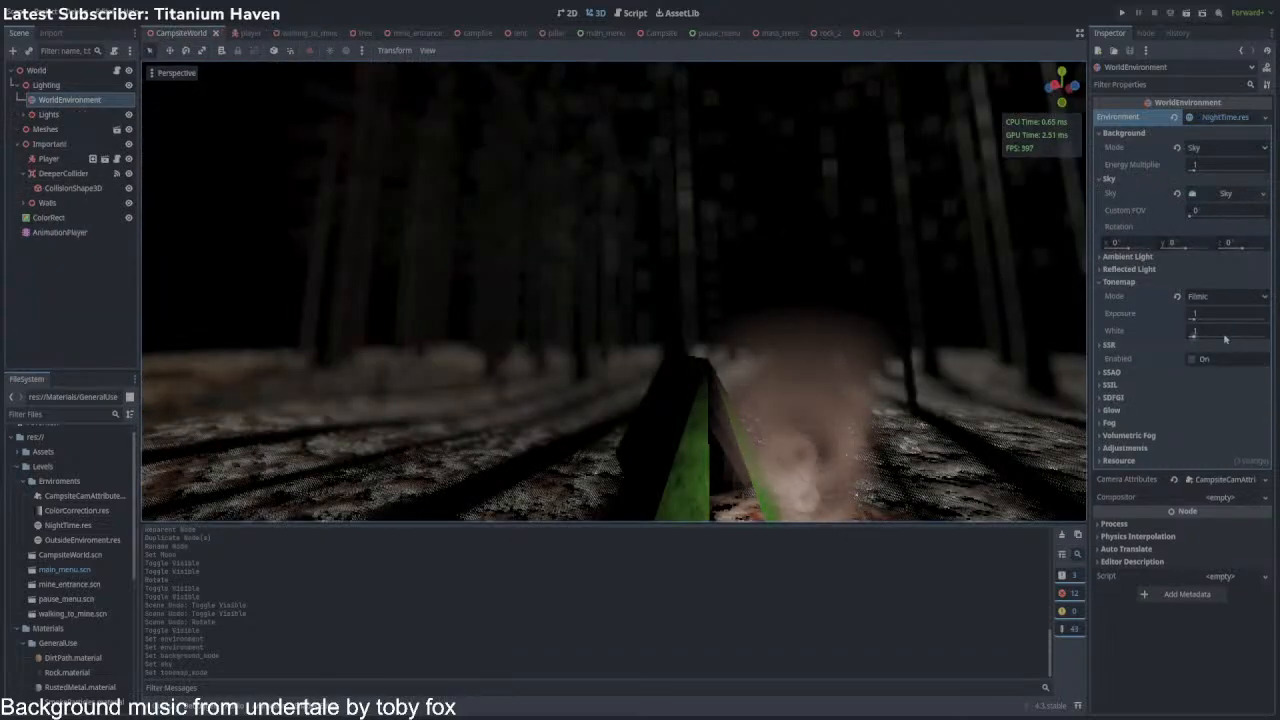
pyautogui.click(1206, 332)
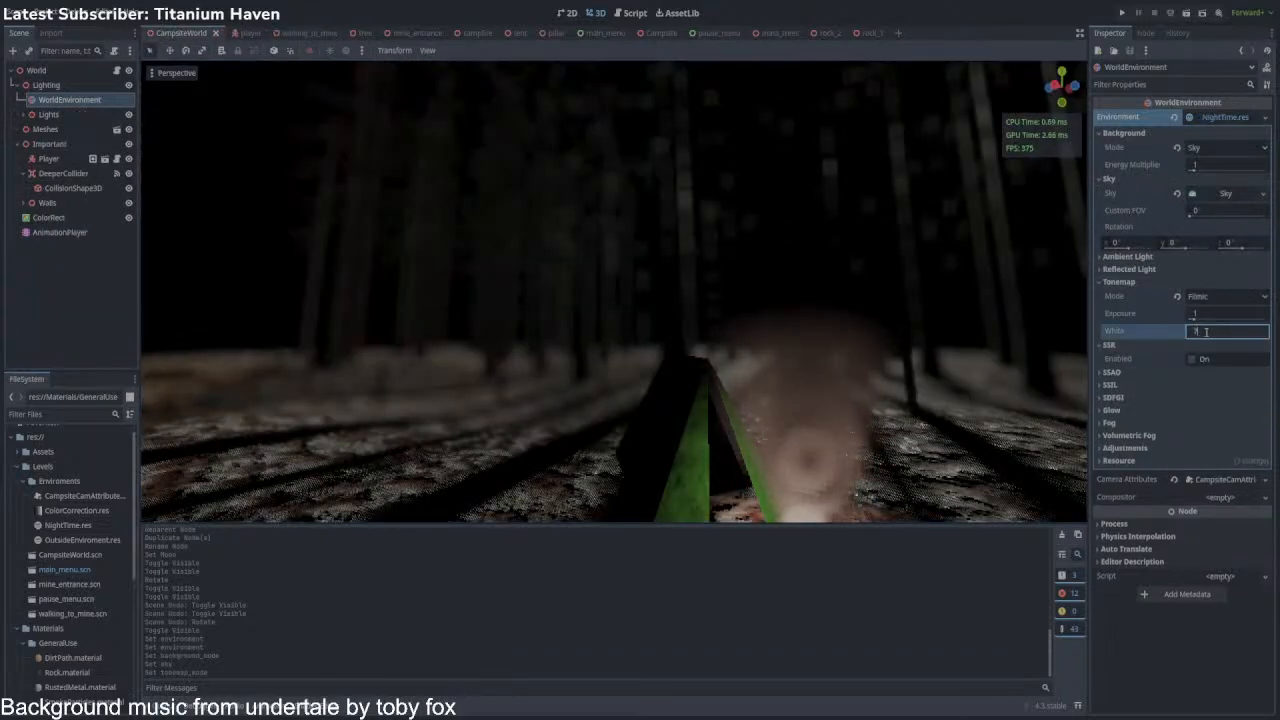
pyautogui.write('7.45')
pyautogui.press('Return')
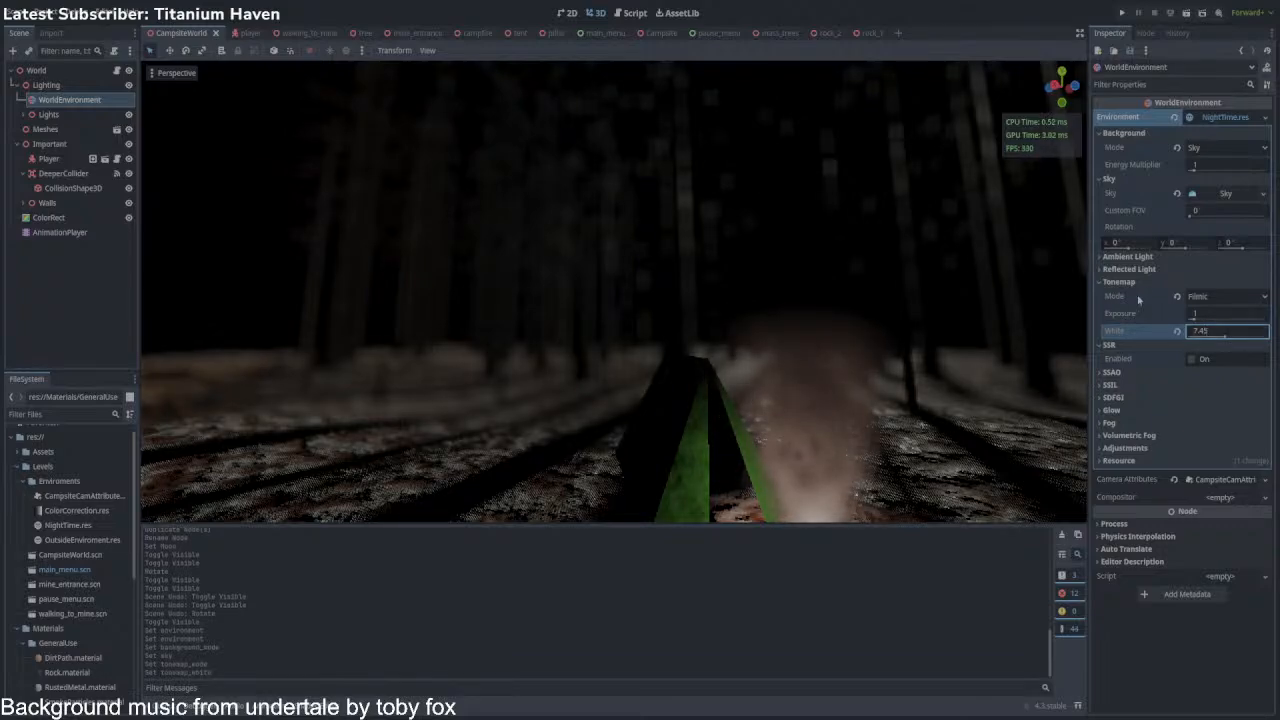
pyautogui.click(1134, 282)
pyautogui.click(1132, 295)
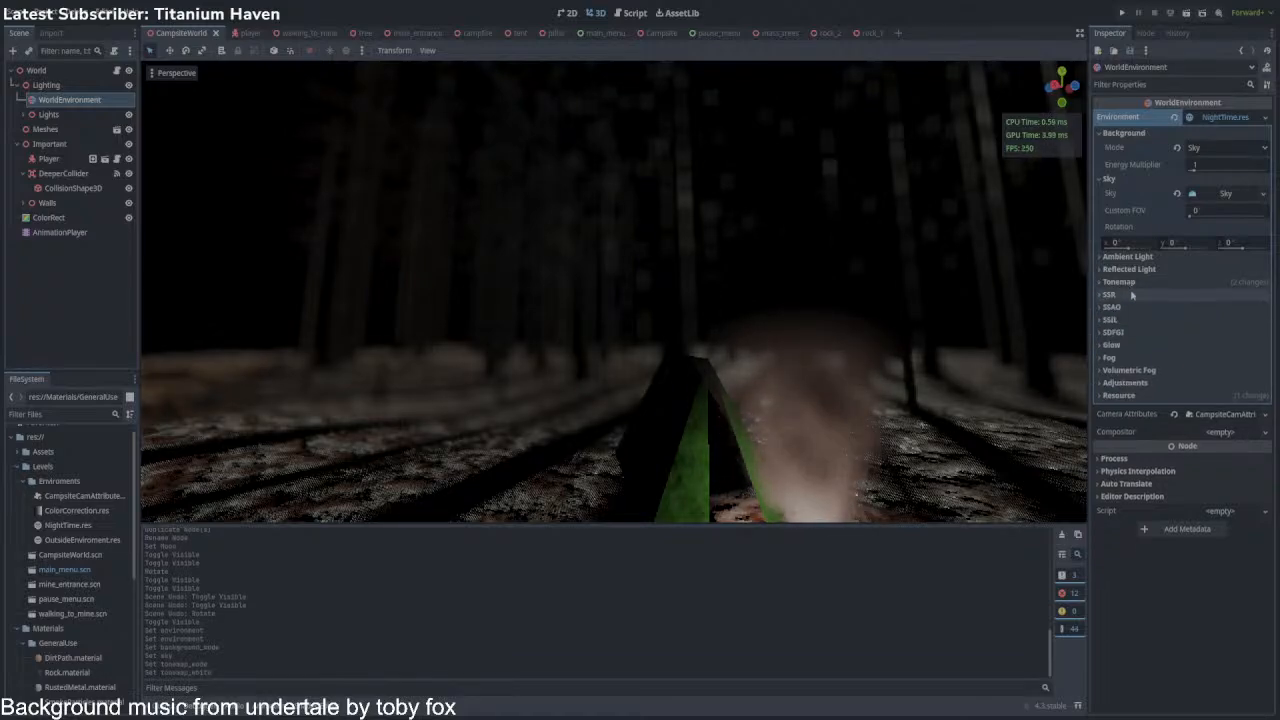
# Assign a new ProceduralSkyMaterial as the sky material of the NightTime environment's Sky.
pyautogui.click(1207, 196)
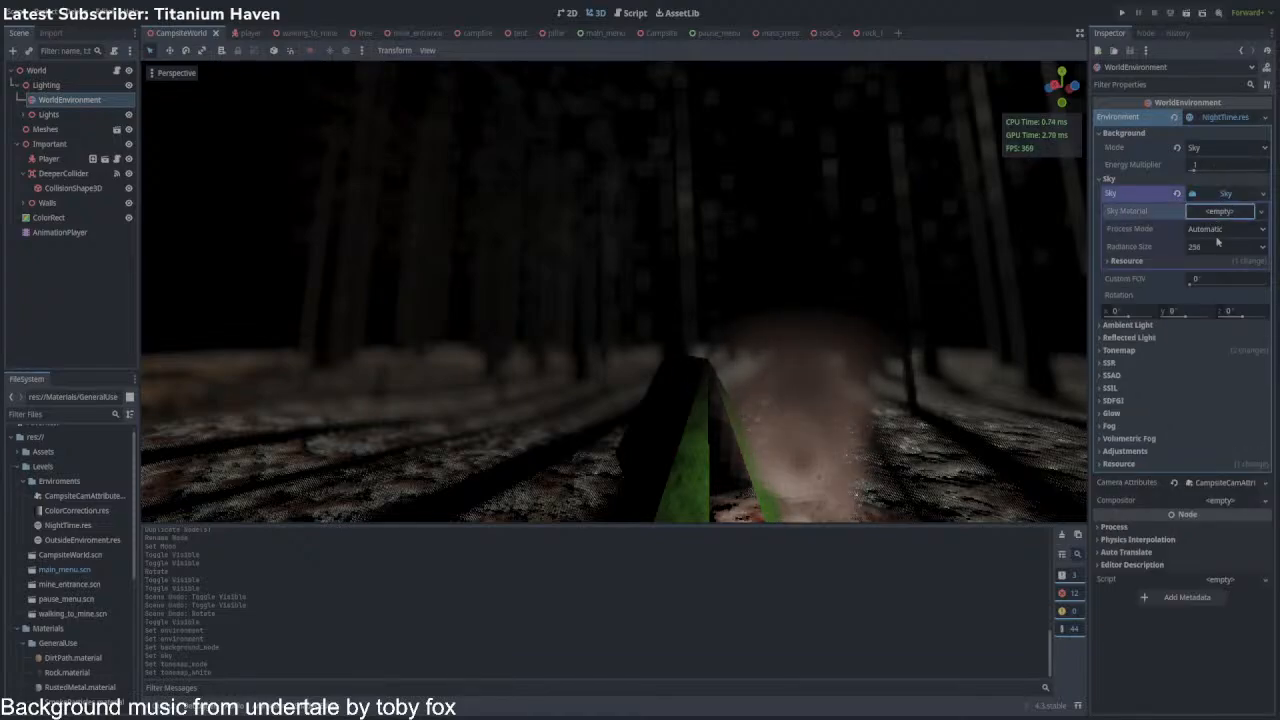
pyautogui.click(1222, 244)
pyautogui.click(1222, 214)
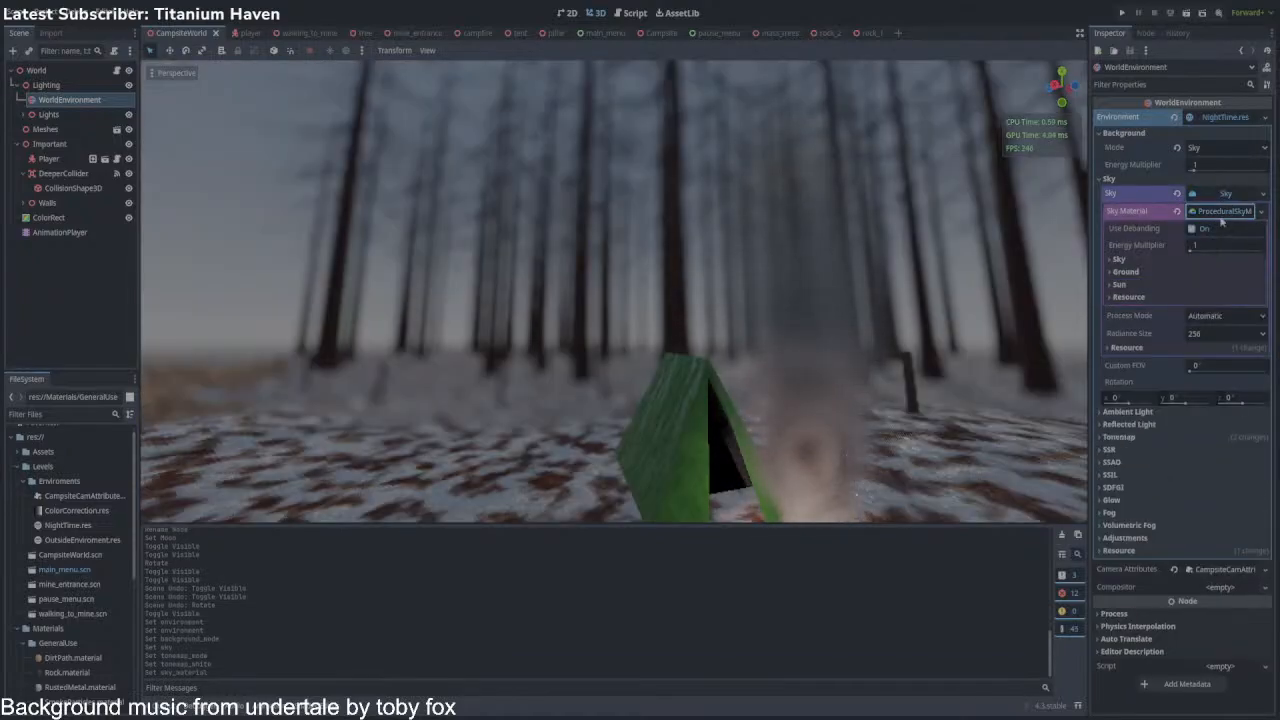
# Set the procedural sky's top color to a dark blue and its horizon color to a dark gray.
pyautogui.click(1135, 261)
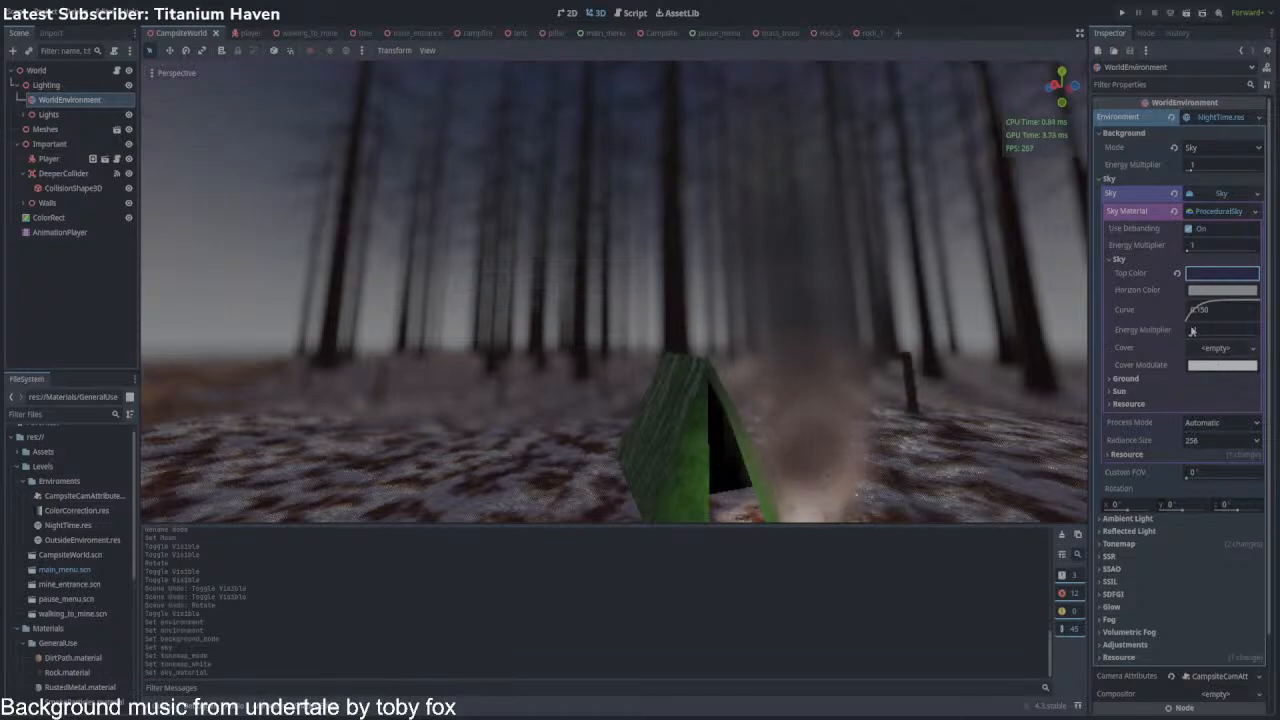
pyautogui.click(1157, 280)
pyautogui.click(1222, 291)
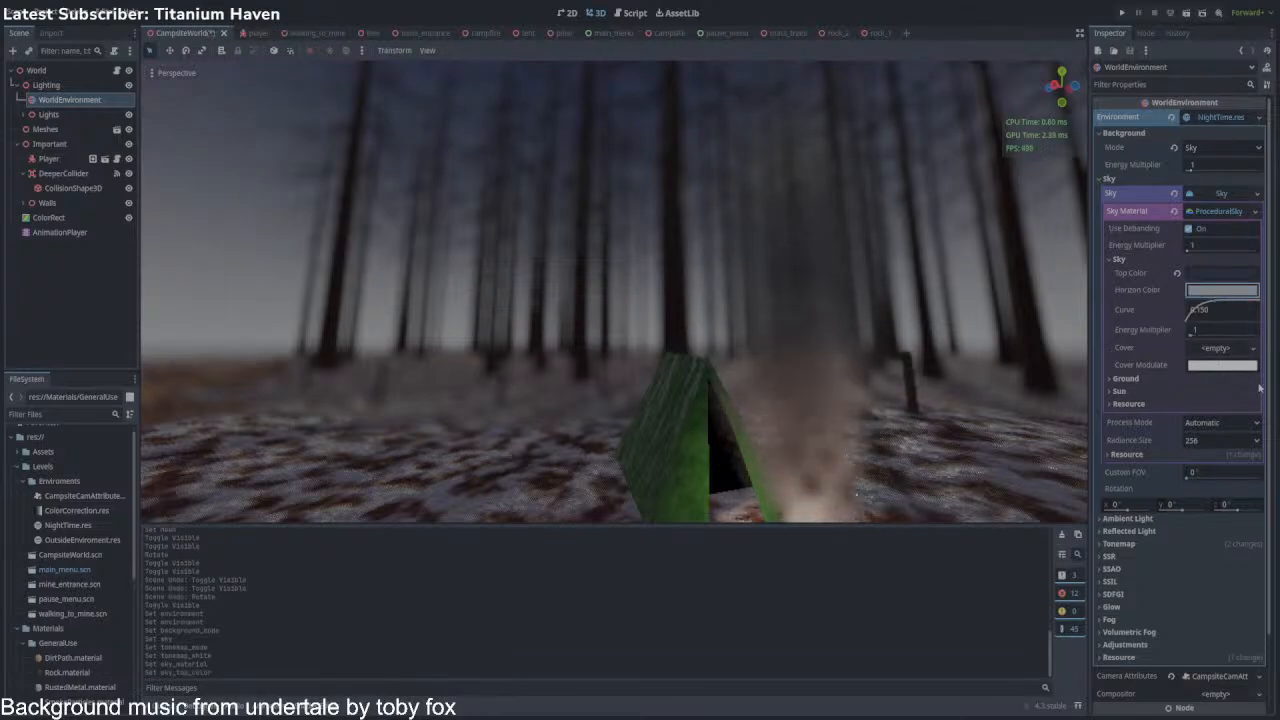
pyautogui.click(1265, 412)
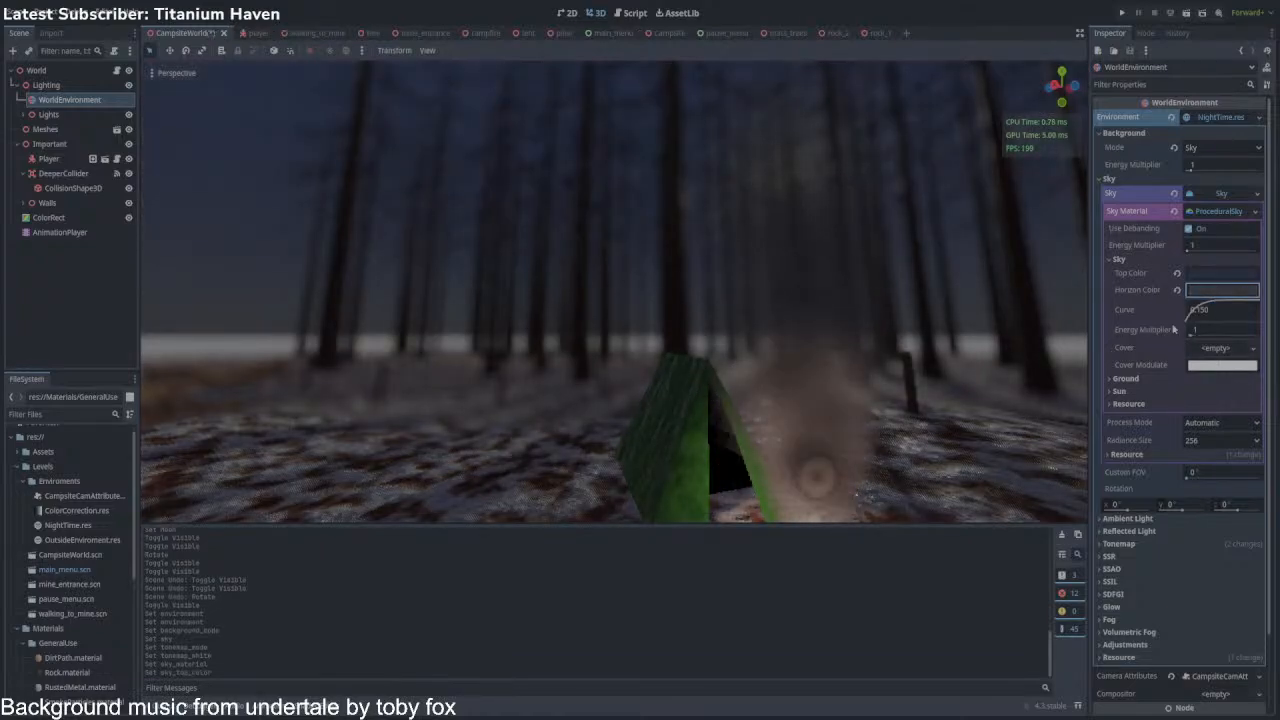
pyautogui.click(1152, 266)
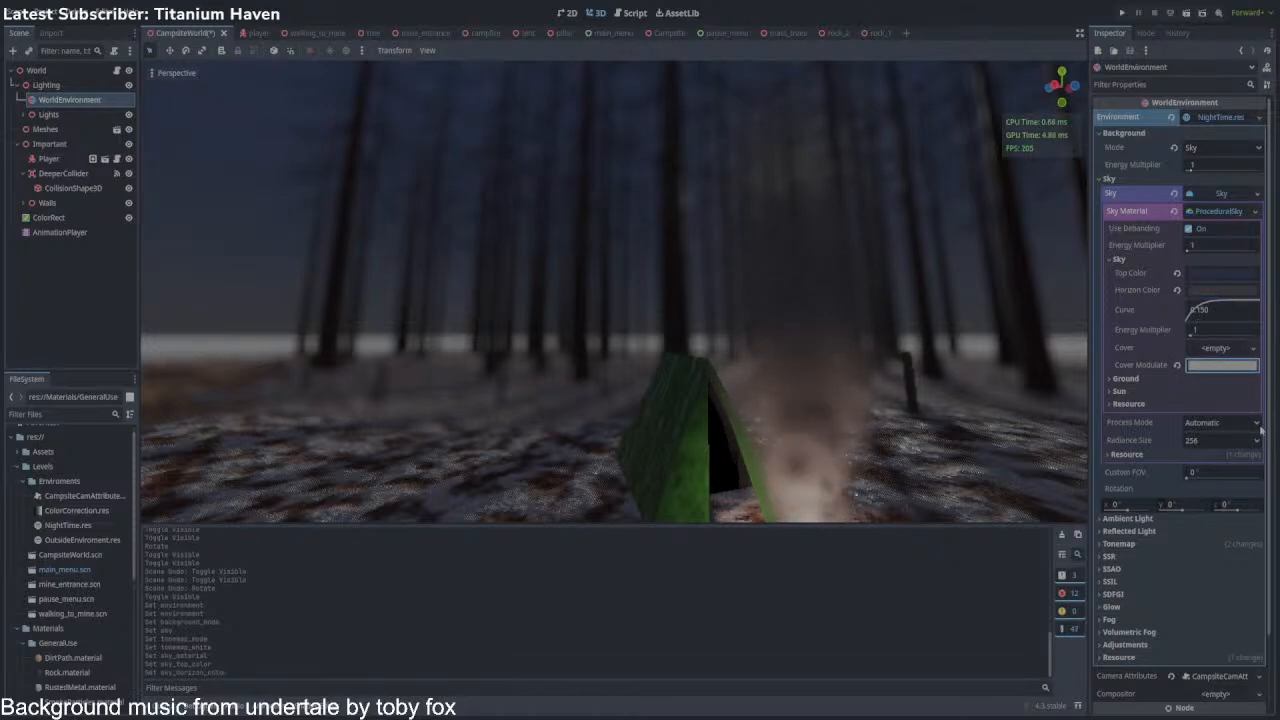
# Darken the procedural sky's cover modulate color to gray and set its ground horizon and bottom colors to black.
pyautogui.click(1129, 338)
pyautogui.click(1121, 391)
pyautogui.click(1125, 379)
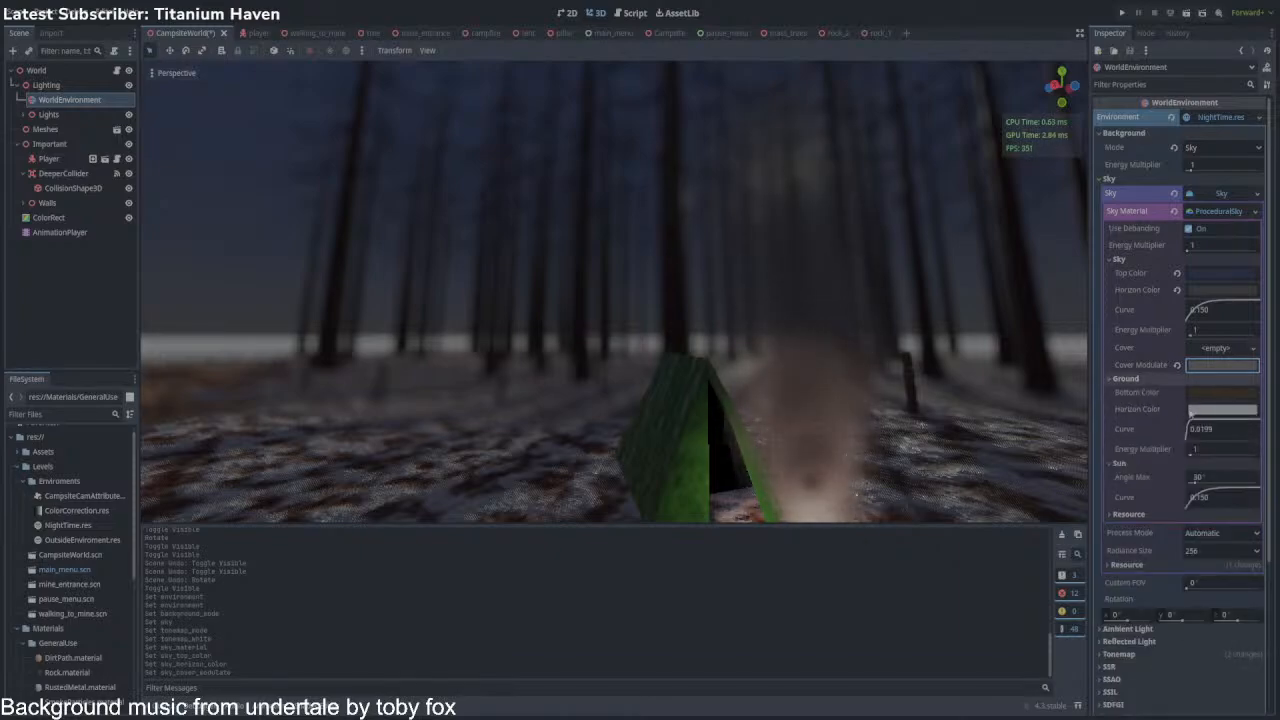
pyautogui.click(1210, 407)
pyautogui.moveTo(1263, 463); pyautogui.dragTo(1265, 566)
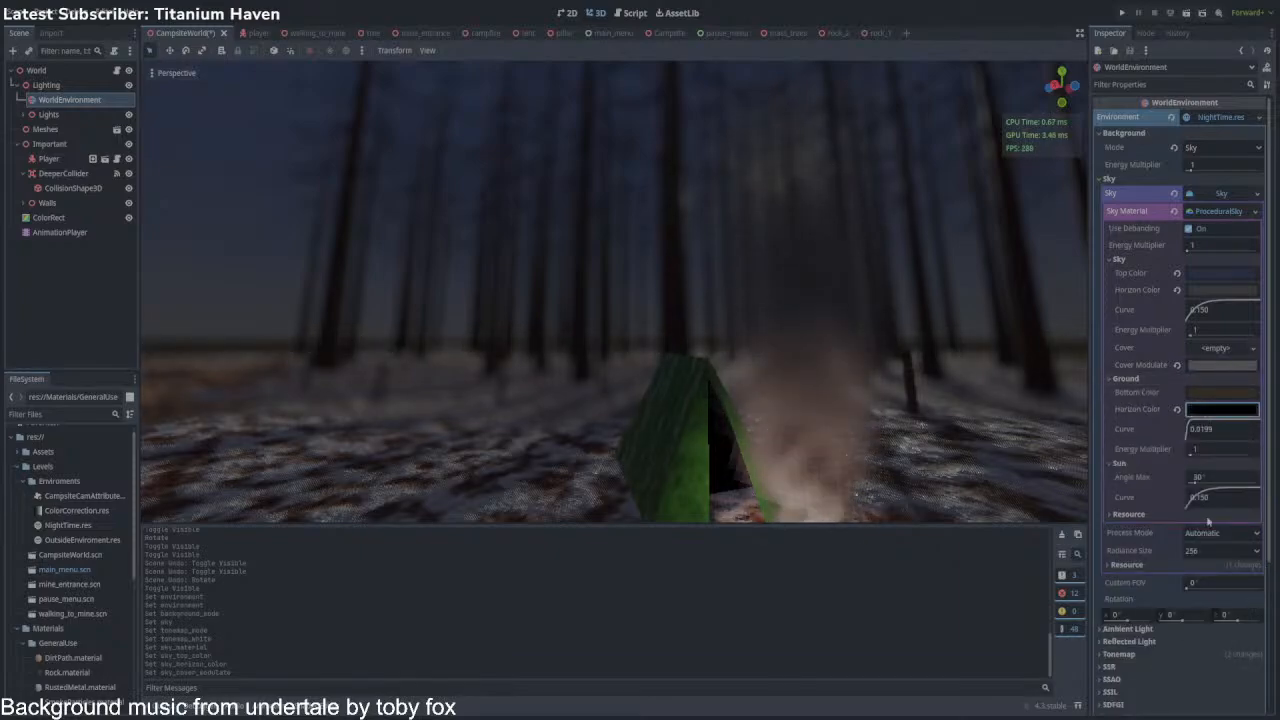
pyautogui.click(1192, 401)
pyautogui.moveTo(1258, 463); pyautogui.dragTo(1271, 573)
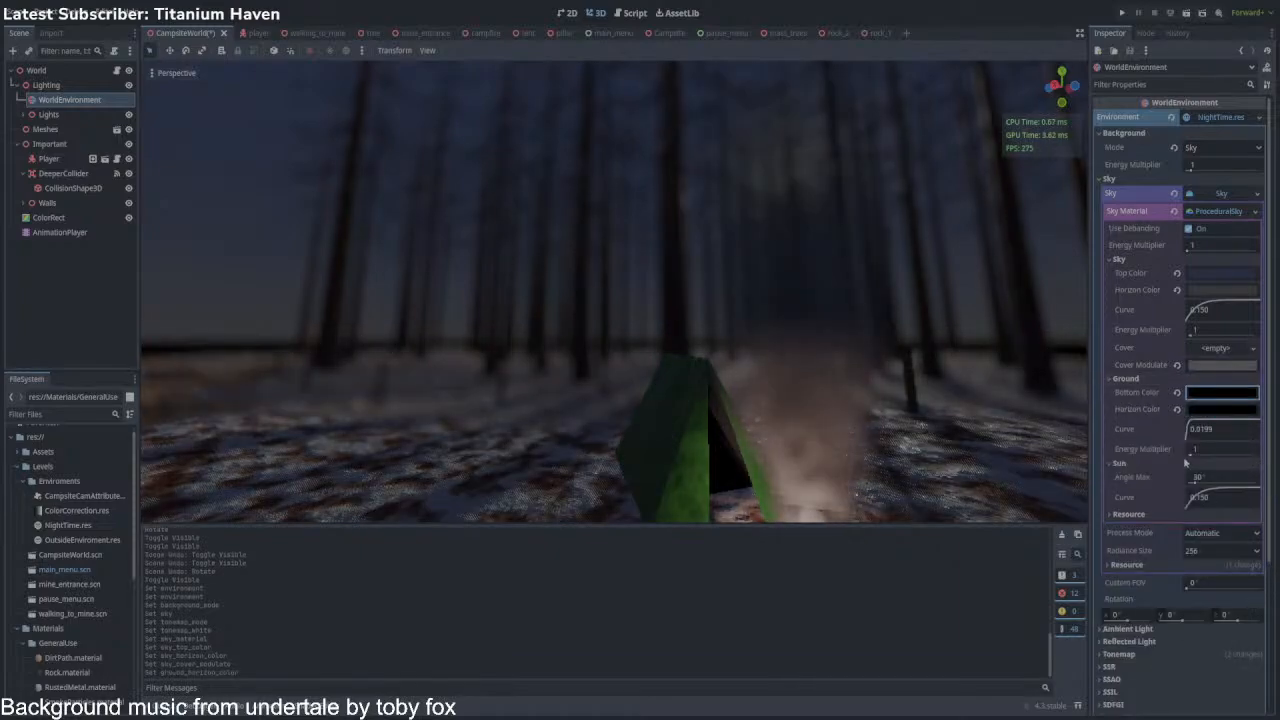
pyautogui.click(1144, 380)
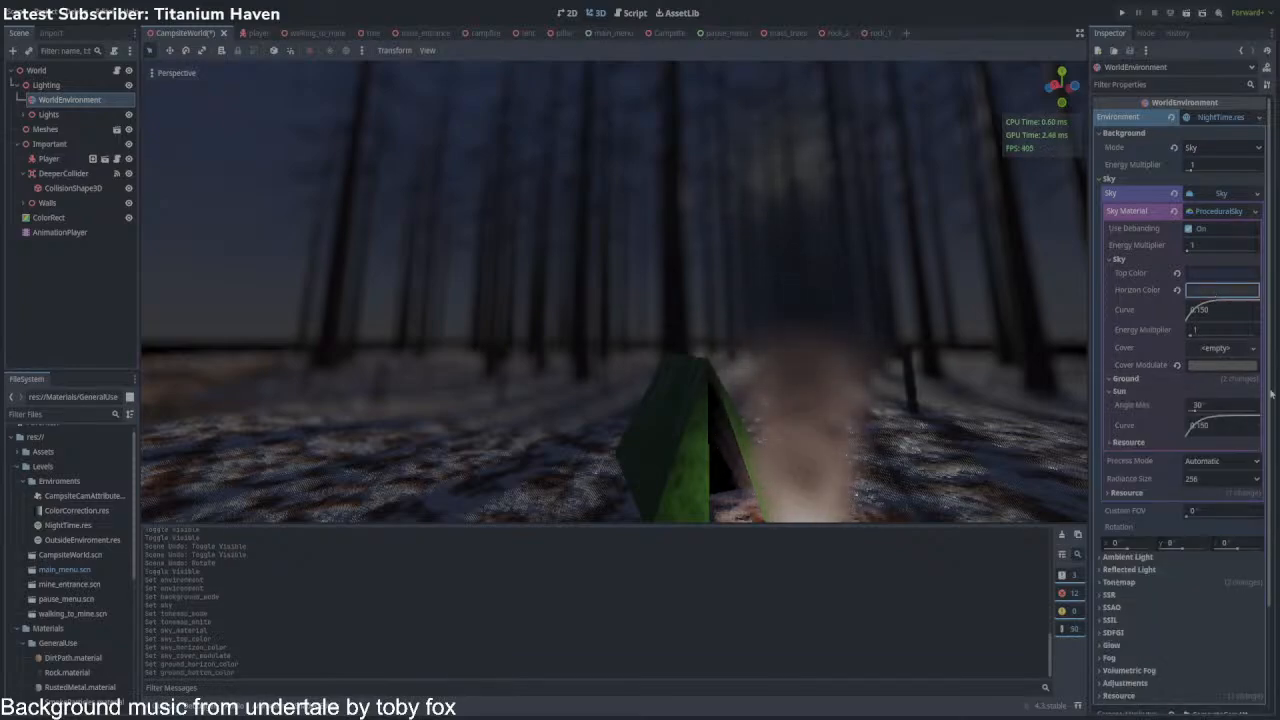
# Darken the procedural sky's horizon and top colors further and save the CampsiteWorld scene.
pyautogui.moveTo(1271, 393); pyautogui.dragTo(1271, 438)
pyautogui.click(1213, 280)
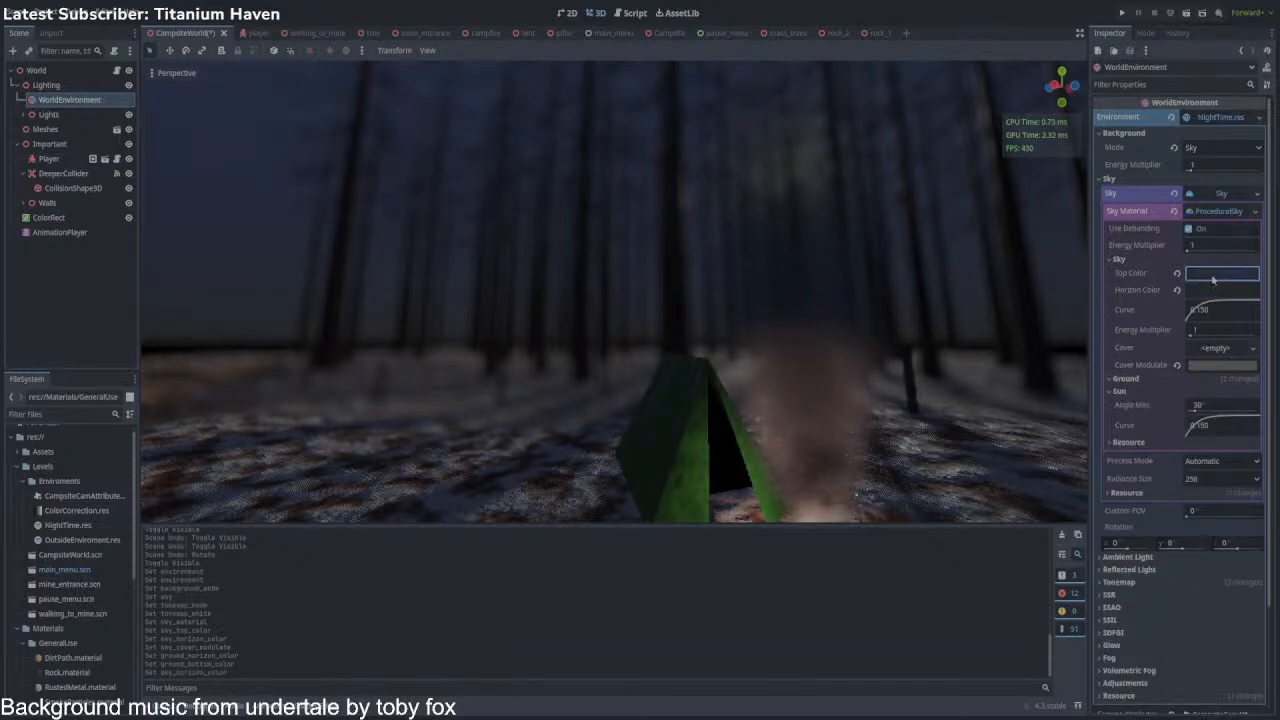
pyautogui.moveTo(1265, 404); pyautogui.dragTo(1265, 413)
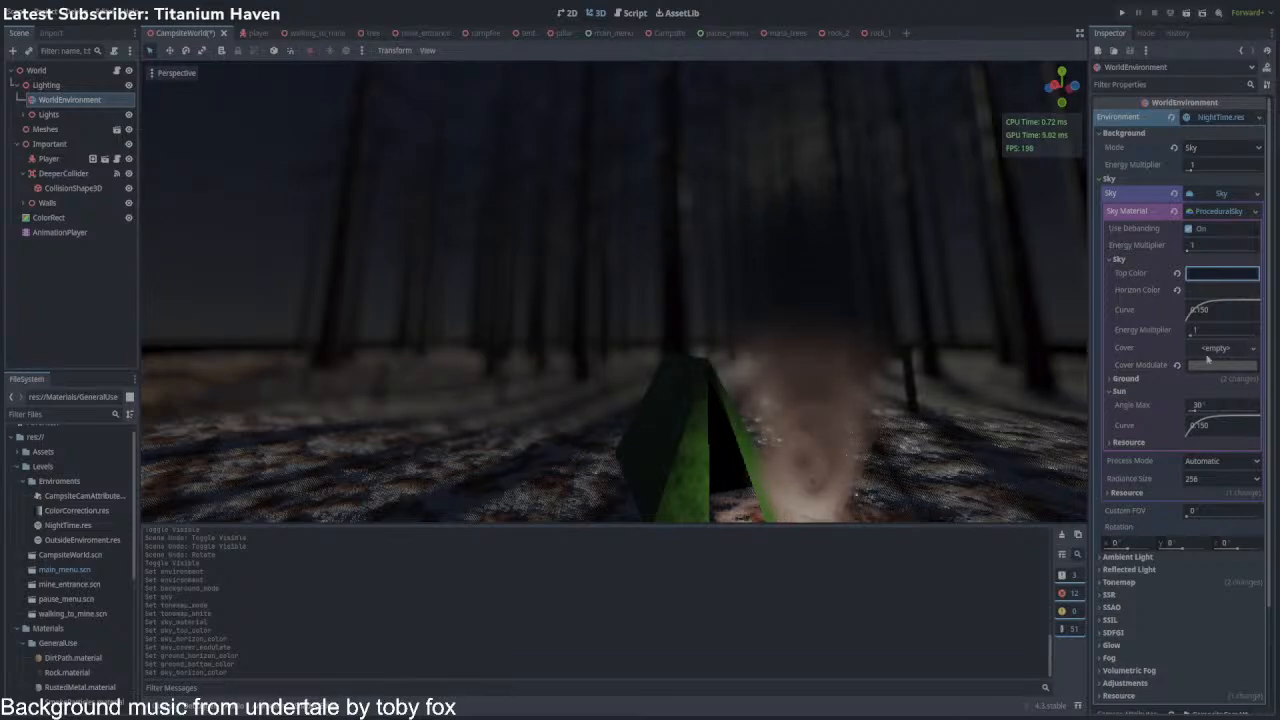
pyautogui.click(1117, 259)
pyautogui.click(1120, 285)
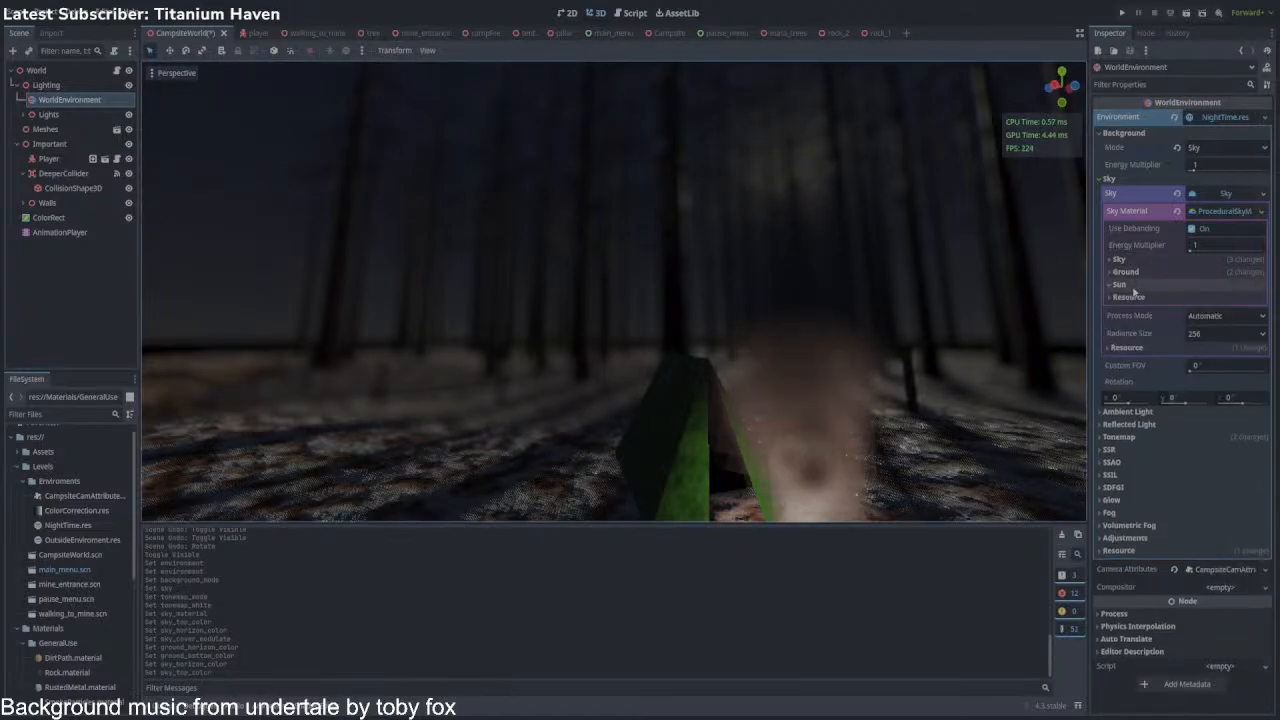
pyautogui.click(1226, 214)
pyautogui.hotkey('ctrl', 's')
pyautogui.click(1220, 197)
pyautogui.click(1137, 181)
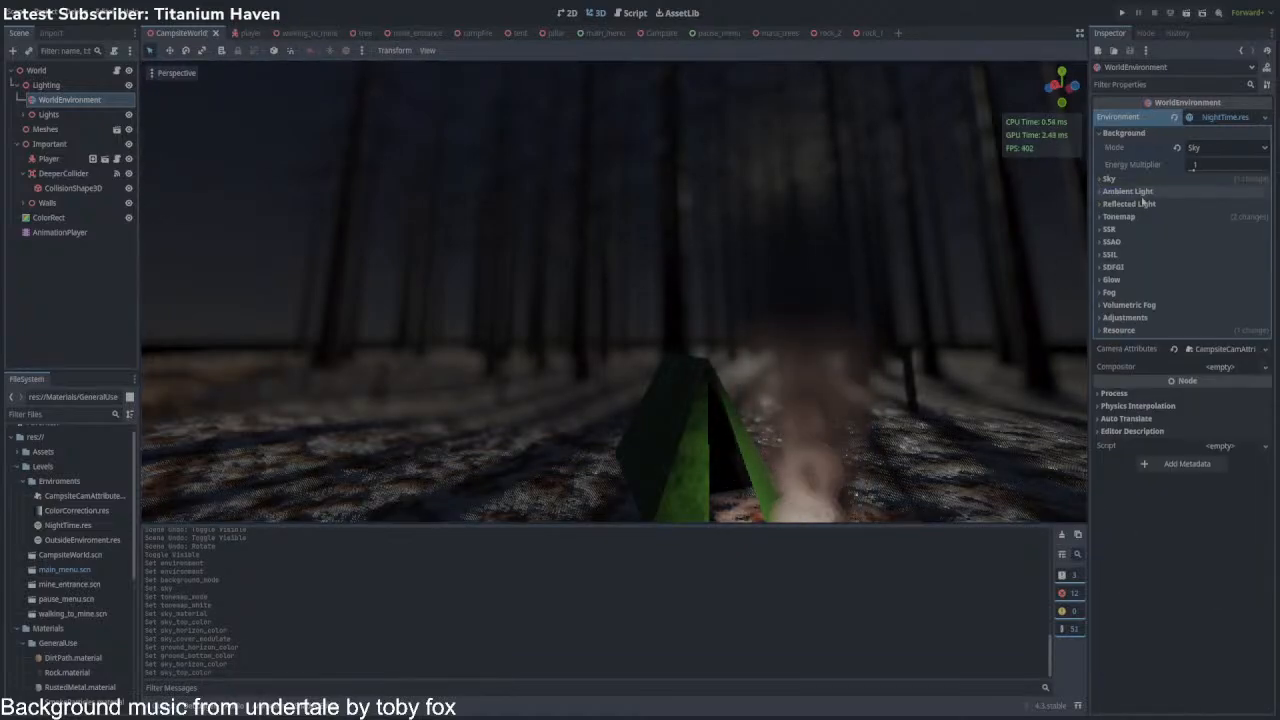
# Set the NightTime environment's reflected light source to Disabled and its ambient light source to Color.
pyautogui.click(1143, 203)
pyautogui.click(1198, 217)
pyautogui.click(1212, 256)
pyautogui.click(1146, 192)
pyautogui.click(1222, 208)
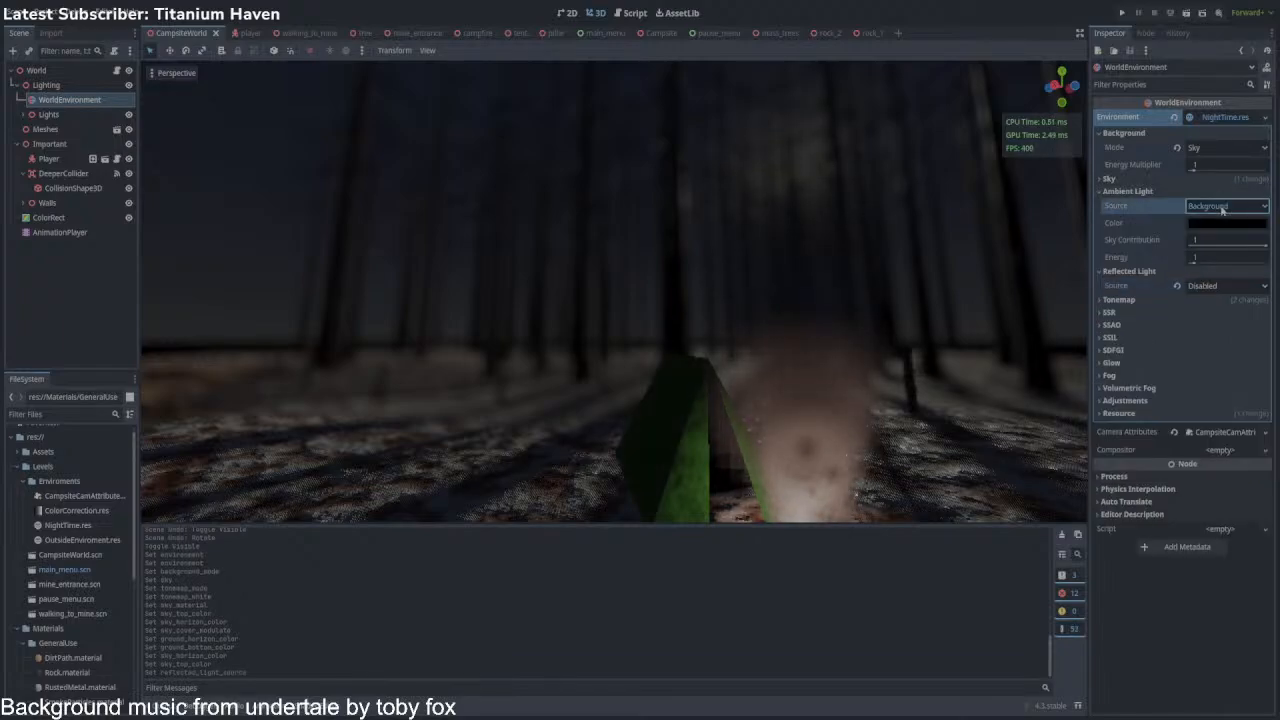
pyautogui.click(1213, 262)
pyautogui.click(1131, 200)
pyautogui.click(1131, 200)
pyautogui.click(1134, 208)
pyautogui.click(1140, 222)
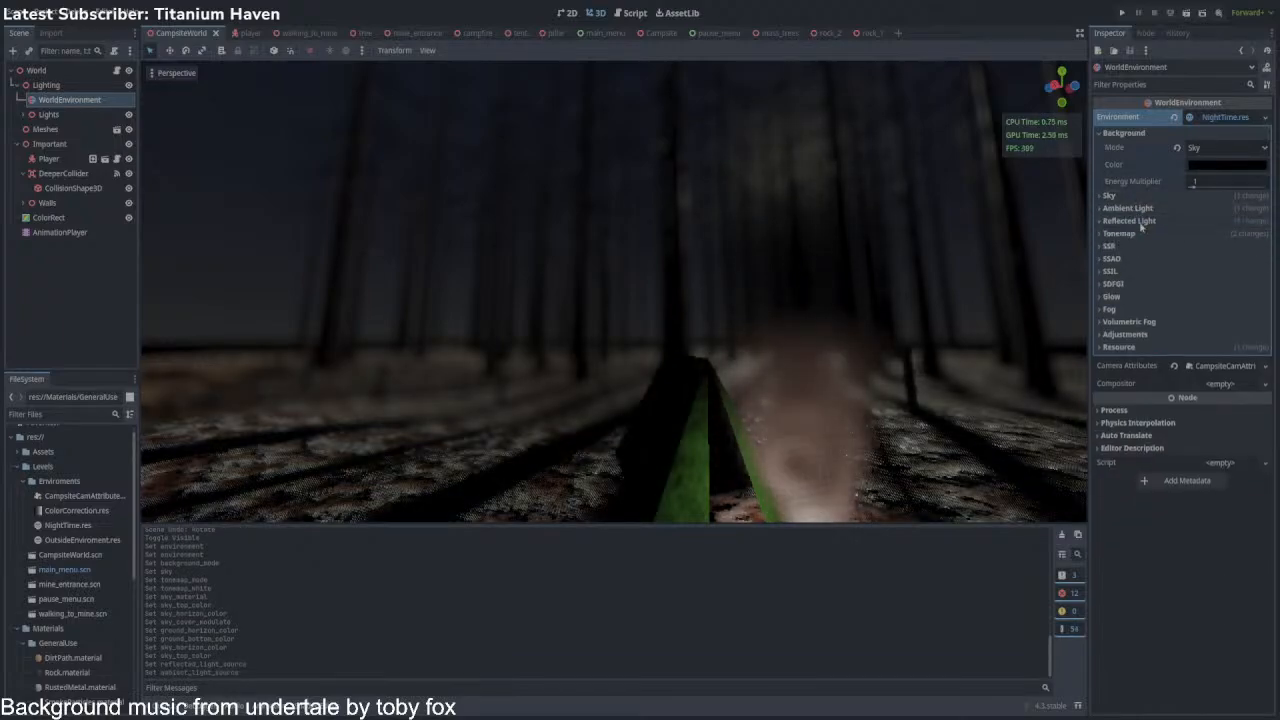
# Inspect the tent, campfire and surrounding forest under the night lighting, and review the background and ambient light settings.
pyautogui.moveTo(775, 241); pyautogui.dragTo(990, 272, button='right')
pyautogui.press('w')
pyautogui.press('w')
pyautogui.click(1199, 170)
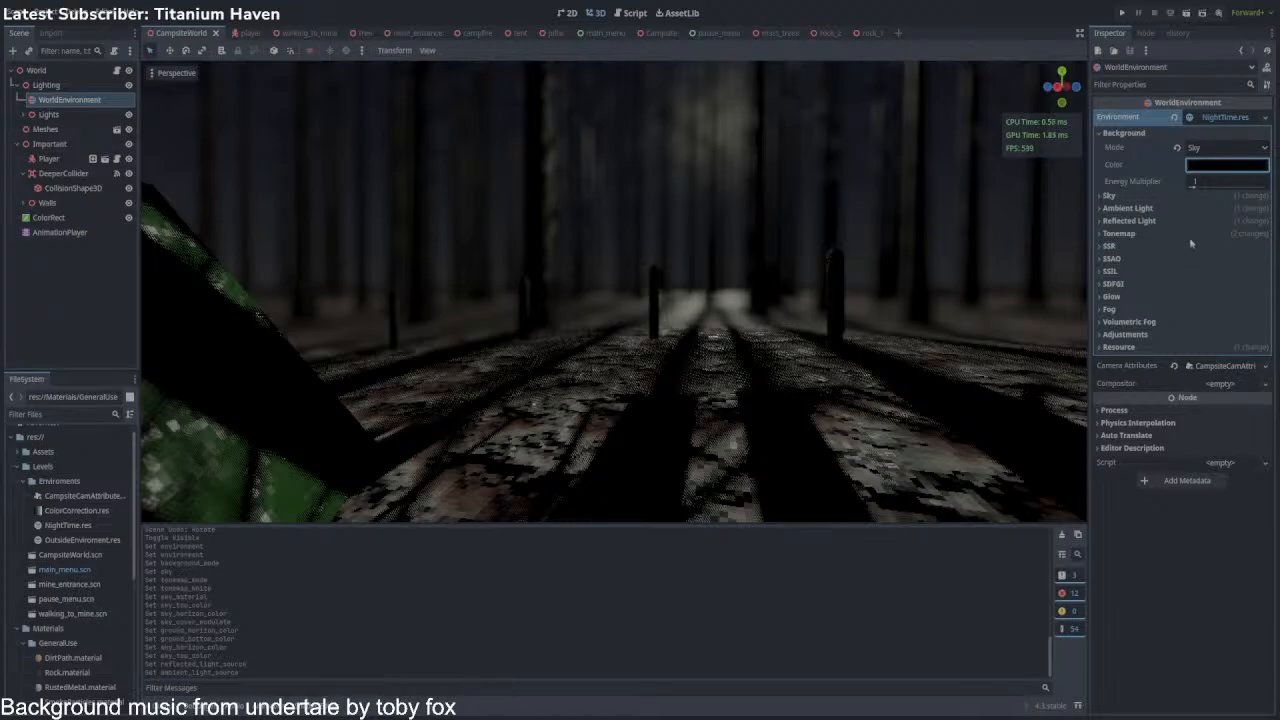
pyautogui.click(1186, 207)
pyautogui.click(1150, 197)
pyautogui.click(1145, 197)
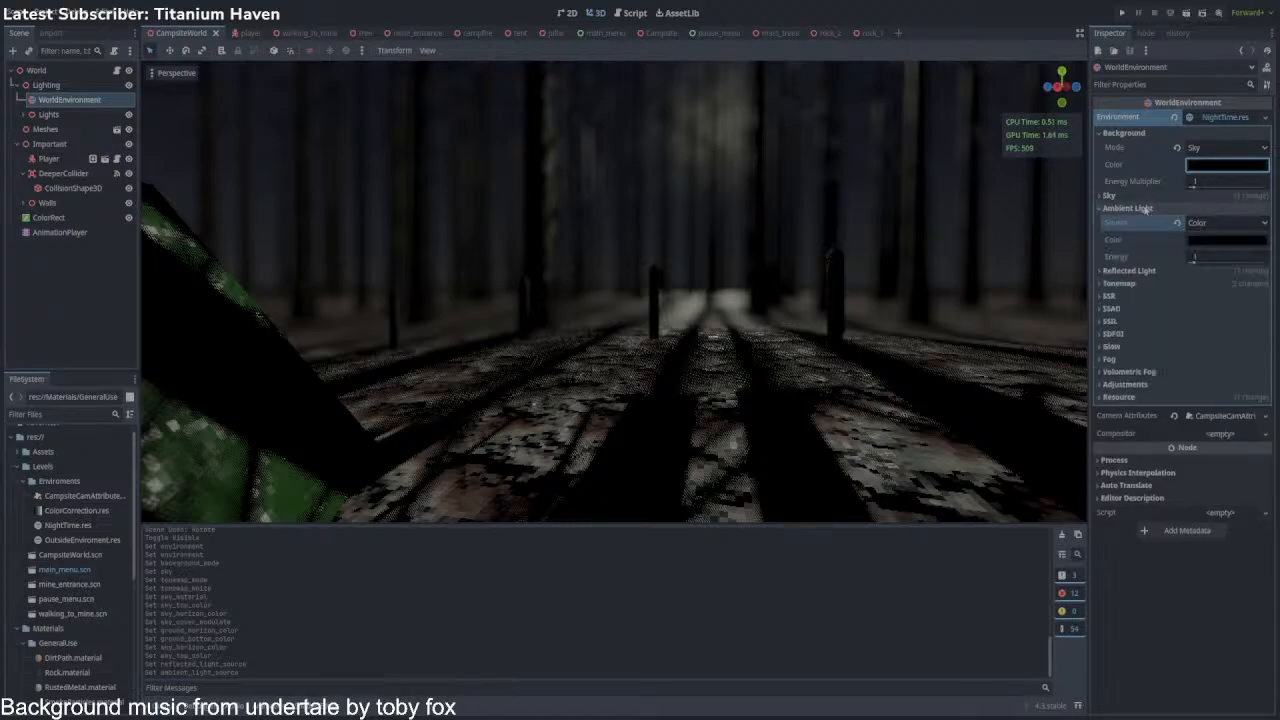
pyautogui.click(1145, 209)
pyautogui.moveTo(850, 285); pyautogui.dragTo(795, 285, button='right')
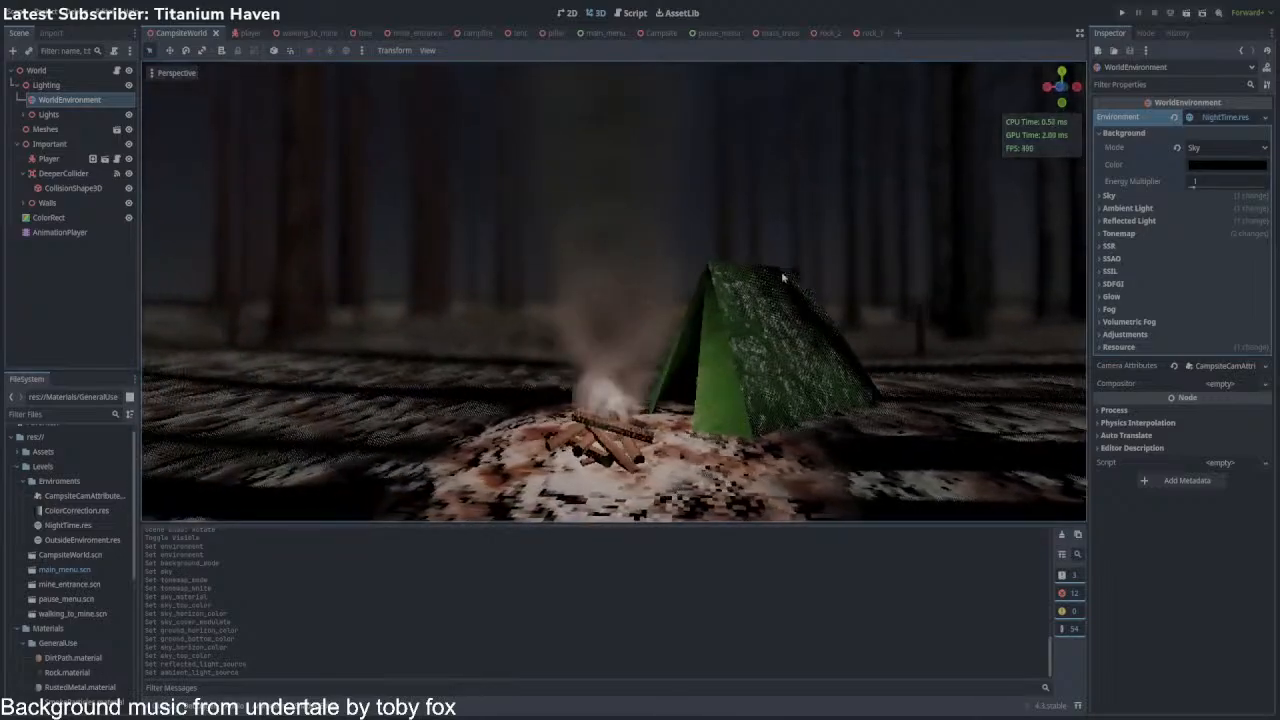
# Enable volumetric fog in the NightTime environment and give it a blue albedo.
pyautogui.click(1128, 321)
pyautogui.click(1191, 335)
pyautogui.press('w')
pyautogui.moveTo(798, 323); pyautogui.dragTo(630, 250, button='right')
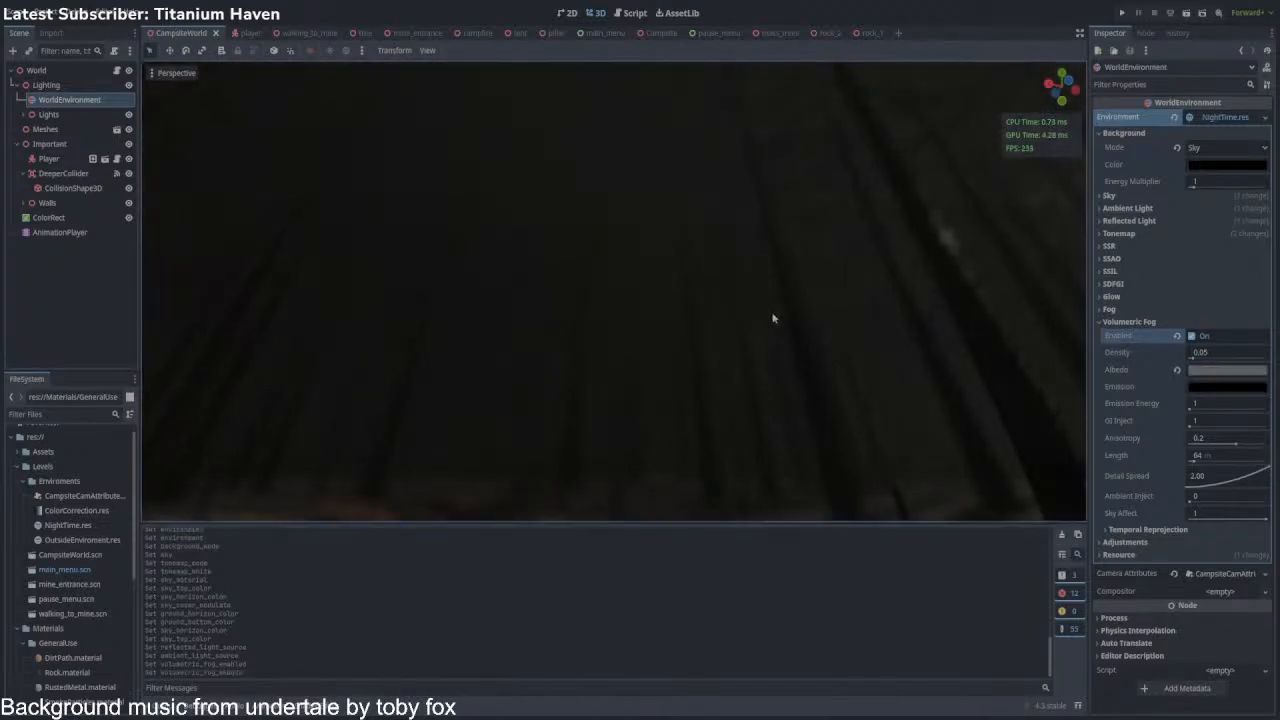
pyautogui.moveTo(777, 320); pyautogui.dragTo(777, 340, button='right')
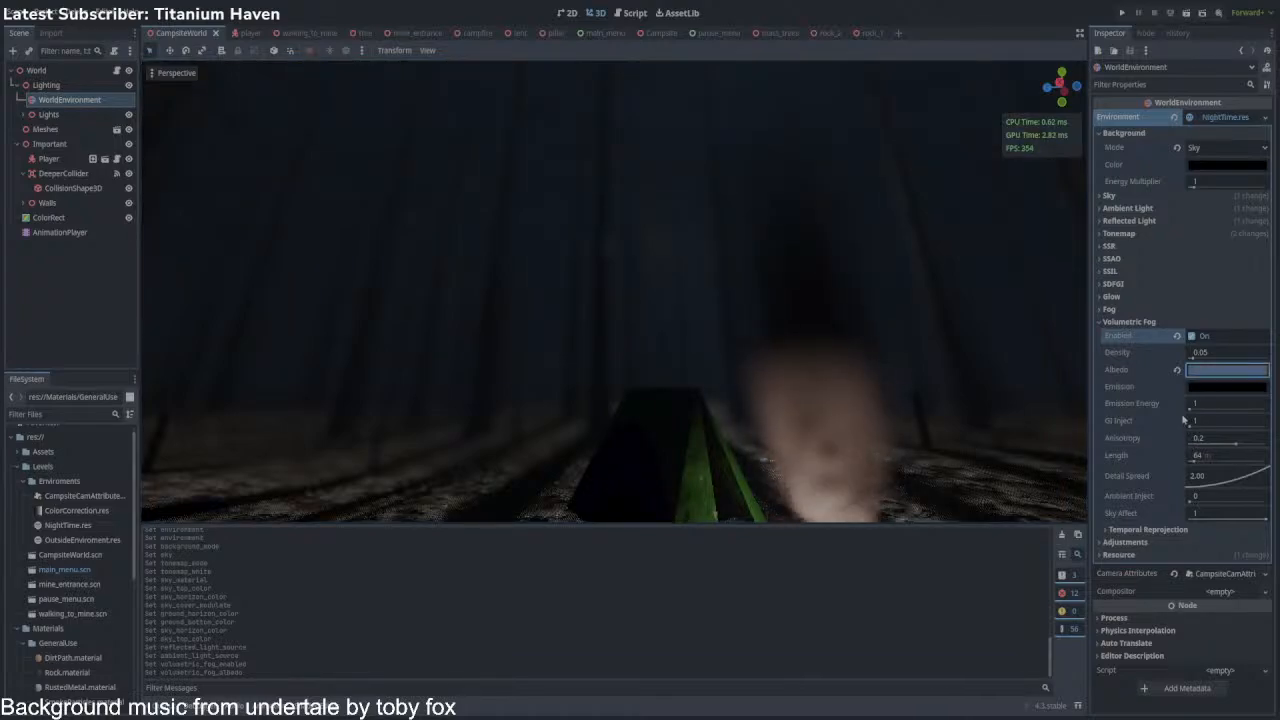
pyautogui.press('s')
pyautogui.moveTo(886, 320); pyautogui.dragTo(975, 352, button='right')
pyautogui.press('w')
# Set the volumetric fog's density to 0.1284 and its anisotropy to 0.79.
pyautogui.moveTo(1193, 358); pyautogui.dragTo(1199, 361)
pyautogui.press('w')
pyautogui.moveTo(1000, 390); pyautogui.dragTo(1000, 328, button='right')
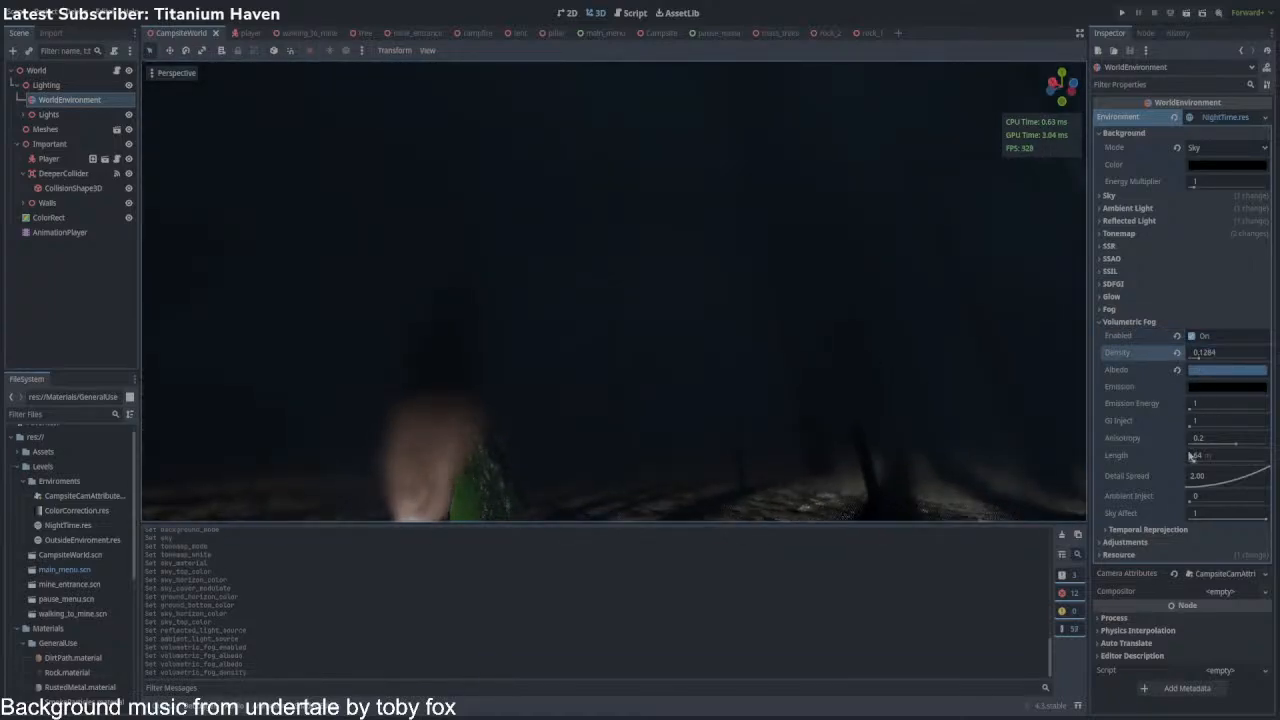
pyautogui.moveTo(1237, 443); pyautogui.dragTo(1262, 444)
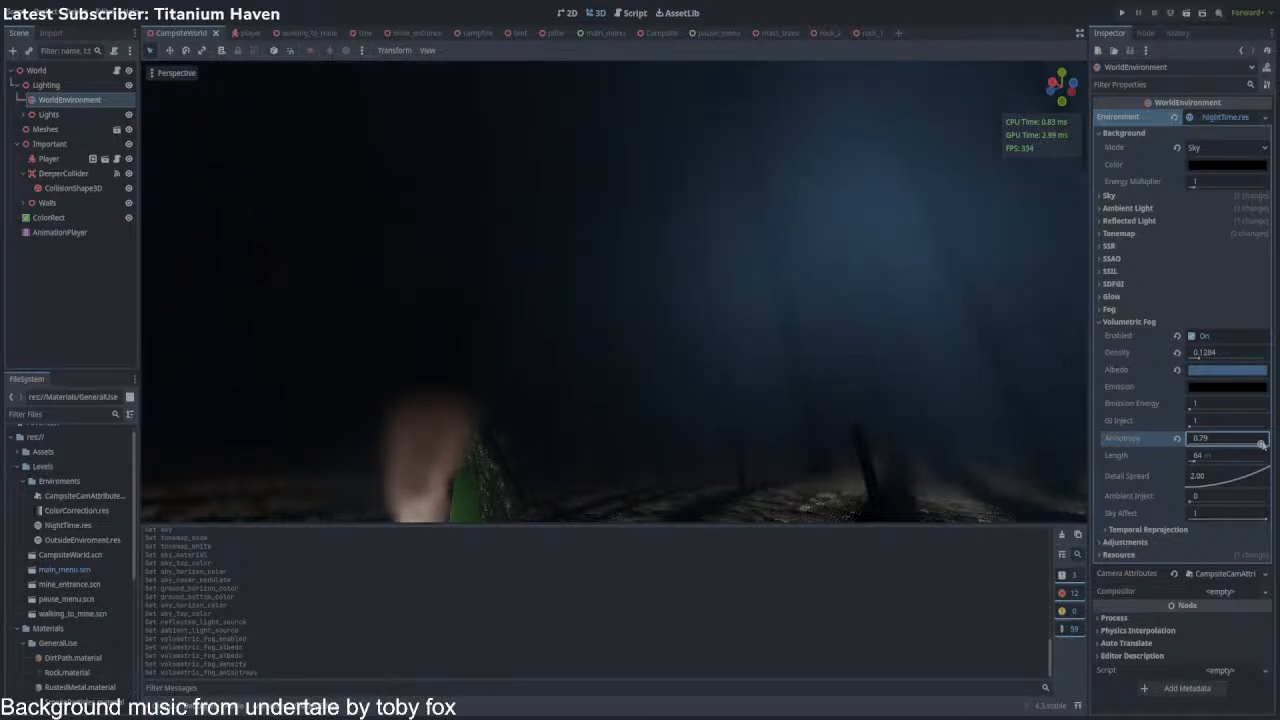
pyautogui.moveTo(997, 390); pyautogui.dragTo(997, 407, button='right')
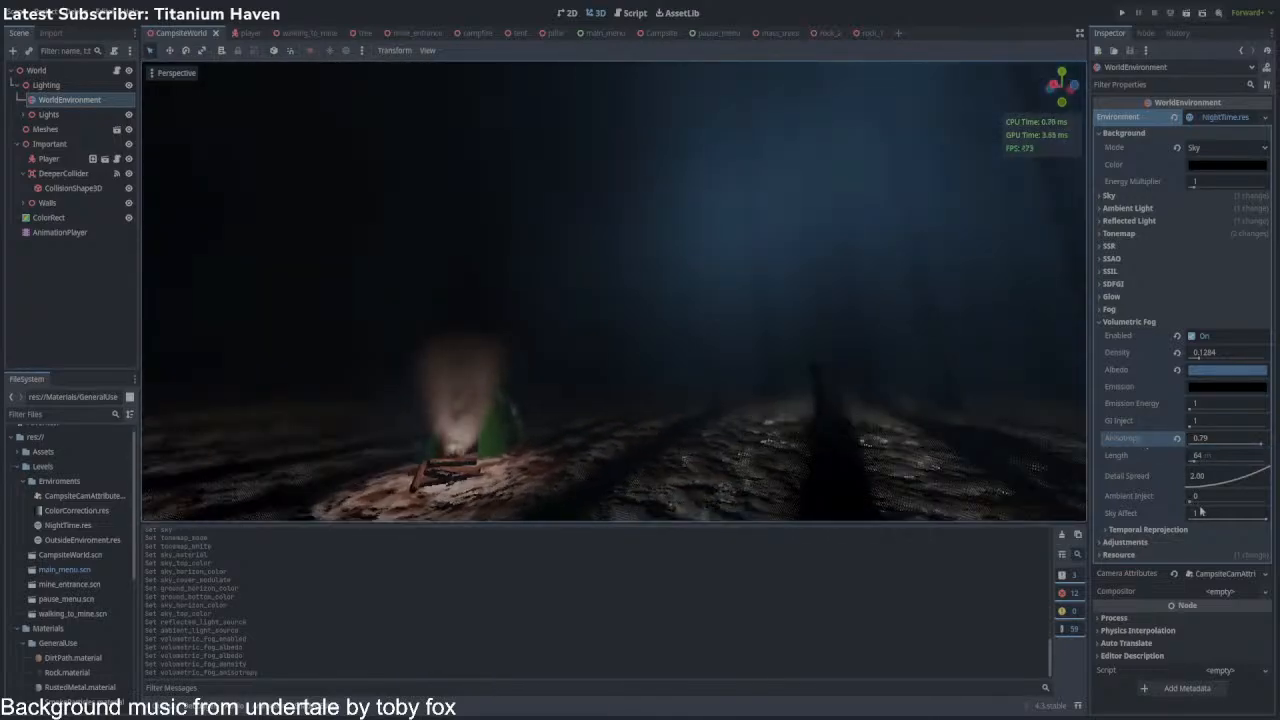
# Set the volumetric fog's ambient inject to 1.09 after trying a much stronger value around the campfire.
pyautogui.moveTo(1189, 502); pyautogui.dragTo(1259, 504)
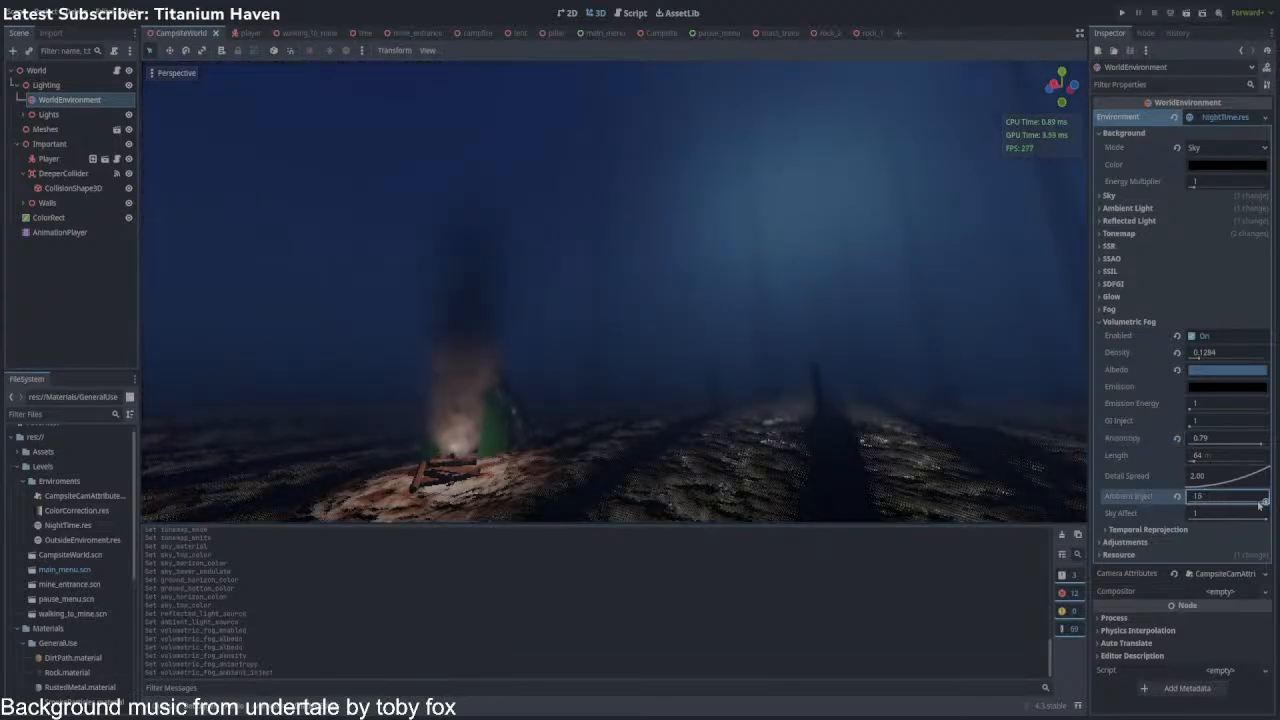
pyautogui.moveTo(887, 372); pyautogui.dragTo(887, 372, button='right')
pyautogui.moveTo(1239, 503); pyautogui.dragTo(1187, 500)
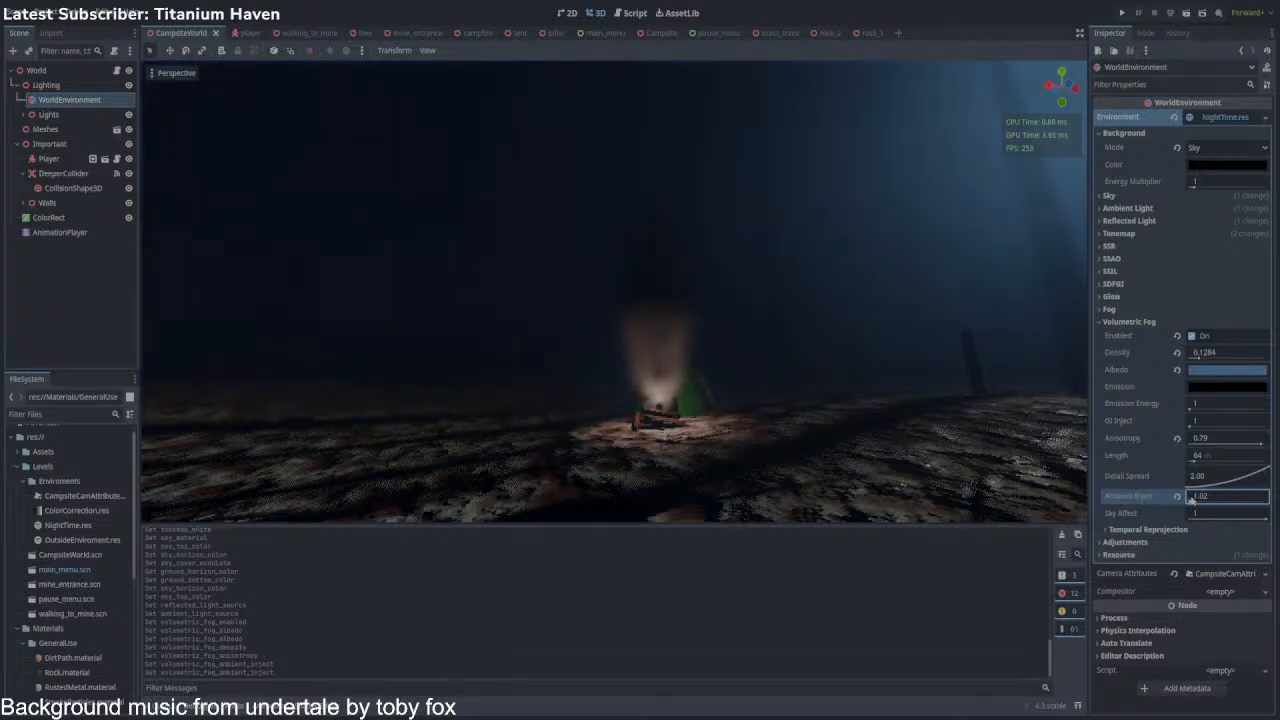
pyautogui.moveTo(1006, 351); pyautogui.dragTo(1006, 351, button='right')
# Try enabling the regular fog in the NightTime environment.
pyautogui.click(1148, 322)
pyautogui.click(1150, 309)
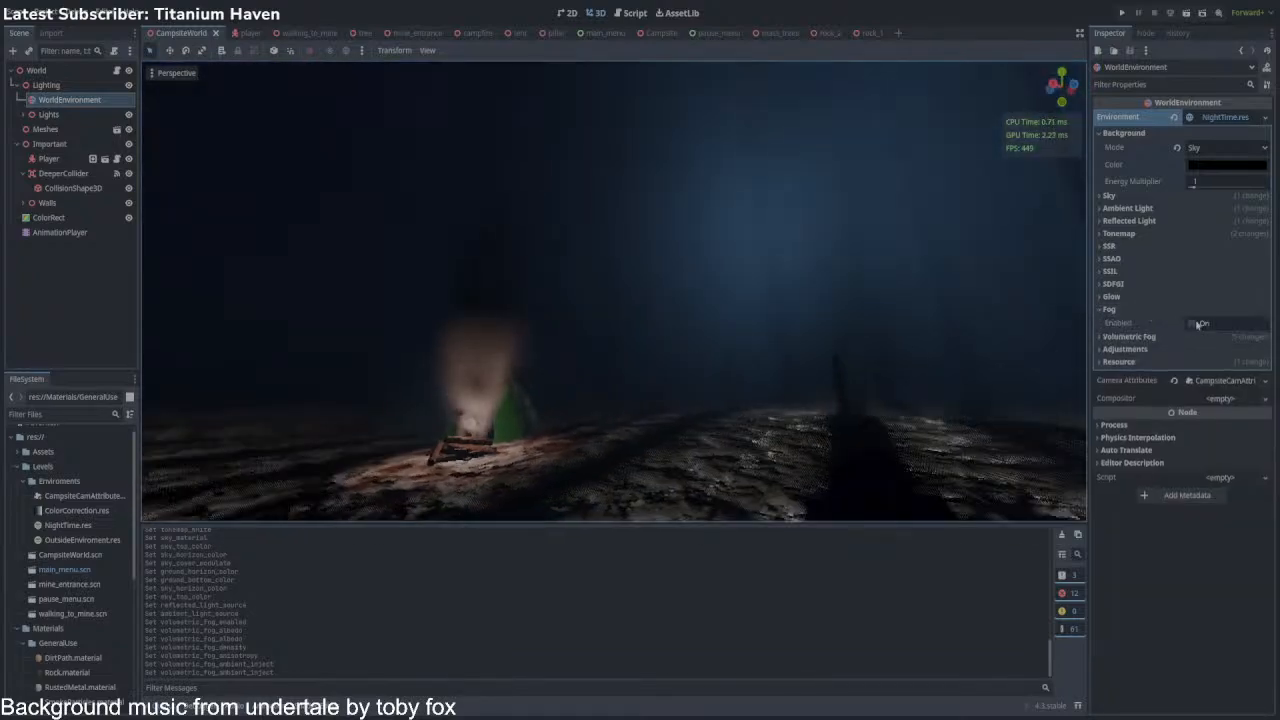
pyautogui.click(1193, 323)
pyautogui.click(1193, 323)
pyautogui.click(1150, 309)
# Set the volumetric fog's density to 0.0957 and try other emission energy and GI inject values.
pyautogui.click(1150, 322)
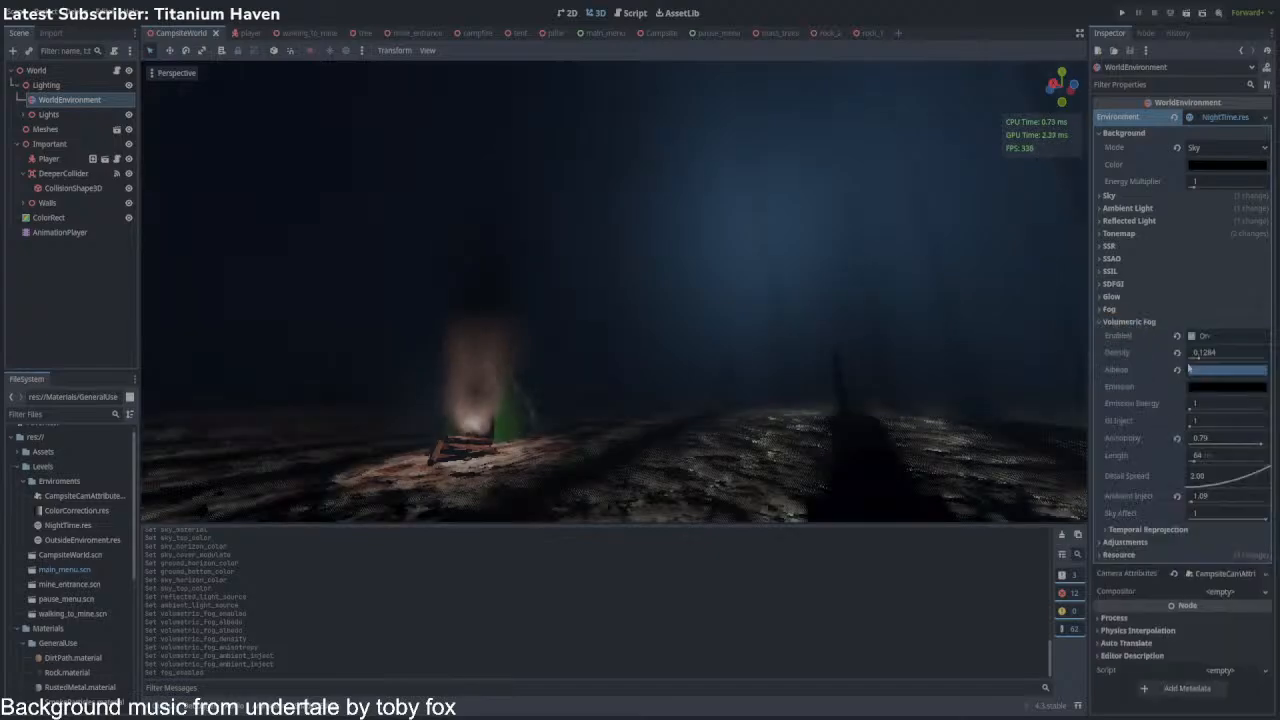
pyautogui.moveTo(1202, 361); pyautogui.dragTo(1197, 366)
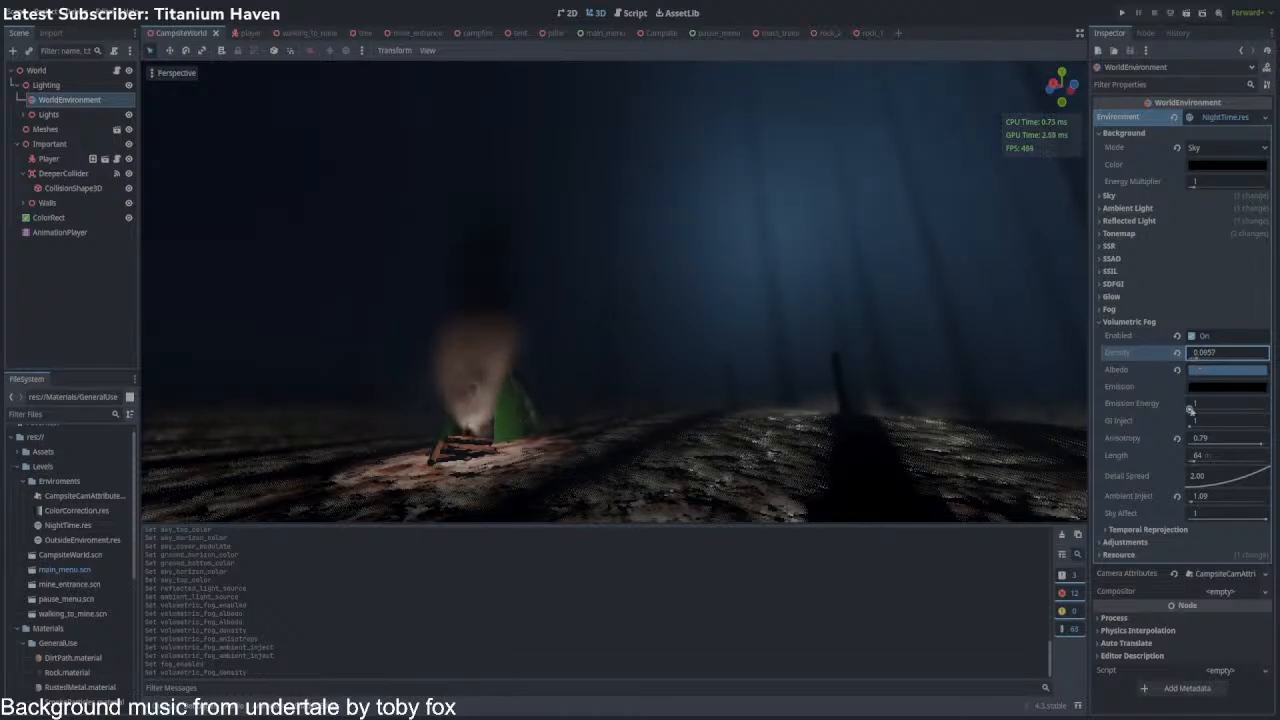
pyautogui.click(1192, 406)
pyautogui.click(1190, 424)
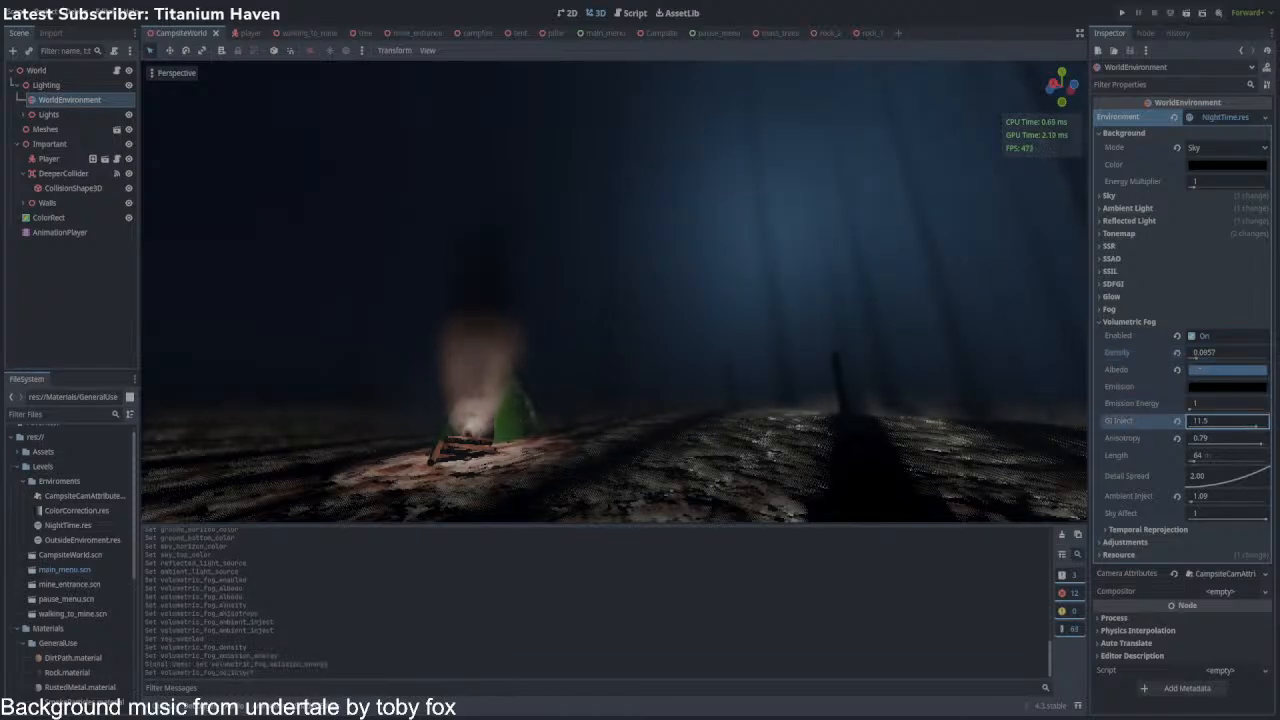
# Set the volumetric fog's detail spread to 3 and test its sky affect slider.
pyautogui.click(1213, 477)
pyautogui.write('3')
pyautogui.press('Return')
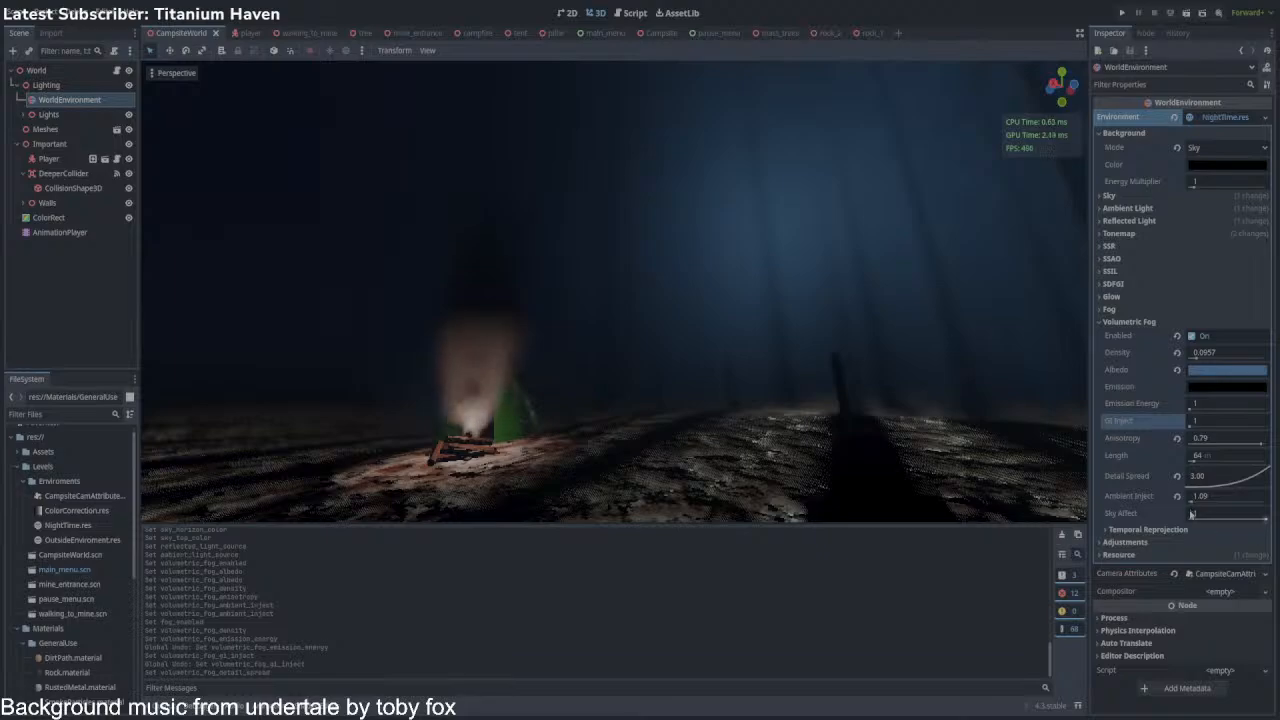
pyautogui.click(1270, 517)
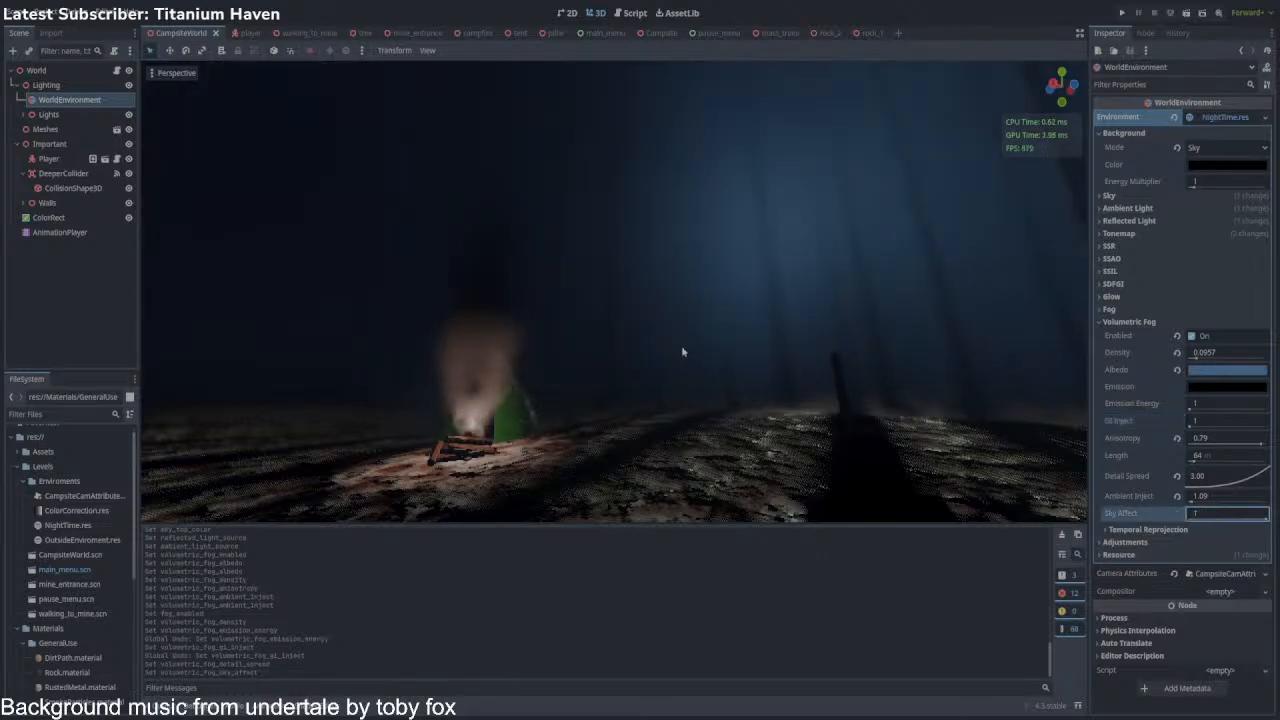
# Check the adjustments and volumetric fog sections of the walking_to_mine scene's WorldEnvironment.
pyautogui.click(305, 33)
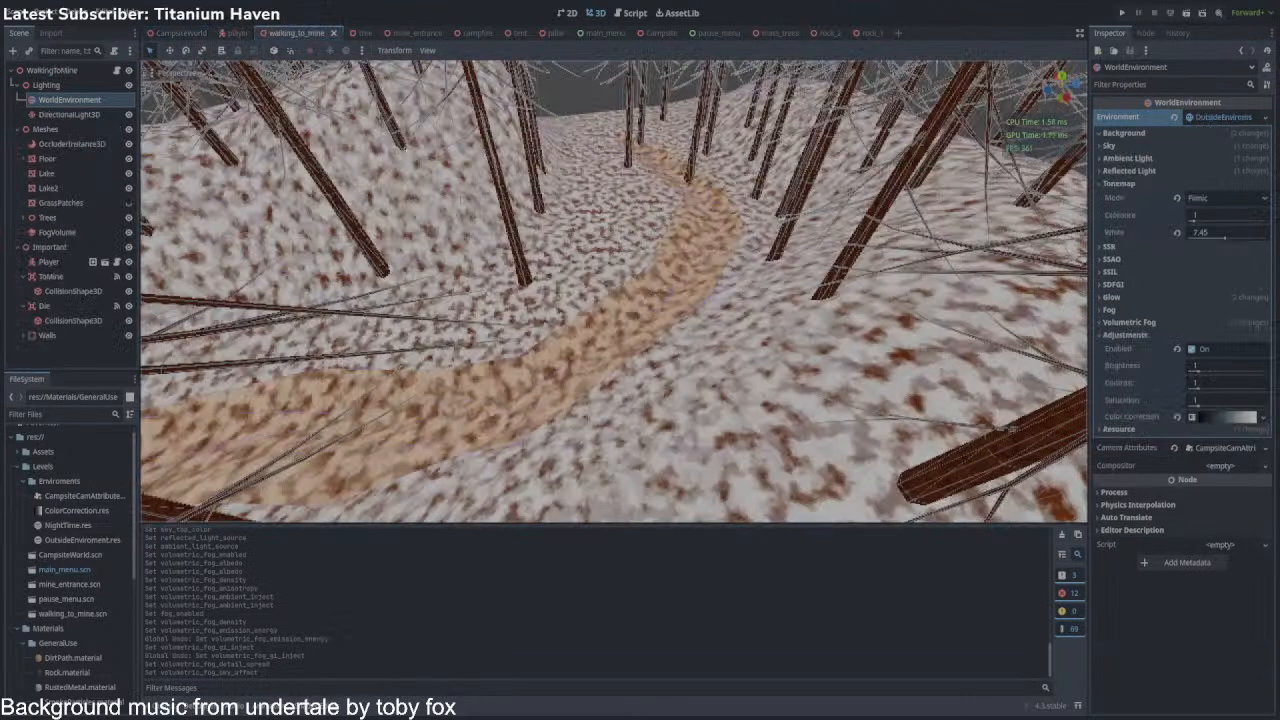
pyautogui.click(1130, 335)
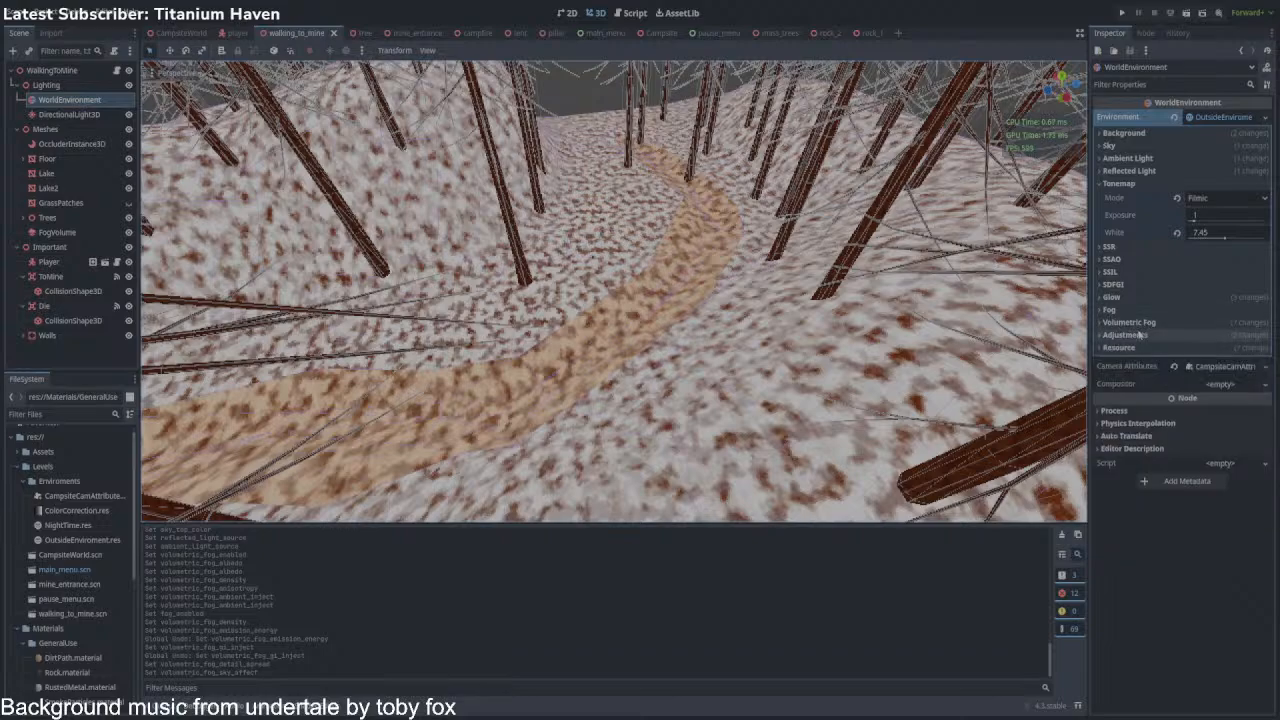
pyautogui.click(1130, 334)
pyautogui.click(1130, 334)
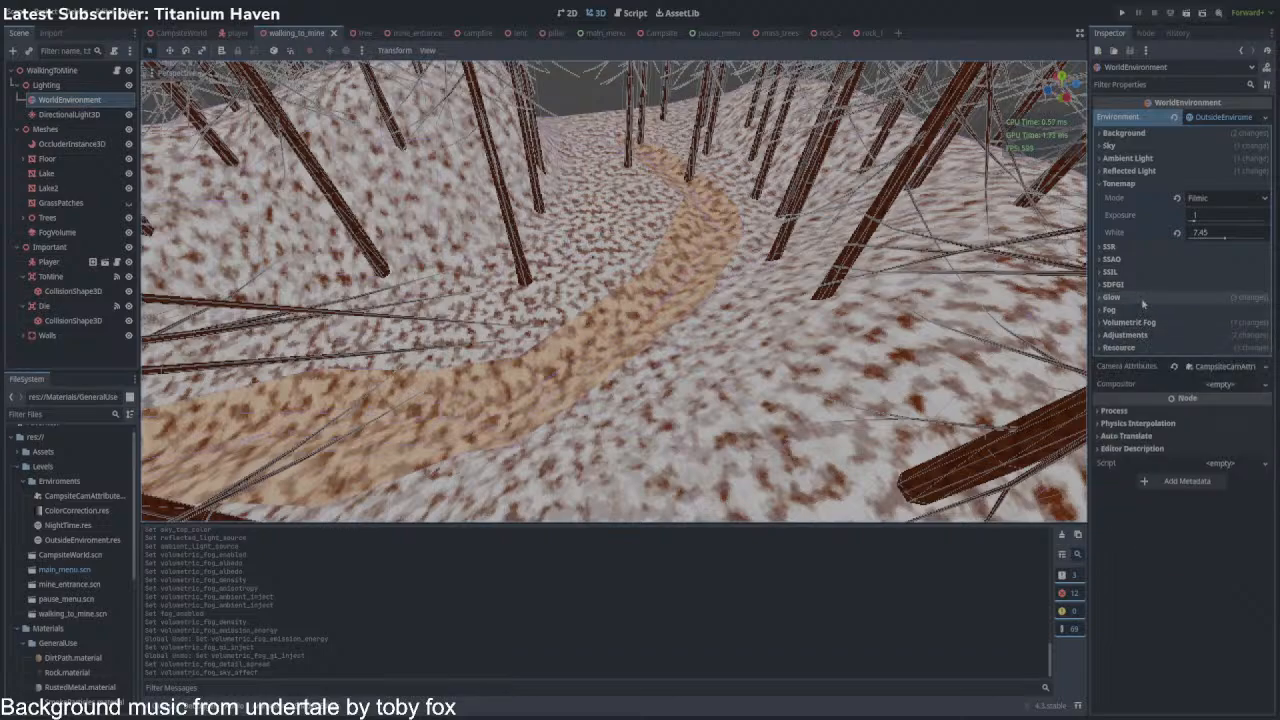
pyautogui.click(1135, 322)
pyautogui.click(1135, 322)
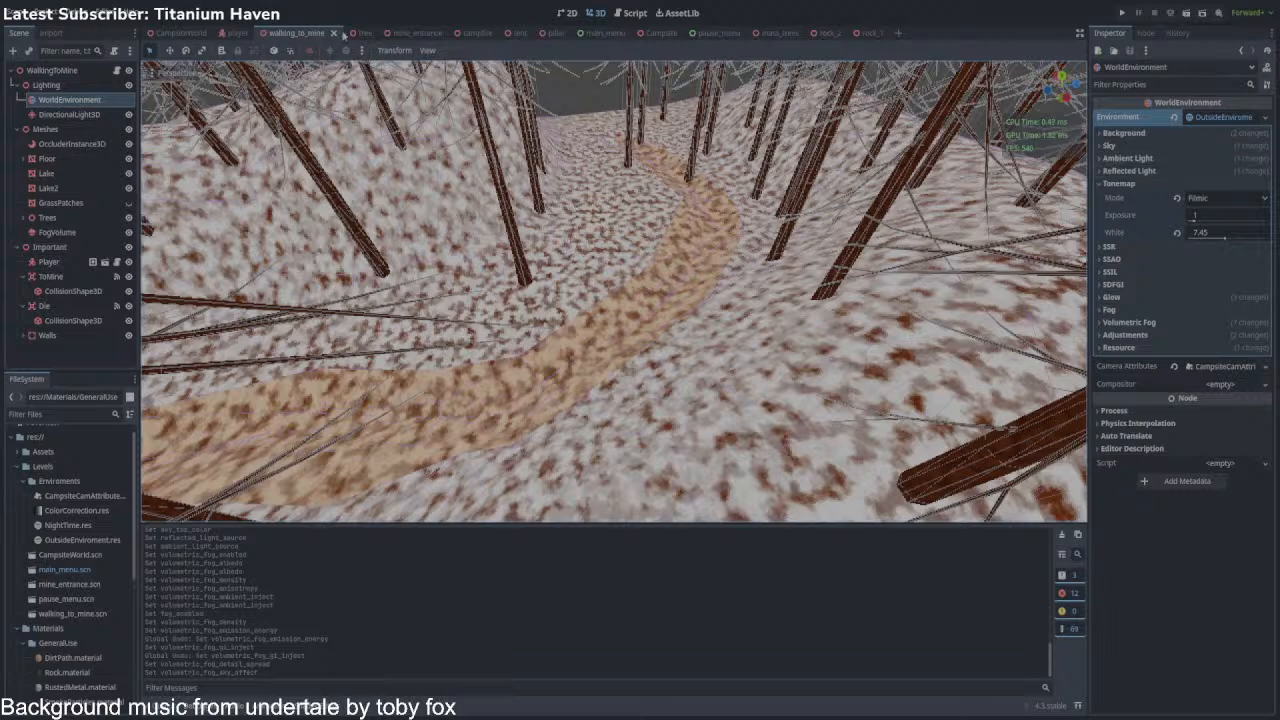
# Enable glow with normalized levels in CampsiteWorld's NightTime environment.
pyautogui.click(177, 32)
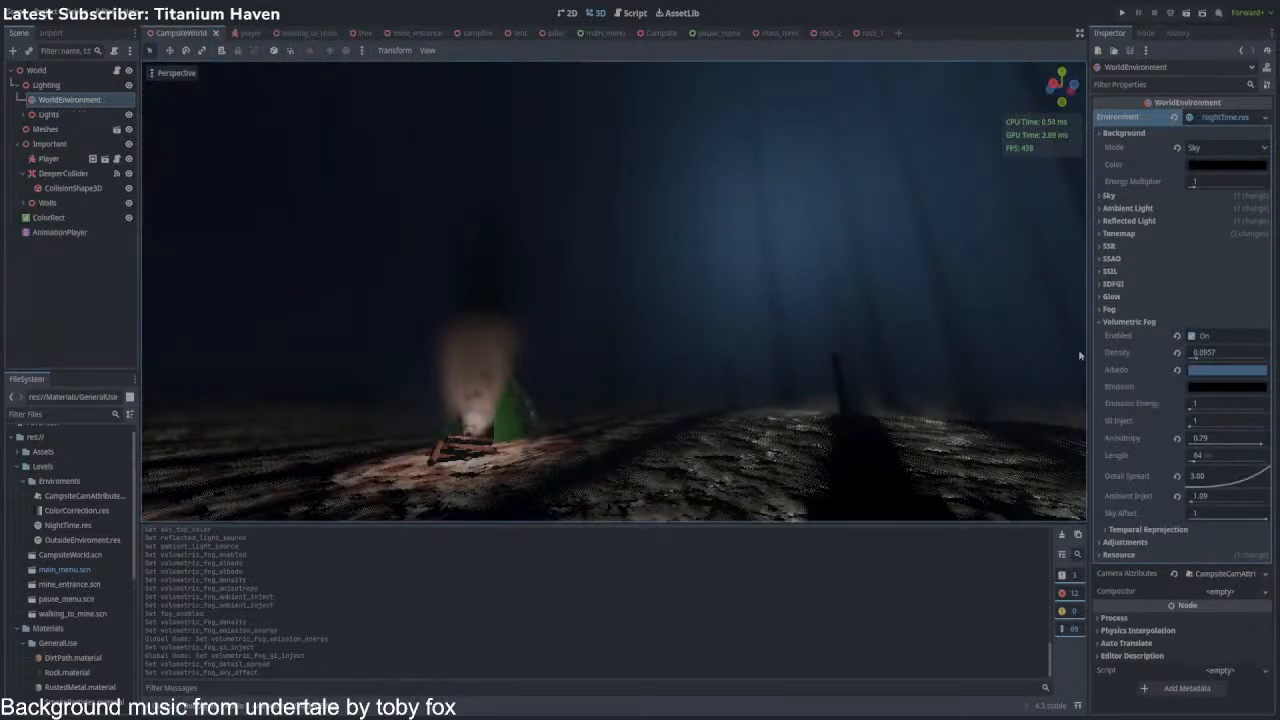
pyautogui.click(1111, 296)
pyautogui.click(1196, 311)
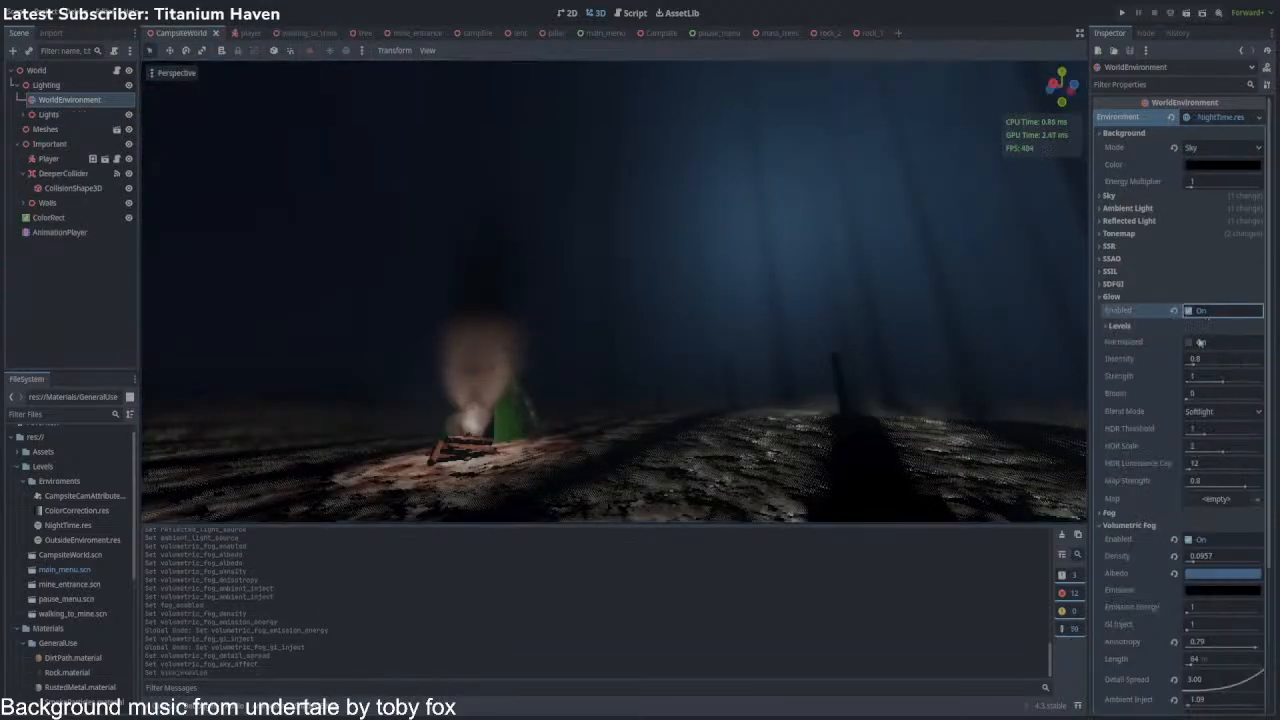
pyautogui.click(1190, 342)
# Set the glow's blend mode to Additive, its HDR threshold to 0 and its bloom to 0.08.
pyautogui.click(1219, 413)
pyautogui.click(1220, 431)
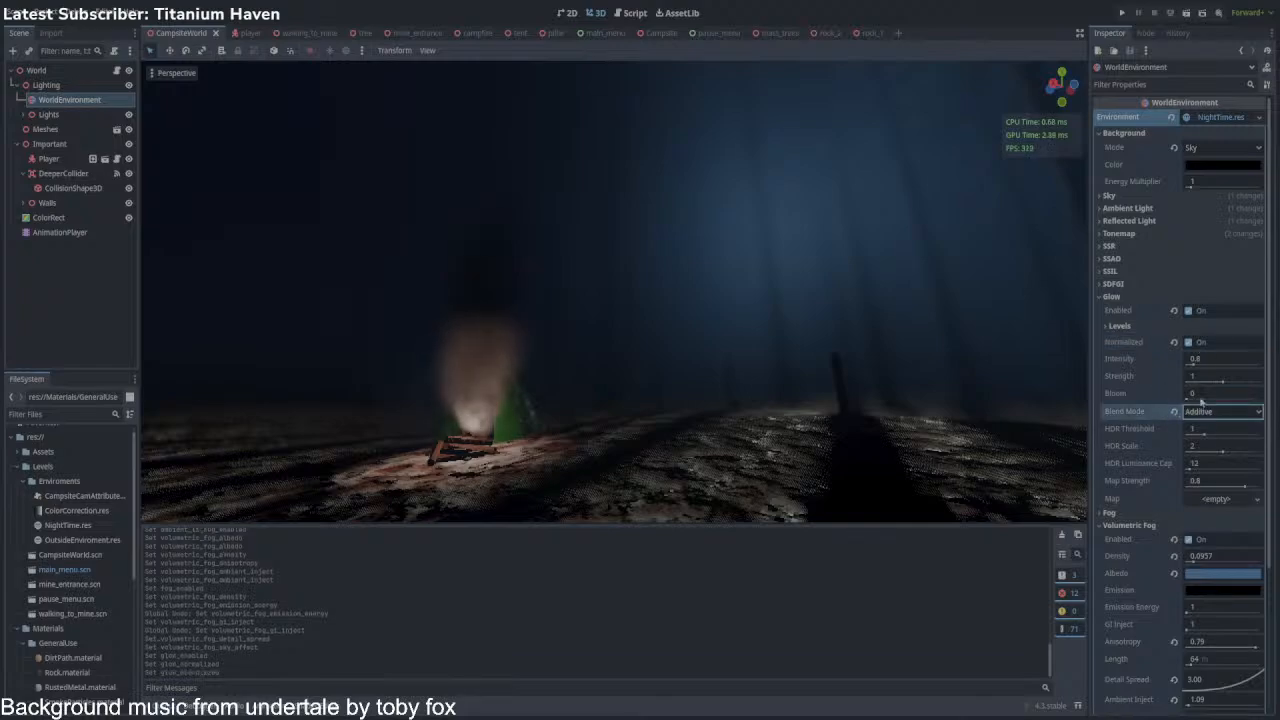
pyautogui.moveTo(1204, 436); pyautogui.dragTo(1199, 440)
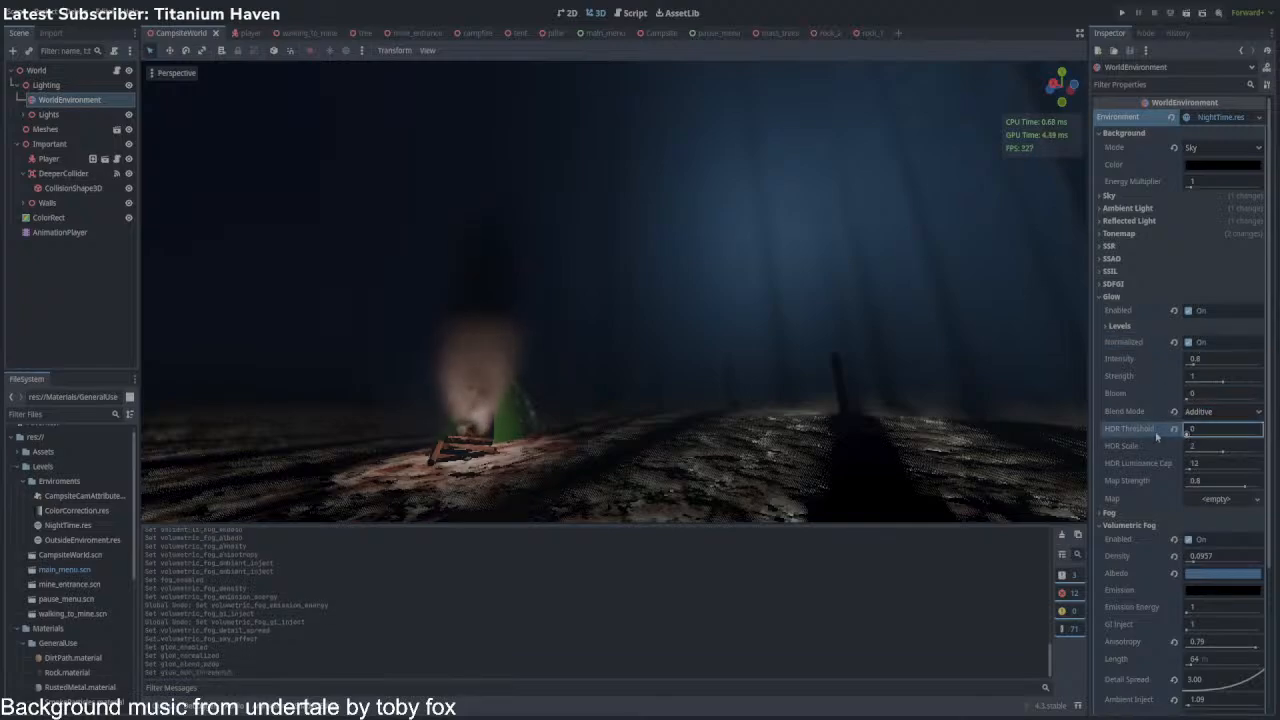
pyautogui.moveTo(1193, 396)
pyautogui.mouseDown()
pyautogui.moveTo(1215, 396)
pyautogui.moveTo(1197, 398)
pyautogui.mouseUp()
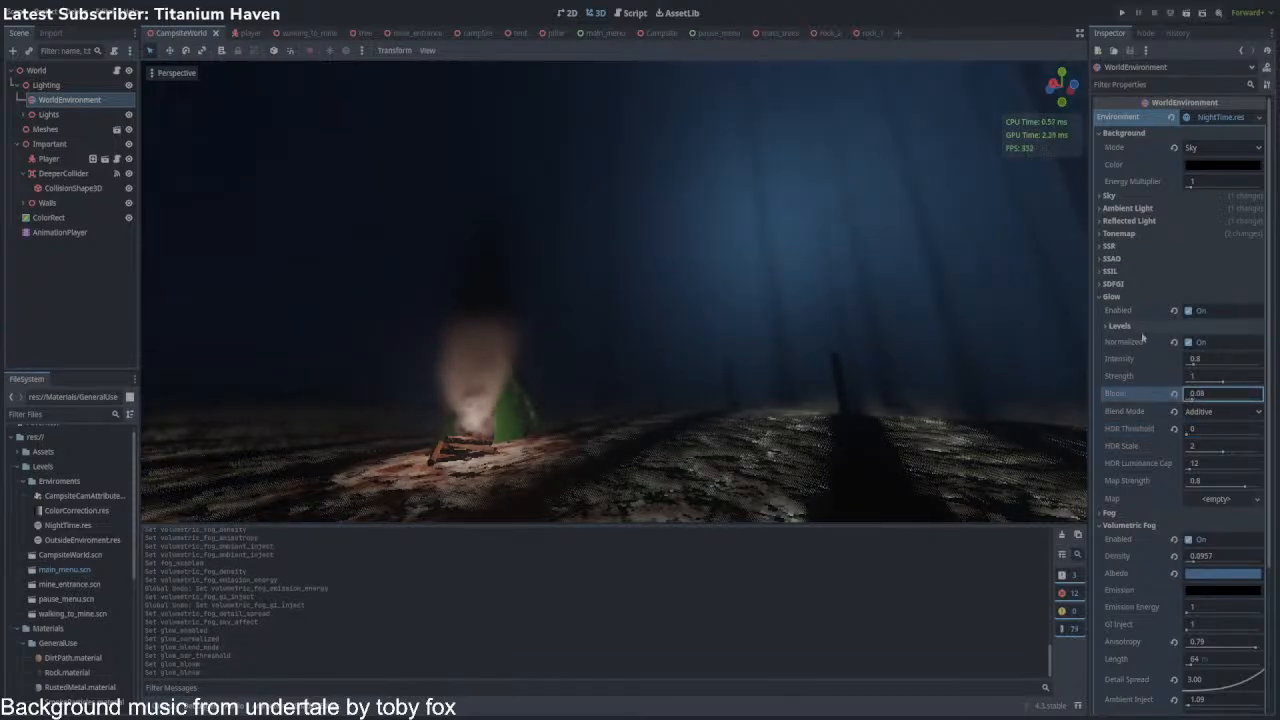
# Set the glow intensity of CampsiteWorld's NightTime environment to 1.07 and collapse the glow settings.
pyautogui.moveTo(1196, 367)
pyautogui.mouseDown()
pyautogui.moveTo(1228, 367)
pyautogui.moveTo(1174, 371)
pyautogui.moveTo(1196, 370)
pyautogui.mouseUp()
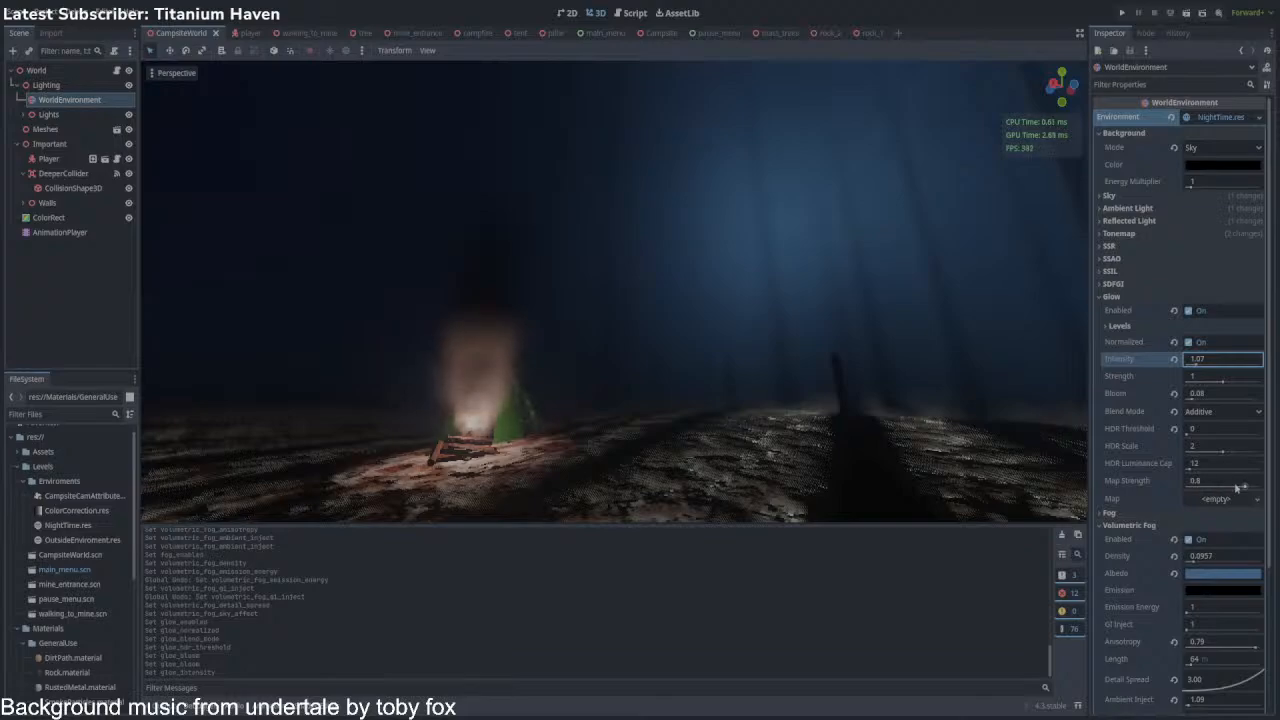
pyautogui.click(1143, 298)
pyautogui.press('w')
pyautogui.moveTo(960, 322); pyautogui.dragTo(707, 365, button='right')
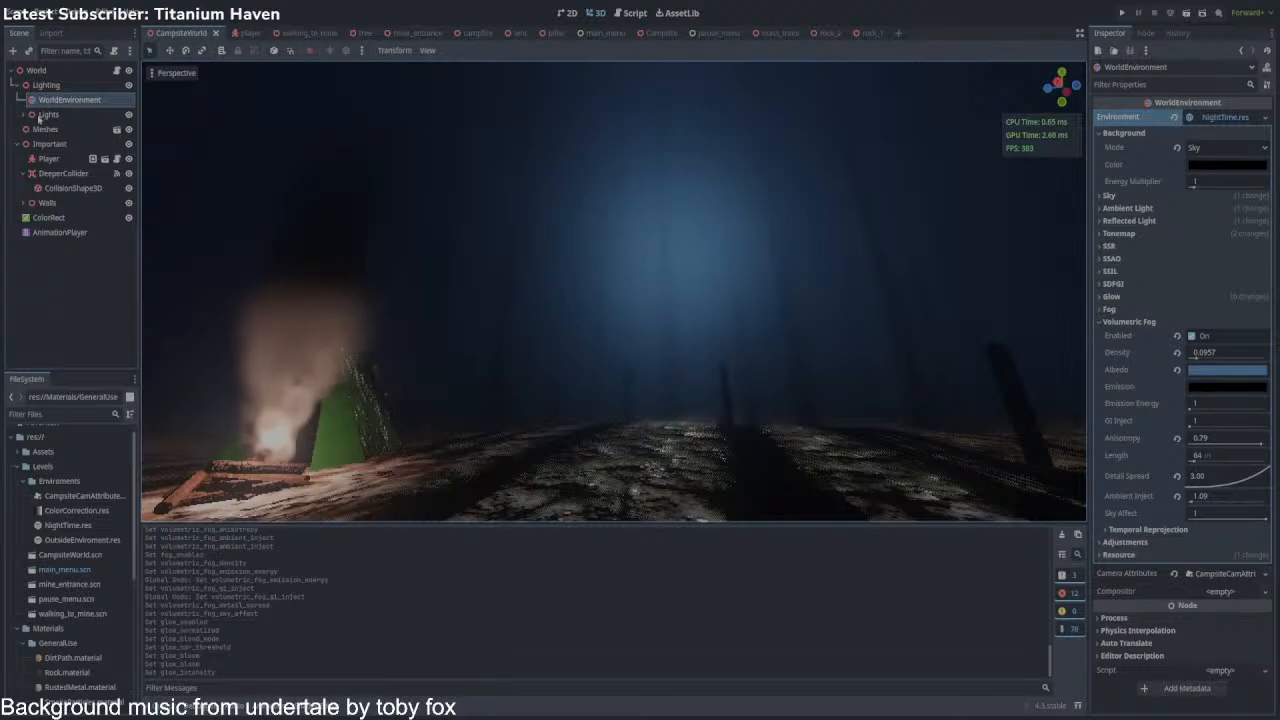
# Expand the Lights group and toggle the Moon's visibility off and on to compare its effect on the scene.
pyautogui.click(47, 115)
pyautogui.click(23, 115)
pyautogui.click(128, 144)
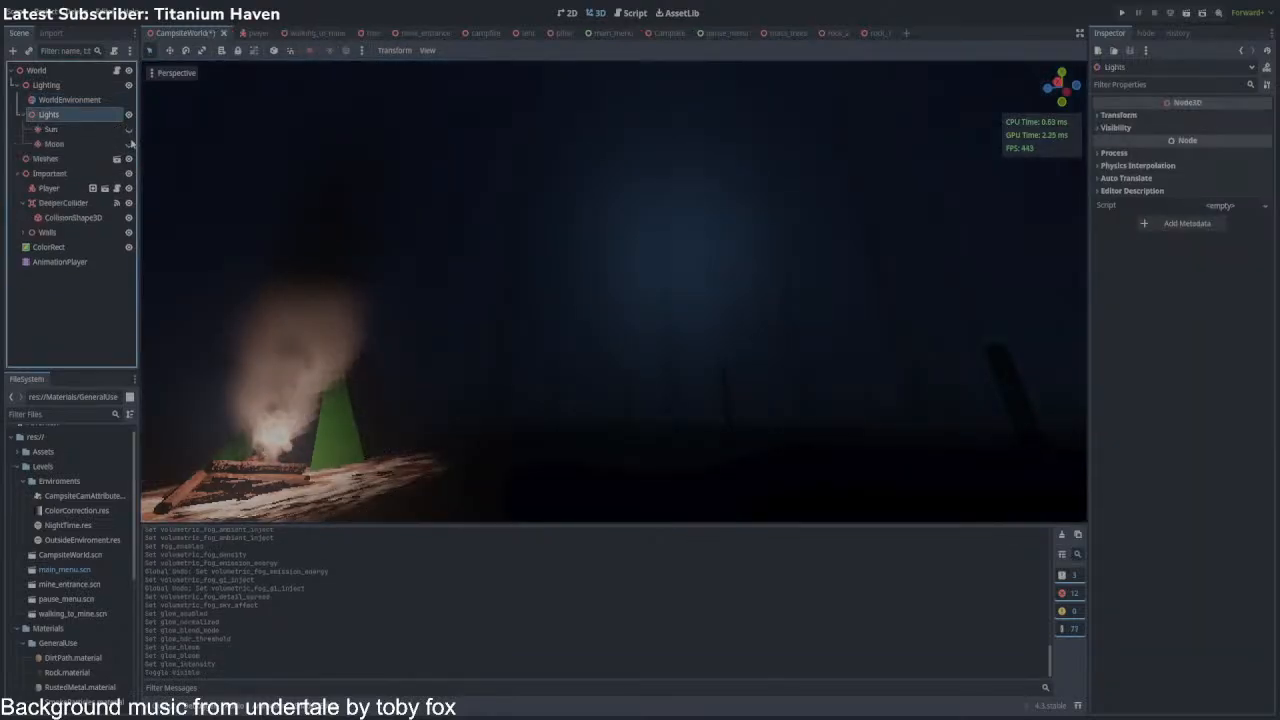
pyautogui.click(128, 144)
# Tint the Moon light's color a pale cyan and inspect the lit ground around the campfire.
pyautogui.click(80, 146)
pyautogui.click(1110, 156)
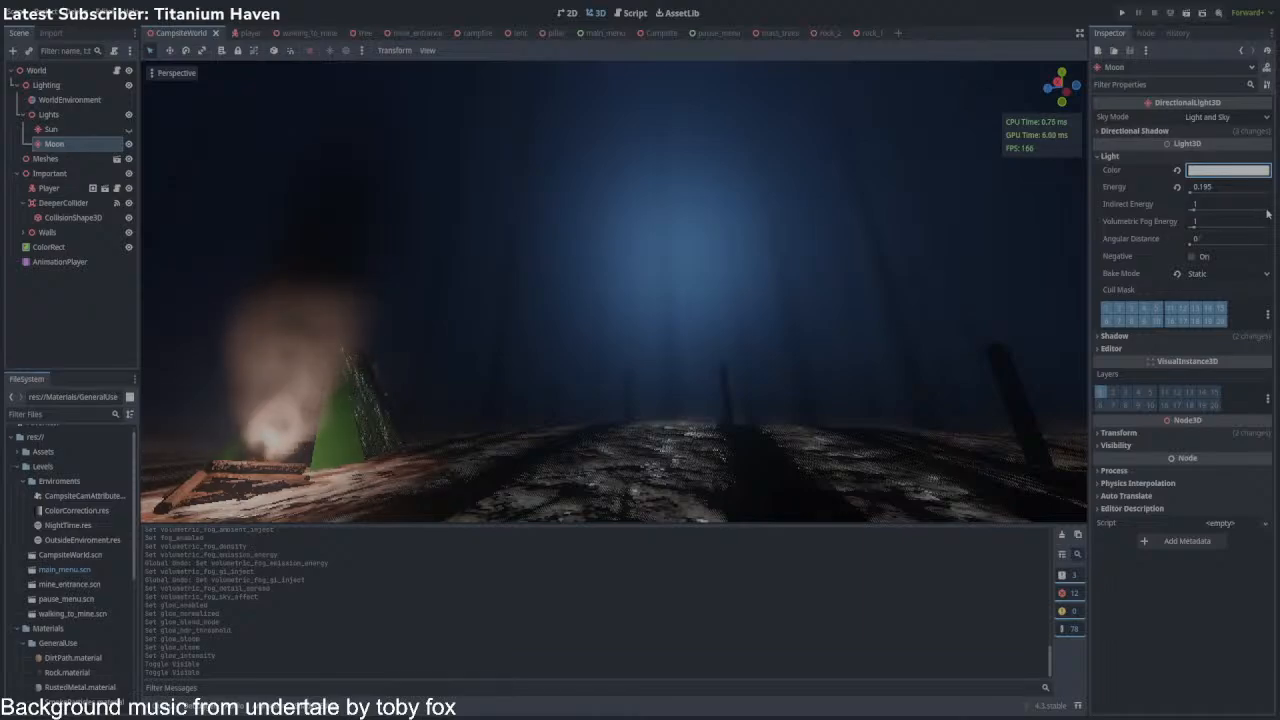
pyautogui.moveTo(1268, 213); pyautogui.dragTo(1274, 215)
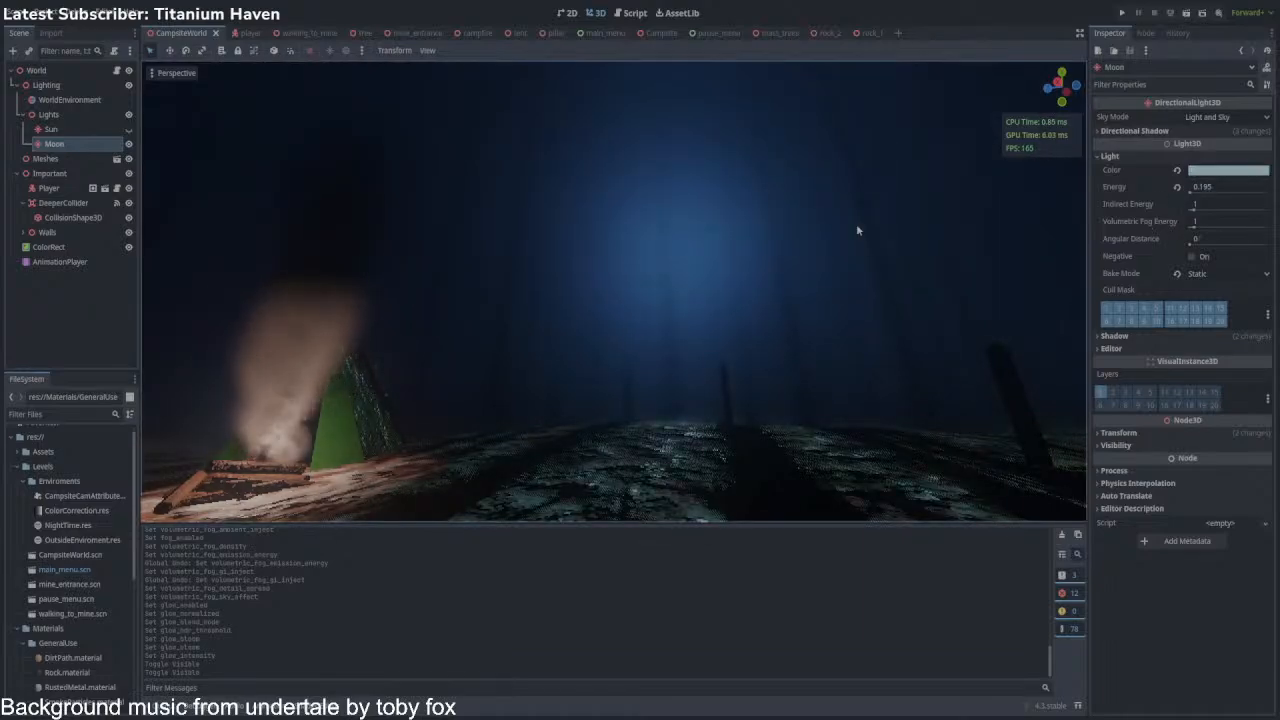
pyautogui.press('s')
pyautogui.moveTo(856, 226); pyautogui.dragTo(725, 214, button='right')
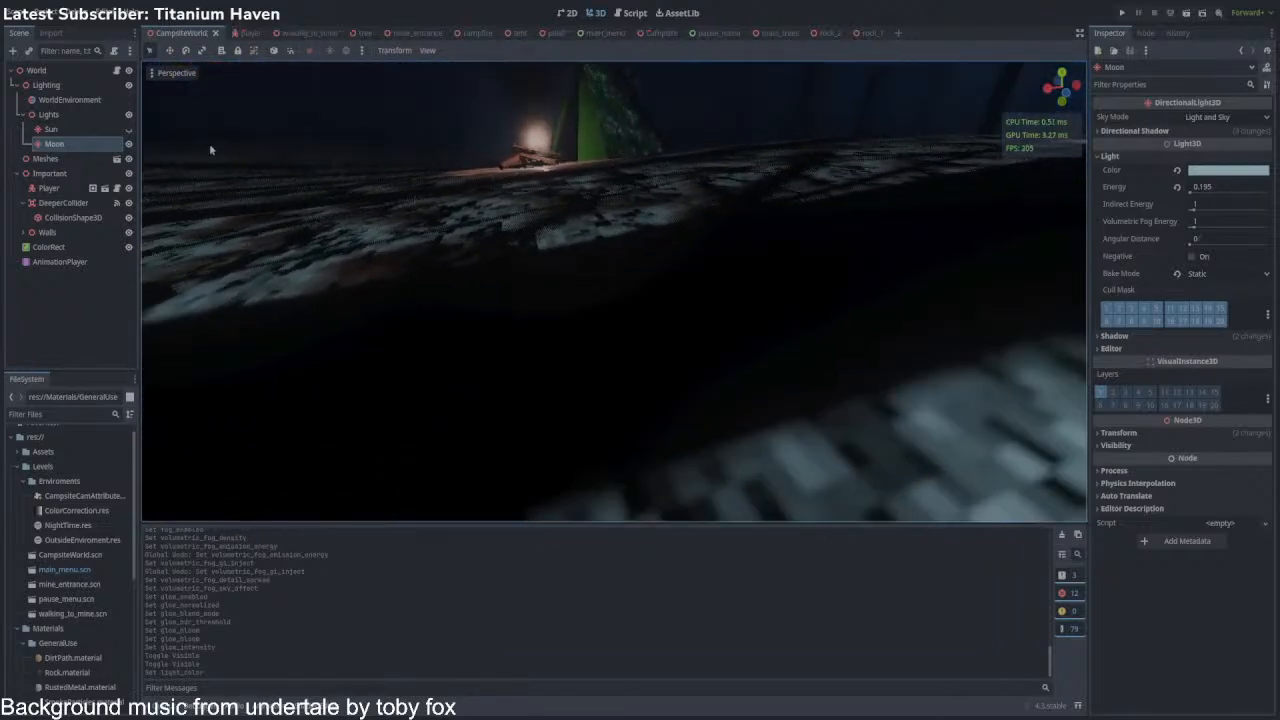
# Set the NightTime environment's ambient light color to a very dark blue-teal and check the shadows around the campsite.
pyautogui.click(70, 100)
pyautogui.click(1150, 221)
pyautogui.click(1128, 208)
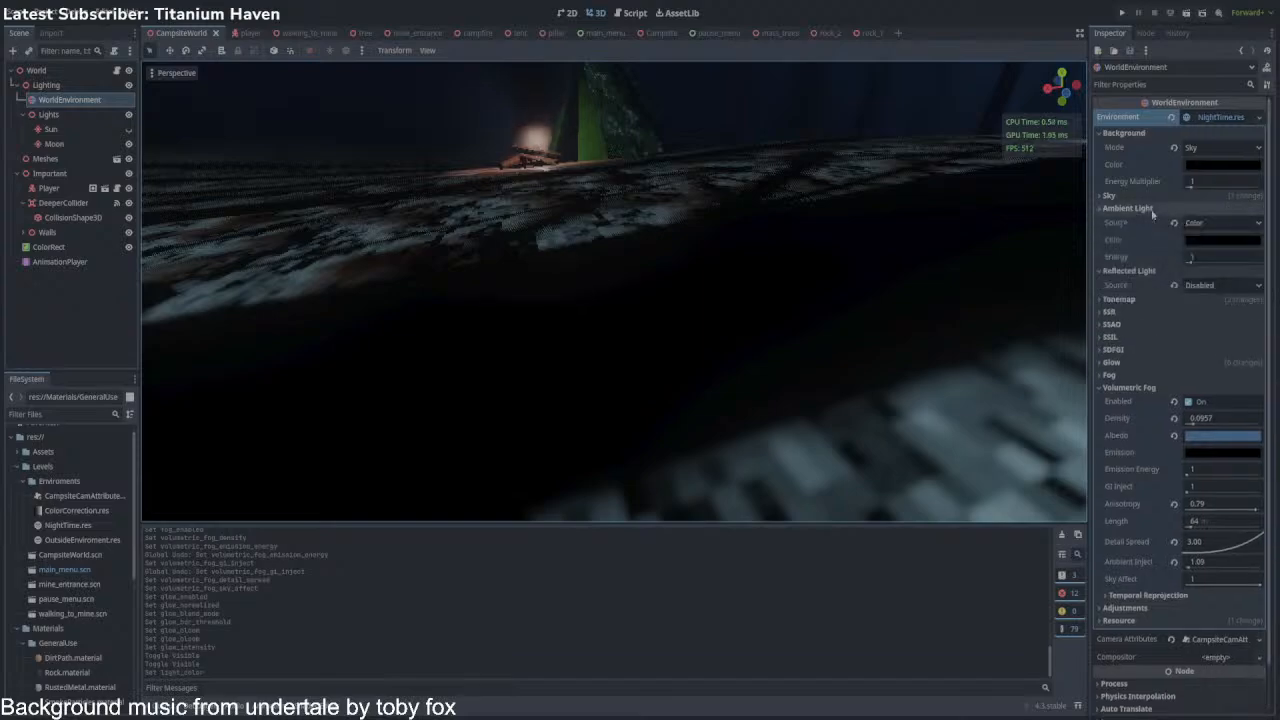
pyautogui.moveTo(1265, 331); pyautogui.dragTo(1258, 383)
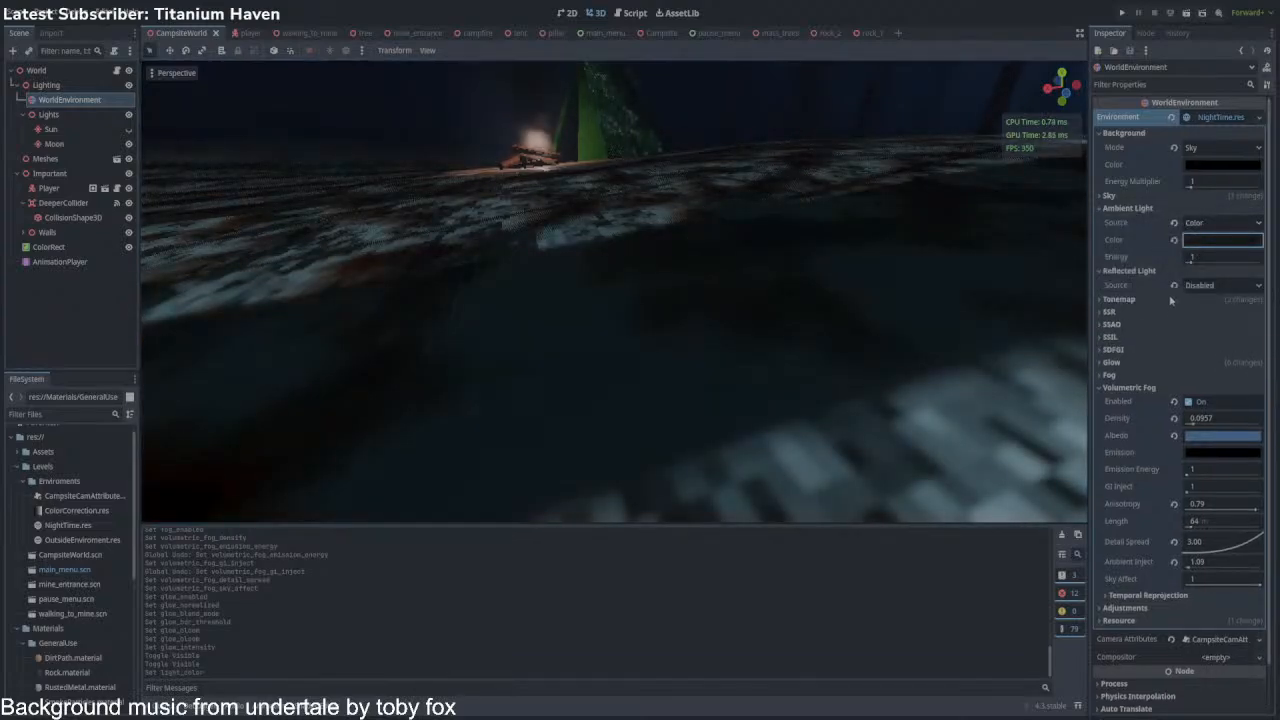
pyautogui.moveTo(883, 243); pyautogui.dragTo(530, 205, button='right')
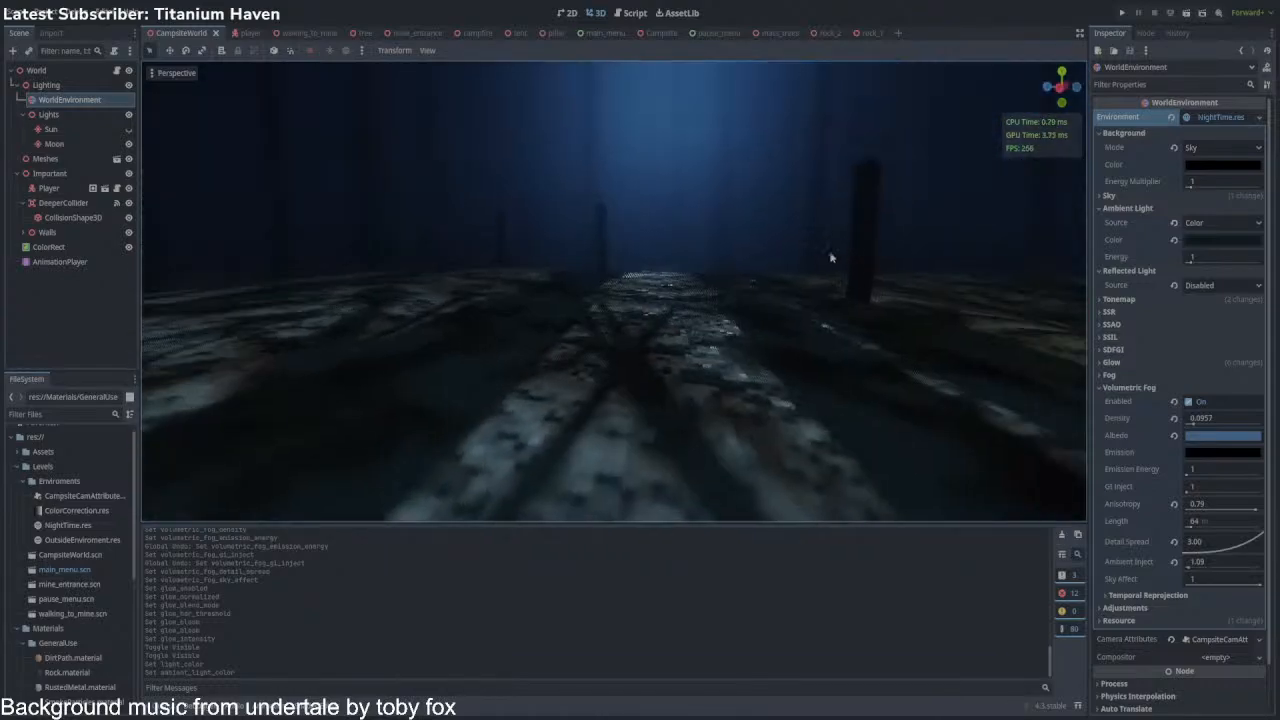
pyautogui.moveTo(830, 258); pyautogui.dragTo(420, 266, button='right')
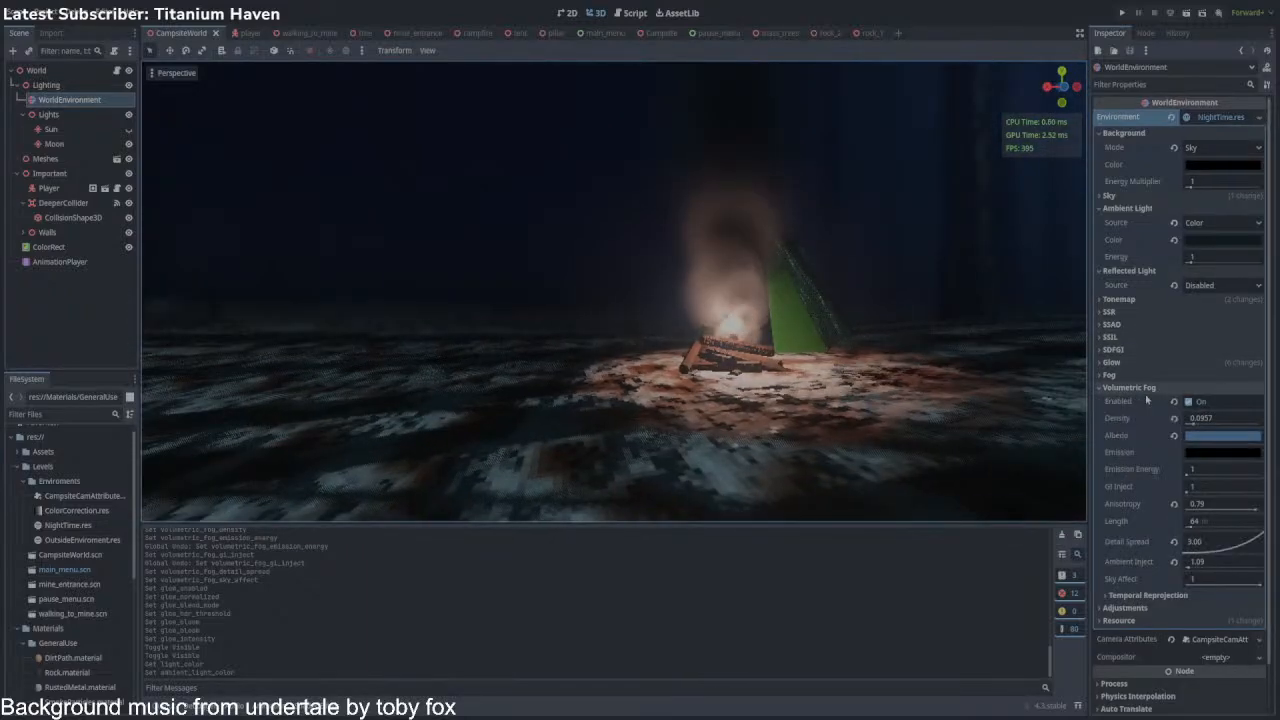
# Try a volumetric fog density of 0.3542 in NightTime and compare it with the walking_to_mine scene's fog.
pyautogui.moveTo(1193, 424); pyautogui.dragTo(1214, 425)
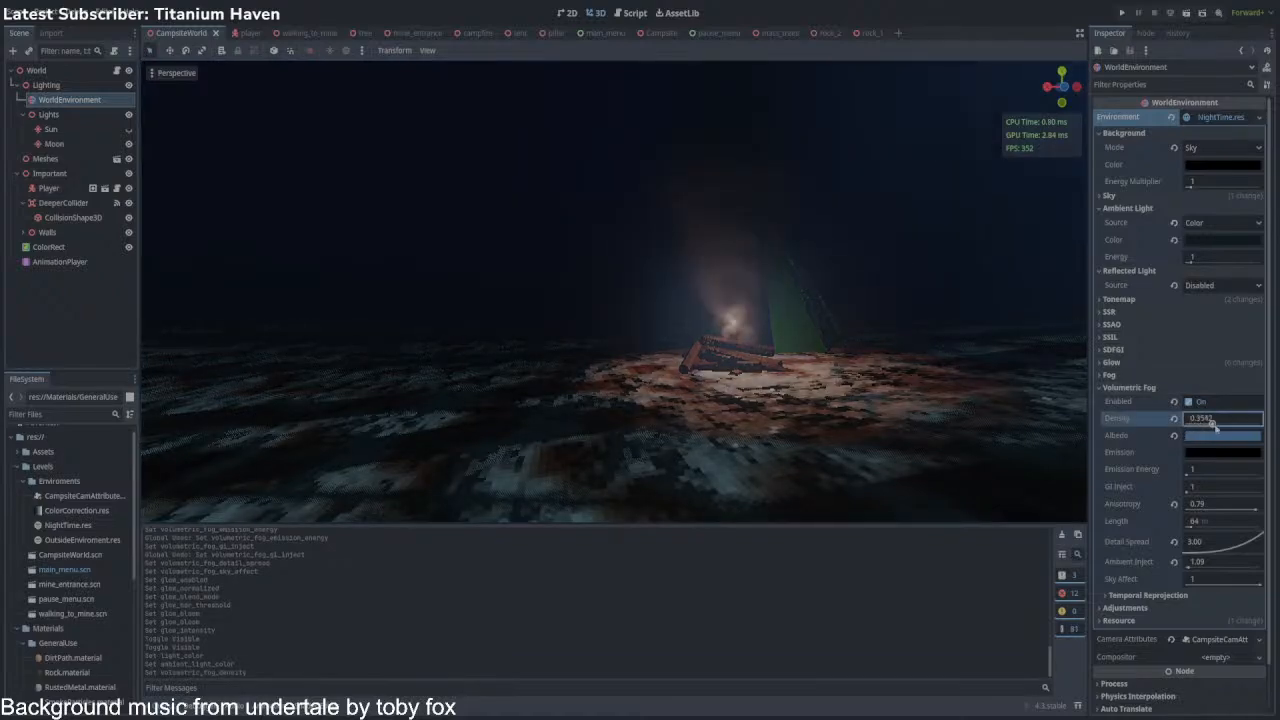
pyautogui.moveTo(877, 374); pyautogui.dragTo(925, 370, button='right')
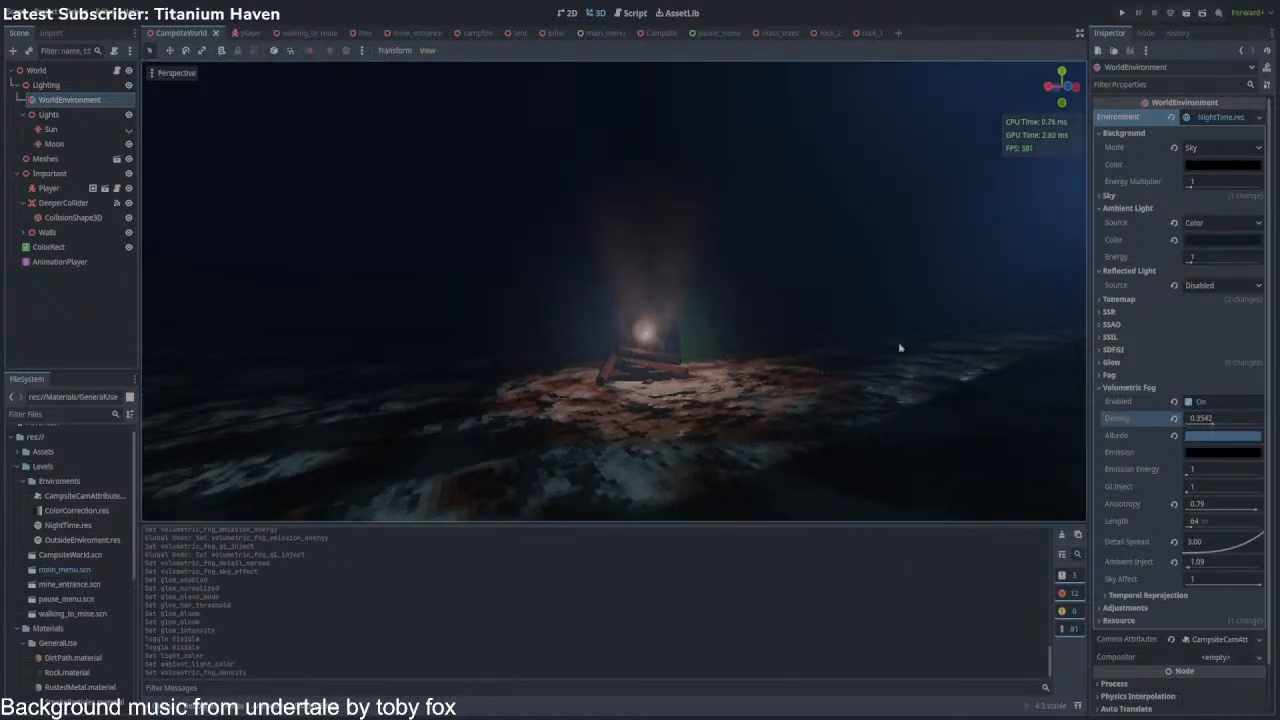
pyautogui.click(297, 32)
pyautogui.click(1195, 322)
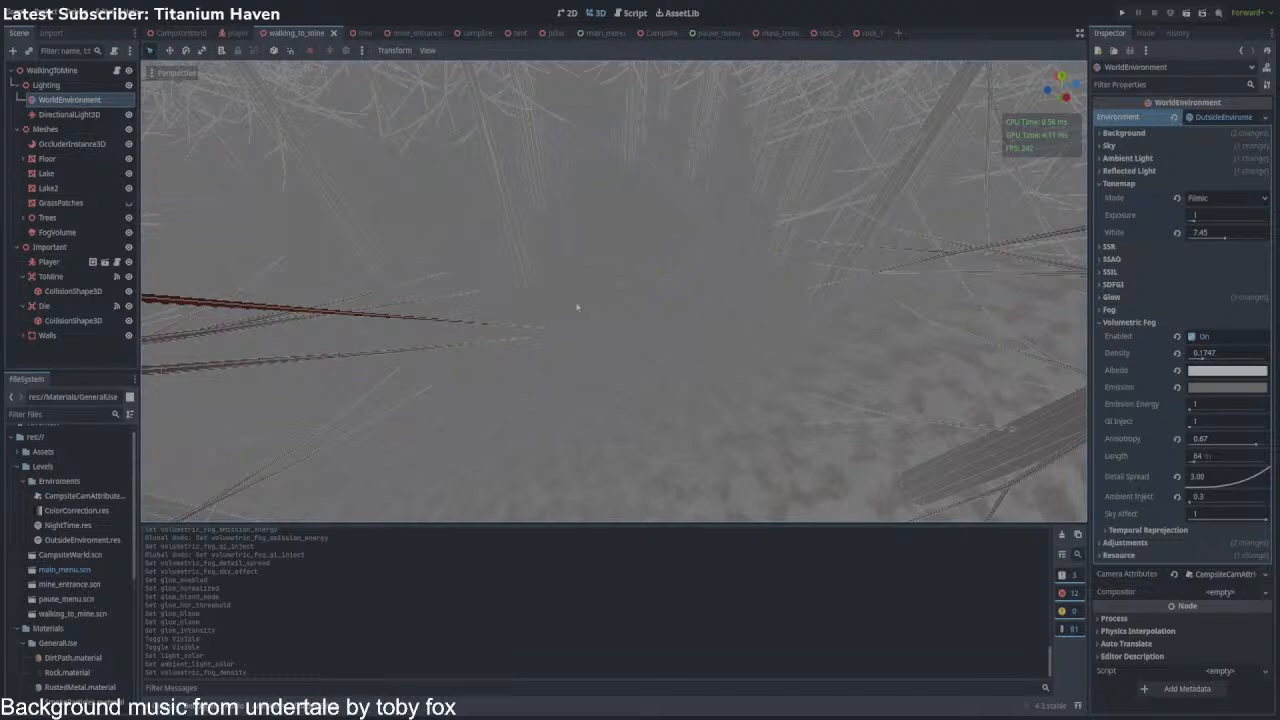
pyautogui.press('w')
pyautogui.moveTo(577, 307); pyautogui.dragTo(554, 267, button='right')
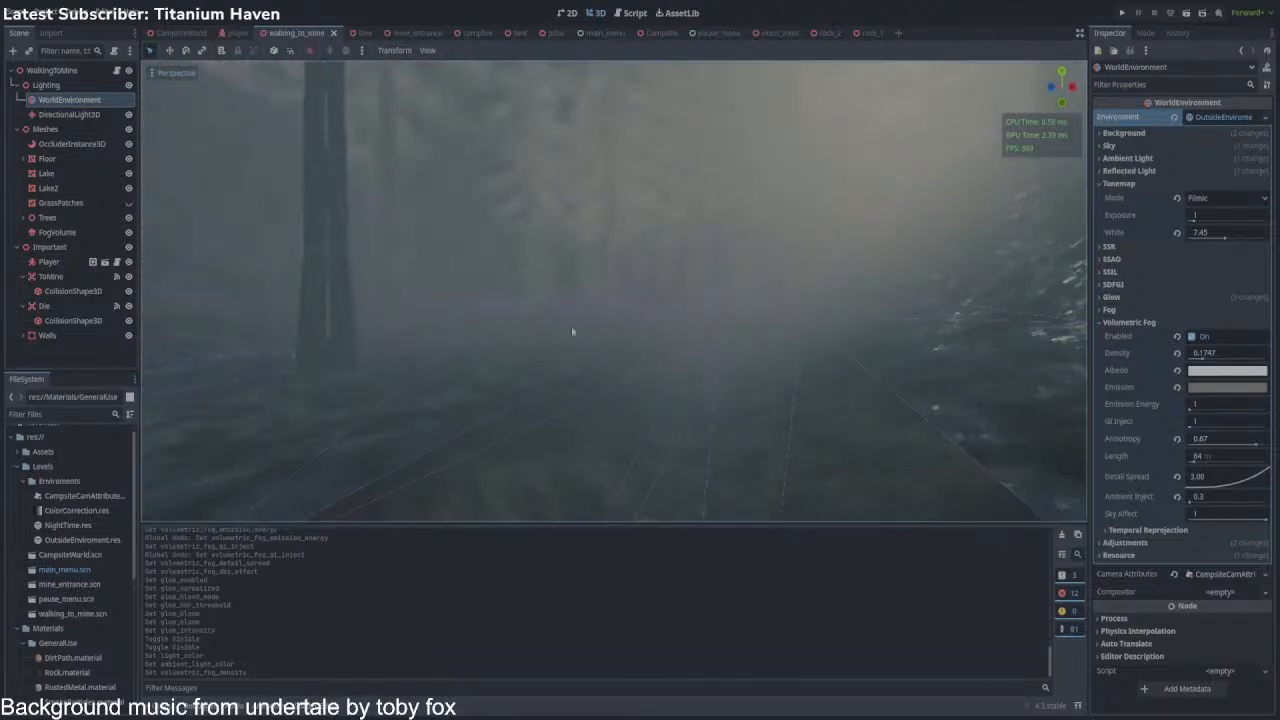
pyautogui.moveTo(574, 331); pyautogui.dragTo(690, 352, button='right')
pyautogui.click(170, 37)
# Darken the NightTime volumetric fog's albedo to a more muted blue and check it around the campfire.
pyautogui.press('w')
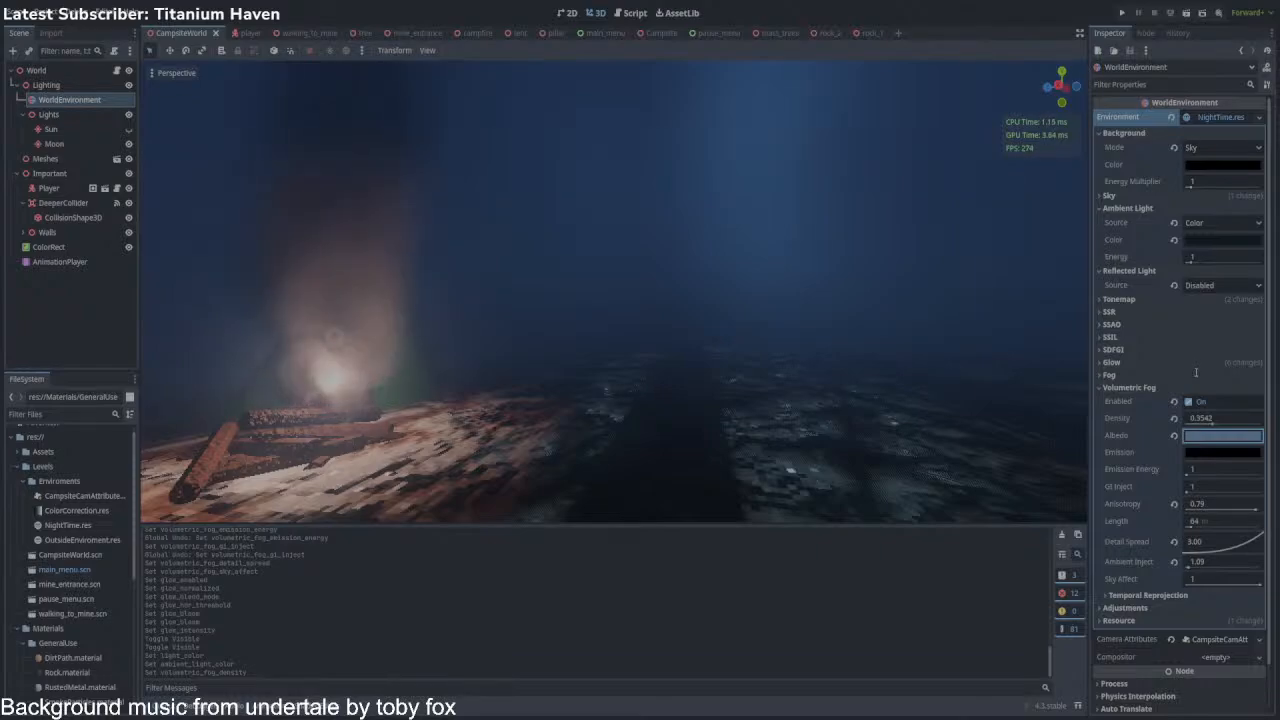
pyautogui.moveTo(1198, 367); pyautogui.dragTo(1187, 367)
pyautogui.click(790, 308)
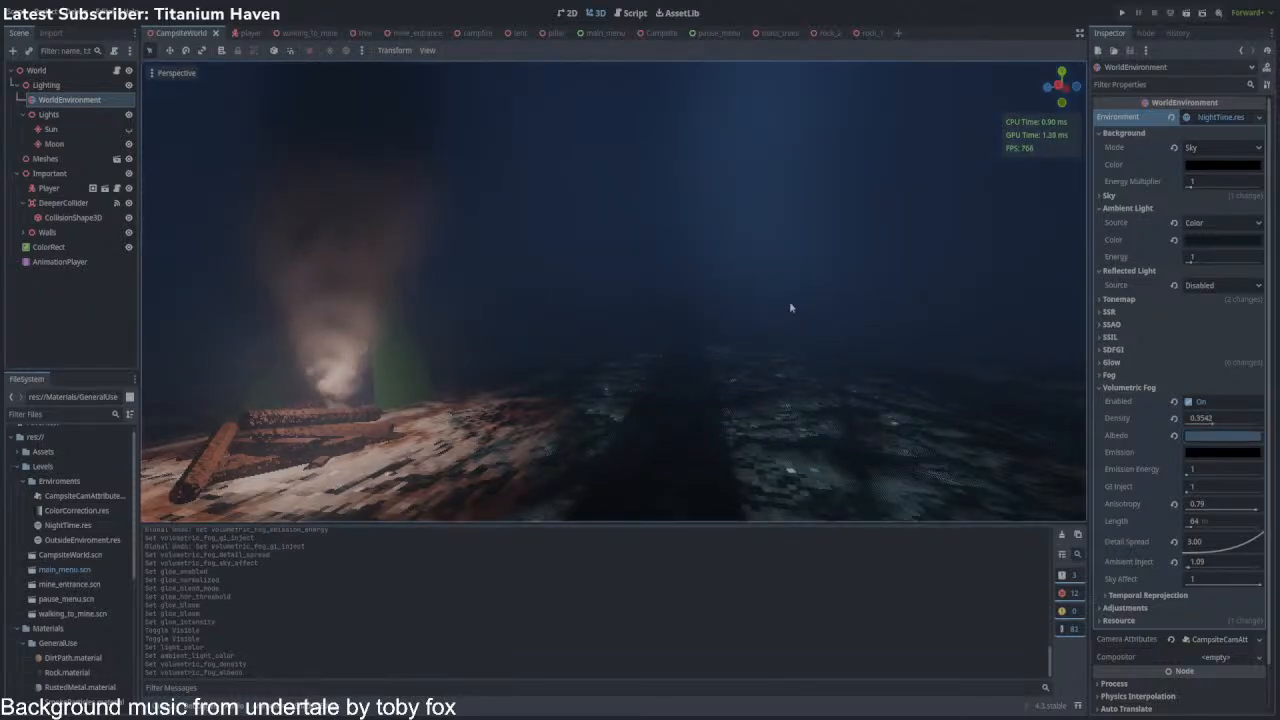
pyautogui.press('s')
pyautogui.moveTo(790, 308)
pyautogui.mouseDown(button='right')
pyautogui.moveTo(690, 308)
pyautogui.moveTo(806, 318)
pyautogui.mouseUp(button='right')
pyautogui.press('w')
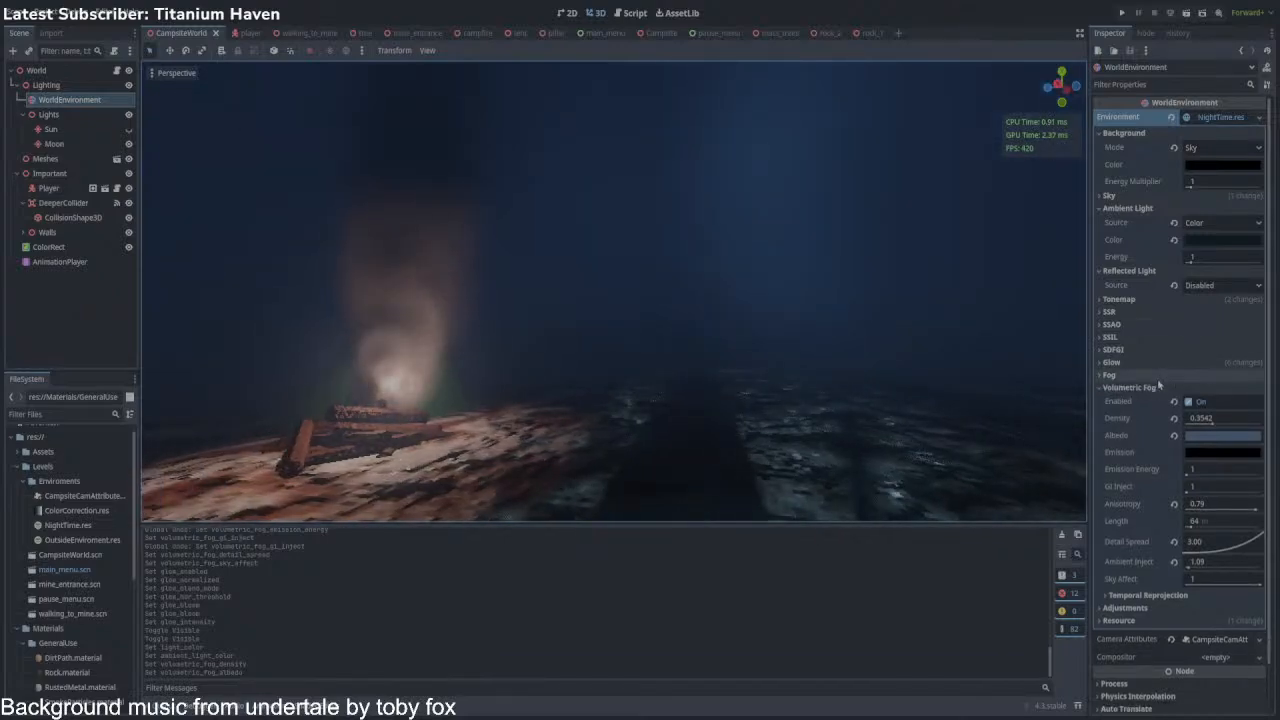
# Set the NightTime volumetric fog's density to 0.1365 and check the campfire from a distance.
pyautogui.click(1222, 418)
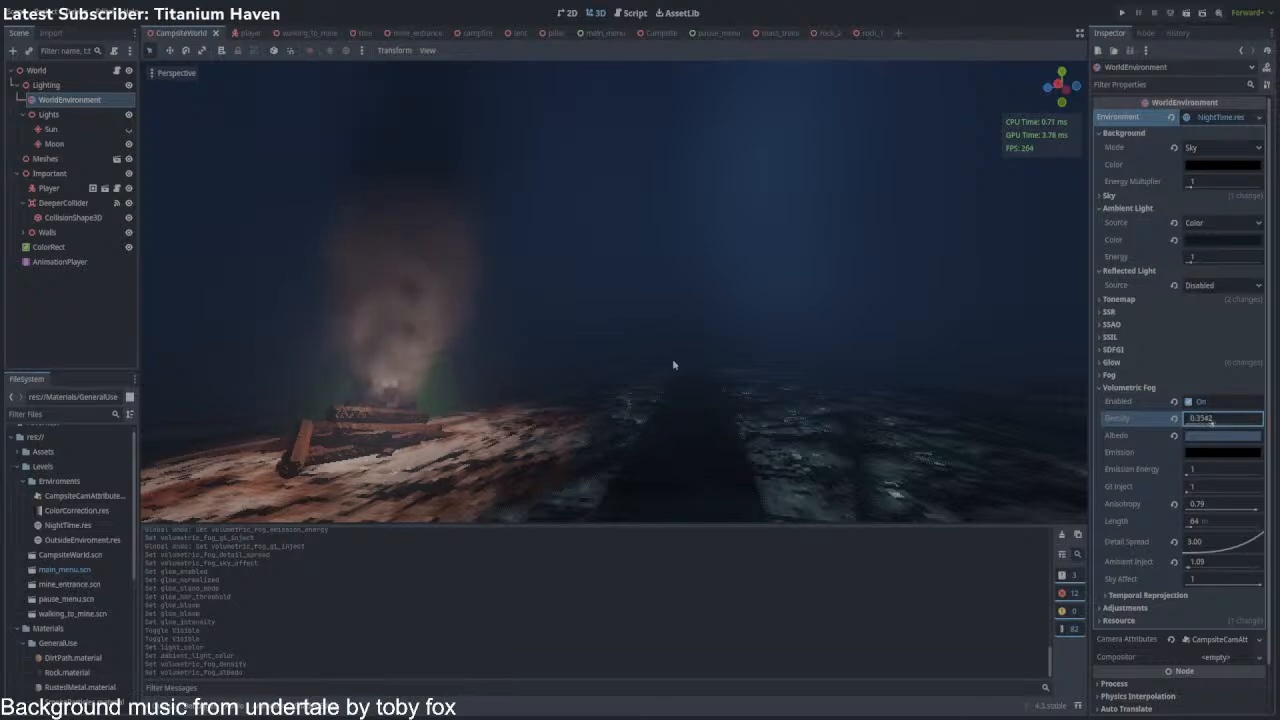
pyautogui.press('s')
pyautogui.moveTo(673, 362)
pyautogui.mouseDown(button='right')
pyautogui.moveTo(650, 362)
pyautogui.moveTo(673, 362)
pyautogui.mouseUp(button='right')
pyautogui.press('w')
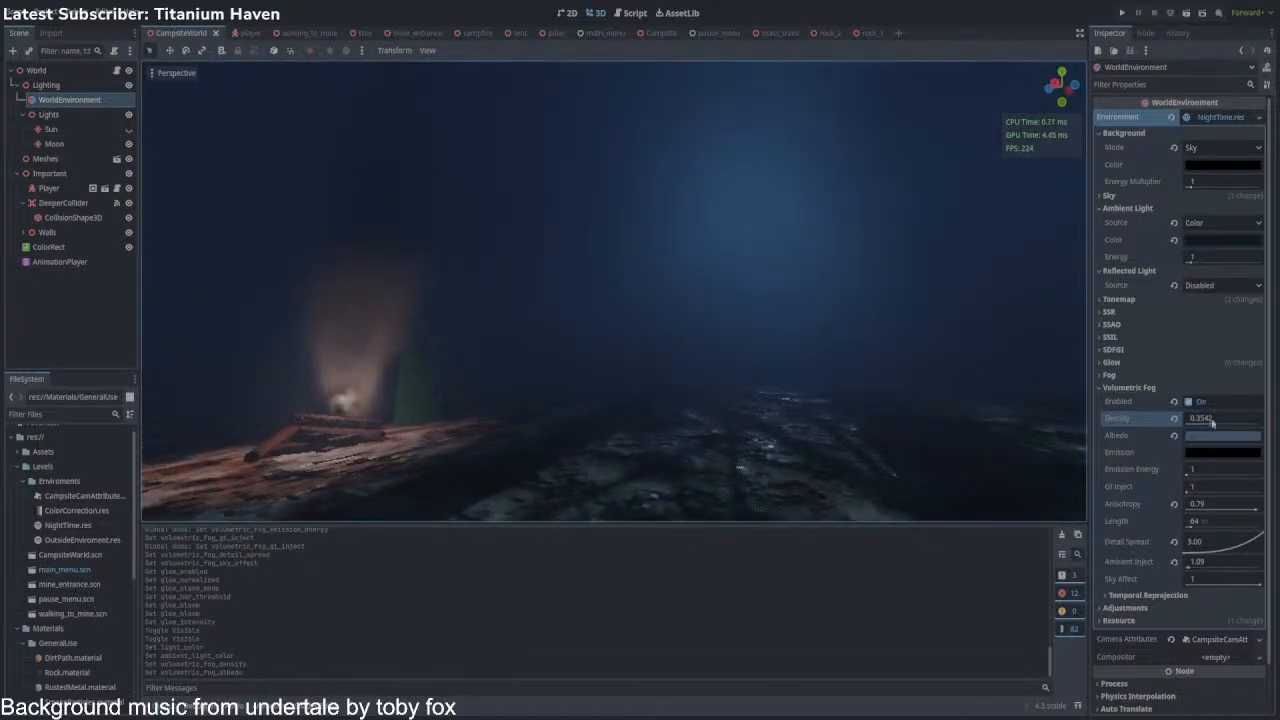
pyautogui.moveTo(1212, 422); pyautogui.dragTo(1196, 424)
pyautogui.press('s')
pyautogui.moveTo(809, 383)
pyautogui.mouseDown(button='right')
pyautogui.moveTo(415, 383)
pyautogui.moveTo(787, 380)
pyautogui.mouseUp(button='right')
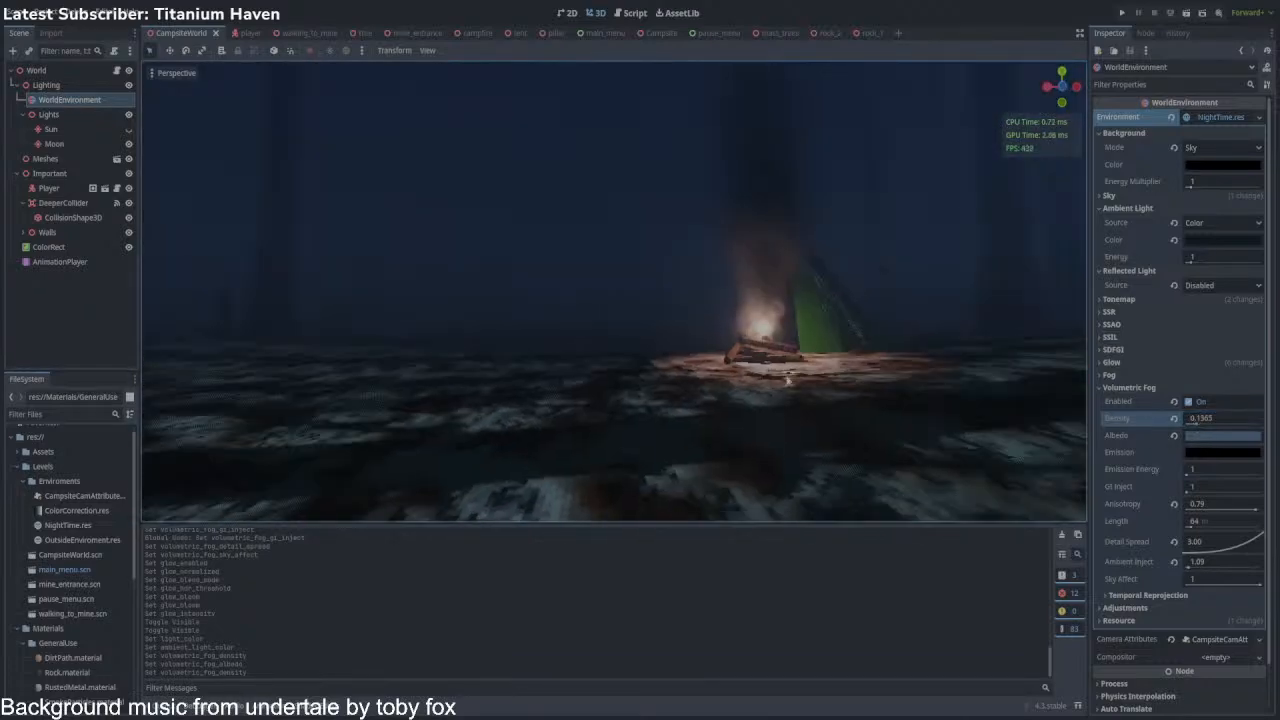
# Set the Moon light's energy to 0.07, indirect energy to 0.55 and volumetric fog energy to 1.51, and save the scene.
pyautogui.click(54, 143)
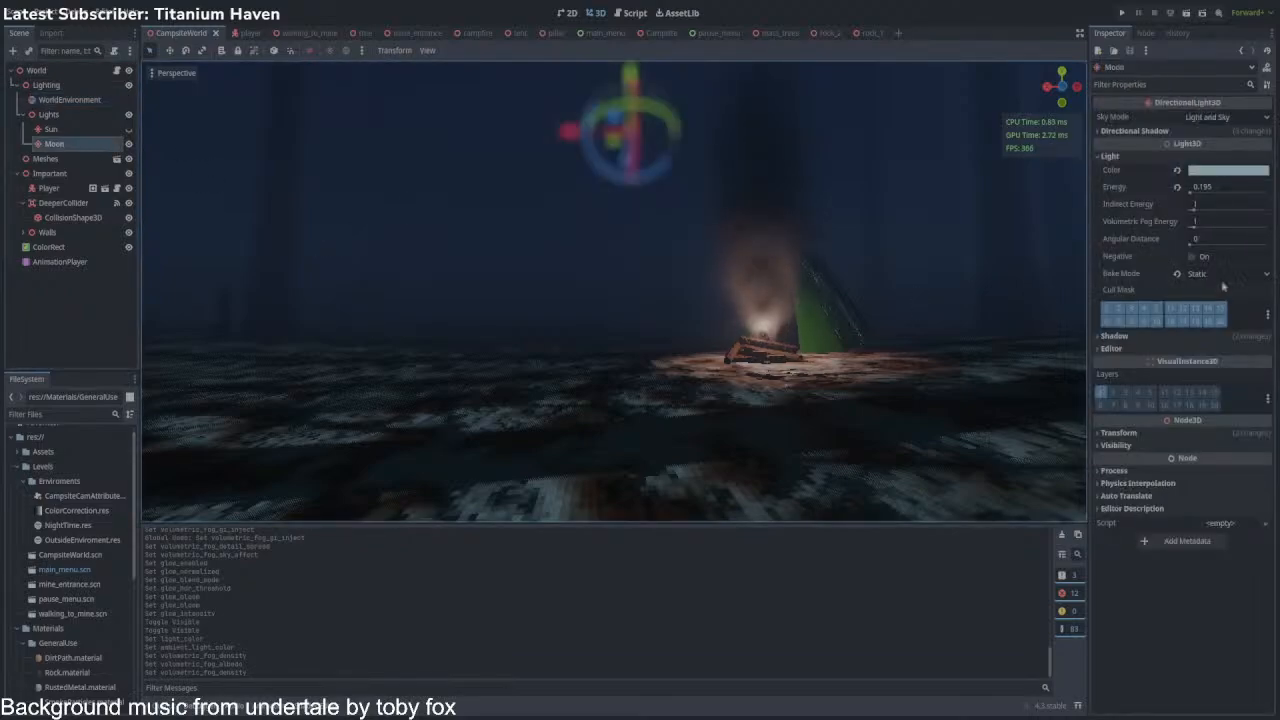
pyautogui.moveTo(1230, 205); pyautogui.dragTo(1186, 224)
pyautogui.moveTo(930, 298); pyautogui.dragTo(1088, 282, button='right')
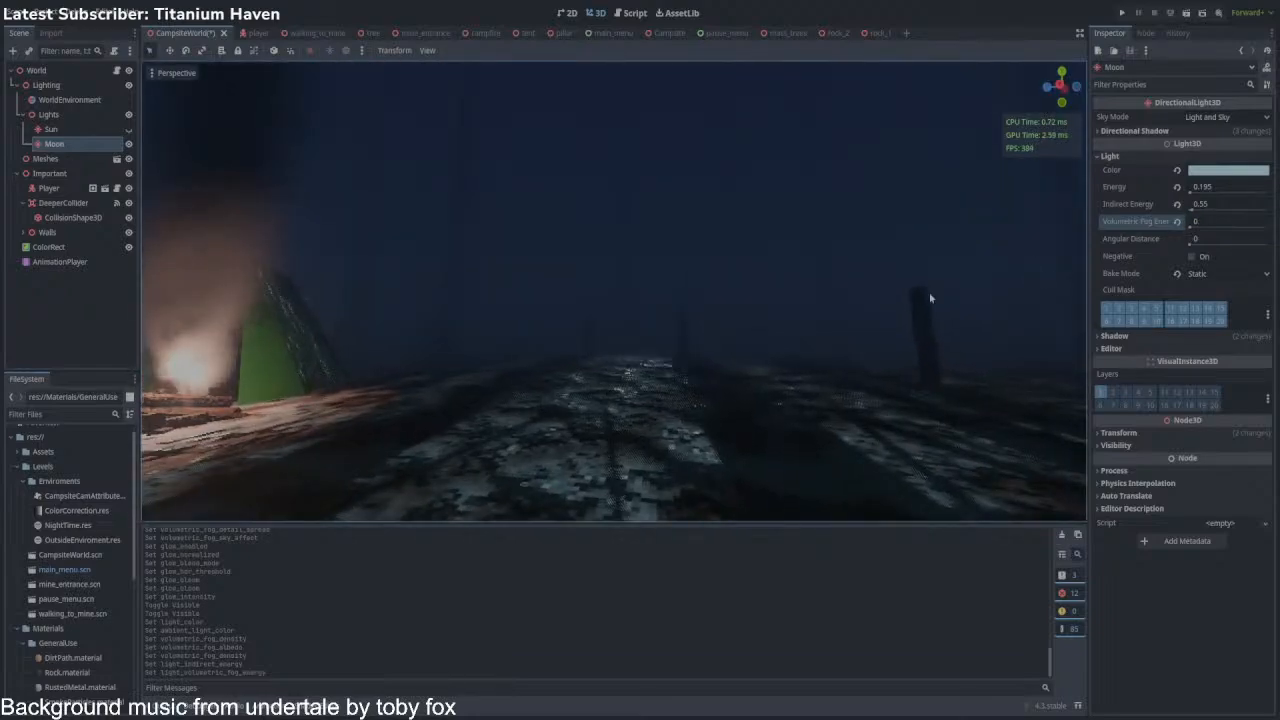
pyautogui.moveTo(1214, 221)
pyautogui.mouseDown()
pyautogui.moveTo(1256, 221)
pyautogui.moveTo(1222, 221)
pyautogui.mouseUp()
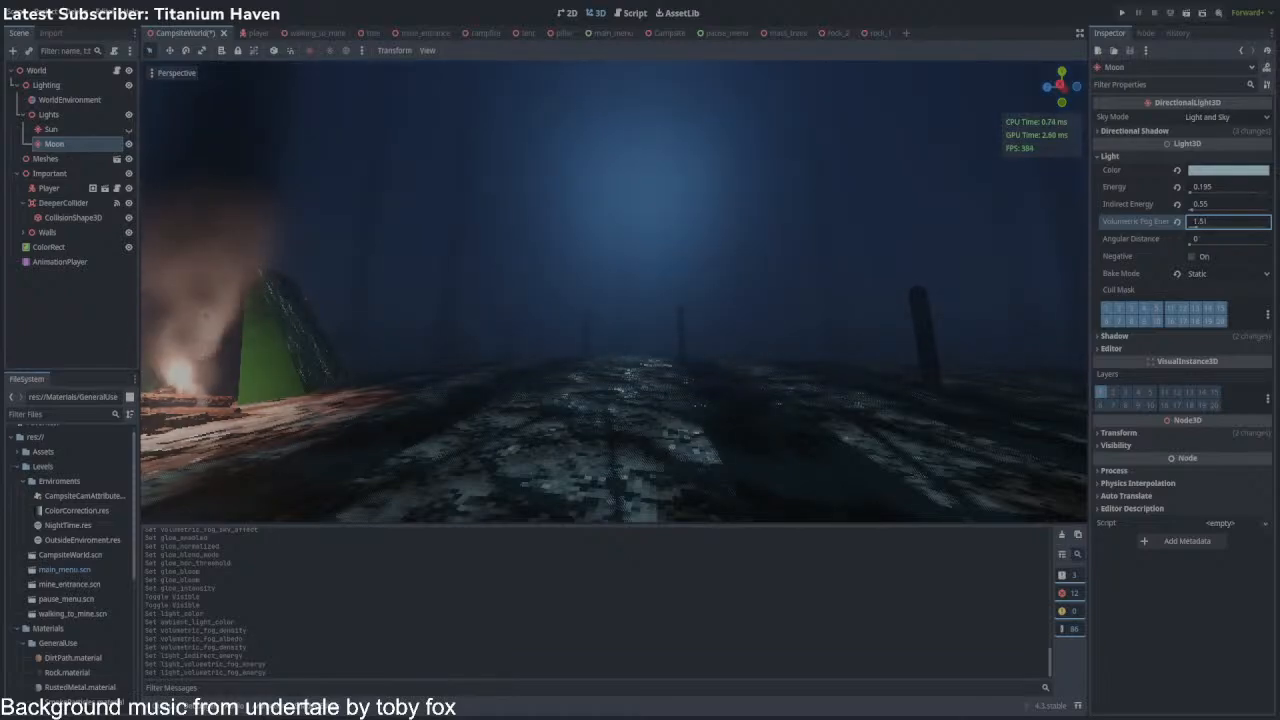
pyautogui.moveTo(749, 317); pyautogui.dragTo(579, 312, button='right')
pyautogui.hotkey('ctrl', 's')
pyautogui.moveTo(1216, 191); pyautogui.dragTo(1198, 191)
pyautogui.hotkey('ctrl', 's')
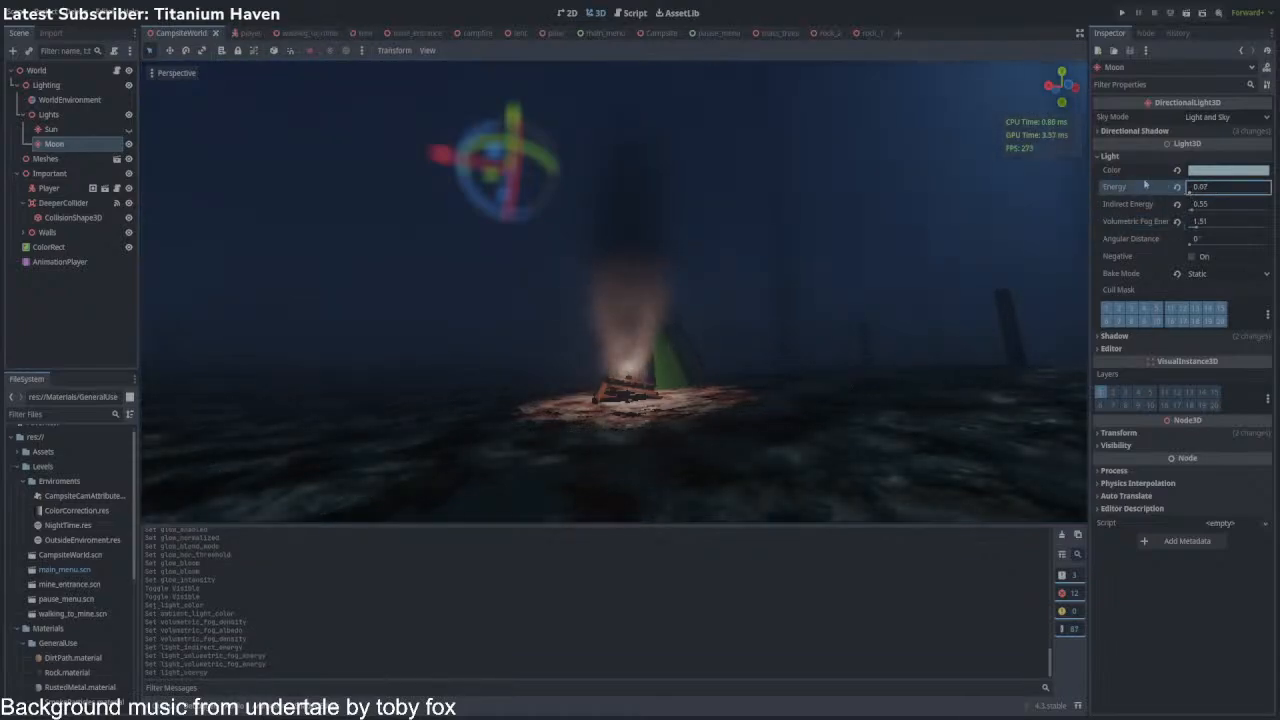
# Set the NightTime environment's ambient light energy to 0.5 and collapse the ambient light settings.
pyautogui.click(48, 100)
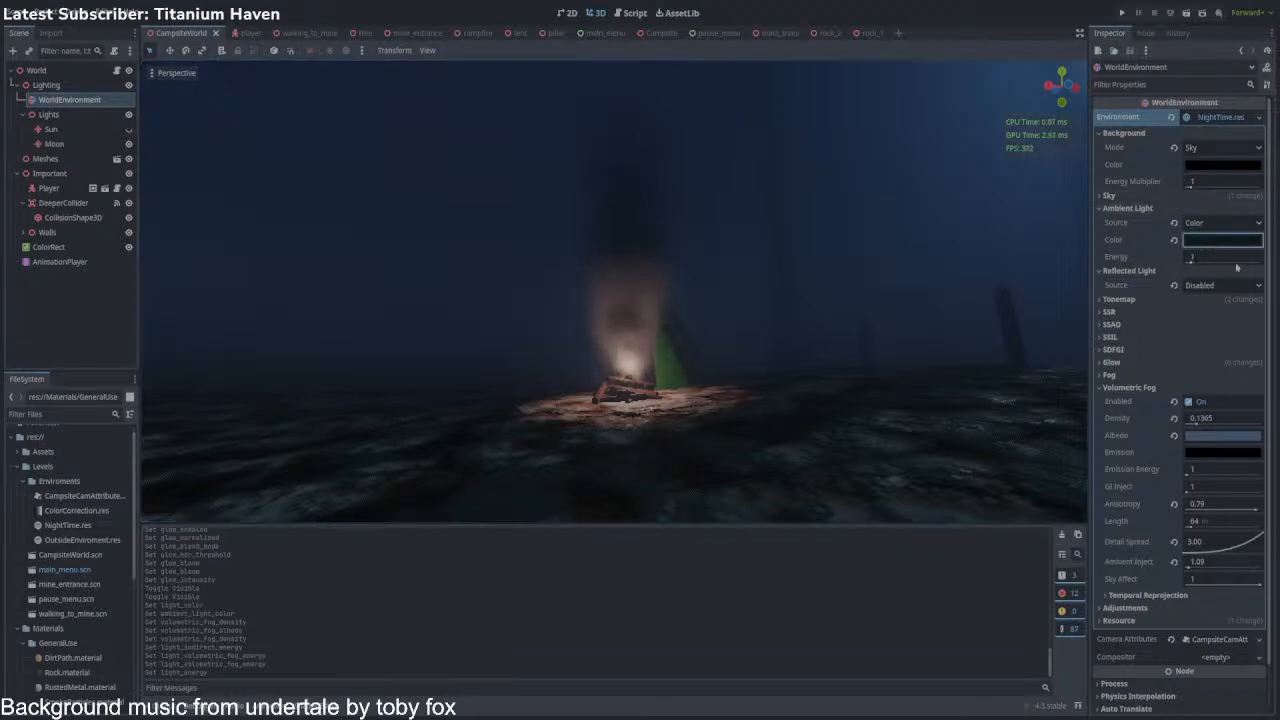
pyautogui.moveTo(1212, 261); pyautogui.dragTo(1146, 261)
pyautogui.moveTo(1220, 257); pyautogui.dragTo(1205, 257)
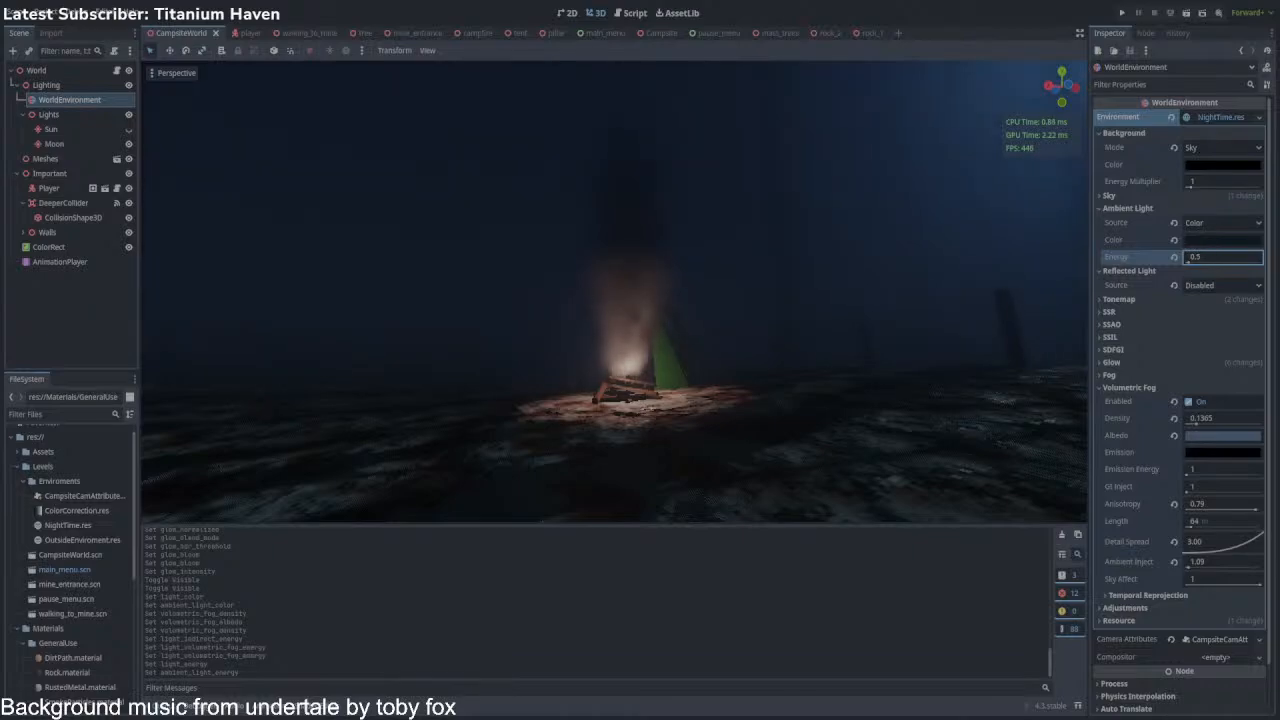
pyautogui.click(1110, 208)
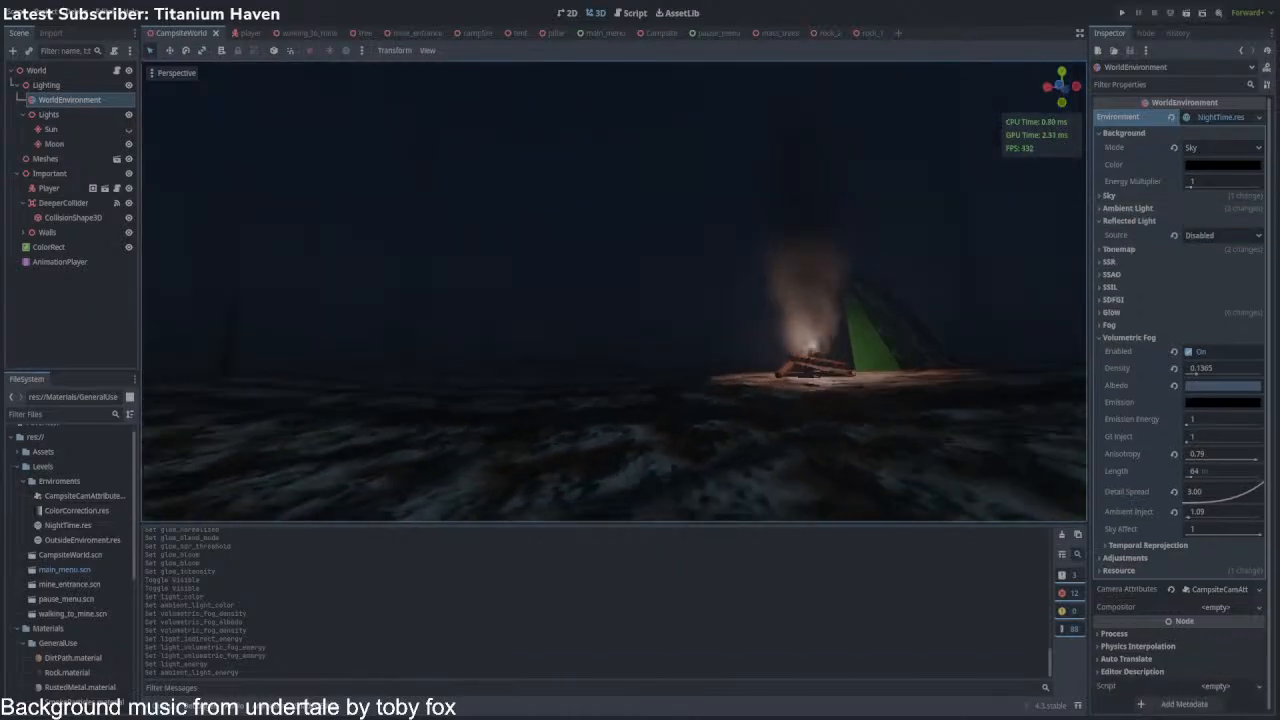
# Fly through CampsiteWorld to examine the night lighting and fog on the terrain away from the campfire.
pyautogui.press('w')
pyautogui.moveTo(614, 291); pyautogui.dragTo(900, 291, button='right')
pyautogui.press('w')
pyautogui.press('w')
pyautogui.moveTo(614, 291); pyautogui.dragTo(384, 291, button='right')
pyautogui.press('w')
pyautogui.moveTo(614, 291); pyautogui.dragTo(800, 291, button='right')
pyautogui.moveTo(695, 279); pyautogui.dragTo(510, 279, button='right')
pyautogui.press('w')
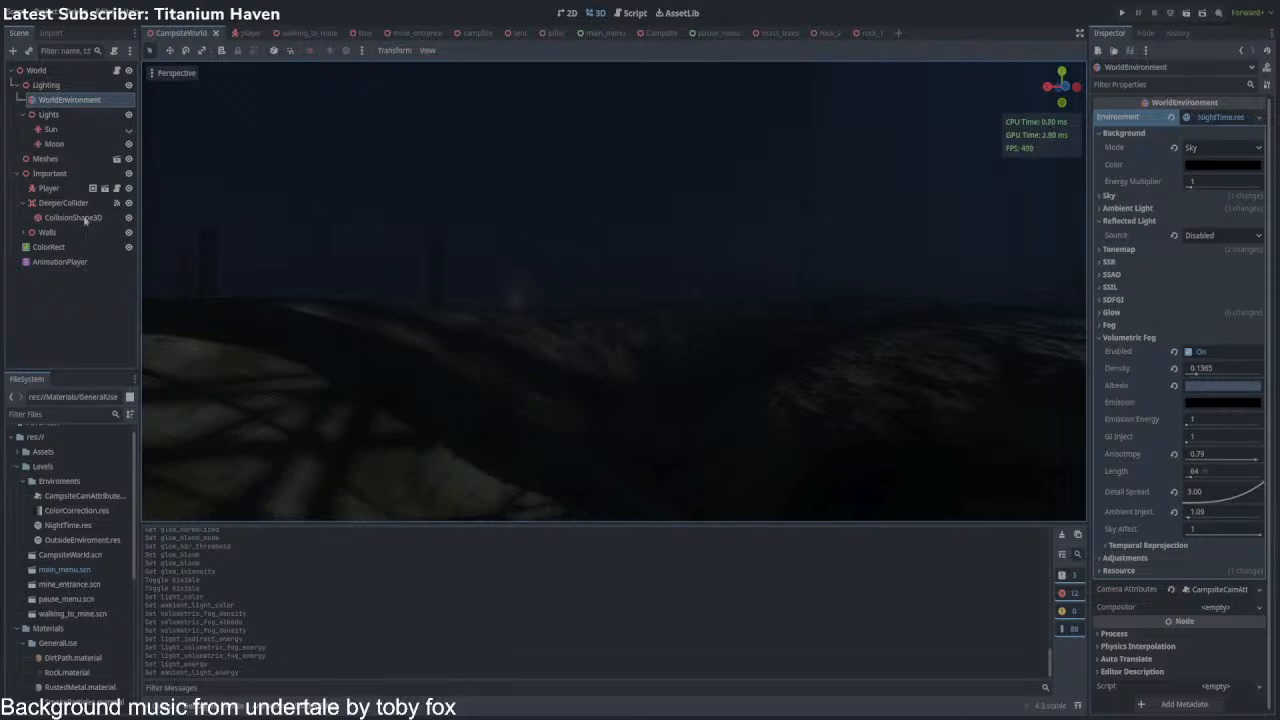
# Rotate the Moon light to change the direction of its light over the terrain, and save the scene.
pyautogui.click(54, 143)
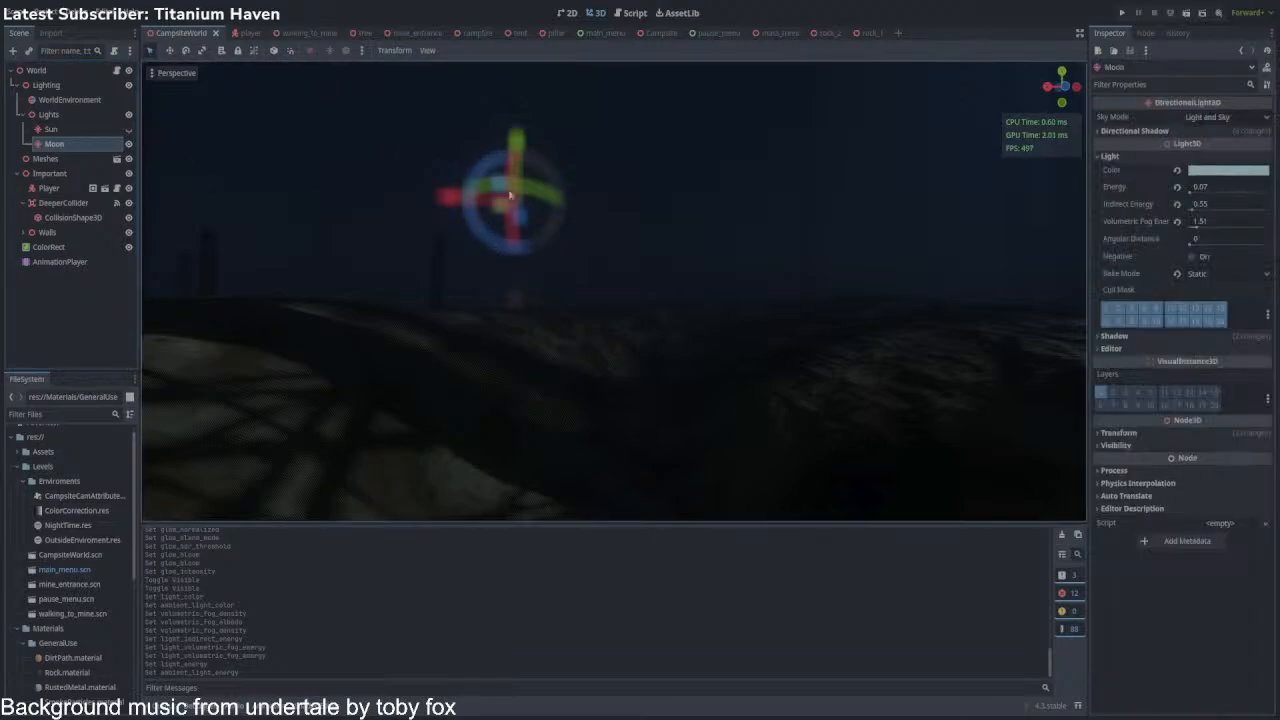
pyautogui.moveTo(505, 163); pyautogui.dragTo(470, 188)
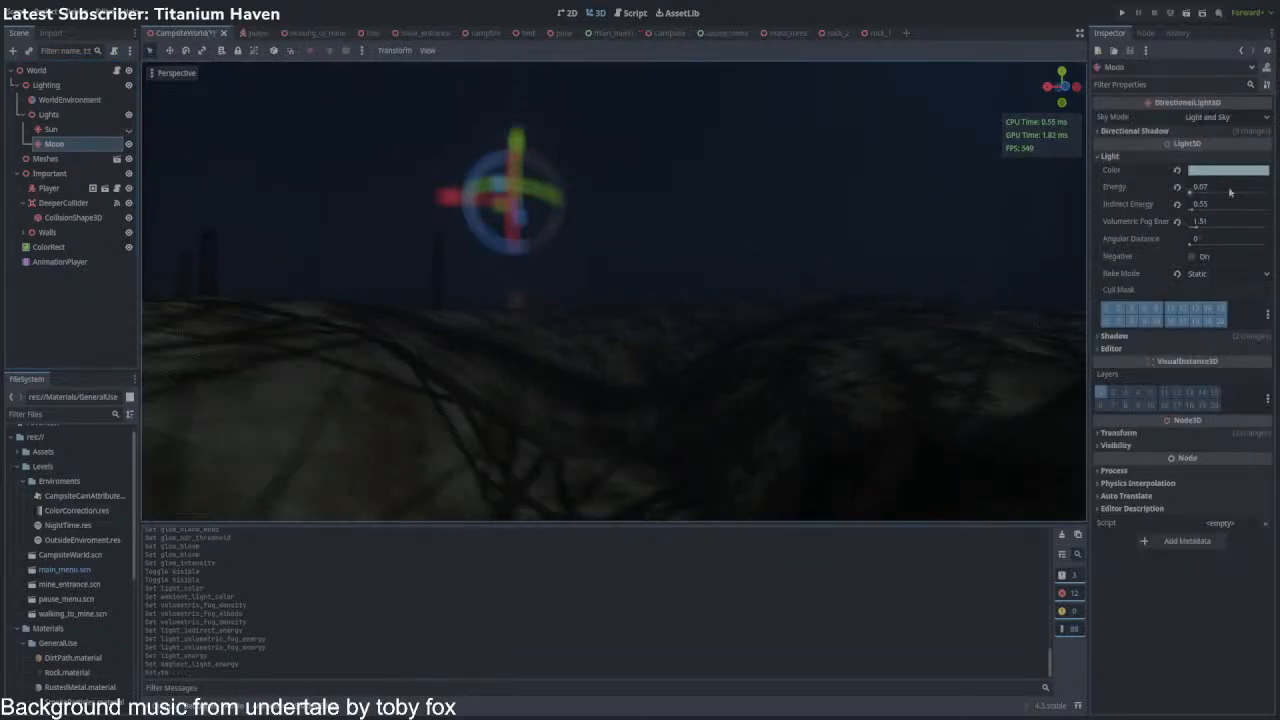
pyautogui.moveTo(880, 230); pyautogui.dragTo(1031, 240, button='right')
pyautogui.hotkey('ctrl', 's')
# Lower the Moon light's energy to 0.033, readjust it slightly after viewing the scene, and save.
pyautogui.moveTo(1217, 190); pyautogui.dragTo(1208, 190)
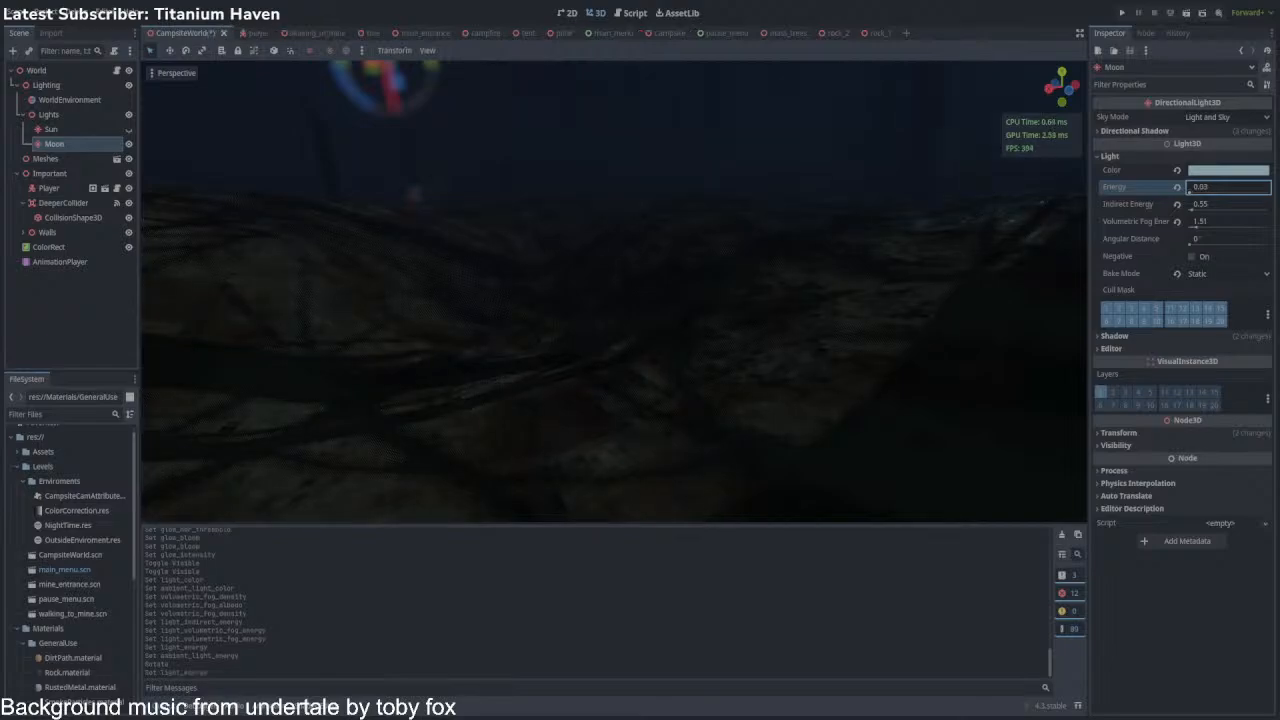
pyautogui.hotkey('ctrl', 's')
pyautogui.moveTo(891, 274); pyautogui.dragTo(1080, 246, button='right')
pyautogui.moveTo(701, 239)
pyautogui.mouseDown(button='right')
pyautogui.moveTo(640, 240)
pyautogui.moveTo(701, 239)
pyautogui.mouseUp(button='right')
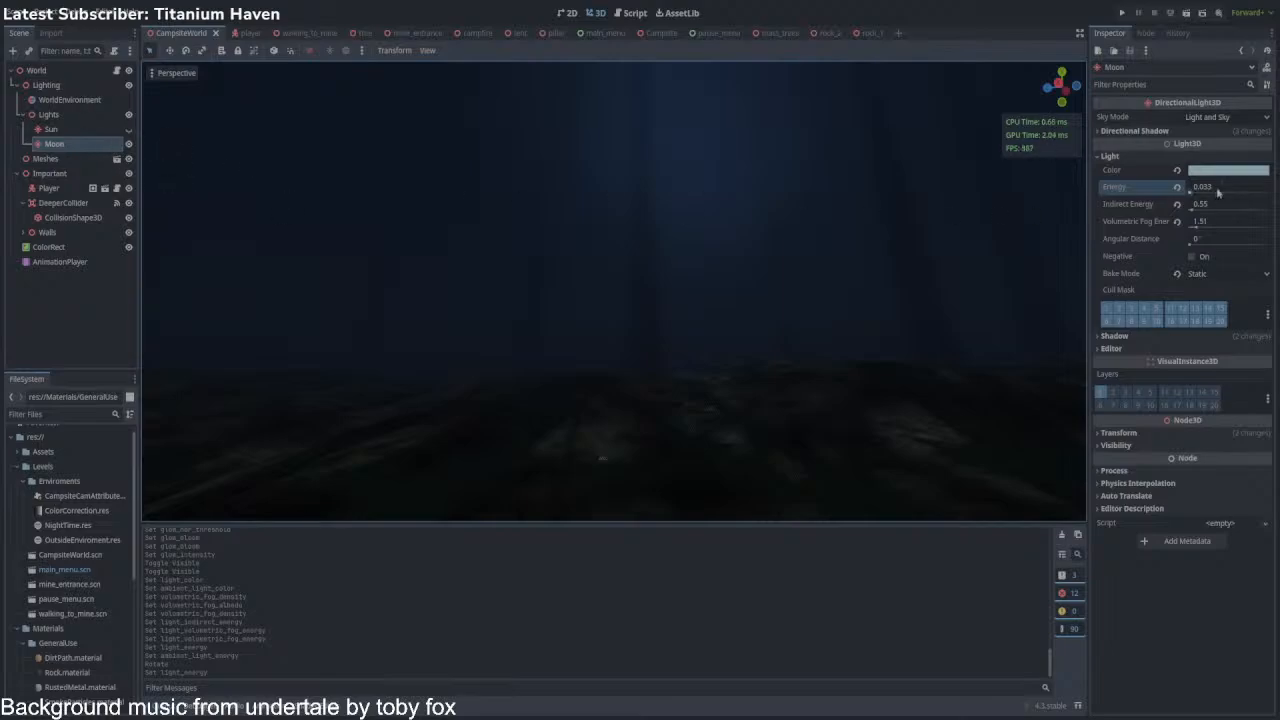
pyautogui.moveTo(1211, 190); pyautogui.dragTo(1222, 190)
pyautogui.hotkey('ctrl', 's')
# Enable adjustments in the NightTime environment and open its color correction choices.
pyautogui.click(88, 101)
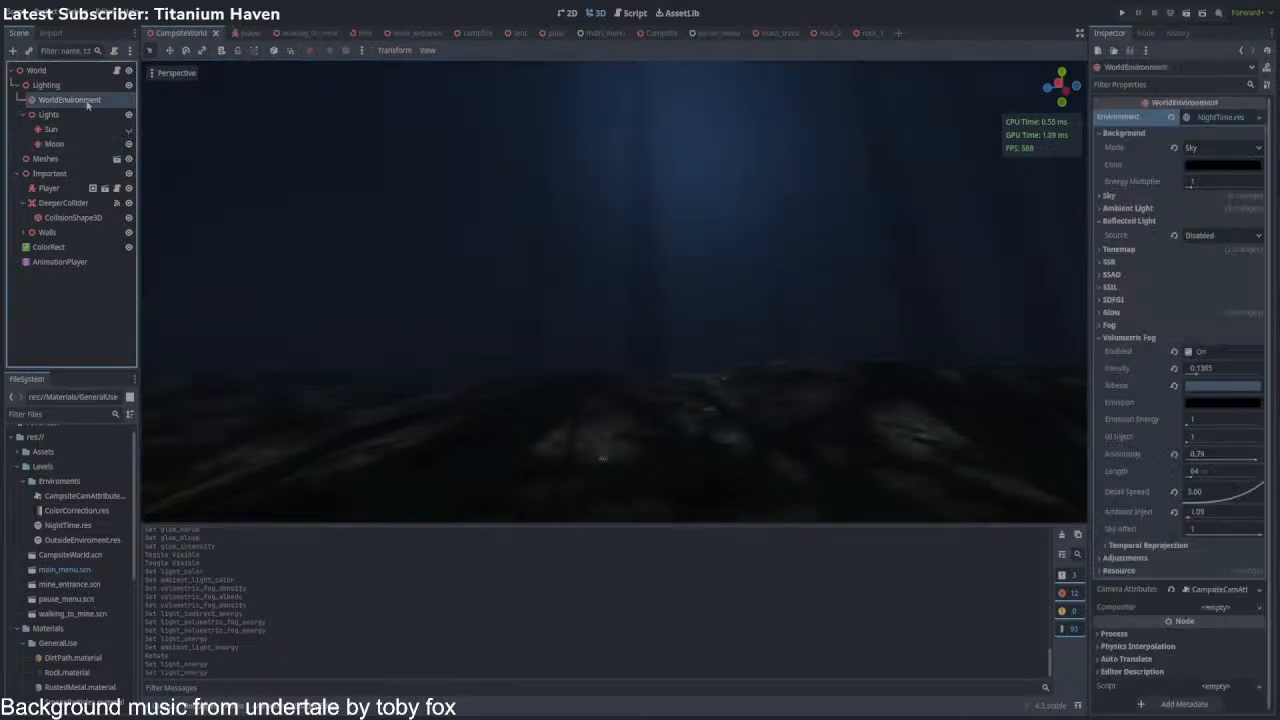
pyautogui.click(1148, 560)
pyautogui.scroll(-1, 1150, 560)
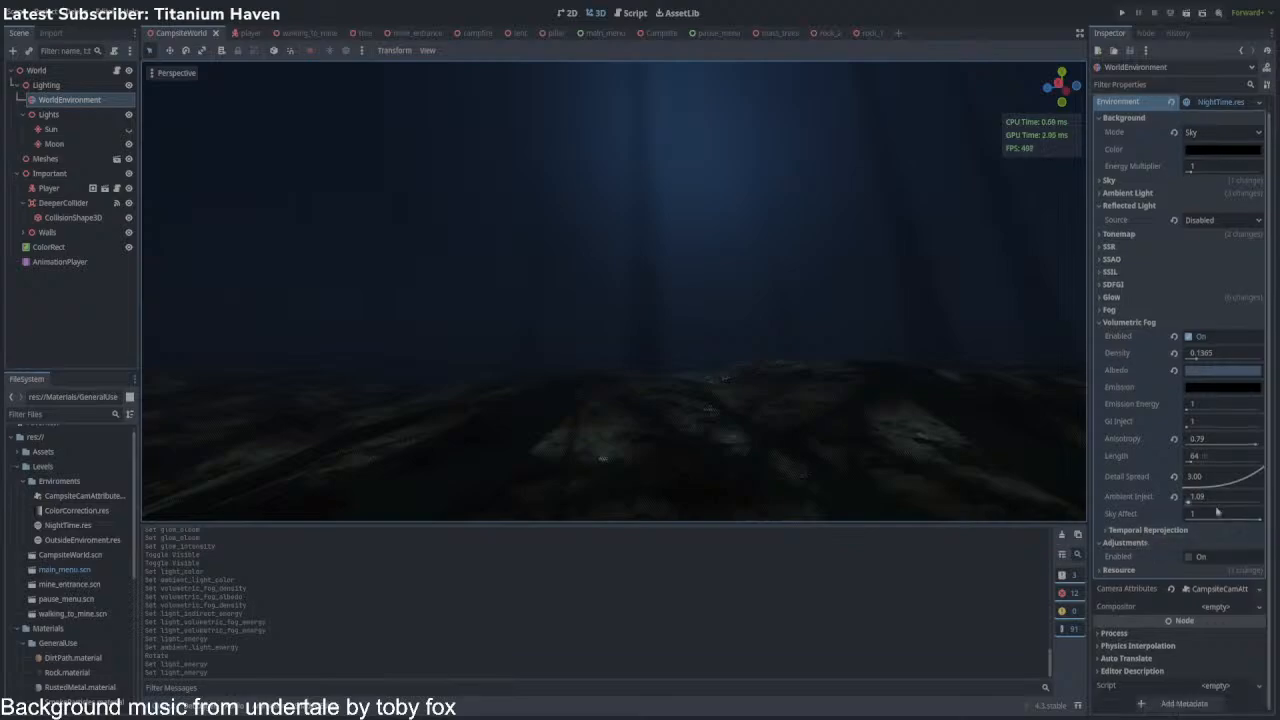
pyautogui.click(1209, 555)
pyautogui.scroll(-2, 1196, 541)
pyautogui.click(1206, 564)
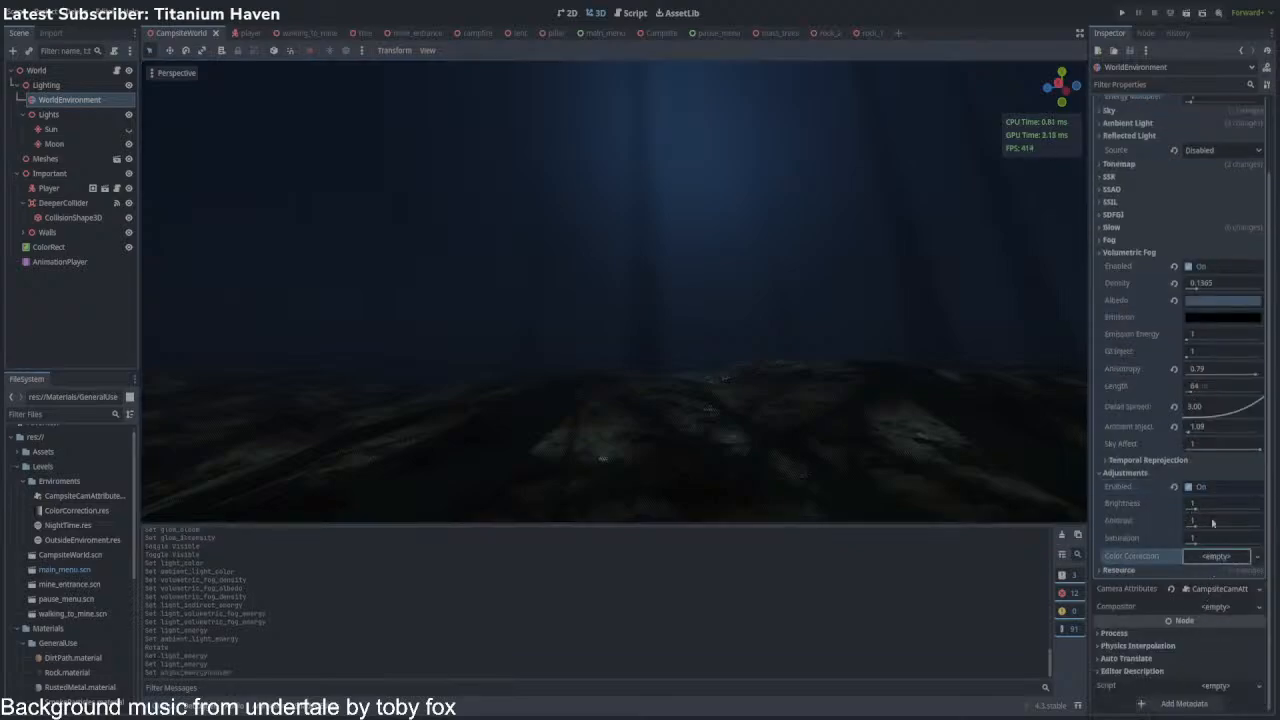
# Assign a gradient texture as the NightTime environment's color correction and add a dark blue point near its dark end.
pyautogui.click(1213, 522)
pyautogui.click(1224, 558)
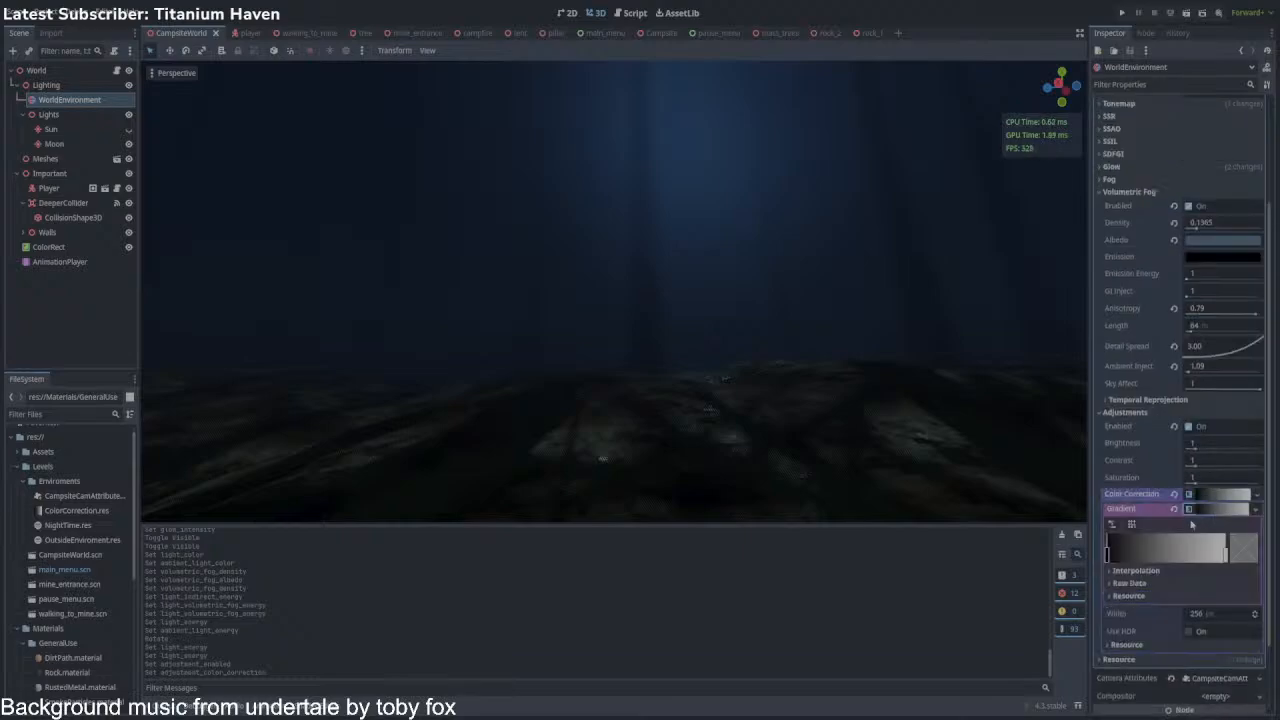
pyautogui.click(1215, 509)
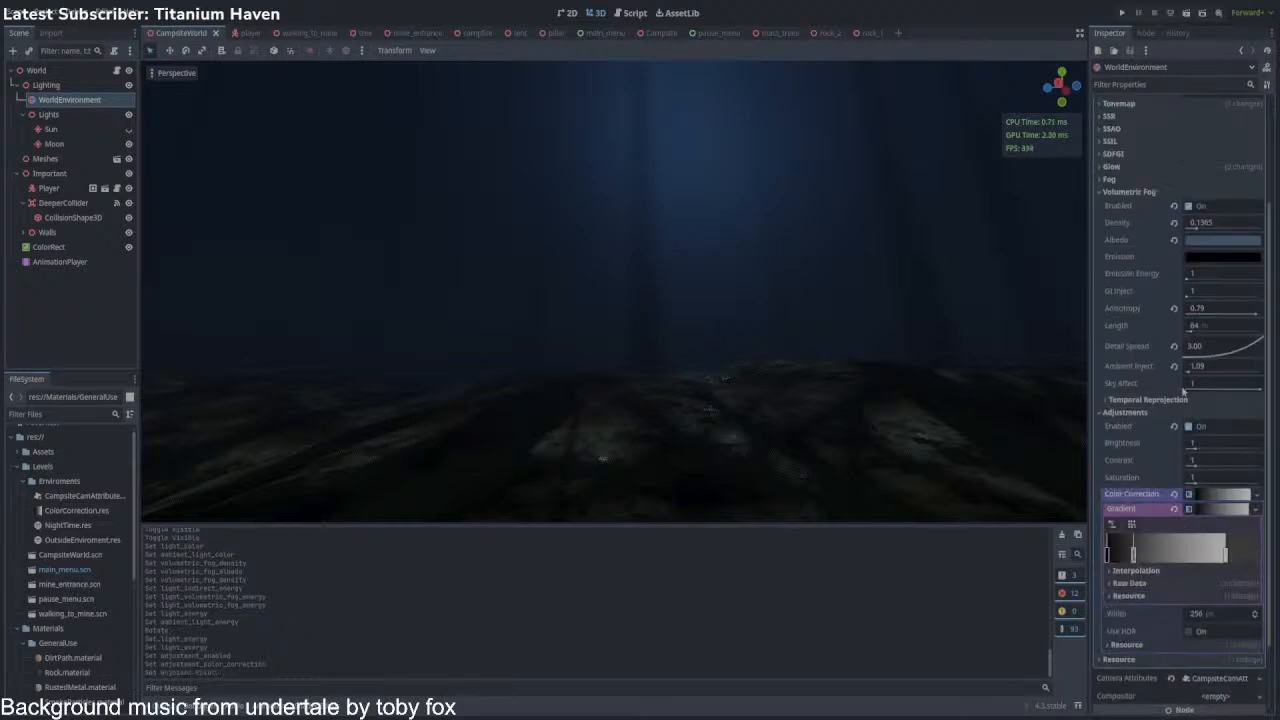
pyautogui.click(1159, 275)
pyautogui.moveTo(979, 284); pyautogui.dragTo(750, 305, button='right')
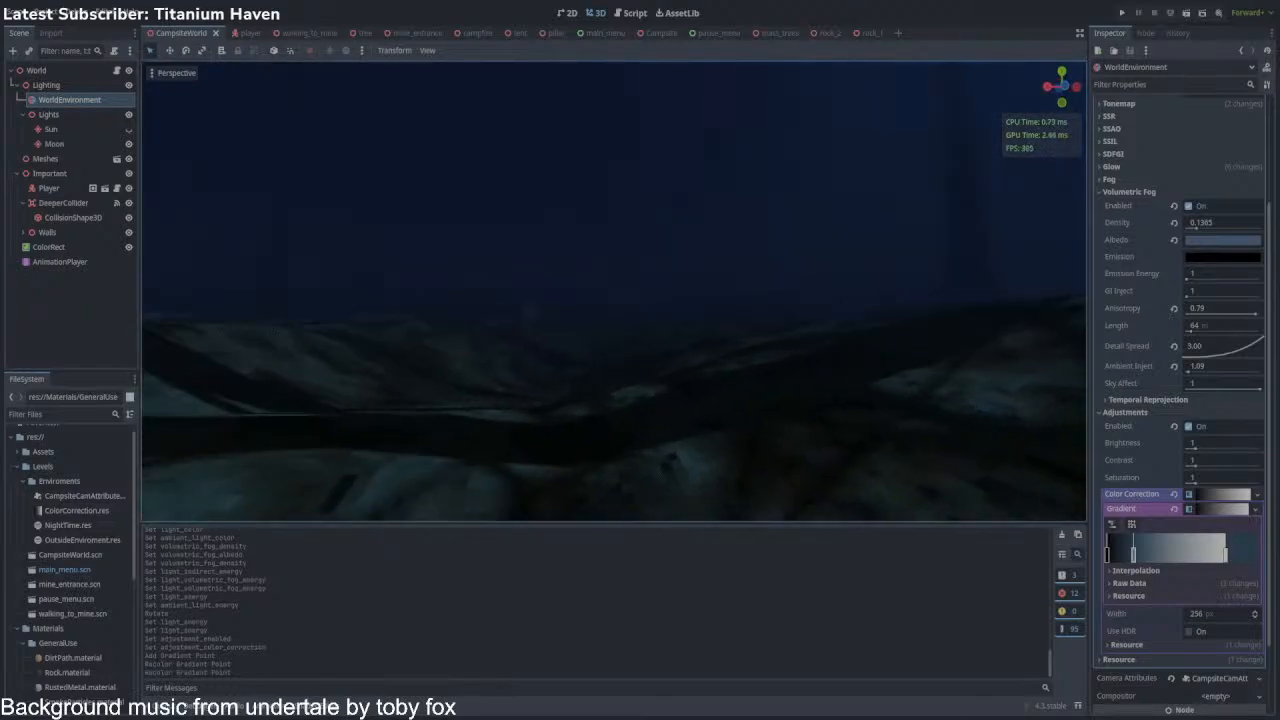
# Add a second color correction gradient point toward the bright end and recolor it a muted beige, judging it against the campfire.
pyautogui.click(1189, 550)
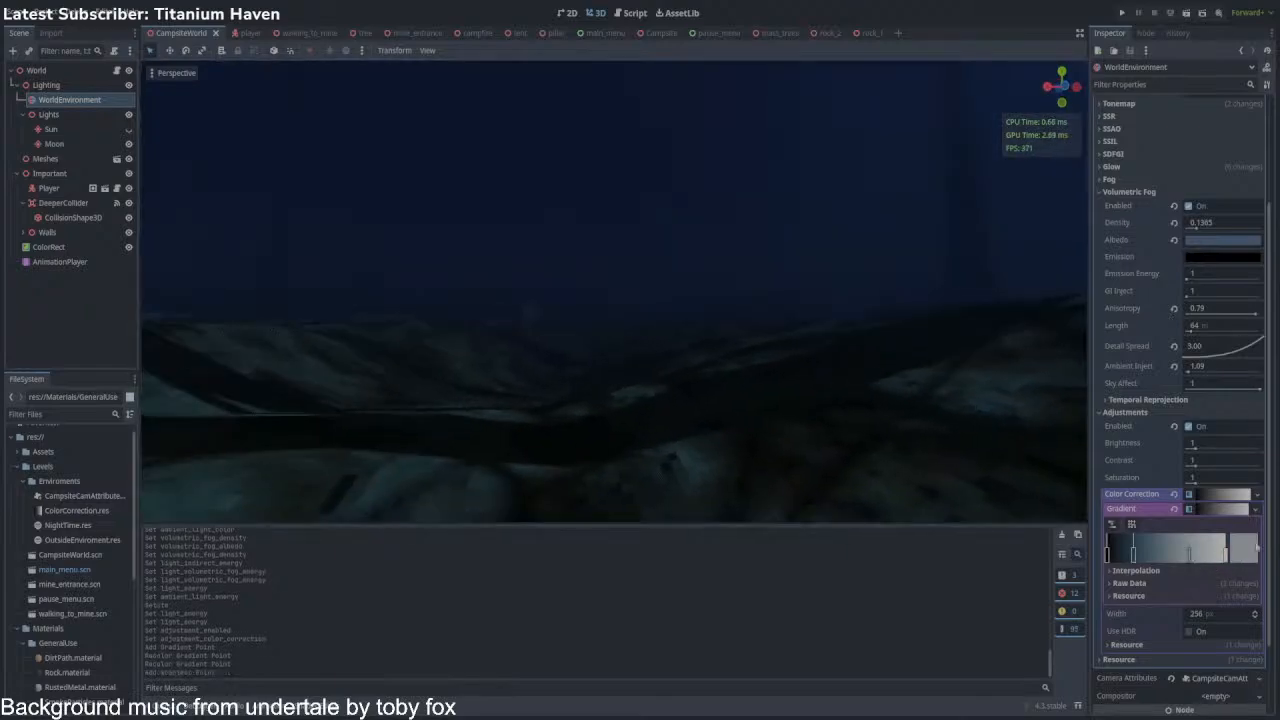
pyautogui.click(1171, 315)
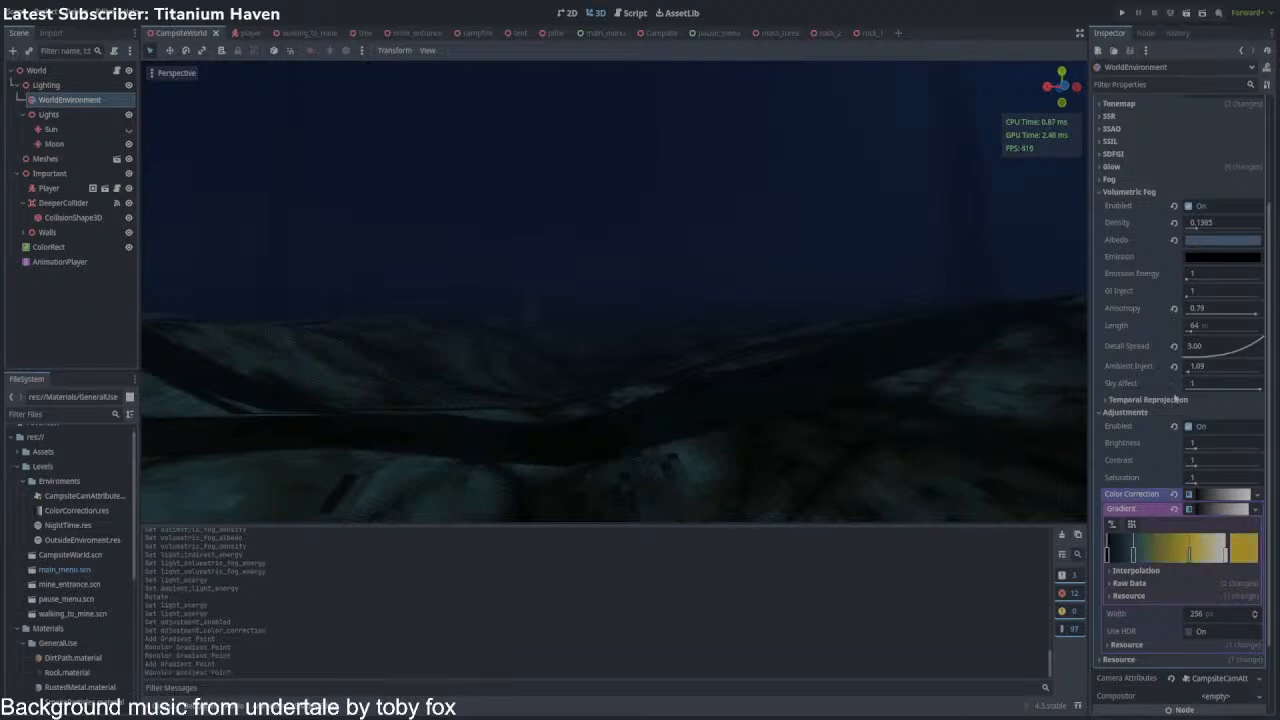
pyautogui.moveTo(900, 330); pyautogui.dragTo(840, 330, button='right')
pyautogui.press('w')
pyautogui.press('s')
pyautogui.click(1212, 480)
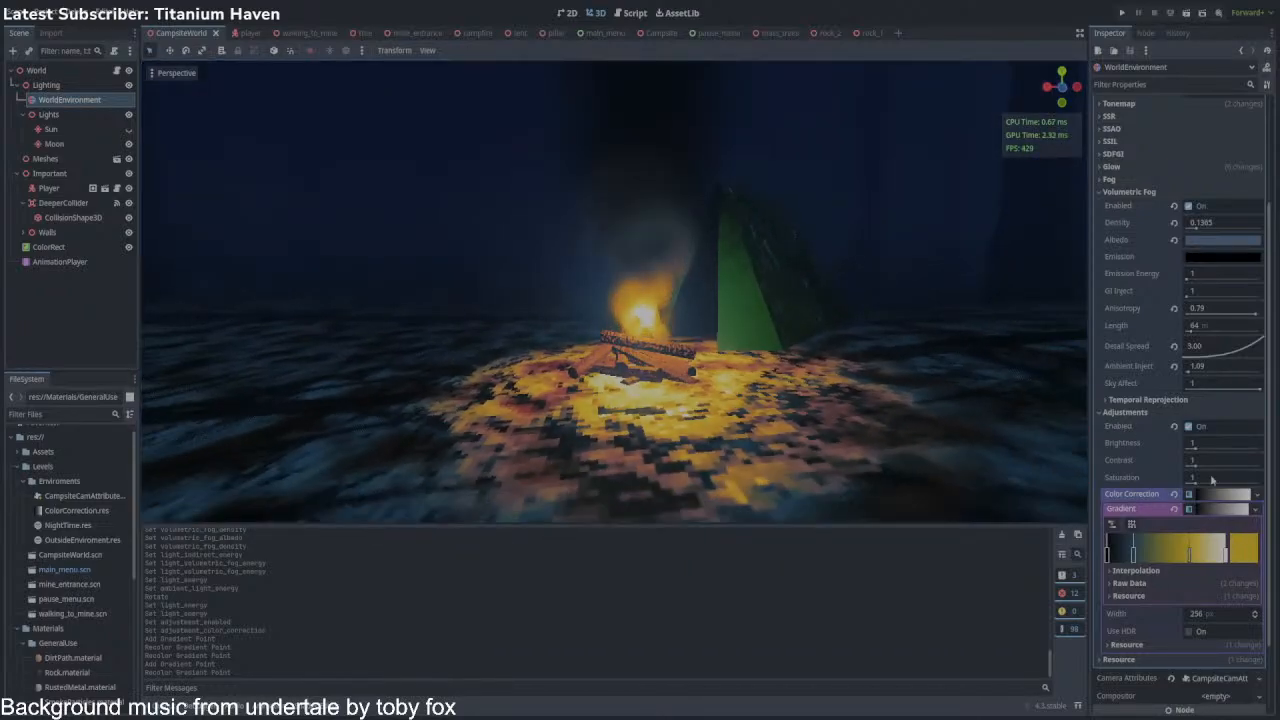
pyautogui.click(1148, 434)
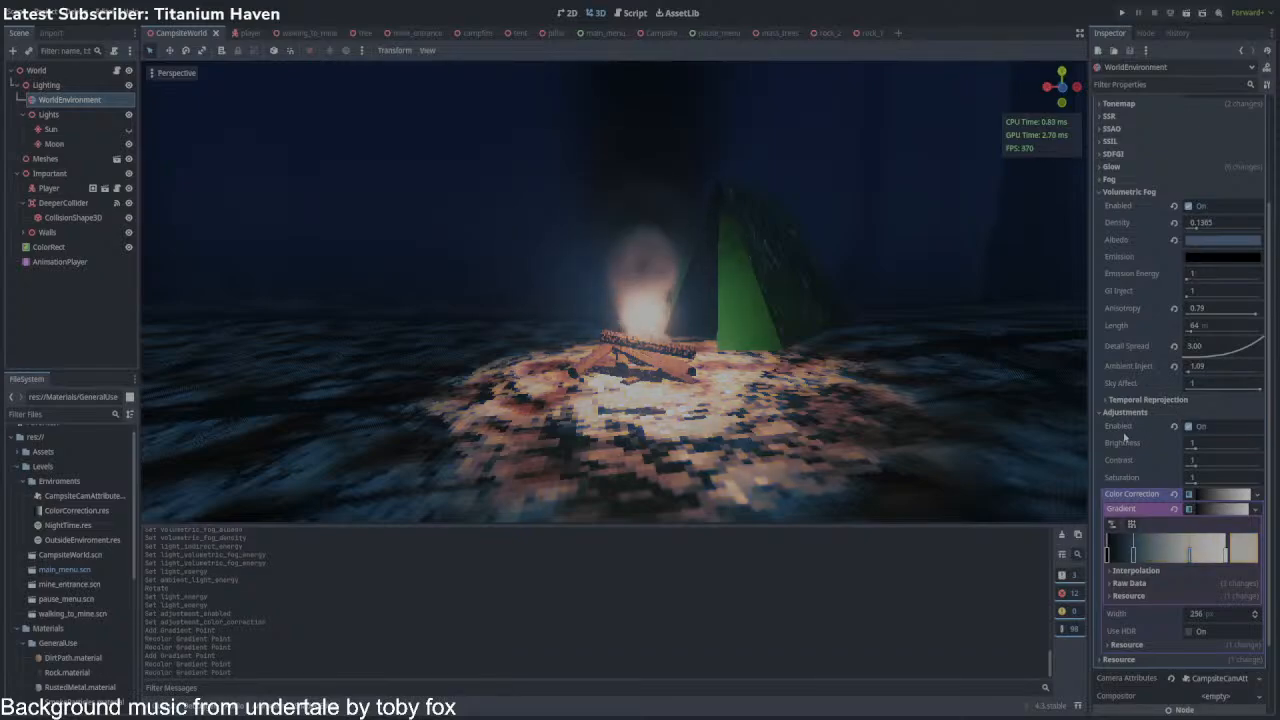
# Fly through CampsiteWorld to examine the color-corrected night lighting on the terrain and in the fog.
pyautogui.press('s')
pyautogui.moveTo(800, 342); pyautogui.dragTo(1040, 312, button='right')
pyautogui.press('s')
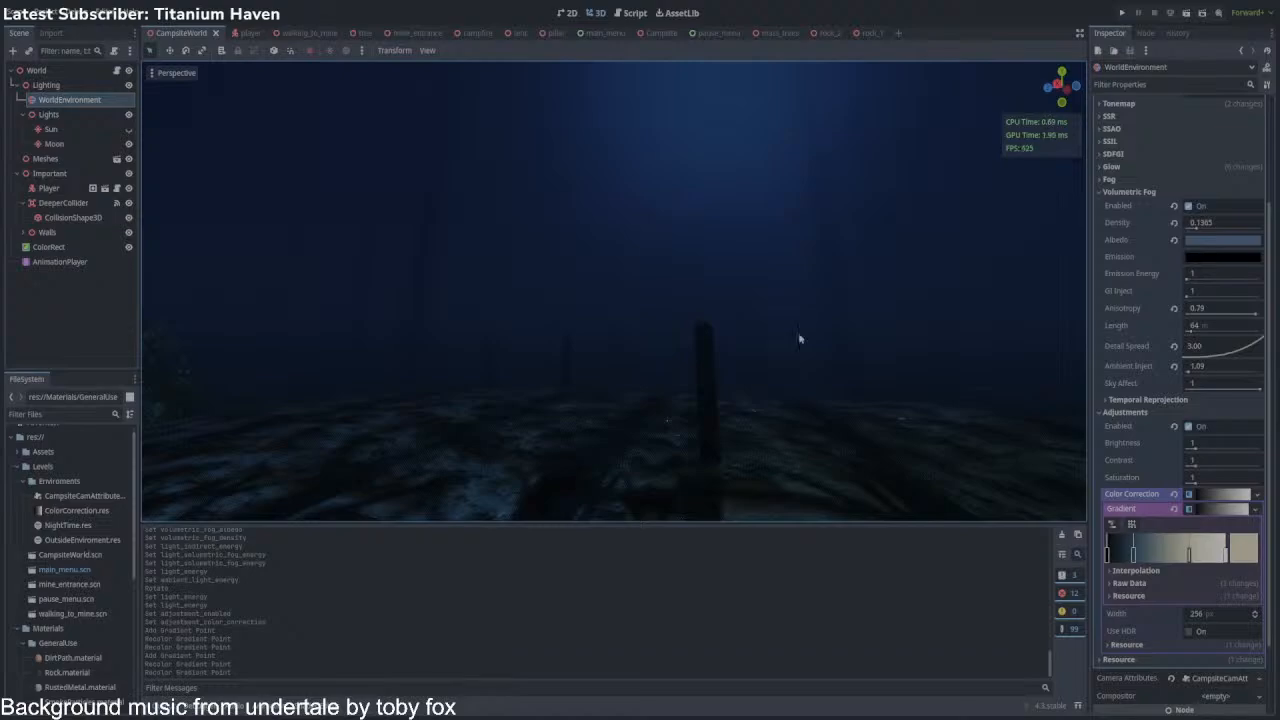
pyautogui.press('w')
pyautogui.moveTo(711, 317); pyautogui.dragTo(870, 350, button='right')
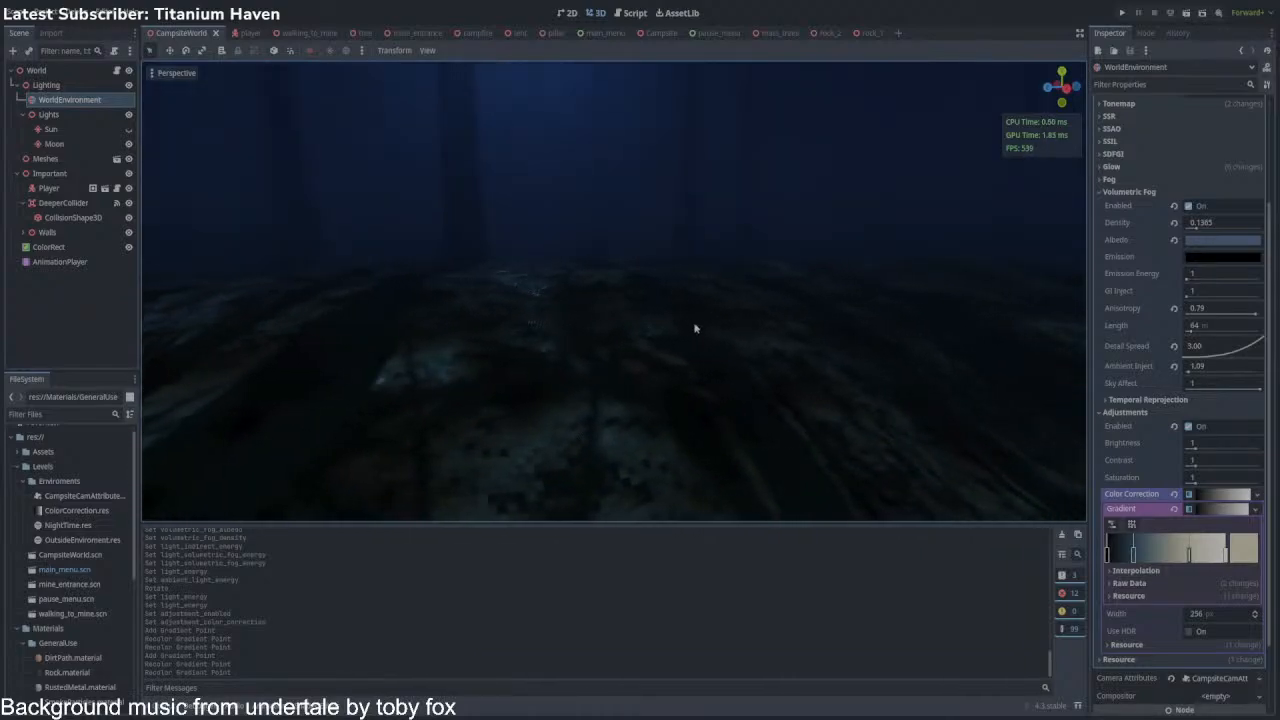
pyautogui.moveTo(521, 308); pyautogui.dragTo(550, 268, button='right')
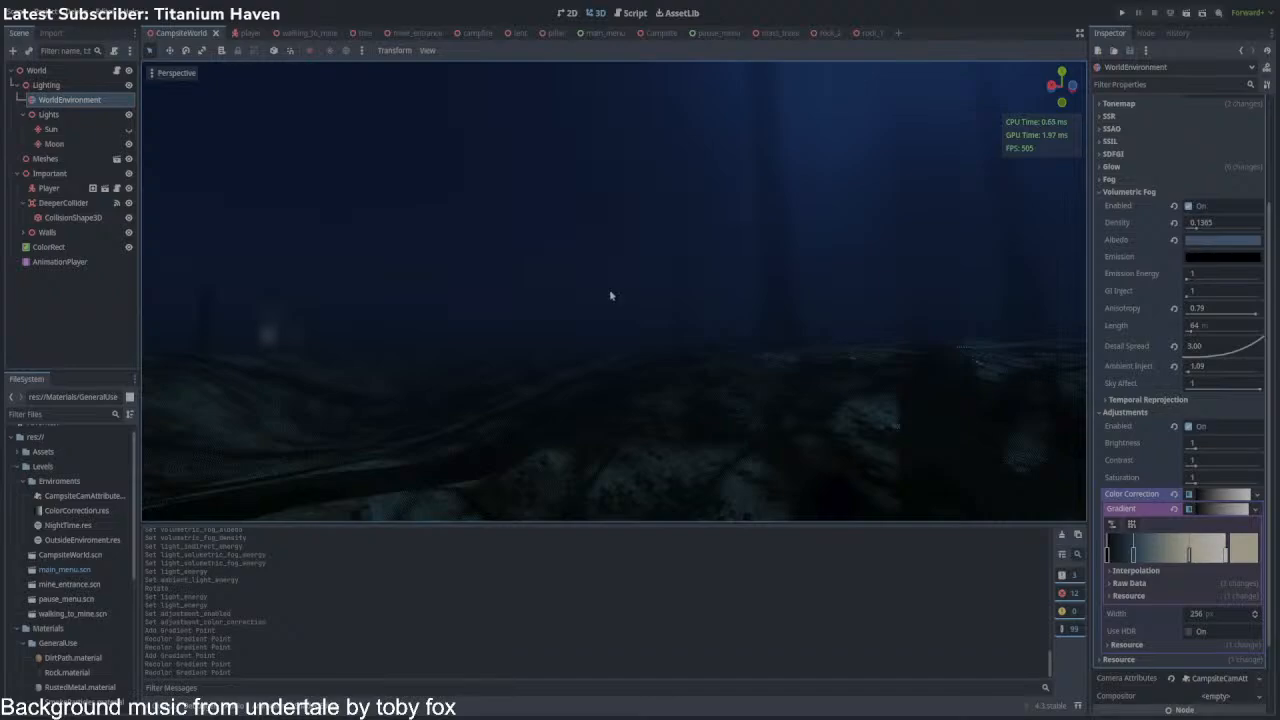
pyautogui.moveTo(693, 292); pyautogui.dragTo(698, 272, button='right')
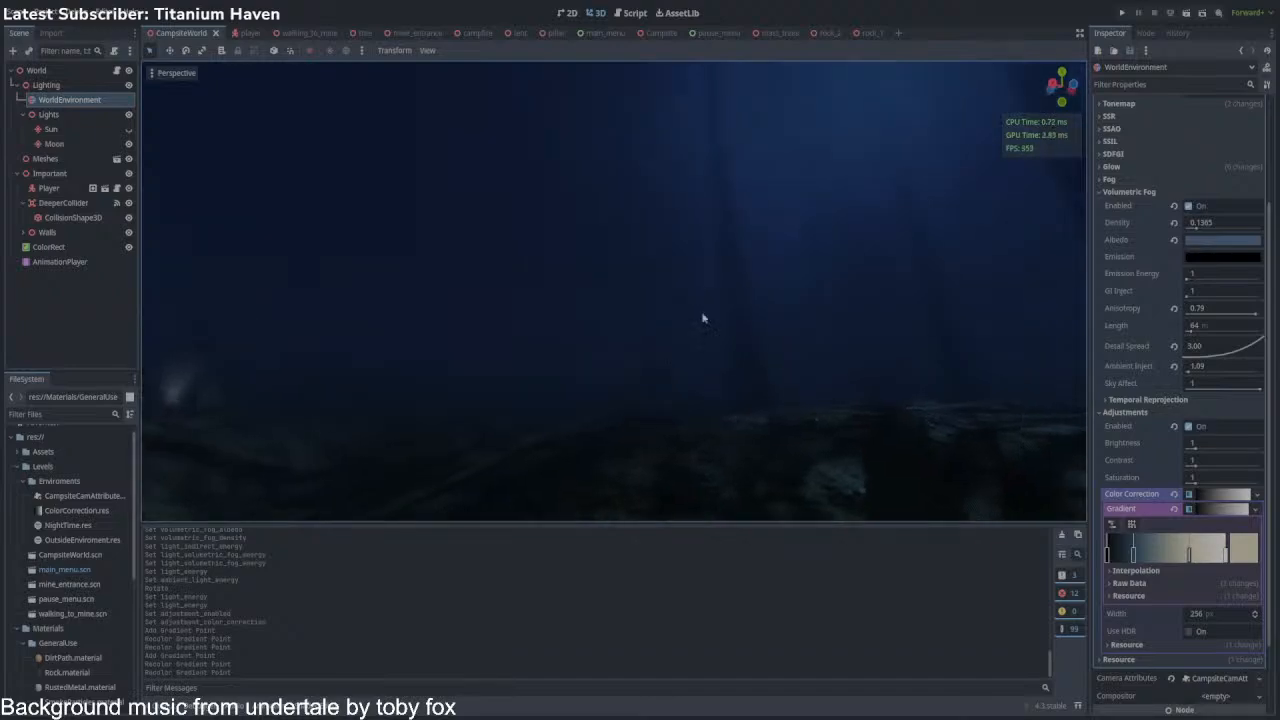
# Collapse the Volumetric Fog and Adjustments settings of the NightTime environment.
pyautogui.scroll(3, 1180, 215)
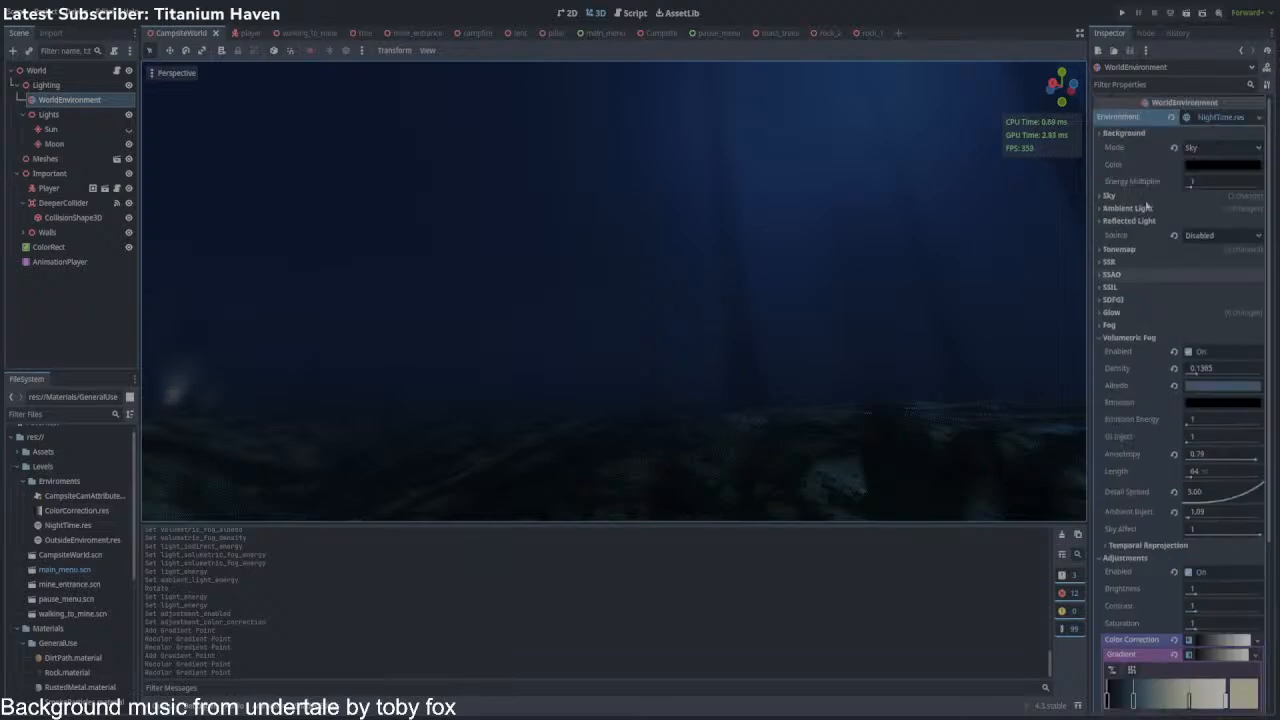
pyautogui.click(1127, 337)
pyautogui.click(1121, 350)
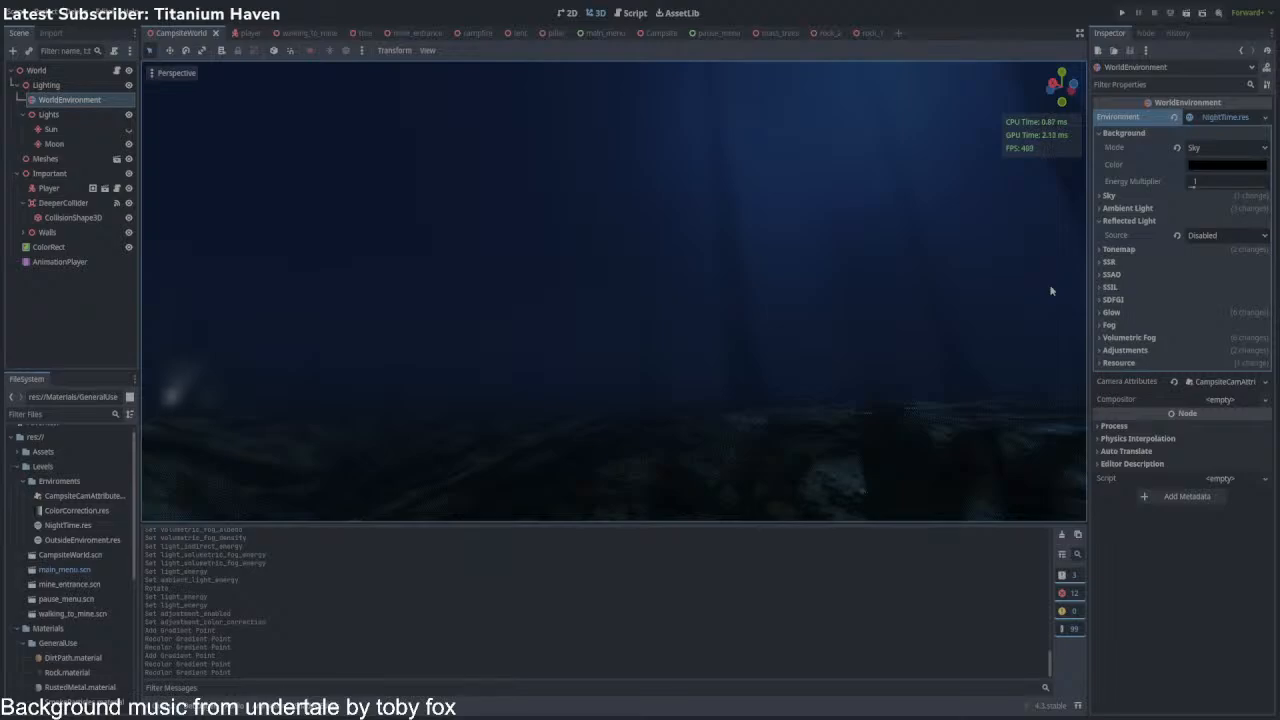
# Set the Day variable to false in Main.gd and run the game to test the night version, restarting it once.
pyautogui.click(116, 72)
pyautogui.click(172, 102)
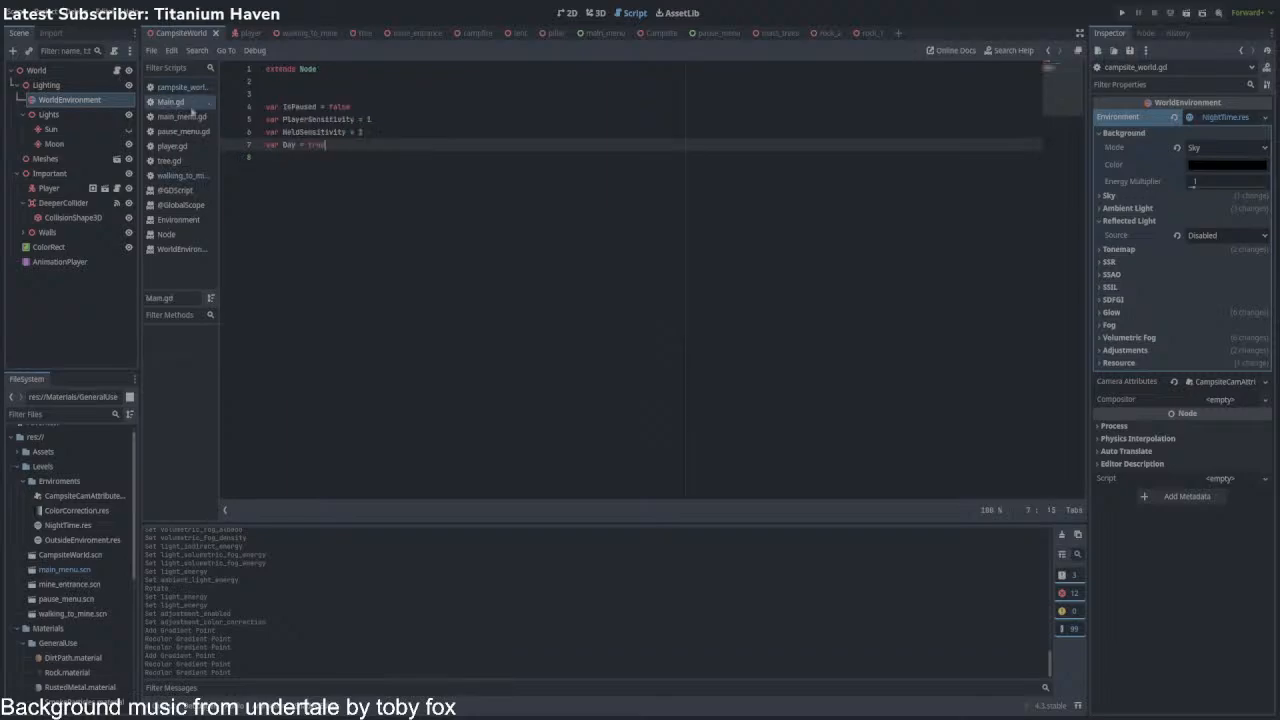
pyautogui.doubleClick(316, 145)
pyautogui.write('false')
pyautogui.click(1127, 13)
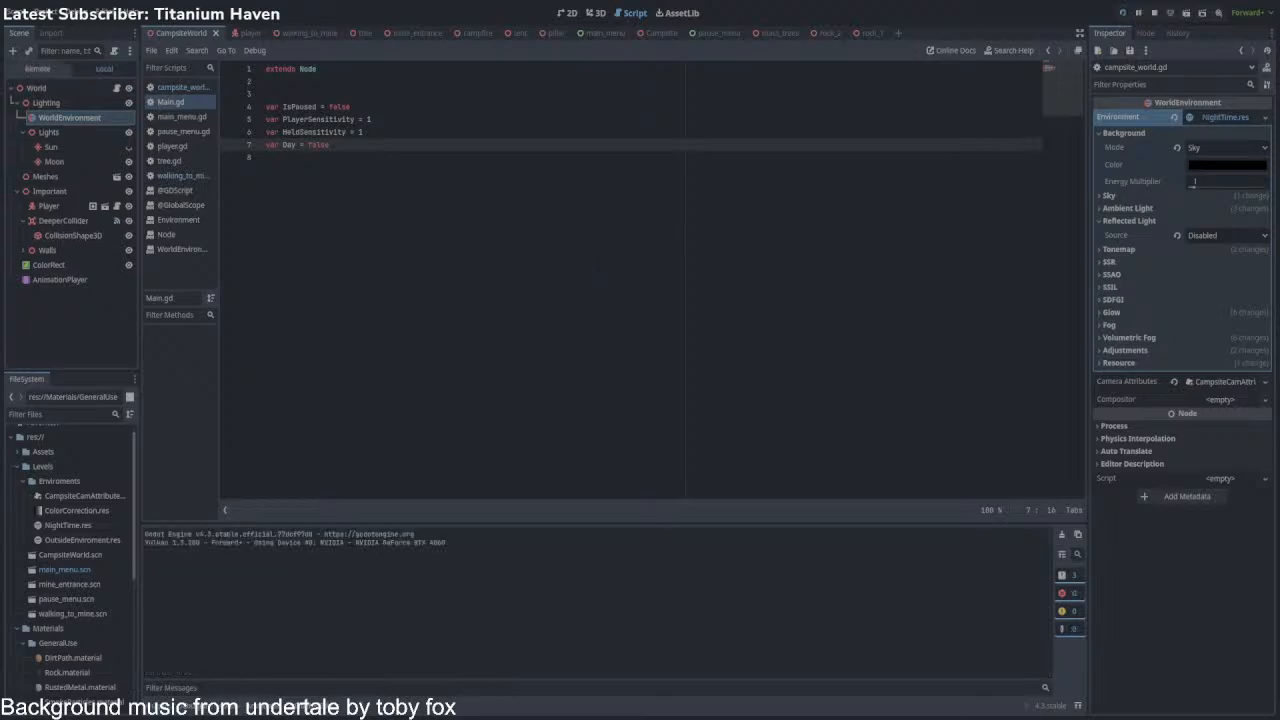
pyautogui.press('F8')
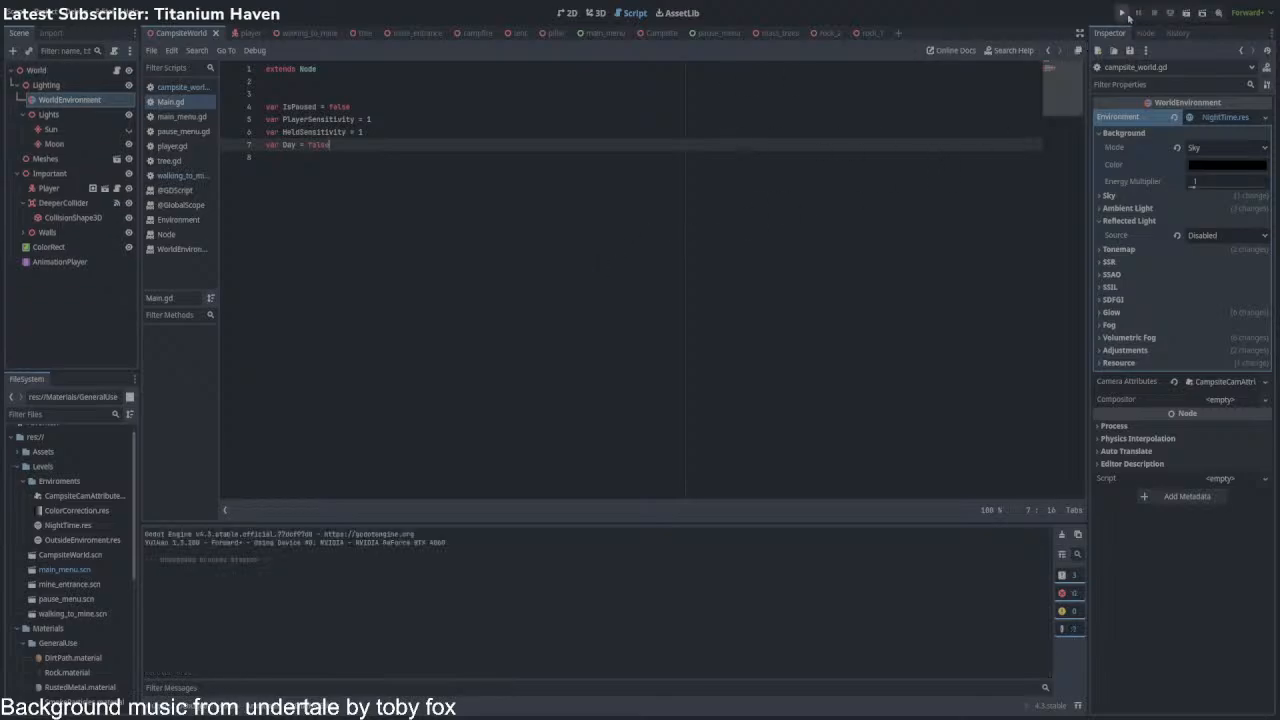
pyautogui.press('F5')
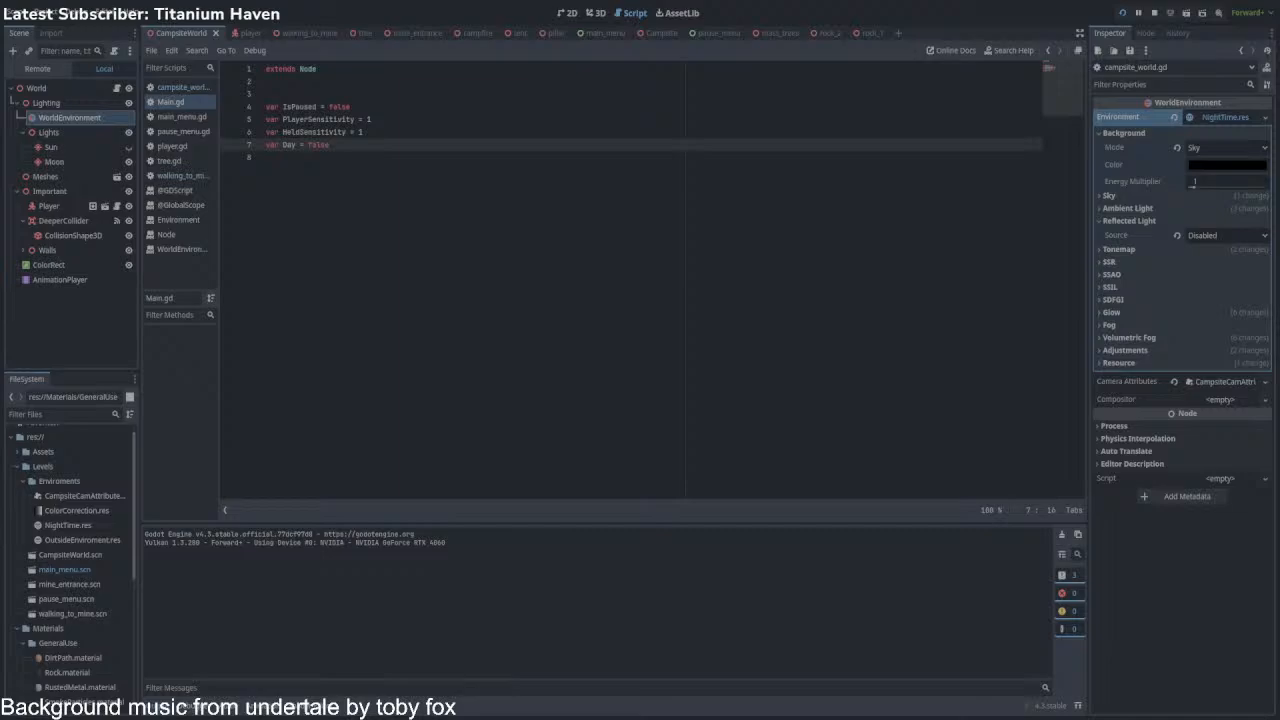
# Inspect the campfire in CampsiteWorld, enable shadows on the OmniLight3D in the campfire scene, and save.
pyautogui.click(595, 13)
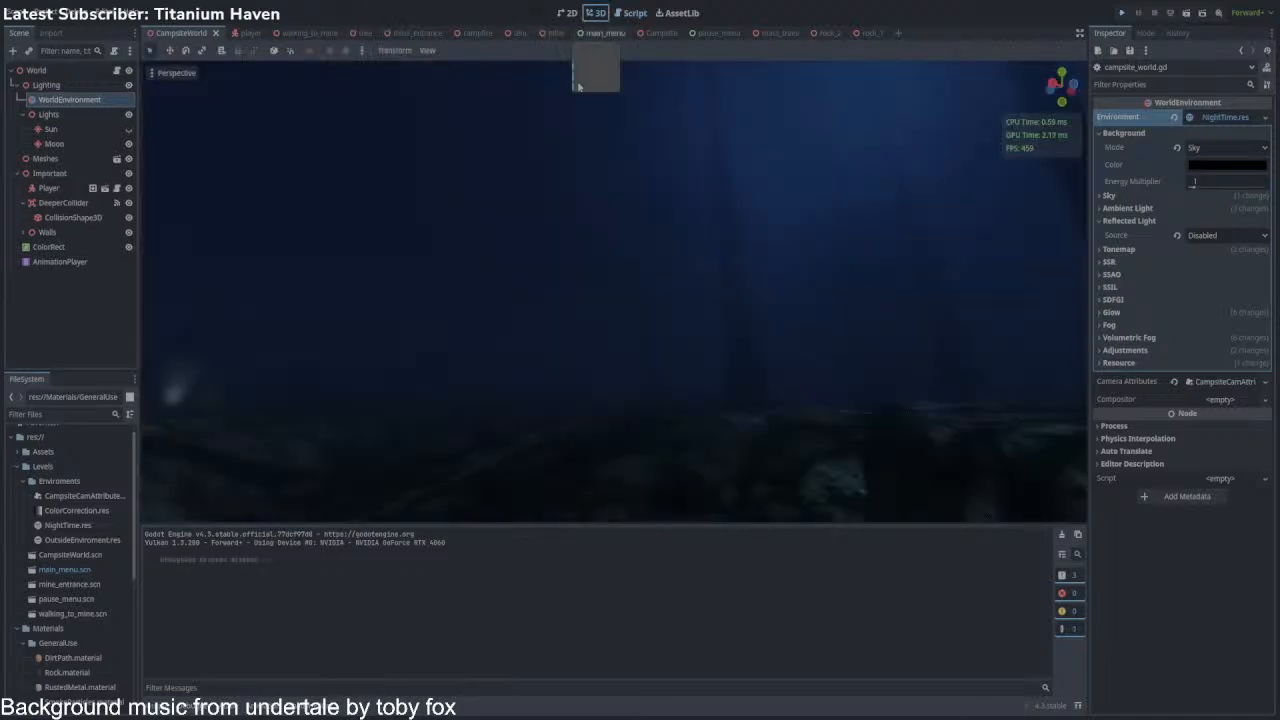
pyautogui.press('w')
pyautogui.moveTo(614, 291); pyautogui.dragTo(542, 262, button='right')
pyautogui.press('w')
pyautogui.press('s')
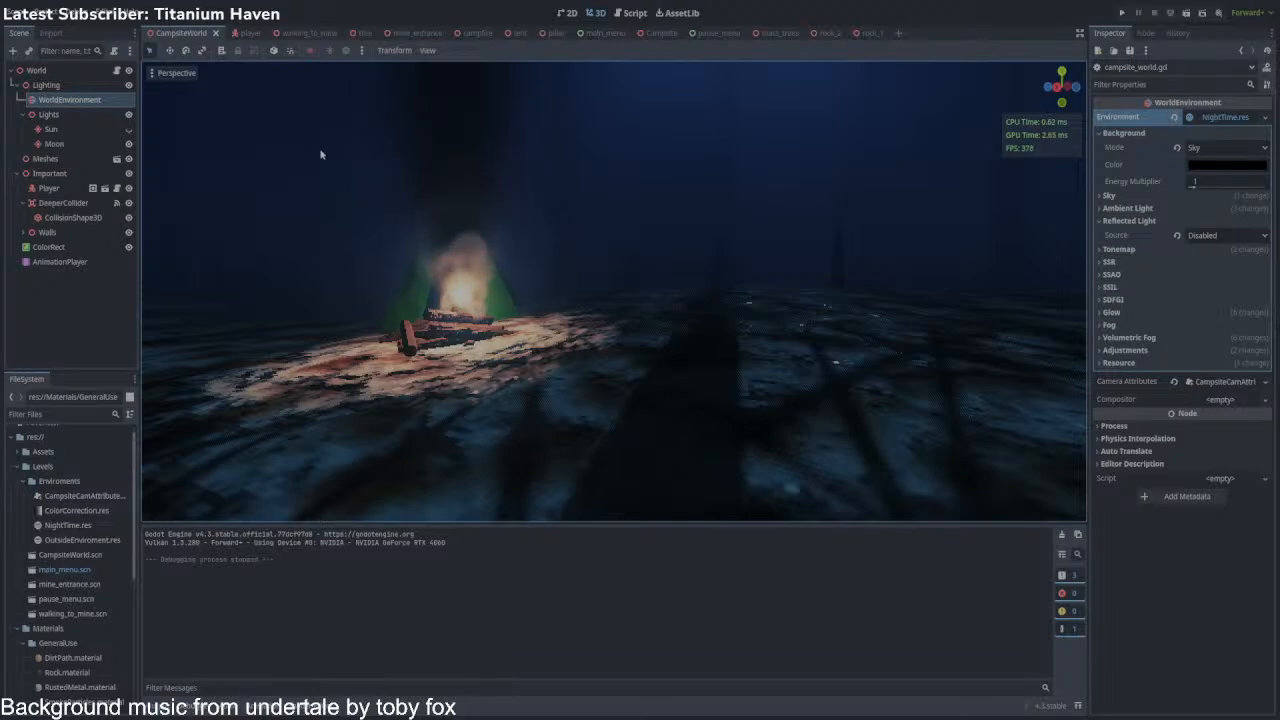
pyautogui.click(477, 33)
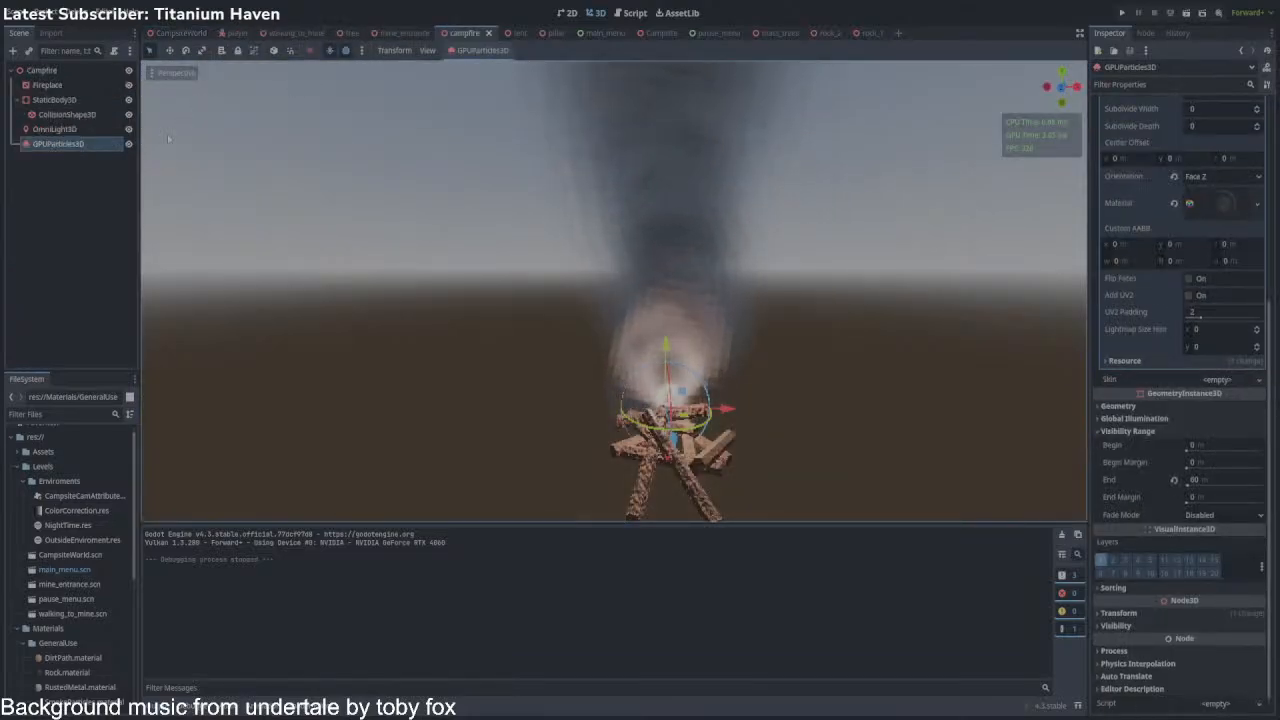
pyautogui.click(1112, 405)
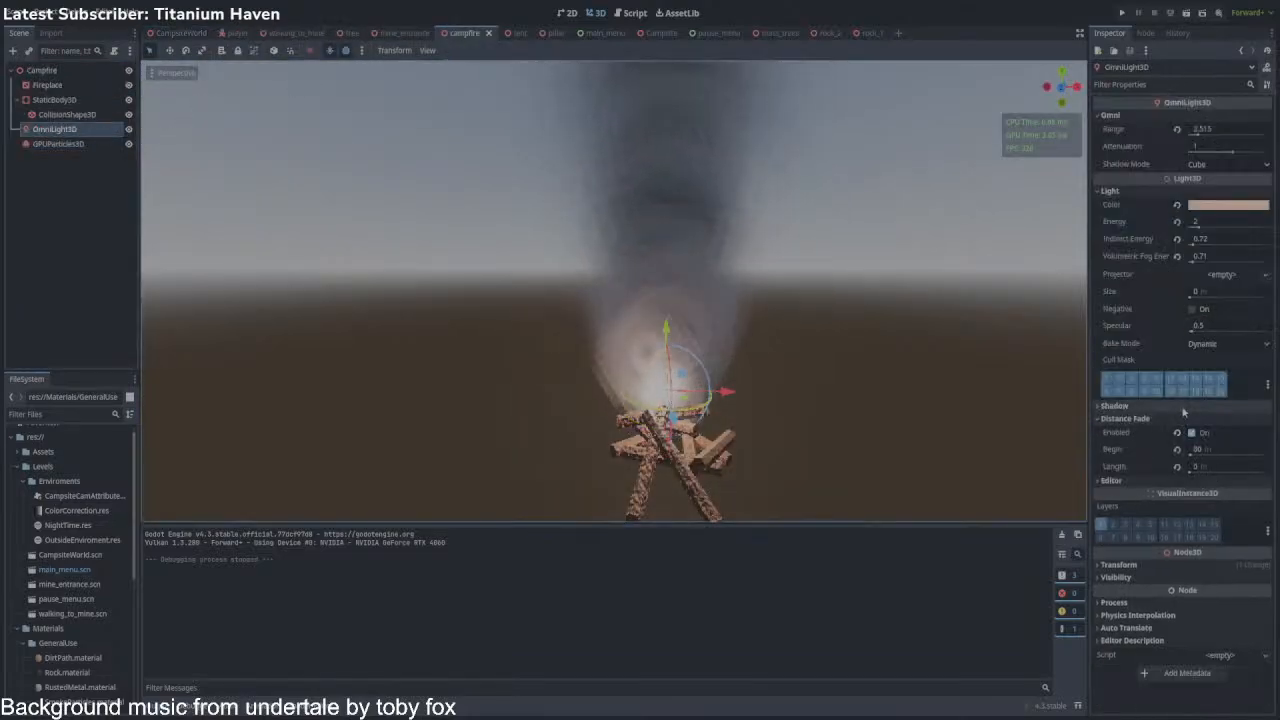
pyautogui.click(1189, 420)
pyautogui.hotkey('ctrl', 's')
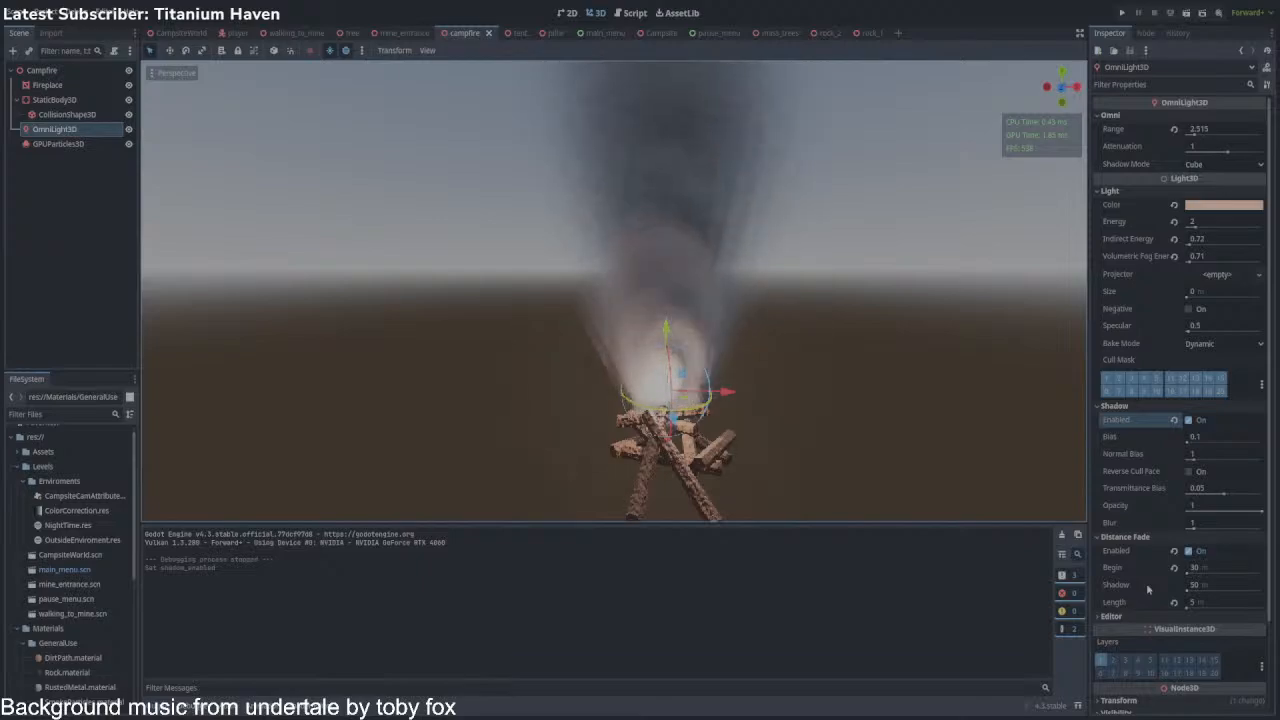
# Set the campfire light's distance fade shadow to 20 m and its fade length to 10 m.
pyautogui.click(1207, 588)
pyautogui.write('20')
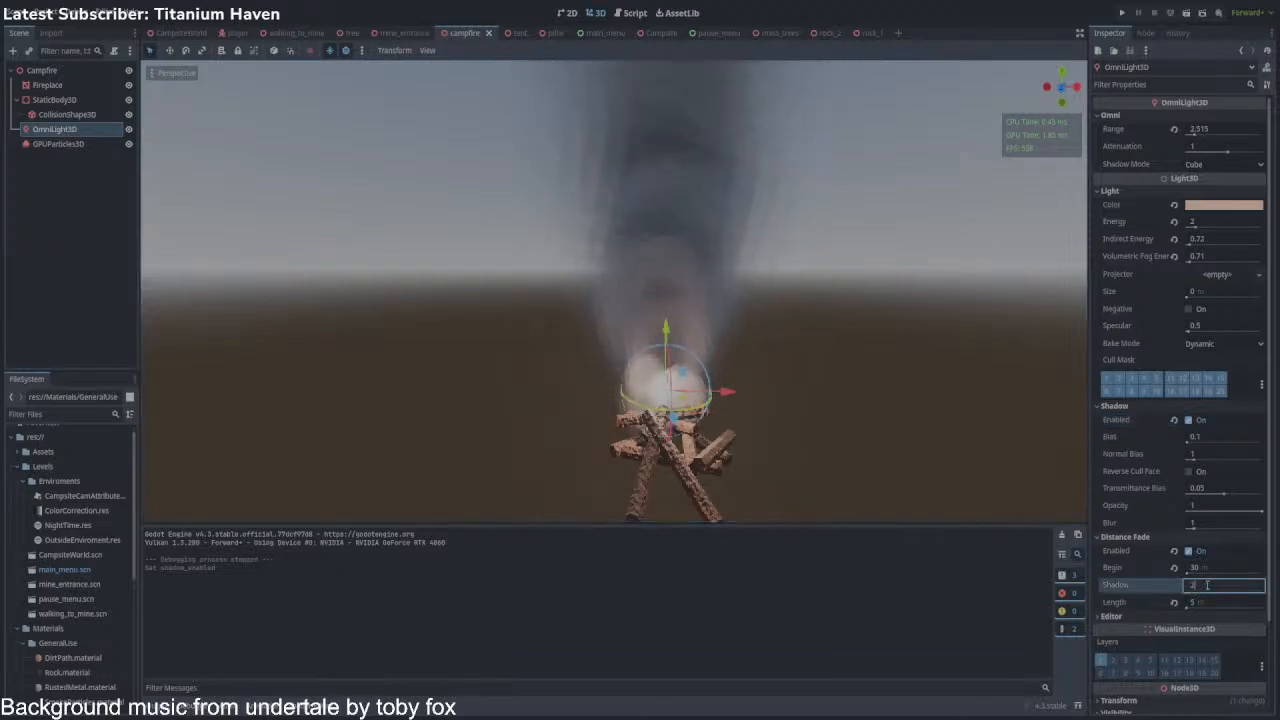
pyautogui.press('Return')
pyautogui.click(1221, 601)
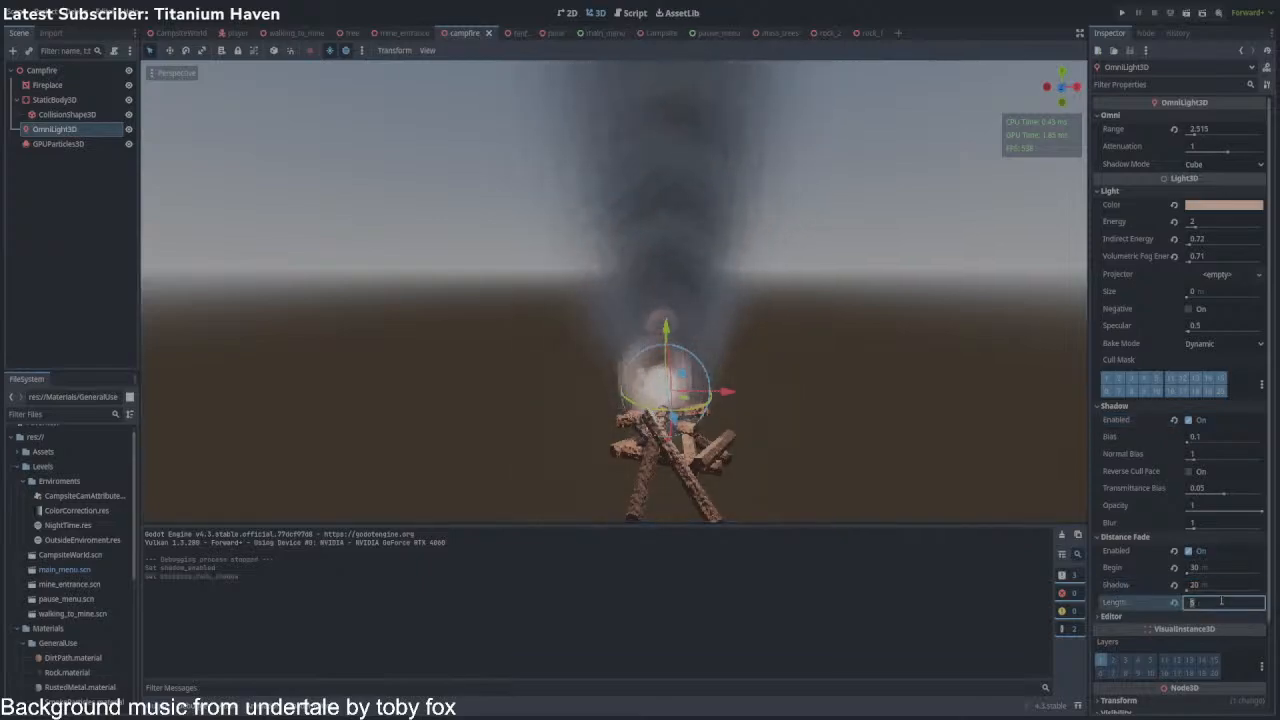
pyautogui.write('10')
pyautogui.press('Return')
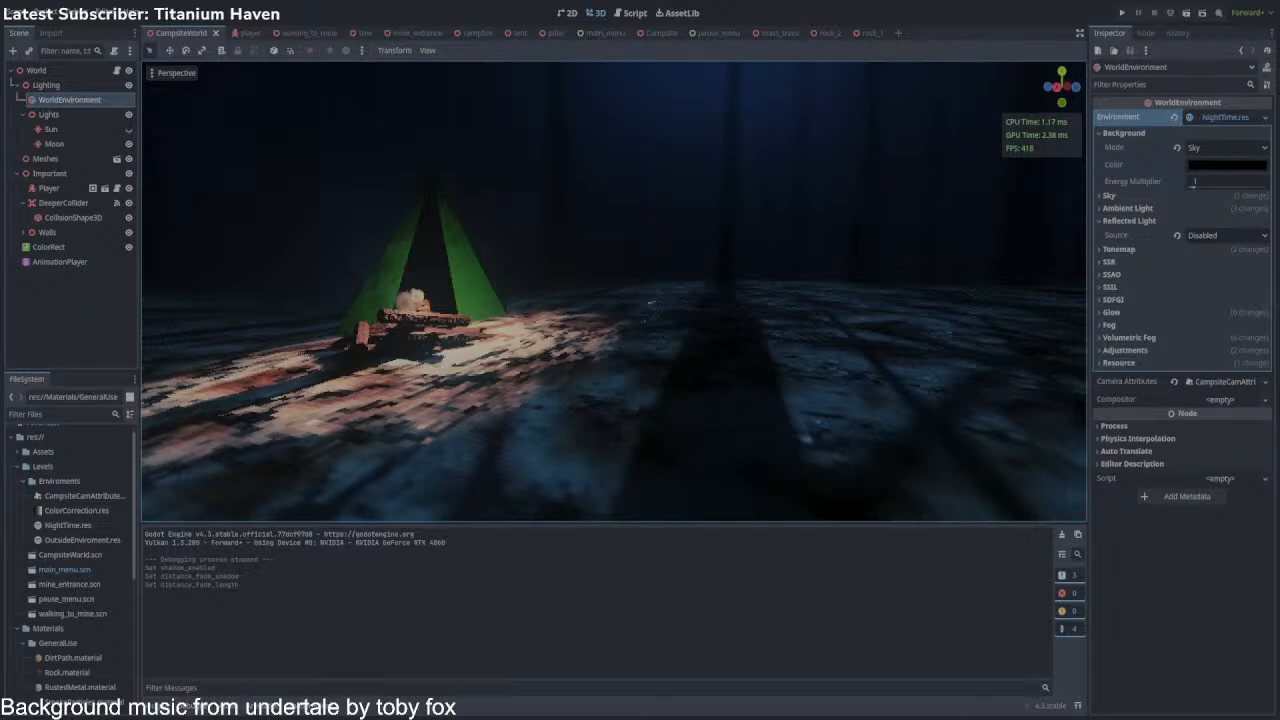
# Hide the environment in the CampsiteWorld viewport and disable far DOF blur in the camera attributes to view the campfire from afar.
pyautogui.moveTo(614, 292); pyautogui.dragTo(505, 292, button='right')
pyautogui.press('s')
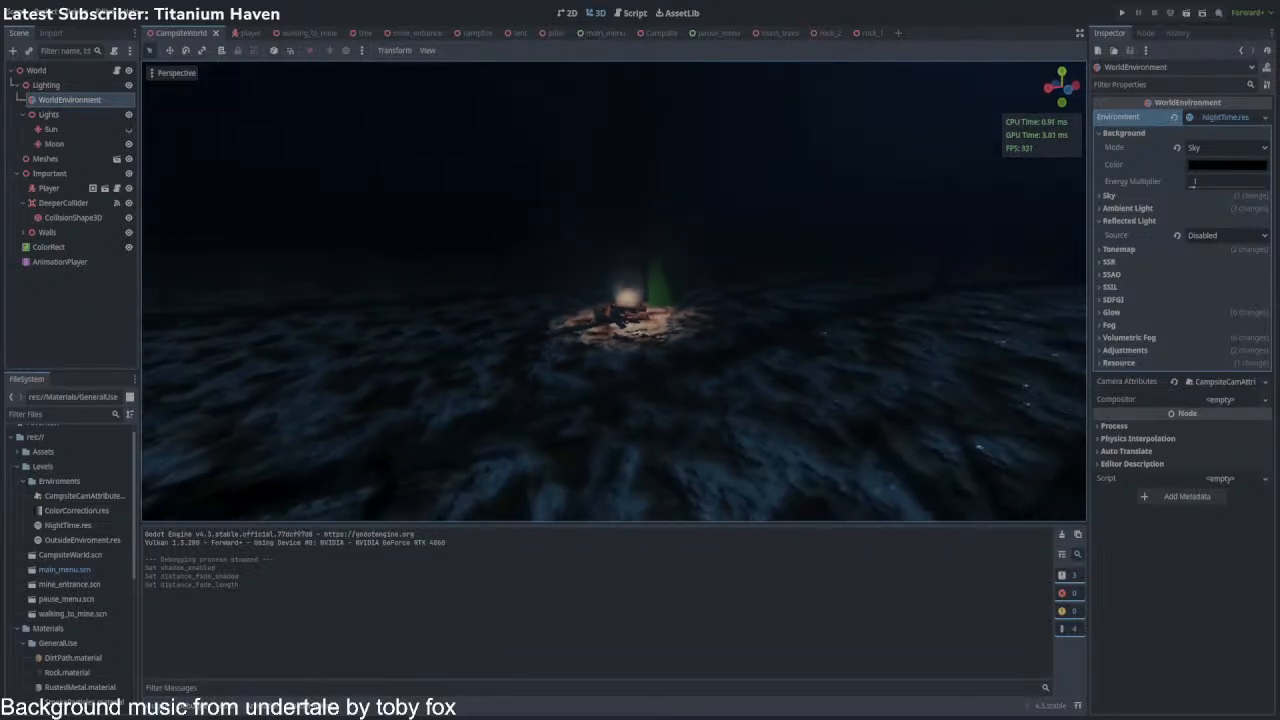
pyautogui.click(193, 77)
pyautogui.click(206, 361)
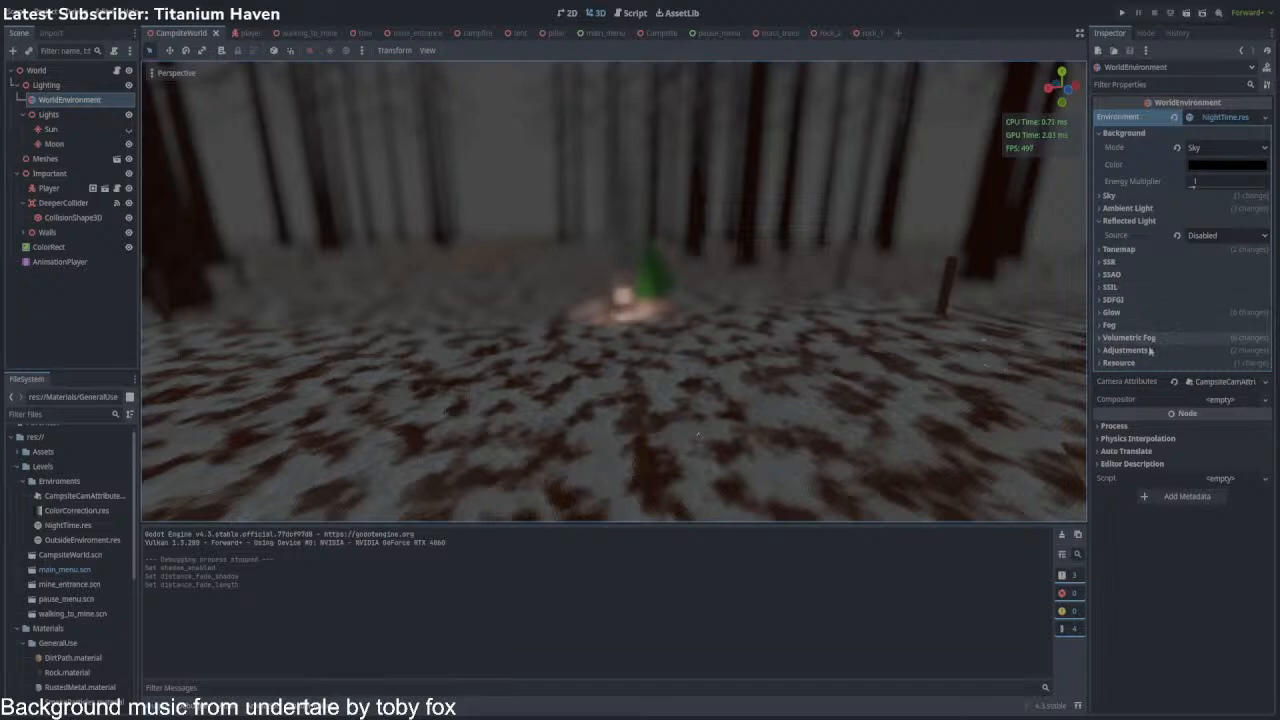
pyautogui.click(1210, 381)
pyautogui.click(1191, 411)
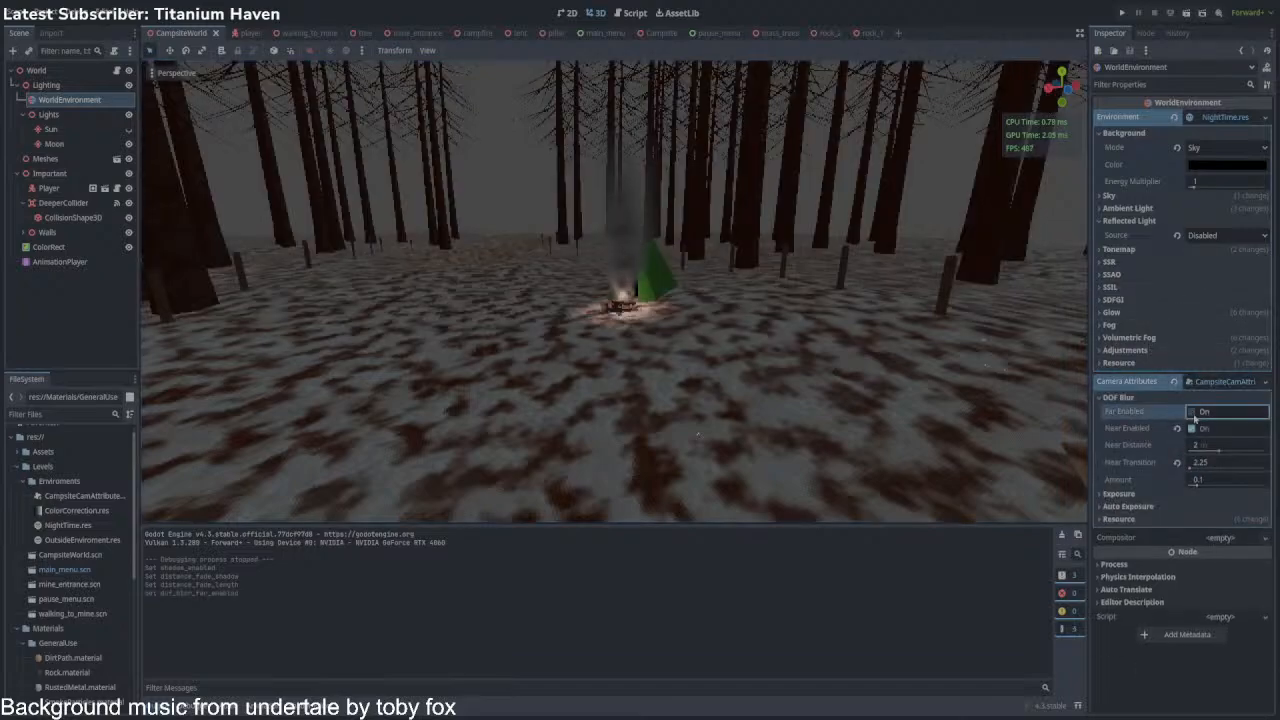
pyautogui.press('s')
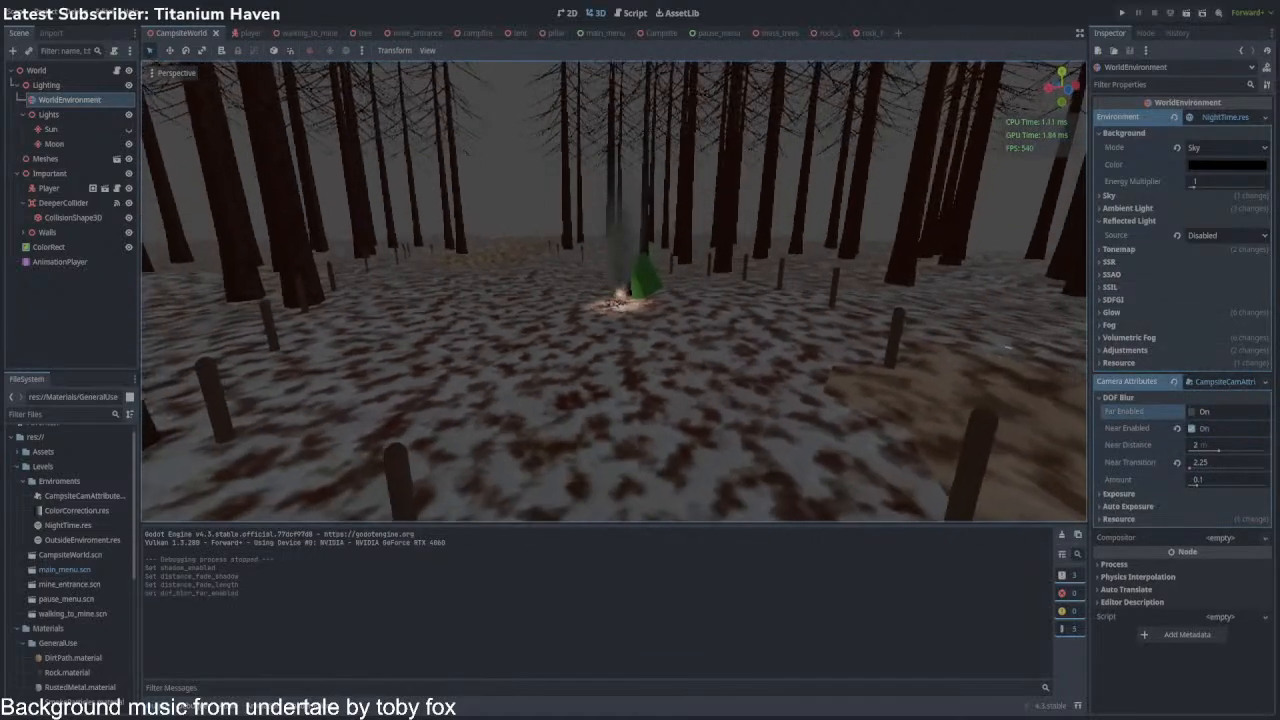
pyautogui.press('s')
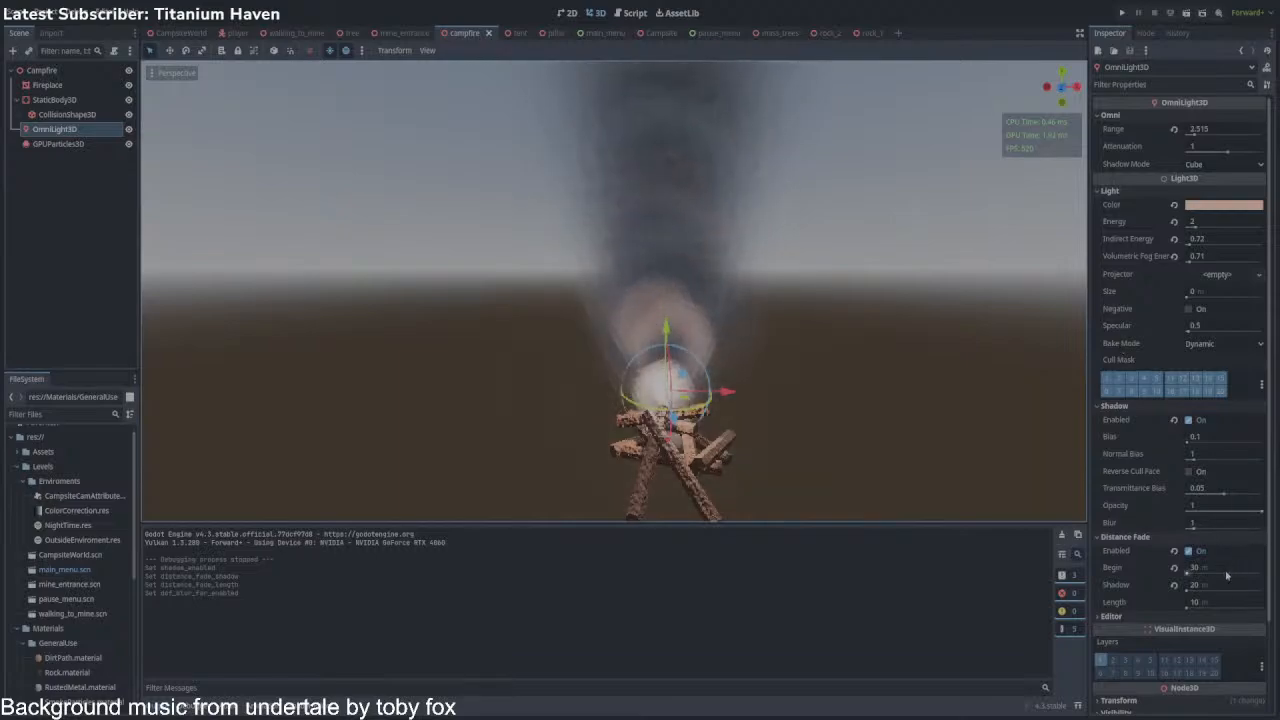
# Set the campfire OmniLight3D's distance fade shadow to 10 m and its length to 4 m, and save the scene.
pyautogui.click(1228, 584)
pyautogui.write('10')
pyautogui.press('Return')
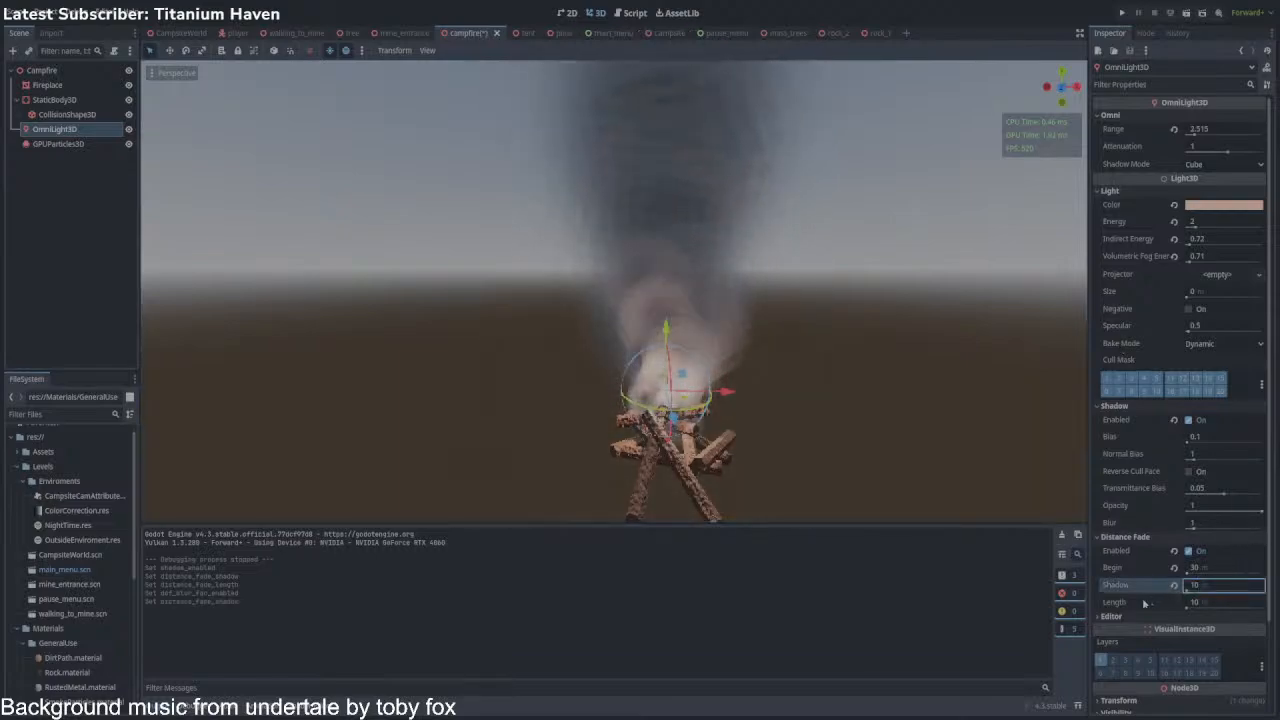
pyautogui.click(1228, 602)
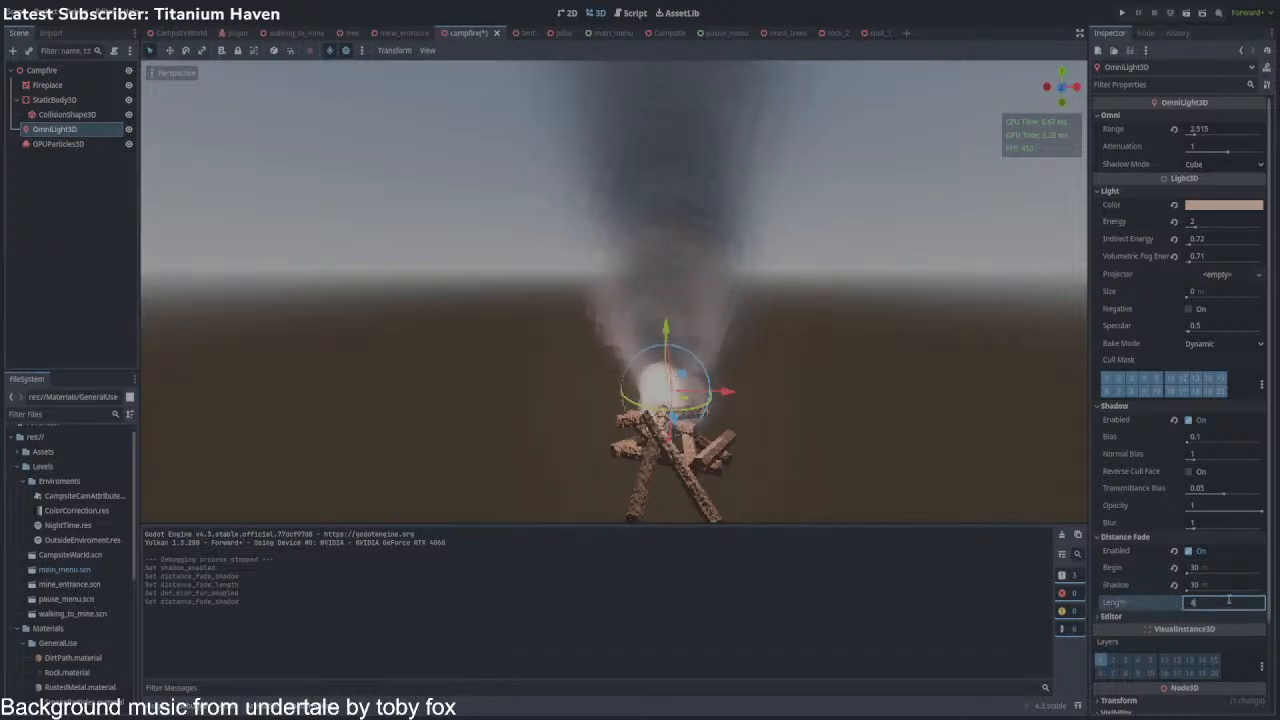
pyautogui.press('Return')
pyautogui.hotkey('ctrl', 's')
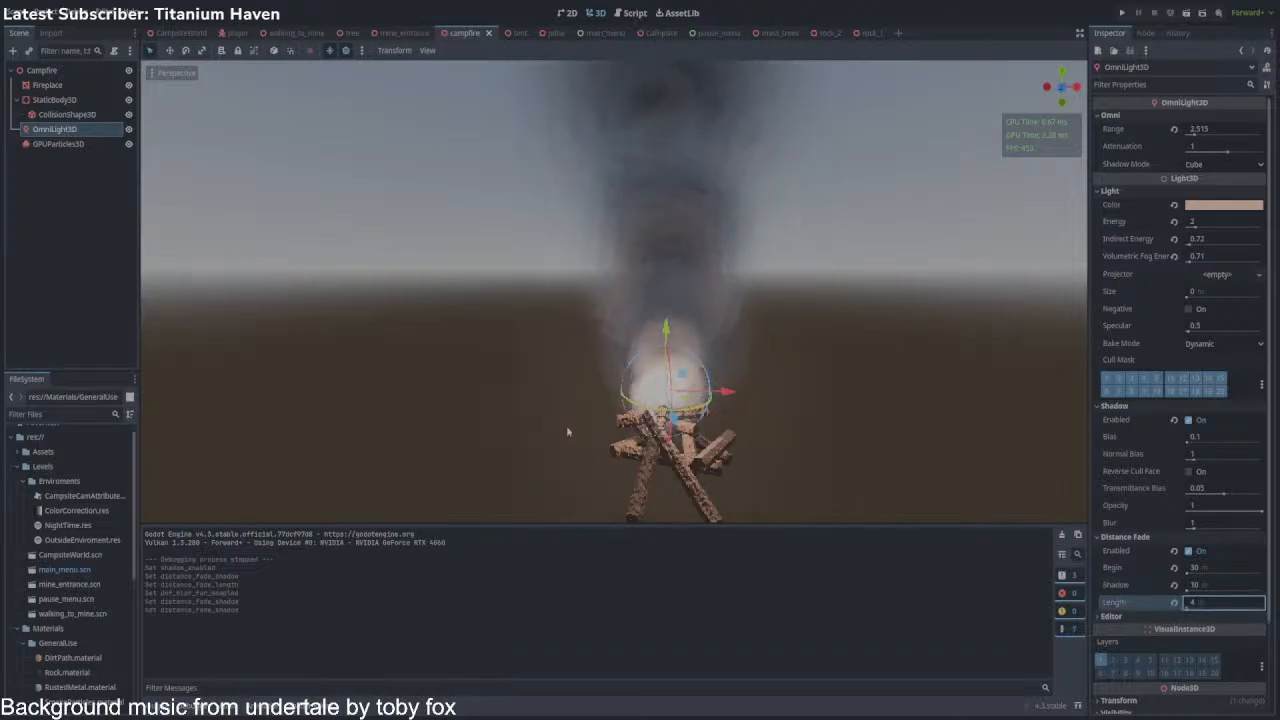
# Fly toward and away from the campfire in CampsiteWorld to check how its shadows fade with distance.
pyautogui.click(180, 33)
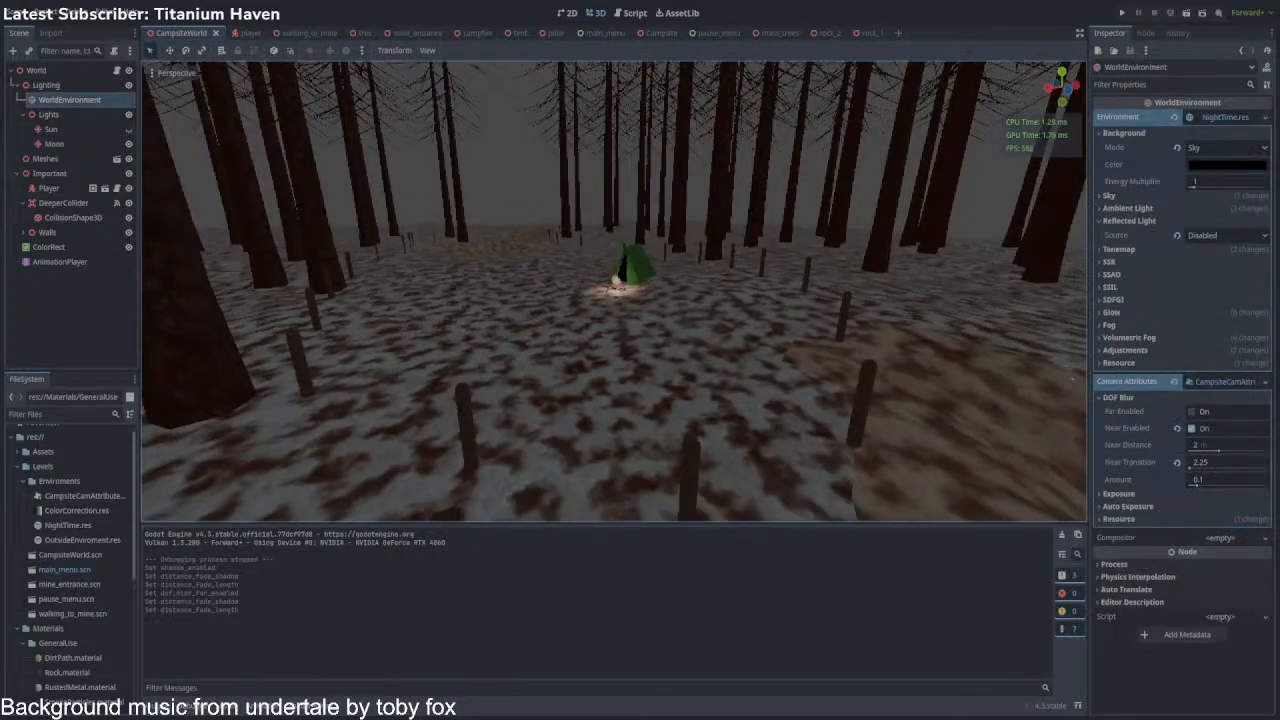
pyautogui.press('w')
pyautogui.moveTo(614, 291); pyautogui.dragTo(656, 279, button='right')
pyautogui.press('s')
pyautogui.press('w')
pyautogui.press('s')
pyautogui.press('w')
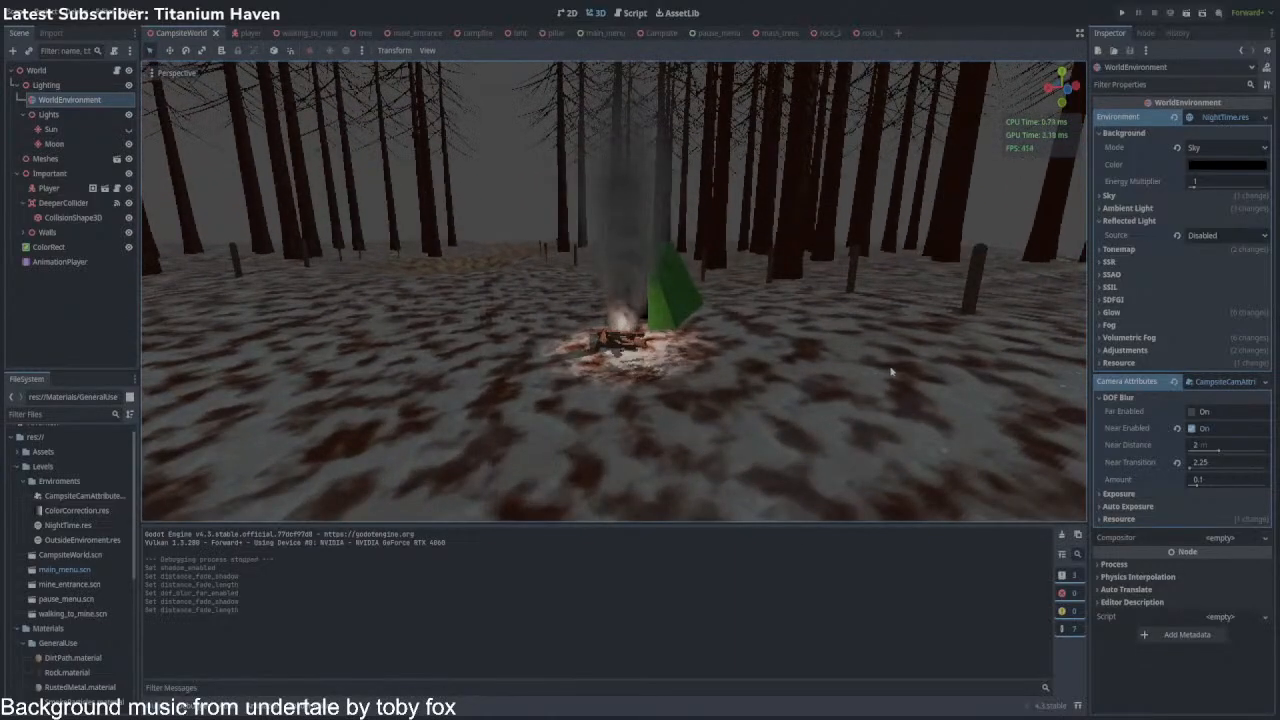
# Re-enable far DOF blur in the camera attributes and move in toward the campfire.
pyautogui.click(1203, 412)
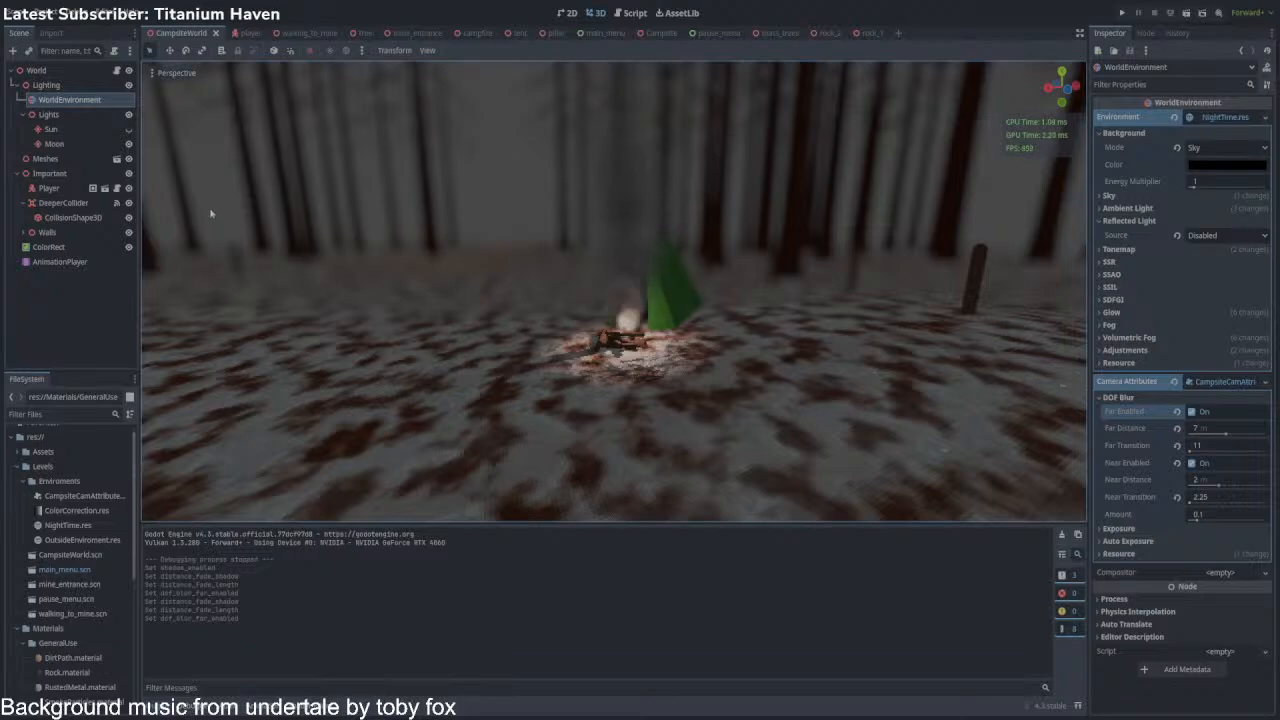
pyautogui.moveTo(201, 361); pyautogui.dragTo(204, 352, button='right')
pyautogui.press('w')
pyautogui.press('a')
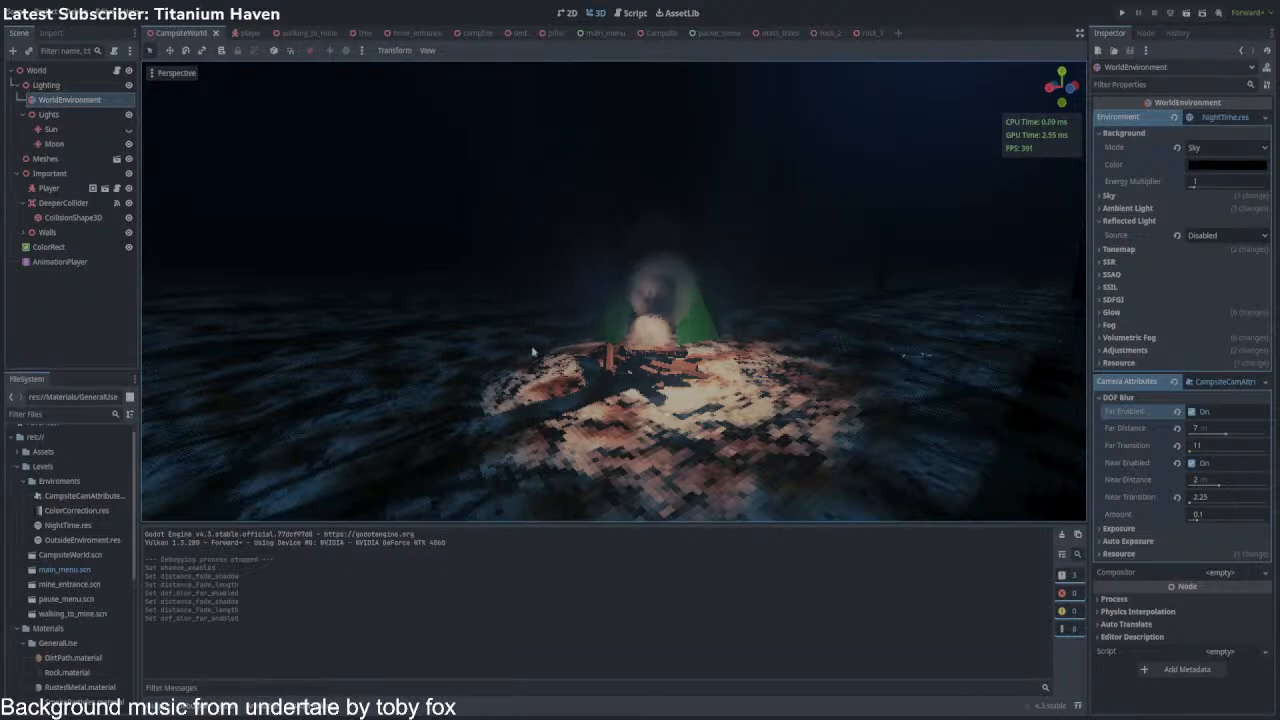
# Fly around the CampsiteWorld forest to examine the night lighting and fog away from the campfire.
pyautogui.press('d')
pyautogui.moveTo(533, 351); pyautogui.dragTo(710, 382, button='right')
pyautogui.press('d')
pyautogui.press('d')
pyautogui.press('d')
pyautogui.press('d')
pyautogui.press('s')
pyautogui.press('a')
pyautogui.press('w')
pyautogui.press('a')
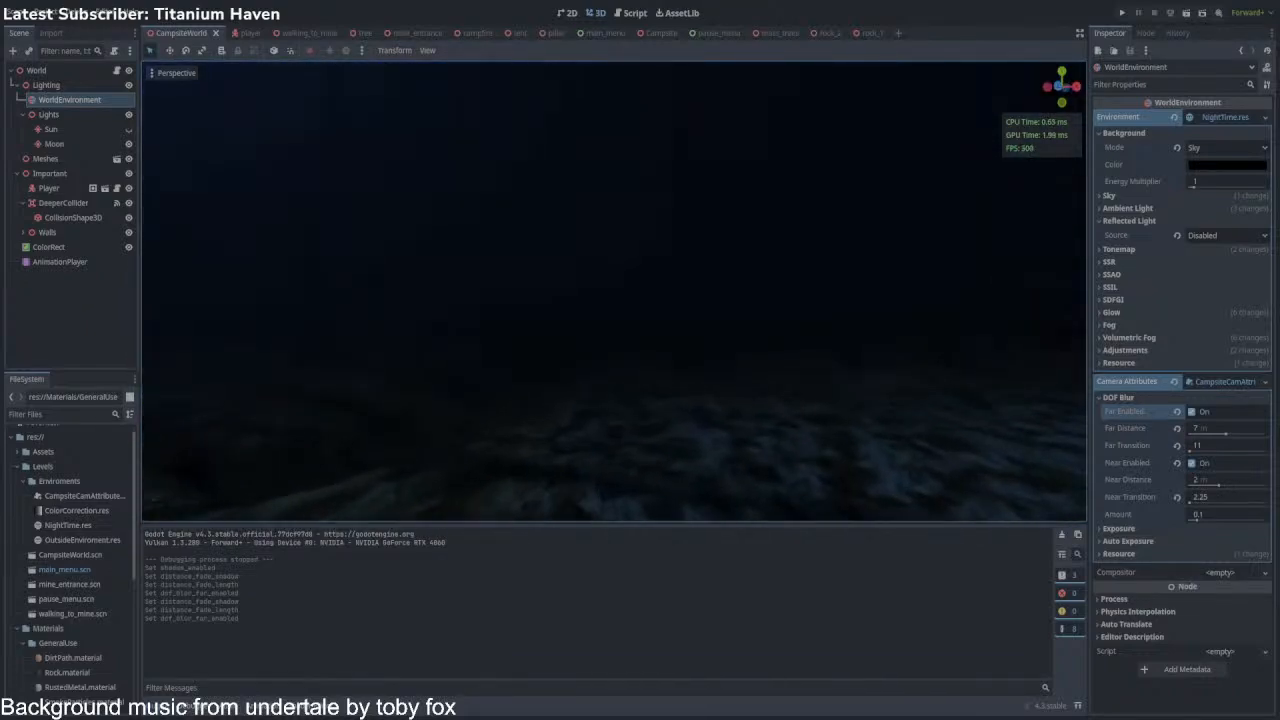
pyautogui.press('w')
pyautogui.moveTo(614, 375); pyautogui.dragTo(505, 353, button='right')
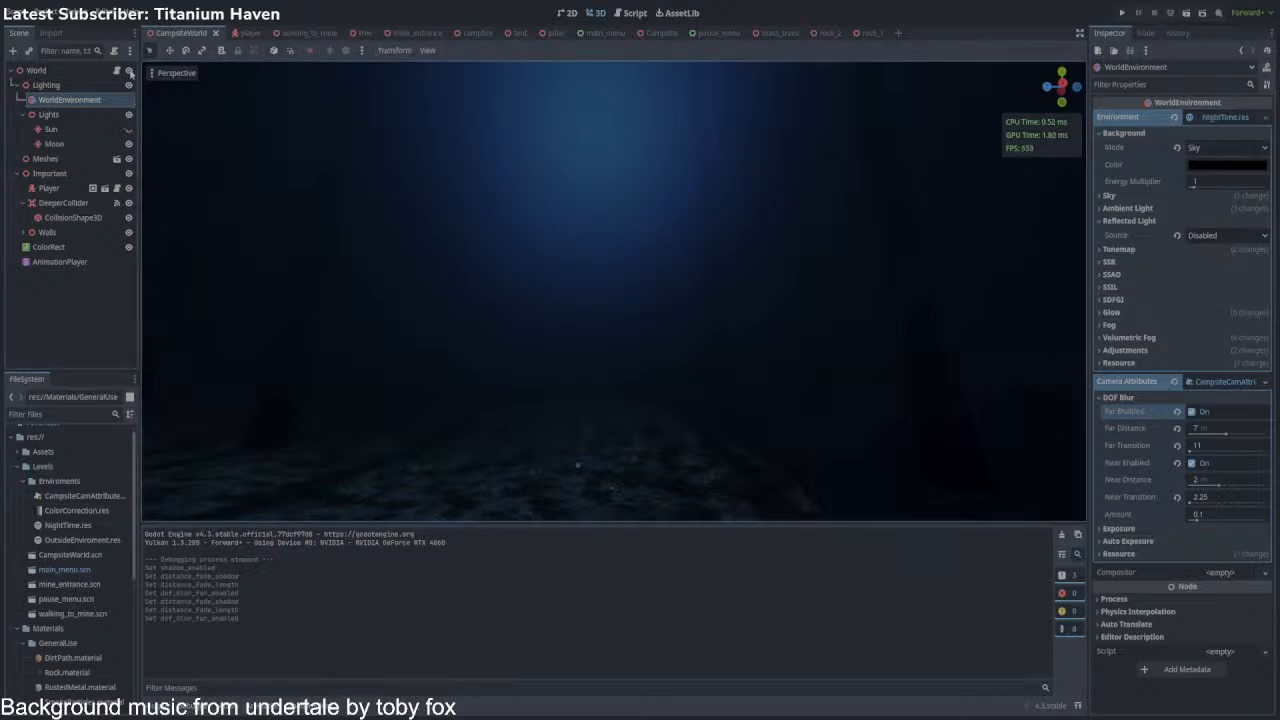
# In the walking_to_mine scene, add a Node3D named Light under the Lighting node.
pyautogui.click(296, 33)
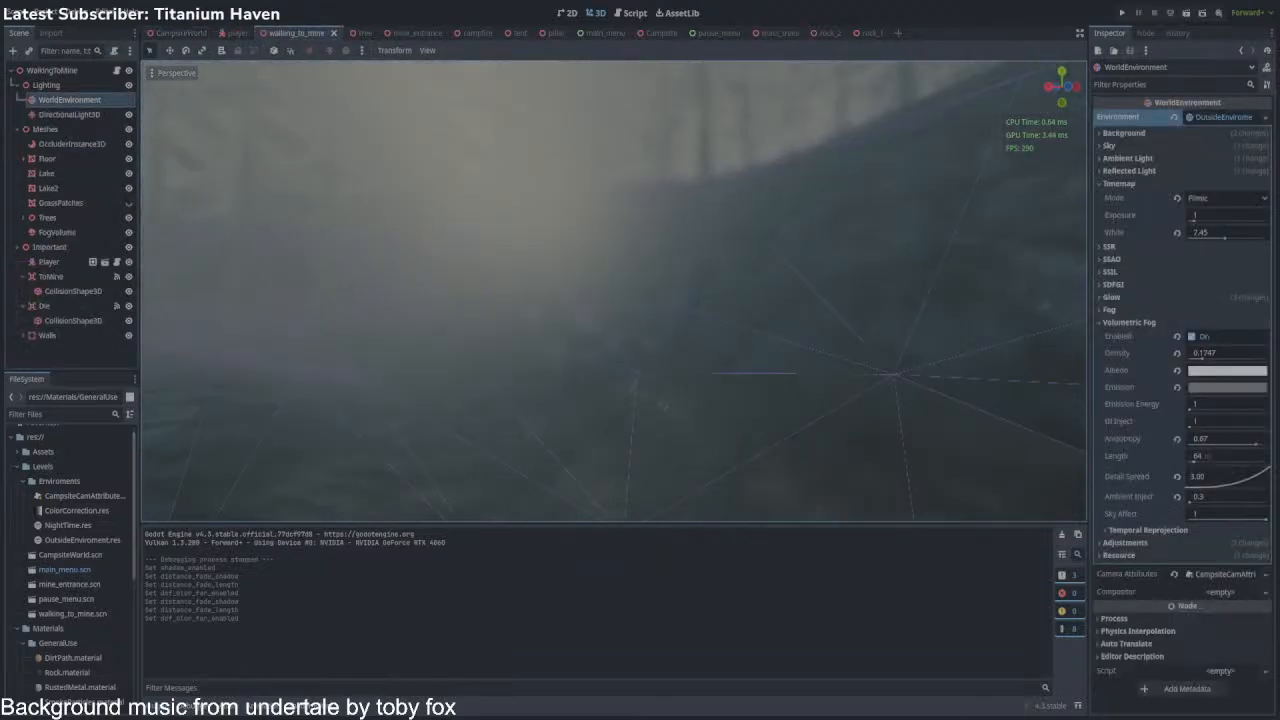
pyautogui.click(34, 86)
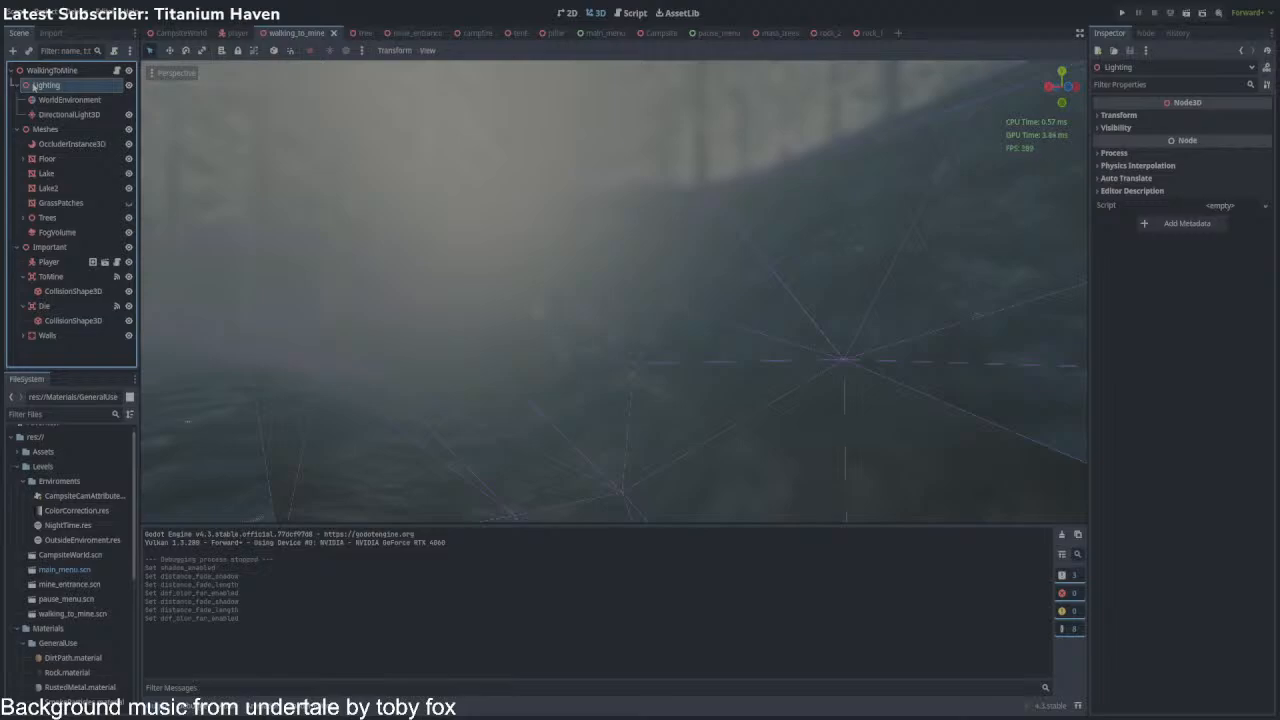
pyautogui.hotkey('ctrl', 'a')
pyautogui.press('Return')
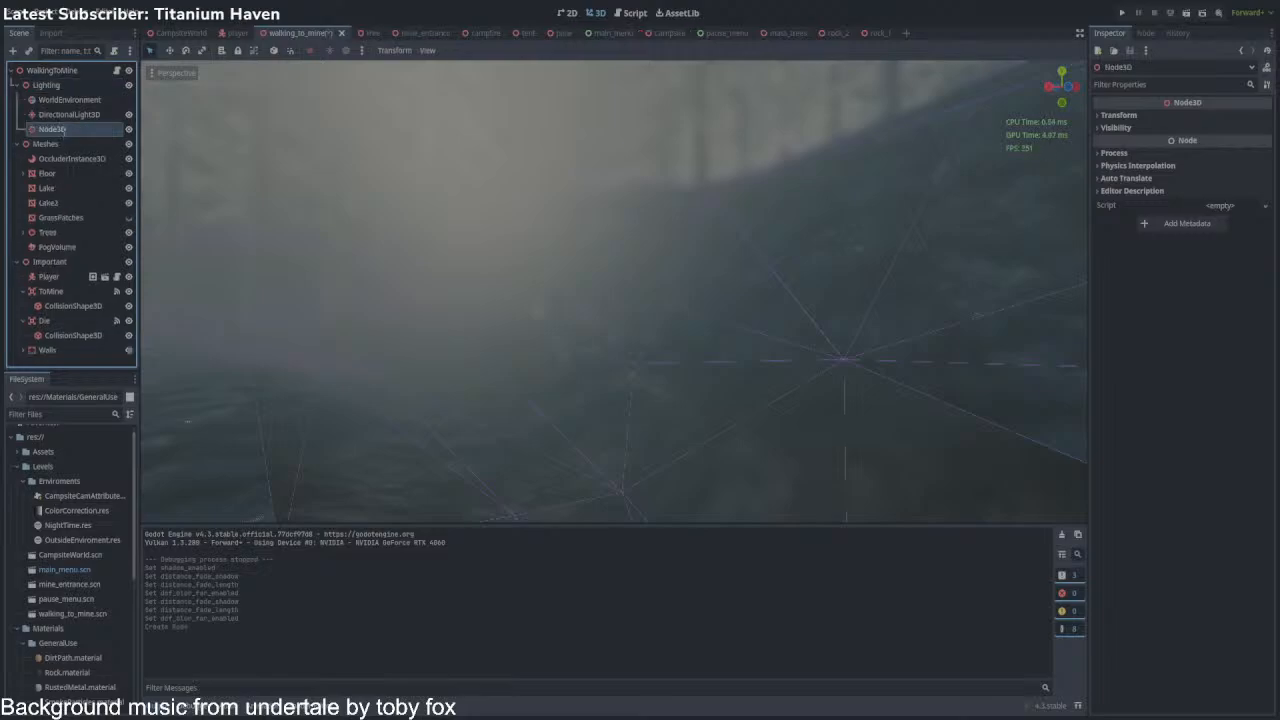
pyautogui.write('Lighs')
pyautogui.press('Return')
# Move the DirectionalLight3D into the Light node and rename it Sun.
pyautogui.moveTo(72, 117); pyautogui.dragTo(73, 131)
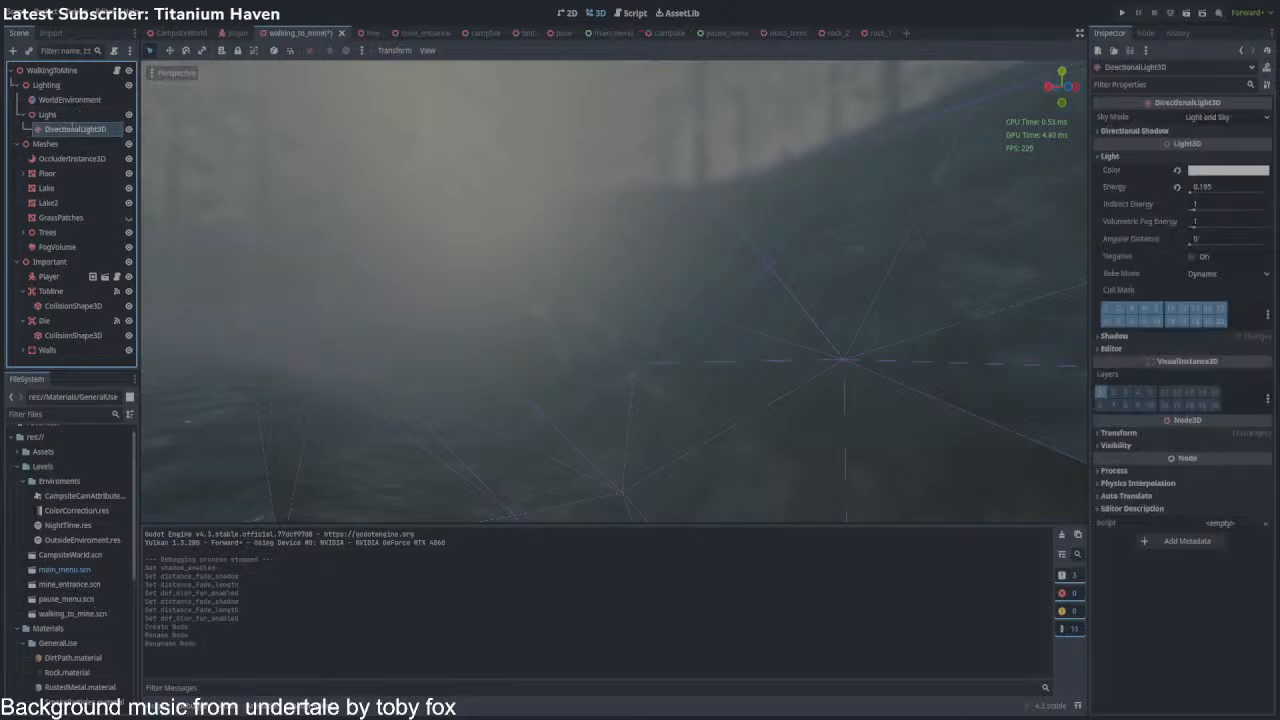
pyautogui.write('Sun')
pyautogui.press('Return')
# Duplicate the Sun light as Moon, hide the Moon, and save the walking_to_mine scene.
pyautogui.hotkey('ctrl', 'd')
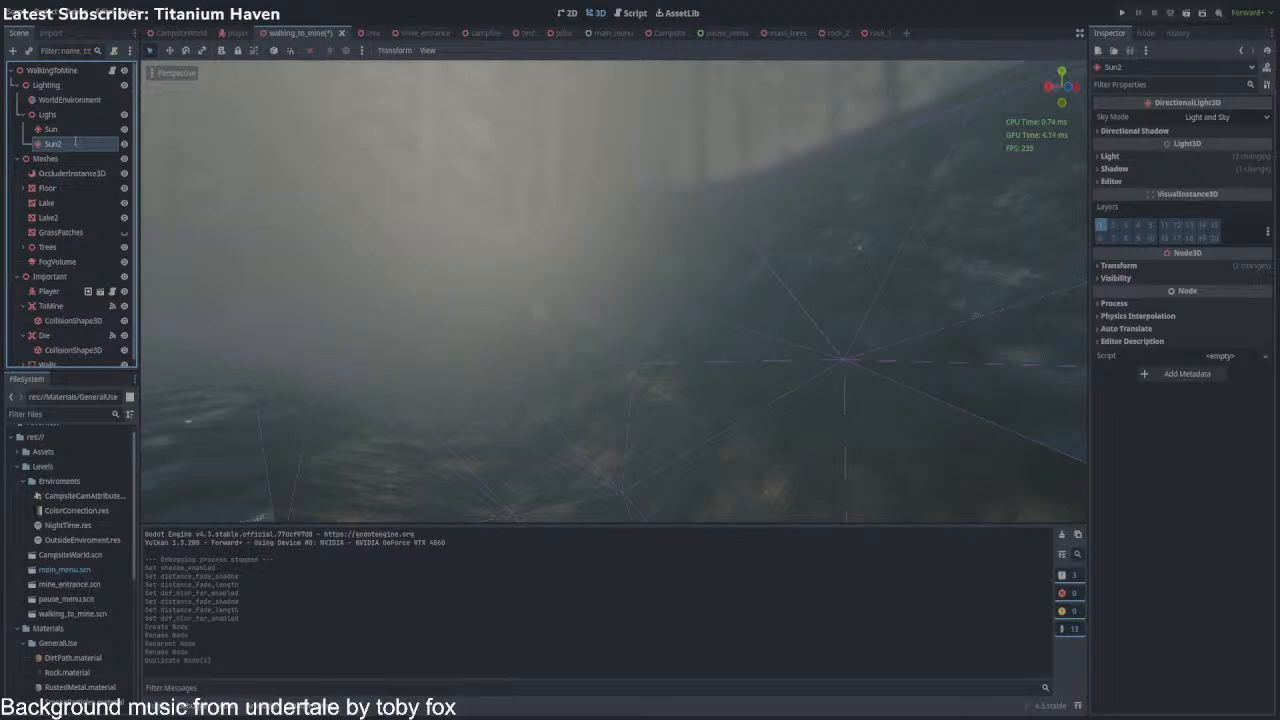
pyautogui.write('Moon')
pyautogui.press('Return')
pyautogui.click(124, 143)
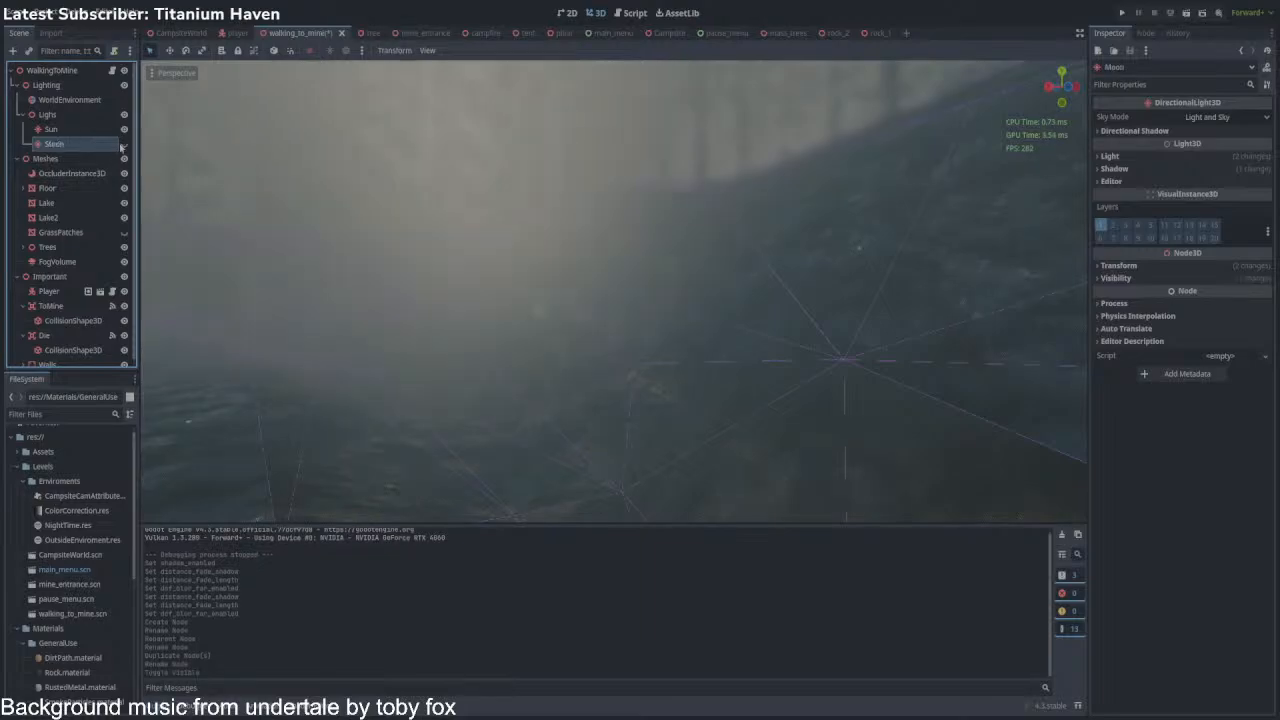
pyautogui.hotkey('ctrl', 's')
# Fly through the walking_to_mine scene and view its WorldEnvironment settings.
pyautogui.moveTo(613, 290); pyautogui.dragTo(730, 303, button='right')
pyautogui.press('w')
pyautogui.scroll(3, 613, 290)
pyautogui.scroll(8, 613, 290)
pyautogui.scroll(-11, 613, 290)
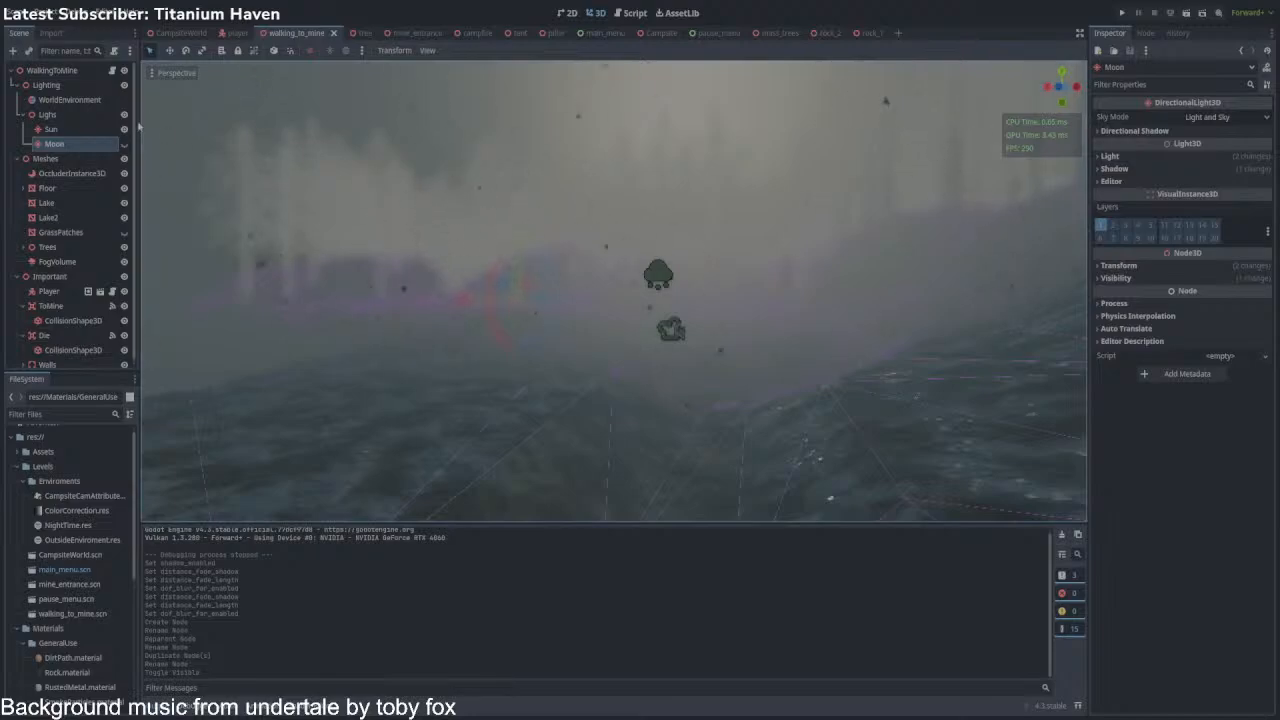
pyautogui.click(66, 100)
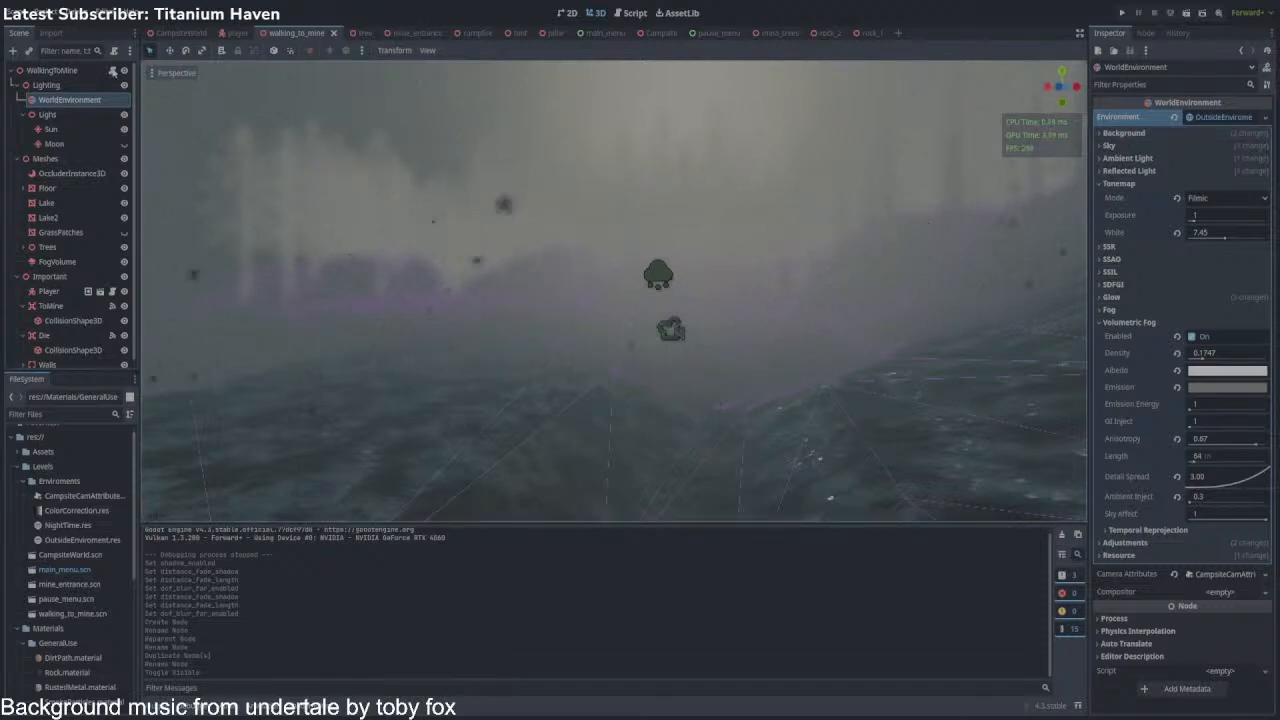
# Copy the Sun, Moon, World and DayEnviroment exports and the _ready function from CampsiteWorld's script into walking_to_mine.gd above the existing functions.
pyautogui.click(112, 70)
pyautogui.click(190, 33)
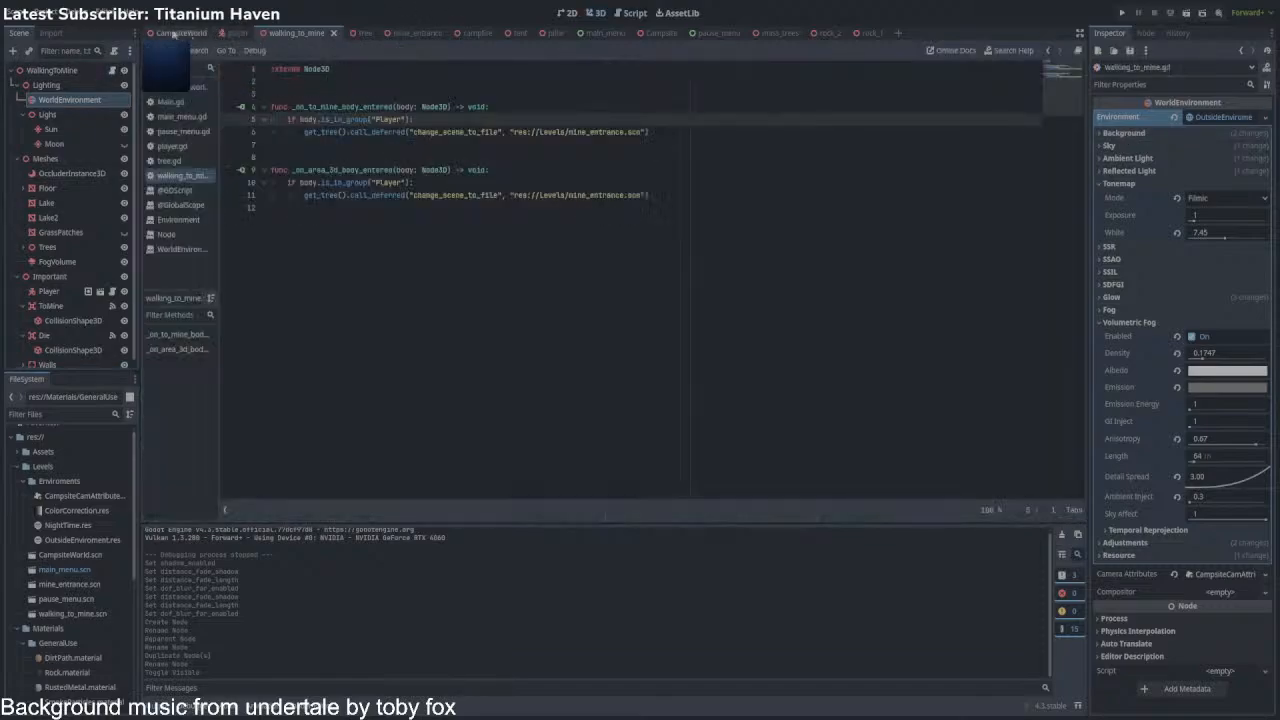
pyautogui.moveTo(453, 208); pyautogui.dragTo(237, 94)
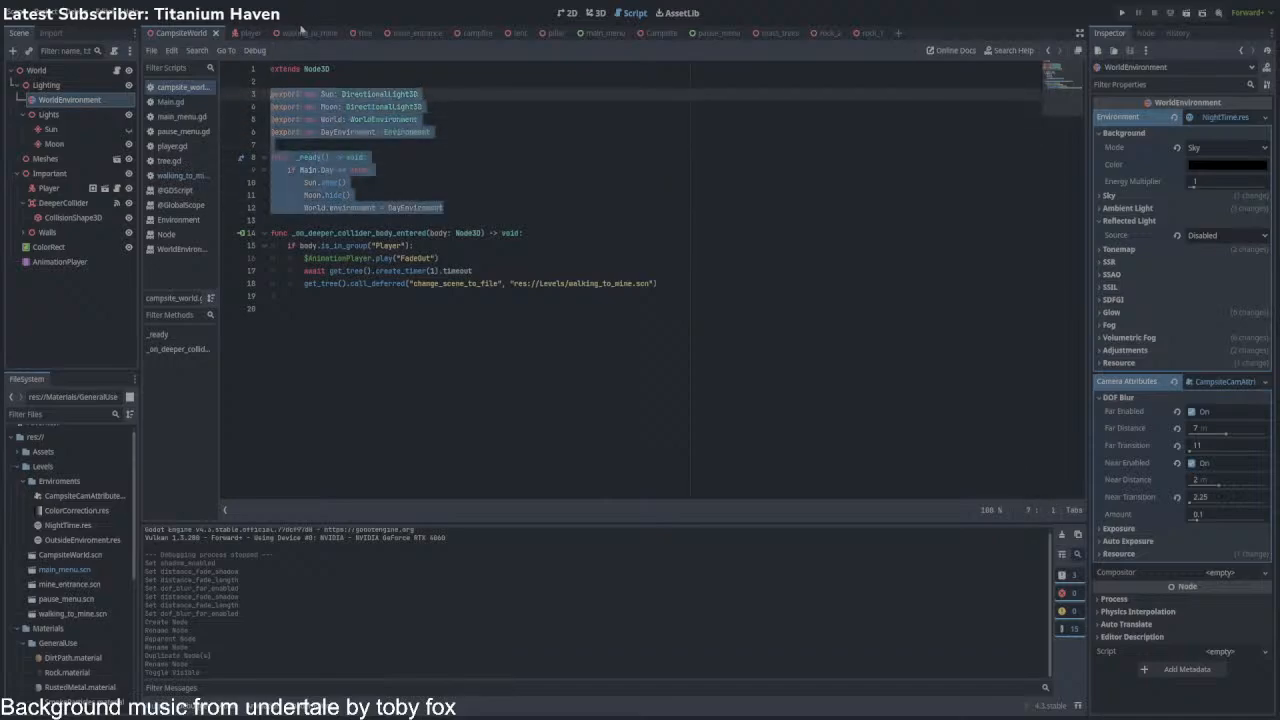
pyautogui.click(300, 32)
pyautogui.click(362, 93)
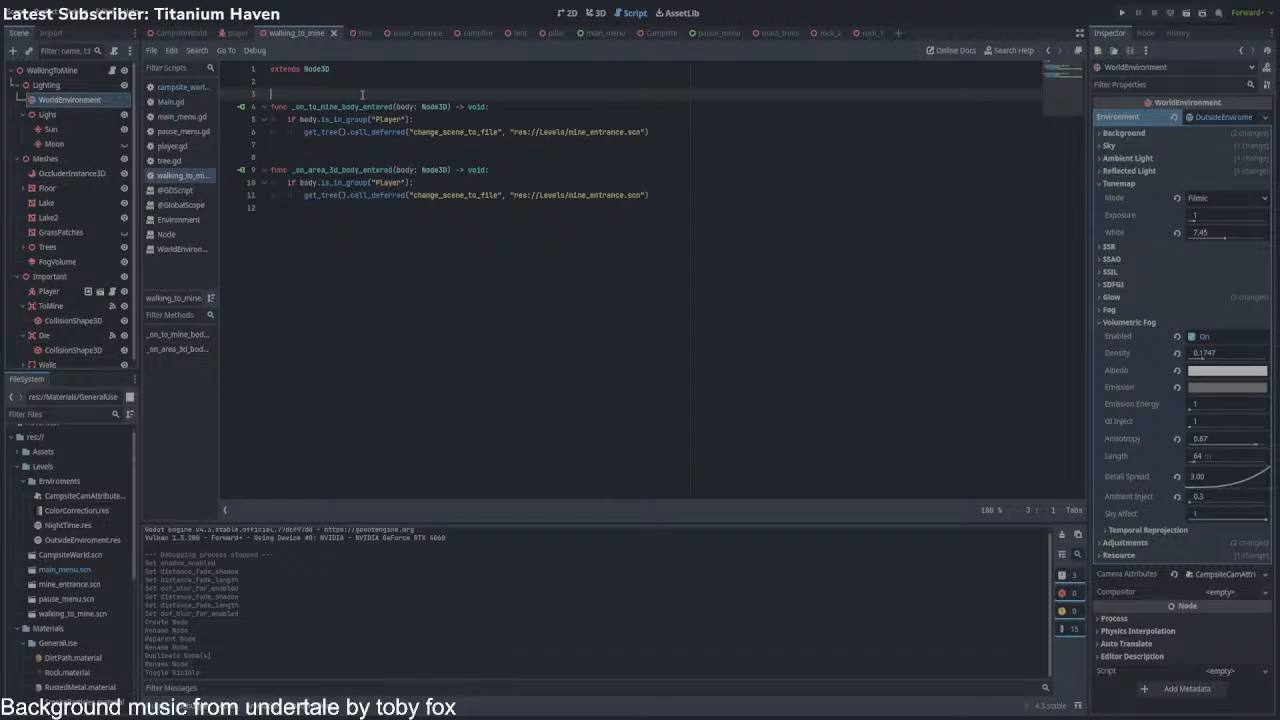
pyautogui.press('Return')
pyautogui.press('Return')
pyautogui.press('Return')
pyautogui.write('@export var Sun: DirectionalLight3D @export var Moon: DirectionalLight3D @export var World: WorldEnvironment @export var DayEnvironment: Environment  func _ready() -> void: \tif Main.Day == true: \t\tSun.show() \t\tMoon.hide() \t\tWorld.environment = DayEnvironment')
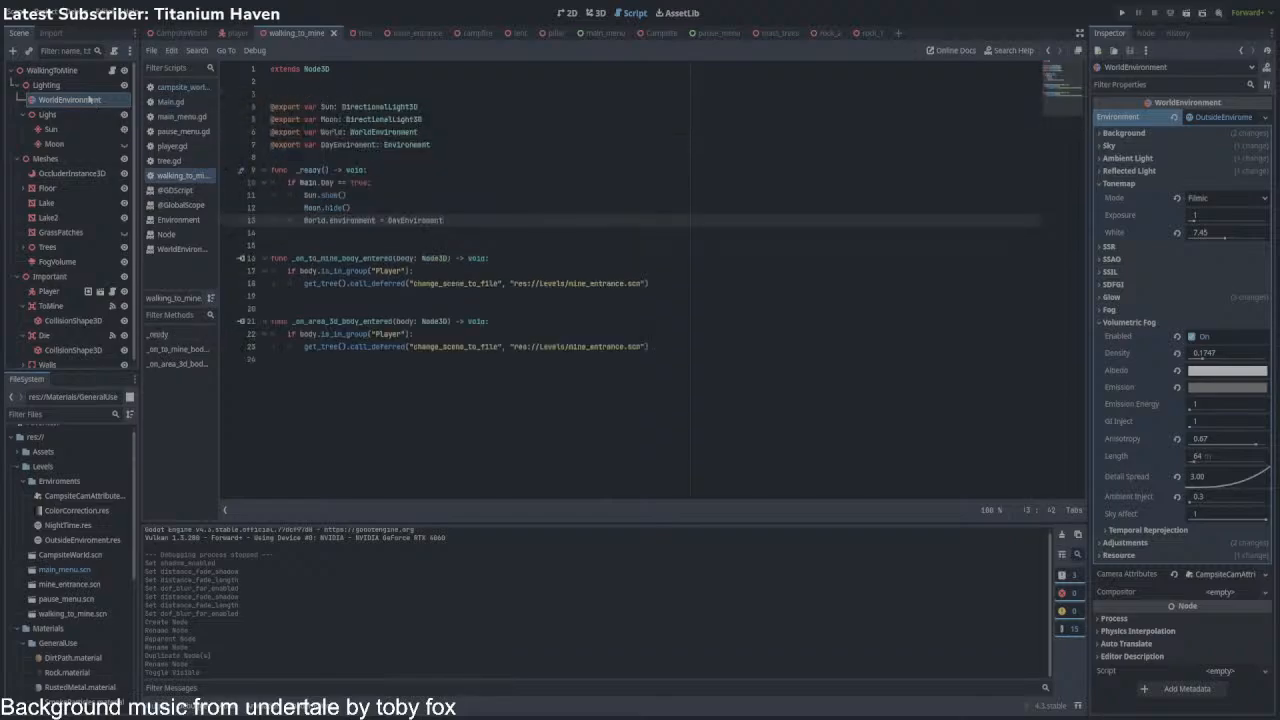
# Assign the Sun, Moon and WorldEnvironment nodes to WalkingToMine's script properties, and set Day Enviroment to the OutsideEnviroment resource.
pyautogui.click(55, 70)
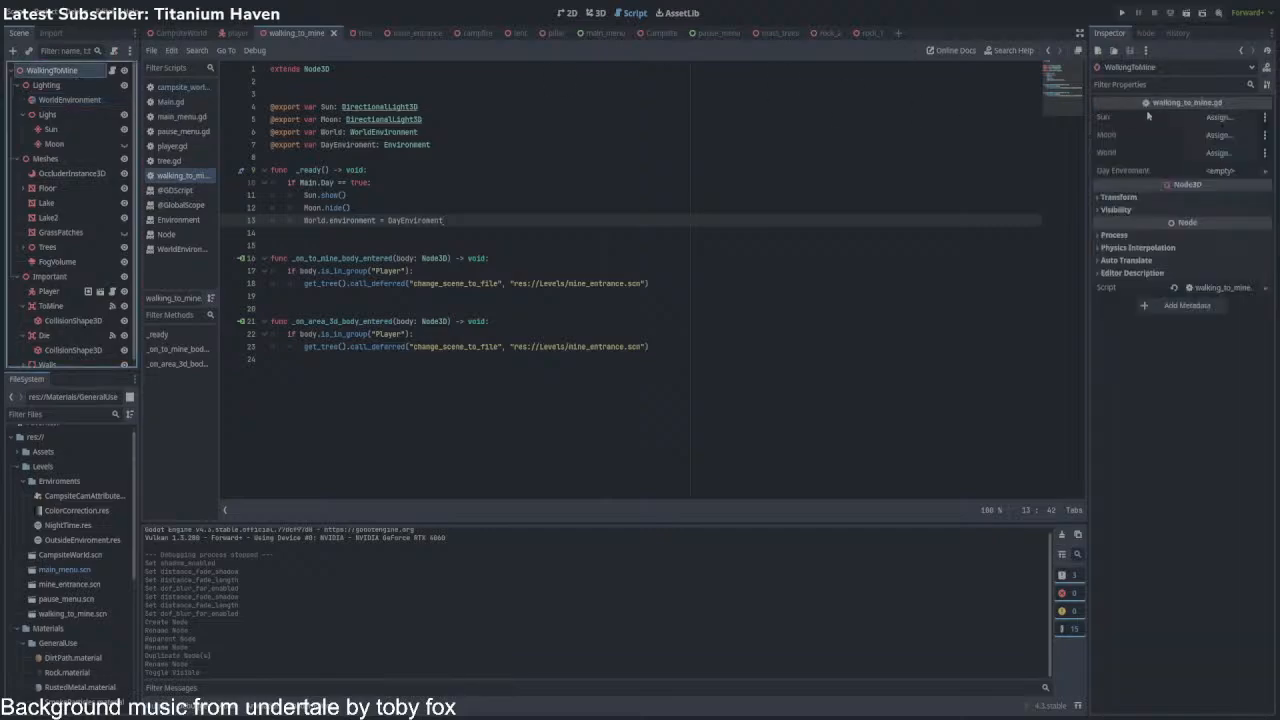
pyautogui.moveTo(50, 129); pyautogui.dragTo(1121, 120)
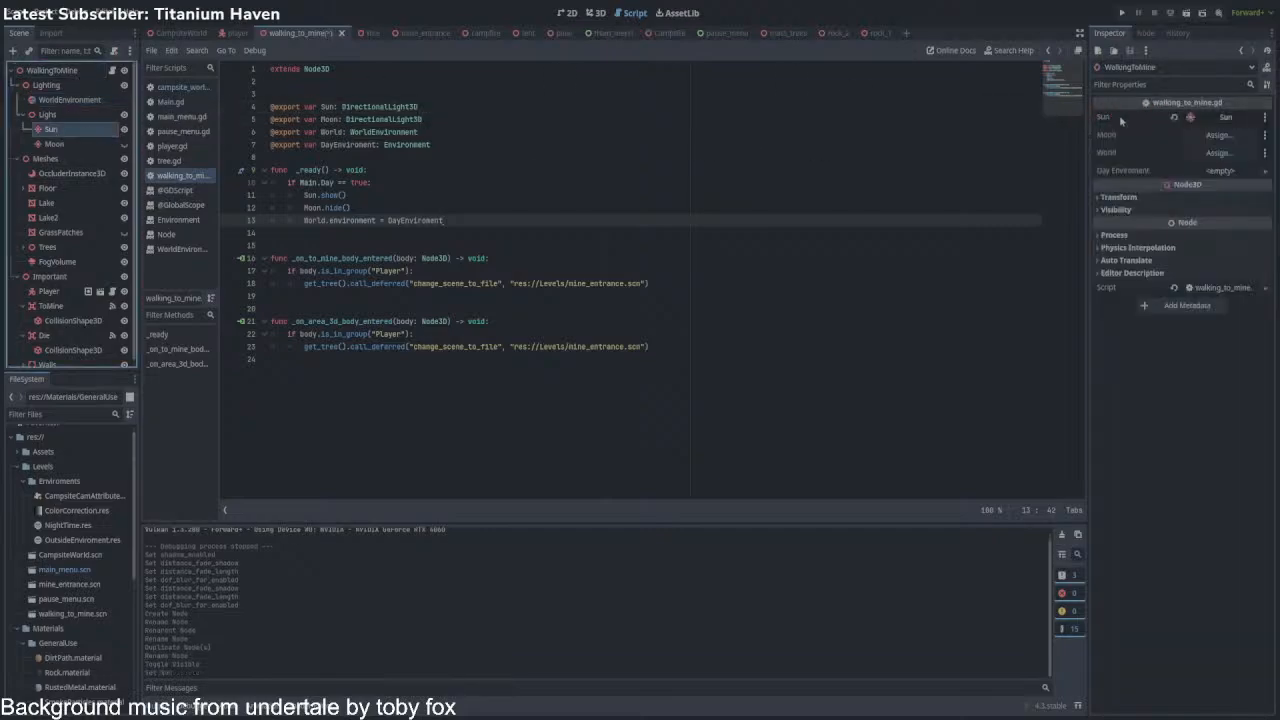
pyautogui.moveTo(55, 145); pyautogui.dragTo(1194, 136)
pyautogui.moveTo(57, 100); pyautogui.dragTo(1208, 156)
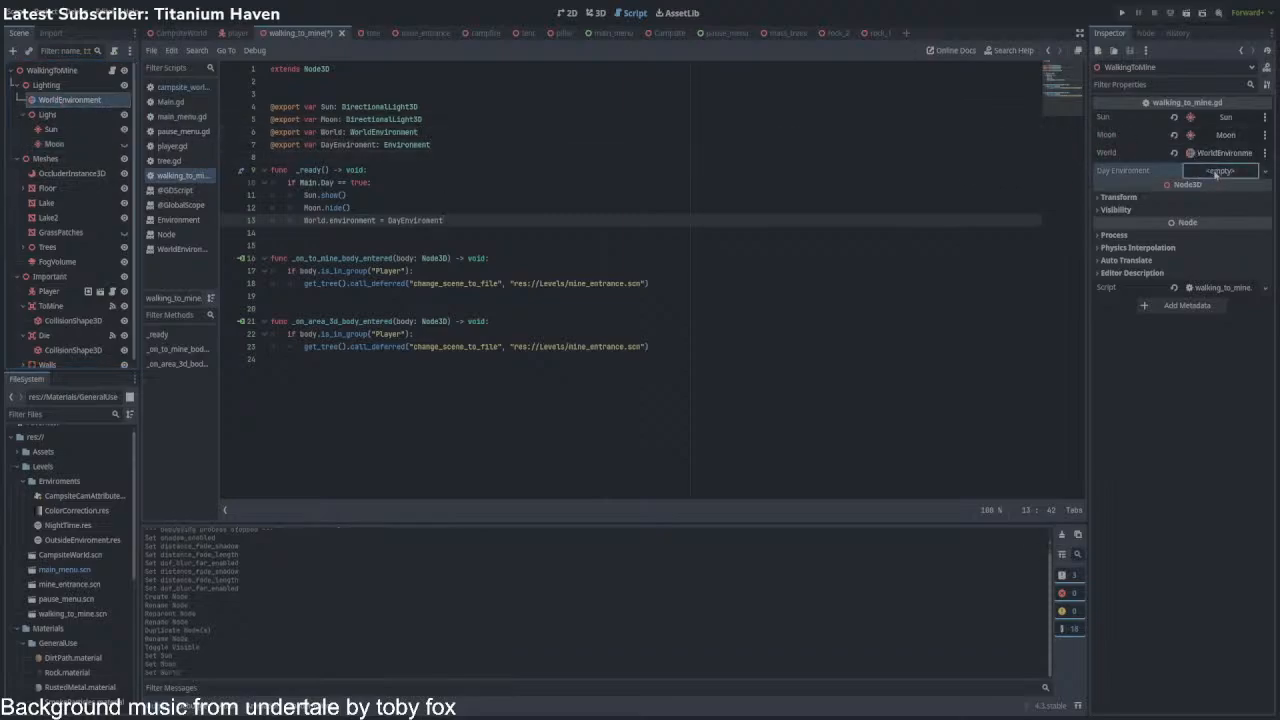
pyautogui.click(587, 469)
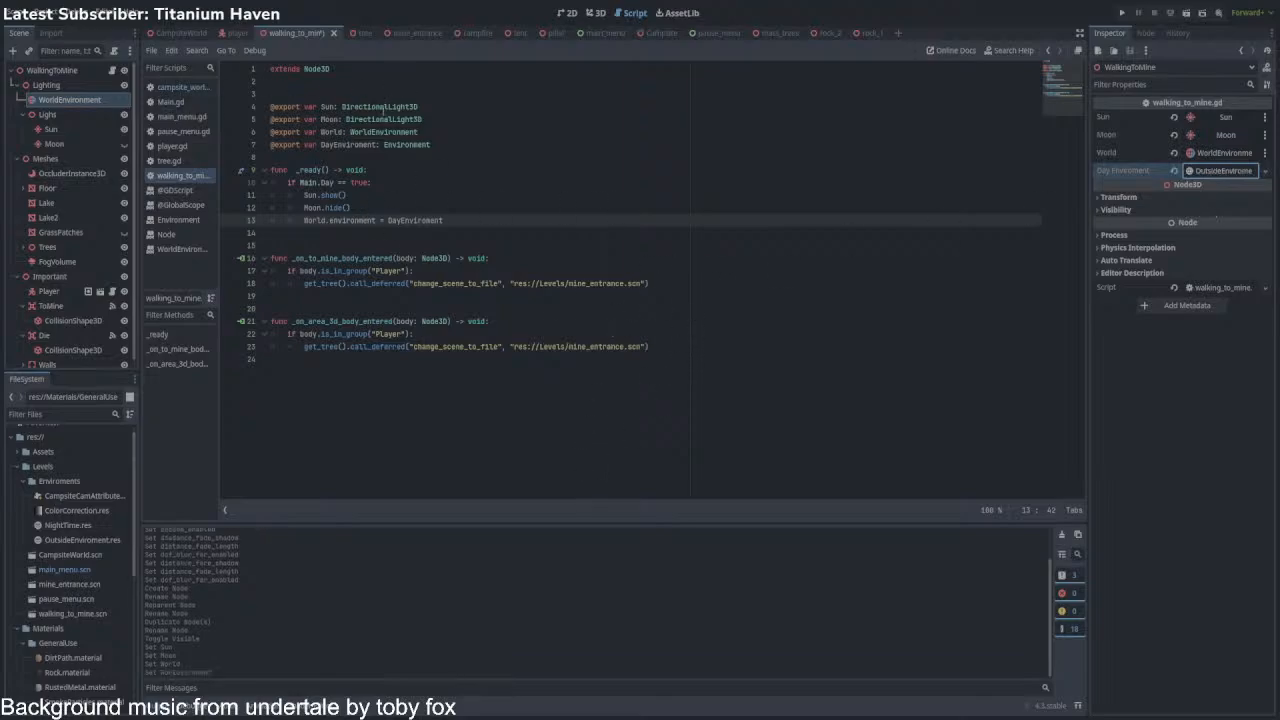
pyautogui.click(494, 141)
pyautogui.press('Return')
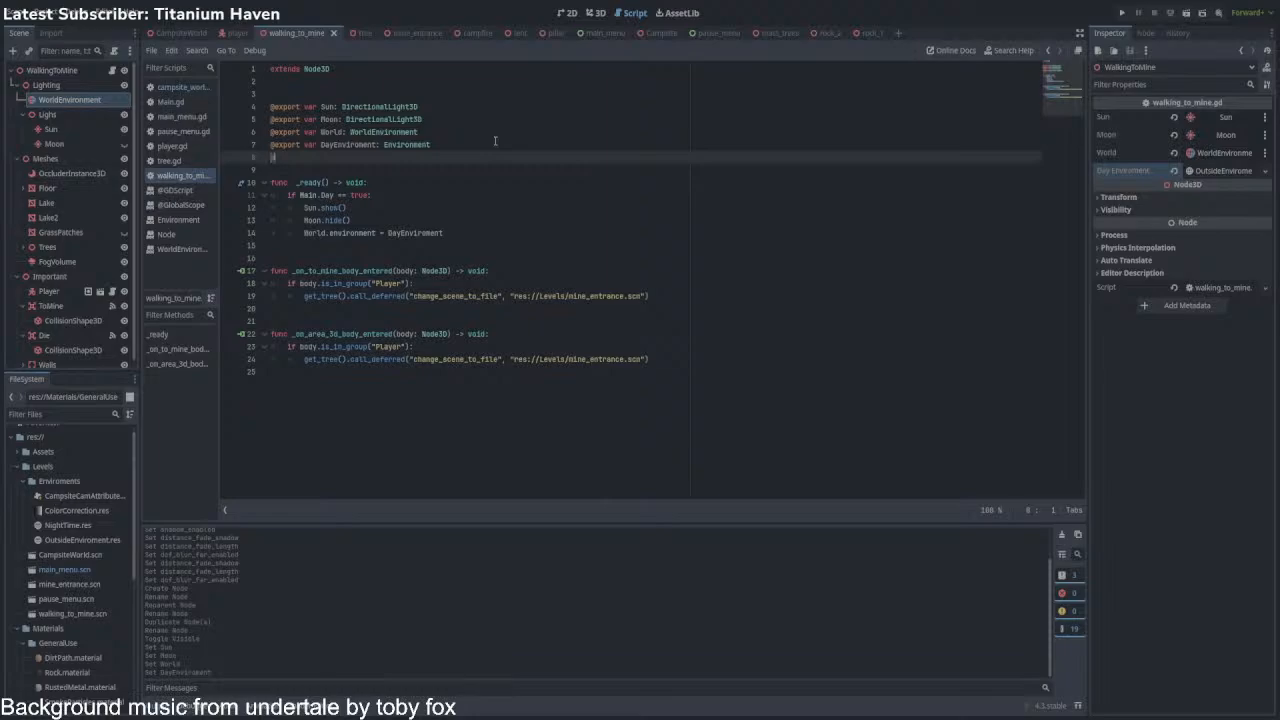
pyautogui.write('@export var NightE')
pyautogui.write('nvironment: Env')
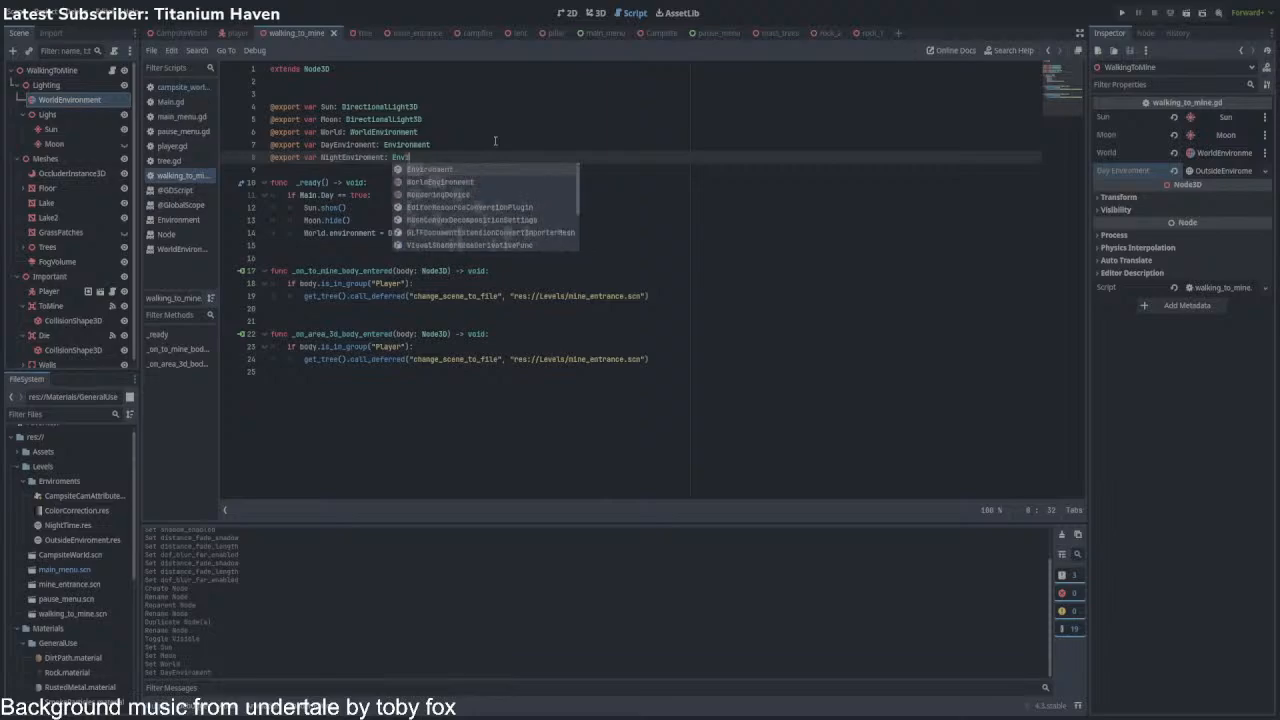
pyautogui.press('Return')
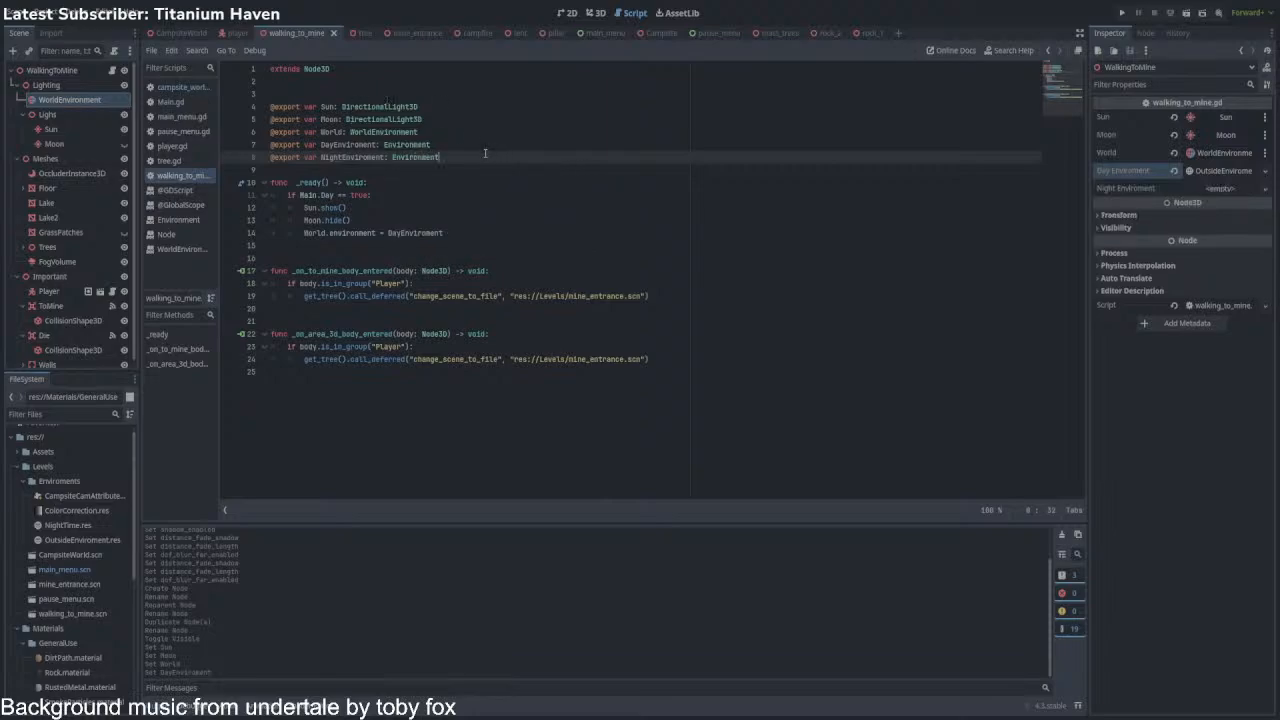
# Copy the NightEnviroment export line into the CampsiteWorld script below its DayEnviroment export.
pyautogui.moveTo(485, 153); pyautogui.dragTo(270, 158)
pyautogui.hotkey('ctrl', 'c')
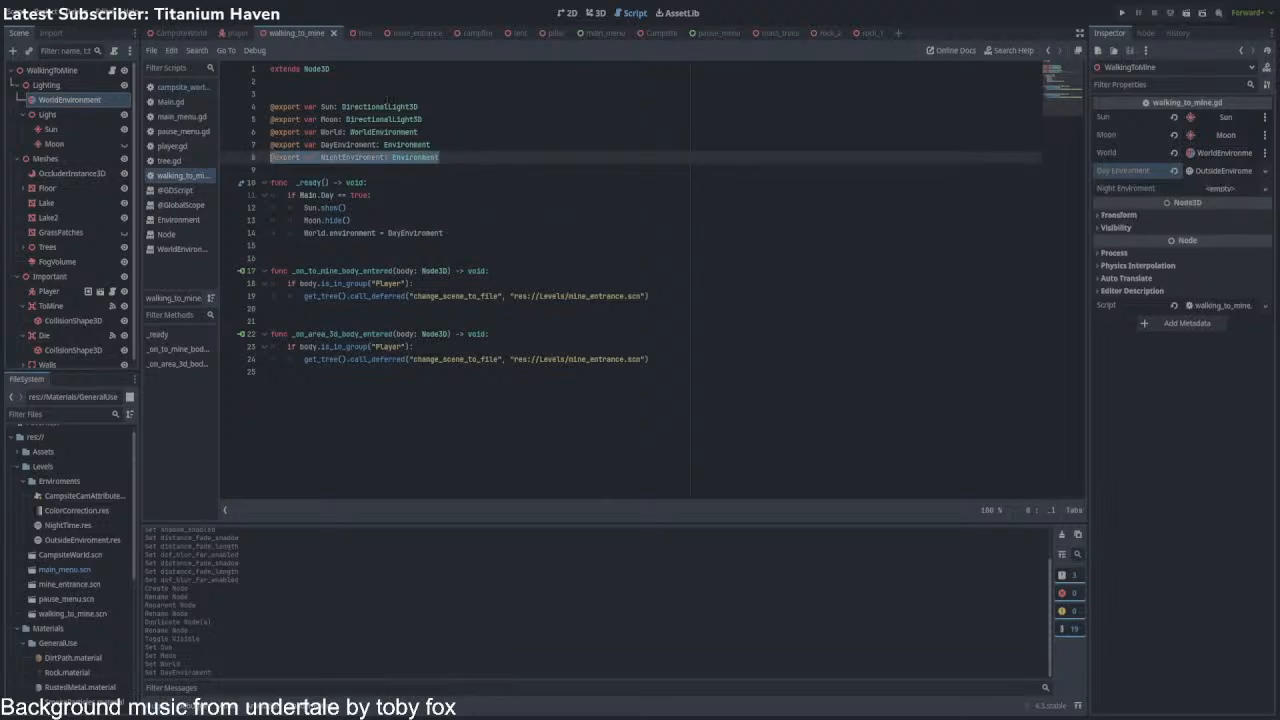
pyautogui.click(461, 131)
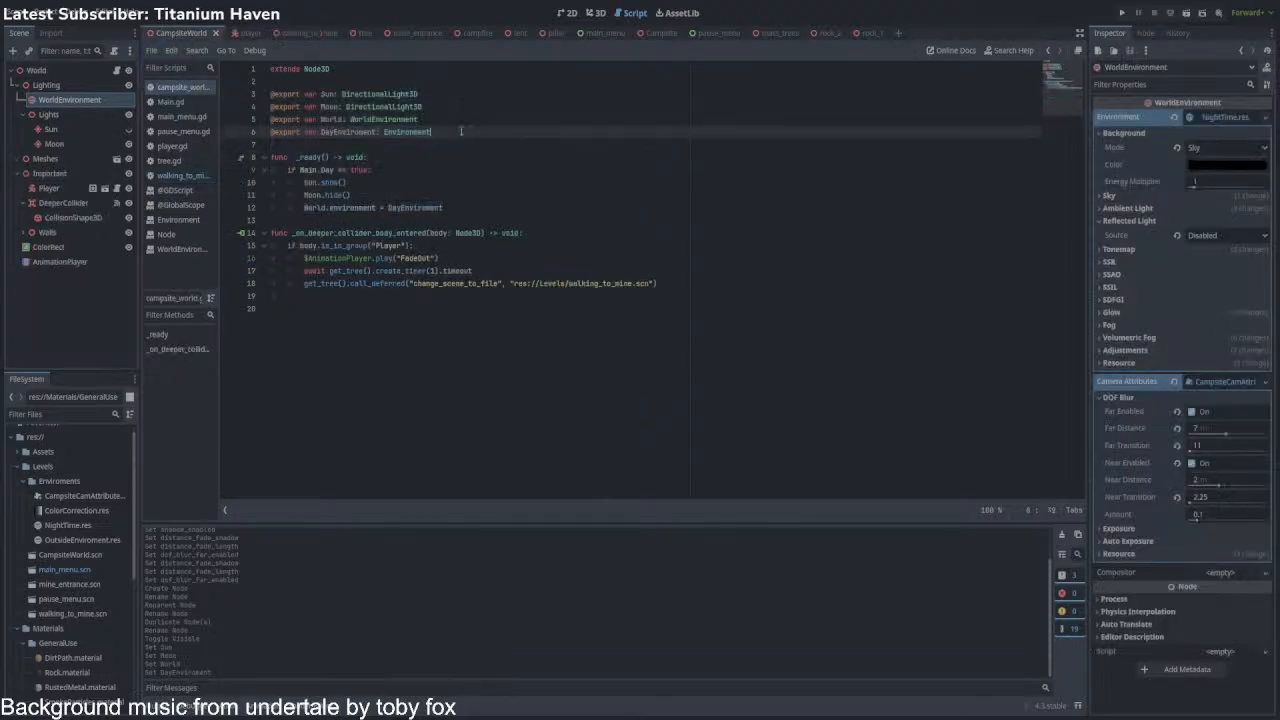
pyautogui.press('Return')
pyautogui.hotkey('ctrl', 'v')
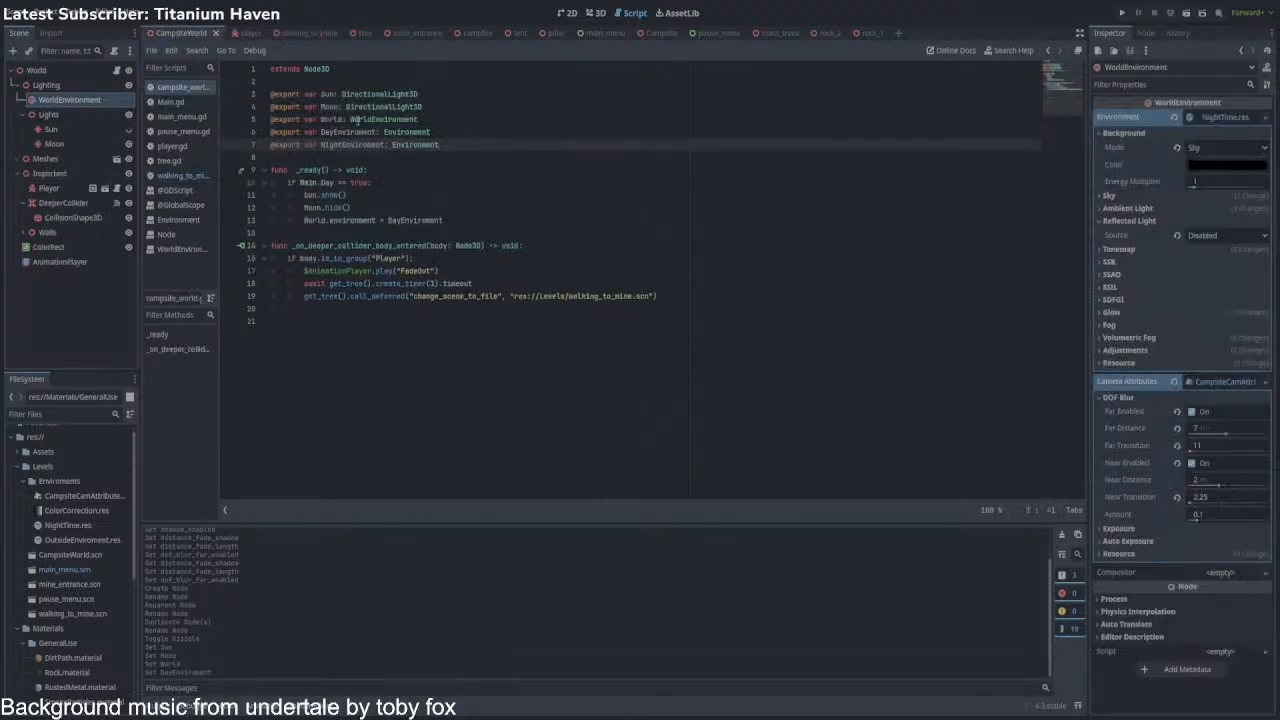
# Assign NightTime.res as the Night Enviroment of the WalkingToMine root node and save the scene.
pyautogui.click(60, 72)
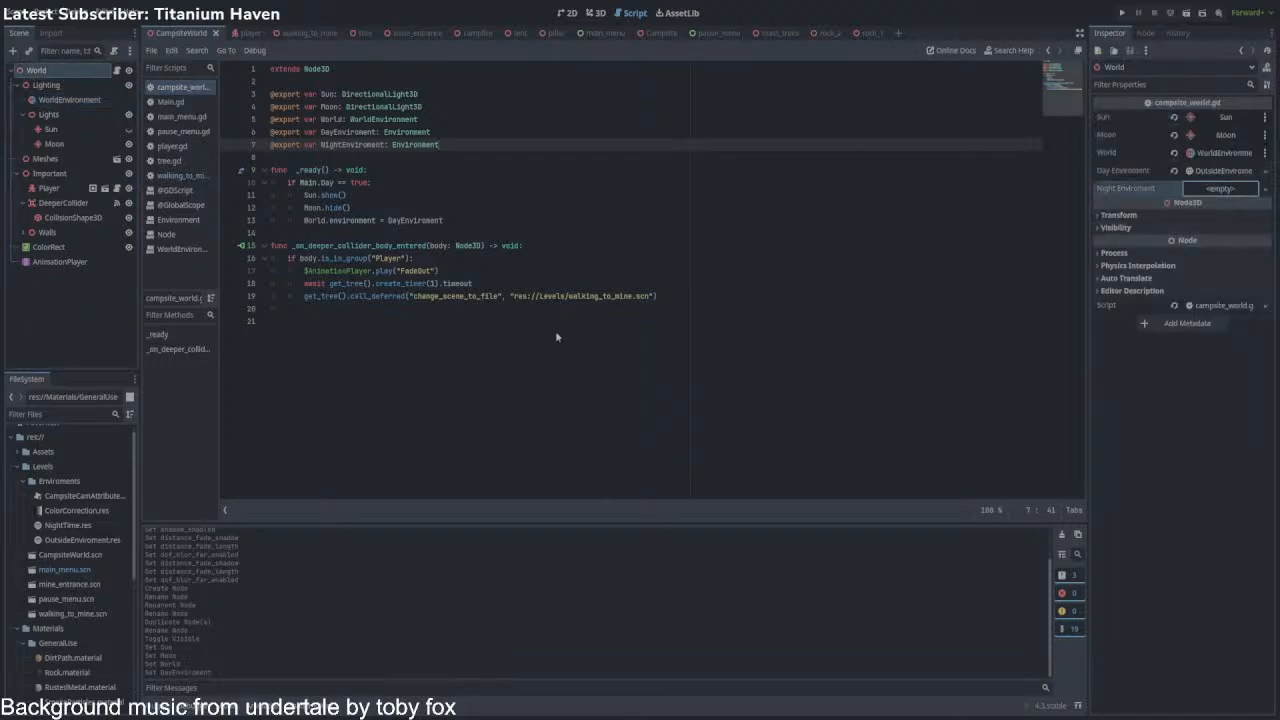
pyautogui.click(305, 33)
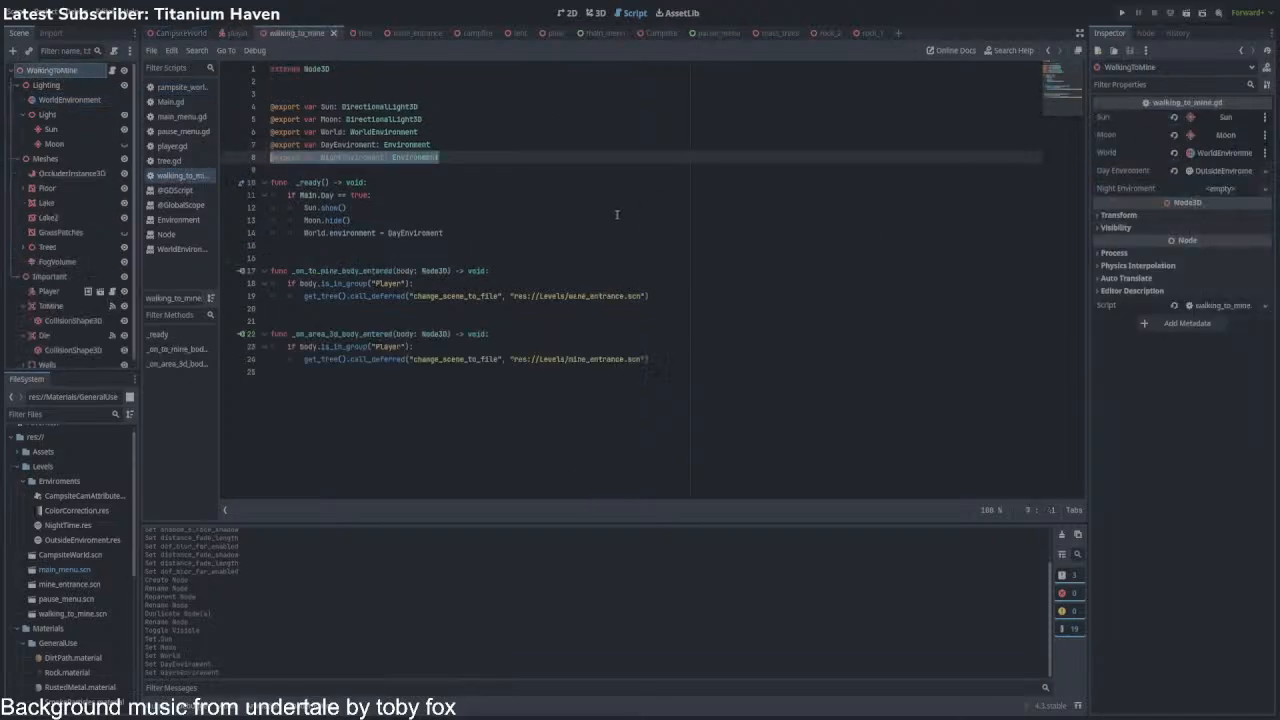
pyautogui.click(1227, 190)
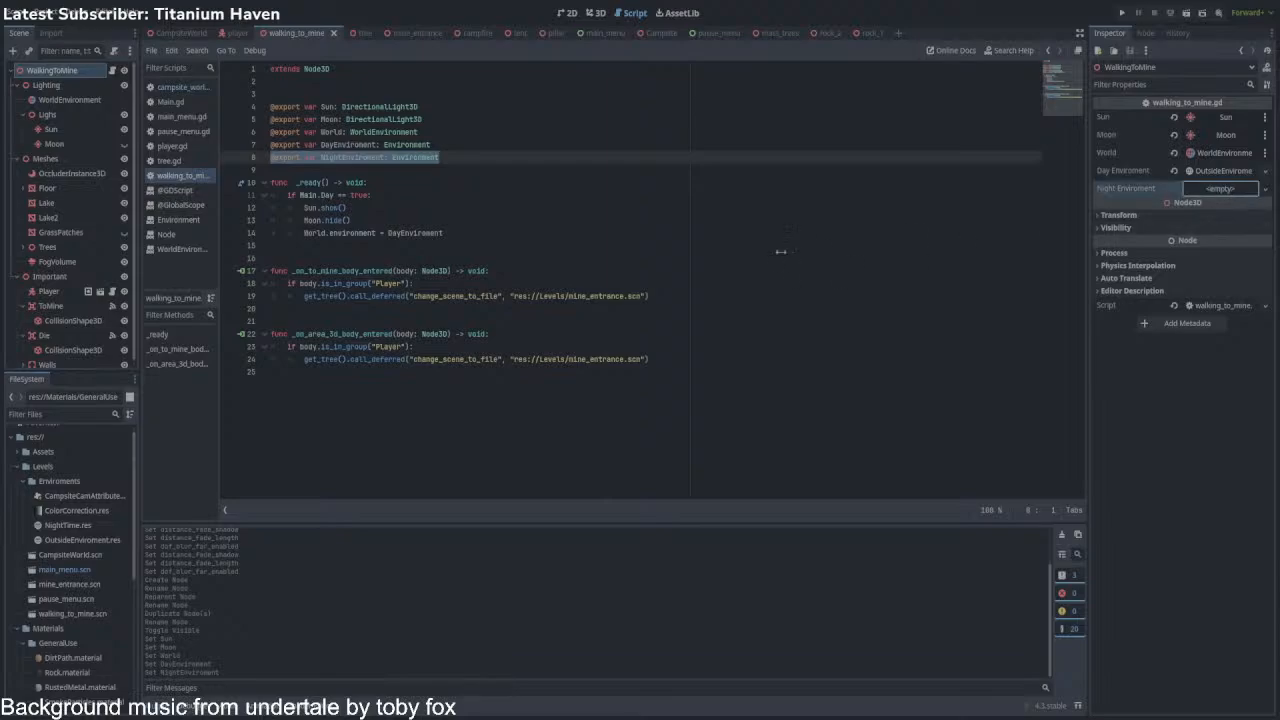
pyautogui.click(596, 478)
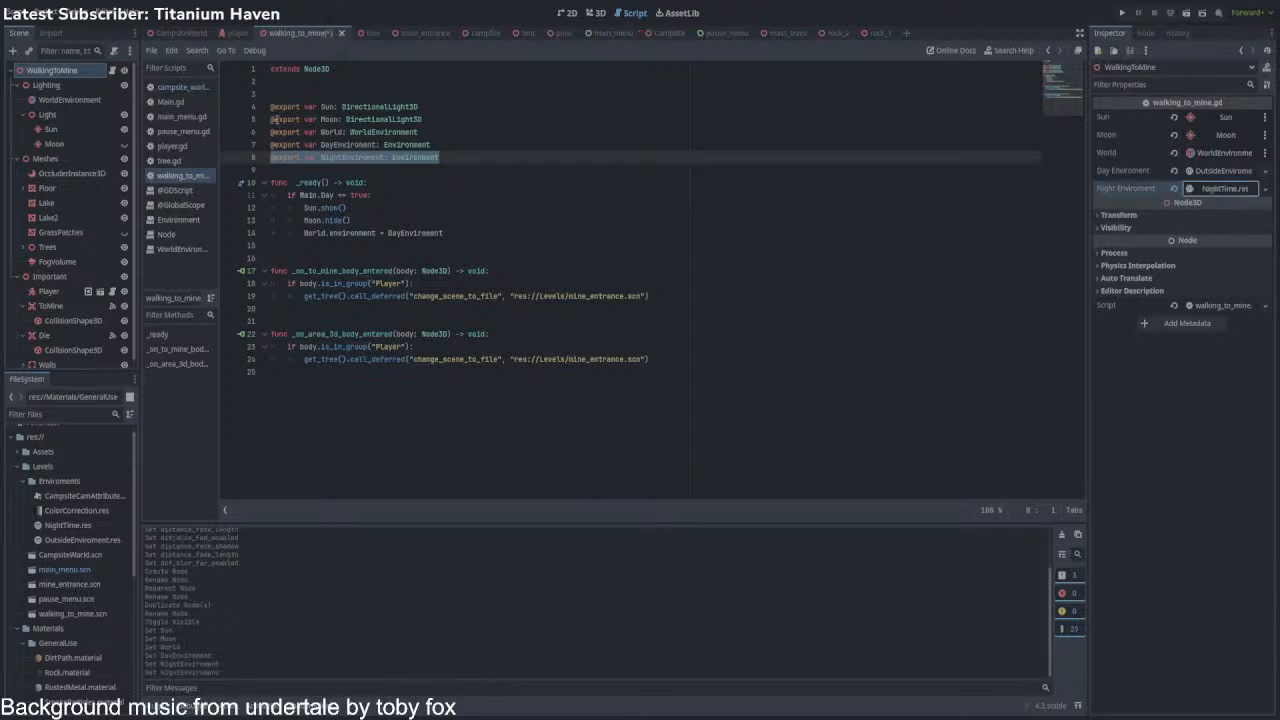
pyautogui.hotkey('ctrl', 's')
# Add an else branch to the day check in WalkingToMine's _ready function that calls Sun.hide() and Moon.show().
pyautogui.click(509, 243)
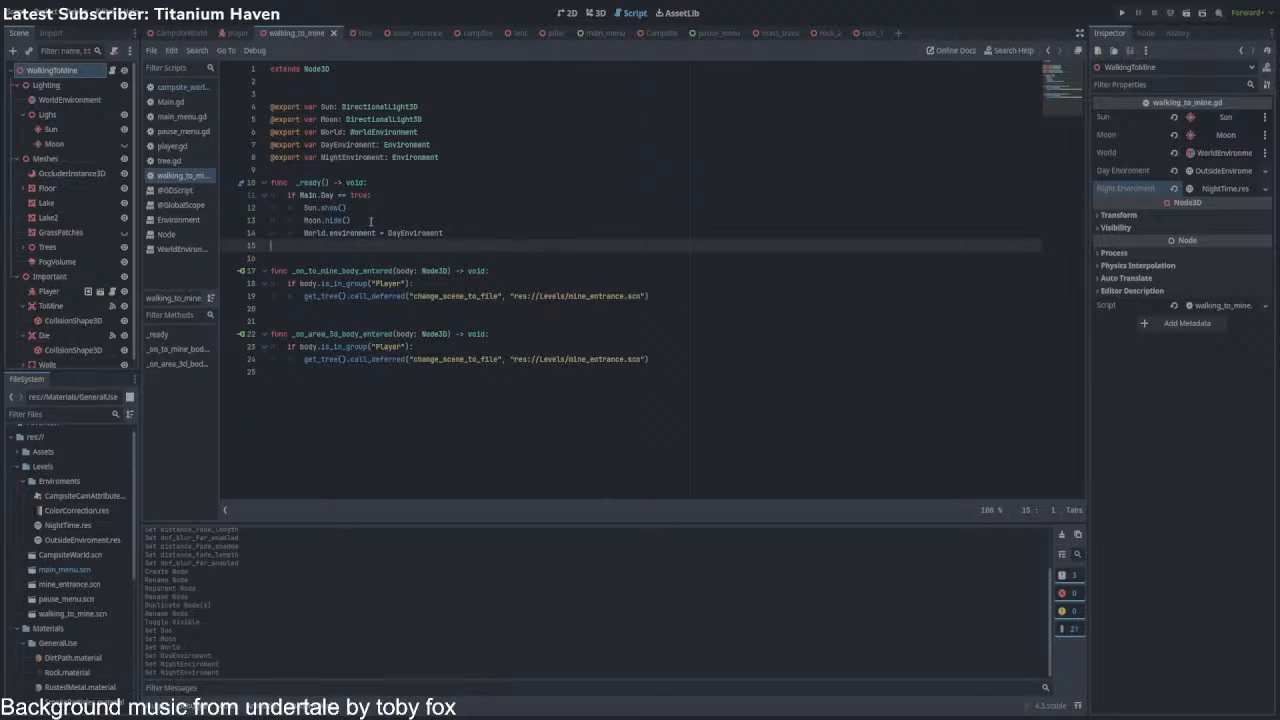
pyautogui.click(499, 229)
pyautogui.press('Return')
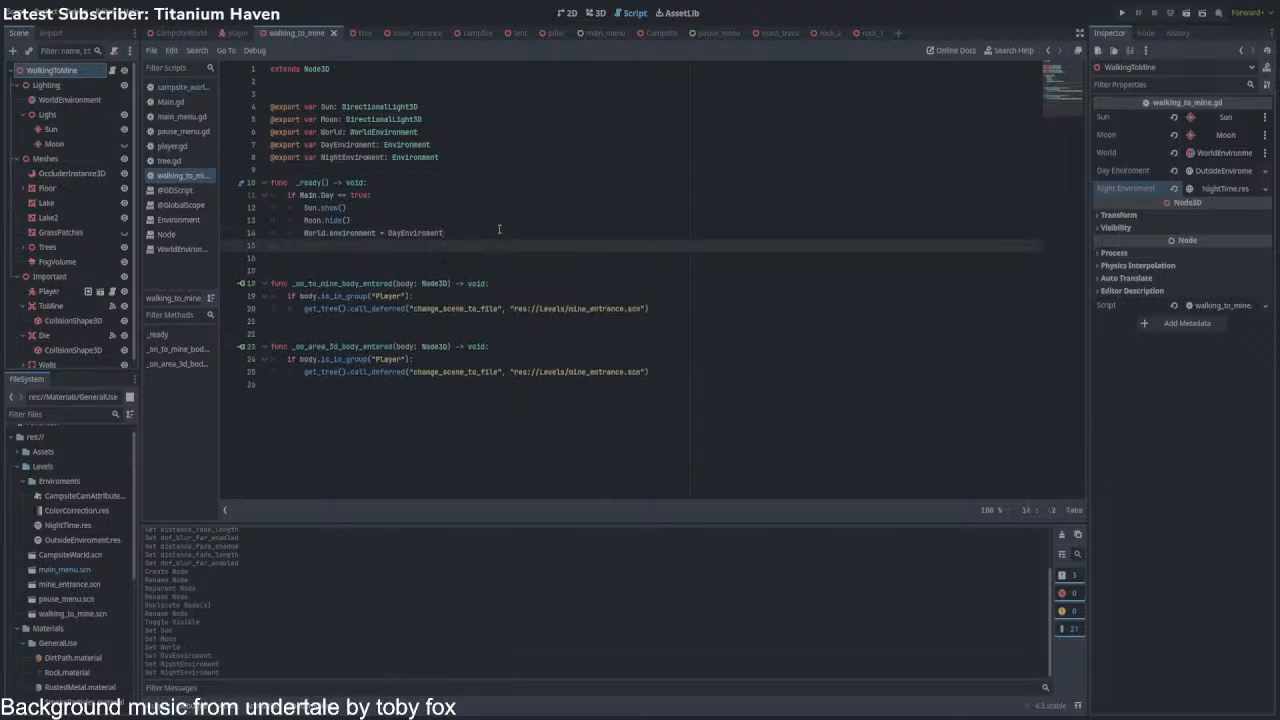
pyautogui.write('else:')
pyautogui.press('Return')
pyautogui.write('S')
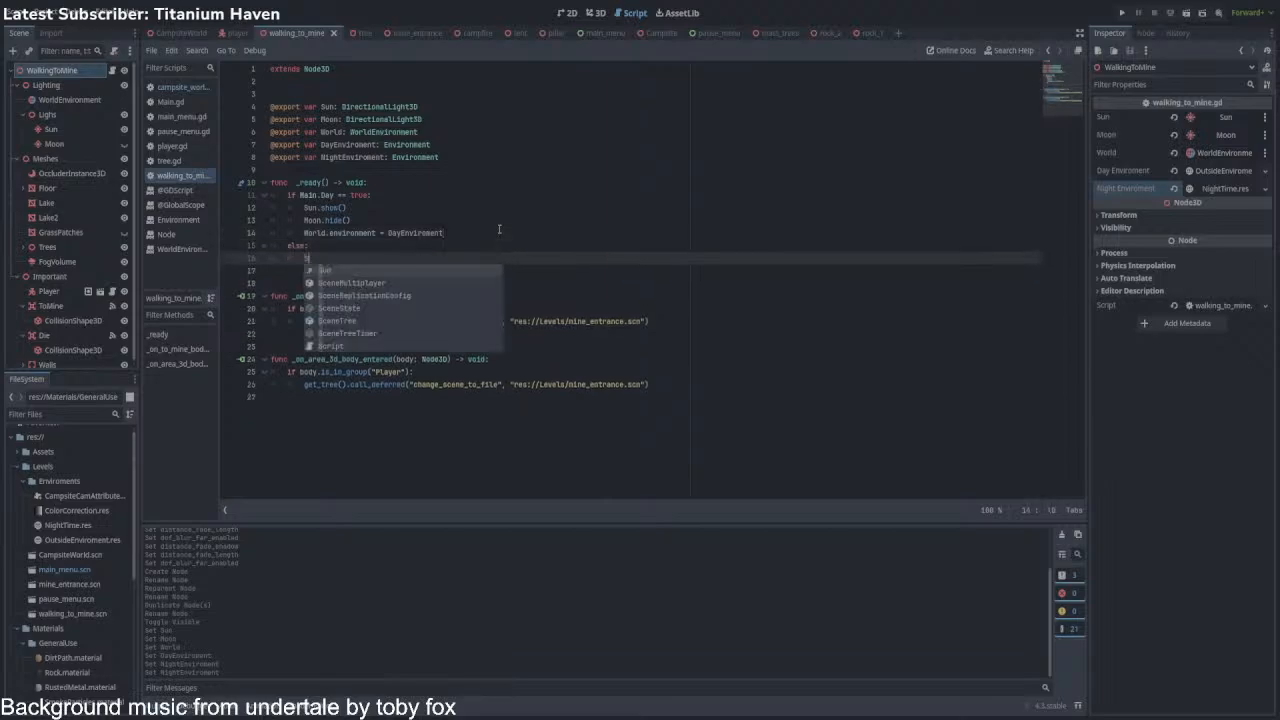
pyautogui.write('un.hide()')
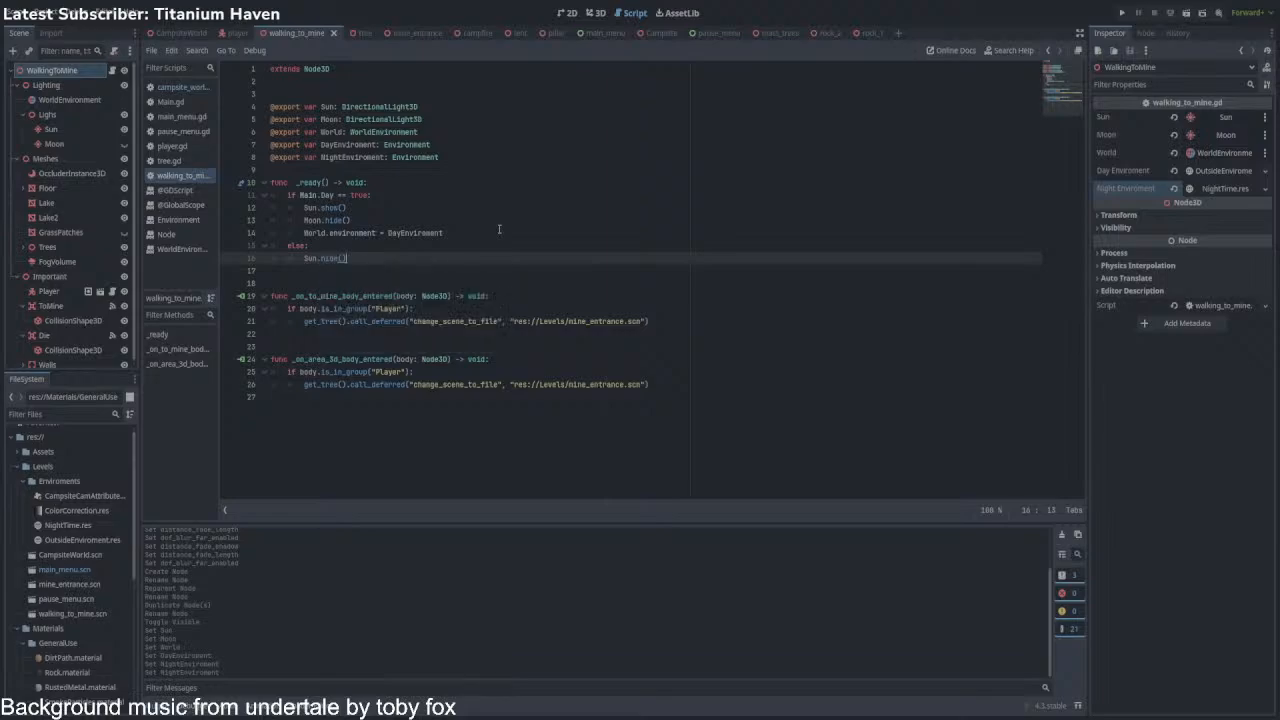
pyautogui.press('Return')
pyautogui.write('Moon.show()')
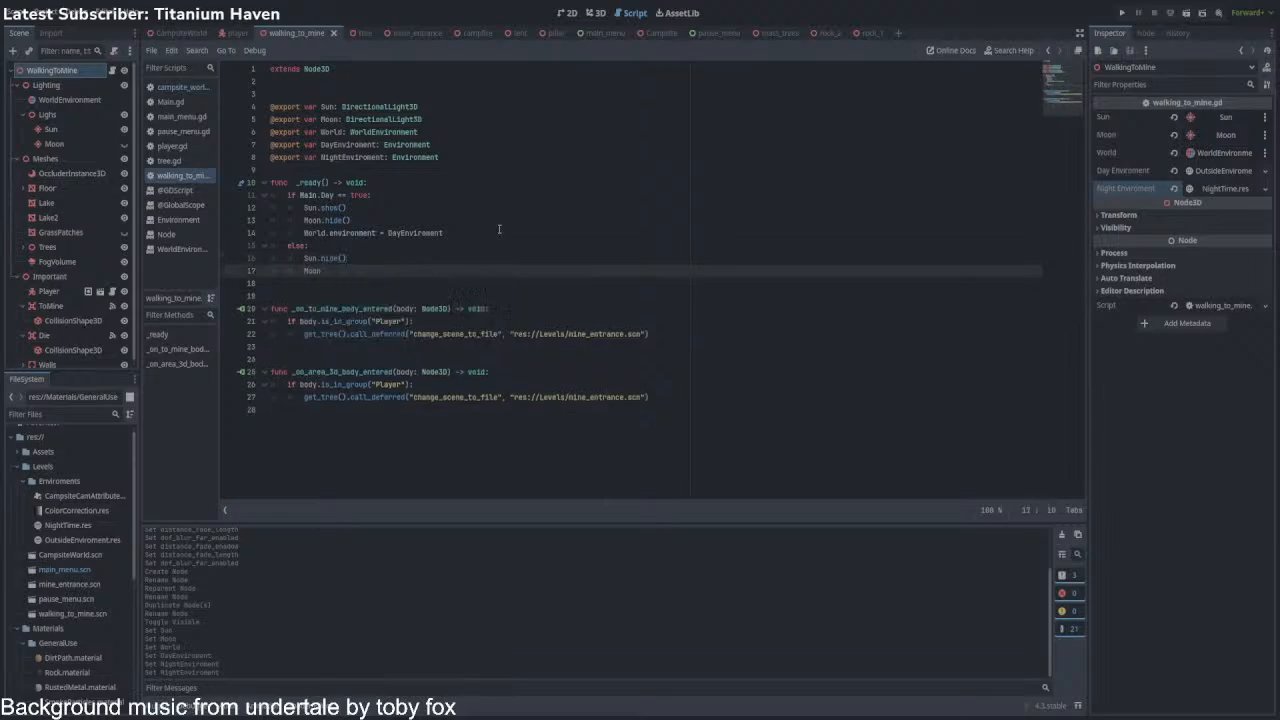
# Complete the else branch by assigning NightEnviroment to World.environment.
pyautogui.press('Return')
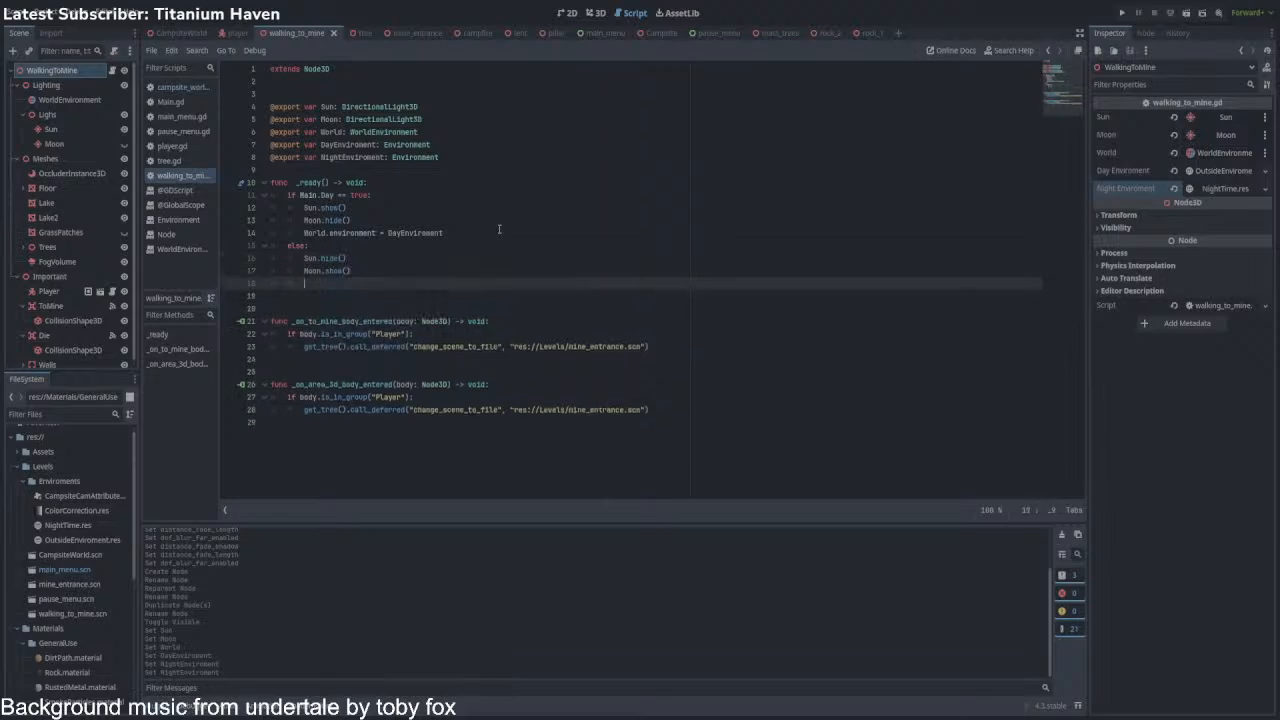
pyautogui.write('World.en')
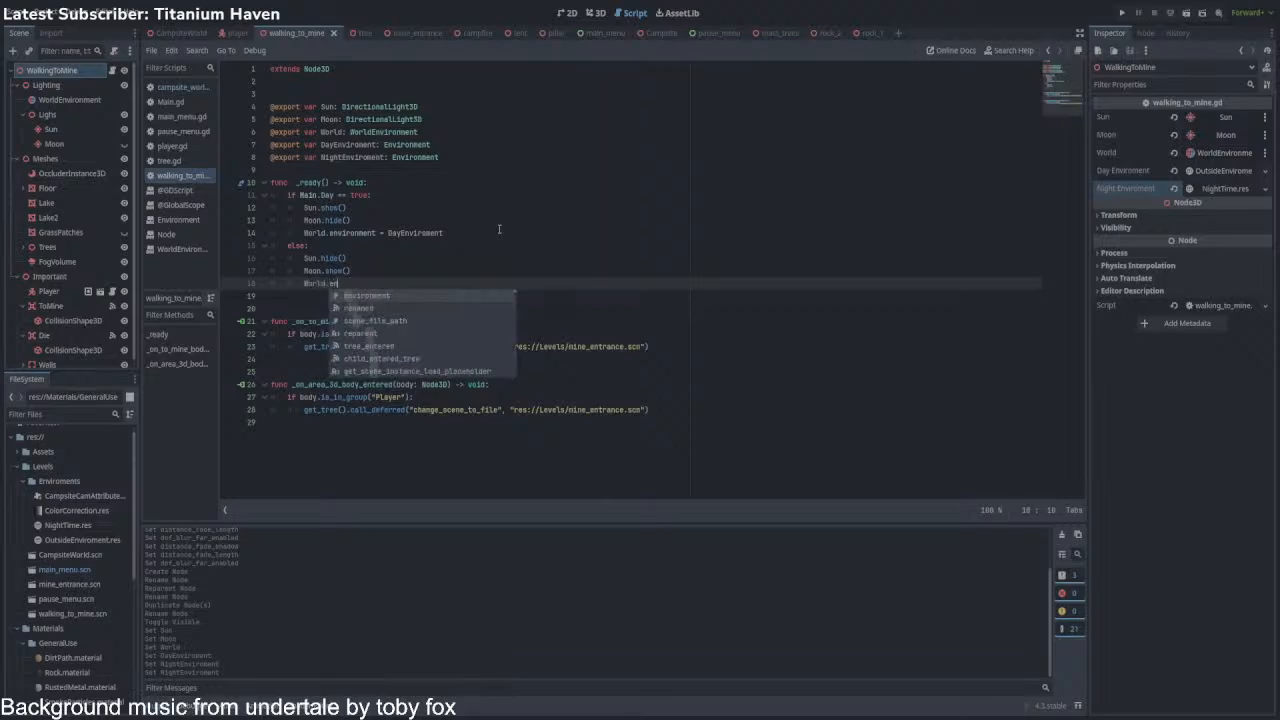
pyautogui.write('vironment = ')
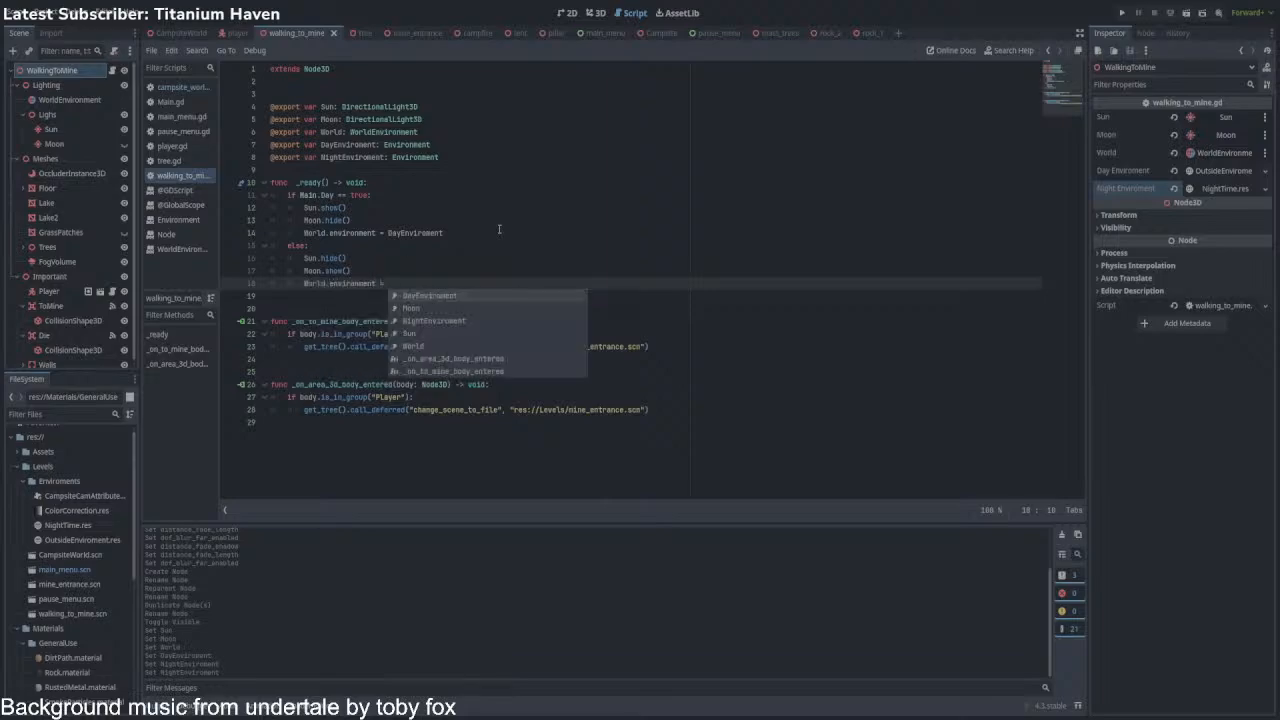
pyautogui.write('N')
pyautogui.press('Return')
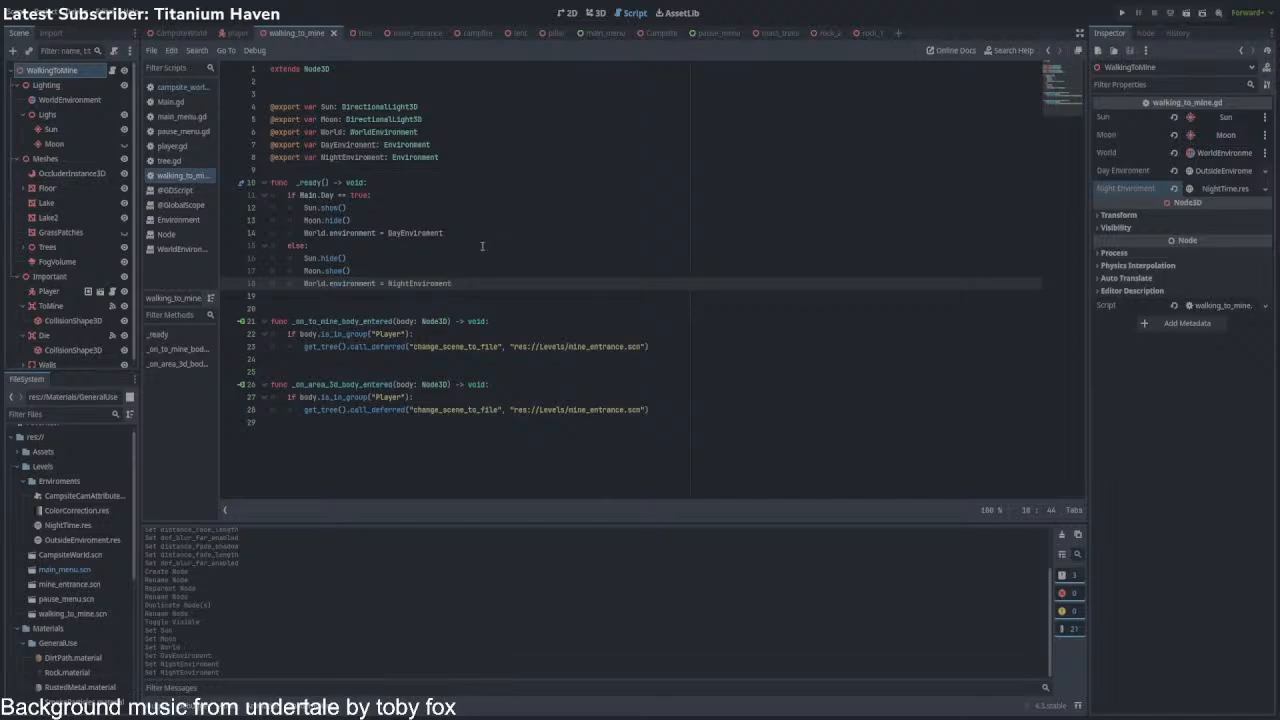
# Replace the WorldEnvironment node's environment with NightTime.res in the 3D scene and save.
pyautogui.click(592, 12)
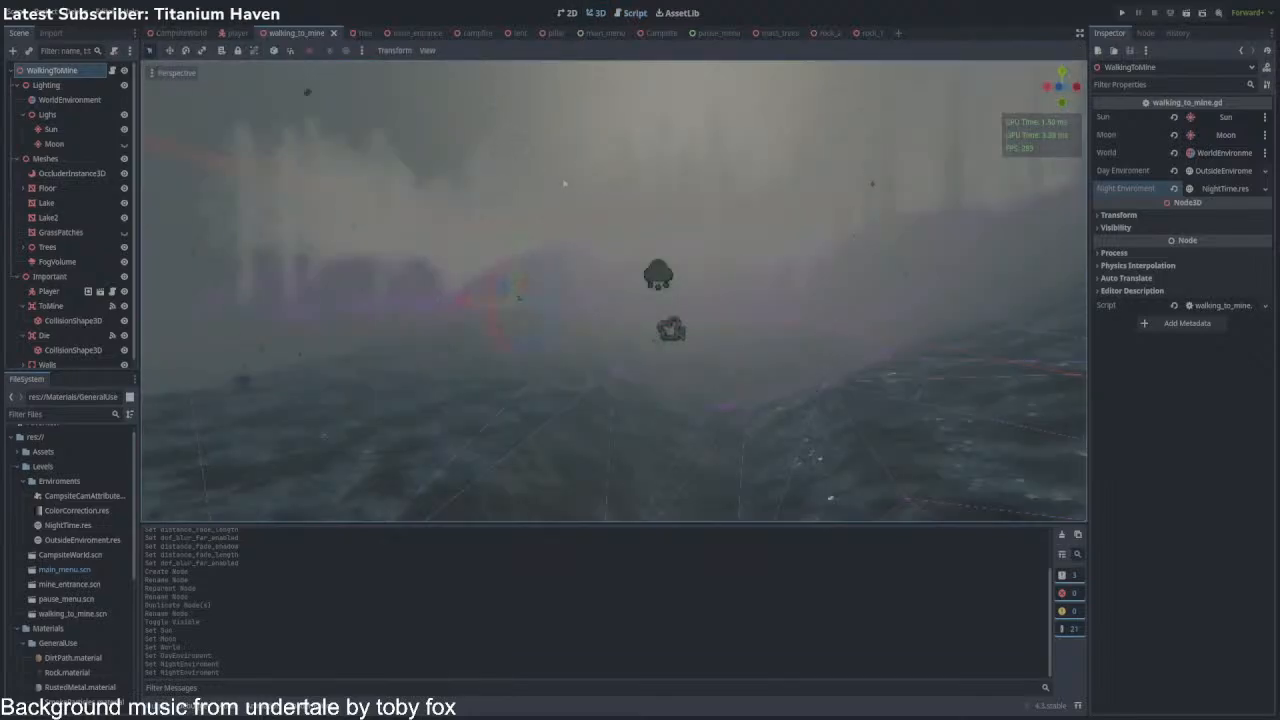
pyautogui.click(85, 101)
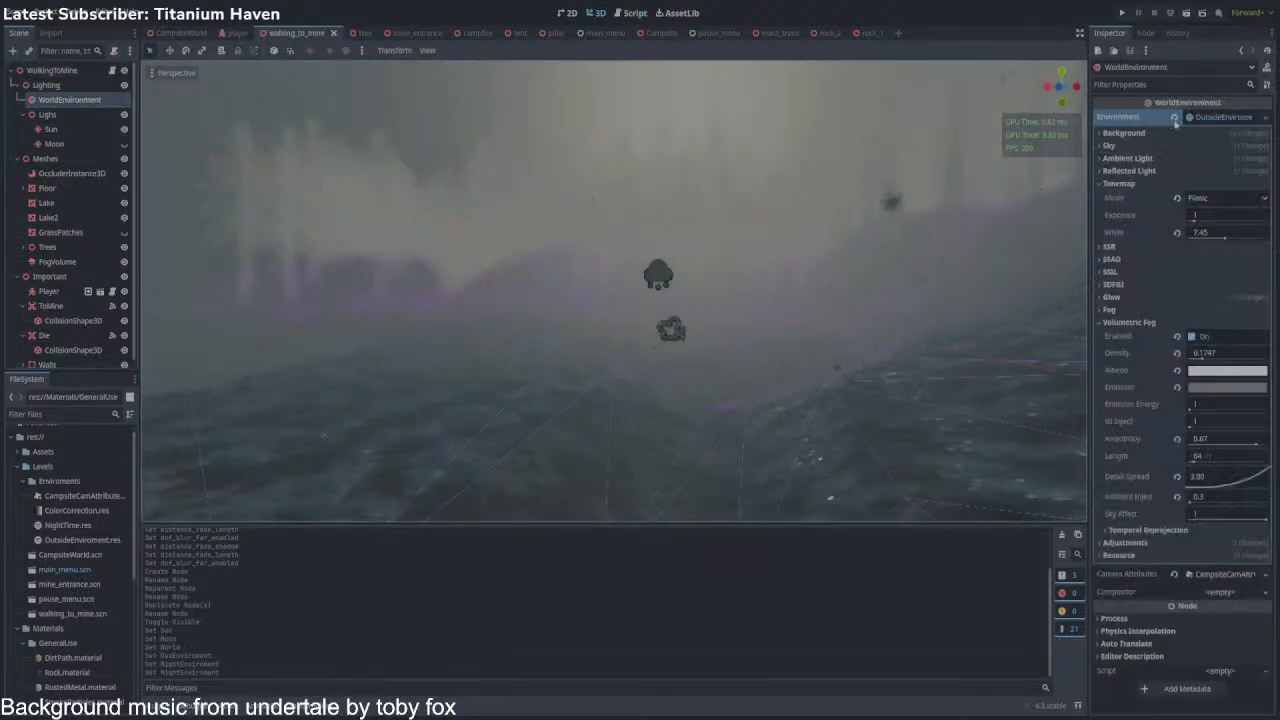
pyautogui.click(1174, 118)
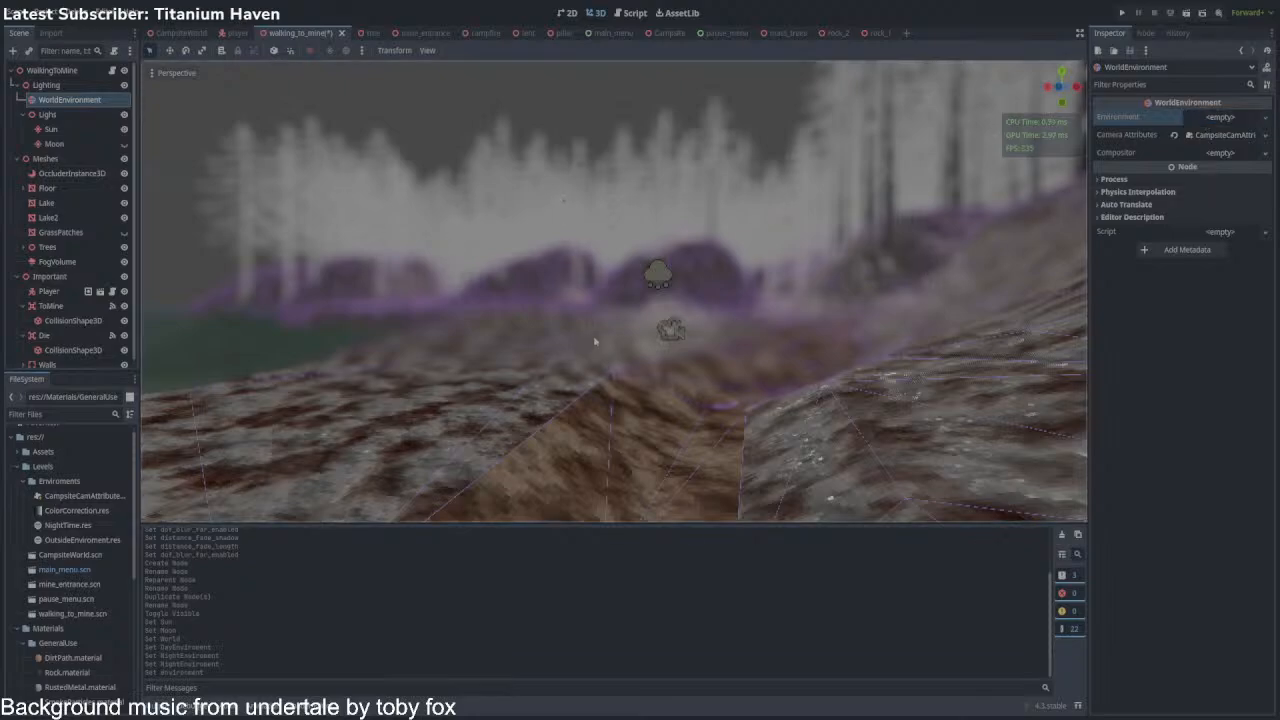
pyautogui.hotkey('ctrl', 'z')
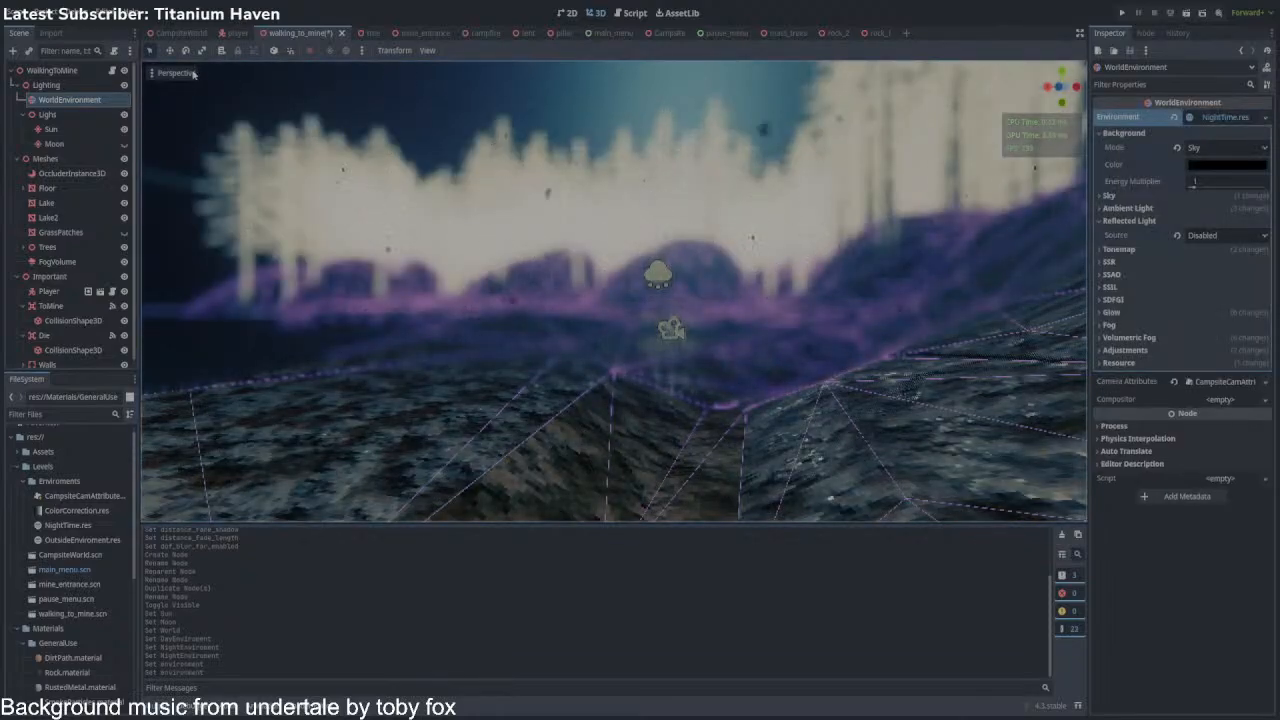
pyautogui.hotkey('ctrl', 's')
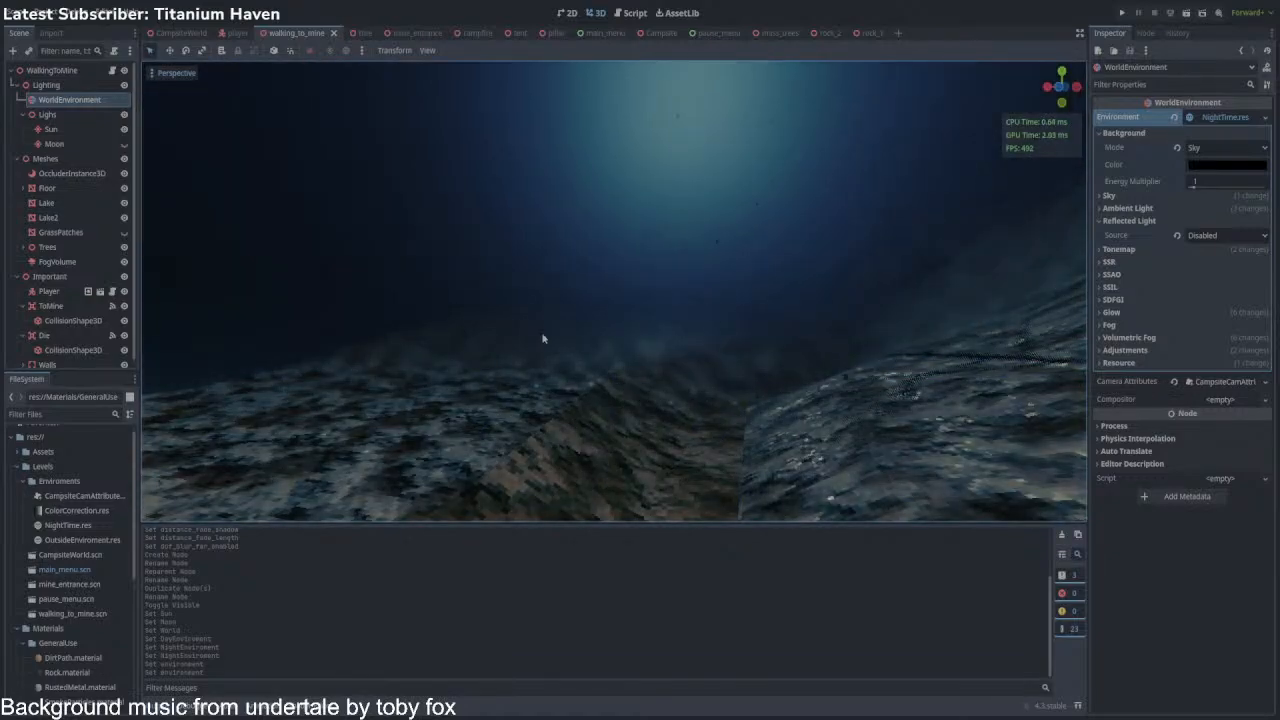
# Make the Moon light visible and hide the Sun light.
pyautogui.moveTo(543, 339)
pyautogui.mouseDown(button='right')
pyautogui.moveTo(577, 339)
pyautogui.moveTo(566, 339)
pyautogui.mouseUp(button='right')
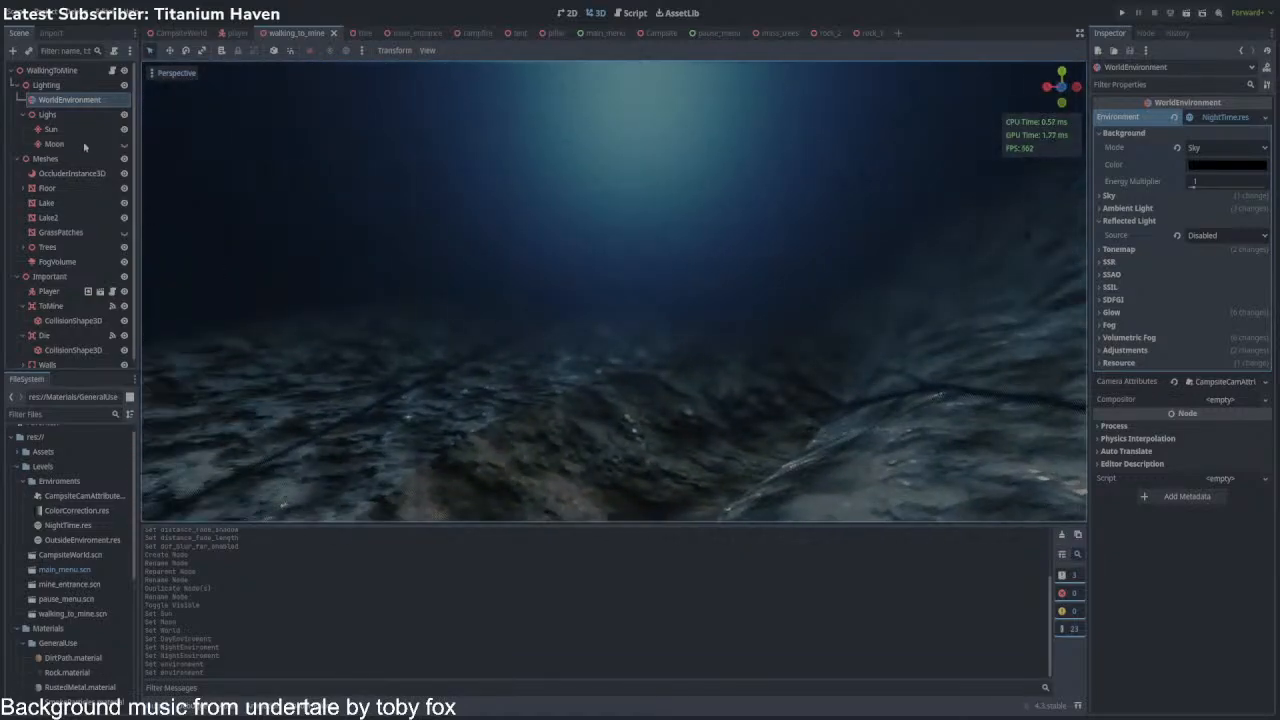
pyautogui.click(124, 143)
pyautogui.click(124, 129)
# Reposition the Moon light freely in the 3D scene and save.
pyautogui.click(54, 143)
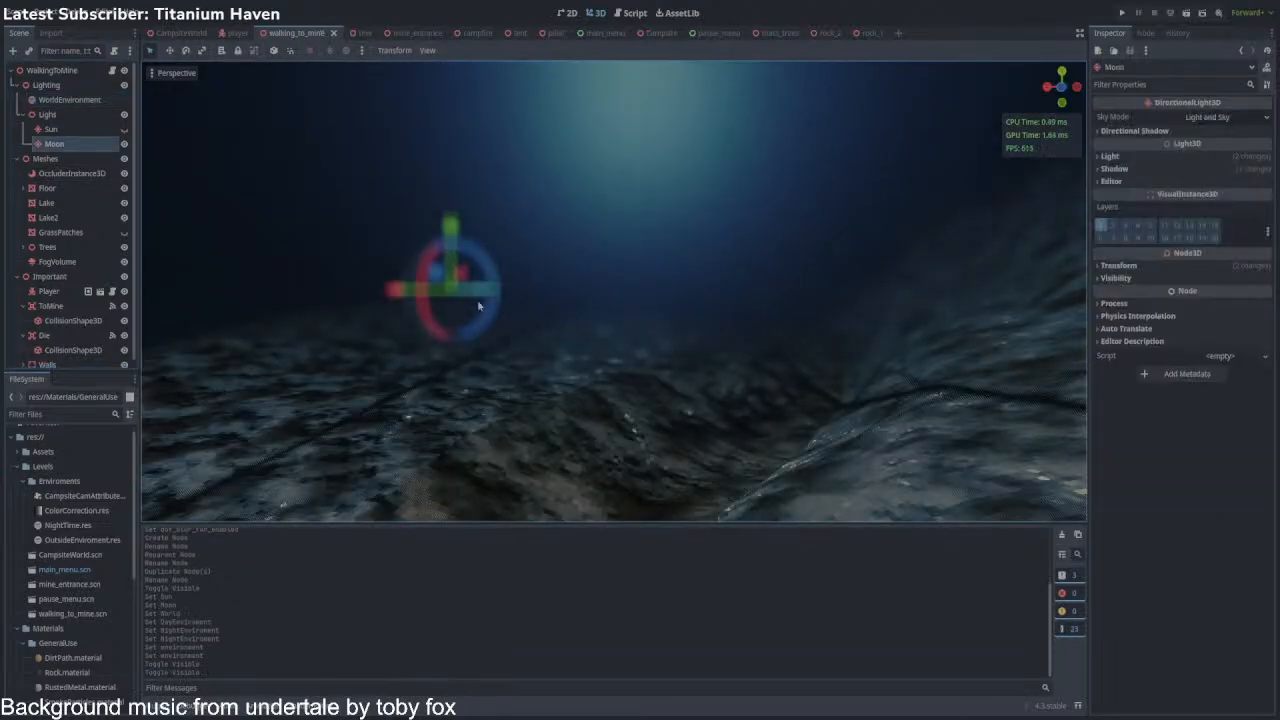
pyautogui.press('f')
pyautogui.scroll(-10, 487, 304)
pyautogui.moveTo(489, 304); pyautogui.dragTo(634, 394, button='middle')
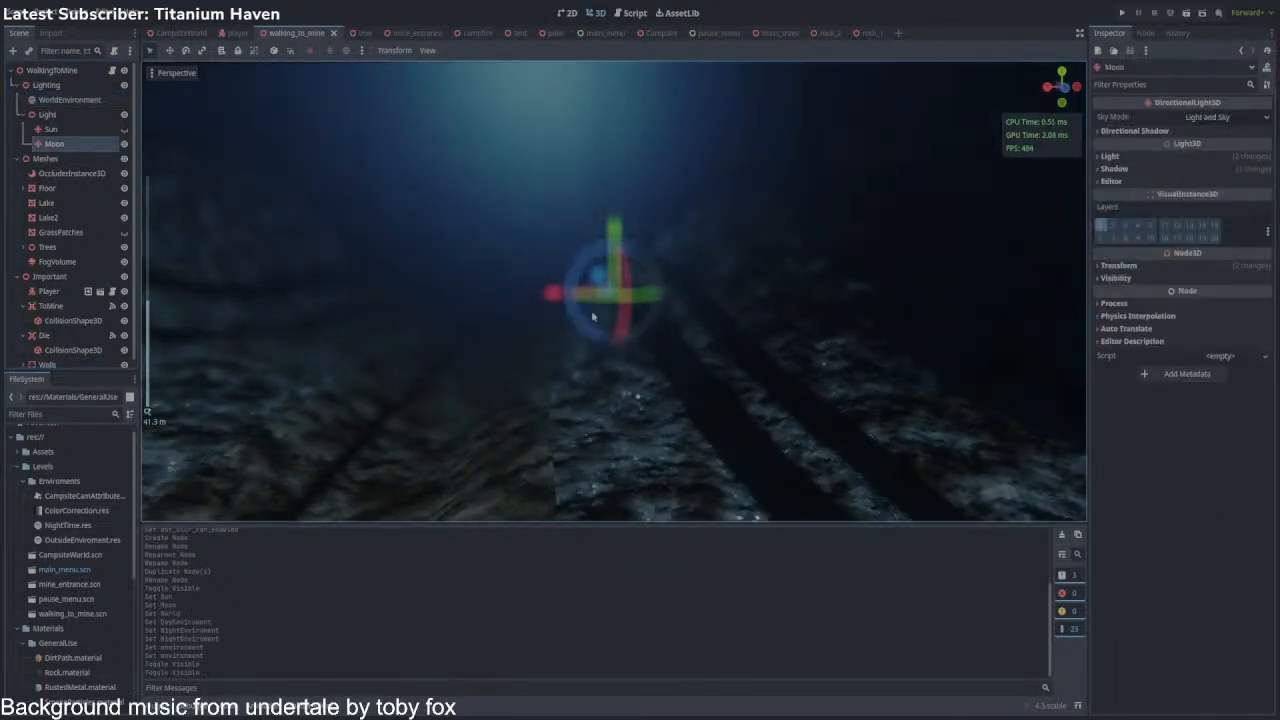
pyautogui.moveTo(615, 328); pyautogui.dragTo(655, 380, button='middle')
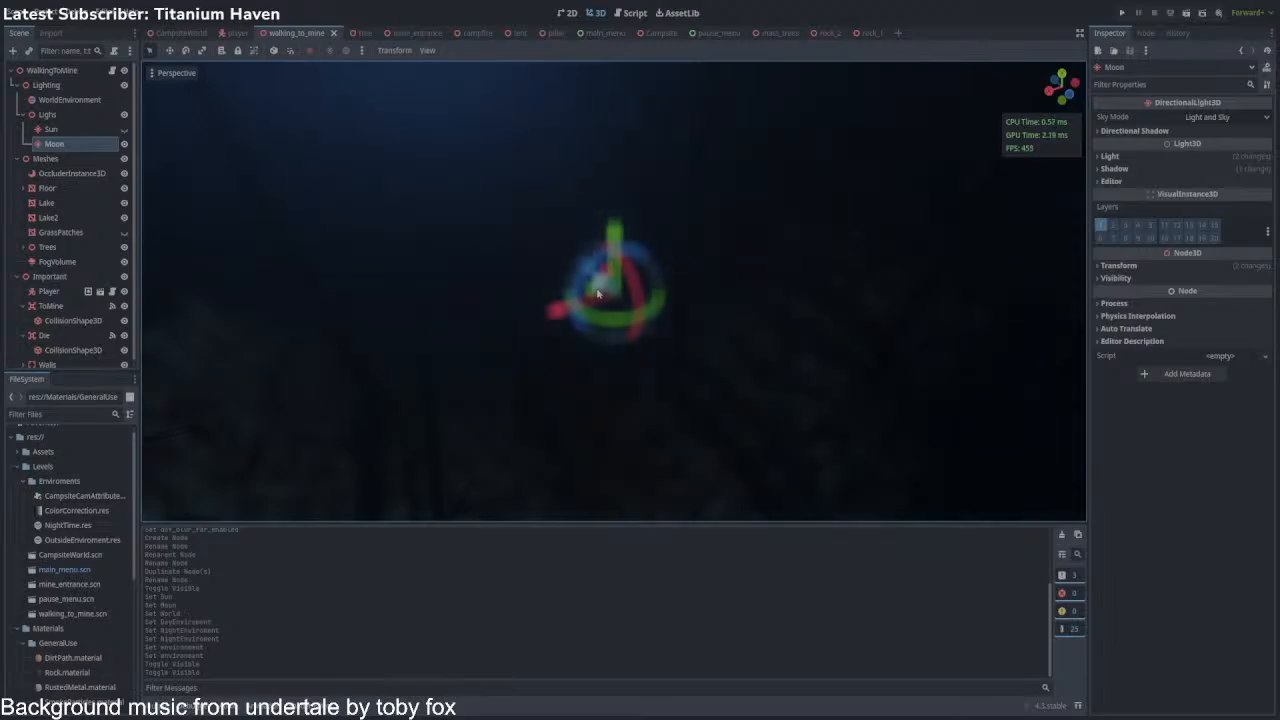
pyautogui.moveTo(591, 294); pyautogui.dragTo(414, 248)
pyautogui.scroll(7, 414, 248)
pyautogui.scroll(-13, 414, 248)
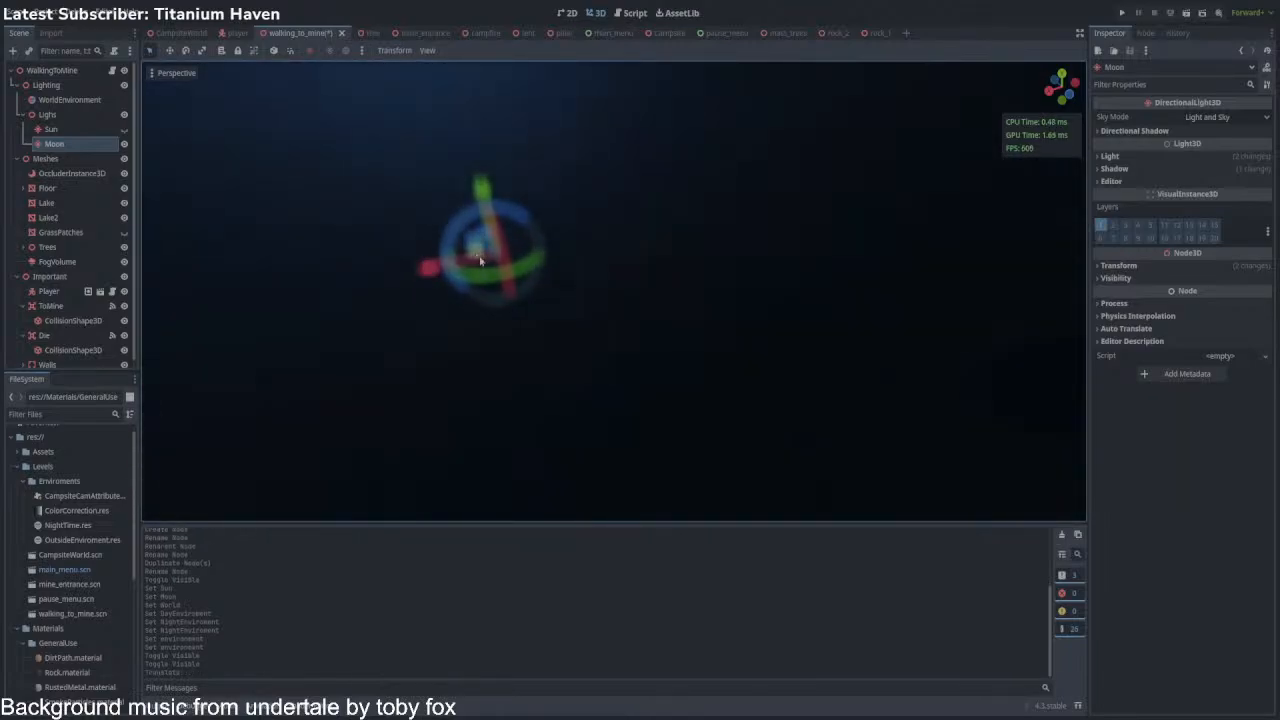
pyautogui.moveTo(480, 260); pyautogui.dragTo(811, 364)
pyautogui.press('f')
pyautogui.scroll(15, 597, 315)
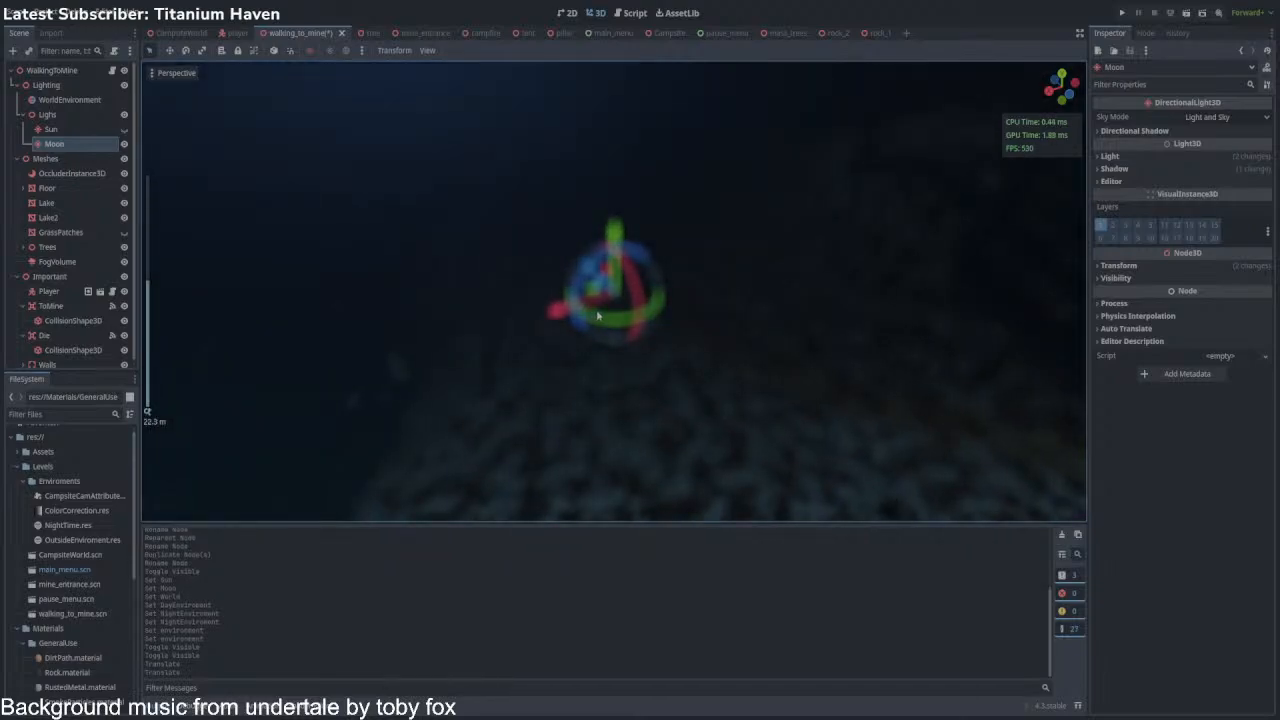
pyautogui.scroll(10, 598, 315)
pyautogui.moveTo(598, 315); pyautogui.dragTo(529, 326, button='middle')
pyautogui.scroll(10, 511, 326)
pyautogui.hotkey('ctrl', 's')
# Rotate the Moon light slightly about its red axis to change the direction of the moonlight.
pyautogui.scroll(3, 529, 326)
pyautogui.moveTo(487, 317); pyautogui.dragTo(484, 270, button='middle')
pyautogui.scroll(2, 496, 324)
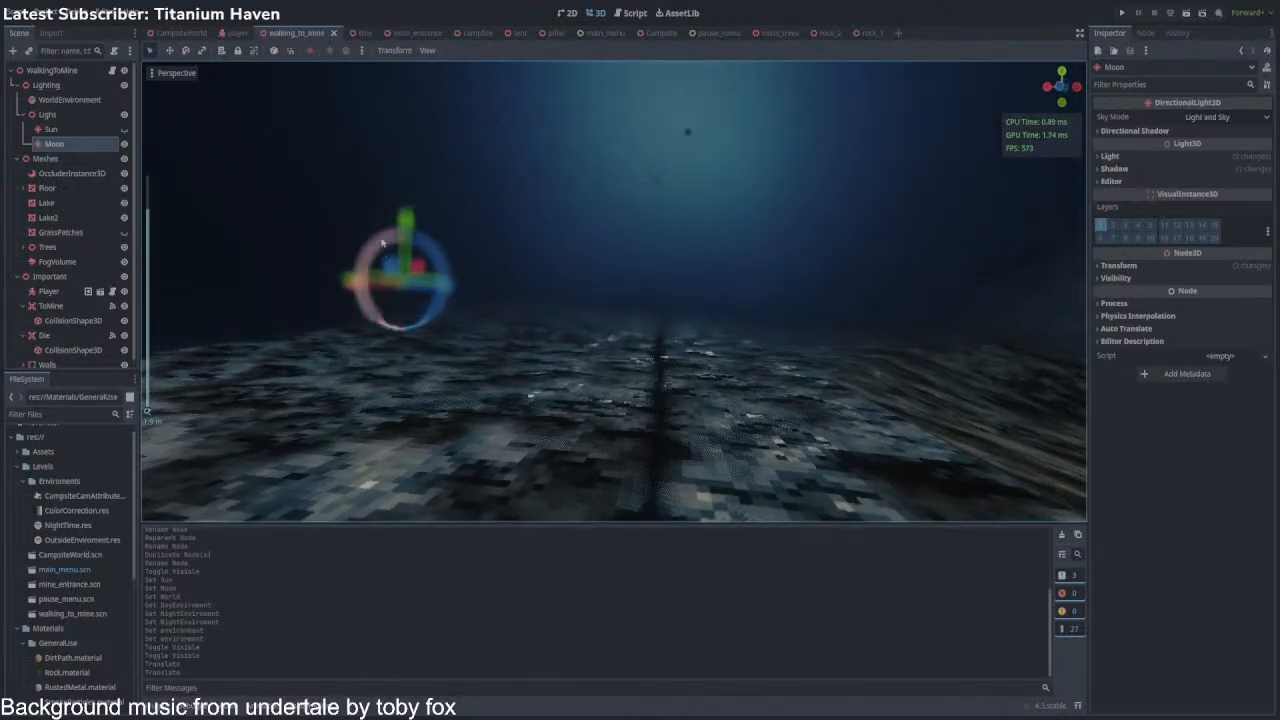
pyautogui.moveTo(381, 242); pyautogui.dragTo(370, 260)
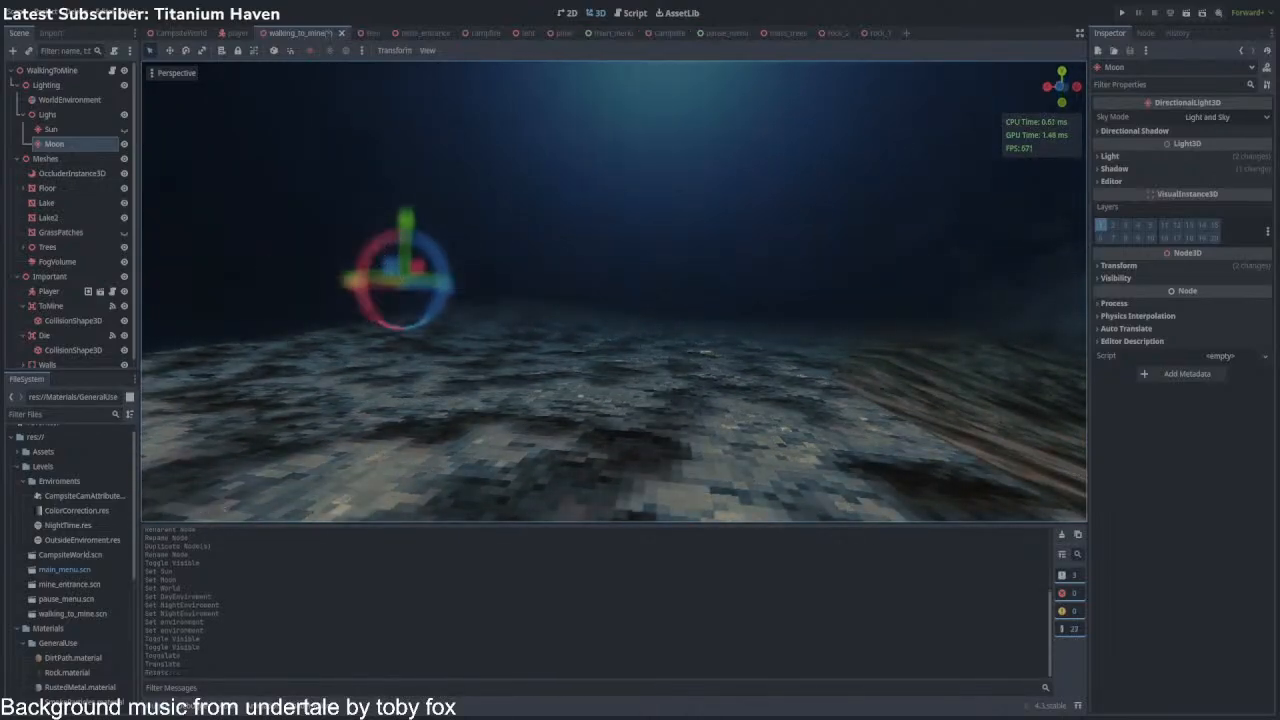
pyautogui.moveTo(627, 307)
pyautogui.mouseDown(button='right')
pyautogui.moveTo(740, 318)
pyautogui.moveTo(650, 325)
pyautogui.moveTo(627, 307)
pyautogui.mouseUp(button='right')
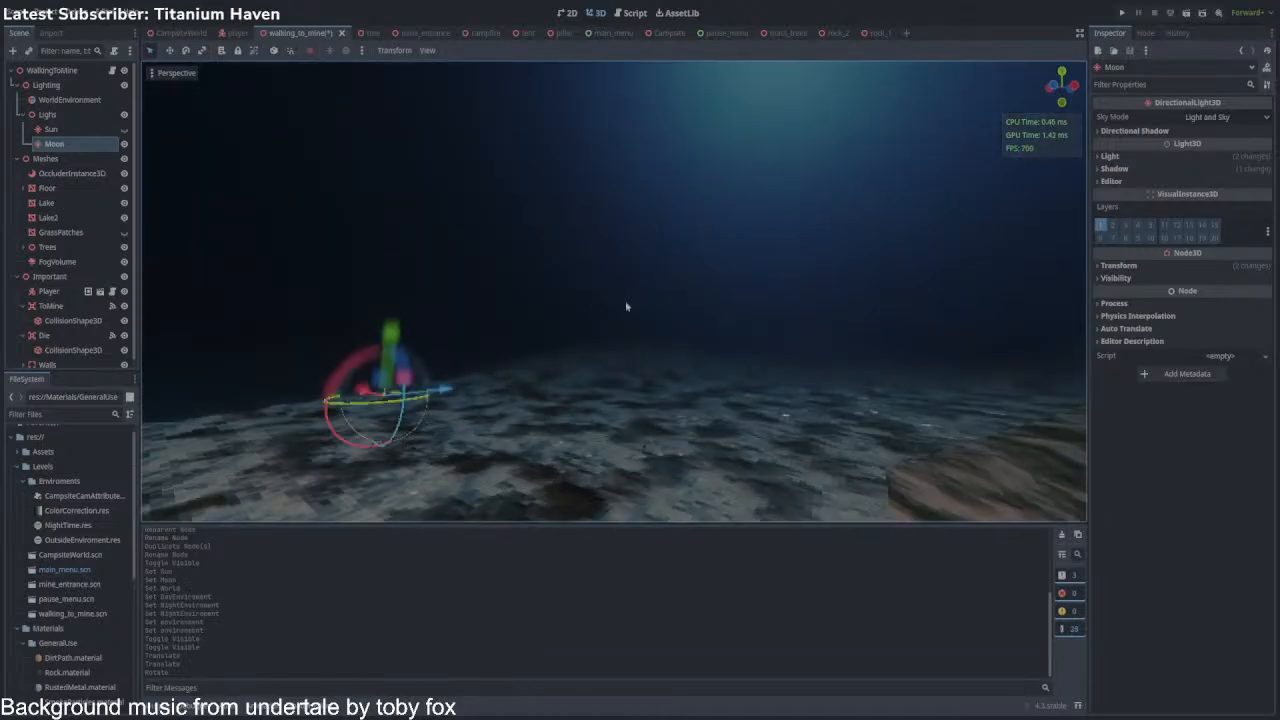
# Set the Moon light's energy to 0.085, volumetric fog energy to 0.835 and indirect energy to 0.61.
pyautogui.click(1190, 157)
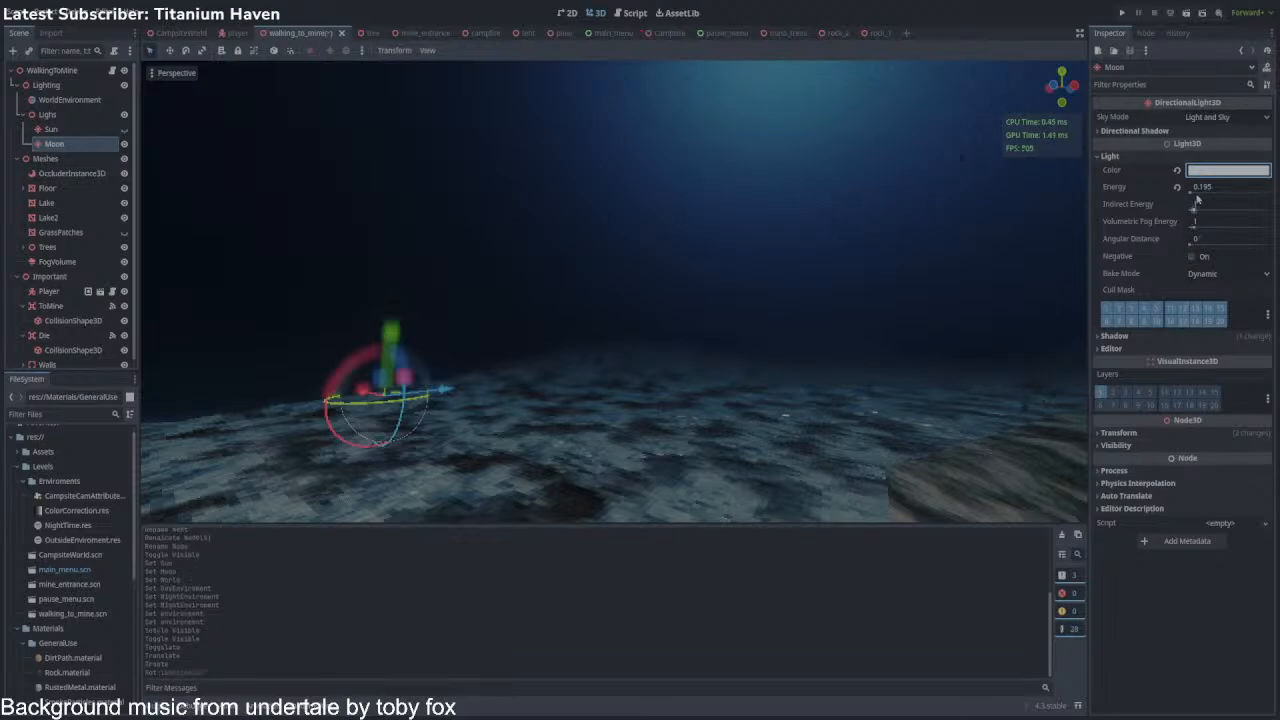
pyautogui.write('0.08')
pyautogui.press('Return')
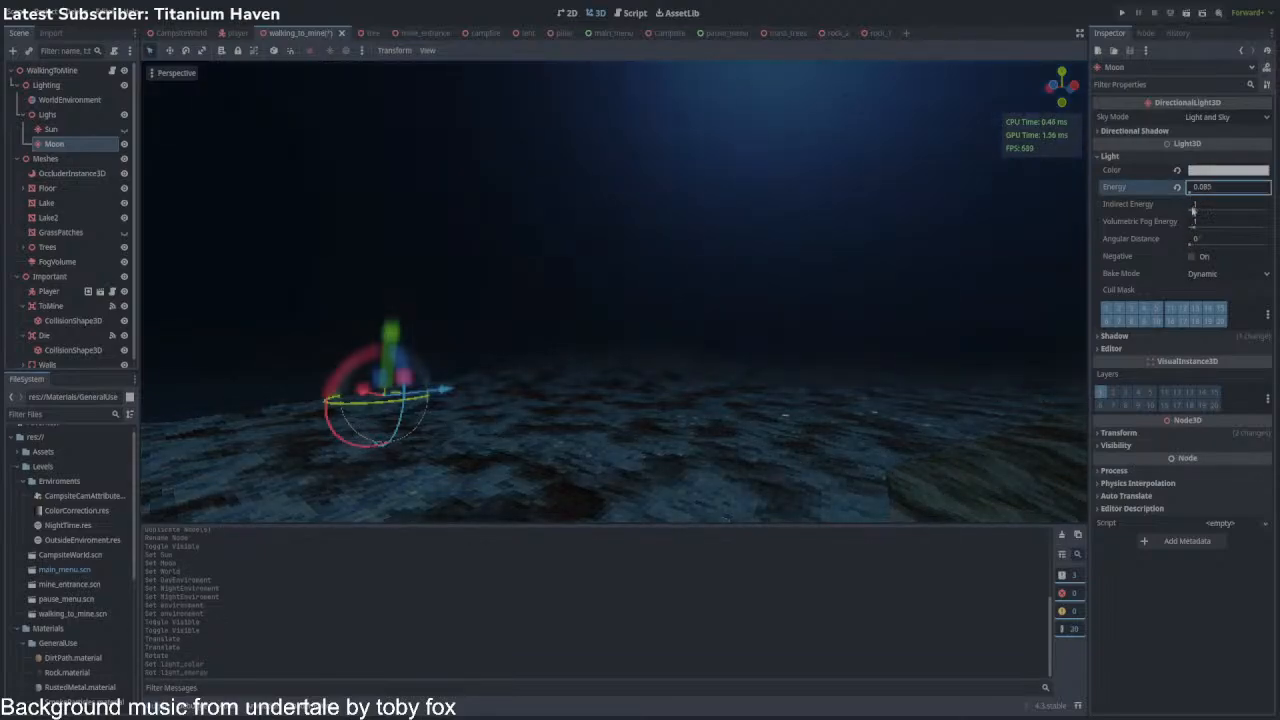
pyautogui.moveTo(1218, 222); pyautogui.dragTo(1180, 205)
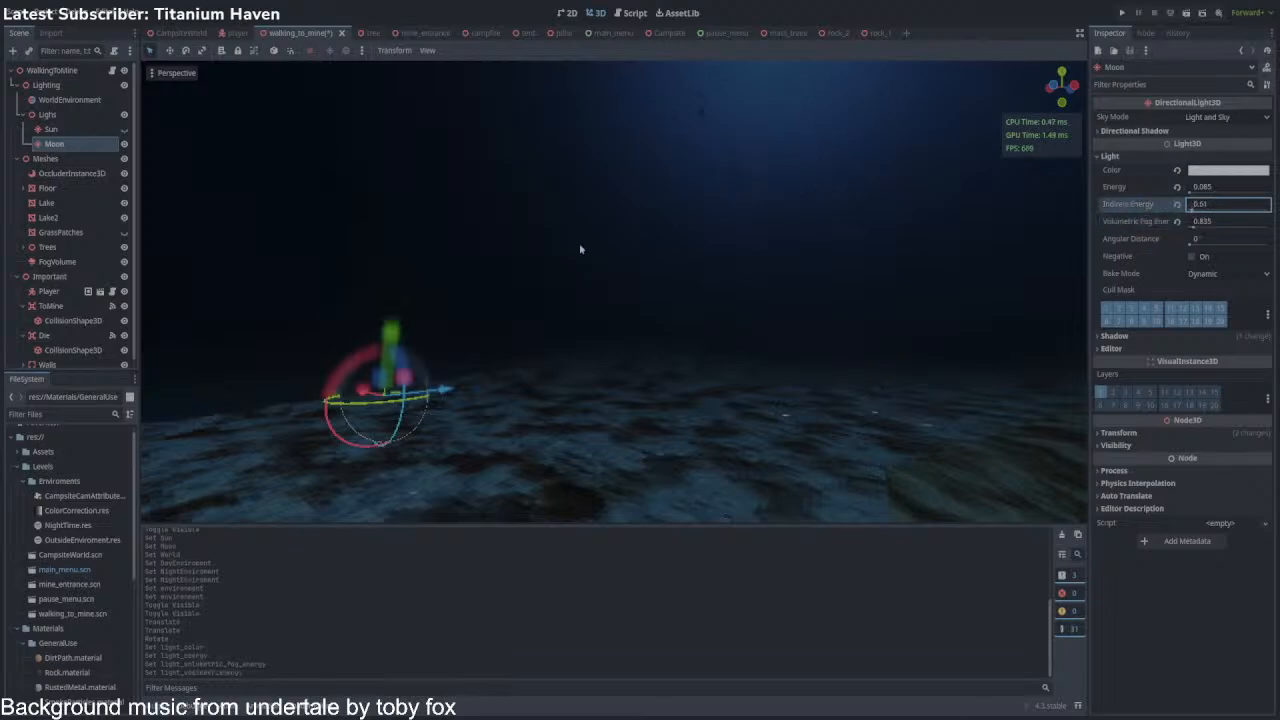
# Try a different volumetric fog energy on the Moon light and undo that change.
pyautogui.press('w')
pyautogui.moveTo(583, 284); pyautogui.dragTo(665, 270, button='right')
pyautogui.press('w')
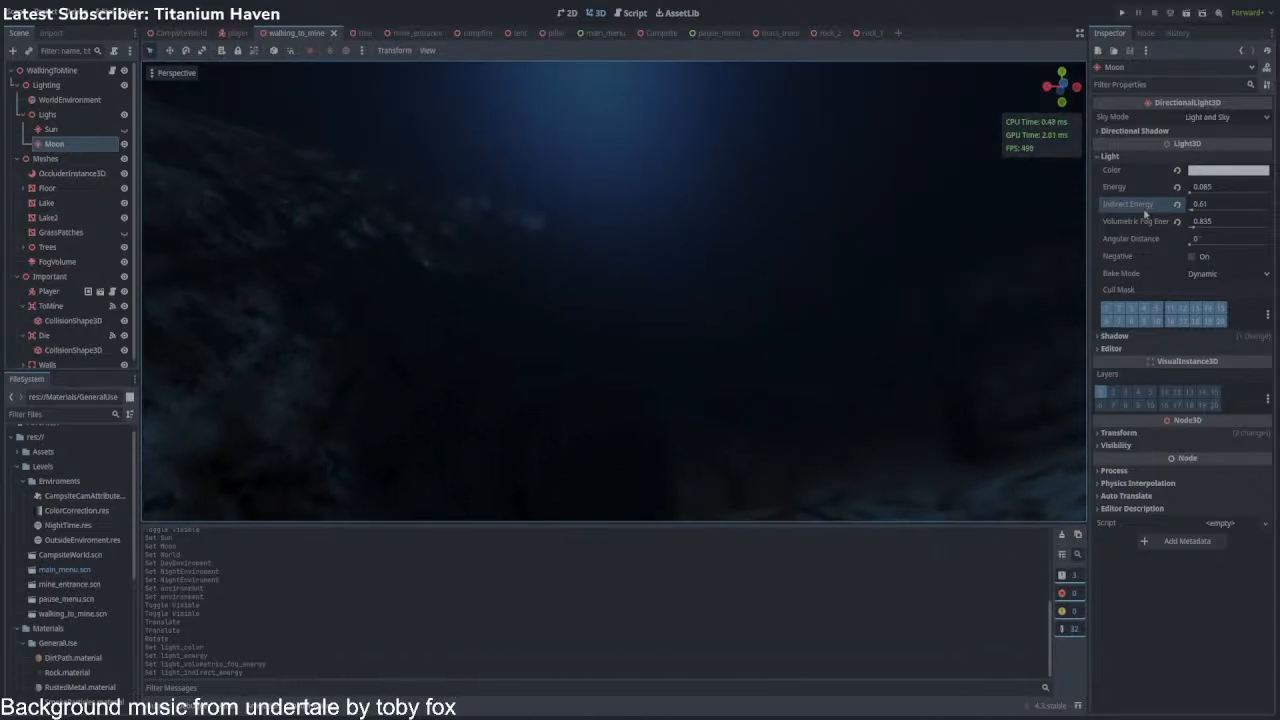
pyautogui.moveTo(1201, 222); pyautogui.dragTo(1245, 222)
pyautogui.moveTo(938, 253); pyautogui.dragTo(144, 285, button='right')
pyautogui.hotkey('ctrl', 'z')
# Set the Moon light's energy to 0.04 and inspect the darker terrain from several viewpoints.
pyautogui.press('w')
pyautogui.press('s')
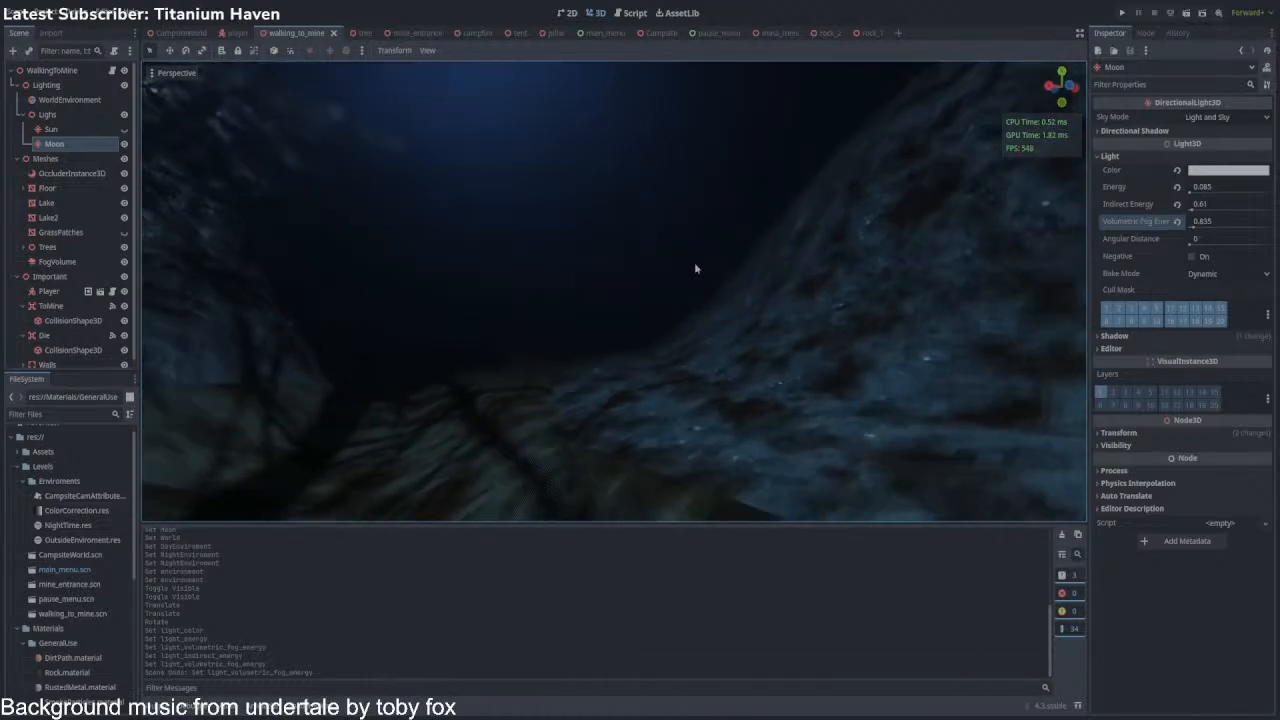
pyautogui.press('w')
pyautogui.moveTo(696, 268); pyautogui.dragTo(845, 262, button='right')
pyautogui.moveTo(1227, 188)
pyautogui.mouseDown()
pyautogui.moveTo(1245, 188)
pyautogui.moveTo(1223, 188)
pyautogui.mouseUp()
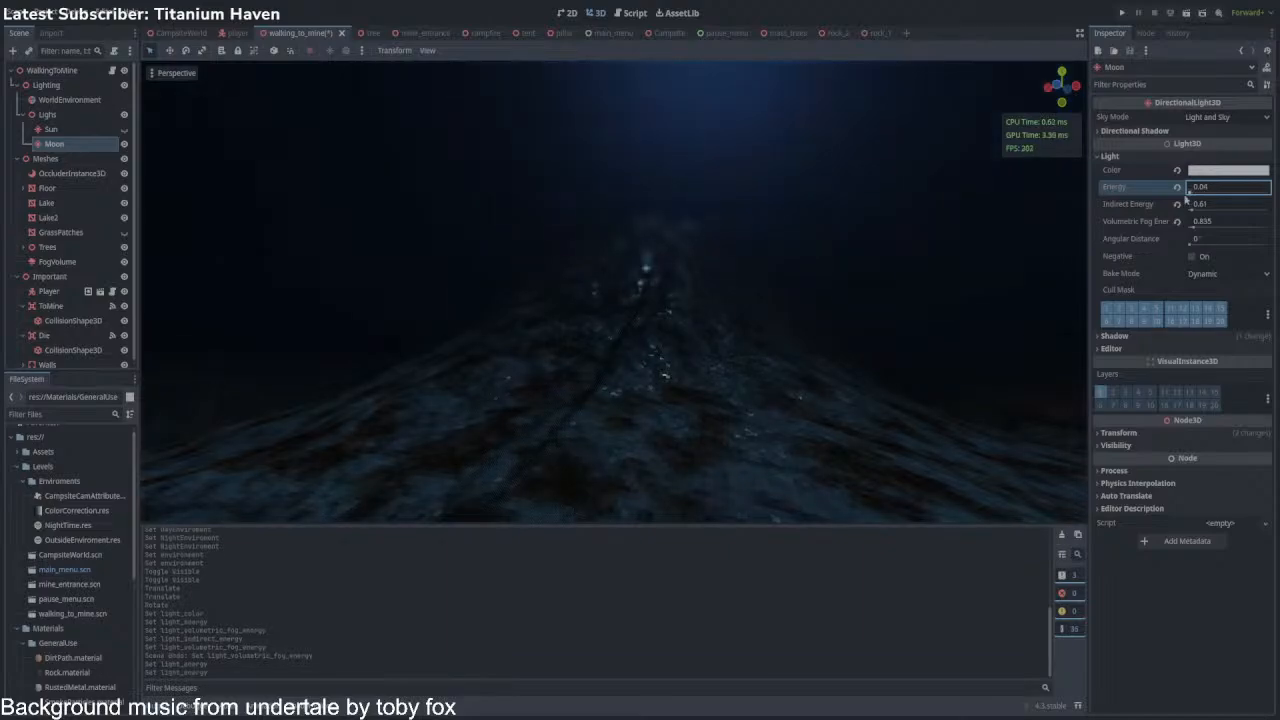
pyautogui.moveTo(809, 274); pyautogui.dragTo(880, 270, button='right')
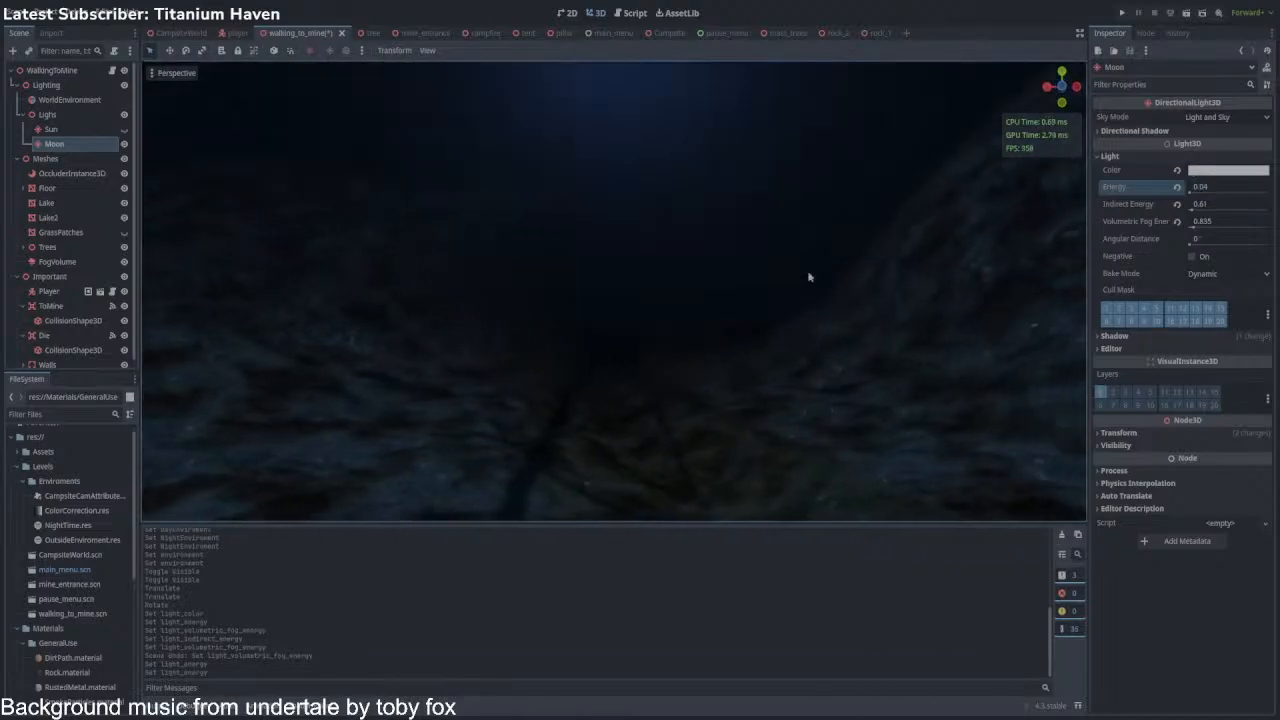
pyautogui.moveTo(731, 277); pyautogui.dragTo(805, 243, button='right')
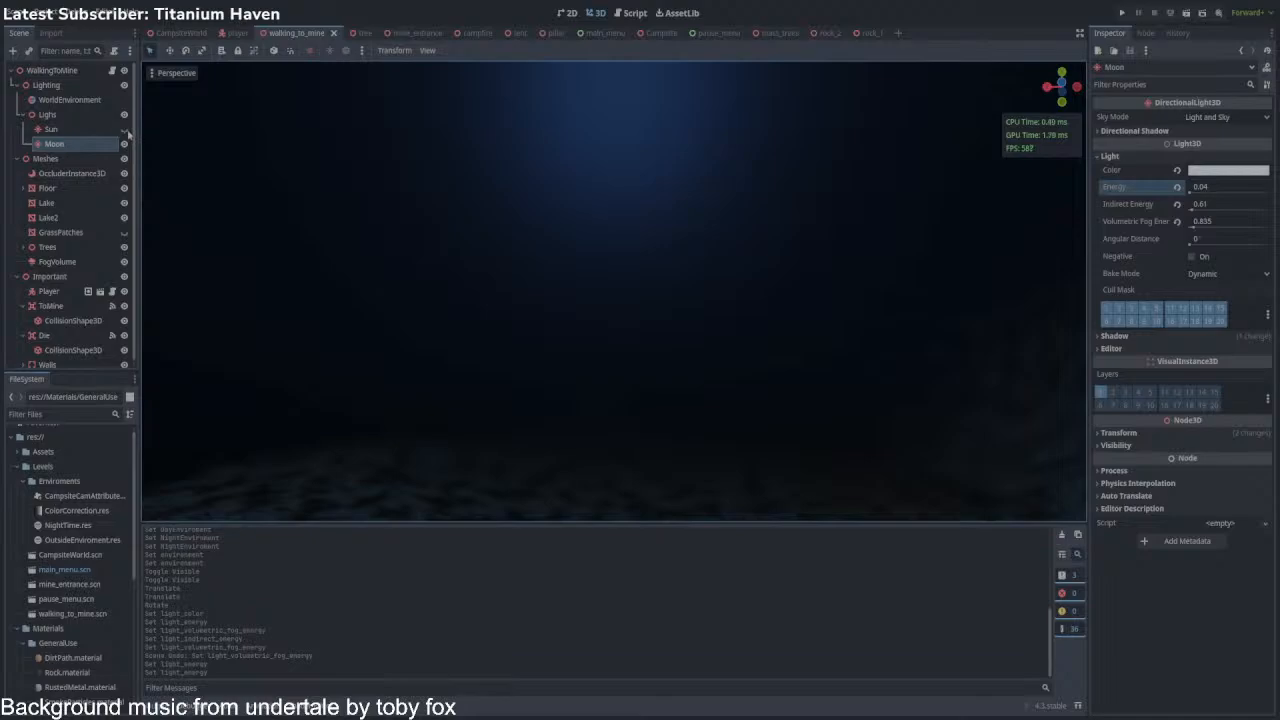
# Copy the else block (Sun.hide(), Moon.show(), World.environment = NightEnviroment) from the walking_to_mine script to the end of _ready() in campsite_world.gd.
pyautogui.click(112, 70)
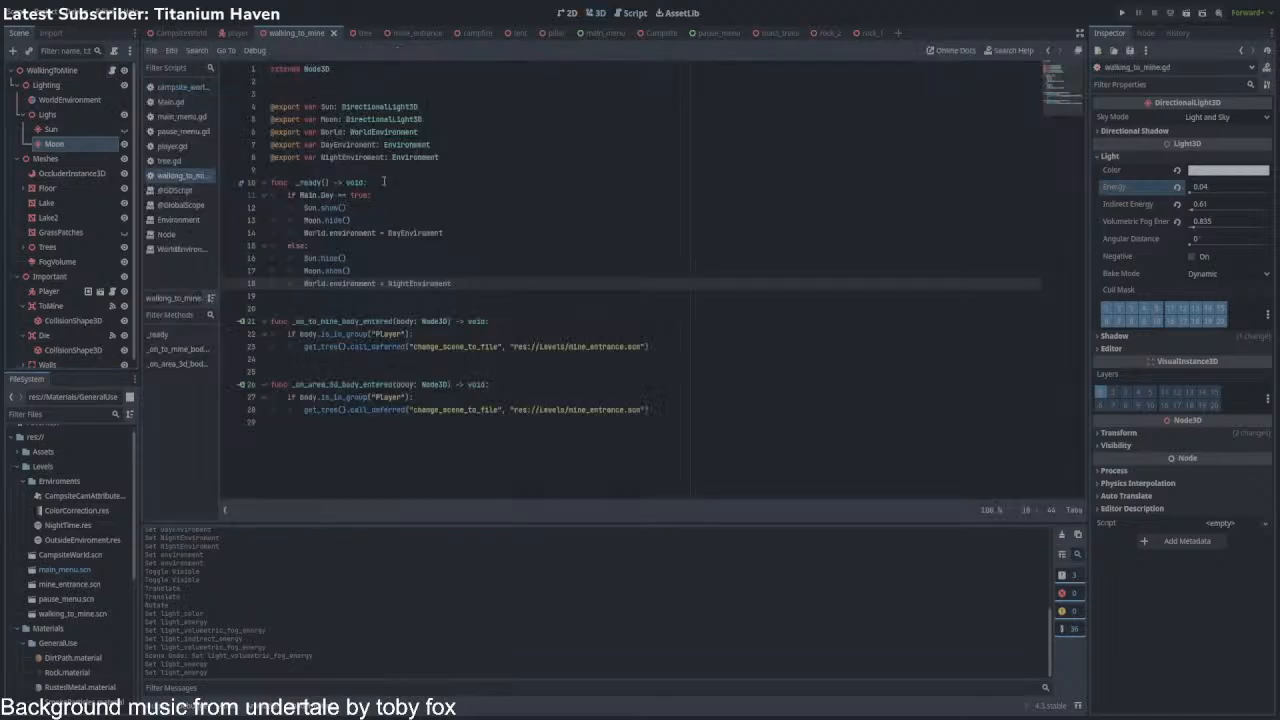
pyautogui.moveTo(472, 283); pyautogui.dragTo(241, 252)
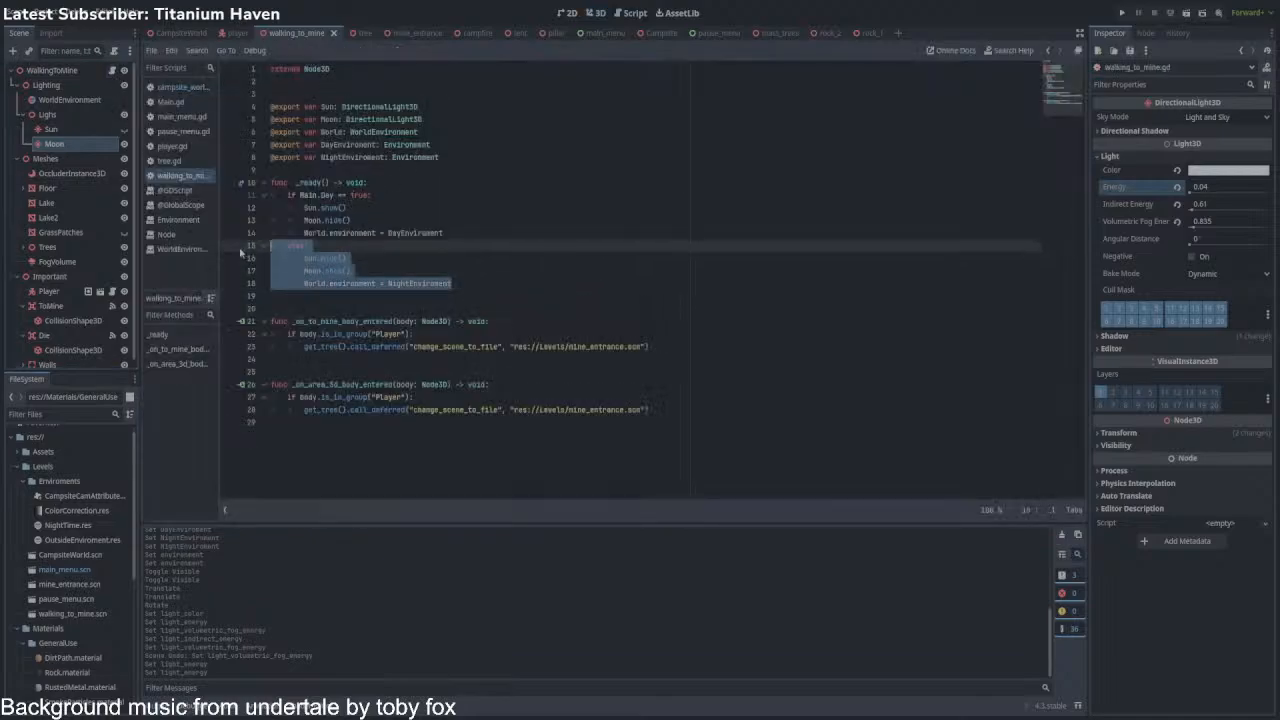
pyautogui.click(181, 33)
pyautogui.click(464, 227)
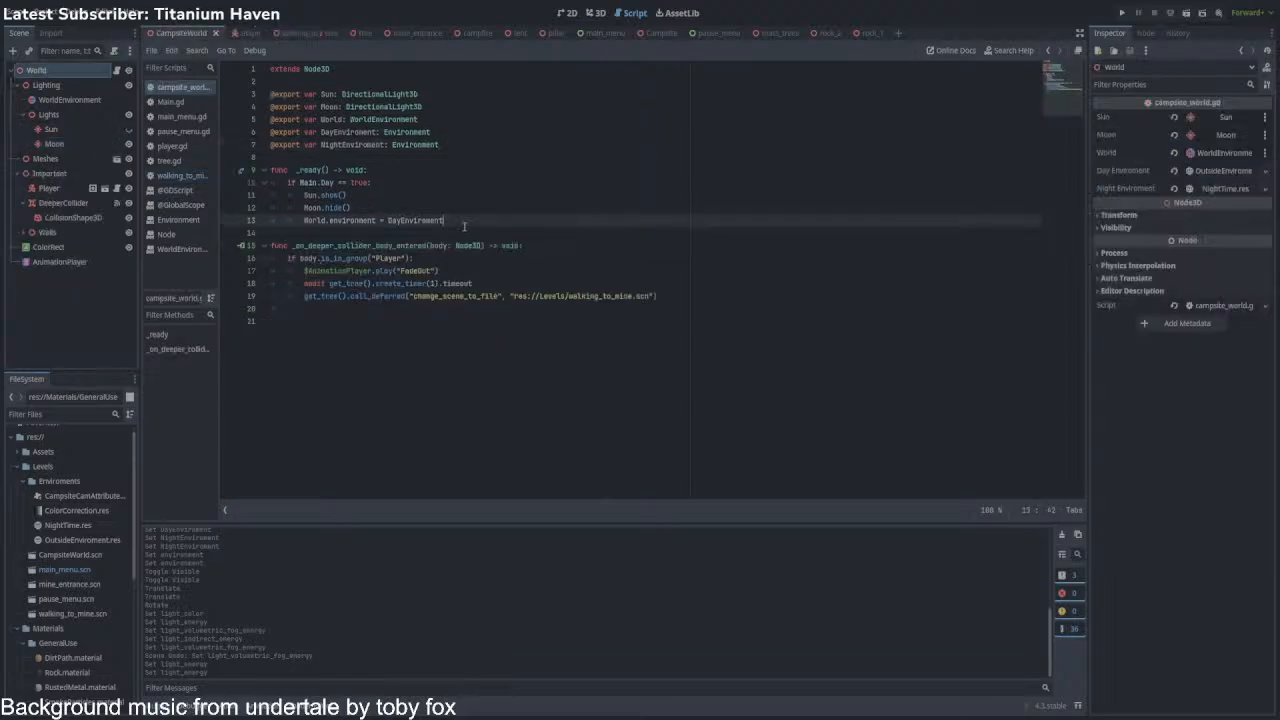
pyautogui.press('Return')
pyautogui.write('else: Sun.hide() Moon.show() World.environment = NightEnvironment')
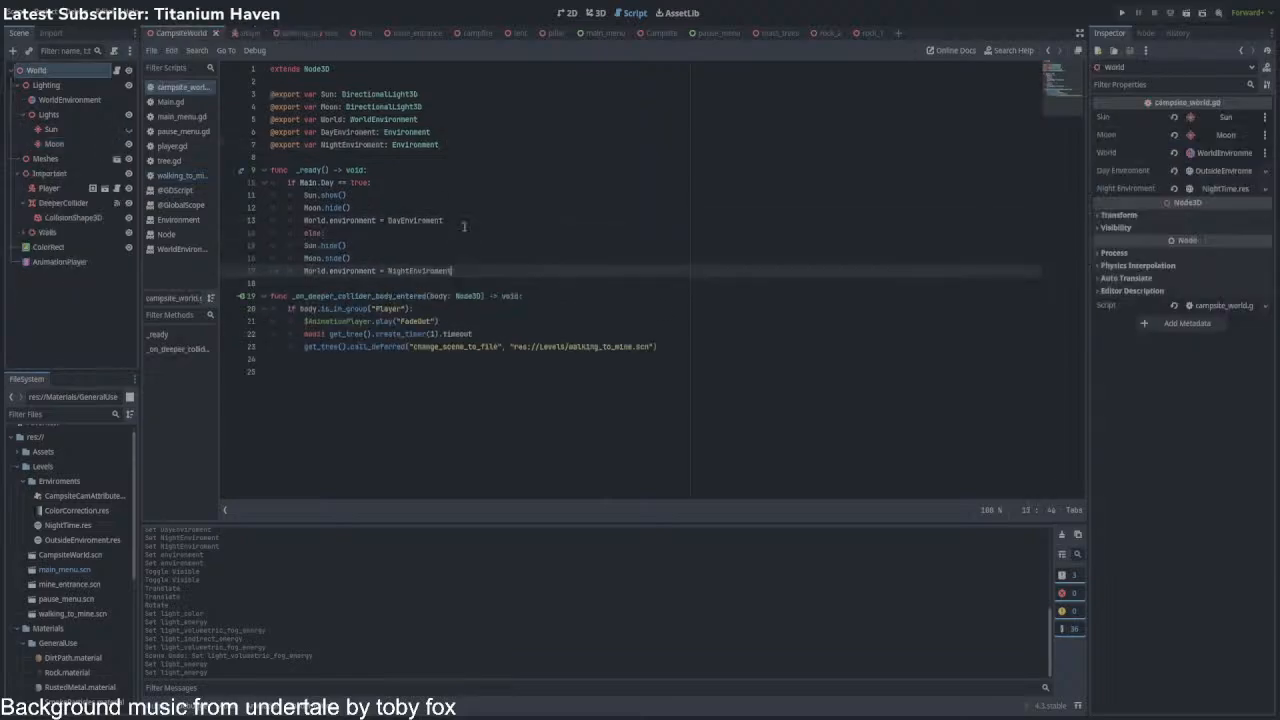
# Unindent the pasted else: line in campsite_world.gd so it aligns with the if Main.Day == true: statement.
pyautogui.click(303, 233)
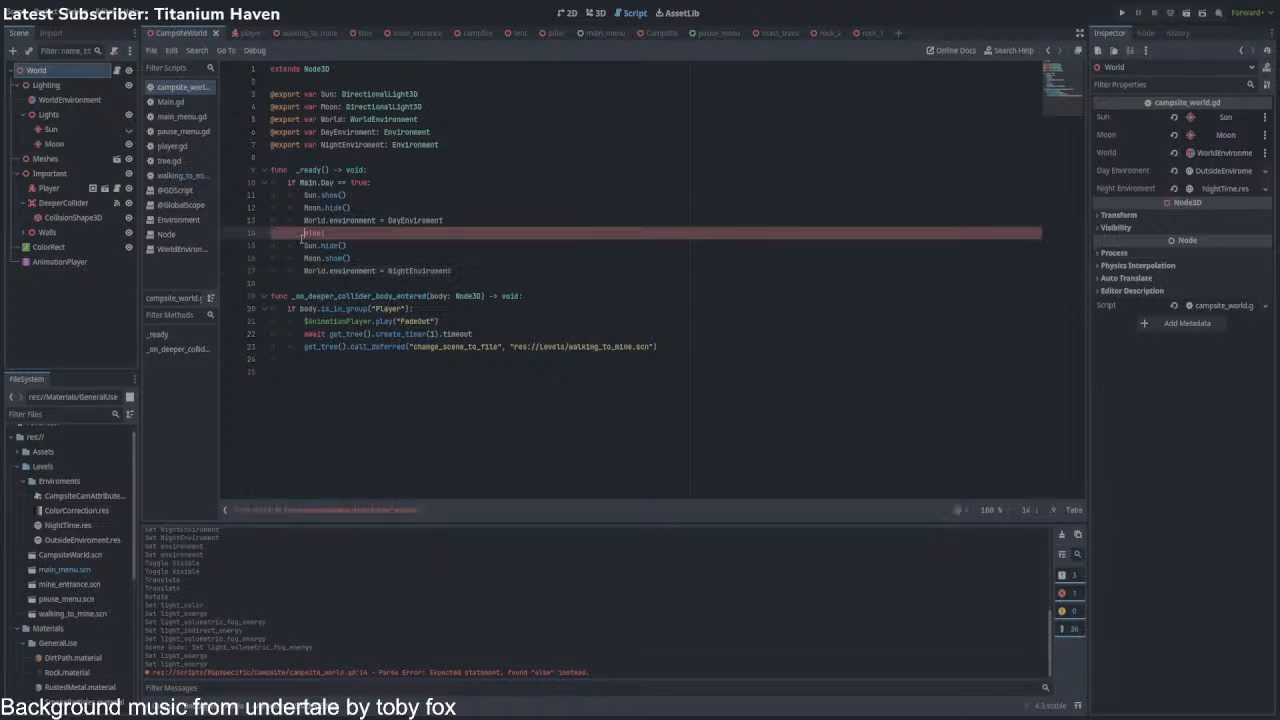
pyautogui.click(436, 221)
pyautogui.click(449, 169)
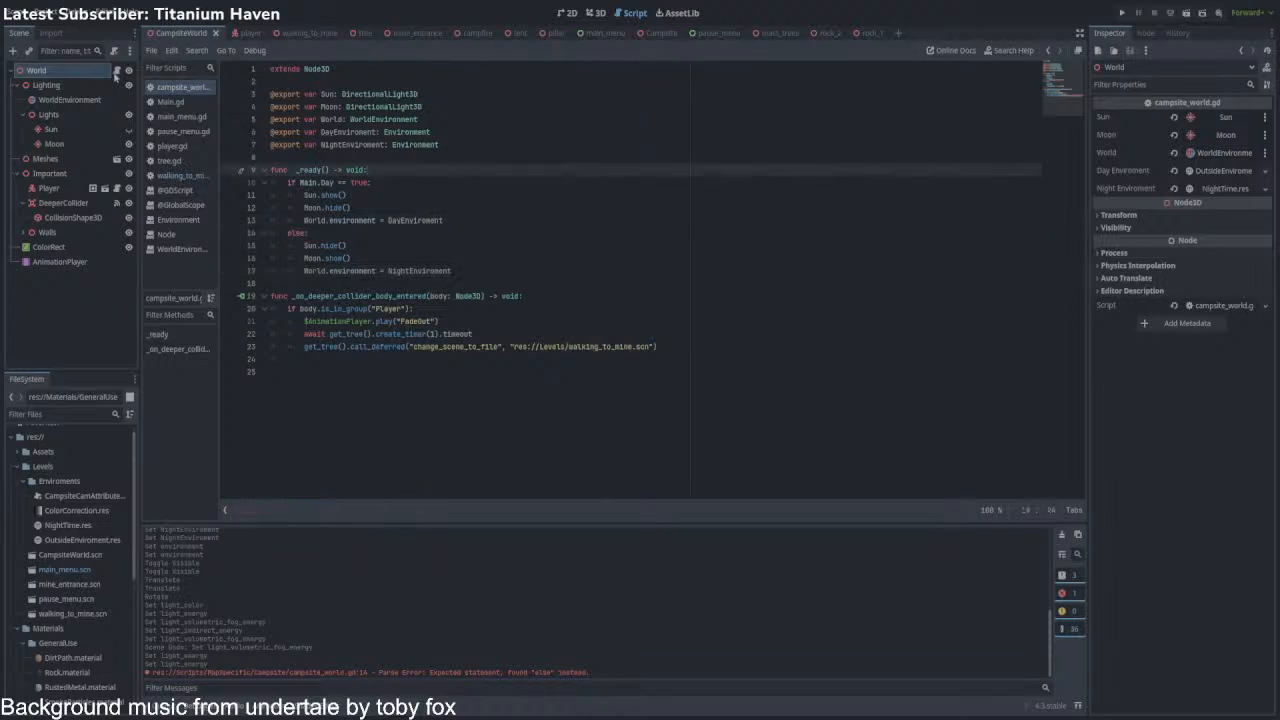
# Check the Day variable in Main.gd, then run the project and start playing from the game's main menu.
pyautogui.click(163, 103)
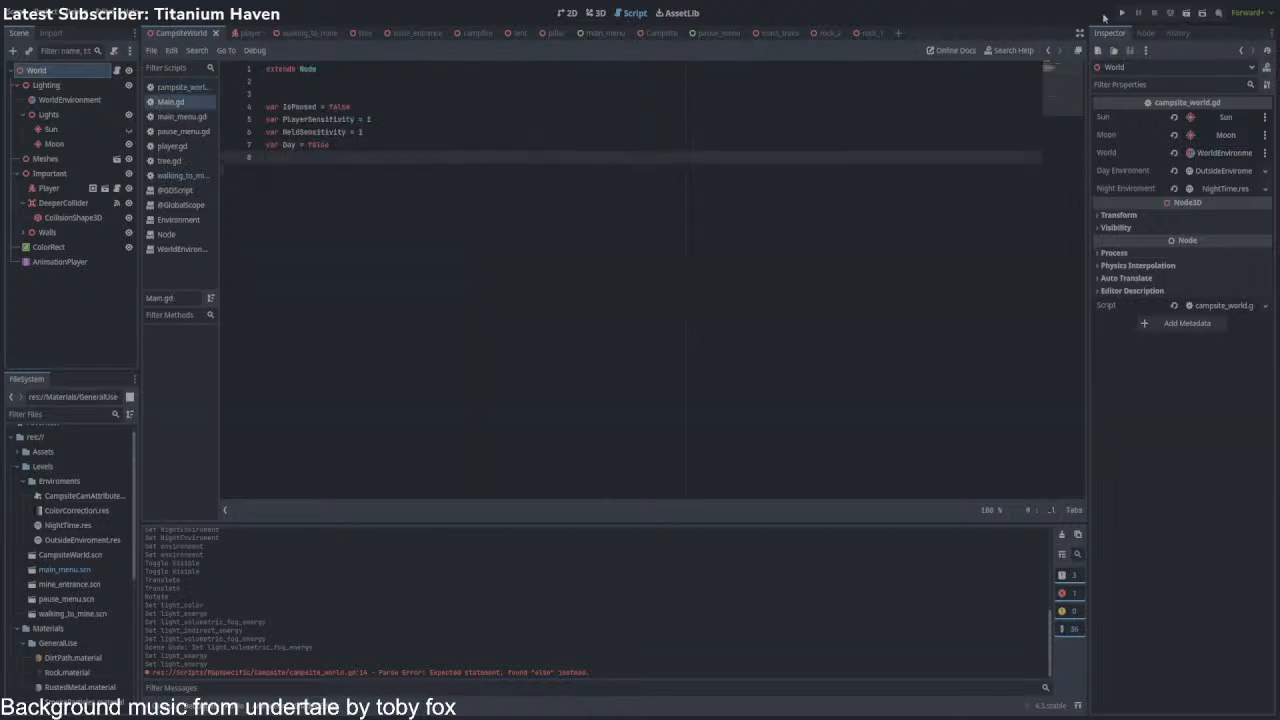
pyautogui.press('F5')
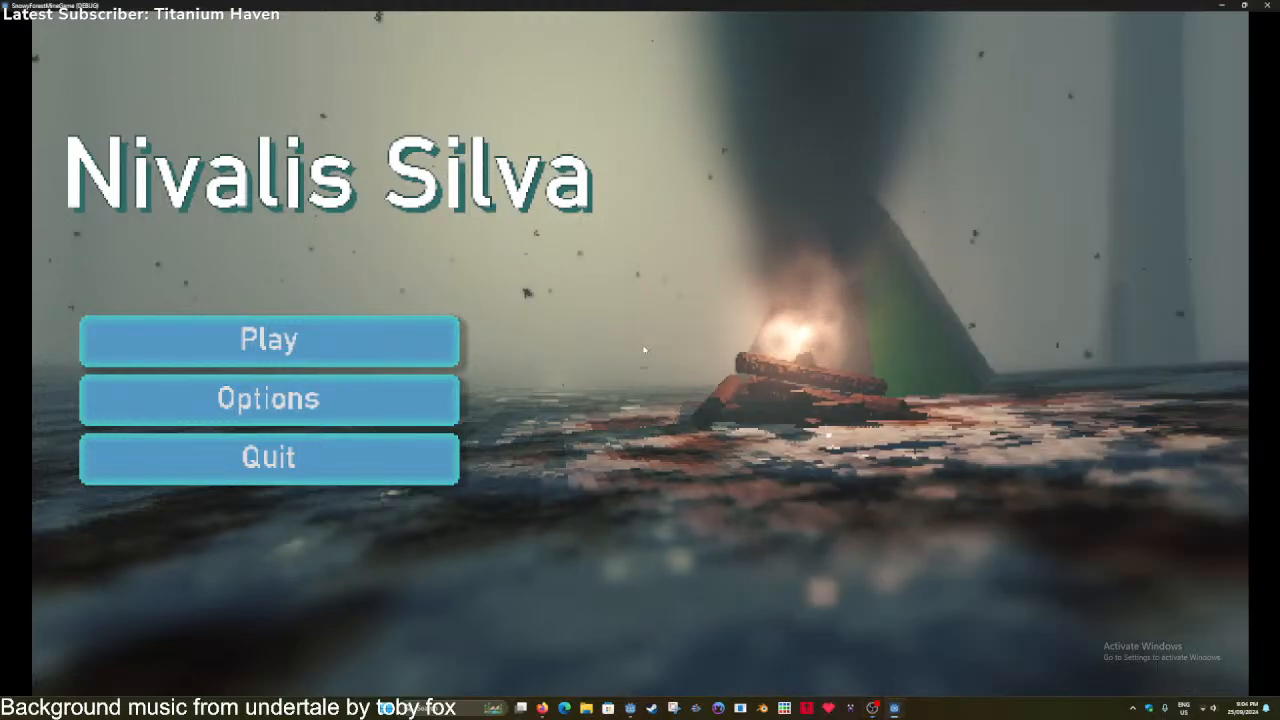
pyautogui.click(401, 354)
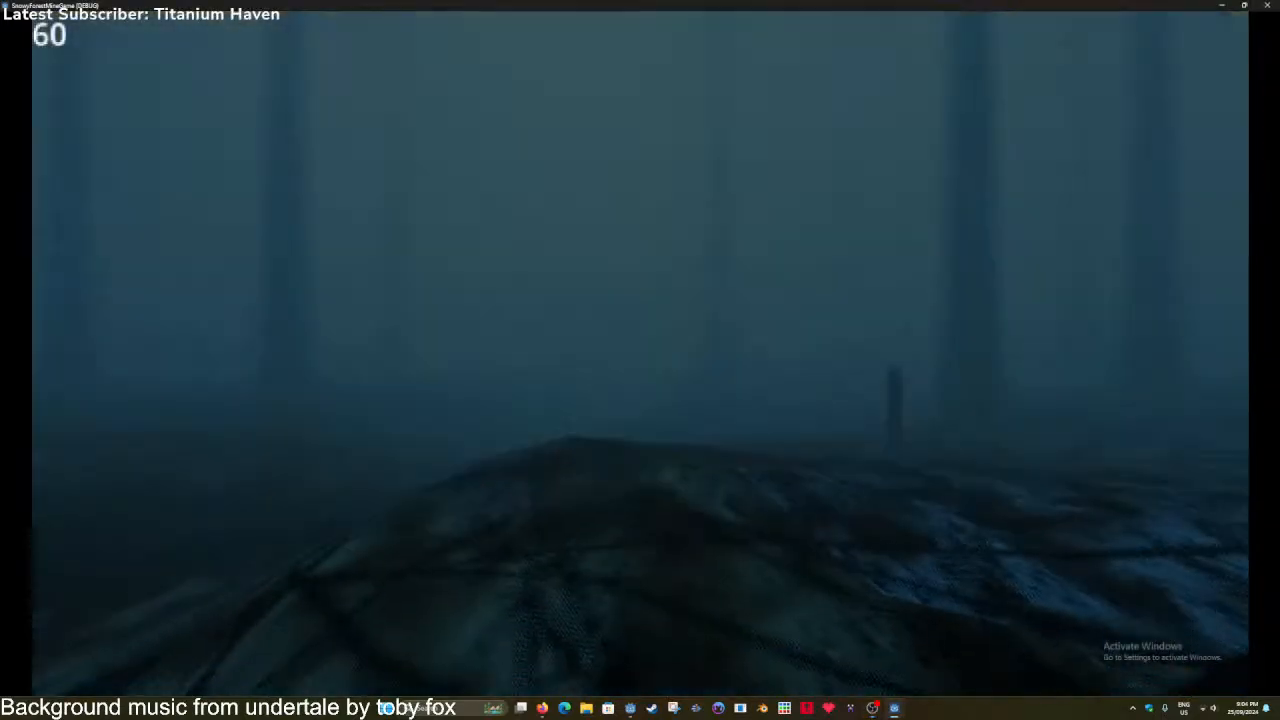
# Walk through the campsite level past the campfire to its exit, examining the night lighting and fog.
pyautogui.press('w')
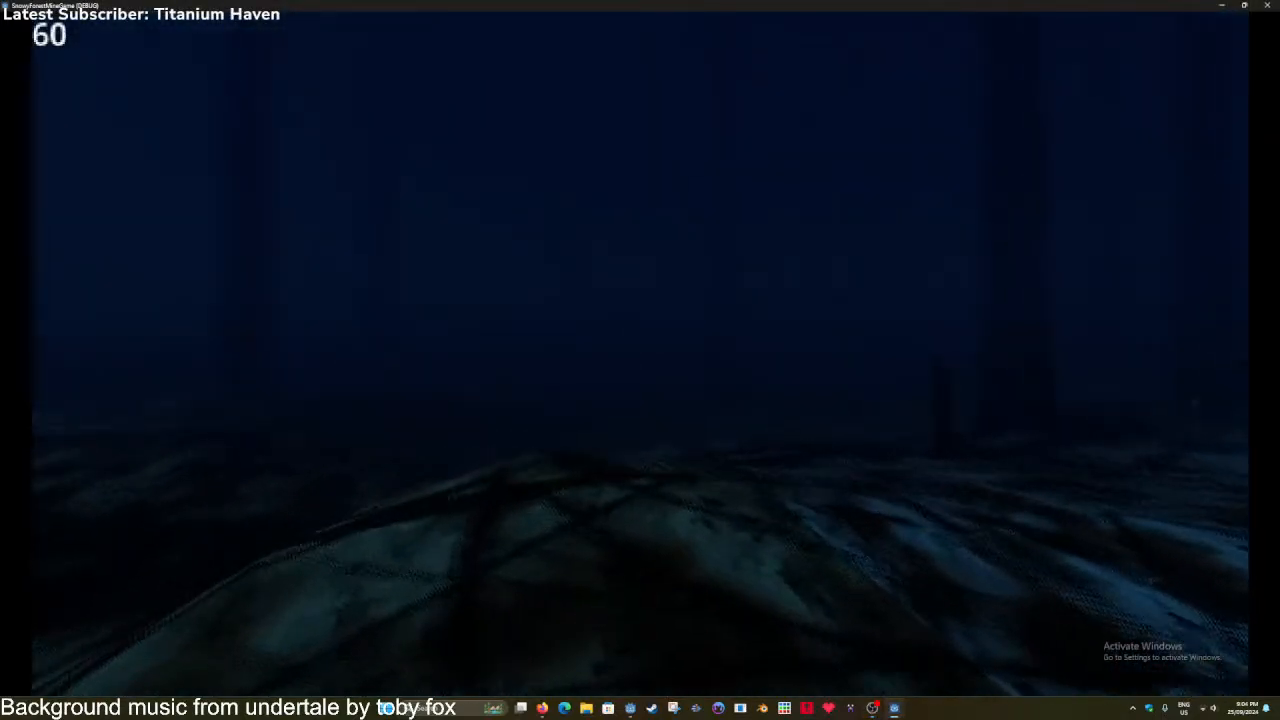
pyautogui.press('w')
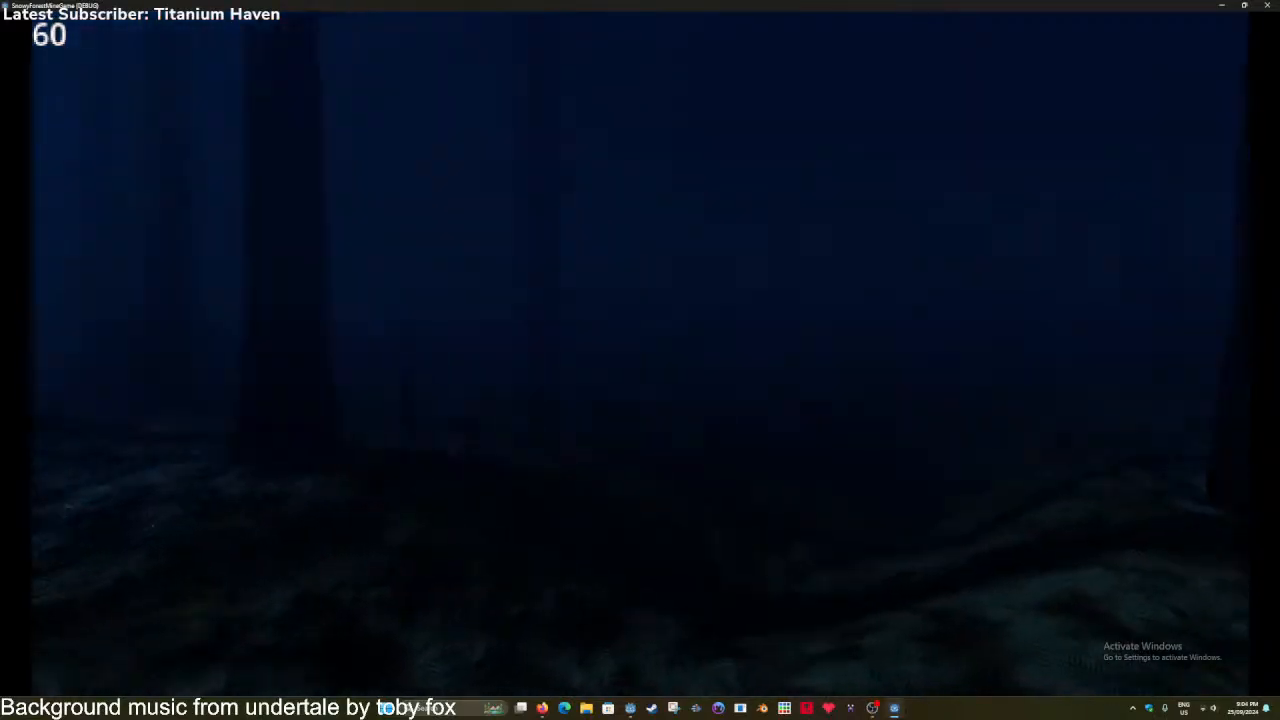
pyautogui.press('w')
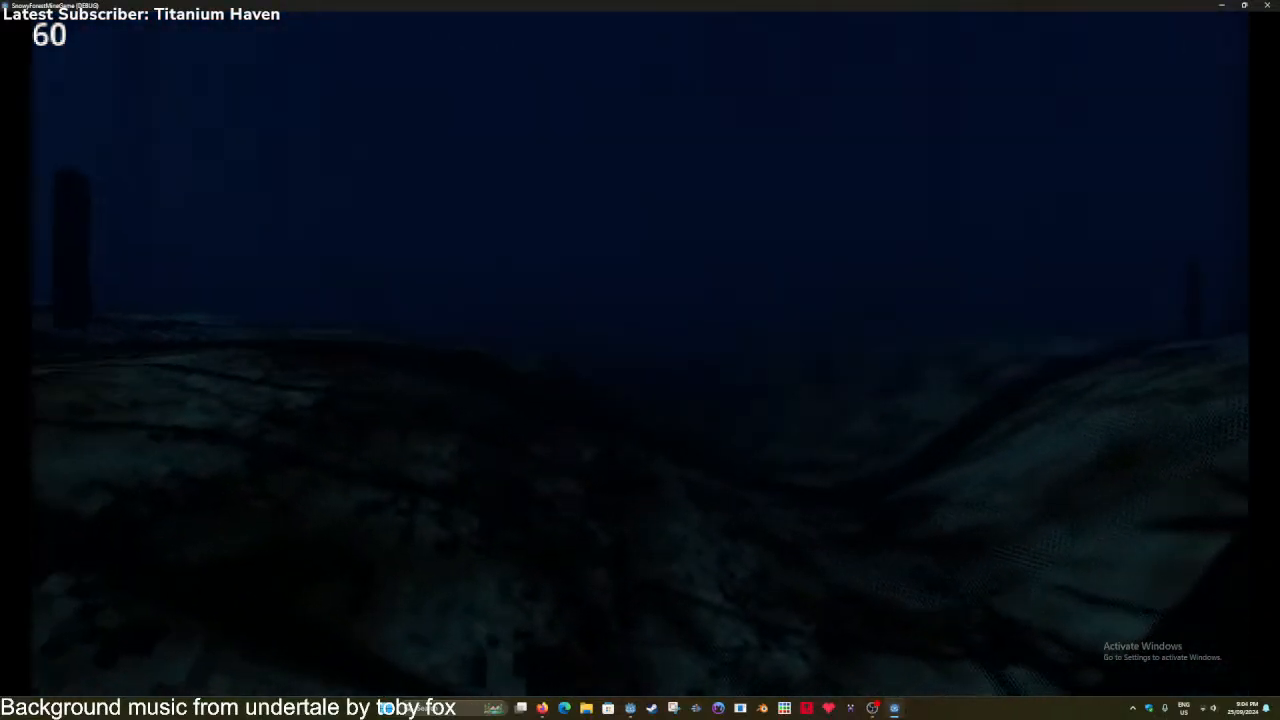
pyautogui.press('w')
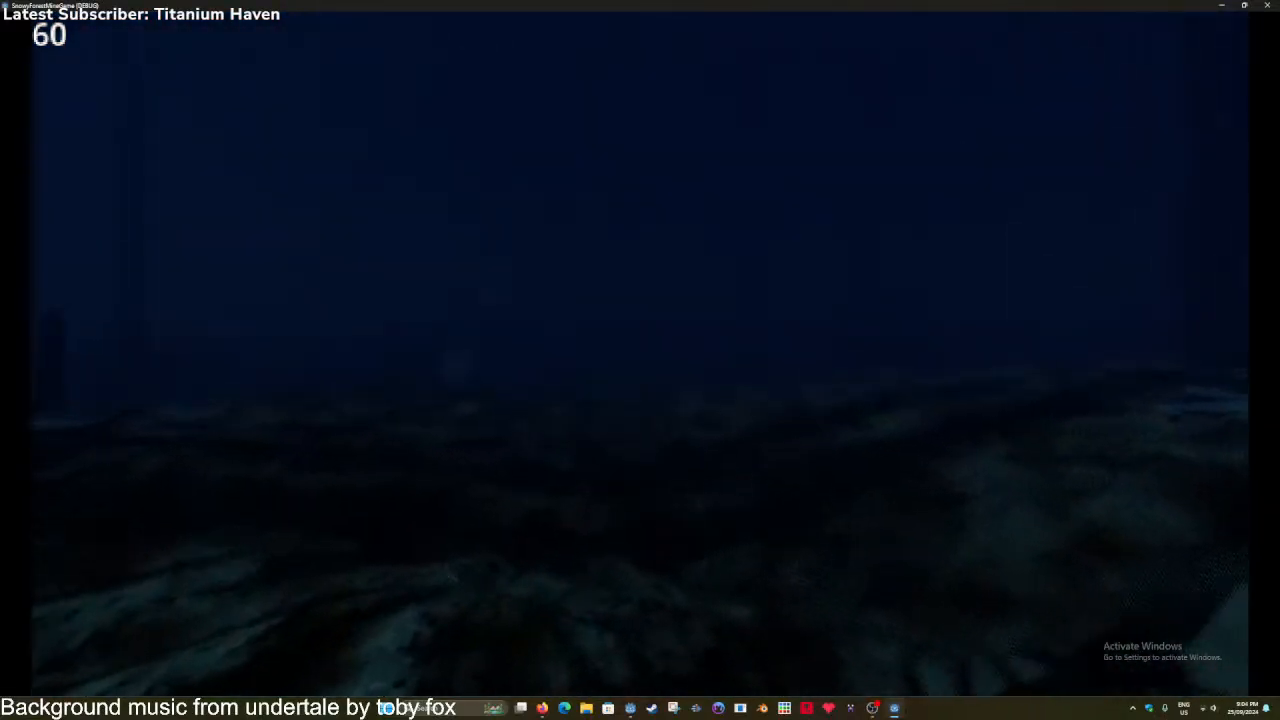
pyautogui.press('w')
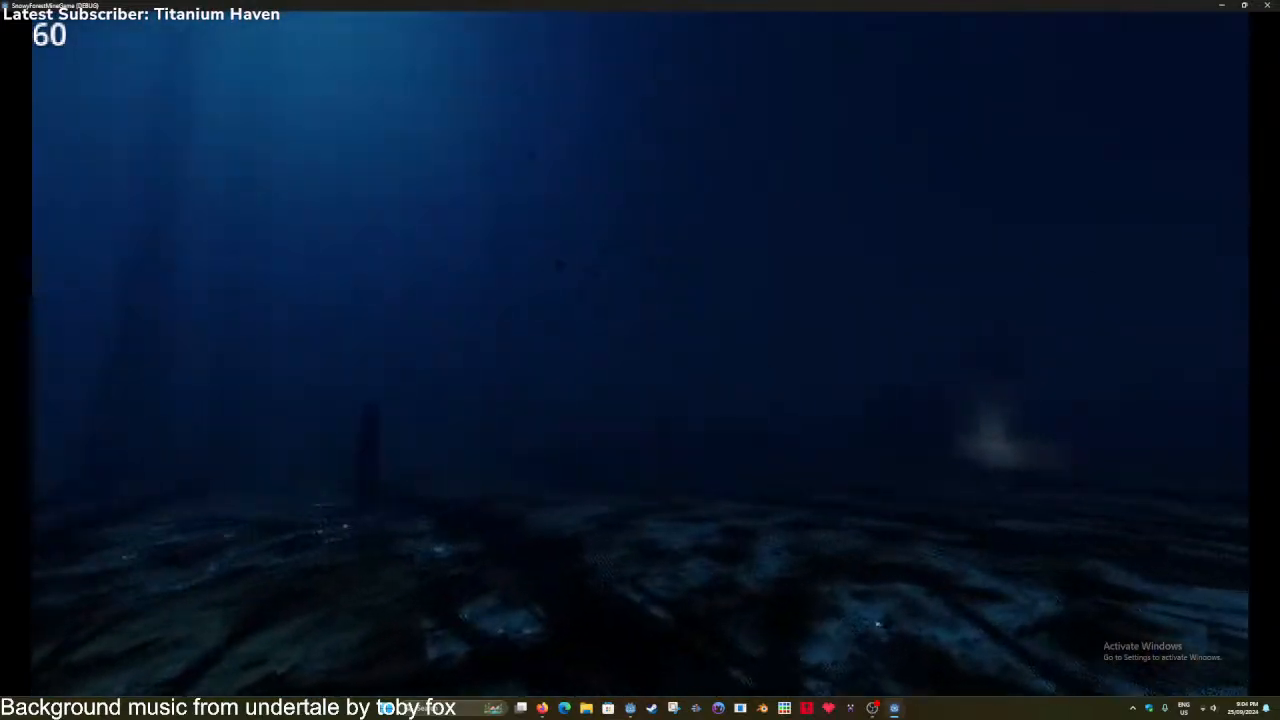
pyautogui.press('w')
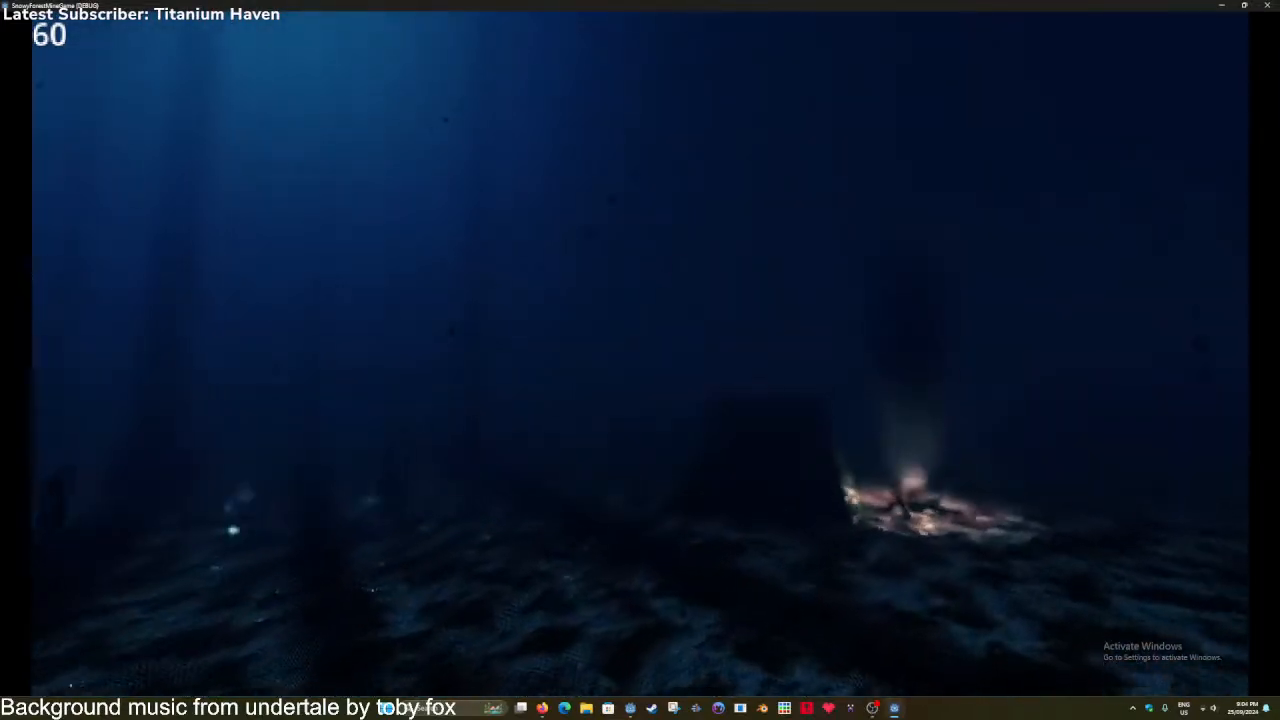
pyautogui.press('d')
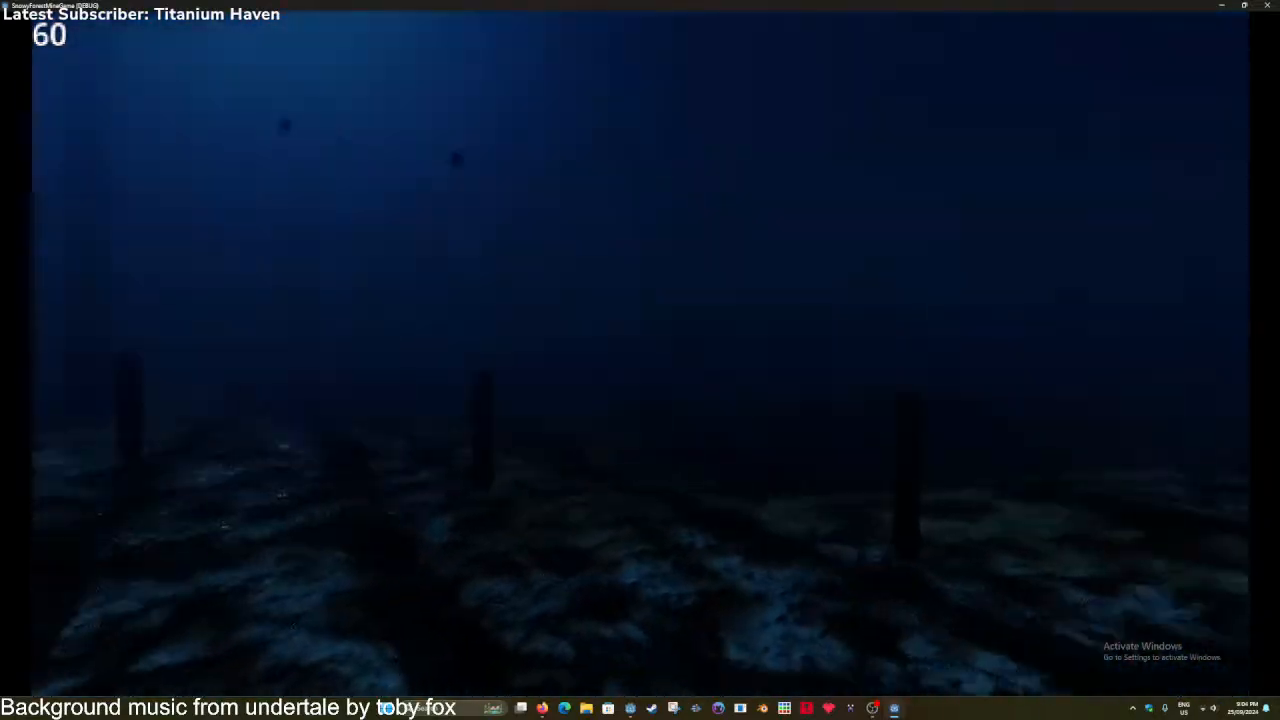
pyautogui.press('w')
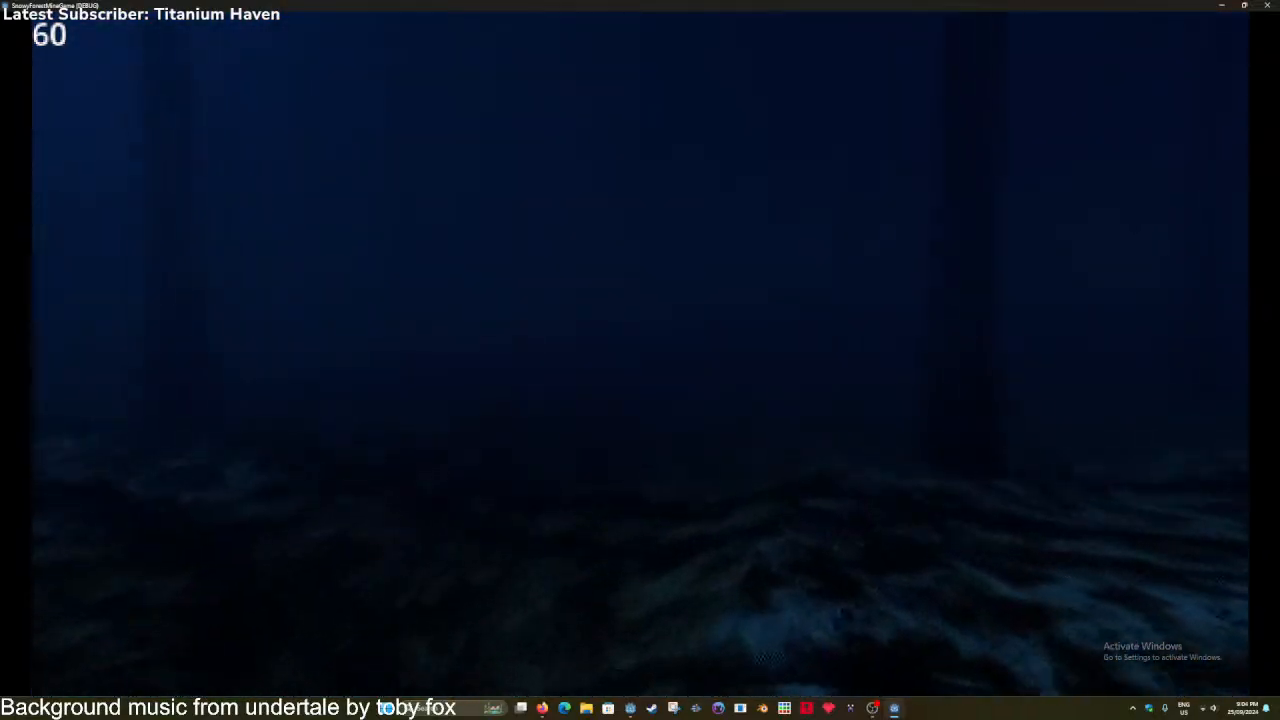
pyautogui.press('w')
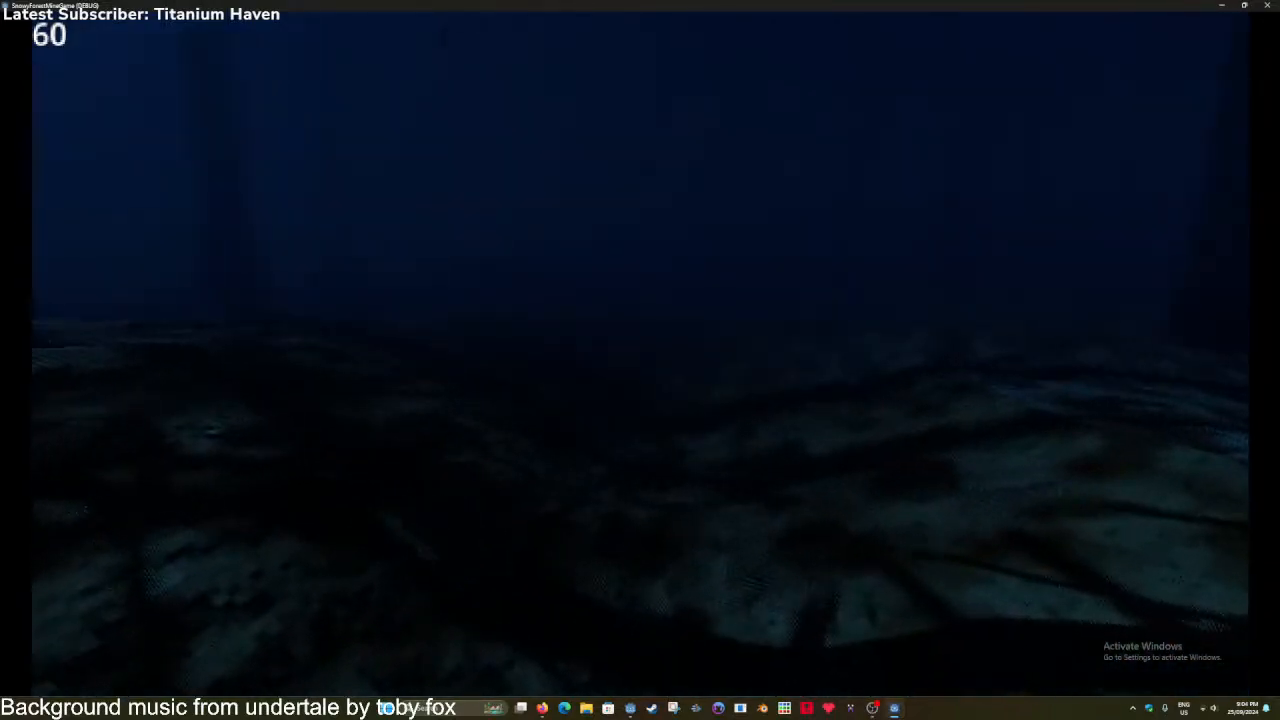
pyautogui.press('w')
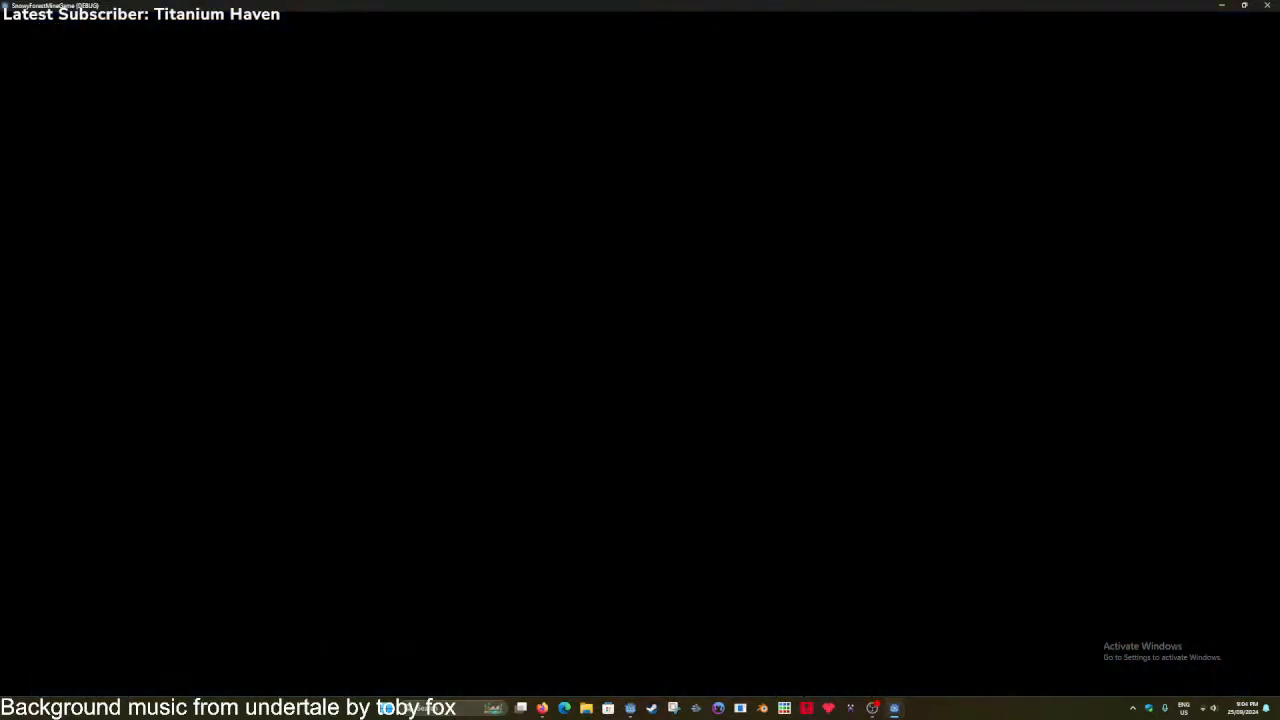
# Walk through the walking_to_mine forest level to the mine entrance, examining the moonlight, fog and darkness in both areas.
pyautogui.press('w')
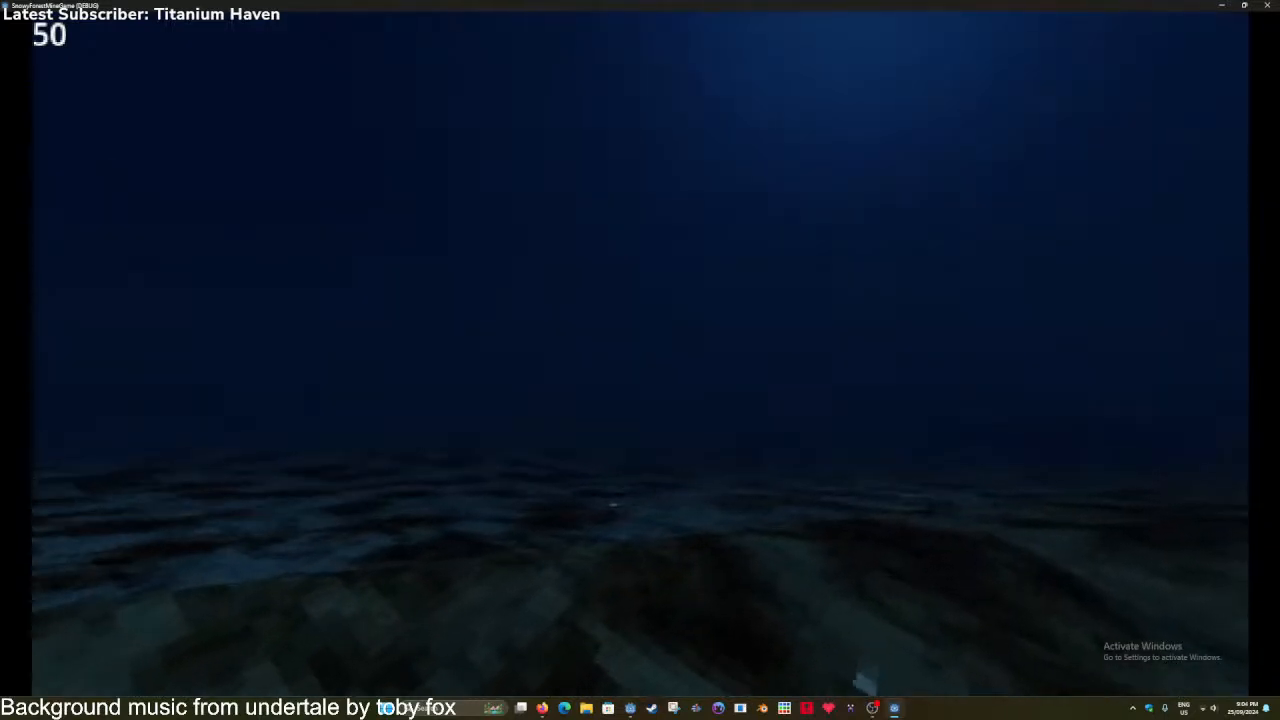
pyautogui.press('w')
pyautogui.press('w')
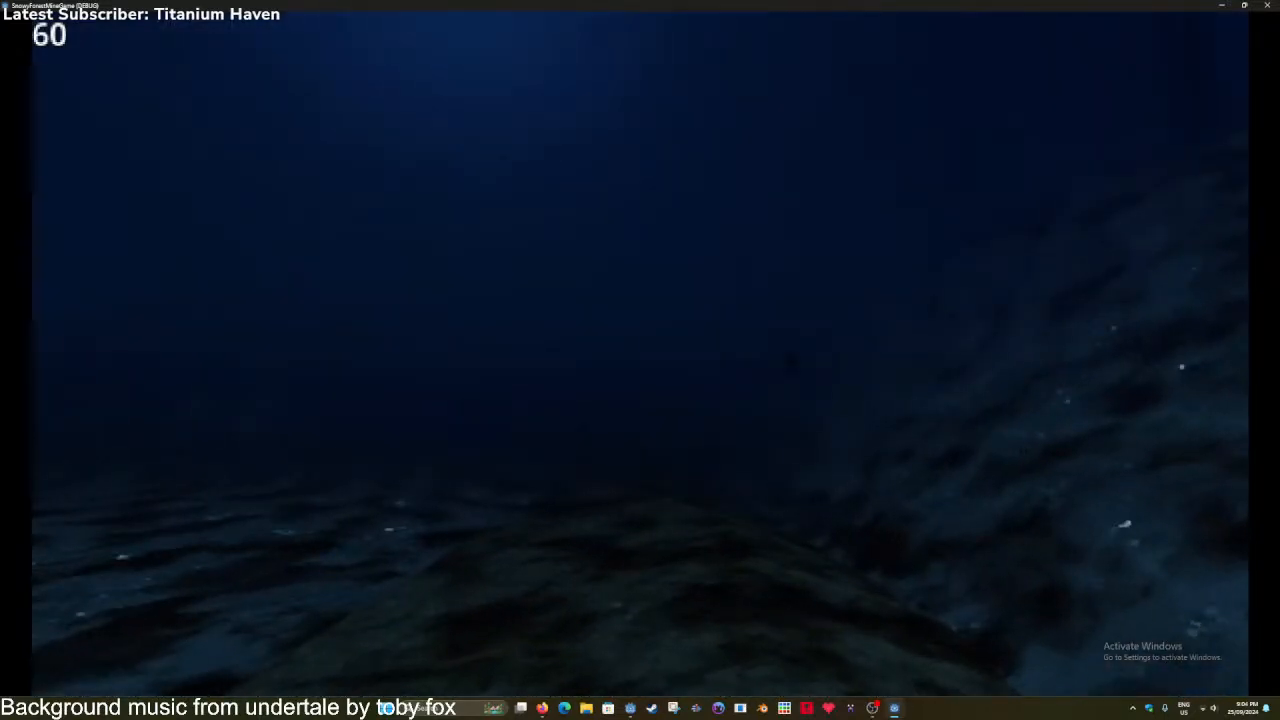
pyautogui.press('w')
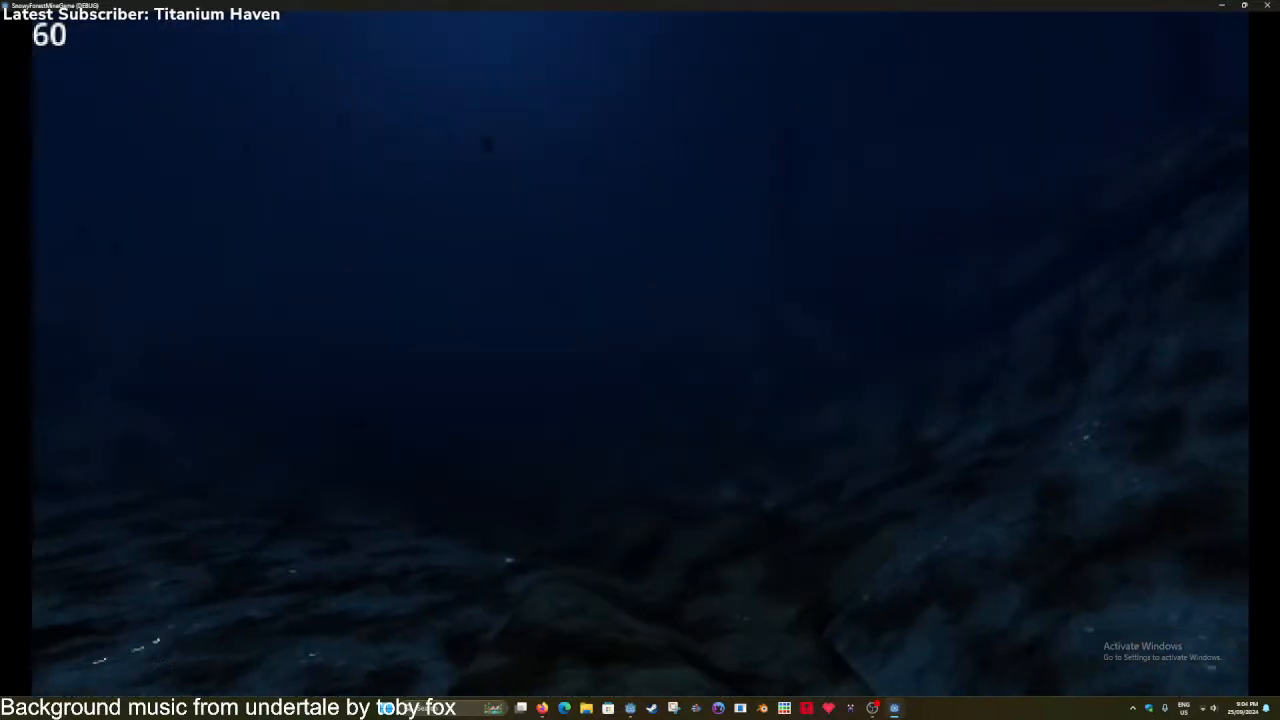
pyautogui.press('w')
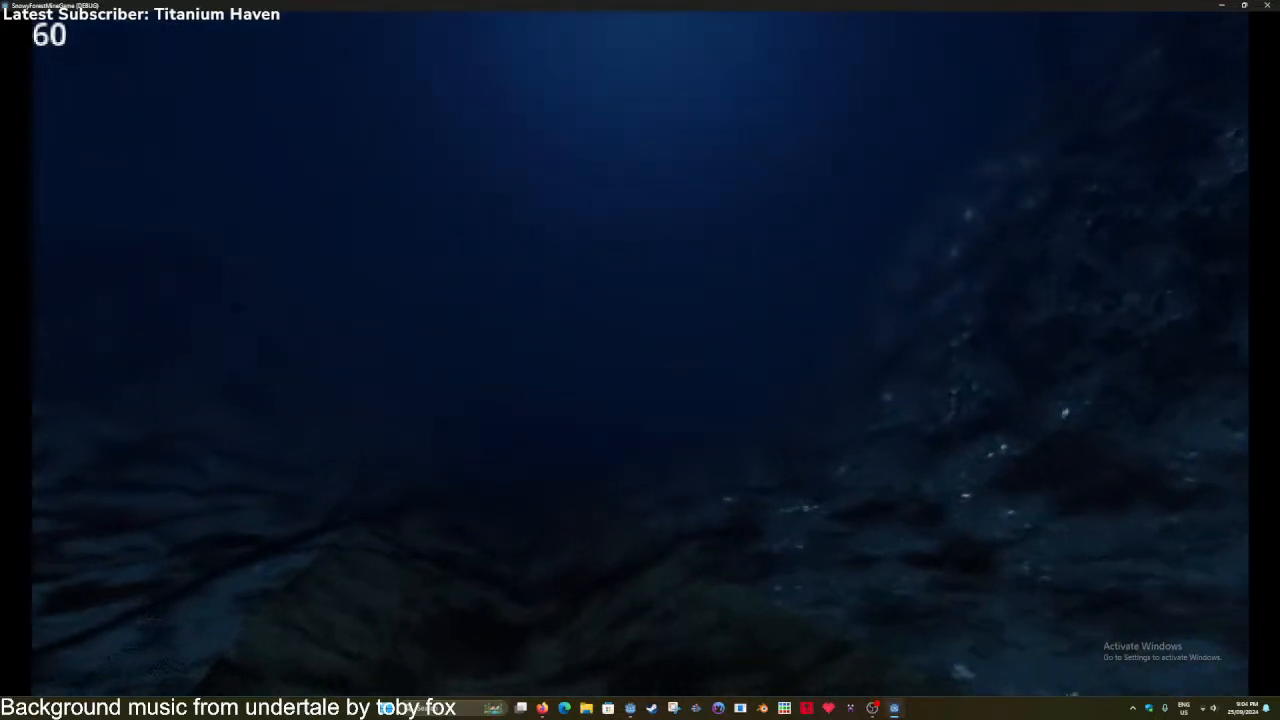
pyautogui.press('w')
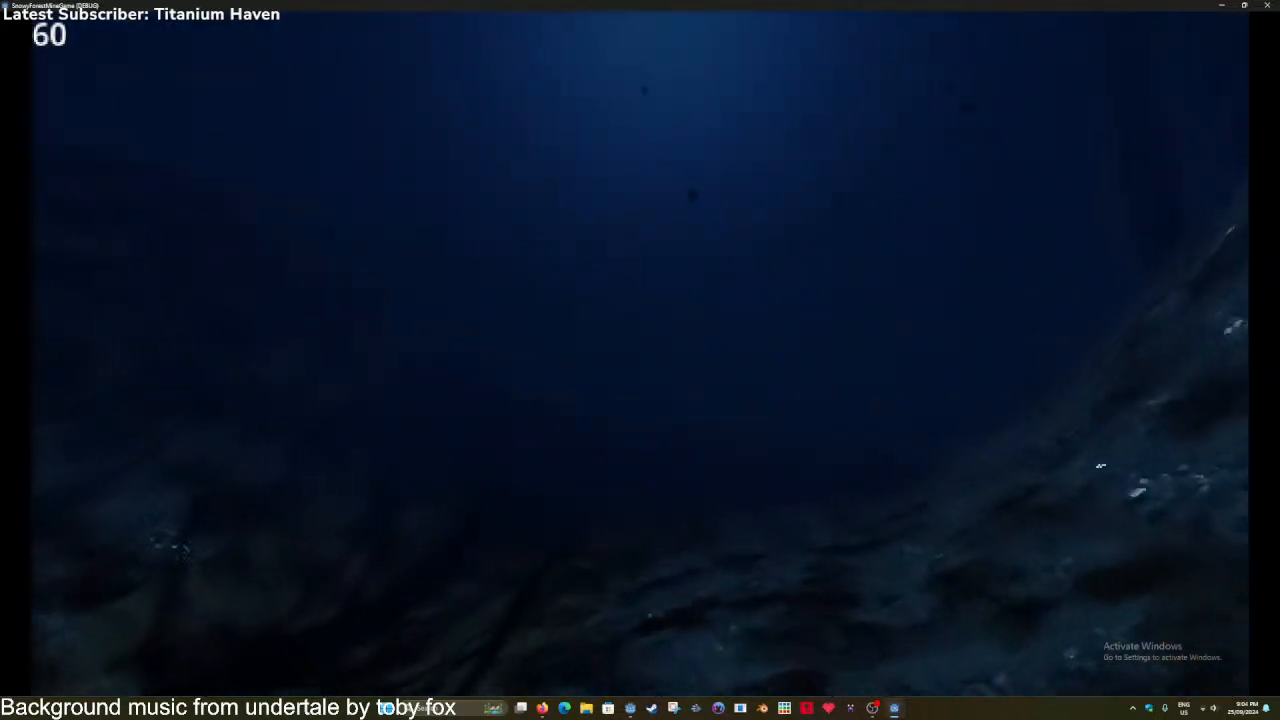
pyautogui.press('w')
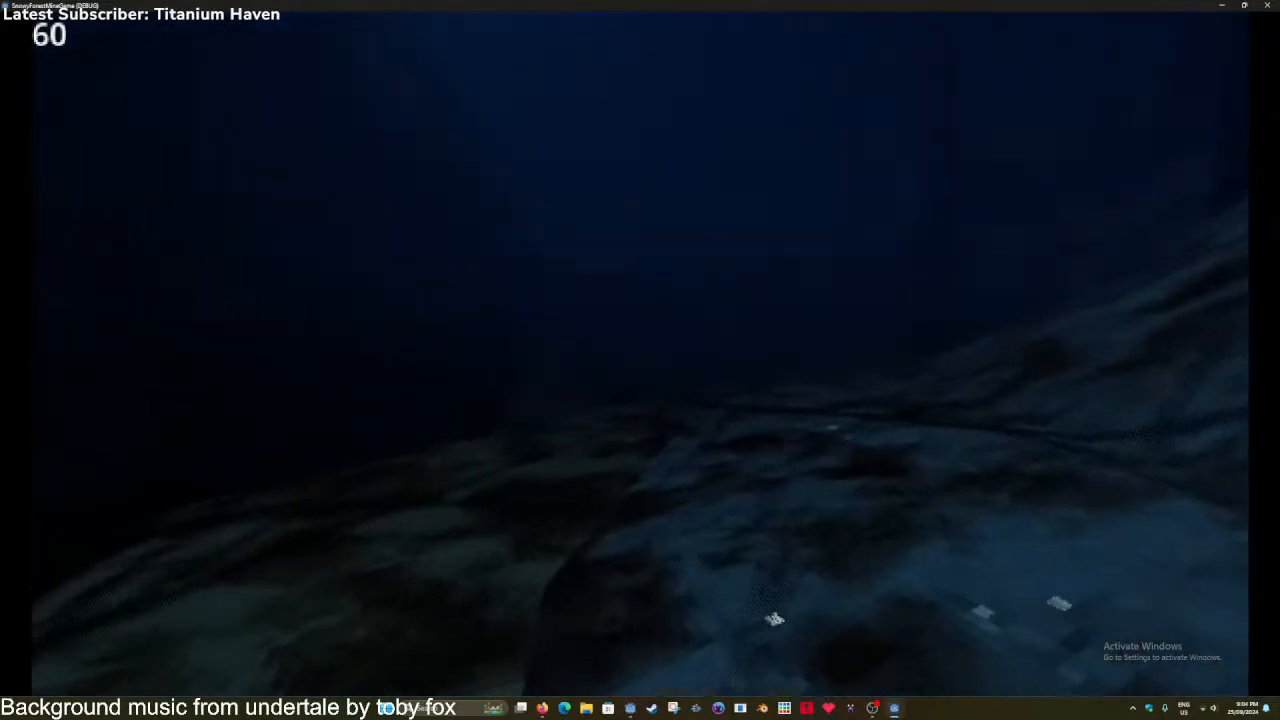
pyautogui.press('w')
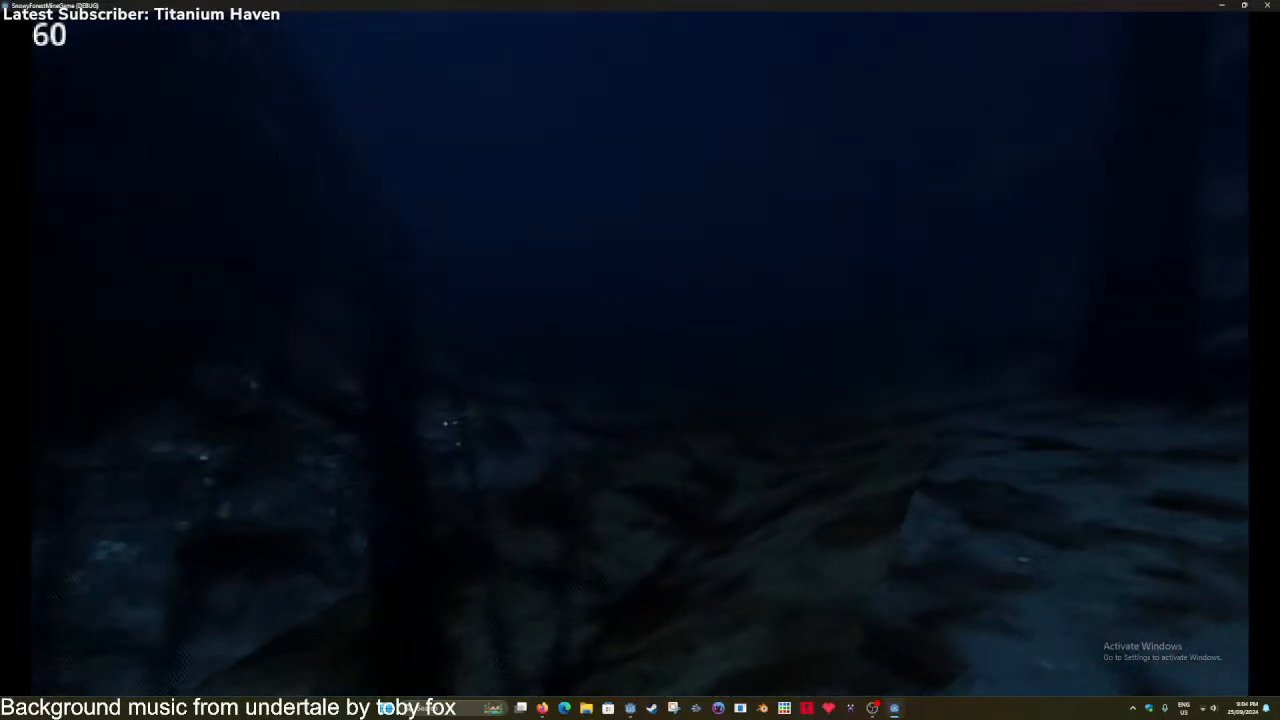
pyautogui.press('w')
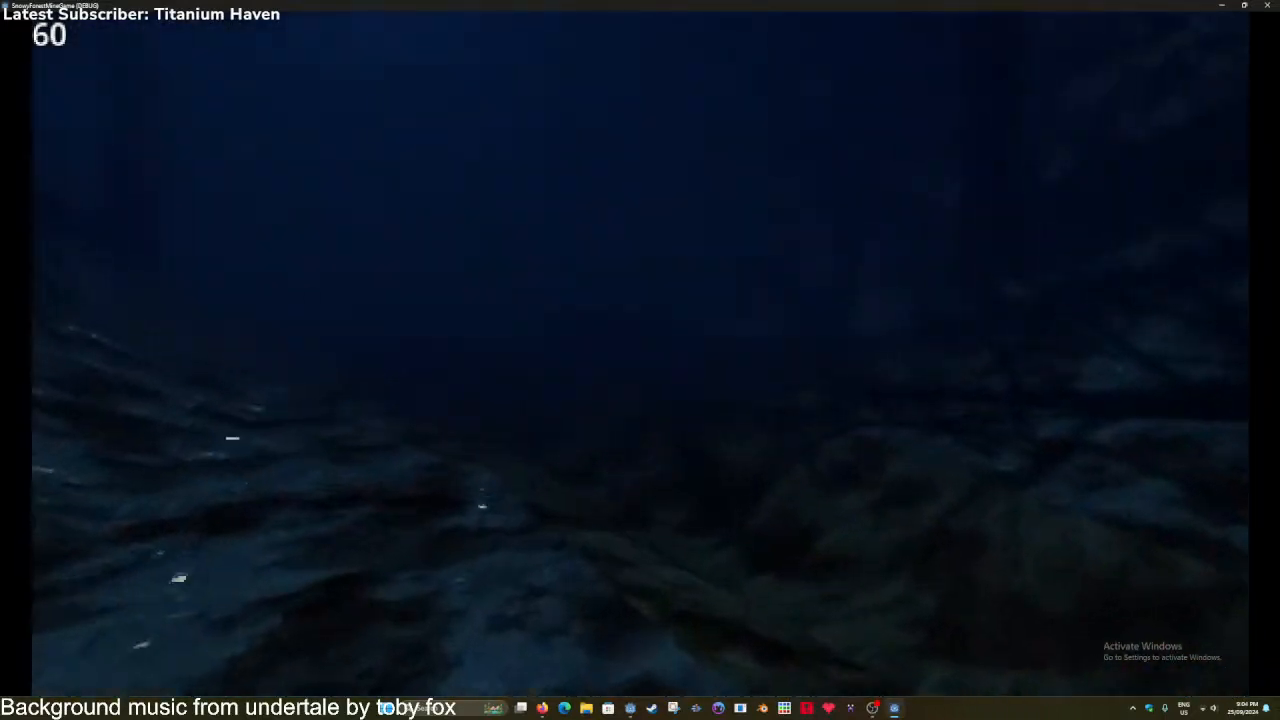
pyautogui.press('w')
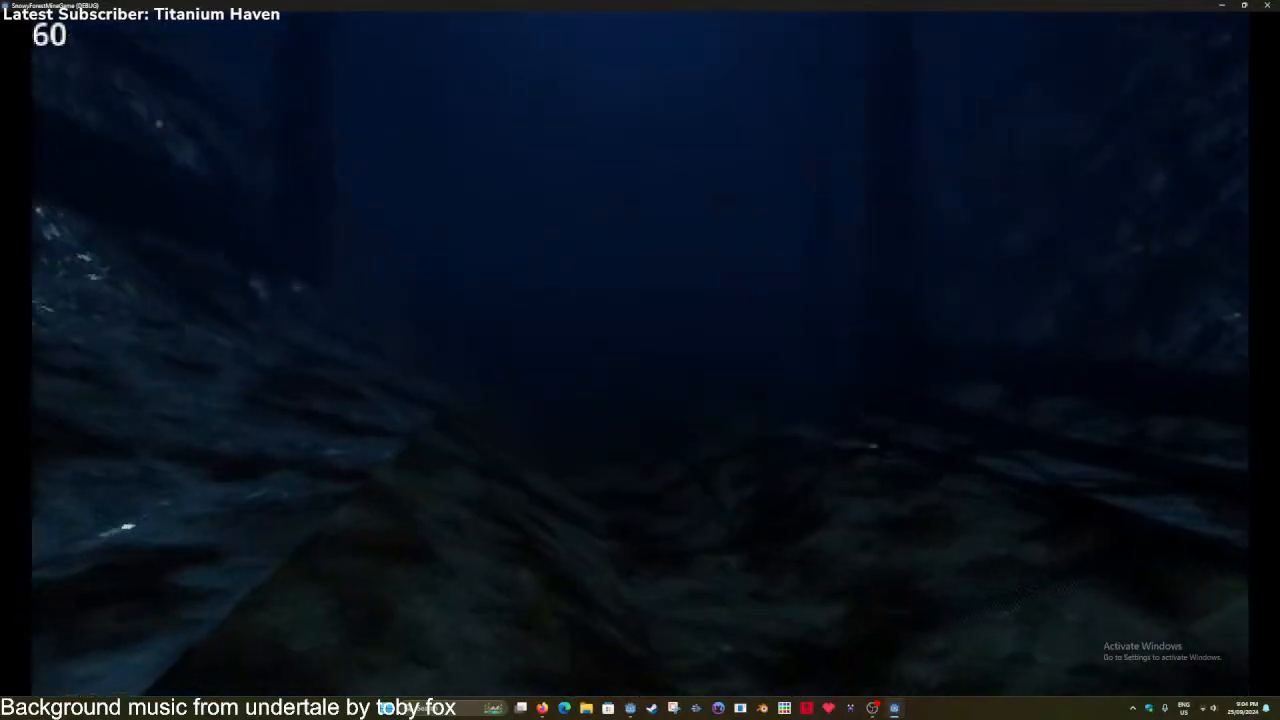
pyautogui.press('w')
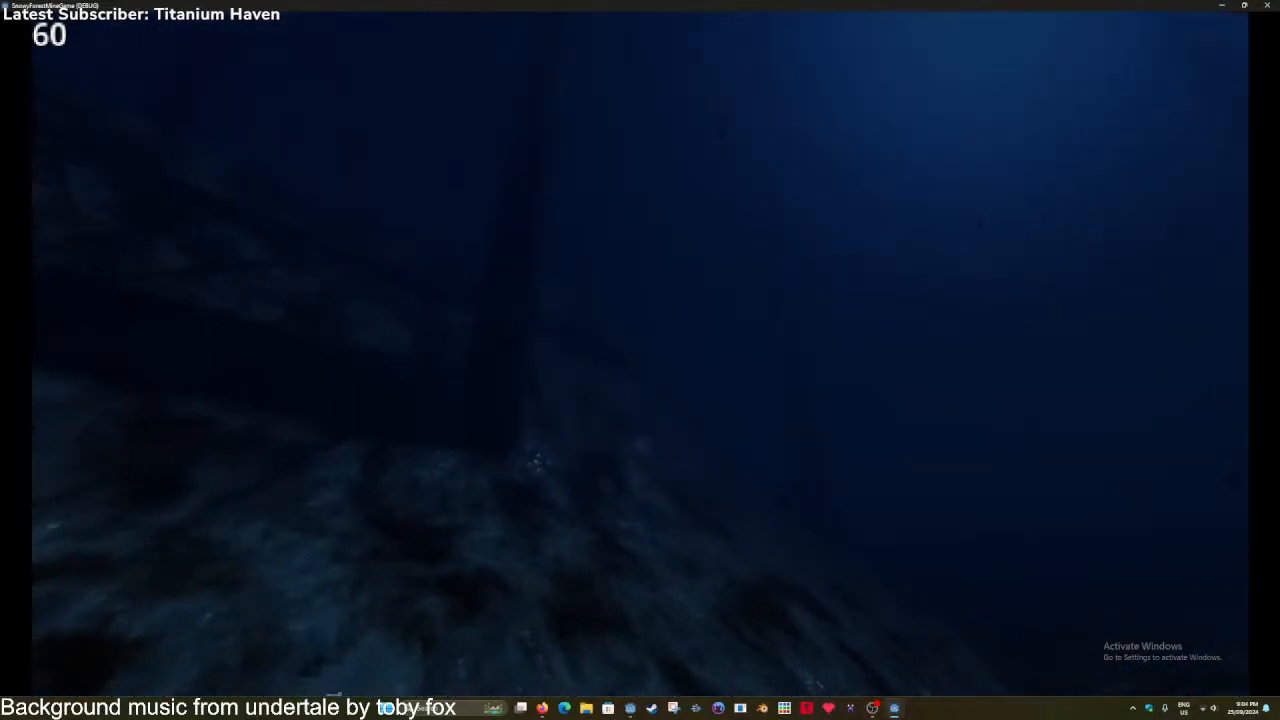
pyautogui.press('w')
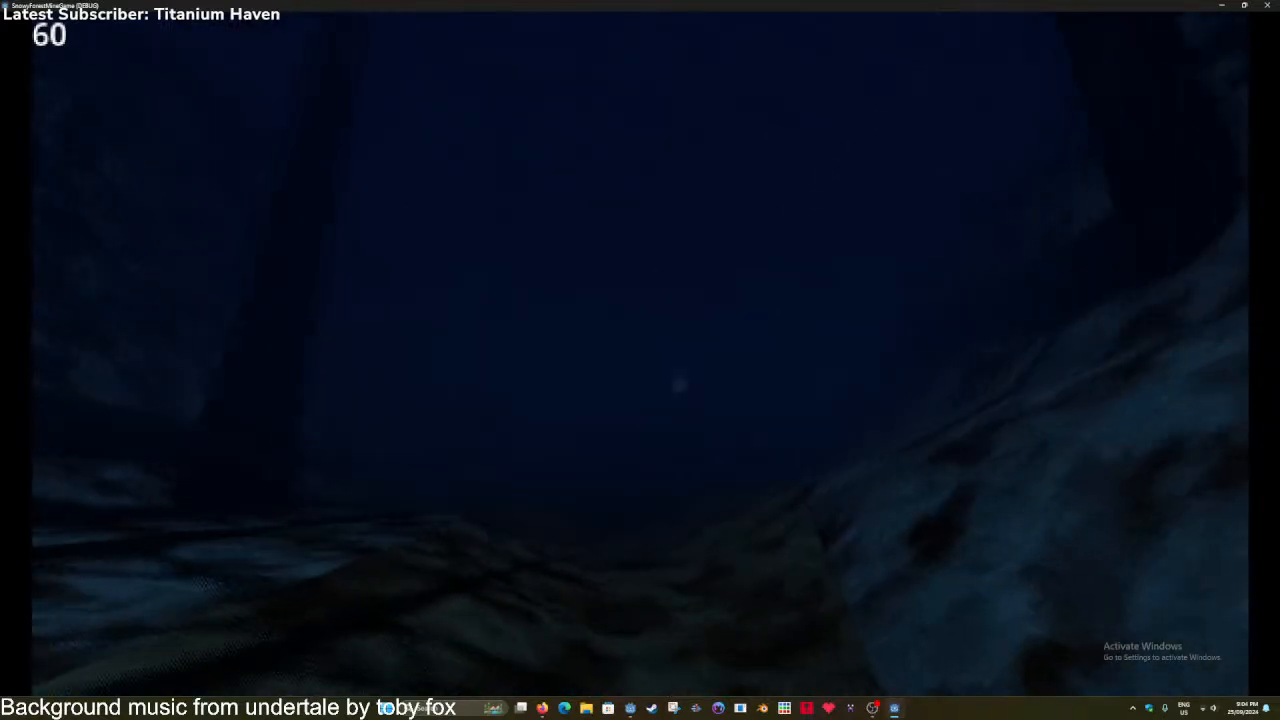
pyautogui.press('w')
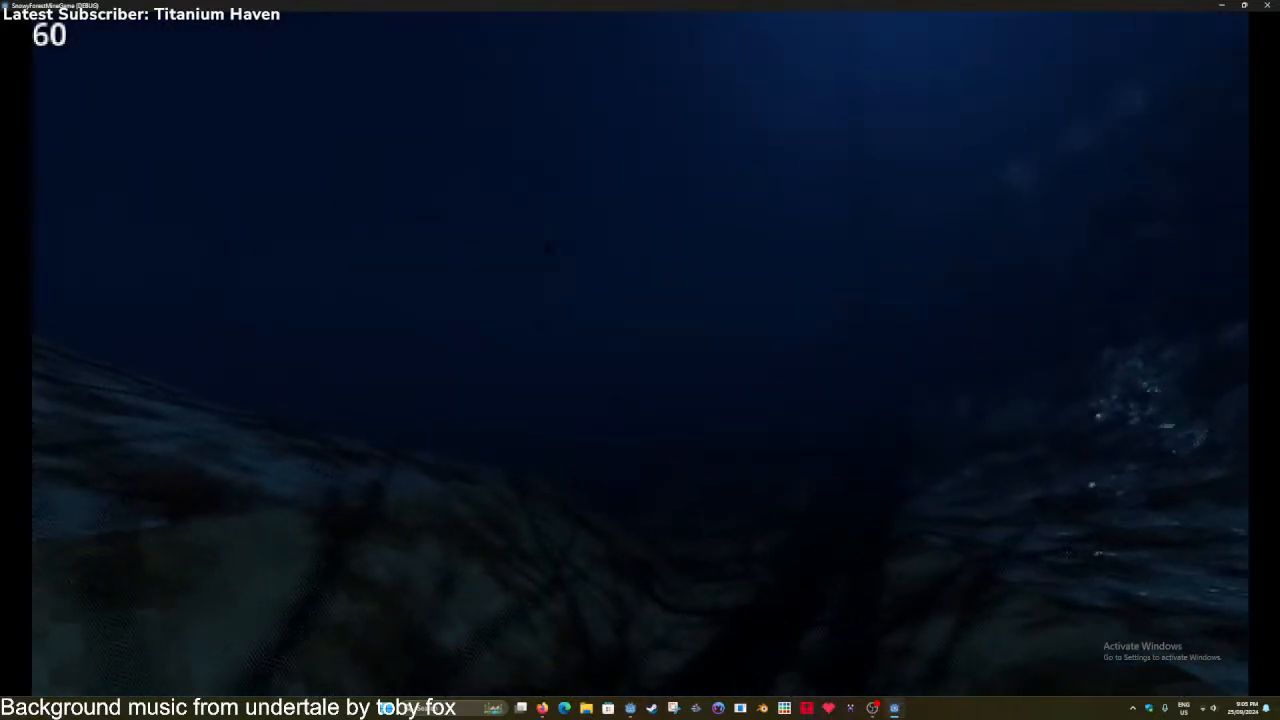
pyautogui.press('w')
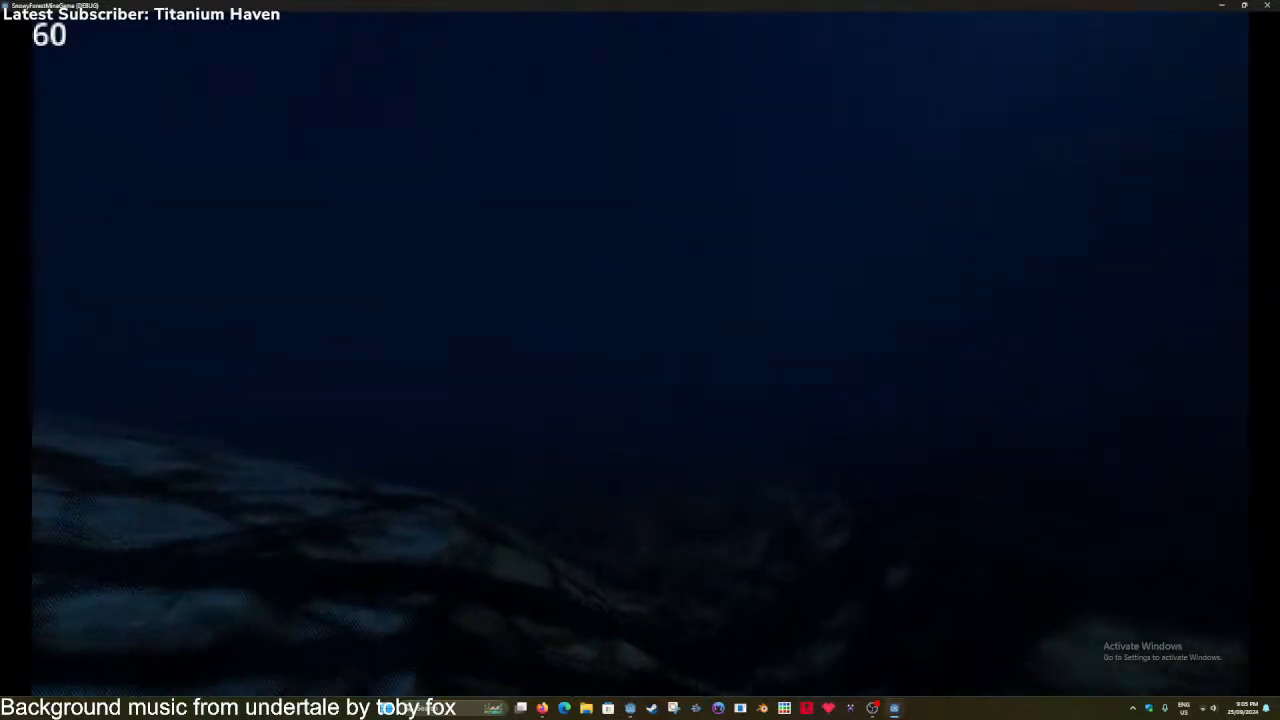
pyautogui.press('w')
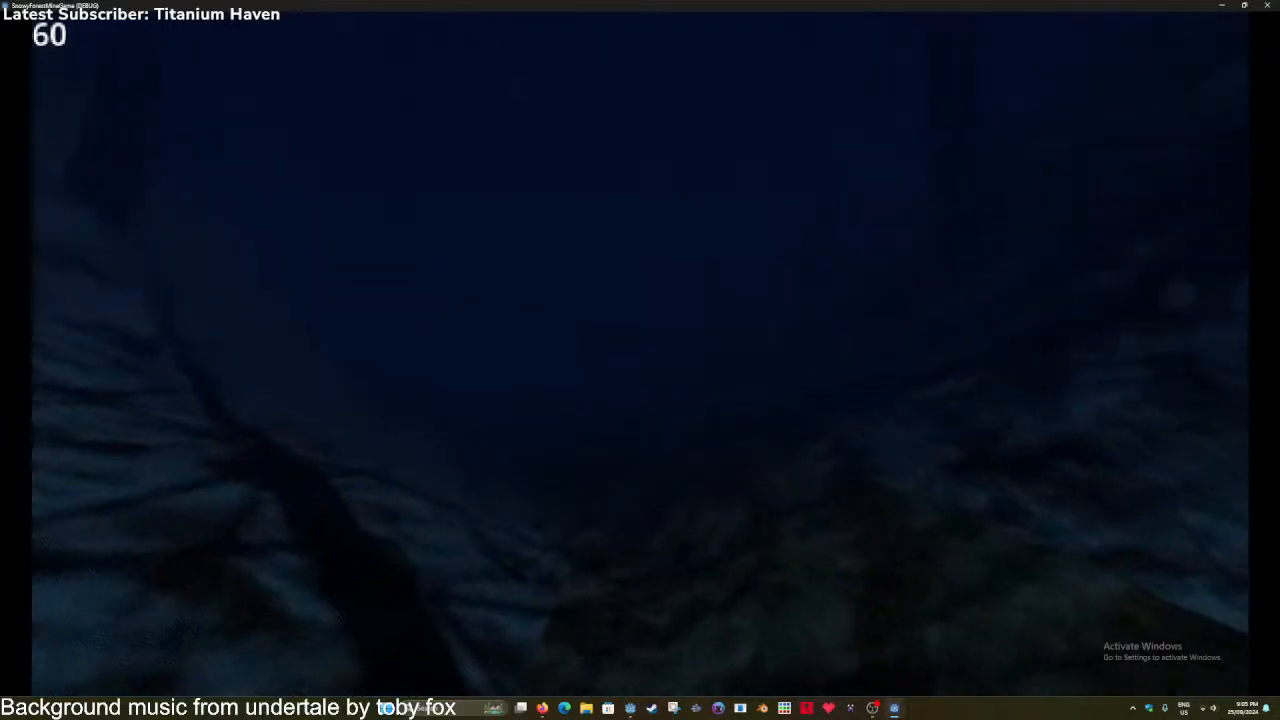
pyautogui.press('w')
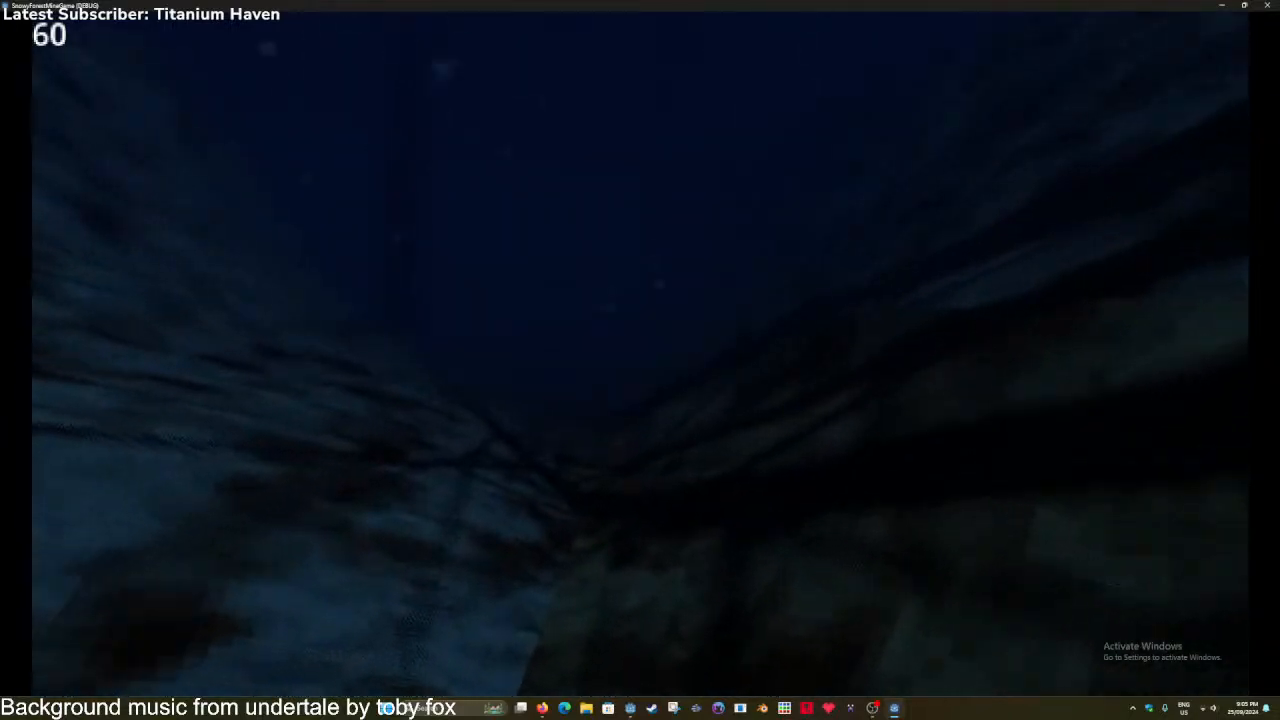
pyautogui.press('w')
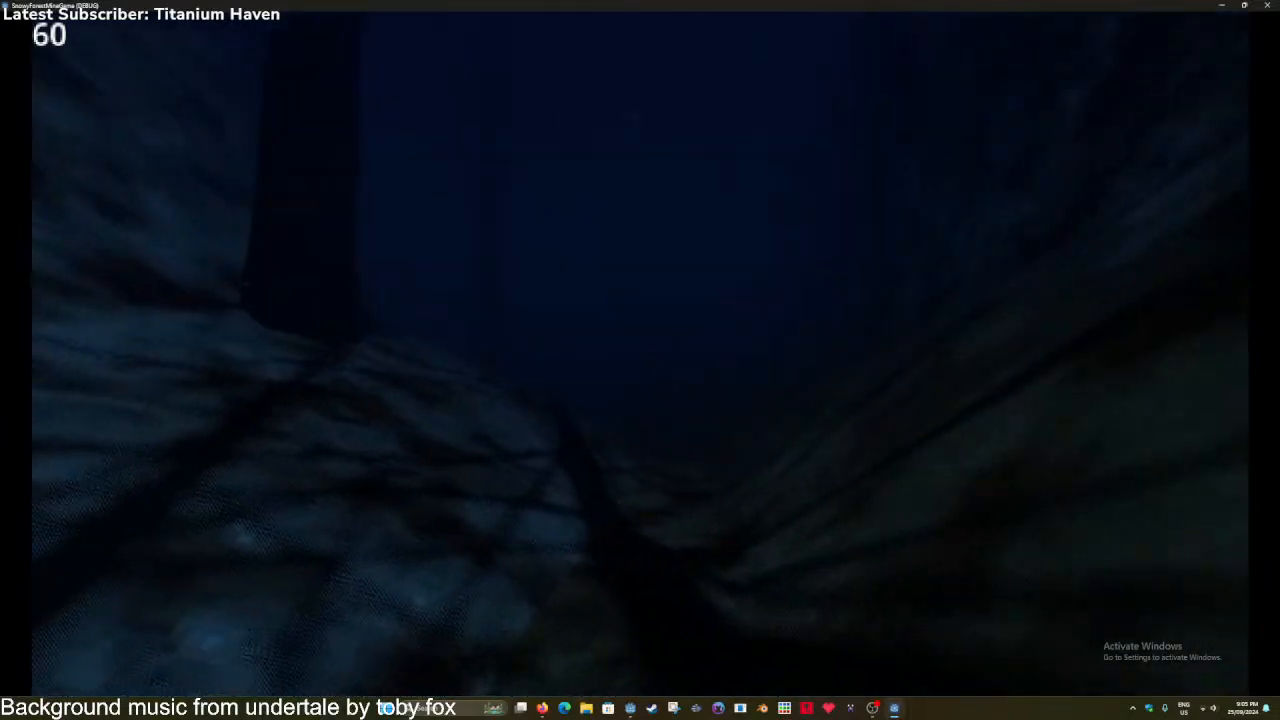
pyautogui.press('w')
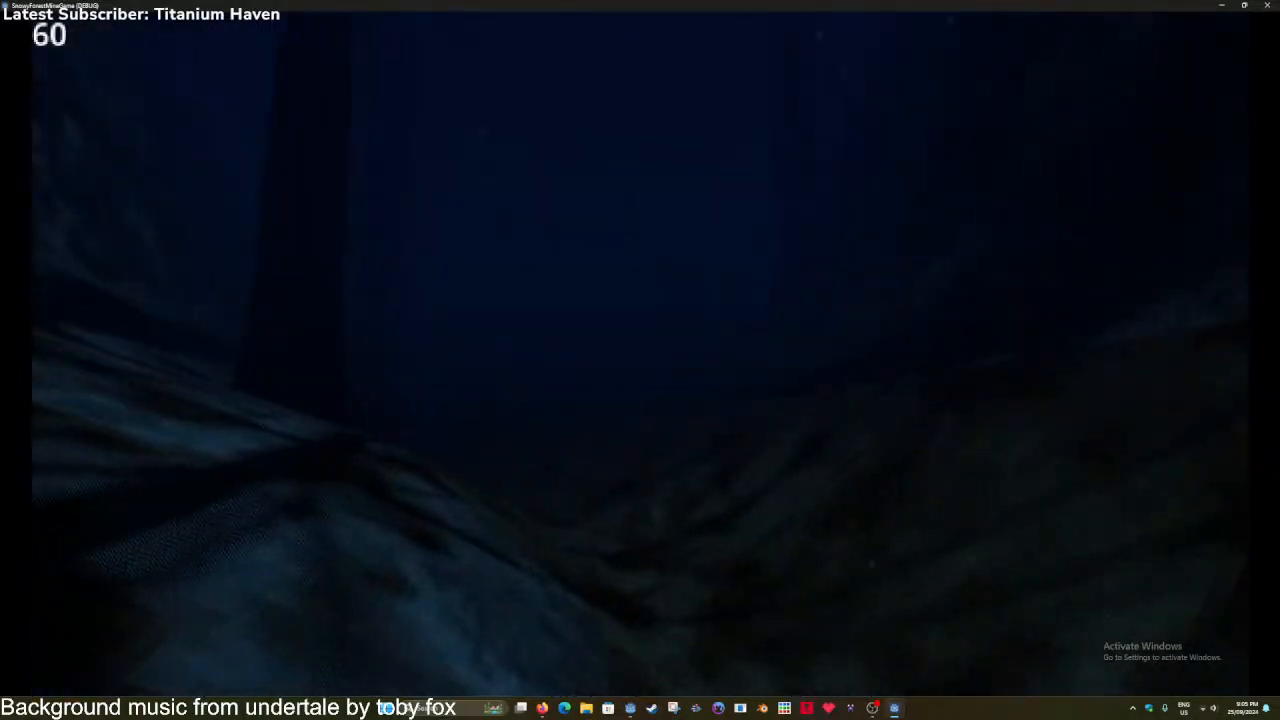
pyautogui.press('w')
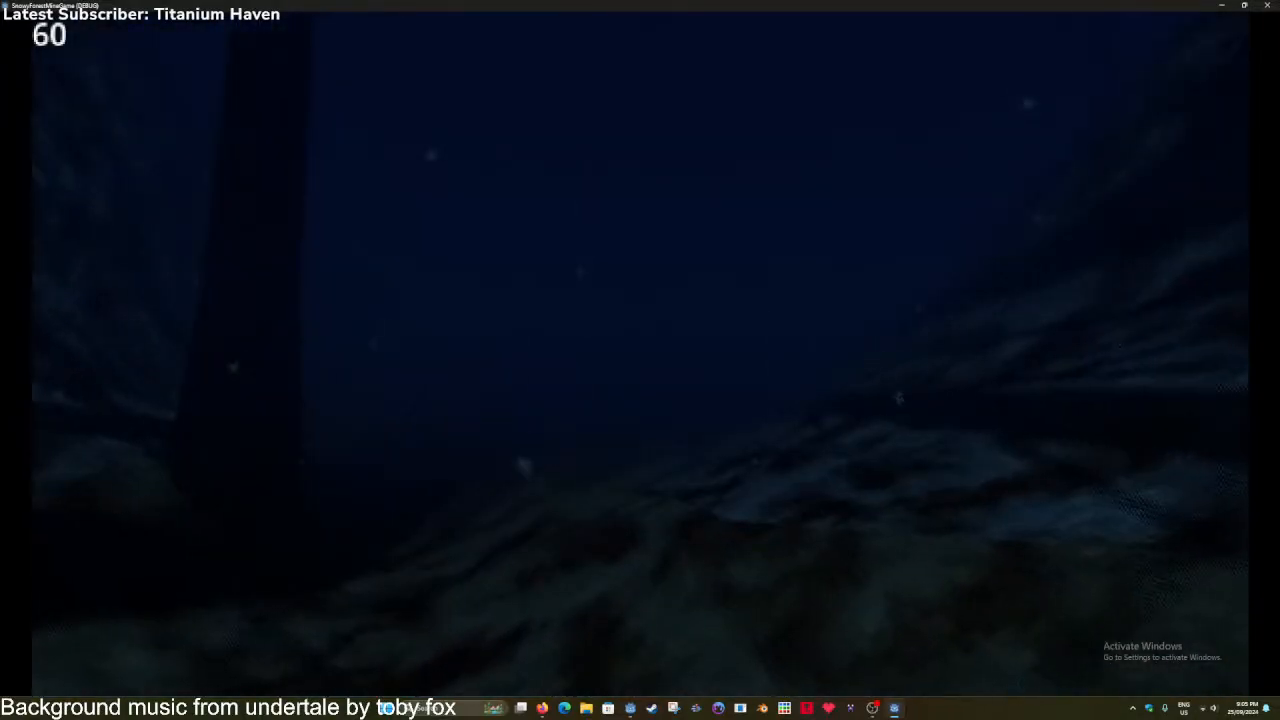
pyautogui.press('w')
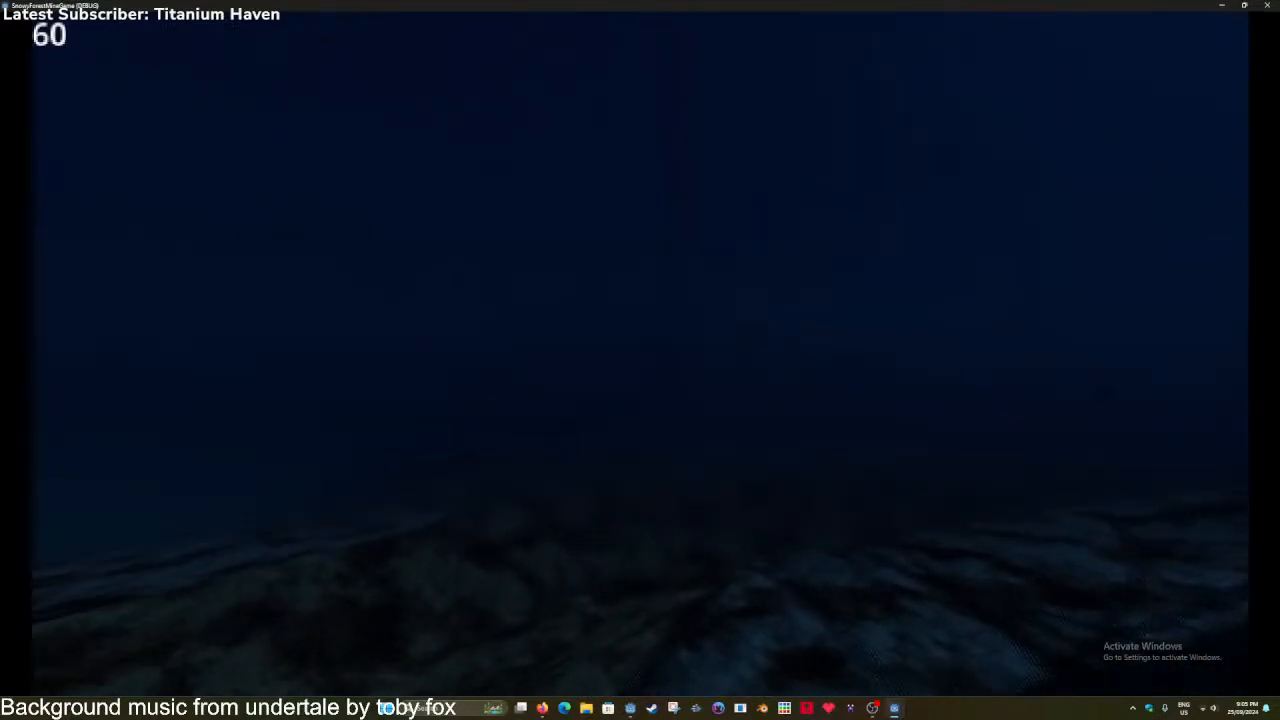
pyautogui.press('w')
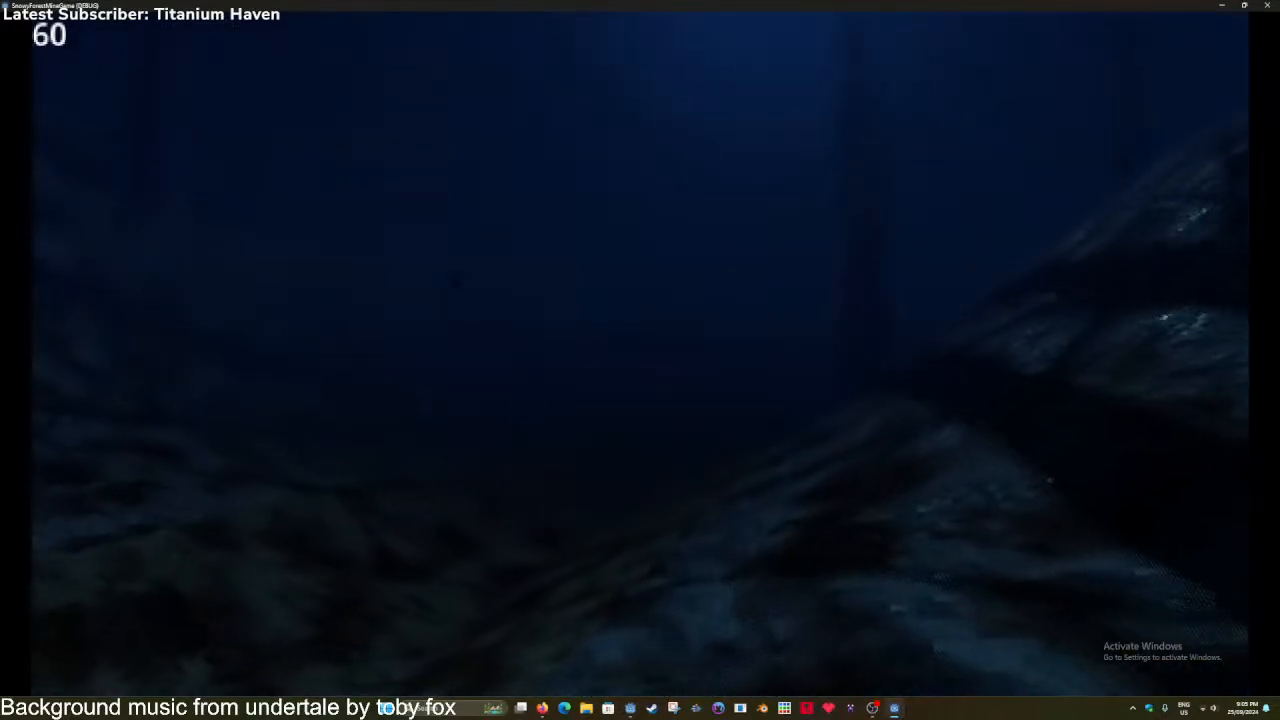
pyautogui.press('w')
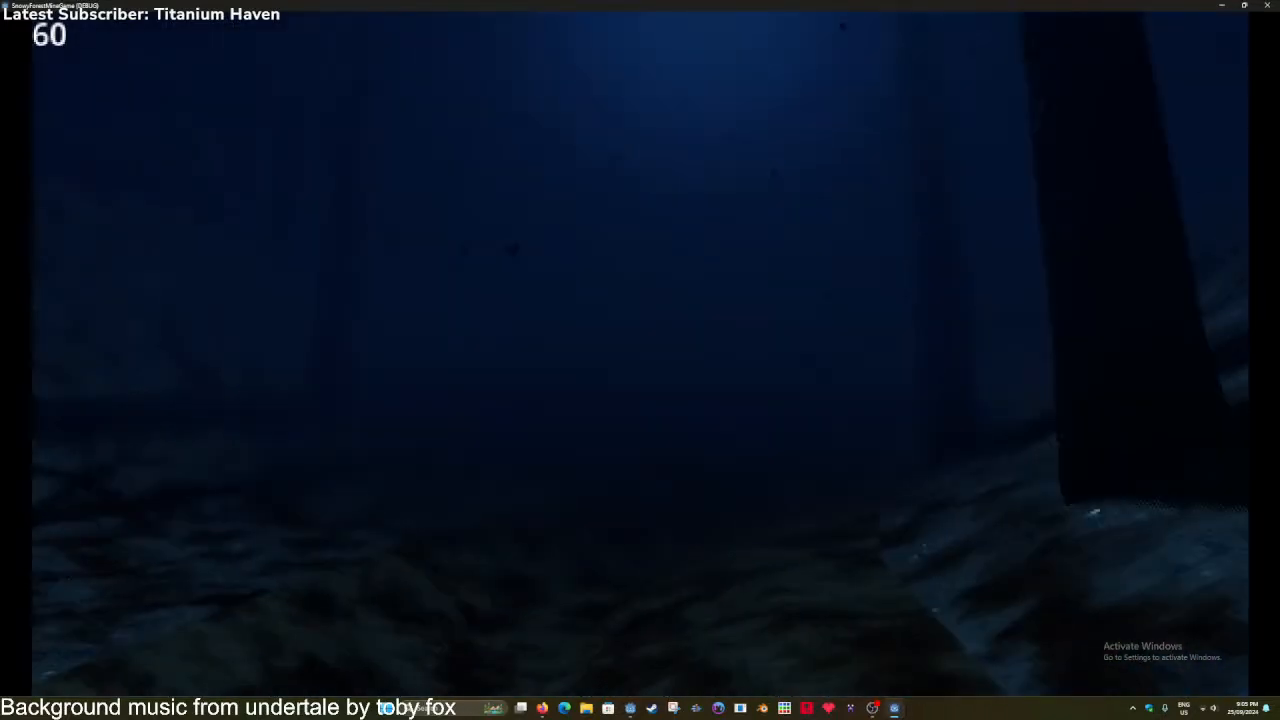
pyautogui.press('w')
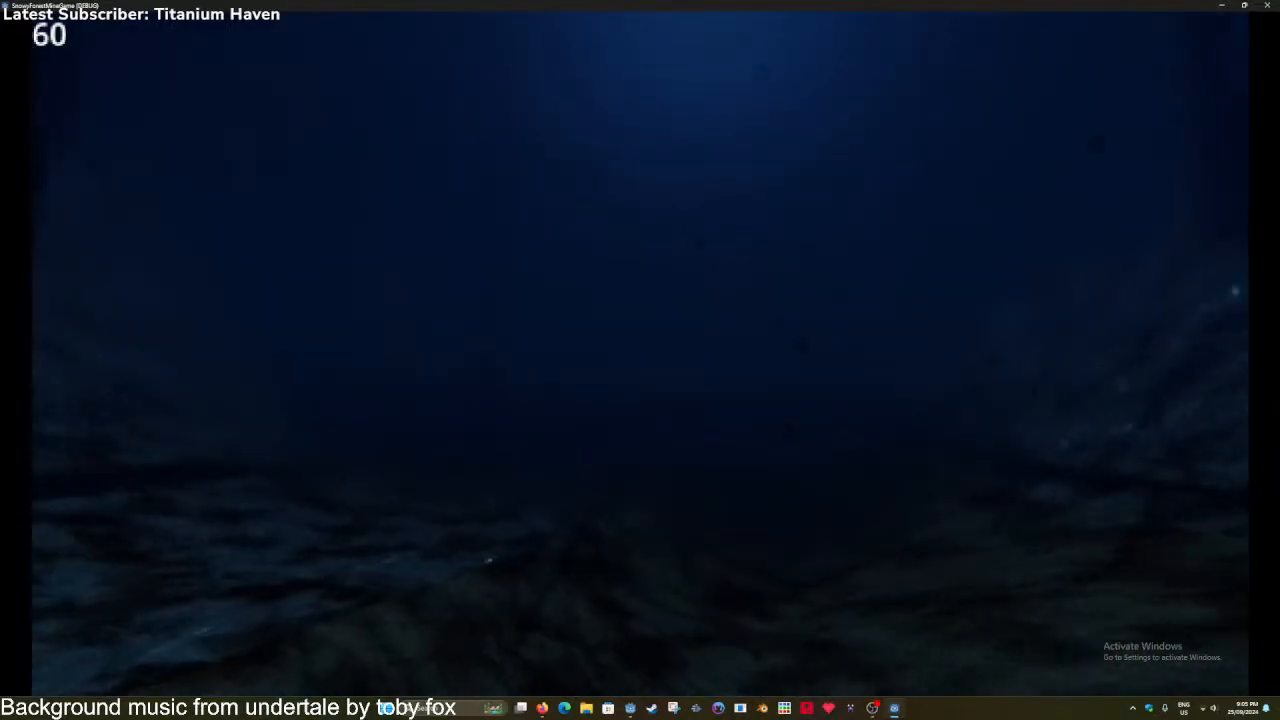
pyautogui.press('w')
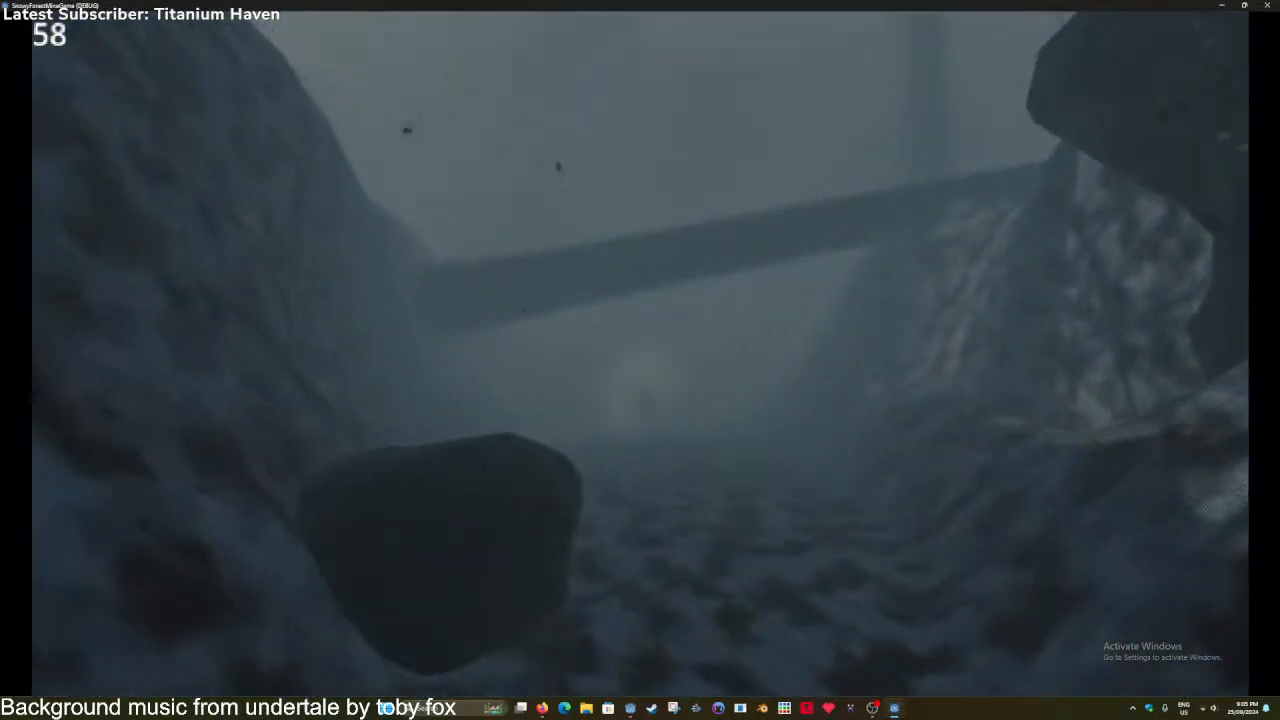
pyautogui.press('w')
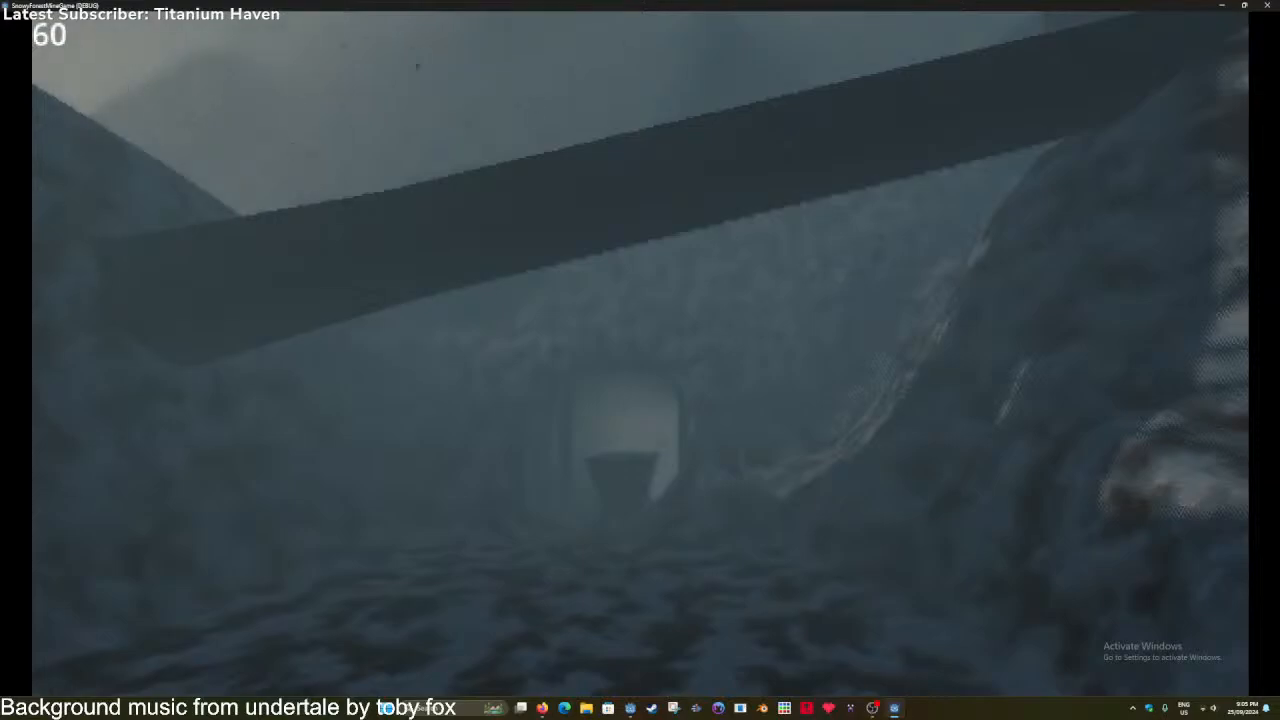
# Close the running game, save the campsite scene, and open and save the mine_entrance scene.
pyautogui.hotkey('alt', 'F4')
pyautogui.click(557, 5)
pyautogui.hotkey('ctrl', 's')
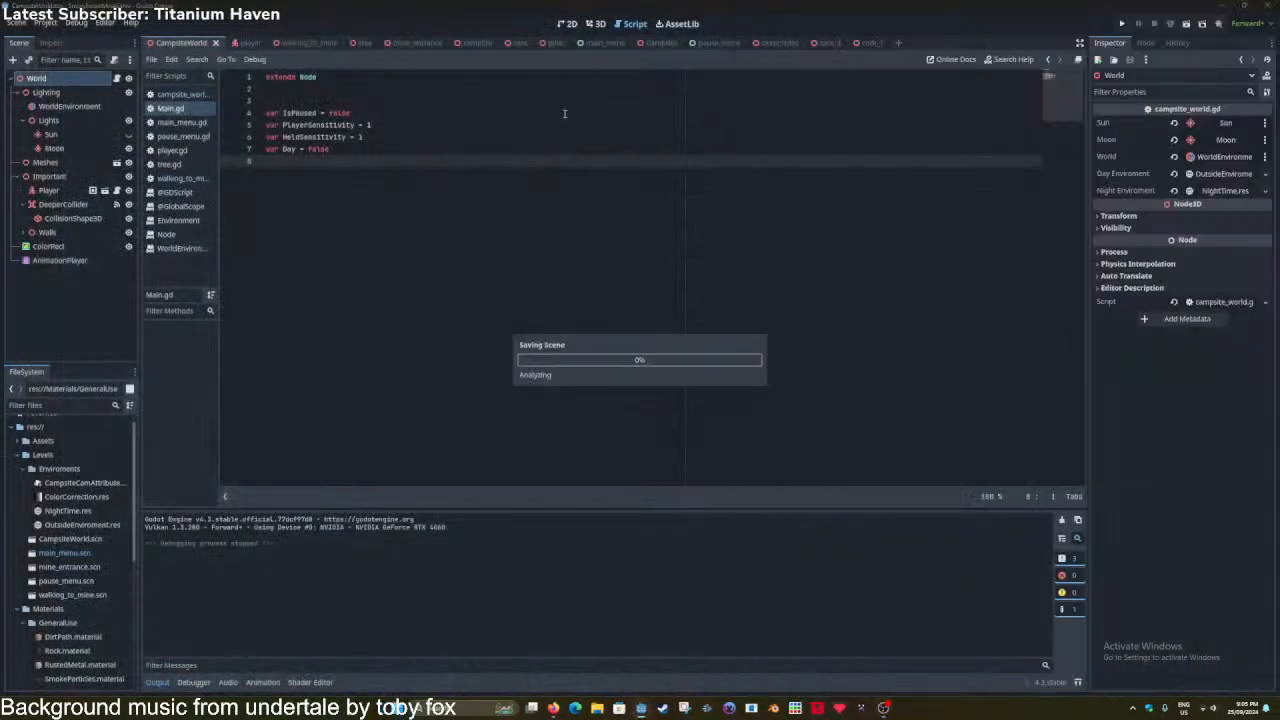
pyautogui.click(405, 42)
pyautogui.hotkey('ctrl', 's')
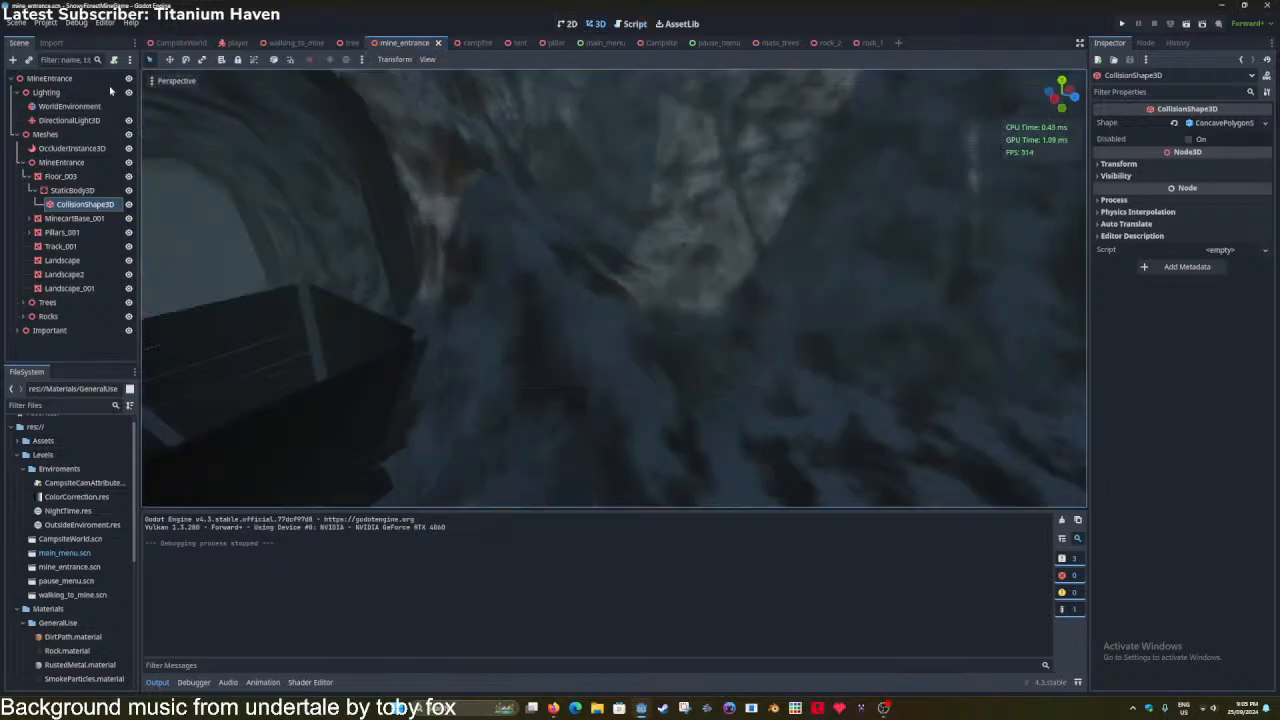
# Attach a new mine_entrance.gd script to the MineEntrance root node, stored in a new MineEntrance folder under res://Scripts/MapSpecific.
pyautogui.click(110, 78)
pyautogui.click(113, 59)
pyautogui.click(745, 348)
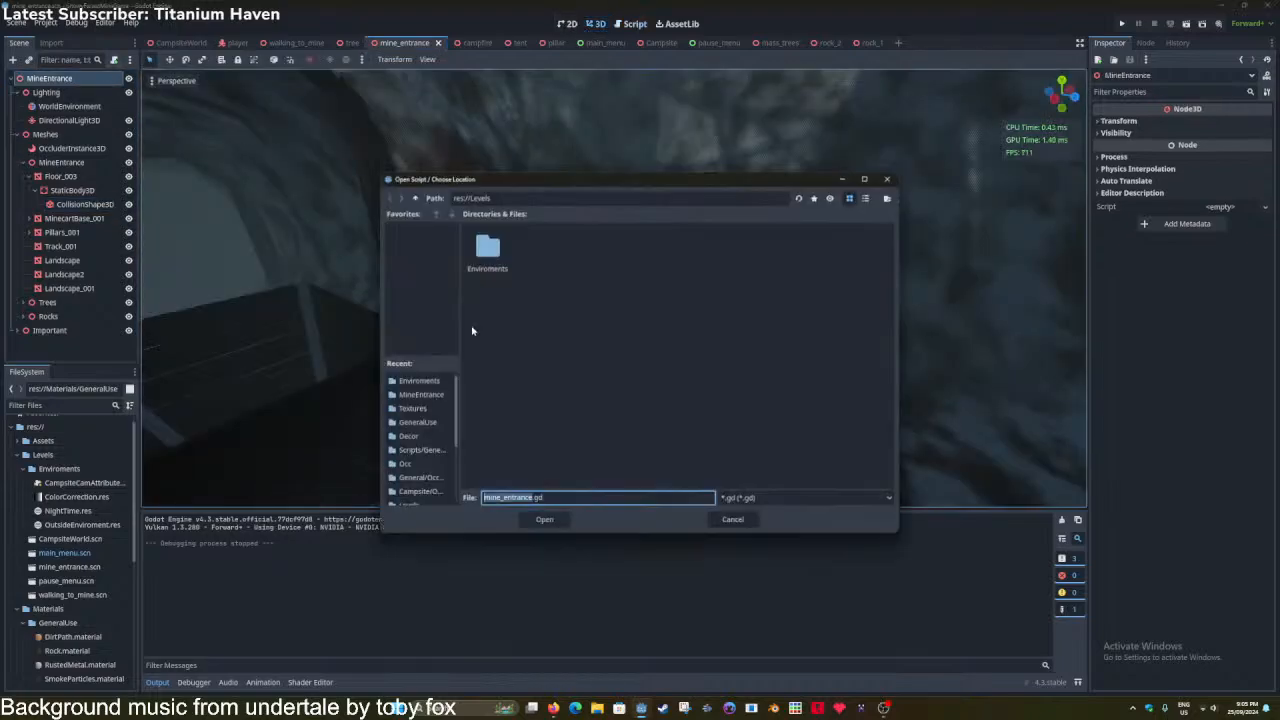
pyautogui.click(414, 194)
pyautogui.doubleClick(686, 250)
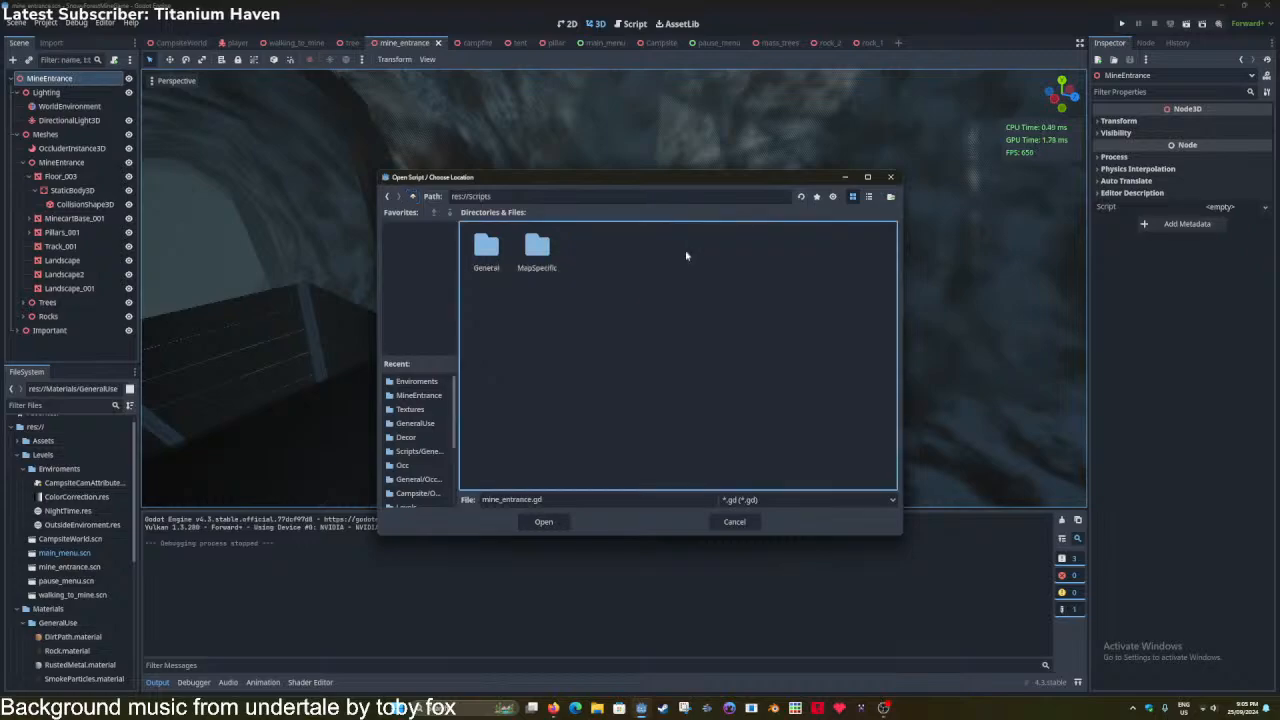
pyautogui.click(890, 196)
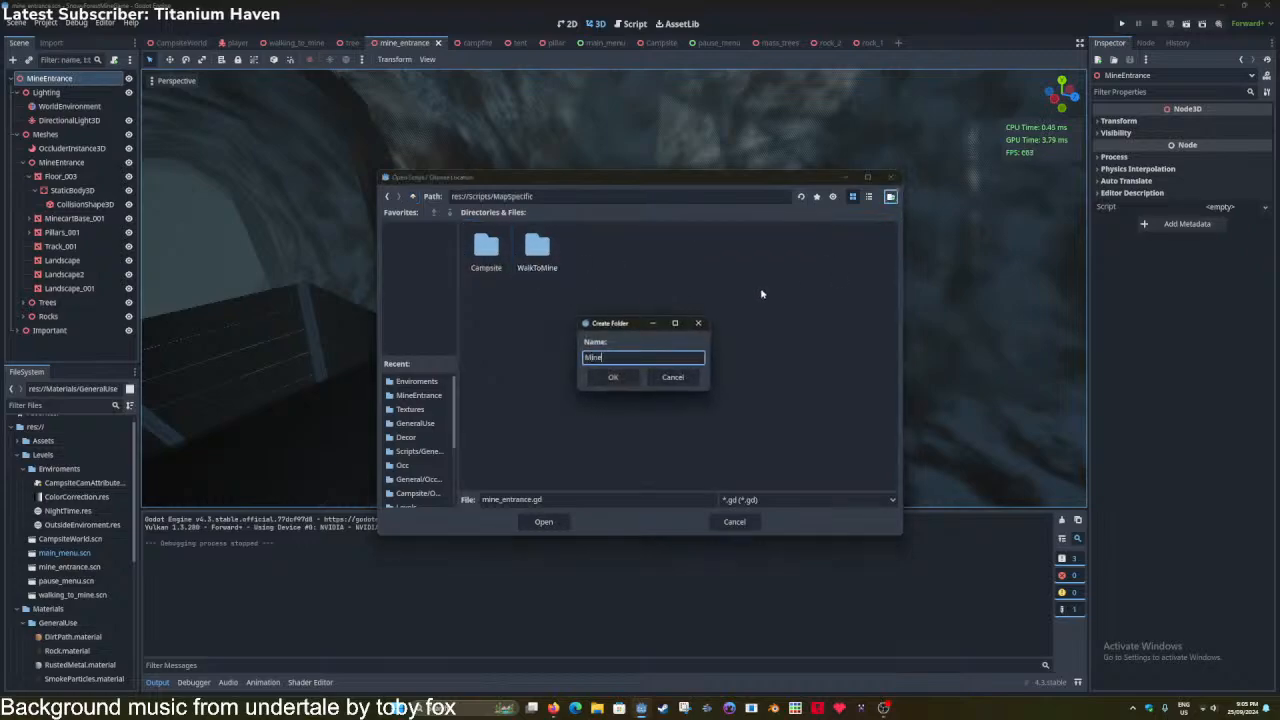
pyautogui.write('MineEntrance')
pyautogui.press('Return')
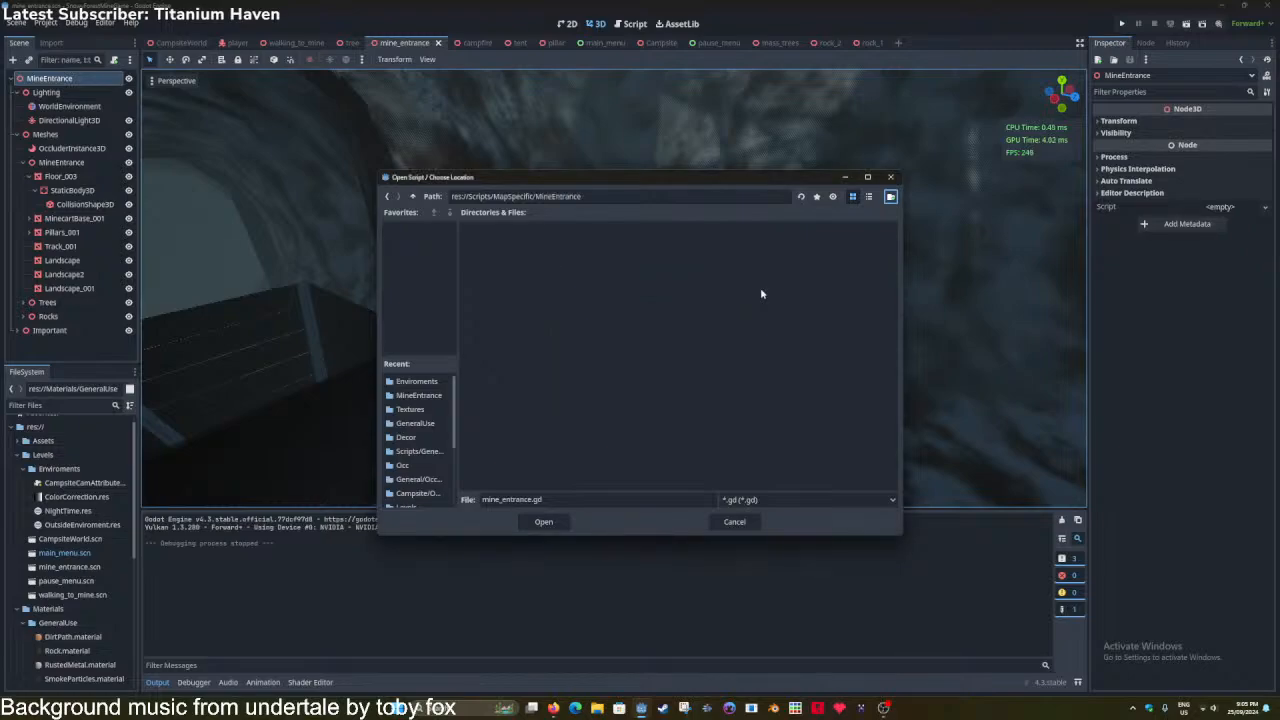
pyautogui.click(543, 522)
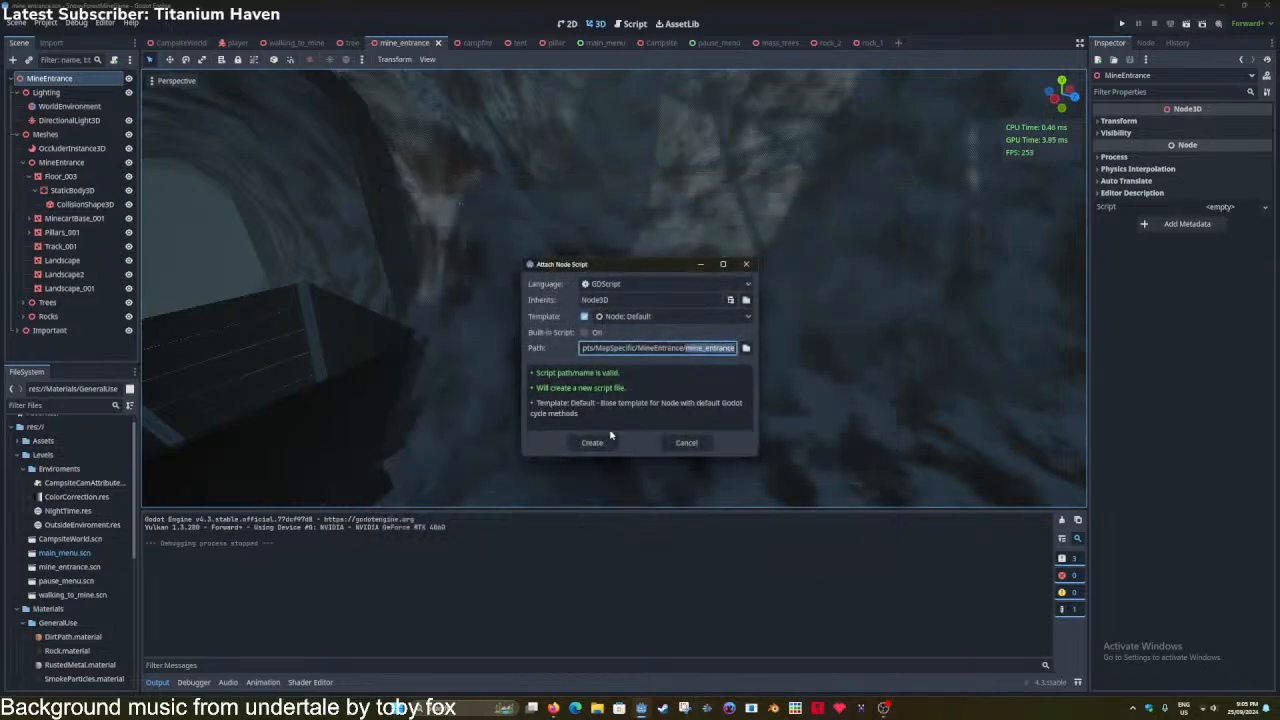
pyautogui.click(603, 441)
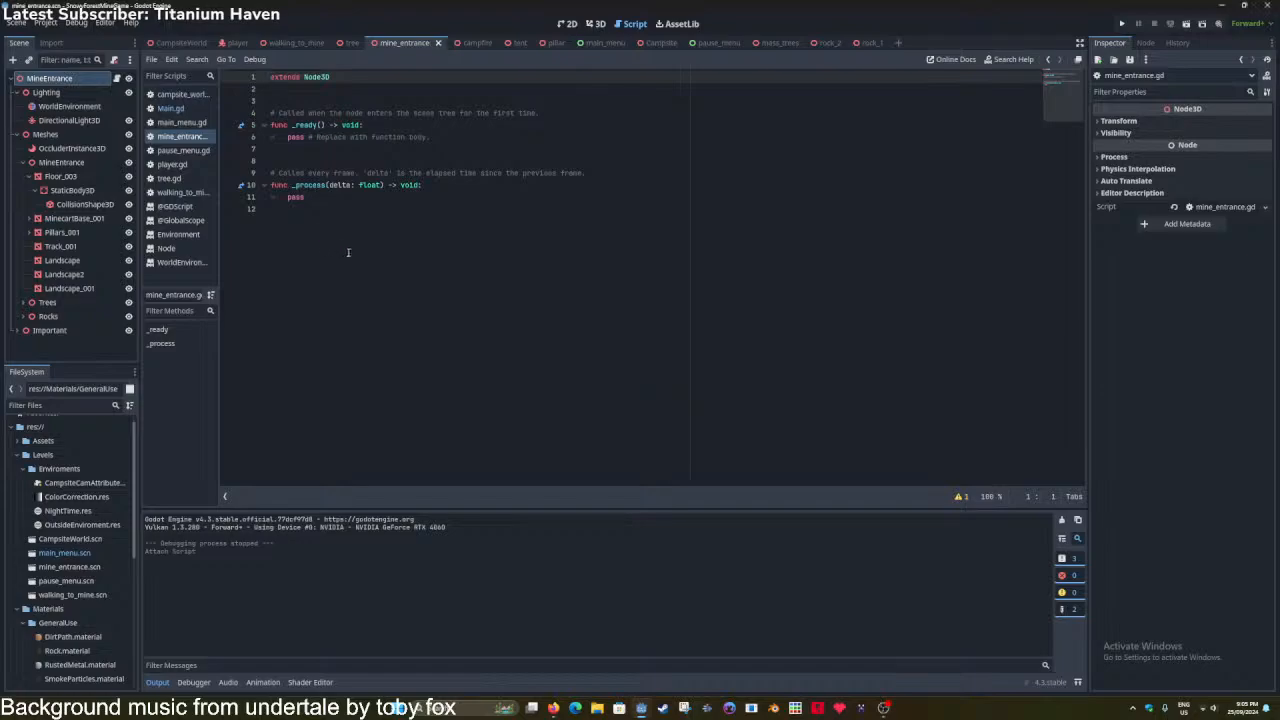
# Copy the sun, moon and environment exports and the _ready function from the walking_to_mine script into mine_entrance.gd, replacing its template functions, and save.
pyautogui.click(292, 42)
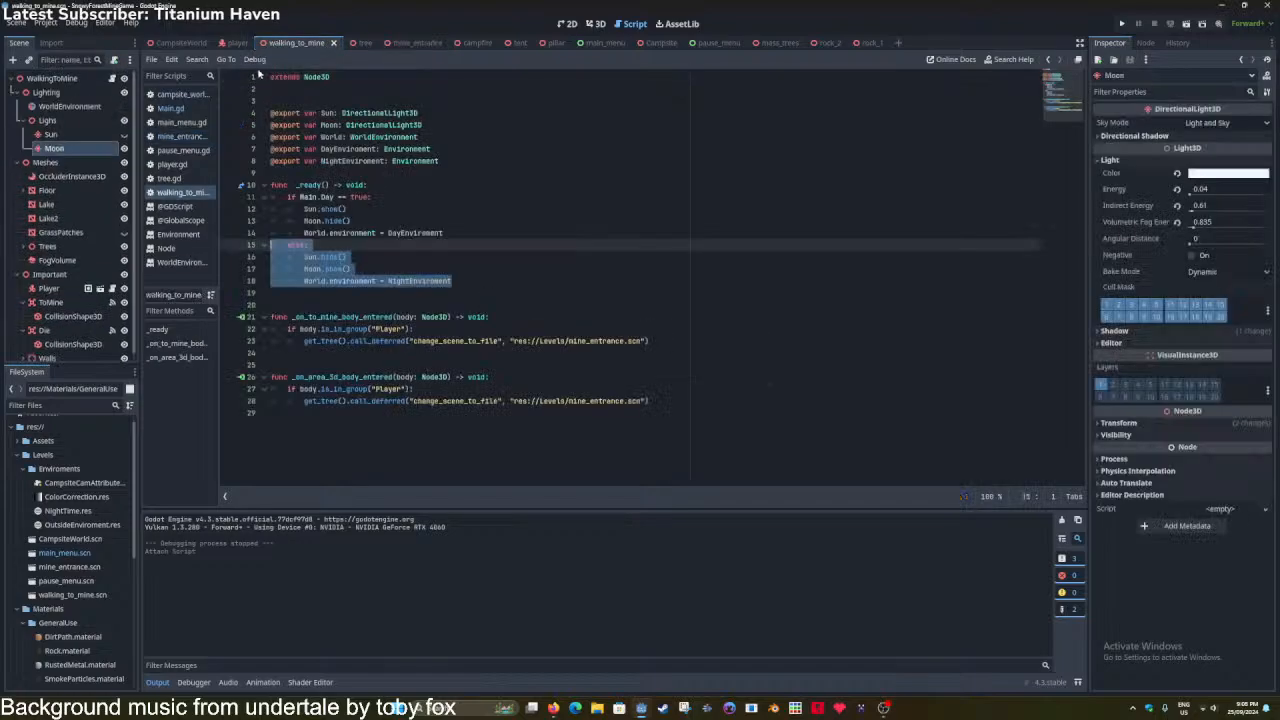
pyautogui.moveTo(452, 281); pyautogui.dragTo(245, 117)
pyautogui.hotkey('ctrl', 'c')
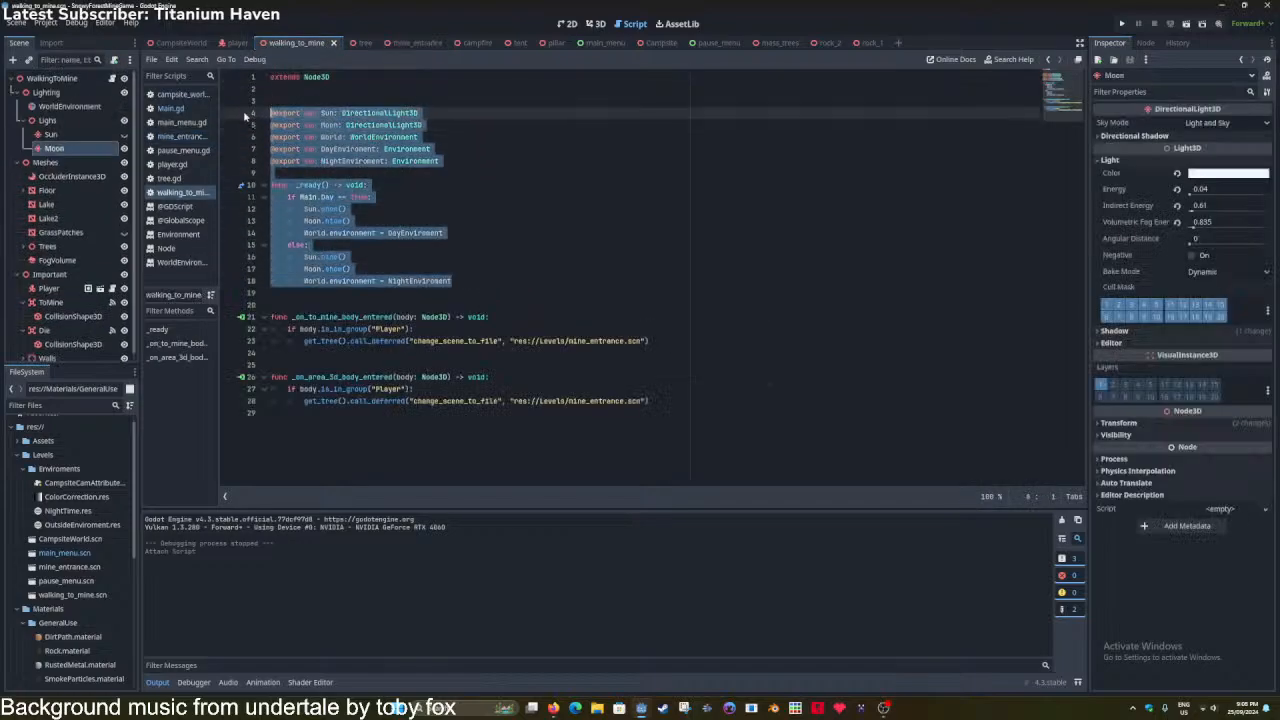
pyautogui.click(403, 42)
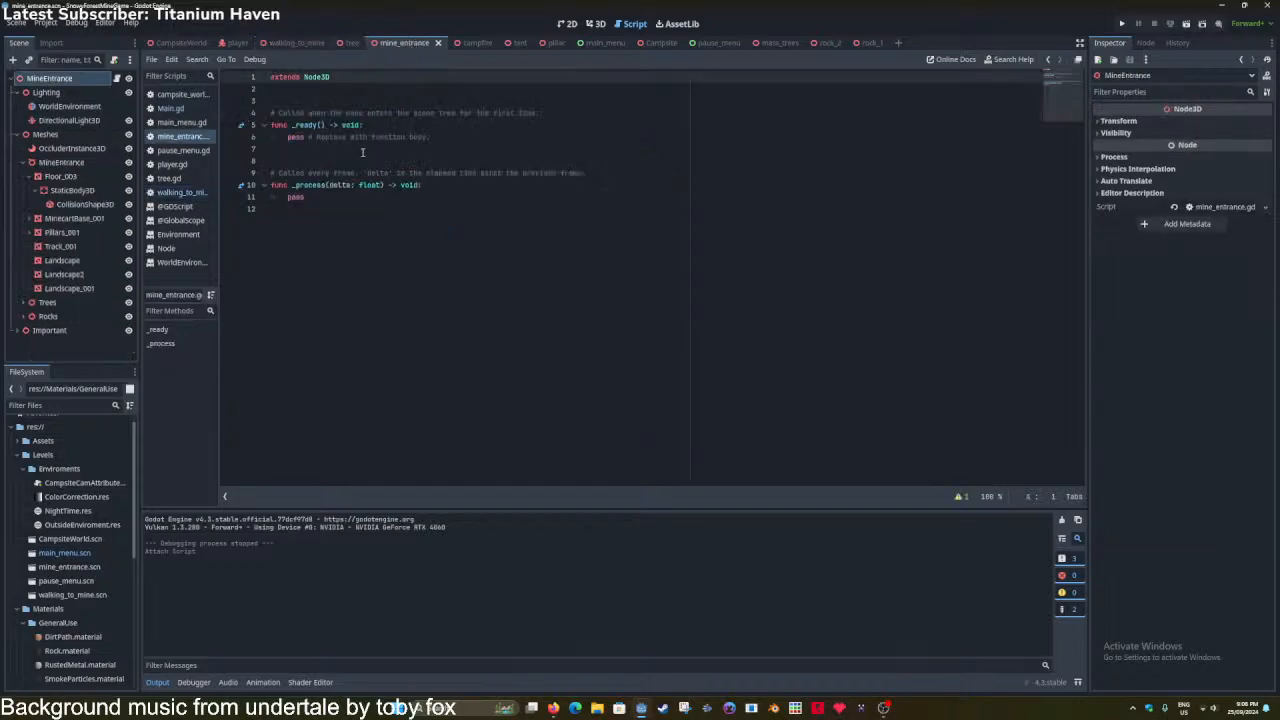
pyautogui.moveTo(330, 208); pyautogui.dragTo(250, 105)
pyautogui.hotkey('ctrl', 'v')
pyautogui.hotkey('ctrl', 's')
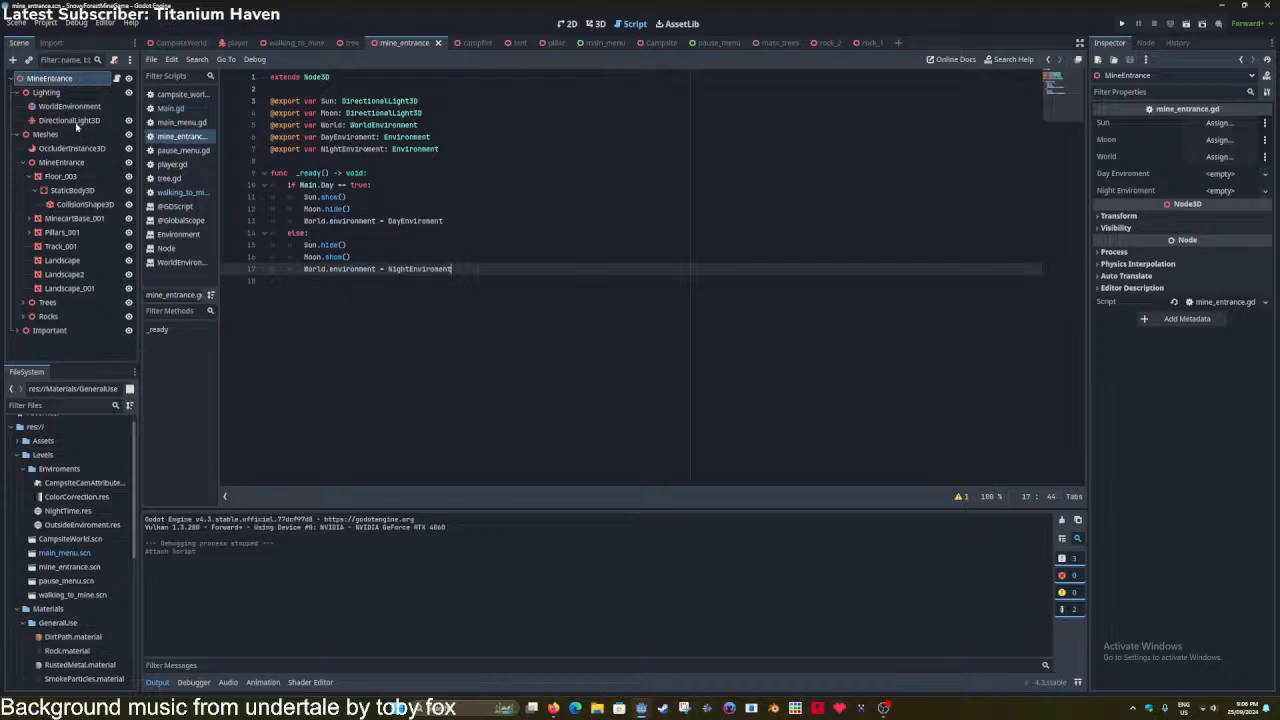
# Add a Node3D named Lighting under the mine entrance scene's existing Lighting node and save the scene.
pyautogui.click(50, 92)
pyautogui.hotkey('ctrl', 'a')
pyautogui.write('node3d')
pyautogui.press('Return')
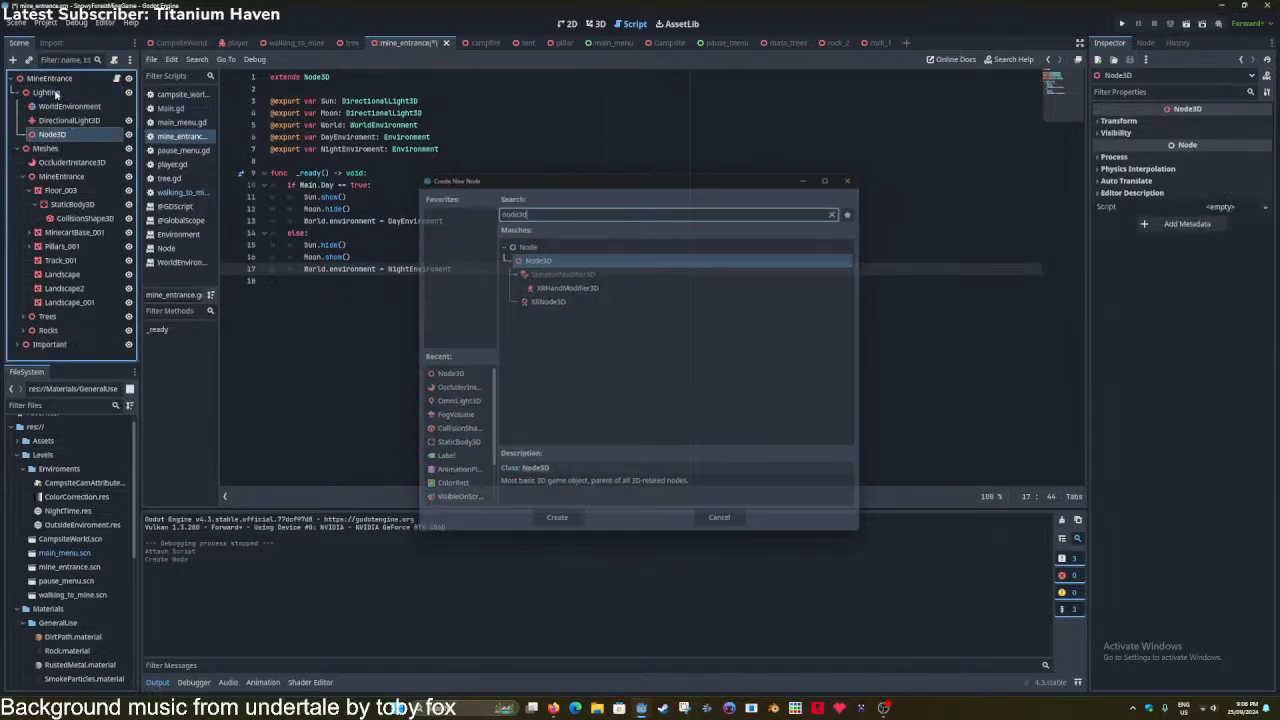
pyautogui.doubleClick(50, 134)
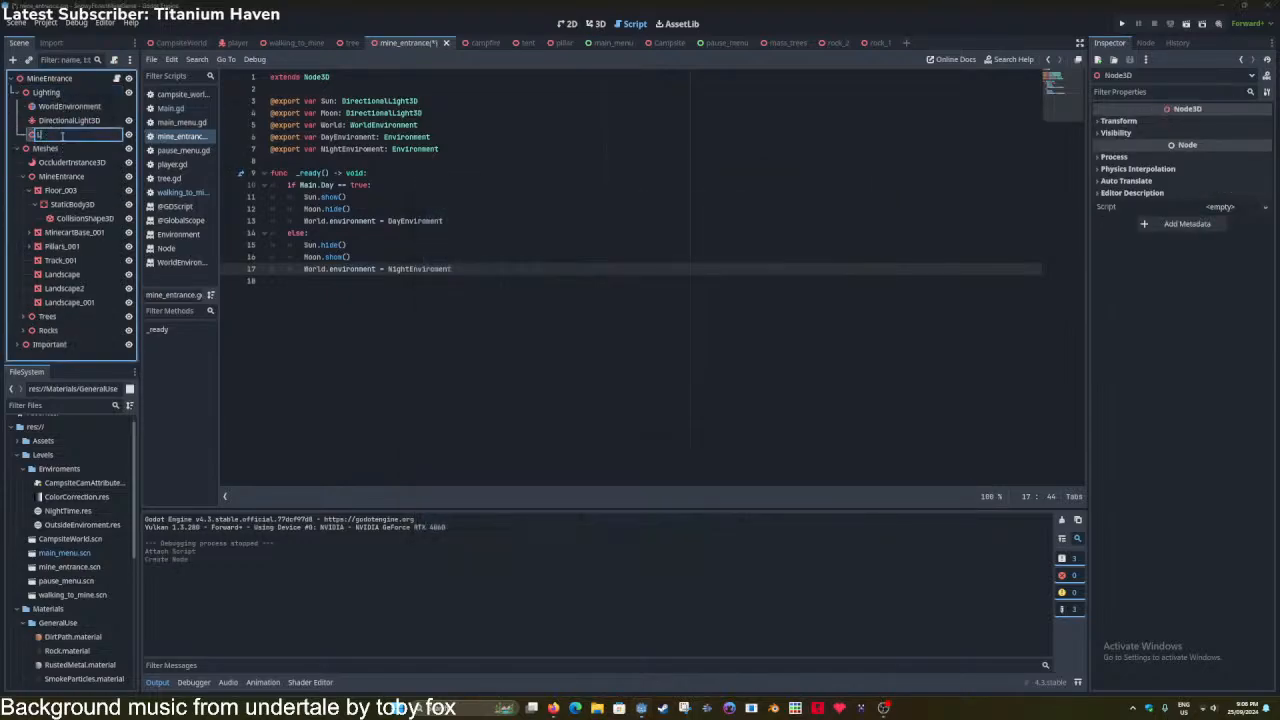
pyautogui.press('Escape')
pyautogui.hotkey('ctrl', 's')
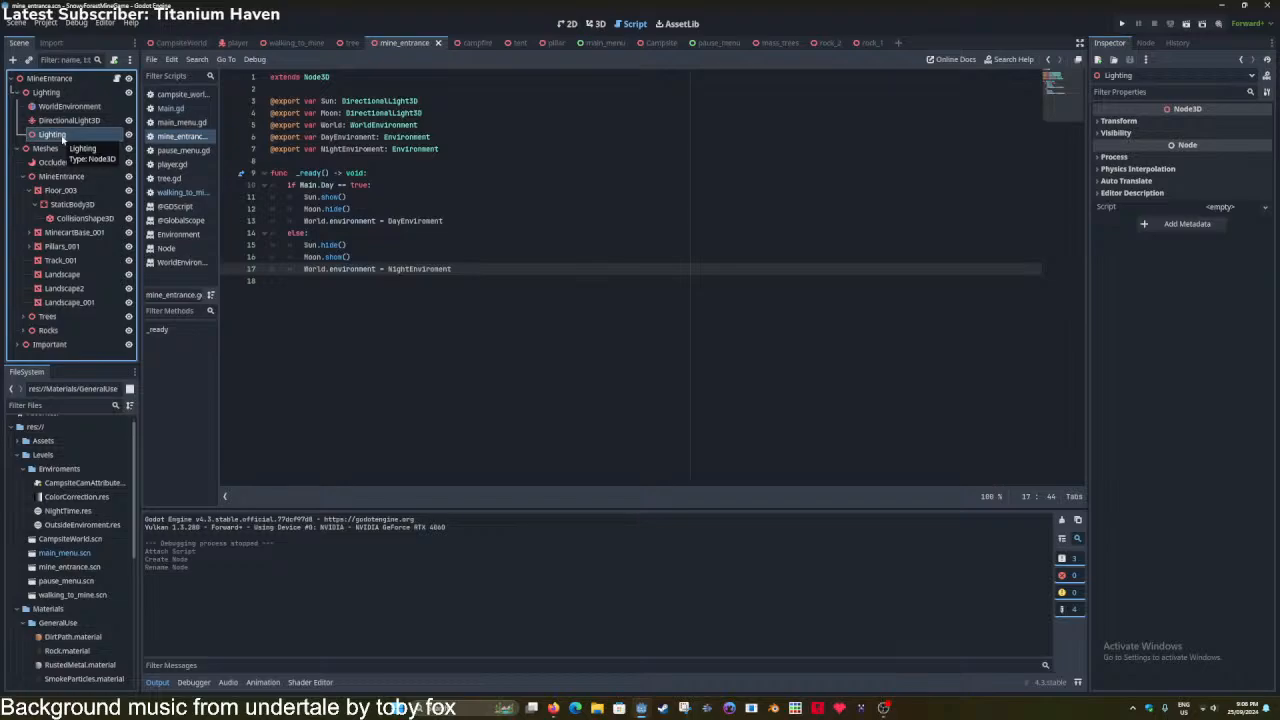
# Rotate the Moon directional light in the CampsiteWorld scene to change the moonlight's angle, and save the scene.
pyautogui.click(598, 24)
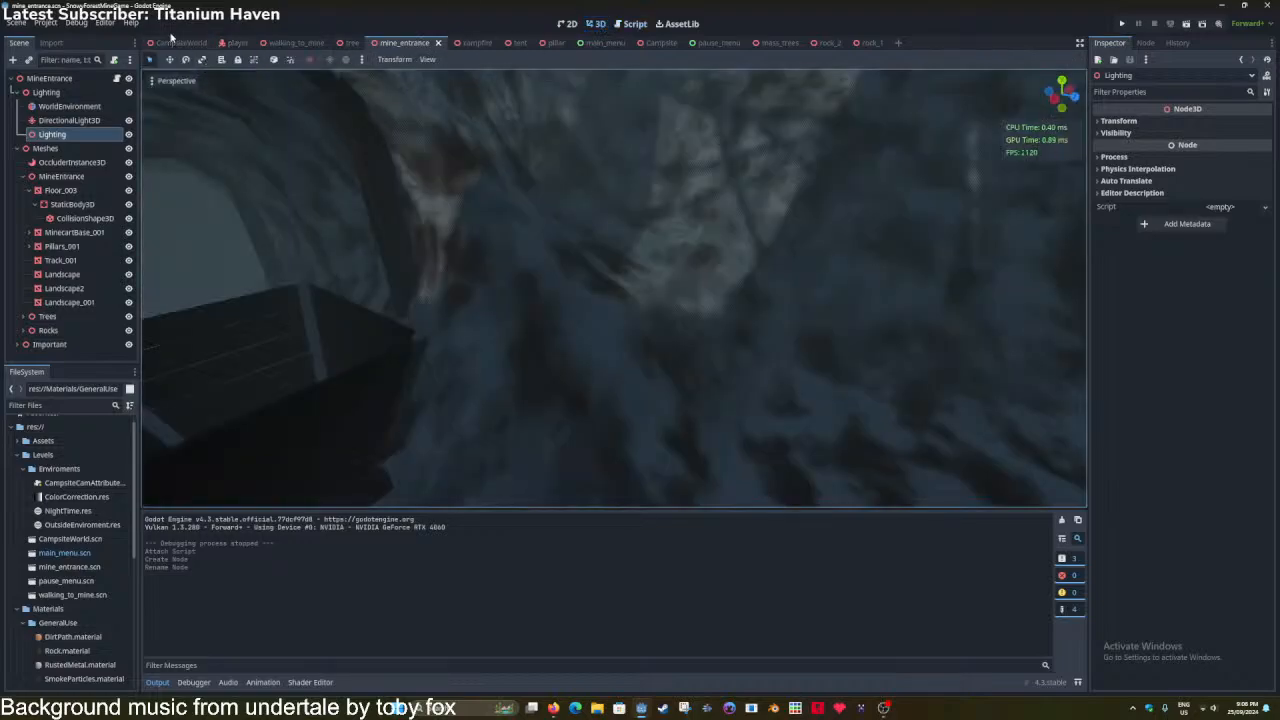
pyautogui.click(181, 42)
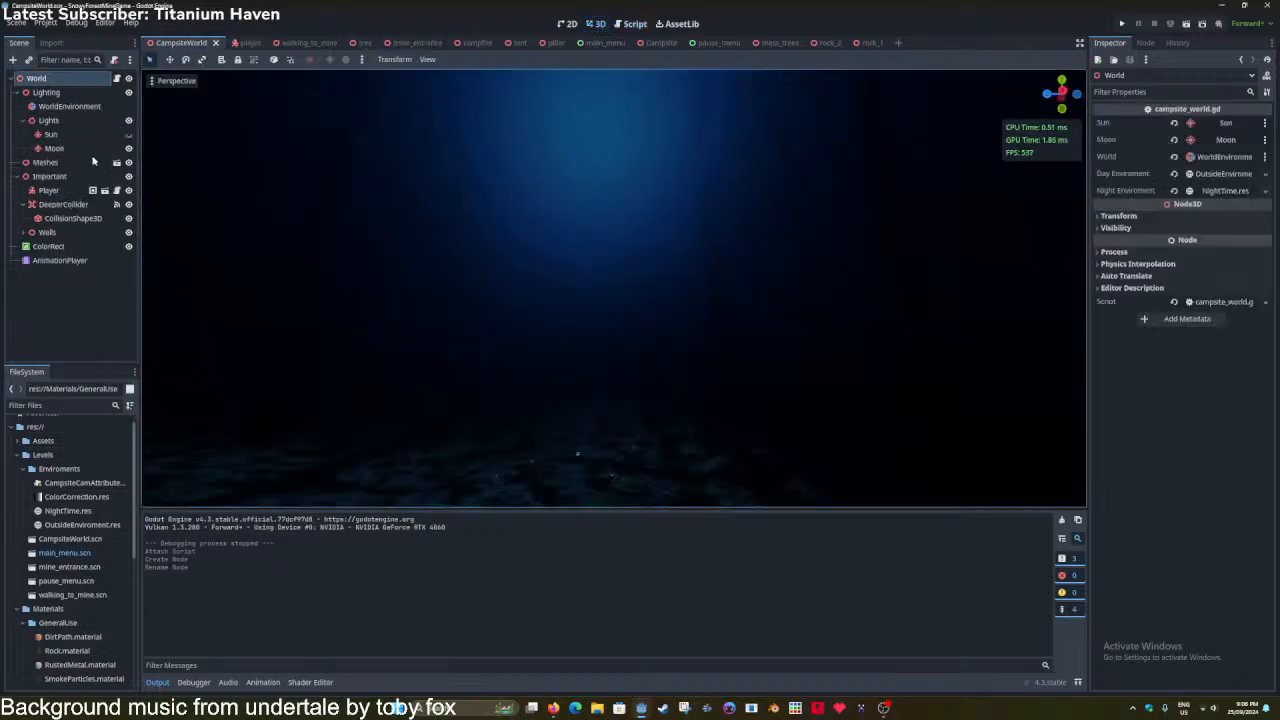
pyautogui.doubleClick(93, 148)
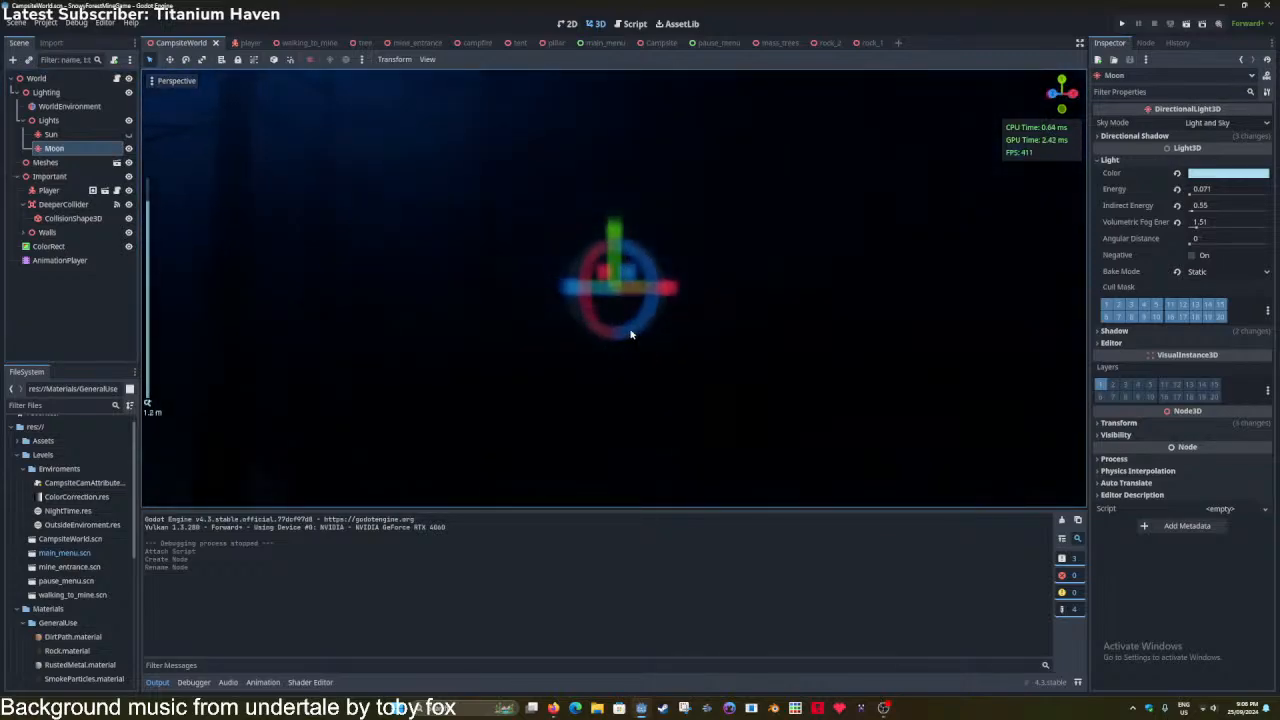
pyautogui.moveTo(641, 264); pyautogui.dragTo(631, 252)
pyautogui.moveTo(631, 252); pyautogui.dragTo(682, 306, button='right')
pyautogui.press('w')
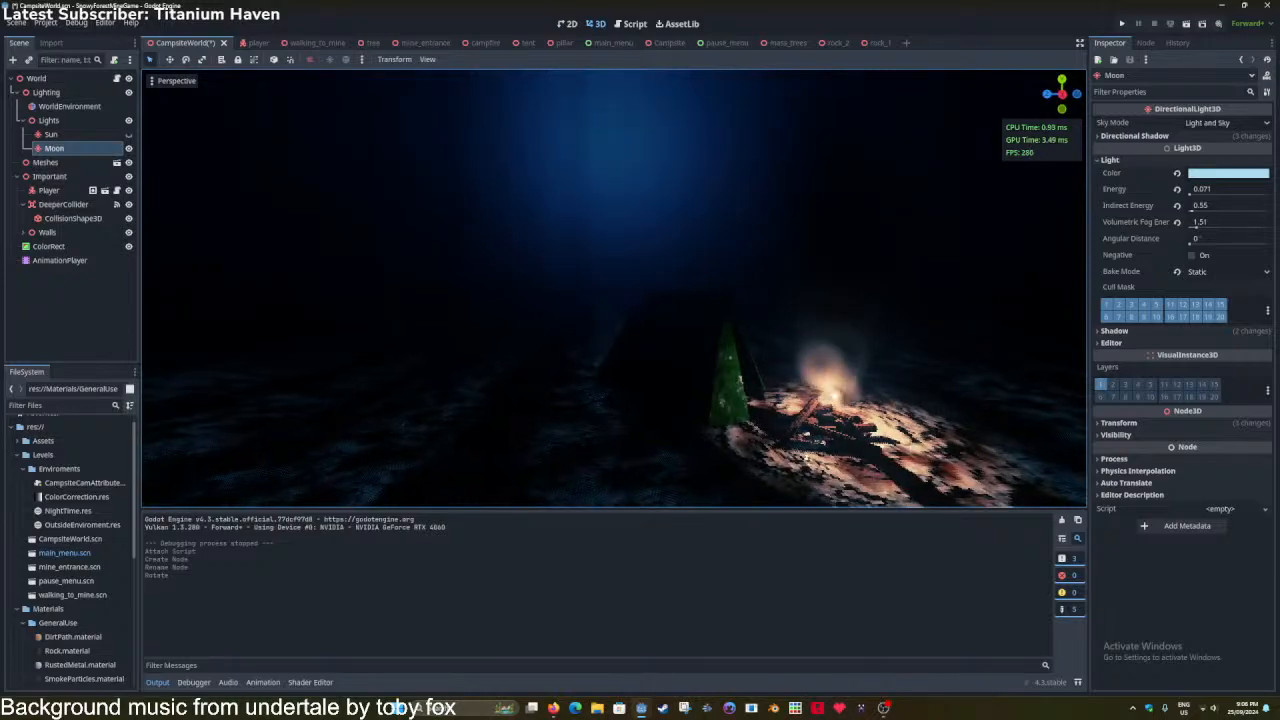
pyautogui.moveTo(391, 226); pyautogui.dragTo(310, 178, button='right')
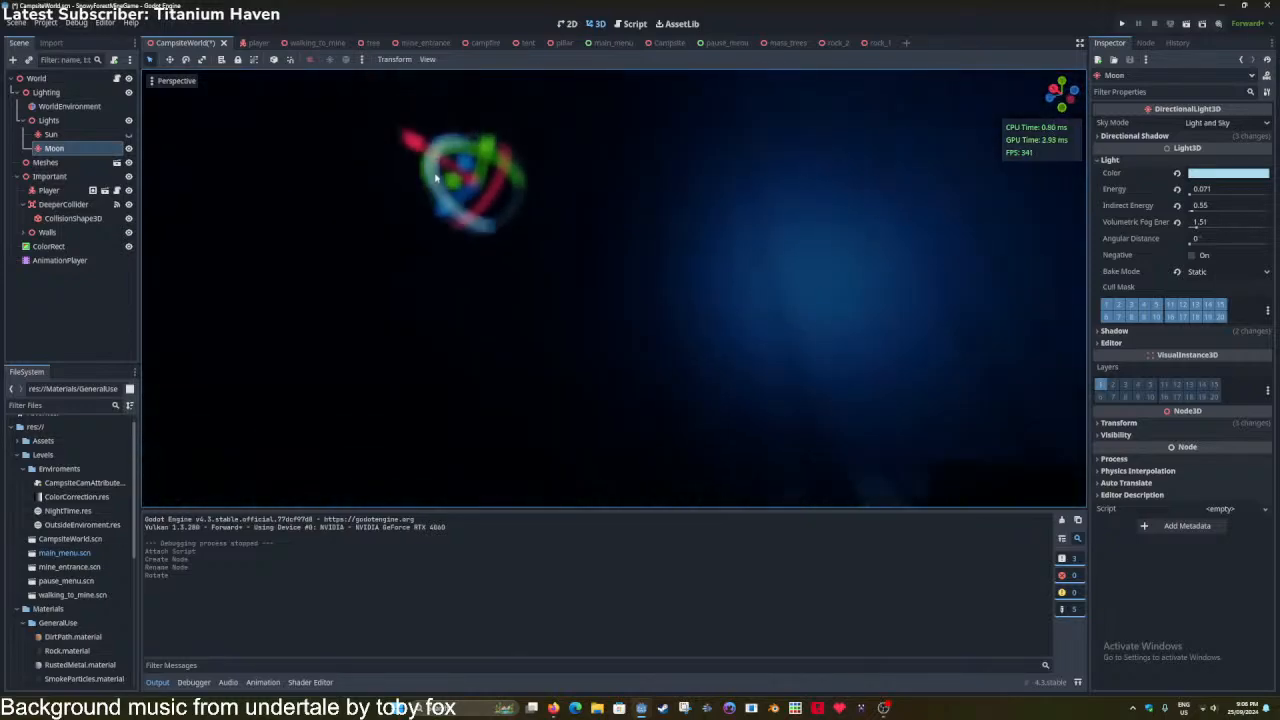
pyautogui.moveTo(435, 178); pyautogui.dragTo(445, 180)
pyautogui.hotkey('ctrl', 's')
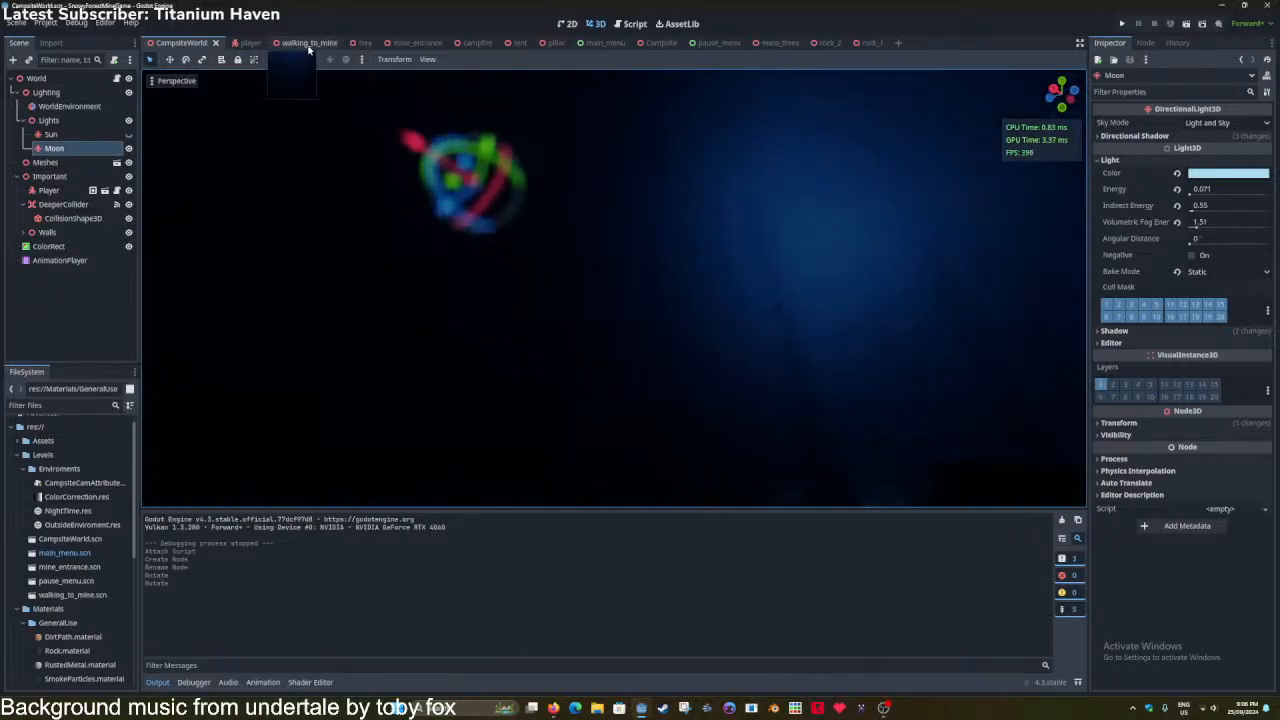
# Rotate the Moon directional light in the walking_to_mine scene to adjust its moonlight direction.
pyautogui.click(308, 44)
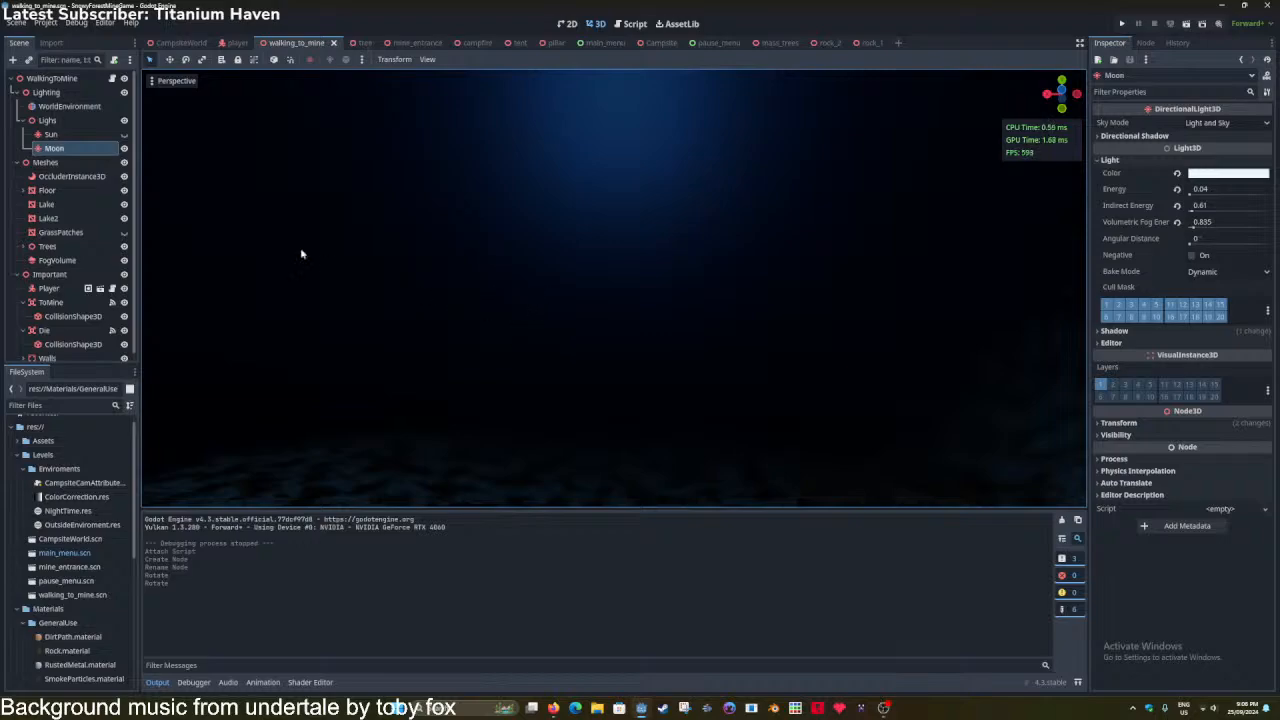
pyautogui.moveTo(443, 237); pyautogui.dragTo(243, 211, button='right')
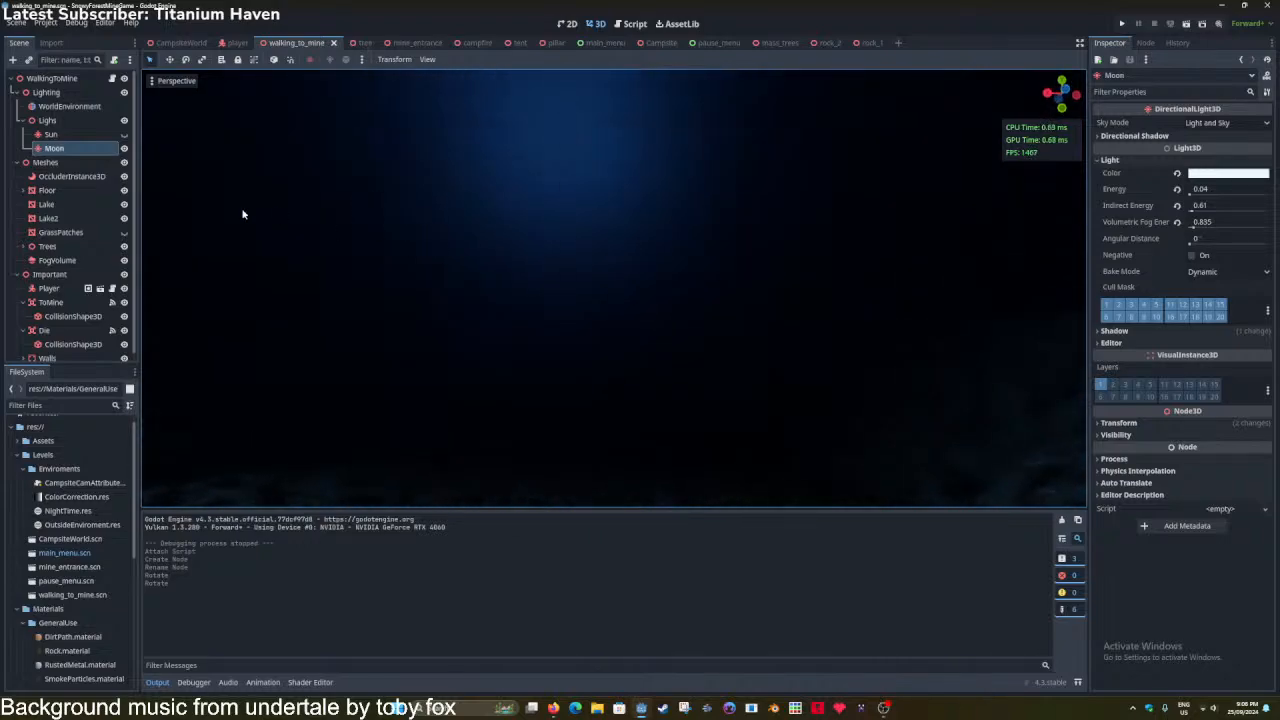
pyautogui.press('f')
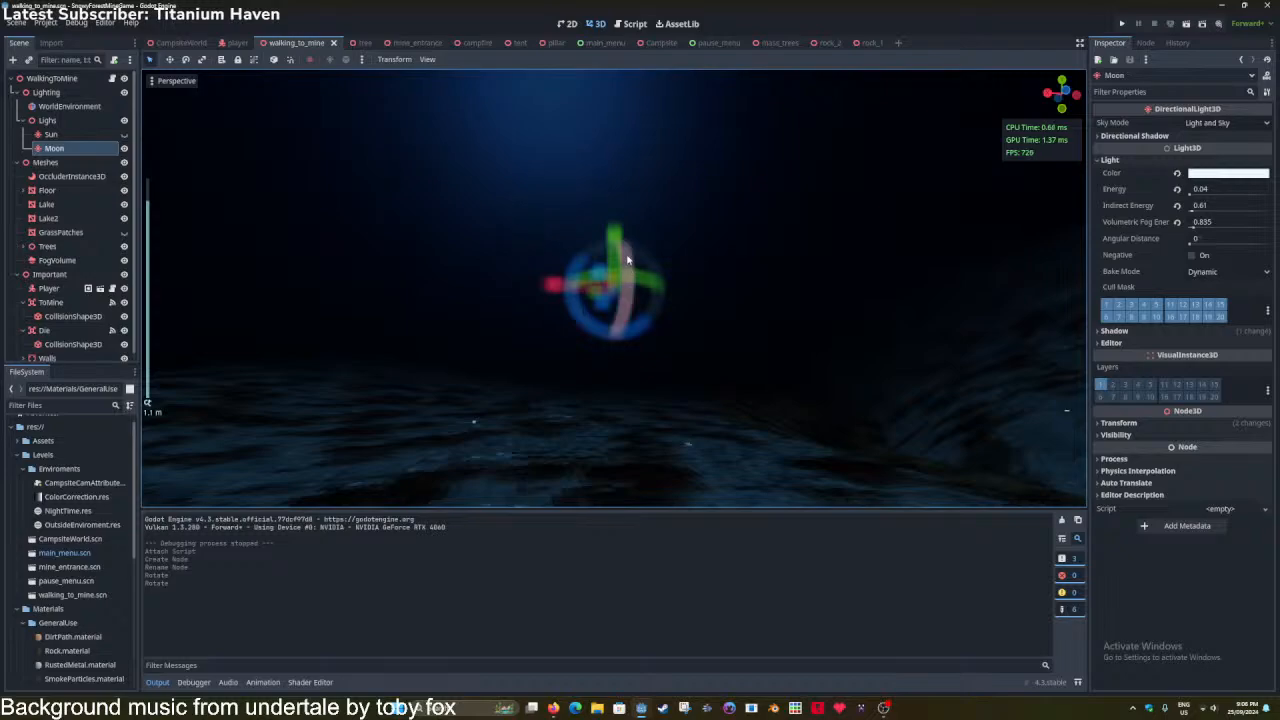
pyautogui.moveTo(610, 276); pyautogui.dragTo(586, 263)
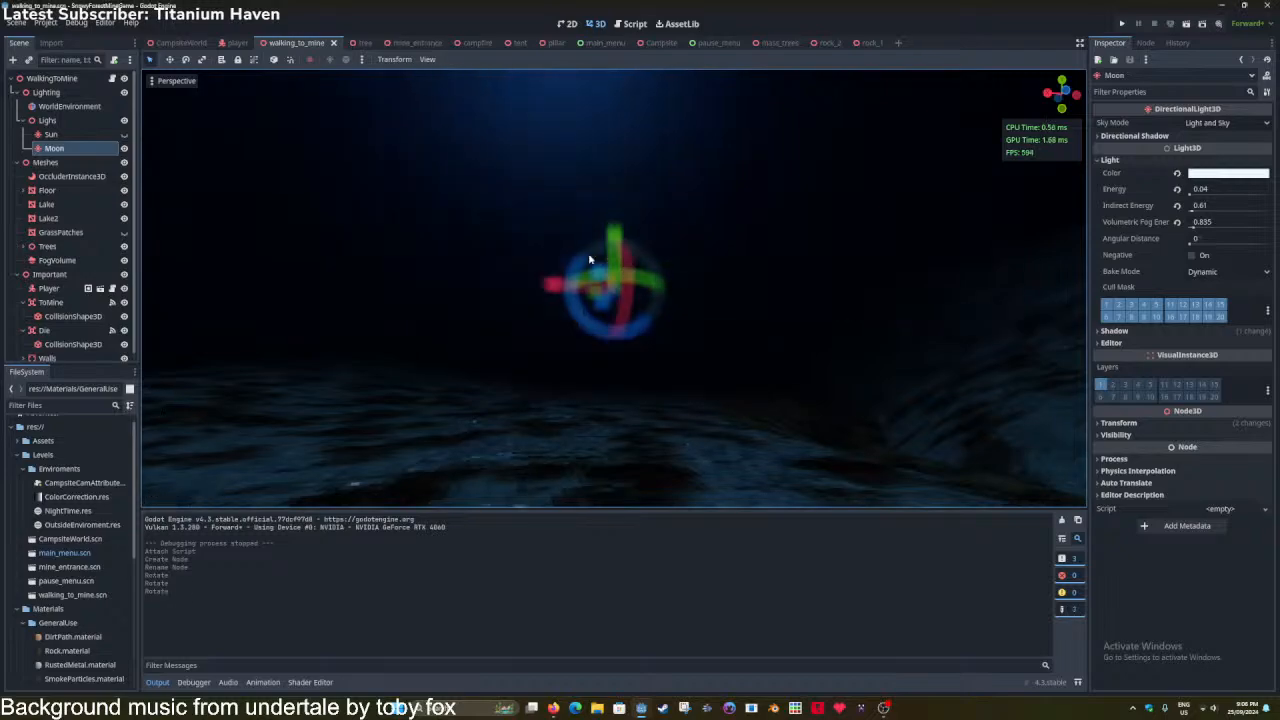
# In mine_entrance, move the DirectionalLight3D under the new Lighting node, rename it Sun, duplicate it as Moon, and save.
pyautogui.click(415, 43)
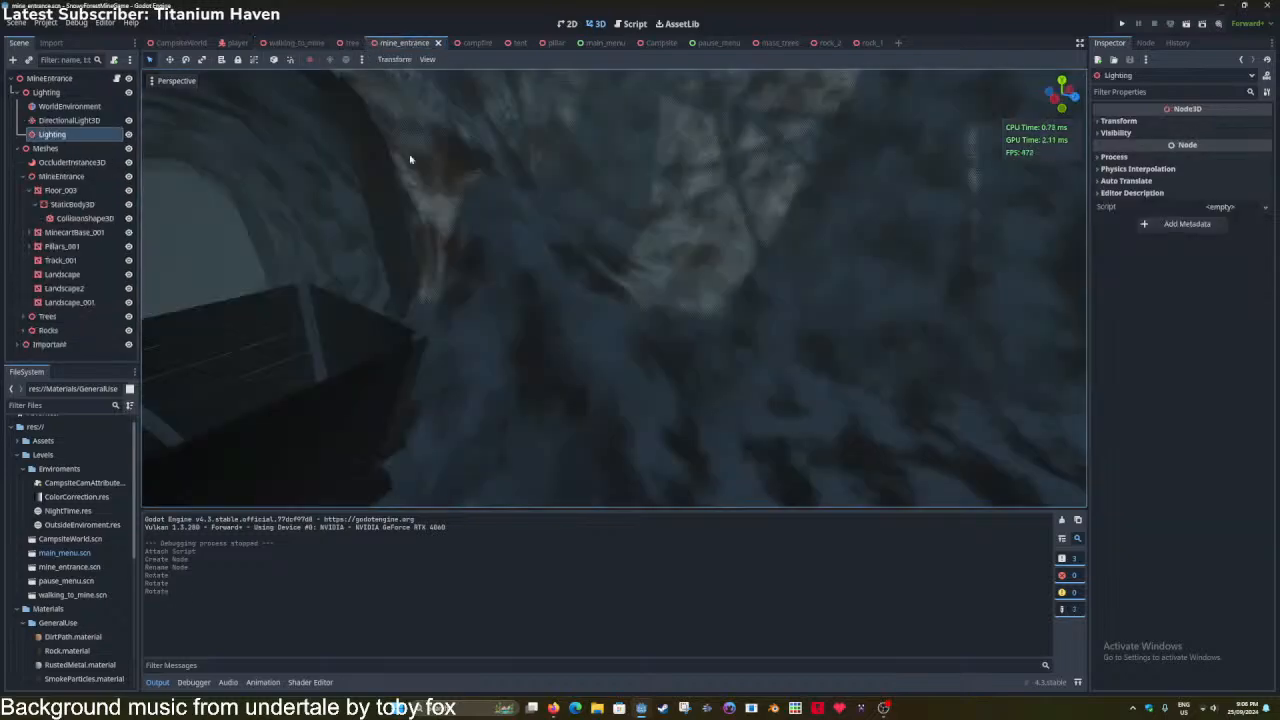
pyautogui.moveTo(72, 122); pyautogui.dragTo(76, 130)
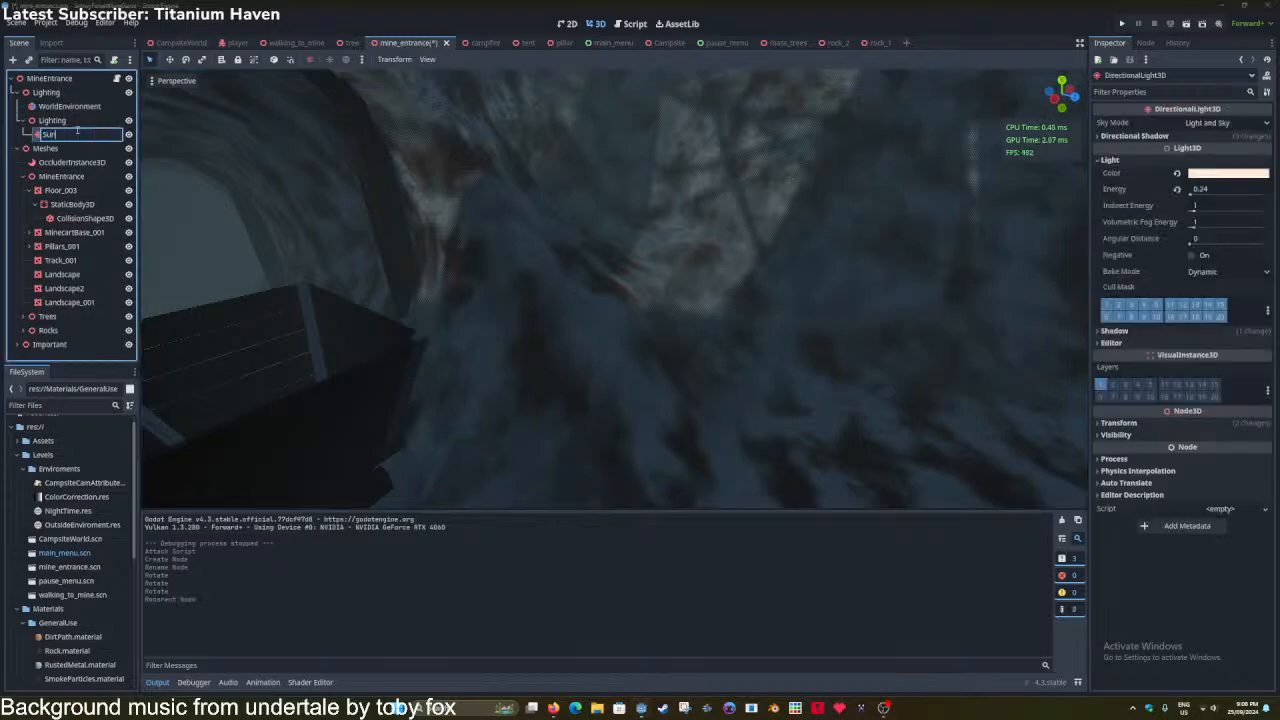
pyautogui.press('Return')
pyautogui.hotkey('ctrl', 'd')
pyautogui.doubleClick(81, 148)
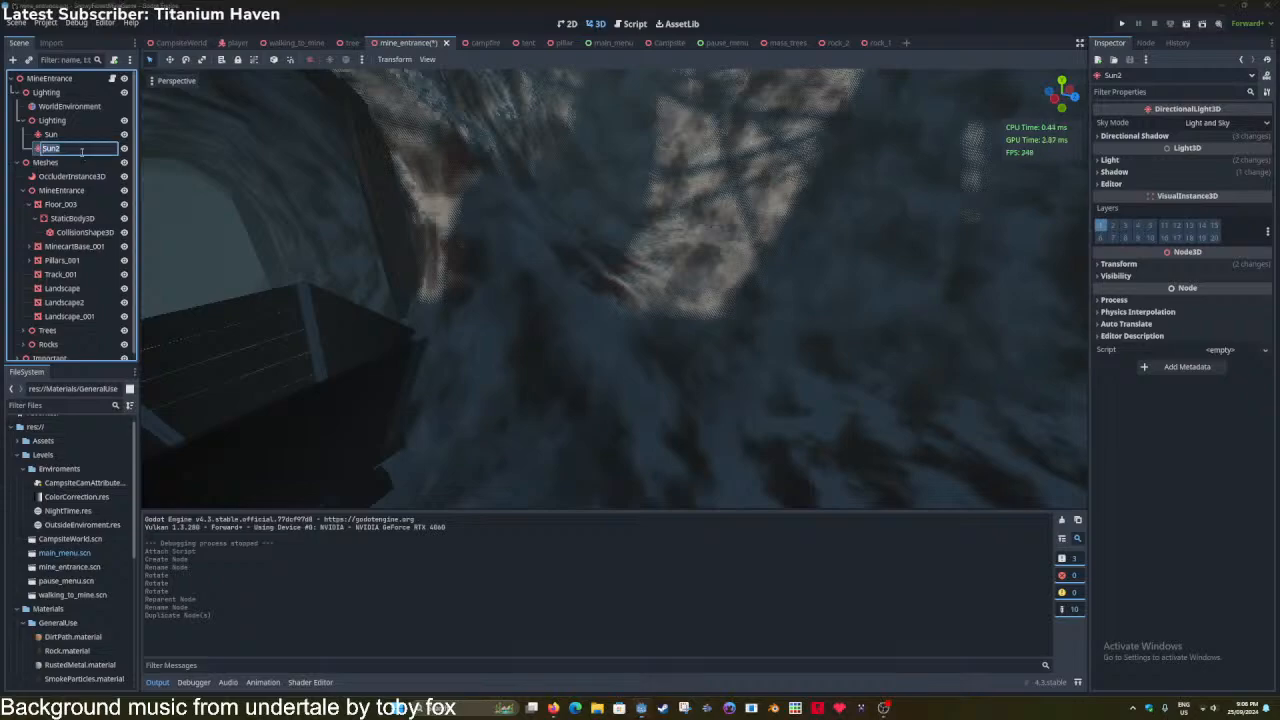
pyautogui.write('Moon')
pyautogui.press('Return')
pyautogui.hotkey('ctrl', 's')
pyautogui.hotkey('ctrl', 's')
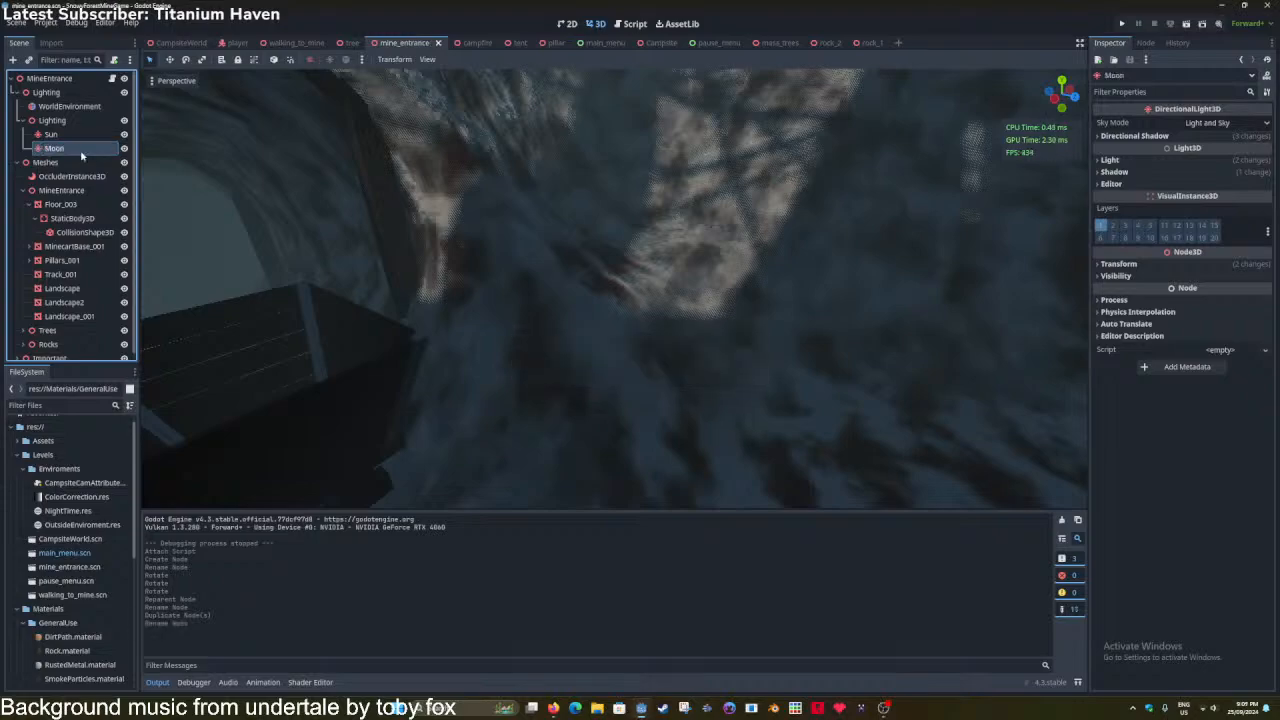
# Assign the Sun, Moon and WorldEnvironment nodes to the MineEntrance root's Sun, Moon and World script properties.
pyautogui.scroll(-10, 374, 246)
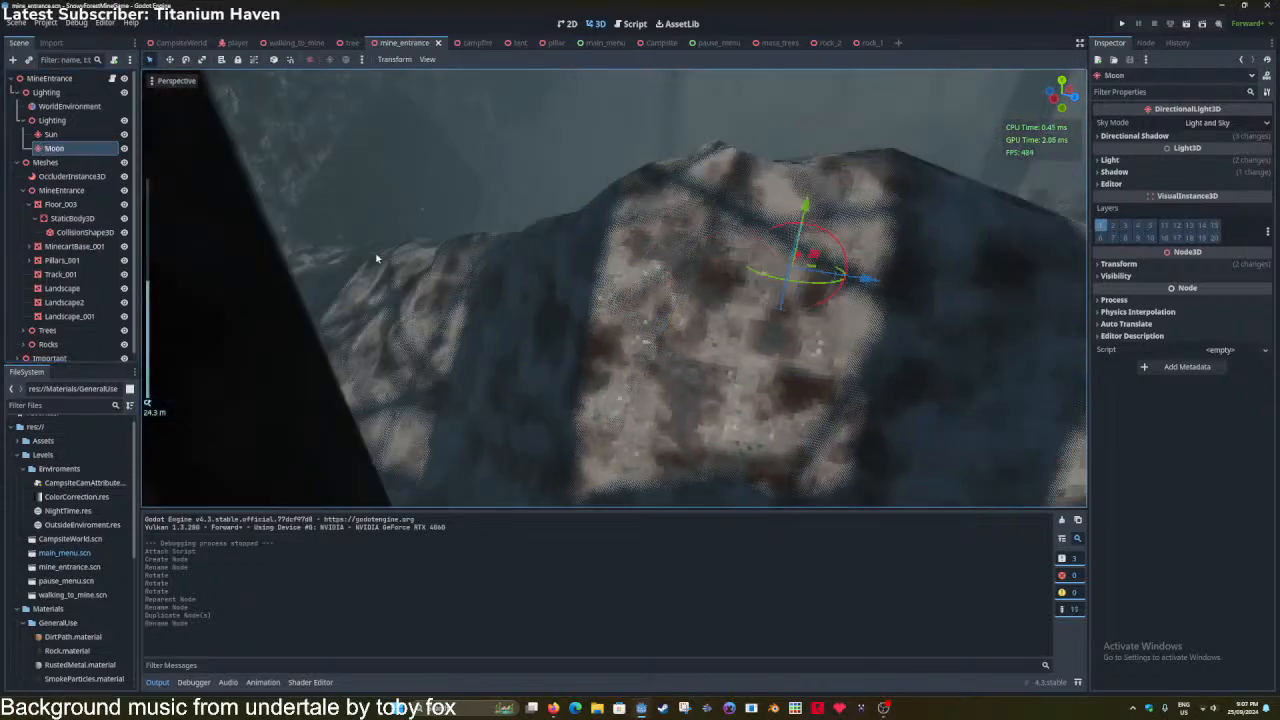
pyautogui.moveTo(374, 260); pyautogui.dragTo(337, 257, button='middle')
pyautogui.moveTo(337, 257); pyautogui.dragTo(332, 258, button='right')
pyautogui.moveTo(708, 204); pyautogui.dragTo(706, 206, button='right')
pyautogui.hotkey('ctrl', 's')
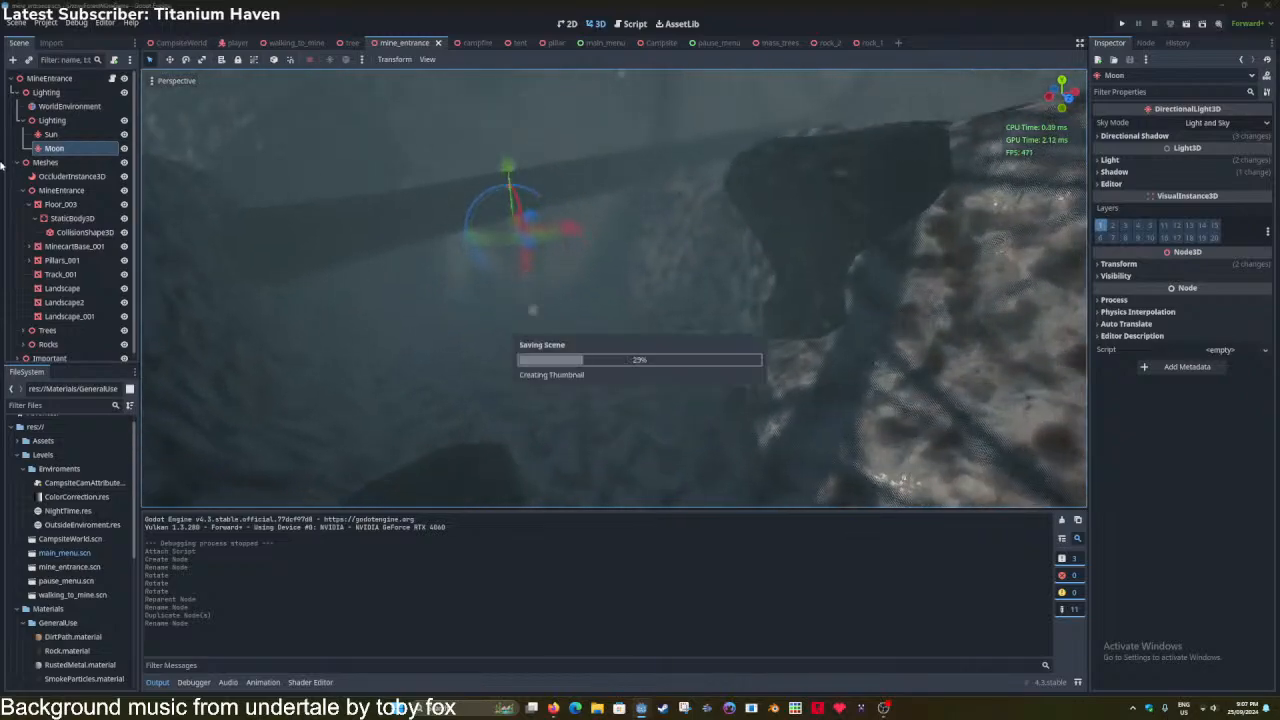
pyautogui.click(58, 79)
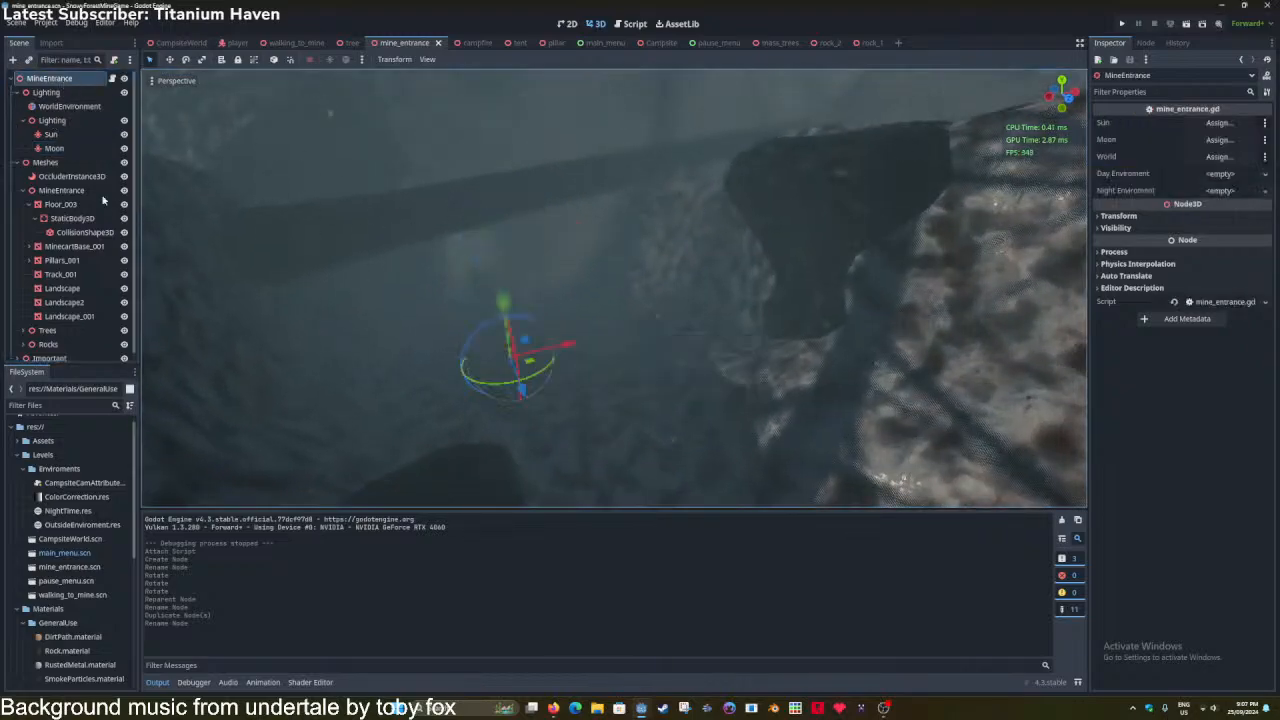
pyautogui.click(52, 134)
pyautogui.moveTo(1185, 128); pyautogui.dragTo(1186, 124)
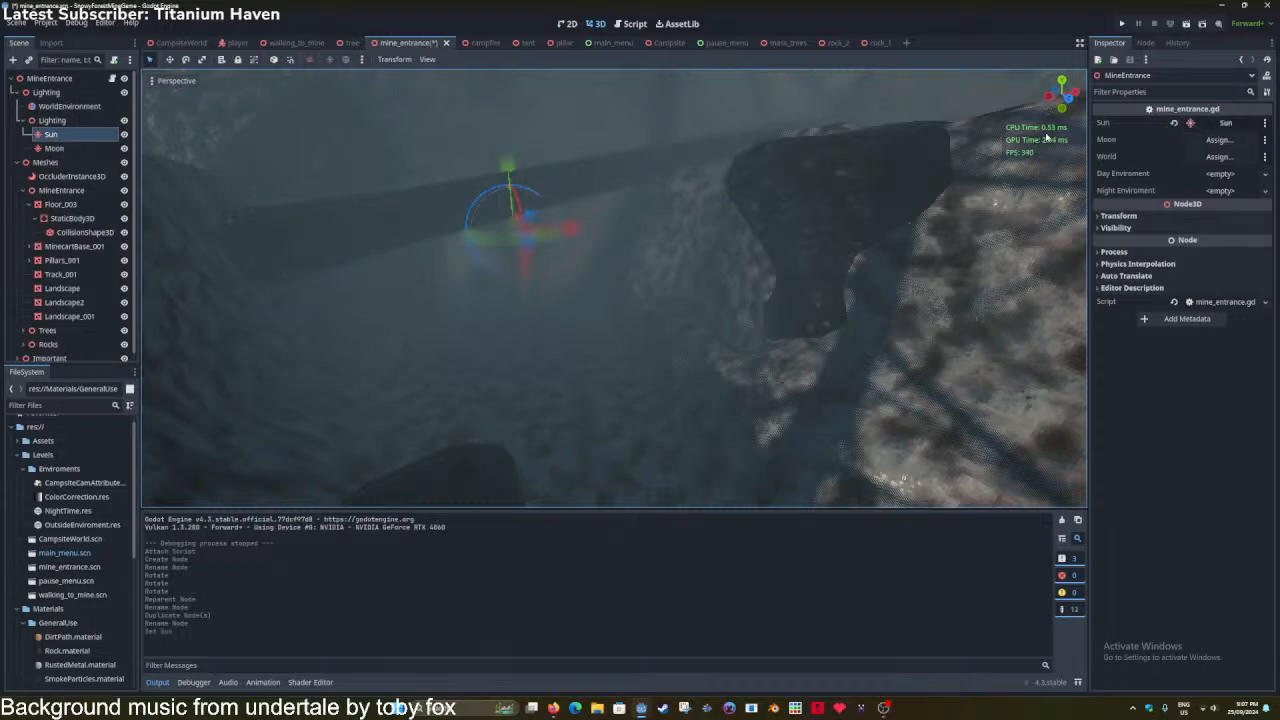
pyautogui.moveTo(72, 153); pyautogui.dragTo(1208, 141)
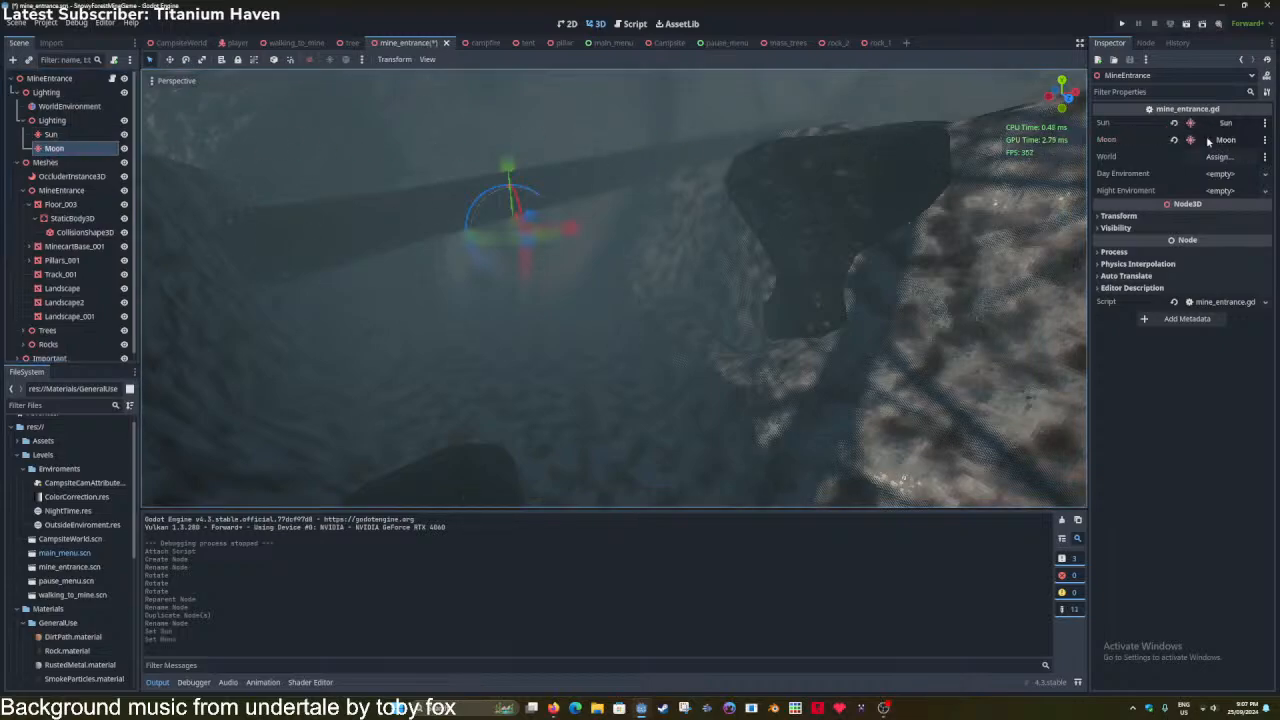
pyautogui.moveTo(92, 107); pyautogui.dragTo(1222, 157)
# Load OutsideEnviroment.res as MineEntrance's day environment and NightTime.res as its night environment, and save the scene.
pyautogui.click(1220, 173)
pyautogui.click(1224, 208)
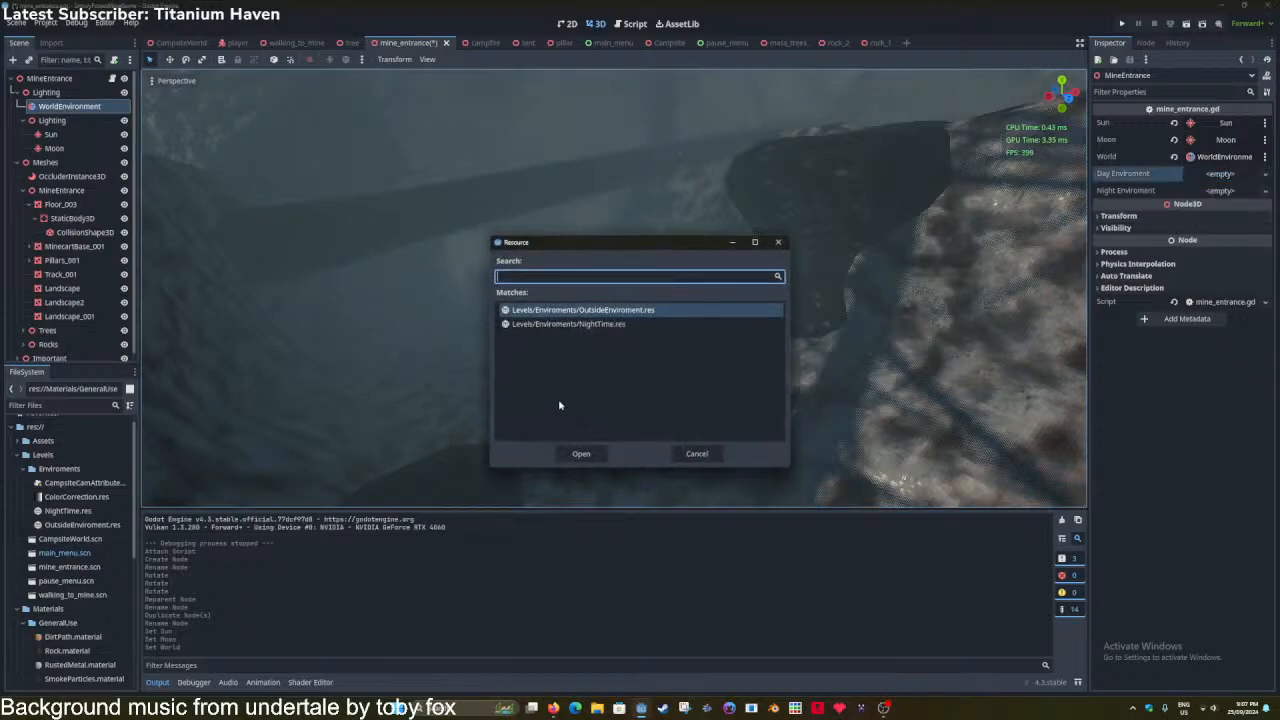
pyautogui.click(581, 452)
pyautogui.click(1218, 190)
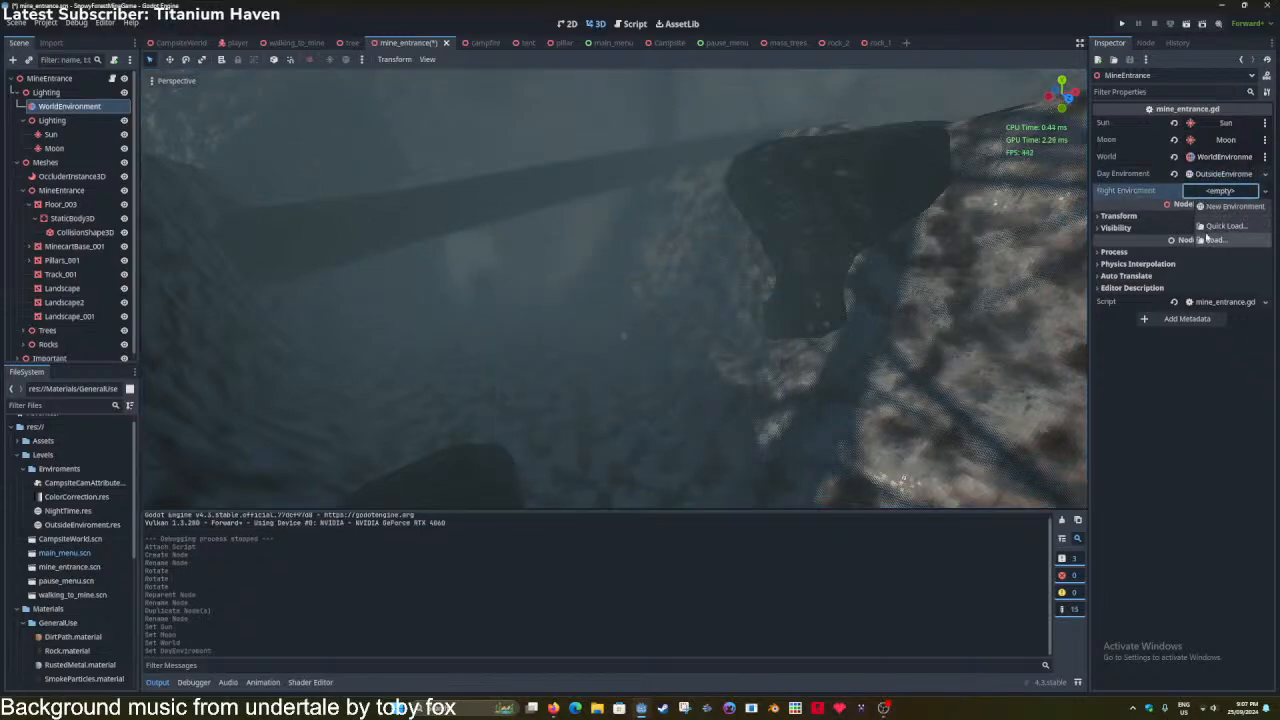
pyautogui.click(1224, 226)
pyautogui.click(581, 454)
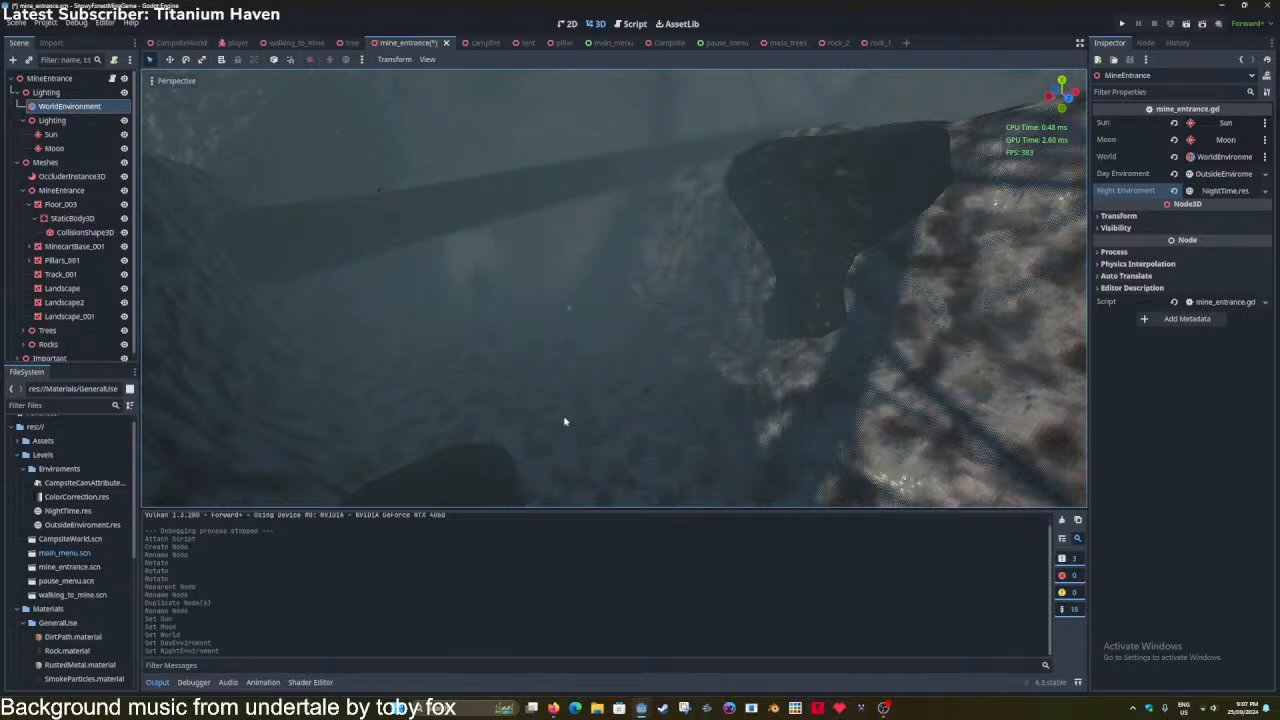
pyautogui.hotkey('ctrl', 's')
# Replace the mine entrance WorldEnvironment's environment resource with NightTime.res and save the scene.
pyautogui.click(50, 92)
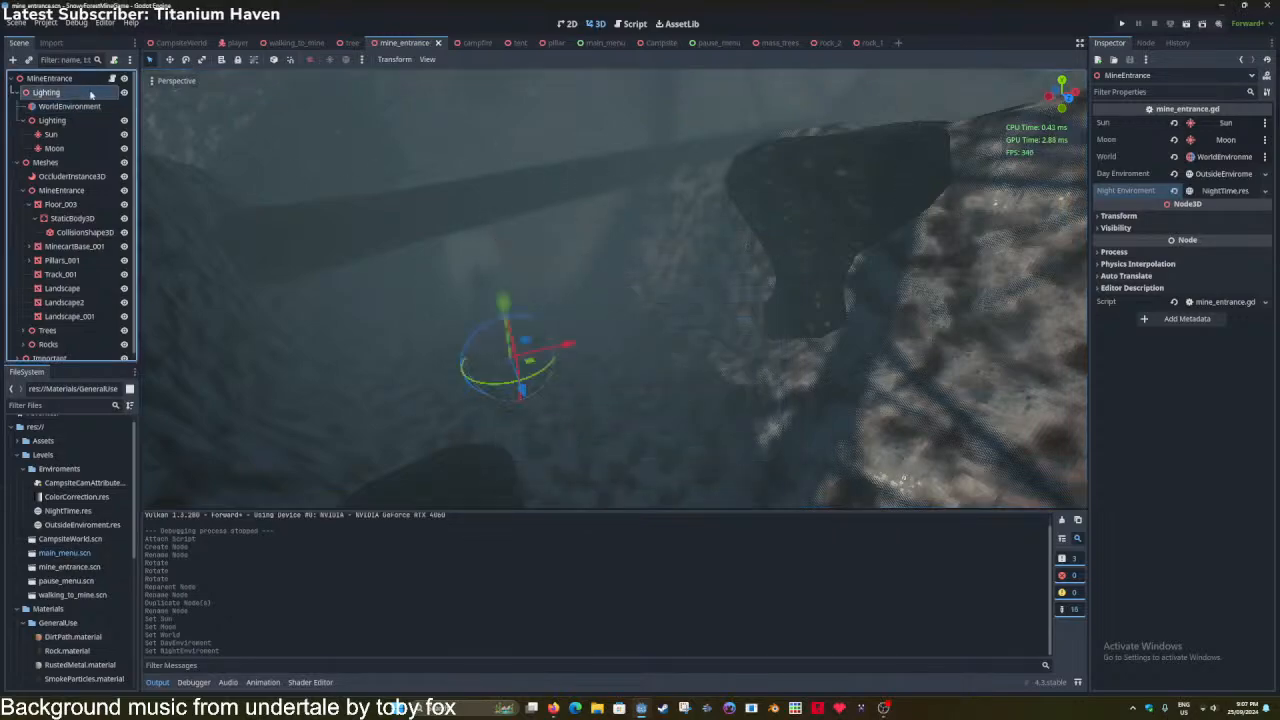
pyautogui.click(70, 106)
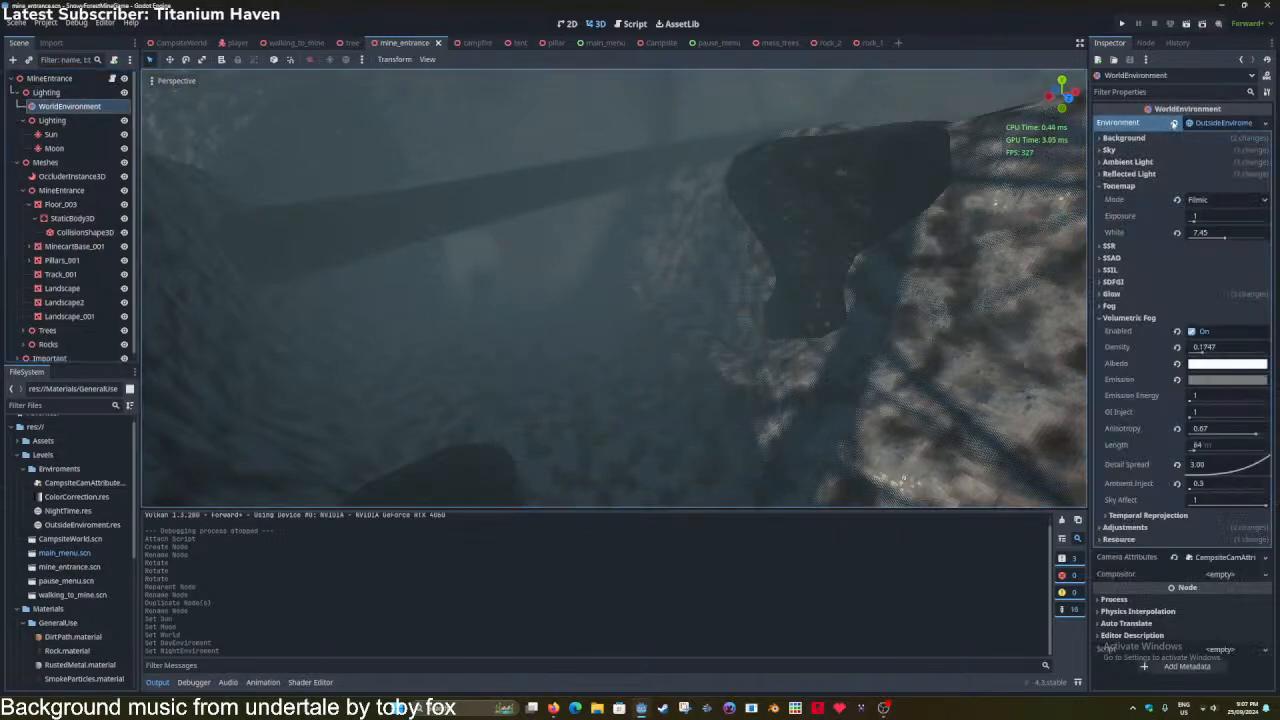
pyautogui.click(1174, 122)
pyautogui.click(1224, 122)
pyautogui.click(1220, 157)
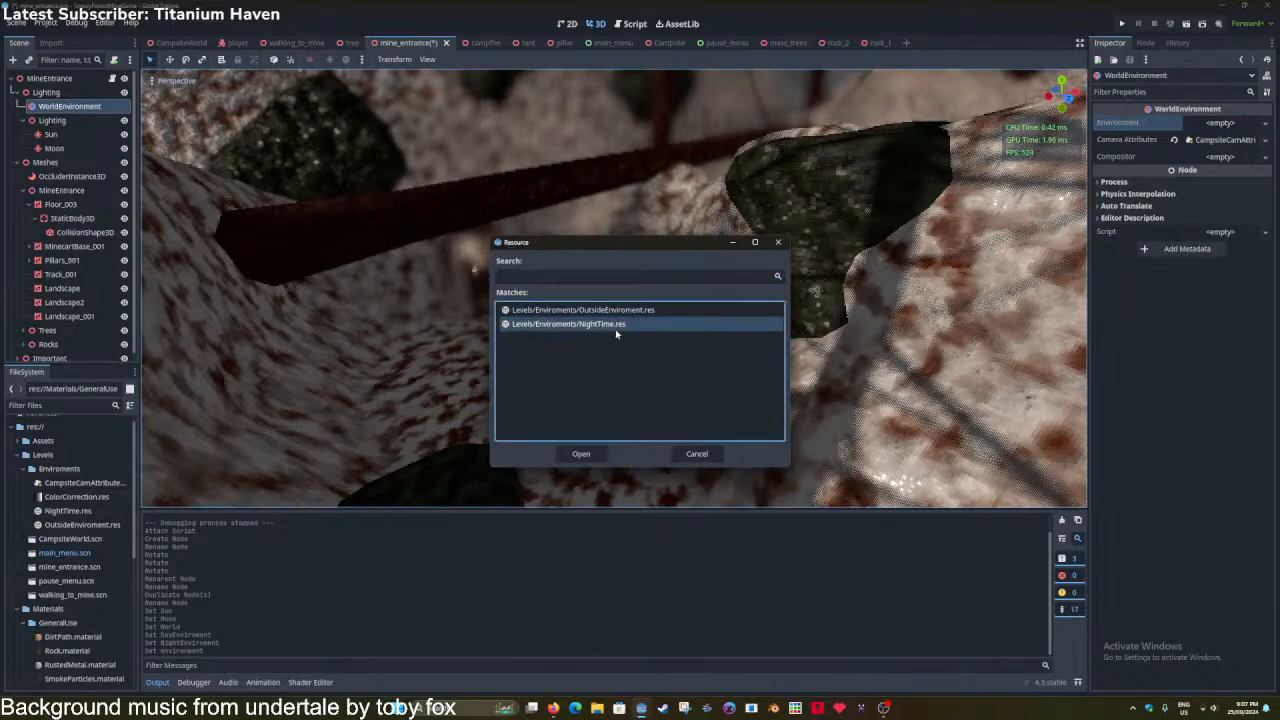
pyautogui.click(581, 454)
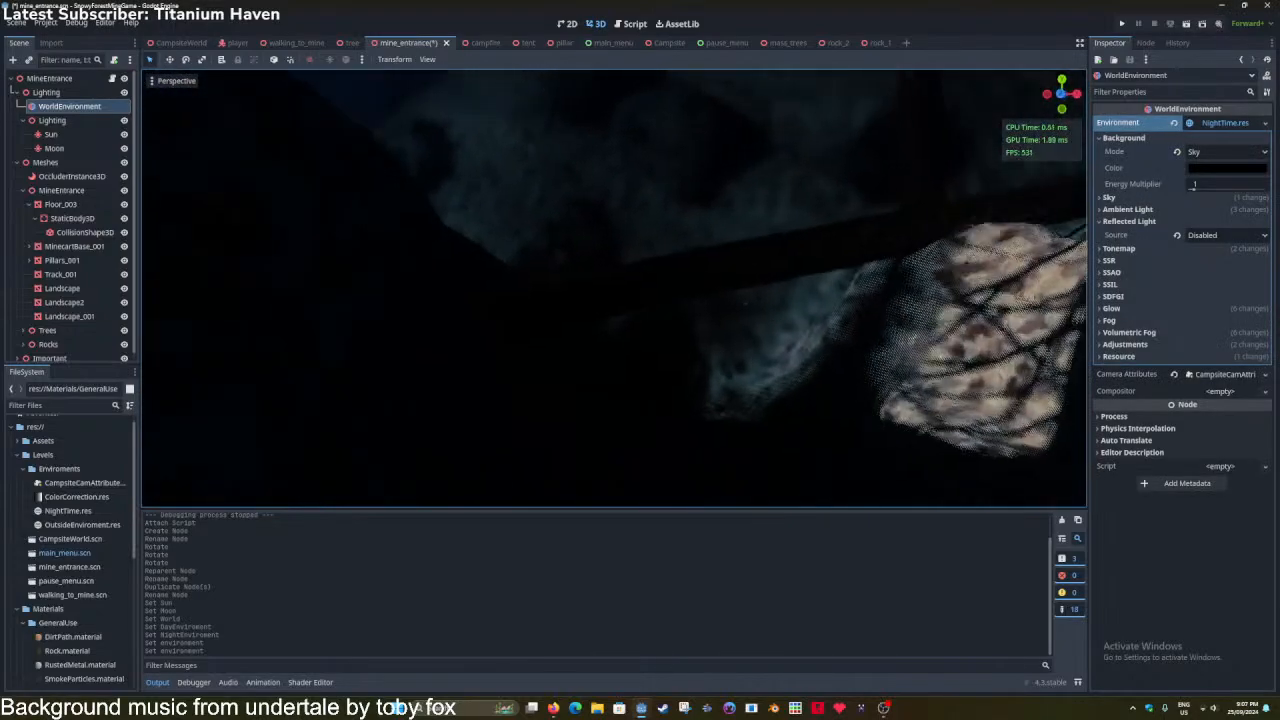
pyautogui.hotkey('ctrl', 's')
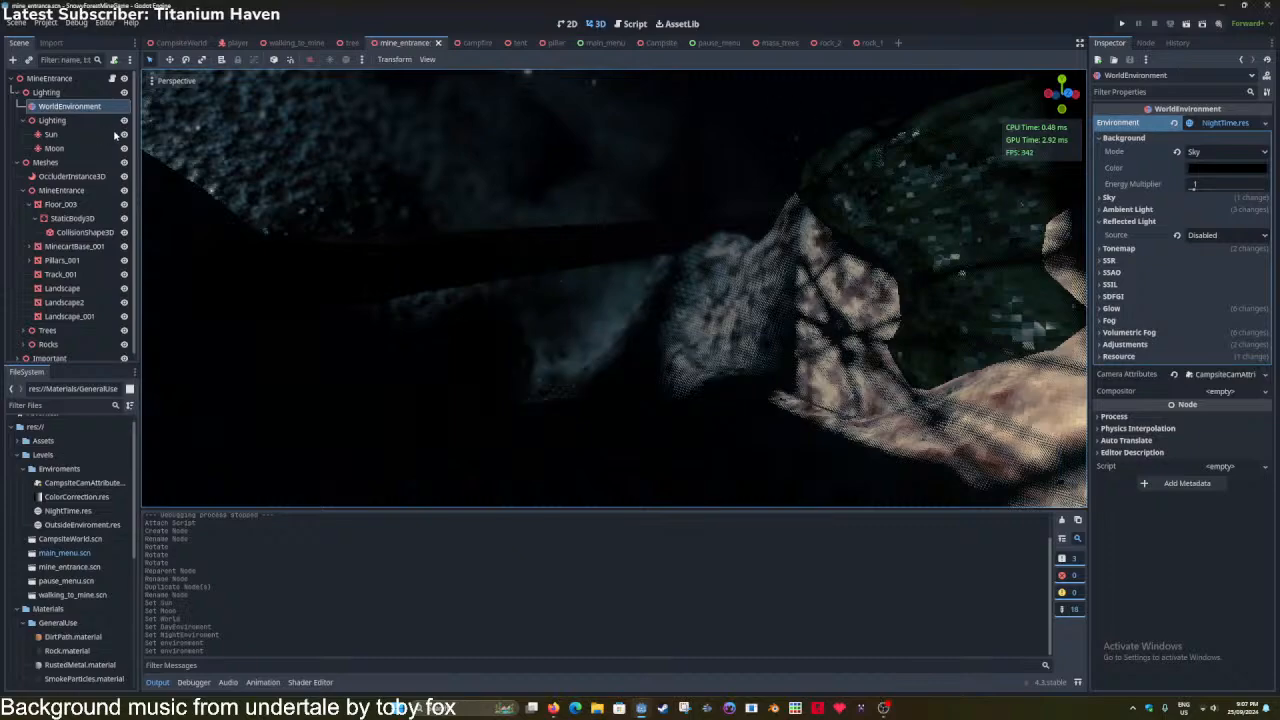
# Hide the mine entrance's Sun light, save the scene, and select the Moon light.
pyautogui.click(123, 134)
pyautogui.hotkey('ctrl', 's')
pyautogui.click(82, 147)
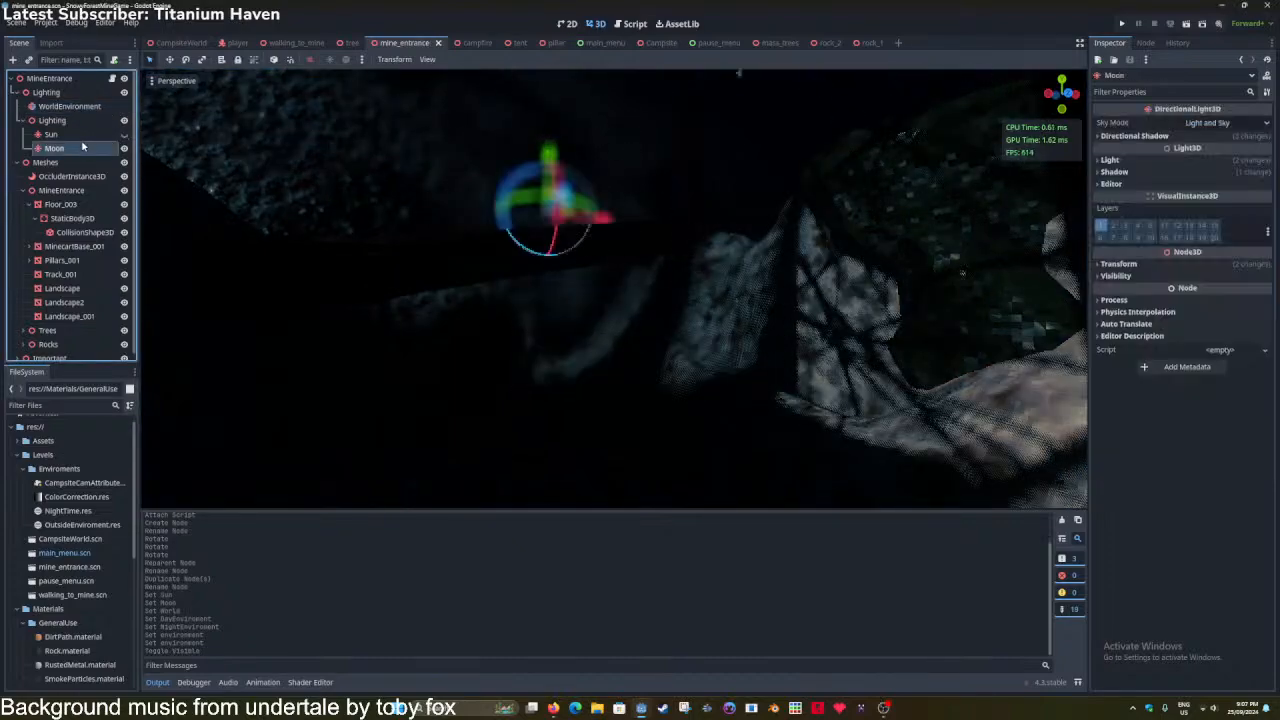
# Set the Moon light's color to a pale blue of about #daeaf5 and save the mine entrance scene.
pyautogui.click(1114, 171)
pyautogui.click(1110, 160)
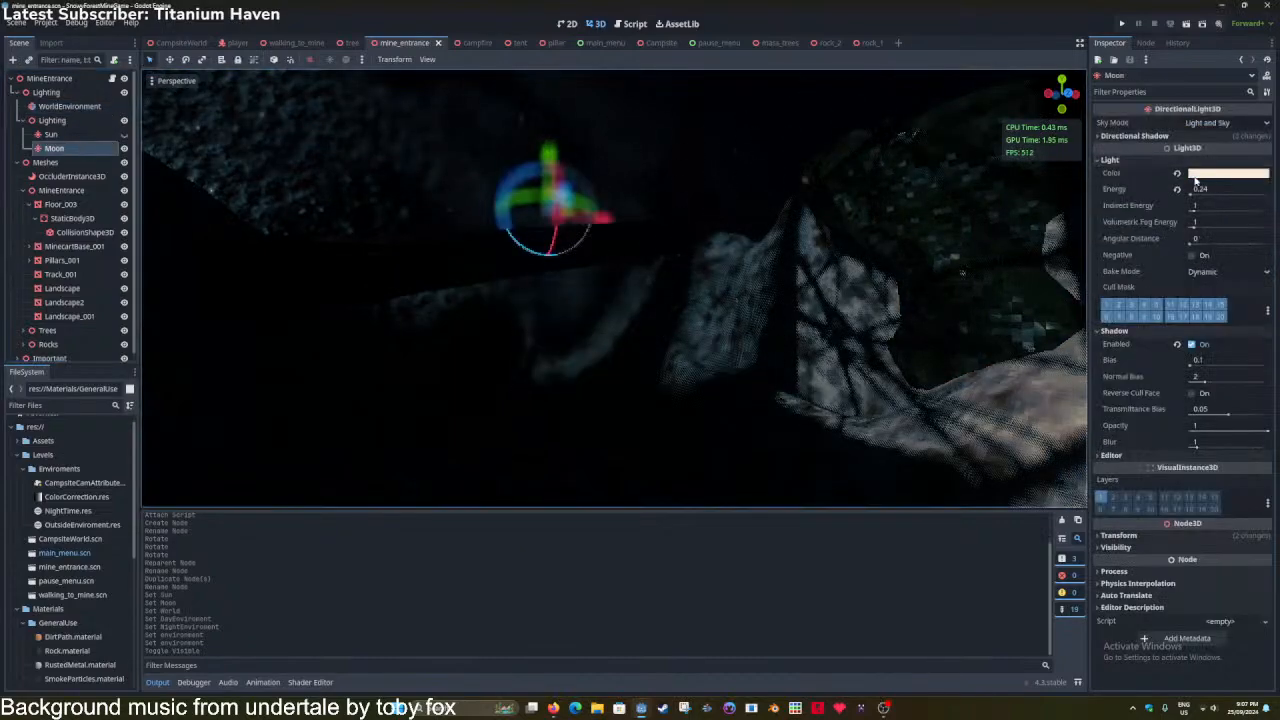
pyautogui.click(1196, 175)
pyautogui.moveTo(1162, 256); pyautogui.dragTo(1158, 241)
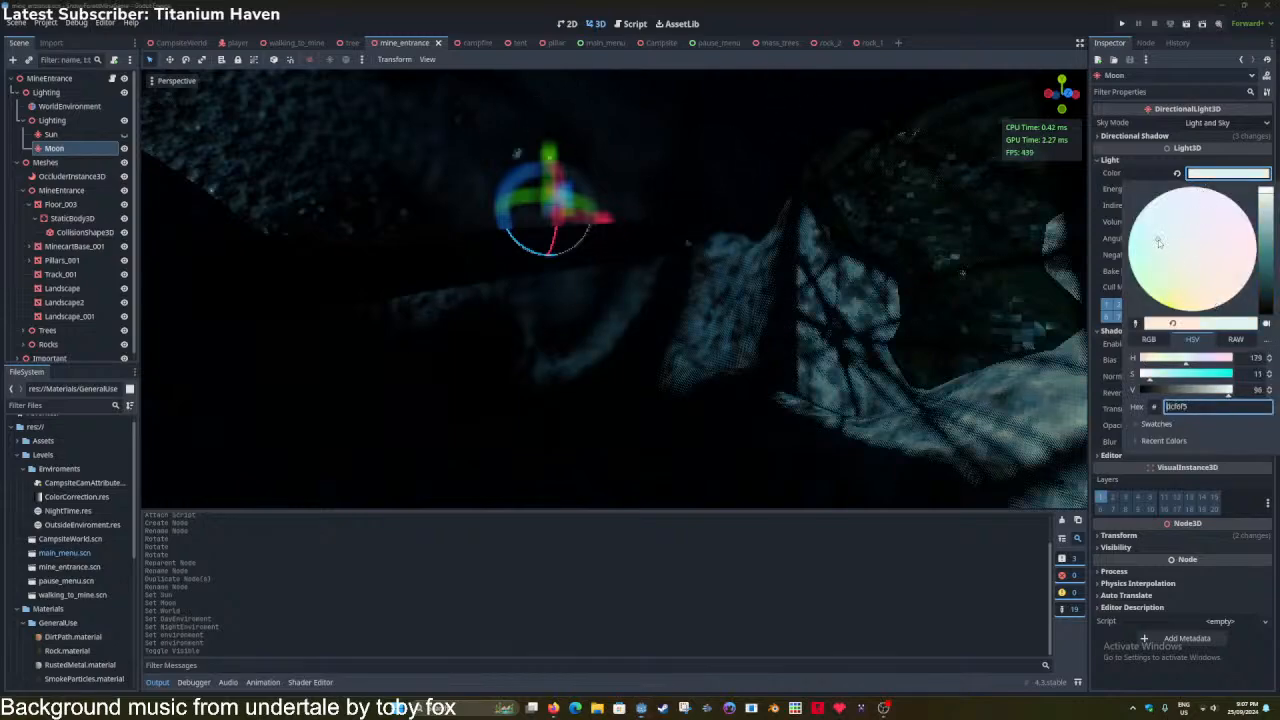
pyautogui.click(897, 6)
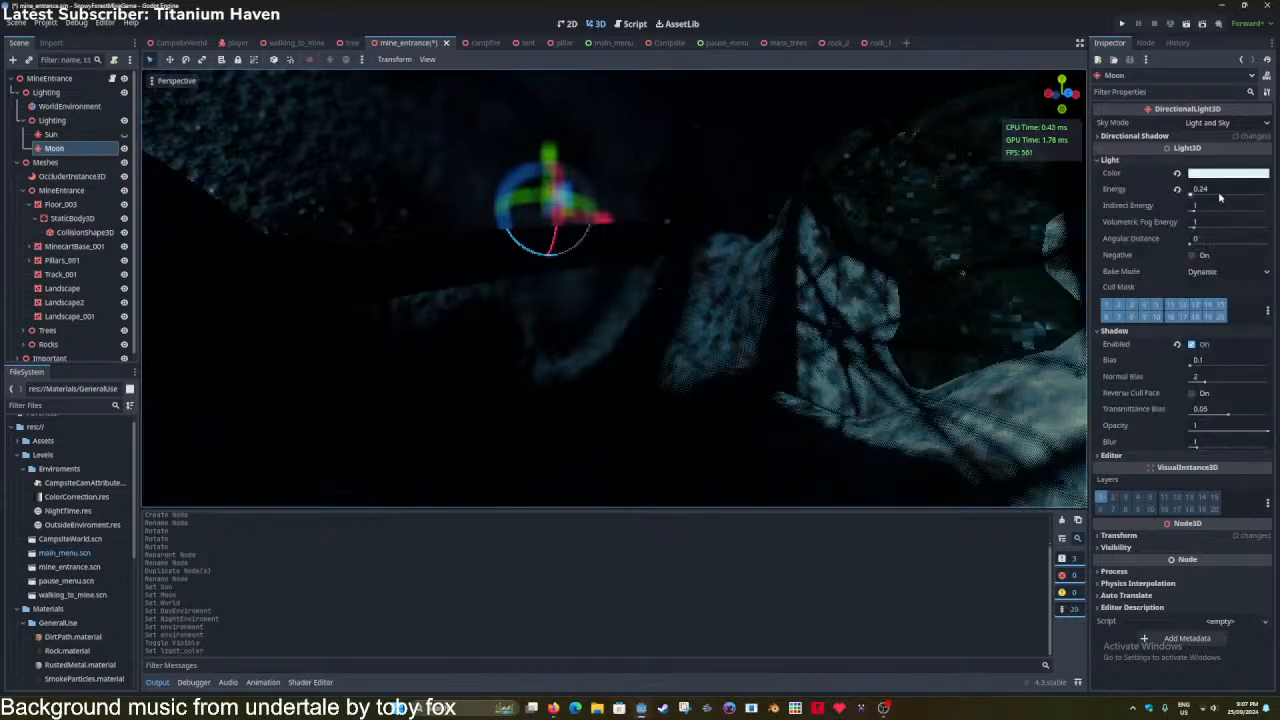
pyautogui.hotkey('ctrl', 's')
pyautogui.click(1226, 174)
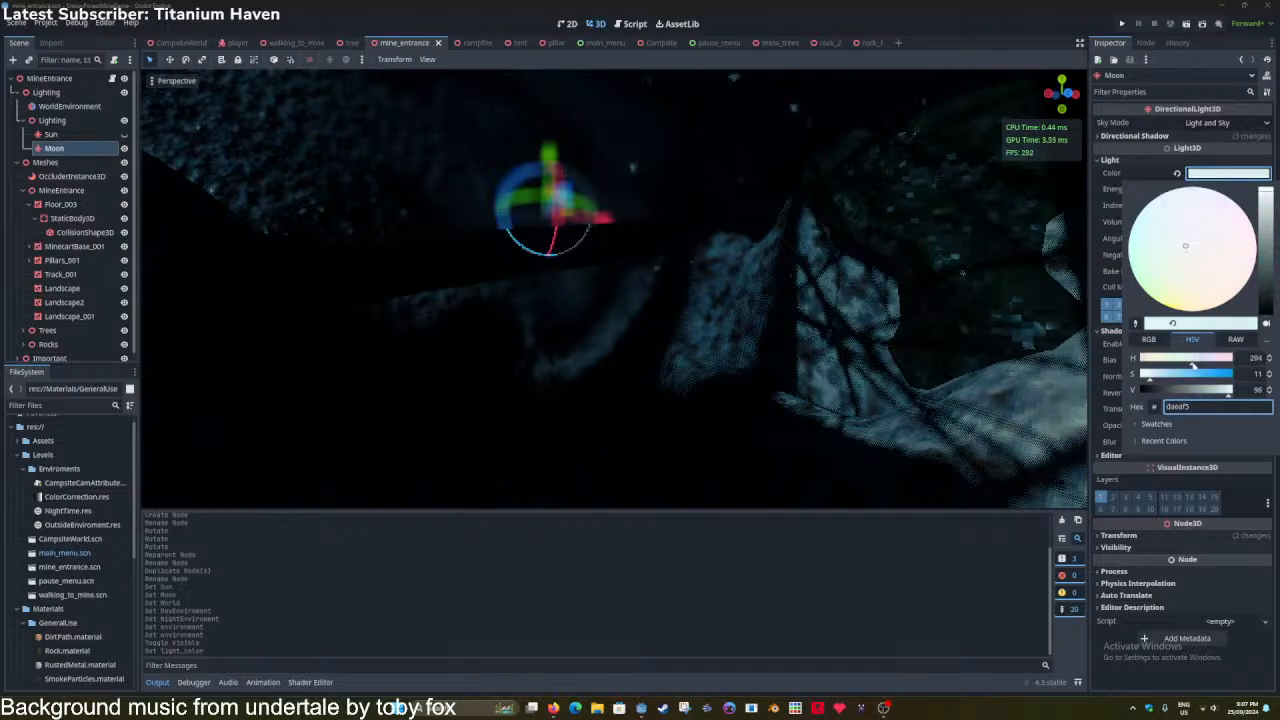
pyautogui.click(844, 38)
pyautogui.moveTo(800, 240); pyautogui.dragTo(735, 242, button='right')
pyautogui.press('w')
pyautogui.hotkey('ctrl', 's')
# Set the Moon light's energy to 0.095, indirect energy to 0.78 and volumetric fog energy to 0.63.
pyautogui.moveTo(1220, 190); pyautogui.dragTo(1195, 224)
pyautogui.moveTo(640, 290); pyautogui.dragTo(697, 300, button='right')
# Rotate the Moon light, set its energy to 0.059 and save the scene.
pyautogui.press('f')
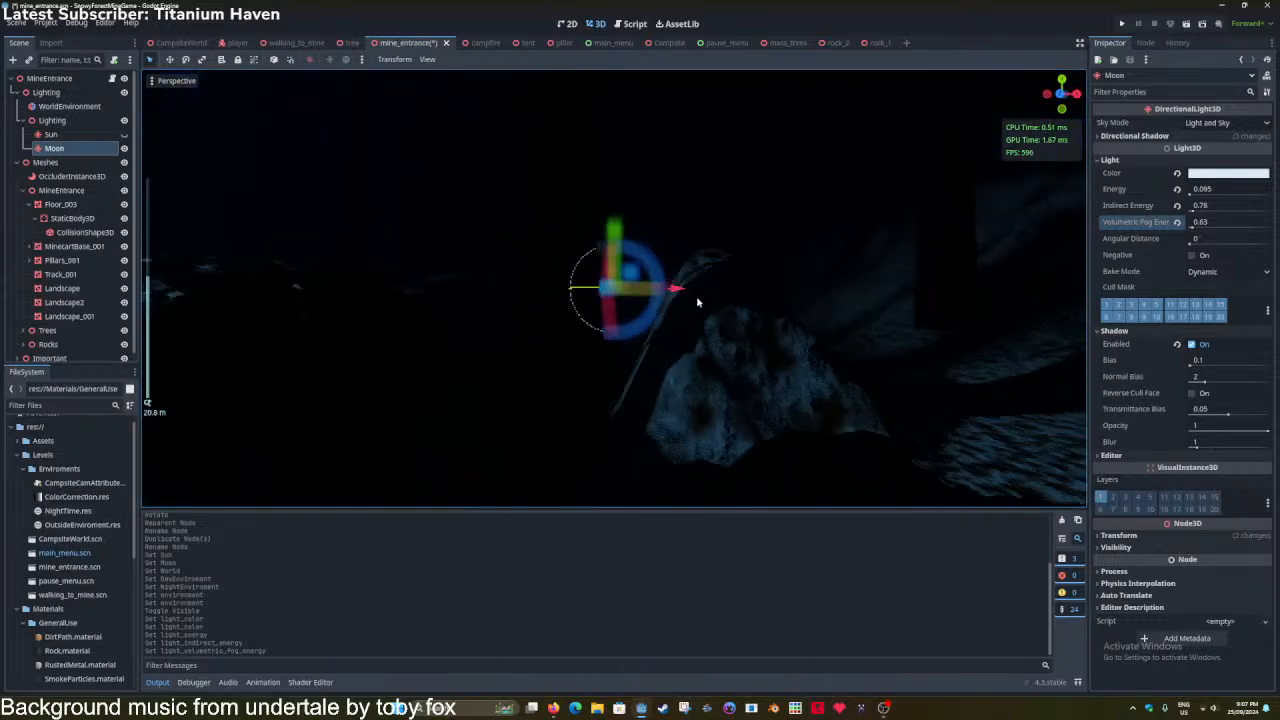
pyautogui.scroll(5, 697, 300)
pyautogui.moveTo(655, 270); pyautogui.dragTo(142, 214)
pyautogui.moveTo(655, 291); pyautogui.dragTo(767, 322, button='right')
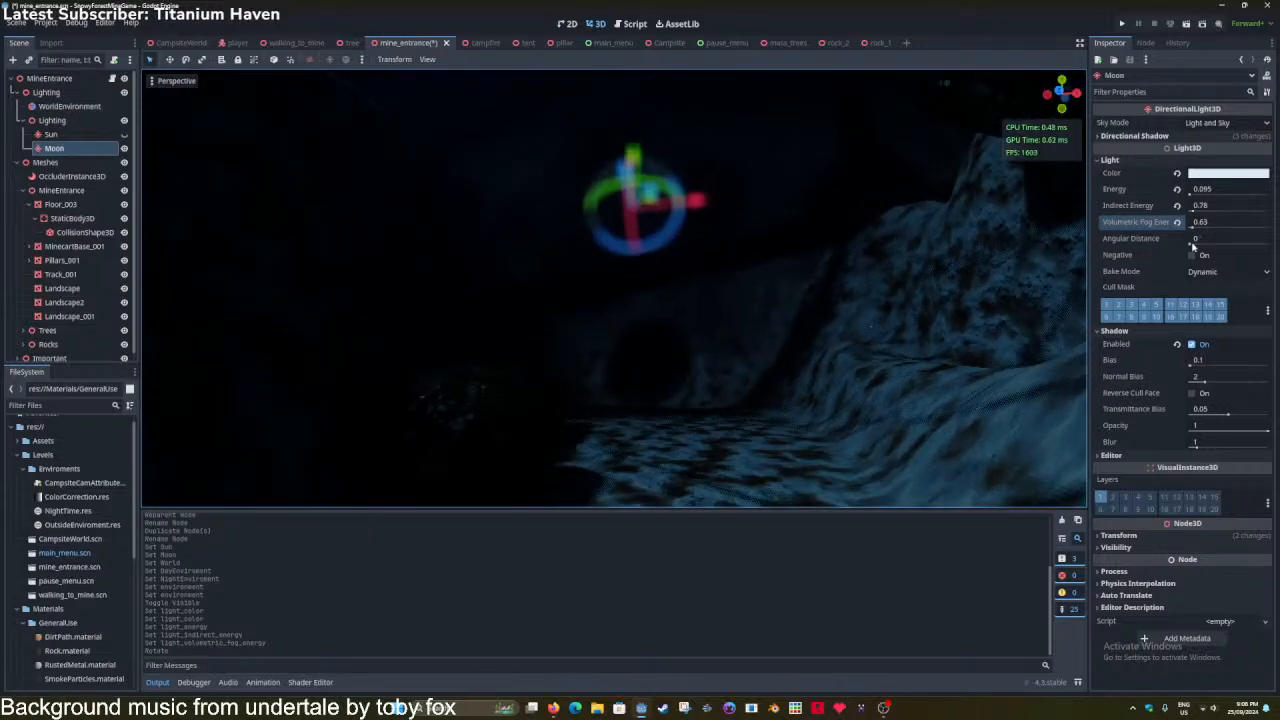
pyautogui.moveTo(1218, 192); pyautogui.dragTo(1200, 192)
pyautogui.hotkey('ctrl', 's')
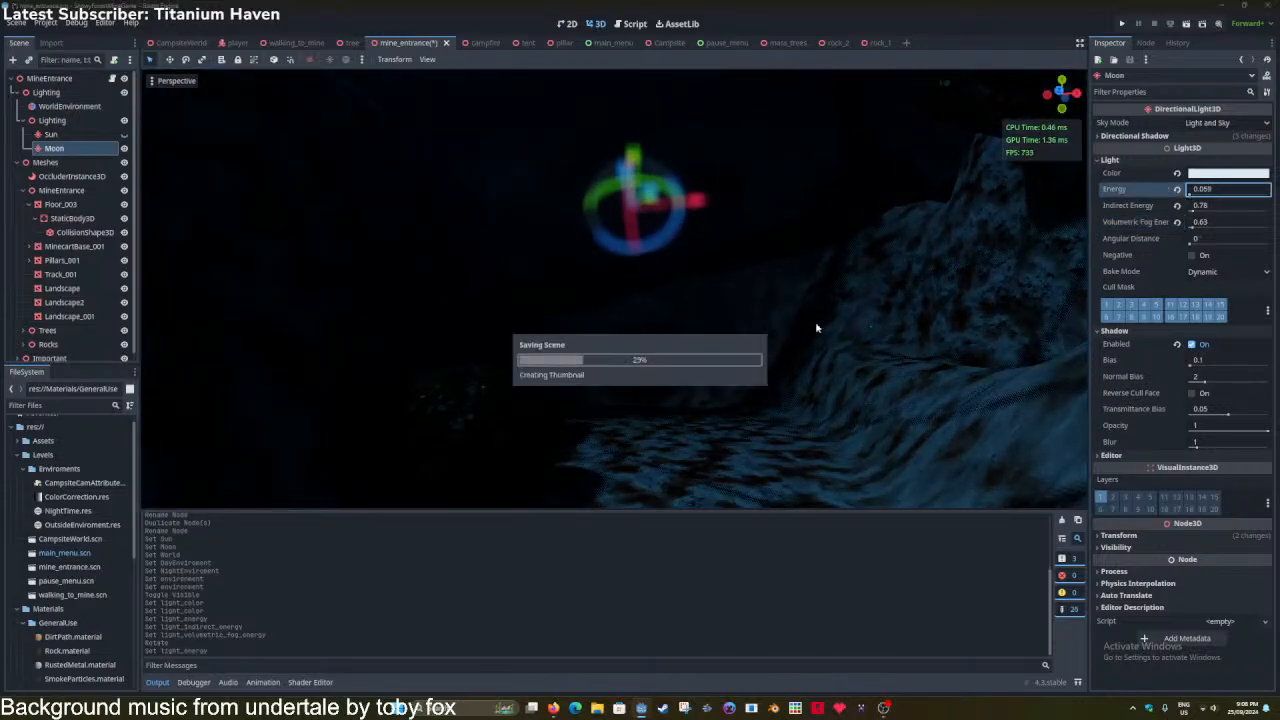
# Inspect the mine entrance terrain and tunnel in unshaded display, restore the normal display and save the scene.
pyautogui.moveTo(820, 334); pyautogui.dragTo(428, 209, button='right')
pyautogui.click(176, 80)
pyautogui.click(187, 322)
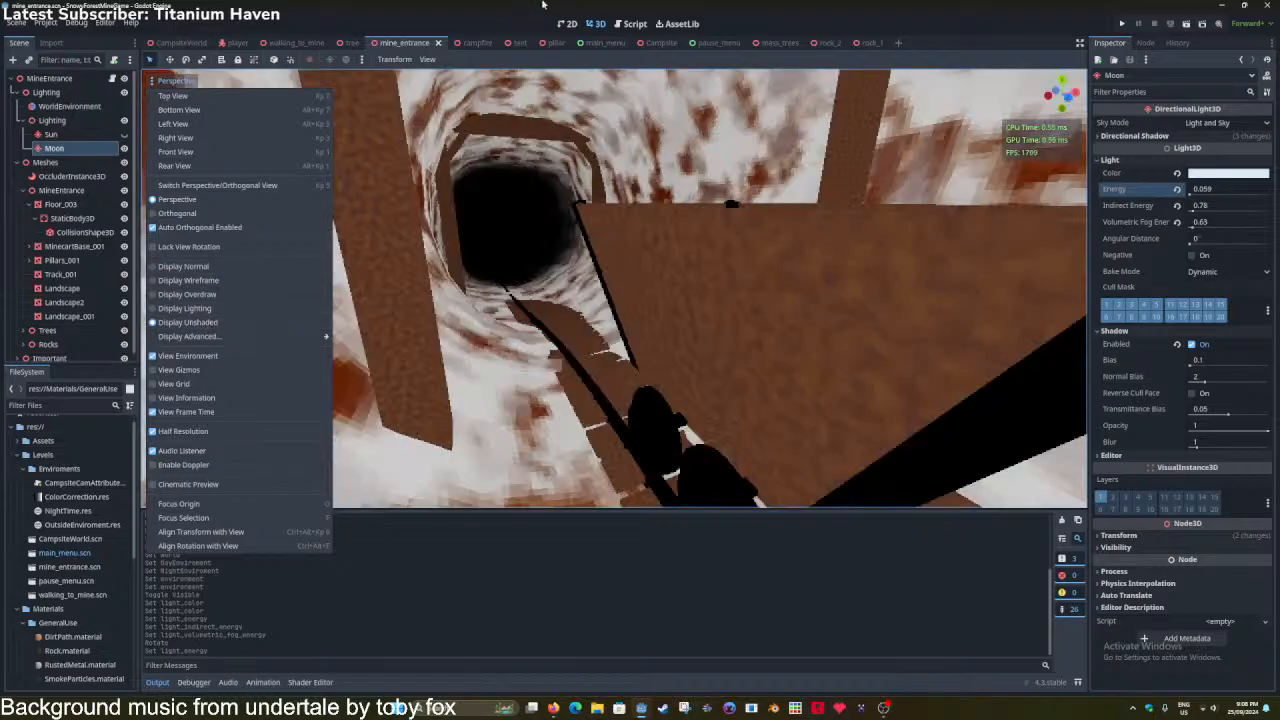
pyautogui.click(543, 5)
pyautogui.moveTo(641, 290); pyautogui.dragTo(580, 265, button='right')
pyautogui.press('s')
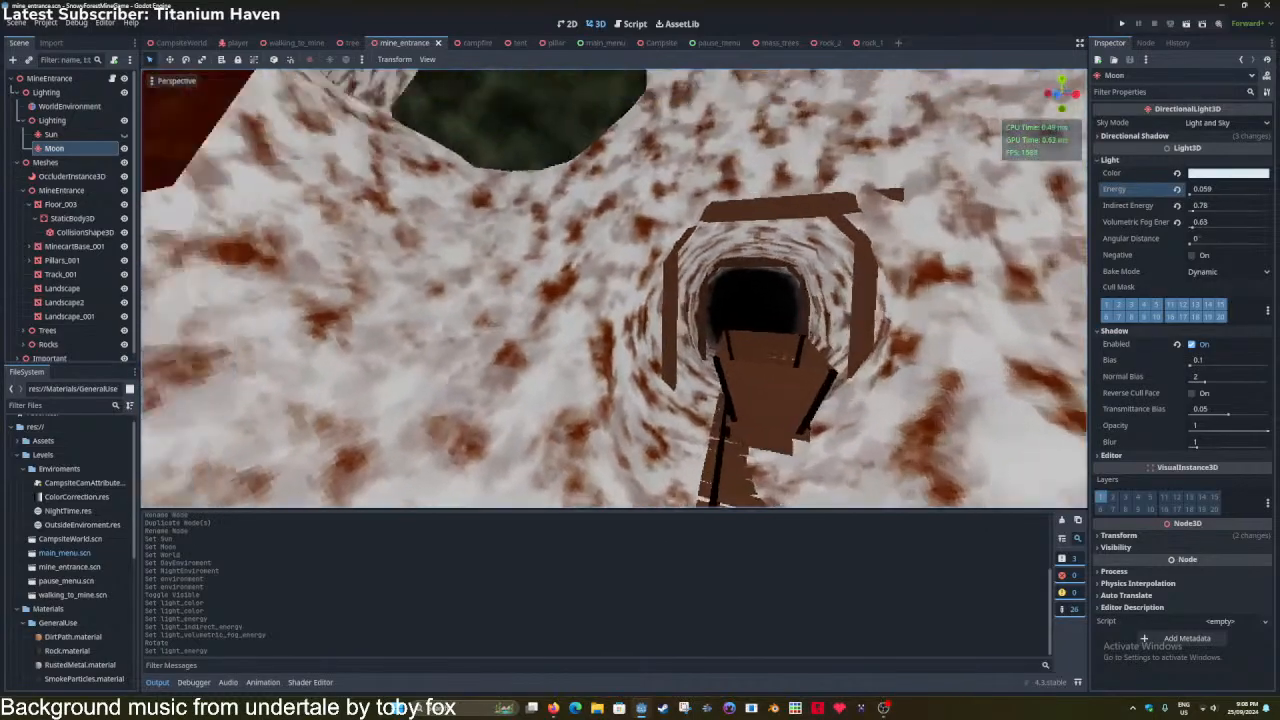
pyautogui.moveTo(593, 337); pyautogui.dragTo(435, 275, button='right')
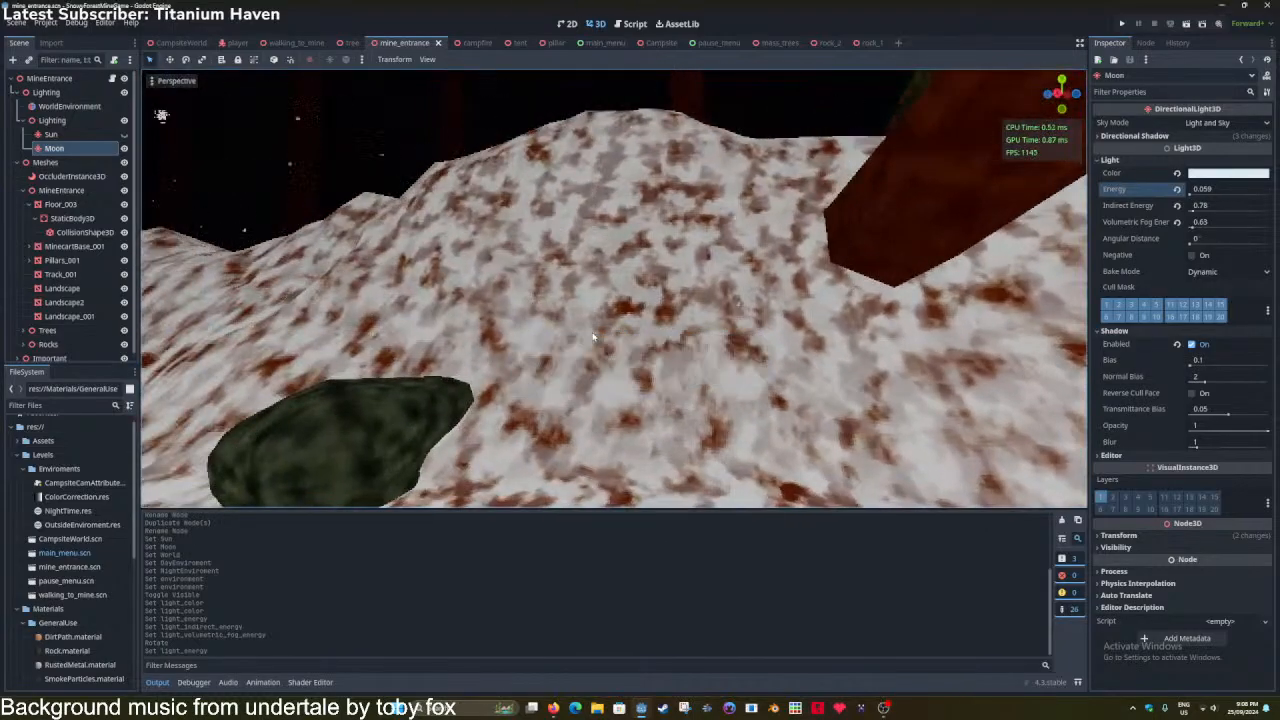
pyautogui.hotkey('ctrl', 's')
pyautogui.moveTo(338, 412); pyautogui.dragTo(645, 435, button='right')
pyautogui.hotkey('ctrl', 's')
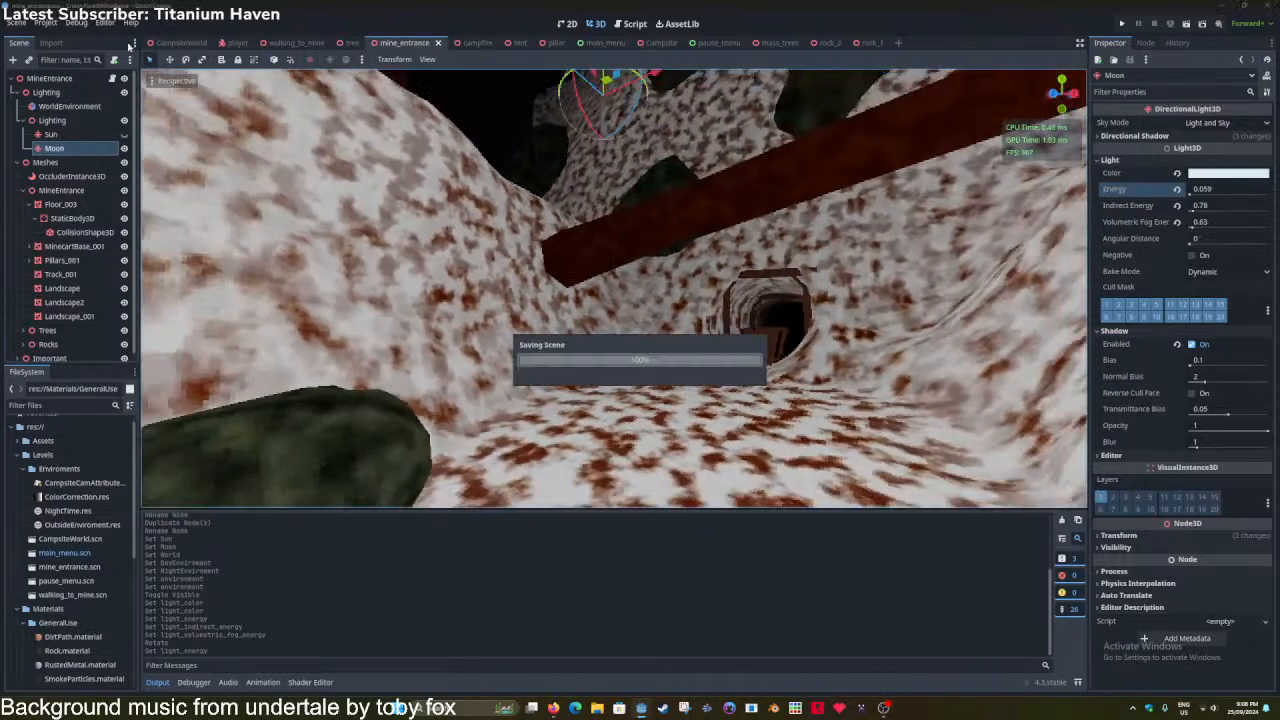
pyautogui.click(176, 80)
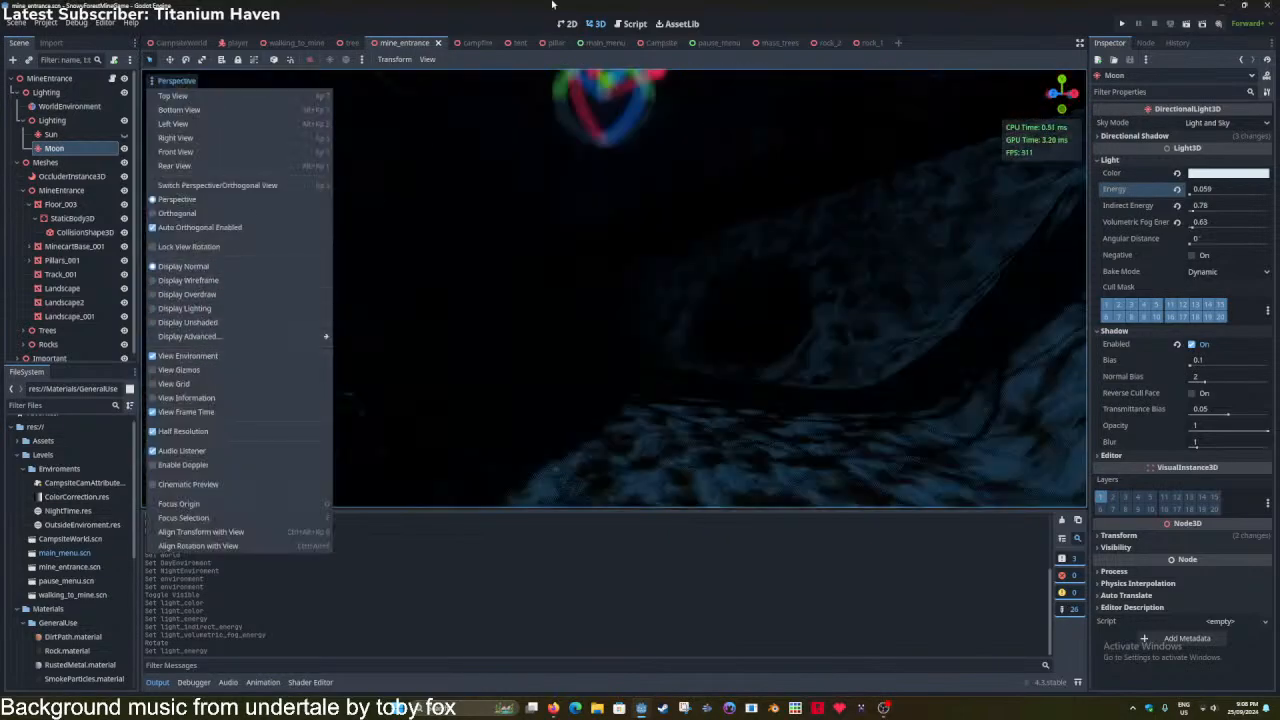
pyautogui.moveTo(600, 290); pyautogui.dragTo(660, 300, button='right')
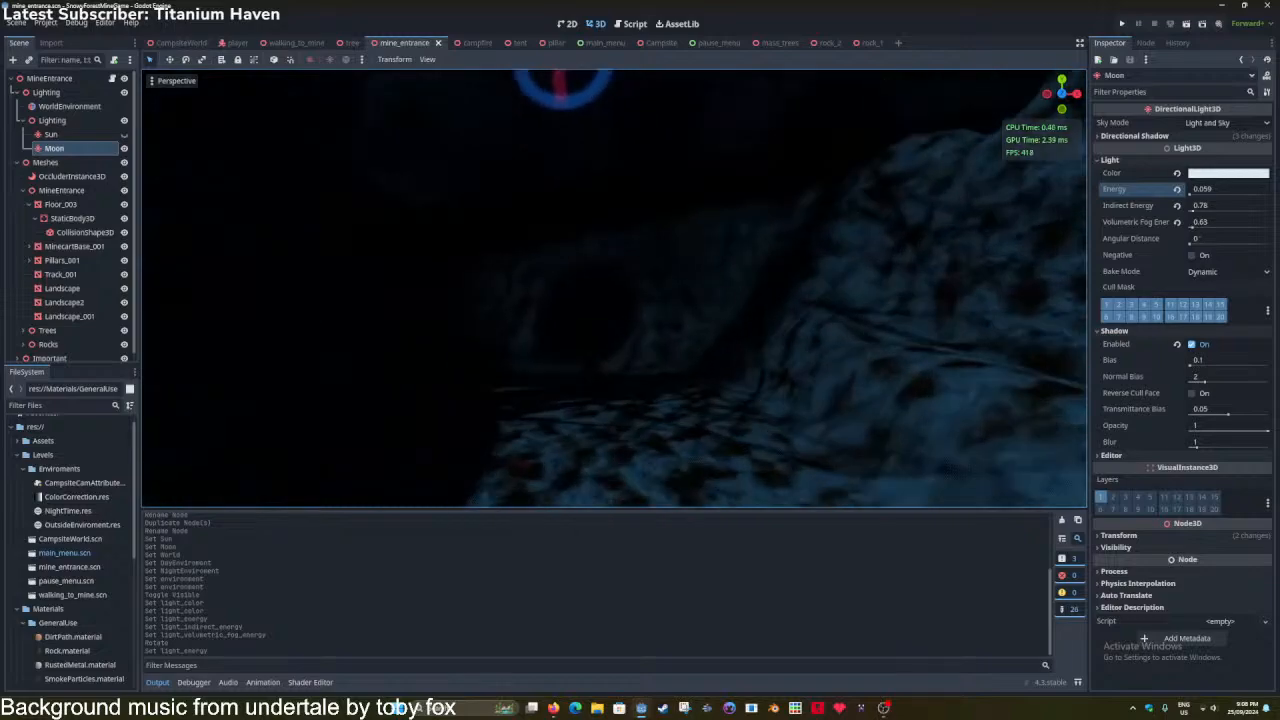
pyautogui.hotkey('ctrl', 's')
pyautogui.hotkey('alt', 'Tab')
pyautogui.hotkey('alt', 'Tab')
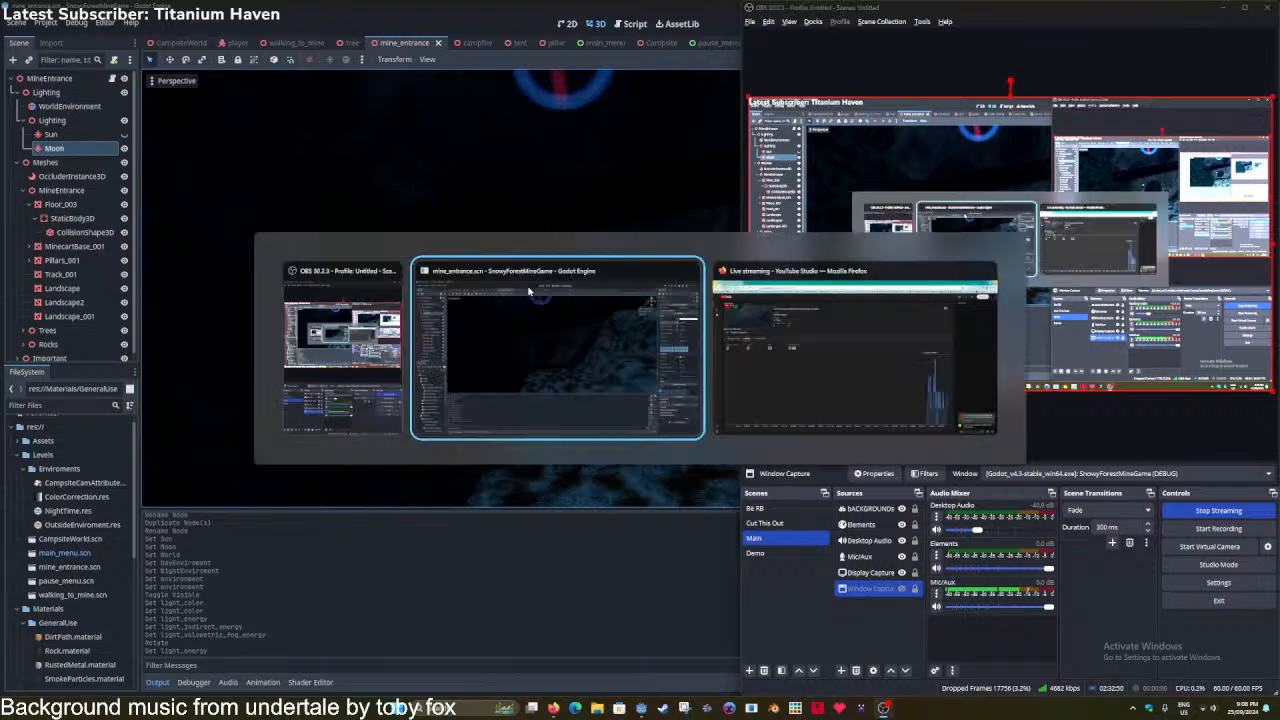
pyautogui.hotkey('alt', 'Tab')
pyautogui.hotkey('alt', 'Tab')
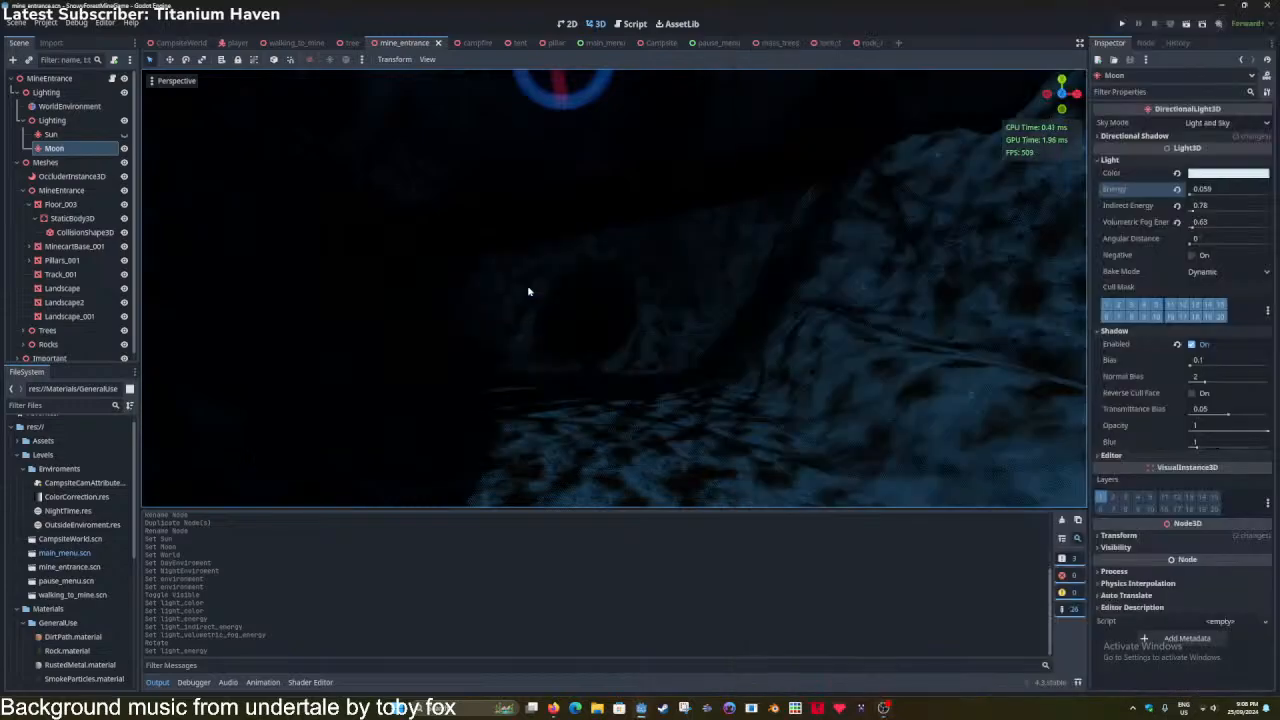
pyautogui.hotkey('alt', 'Tab')
# Examine the moonlit rocks, tunnel opening and ground around the mine entrance and save the scene.
pyautogui.moveTo(630, 304)
pyautogui.mouseDown(button='right')
pyautogui.moveTo(170, 304)
pyautogui.moveTo(690, 306)
pyautogui.moveTo(648, 310)
pyautogui.mouseUp(button='right')
pyautogui.press('w')
pyautogui.press('w')
pyautogui.hotkey('ctrl', 's')
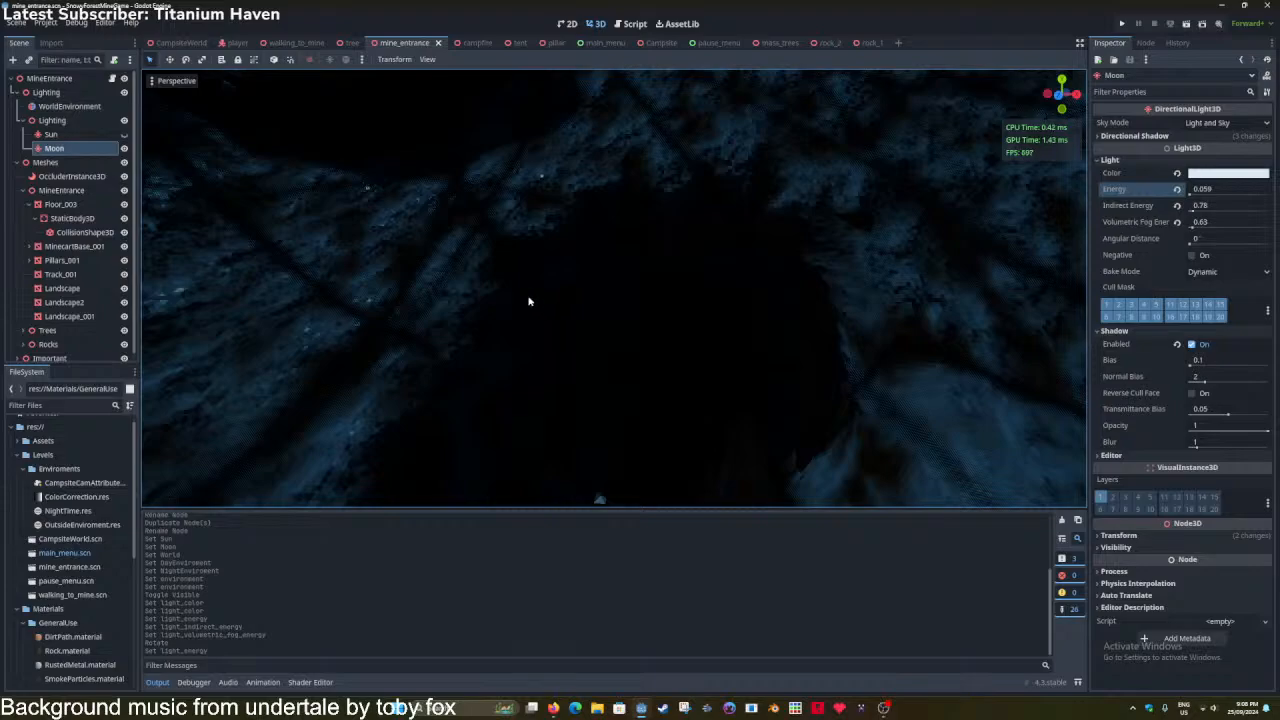
pyautogui.hotkey('alt', 'Tab')
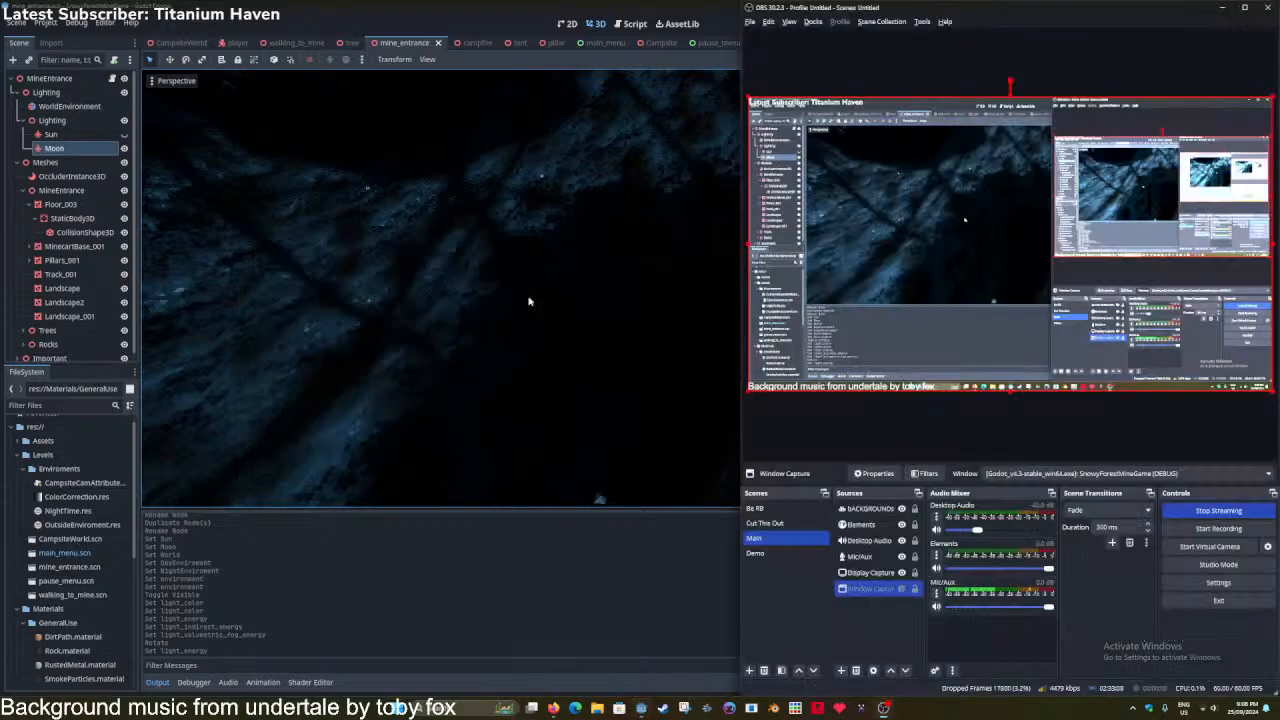
pyautogui.hotkey('alt', 'Tab')
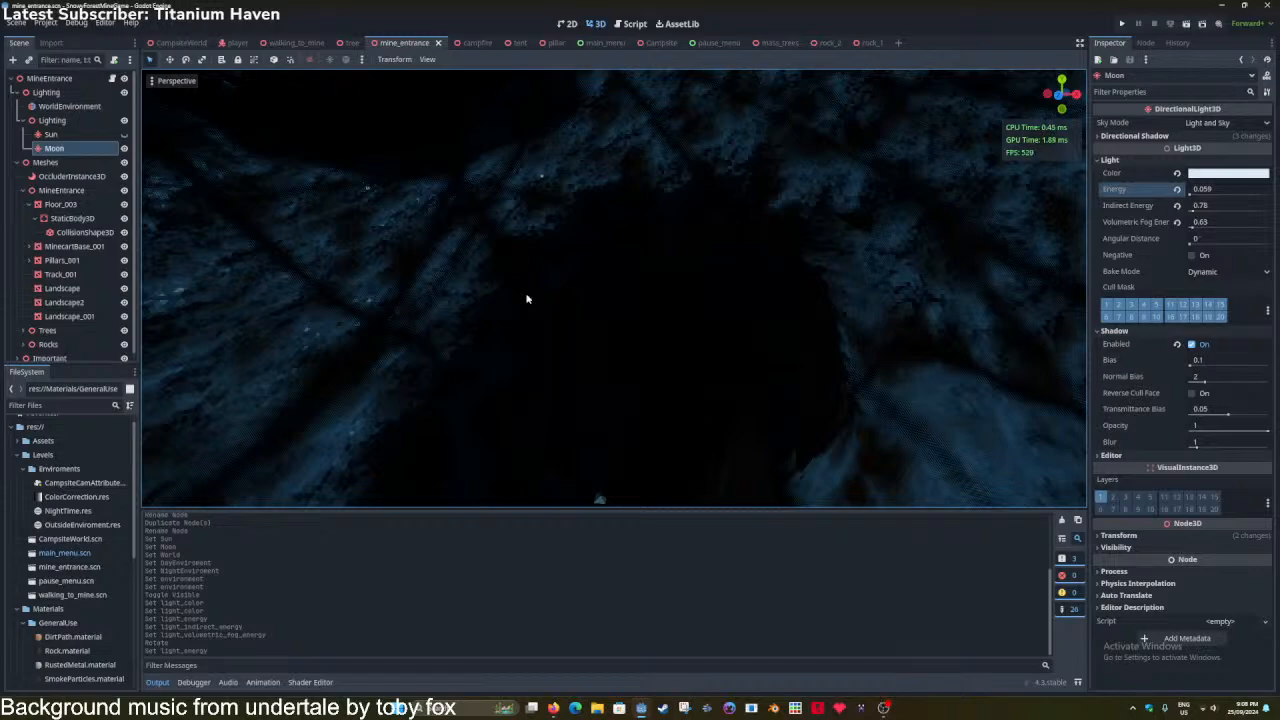
pyautogui.moveTo(586, 278); pyautogui.dragTo(549, 286, button='right')
pyautogui.hotkey('ctrl', 's')
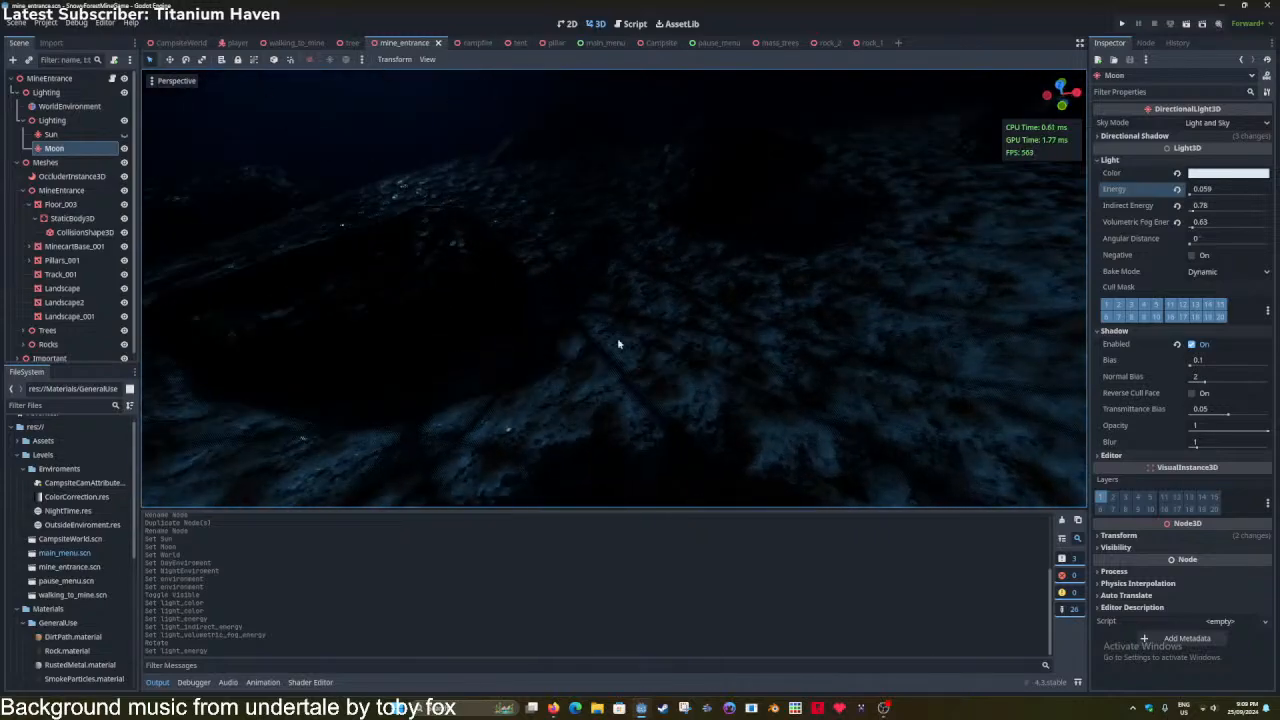
# Check the CampsiteWorld script and the Day variable in Main.gd, and return to the mine_entrance 3D view.
pyautogui.click(176, 42)
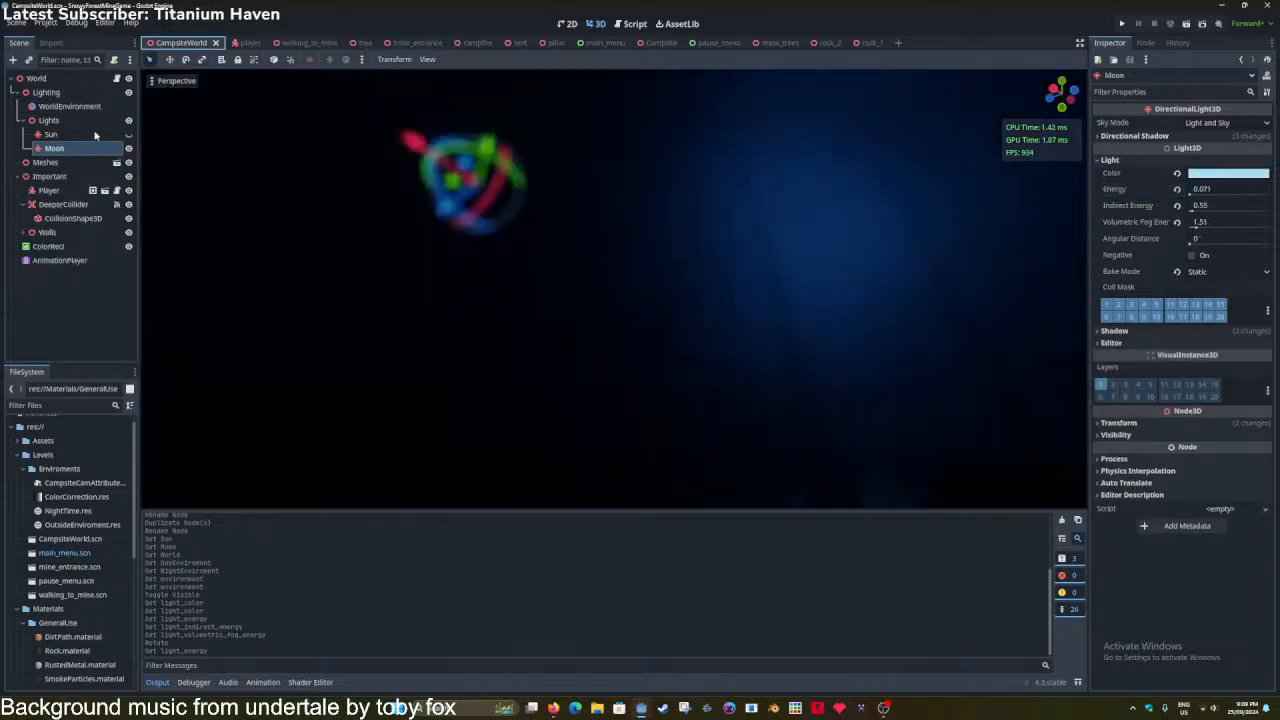
pyautogui.click(118, 78)
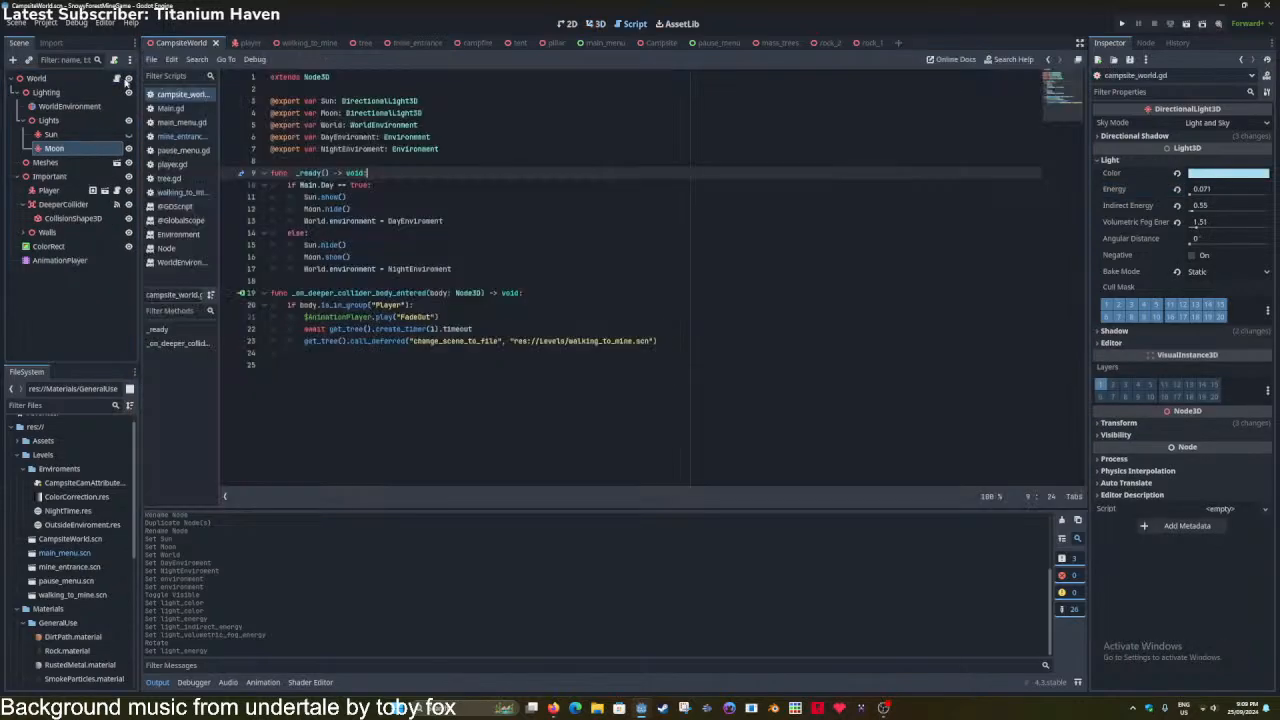
pyautogui.click(189, 112)
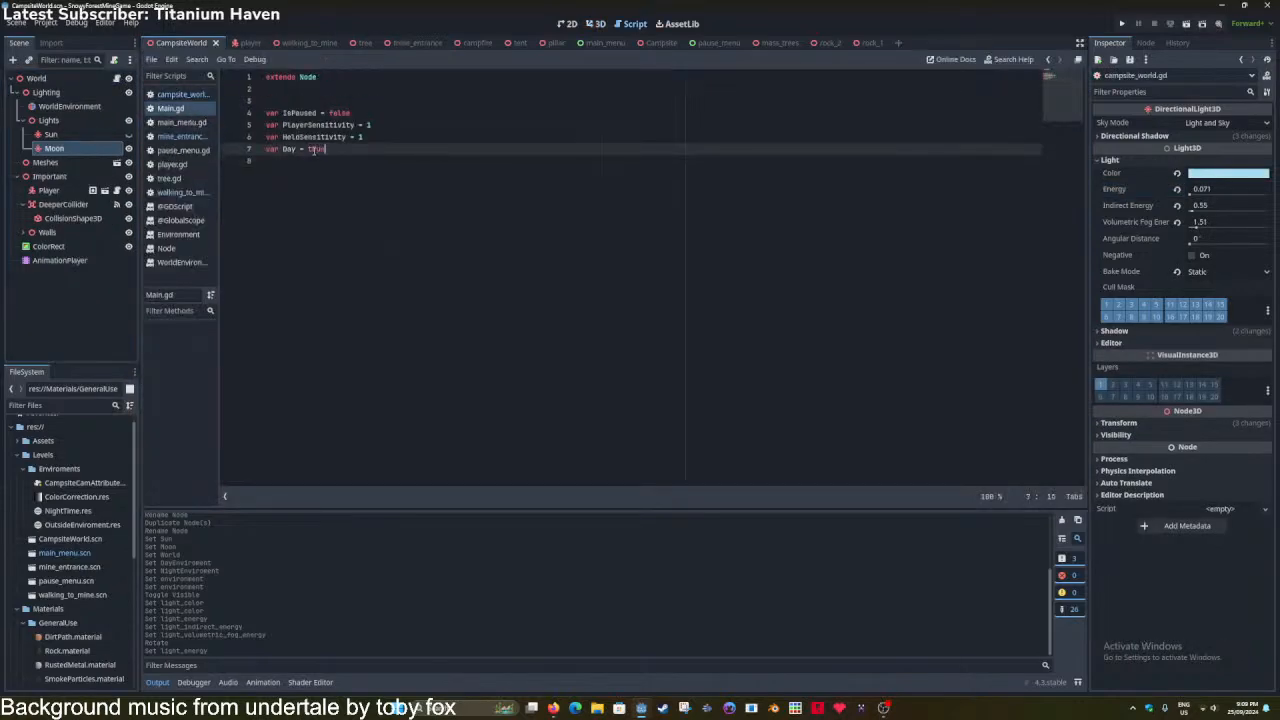
pyautogui.write('ue')
pyautogui.click(403, 45)
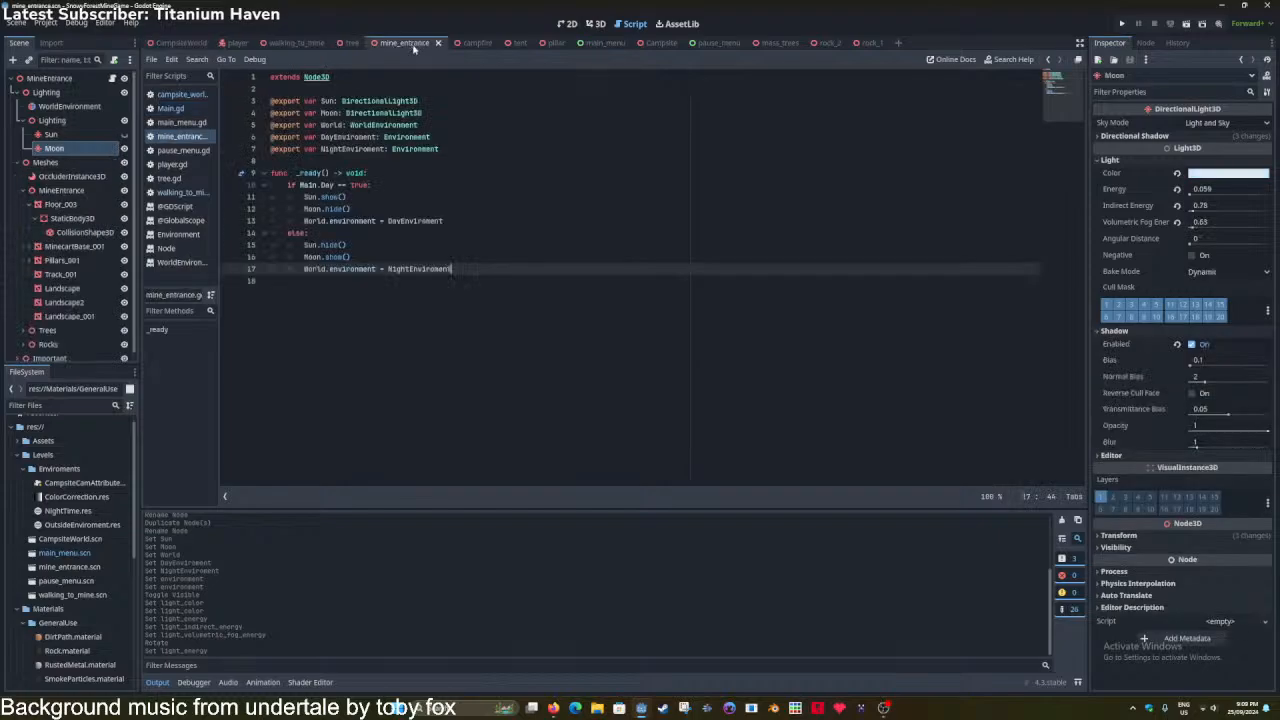
pyautogui.click(596, 23)
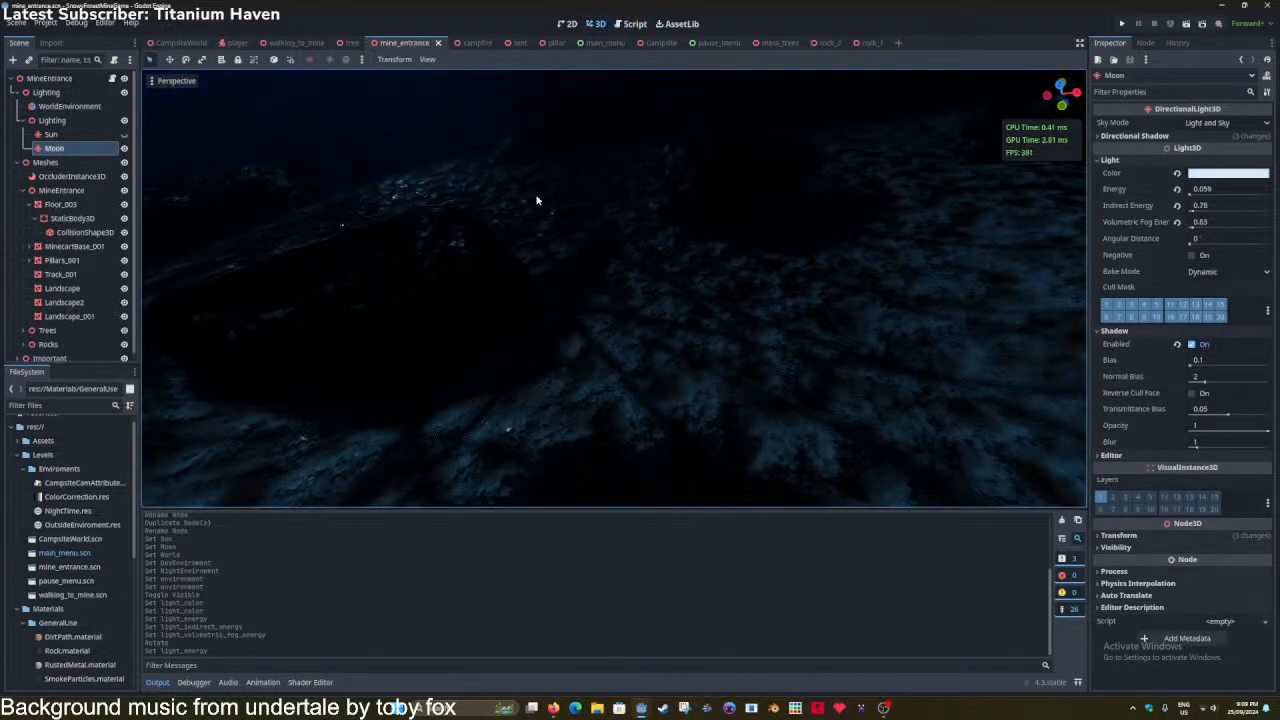
# Add an Area3D node as a child of MinecartBase_001 and save the scene.
pyautogui.press('f')
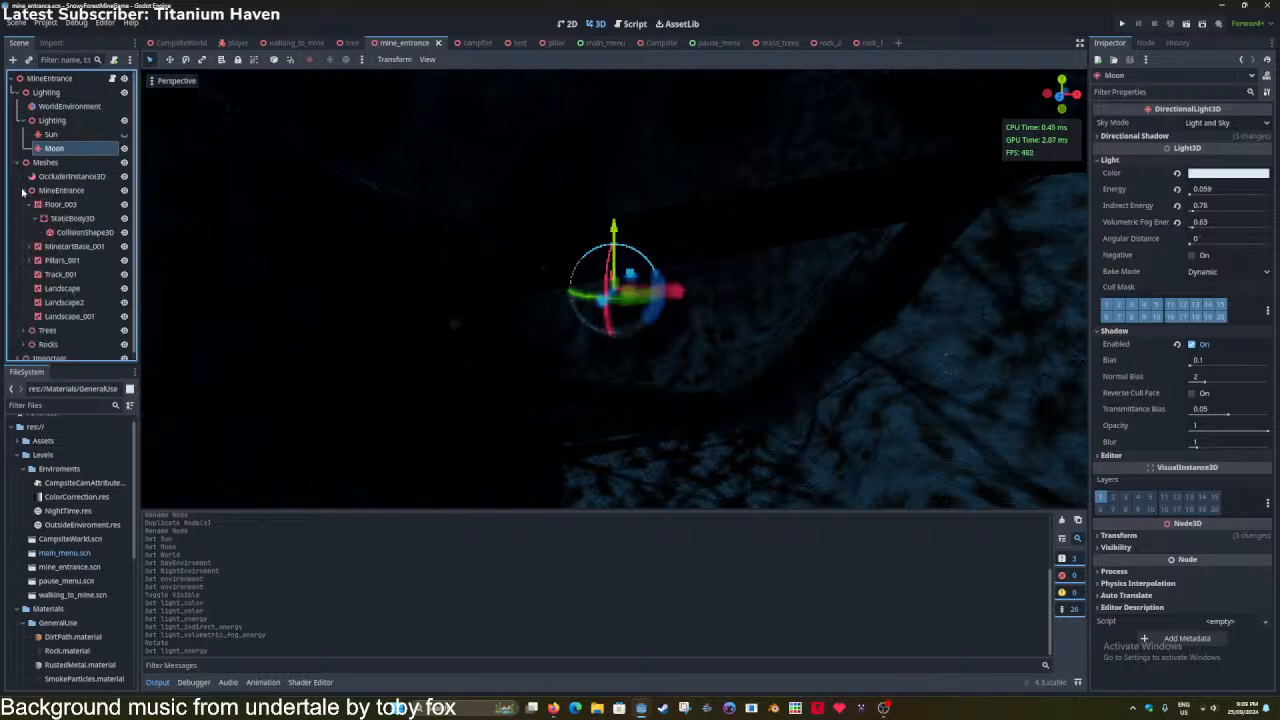
pyautogui.click(29, 205)
pyautogui.click(35, 219)
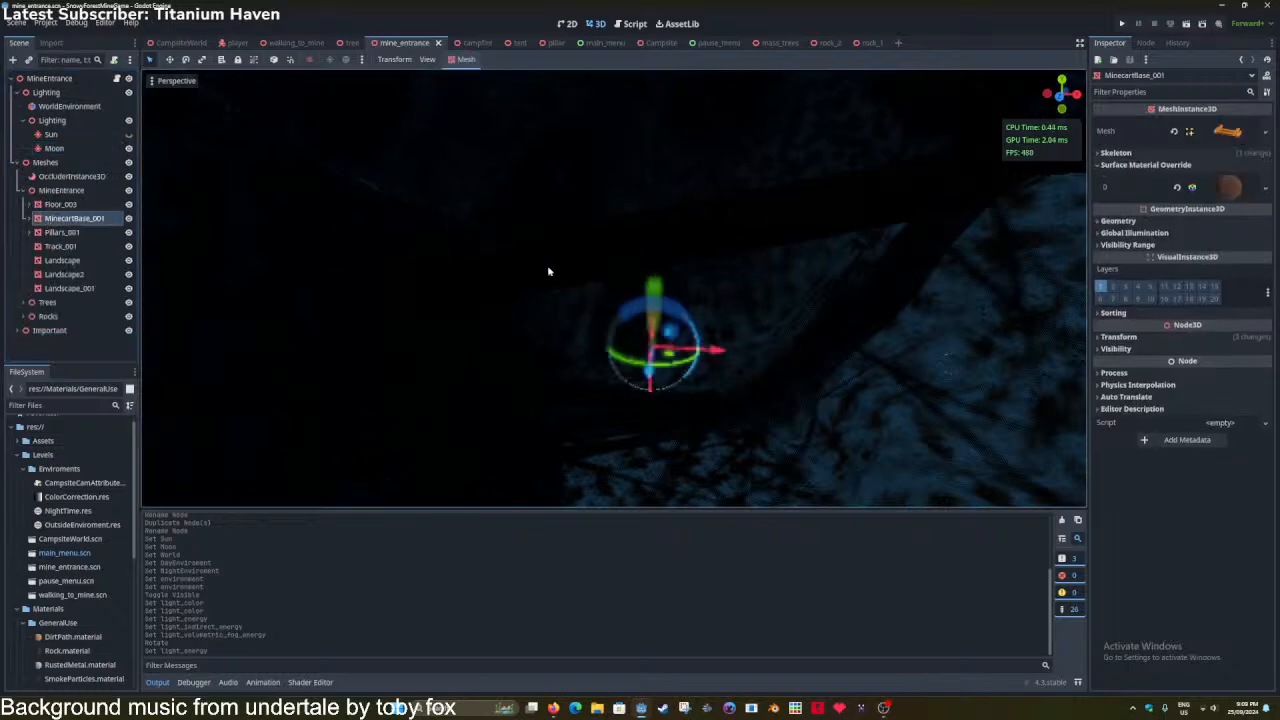
pyautogui.press('f')
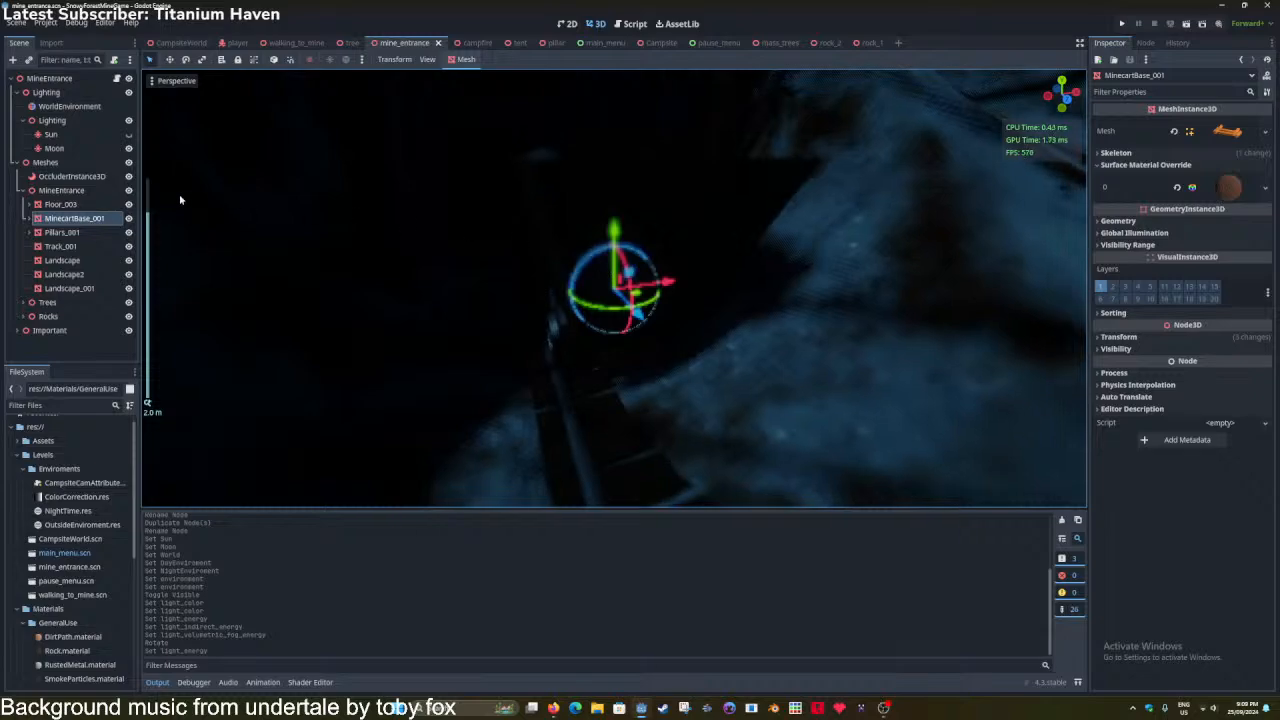
pyautogui.hotkey('ctrl', 's')
pyautogui.hotkey('ctrl', 's')
pyautogui.hotkey('ctrl', 'a')
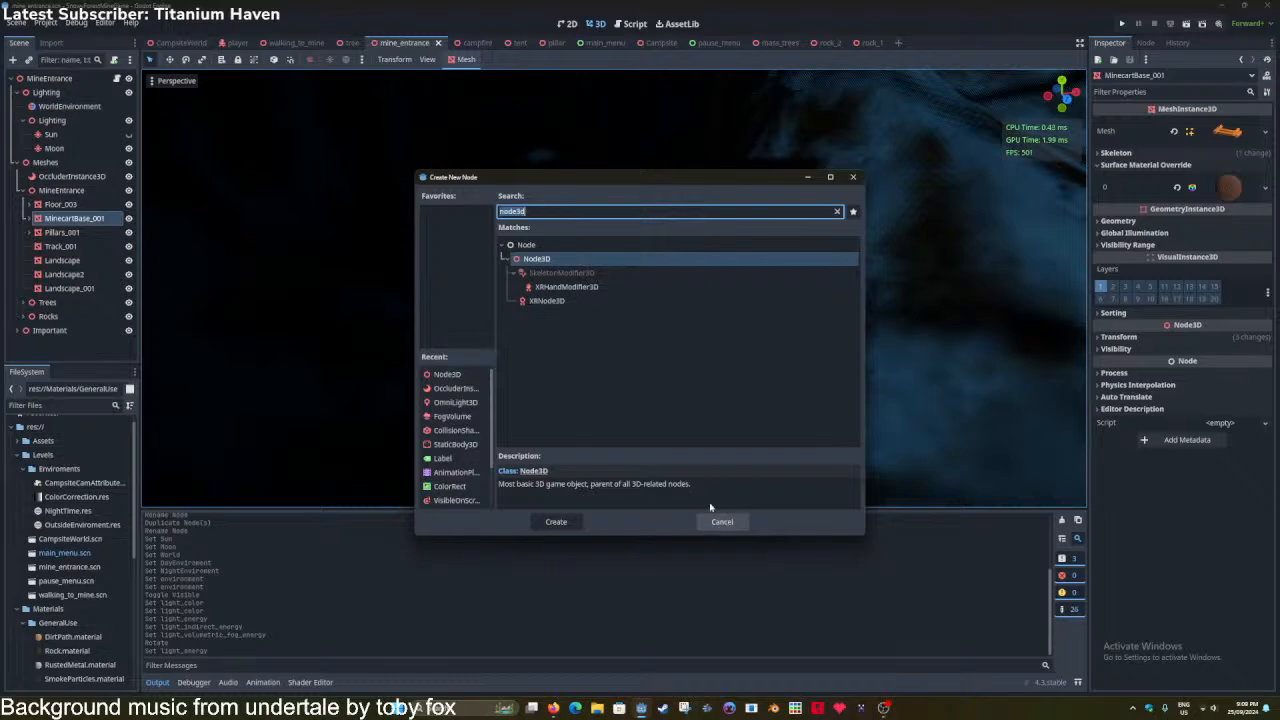
pyautogui.write('area3d')
pyautogui.press('Return')
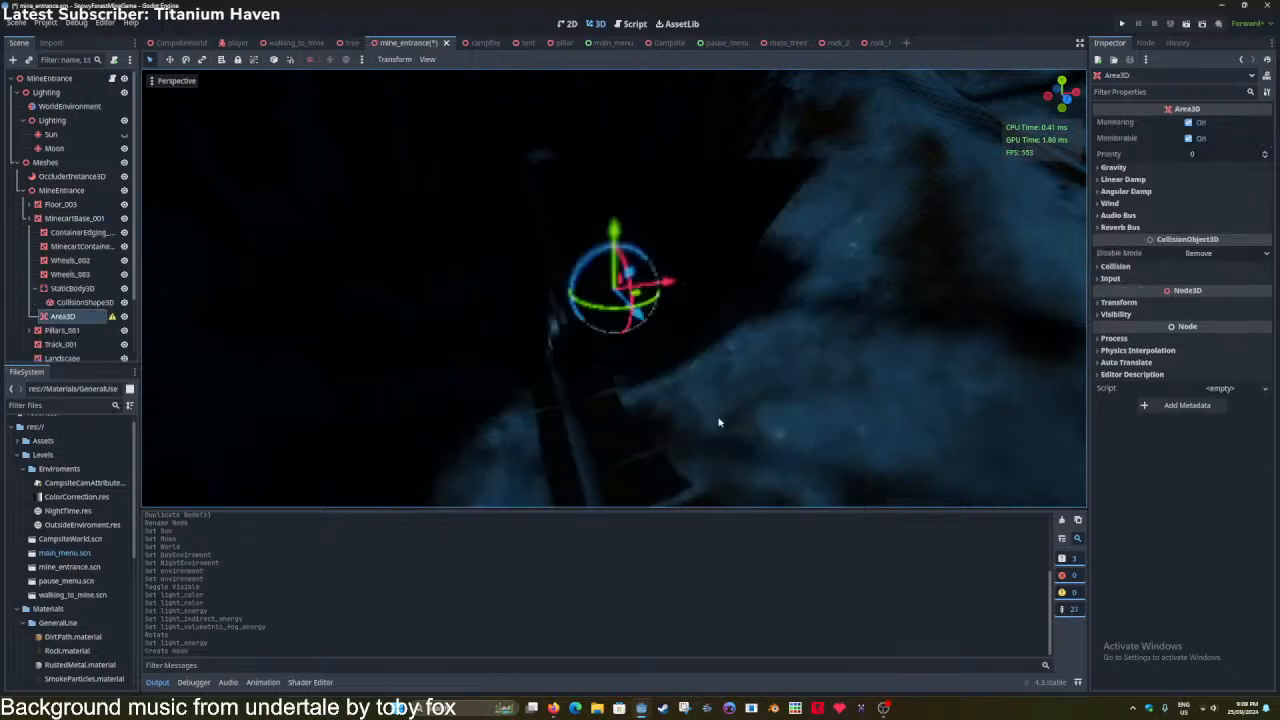
pyautogui.hotkey('ctrl', 's')
# Show the viewport gizmos around the minecart, hide them again and save the scene.
pyautogui.click(176, 80)
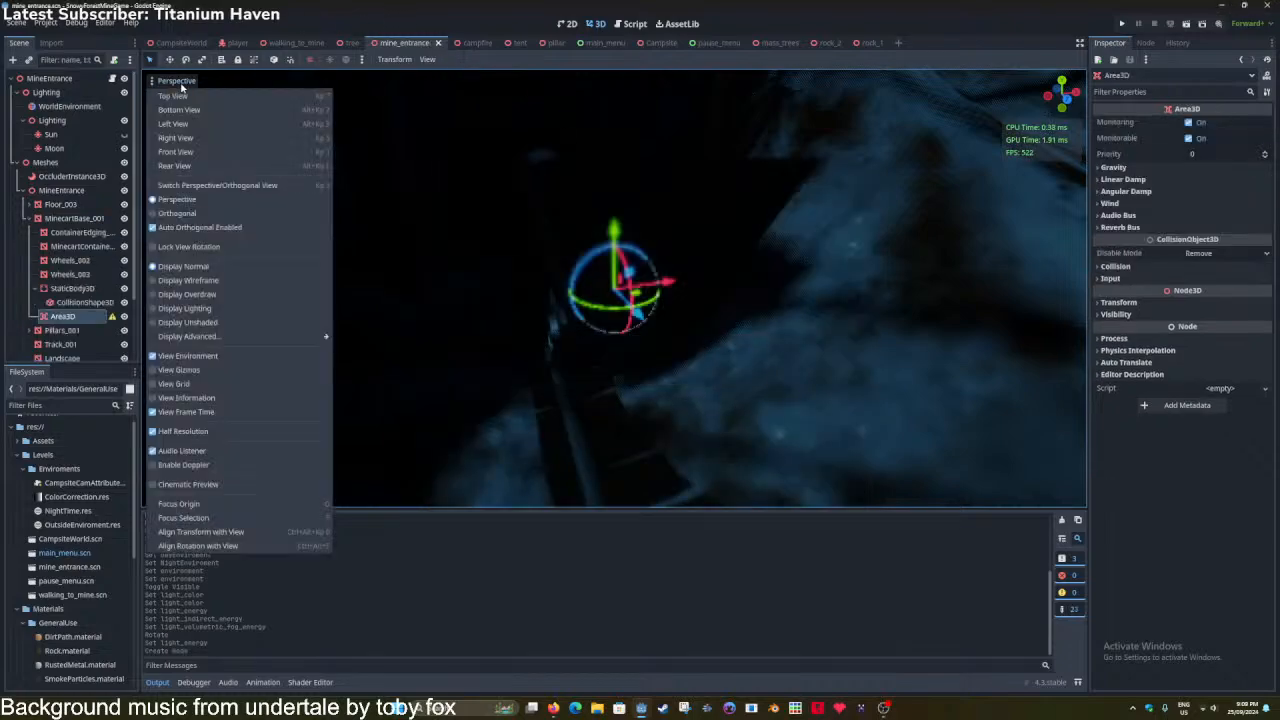
pyautogui.click(227, 373)
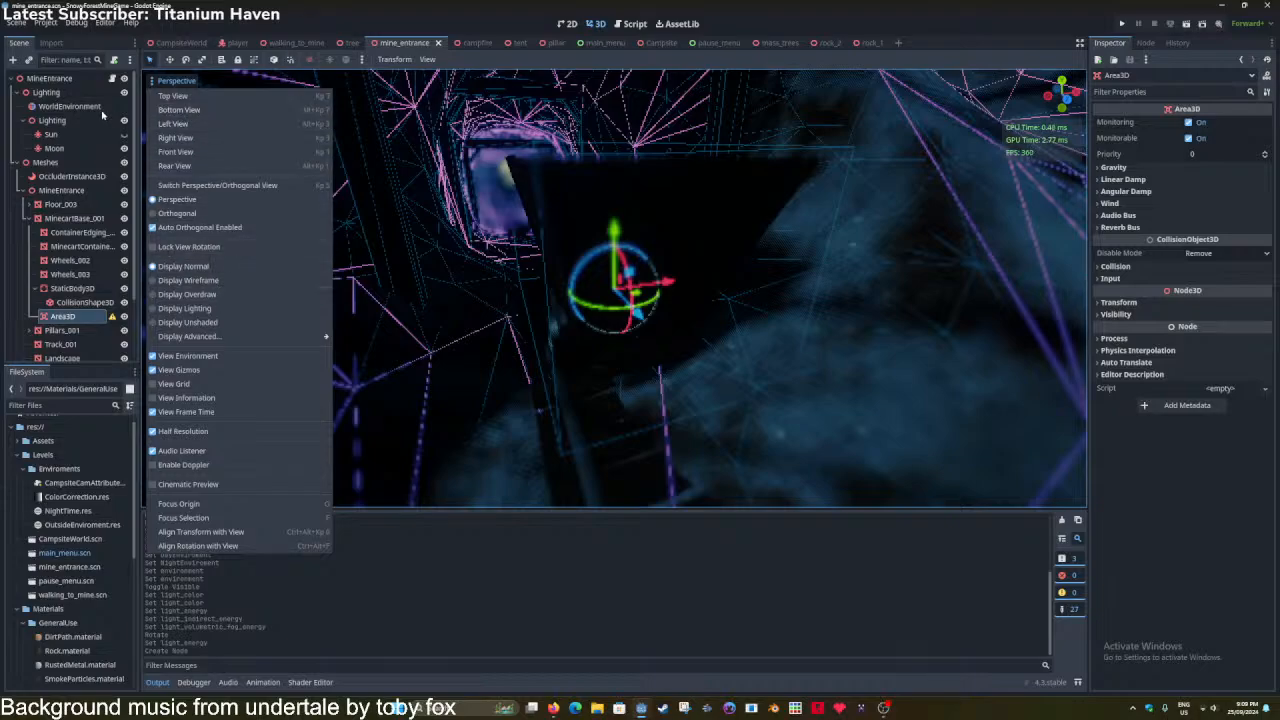
pyautogui.click(180, 369)
pyautogui.hotkey('ctrl', 's')
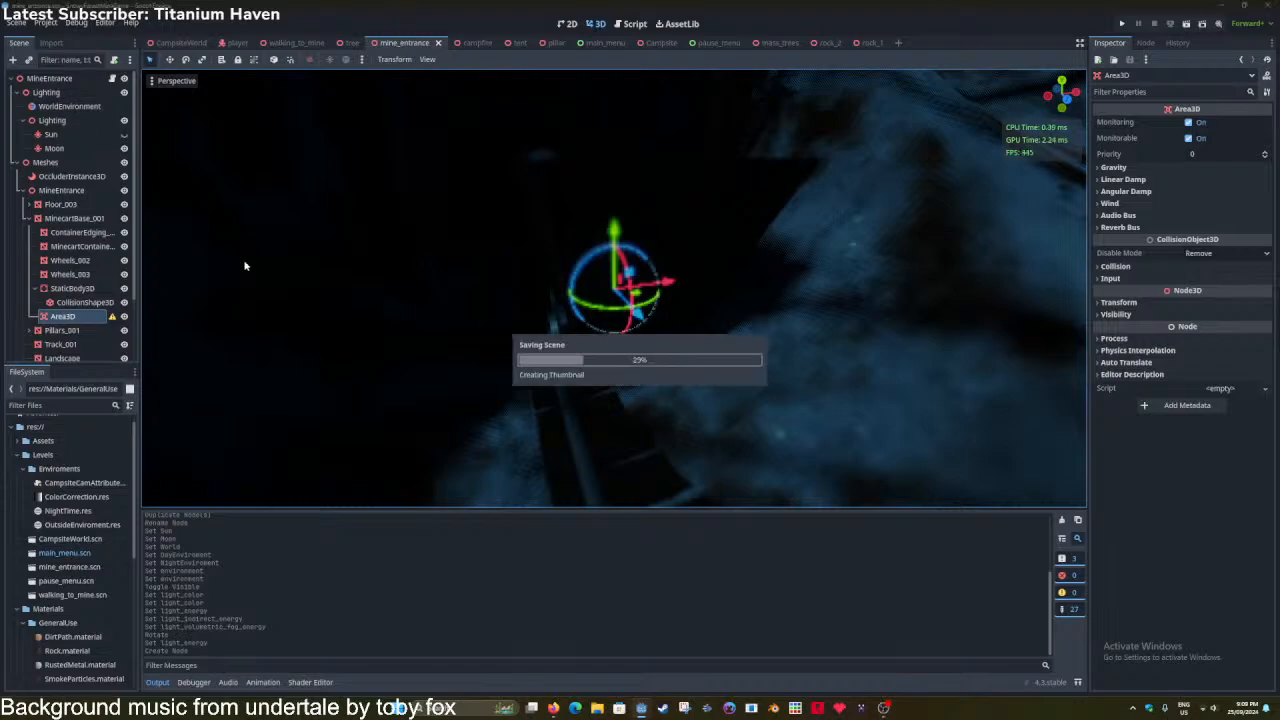
# Open the WorldEnvironment node's NightTime.res settings, collapse the Reflected Light section and save the scene.
pyautogui.click(69, 106)
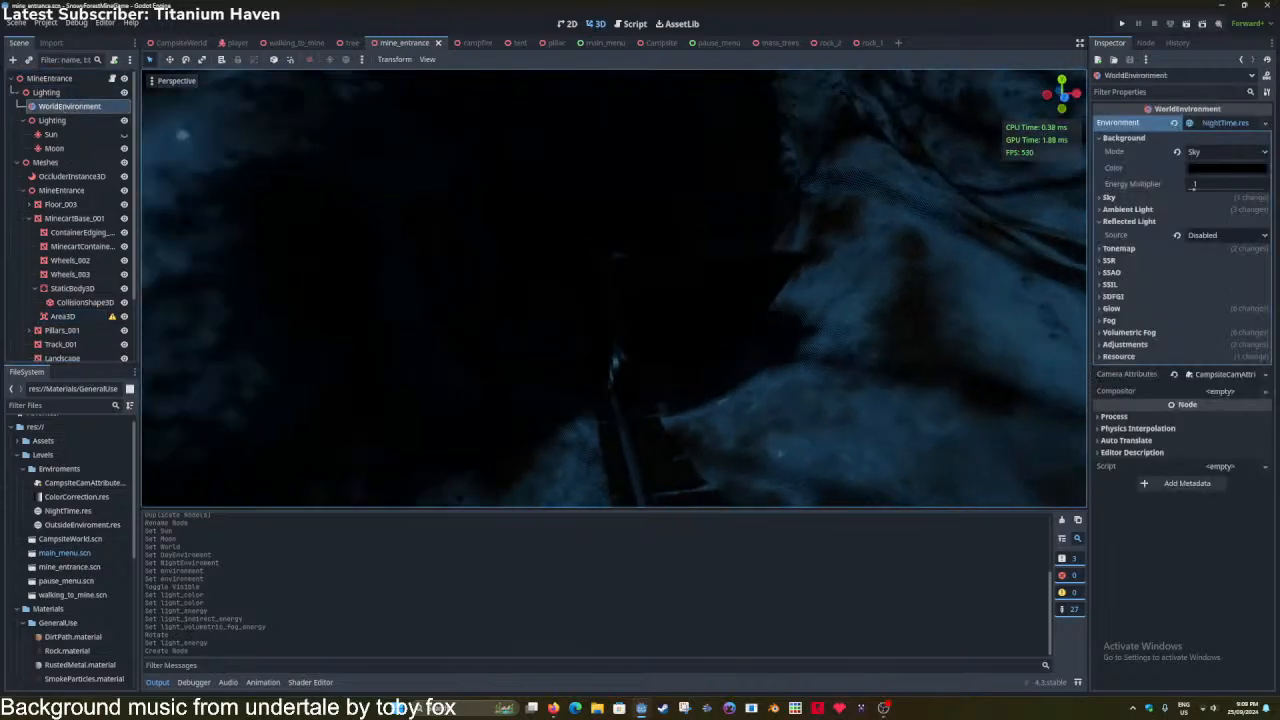
pyautogui.press('s')
pyautogui.moveTo(595, 297); pyautogui.dragTo(595, 297, button='right')
pyautogui.hotkey('ctrl', 's')
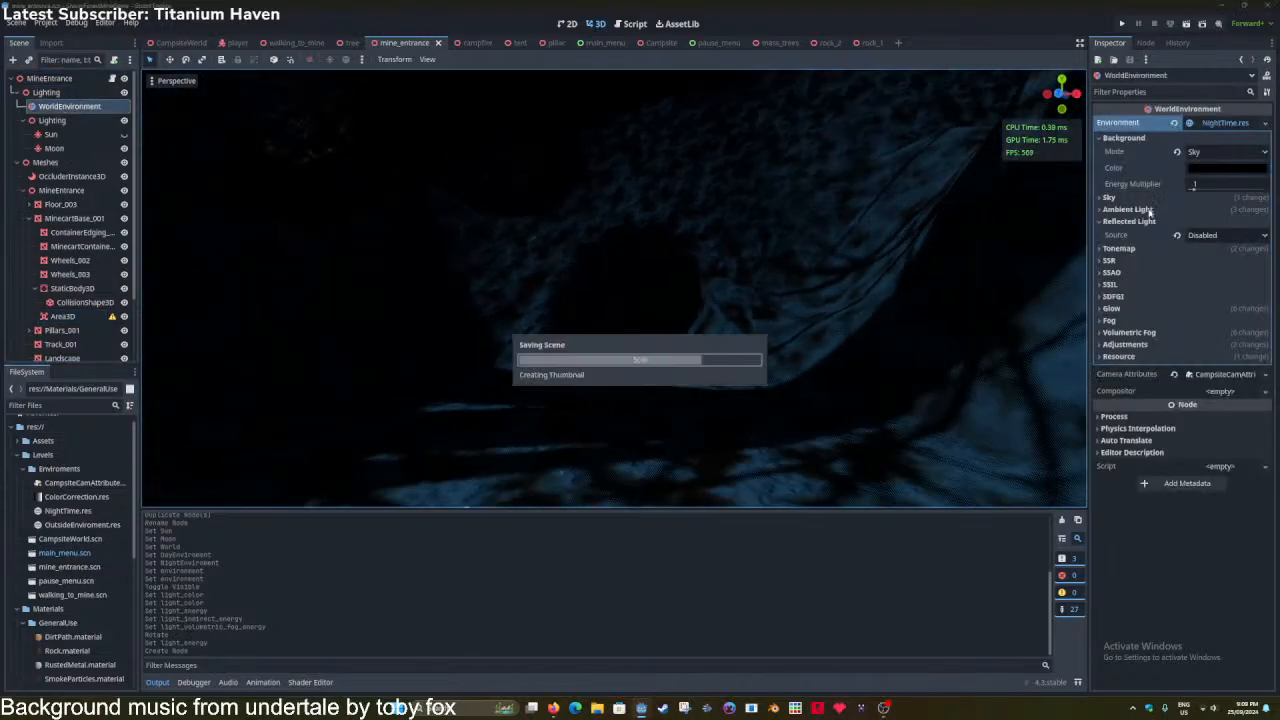
pyautogui.click(1160, 221)
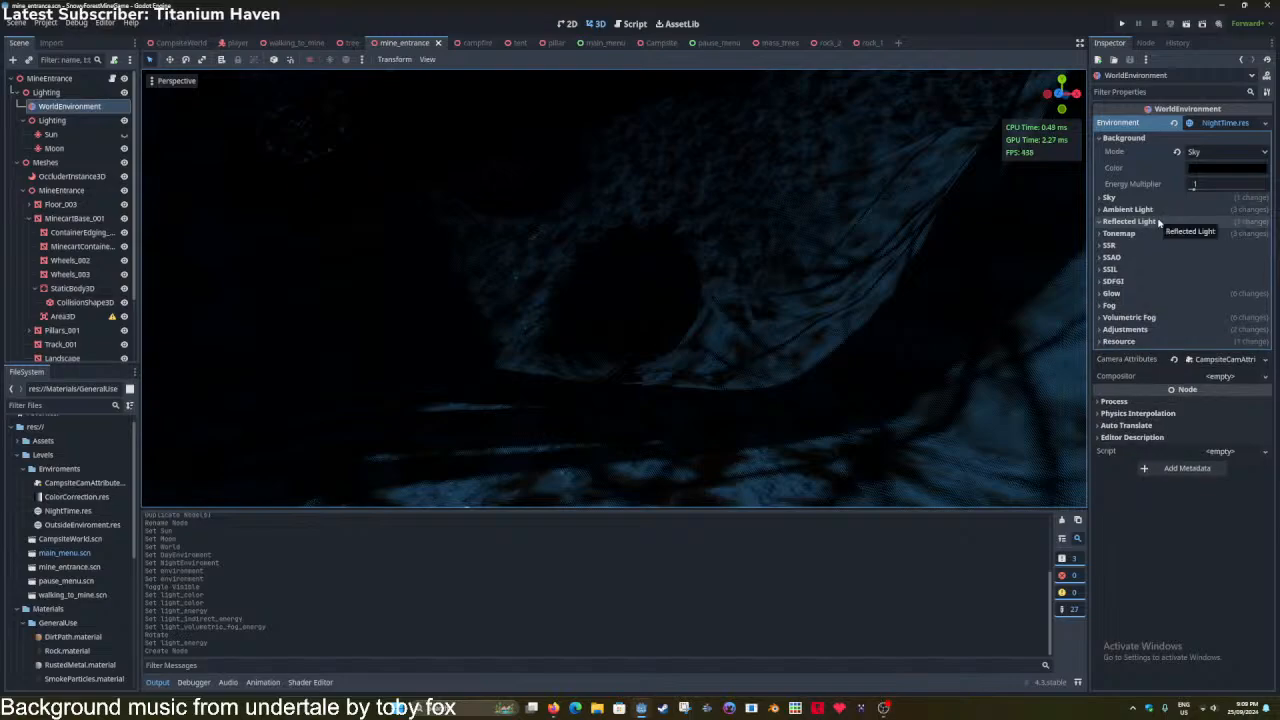
# Compare the night environment with SSR on and off, leaving SSR disabled.
pyautogui.click(1160, 245)
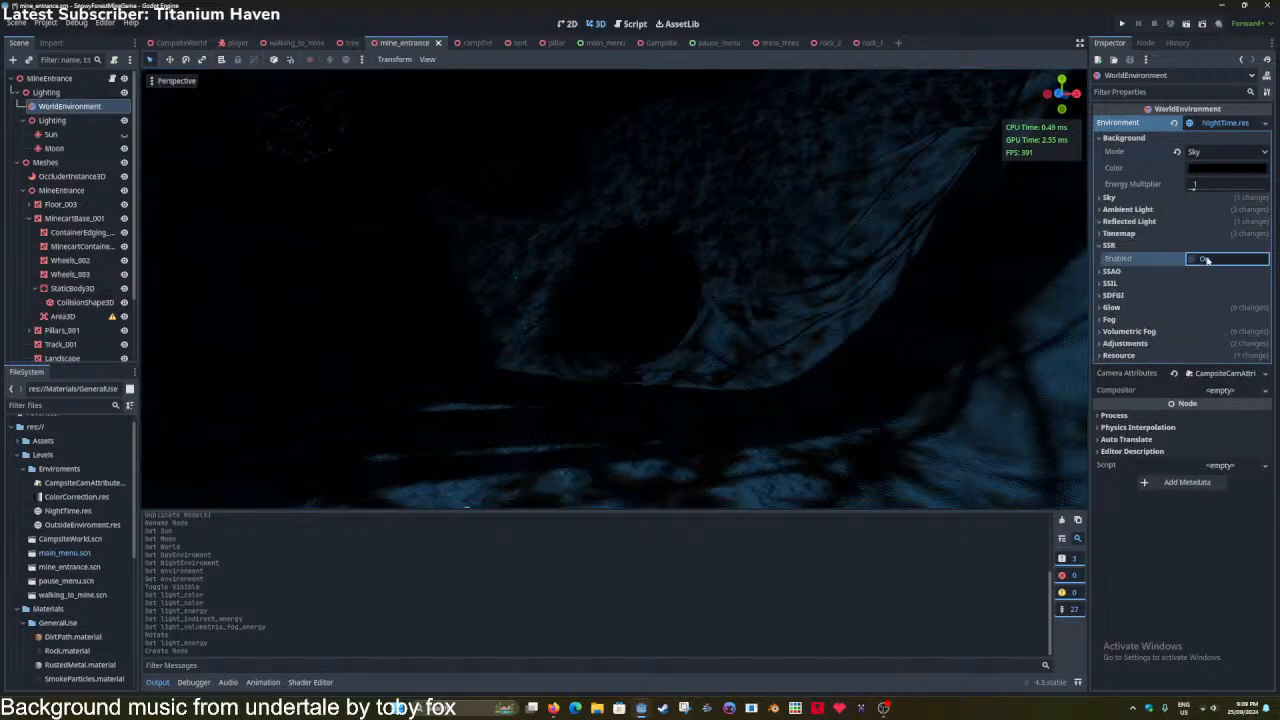
pyautogui.click(1205, 260)
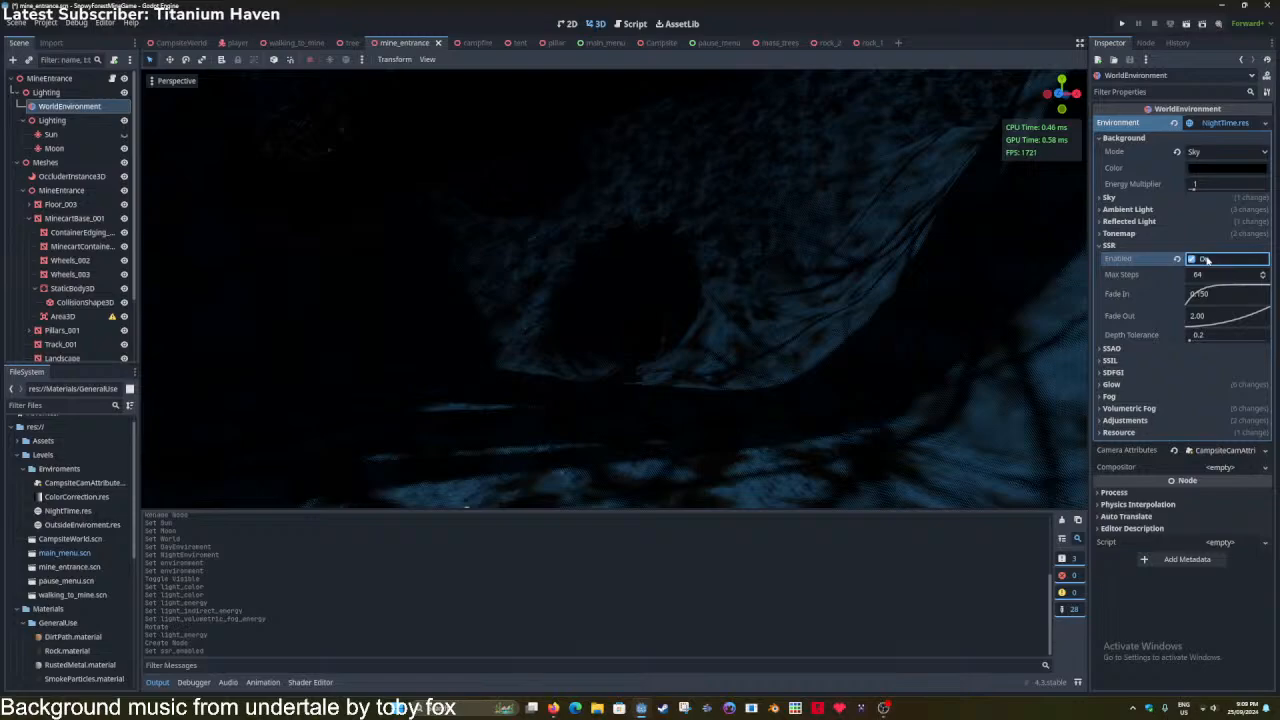
pyautogui.click(1207, 259)
pyautogui.click(1207, 259)
pyautogui.click(1207, 259)
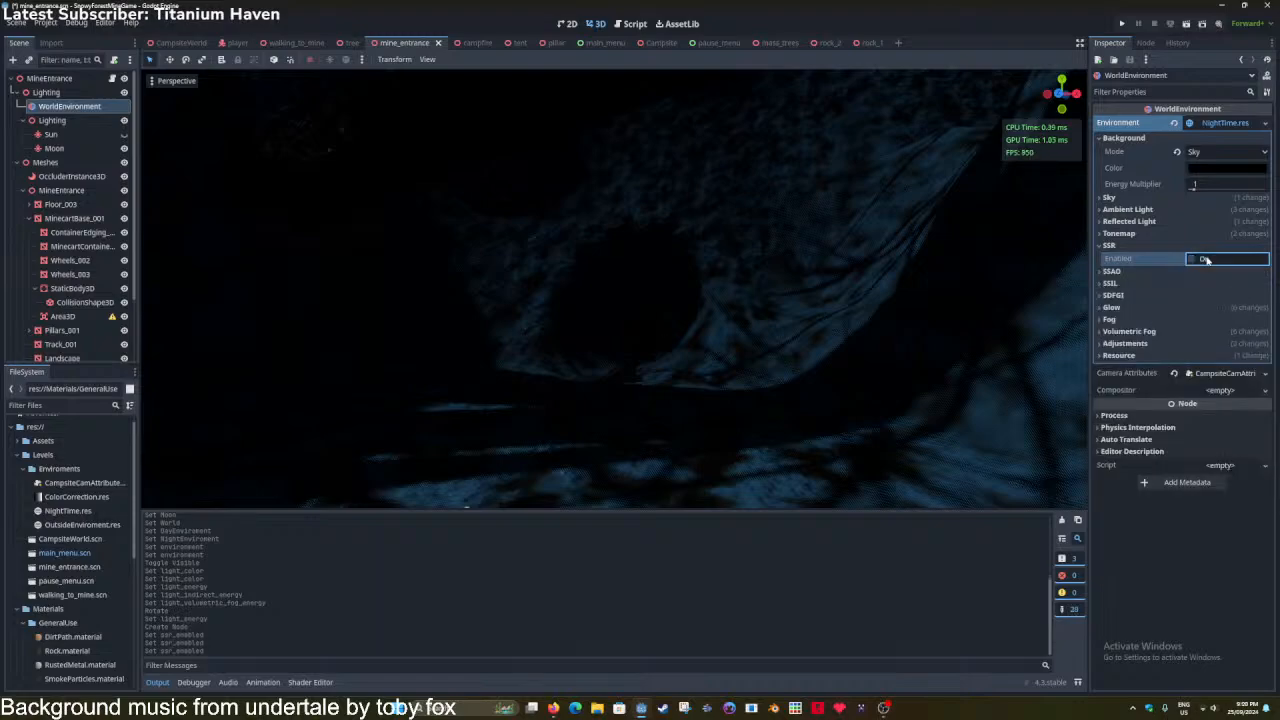
pyautogui.click(1207, 259)
pyautogui.click(1207, 259)
pyautogui.click(1141, 245)
# Compare the night environment with SSAO on and off, leaving SSAO disabled.
pyautogui.click(1141, 257)
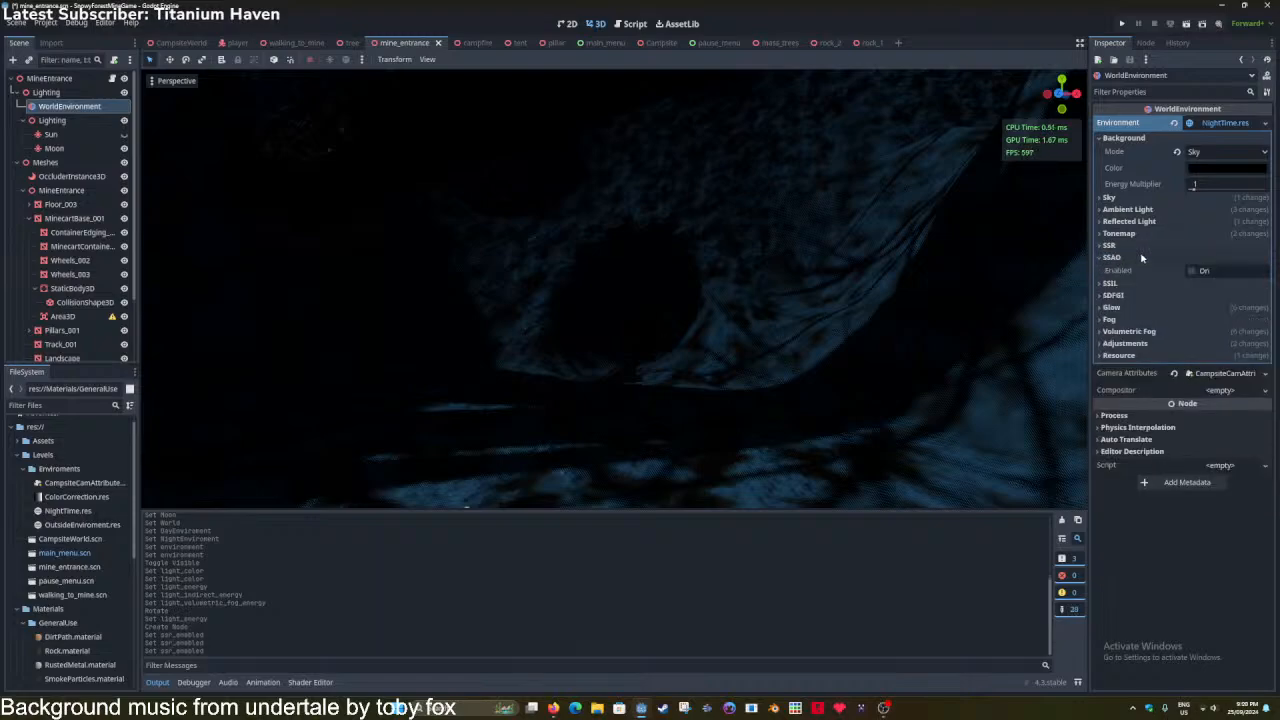
pyautogui.click(1212, 272)
pyautogui.click(1212, 272)
pyautogui.click(1212, 272)
pyautogui.click(1212, 272)
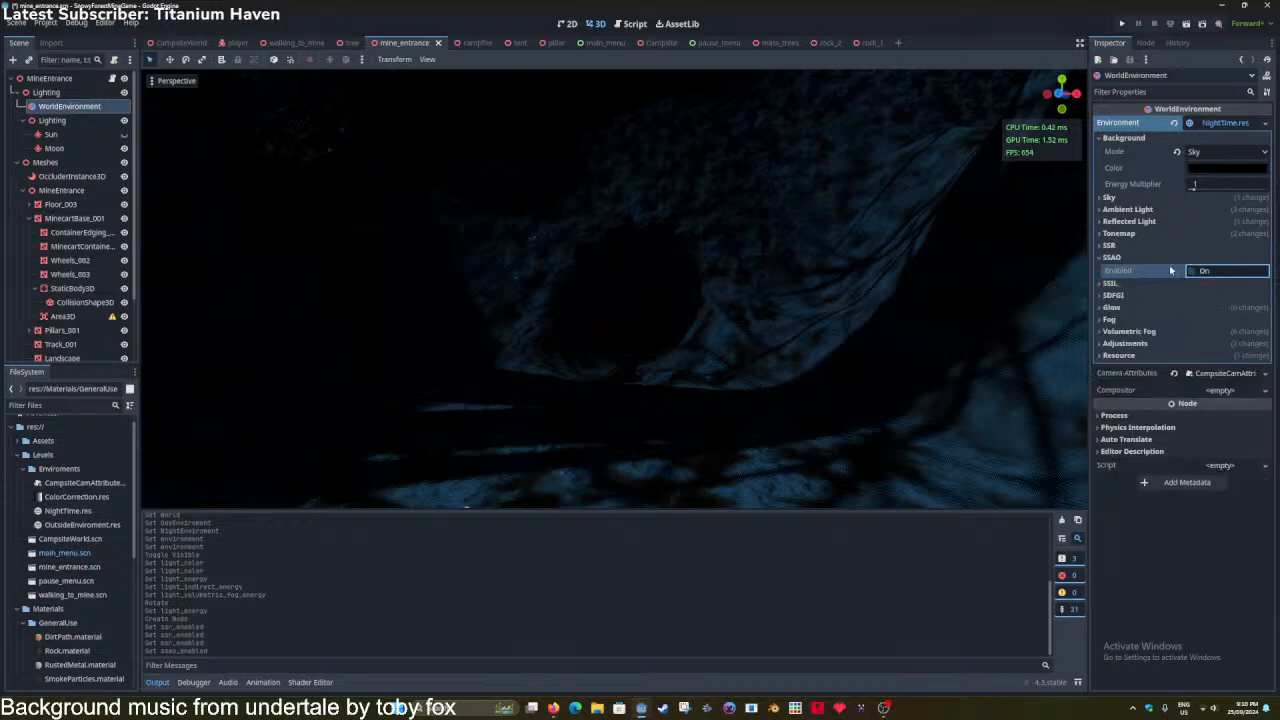
pyautogui.click(1141, 257)
# Try SSIL on the night environment with radius 6.46 and intensity 16, and inspect the mine entrance rocks.
pyautogui.click(1141, 269)
pyautogui.click(1212, 283)
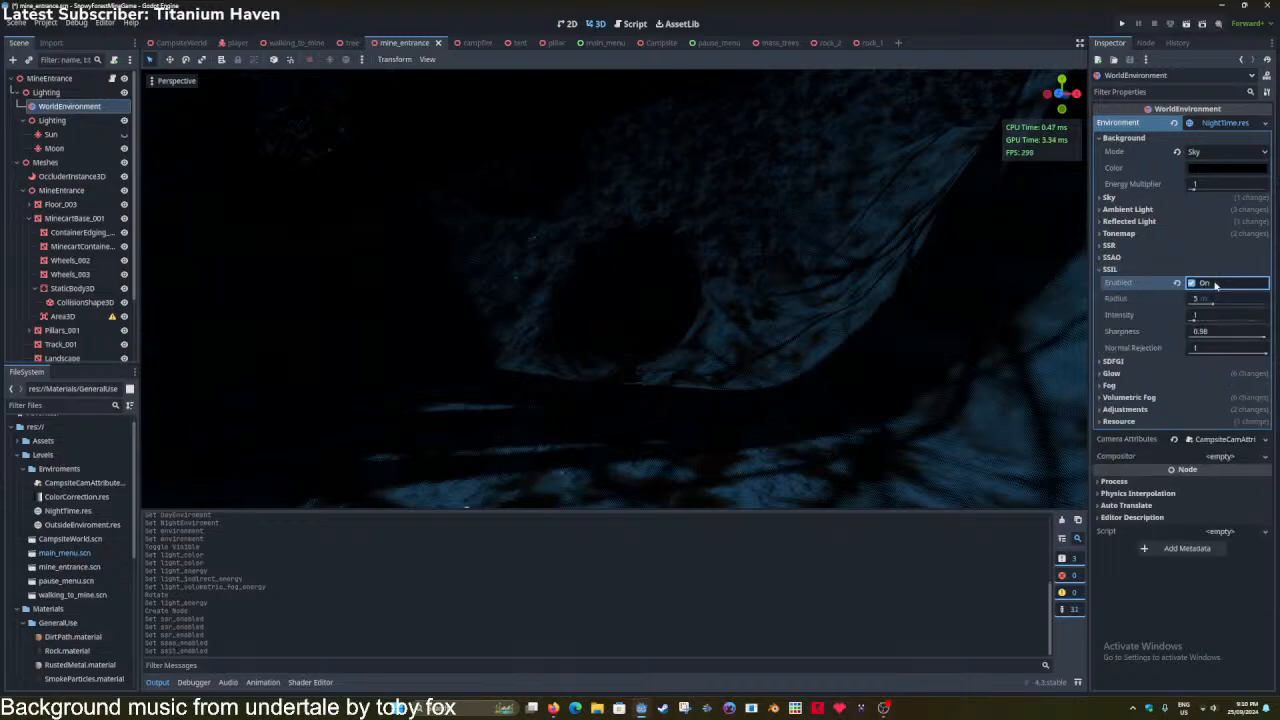
pyautogui.click(1216, 286)
pyautogui.click(1216, 286)
pyautogui.moveTo(1212, 305); pyautogui.dragTo(1258, 319)
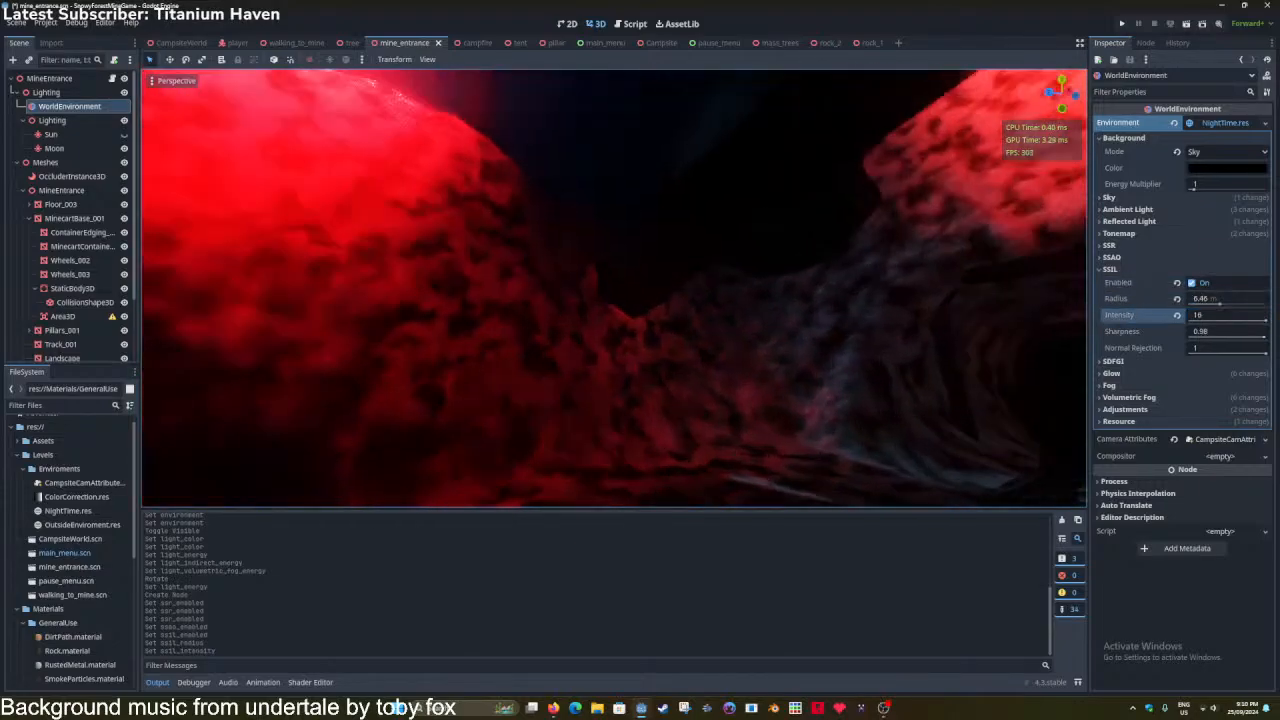
pyautogui.moveTo(614, 288); pyautogui.dragTo(852, 284, button='right')
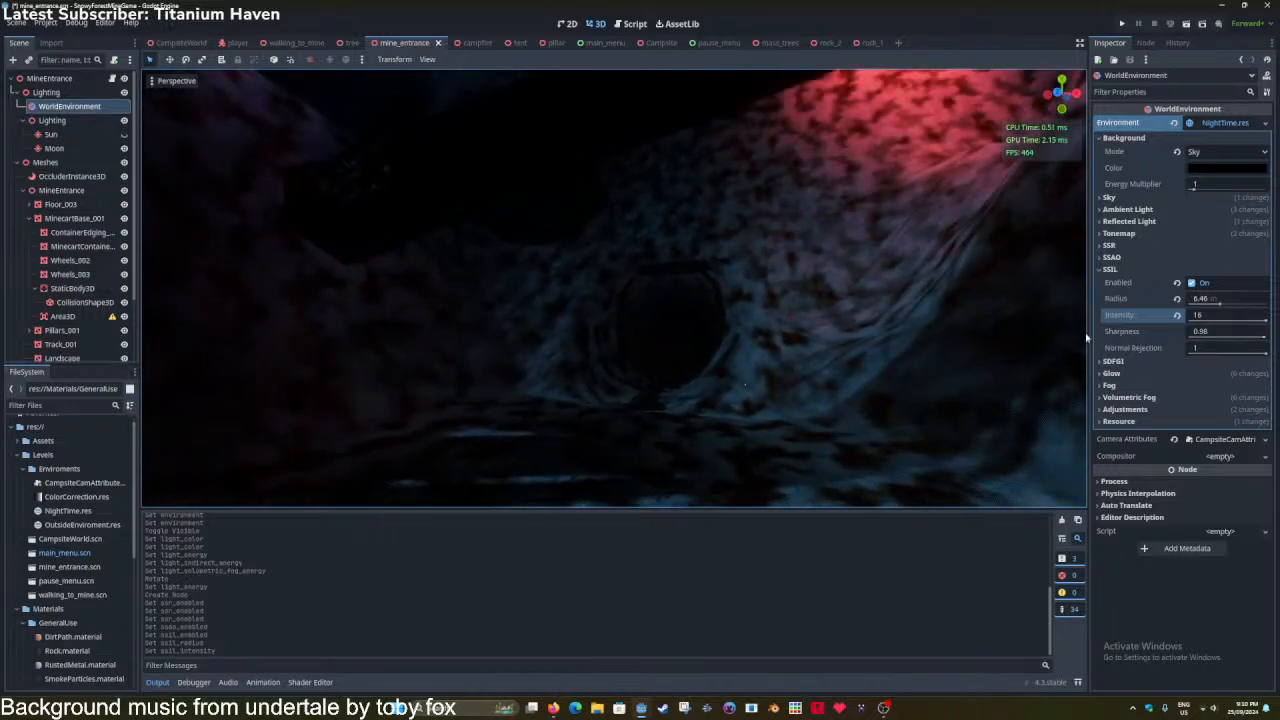
# Reset the SSIL intensity, try intensity 16 with radii 1.23 and 3.11, and disable SSIL.
pyautogui.click(1178, 316)
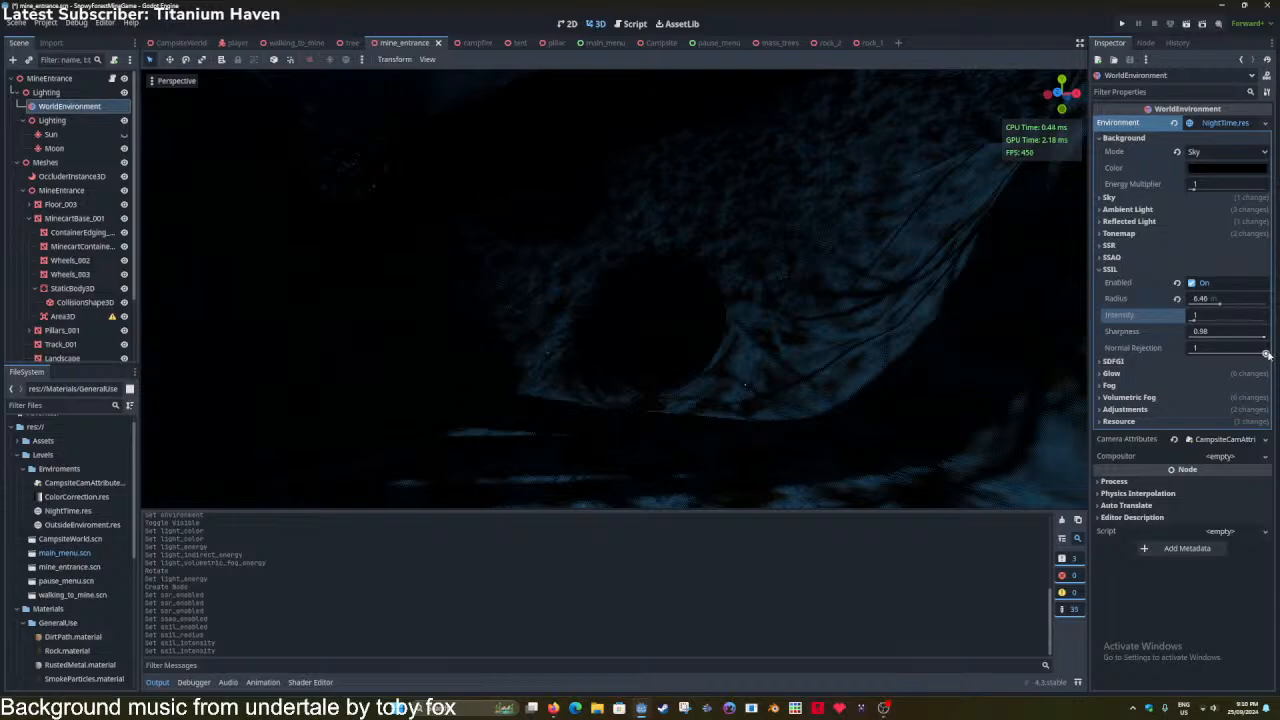
pyautogui.moveTo(1267, 354)
pyautogui.mouseDown()
pyautogui.moveTo(1236, 357)
pyautogui.moveTo(1271, 355)
pyautogui.mouseUp()
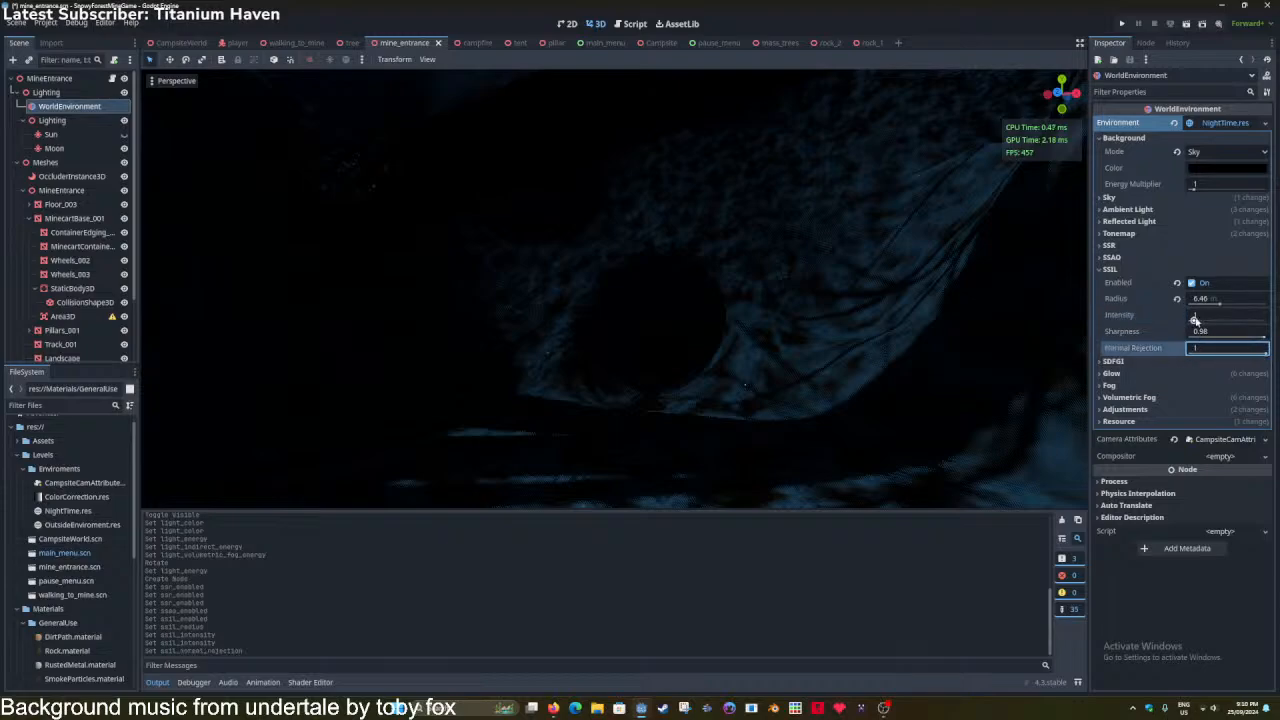
pyautogui.moveTo(1195, 319); pyautogui.dragTo(1265, 326)
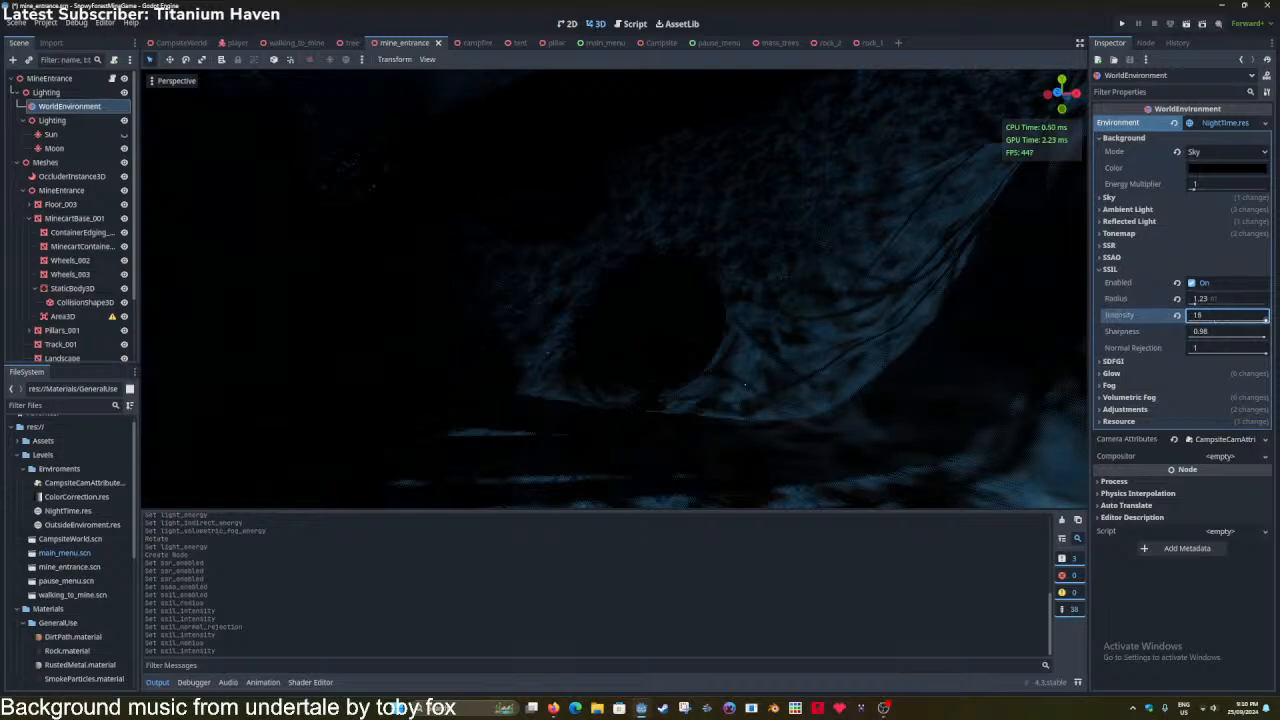
pyautogui.moveTo(1197, 304); pyautogui.dragTo(1207, 305)
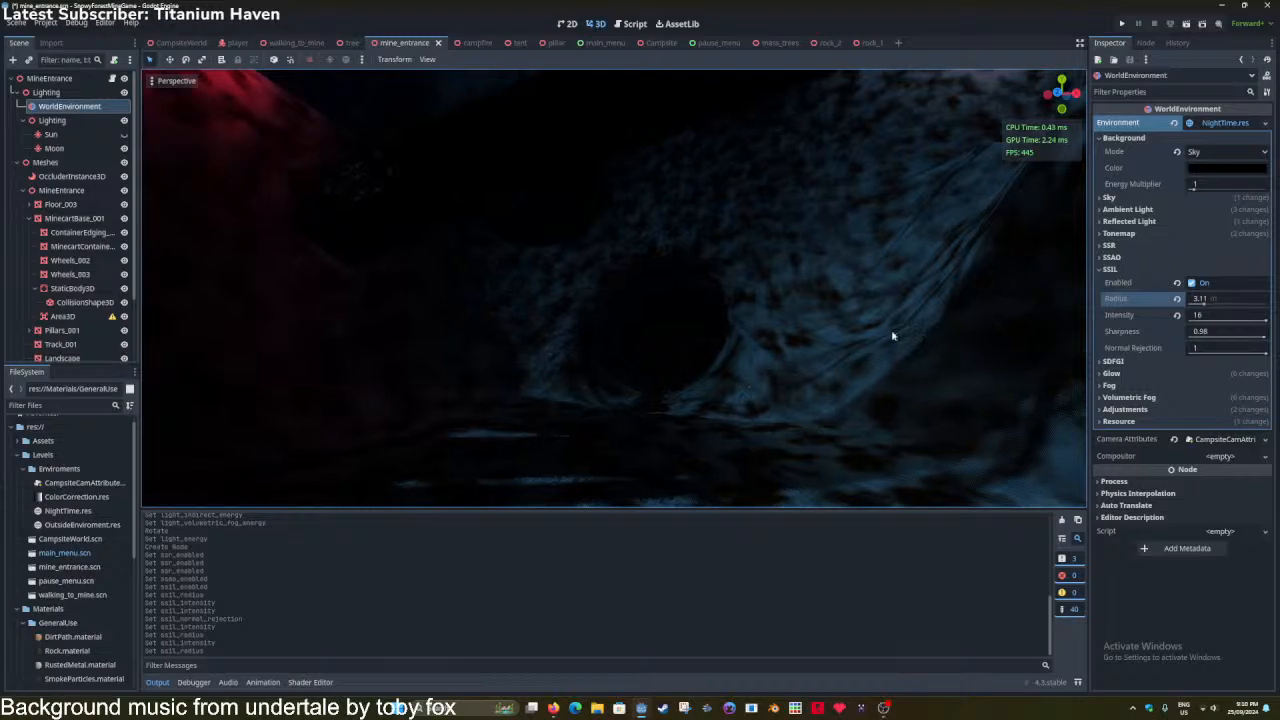
pyautogui.click(1231, 285)
pyautogui.click(1147, 270)
# Enable SDFGI in the night environment and save the scene.
pyautogui.click(1153, 282)
pyautogui.click(1229, 296)
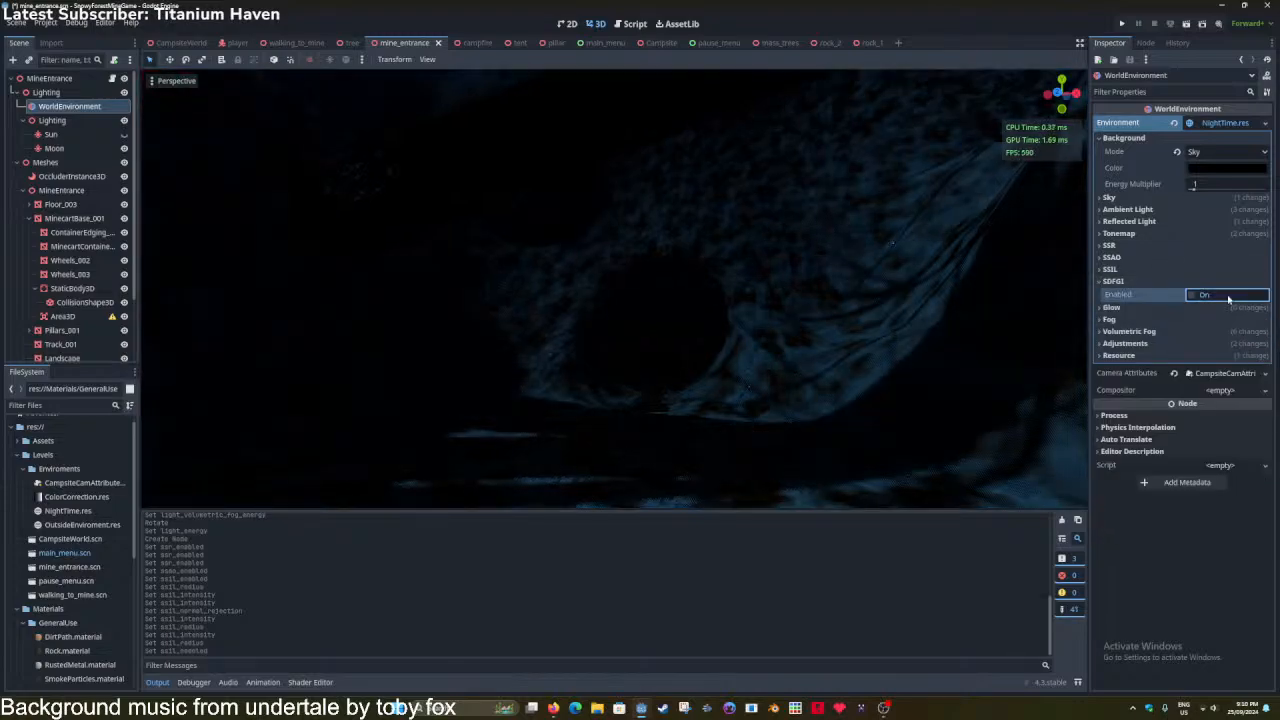
pyautogui.hotkey('ctrl', 's')
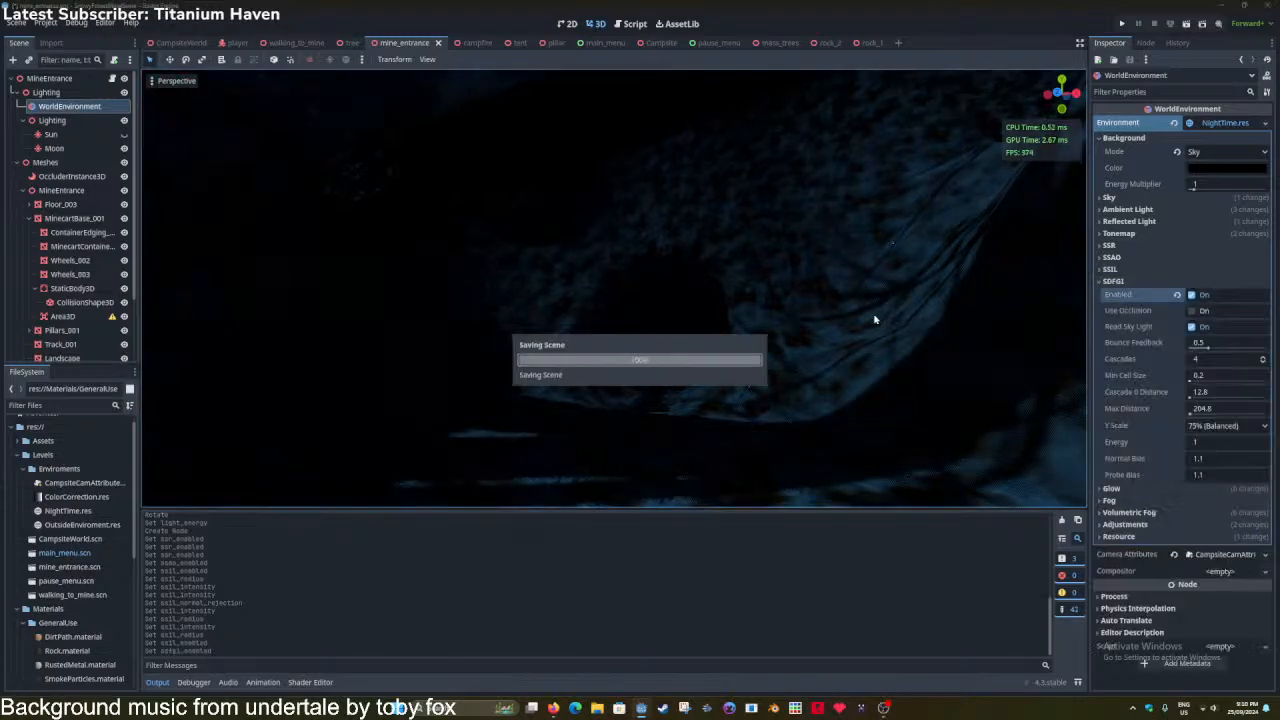
# Switch to OBS, toggle the Display Capture and Window Capture sources, restore their original visibility and return to the Godot editor.
pyautogui.hotkey('alt', 'Tab')
pyautogui.click(936, 607)
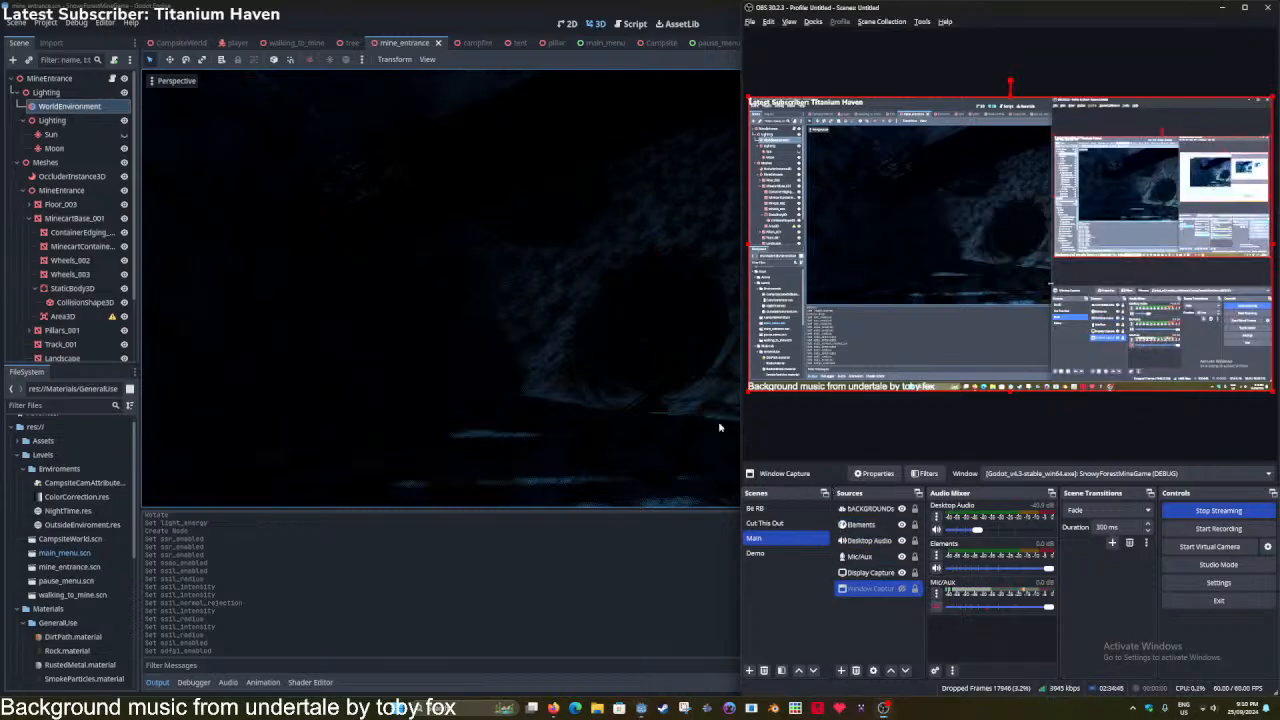
pyautogui.click(508, 5)
pyautogui.hotkey('alt', 'Tab')
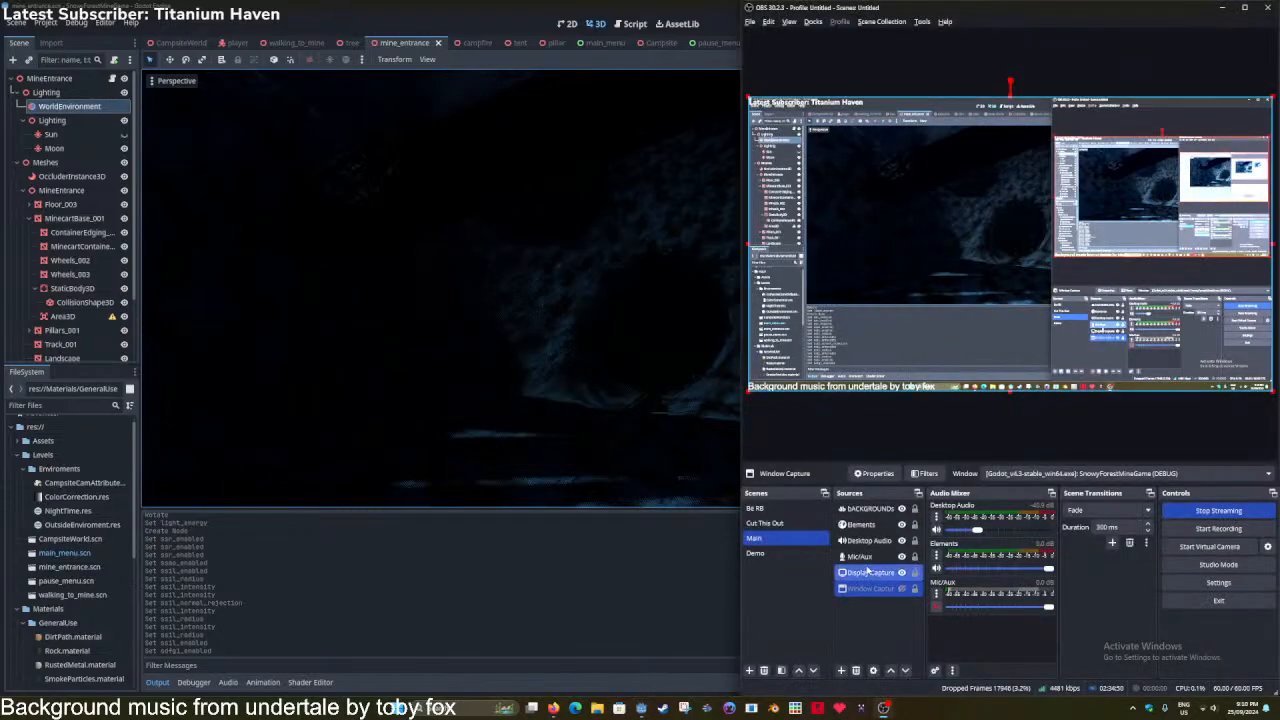
pyautogui.click(895, 574)
pyautogui.click(902, 589)
pyautogui.click(902, 573)
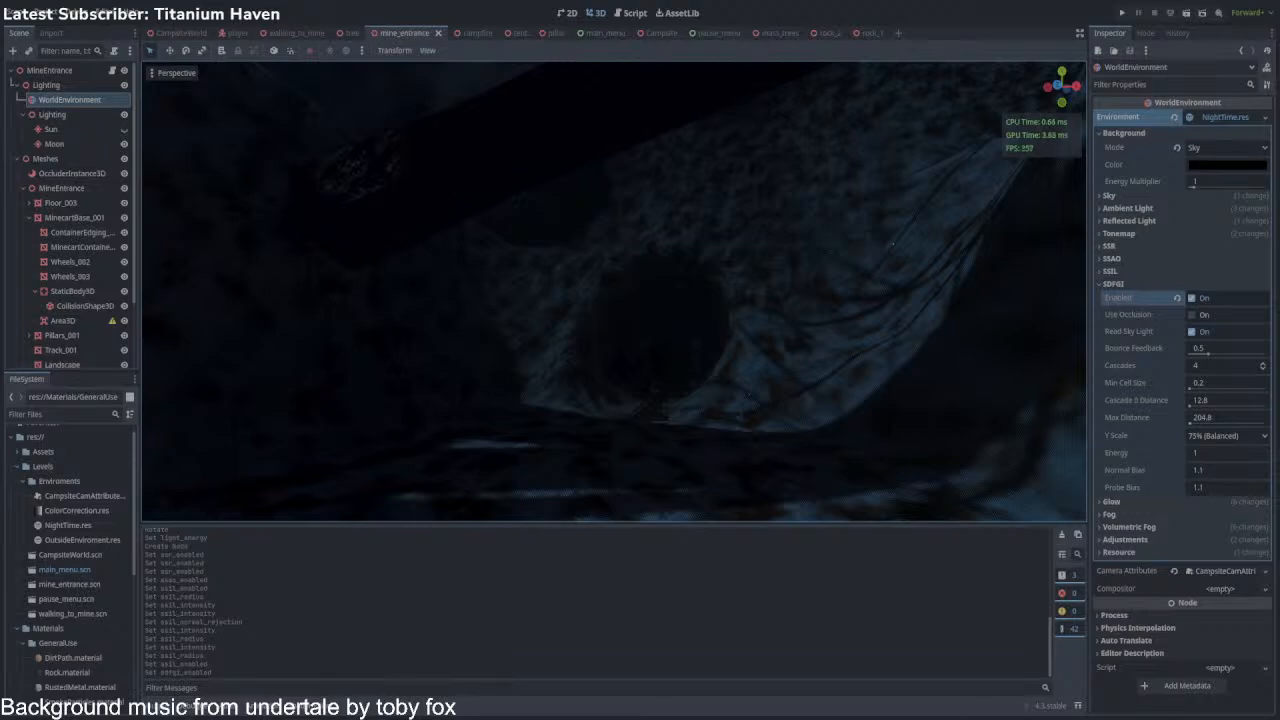
pyautogui.click(901, 589)
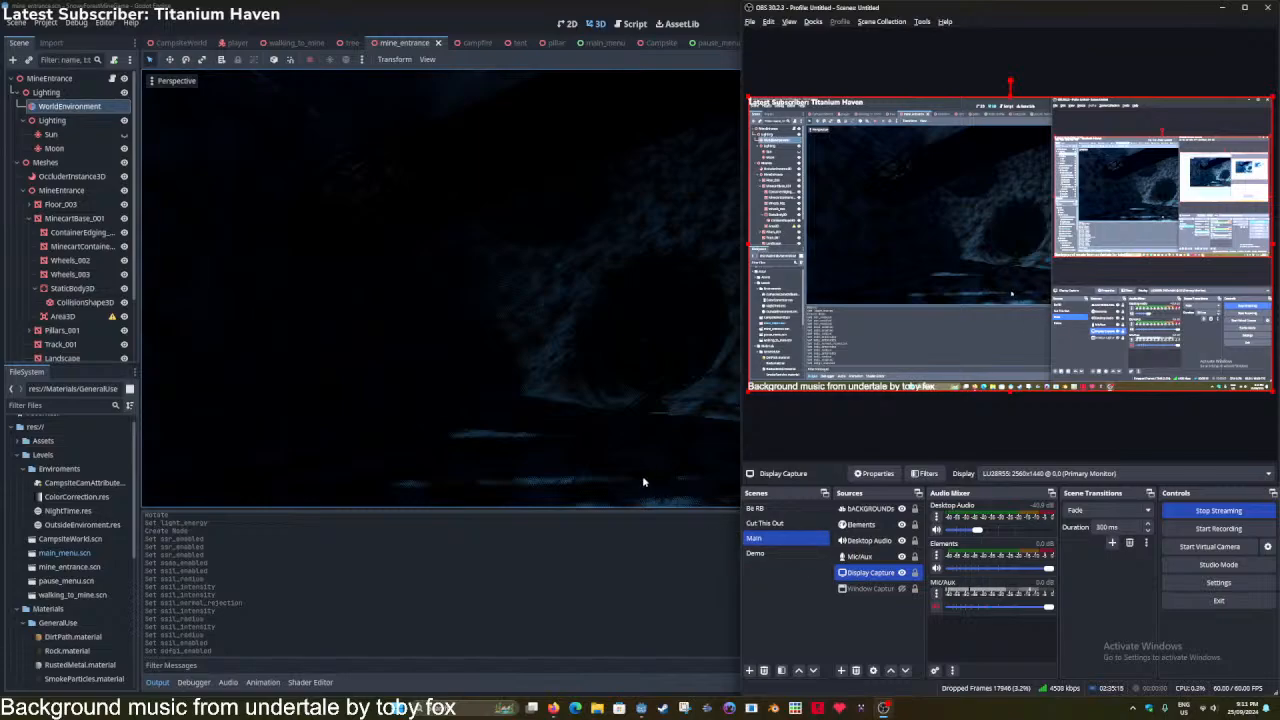
pyautogui.click(572, 5)
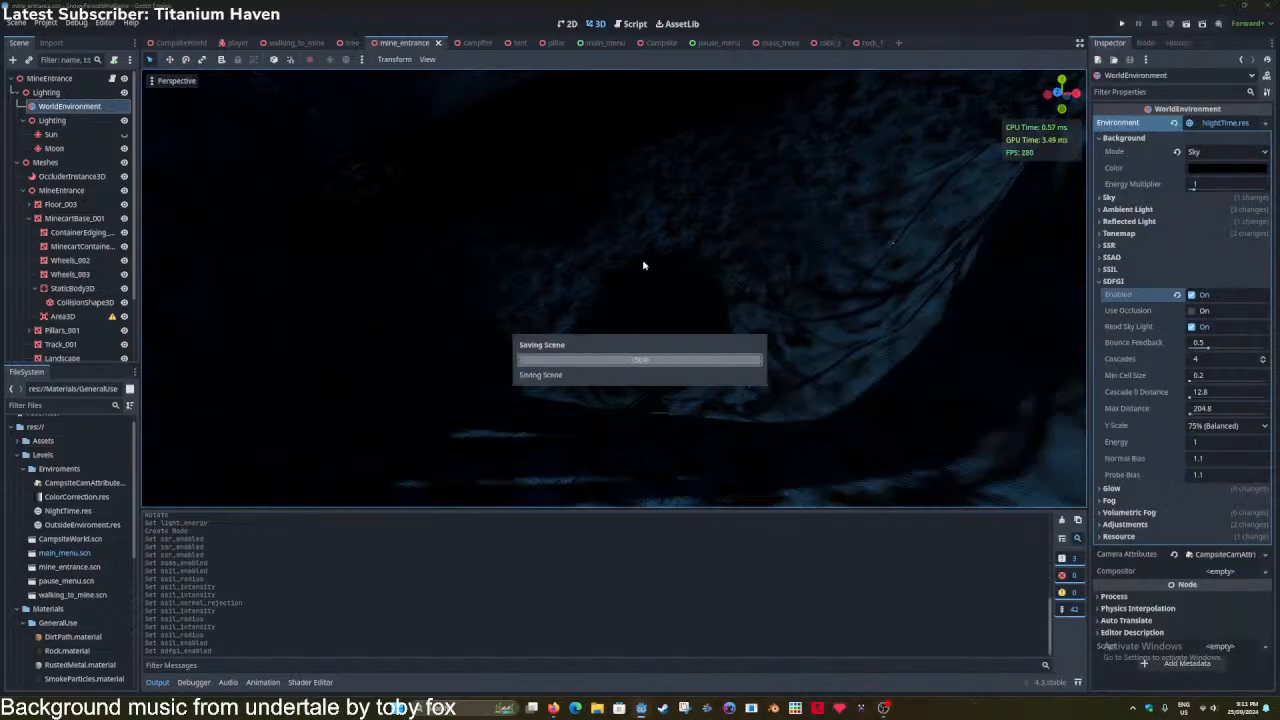
# Try SDFGI with Use Occlusion enabled around the mine entrance, and disable SDFGI again.
pyautogui.click(1192, 310)
pyautogui.click(1191, 295)
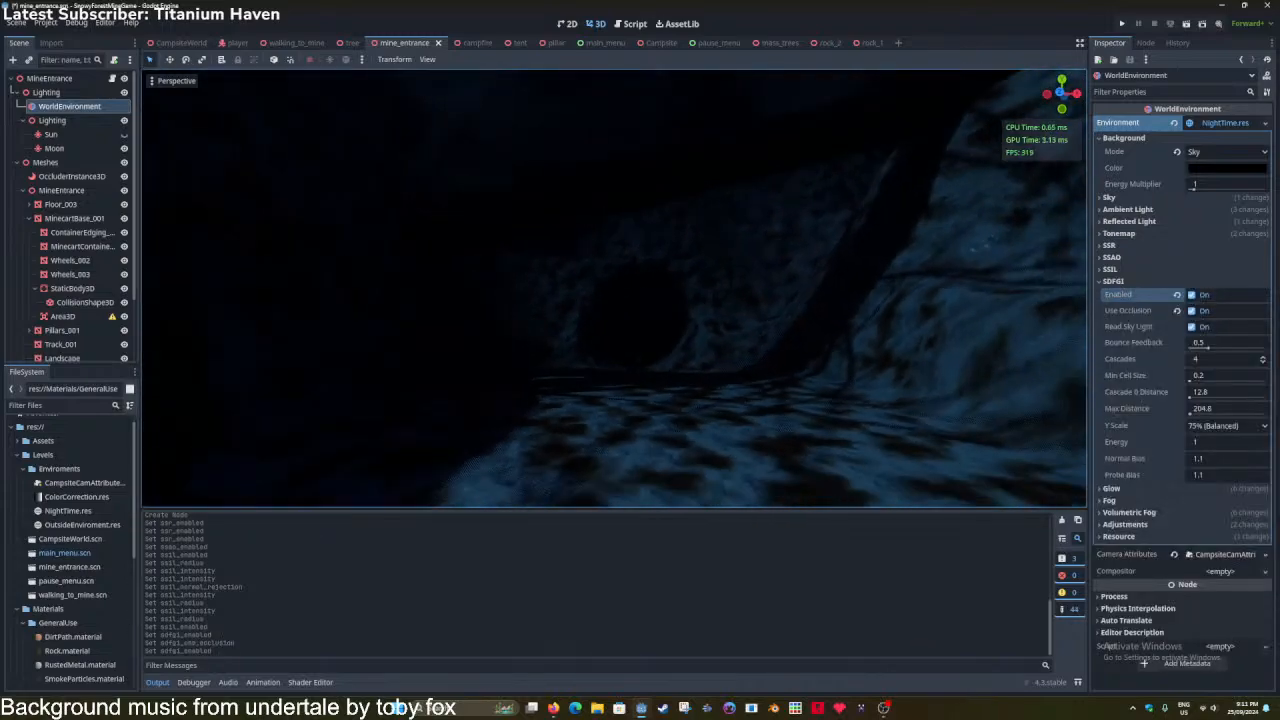
pyautogui.click(1192, 296)
pyautogui.click(1180, 284)
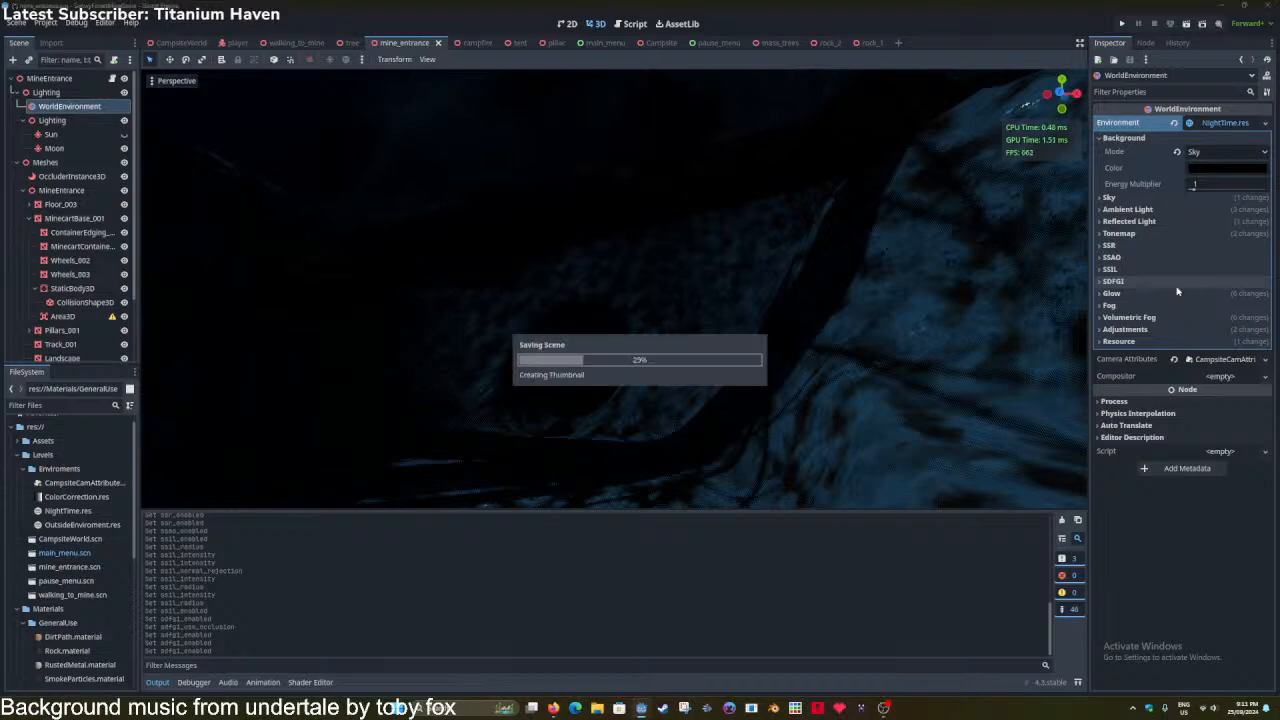
# Toggle the night environment's standard fog and view its effect around the tunnel with fog enabled.
pyautogui.click(1179, 305)
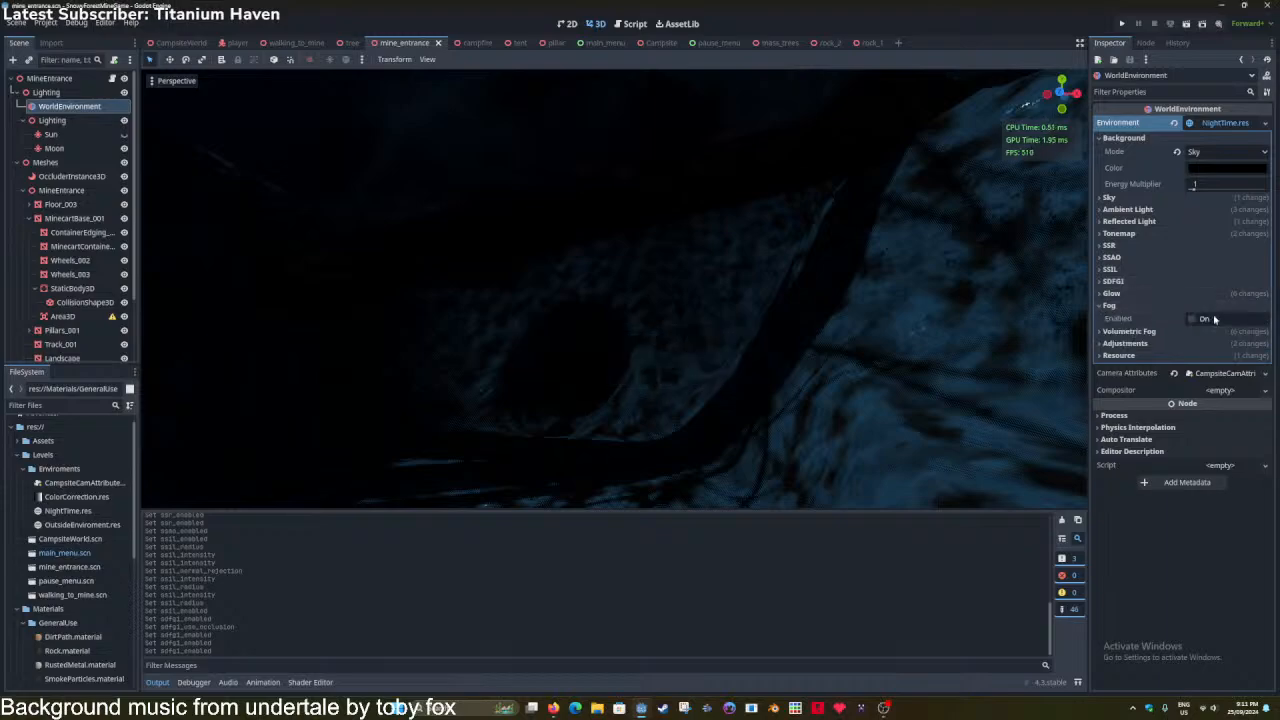
pyautogui.click(1210, 318)
pyautogui.click(1215, 319)
pyautogui.click(1215, 319)
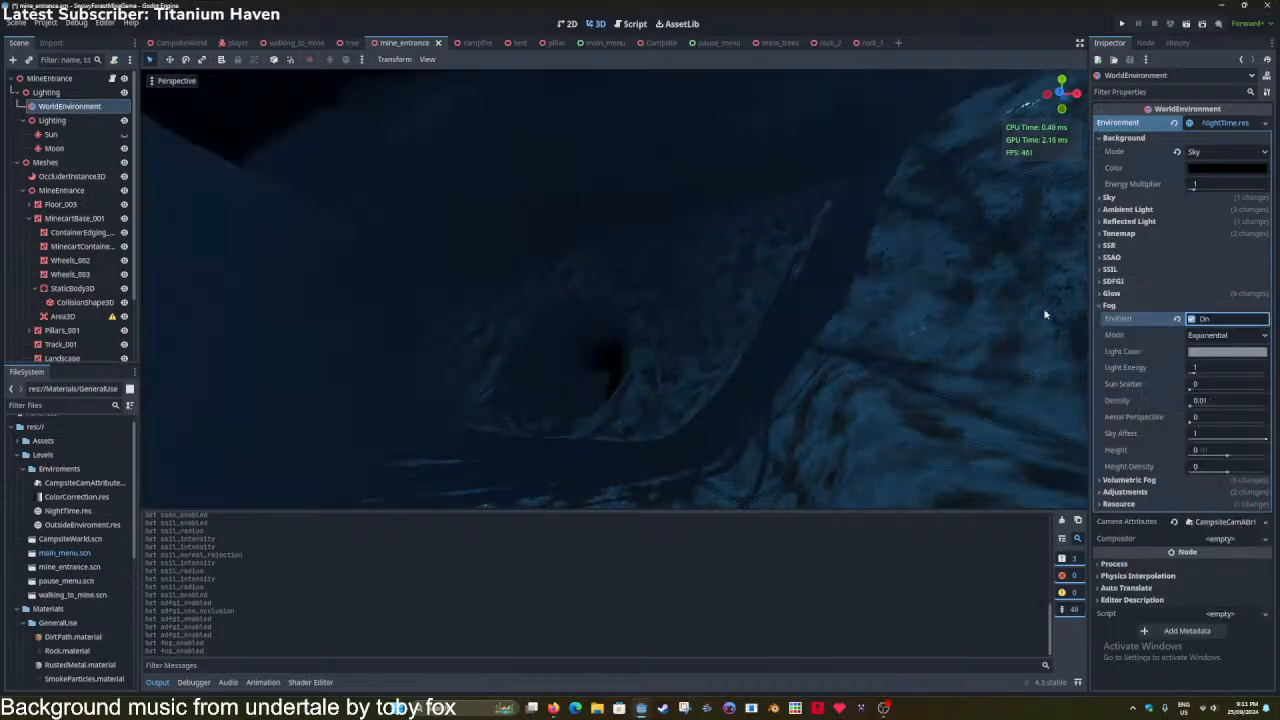
pyautogui.moveTo(860, 308); pyautogui.dragTo(620, 390, button='right')
# Try the Depth fog mode around the mine entrance, disable the fog and save the scene.
pyautogui.click(1207, 336)
pyautogui.click(1212, 368)
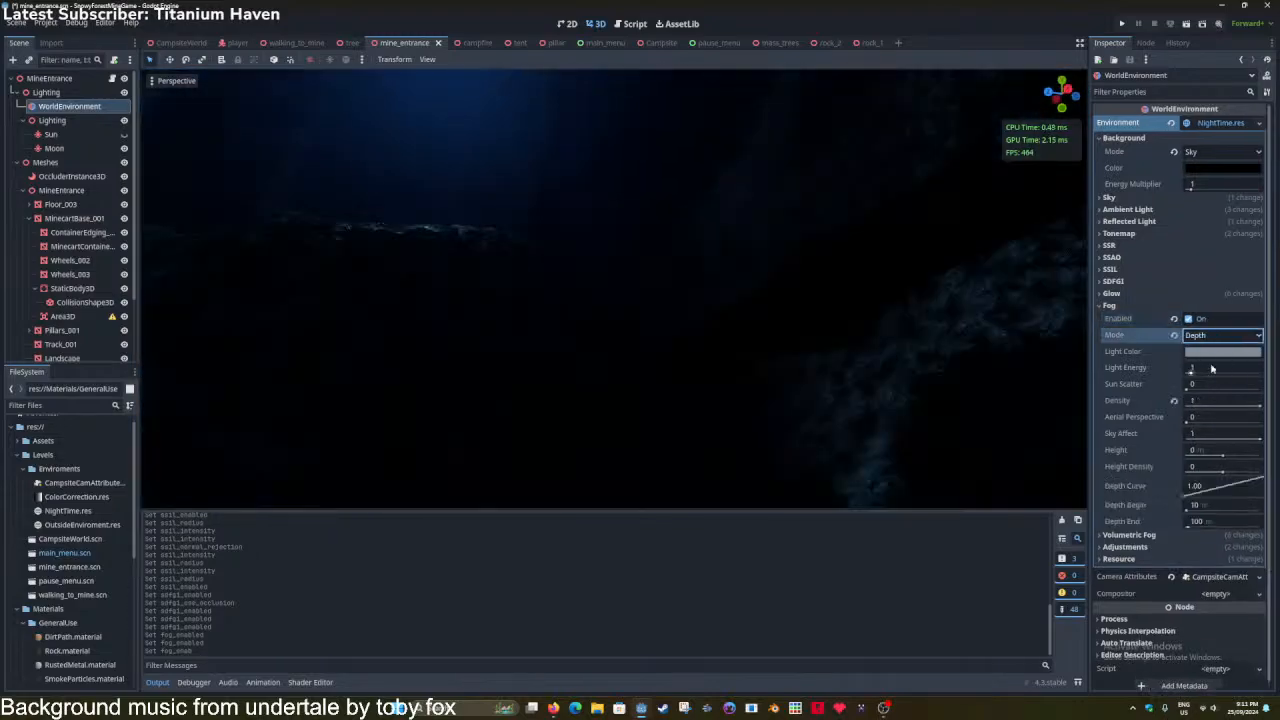
pyautogui.moveTo(953, 343); pyautogui.dragTo(1070, 370, button='right')
pyautogui.click(1211, 322)
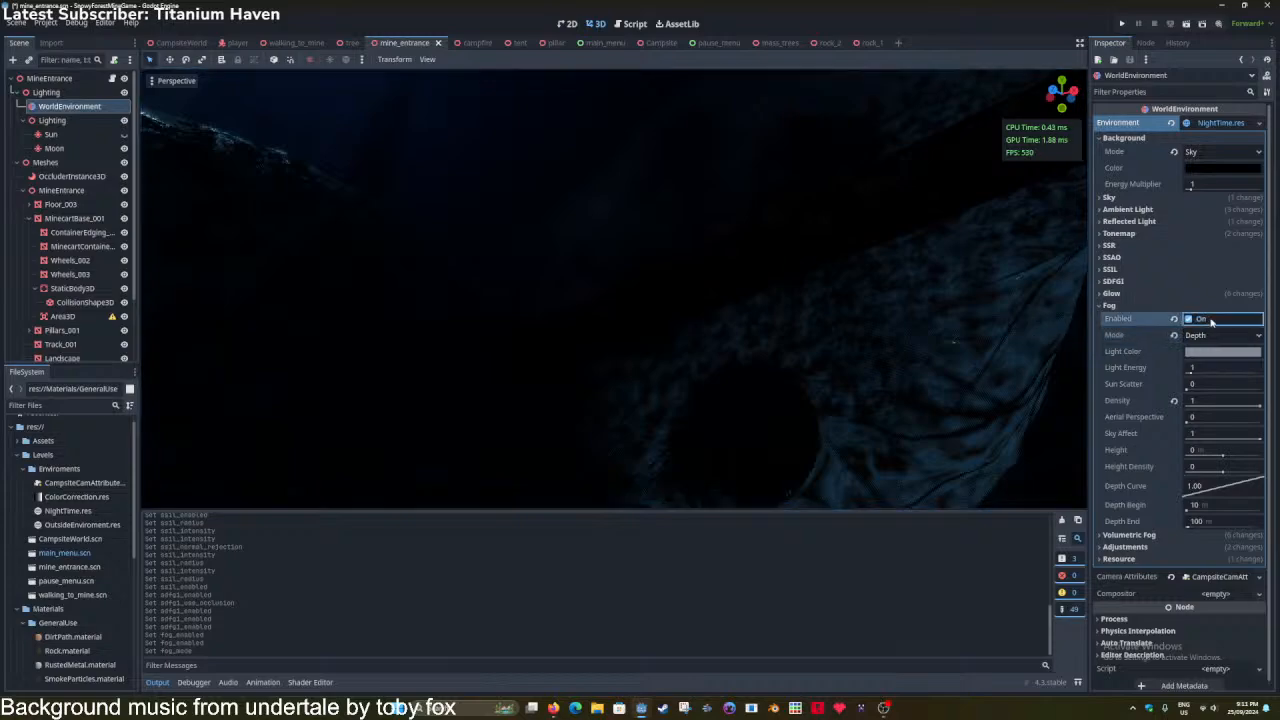
pyautogui.click(1212, 322)
pyautogui.click(1212, 322)
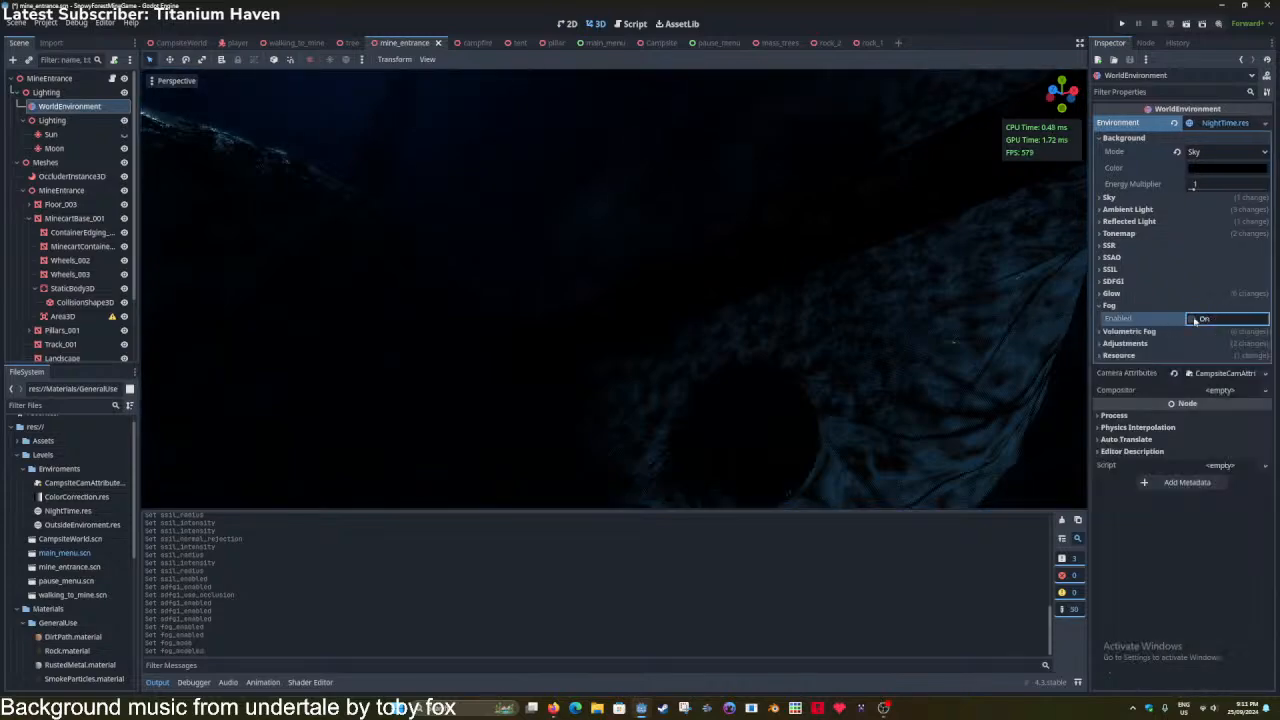
pyautogui.click(1109, 305)
pyautogui.hotkey('ctrl', 's')
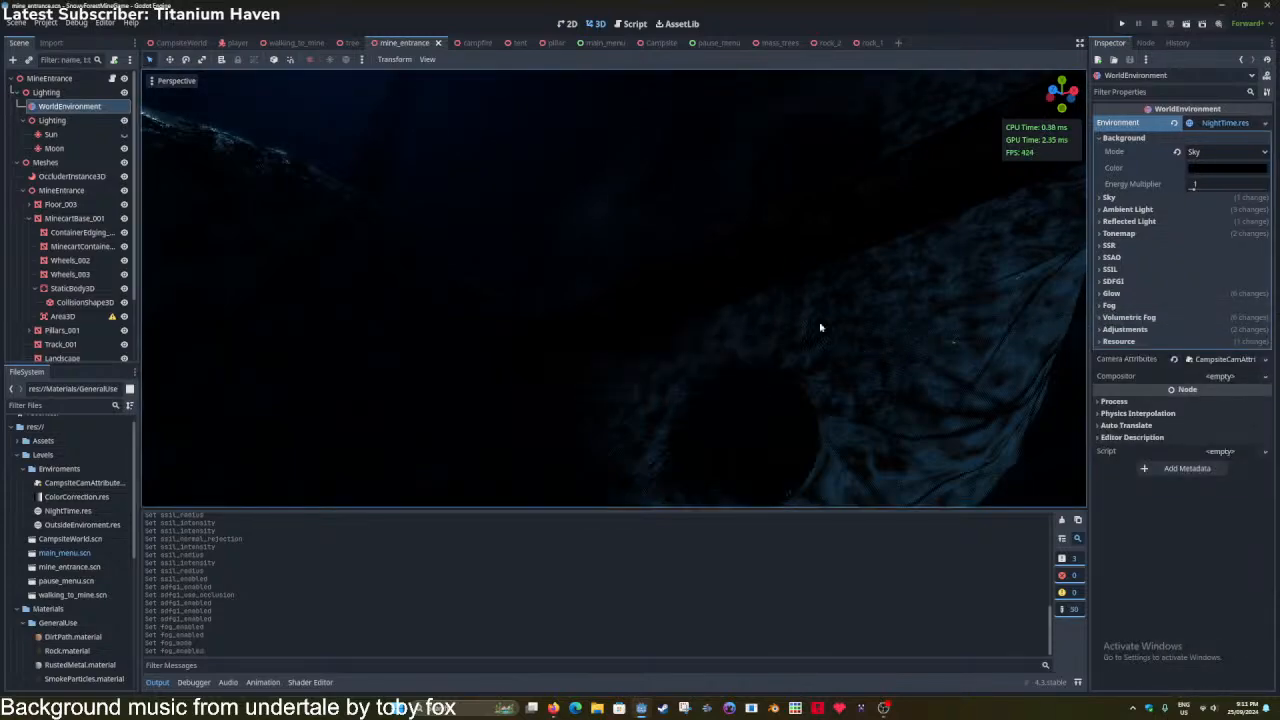
# Darken the dark blue stop of the Color Correction gradient under Adjustments to HSV 203, 61, 26.
pyautogui.moveTo(823, 326)
pyautogui.mouseDown(button='right')
pyautogui.moveTo(870, 335)
pyautogui.moveTo(840, 330)
pyautogui.mouseUp(button='right')
pyautogui.click(1195, 329)
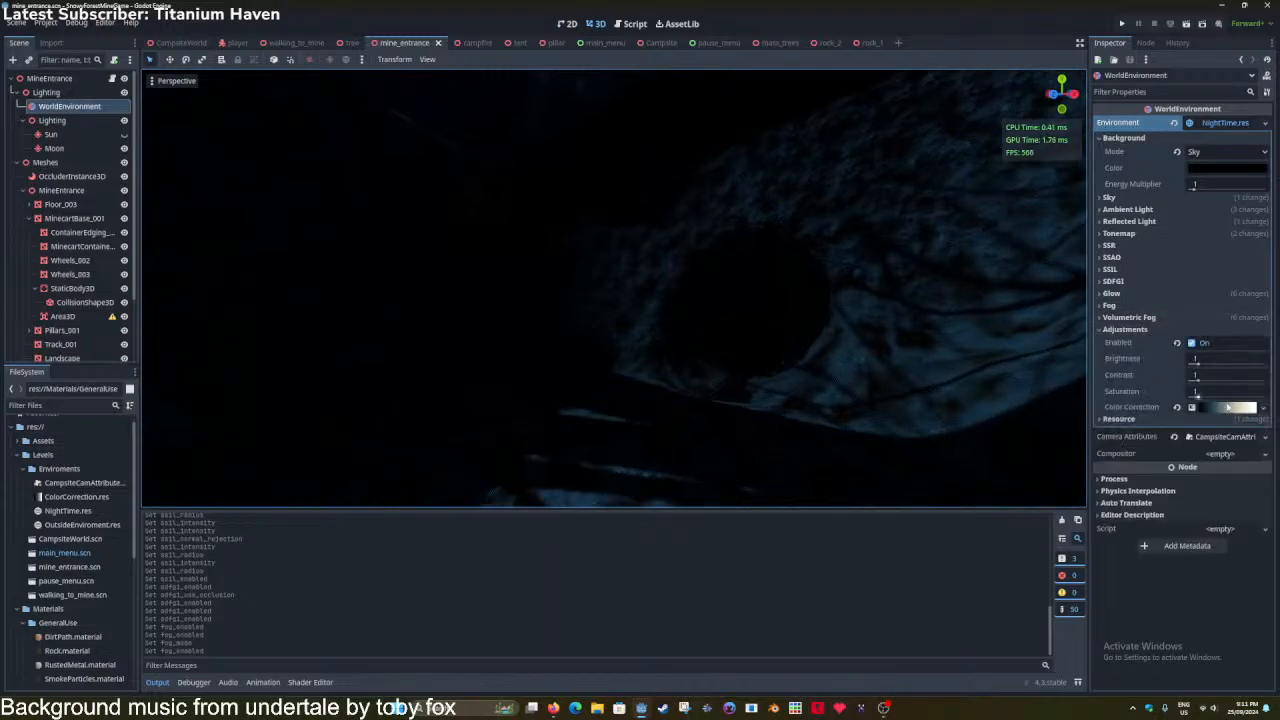
pyautogui.click(1228, 407)
pyautogui.click(1208, 421)
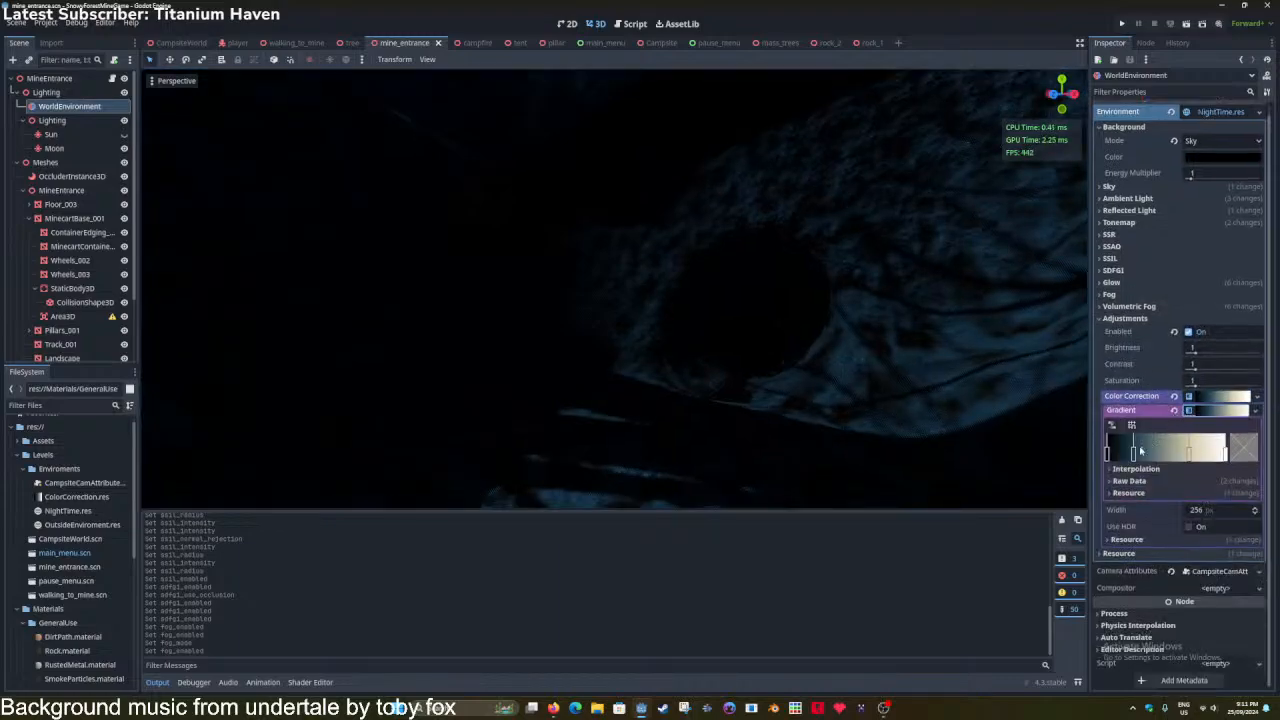
pyautogui.click(1133, 454)
pyautogui.click(1250, 455)
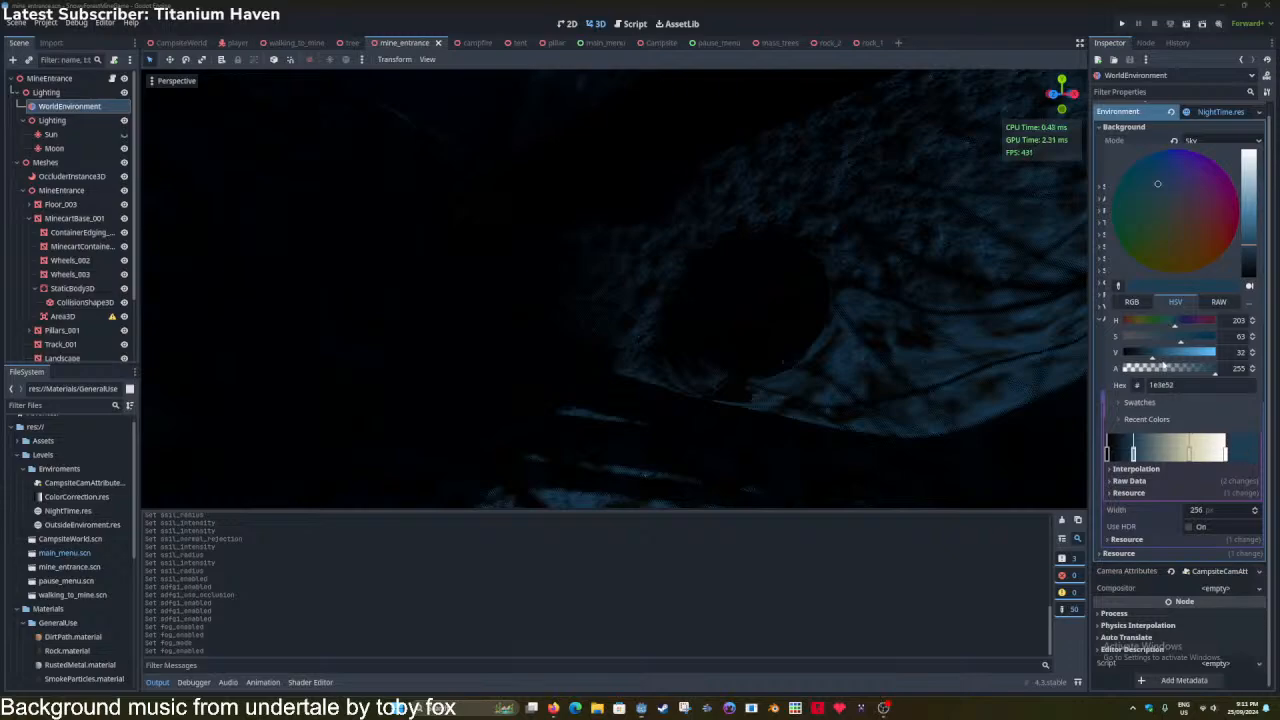
pyautogui.moveTo(1160, 358); pyautogui.dragTo(1179, 340)
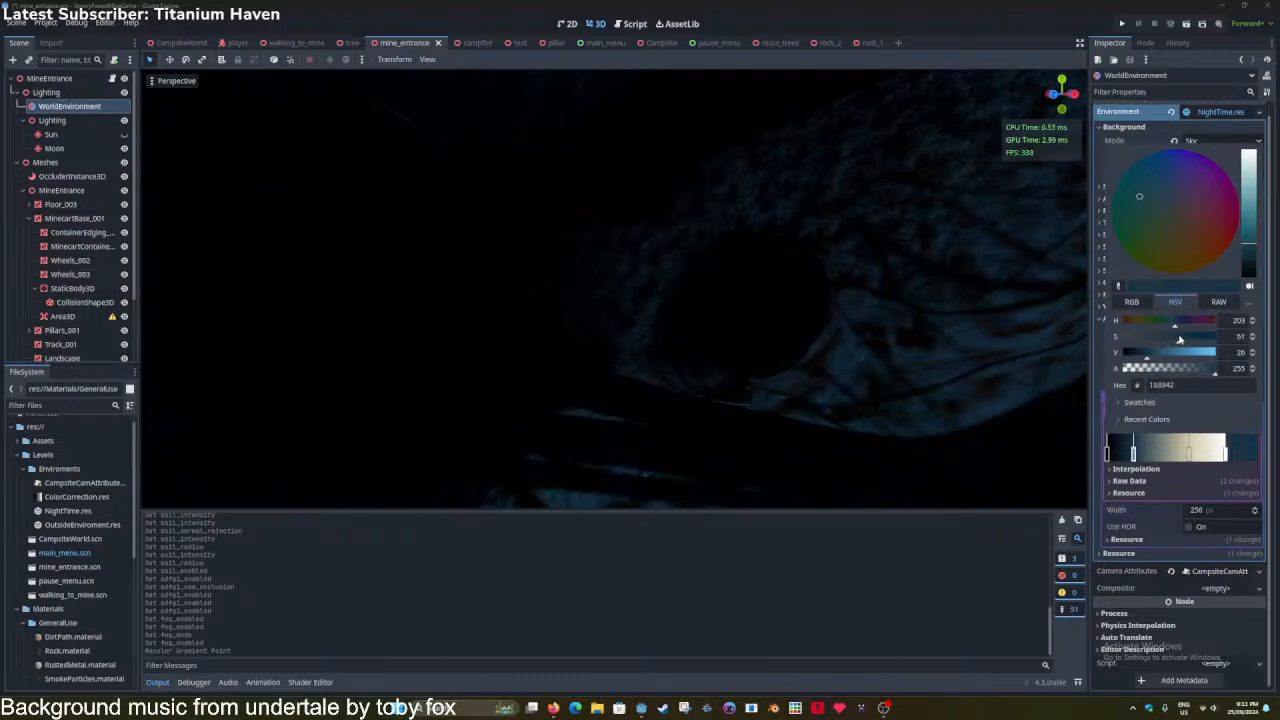
pyautogui.click(1178, 493)
pyautogui.click(1204, 416)
pyautogui.click(1214, 408)
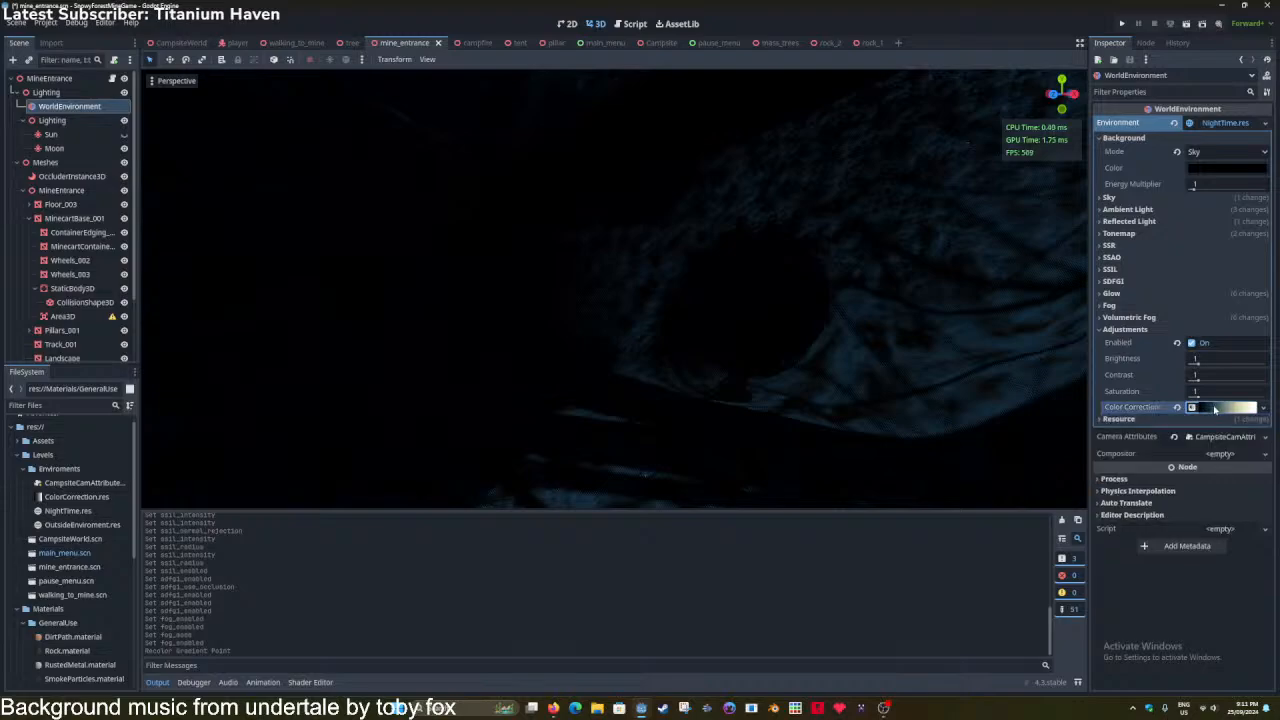
# Save the scene and inspect the darkened color correction around the mine entrance and its tracks.
pyautogui.hotkey('ctrl', 's')
pyautogui.moveTo(923, 377); pyautogui.dragTo(900, 360, button='middle')
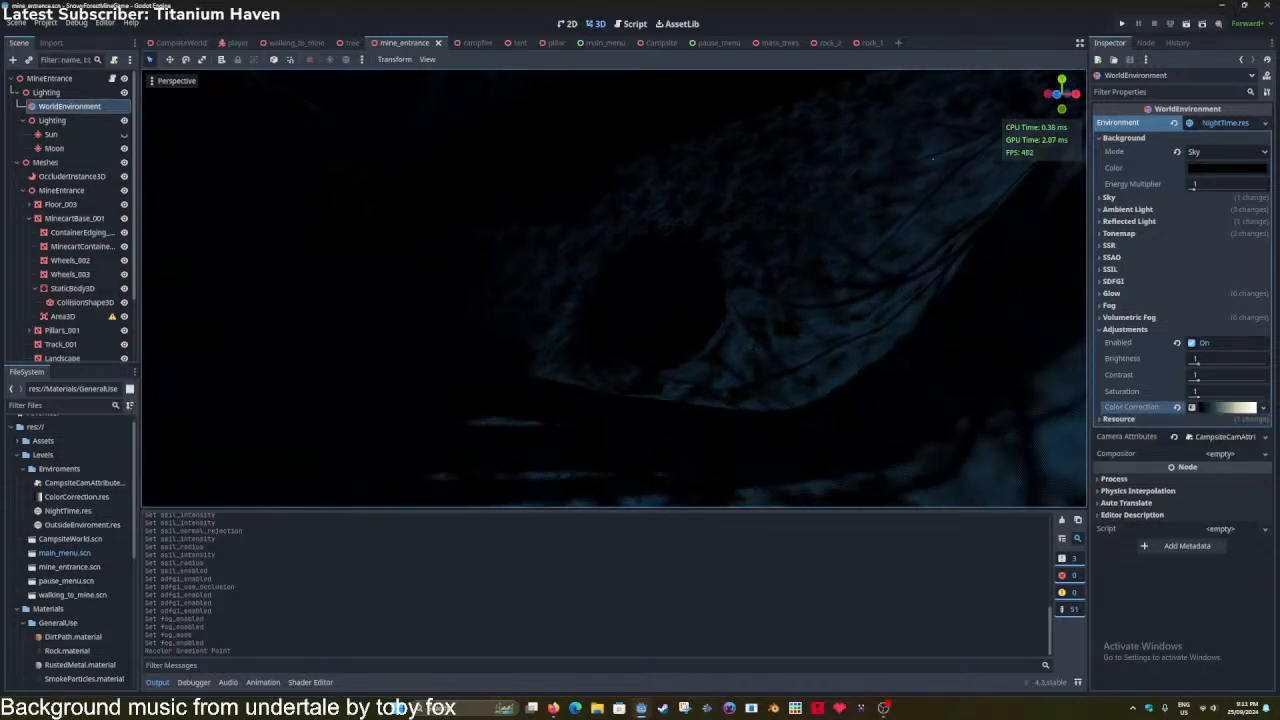
pyautogui.press('w')
pyautogui.moveTo(840, 370); pyautogui.dragTo(783, 379, button='right')
pyautogui.press('w')
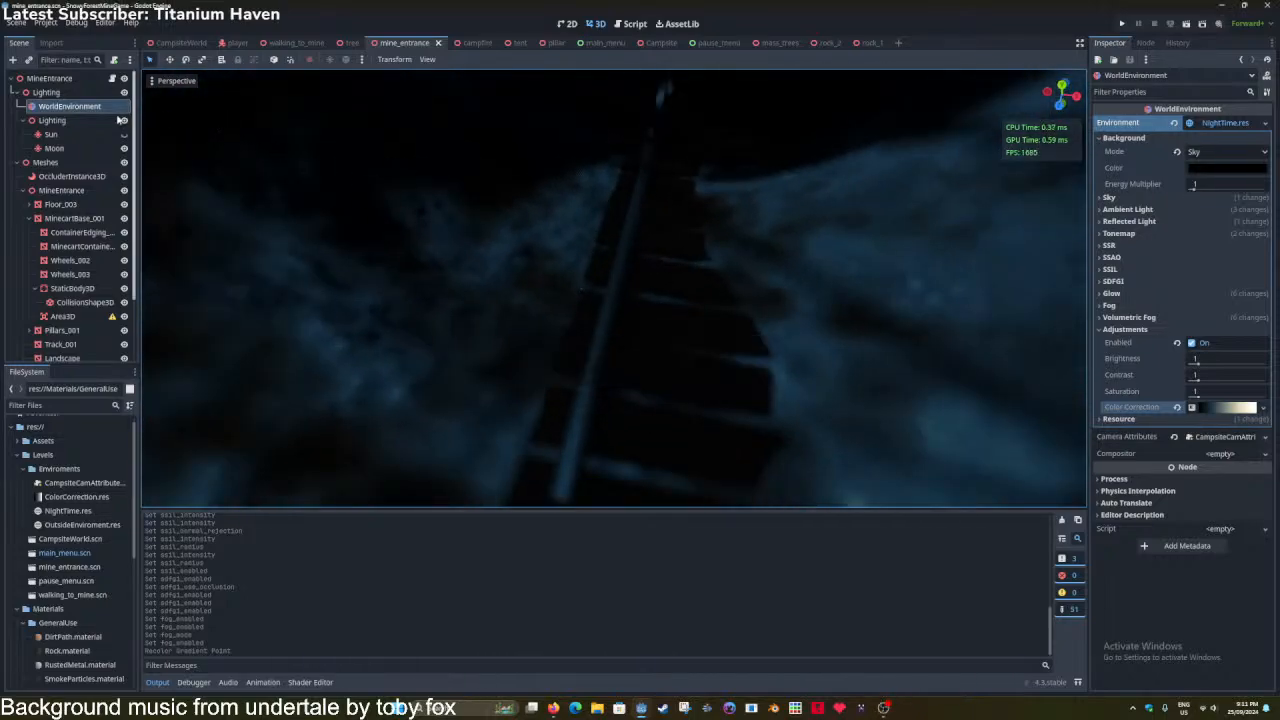
# Compare the mine entrance with the camera attributes' far and near DOF blur disabled, re-enable both and save the scene.
pyautogui.click(1206, 124)
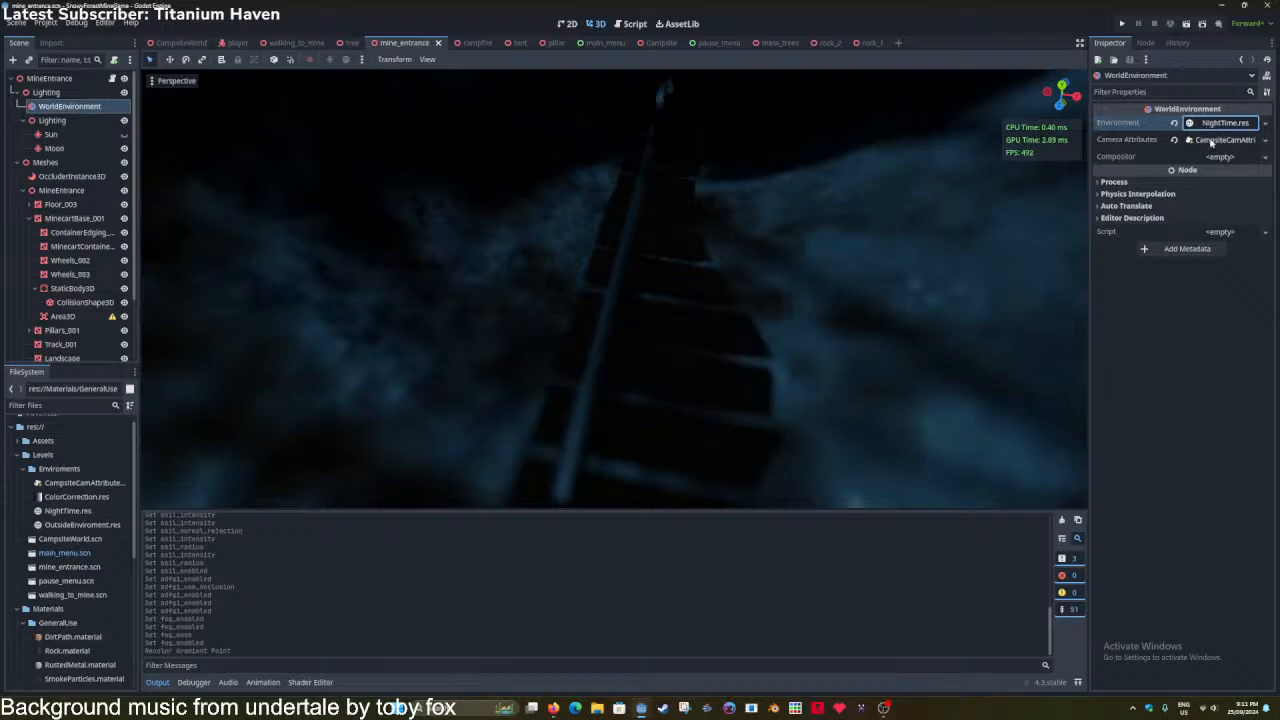
pyautogui.click(1222, 140)
pyautogui.click(1192, 168)
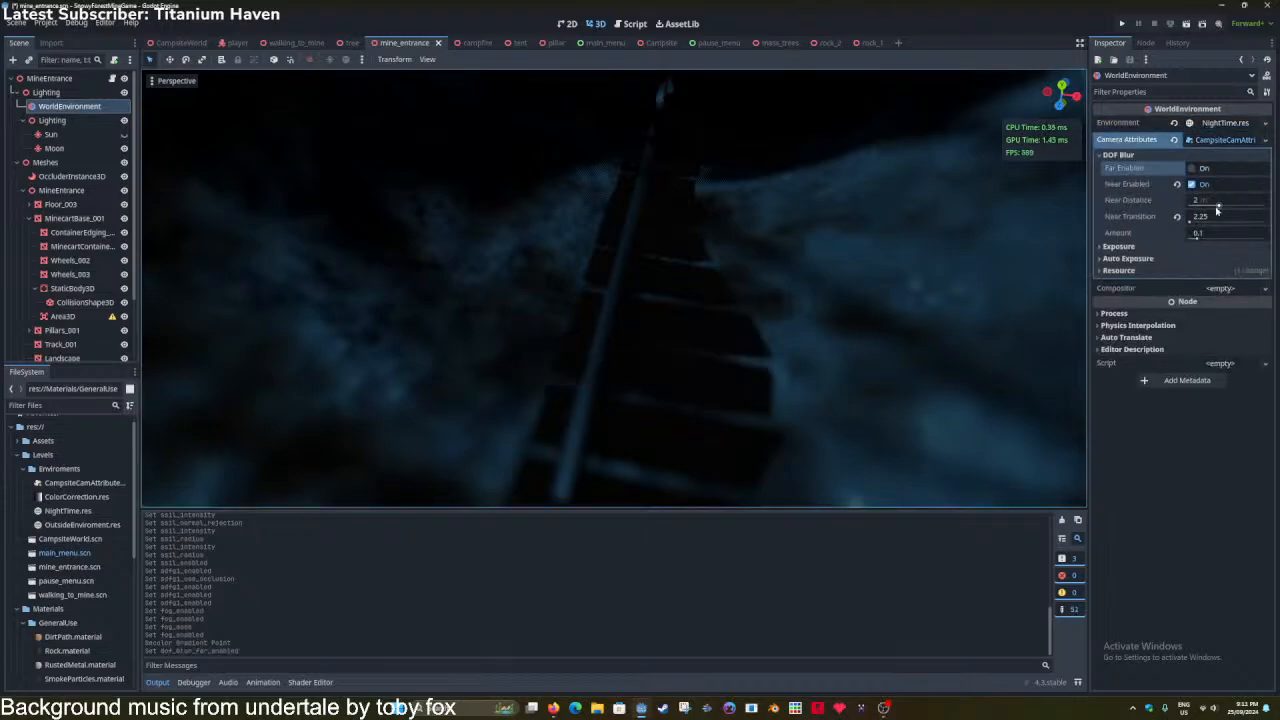
pyautogui.click(1191, 184)
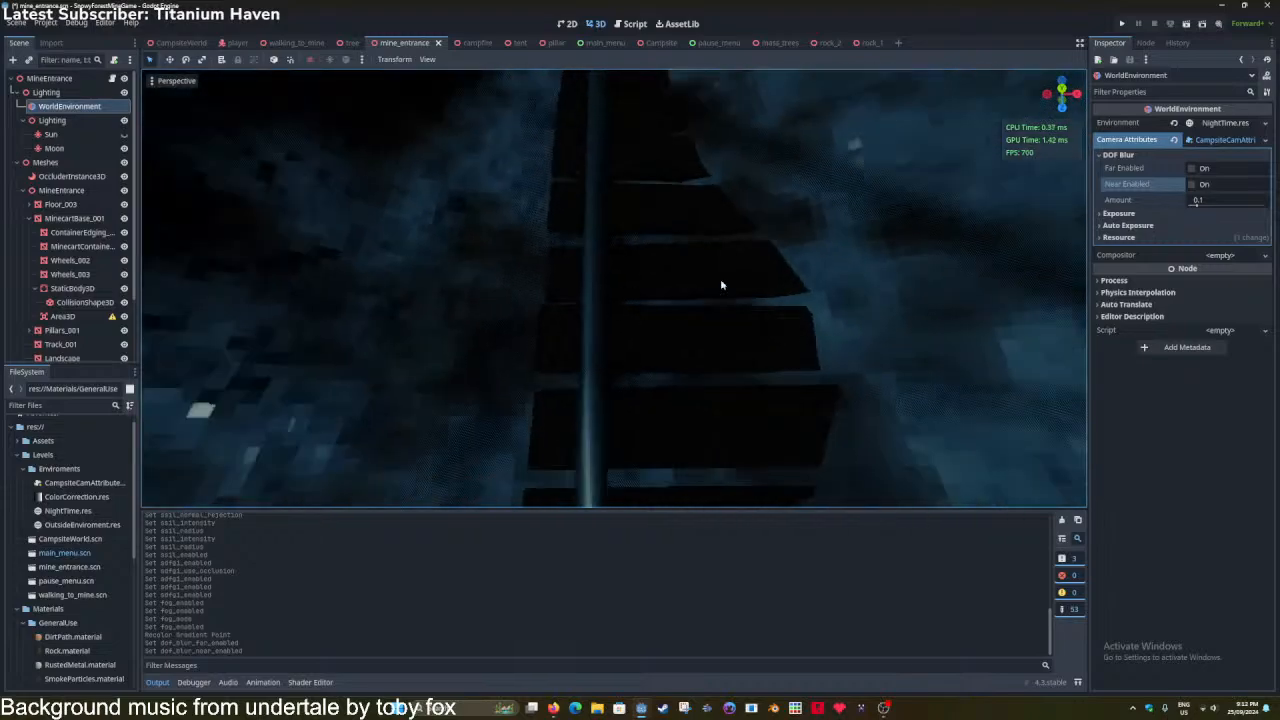
pyautogui.click(1191, 184)
pyautogui.click(1192, 168)
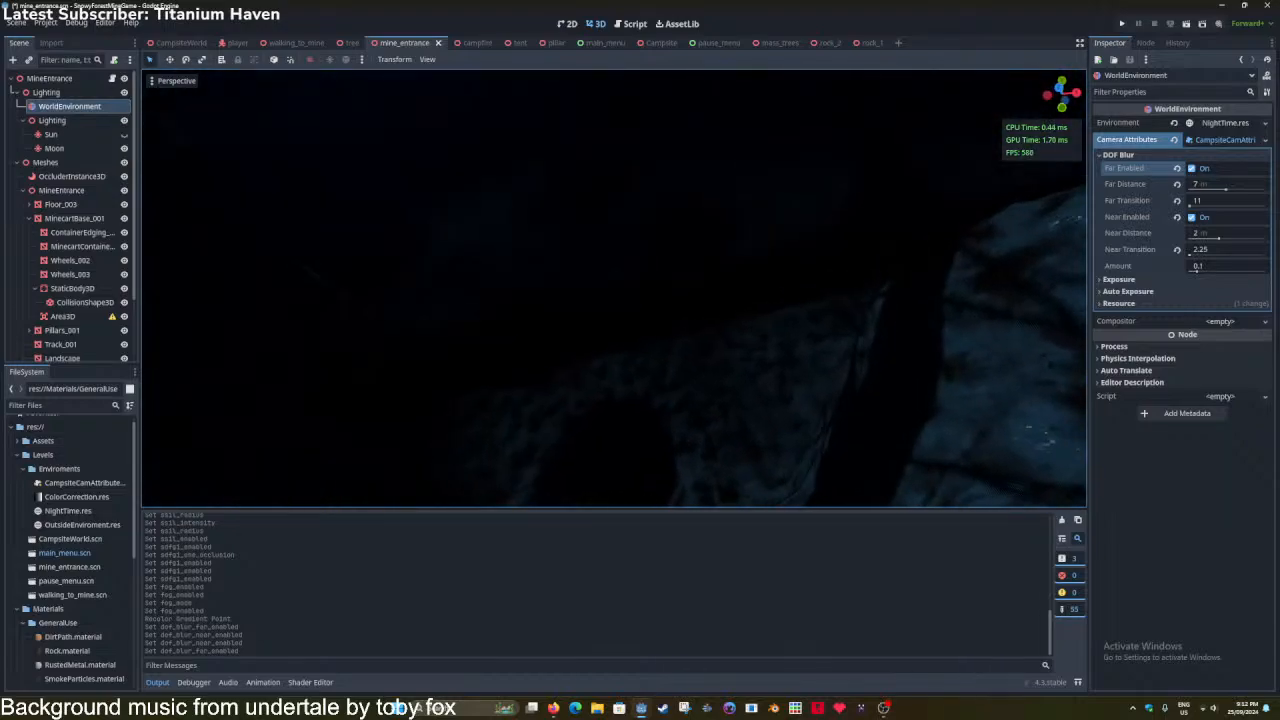
pyautogui.hotkey('ctrl', 's')
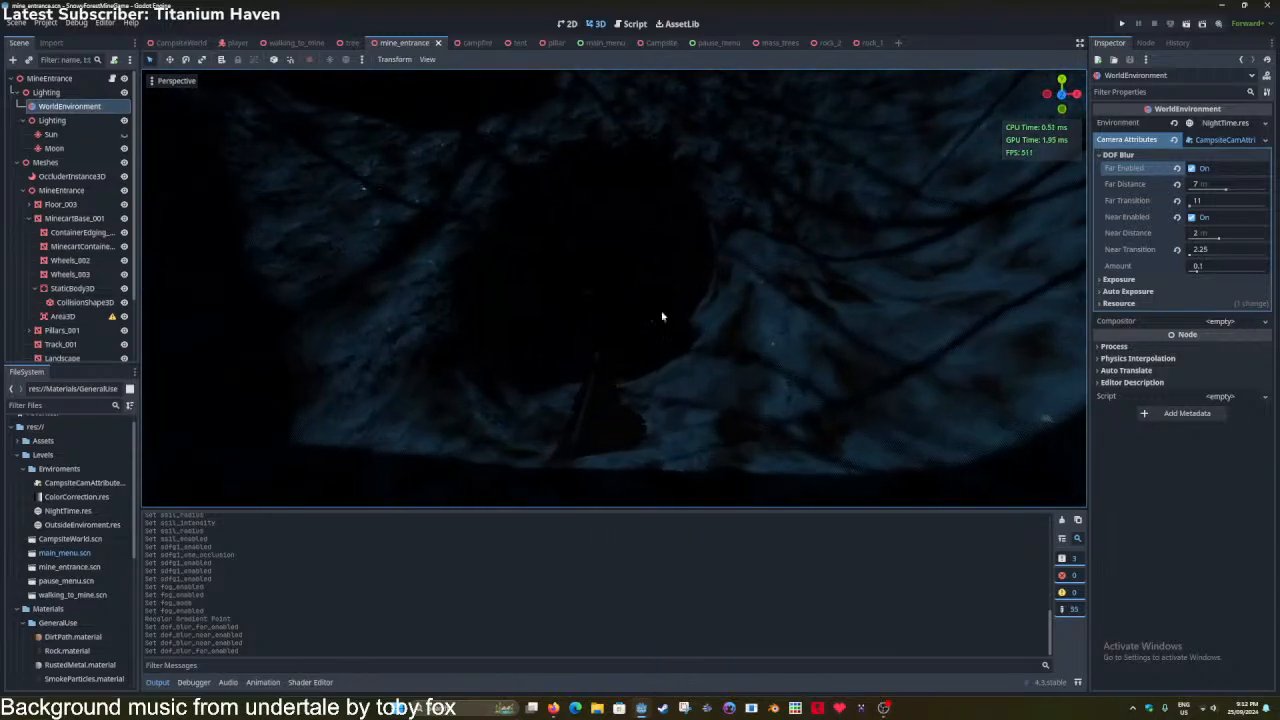
pyautogui.hotkey('ctrl', 's')
# Try Auto Exposure on the camera attributes with a scale of 0.01 around the mine entrance, and disable it again.
pyautogui.click(1142, 156)
pyautogui.click(1143, 180)
pyautogui.click(1192, 192)
pyautogui.moveTo(860, 280); pyautogui.dragTo(960, 160, button='right')
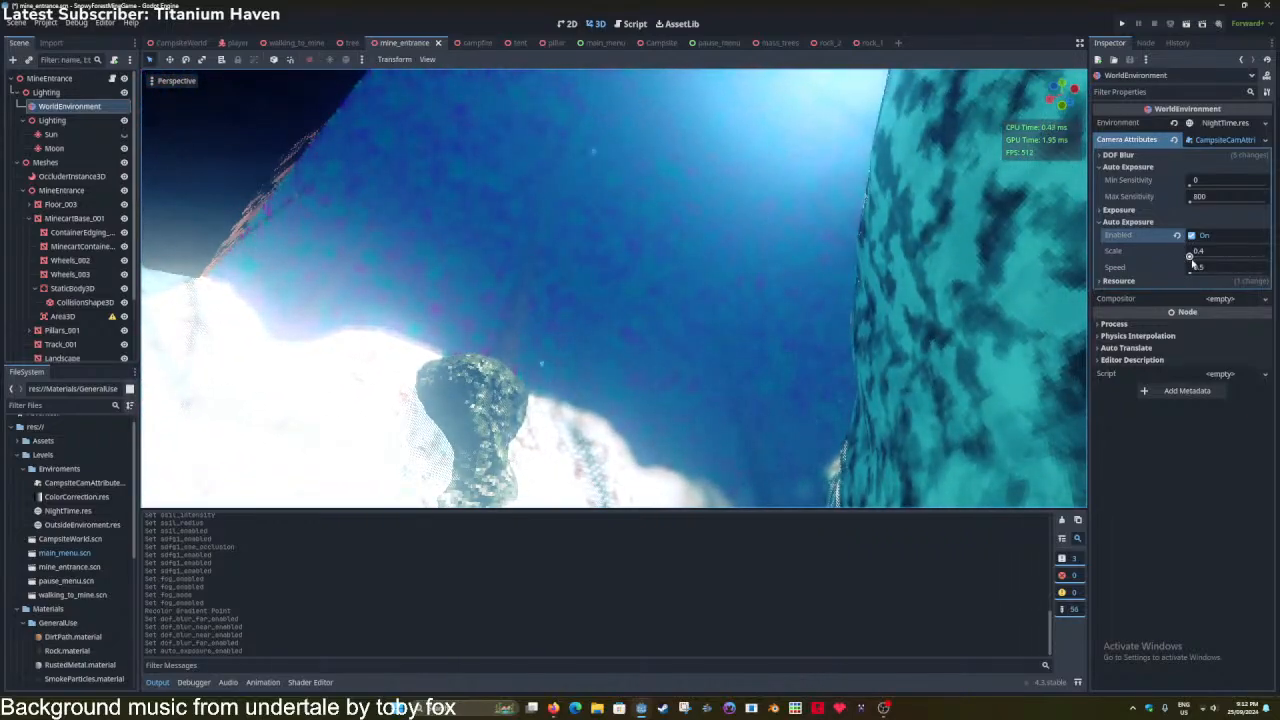
pyautogui.moveTo(1216, 253); pyautogui.dragTo(1176, 253)
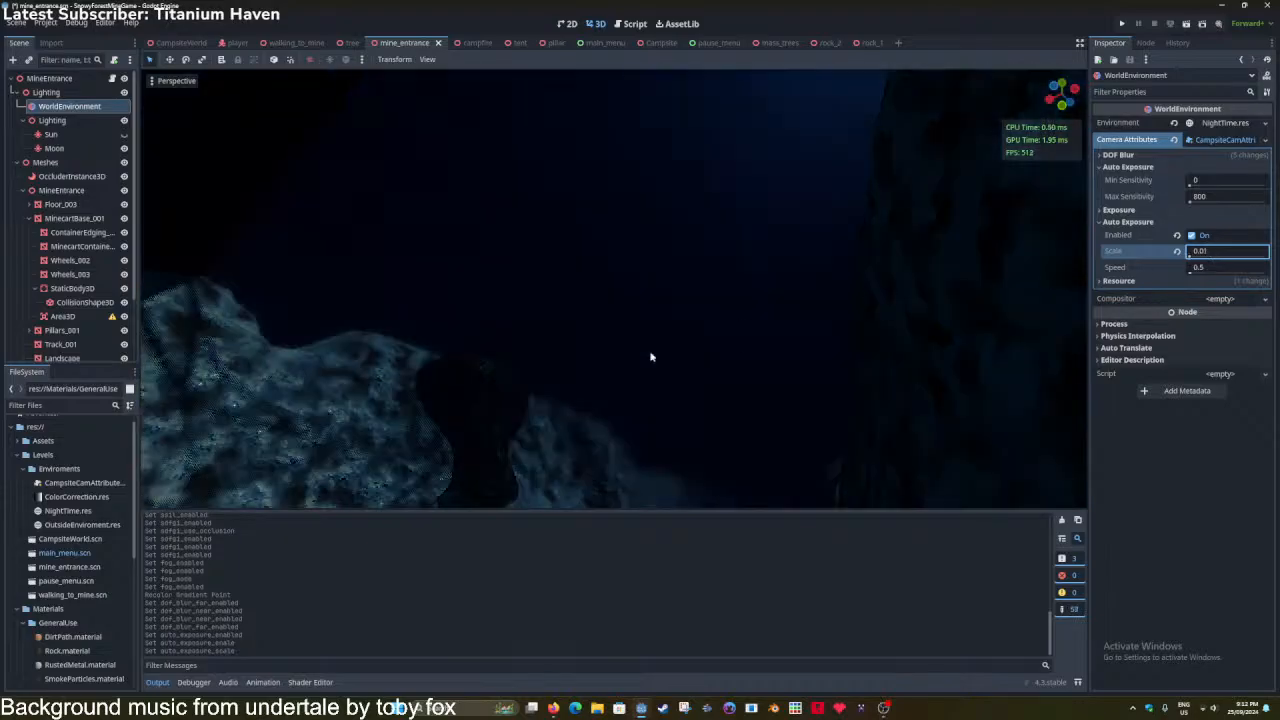
pyautogui.moveTo(651, 357); pyautogui.dragTo(660, 440, button='right')
pyautogui.moveTo(614, 288); pyautogui.dragTo(770, 290, button='right')
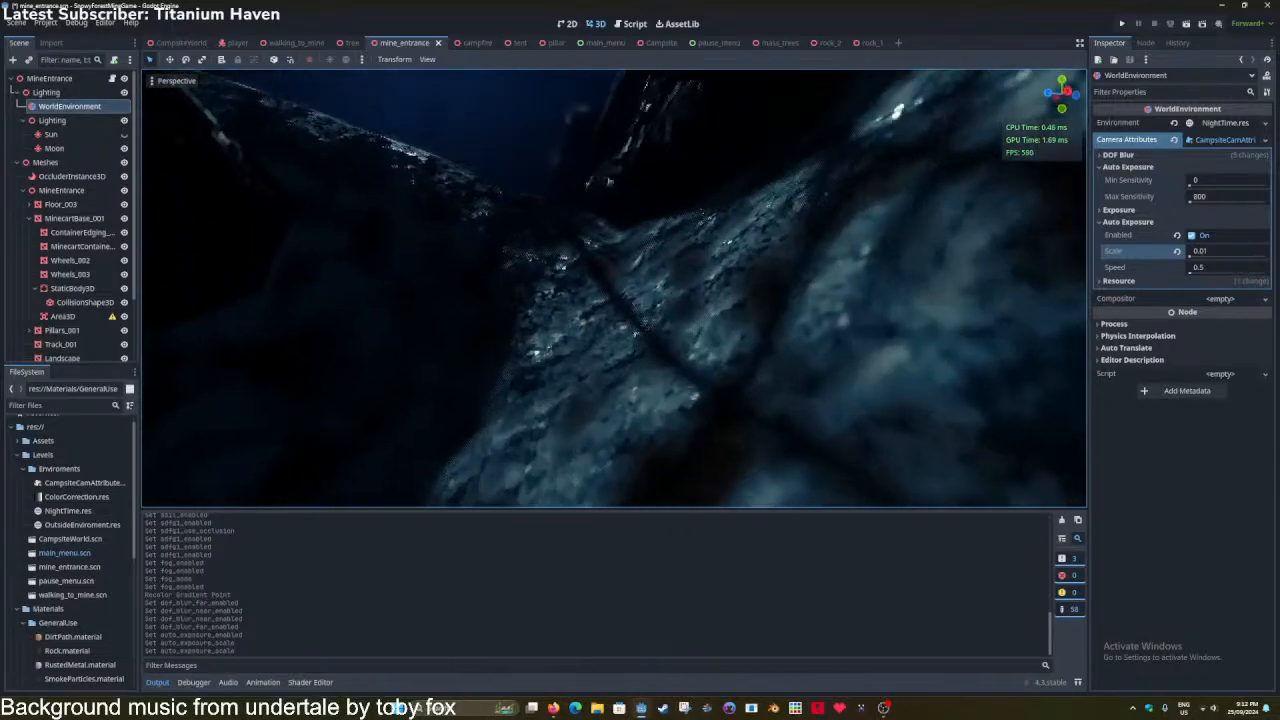
pyautogui.click(1208, 237)
pyautogui.click(1158, 178)
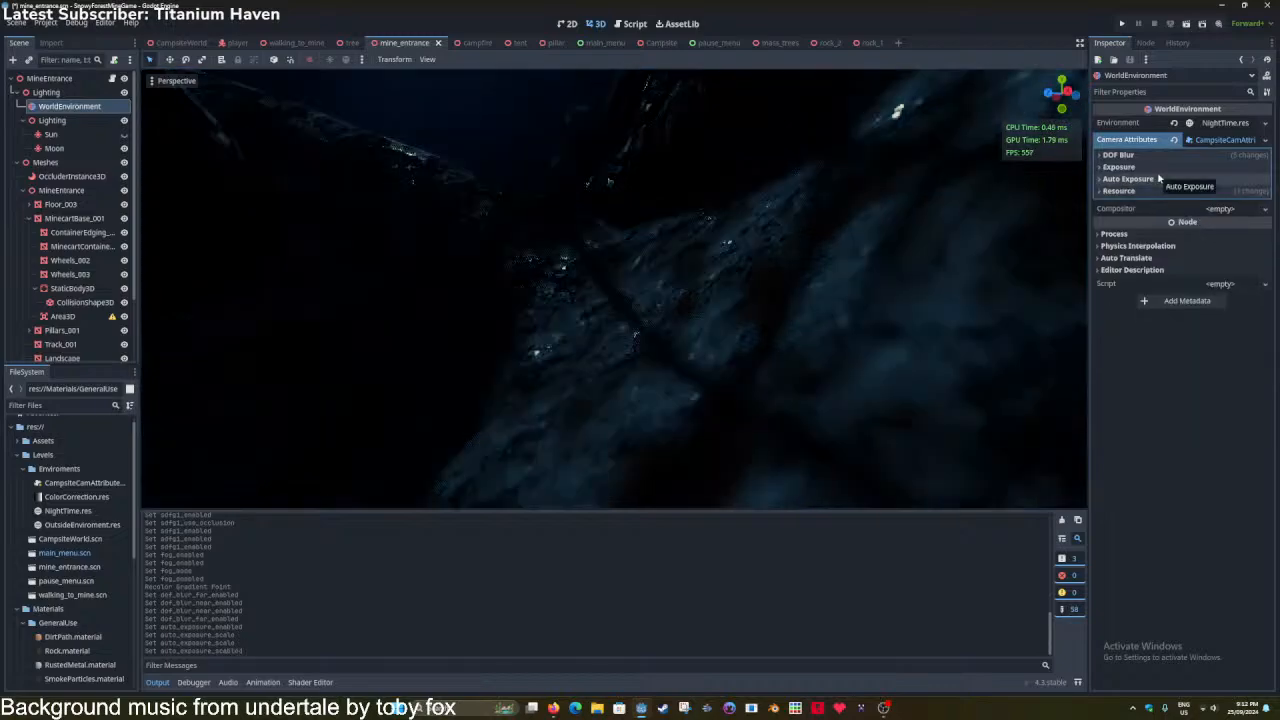
# Try an exposure multiplier of 3.562 on the camera attributes, reset it to the default and save the scene.
pyautogui.click(1156, 168)
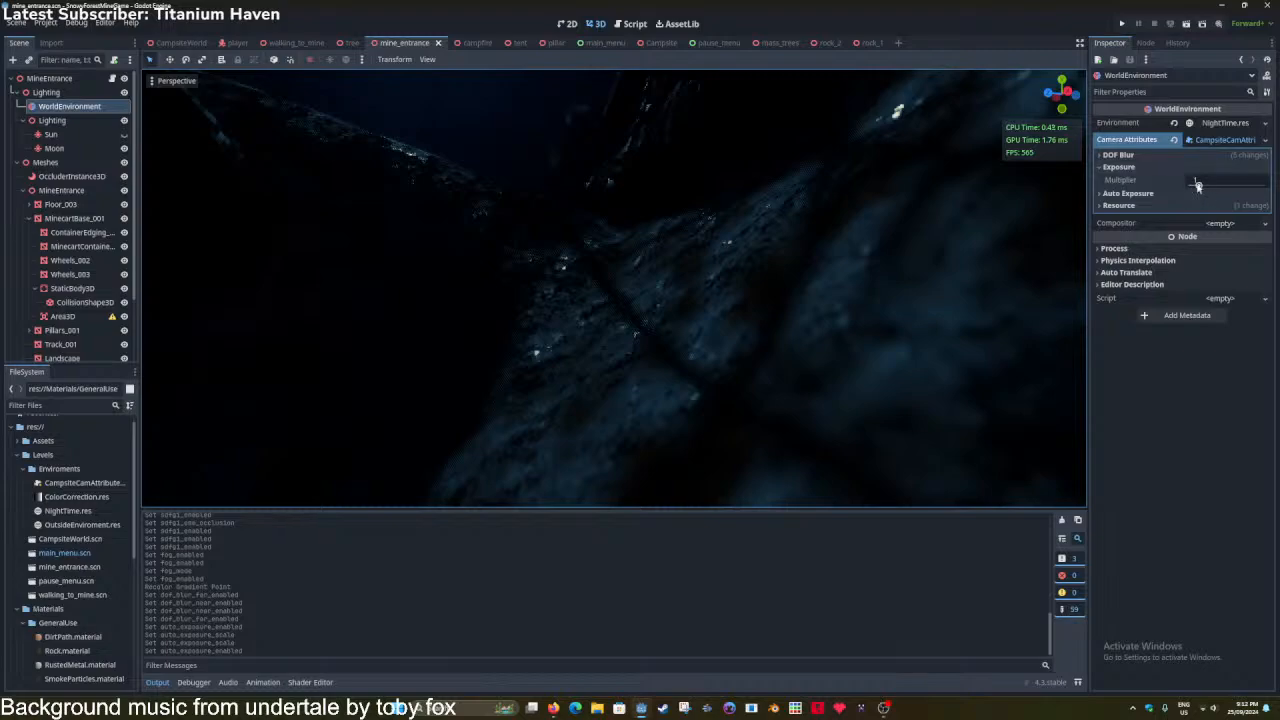
pyautogui.moveTo(1198, 185); pyautogui.dragTo(1245, 185)
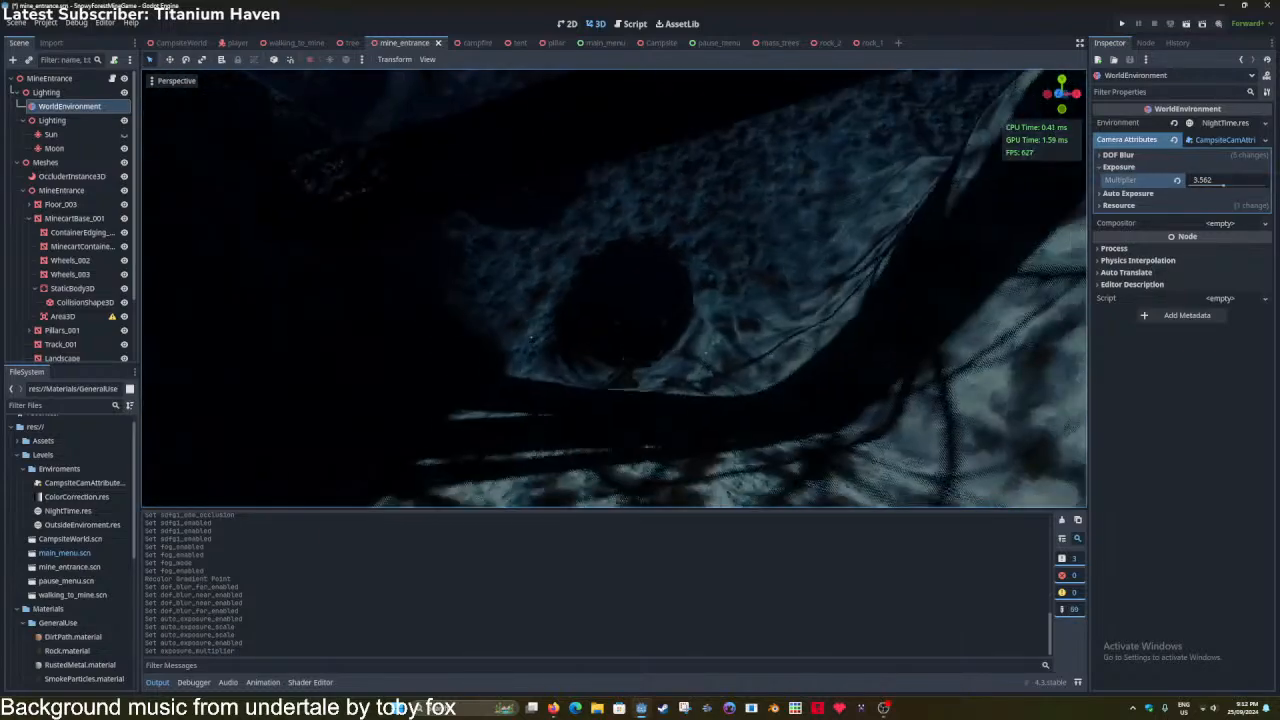
pyautogui.click(1176, 181)
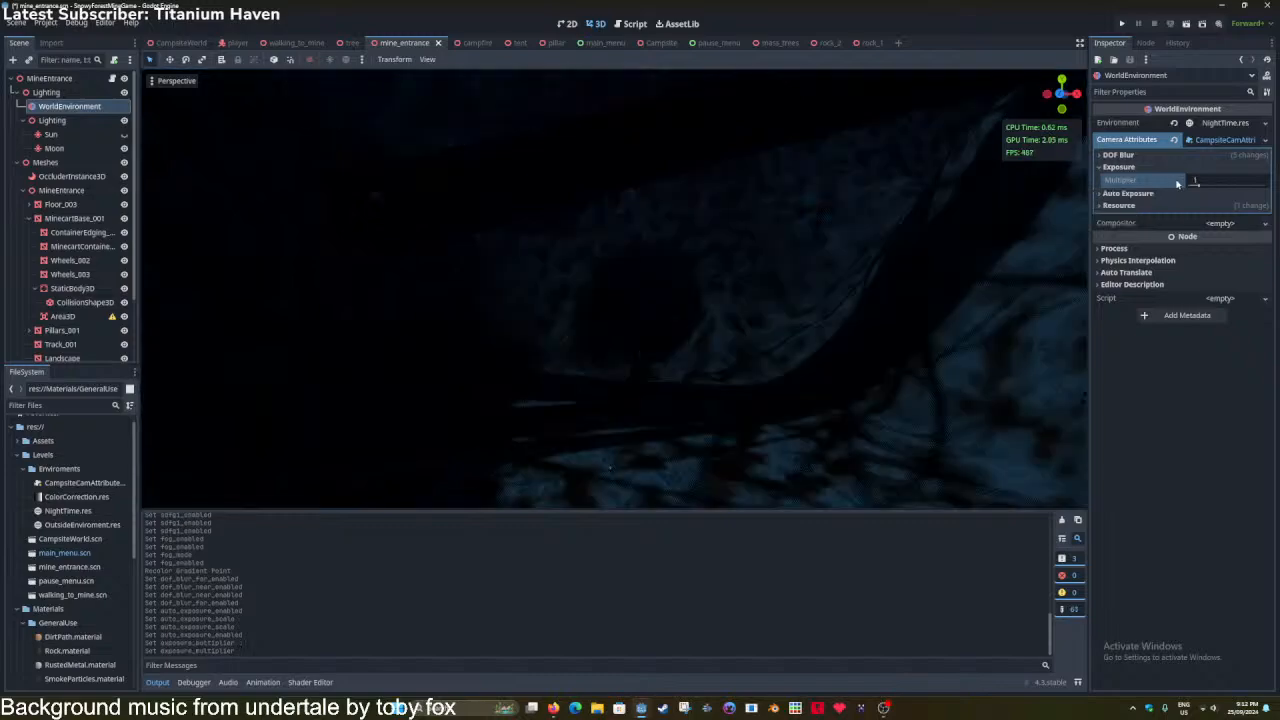
pyautogui.click(1166, 169)
pyautogui.hotkey('ctrl', 's')
# Open the player scene, add a SpotLight3D as a child of its Camera3D and save.
pyautogui.click(237, 42)
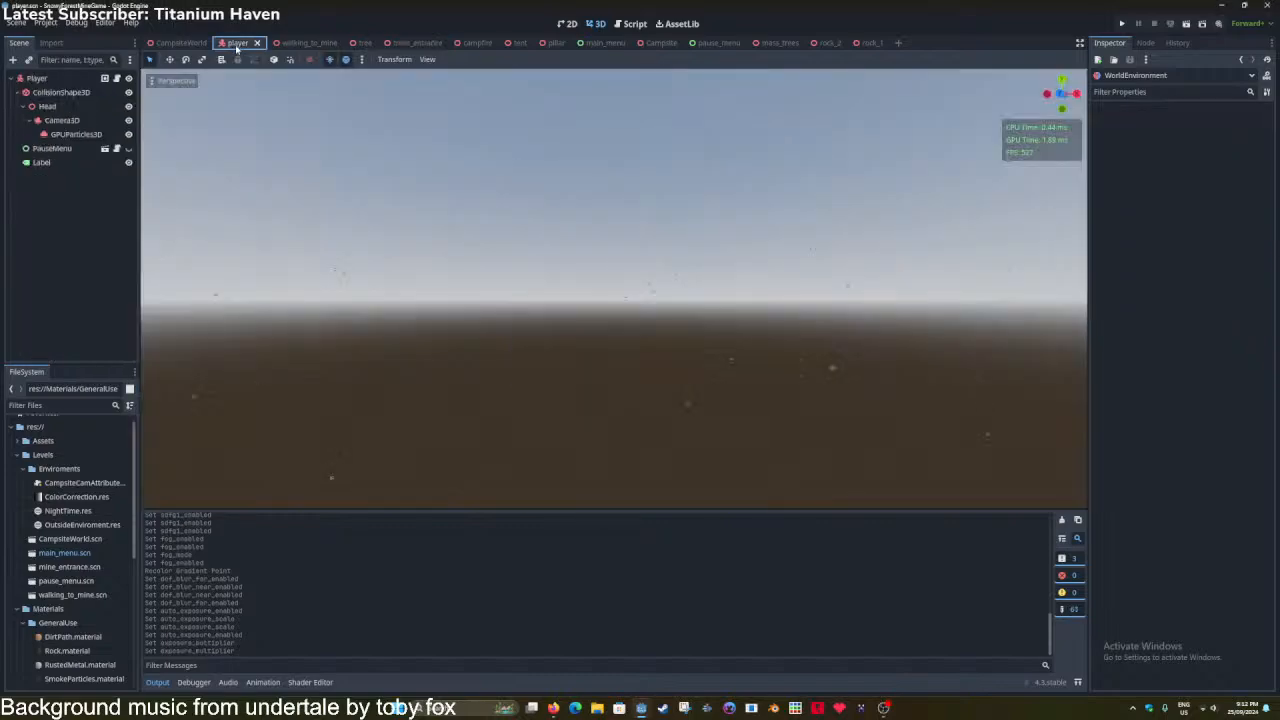
pyautogui.click(62, 120)
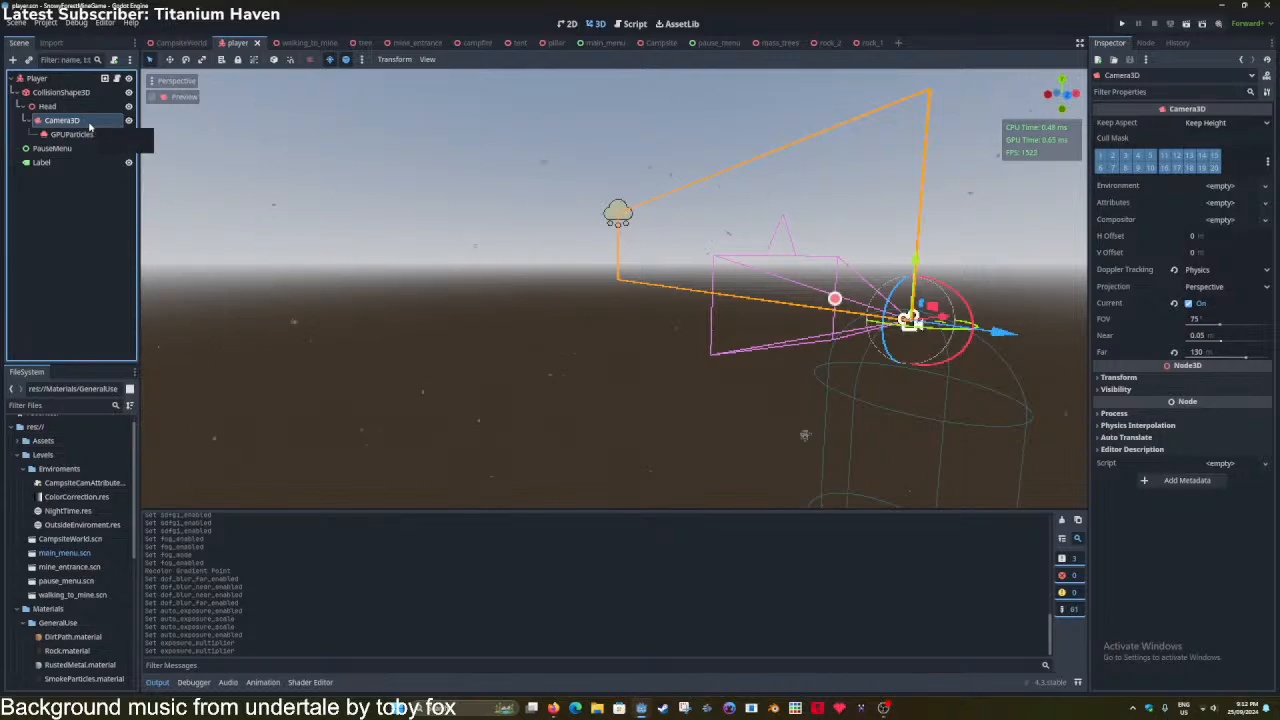
pyautogui.press('f')
pyautogui.scroll(2, 698, 346)
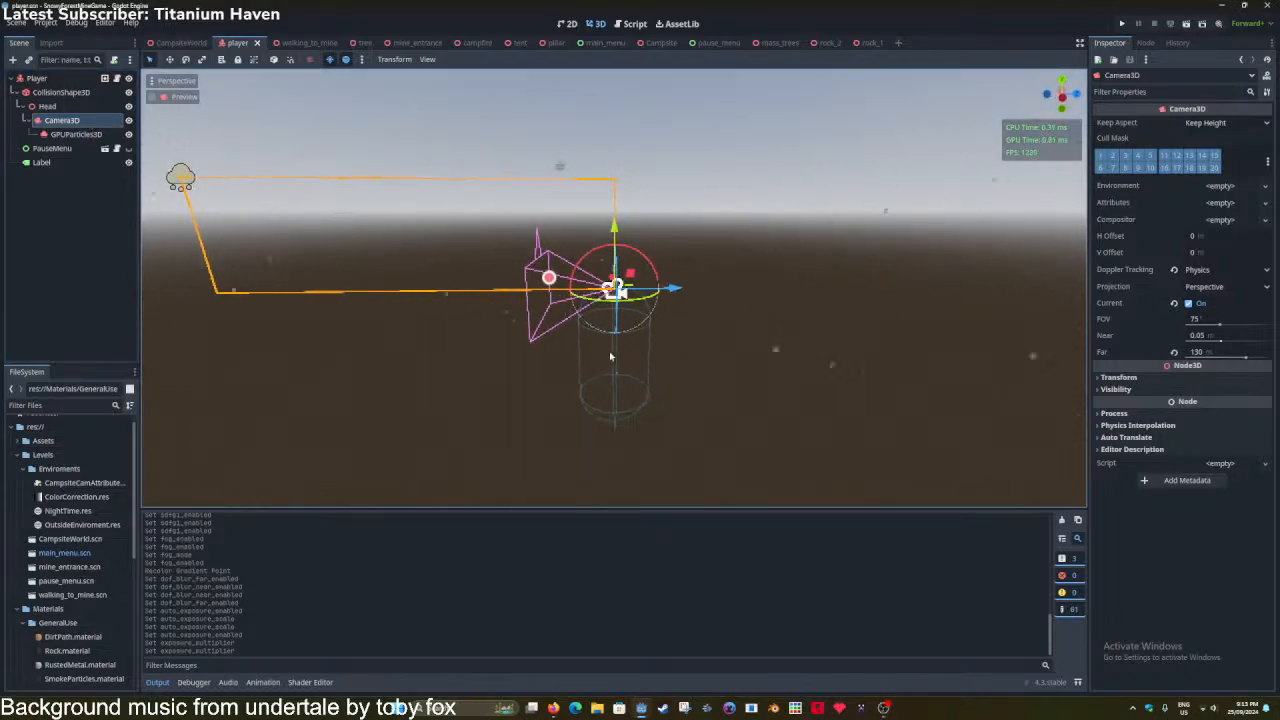
pyautogui.hotkey('ctrl', 'a')
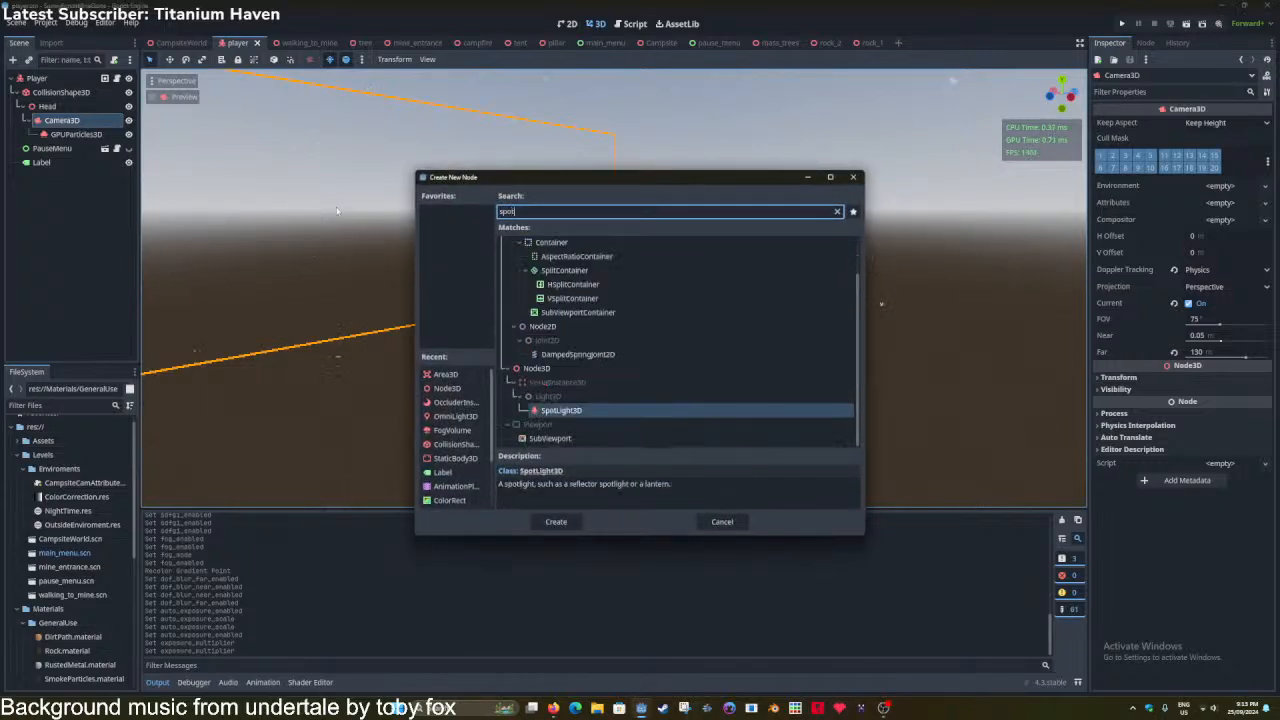
pyautogui.press('Return')
pyautogui.hotkey('ctrl', 's')
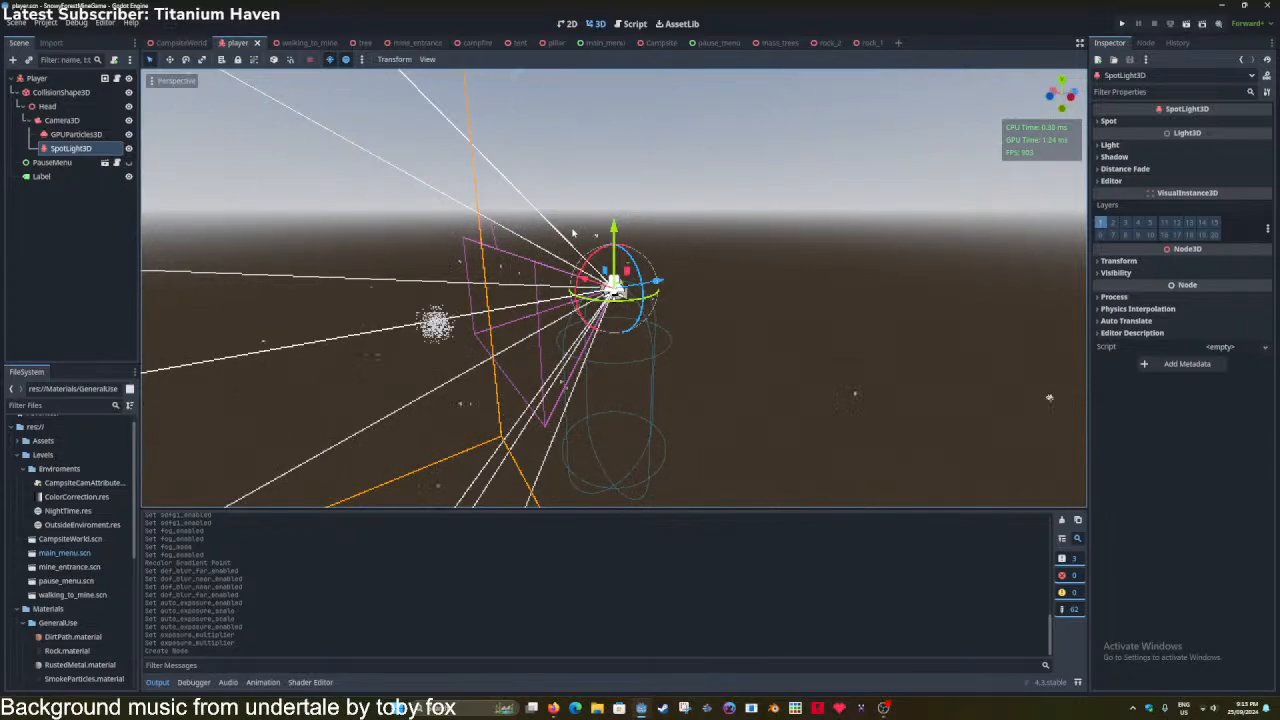
# Move the player's spotlight away from the camera origin and rotate it to adjust its aim.
pyautogui.moveTo(573, 233); pyautogui.dragTo(800, 252, button='middle')
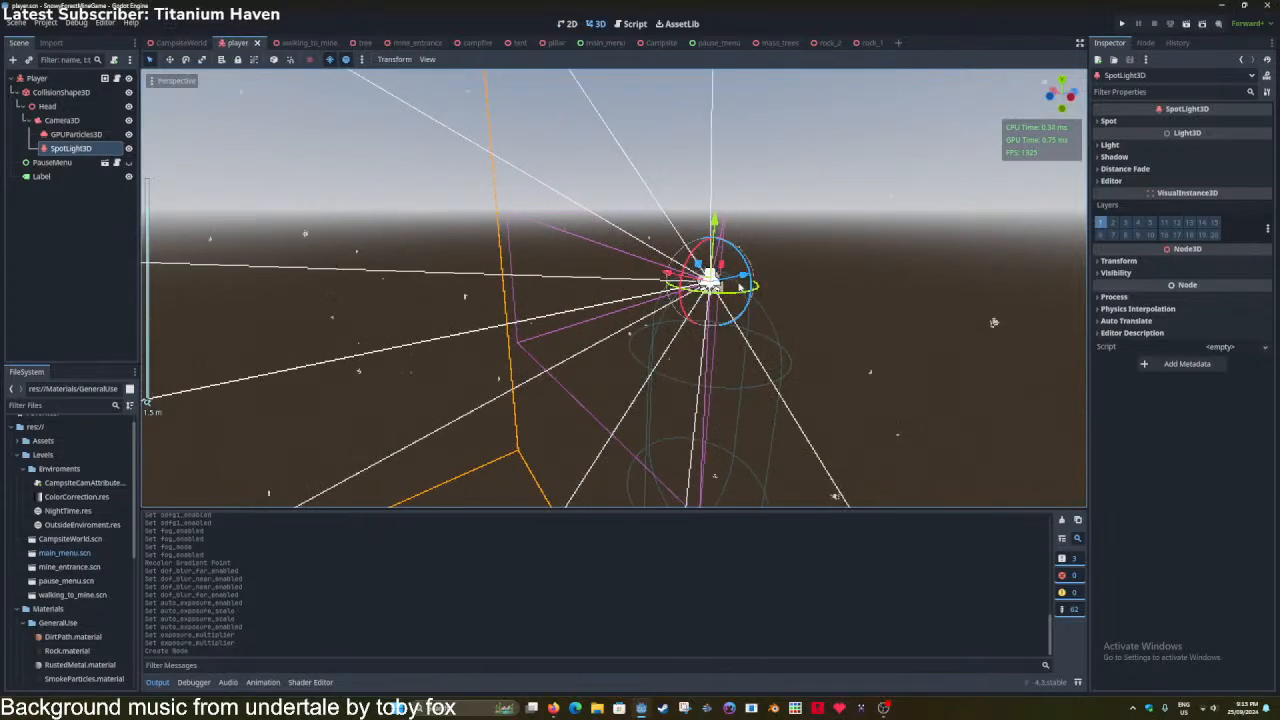
pyautogui.moveTo(755, 276); pyautogui.dragTo(677, 300)
pyautogui.moveTo(601, 247); pyautogui.dragTo(603, 106)
pyautogui.moveTo(610, 192); pyautogui.dragTo(580, 204, button='middle')
pyautogui.moveTo(634, 174); pyautogui.dragTo(625, 178)
pyautogui.moveTo(660, 226); pyautogui.dragTo(591, 228, button='middle')
pyautogui.scroll(-1, 610, 236)
pyautogui.press('f')
pyautogui.scroll(2, 610, 236)
pyautogui.moveTo(602, 248); pyautogui.dragTo(463, 66)
# Open the CampsiteWorld scene, select its Player node and frame it in the 3D view.
pyautogui.click(180, 43)
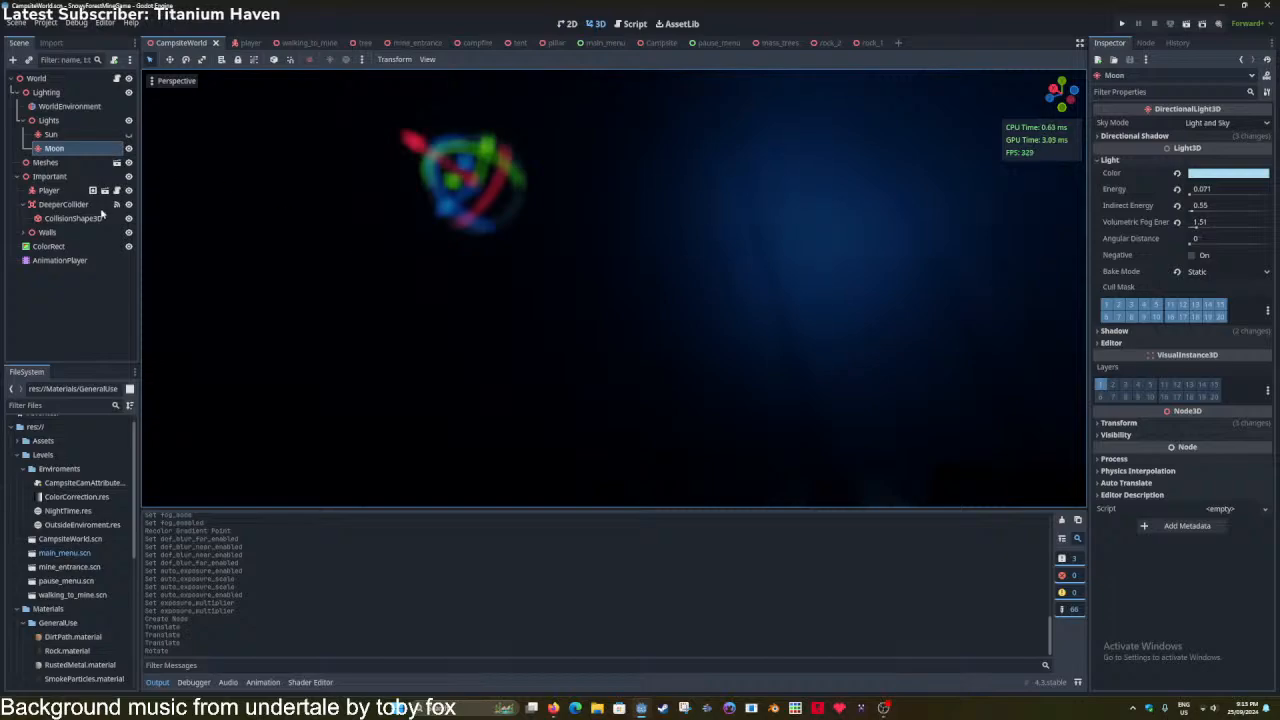
pyautogui.click(86, 219)
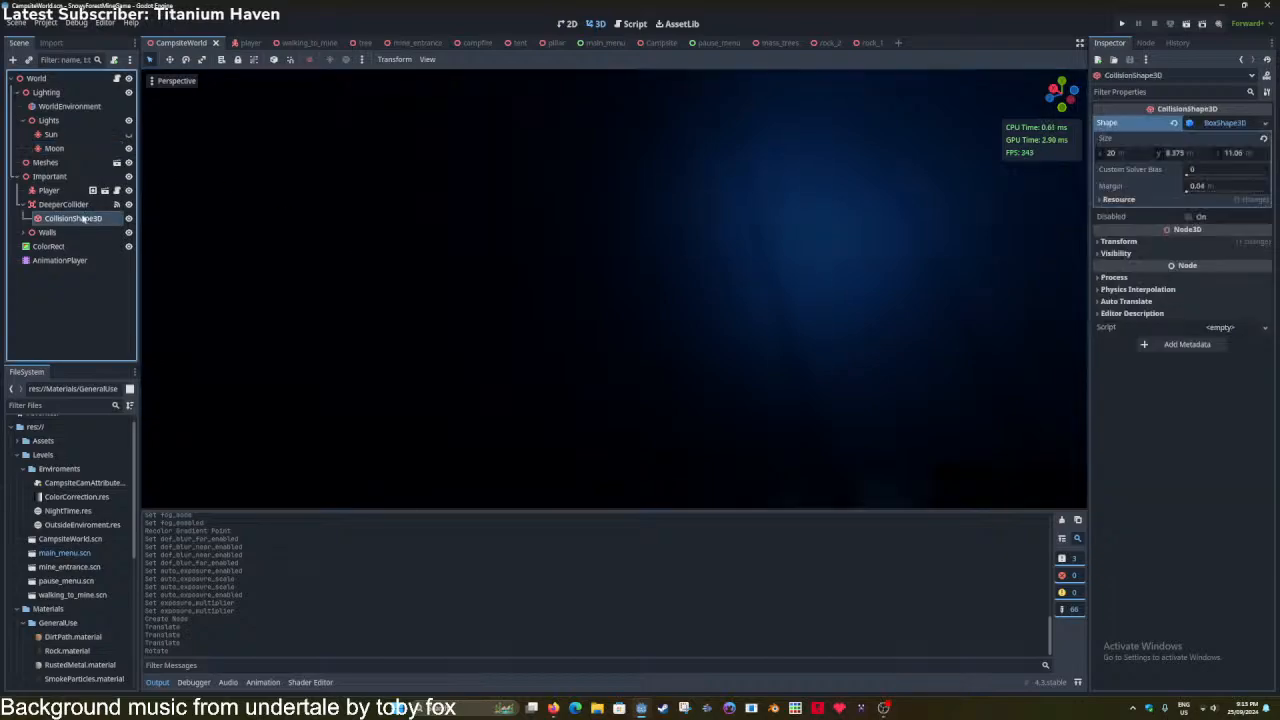
pyautogui.click(78, 205)
pyautogui.click(68, 191)
pyautogui.press('f')
pyautogui.moveTo(630, 287); pyautogui.dragTo(378, 239, button='middle')
# Turn on gizmo display in the CampsiteWorld viewport and examine the area around the player.
pyautogui.click(176, 82)
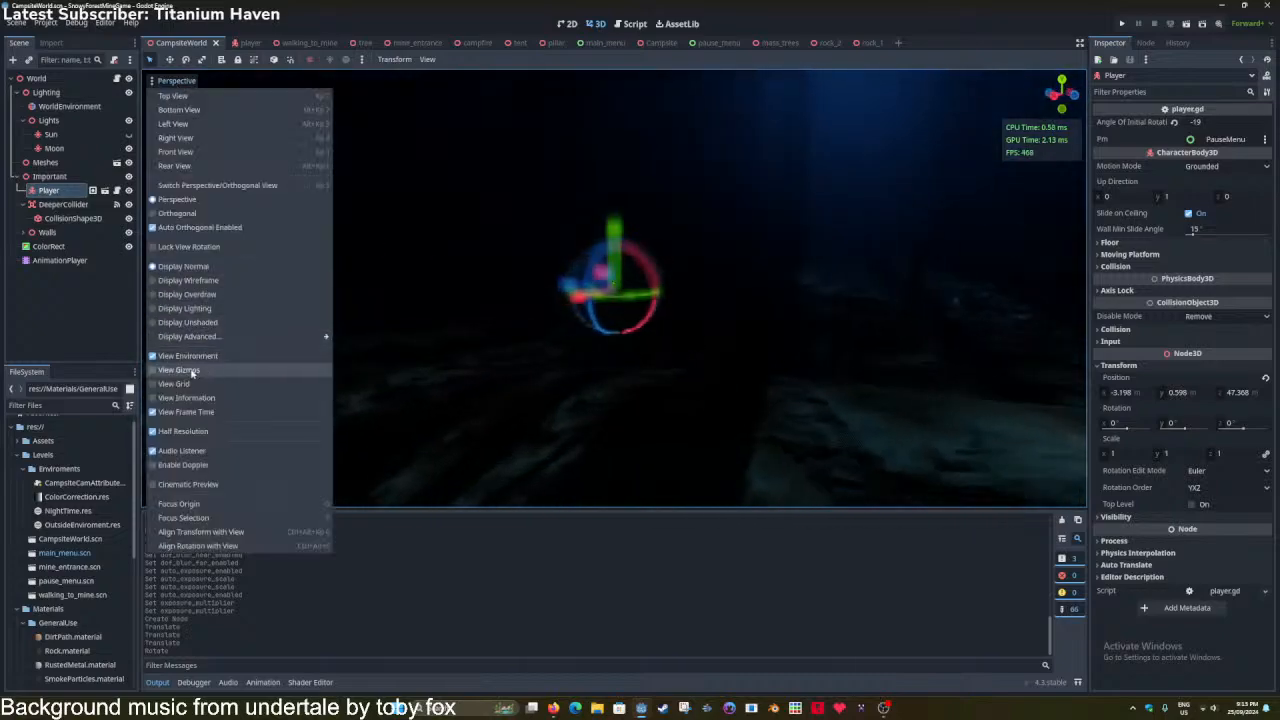
pyautogui.click(192, 372)
pyautogui.click(192, 372)
pyautogui.click(192, 374)
pyautogui.click(623, 6)
pyautogui.moveTo(736, 239); pyautogui.dragTo(930, 190, button='middle')
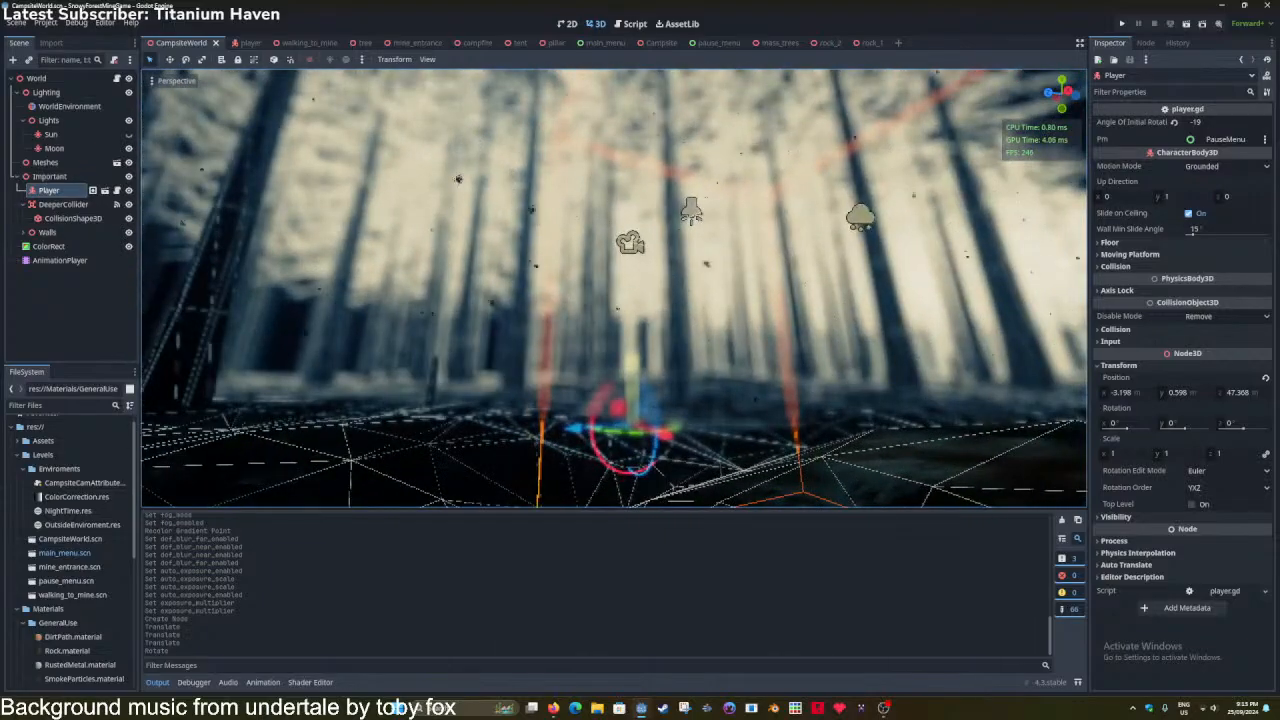
pyautogui.moveTo(290, 195); pyautogui.dragTo(473, 228, button='middle')
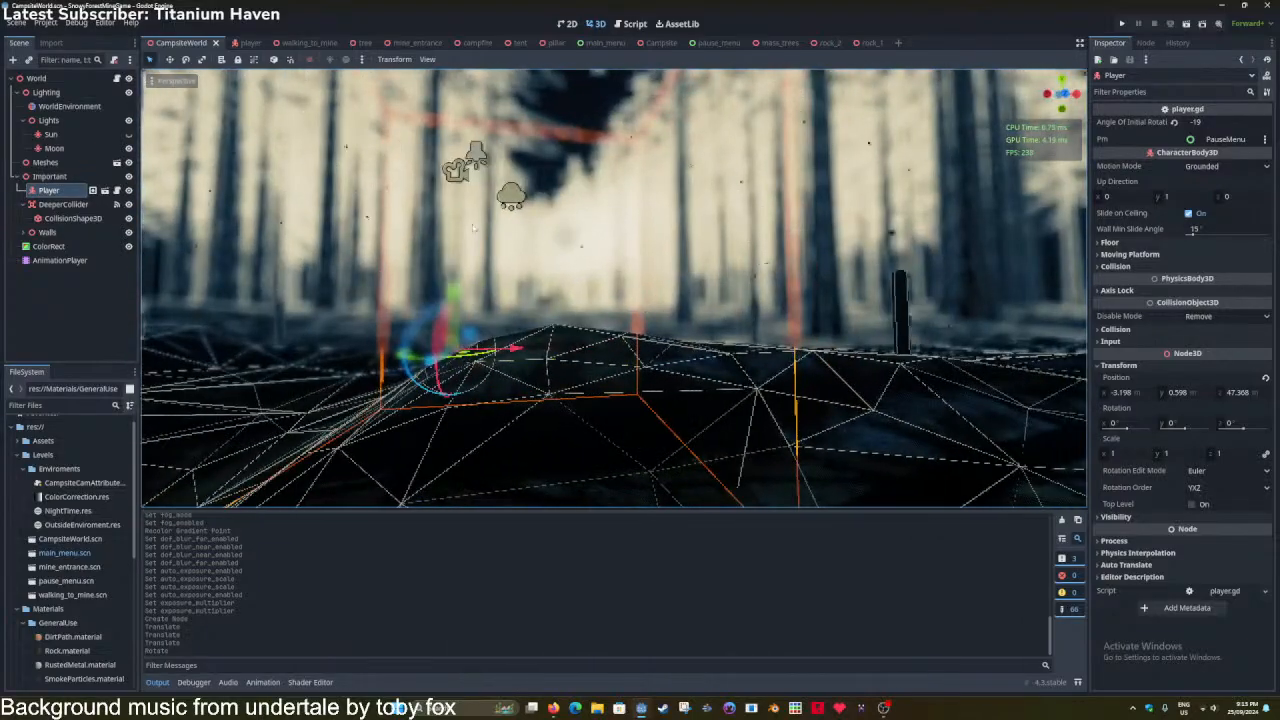
pyautogui.moveTo(362, 162); pyautogui.dragTo(460, 182, button='middle')
pyautogui.click(568, 152)
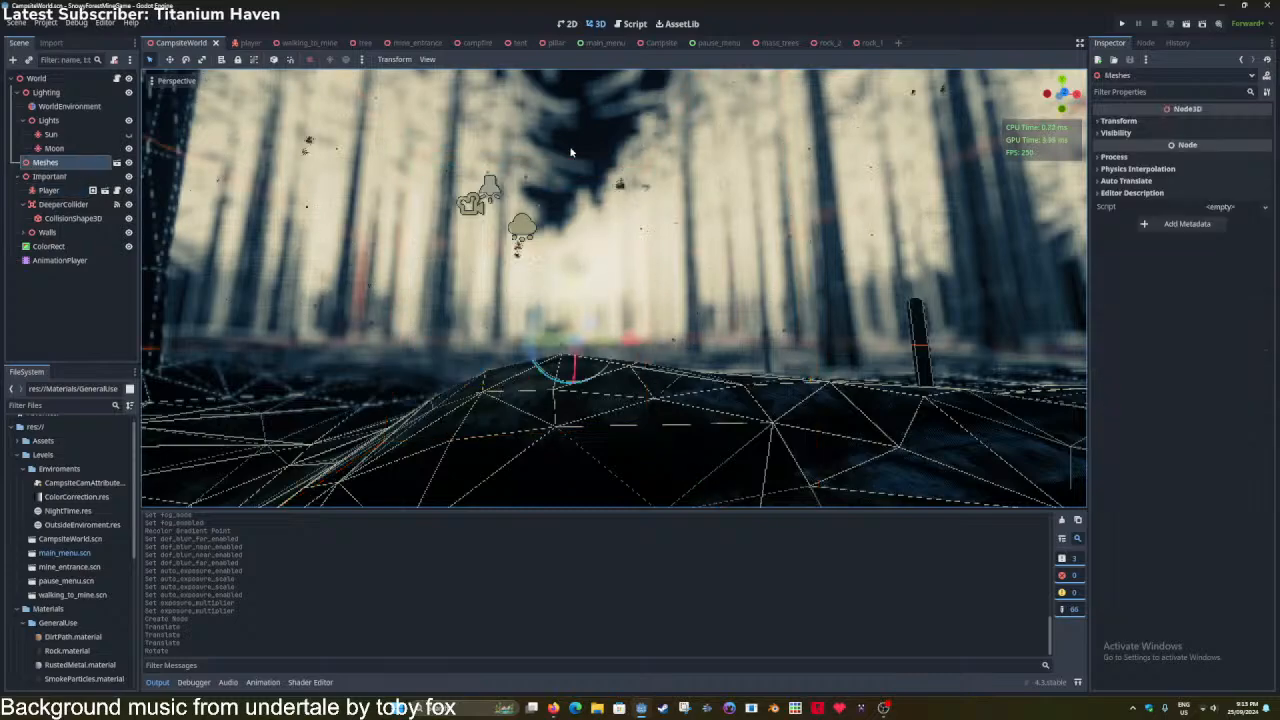
# Compare the campsite's Sun and Moon lighting, leaving the Sun shown and the Moon hidden.
pyautogui.click(128, 148)
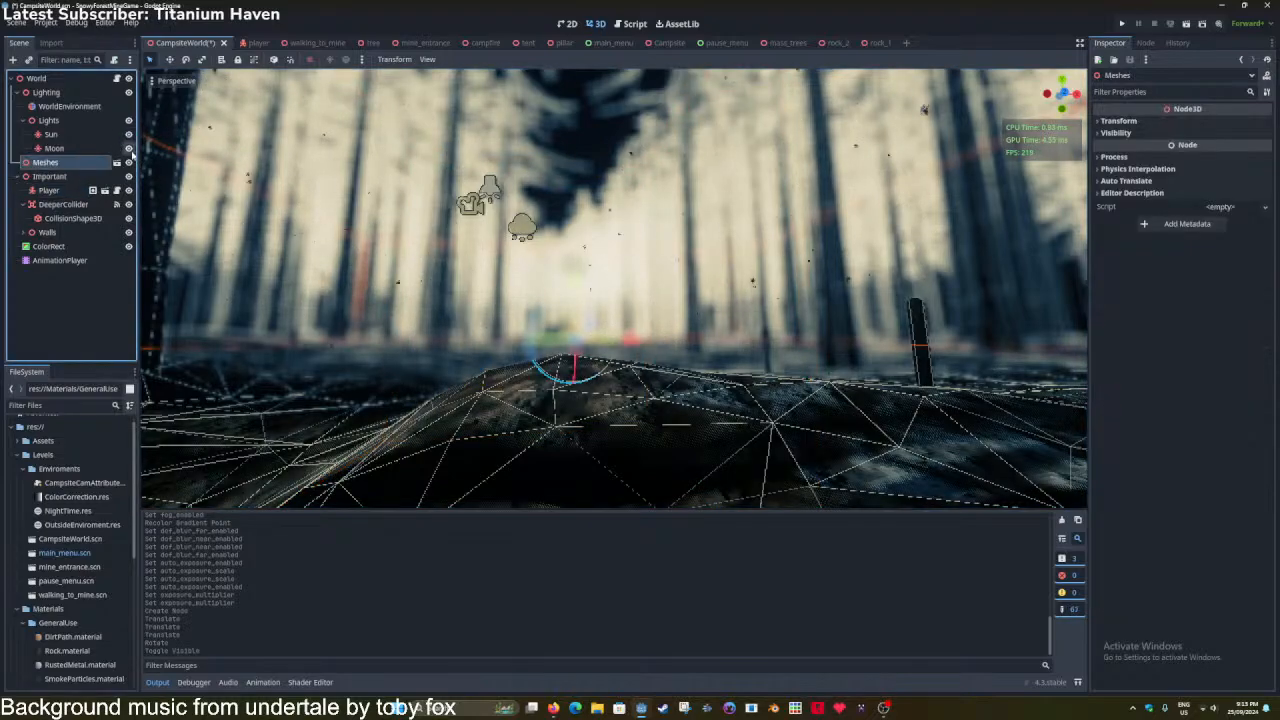
pyautogui.click(128, 148)
pyautogui.click(128, 148)
pyautogui.click(128, 148)
pyautogui.click(128, 148)
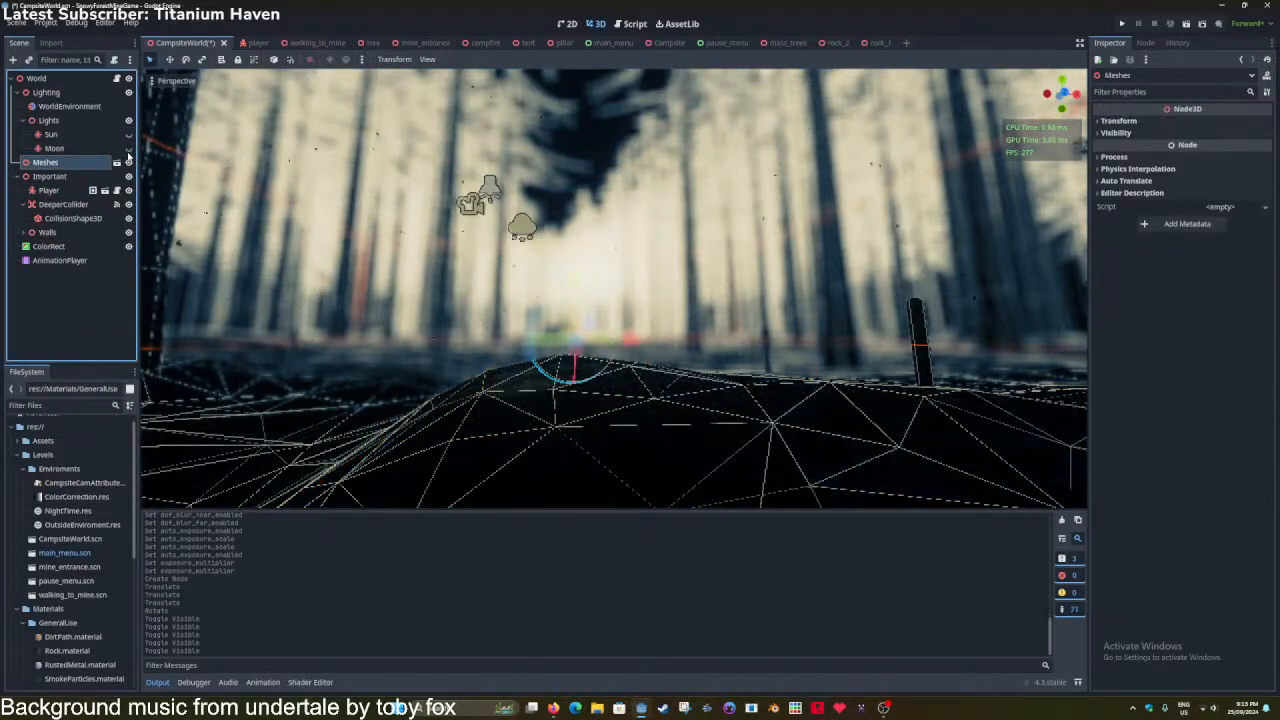
pyautogui.click(128, 148)
# Clear the campsite WorldEnvironment's environment and load Levels/Enviroments/OutsideEnviroment.res in its place.
pyautogui.click(66, 106)
pyautogui.click(1174, 123)
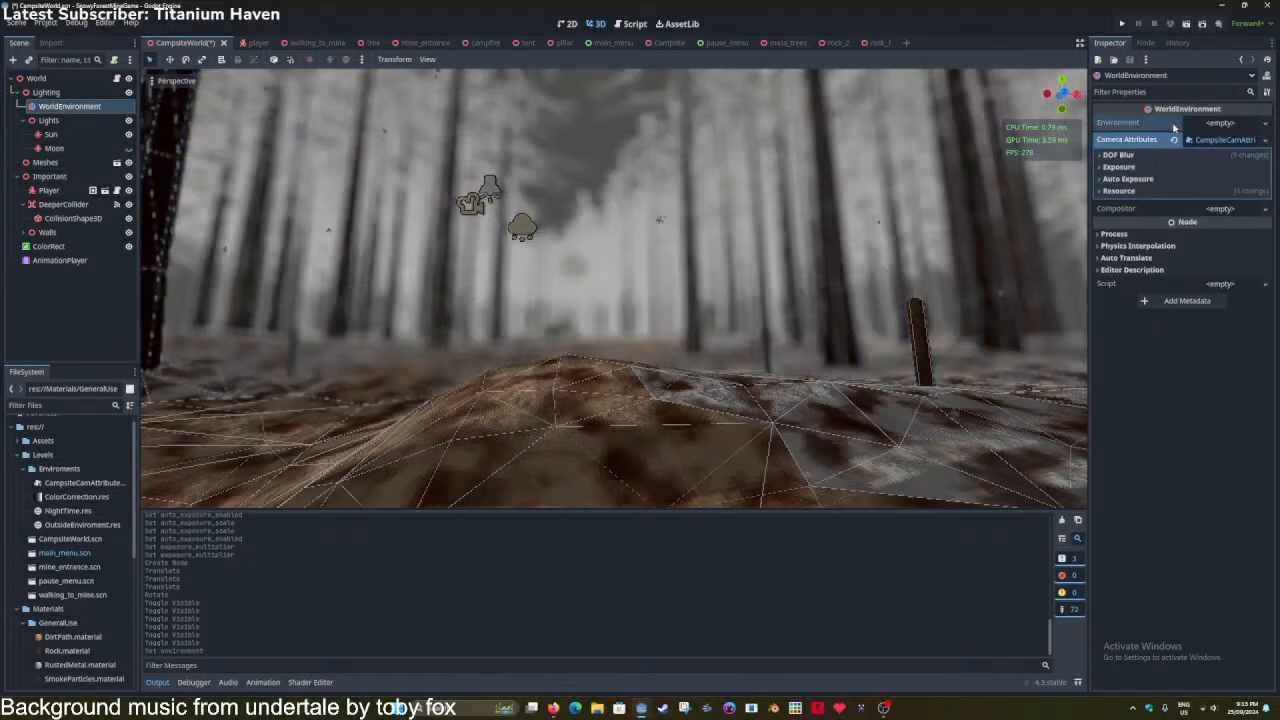
pyautogui.click(1224, 158)
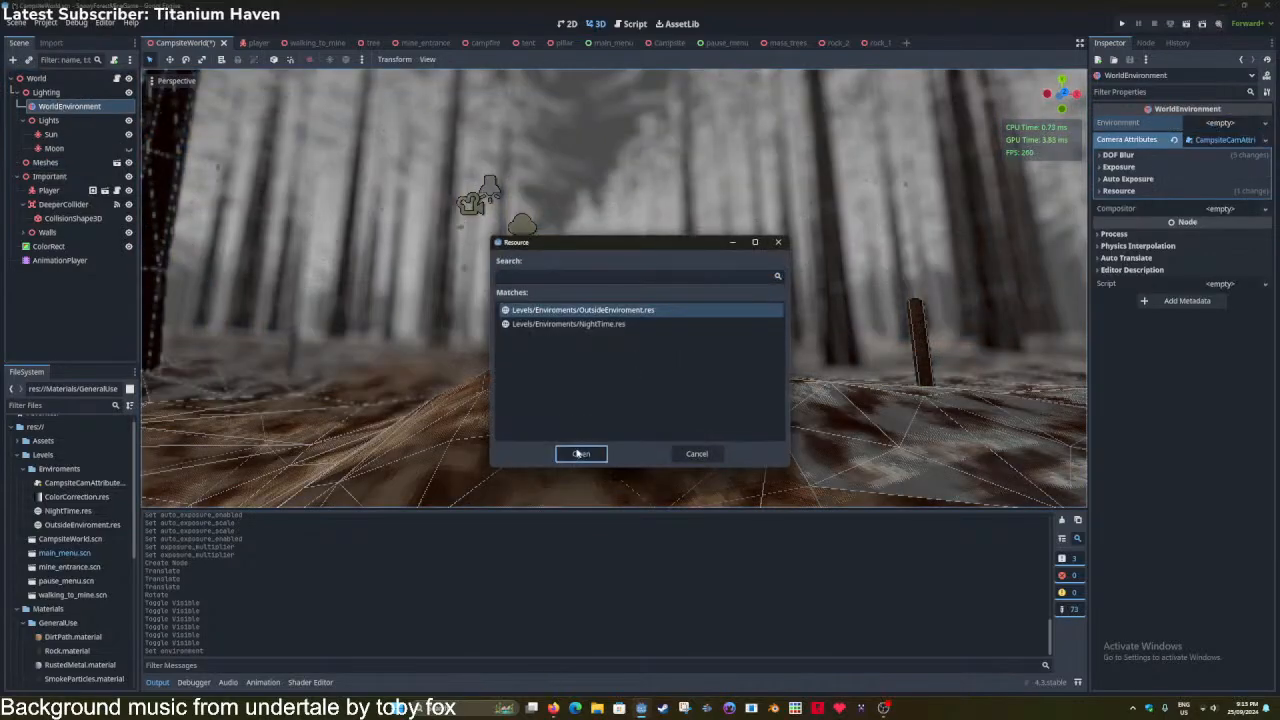
pyautogui.click(579, 453)
pyautogui.moveTo(614, 288); pyautogui.dragTo(391, 208, button='right')
# Open the campsite world script, run the project, start the game and walk around to test the player's spotlight.
pyautogui.click(636, 23)
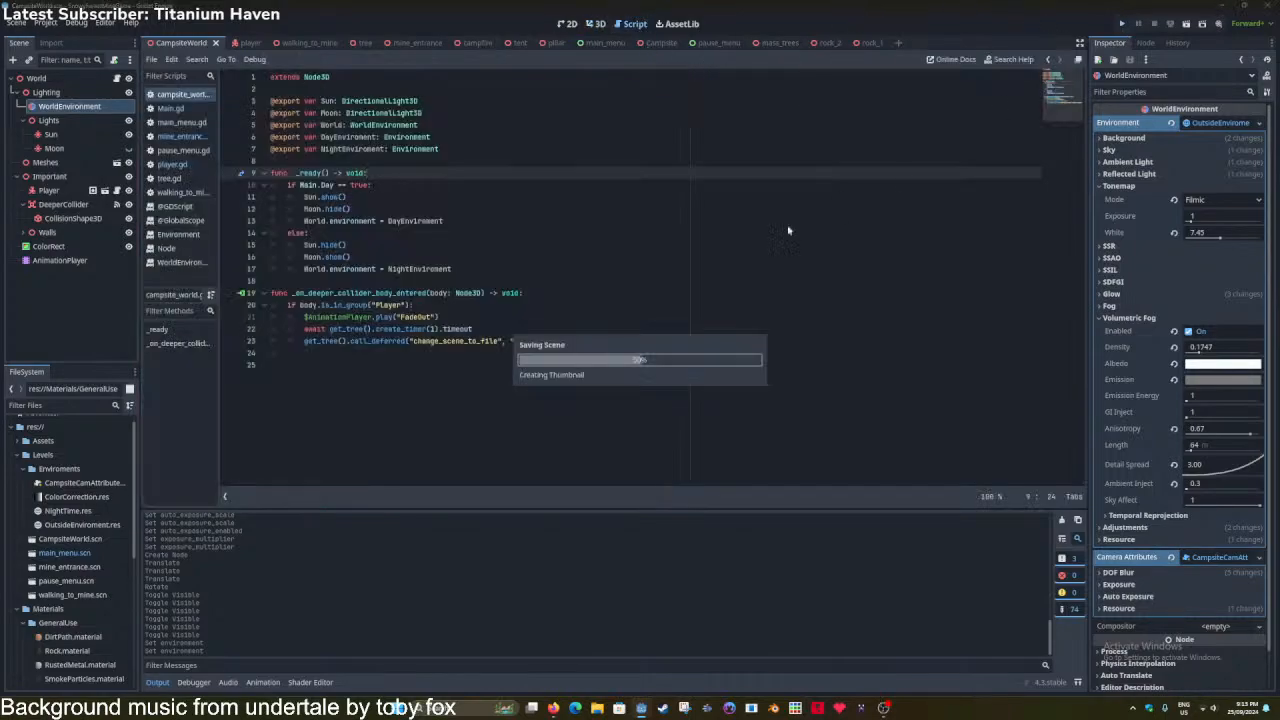
pyautogui.press('F5')
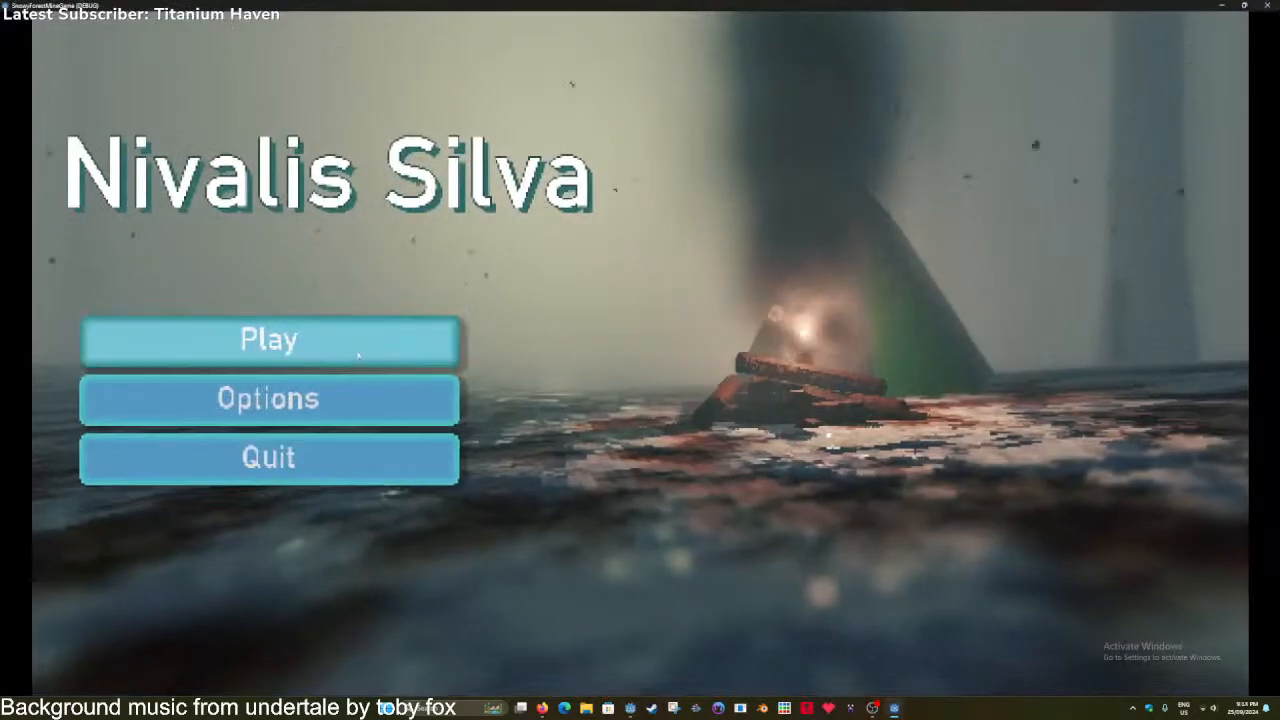
pyautogui.click(358, 354)
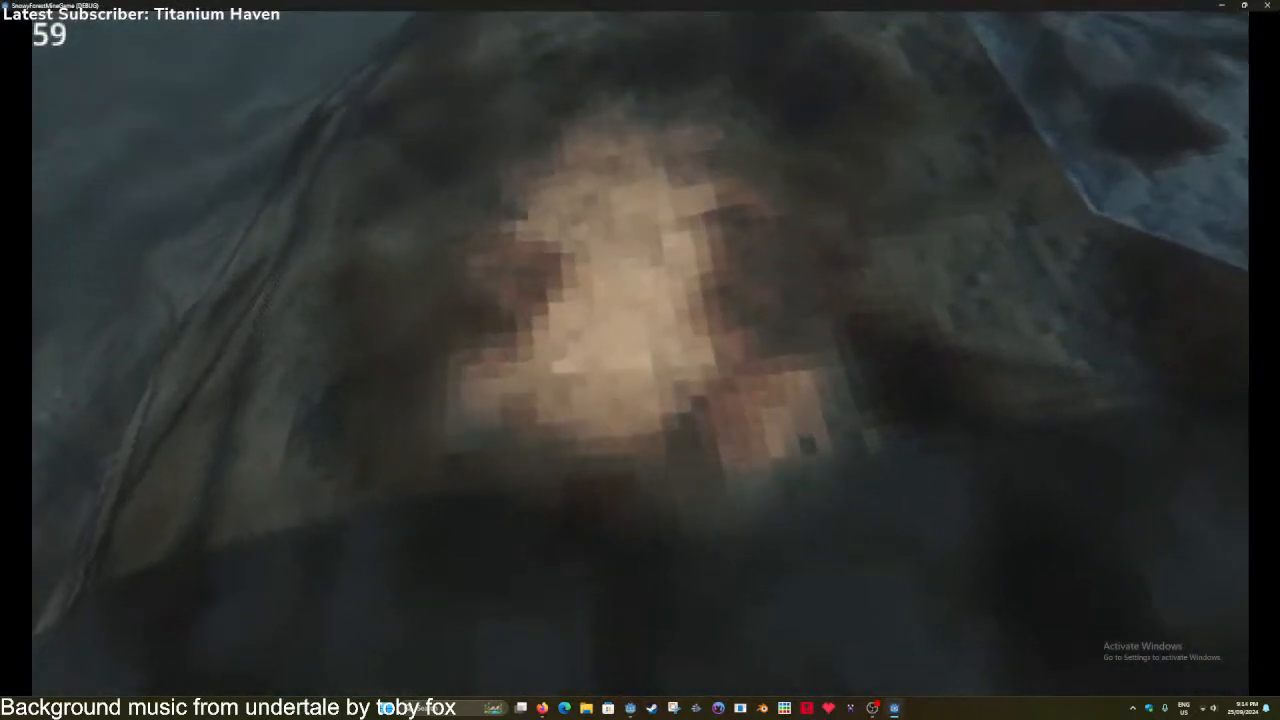
pyautogui.press('w')
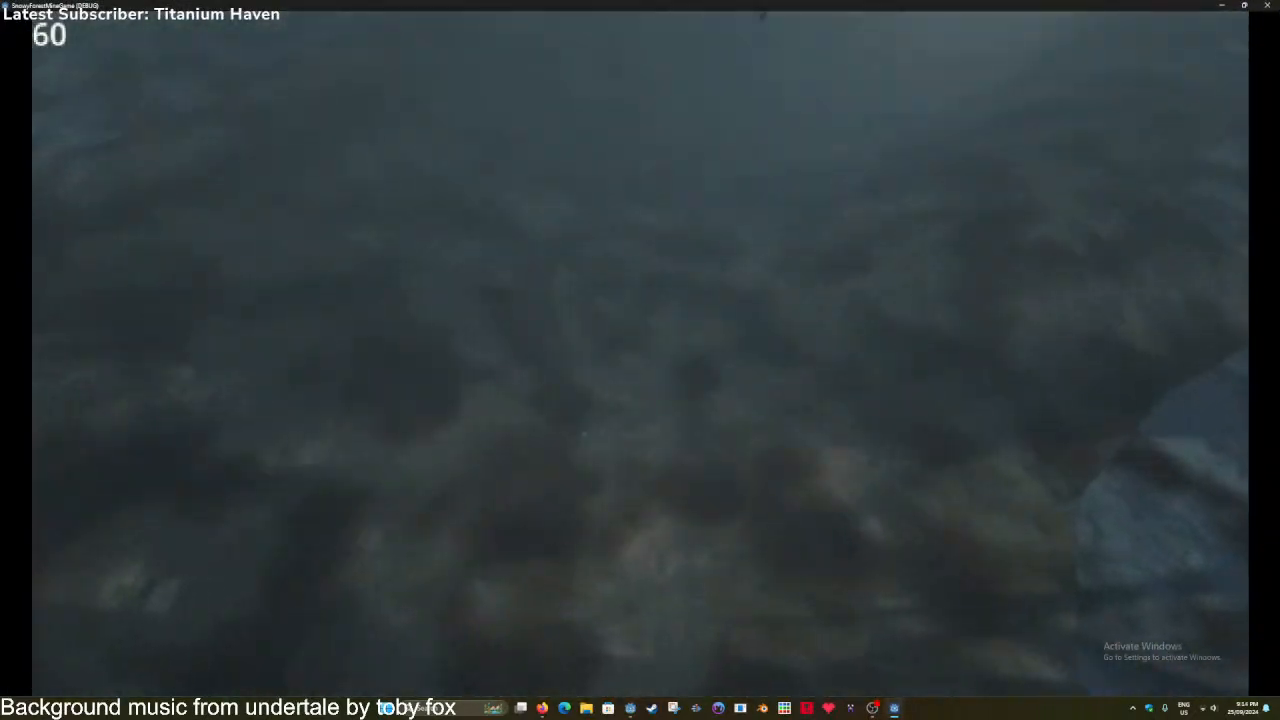
pyautogui.press('w')
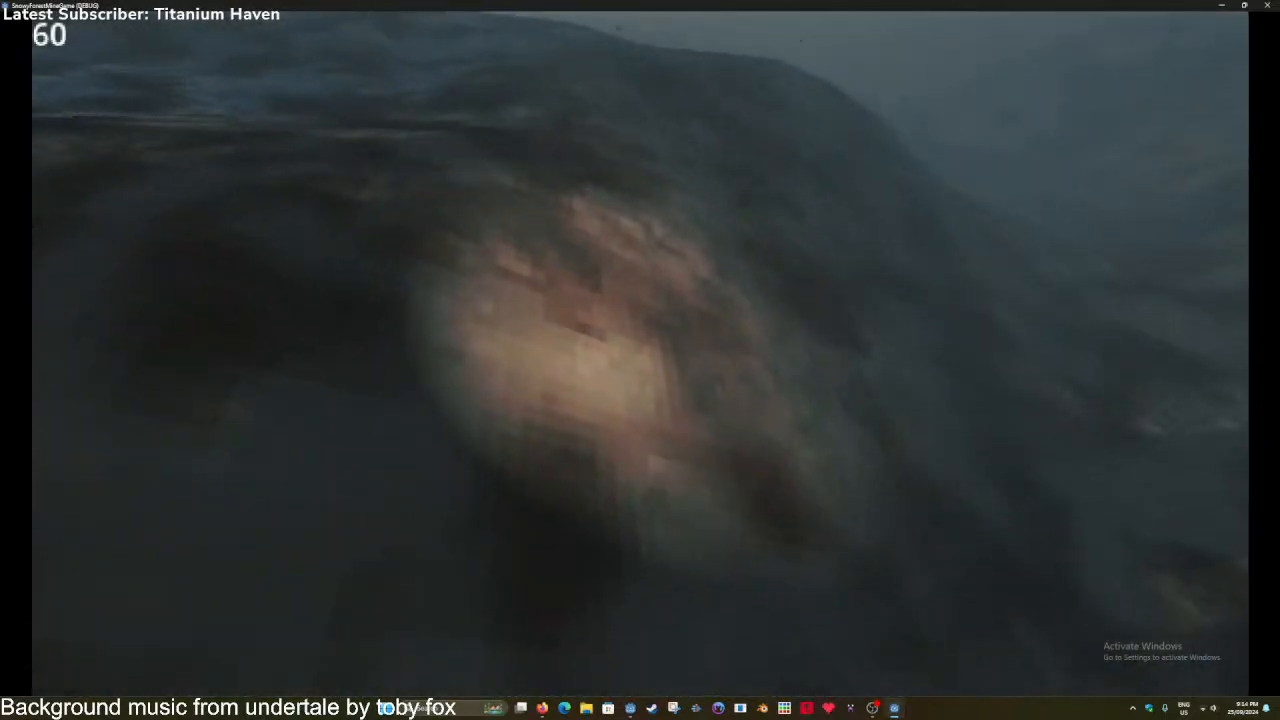
# Close the running game, set the Day variable in Main.gd to false and save the script.
pyautogui.hotkey('alt', 'F4')
pyautogui.click(172, 109)
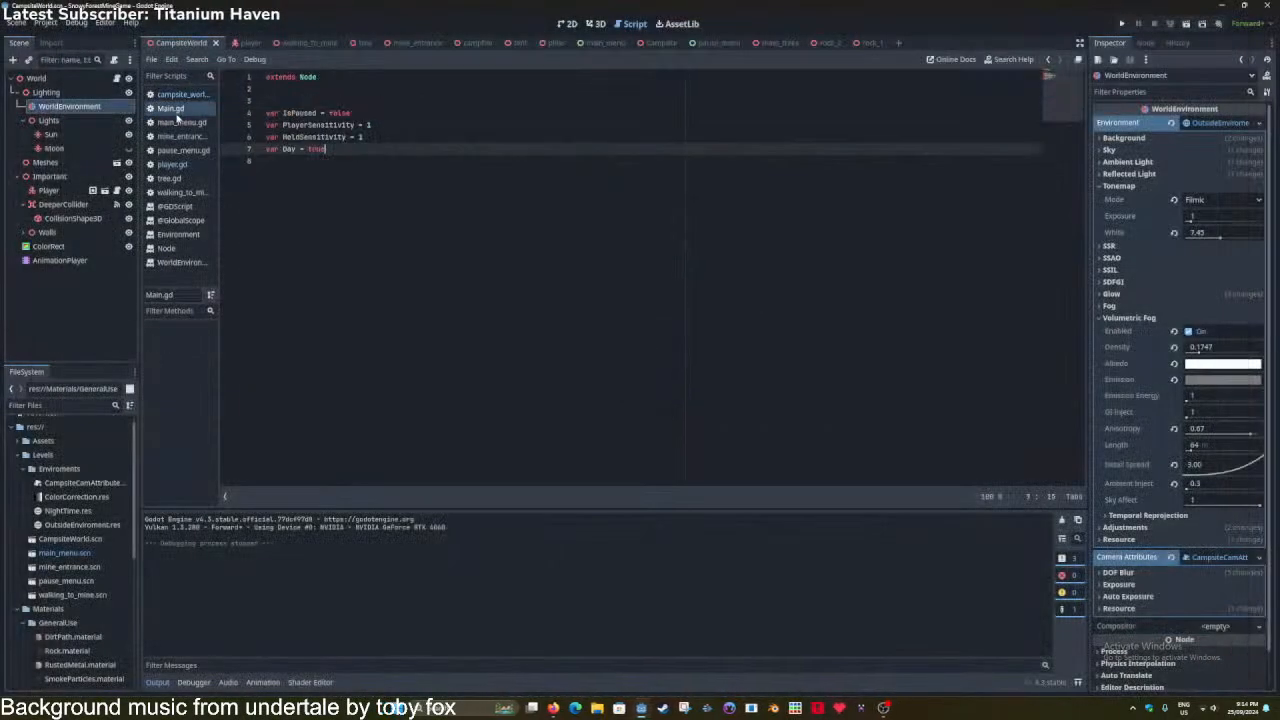
pyautogui.write('als')
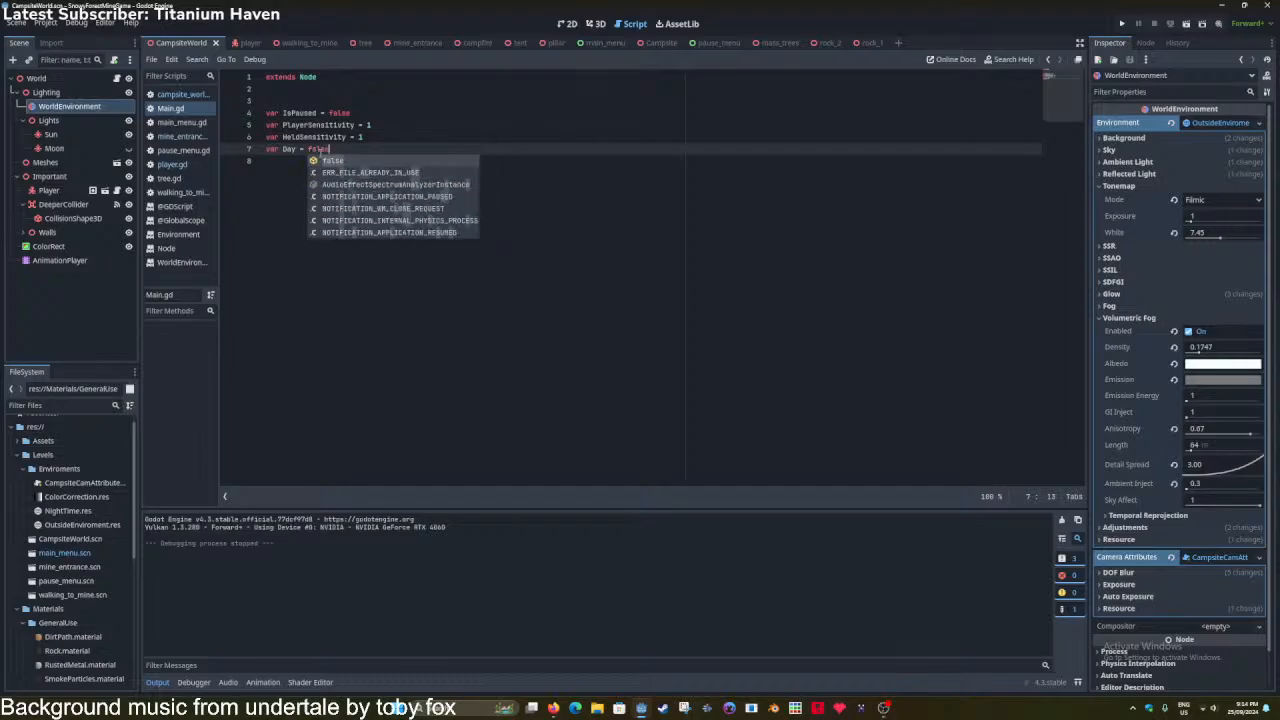
pyautogui.write('e')
pyautogui.hotkey('ctrl', 's')
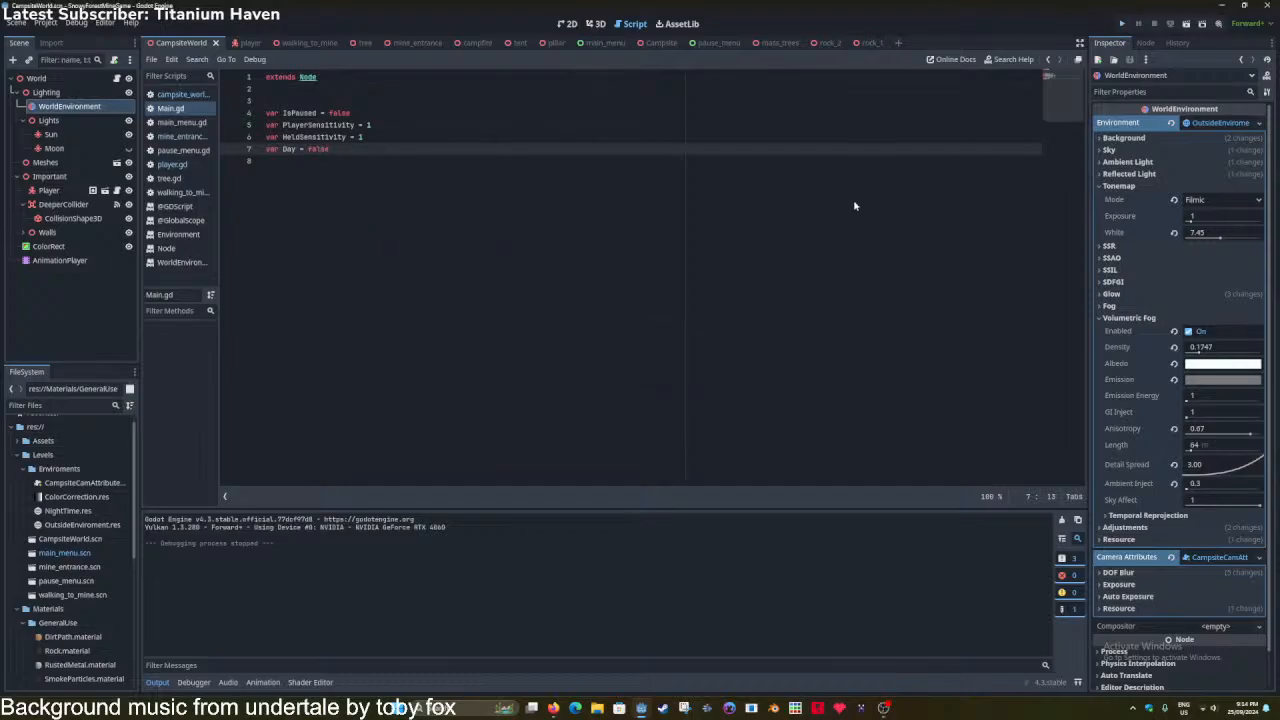
# Run the project, start the game and walk around to test the player's spotlight at night, closing the game when done.
pyautogui.press('F5')
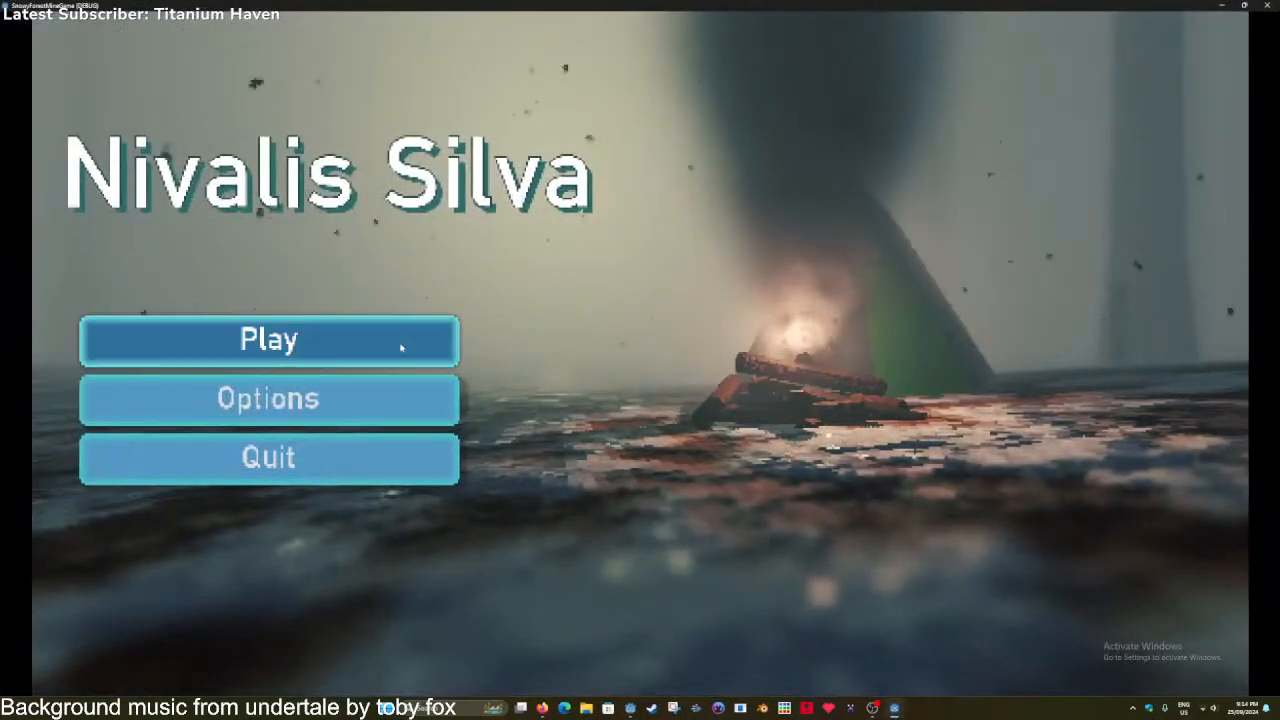
pyautogui.click(400, 343)
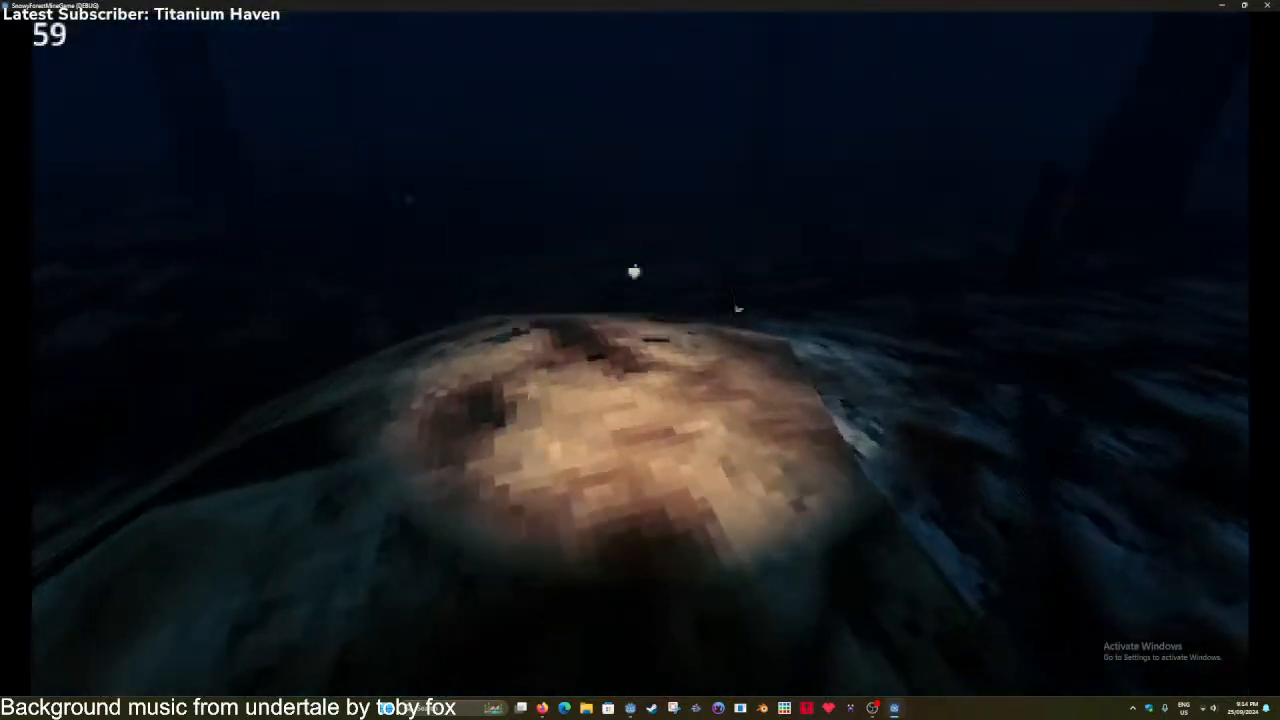
pyautogui.press('w')
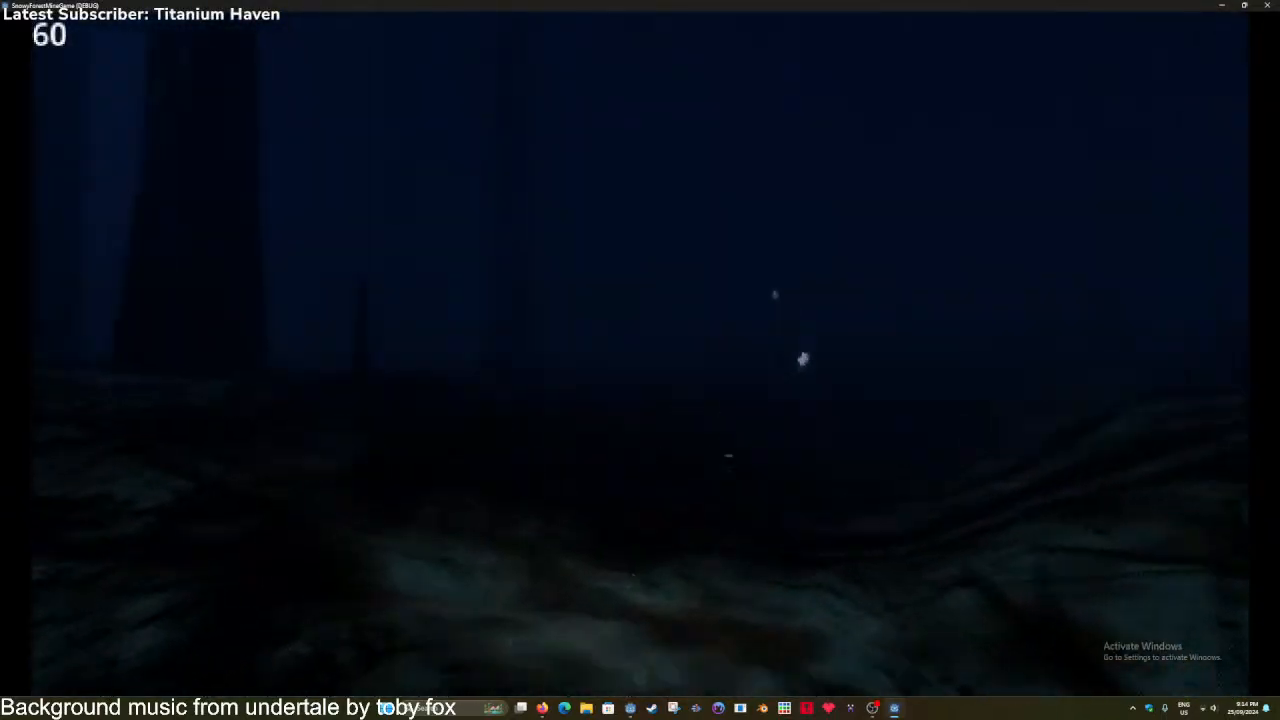
pyautogui.press('w')
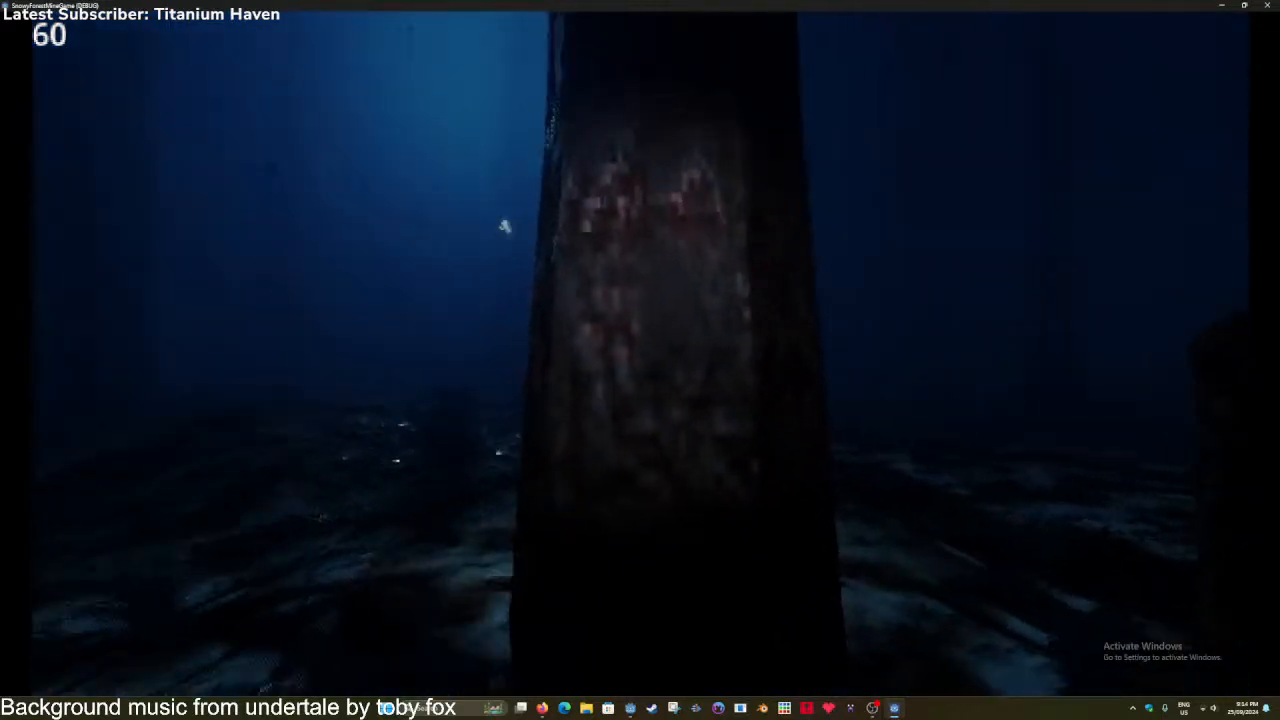
pyautogui.press('s')
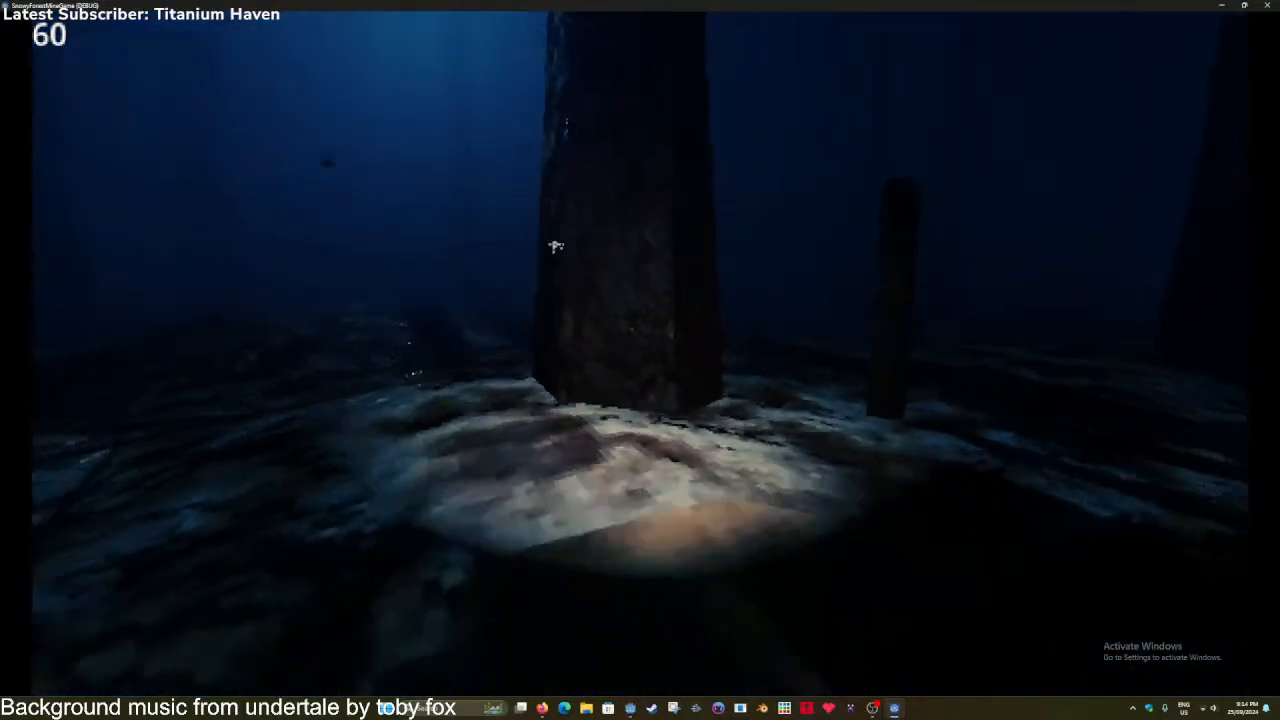
pyautogui.press('s')
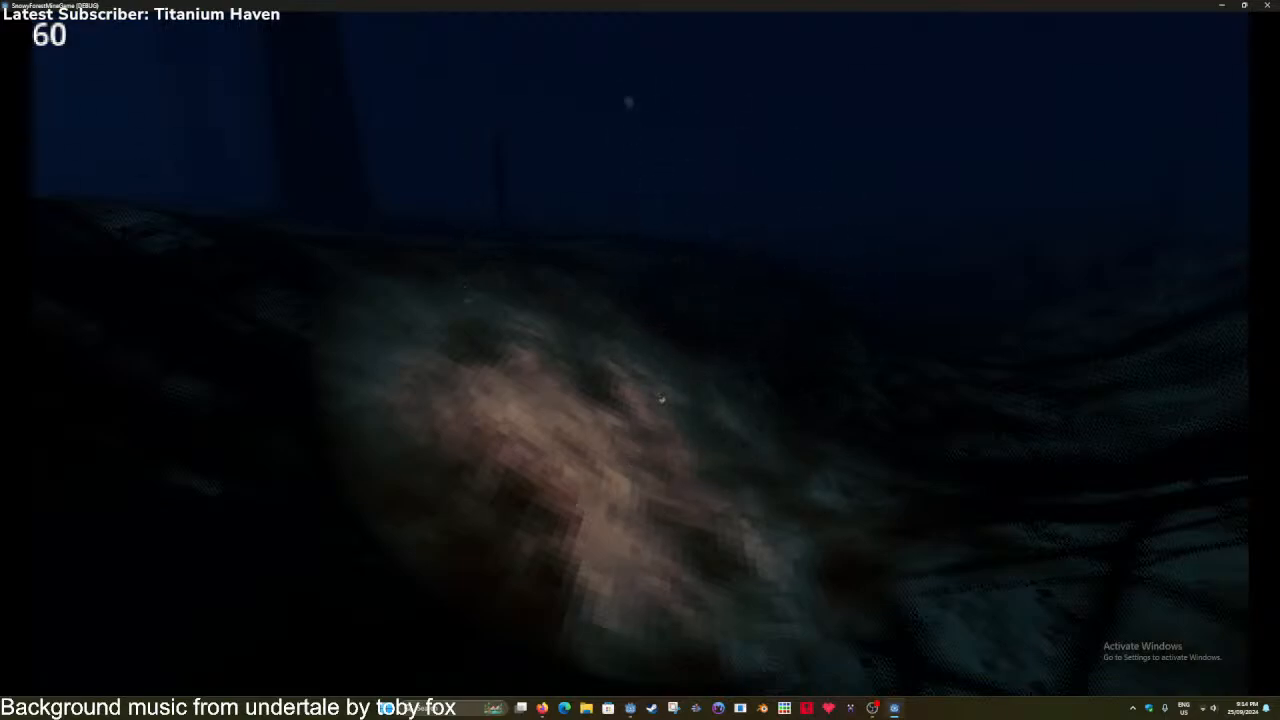
pyautogui.hotkey('alt', 'F4')
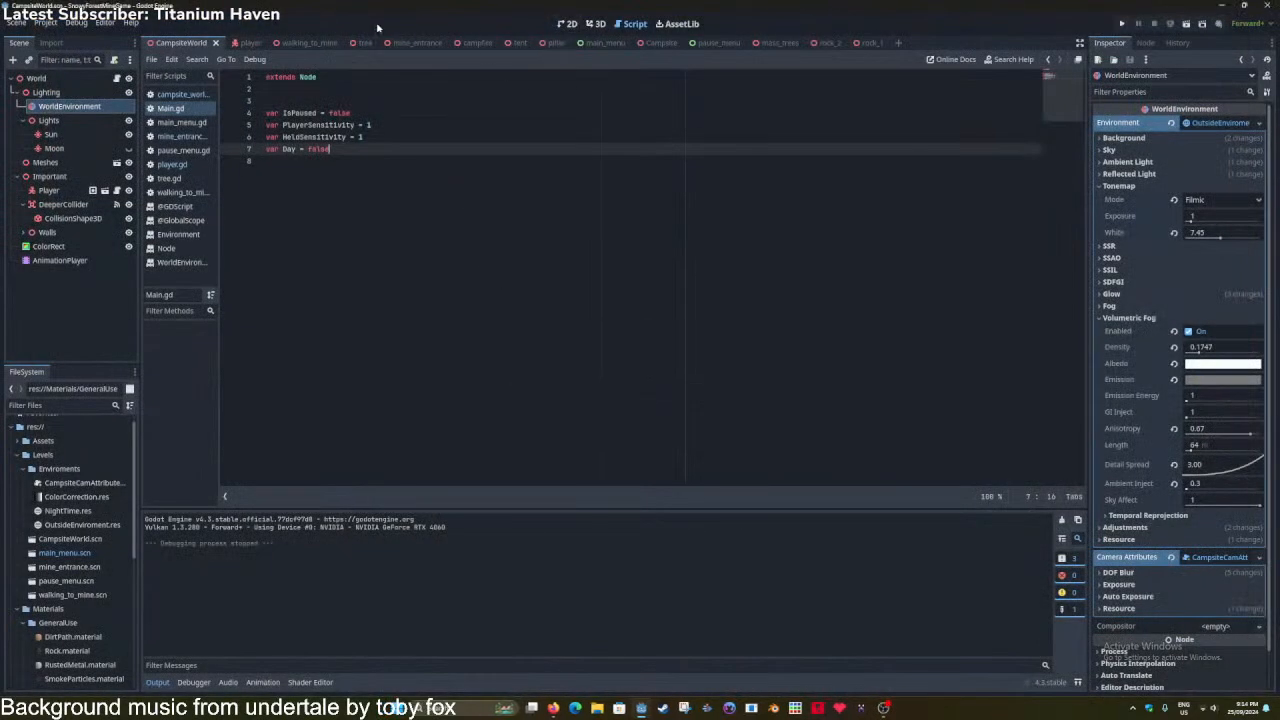
# Set the attenuation of the player scene's SpotLight3D to 2 and save the scene.
pyautogui.click(249, 43)
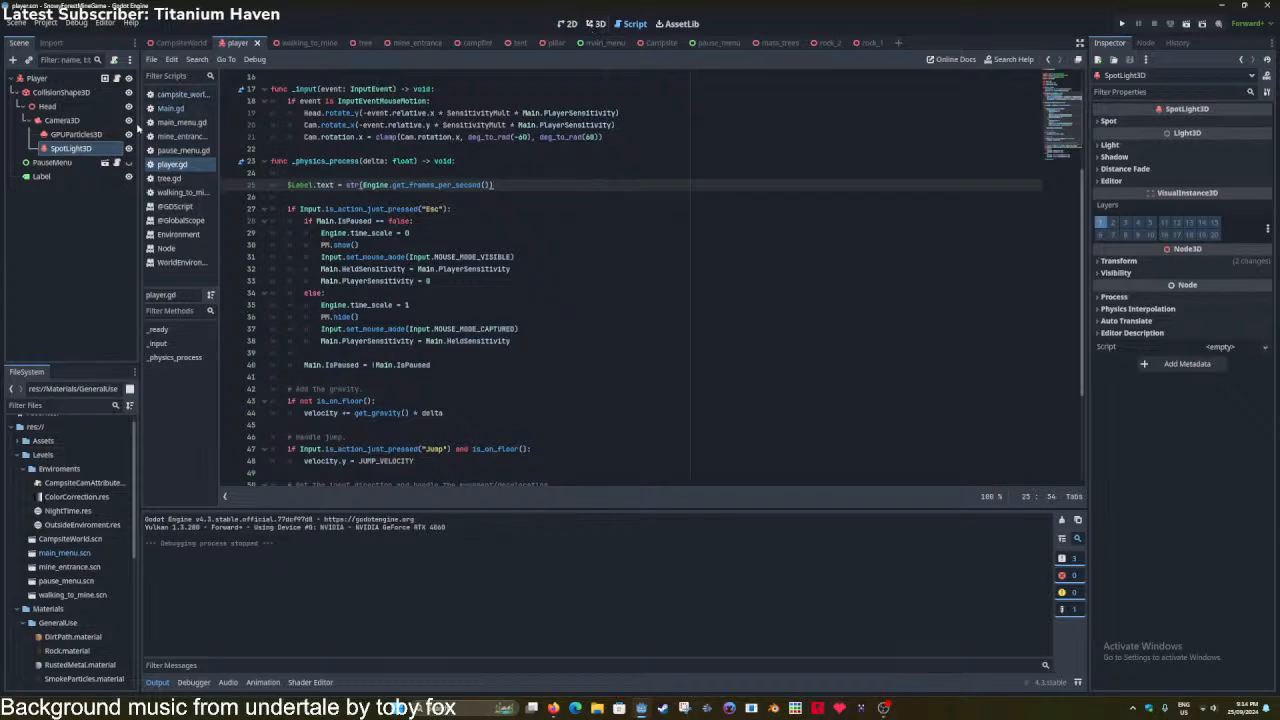
pyautogui.click(1110, 121)
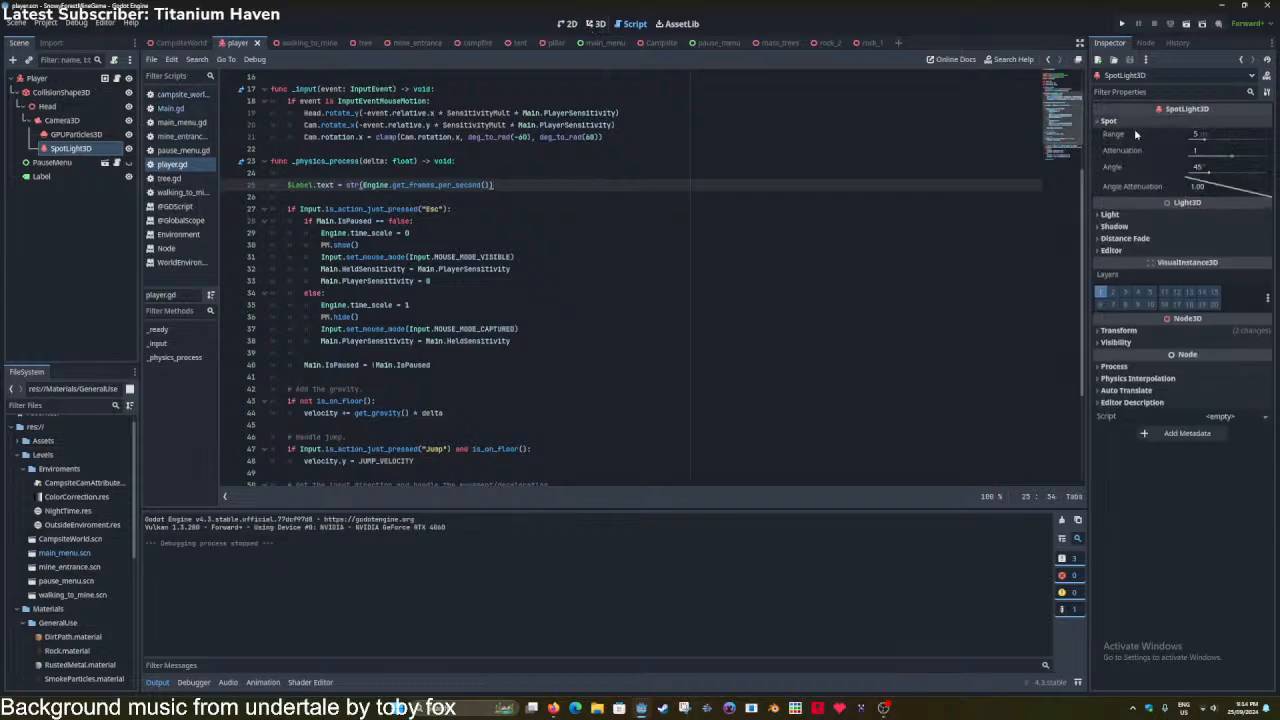
pyautogui.moveTo(1140, 155)
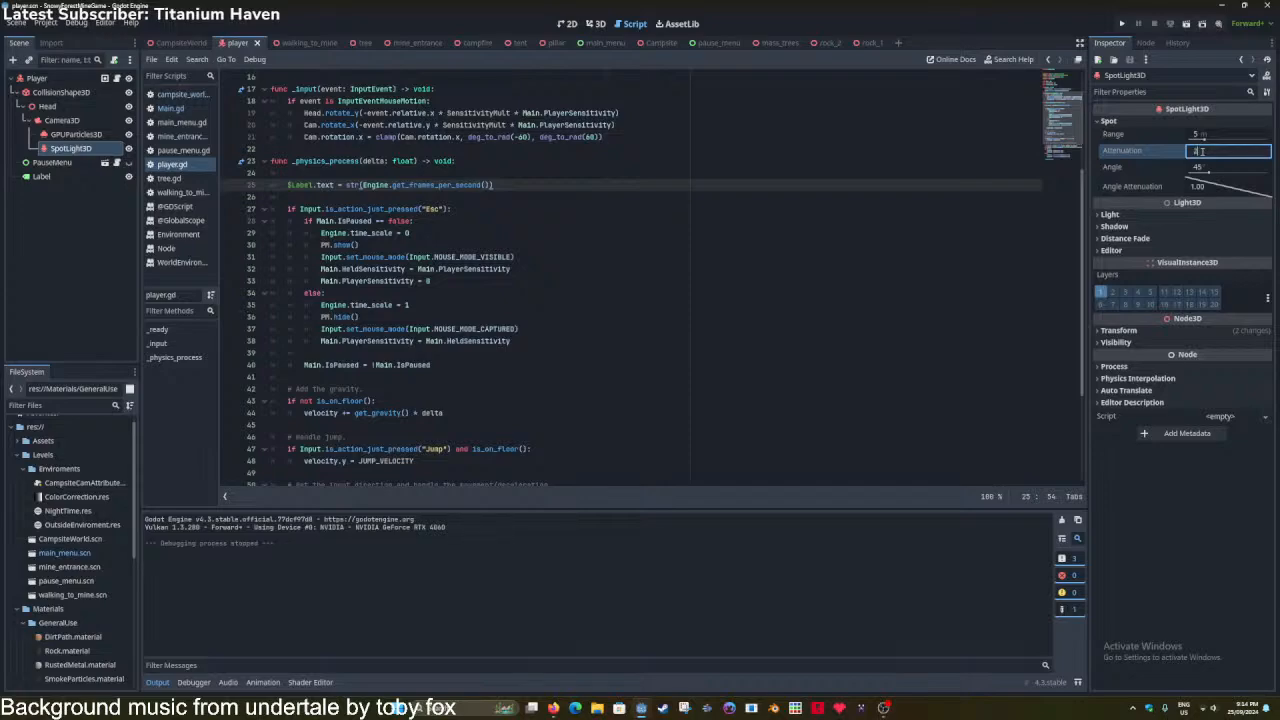
pyautogui.hotkey('ctrl', 's')
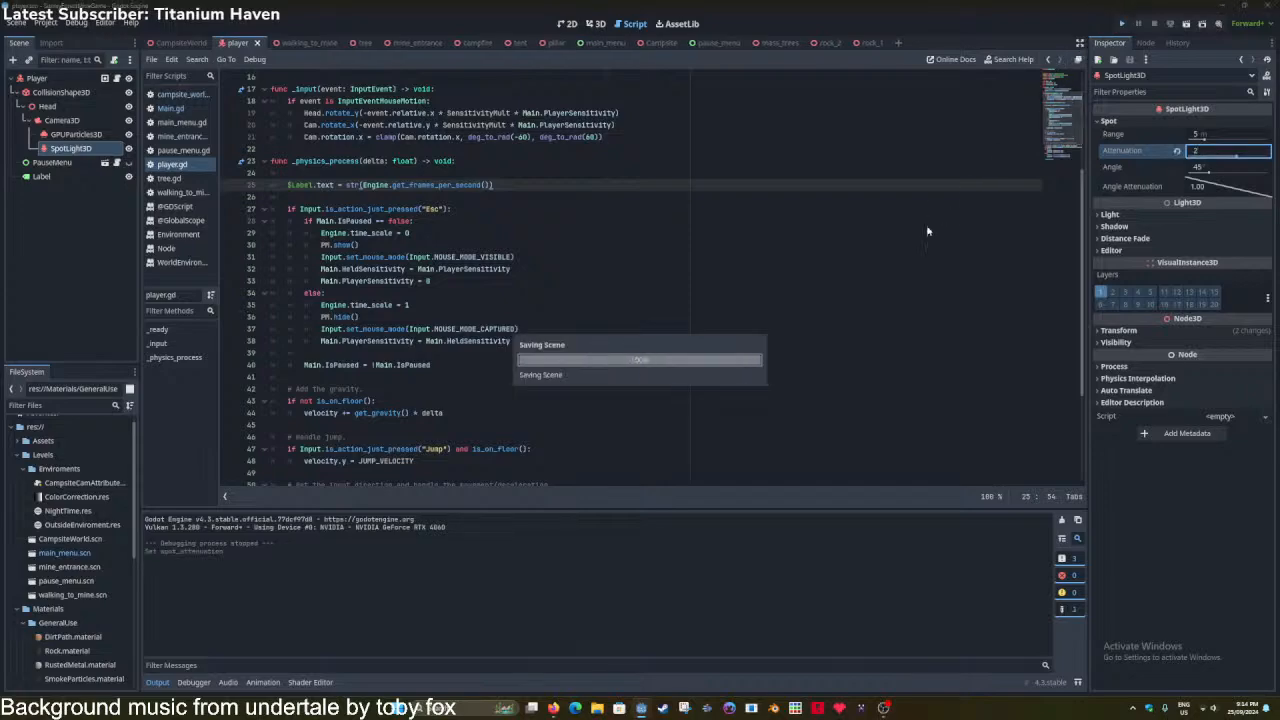
# Run the project and start the game to check the spotlight's new distance attenuation, stopping the game when done.
pyautogui.press('F5')
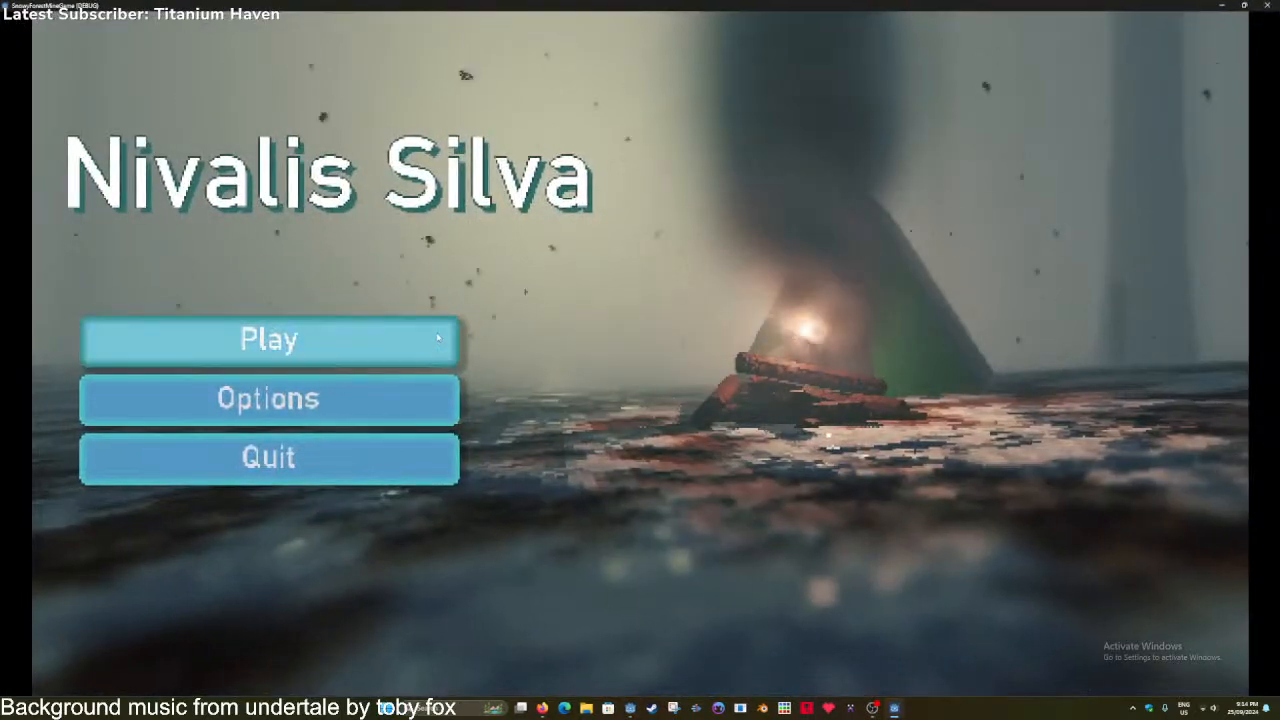
pyautogui.click(437, 339)
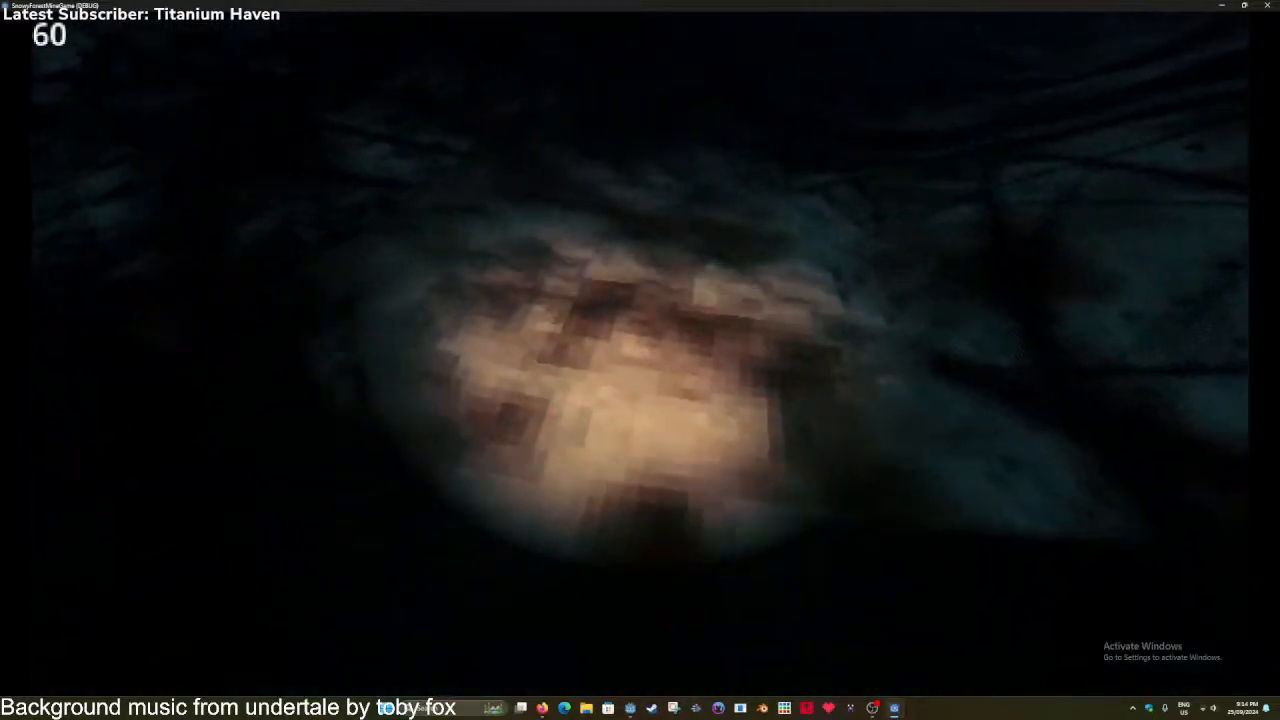
pyautogui.press('F8')
# Set the player spotlight's angle attenuation to 2, save the scene and run the project in a maximized window.
pyautogui.hotkey('ctrl', 's')
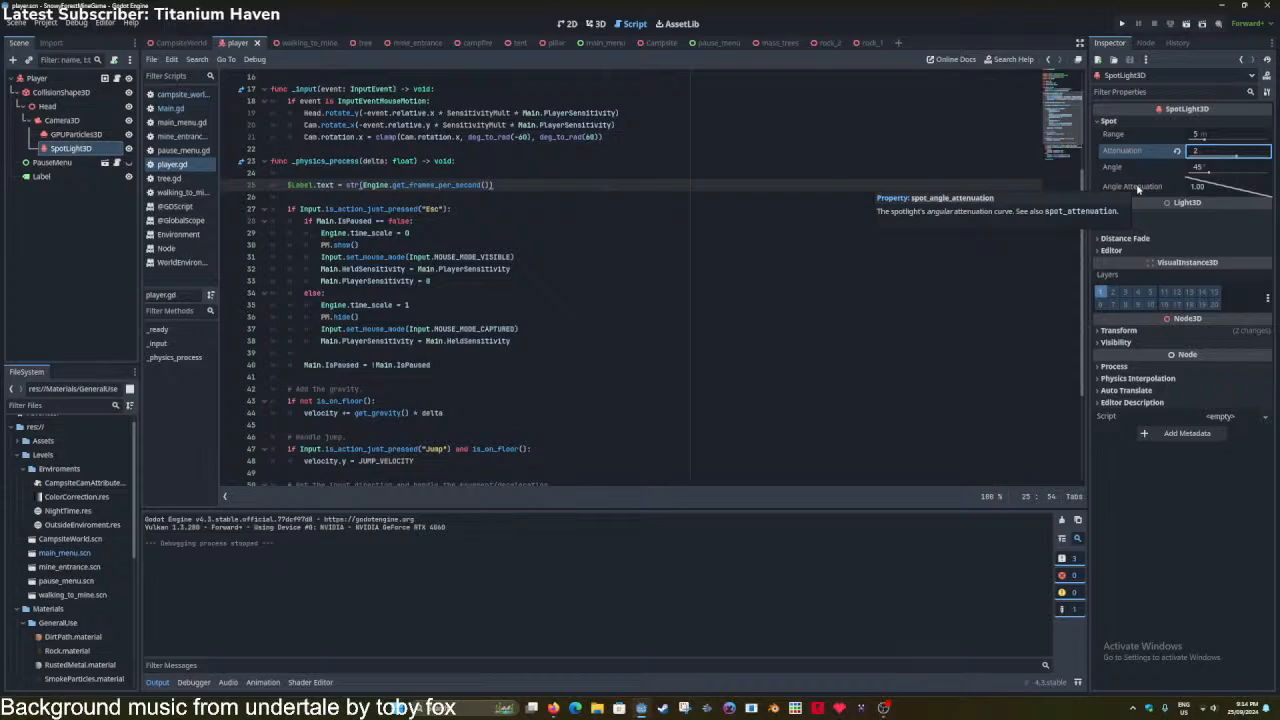
pyautogui.hotkey('ctrl', 's')
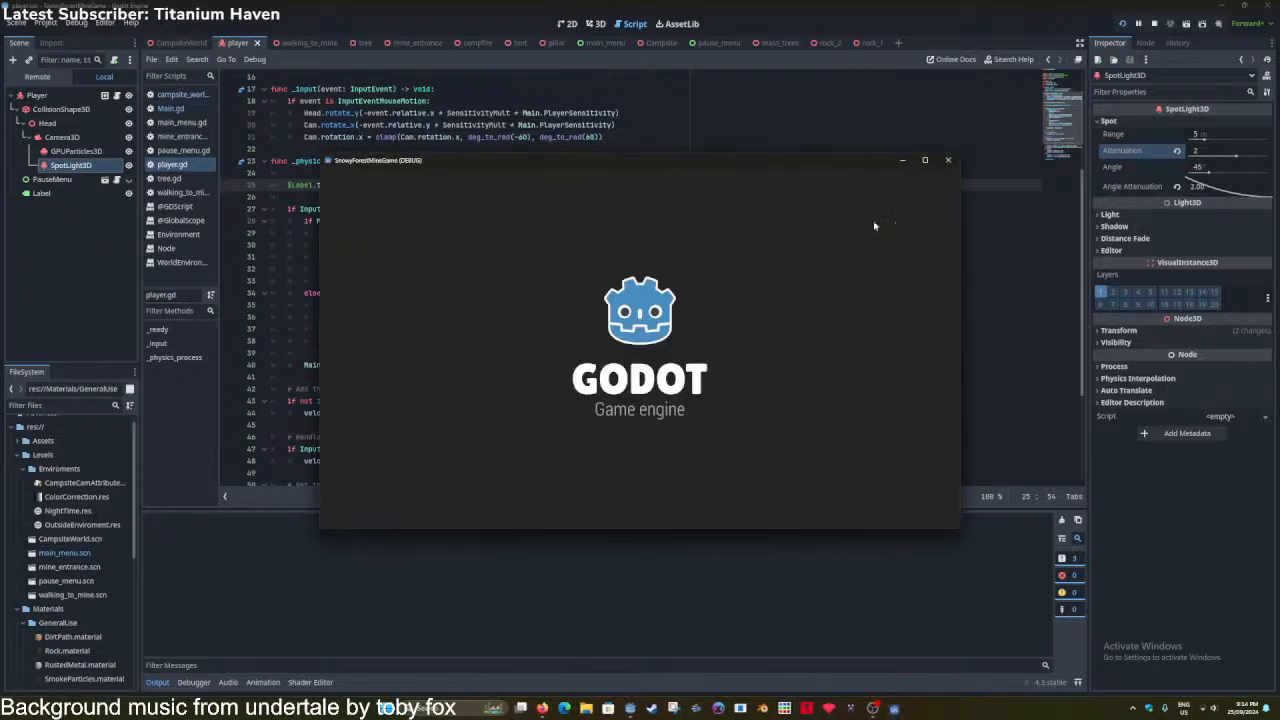
pyautogui.click(924, 161)
pyautogui.hotkey('alt', 'Tab')
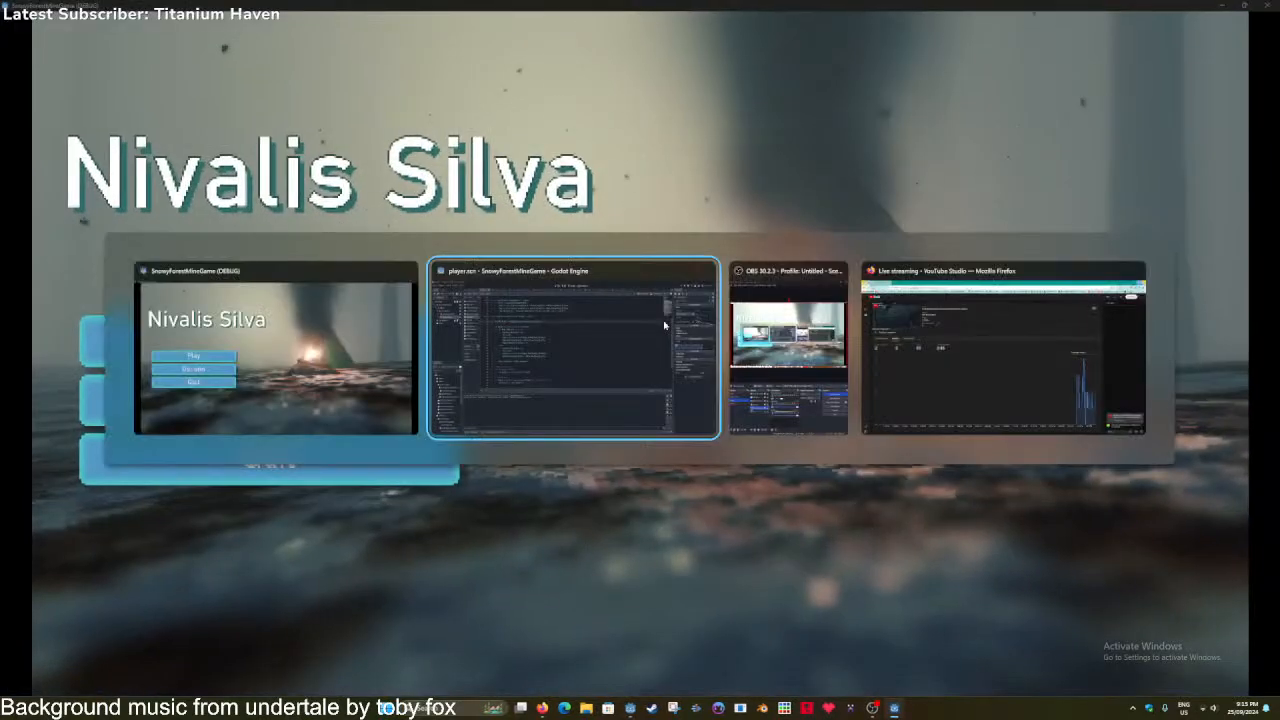
pyautogui.hotkey('alt', 'Tab')
pyautogui.hotkey('alt', 'Tab')
pyautogui.hotkey('alt', 'Tab')
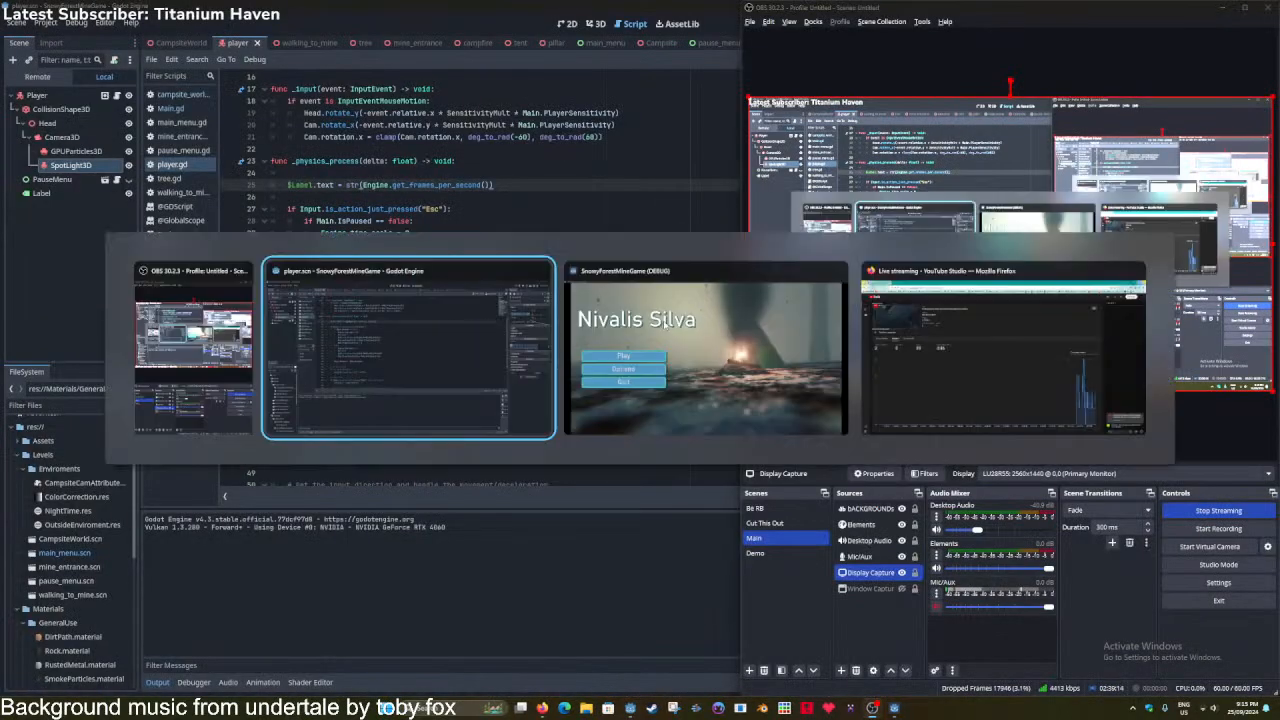
pyautogui.hotkey('alt', 'Tab')
pyautogui.hotkey('alt', 'Tab')
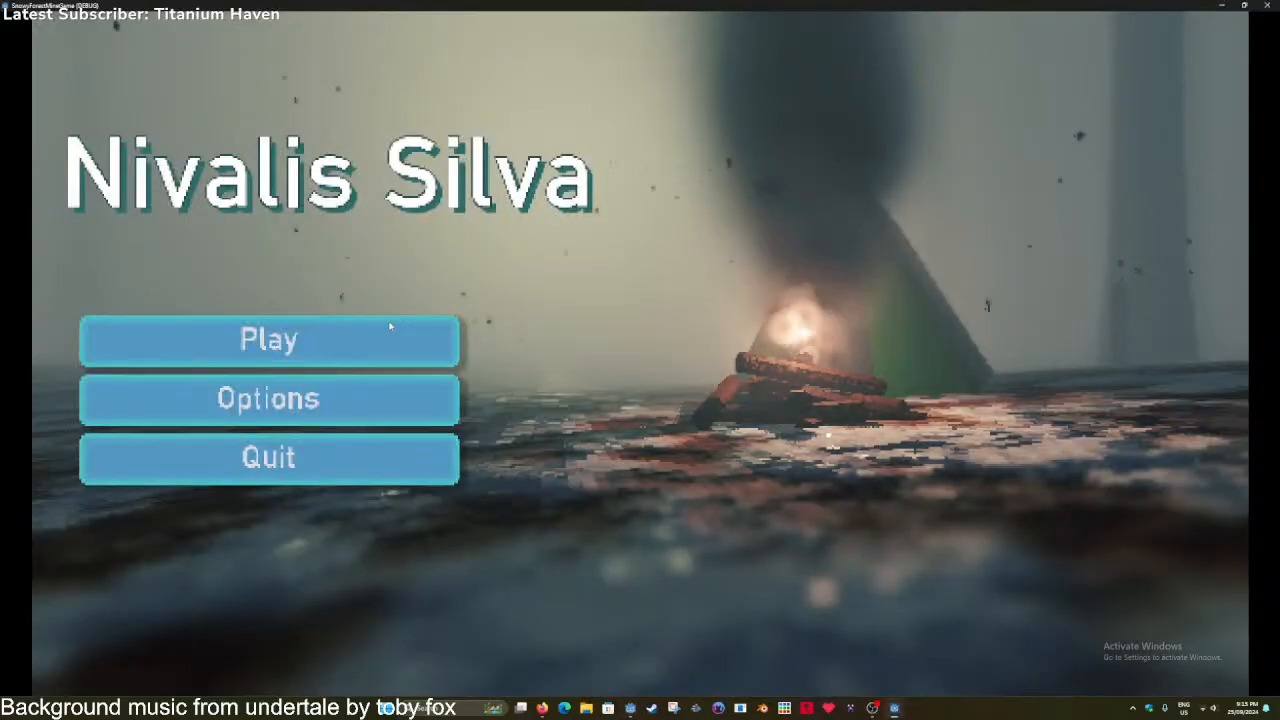
# Start the game and walk through the night level, examining the spotlight on the ground, the posts and near the campfire.
pyautogui.click(390, 328)
pyautogui.press('w')
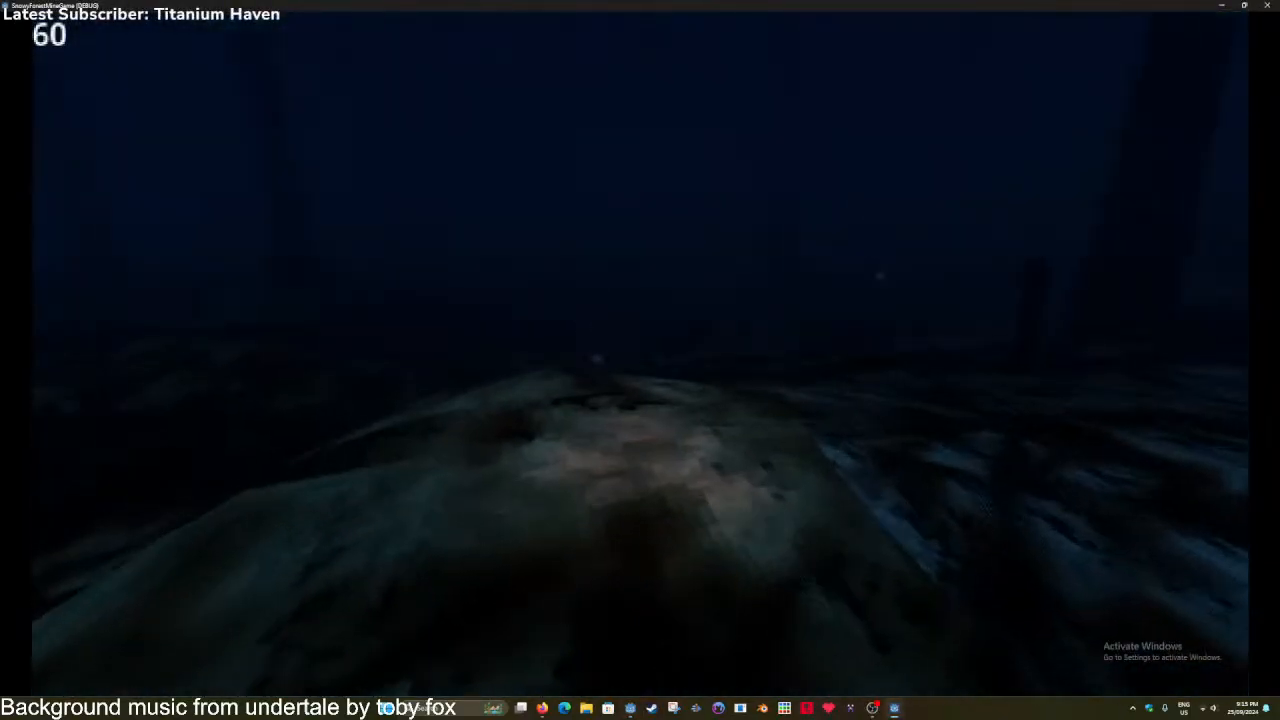
pyautogui.press('w')
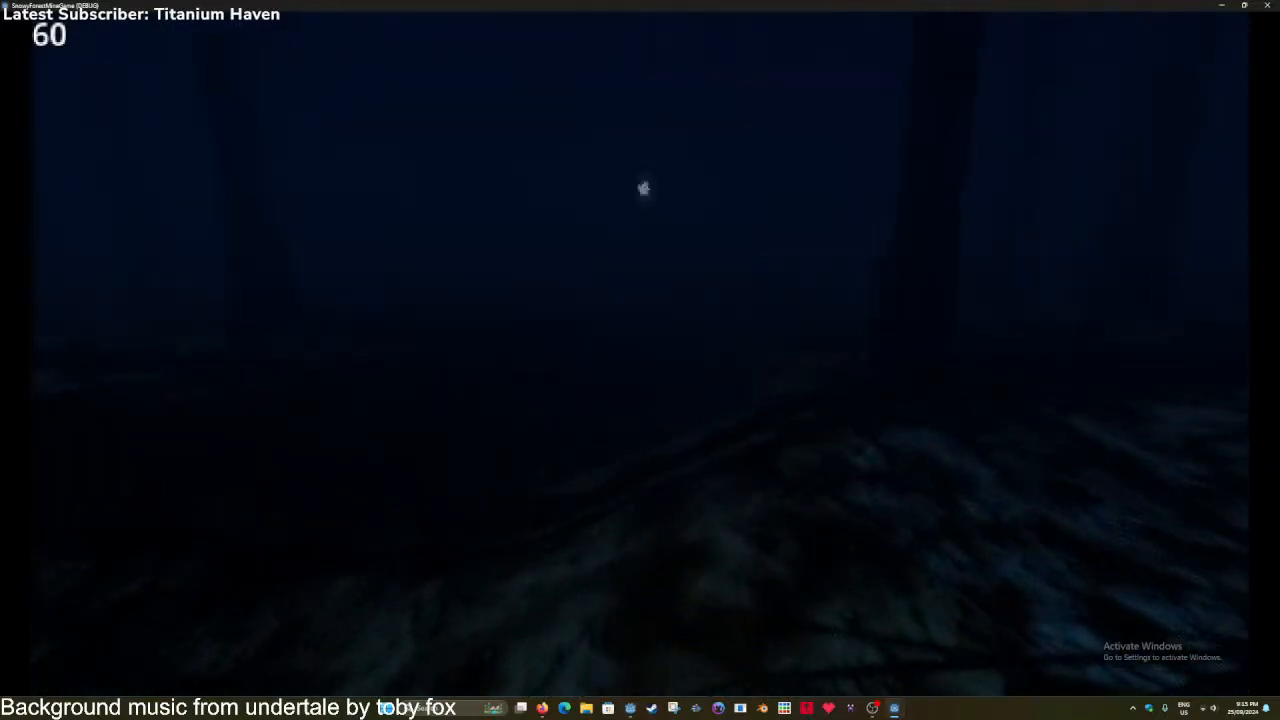
pyautogui.press('w')
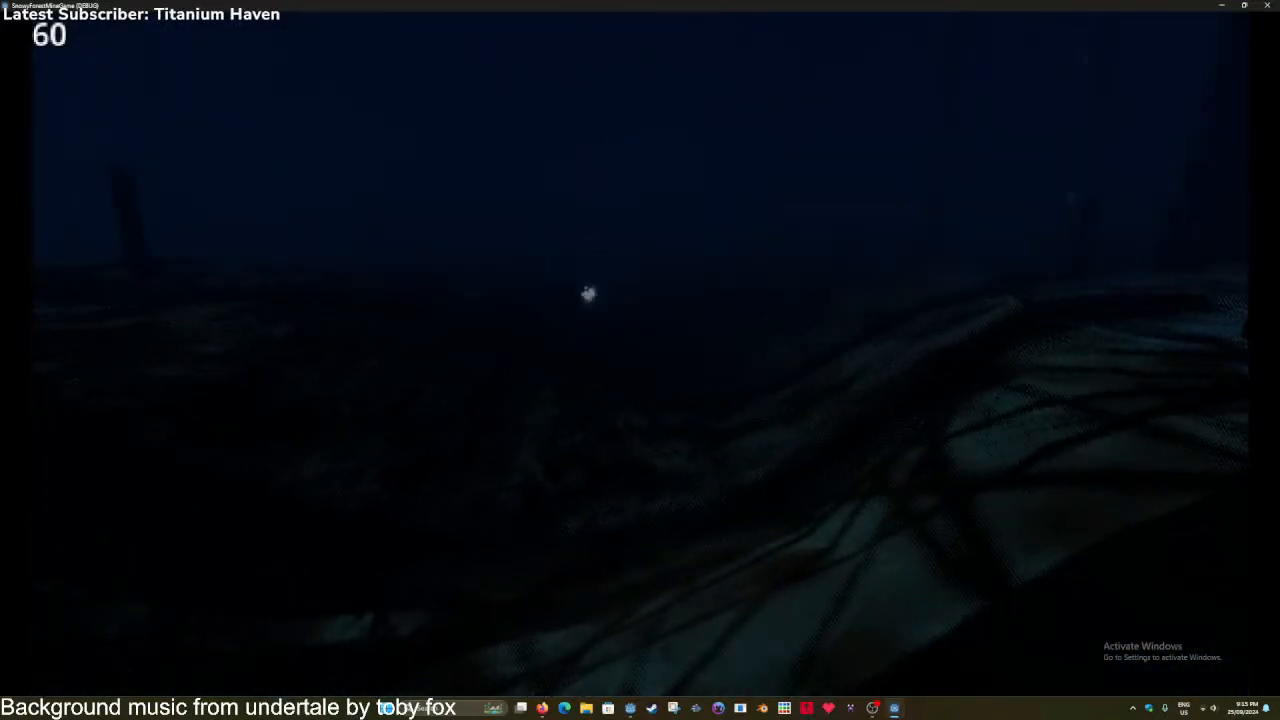
pyautogui.press('w')
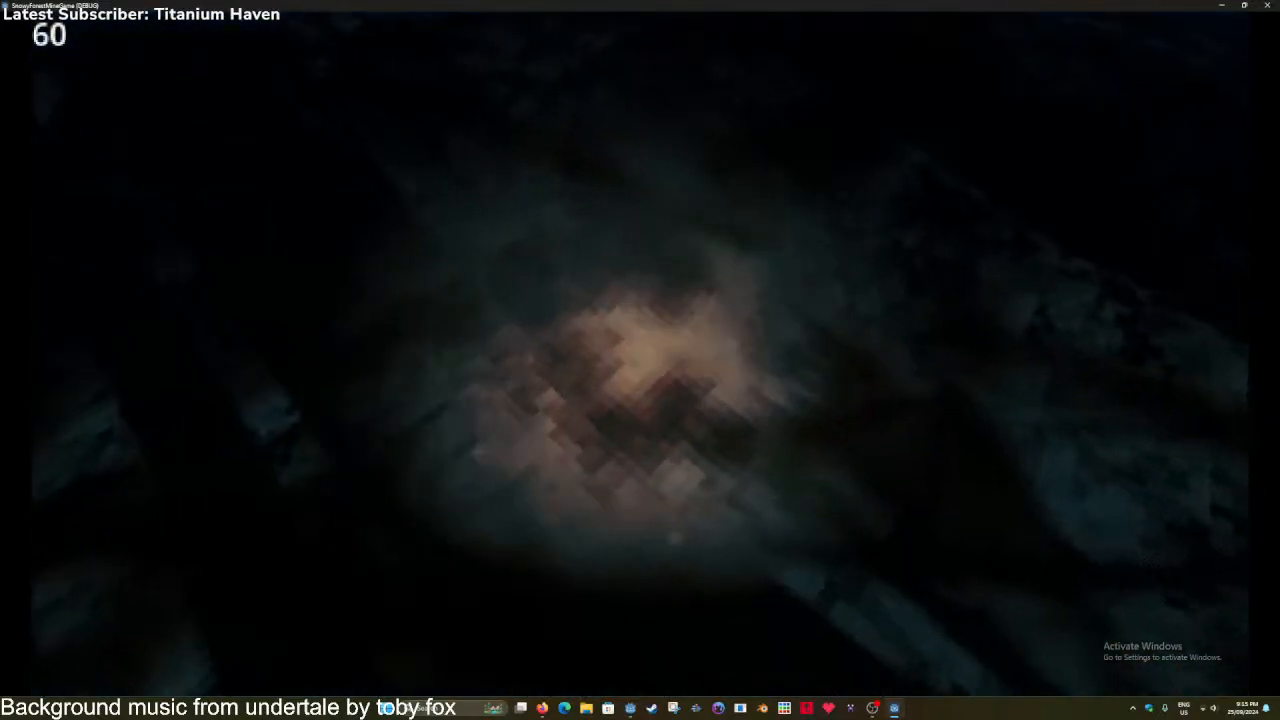
pyautogui.press('w')
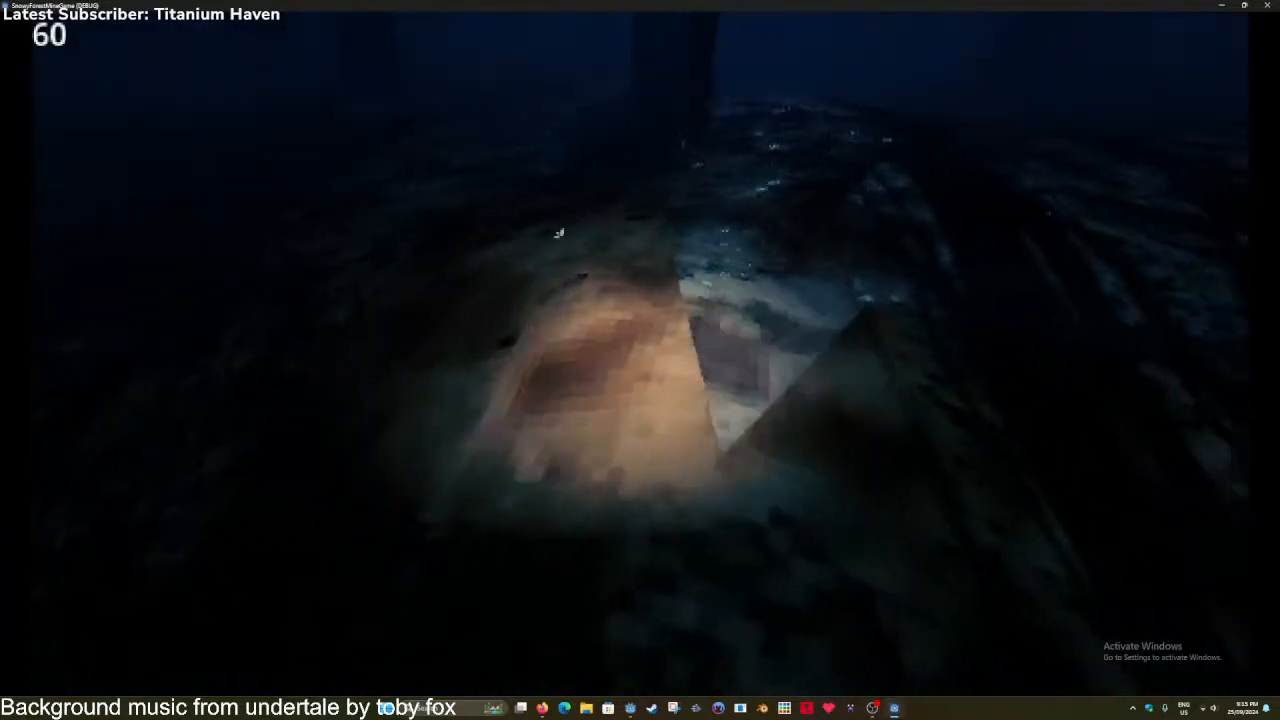
pyautogui.press('w')
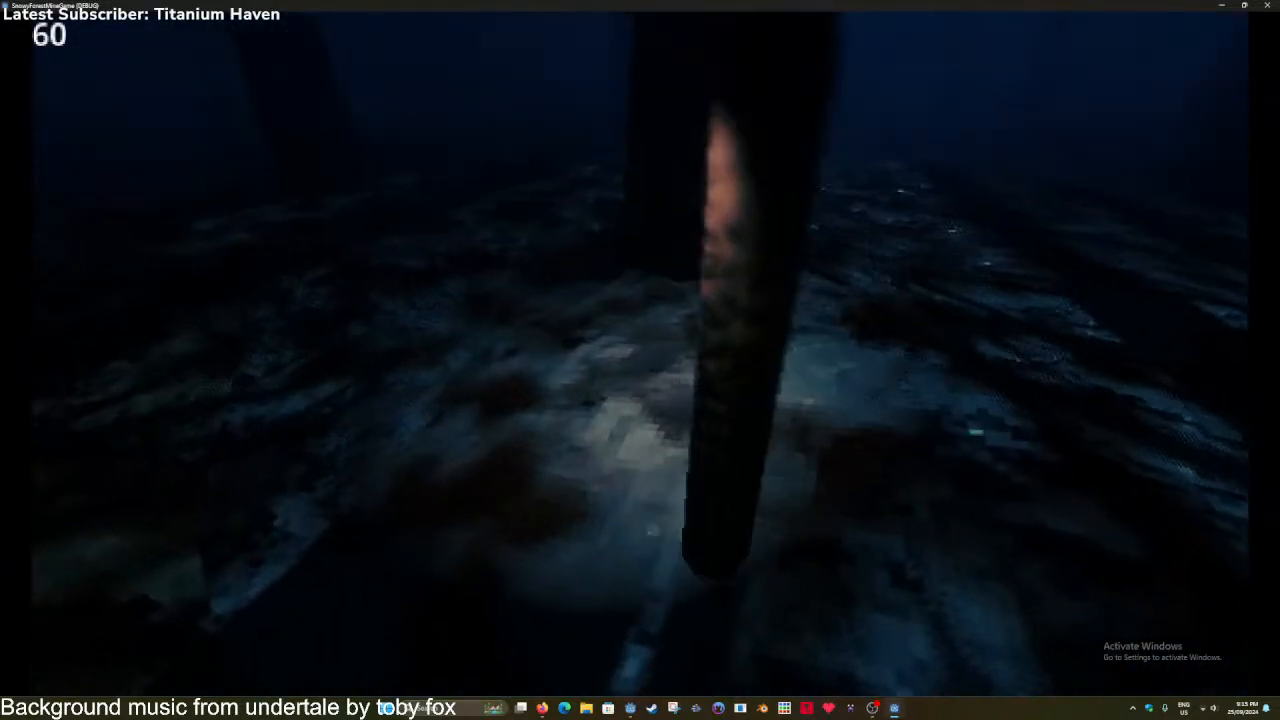
pyautogui.press('s')
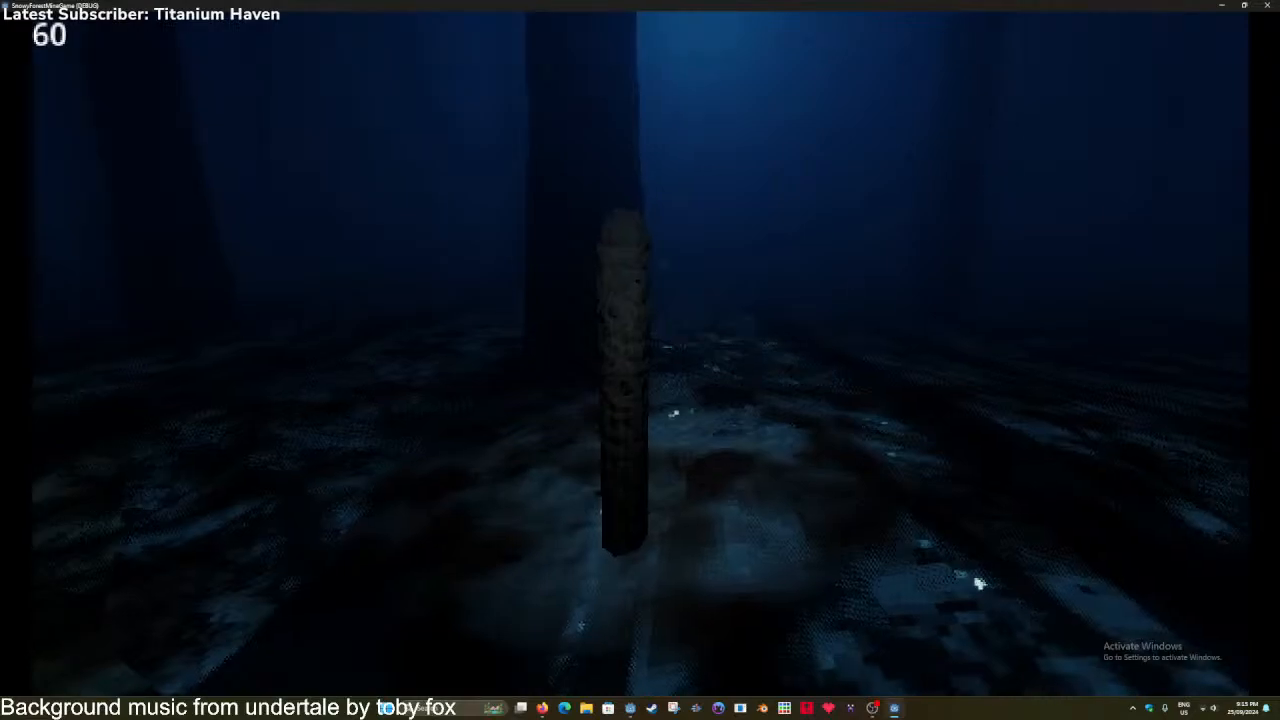
pyautogui.press('w')
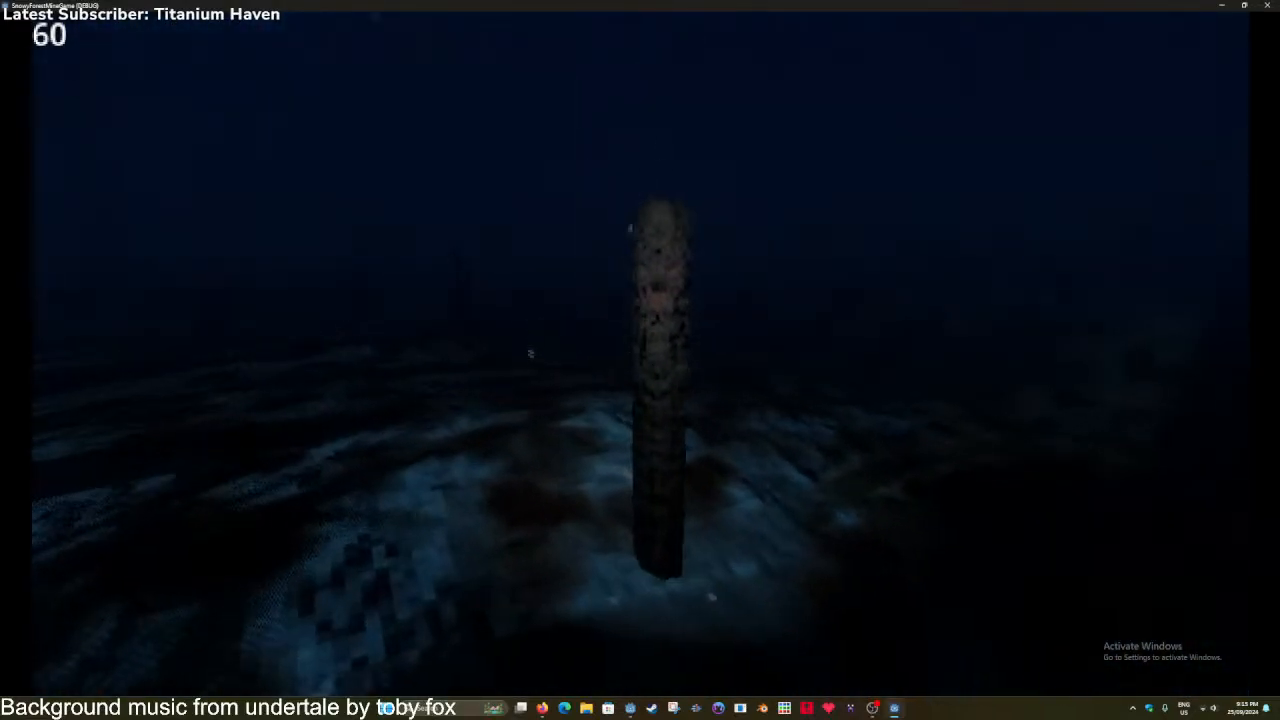
pyautogui.press('w')
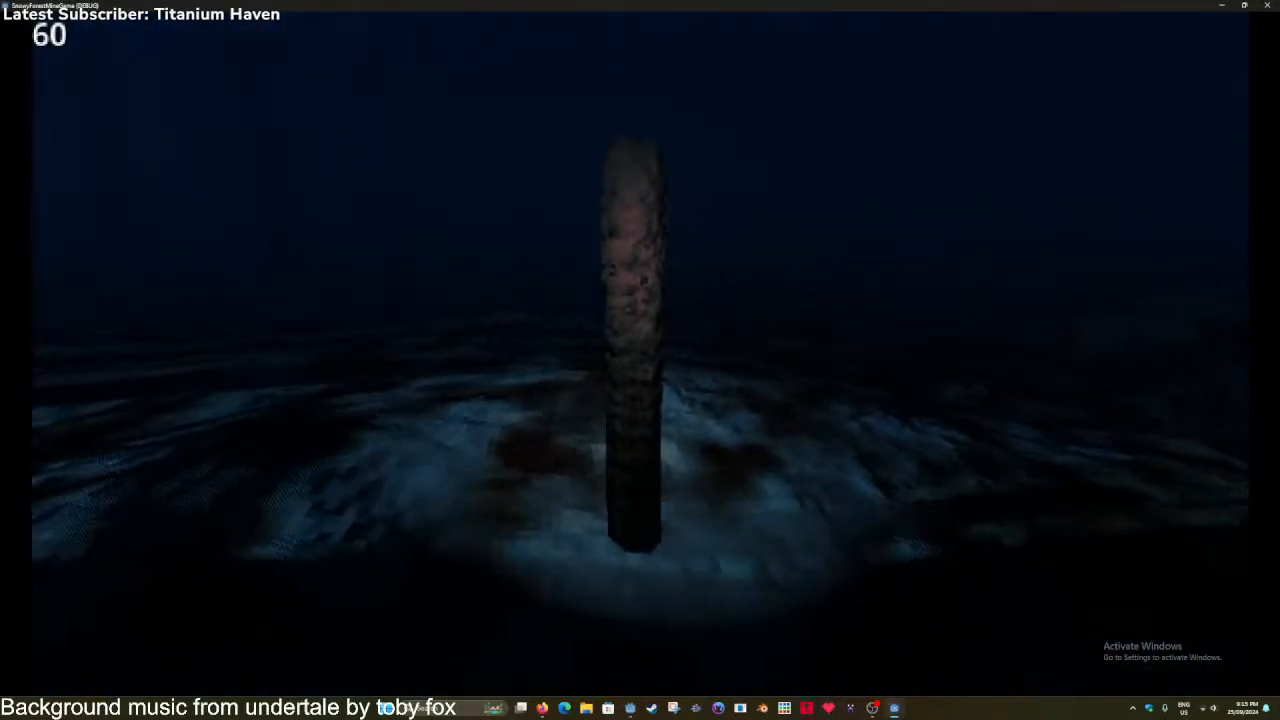
pyautogui.press('w')
pyautogui.press('w')
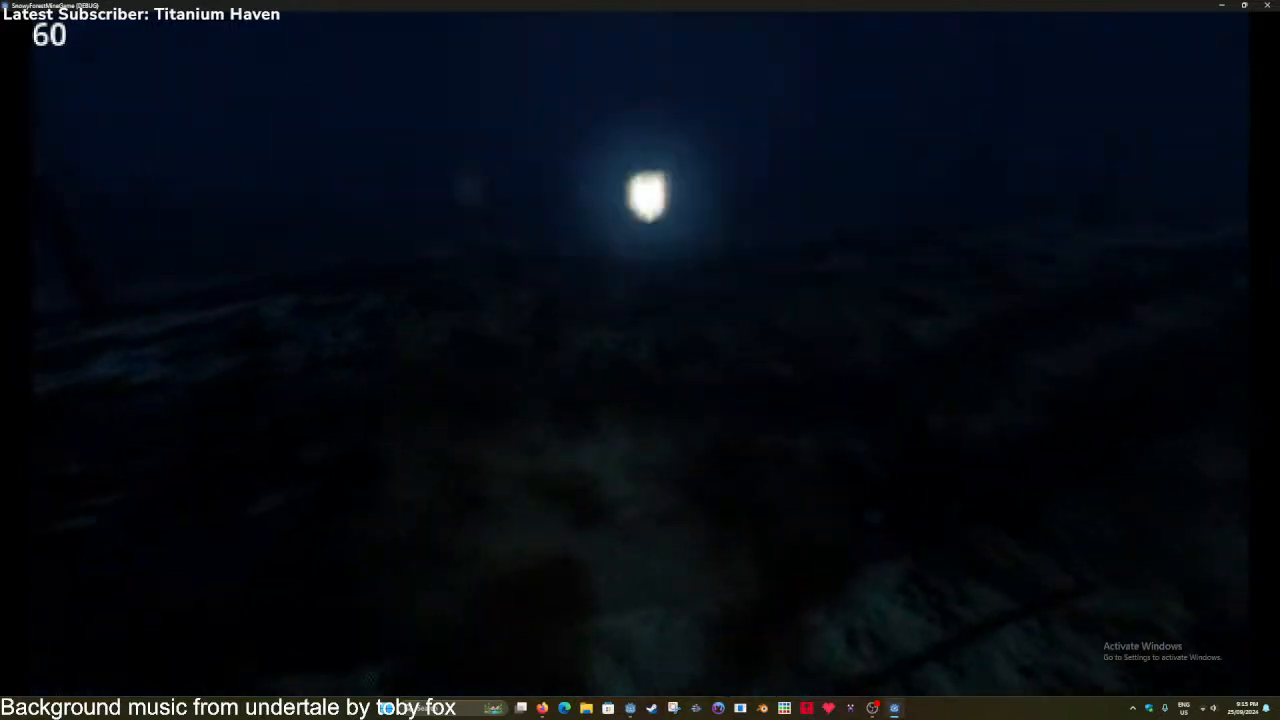
pyautogui.press('w')
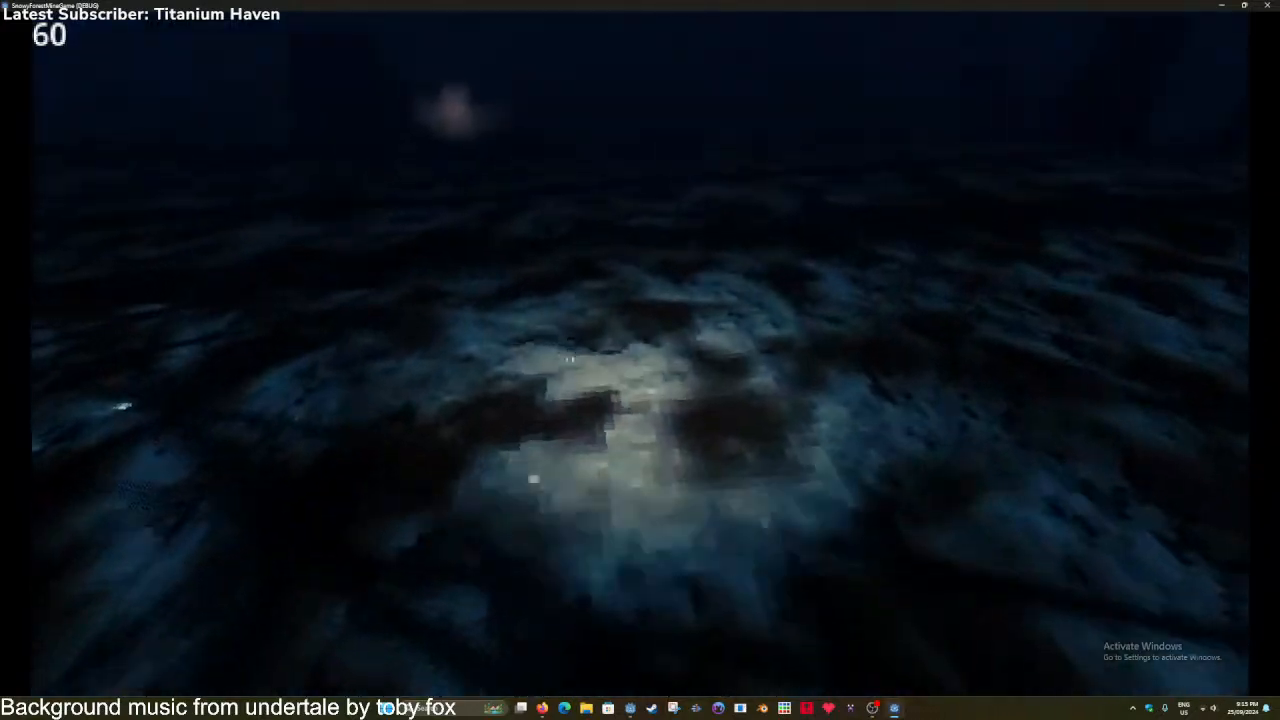
pyautogui.press('w')
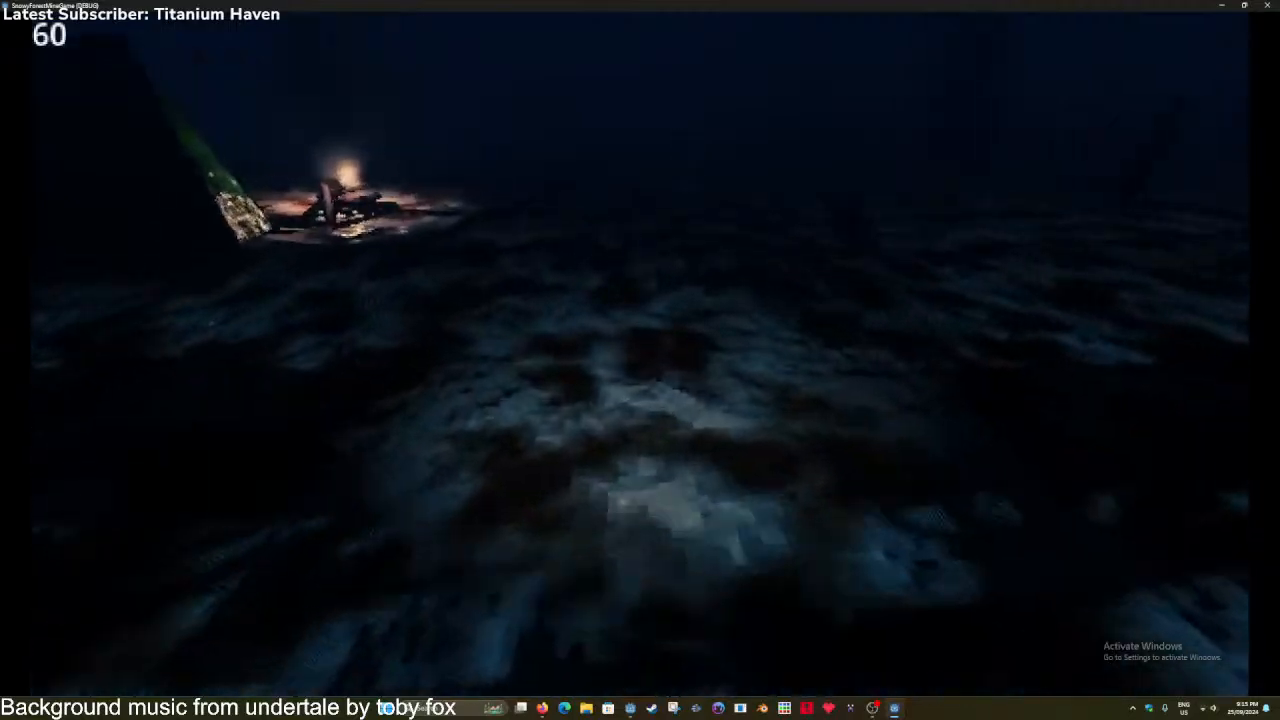
pyautogui.press('w')
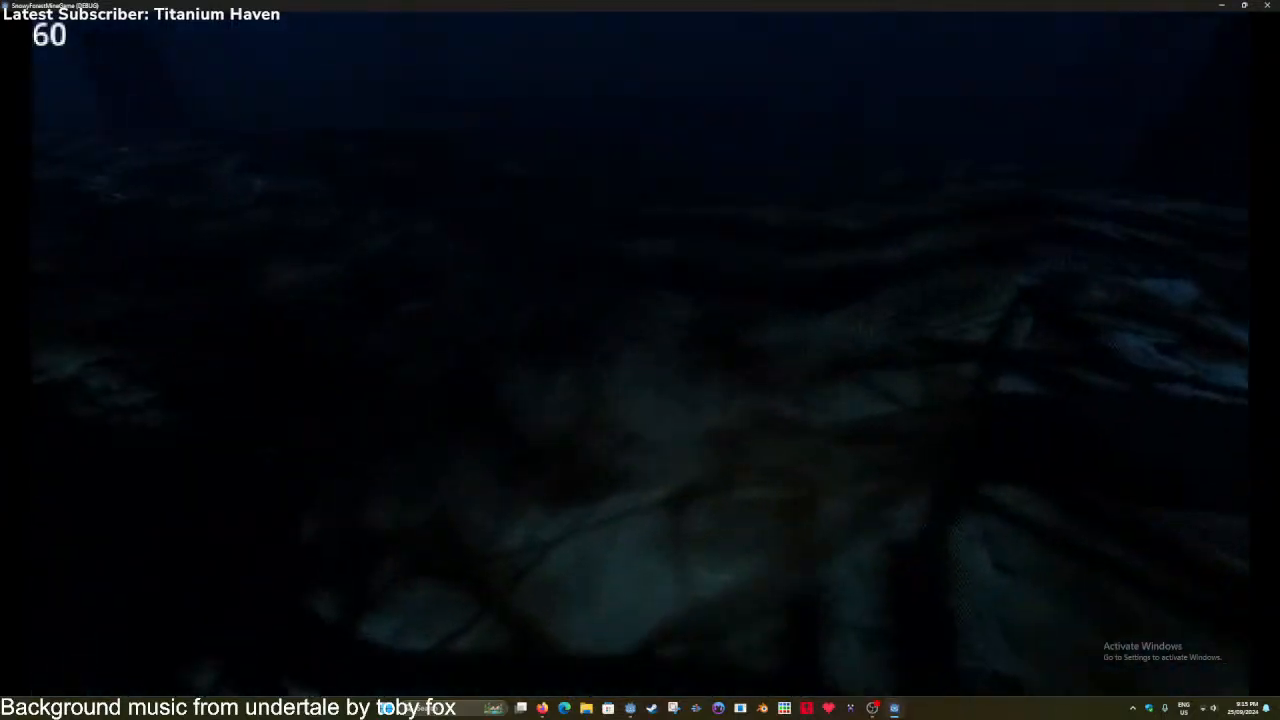
pyautogui.press('w')
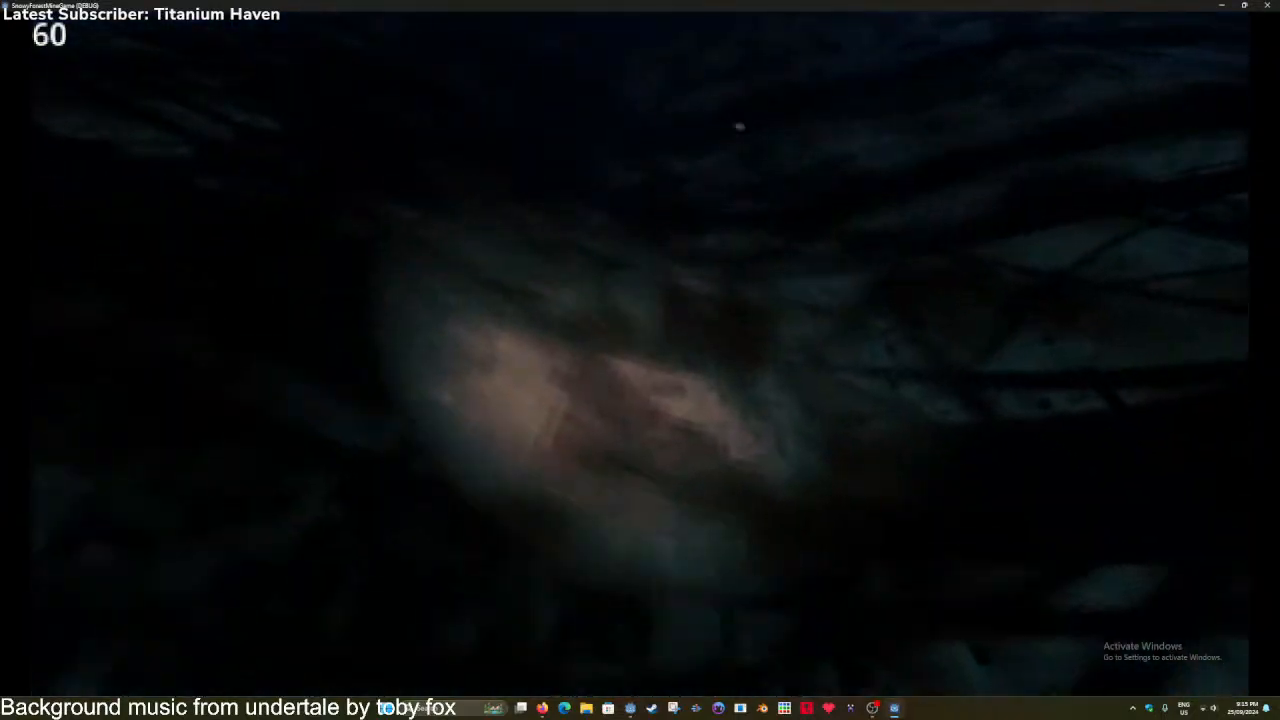
# Walk further across the dark terrain to inspect the spotlight on the path and slope, and quit the game.
pyautogui.press('w')
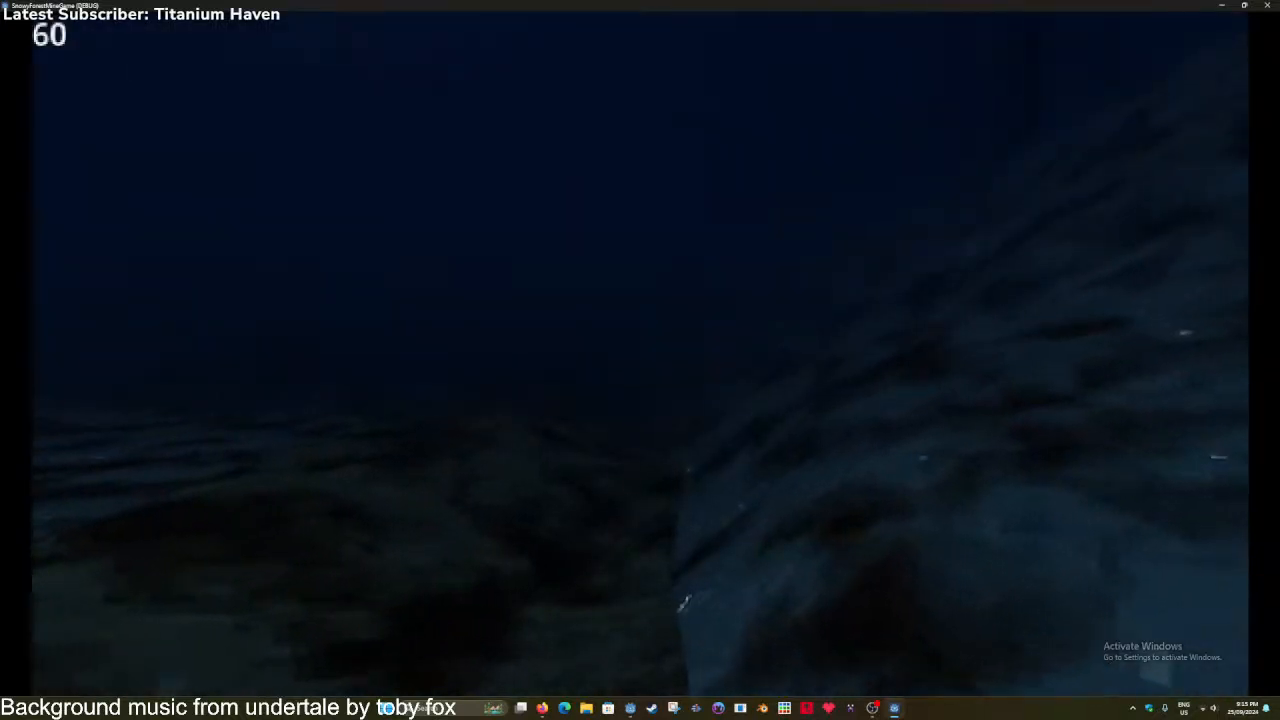
pyautogui.press('w')
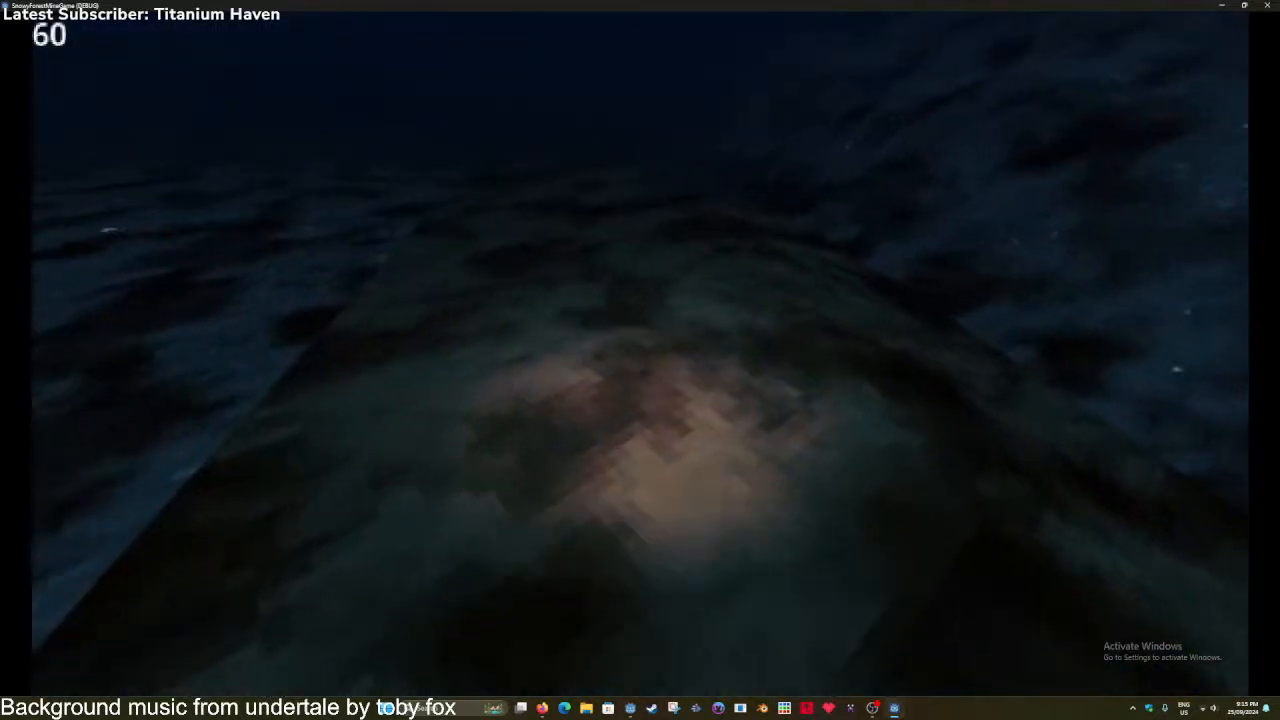
pyautogui.press('w')
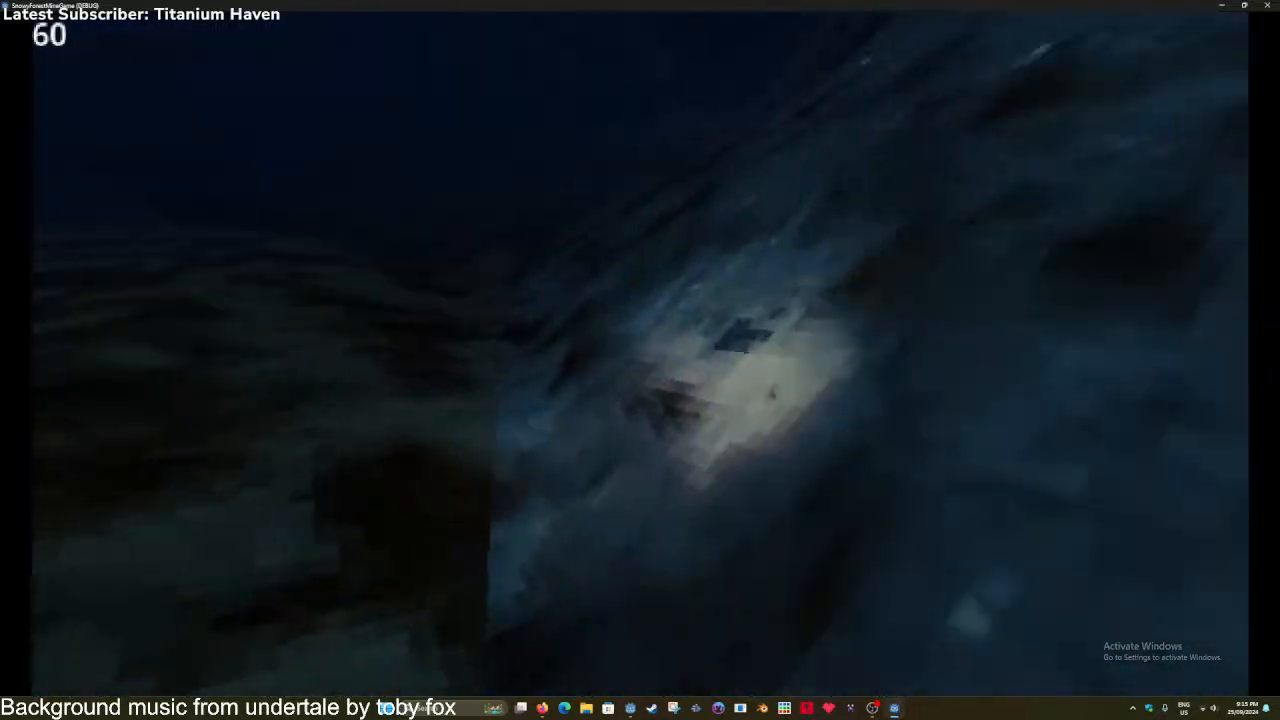
pyautogui.hotkey('alt', 'F4')
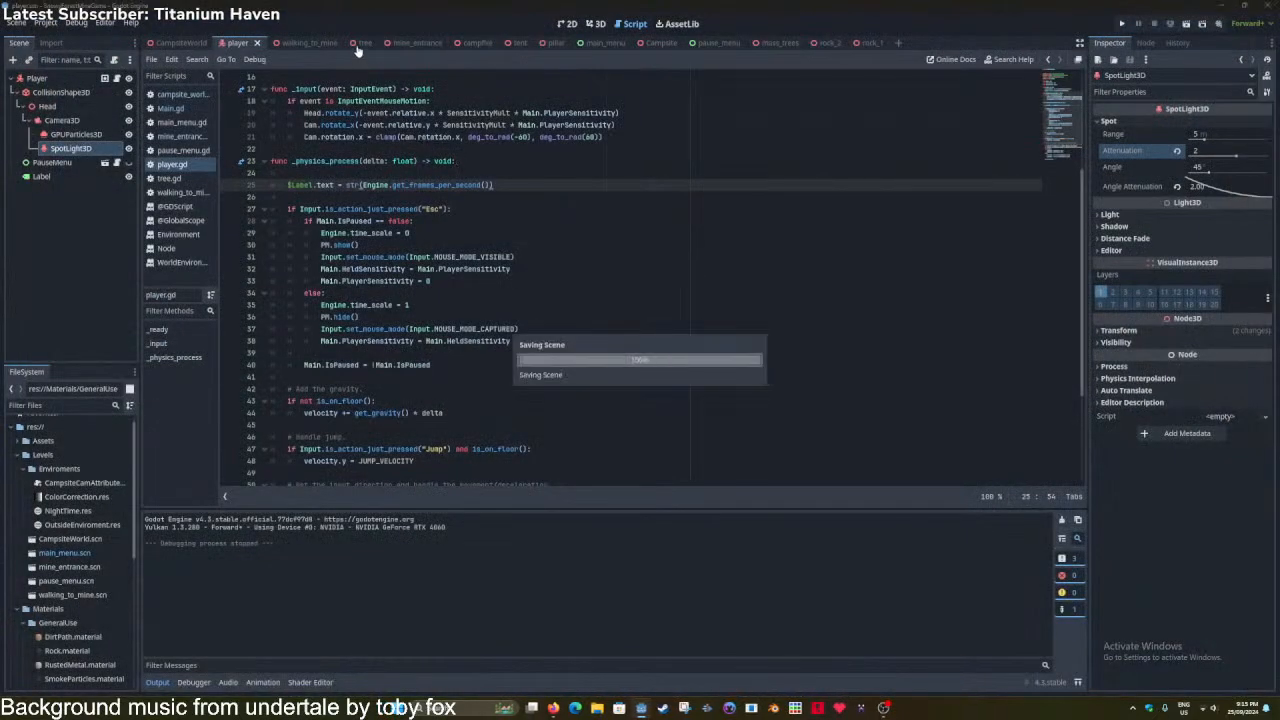
# Set the player spotlight's range to 8 m and its angle to 50 degrees, and expand its light settings.
pyautogui.click(596, 24)
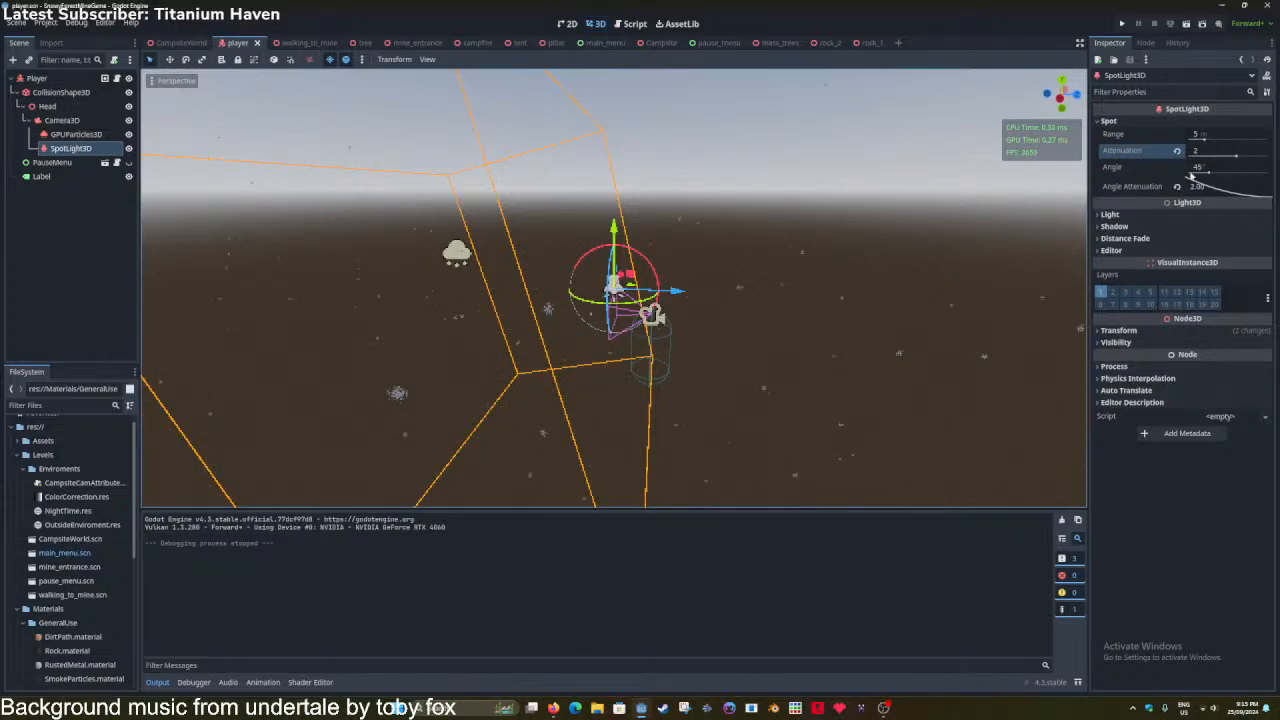
pyautogui.click(1110, 214)
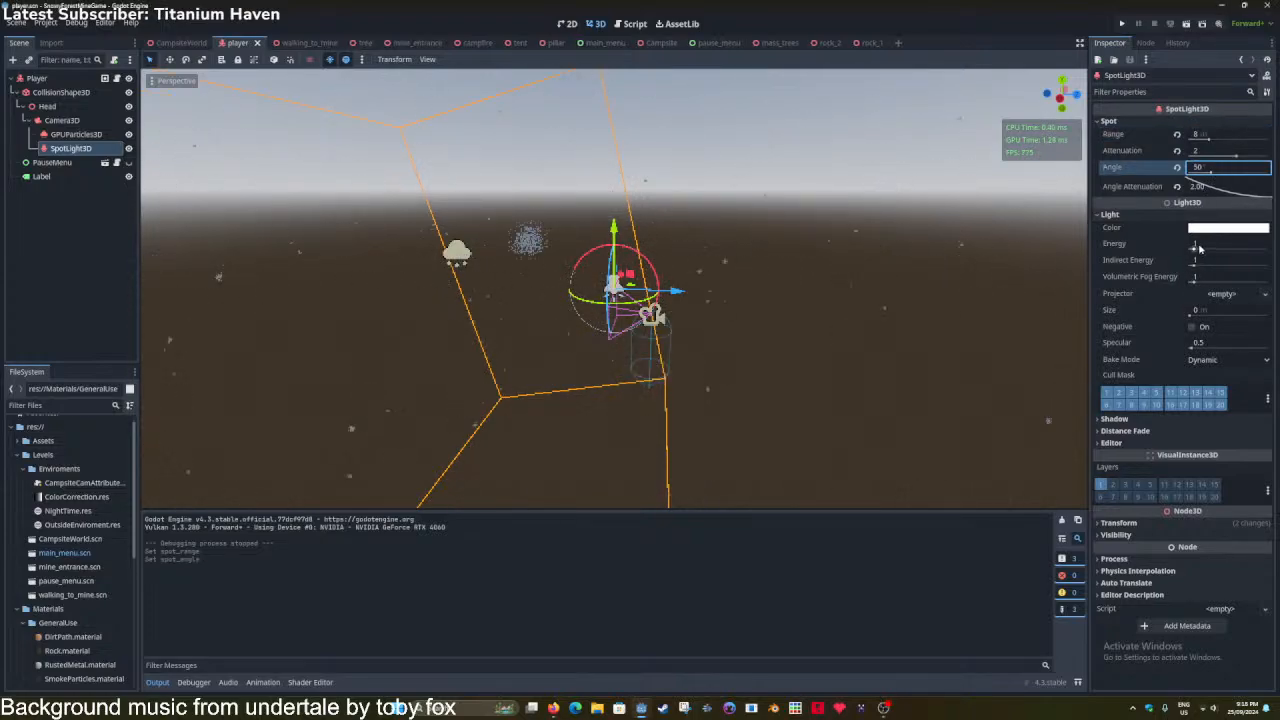
# Open the walking_to_mine scene, examine the night lighting around the Player node and save the scene.
pyautogui.click(175, 43)
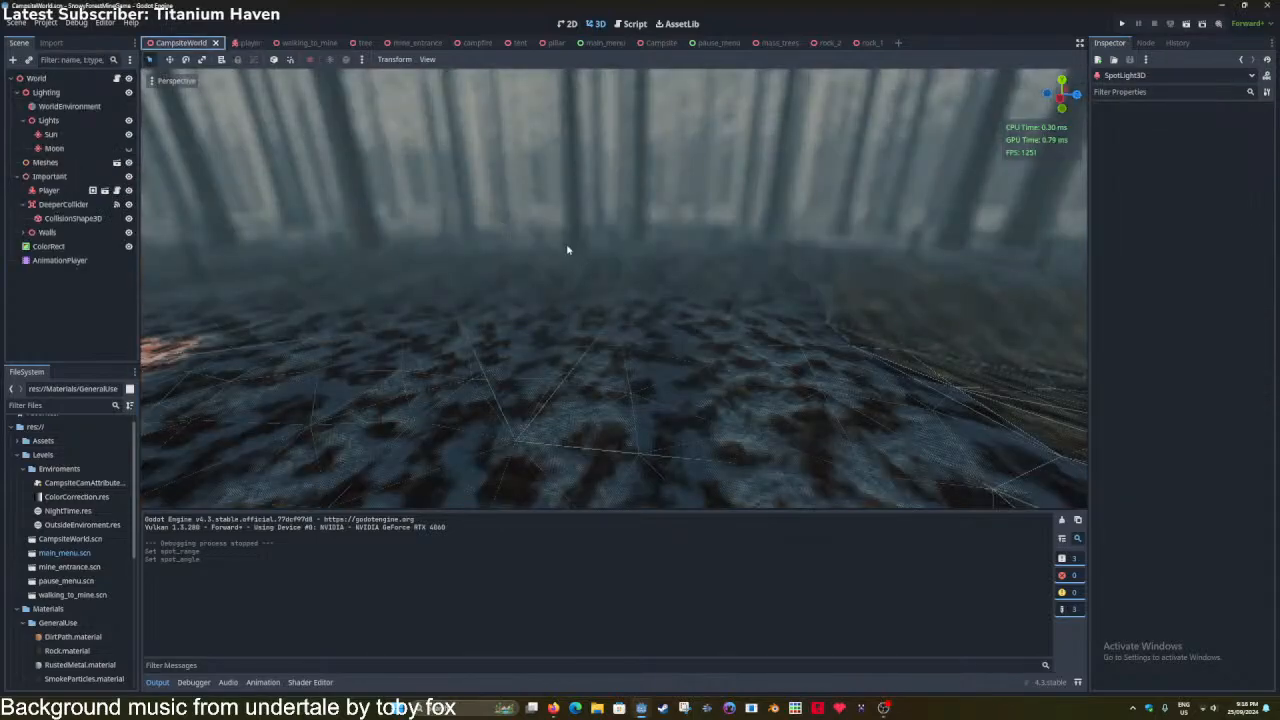
pyautogui.click(298, 42)
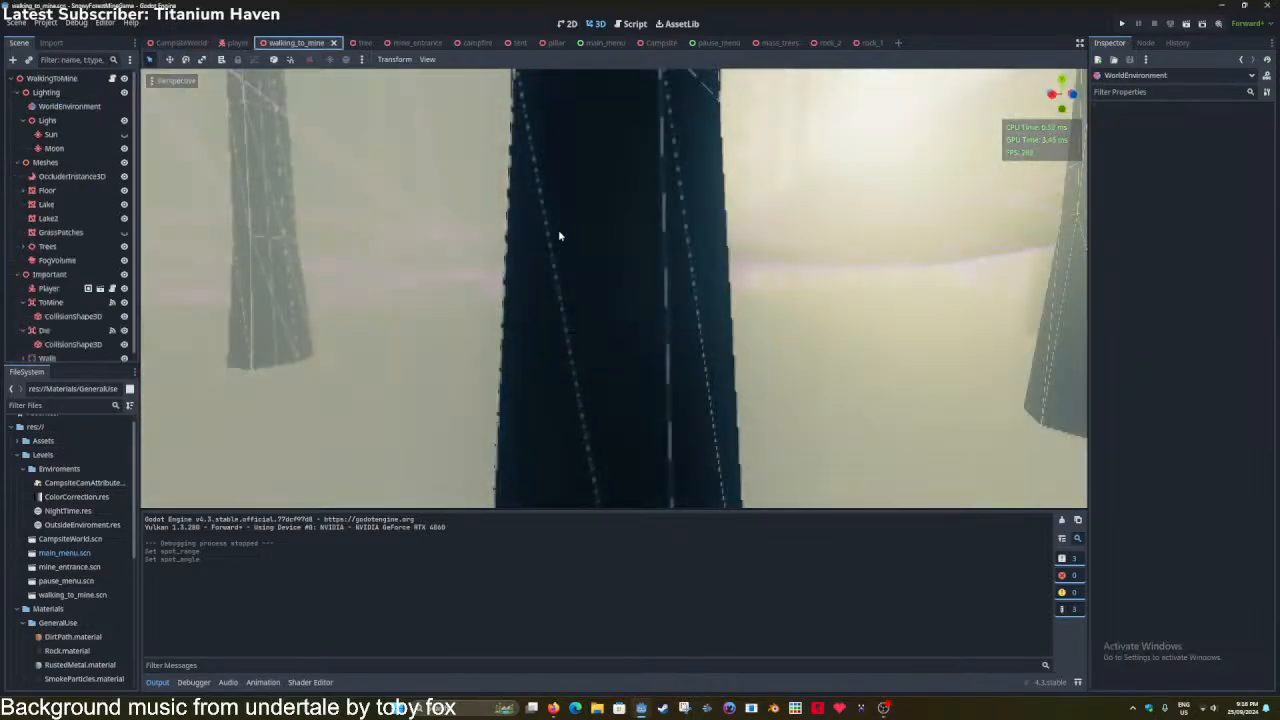
pyautogui.scroll(-1, 72, 290)
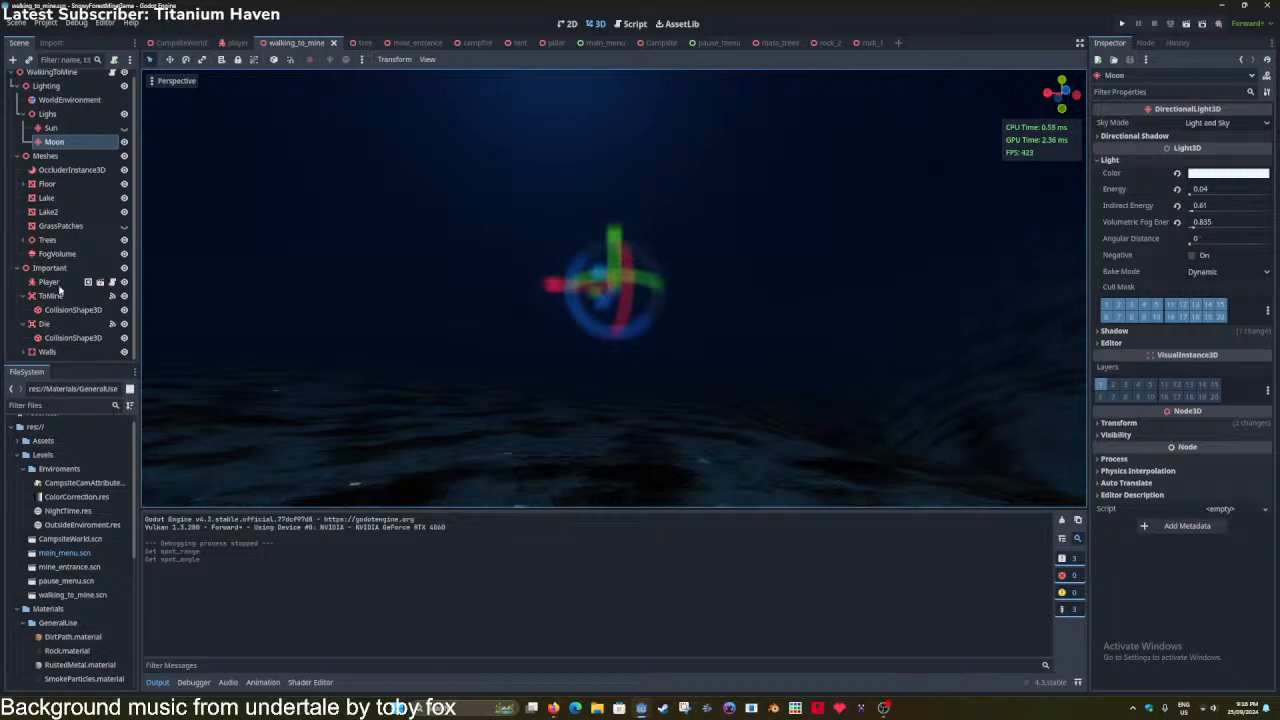
pyautogui.click(57, 283)
pyautogui.press('f')
pyautogui.scroll(4, 767, 330)
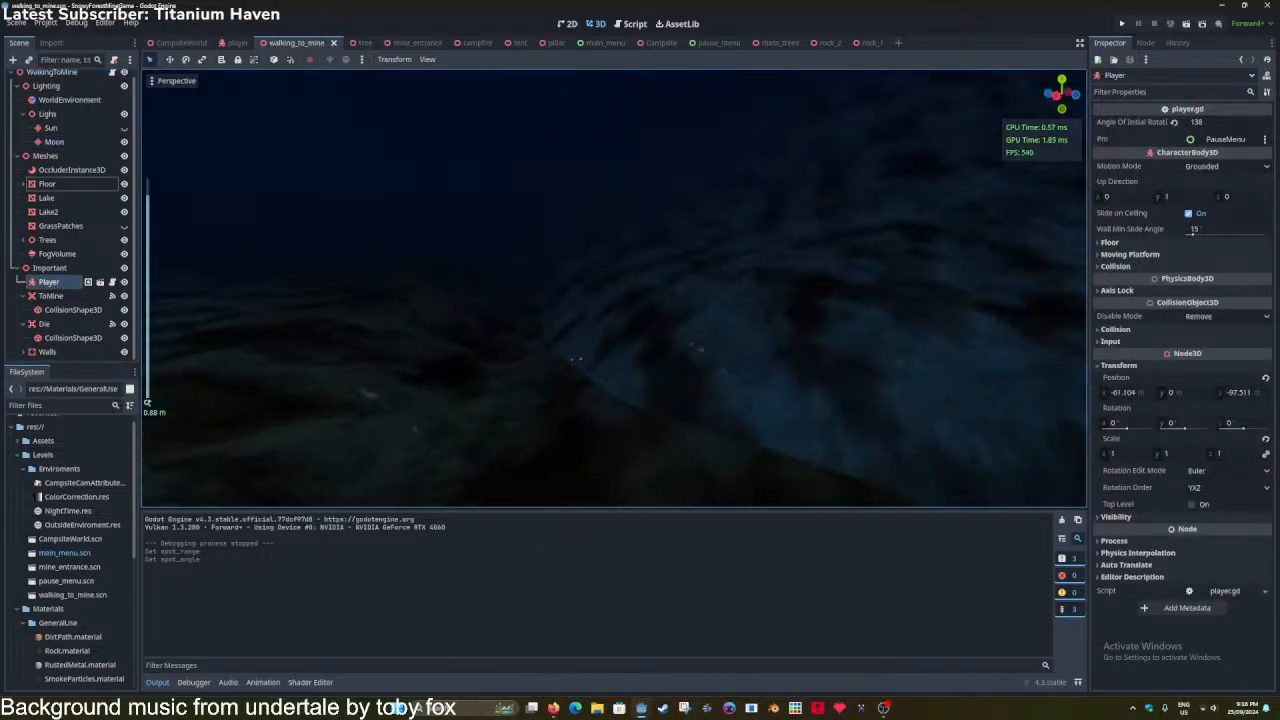
pyautogui.moveTo(640, 310); pyautogui.dragTo(700, 330, button='right')
pyautogui.hotkey('ctrl', 's')
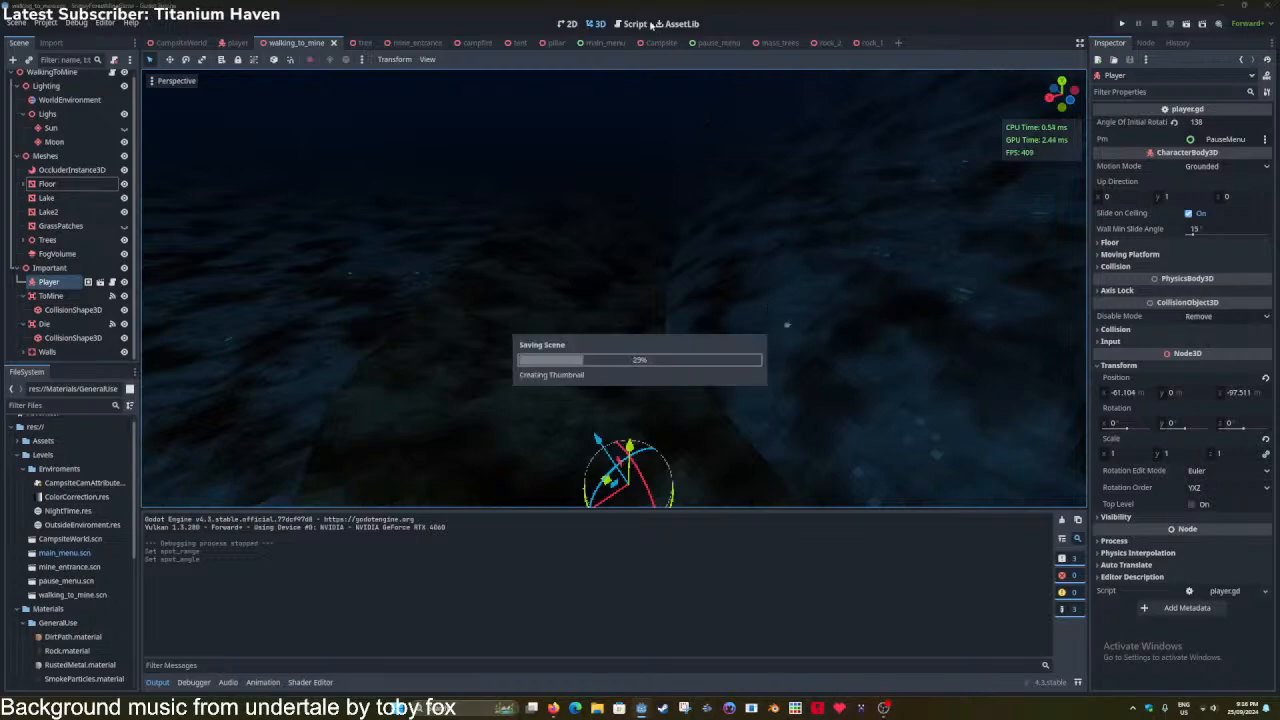
# Run the project in a maximized window, walk through the night level to check its darkness, and stop the game and save.
pyautogui.click(649, 24)
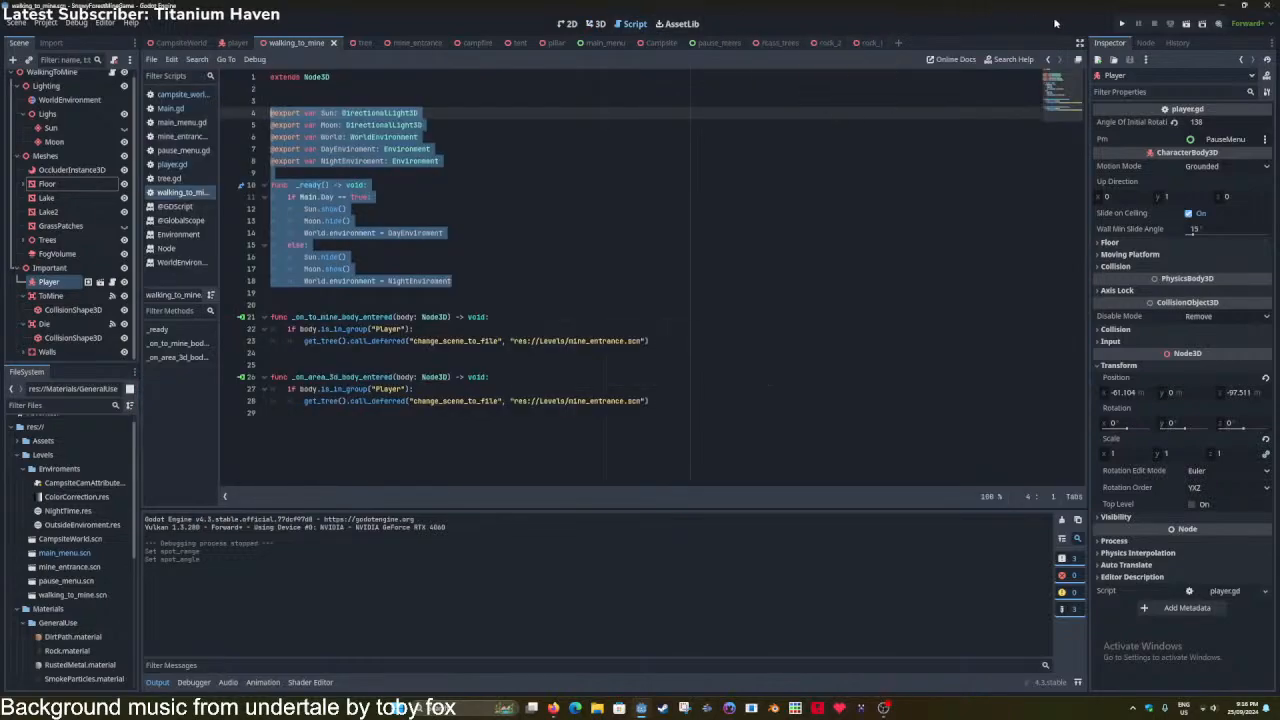
pyautogui.click(851, 223)
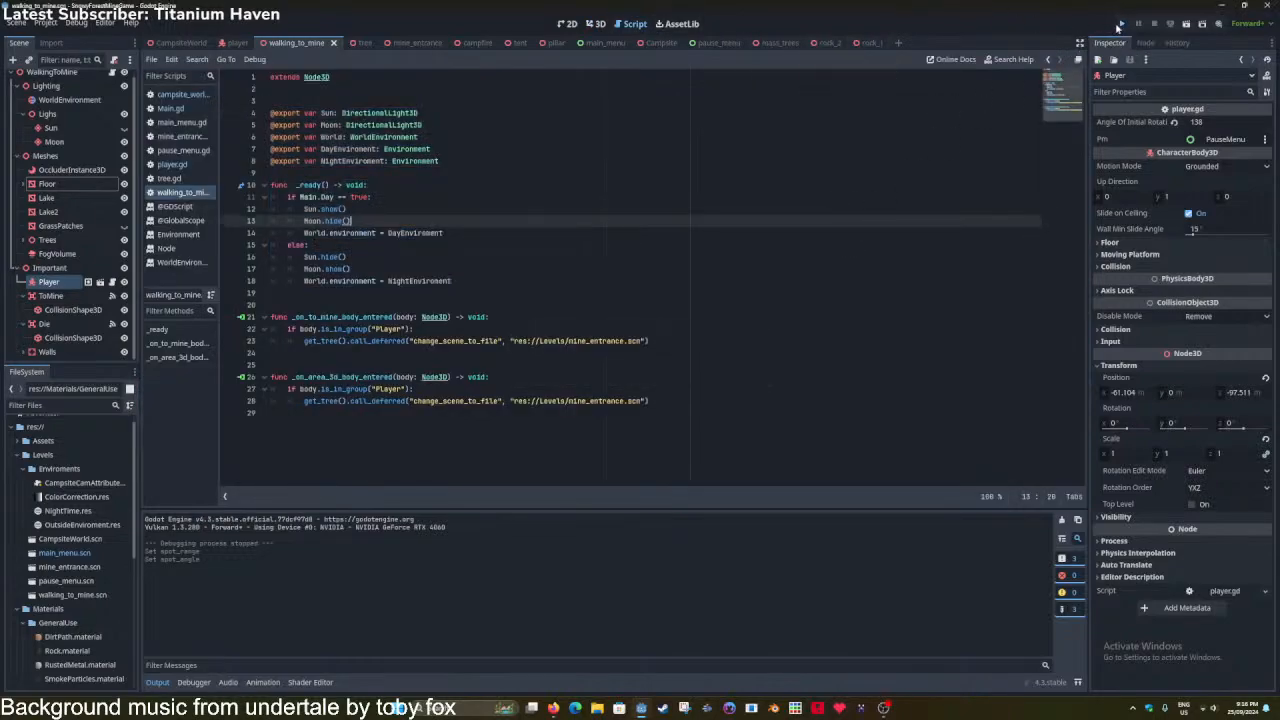
pyautogui.press('F5')
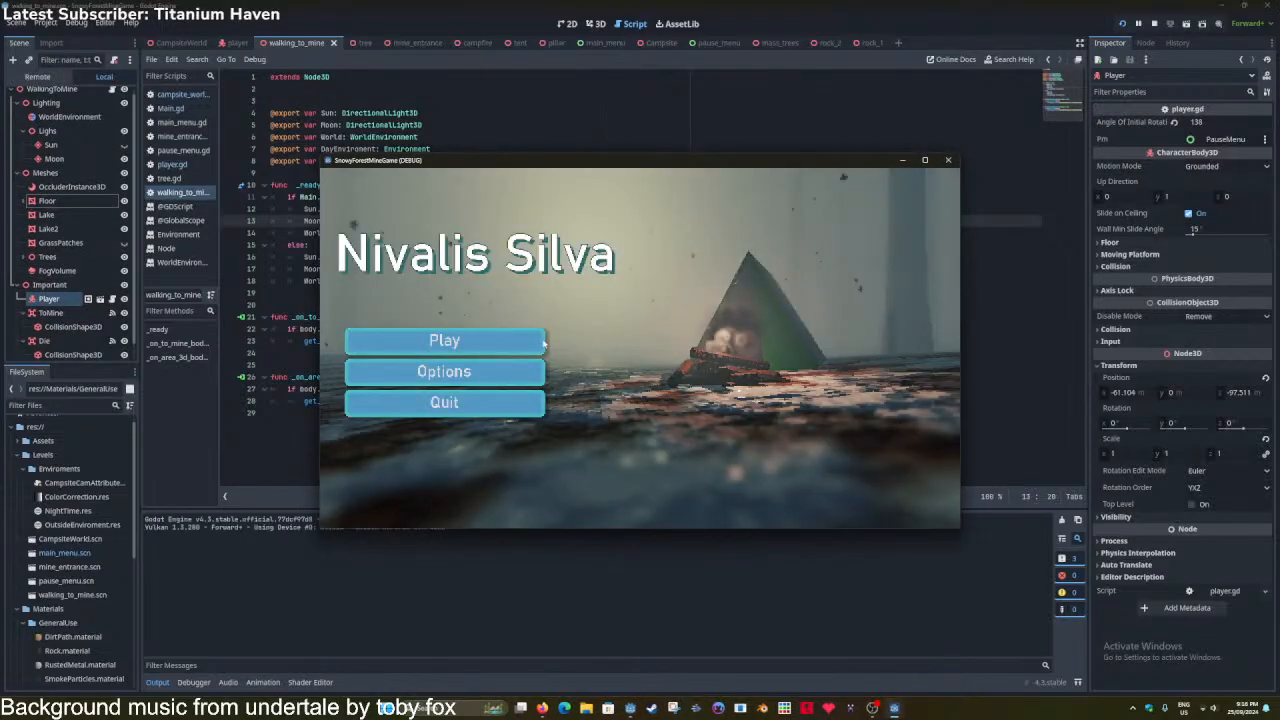
pyautogui.click(925, 160)
pyautogui.click(391, 362)
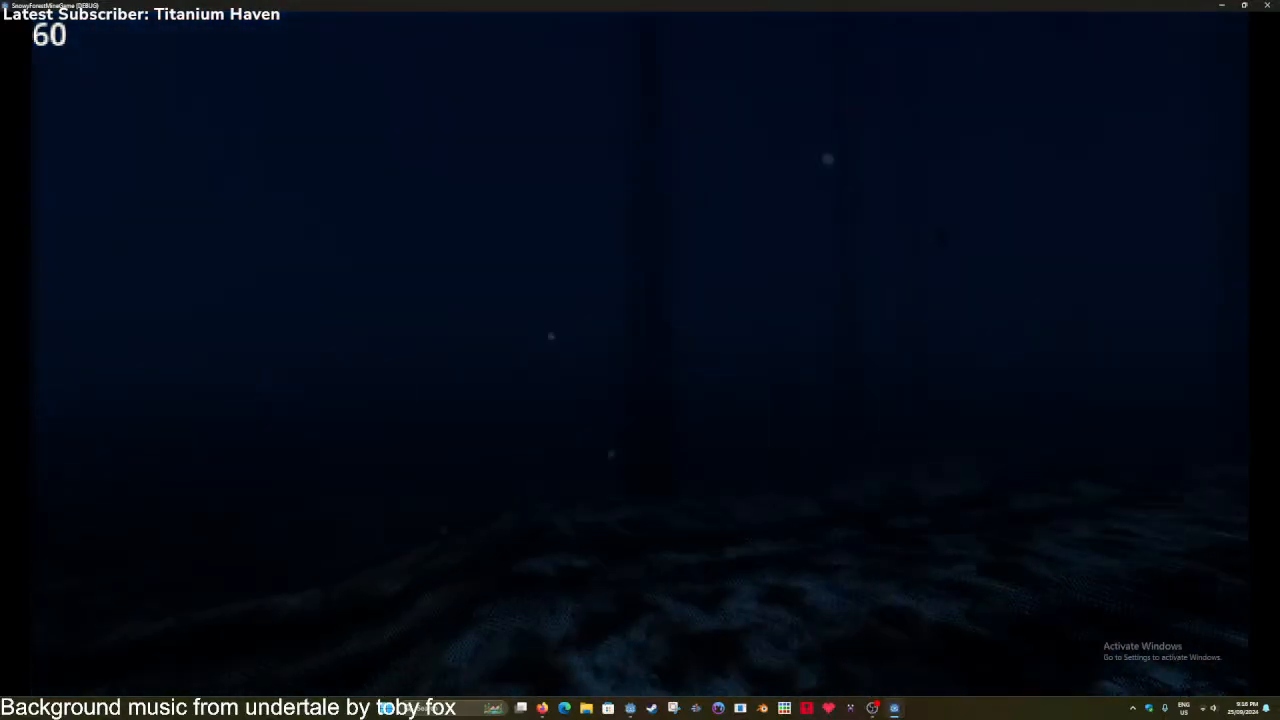
pyautogui.press('w')
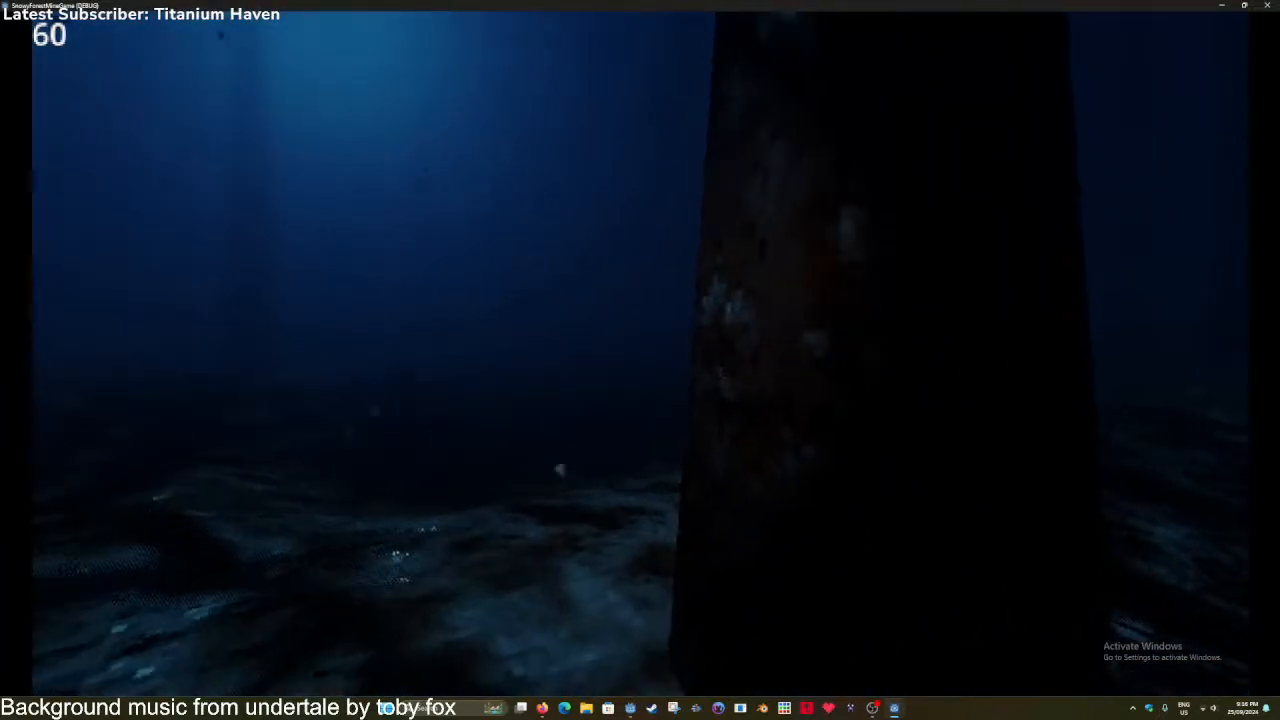
pyautogui.press('F8')
pyautogui.hotkey('ctrl', 's')
pyautogui.hotkey('ctrl', 's')
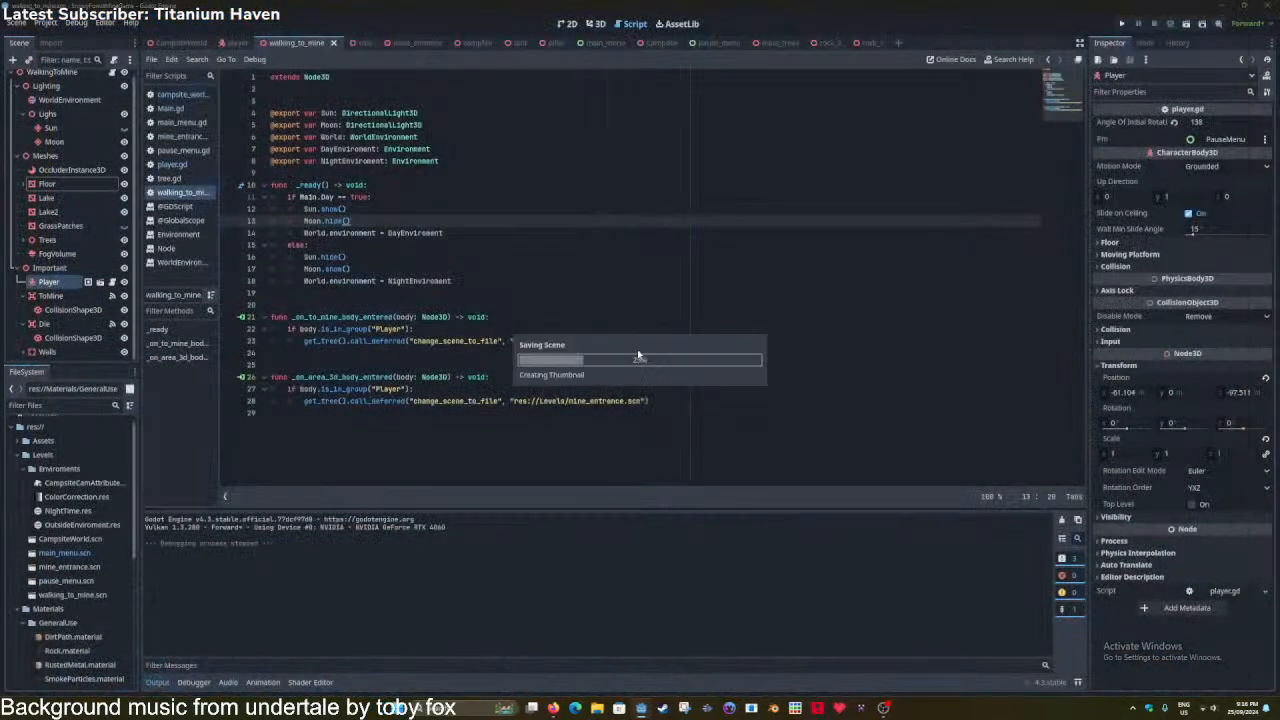
# Assign NightTime.res as the environment of the CampsiteWorld scene's WorldEnvironment node.
pyautogui.click(597, 23)
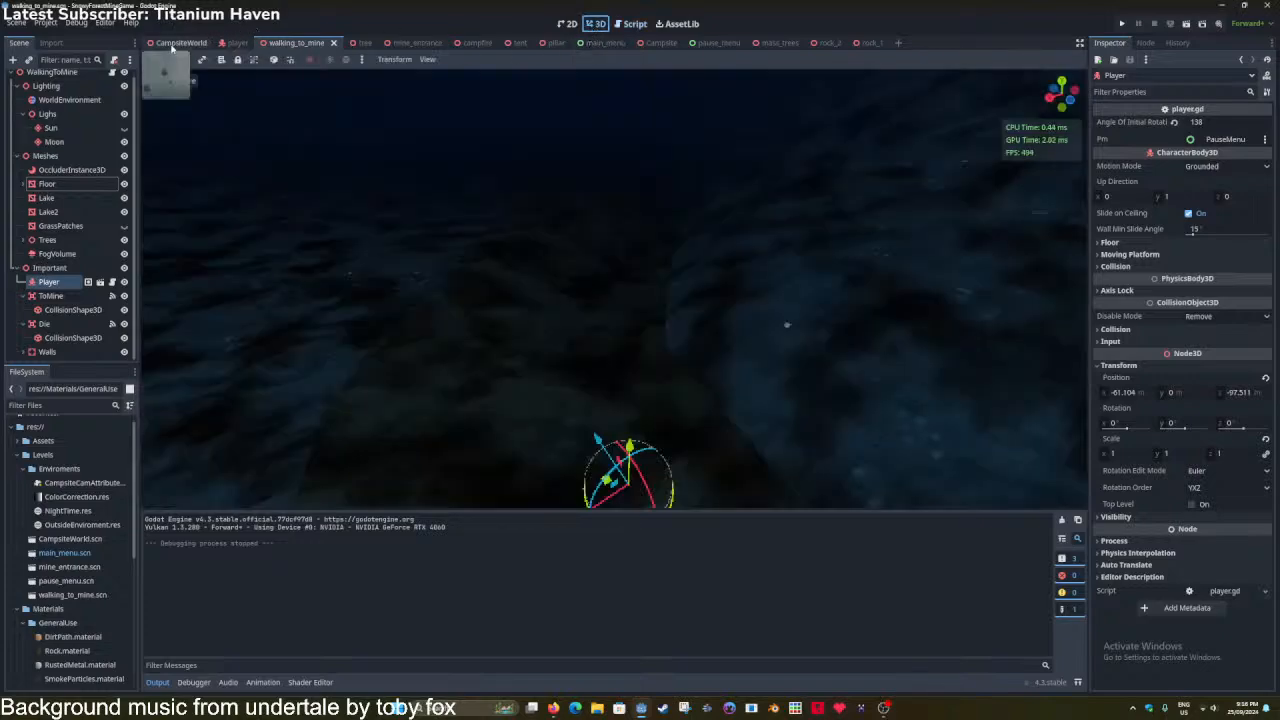
pyautogui.click(175, 44)
pyautogui.click(1171, 122)
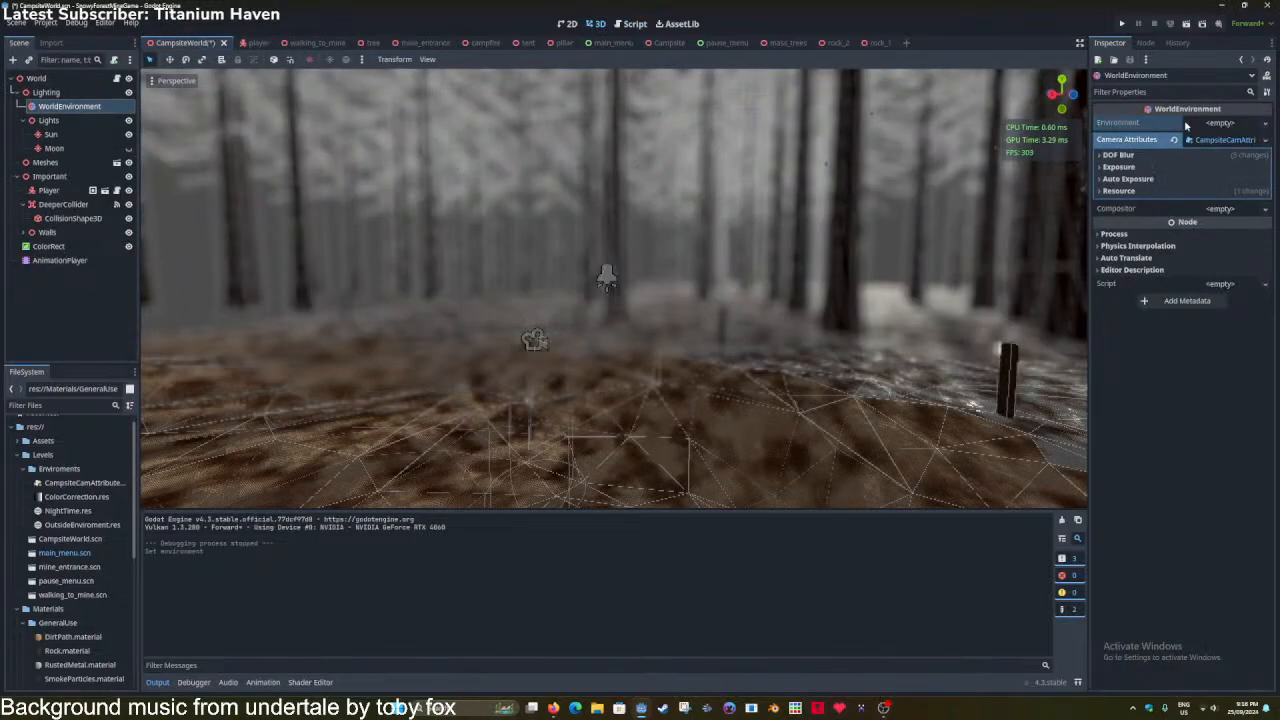
pyautogui.click(1222, 158)
pyautogui.click(640, 324)
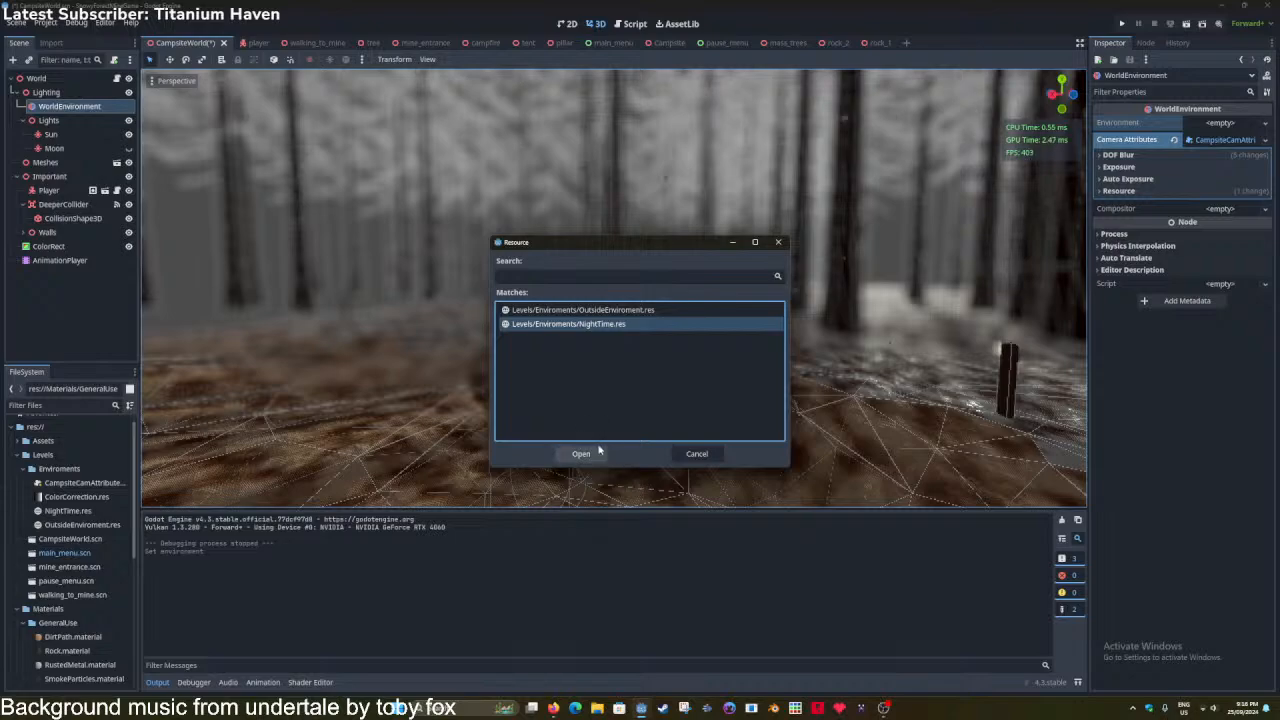
pyautogui.click(581, 453)
# Hide the gizmos in the CampsiteWorld 3D view and look around the forest.
pyautogui.click(176, 80)
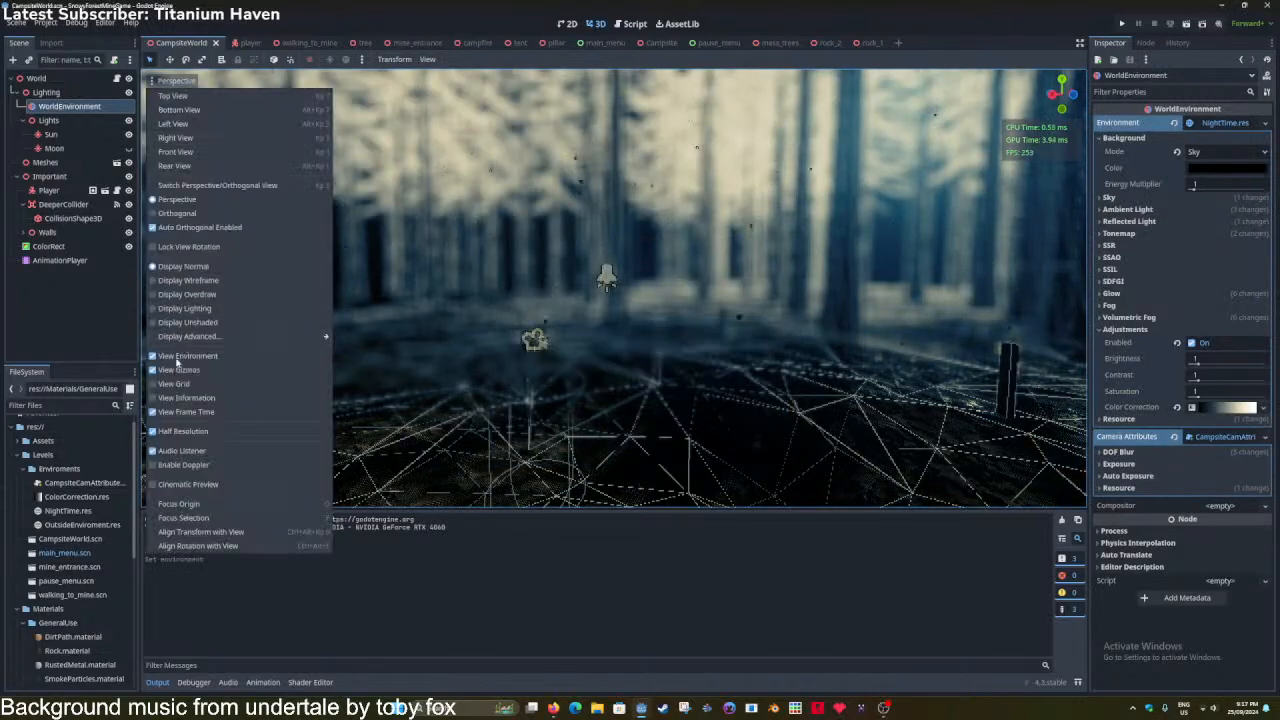
pyautogui.click(177, 356)
pyautogui.click(604, 239)
pyautogui.moveTo(604, 239); pyautogui.dragTo(690, 239, button='right')
# Hide the Sun light and show the Moon light in the CampsiteWorld scene, and save it.
pyautogui.click(55, 148)
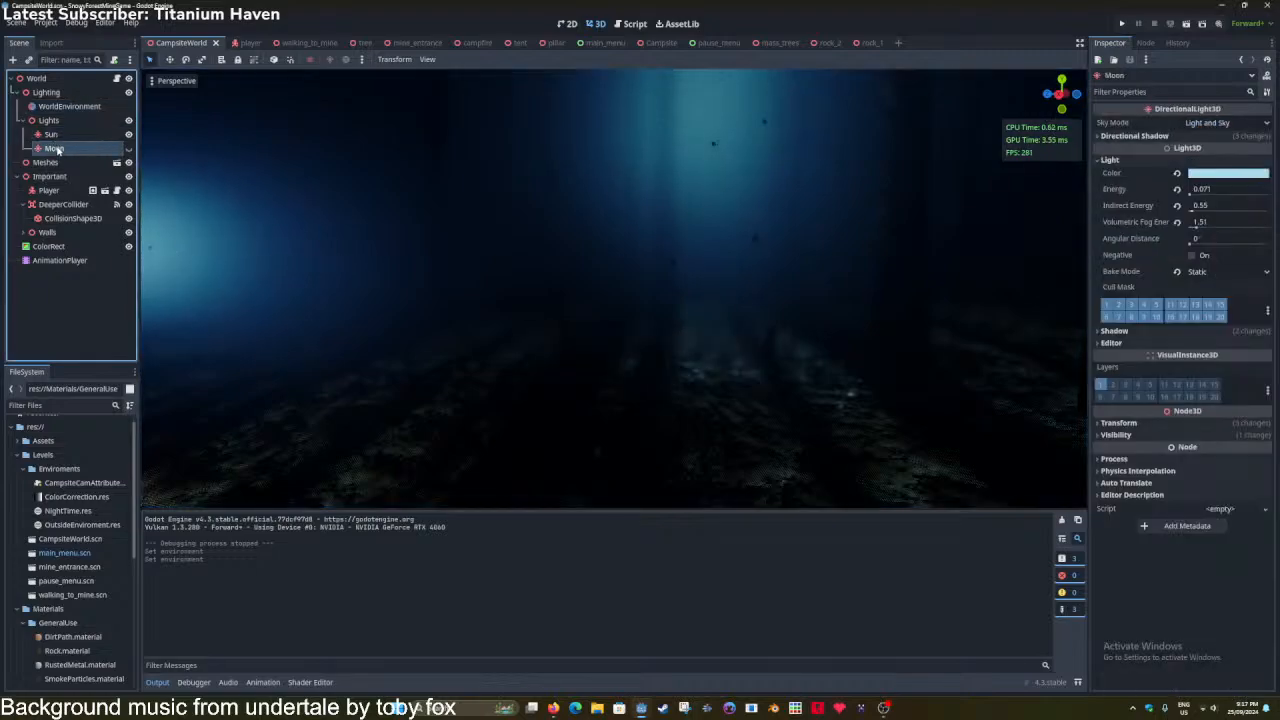
pyautogui.click(128, 134)
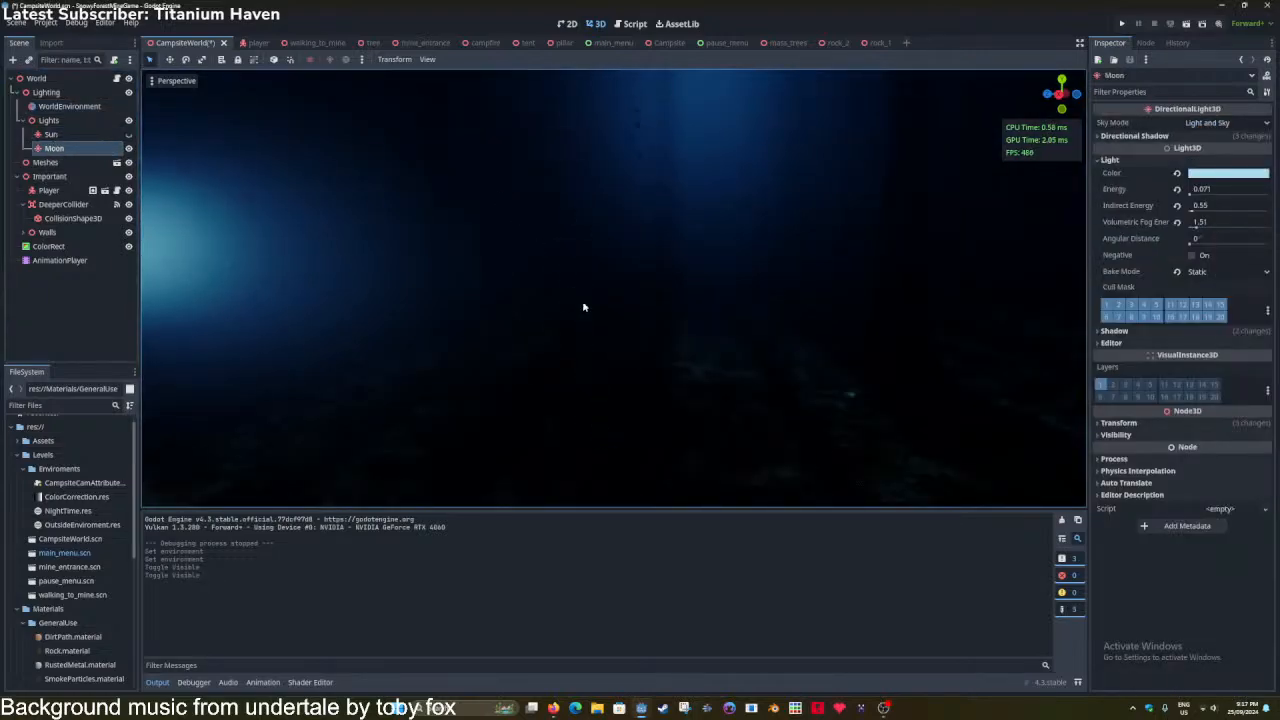
pyautogui.moveTo(585, 307); pyautogui.dragTo(491, 306, button='right')
pyautogui.hotkey('ctrl', 's')
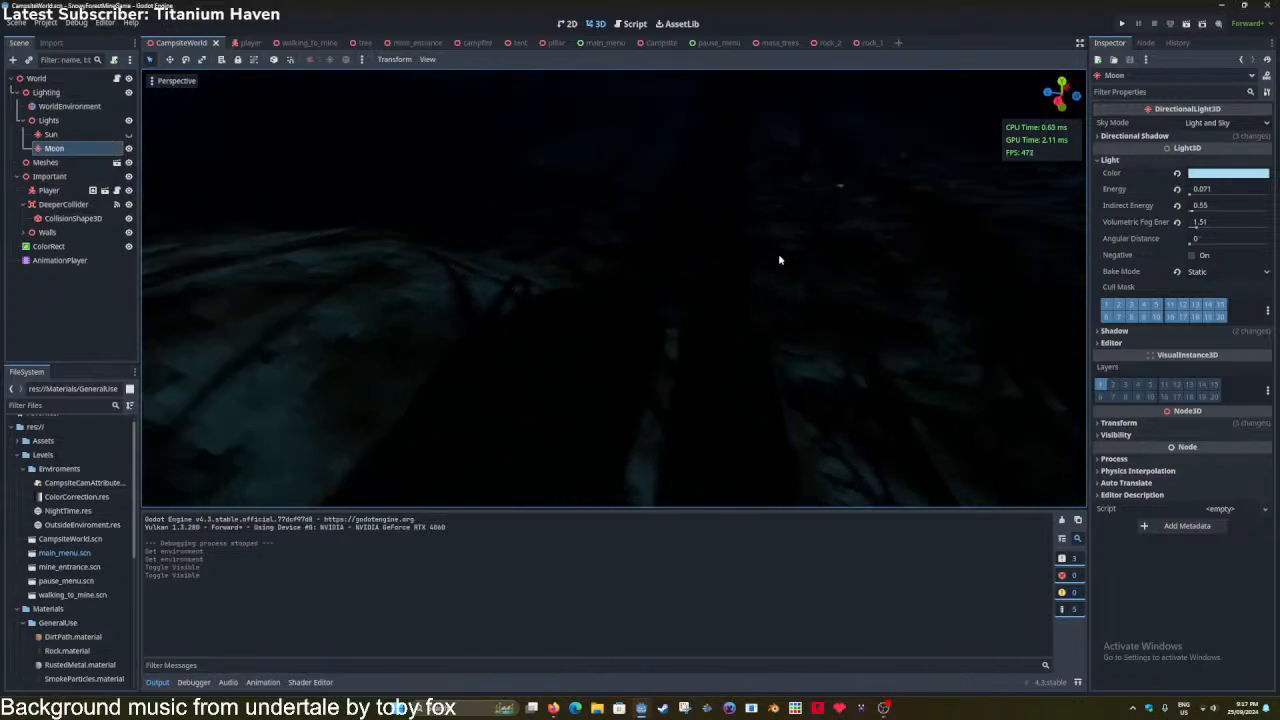
# Set the CampsiteWorld Moon light's energy to 0.041 and save the scene.
pyautogui.hotkey('ctrl', 's')
pyautogui.hotkey('ctrl', 's')
pyautogui.moveTo(749, 274); pyautogui.dragTo(800, 242, button='right')
pyautogui.hotkey('ctrl', 's')
pyautogui.hotkey('ctrl', 's')
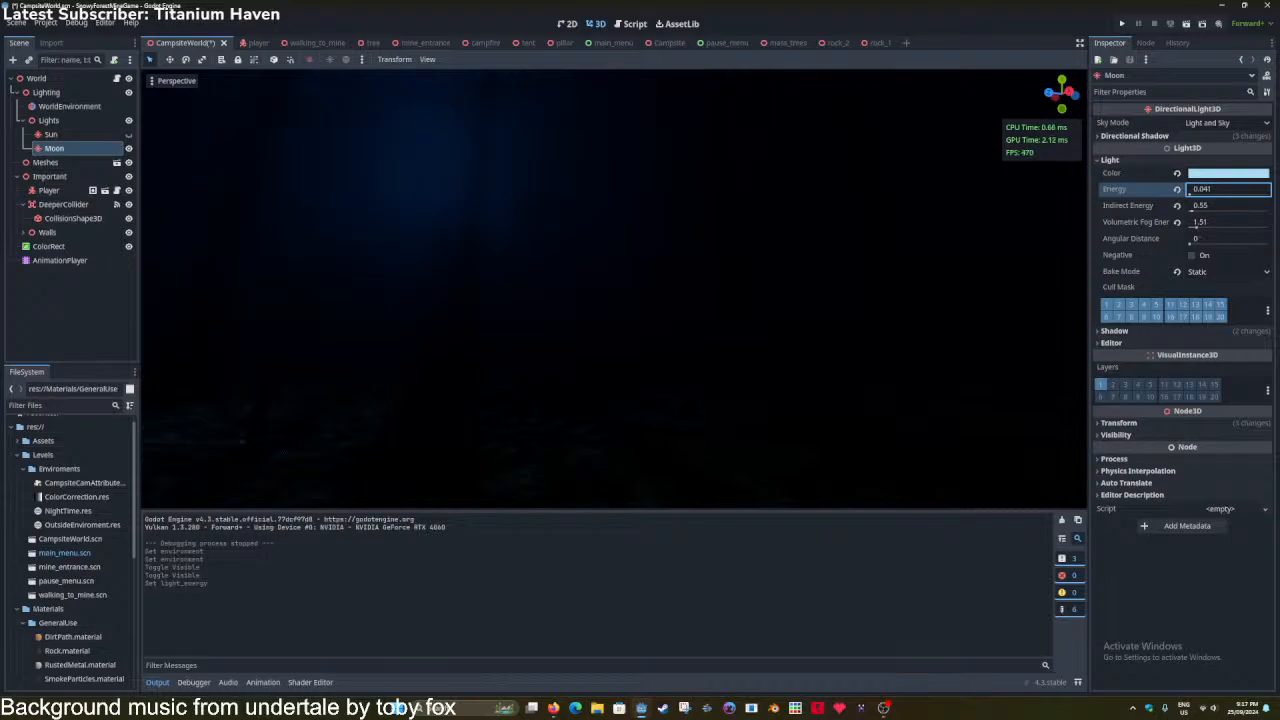
pyautogui.hotkey('ctrl', 's')
pyautogui.moveTo(757, 345); pyautogui.dragTo(890, 325, button='right')
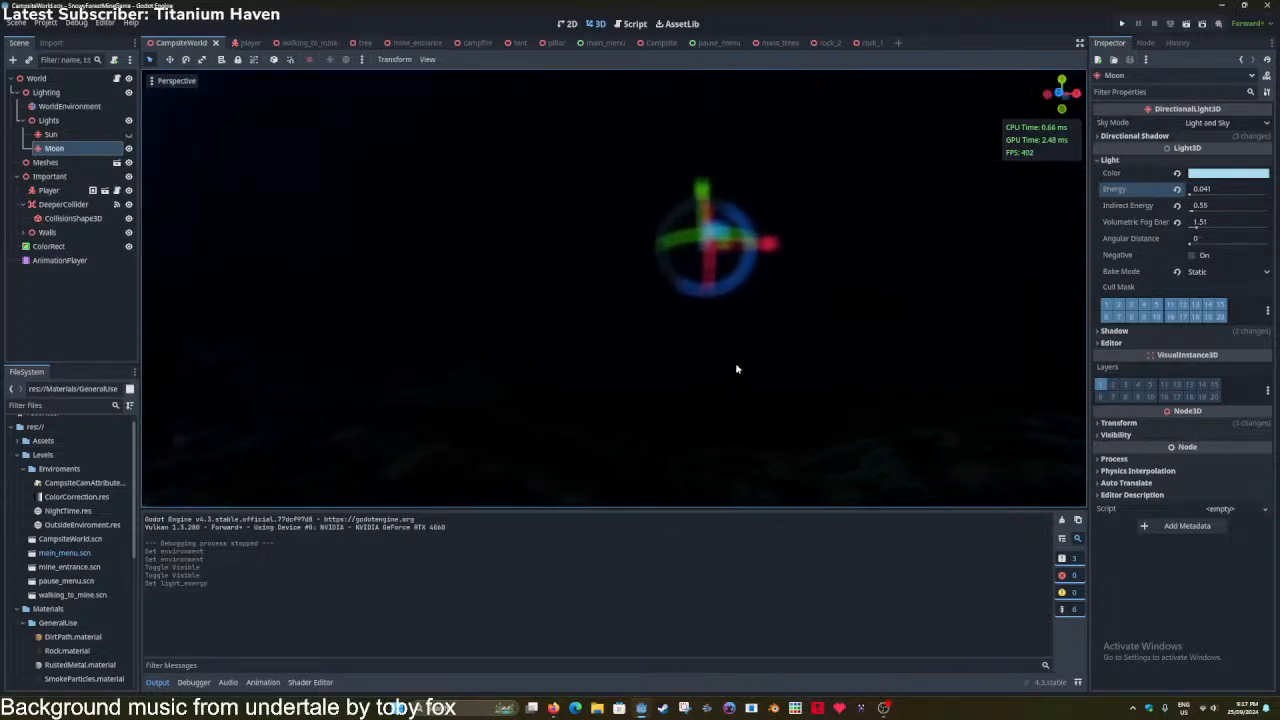
# Try lowering the CampsiteWorld Moon light's energy to 0.026 while viewing the campfire area.
pyautogui.click(176, 81)
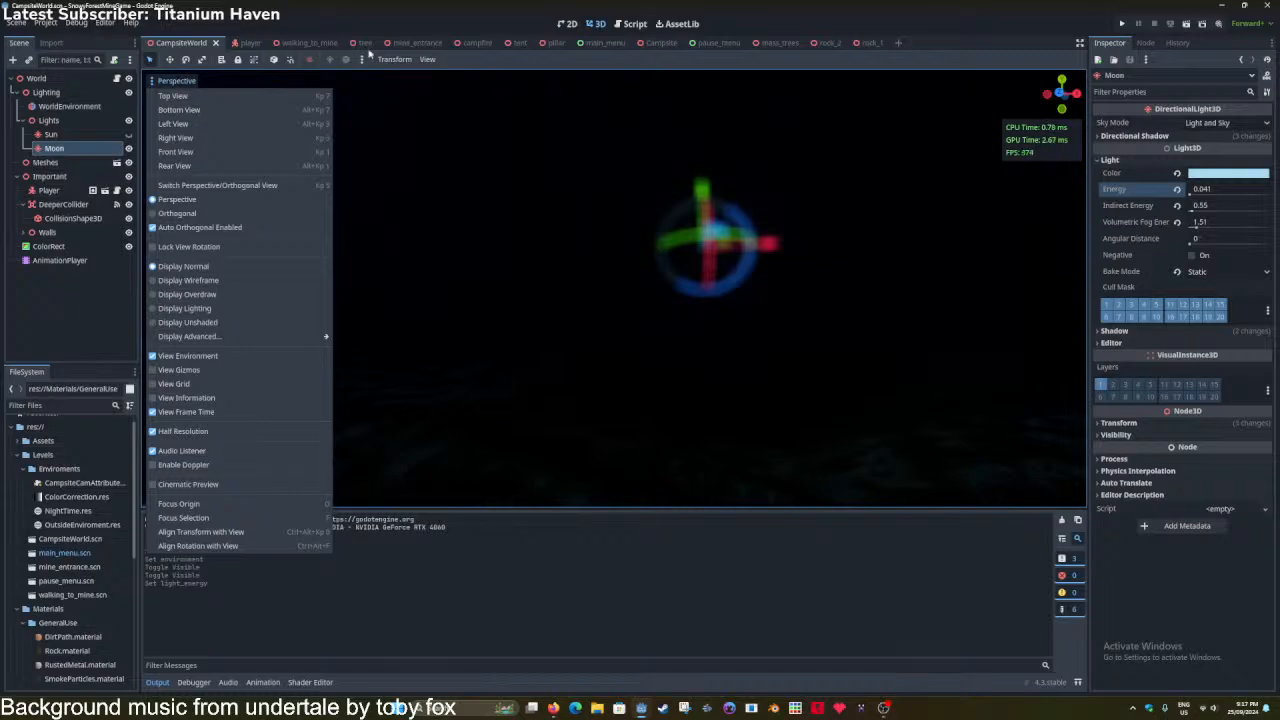
pyautogui.click(500, 20)
pyautogui.moveTo(620, 270); pyautogui.dragTo(760, 360, button='right')
pyautogui.press('w')
pyautogui.moveTo(1216, 192); pyautogui.dragTo(1176, 192)
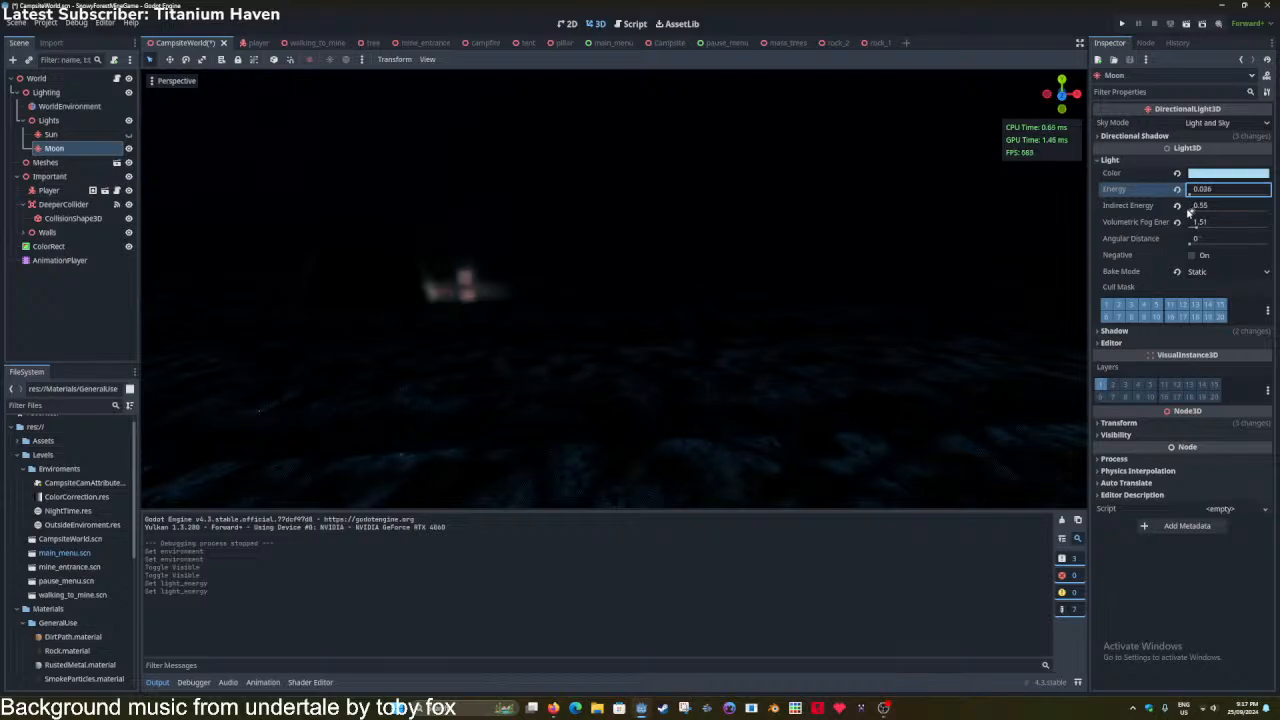
# Undo the last Moon energy change, set the NightTime environment's ambient light energy to 0.18 and save the scene.
pyautogui.click(82, 108)
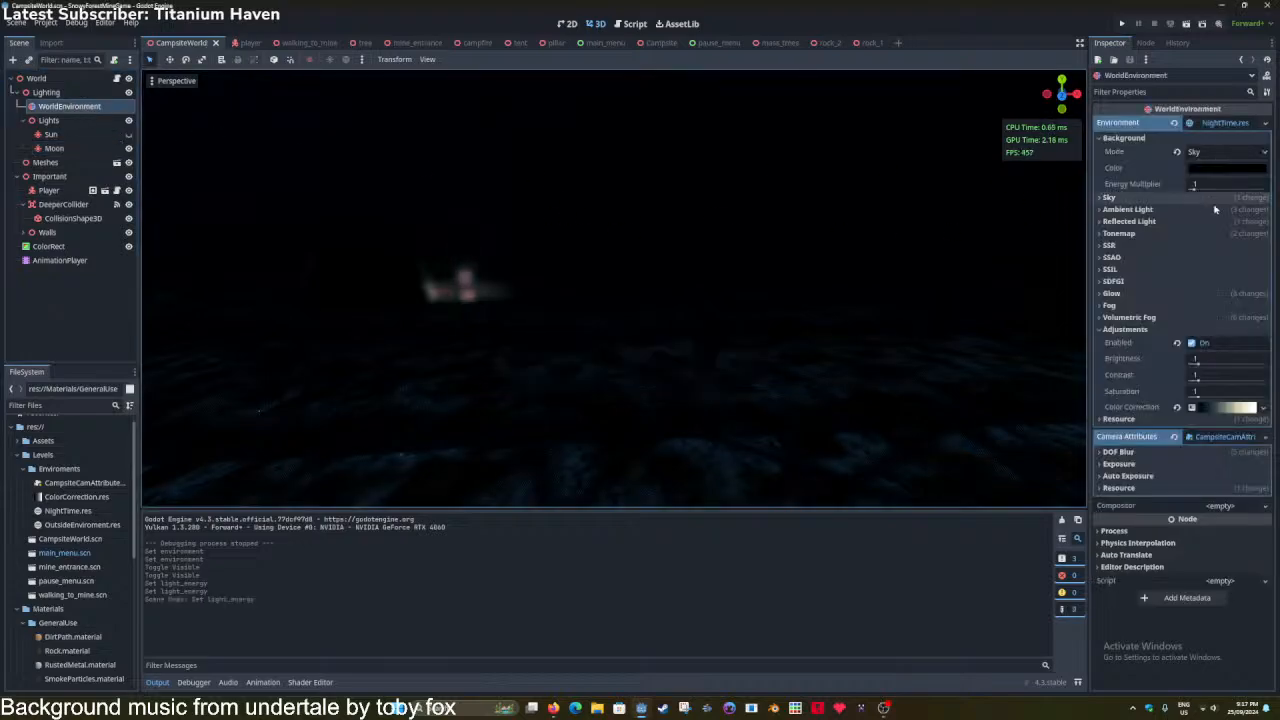
pyautogui.click(1127, 209)
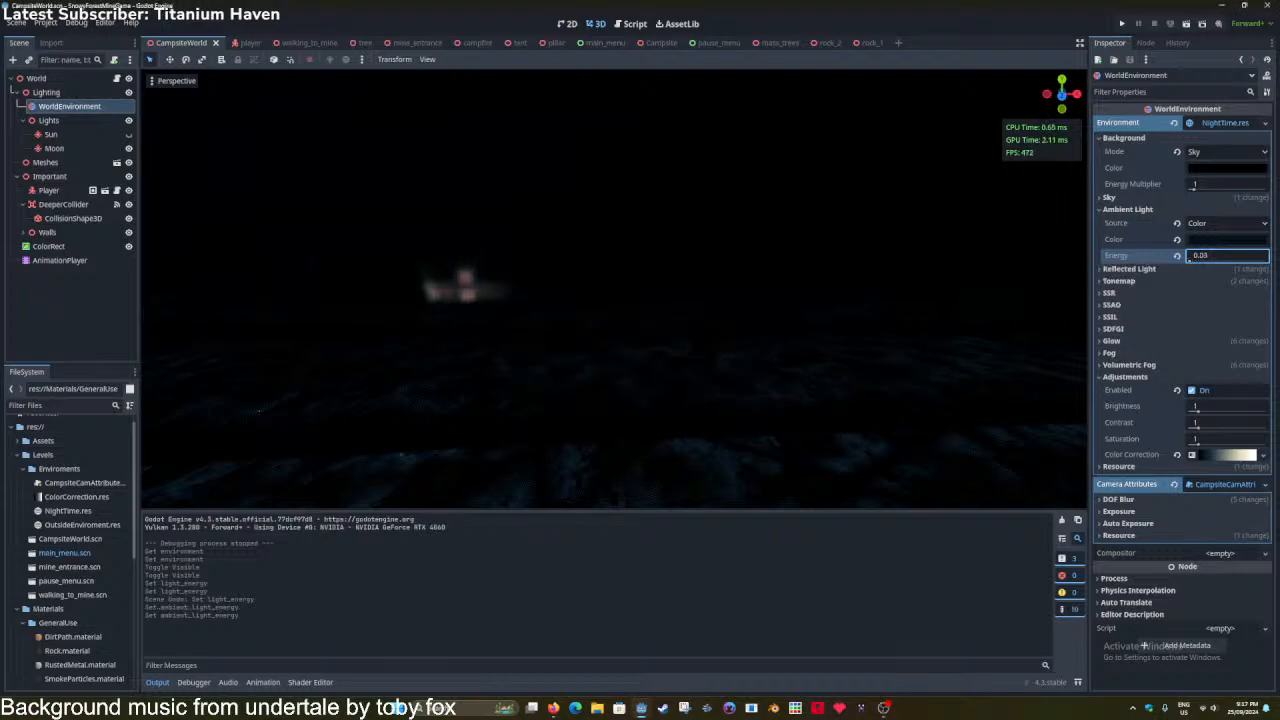
pyautogui.moveTo(614, 290); pyautogui.dragTo(390, 308, button='right')
pyautogui.press('w')
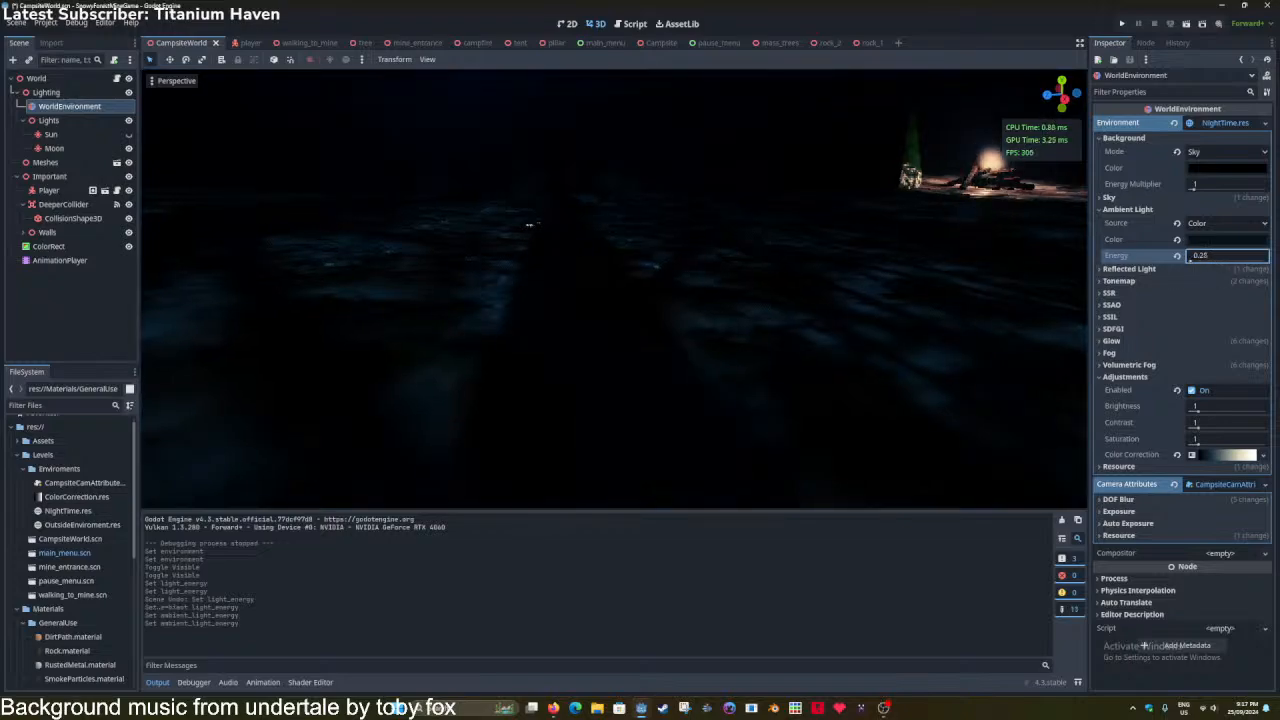
pyautogui.hotkey('ctrl', 's')
pyautogui.moveTo(720, 294); pyautogui.dragTo(760, 262, button='right')
pyautogui.hotkey('ctrl', 's')
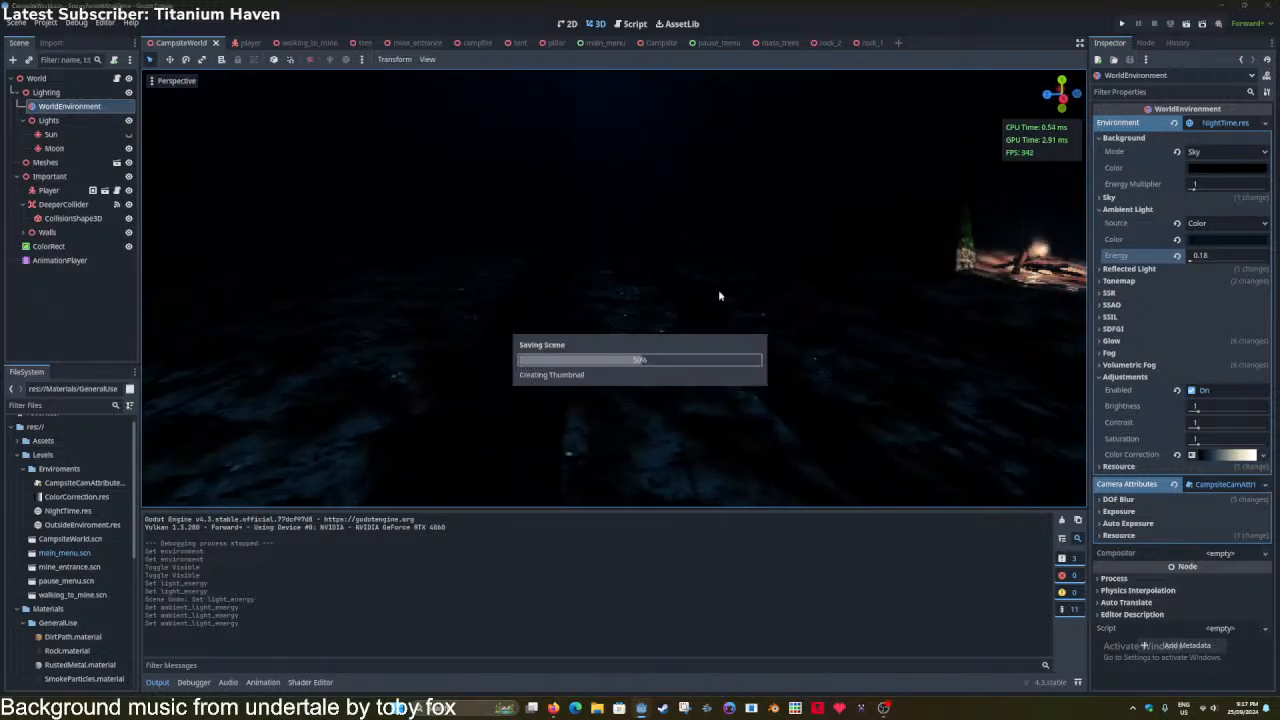
# Lower the Moon light's energy to 0.014 in the walking_to_mine scene.
pyautogui.click(305, 42)
pyautogui.moveTo(614, 288); pyautogui.dragTo(780, 290, button='right')
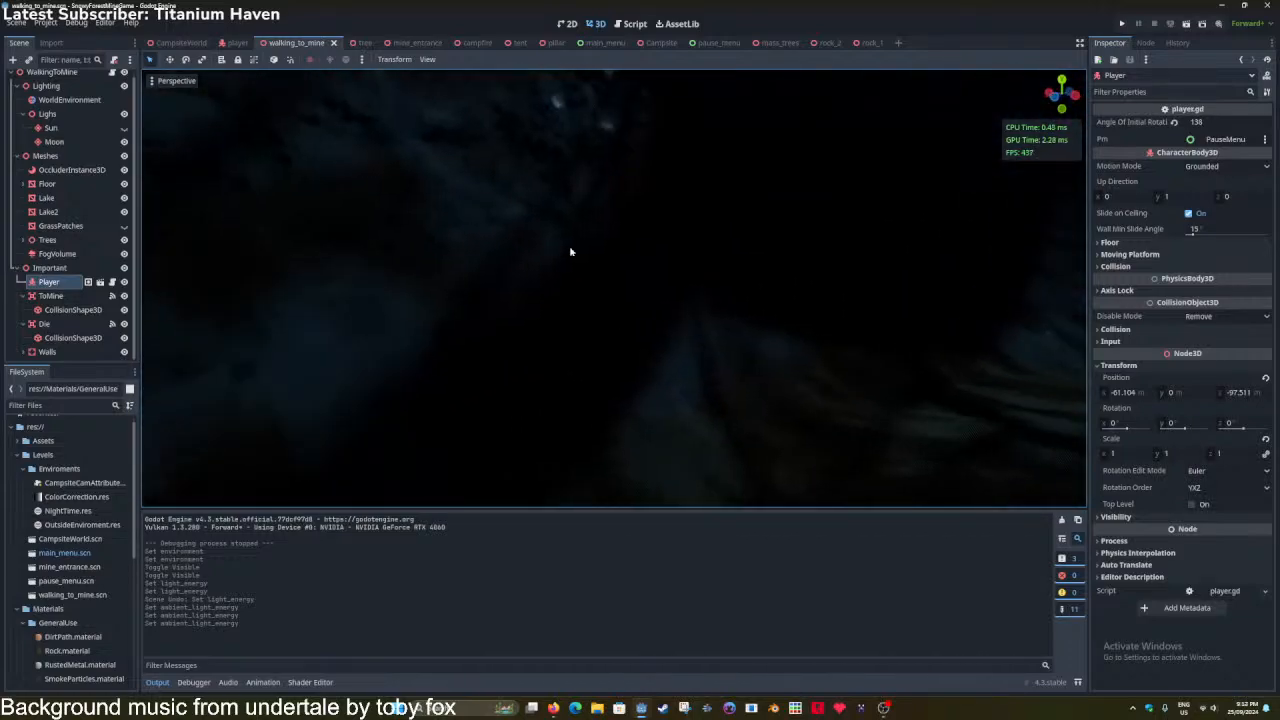
pyautogui.click(83, 128)
pyautogui.click(86, 141)
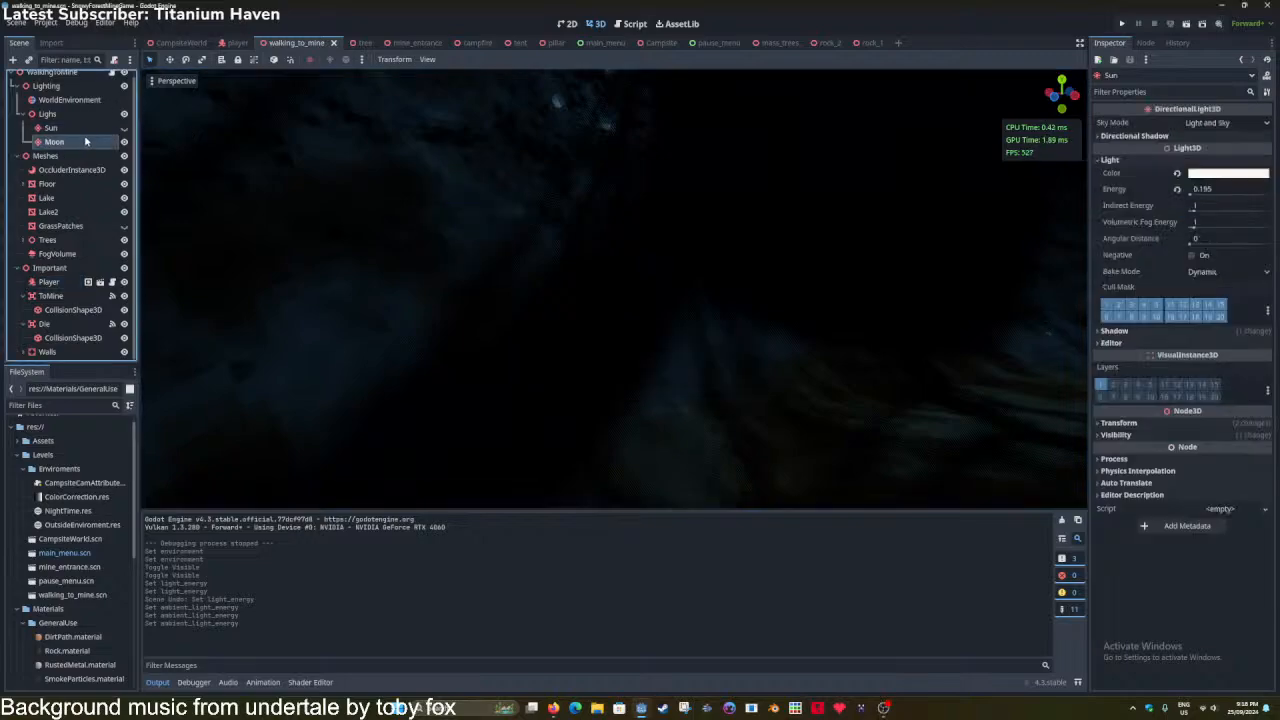
pyautogui.hotkey('ctrl', 's')
pyautogui.moveTo(1223, 190); pyautogui.dragTo(1205, 190)
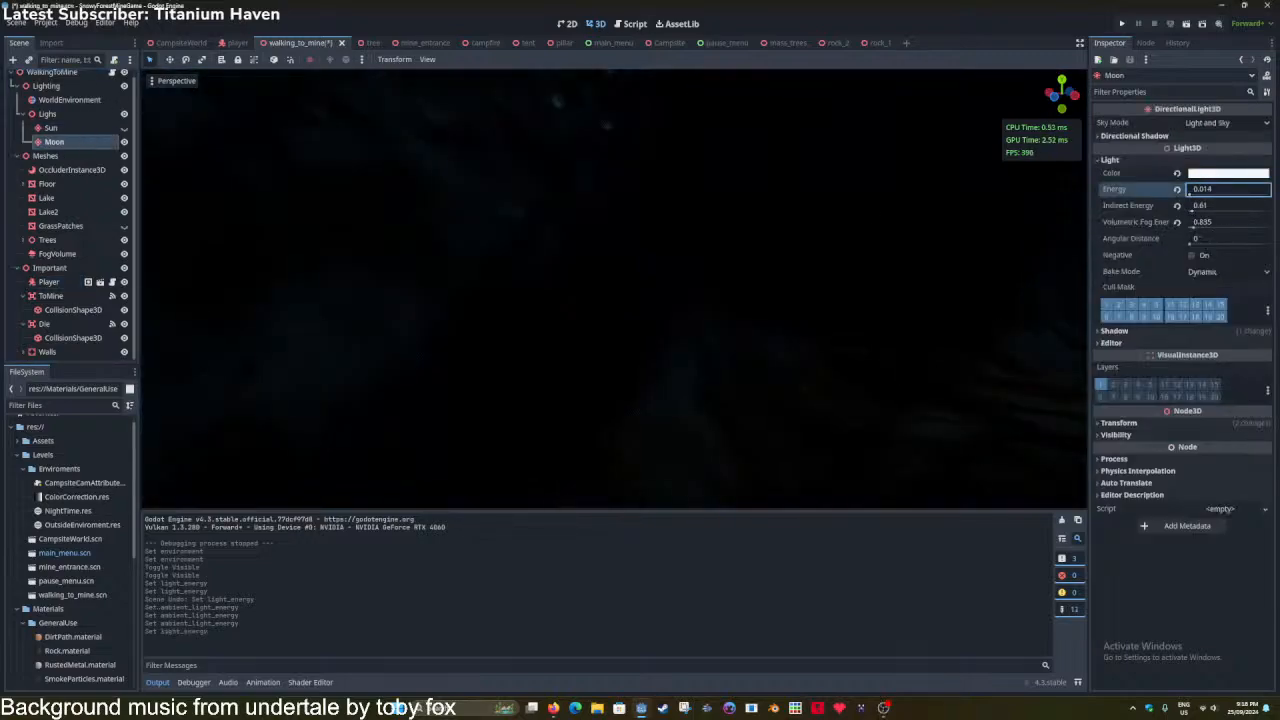
# Save the walking_to_mine scene and switch to the mine_entrance scene.
pyautogui.moveTo(713, 330); pyautogui.dragTo(719, 330, button='right')
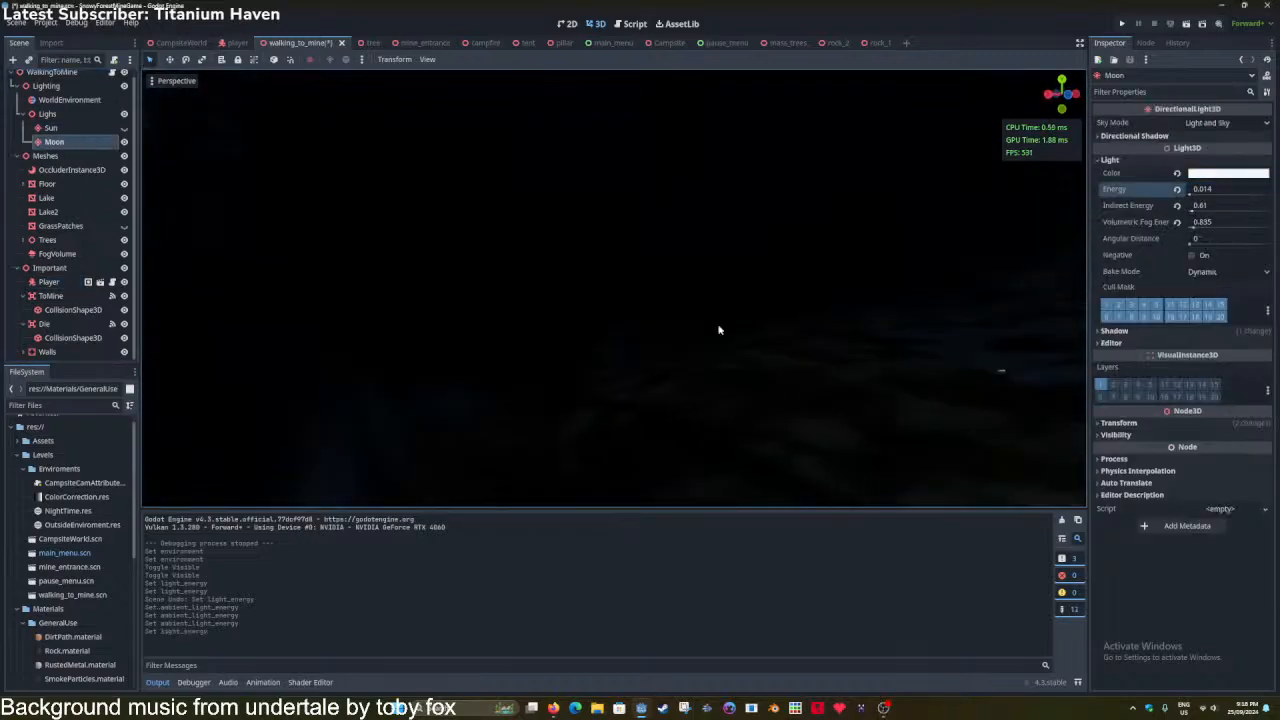
pyautogui.click(424, 42)
pyautogui.hotkey('ctrl', 's')
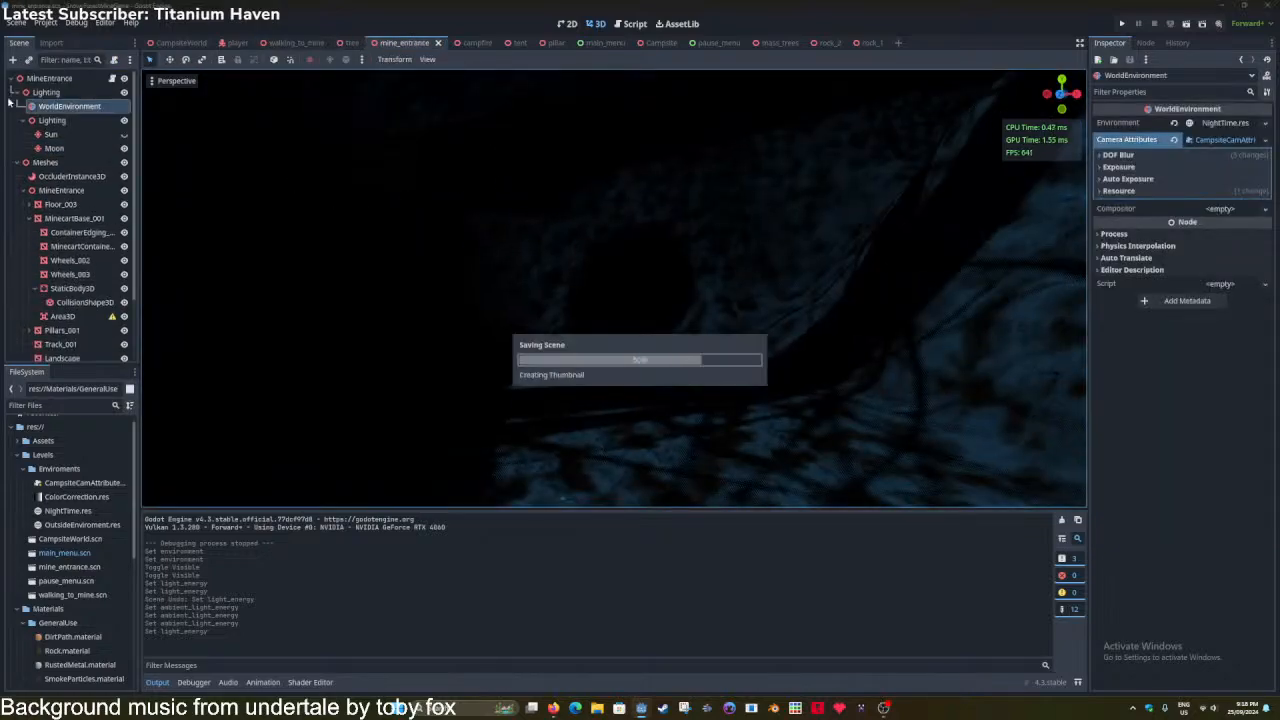
# Lower the Moon light's energy to 0.028 in the mine_entrance scene and save it.
pyautogui.click(54, 148)
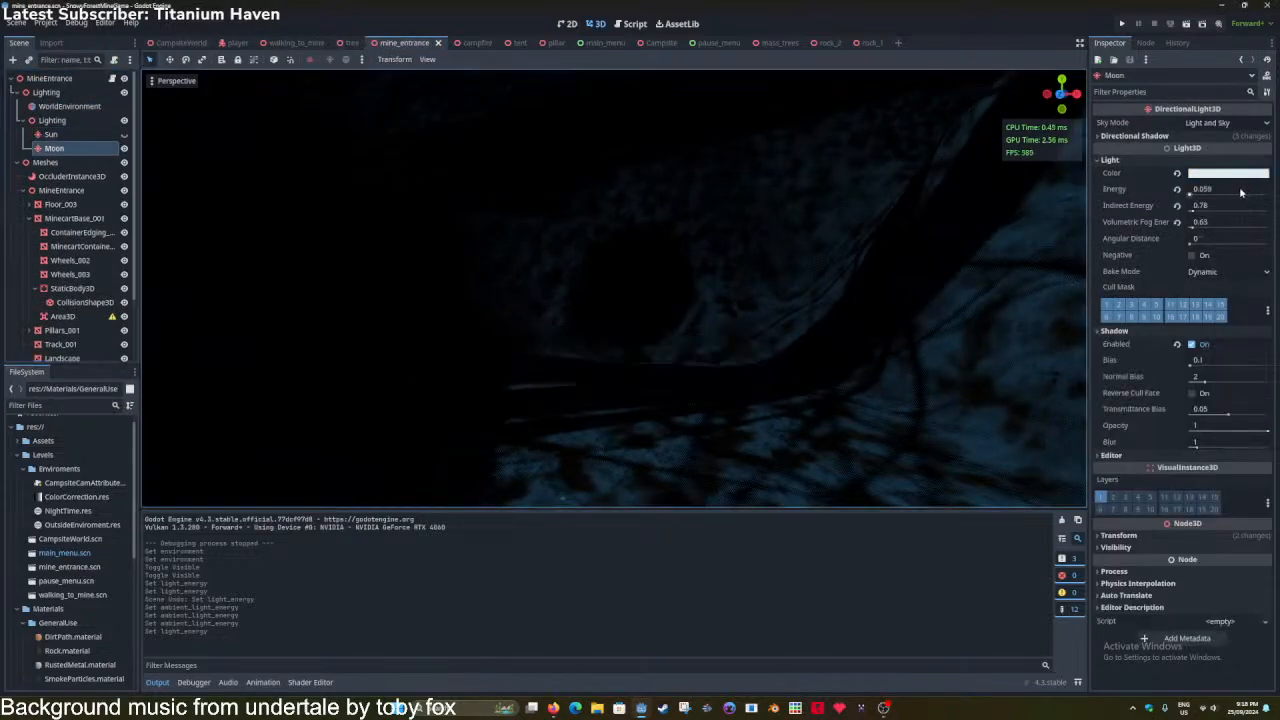
pyautogui.moveTo(1240, 192); pyautogui.dragTo(1205, 192)
pyautogui.hotkey('ctrl', 's')
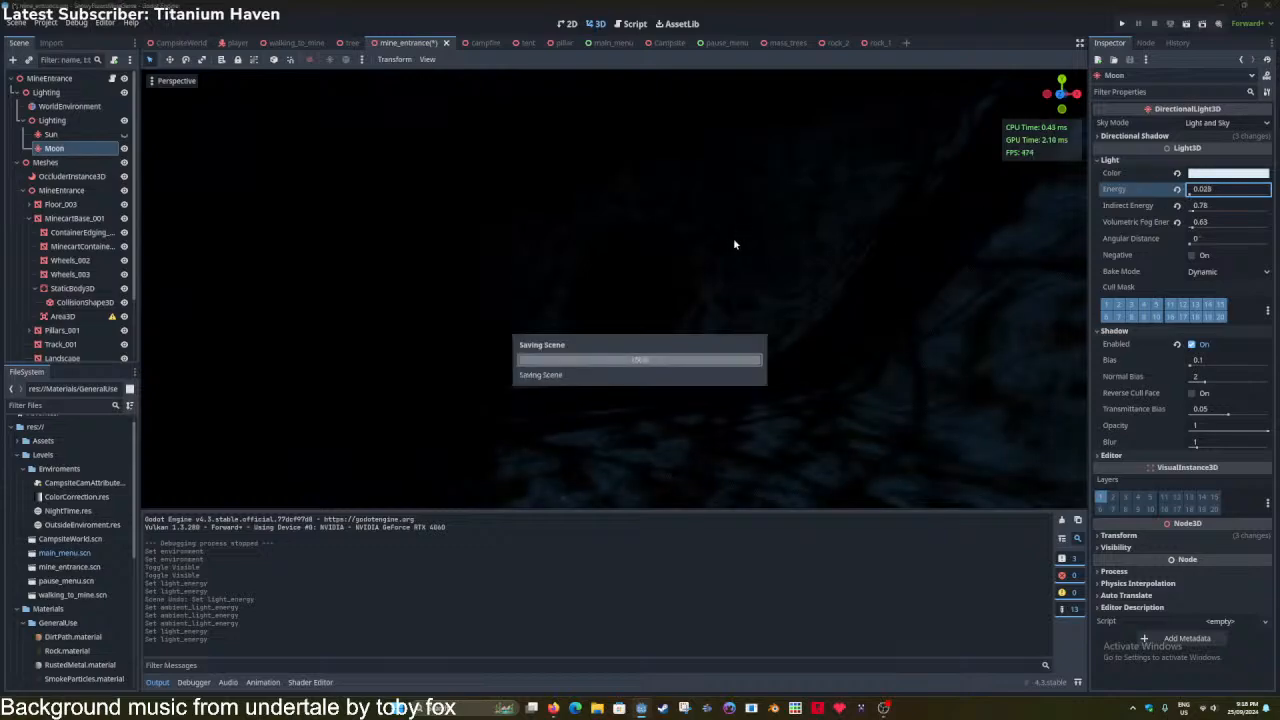
# Try lowering the mine_entrance Moon light's energy to 0.006, undo that change and save the scene again.
pyautogui.moveTo(614, 288); pyautogui.dragTo(638, 280, button='right')
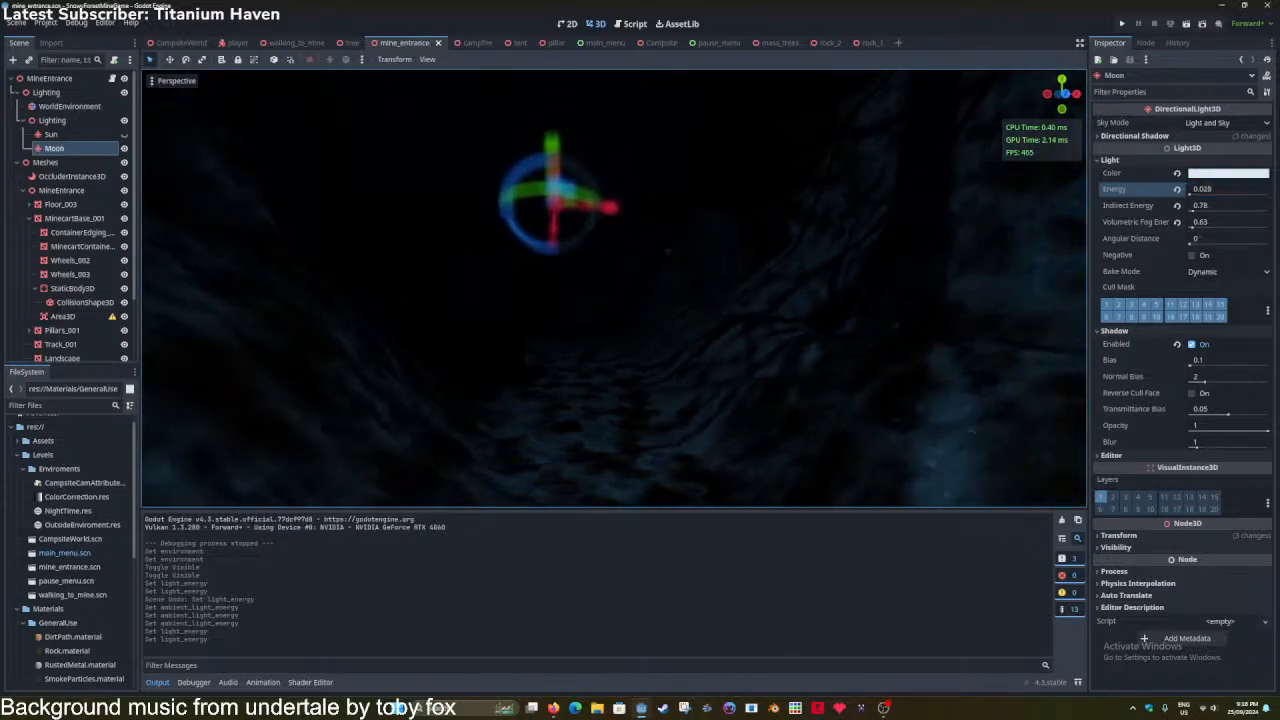
pyautogui.moveTo(1229, 193); pyautogui.dragTo(1200, 193)
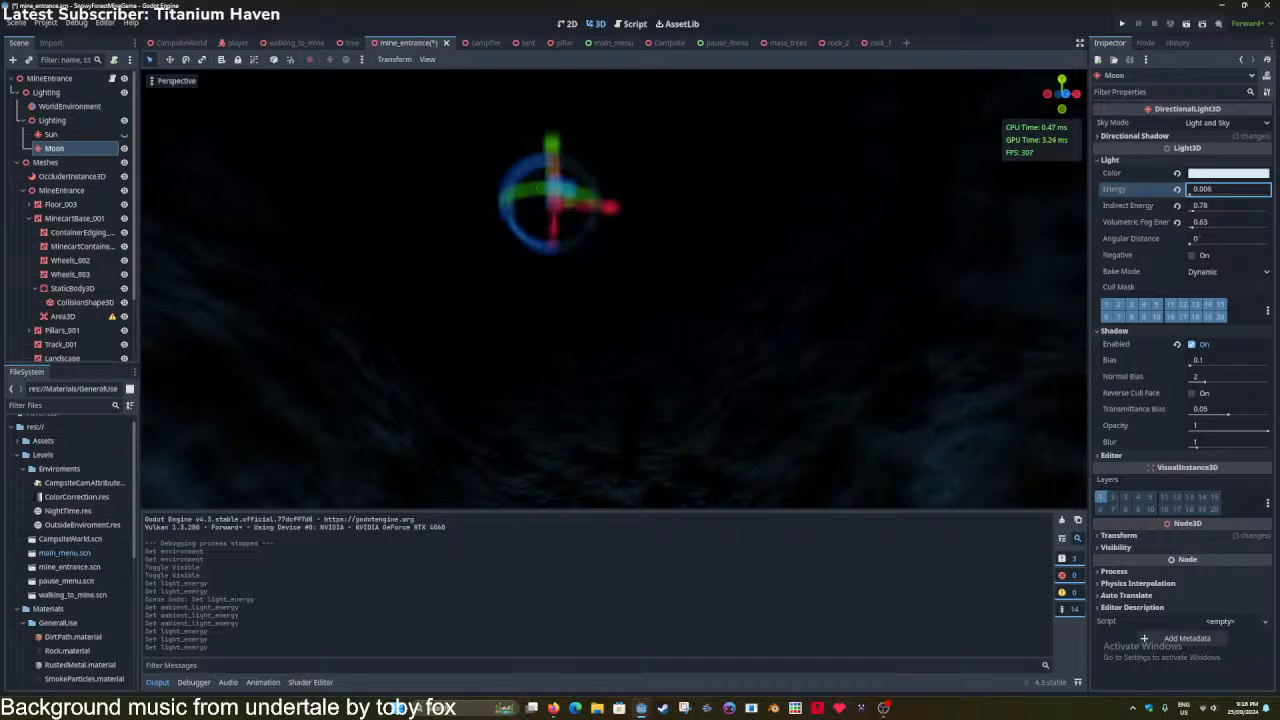
pyautogui.hotkey('ctrl', 'z')
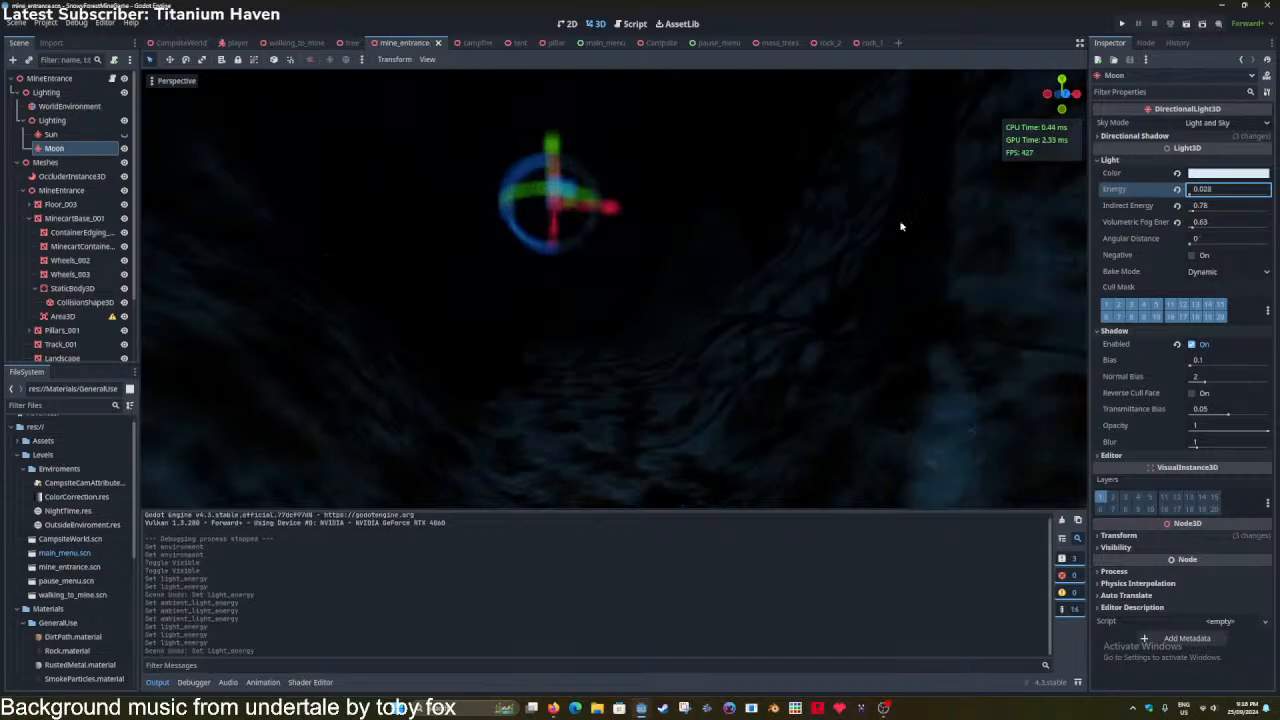
pyautogui.hotkey('ctrl', 's')
pyautogui.moveTo(686, 206); pyautogui.dragTo(708, 266, button='right')
pyautogui.hotkey('ctrl', 's')
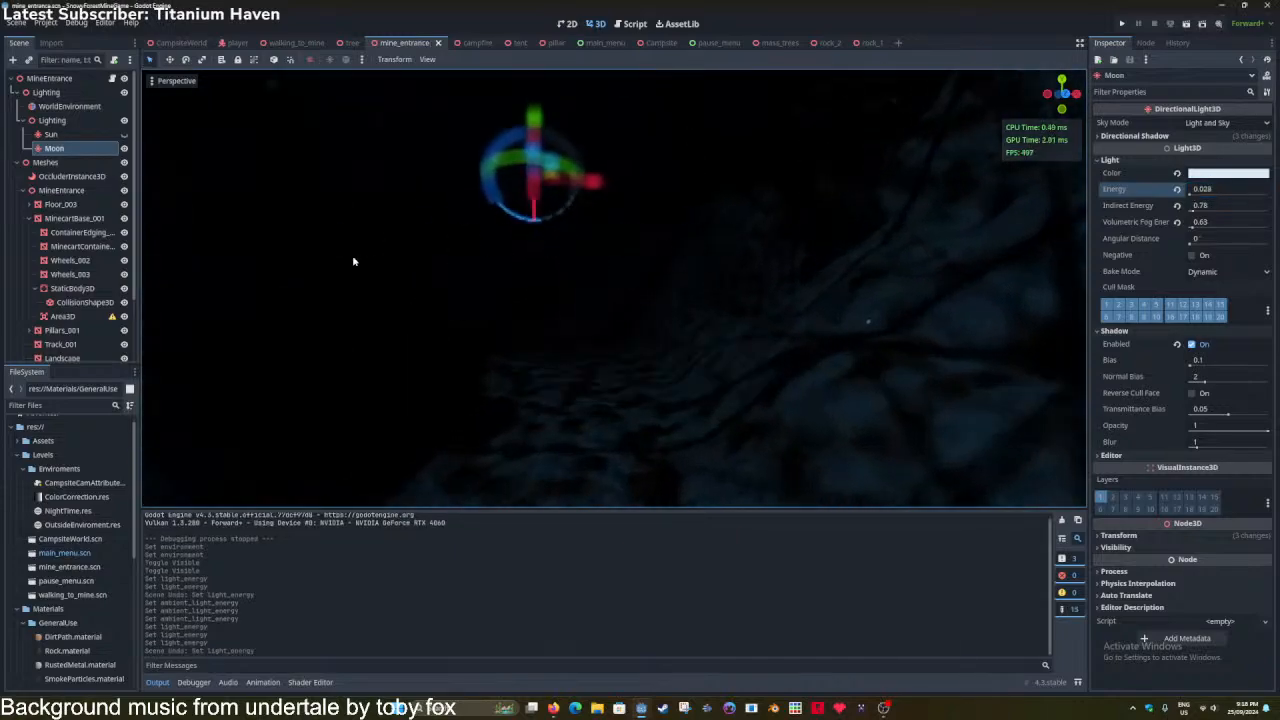
pyautogui.click(70, 106)
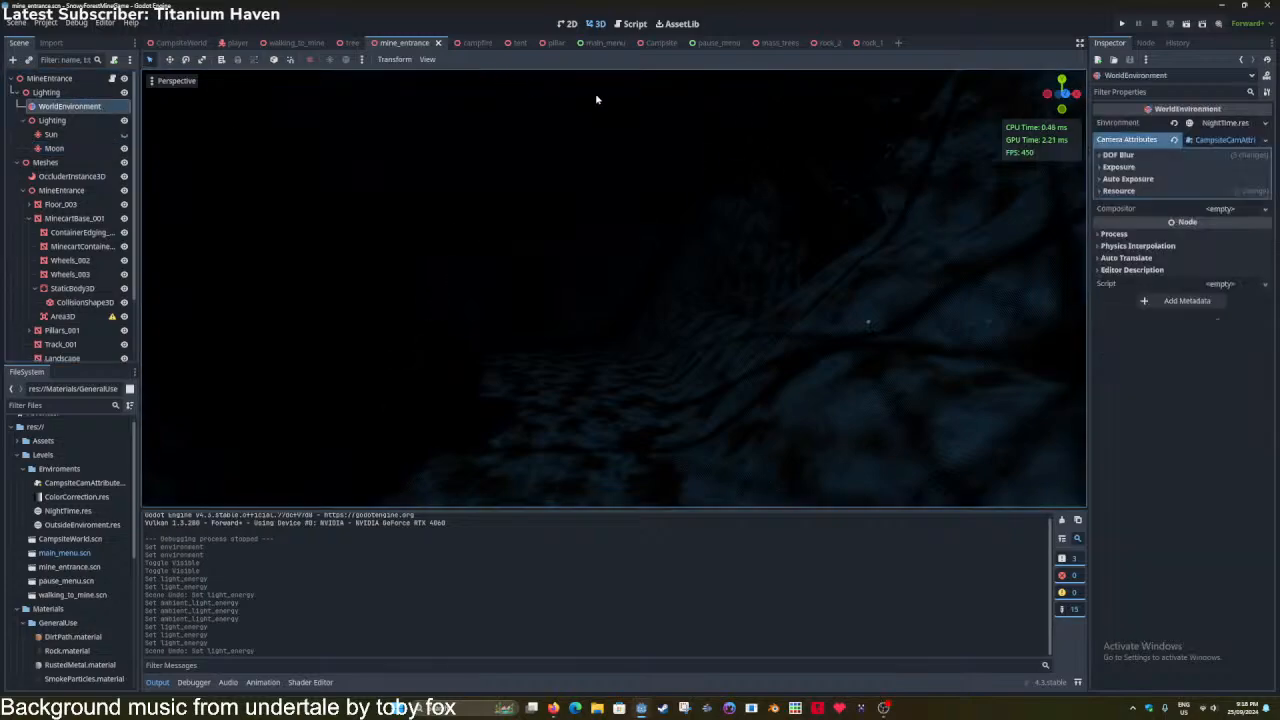
pyautogui.click(180, 43)
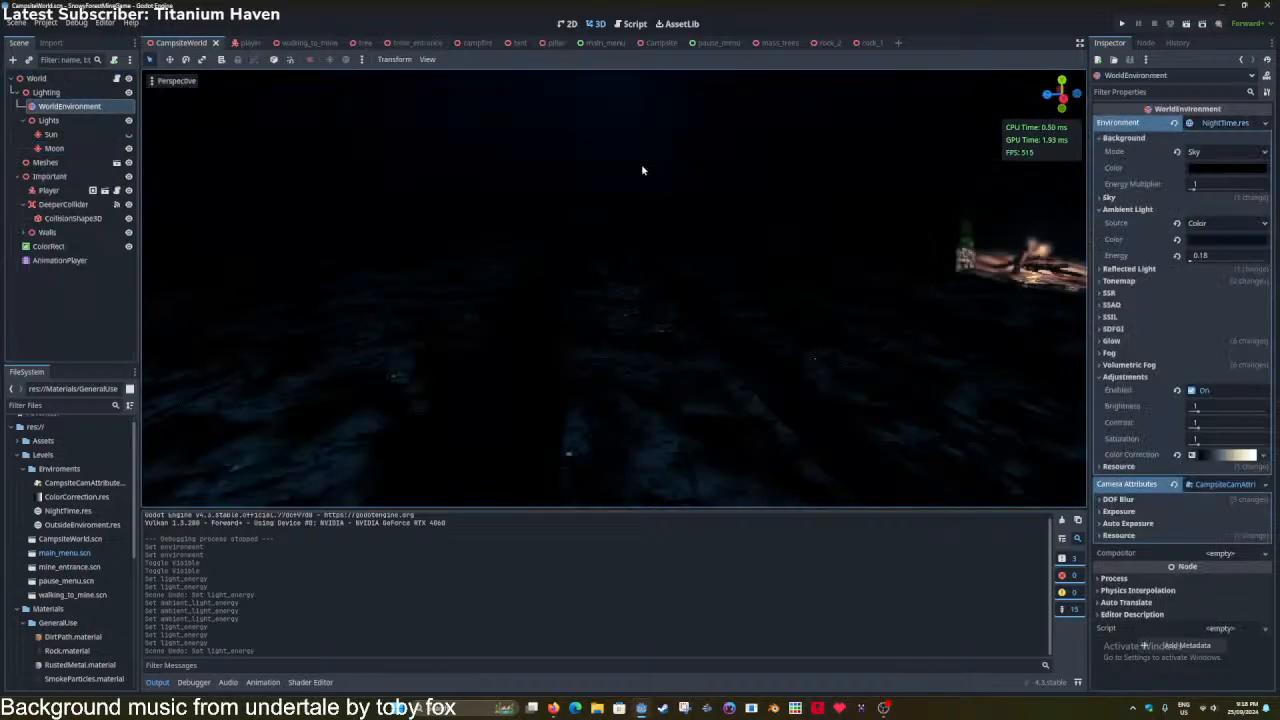
pyautogui.click(633, 24)
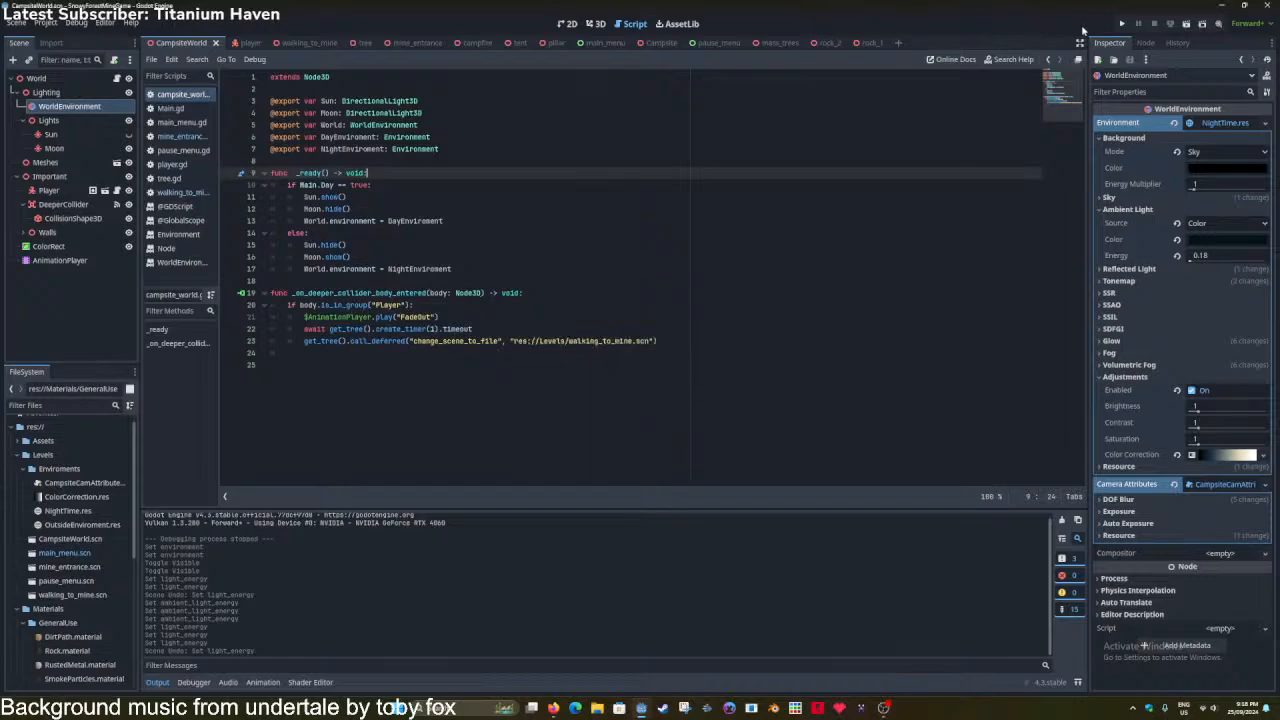
# Set the volumetric fog energy of the player's SpotLight3D to 0.5, save the scene and enable the light's shadow.
pyautogui.click(243, 43)
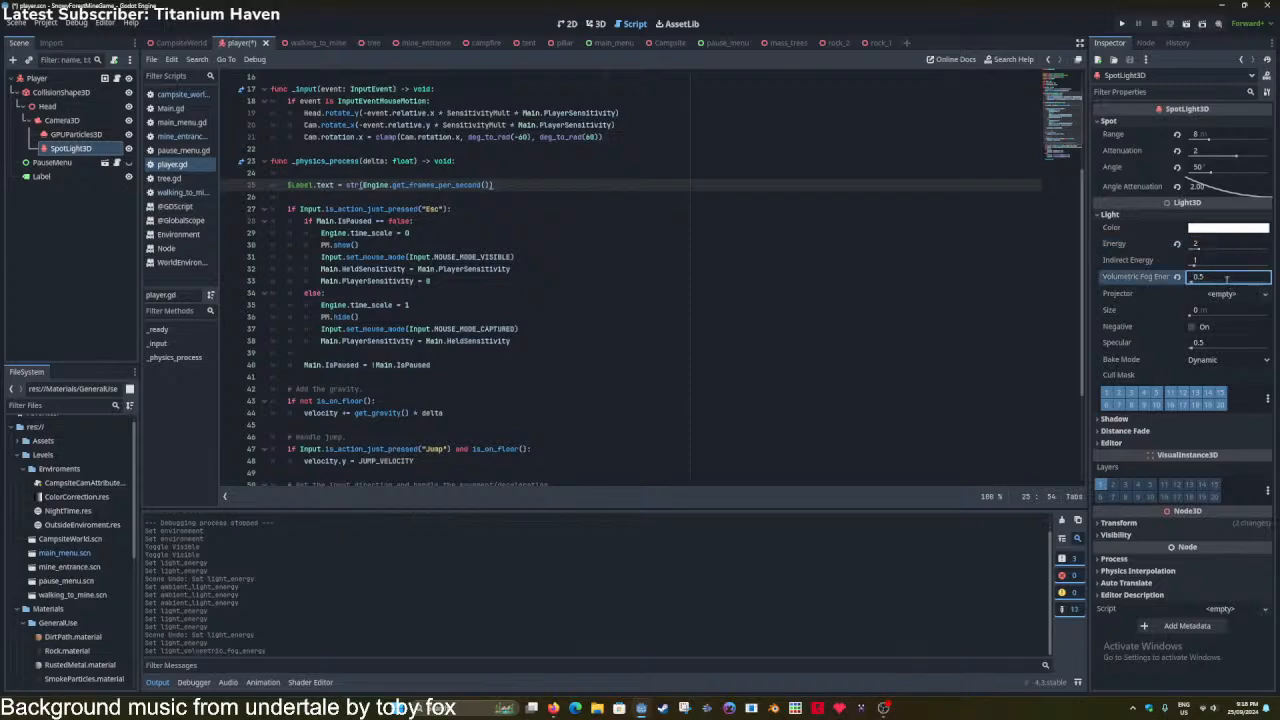
pyautogui.hotkey('ctrl', 's')
pyautogui.click(1152, 419)
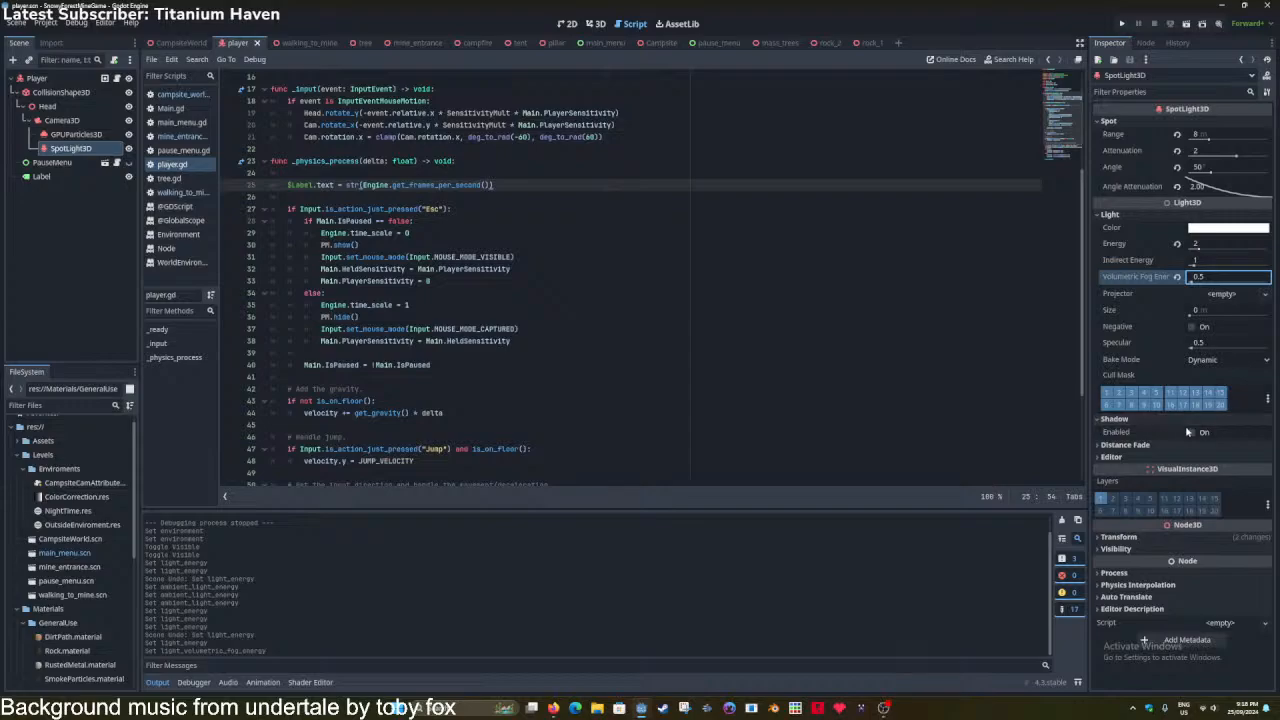
pyautogui.click(1190, 432)
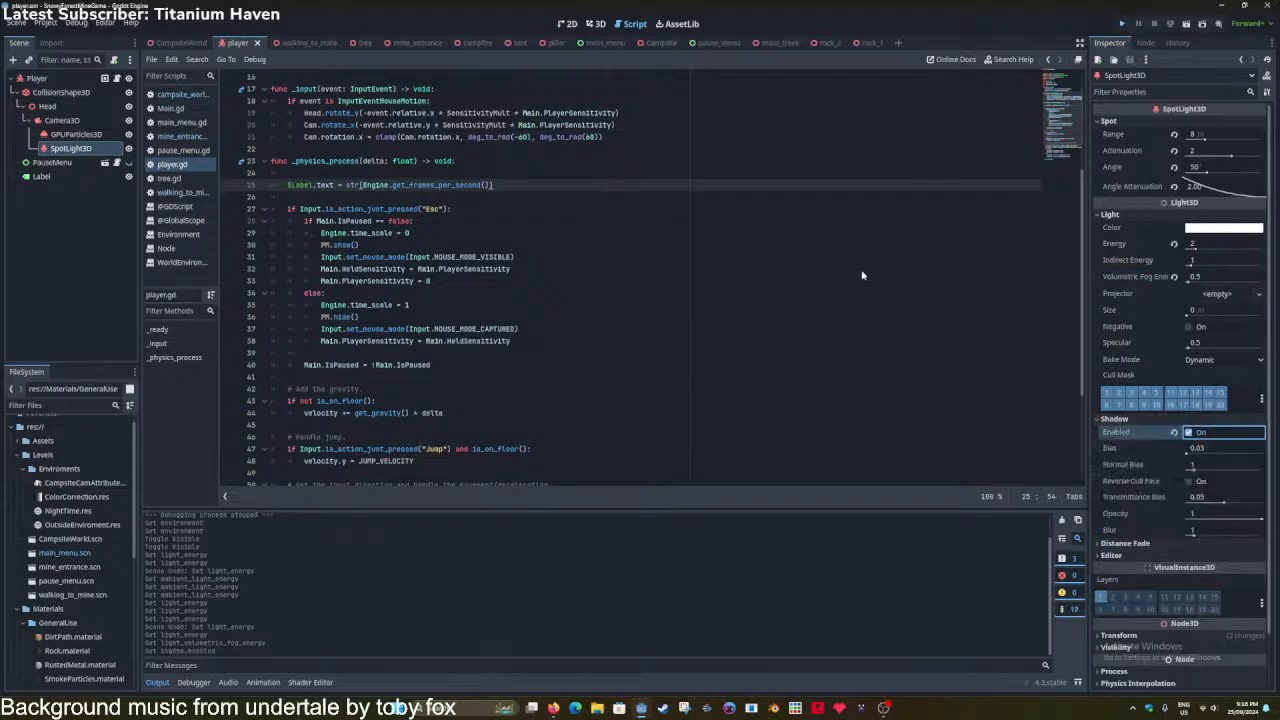
# Start a playtest of the campsite level at night and strafe around the wooden post to examine the spotlight's shadow.
pyautogui.click(926, 162)
pyautogui.click(451, 353)
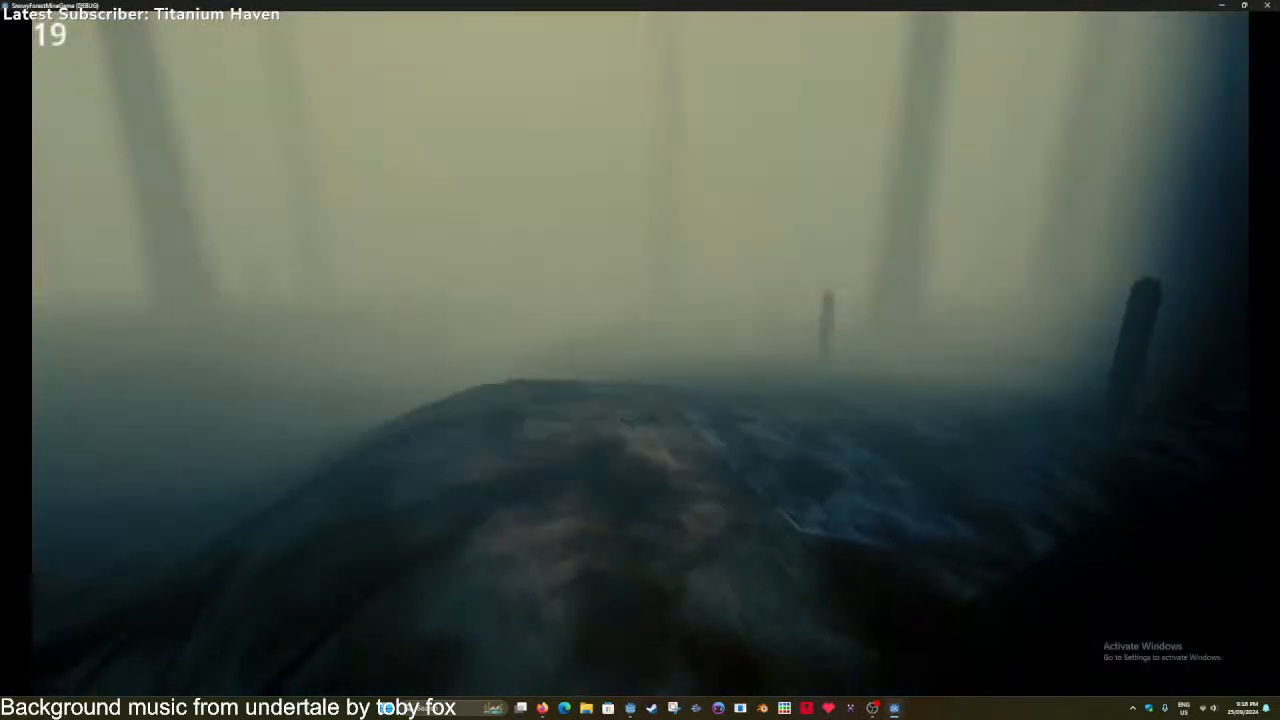
pyautogui.press('w')
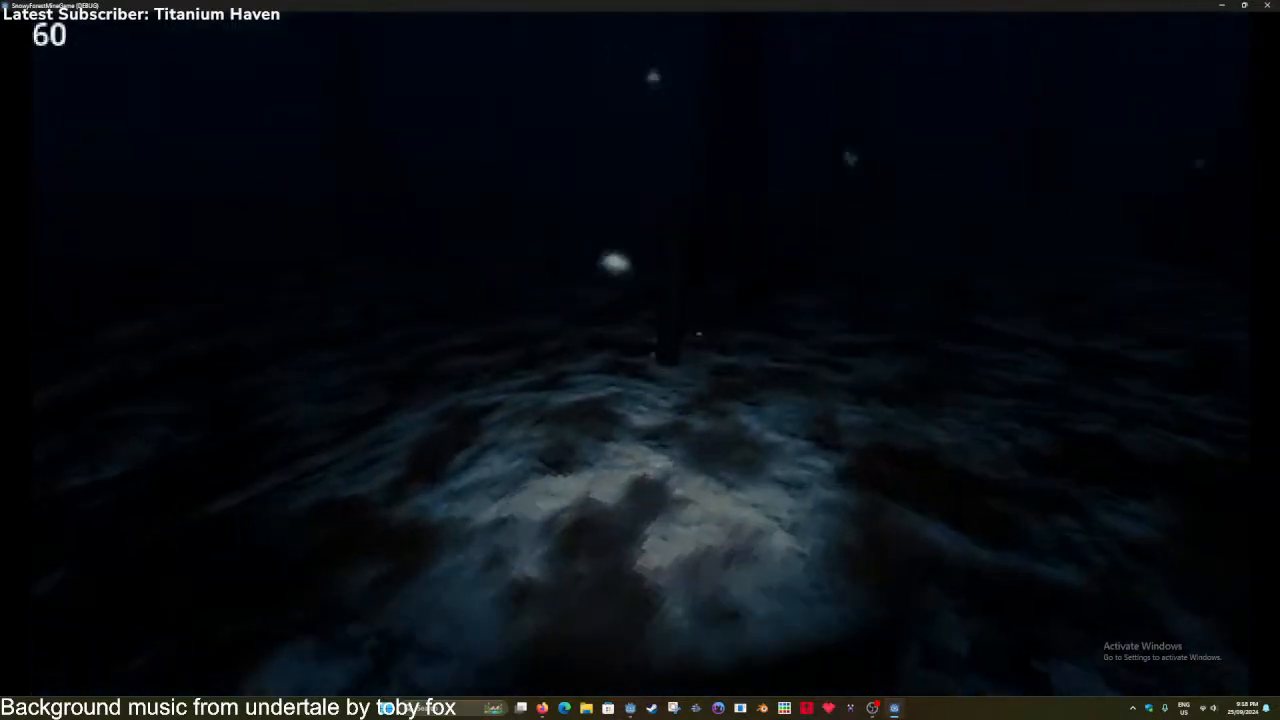
pyautogui.press('d')
pyautogui.press('a')
pyautogui.press('d')
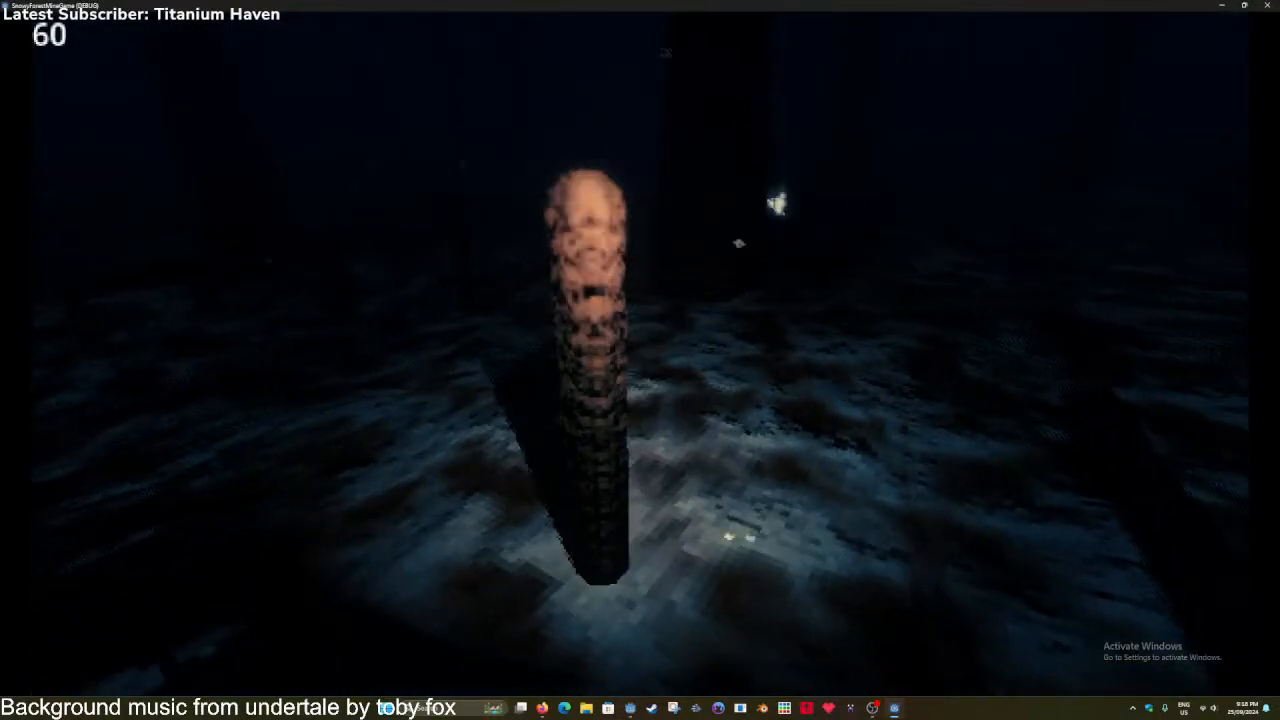
pyautogui.press('a')
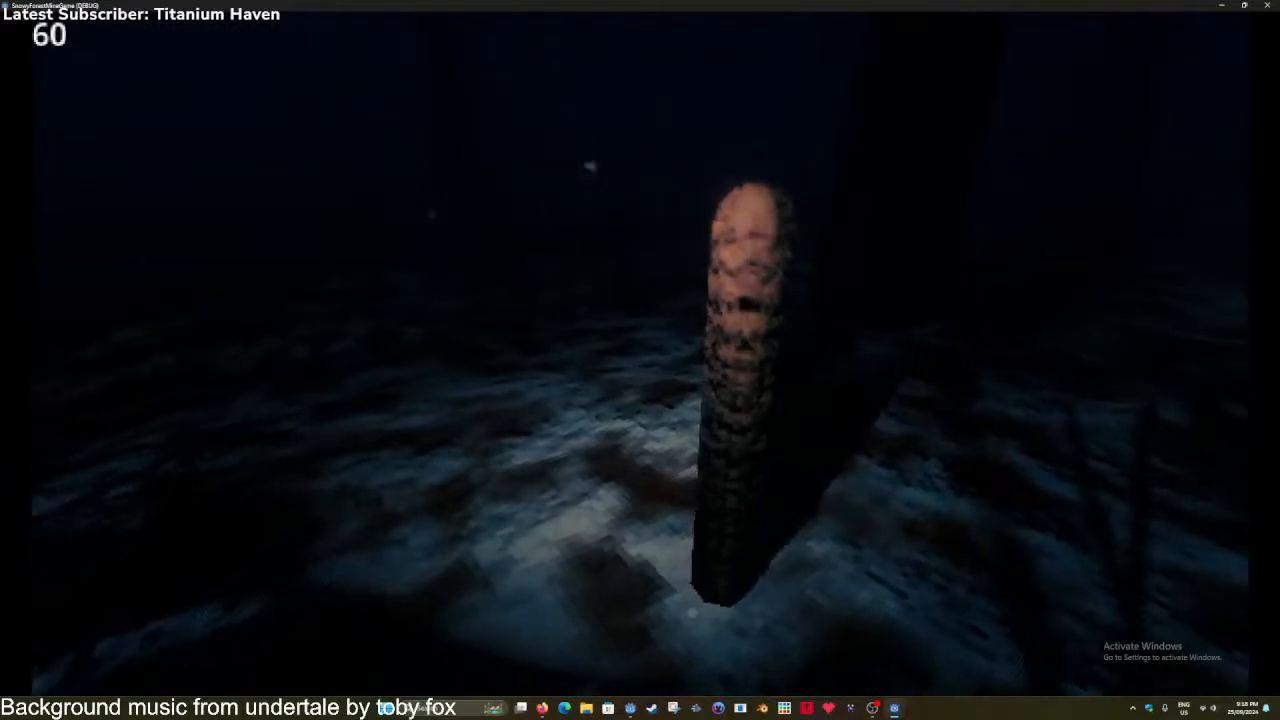
pyautogui.press('d')
pyautogui.press('a')
pyautogui.press('d')
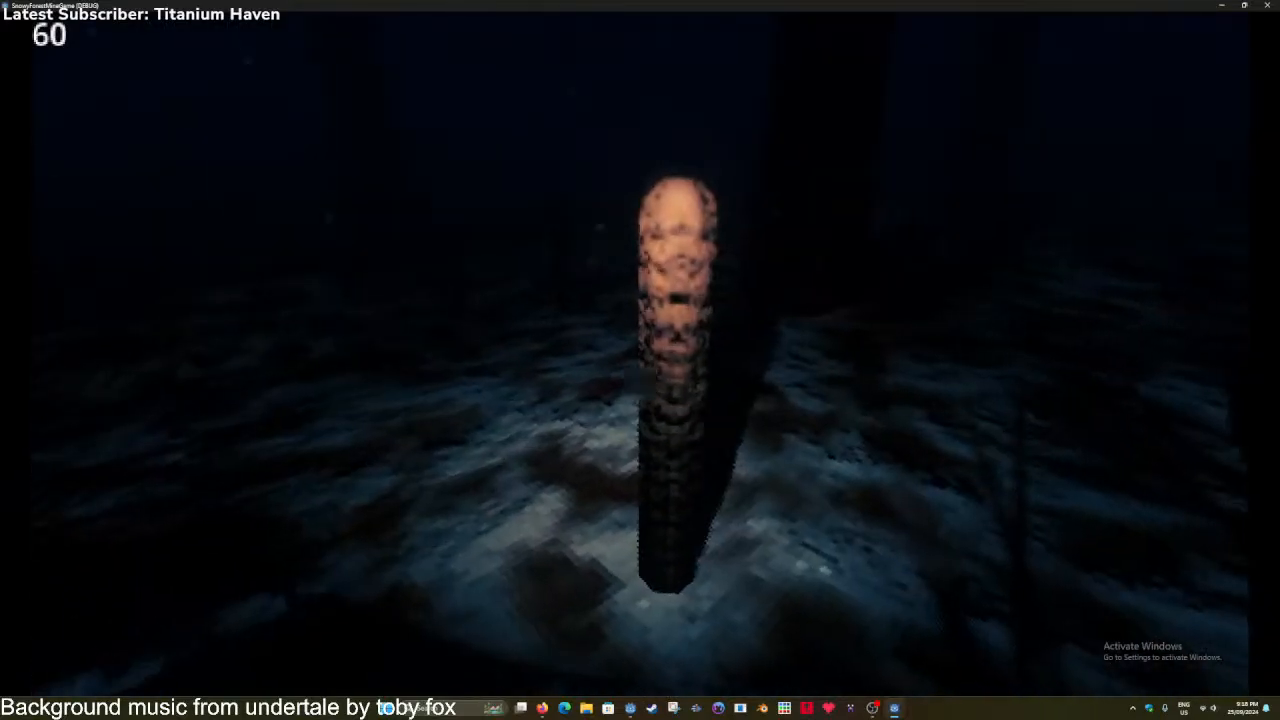
pyautogui.press('a')
# Walk through the campsite level, past the tent and campfire, to check how the night lighting and spotlight look.
pyautogui.press('w')
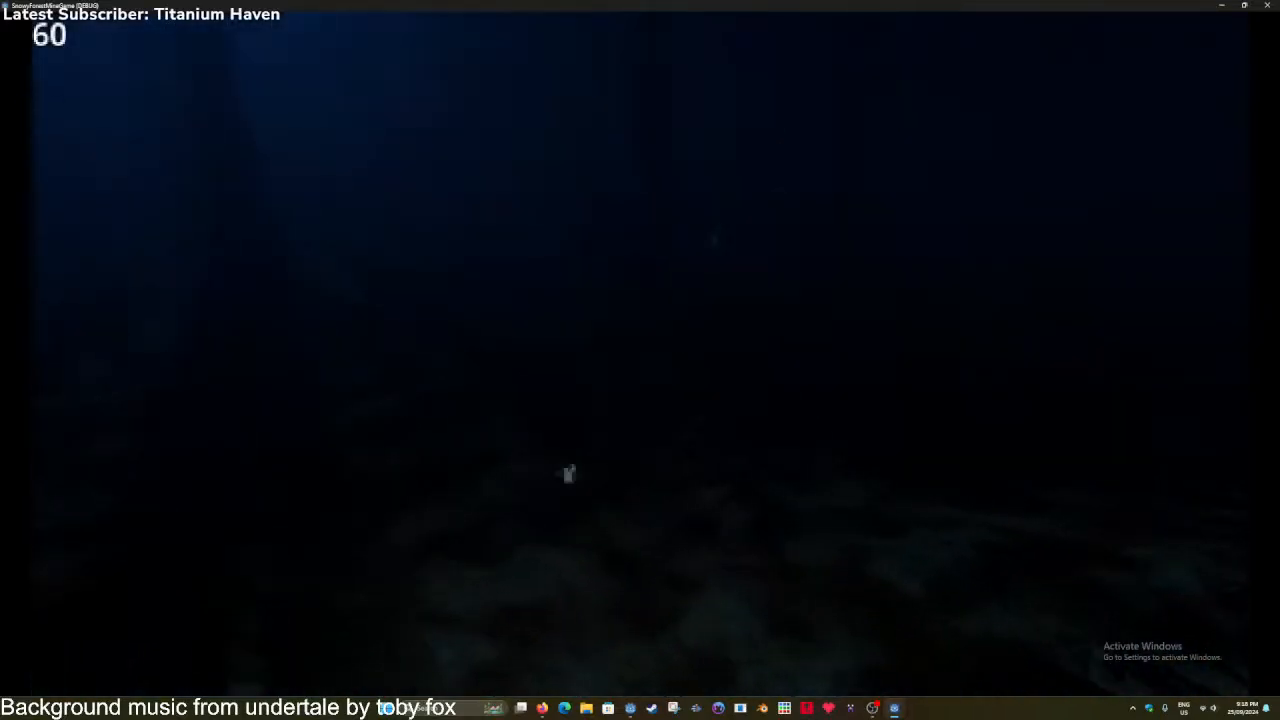
pyautogui.press('w')
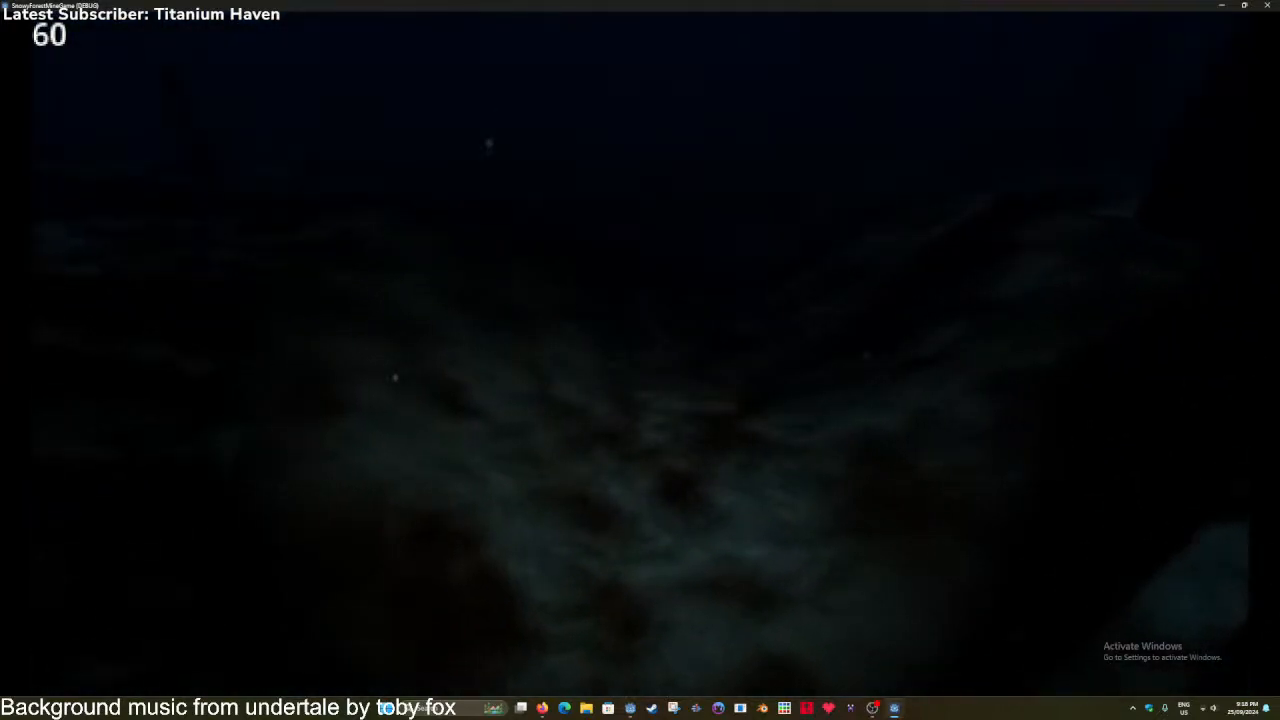
pyautogui.press('w')
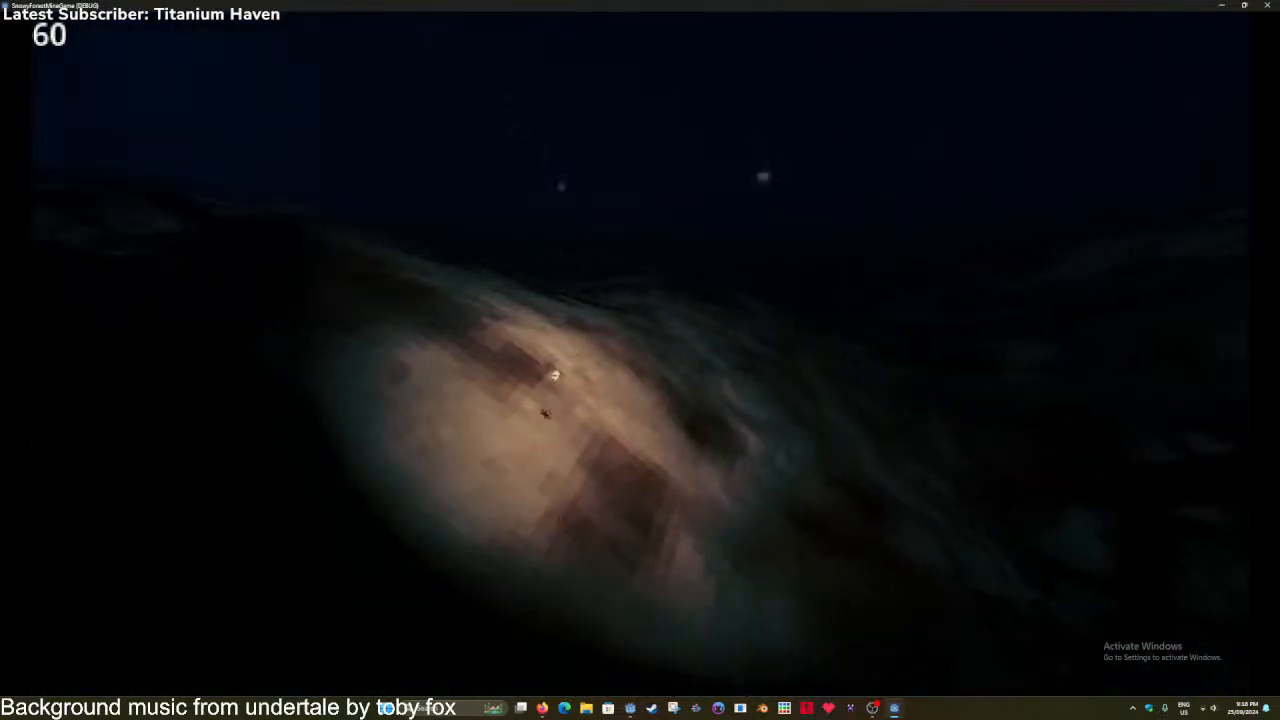
pyautogui.press('w')
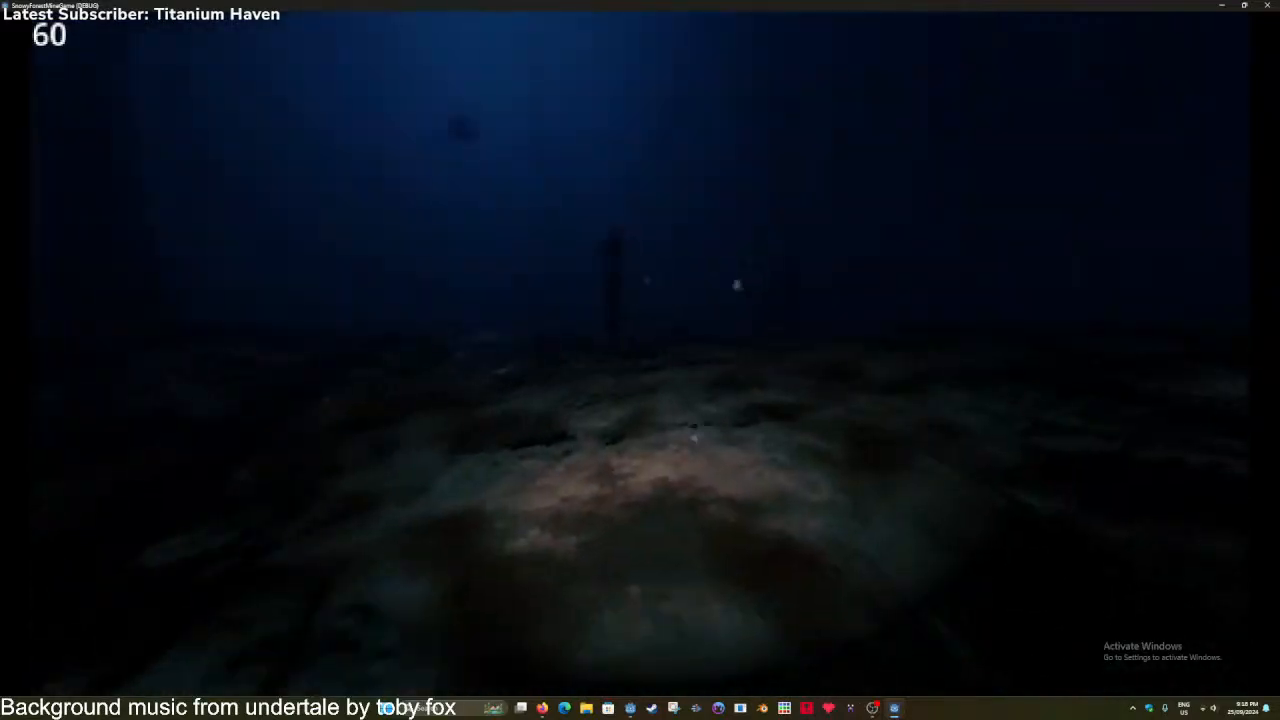
pyautogui.press('w')
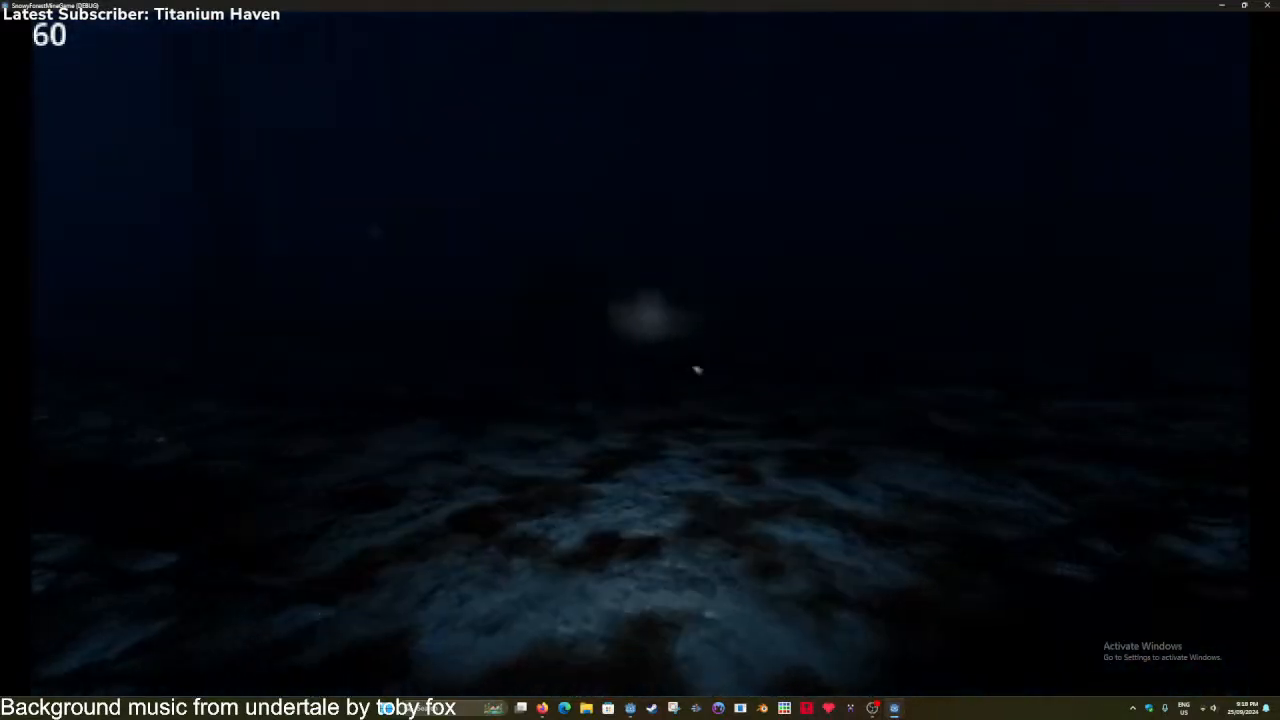
pyautogui.press('w')
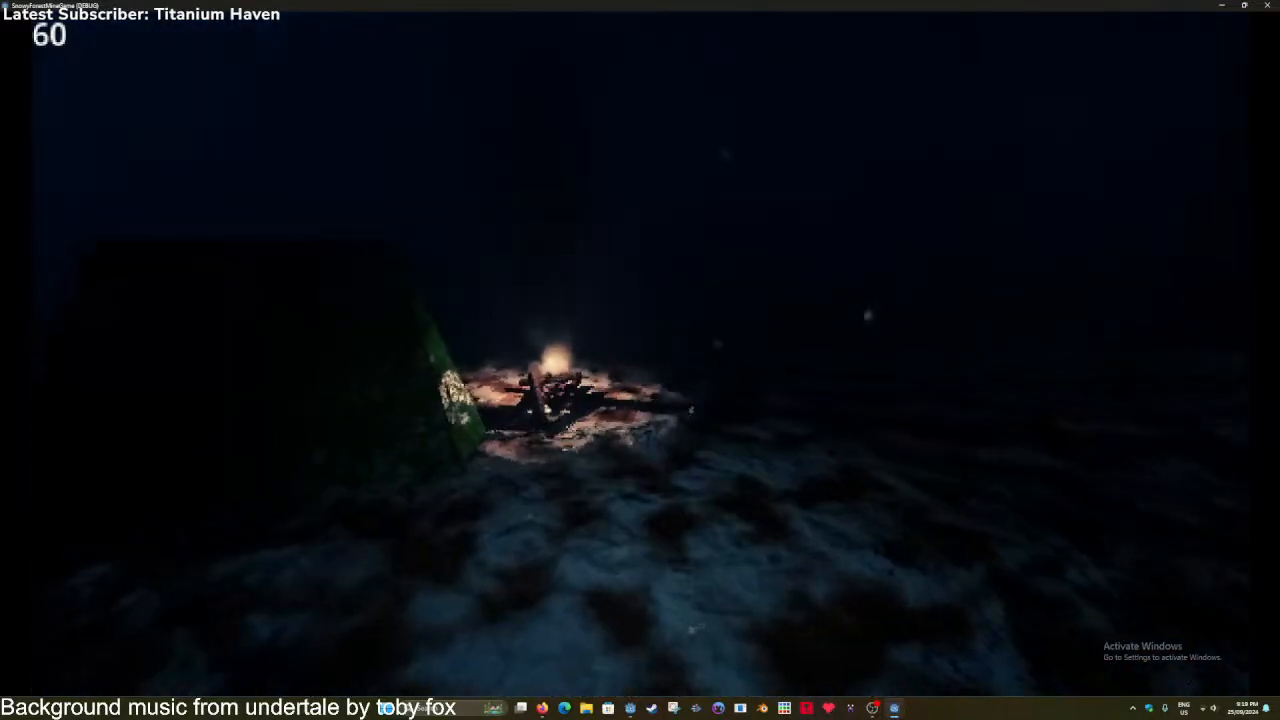
pyautogui.press('w')
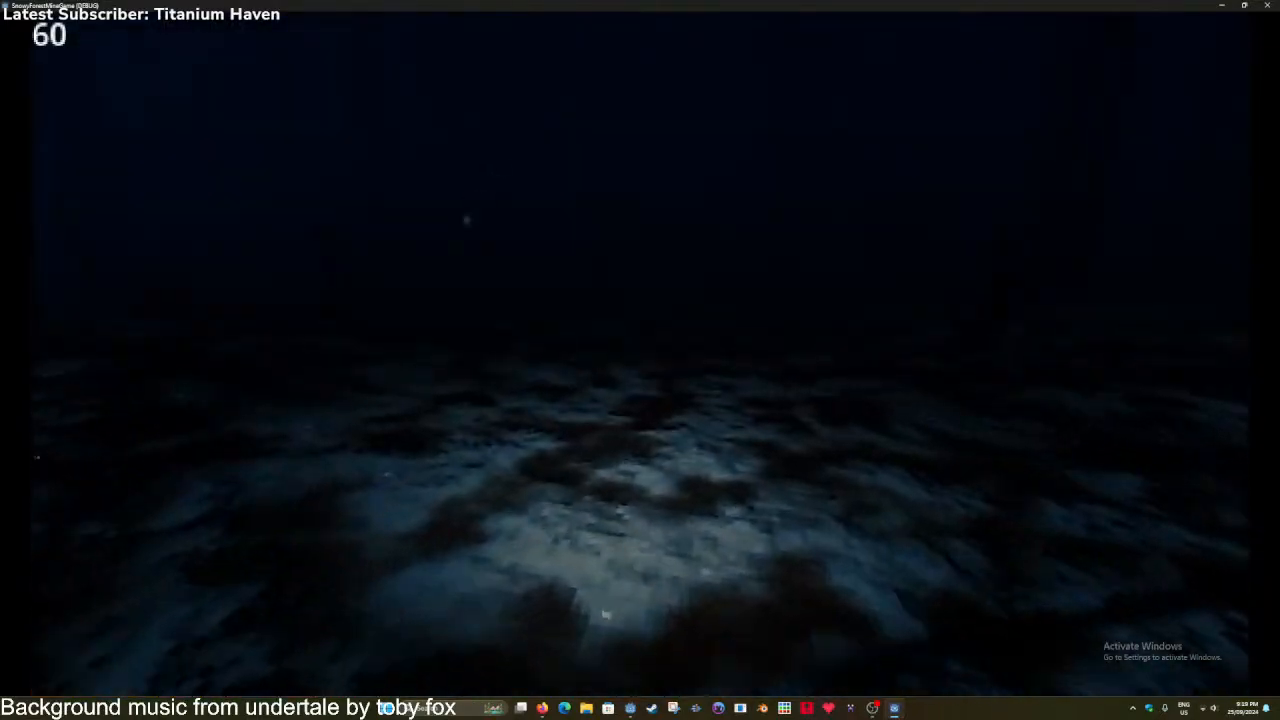
pyautogui.press('w')
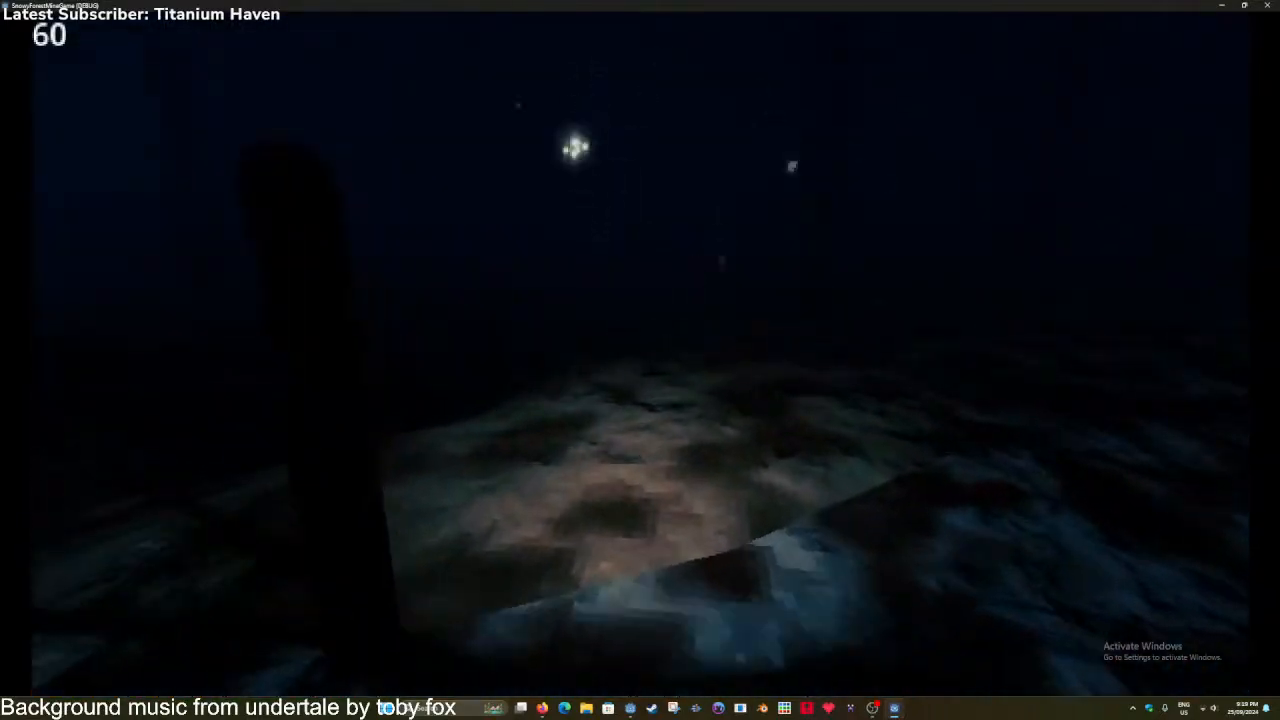
pyautogui.press('w')
# Walk along the dark snowy trail over the hills and slopes to check how the moonlight and player's spotlight illuminate the ground.
pyautogui.press('w')
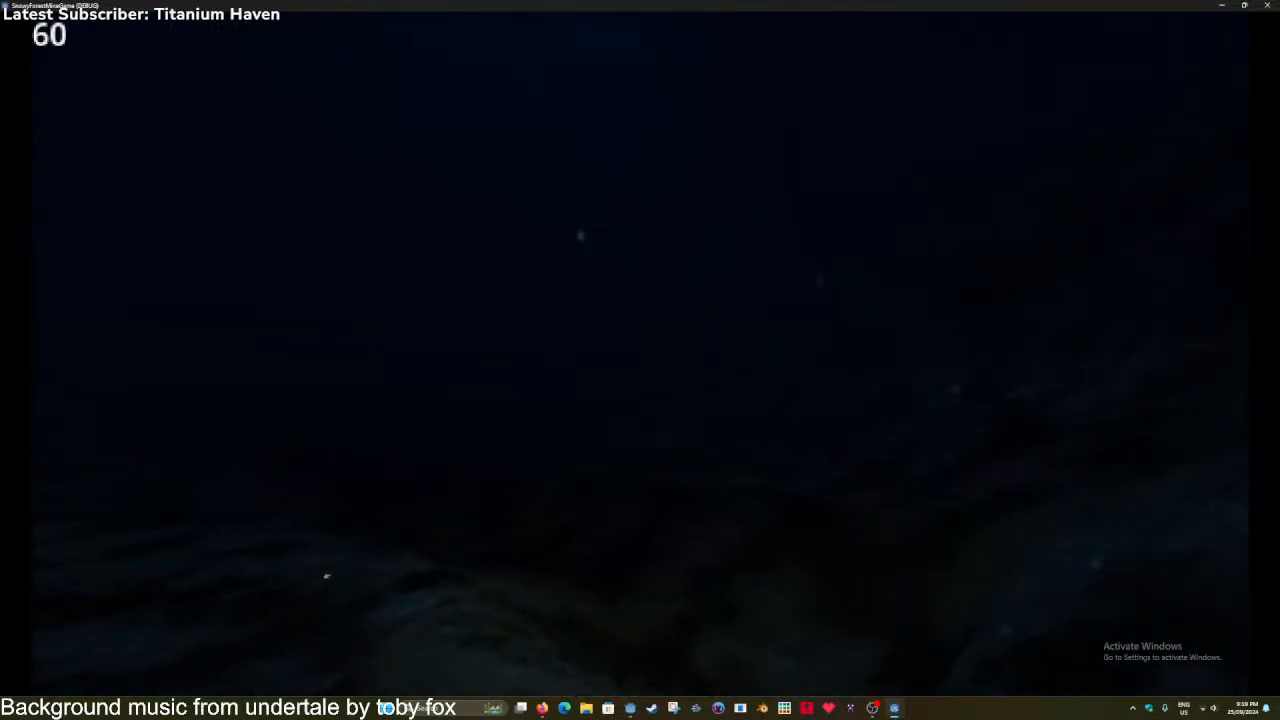
pyautogui.press('w')
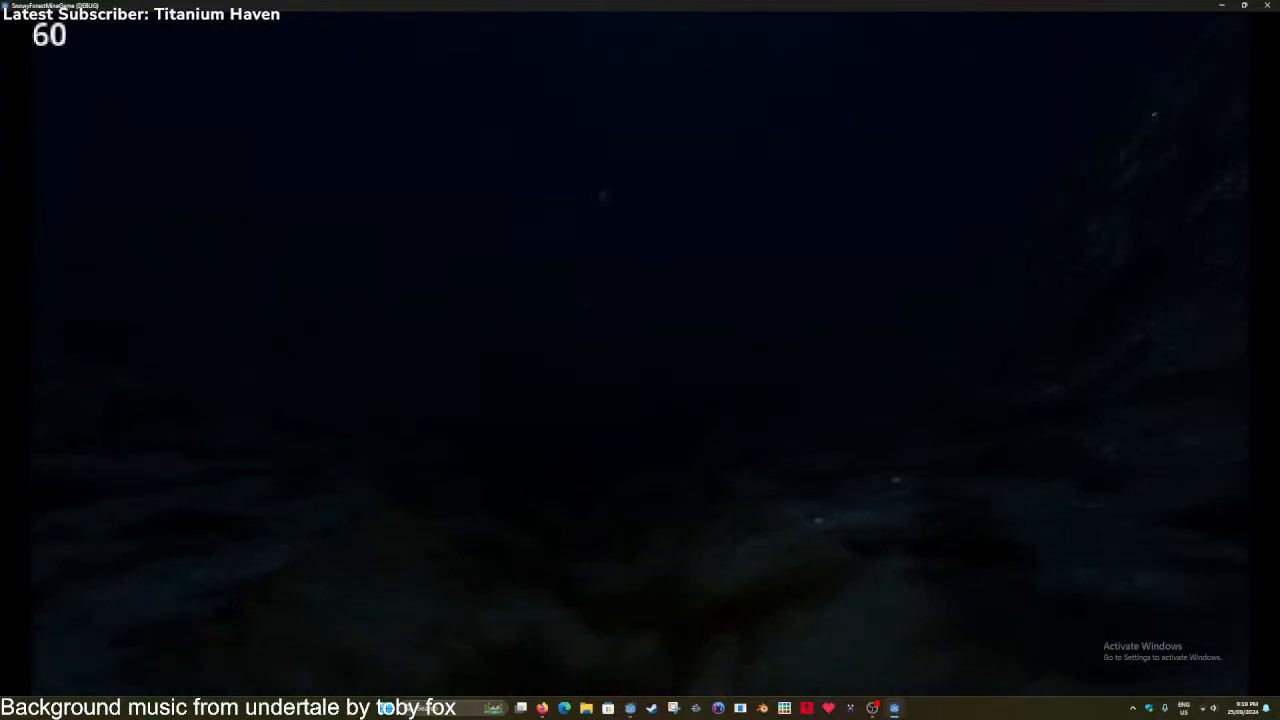
pyautogui.press('w')
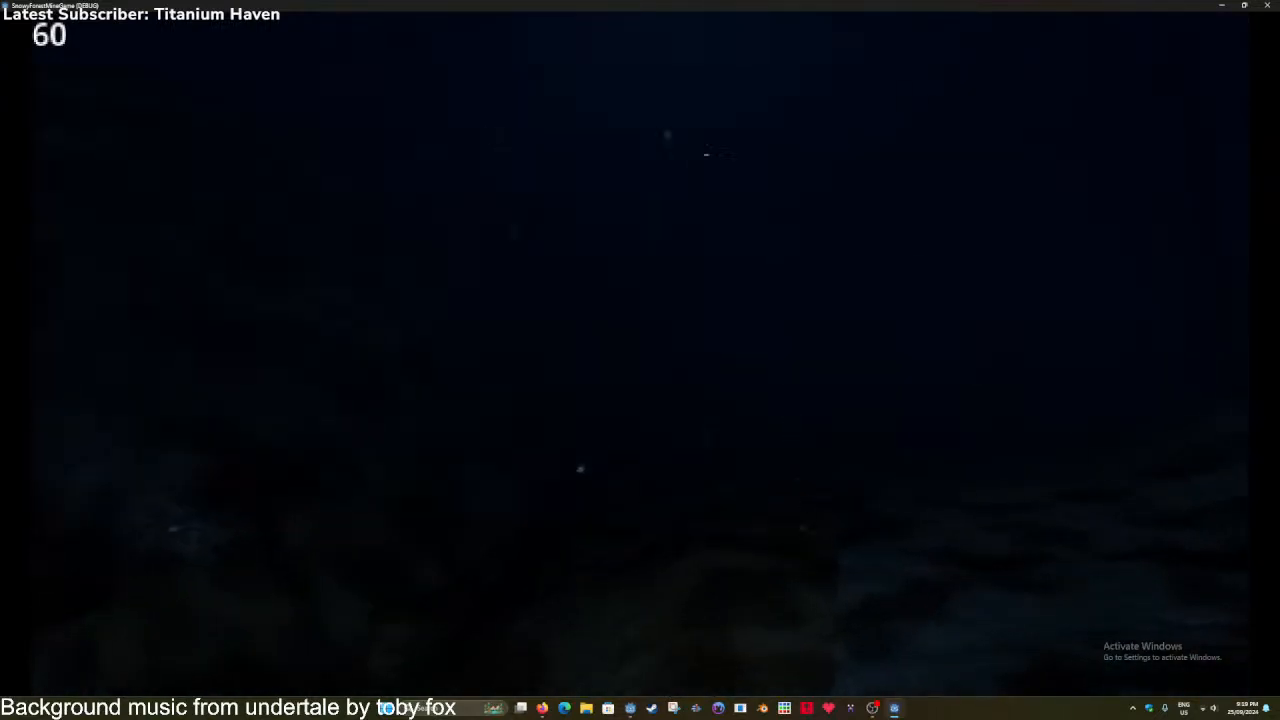
pyautogui.press('w')
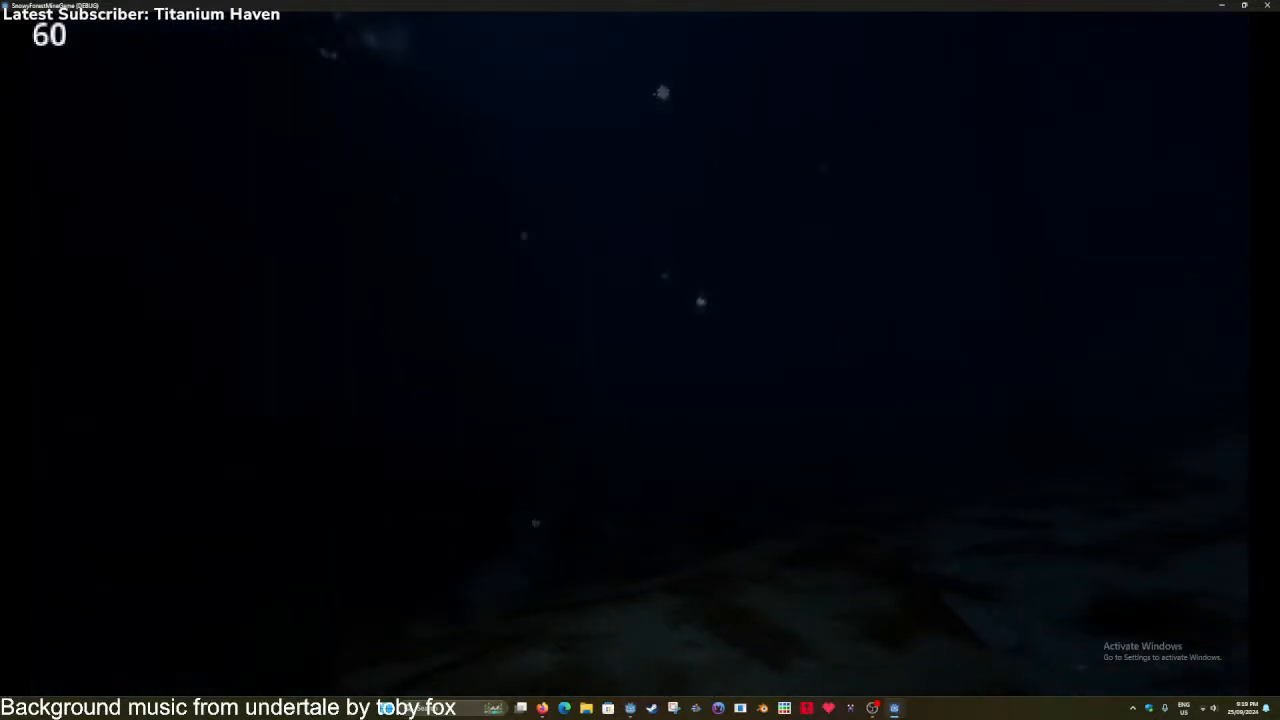
pyautogui.press('w')
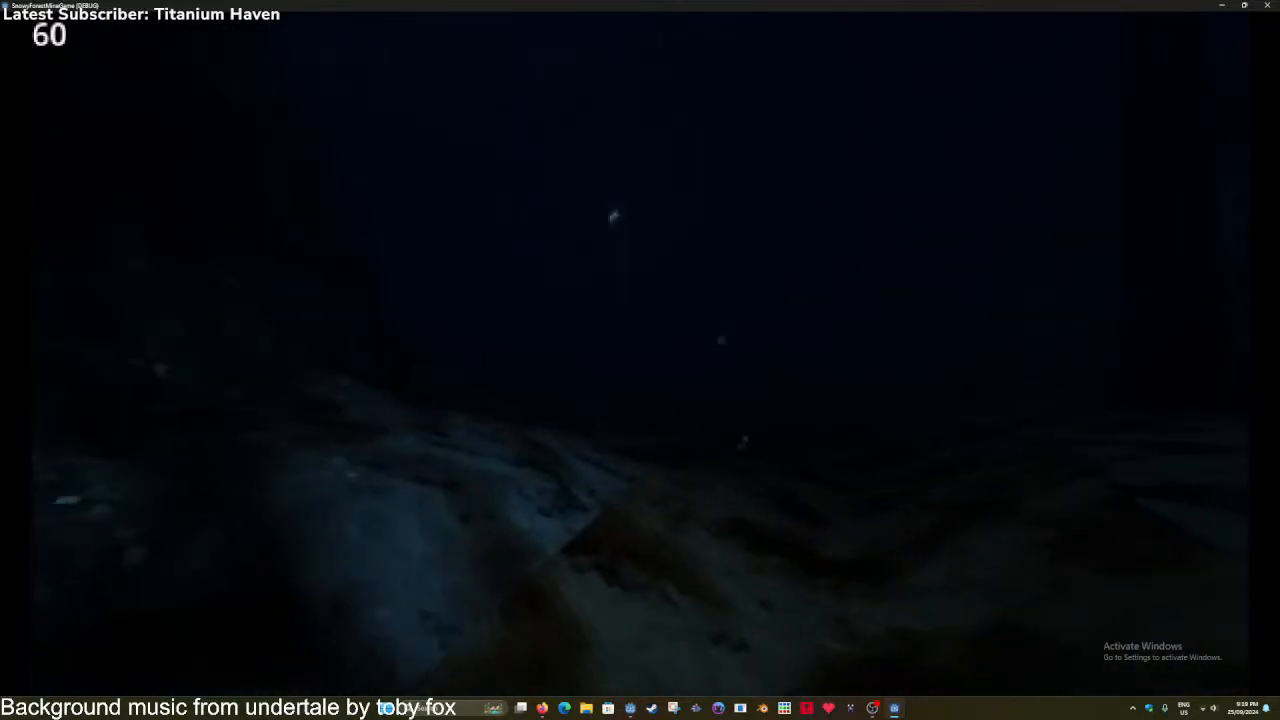
pyautogui.press('w')
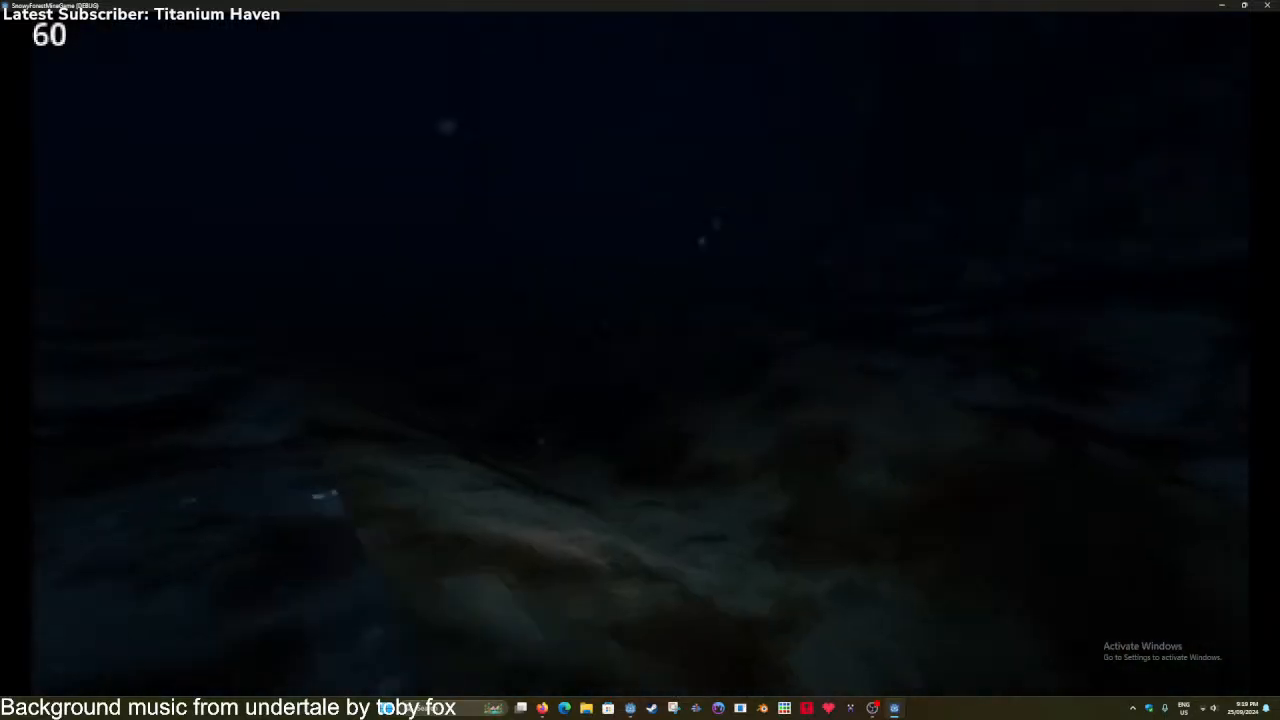
pyautogui.press('w')
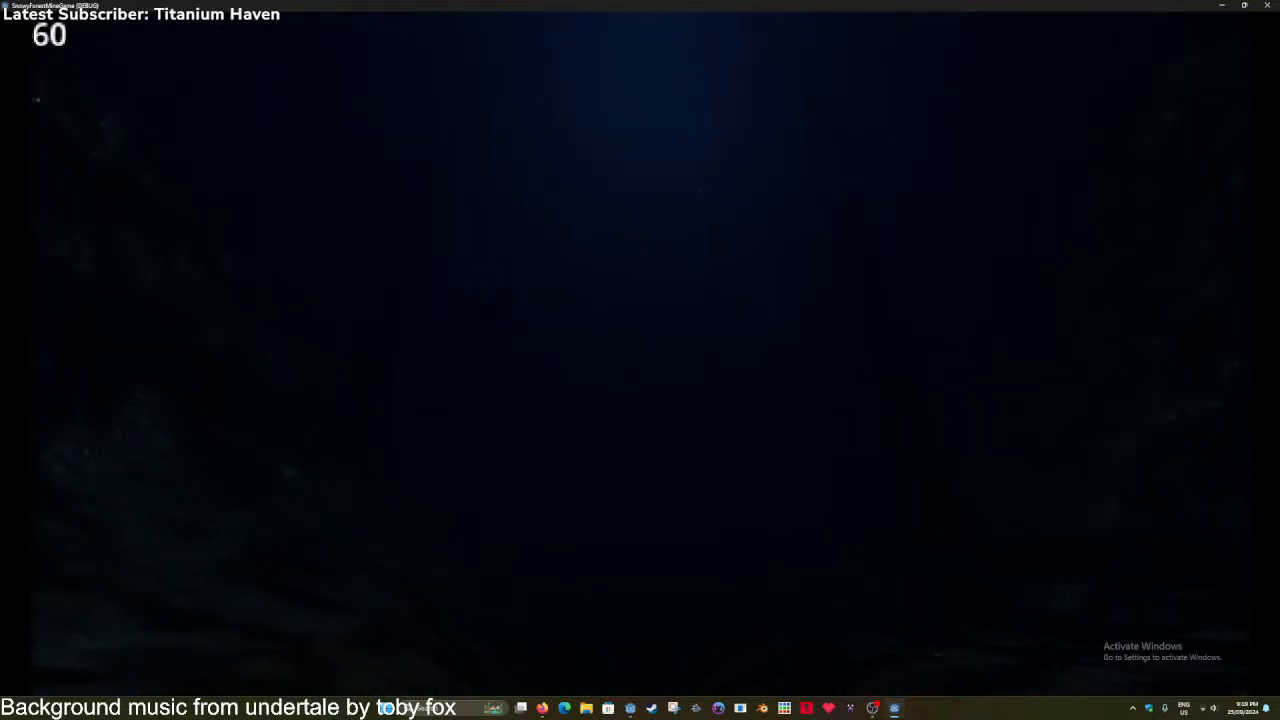
pyautogui.press('w')
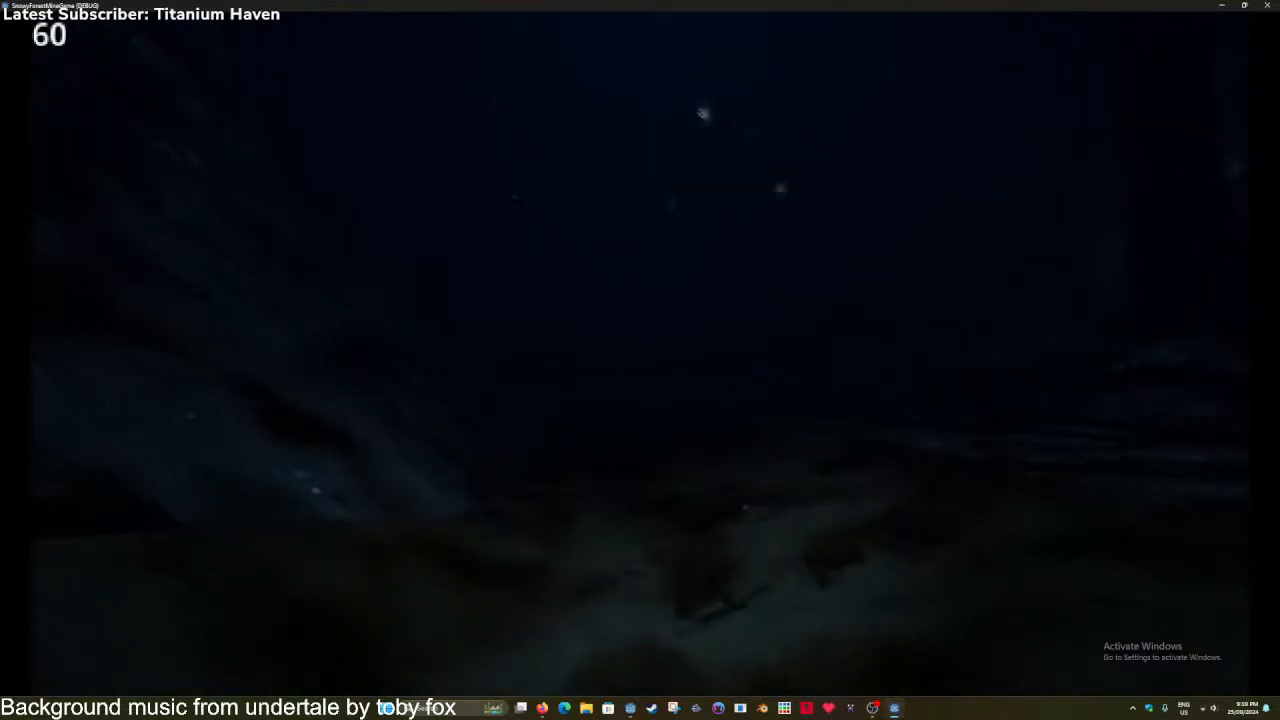
pyautogui.press('w')
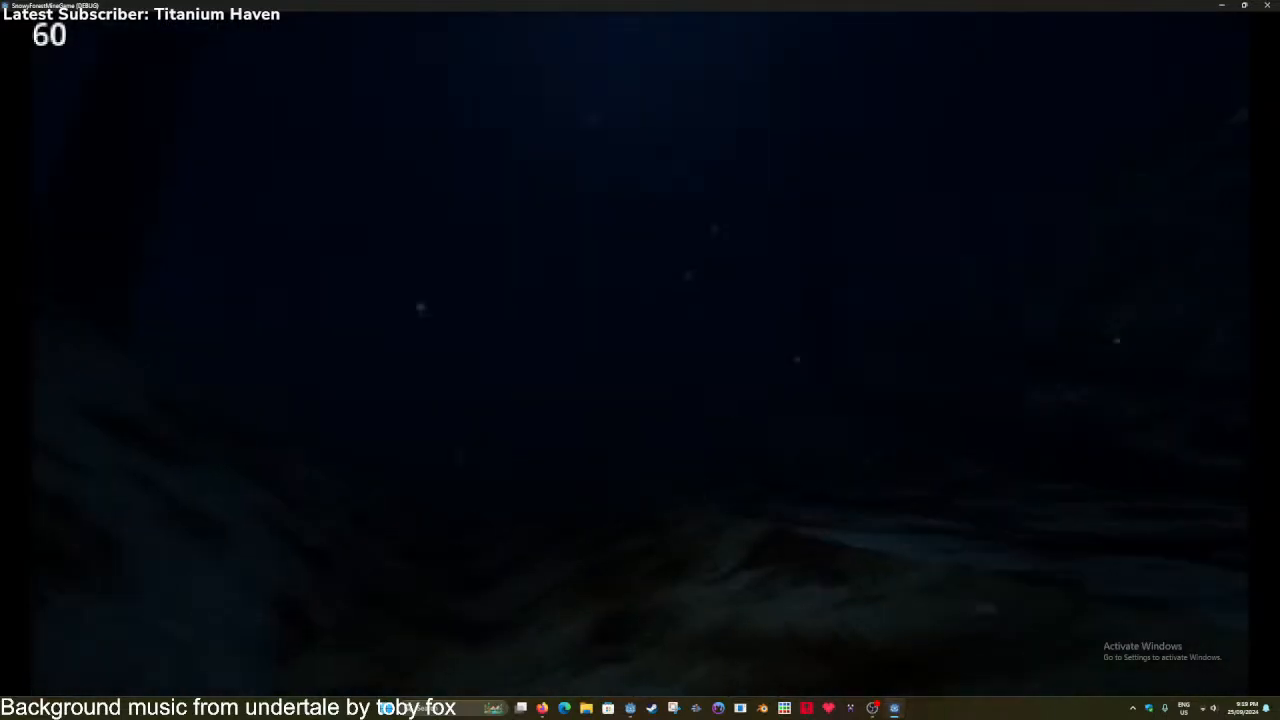
pyautogui.press('w')
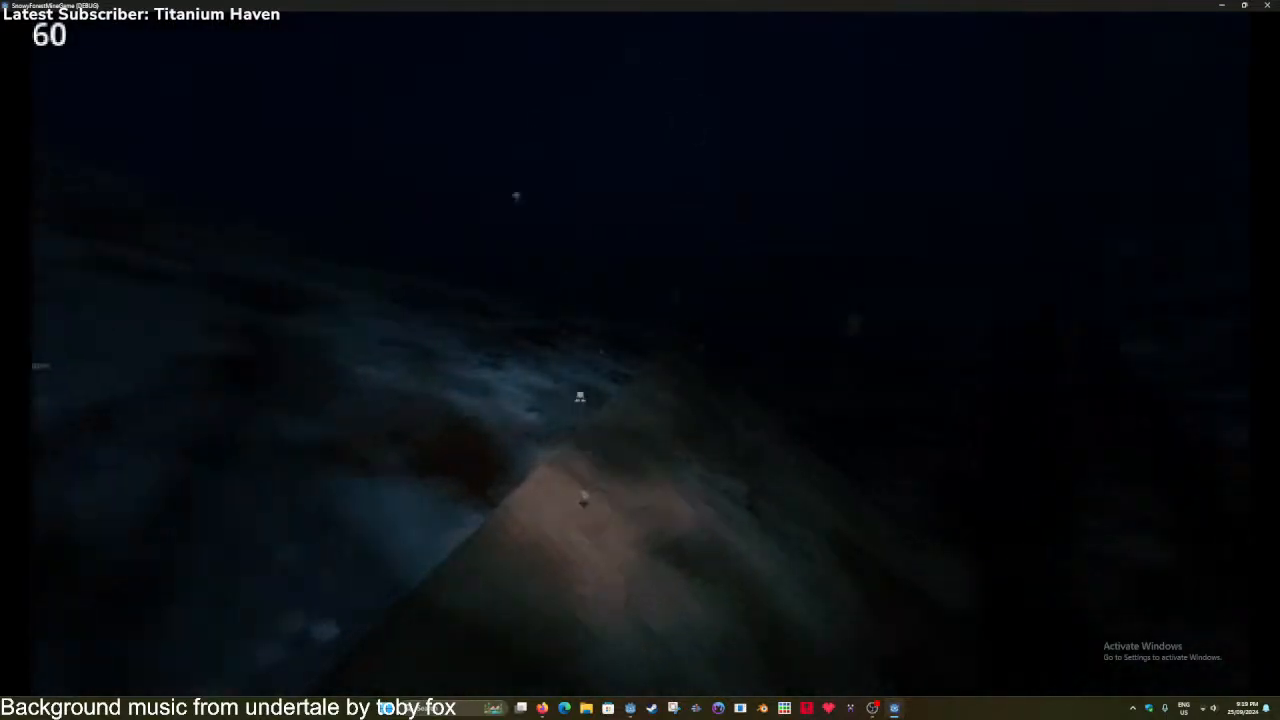
pyautogui.press('w')
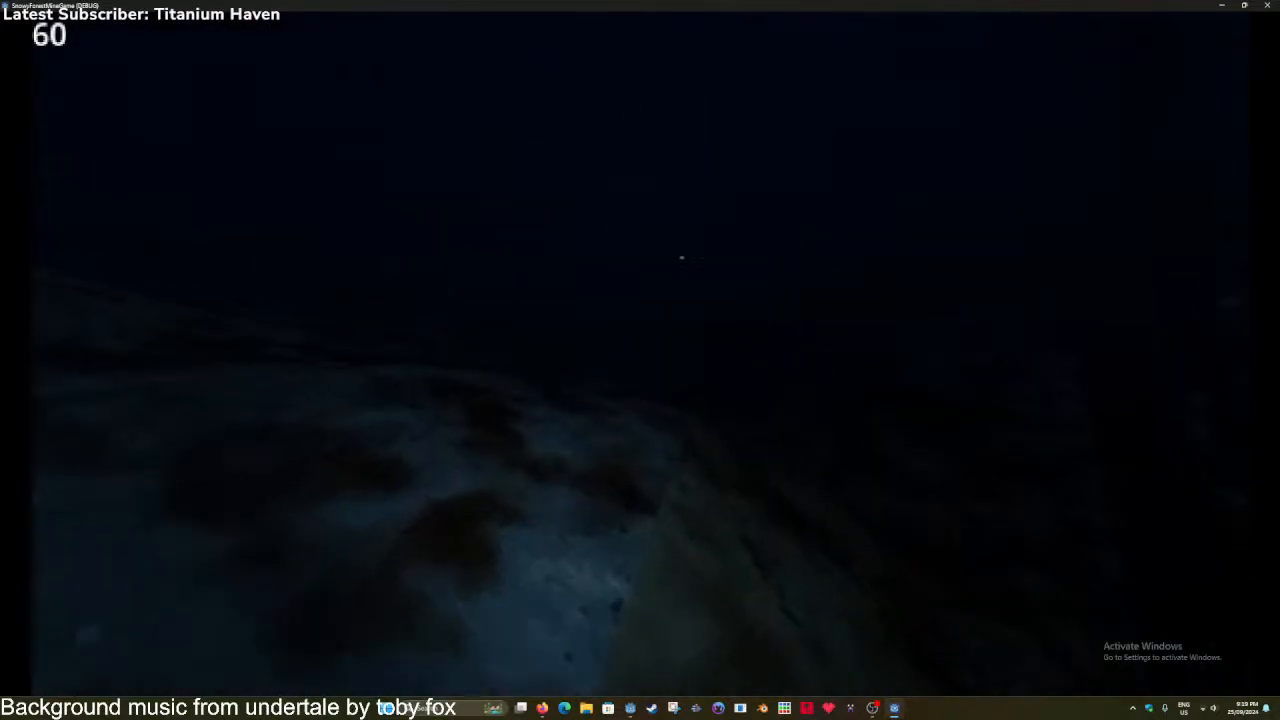
pyautogui.press('w')
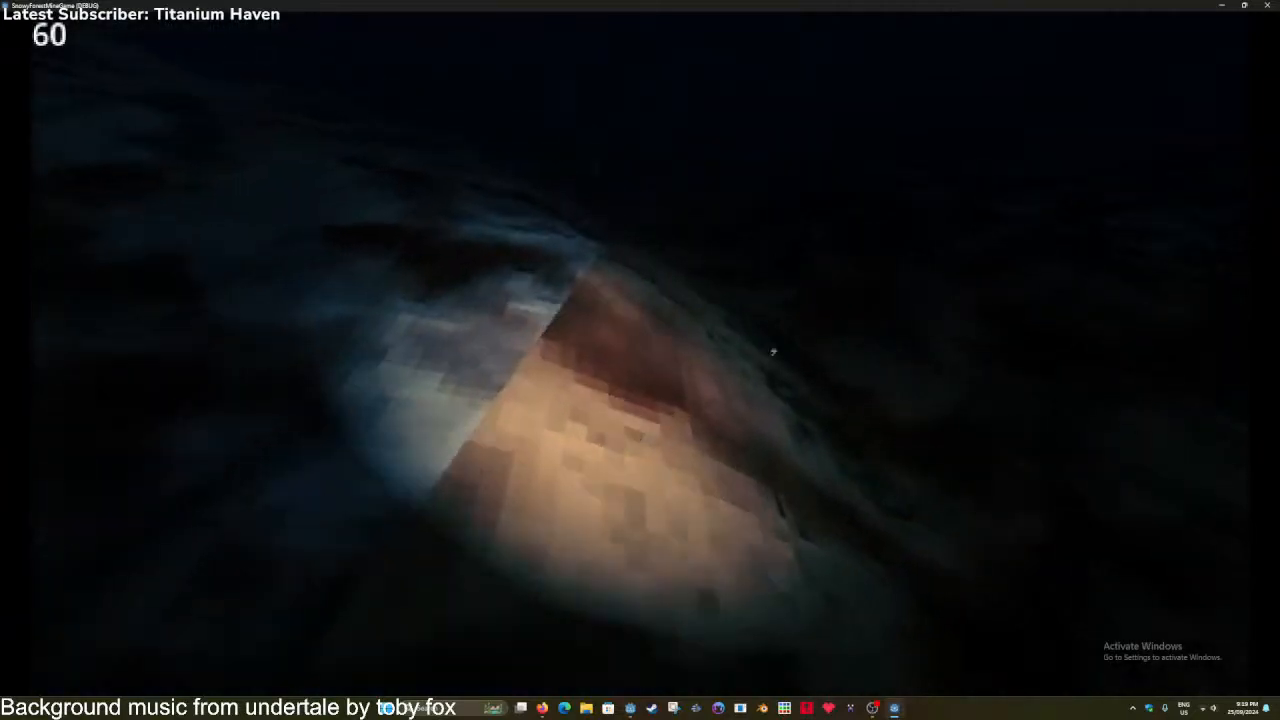
pyautogui.press('w')
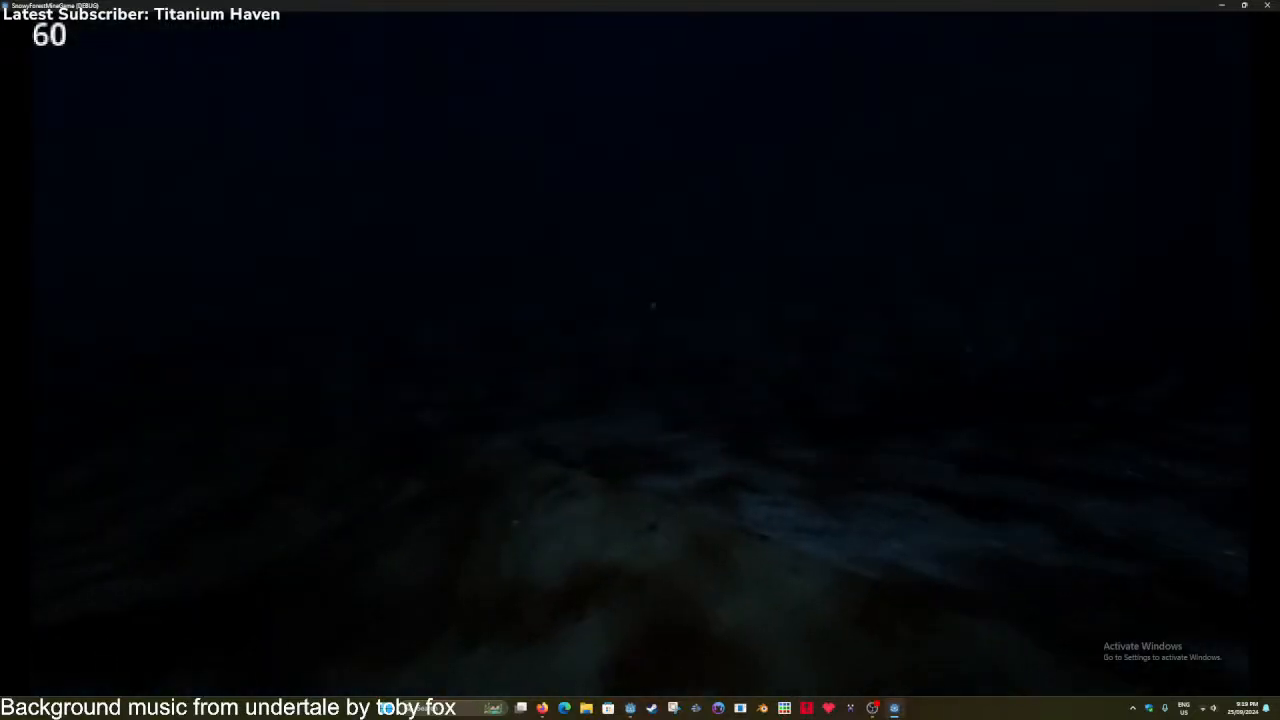
pyautogui.press('w')
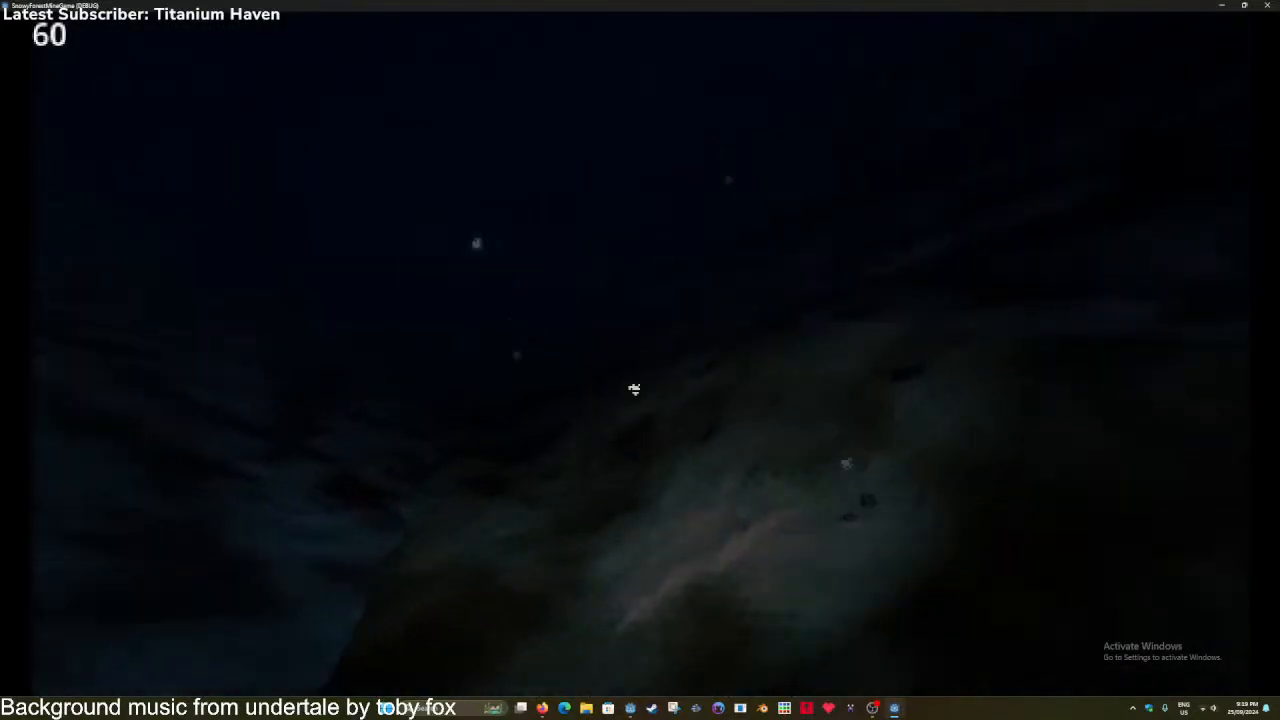
pyautogui.press('w')
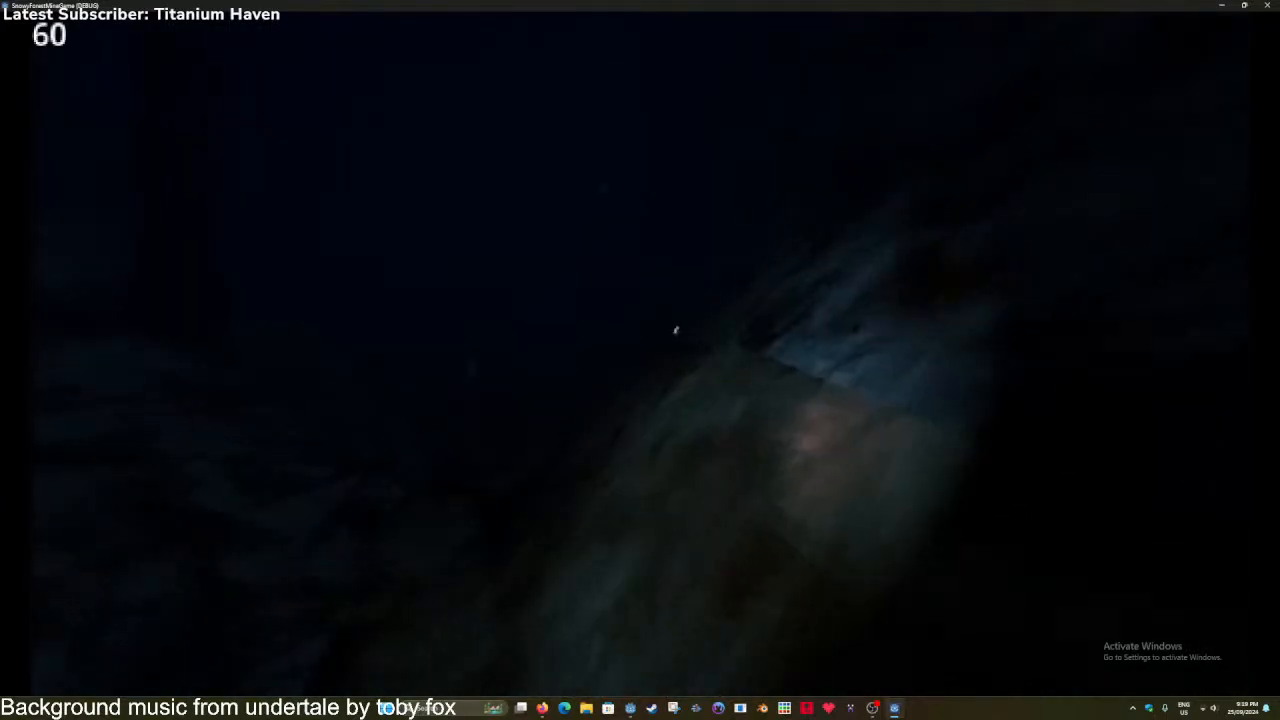
pyautogui.press('w')
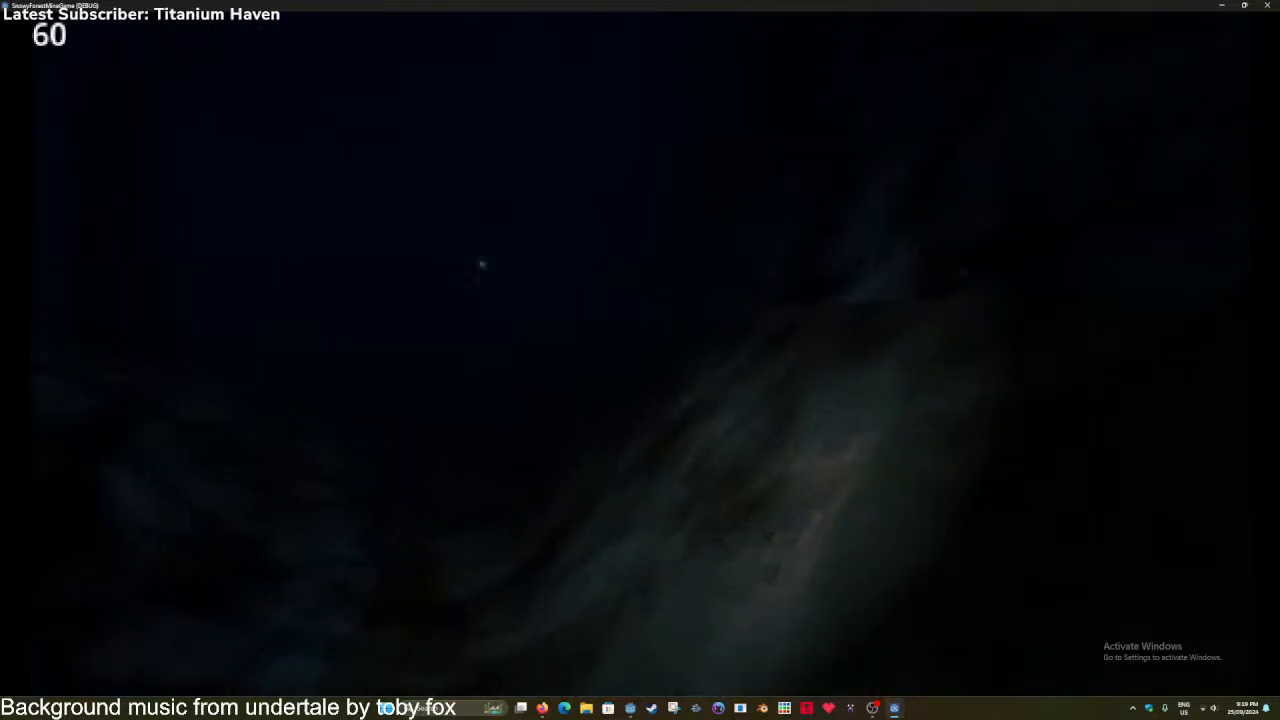
pyautogui.press('w')
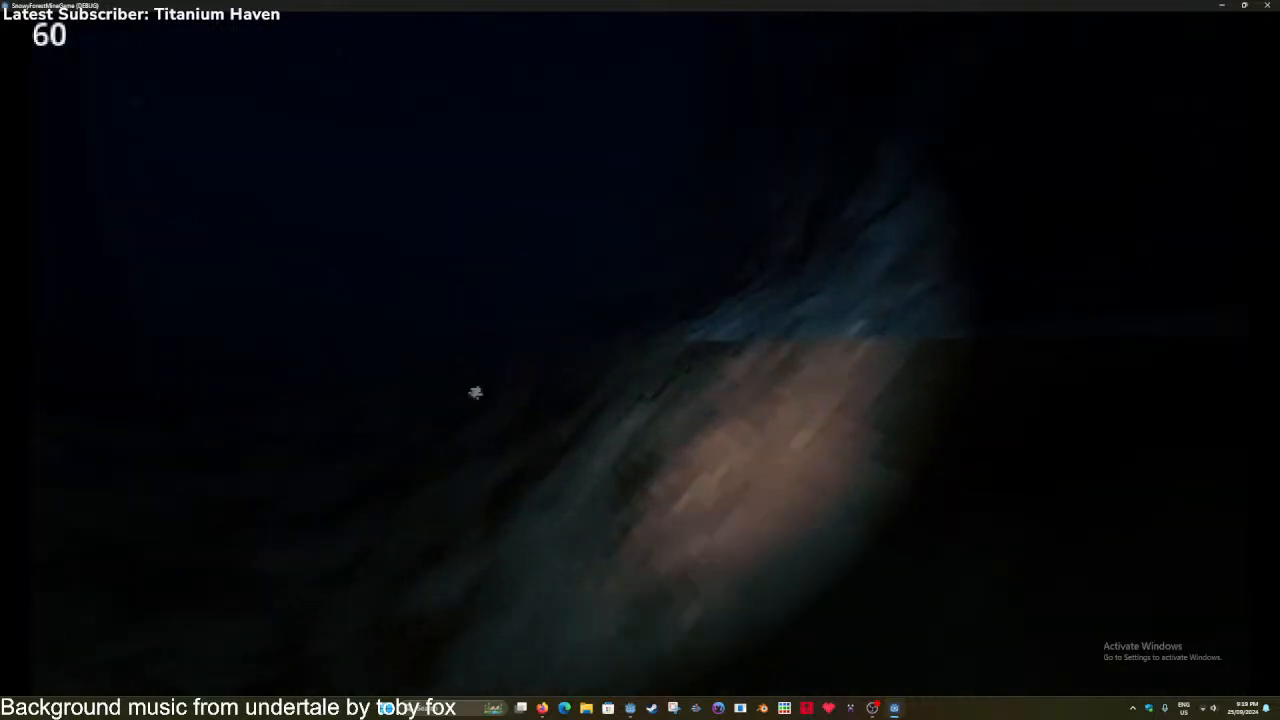
pyautogui.press('w')
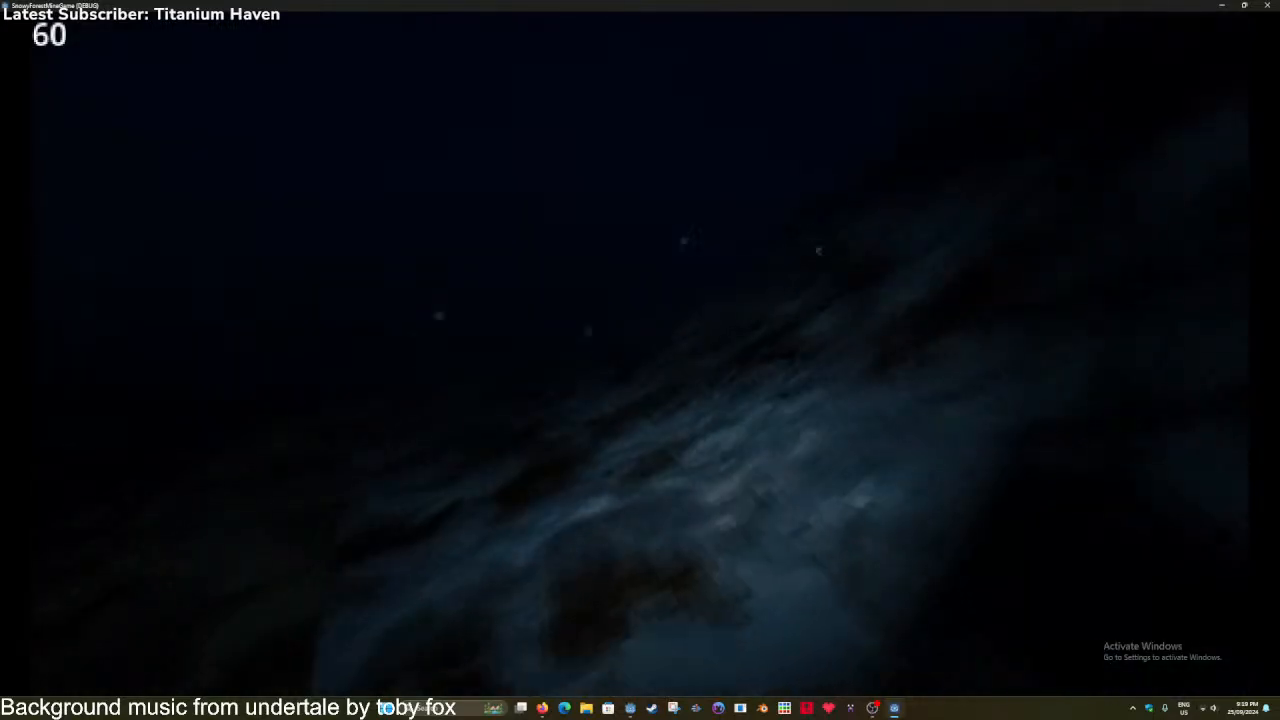
pyautogui.press('w')
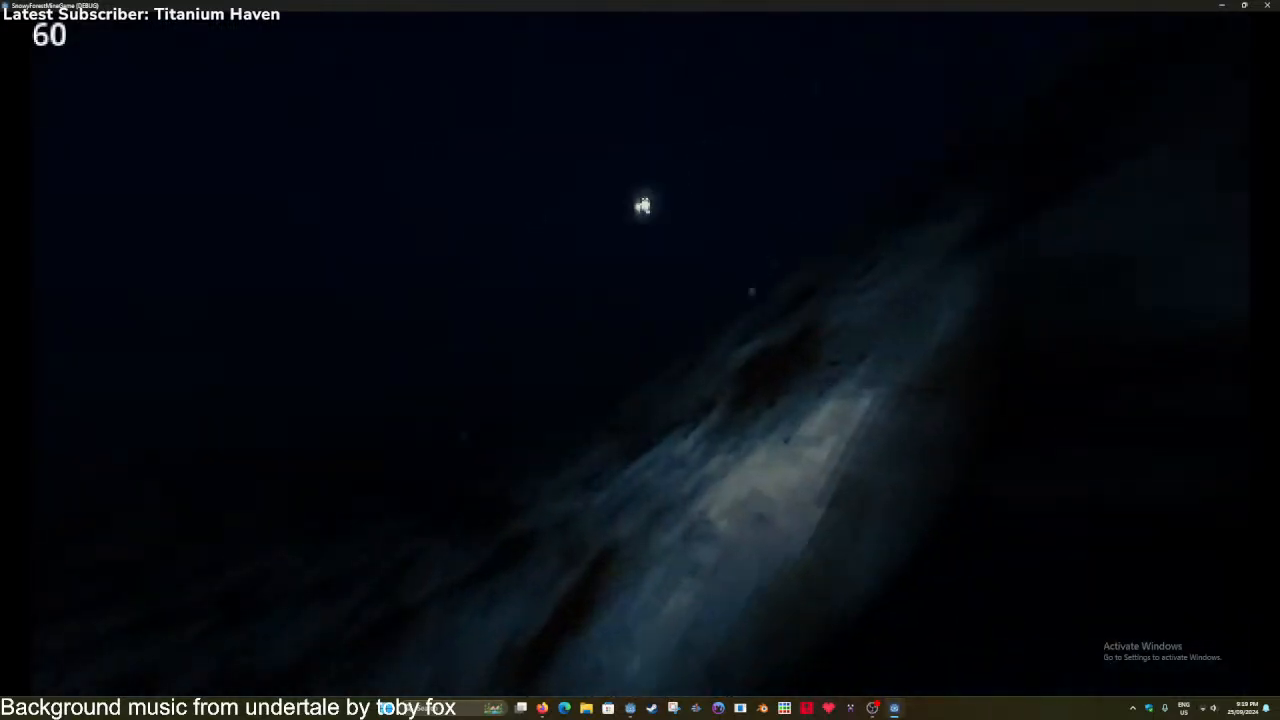
pyautogui.press('w')
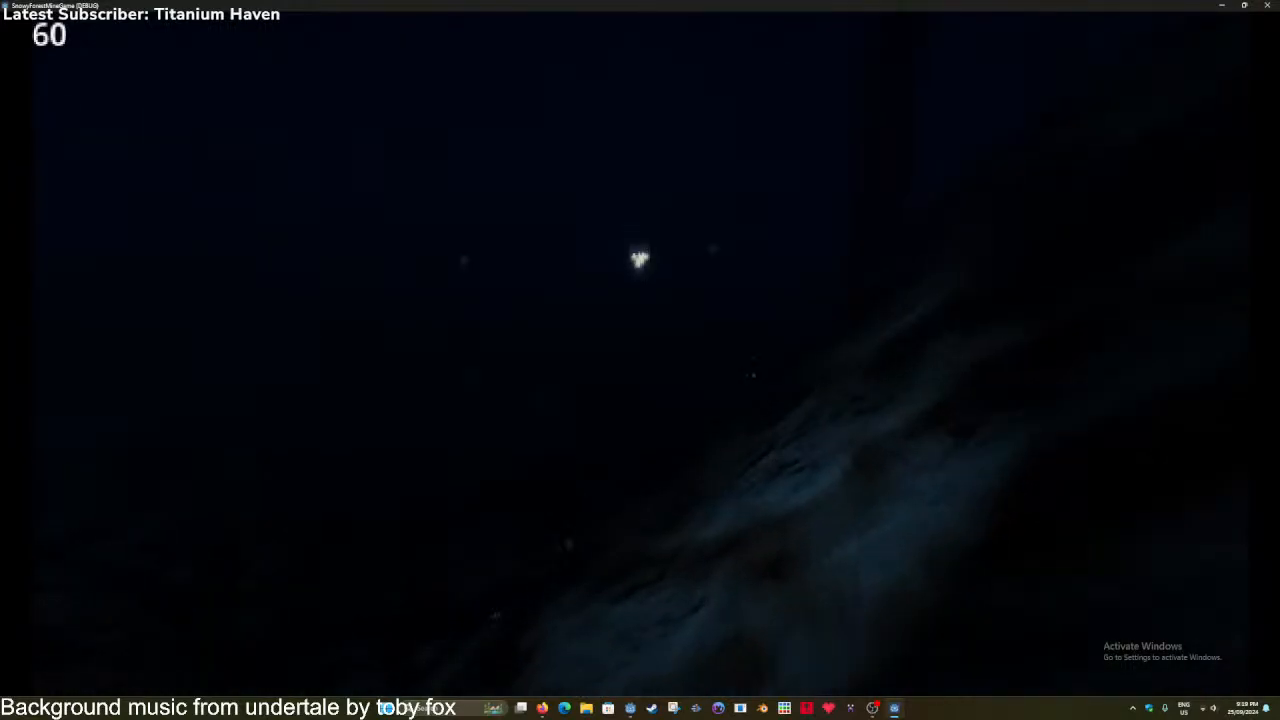
pyautogui.press('w')
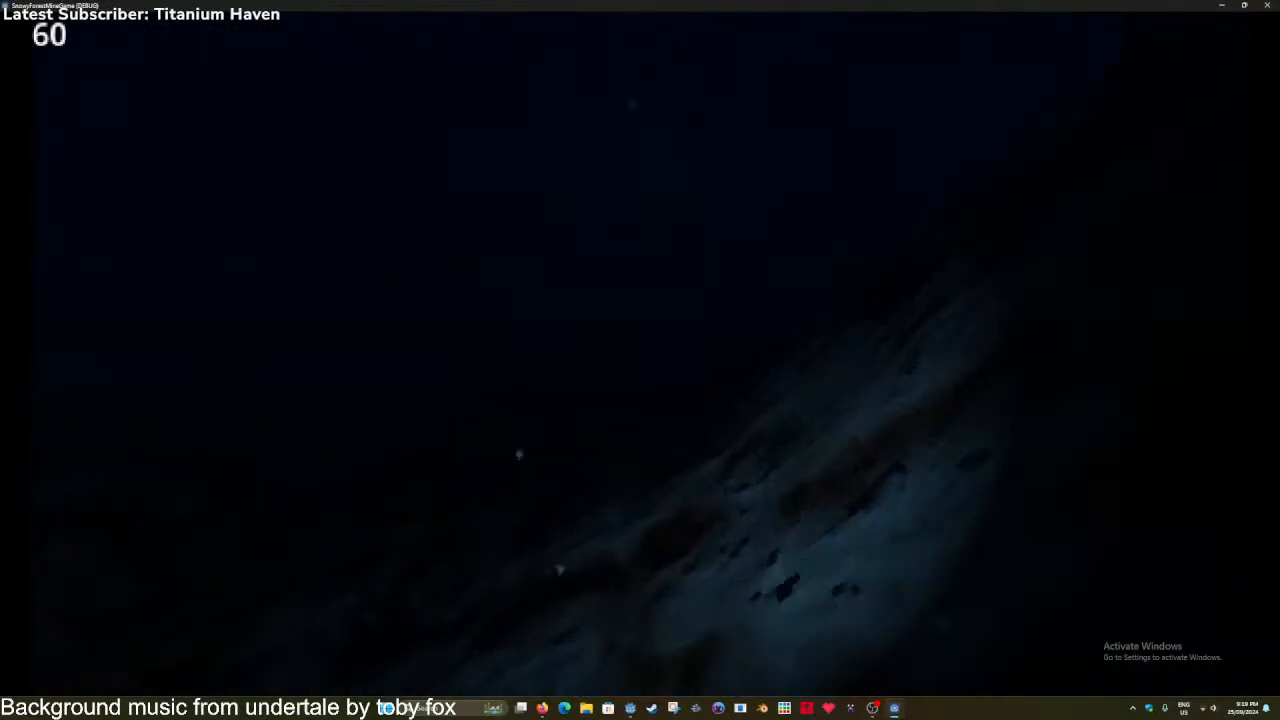
pyautogui.press('w')
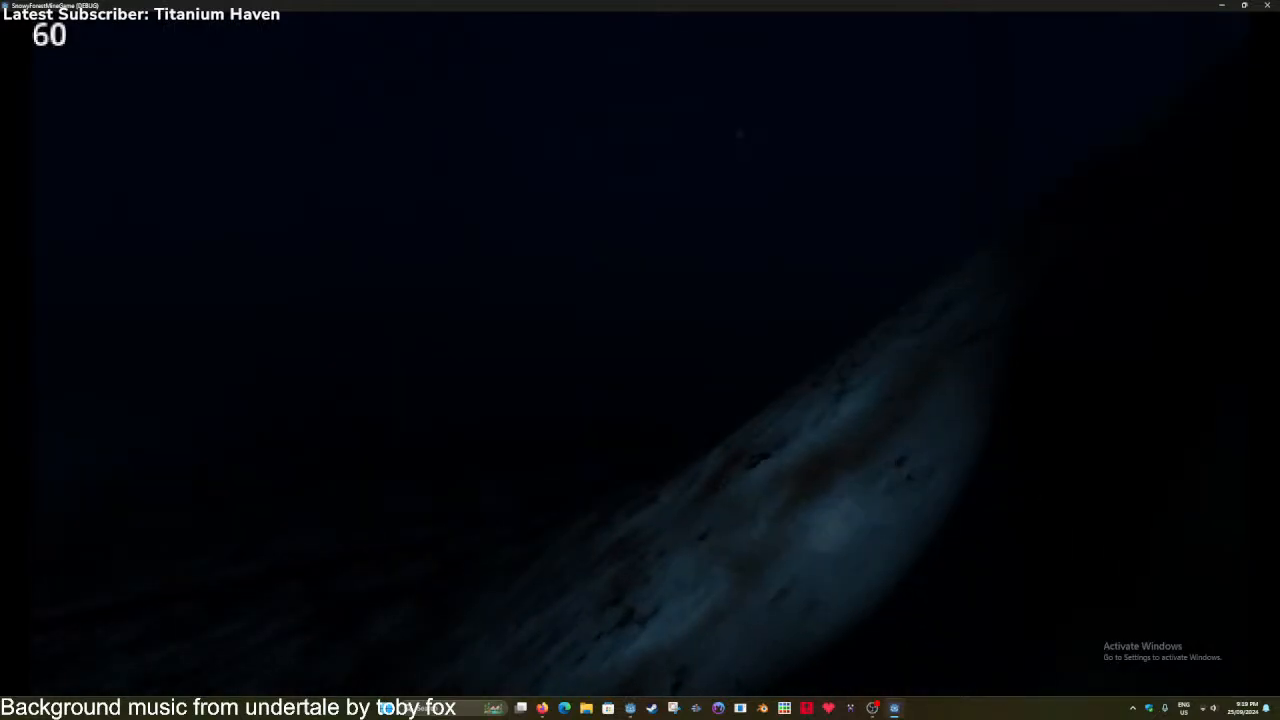
pyautogui.press('w')
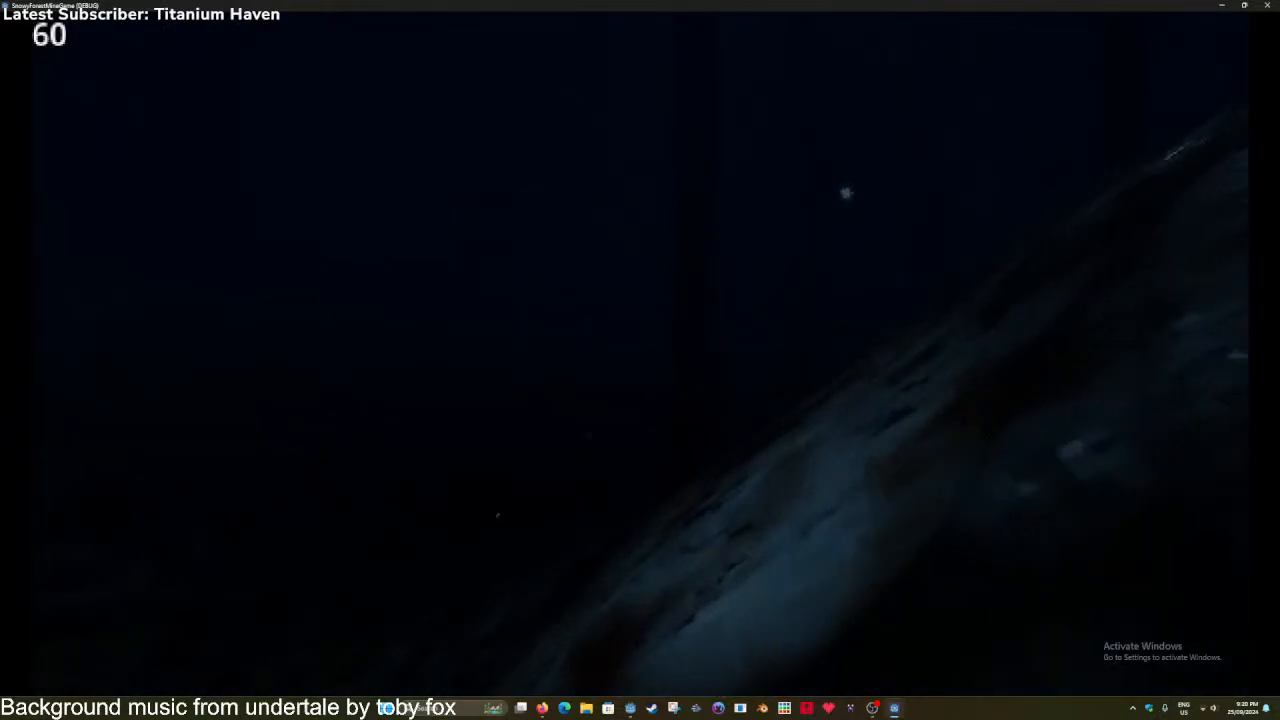
pyautogui.press('w')
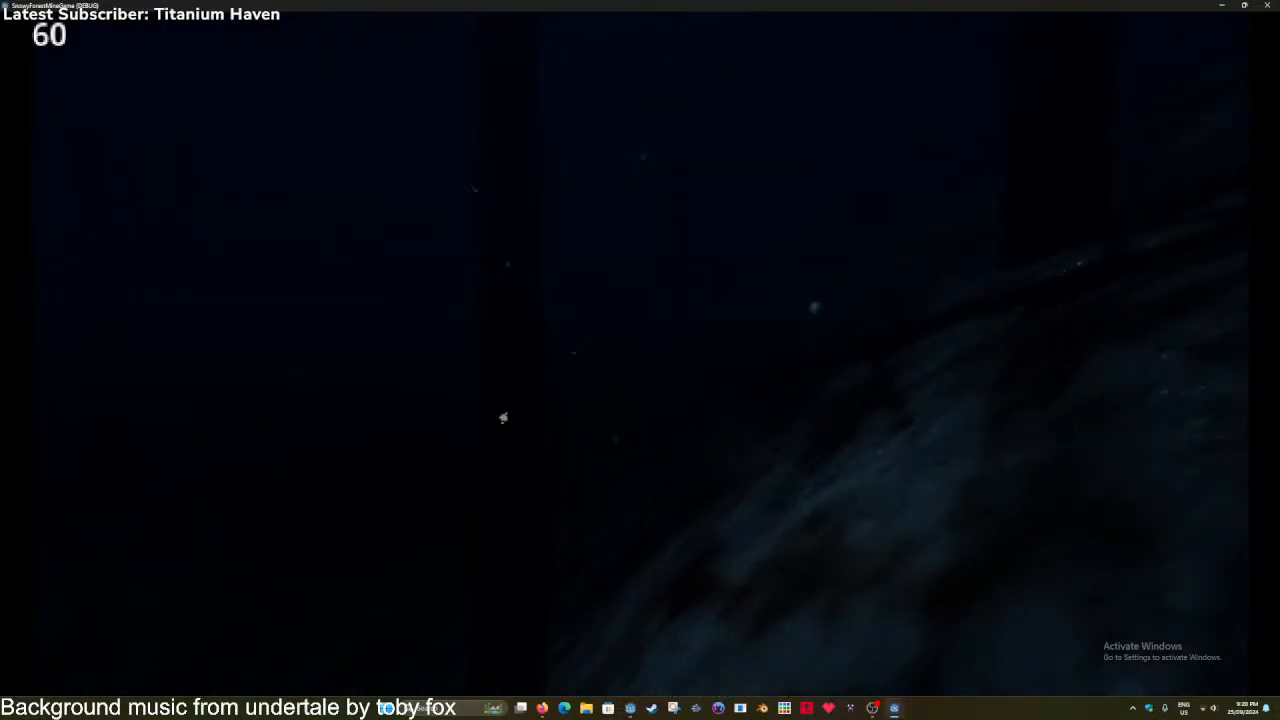
# Walk through the snowy ravine to the mine entrance, checking how the spotlight falls on the obstacles and wooden beam.
pyautogui.press('w')
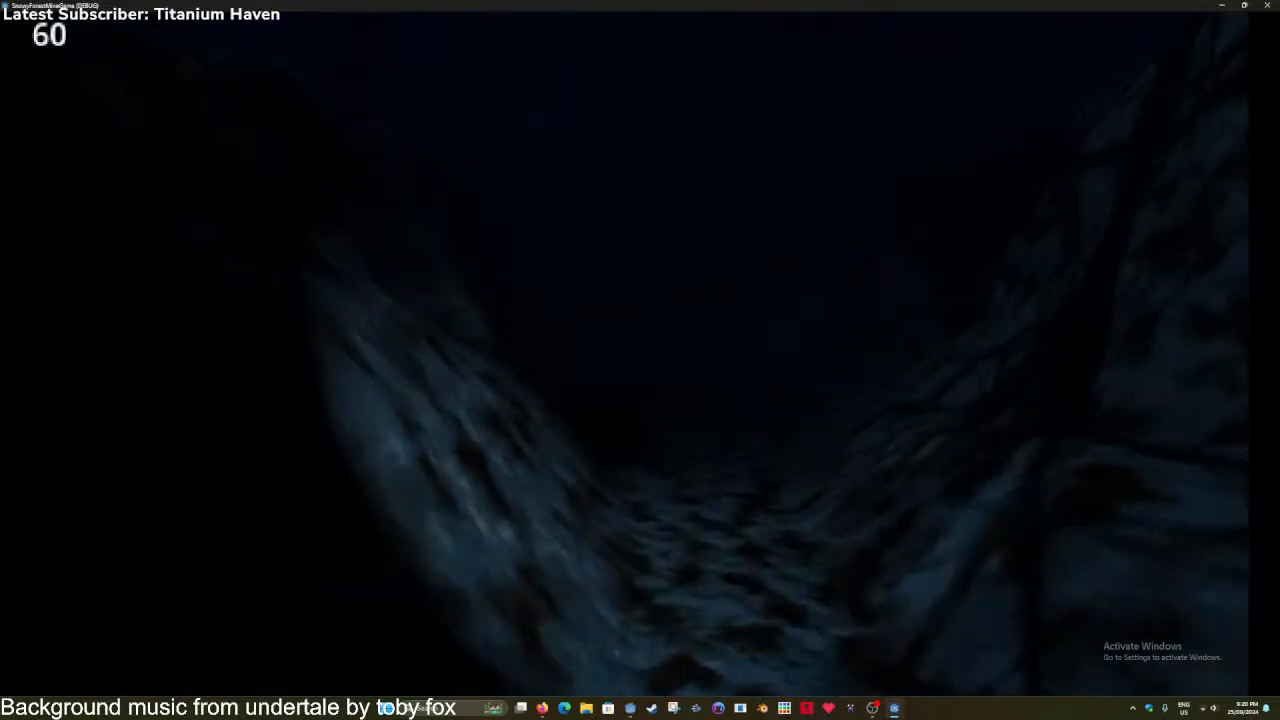
pyautogui.press('w')
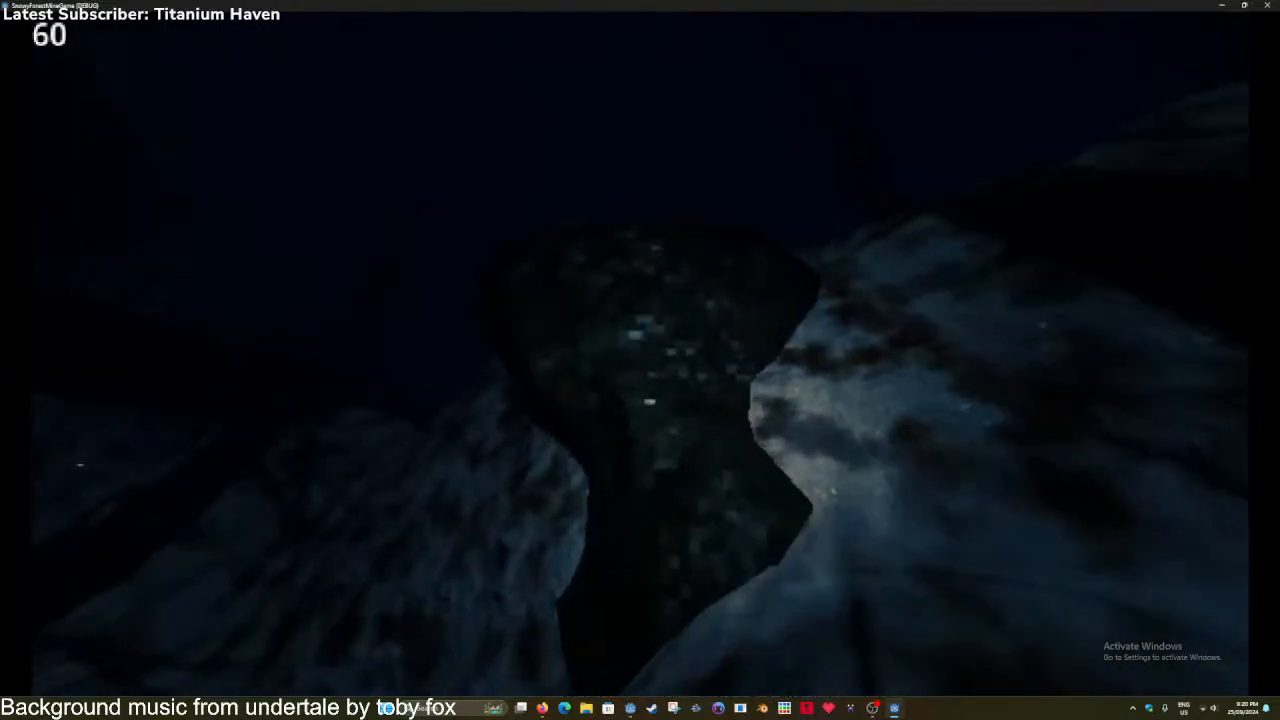
pyautogui.press('w')
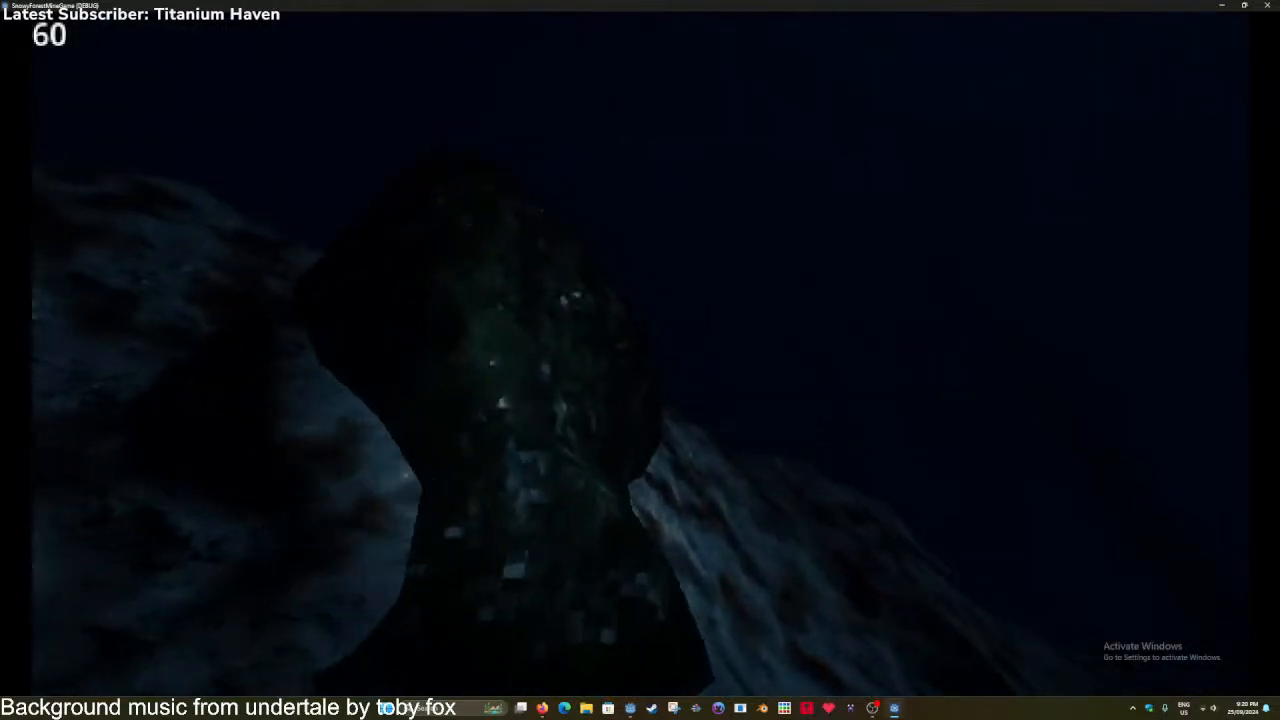
pyautogui.press('s')
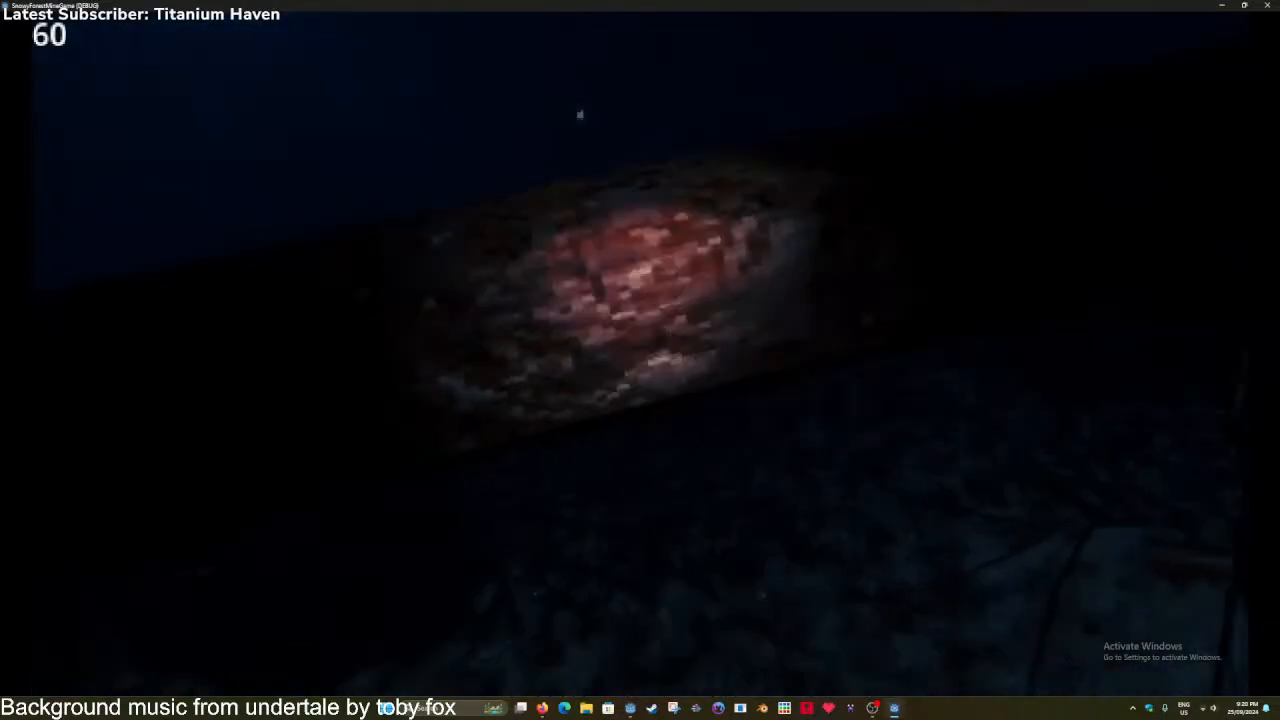
pyautogui.press('w')
pyautogui.press('s')
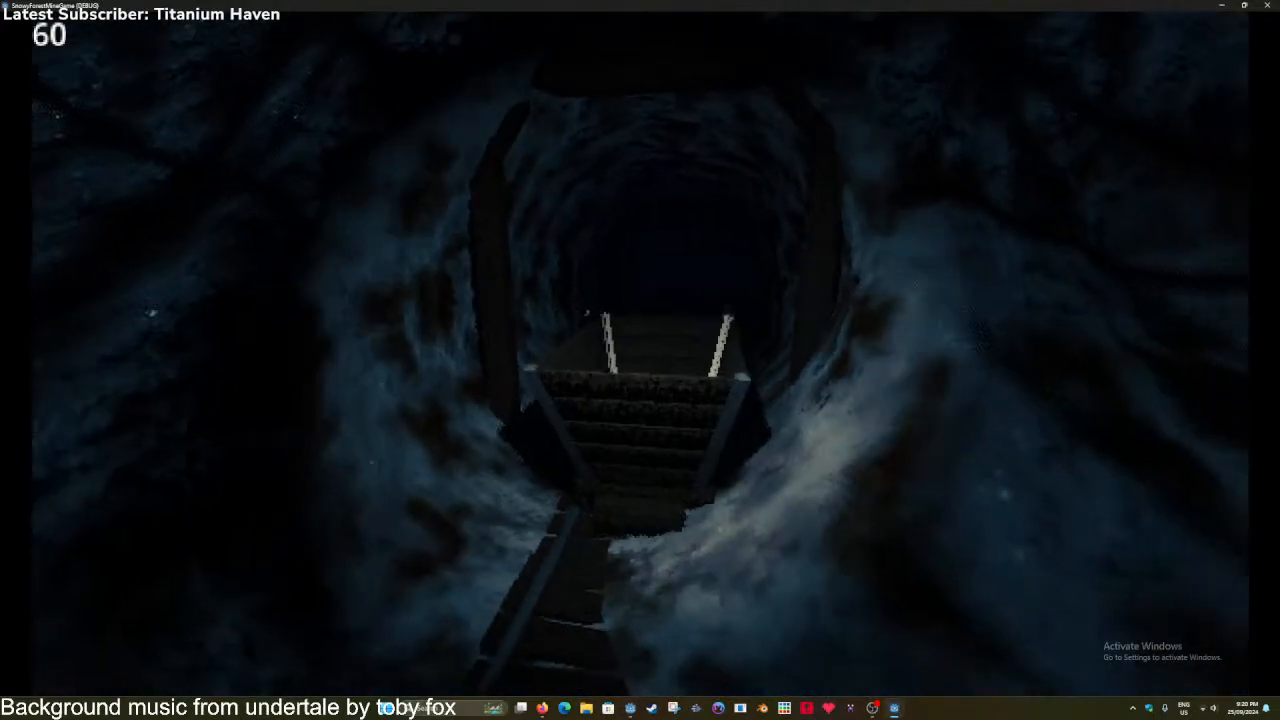
# Move around the minecart at the tunnel mouth to examine the spotlight and its shadows, and close the playtest.
pyautogui.press('w')
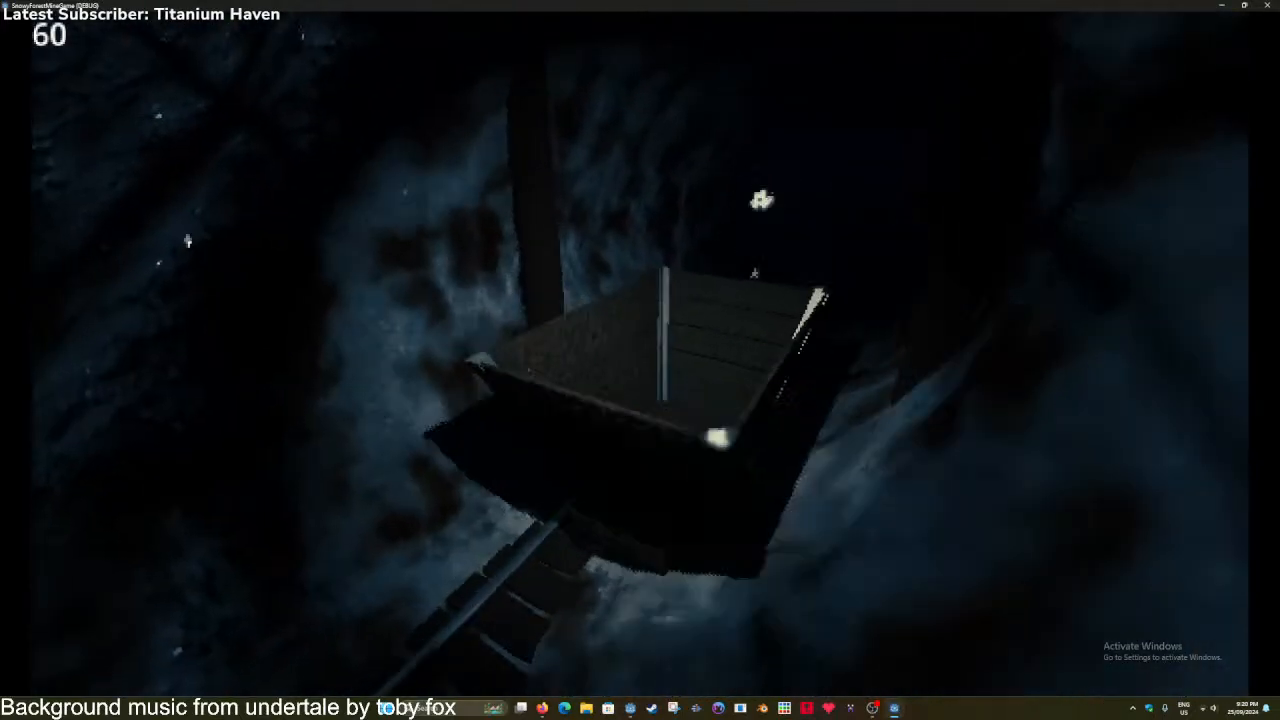
pyautogui.press('a')
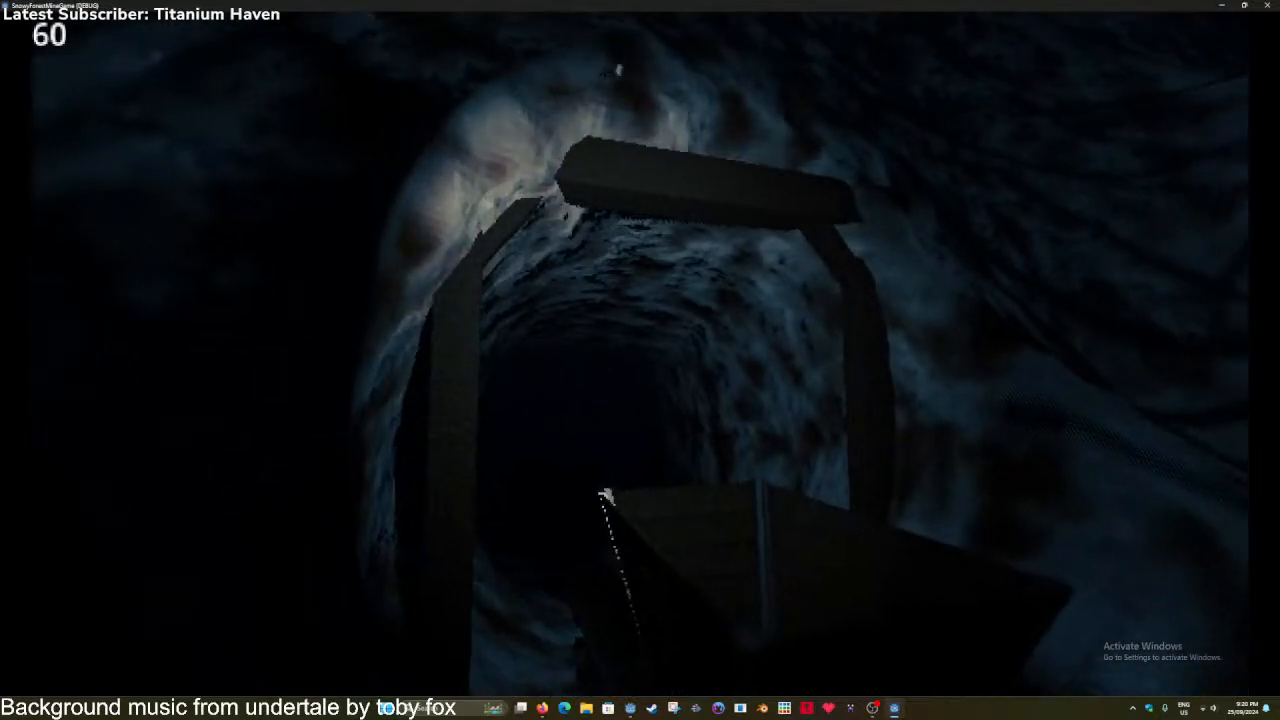
pyautogui.press('s')
pyautogui.press('d')
pyautogui.press('a')
pyautogui.press('d')
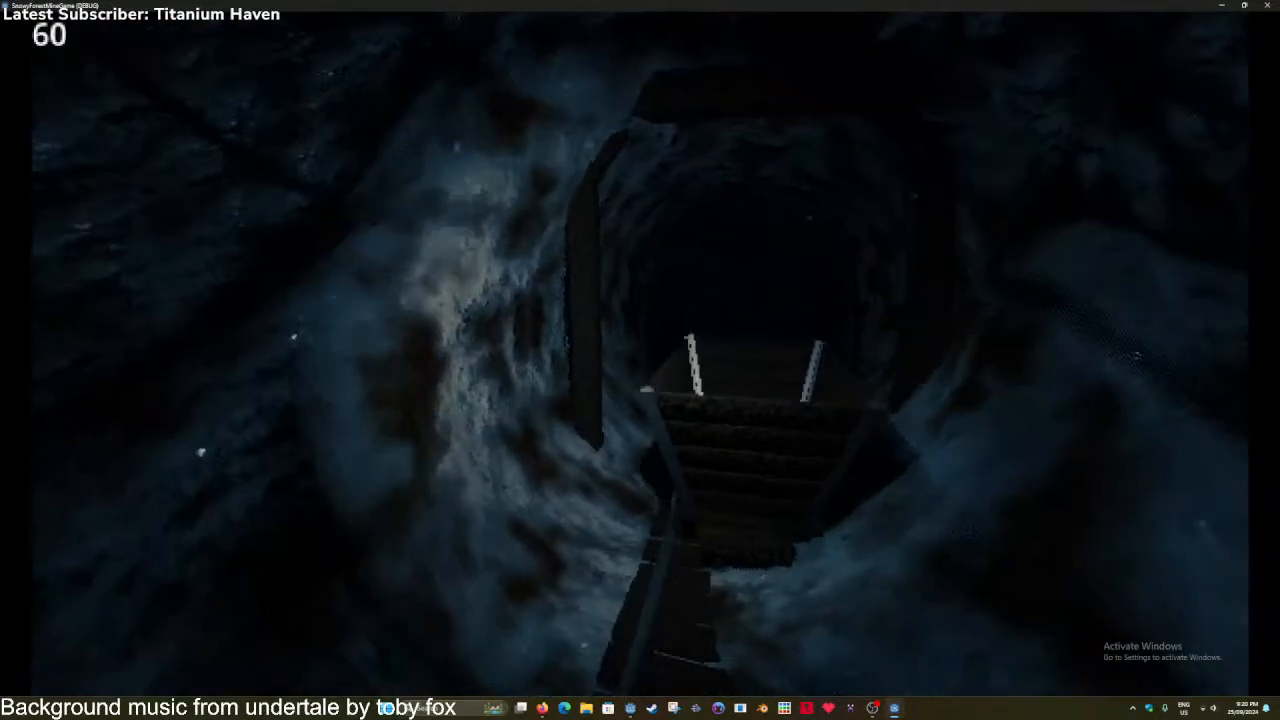
pyautogui.press('s')
pyautogui.press('w')
pyautogui.press('w')
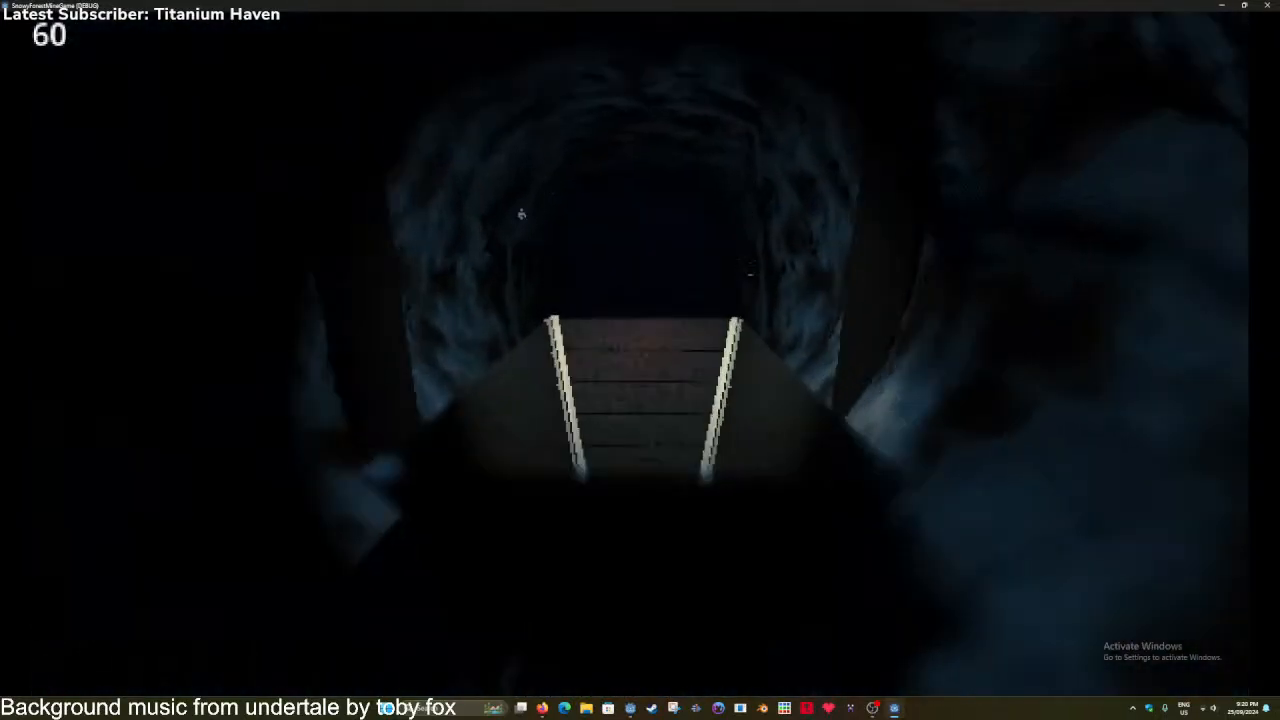
pyautogui.press('s')
pyautogui.press('w')
pyautogui.press('w')
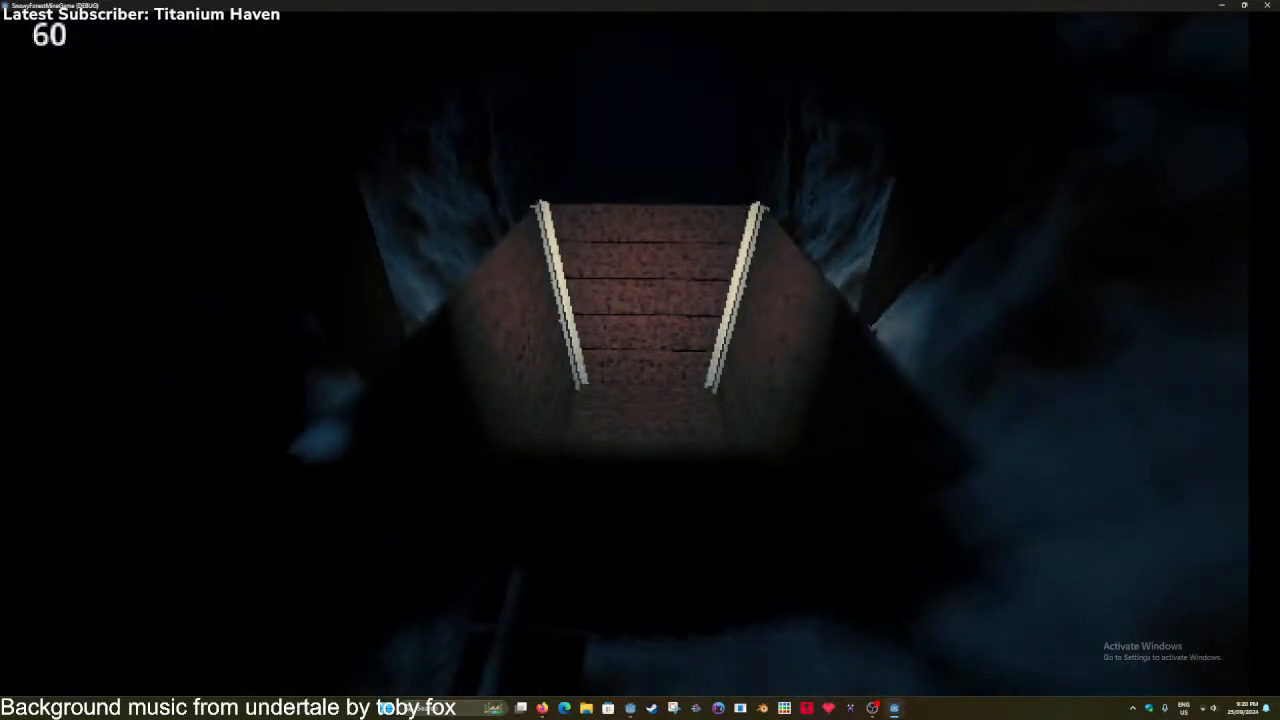
pyautogui.press('w')
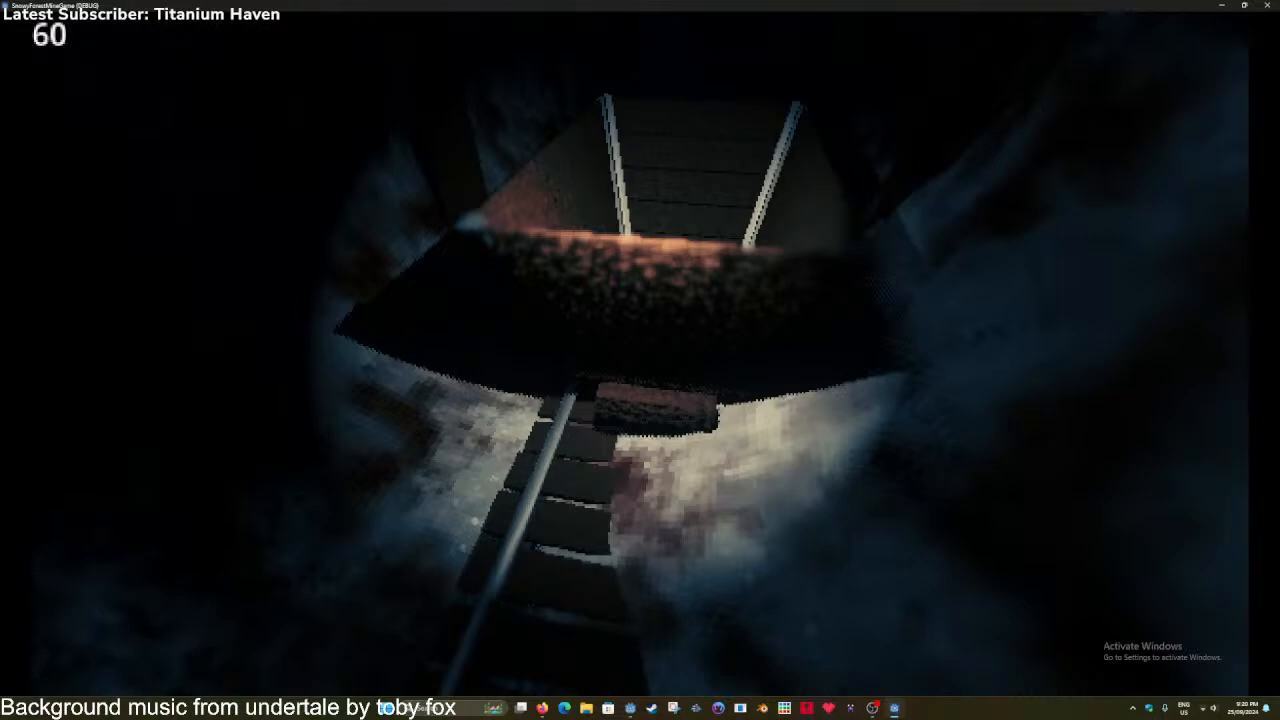
pyautogui.hotkey('alt', 'F4')
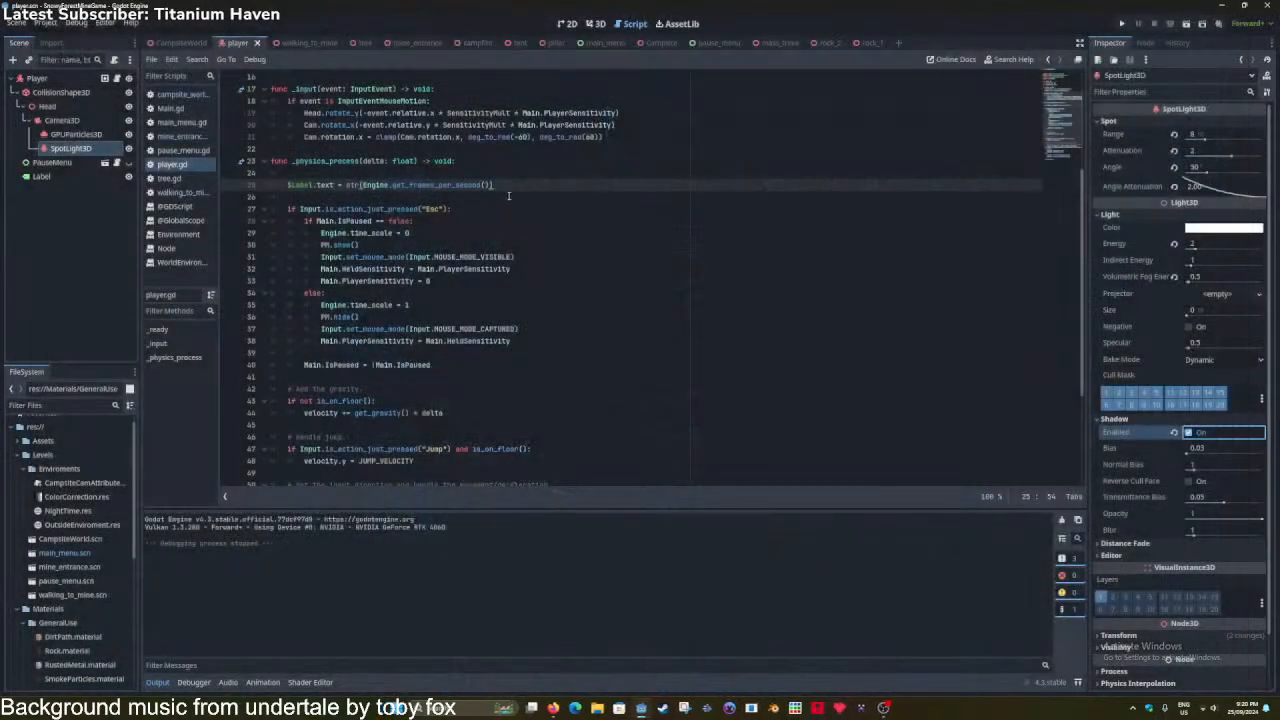
# Switch to OBS and hide the Display Capture source in the Main scene.
pyautogui.hotkey('alt', 'Tab')
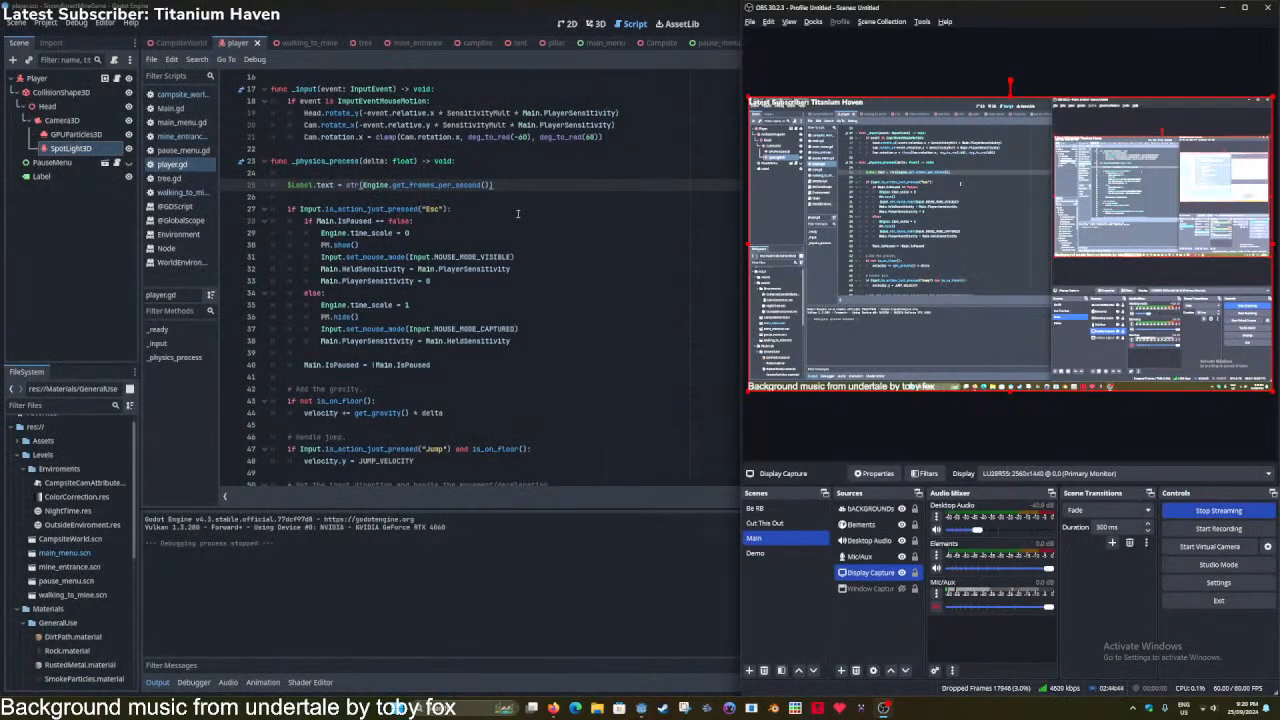
pyautogui.hotkey('alt', 'Tab')
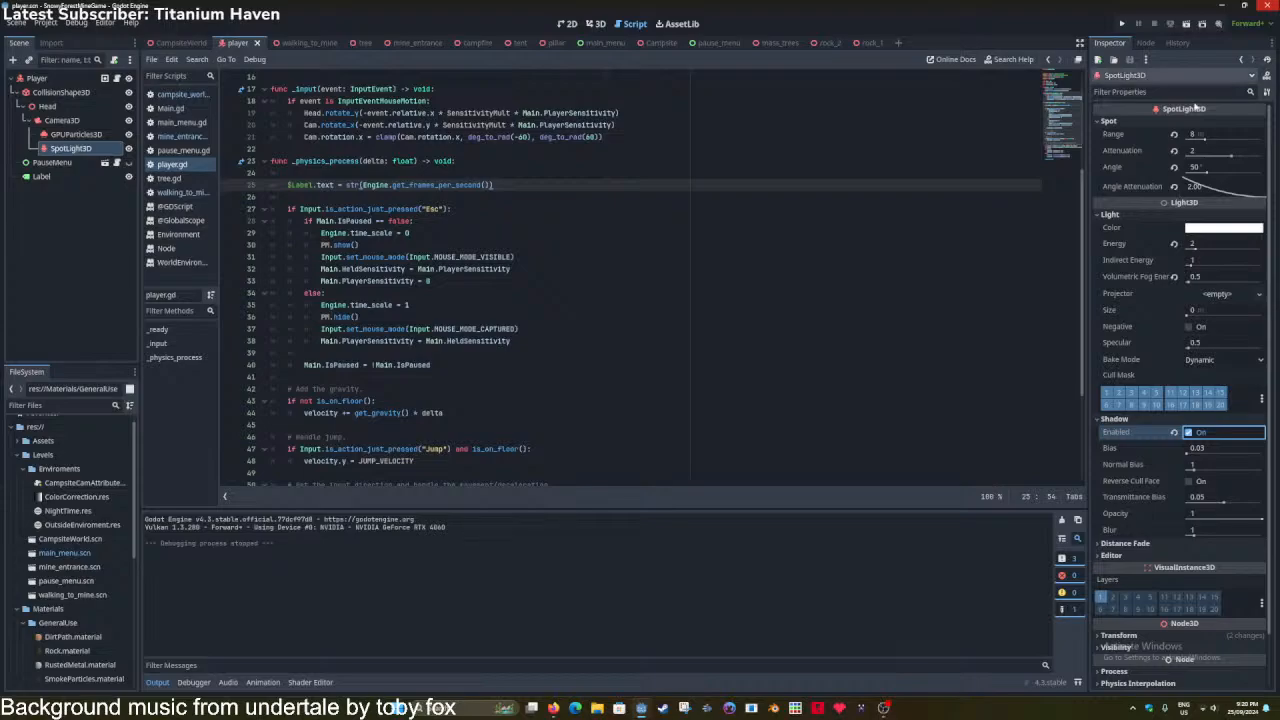
pyautogui.hotkey('alt', 'Tab')
pyautogui.click(905, 574)
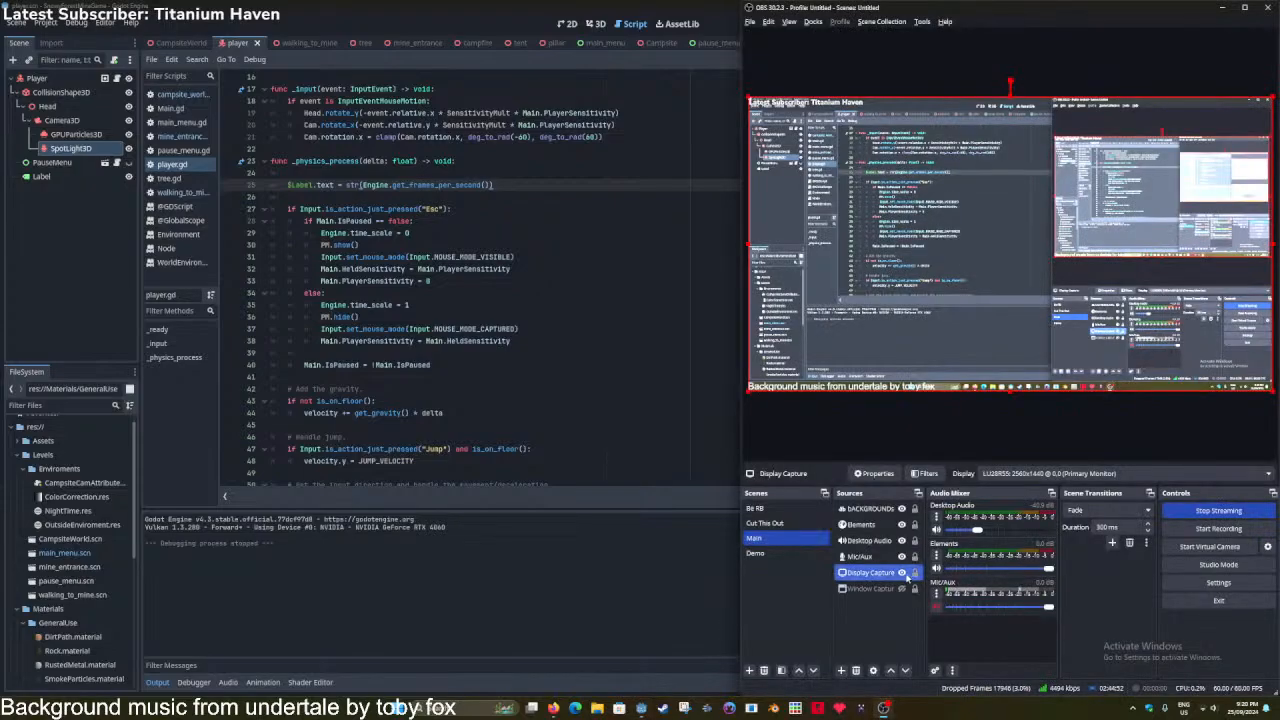
pyautogui.click(902, 573)
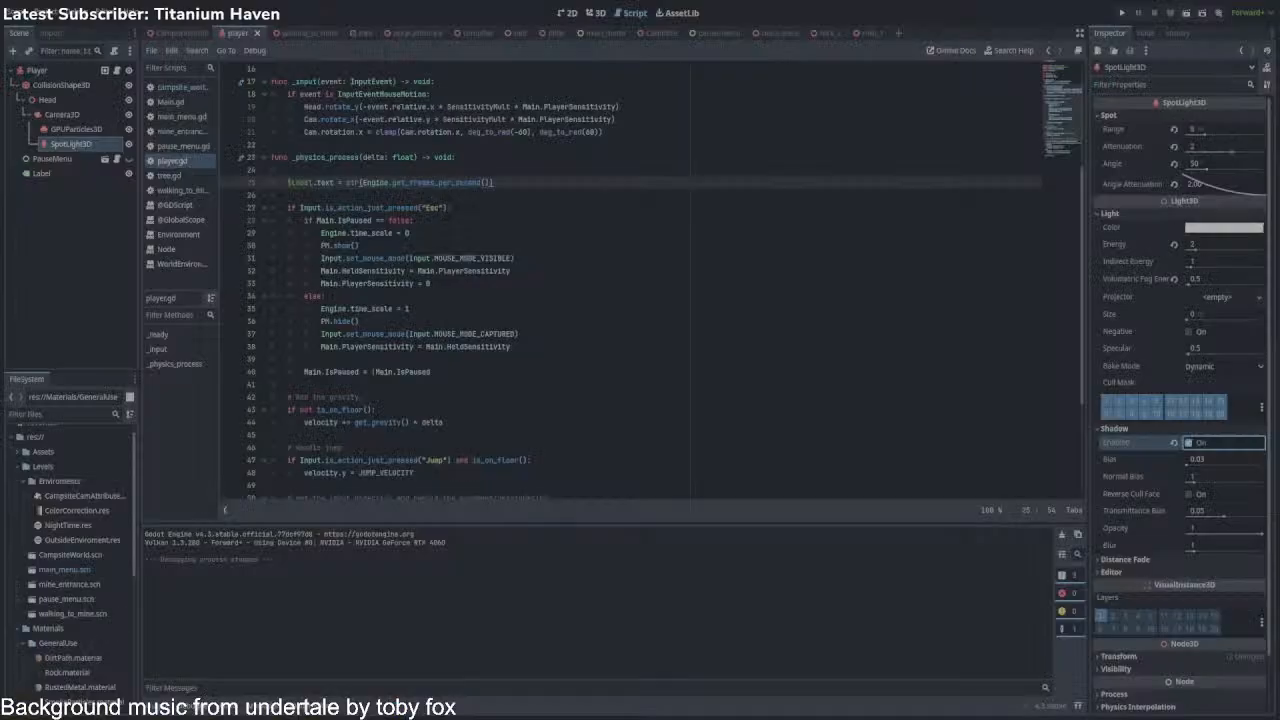